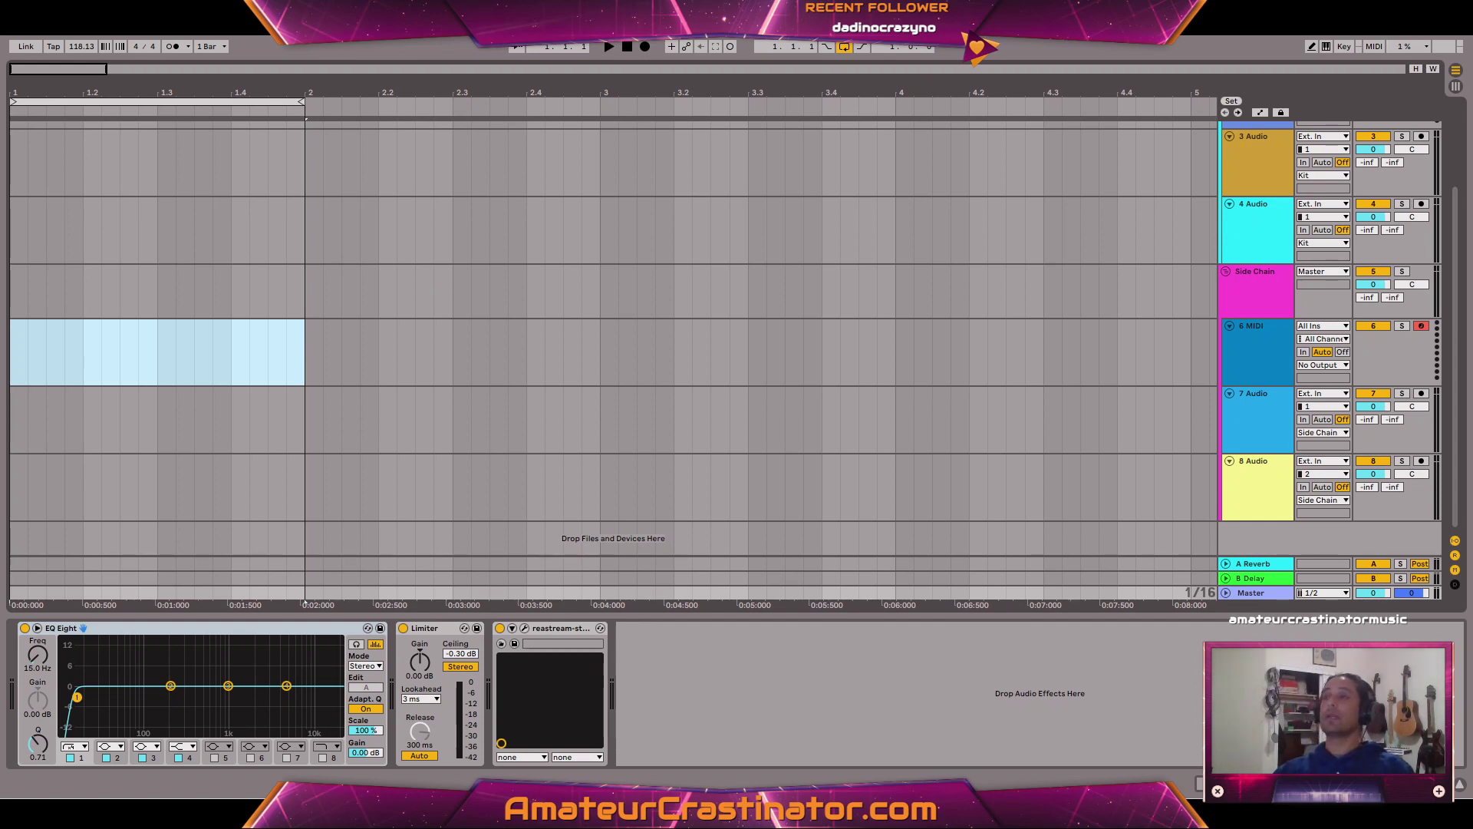
Open the Live Set Bowl-O-Drome.als from the Bowl-O-Drome Project folder.
{"action": "left_click", "coordinate": [627, 46]}
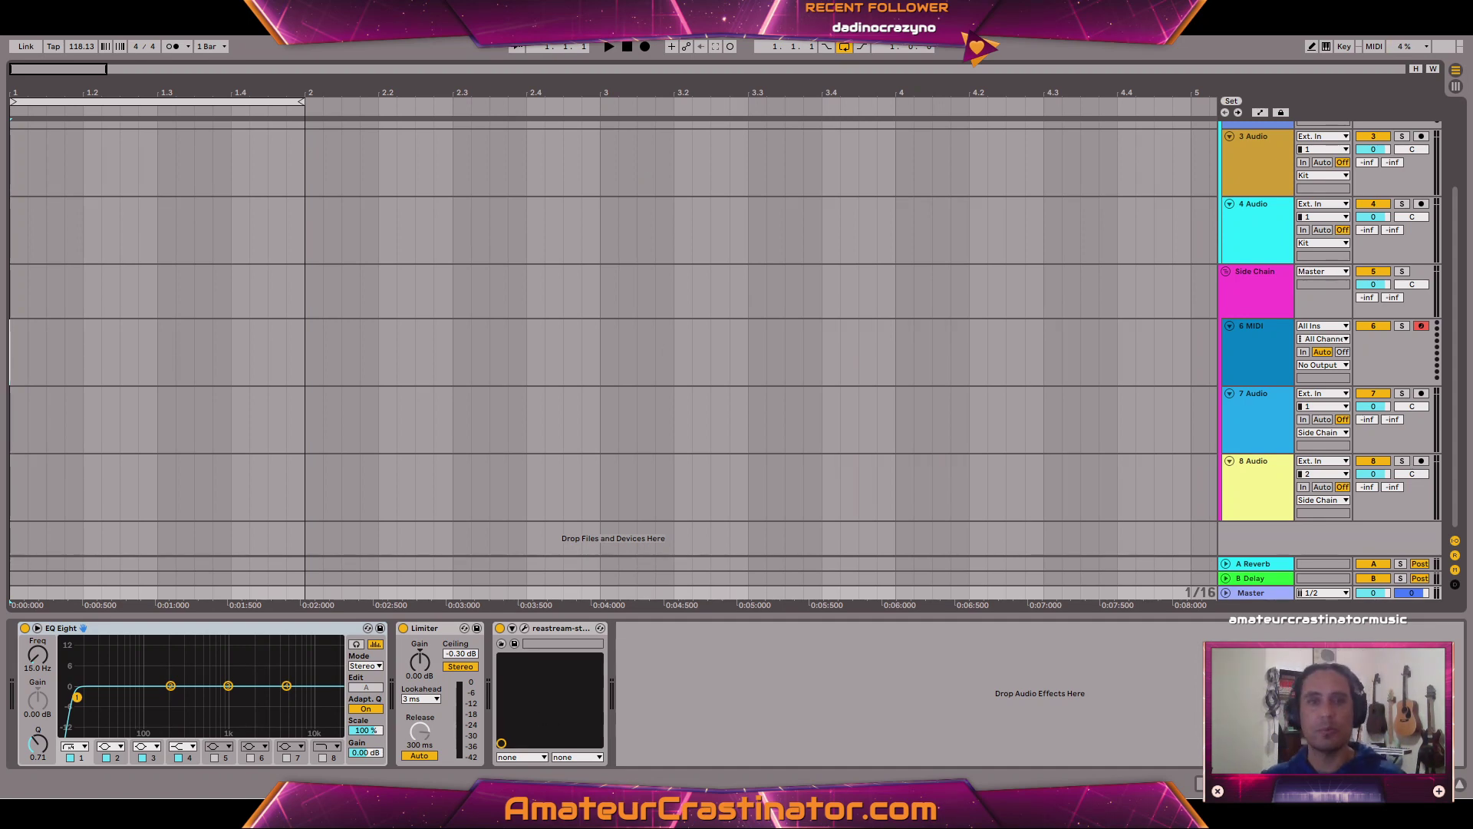
{"action": "left_click", "coordinate": [25, 39]}
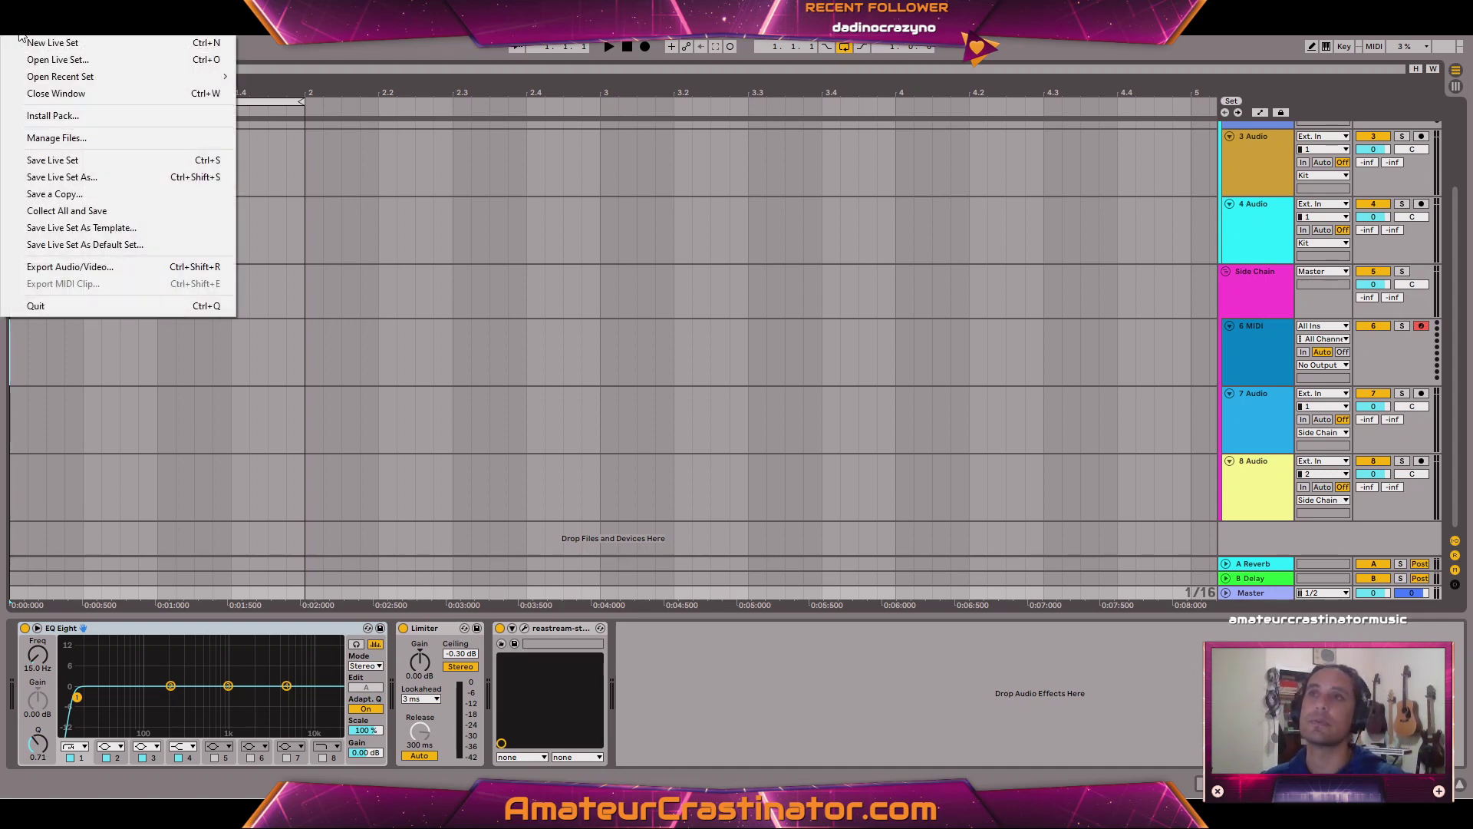
{"action": "left_click", "coordinate": [61, 59]}
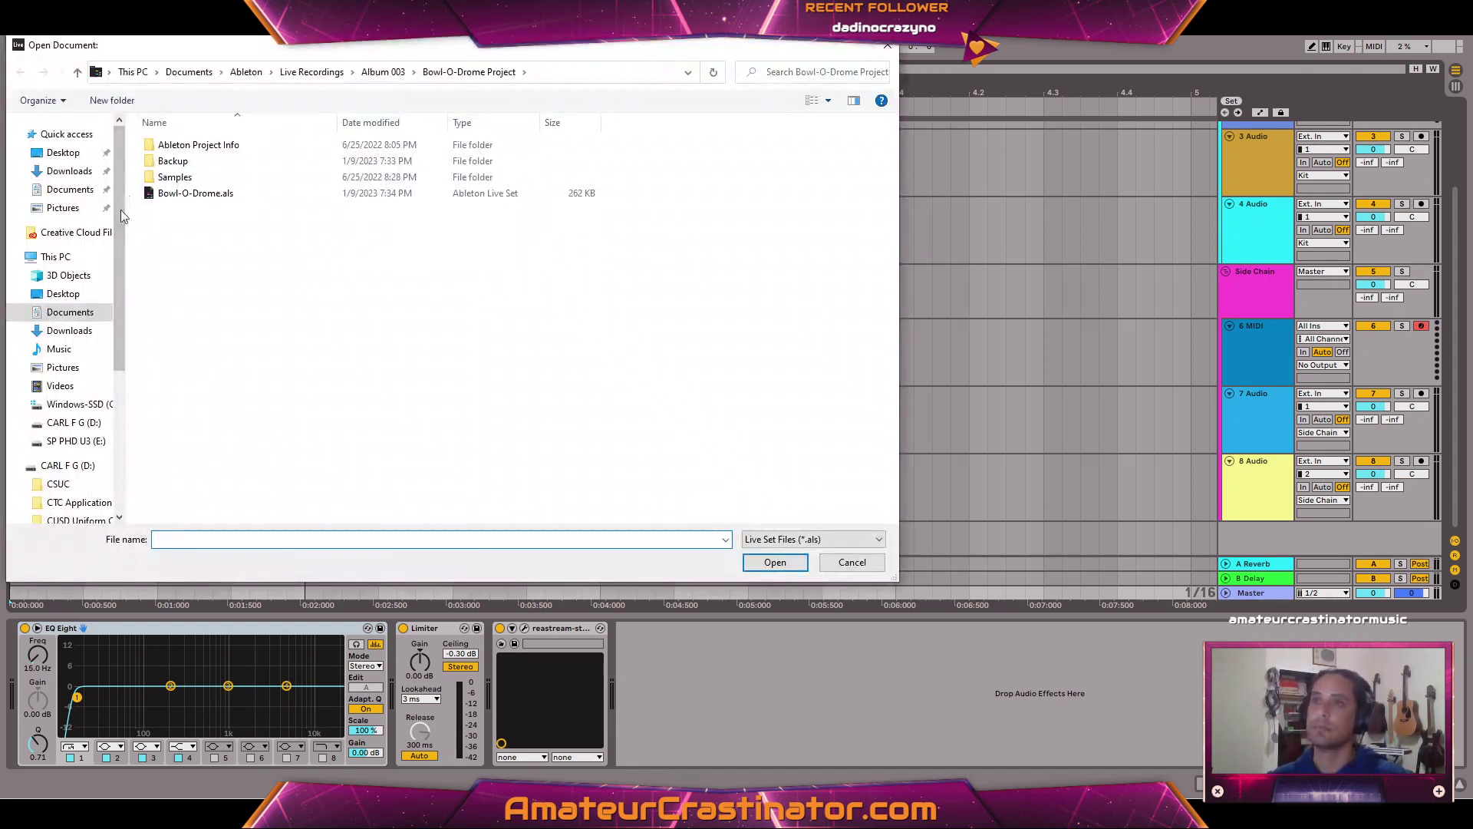
{"action": "double_click", "coordinate": [165, 192]}
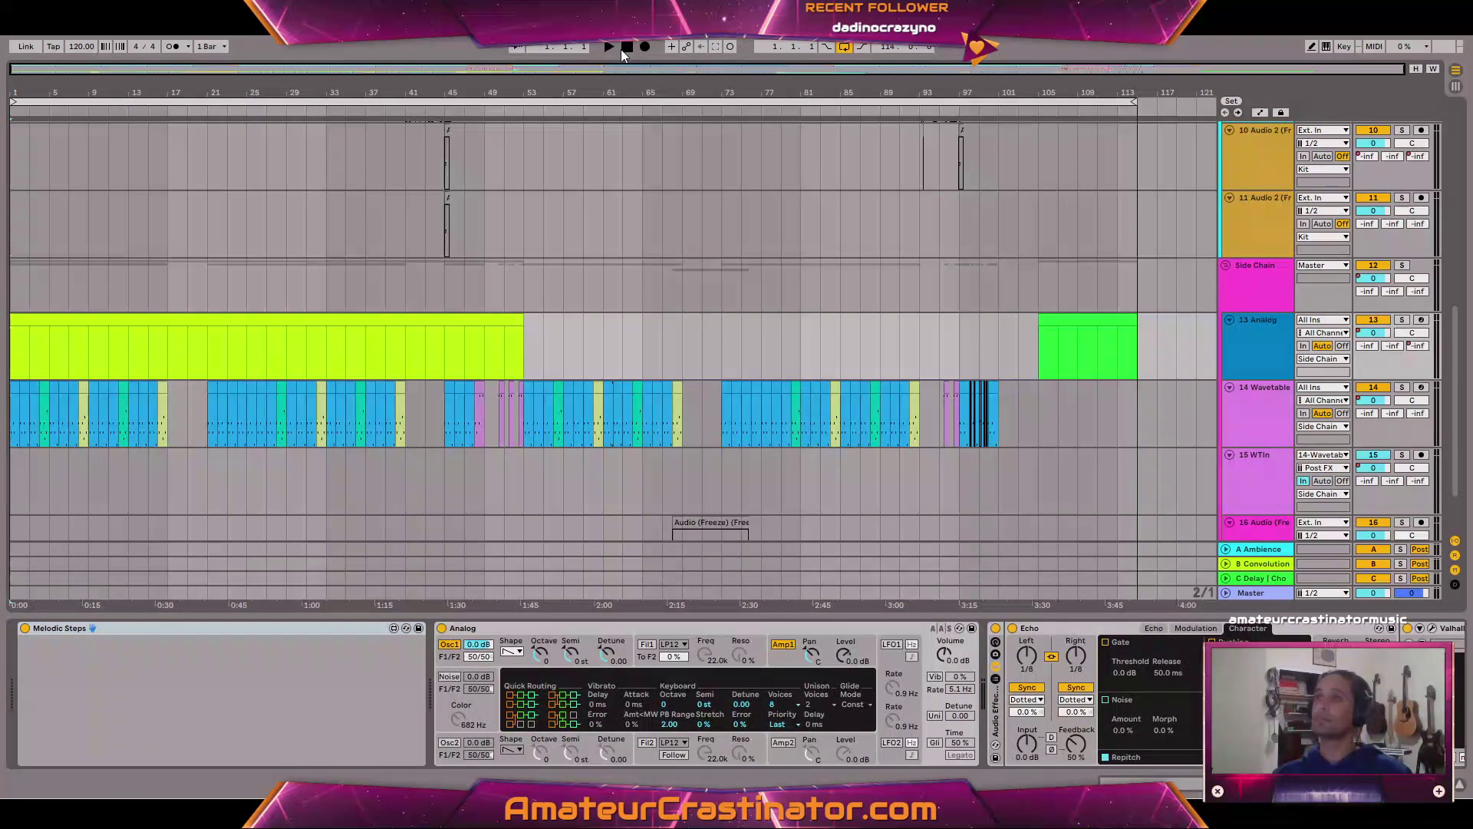
Return the playhead to the start of the arrangement and play the song from bar 1.
{"action": "key", "text": "space"}
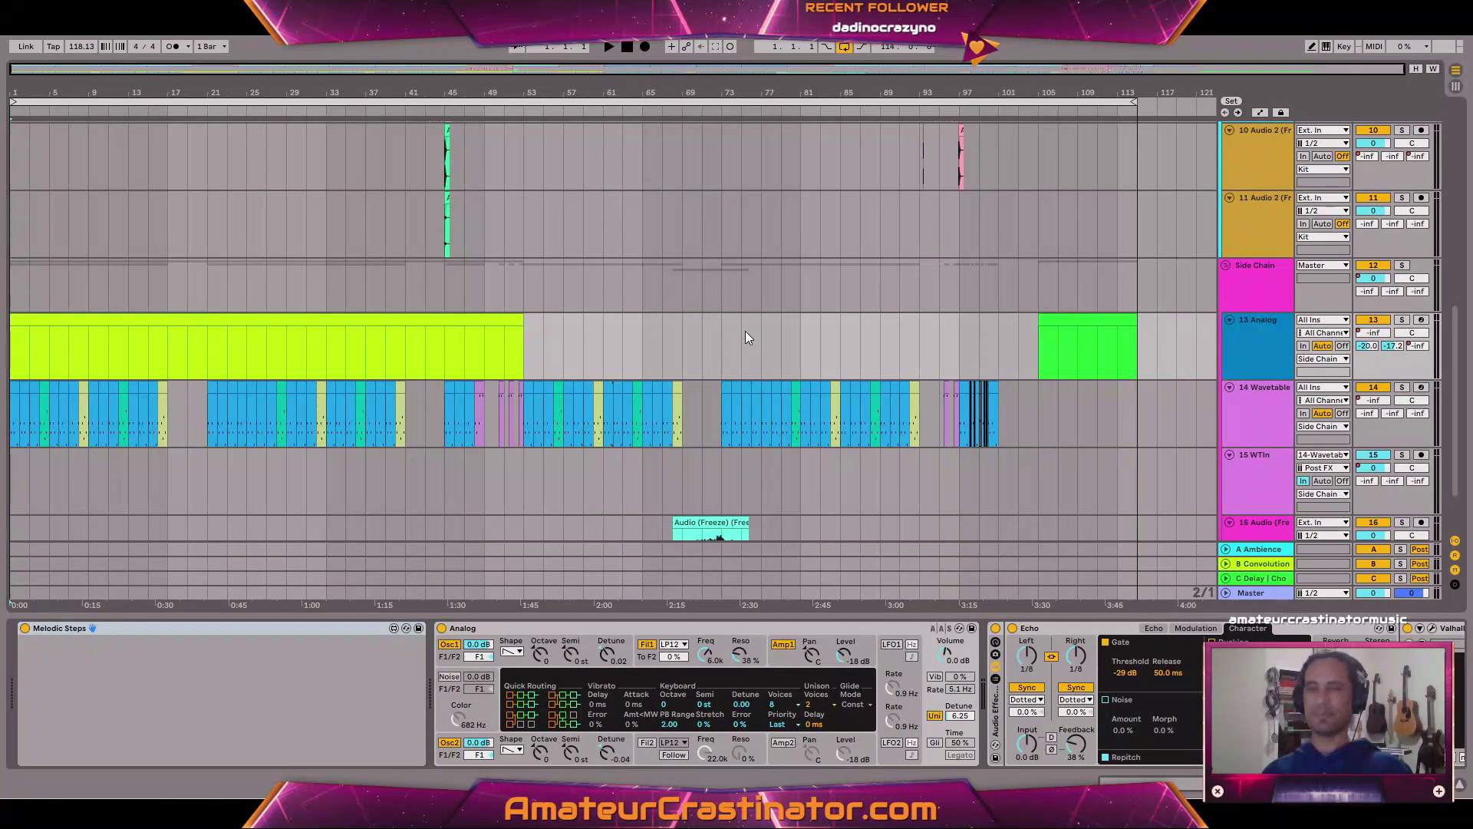
{"action": "left_click", "coordinate": [560, 323]}
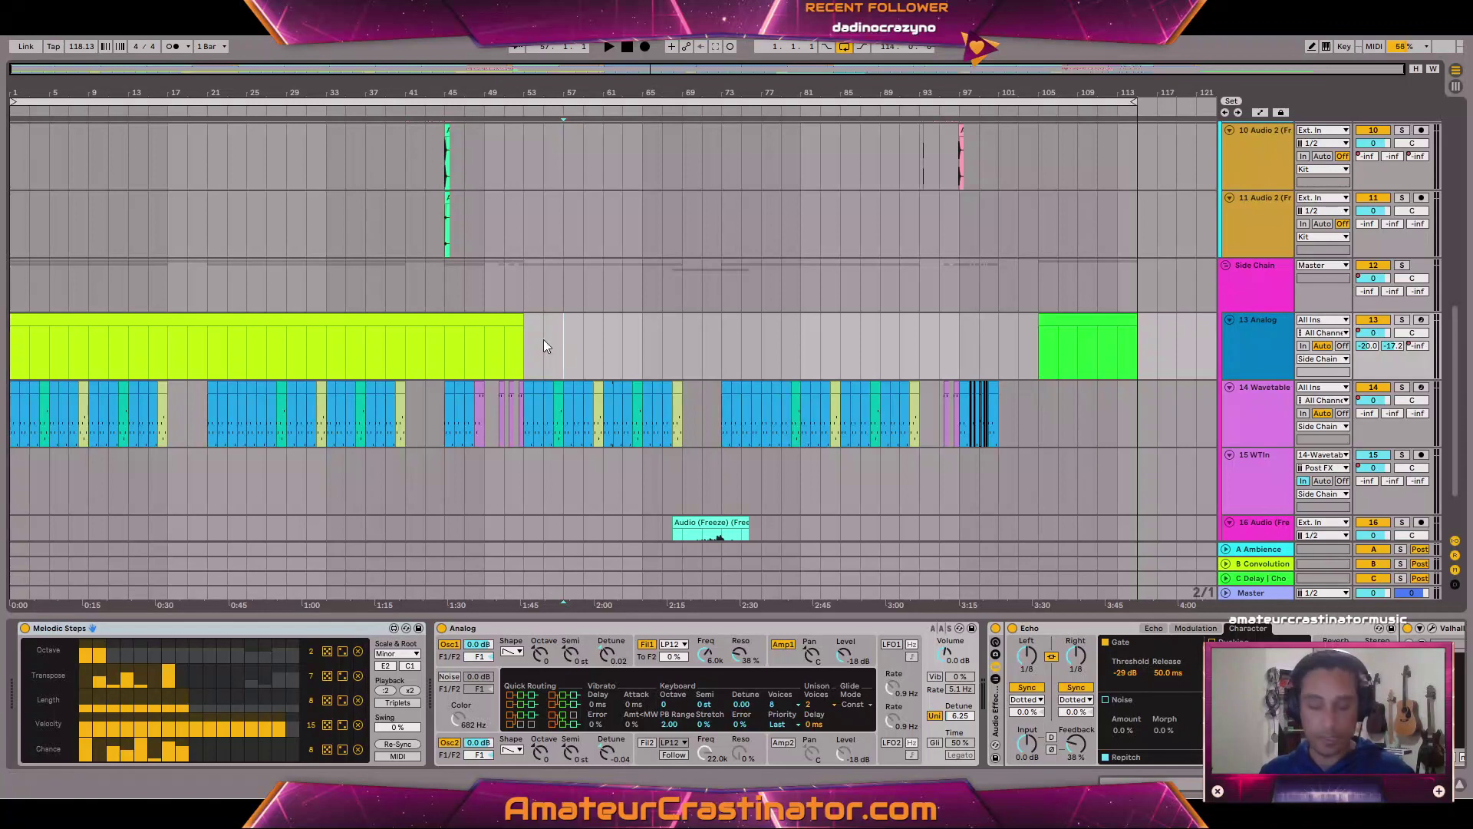
{"action": "left_click", "coordinate": [627, 46]}
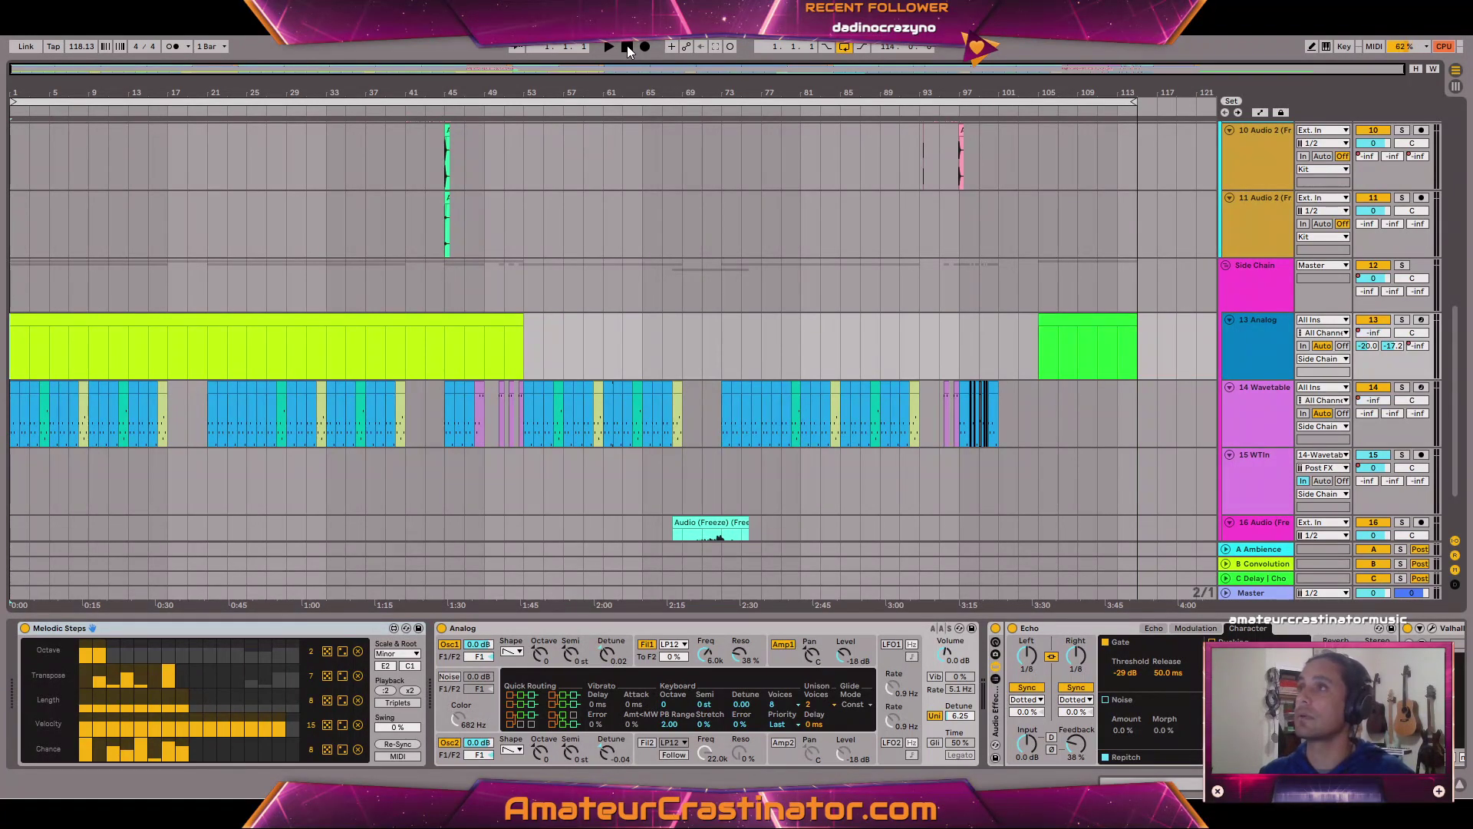
{"action": "key", "text": "space"}
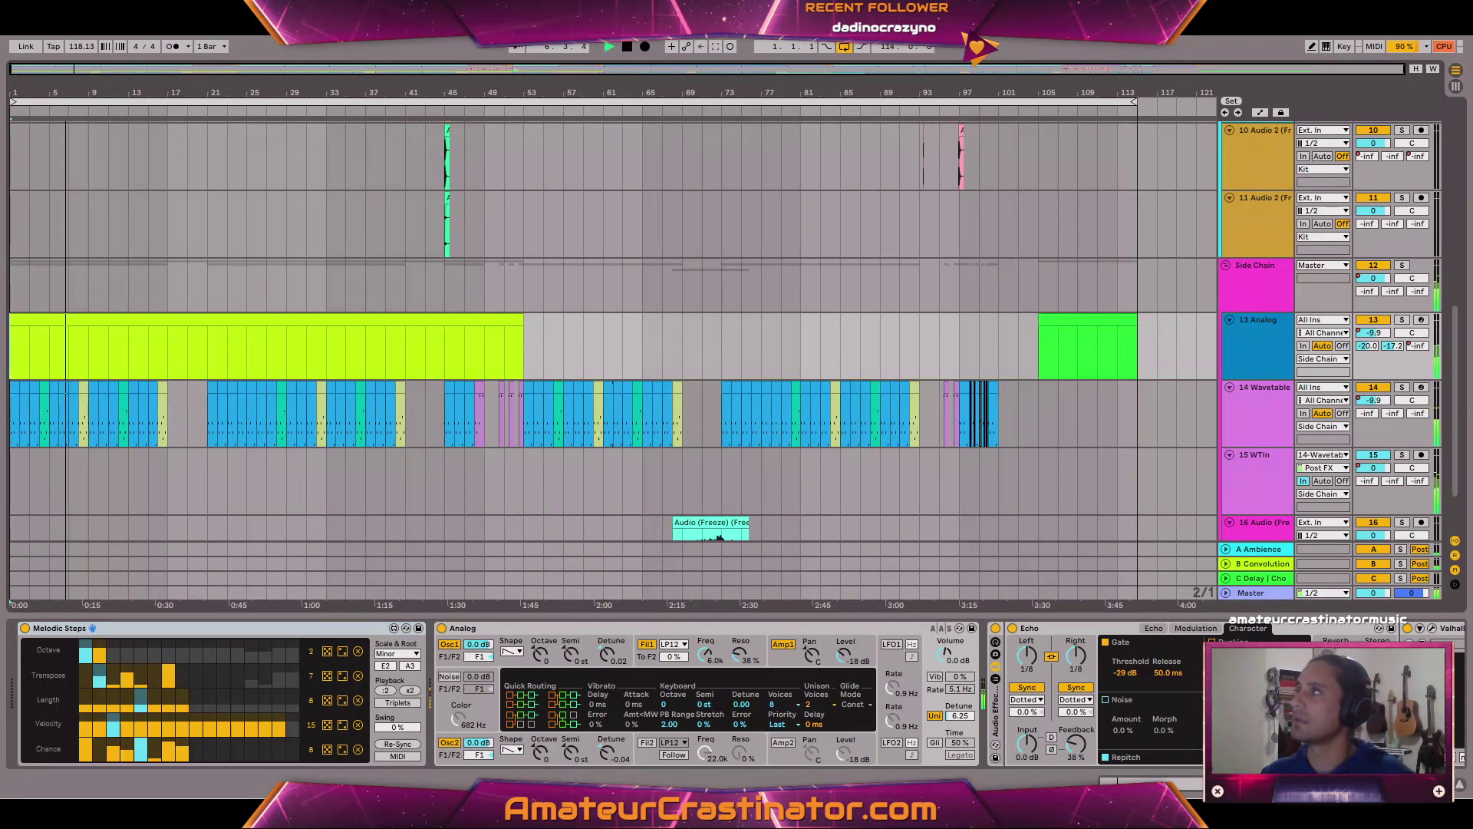
Examine the device chains of the Kit group, the Drum Rack track and the DrumRackIn track during playback.
{"action": "scroll", "coordinate": [1229, 158], "scroll_direction": "up", "scroll_amount": 5}
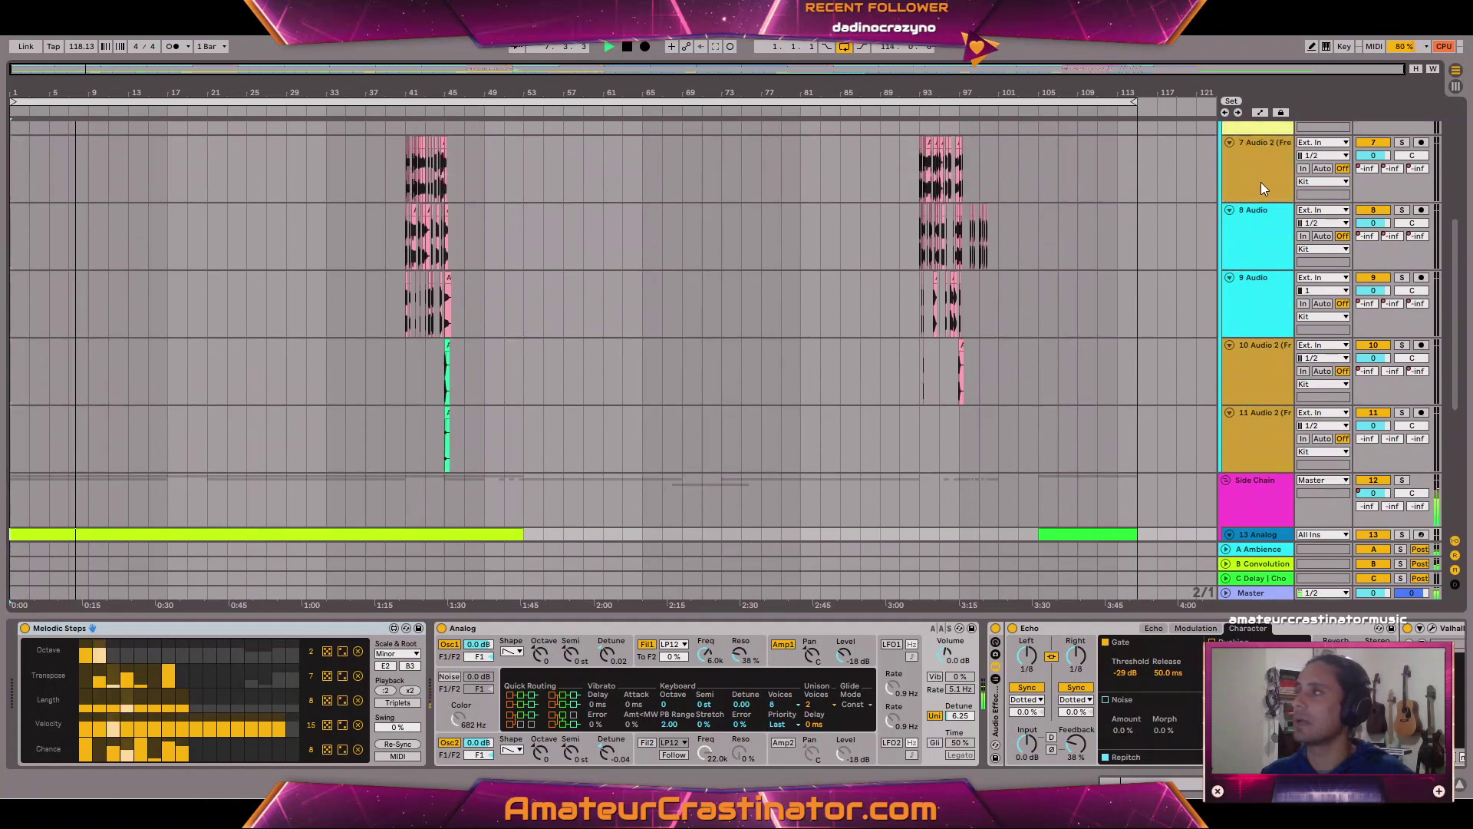
{"action": "scroll", "coordinate": [1251, 184], "scroll_direction": "up", "scroll_amount": 7}
{"action": "left_click", "coordinate": [1240, 194]}
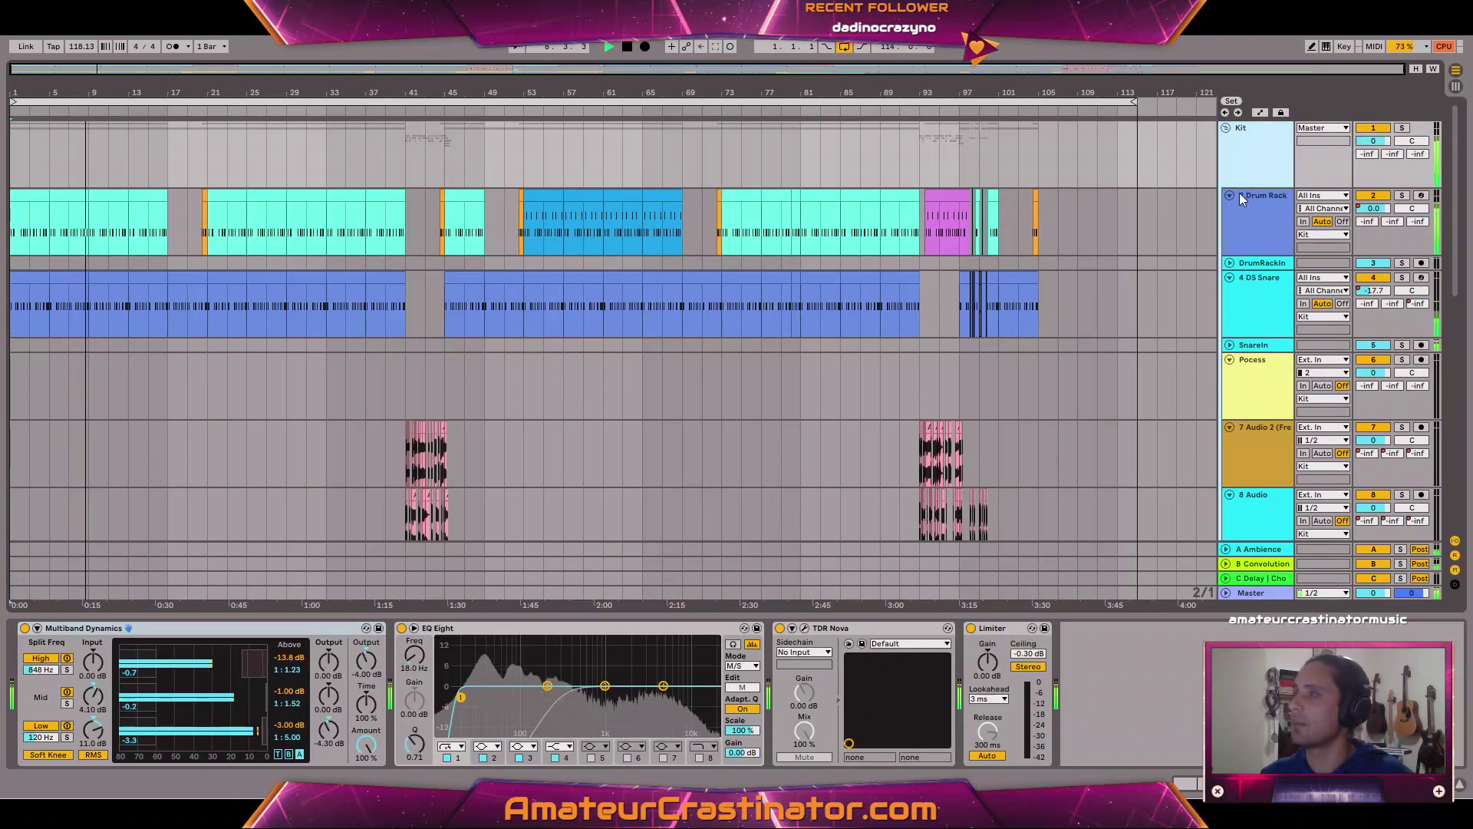
{"action": "left_click", "coordinate": [1240, 200]}
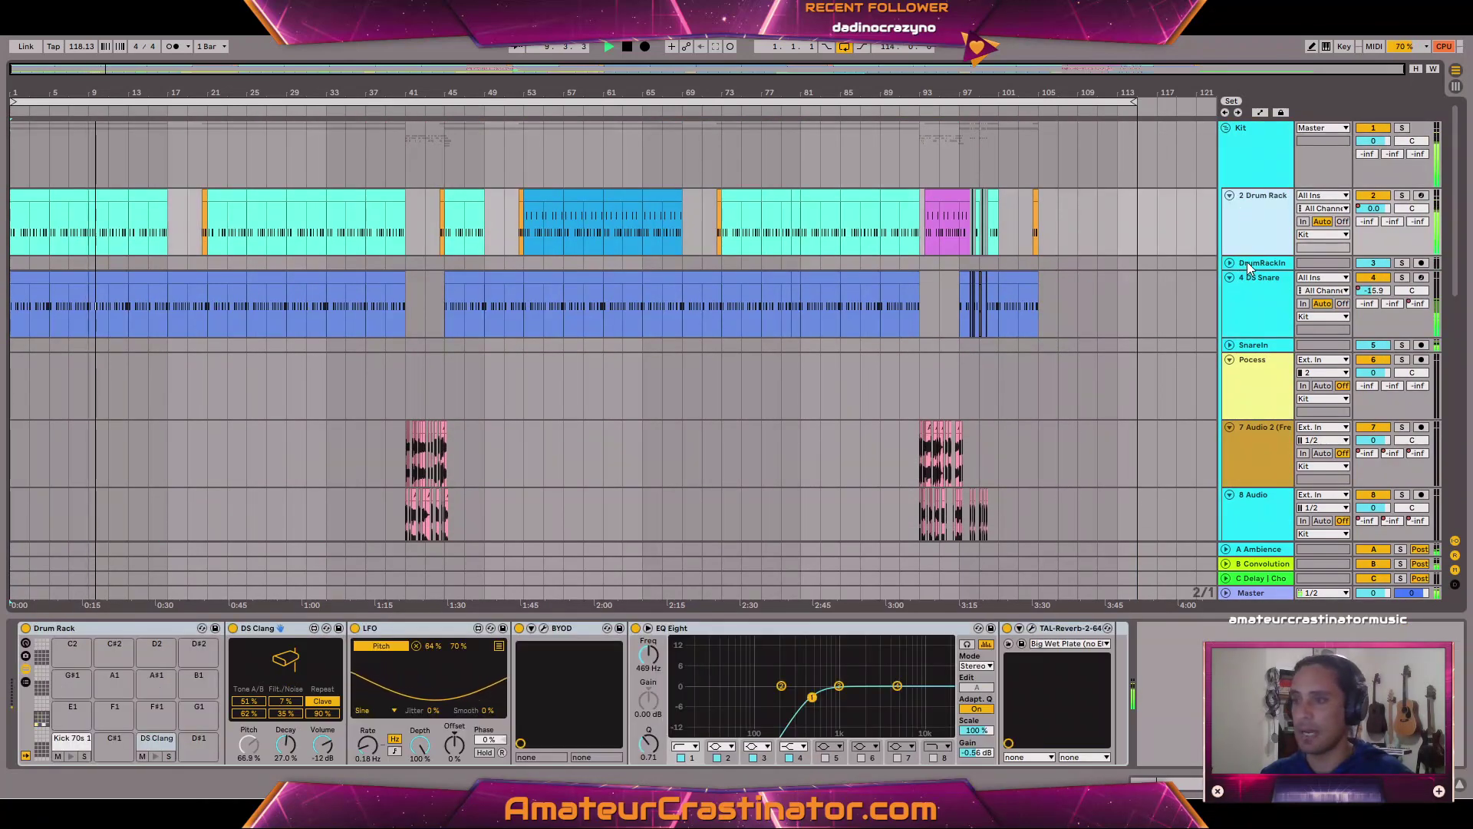
{"action": "left_click", "coordinate": [132, 629]}
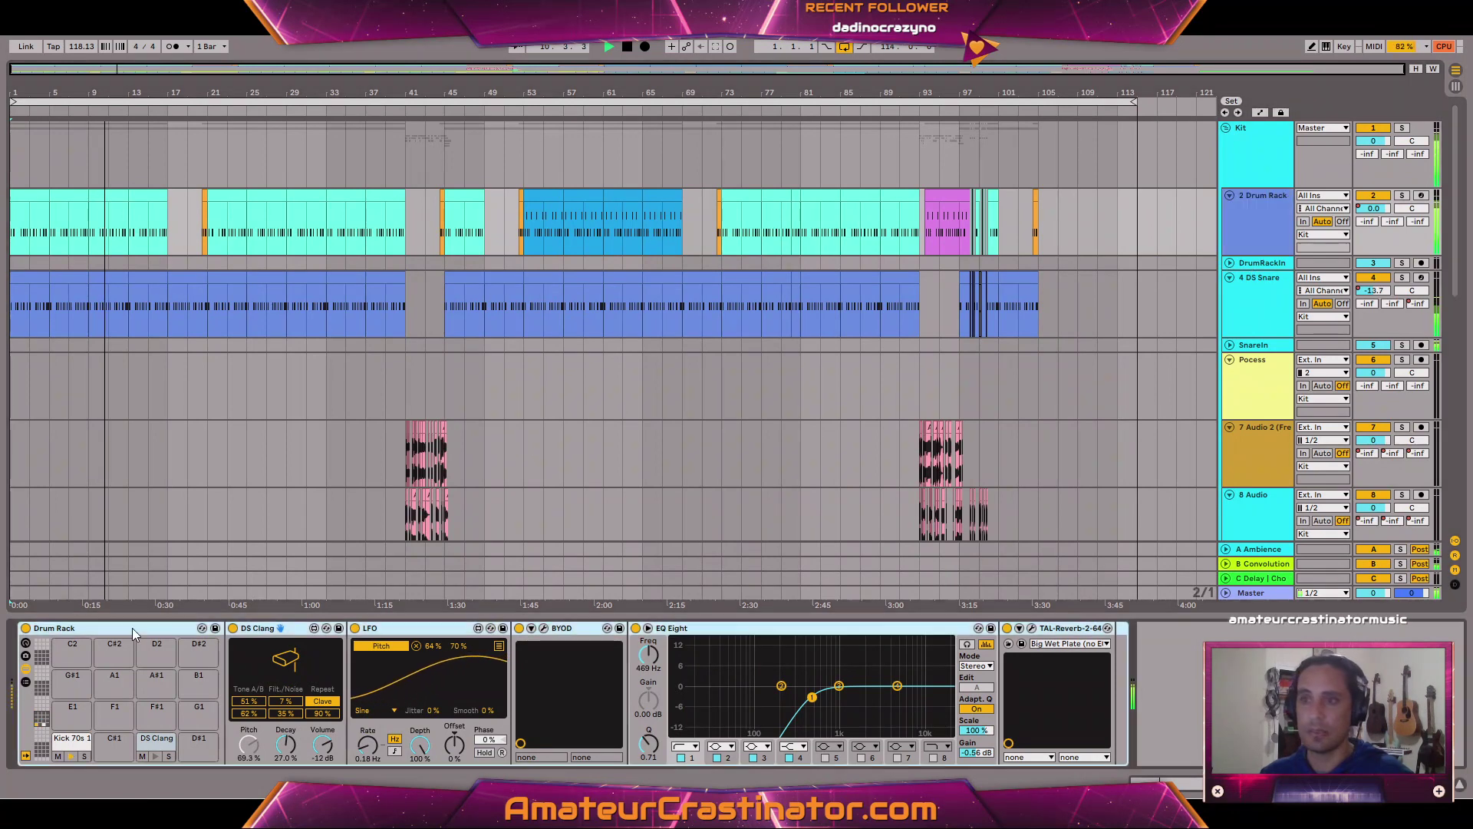
{"action": "left_click", "coordinate": [1244, 265]}
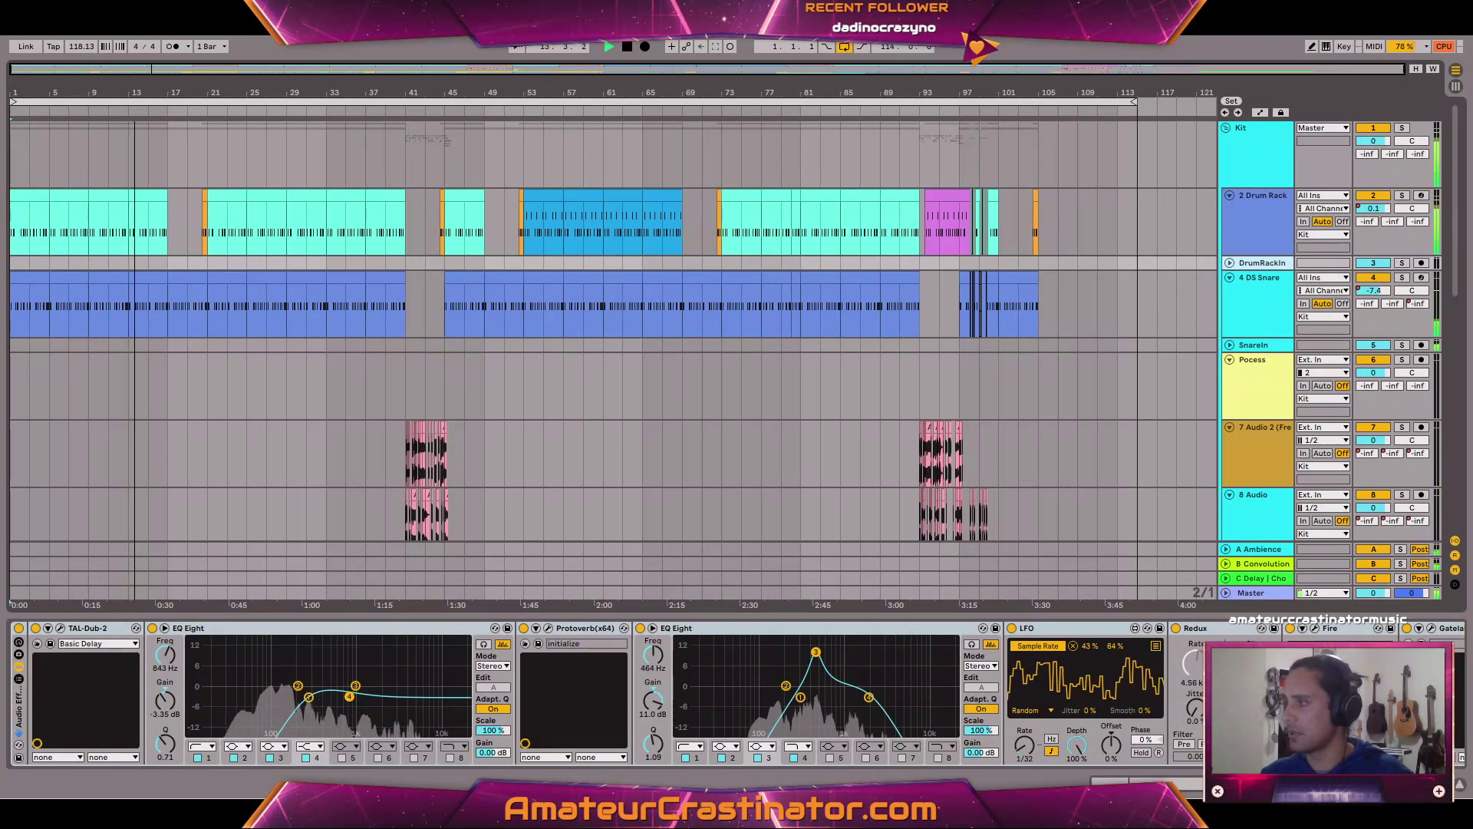
{"action": "left_click_drag", "start_coordinate": [1259, 783], "coordinate": [90, 786]}
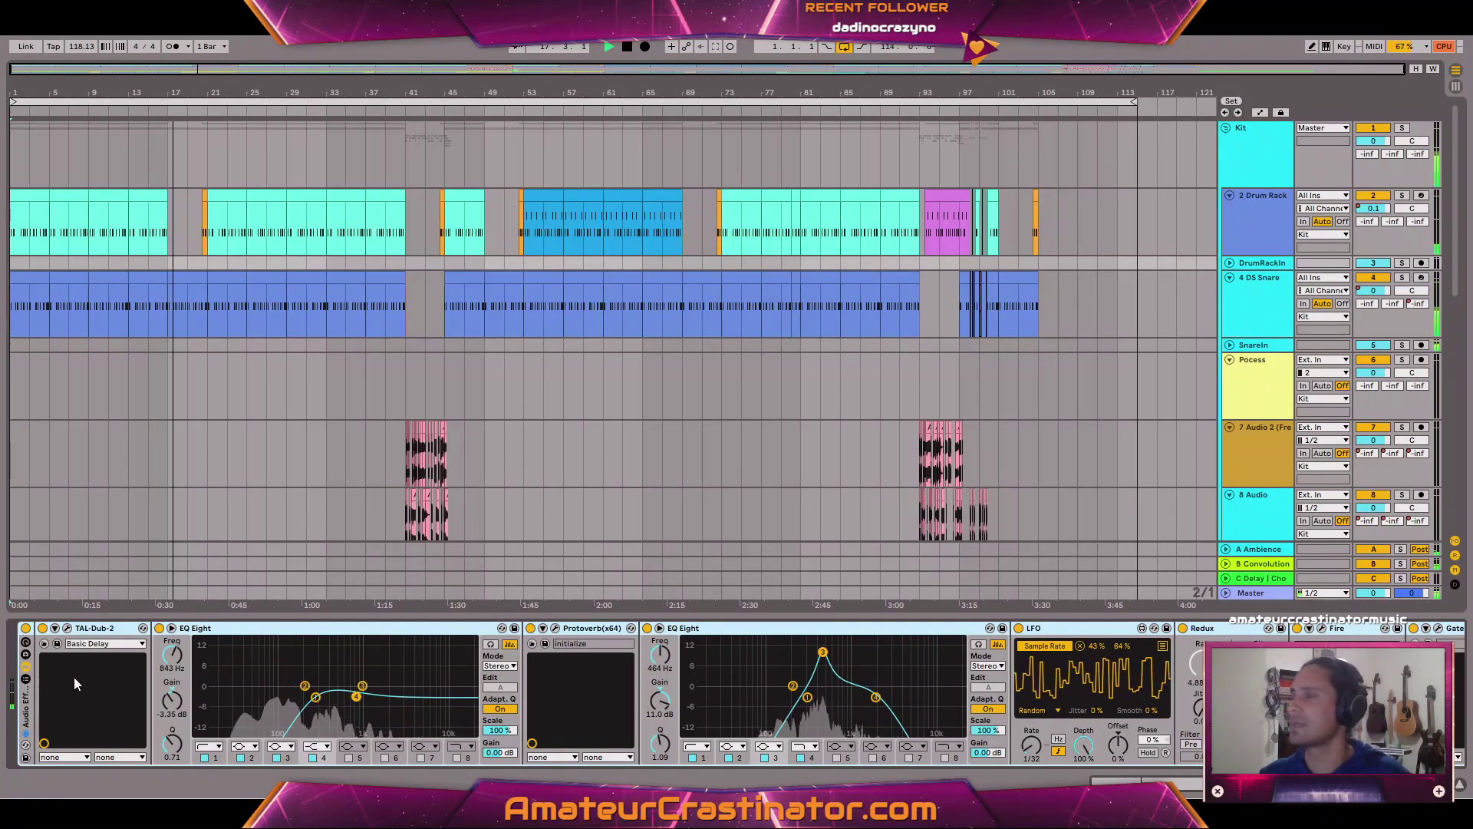
Check the devices on the DS Snare, SnareIn and Pocess tracks.
{"action": "left_click", "coordinate": [1263, 285]}
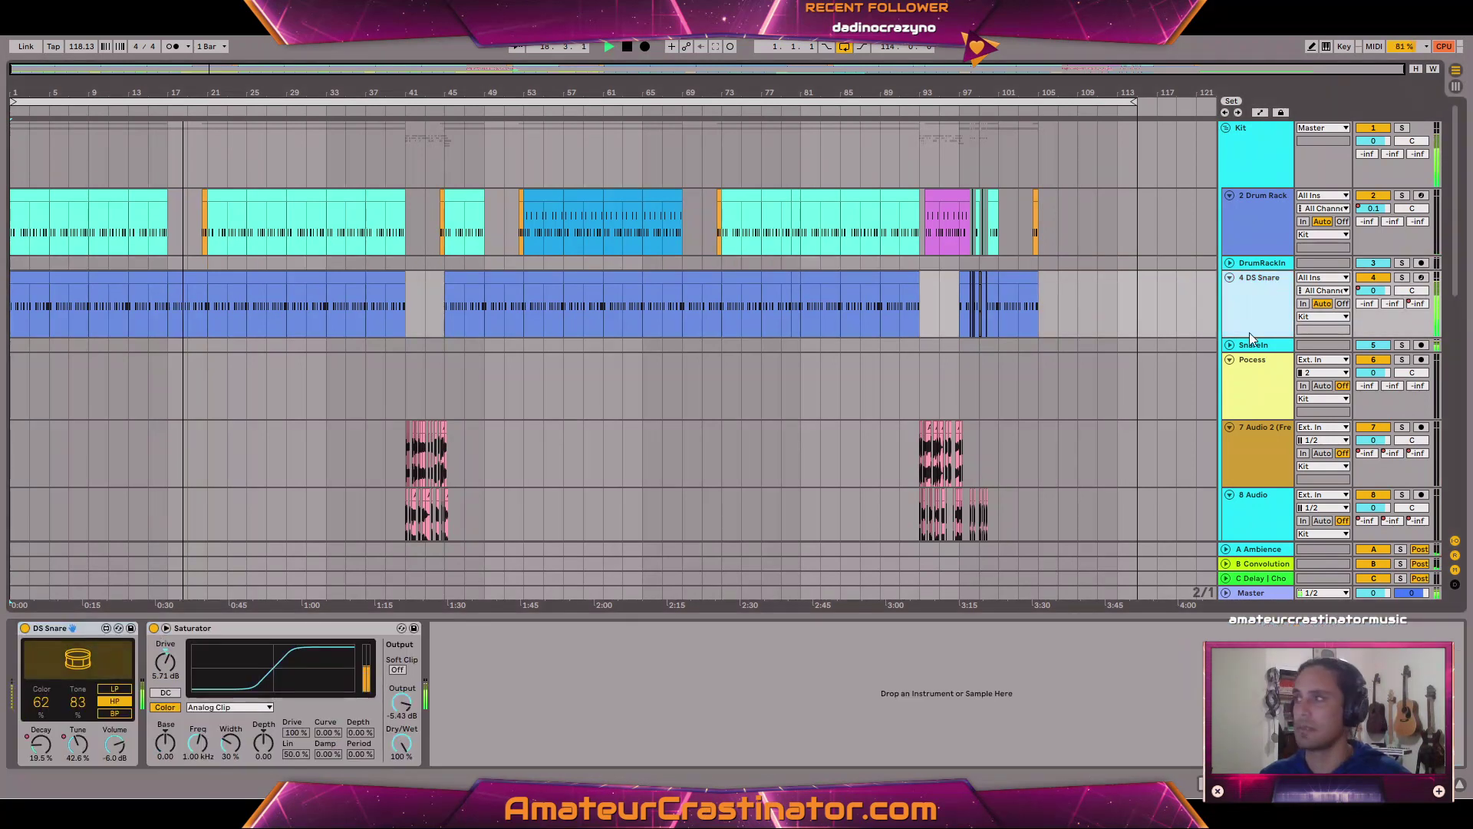
{"action": "left_click", "coordinate": [1264, 347]}
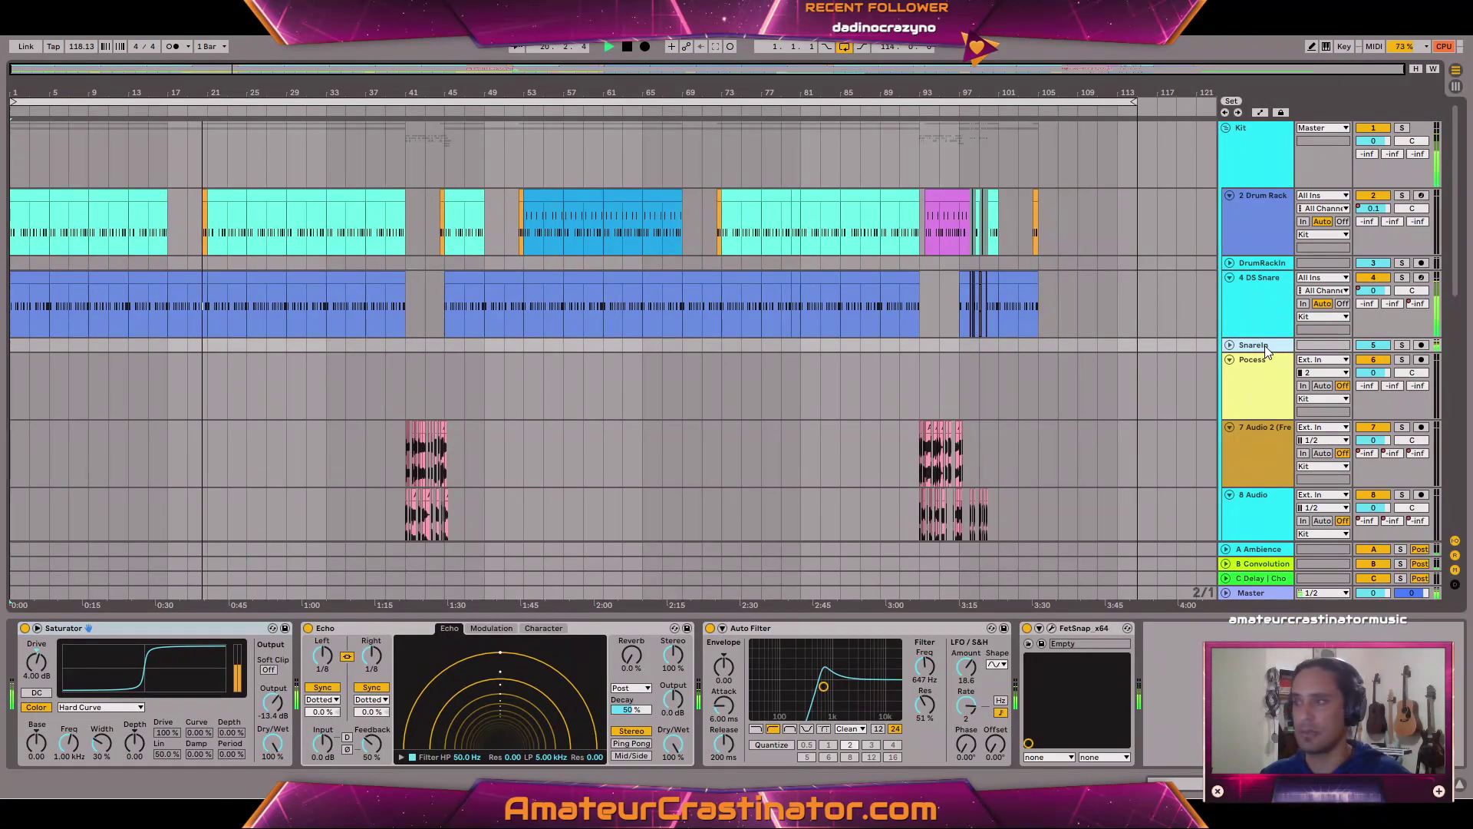
{"action": "left_click", "coordinate": [1253, 374]}
{"action": "scroll", "coordinate": [1254, 368], "scroll_direction": "down", "scroll_amount": 3}
Look through the Kit group's audio tracks 7 to 11 for their clips and any effects.
{"action": "left_click", "coordinate": [1255, 345]}
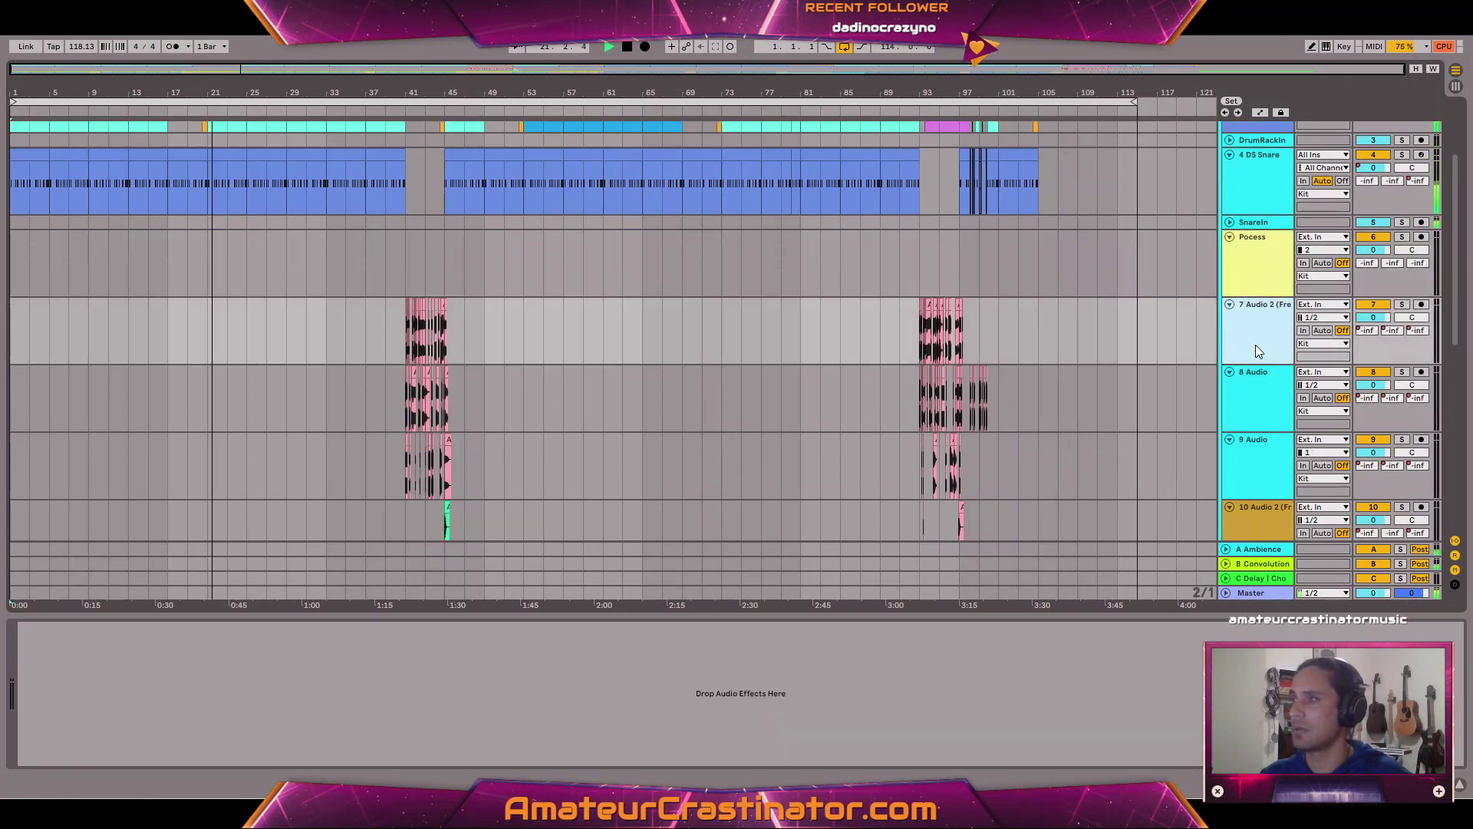
{"action": "scroll", "coordinate": [1269, 322], "scroll_direction": "down", "scroll_amount": 2}
{"action": "left_click", "coordinate": [1282, 298]}
{"action": "scroll", "coordinate": [1281, 295], "scroll_direction": "down", "scroll_amount": 2}
{"action": "left_click", "coordinate": [1274, 292]}
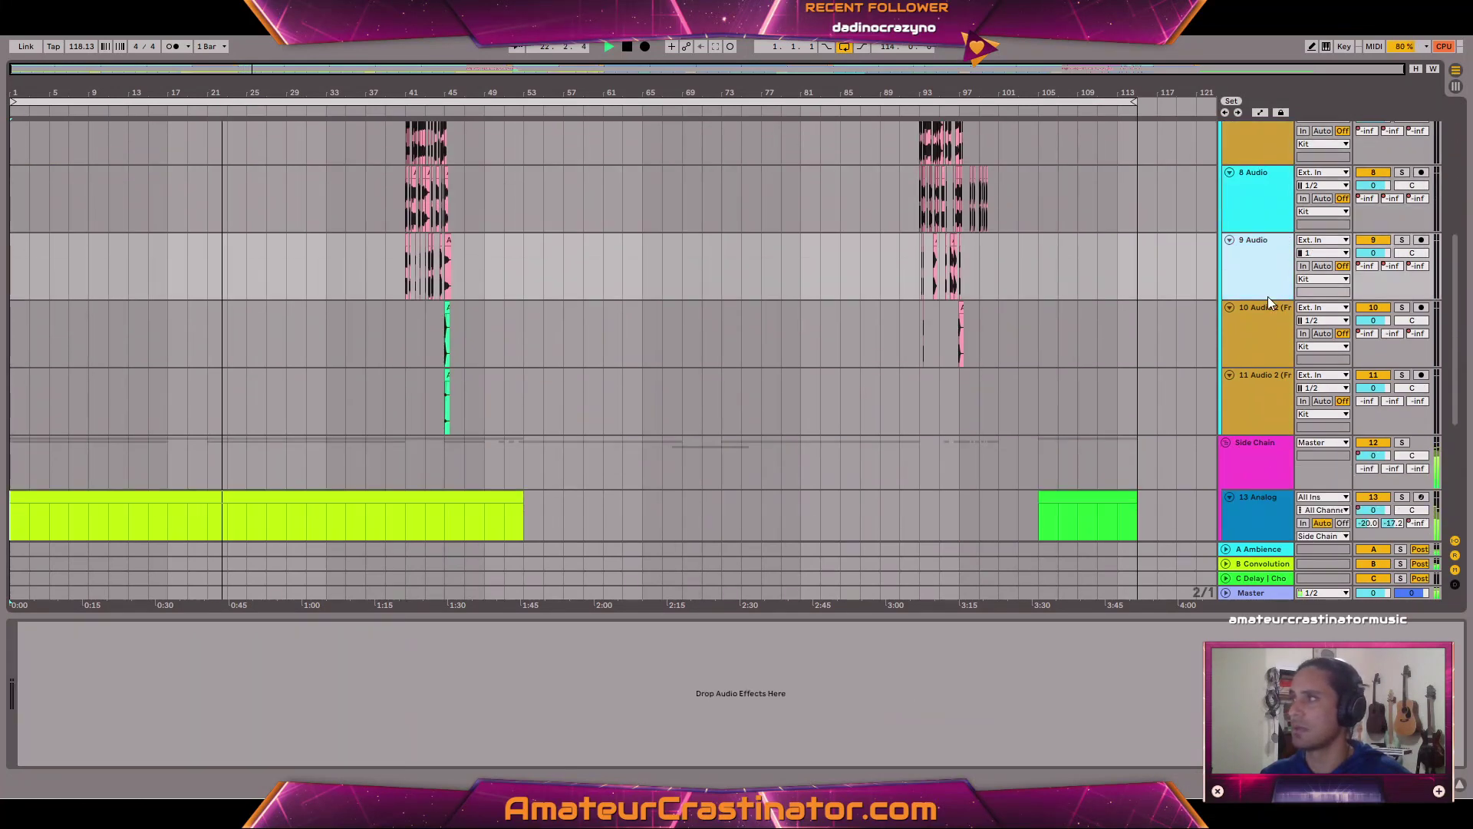
{"action": "scroll", "coordinate": [1268, 296], "scroll_direction": "down", "scroll_amount": 2}
{"action": "left_click", "coordinate": [1269, 280]}
{"action": "left_click", "coordinate": [1249, 329]}
{"action": "scroll", "coordinate": [1249, 329], "scroll_direction": "down", "scroll_amount": 1}
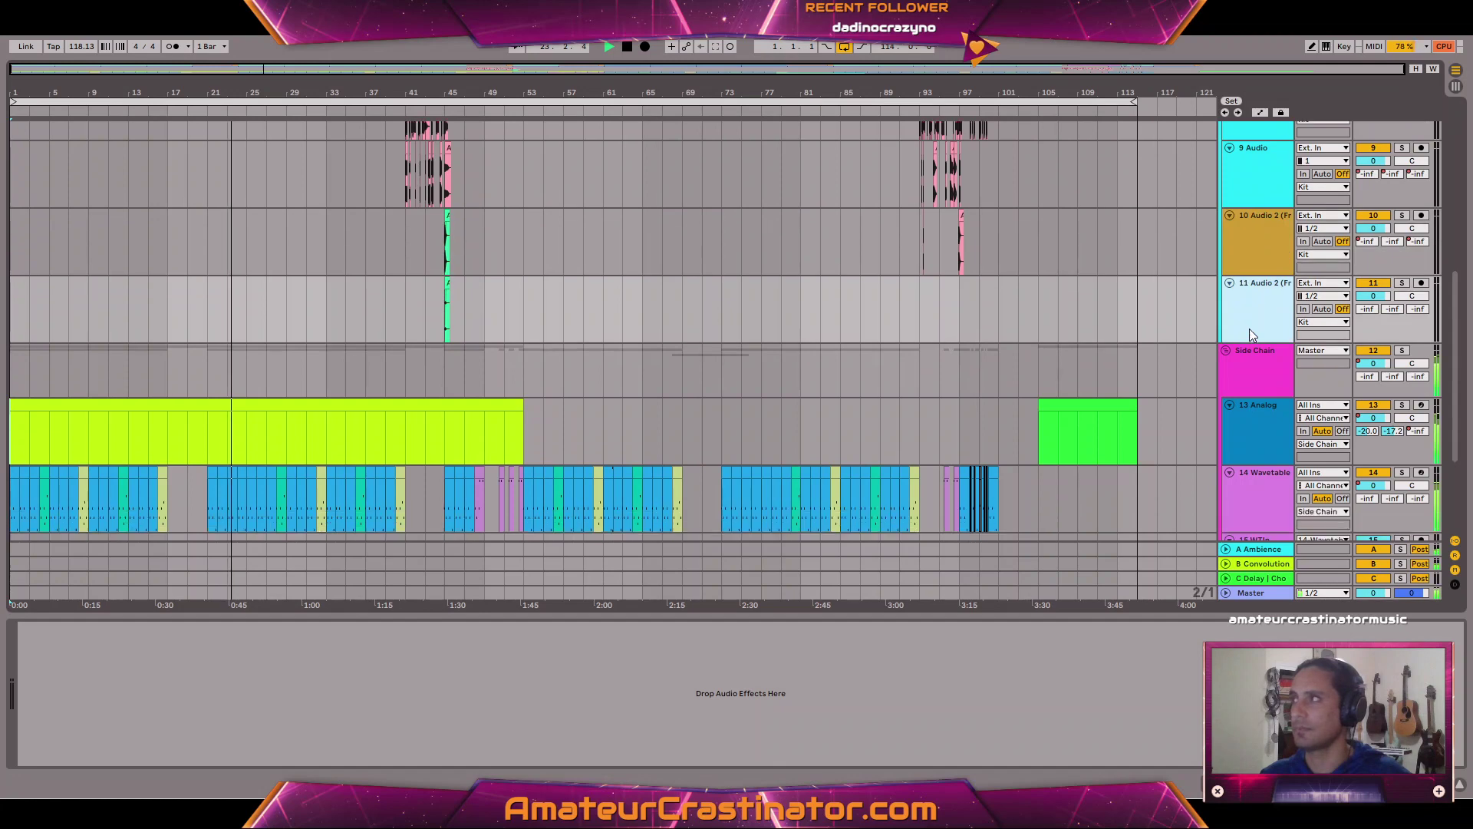
{"action": "scroll", "coordinate": [1249, 329], "scroll_direction": "down", "scroll_amount": 1}
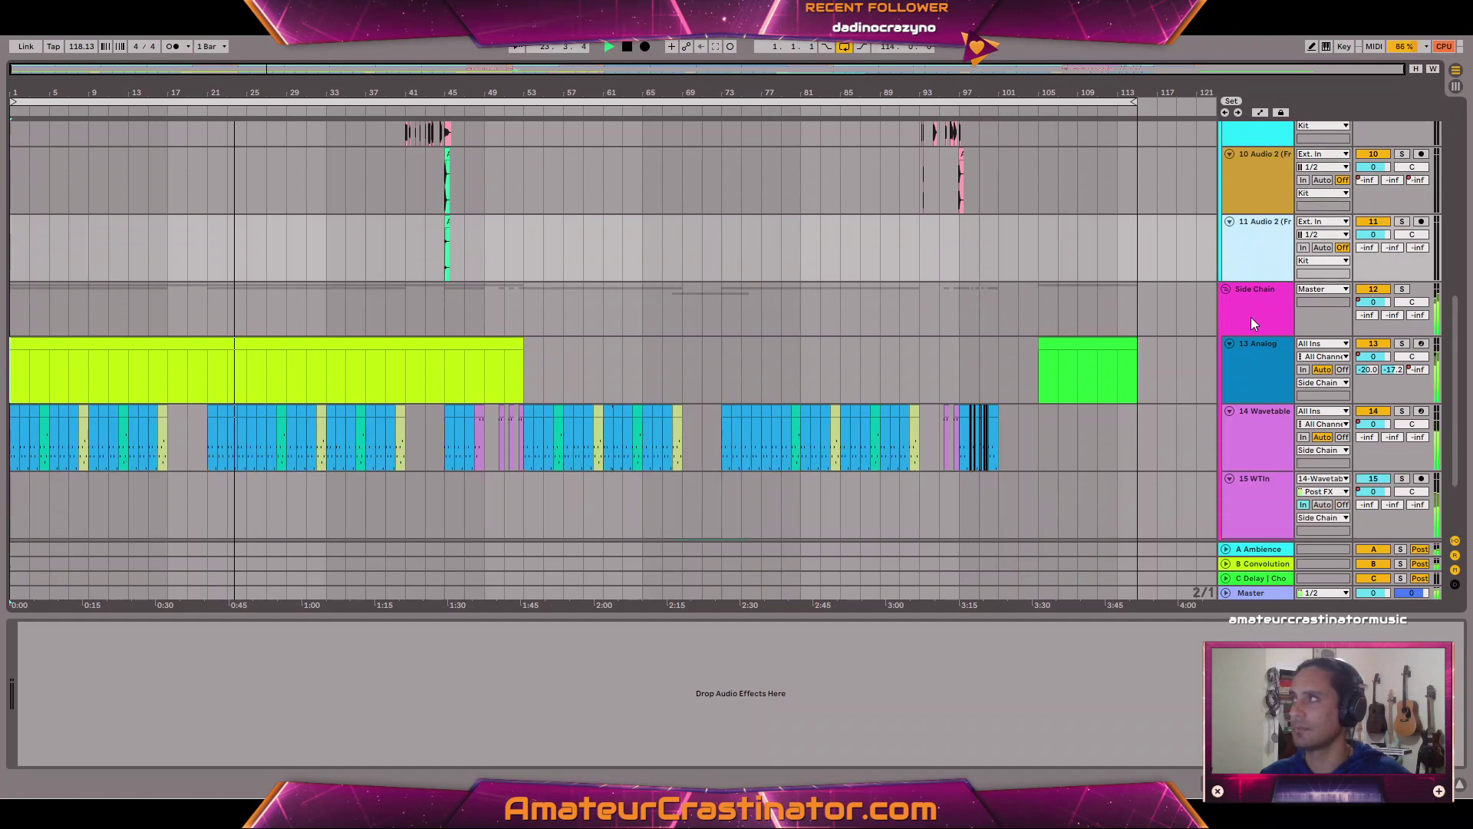
Review the device chains of the Analog, Wavetable and WTIn tracks, including the Analog track's Melodic Steps and effects rack.
{"action": "left_click", "coordinate": [1239, 365]}
{"action": "scroll", "coordinate": [1240, 364], "scroll_direction": "down", "scroll_amount": 2}
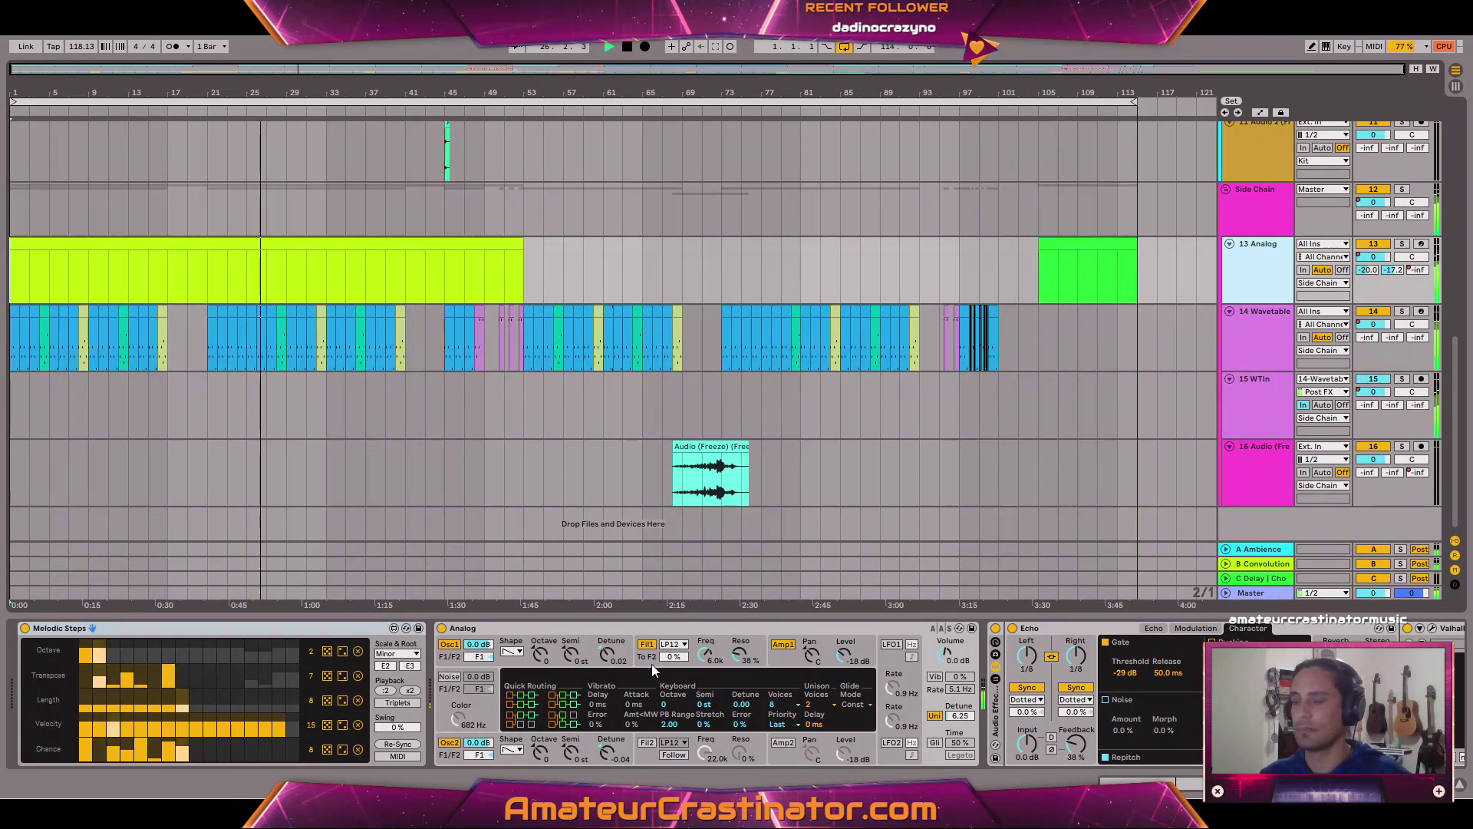
{"action": "left_click", "coordinate": [297, 629]}
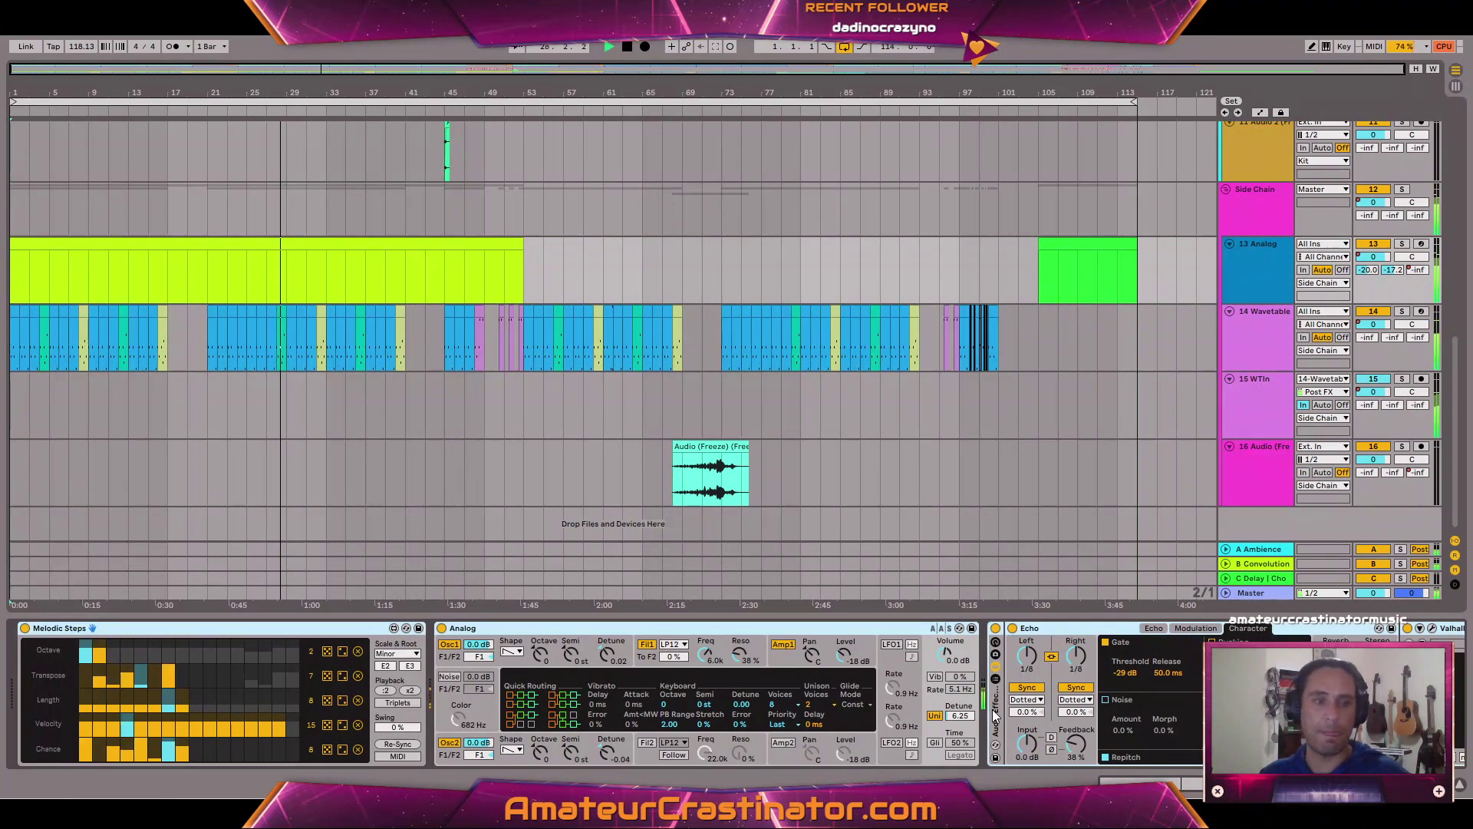
{"action": "scroll", "coordinate": [992, 709], "scroll_direction": "down", "scroll_amount": 5}
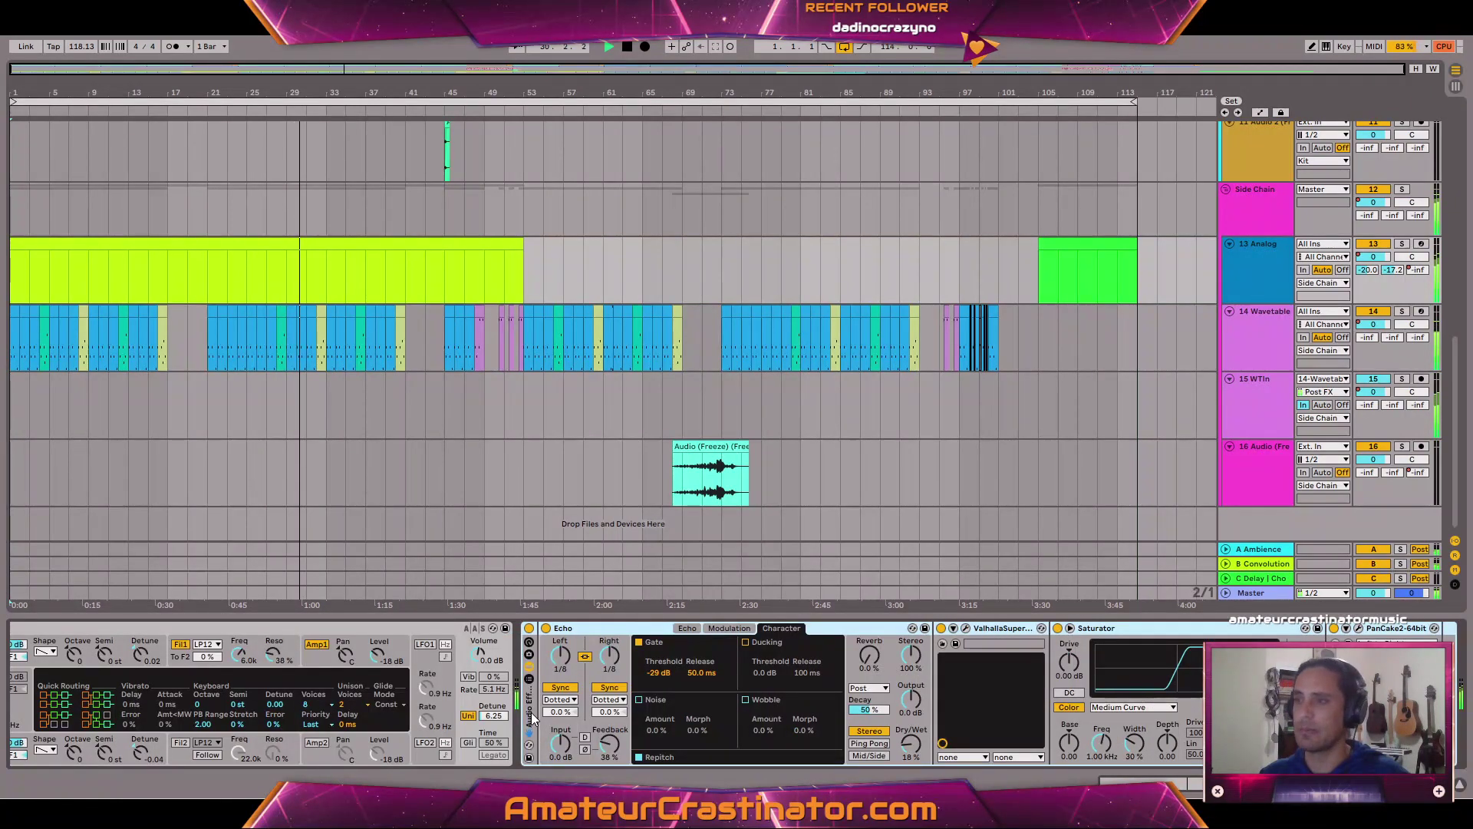
{"action": "scroll", "coordinate": [533, 717], "scroll_direction": "up", "scroll_amount": 5}
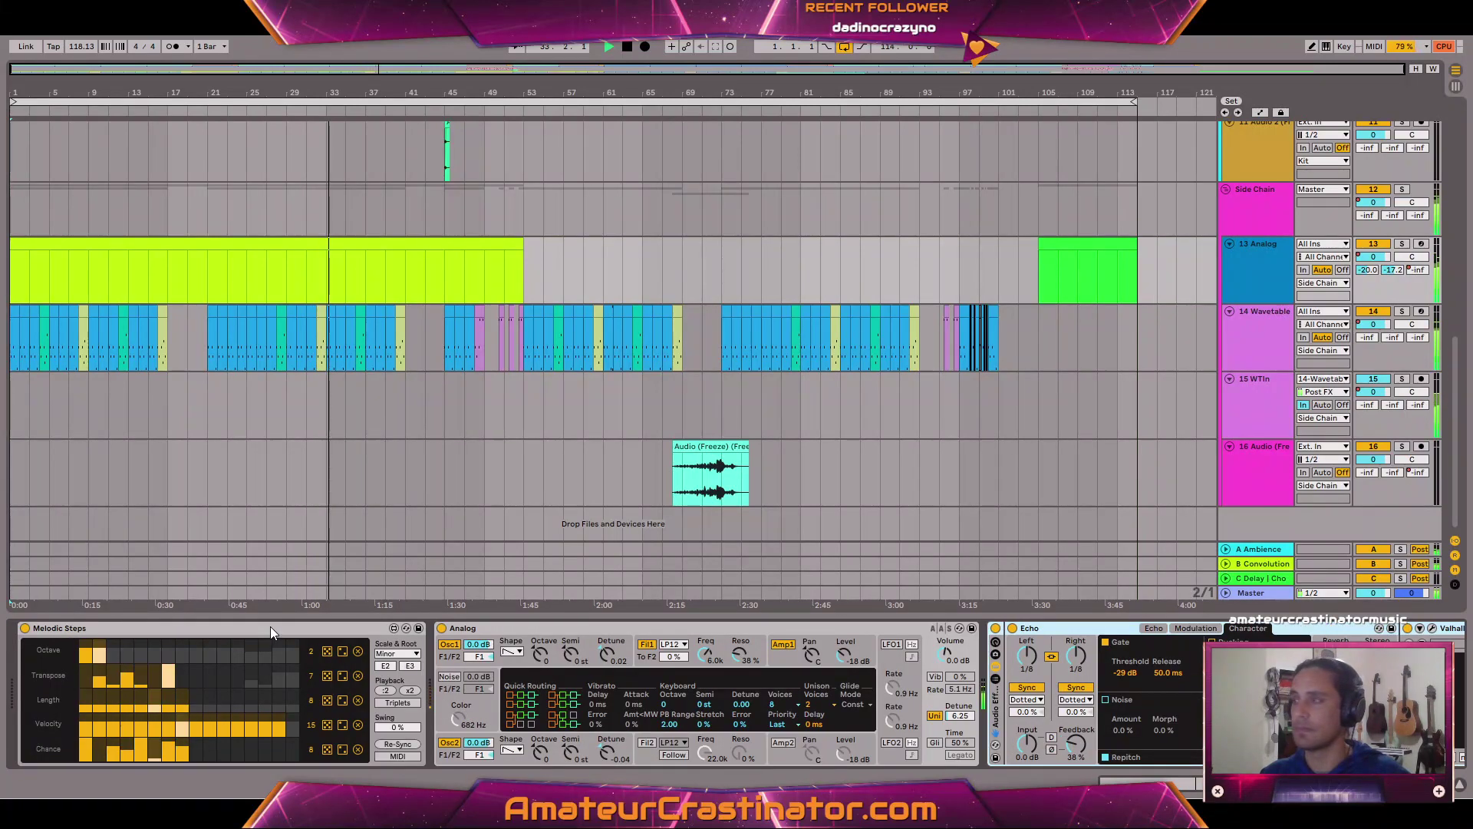
{"action": "left_click", "coordinate": [1269, 321]}
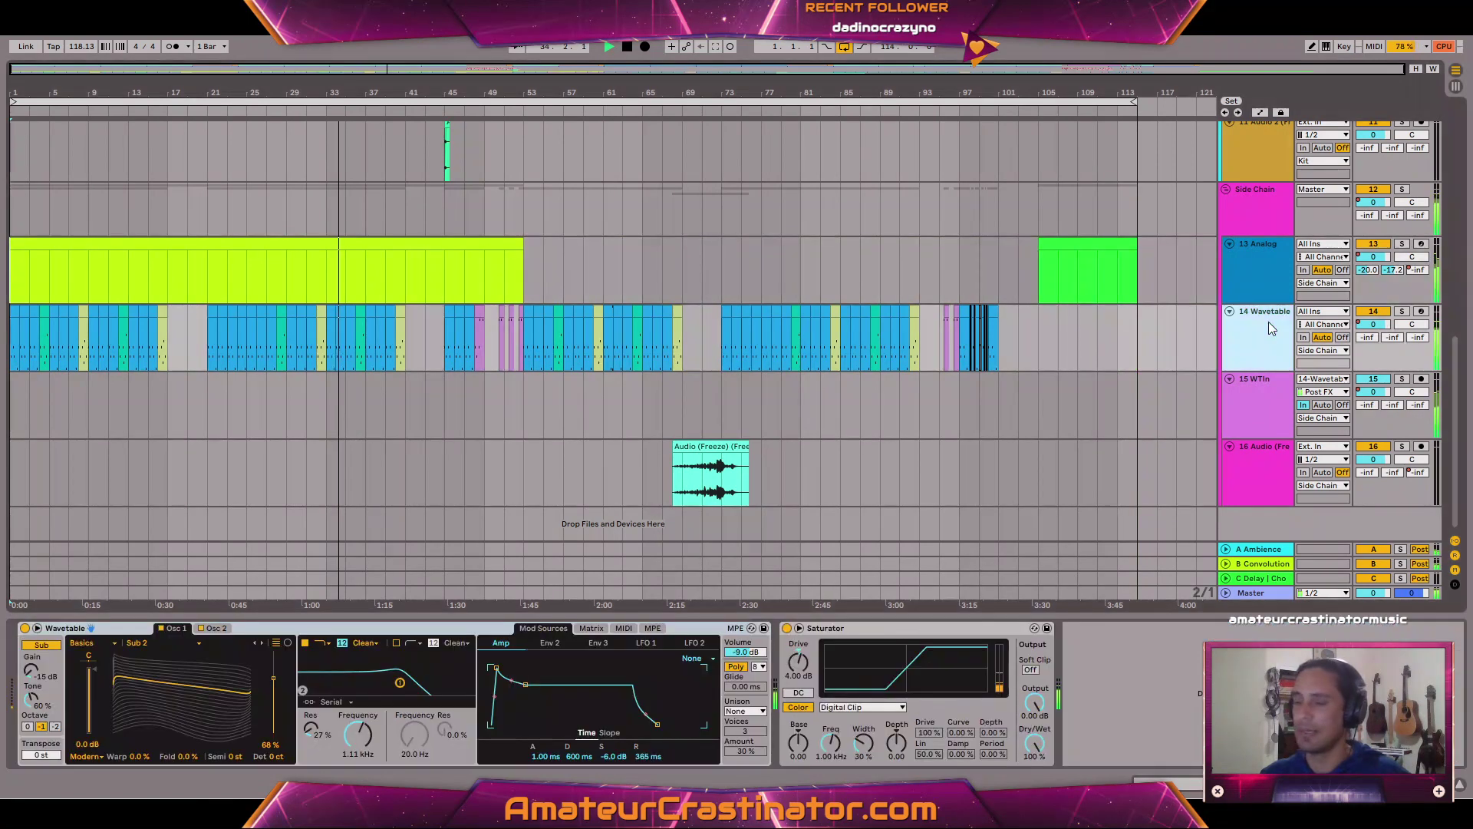
{"action": "left_click", "coordinate": [1241, 415]}
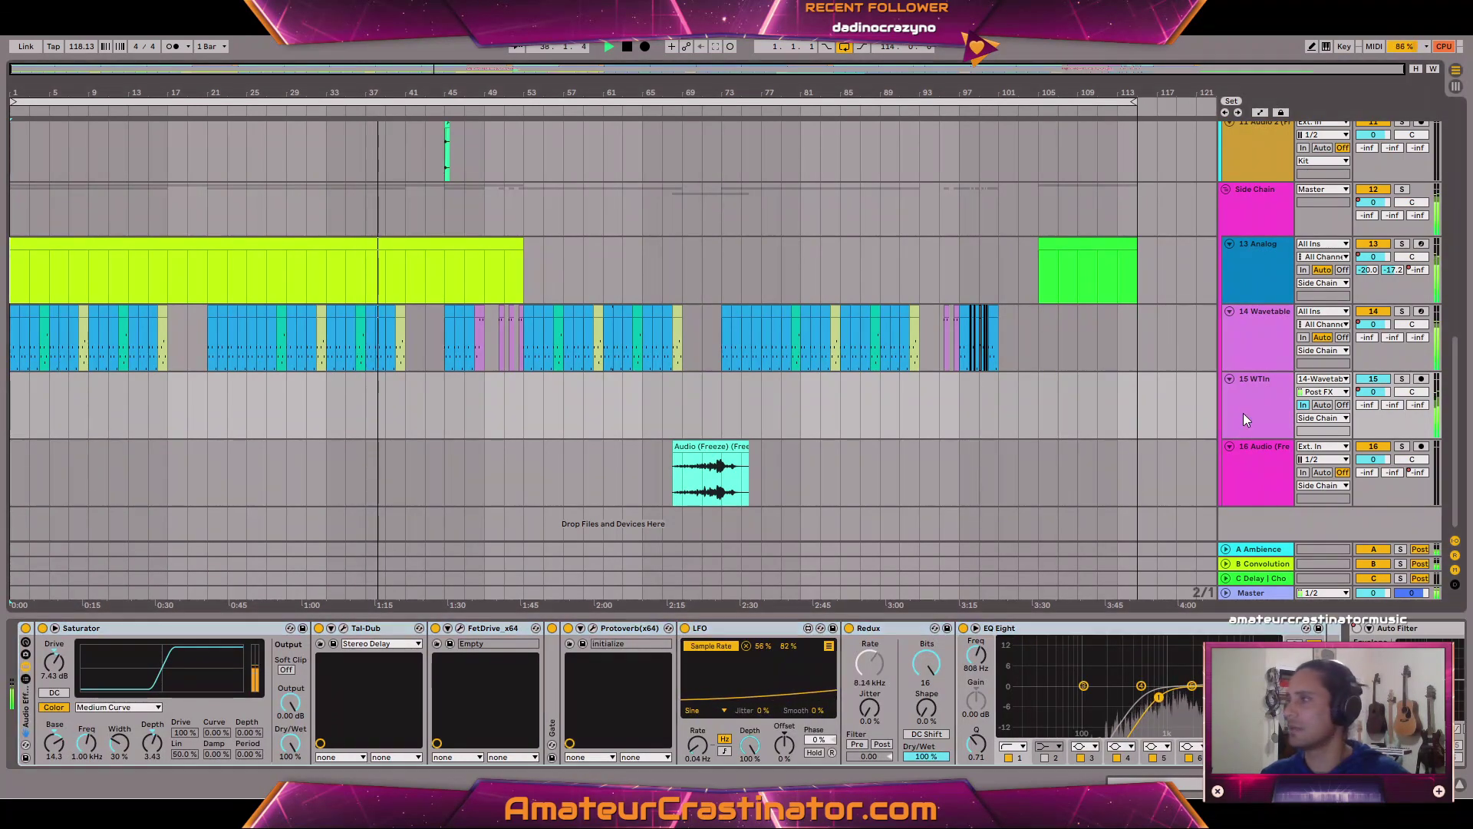
Inspect the reverb devices on the Convolution and Ambience return tracks and the effects on the Master track.
{"action": "left_click", "coordinate": [1262, 591]}
{"action": "left_click", "coordinate": [1258, 563]}
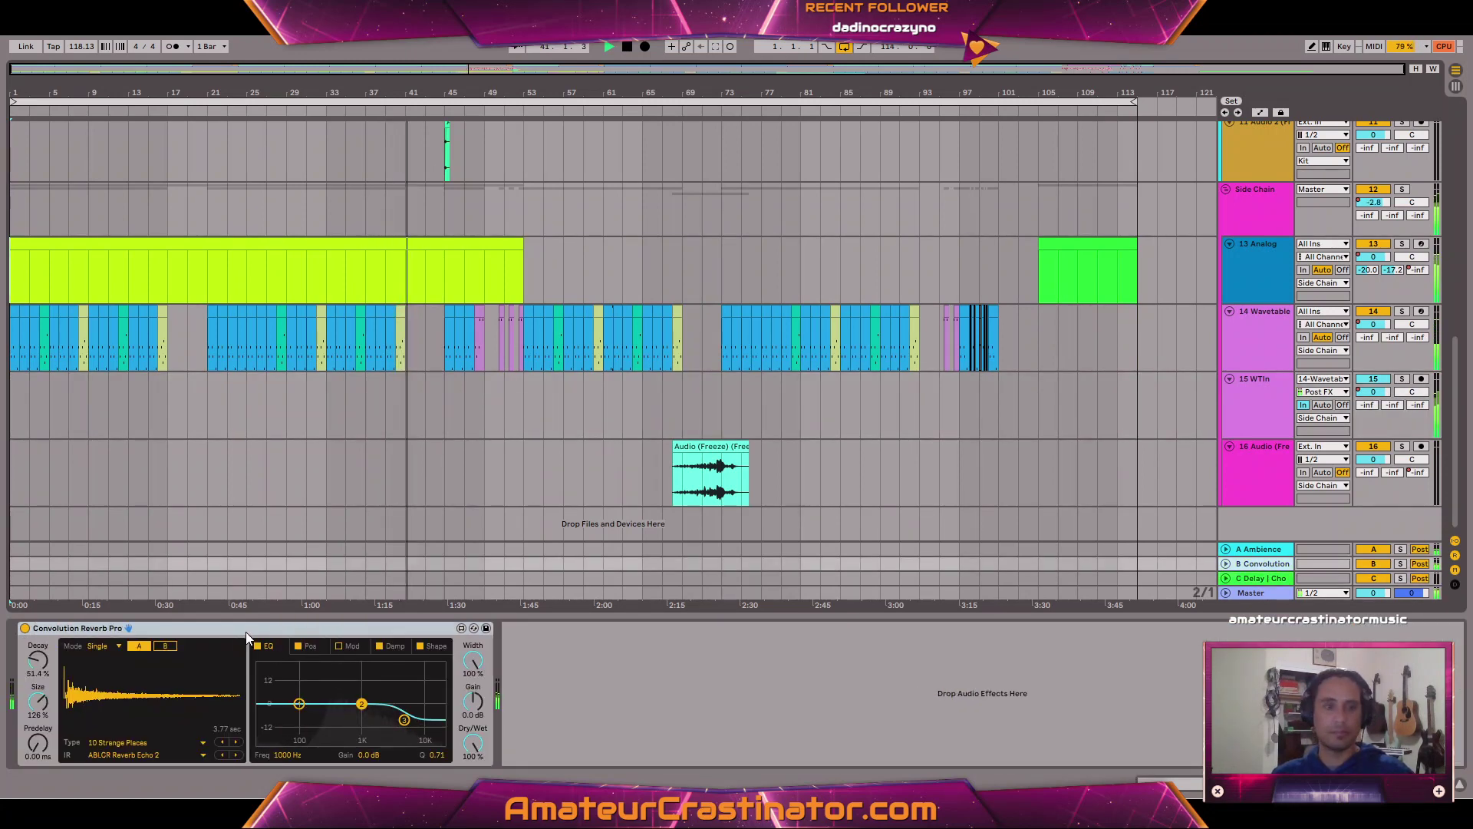
{"action": "left_click", "coordinate": [1264, 551]}
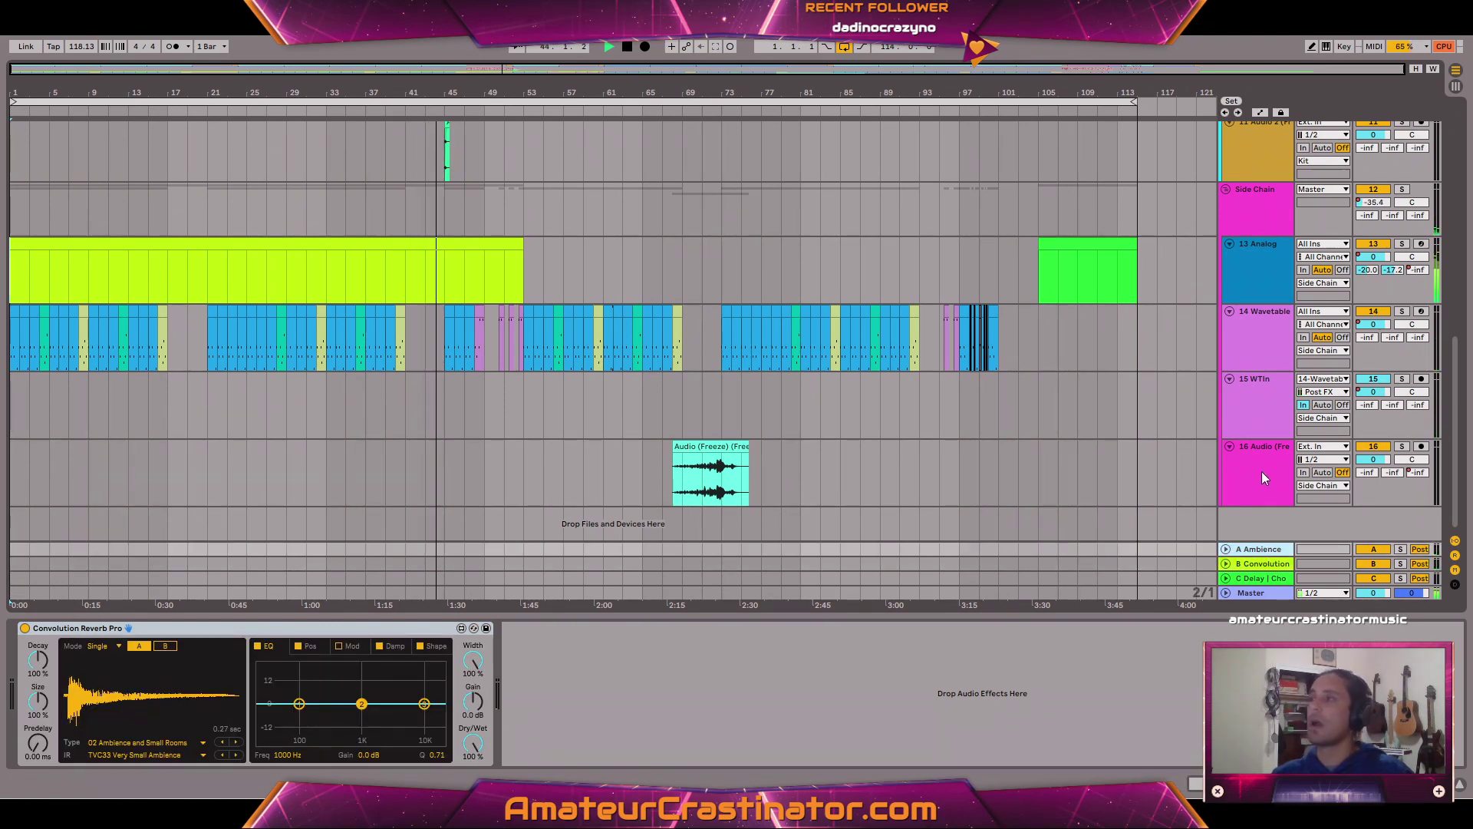
{"action": "left_click", "coordinate": [1259, 596]}
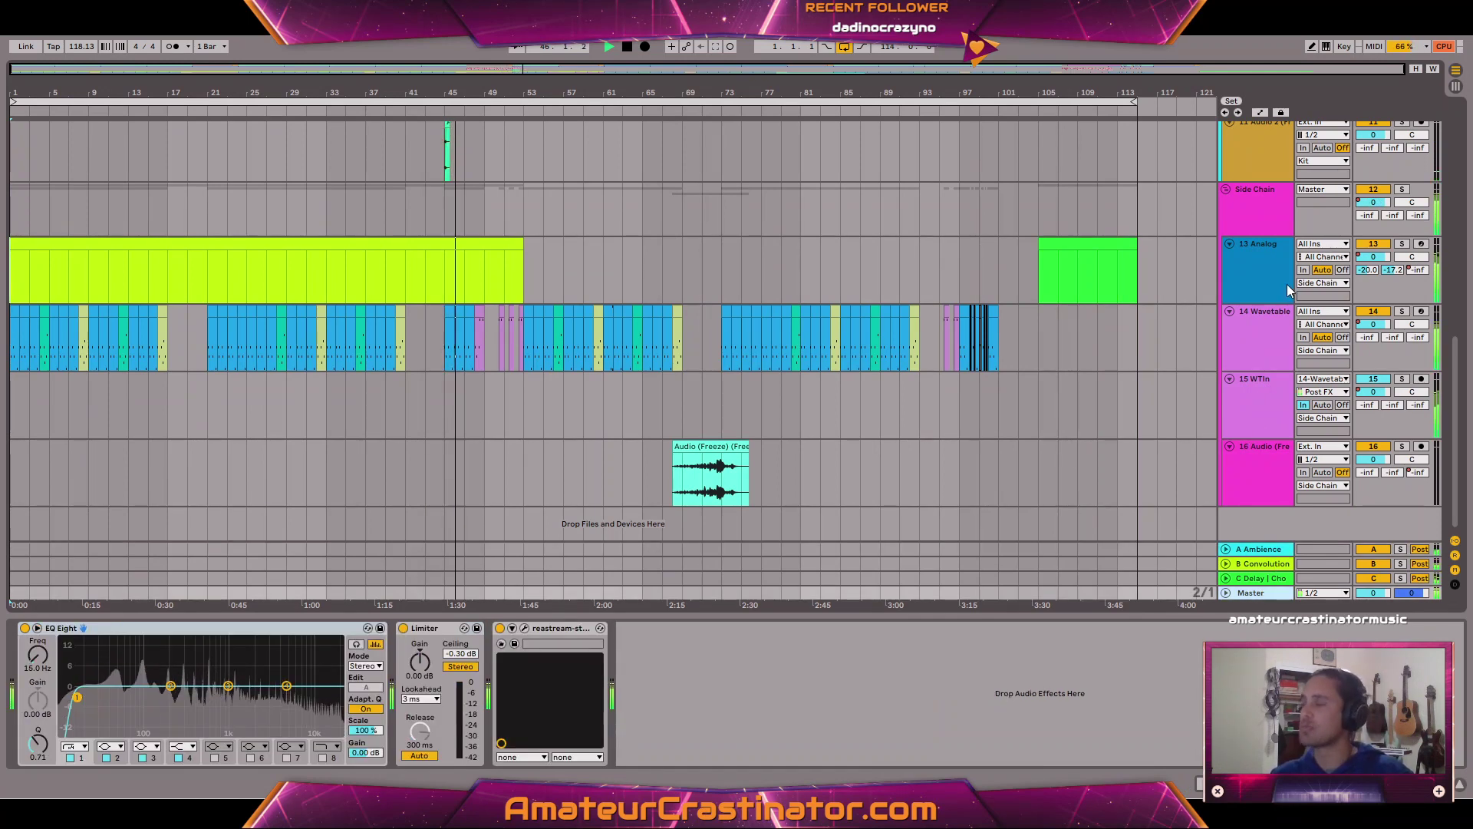
Examine the compressor and limiter on the Side Chain group track.
{"action": "scroll", "coordinate": [1244, 321], "scroll_direction": "up", "scroll_amount": 3}
{"action": "left_click", "coordinate": [1250, 360]}
{"action": "scroll", "coordinate": [1251, 358], "scroll_direction": "up", "scroll_amount": 2}
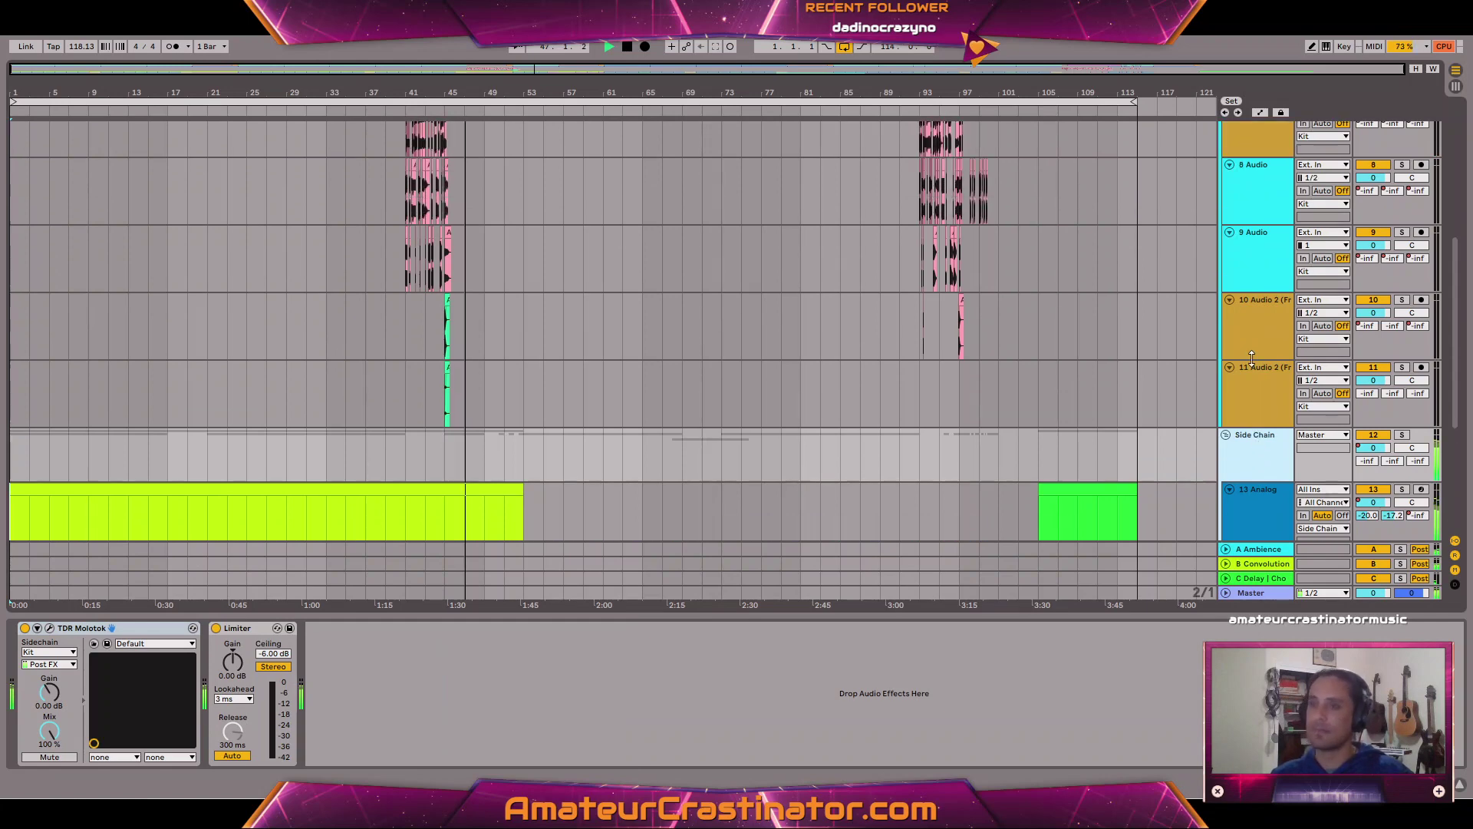
{"action": "scroll", "coordinate": [1236, 417], "scroll_direction": "down", "scroll_amount": 2}
Revisit the devices on the Wavetable and Analog tracks, then show the WTIn track's effects chain.
{"action": "left_click", "coordinate": [1260, 497]}
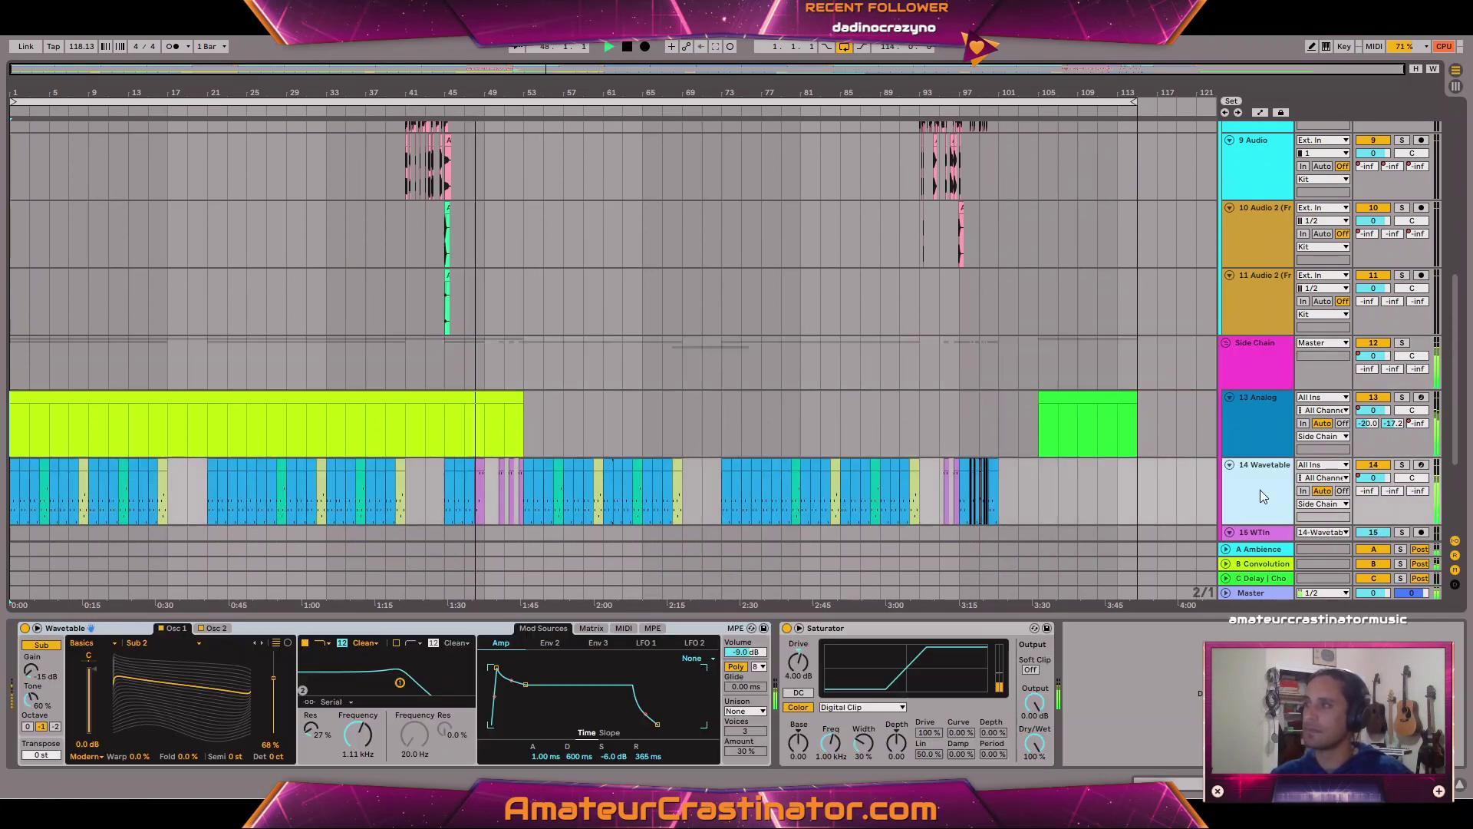
{"action": "left_click", "coordinate": [1265, 418]}
{"action": "scroll", "coordinate": [1266, 432], "scroll_direction": "up", "scroll_amount": 3}
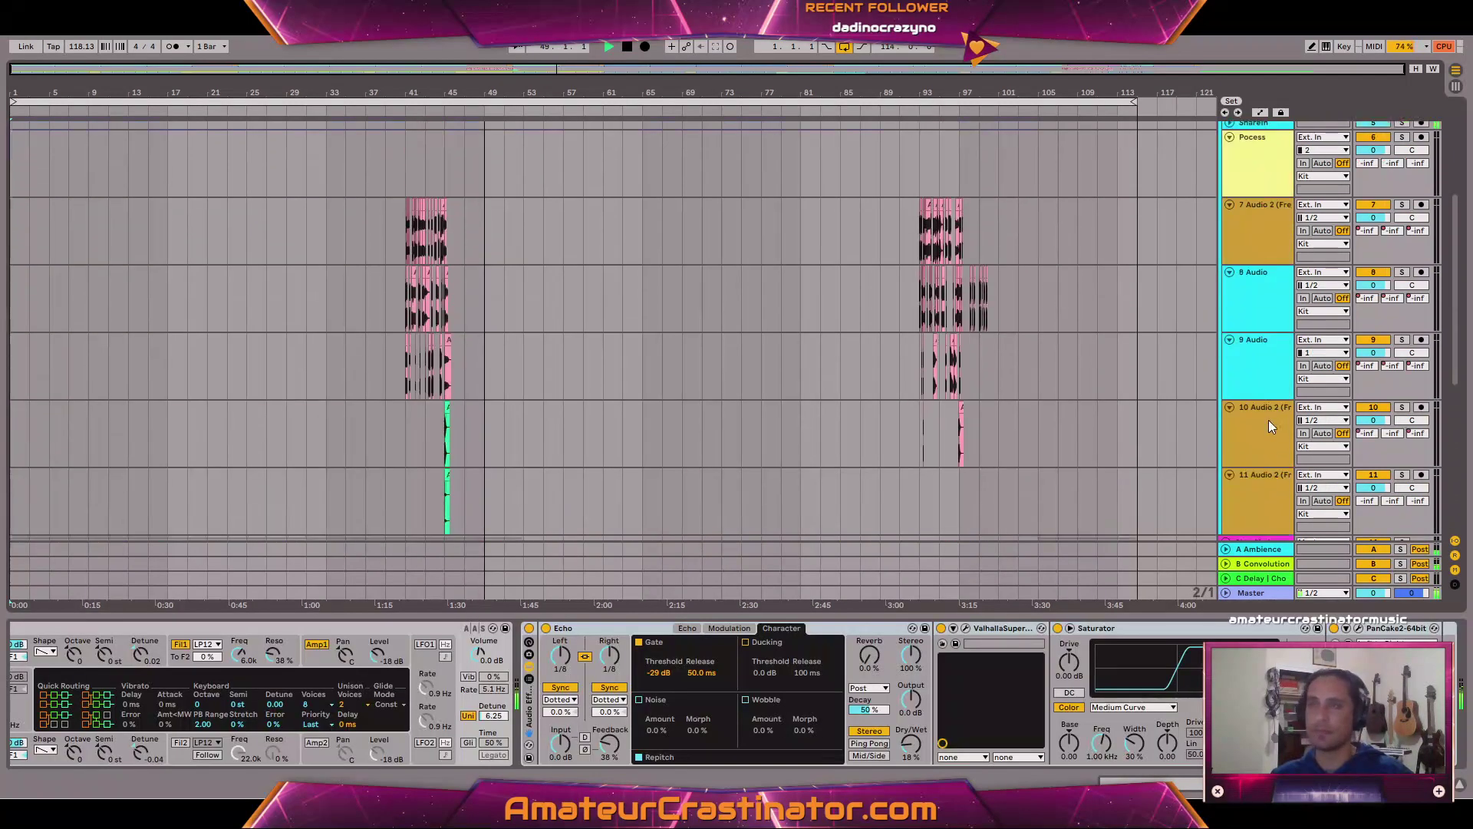
{"action": "scroll", "coordinate": [1268, 421], "scroll_direction": "up", "scroll_amount": 5}
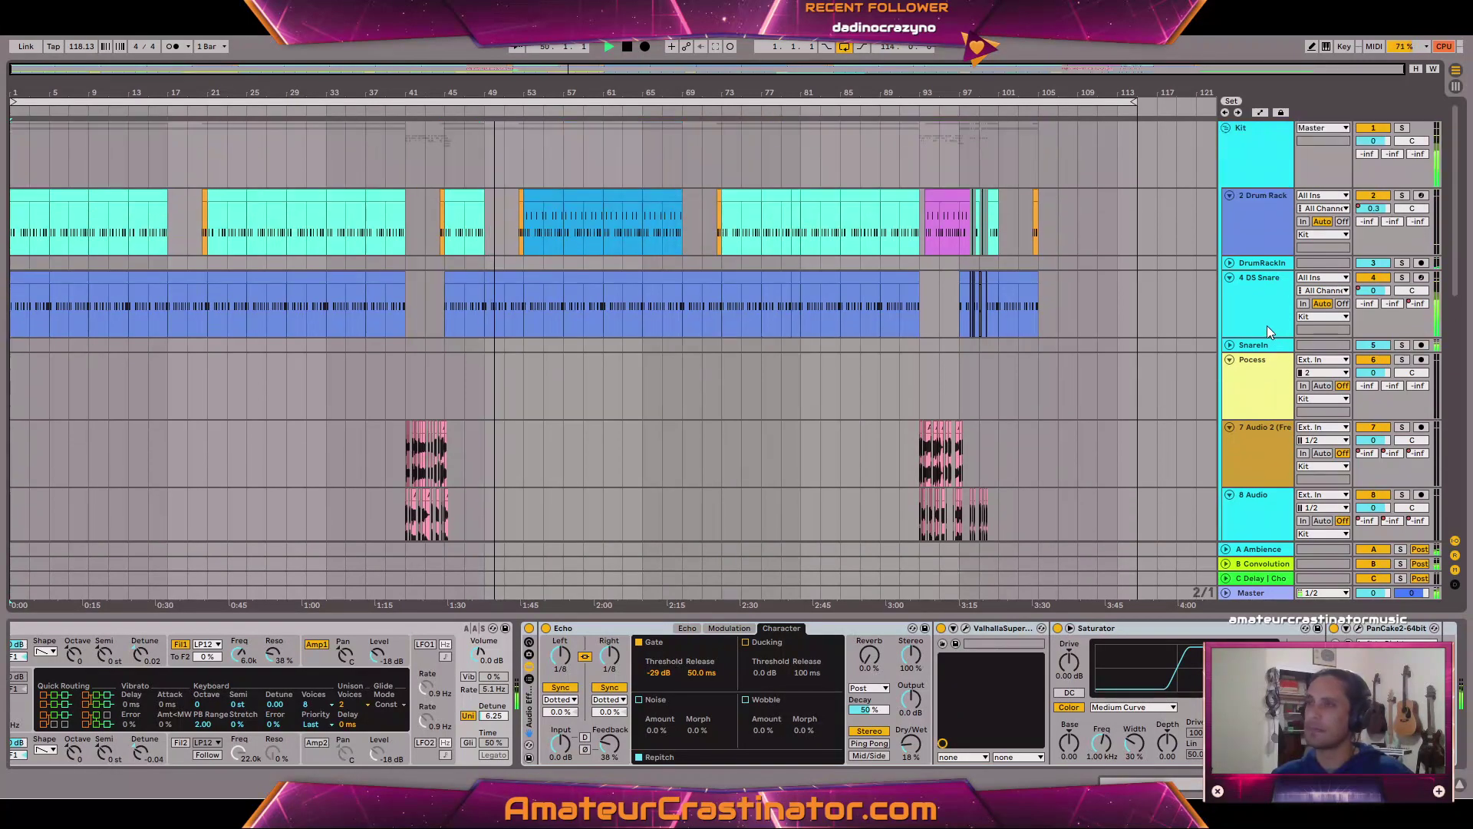
{"action": "scroll", "coordinate": [1268, 330], "scroll_direction": "down", "scroll_amount": 8}
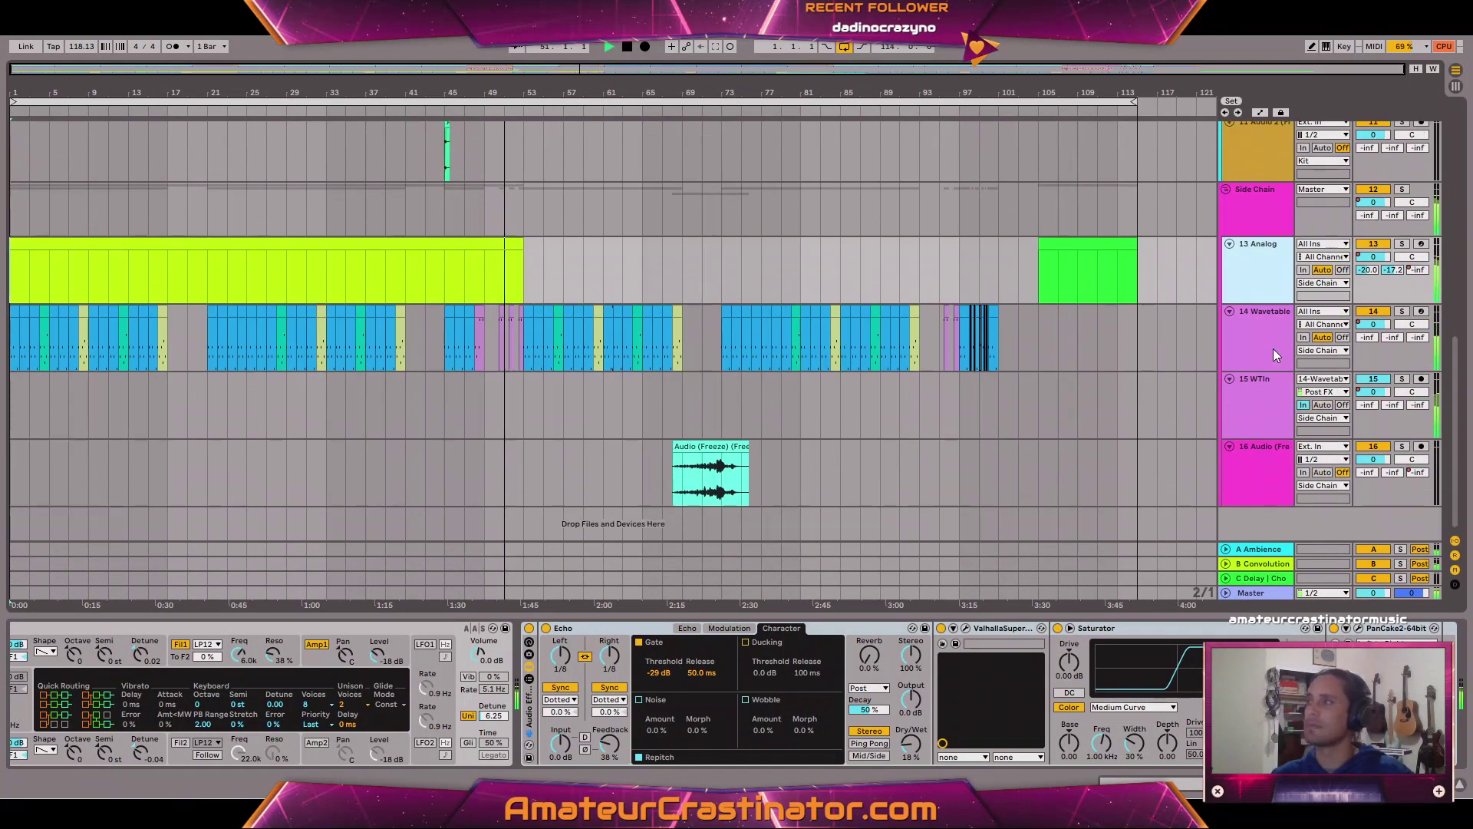
{"action": "left_click", "coordinate": [1251, 389]}
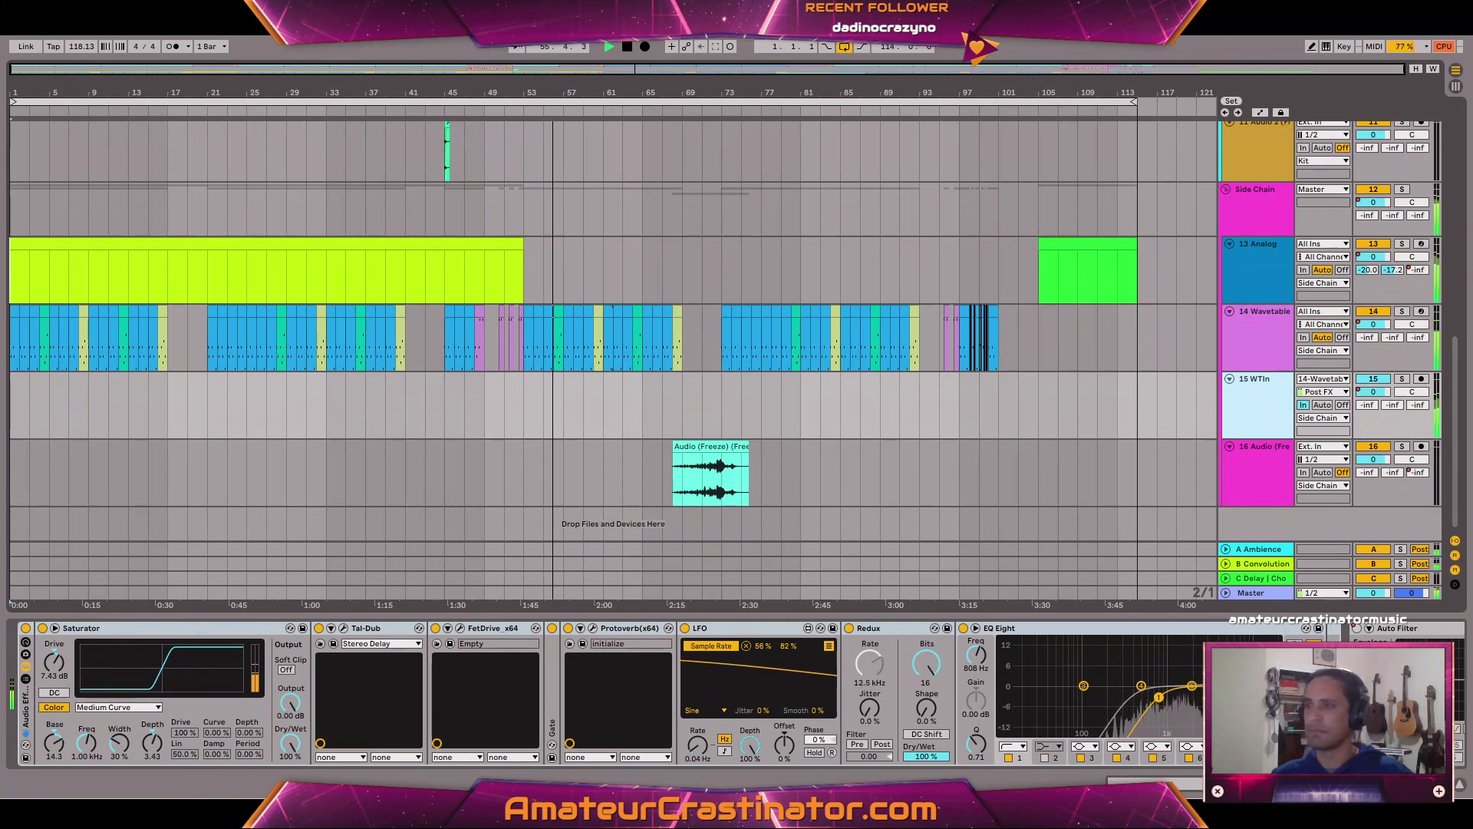
Look over the clips across the Kit and Side Chain groups, from the drum tracks to the frozen audio track, during playback.
{"action": "scroll", "coordinate": [1234, 347], "scroll_direction": "up", "scroll_amount": 5}
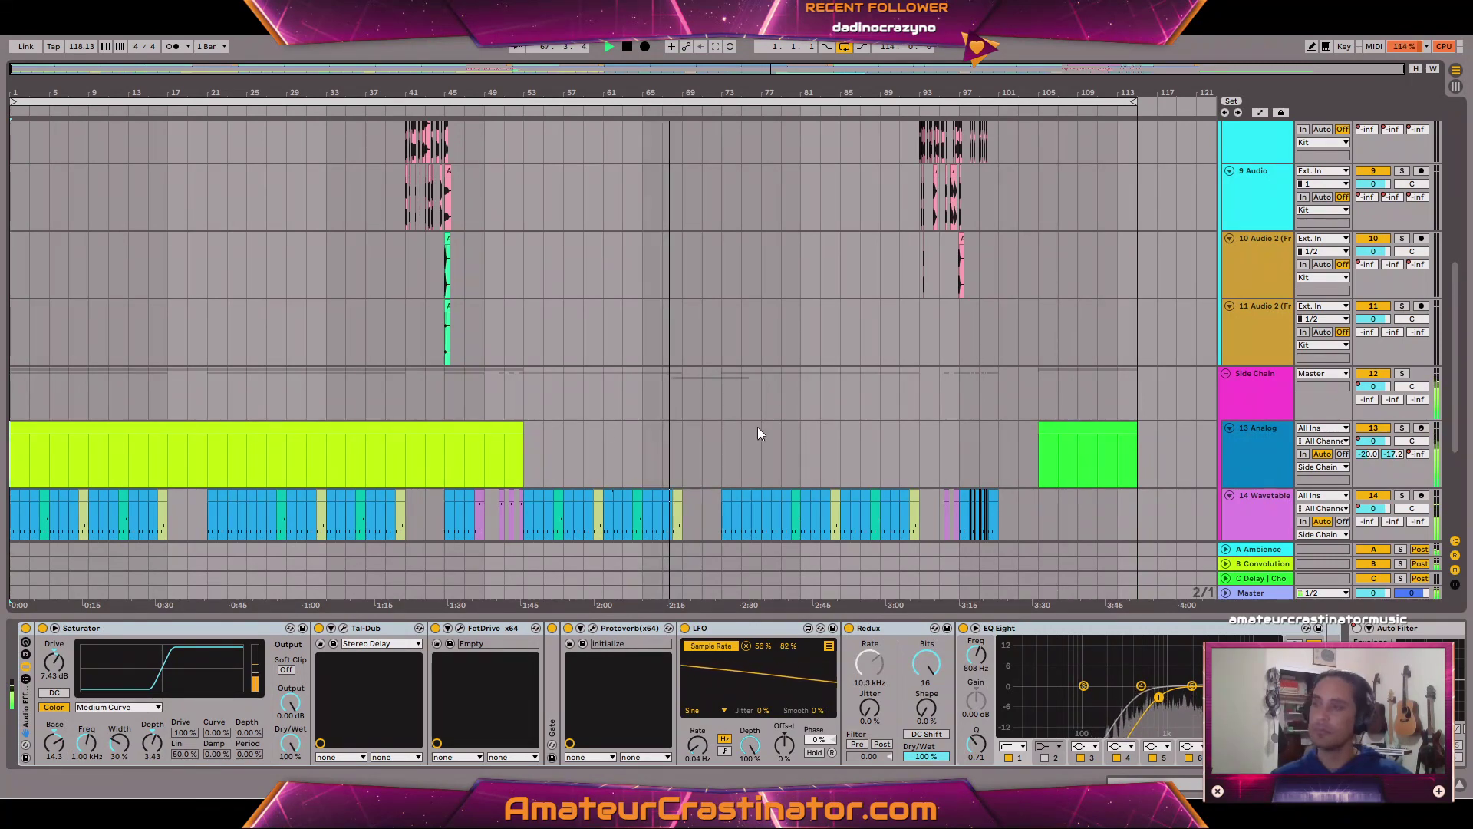
{"action": "scroll", "coordinate": [529, 388], "scroll_direction": "down", "scroll_amount": 2}
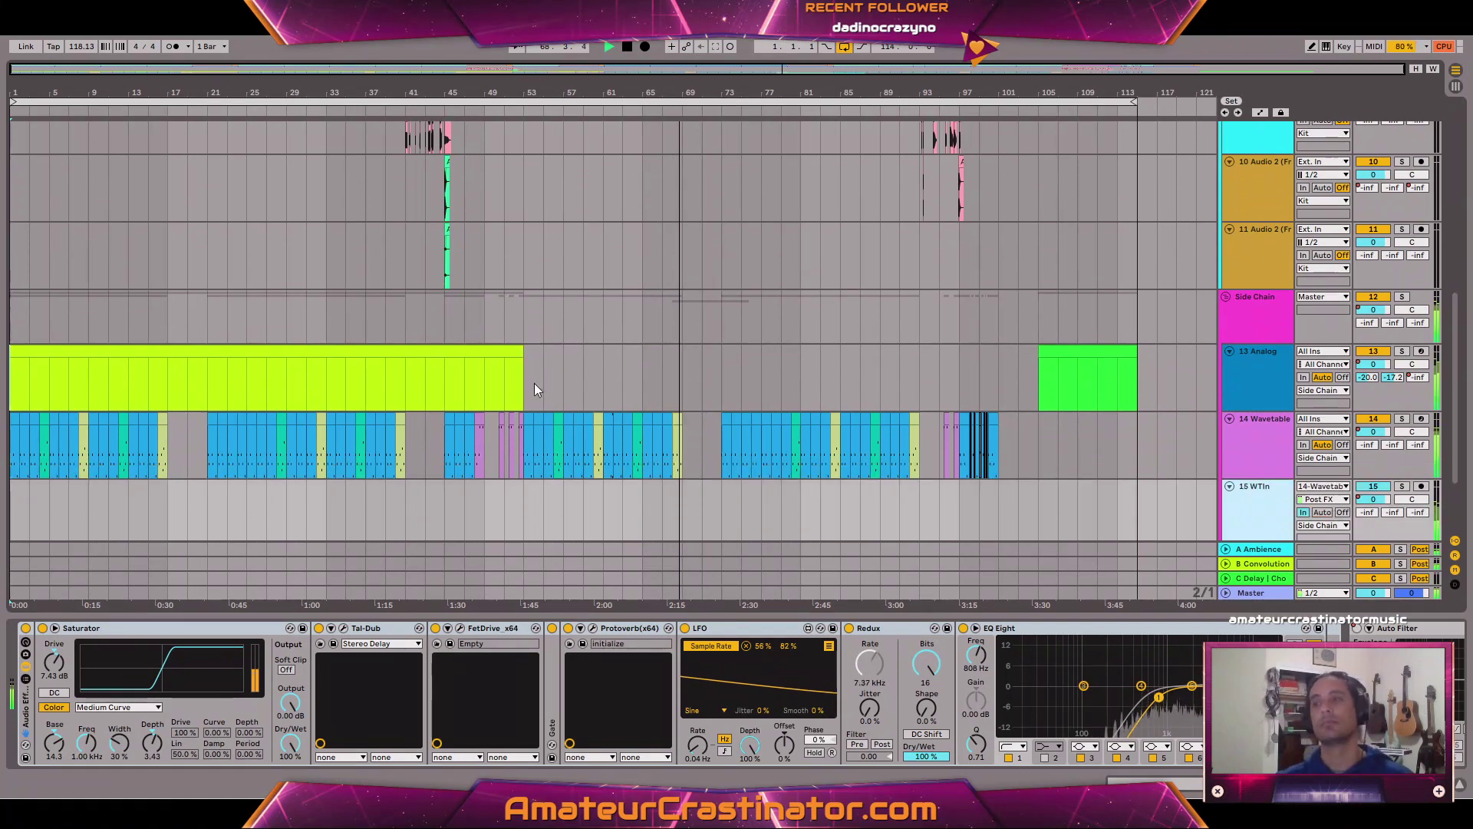
{"action": "scroll", "coordinate": [812, 393], "scroll_direction": "down", "scroll_amount": 3}
{"action": "scroll", "coordinate": [863, 384], "scroll_direction": "up", "scroll_amount": 2}
{"action": "scroll", "coordinate": [859, 379], "scroll_direction": "down", "scroll_amount": 1}
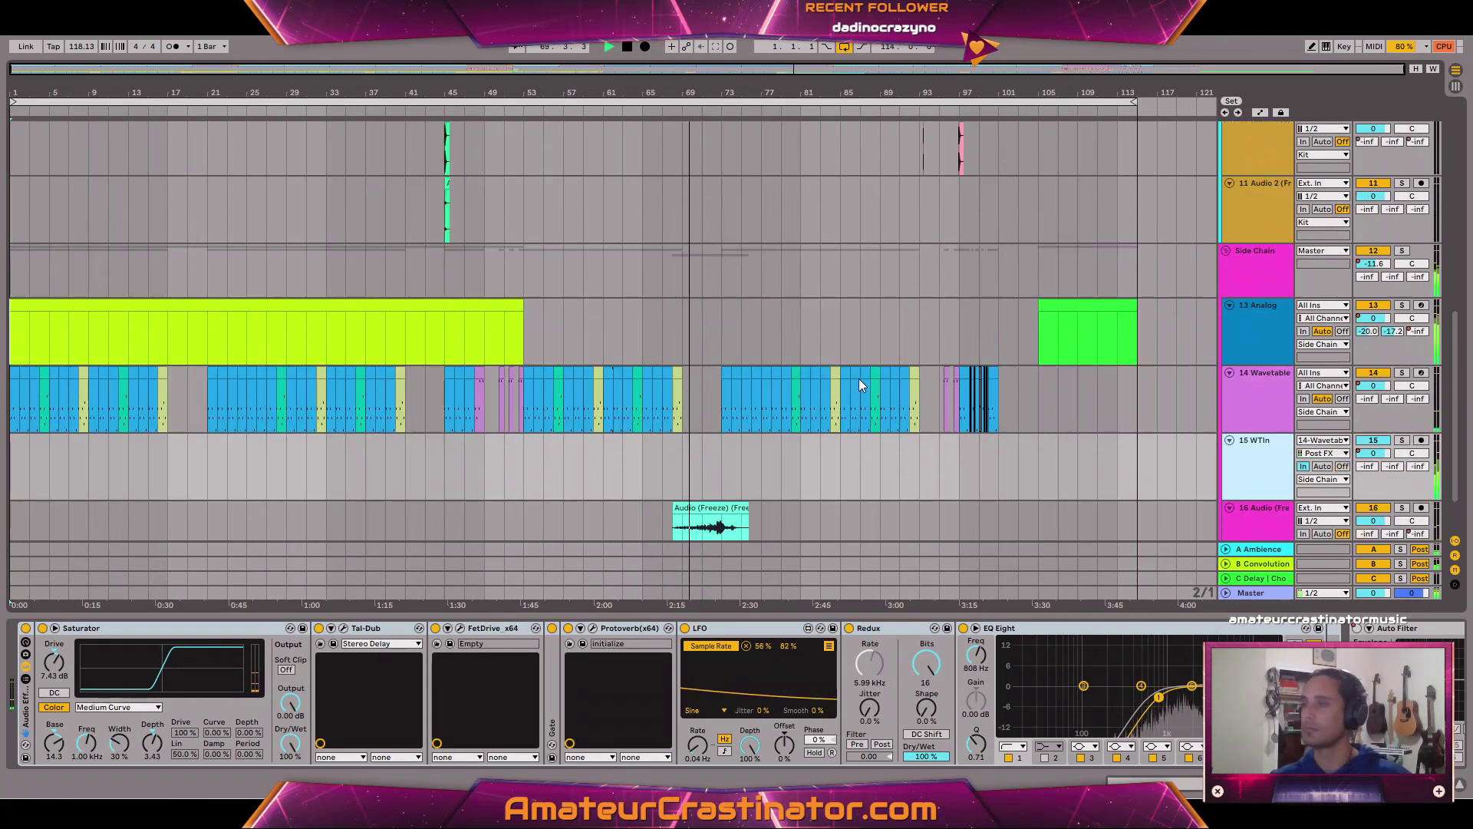
{"action": "scroll", "coordinate": [859, 382], "scroll_direction": "up", "scroll_amount": 10}
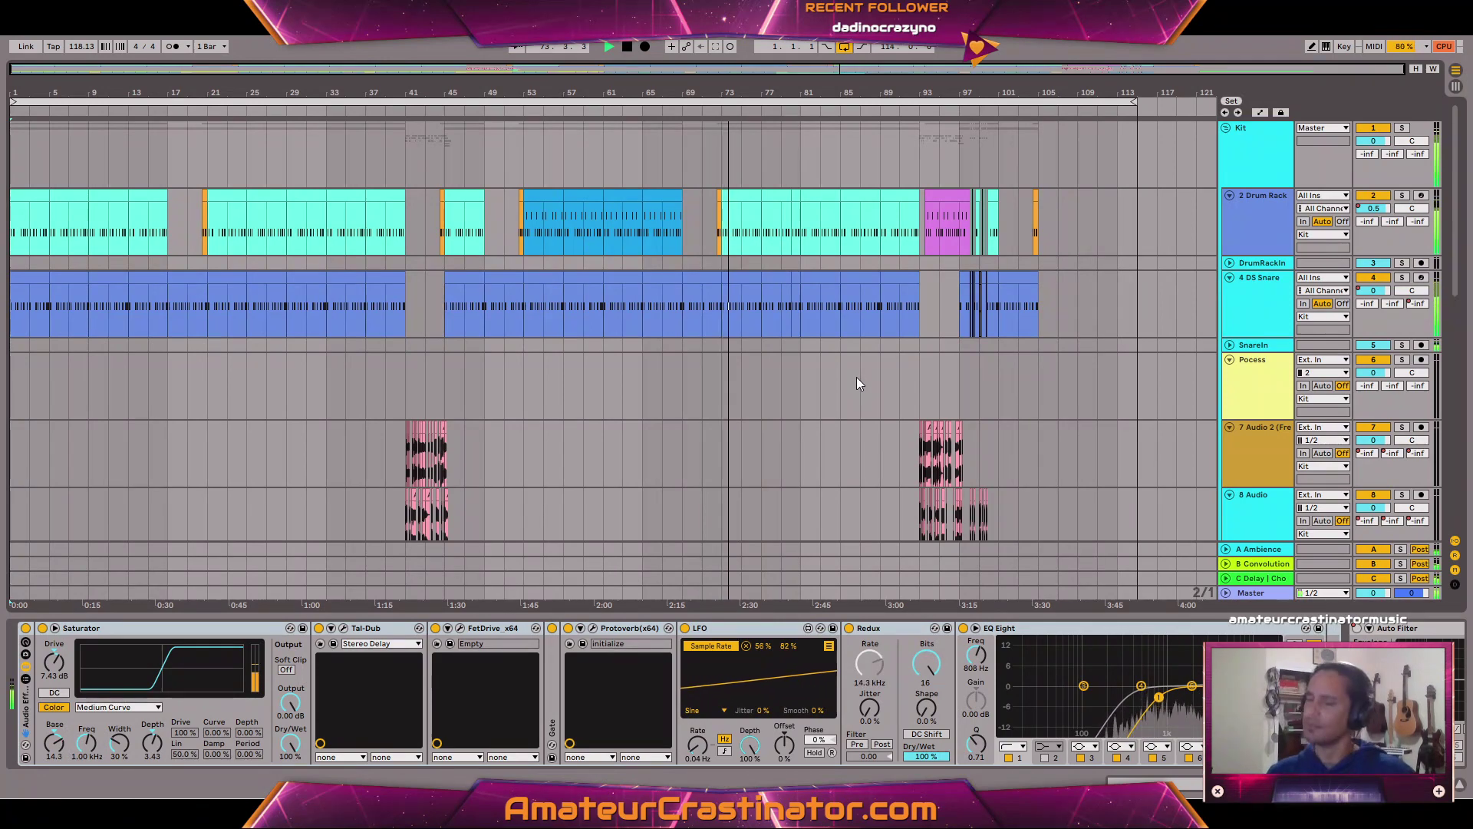
{"action": "scroll", "coordinate": [870, 376], "scroll_direction": "down", "scroll_amount": 10}
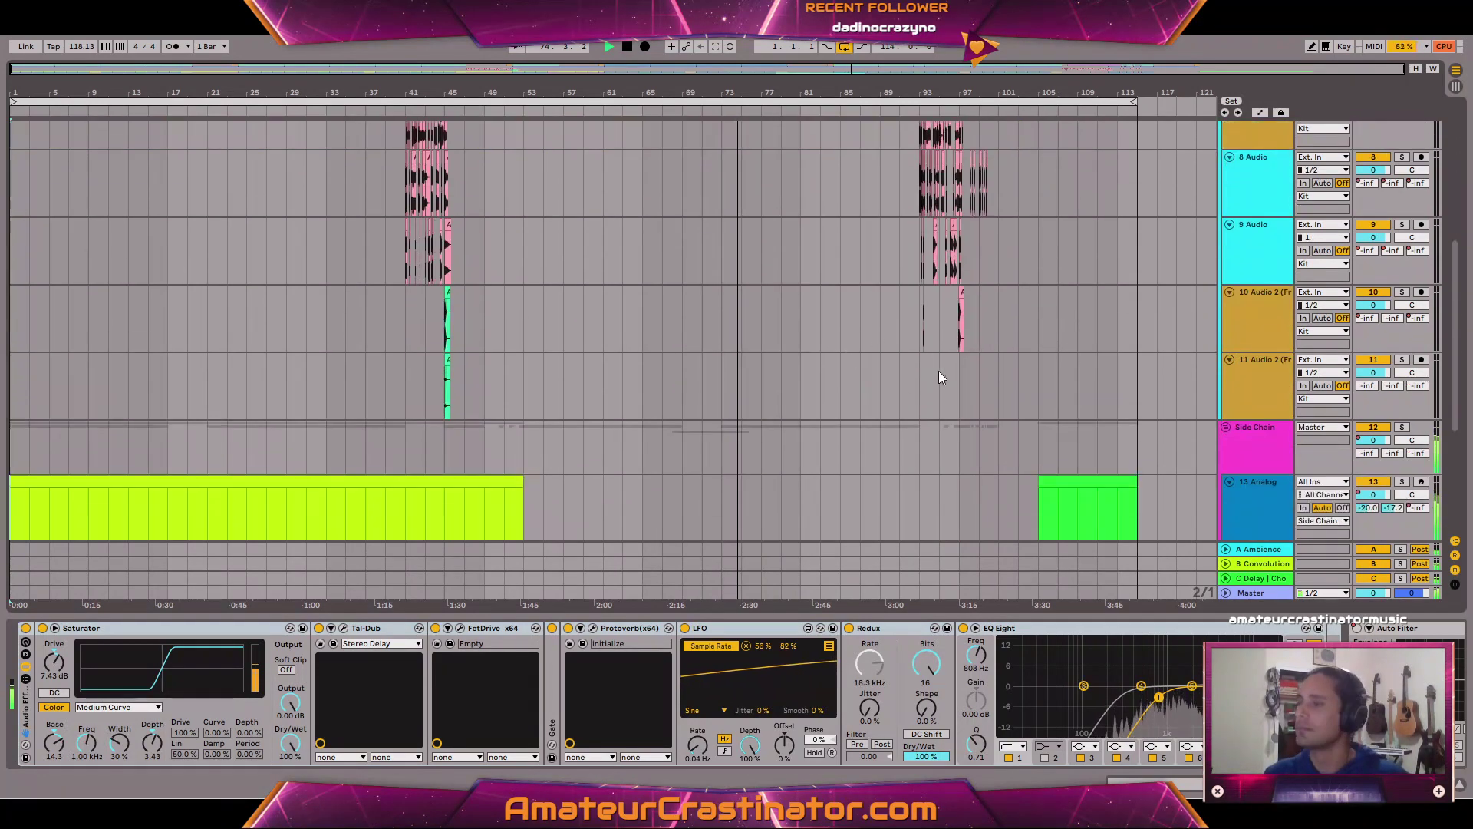
{"action": "scroll", "coordinate": [921, 376], "scroll_direction": "down", "scroll_amount": 6}
{"action": "scroll", "coordinate": [925, 362], "scroll_direction": "up", "scroll_amount": 5}
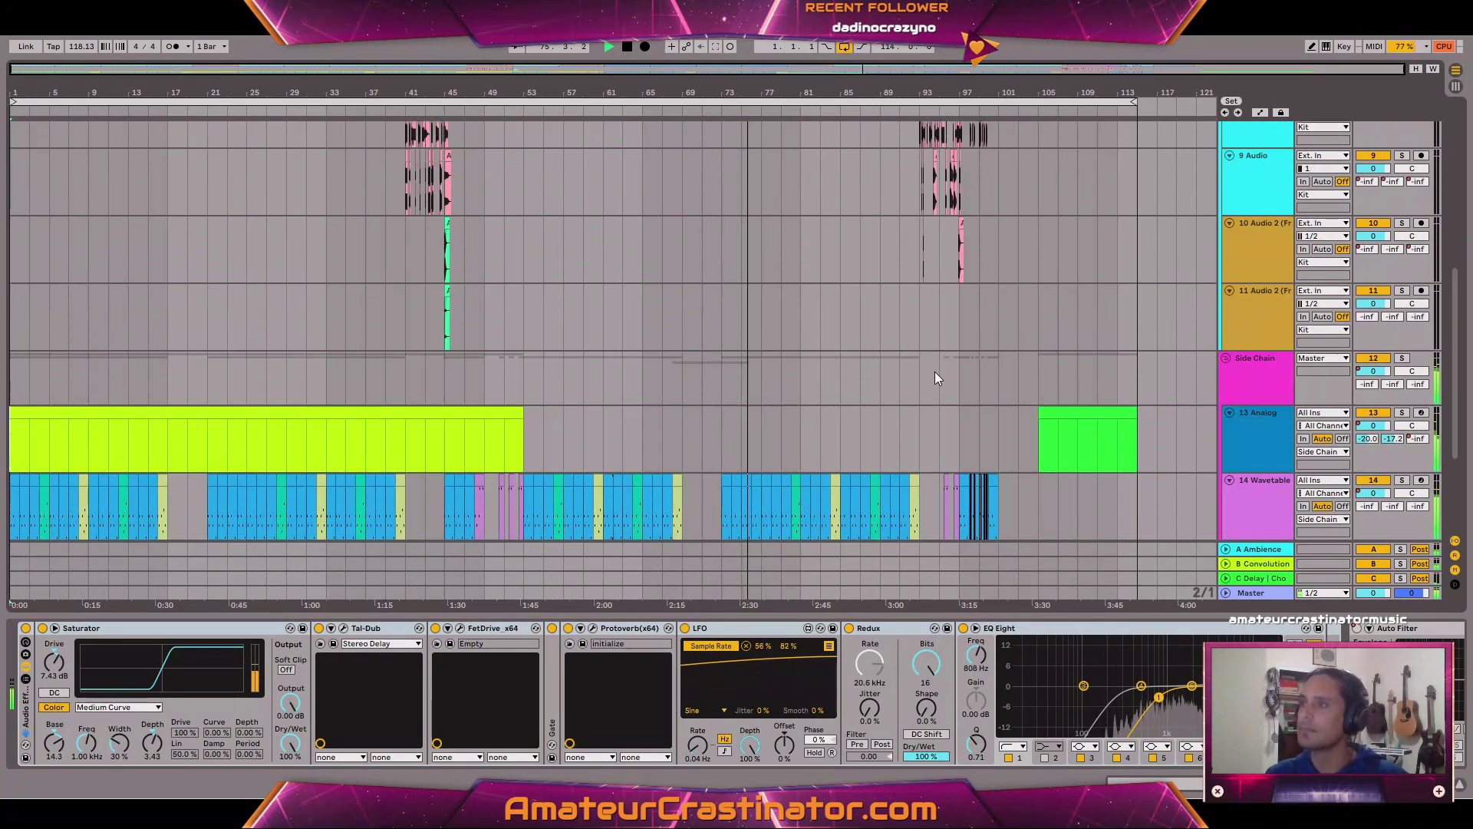
{"action": "scroll", "coordinate": [941, 367], "scroll_direction": "up", "scroll_amount": 12}
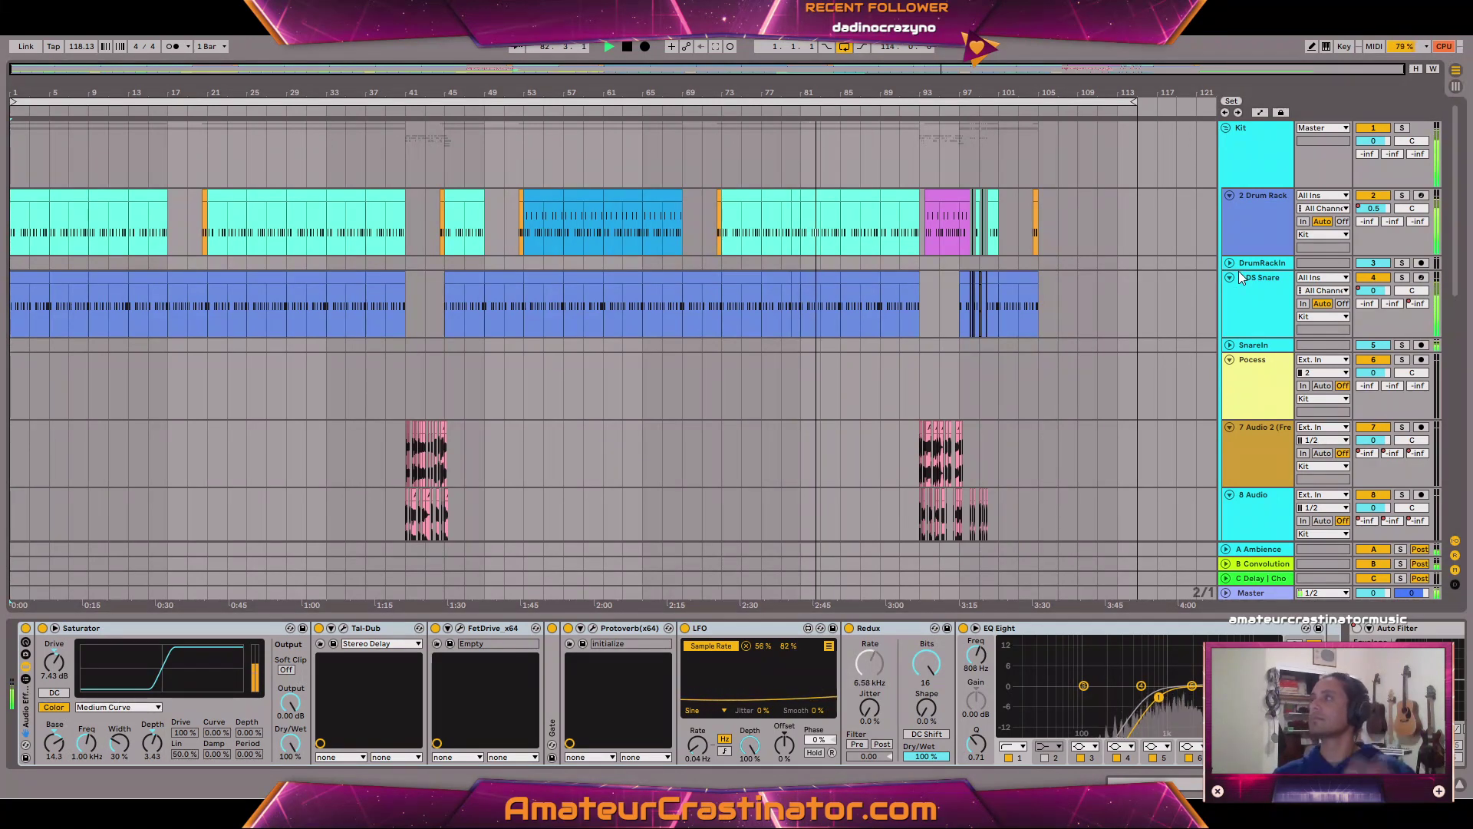
Check the CPU load meter's options and review the audio device, sample rate and latency preferences.
{"action": "left_click", "coordinate": [1426, 46]}
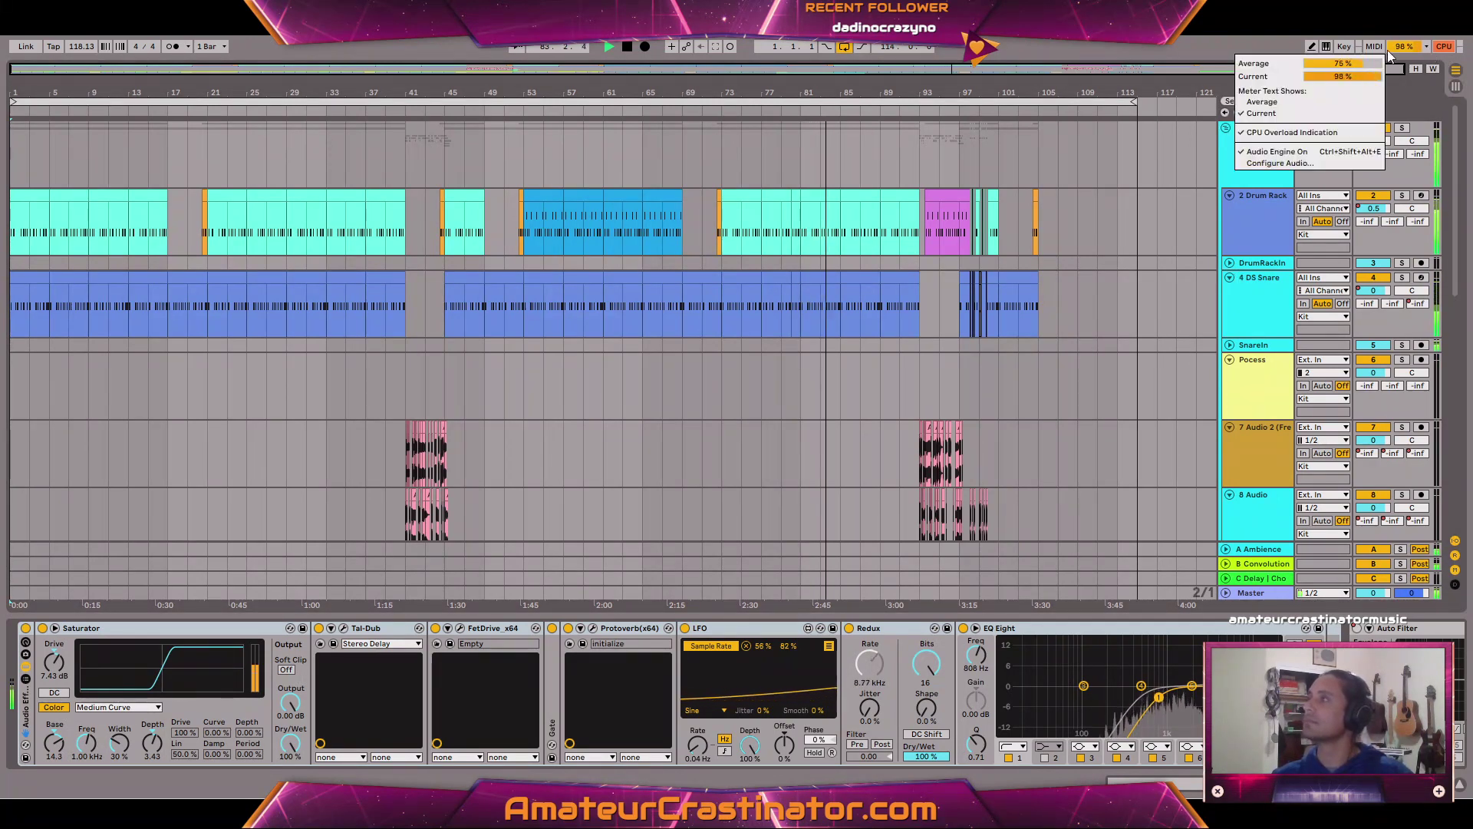
{"action": "key", "text": "Escape"}
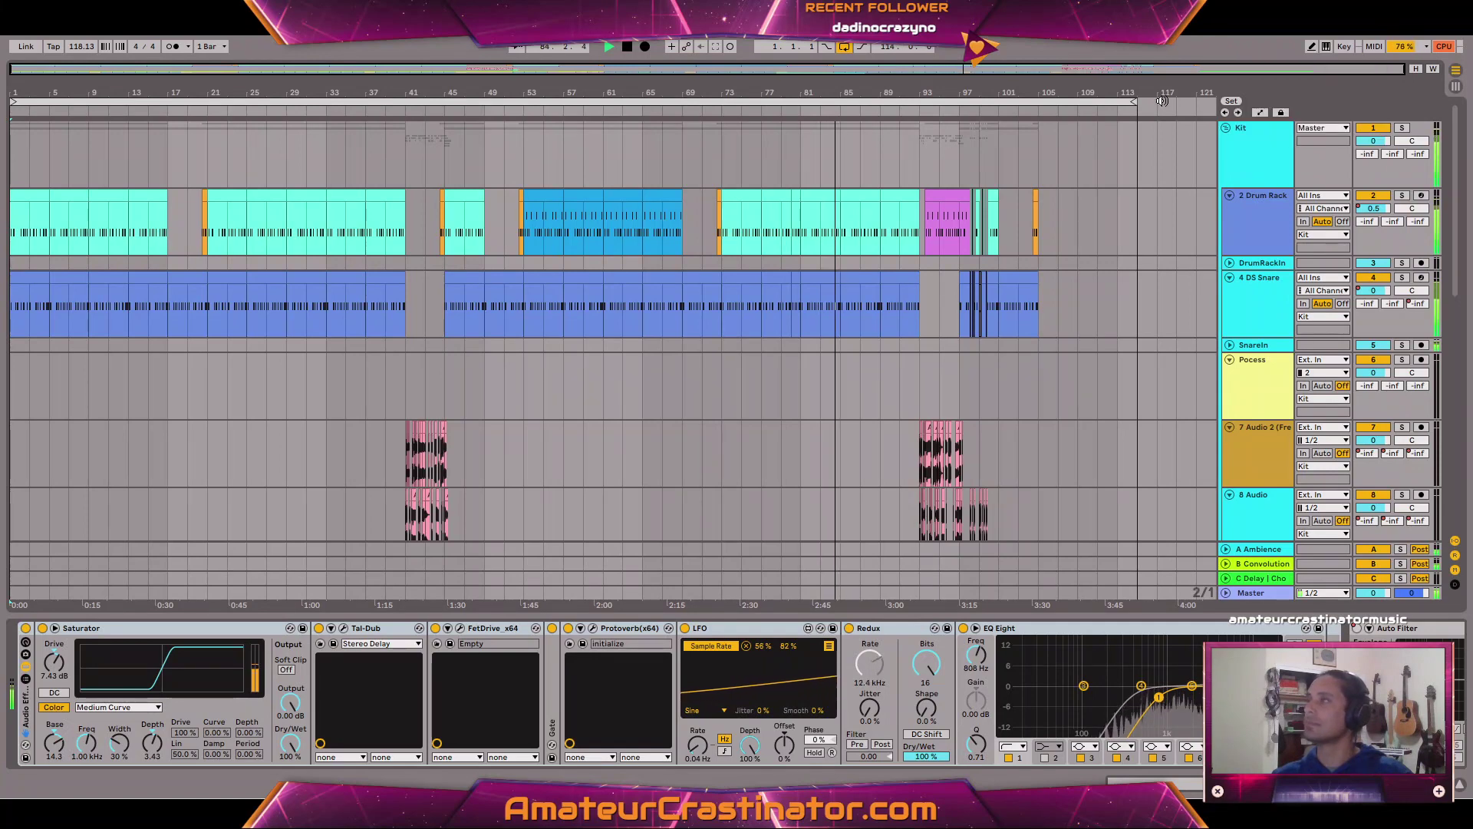
{"action": "left_click", "coordinate": [146, 34]}
{"action": "left_click", "coordinate": [170, 497]}
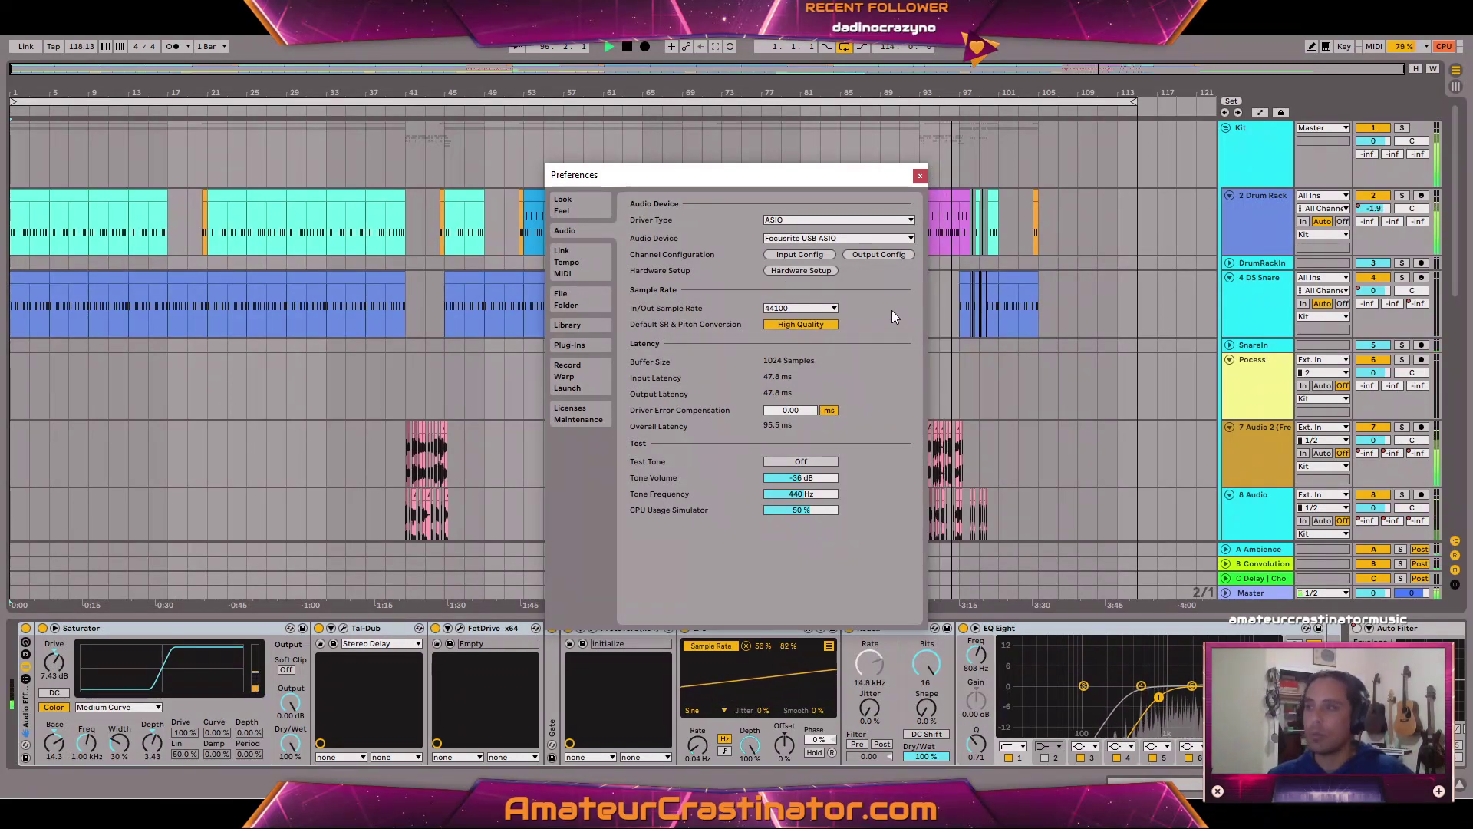
{"action": "left_click", "coordinate": [920, 175]}
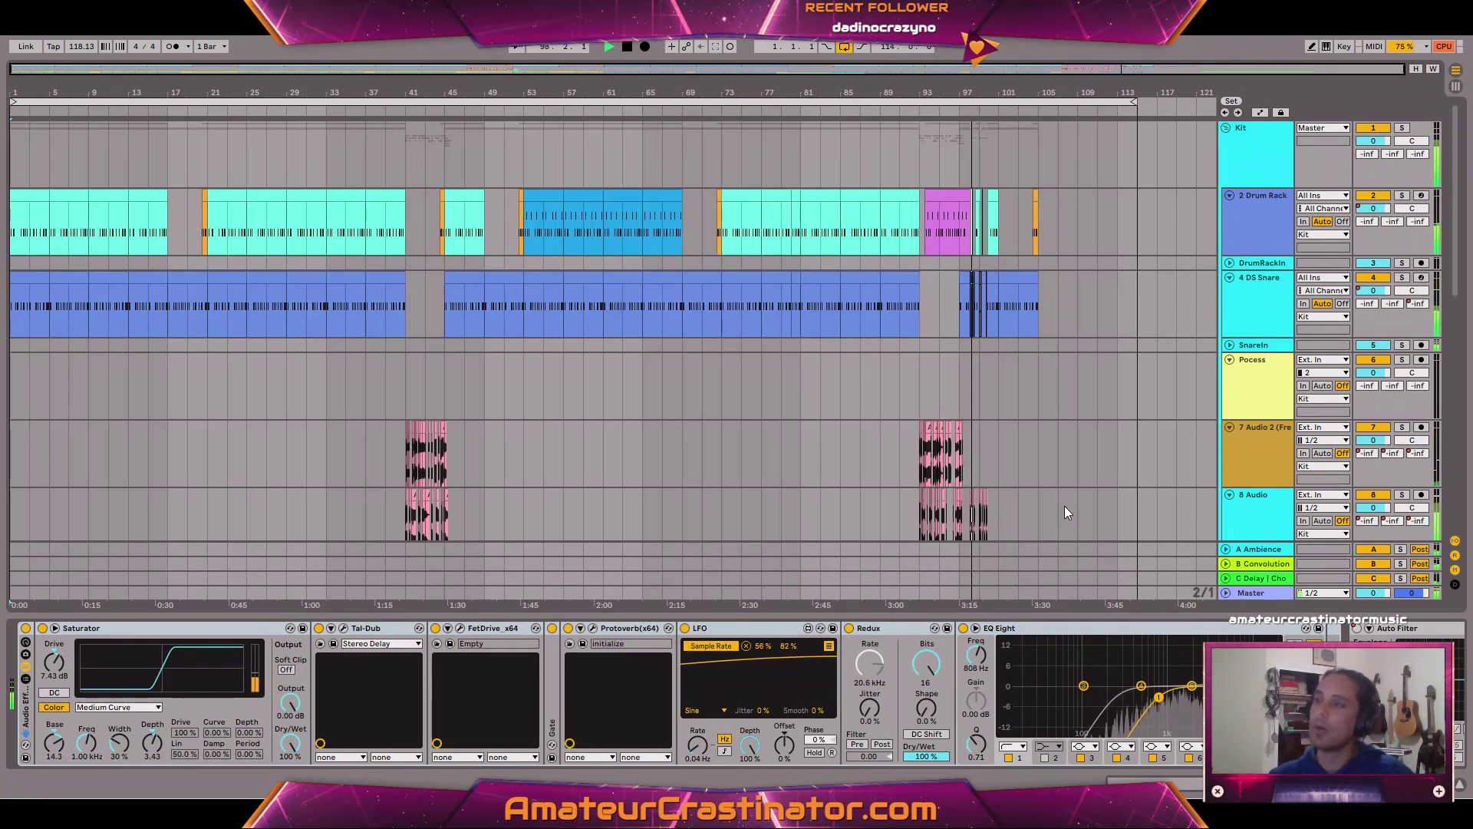
Look through the group tracks and show the devices on the C Delay return track.
{"action": "scroll", "coordinate": [1079, 435], "scroll_direction": "down", "scroll_amount": 2}
{"action": "scroll", "coordinate": [1080, 435], "scroll_direction": "down", "scroll_amount": 6}
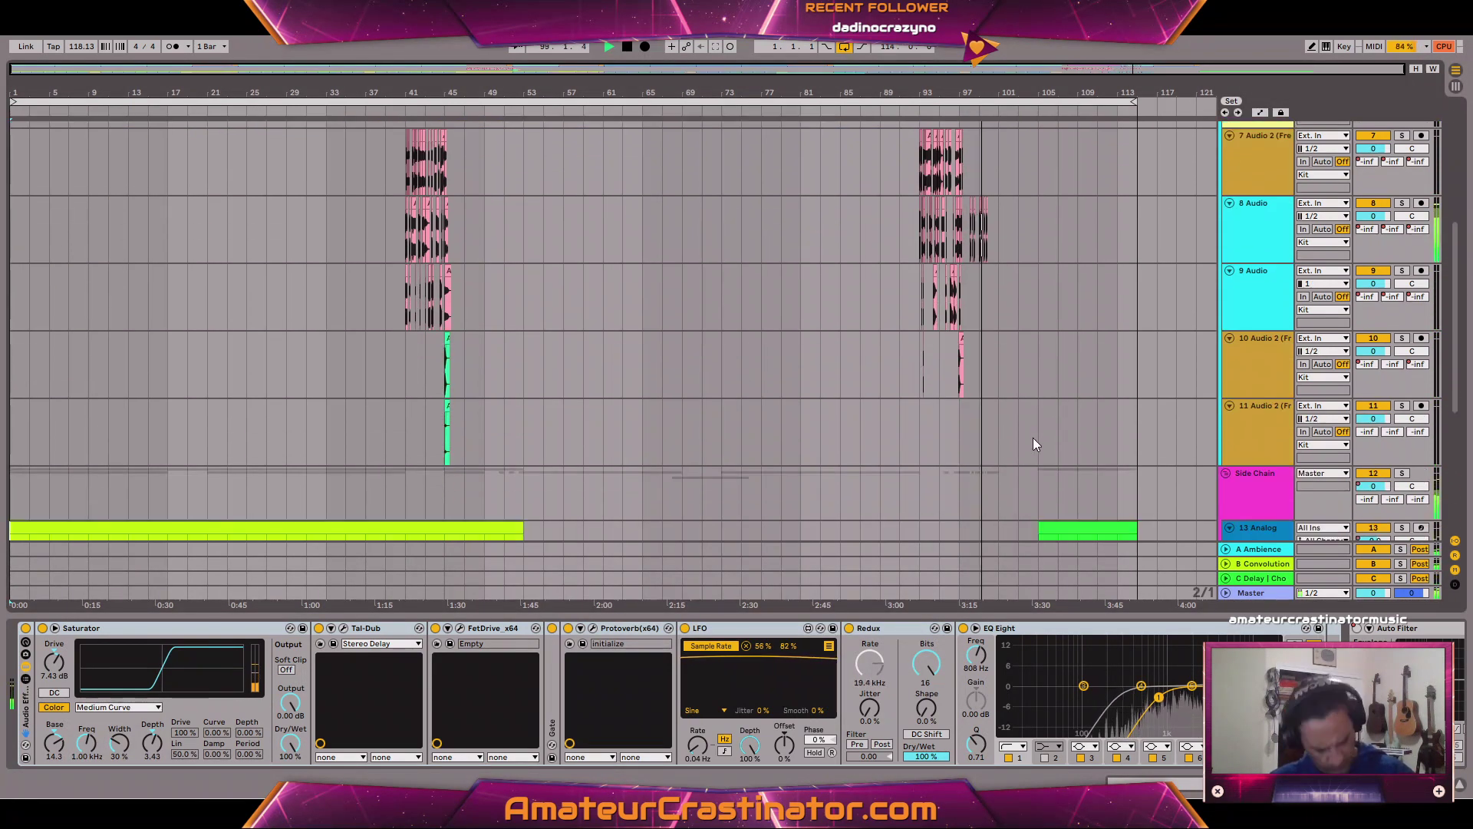
{"action": "scroll", "coordinate": [1020, 391], "scroll_direction": "down", "scroll_amount": 3}
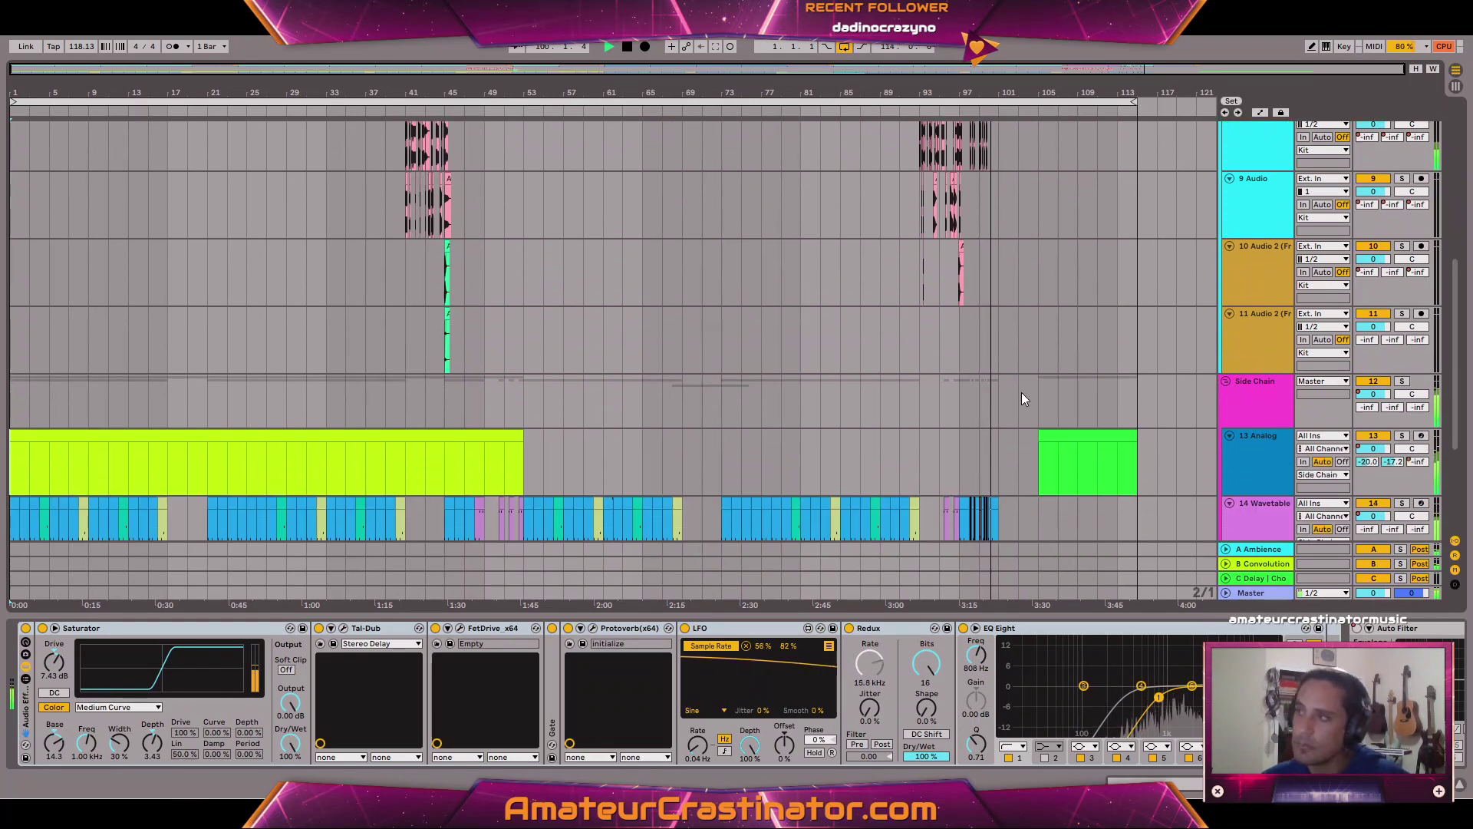
{"action": "scroll", "coordinate": [1021, 395], "scroll_direction": "up", "scroll_amount": 3}
{"action": "scroll", "coordinate": [1014, 407], "scroll_direction": "up", "scroll_amount": 4}
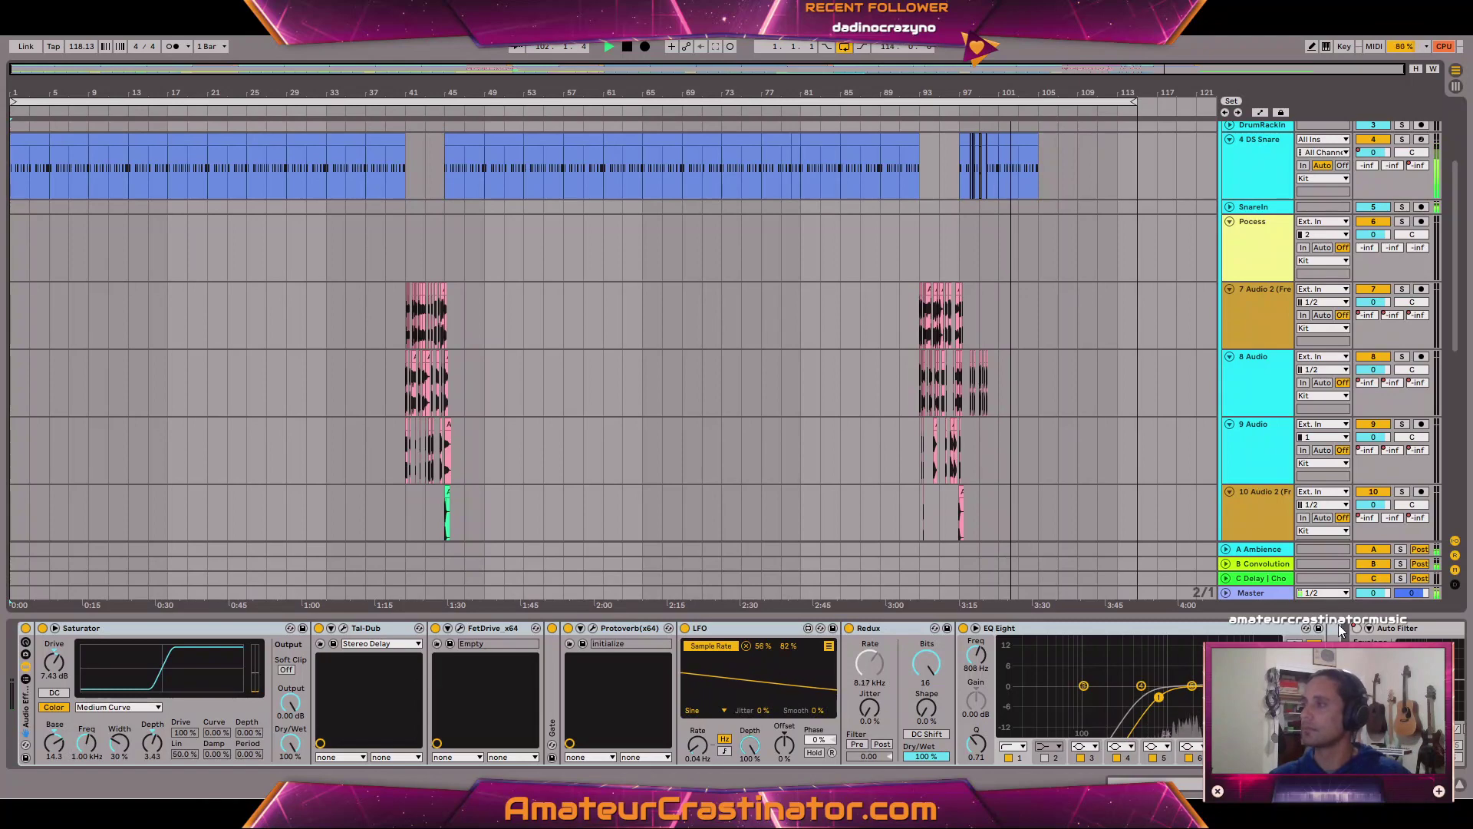
{"action": "left_click", "coordinate": [1269, 580]}
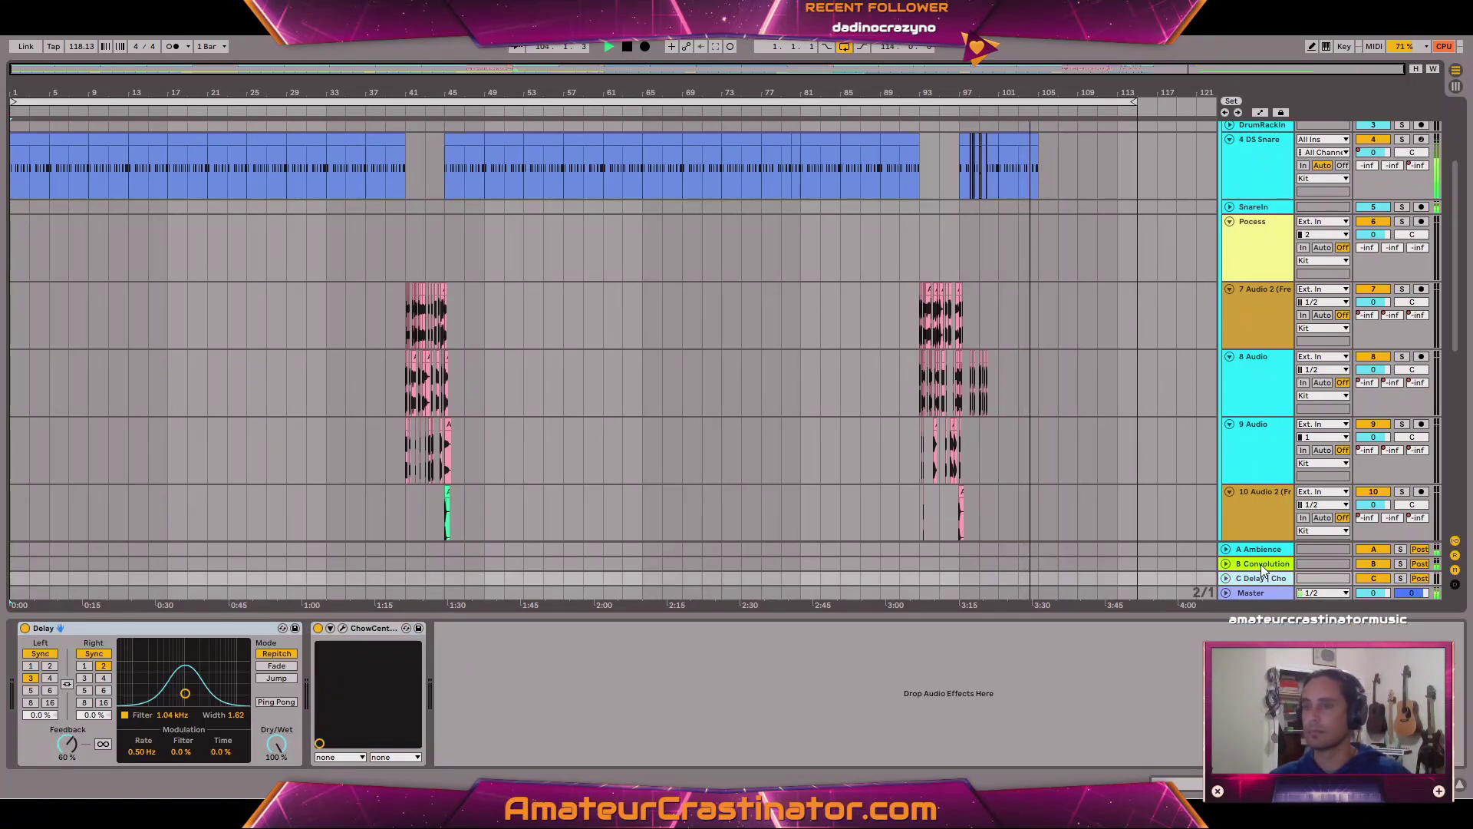
Show track 8 Audio's C-Delay send automation and raise it to -0.6 dB over the two clips starting just after 99.2.
{"action": "scroll", "coordinate": [1005, 361], "scroll_direction": "up", "scroll_amount": 5}
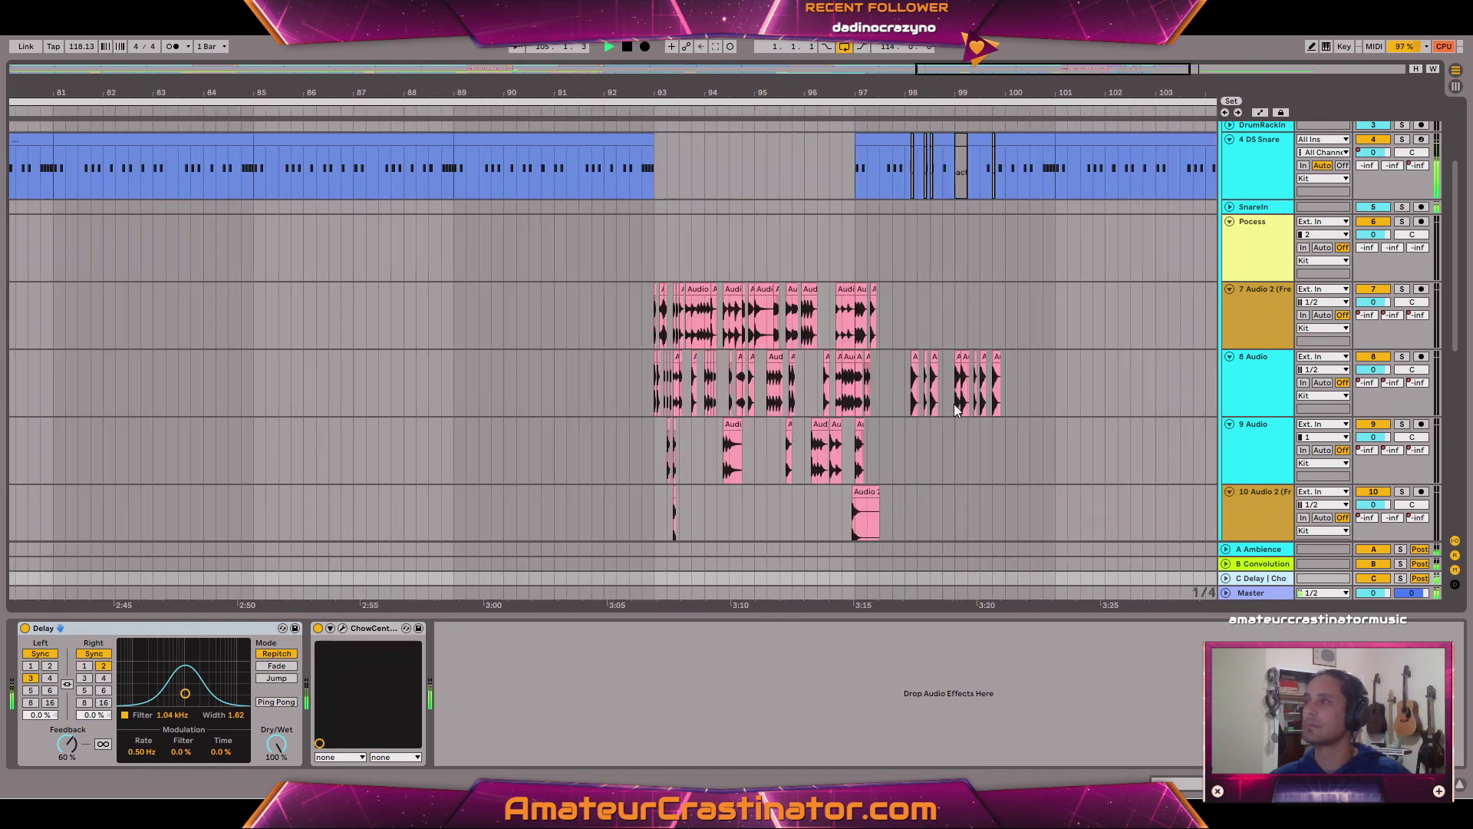
{"action": "scroll", "coordinate": [990, 407], "scroll_direction": "up", "scroll_amount": 4}
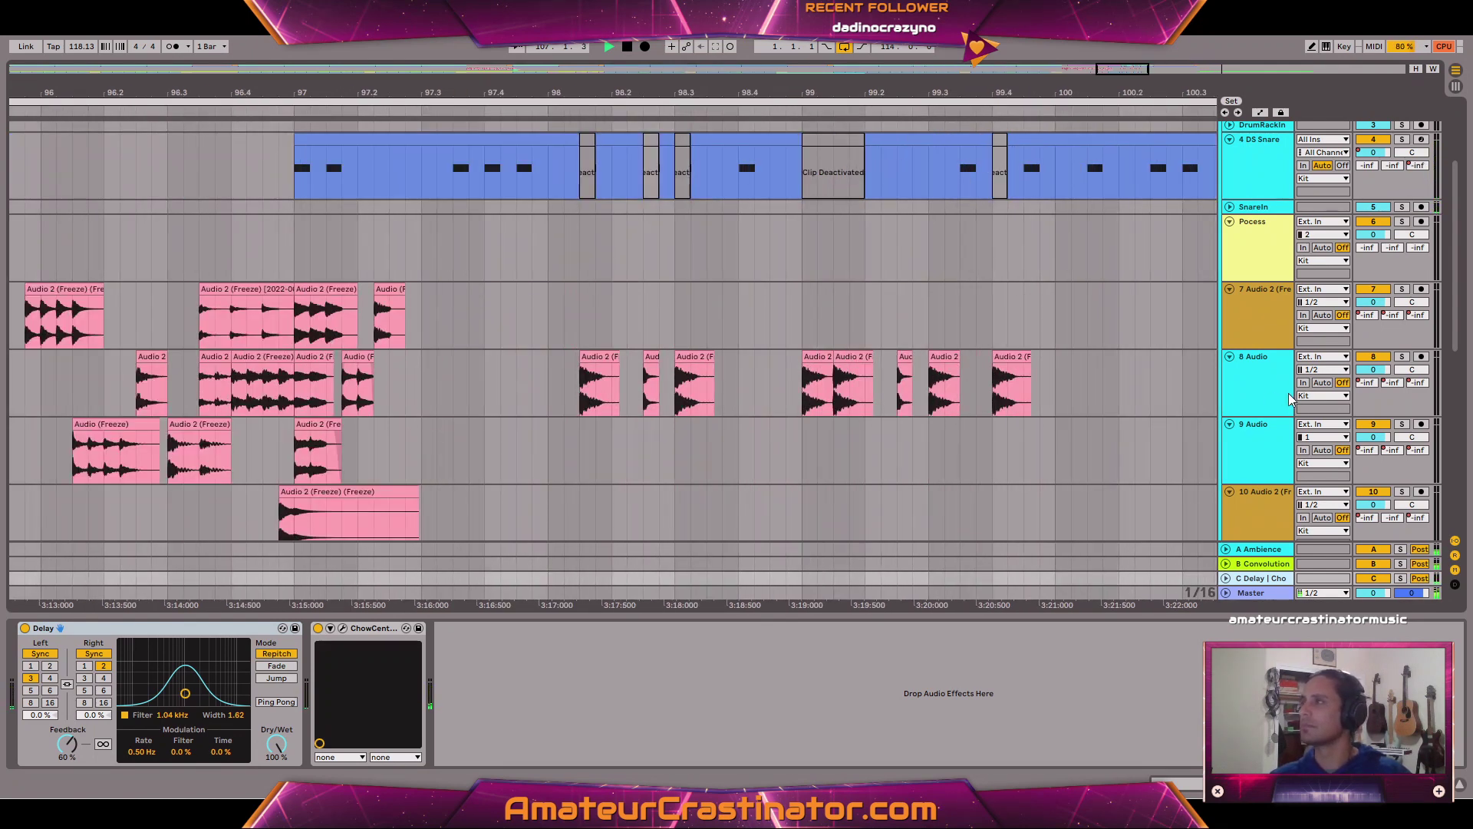
{"action": "key", "text": "a"}
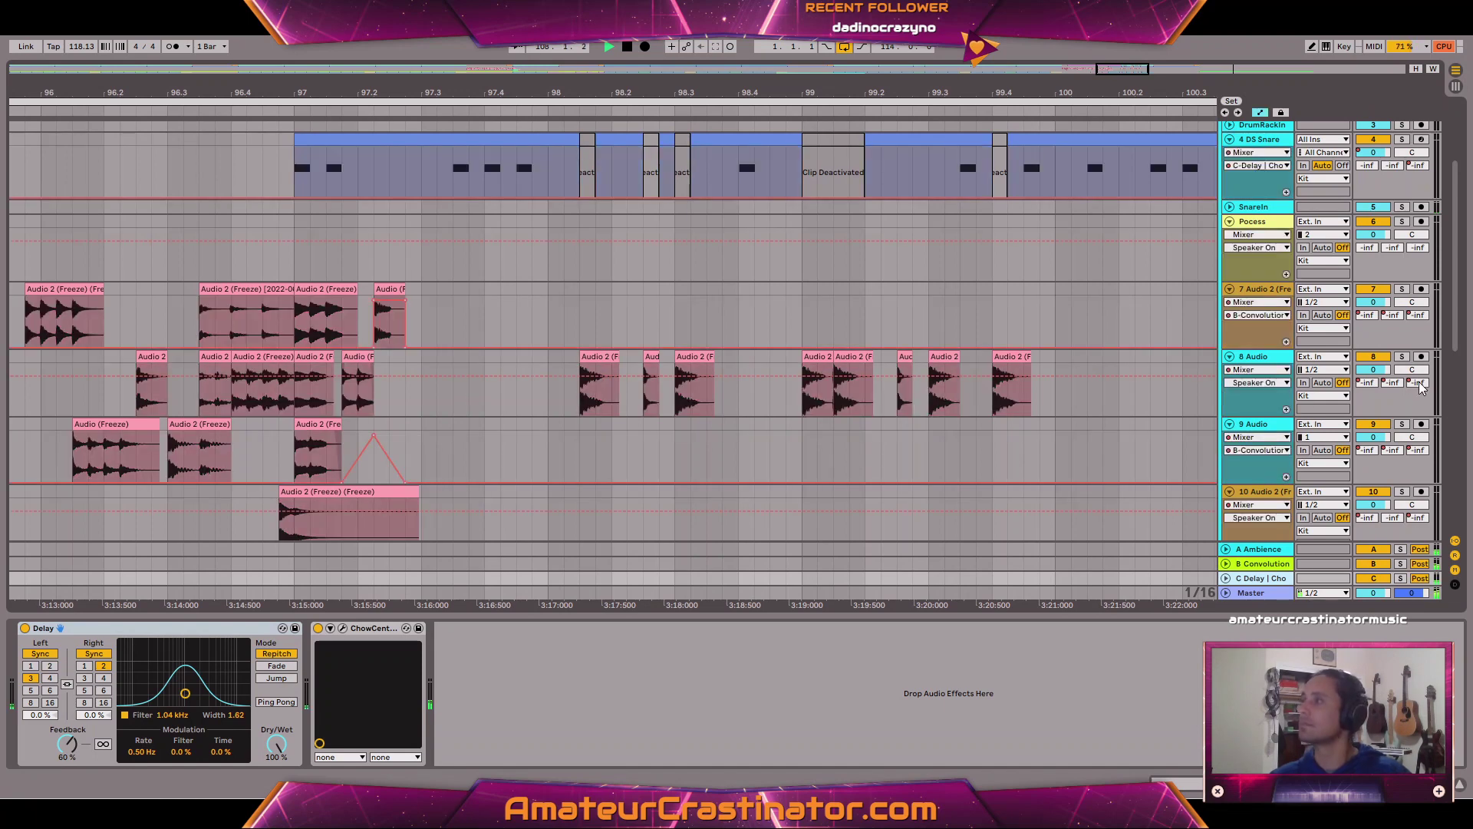
{"action": "left_click", "coordinate": [1418, 384]}
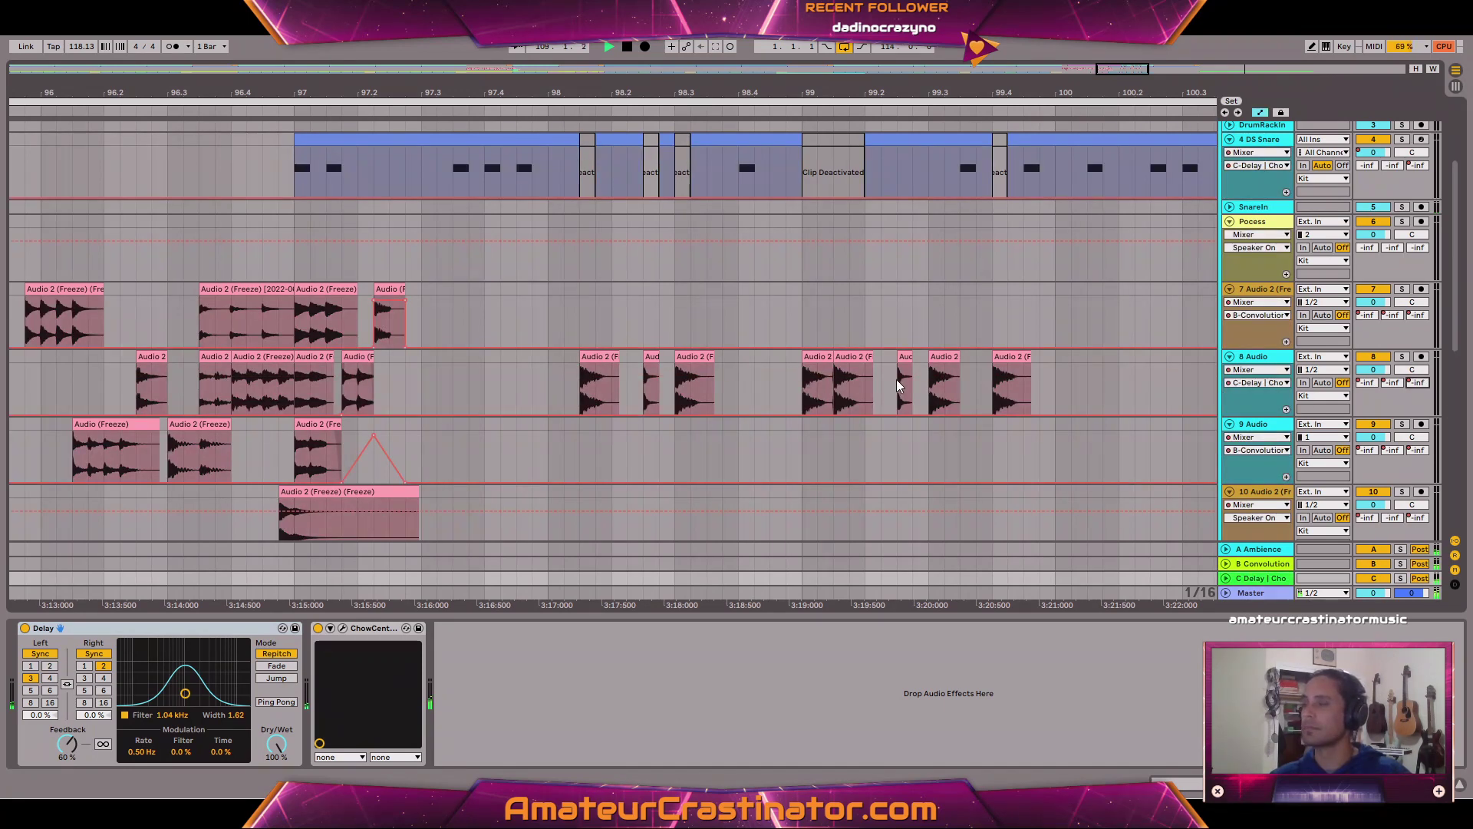
{"action": "left_click", "coordinate": [422, 388]}
{"action": "key", "text": "space"}
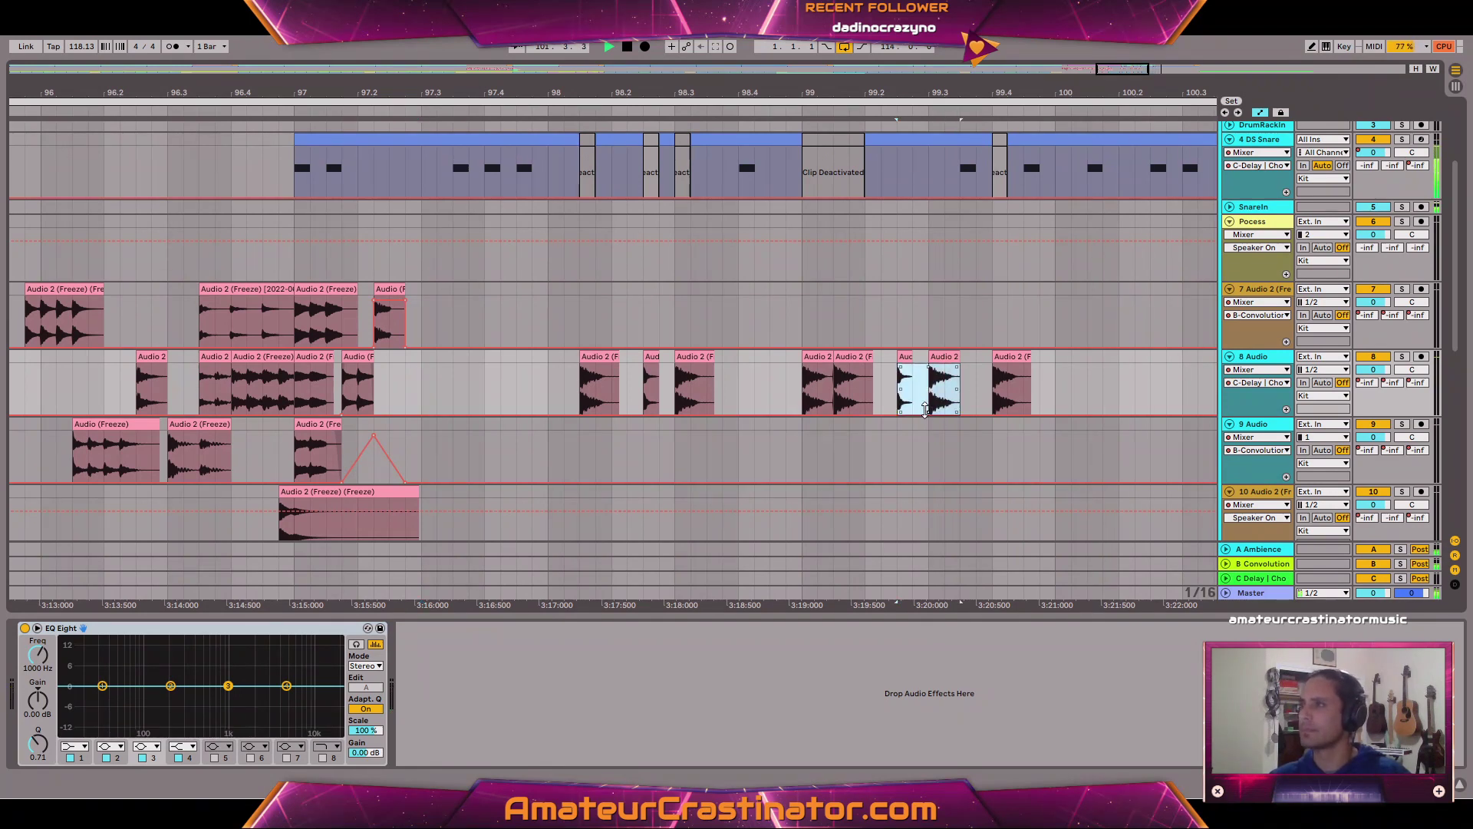
{"action": "left_click_drag", "start_coordinate": [924, 415], "coordinate": [923, 366]}
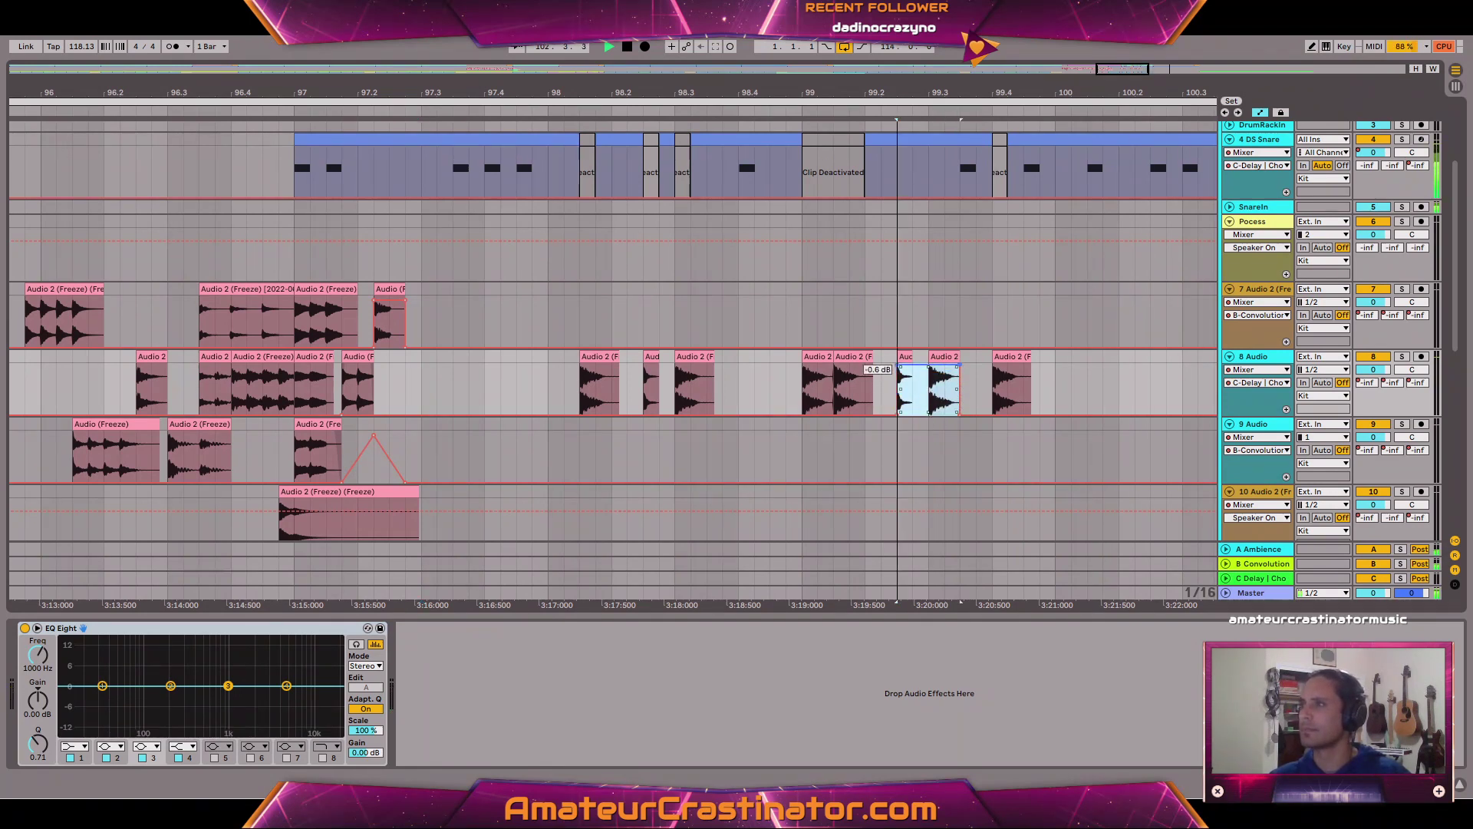
Play the passage from bar 98 and inspect the Kit group track's device chain.
{"action": "left_click", "coordinate": [552, 398]}
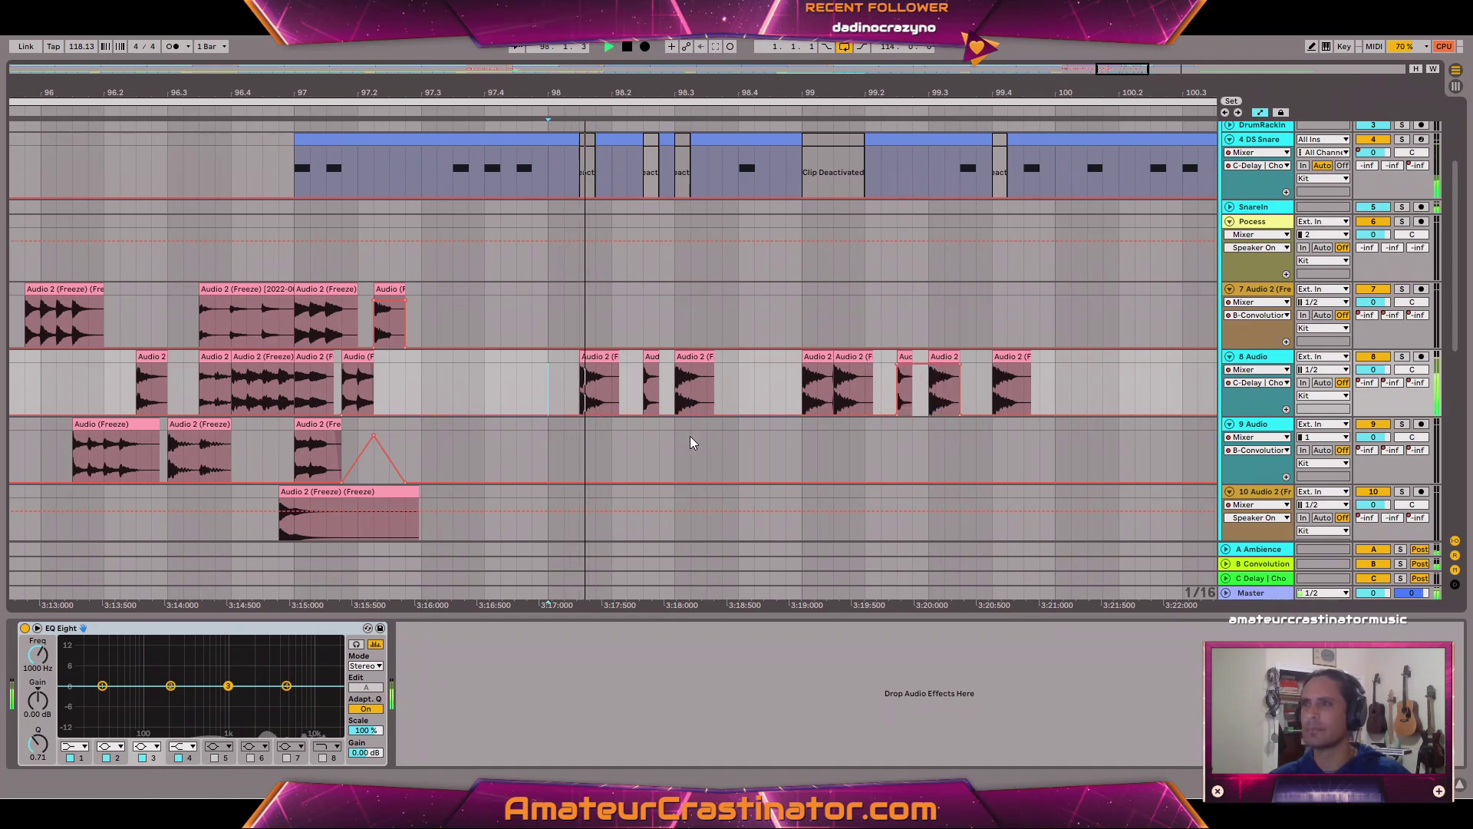
{"action": "key", "text": "space"}
{"action": "scroll", "coordinate": [1235, 151], "scroll_direction": "up", "scroll_amount": 3}
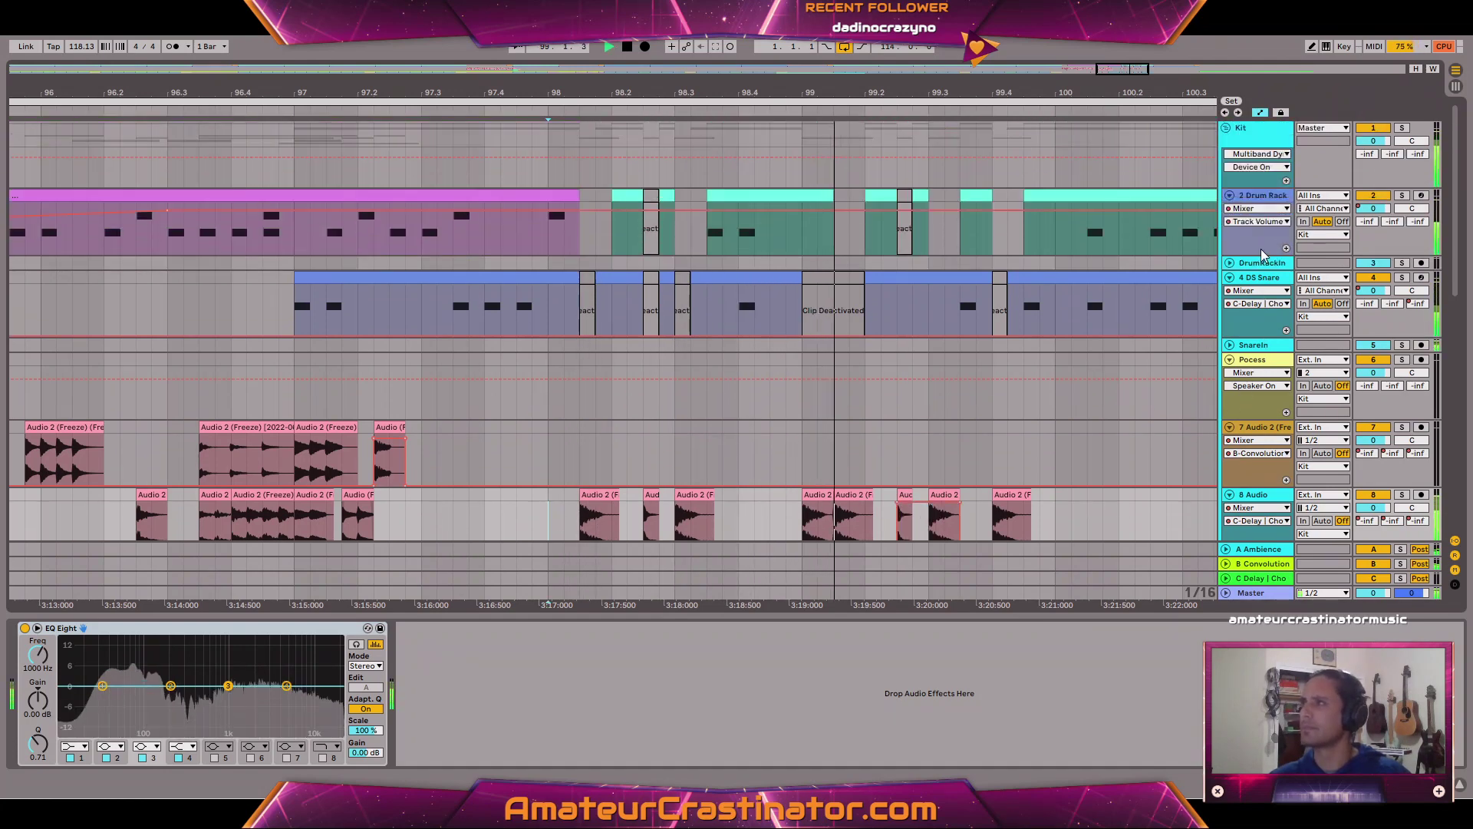
{"action": "left_click", "coordinate": [1265, 137]}
{"action": "key", "text": "space"}
{"action": "key", "text": "space"}
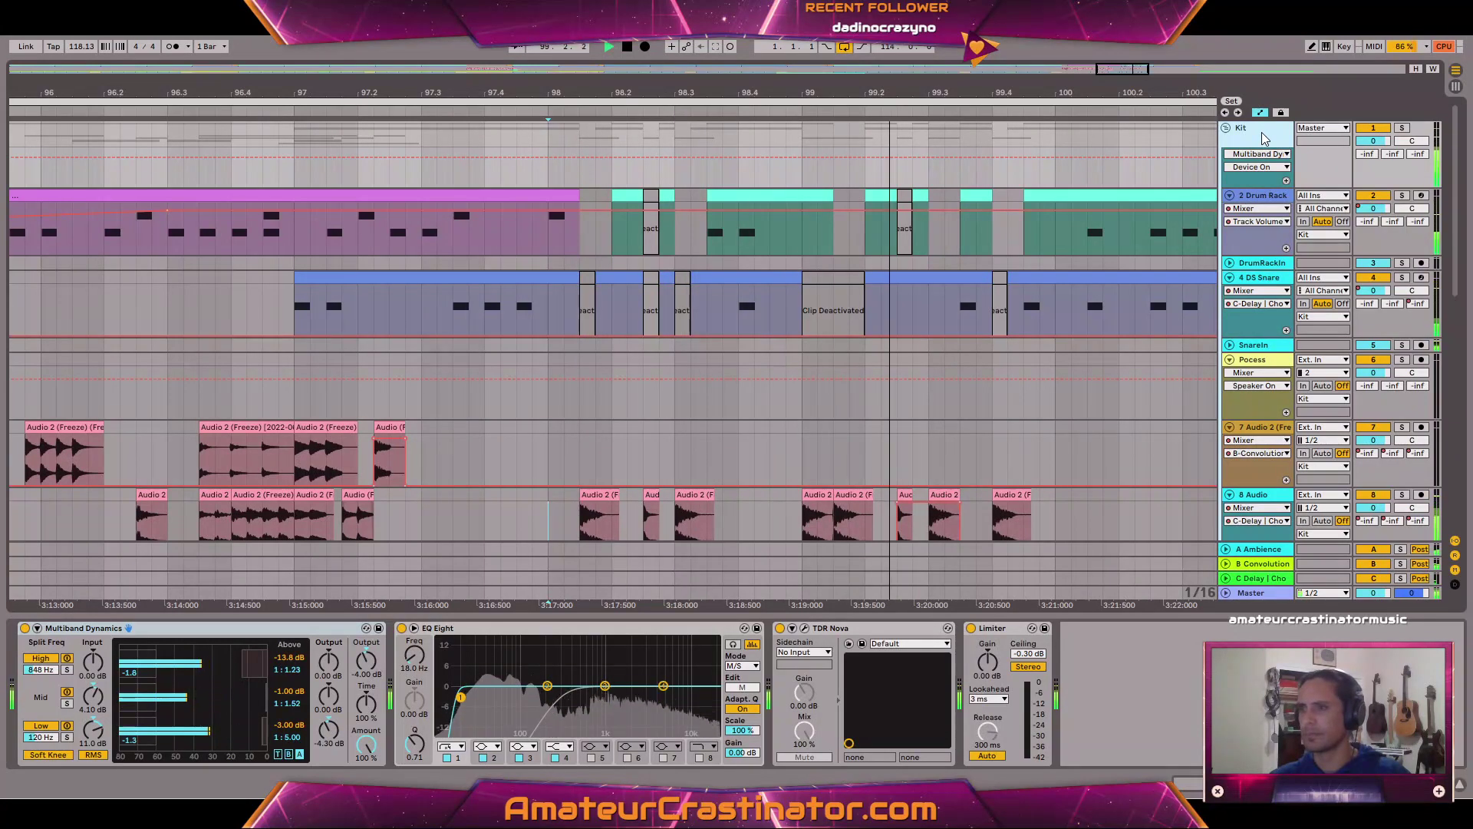
Hide the automation and replay the passage from bar 98 with the whole arrangement in view.
{"action": "scroll", "coordinate": [1140, 324], "scroll_direction": "down", "scroll_amount": 4}
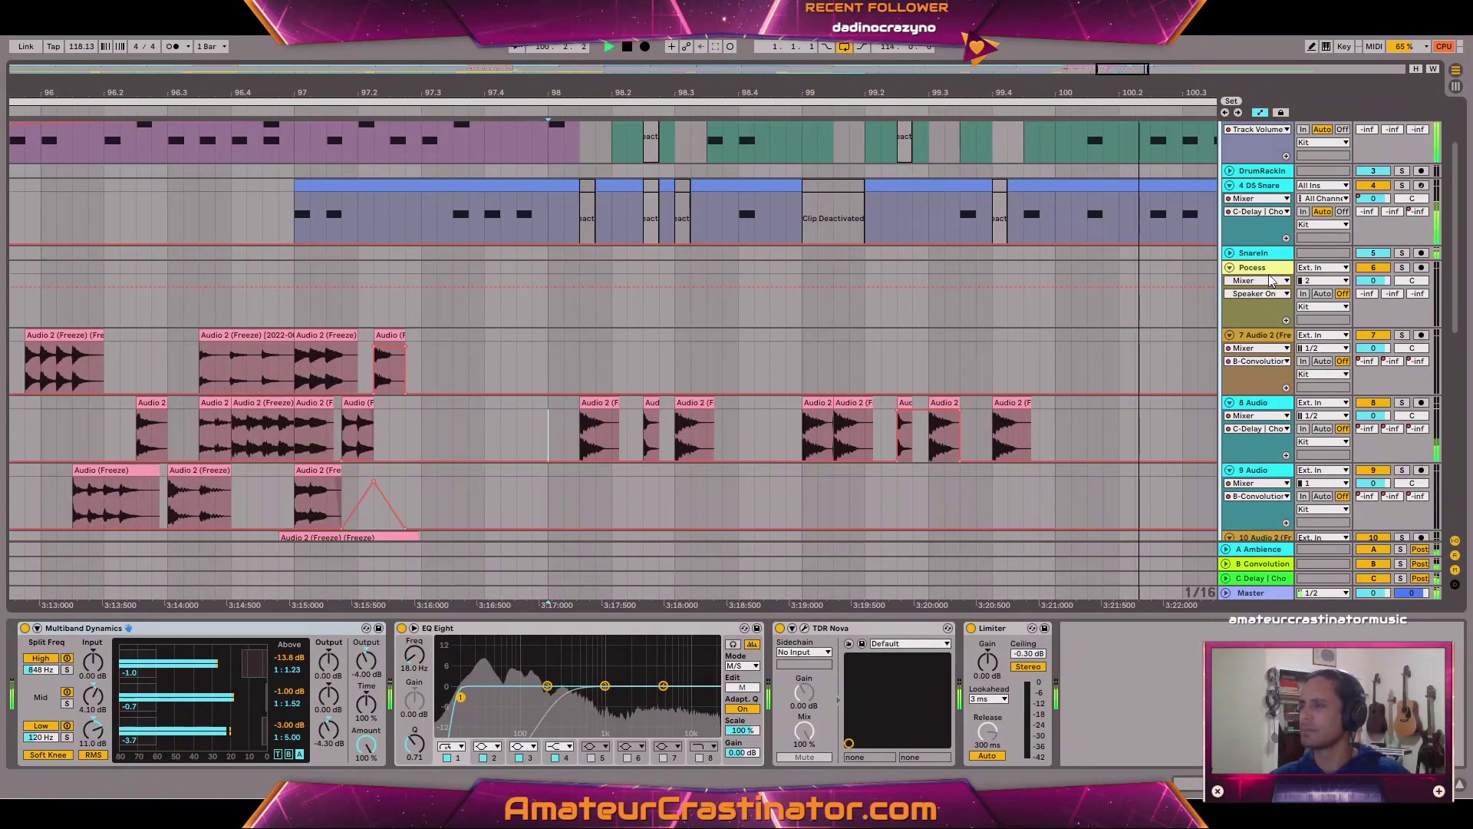
{"action": "scroll", "coordinate": [1124, 333], "scroll_direction": "down", "scroll_amount": 8, "text": "ctrl"}
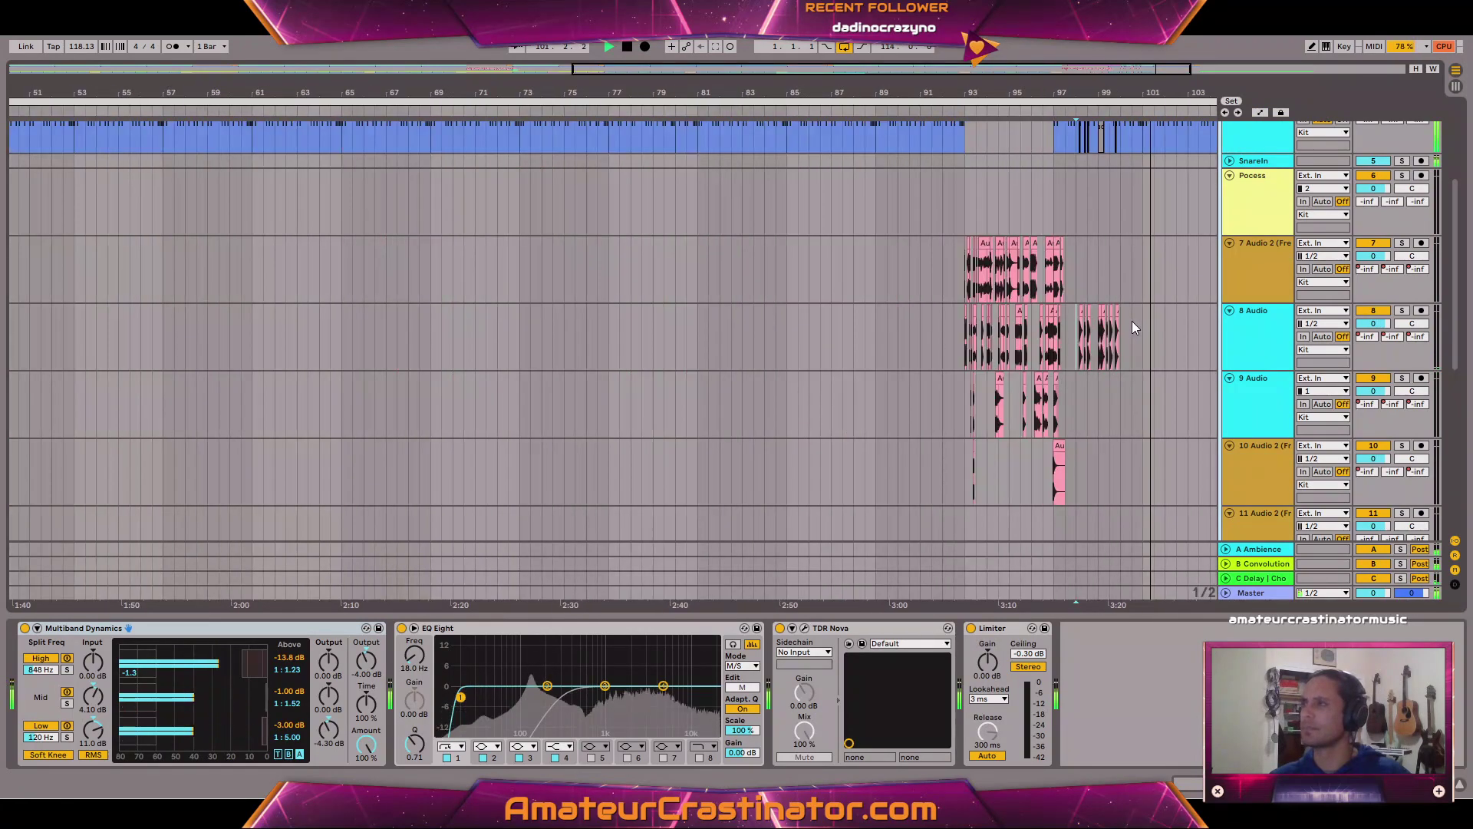
{"action": "scroll", "coordinate": [1138, 315], "scroll_direction": "down", "scroll_amount": 3, "text": "ctrl"}
{"action": "key", "text": "space"}
{"action": "key", "text": "space"}
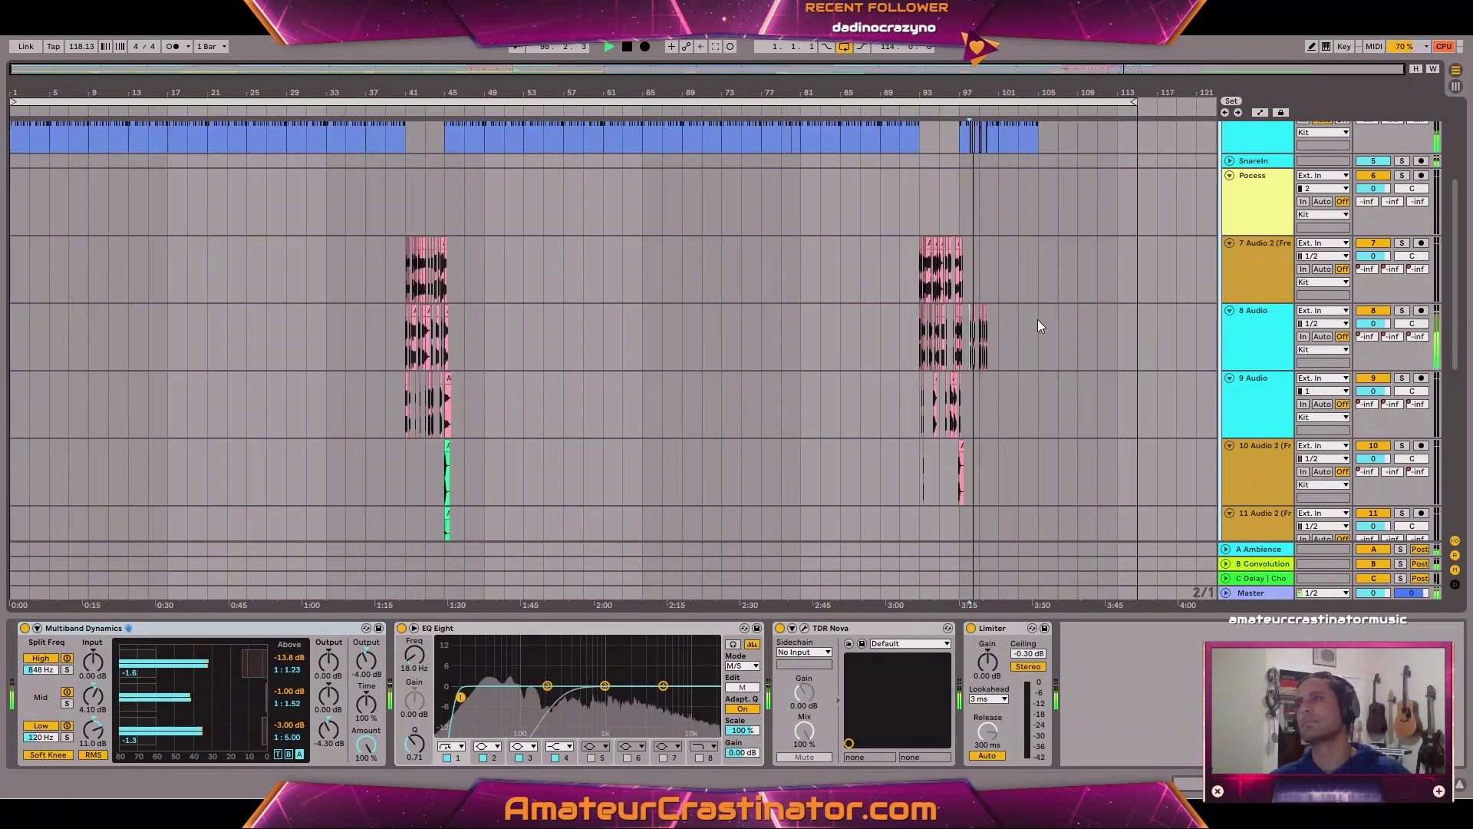
Lower the C-Delay send automation over track 8 Audio's clip at 99.3 to -6.0 dB and replay from bar 98.
{"action": "scroll", "coordinate": [1017, 338], "scroll_direction": "up", "scroll_amount": 1}
{"action": "scroll", "coordinate": [996, 362], "scroll_direction": "up", "scroll_amount": 5, "text": "ctrl"}
{"action": "scroll", "coordinate": [866, 373], "scroll_direction": "up", "scroll_amount": 4, "text": "ctrl"}
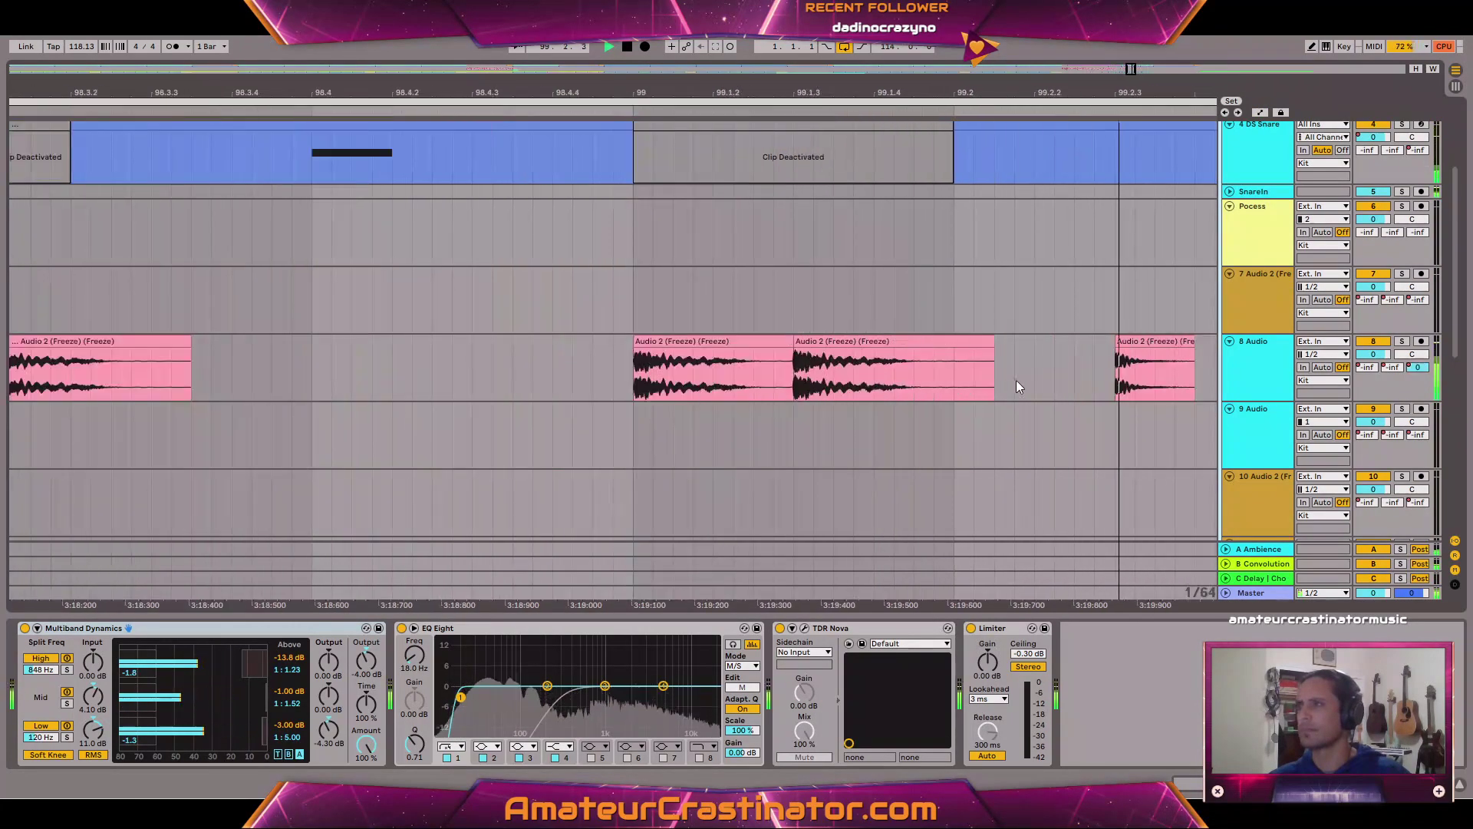
{"action": "scroll", "coordinate": [1019, 376], "scroll_direction": "down", "scroll_amount": 2, "text": "ctrl"}
{"action": "scroll", "coordinate": [1019, 371], "scroll_direction": "up", "scroll_amount": 4, "text": "ctrl"}
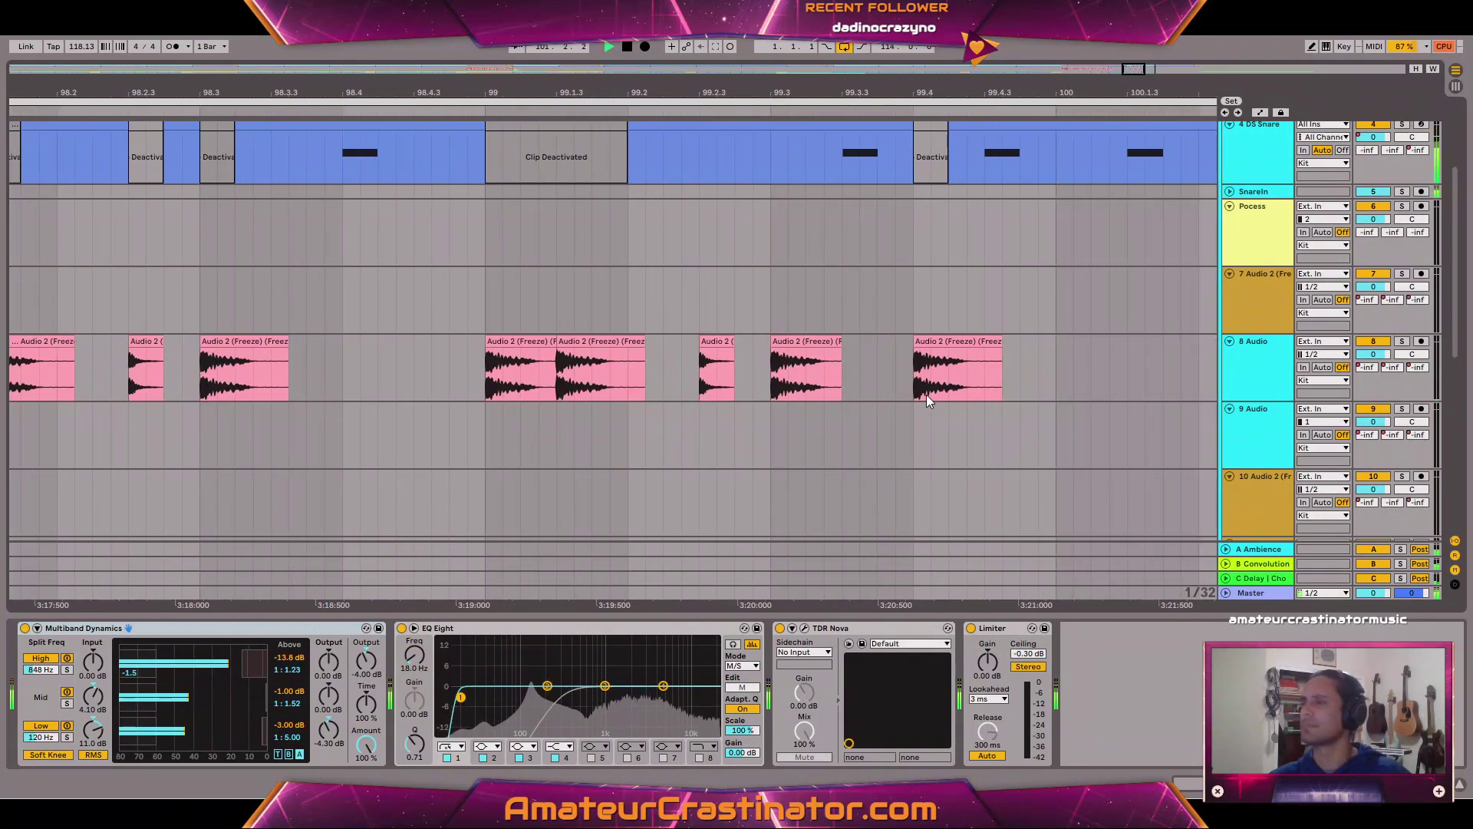
{"action": "key", "text": "a"}
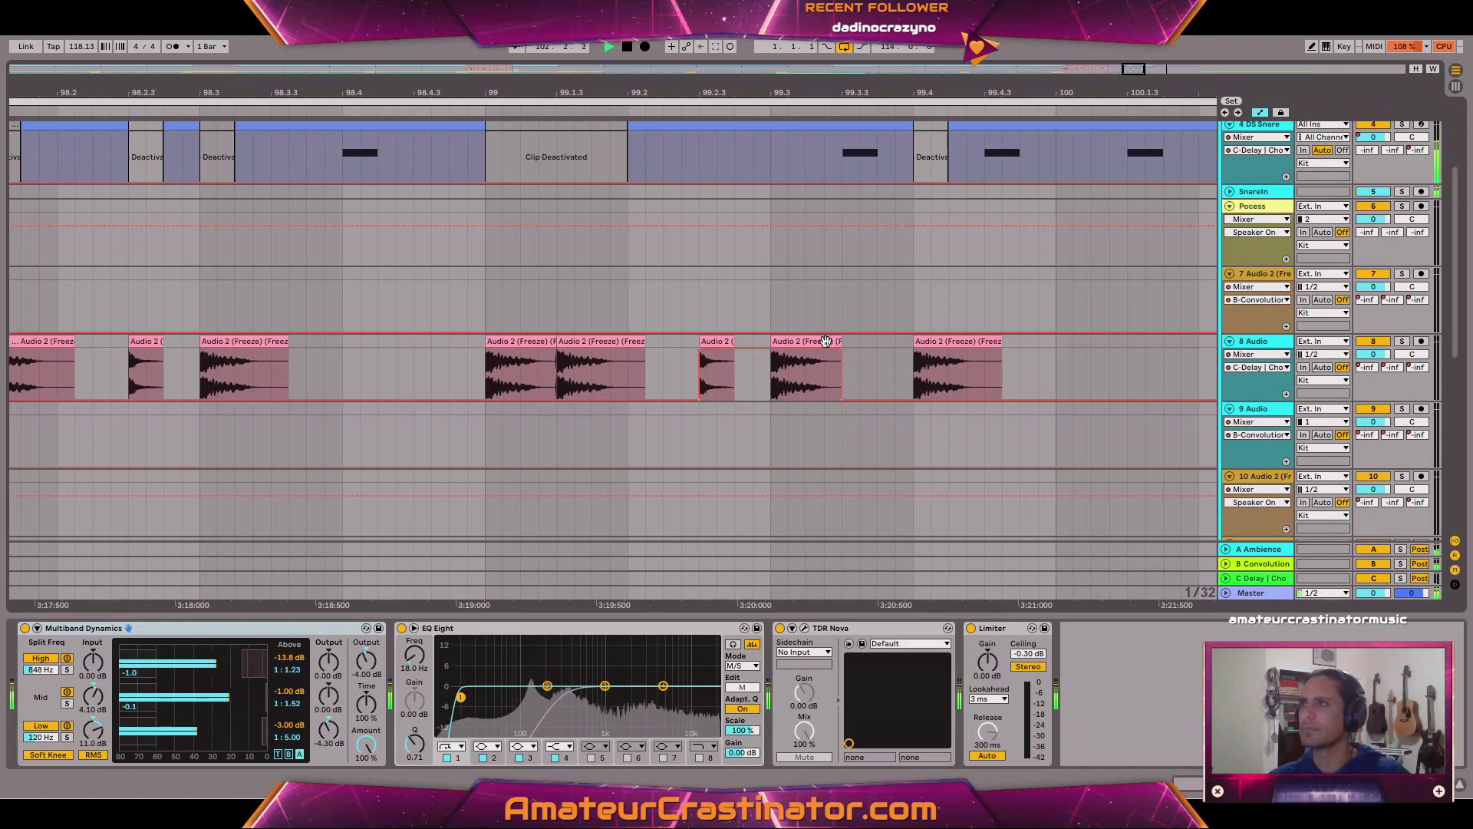
{"action": "left_click", "coordinate": [818, 363]}
{"action": "left_click_drag", "start_coordinate": [816, 357], "coordinate": [816, 364]}
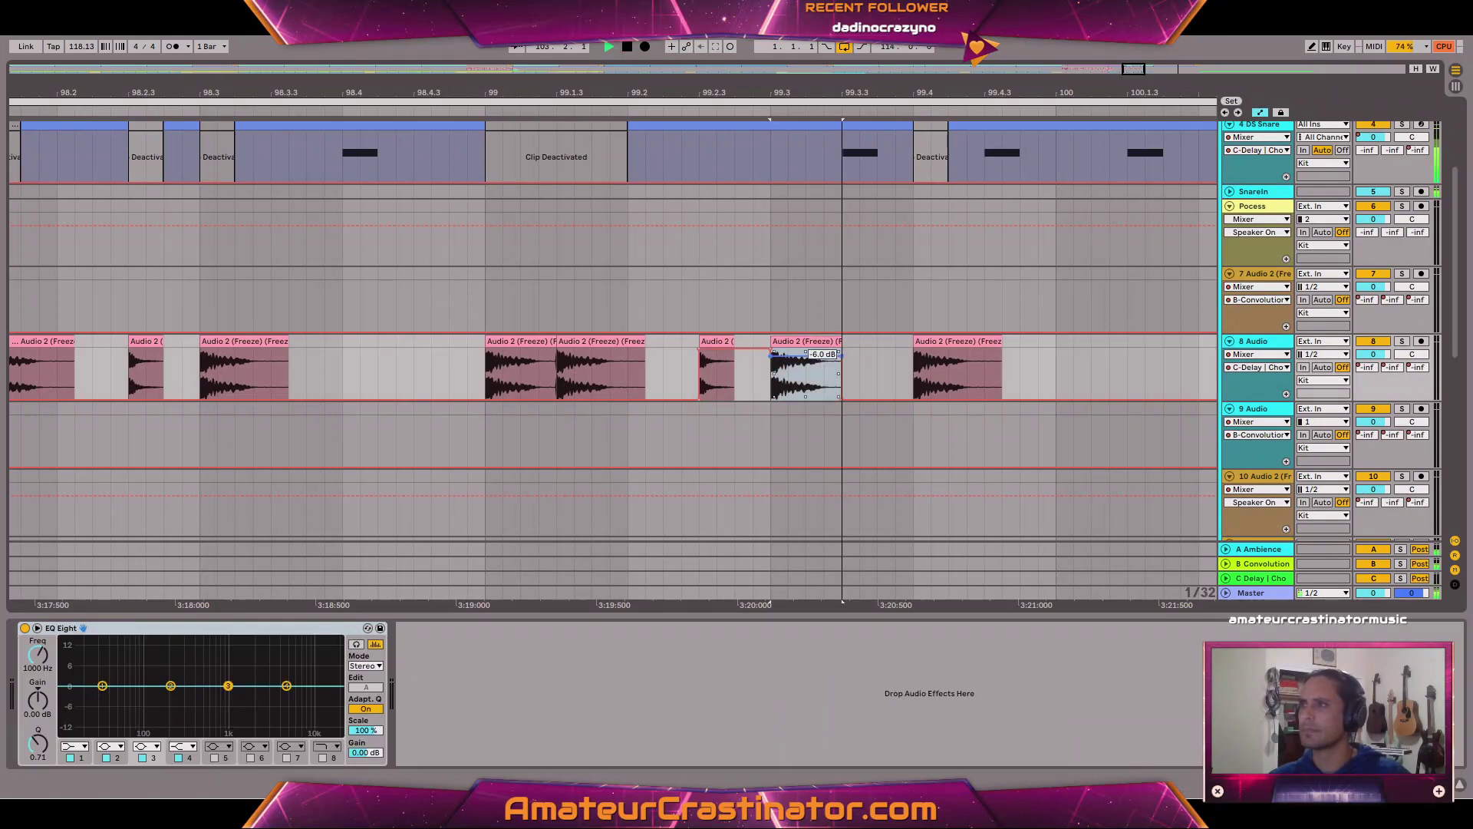
{"action": "scroll", "coordinate": [342, 357], "scroll_direction": "down", "scroll_amount": 3}
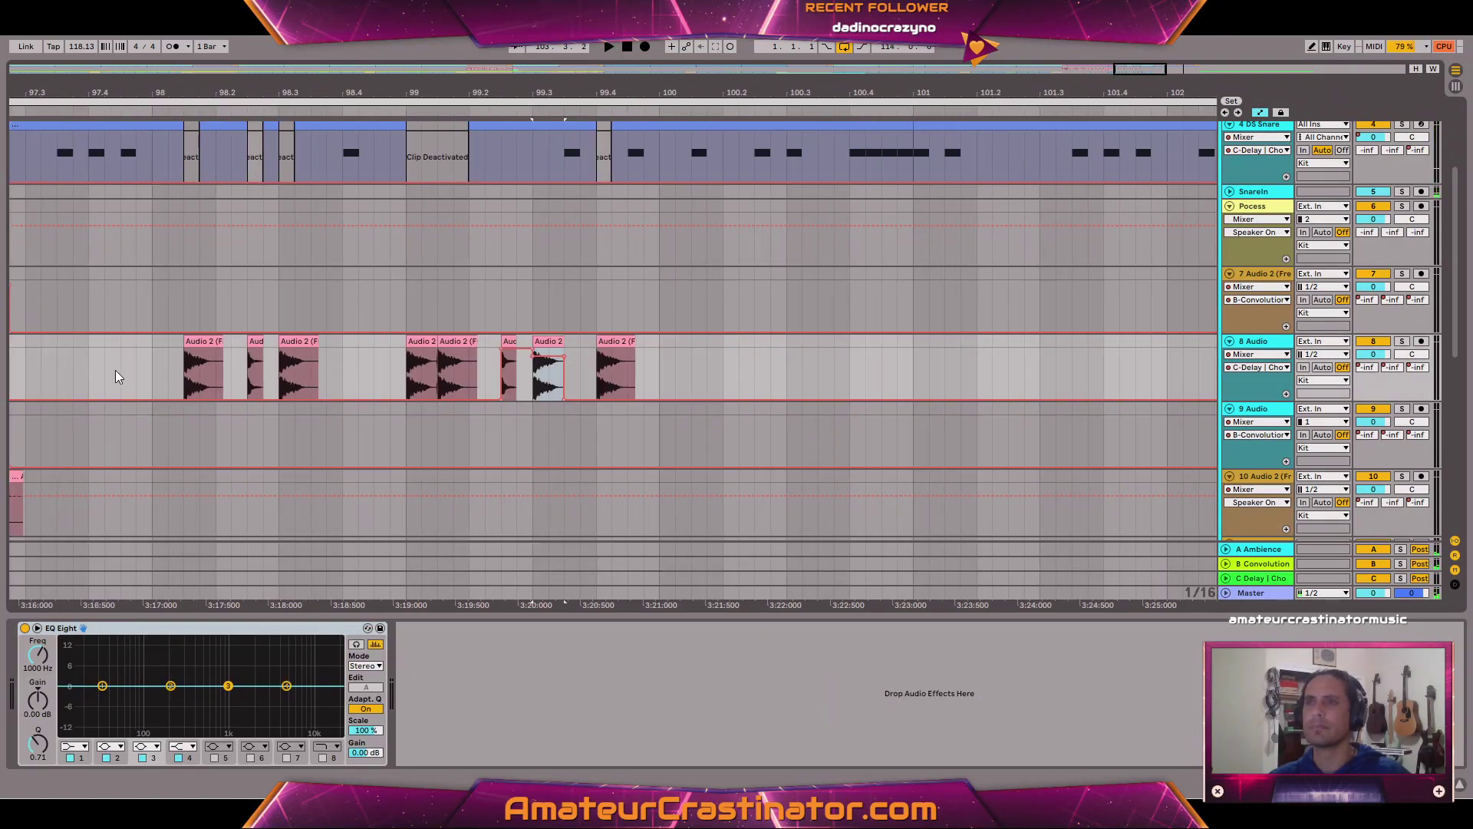
{"action": "left_click", "coordinate": [148, 372]}
{"action": "key", "text": "space"}
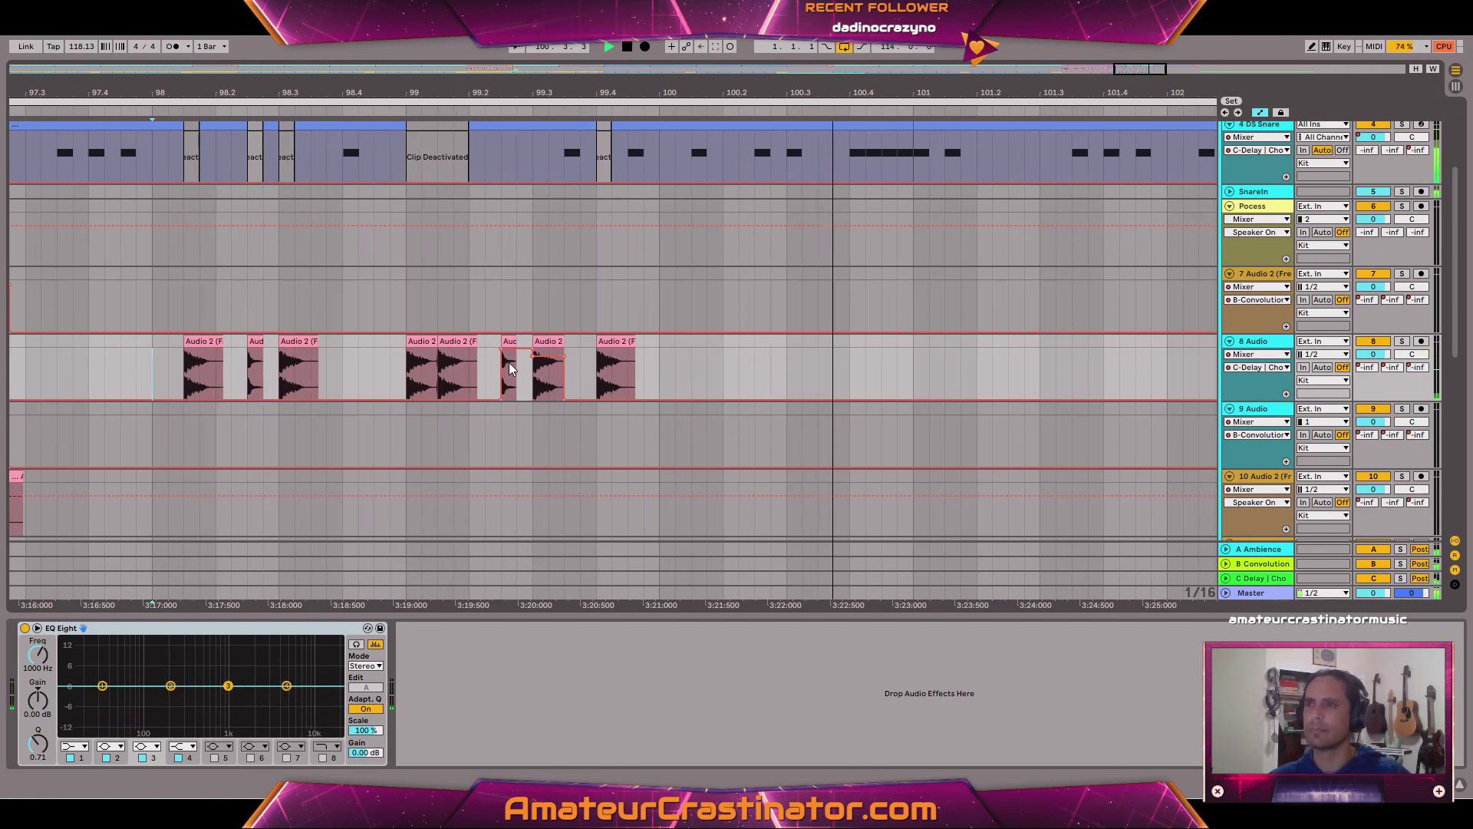
Lower the C-Delay send automation across the two neighbouring clips around 99.3 on track 8 Audio to -9.0 dB and play them back.
{"action": "left_click", "coordinate": [509, 340]}
{"action": "left_click", "coordinate": [543, 339], "text": "shift"}
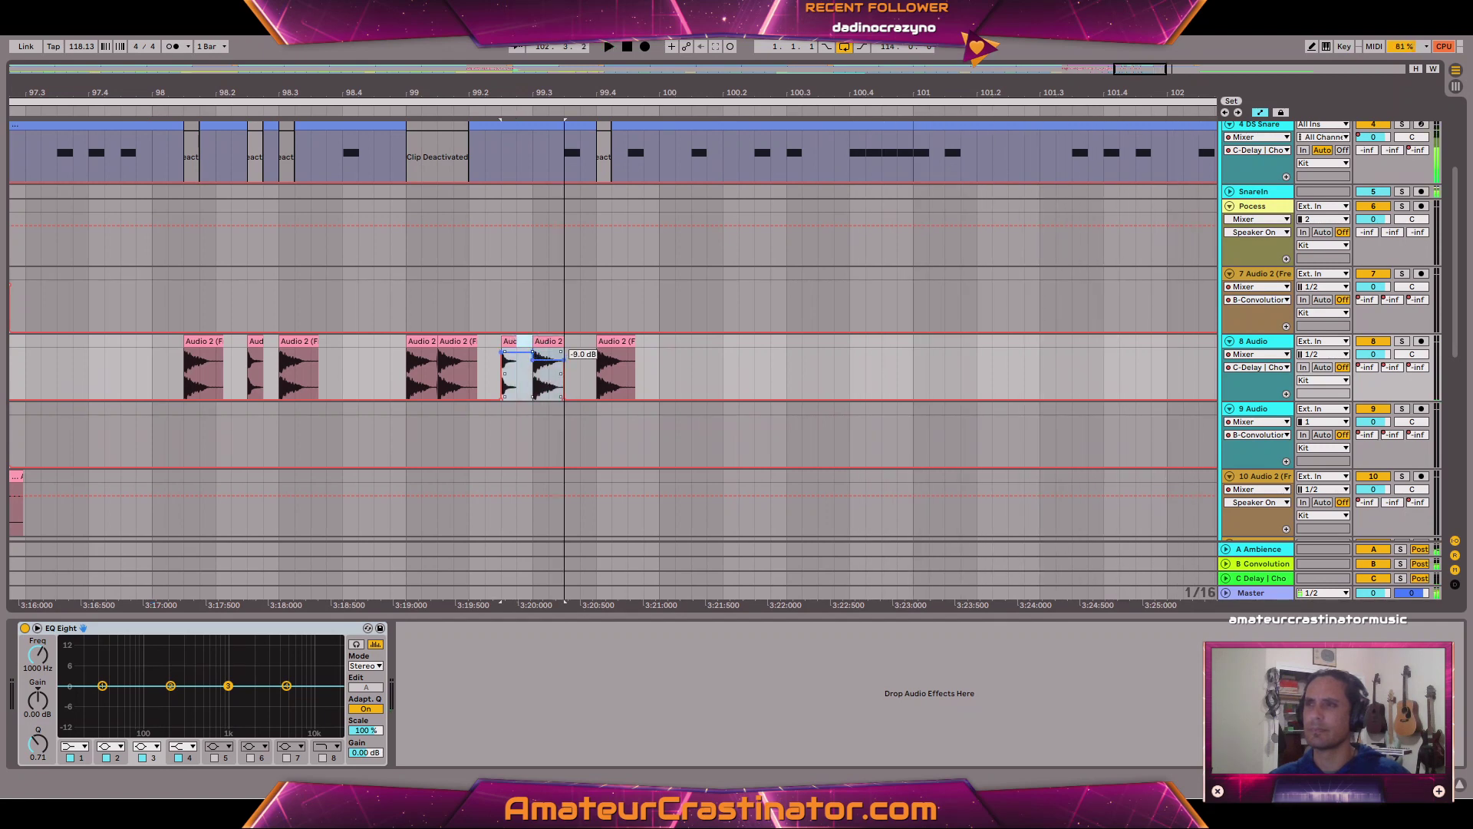
{"action": "key", "text": "space"}
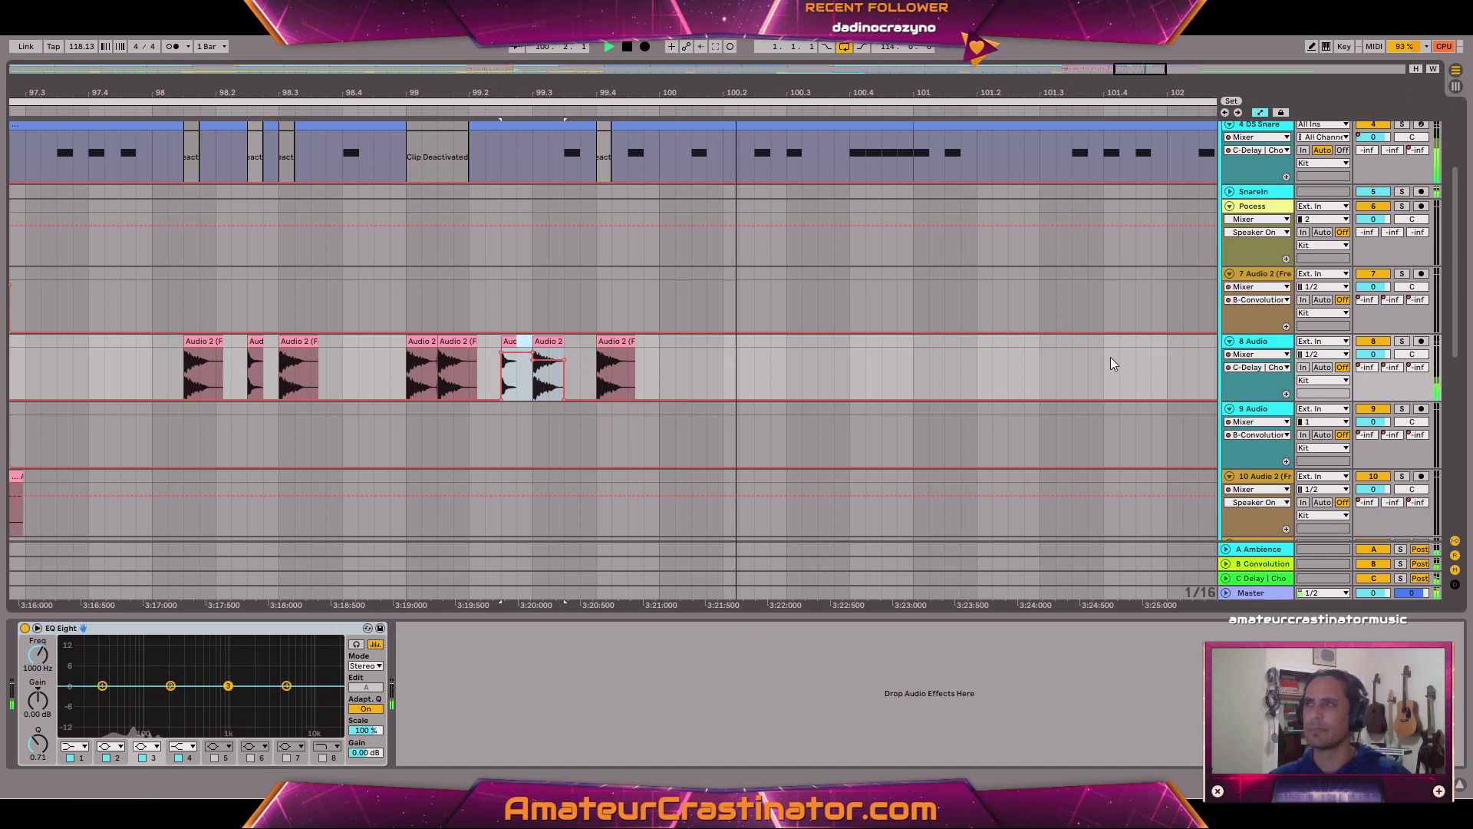
Hide the automation and play from bar 98 while looking over the kit, audio and synth tracks near the song's end.
{"action": "left_click", "coordinate": [153, 379]}
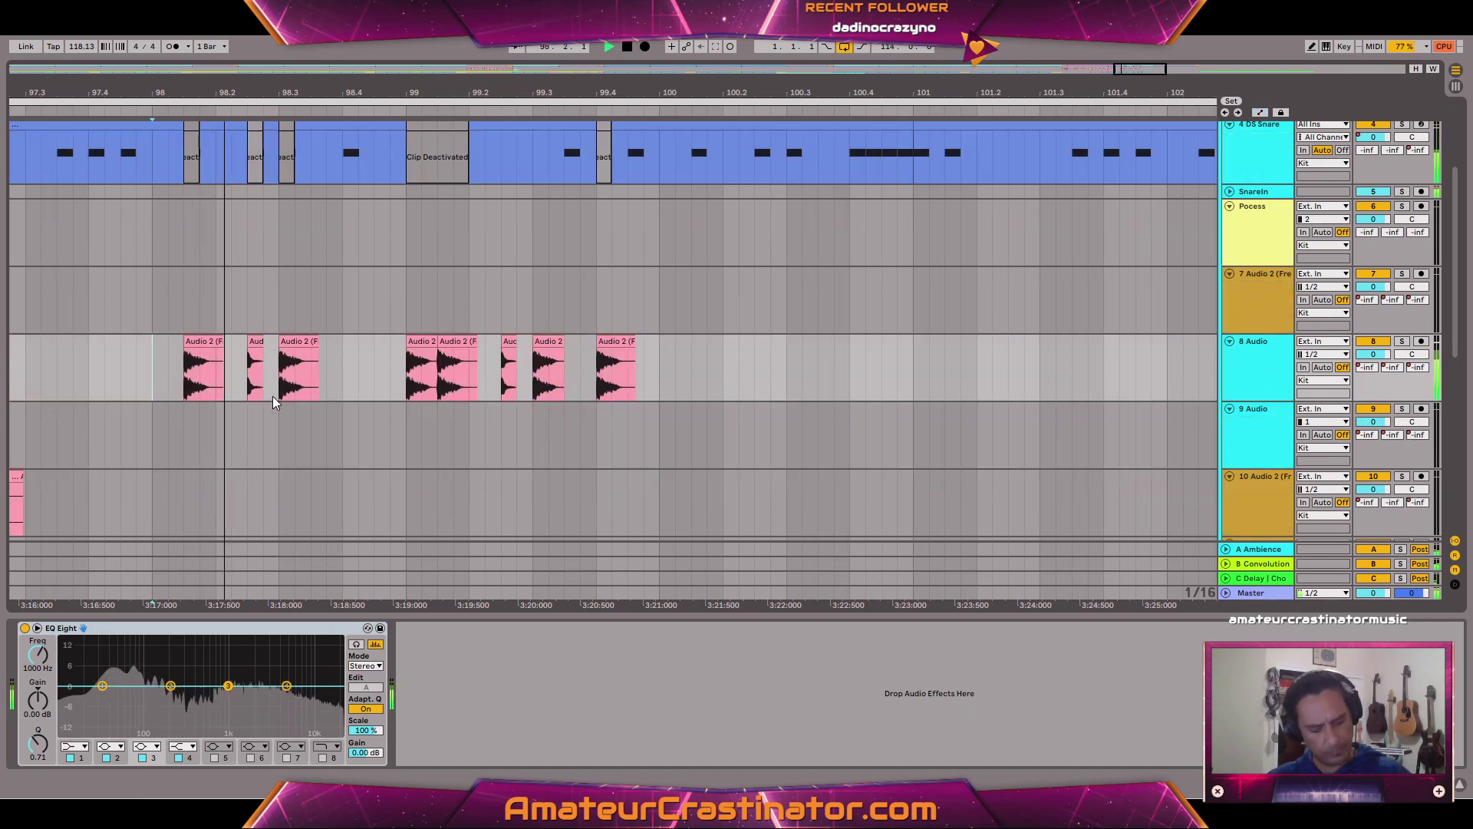
{"action": "scroll", "coordinate": [652, 380], "scroll_direction": "down", "scroll_amount": 6}
{"action": "scroll", "coordinate": [884, 385], "scroll_direction": "down", "scroll_amount": 5}
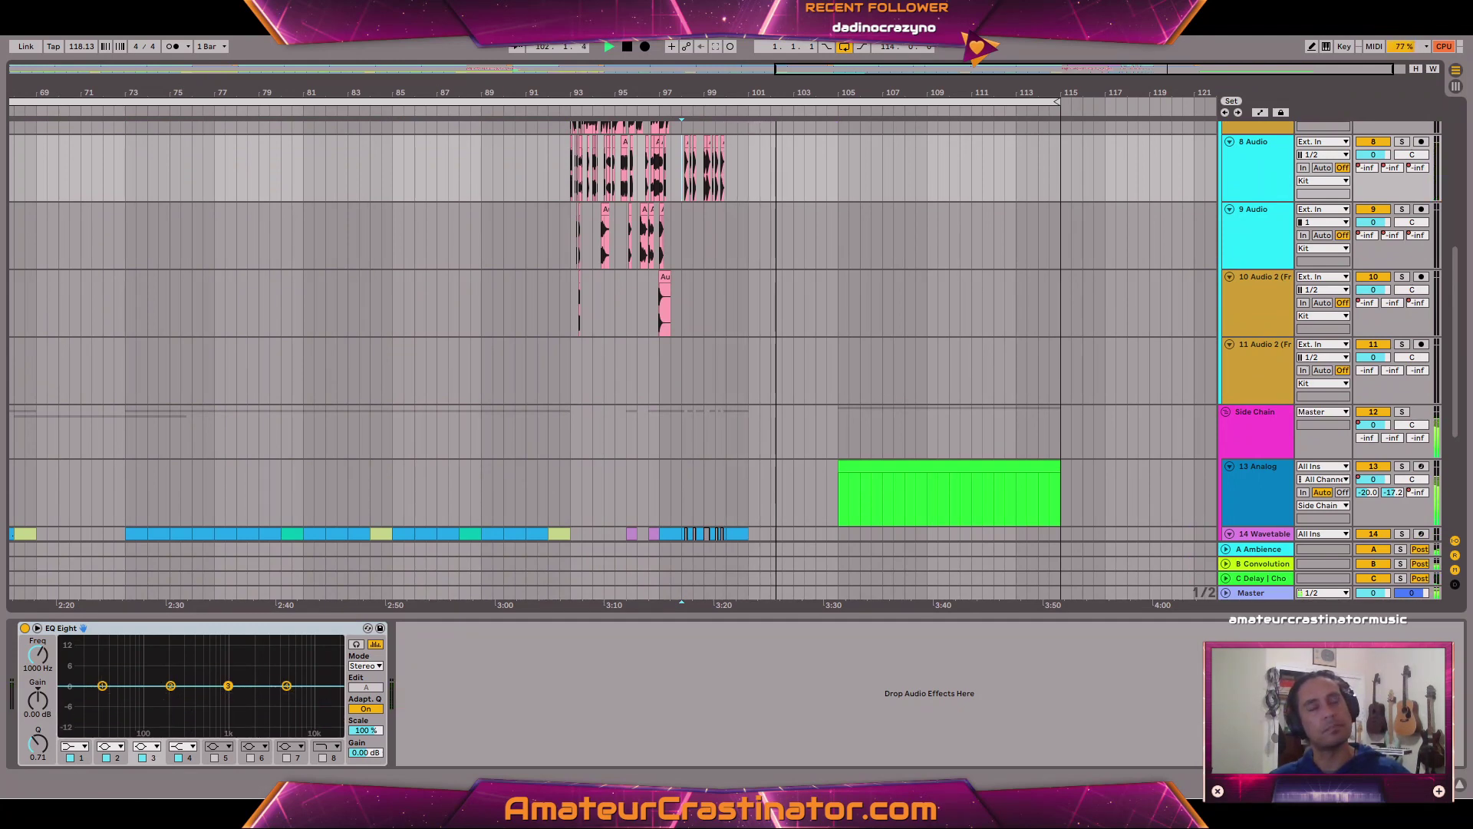
{"action": "scroll", "coordinate": [987, 297], "scroll_direction": "down", "scroll_amount": 5}
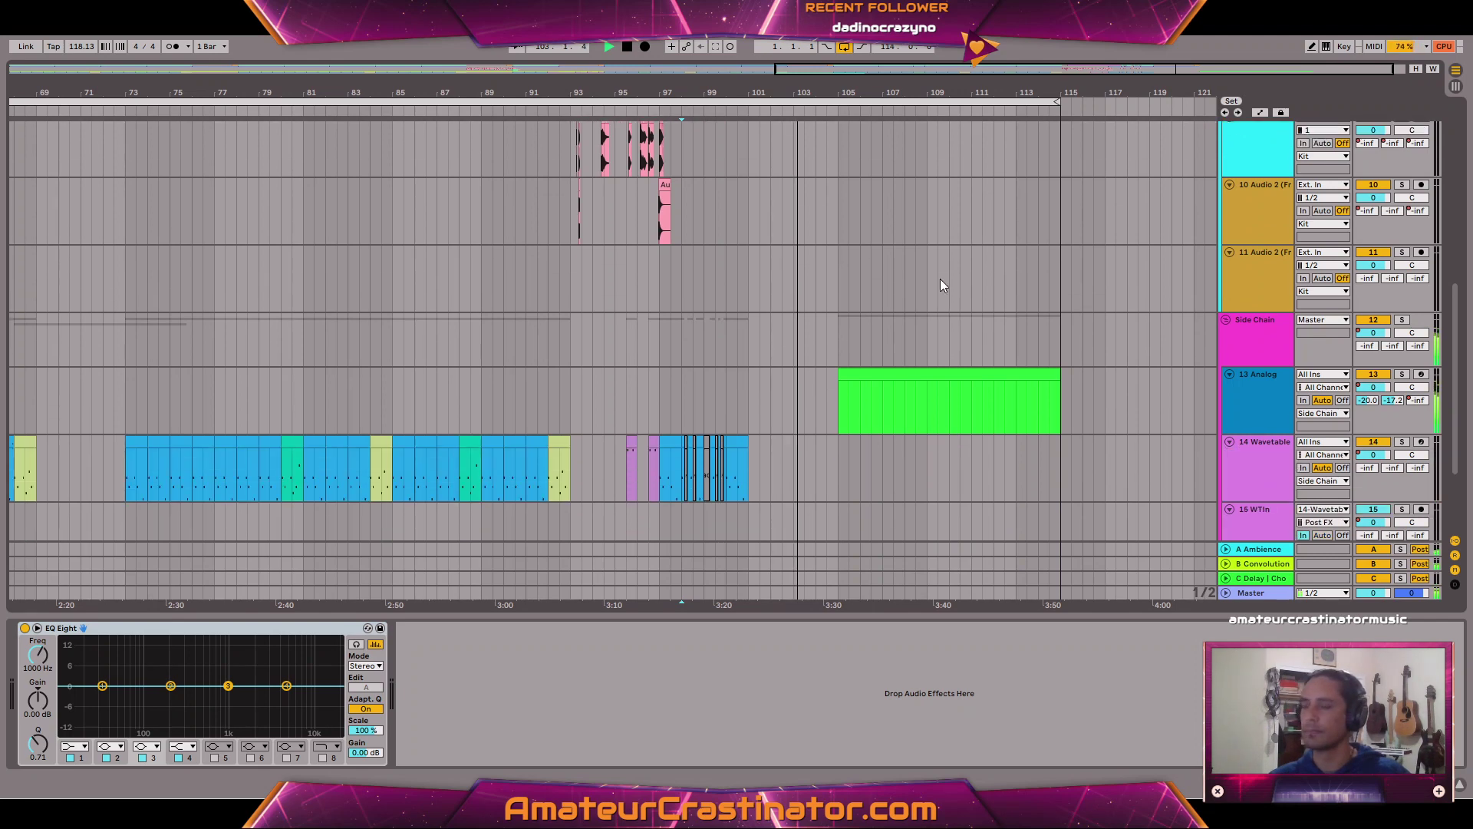
{"action": "scroll", "coordinate": [890, 257], "scroll_direction": "up", "scroll_amount": 4}
{"action": "scroll", "coordinate": [918, 260], "scroll_direction": "up", "scroll_amount": 6}
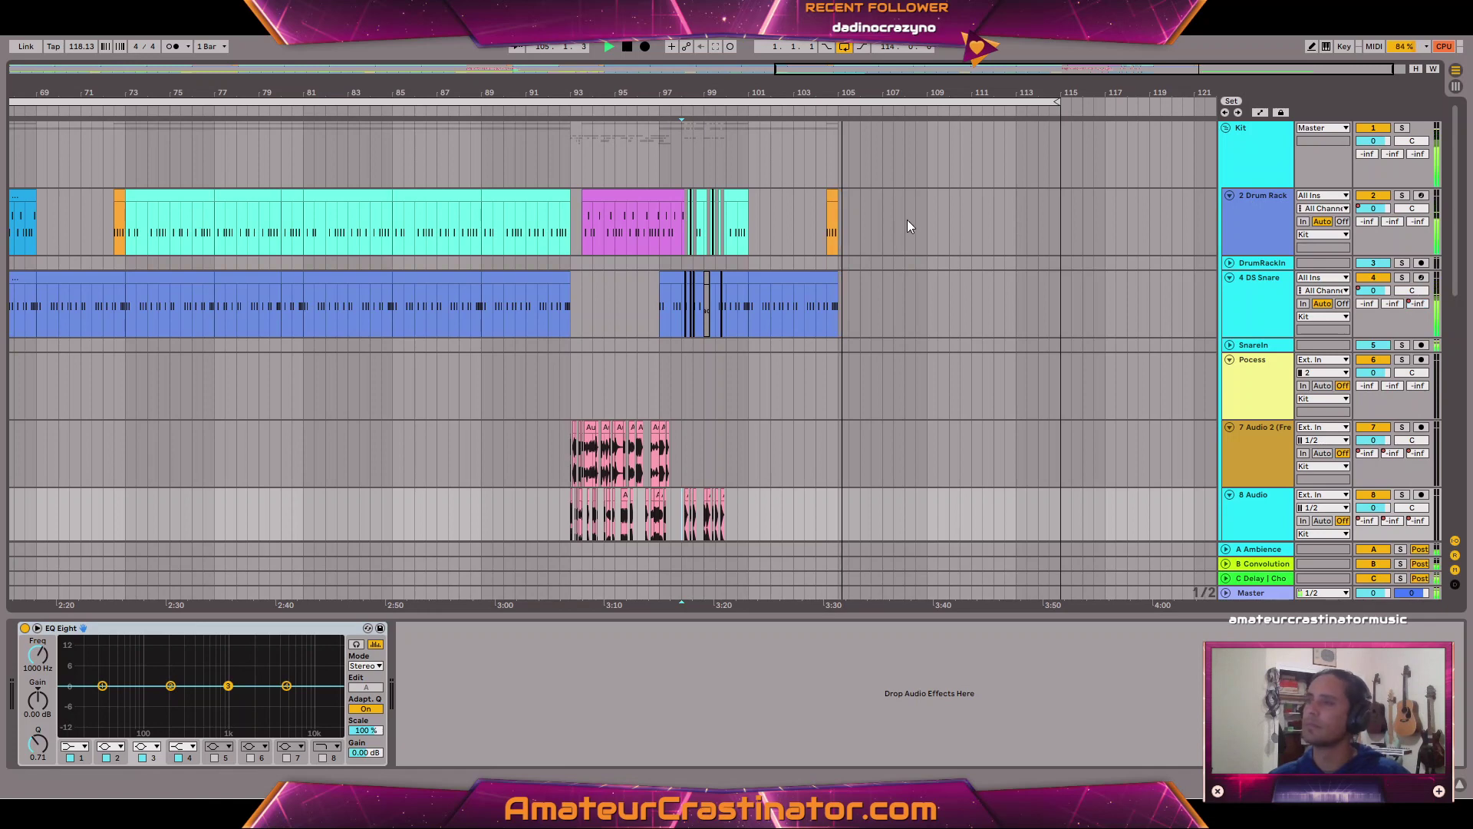
{"action": "scroll", "coordinate": [906, 219], "scroll_direction": "down", "scroll_amount": 6}
{"action": "scroll", "coordinate": [938, 223], "scroll_direction": "down", "scroll_amount": 2}
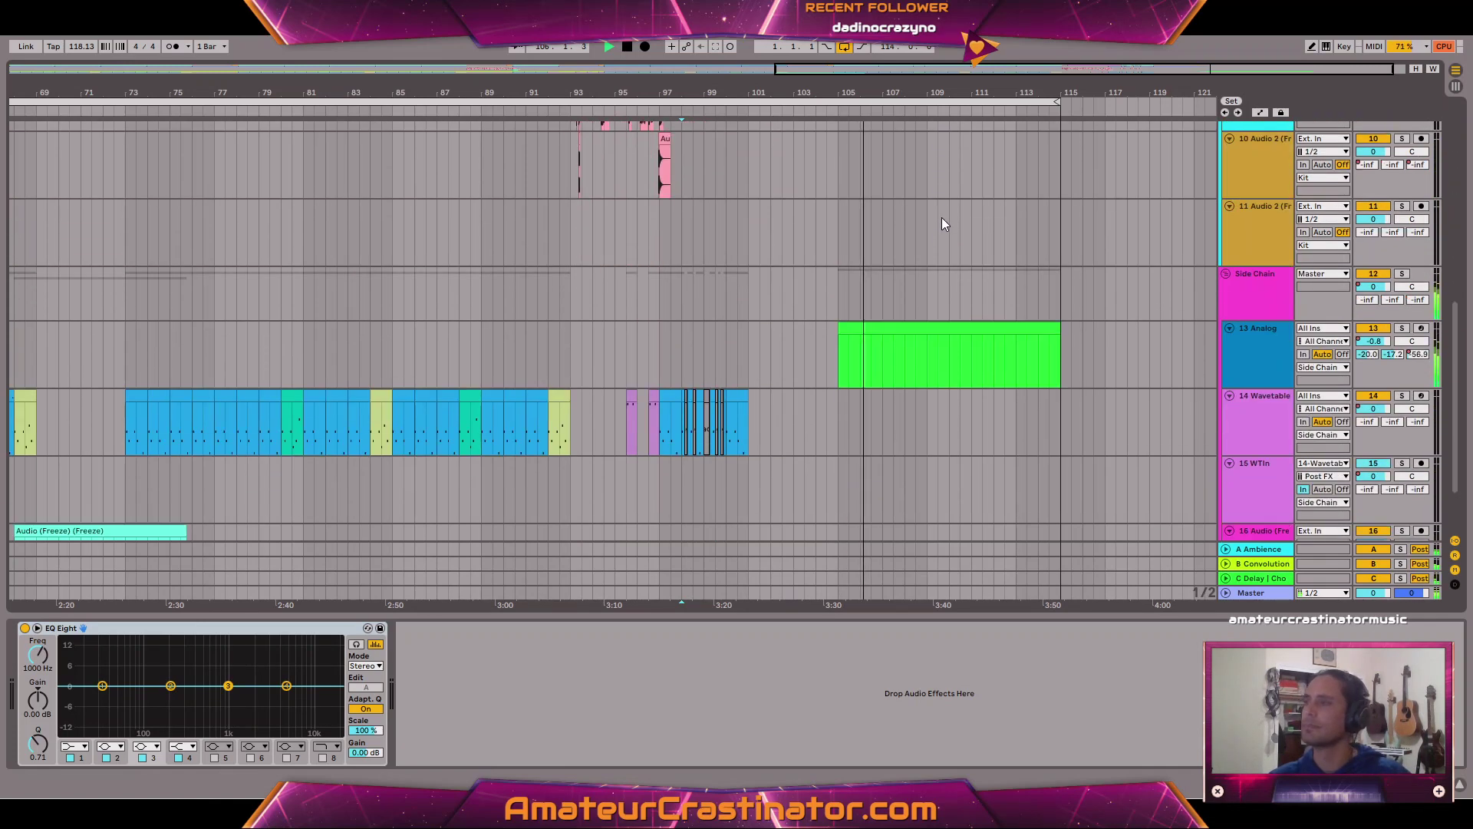
Fit the arrangement's full length in view, stop playback and look over the drum and audio tracks.
{"action": "key", "text": "w"}
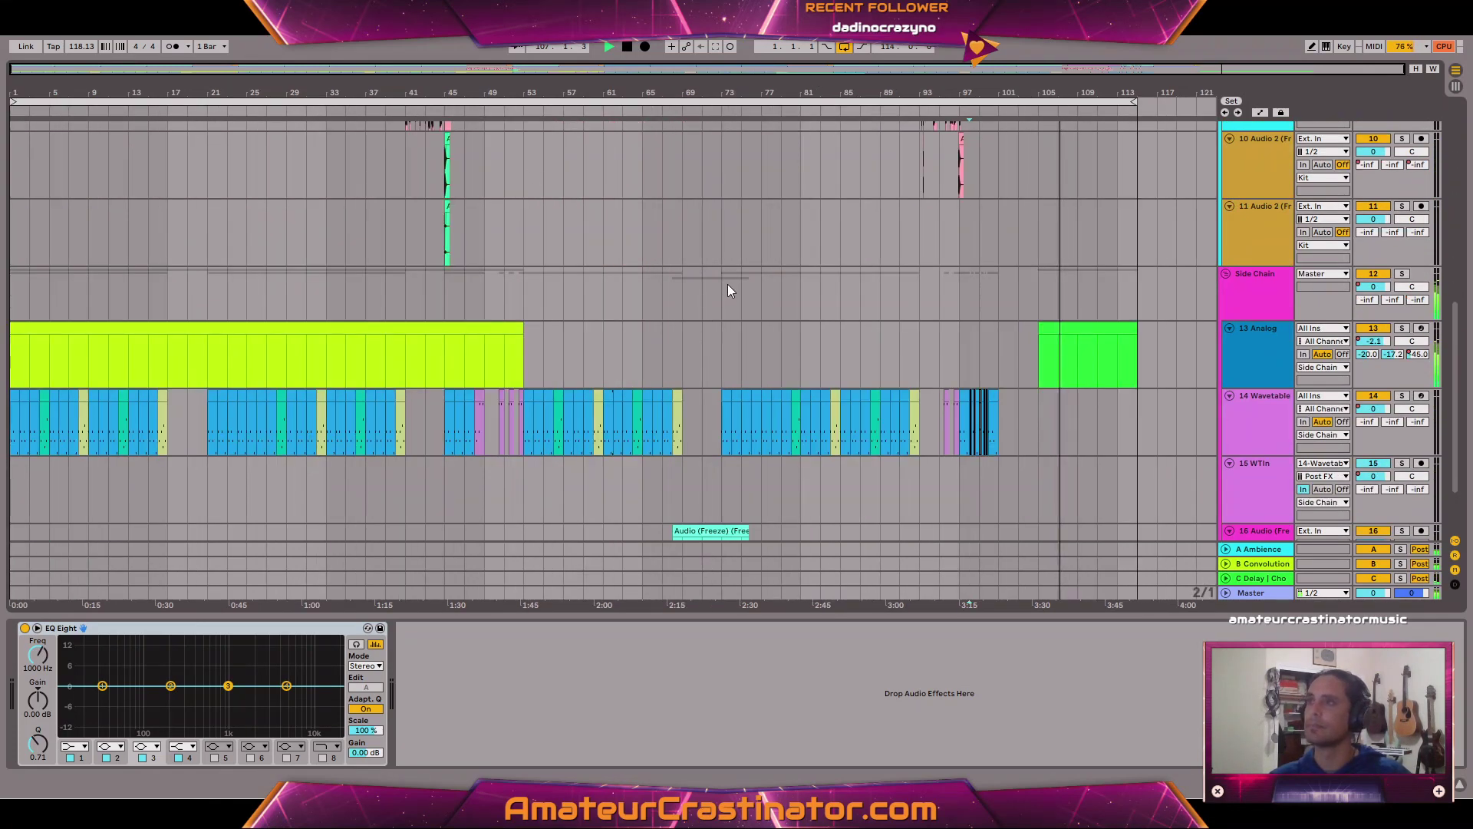
{"action": "scroll", "coordinate": [748, 245], "scroll_direction": "up", "scroll_amount": 6}
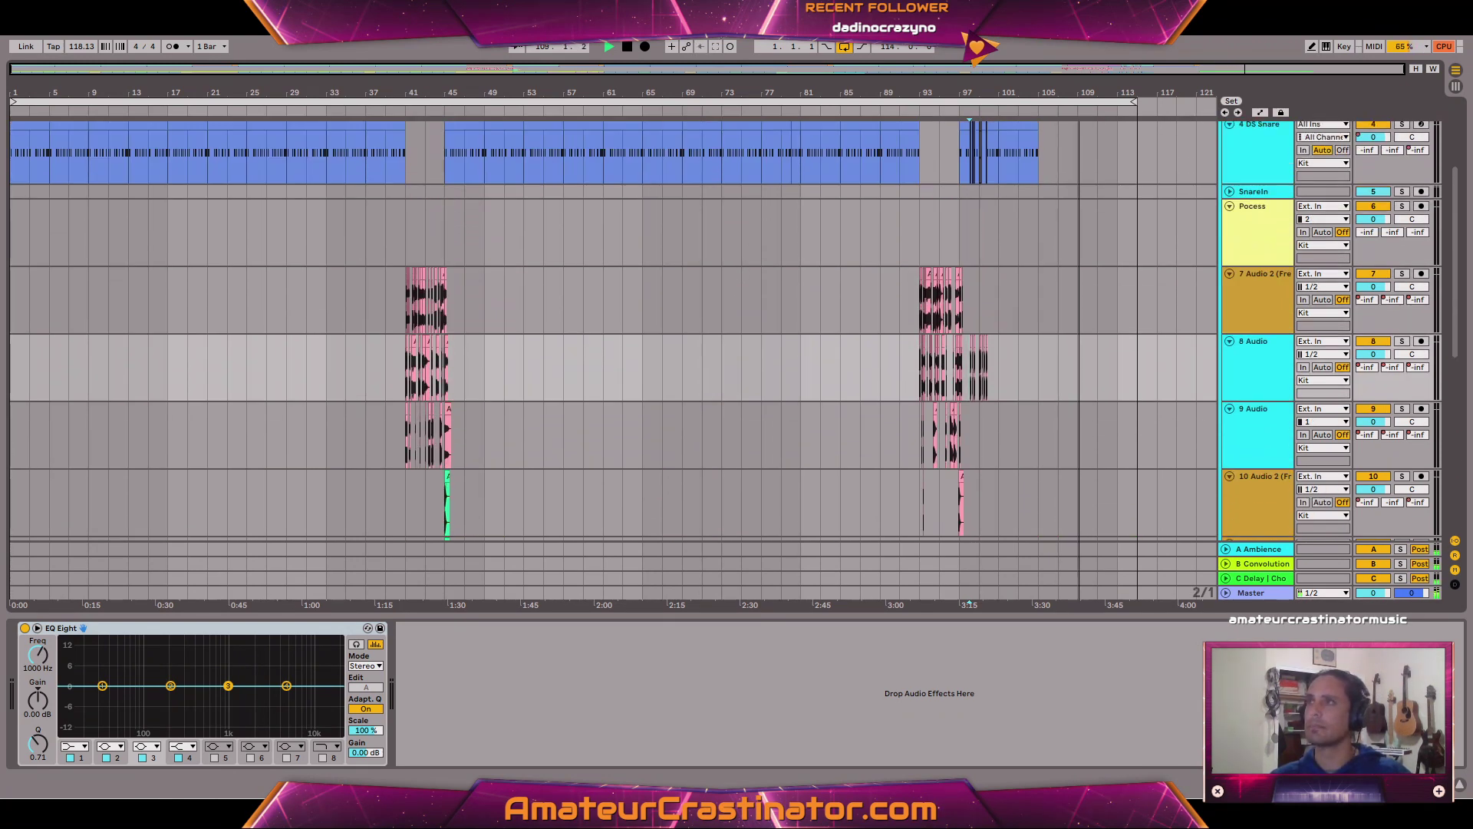
{"action": "key", "text": "space"}
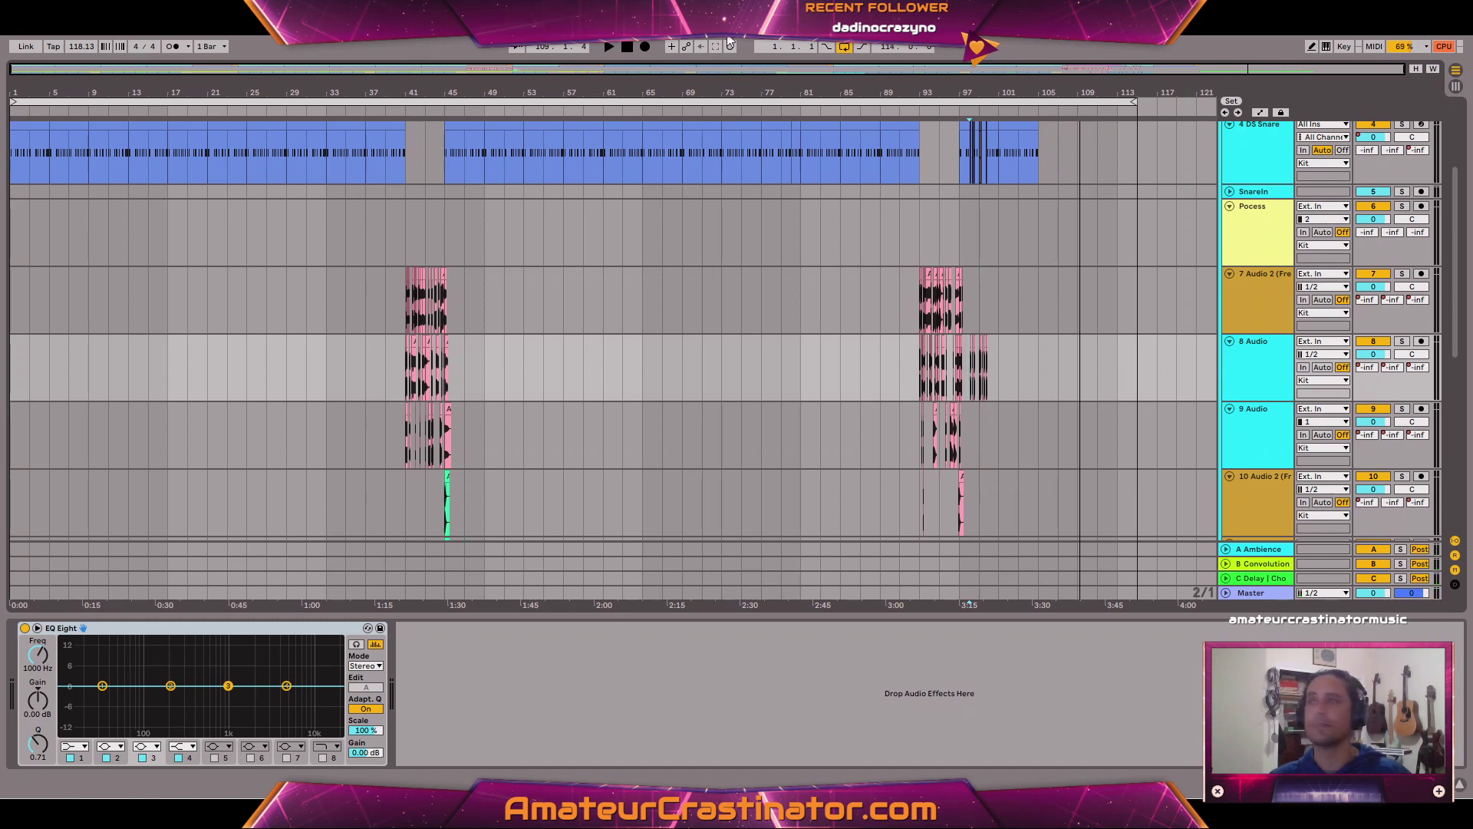
{"action": "scroll", "coordinate": [1099, 218], "scroll_direction": "up", "scroll_amount": 5}
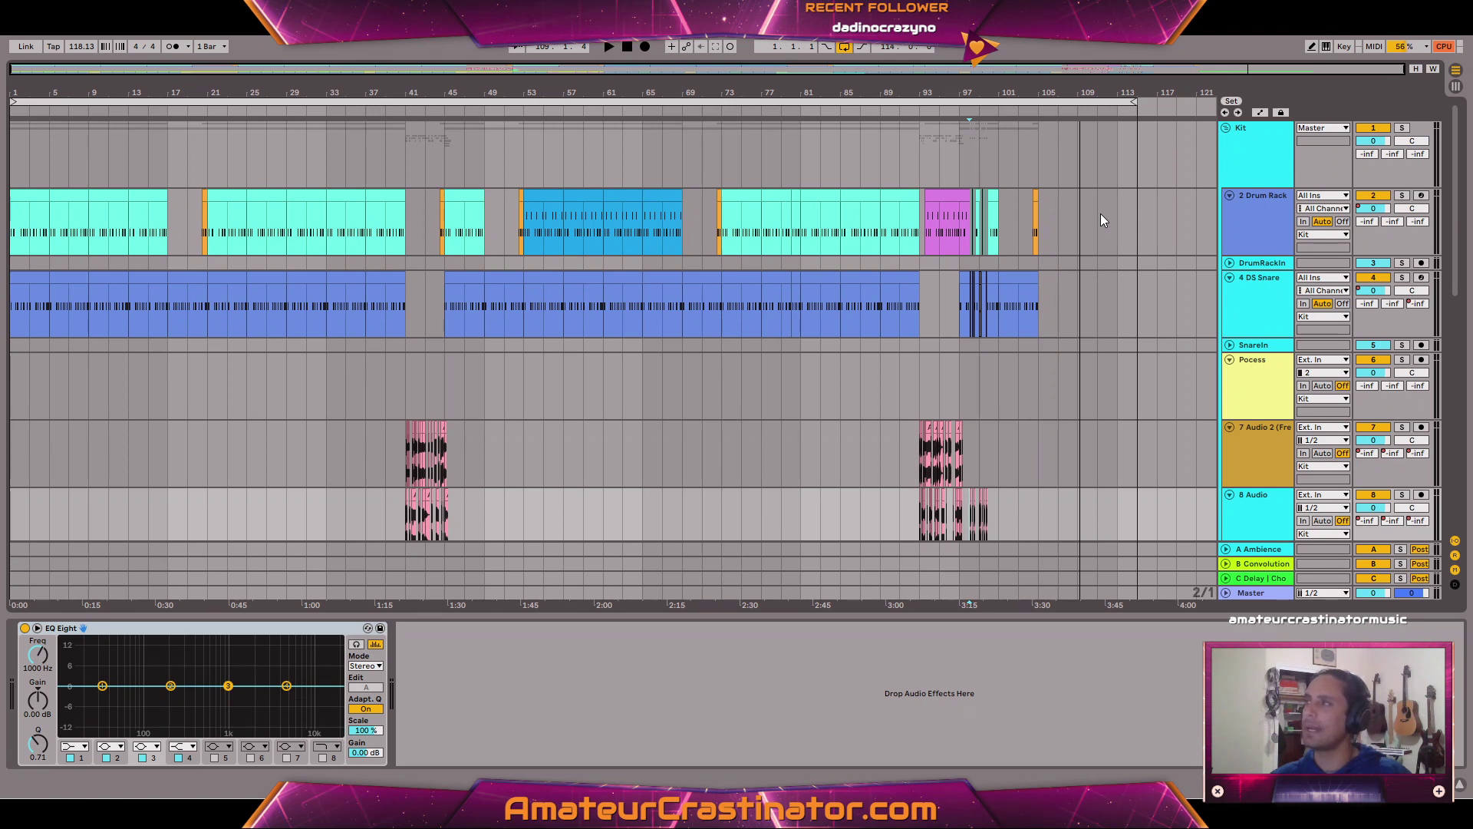
Open the Live Set Dream Speed Escape Corridor.als from its project folder in Album 003.
{"action": "left_click", "coordinate": [13, 30]}
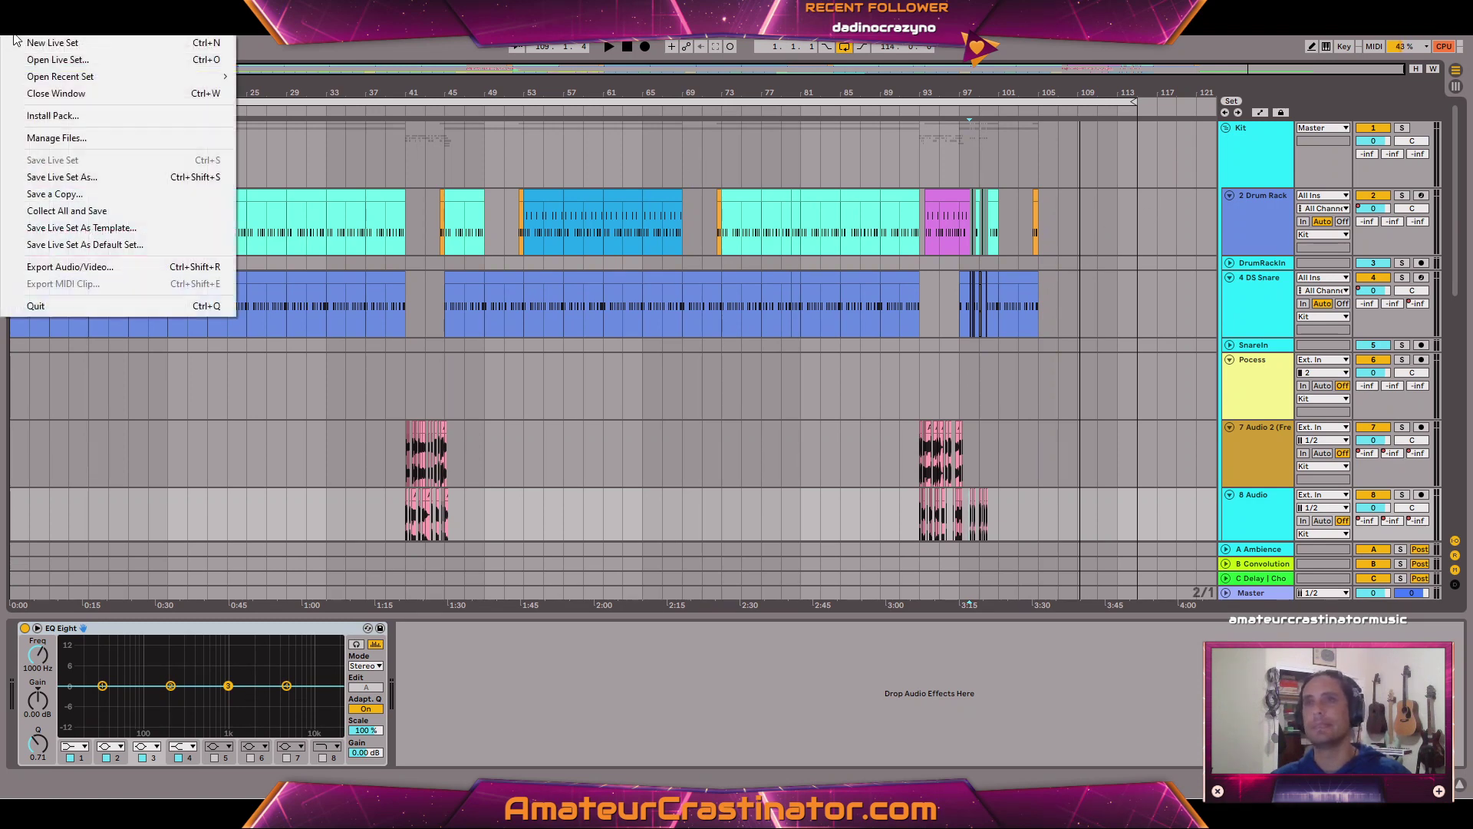
{"action": "left_click", "coordinate": [46, 62]}
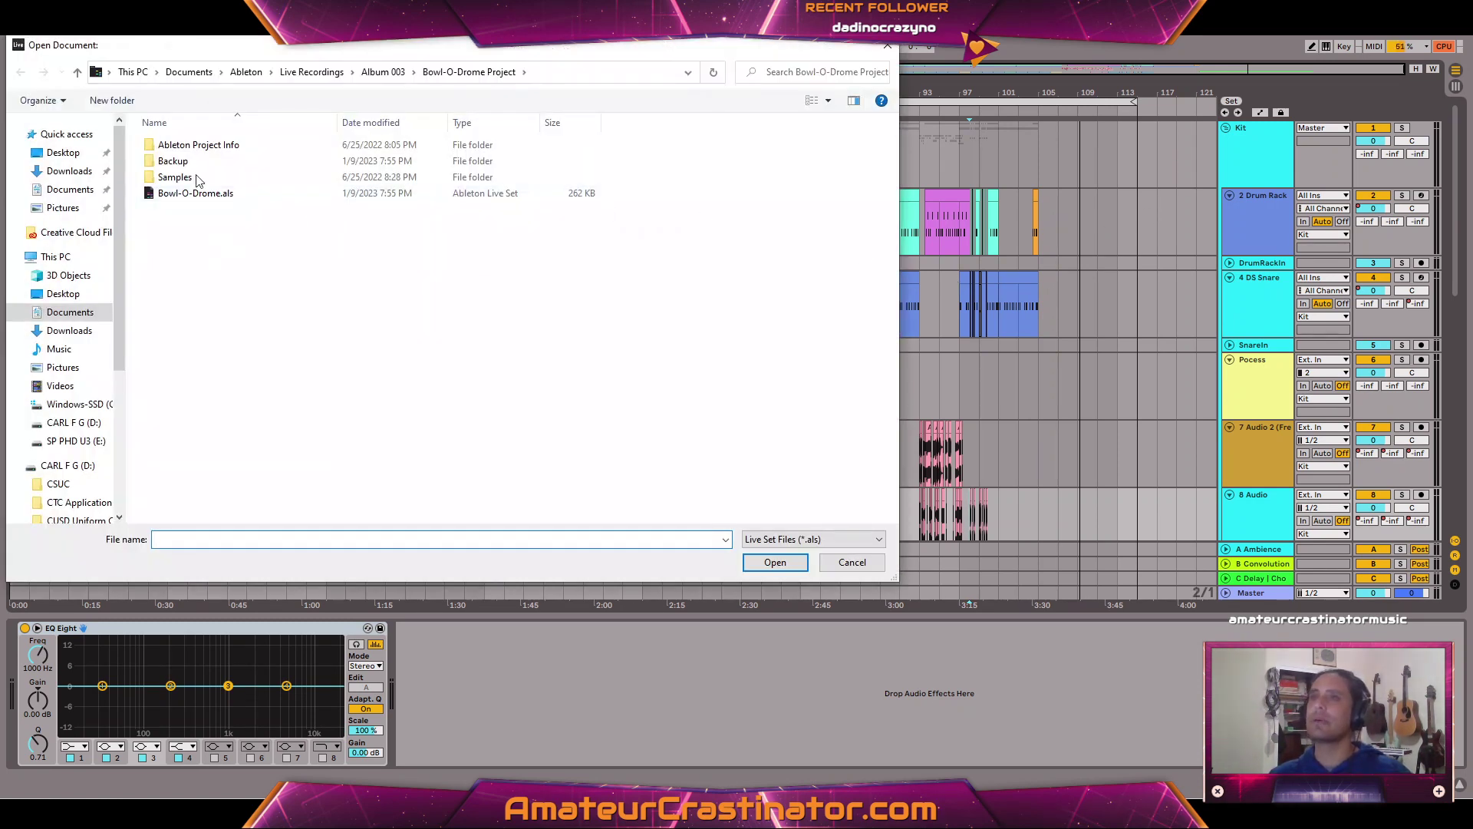
{"action": "left_click", "coordinate": [378, 72]}
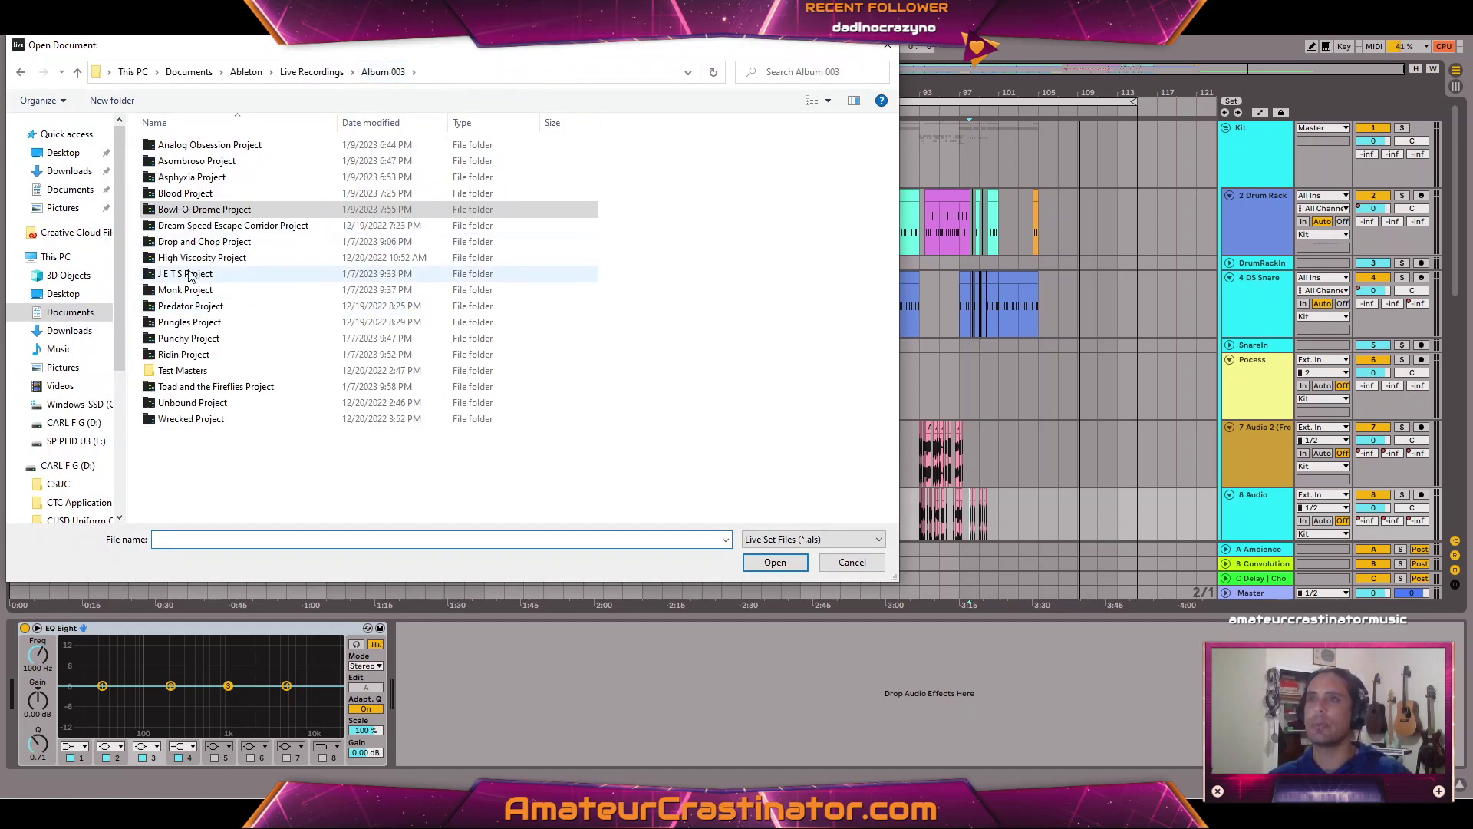
{"action": "double_click", "coordinate": [201, 225]}
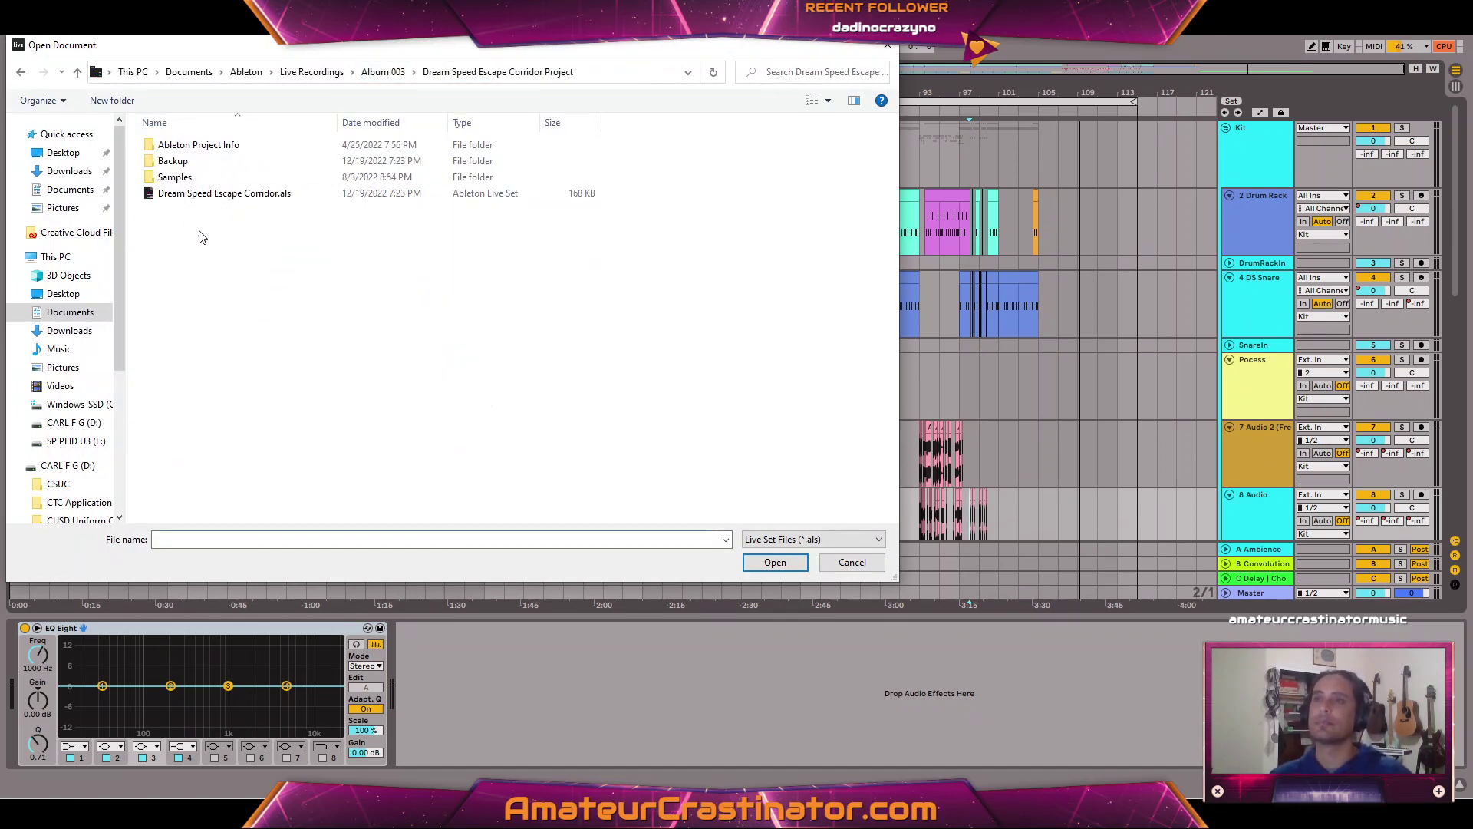
{"action": "double_click", "coordinate": [184, 193]}
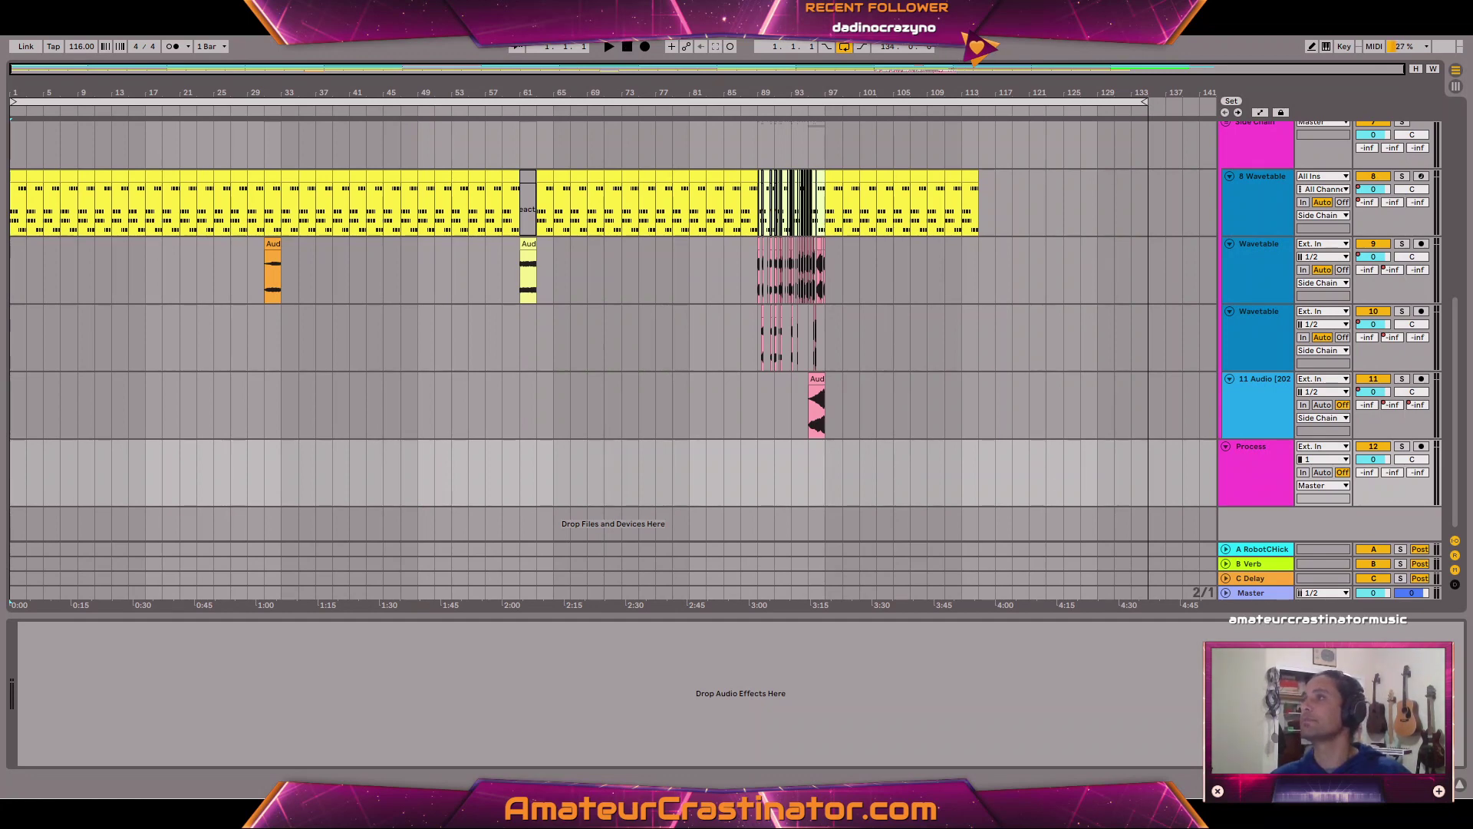
Play the newly opened set from the start and look over its drum, freeze and Wavetable tracks.
{"action": "key", "text": "space"}
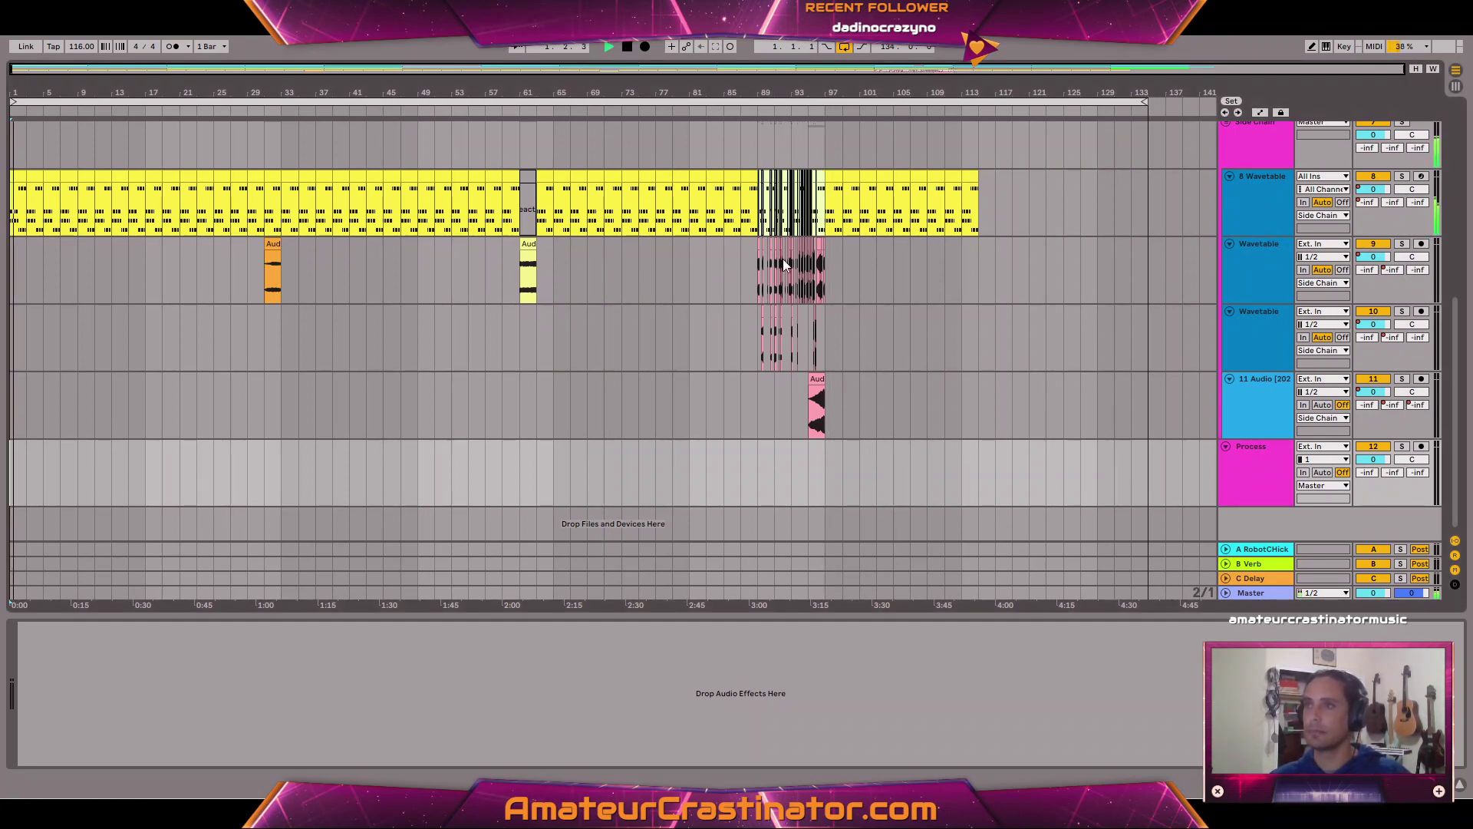
{"action": "scroll", "coordinate": [971, 306], "scroll_direction": "up", "scroll_amount": 3}
{"action": "scroll", "coordinate": [972, 306], "scroll_direction": "up", "scroll_amount": 5}
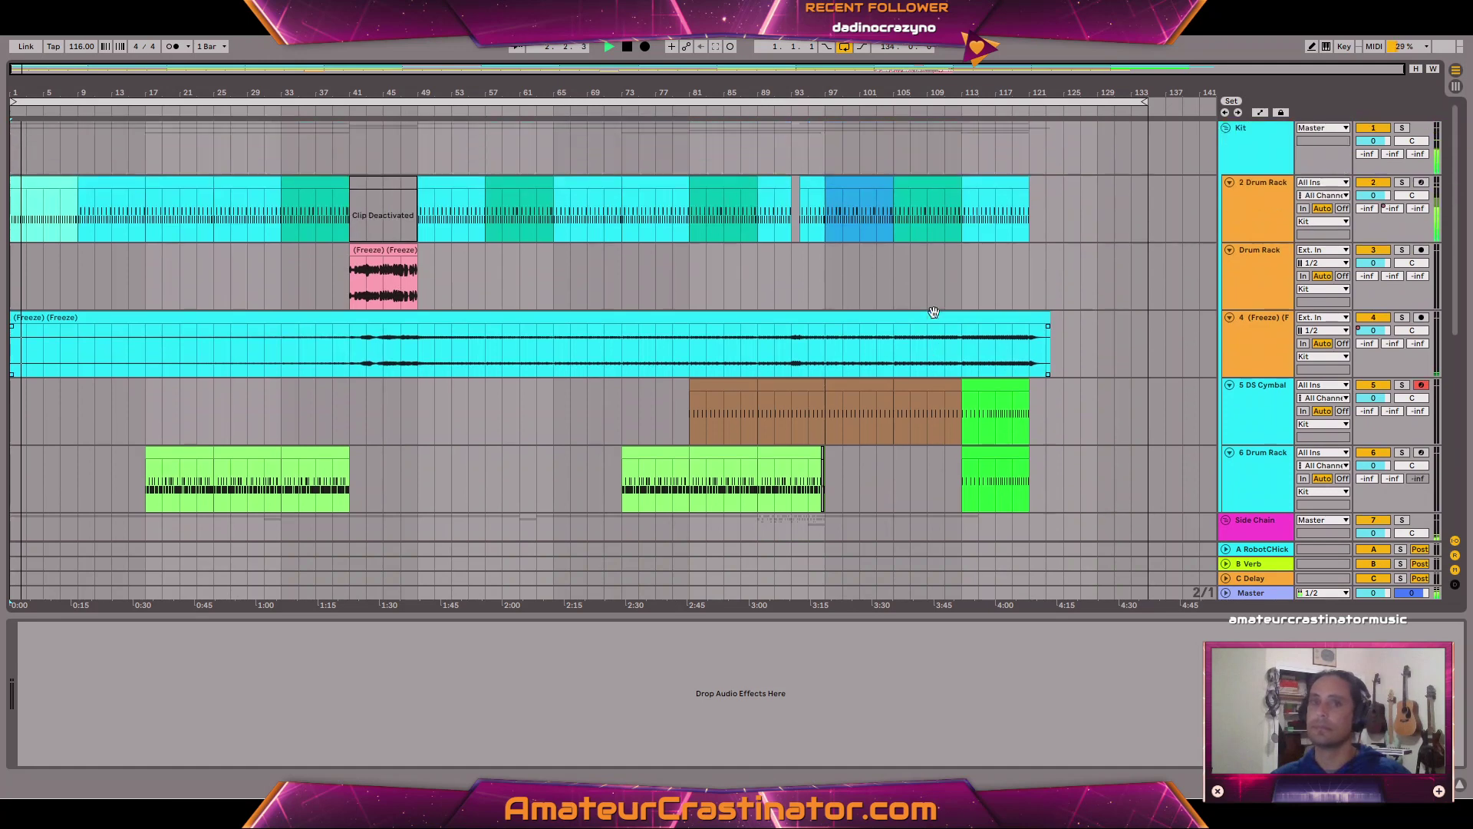
{"action": "scroll", "coordinate": [906, 299], "scroll_direction": "down", "scroll_amount": 8}
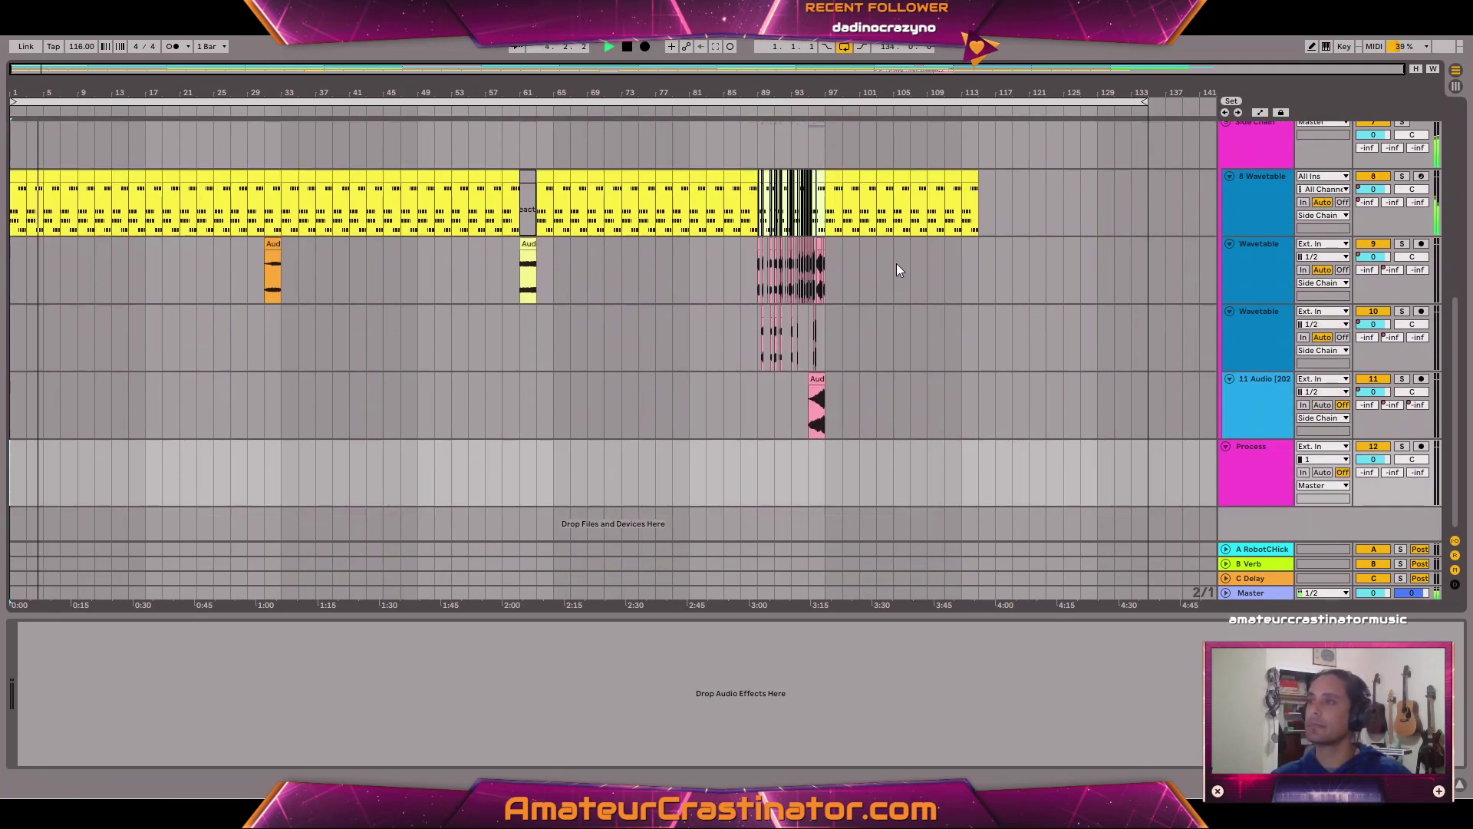
{"action": "scroll", "coordinate": [913, 280], "scroll_direction": "up", "scroll_amount": 4}
{"action": "scroll", "coordinate": [921, 287], "scroll_direction": "up", "scroll_amount": 4}
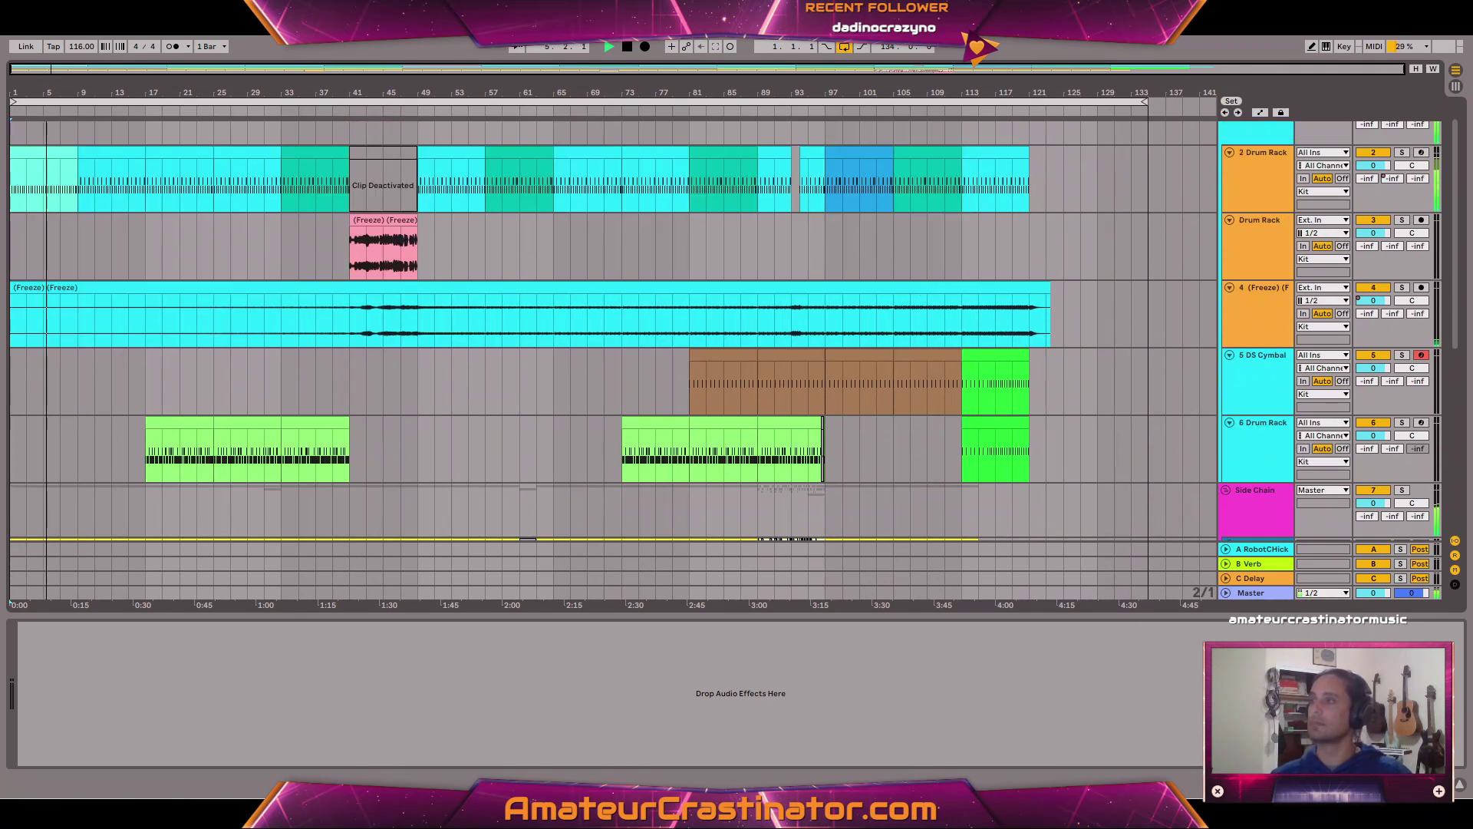
Inspect the Master track's device chain during playback and look over the tracks in both groups.
{"action": "left_click", "coordinate": [1263, 592]}
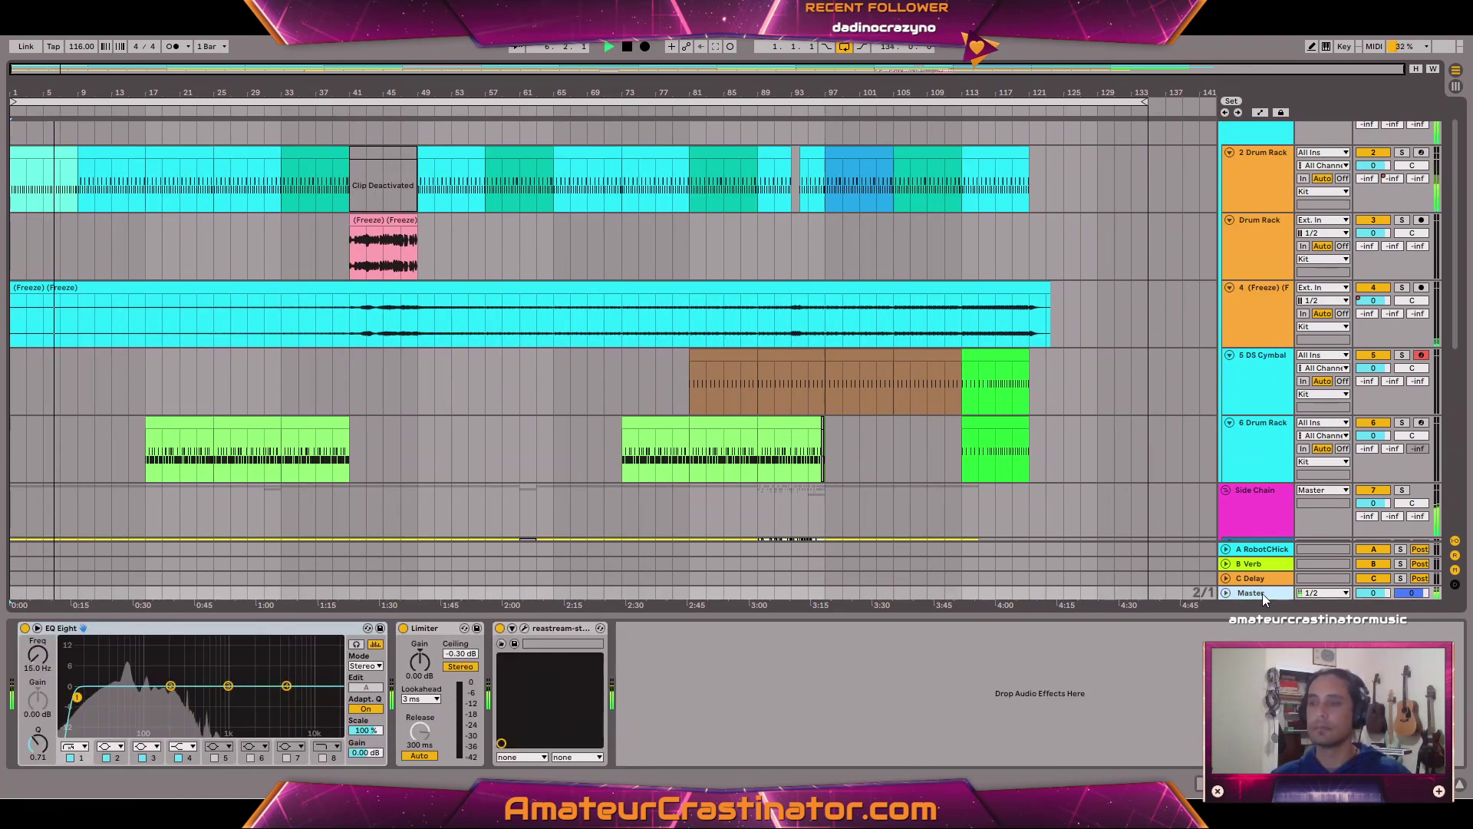
{"action": "scroll", "coordinate": [1239, 530], "scroll_direction": "up", "scroll_amount": 1}
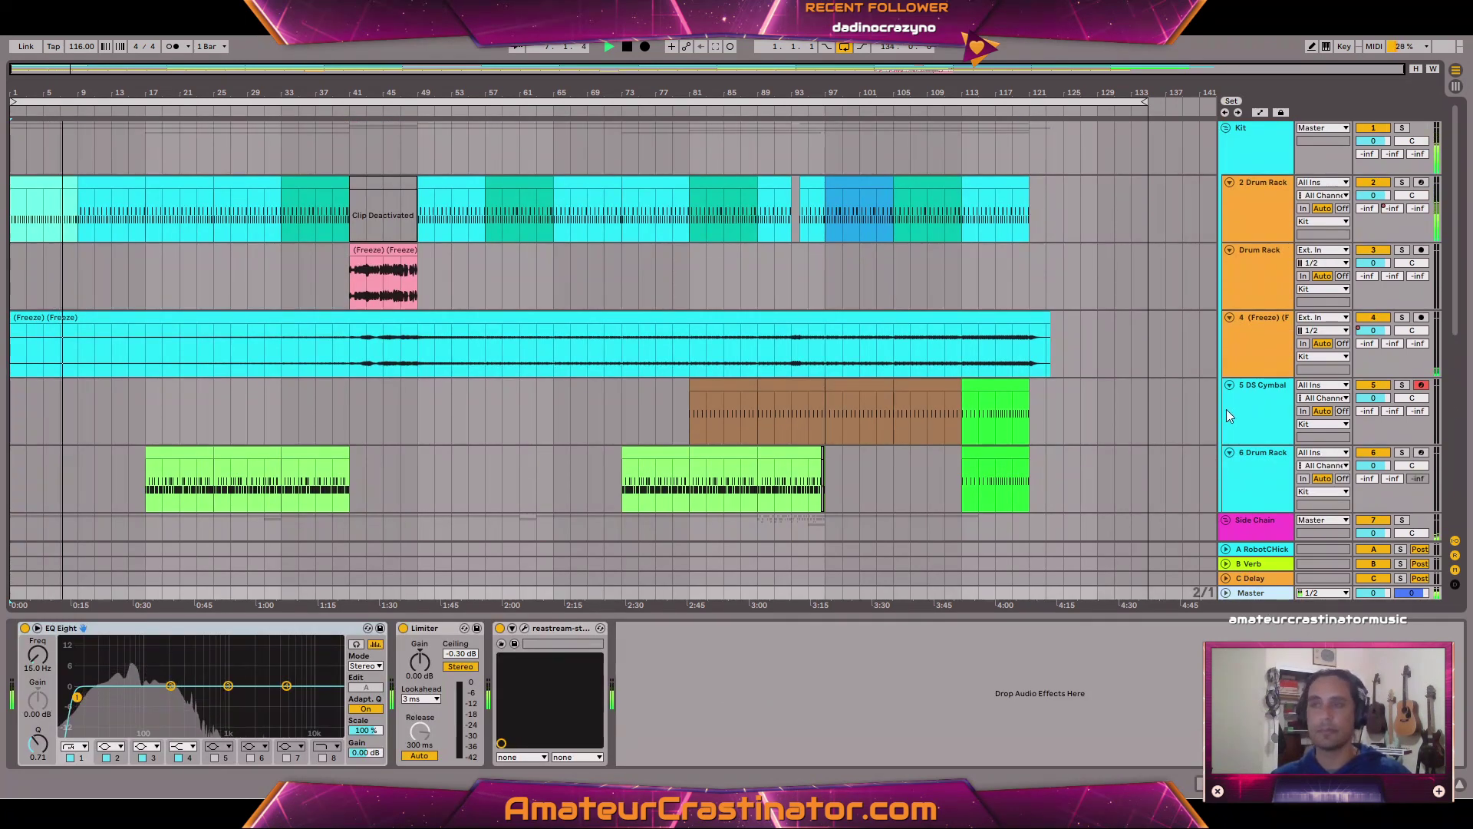
{"action": "scroll", "coordinate": [1151, 407], "scroll_direction": "down", "scroll_amount": 2}
{"action": "scroll", "coordinate": [1013, 412], "scroll_direction": "down", "scroll_amount": 4}
{"action": "scroll", "coordinate": [1025, 421], "scroll_direction": "down", "scroll_amount": 2}
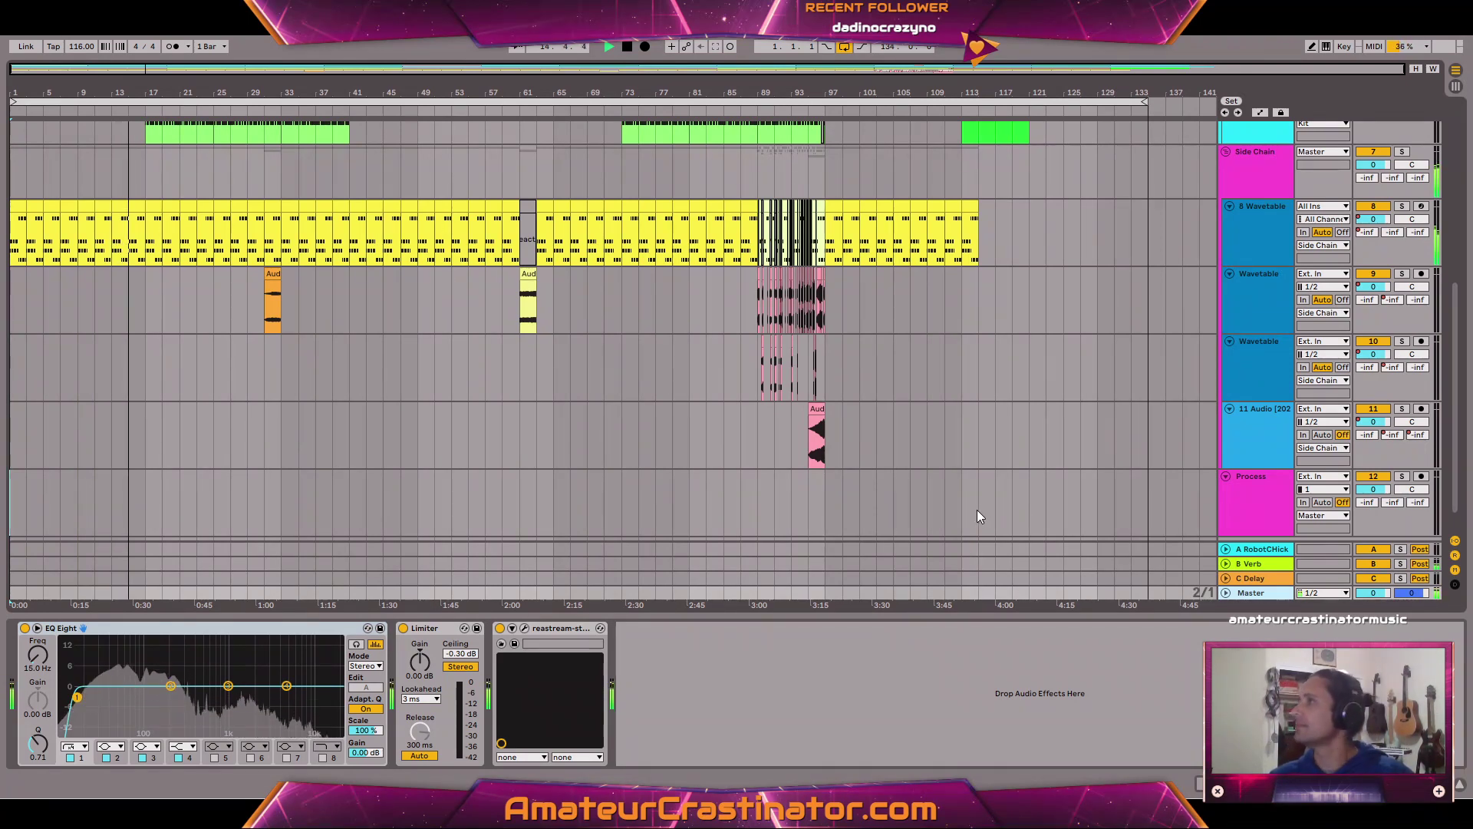
{"action": "scroll", "coordinate": [1260, 351], "scroll_direction": "up", "scroll_amount": 5}
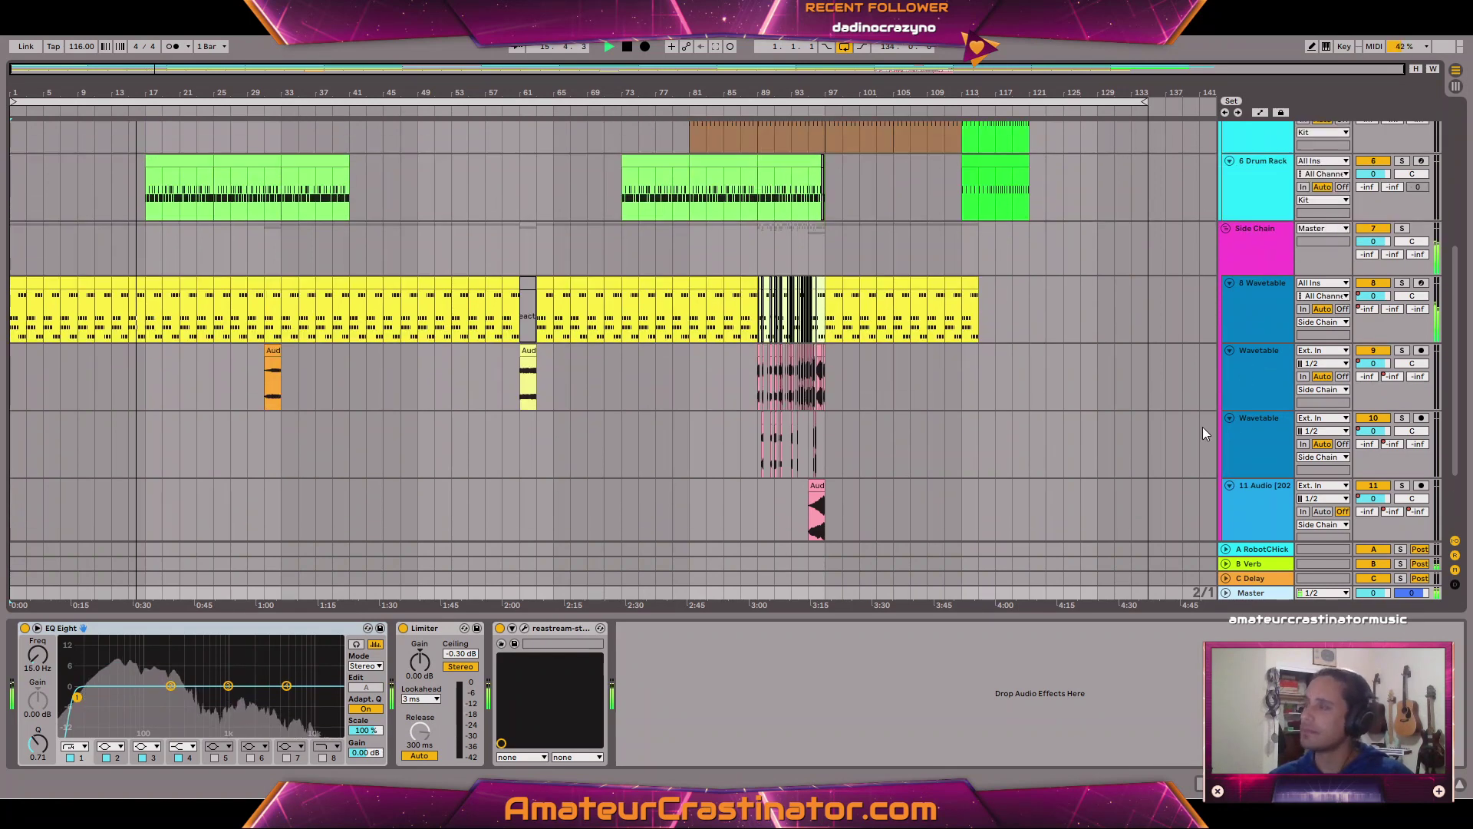
Inspect the device chains of the Side Chain and Kit group tracks during playback.
{"action": "left_click", "coordinate": [1259, 324]}
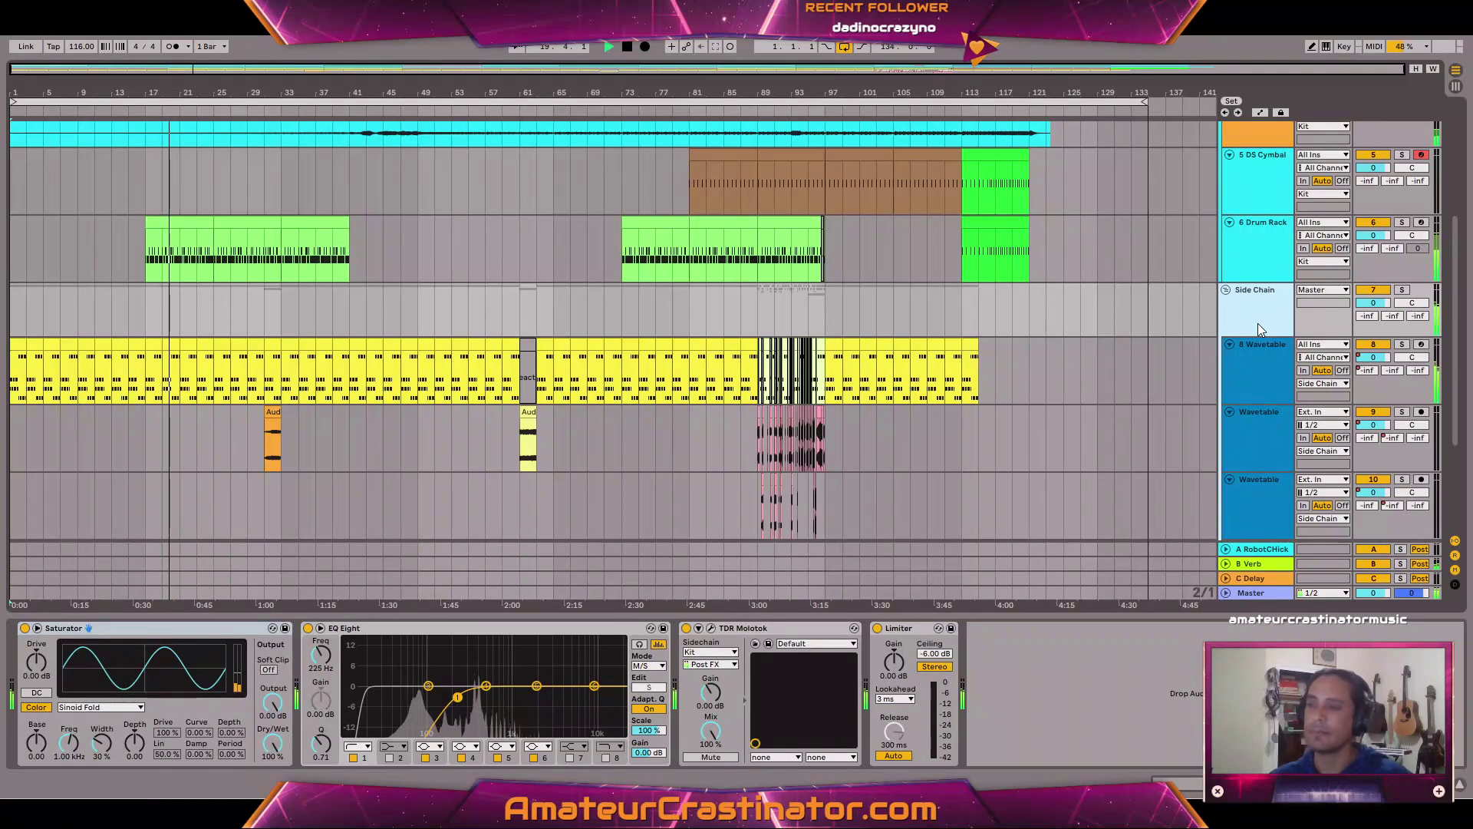
{"action": "scroll", "coordinate": [1258, 322], "scroll_direction": "up", "scroll_amount": 6}
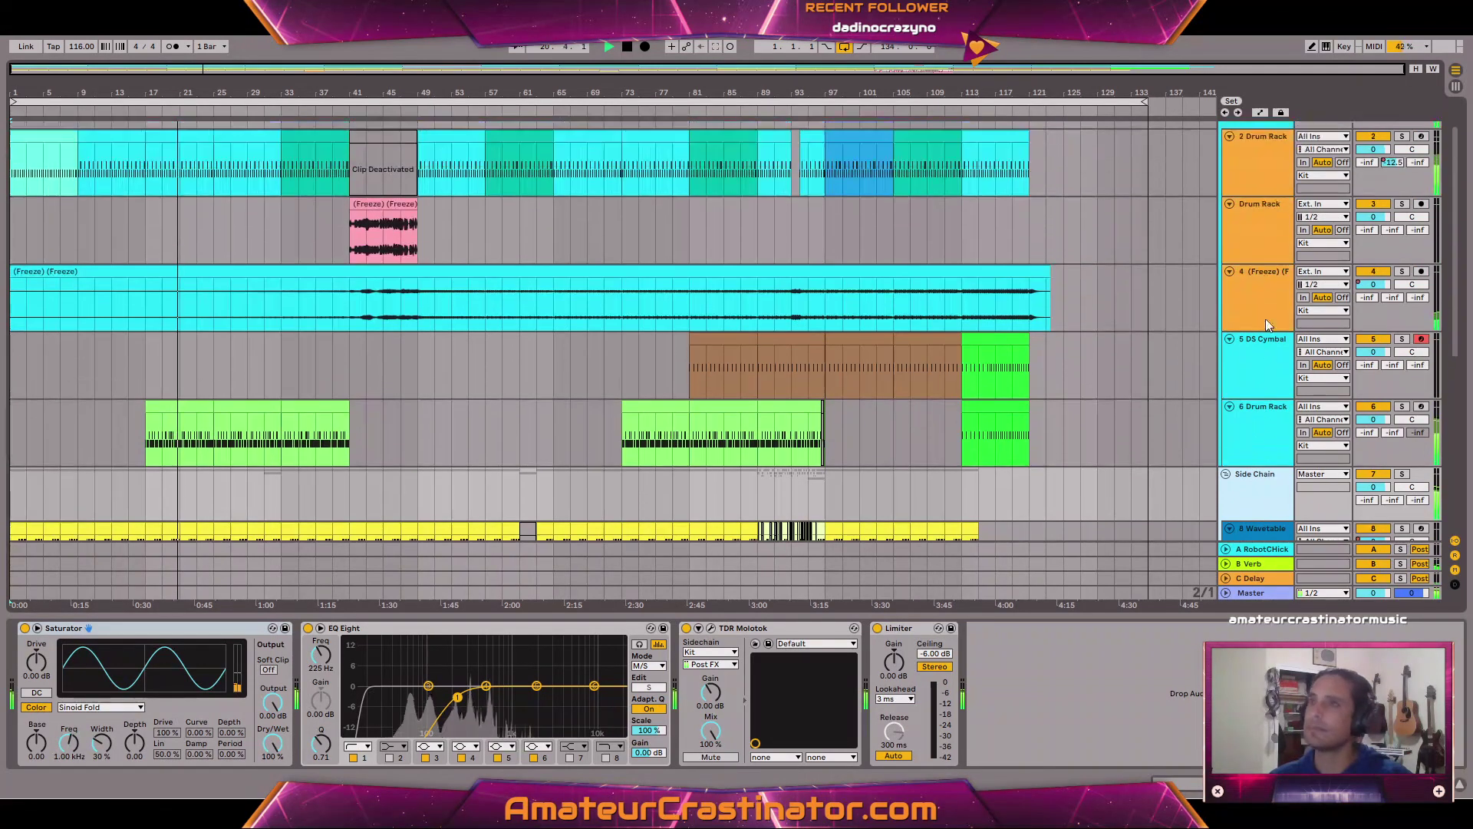
{"action": "left_click", "coordinate": [1266, 139]}
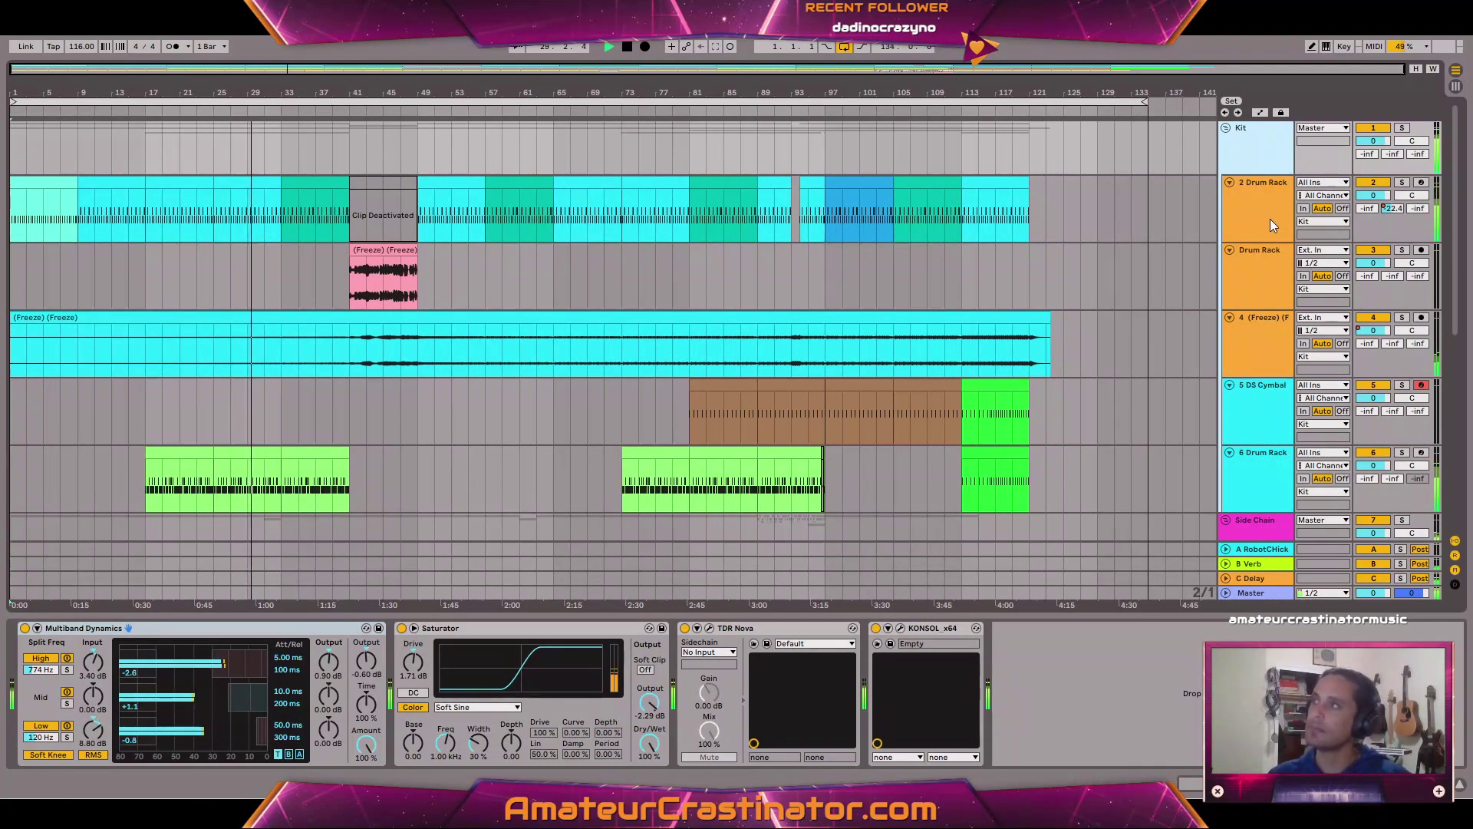
{"action": "scroll", "coordinate": [1269, 221], "scroll_direction": "down", "scroll_amount": 3}
{"action": "scroll", "coordinate": [1265, 215], "scroll_direction": "down", "scroll_amount": 5}
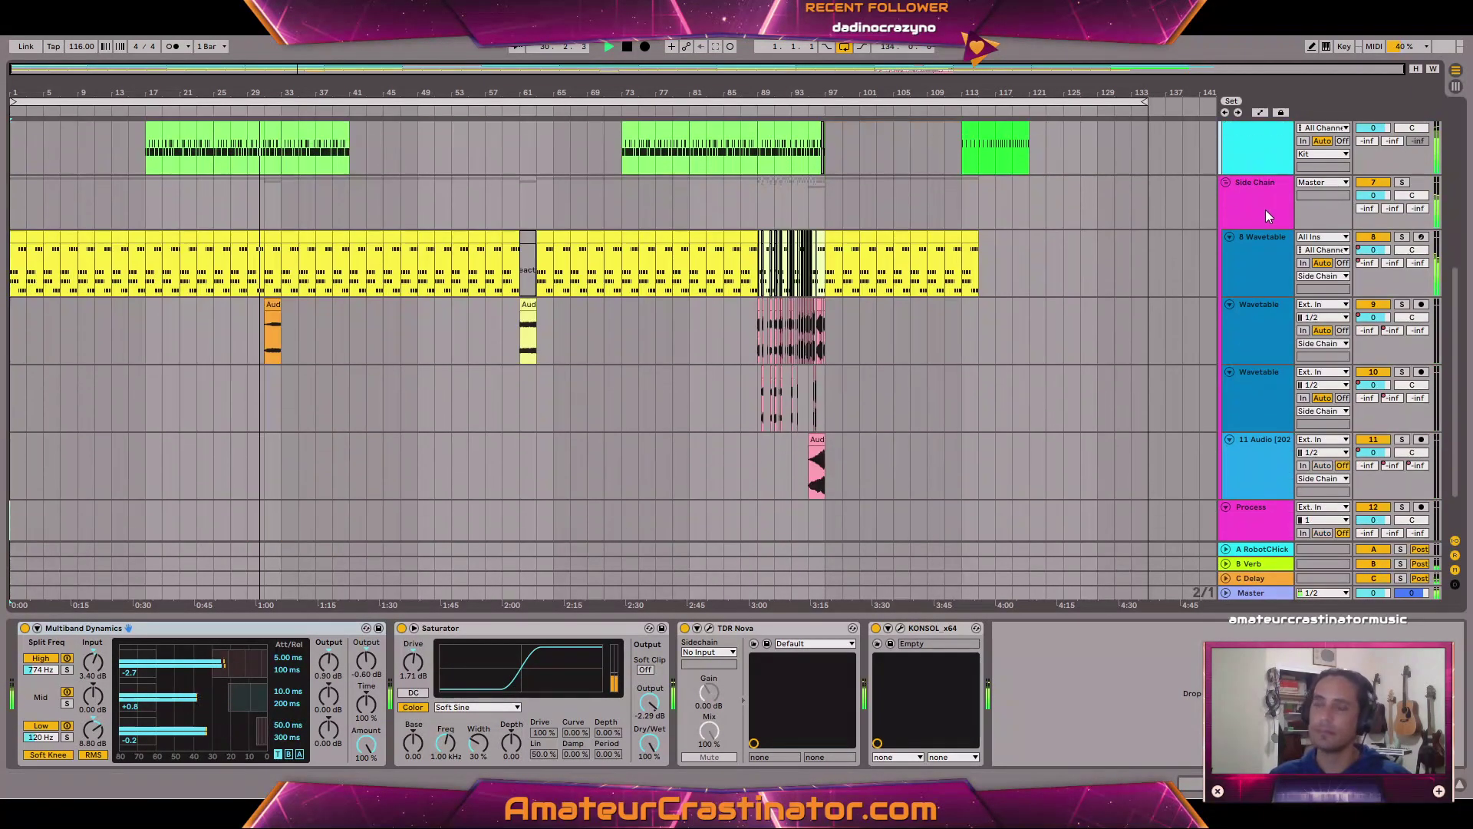
{"action": "scroll", "coordinate": [1264, 209], "scroll_direction": "up", "scroll_amount": 4}
{"action": "scroll", "coordinate": [1265, 208], "scroll_direction": "up", "scroll_amount": 3}
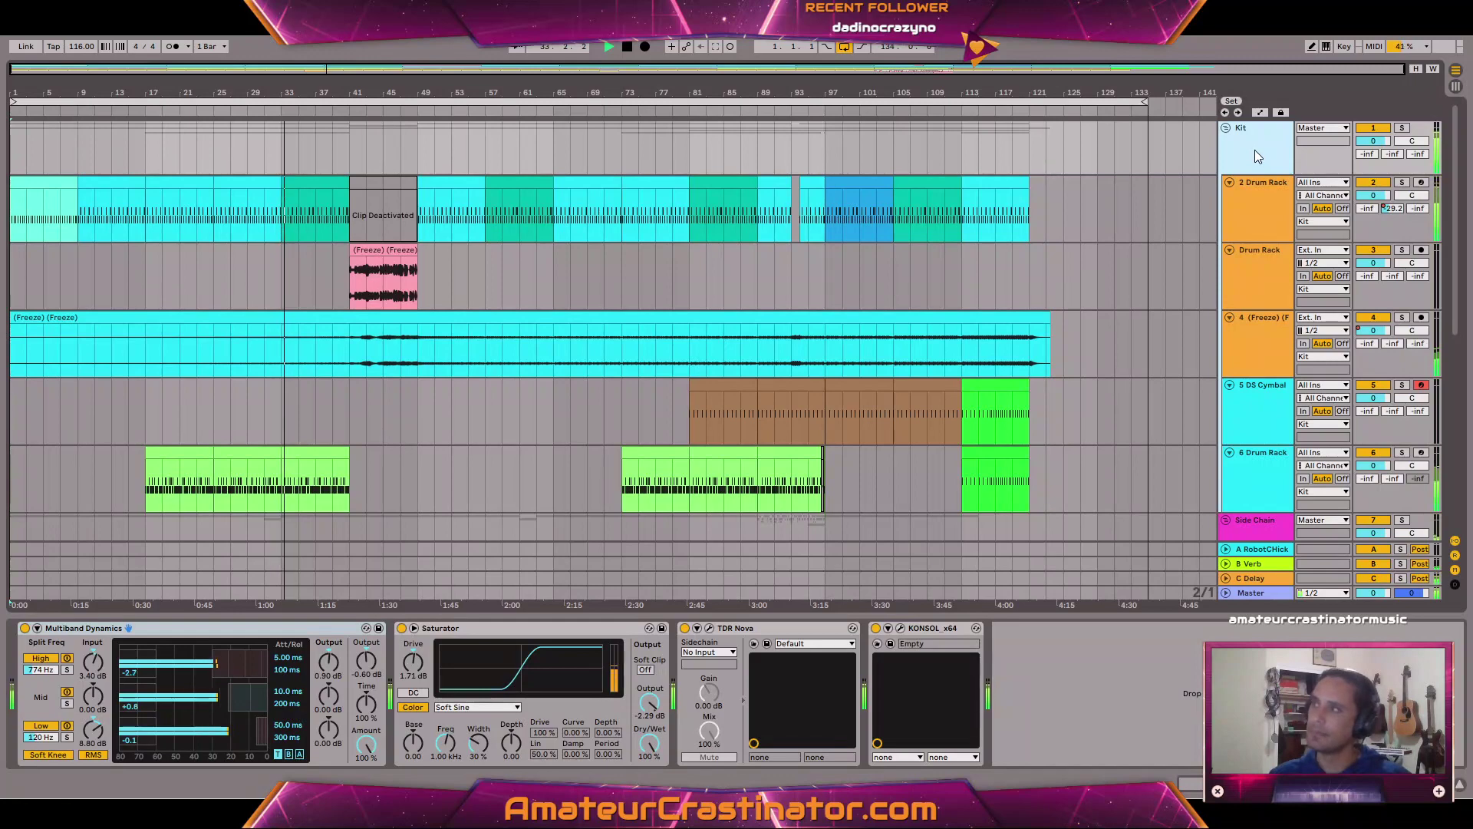
Insert ValhallaSupermassive before Multiband Dynamics on the Kit group track and deactivate it.
{"action": "key", "text": "alt+Tab"}
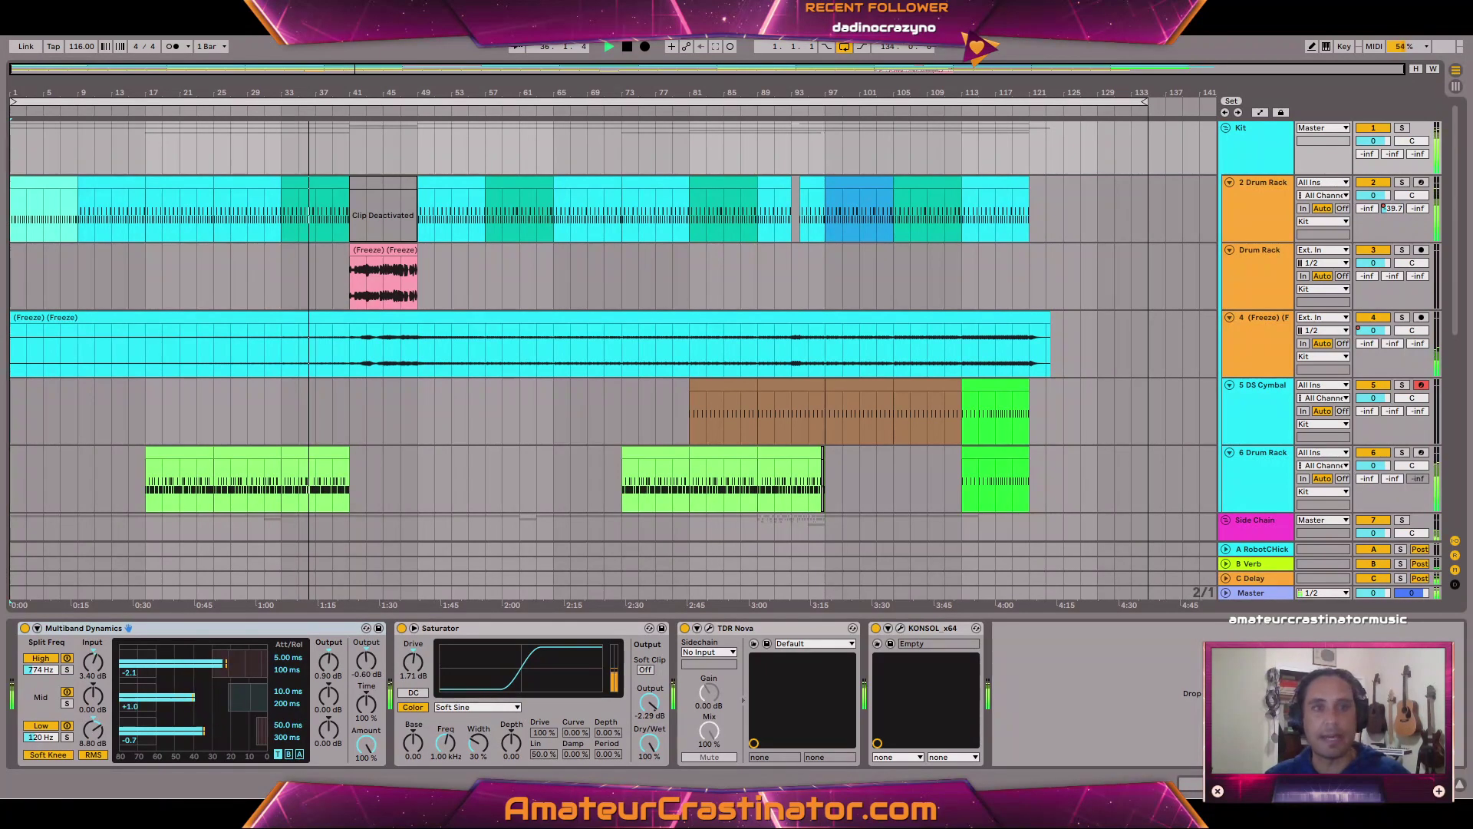
{"action": "key", "text": "Return"}
{"action": "left_click_drag", "start_coordinate": [1049, 627], "coordinate": [23, 644]}
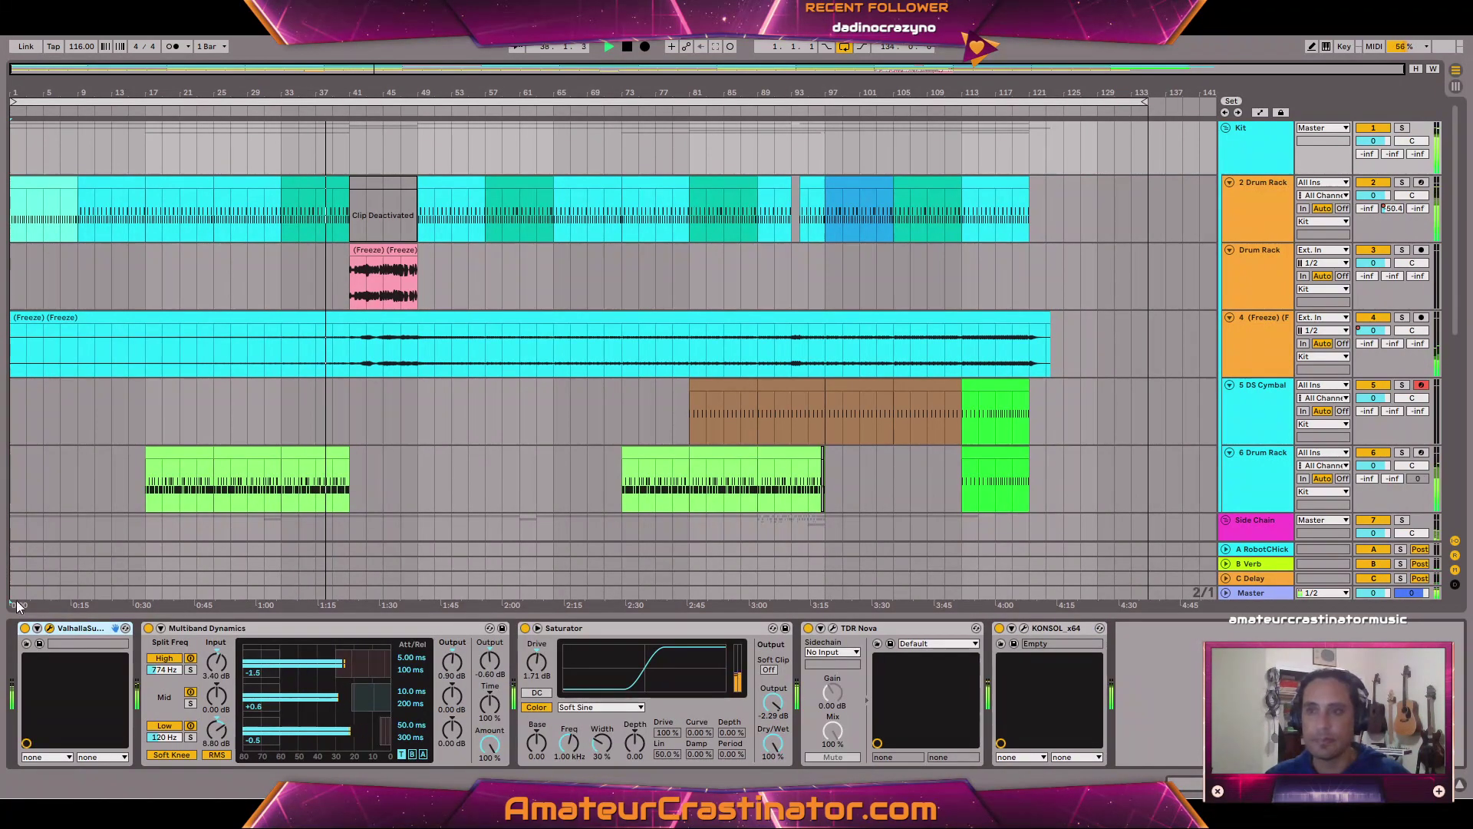
{"action": "left_click", "coordinate": [25, 628]}
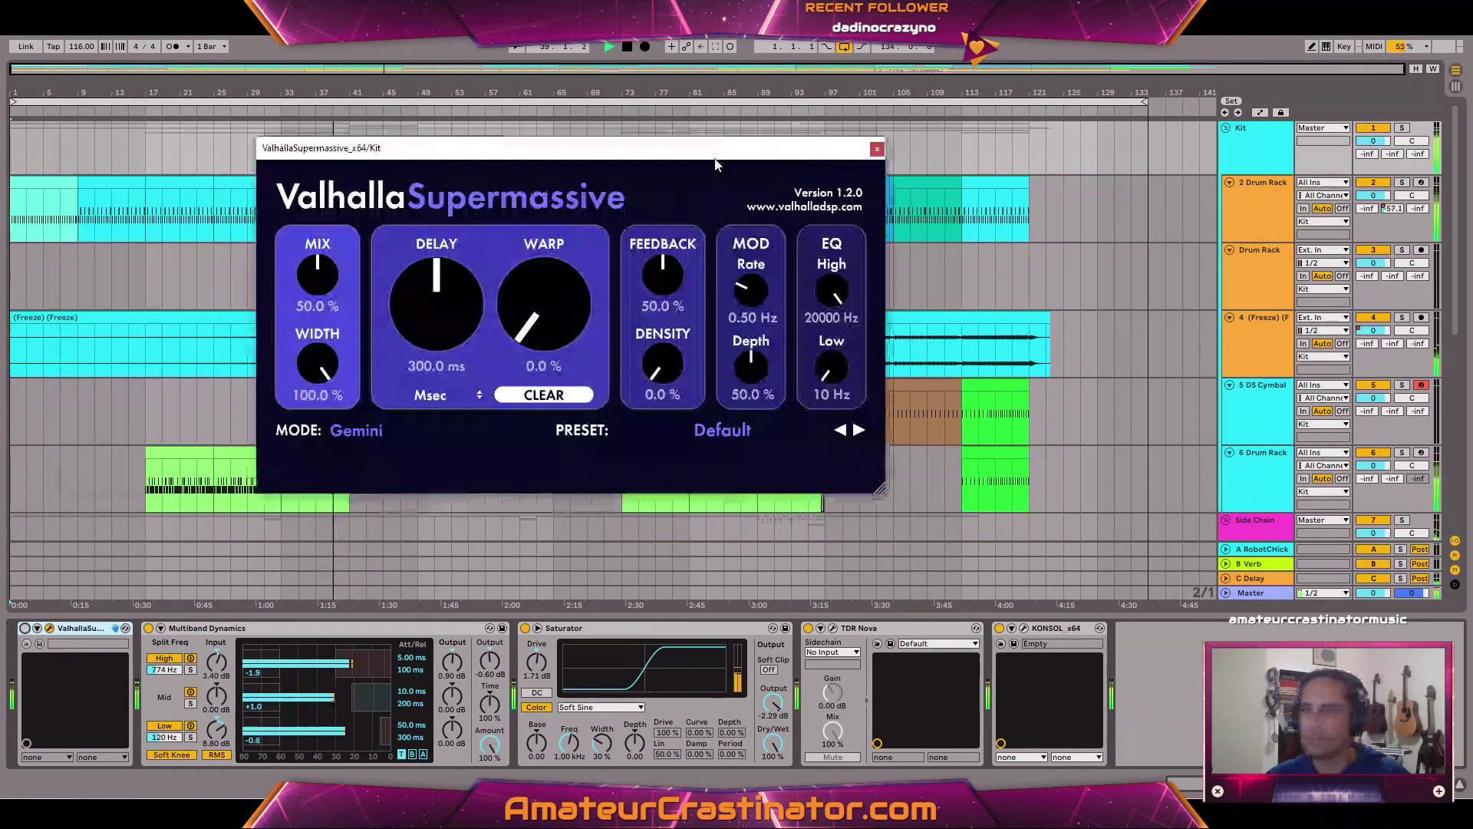
Set ValhallaSupermassive's Mix to 5.2 %, Delay to 112.8 ms, Warp to 88.4 % and Feedback to 66.8 %.
{"action": "left_click_drag", "start_coordinate": [715, 157], "coordinate": [940, 230]}
{"action": "left_click_drag", "start_coordinate": [558, 349], "coordinate": [564, 435]}
{"action": "left_click_drag", "start_coordinate": [638, 357], "coordinate": [678, 393]}
{"action": "left_click_drag", "start_coordinate": [799, 389], "coordinate": [799, 295]}
{"action": "left_click_drag", "start_coordinate": [895, 347], "coordinate": [900, 329]}
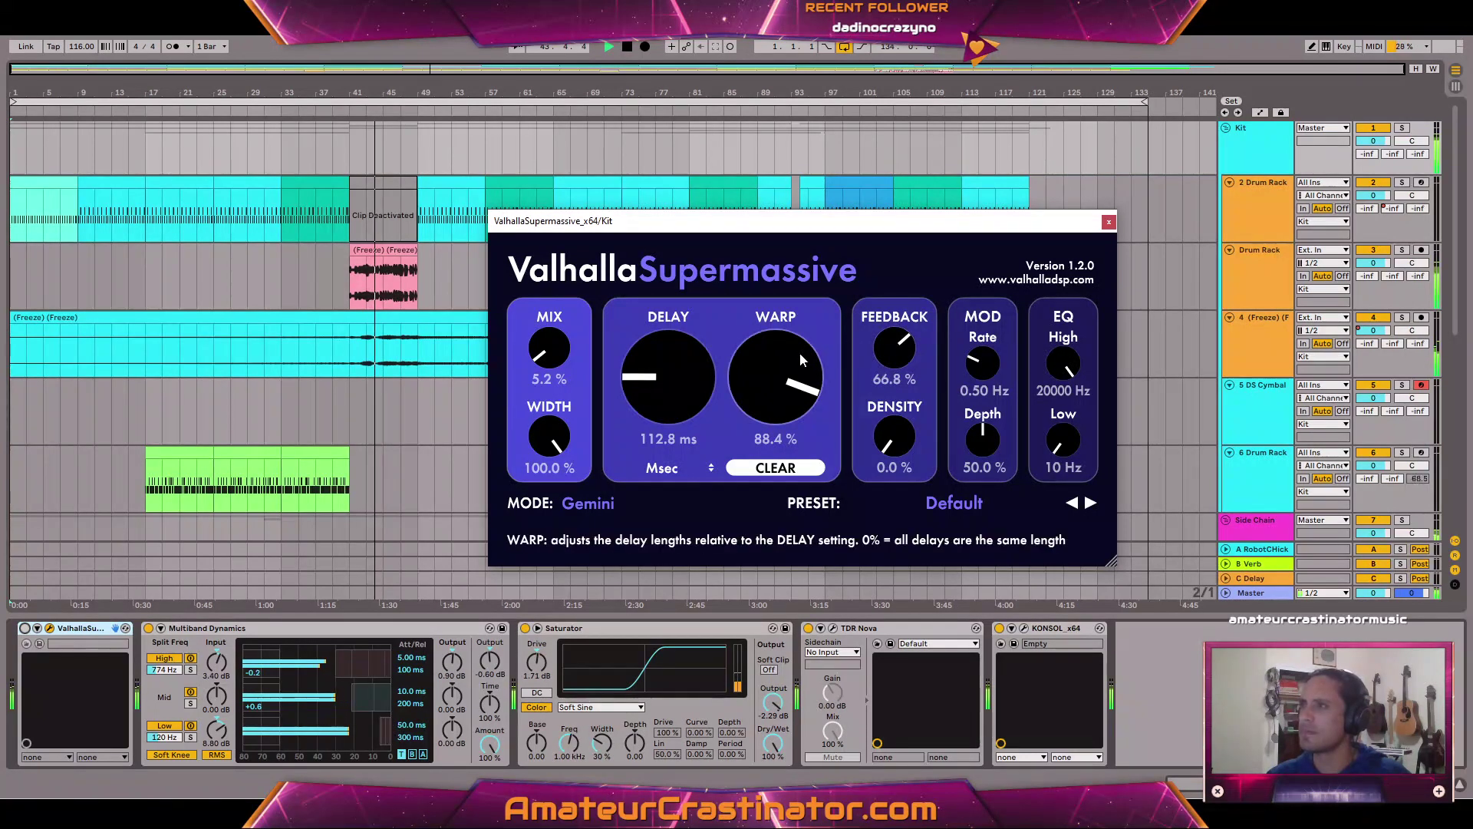
Raise ValhallaSupermassive's Warp to 90.8 % and set its EQ to 450 Hz Low and 17780 Hz High.
{"action": "left_click_drag", "start_coordinate": [799, 353], "coordinate": [799, 350]}
{"action": "mouse_move", "coordinate": [1058, 445]}
{"action": "left_mouse_down"}
{"action": "mouse_move", "coordinate": [1074, 471]}
{"action": "mouse_move", "coordinate": [1070, 450]}
{"action": "left_mouse_up"}
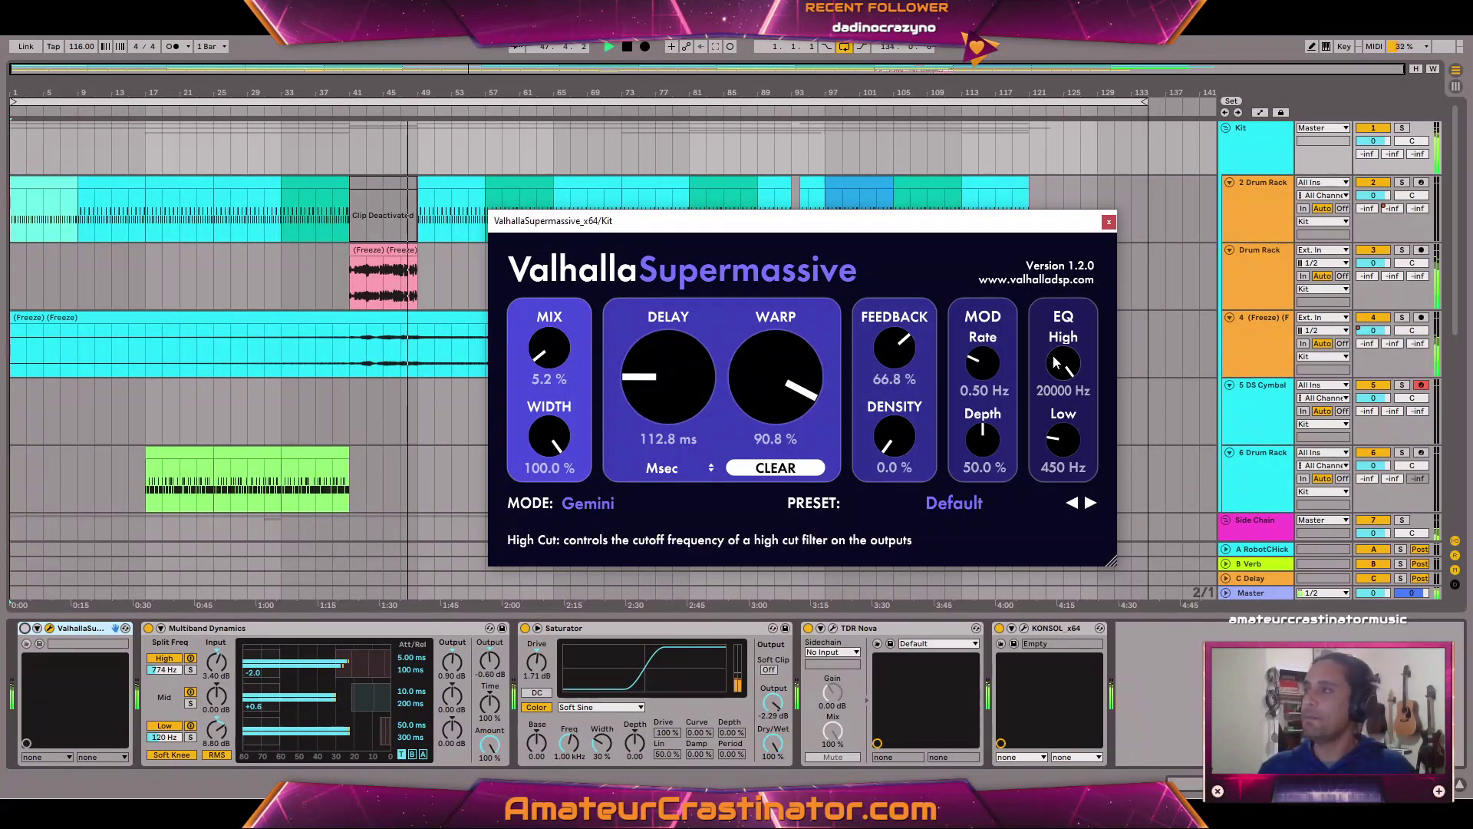
{"action": "left_click_drag", "start_coordinate": [1063, 363], "coordinate": [1071, 391]}
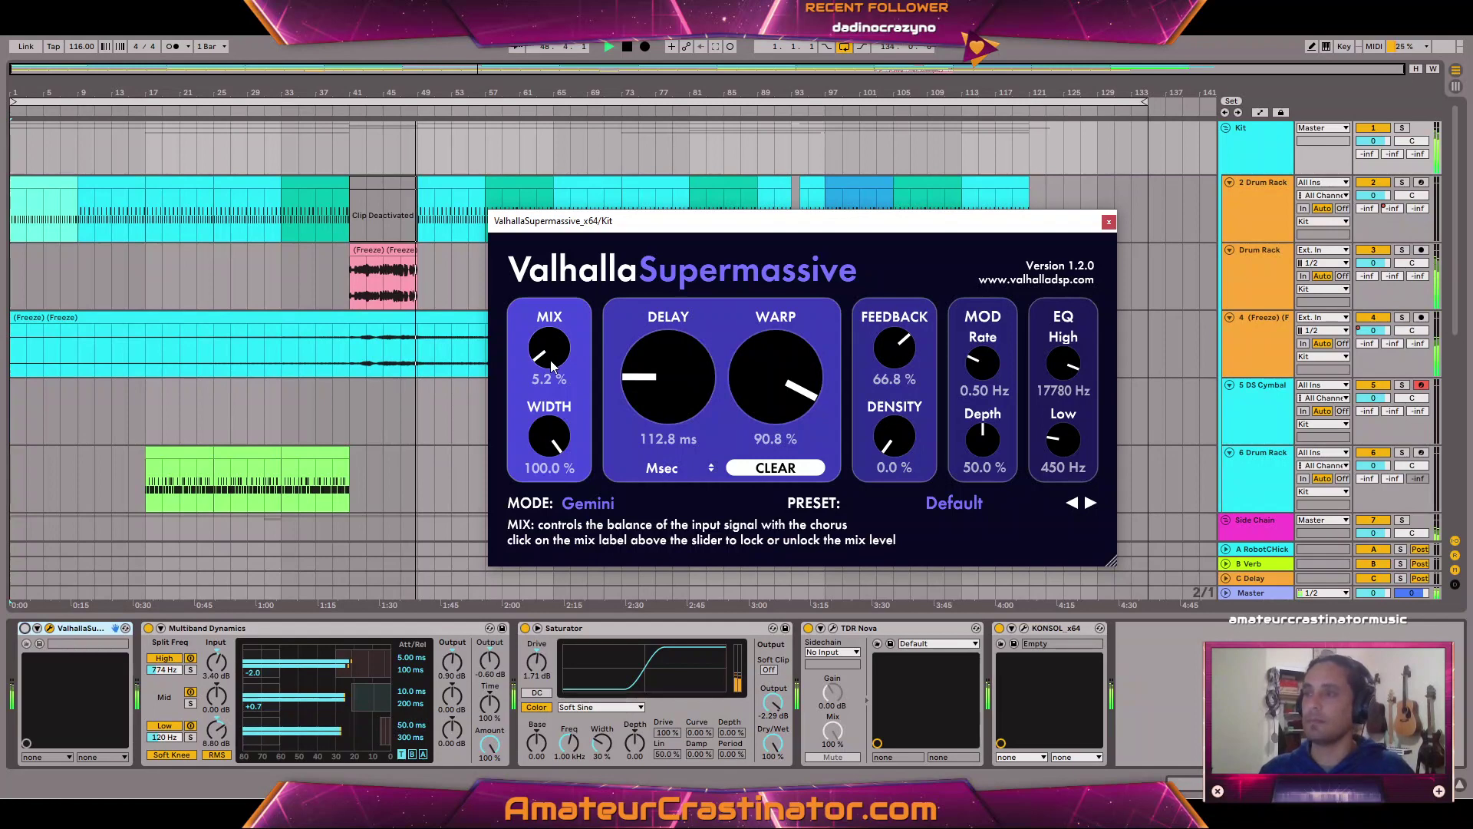
Solo the Kit group and sweep ValhallaSupermassive's Mix up to 100.0 % and down to 0.0 %.
{"action": "left_click_drag", "start_coordinate": [563, 369], "coordinate": [558, 184]}
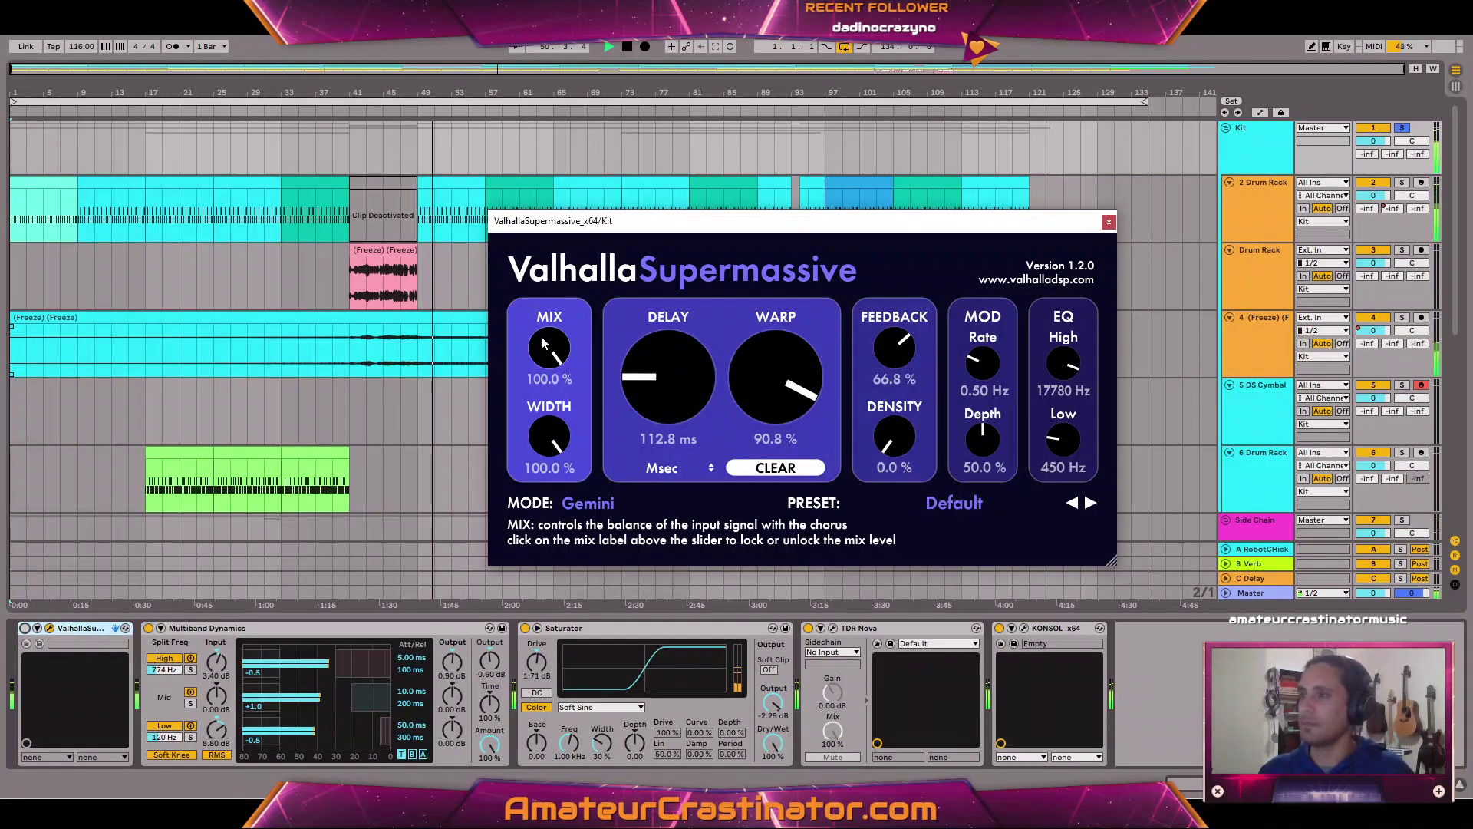
{"action": "left_click_drag", "start_coordinate": [542, 351], "coordinate": [626, 593]}
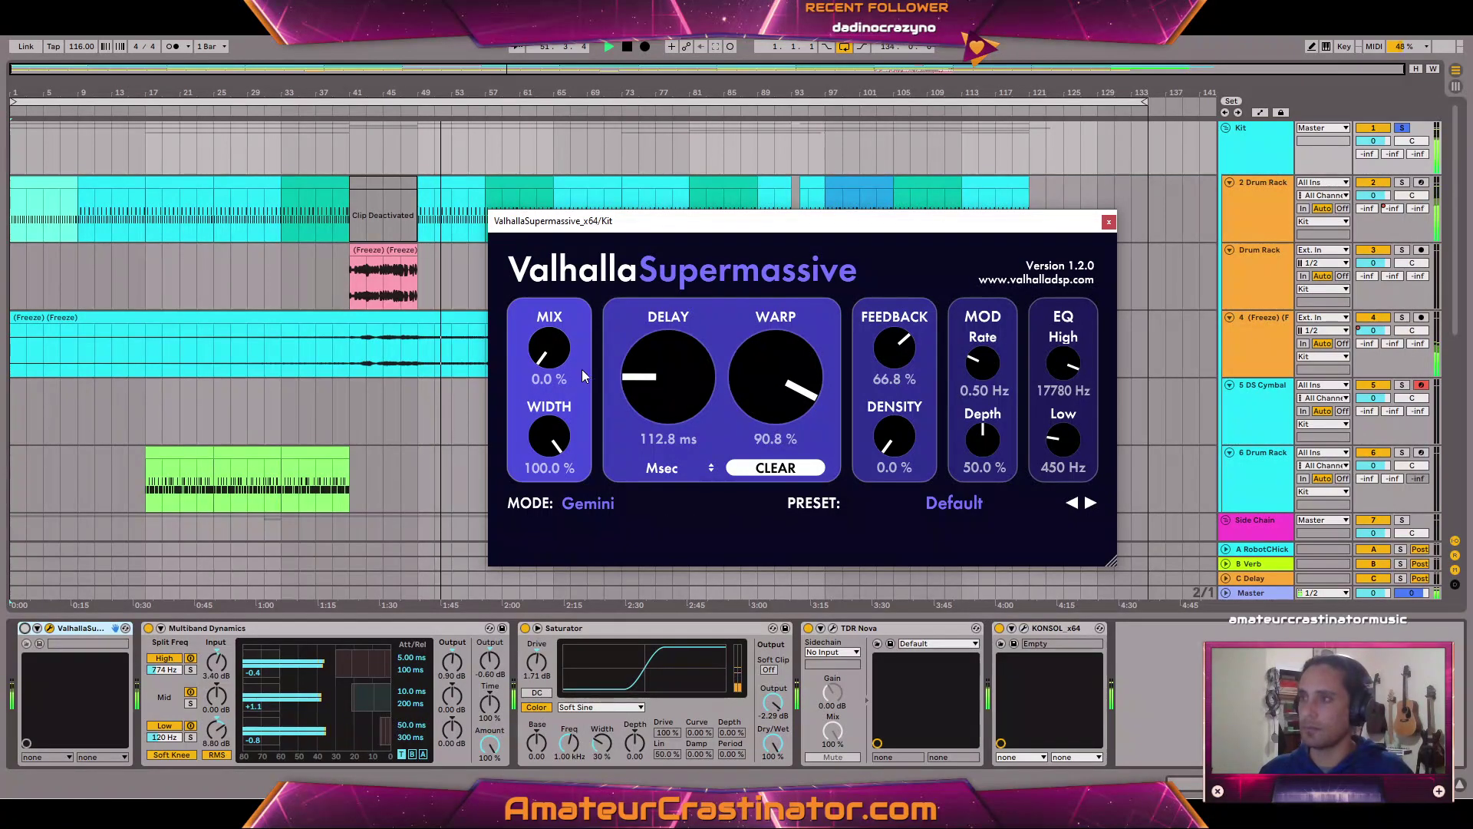
Set ValhallaSupermassive's Mix to 100.0 %, EQ Low to 690 Hz and Density to 100.0 %.
{"action": "left_click_drag", "start_coordinate": [551, 364], "coordinate": [567, 139]}
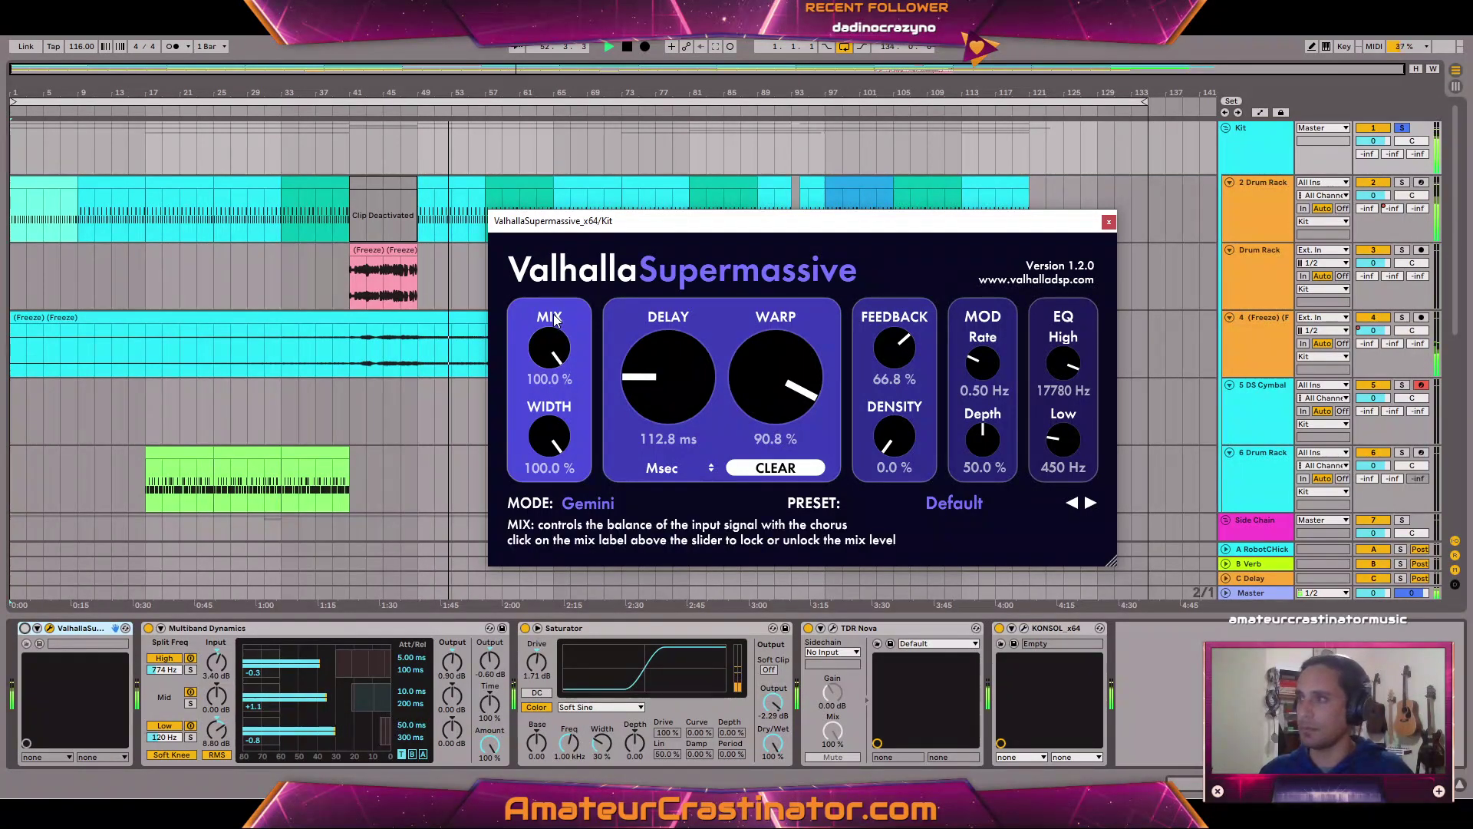
{"action": "left_click_drag", "start_coordinate": [1057, 445], "coordinate": [1056, 435]}
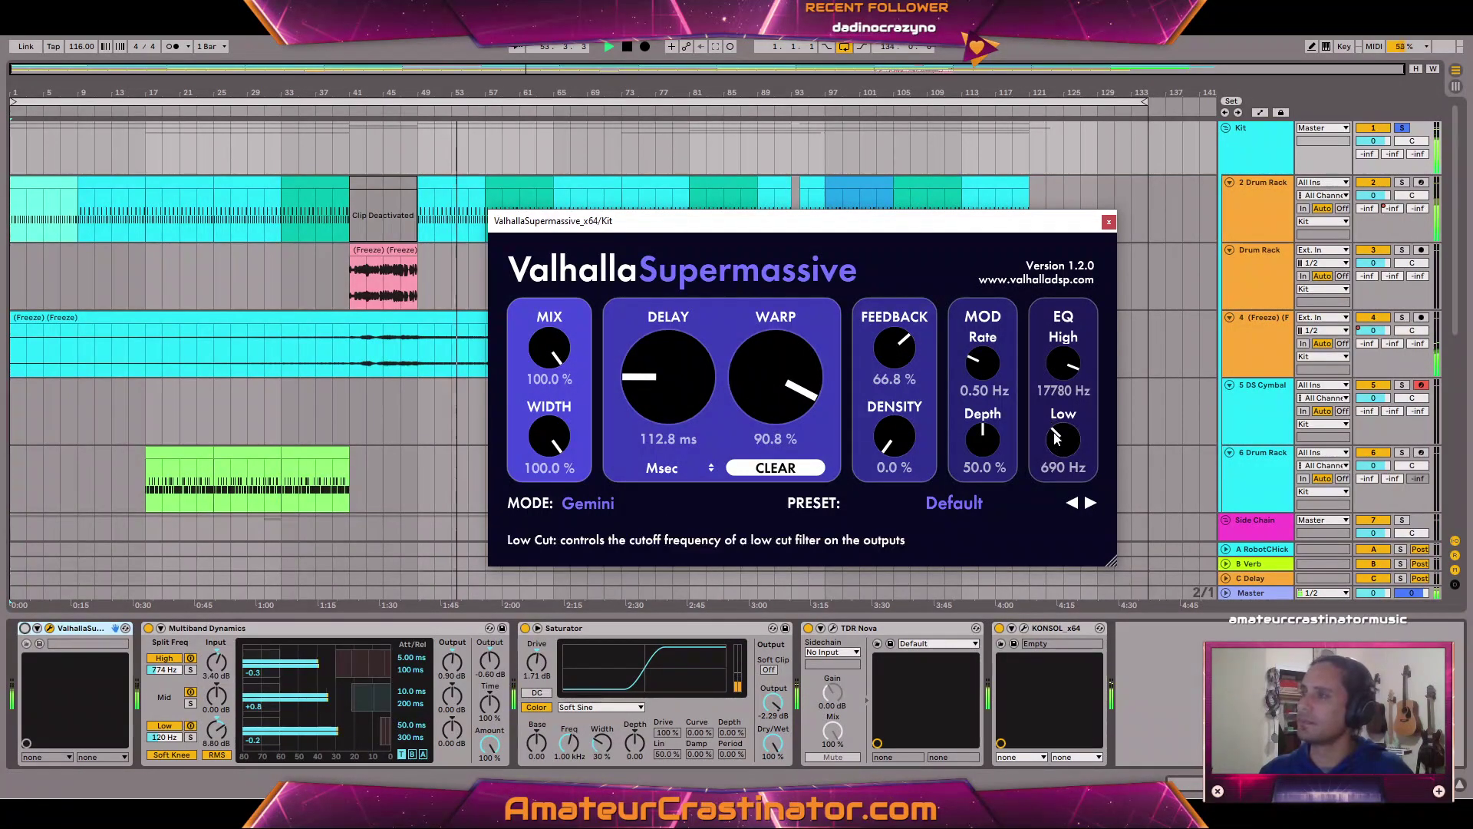
{"action": "left_click_drag", "start_coordinate": [917, 449], "coordinate": [902, 350]}
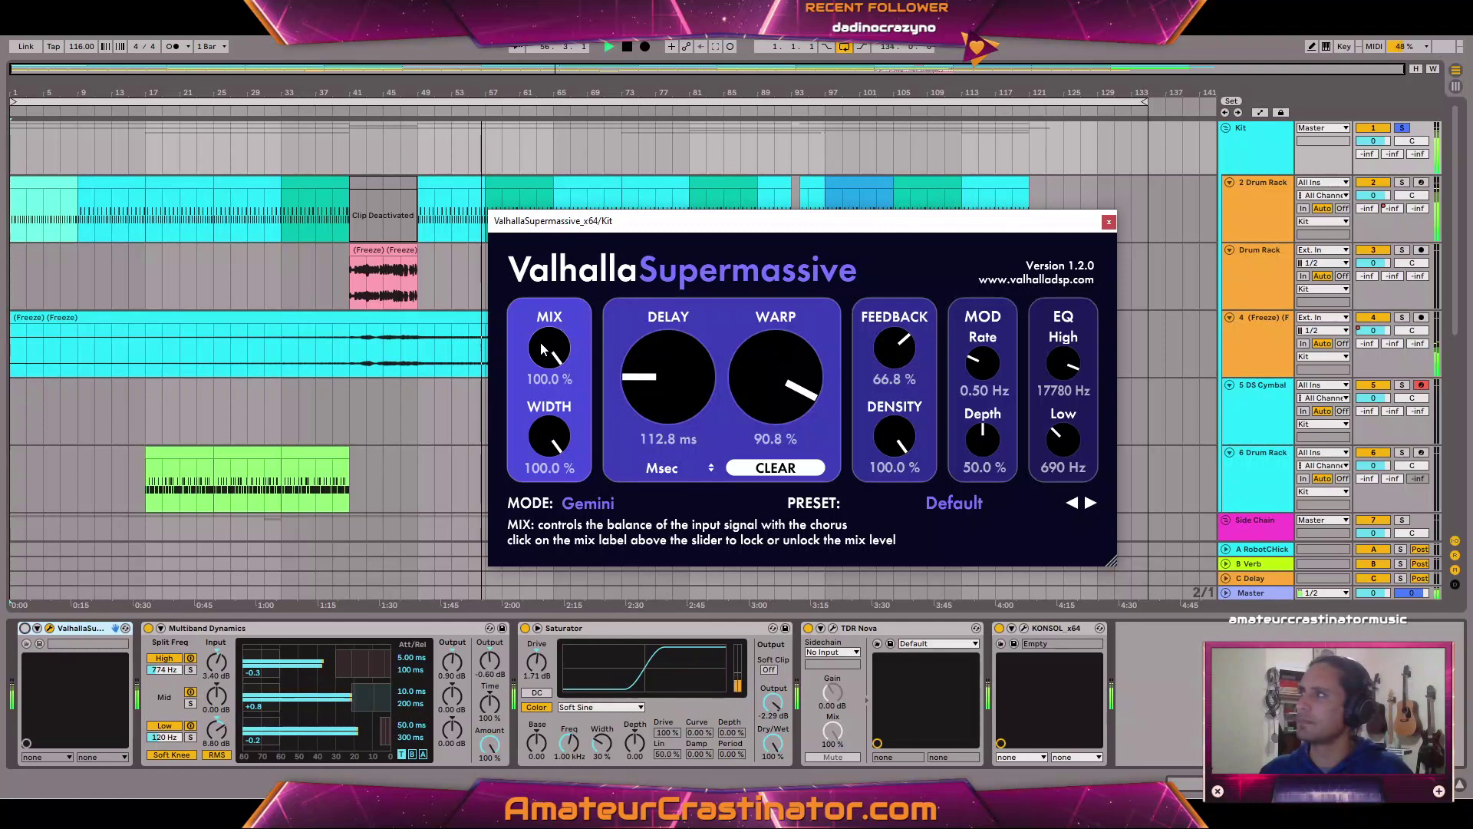
Set ValhallaSupermassive's Mix to 50.0 %, then unsolo the Kit group and play the arrangement from the start.
{"action": "left_click_drag", "start_coordinate": [546, 349], "coordinate": [540, 354]}
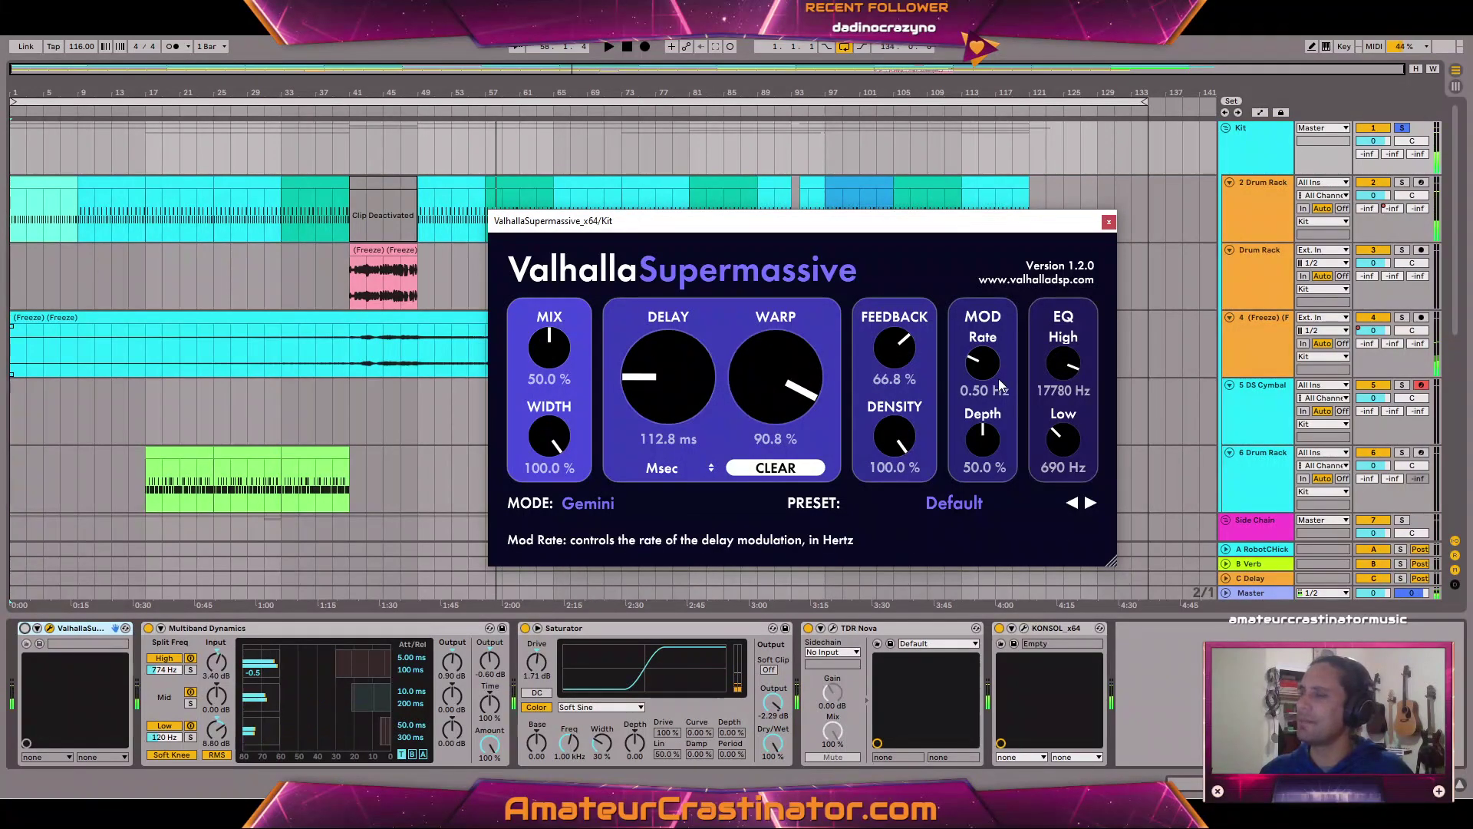
{"action": "scroll", "coordinate": [1268, 420], "scroll_direction": "down", "scroll_amount": 2}
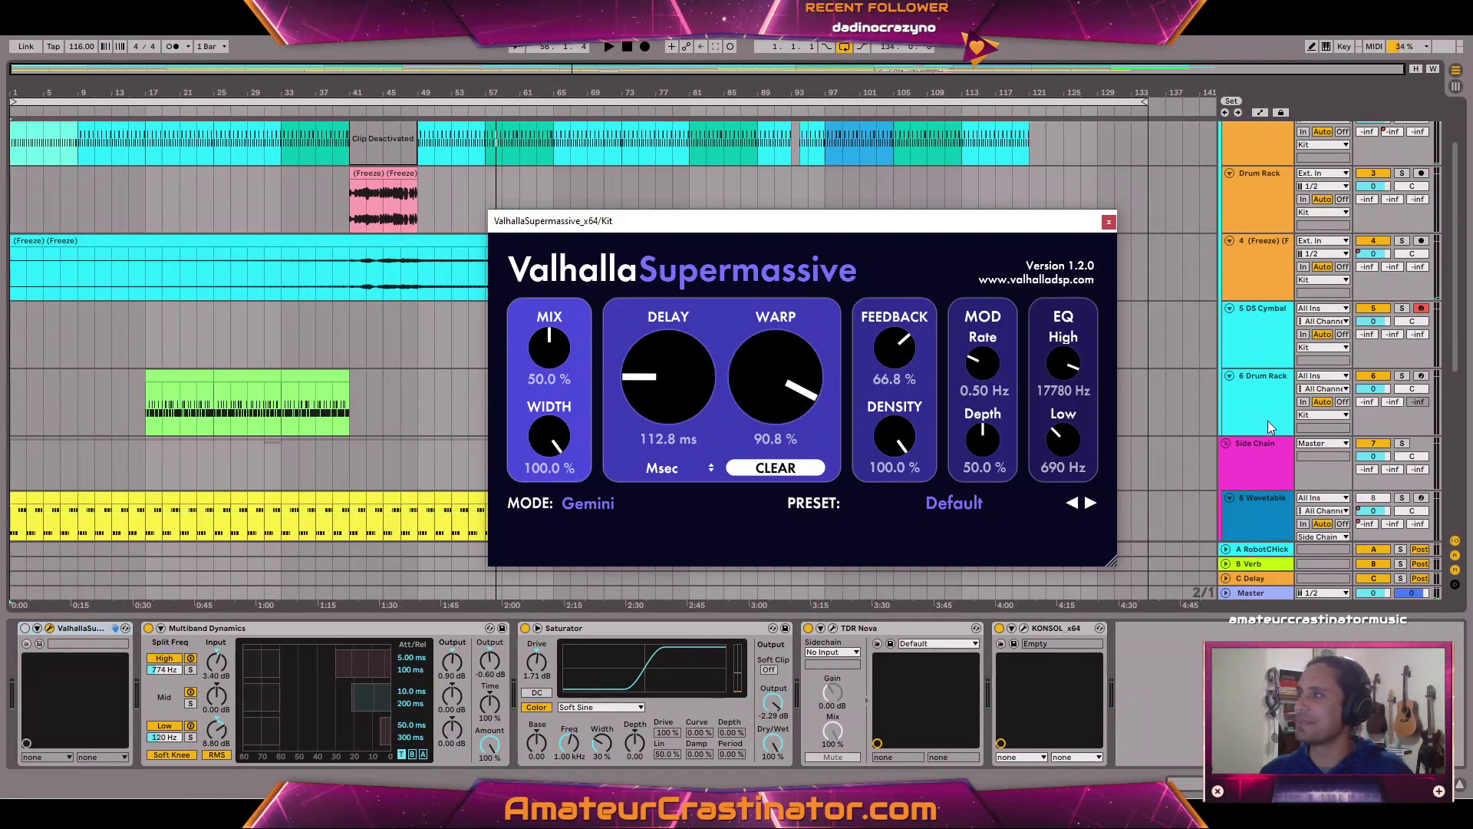
{"action": "scroll", "coordinate": [1269, 417], "scroll_direction": "up", "scroll_amount": 2}
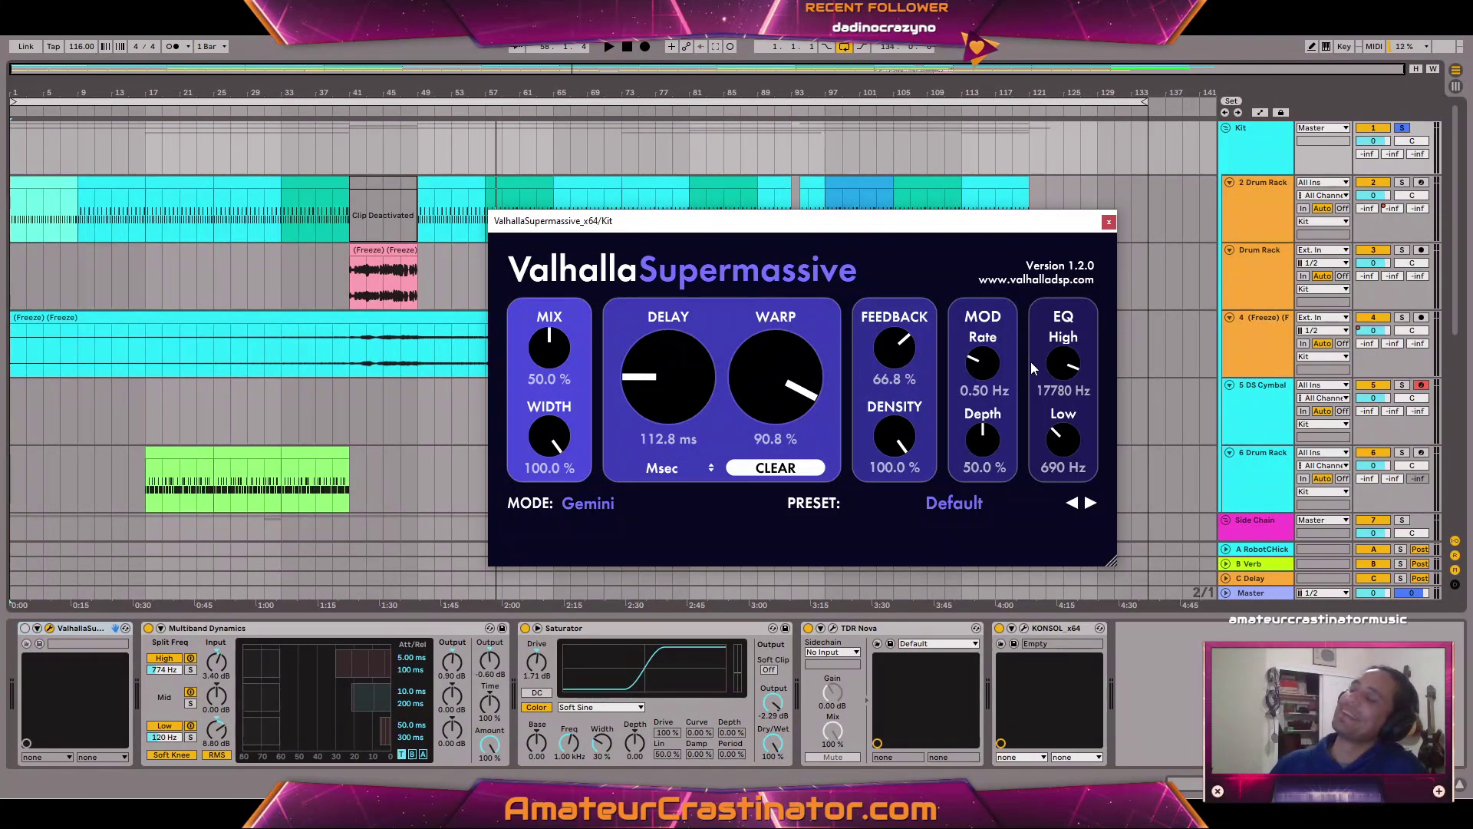
{"action": "key", "text": "space"}
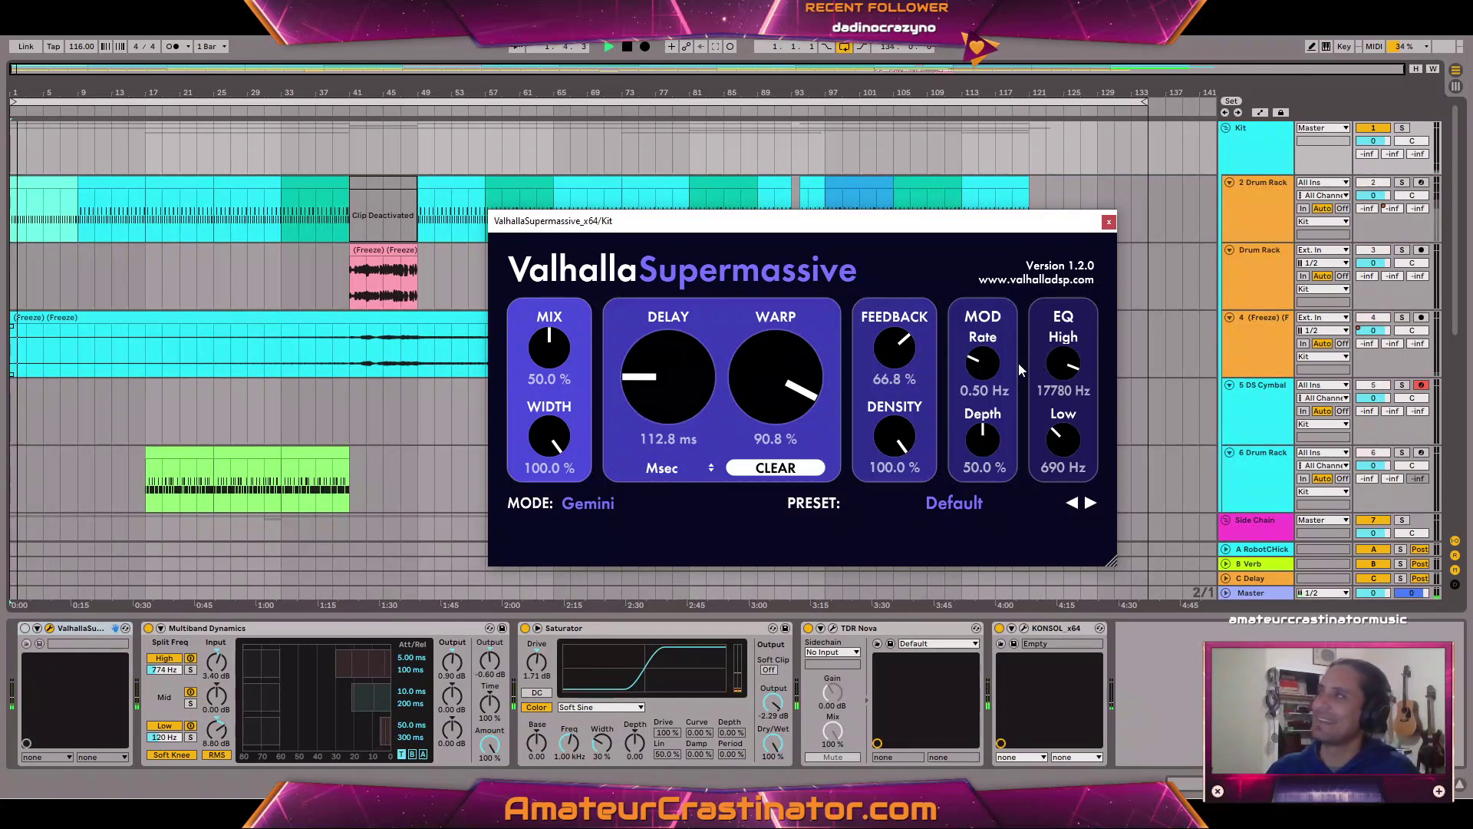
{"action": "key", "text": "space"}
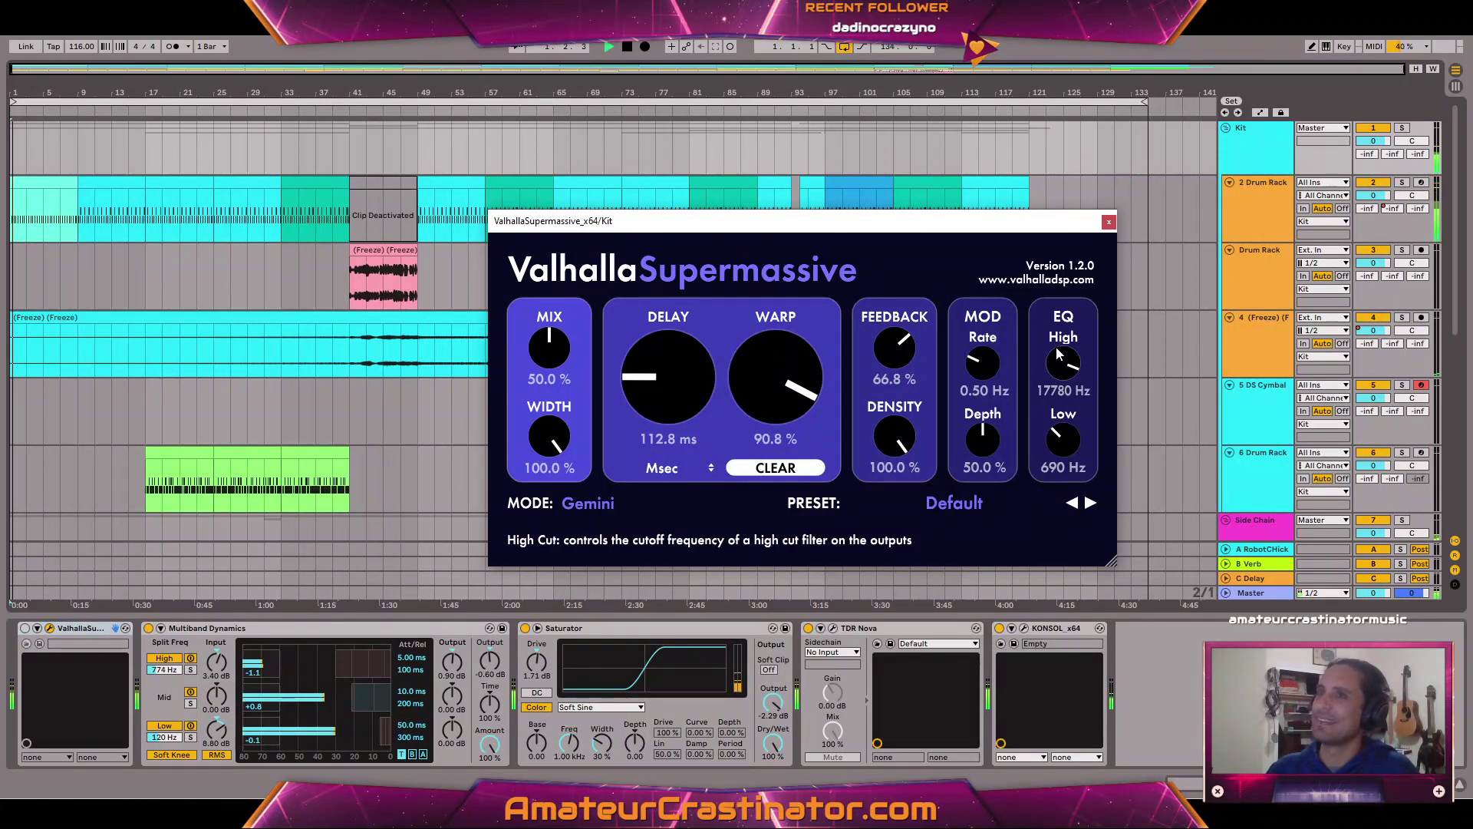
Activate ValhallaSupermassive on the Kit group and sweep its Mix from 0.0 % to 100.0 % and back to 0.0 %.
{"action": "left_click_drag", "start_coordinate": [563, 349], "coordinate": [614, 591]}
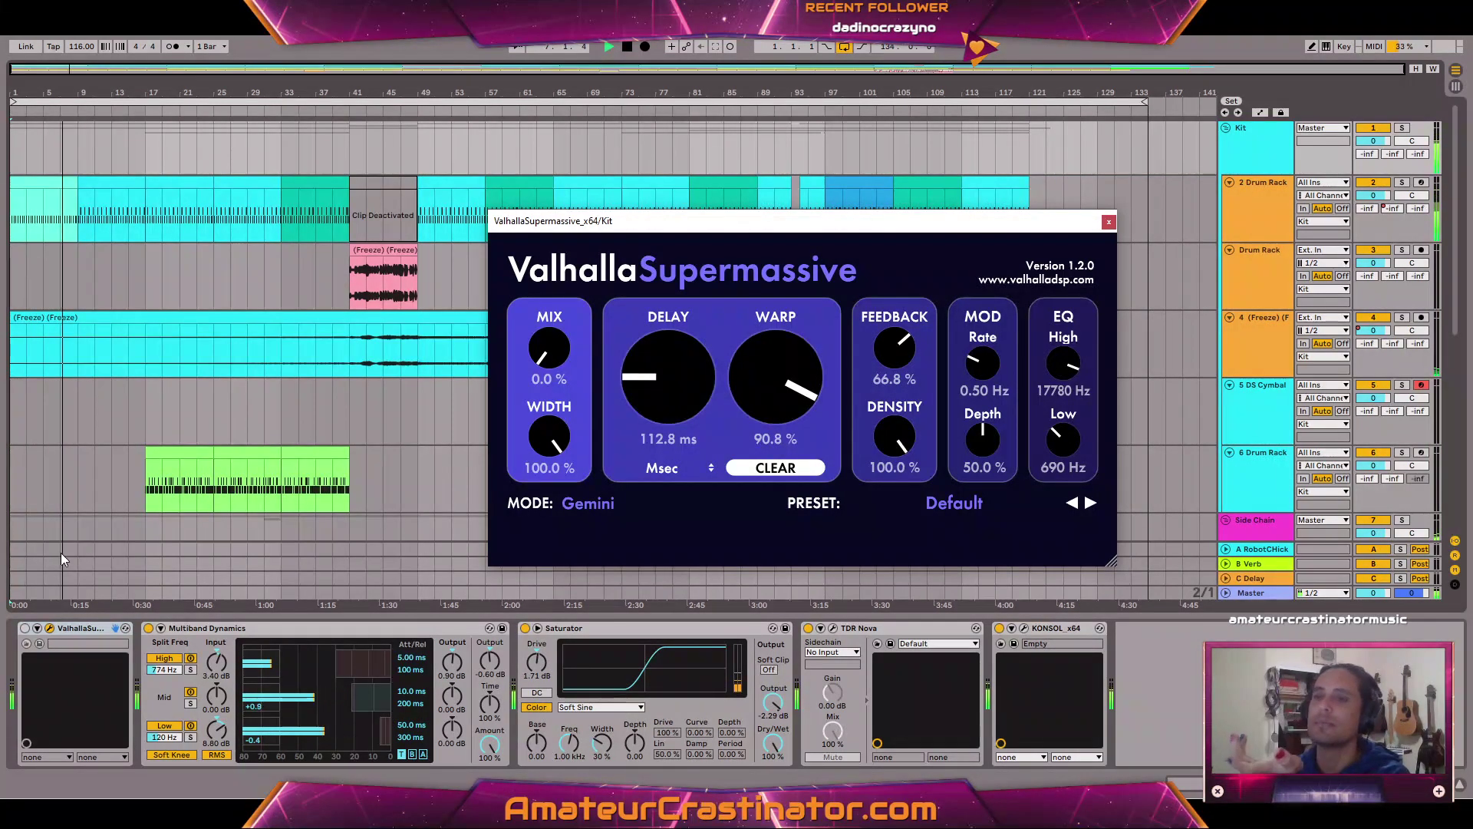
{"action": "left_click", "coordinate": [25, 627]}
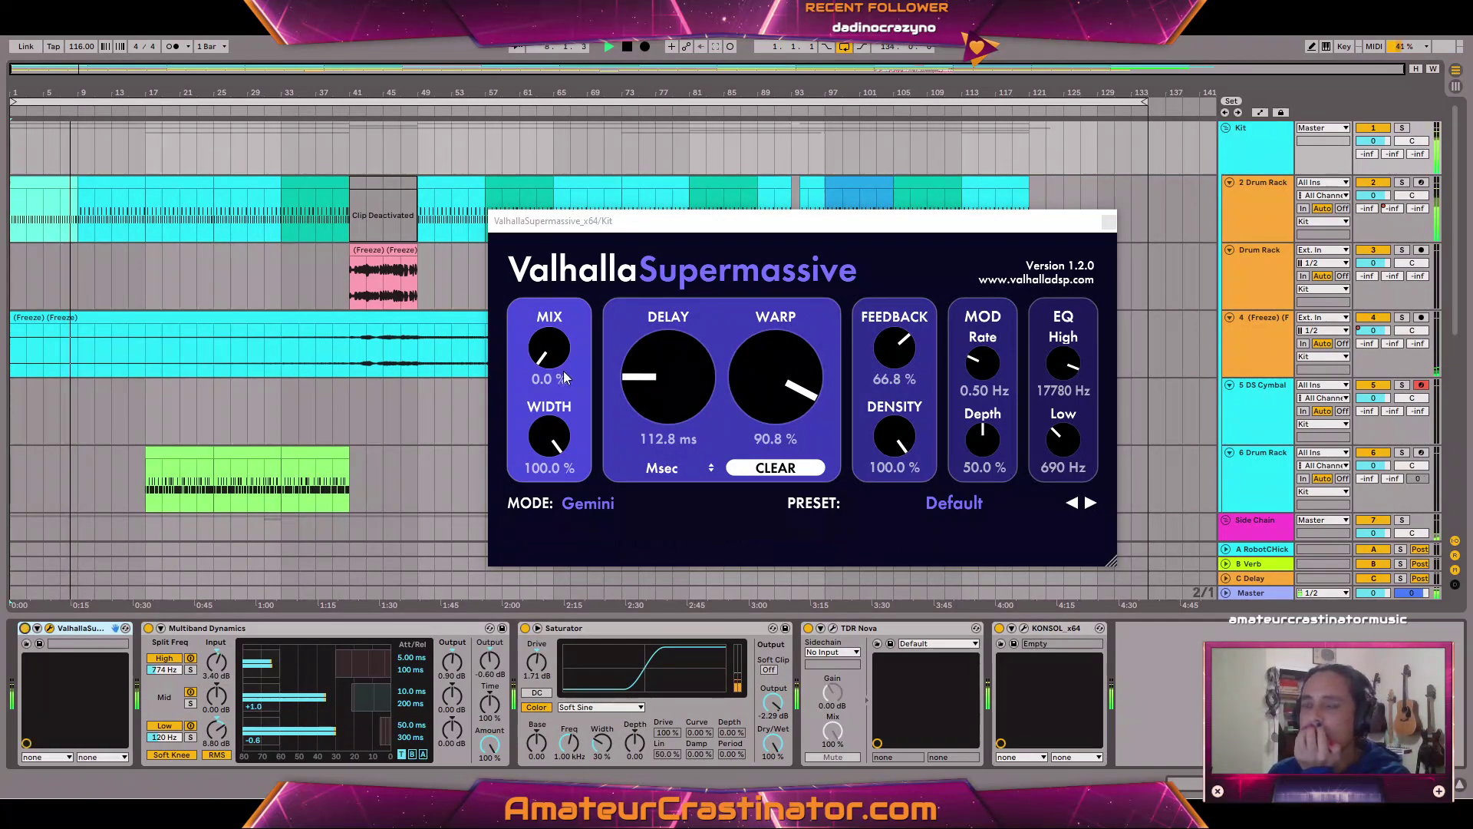
{"action": "left_click_drag", "start_coordinate": [554, 354], "coordinate": [591, 121]}
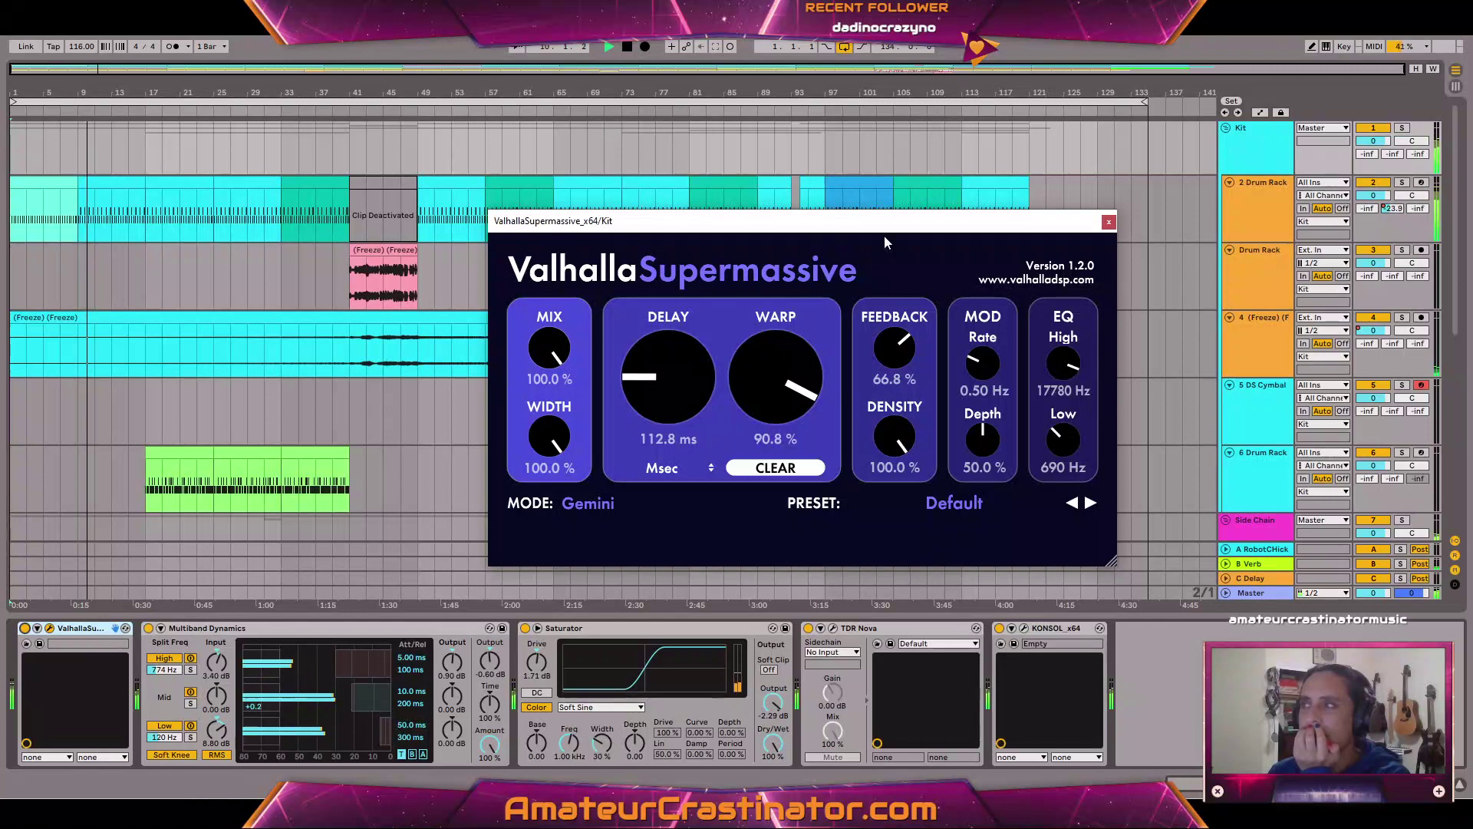
{"action": "left_click_drag", "start_coordinate": [553, 322], "coordinate": [549, 430]}
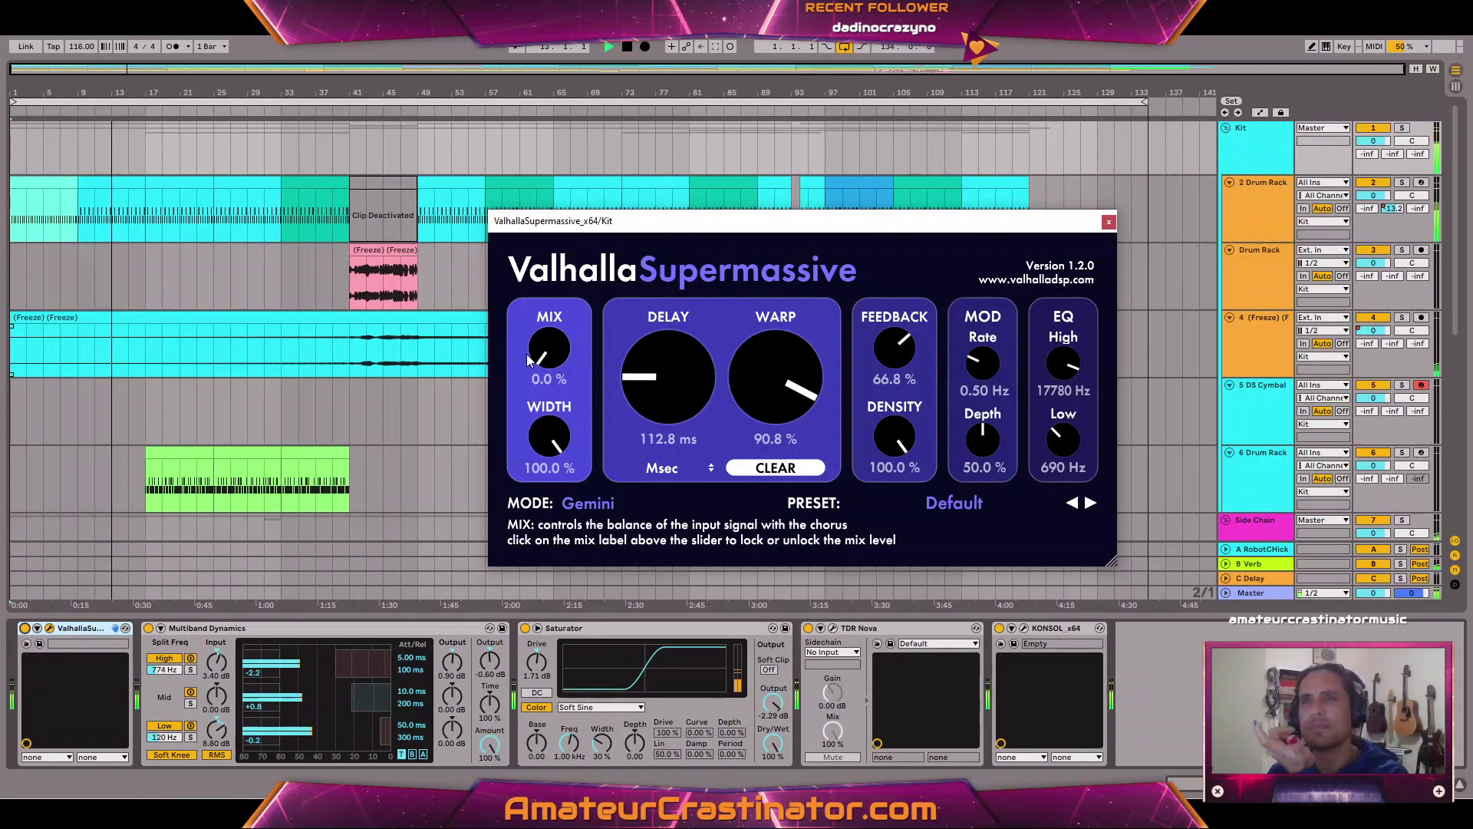
Automate ValhallaSupermassive's Mix on the Kit group, rising gently to a low peak at bar 17 and returning to 0 at bar 25.
{"action": "key", "text": "a"}
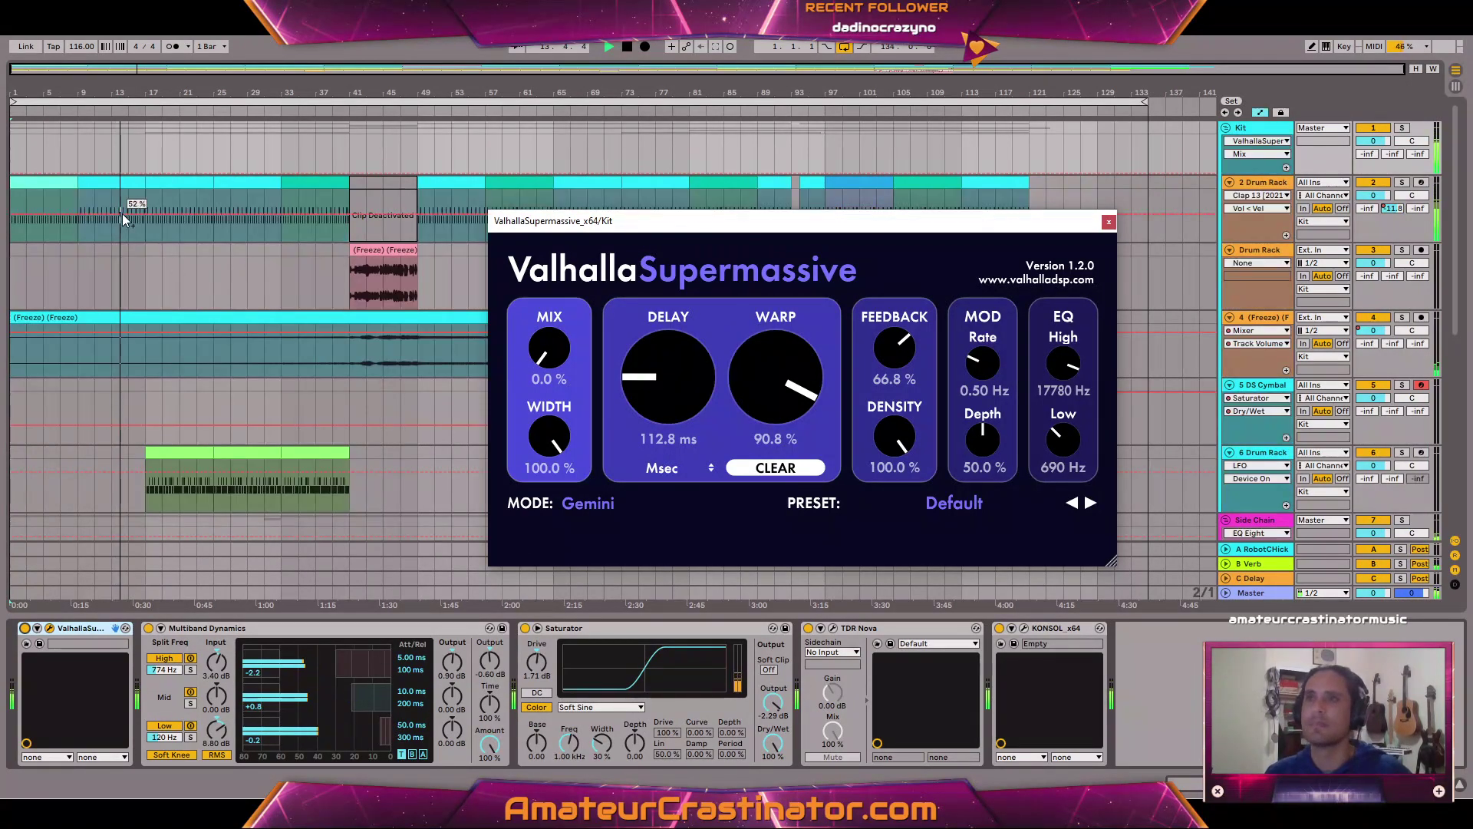
{"action": "left_click_drag", "start_coordinate": [566, 357], "coordinate": [578, 550]}
{"action": "double_click", "coordinate": [557, 343]}
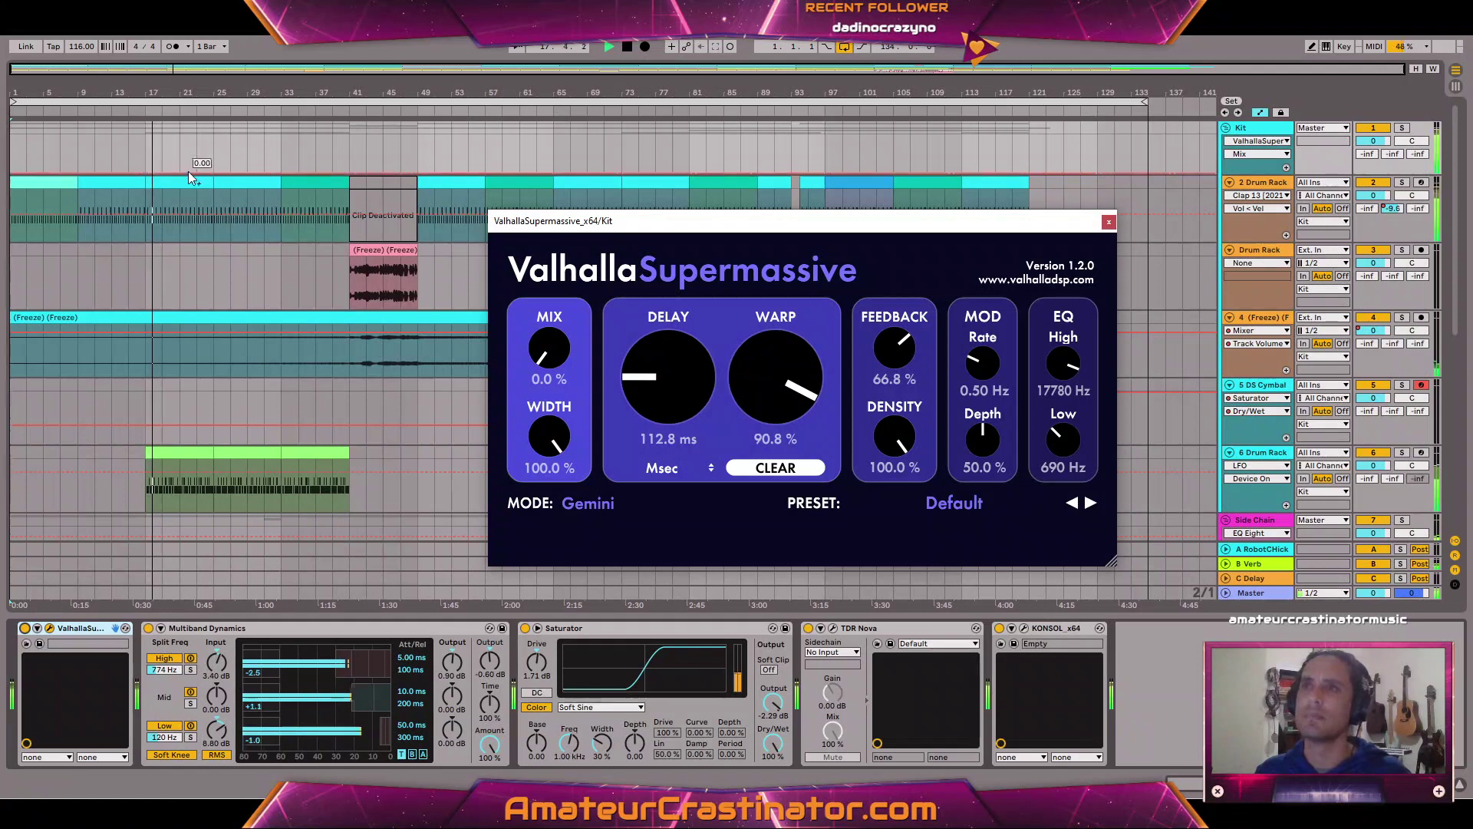
{"action": "left_click", "coordinate": [216, 173]}
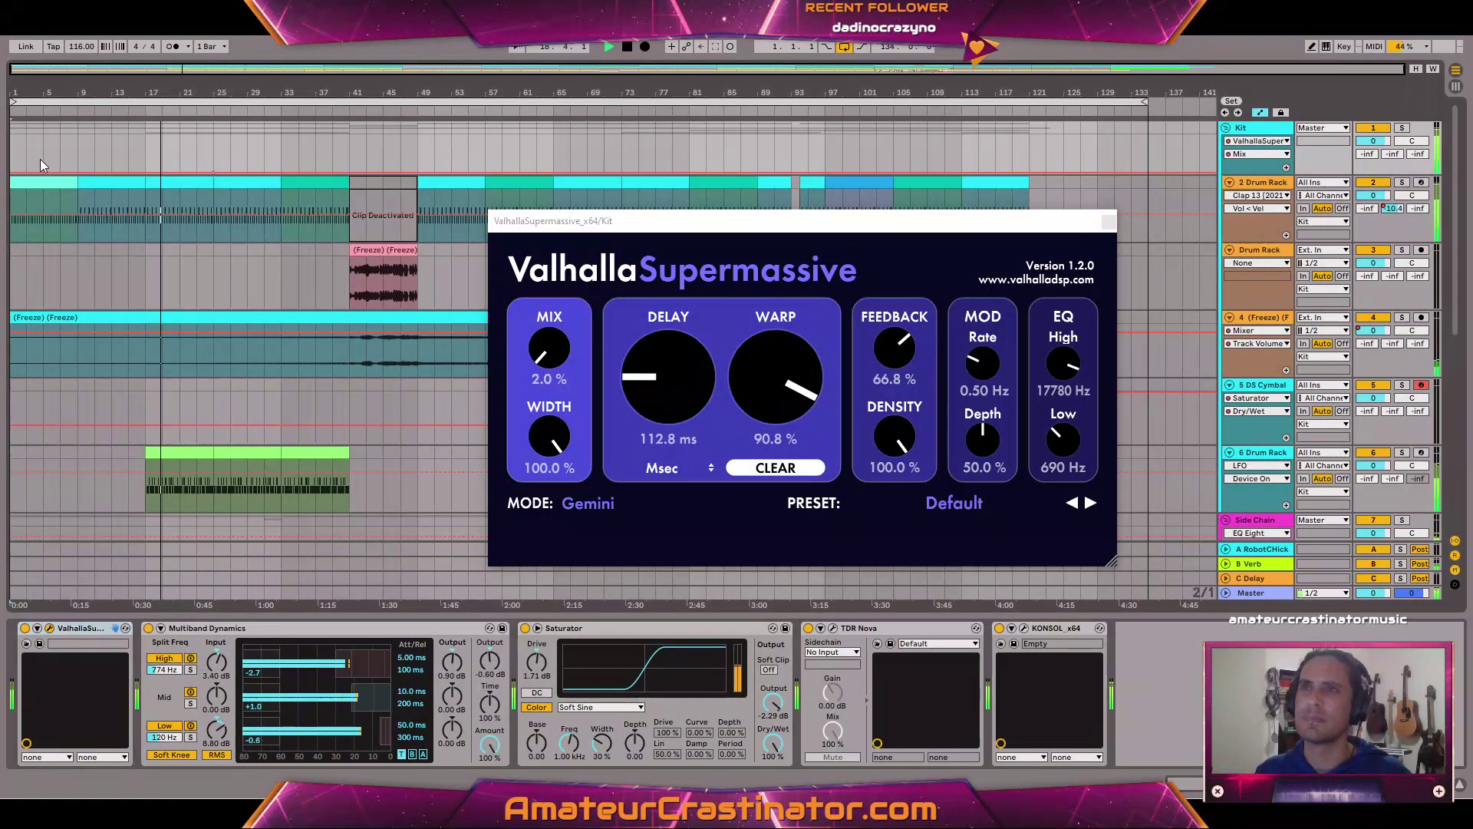
{"action": "mouse_move", "coordinate": [215, 177]}
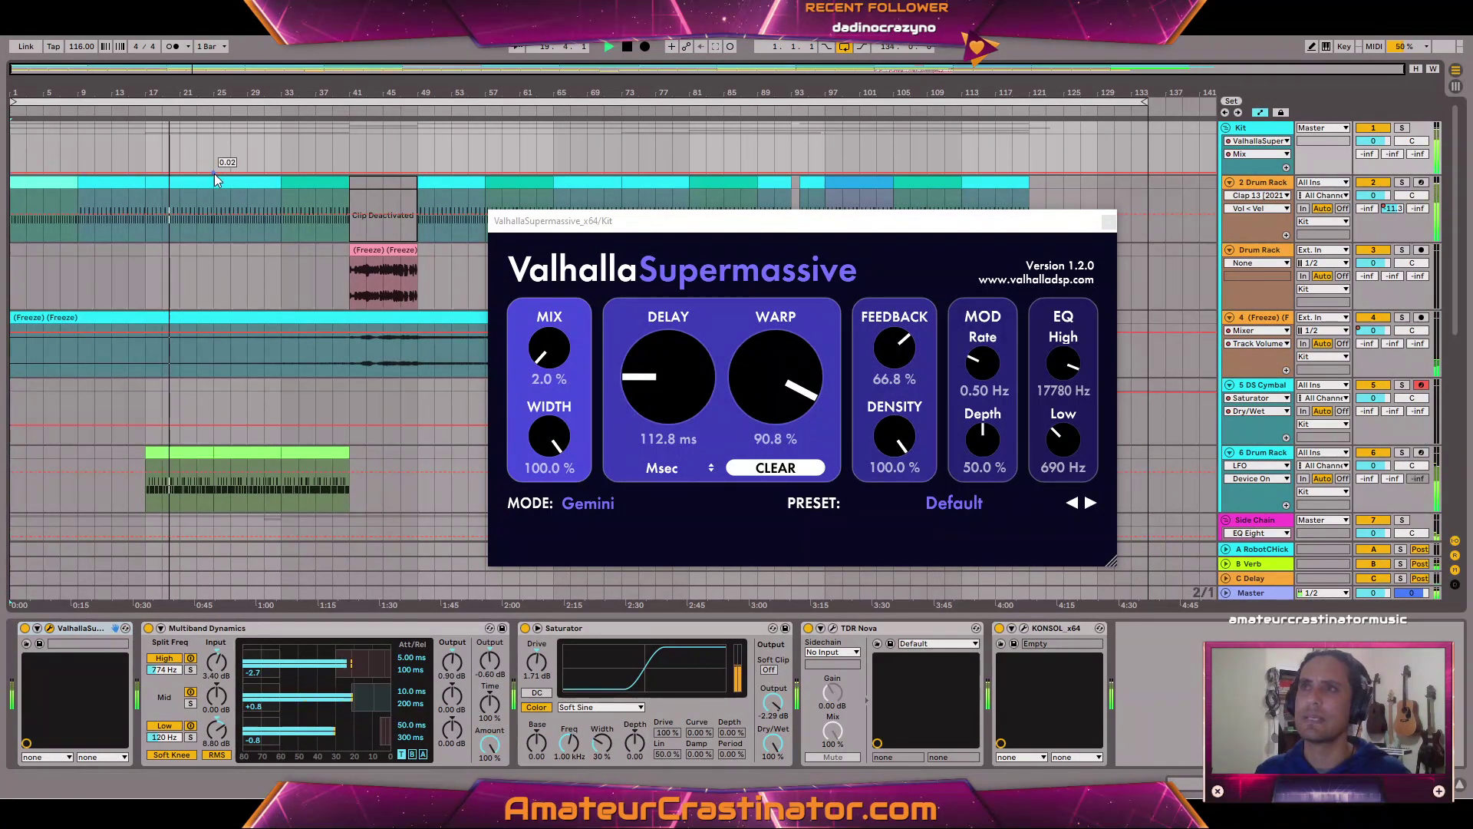
{"action": "left_click_drag", "start_coordinate": [215, 175], "coordinate": [215, 182]}
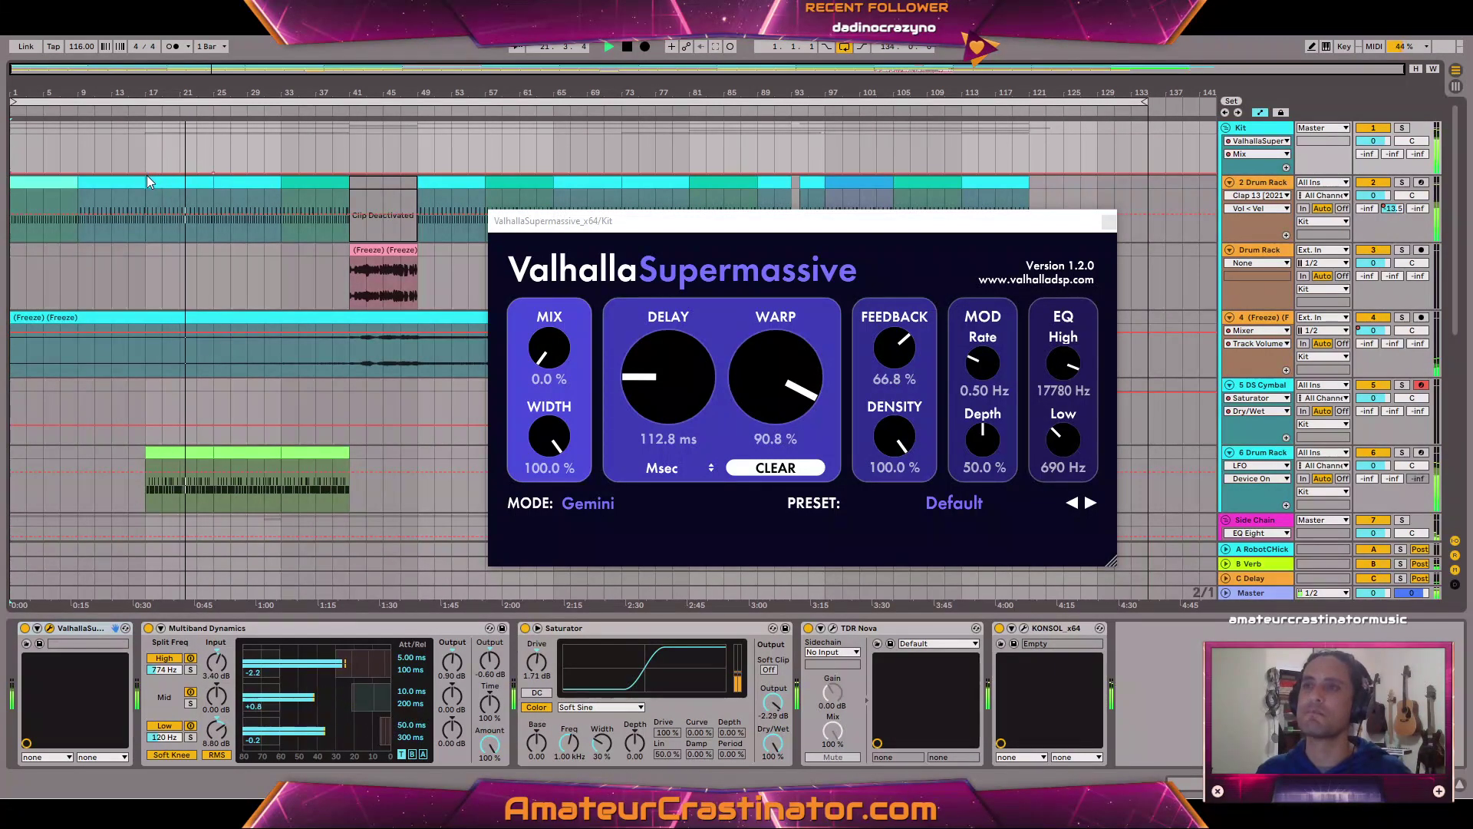
{"action": "left_click_drag", "start_coordinate": [145, 172], "coordinate": [145, 165]}
Play from the start, set Mod Rate to 0.24 Hz, Feedback to 68.4 % and EQ Low to 790 Hz, and toggle ValhallaSupermassive to compare.
{"action": "key", "text": "space"}
{"action": "key", "text": "space"}
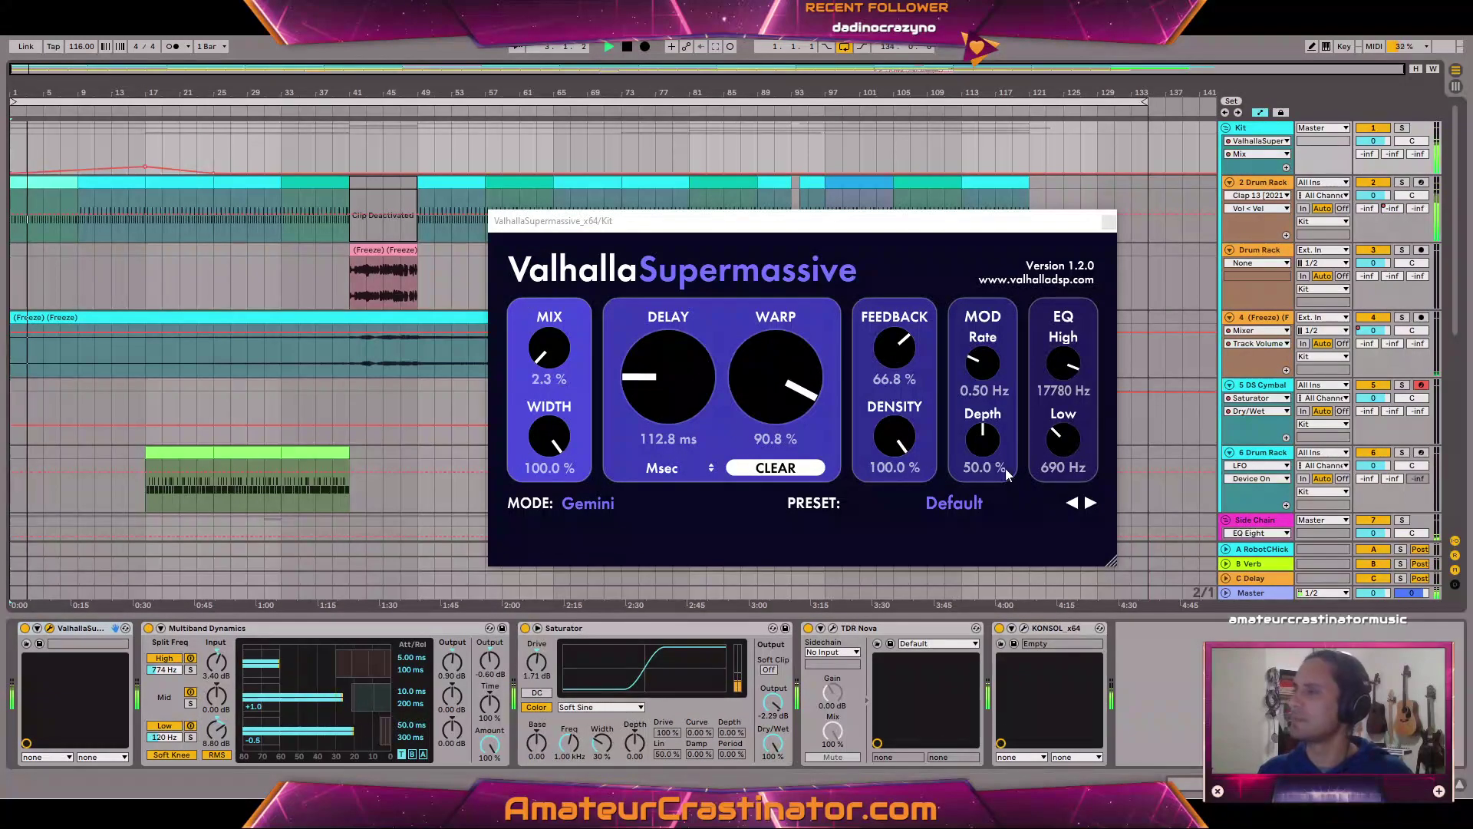
{"action": "mouse_move", "coordinate": [992, 365]}
{"action": "left_mouse_down"}
{"action": "mouse_move", "coordinate": [993, 385]}
{"action": "mouse_move", "coordinate": [989, 370]}
{"action": "left_mouse_up"}
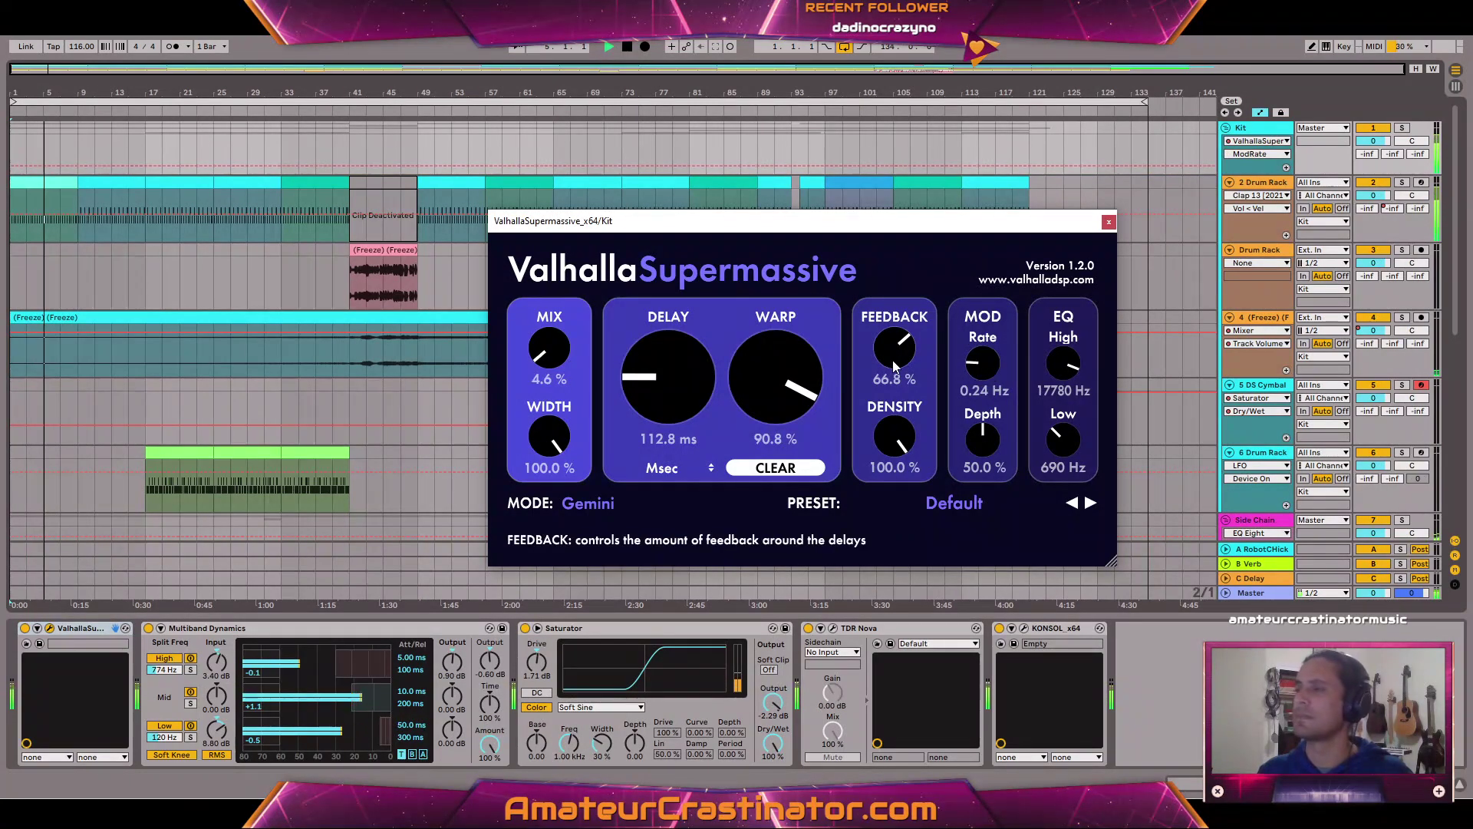
{"action": "left_click_drag", "start_coordinate": [903, 353], "coordinate": [904, 350]}
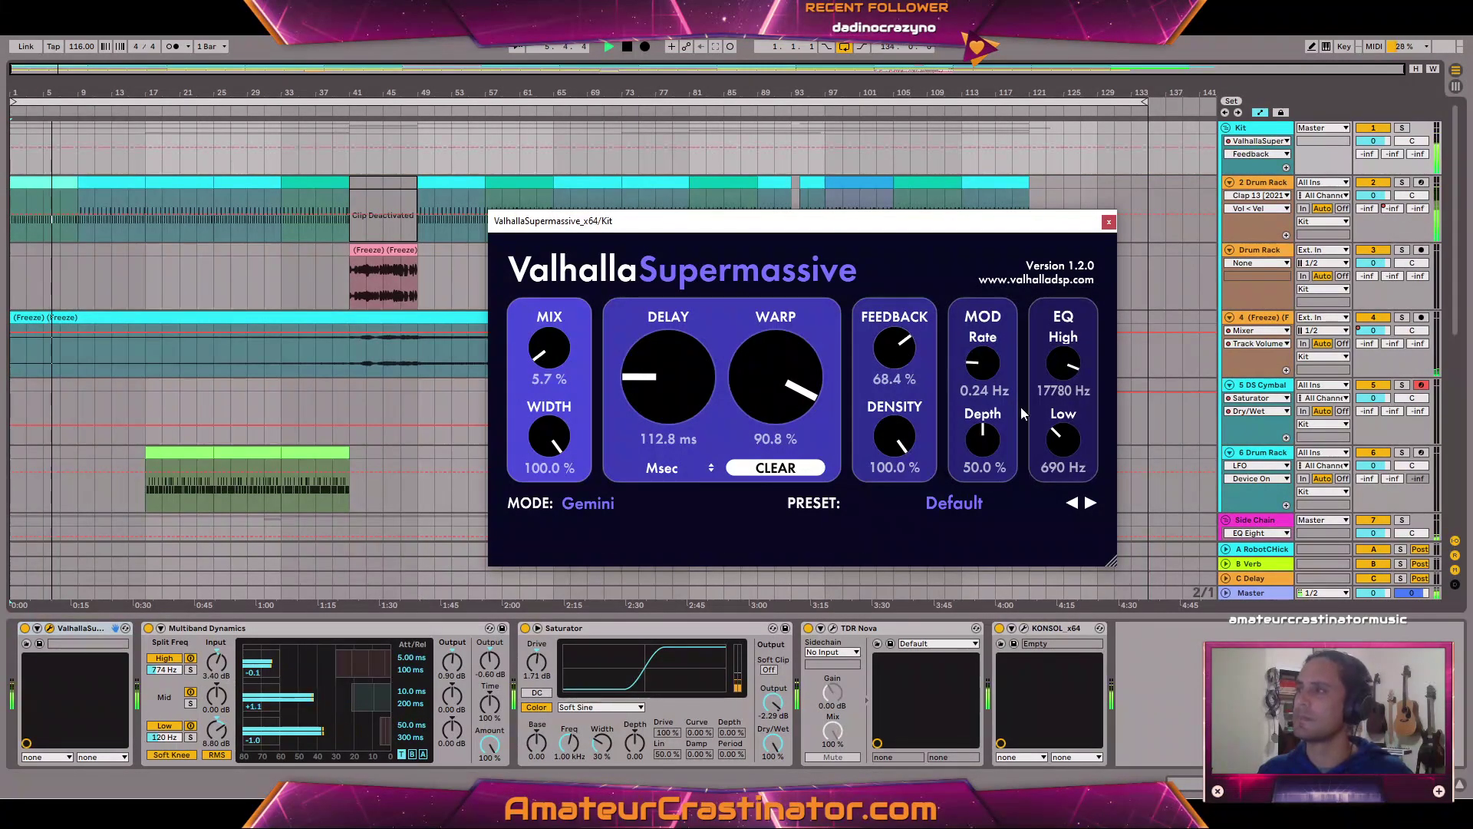
{"action": "left_click_drag", "start_coordinate": [1057, 437], "coordinate": [1056, 431]}
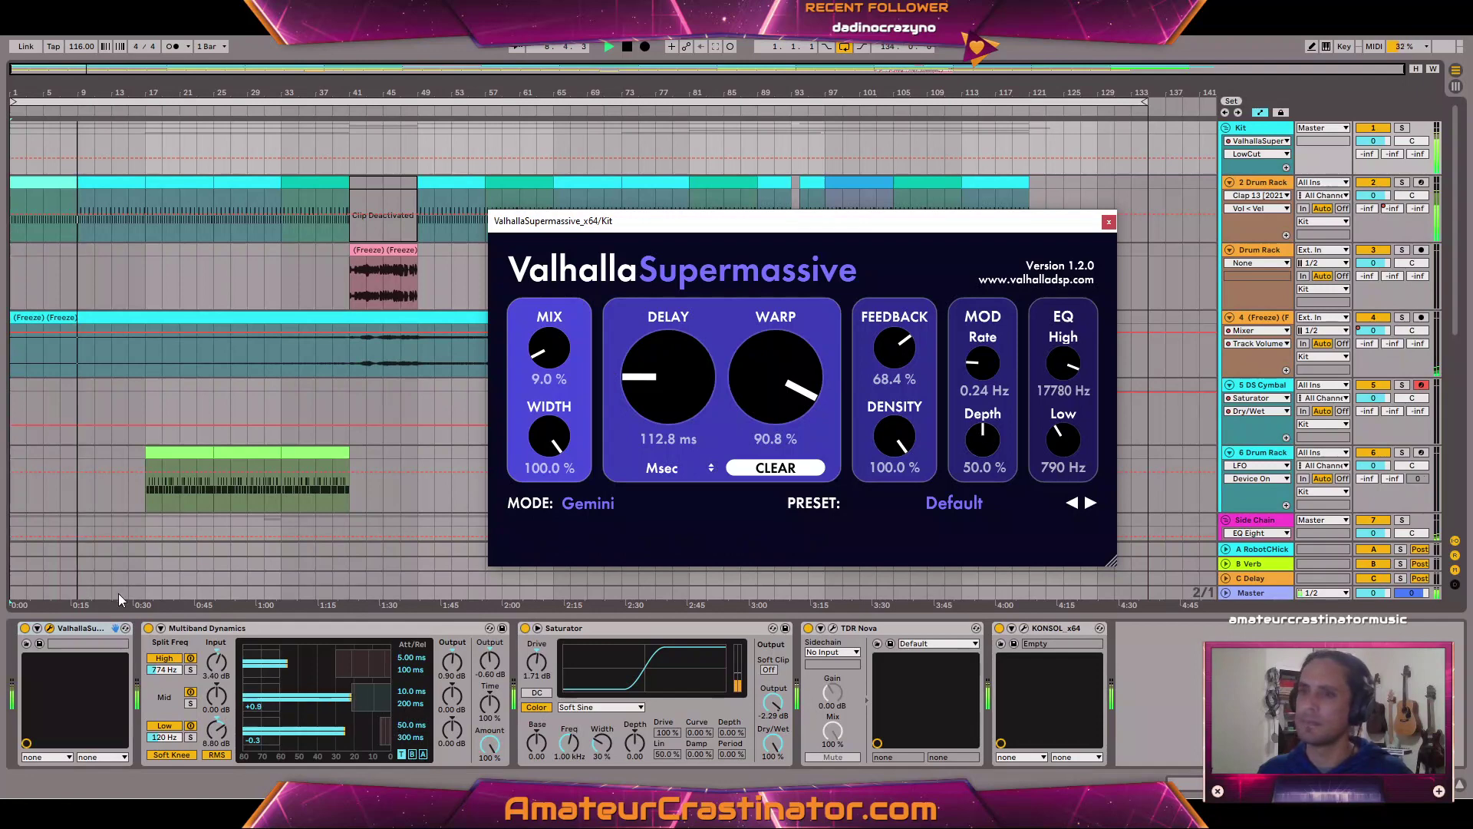
{"action": "left_click", "coordinate": [26, 629]}
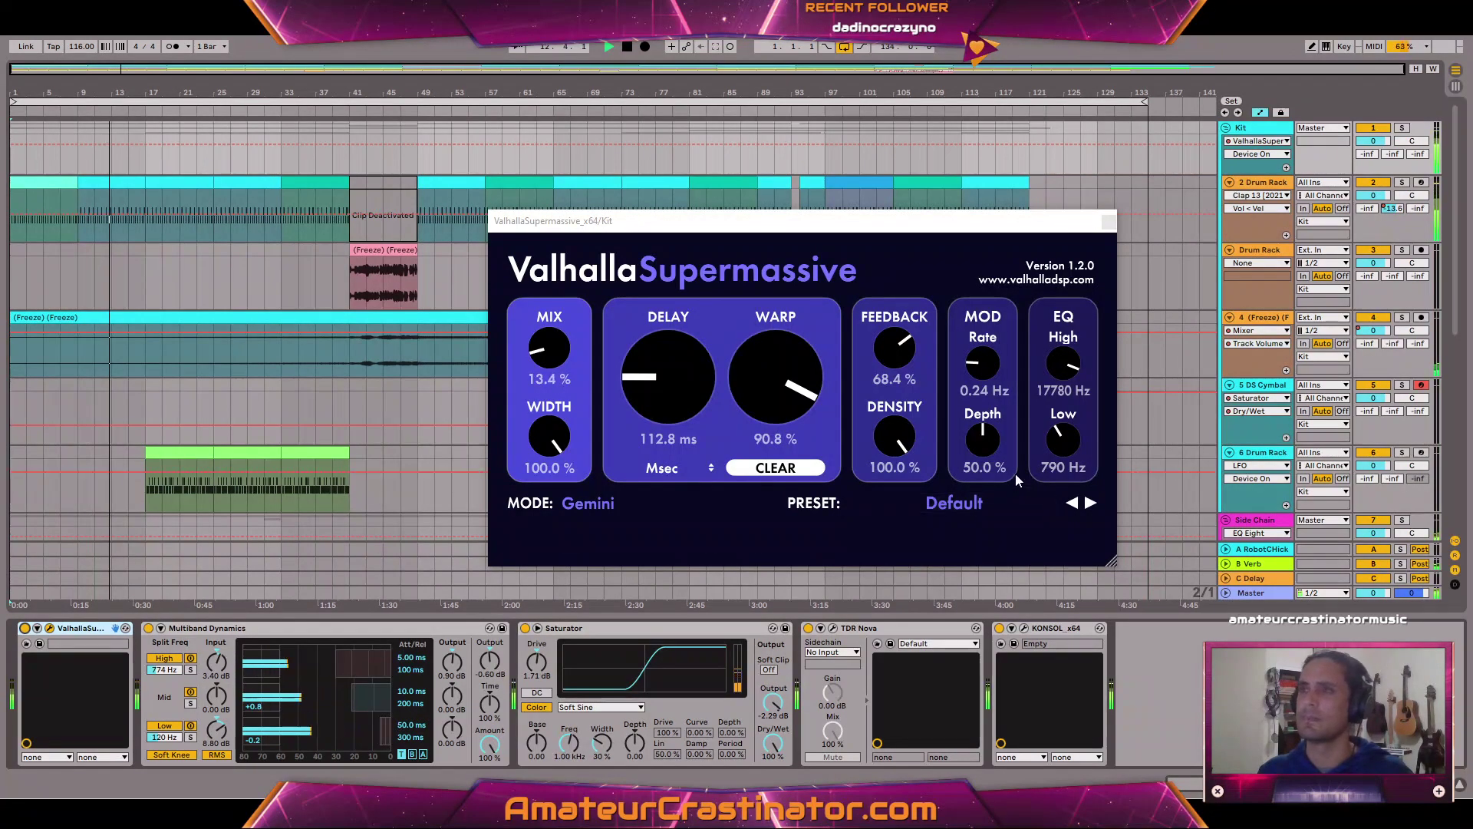
Display the Kit group's Mix automation again and bend its rise into bar 17 into a curve.
{"action": "left_click", "coordinate": [552, 355]}
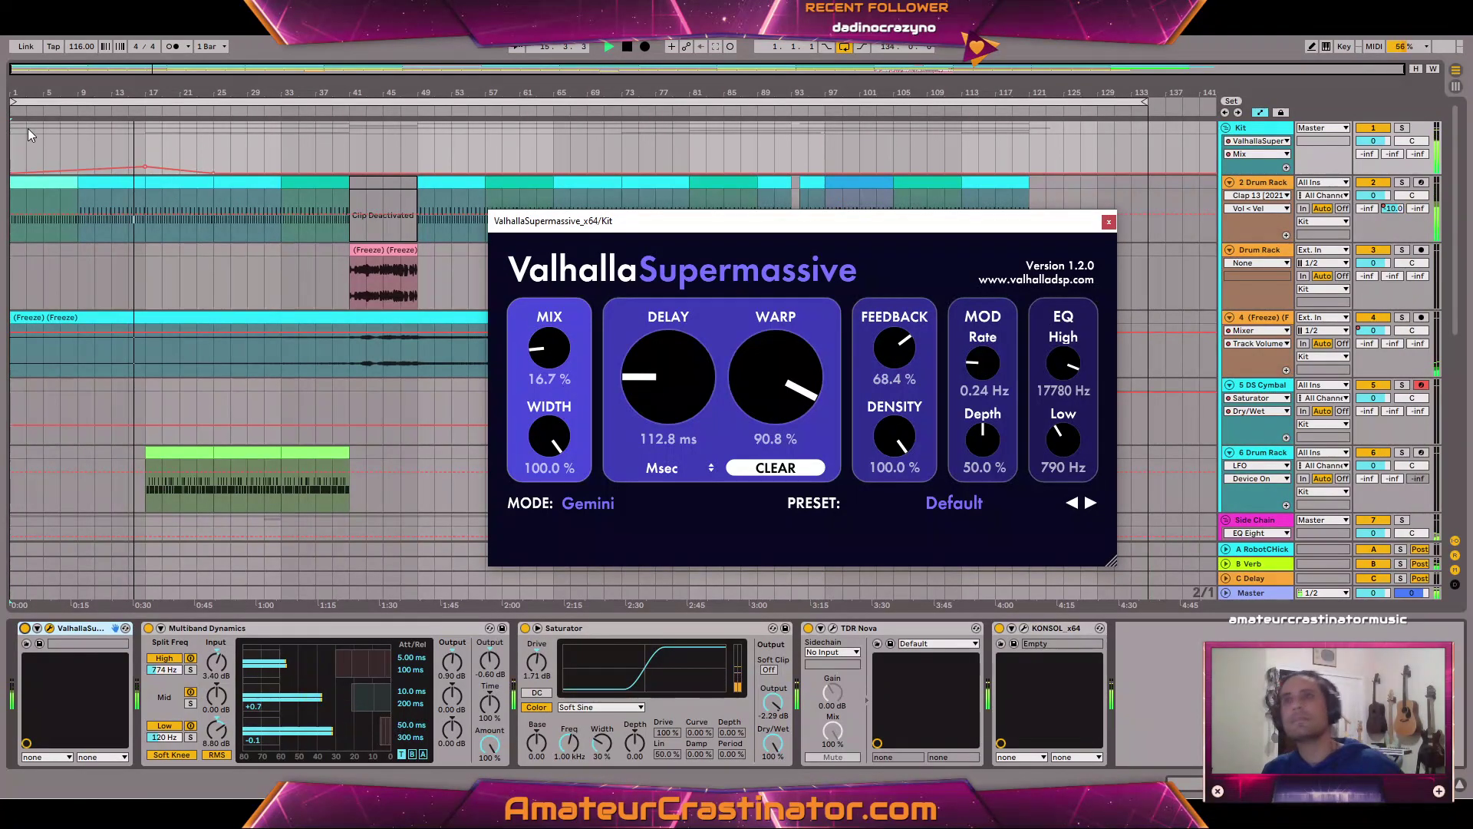
{"action": "left_click", "coordinate": [94, 169]}
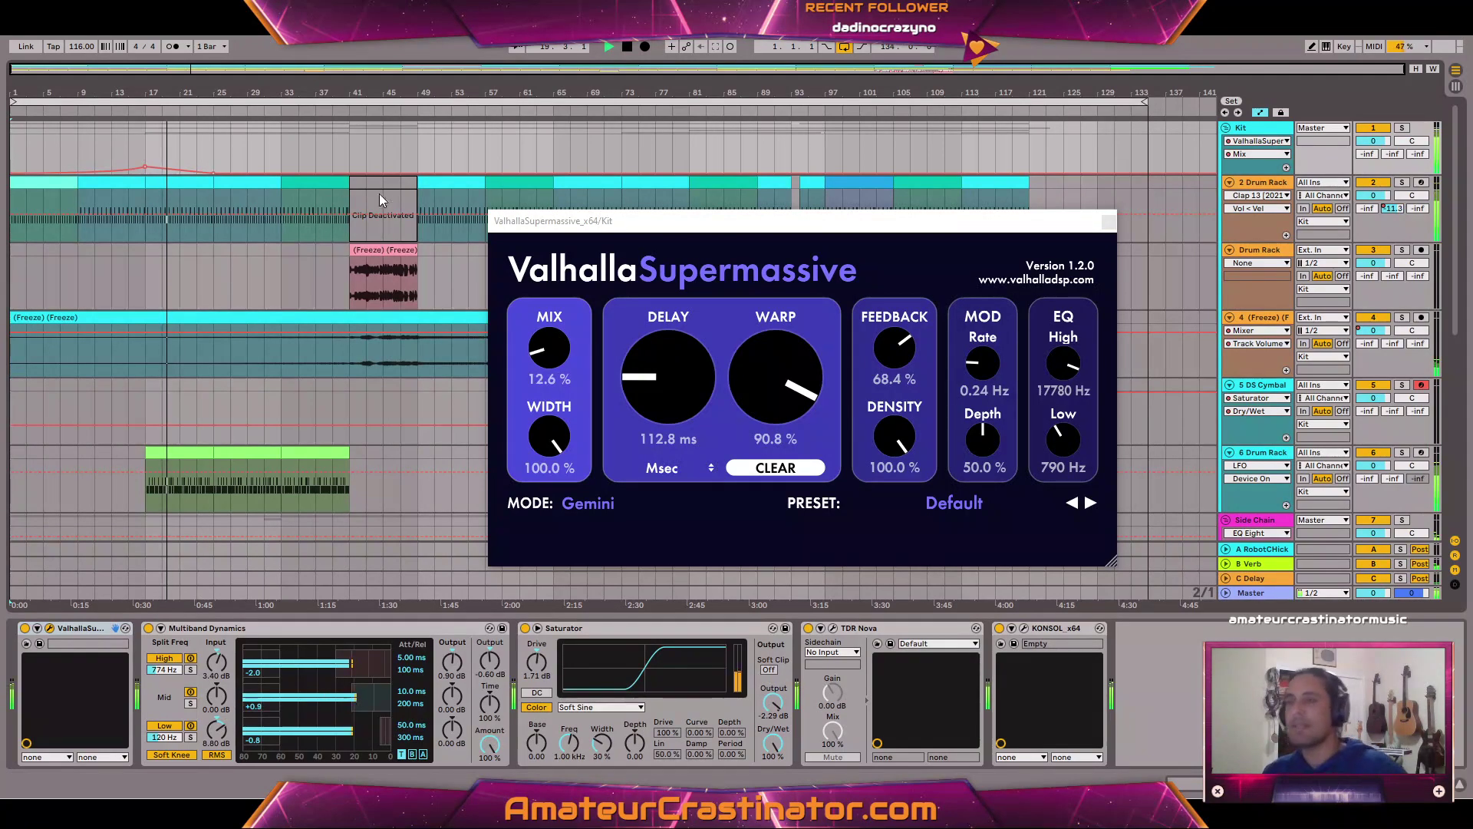
Draw a steep curved rise in the Kit group's Mix automation, peaking at 1.00 at bar 31.
{"action": "scroll", "coordinate": [259, 157], "scroll_direction": "up", "scroll_amount": 3}
{"action": "scroll", "coordinate": [273, 158], "scroll_direction": "up", "scroll_amount": 3}
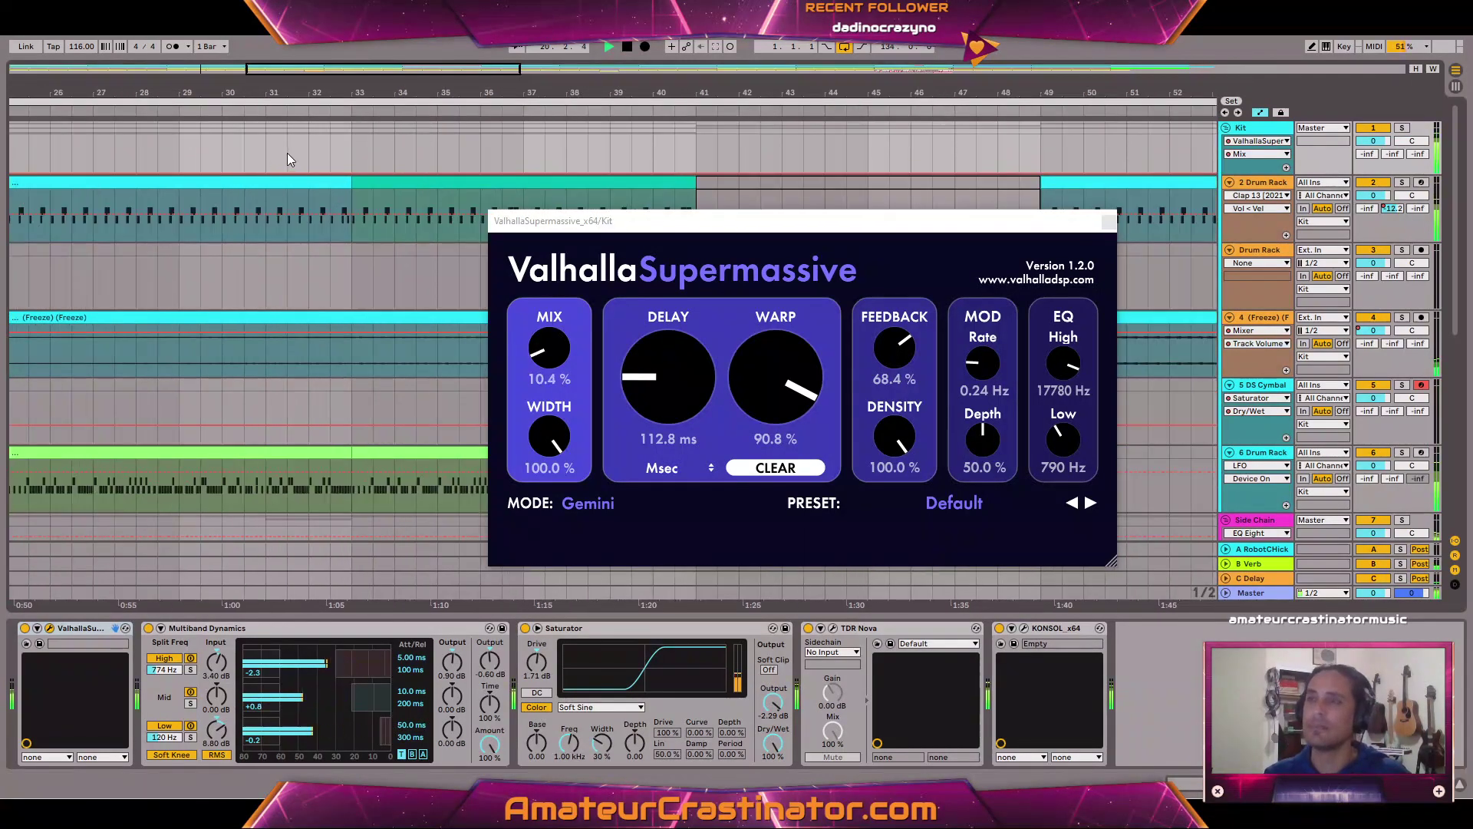
{"action": "scroll", "coordinate": [284, 165], "scroll_direction": "down", "scroll_amount": 3}
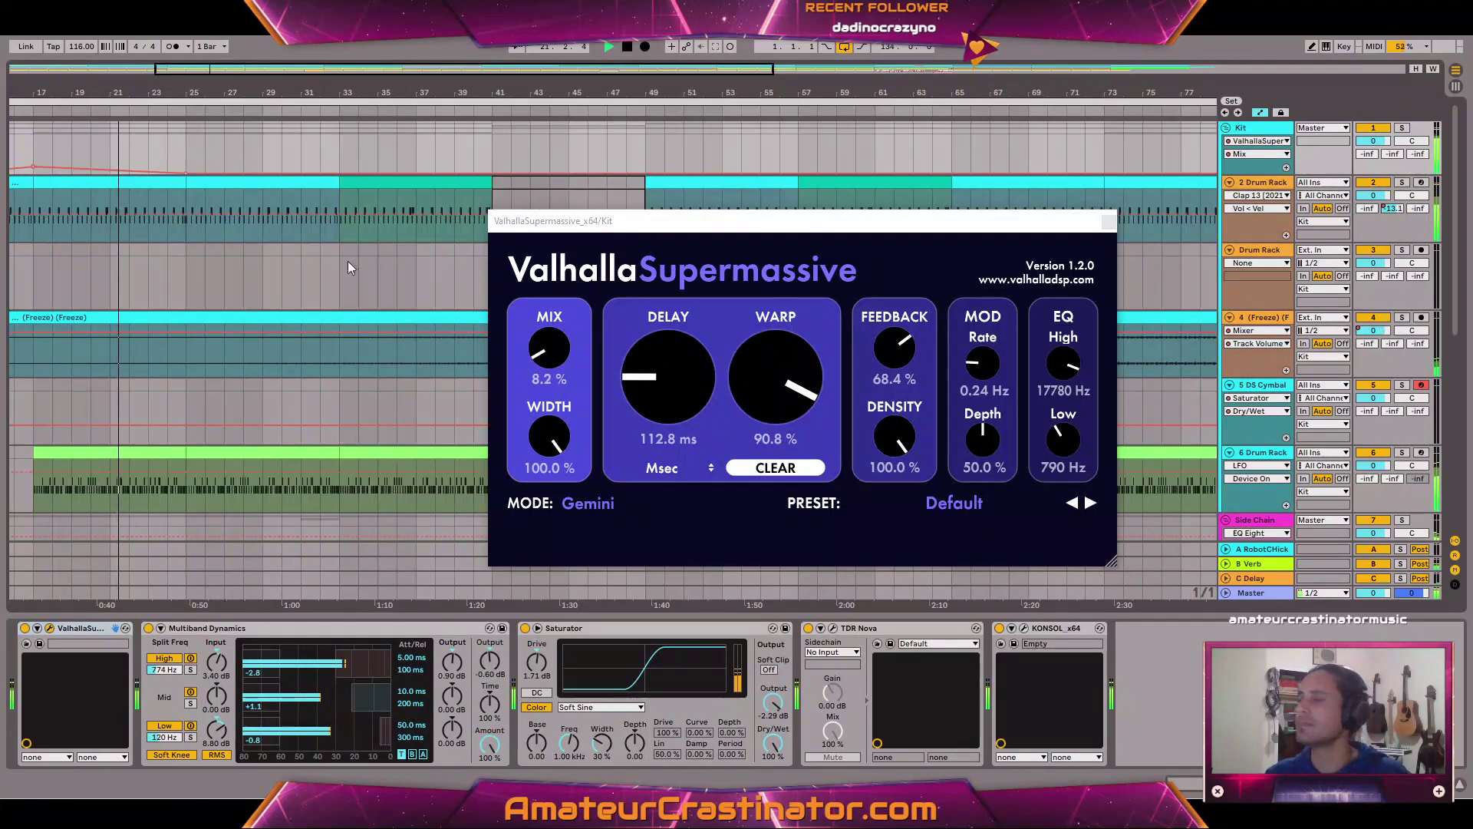
{"action": "scroll", "coordinate": [345, 276], "scroll_direction": "down", "scroll_amount": 3}
{"action": "scroll", "coordinate": [360, 283], "scroll_direction": "down", "scroll_amount": 3}
{"action": "scroll", "coordinate": [292, 302], "scroll_direction": "up", "scroll_amount": 5}
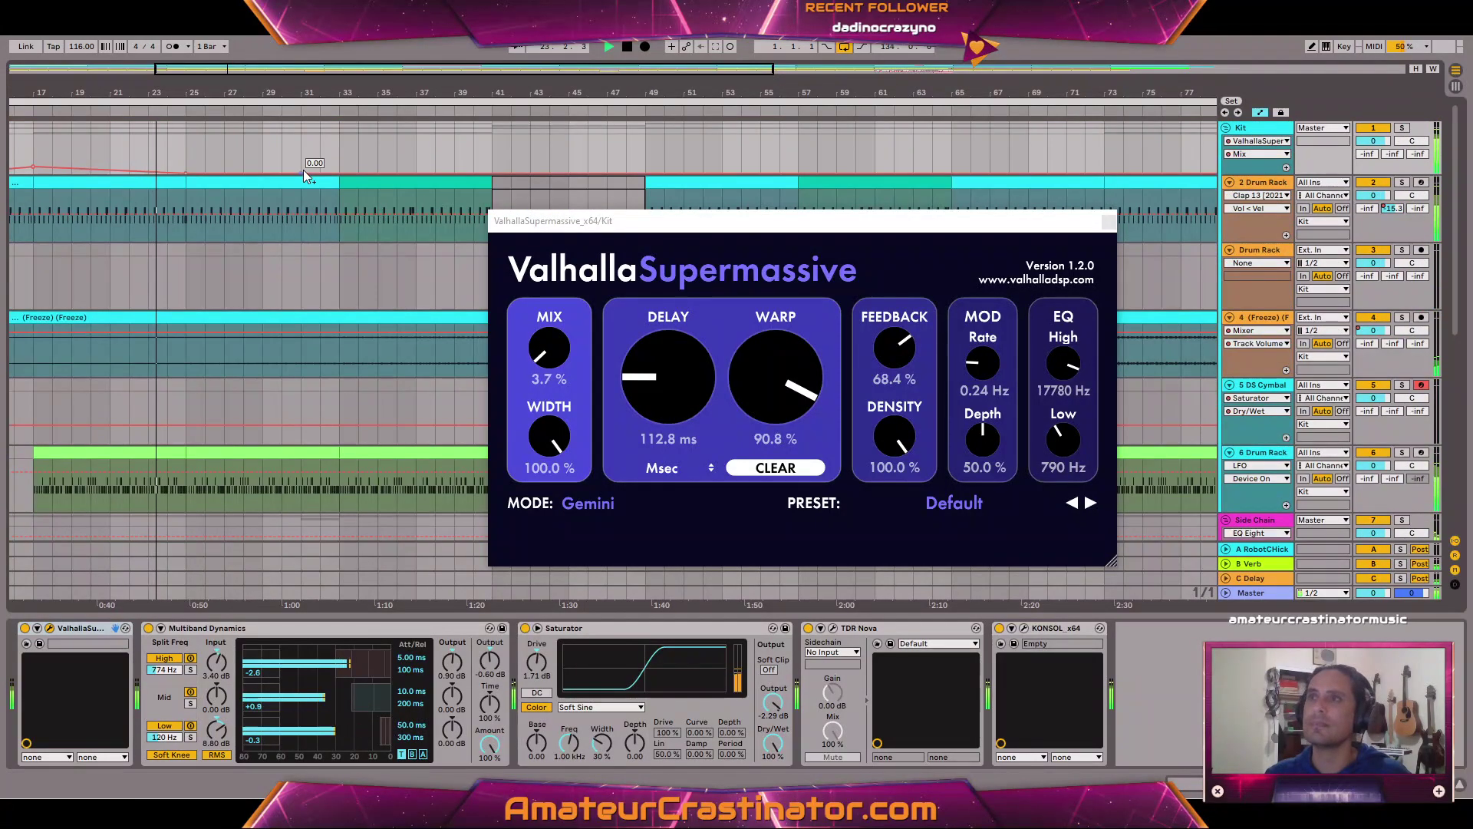
{"action": "scroll", "coordinate": [299, 167], "scroll_direction": "up", "scroll_amount": 3}
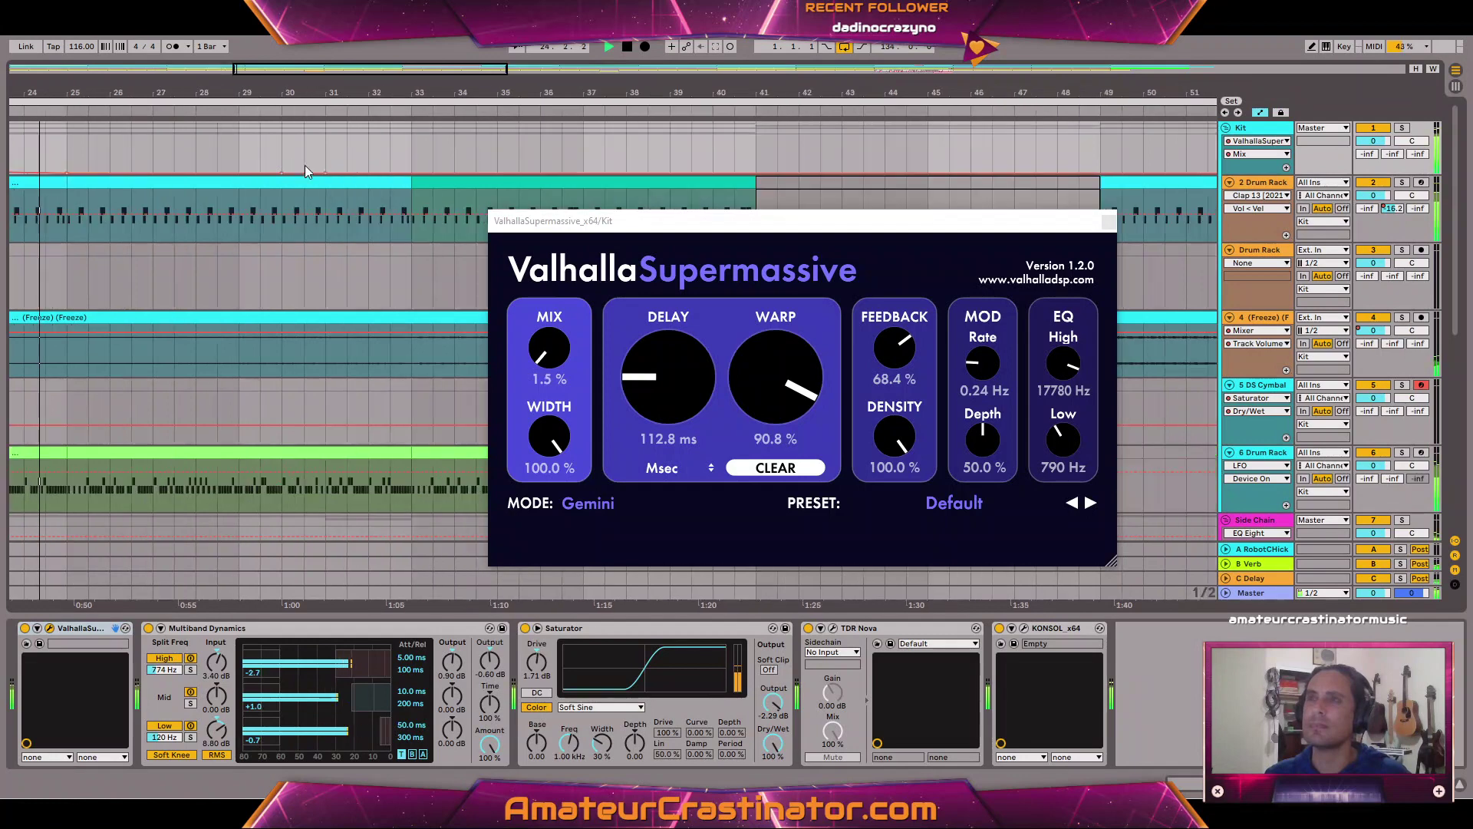
{"action": "mouse_move", "coordinate": [307, 169]}
{"action": "left_mouse_down"}
{"action": "mouse_move", "coordinate": [326, 136]}
{"action": "mouse_move", "coordinate": [322, 156]}
{"action": "left_mouse_up"}
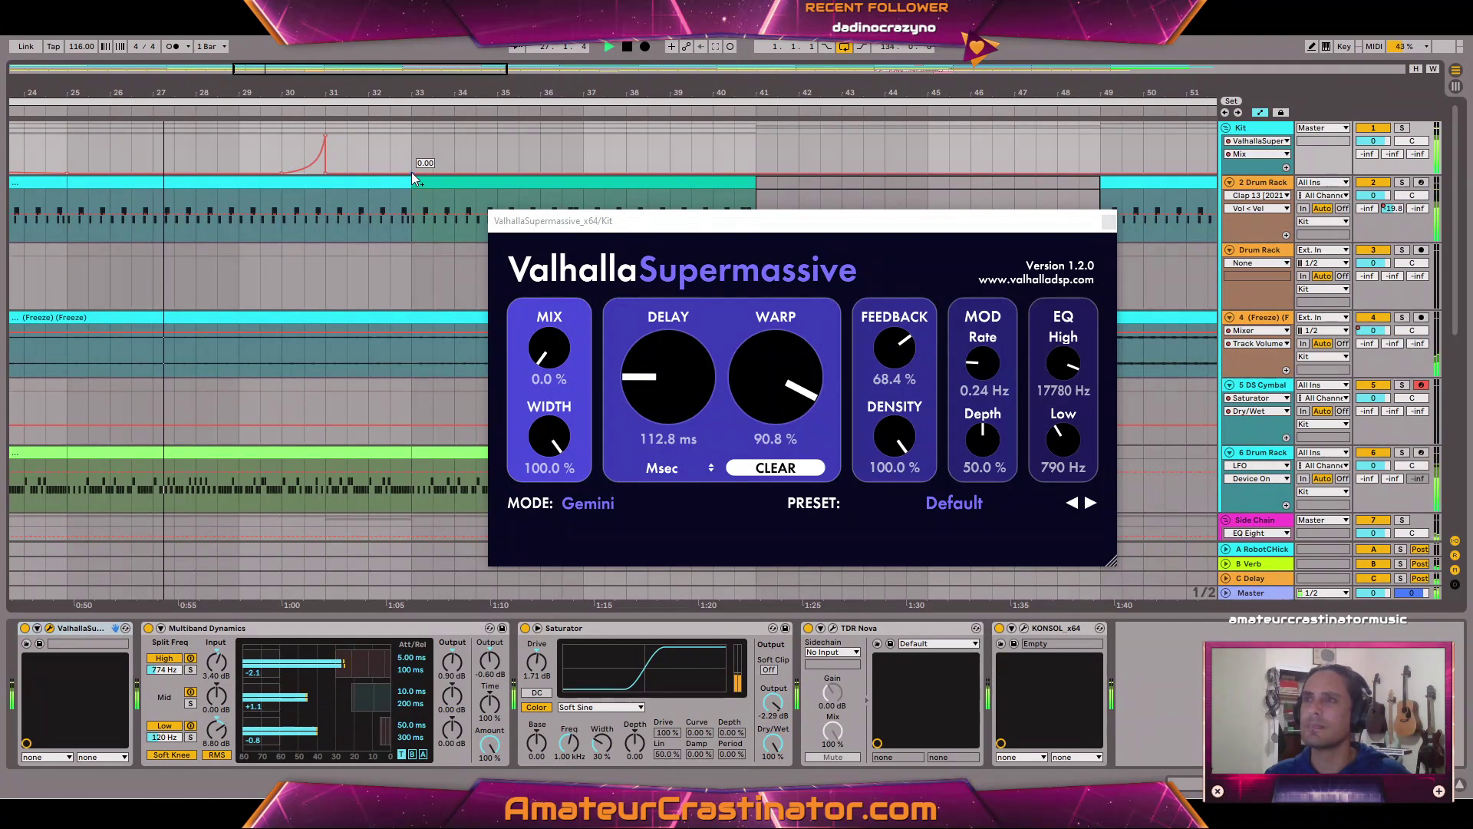
Shape the Mix automation's fall from bar 31 to 0 at bar 33 as a curve and lower the peak to 0.80.
{"action": "left_click", "coordinate": [326, 173]}
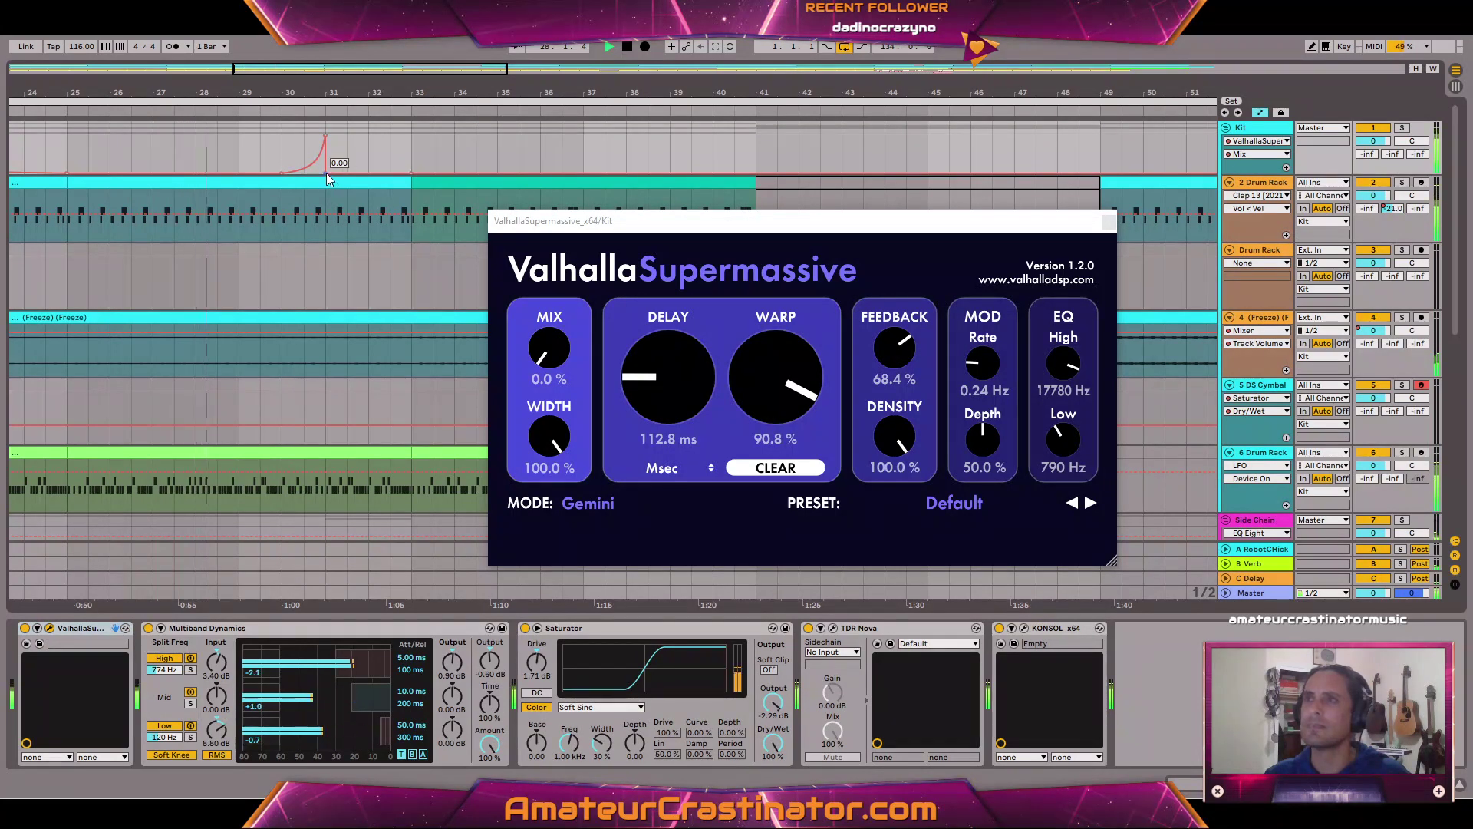
{"action": "left_click_drag", "start_coordinate": [346, 149], "coordinate": [347, 139]}
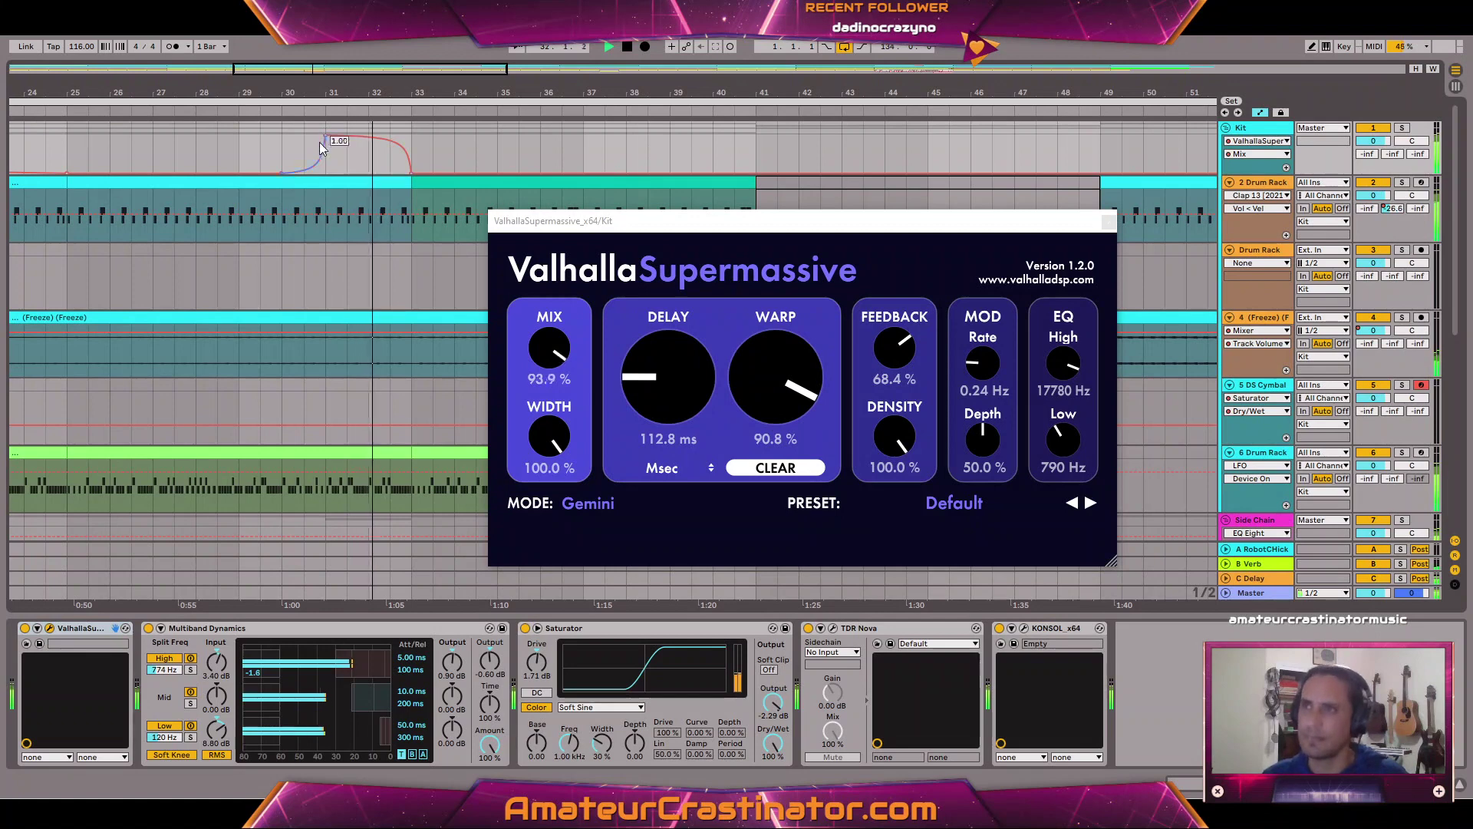
{"action": "left_click_drag", "start_coordinate": [324, 137], "coordinate": [324, 145]}
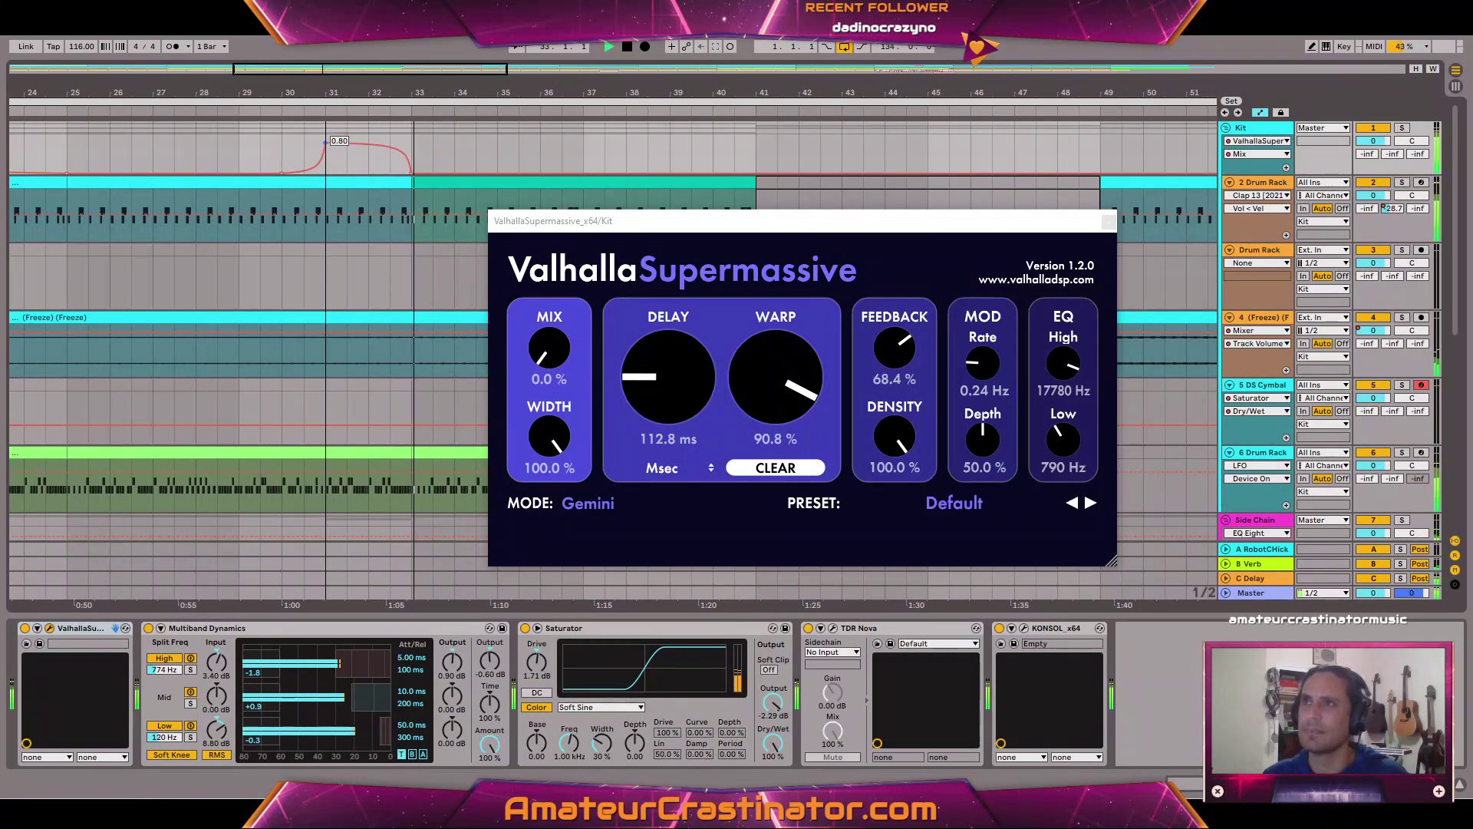
Replay from bar 29 and set ValhallaSupermassive's Feedback to 70.8 %, Delay to 132.0 ms, Warp to 87.6 % and EQ Low to 850 Hz.
{"action": "left_click", "coordinate": [241, 155]}
{"action": "left_click_drag", "start_coordinate": [905, 353], "coordinate": [905, 346]}
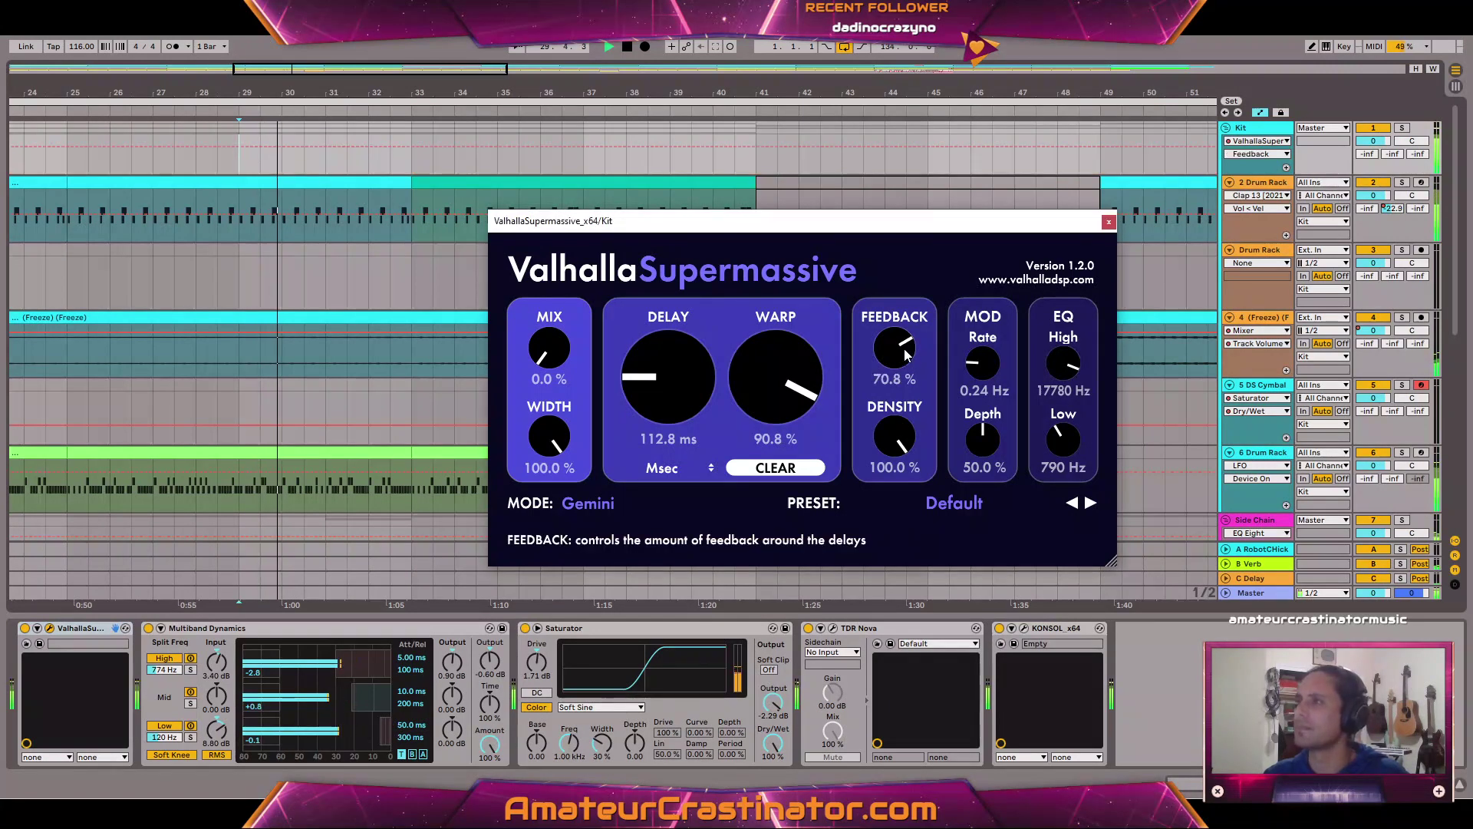
{"action": "left_click_drag", "start_coordinate": [709, 385], "coordinate": [780, 389]}
{"action": "left_click_drag", "start_coordinate": [1063, 441], "coordinate": [1064, 444]}
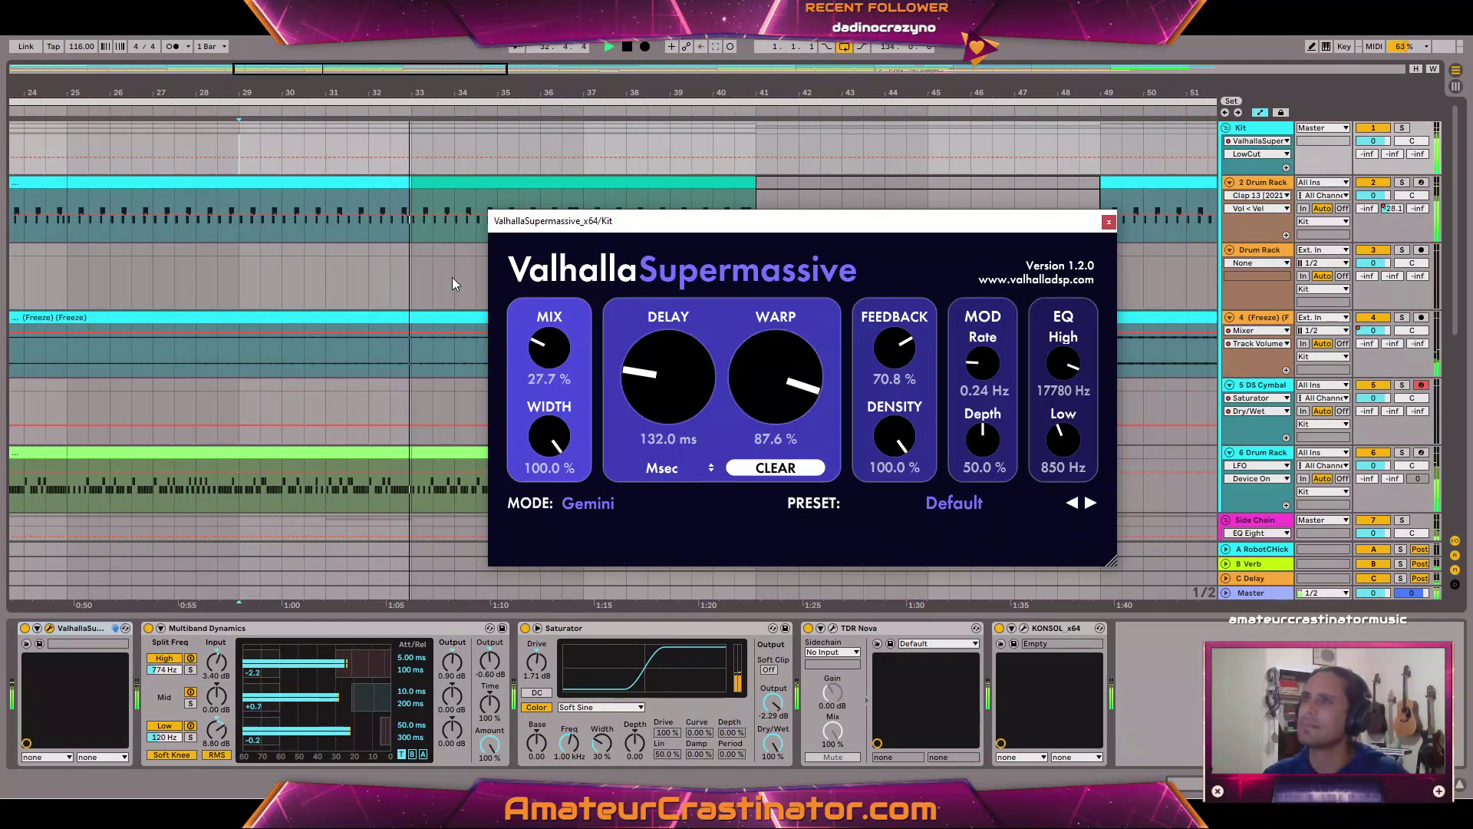
{"action": "key", "text": "a"}
{"action": "key", "text": "a"}
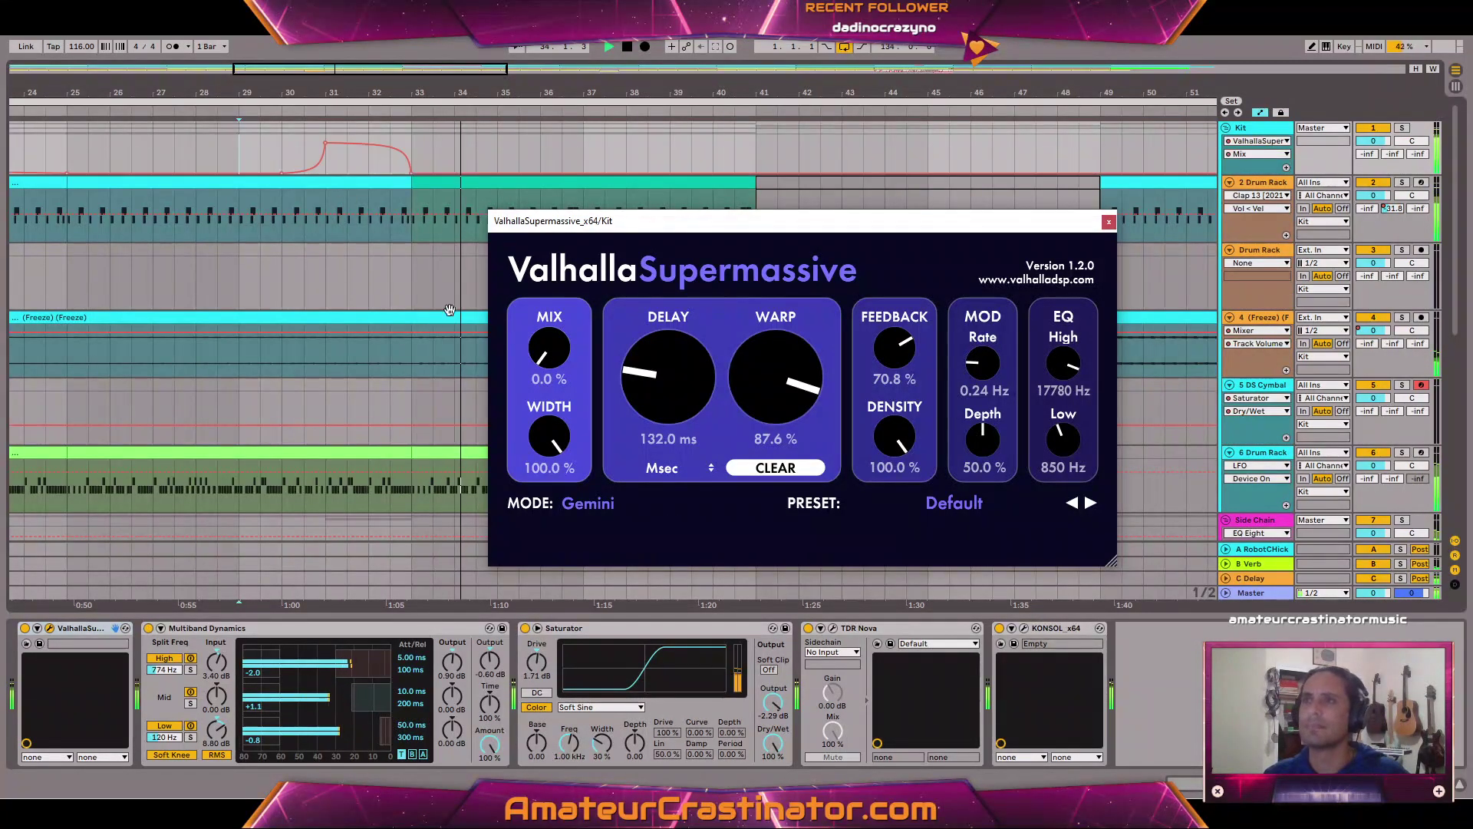
Lower the Kit group's Mix peak at bar 31 to 0.62, replaying the passage from bar 29, and close the ValhallaSupermassive window.
{"action": "left_click", "coordinate": [325, 144]}
{"action": "left_click_drag", "start_coordinate": [324, 144], "coordinate": [324, 145]}
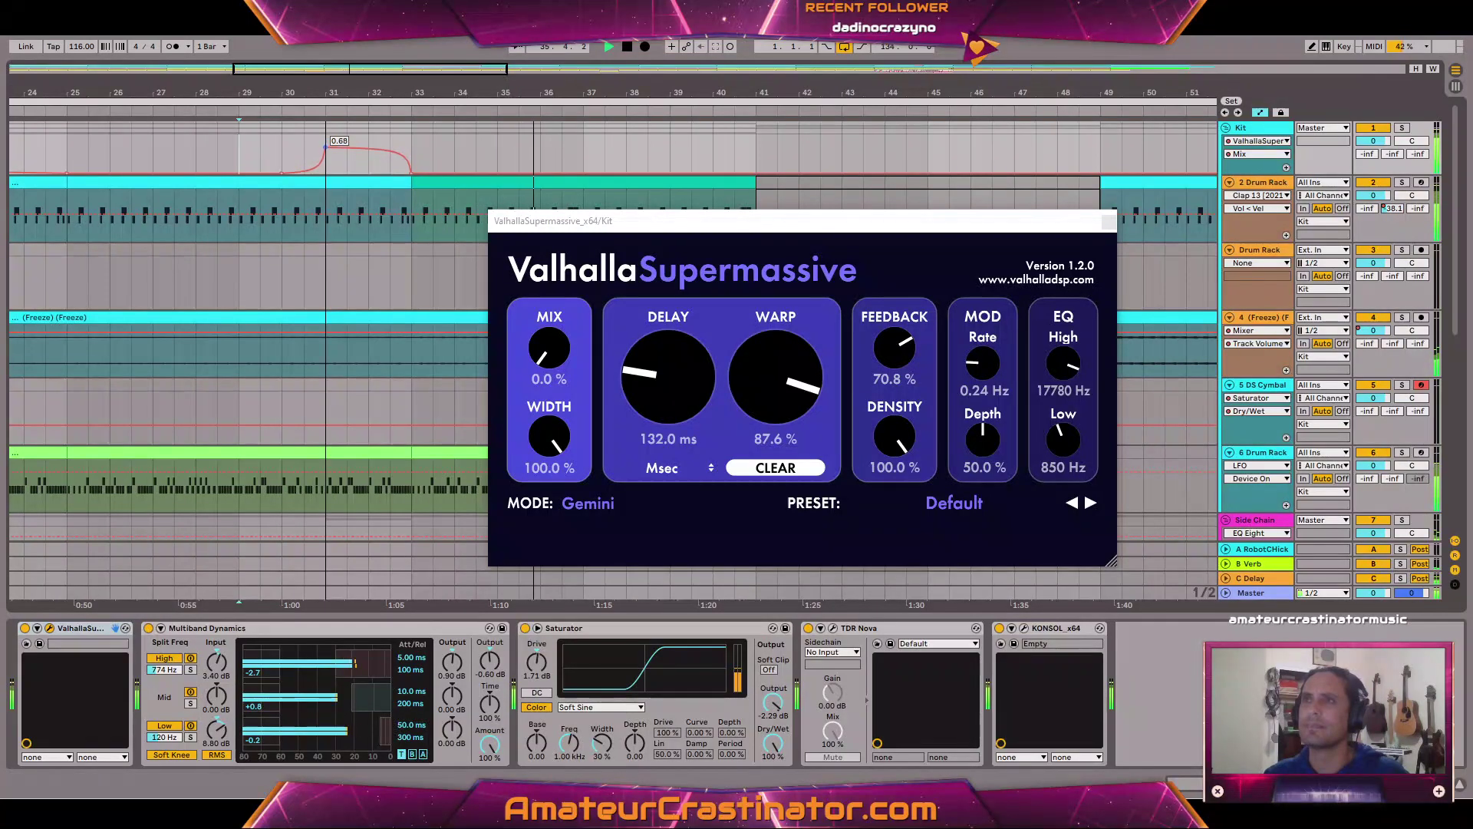
{"action": "key", "text": "space"}
{"action": "key", "text": "space"}
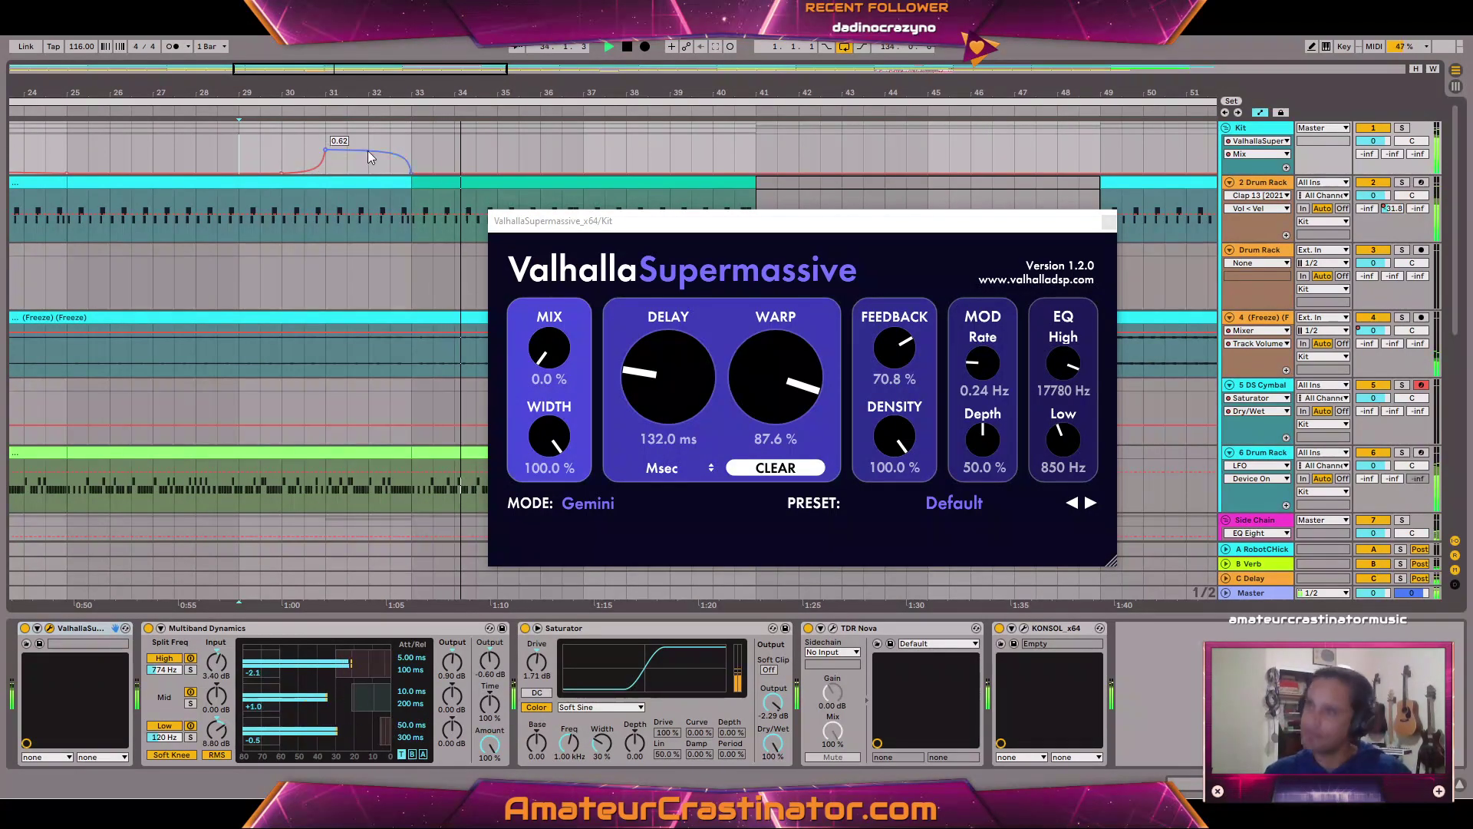
{"action": "left_click", "coordinate": [1108, 223]}
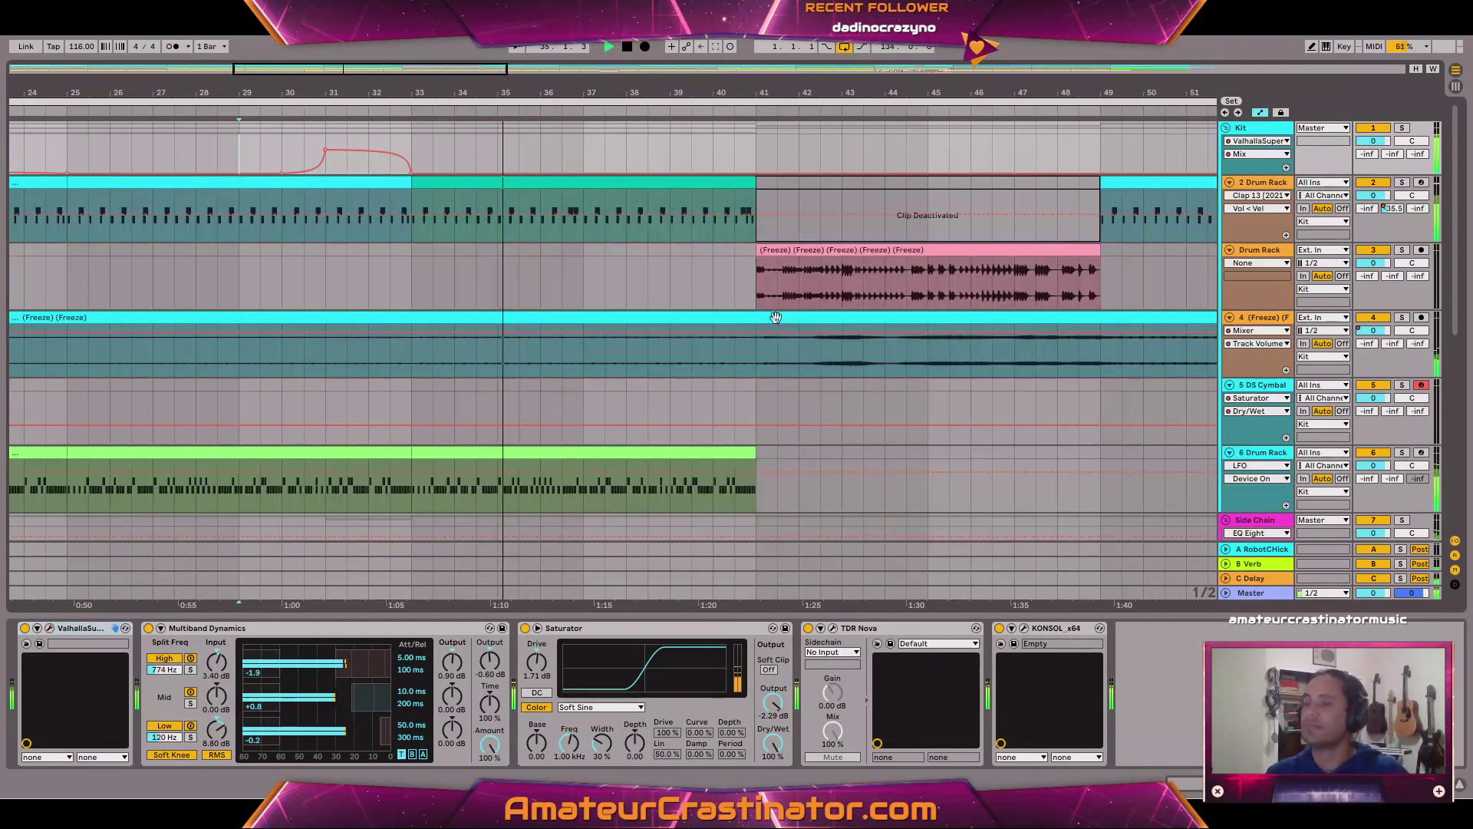
Display the Auto Filter's Device On automation on Wavetable track 8 in the Side Chain group.
{"action": "scroll", "coordinate": [756, 333], "scroll_direction": "down", "scroll_amount": 5}
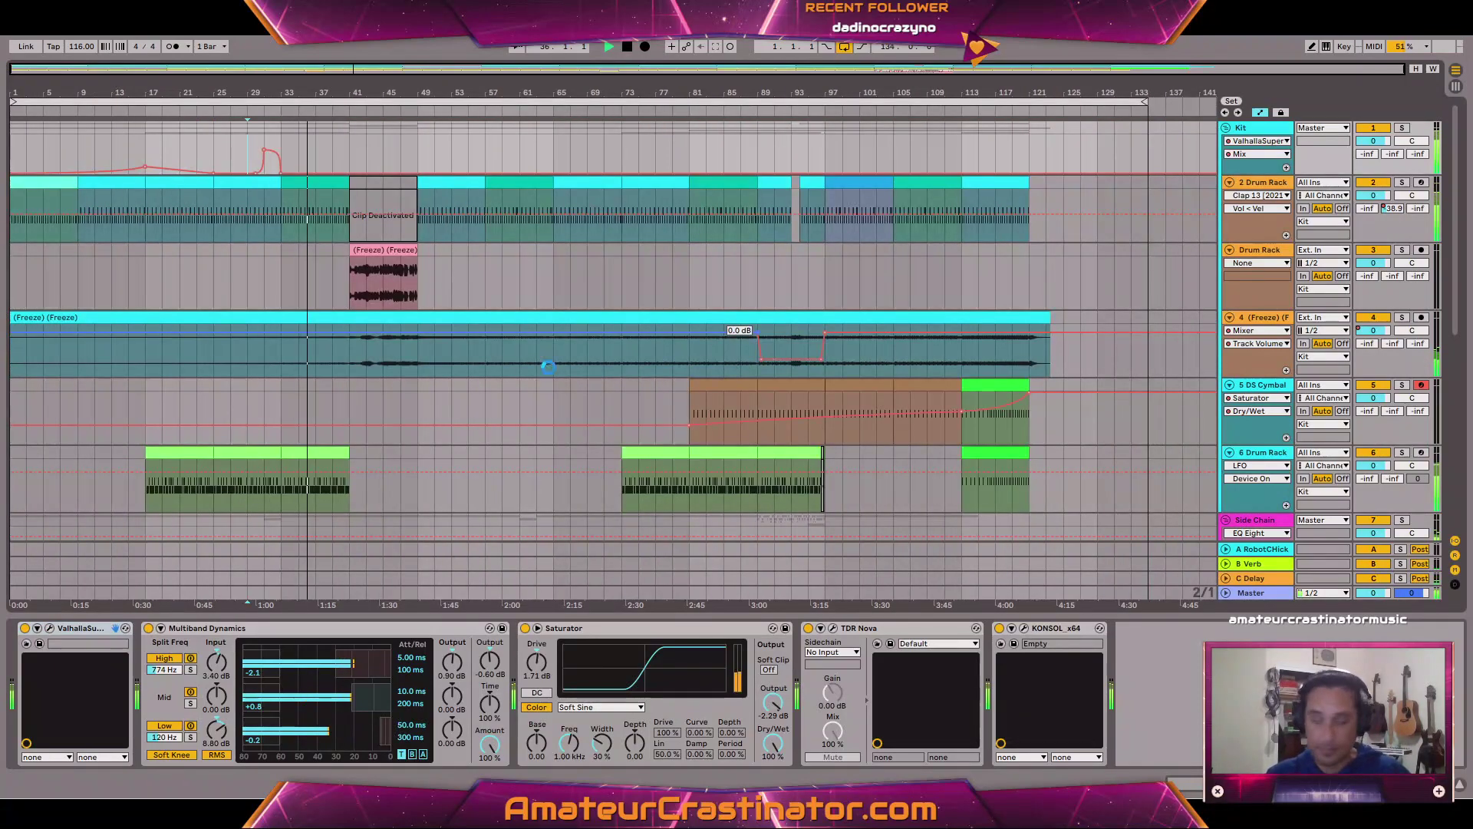
{"action": "scroll", "coordinate": [517, 372], "scroll_direction": "down", "scroll_amount": 2}
{"action": "scroll", "coordinate": [517, 369], "scroll_direction": "down", "scroll_amount": 3}
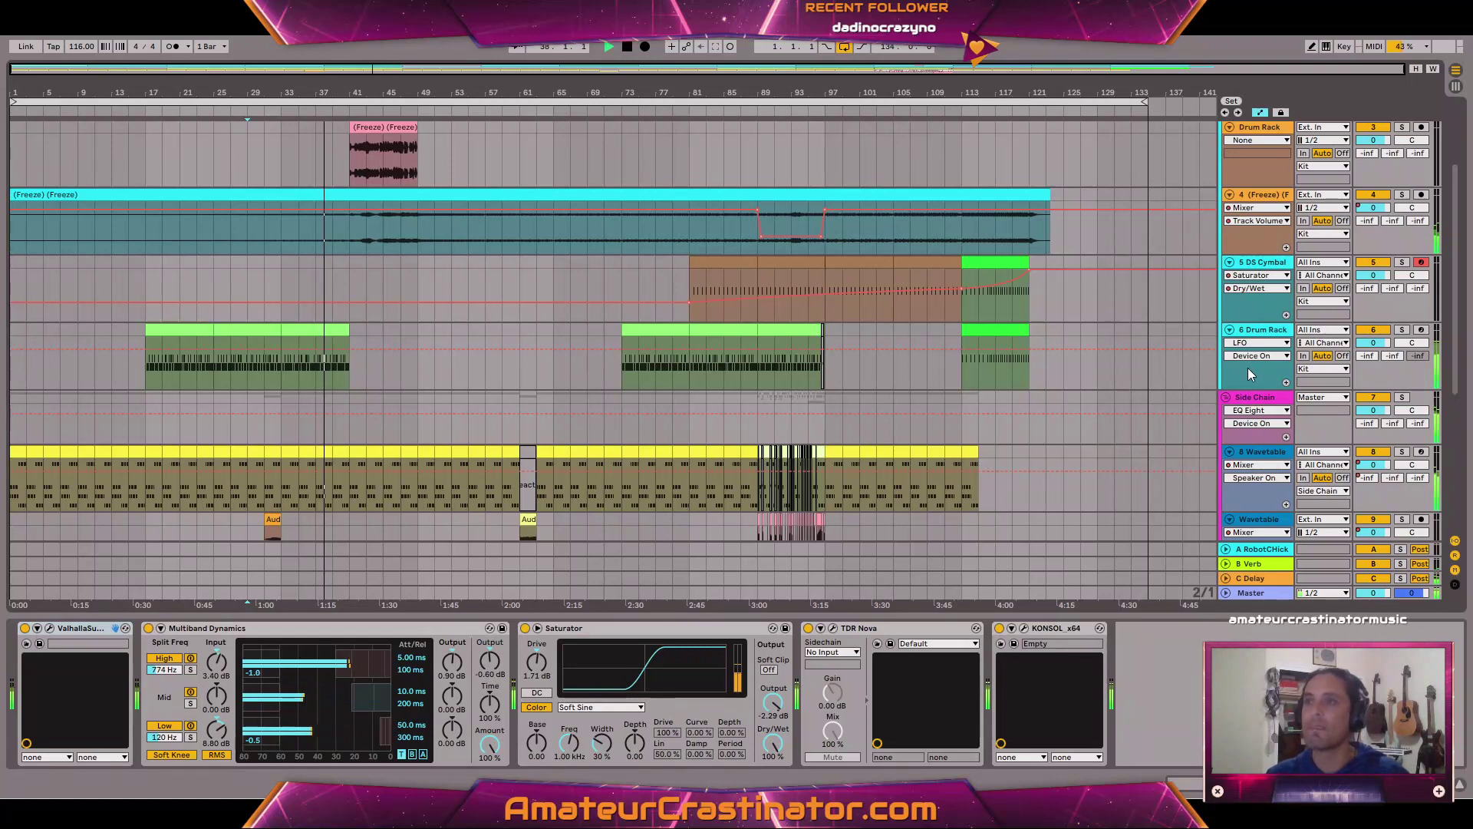
{"action": "left_click", "coordinate": [1276, 469]}
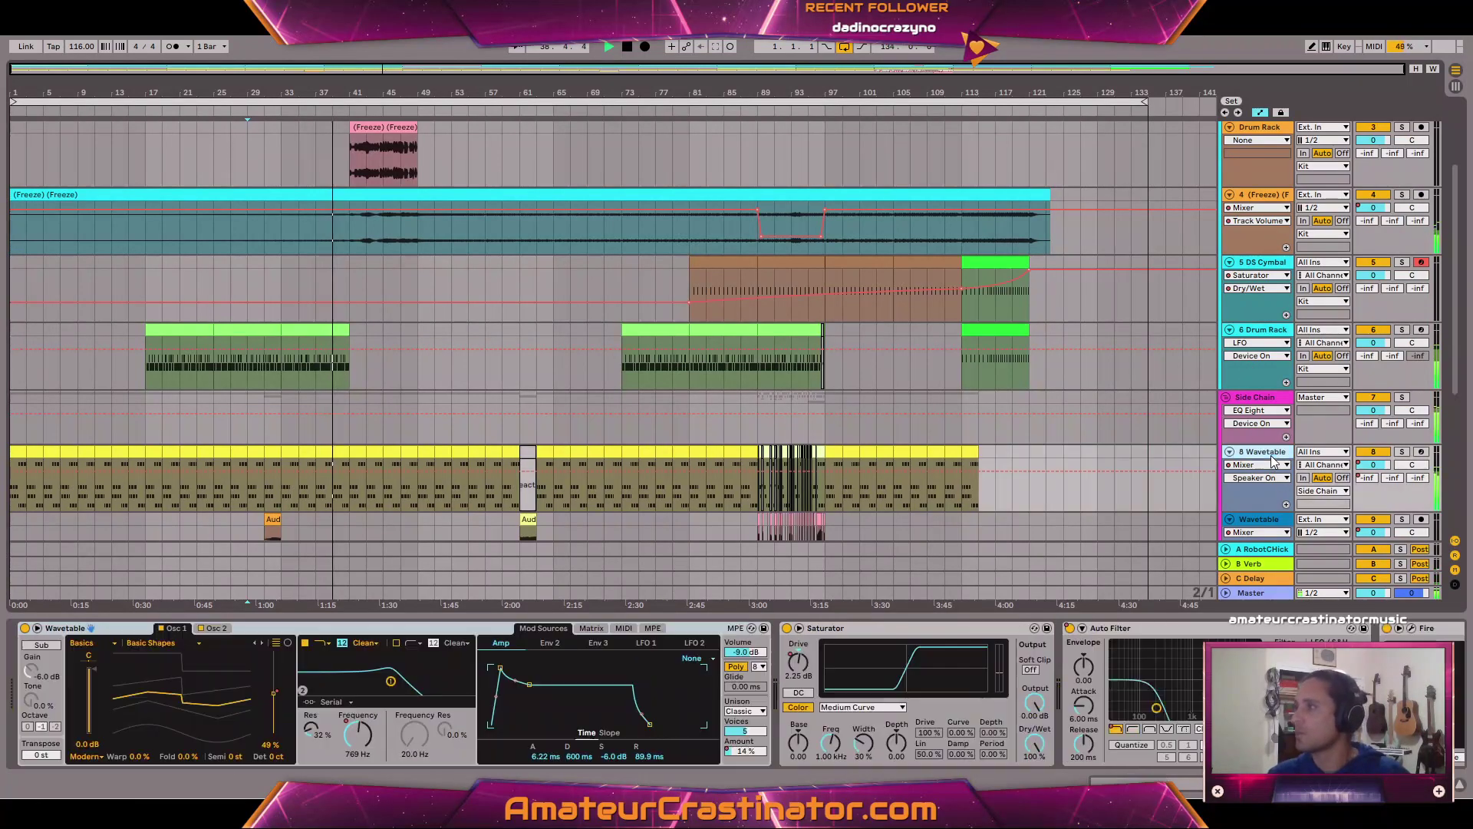
{"action": "left_click", "coordinate": [1272, 465]}
{"action": "left_click", "coordinate": [1283, 513]}
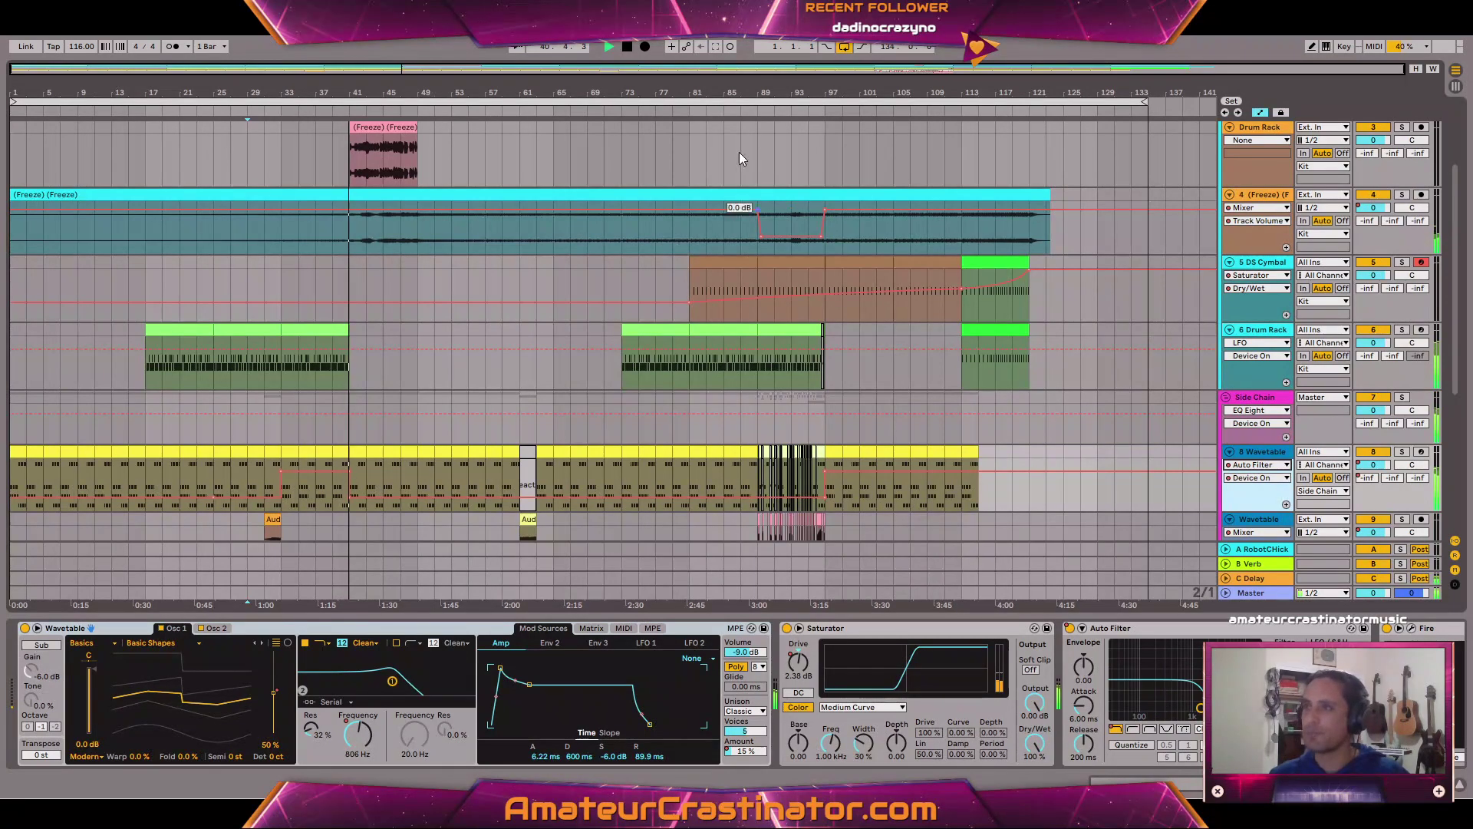
Copy the Kit group's Mix automation from bar 29 to 33 and apply Simplify Envelope to that range.
{"action": "scroll", "coordinate": [726, 132], "scroll_direction": "up", "scroll_amount": 3}
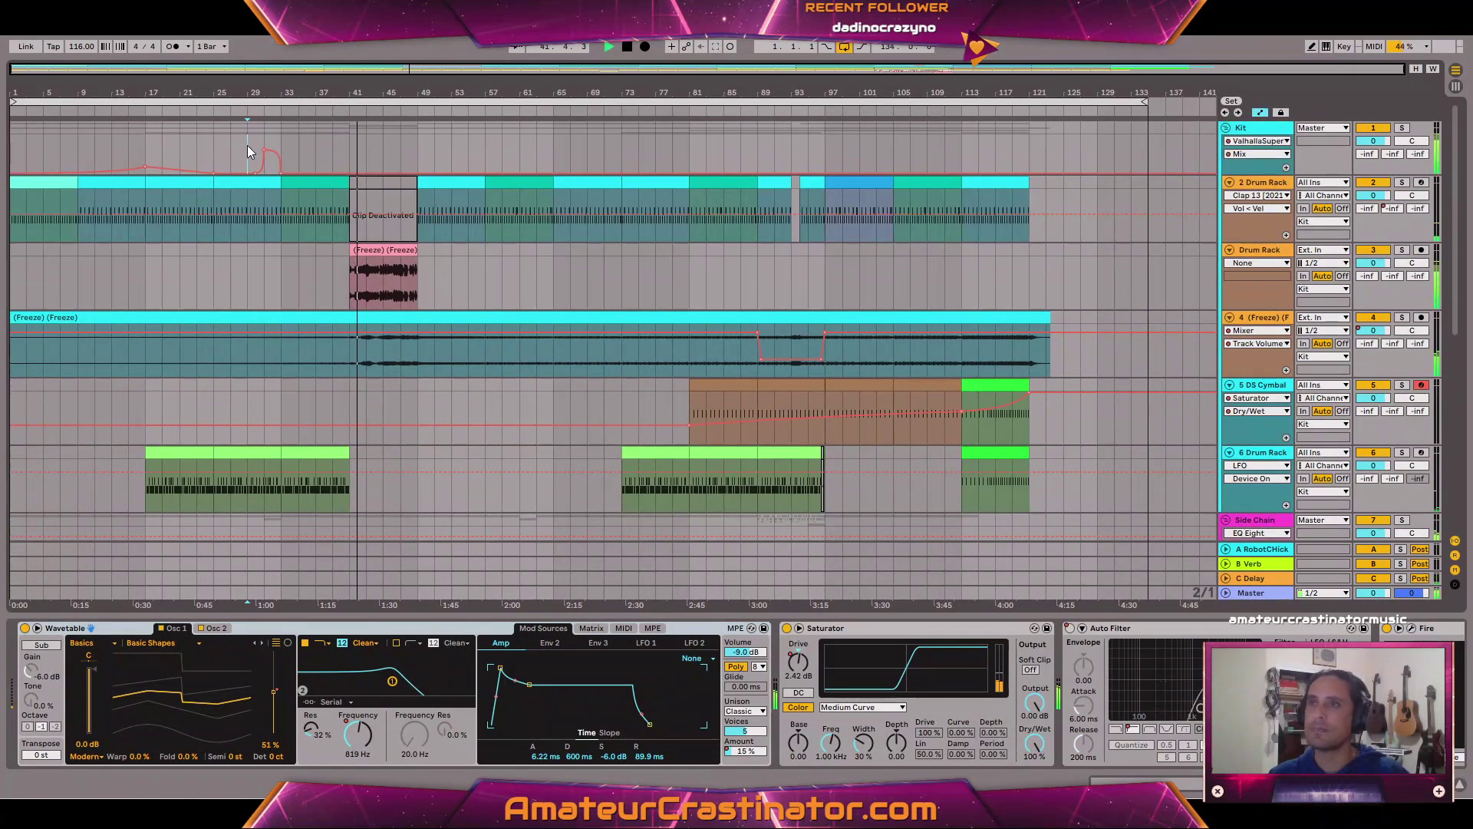
{"action": "left_click", "coordinate": [279, 146]}
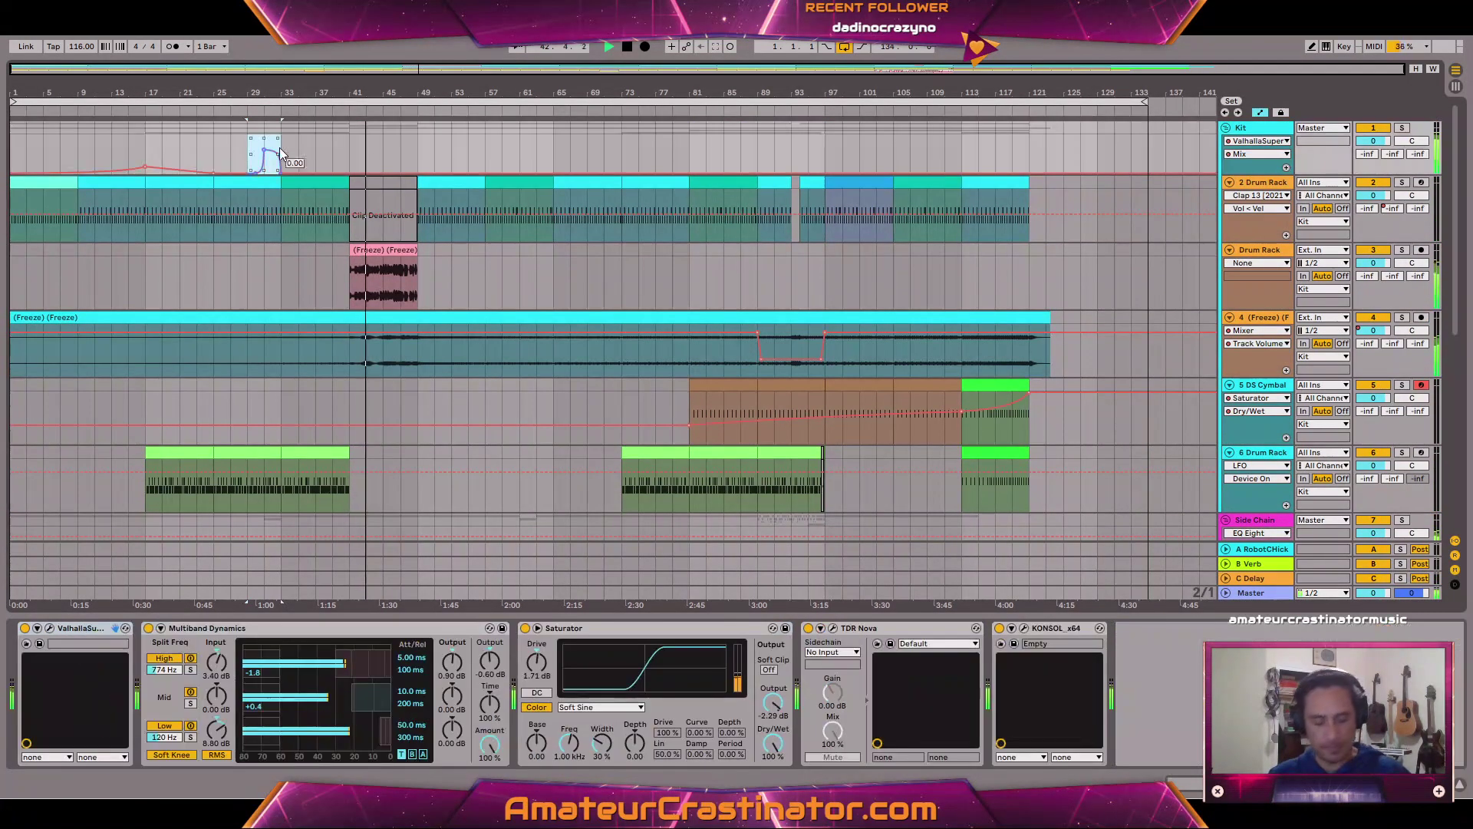
{"action": "scroll", "coordinate": [911, 276], "scroll_direction": "down", "scroll_amount": 5}
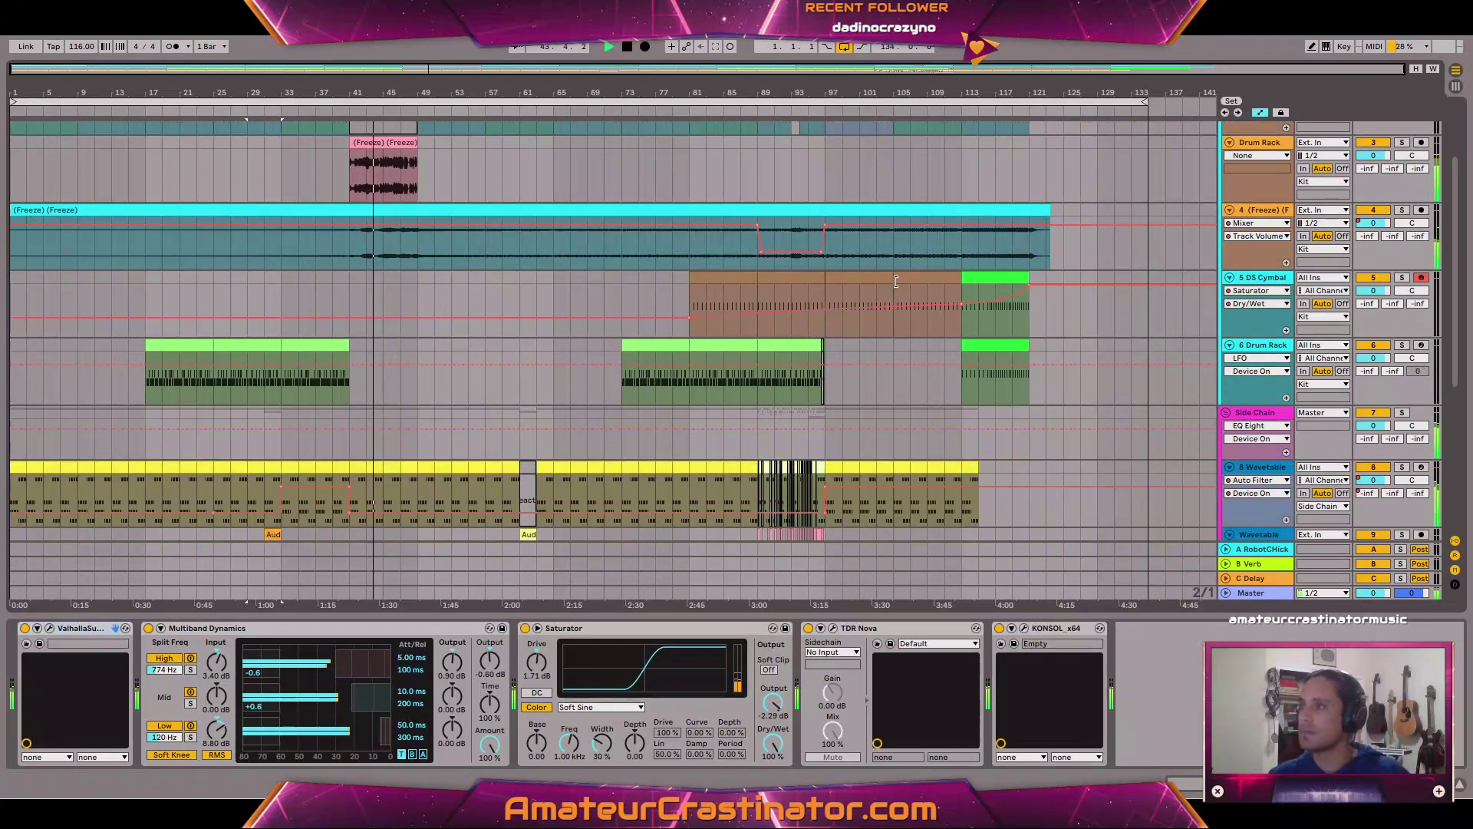
{"action": "scroll", "coordinate": [884, 290], "scroll_direction": "down", "scroll_amount": 2}
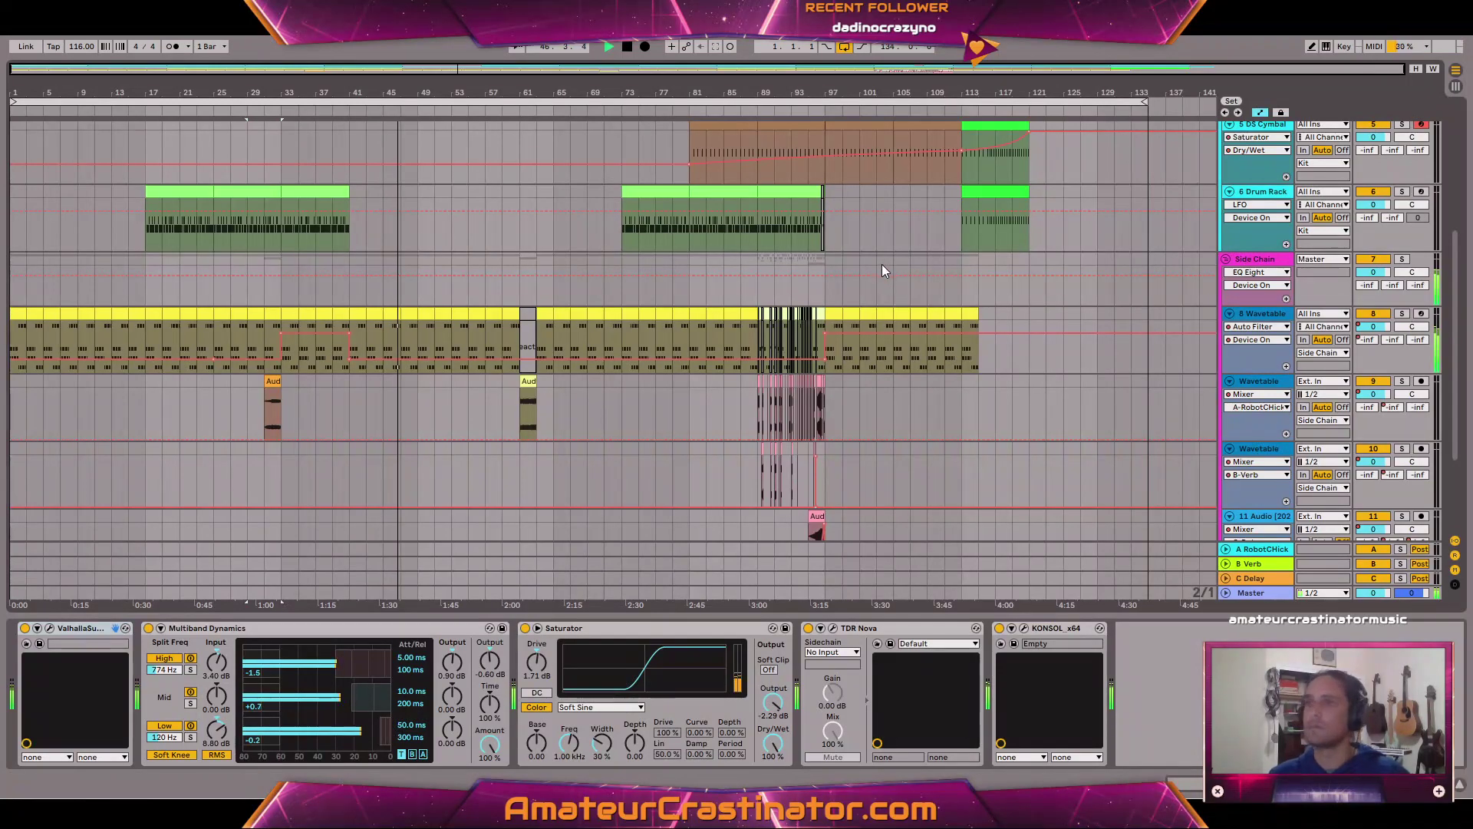
{"action": "scroll", "coordinate": [881, 264], "scroll_direction": "up", "scroll_amount": 5}
{"action": "scroll", "coordinate": [387, 201], "scroll_direction": "up", "scroll_amount": 2}
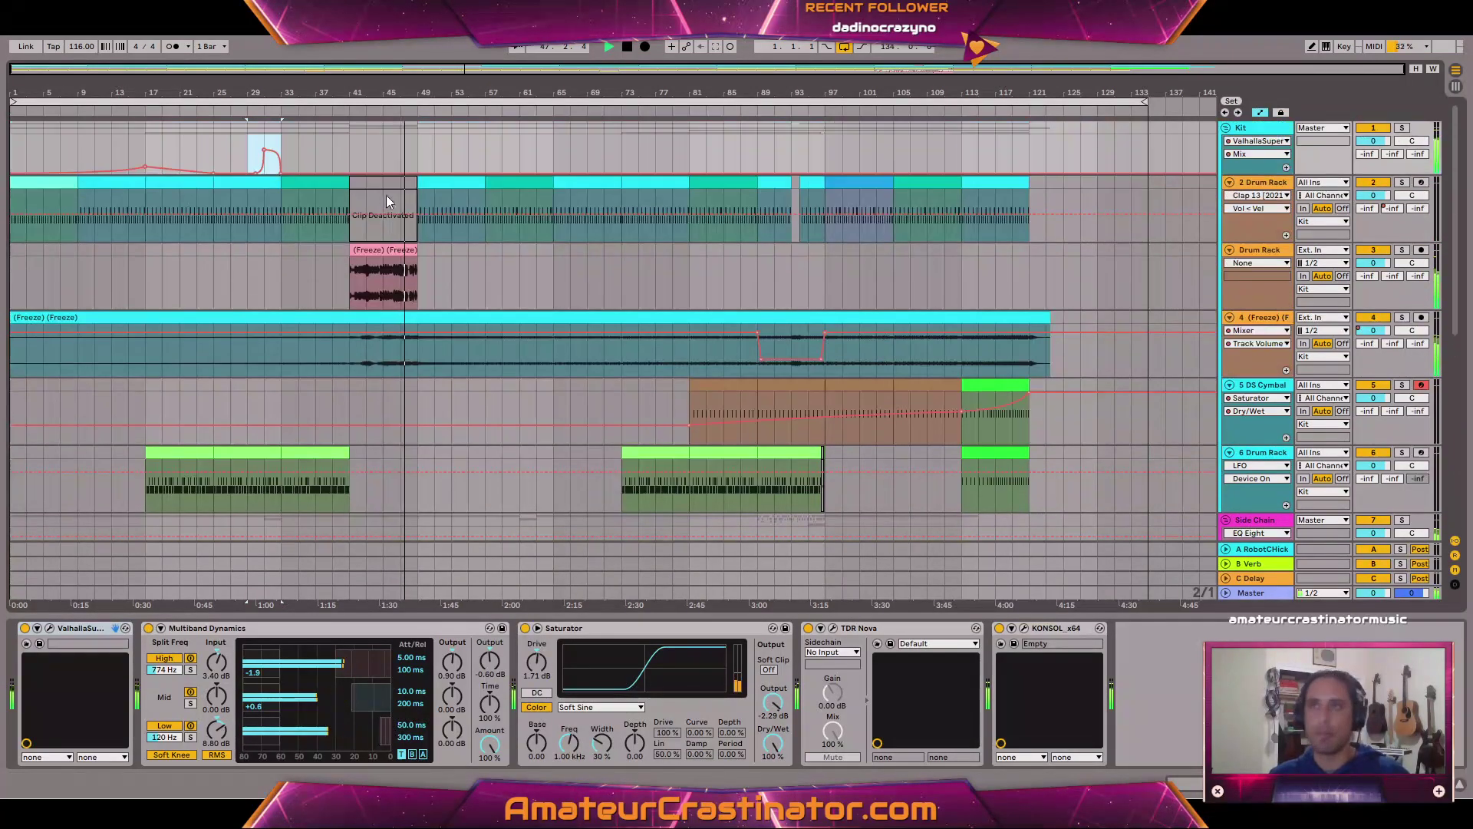
{"action": "right_click", "coordinate": [253, 152]}
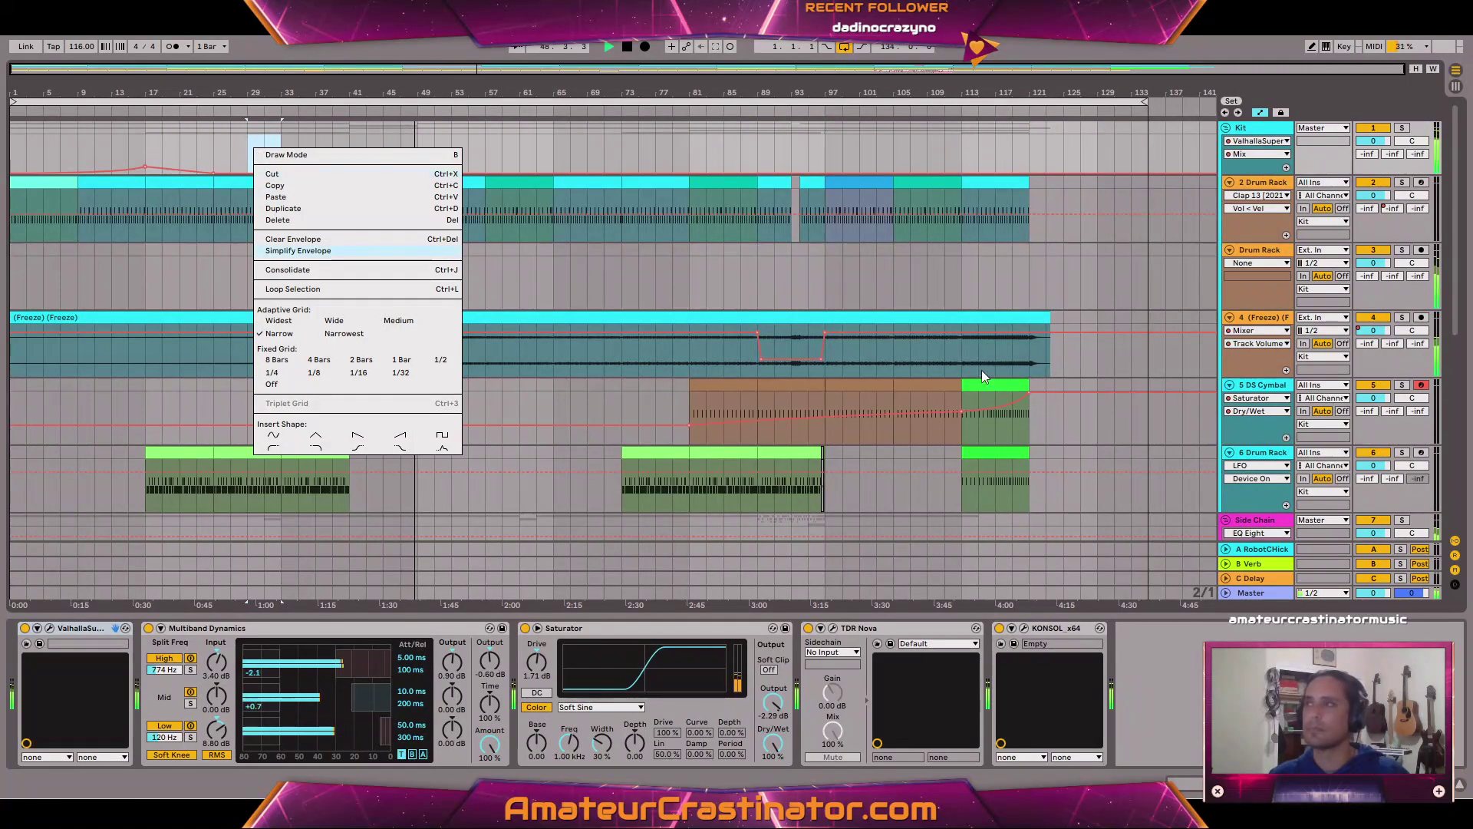
{"action": "left_click", "coordinate": [297, 250]}
Paste the copied Mix automation into the Kit group at bar 93, lining it up with the chopped Wavetable section.
{"action": "scroll", "coordinate": [904, 348], "scroll_direction": "down", "scroll_amount": 8}
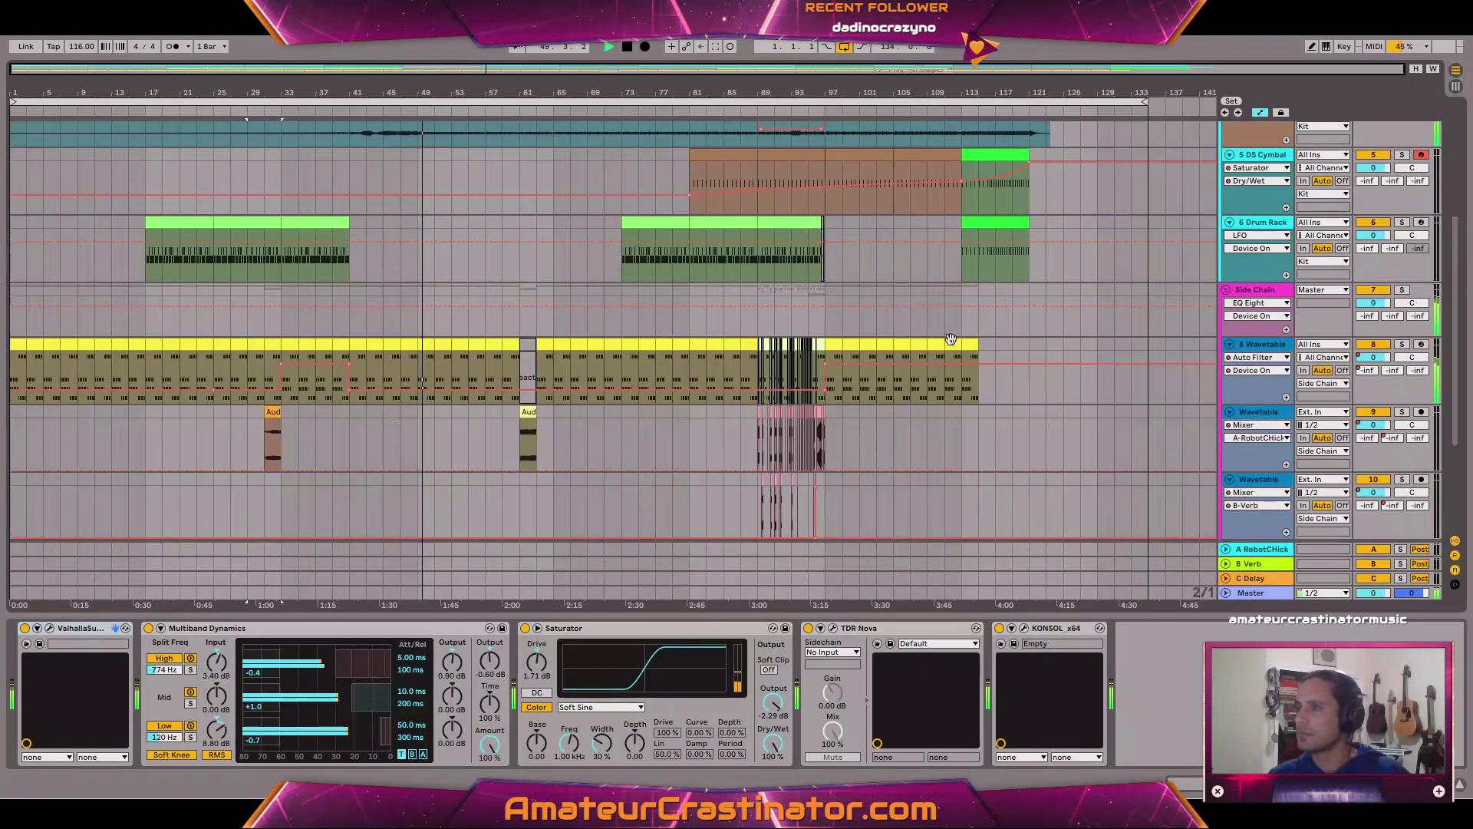
{"action": "scroll", "coordinate": [903, 342], "scroll_direction": "down", "scroll_amount": 1}
{"action": "scroll", "coordinate": [901, 336], "scroll_direction": "up", "scroll_amount": 5}
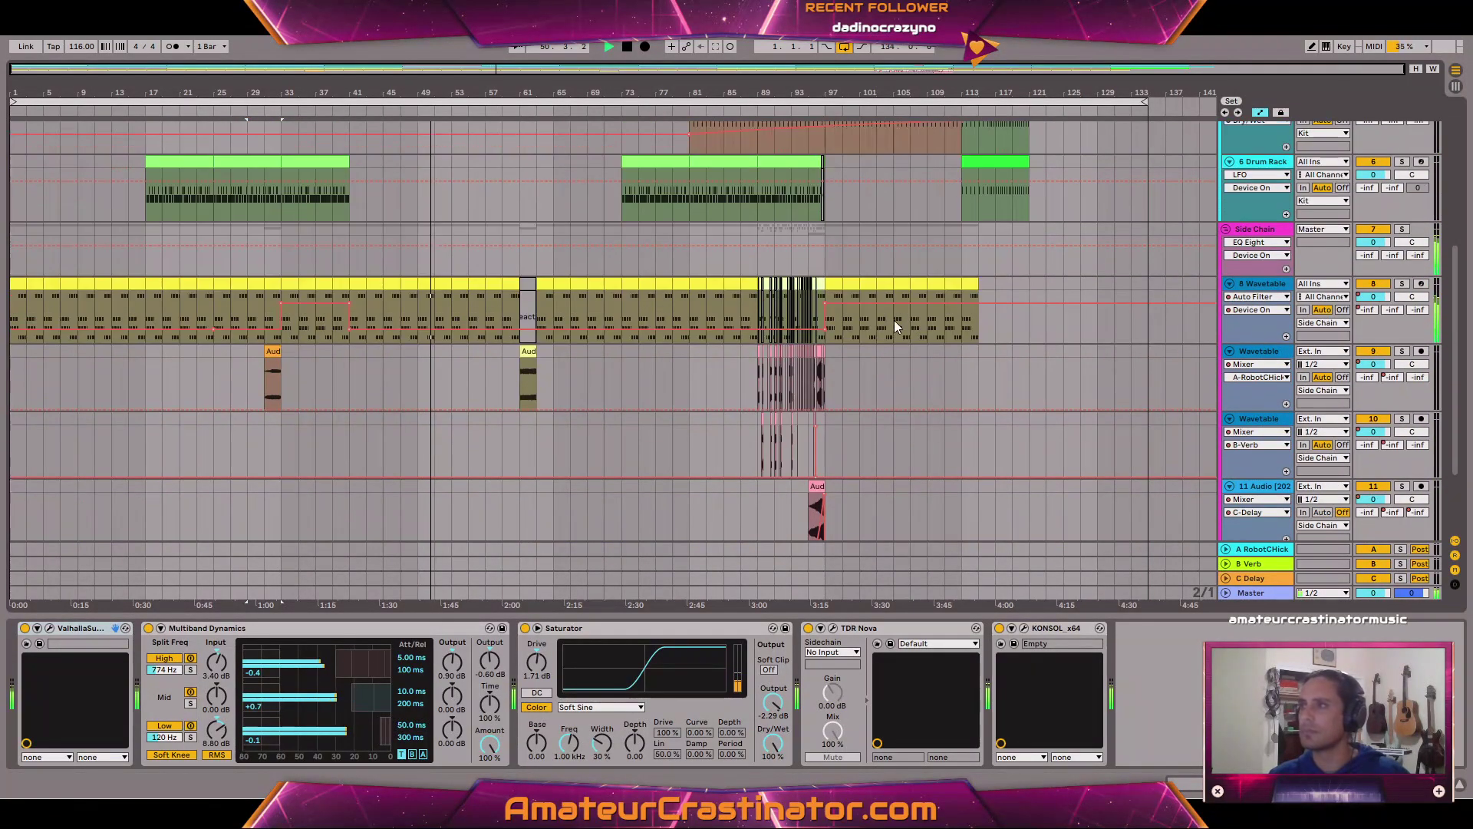
{"action": "scroll", "coordinate": [891, 327], "scroll_direction": "up", "scroll_amount": 4}
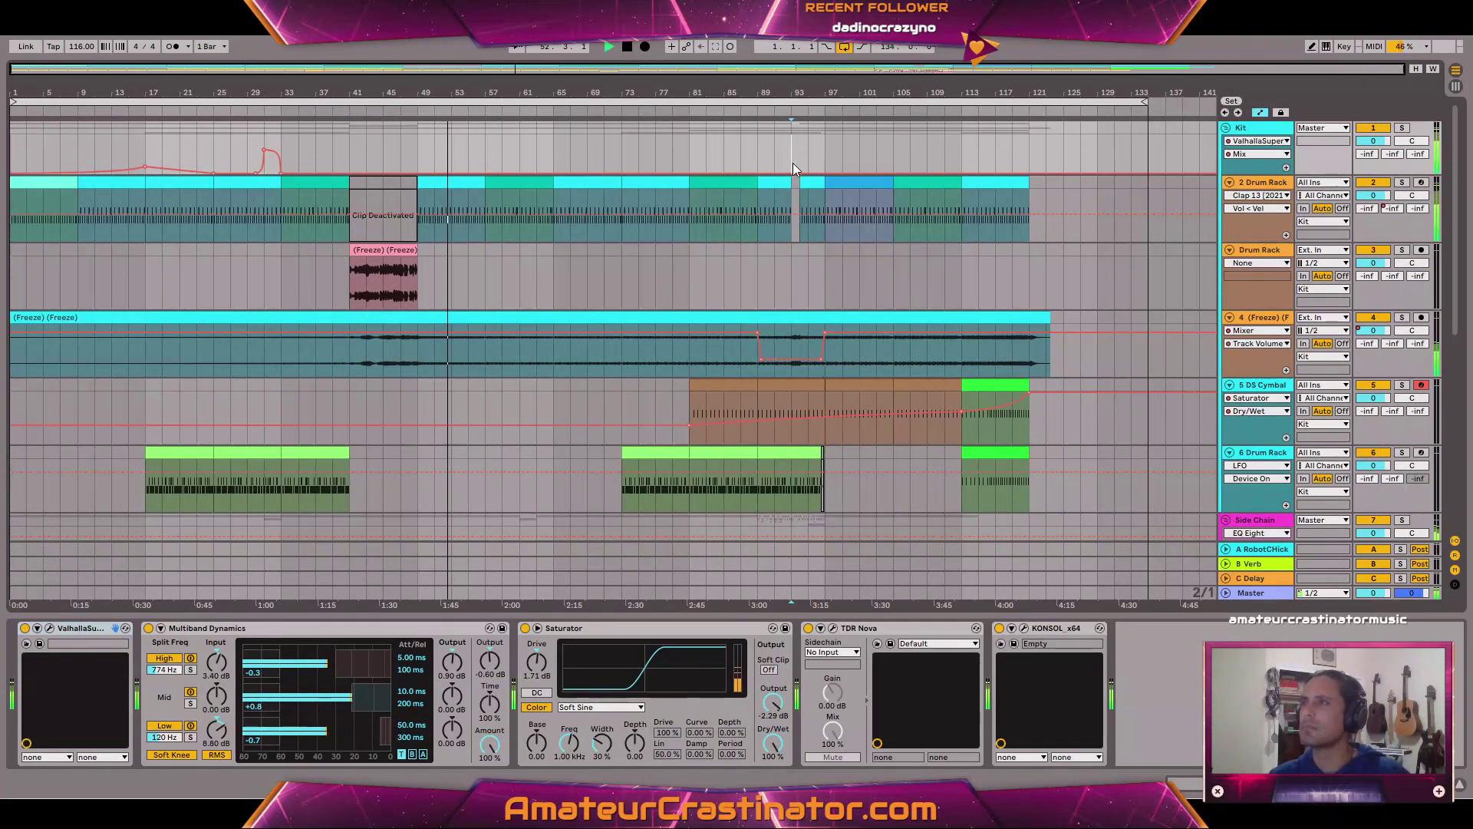
{"action": "scroll", "coordinate": [886, 307], "scroll_direction": "down", "scroll_amount": 5}
{"action": "scroll", "coordinate": [881, 306], "scroll_direction": "down", "scroll_amount": 3}
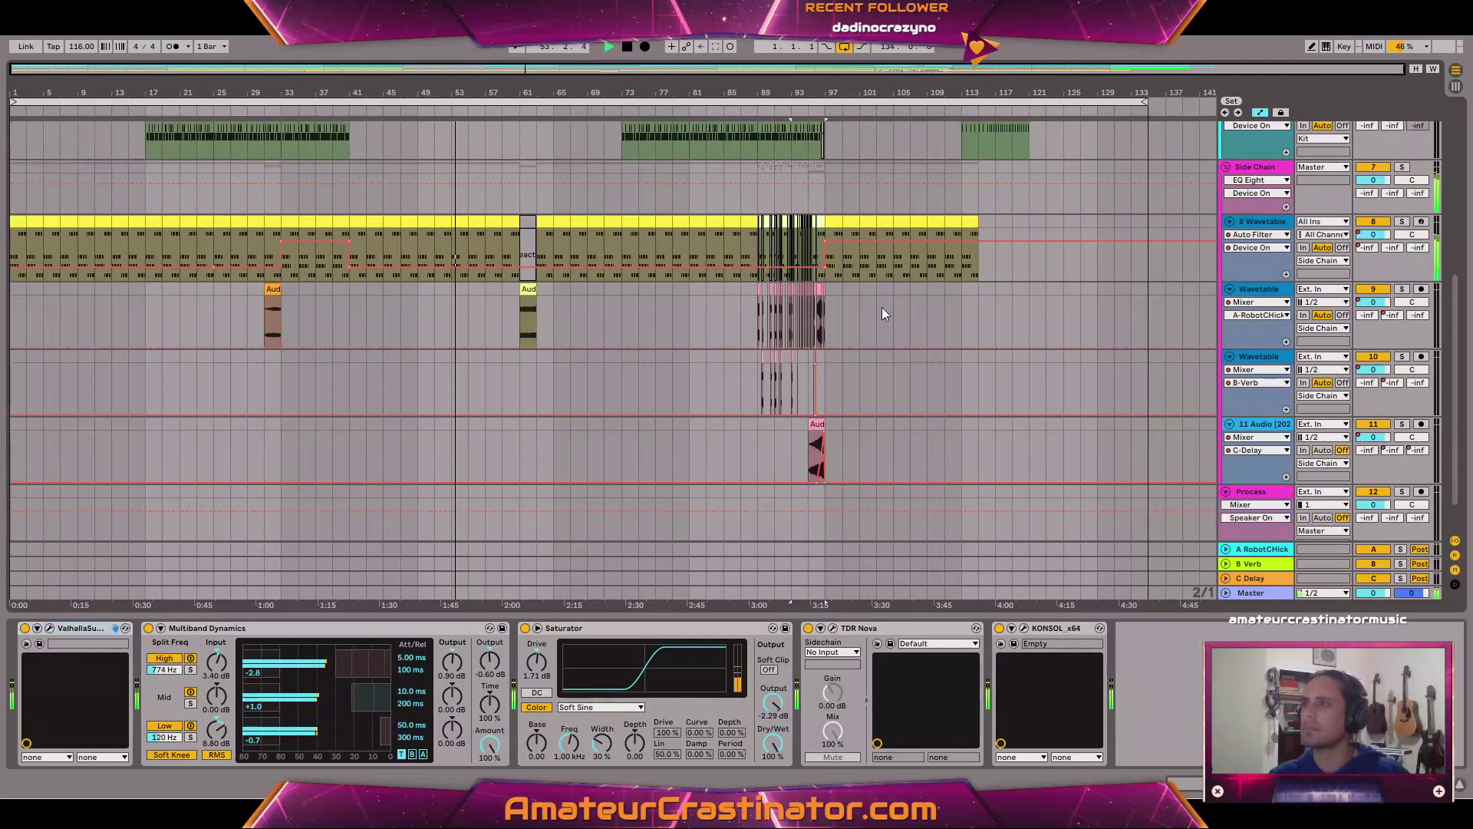
{"action": "scroll", "coordinate": [874, 291], "scroll_direction": "up", "scroll_amount": 5}
{"action": "scroll", "coordinate": [828, 241], "scroll_direction": "up", "scroll_amount": 3}
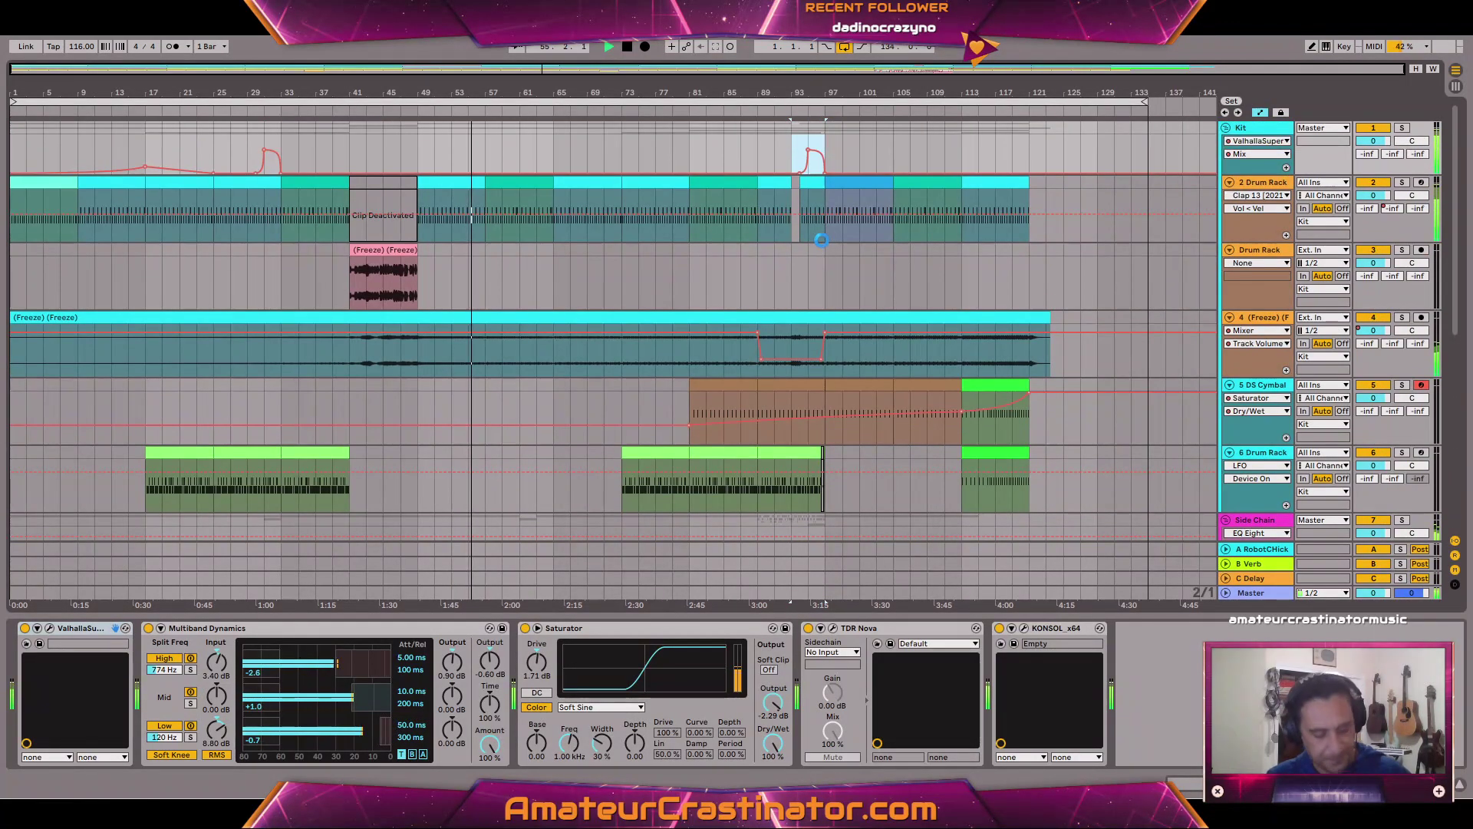
Paste another copy of the Mix automation curve into the Kit group at bar 61.
{"action": "scroll", "coordinate": [583, 307], "scroll_direction": "down", "scroll_amount": 2}
{"action": "key", "text": "a"}
{"action": "key", "text": "a"}
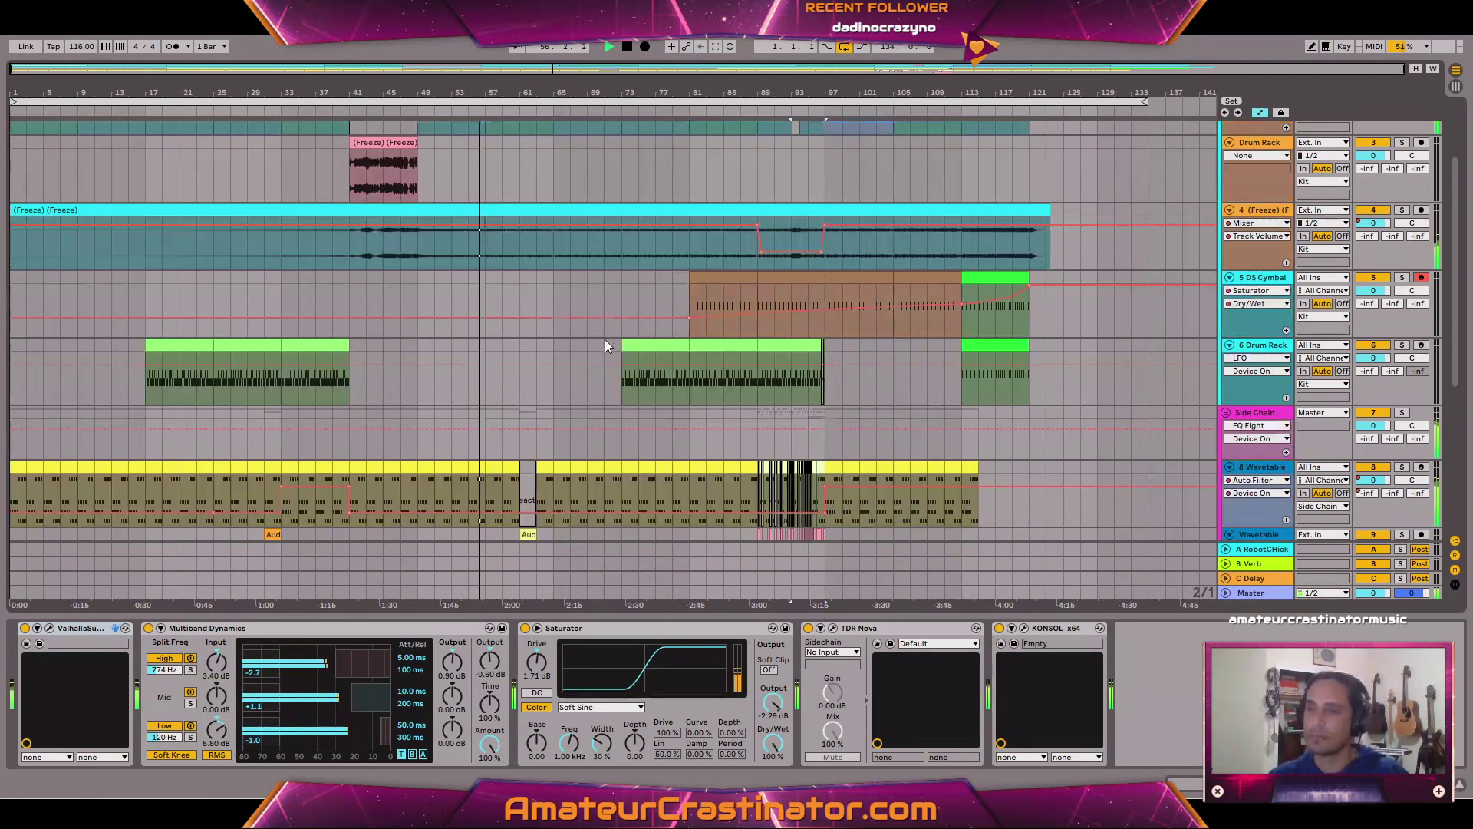
{"action": "scroll", "coordinate": [537, 253], "scroll_direction": "up", "scroll_amount": 2}
{"action": "scroll", "coordinate": [527, 185], "scroll_direction": "up", "scroll_amount": 3}
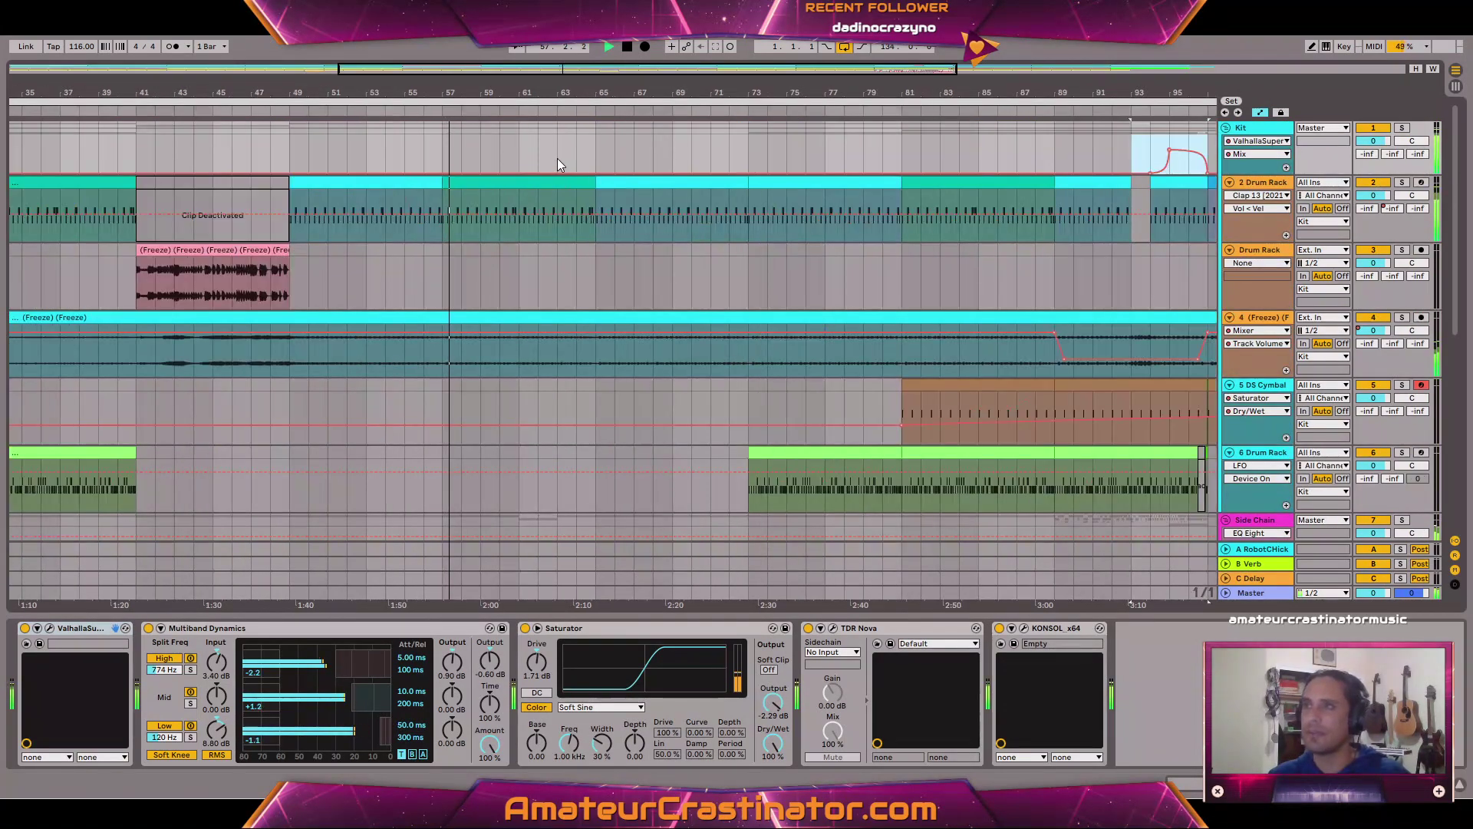
{"action": "left_click", "coordinate": [519, 160]}
{"action": "key", "text": "ctrl+v"}
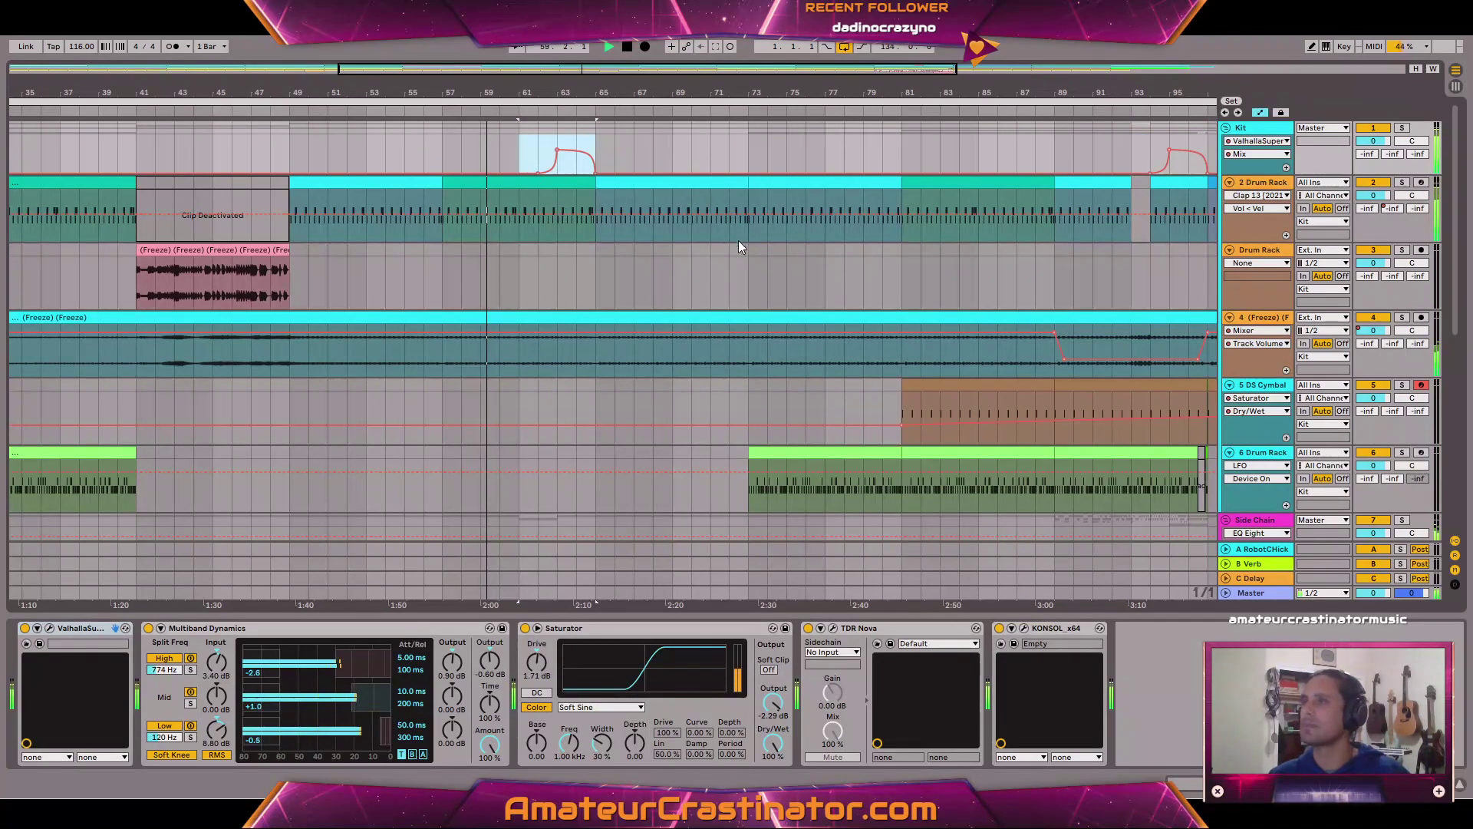
Shift the pasted Mix curve two bars earlier so it peaks at bar 61 and falls to 0 at bar 63.
{"action": "scroll", "coordinate": [706, 270], "scroll_direction": "down", "scroll_amount": 5}
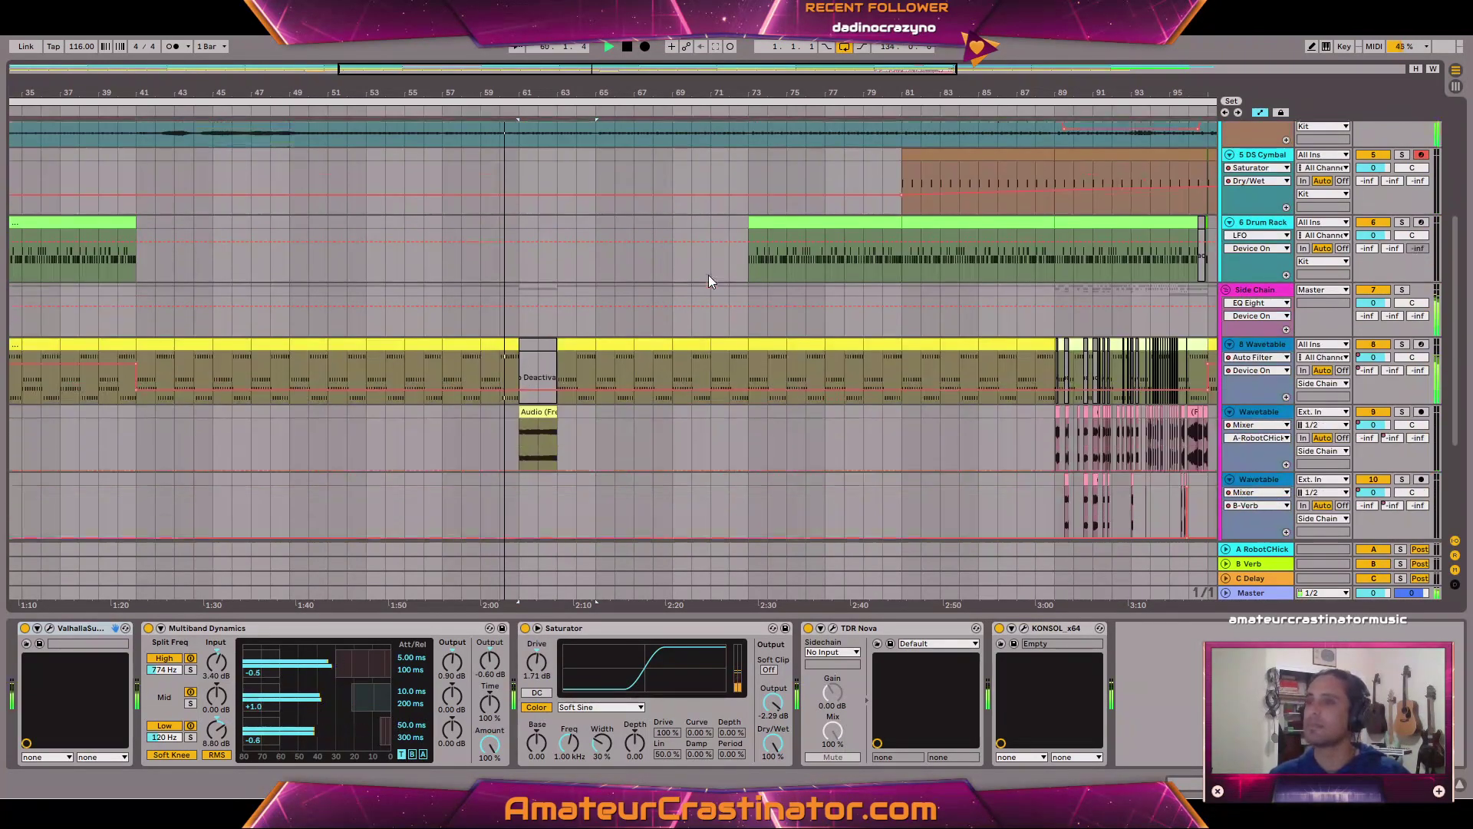
{"action": "scroll", "coordinate": [709, 273], "scroll_direction": "up", "scroll_amount": 5}
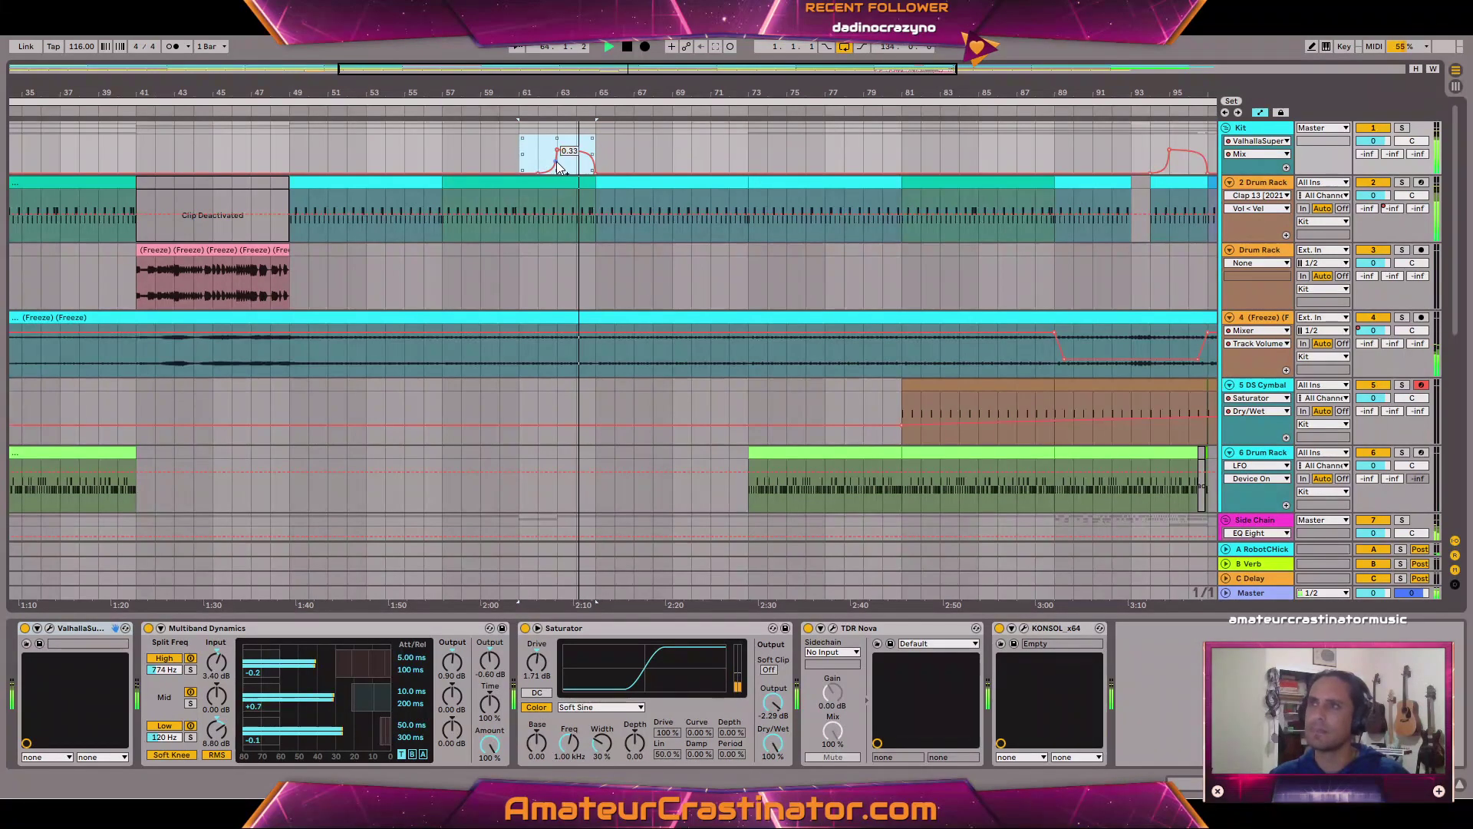
{"action": "left_click", "coordinate": [690, 135]}
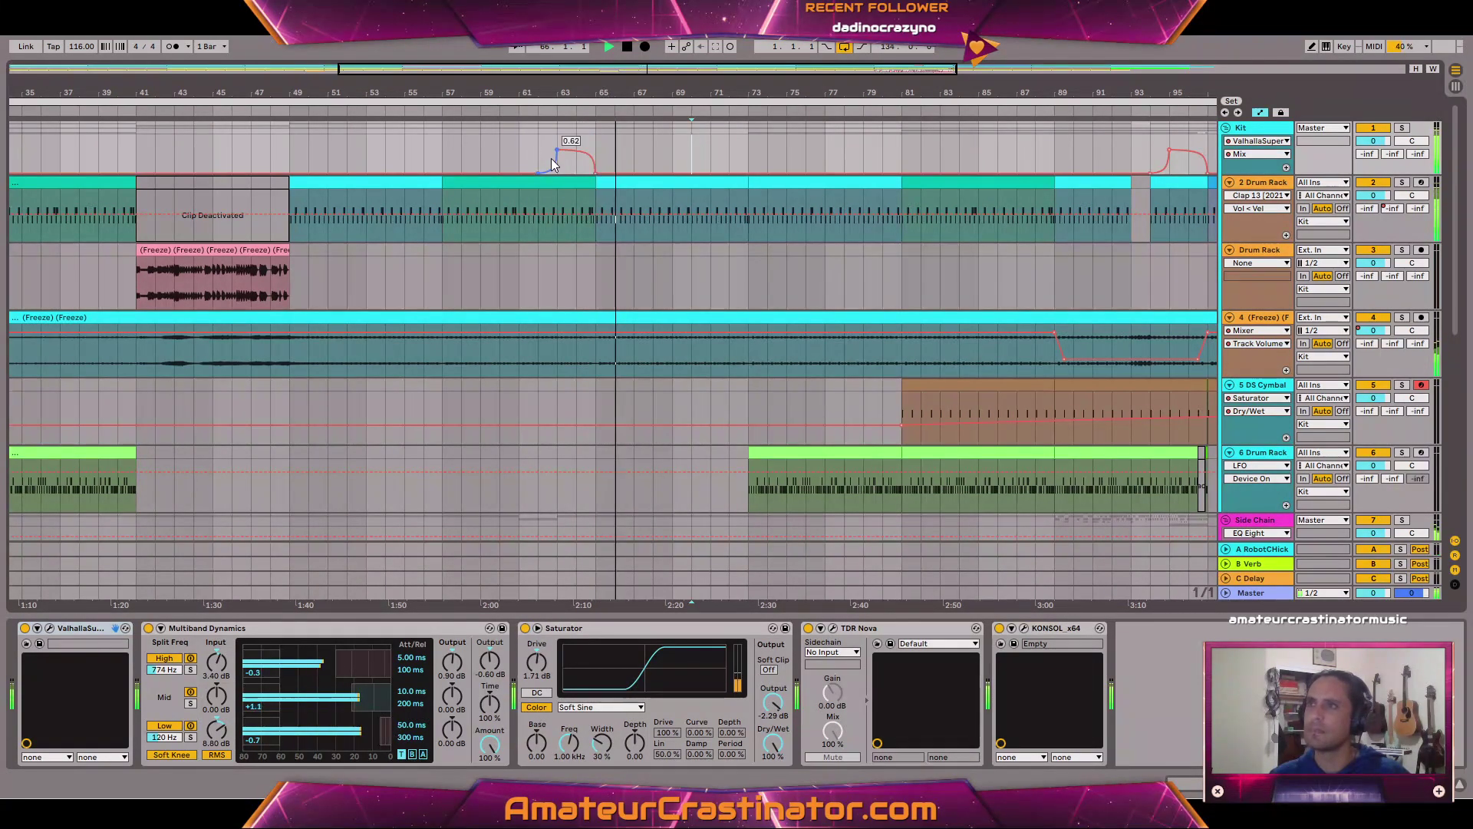
{"action": "mouse_move", "coordinate": [537, 141]}
{"action": "left_mouse_down"}
{"action": "mouse_move", "coordinate": [592, 141]}
{"action": "mouse_move", "coordinate": [557, 157]}
{"action": "left_mouse_up"}
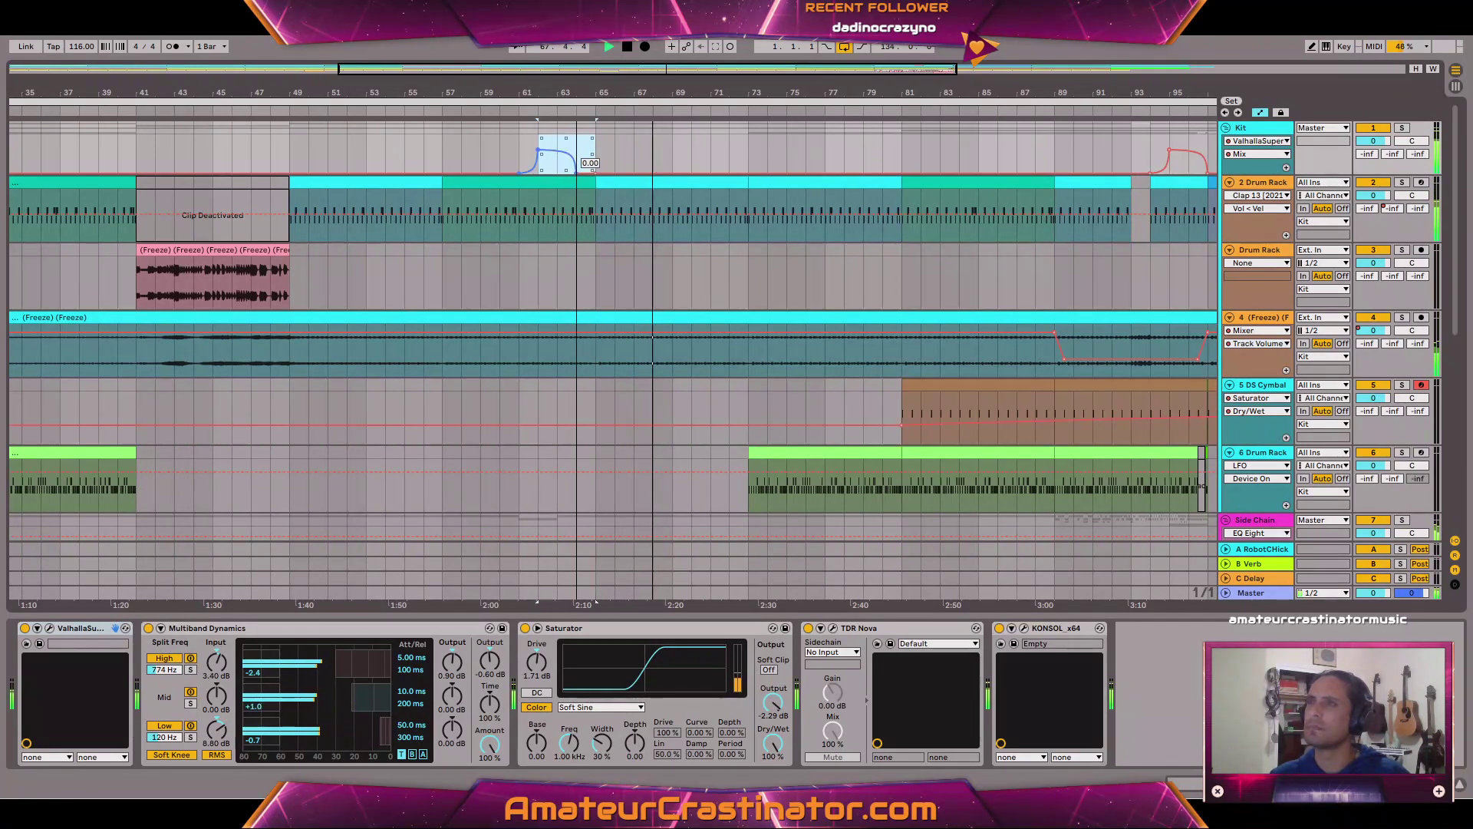
Play from bar 56 and check the shifted Mix curve against the Wavetable clips around bar 61.
{"action": "left_click", "coordinate": [427, 149]}
{"action": "scroll", "coordinate": [721, 279], "scroll_direction": "down", "scroll_amount": 4}
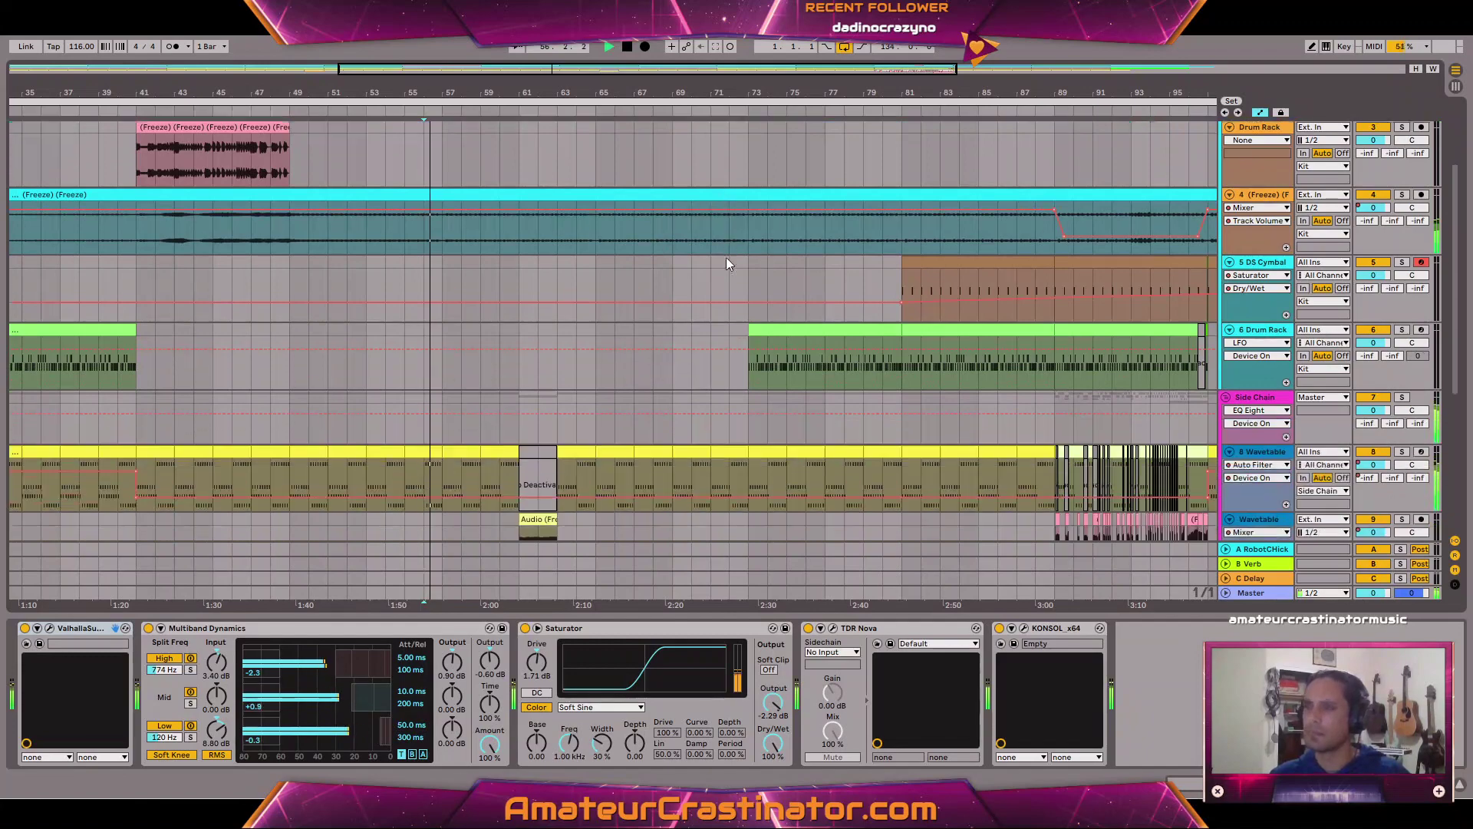
{"action": "scroll", "coordinate": [726, 256], "scroll_direction": "down", "scroll_amount": 4}
{"action": "scroll", "coordinate": [576, 237], "scroll_direction": "down", "scroll_amount": 5}
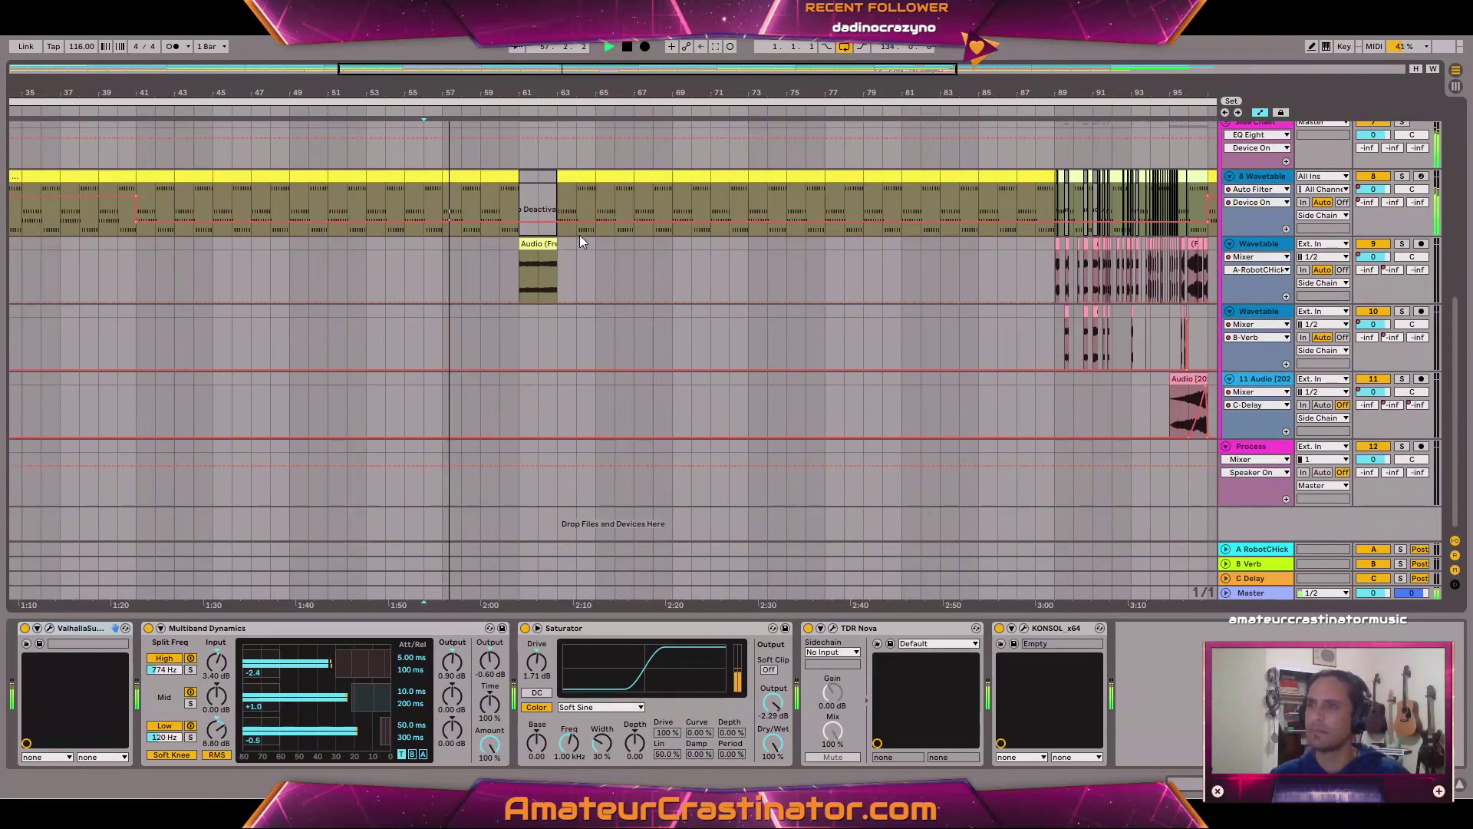
{"action": "scroll", "coordinate": [584, 224], "scroll_direction": "up", "scroll_amount": 12}
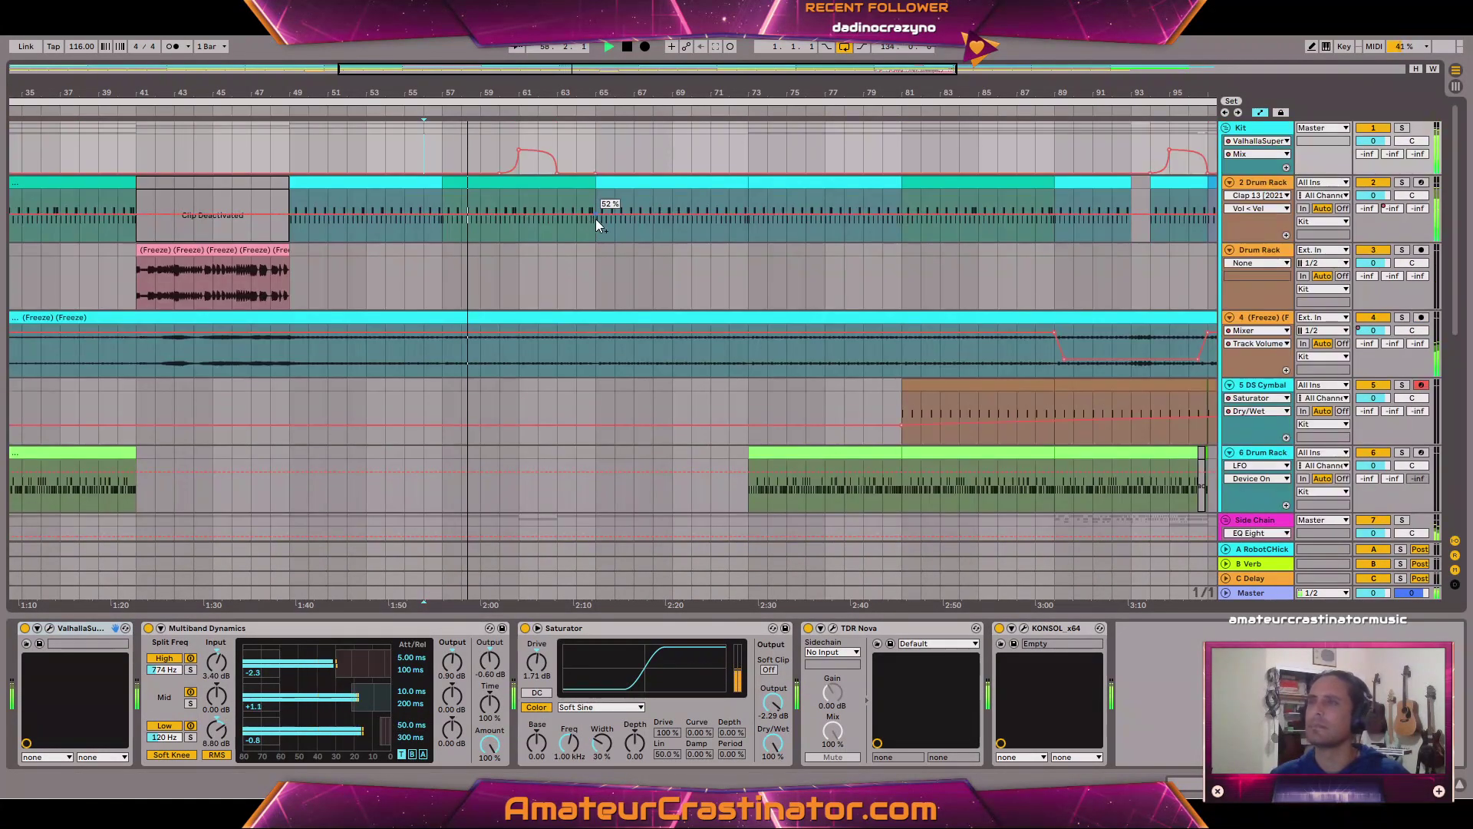
Keep listening and compare the Kit group's Mix curves with the lower tracks across the arrangement, especially around bars 89 to 97.
{"action": "scroll", "coordinate": [776, 246], "scroll_direction": "down", "scroll_amount": 4}
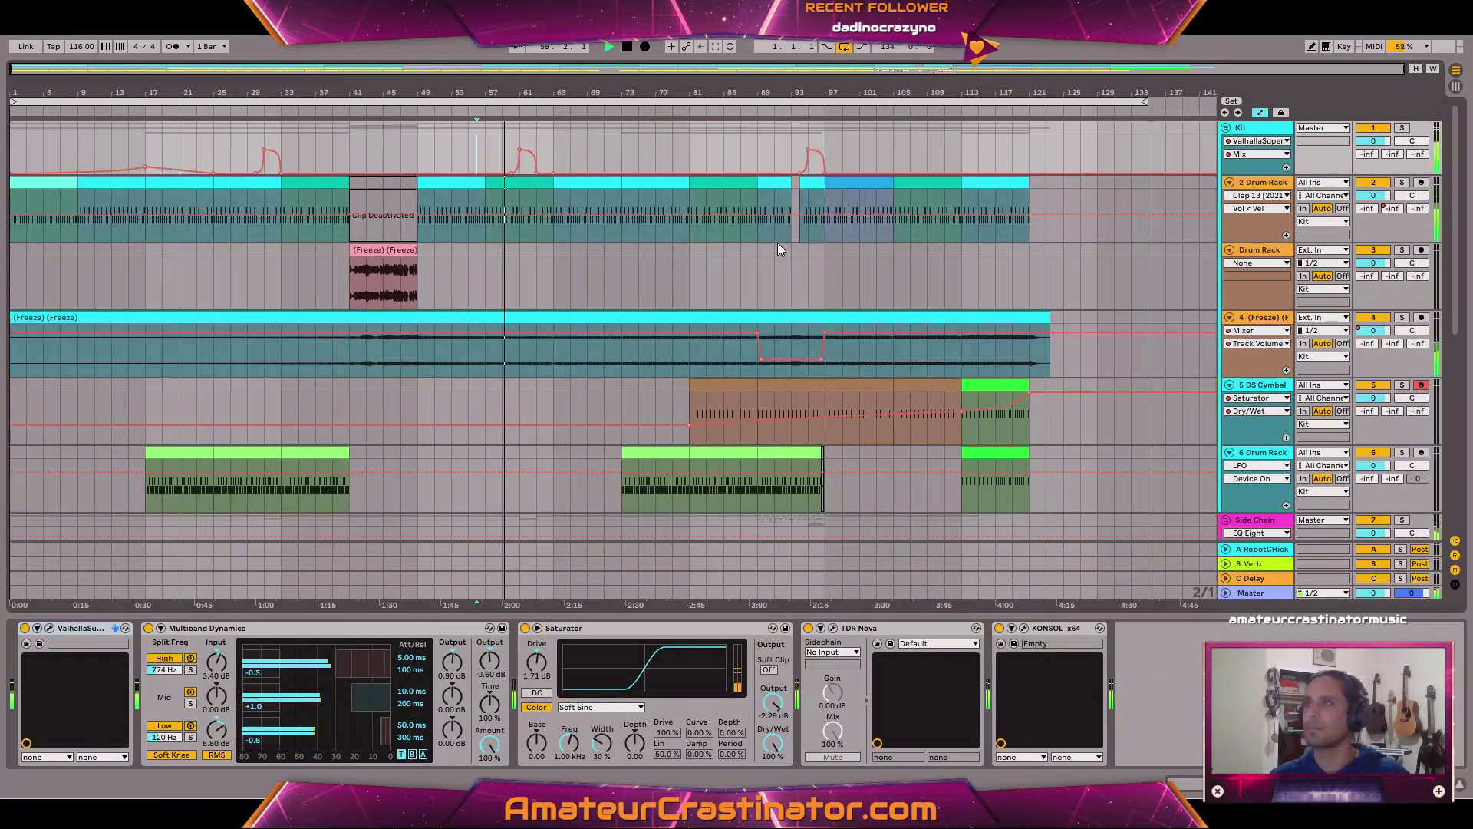
{"action": "scroll", "coordinate": [753, 230], "scroll_direction": "down", "scroll_amount": 4}
{"action": "scroll", "coordinate": [745, 224], "scroll_direction": "up", "scroll_amount": 2}
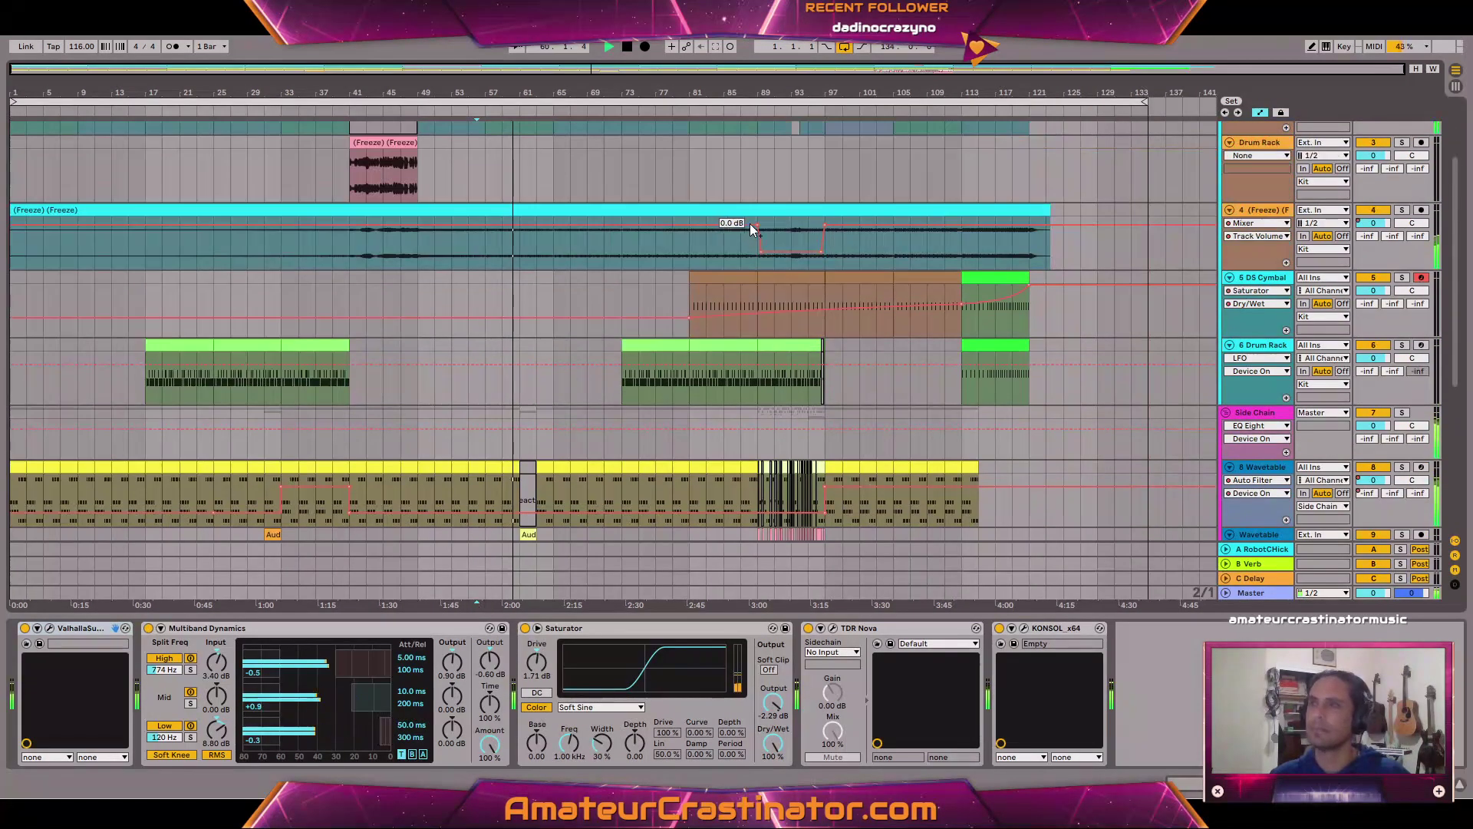
{"action": "scroll", "coordinate": [749, 223], "scroll_direction": "up", "scroll_amount": 2}
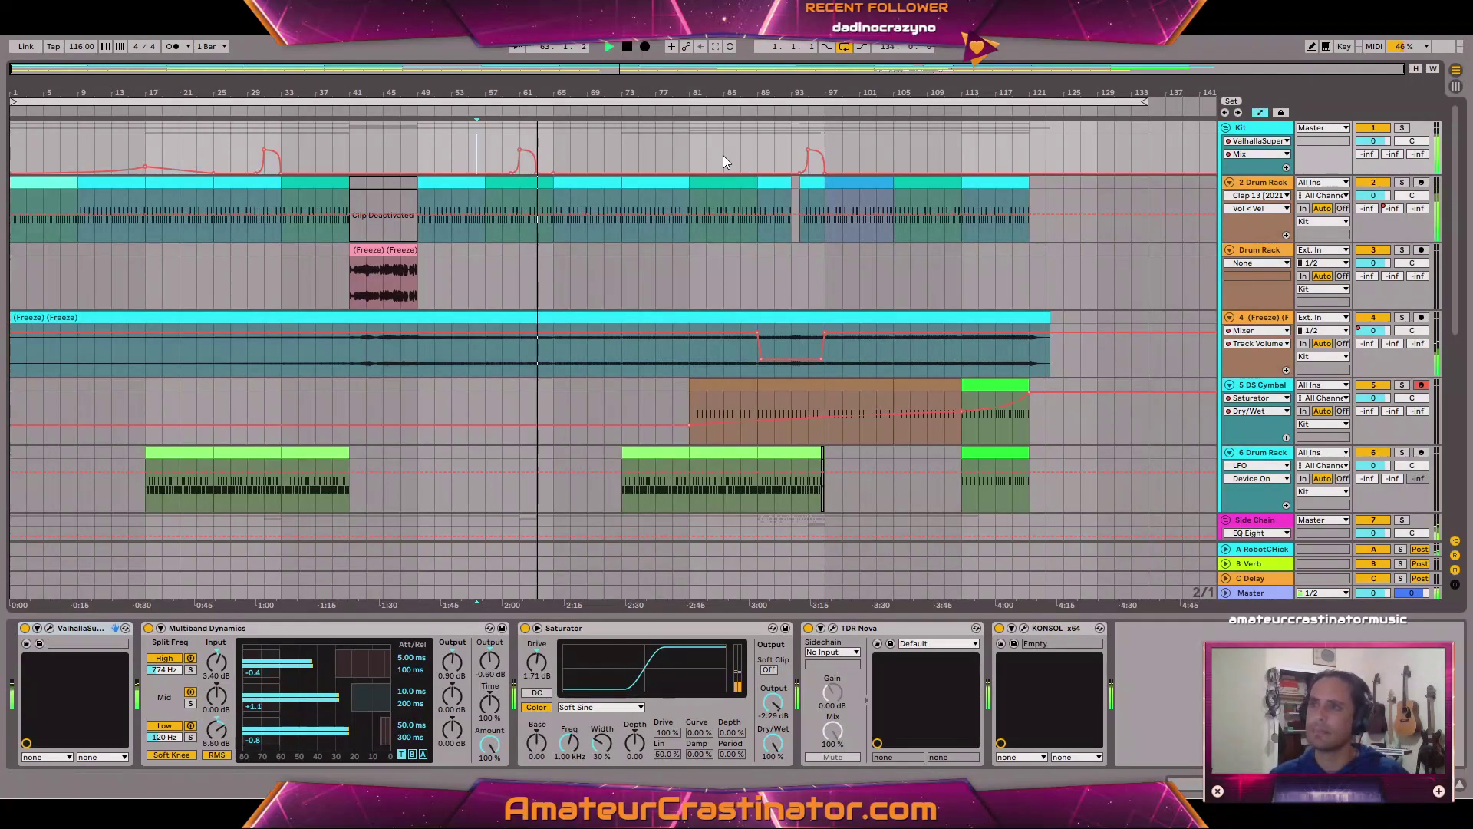
{"action": "scroll", "coordinate": [752, 174], "scroll_direction": "down", "scroll_amount": 2}
{"action": "scroll", "coordinate": [752, 181], "scroll_direction": "down", "scroll_amount": 2}
{"action": "scroll", "coordinate": [748, 173], "scroll_direction": "up", "scroll_amount": 4}
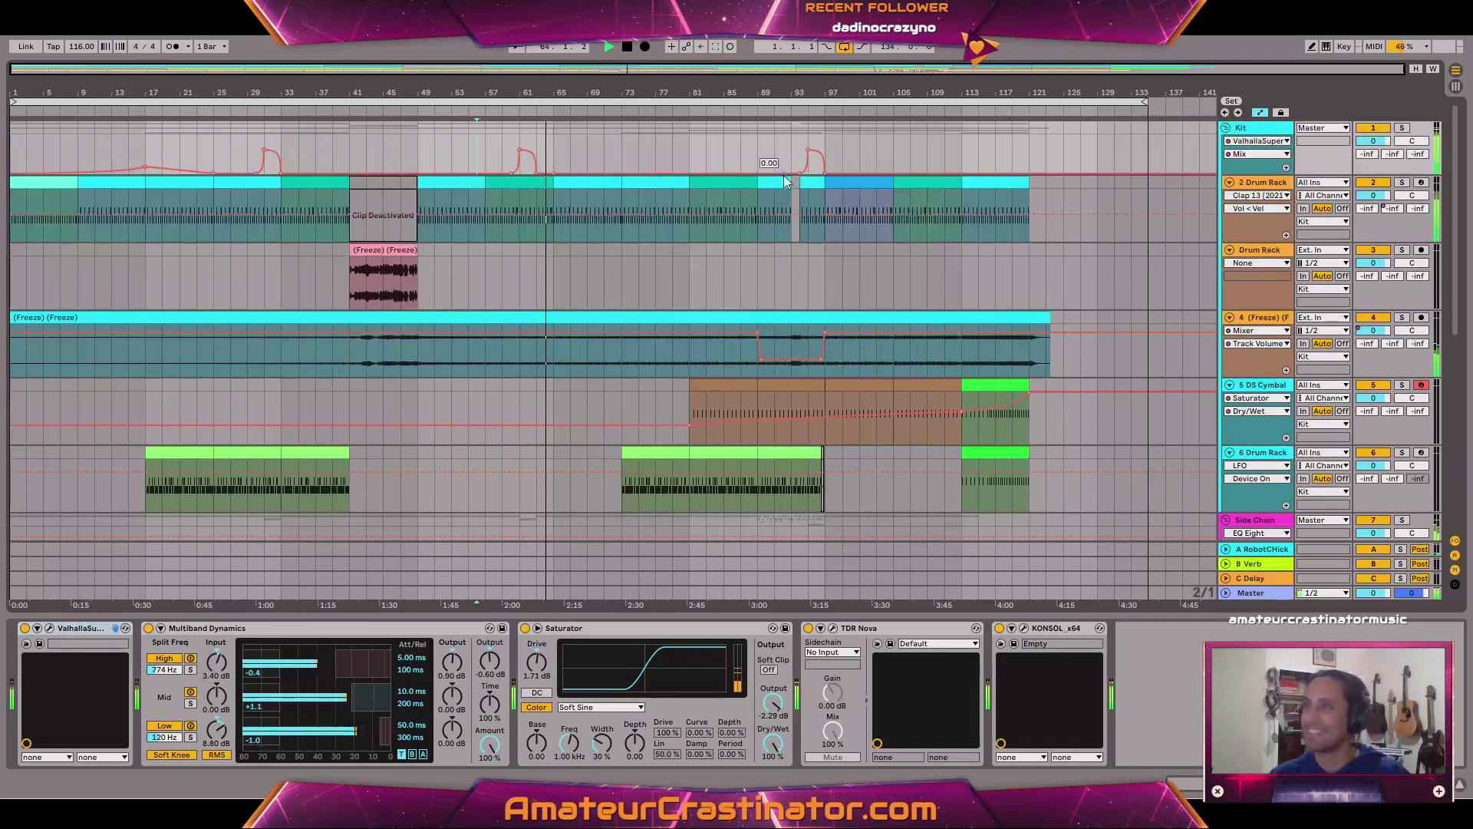
{"action": "scroll", "coordinate": [789, 173], "scroll_direction": "down", "scroll_amount": 2}
{"action": "scroll", "coordinate": [789, 170], "scroll_direction": "down", "scroll_amount": 2}
{"action": "scroll", "coordinate": [780, 167], "scroll_direction": "up", "scroll_amount": 4}
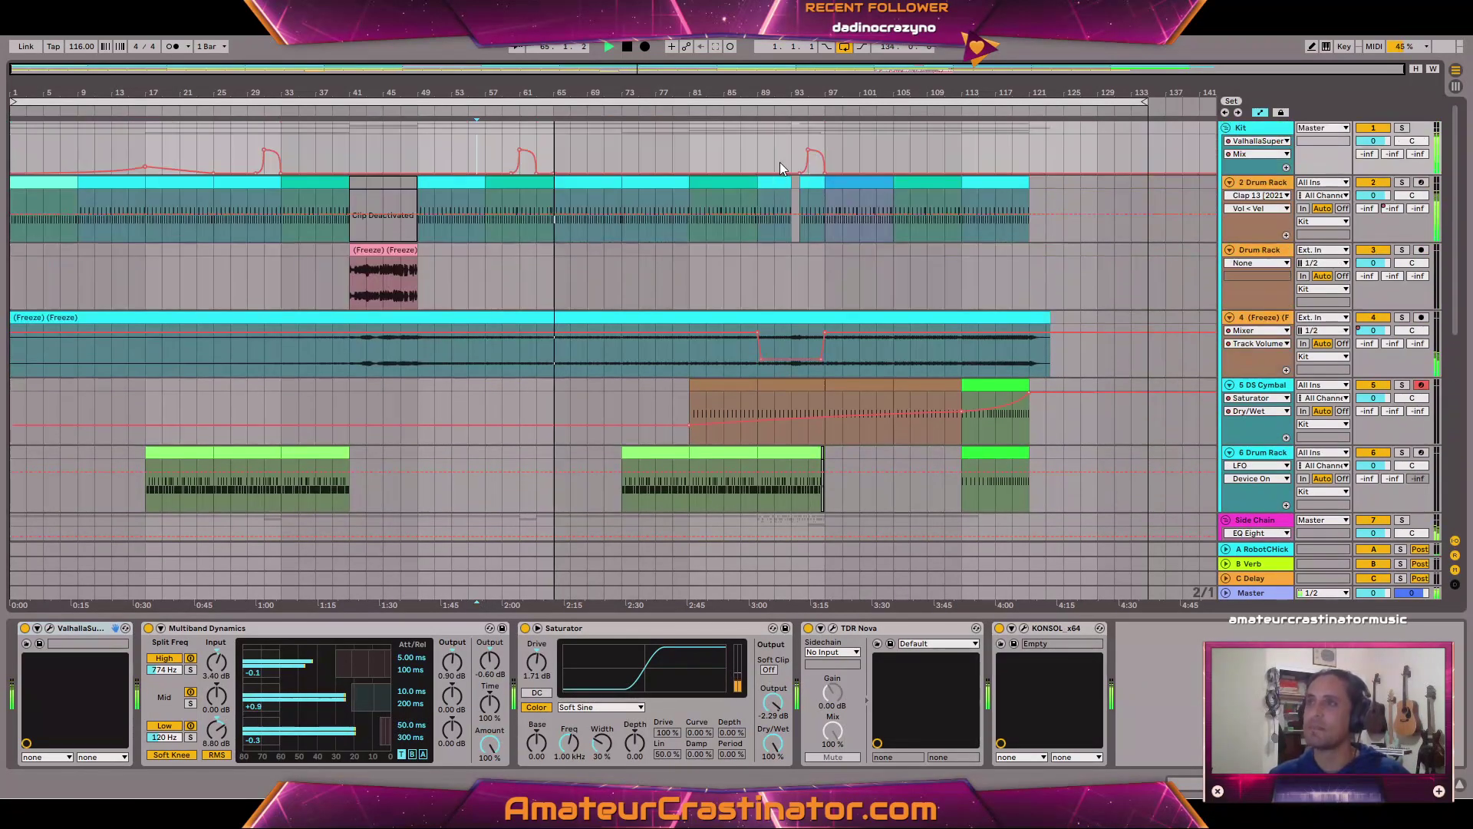
{"action": "scroll", "coordinate": [840, 155], "scroll_direction": "down", "scroll_amount": 3}
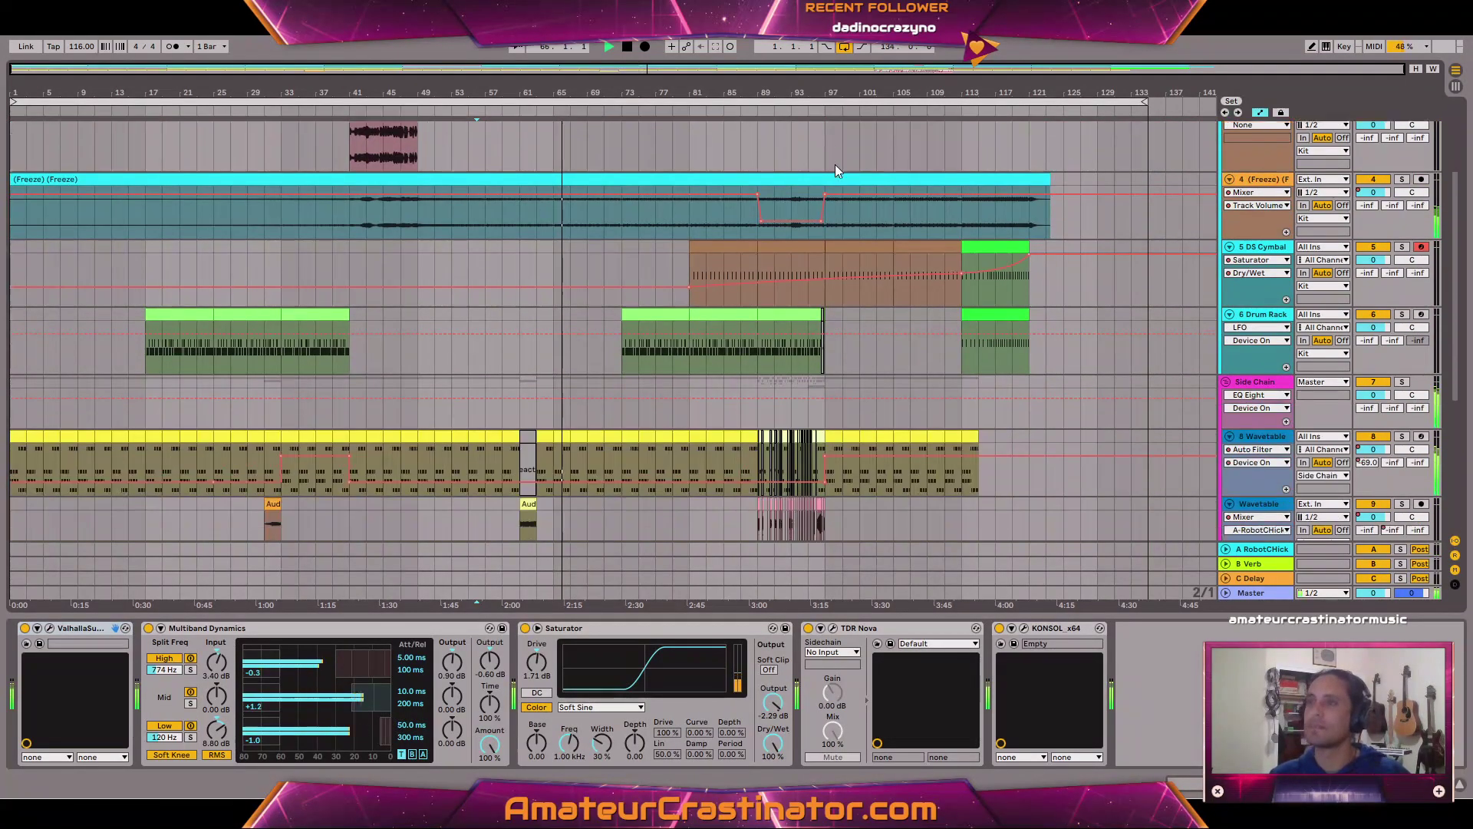
{"action": "scroll", "coordinate": [835, 164], "scroll_direction": "up", "scroll_amount": 1}
{"action": "scroll", "coordinate": [844, 146], "scroll_direction": "up", "scroll_amount": 2}
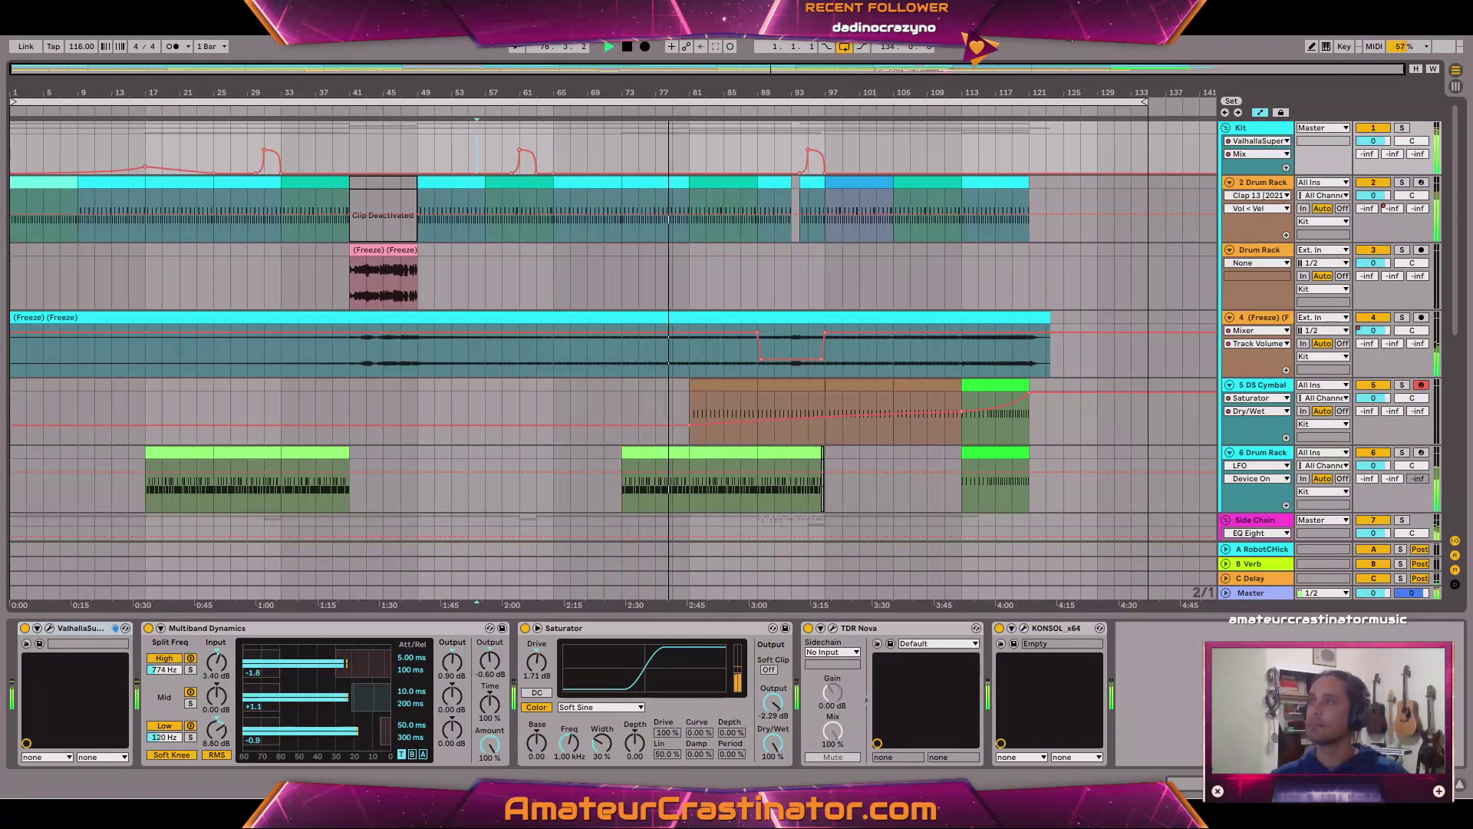
Hide the automation curves and look over the clips from the Kit group down to the Side Chain tracks during playback.
{"action": "key", "text": "a"}
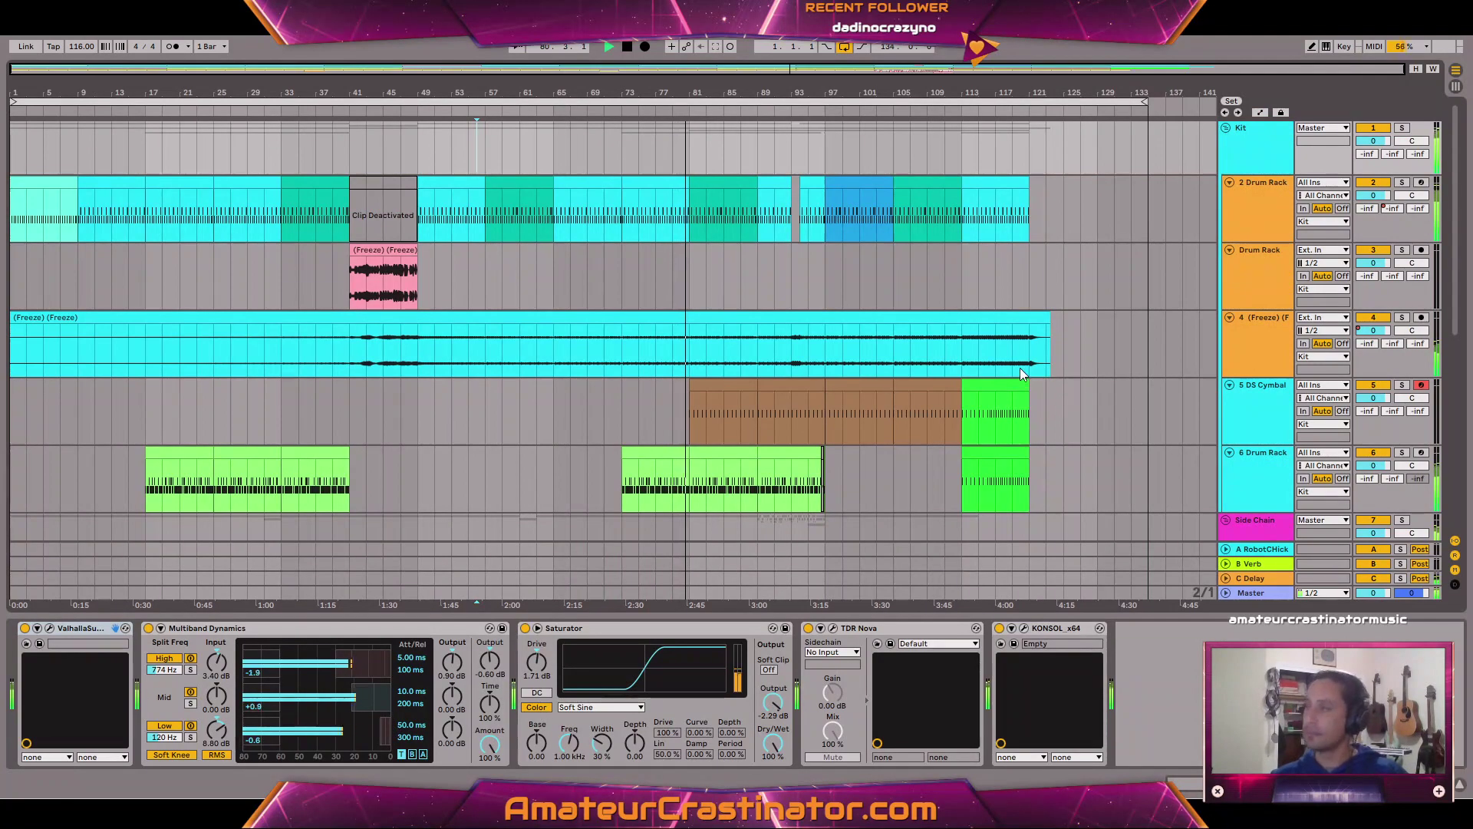
{"action": "scroll", "coordinate": [1065, 379], "scroll_direction": "down", "scroll_amount": 4}
{"action": "scroll", "coordinate": [1085, 379], "scroll_direction": "down", "scroll_amount": 1}
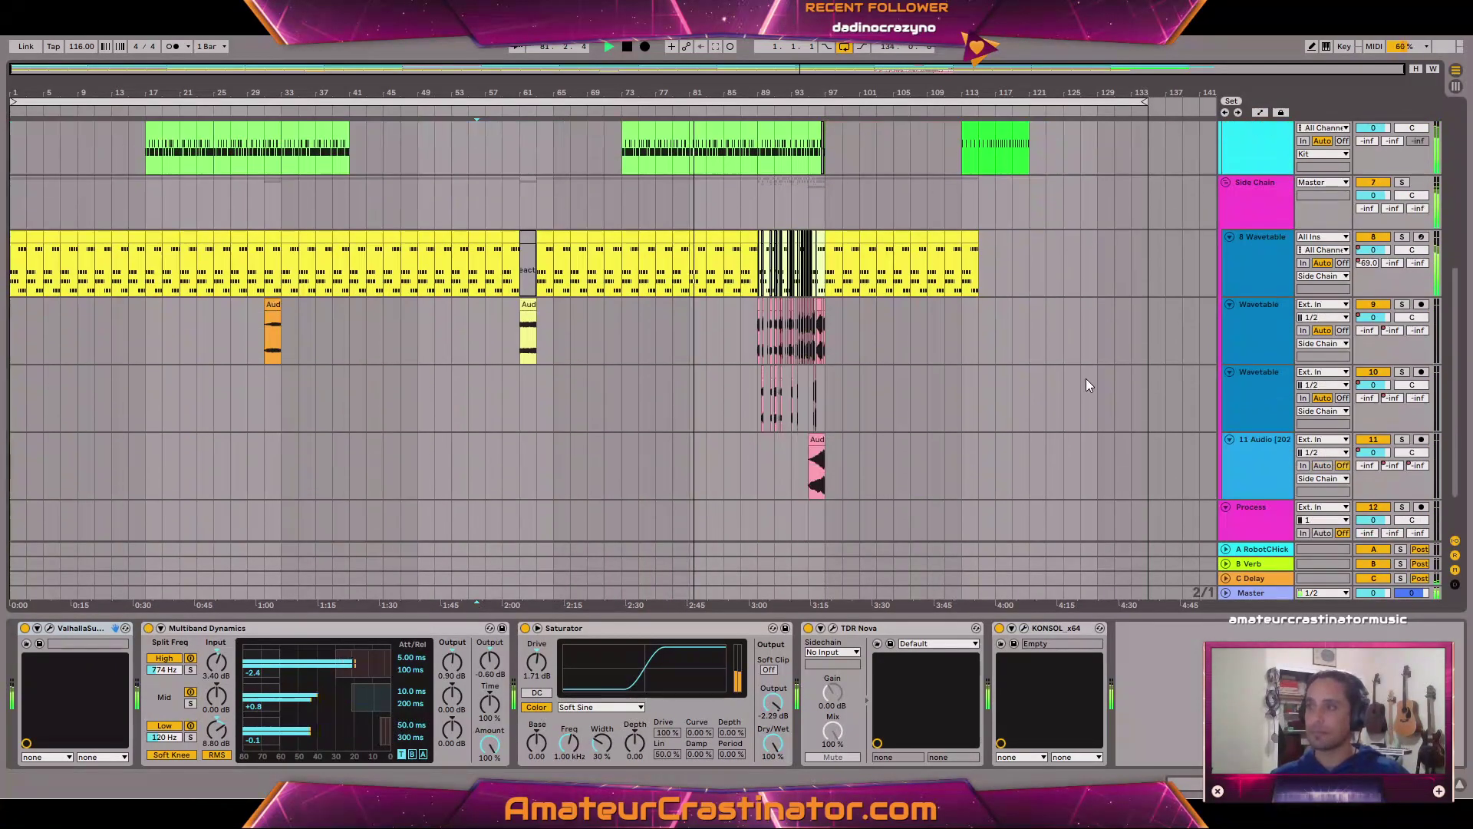
{"action": "scroll", "coordinate": [1097, 366], "scroll_direction": "up", "scroll_amount": 4}
{"action": "scroll", "coordinate": [1098, 371], "scroll_direction": "up", "scroll_amount": 1}
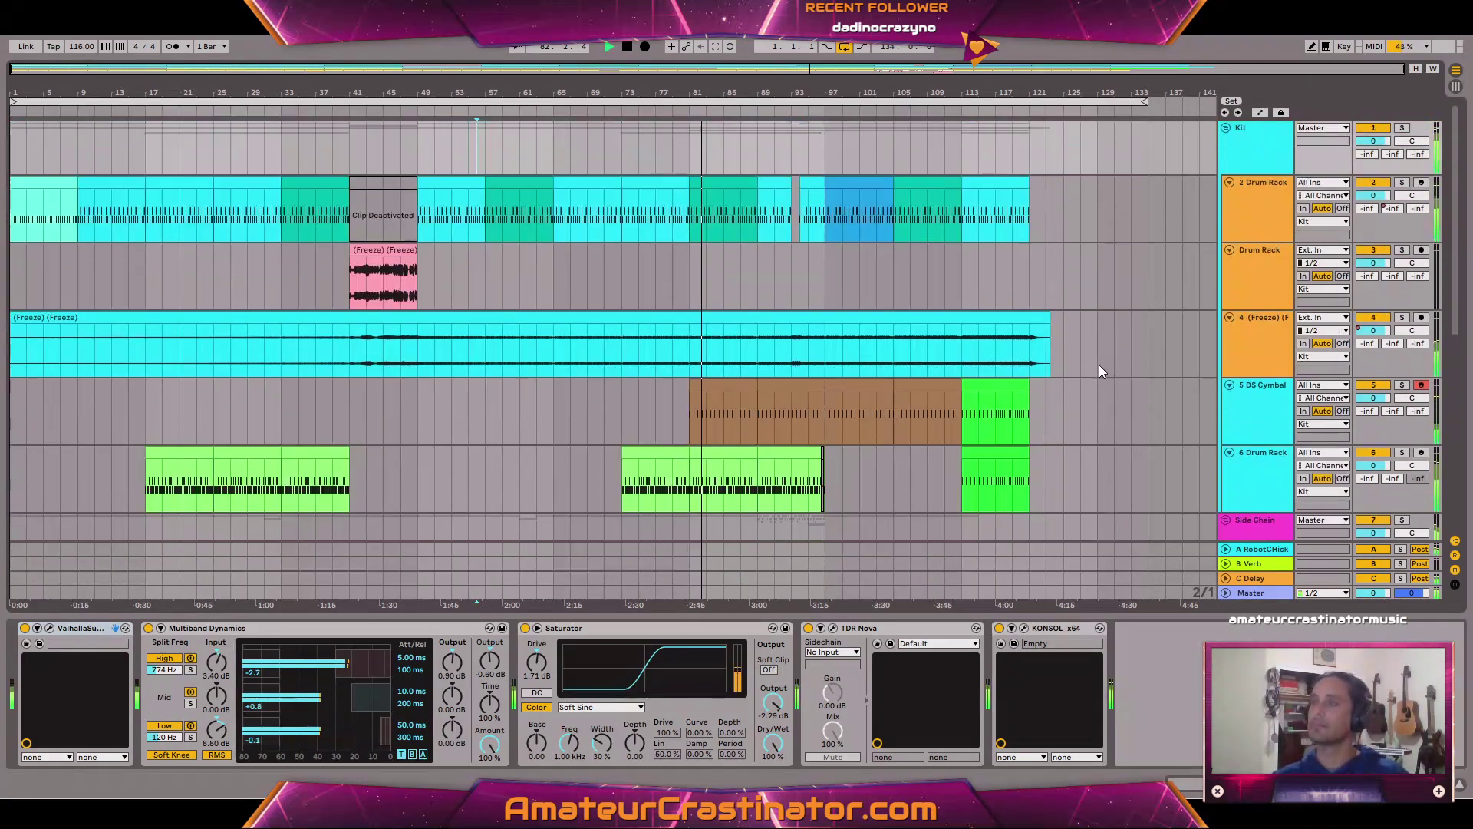
{"action": "scroll", "coordinate": [1097, 365], "scroll_direction": "down", "scroll_amount": 4}
{"action": "scroll", "coordinate": [1096, 376], "scroll_direction": "down", "scroll_amount": 2}
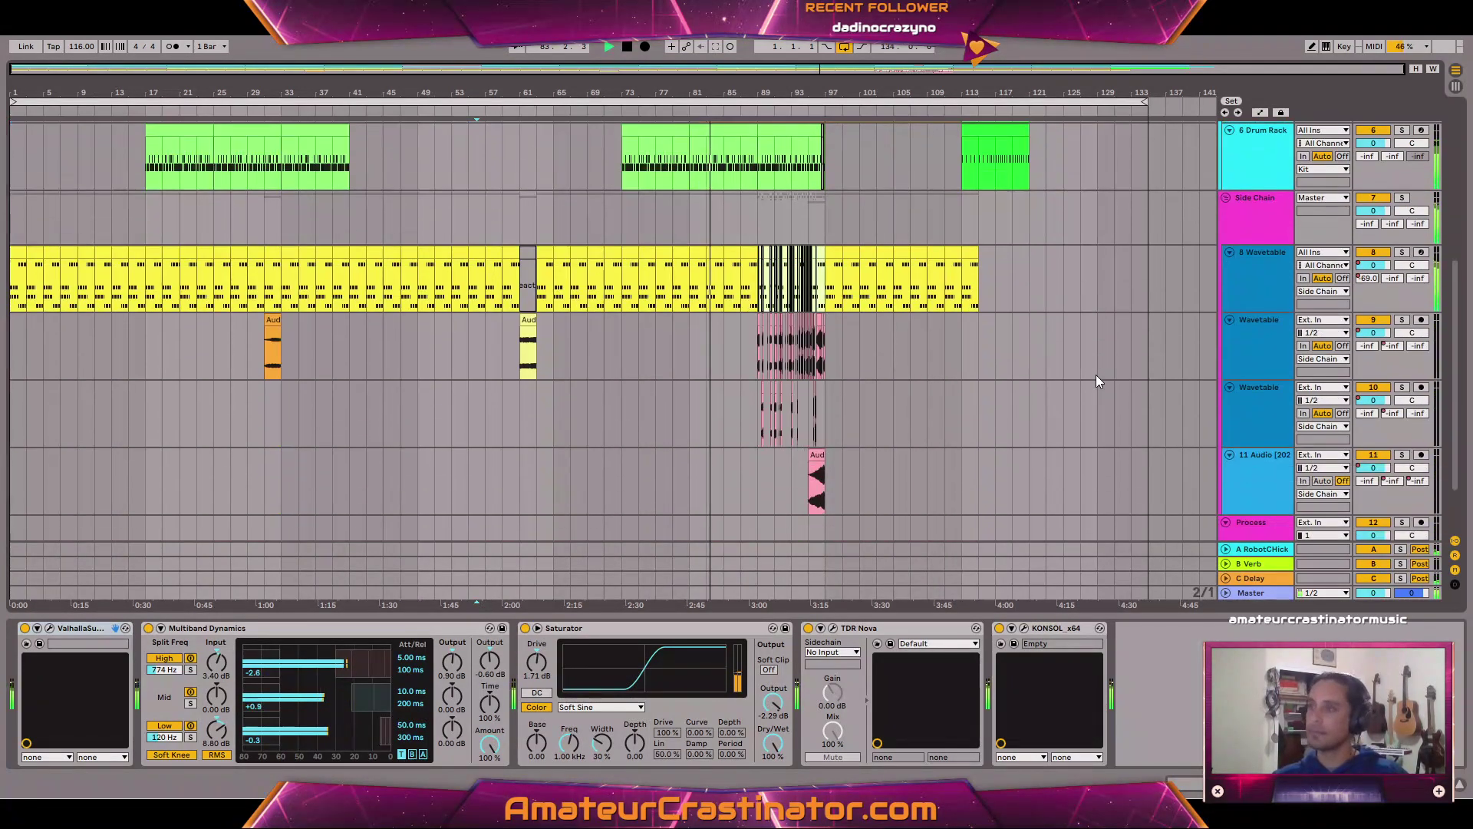
{"action": "scroll", "coordinate": [1095, 379], "scroll_direction": "up", "scroll_amount": 4}
{"action": "scroll", "coordinate": [1089, 392], "scroll_direction": "up", "scroll_amount": 1}
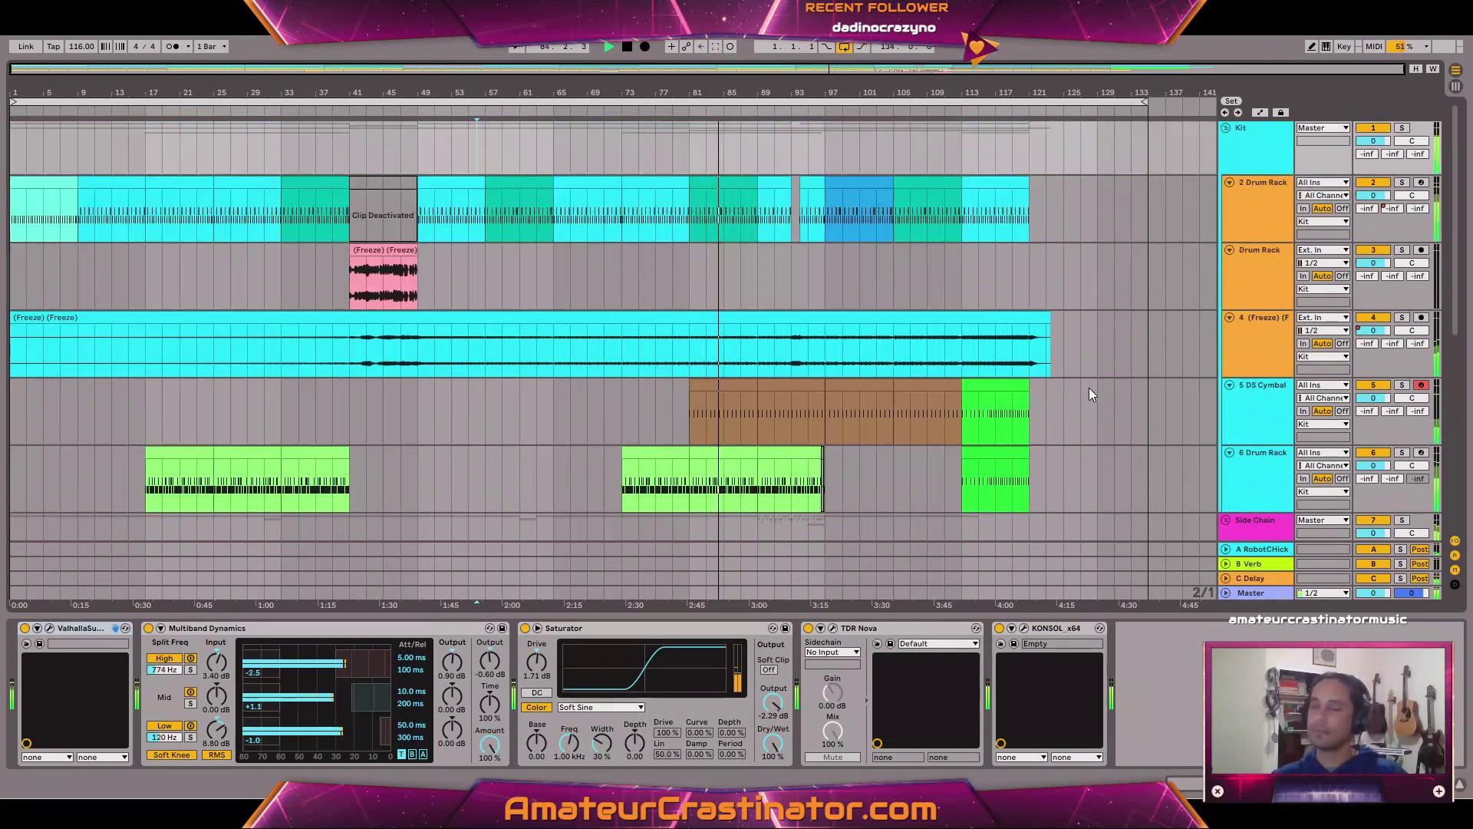
{"action": "scroll", "coordinate": [1094, 385], "scroll_direction": "down", "scroll_amount": 1}
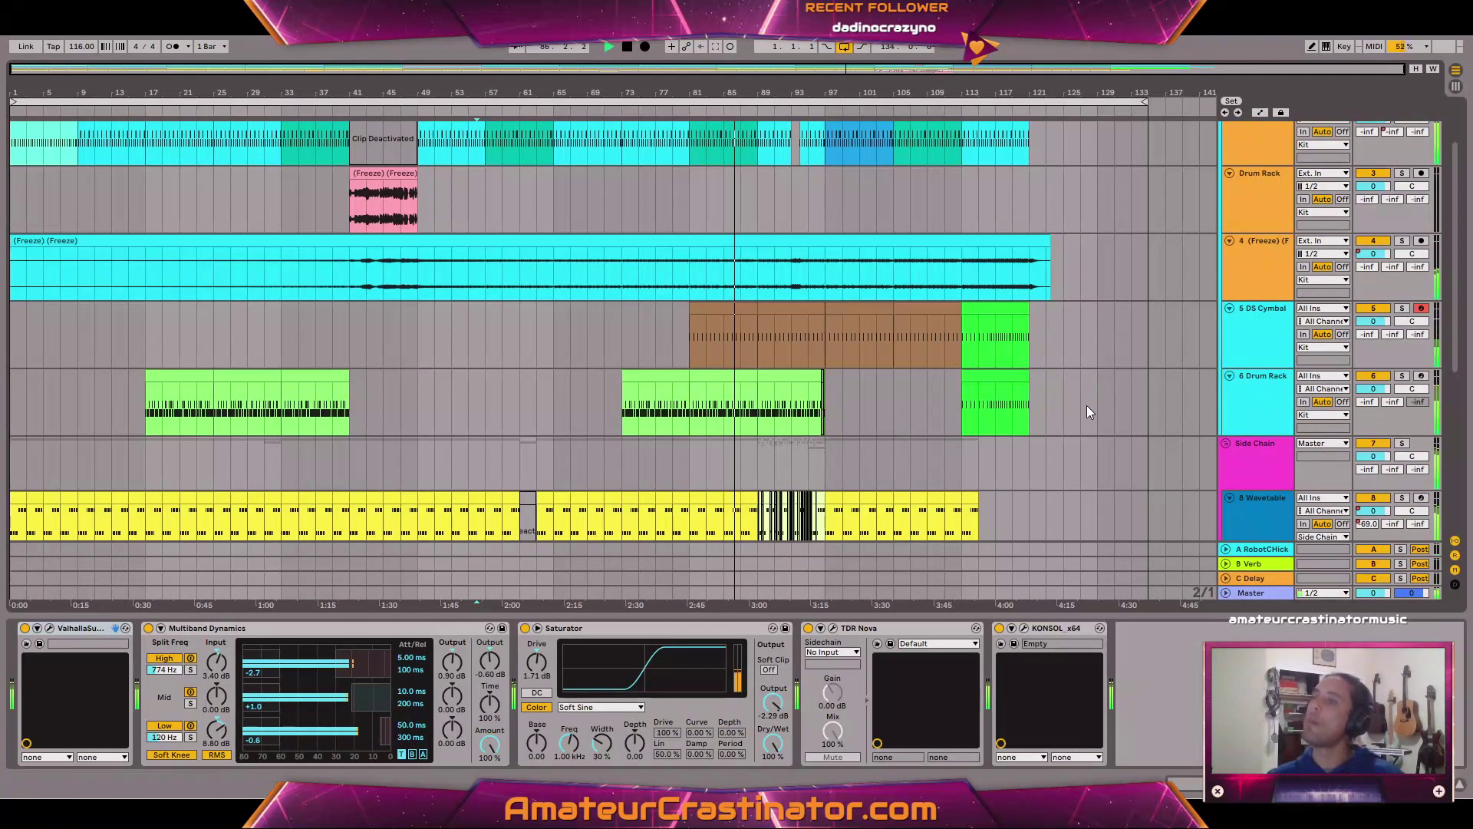
{"action": "scroll", "coordinate": [1086, 405], "scroll_direction": "down", "scroll_amount": 3}
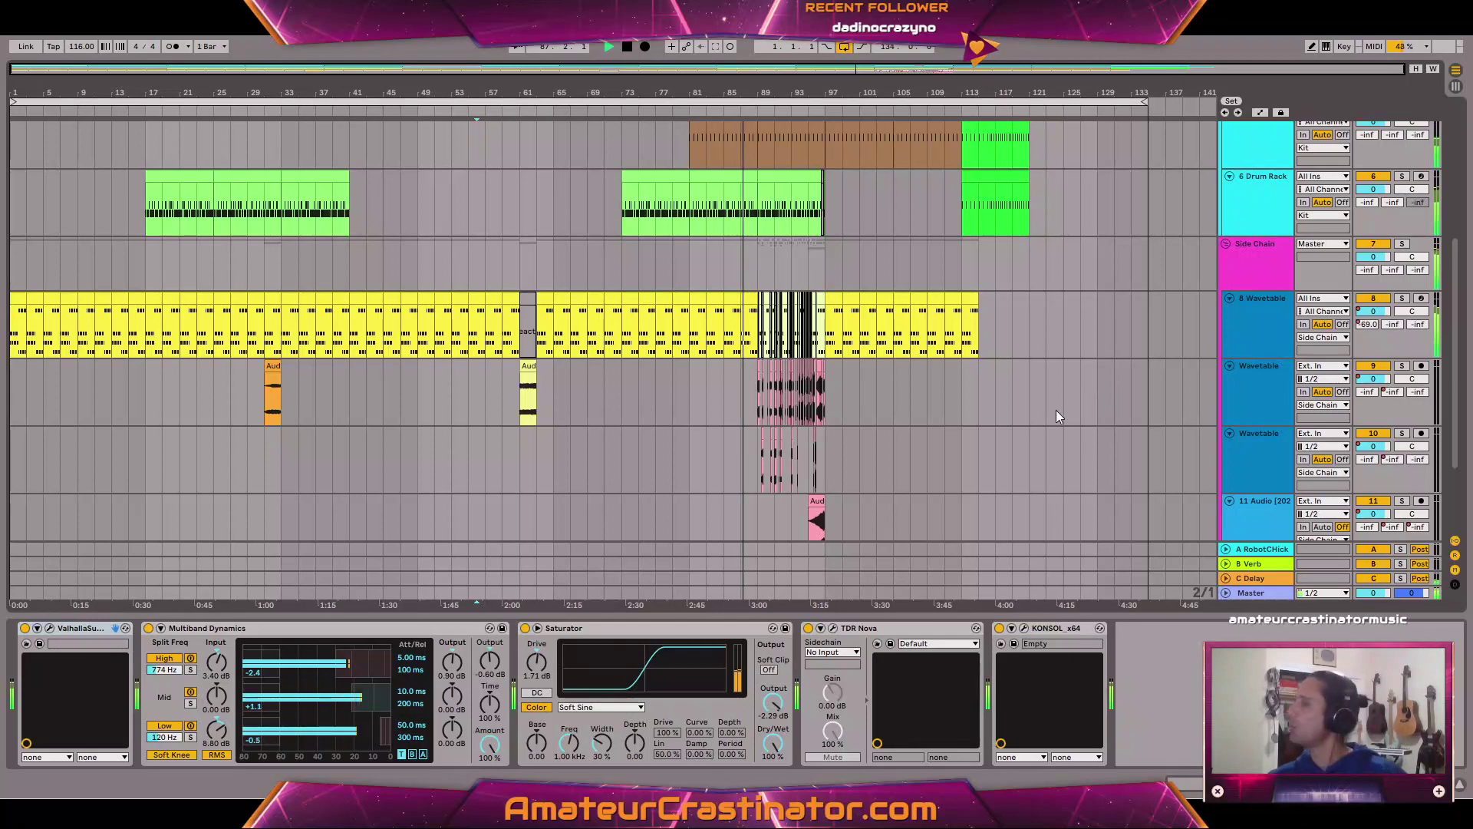
Show the Side Chain group's devices and play its chopped Wavetable section from bar 89.
{"action": "left_click", "coordinate": [1265, 271]}
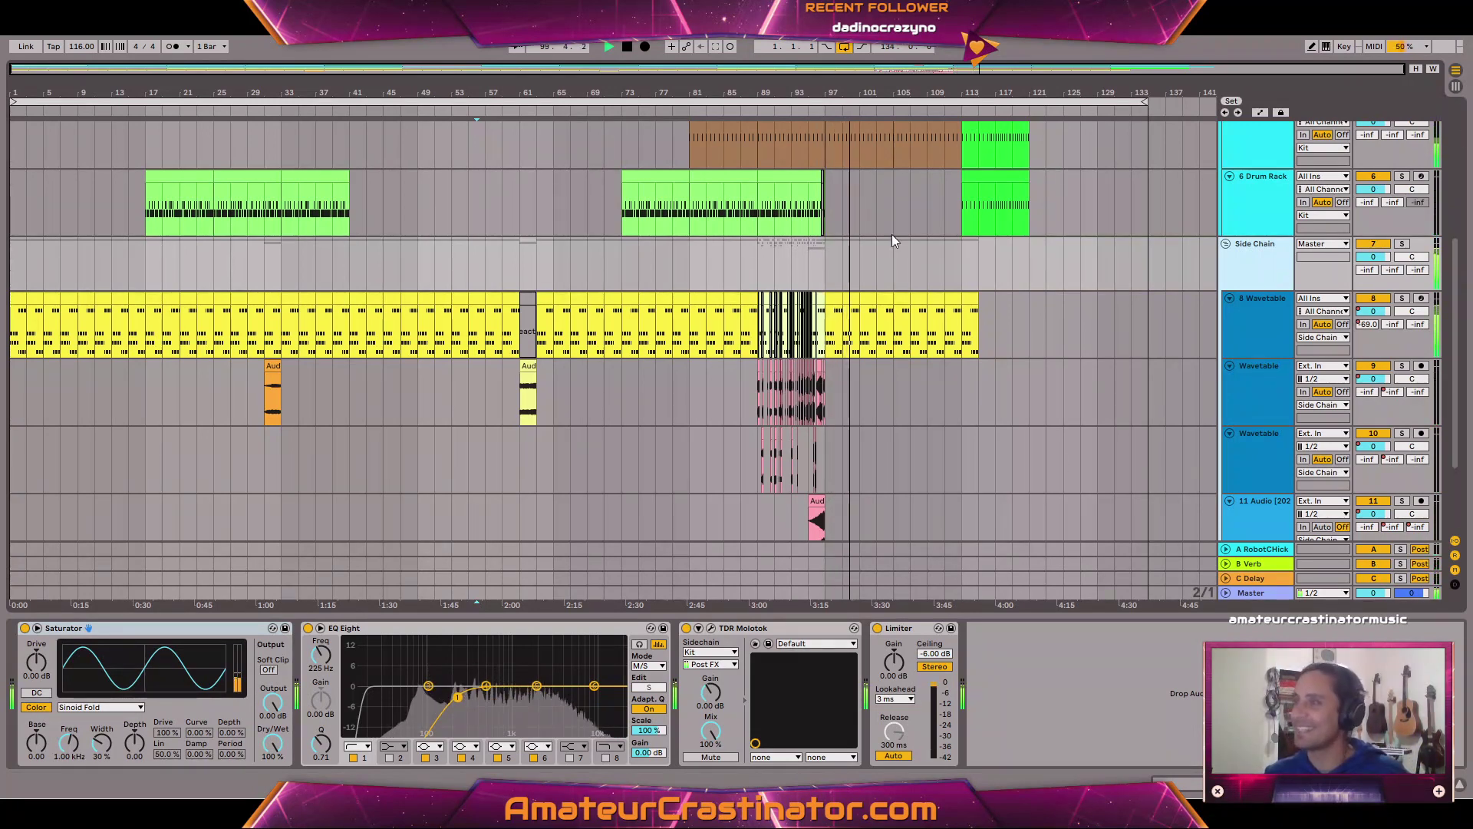
{"action": "scroll", "coordinate": [798, 292], "scroll_direction": "up", "scroll_amount": 5}
{"action": "scroll", "coordinate": [844, 284], "scroll_direction": "down", "scroll_amount": 2}
{"action": "left_click_drag", "start_coordinate": [972, 305], "coordinate": [878, 304]}
{"action": "left_click", "coordinate": [562, 223]}
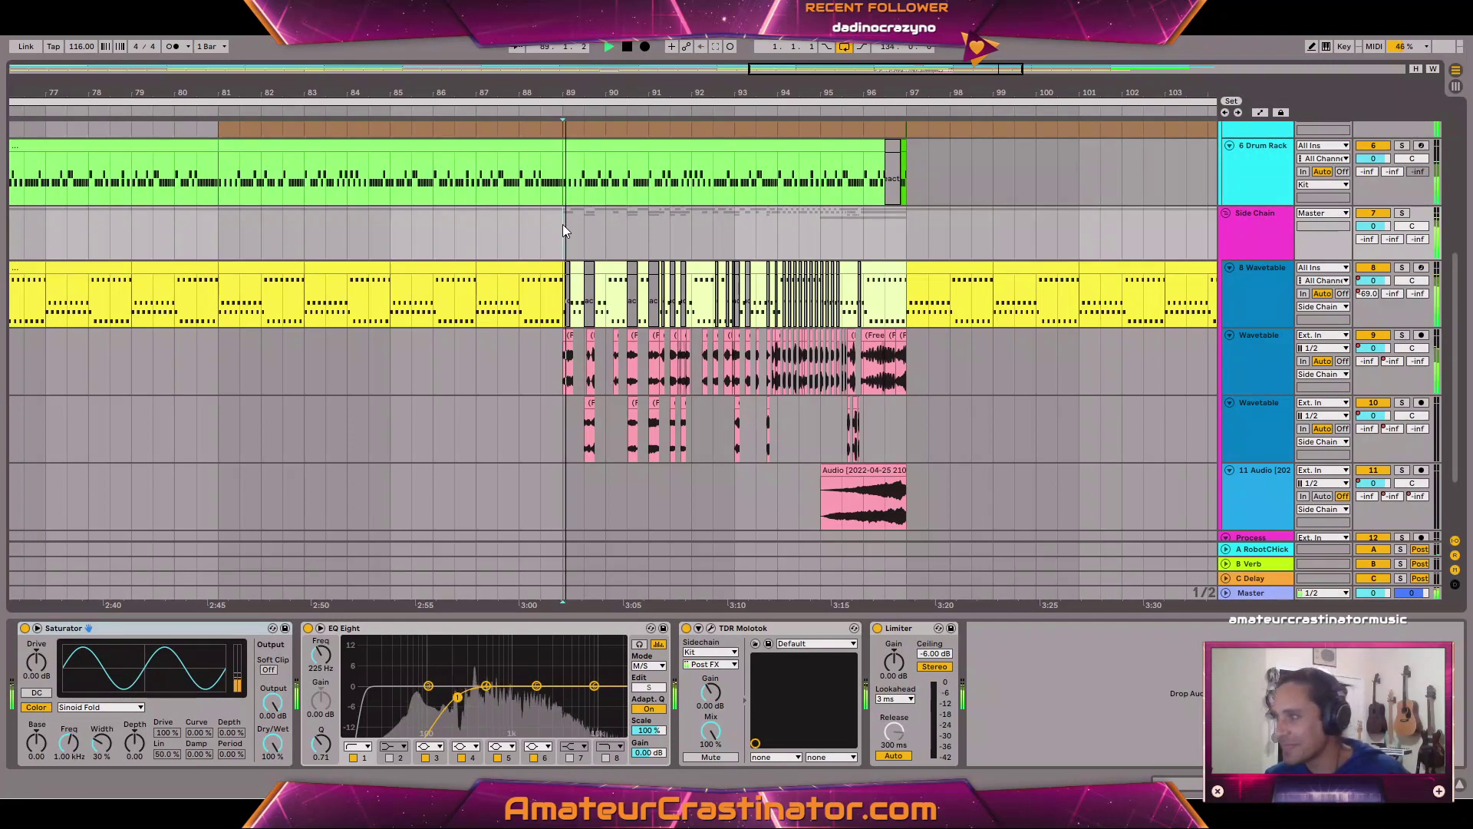
{"action": "scroll", "coordinate": [560, 285], "scroll_direction": "up", "scroll_amount": 3}
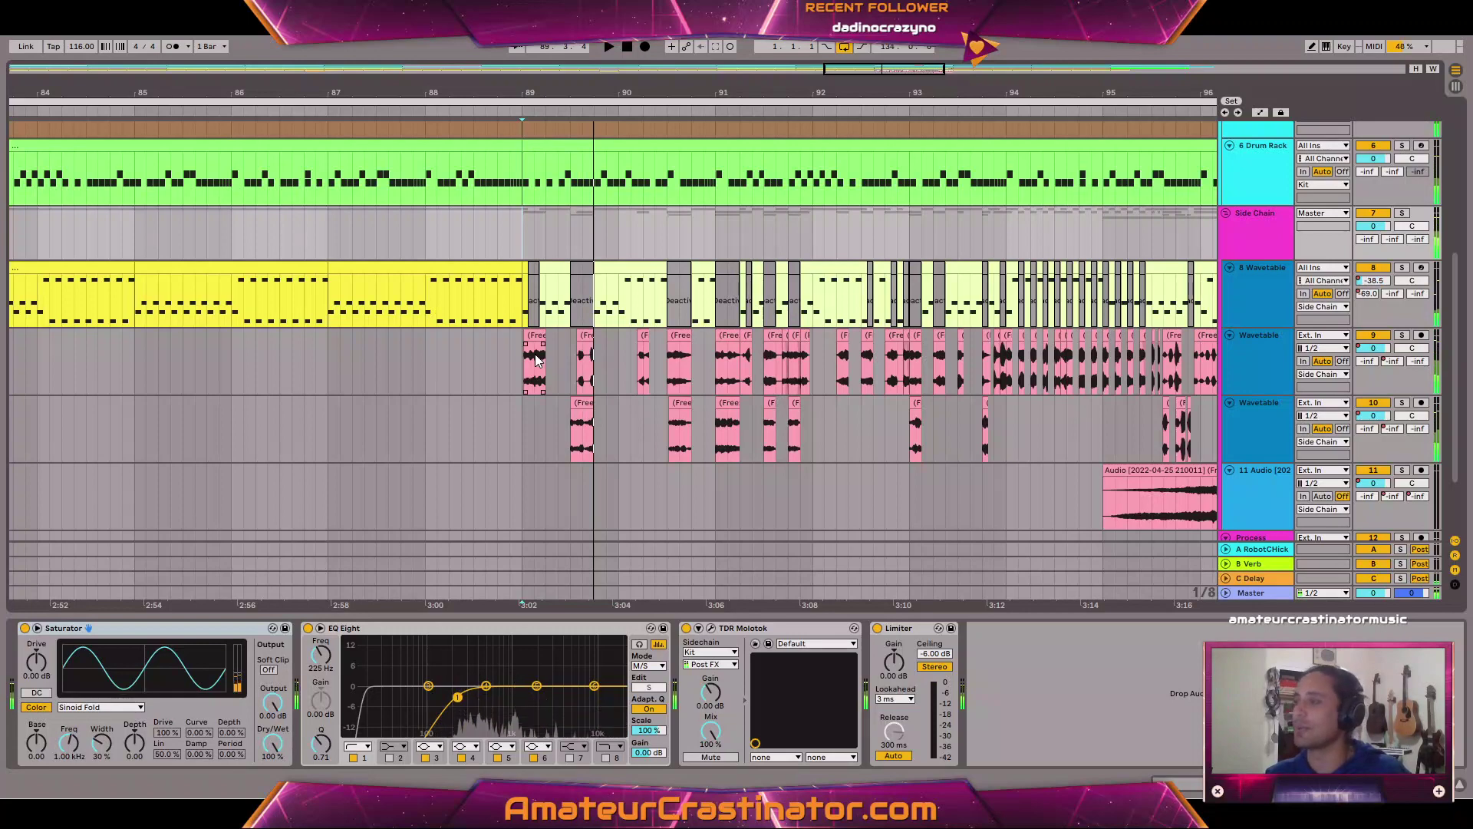
Play from bar 85 and set the Side Chain group's Saturator output to -0.23 dB.
{"action": "scroll", "coordinate": [535, 359], "scroll_direction": "up", "scroll_amount": 1}
{"action": "scroll", "coordinate": [550, 347], "scroll_direction": "down", "scroll_amount": 1}
{"action": "scroll", "coordinate": [774, 334], "scroll_direction": "down", "scroll_amount": 5}
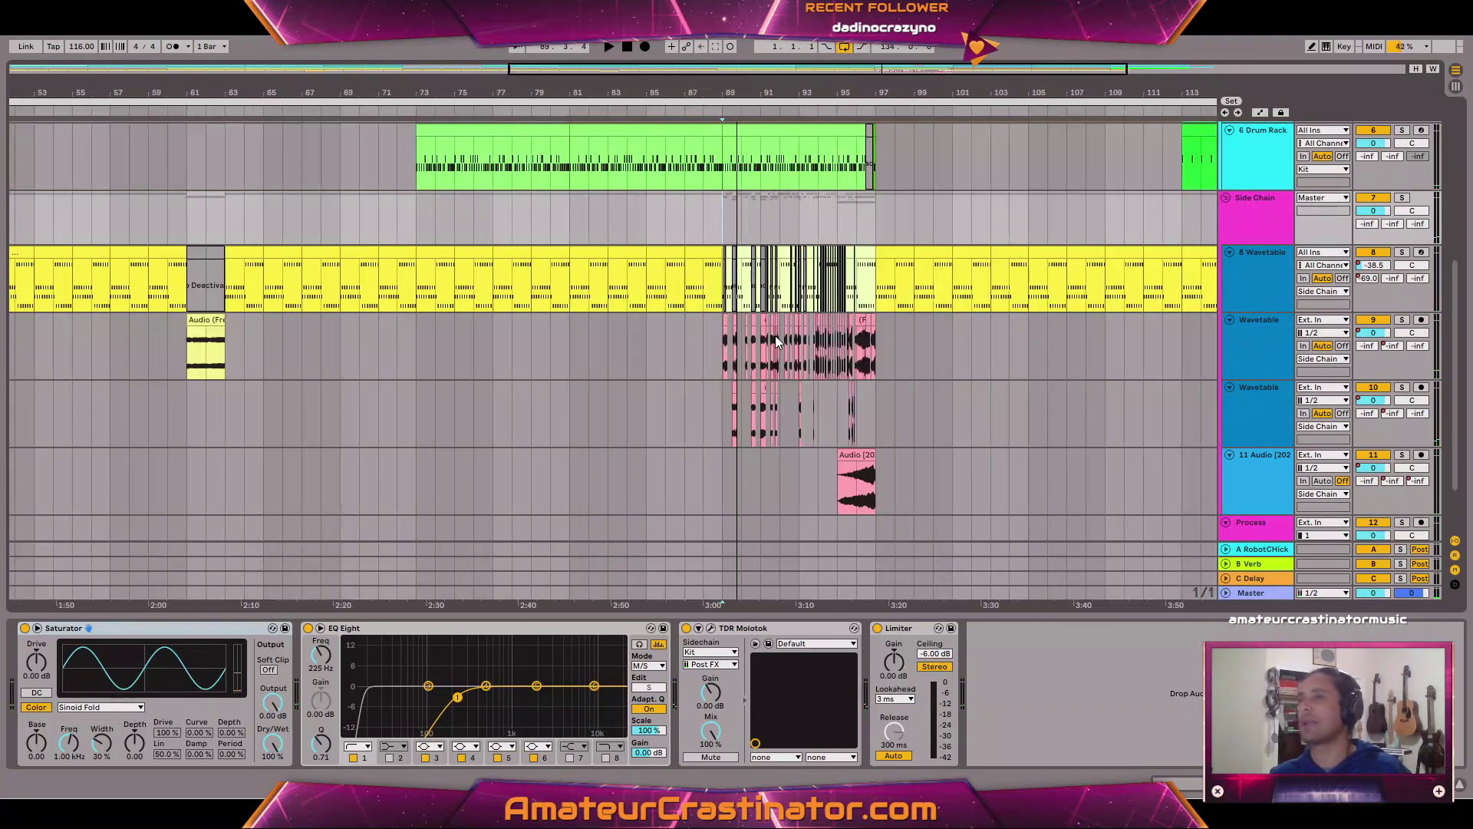
{"action": "left_click", "coordinate": [646, 215]}
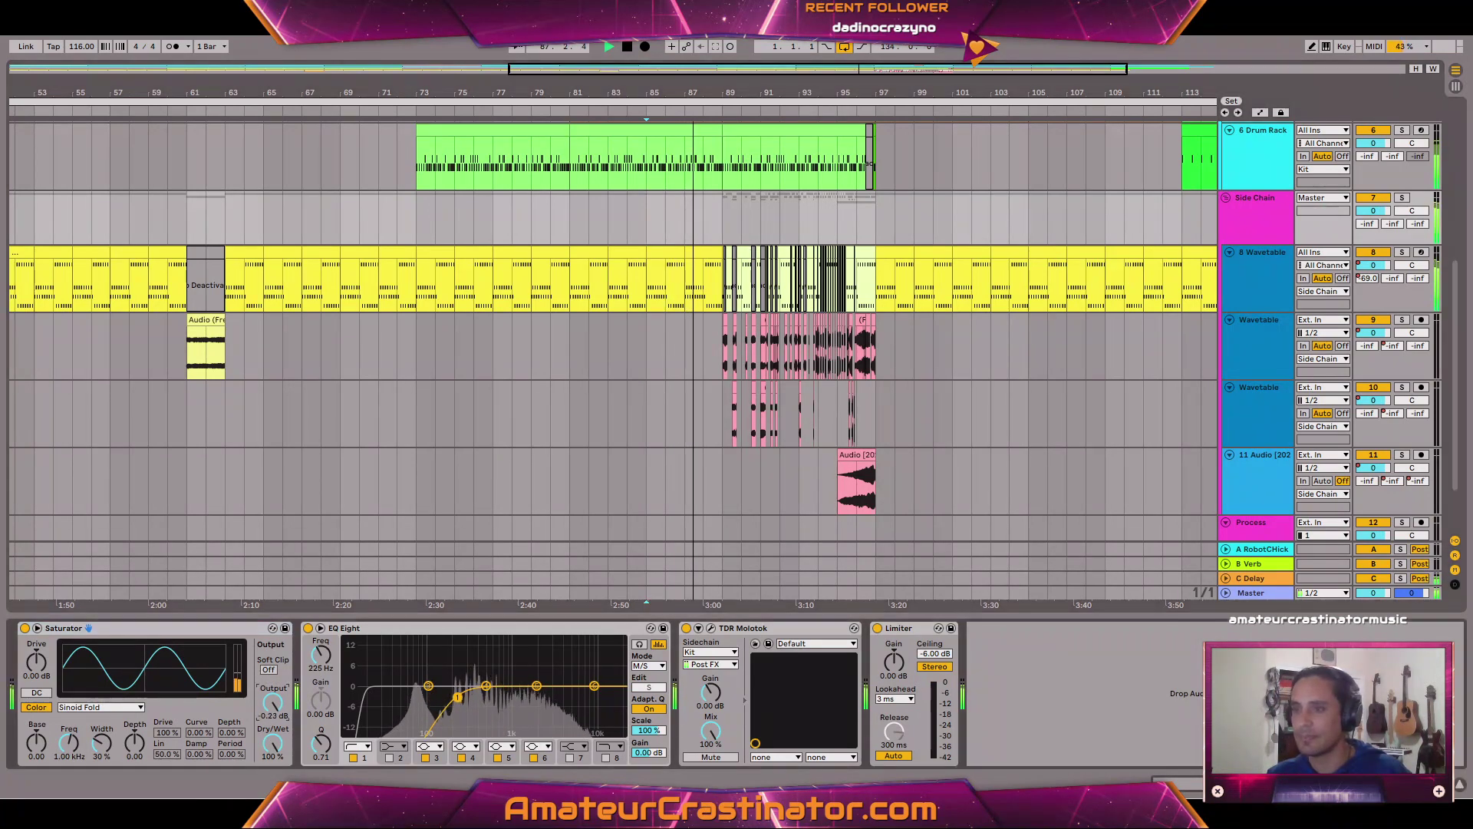
{"action": "left_click_drag", "start_coordinate": [275, 705], "coordinate": [281, 708]}
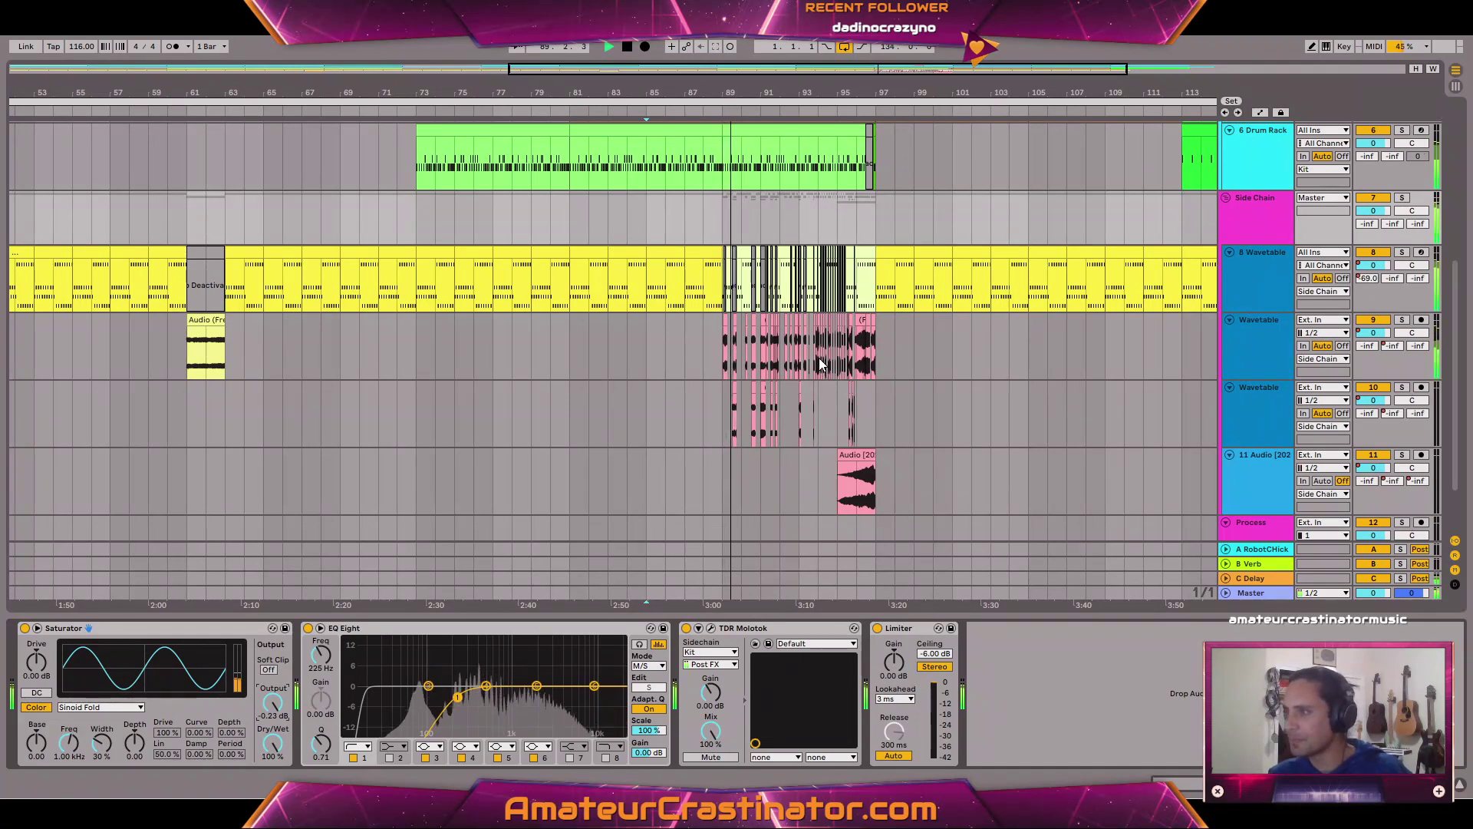
Audition bar 89 and deactivate the short piece of the 8 Wavetable clip between the deactivated part and beat 89.2.
{"action": "scroll", "coordinate": [769, 265], "scroll_direction": "up", "scroll_amount": 4}
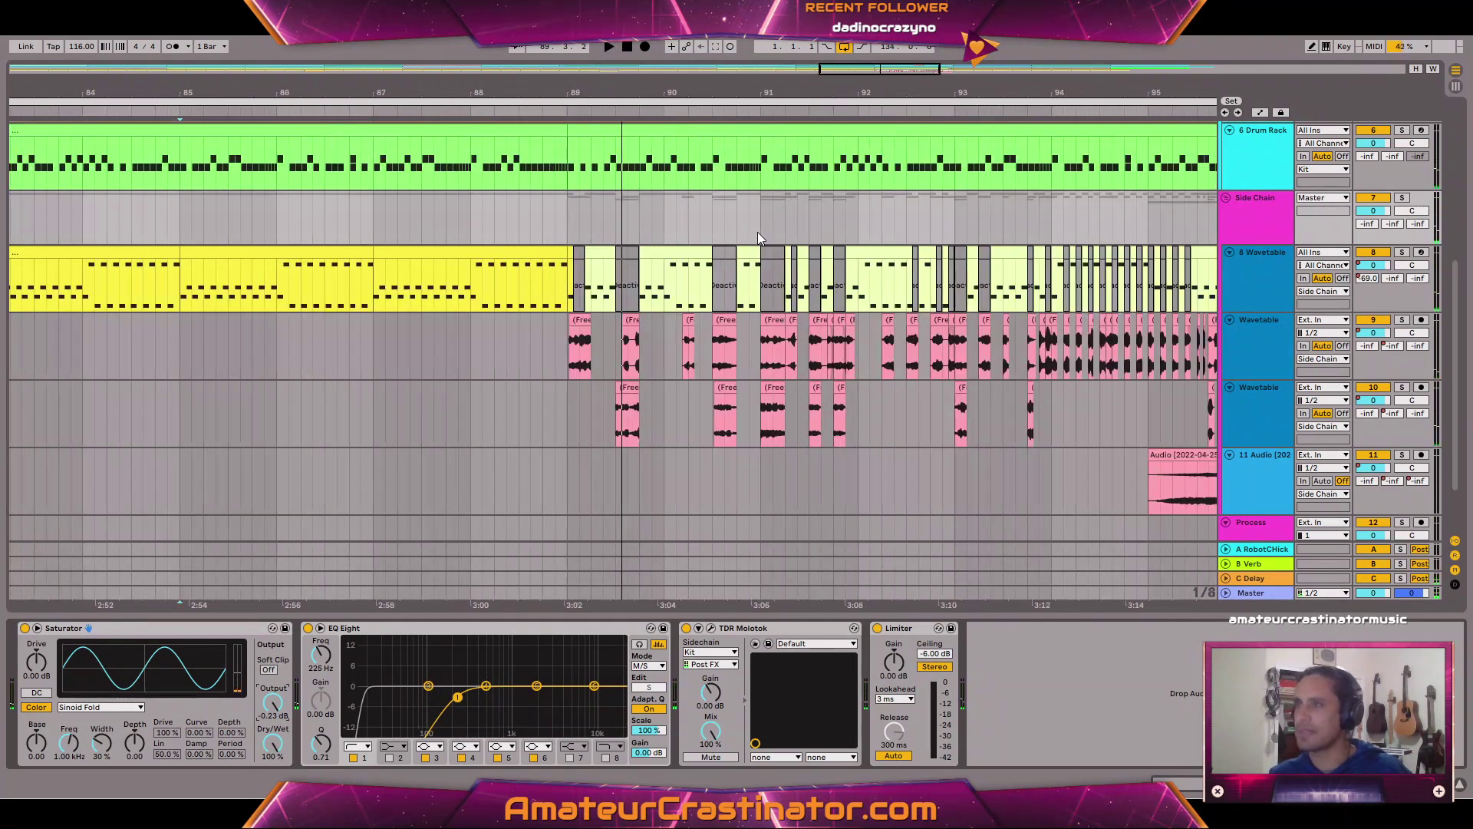
{"action": "left_click", "coordinate": [564, 224]}
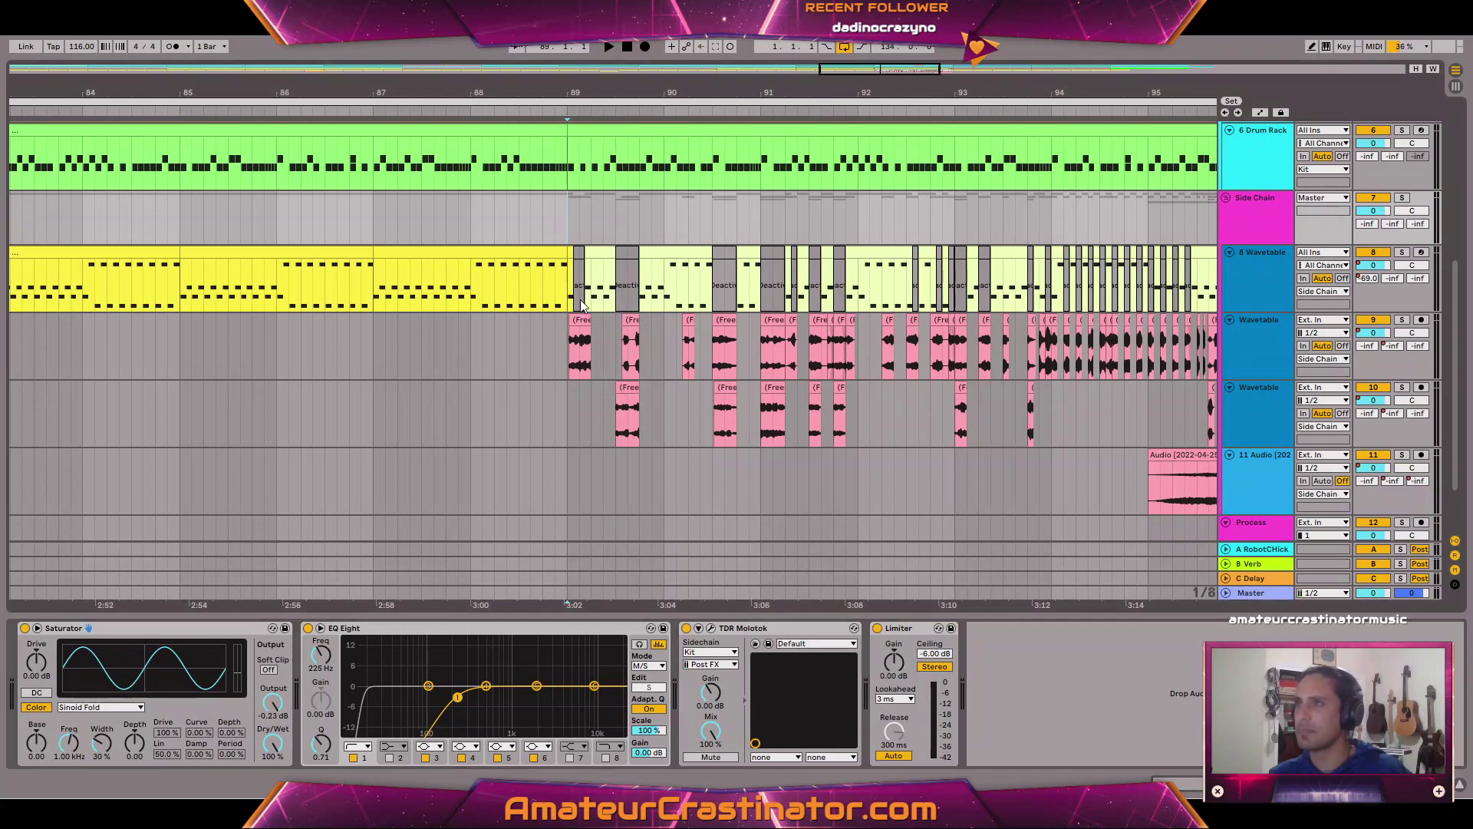
{"action": "scroll", "coordinate": [606, 376], "scroll_direction": "up", "scroll_amount": 4}
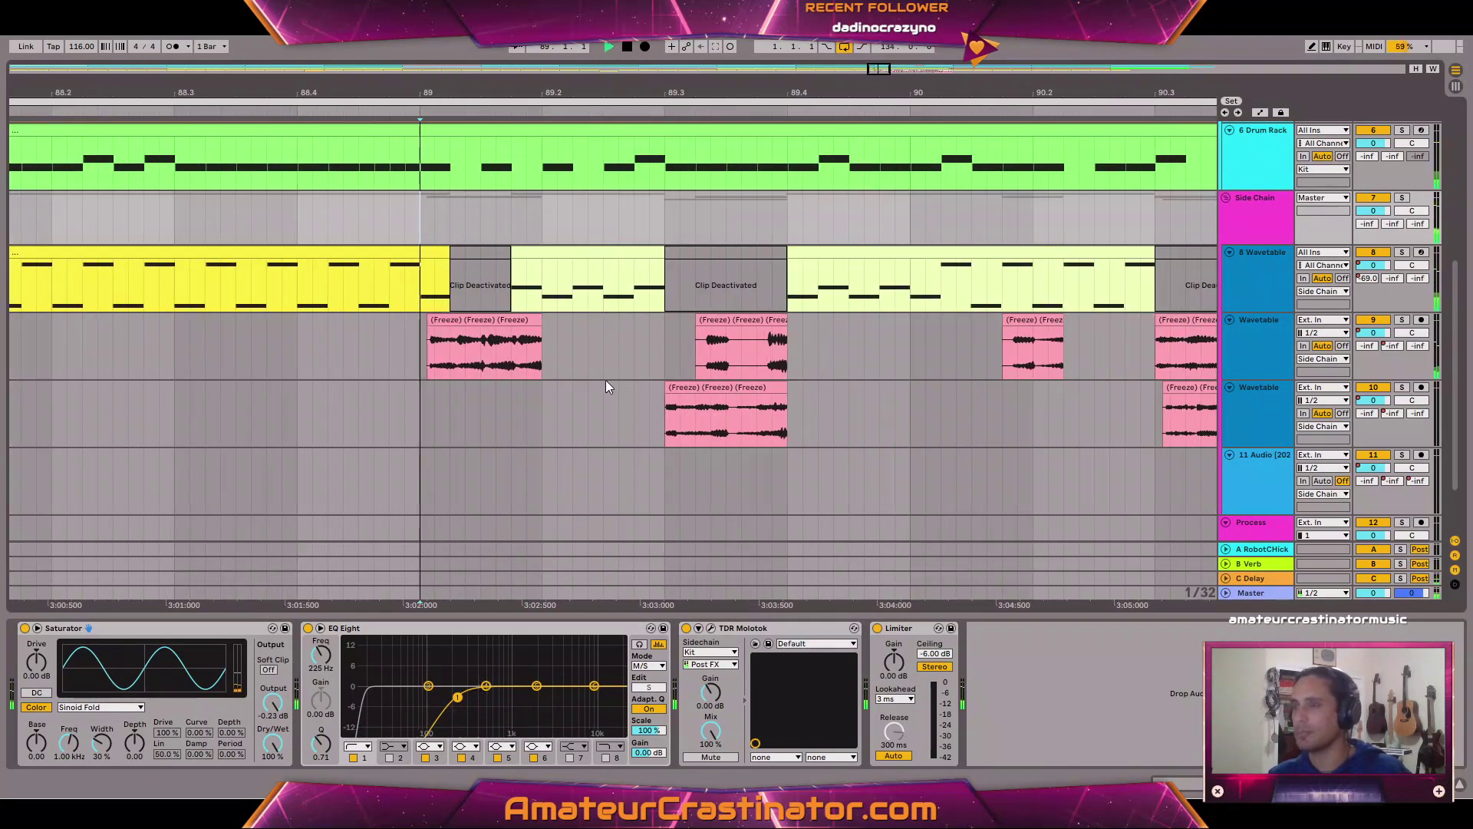
{"action": "key", "text": "space"}
{"action": "key", "text": "space"}
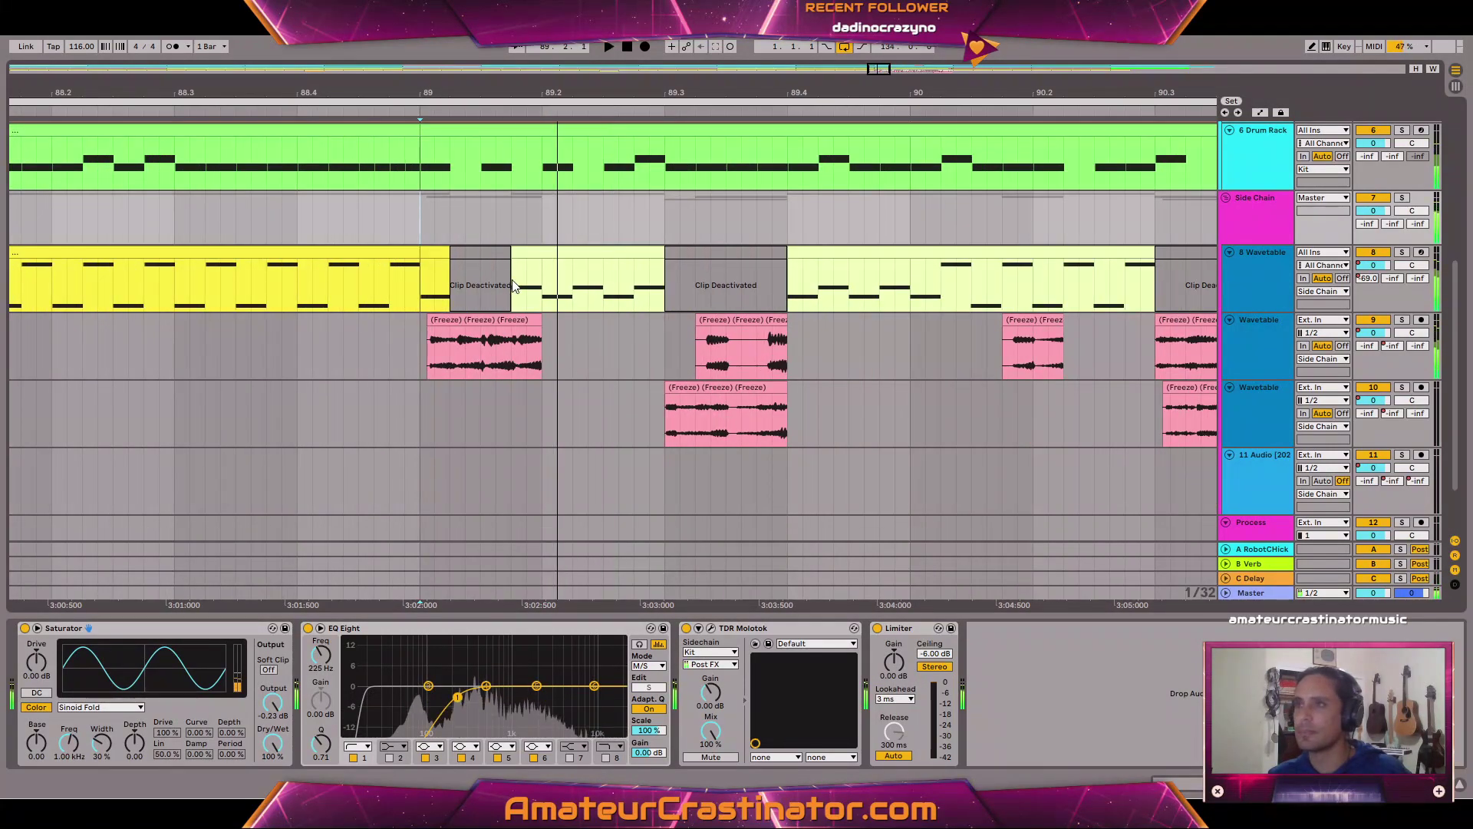
{"action": "left_click_drag", "start_coordinate": [537, 299], "coordinate": [517, 300]}
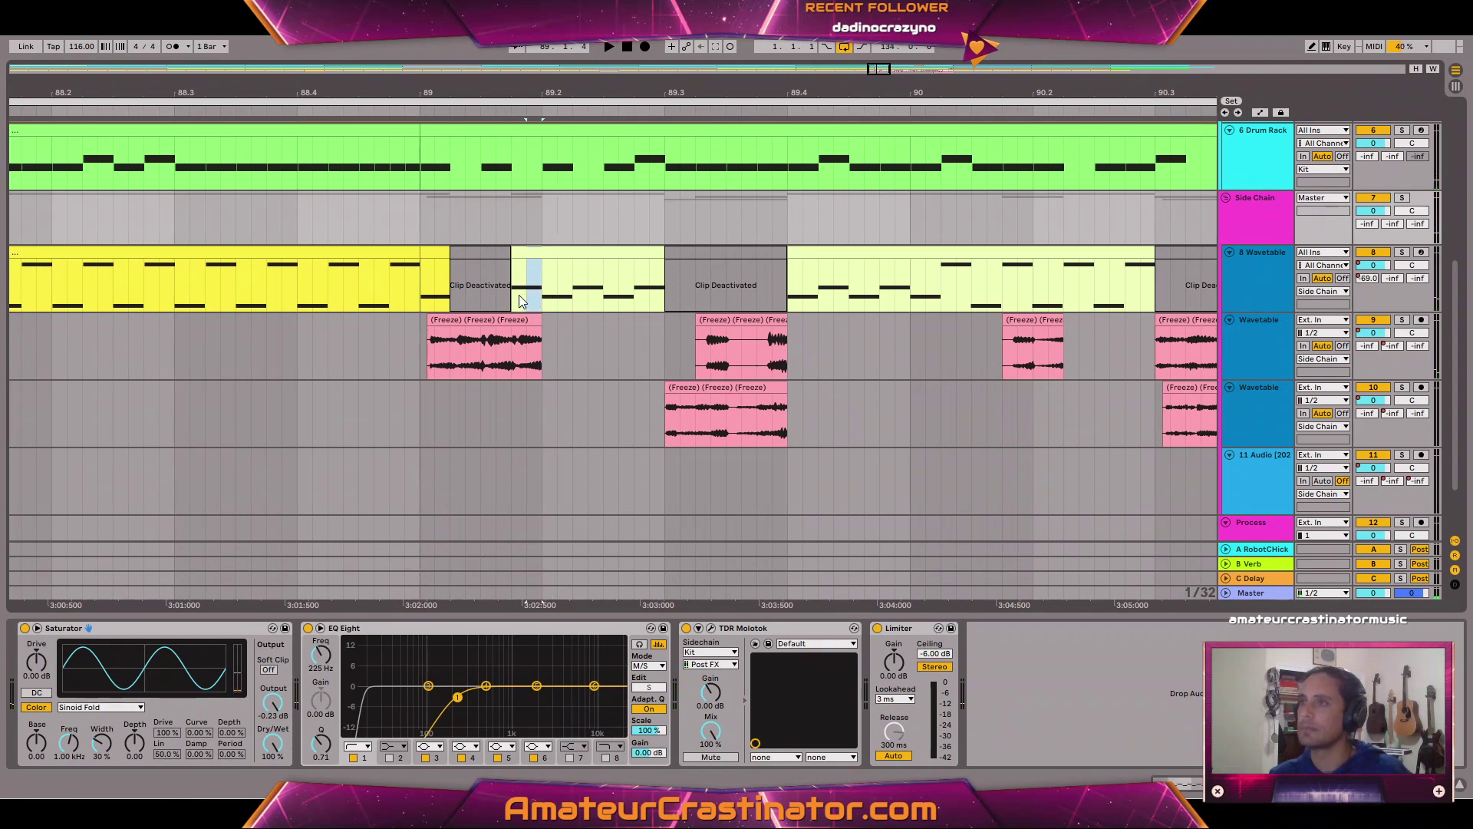
Replay from bar 89 several times to check the 8 Wavetable edit before beat 89.2.
{"action": "left_click", "coordinate": [427, 215]}
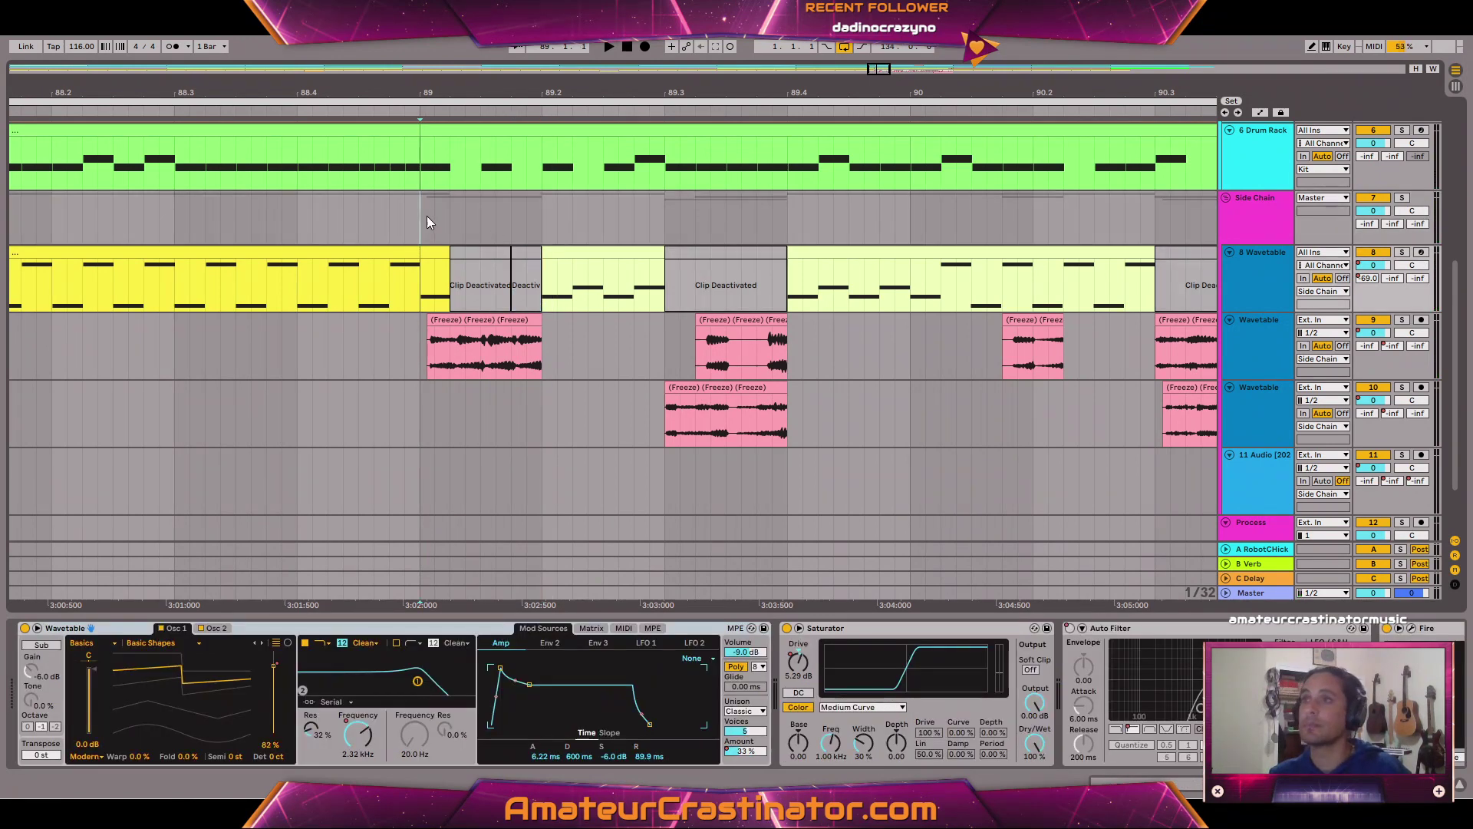
{"action": "key", "text": "space"}
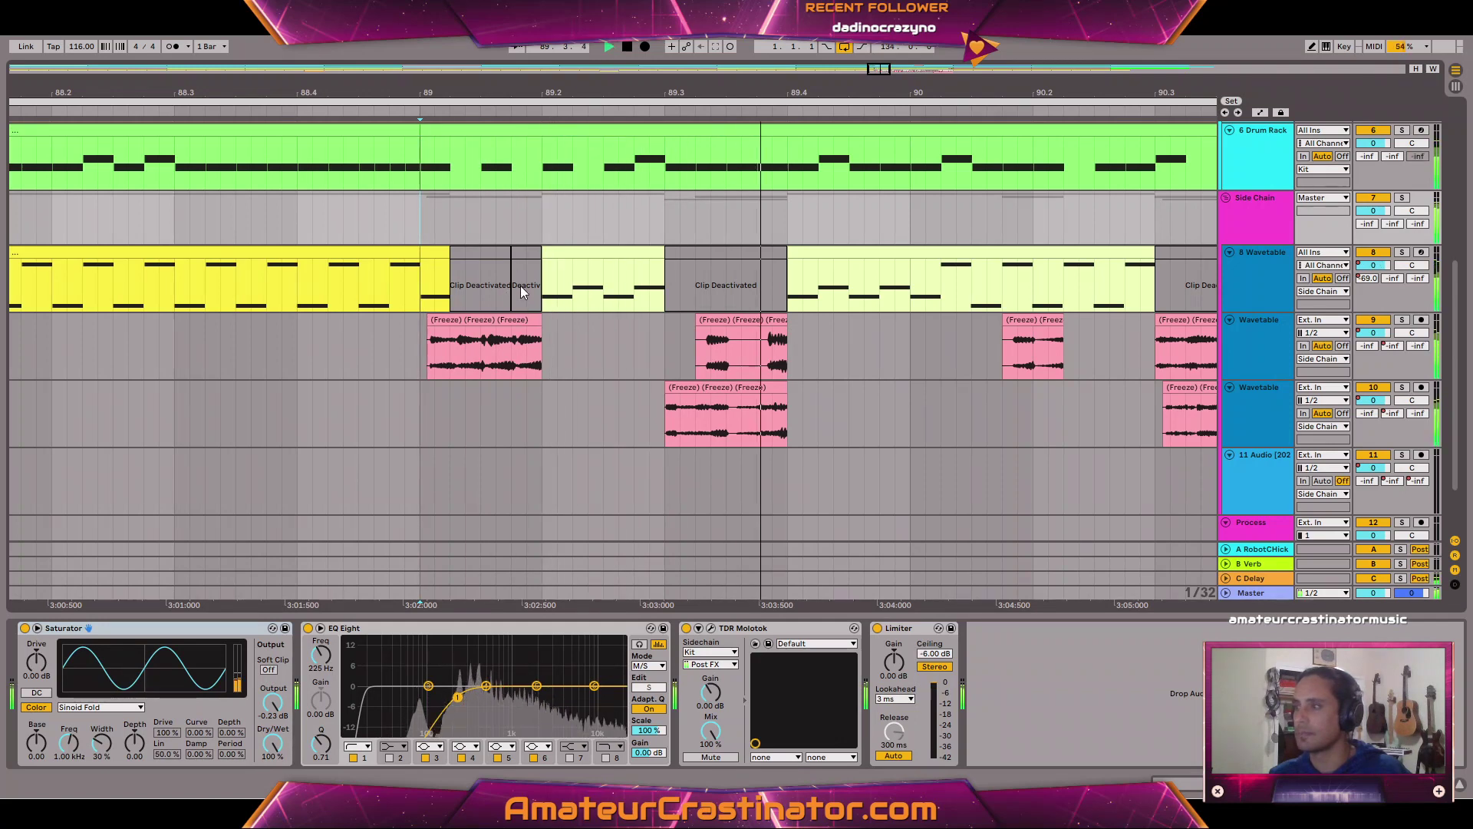
{"action": "key", "text": "space"}
{"action": "key", "text": "space"}
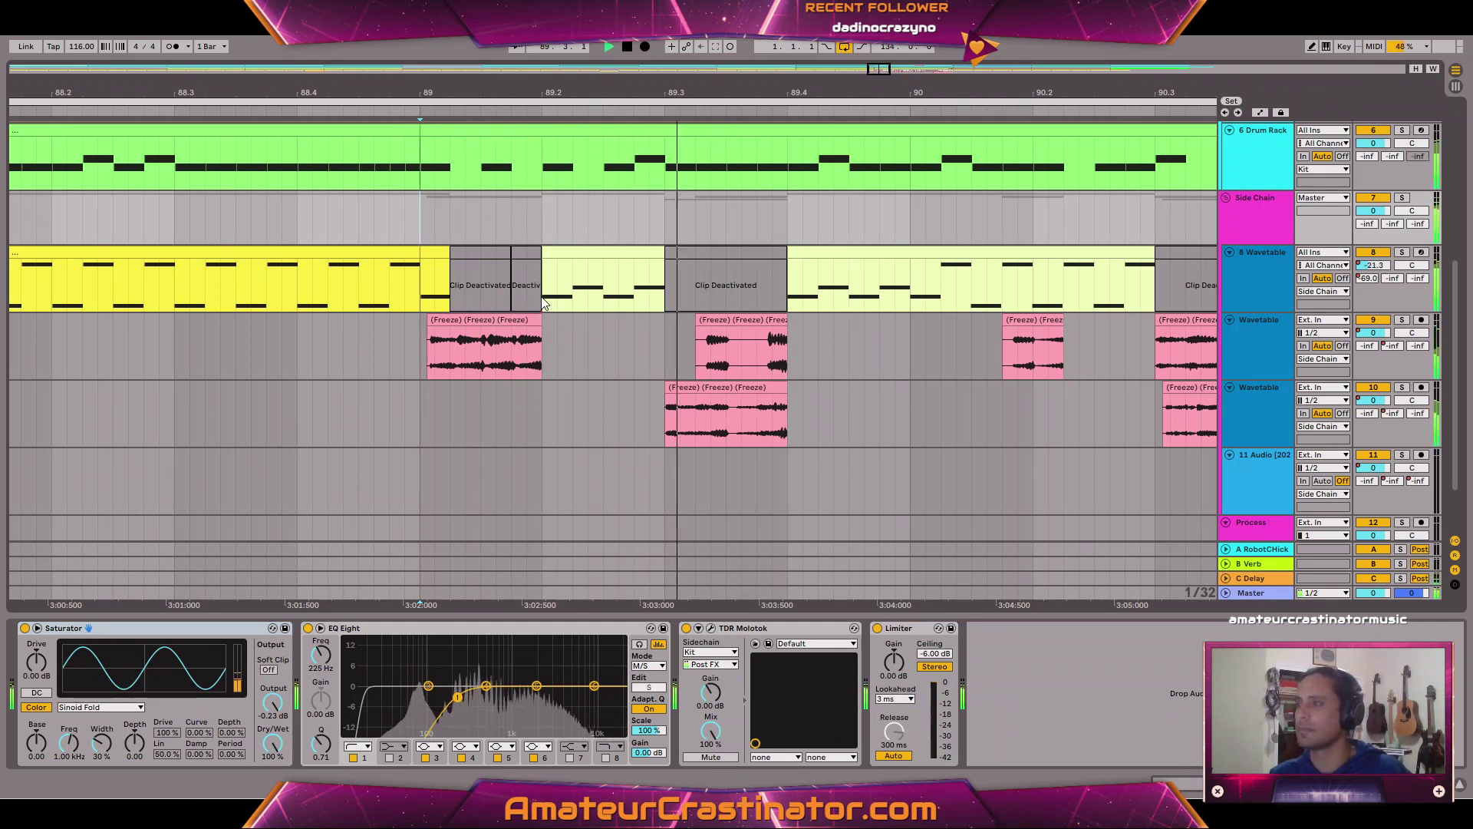
{"action": "key", "text": "space"}
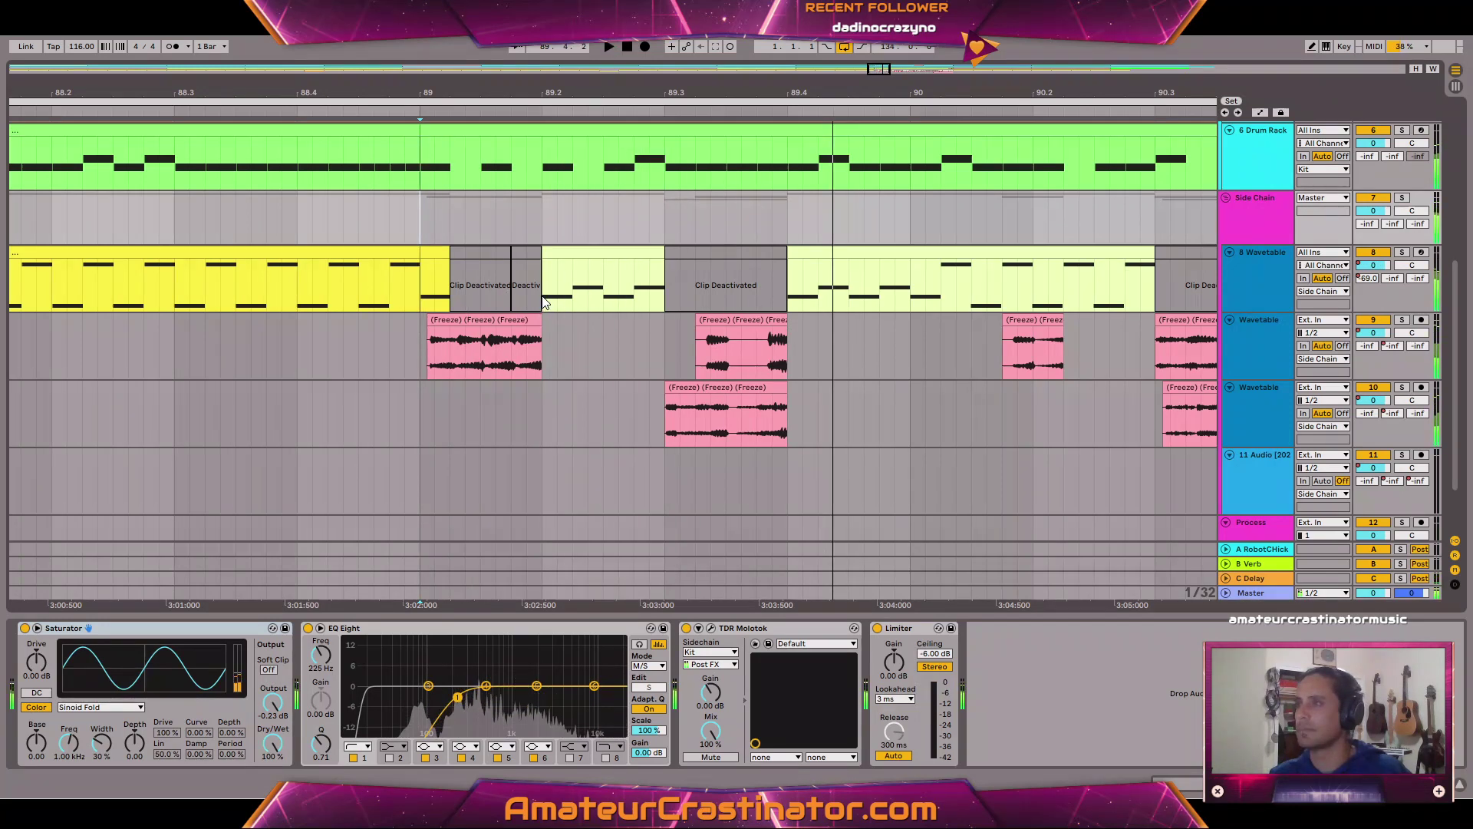
{"action": "key", "text": "space"}
{"action": "key", "text": "space"}
Open the first frozen clip on track 9 to check its gain, and listen again from bar 89.
{"action": "left_click", "coordinate": [486, 325]}
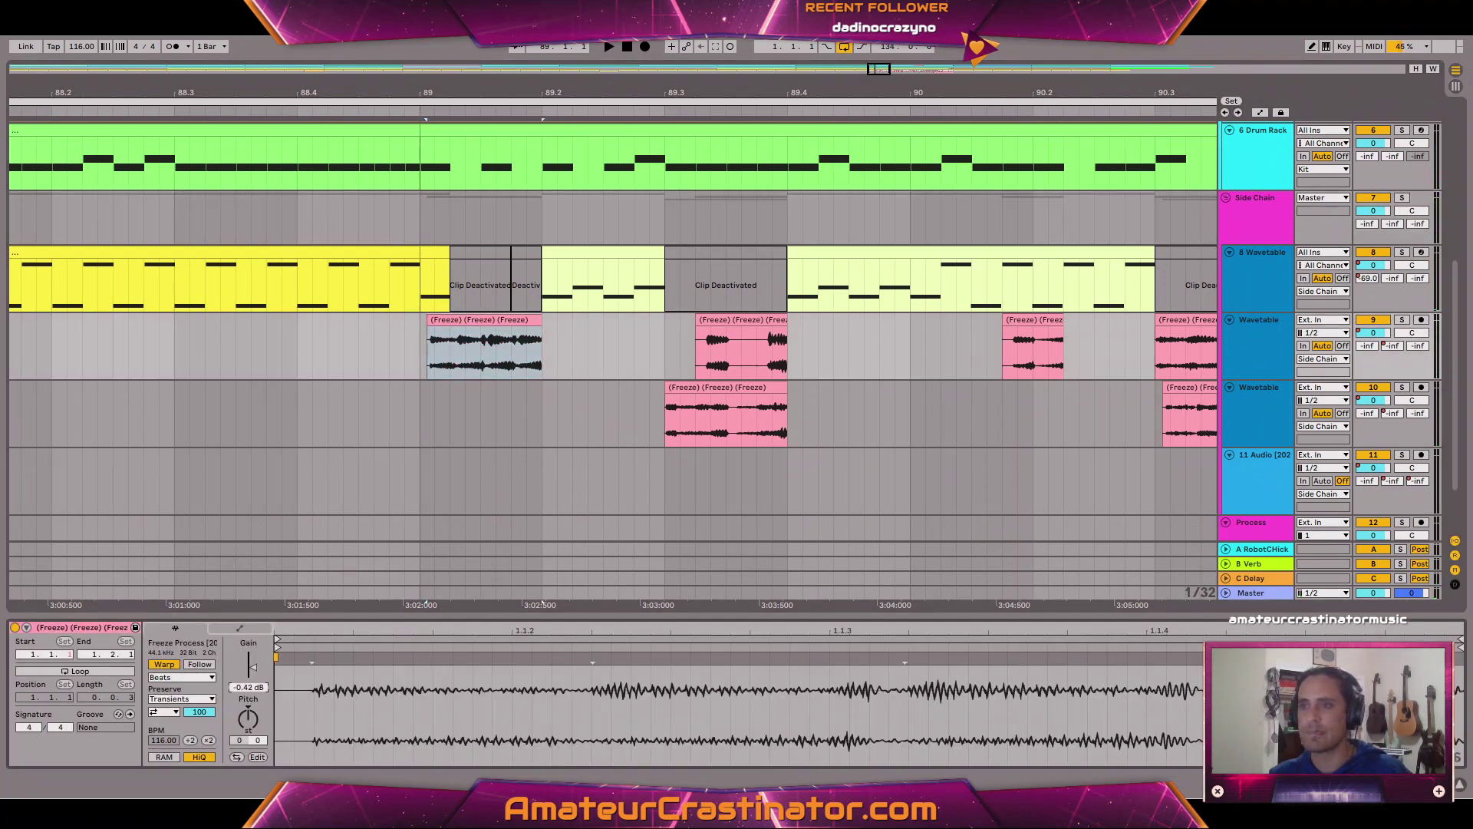
{"action": "left_click", "coordinate": [415, 218]}
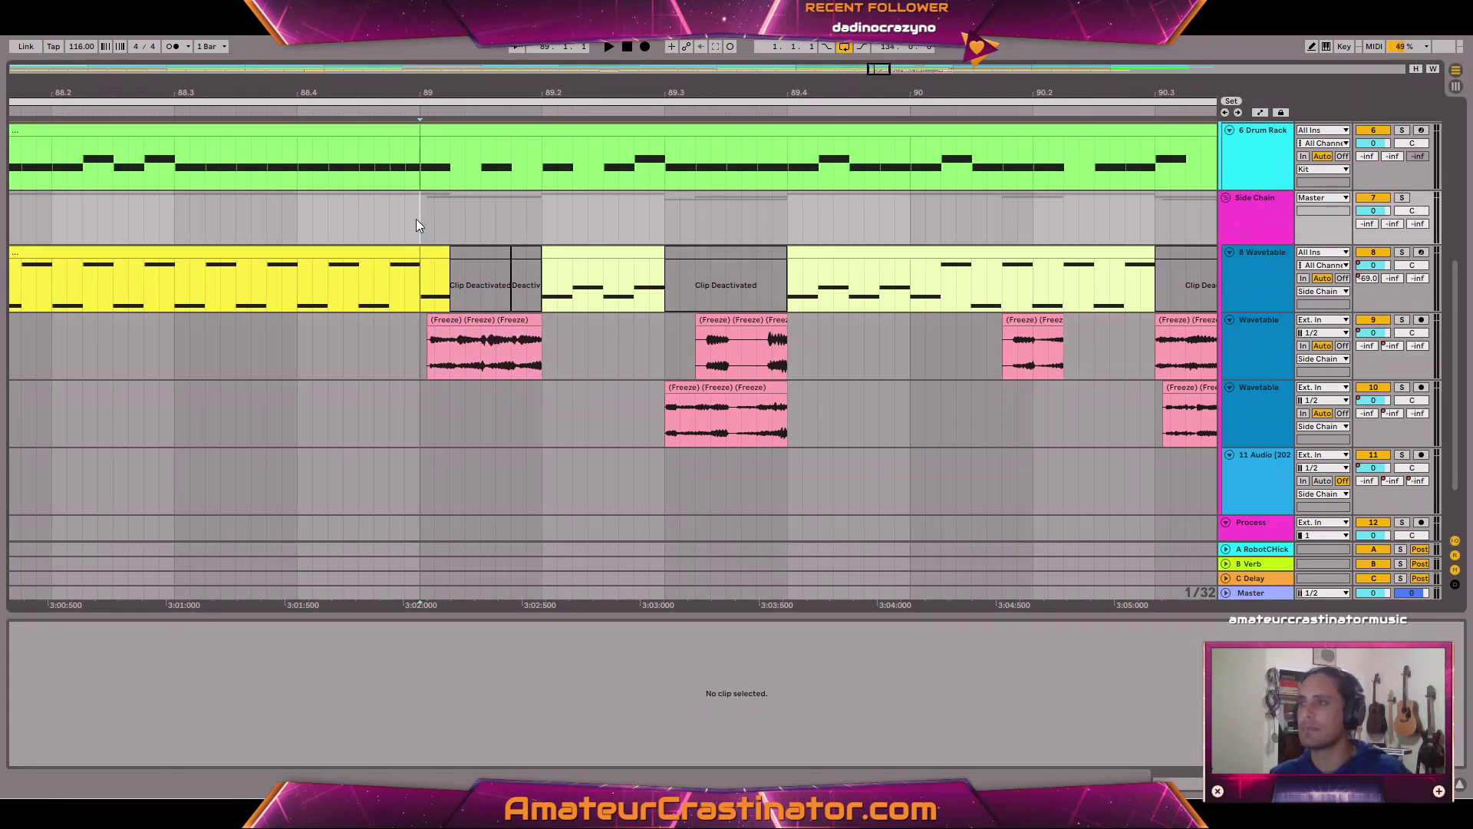
{"action": "key", "text": "space"}
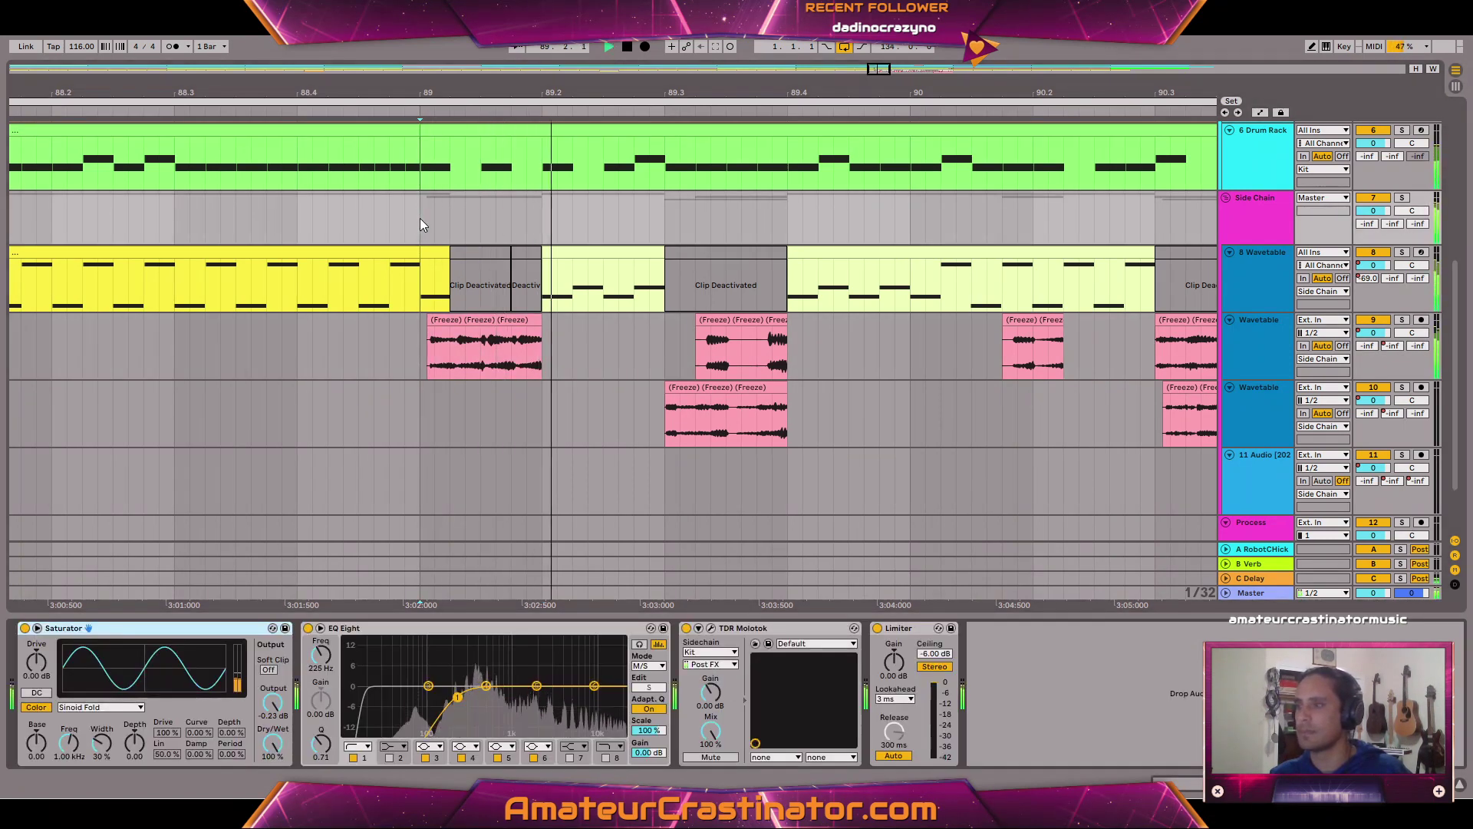
{"action": "key", "text": "space"}
{"action": "key", "text": "space"}
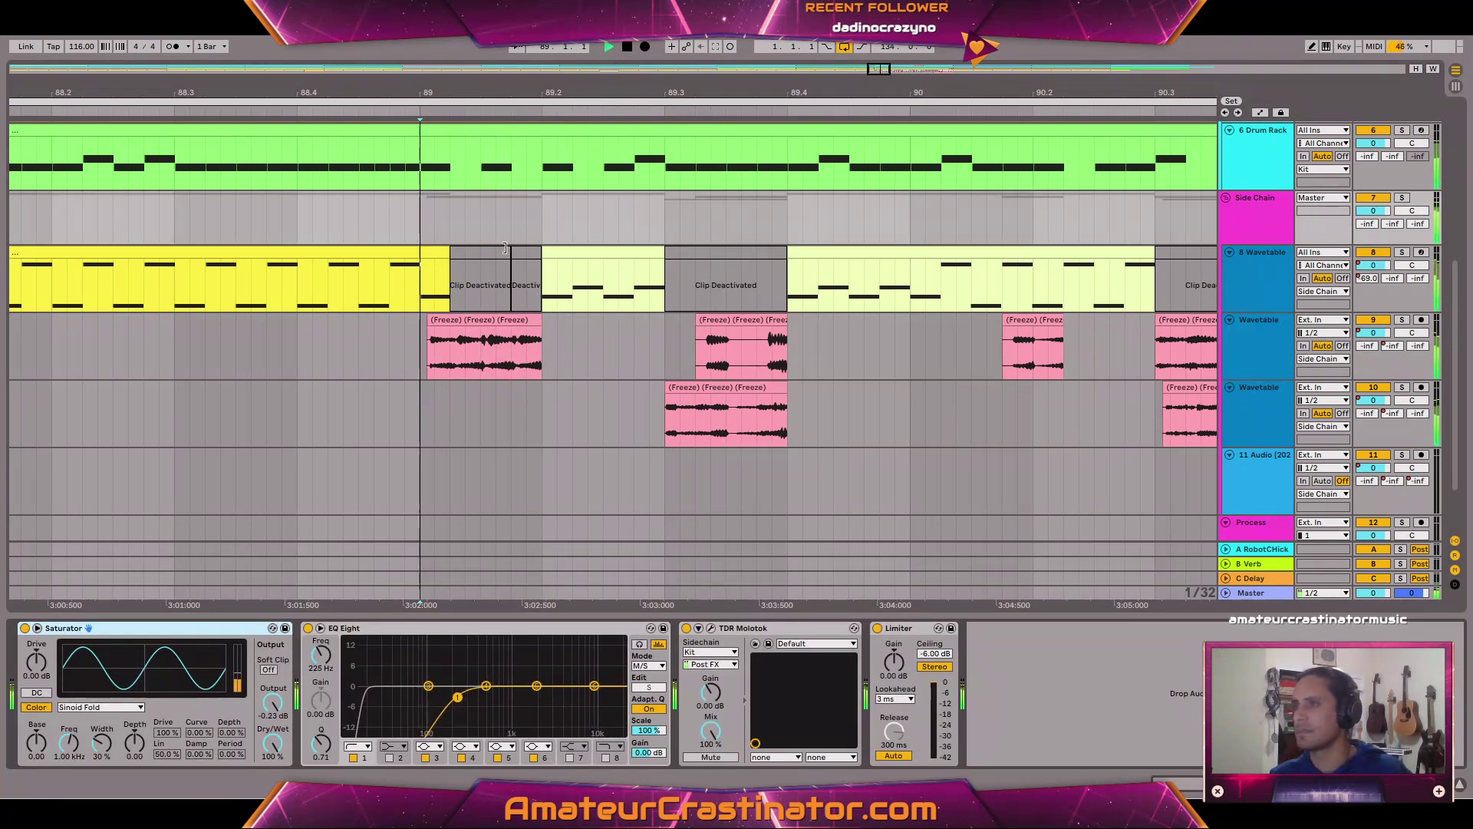
{"action": "key", "text": "space"}
Play from beat 89.2 to hear how the 8 Wavetable notes enter after the frozen clip.
{"action": "left_click", "coordinate": [540, 219]}
{"action": "key", "text": "space"}
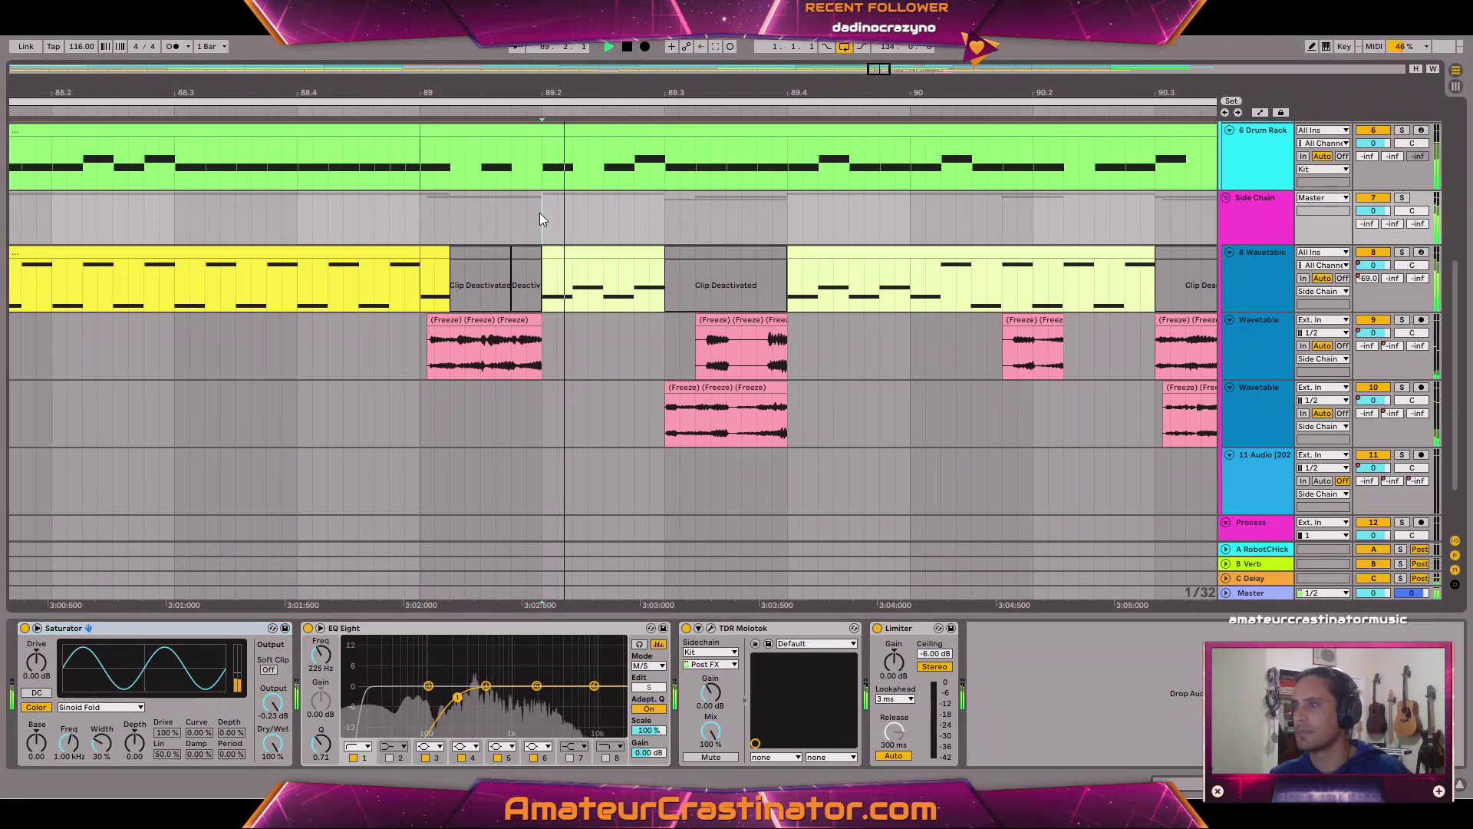
{"action": "key", "text": "space"}
{"action": "key", "text": "space"}
{"action": "key", "text": "space"}
Examine the drum and Wavetable clips on all tracks around bars 89 to 97, returning to the edit at bar 89.
{"action": "scroll", "coordinate": [643, 269], "scroll_direction": "down", "scroll_amount": 2}
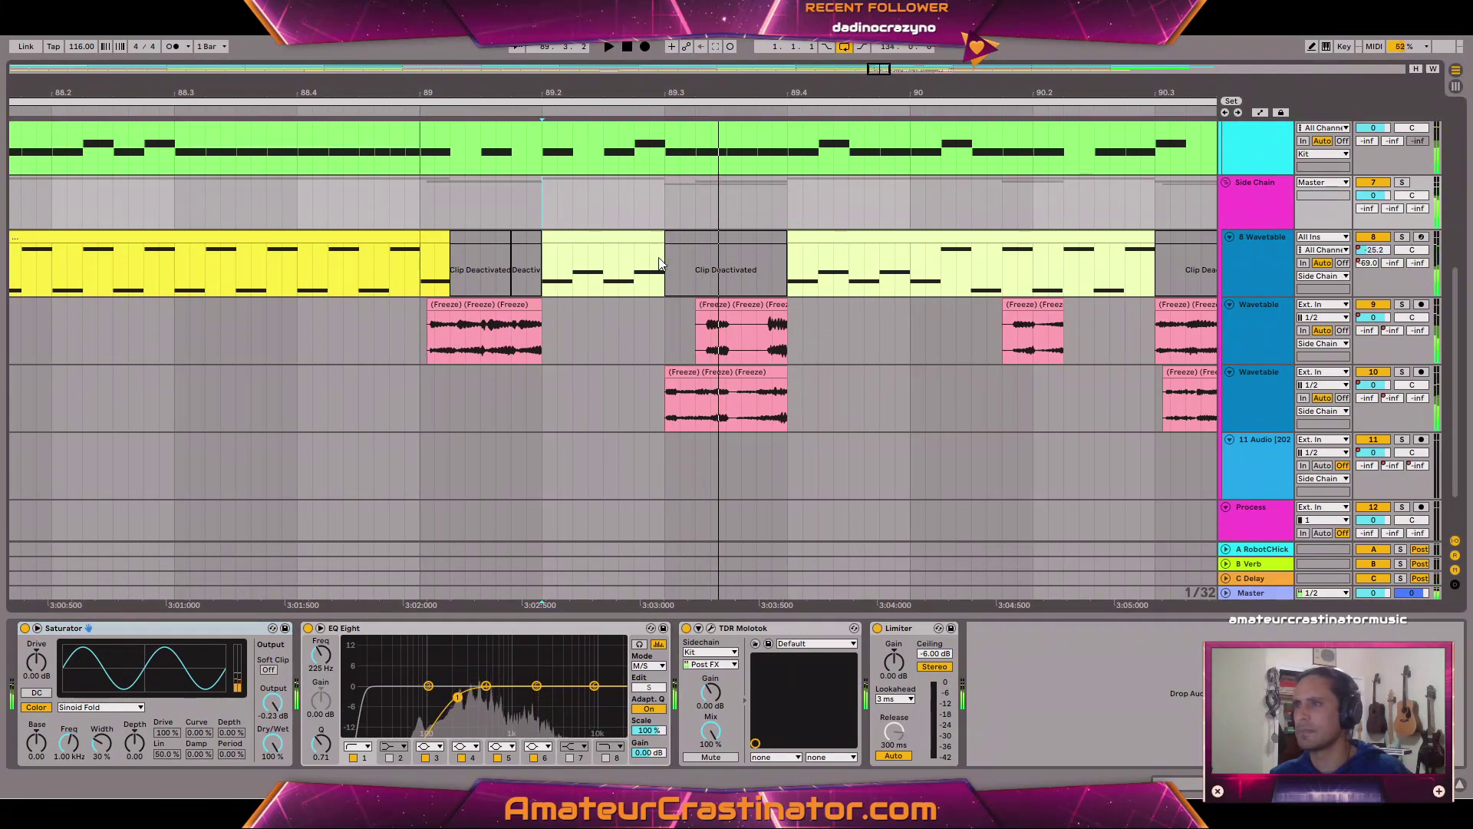
{"action": "scroll", "coordinate": [643, 269], "scroll_direction": "up", "scroll_amount": 6}
{"action": "scroll", "coordinate": [646, 269], "scroll_direction": "up", "scroll_amount": 2}
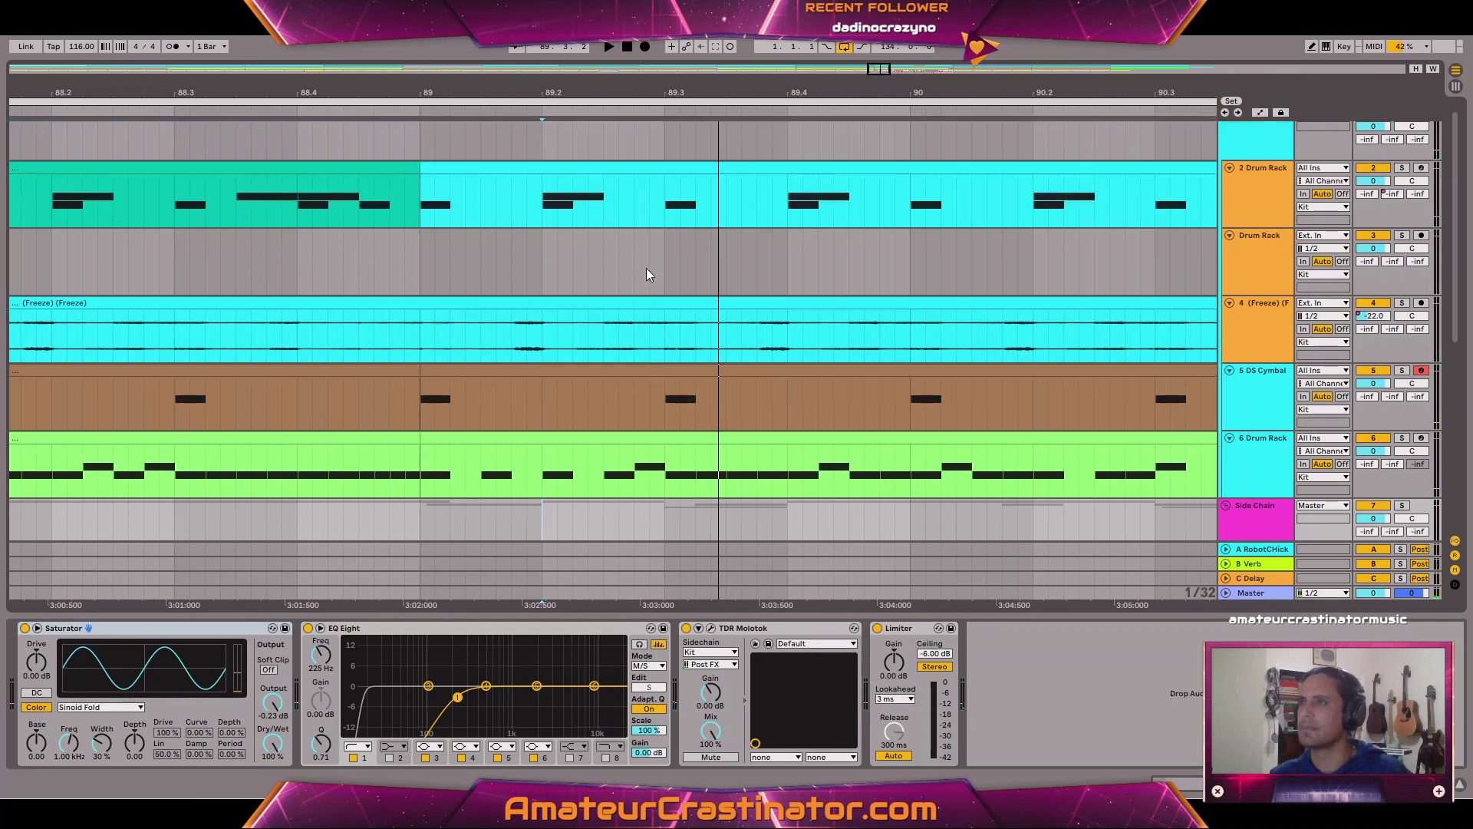
{"action": "scroll", "coordinate": [646, 268], "scroll_direction": "down", "scroll_amount": 2}
{"action": "scroll", "coordinate": [646, 266], "scroll_direction": "up", "scroll_amount": 2}
{"action": "scroll", "coordinate": [574, 376], "scroll_direction": "down", "scroll_amount": 3}
{"action": "scroll", "coordinate": [574, 376], "scroll_direction": "down", "scroll_amount": 3}
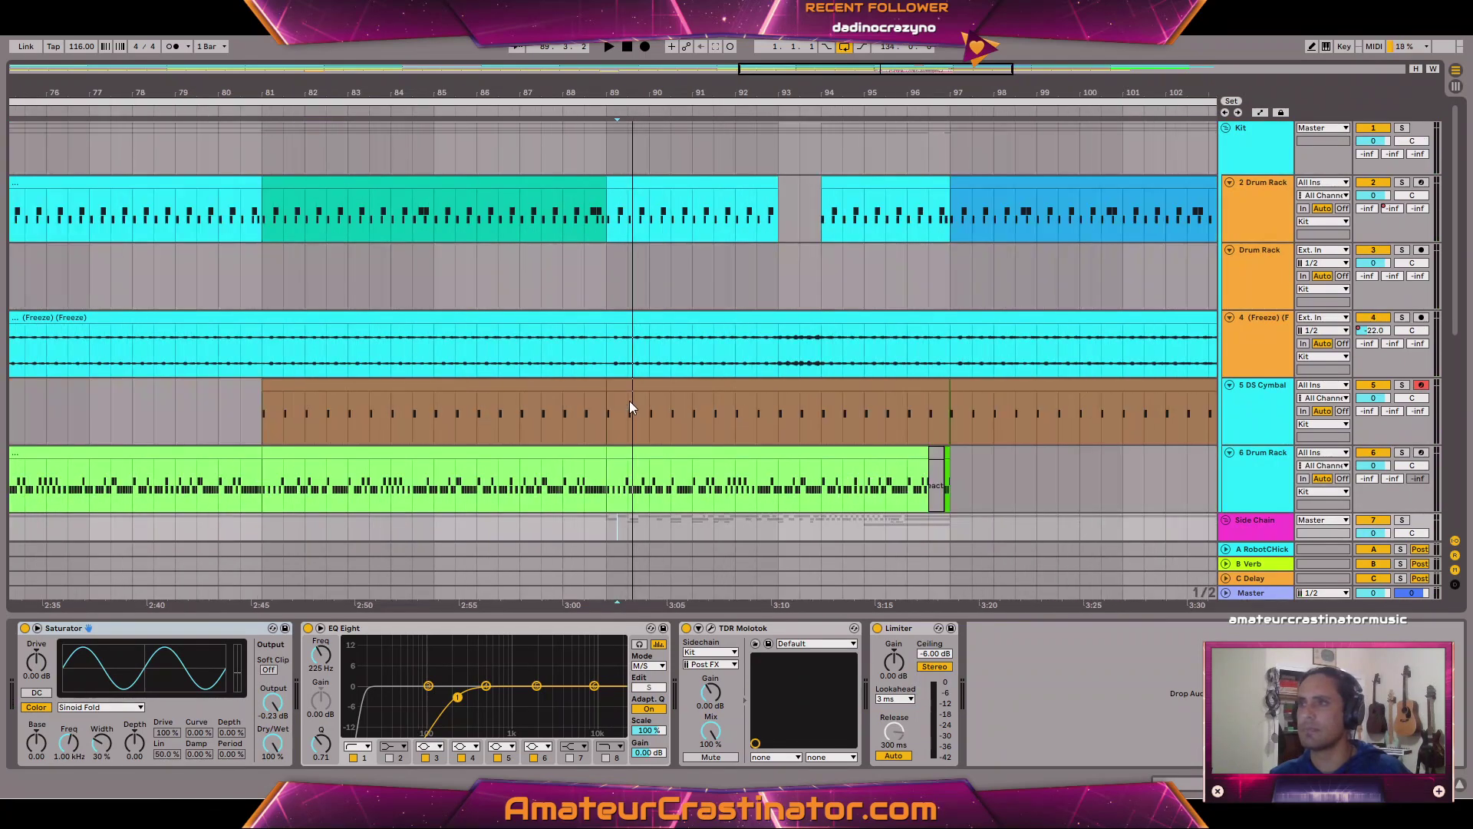
{"action": "scroll", "coordinate": [654, 383], "scroll_direction": "down", "scroll_amount": 2}
{"action": "scroll", "coordinate": [653, 383], "scroll_direction": "down", "scroll_amount": 4}
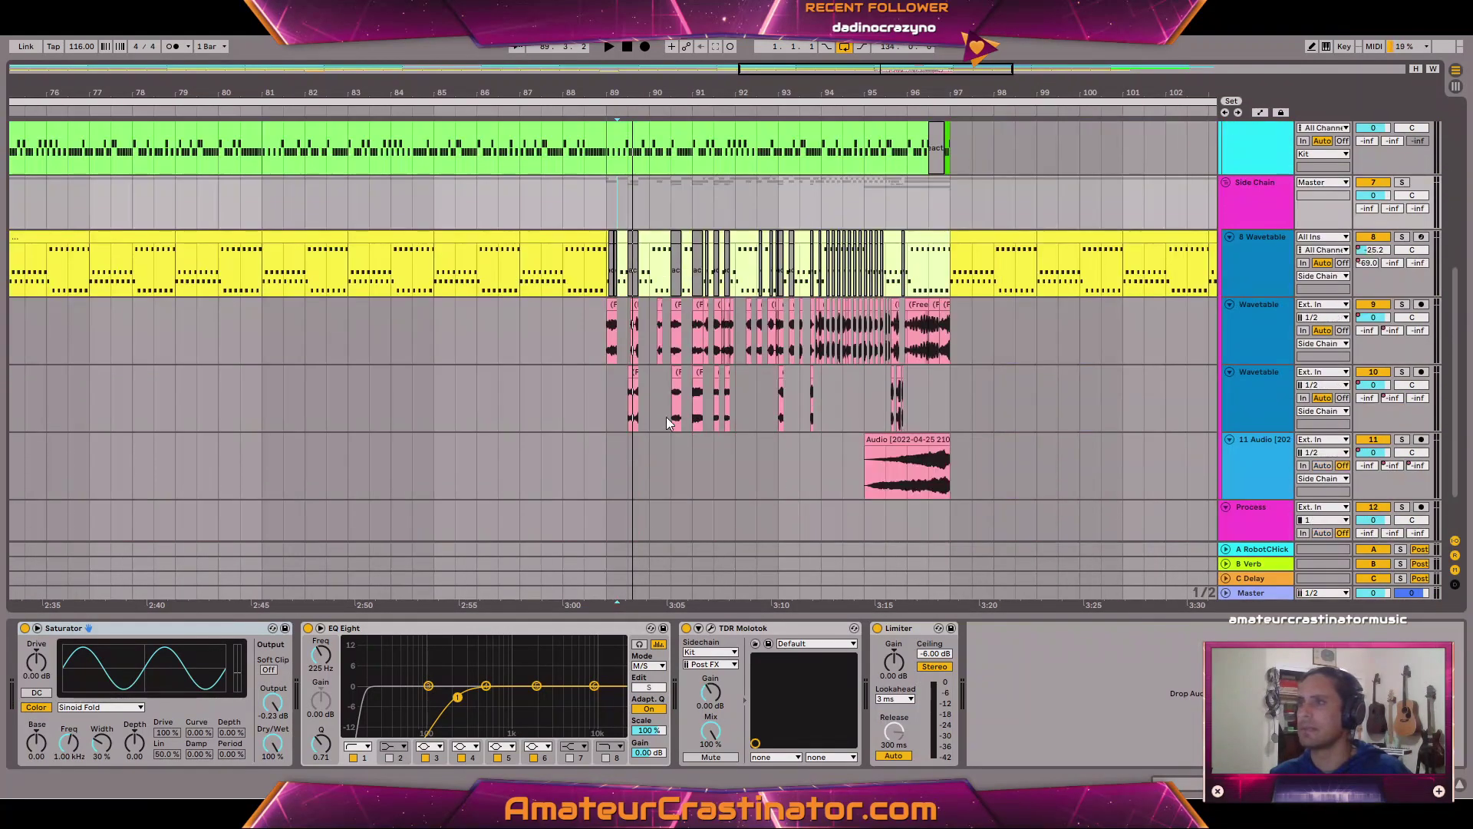
{"action": "scroll", "coordinate": [656, 408], "scroll_direction": "up", "scroll_amount": 1}
{"action": "scroll", "coordinate": [652, 313], "scroll_direction": "up", "scroll_amount": 3}
{"action": "scroll", "coordinate": [652, 312], "scroll_direction": "up", "scroll_amount": 3}
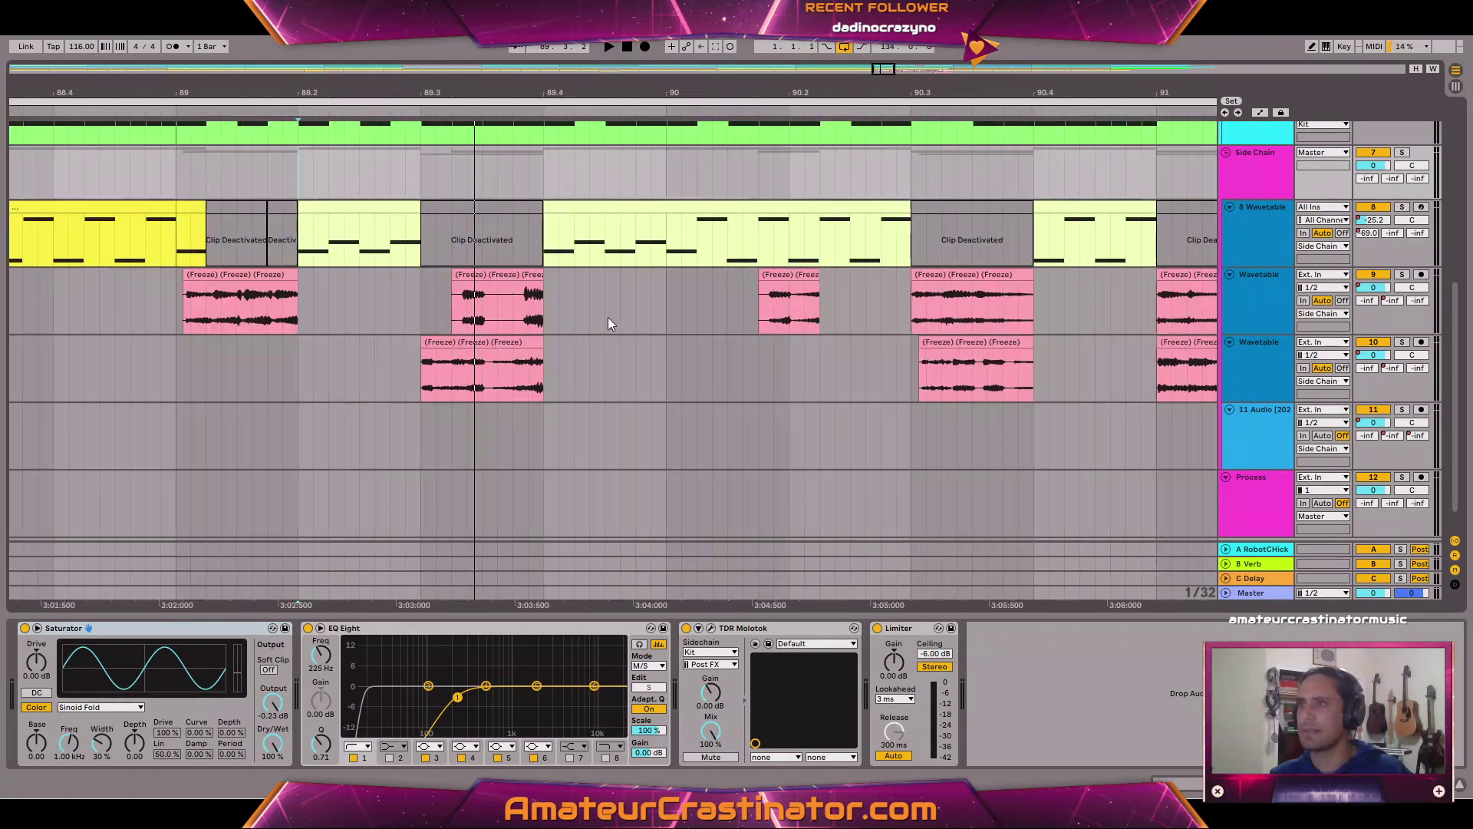
{"action": "scroll", "coordinate": [411, 297], "scroll_direction": "left", "scroll_amount": 5}
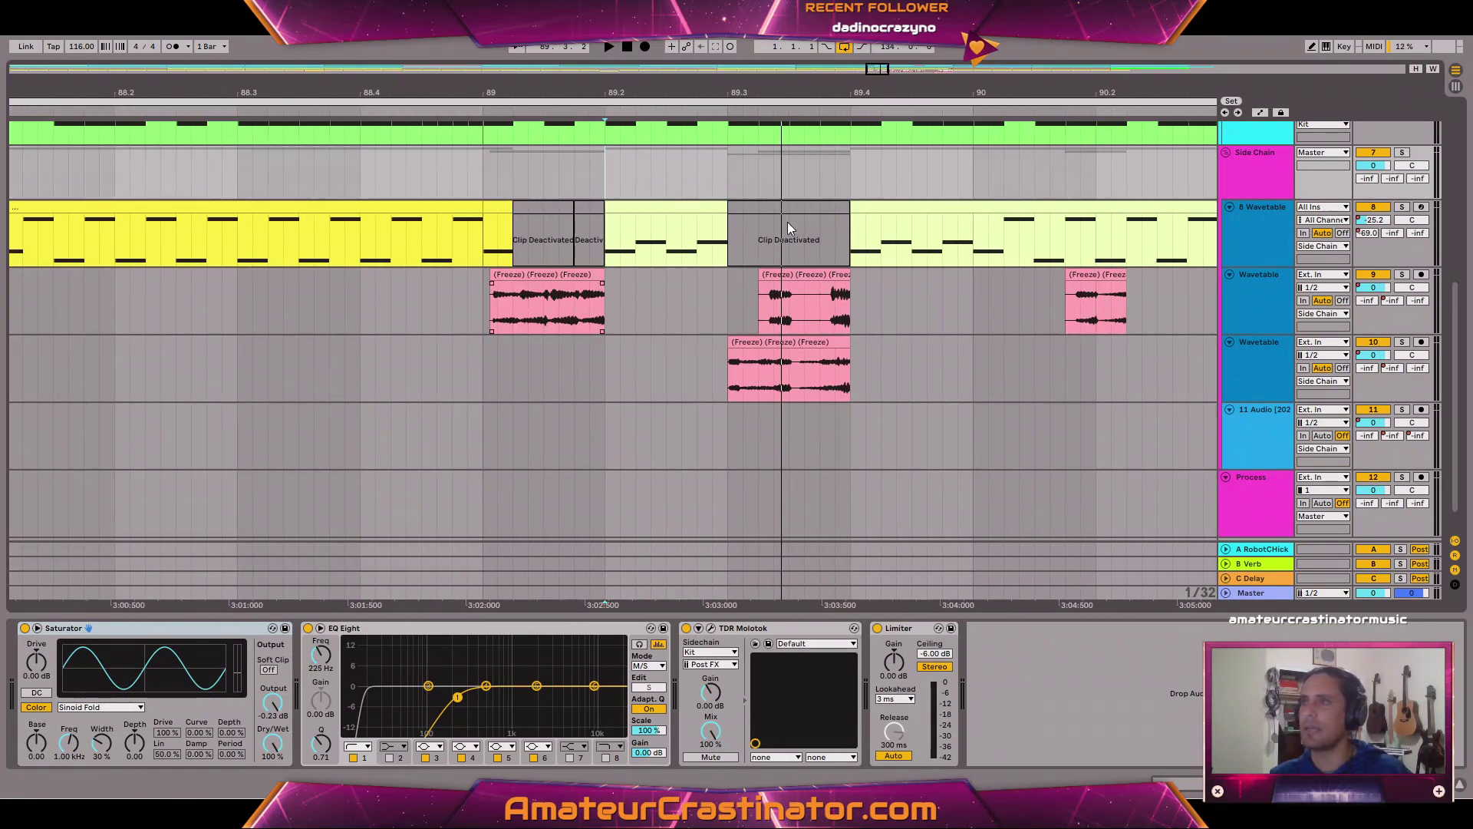
Examine the 8 Wavetable track's device chain during playback and show the KONSOL Output automation across the whole song.
{"action": "left_click", "coordinate": [1244, 219]}
{"action": "key", "text": "space"}
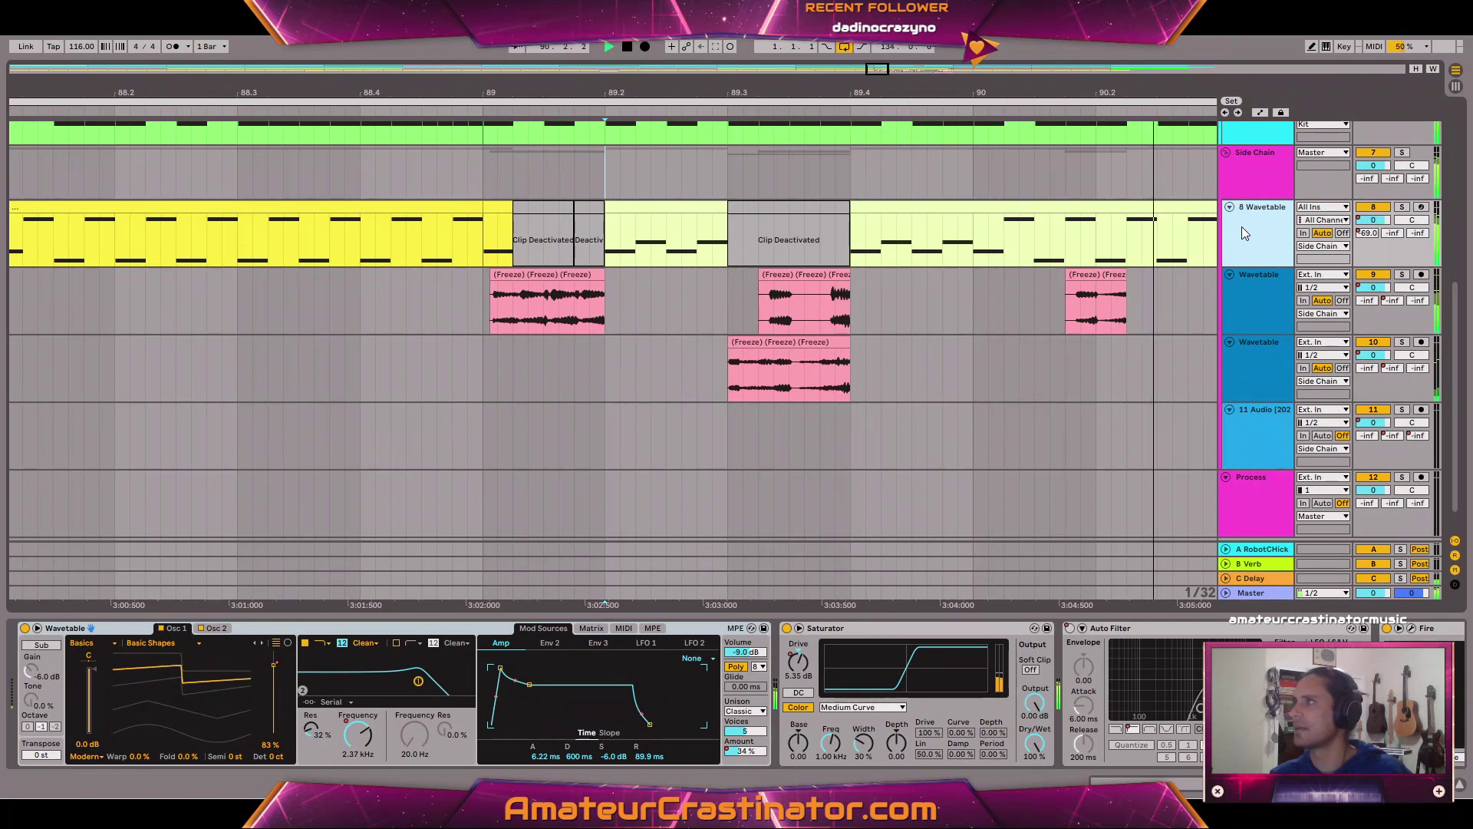
{"action": "left_click", "coordinate": [1331, 783]}
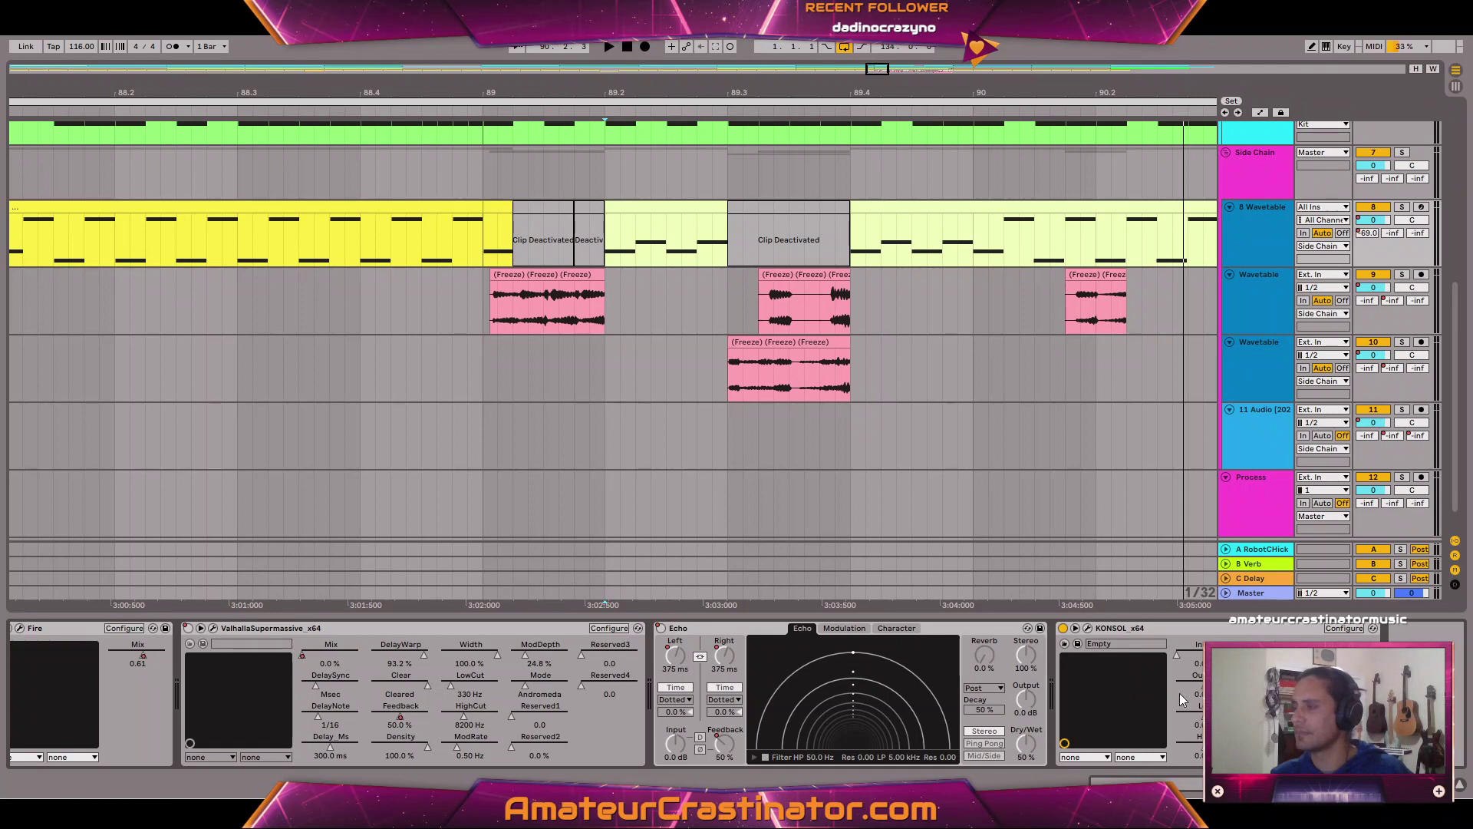
{"action": "key", "text": "a"}
{"action": "scroll", "coordinate": [993, 394], "scroll_direction": "down", "scroll_amount": 5}
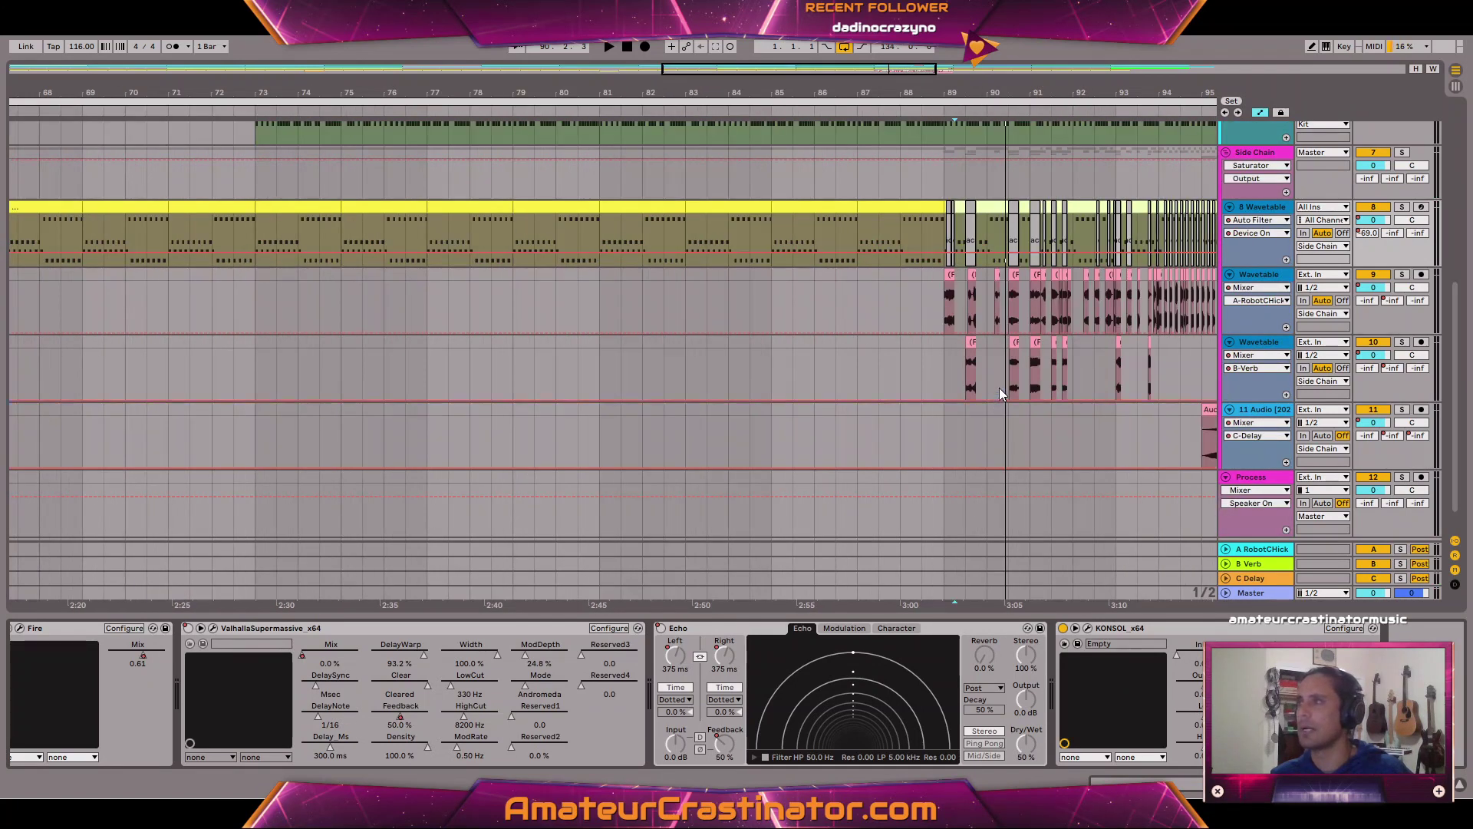
{"action": "scroll", "coordinate": [999, 390], "scroll_direction": "right", "scroll_amount": 3}
{"action": "scroll", "coordinate": [996, 390], "scroll_direction": "down", "scroll_amount": 5}
{"action": "scroll", "coordinate": [954, 392], "scroll_direction": "right", "scroll_amount": 3}
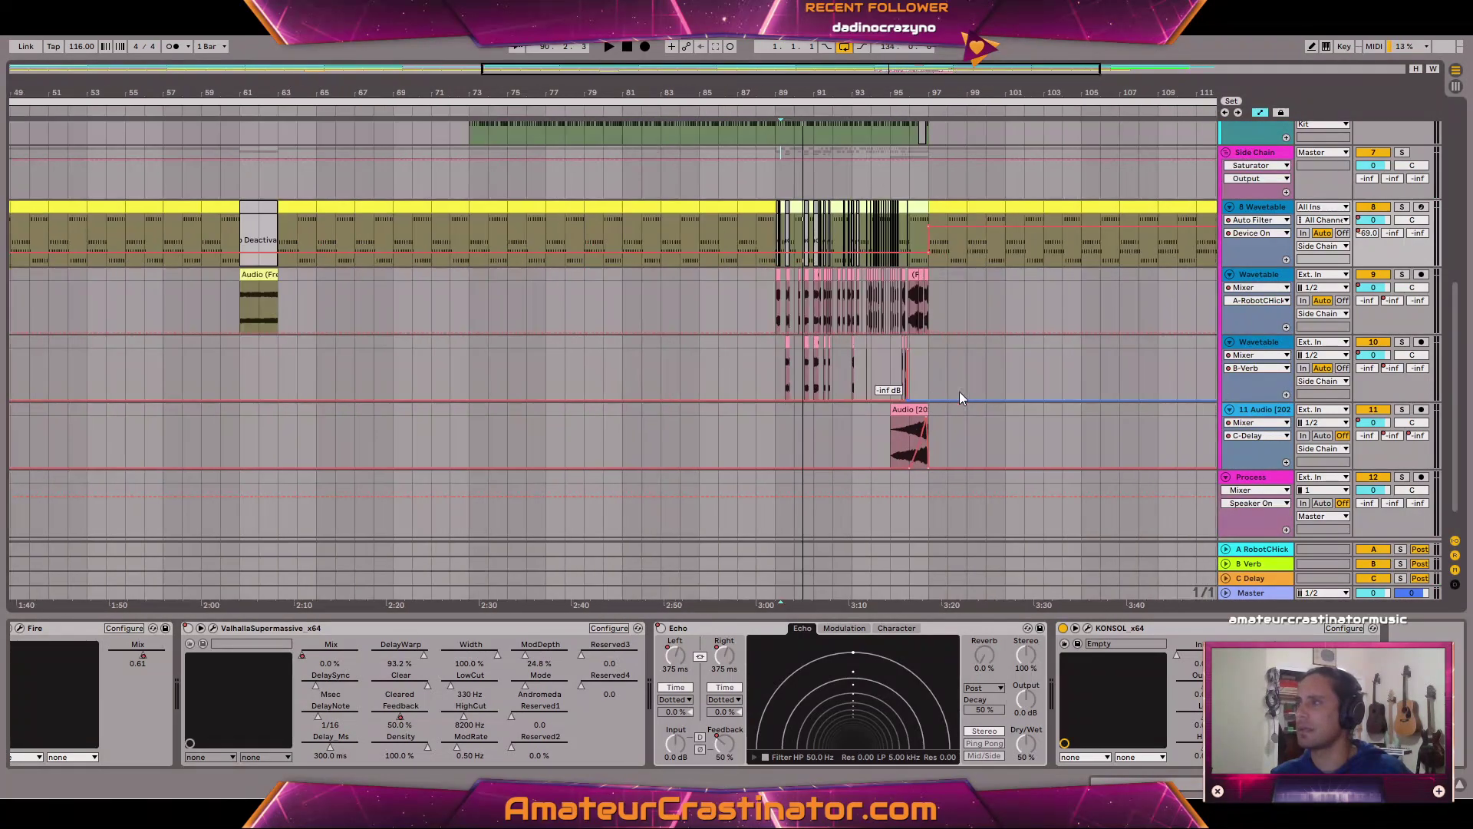
{"action": "left_click", "coordinate": [1206, 684]}
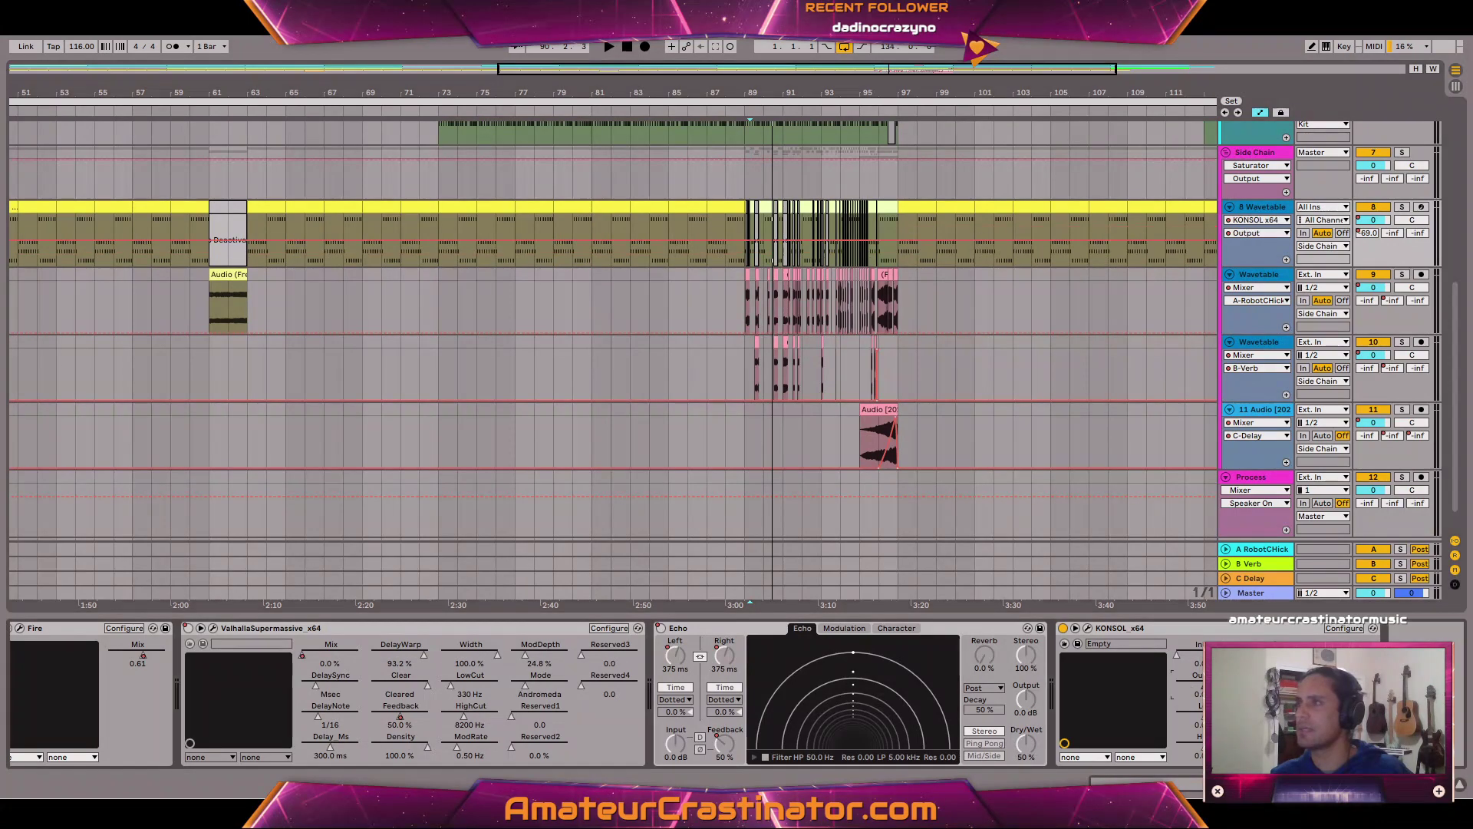
{"action": "scroll", "coordinate": [743, 248], "scroll_direction": "down", "scroll_amount": 5}
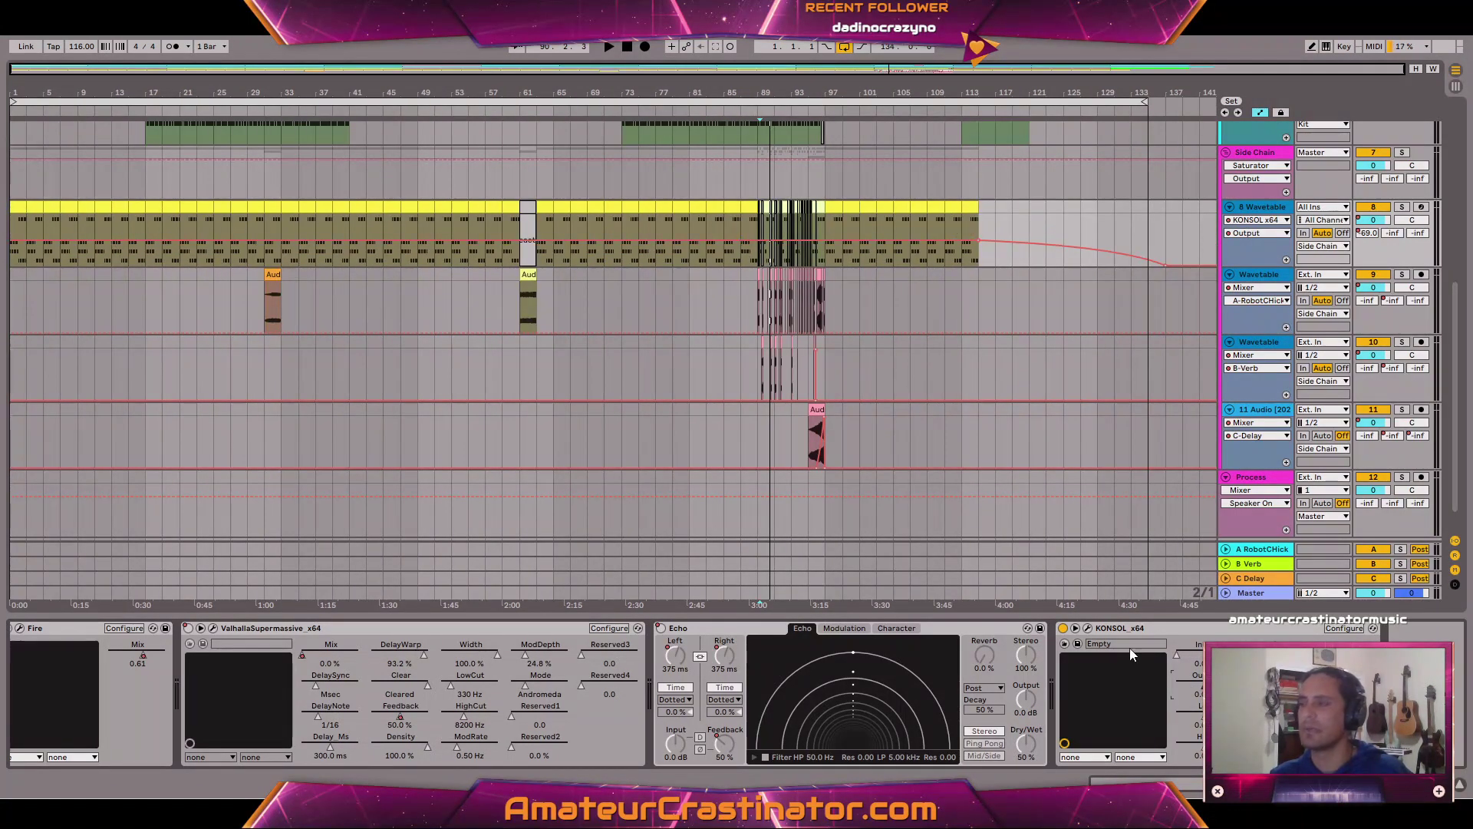
Hide the automation lanes and check the KONSOL plug-in's own window on 8 Wavetable before closing it.
{"action": "left_click", "coordinate": [1177, 631]}
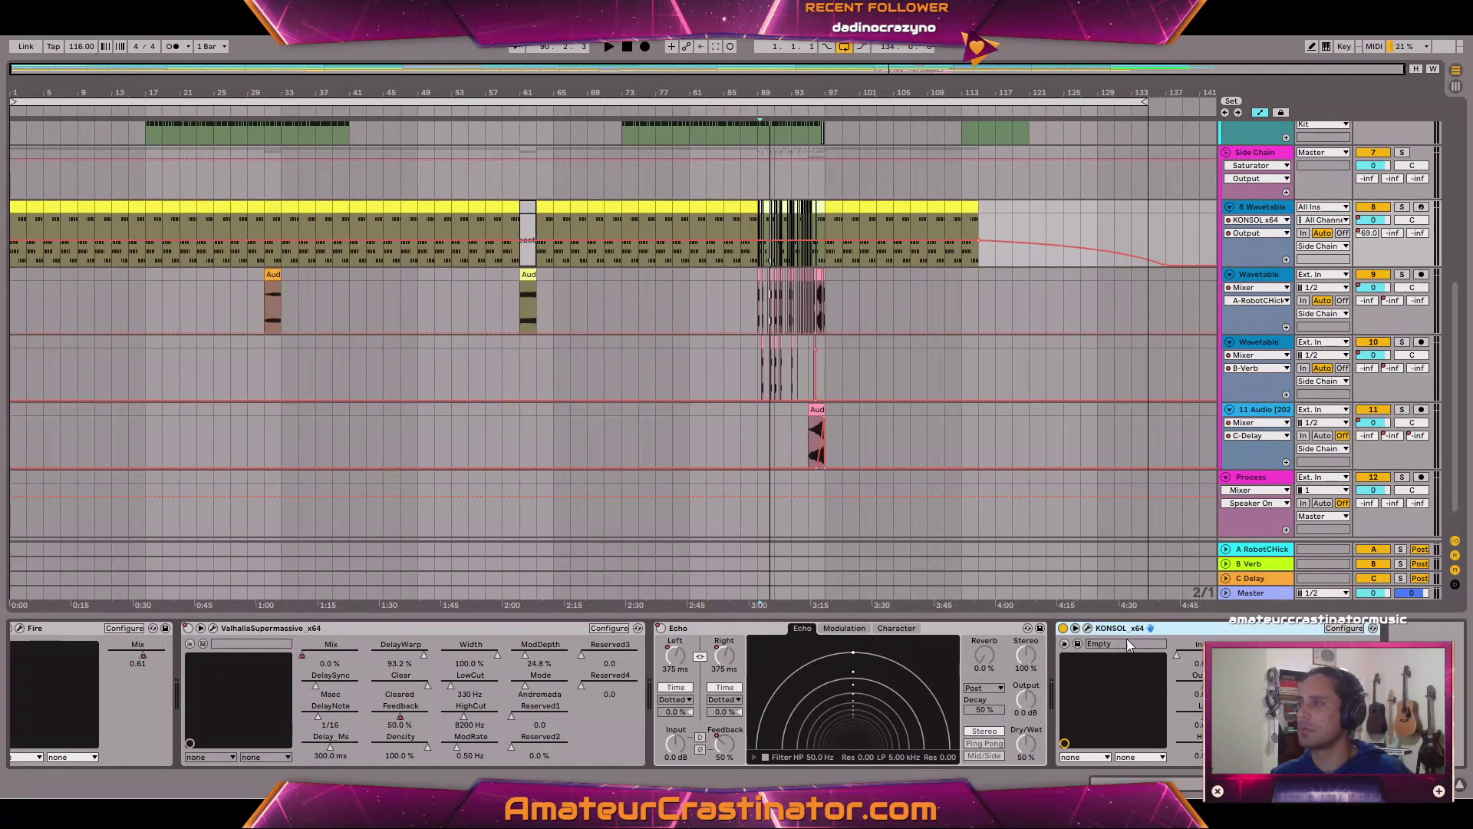
{"action": "key", "text": "a"}
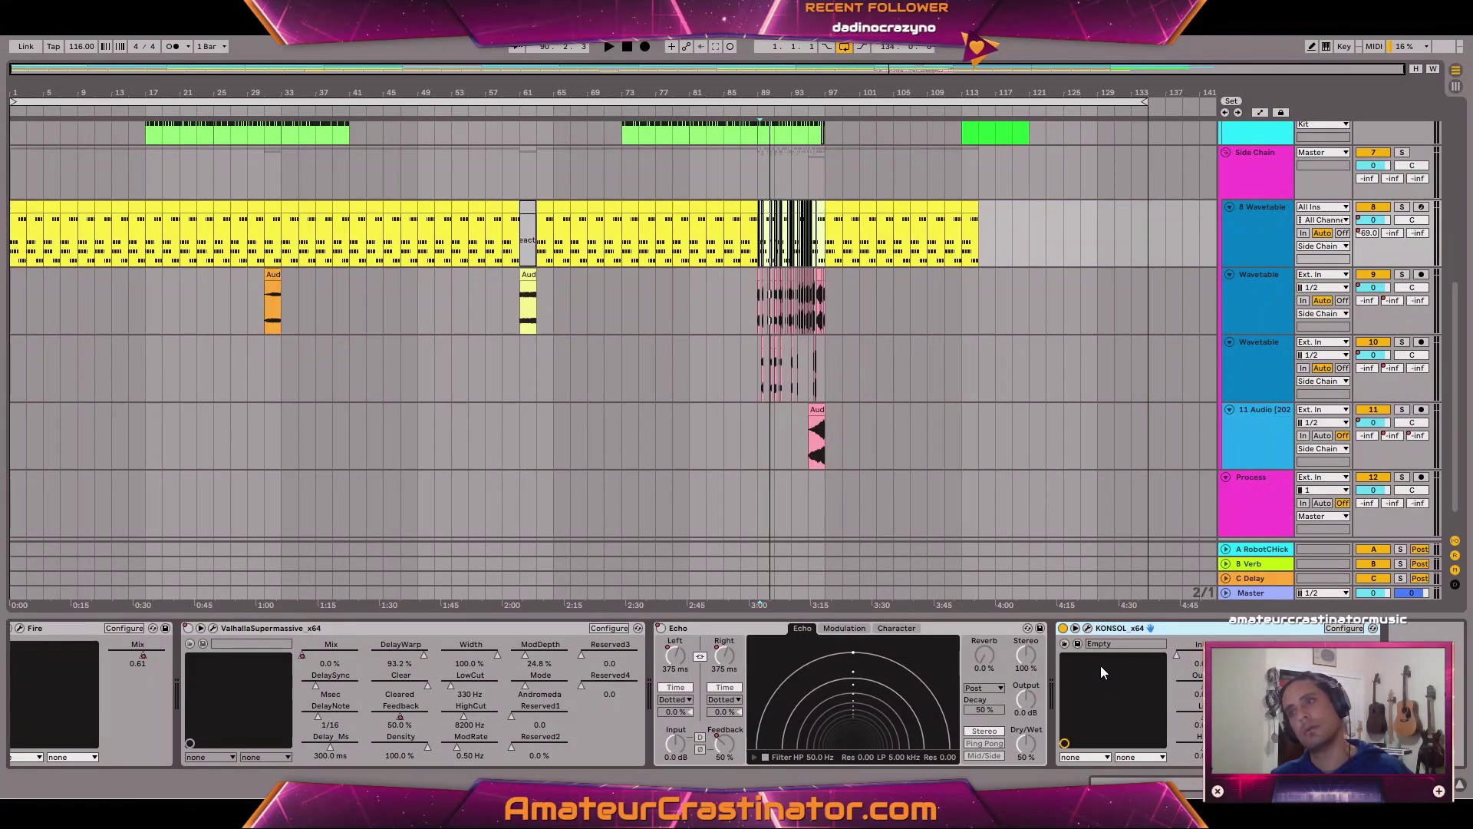
{"action": "left_click", "coordinate": [1087, 628]}
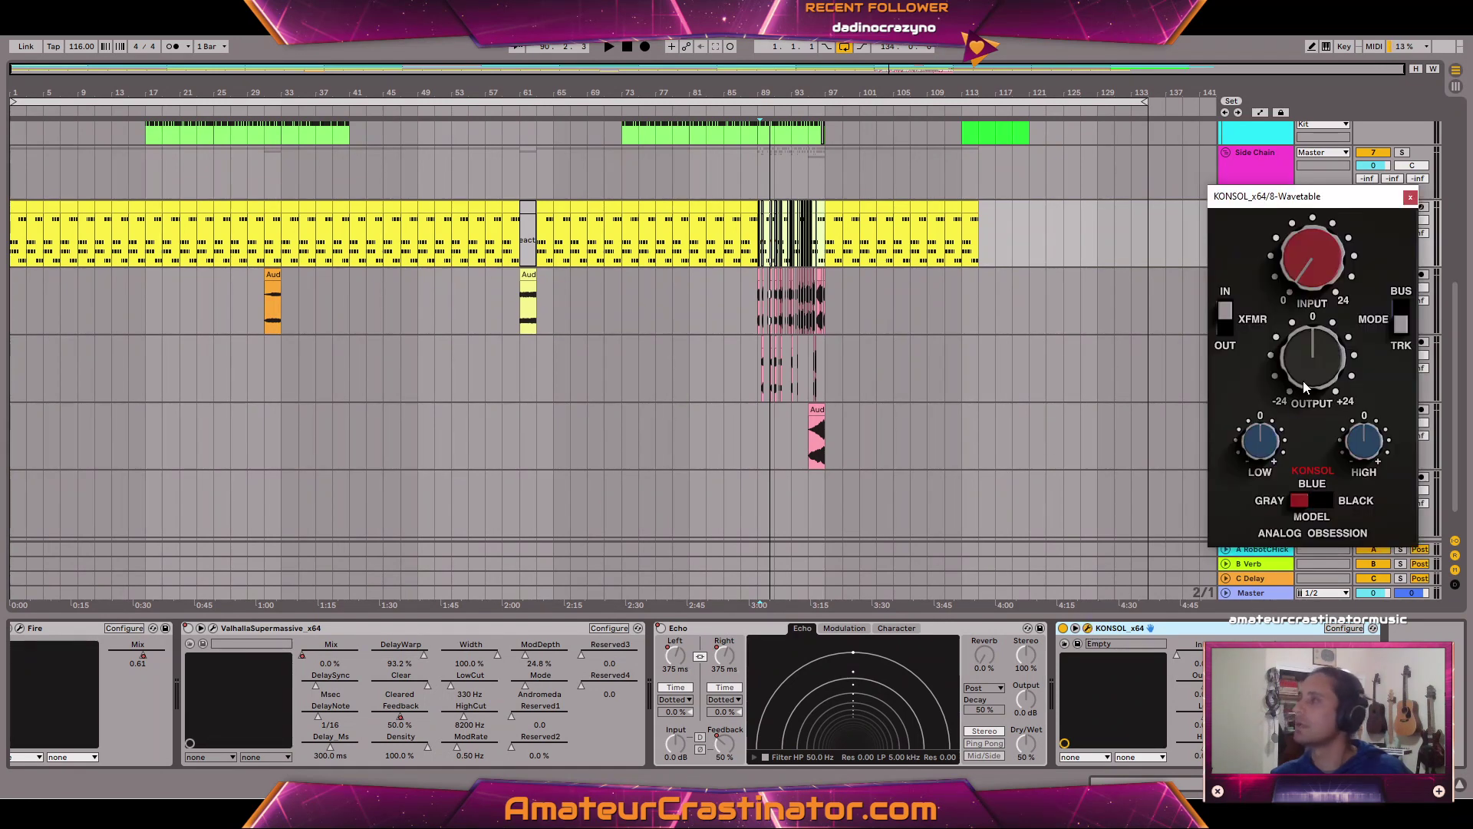
{"action": "left_click", "coordinate": [1411, 198]}
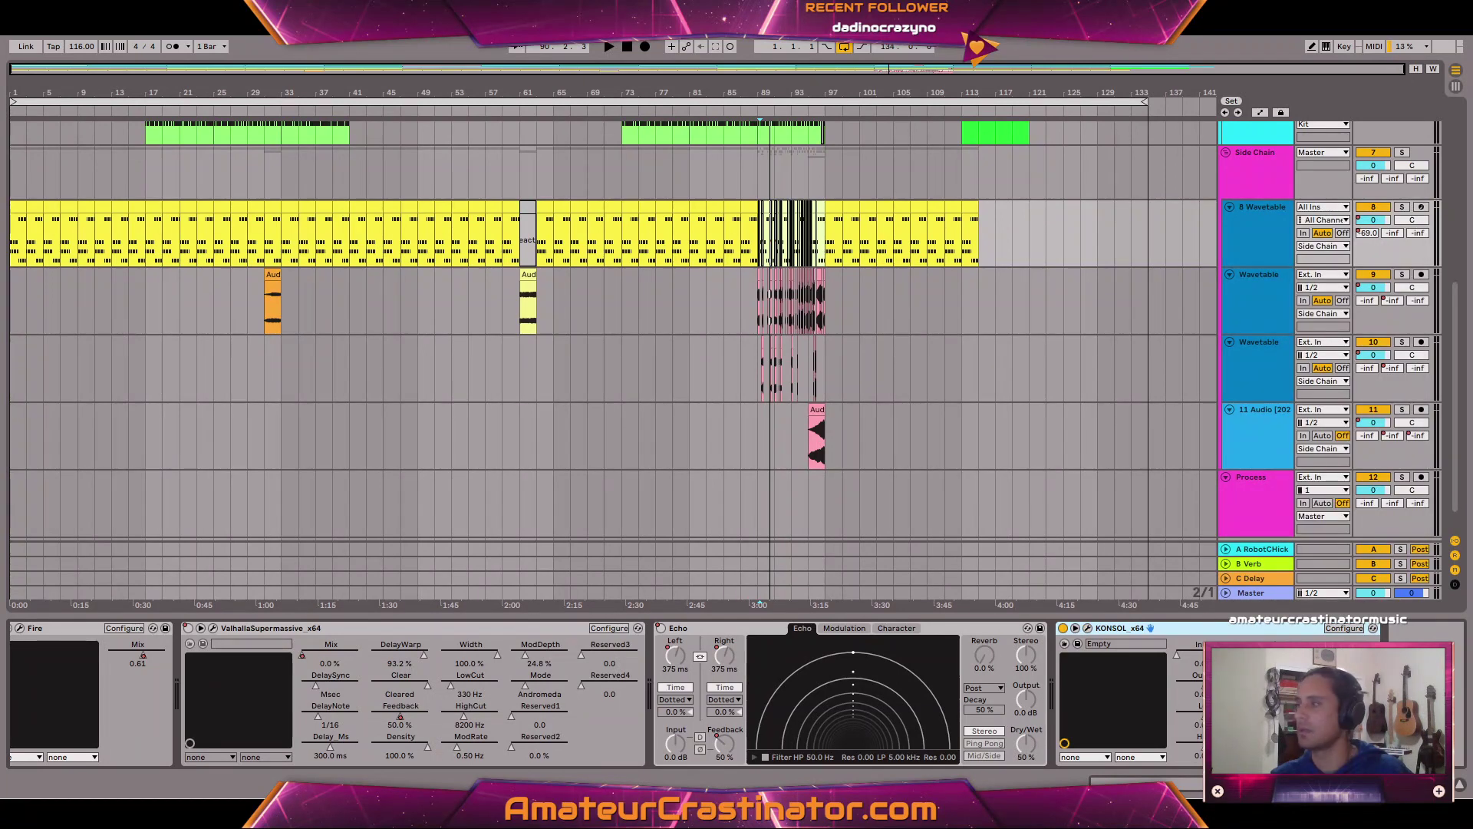
Listen briefly to the chopped section and show the Saturator Drive automation on the 8 Wavetable track.
{"action": "scroll", "coordinate": [736, 694], "scroll_direction": "left", "scroll_amount": 5}
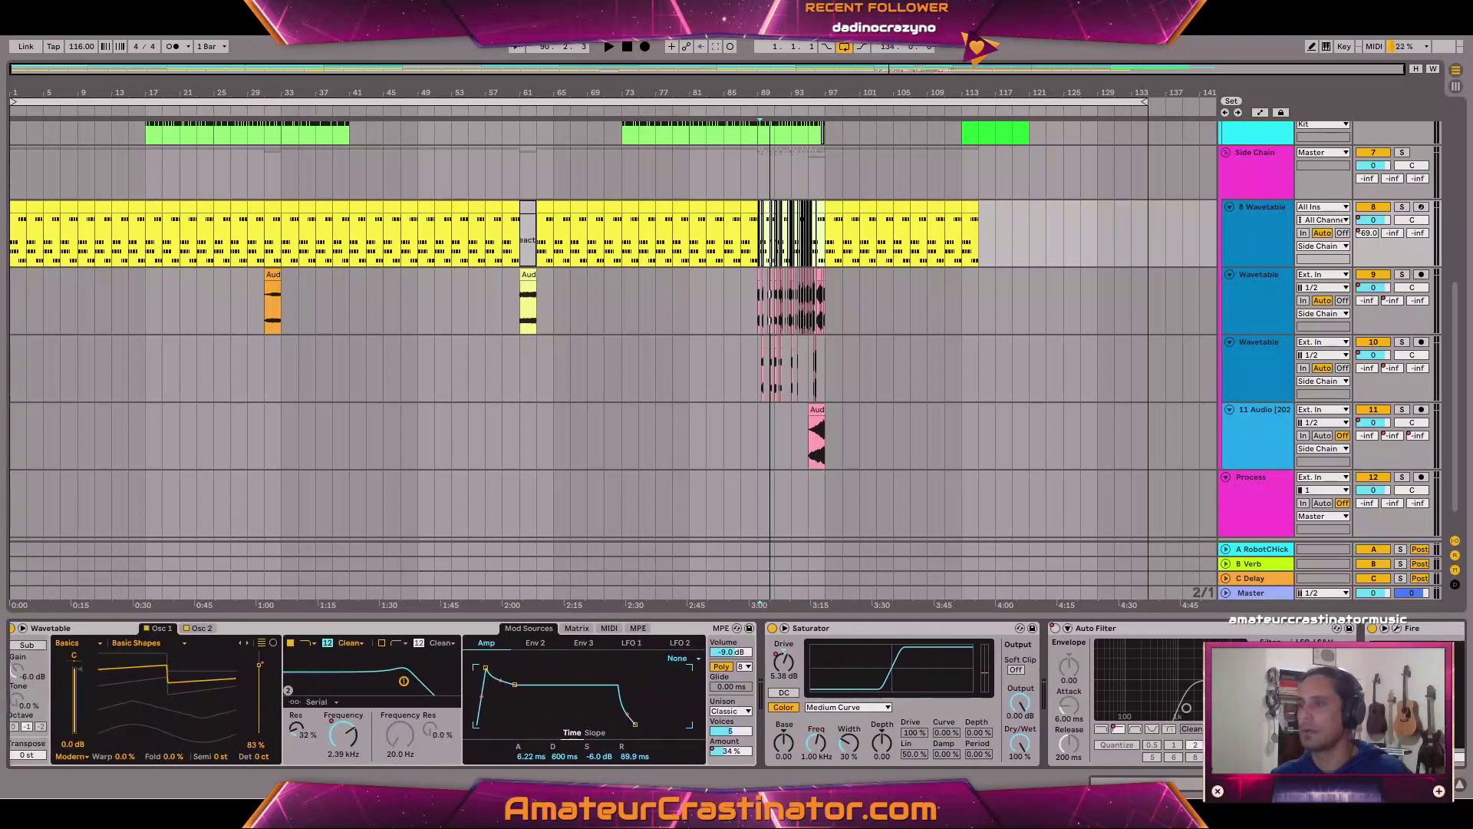
{"action": "scroll", "coordinate": [737, 695], "scroll_direction": "left", "scroll_amount": 1}
{"action": "key", "text": "space"}
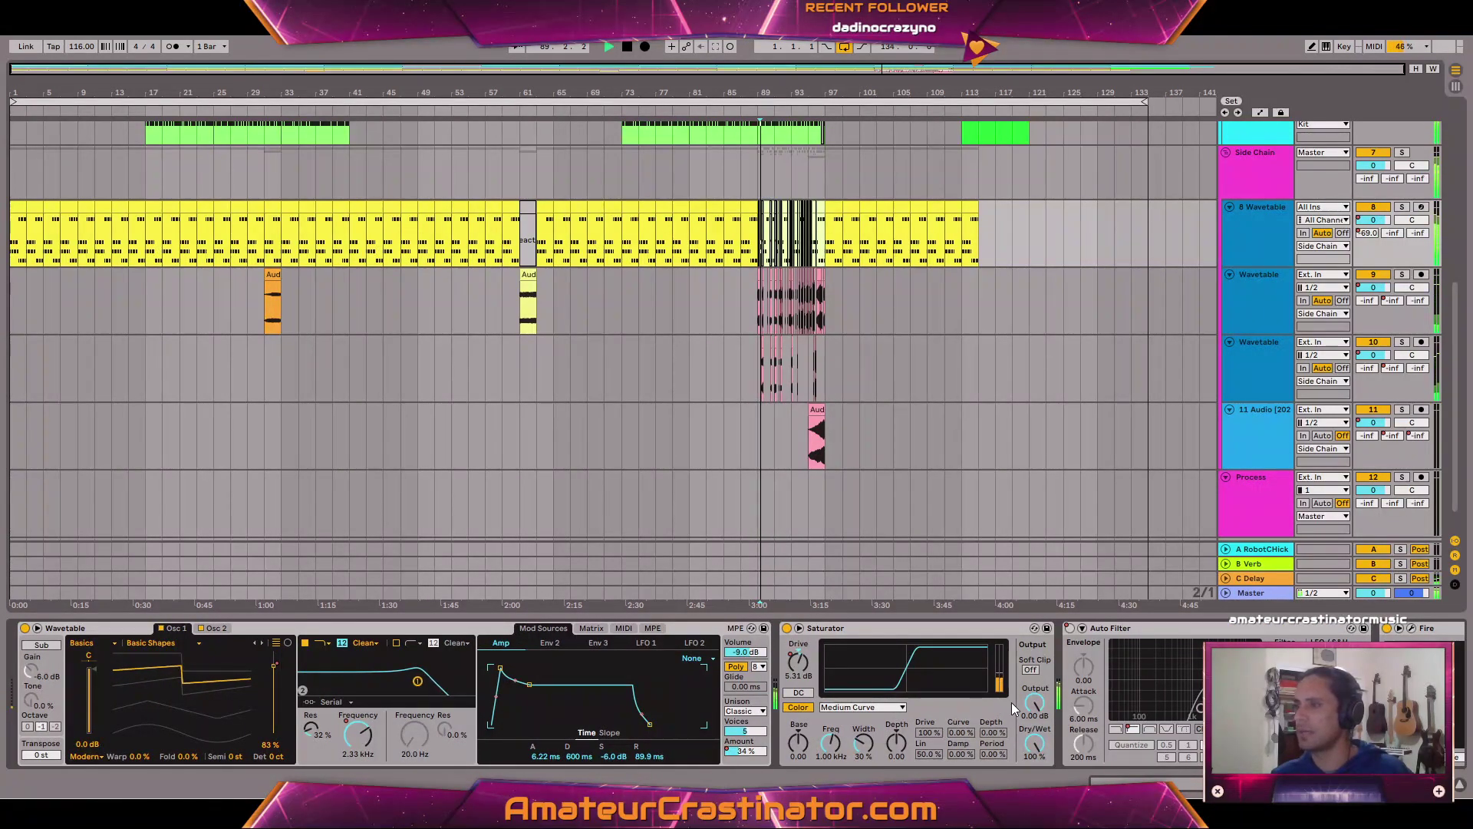
{"action": "key", "text": "a"}
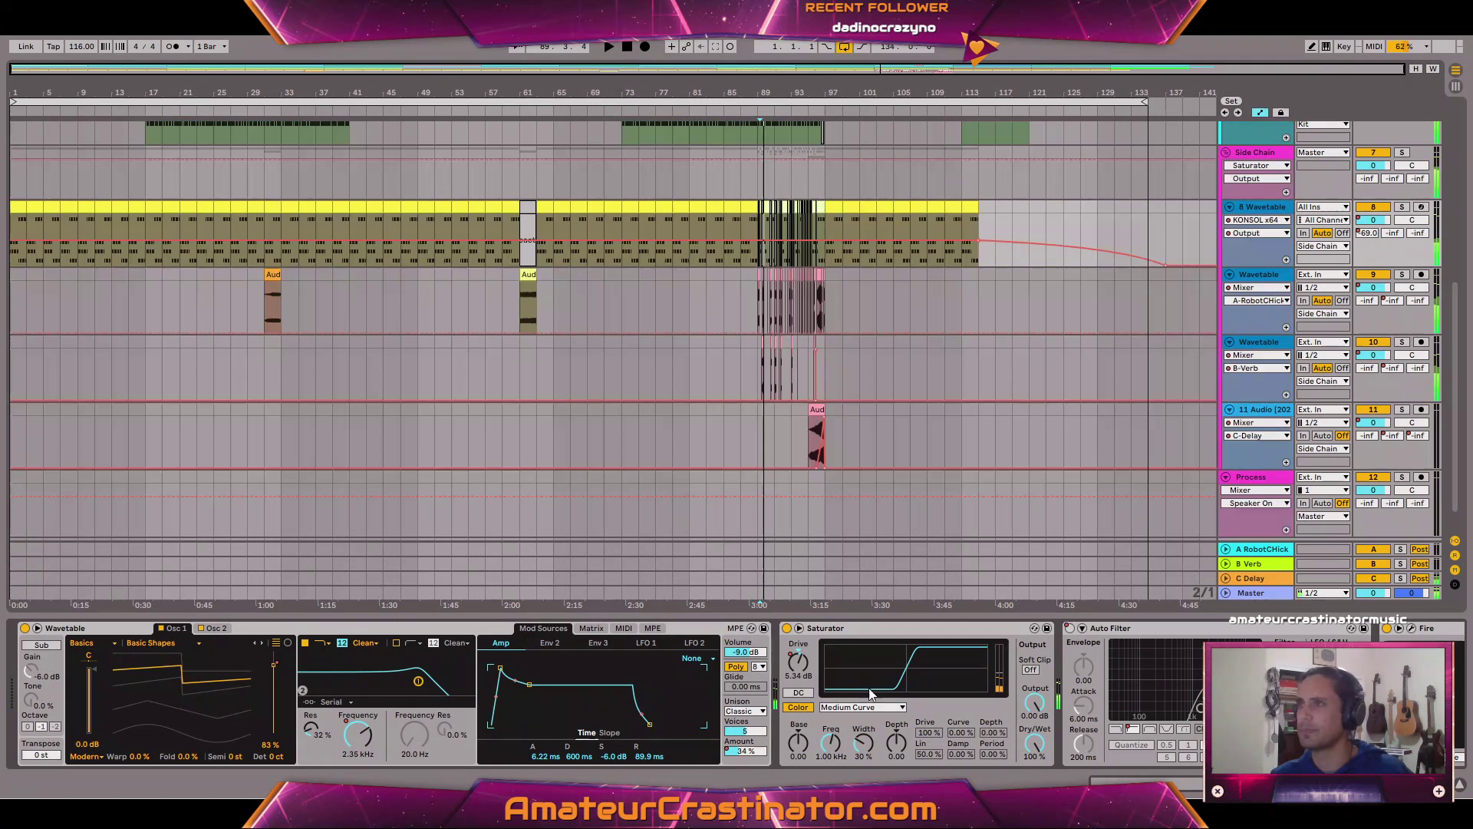
{"action": "left_click", "coordinate": [798, 670]}
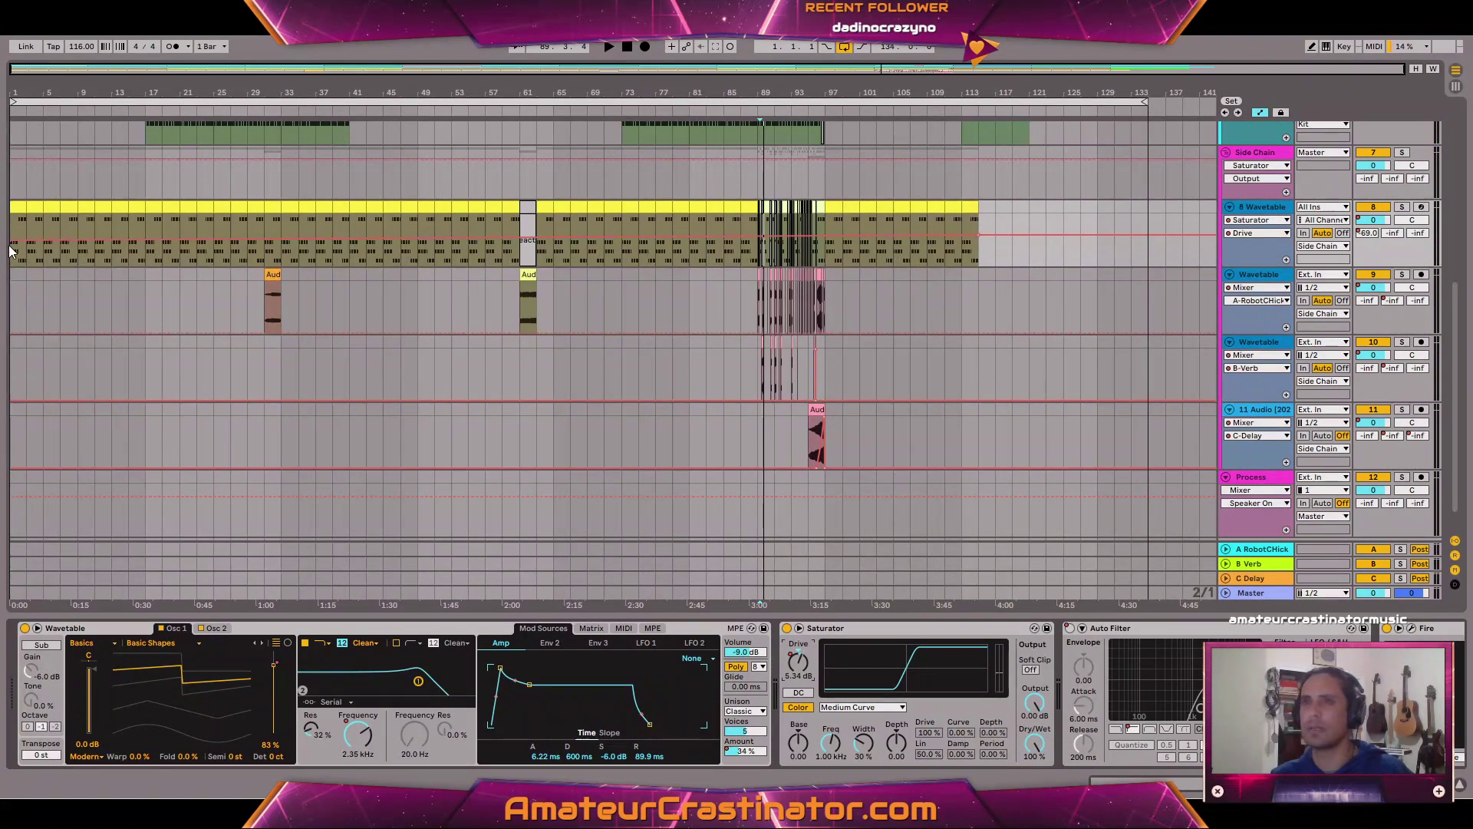
Lower the Saturator output on 8 Wavetable to -1.14 dB while the chopped section plays.
{"action": "key", "text": "space"}
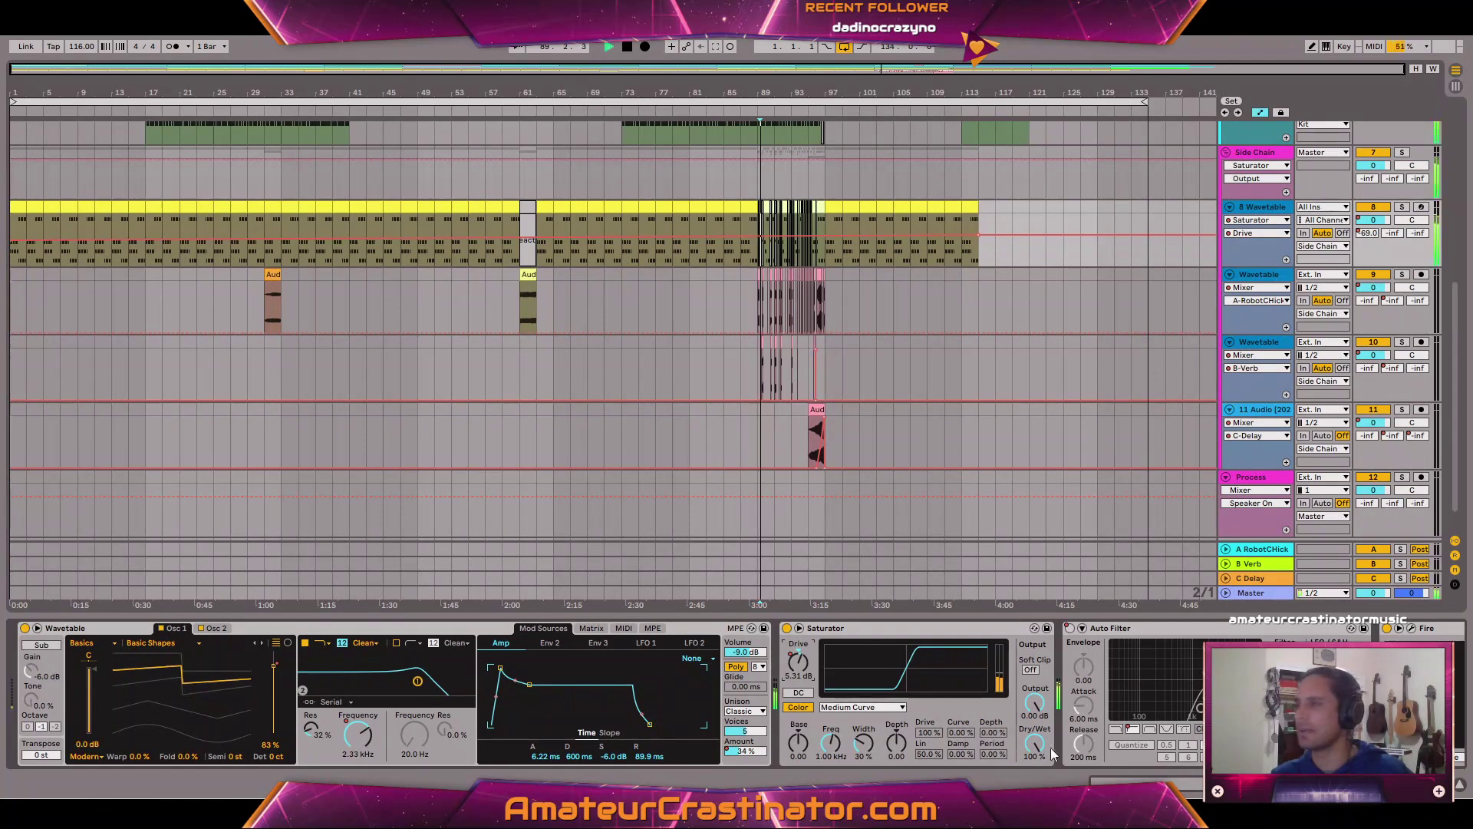
{"action": "left_click", "coordinate": [1034, 703]}
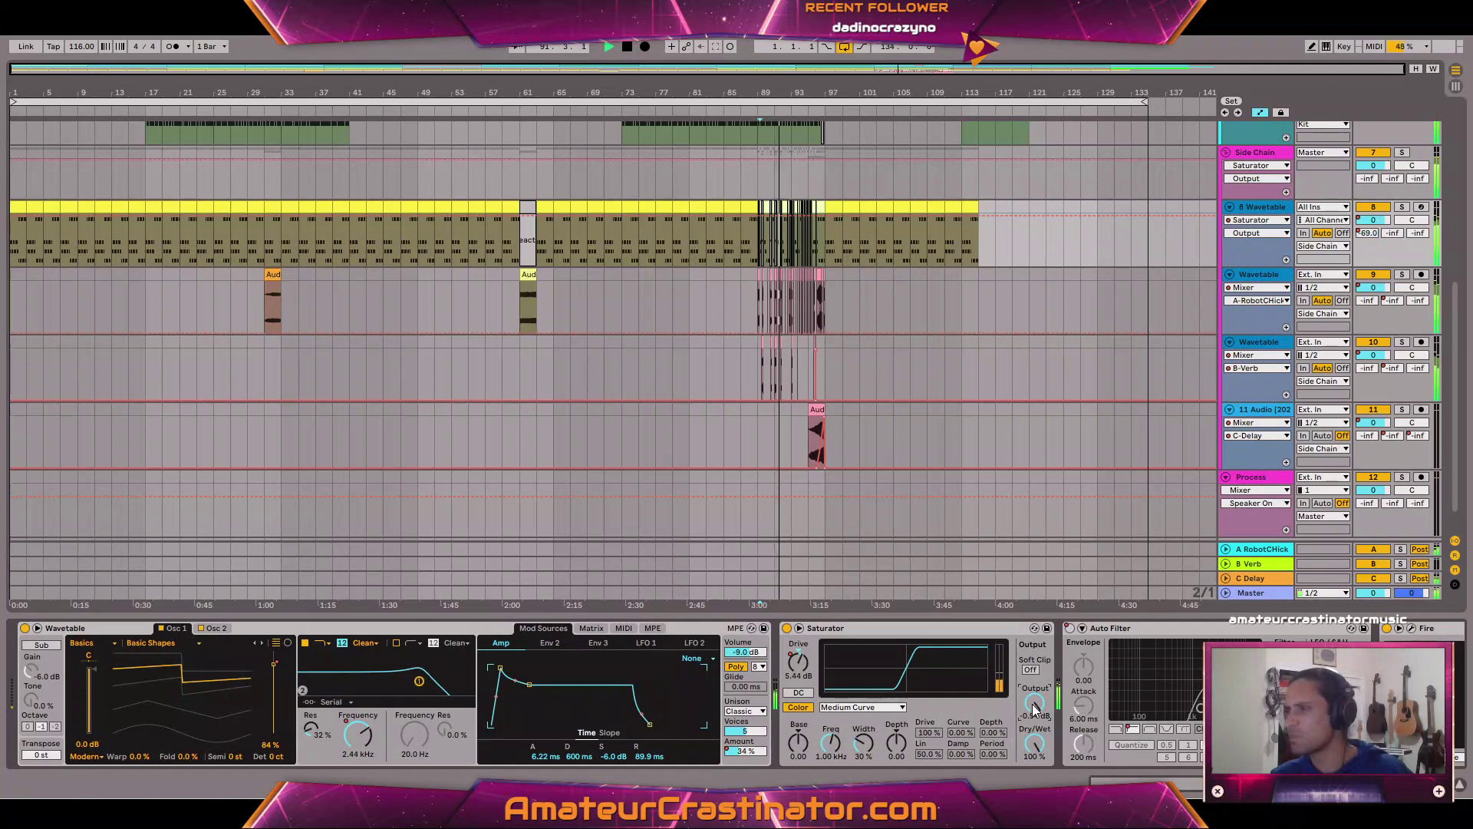
{"action": "left_click_drag", "start_coordinate": [1032, 706], "coordinate": [1035, 707]}
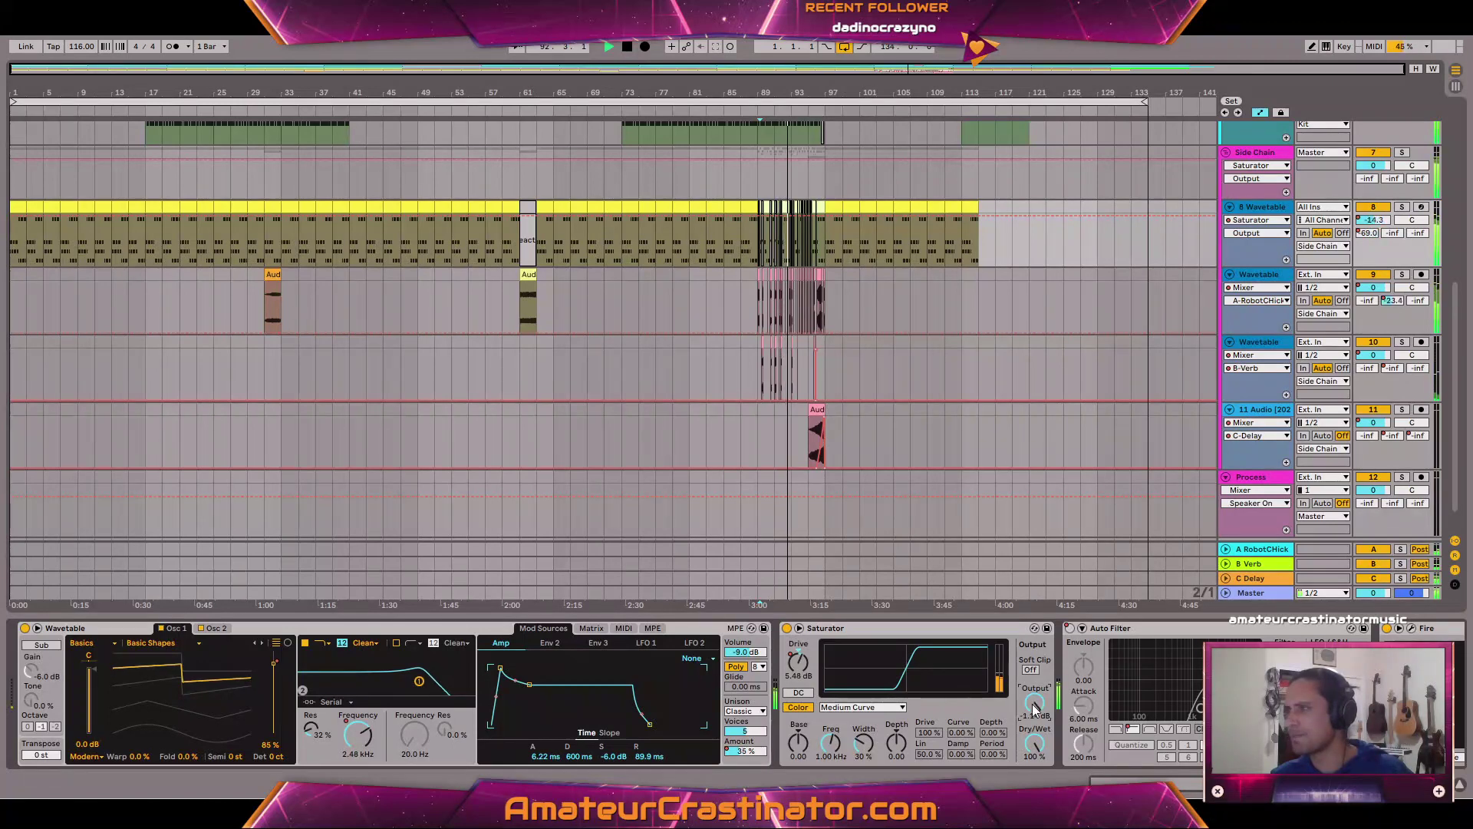
Lower the KONSOL Output automation on 8 Wavetable to 0.47 for the stretch before the final fade-out.
{"action": "scroll", "coordinate": [737, 690], "scroll_direction": "right", "scroll_amount": 4}
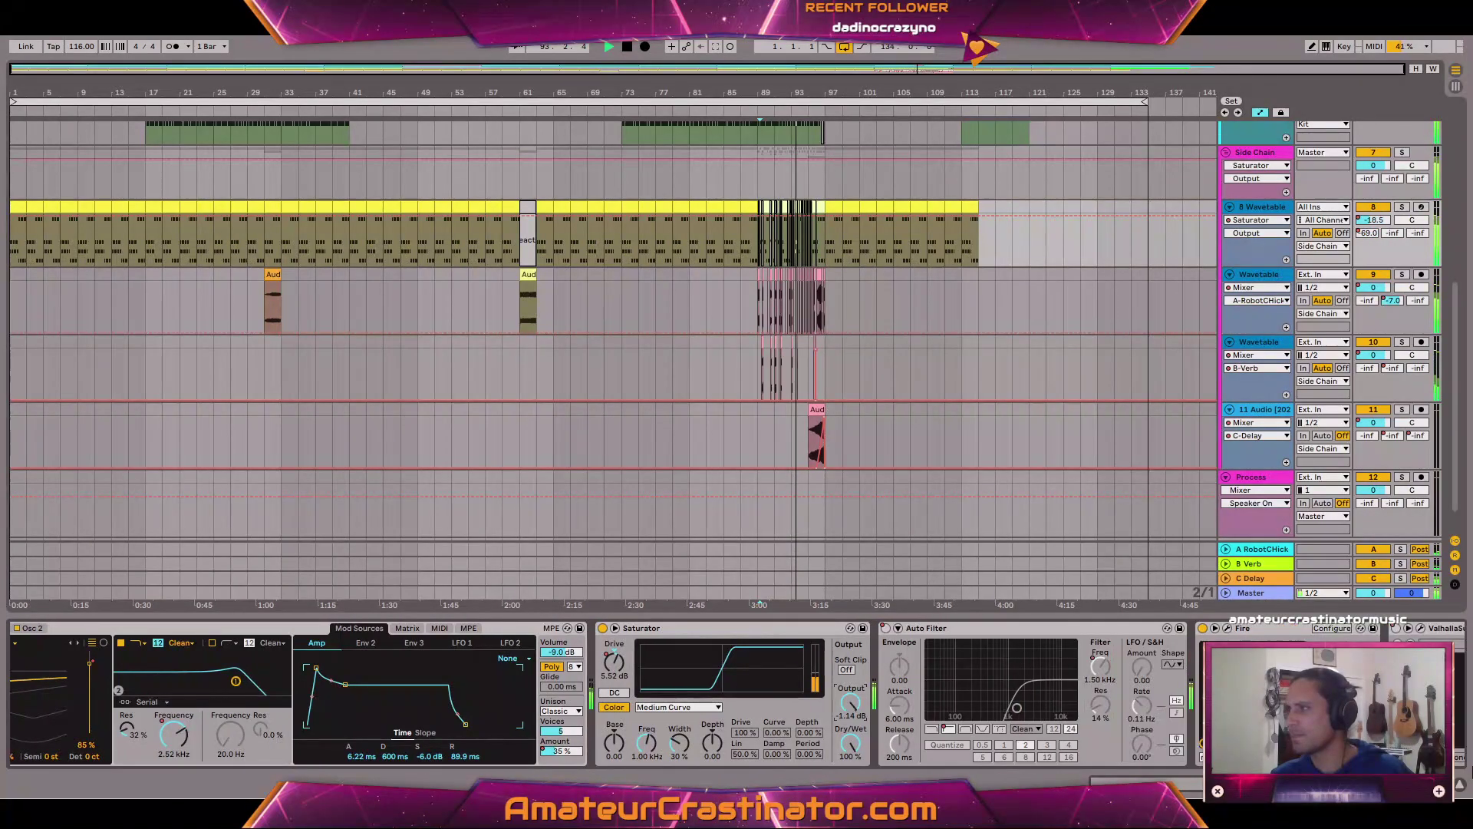
{"action": "scroll", "coordinate": [736, 690], "scroll_direction": "right", "scroll_amount": 8}
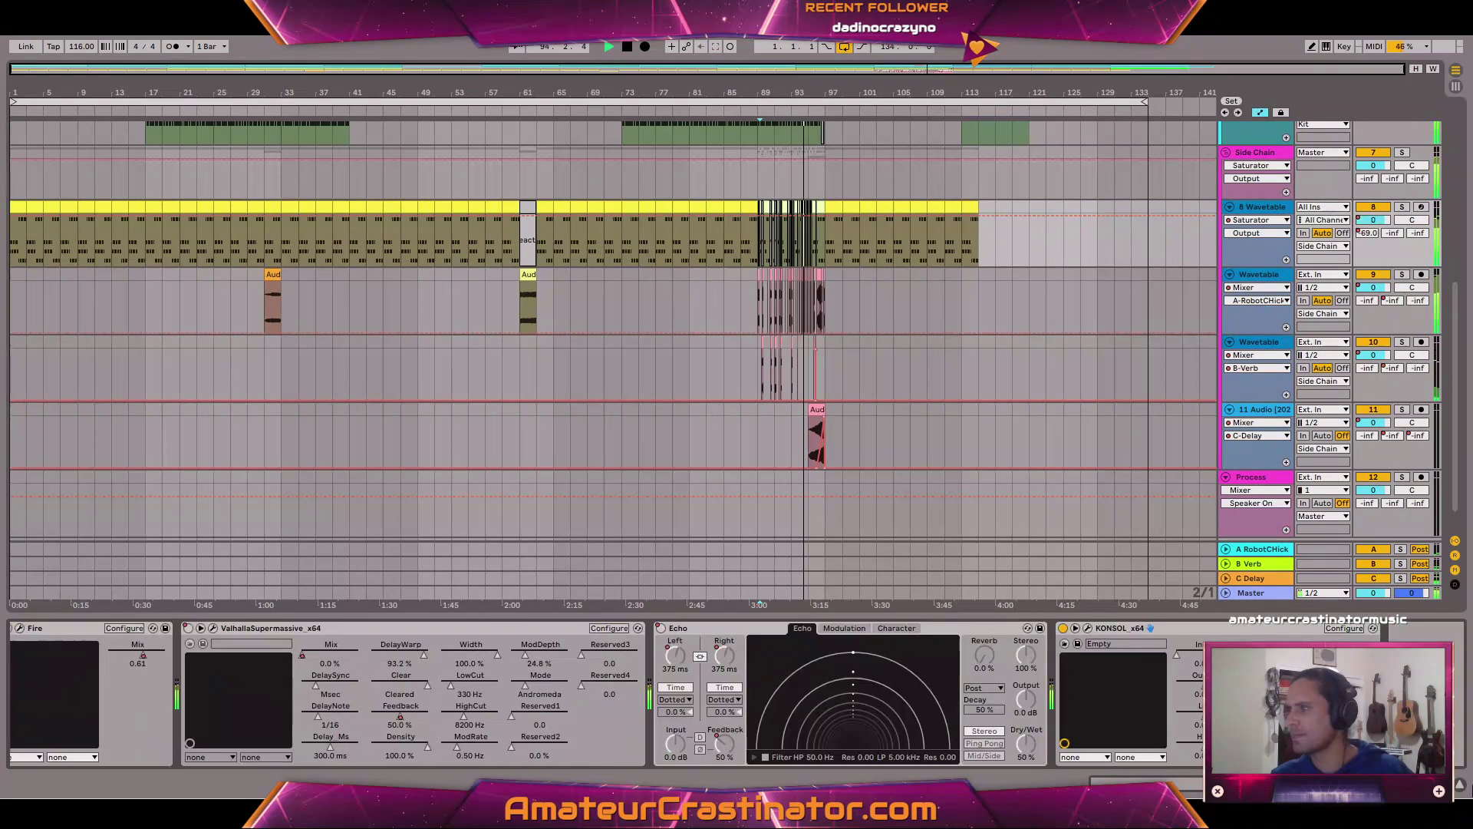
{"action": "scroll", "coordinate": [737, 691], "scroll_direction": "left", "scroll_amount": 8}
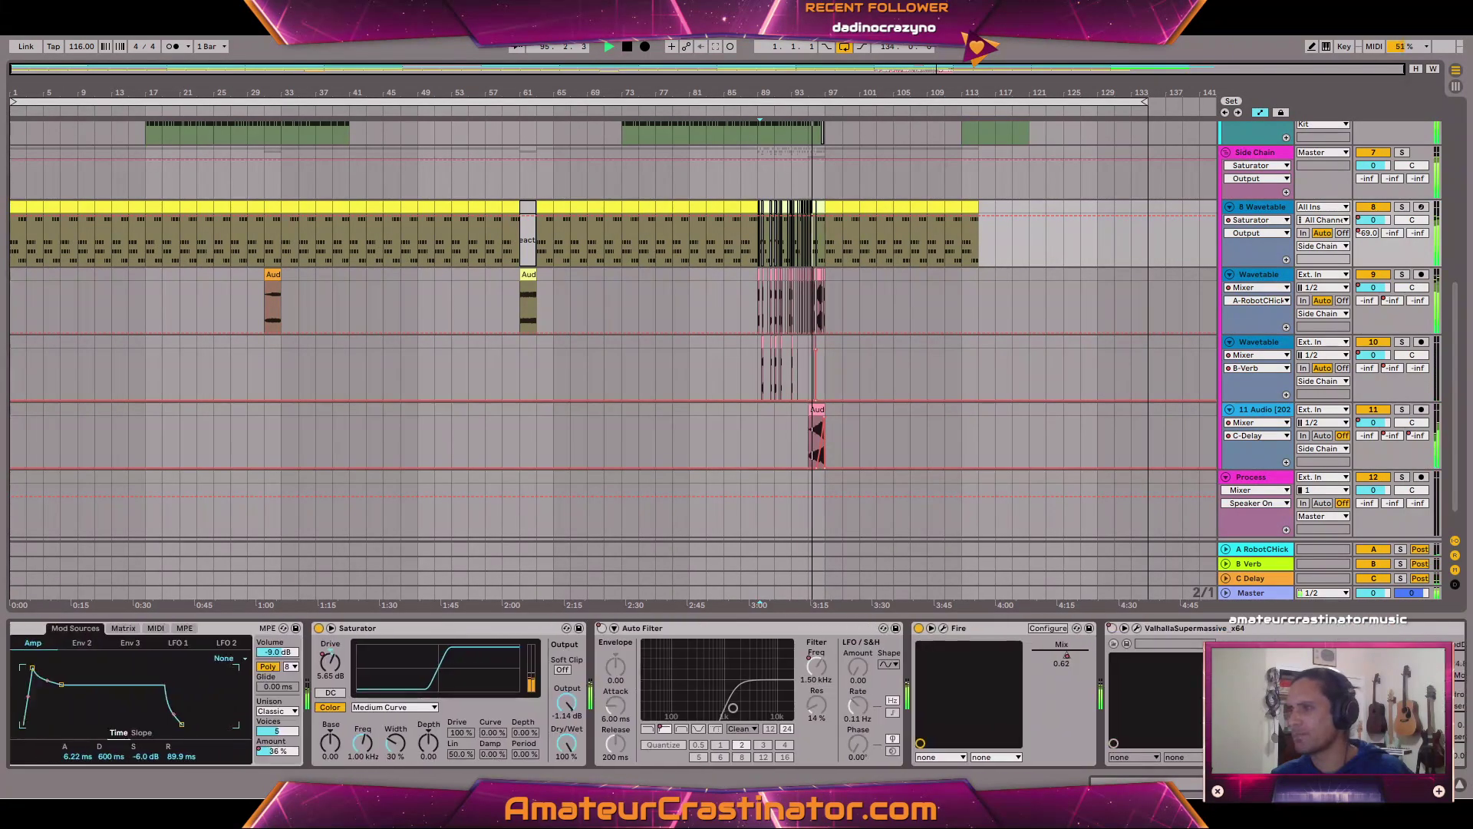
{"action": "scroll", "coordinate": [736, 690], "scroll_direction": "right", "scroll_amount": 8}
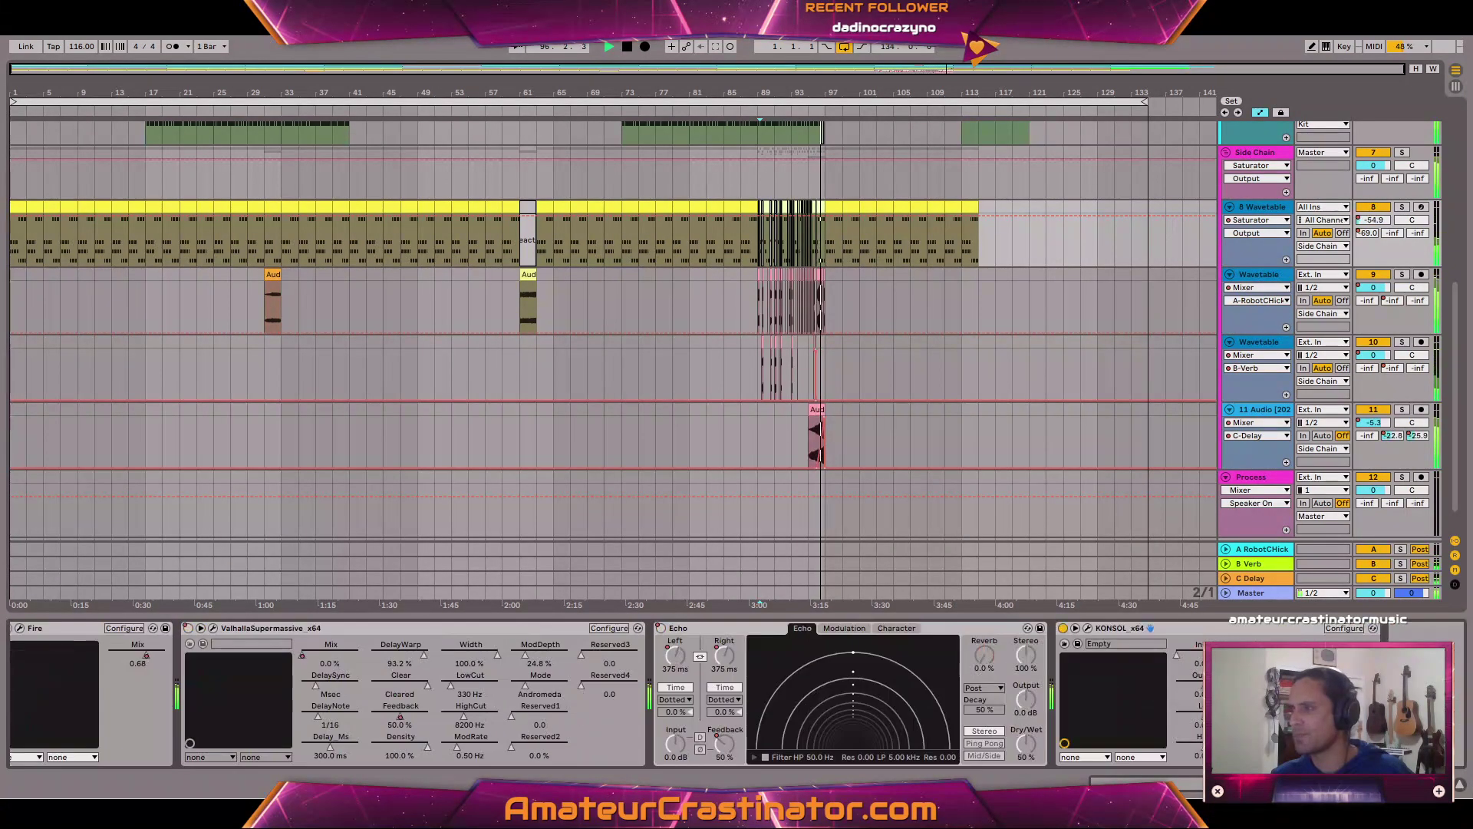
{"action": "left_click", "coordinate": [1202, 685]}
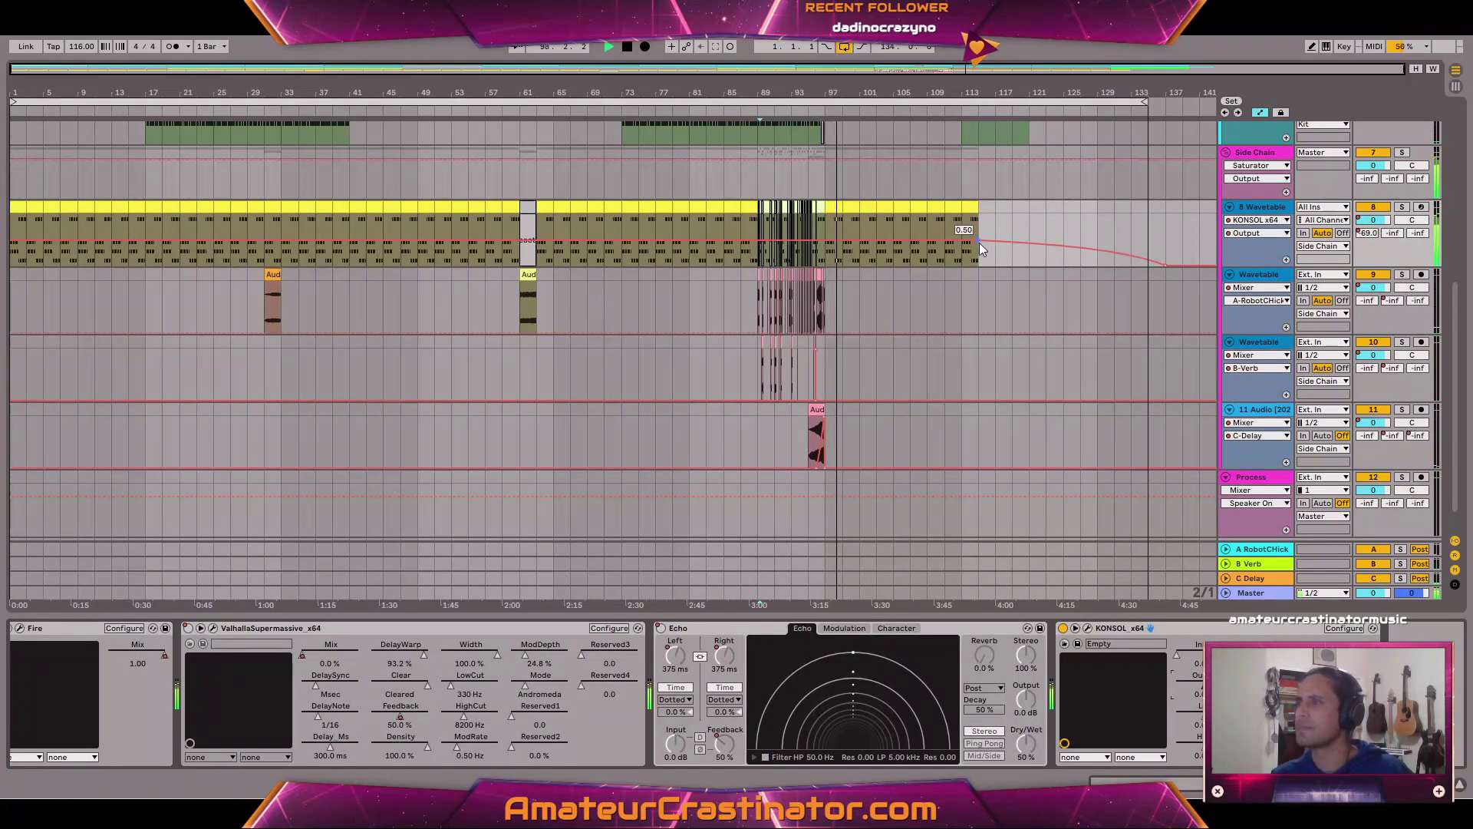
{"action": "left_click_drag", "start_coordinate": [979, 242], "coordinate": [979, 243]}
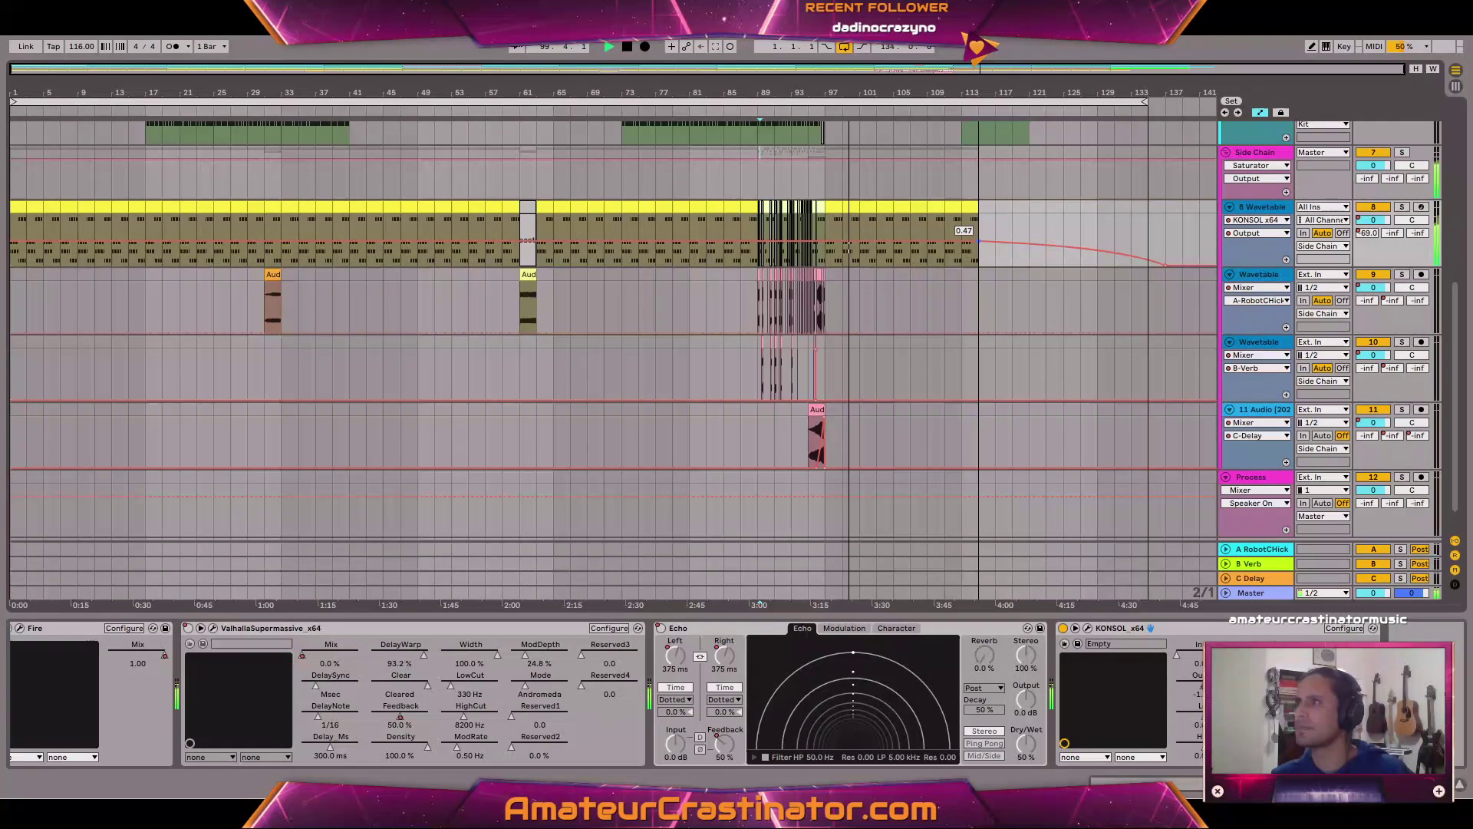
Play the Side Chain group from about bar 85 and reset its Saturator output to 0 dB.
{"action": "left_click", "coordinate": [1223, 193]}
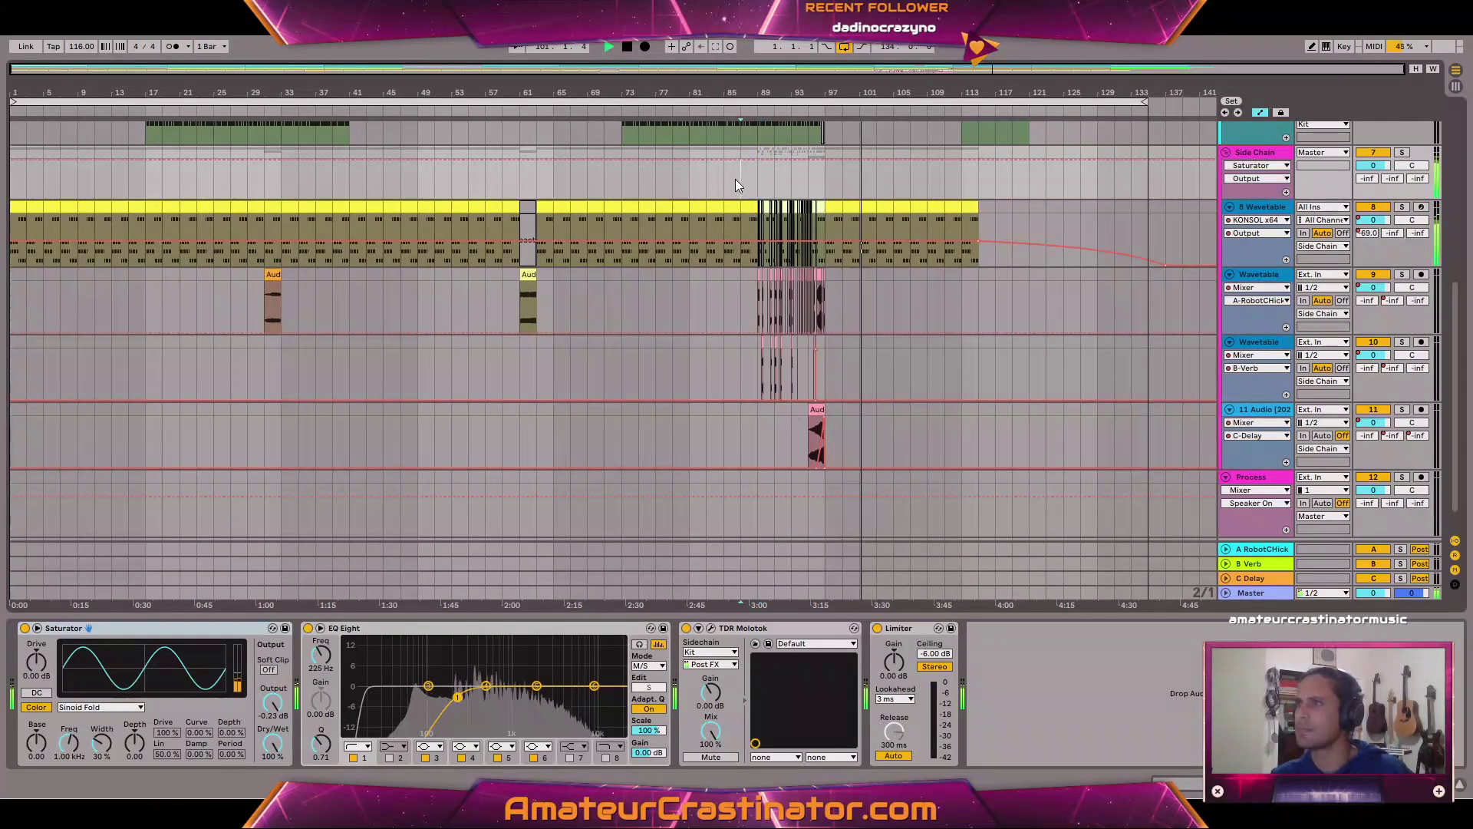
{"action": "key", "text": "space"}
{"action": "key", "text": "space"}
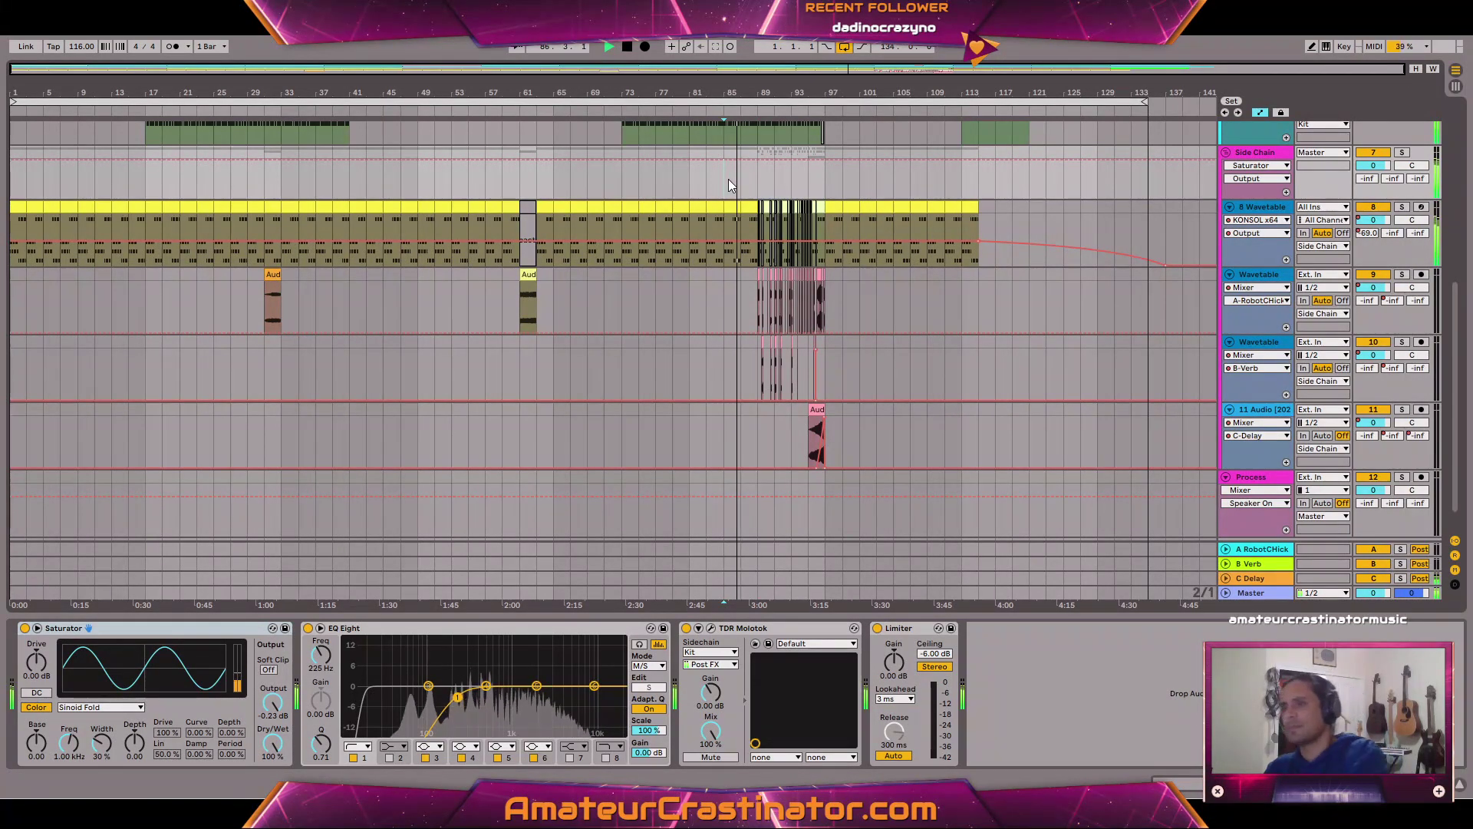
{"action": "double_click", "coordinate": [276, 703]}
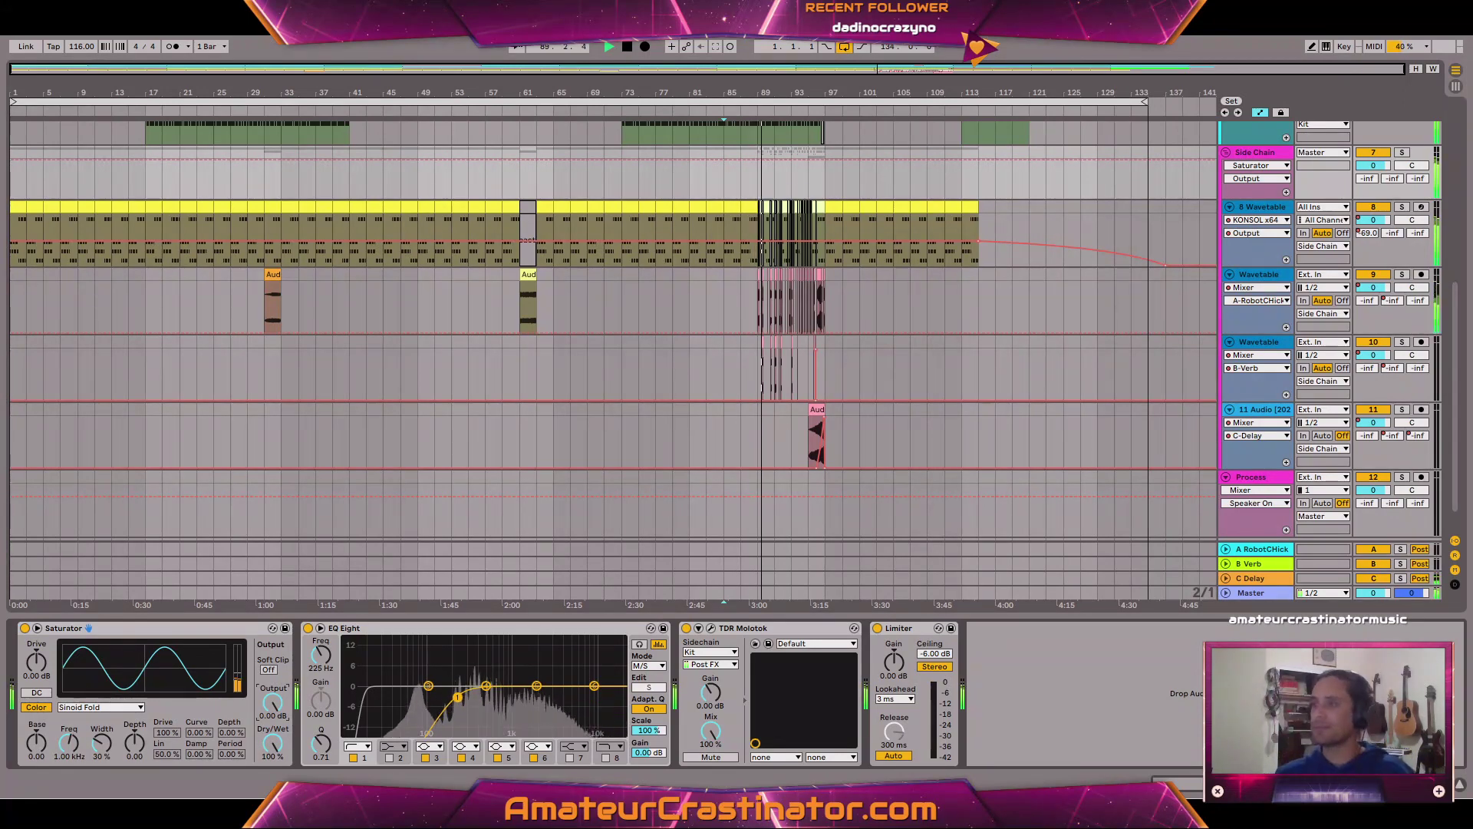
Hide the automation lanes and replay the chopped Wavetable clips from beat 90.4.
{"action": "scroll", "coordinate": [793, 298], "scroll_direction": "up", "scroll_amount": 6}
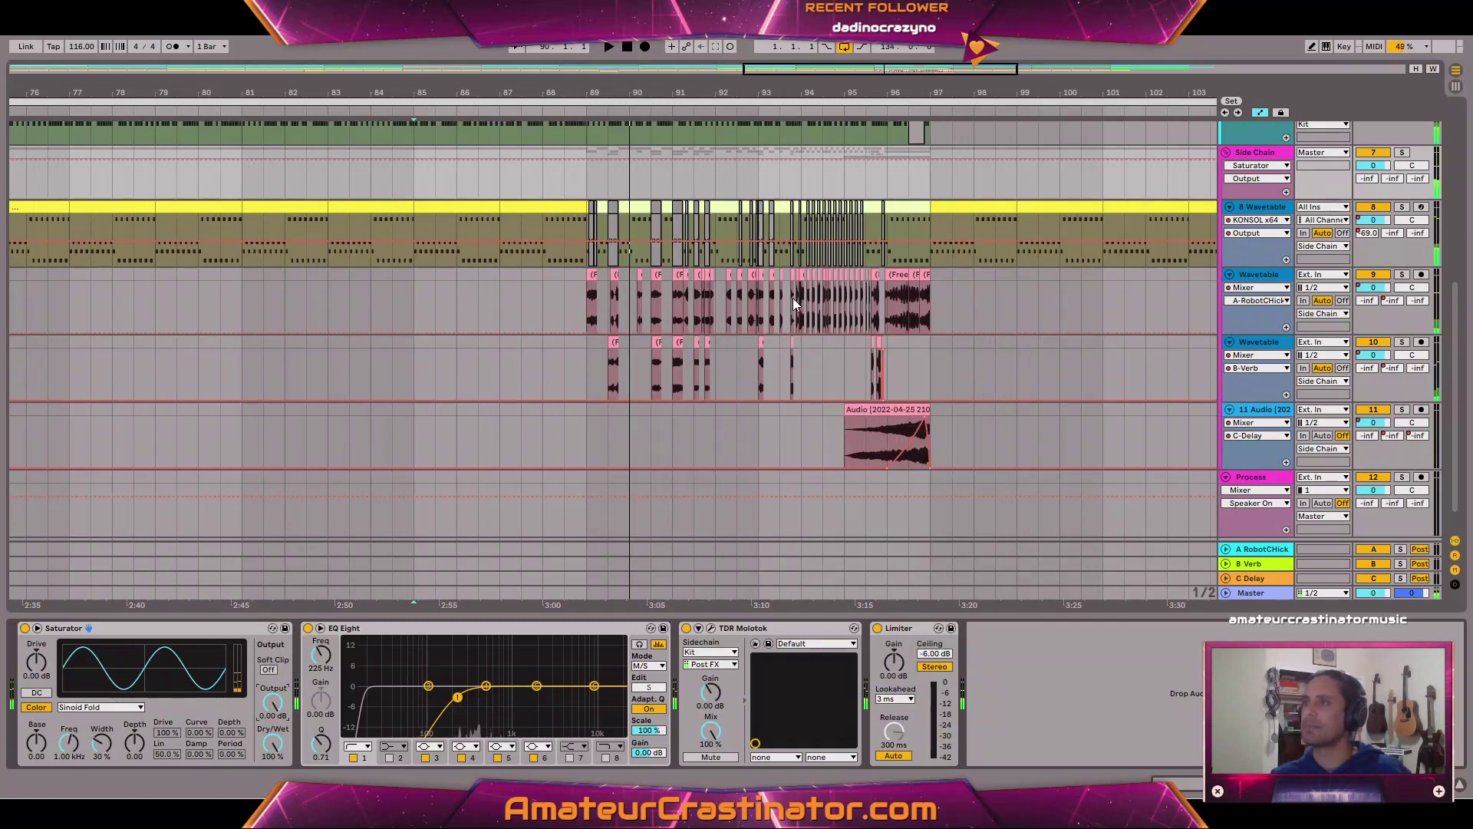
{"action": "key", "text": "a"}
{"action": "scroll", "coordinate": [278, 329], "scroll_direction": "left", "scroll_amount": 5}
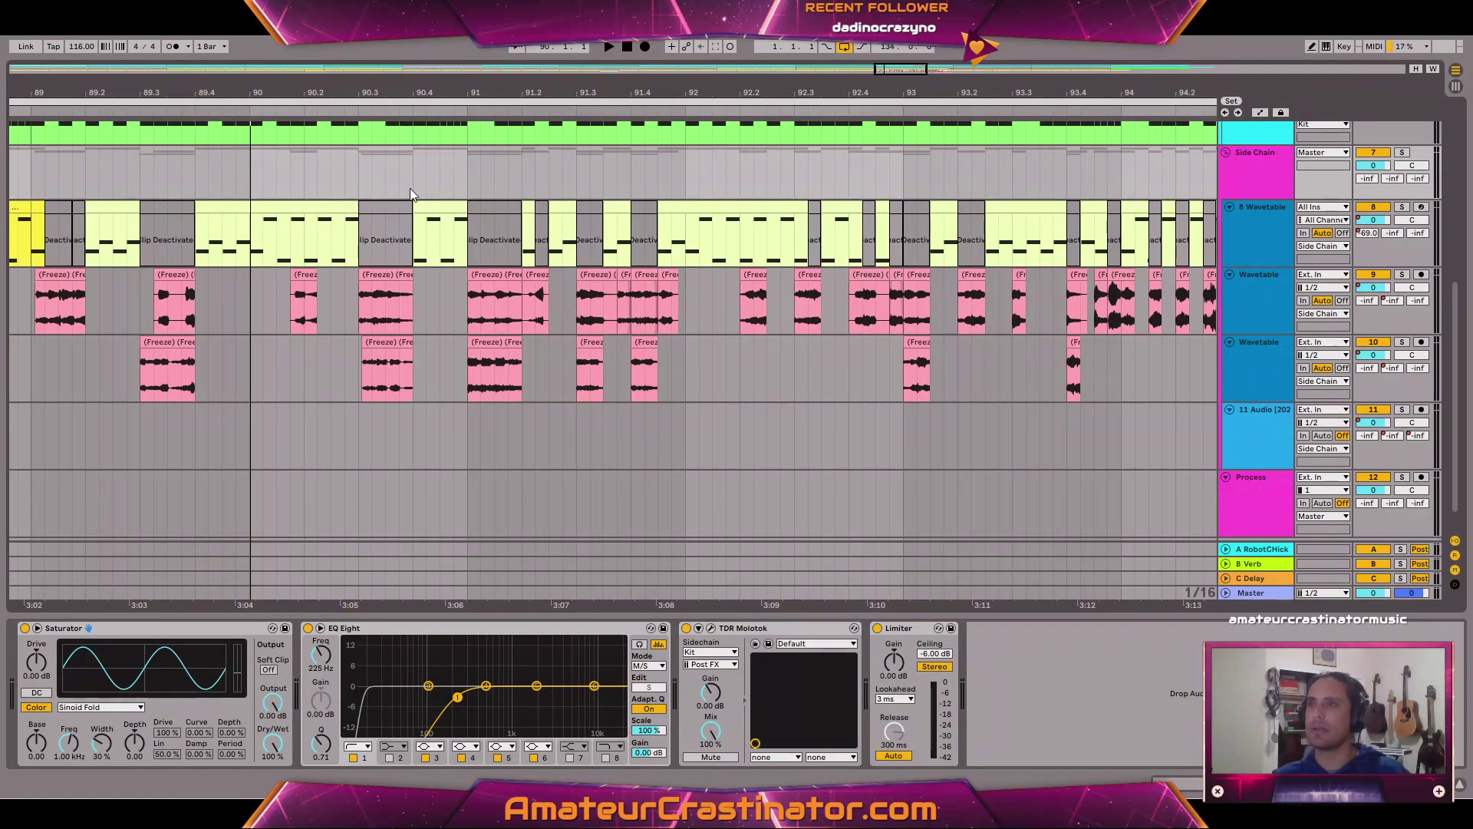
{"action": "left_click", "coordinate": [409, 187]}
{"action": "key", "text": "space"}
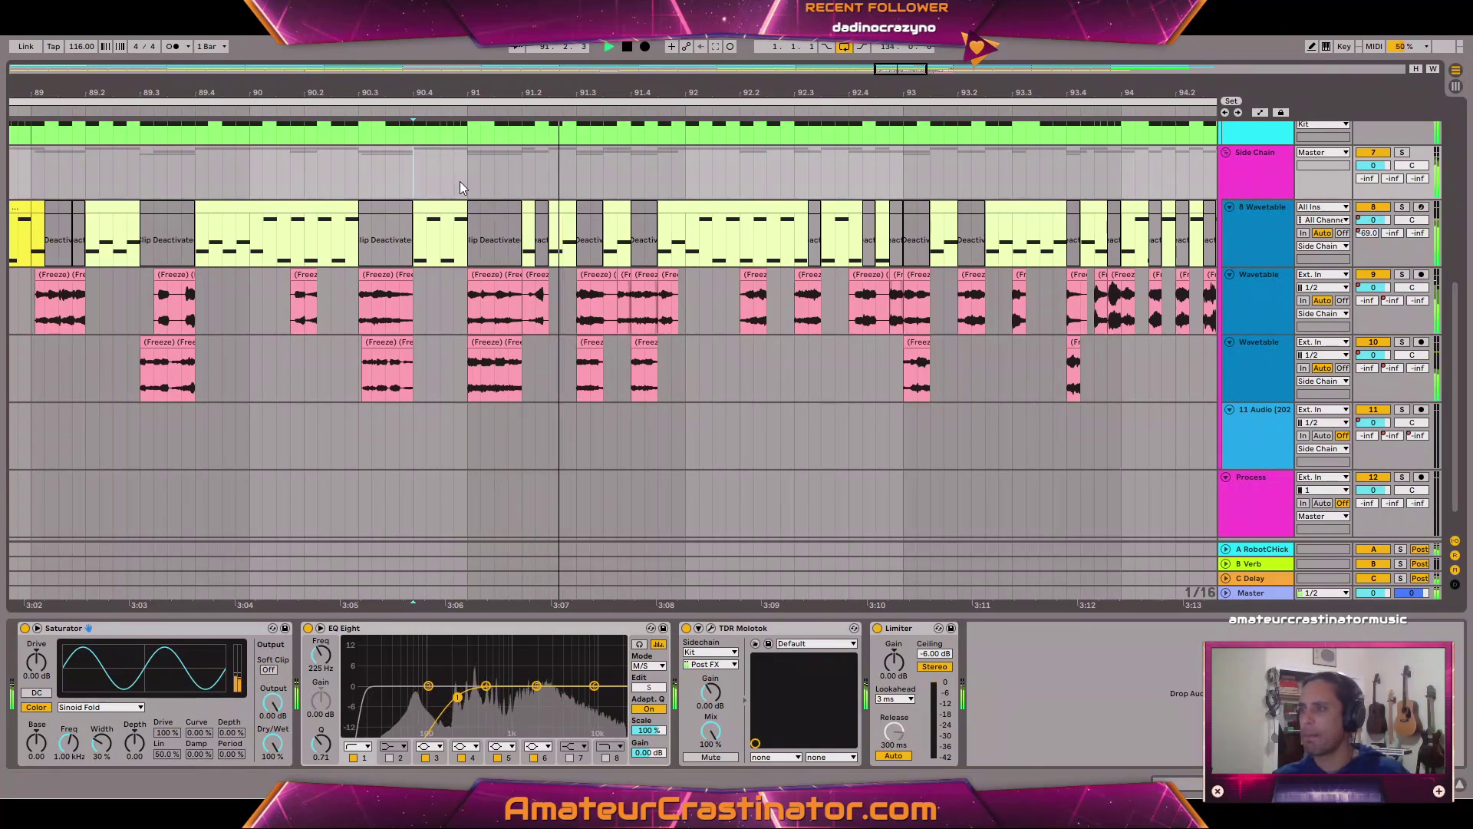
{"action": "key", "text": "space"}
{"action": "key", "text": "space"}
{"action": "key", "text": "space"}
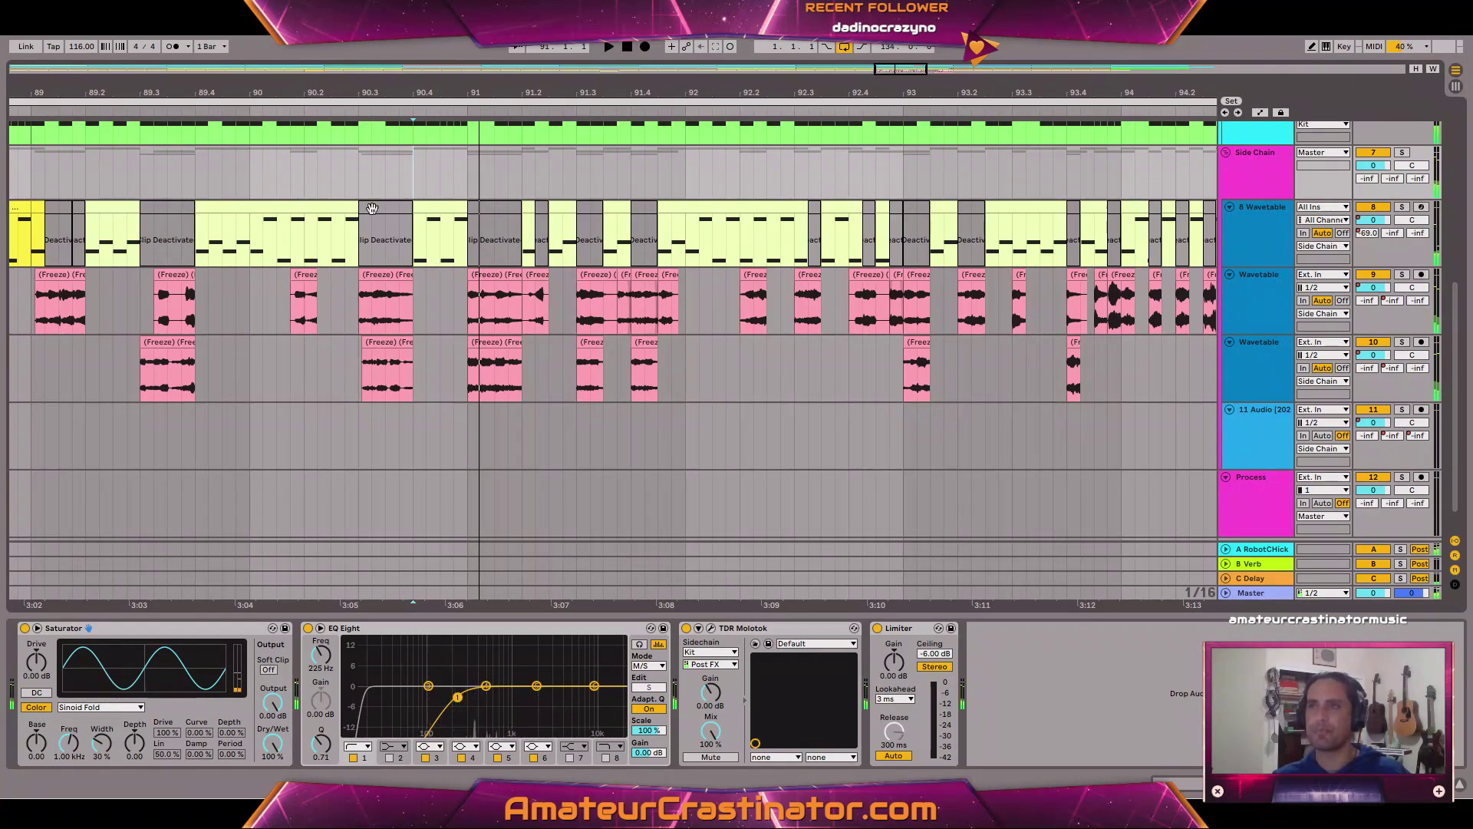
Select the chopped stretch between beats 90.3 and 90.4 and listen closely to the frozen clips within it.
{"action": "left_click_drag", "start_coordinate": [356, 187], "coordinate": [412, 445]}
{"action": "key", "text": "space"}
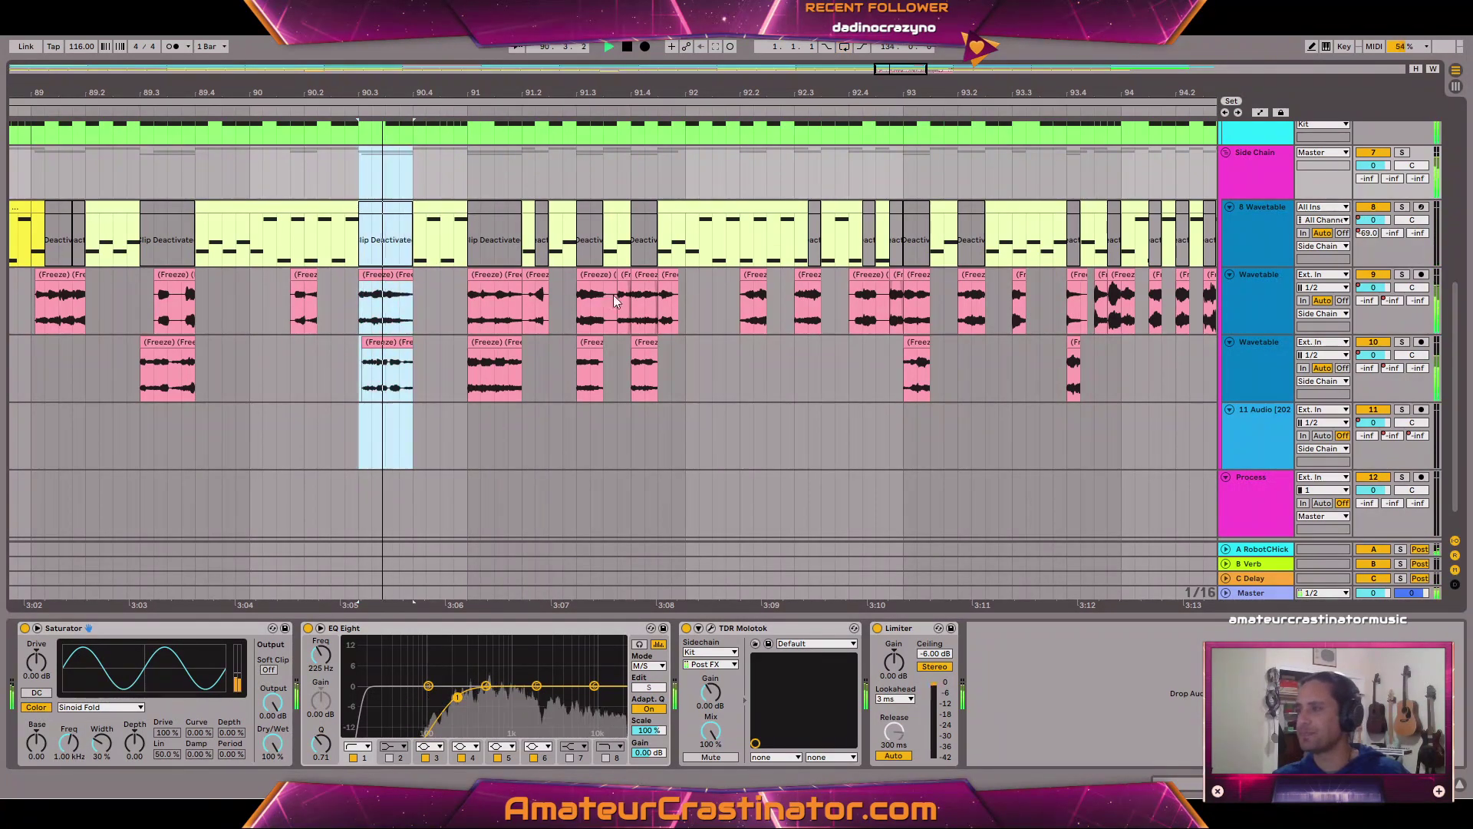
{"action": "key", "text": "ctrl+space"}
{"action": "scroll", "coordinate": [423, 322], "scroll_direction": "up", "scroll_amount": 3}
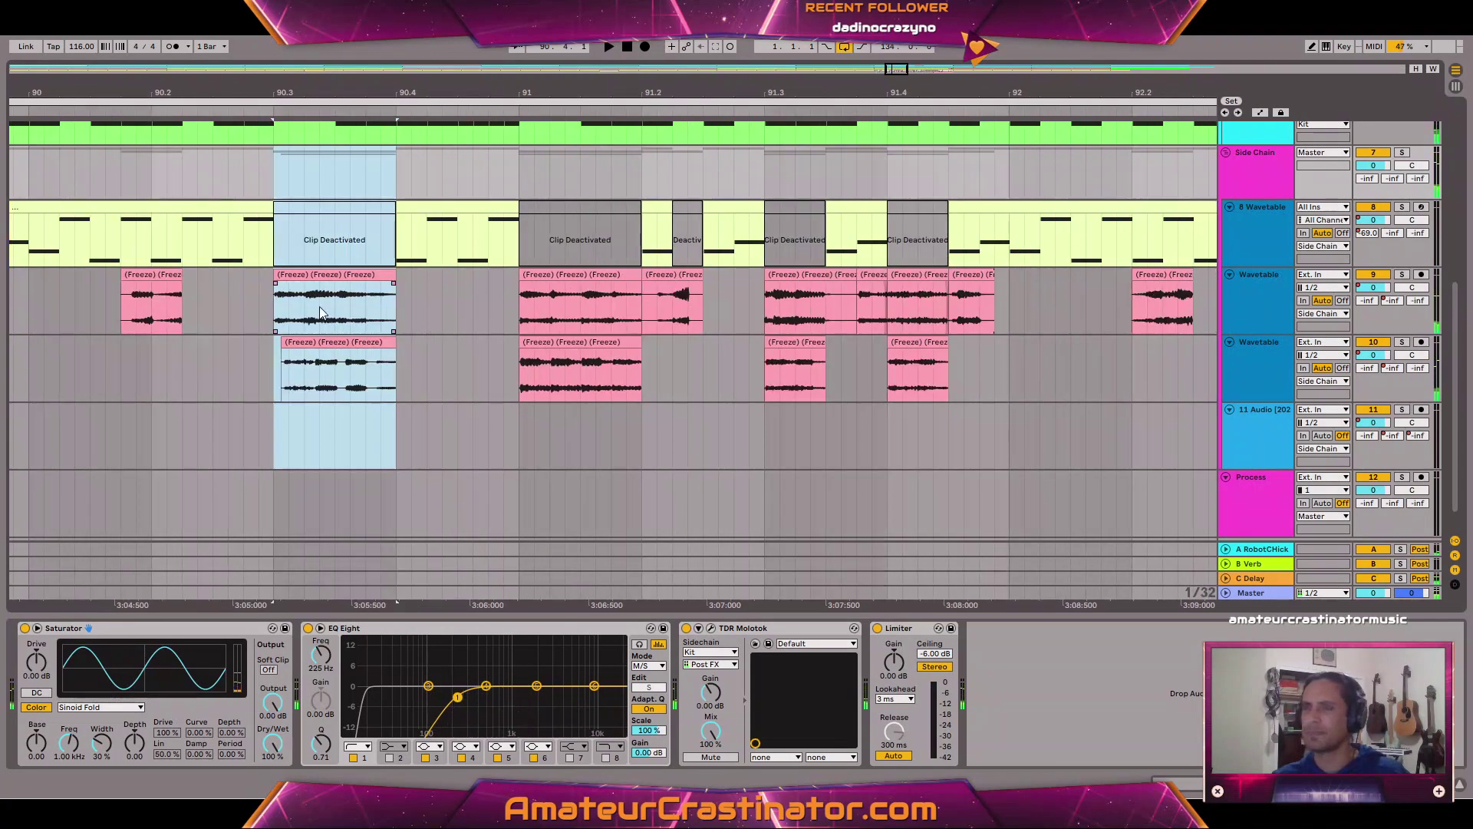
{"action": "scroll", "coordinate": [319, 306], "scroll_direction": "left", "scroll_amount": 3}
{"action": "key", "text": "space"}
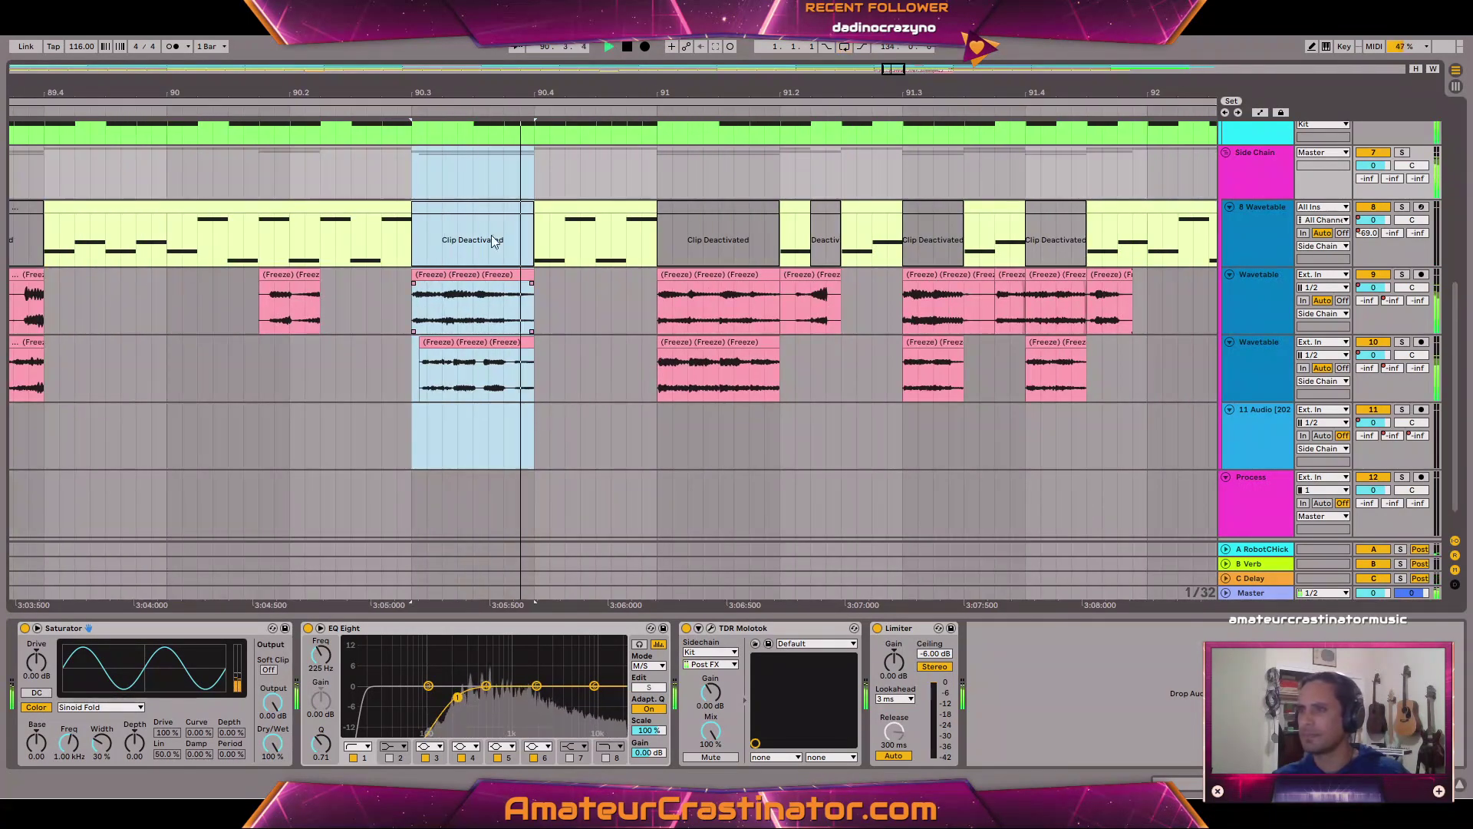
{"action": "left_click_drag", "start_coordinate": [475, 181], "coordinate": [526, 207]}
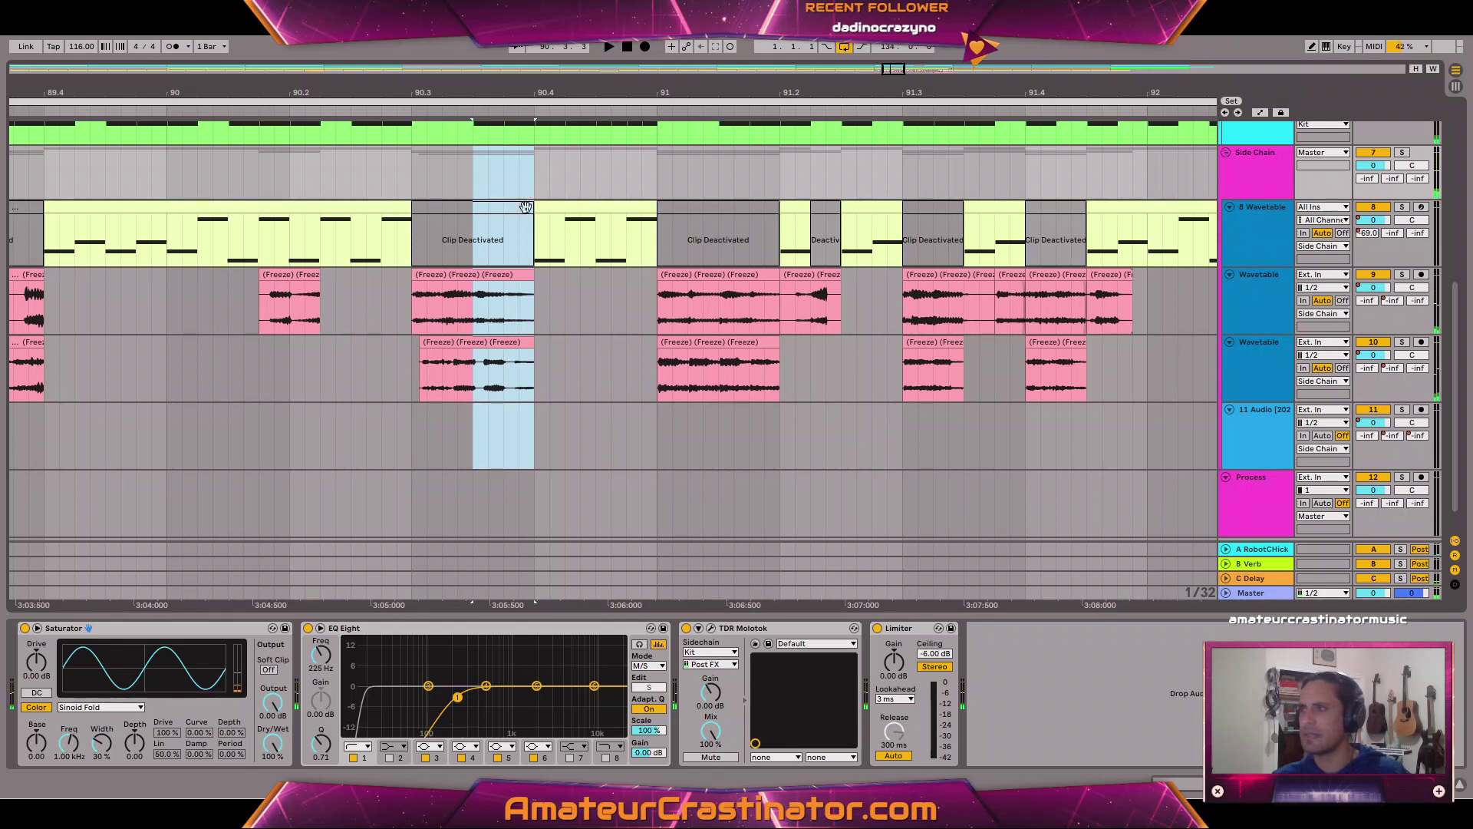
{"action": "left_click", "coordinate": [443, 170]}
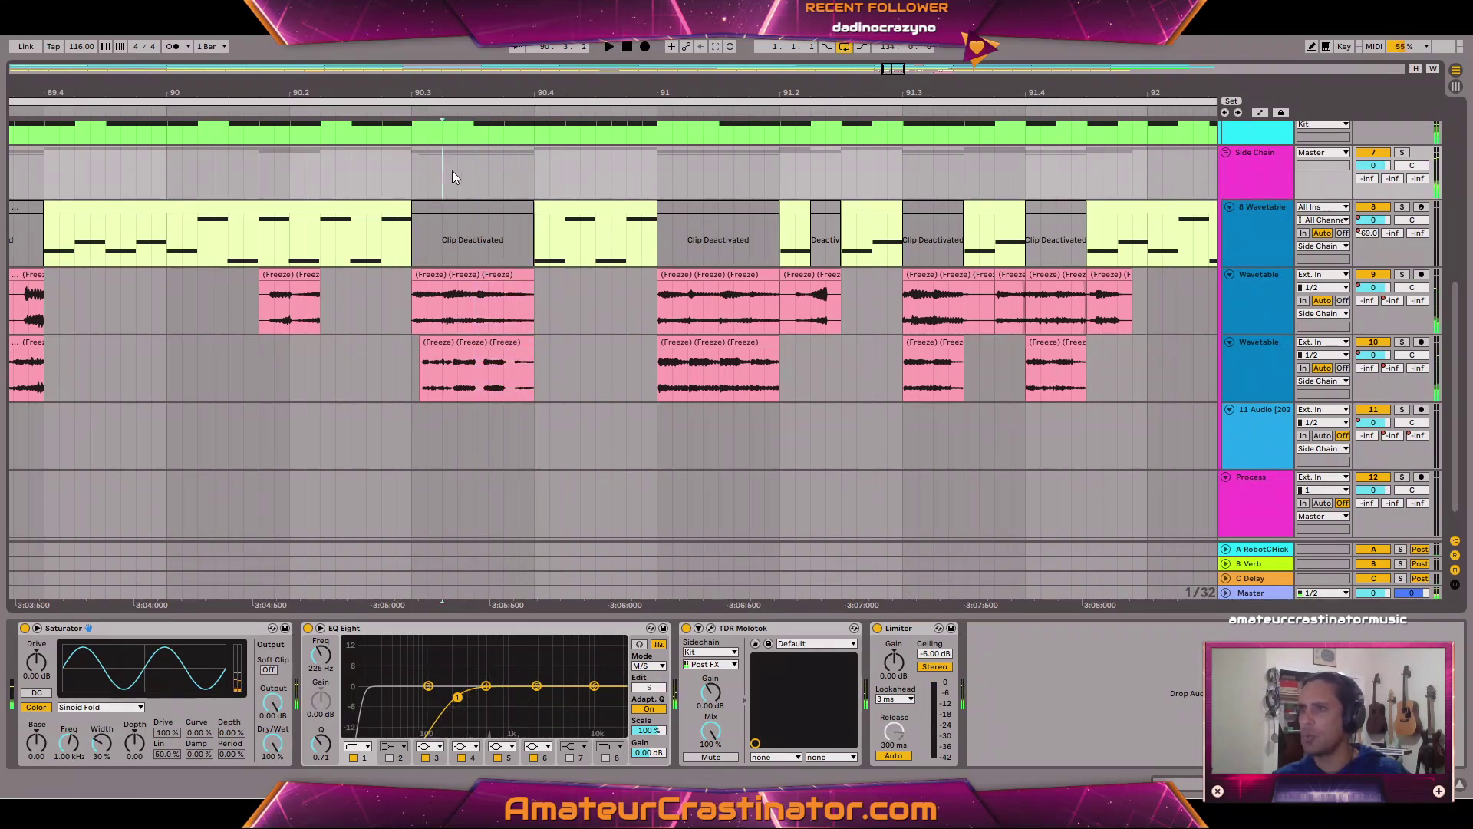
Audition the stretch between beats 90.3 and 90.4 and set the track 9 Wavetable clip's gain there to -7.92 dB.
{"action": "left_click_drag", "start_coordinate": [452, 170], "coordinate": [499, 190]}
{"action": "key", "text": "space"}
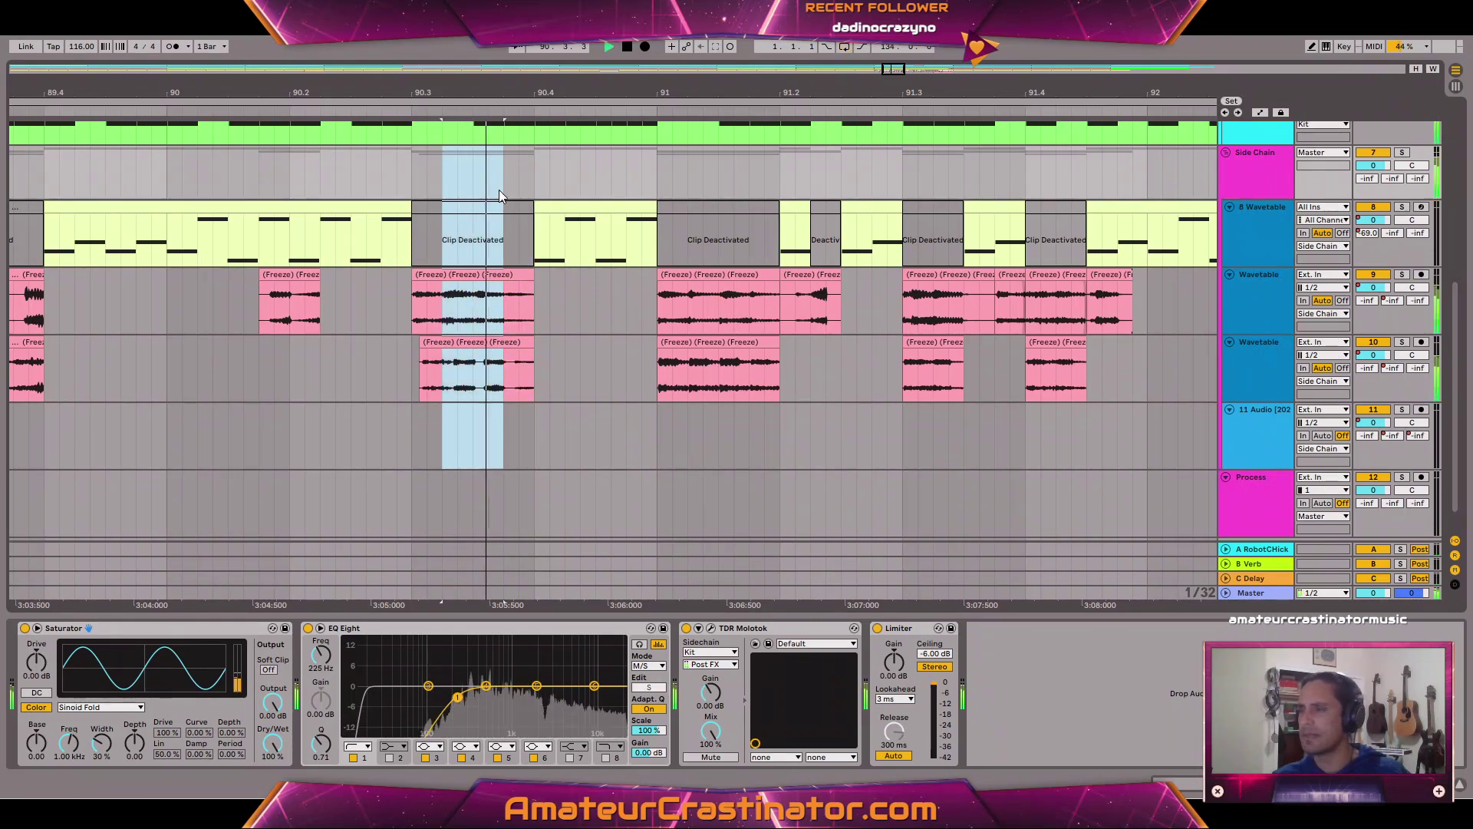
{"action": "key", "text": "ctrl+l"}
{"action": "key", "text": "space"}
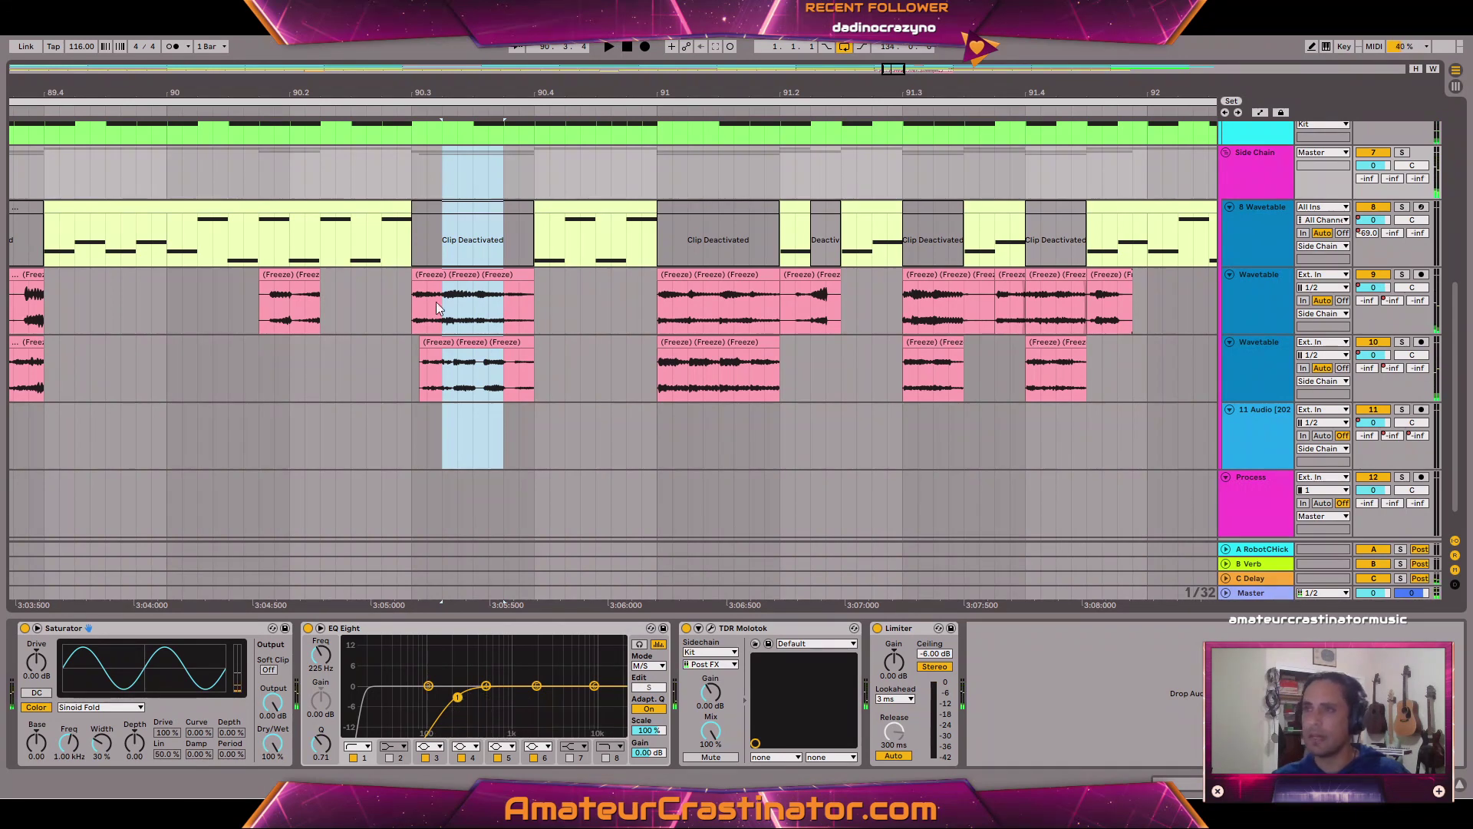
{"action": "left_click", "coordinate": [455, 278]}
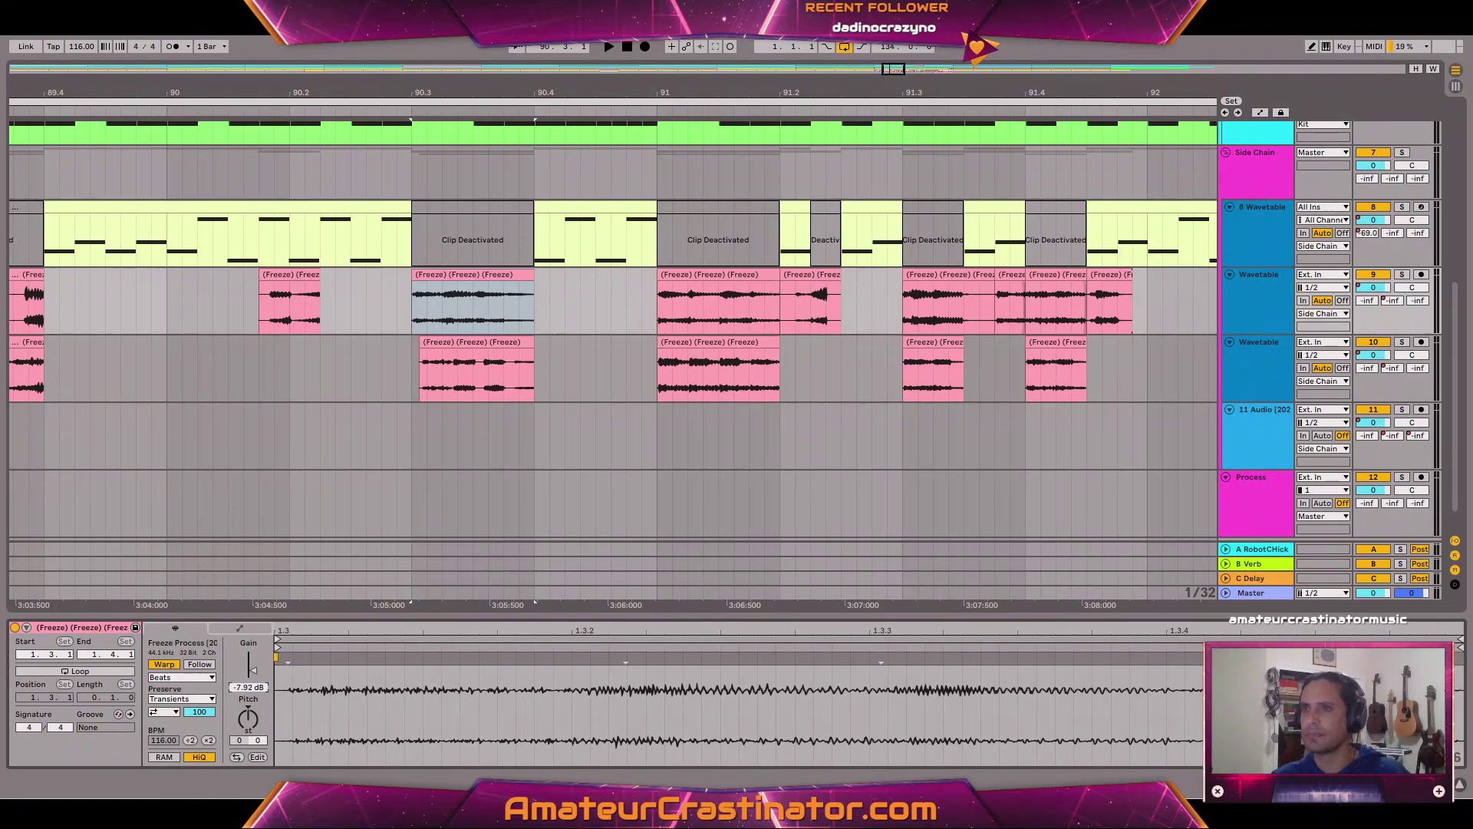
{"action": "left_click", "coordinate": [408, 169]}
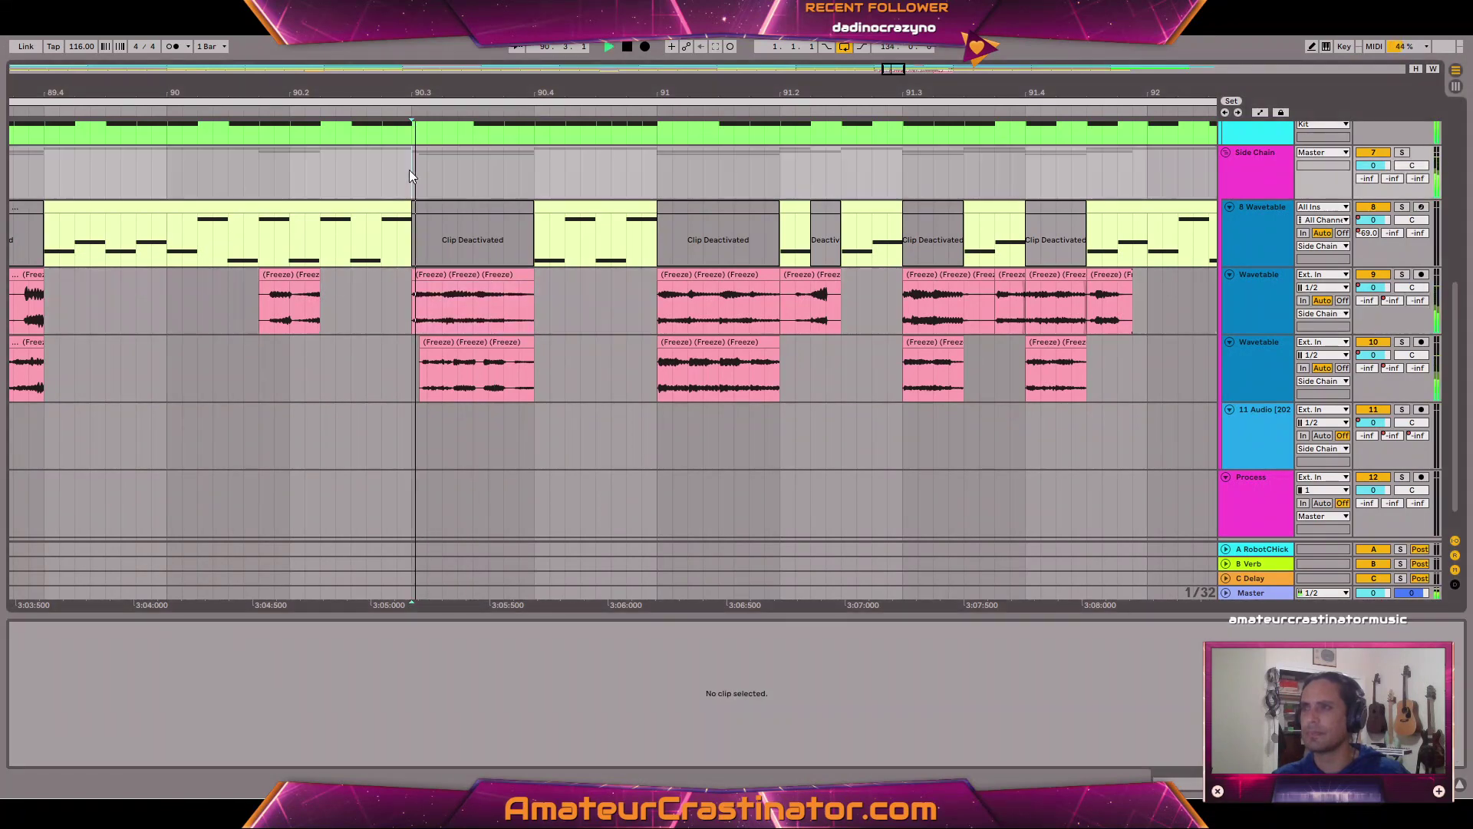
{"action": "key", "text": "space"}
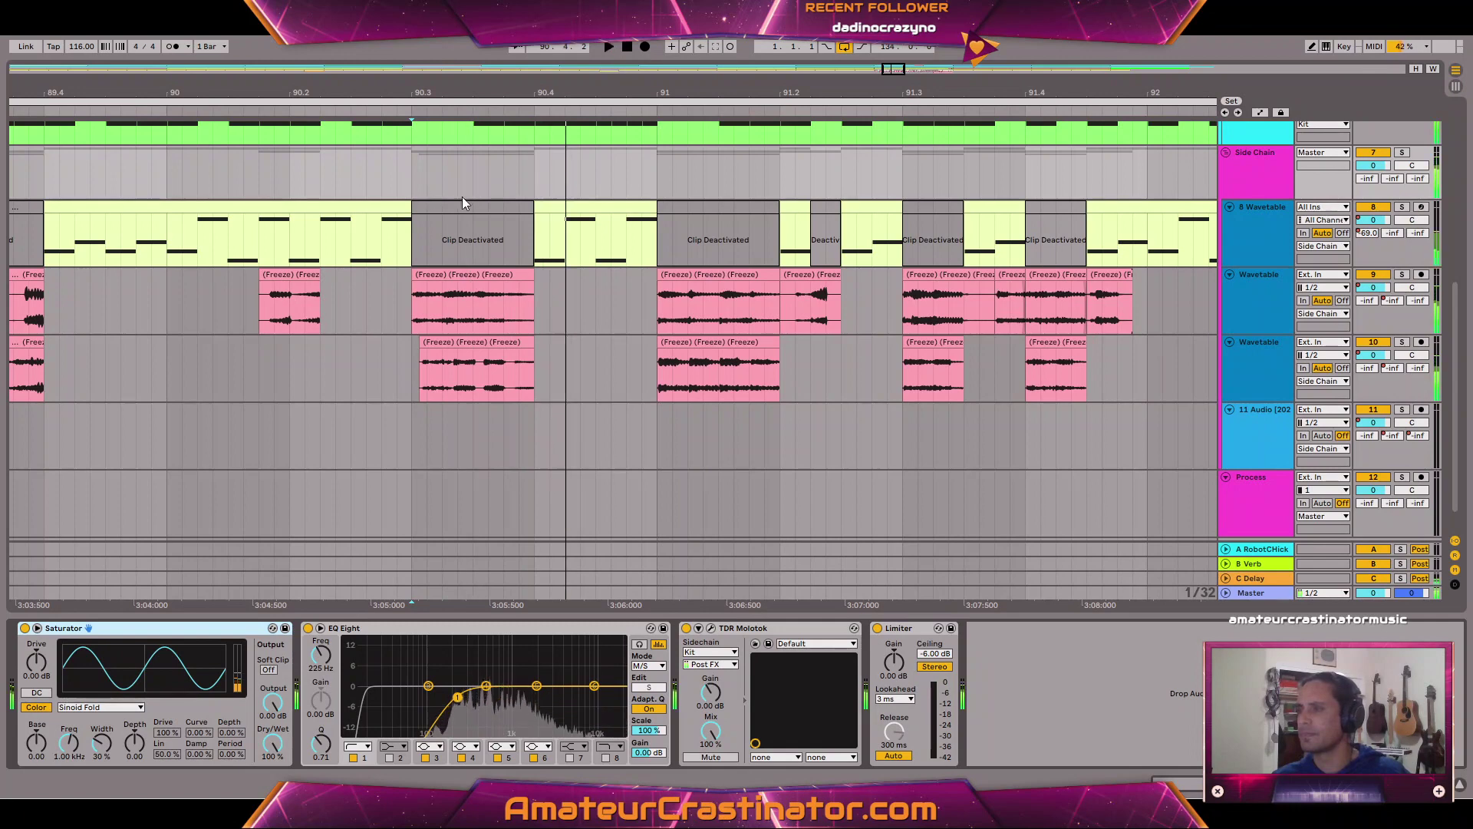
Lower the gain of the track 10 Wavetable clip at beat 90.3 and replay the passage with the Side Chain group soloed.
{"action": "left_click", "coordinate": [455, 373]}
{"action": "key", "text": "space"}
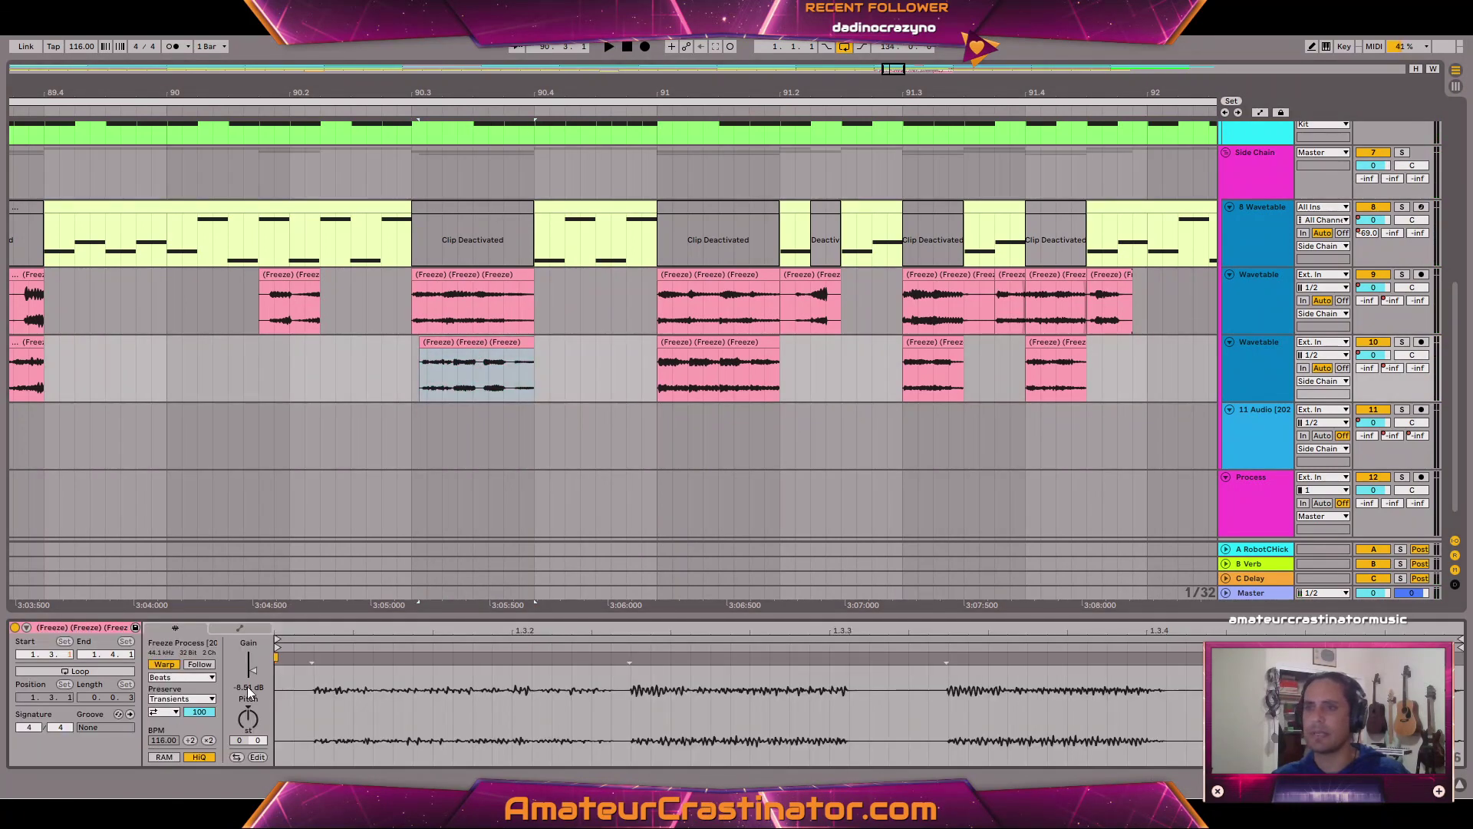
{"action": "left_click_drag", "start_coordinate": [247, 689], "coordinate": [247, 694]}
{"action": "left_click", "coordinate": [426, 172]}
{"action": "key", "text": "space"}
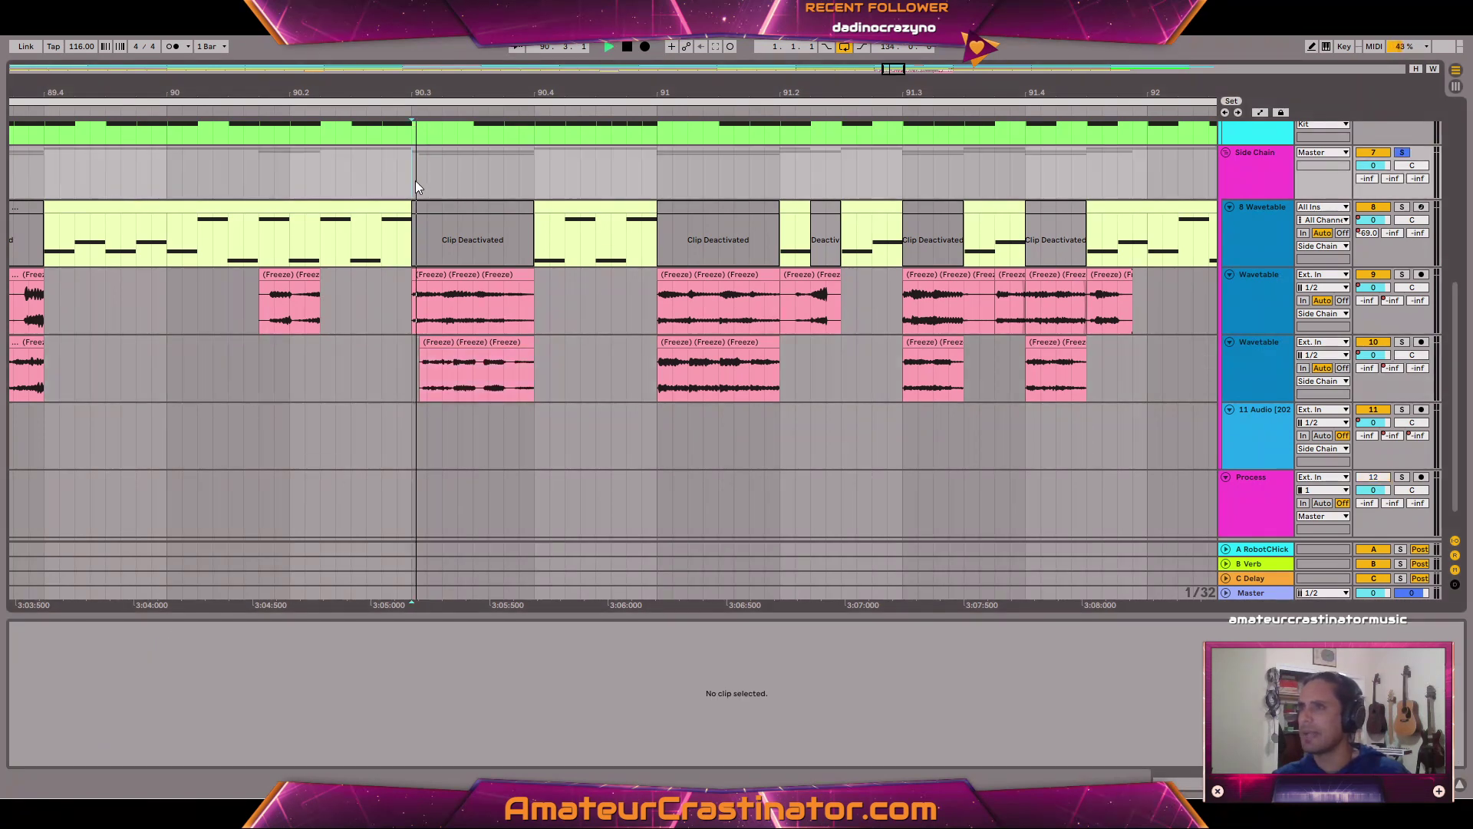
{"action": "key", "text": "shift+Tab"}
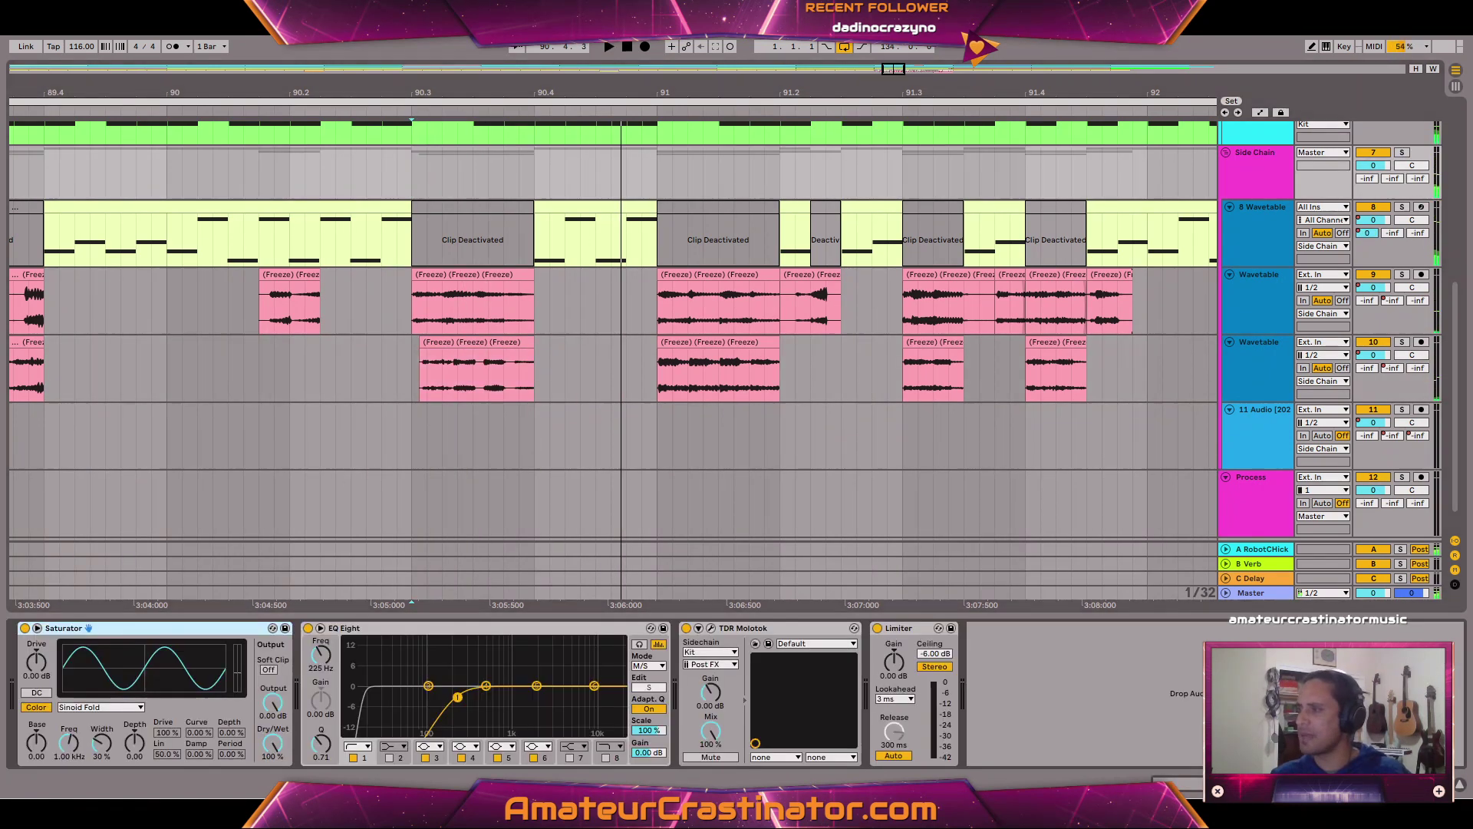
{"action": "key", "text": "space"}
{"action": "key", "text": "space"}
Listen to the chopped Wavetable section from beat 90.3, from beat 91.2 and from bar 91.
{"action": "scroll", "coordinate": [863, 274], "scroll_direction": "down", "scroll_amount": 3}
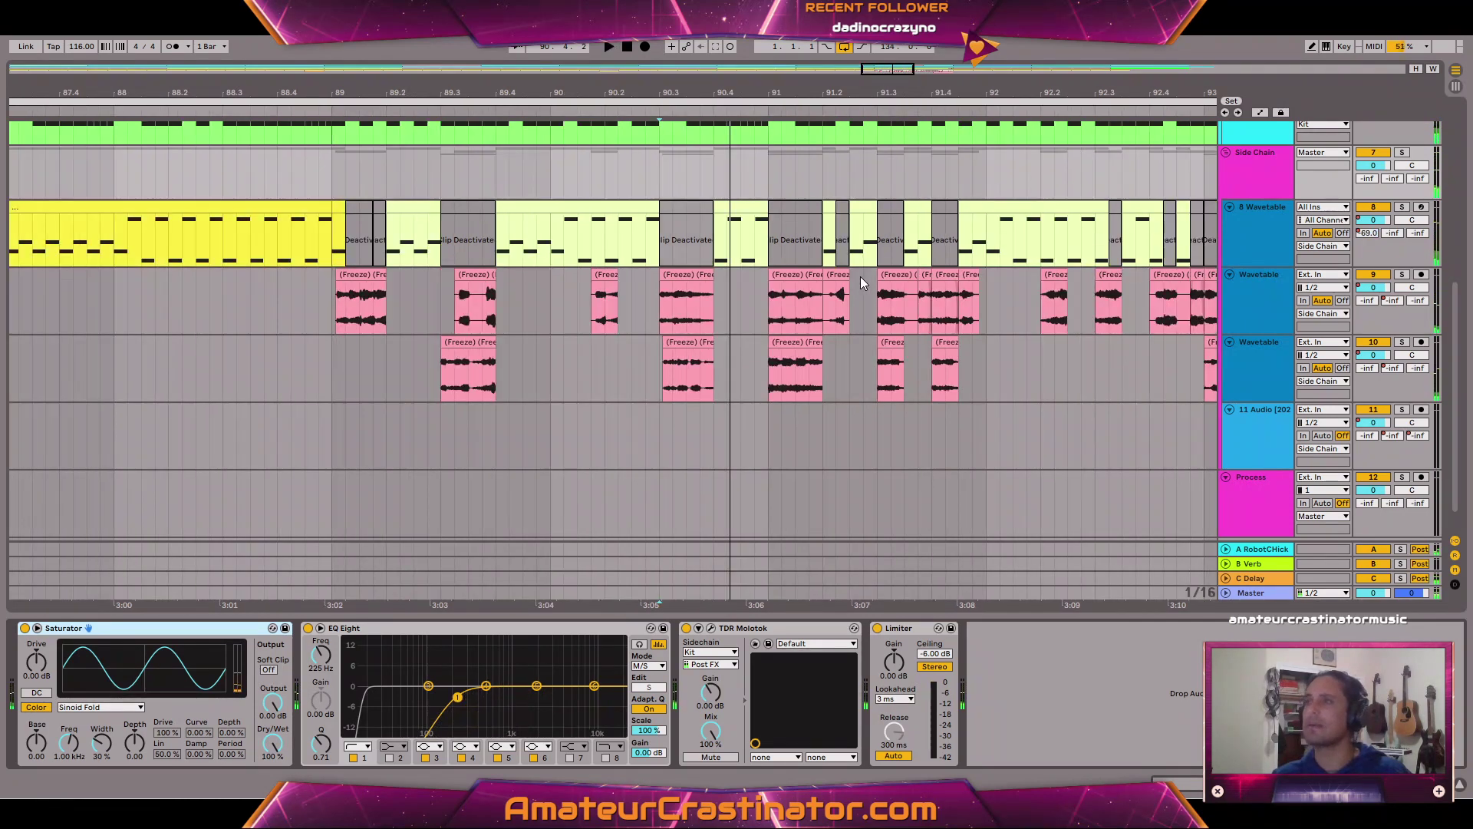
{"action": "scroll", "coordinate": [859, 276], "scroll_direction": "right", "scroll_amount": 7}
{"action": "key", "text": "space"}
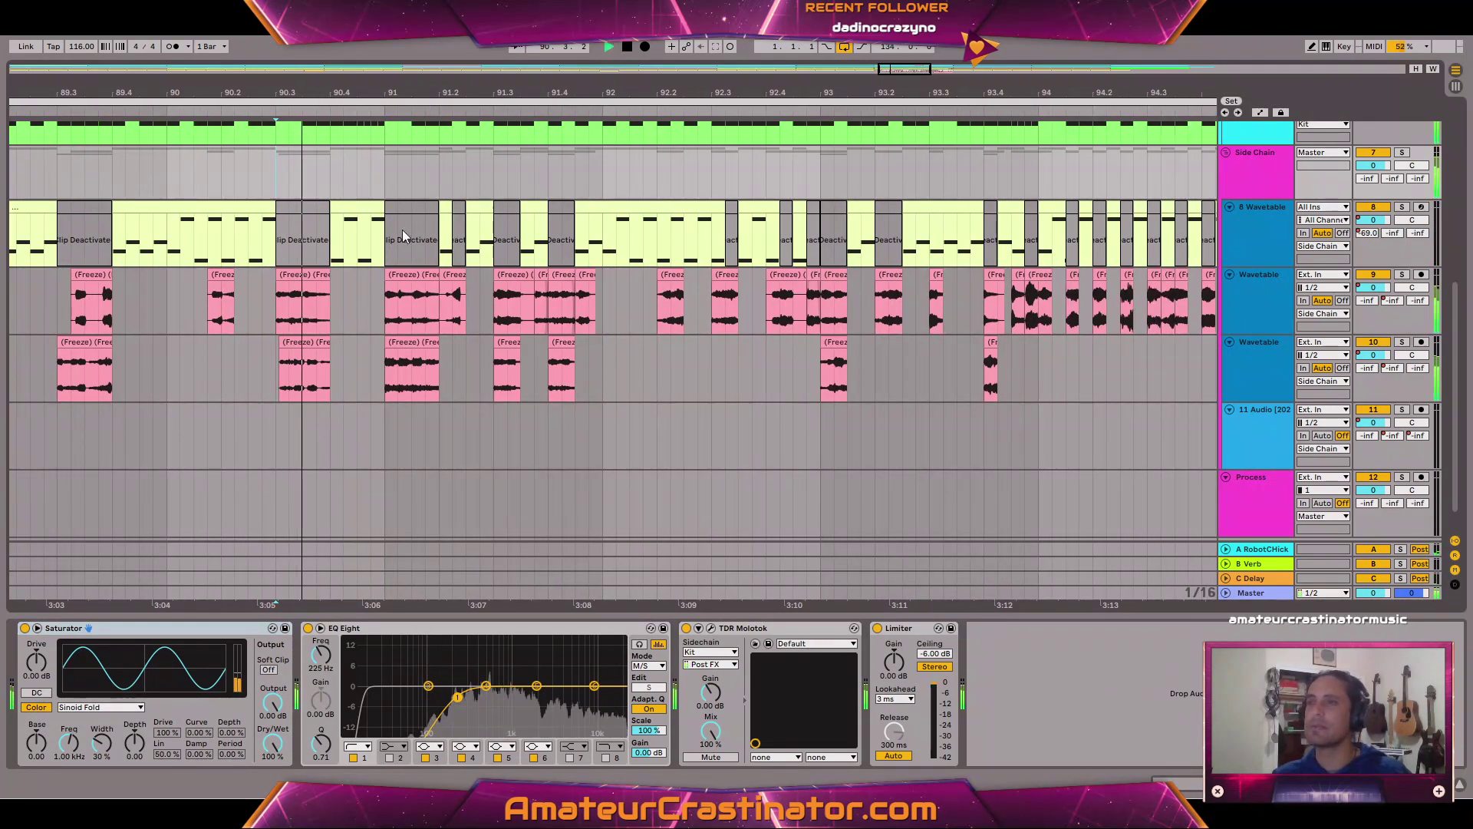
{"action": "key", "text": "space"}
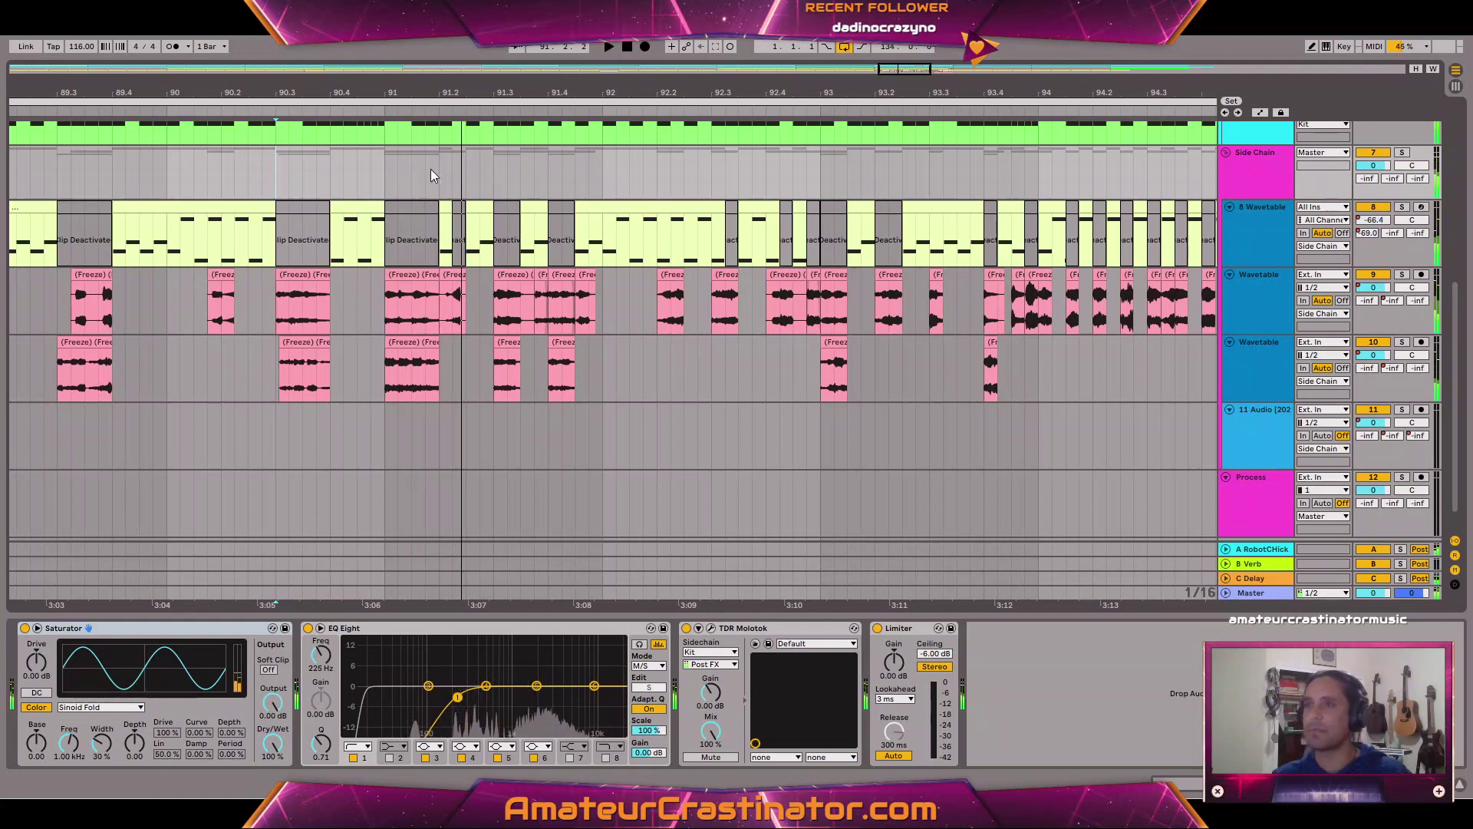
{"action": "left_click", "coordinate": [441, 166]}
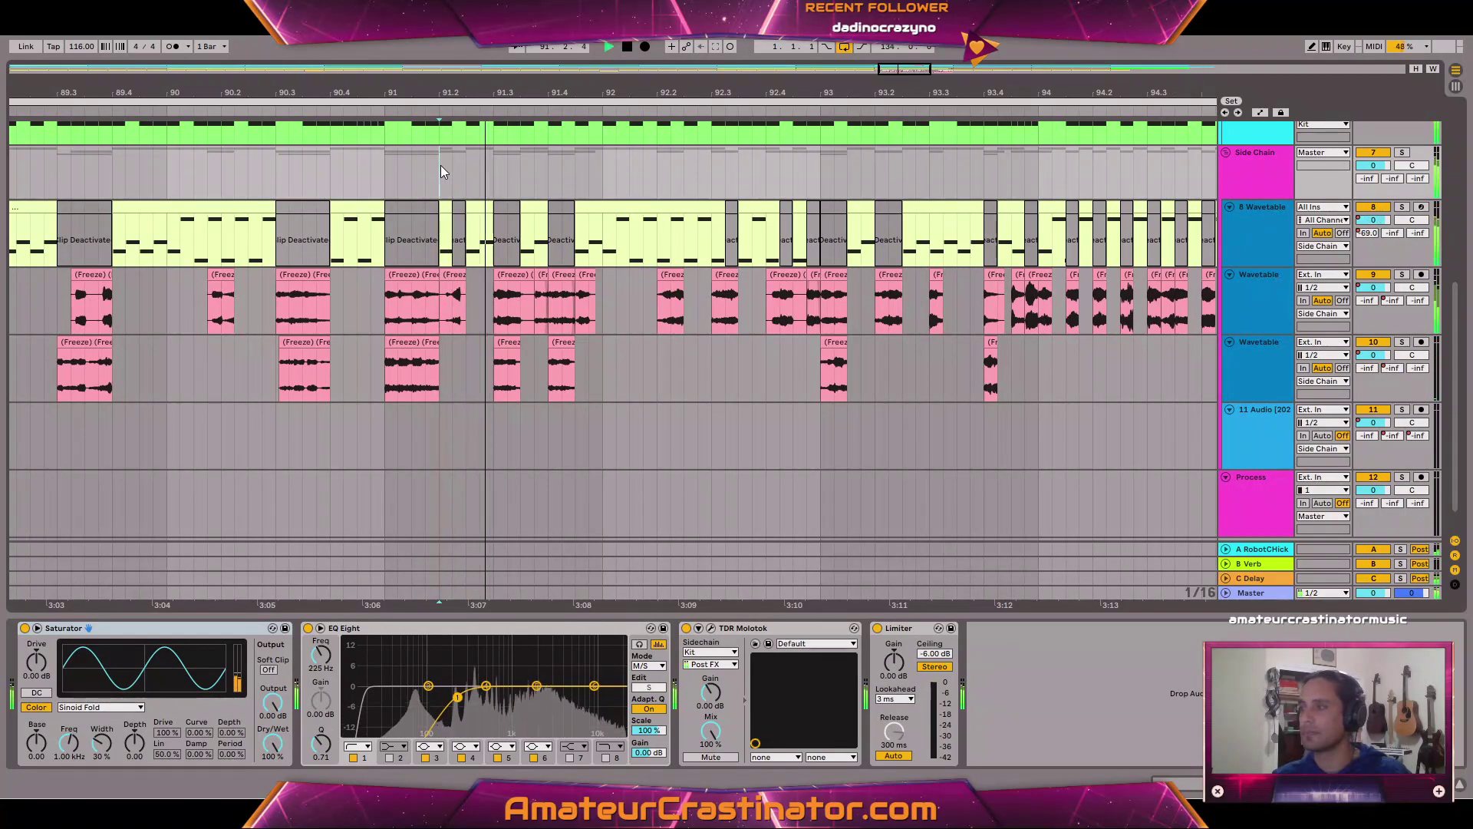
{"action": "key", "text": "space"}
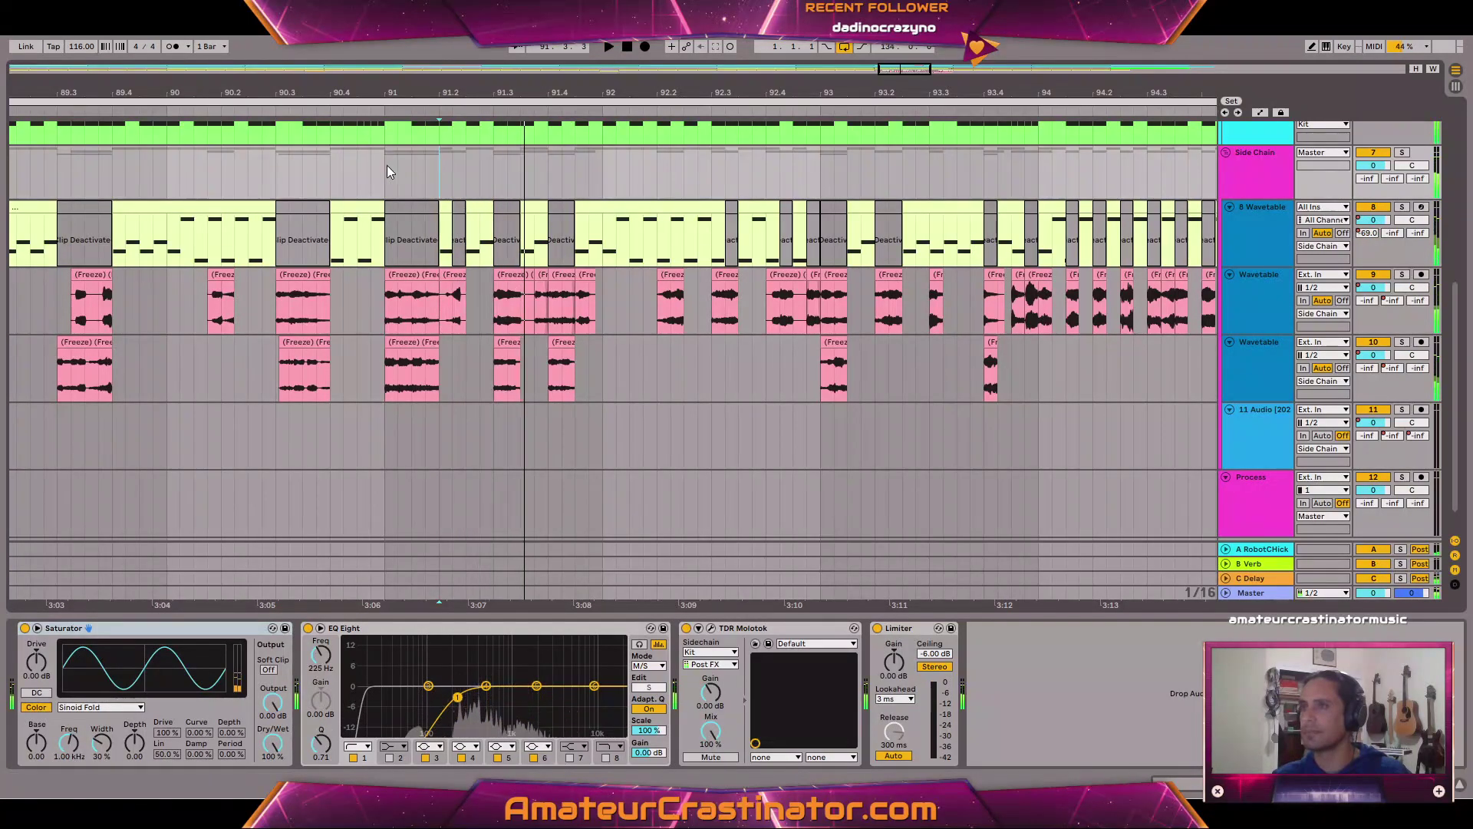
{"action": "left_click", "coordinate": [384, 158]}
{"action": "key", "text": "space"}
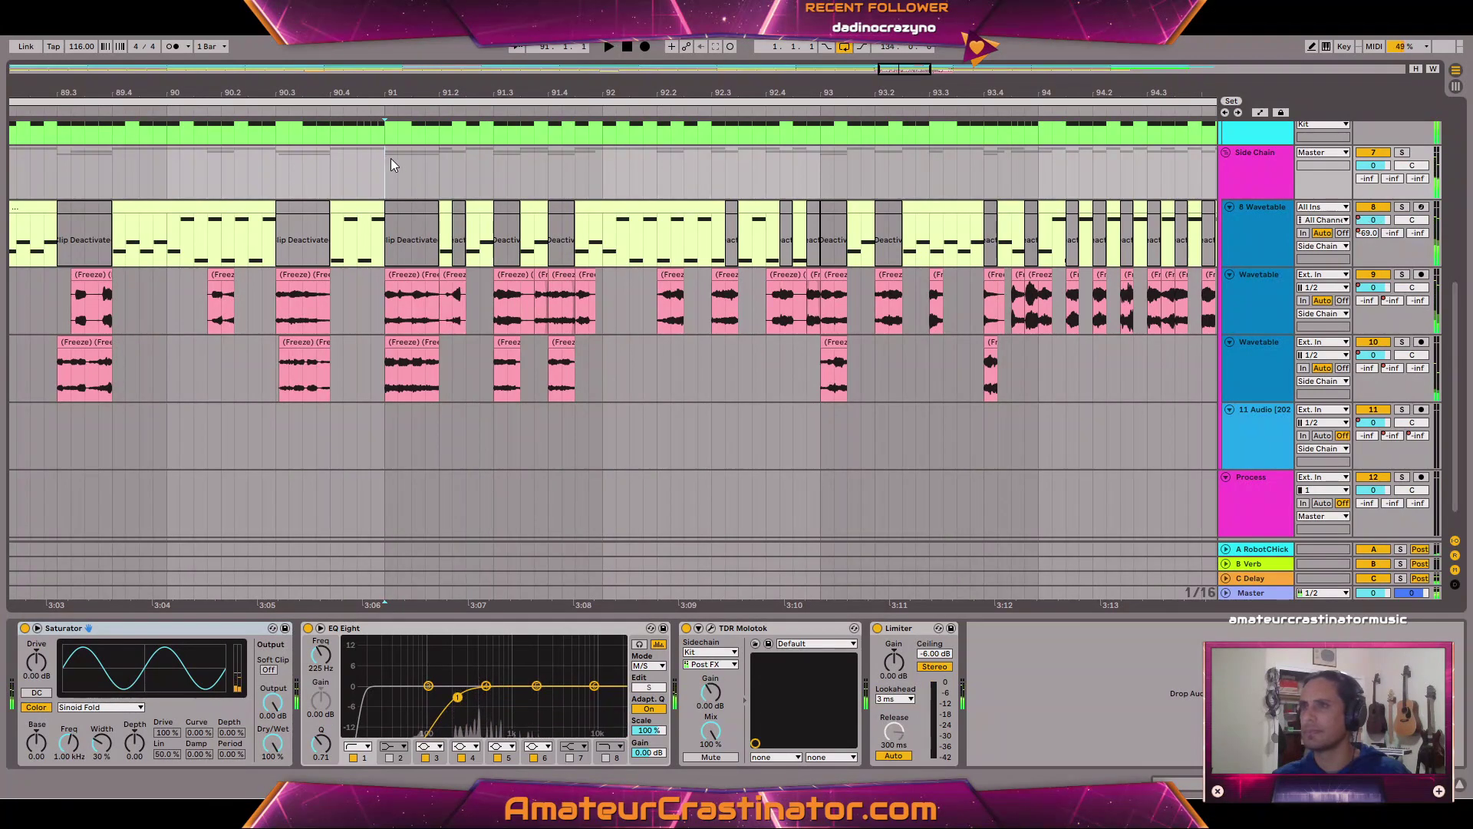
Audition the stretch from bar 91 to beat 91.2 and split the track 10 Wavetable clip at its midpoint.
{"action": "left_click_drag", "start_coordinate": [385, 159], "coordinate": [435, 178]}
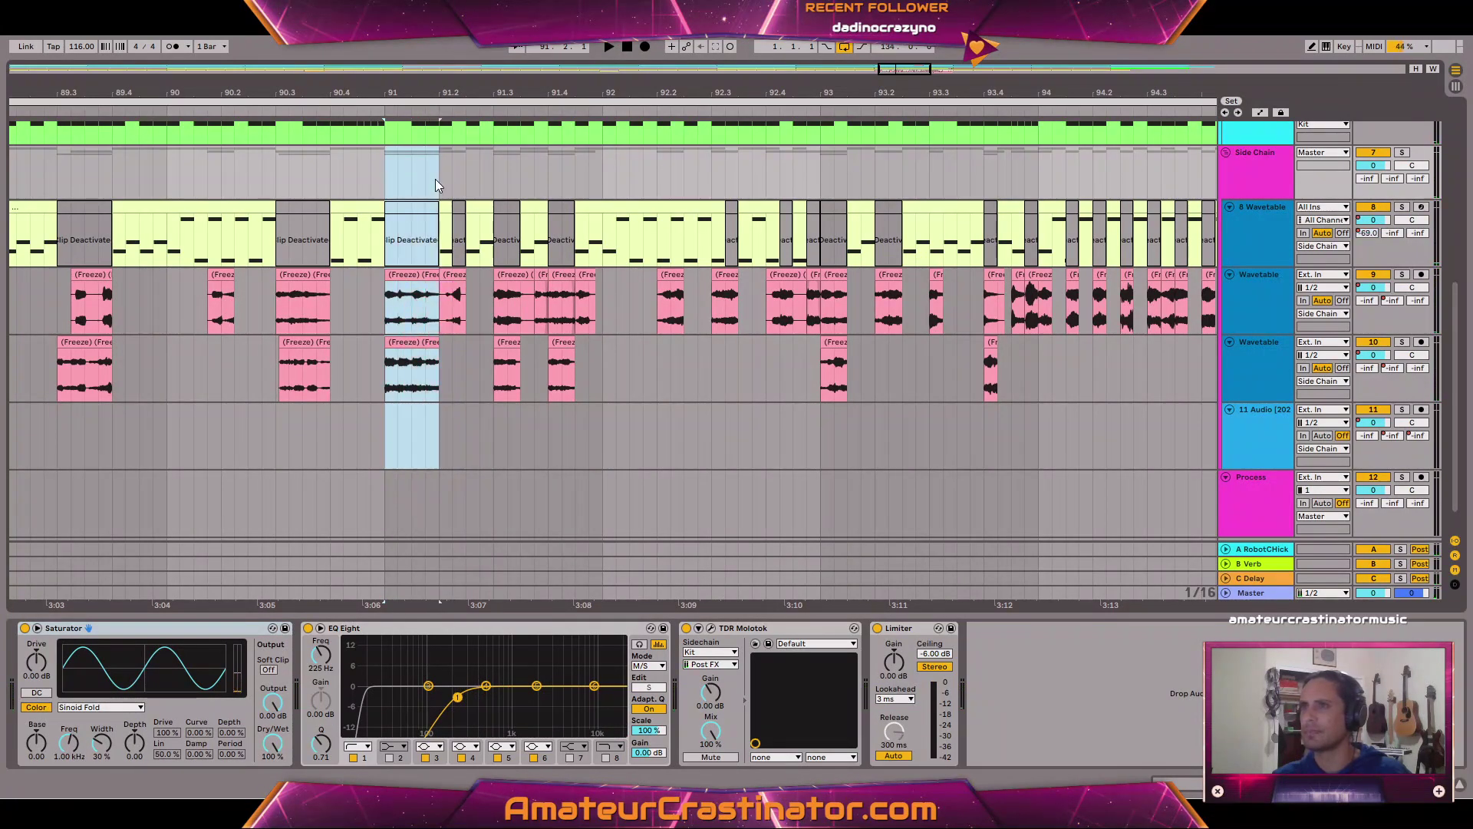
{"action": "key", "text": "space"}
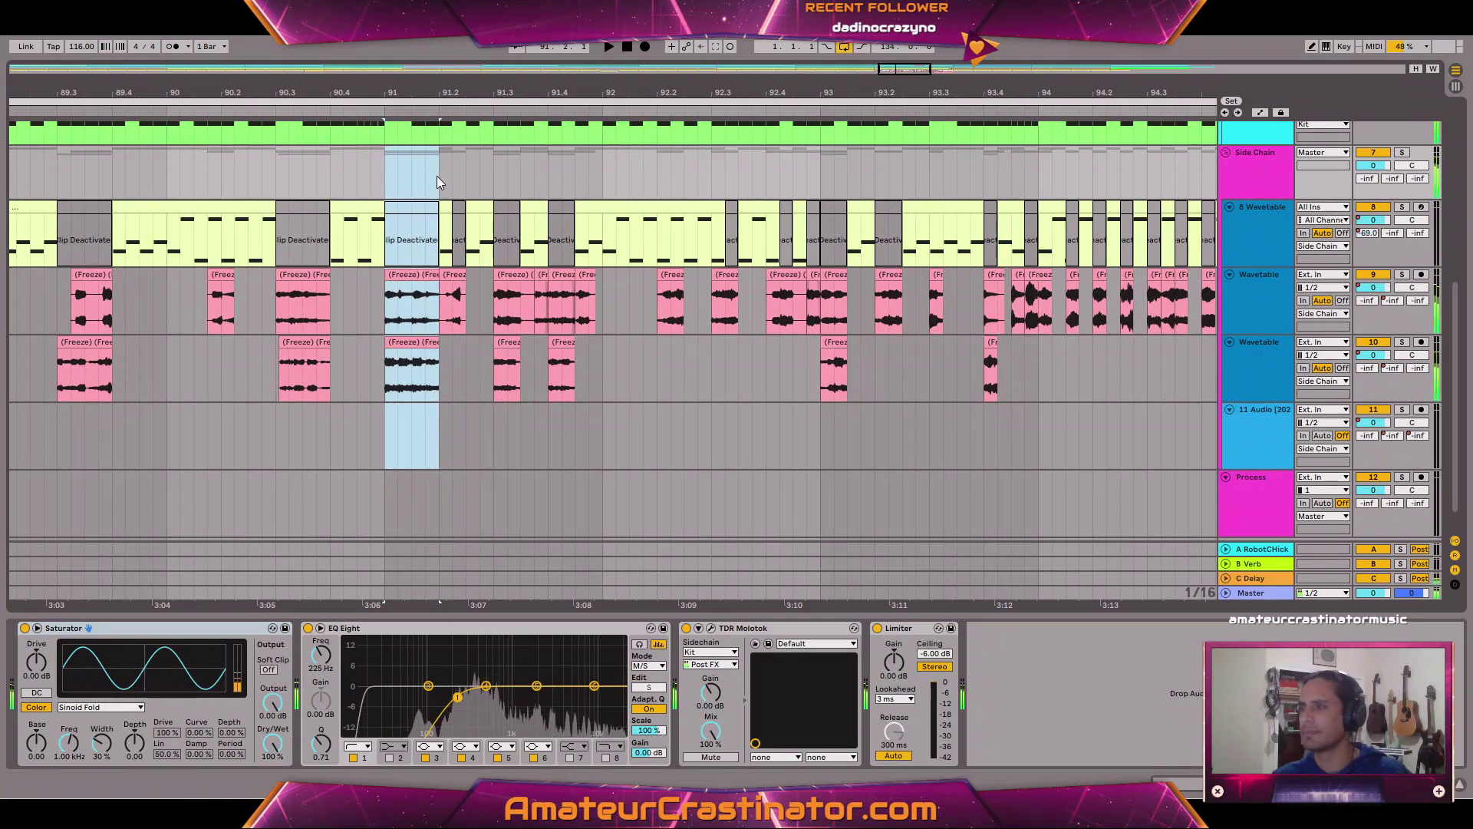
{"action": "left_click_drag", "start_coordinate": [411, 386], "coordinate": [426, 379]}
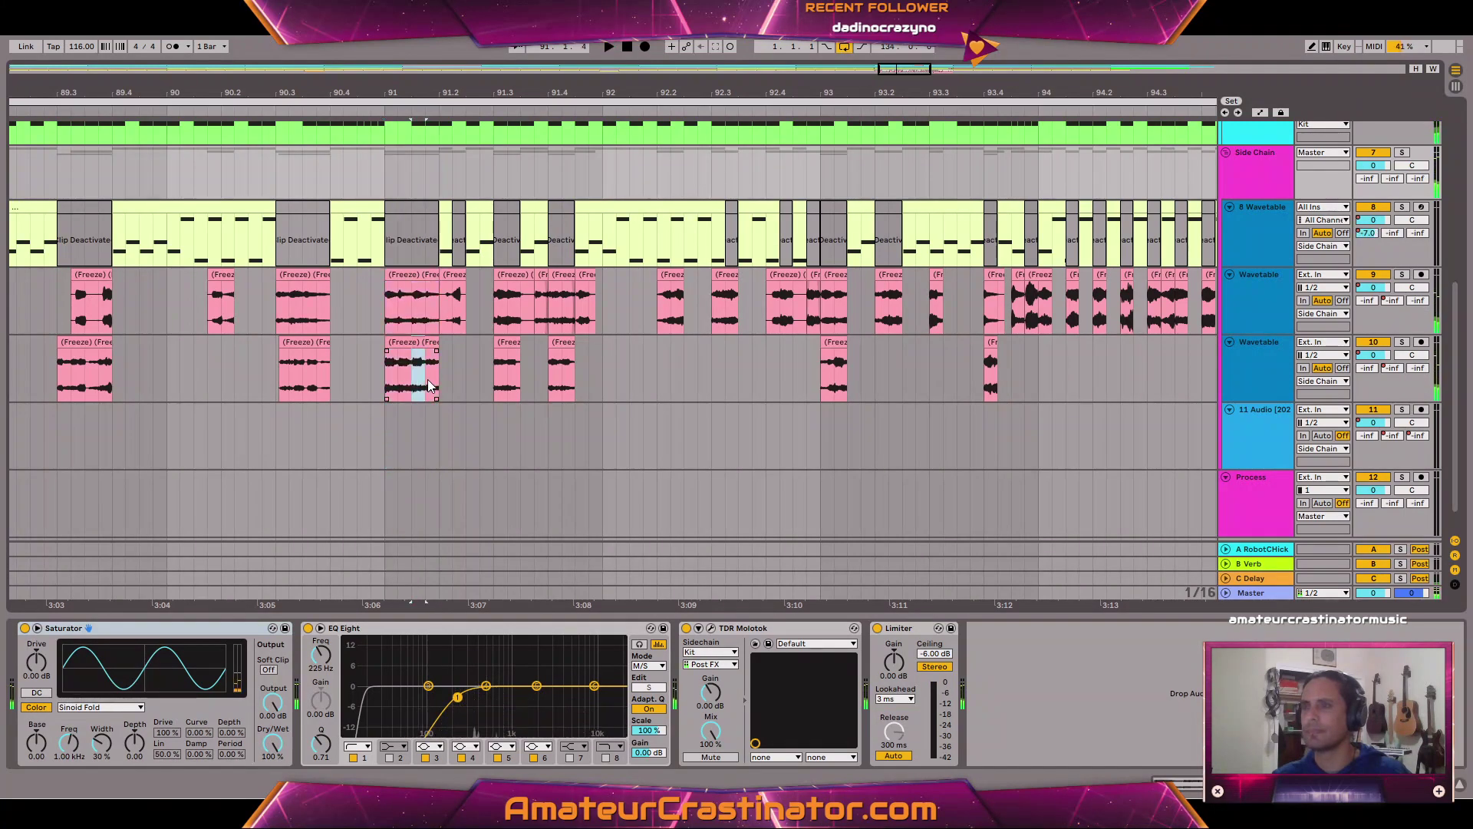
{"action": "key", "text": "ctrl+e"}
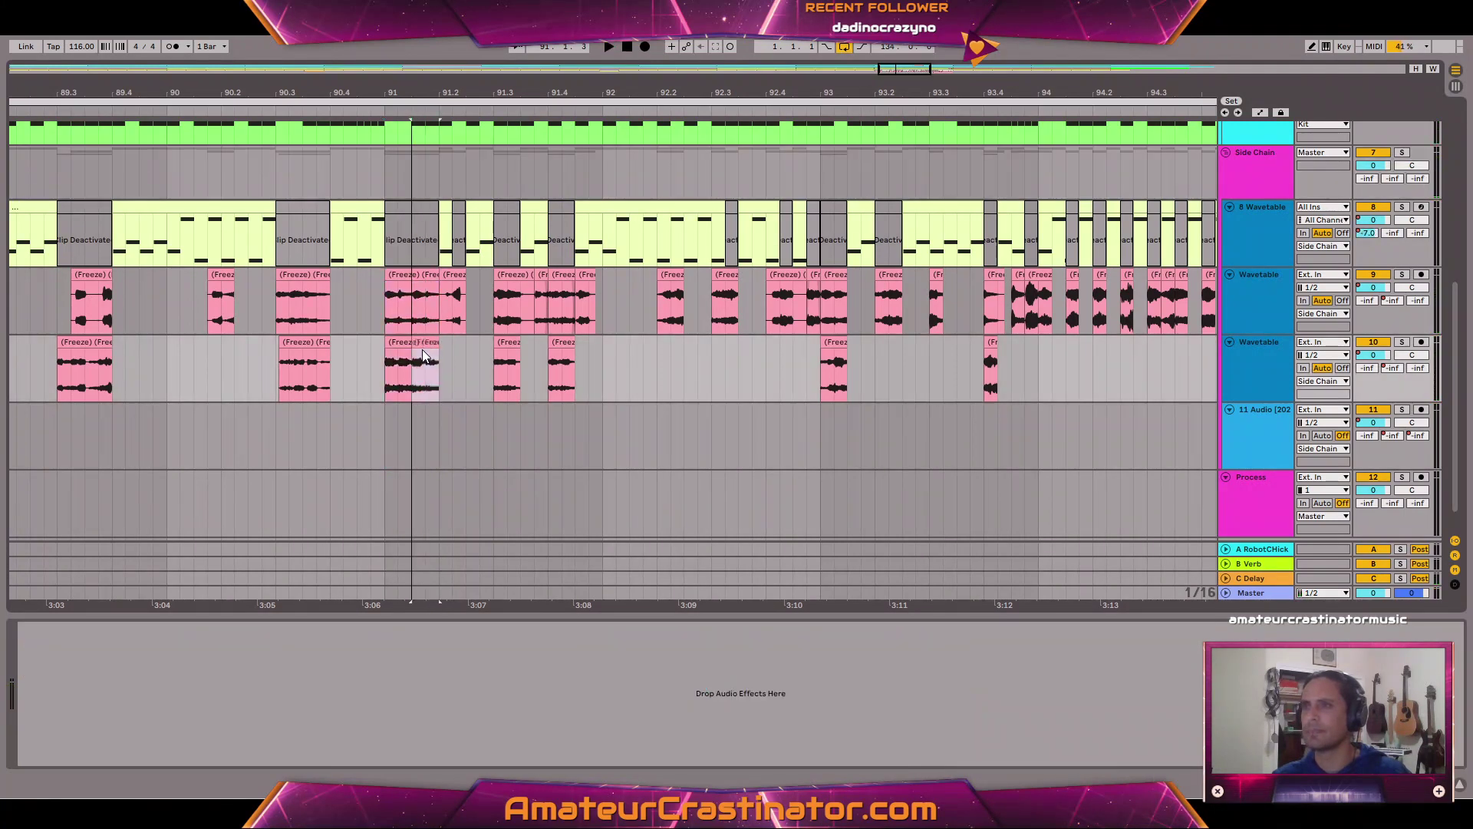
Set the second half of the split track 10 clip at bar 91 to -4.14 dB gain and replay its opening repeatedly.
{"action": "left_click", "coordinate": [421, 345]}
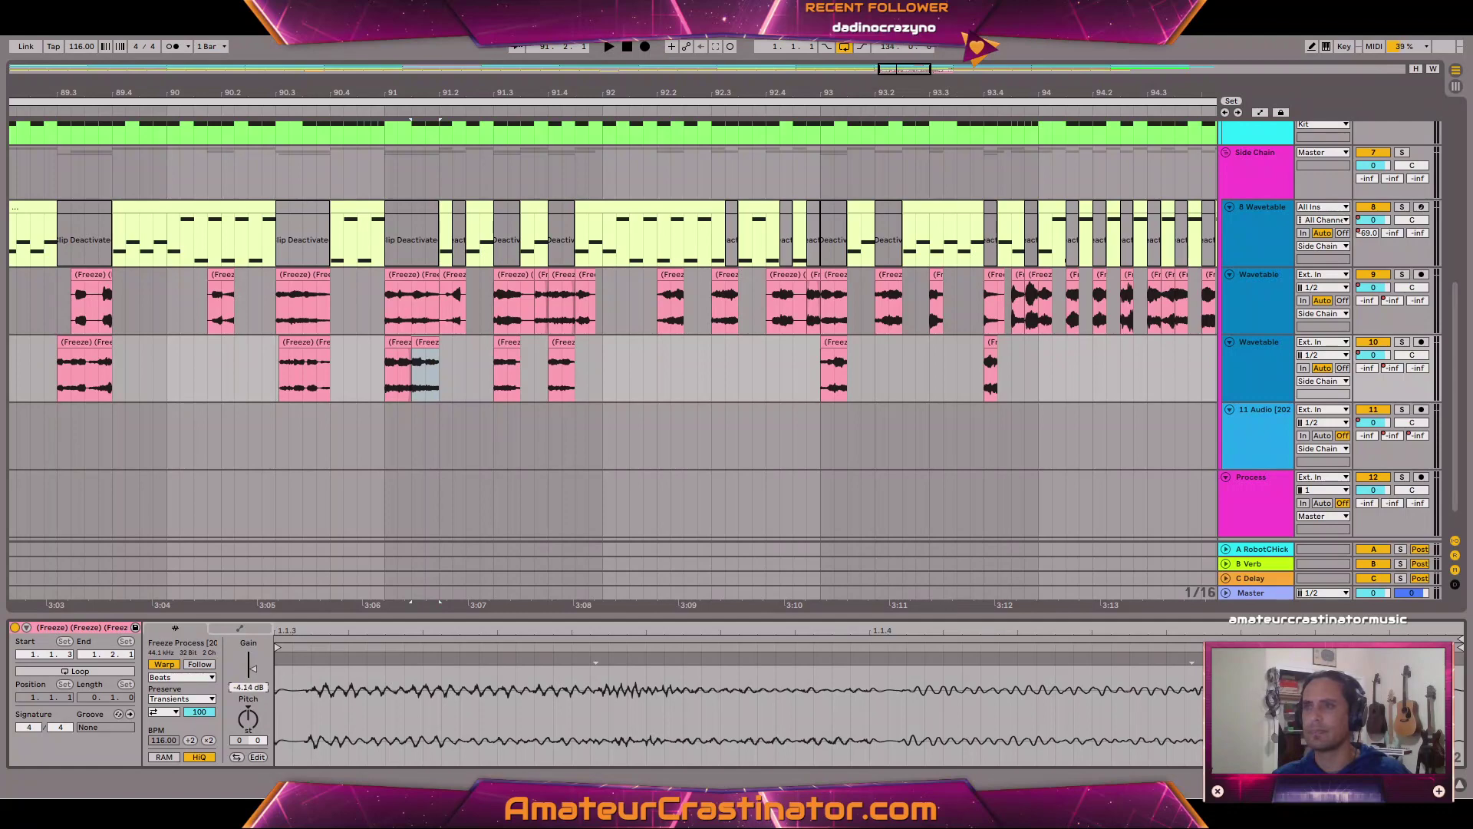
{"action": "left_click", "coordinate": [385, 179]}
{"action": "key", "text": "shift+Tab"}
{"action": "key", "text": "space"}
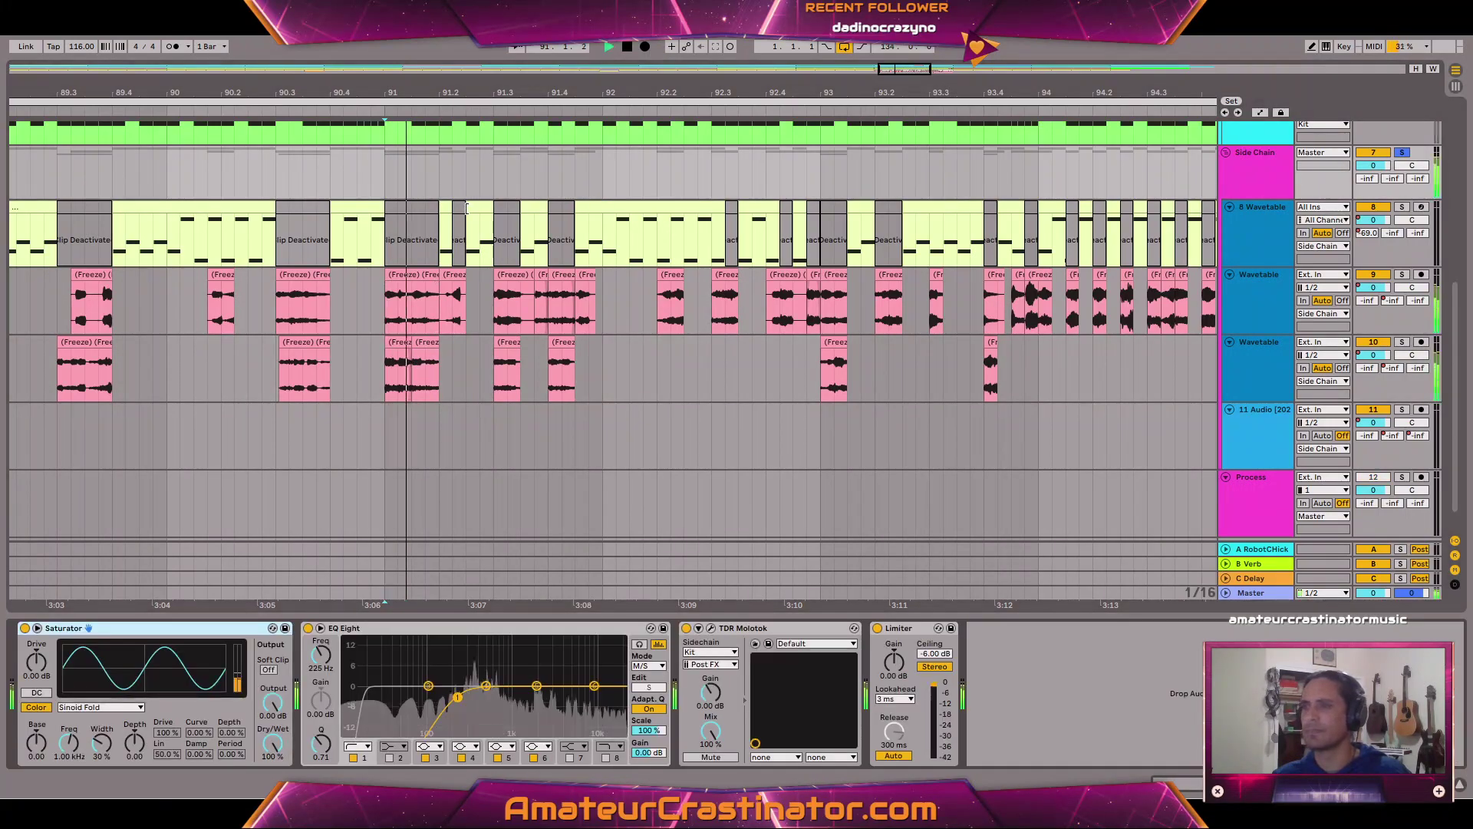
{"action": "key", "text": "space"}
{"action": "key", "text": "space"}
{"action": "key", "text": "space"}
{"action": "key", "text": "space"}
{"action": "key", "text": "space"}
{"action": "key", "text": "space"}
{"action": "key", "text": "space"}
{"action": "key", "text": "space"}
{"action": "key", "text": "space"}
{"action": "key", "text": "space"}
{"action": "key", "text": "space"}
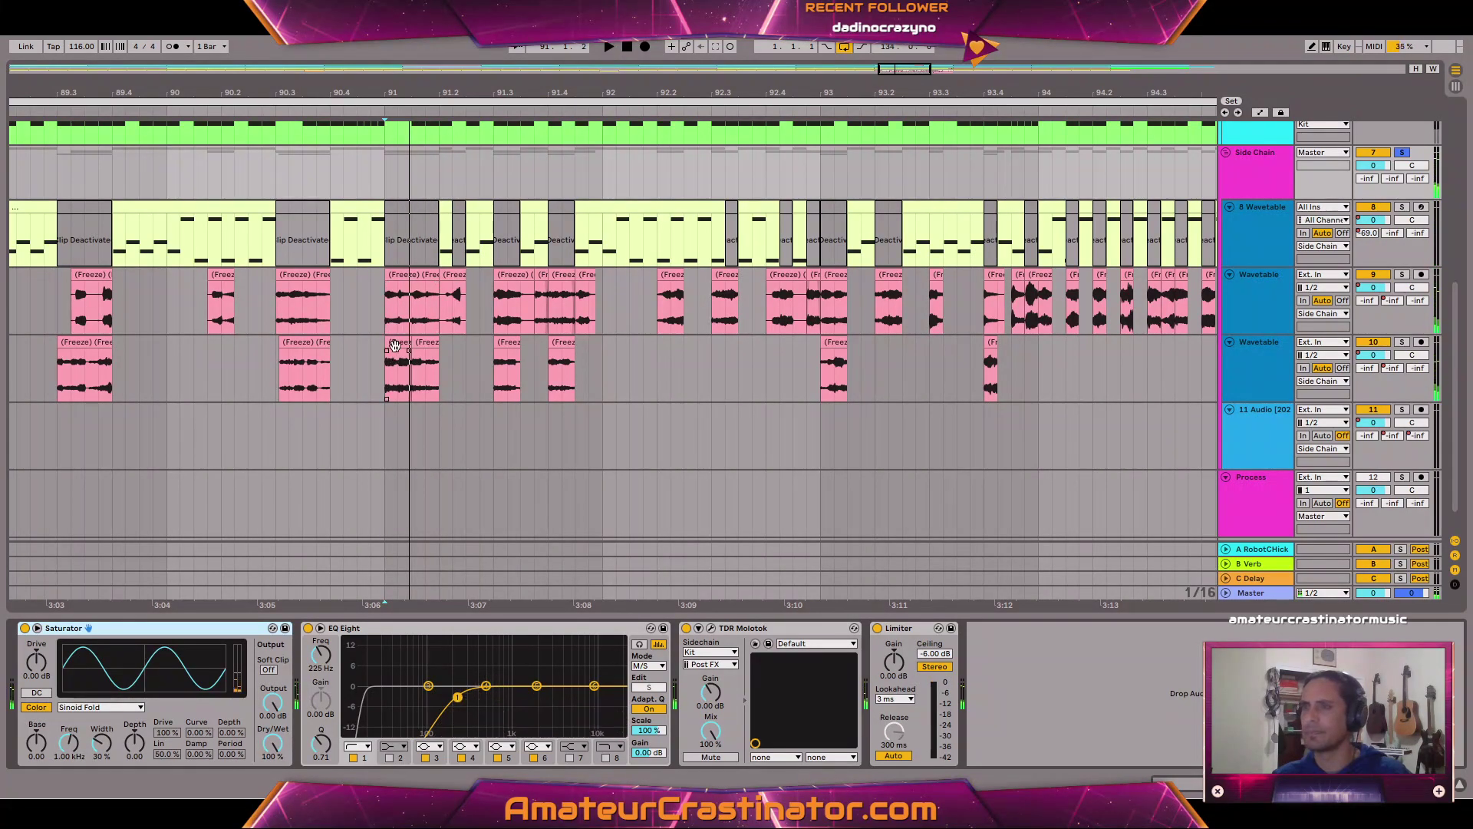
Set the first half of the split track 10 clip at bar 91 to -5.79 dB gain and replay from bar 91.
{"action": "left_click", "coordinate": [396, 344]}
{"action": "key", "text": "shift+Tab"}
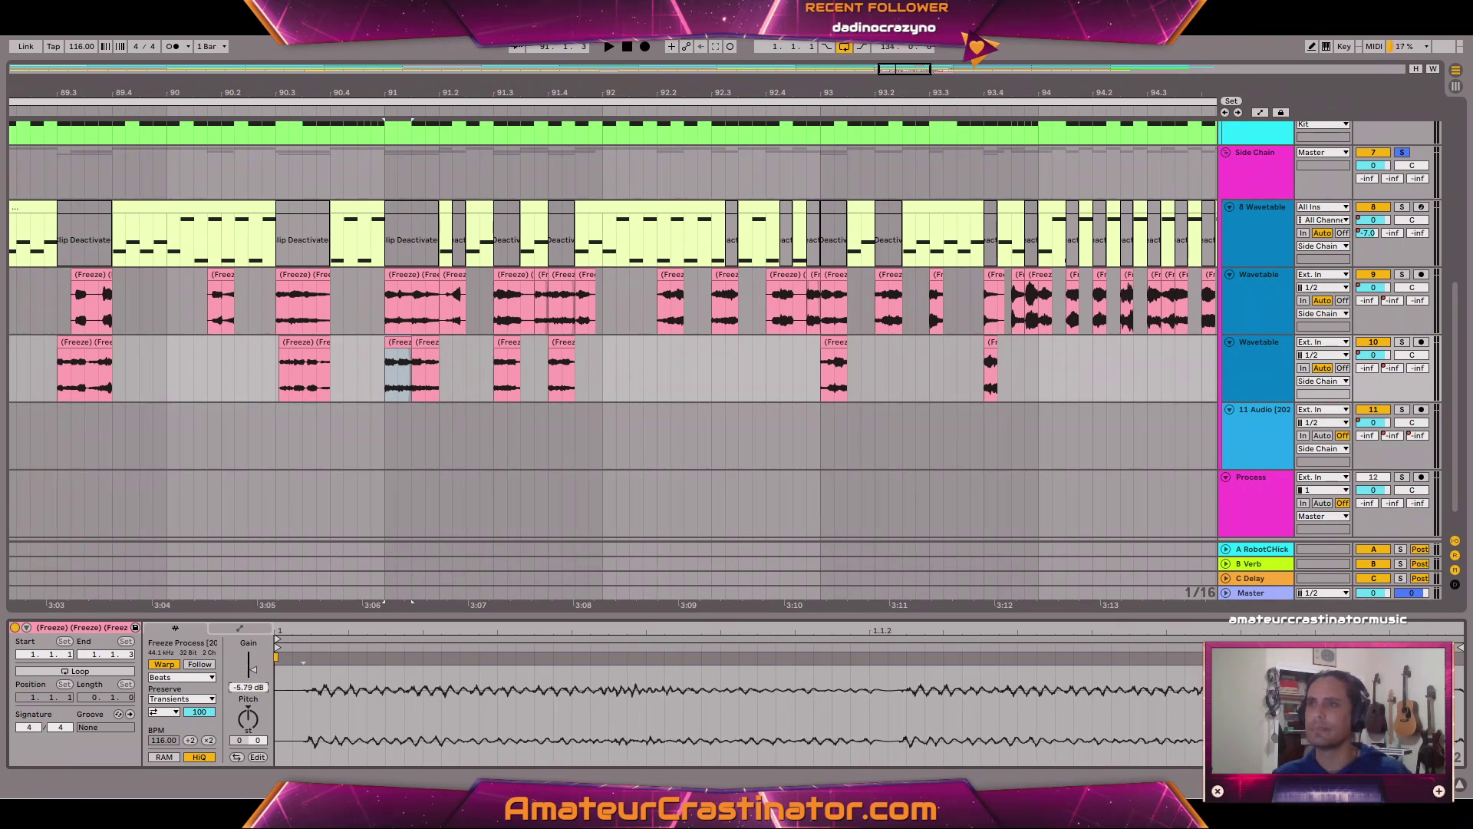
{"action": "left_click", "coordinate": [385, 181]}
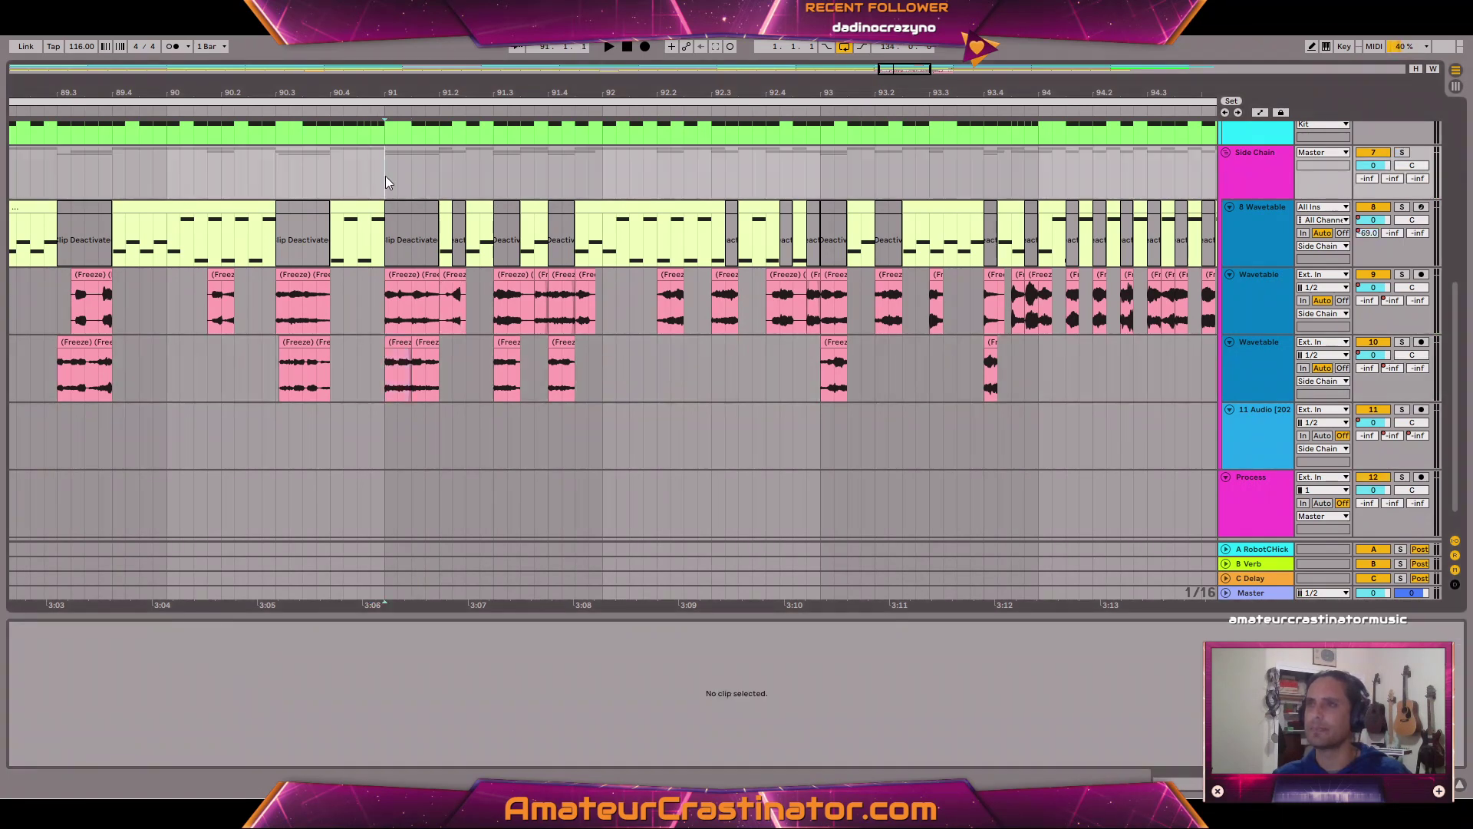
{"action": "key", "text": "shift+Tab"}
{"action": "key", "text": "space"}
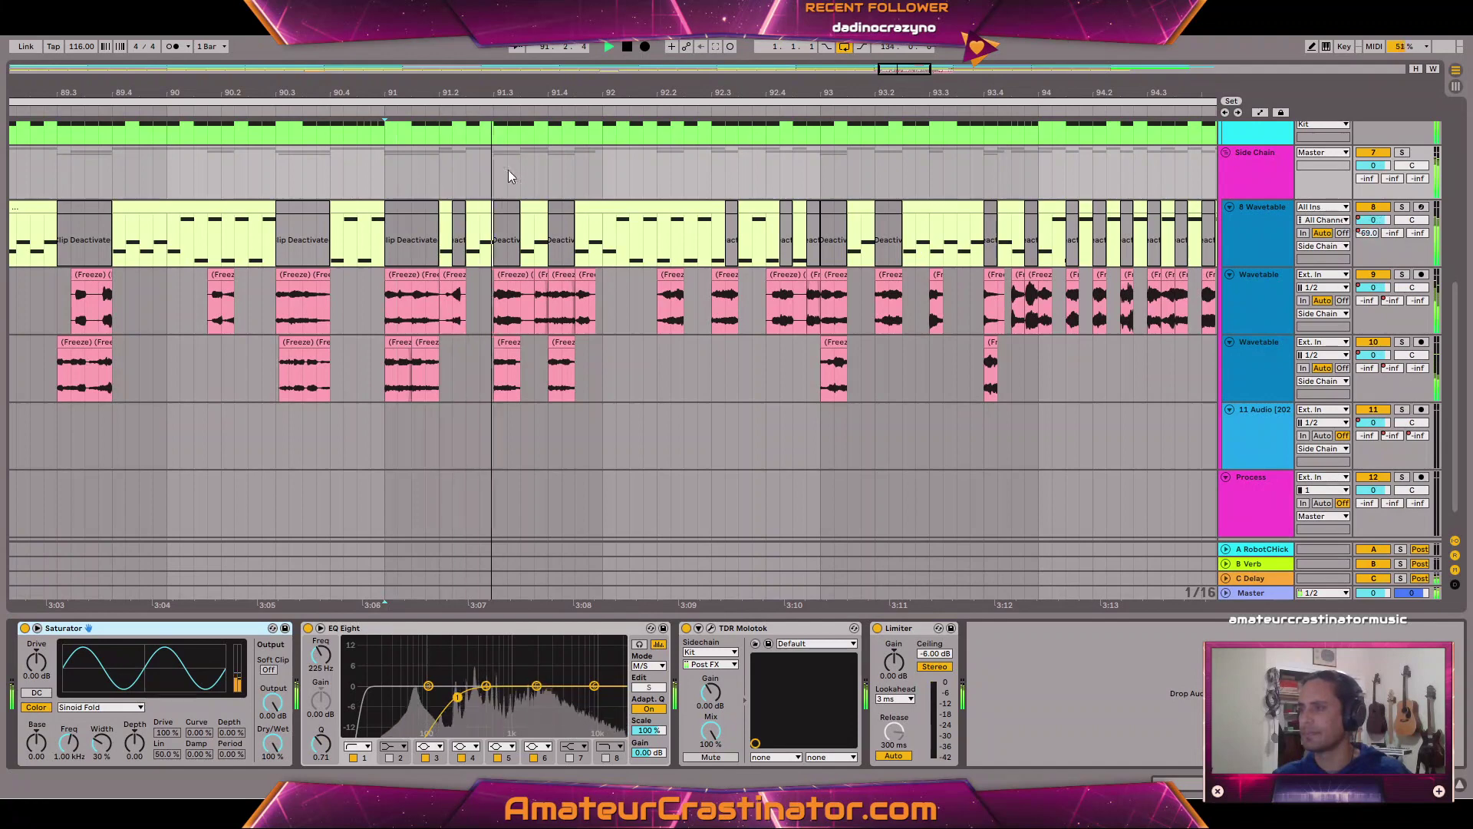
{"action": "key", "text": "space"}
{"action": "key", "text": "space"}
{"action": "key", "text": "space"}
{"action": "key", "text": "space"}
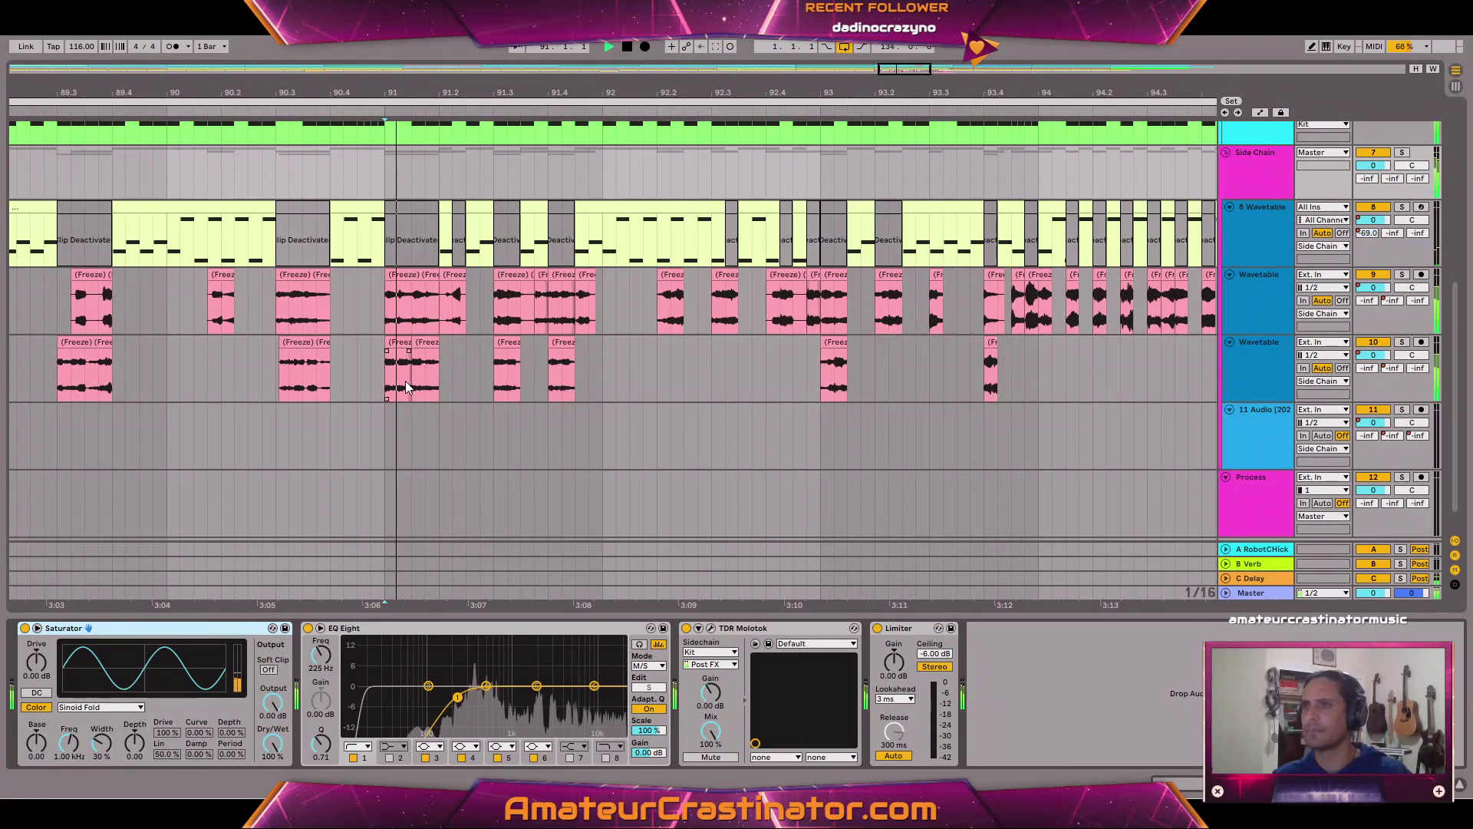
{"action": "key", "text": "space"}
Isolate the short piece from 91.1.3 to 91.1.4 on track 9, set its gain to -6.61 dB and replay from bar 91.
{"action": "left_click_drag", "start_coordinate": [413, 318], "coordinate": [424, 313]}
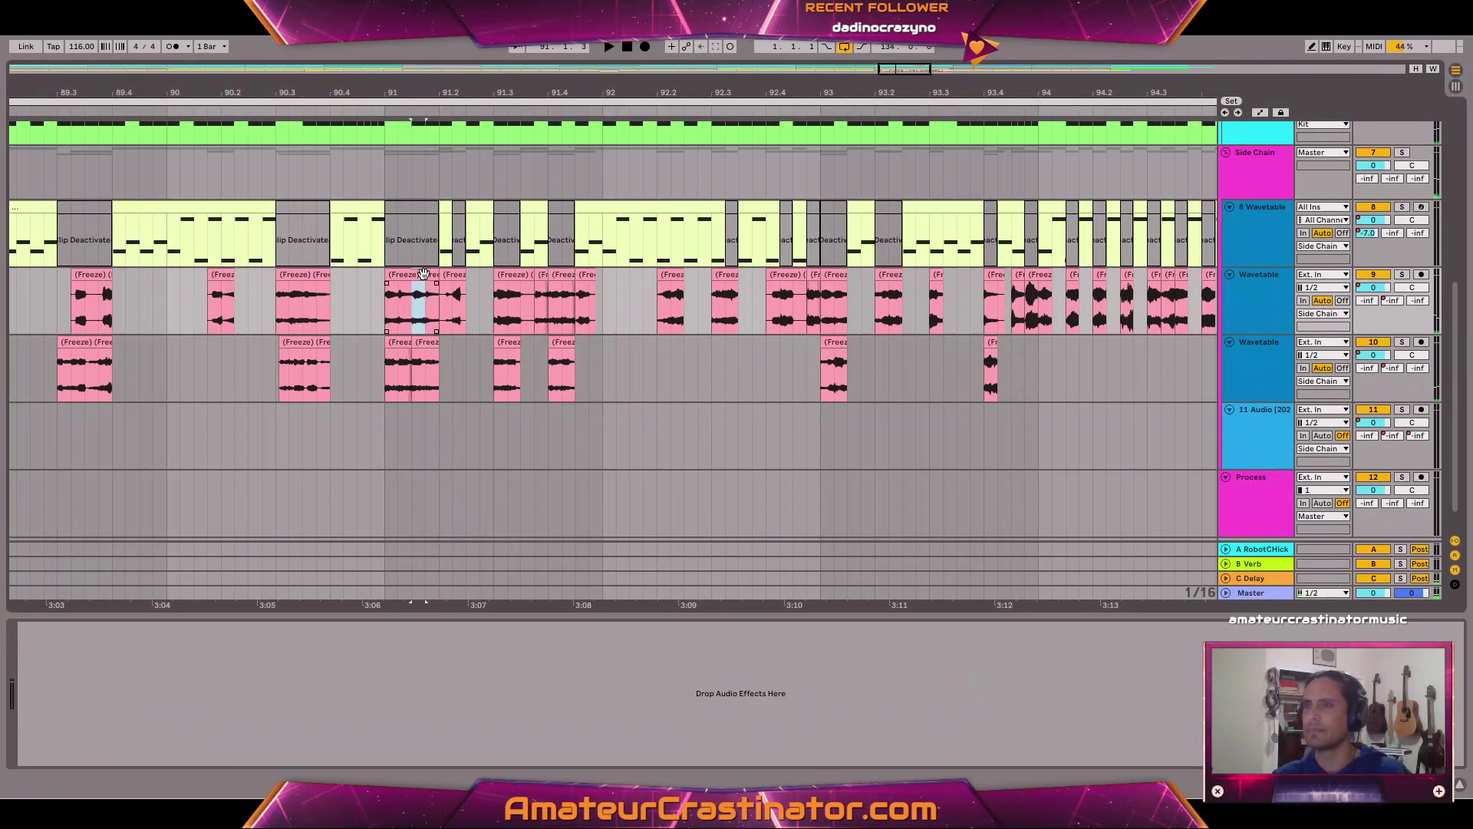
{"action": "key", "text": "space"}
{"action": "key", "text": "space"}
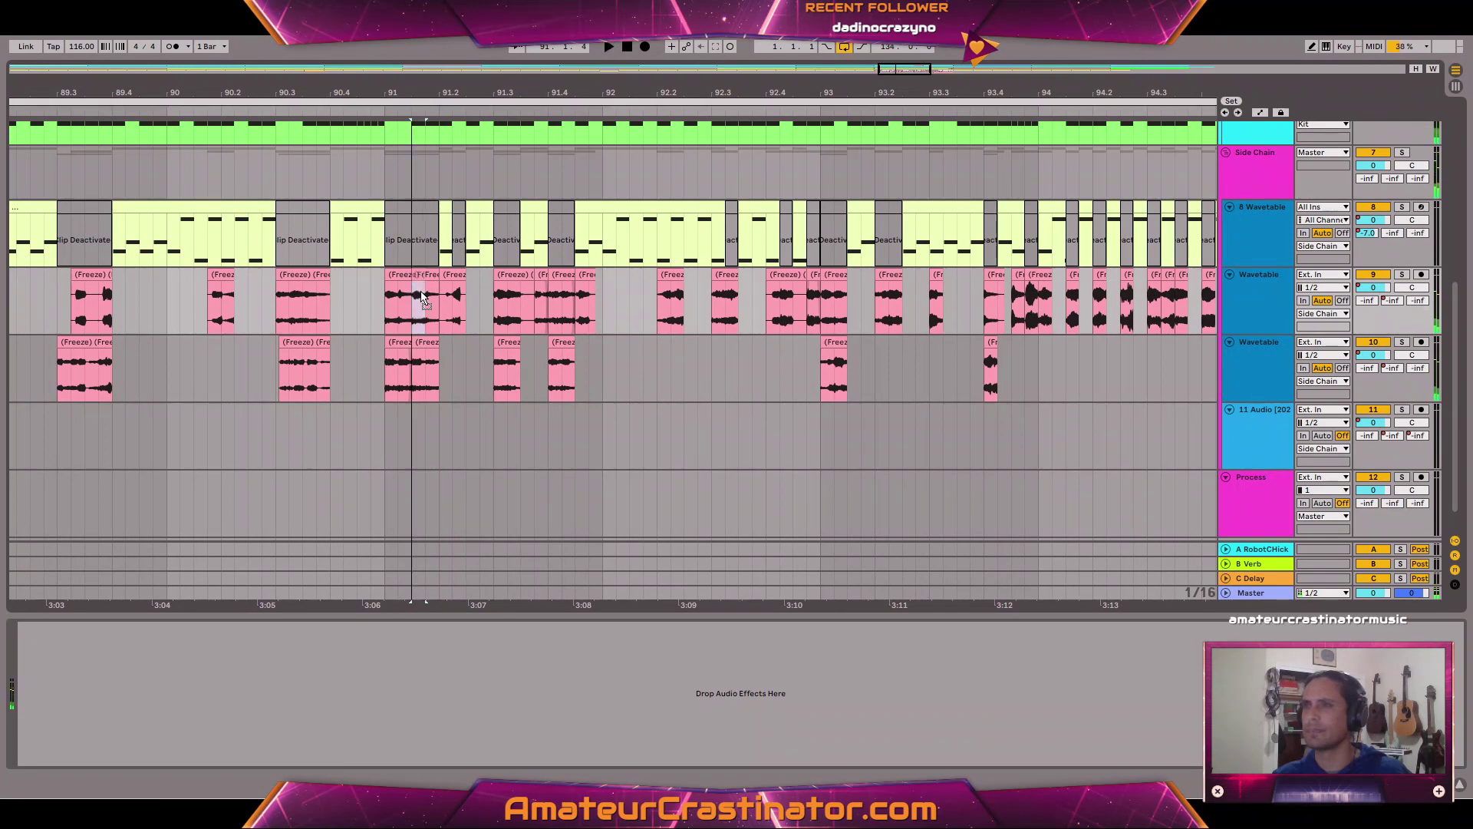
{"action": "double_click", "coordinate": [420, 276]}
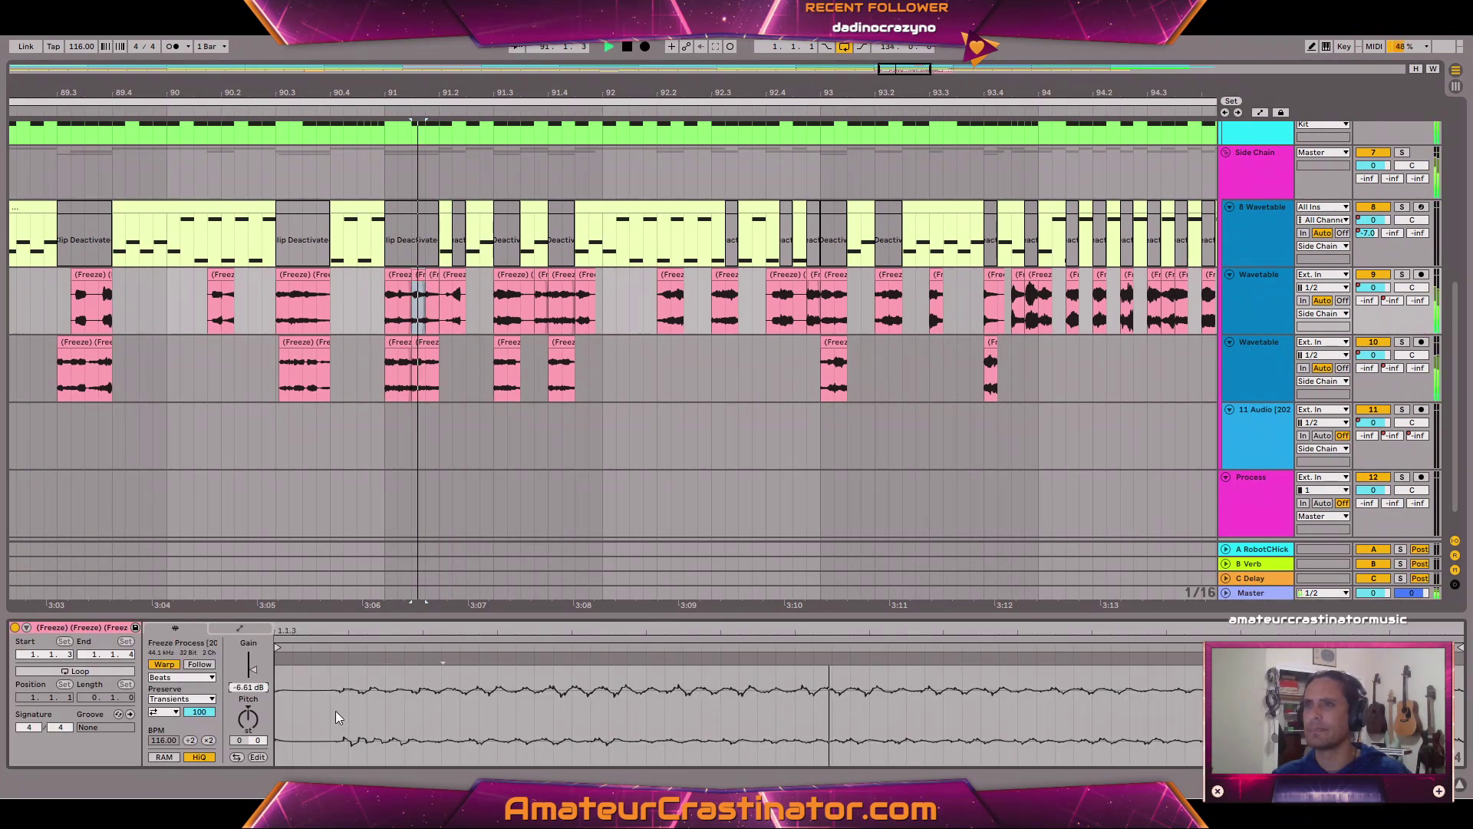
{"action": "key", "text": "space"}
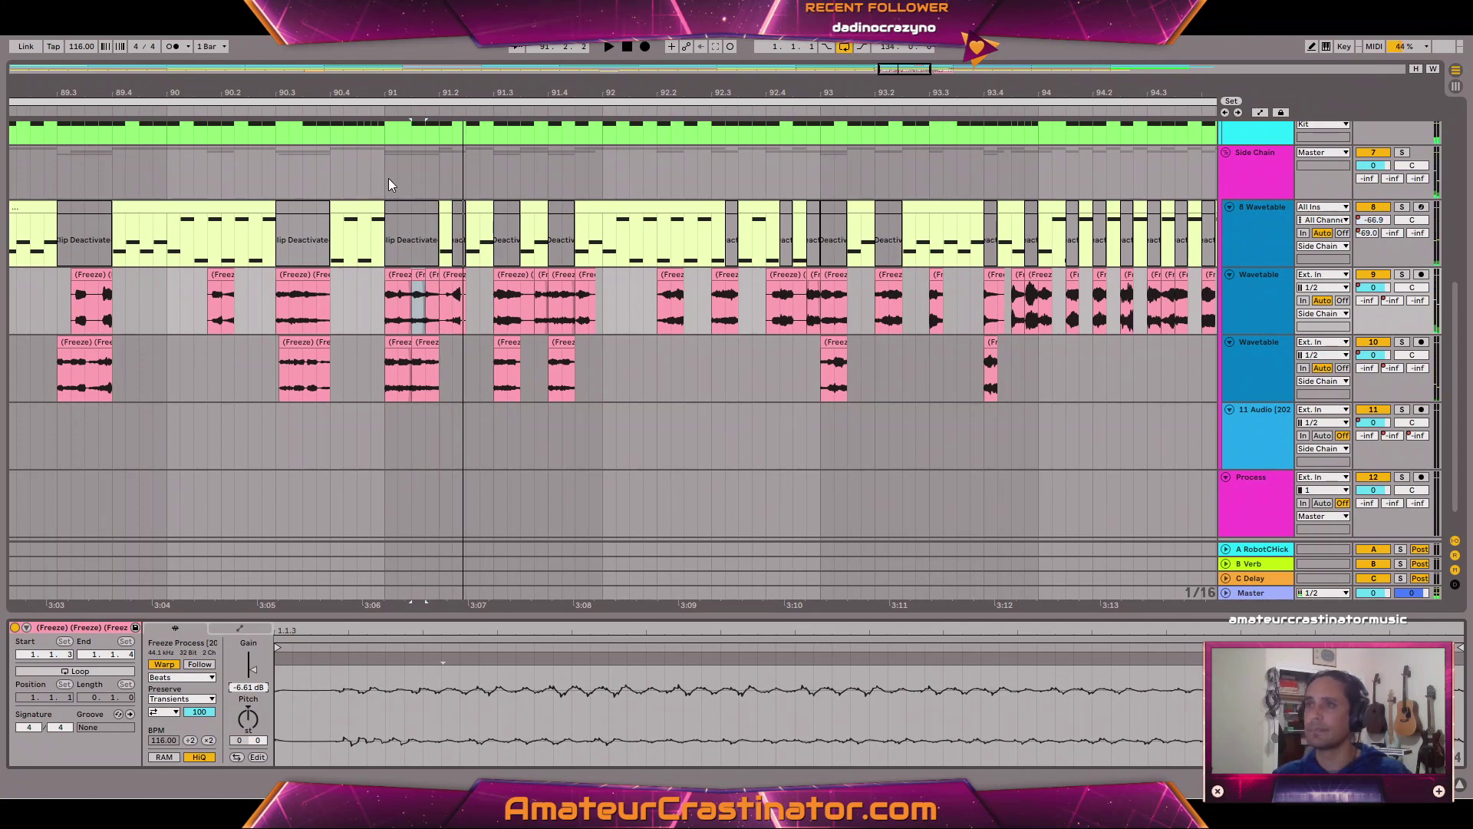
{"action": "left_click", "coordinate": [388, 184]}
{"action": "key", "text": "space"}
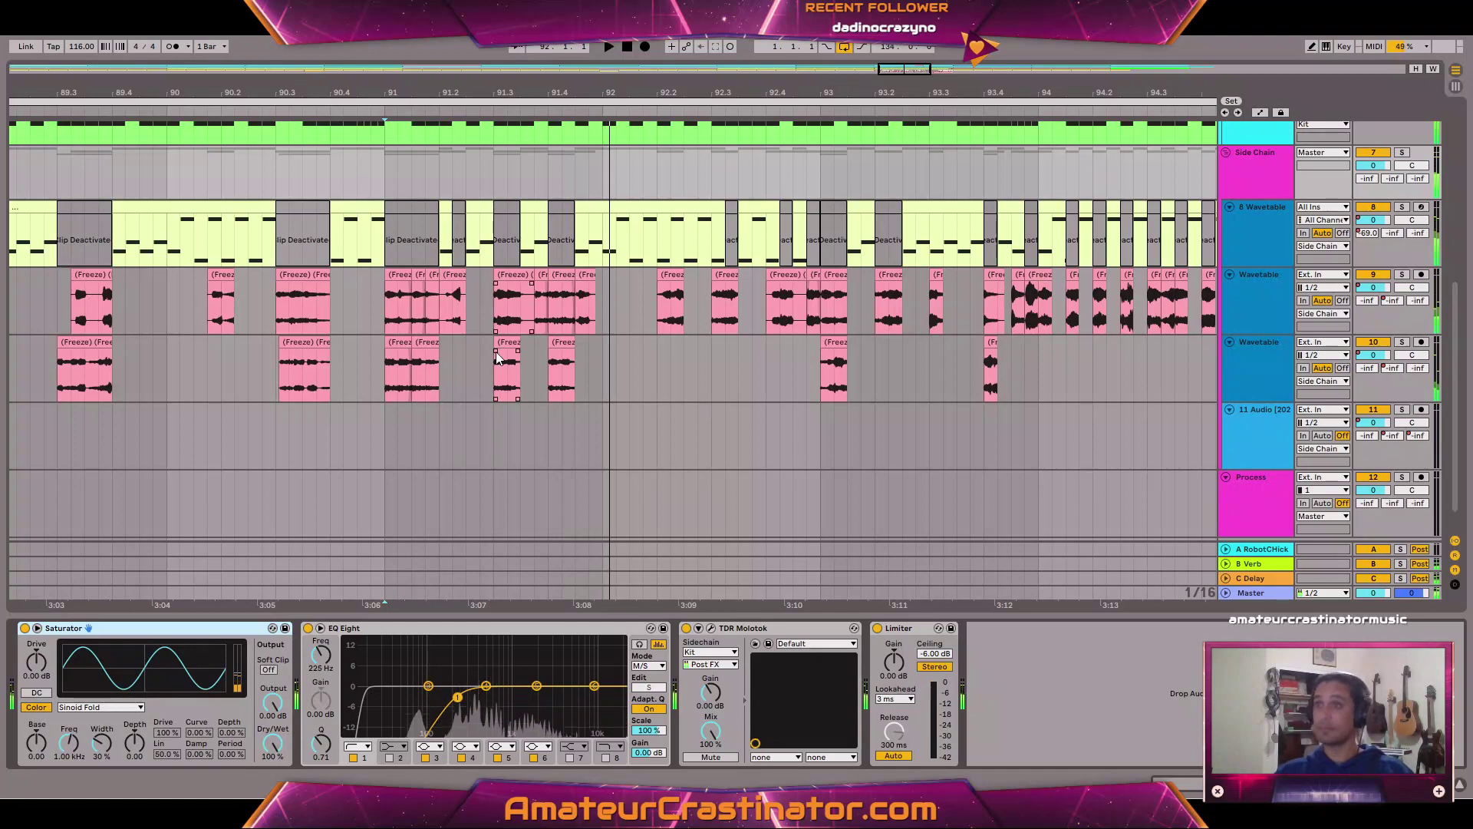
Set the gain of the track 9 Wavetable clip at beat 91.3 to -6.23 dB and replay from beat 91.2.
{"action": "left_click", "coordinate": [495, 322]}
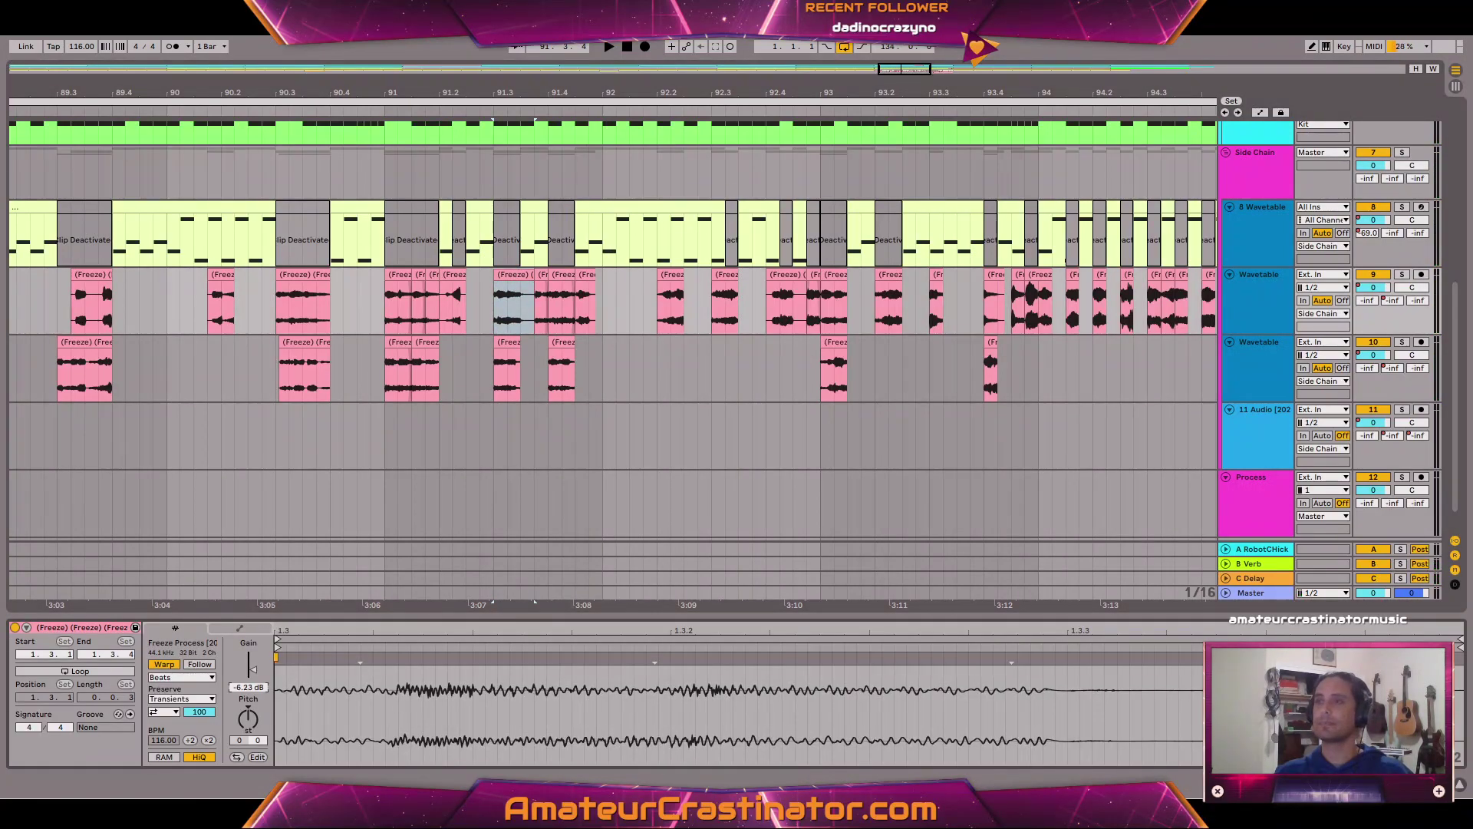
{"action": "left_click", "coordinate": [441, 178]}
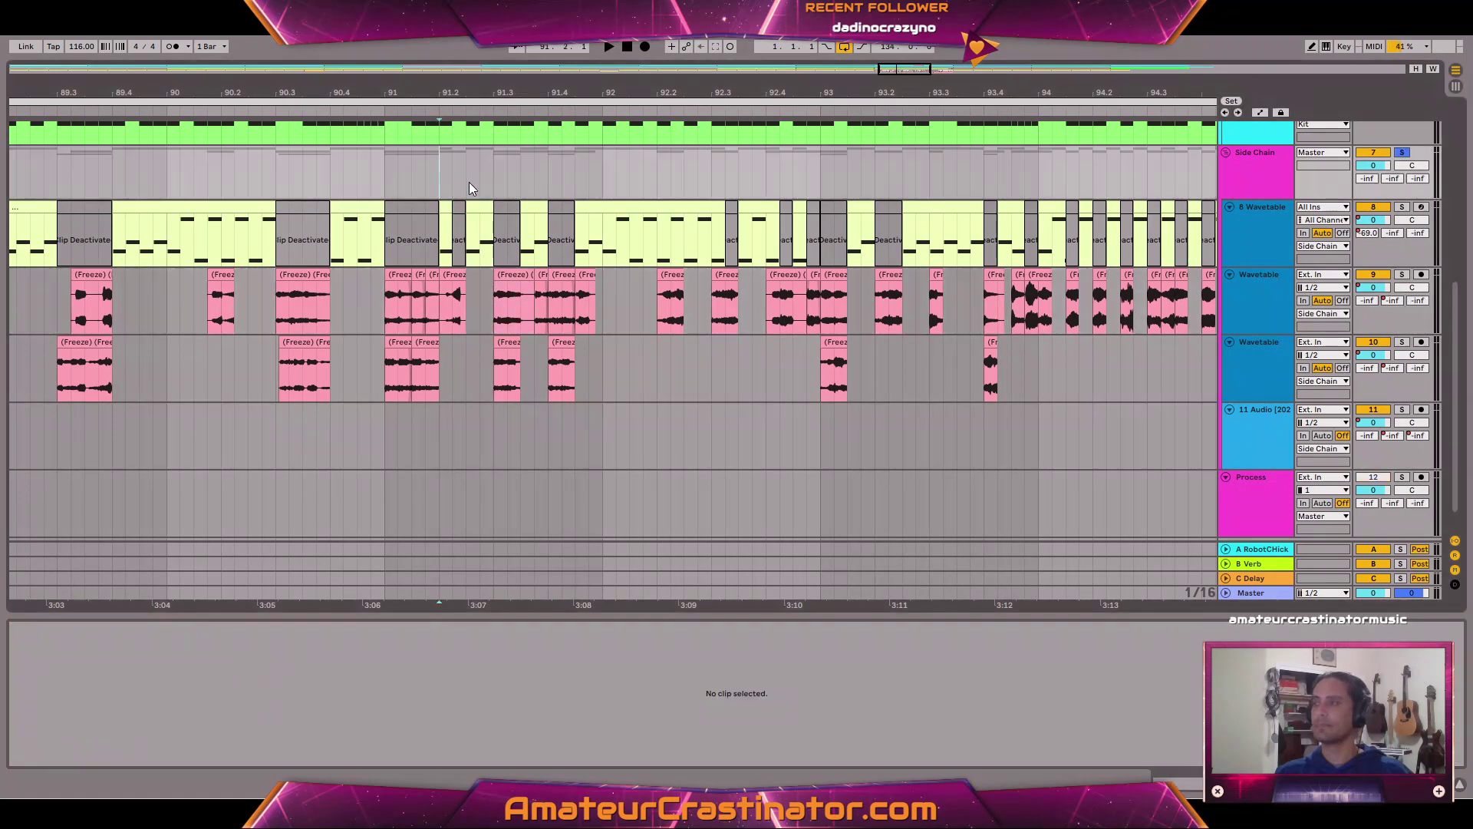
{"action": "key", "text": "space"}
{"action": "key", "text": "shift+Tab"}
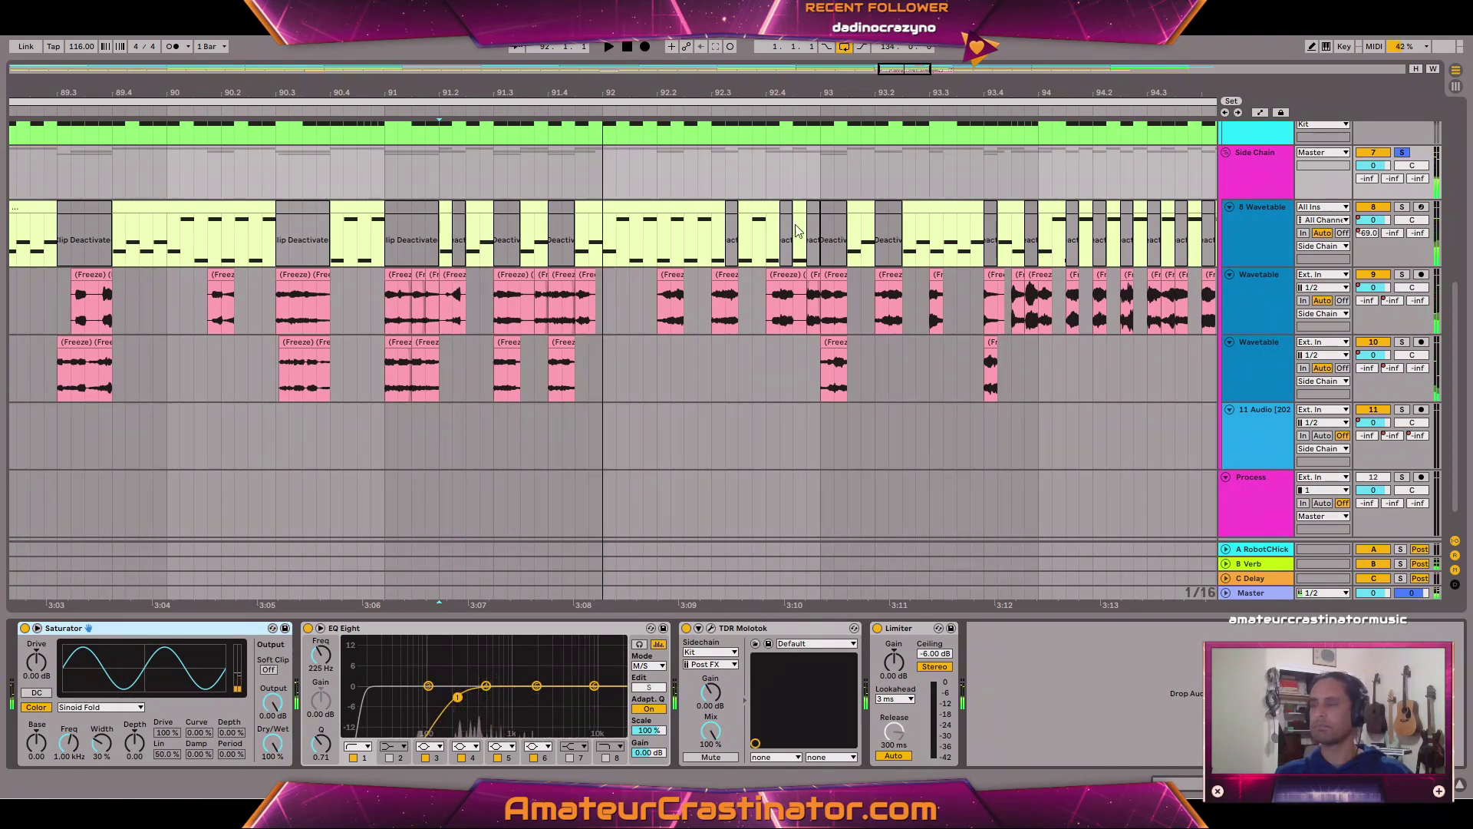
Listen to the end of the chopped Wavetable section from bar 94 through the transition at bar 97.
{"action": "scroll", "coordinate": [821, 233], "scroll_direction": "down", "scroll_amount": 6}
{"action": "left_click", "coordinate": [851, 169]}
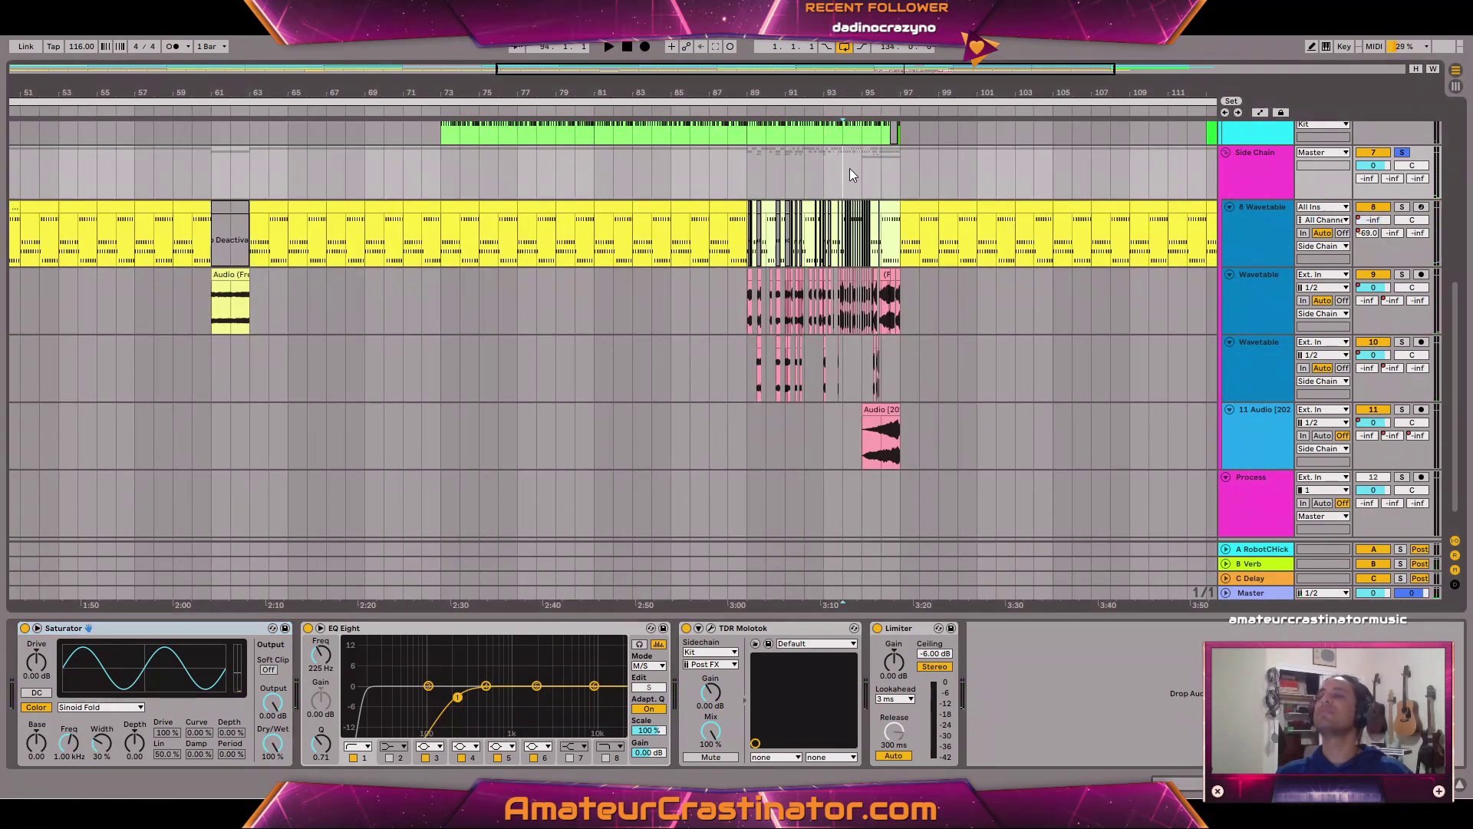
{"action": "key", "text": "space"}
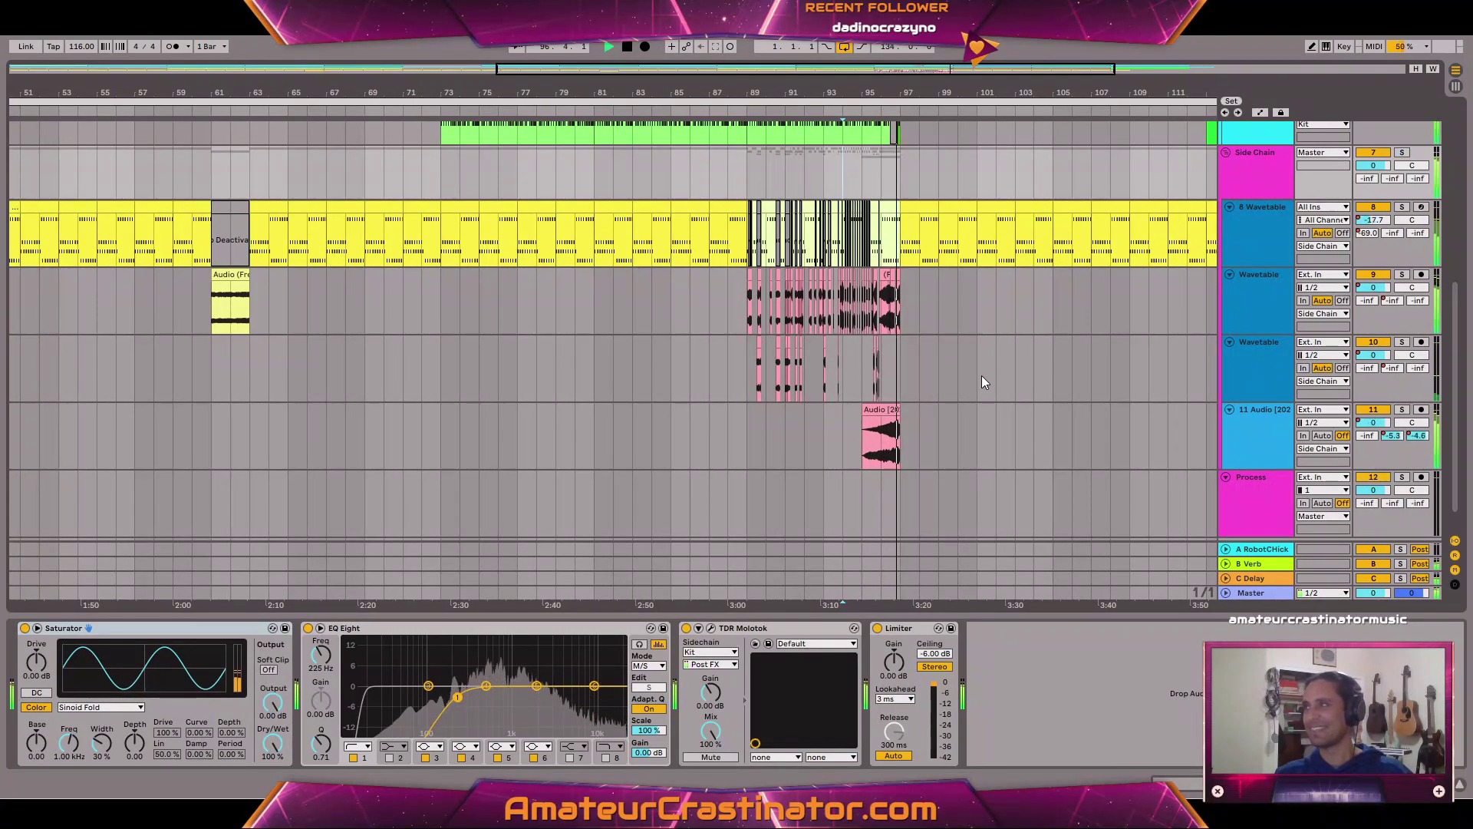
Listen from bar 97 to the end of the arrangement while reviewing all tracks and the Master and DS Cymbal device chains.
{"action": "key", "text": "w"}
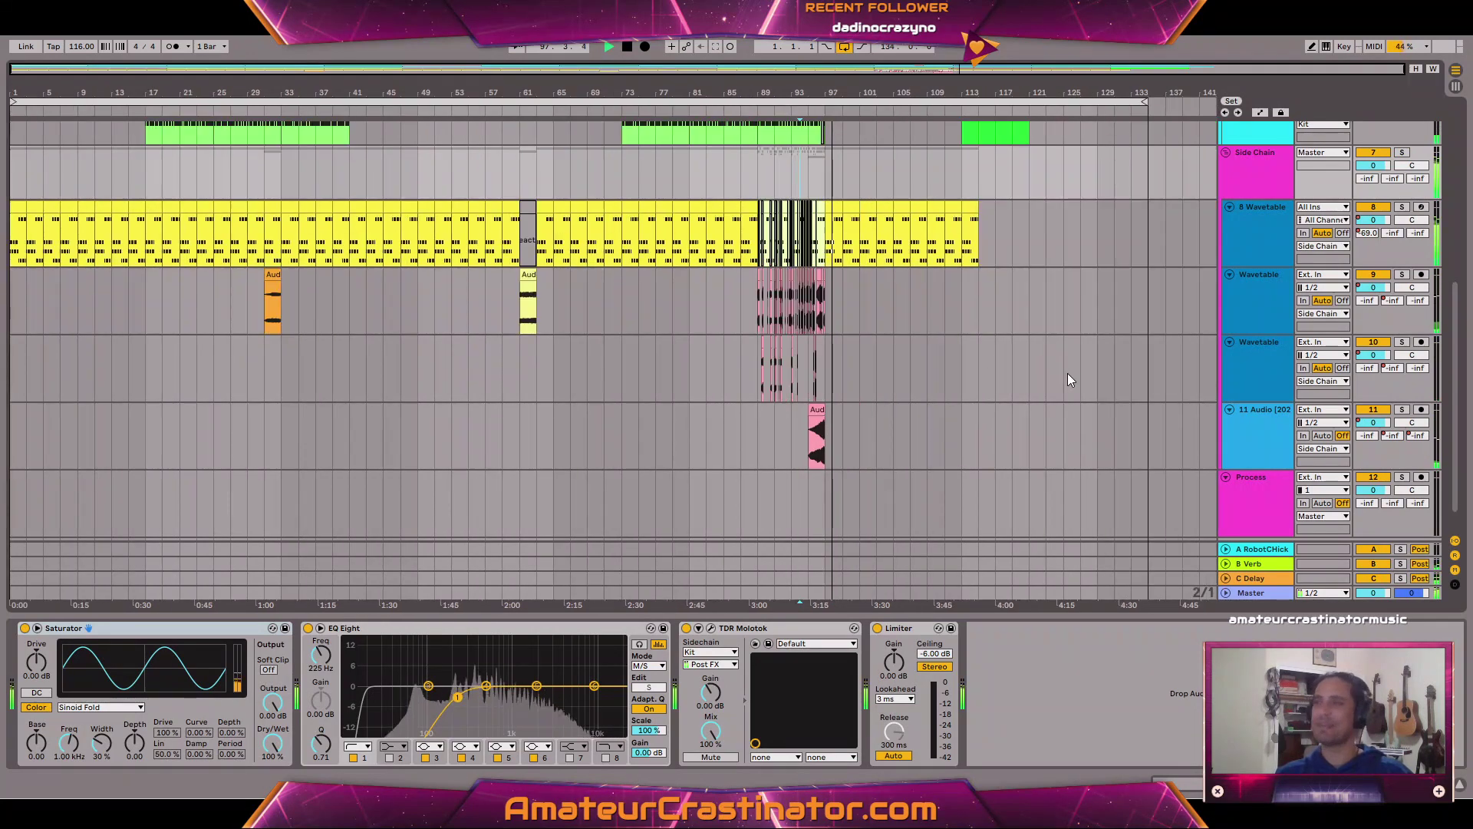
{"action": "scroll", "coordinate": [1069, 367], "scroll_direction": "up", "scroll_amount": 4}
{"action": "scroll", "coordinate": [1072, 391], "scroll_direction": "up", "scroll_amount": 1}
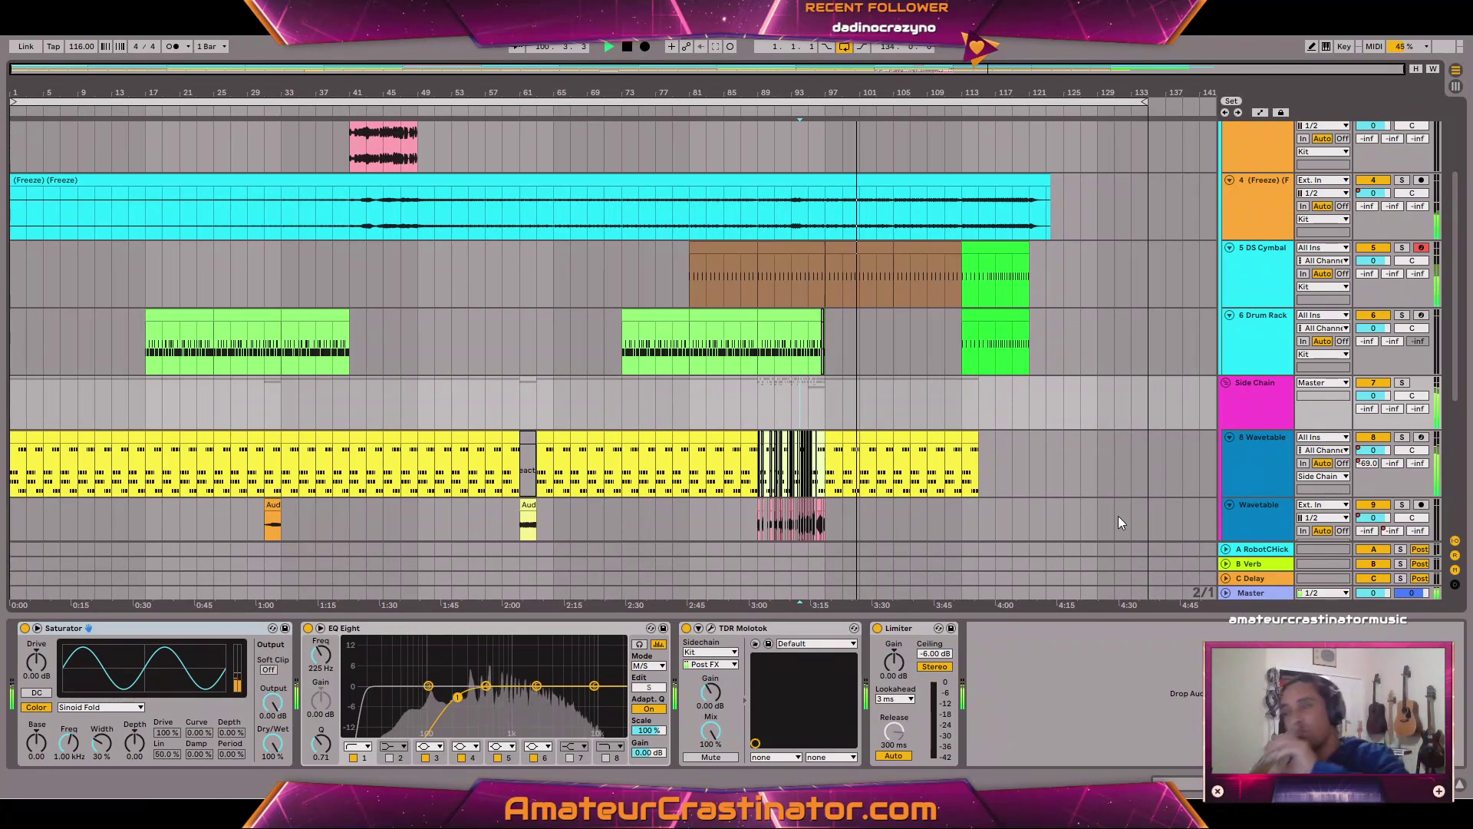
{"action": "left_click", "coordinate": [1250, 595]}
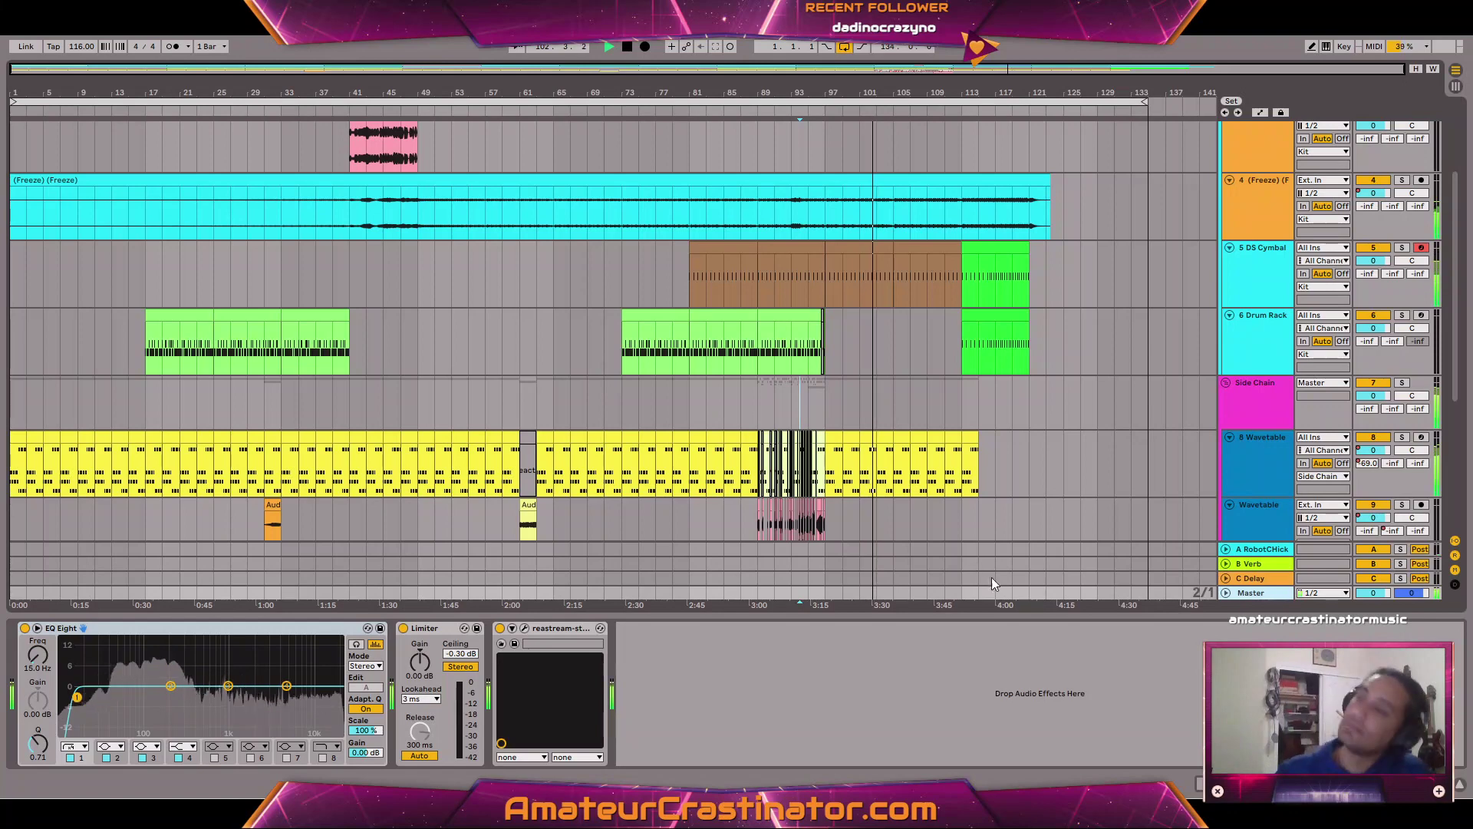
{"action": "left_click", "coordinate": [1269, 265]}
{"action": "scroll", "coordinate": [1114, 253], "scroll_direction": "up", "scroll_amount": 3}
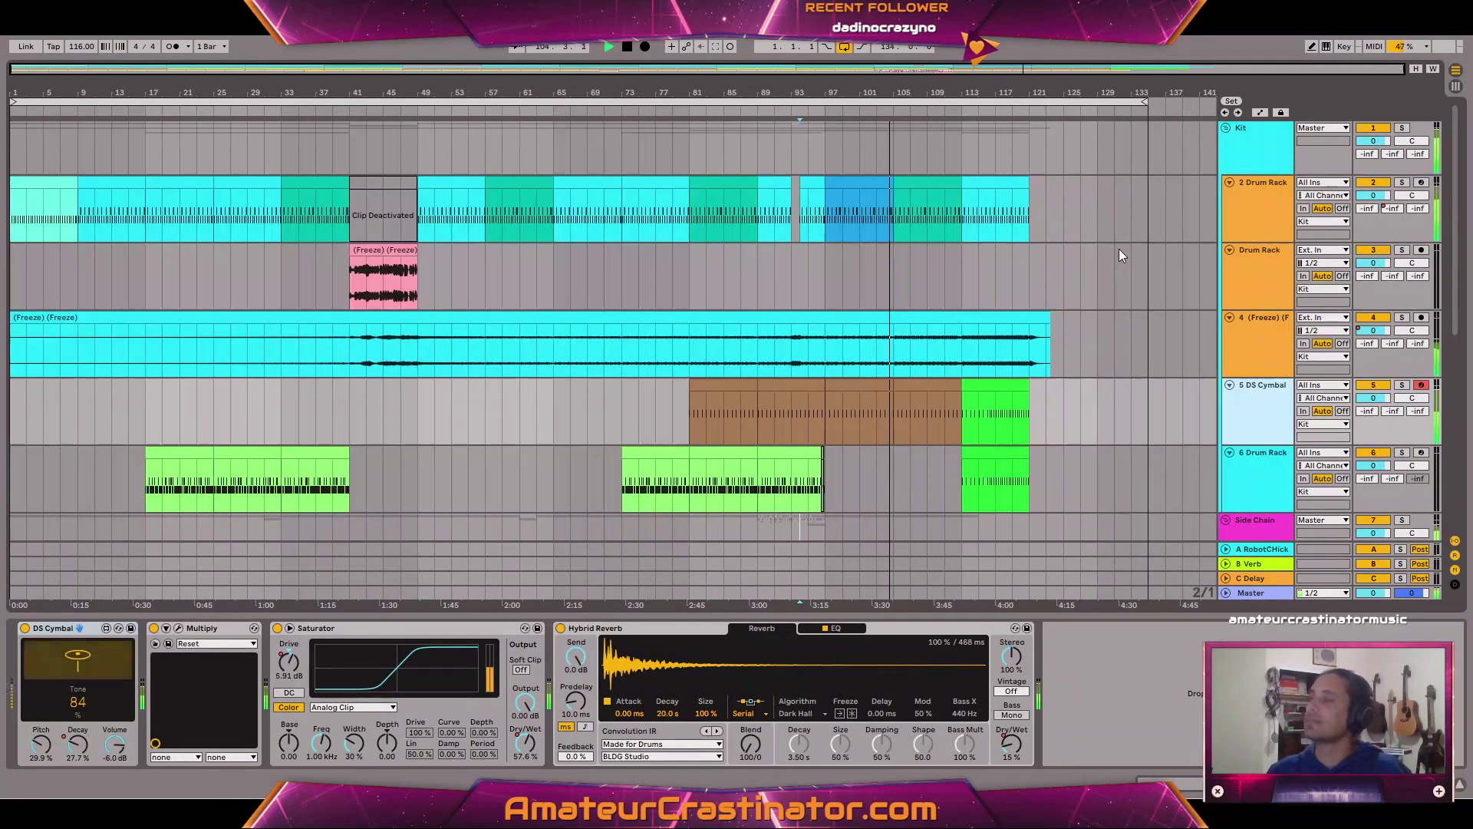
{"action": "scroll", "coordinate": [1121, 246], "scroll_direction": "down", "scroll_amount": 5}
{"action": "scroll", "coordinate": [1121, 241], "scroll_direction": "down", "scroll_amount": 3}
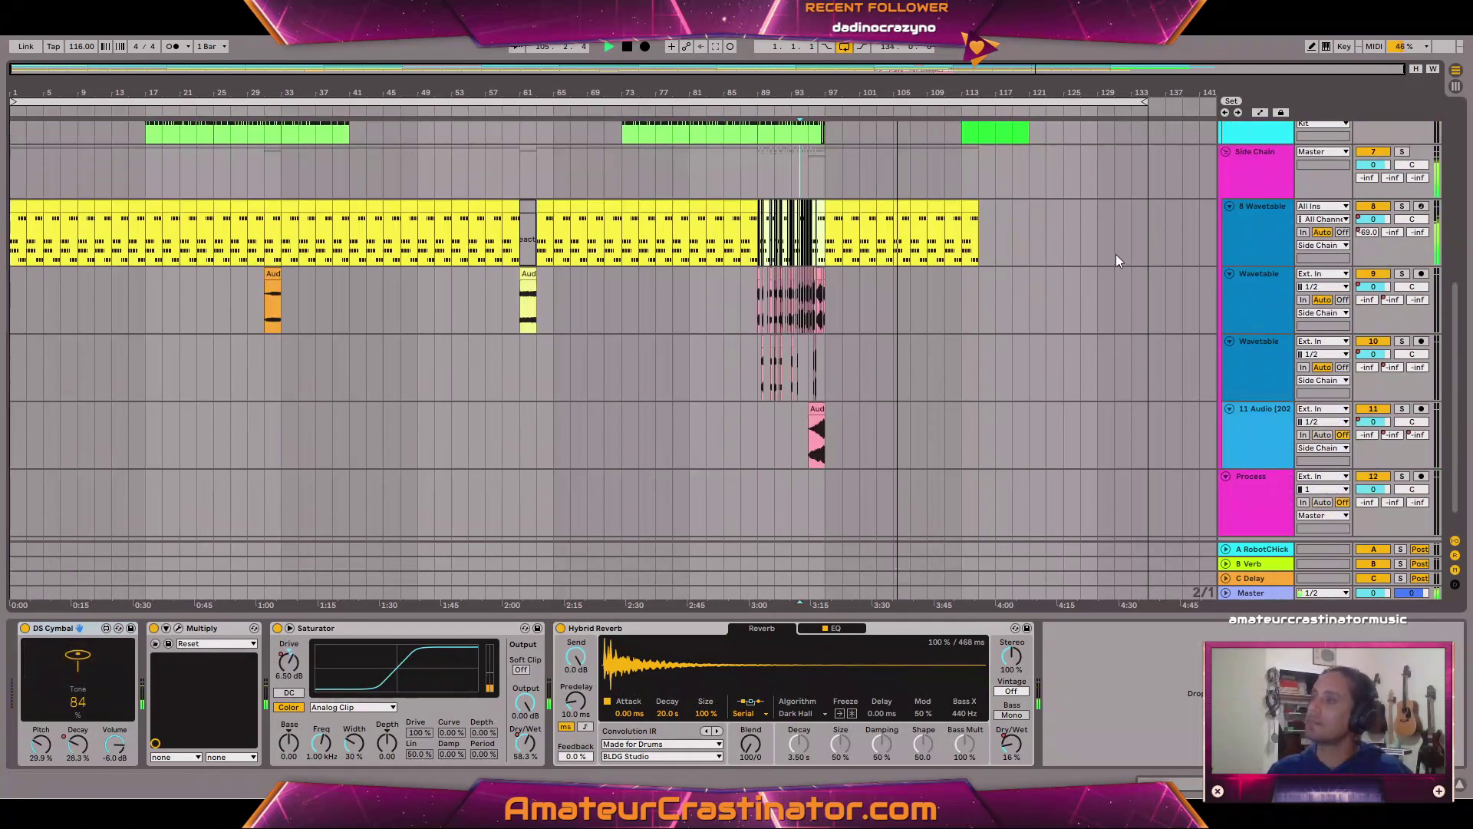
{"action": "scroll", "coordinate": [1117, 253], "scroll_direction": "up", "scroll_amount": 5}
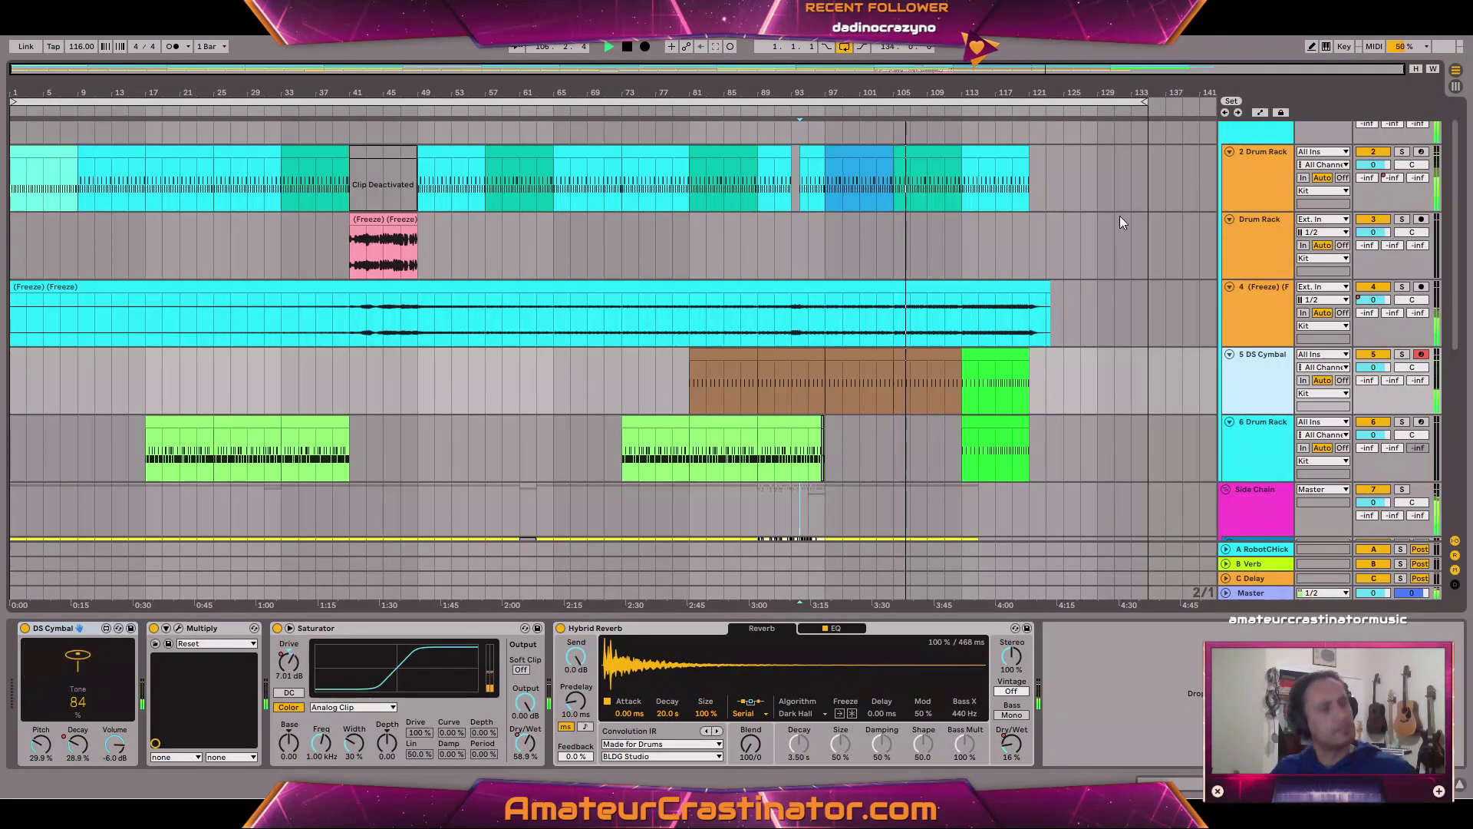
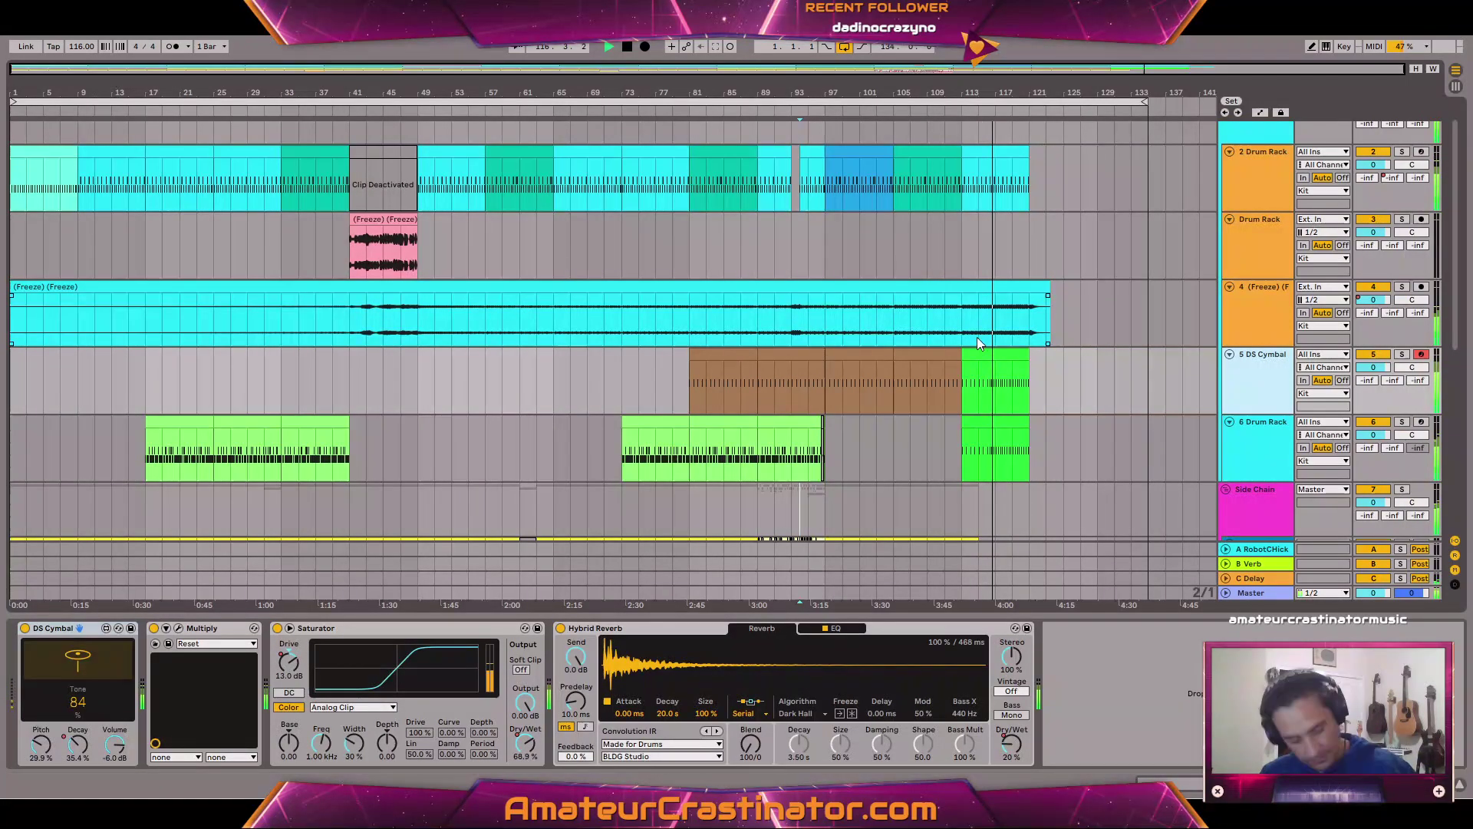
{"action": "scroll", "coordinate": [1038, 432], "scroll_direction": "down", "scroll_amount": 5}
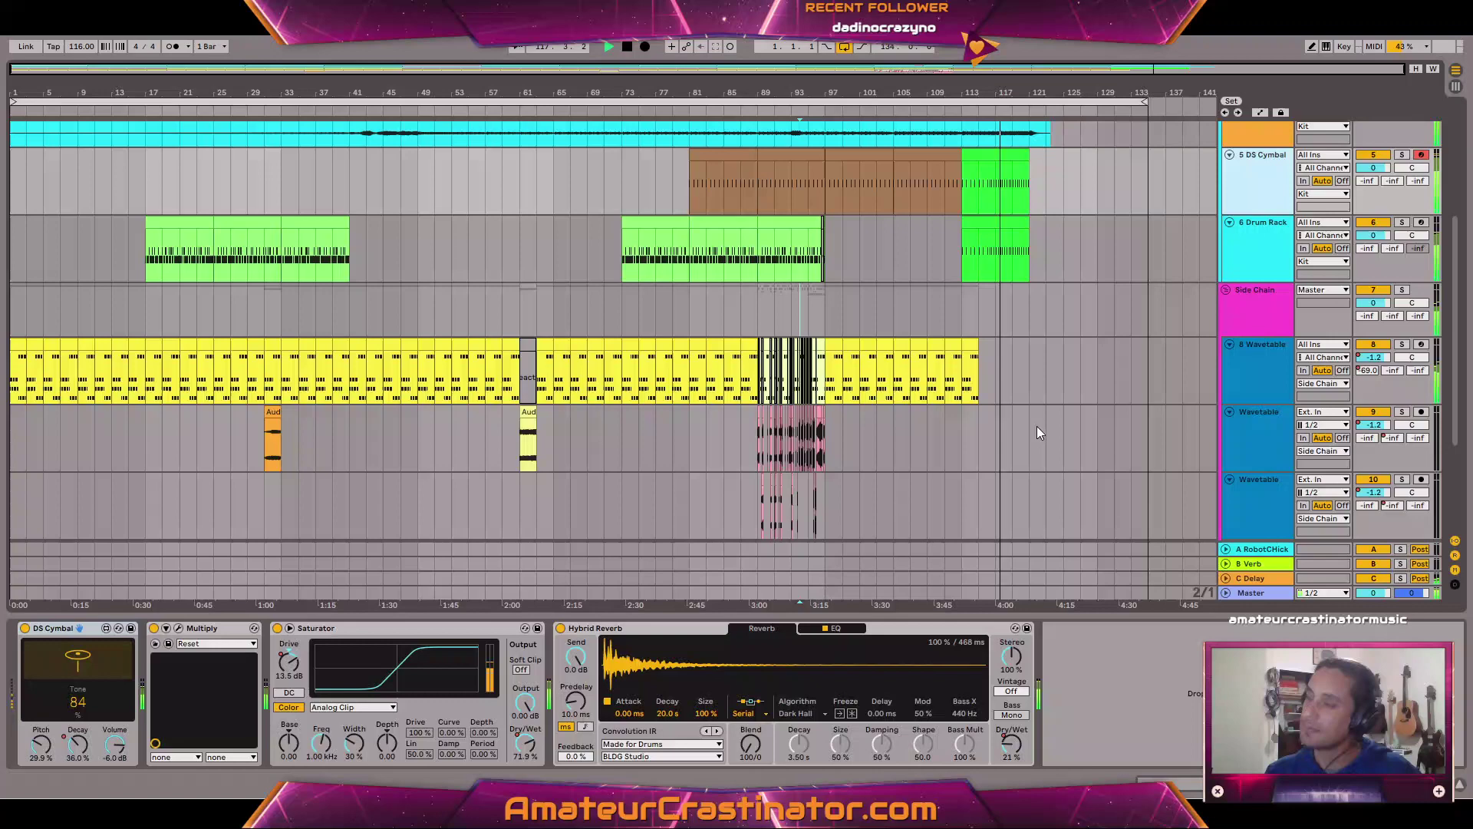
{"action": "scroll", "coordinate": [1021, 383], "scroll_direction": "down", "scroll_amount": 4}
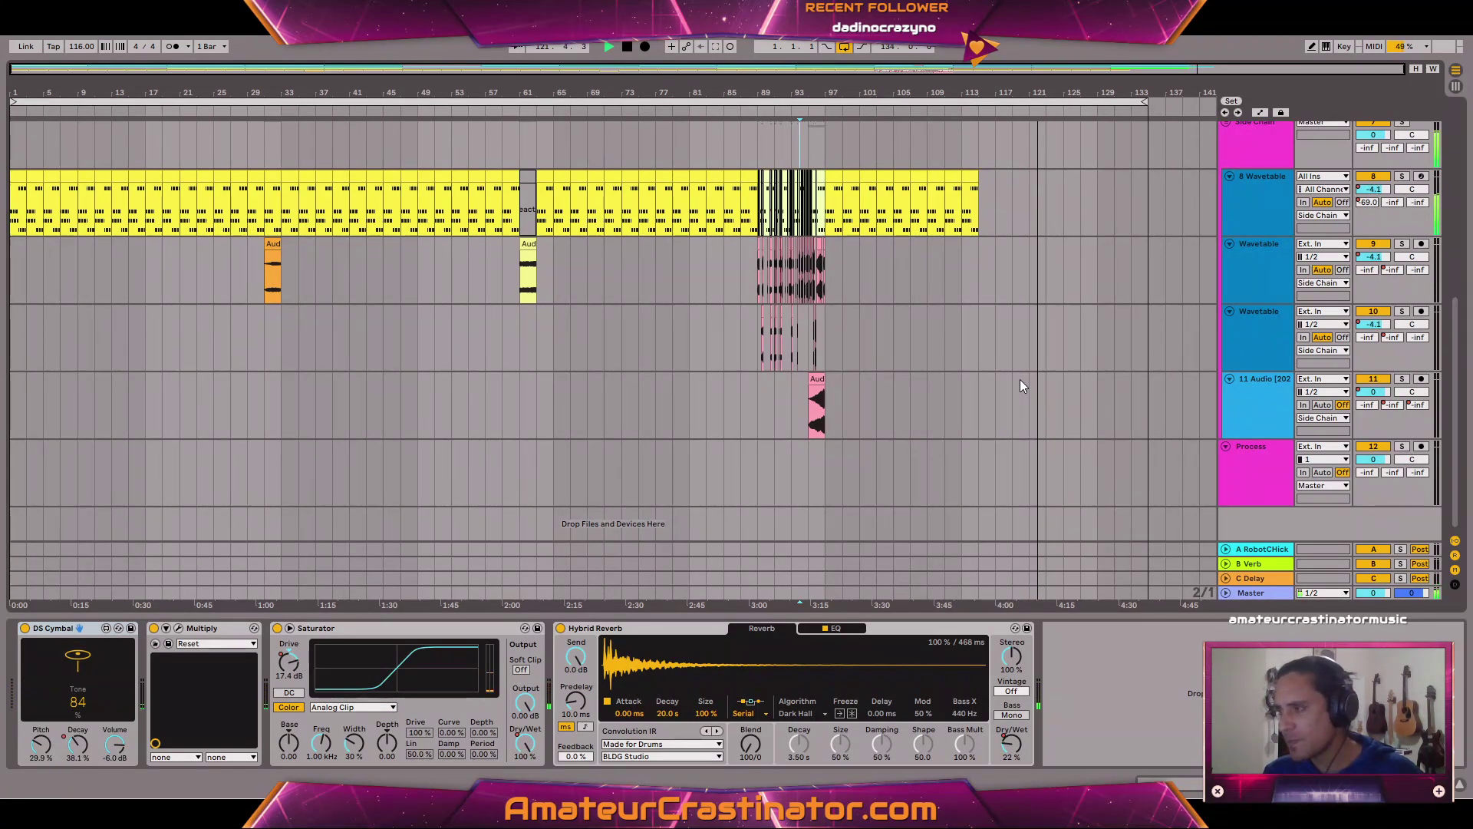
Add the KONSOL effect to the end of the DS Cymbal device chain and move its window clear of the track controls.
{"action": "scroll", "coordinate": [1124, 359], "scroll_direction": "up", "scroll_amount": 5}
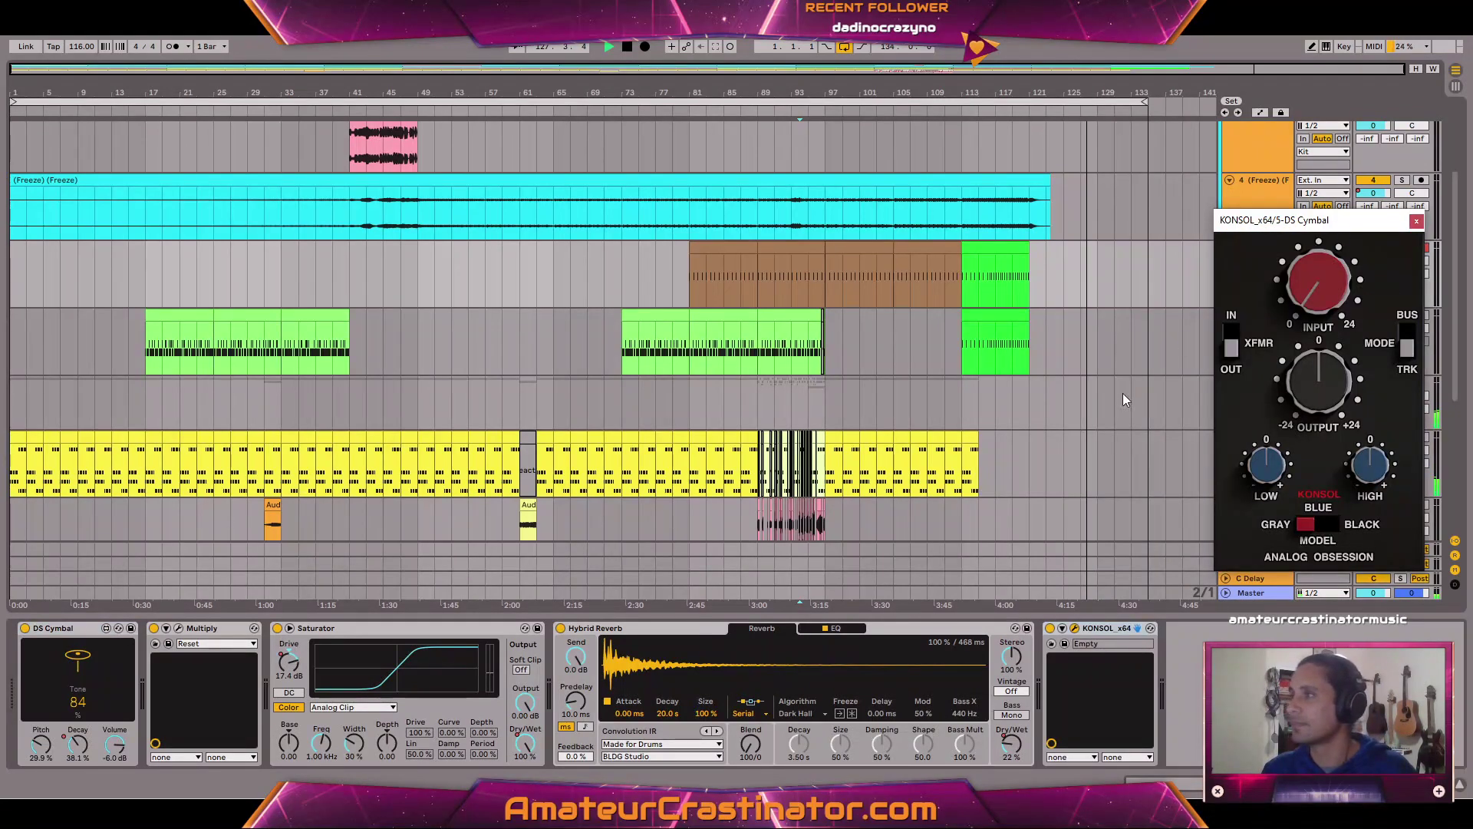
{"action": "left_click_drag", "start_coordinate": [1276, 230], "coordinate": [1157, 307]}
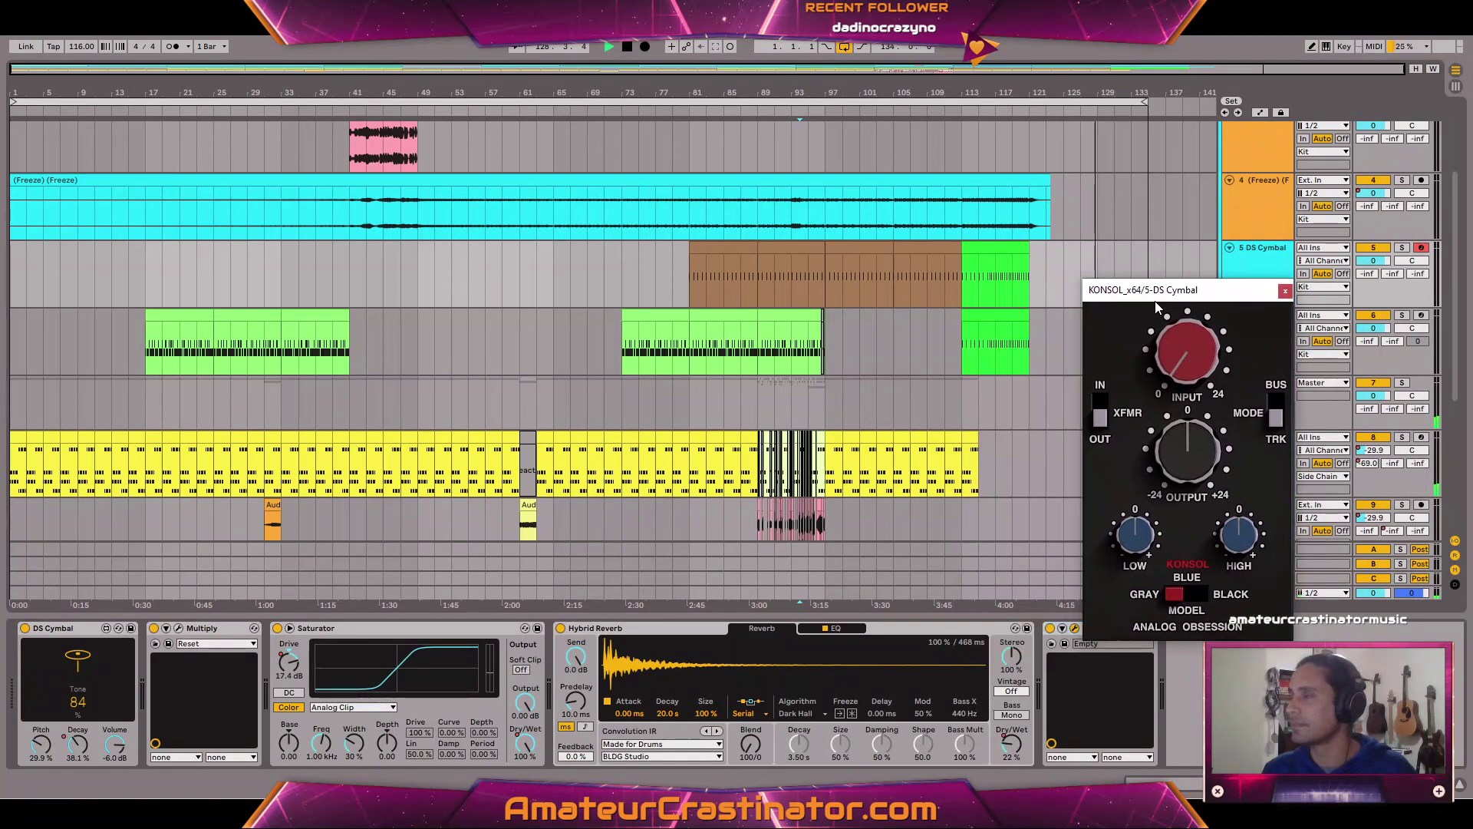
{"action": "left_click", "coordinate": [1260, 260]}
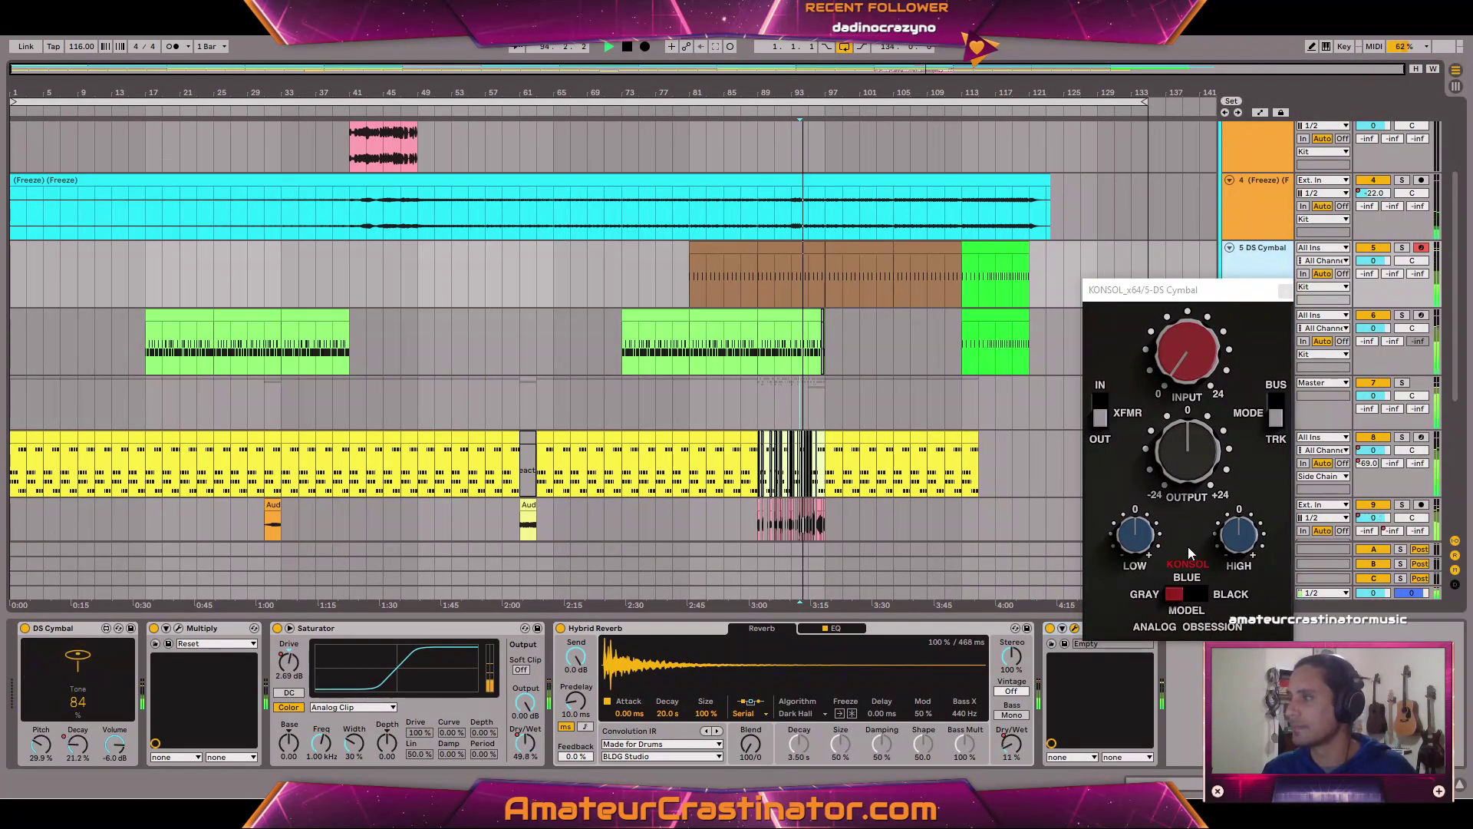
Try a slight KONSOL output boost, reset it to 0, bypass the effect and replay from bar 113.
{"action": "mouse_move", "coordinate": [1187, 445]}
{"action": "left_mouse_down"}
{"action": "mouse_move", "coordinate": [1189, 459]}
{"action": "mouse_move", "coordinate": [1191, 439]}
{"action": "left_mouse_up"}
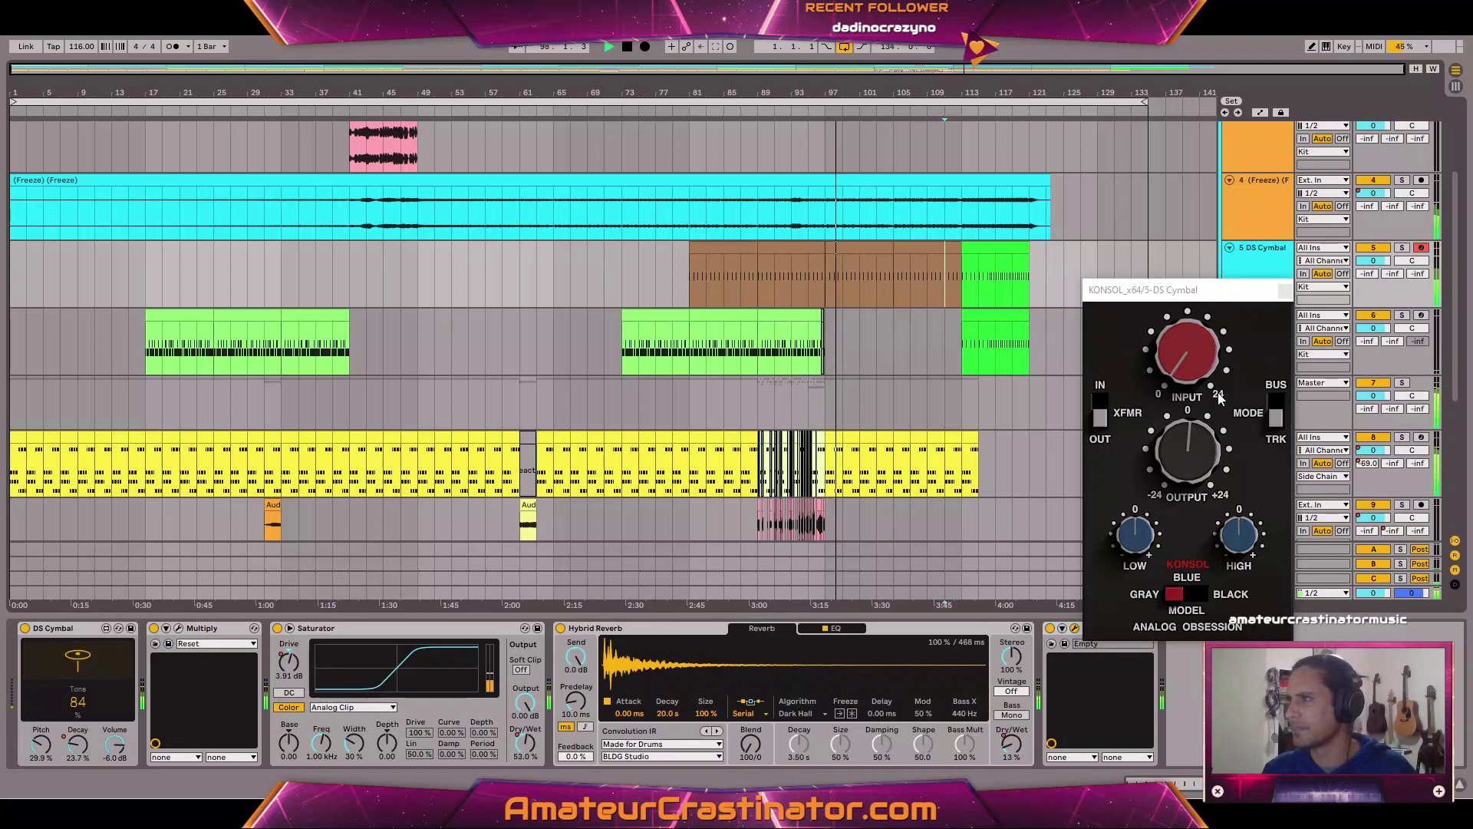
{"action": "left_click", "coordinate": [1189, 458]}
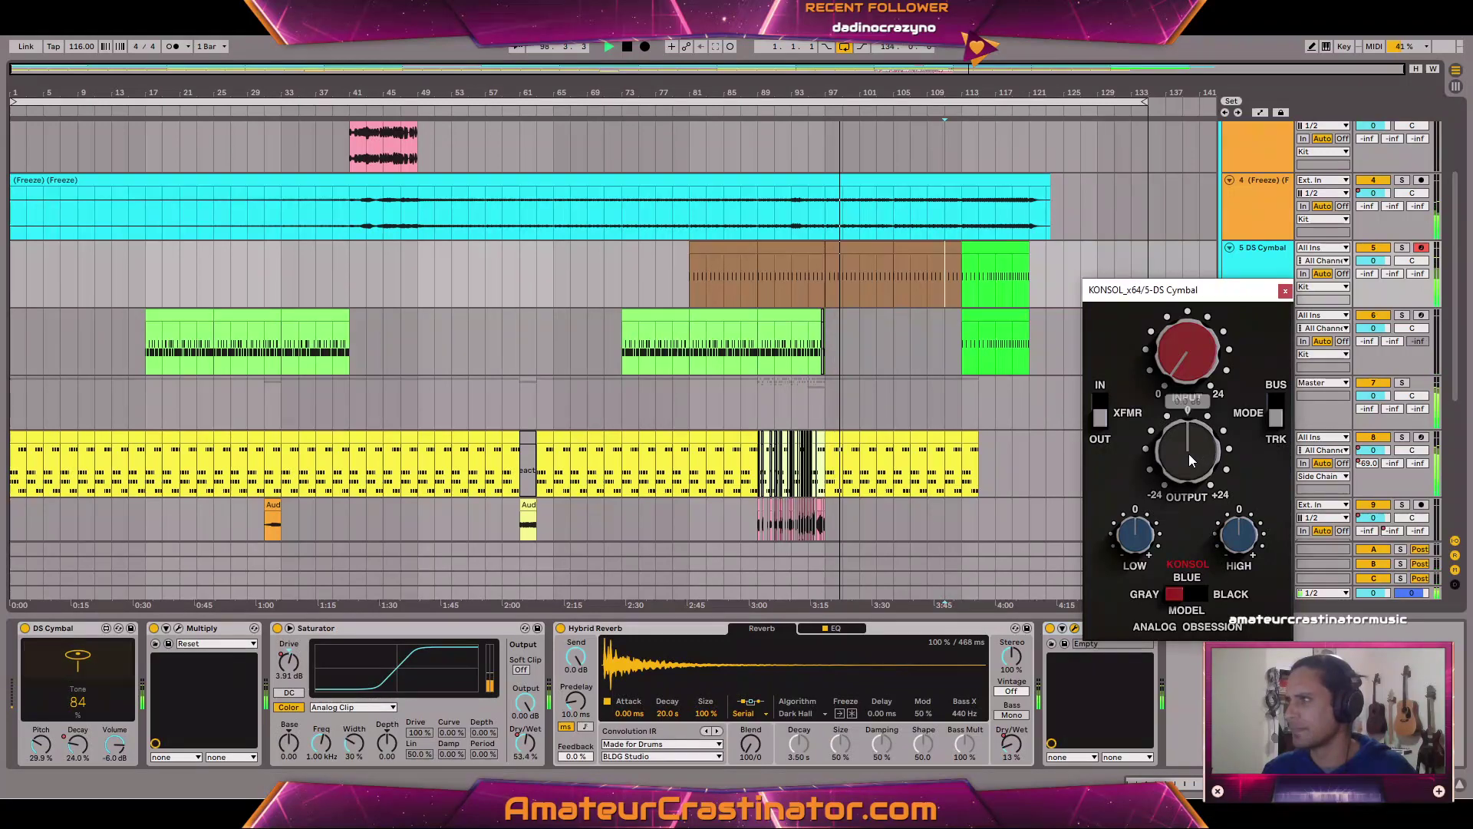
{"action": "left_click", "coordinate": [1049, 628]}
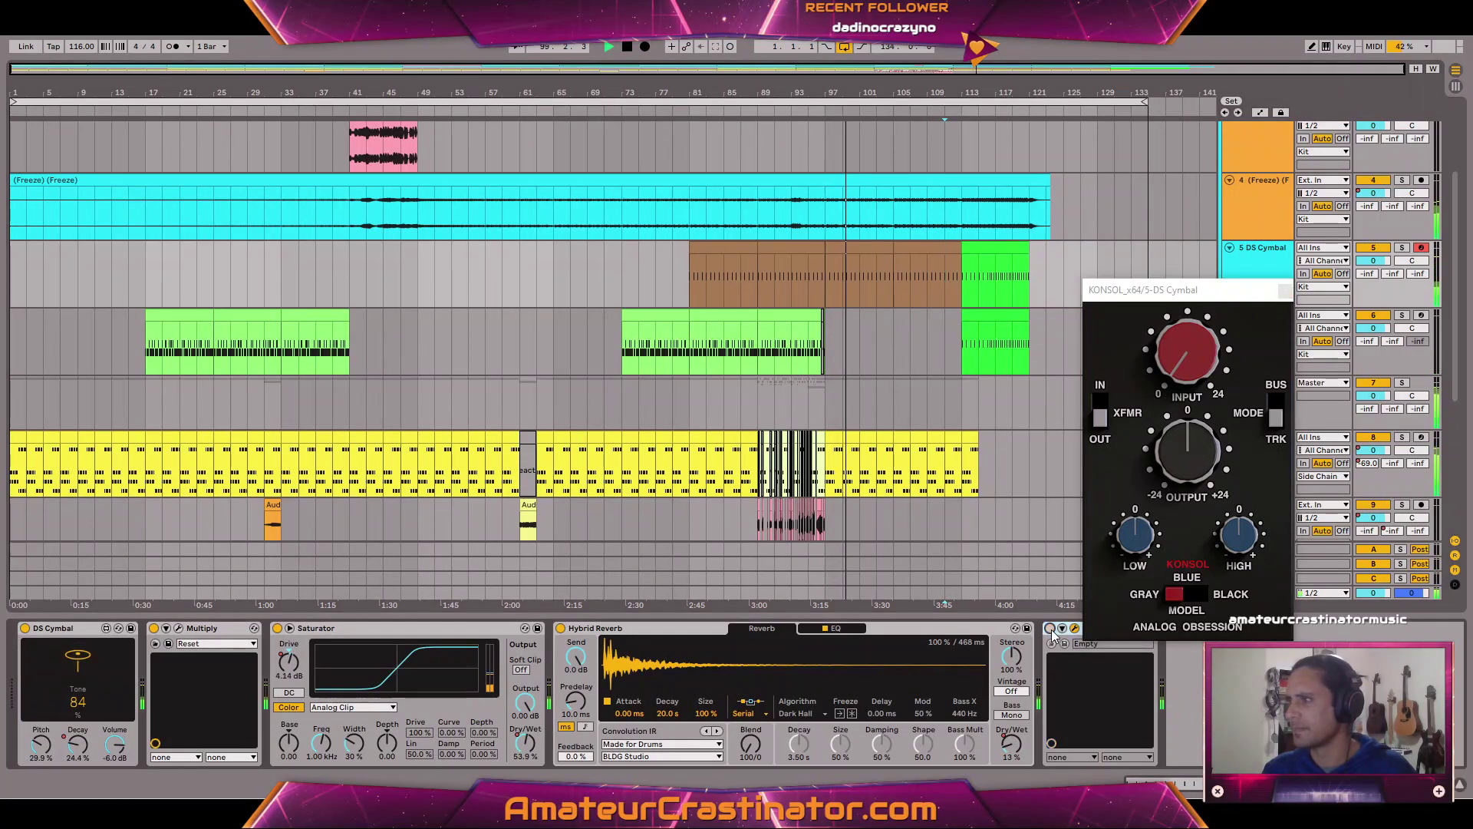
{"action": "left_click", "coordinate": [964, 279]}
{"action": "key", "text": "space"}
{"action": "key", "text": "space"}
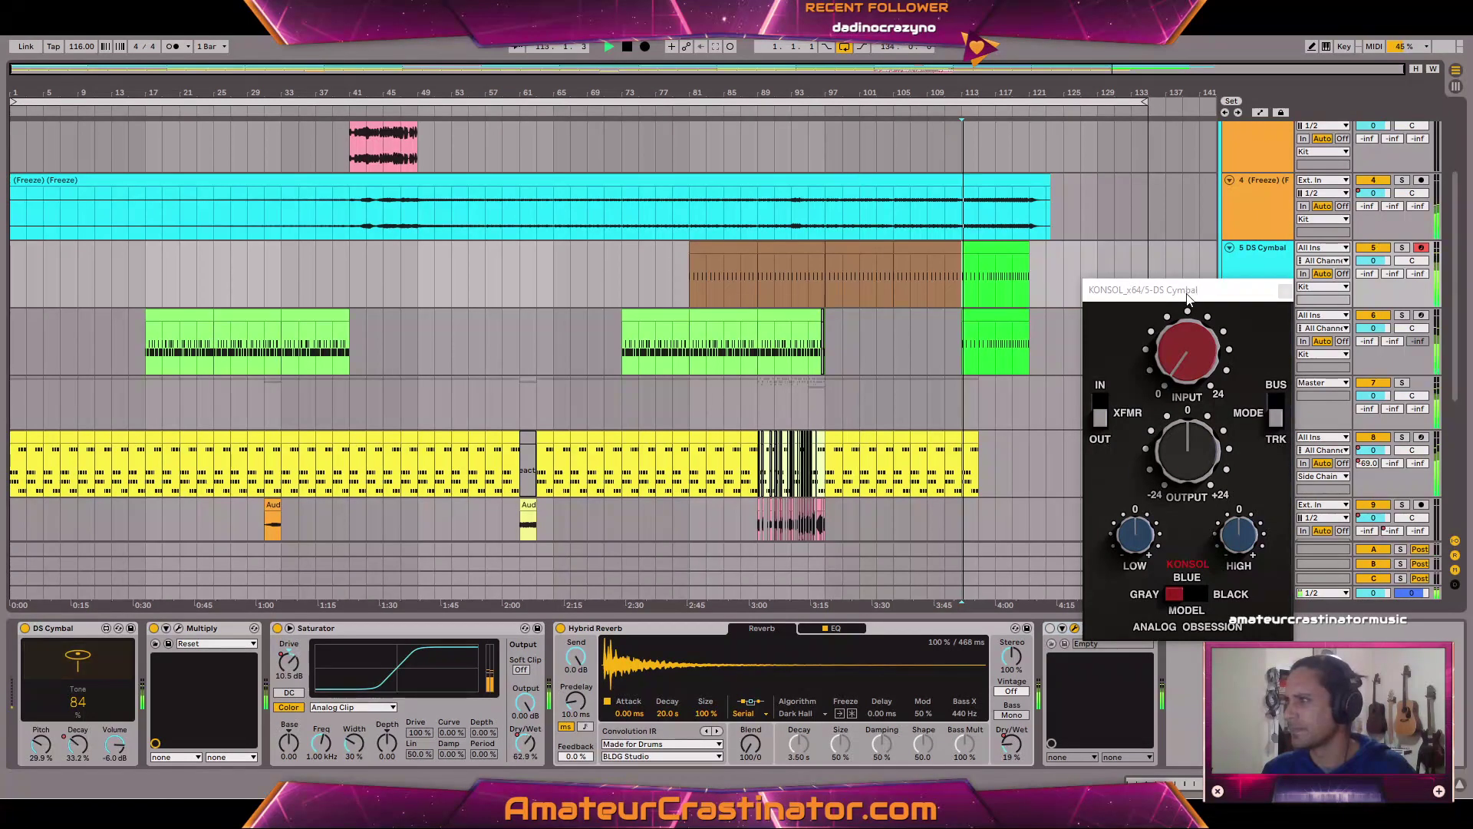
Try progressively lower KONSOL output levels on DS Cymbal during playback, from -1.0 dB through -6.7 dB to below -9.7 dB.
{"action": "left_click_drag", "start_coordinate": [1179, 439], "coordinate": [1180, 495]}
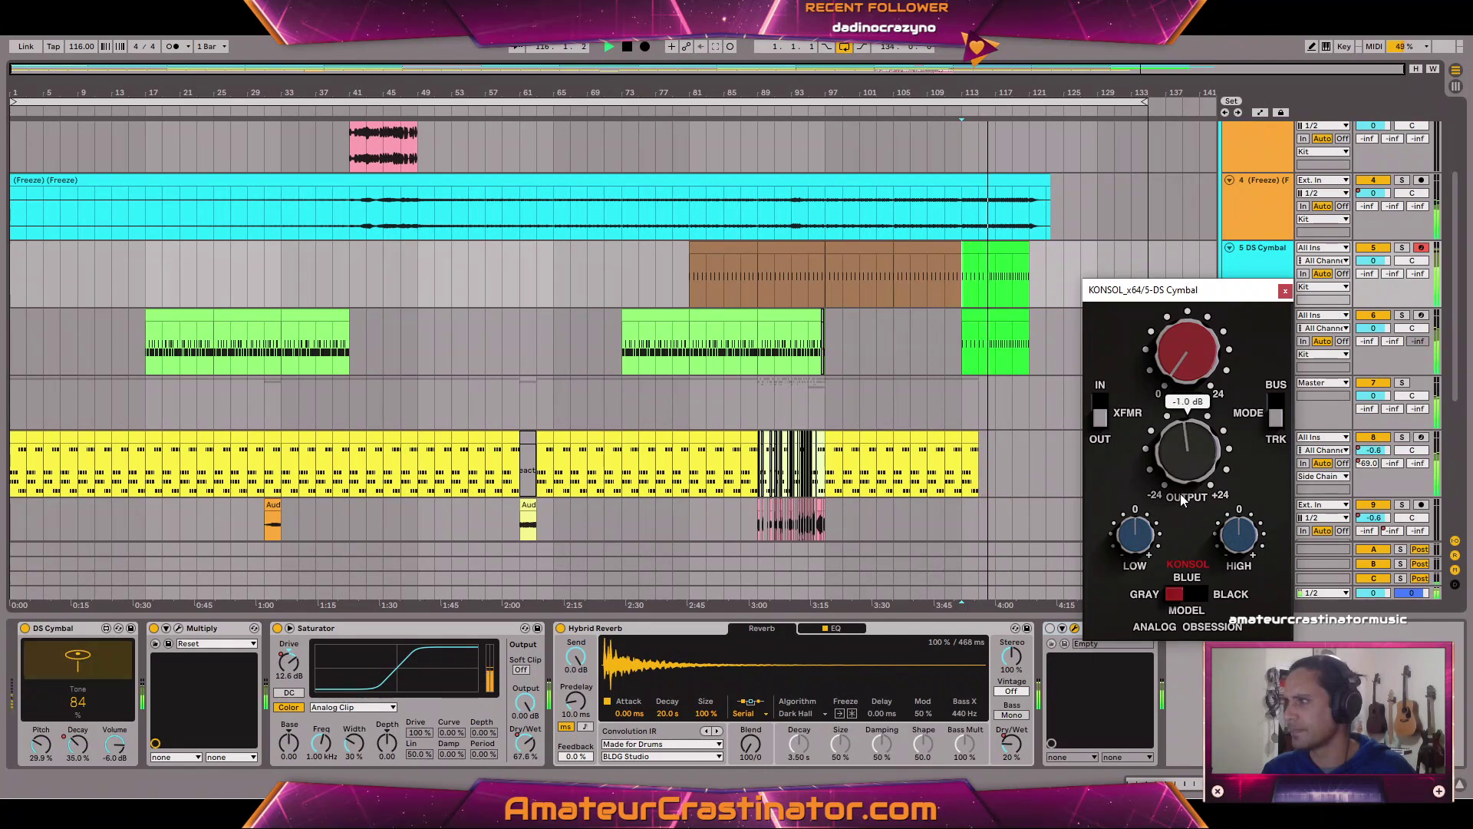
{"action": "double_click", "coordinate": [1189, 426]}
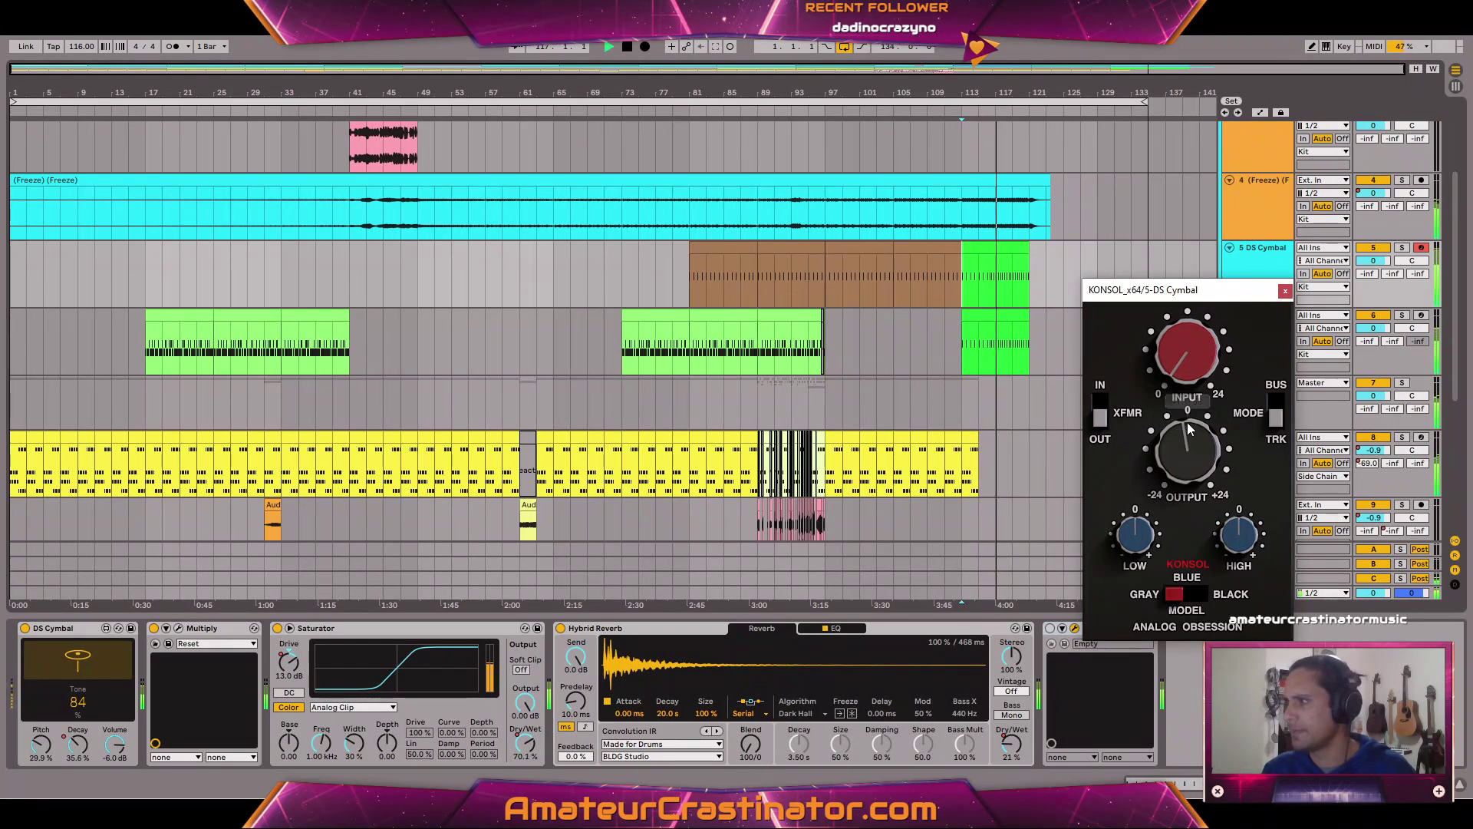
{"action": "left_click_drag", "start_coordinate": [1186, 457], "coordinate": [1200, 634]}
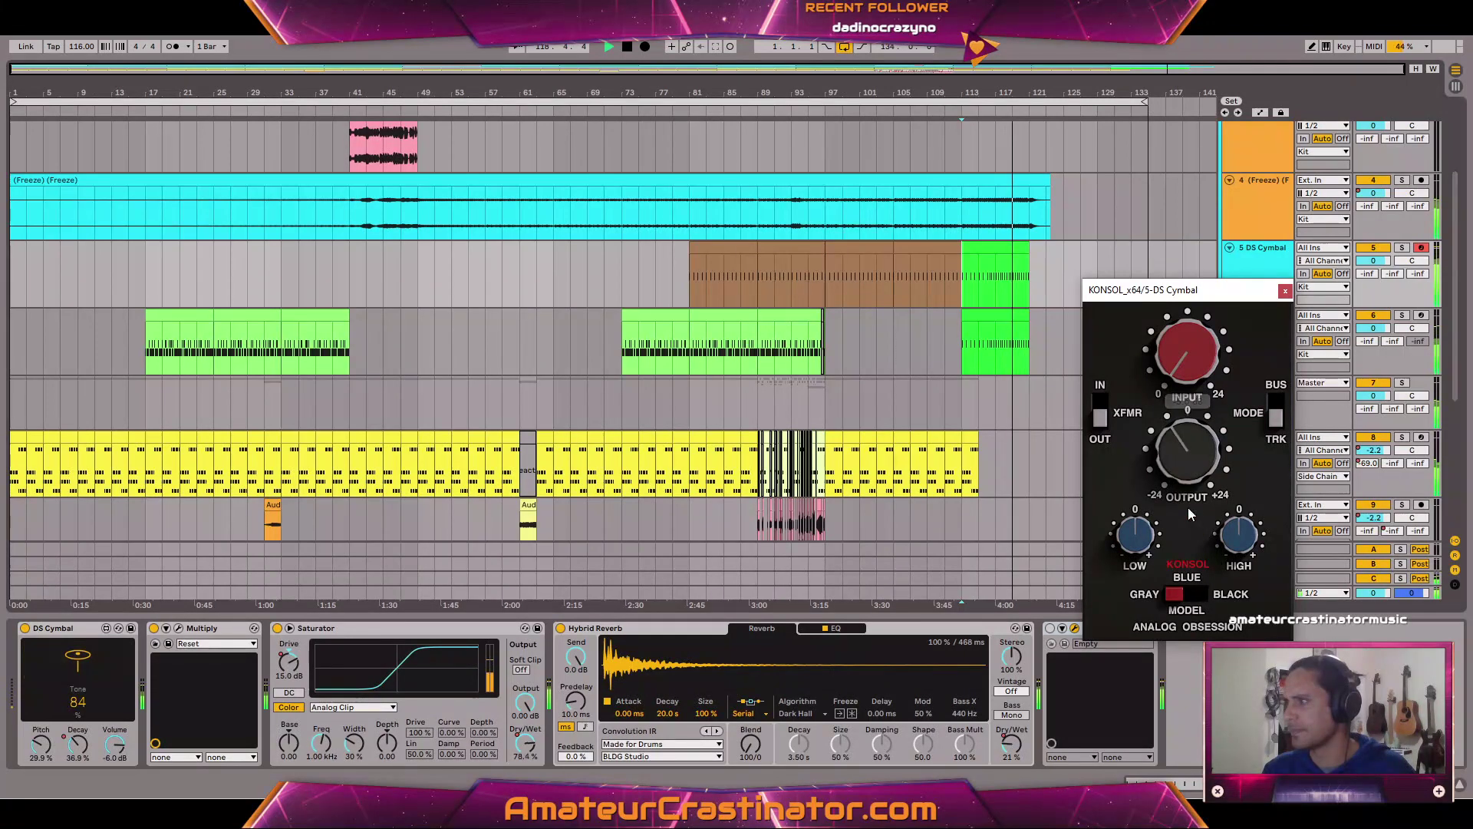
{"action": "left_click_drag", "start_coordinate": [1184, 458], "coordinate": [1195, 516]}
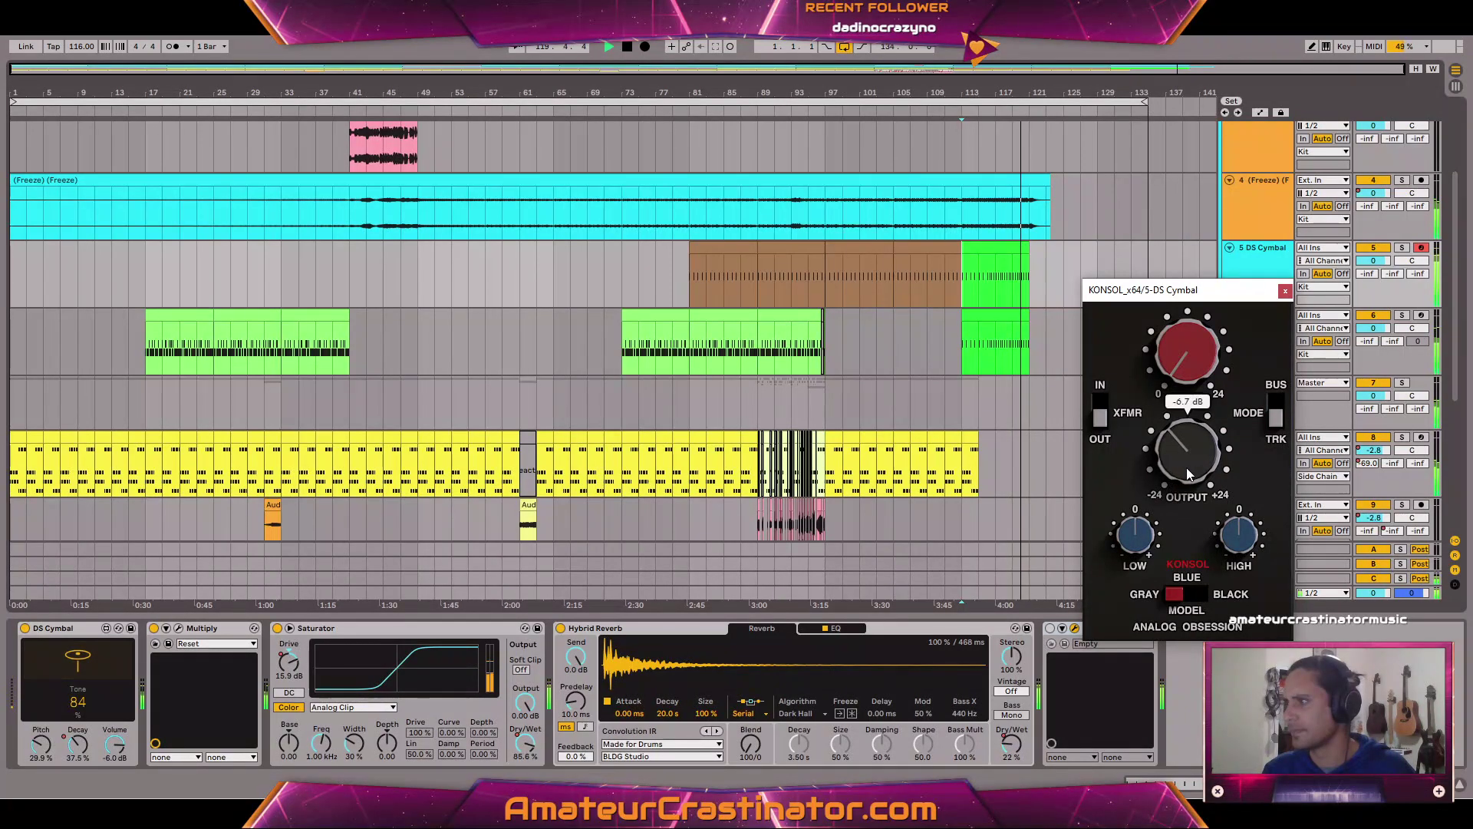
{"action": "left_click_drag", "start_coordinate": [1186, 467], "coordinate": [1180, 638]}
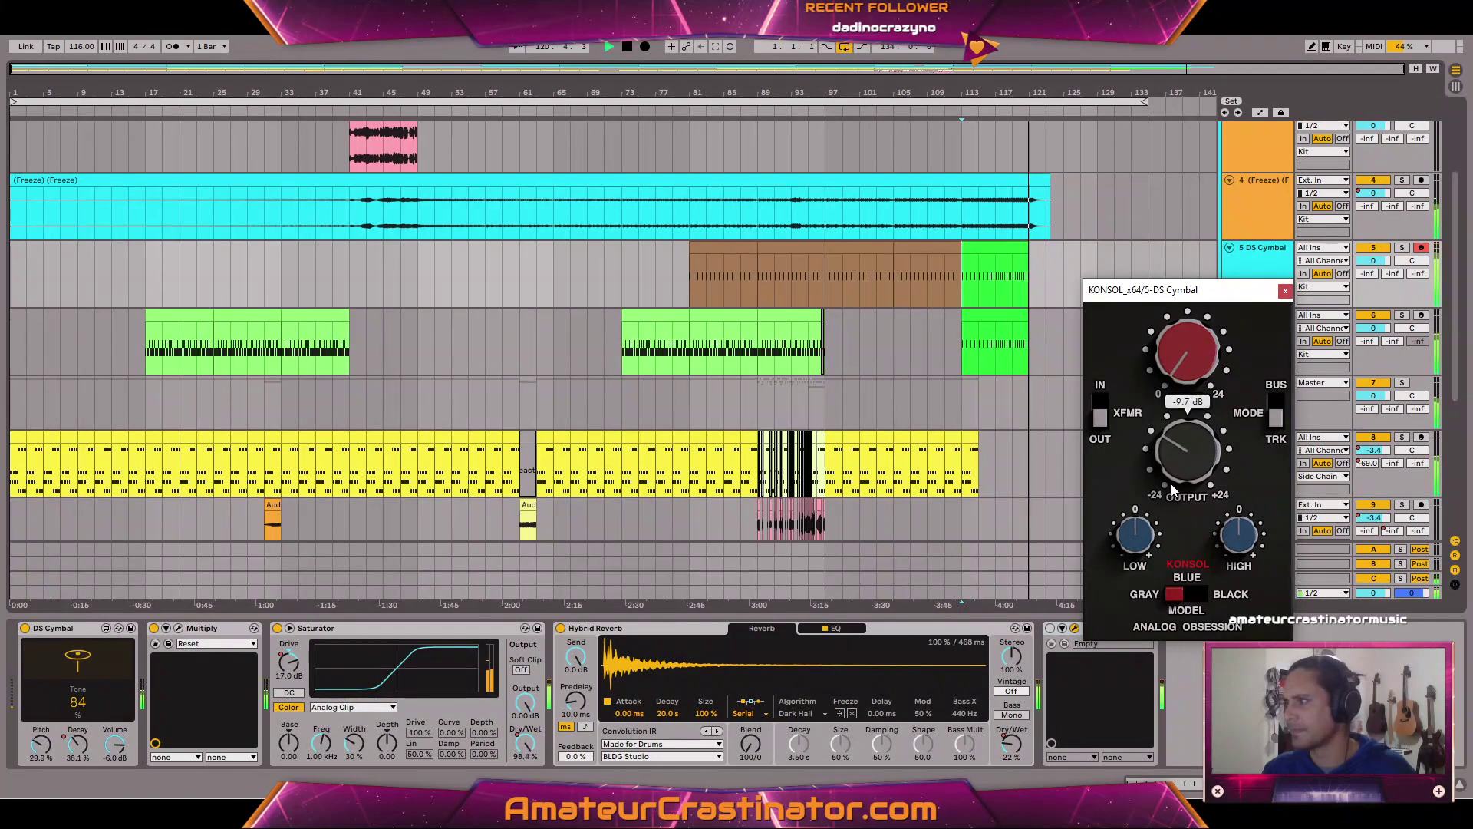
{"action": "left_click_drag", "start_coordinate": [1171, 483], "coordinate": [1185, 581]}
{"action": "left_click_drag", "start_coordinate": [1184, 508], "coordinate": [1183, 492]}
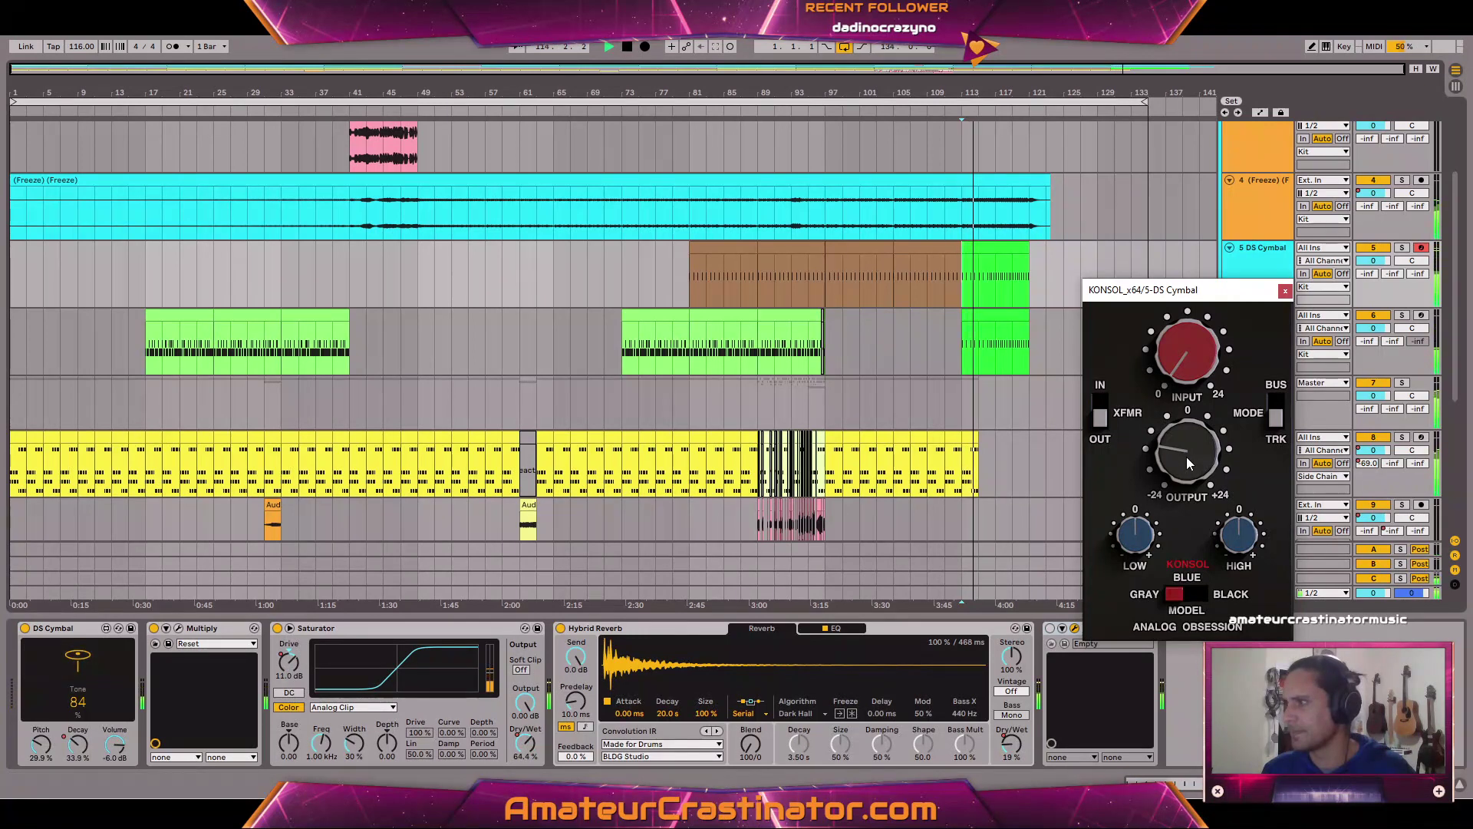
Enable KONSOL on DS Cymbal, reset its output, trim it slightly below 0 dB during playback and close its window.
{"action": "left_click", "coordinate": [1049, 629]}
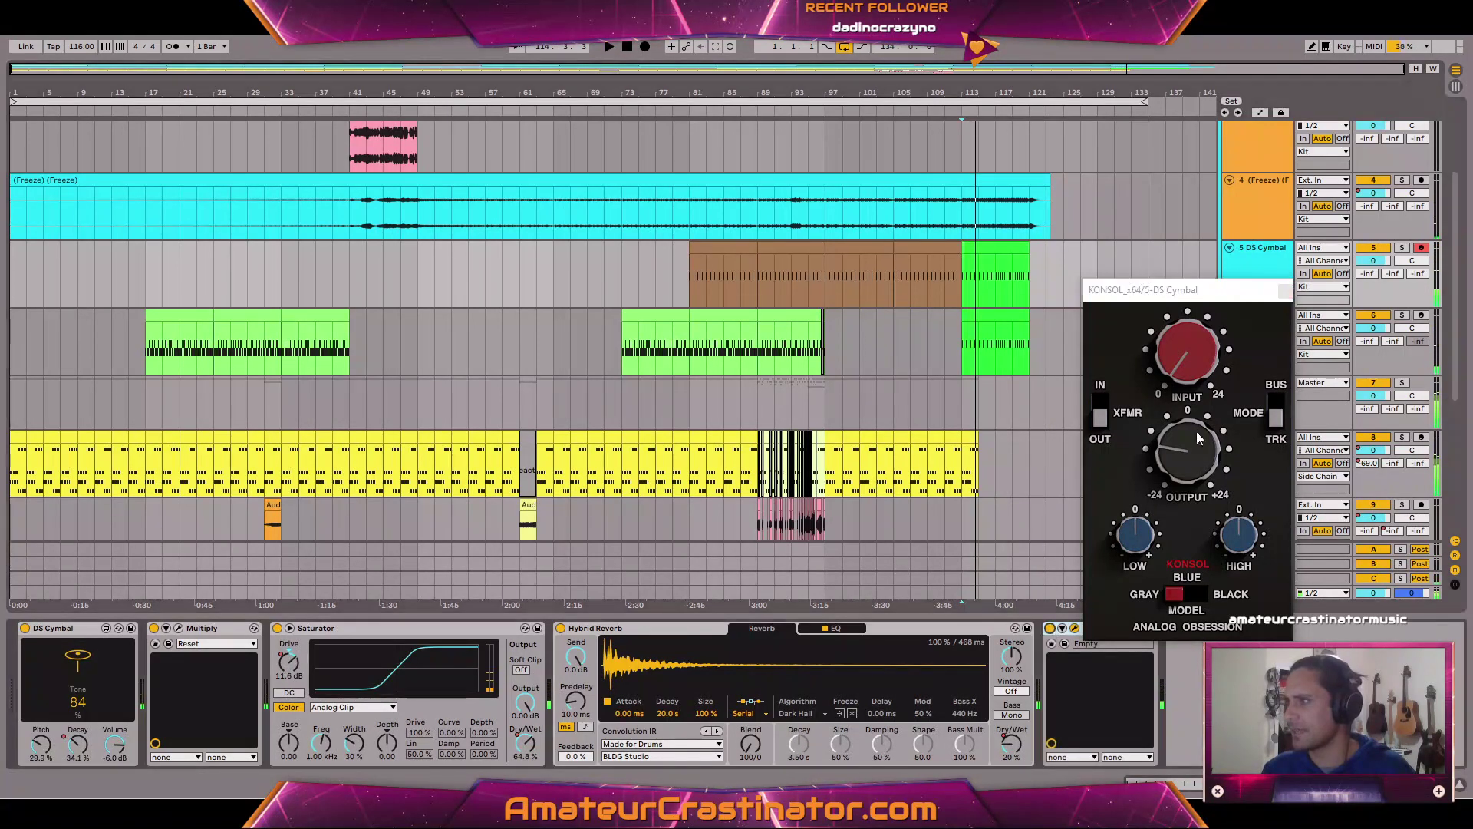
{"action": "double_click", "coordinate": [1187, 453]}
{"action": "key", "text": "space"}
{"action": "mouse_move", "coordinate": [1189, 453]}
{"action": "left_mouse_down"}
{"action": "mouse_move", "coordinate": [1202, 661]}
{"action": "mouse_move", "coordinate": [1189, 427]}
{"action": "left_mouse_up"}
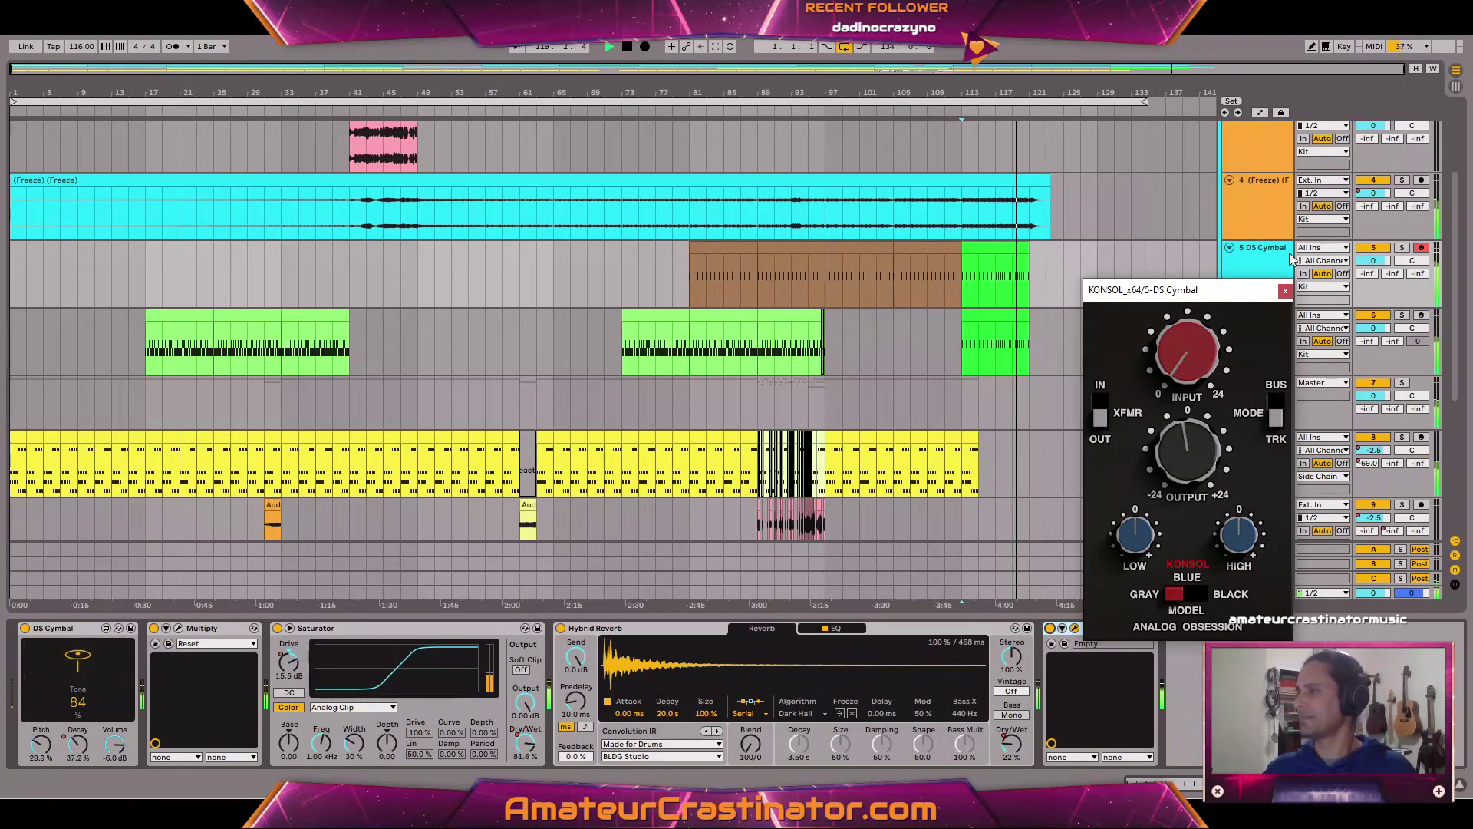
{"action": "left_click", "coordinate": [1285, 291]}
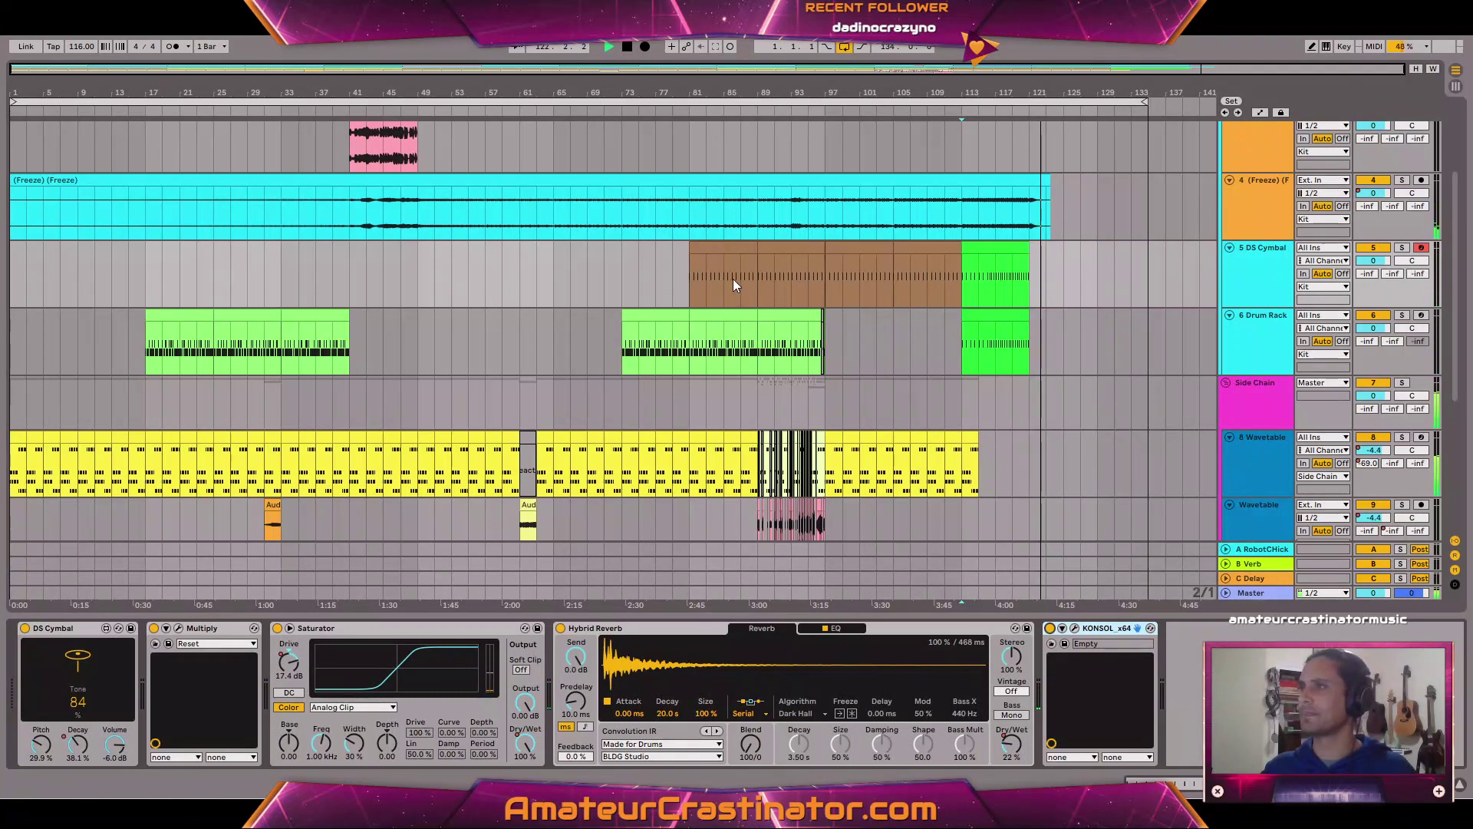
Compare DS Cymbal with KONSOL bypassed and enabled from bar 89, then move playback to bar 113.
{"action": "left_click", "coordinate": [756, 282]}
{"action": "left_click", "coordinate": [1050, 628]}
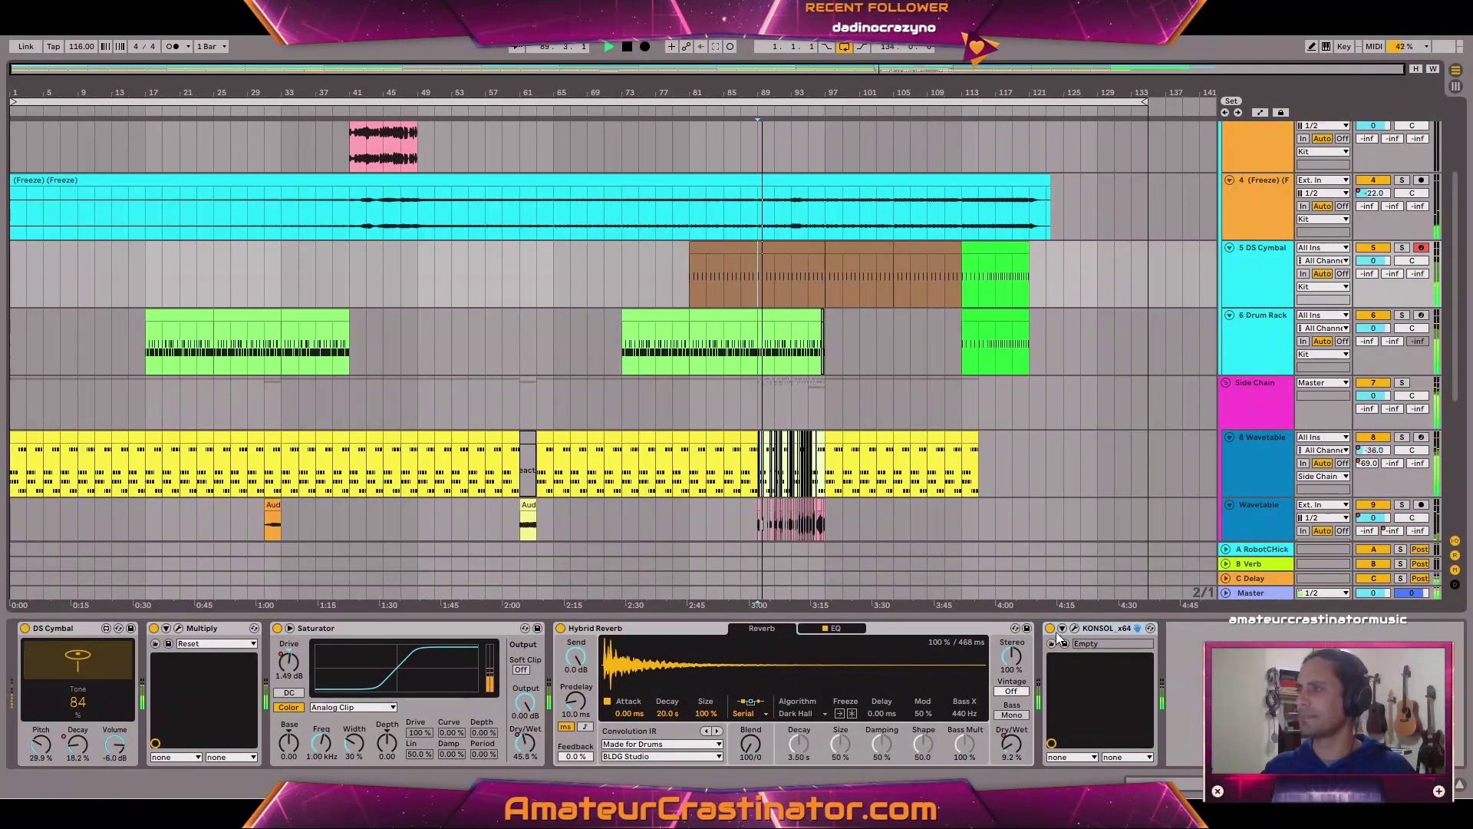
{"action": "left_click", "coordinate": [1050, 629]}
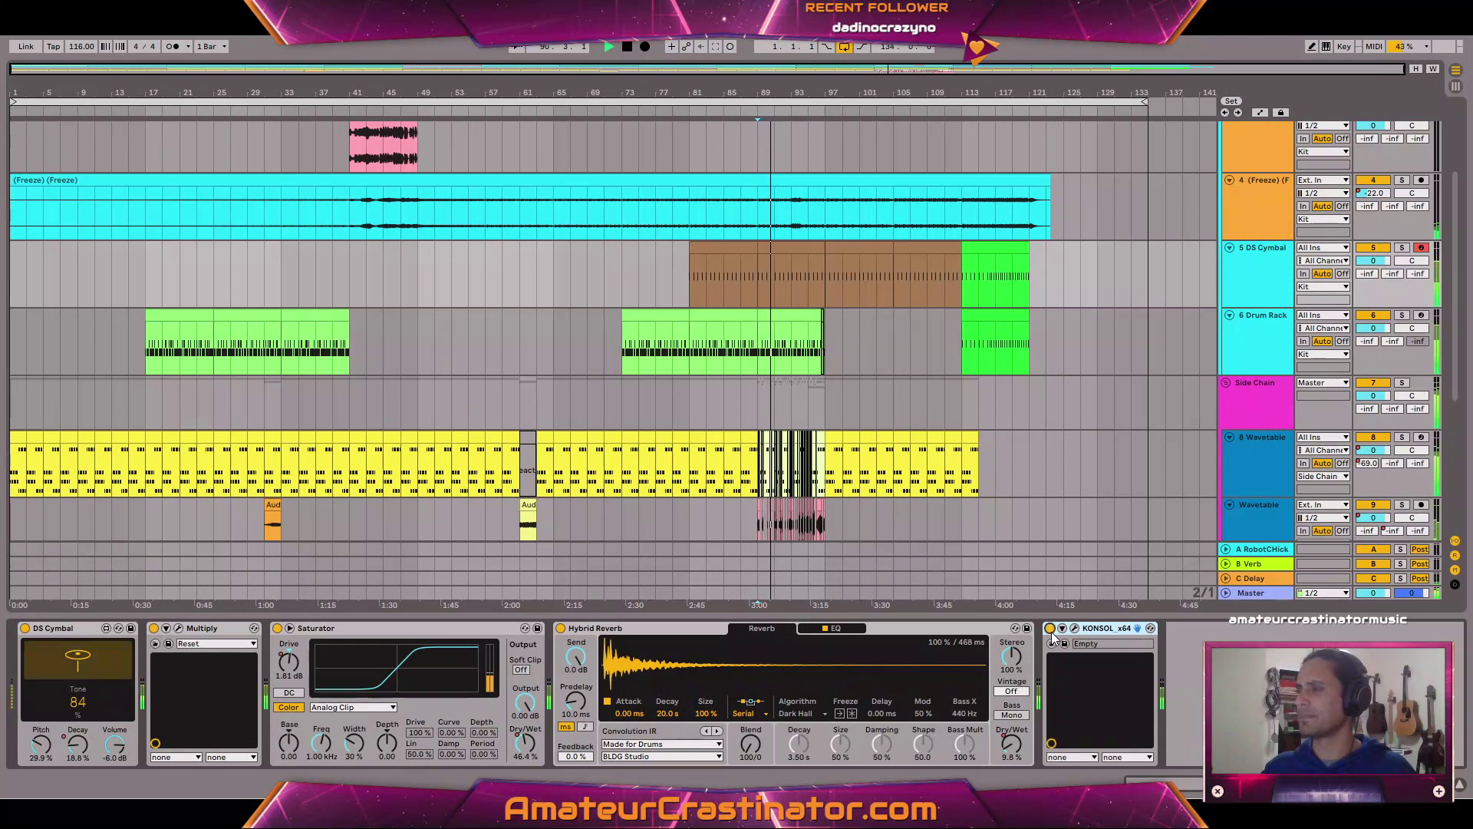
{"action": "left_click", "coordinate": [962, 285]}
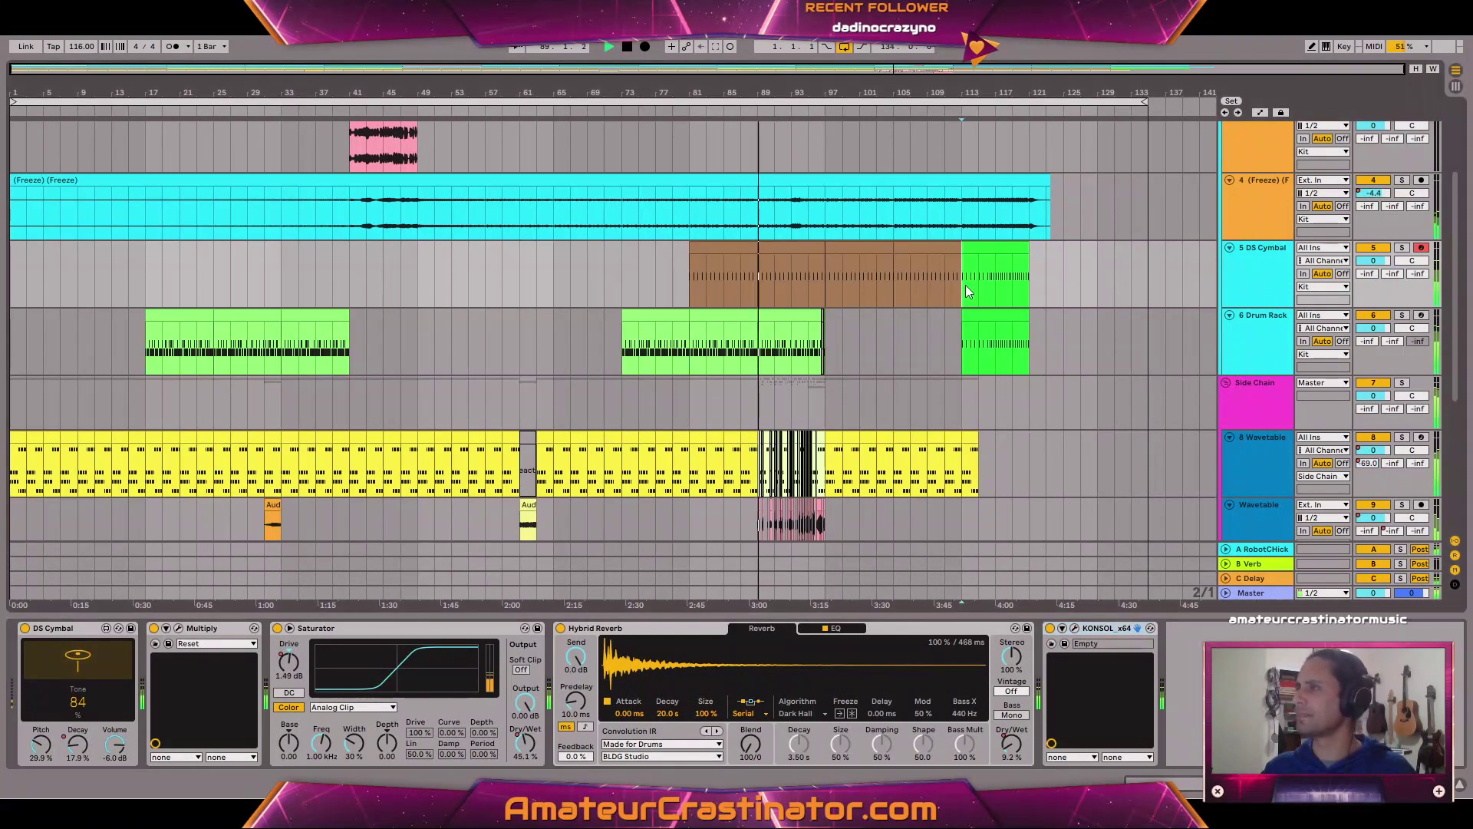
Show the Kit group's device chain, listen through the ending while reviewing the tracks, and replay from bar 113.
{"action": "left_click", "coordinate": [1263, 149]}
{"action": "scroll", "coordinate": [1255, 161], "scroll_direction": "up", "scroll_amount": 3}
{"action": "left_click", "coordinate": [1255, 165]}
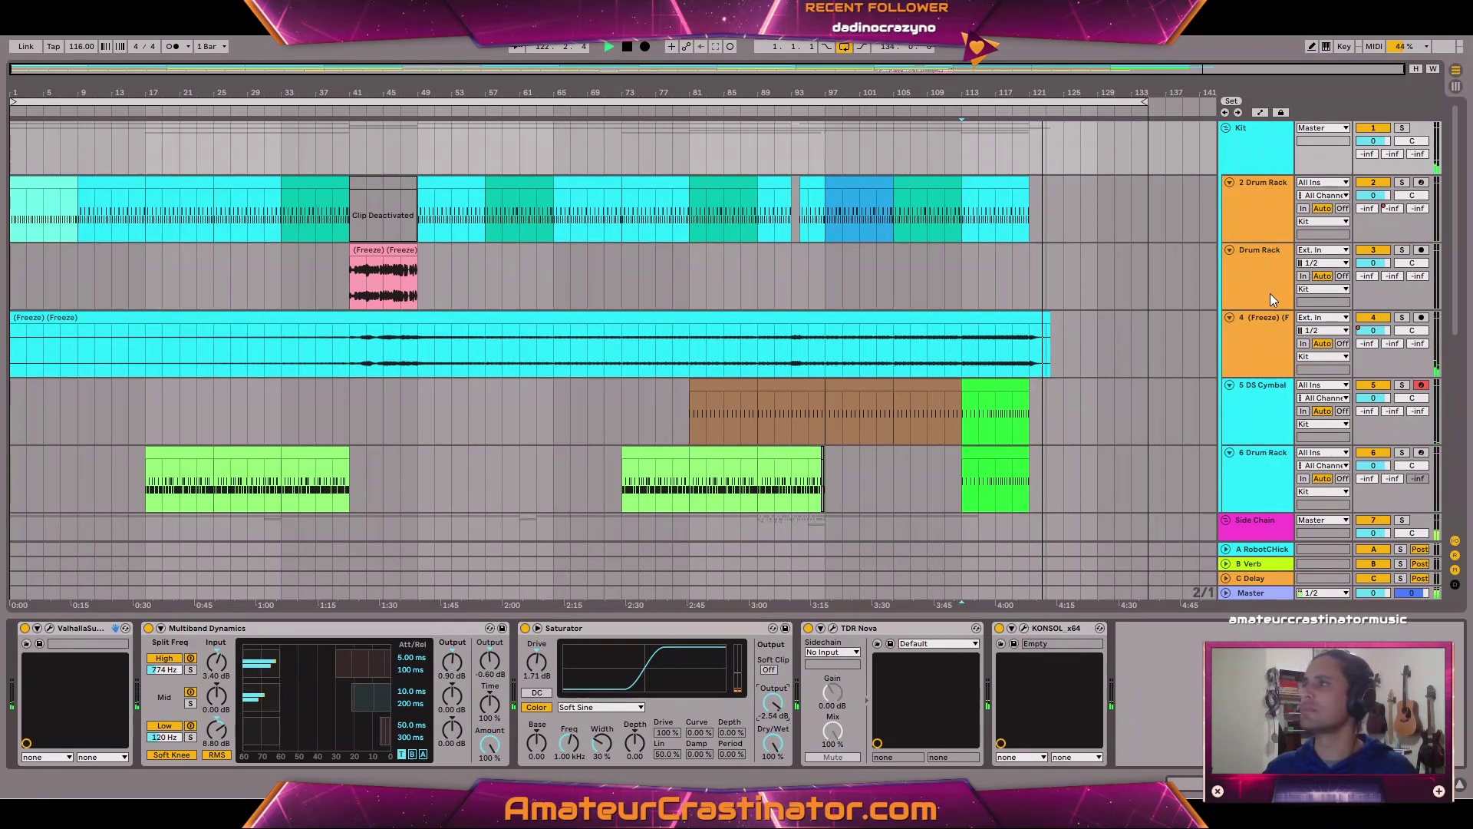
{"action": "scroll", "coordinate": [1269, 293], "scroll_direction": "down", "scroll_amount": 10}
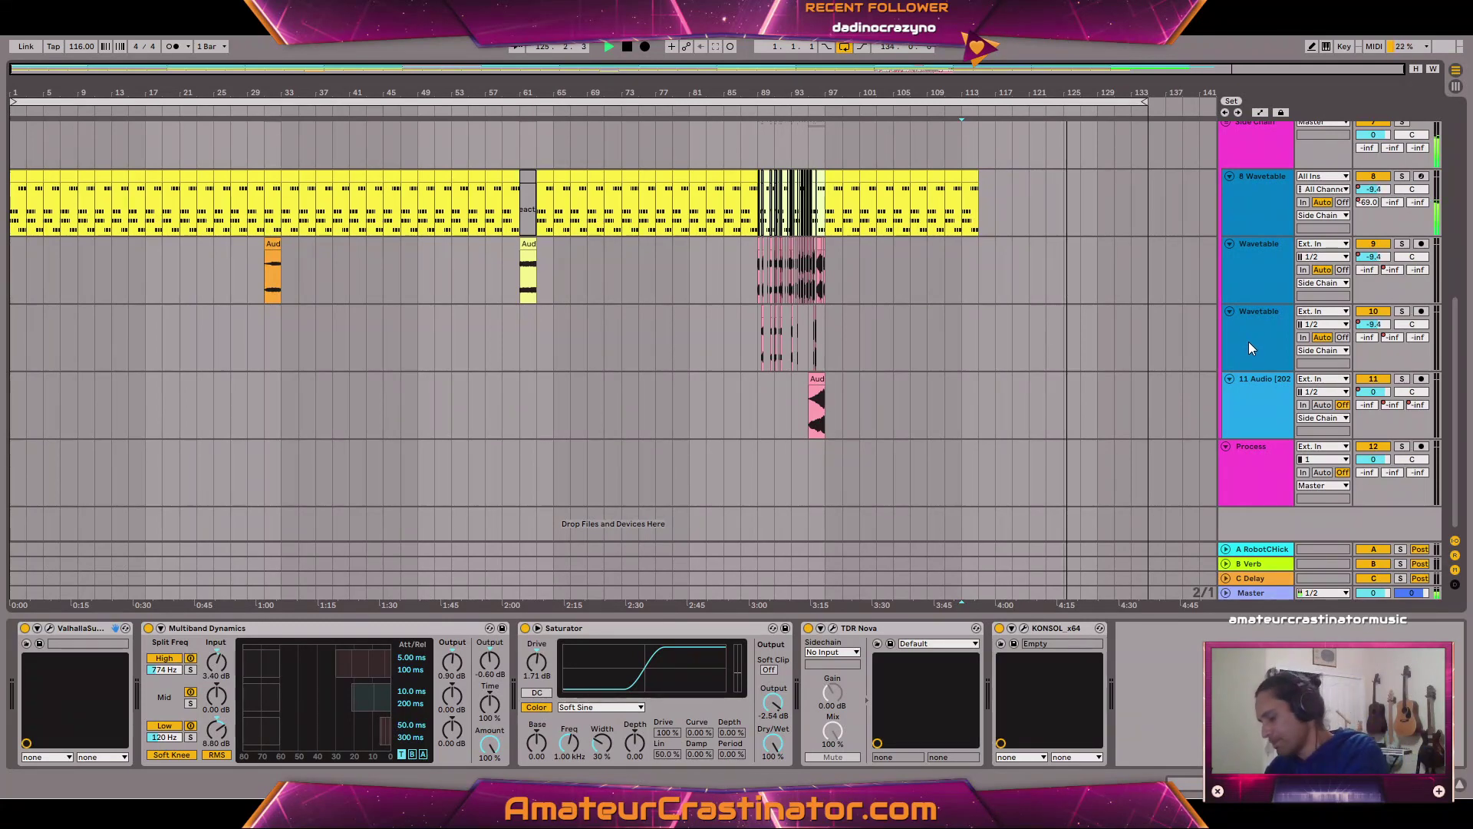
{"action": "scroll", "coordinate": [1247, 337], "scroll_direction": "up", "scroll_amount": 2}
{"action": "scroll", "coordinate": [1243, 343], "scroll_direction": "up", "scroll_amount": 6}
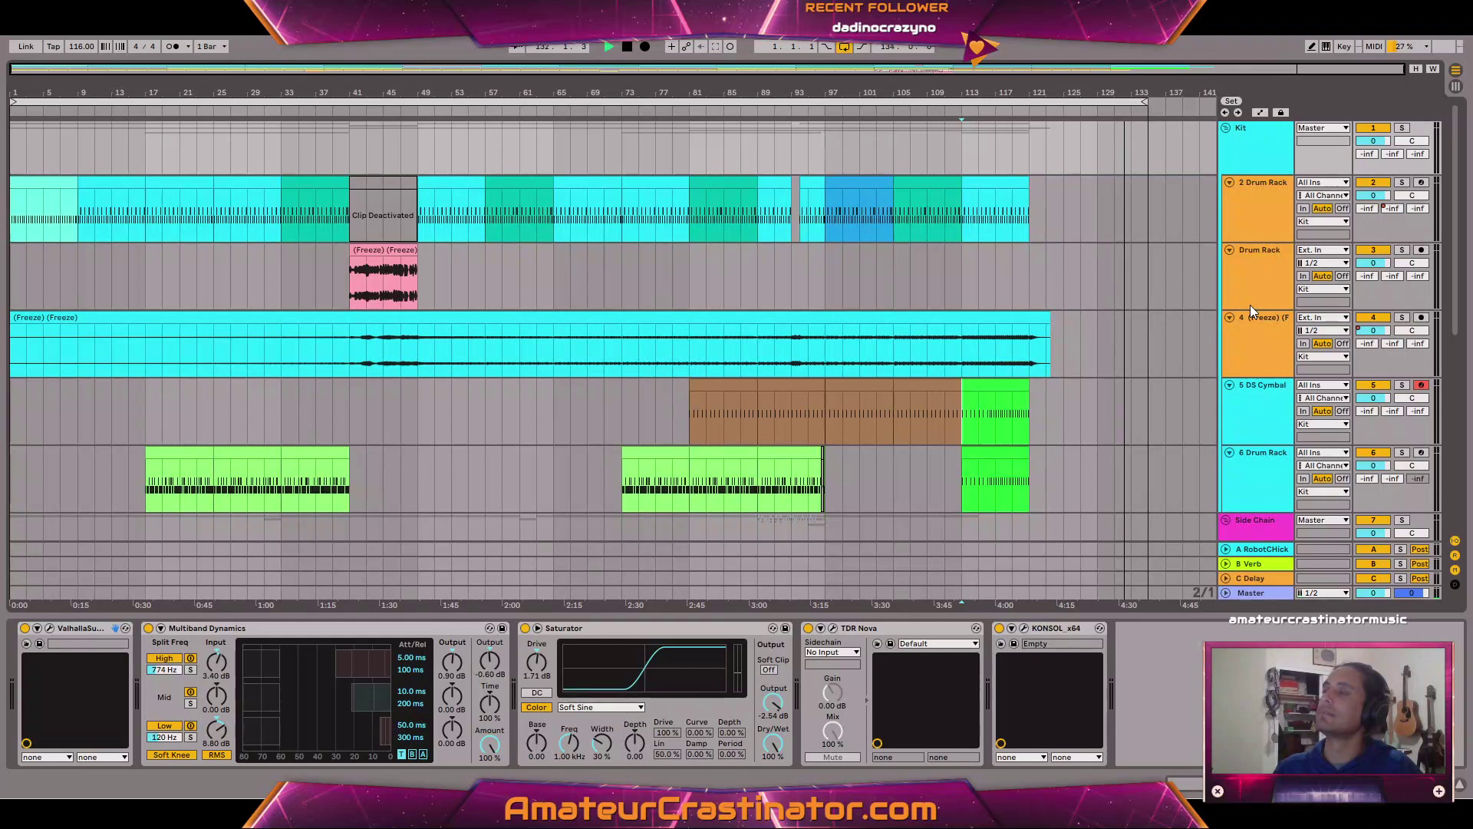
{"action": "key", "text": "space"}
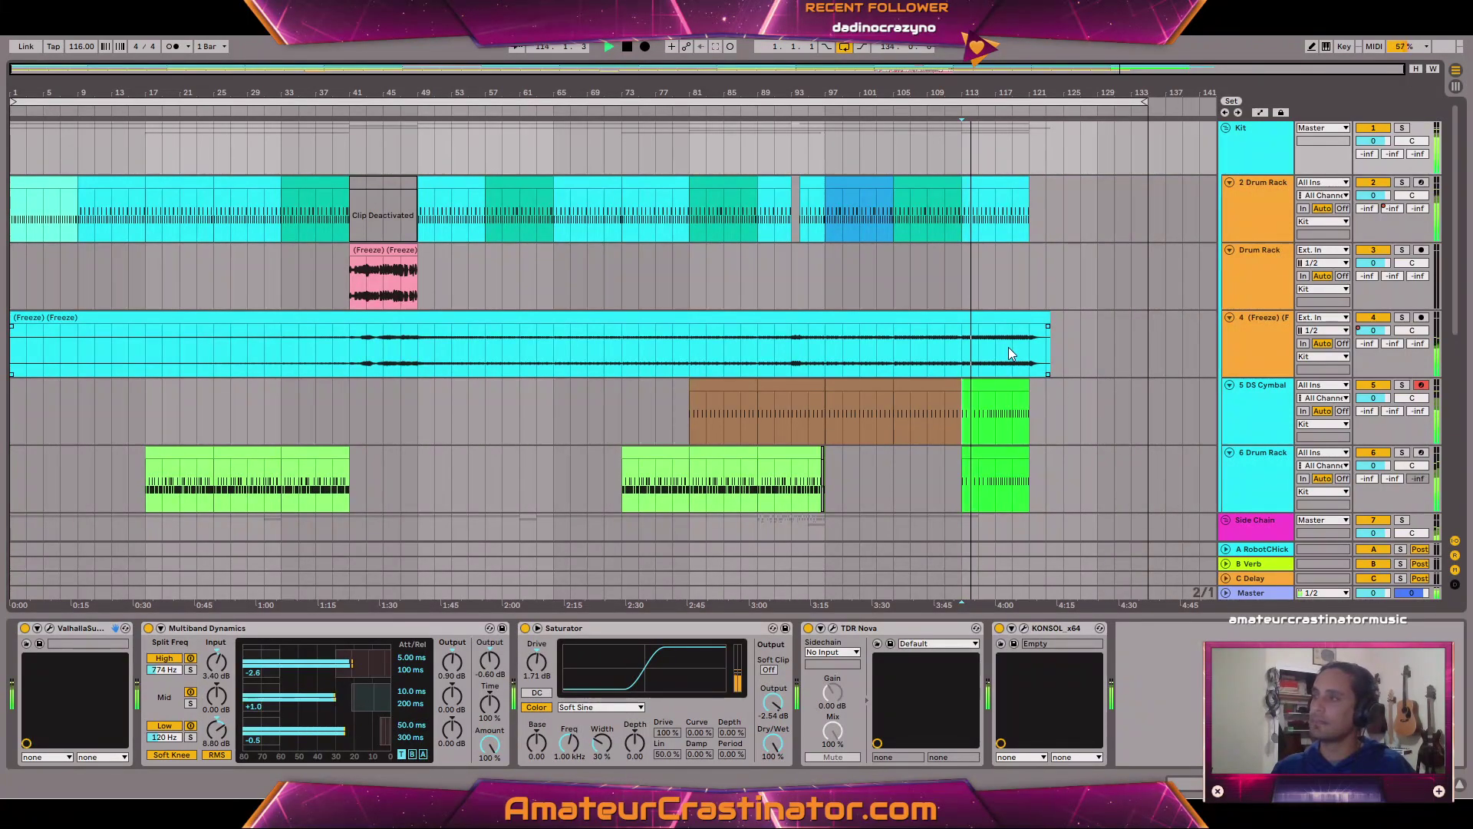
Audition the frozen track 4 in solo around bar 117, then unsolo it and listen to the full mix through the ending.
{"action": "left_click", "coordinate": [1265, 349]}
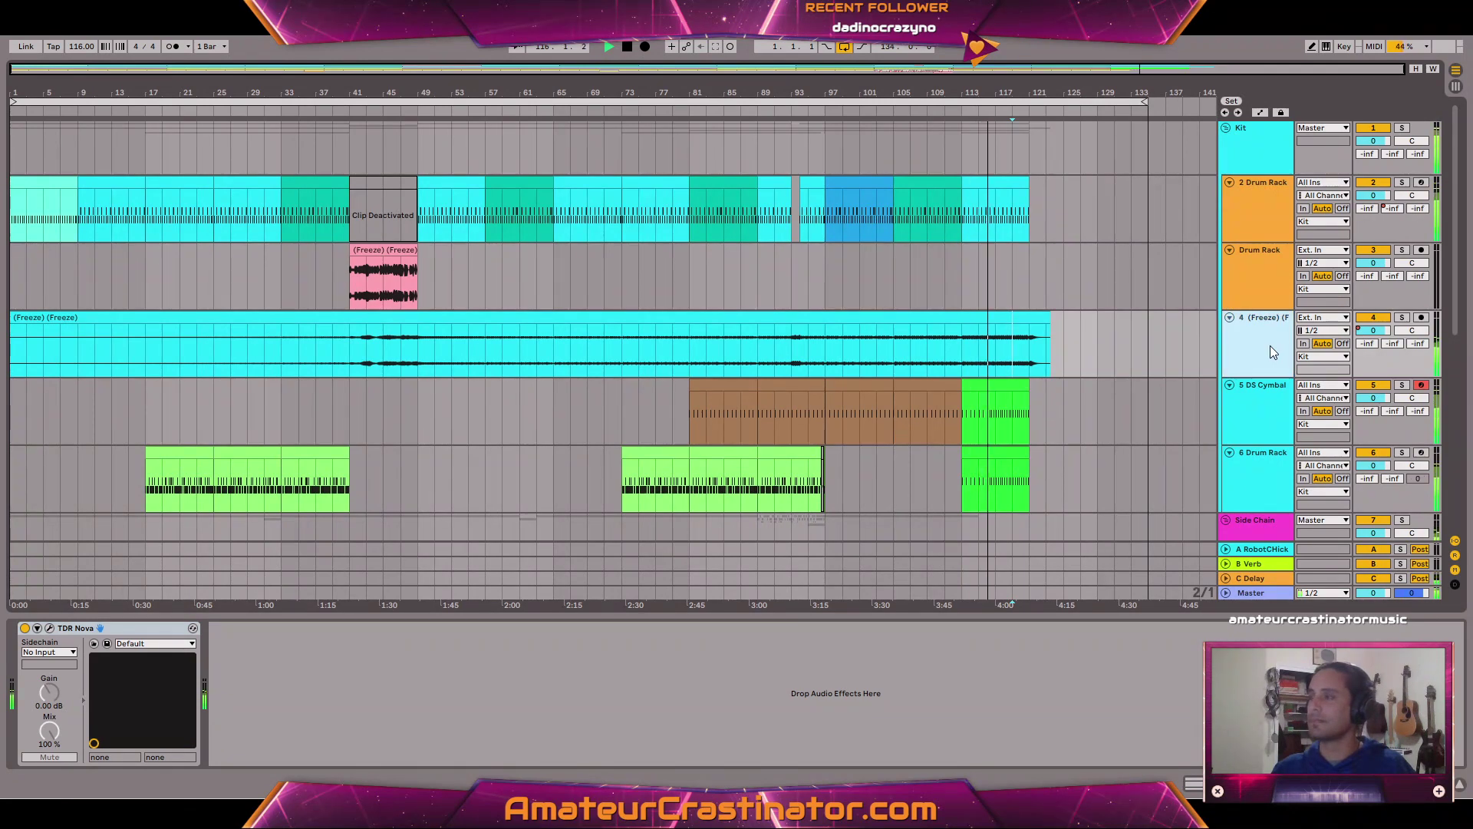
{"action": "key", "text": "s"}
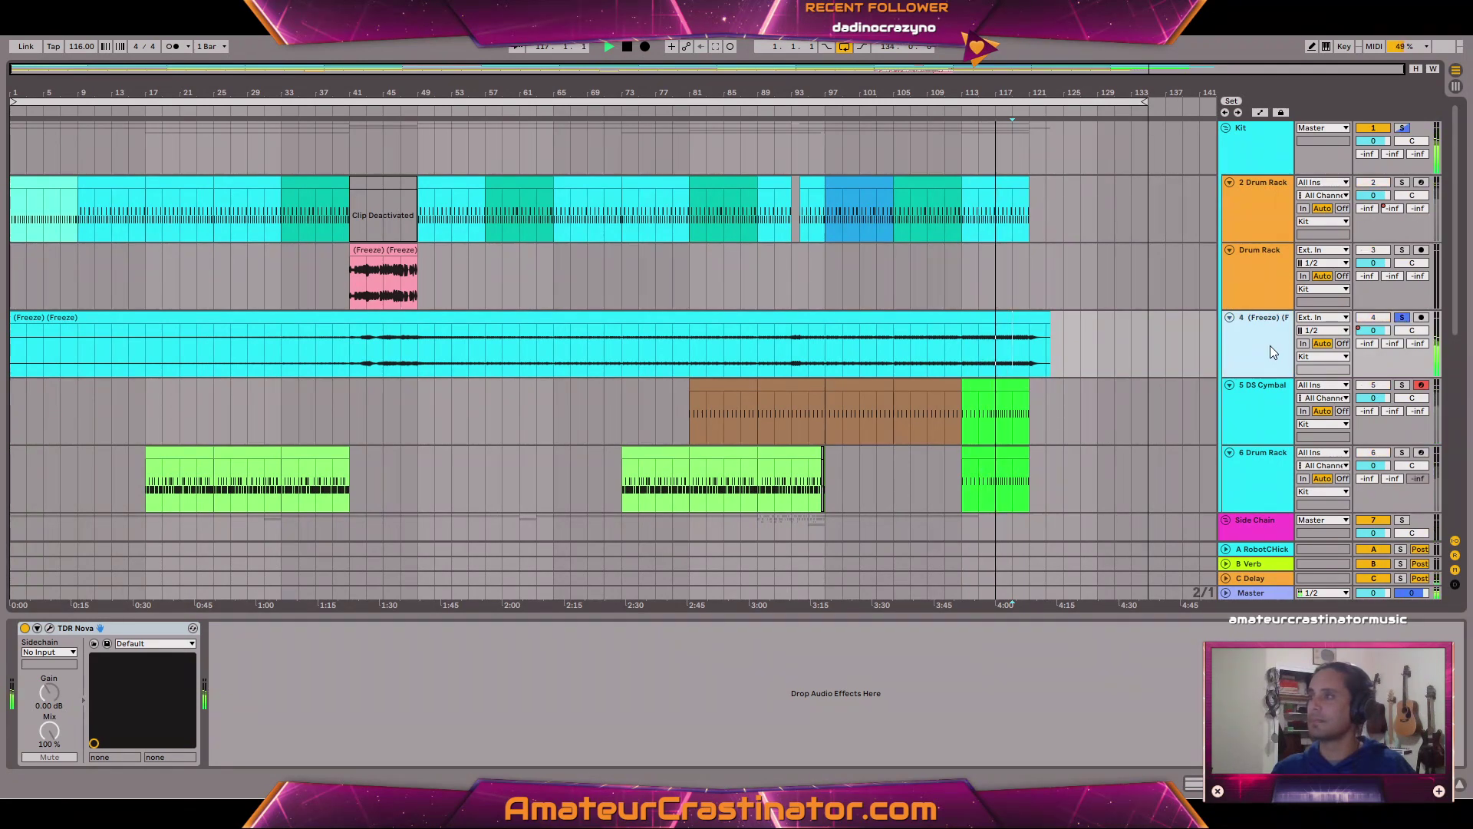
{"action": "key", "text": "s"}
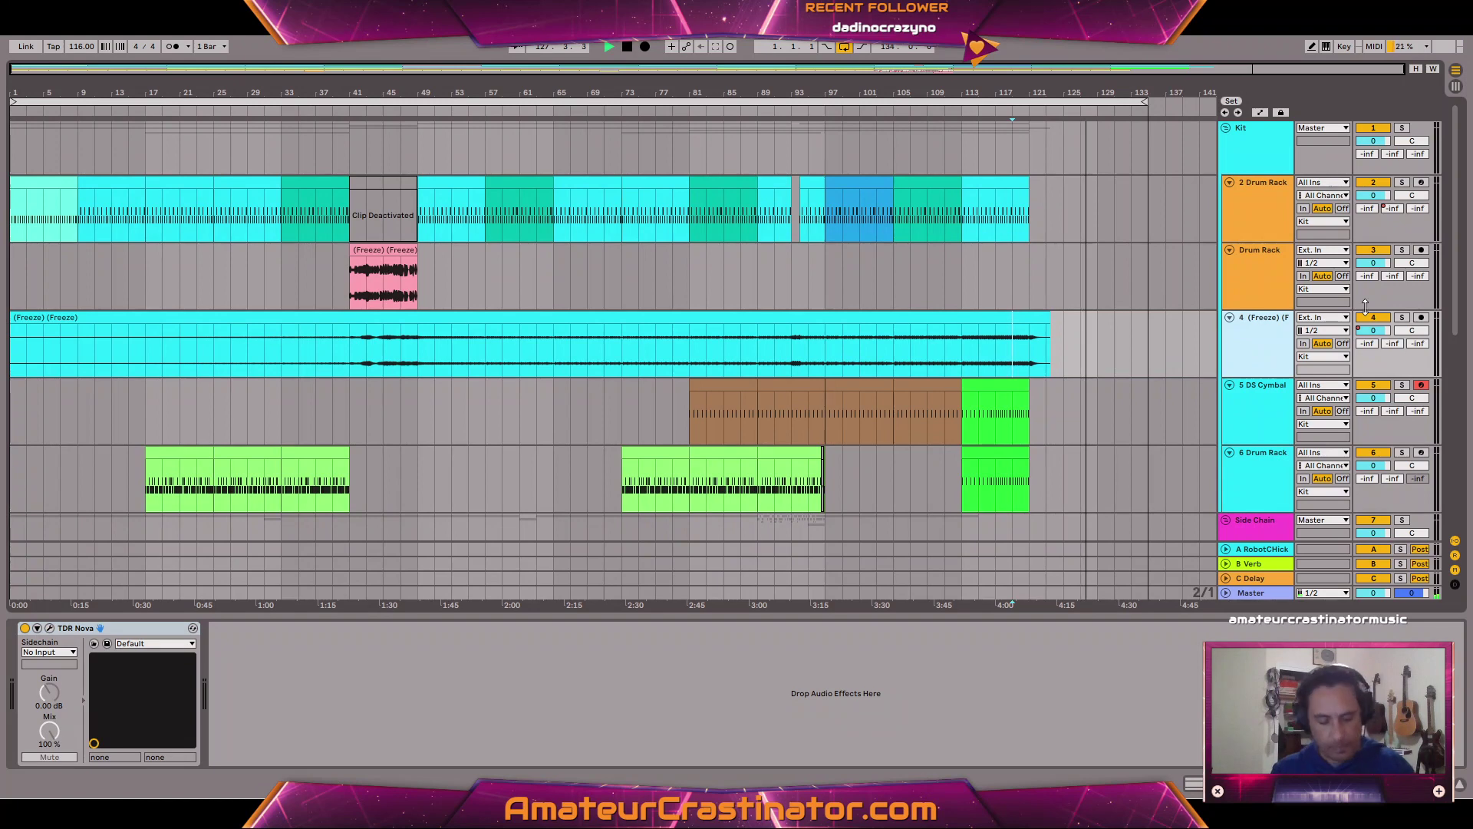
Add an LFO with a Square waveform and a Utility with 0 dB gain after TDR Nova on frozen track 4.
{"action": "key", "text": "alt+Tab"}
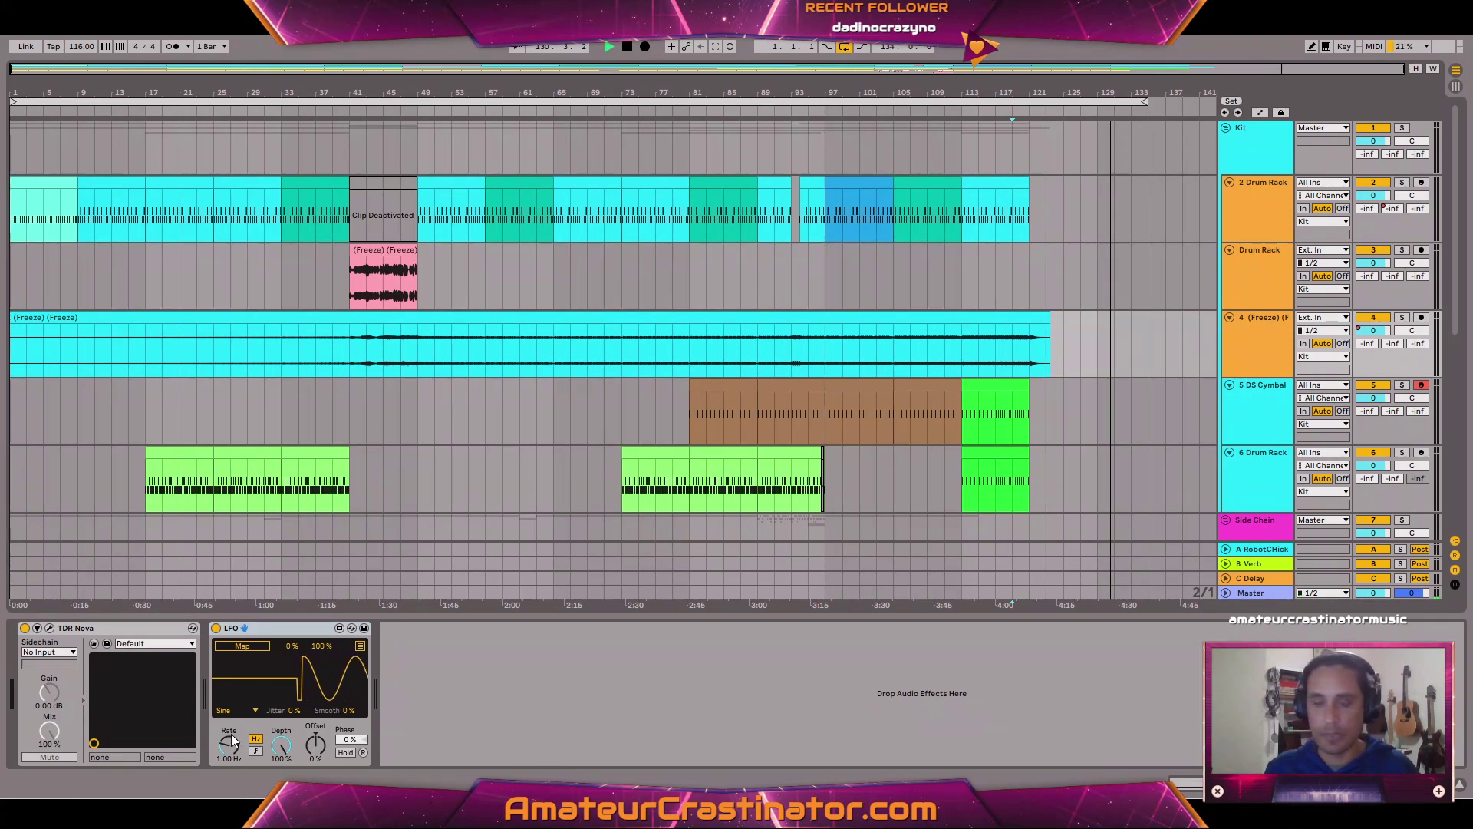
{"action": "left_click", "coordinate": [236, 711]}
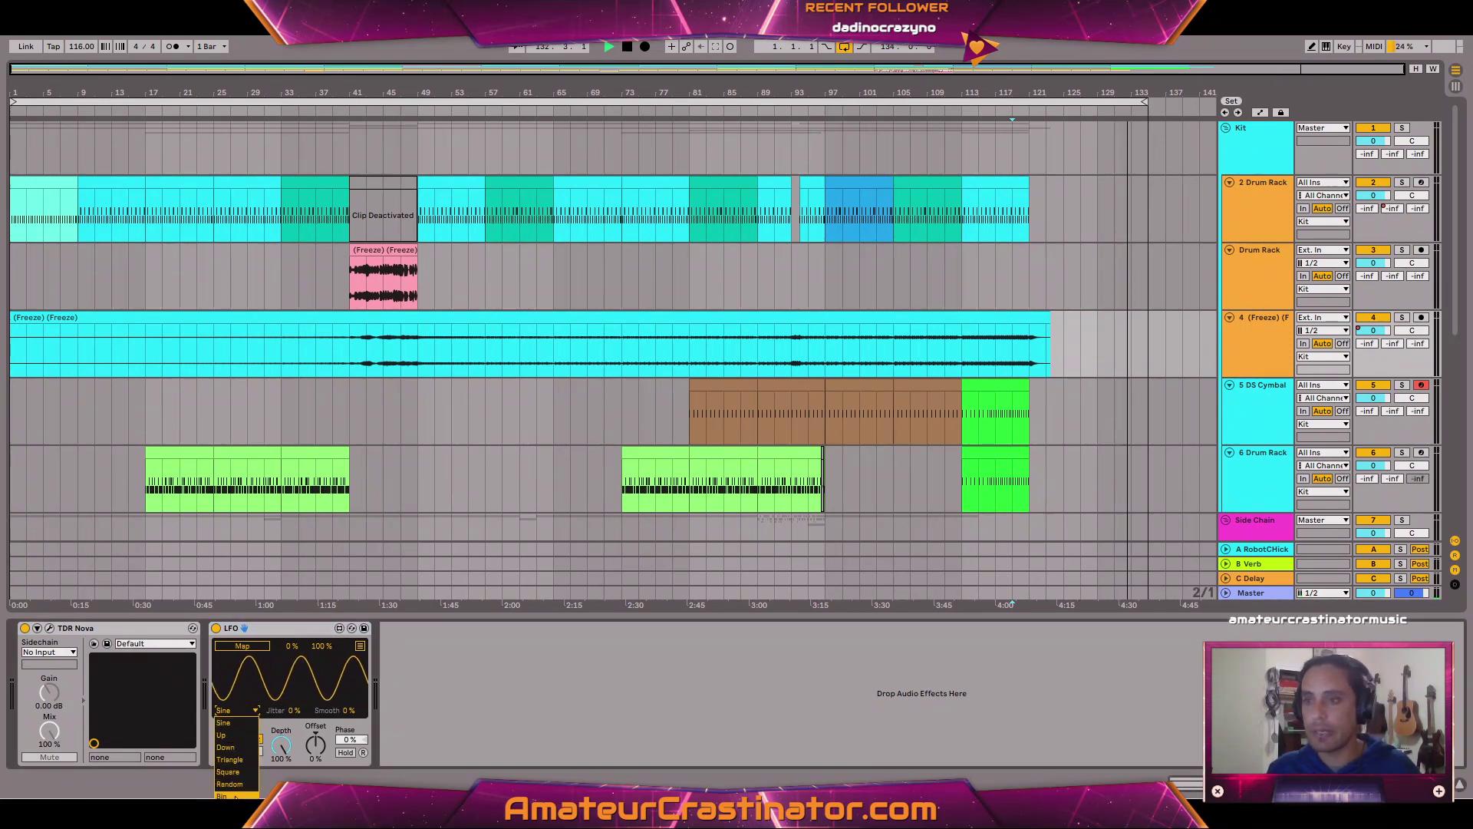
{"action": "left_click", "coordinate": [229, 796]}
{"action": "left_click", "coordinate": [230, 711]}
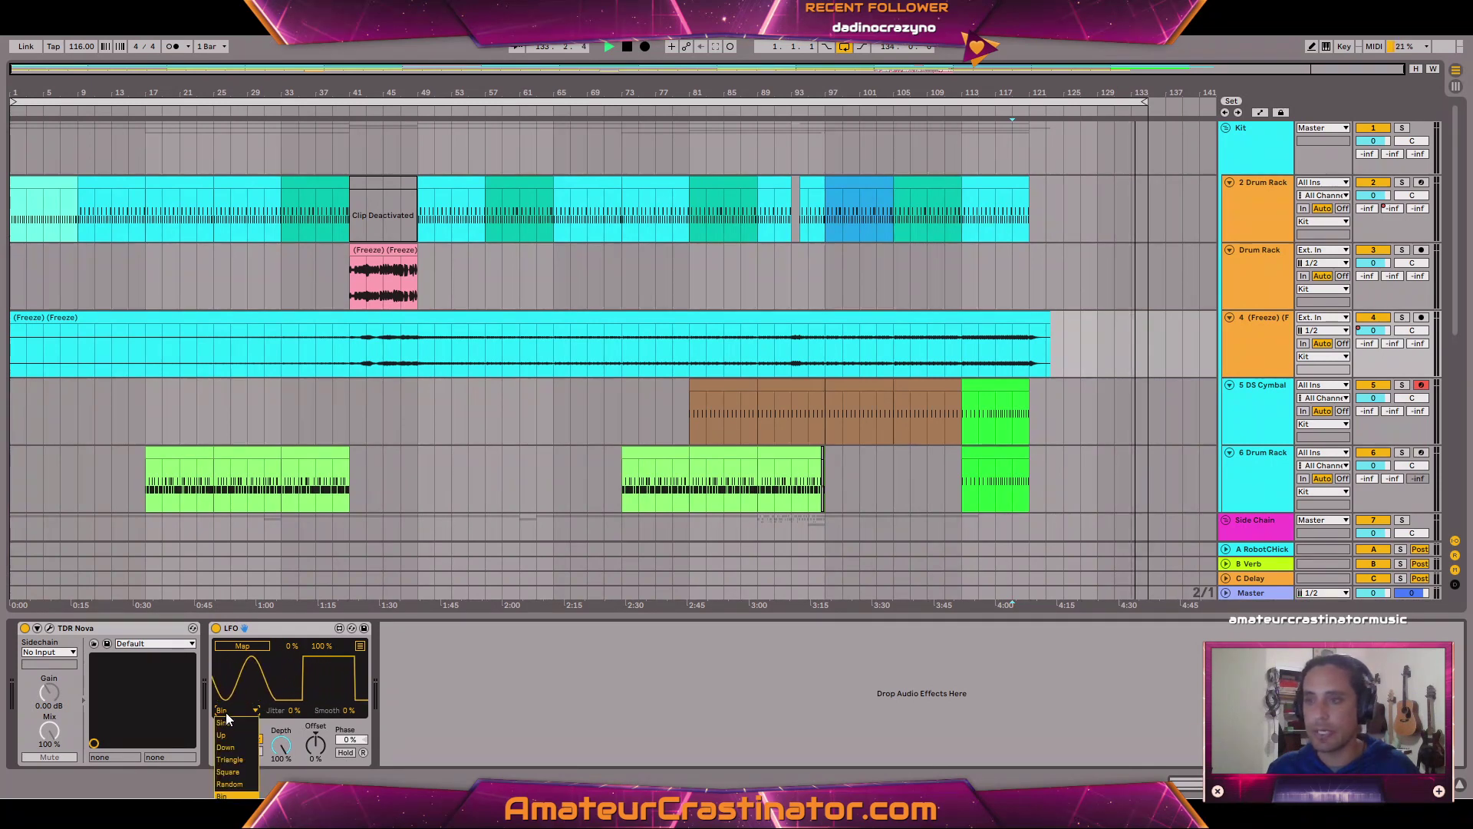
{"action": "left_click", "coordinate": [230, 771]}
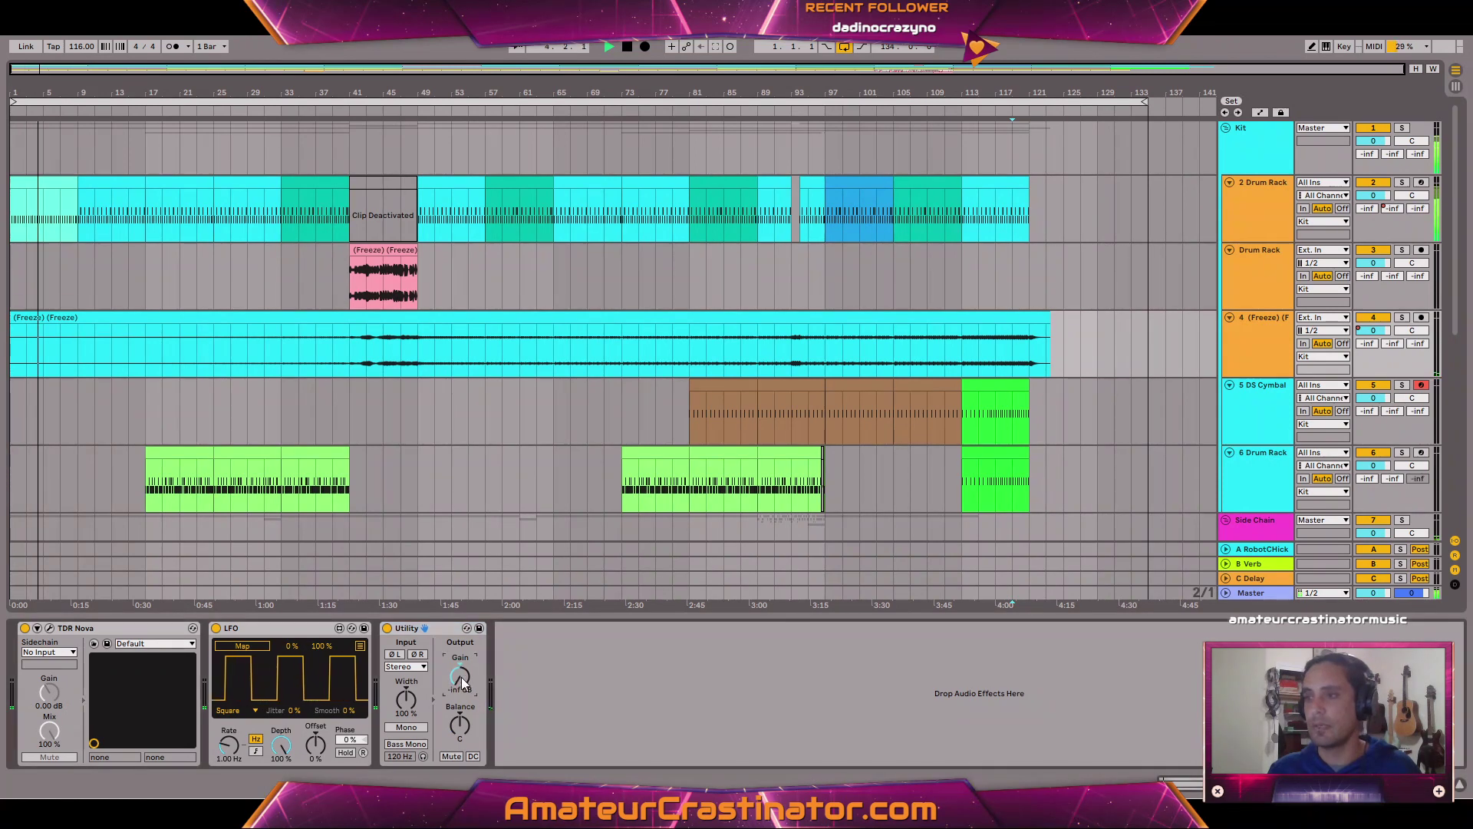
{"action": "double_click", "coordinate": [460, 677]}
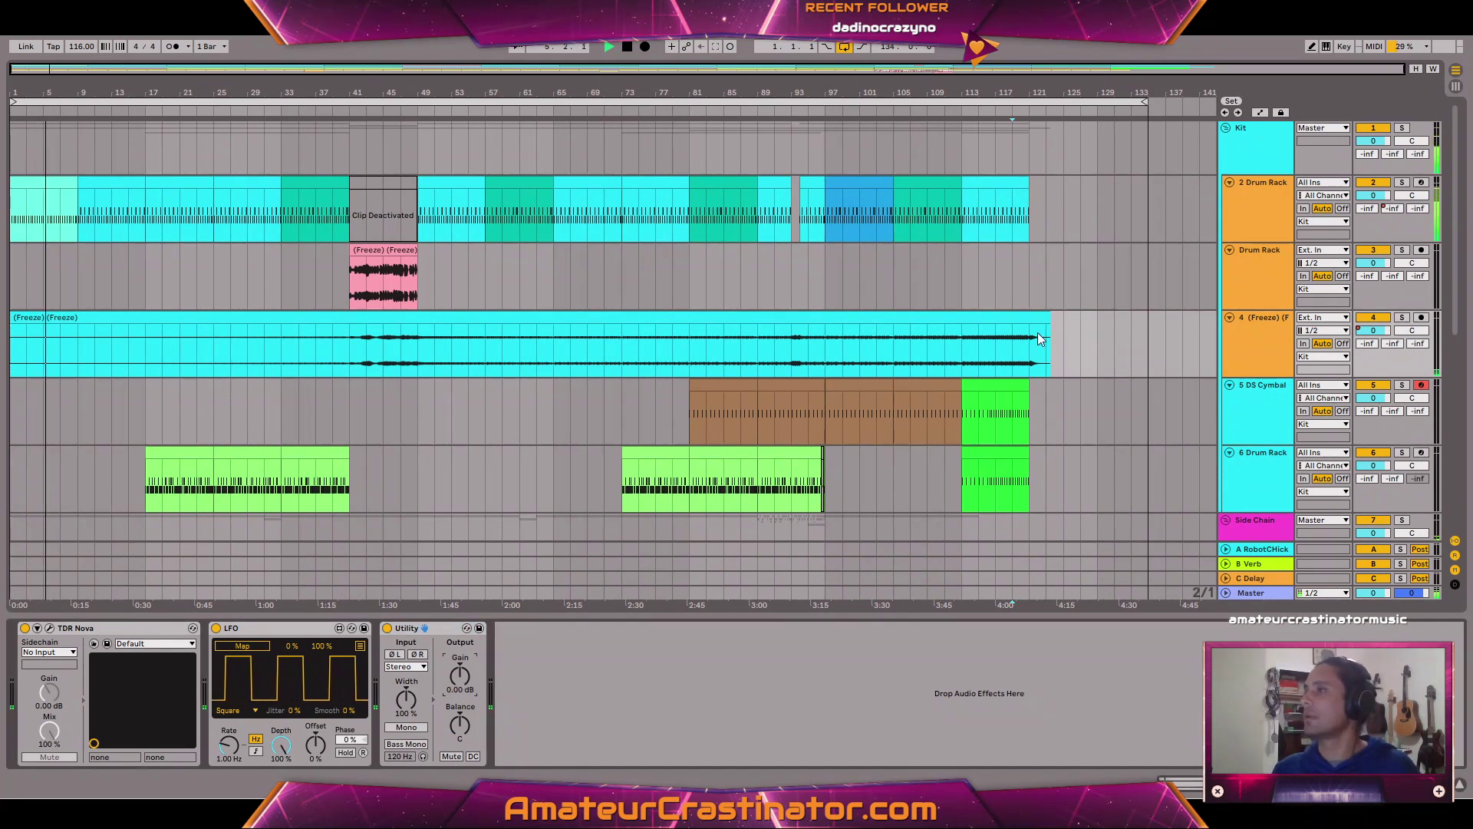
Automate the Utility on frozen track 4 to stay off until bar 113 and switch on from there.
{"action": "scroll", "coordinate": [1038, 333], "scroll_direction": "up", "scroll_amount": 4}
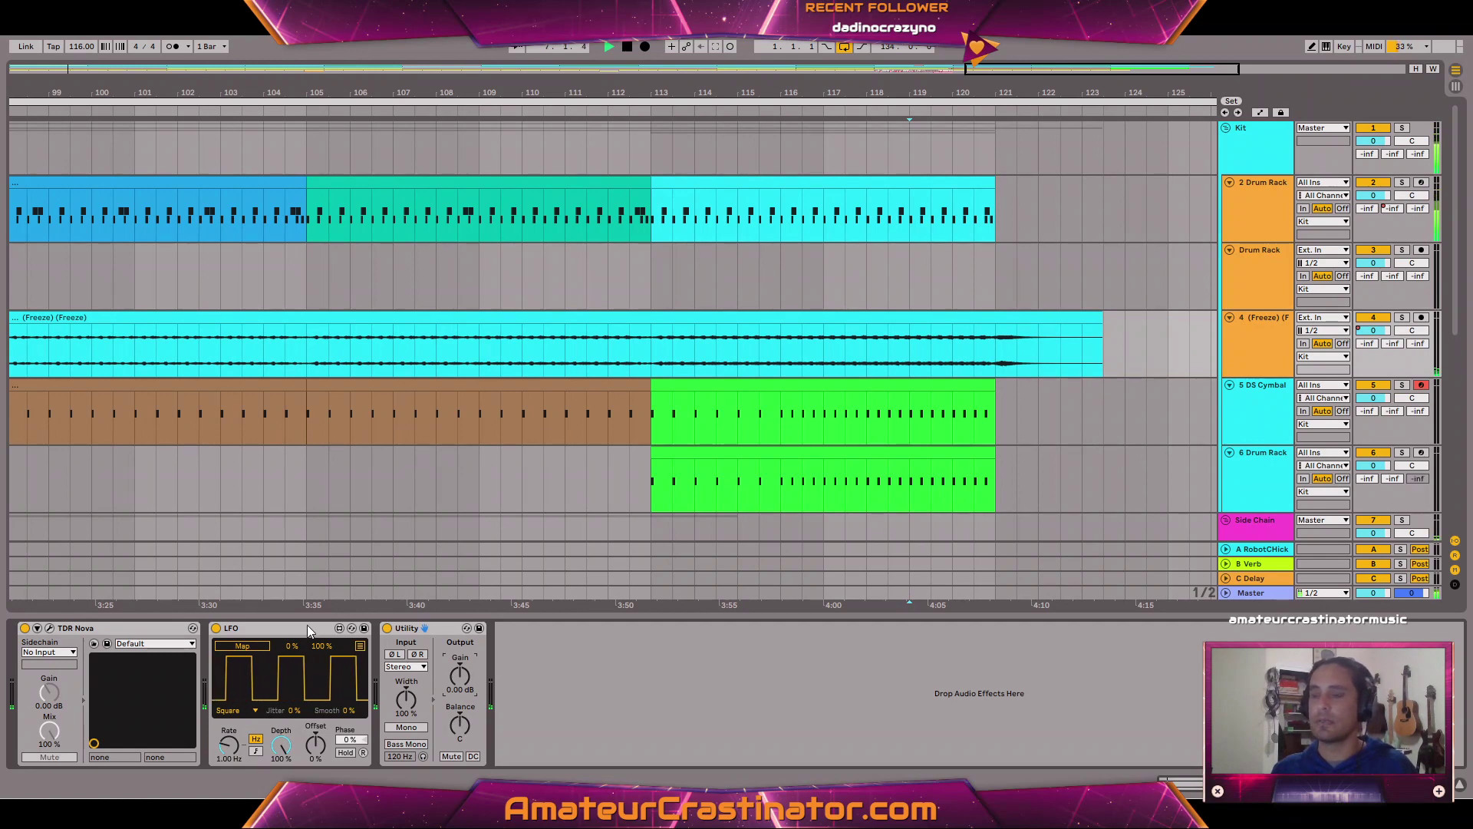
{"action": "left_click", "coordinate": [395, 632]}
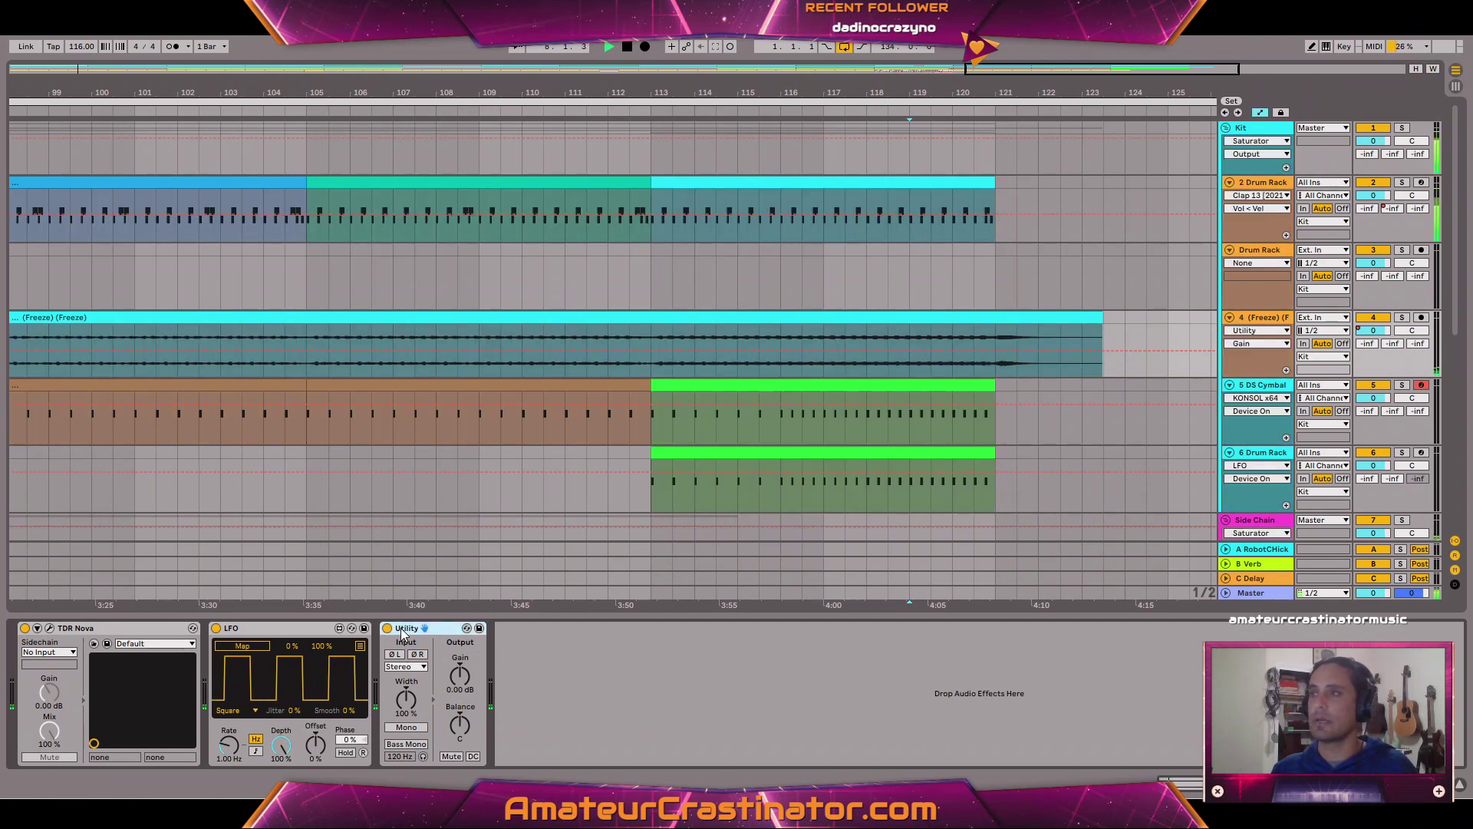
{"action": "key", "text": "a"}
{"action": "left_click", "coordinate": [388, 627]}
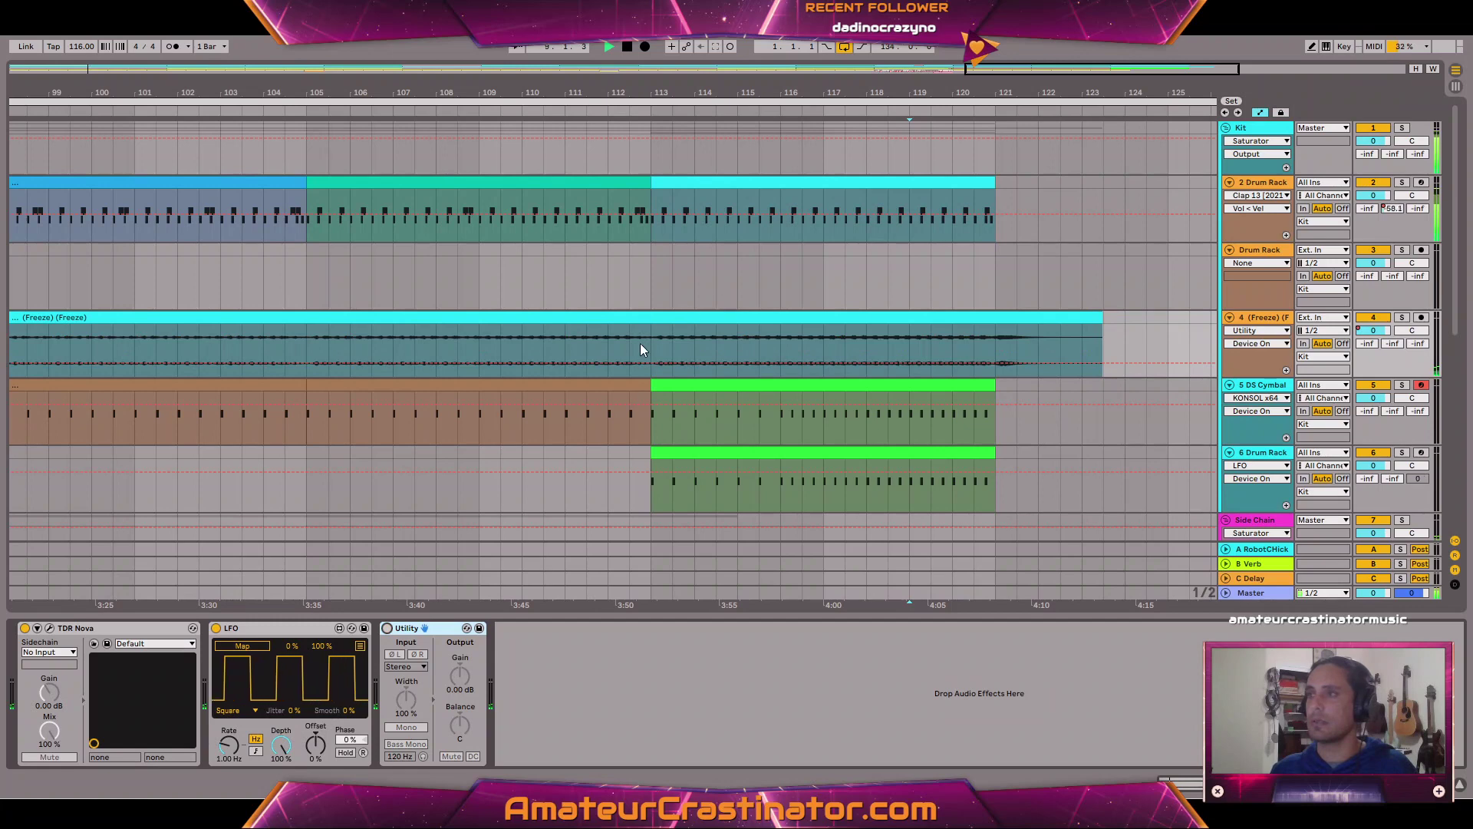
{"action": "left_click", "coordinate": [652, 361]}
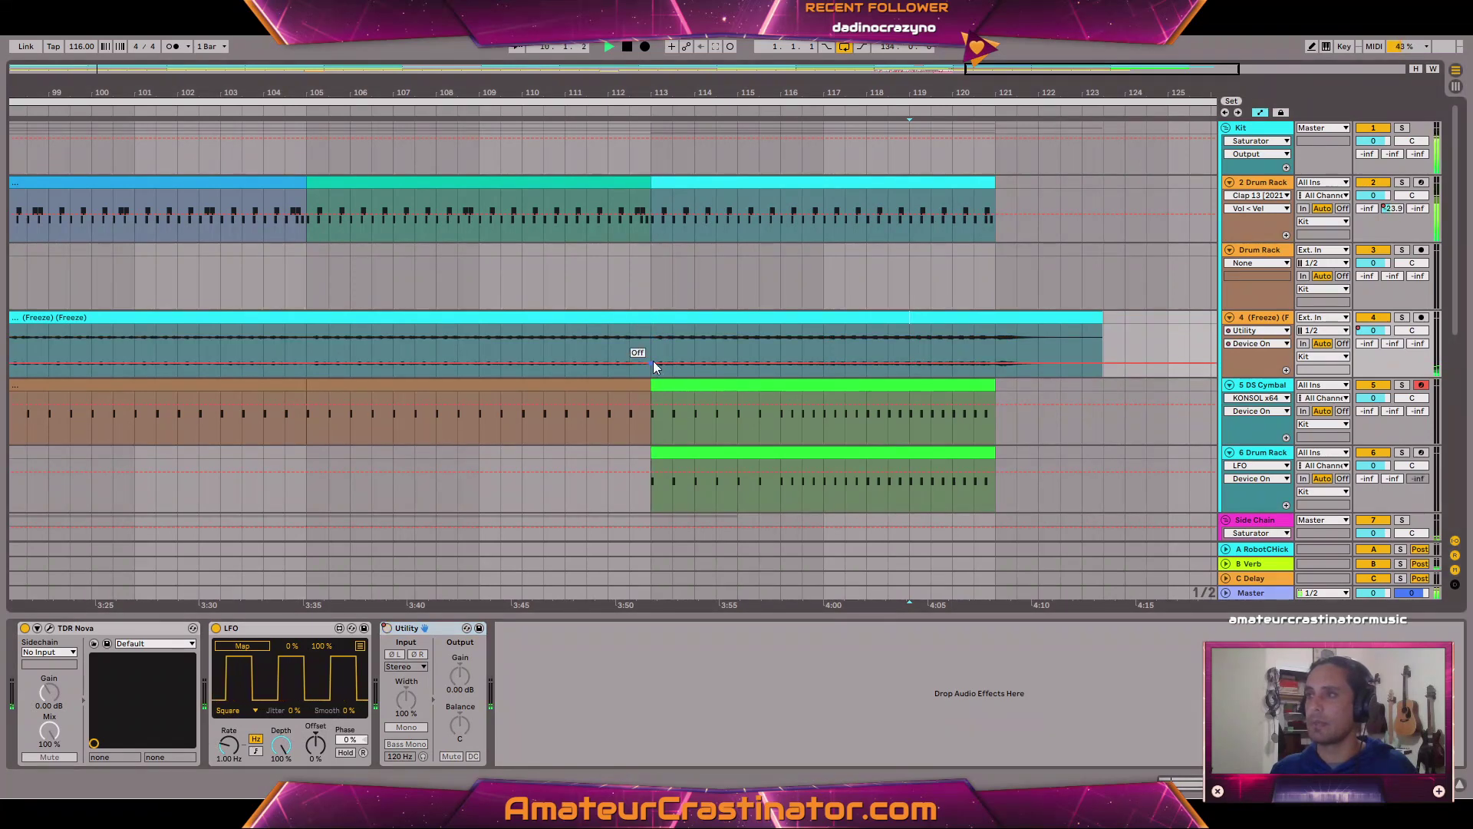
{"action": "left_click_drag", "start_coordinate": [675, 363], "coordinate": [651, 337]}
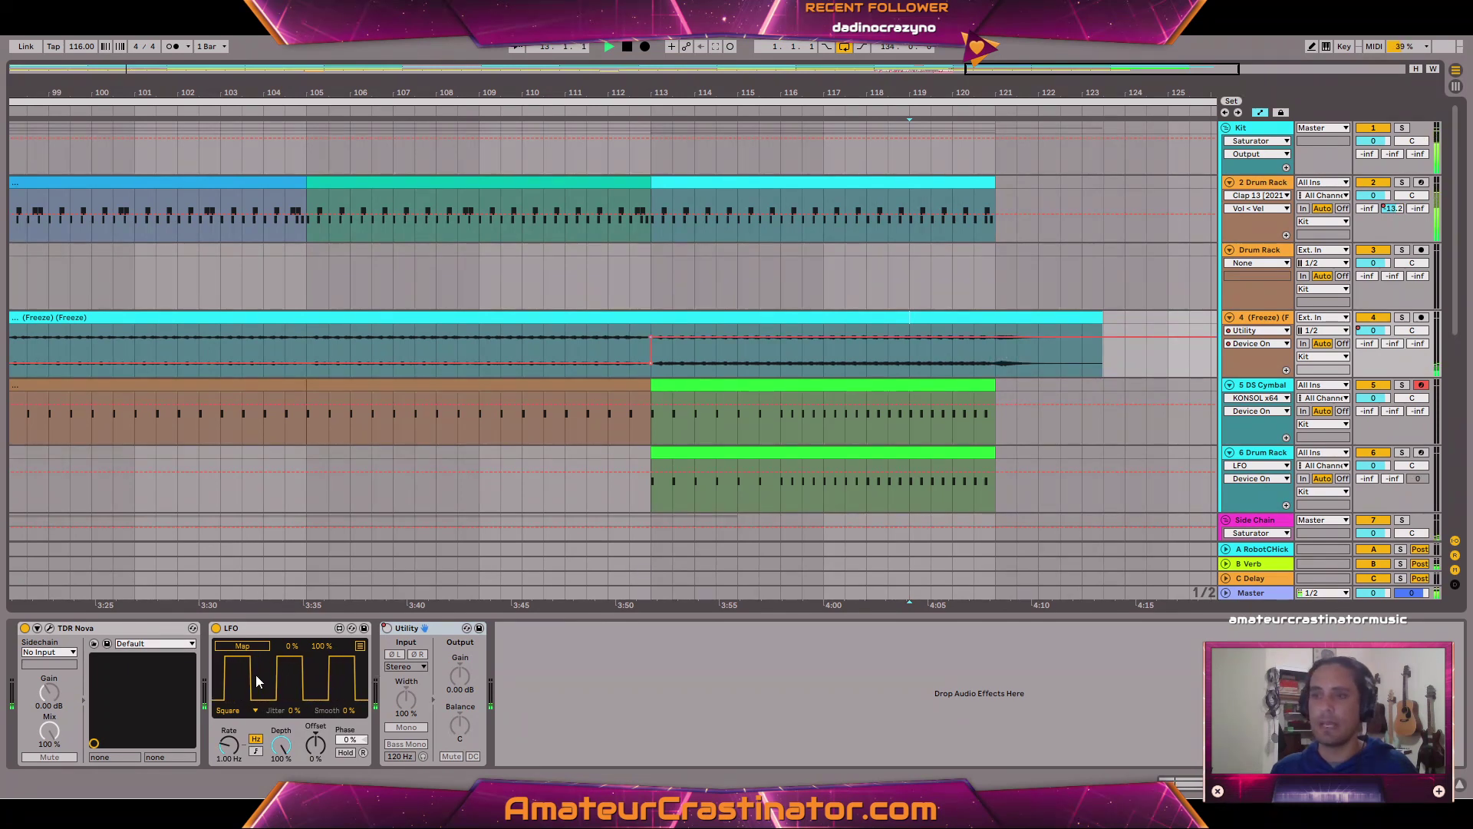
Automate the LFO Rate to rise from bar 113 to about 36.6 Hz at bar 121 and play from bar 109.
{"action": "left_click", "coordinate": [230, 746]}
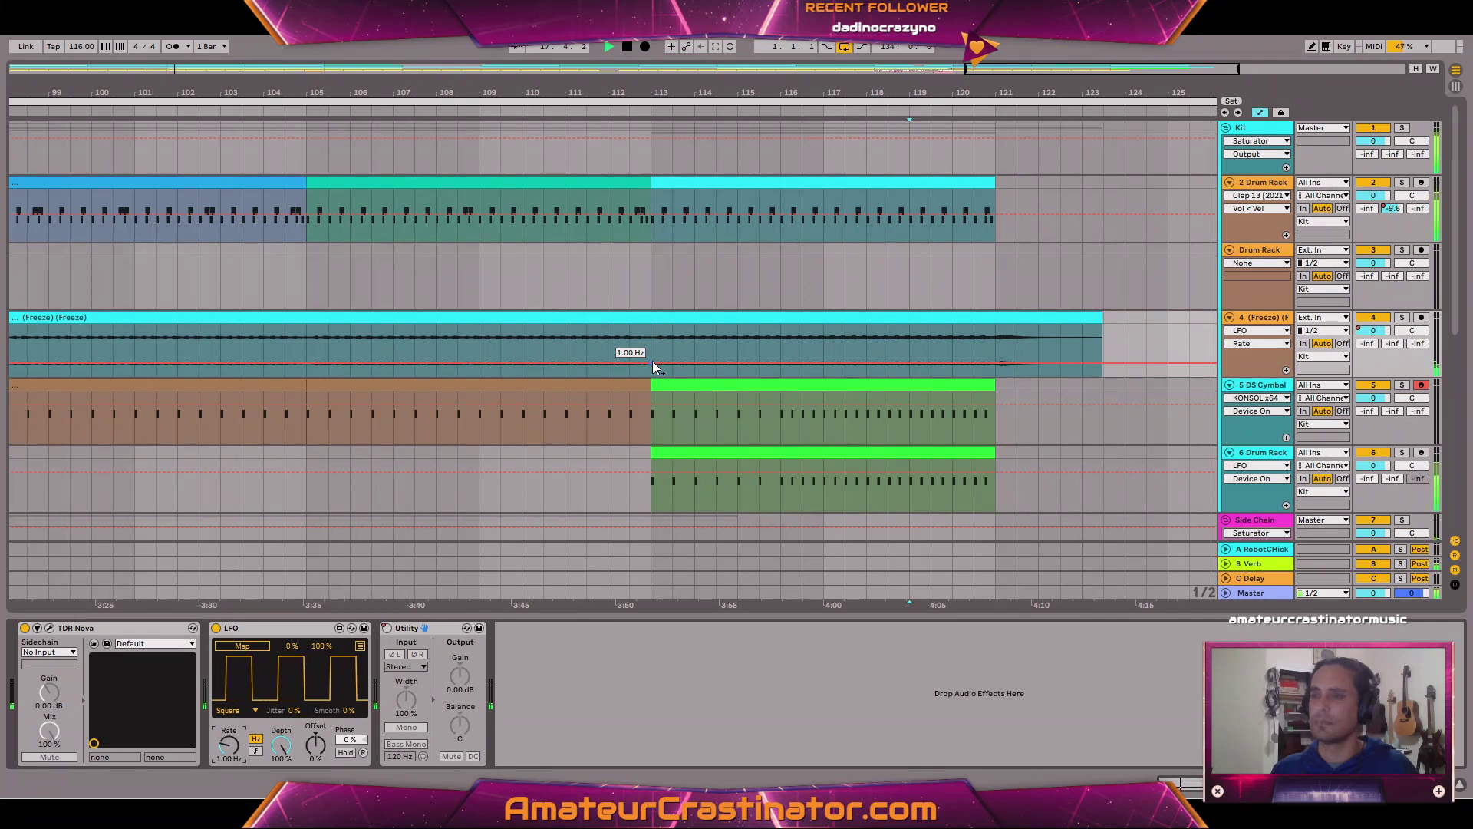
{"action": "left_click_drag", "start_coordinate": [652, 361], "coordinate": [916, 347]}
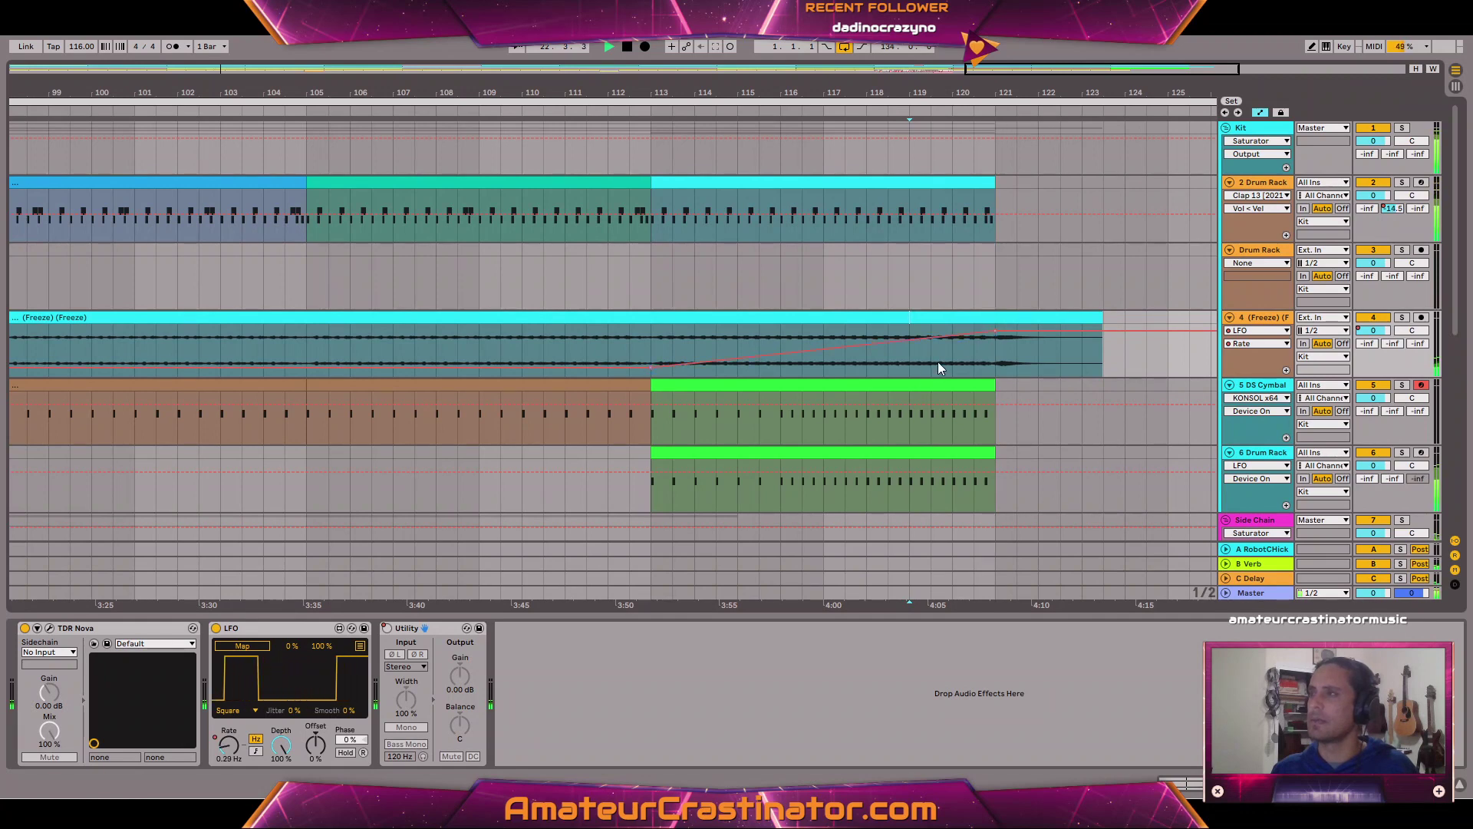
{"action": "key", "text": "ctrl+z"}
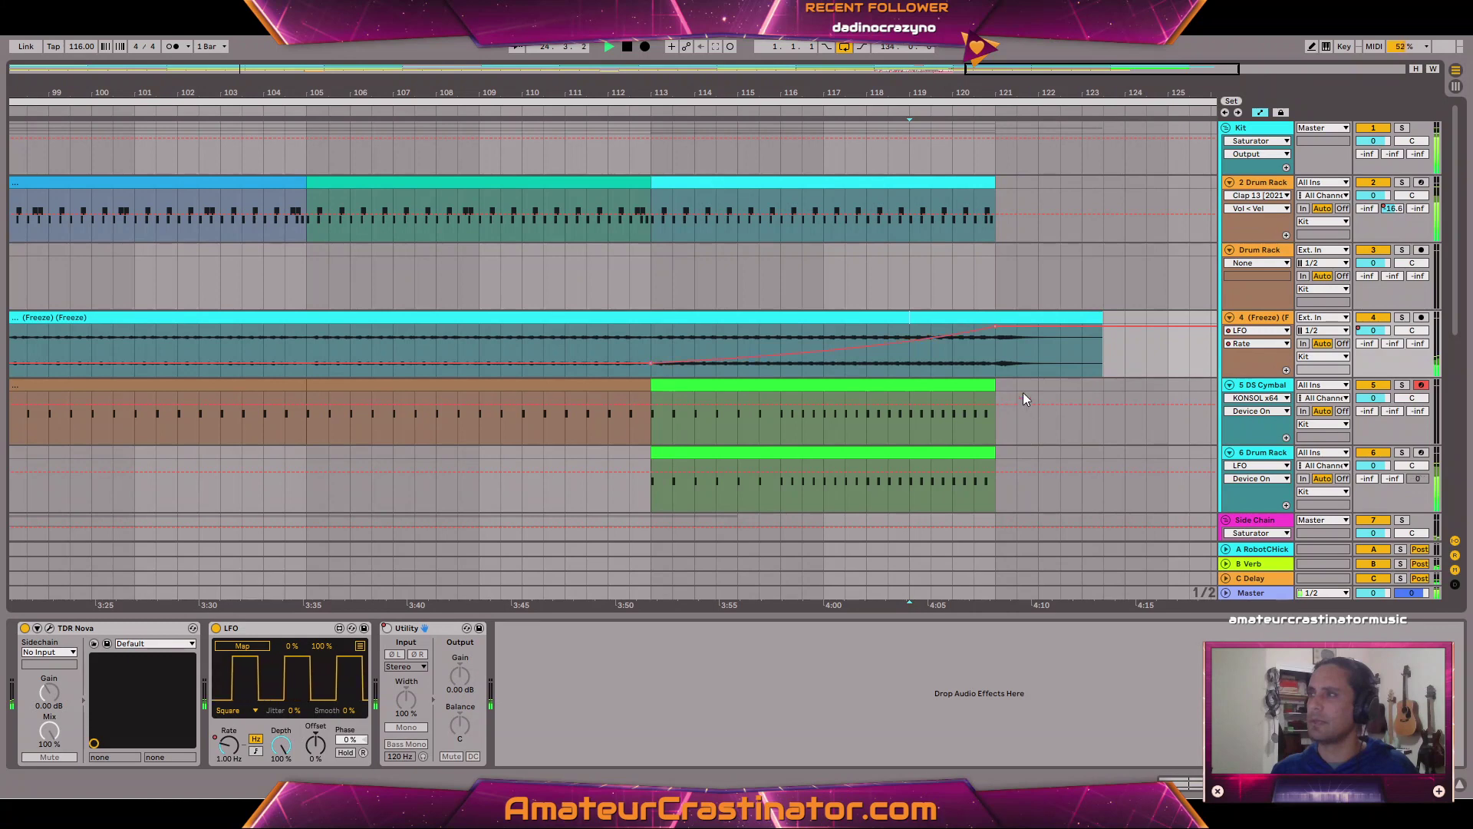
{"action": "left_click", "coordinate": [482, 349]}
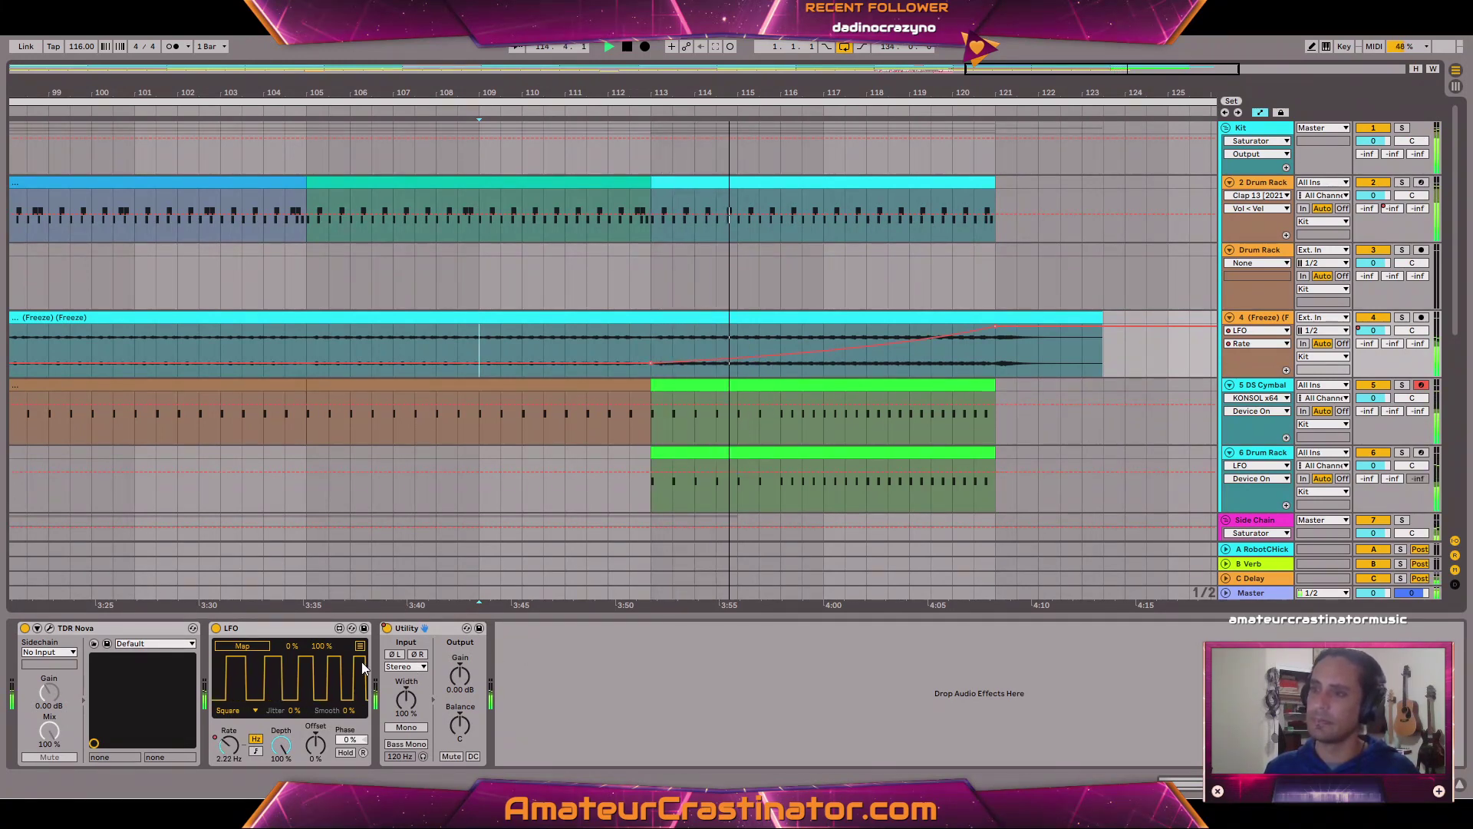
Map the LFO to the Utility's Gain, limit the mapping maximum to 50% and replay from bar 109.
{"action": "left_click", "coordinate": [458, 678]}
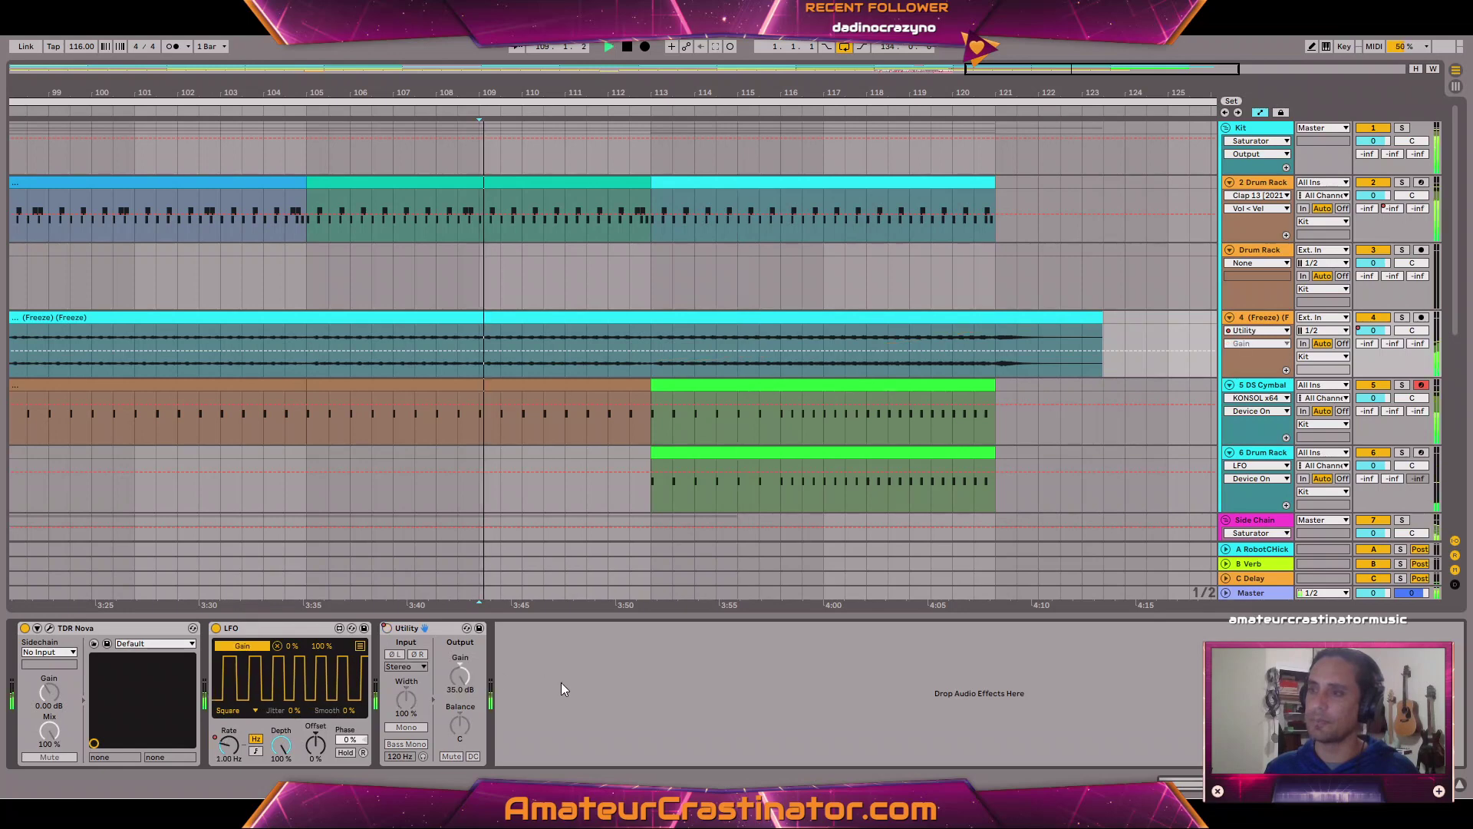
{"action": "left_click", "coordinate": [322, 648]}
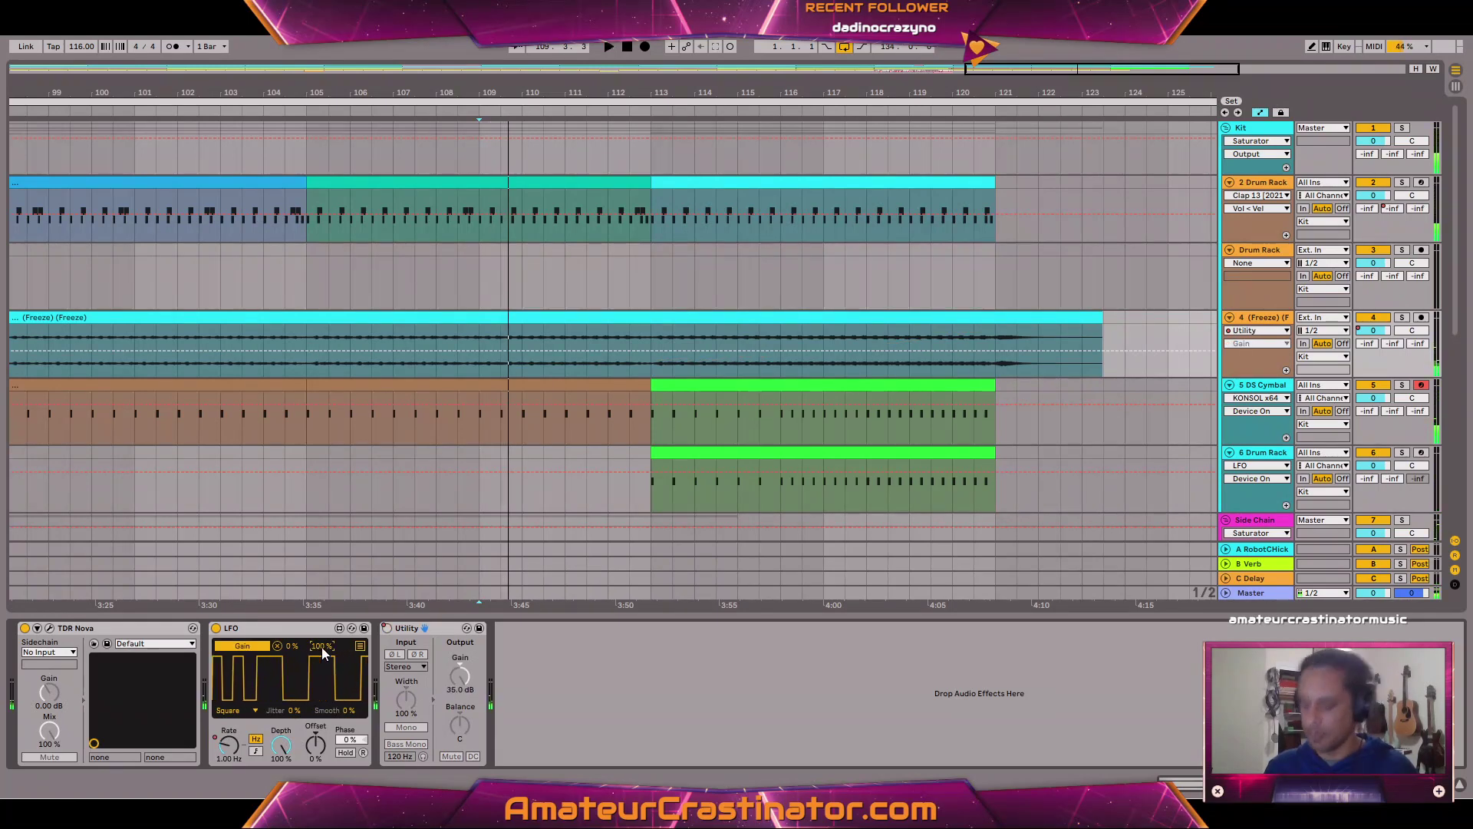
{"action": "type", "text": "50"}
{"action": "key", "text": "Return"}
{"action": "key", "text": "space"}
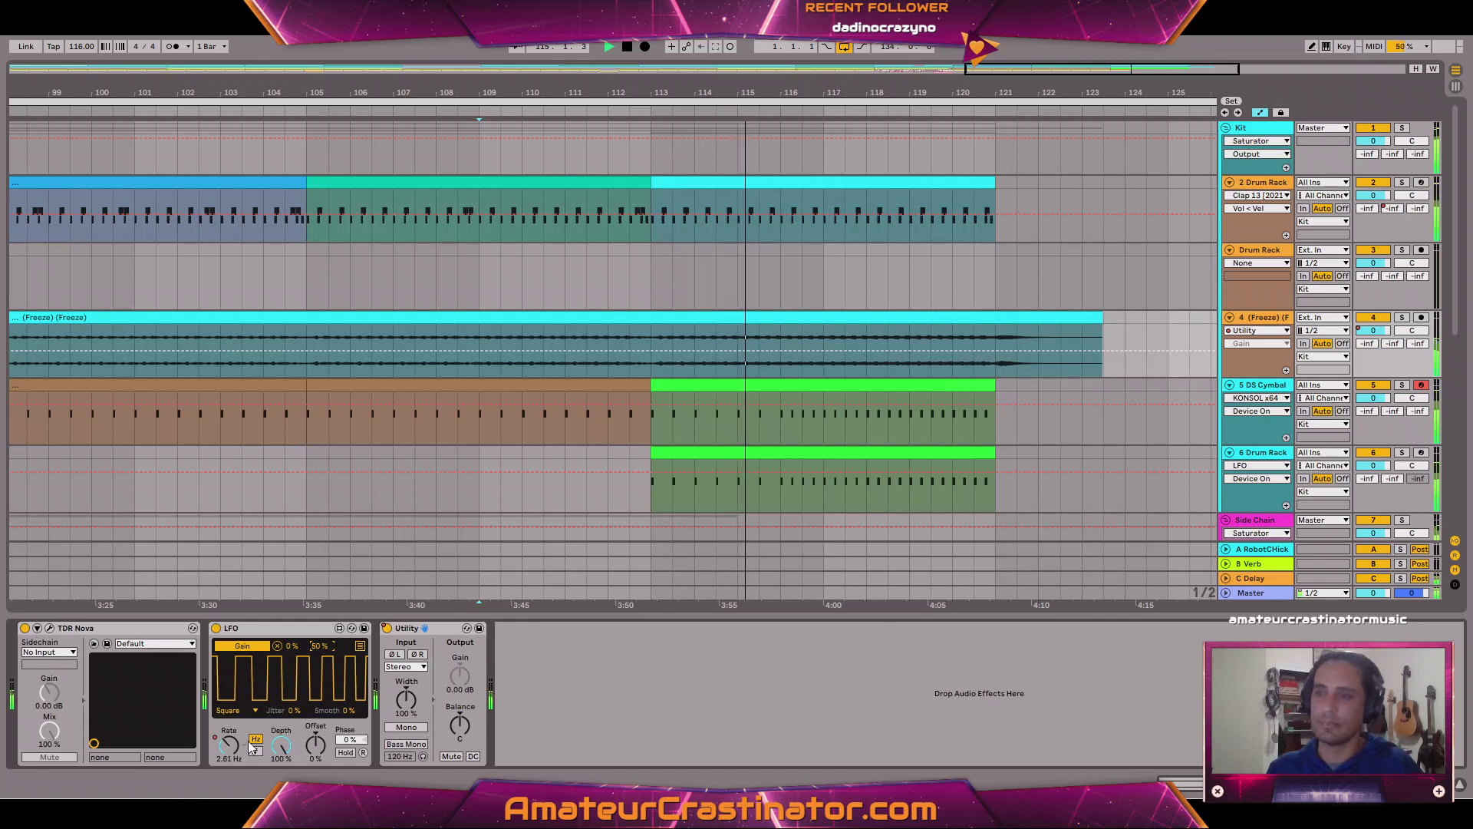
Raise the starting point of the LFO Rate ramp at bar 113 to 2.55 Hz.
{"action": "key", "text": "a"}
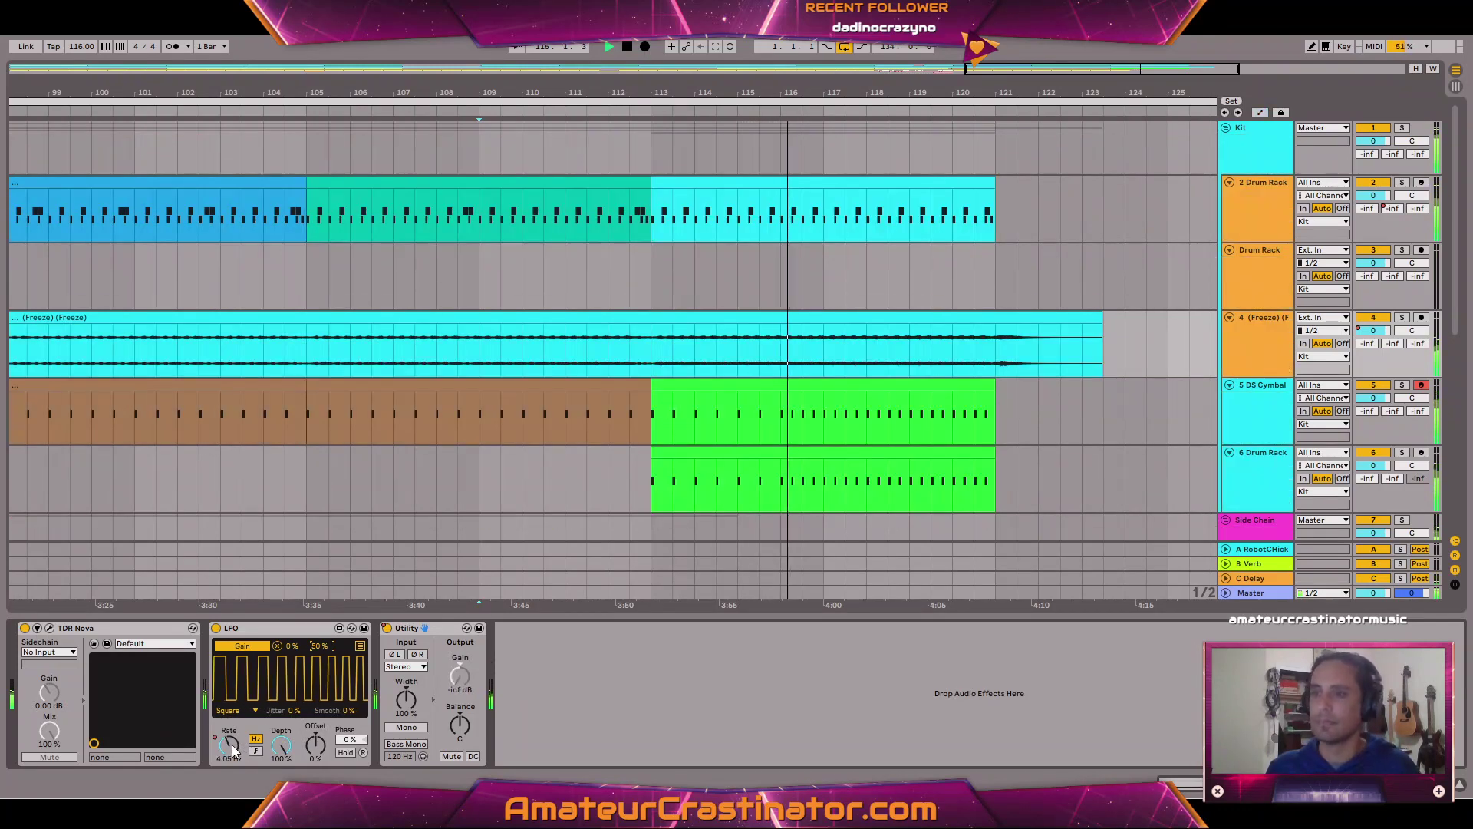
{"action": "left_click", "coordinate": [228, 748]}
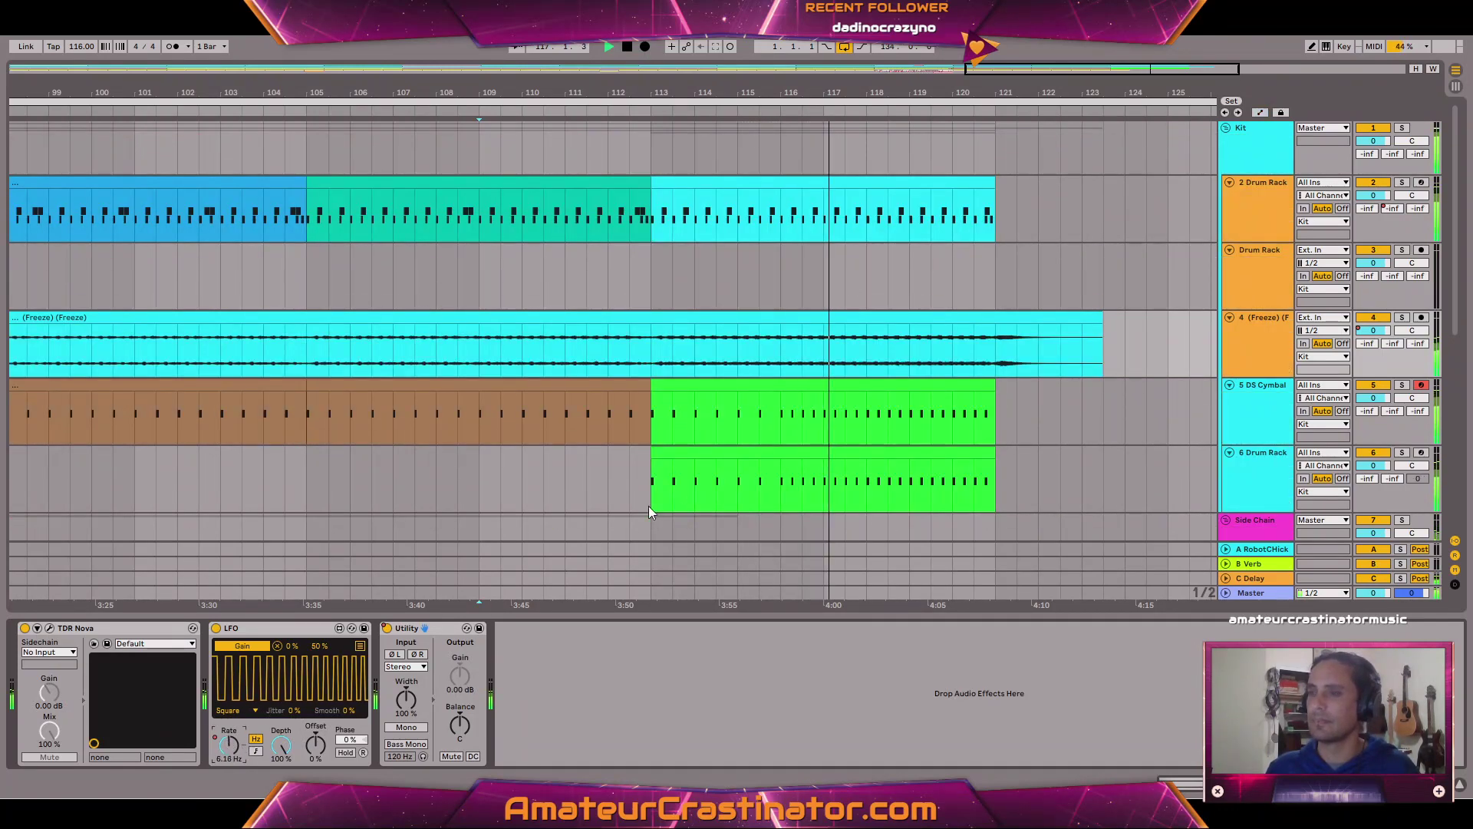
{"action": "key", "text": "a"}
{"action": "left_click_drag", "start_coordinate": [652, 364], "coordinate": [652, 358]}
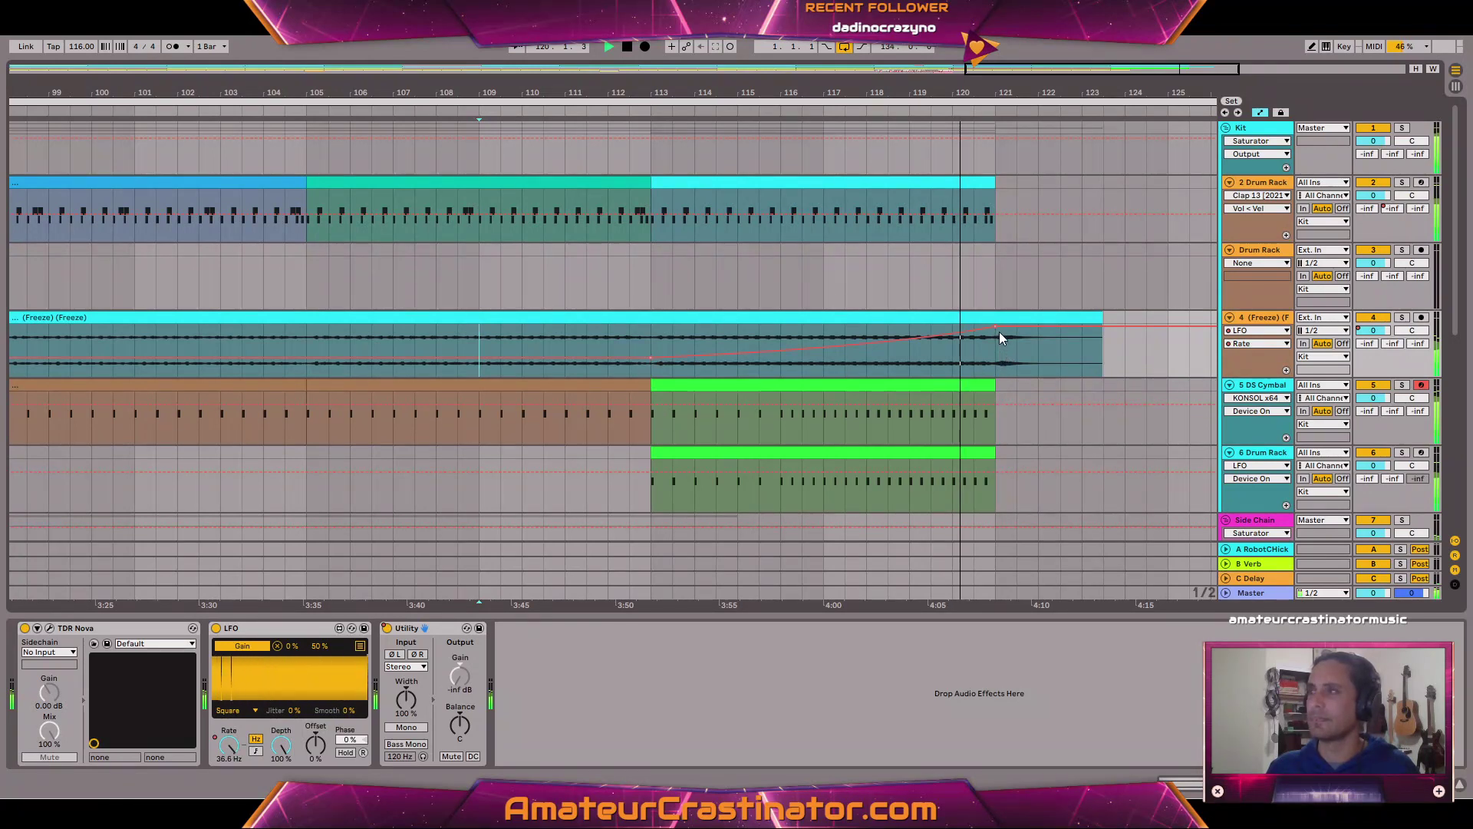
Audition frozen track 4 in solo from around bar 119, then unsolo it.
{"action": "key", "text": "alt+space"}
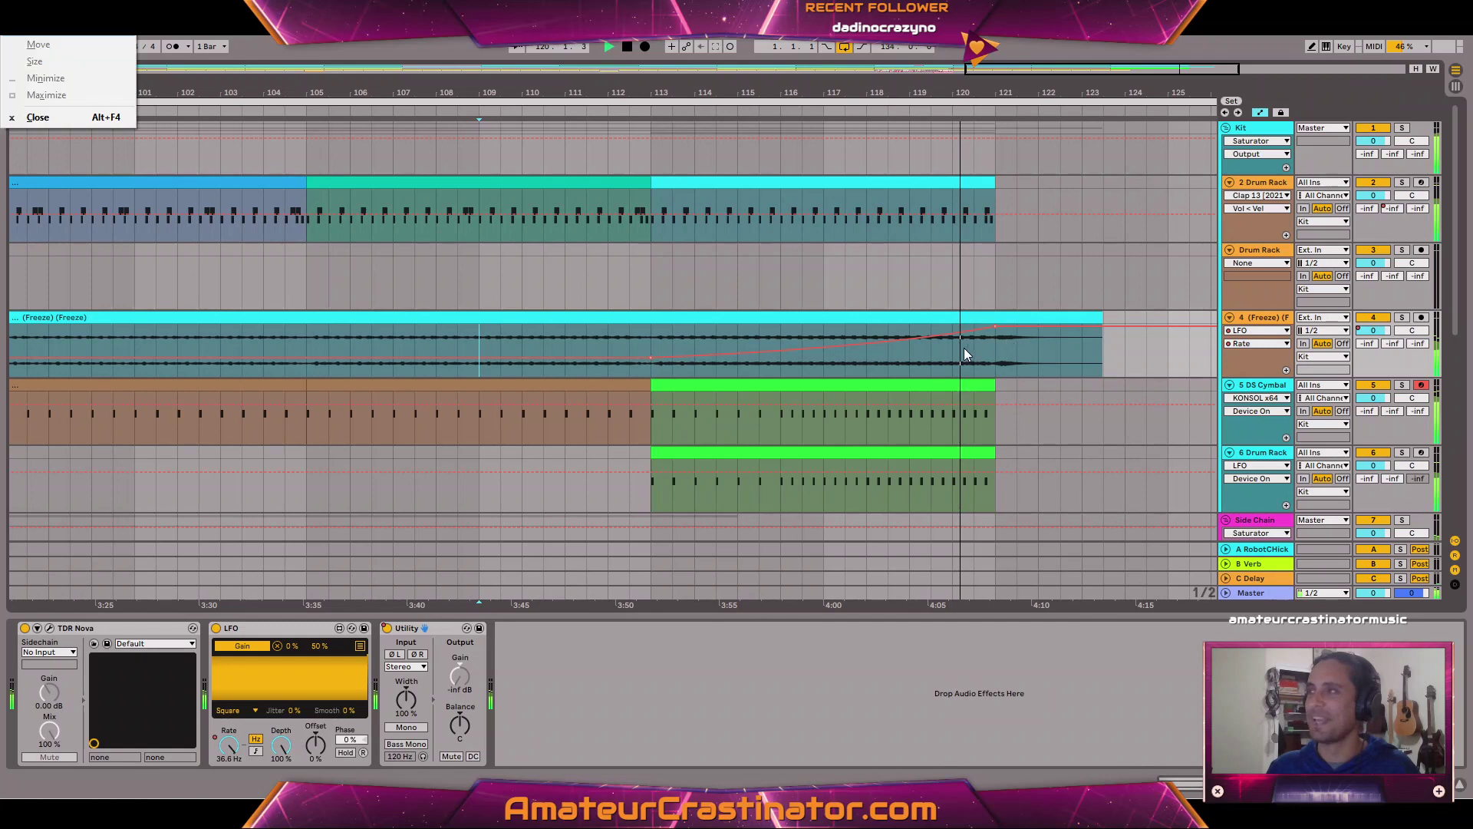
{"action": "left_click", "coordinate": [924, 356]}
{"action": "key", "text": "space"}
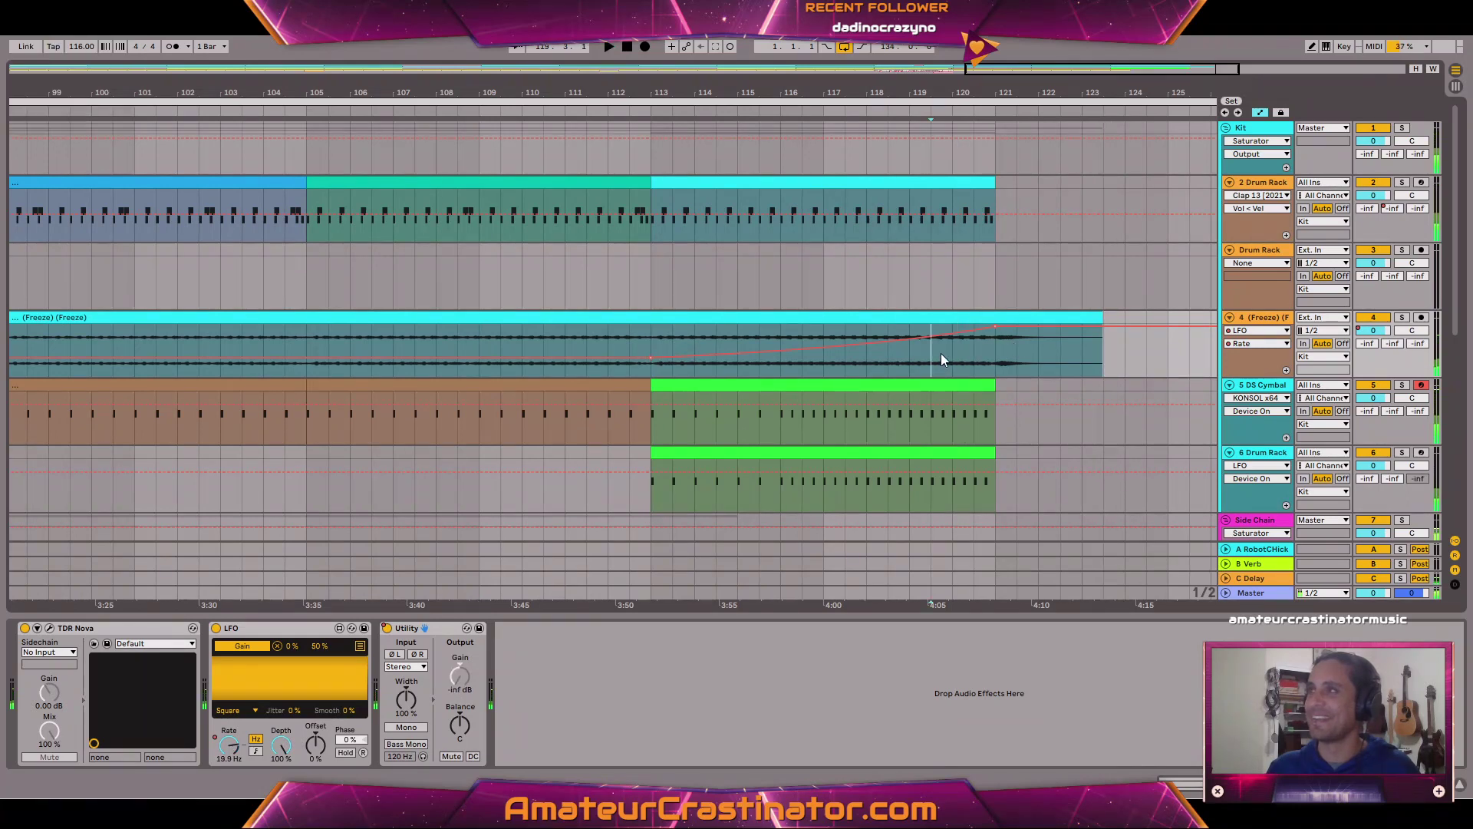
{"action": "key", "text": "space"}
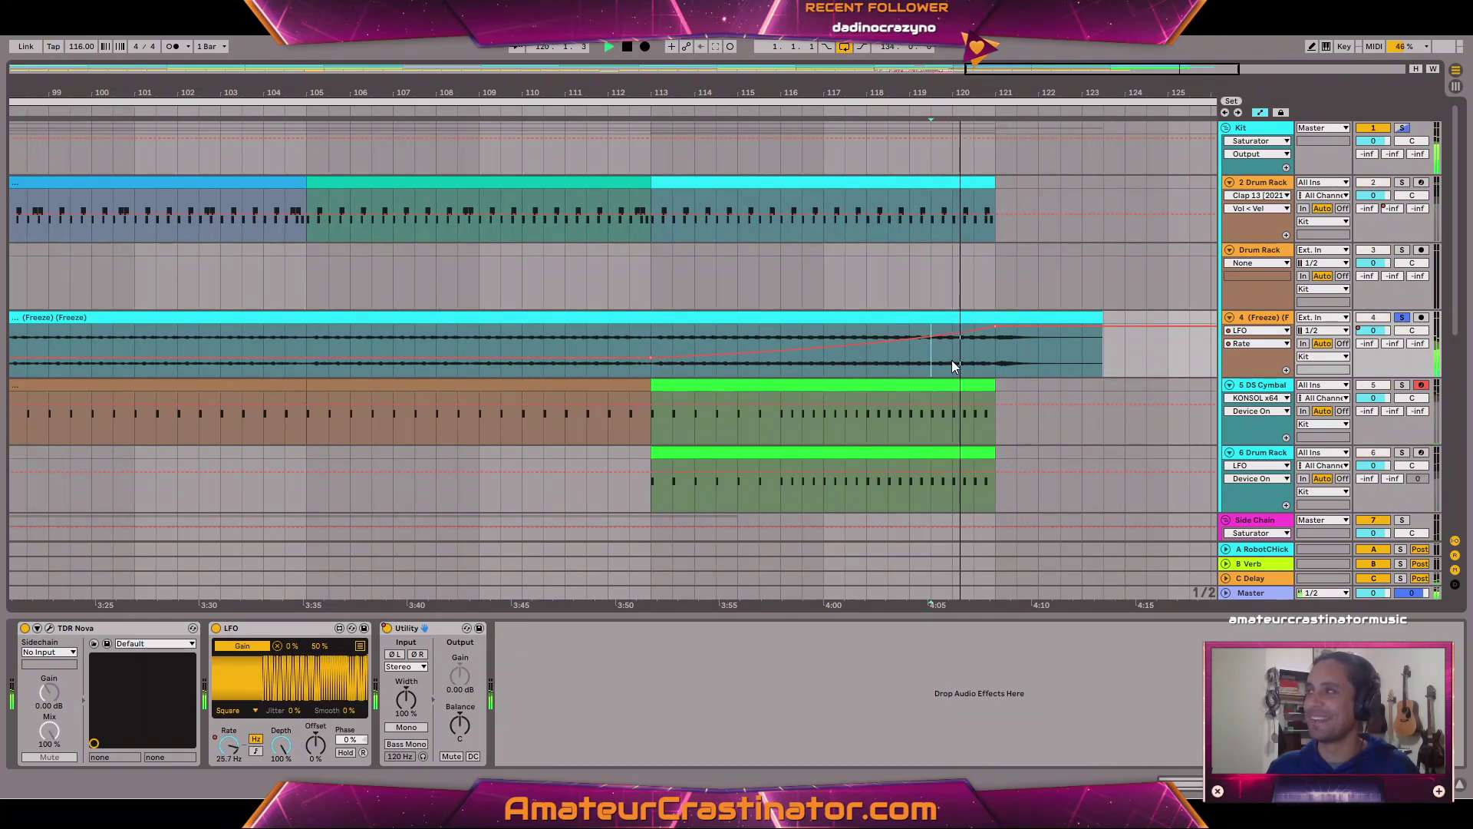
{"action": "key", "text": "s"}
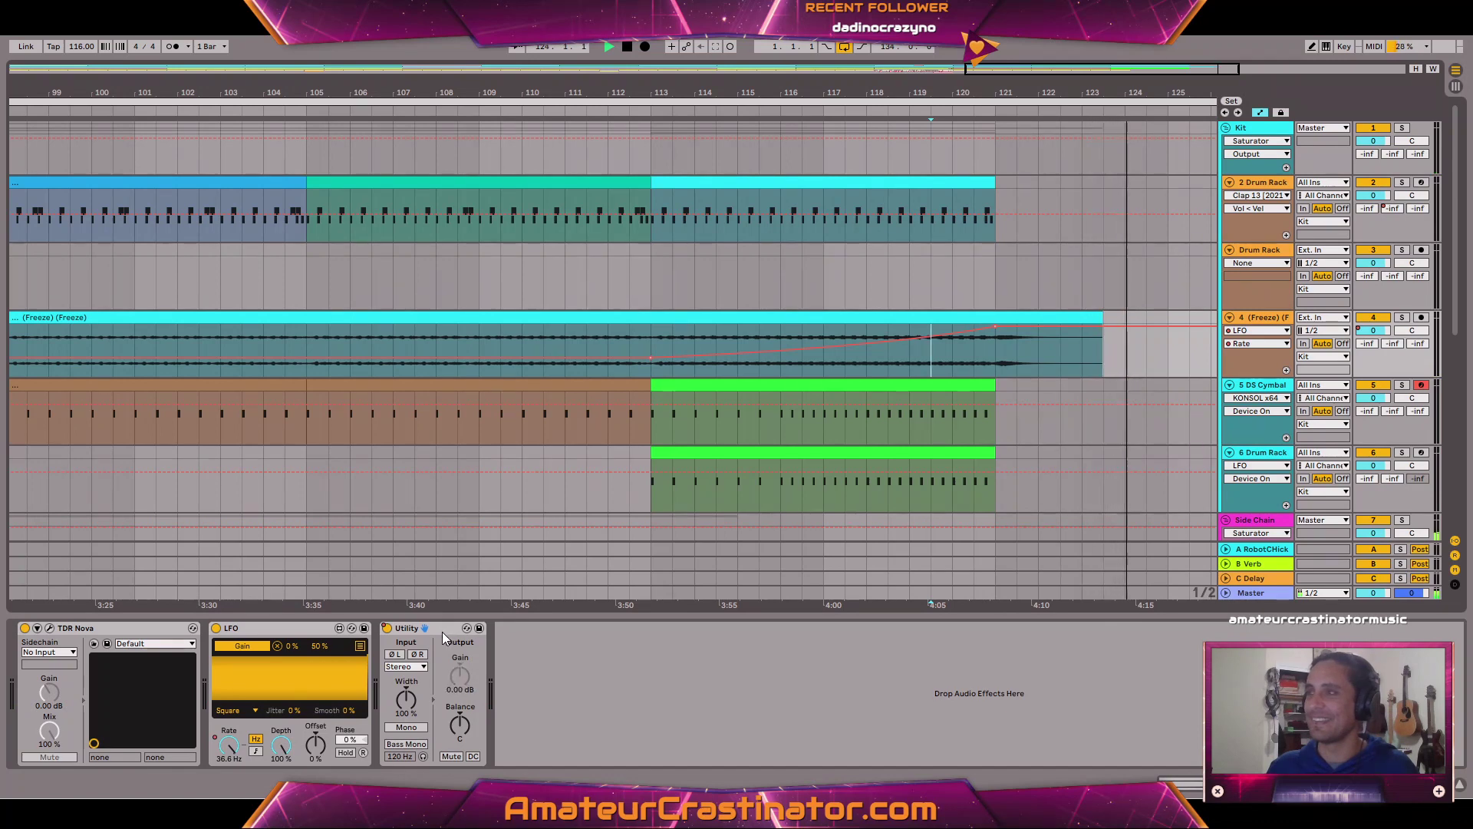
Hide the automation lanes, replay the ending from bar 105 and show the whole arrangement.
{"action": "left_click", "coordinate": [479, 341]}
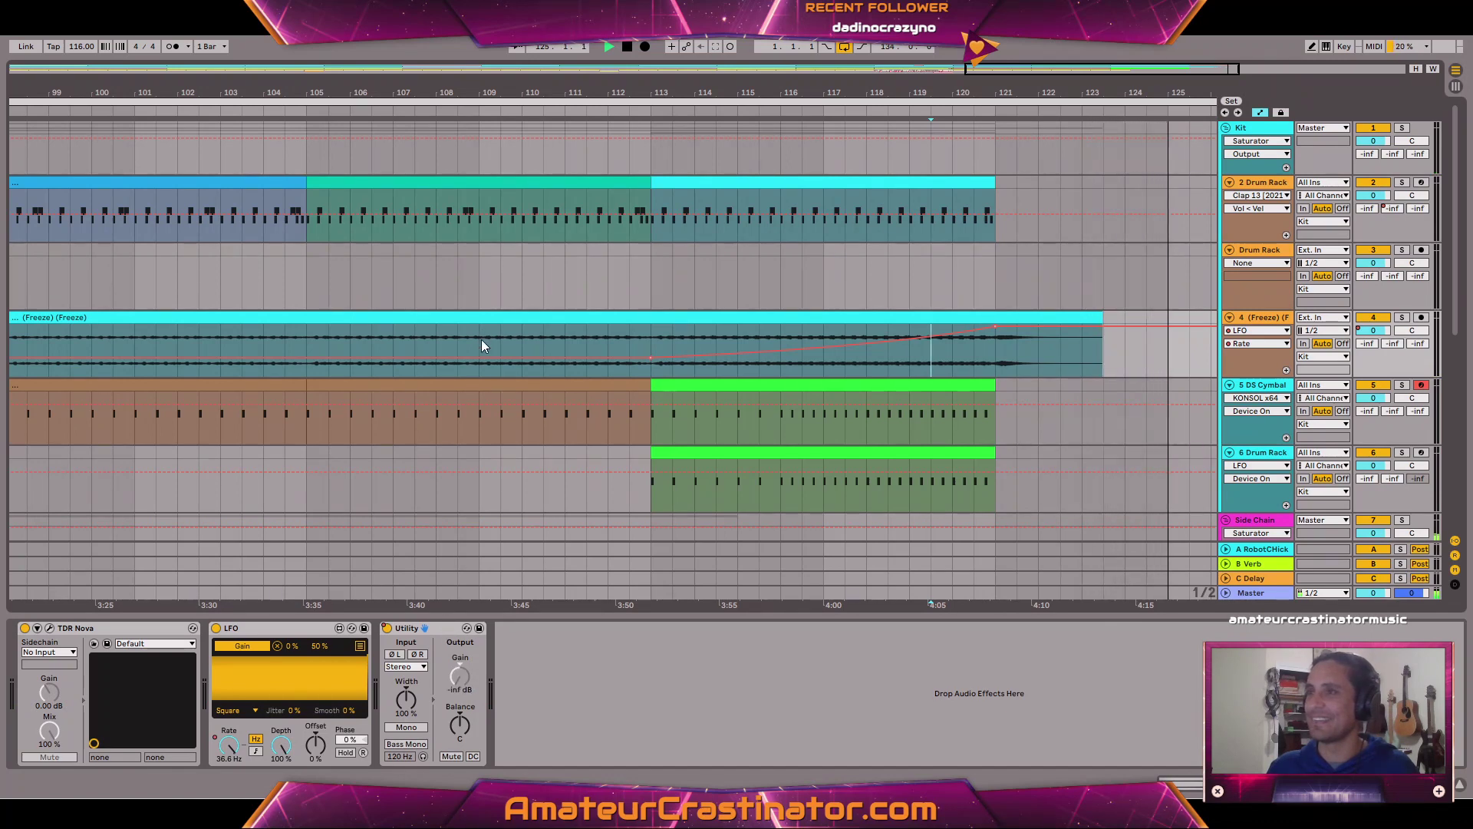
{"action": "key", "text": "a"}
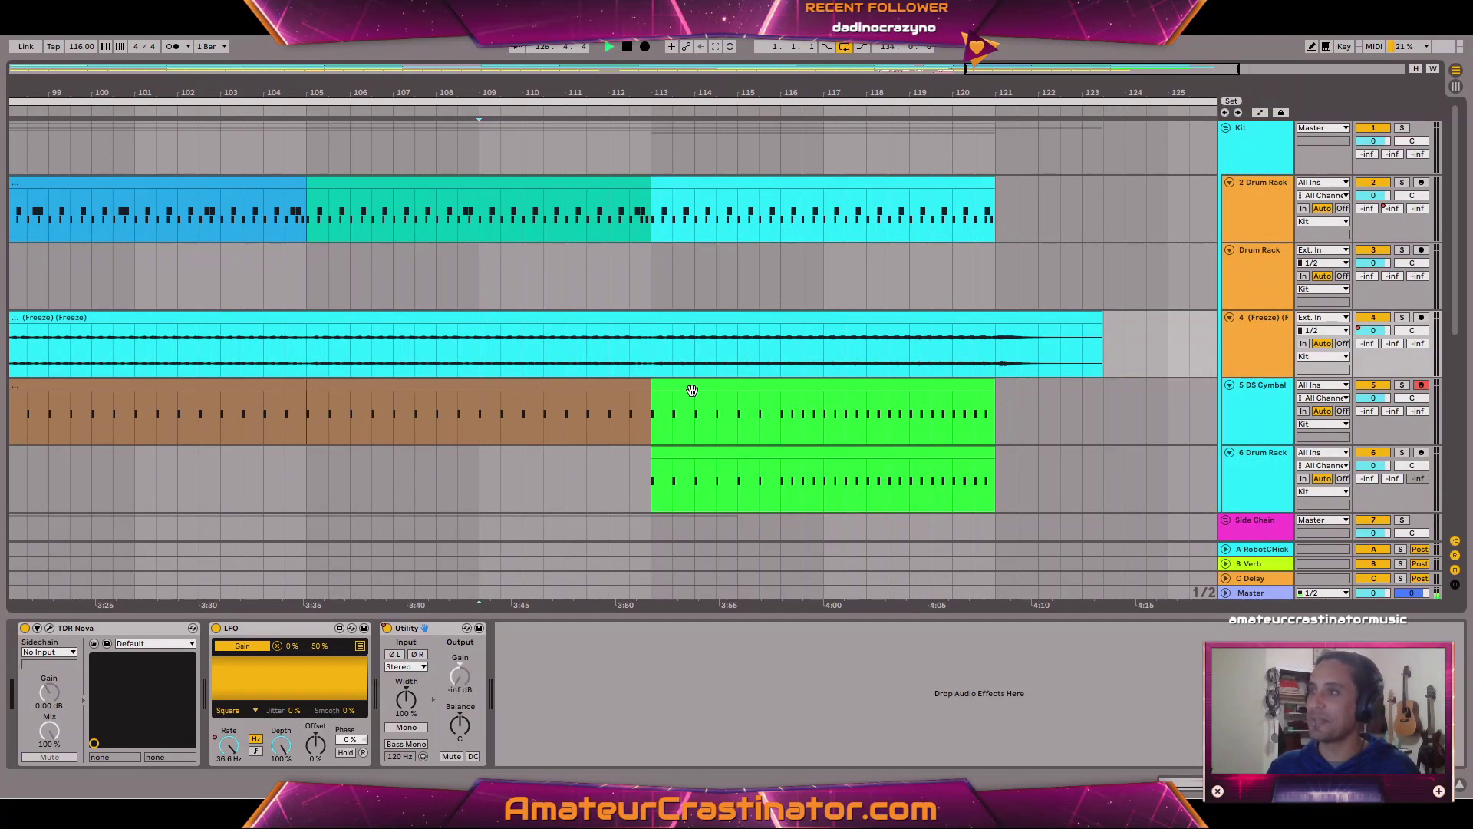
{"action": "left_click", "coordinate": [313, 343]}
{"action": "key", "text": "space"}
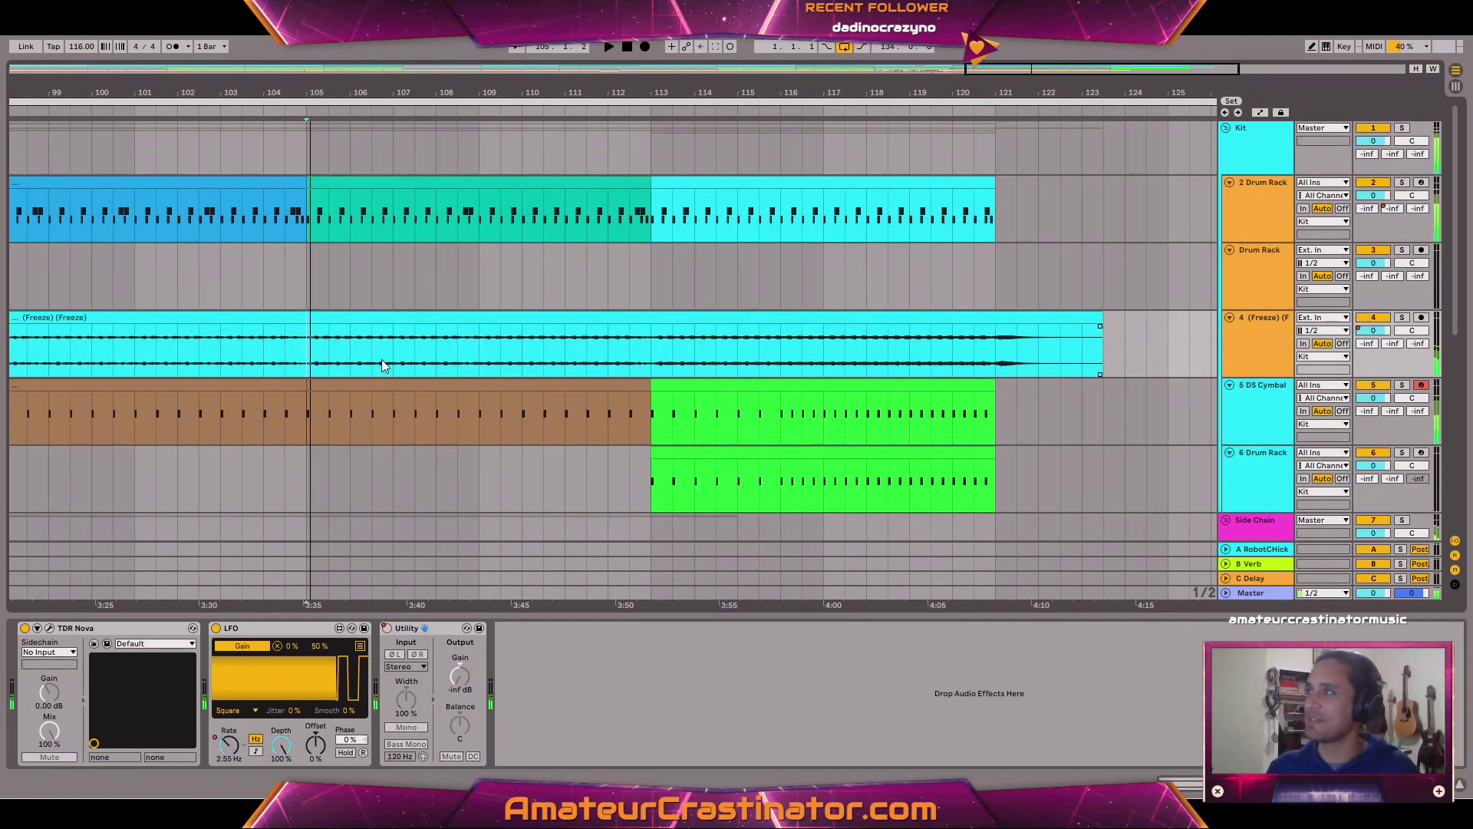
{"action": "key", "text": "w"}
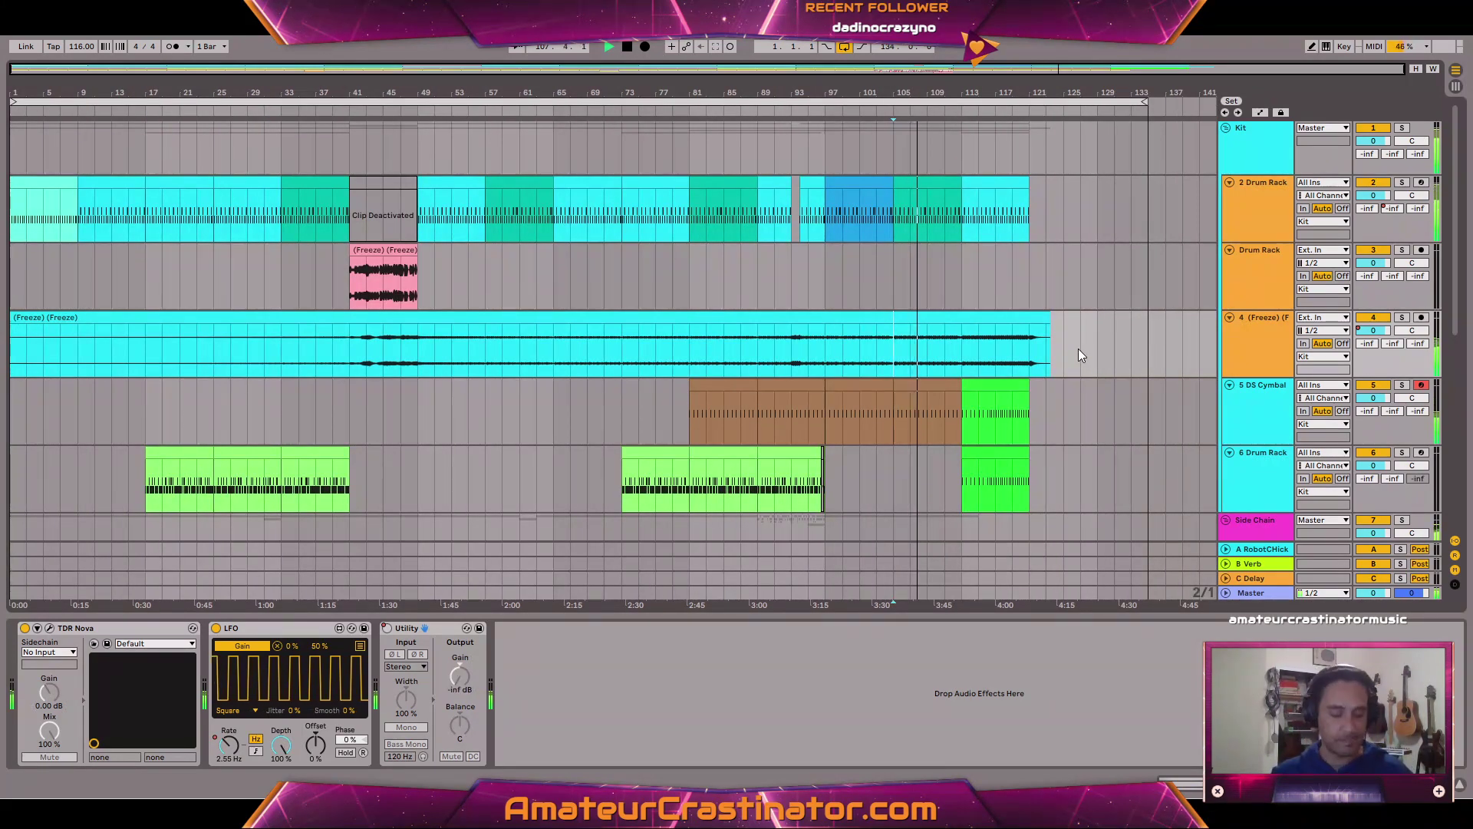
Show automation and reshape the LFO Rate ramp between bars 113 and 121, undoing the first adjustment before redoing it.
{"action": "key", "text": "a"}
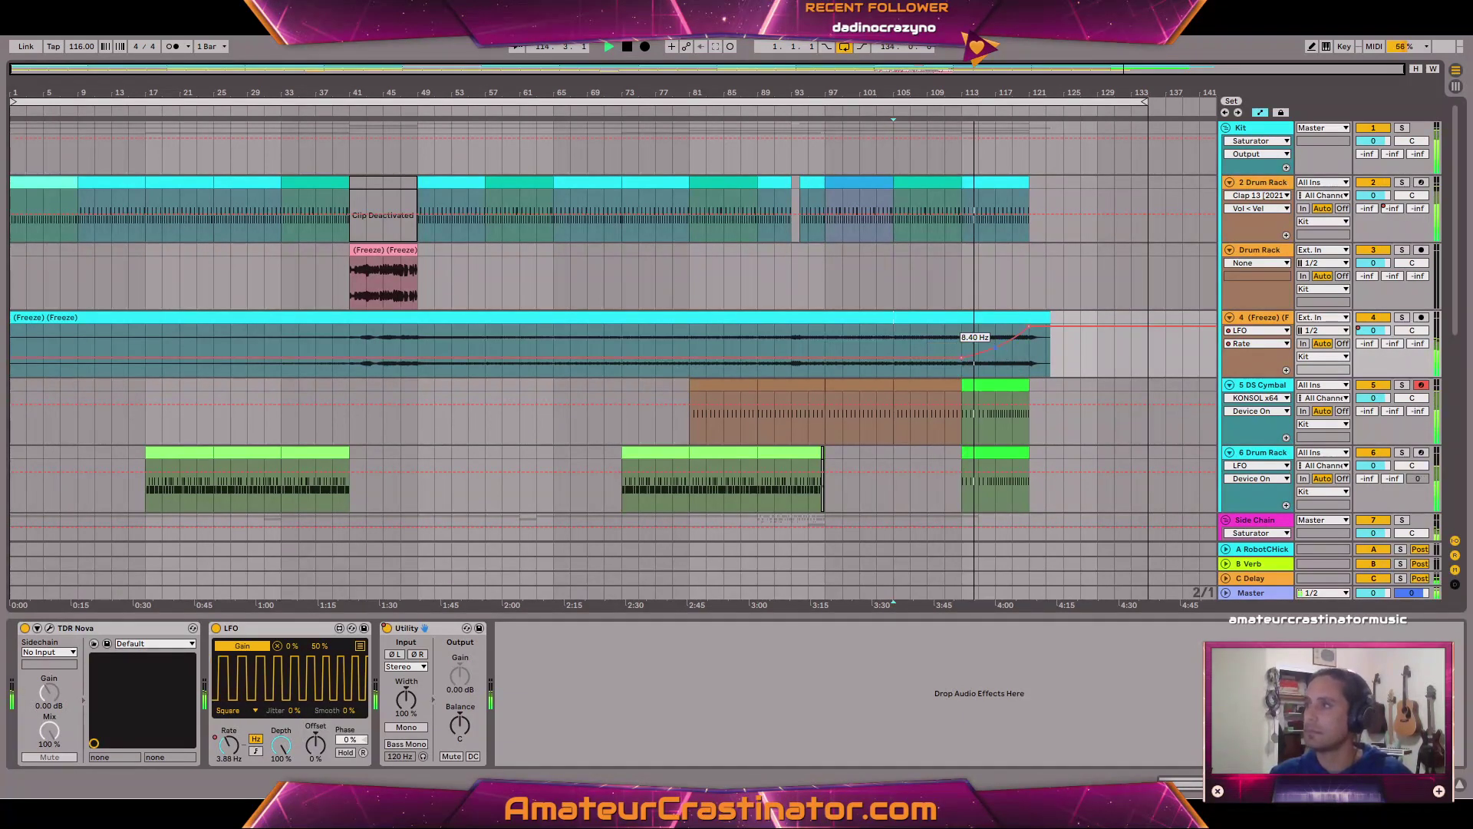
{"action": "left_click_drag", "start_coordinate": [995, 347], "coordinate": [996, 345]}
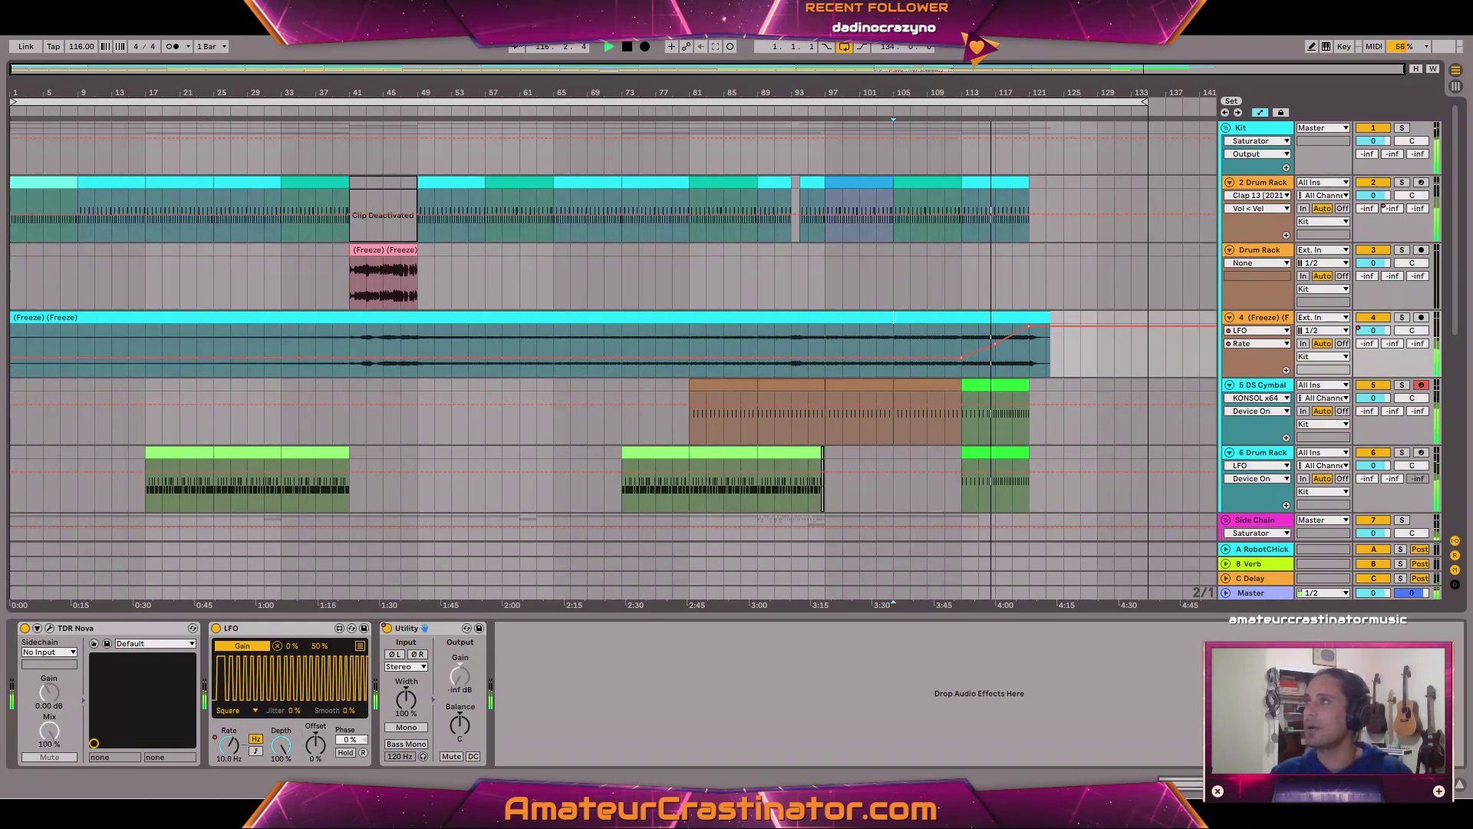
{"action": "key", "text": "ctrl+z"}
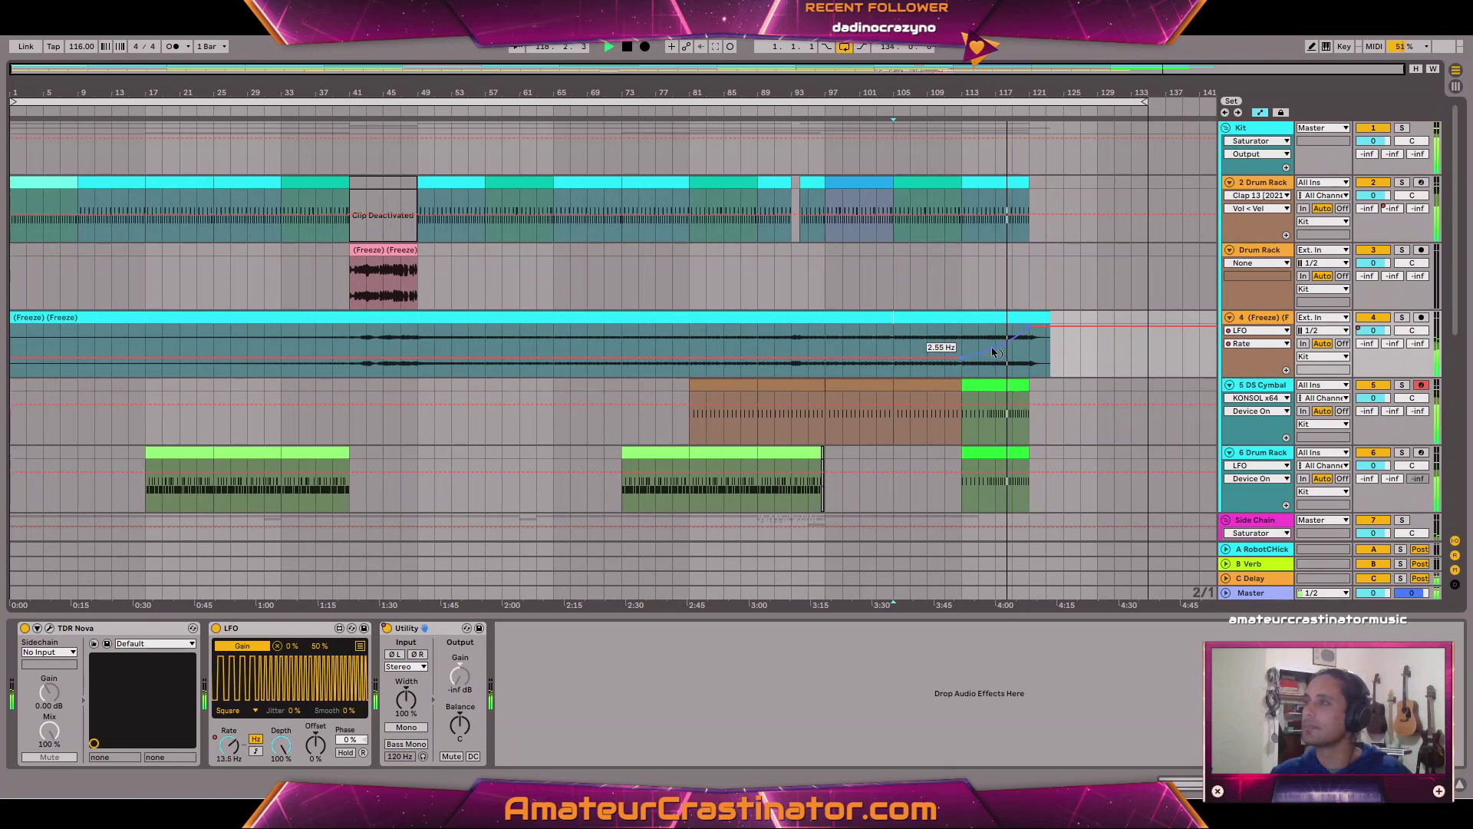
{"action": "left_click_drag", "start_coordinate": [992, 349], "coordinate": [992, 355]}
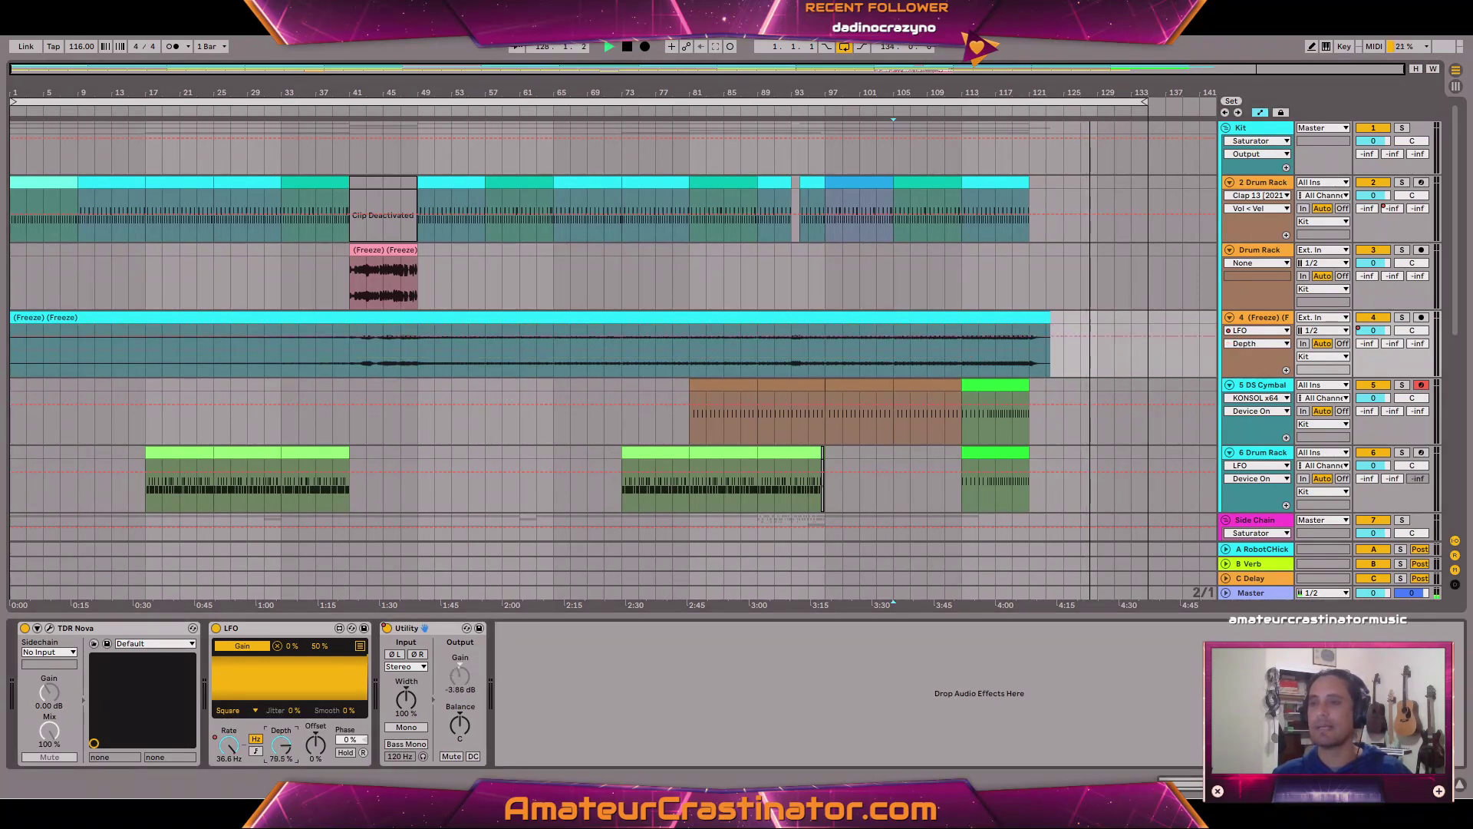
Try lowering the LFO's Depth to 0%, then reset it to 100%.
{"action": "left_click_drag", "start_coordinate": [287, 753], "coordinate": [287, 813]}
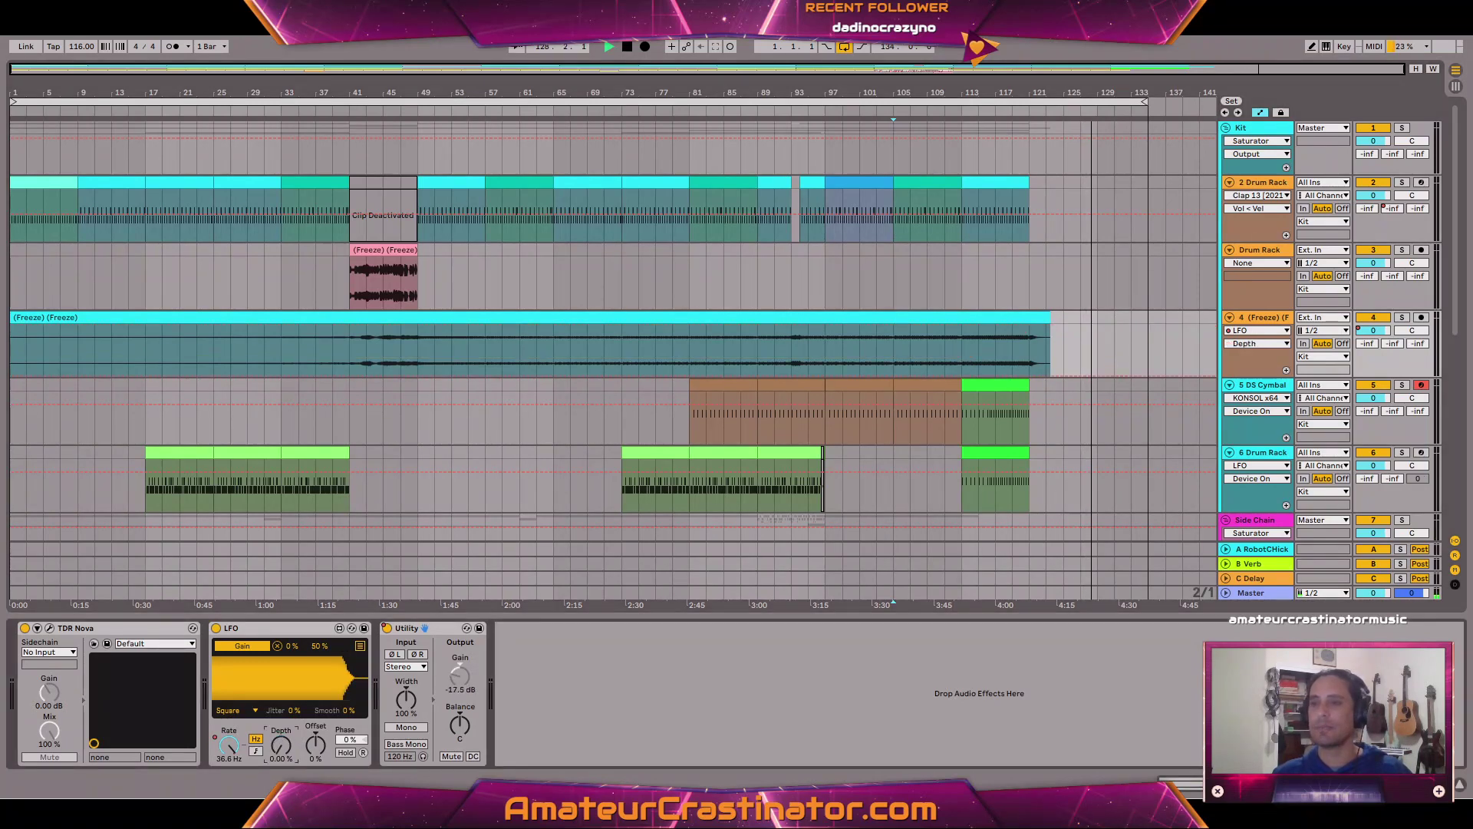
{"action": "double_click", "coordinate": [287, 744]}
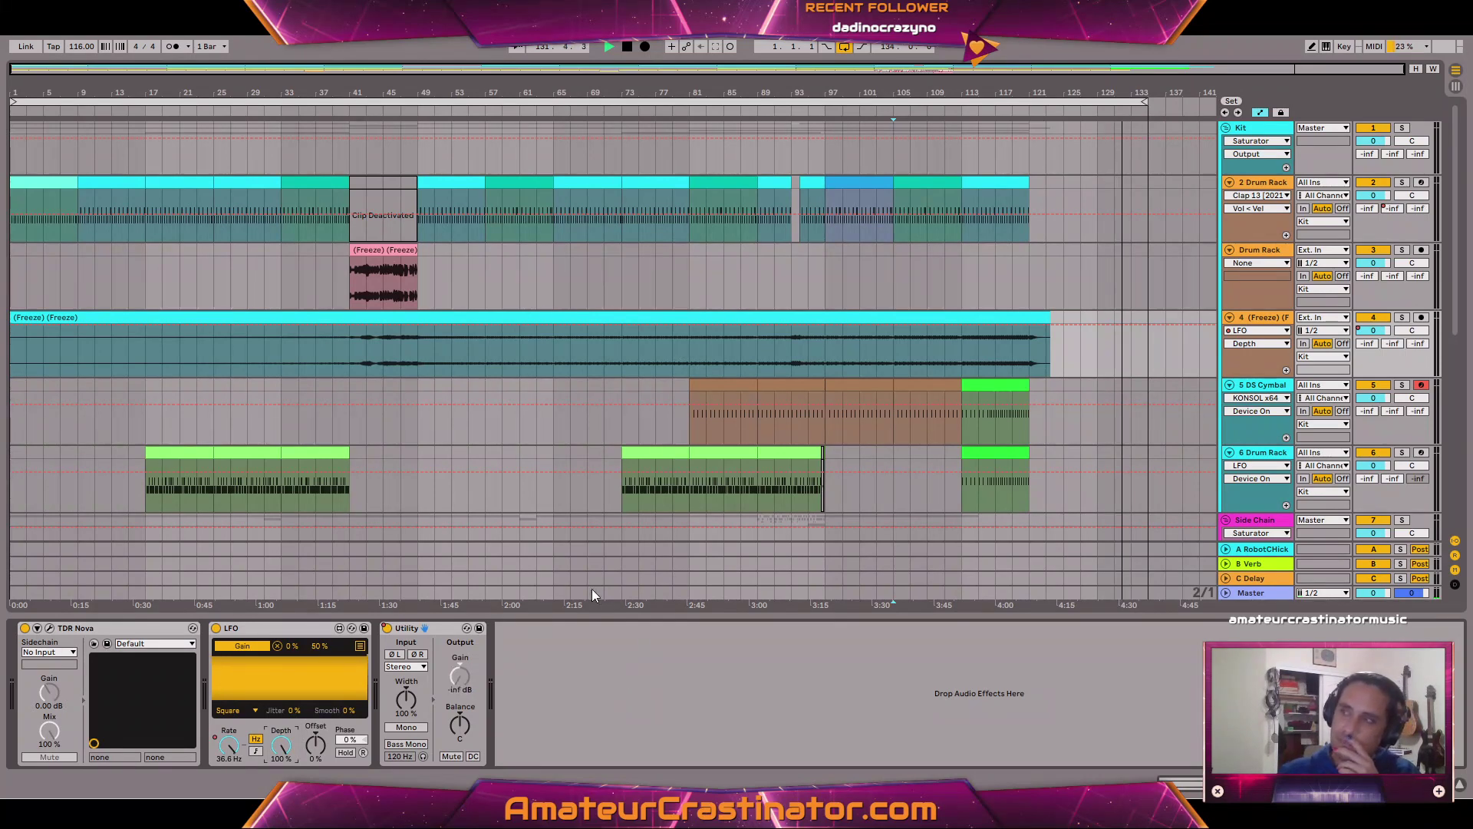
{"action": "scroll", "coordinate": [973, 338], "scroll_direction": "up", "scroll_amount": 3}
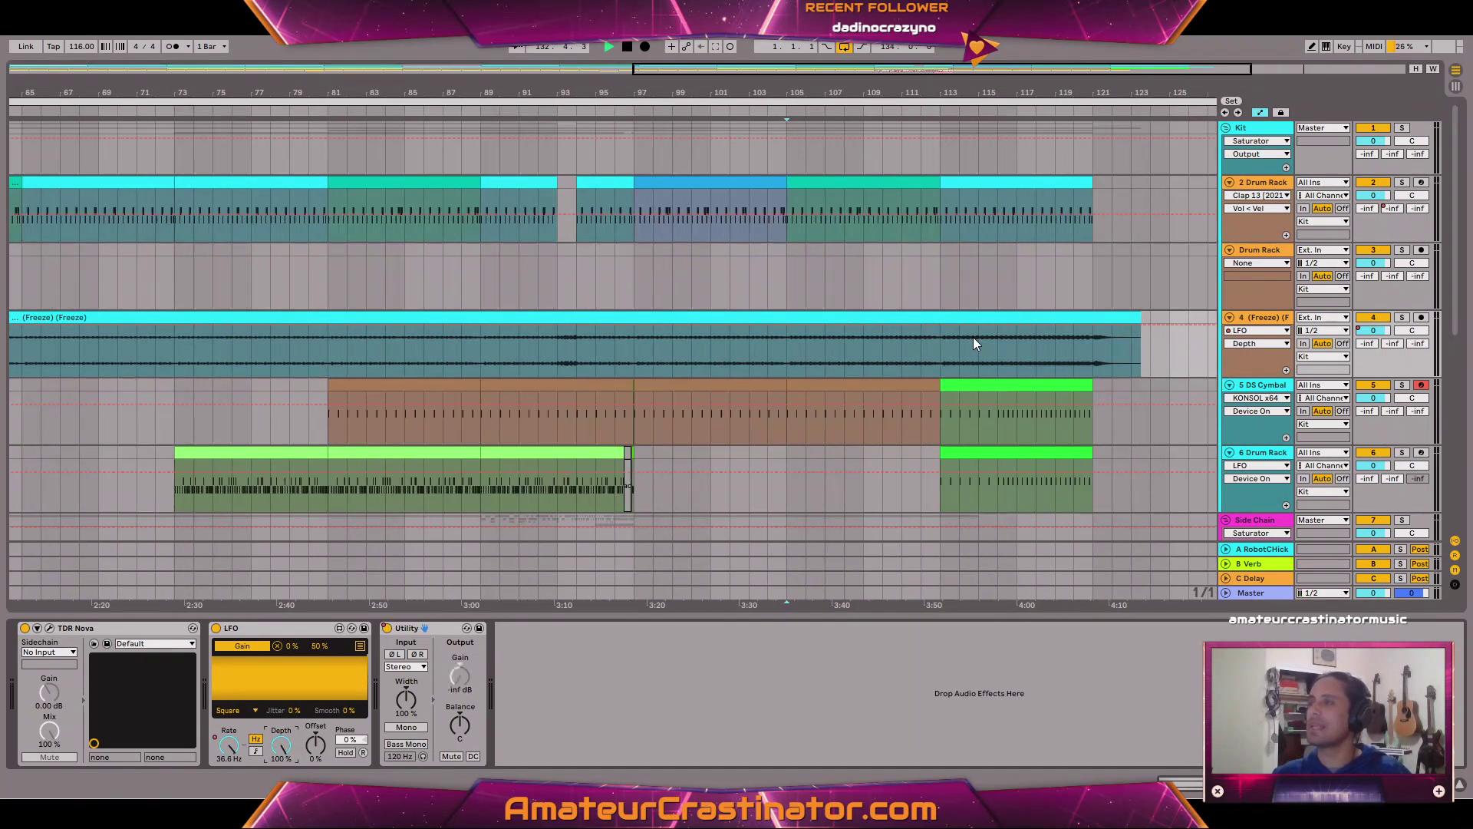
Automate the LFO's Depth on frozen track 4 to ramp from 0% at bar 113 up to 100% at bar 115.
{"action": "scroll", "coordinate": [974, 348], "scroll_direction": "up", "scroll_amount": 2}
{"action": "scroll", "coordinate": [974, 348], "scroll_direction": "down", "scroll_amount": 2}
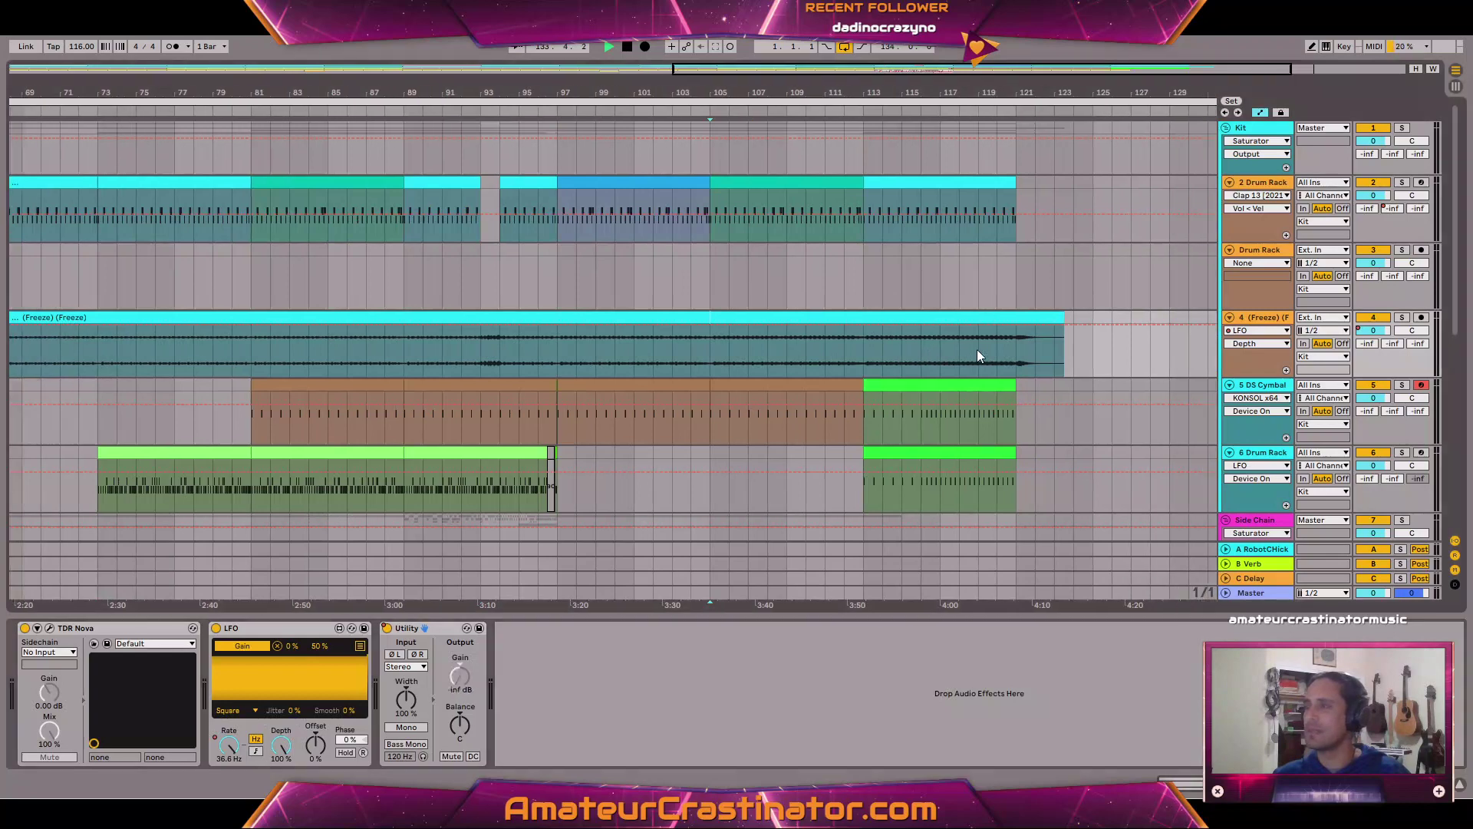
{"action": "scroll", "coordinate": [910, 353], "scroll_direction": "up", "scroll_amount": 3}
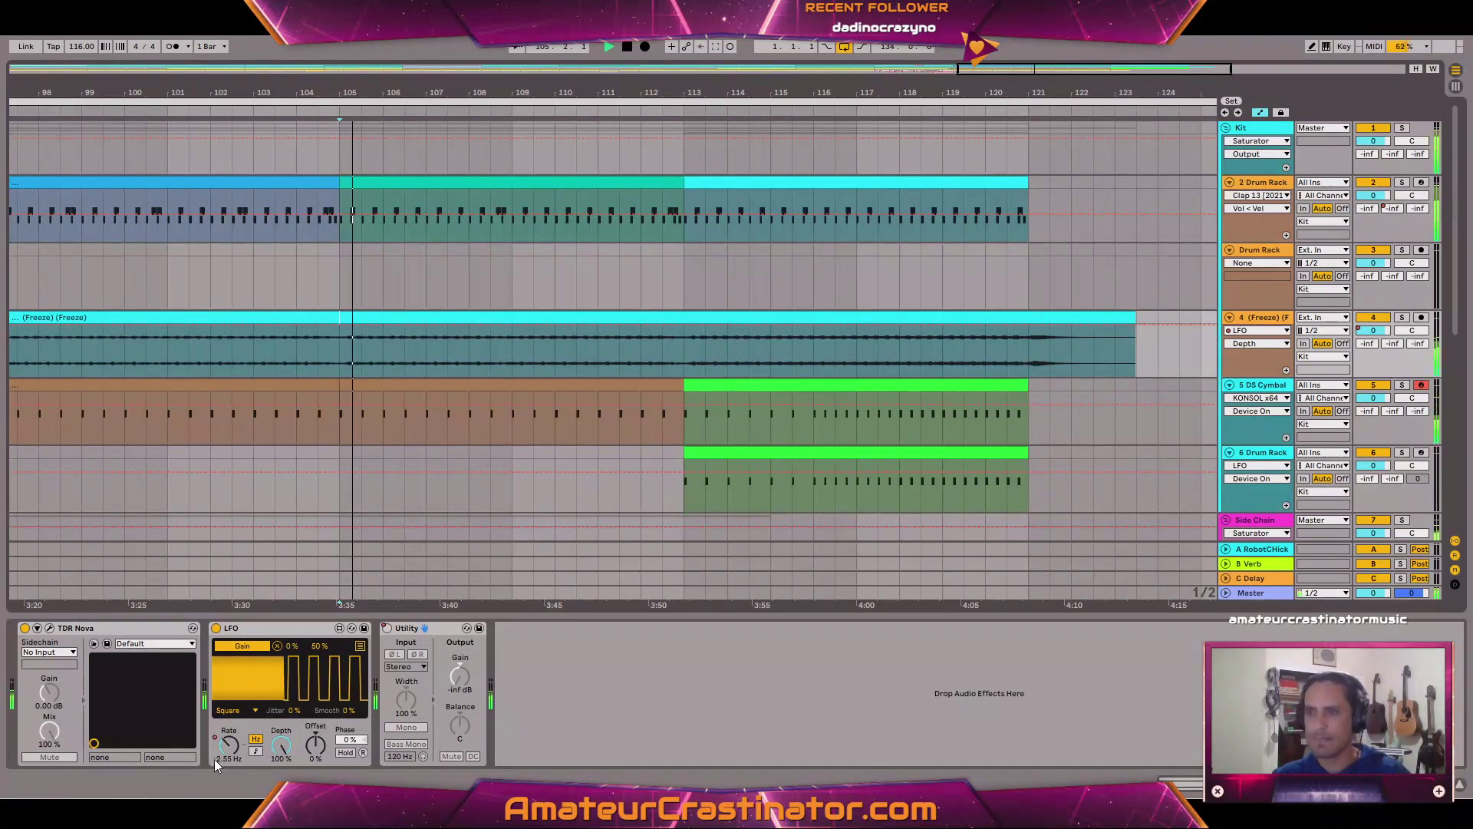
{"action": "key", "text": "a"}
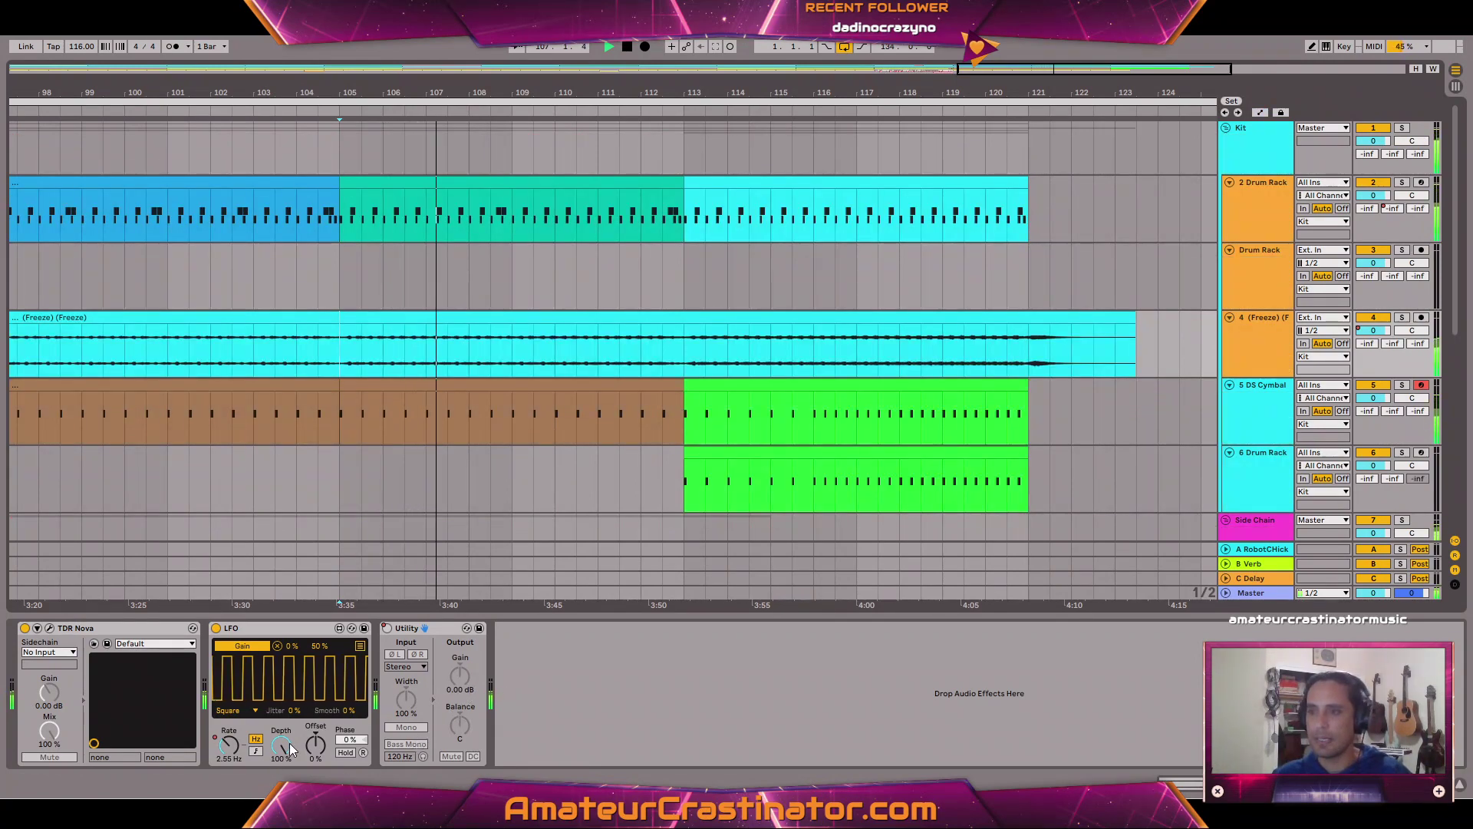
{"action": "key", "text": "a"}
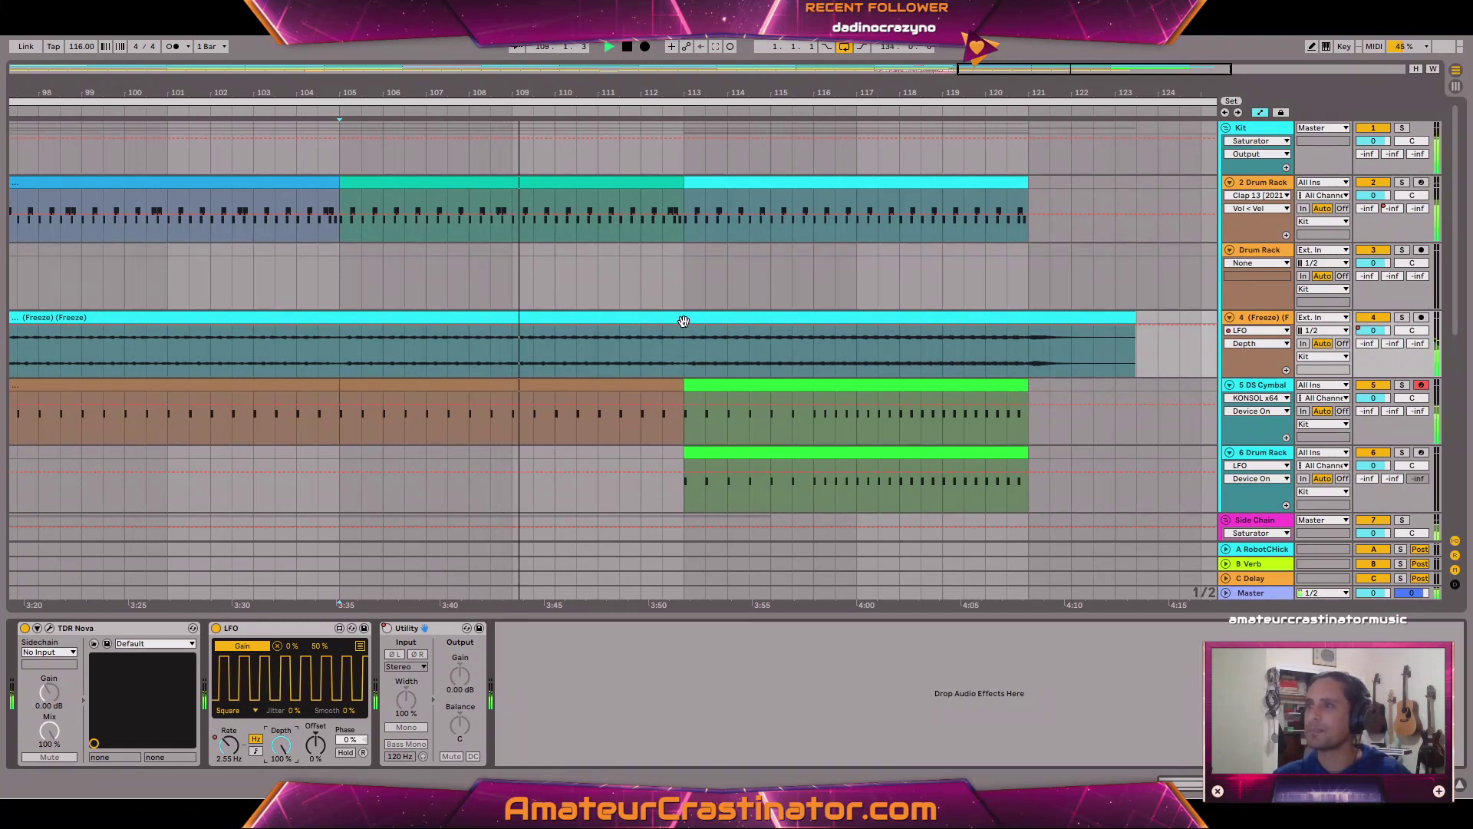
{"action": "left_click", "coordinate": [683, 327]}
{"action": "left_click", "coordinate": [773, 325]}
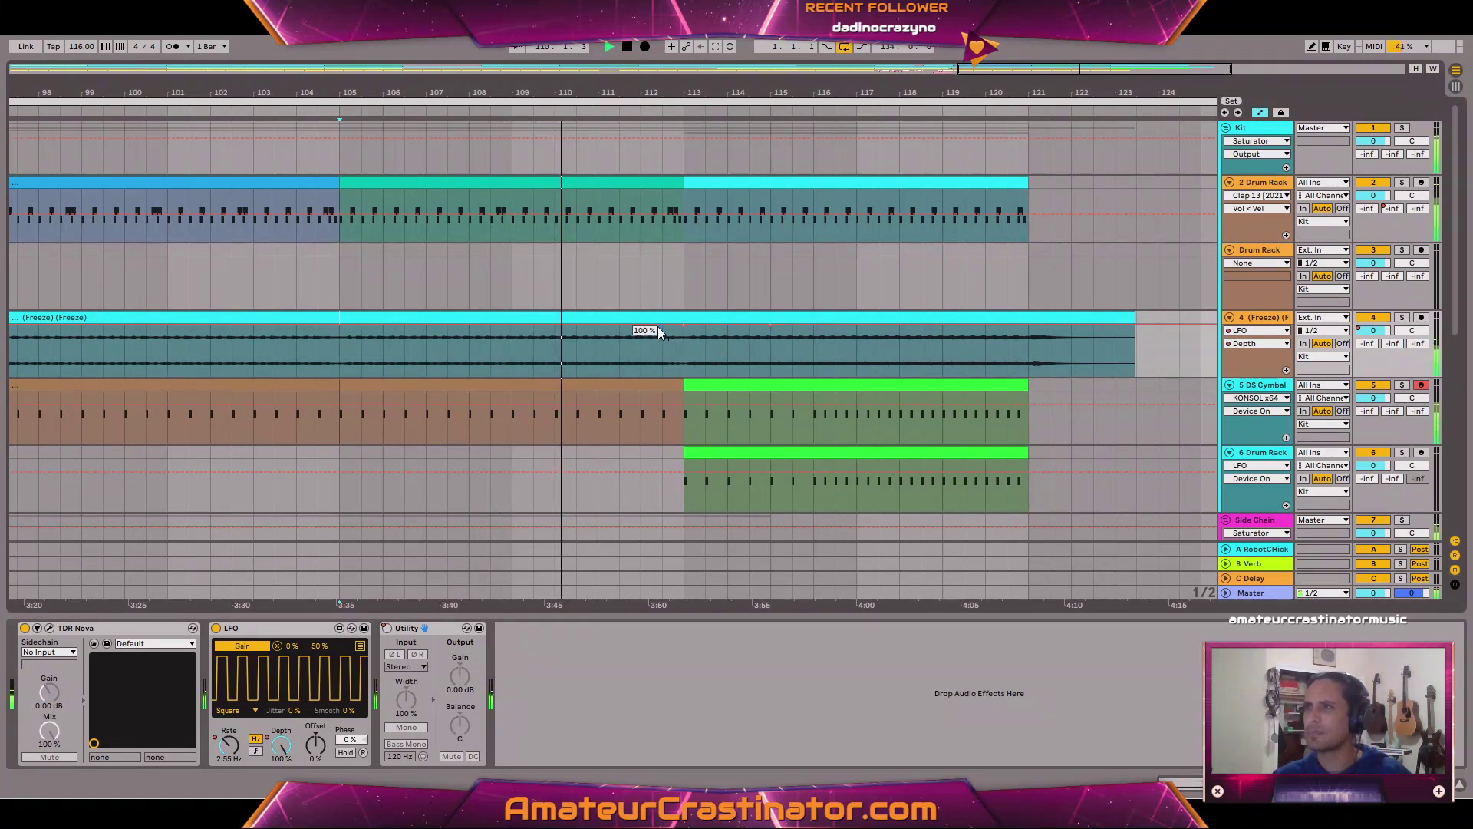
{"action": "left_click_drag", "start_coordinate": [682, 329], "coordinate": [683, 375]}
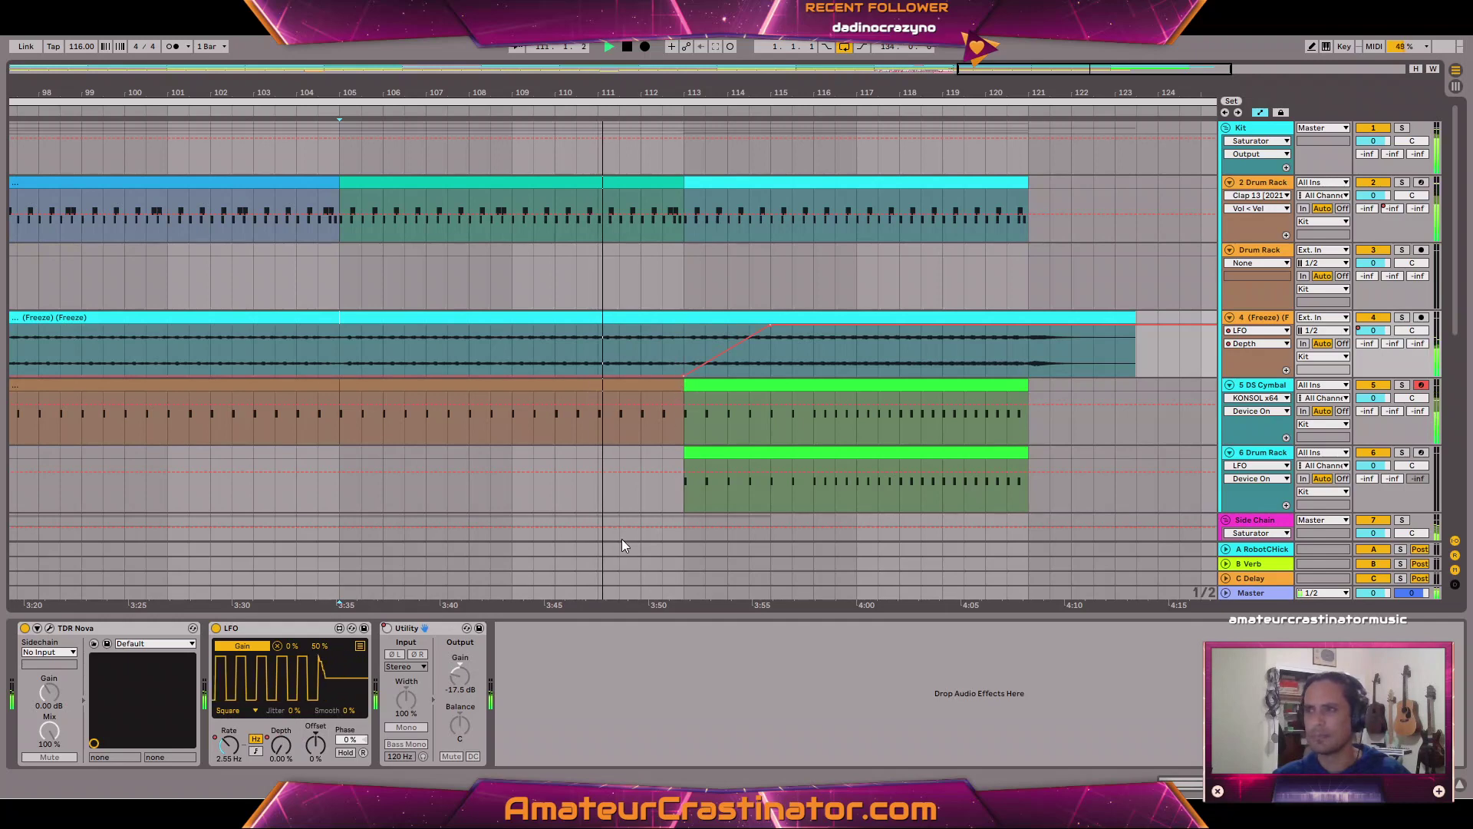
Add LFO Offset automation on frozen track 4 from bar 113, set its starting value to -100% and audition it.
{"action": "left_click", "coordinate": [319, 747]}
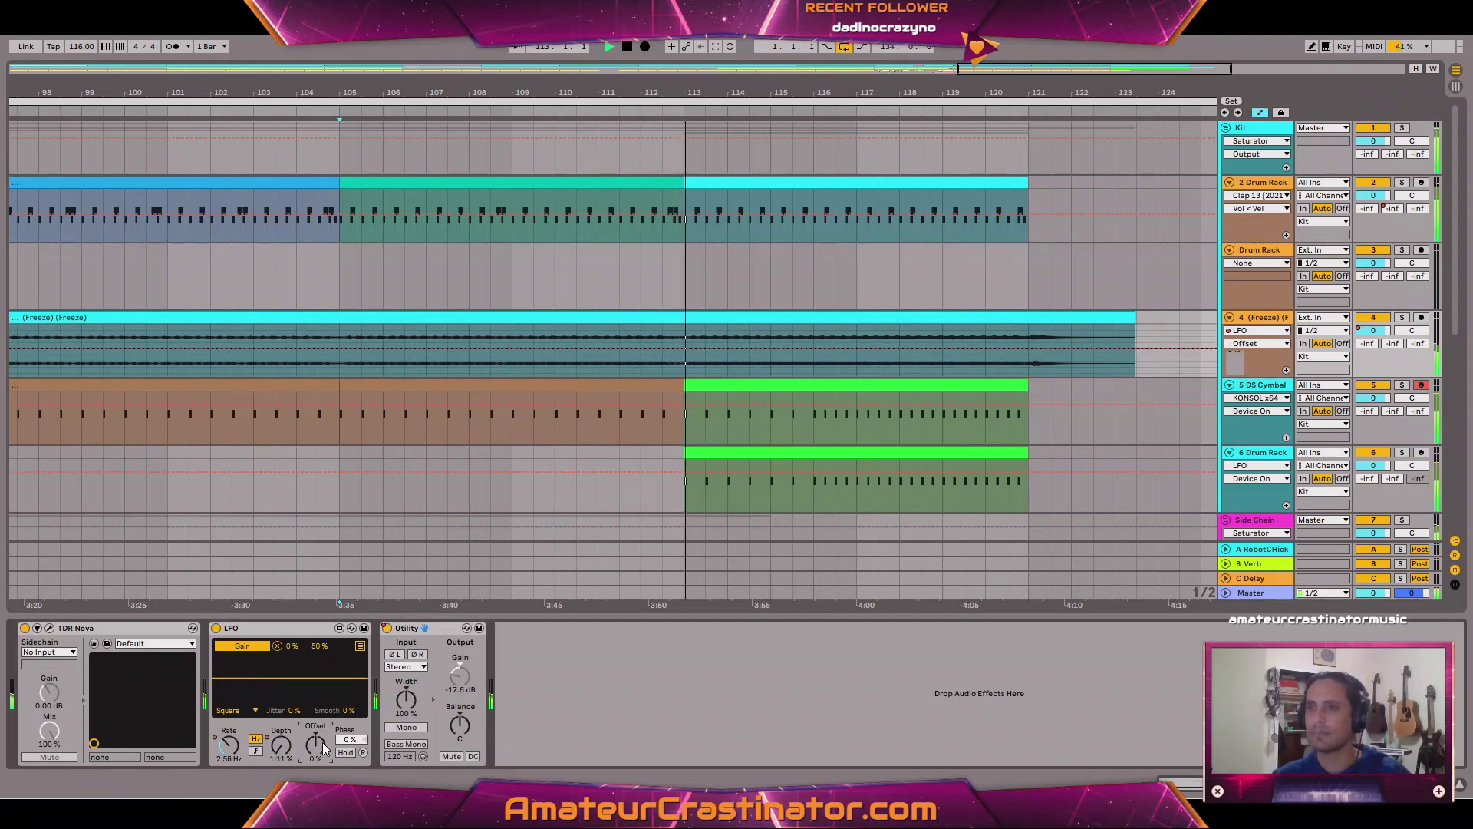
{"action": "key", "text": "a"}
{"action": "key", "text": "a"}
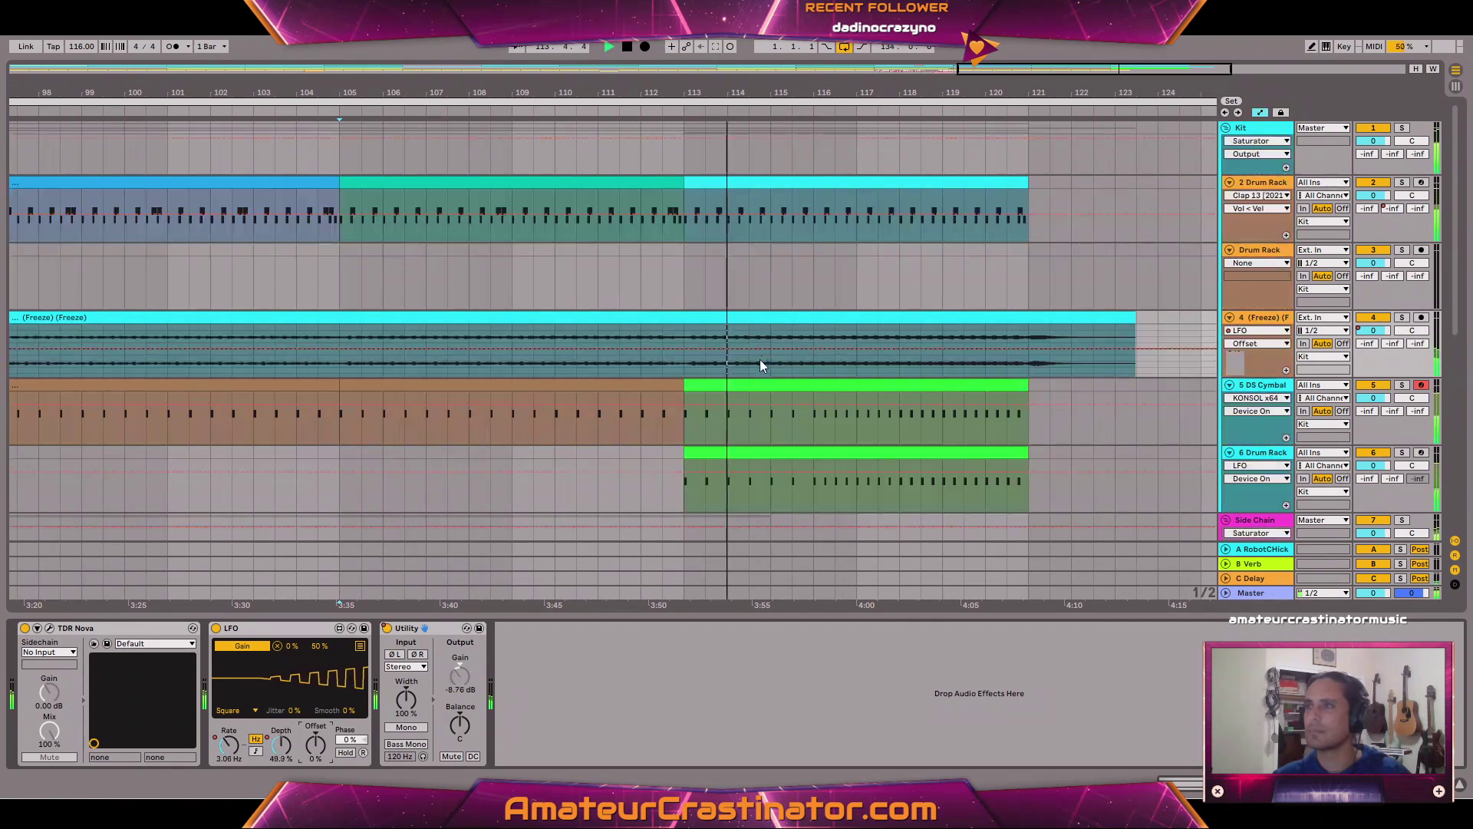
{"action": "right_click", "coordinate": [684, 350]}
{"action": "left_click", "coordinate": [722, 356]}
{"action": "type", "text": "-10"}
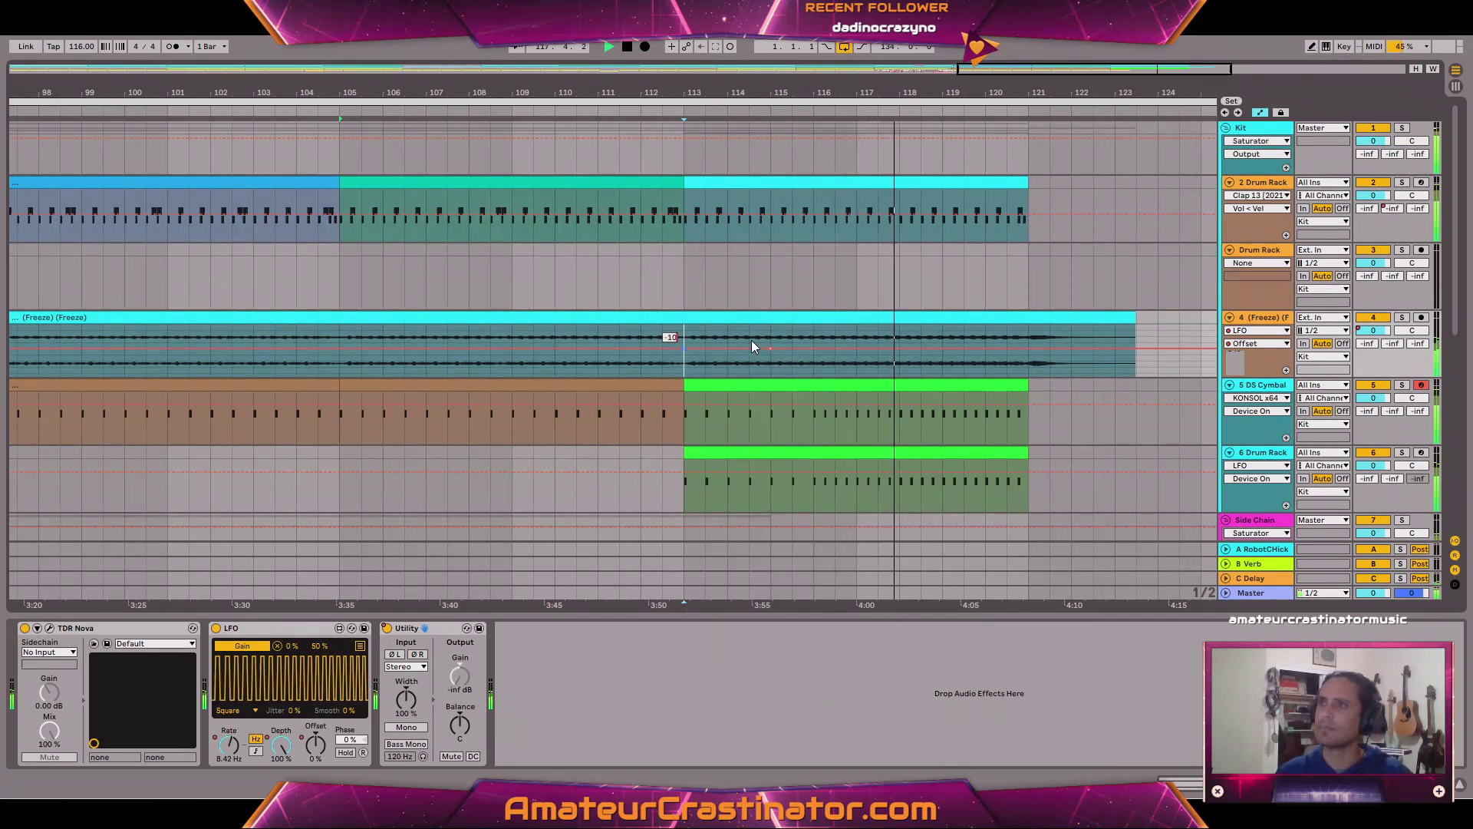
{"action": "key", "text": "Return"}
{"action": "key", "text": "space"}
{"action": "key", "text": "space"}
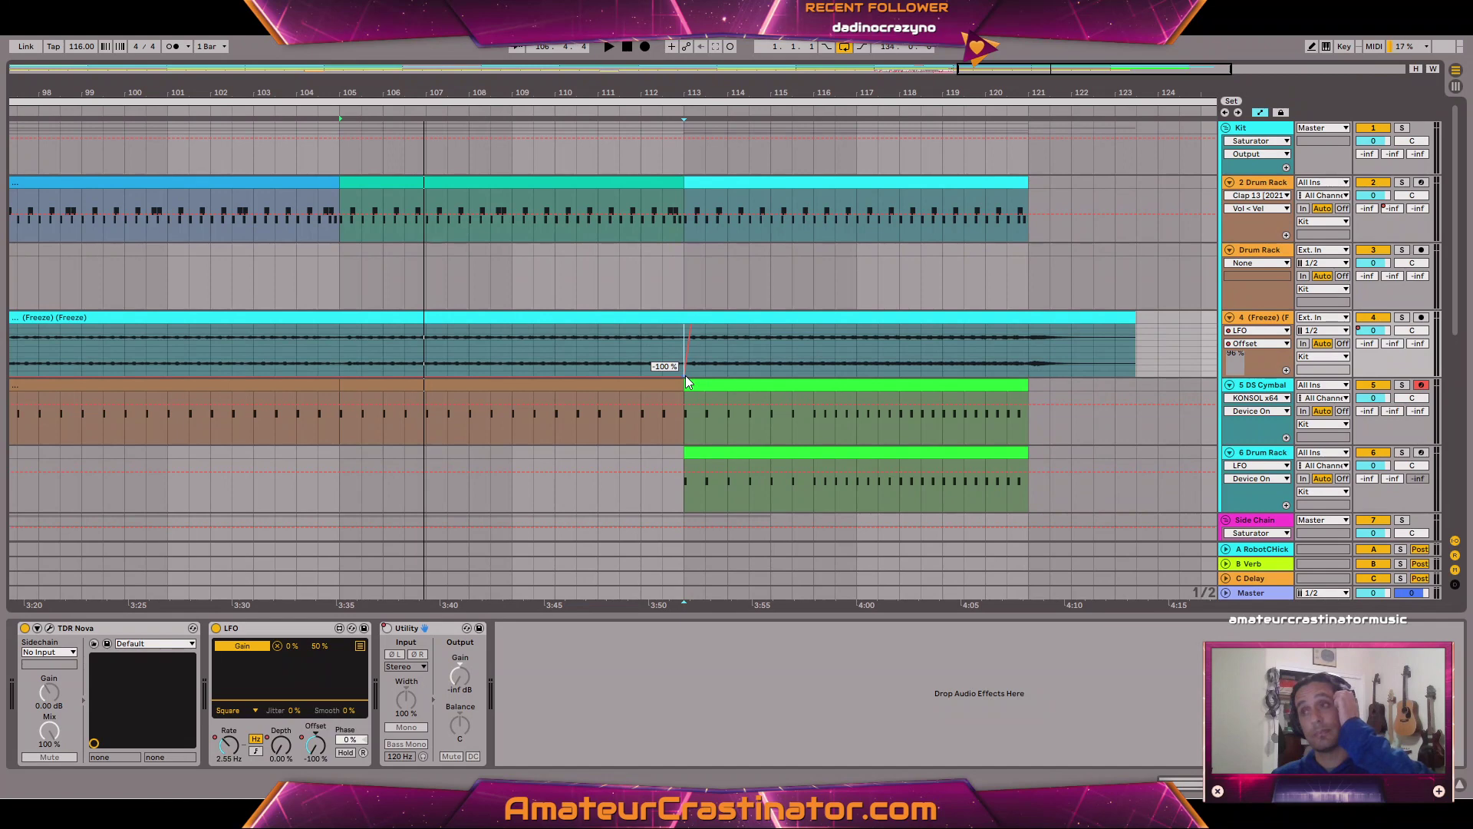
Try an LFO Offset of 50% up to bar 113 and audition it from bar 105.
{"action": "right_click", "coordinate": [689, 382]}
{"action": "left_click", "coordinate": [710, 385]}
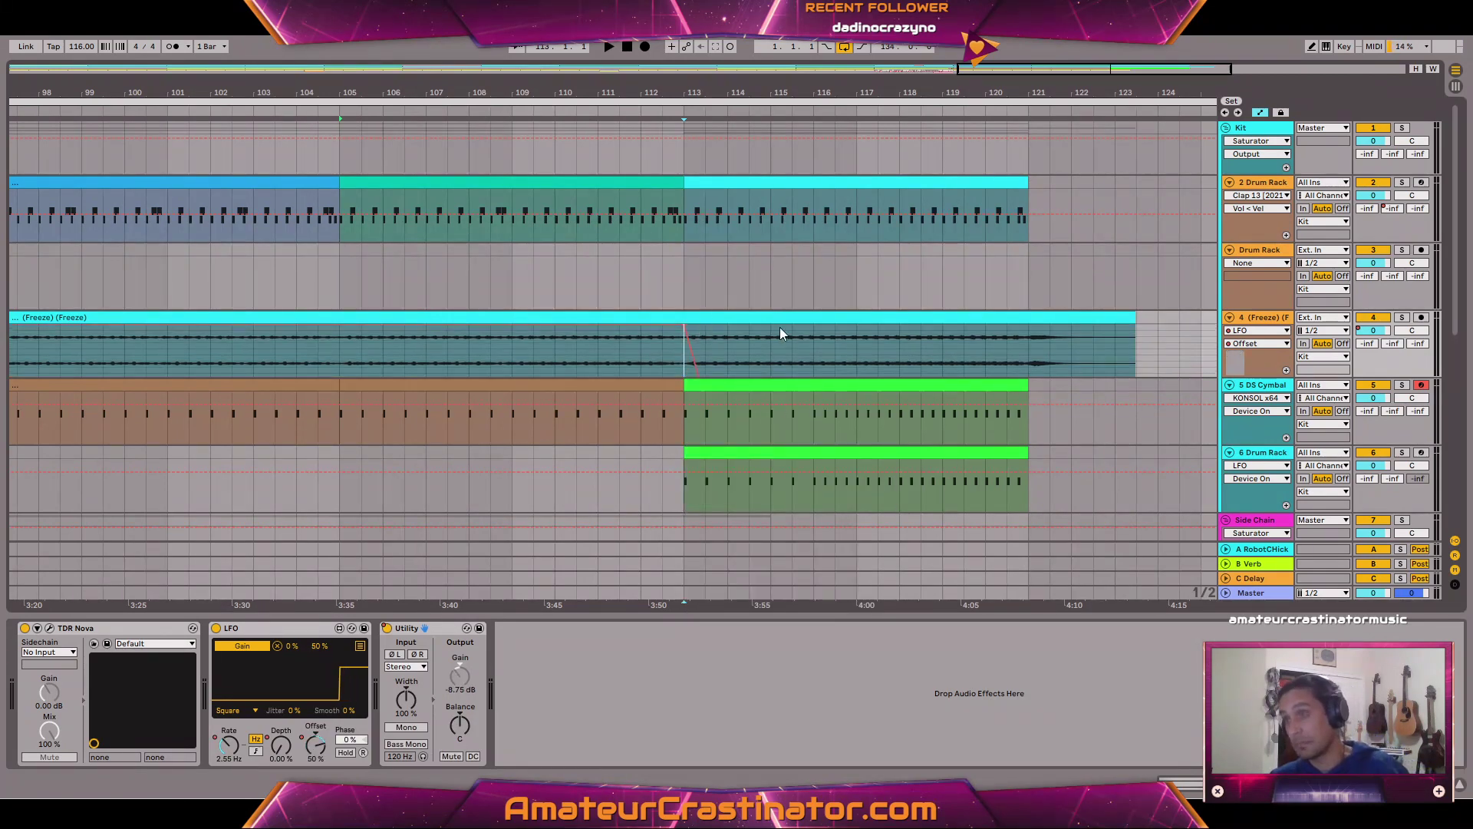
{"action": "key", "text": "space"}
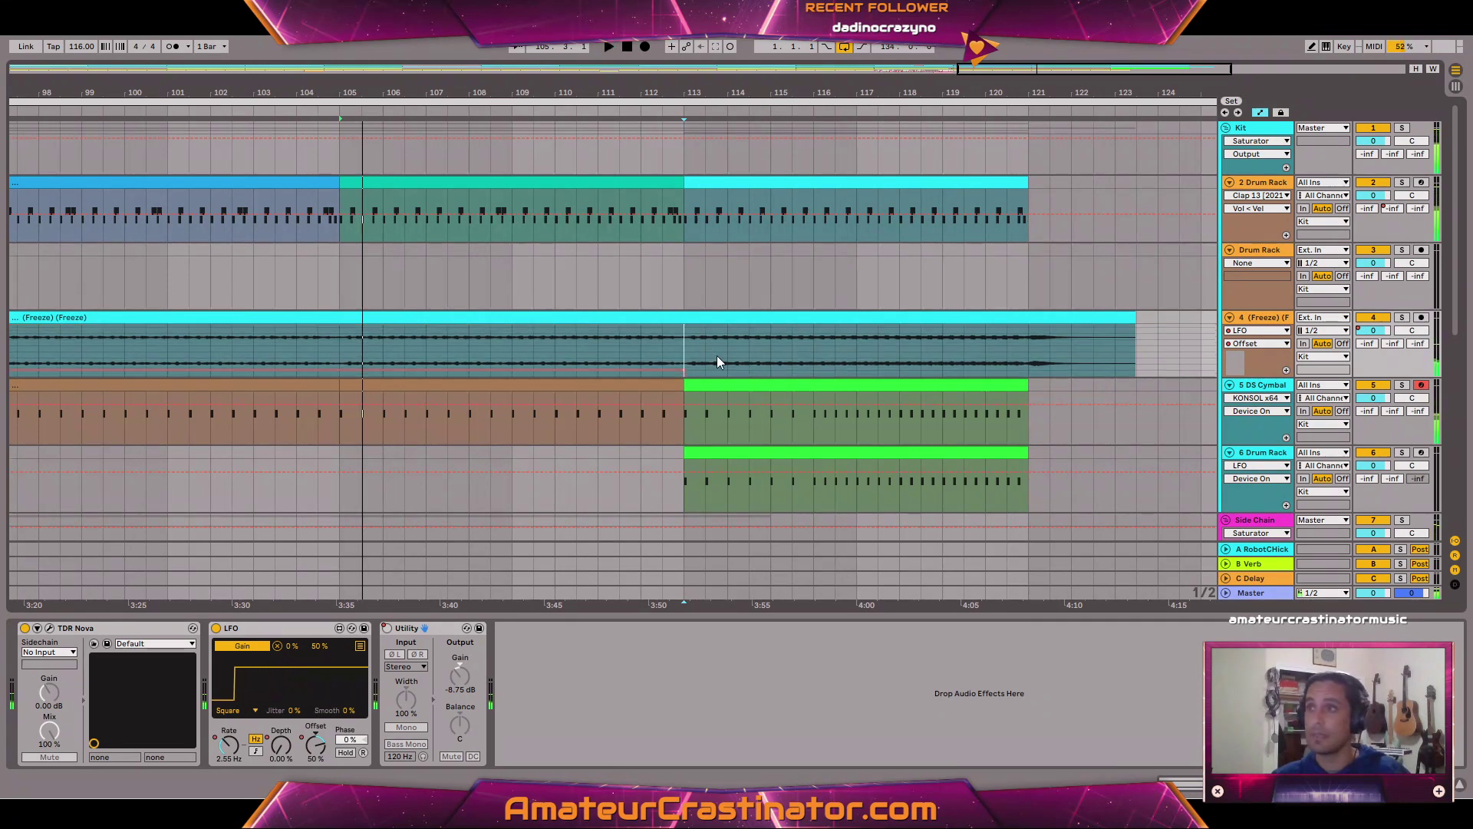
{"action": "key", "text": "space"}
{"action": "key", "text": "space"}
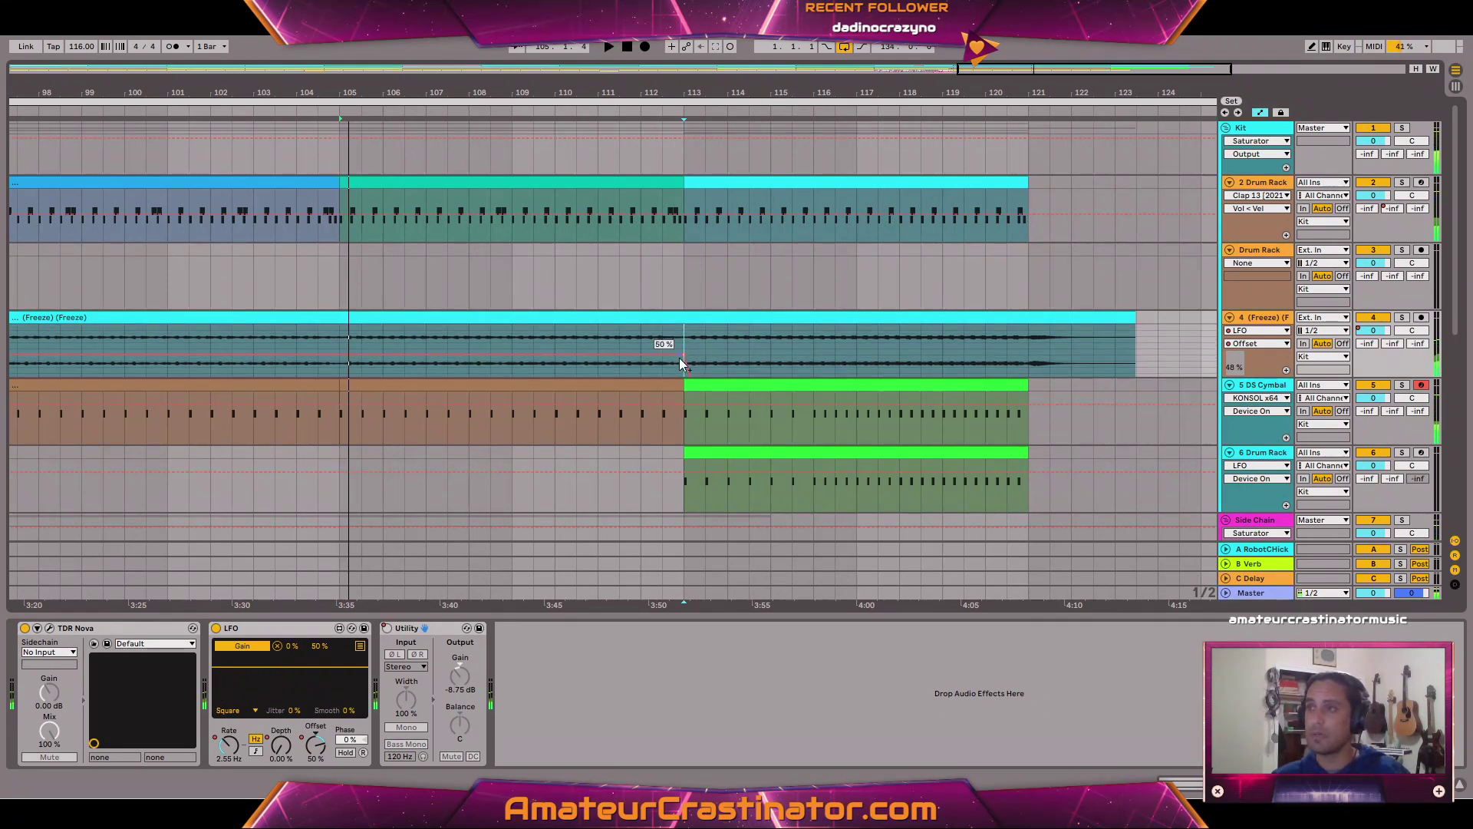
Set the LFO Offset breakpoint at bar 113 to 100% and replay from bar 105.
{"action": "right_click", "coordinate": [681, 357]}
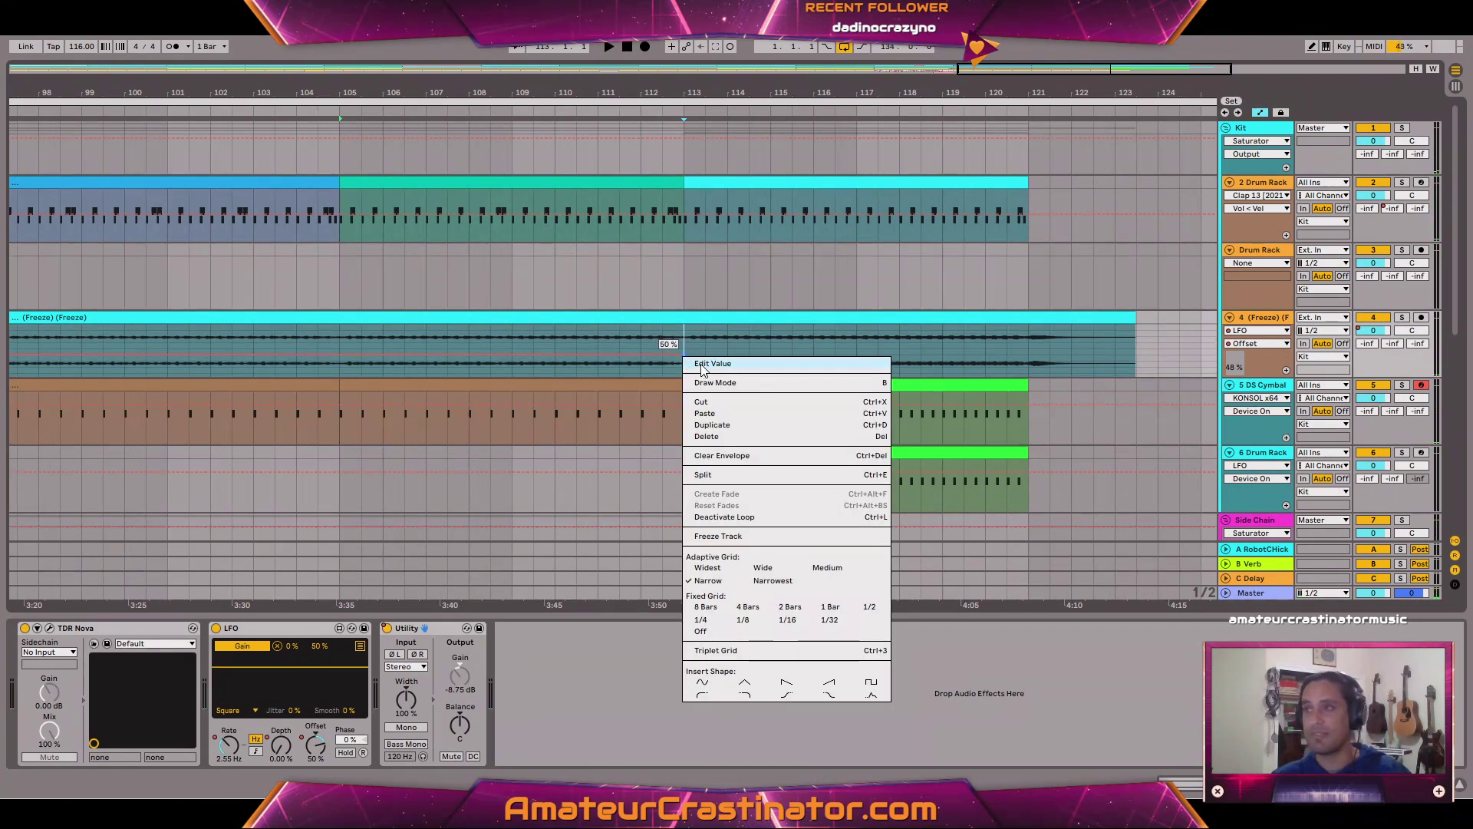
{"action": "left_click", "coordinate": [702, 365]}
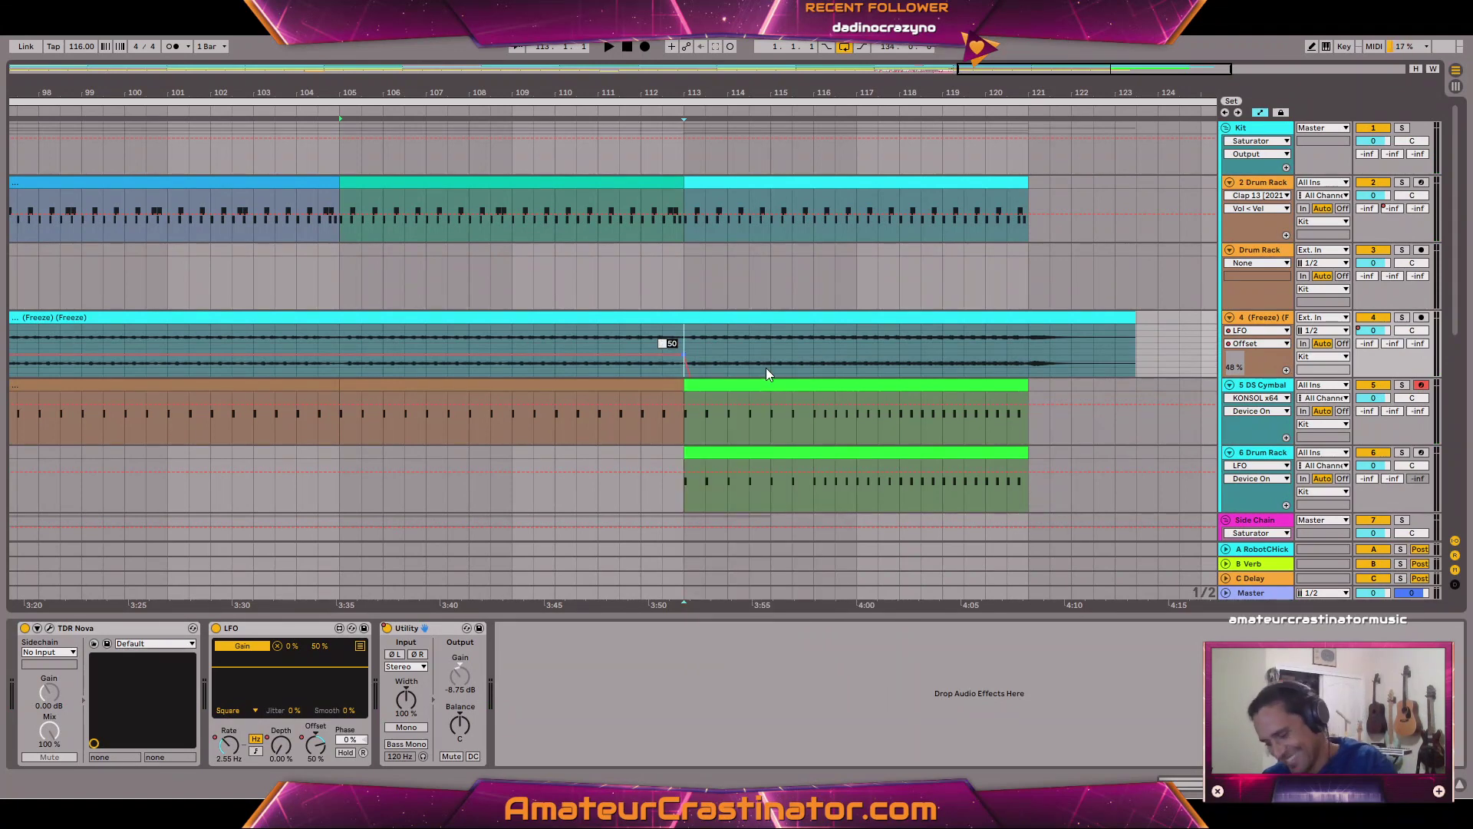
{"action": "type", "text": "100"}
{"action": "key", "text": "Return"}
{"action": "key", "text": "space"}
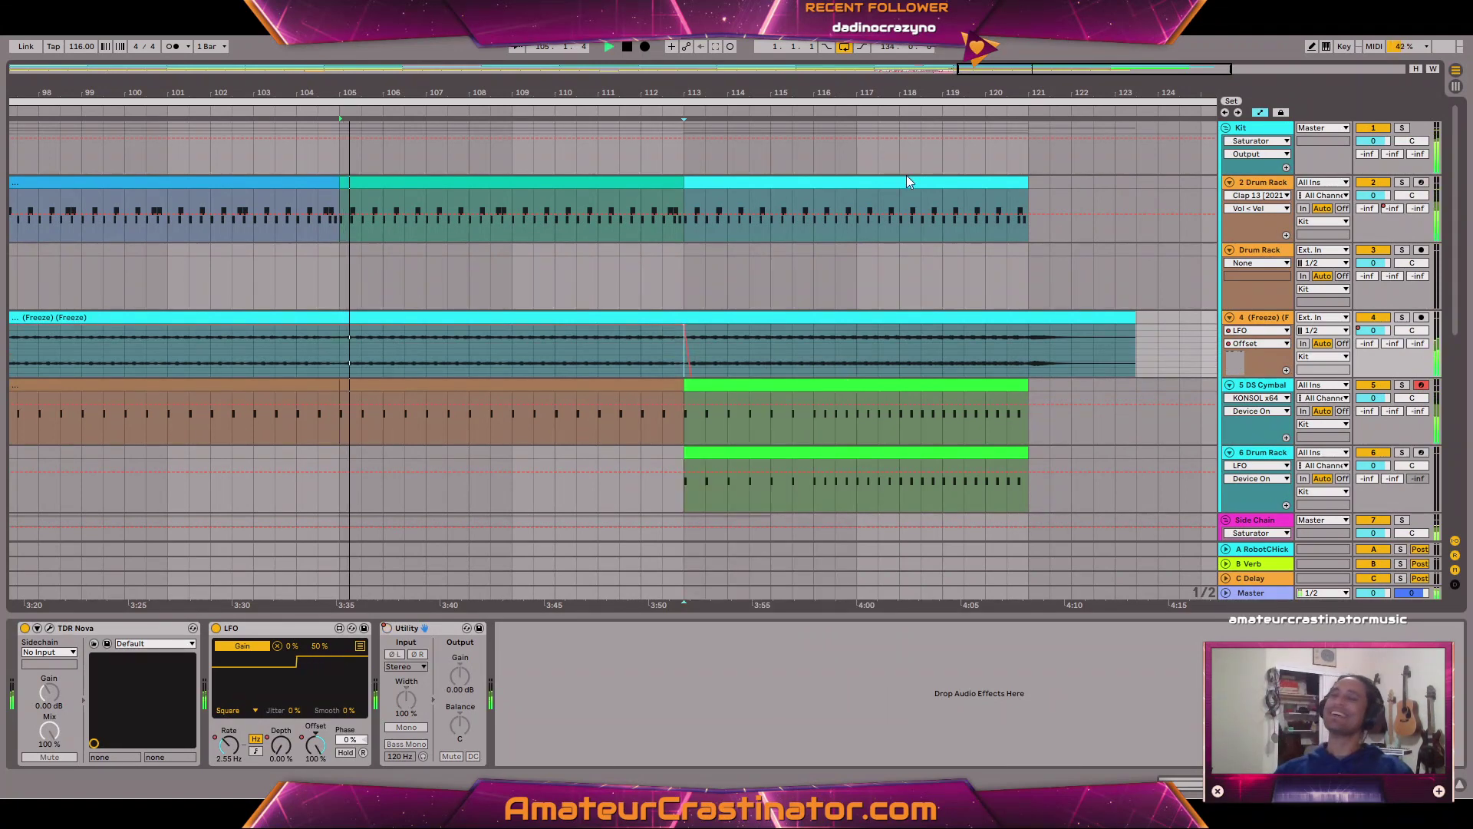
Listen through the ending with the automation lanes hidden, show the whole arrangement and stop playback.
{"action": "scroll", "coordinate": [905, 175], "scroll_direction": "down", "scroll_amount": 2}
{"action": "key", "text": "a"}
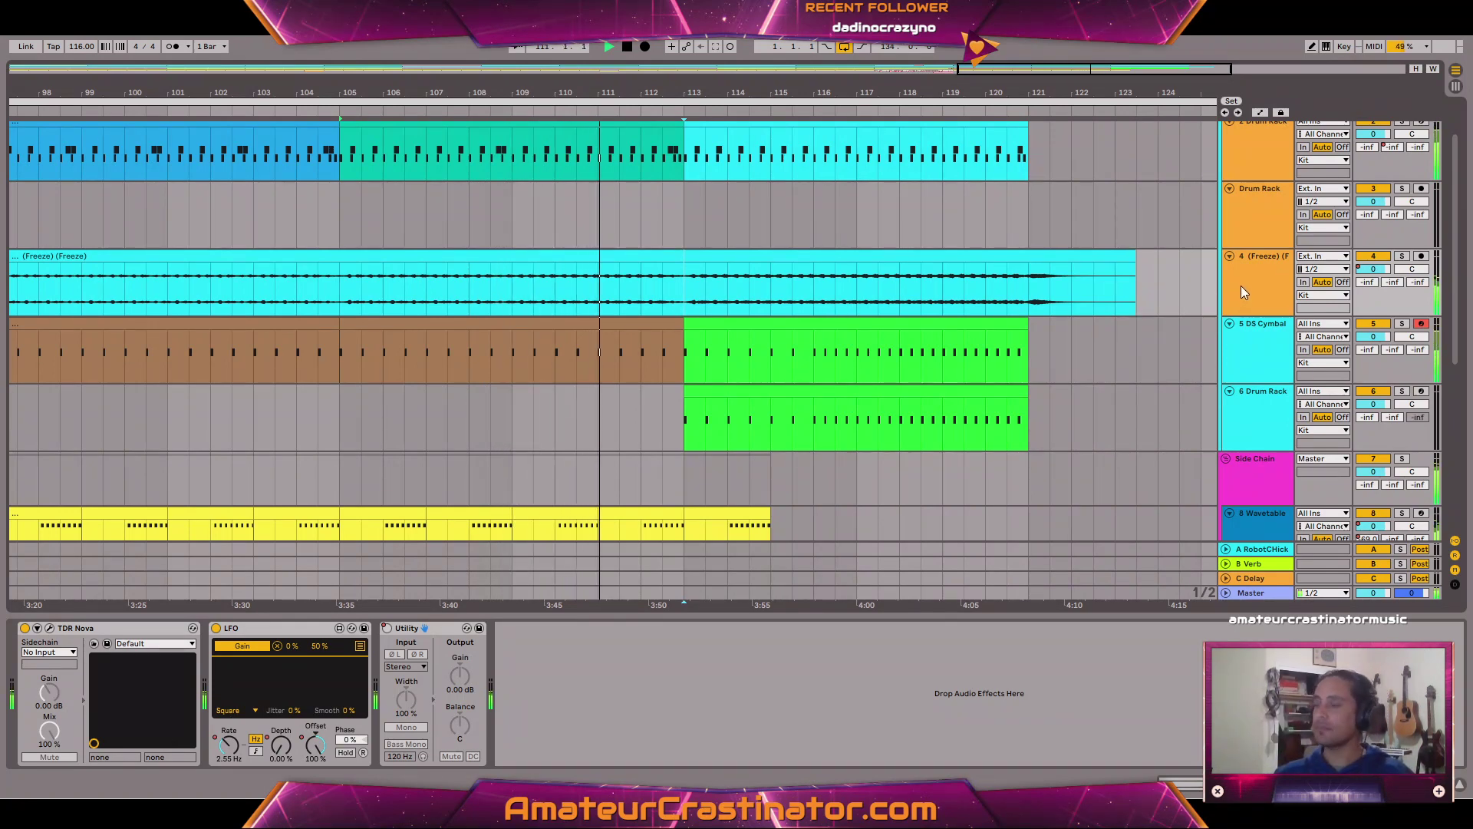
{"action": "key", "text": "a"}
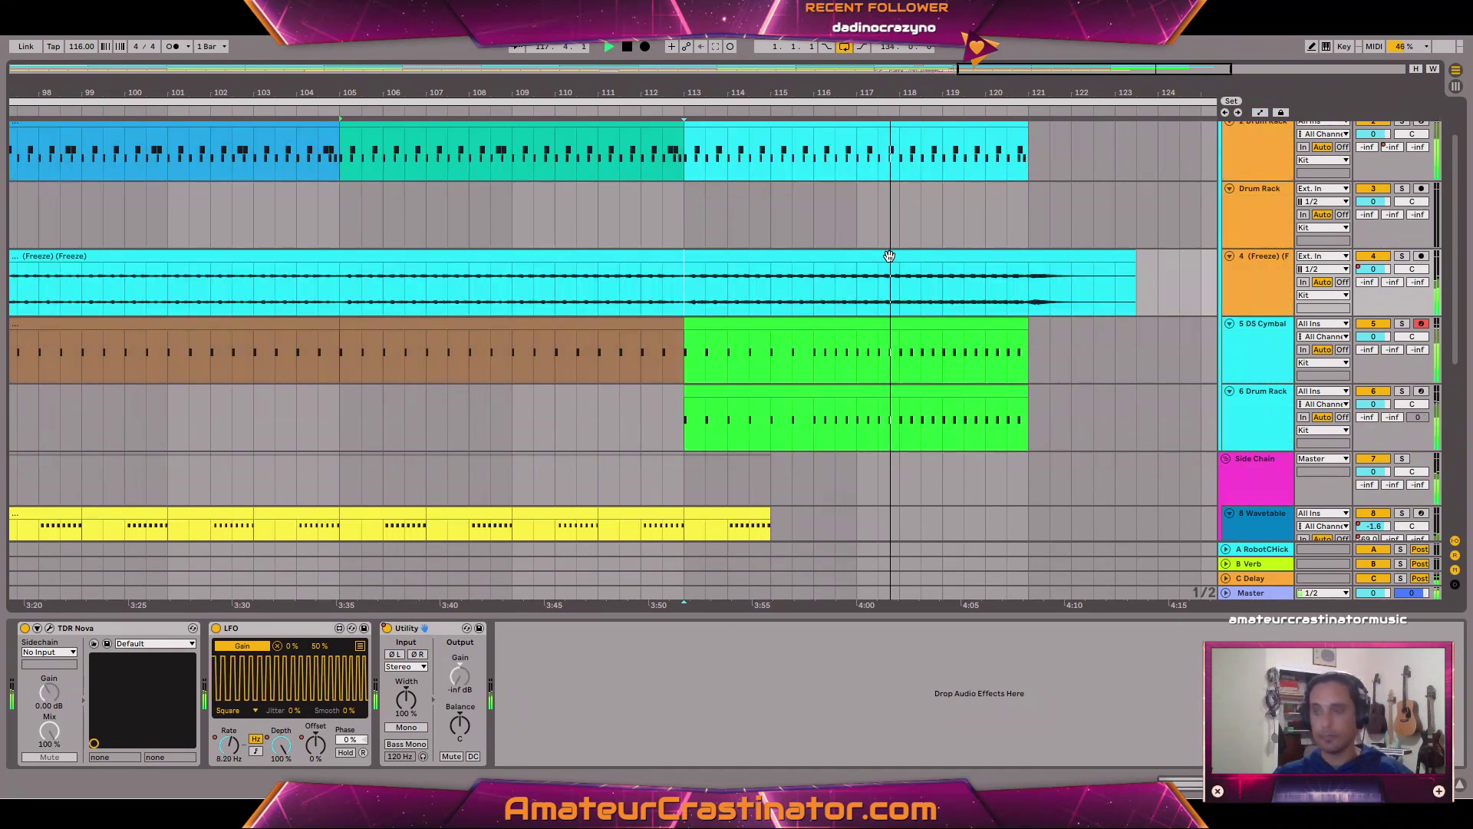
{"action": "key", "text": "a"}
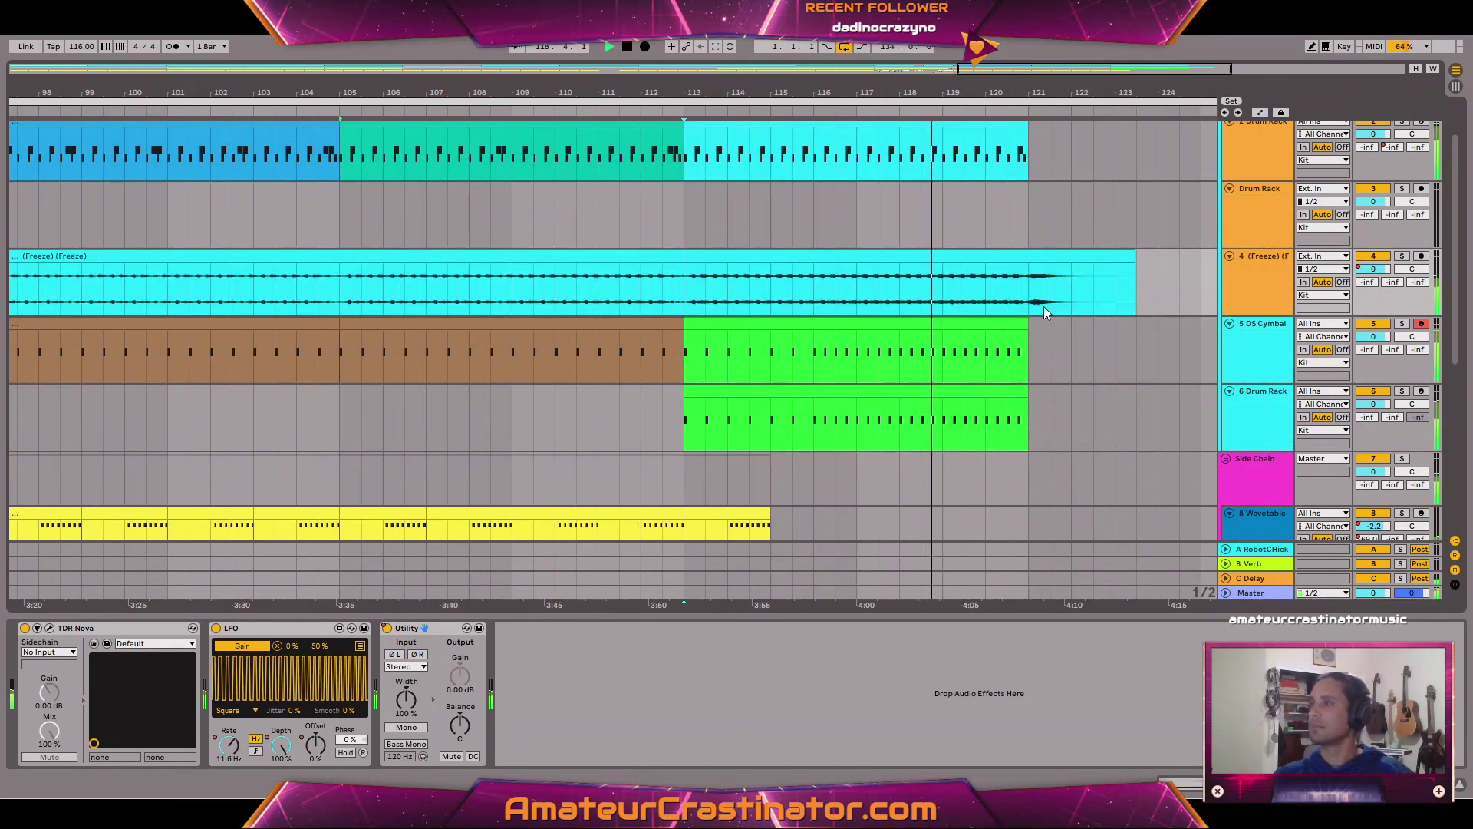
{"action": "key", "text": "w"}
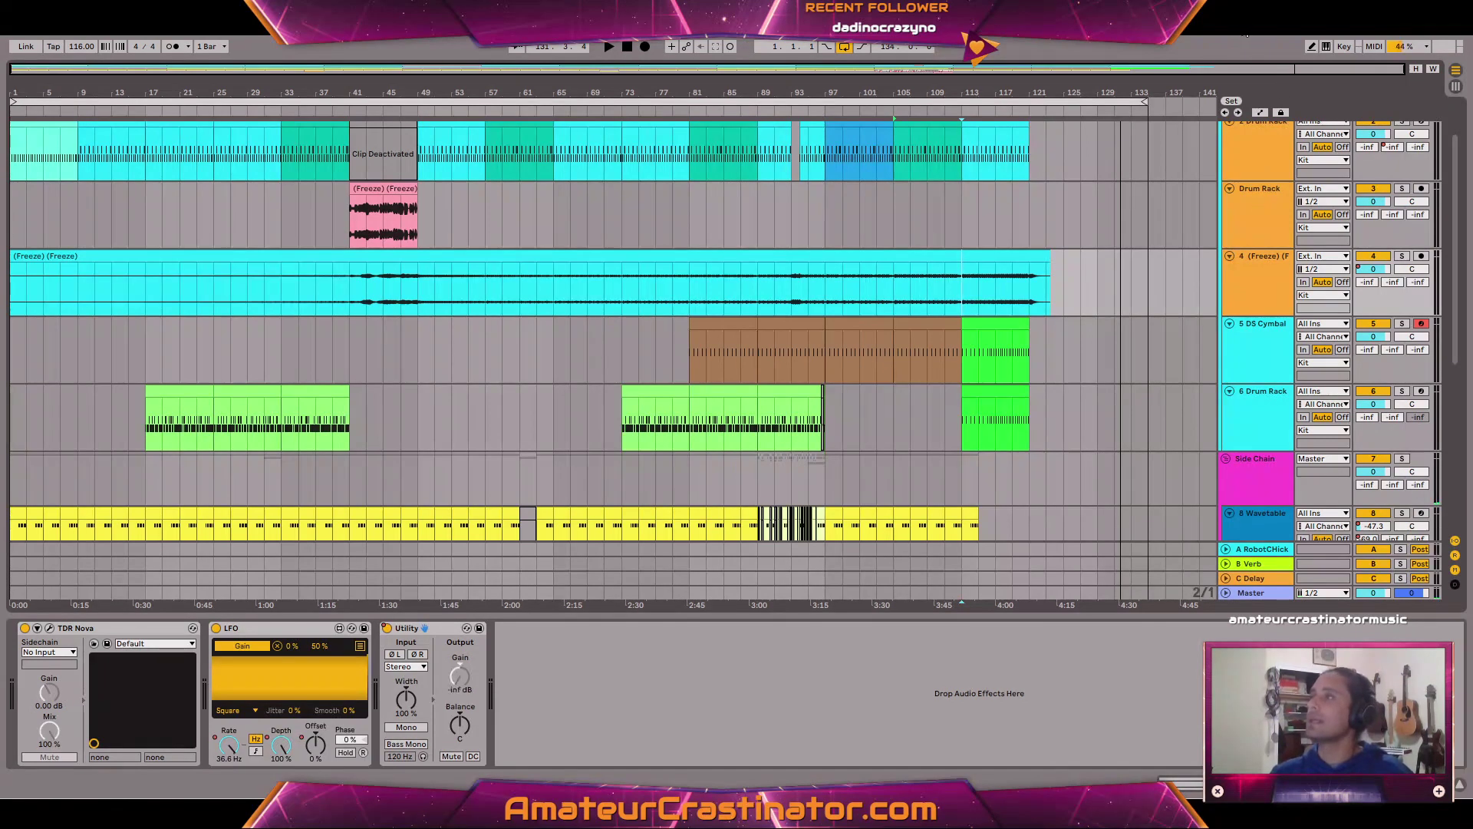
{"action": "key", "text": "space"}
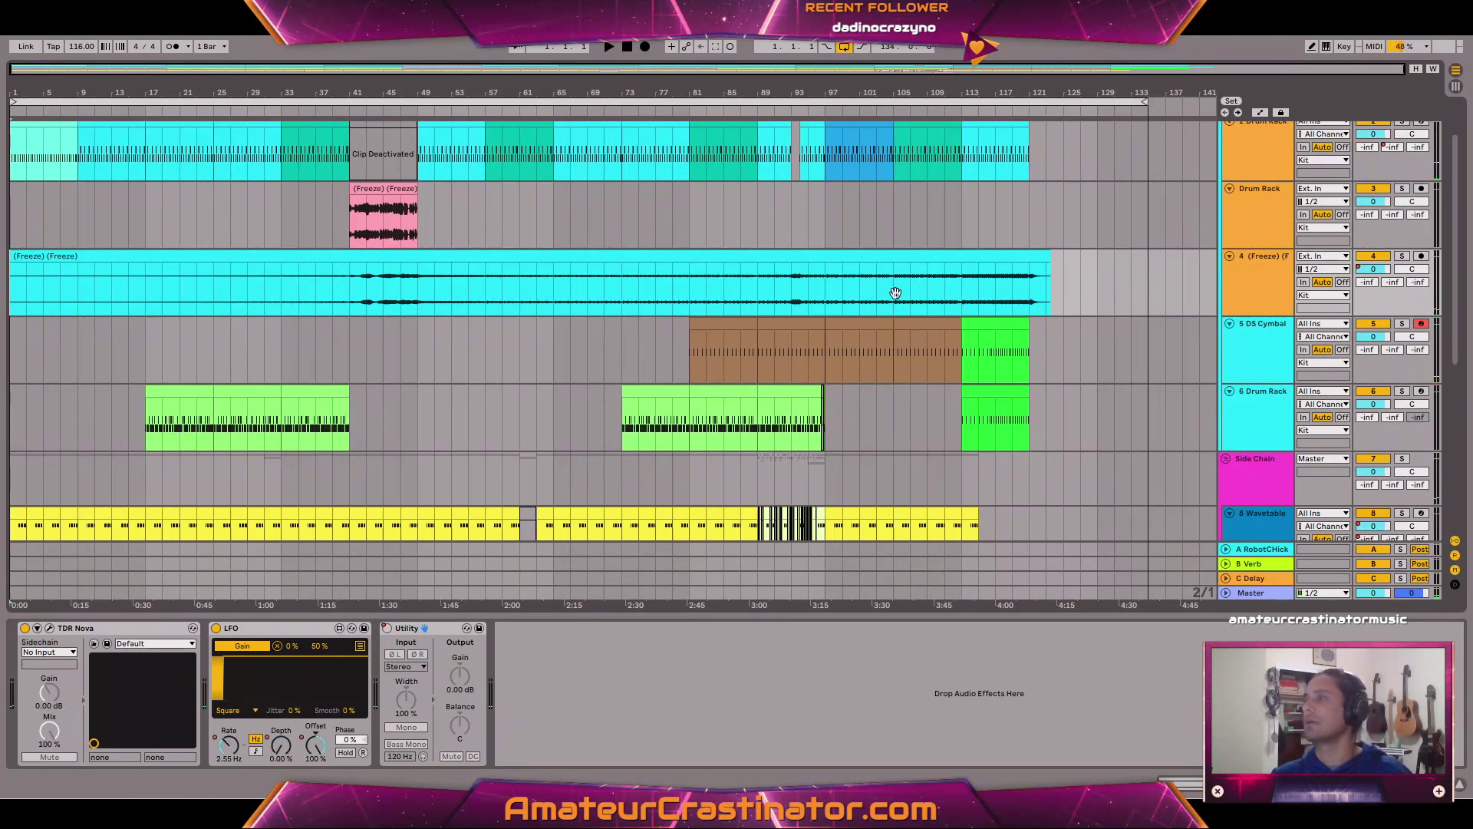
{"action": "scroll", "coordinate": [895, 293], "scroll_direction": "down", "scroll_amount": 10}
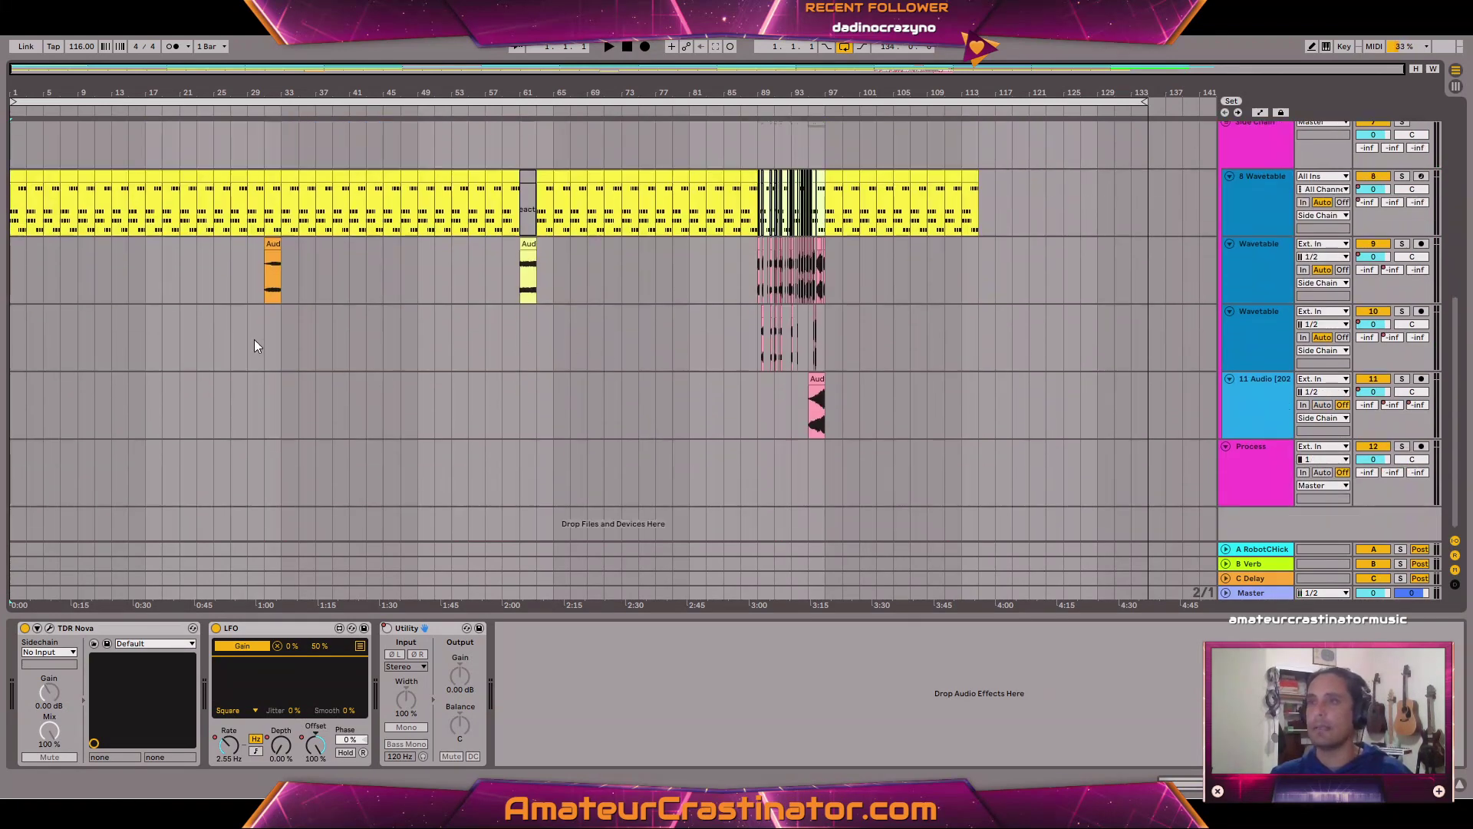
Open the Live Set in the Drop and Chop Project folder of Album 003.
{"action": "left_click", "coordinate": [25, 34]}
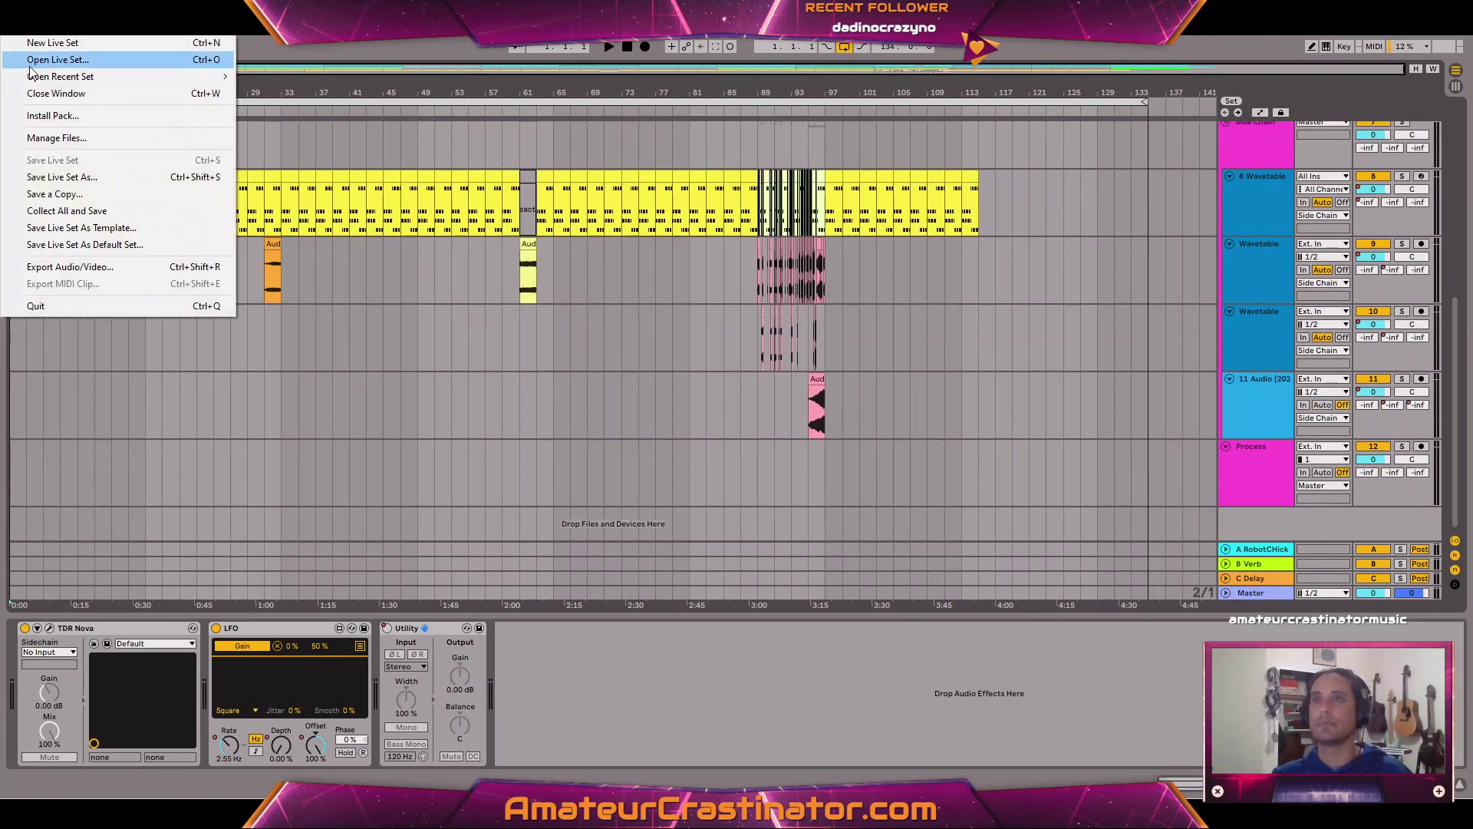
{"action": "left_click", "coordinate": [51, 61]}
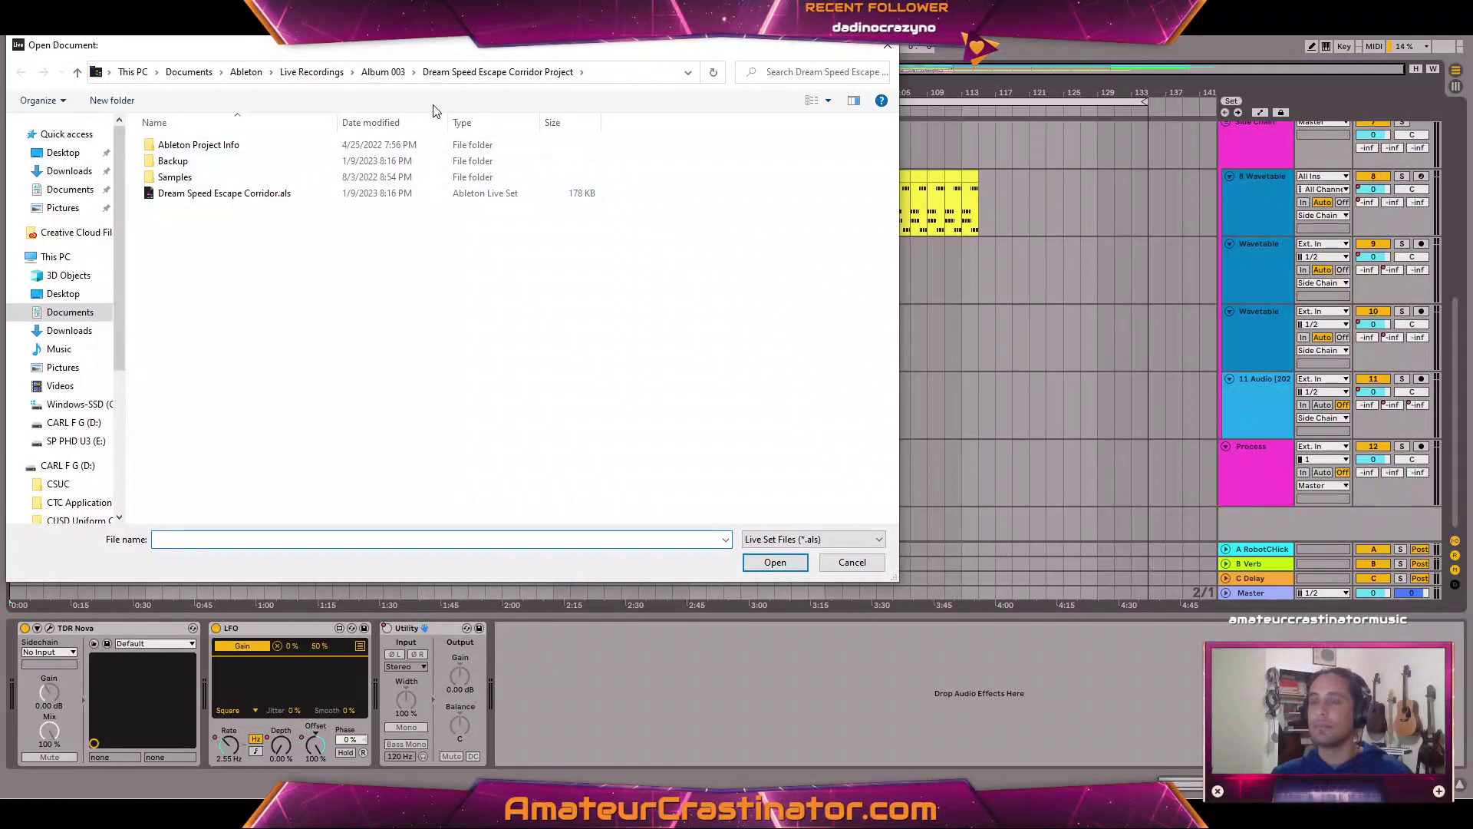
{"action": "left_click", "coordinate": [384, 73]}
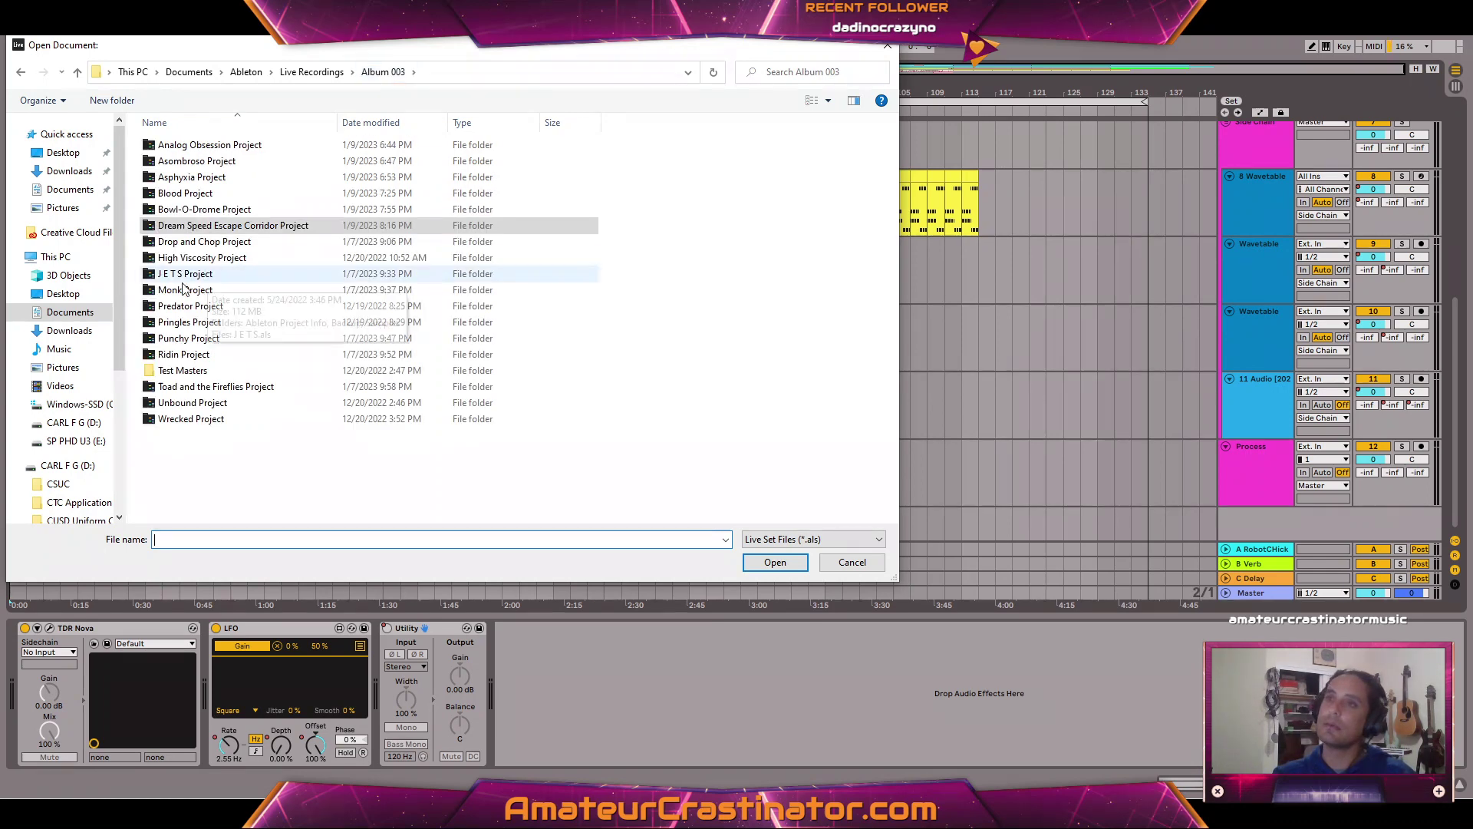
{"action": "double_click", "coordinate": [192, 241]}
{"action": "double_click", "coordinate": [196, 193]}
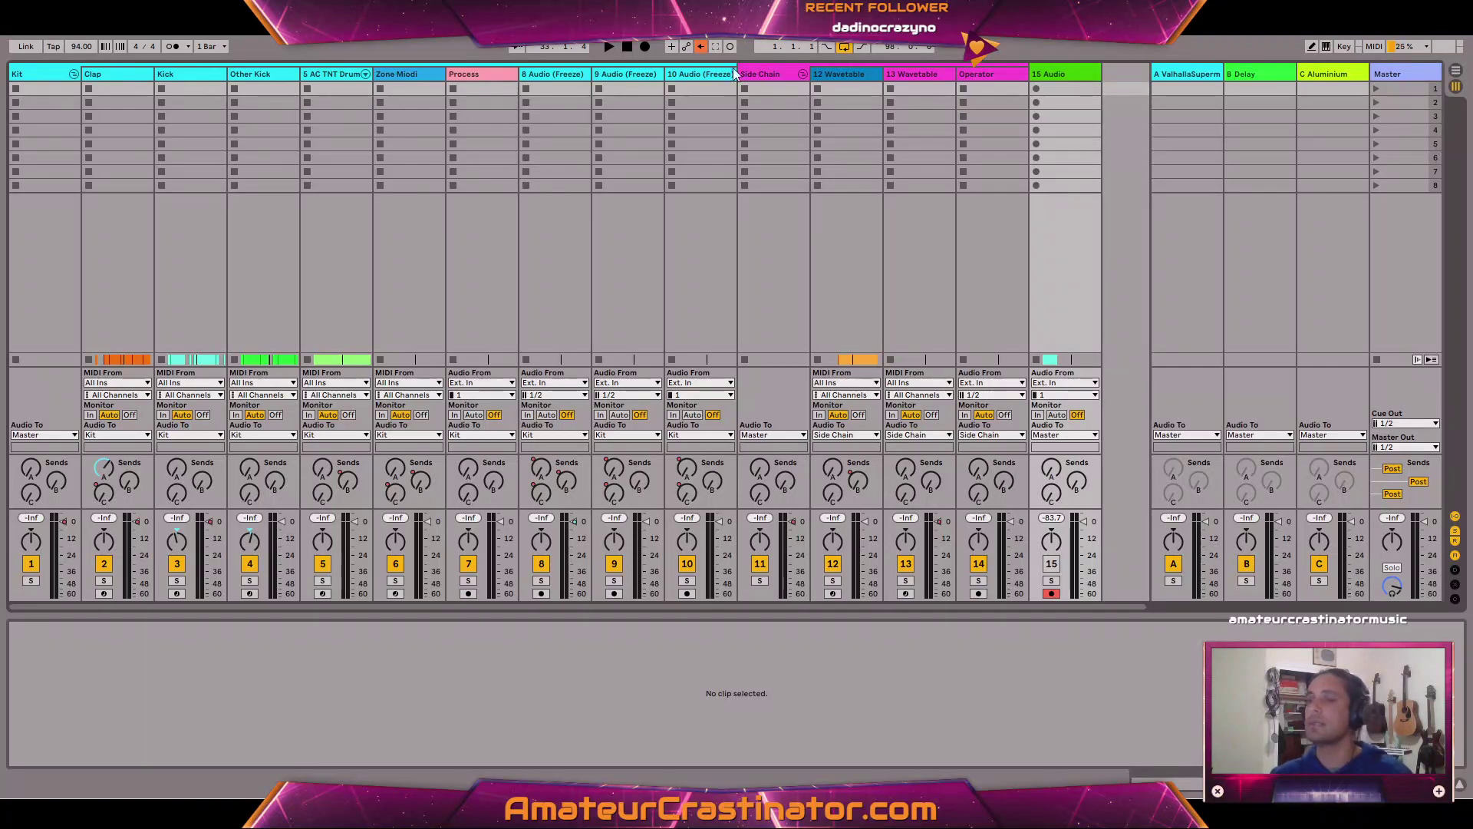
Show the arrangement and look over its tracks between the Kit group and 15 Audio.
{"action": "key", "text": "Tab"}
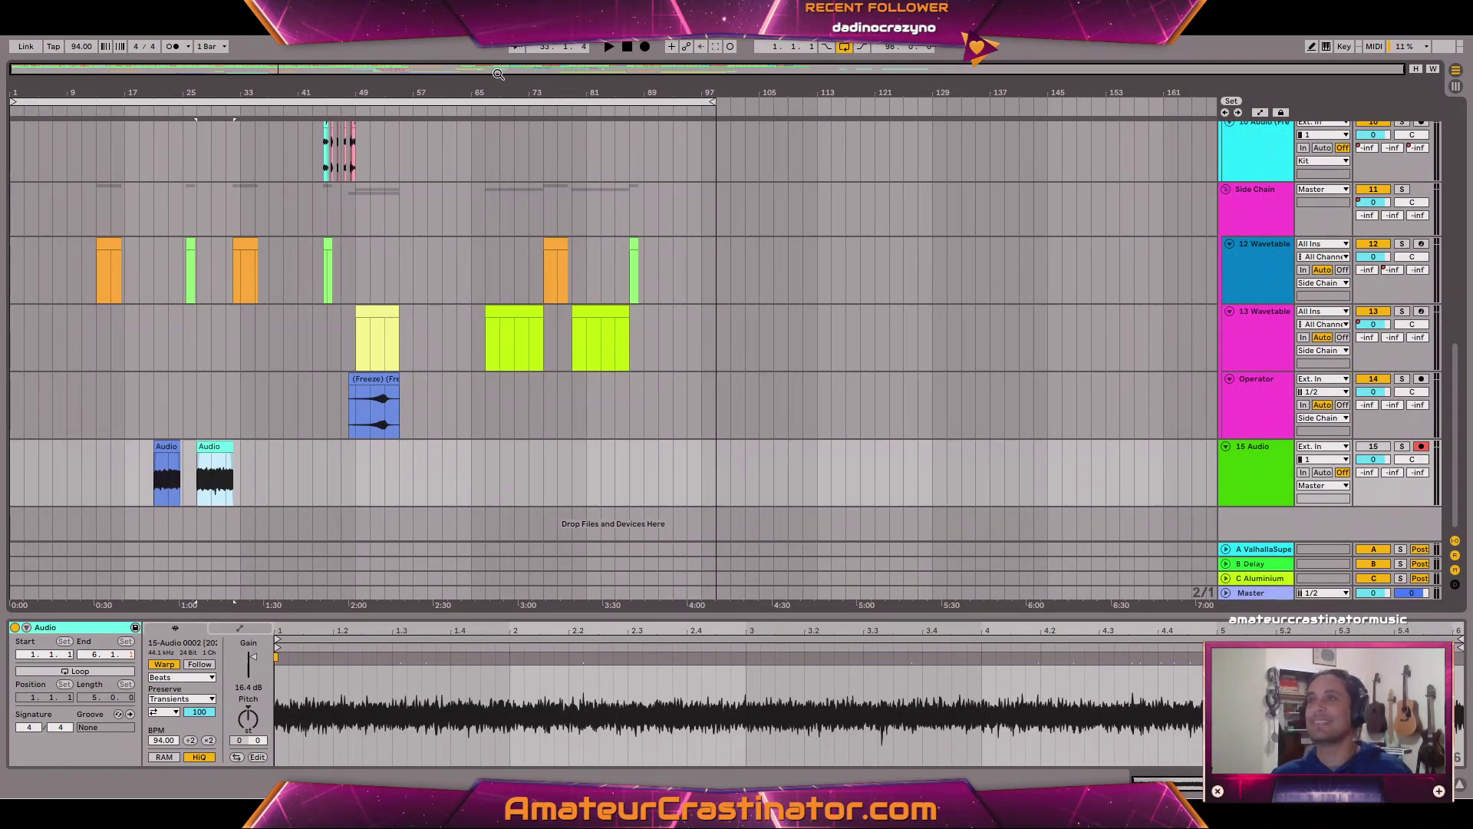
{"action": "scroll", "coordinate": [990, 350], "scroll_direction": "up", "scroll_amount": 10}
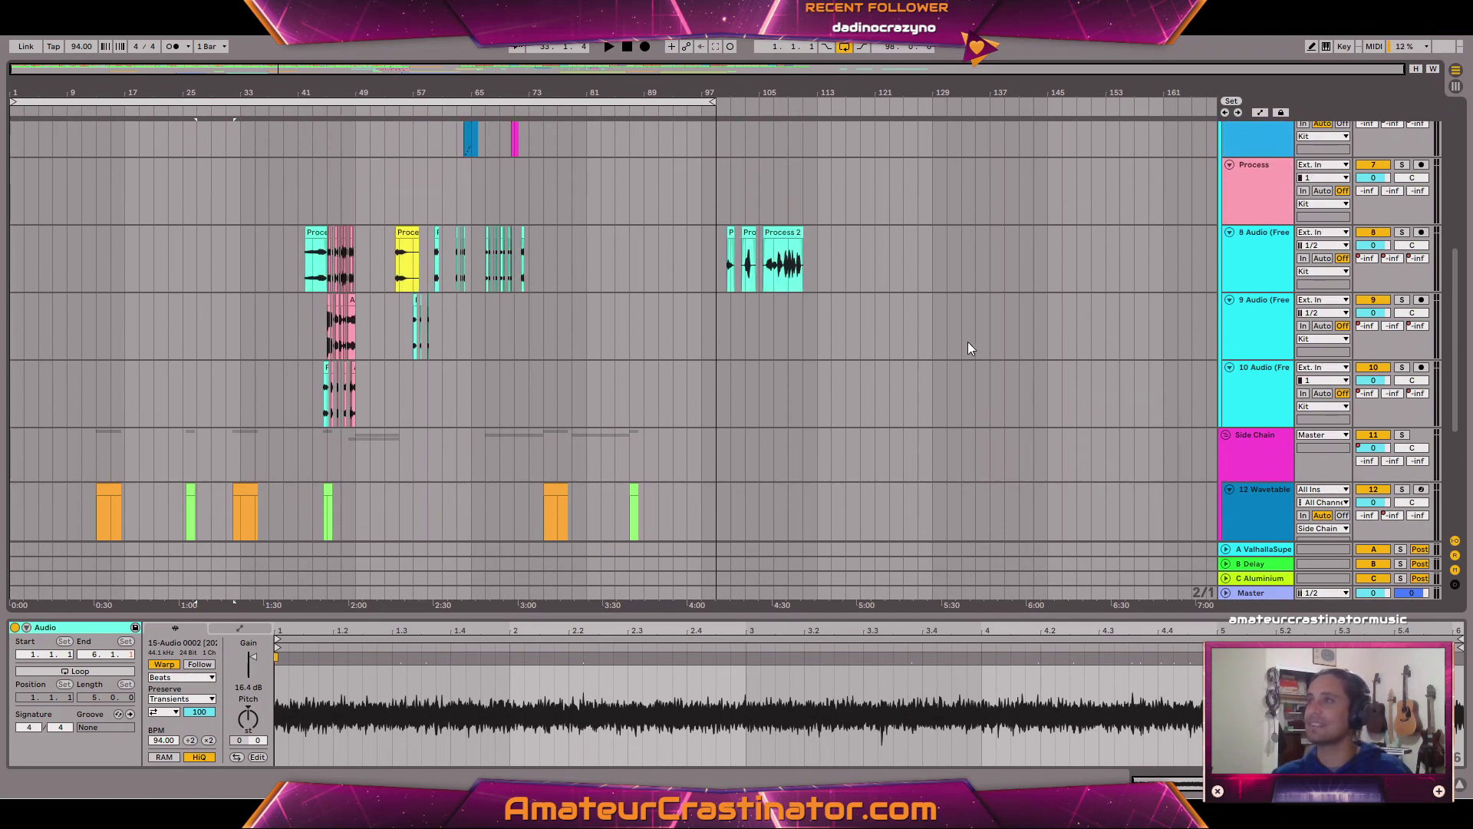
{"action": "scroll", "coordinate": [633, 370], "scroll_direction": "up", "scroll_amount": 5}
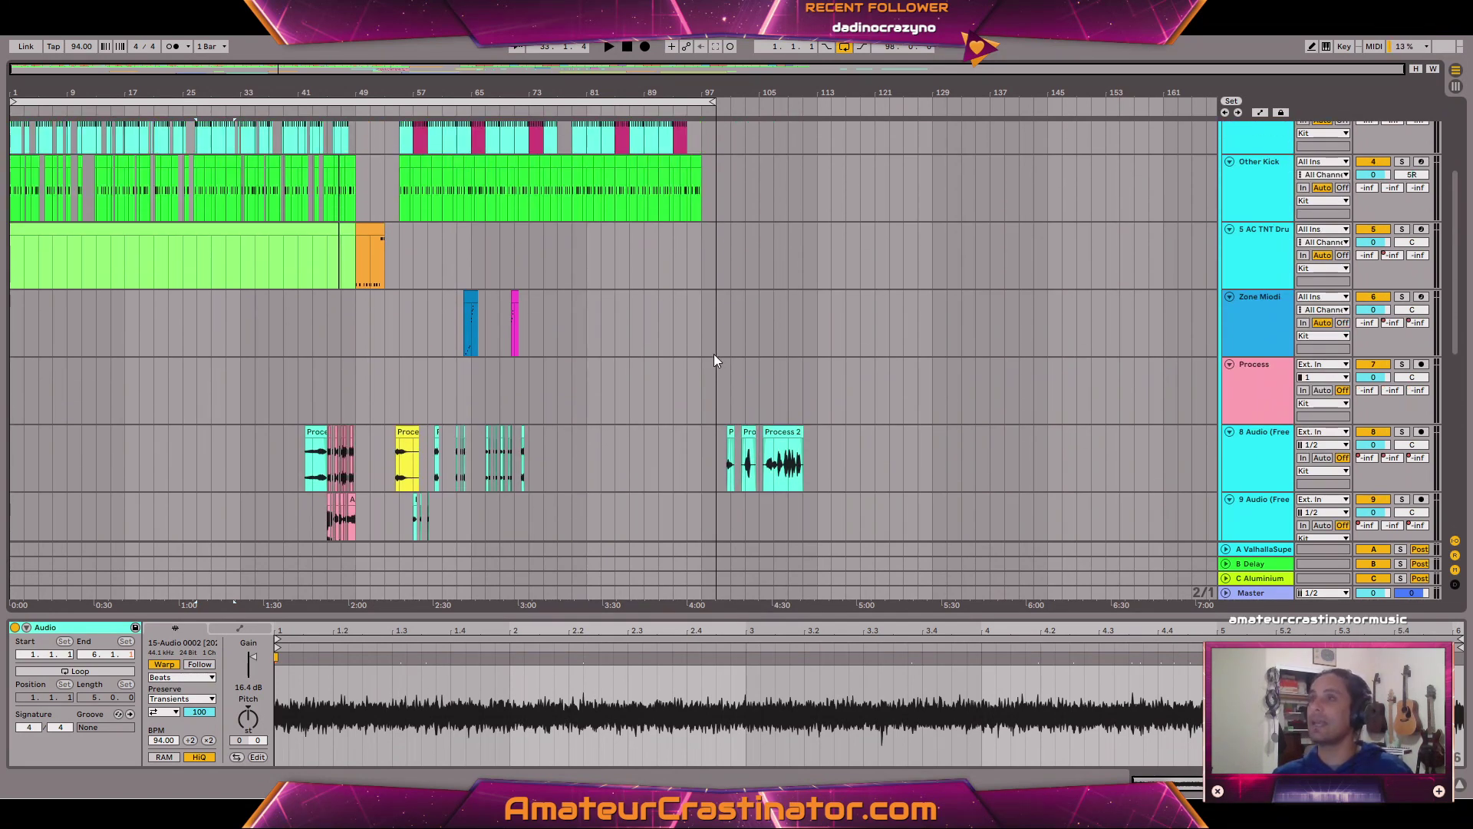
{"action": "scroll", "coordinate": [729, 347], "scroll_direction": "up", "scroll_amount": 3}
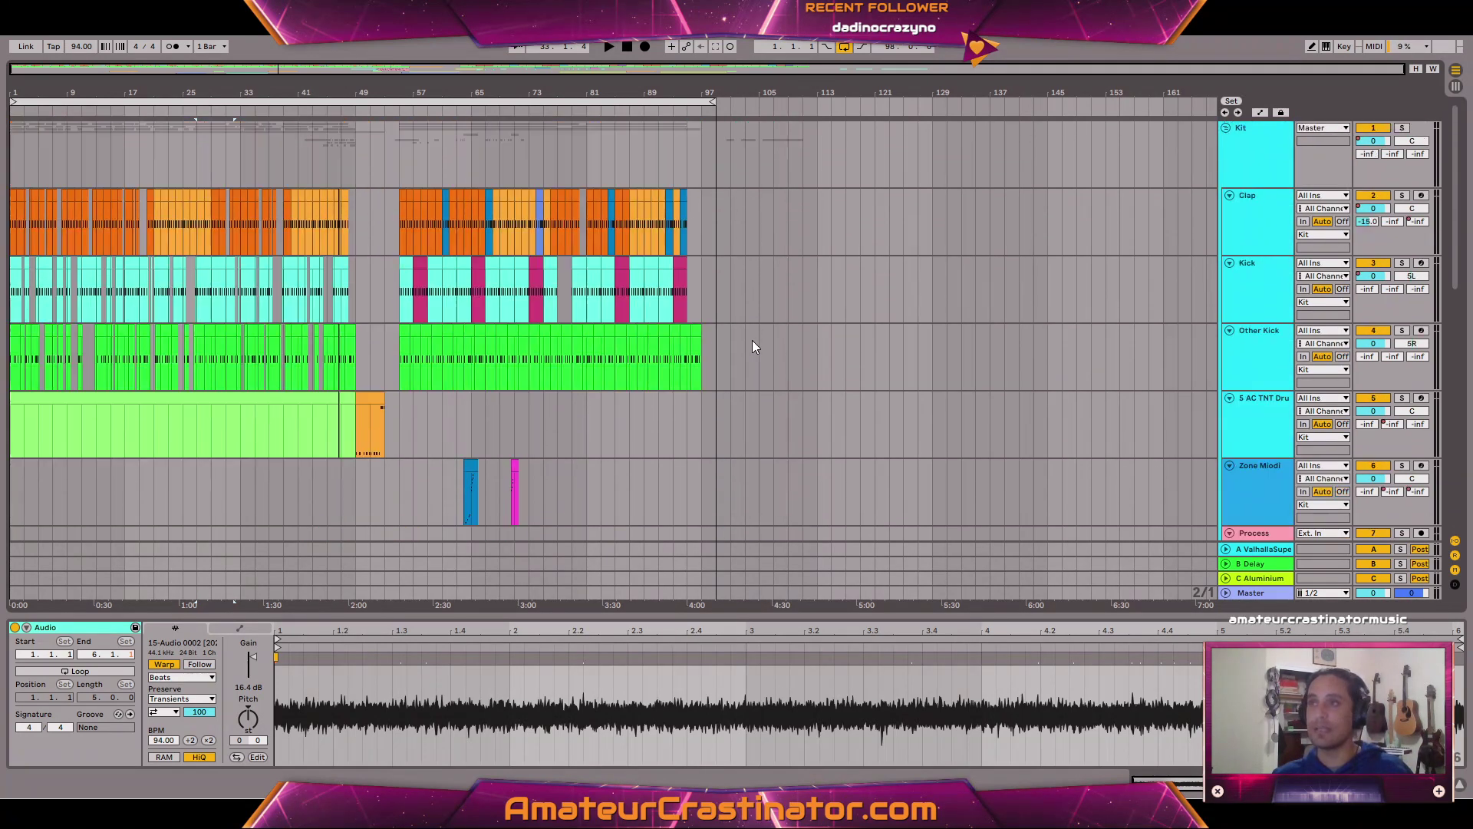
{"action": "scroll", "coordinate": [748, 337], "scroll_direction": "down", "scroll_amount": 6}
{"action": "scroll", "coordinate": [741, 334], "scroll_direction": "down", "scroll_amount": 10}
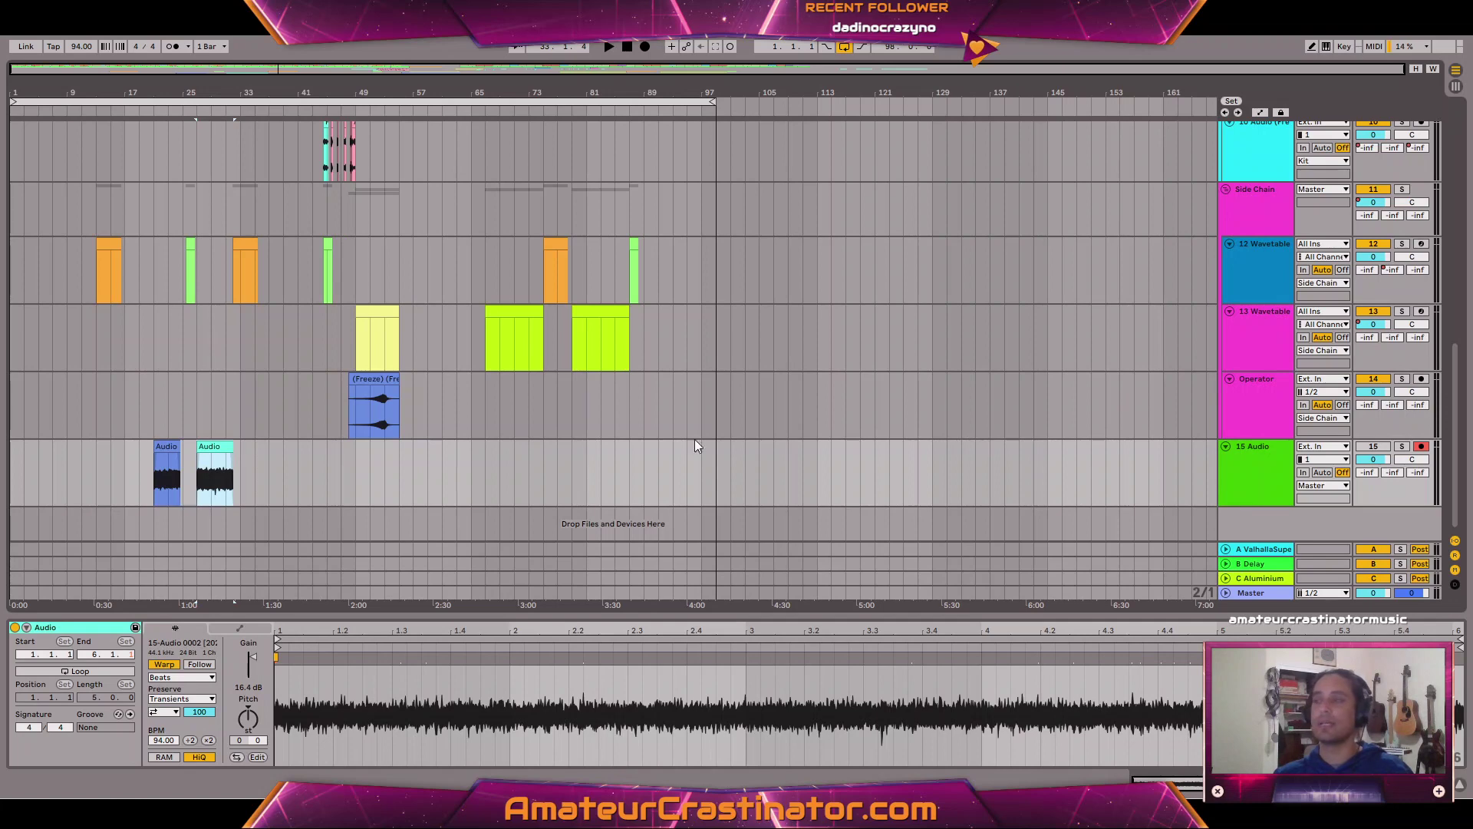
Audition the clip at bar 21 on track 15 Audio in solo and show the track's device chain.
{"action": "left_click", "coordinate": [1245, 462]}
{"action": "scroll", "coordinate": [147, 475], "scroll_direction": "up", "scroll_amount": 5}
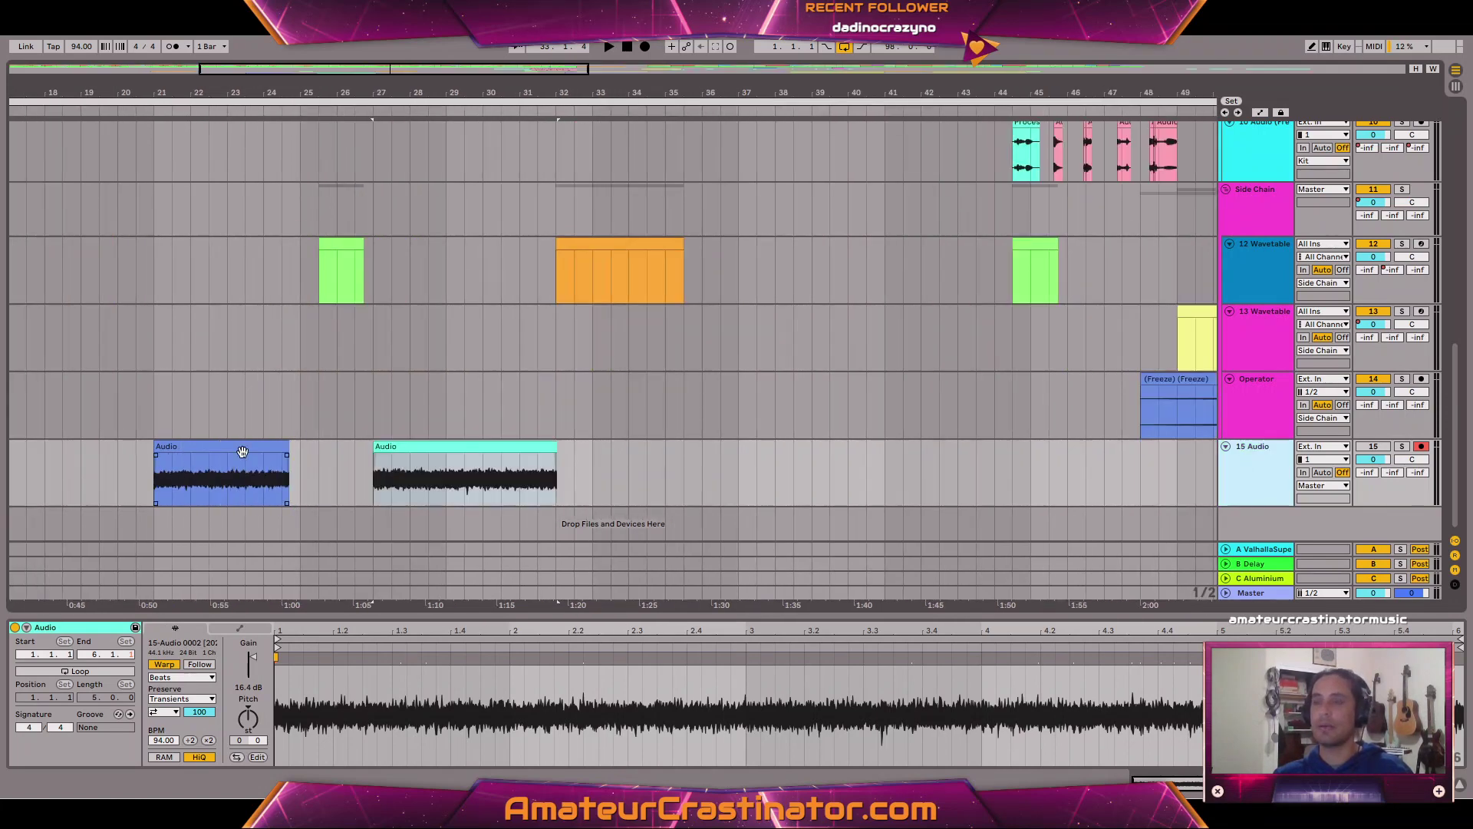
{"action": "left_click", "coordinate": [208, 446]}
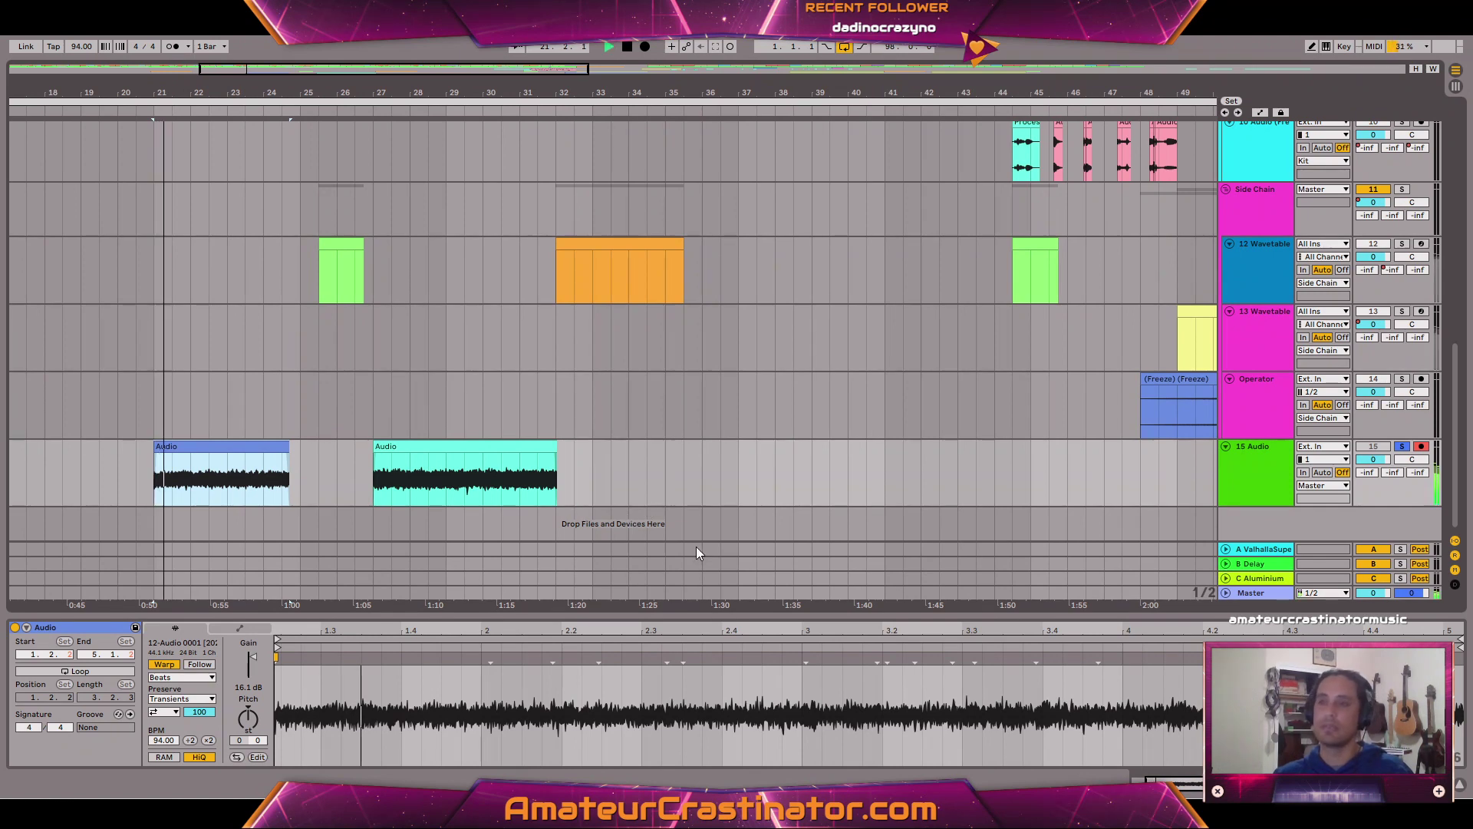
{"action": "left_click", "coordinate": [1370, 783]}
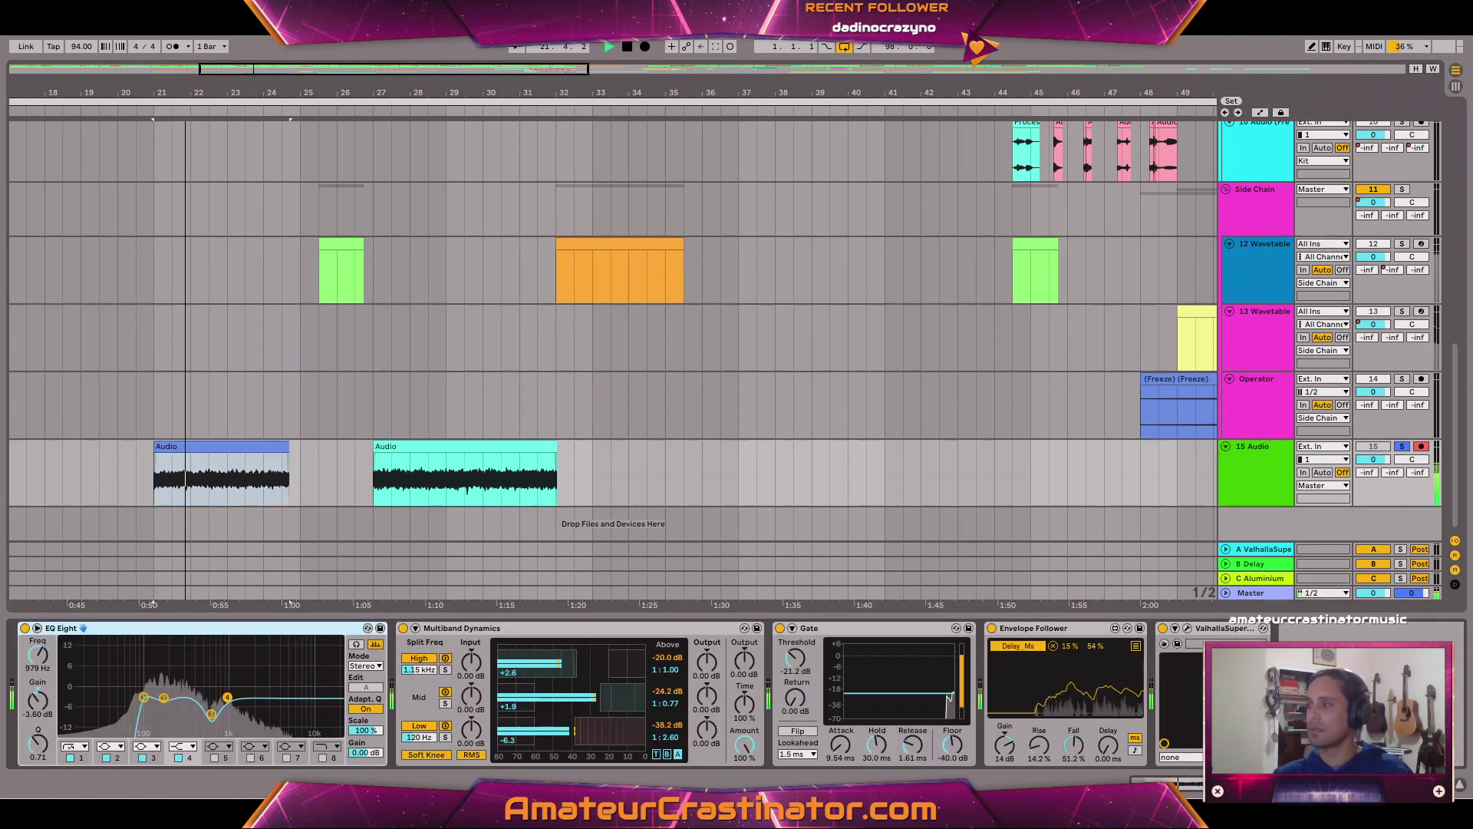
{"action": "key", "text": "space"}
{"action": "left_click", "coordinate": [1212, 637]}
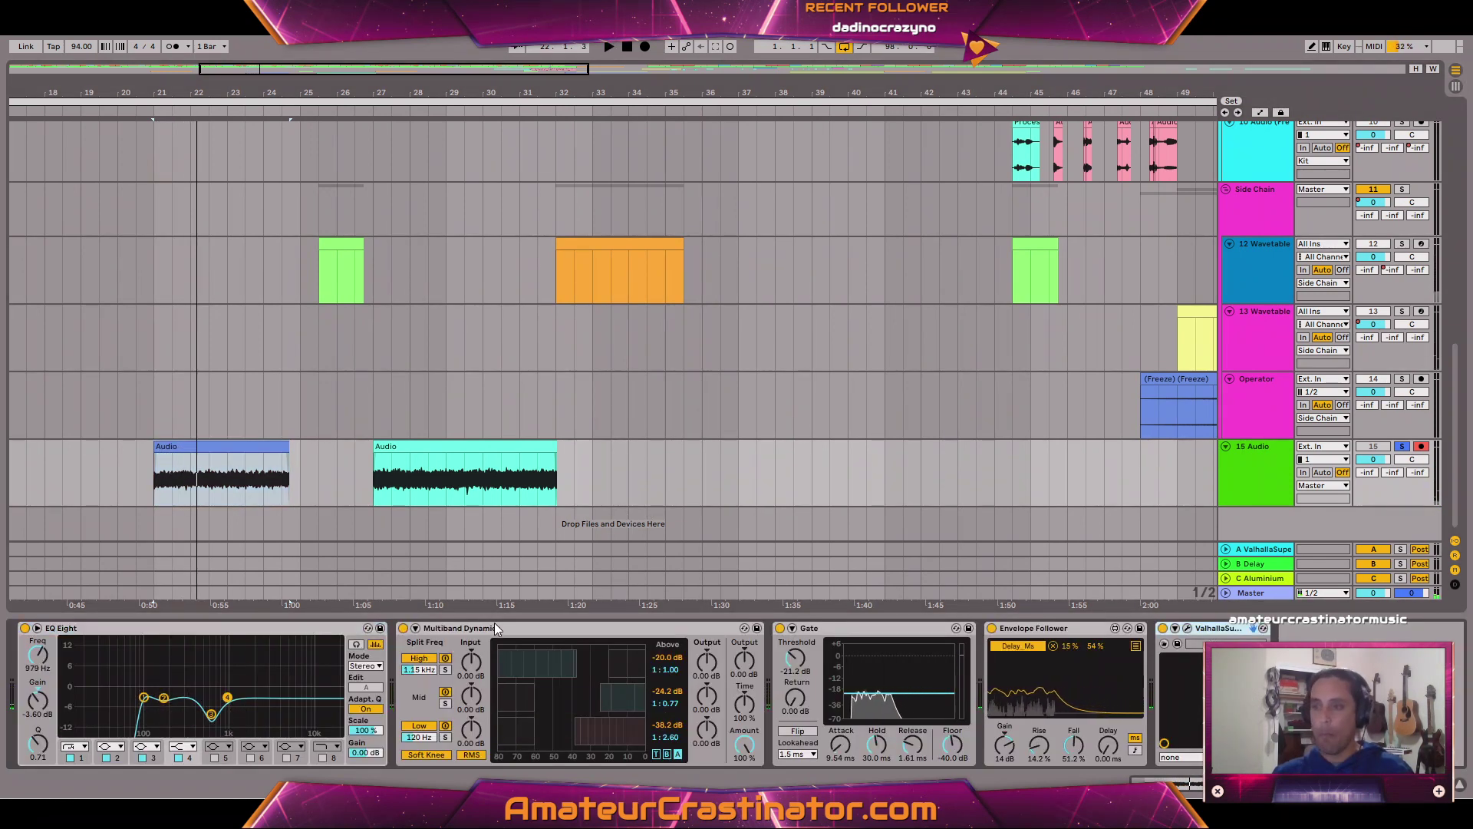
Compare the looped clip at bar 21 with the devices from Multiband Dynamics onward bypassed and re-enabled.
{"action": "left_click", "coordinate": [530, 629]}
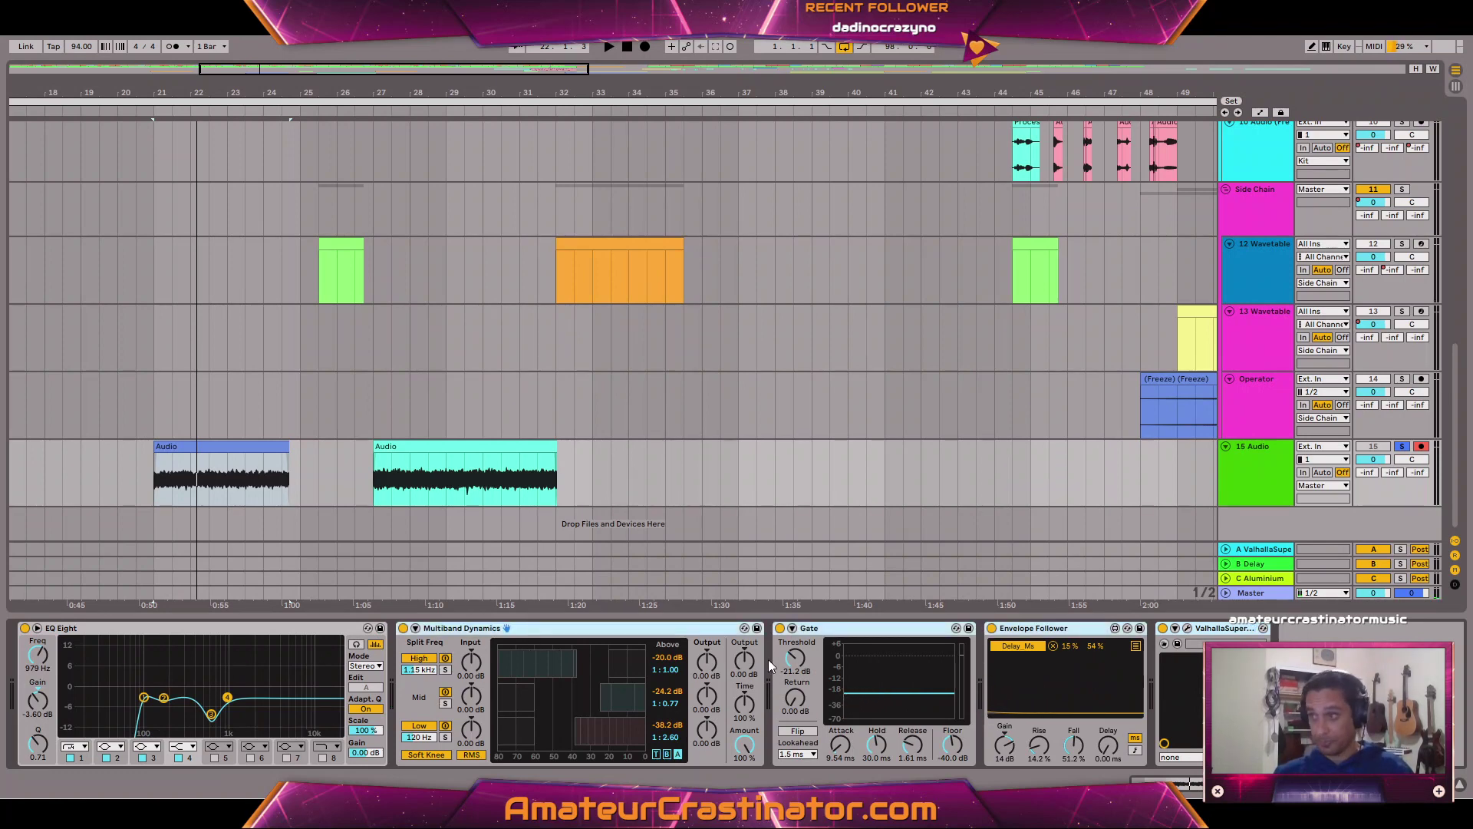
{"action": "left_click", "coordinate": [403, 628]}
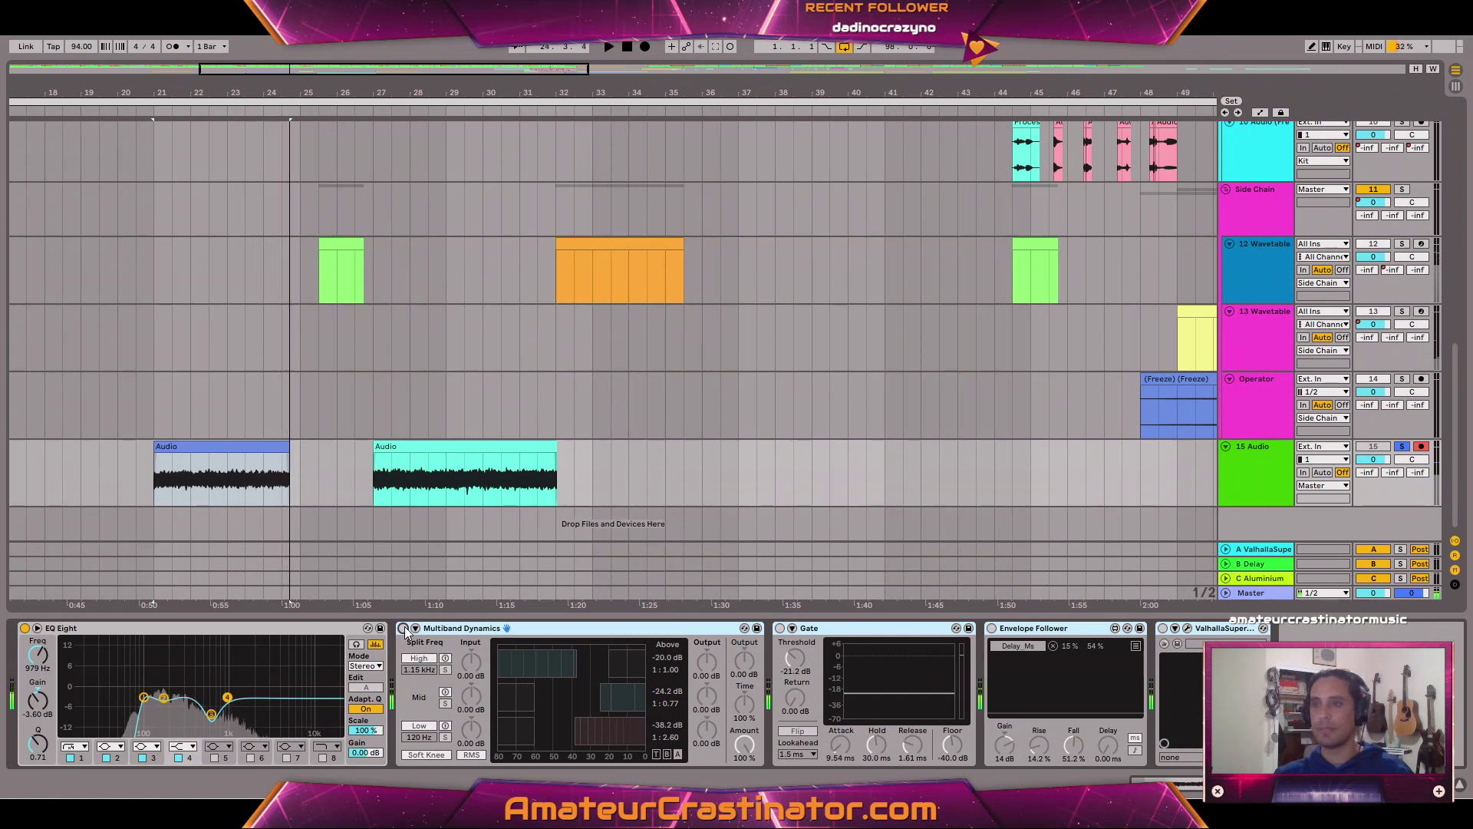
{"action": "left_click", "coordinate": [402, 628]}
{"action": "key", "text": "space"}
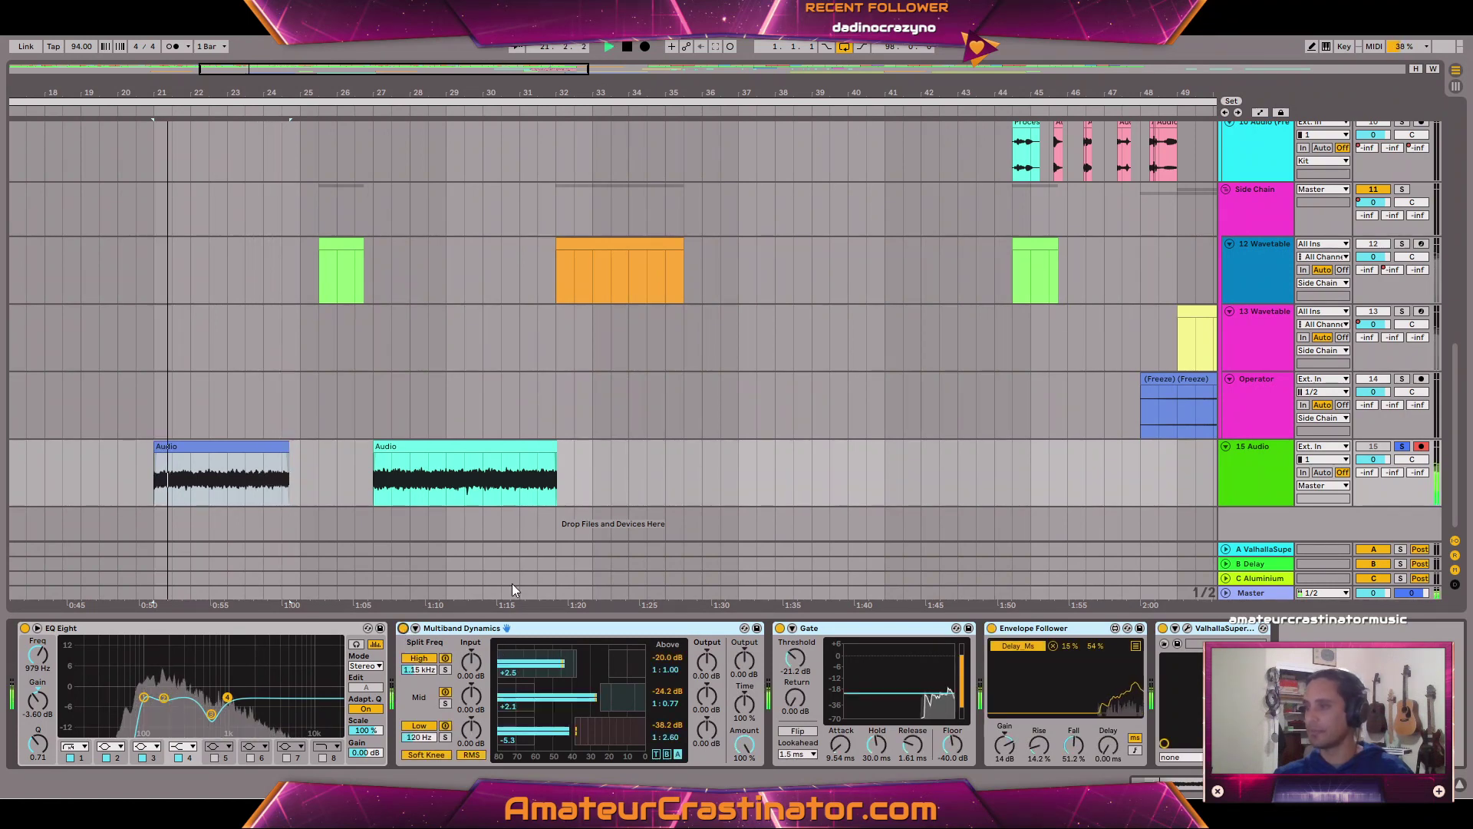
Loop the clip at bar 27 on track 15 Audio and set the Envelope Follower's maximum Delay_Ms modulation to 64 % while auditioning.
{"action": "key", "text": "ctrl+l"}
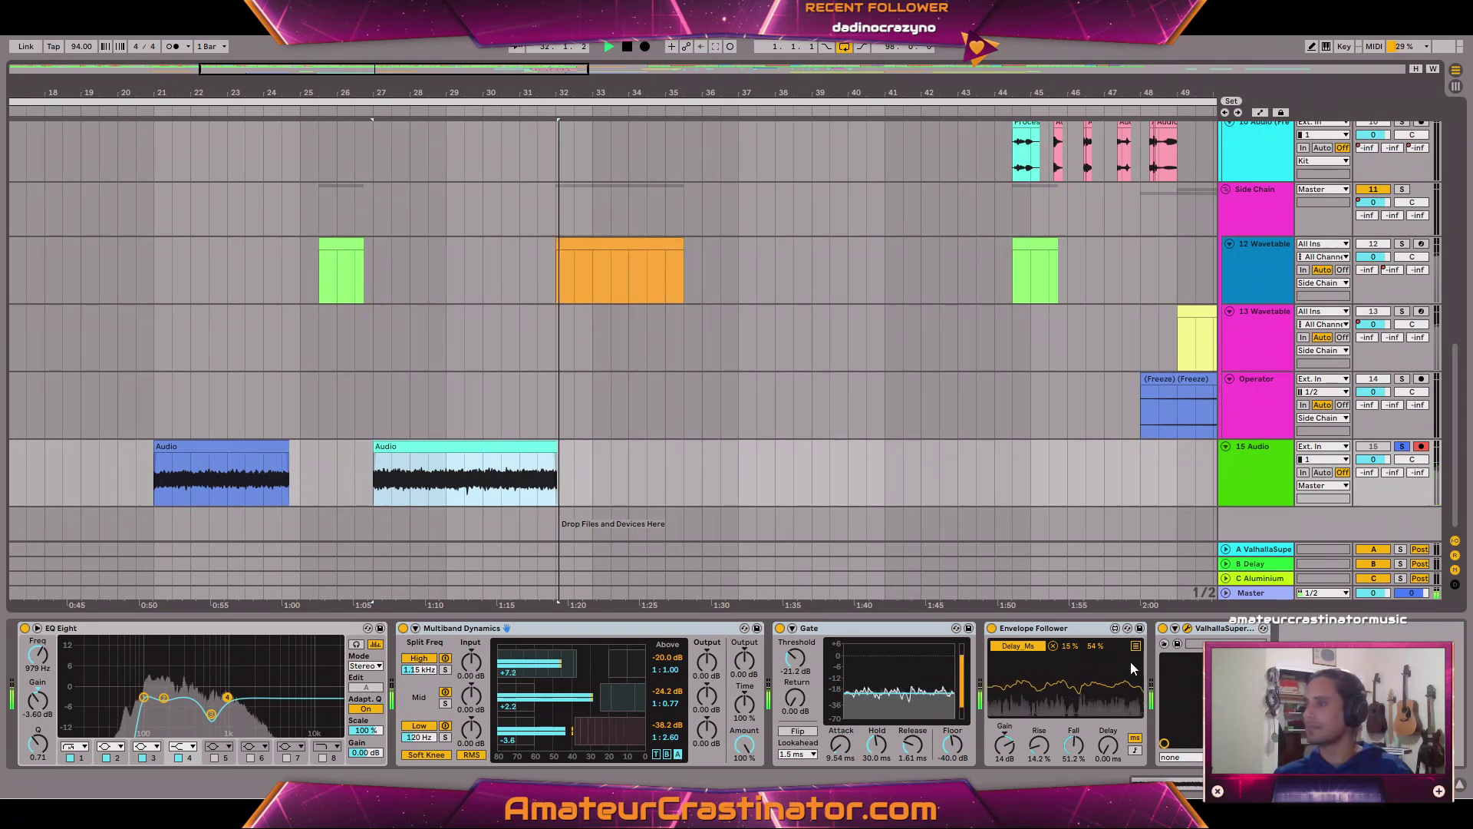
{"action": "left_click_drag", "start_coordinate": [1095, 647], "coordinate": [1094, 612]}
{"action": "key", "text": "space"}
{"action": "key", "text": "space"}
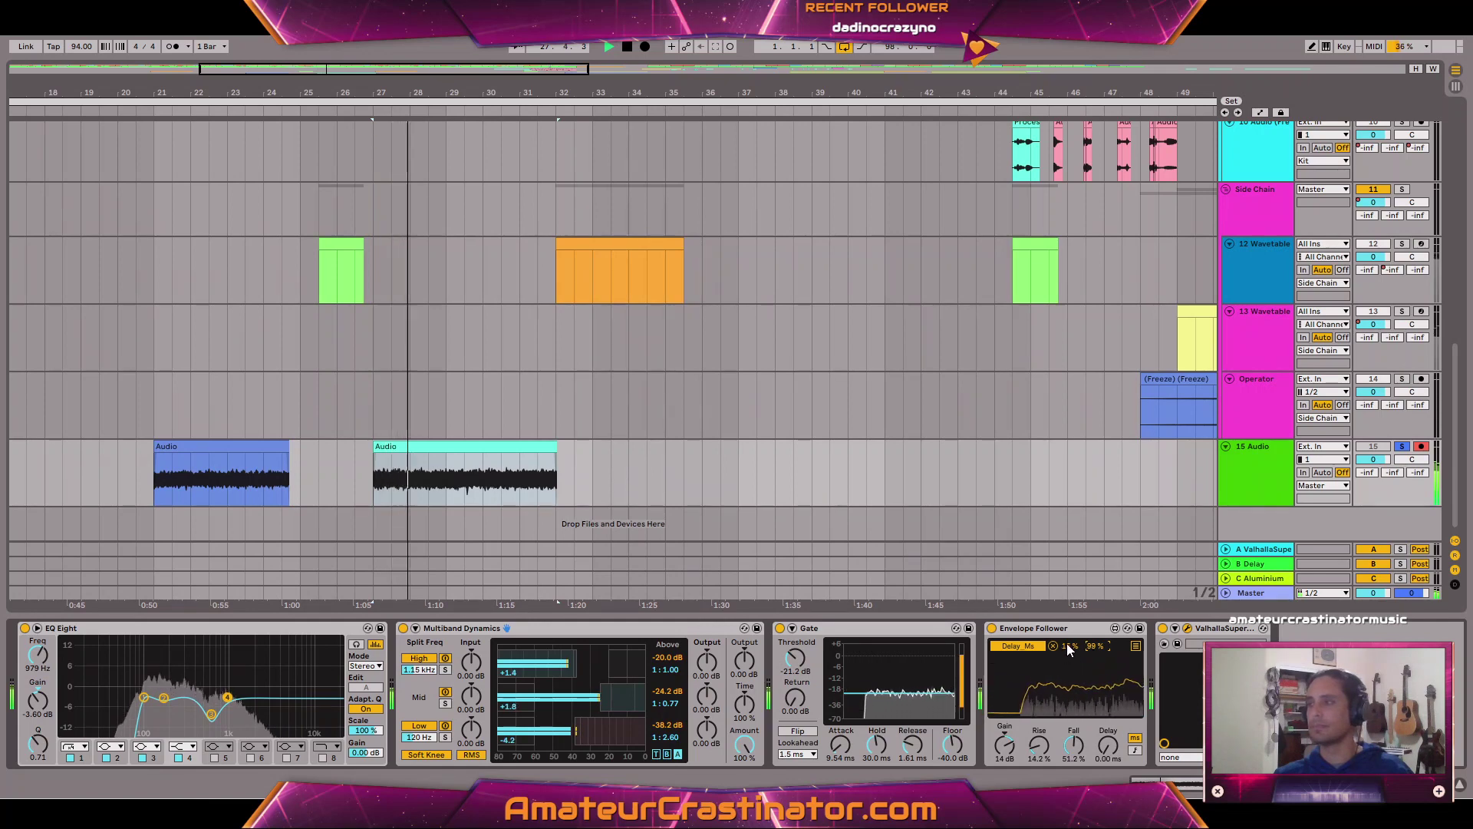
{"action": "left_click_drag", "start_coordinate": [1090, 647], "coordinate": [1090, 674]}
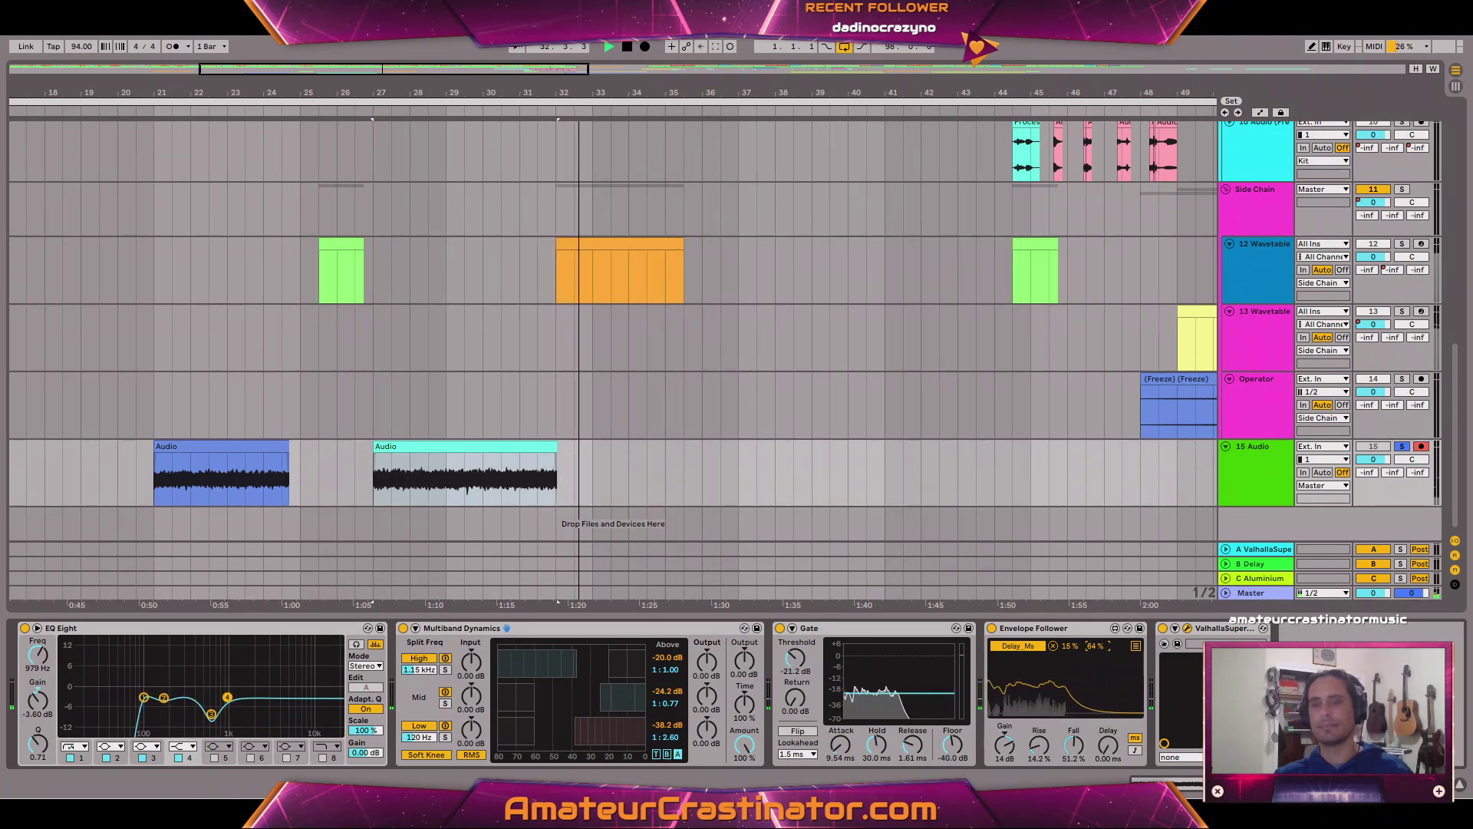
Set the Multiband Dynamics high band's Above threshold to -36.8 dB and ratio to 1 : 0.52 while auditioning the loop.
{"action": "key", "text": "space"}
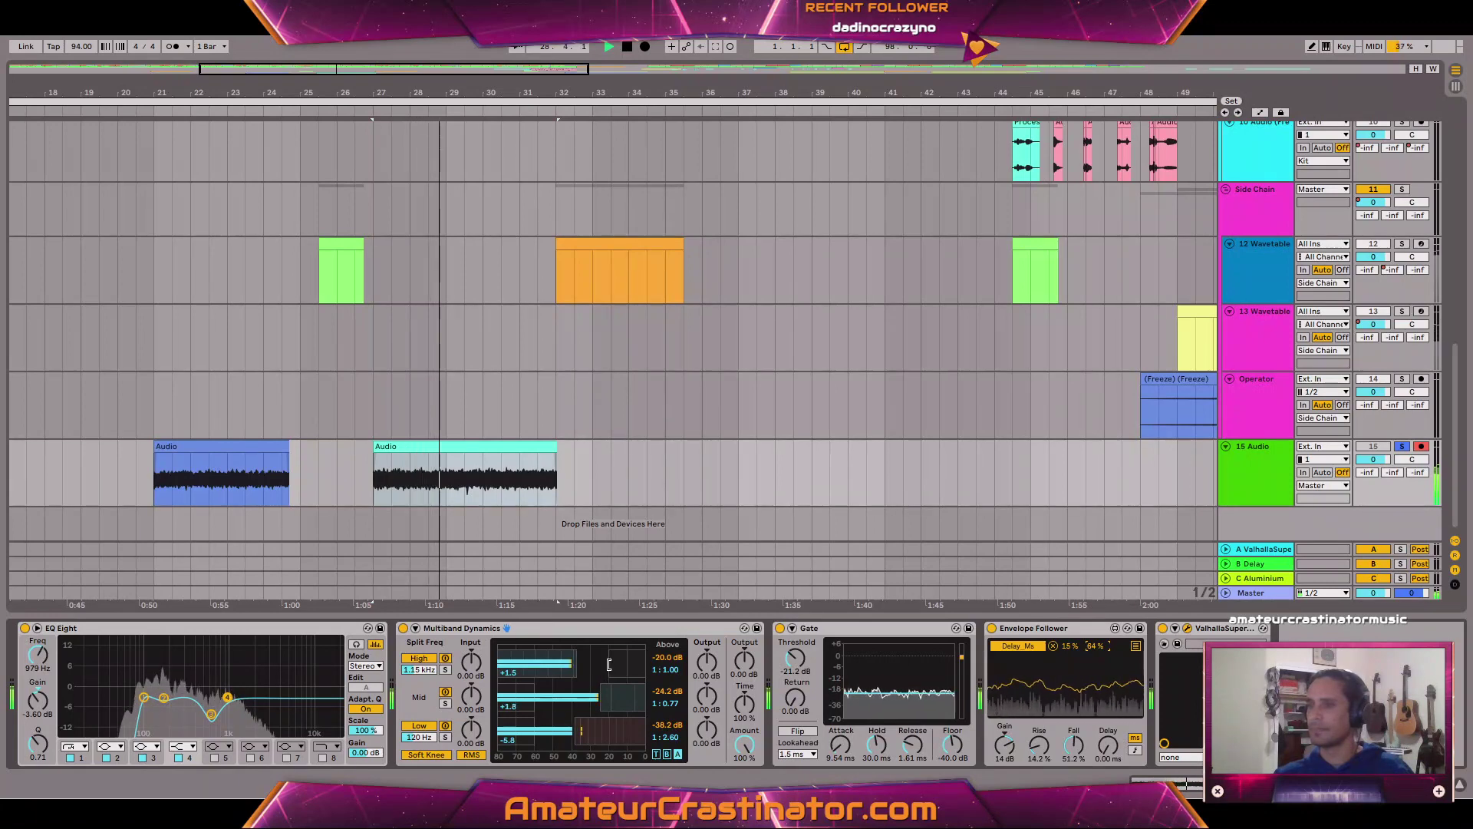
{"action": "left_click_drag", "start_coordinate": [610, 665], "coordinate": [607, 665]}
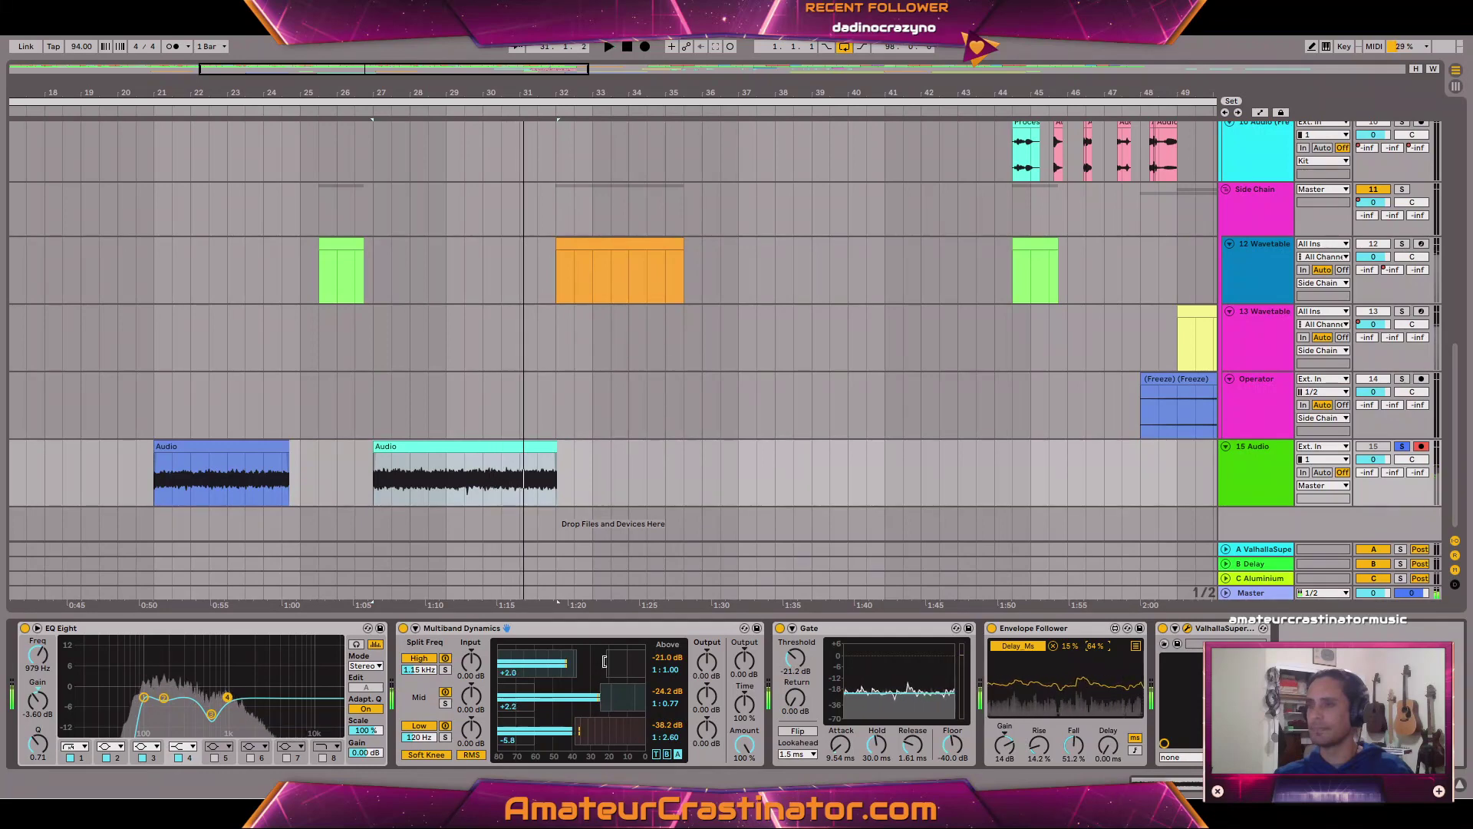
{"action": "key", "text": "space"}
{"action": "key", "text": "space"}
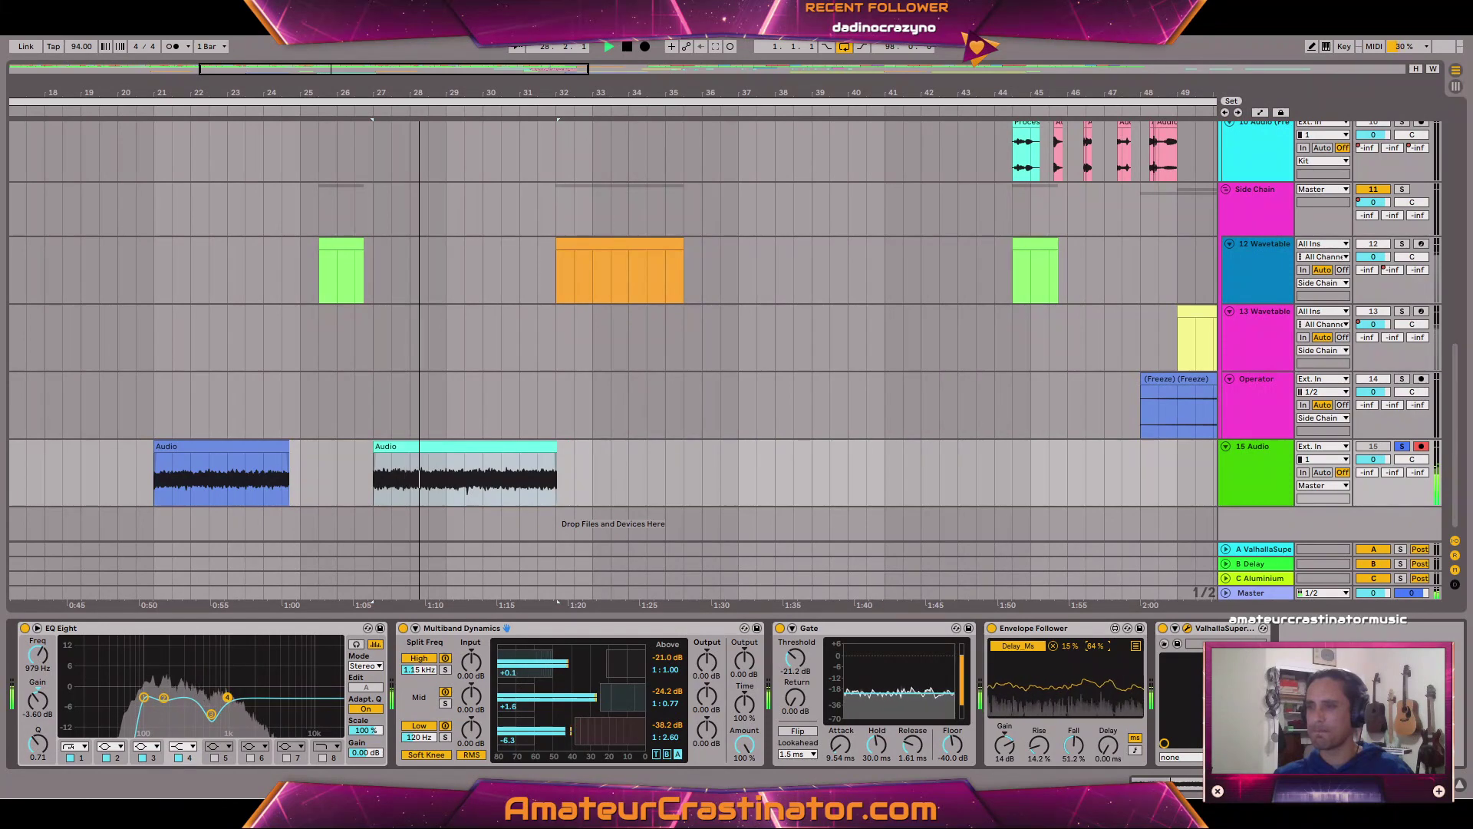
{"action": "left_click_drag", "start_coordinate": [627, 674], "coordinate": [578, 668]}
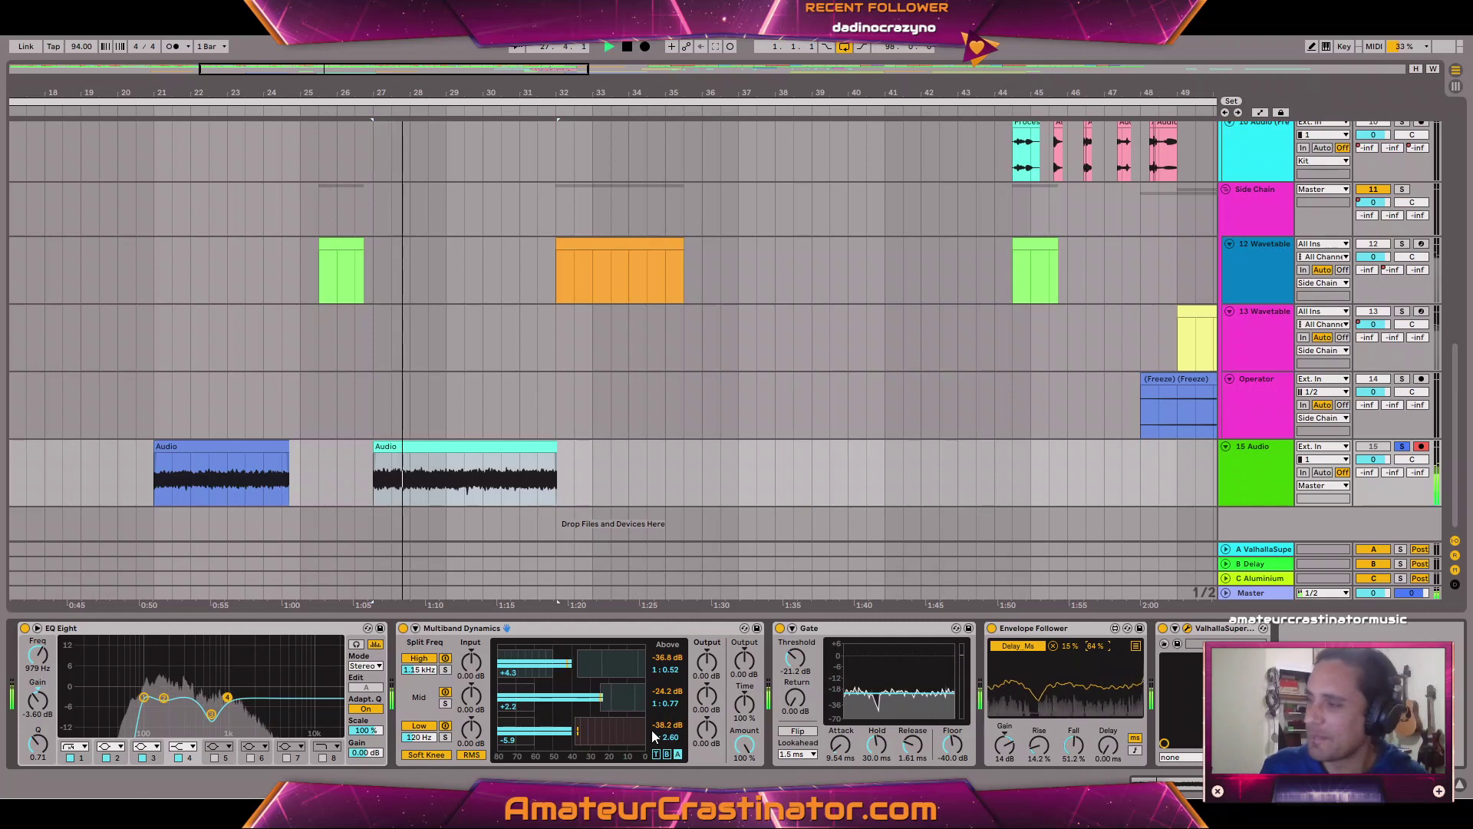
Compare the 15 Audio track's sound with ValhallaSupermassive bypassed and re-enabled.
{"action": "left_click", "coordinate": [1163, 627]}
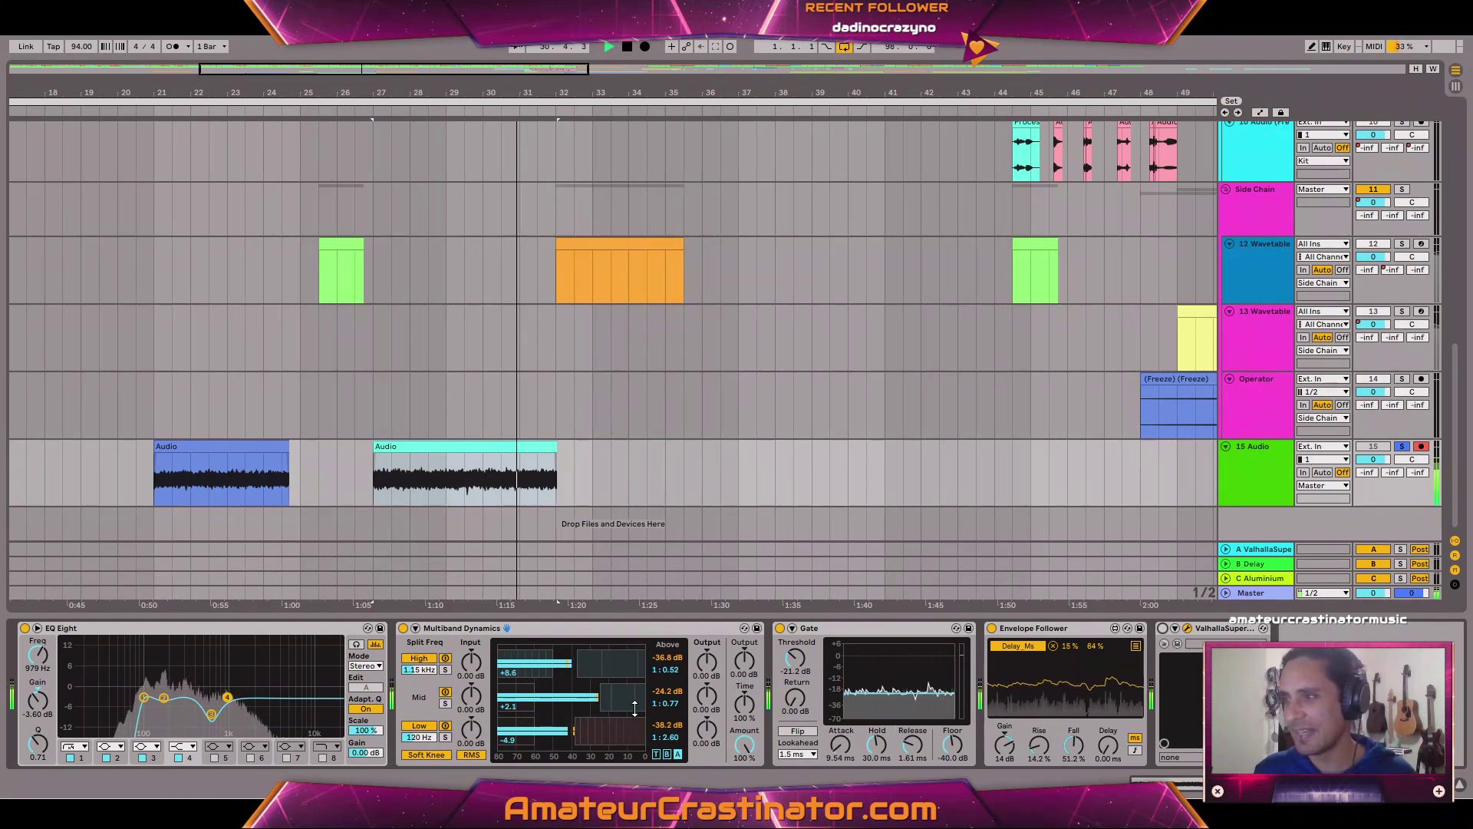
{"action": "left_click", "coordinate": [1162, 628]}
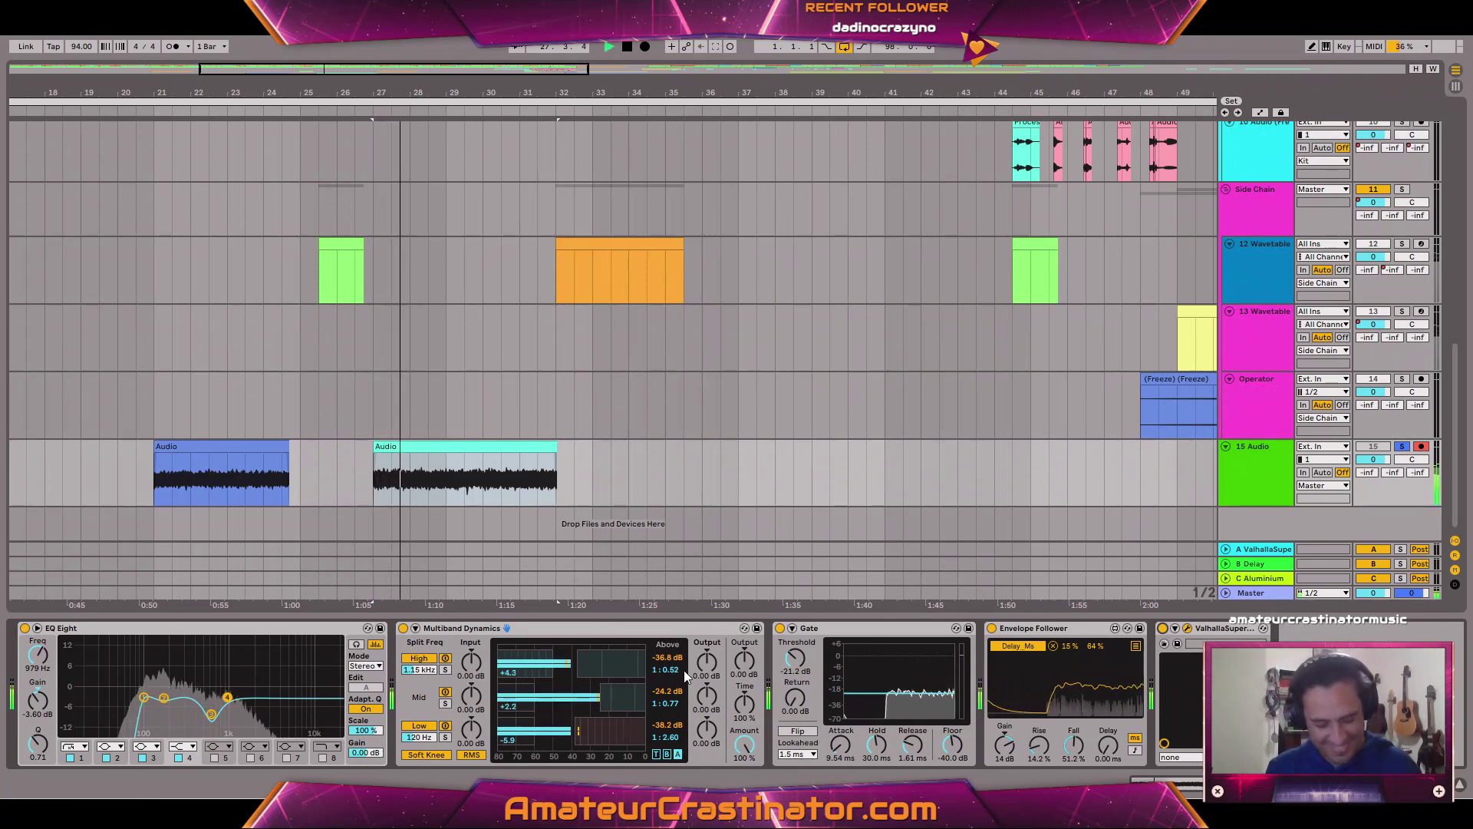
Insert a new audio track below 15 Audio and undo the insertion.
{"action": "key", "text": "ctrl+t"}
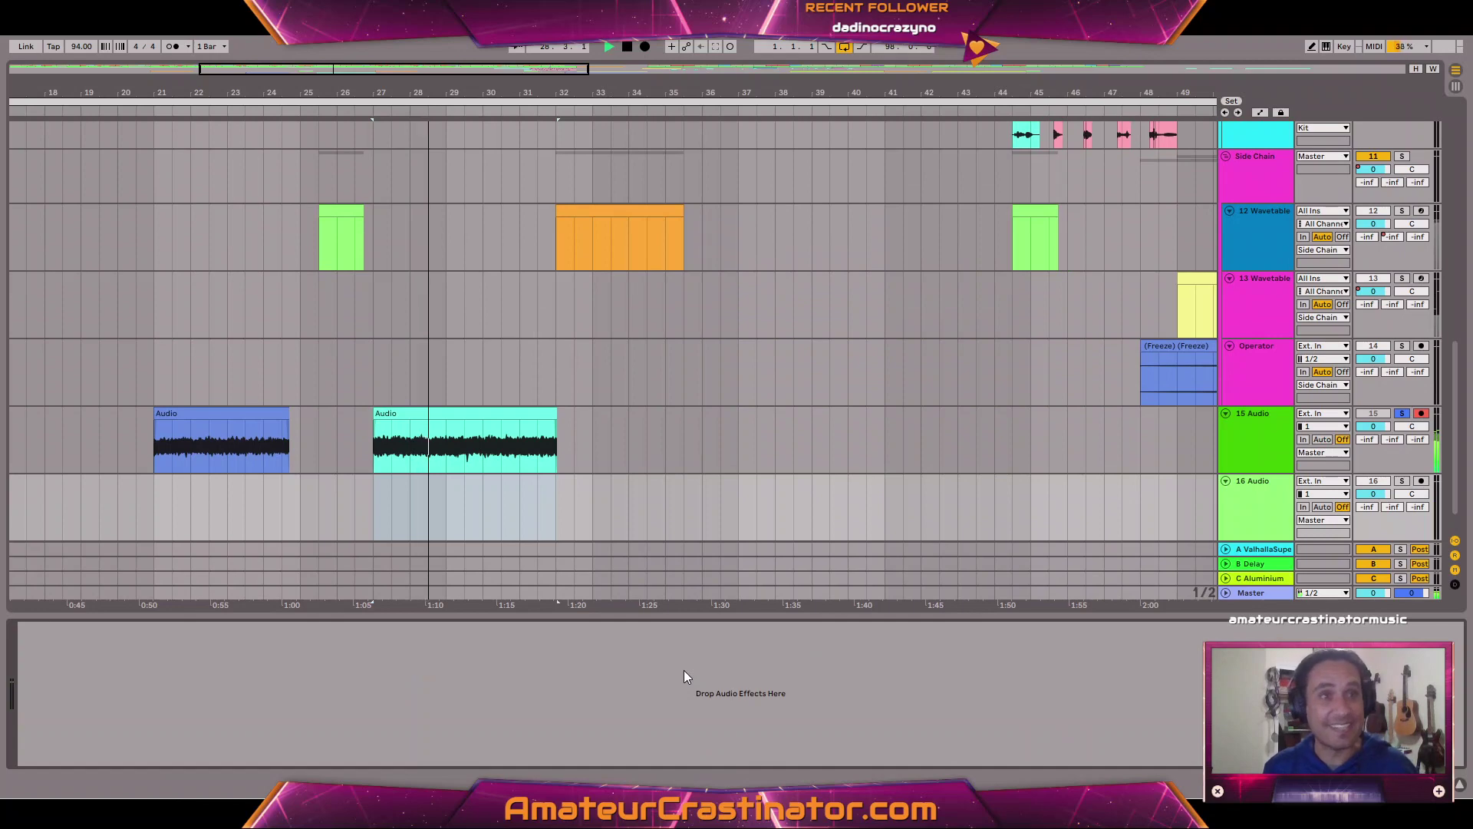
{"action": "key", "text": "ctrl+z"}
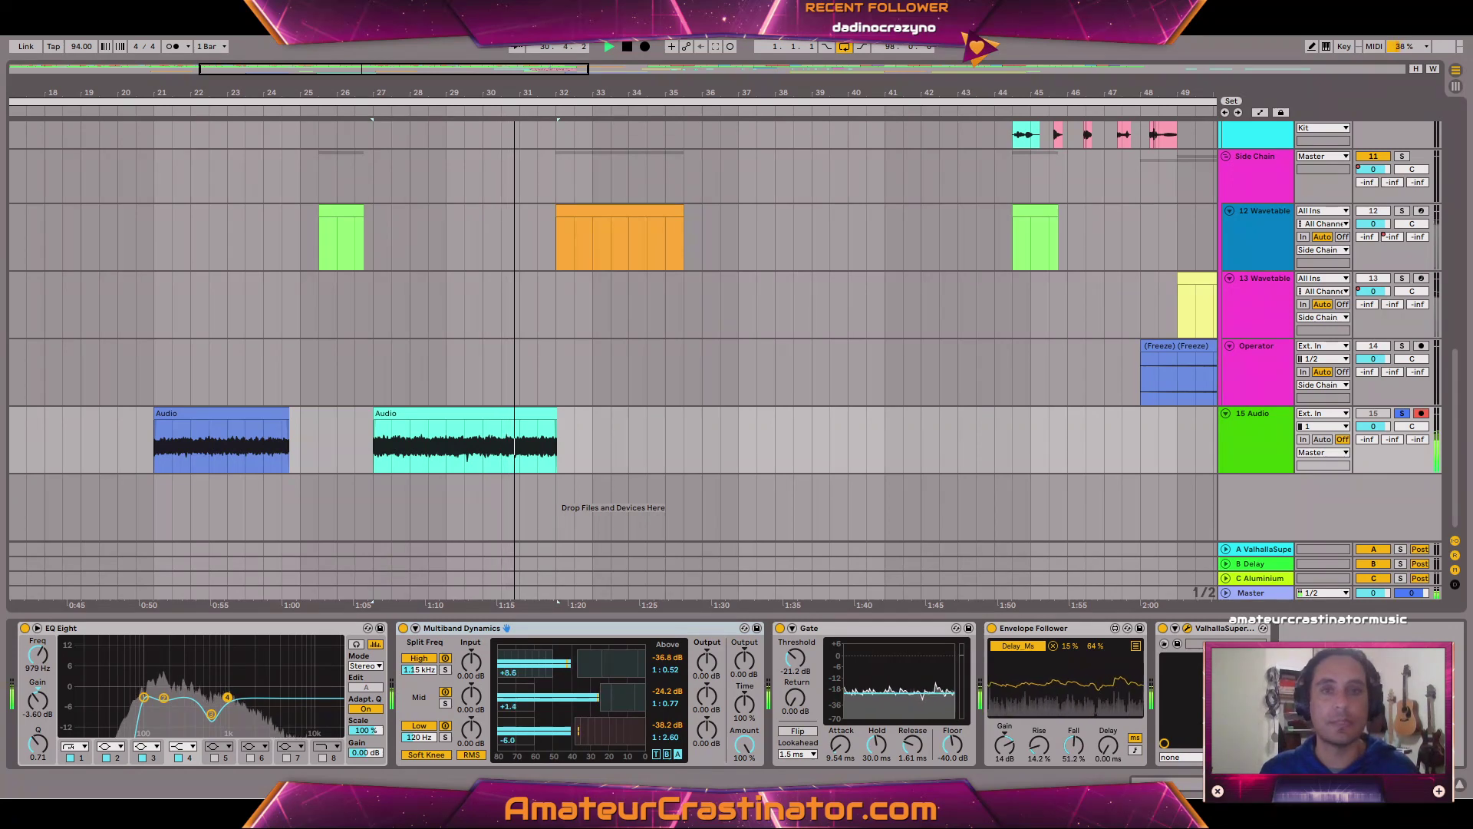
With ValhallaSupermassive's editor open, set the Envelope Follower's Delay_Ms mapping to a minimum of 0% and a maximum of 55%.
{"action": "left_click_drag", "start_coordinate": [1, 132], "coordinate": [654, 160]}
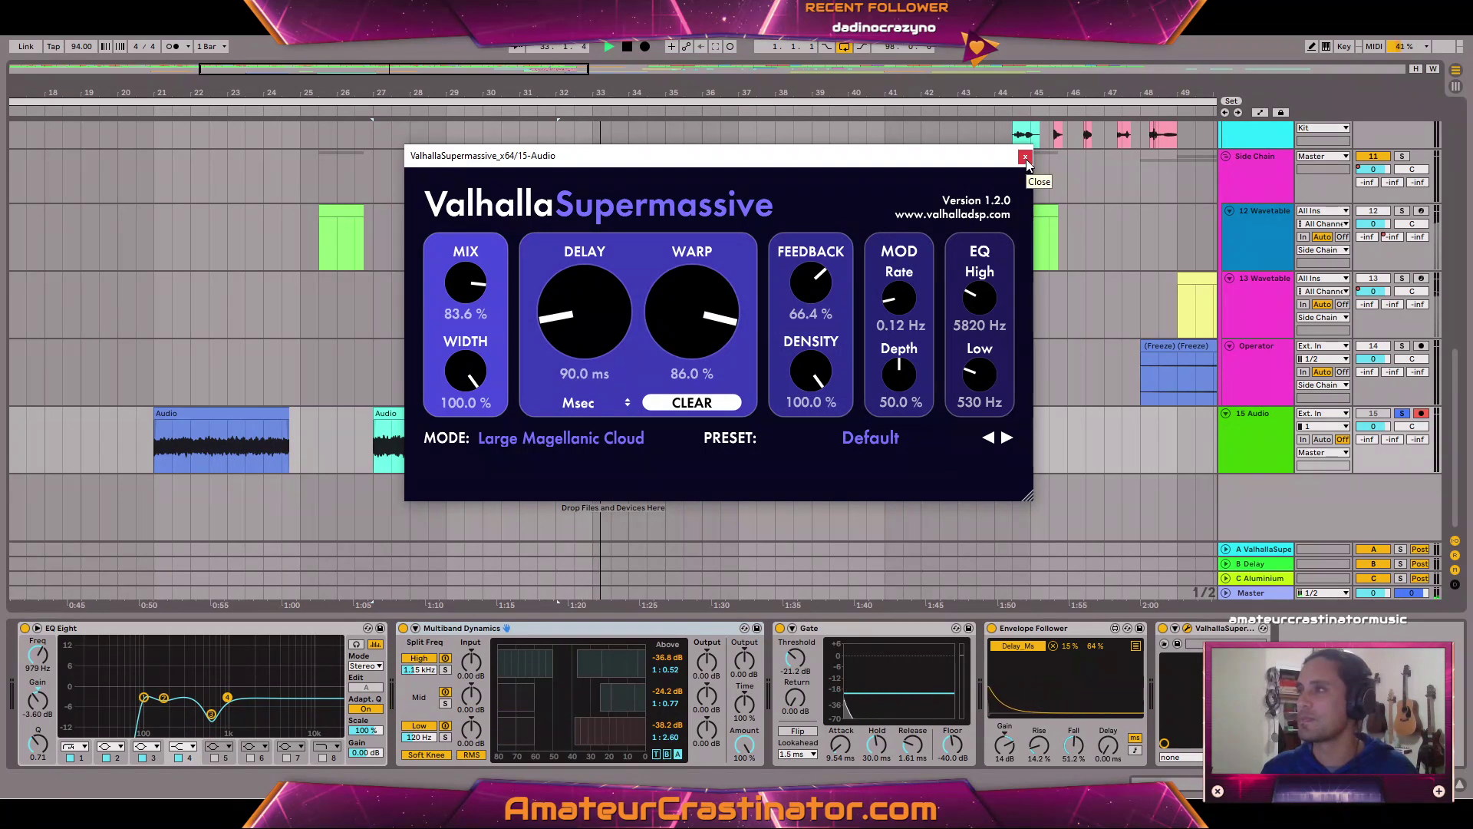
{"action": "left_click_drag", "start_coordinate": [1094, 649], "coordinate": [1094, 652]}
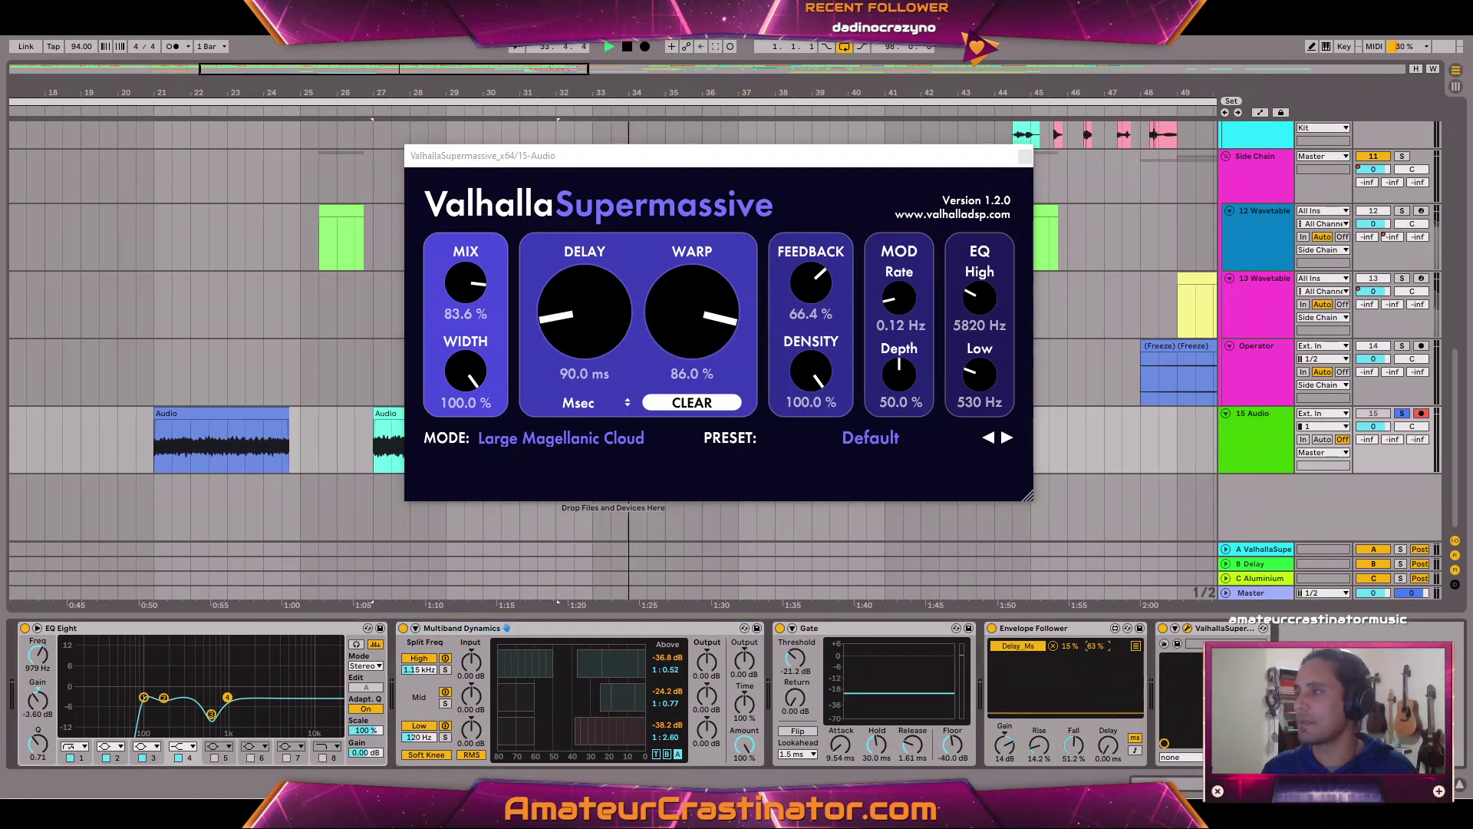
{"action": "key", "text": "space"}
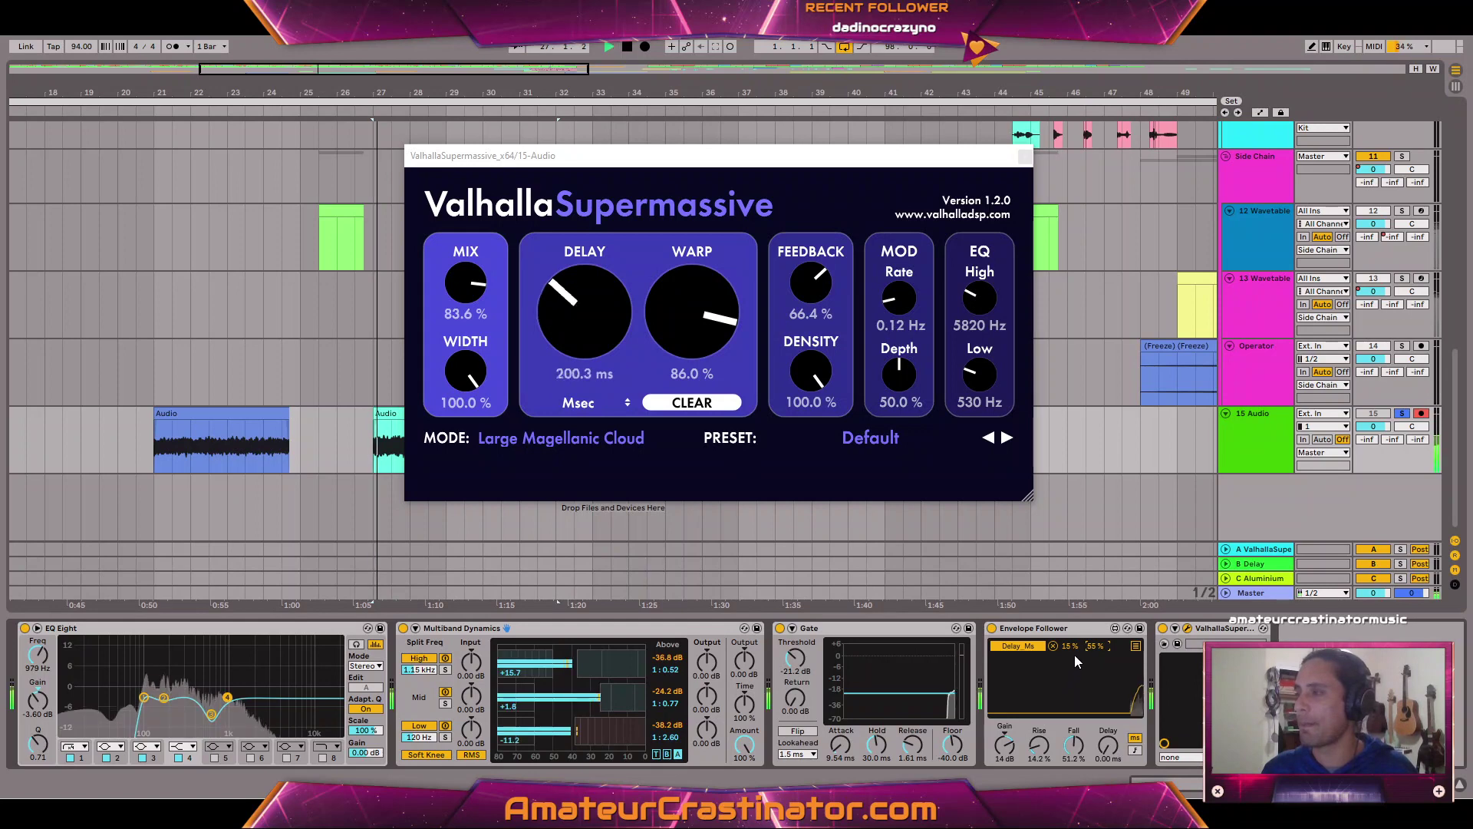
{"action": "left_click_drag", "start_coordinate": [1070, 646], "coordinate": [1069, 653]}
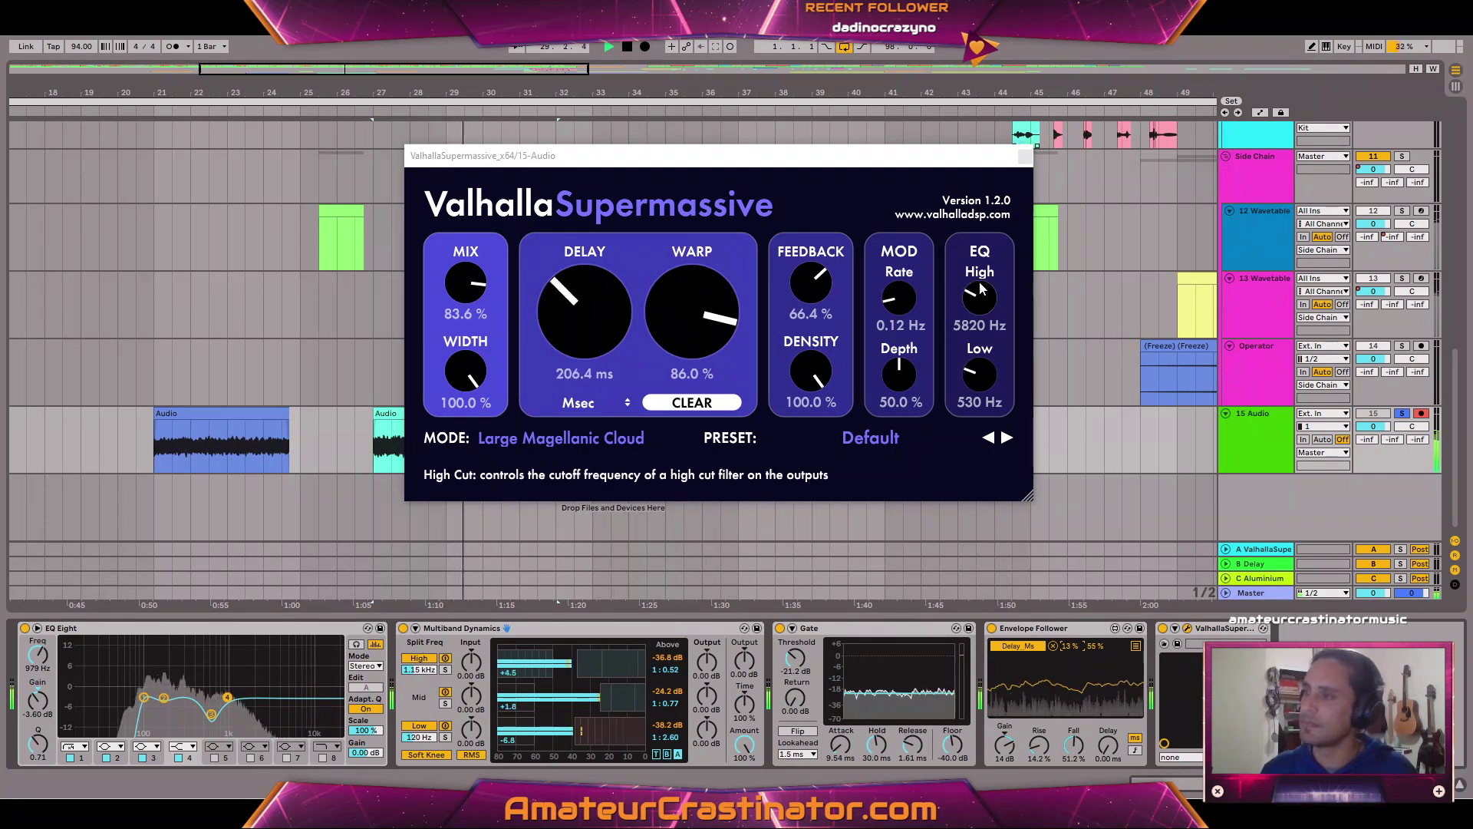
{"action": "left_click_drag", "start_coordinate": [1069, 650], "coordinate": [1070, 661]}
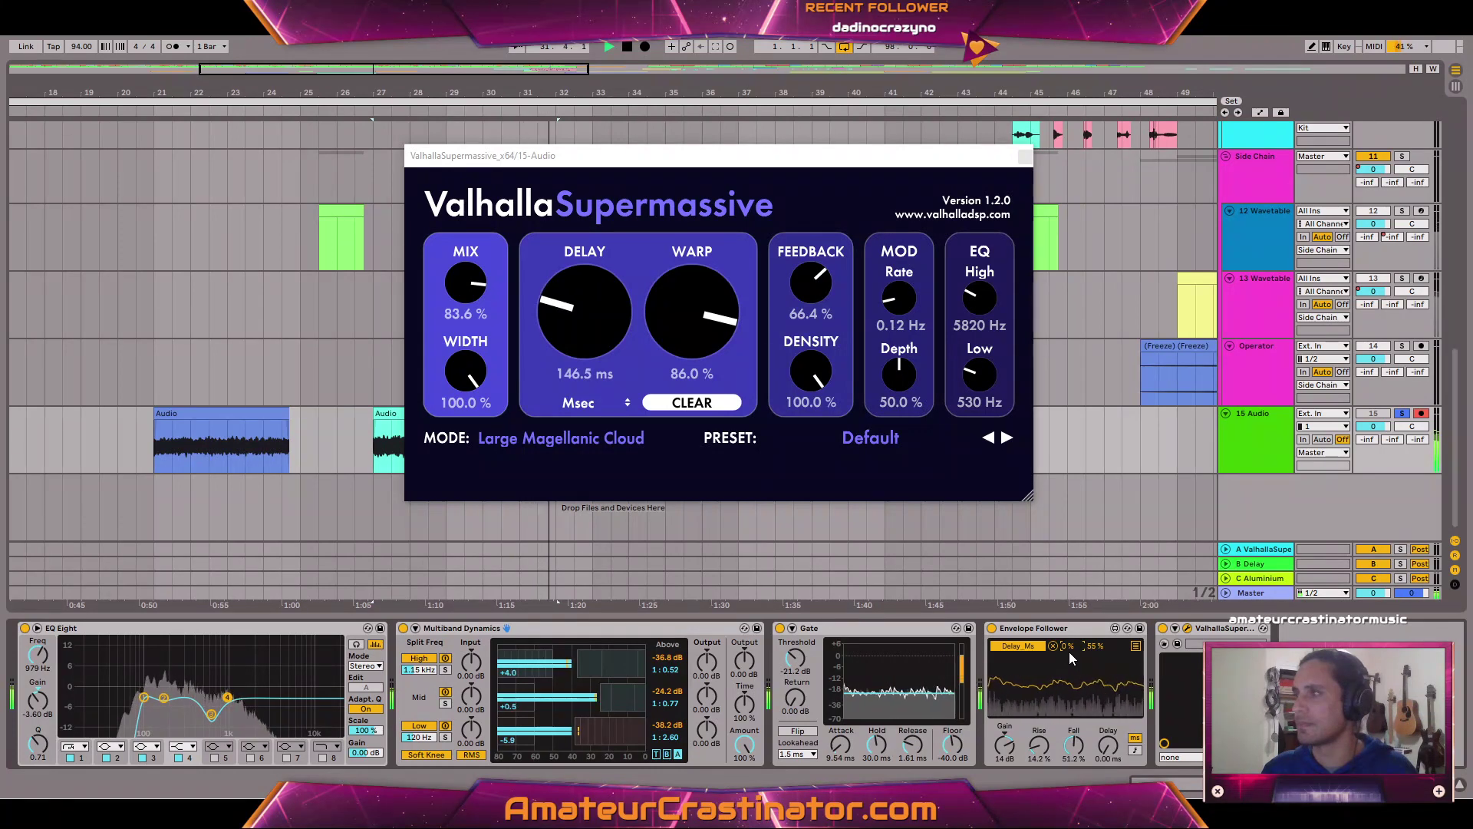
{"action": "left_click_drag", "start_coordinate": [1070, 646], "coordinate": [1070, 645]}
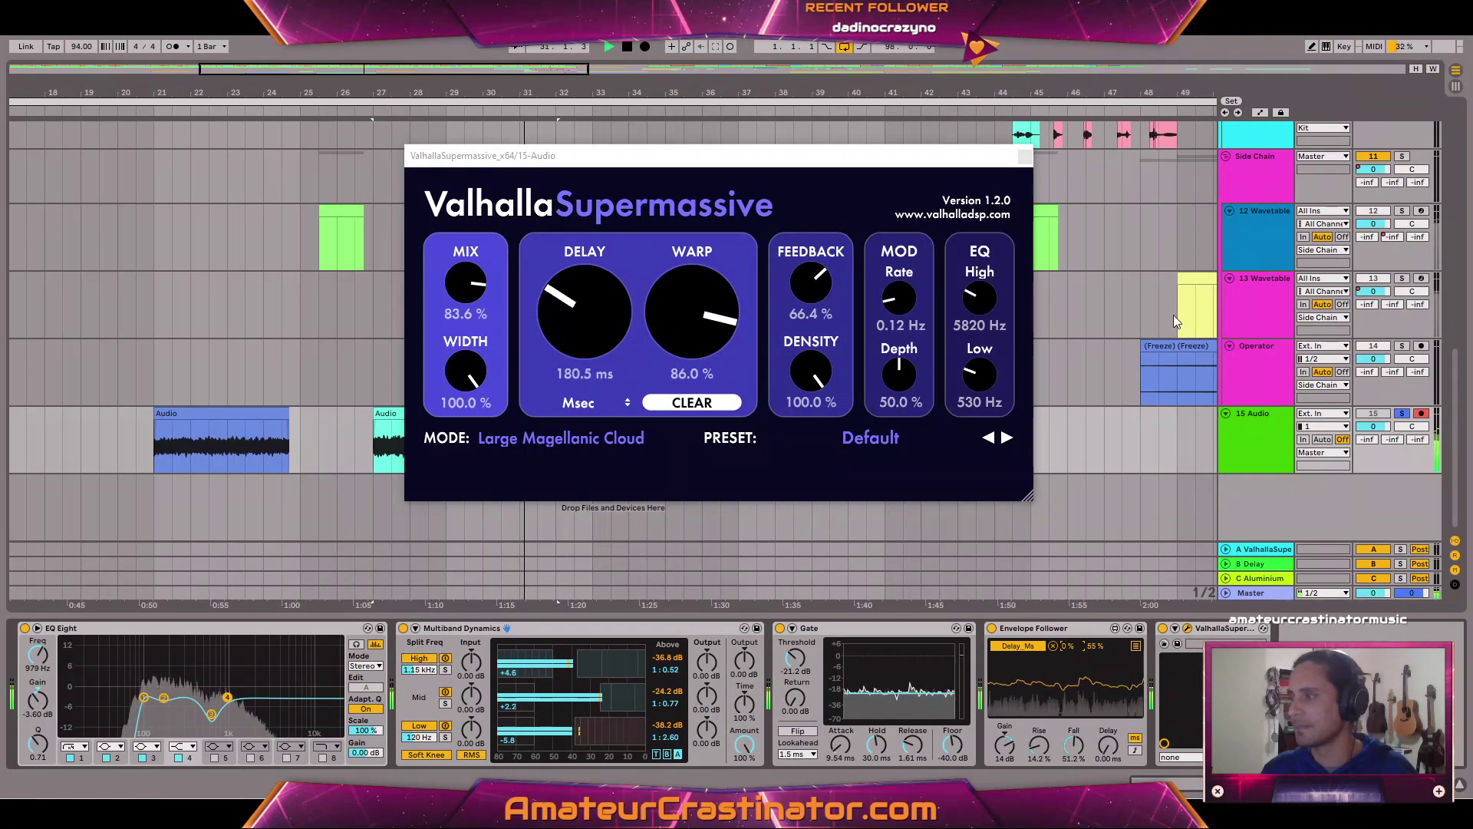
{"action": "key", "text": "space"}
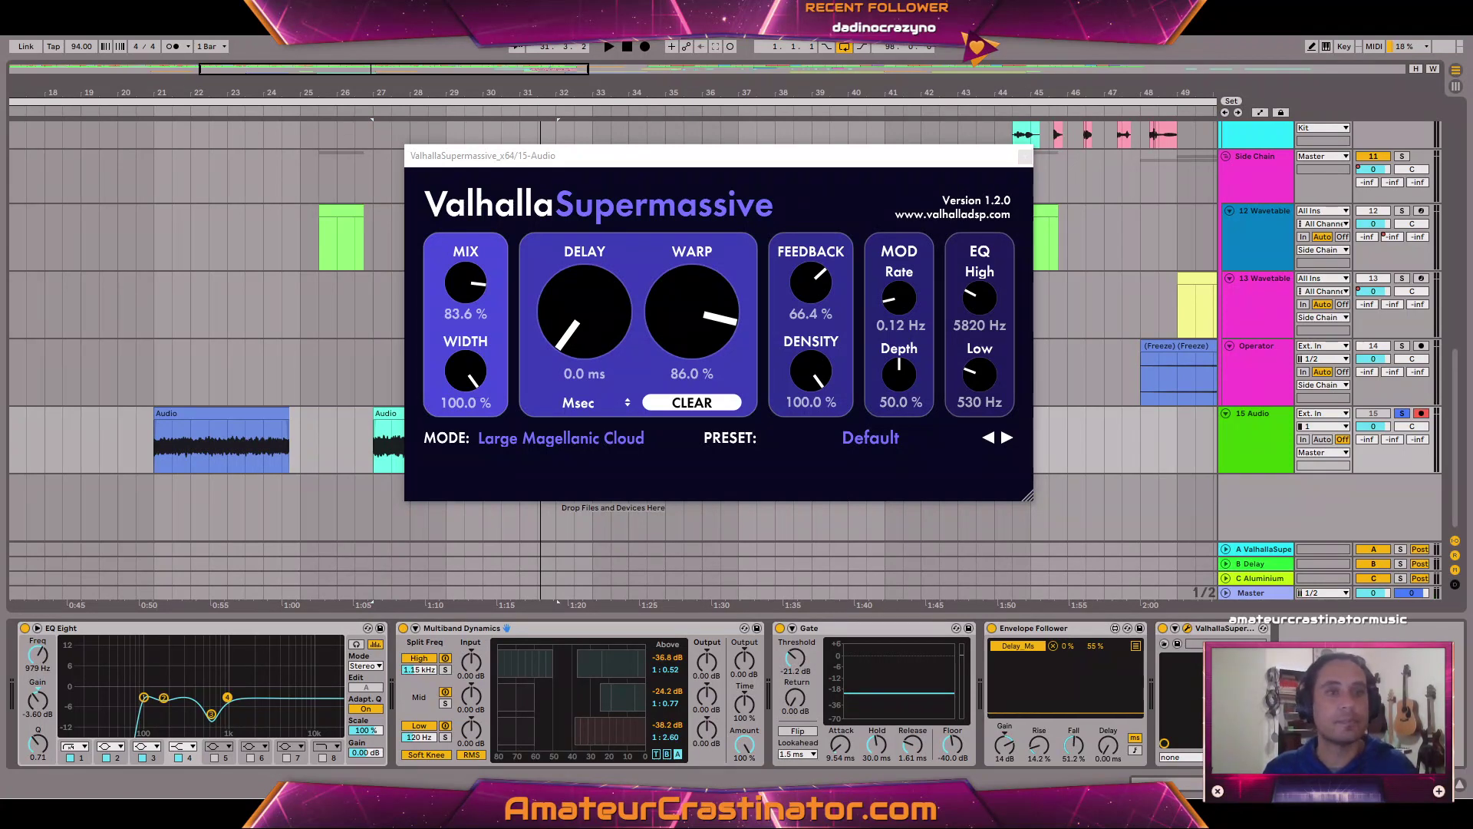
Insert TDR Nova before ValhallaSupermassive on the 15 Audio track, dismiss the reverb's editor and reposition the equalizer's window.
{"action": "left_click_drag", "start_coordinate": [1418, 628], "coordinate": [1160, 643]}
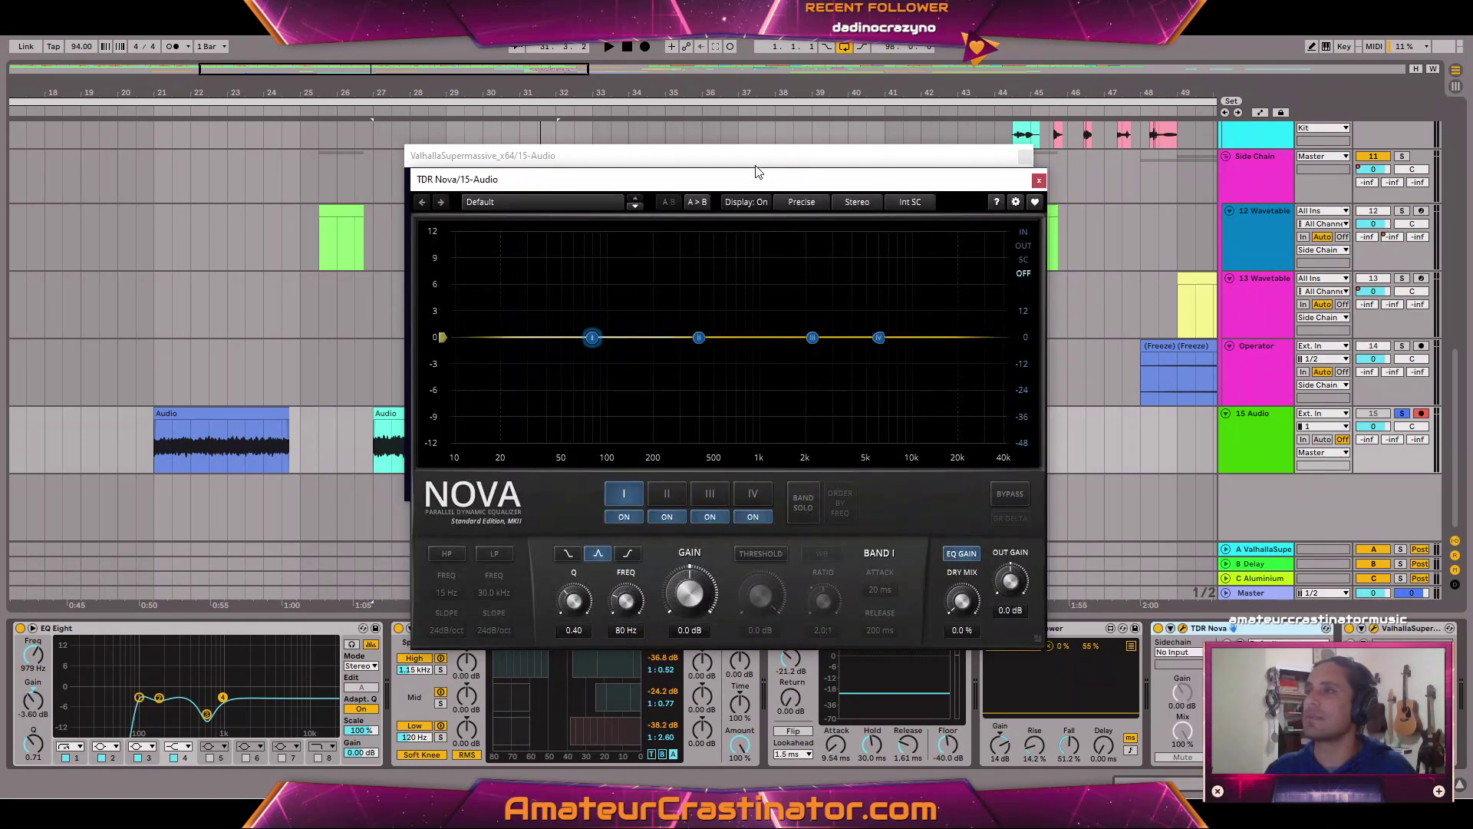
{"action": "left_click", "coordinate": [756, 166]}
{"action": "left_click", "coordinate": [924, 139]}
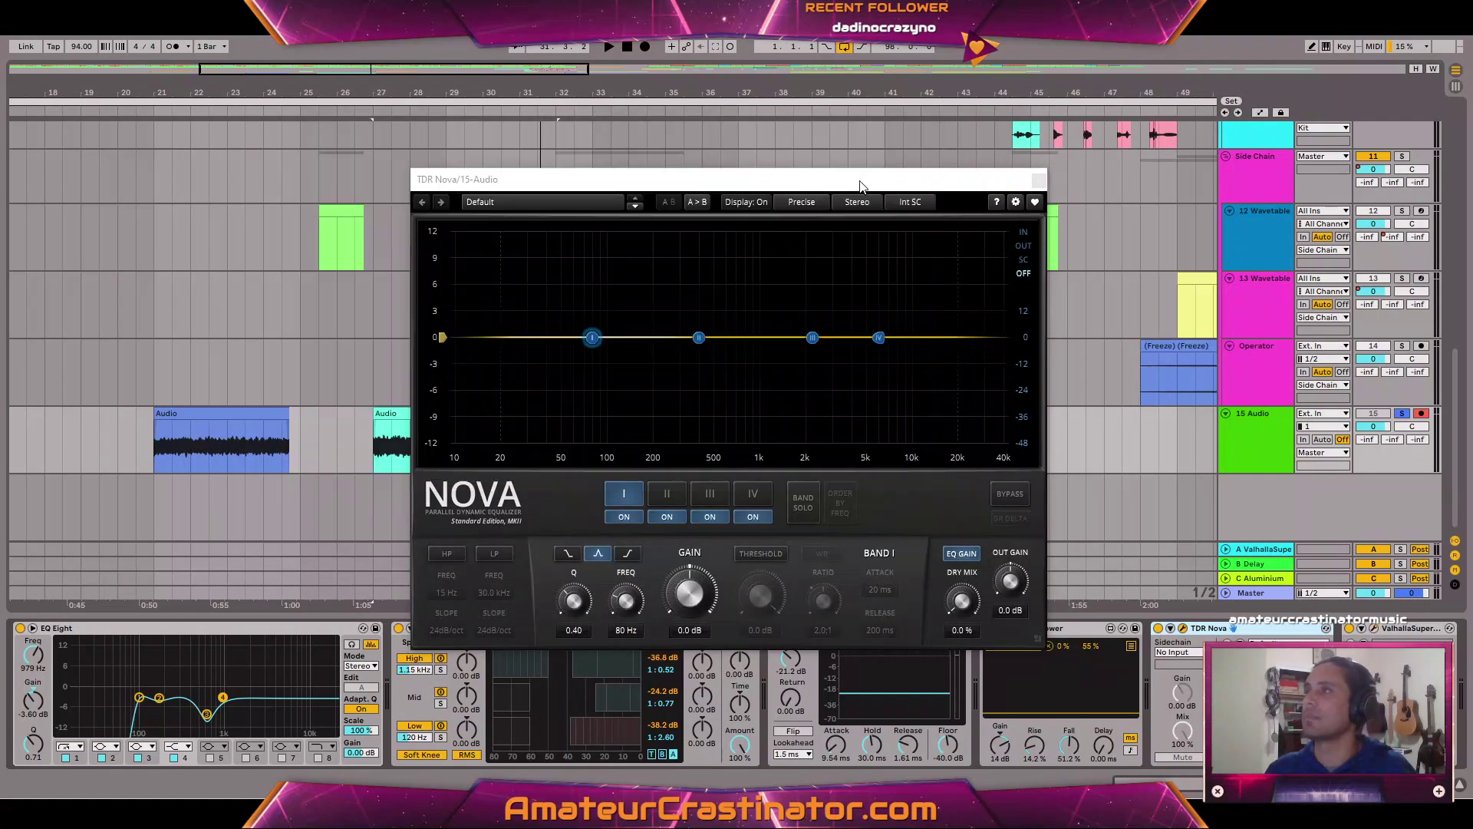
{"action": "left_click_drag", "start_coordinate": [859, 181], "coordinate": [679, 150]}
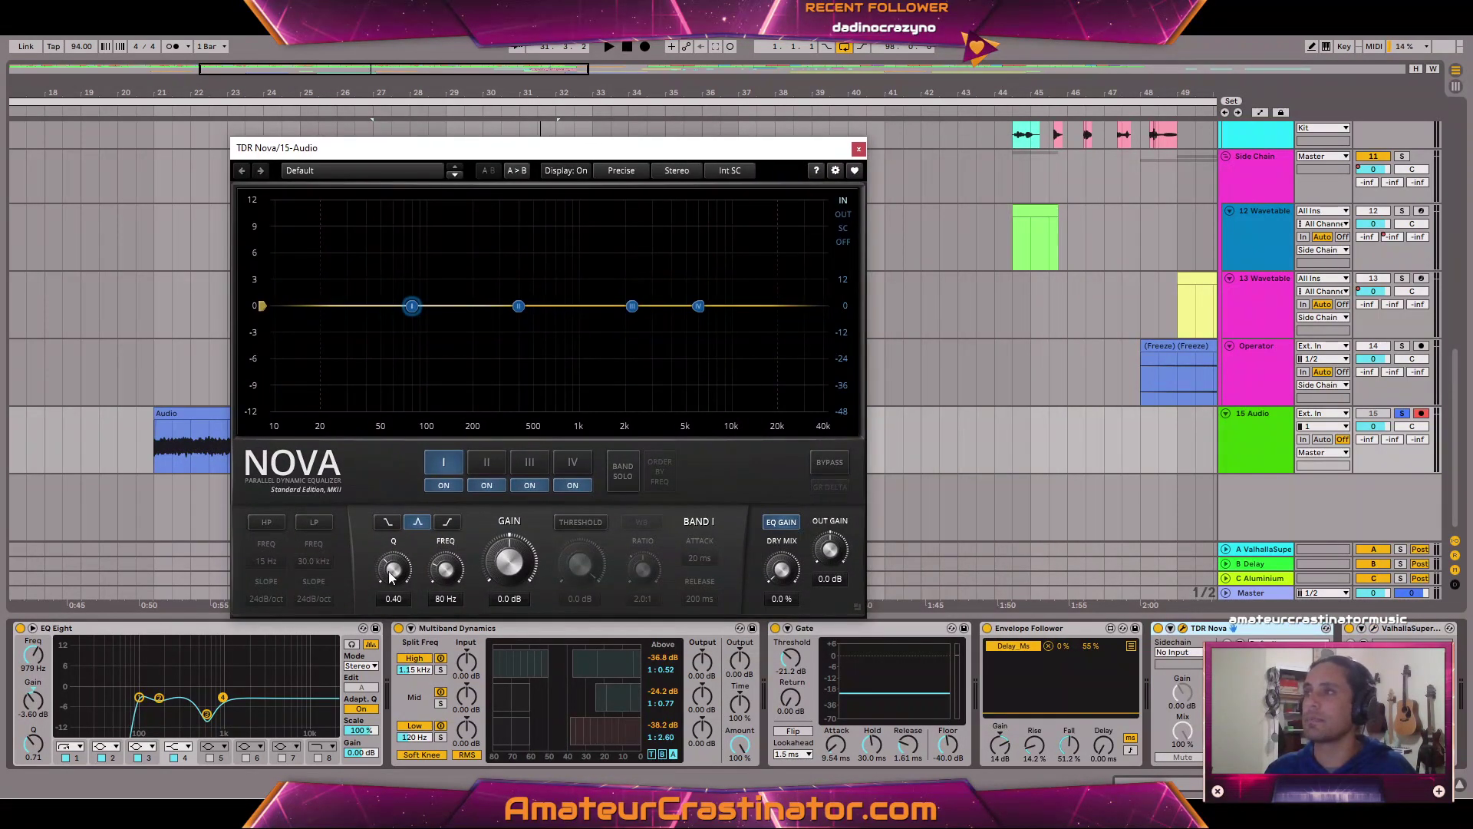
Enable TDR Nova's high-pass filter with a frequency of 192 Hz and a 6 dB/oct slope while auditioning the loop.
{"action": "left_click", "coordinate": [259, 524]}
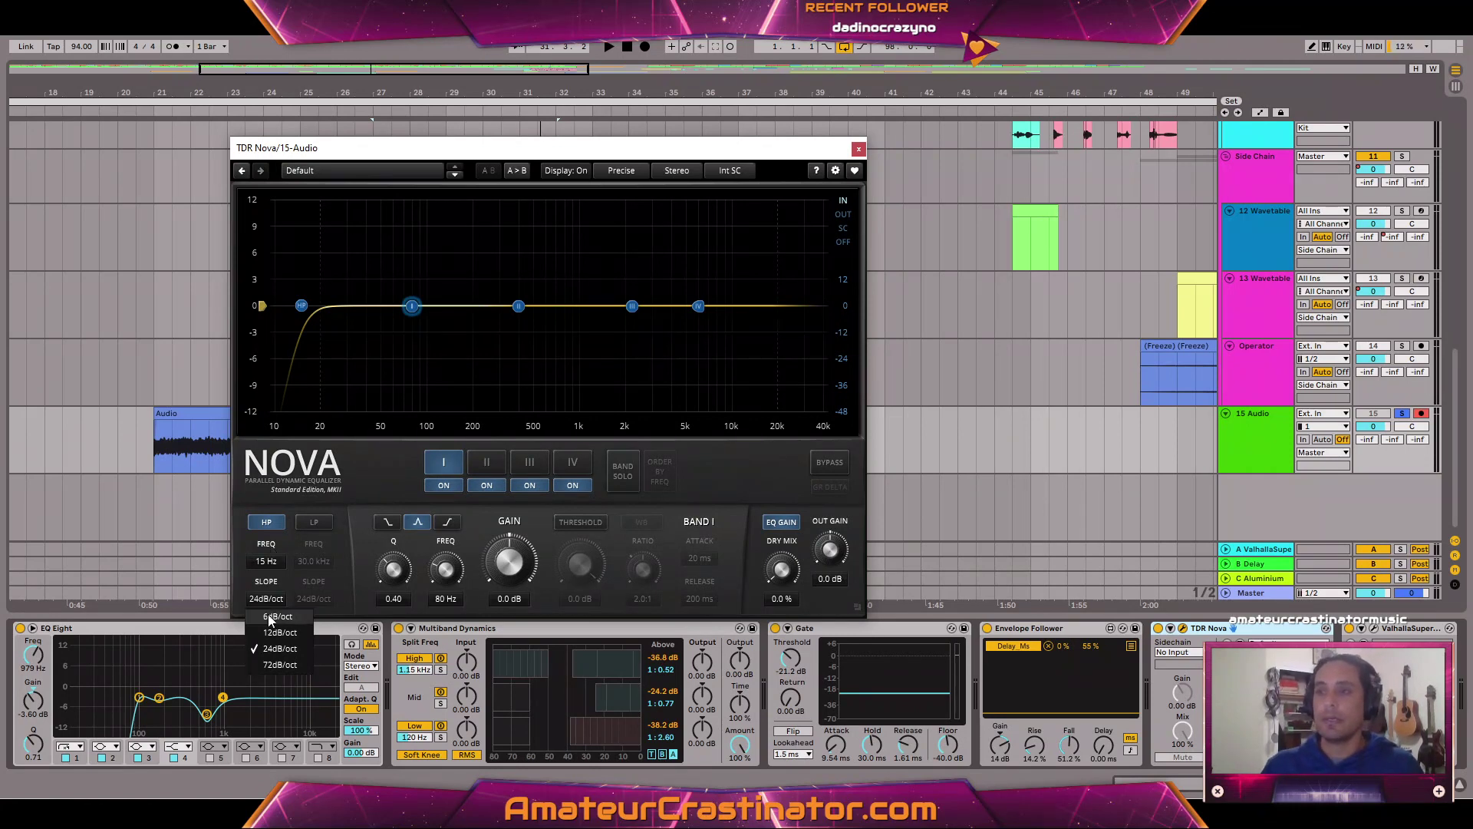
{"action": "left_click", "coordinate": [265, 569]}
{"action": "key", "text": "space"}
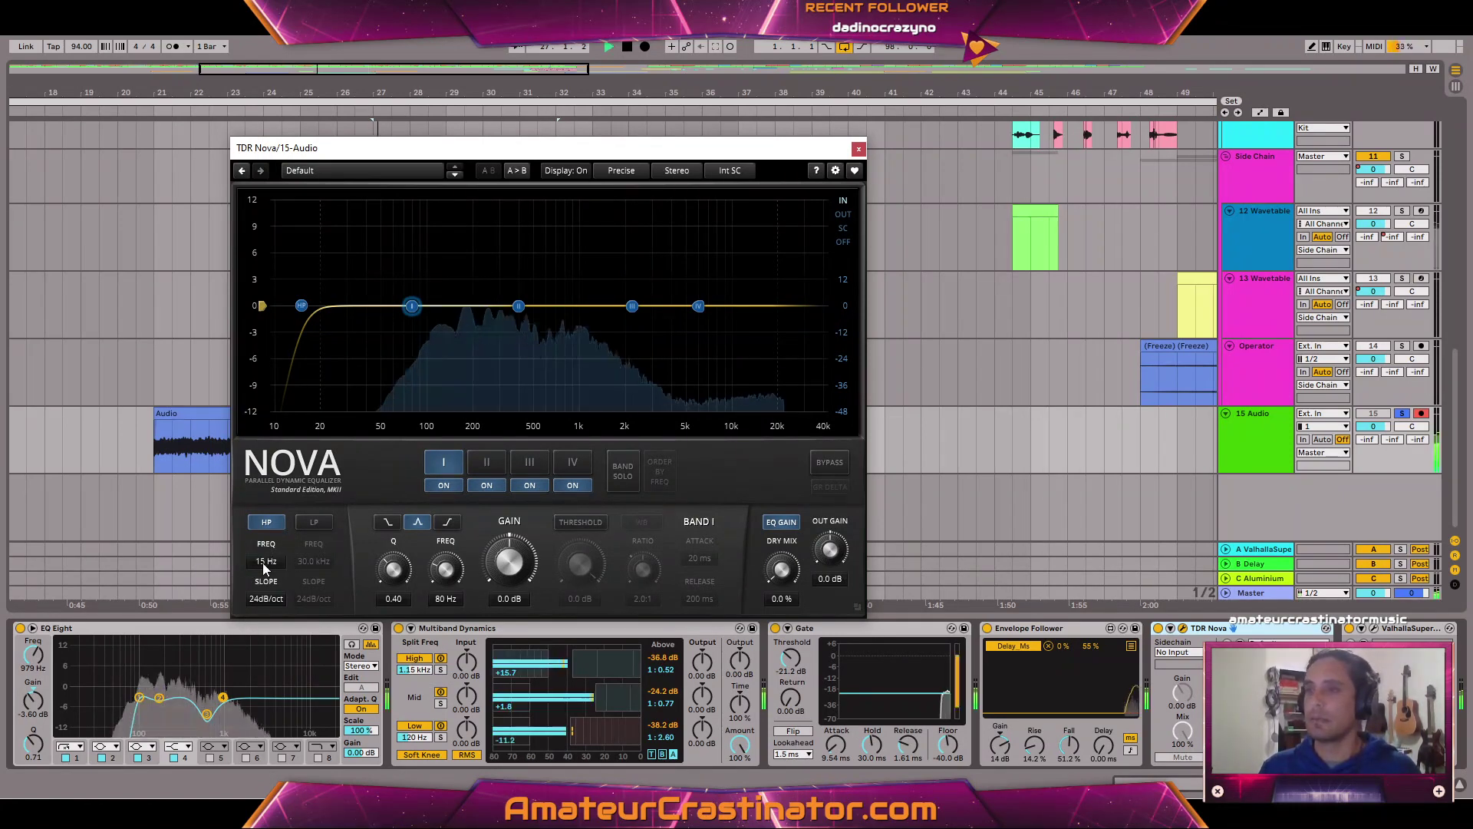
{"action": "left_click_drag", "start_coordinate": [263, 563], "coordinate": [265, 466]}
{"action": "left_click", "coordinate": [266, 598]}
{"action": "left_click", "coordinate": [268, 528]}
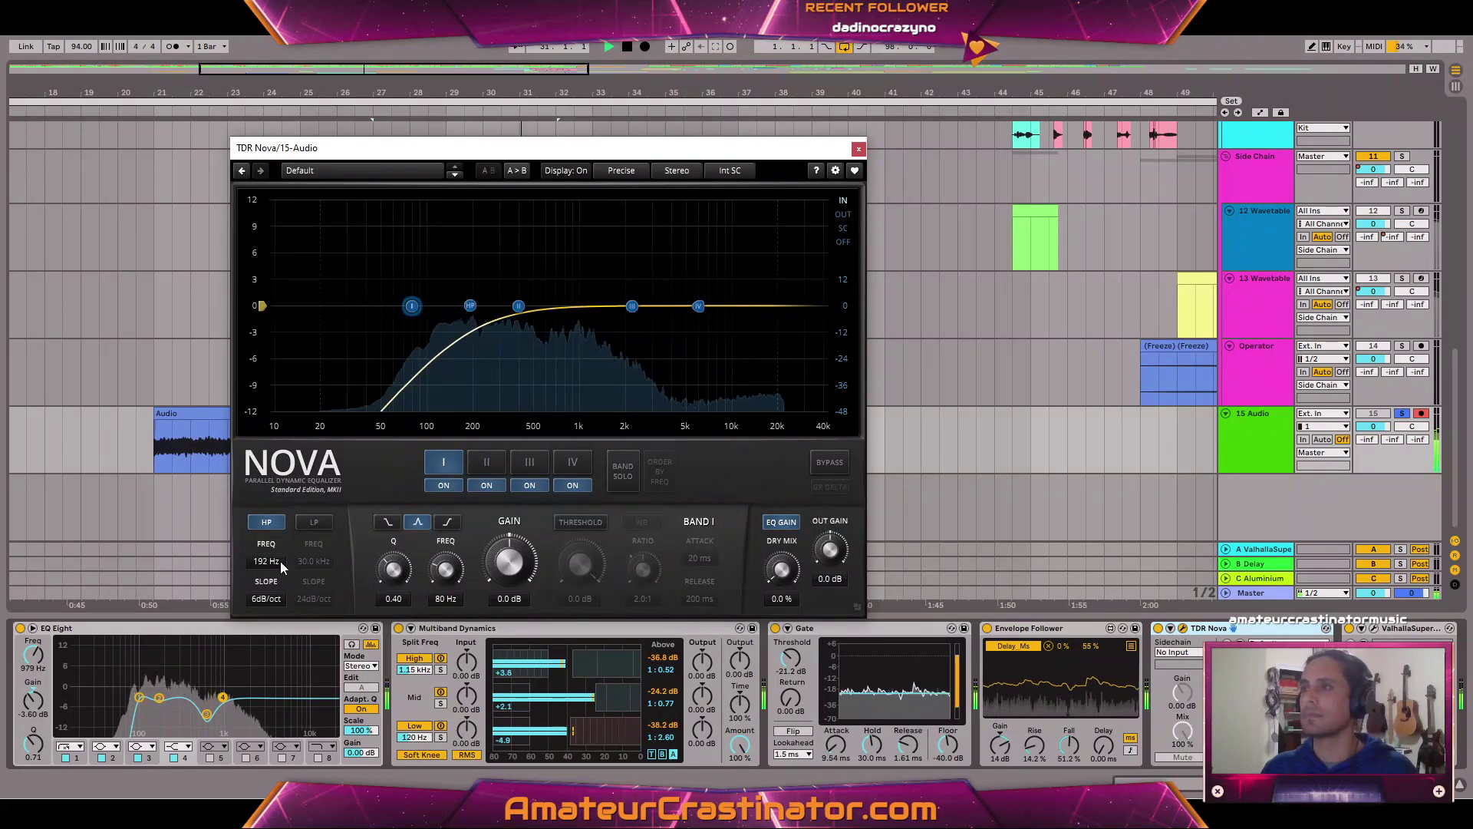
{"action": "key", "text": "space"}
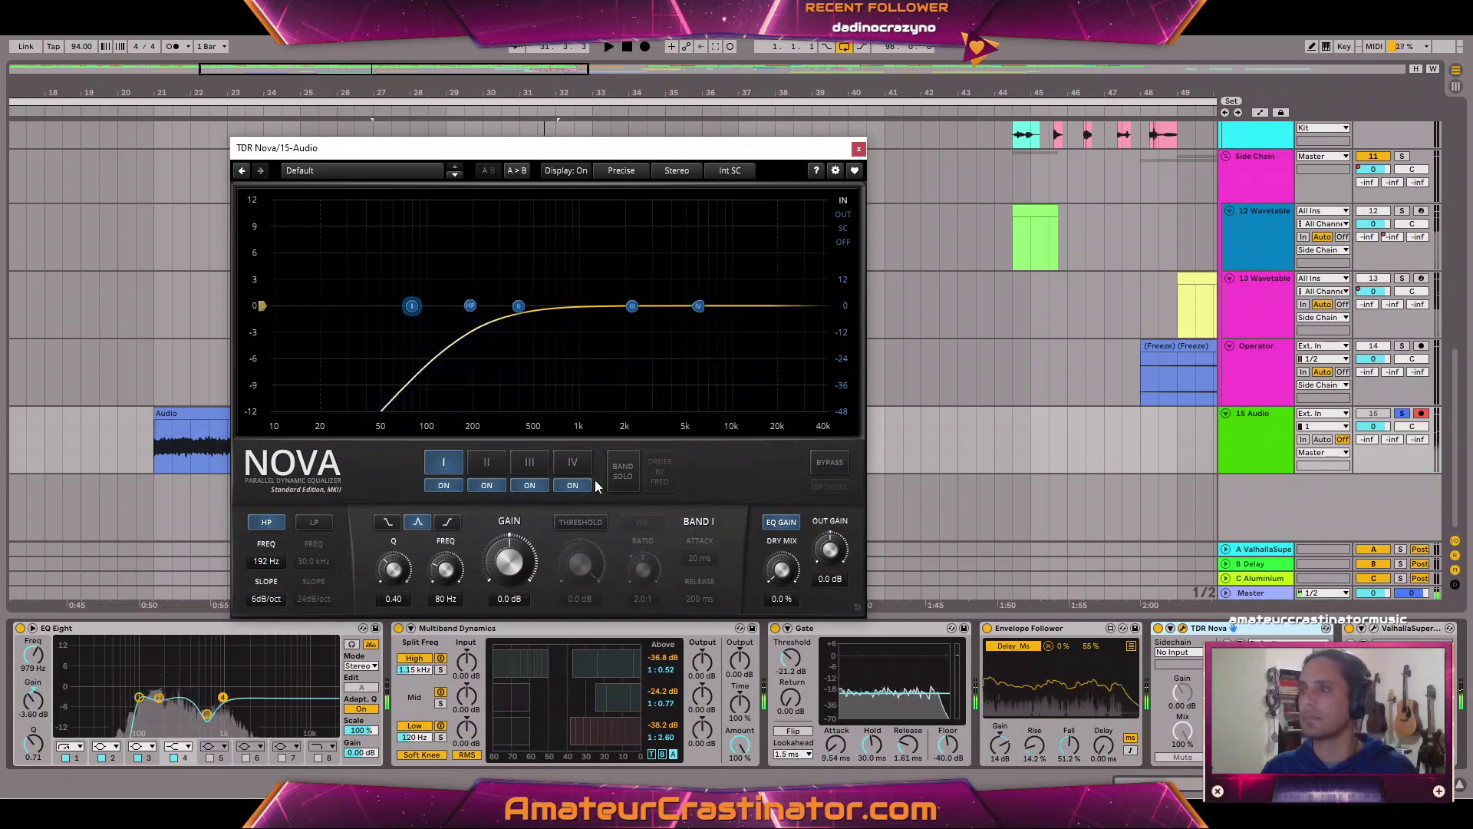
Set TDR Nova's band IV frequency to 7.5 kHz while auditioning the loop.
{"action": "left_click", "coordinate": [587, 468]}
{"action": "key", "text": "space"}
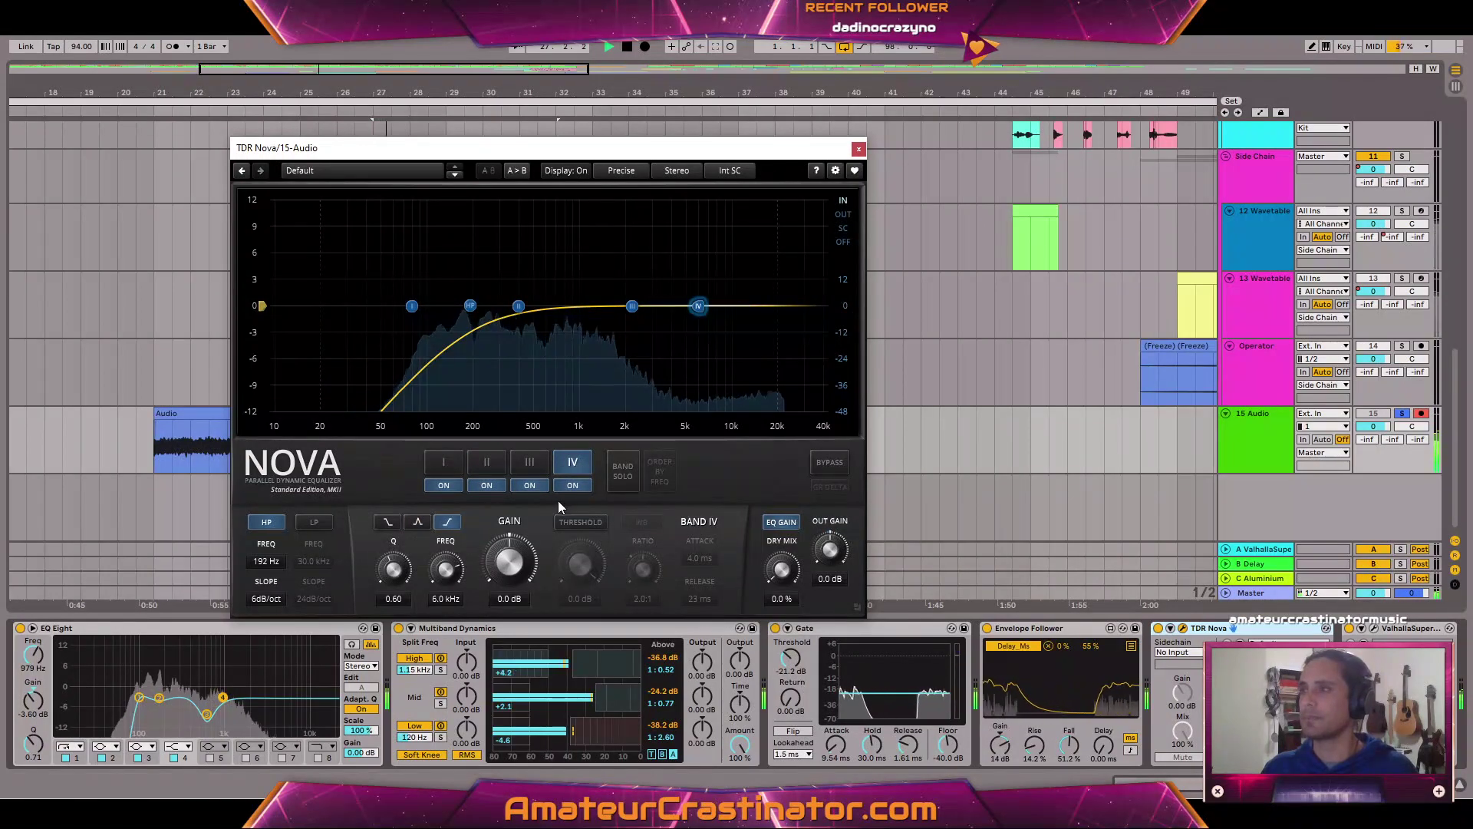
{"action": "left_click_drag", "start_coordinate": [446, 570], "coordinate": [446, 575]}
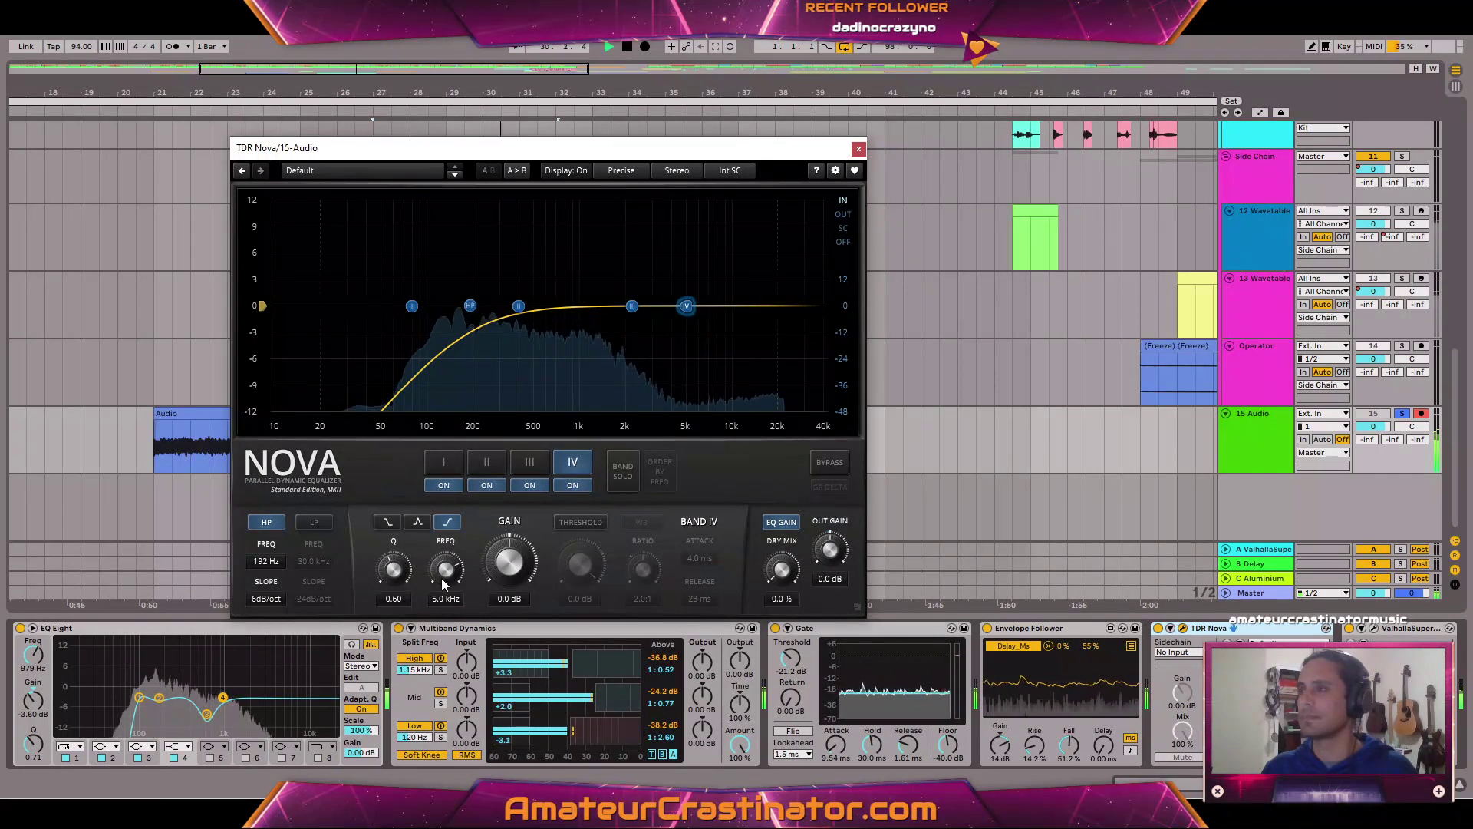
{"action": "key", "text": "space"}
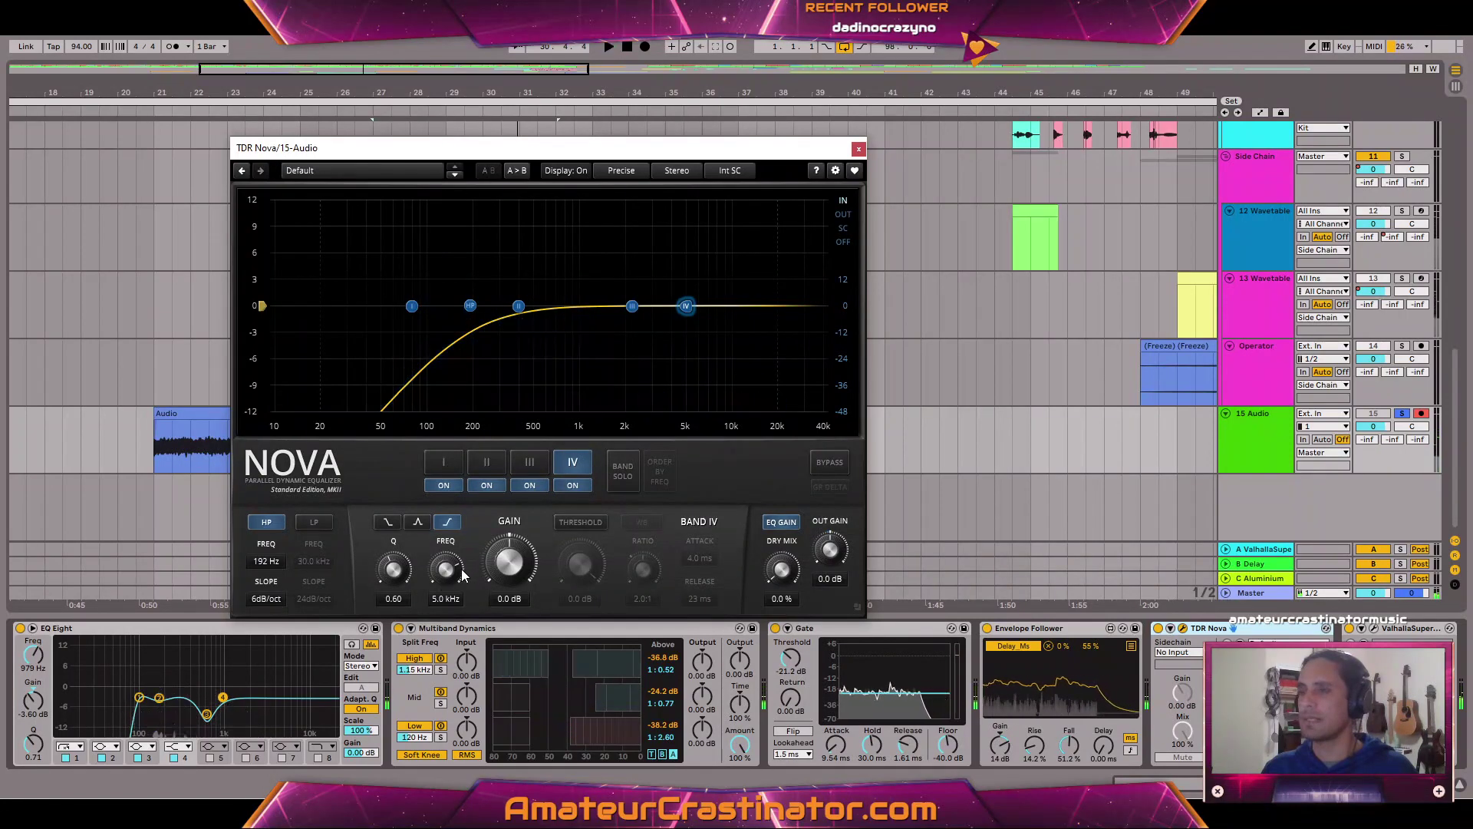
{"action": "left_click_drag", "start_coordinate": [445, 572], "coordinate": [449, 567]}
Set band III's frequency to 5.4 kHz and change band IV to a bell shape with a Q of 4.98.
{"action": "left_click", "coordinate": [514, 462]}
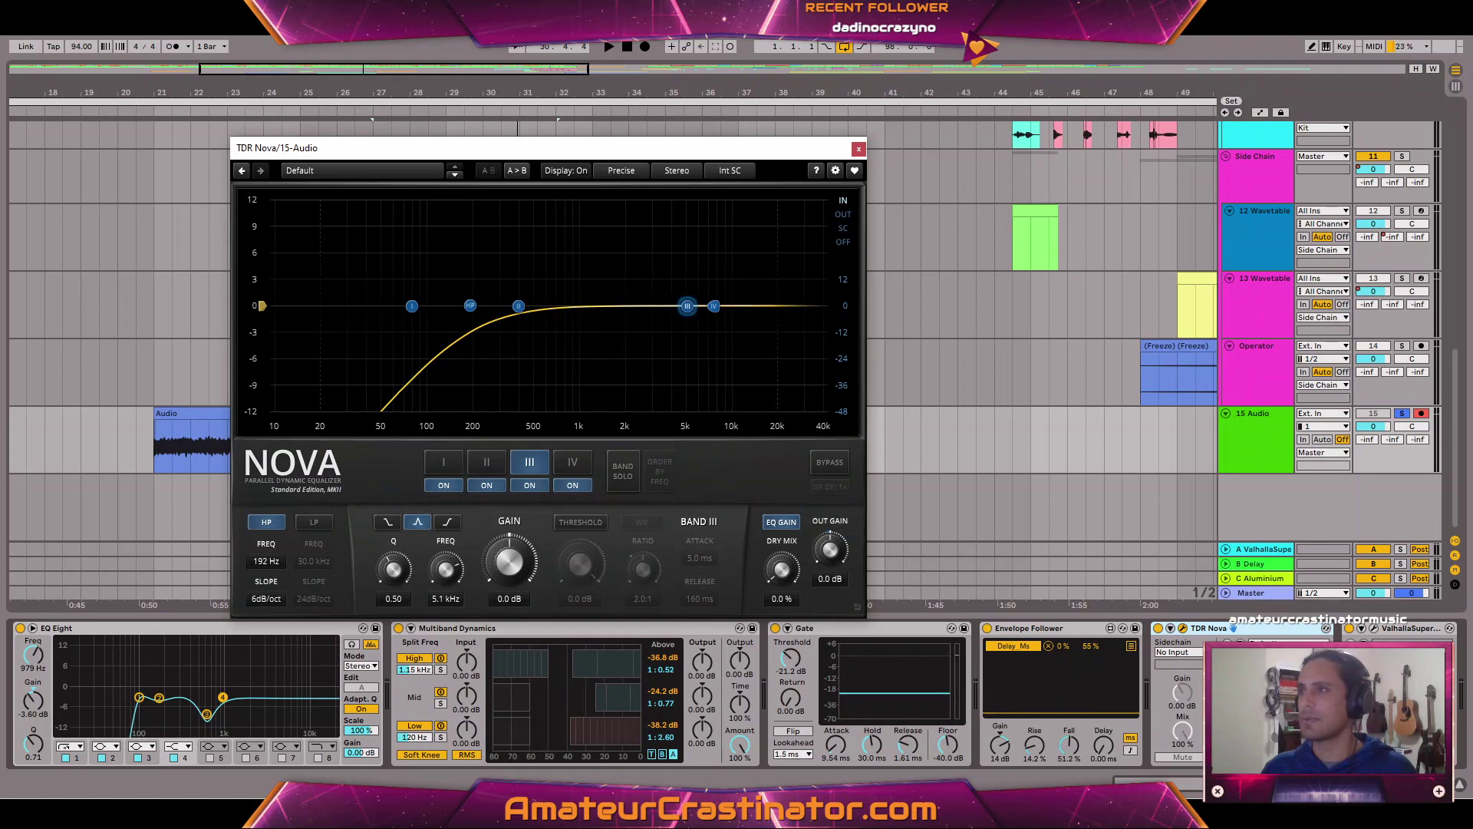
{"action": "left_click", "coordinate": [570, 462]}
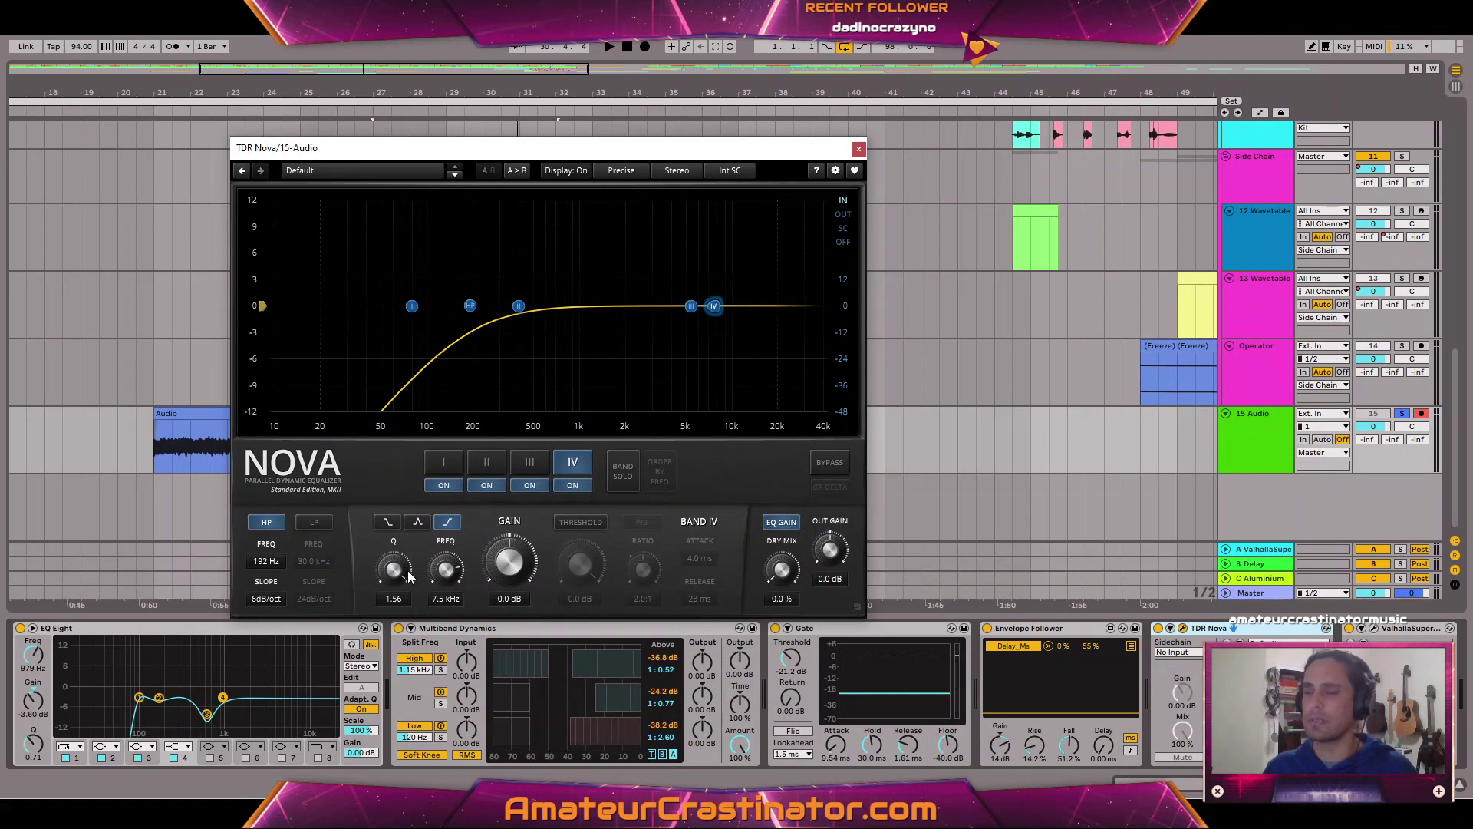
{"action": "left_click", "coordinate": [420, 524]}
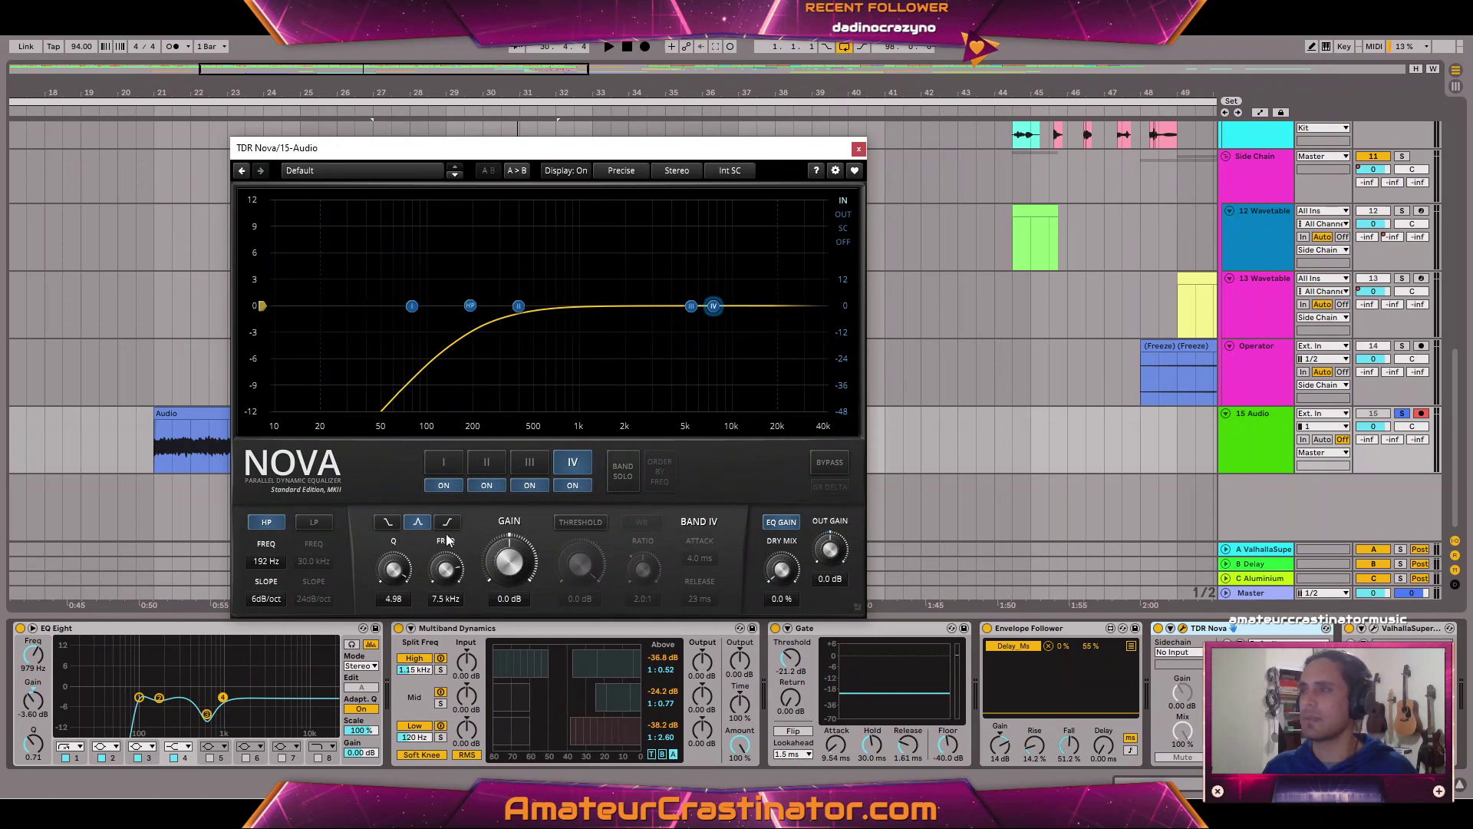
Make band III dynamic with a threshold of -36.9 dB, a ratio of 0.5:1 and a Q of 6.00.
{"action": "left_click", "coordinate": [532, 463]}
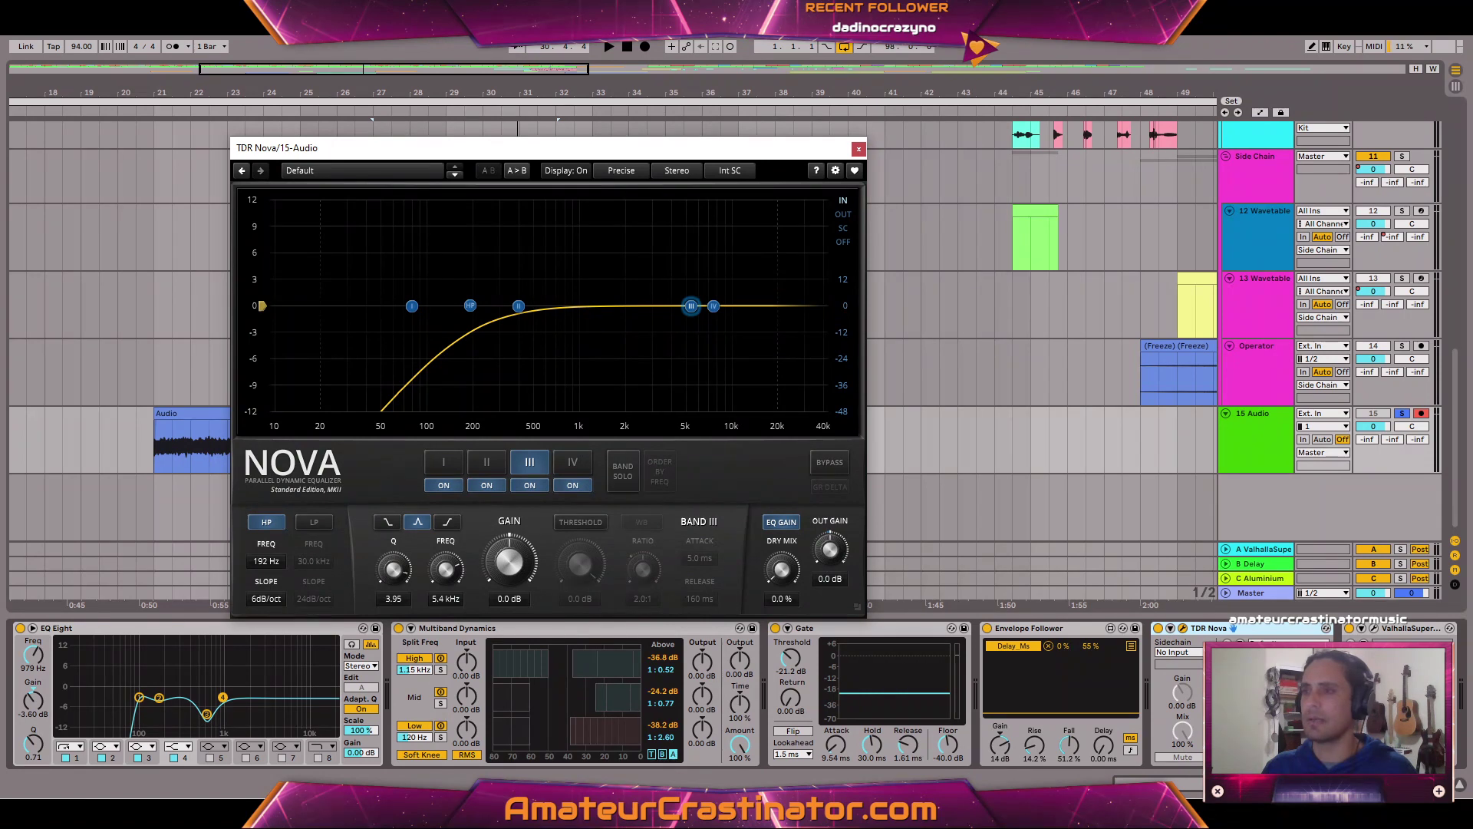
{"action": "left_click", "coordinate": [567, 523]}
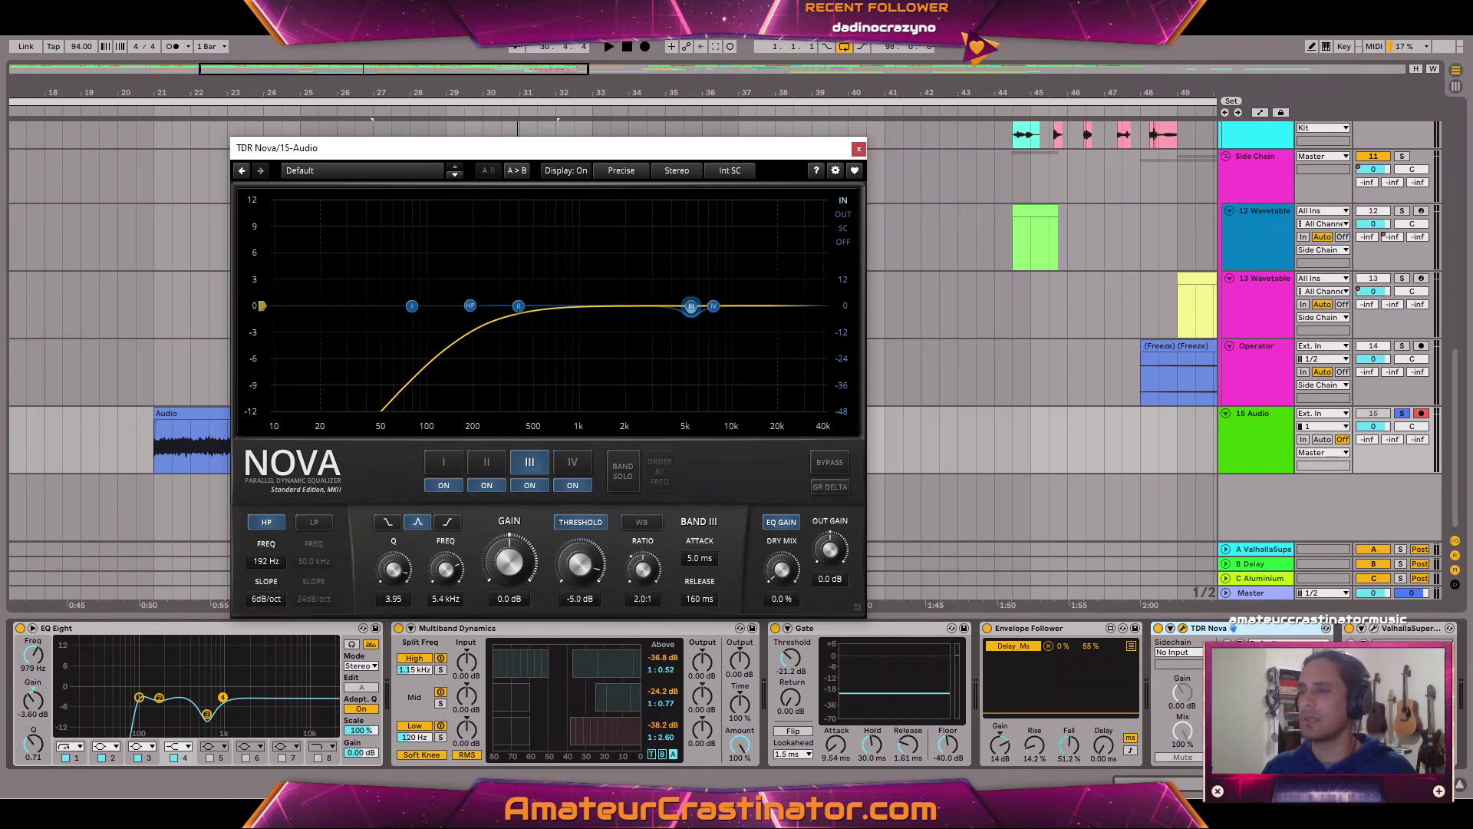
{"action": "left_click_drag", "start_coordinate": [580, 568], "coordinate": [580, 628]}
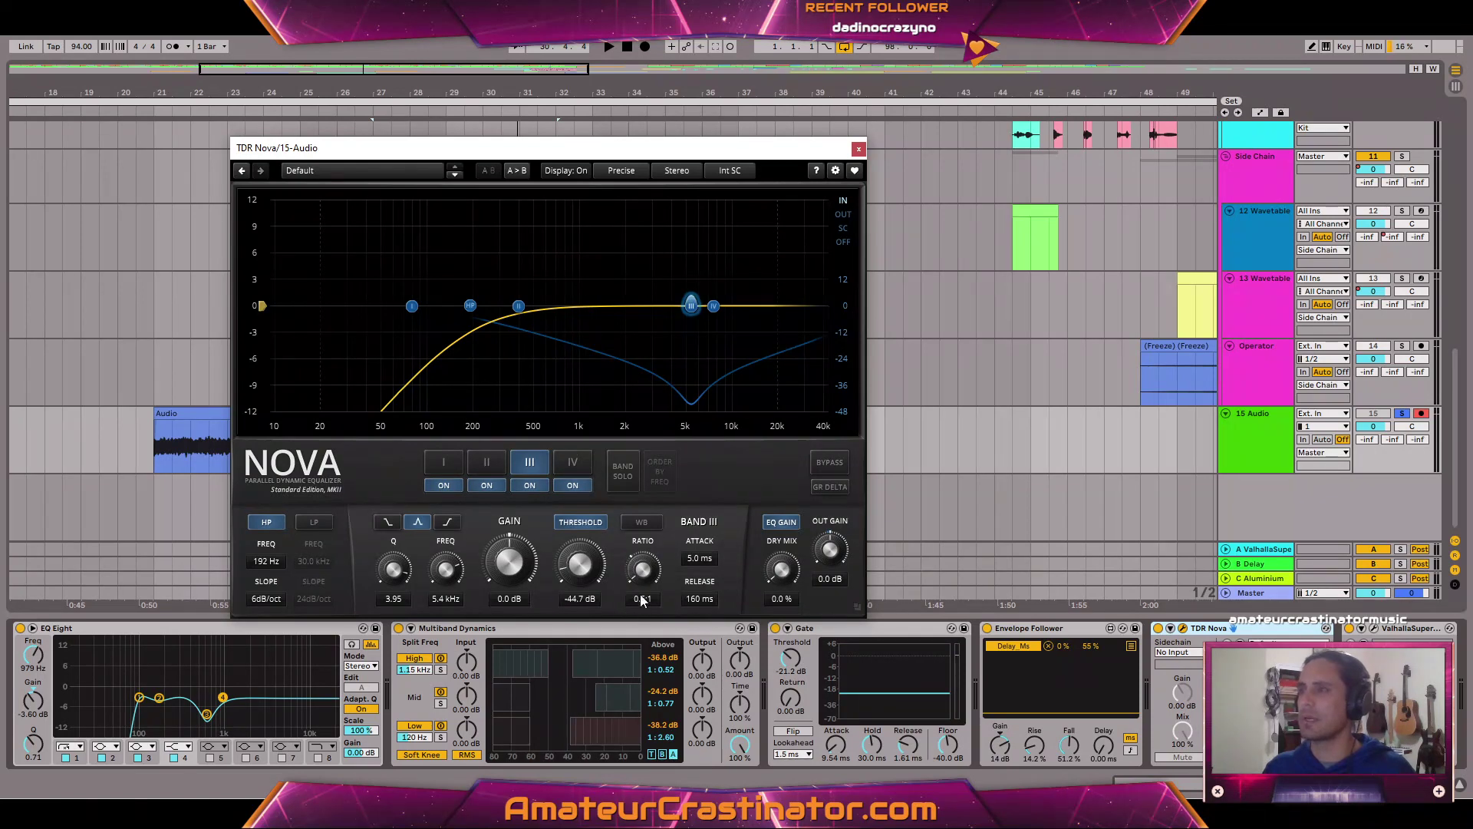
{"action": "key", "text": "space"}
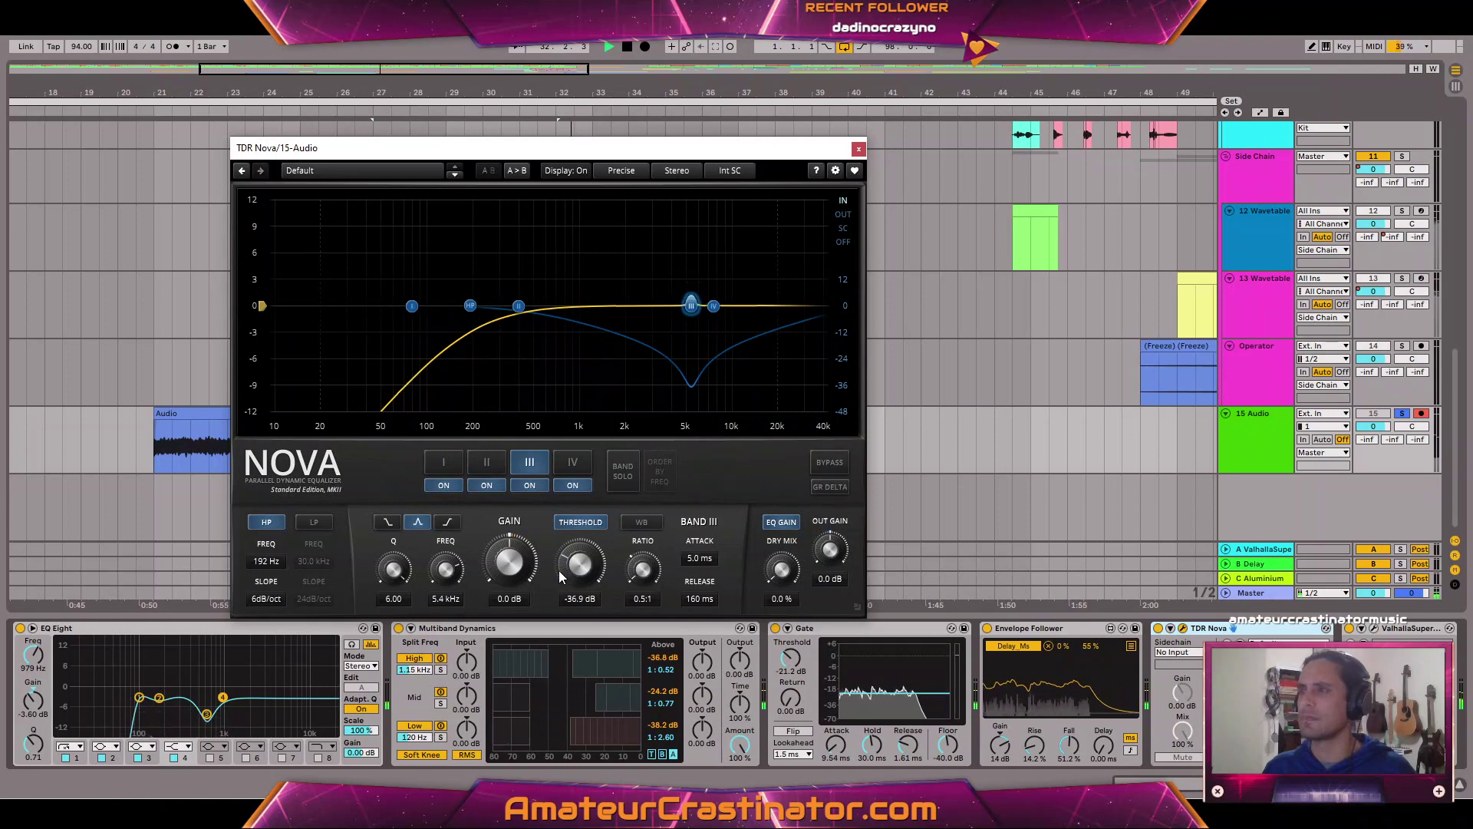
Make band IV dynamic with a -38.1 dB threshold, and set its Q to 4.90 and its frequency to 7.7 kHz.
{"action": "left_click", "coordinate": [578, 462]}
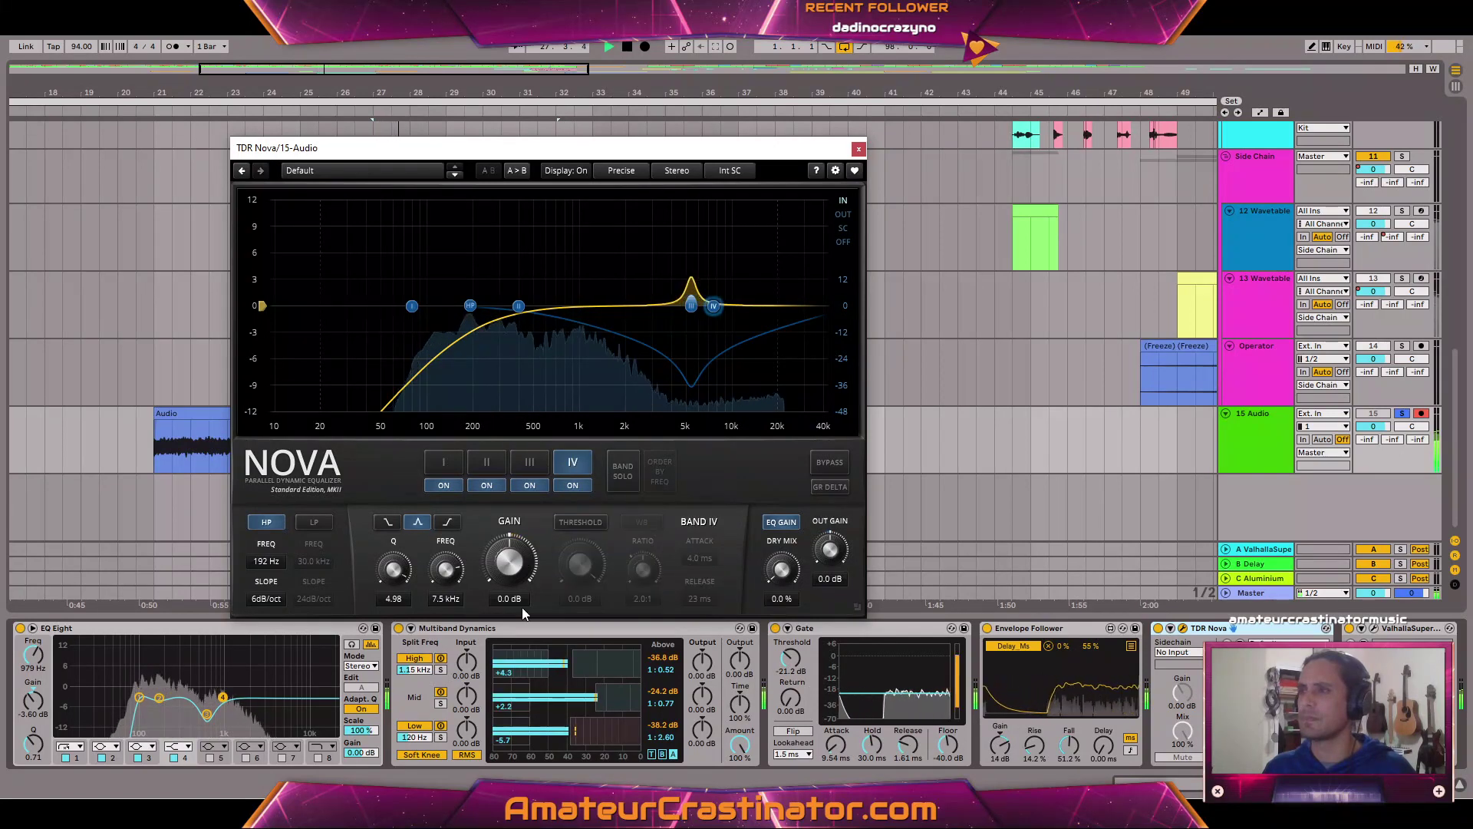
{"action": "left_click", "coordinate": [581, 522]}
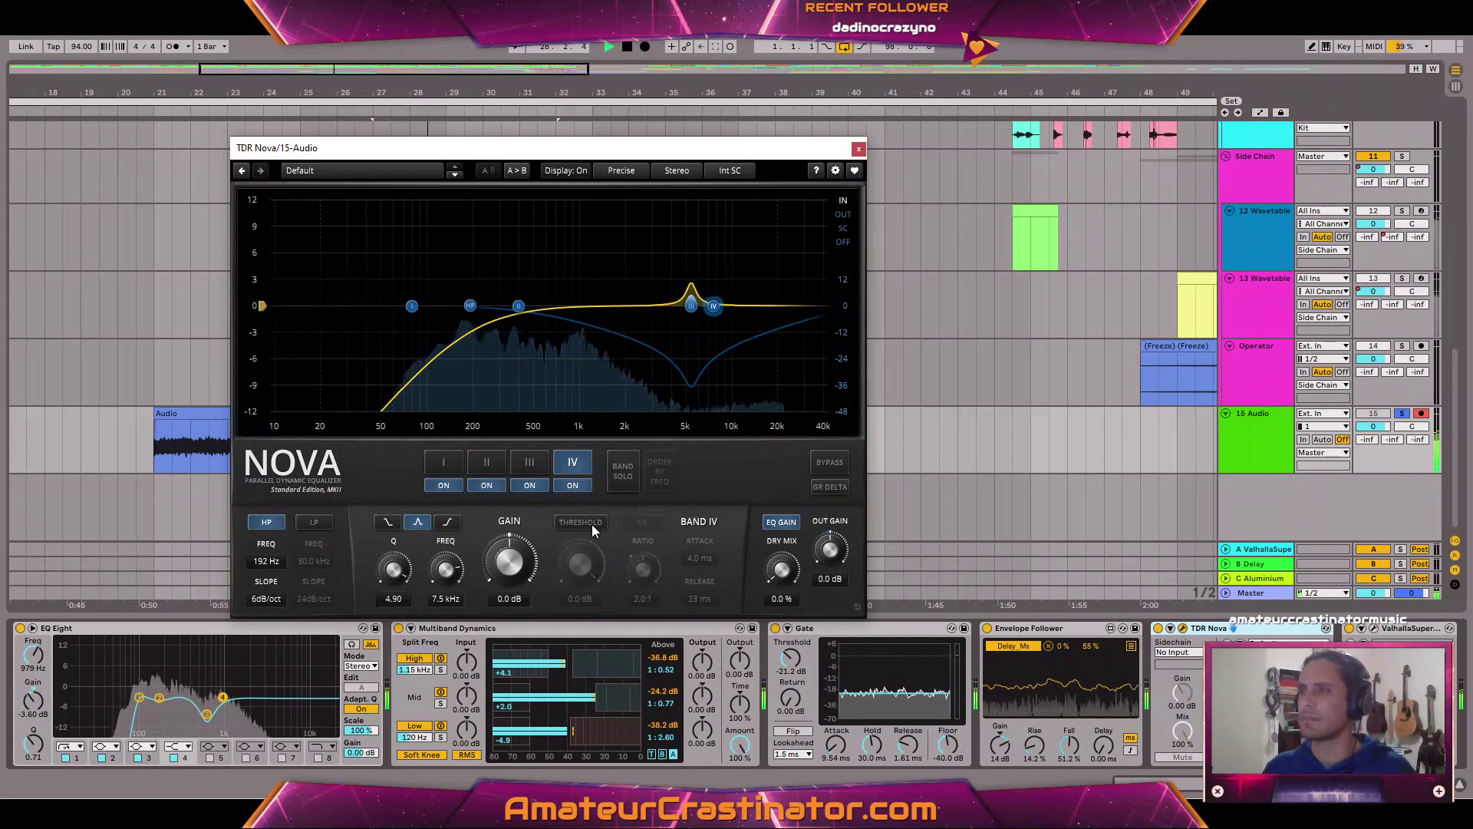
{"action": "left_click_drag", "start_coordinate": [580, 564], "coordinate": [580, 648]}
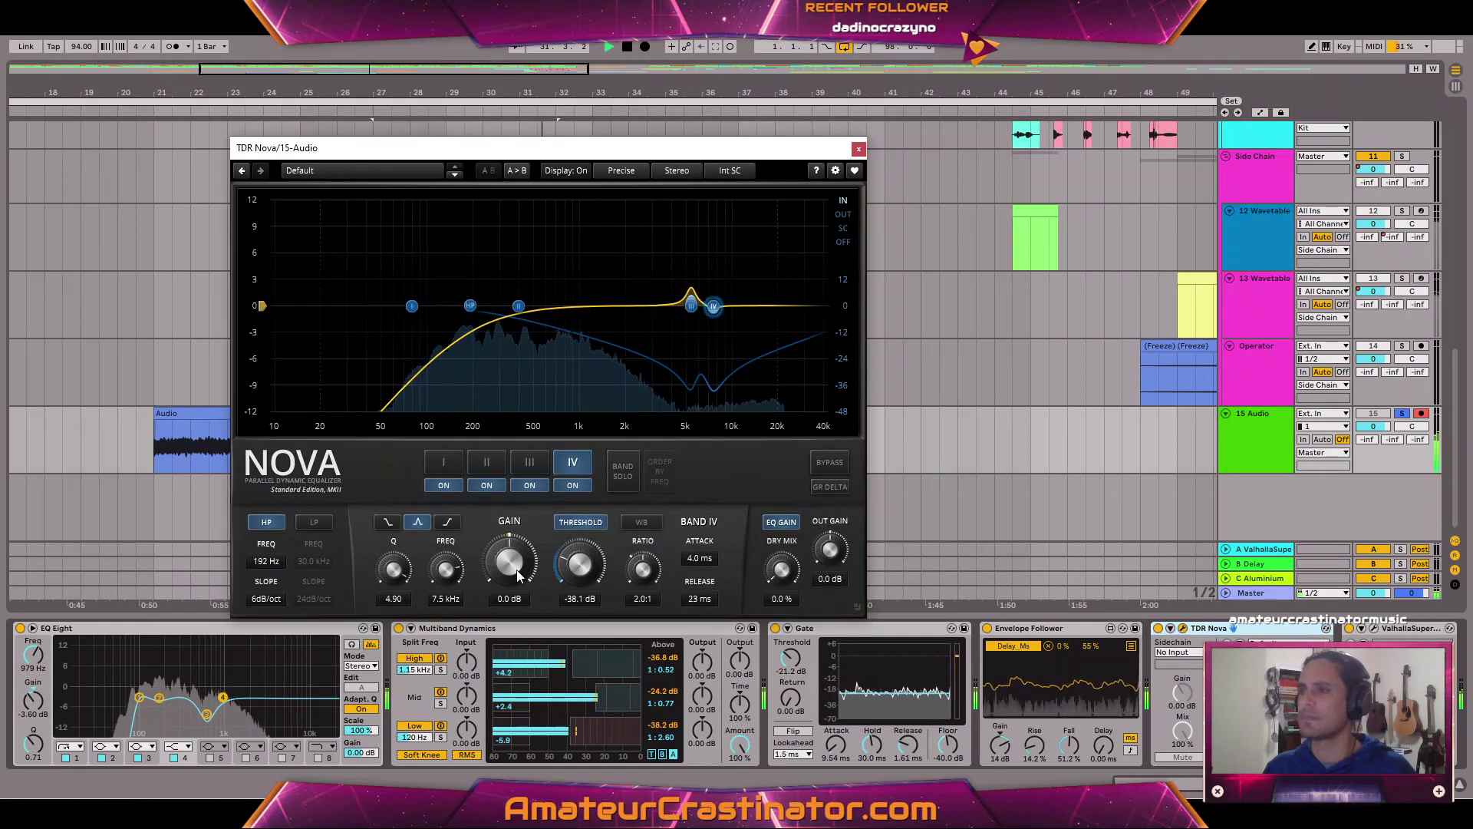
{"action": "left_click_drag", "start_coordinate": [450, 577], "coordinate": [449, 574]}
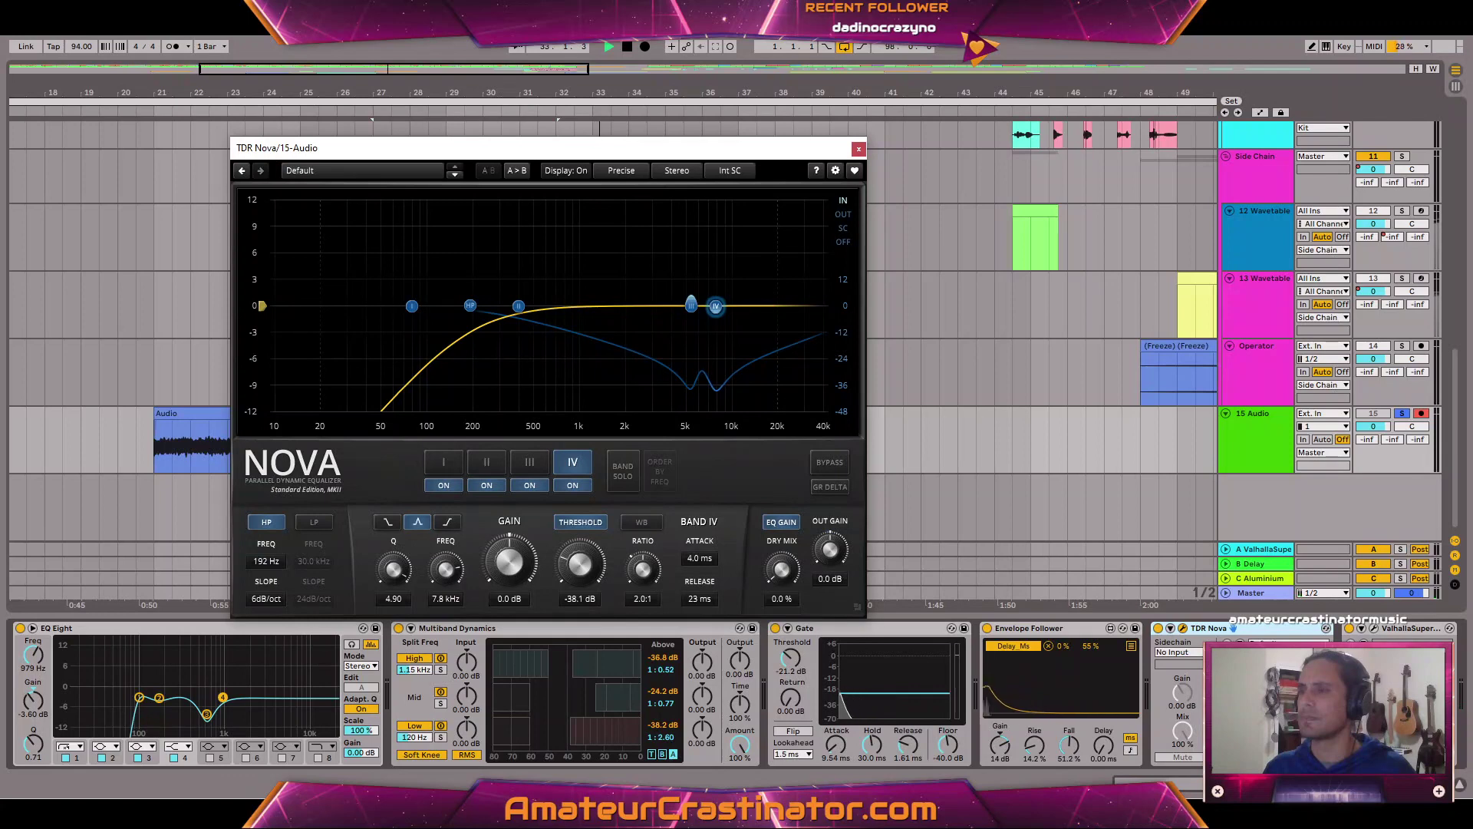
{"action": "key", "text": "space"}
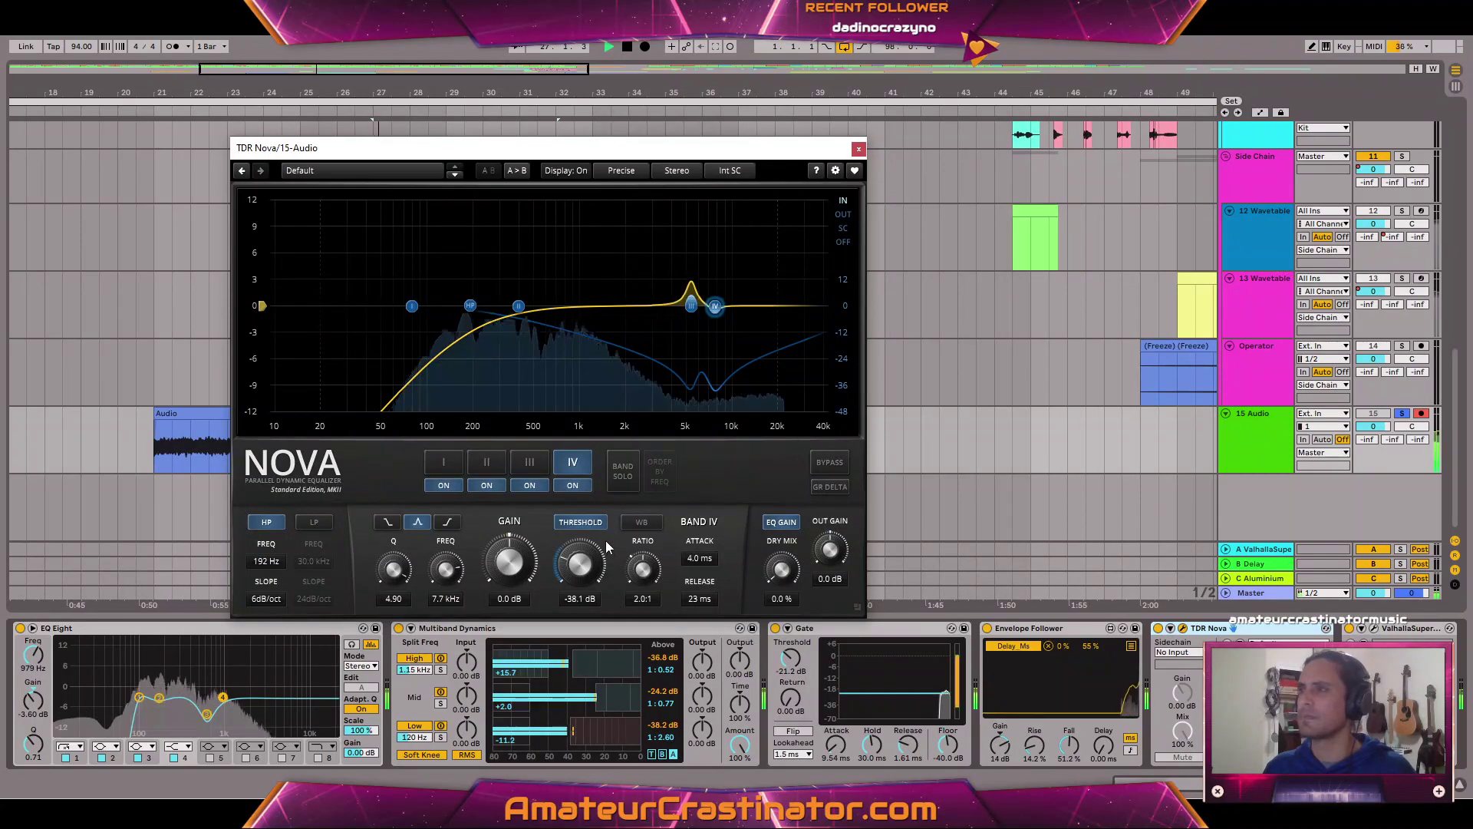
{"action": "left_click", "coordinate": [716, 409]}
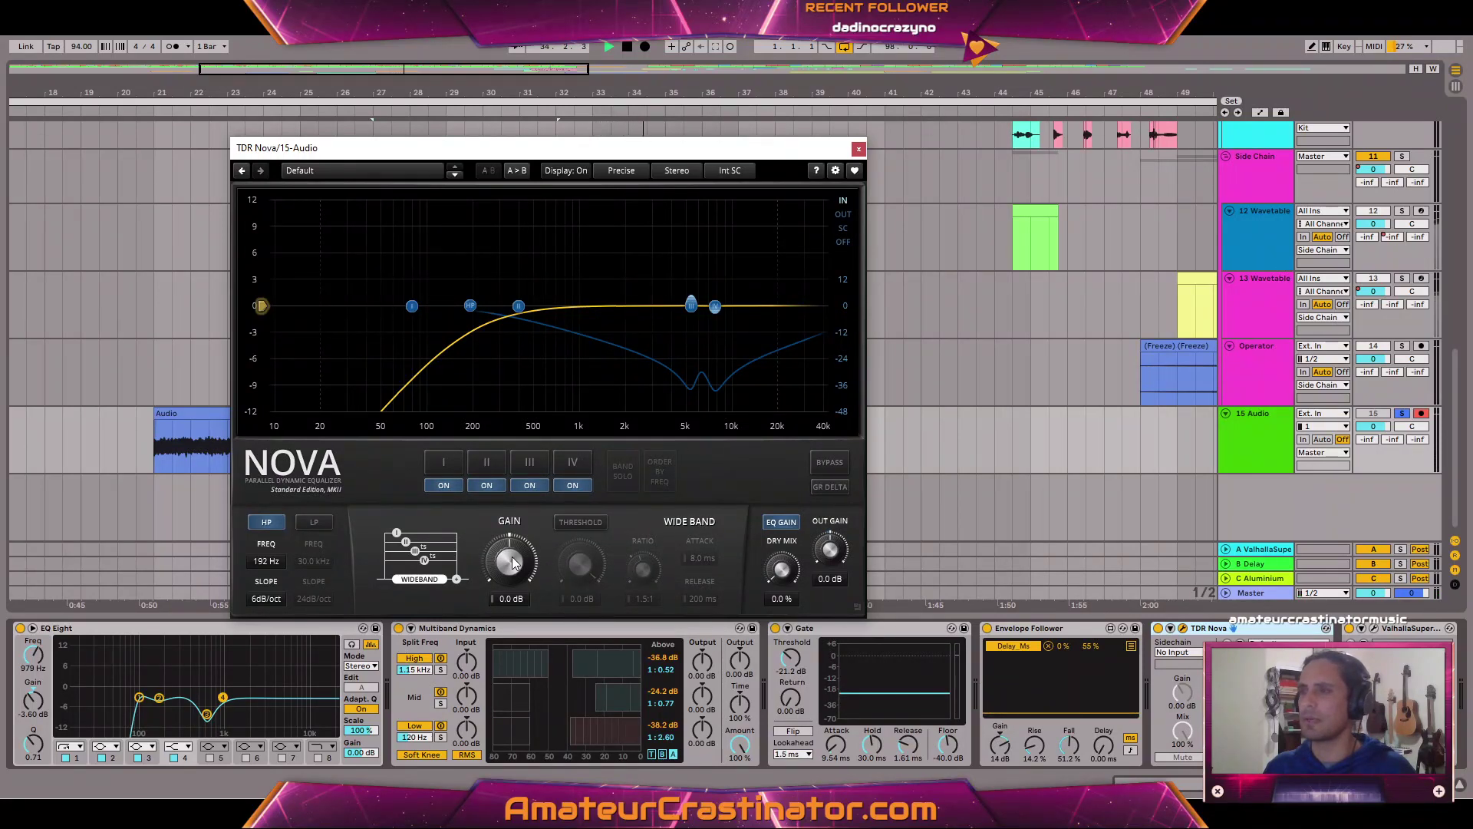
{"action": "left_click", "coordinate": [573, 463]}
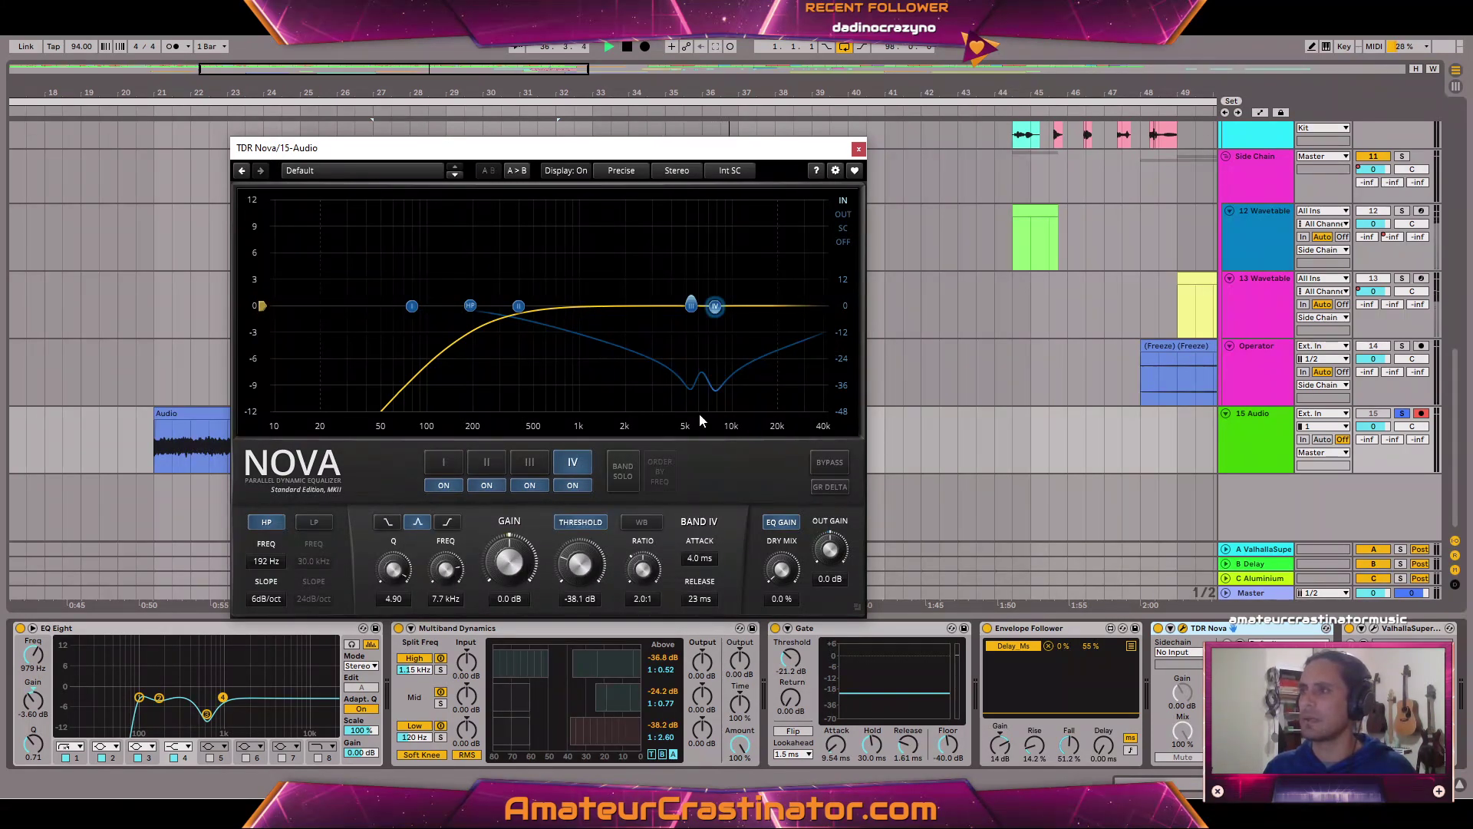
Set TDR Nova's band IV frequency to 7.9 kHz, move the plug-in window clear of the audio clips and play the loop.
{"action": "left_click", "coordinate": [438, 605]}
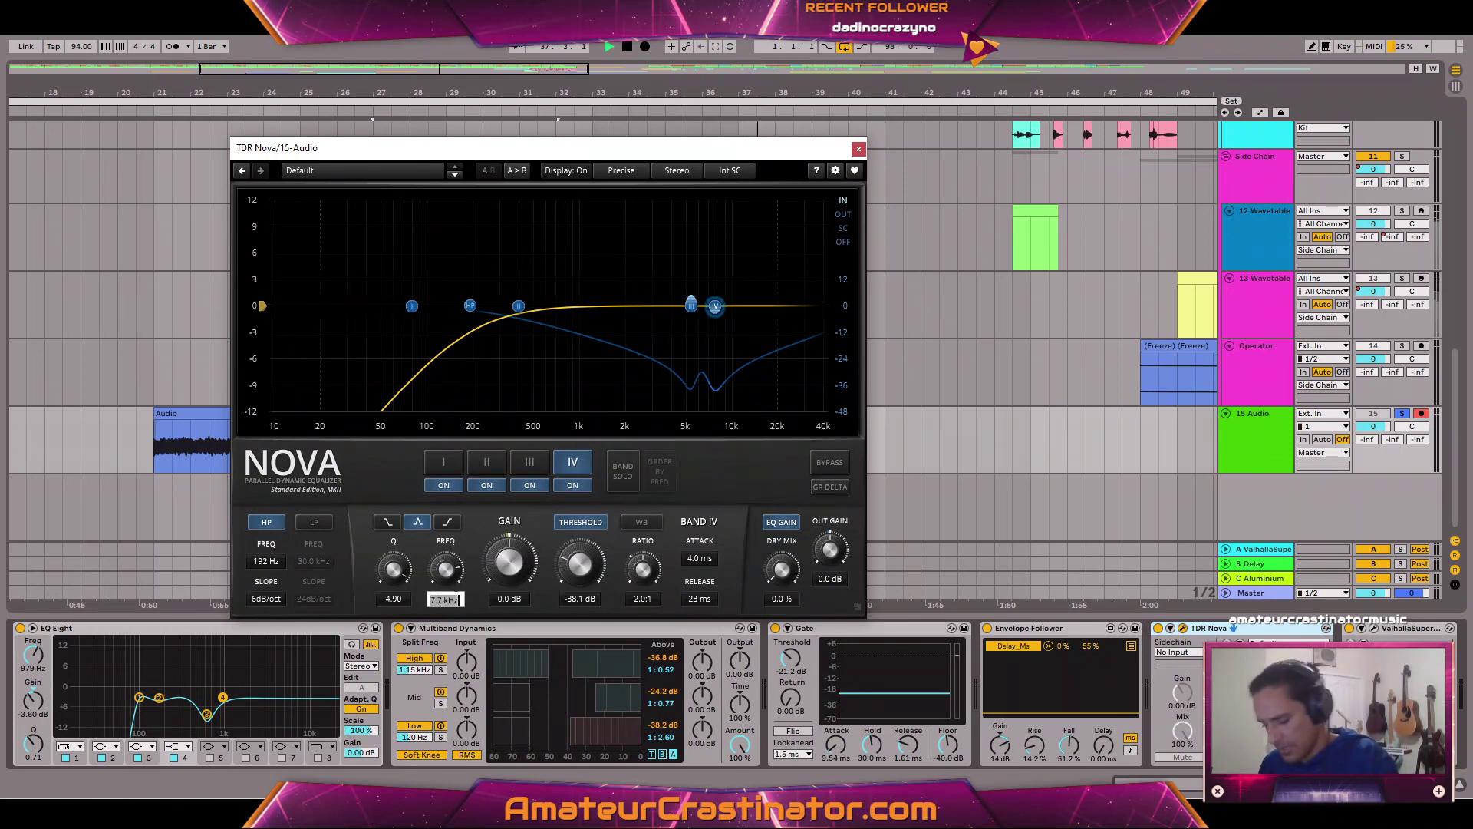
{"action": "type", "text": "7900"}
{"action": "key", "text": "Return"}
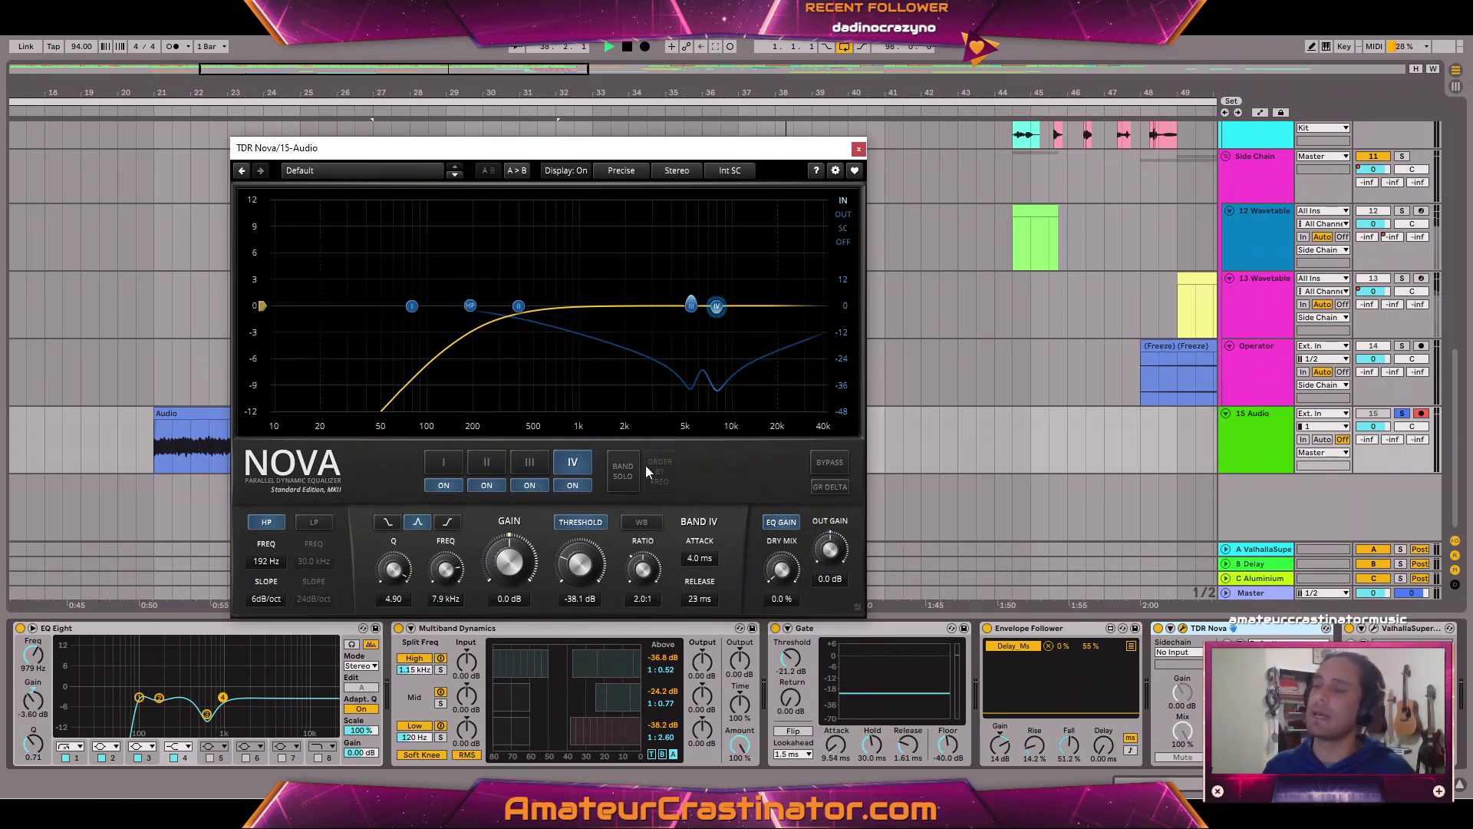
{"action": "left_click_drag", "start_coordinate": [1172, 123], "coordinate": [1175, 123]}
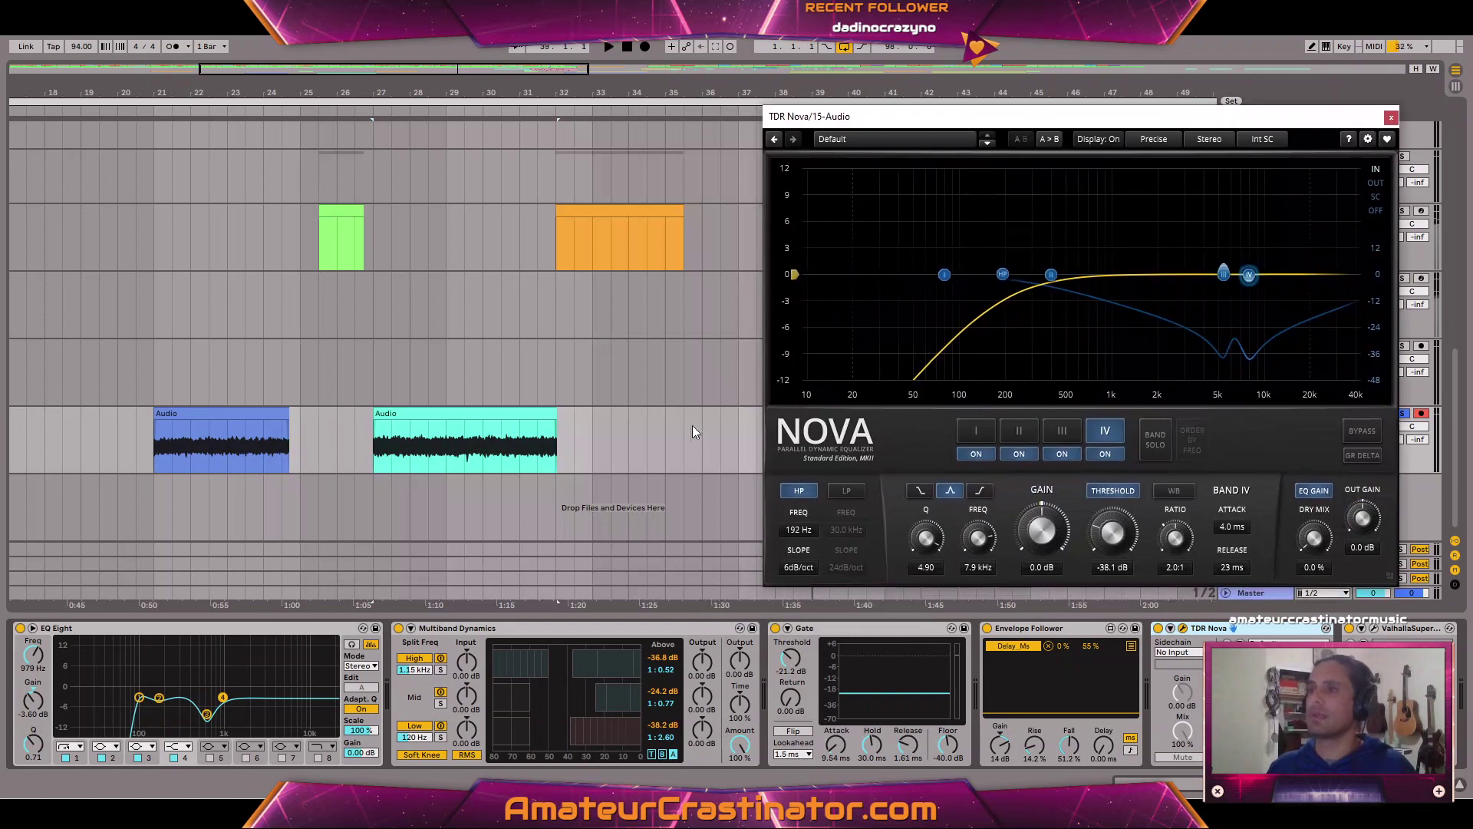
{"action": "key", "text": "space"}
{"action": "key", "text": "space"}
{"action": "left_click", "coordinate": [914, 99]}
{"action": "left_click_drag", "start_coordinate": [914, 116], "coordinate": [778, 116]}
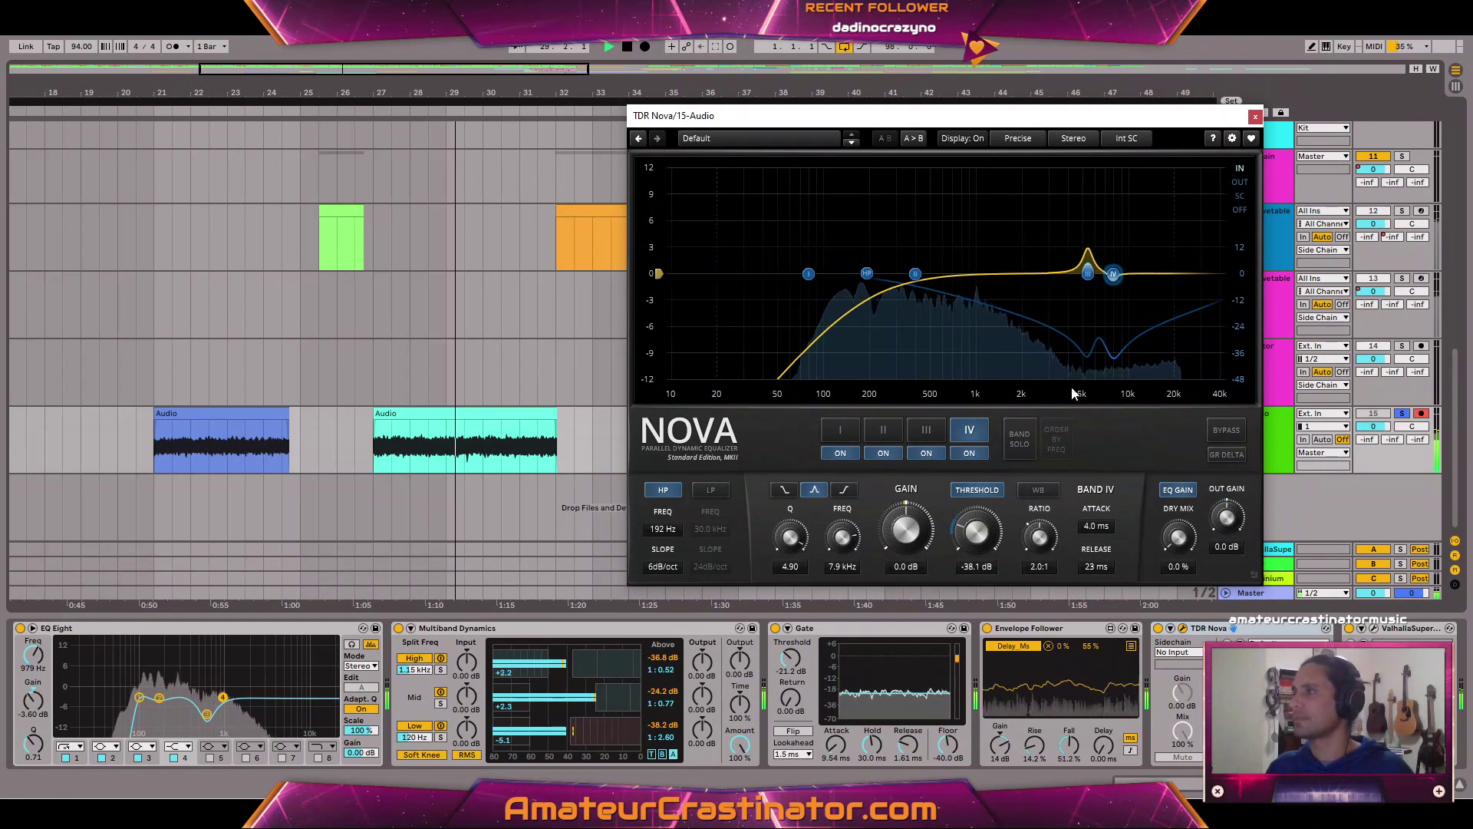
Set band III's frequency to 5.1 kHz while auditioning the loop and close the TDR Nova window.
{"action": "left_click", "coordinate": [926, 429]}
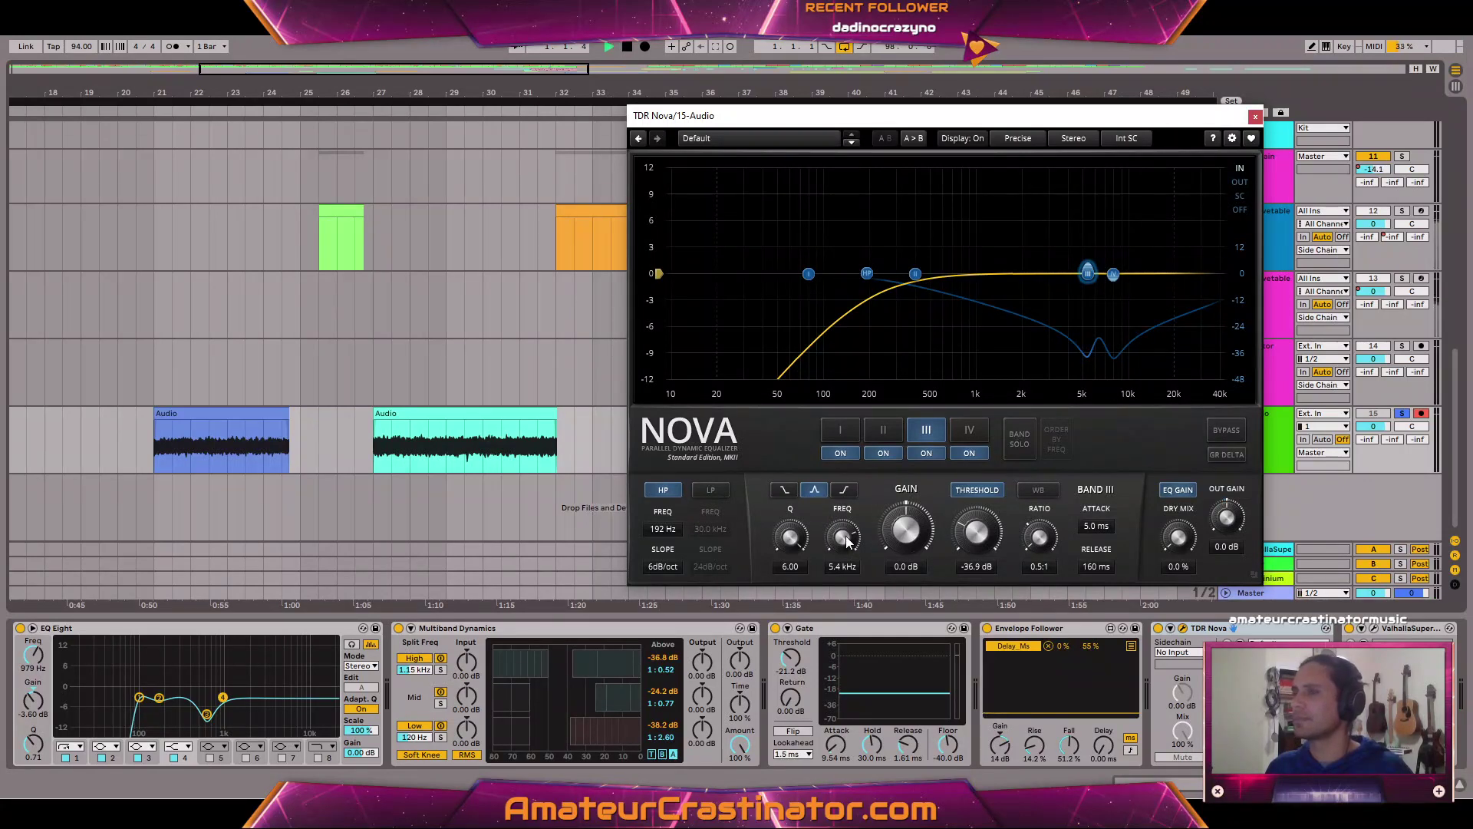
{"action": "left_click", "coordinate": [487, 415]}
{"action": "key", "text": "space"}
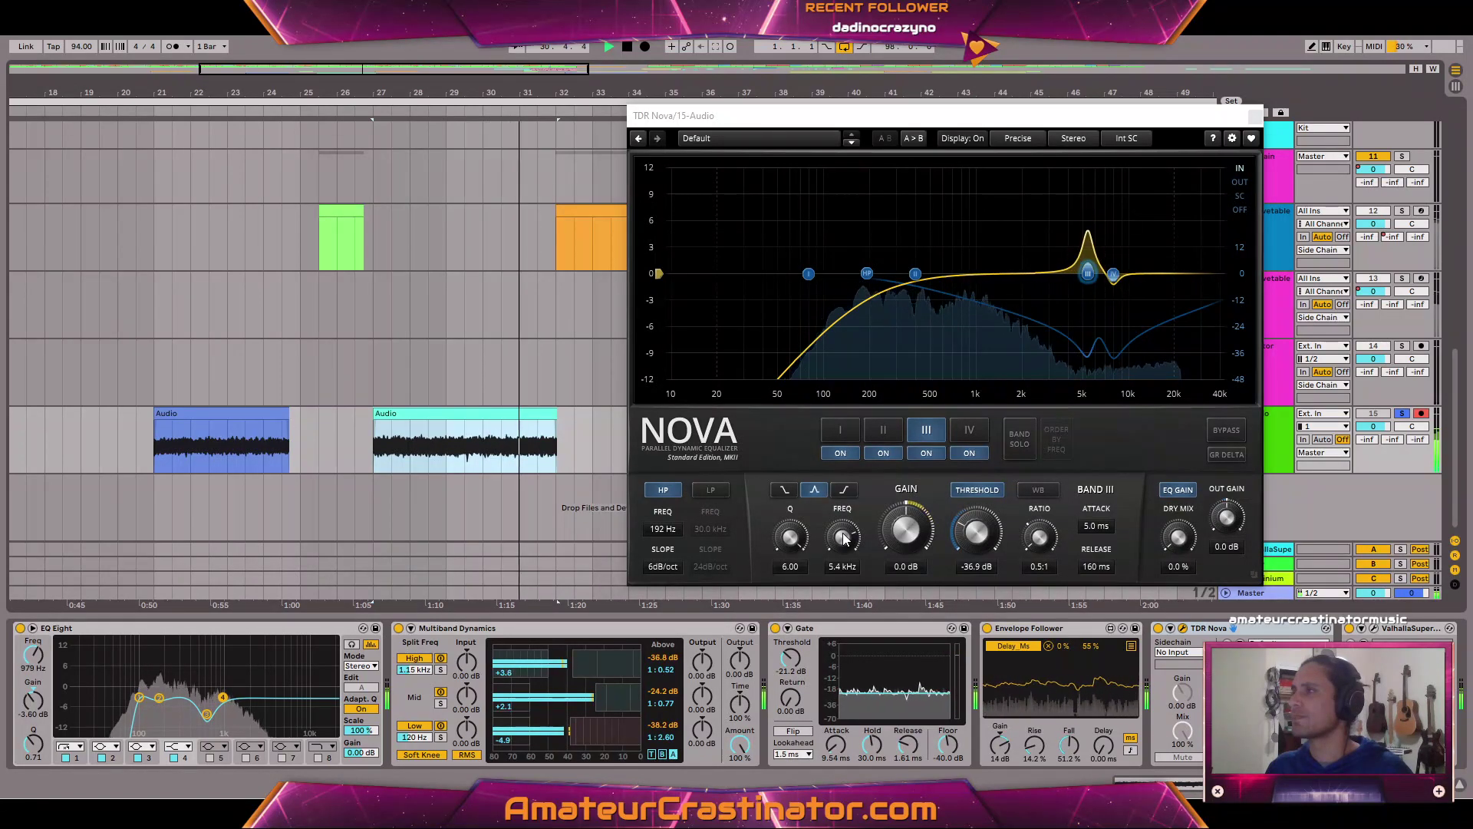
{"action": "left_click_drag", "start_coordinate": [842, 533], "coordinate": [843, 538]}
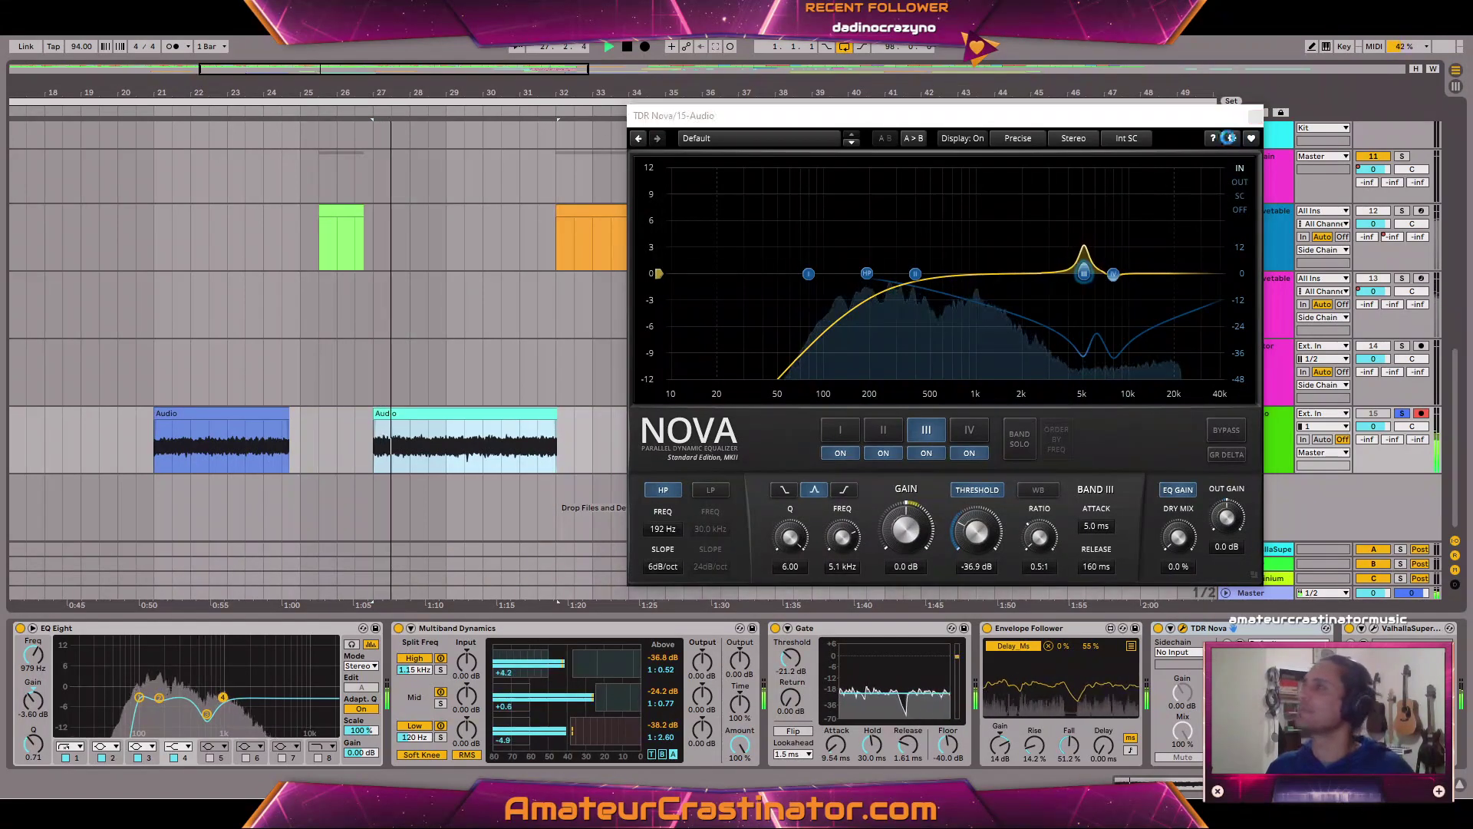
{"action": "left_click", "coordinate": [1256, 118]}
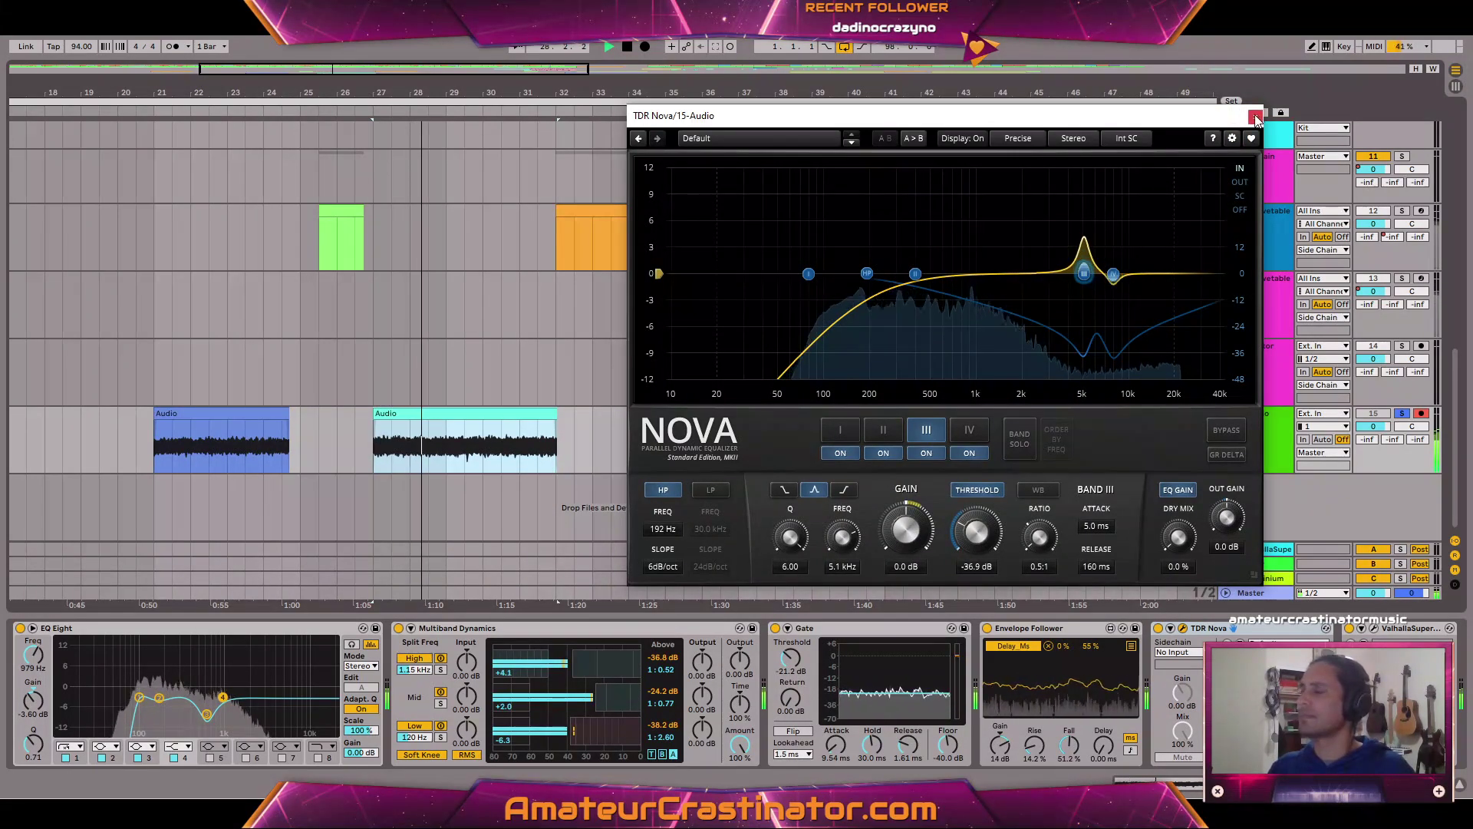
{"action": "left_click", "coordinate": [1256, 118]}
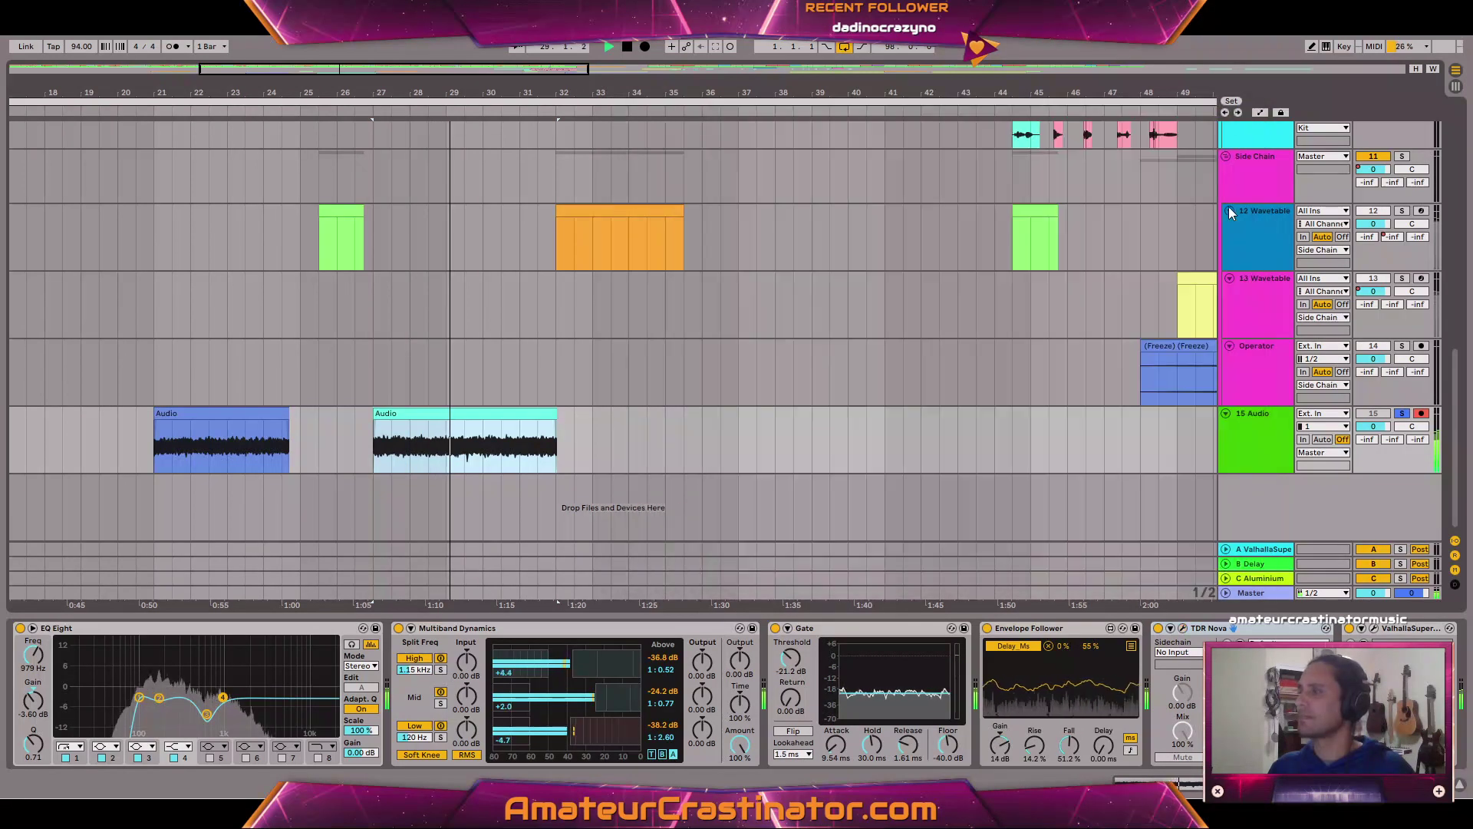
Duplicate TDR Nova, place the copy after ValhallaSupermassive on the 15 Audio track and open its interface.
{"action": "left_click", "coordinate": [1215, 630]}
{"action": "key", "text": "space"}
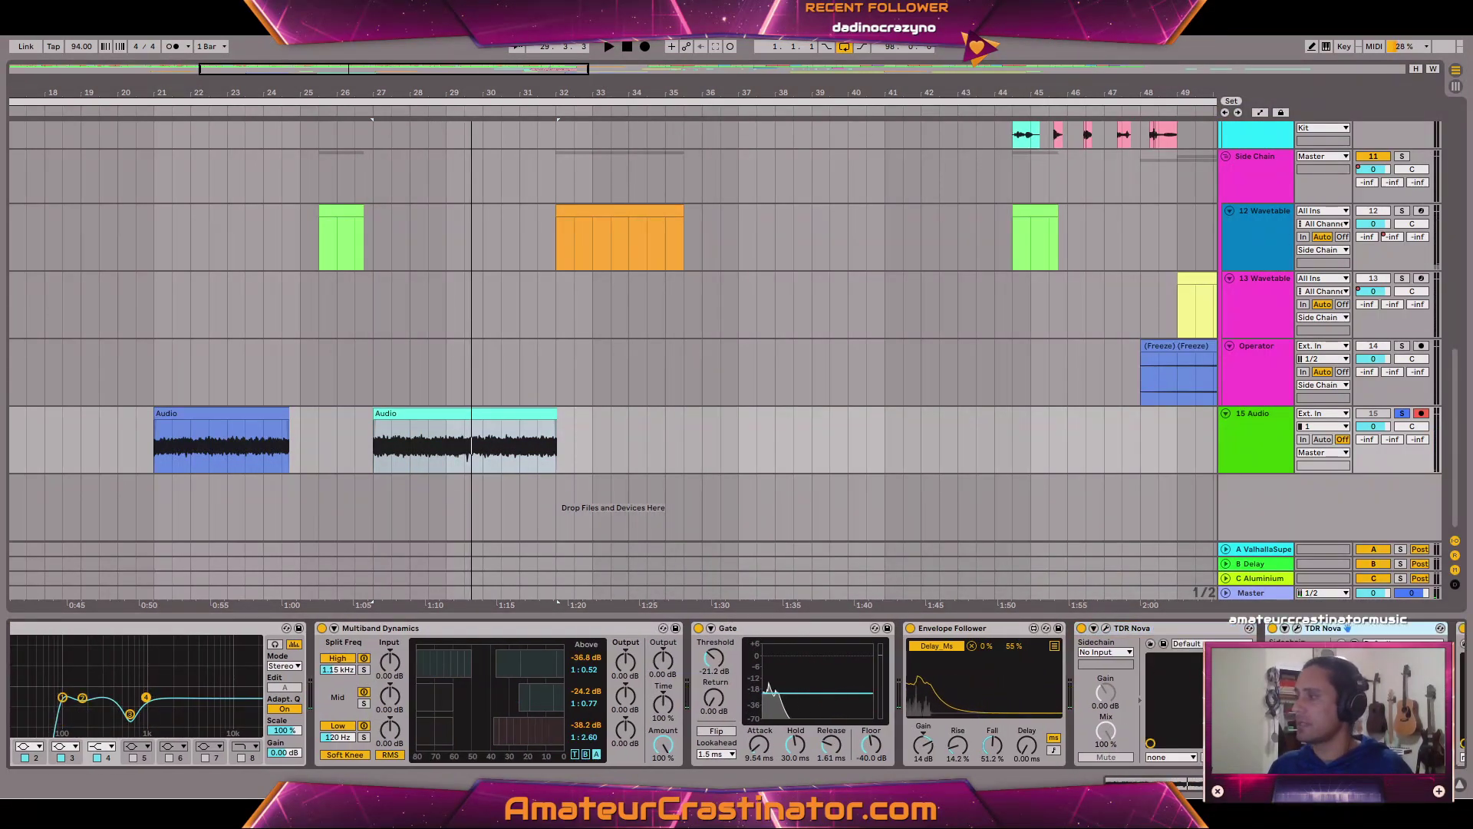
{"action": "key", "text": "ctrl+d"}
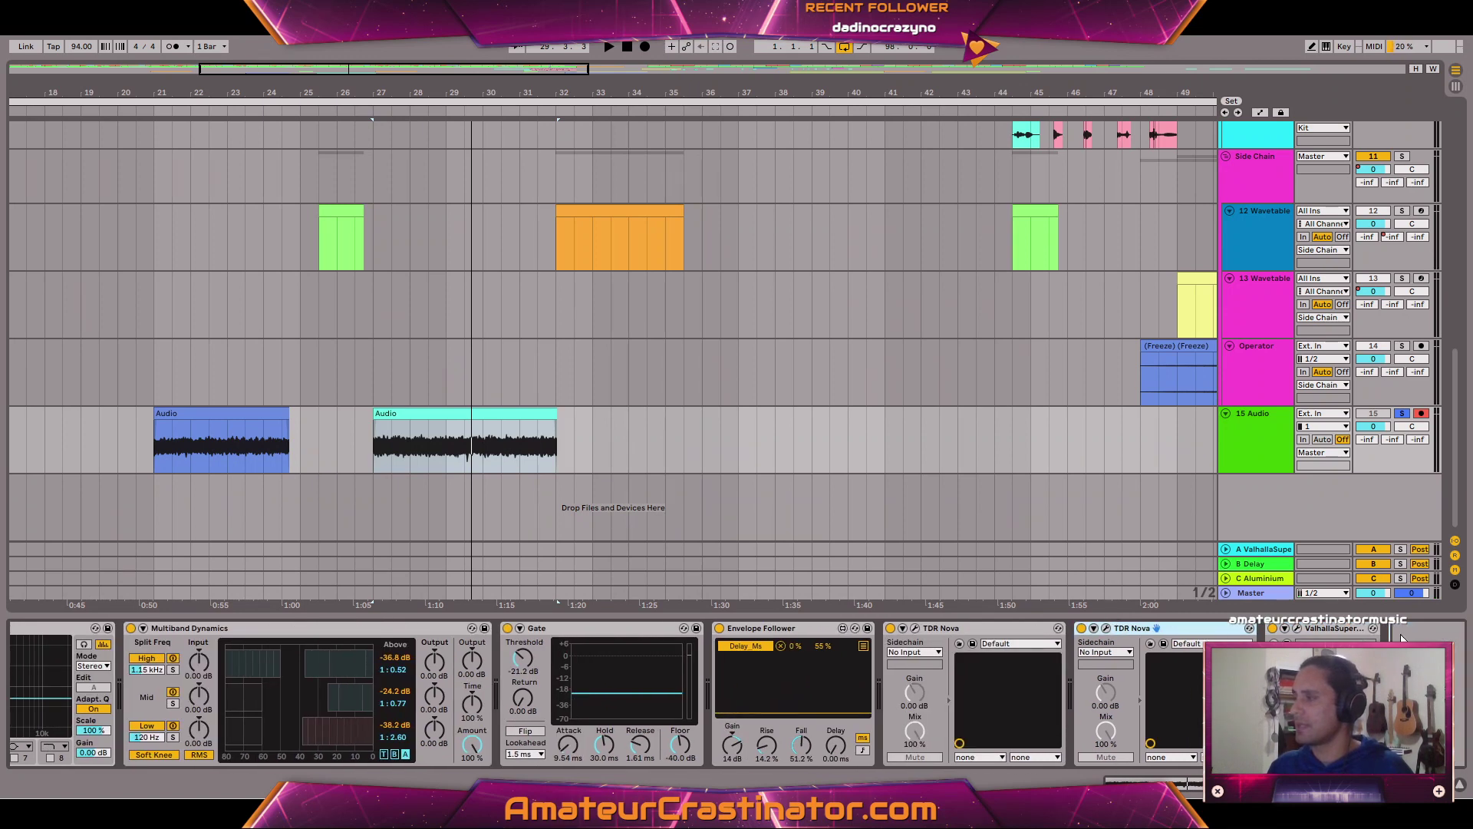
{"action": "left_click_drag", "start_coordinate": [1156, 627], "coordinate": [1279, 628]}
{"action": "left_click", "coordinate": [1231, 629]}
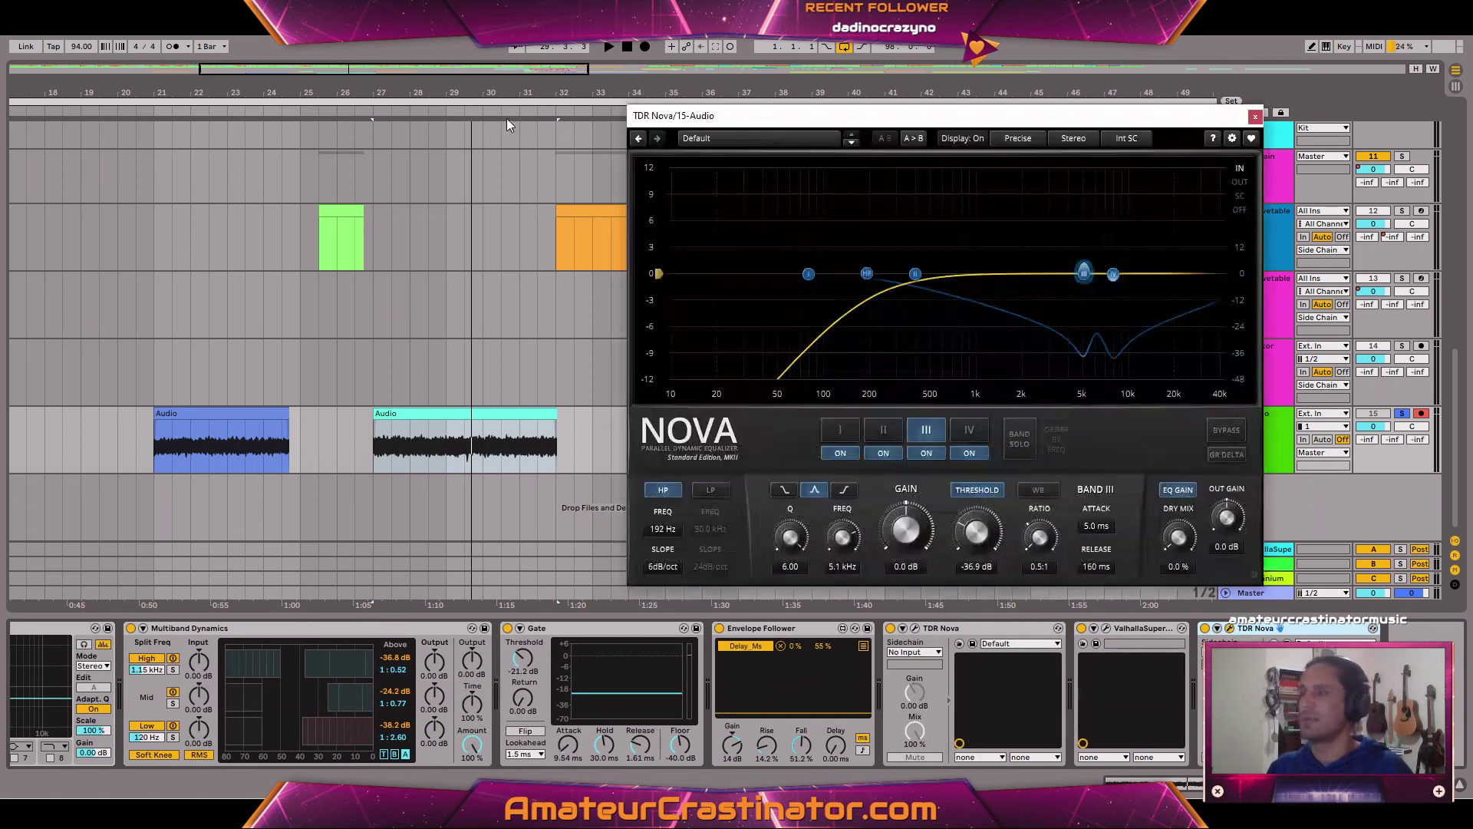
In the second TDR Nova, set the high-pass frequency to 242 Hz and band III's threshold to -33.9 dB.
{"action": "key", "text": "space"}
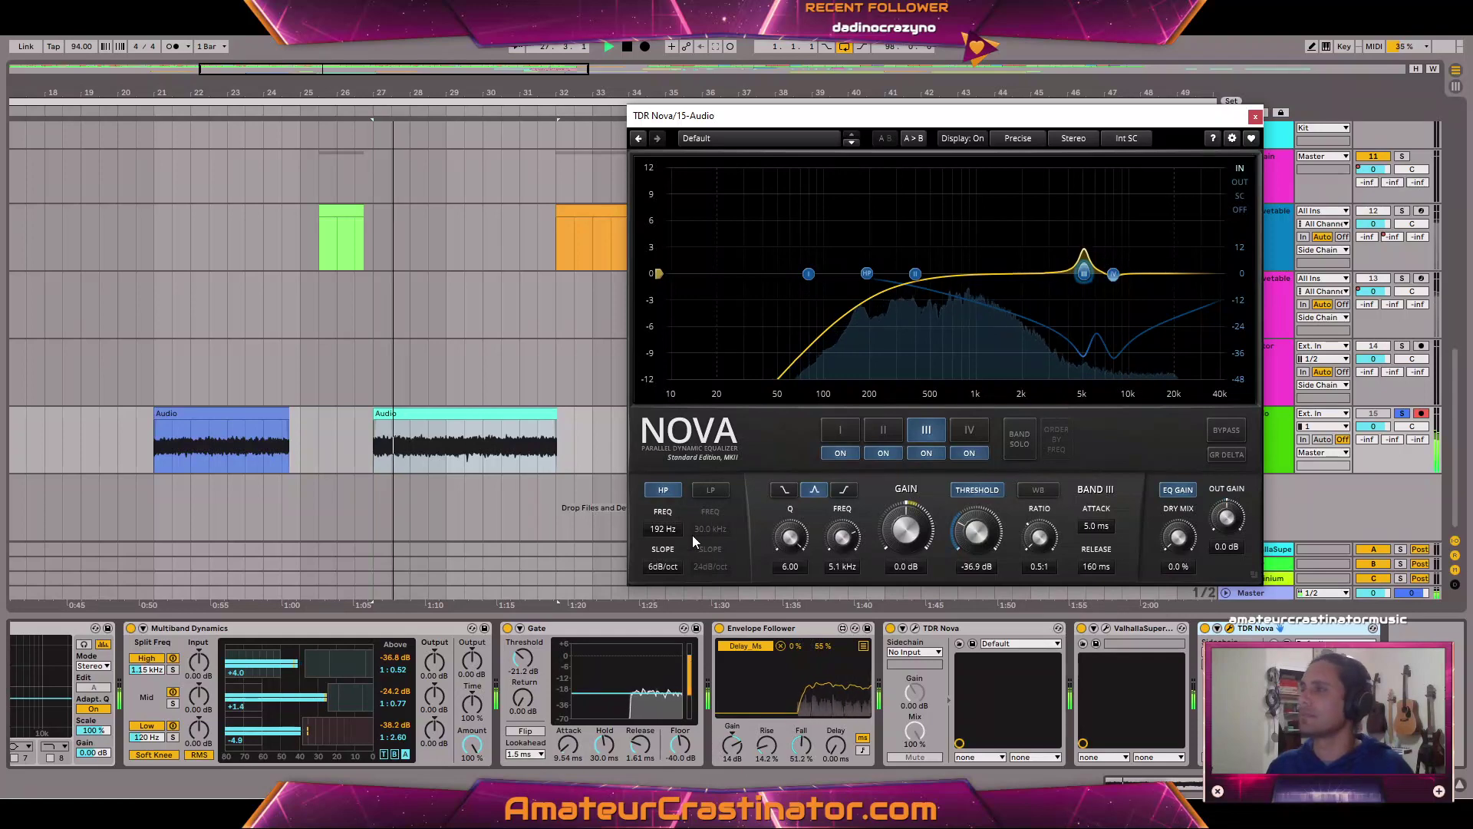
{"action": "left_click_drag", "start_coordinate": [665, 511], "coordinate": [665, 493]}
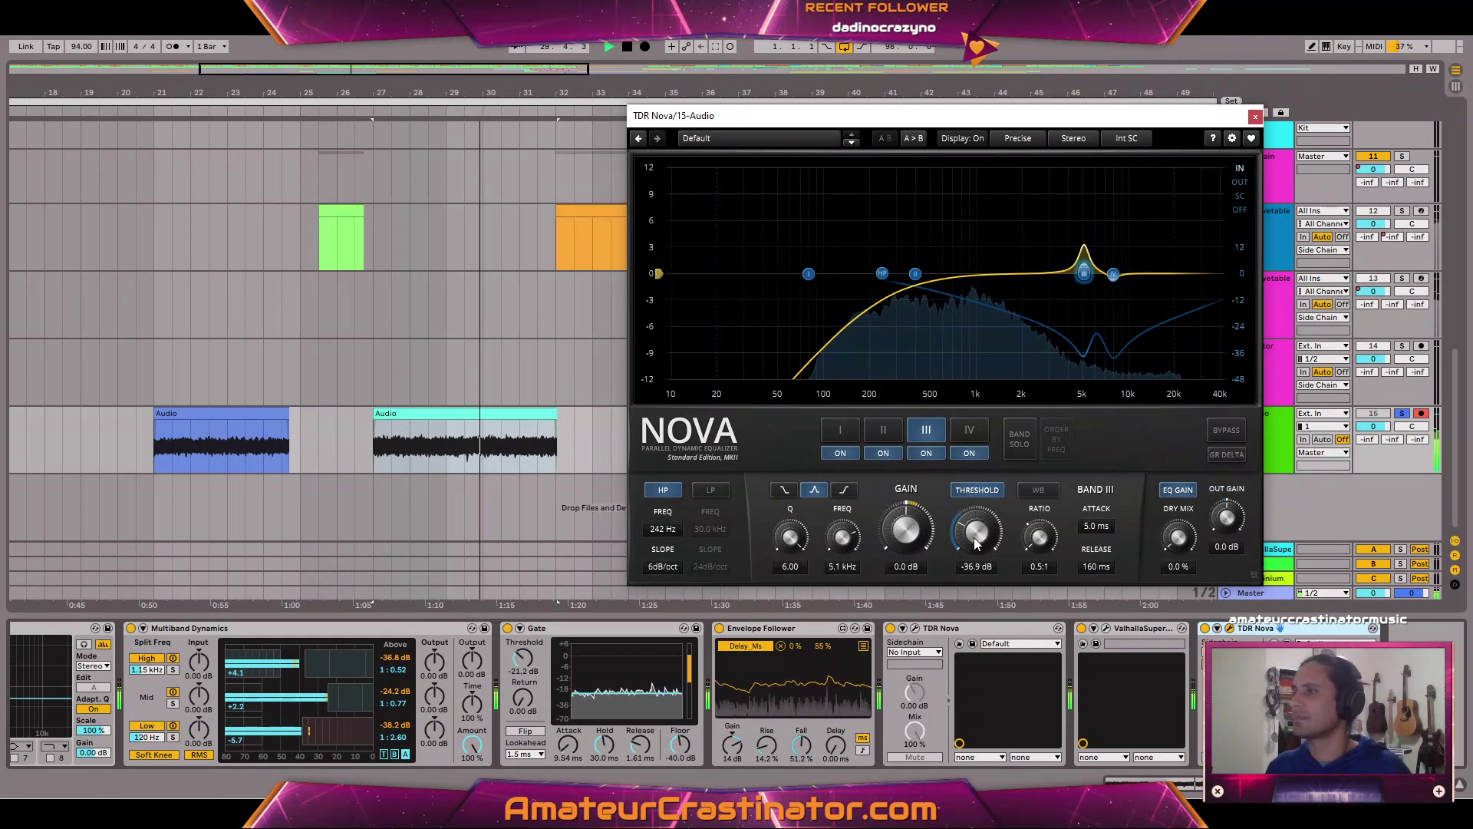
{"action": "left_click_drag", "start_coordinate": [982, 537], "coordinate": [982, 528]}
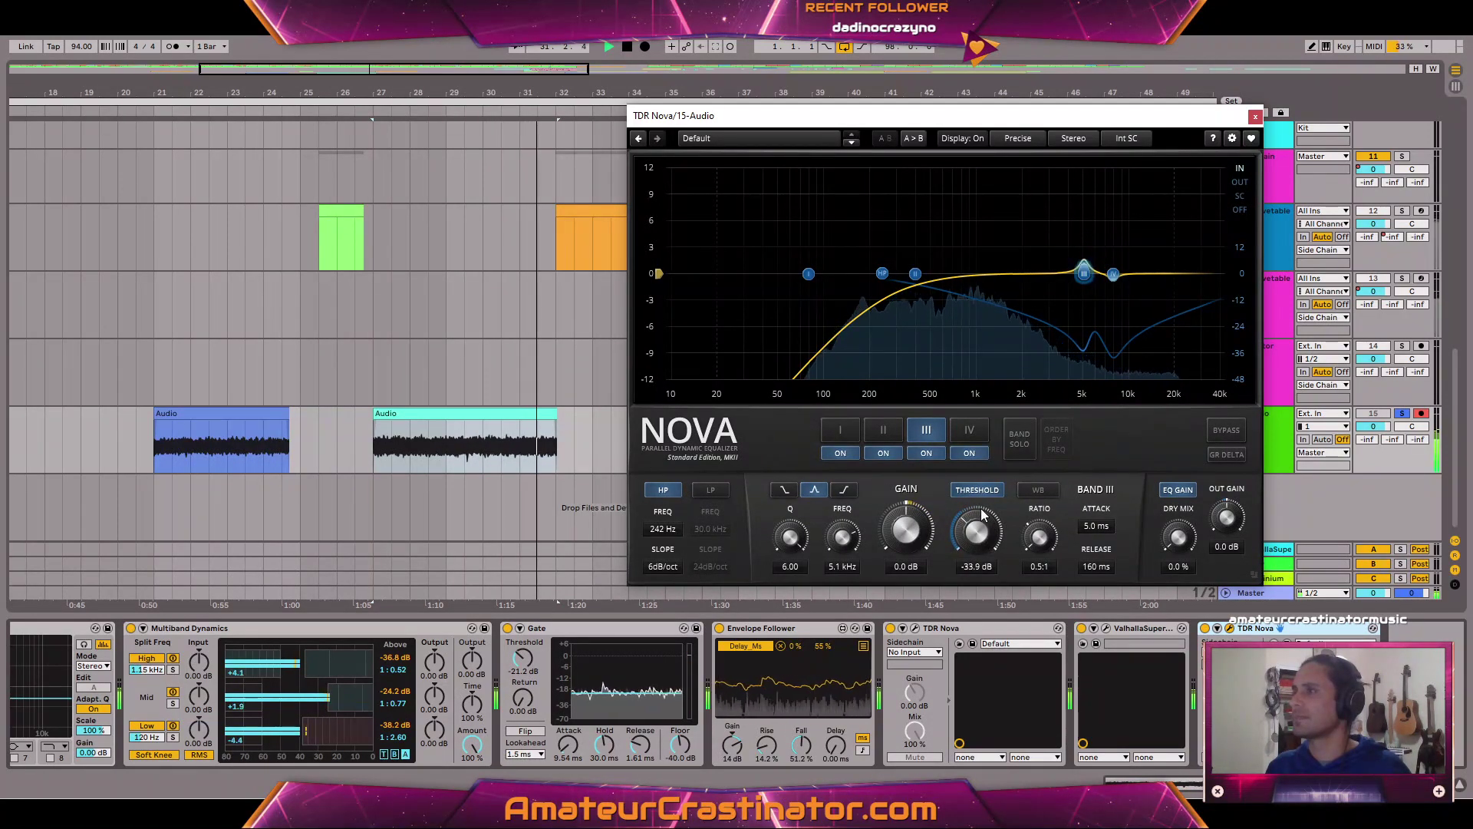
Cut band II by 5.3 dB at 971 Hz with a Q of 1.02 in the second TDR Nova.
{"action": "left_click", "coordinate": [883, 428]}
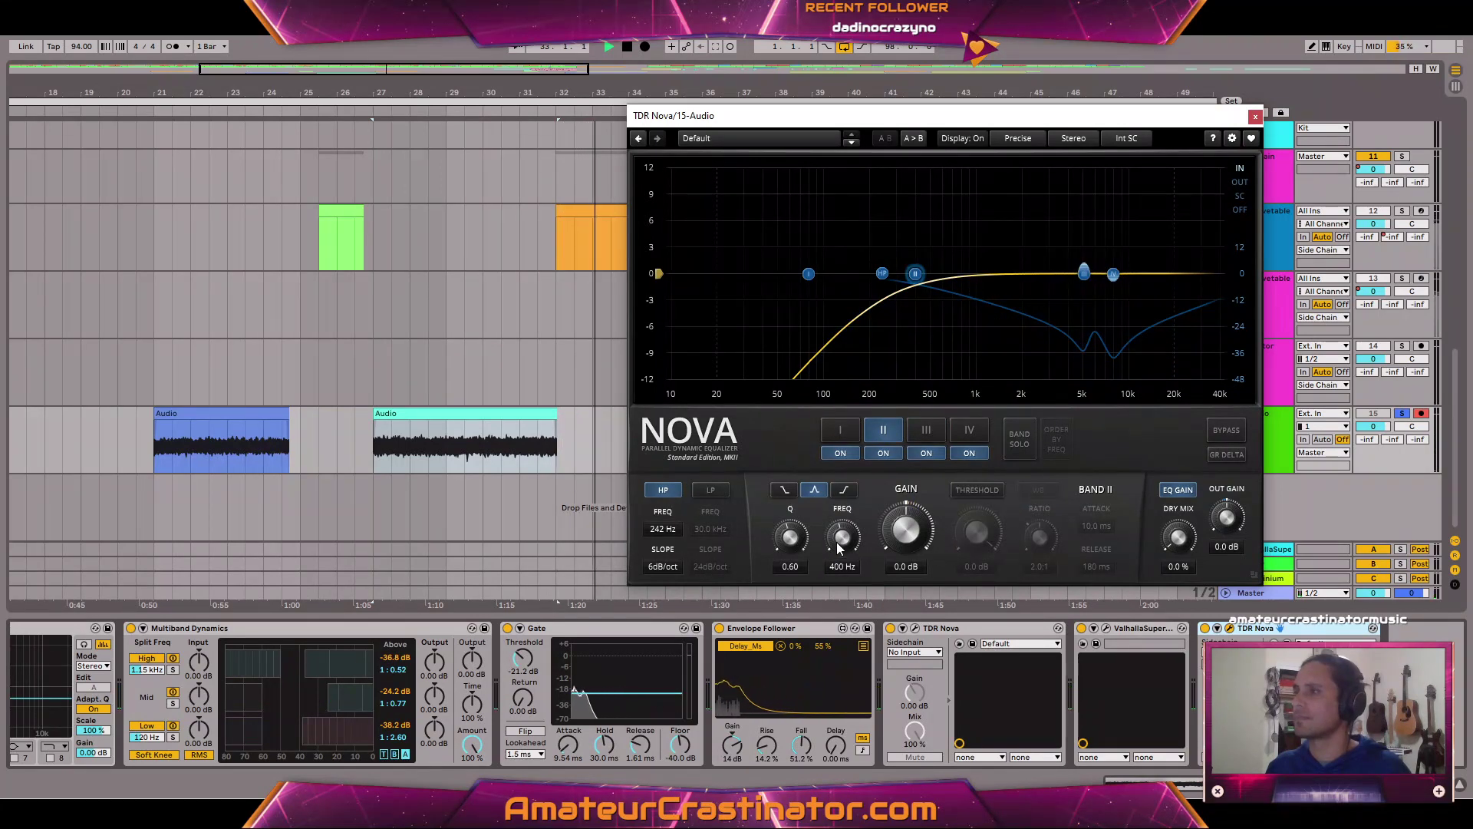
{"action": "left_click_drag", "start_coordinate": [839, 546], "coordinate": [954, 506]}
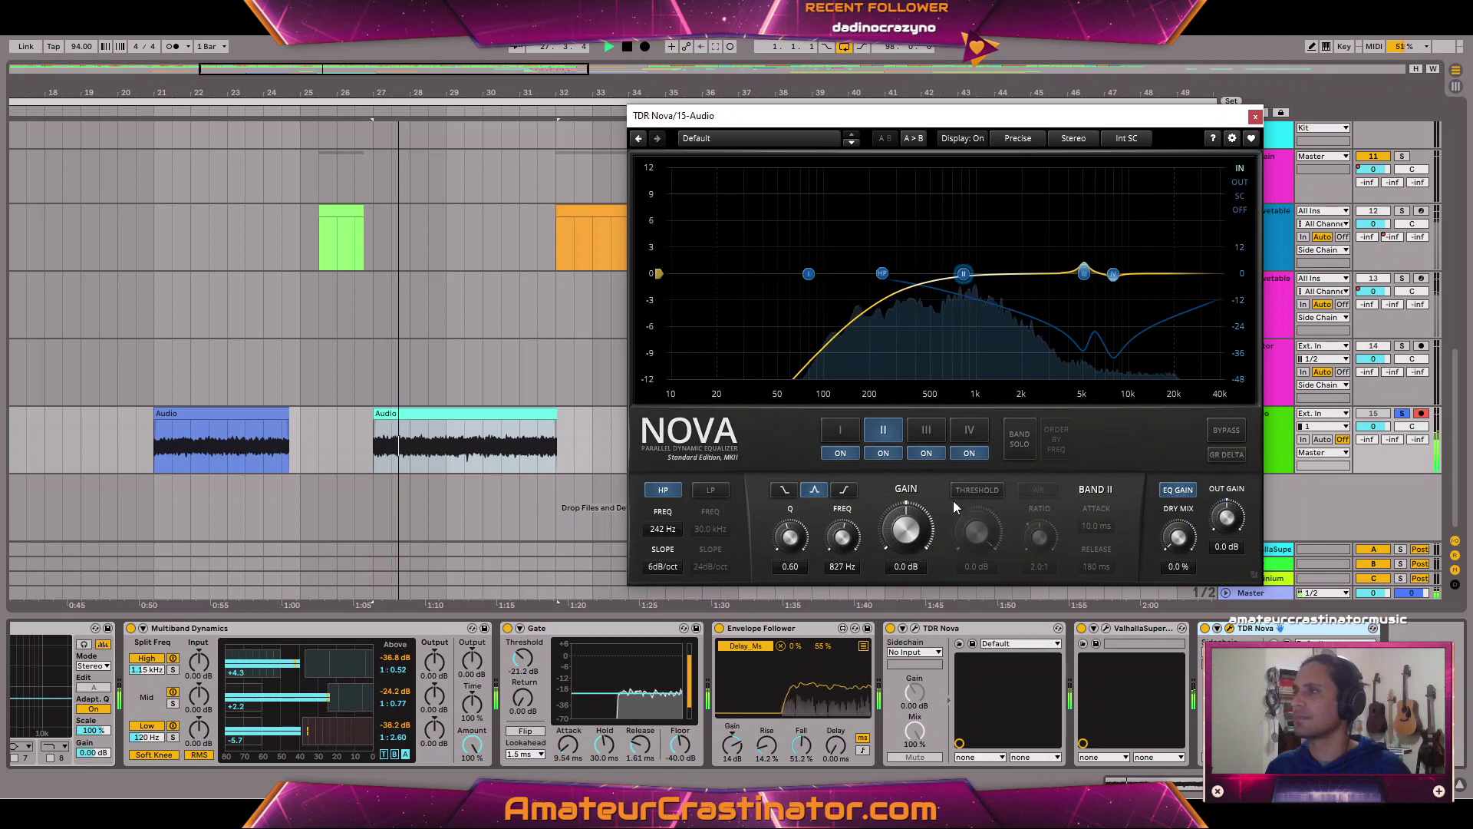
{"action": "left_click_drag", "start_coordinate": [907, 533], "coordinate": [873, 593]}
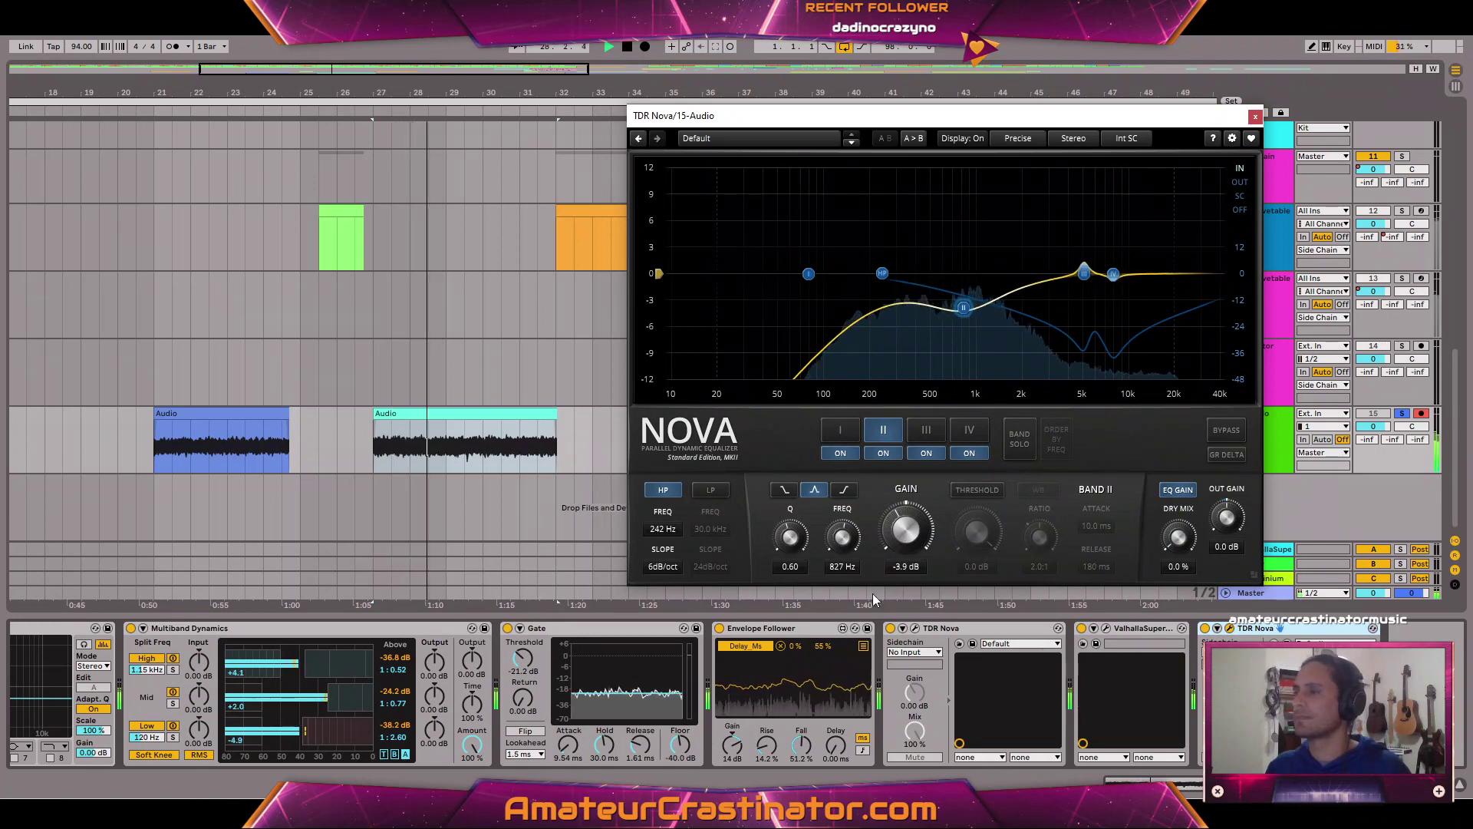
{"action": "left_click_drag", "start_coordinate": [790, 538], "coordinate": [914, 562]}
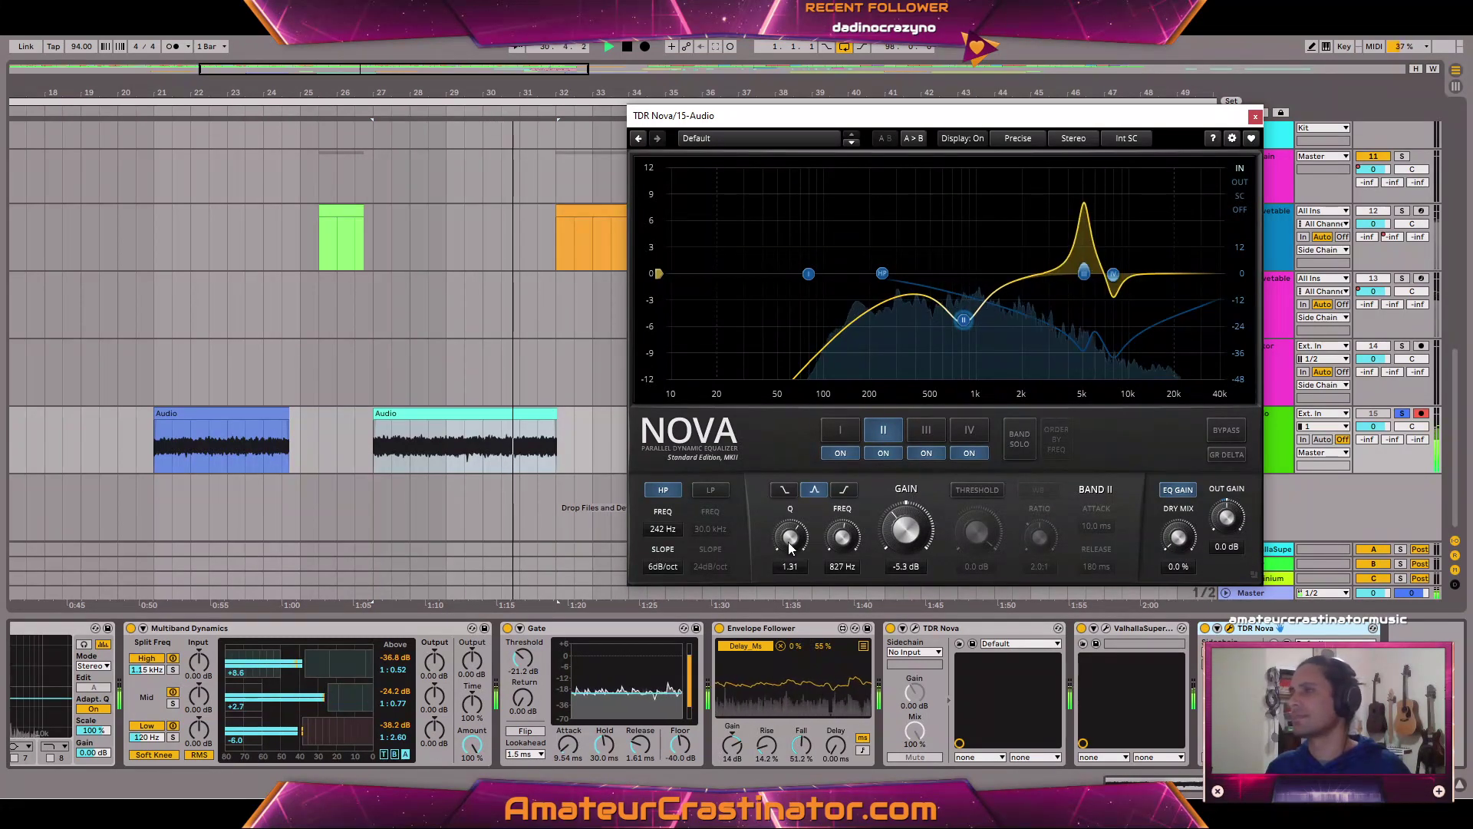
{"action": "left_click_drag", "start_coordinate": [789, 543], "coordinate": [843, 531]}
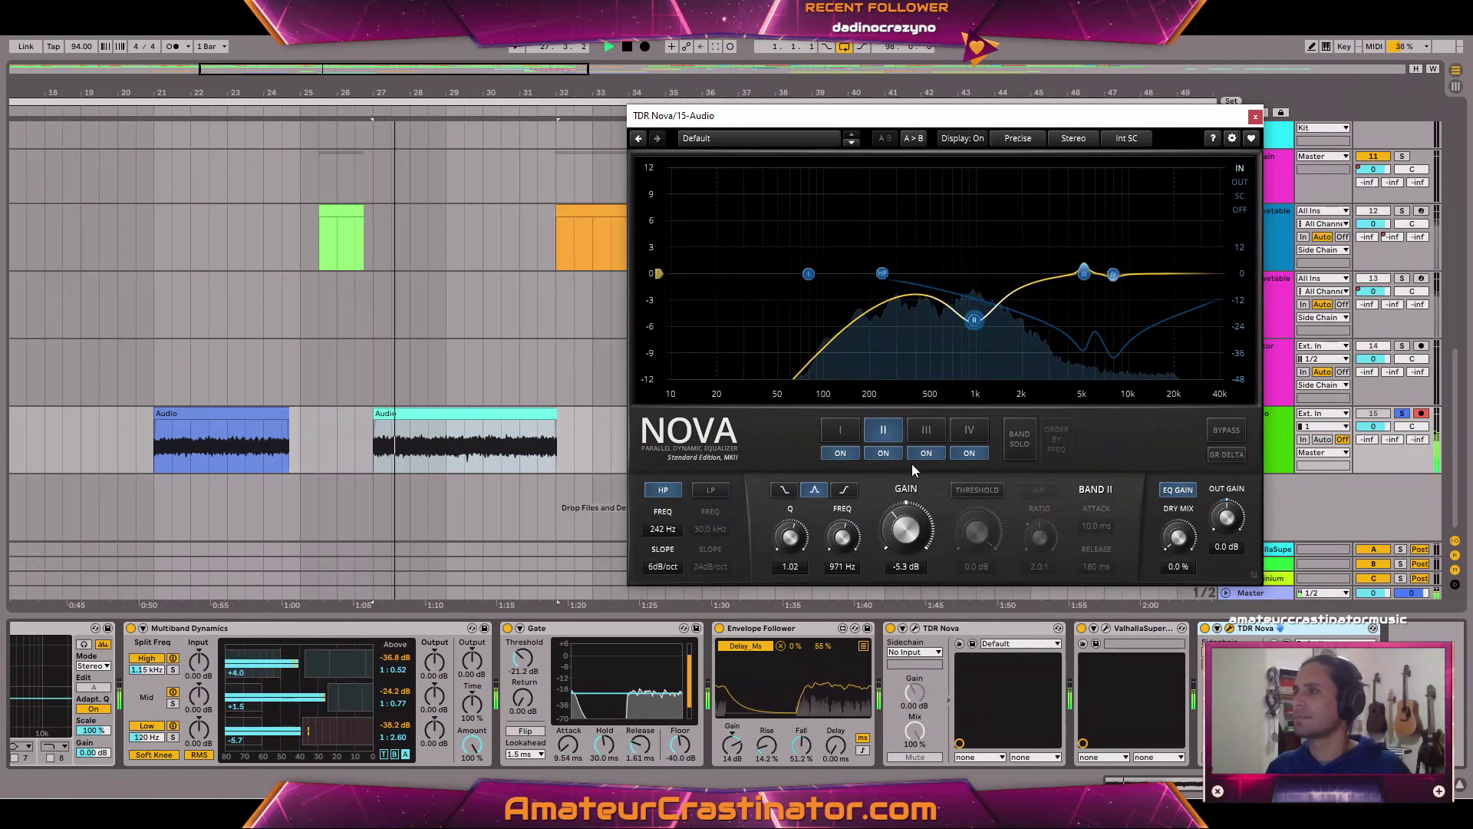
Compare the second TDR Nova's sound bypassed and active, and check the dynamic settings of bands III and IV.
{"action": "left_click", "coordinate": [1225, 430]}
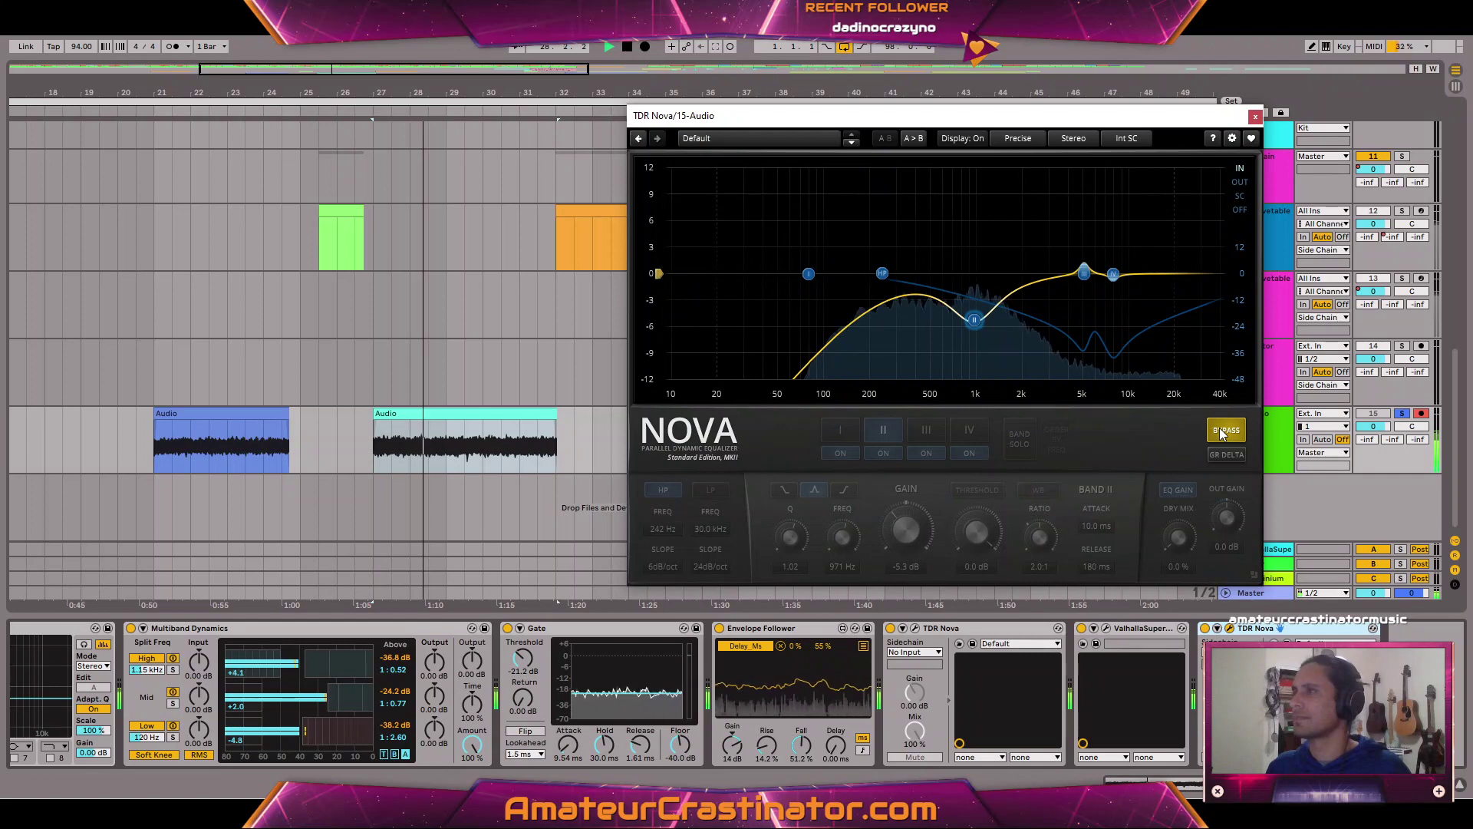
{"action": "left_click", "coordinate": [1225, 430]}
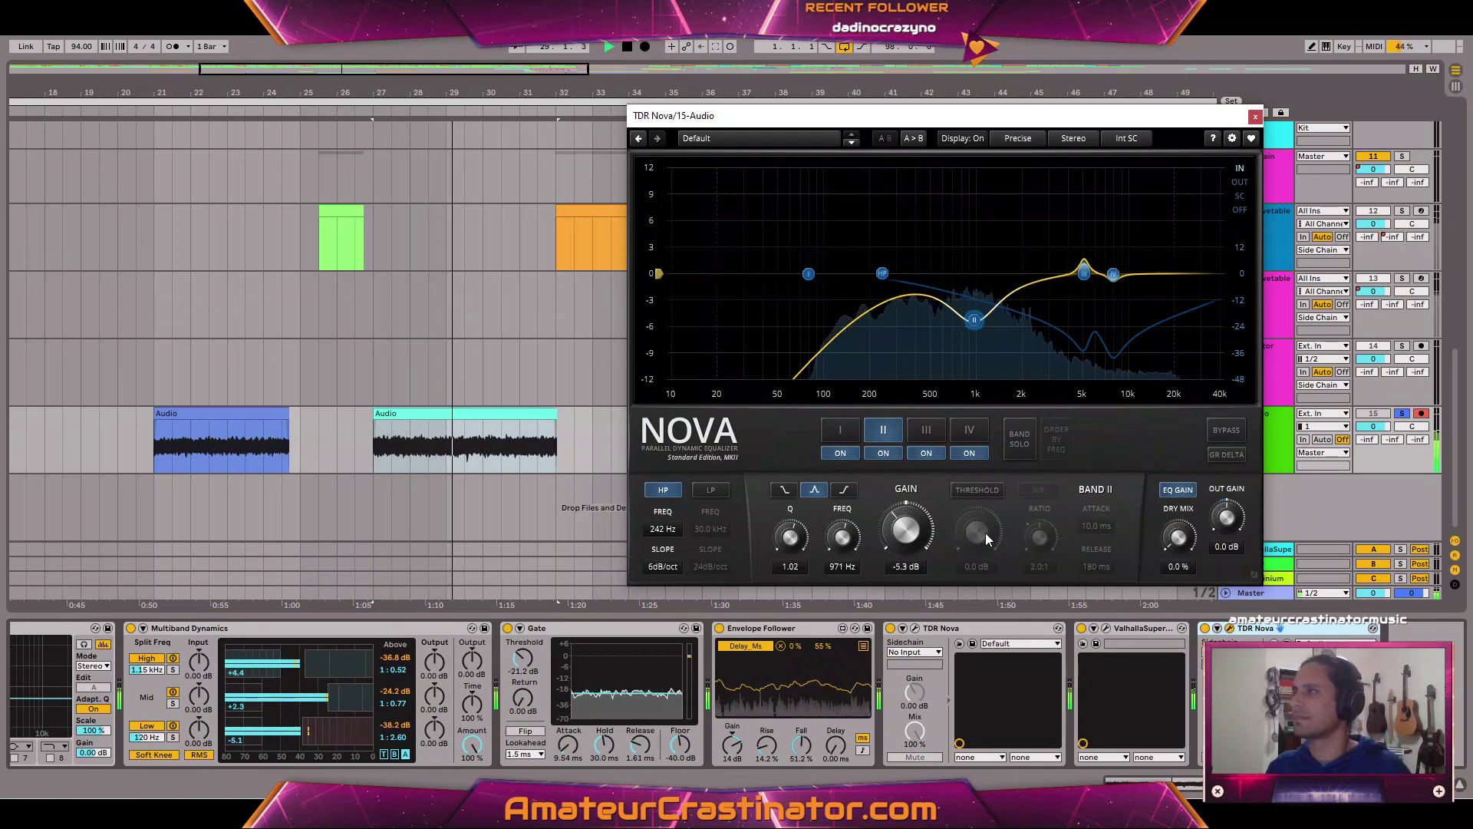
{"action": "left_click", "coordinate": [941, 433]}
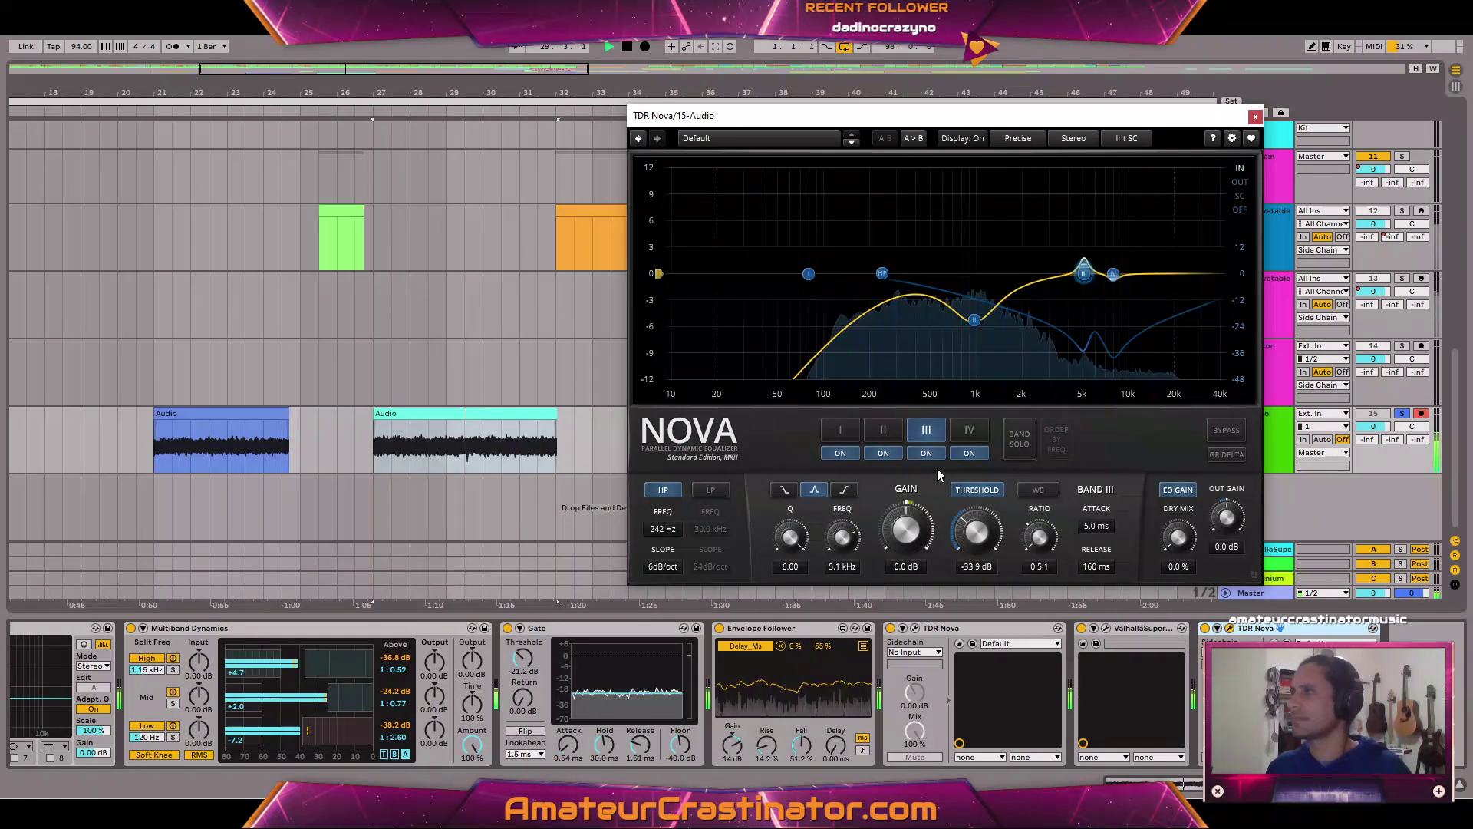
{"action": "left_click", "coordinate": [966, 428]}
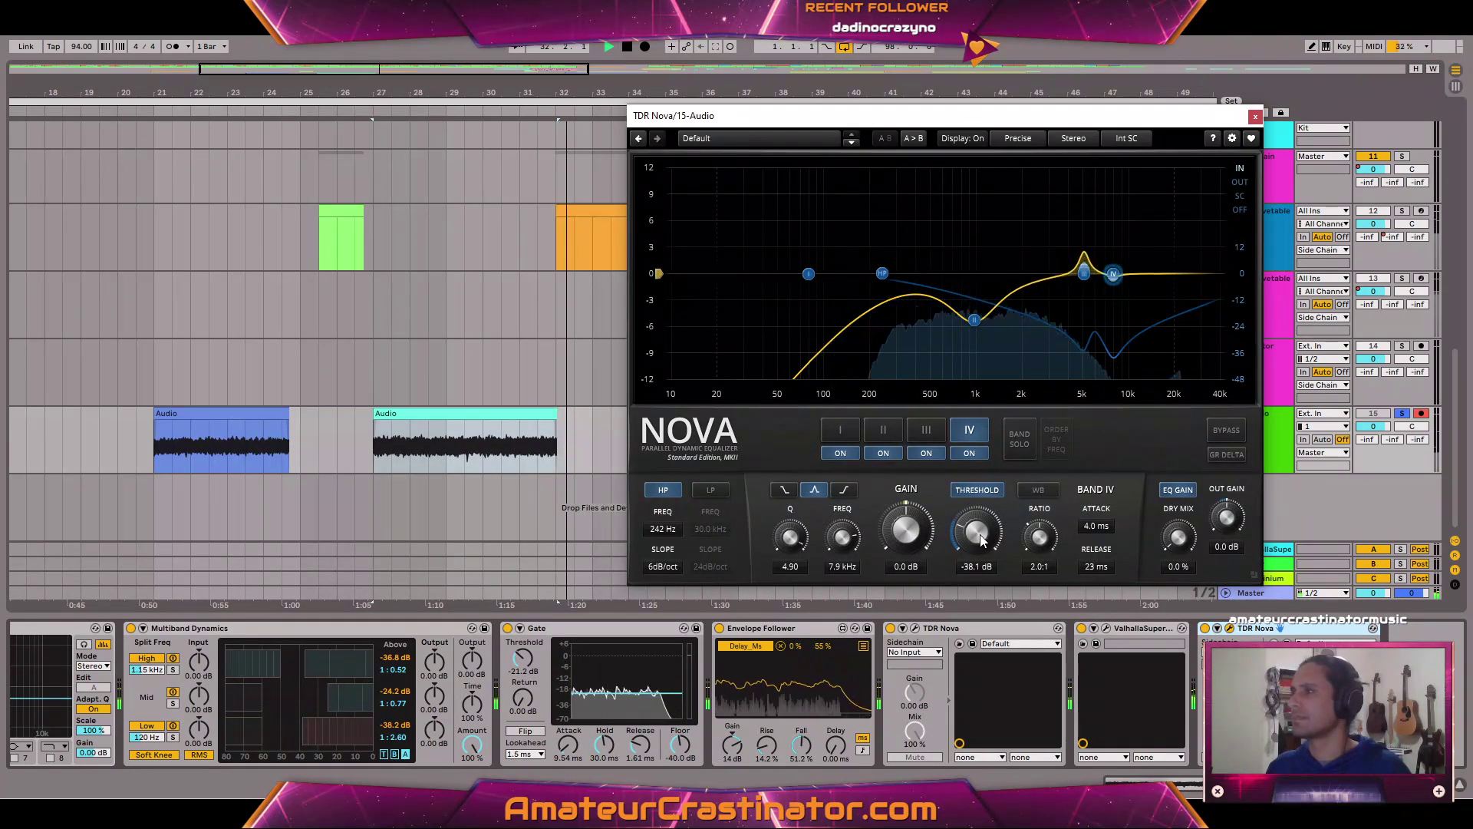
In the first TDR Nova, set band IV's ratio to 0.5:1 while the loop plays.
{"action": "key", "text": "space"}
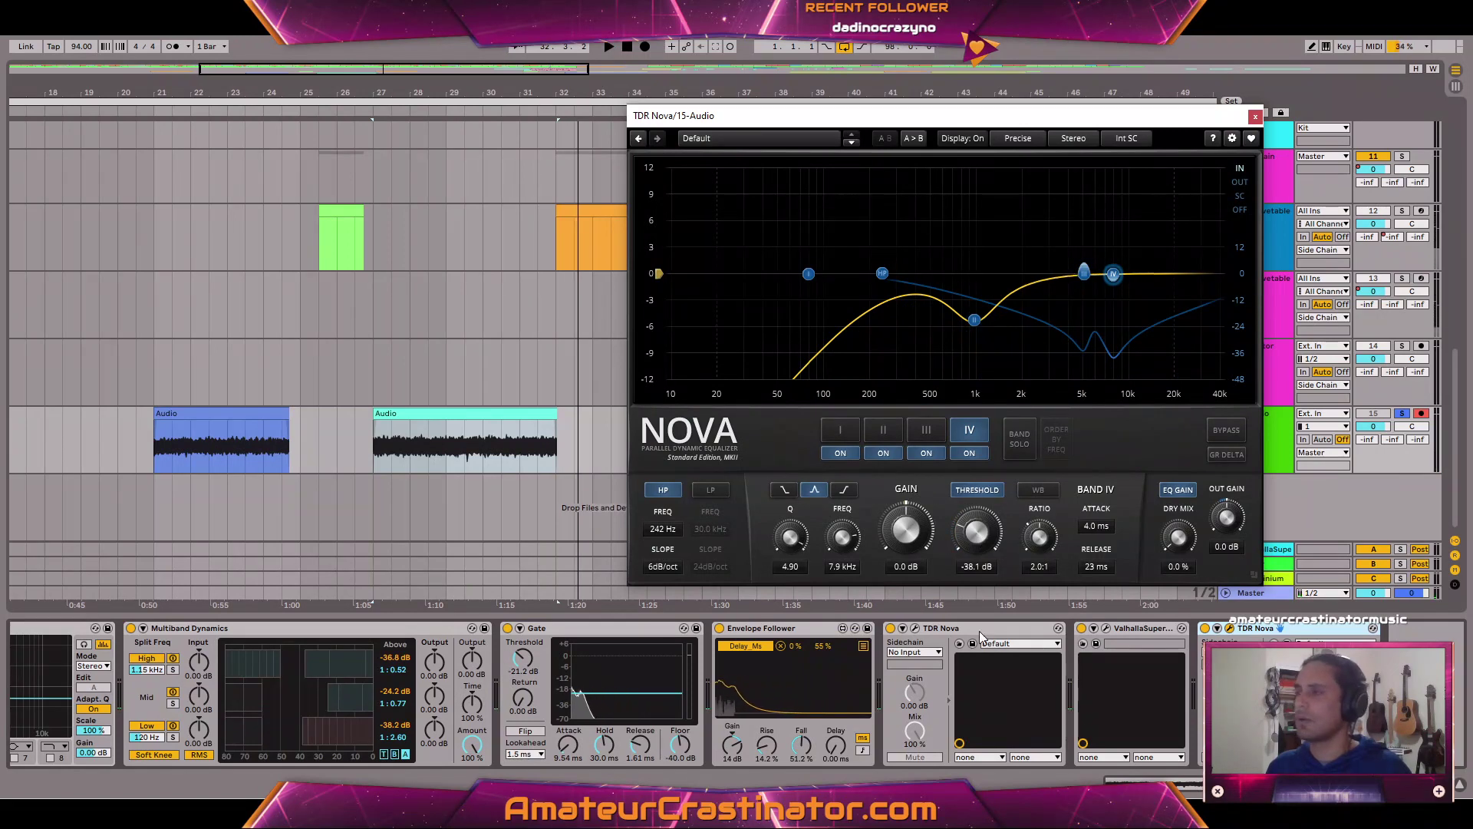
{"action": "key", "text": "space"}
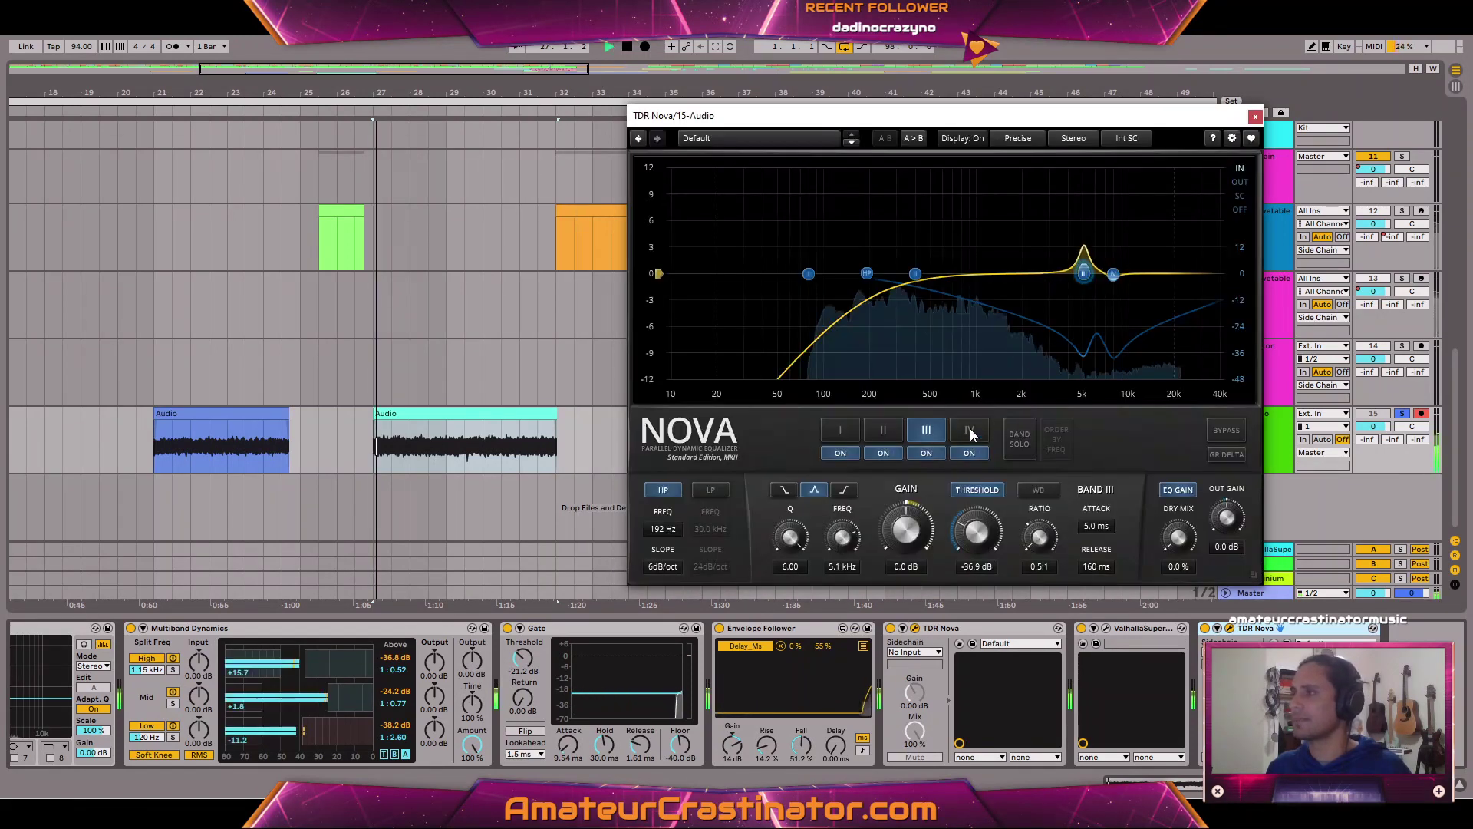
{"action": "left_click_drag", "start_coordinate": [1040, 537], "coordinate": [1059, 575]}
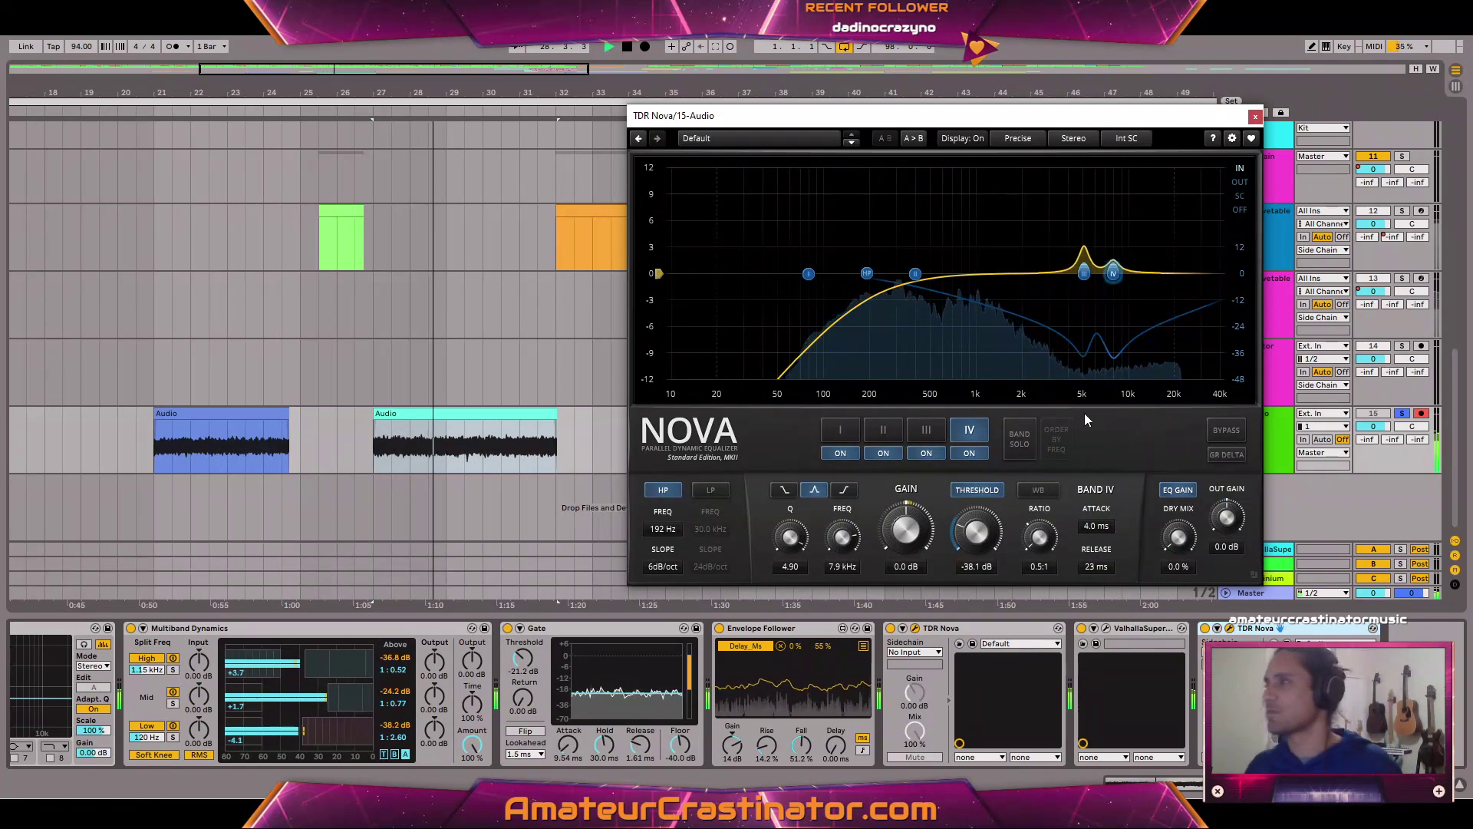
Compare the equalizer curves of the two TDR Nova instances during playback, and close their windows.
{"action": "left_click", "coordinate": [1206, 629]}
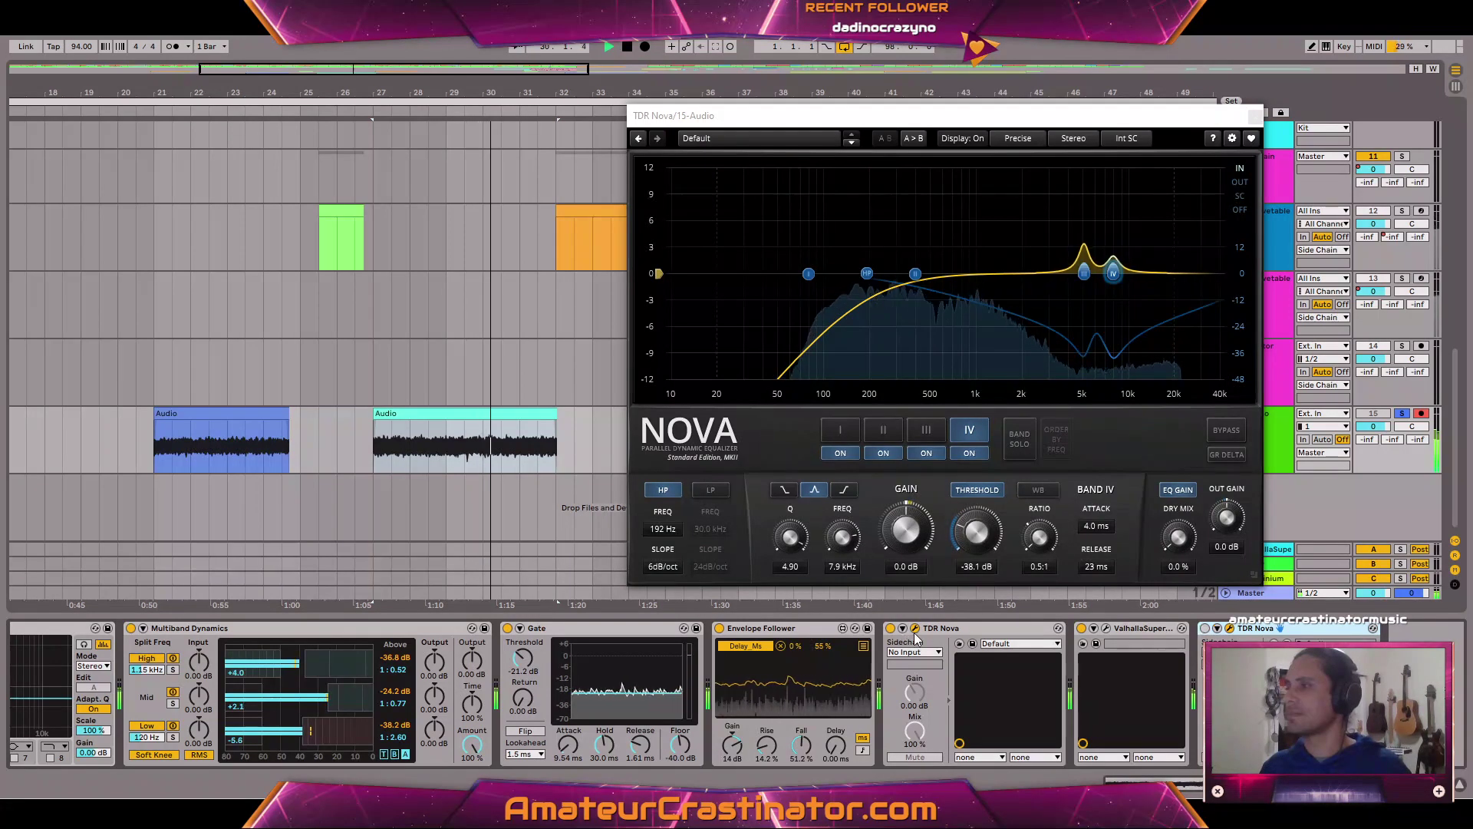
{"action": "left_click", "coordinate": [914, 628]}
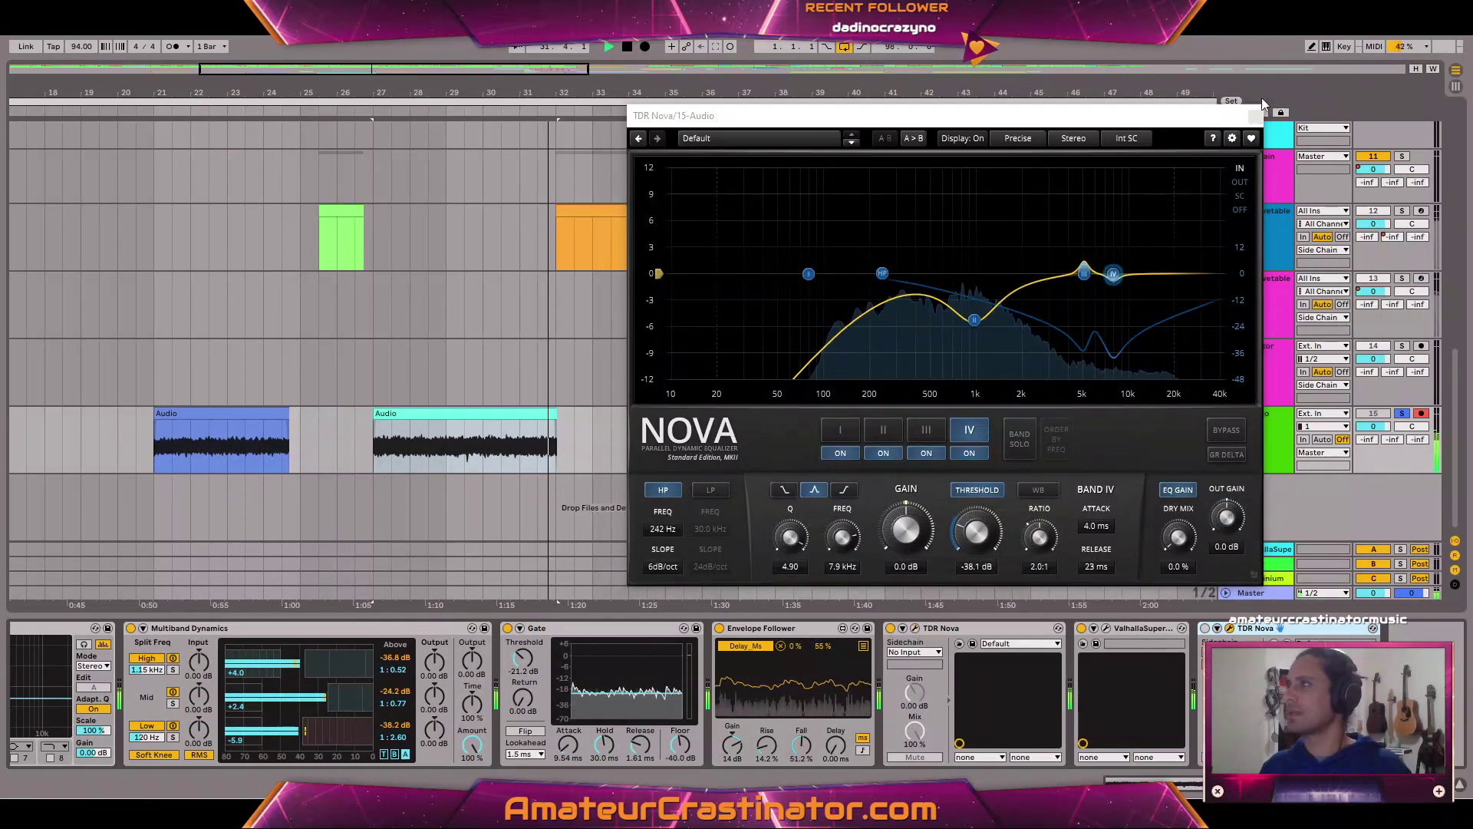
{"action": "left_click", "coordinate": [1255, 116]}
{"action": "left_click", "coordinate": [916, 628]}
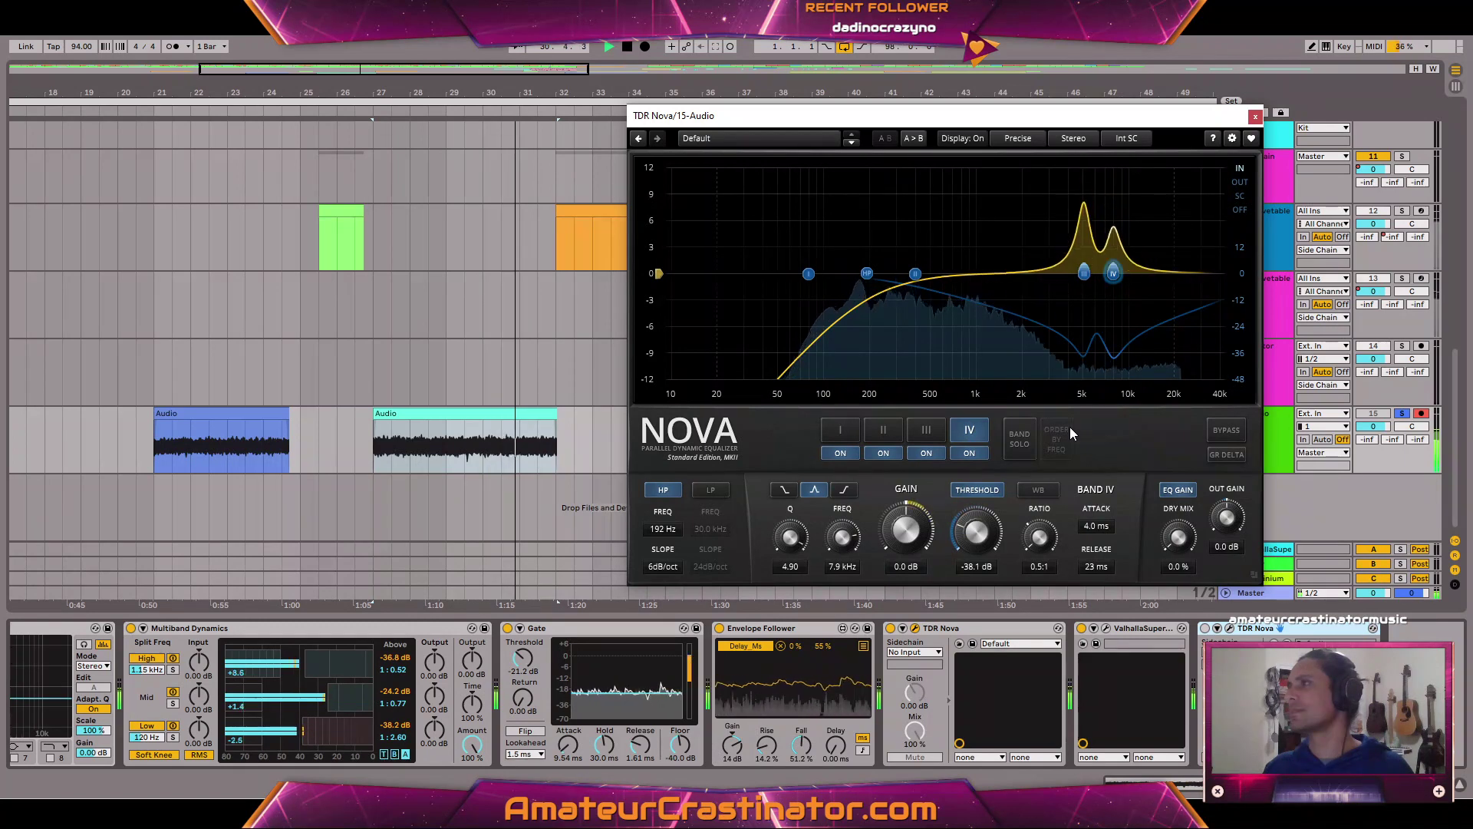
{"action": "left_click", "coordinate": [1255, 116]}
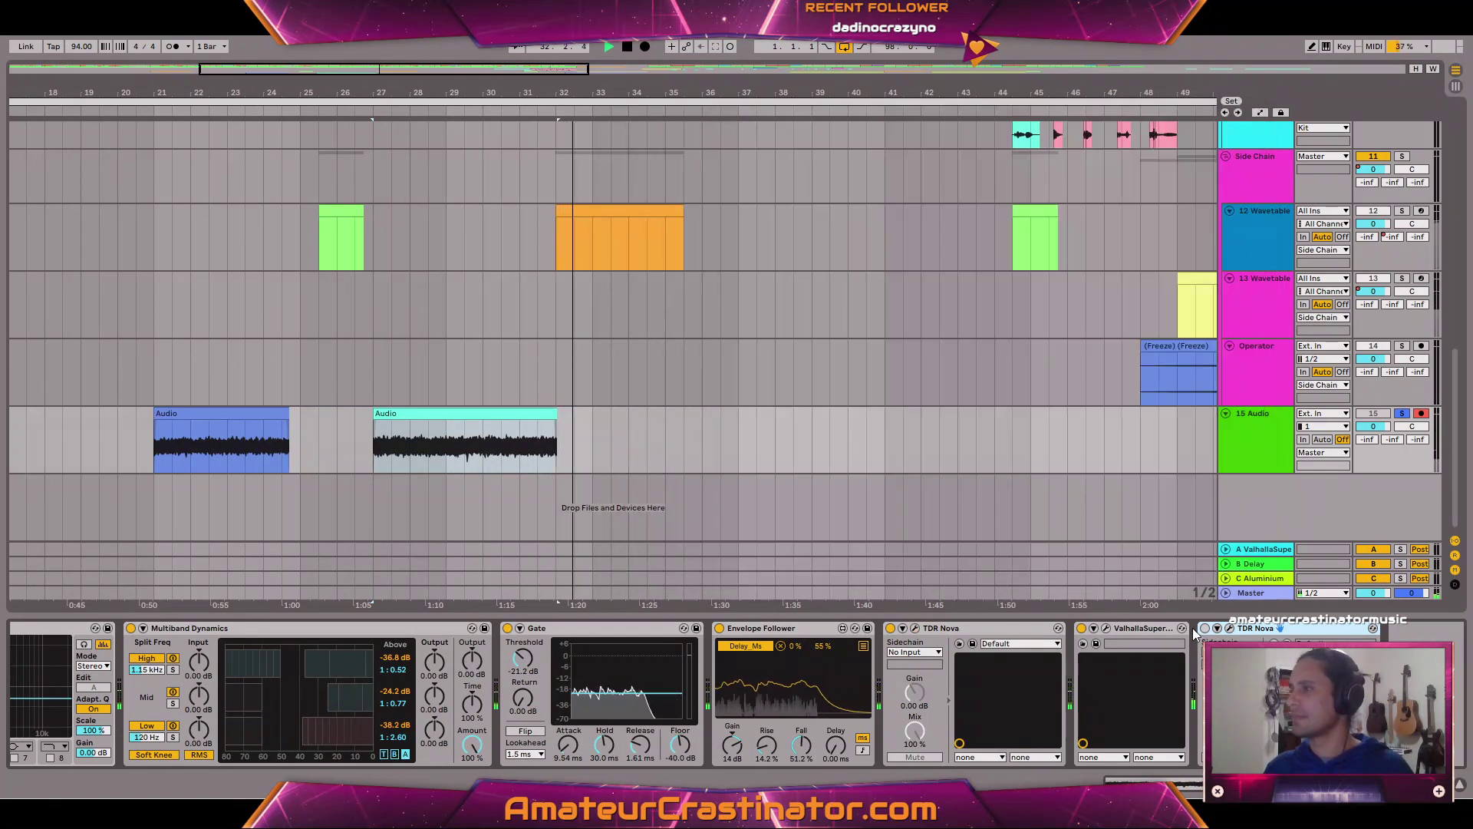
In the second TDR Nova, set band IV's ratio to 0.5:1 and its threshold to -35.6 dB, and close its window.
{"action": "left_click", "coordinate": [1229, 629]}
{"action": "key", "text": "space"}
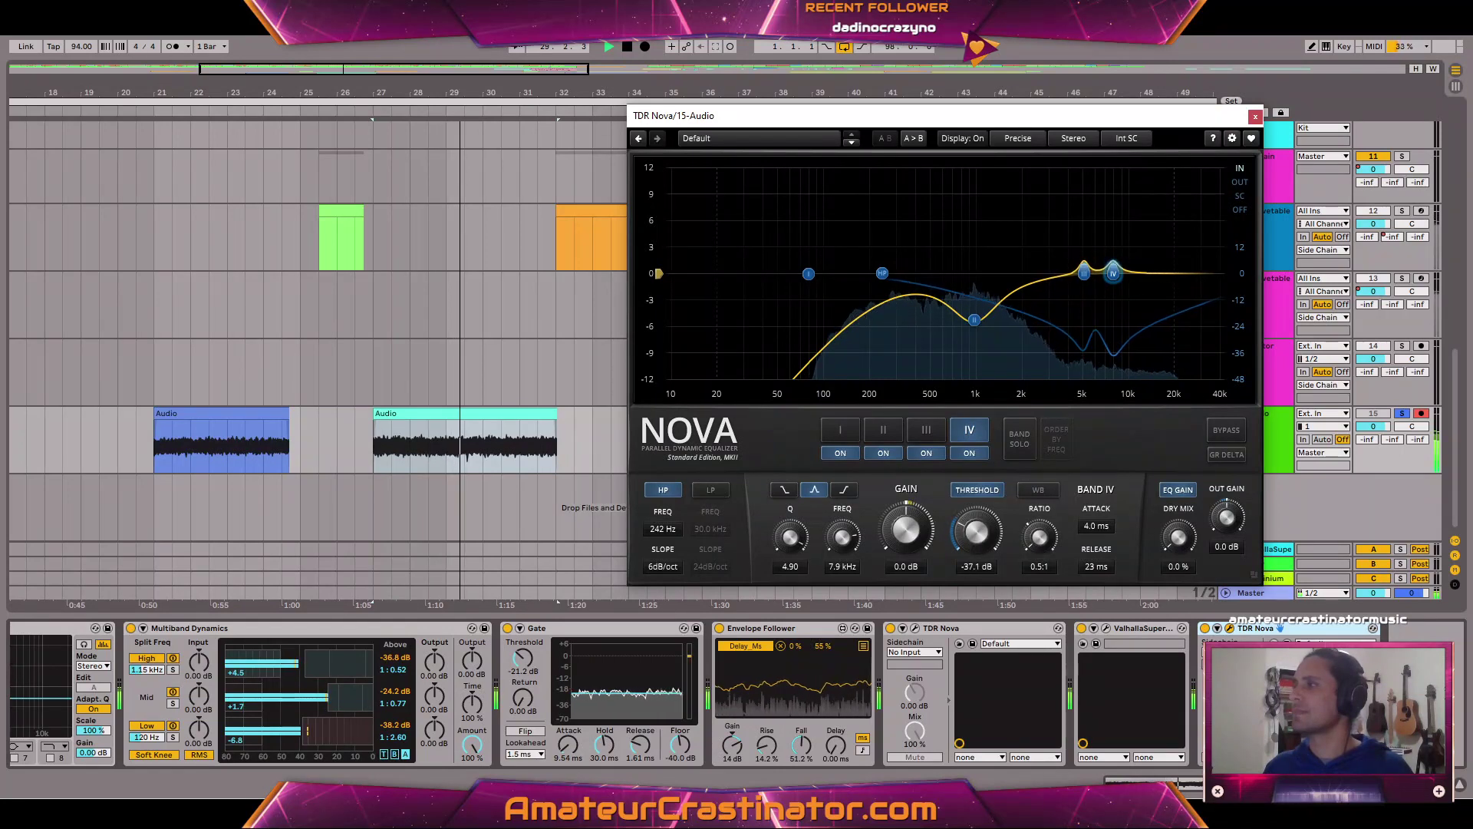
{"action": "left_click_drag", "start_coordinate": [973, 535], "coordinate": [971, 528]}
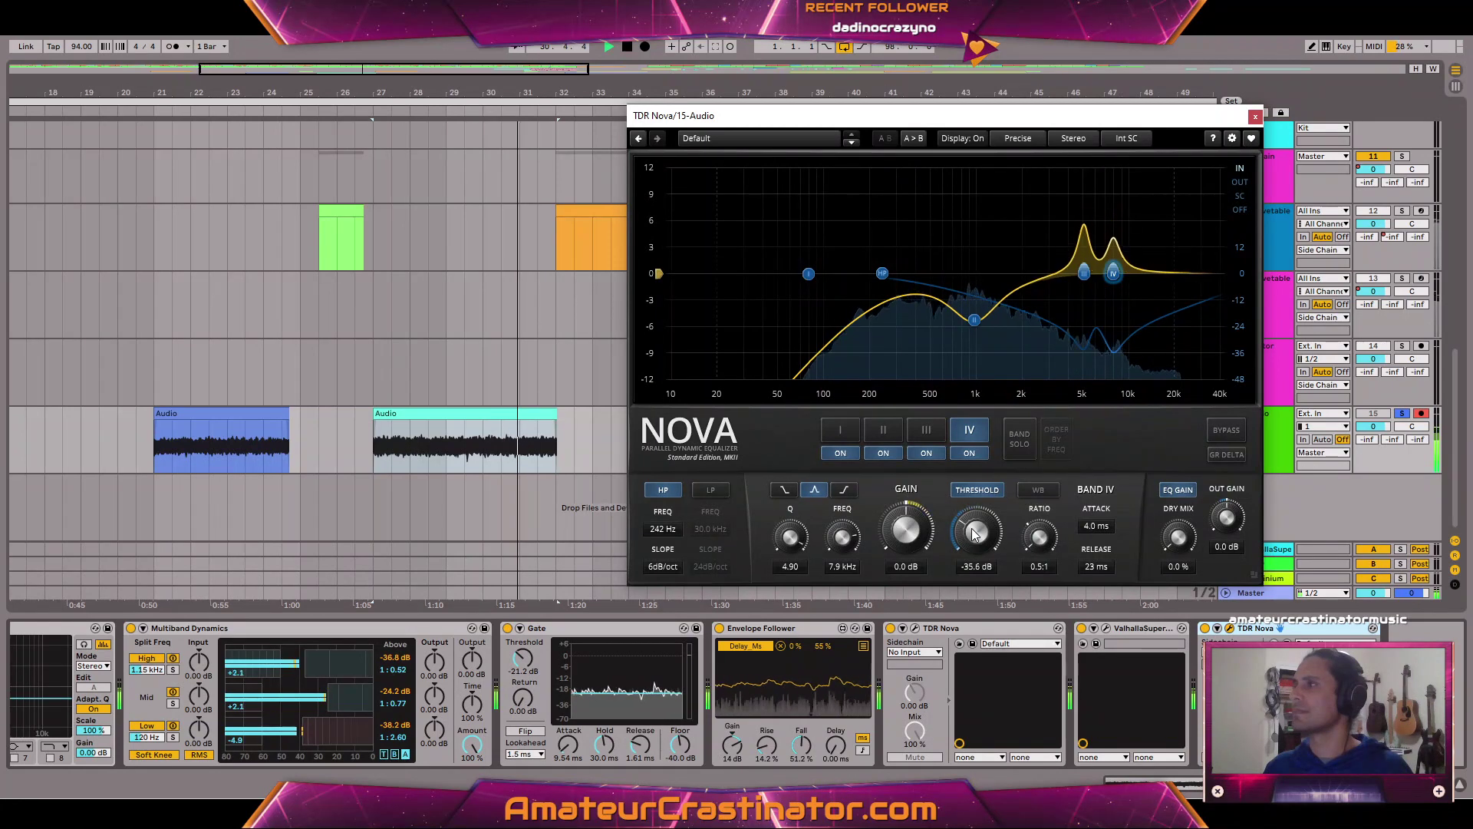
{"action": "left_click", "coordinate": [1255, 117]}
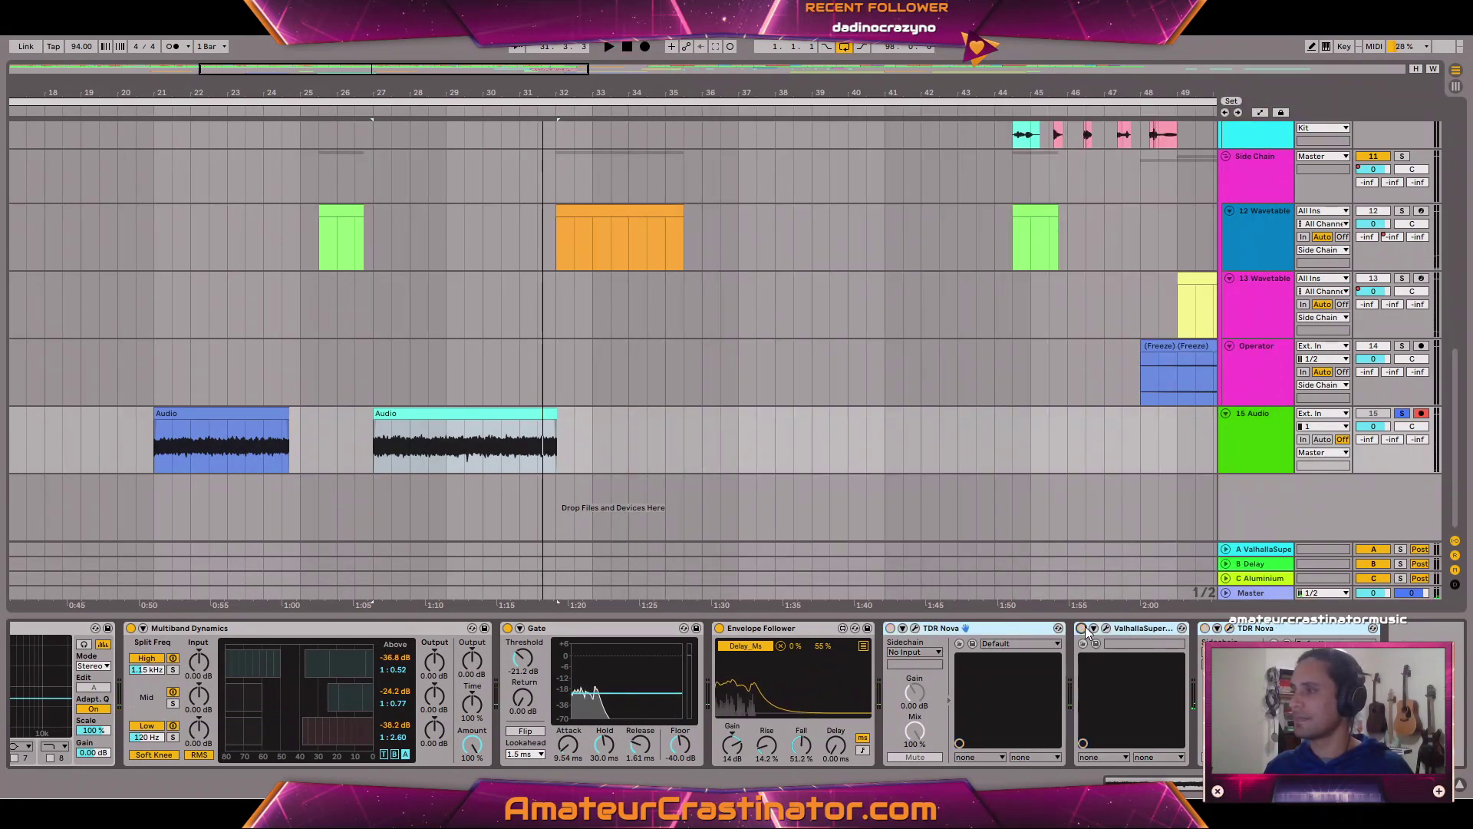
{"action": "key", "text": "space"}
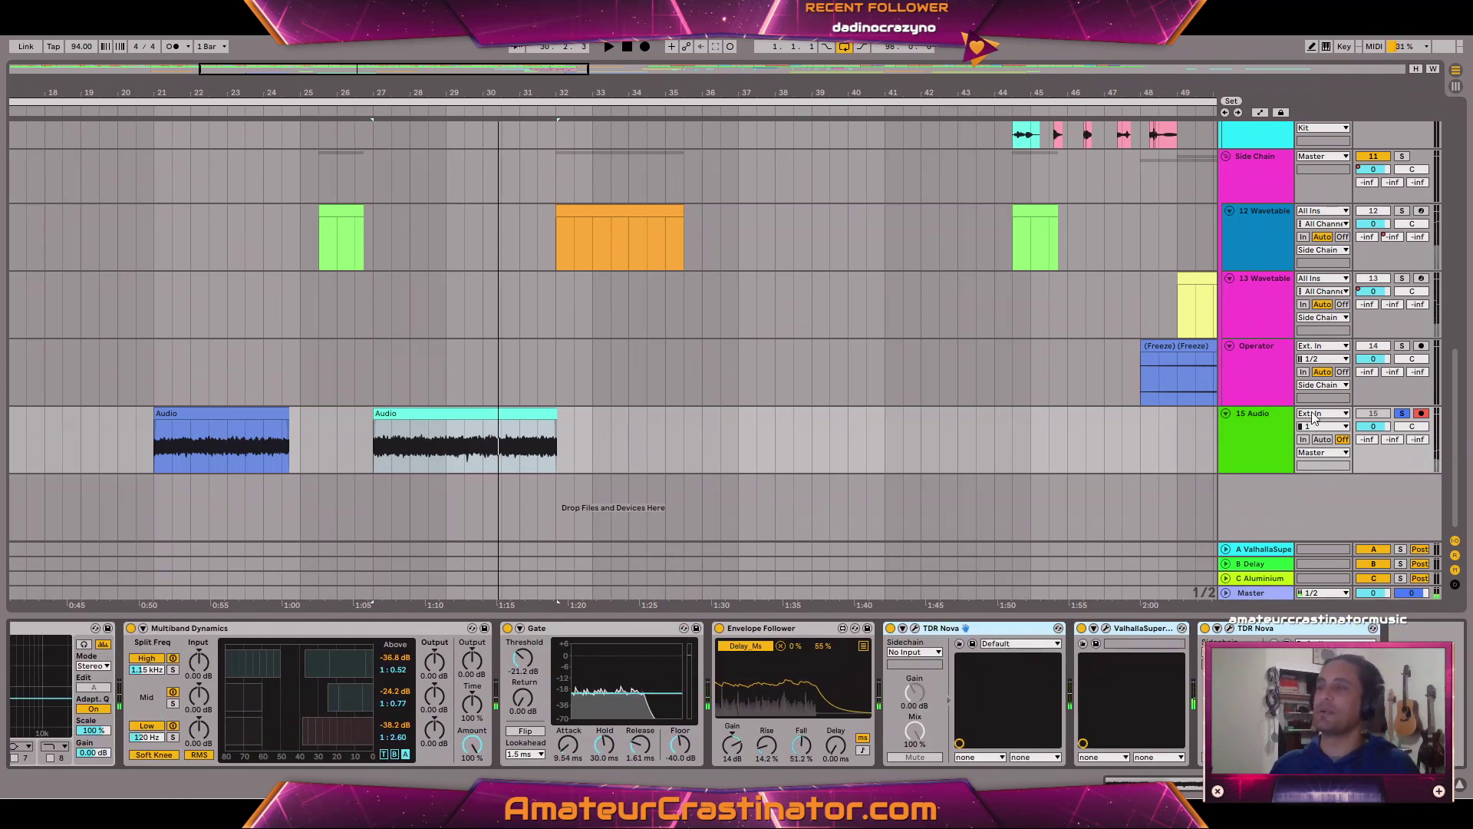
Freeze and flatten the 15 Audio track so its effects are rendered into the clips.
{"action": "right_click", "coordinate": [1250, 416]}
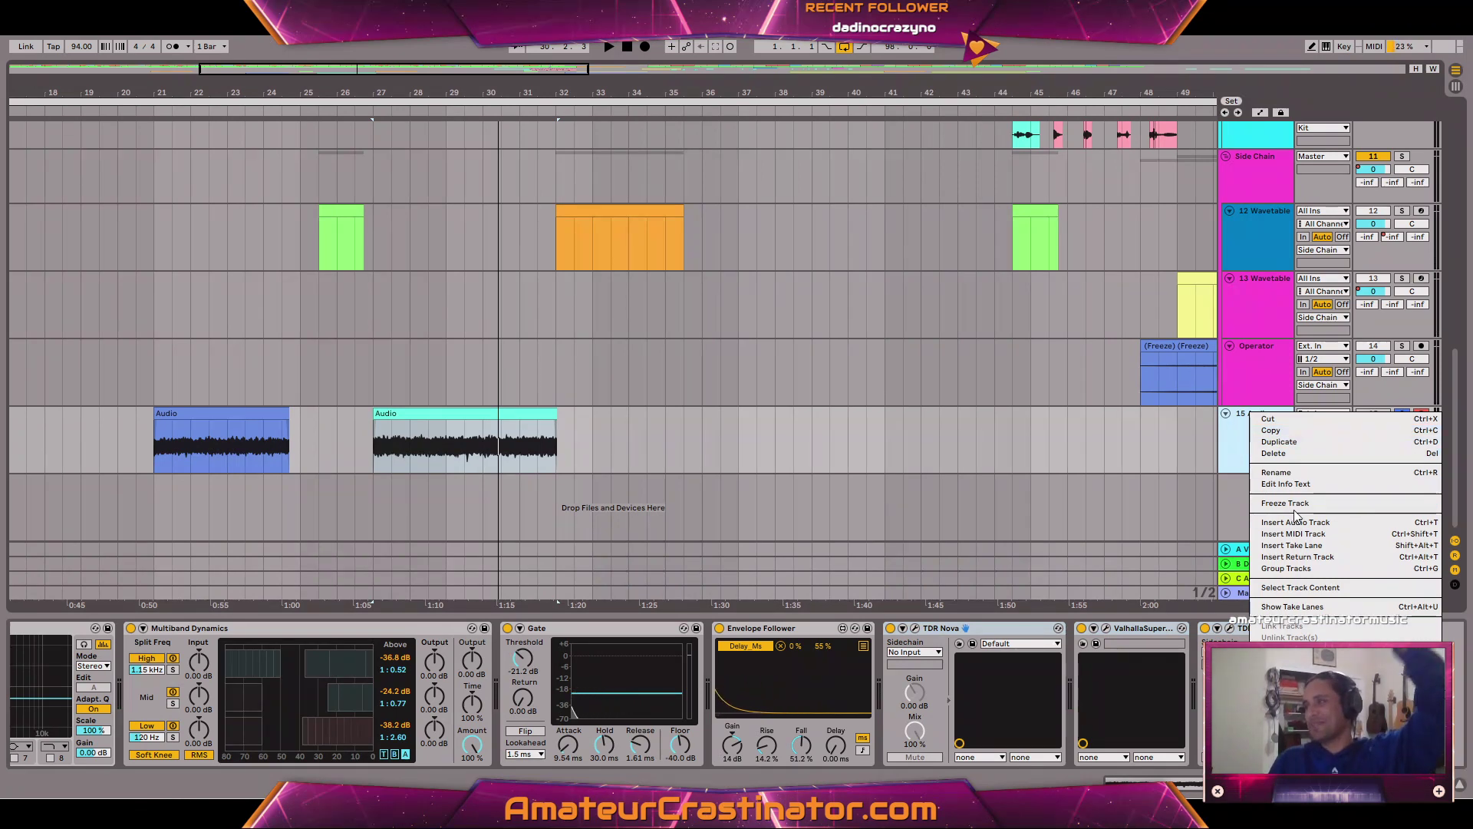
{"action": "left_click", "coordinate": [1295, 509]}
{"action": "right_click", "coordinate": [1265, 420]}
{"action": "left_click", "coordinate": [1287, 509]}
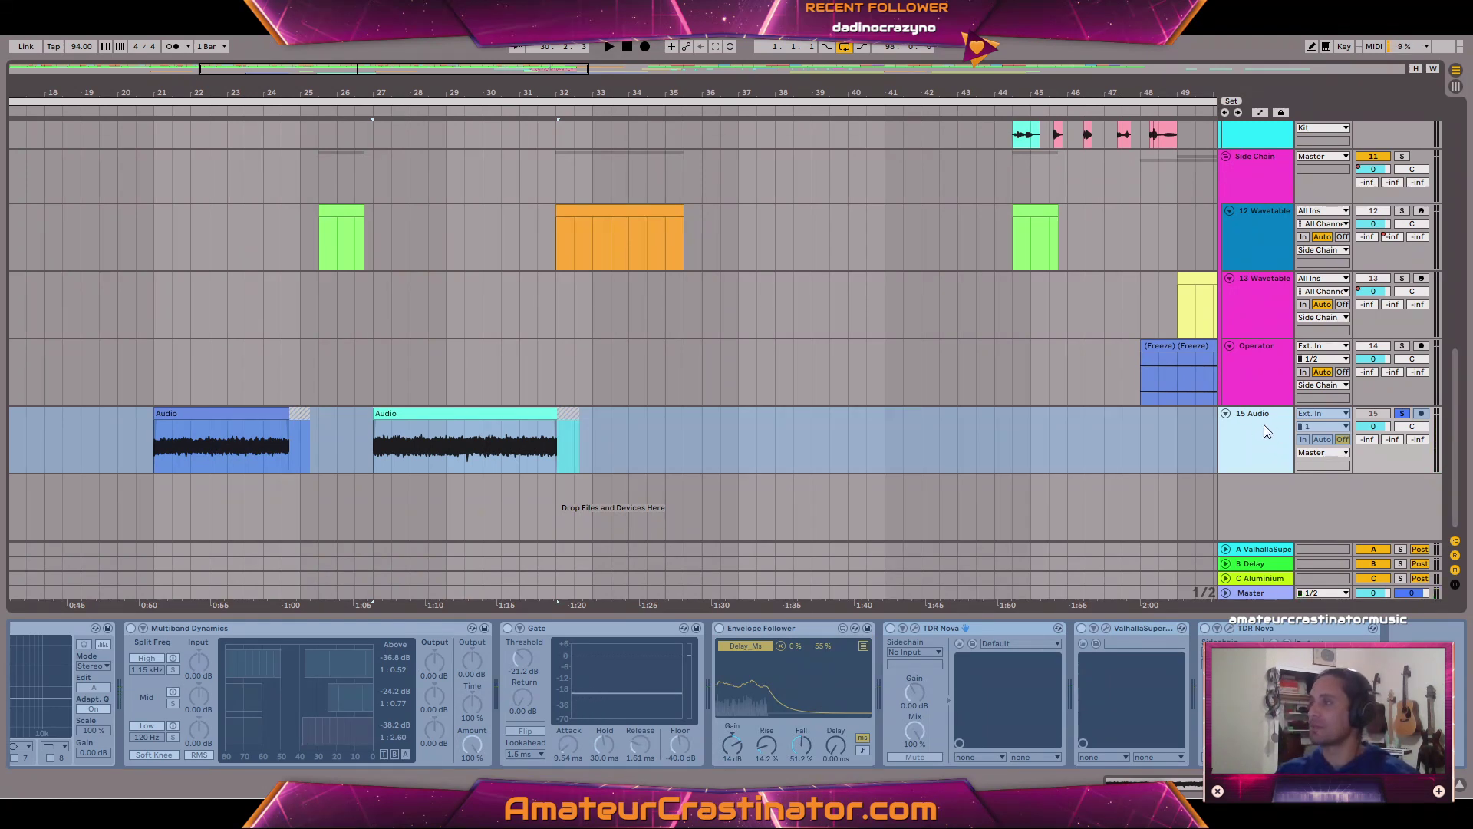
{"action": "right_click", "coordinate": [1265, 427]}
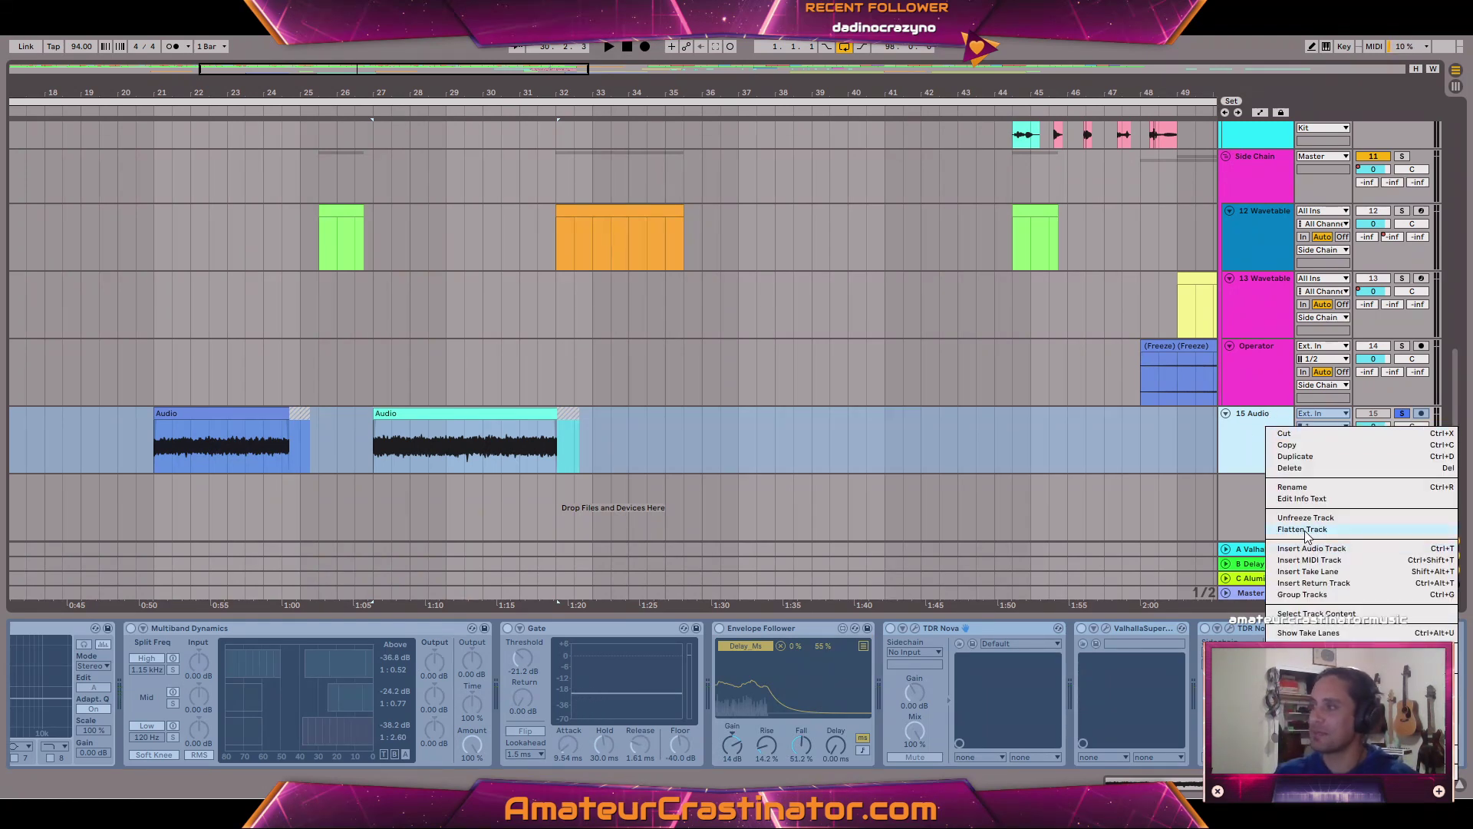
{"action": "left_click", "coordinate": [1304, 531]}
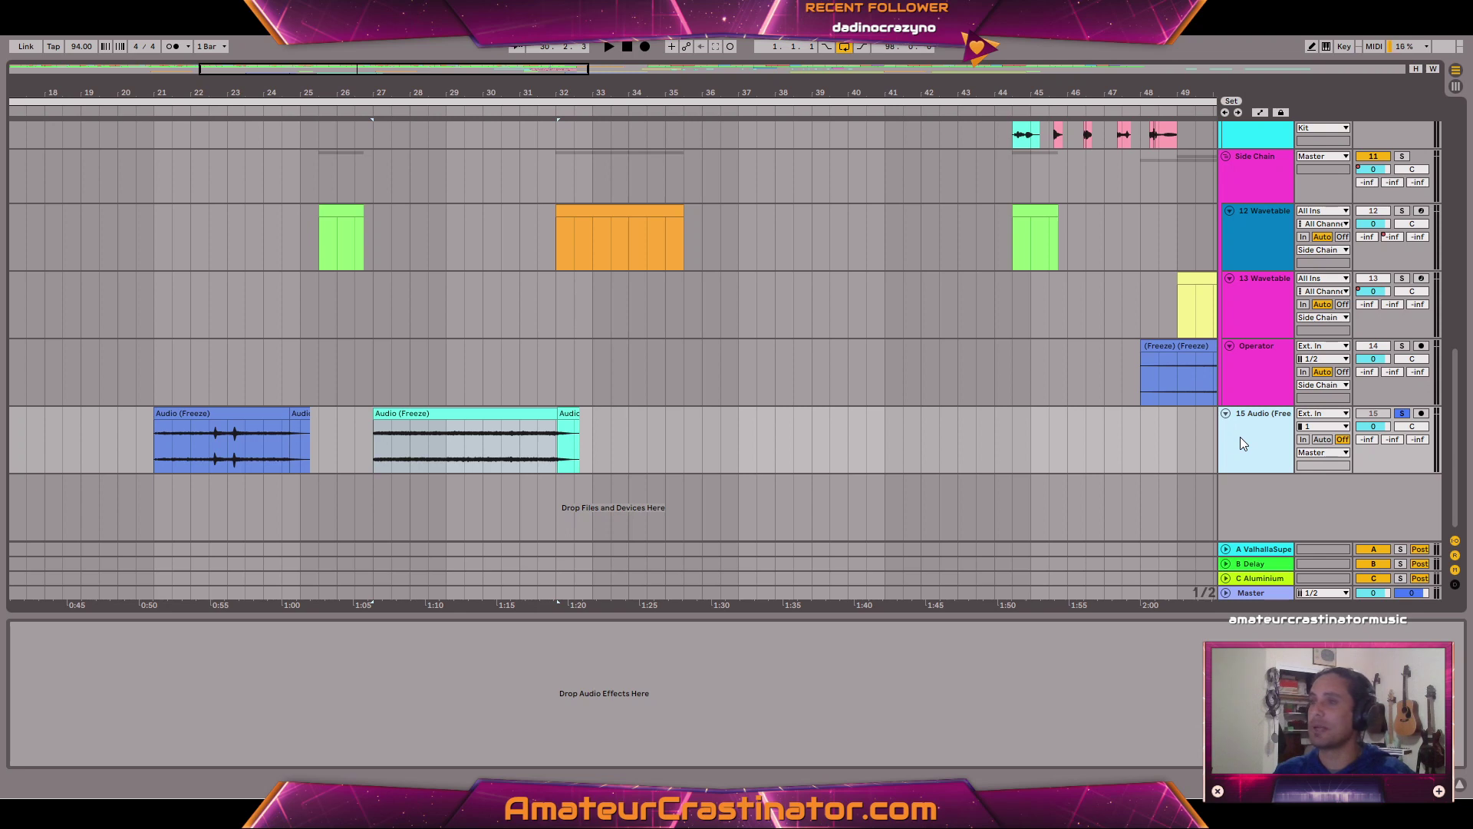
Audition the first flattened clip, and restart playback from the beginning of the arrangement with the 15 Audio track unsoloed.
{"action": "left_click", "coordinate": [210, 449]}
{"action": "key", "text": "space"}
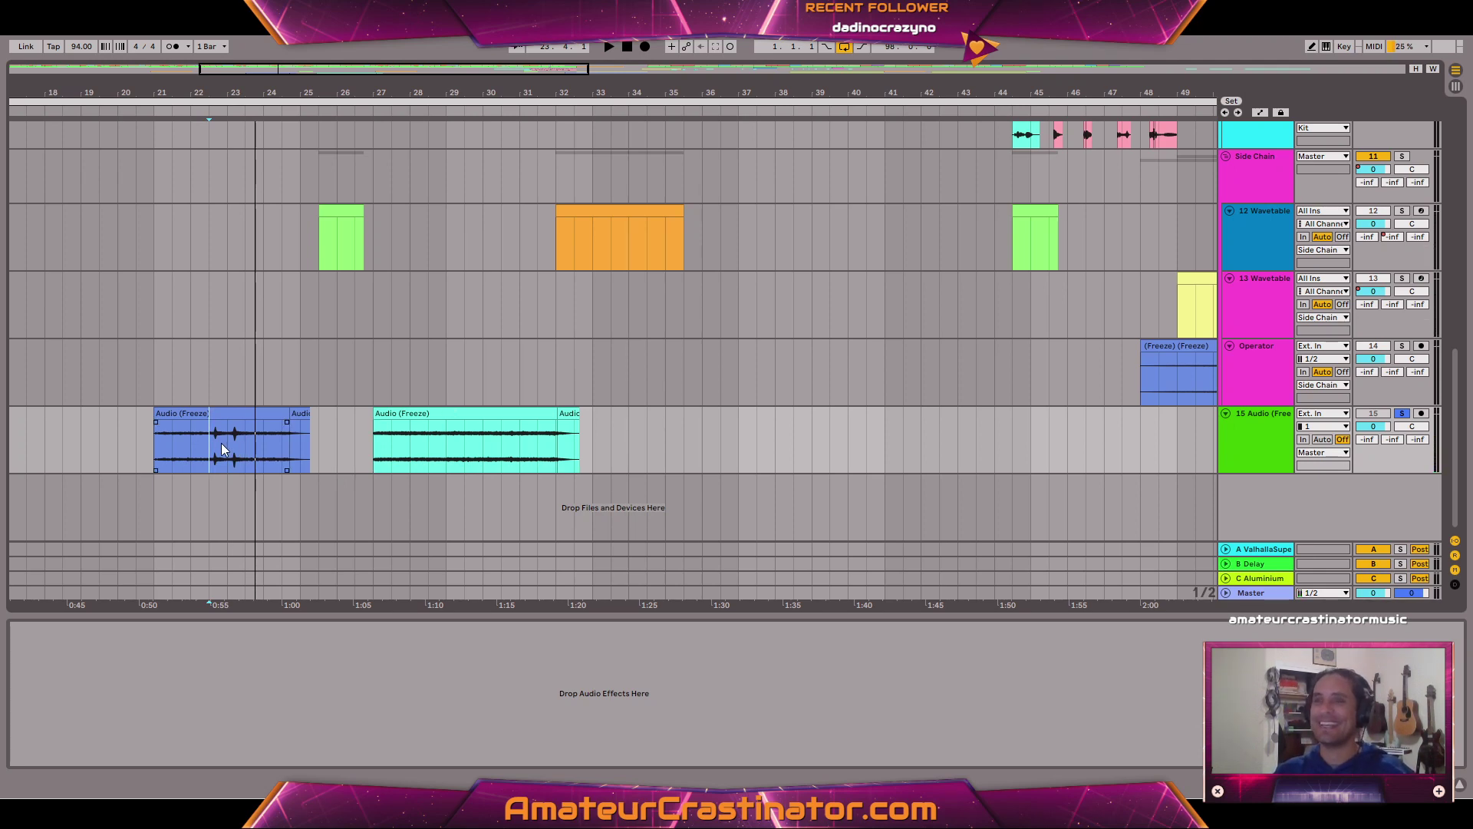
{"action": "key", "text": "minus"}
{"action": "key", "text": "minus"}
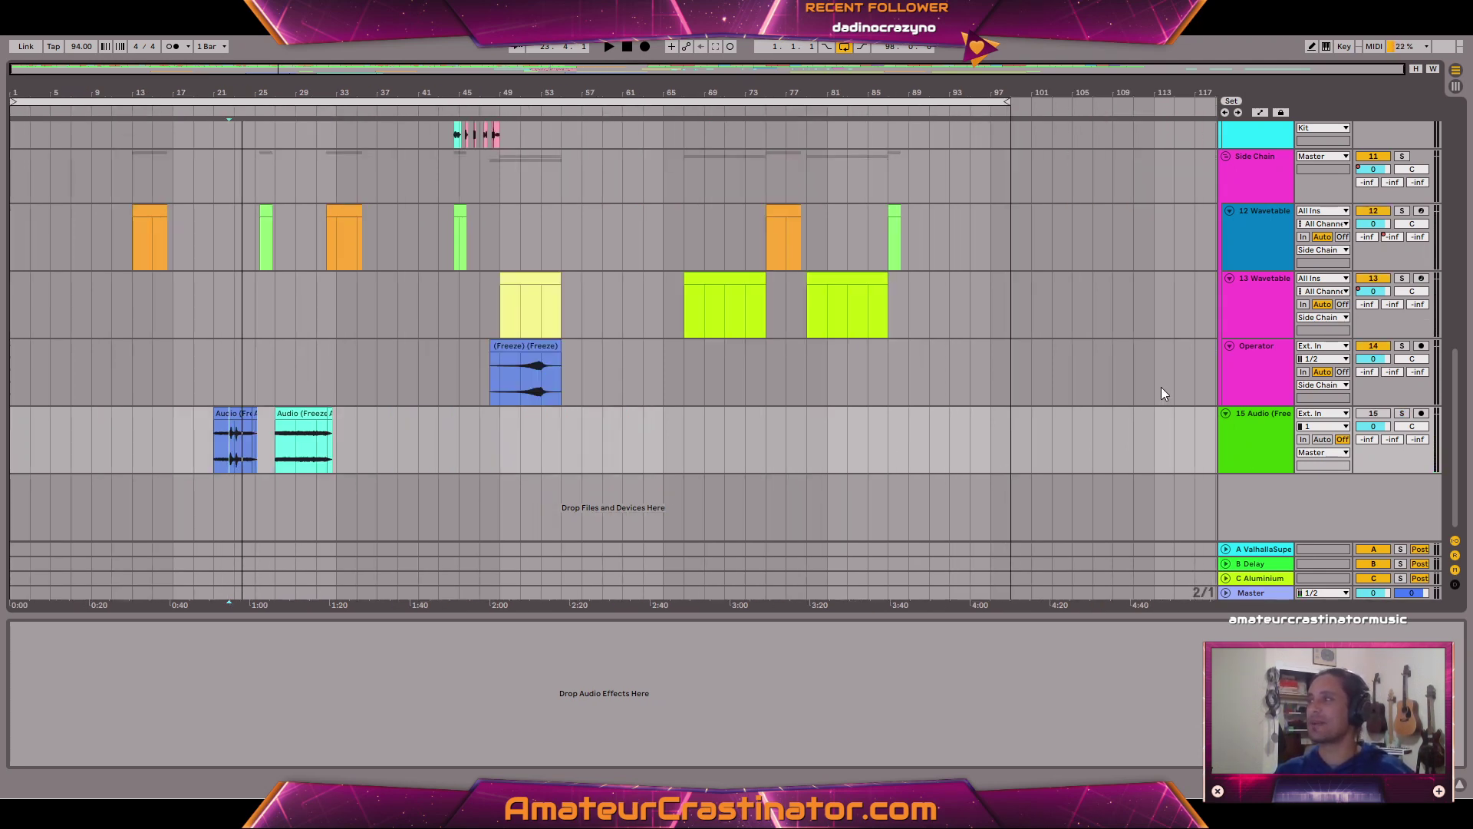
{"action": "left_click", "coordinate": [628, 43]}
{"action": "key", "text": "space"}
Move the flattened 15 Audio track into the Kit group, directly below the 5 AC TNT Drum Synth track.
{"action": "scroll", "coordinate": [749, 287], "scroll_direction": "up", "scroll_amount": 3}
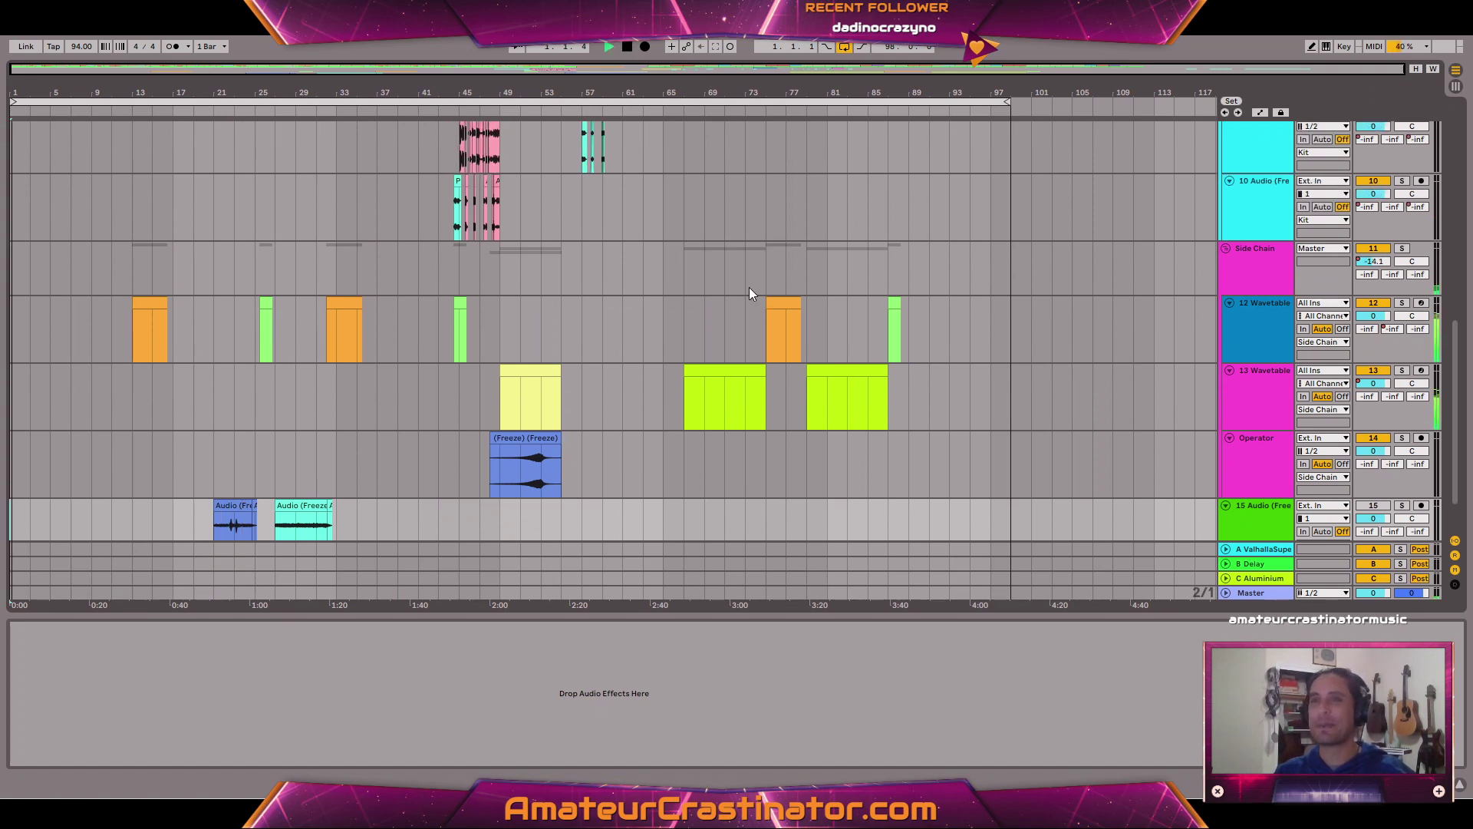
{"action": "scroll", "coordinate": [745, 307], "scroll_direction": "up", "scroll_amount": 5}
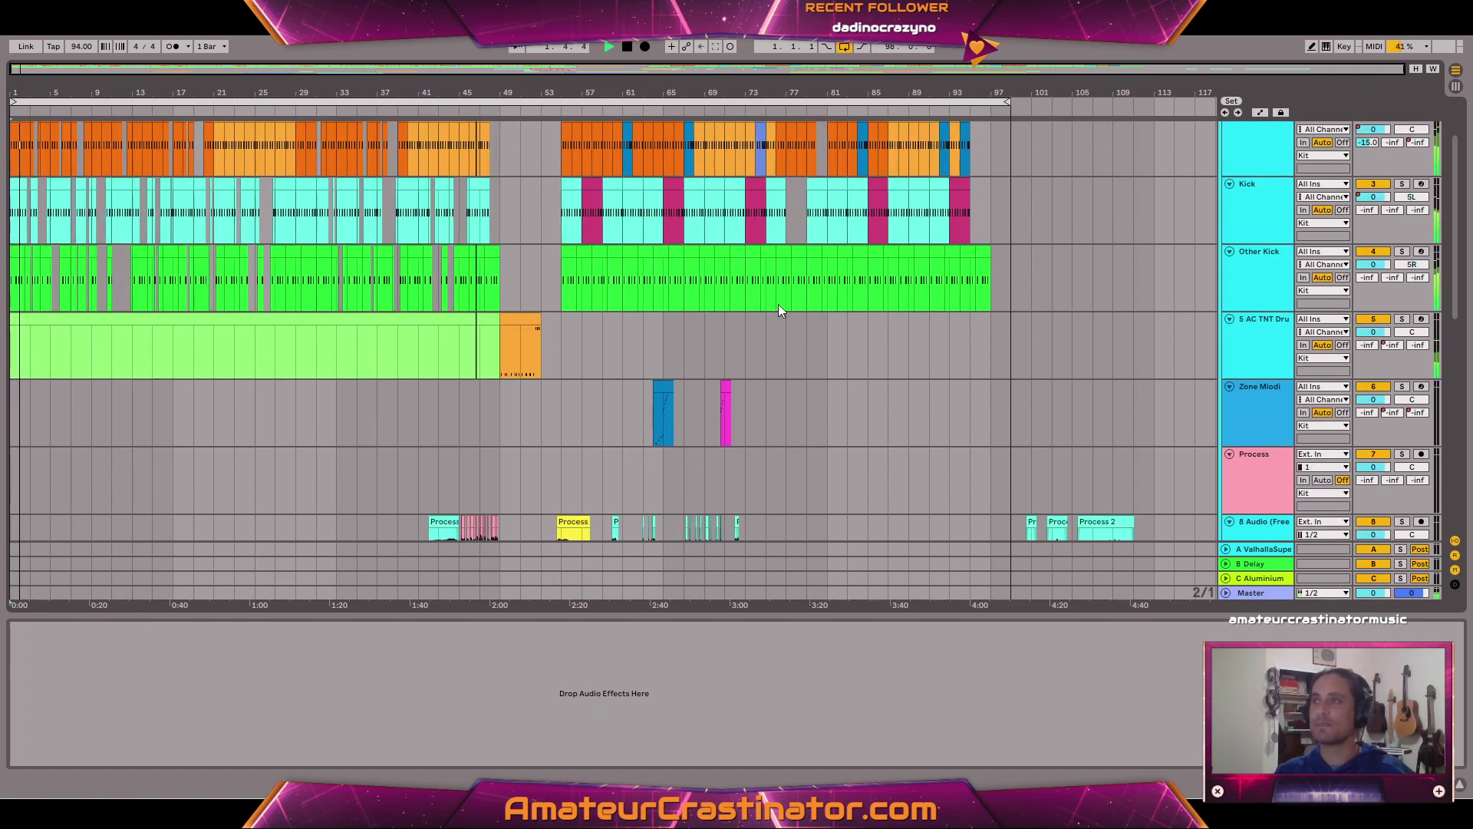
{"action": "scroll", "coordinate": [771, 304], "scroll_direction": "up", "scroll_amount": 5}
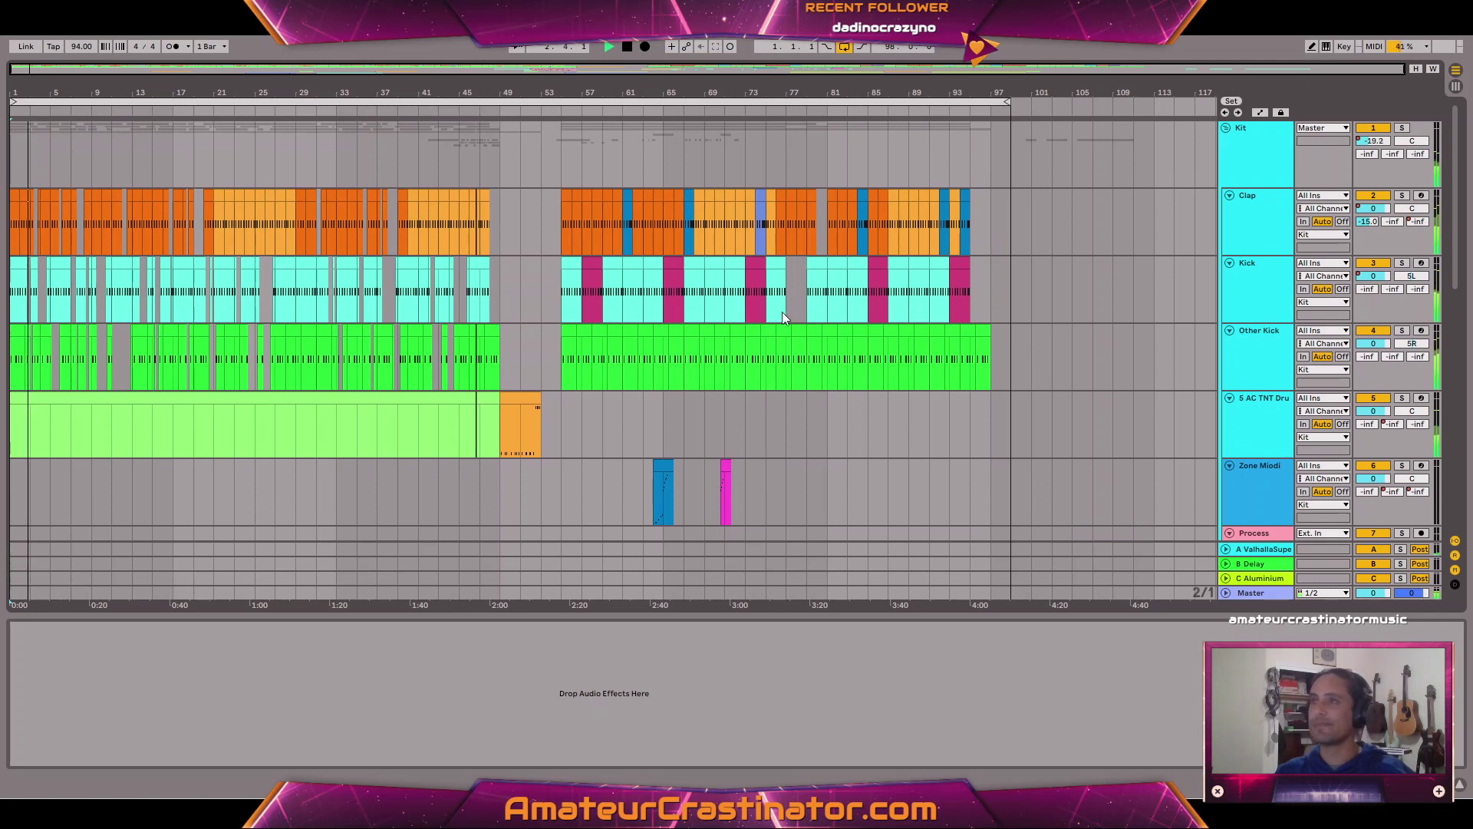
{"action": "scroll", "coordinate": [767, 323], "scroll_direction": "down", "scroll_amount": 10}
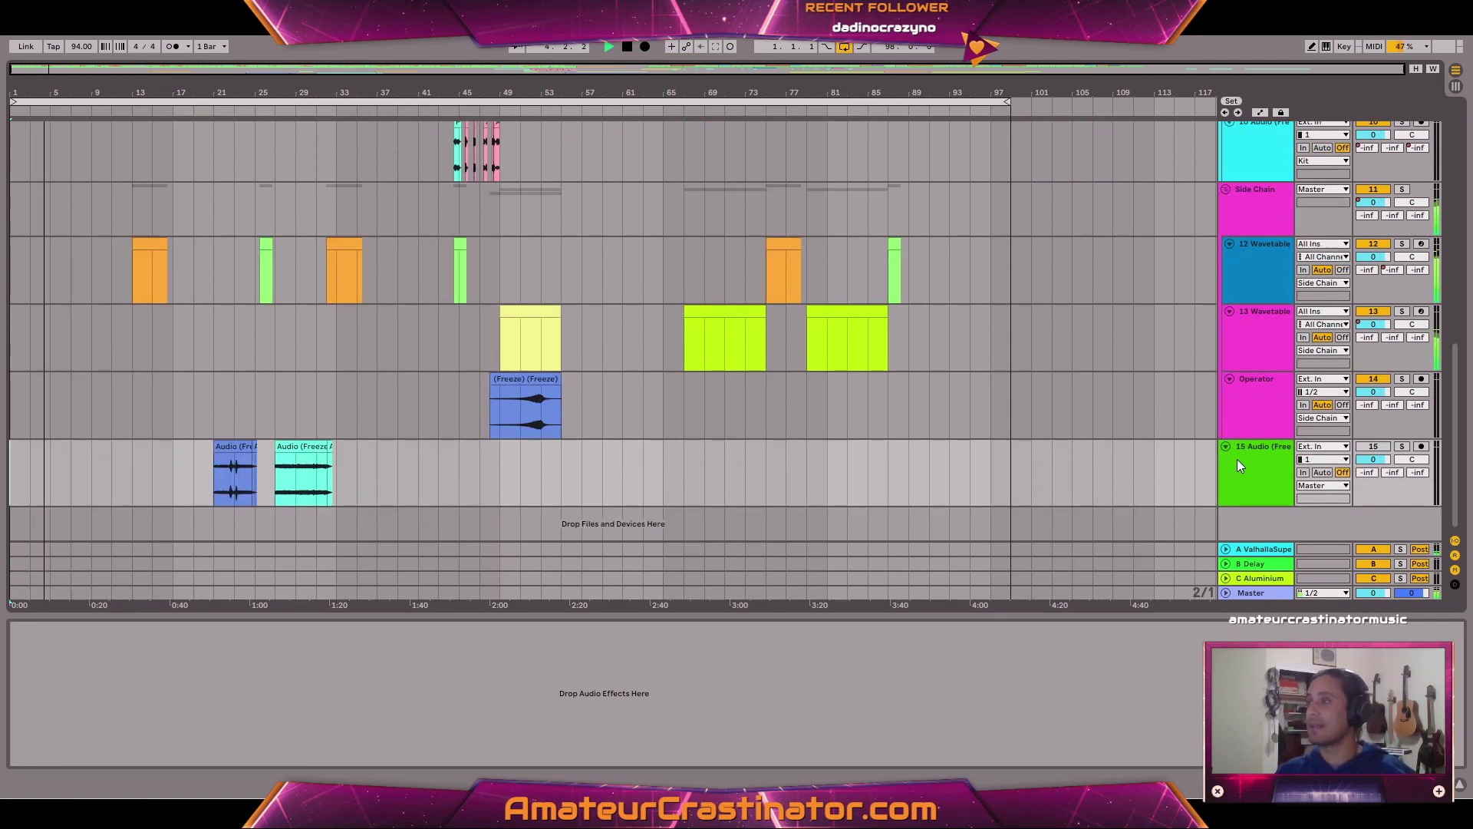
{"action": "left_click_drag", "start_coordinate": [1237, 459], "coordinate": [1256, 181]}
{"action": "scroll", "coordinate": [1267, 307], "scroll_direction": "up", "scroll_amount": 3}
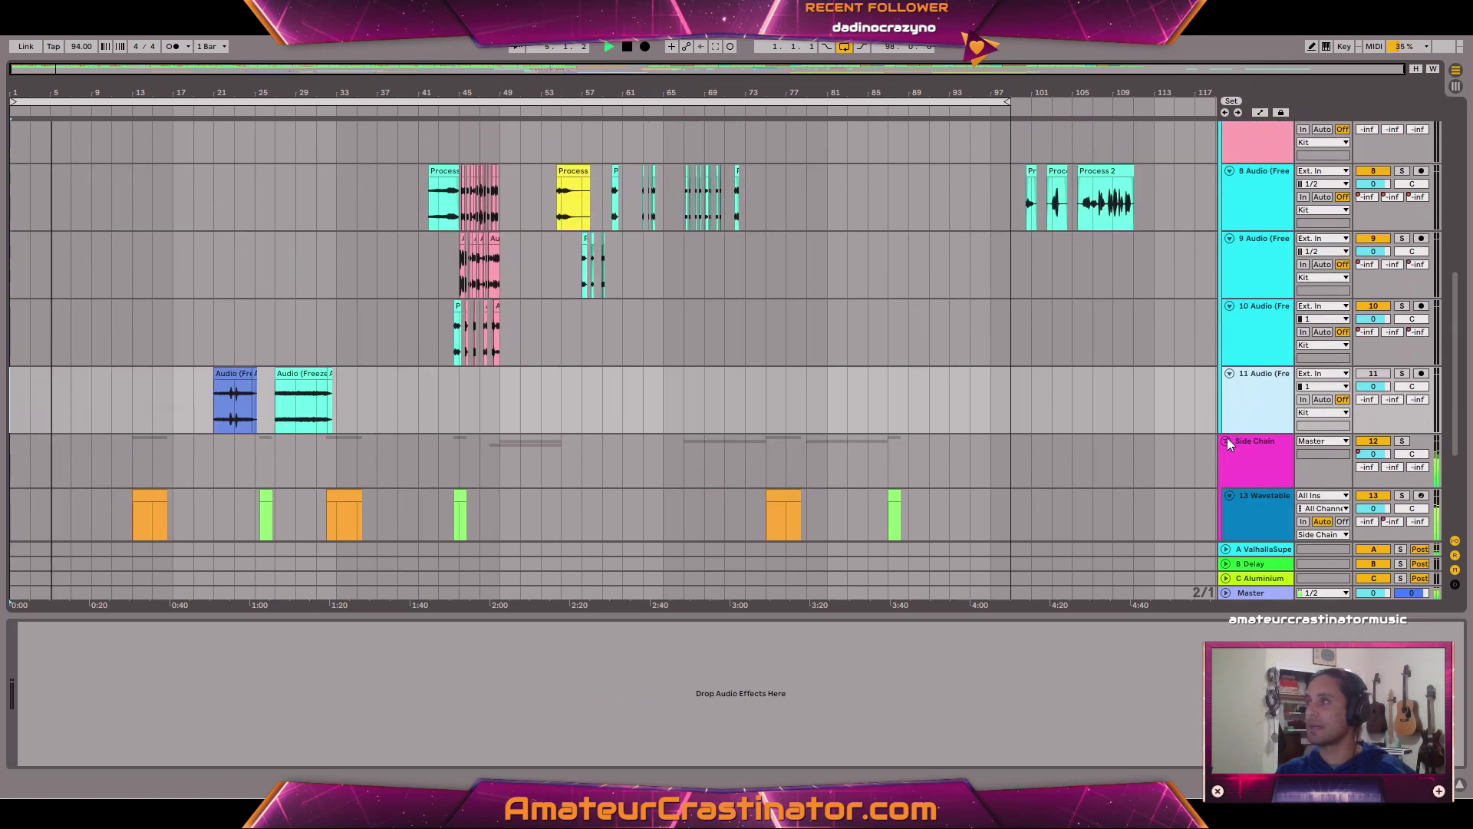
{"action": "scroll", "coordinate": [1228, 443], "scroll_direction": "up", "scroll_amount": 2}
{"action": "left_click_drag", "start_coordinate": [1244, 214], "coordinate": [1245, 151]}
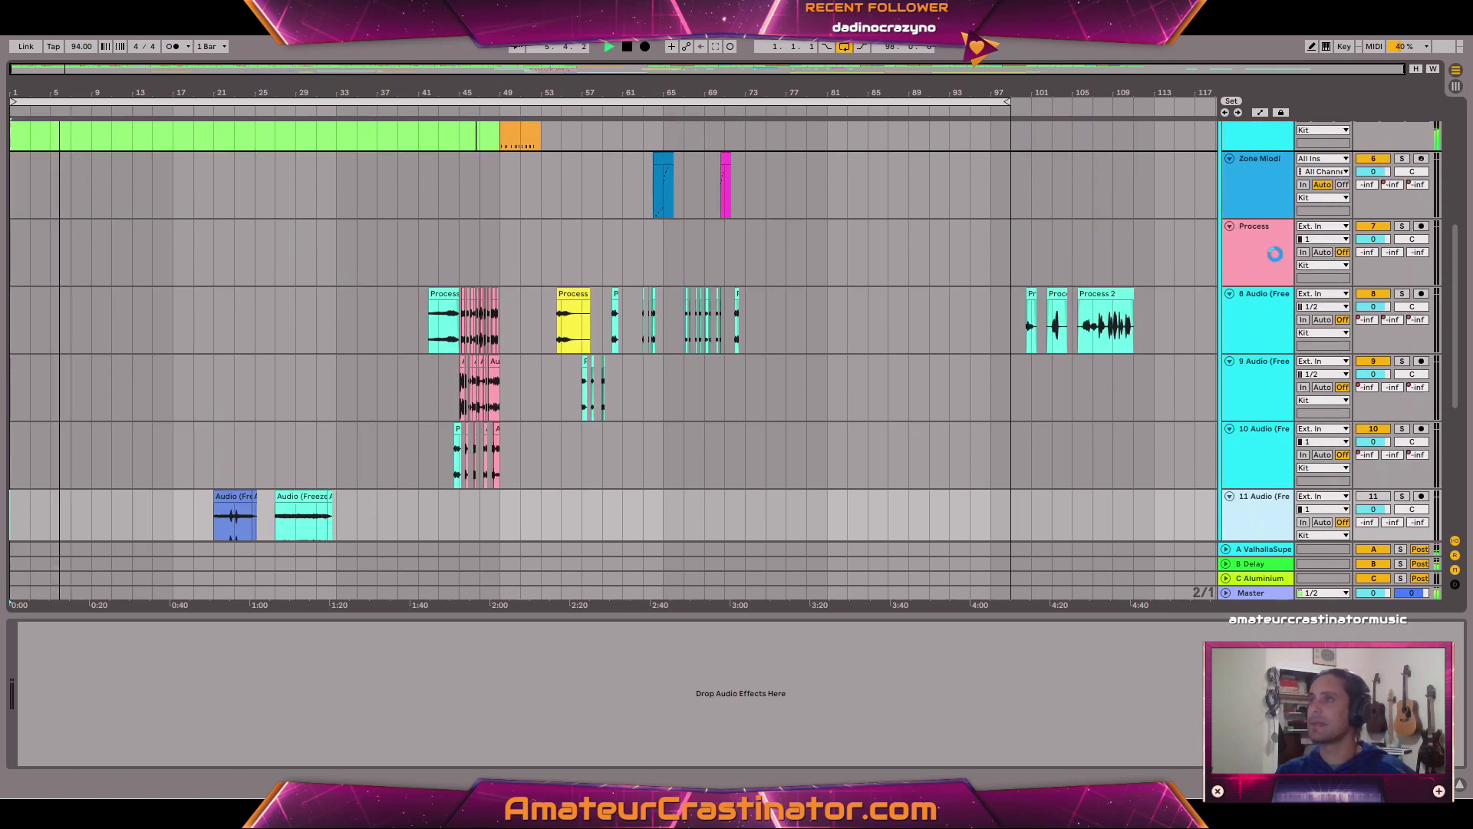
{"action": "scroll", "coordinate": [1271, 329], "scroll_direction": "up", "scroll_amount": 5}
{"action": "scroll", "coordinate": [1235, 456], "scroll_direction": "up", "scroll_amount": 1}
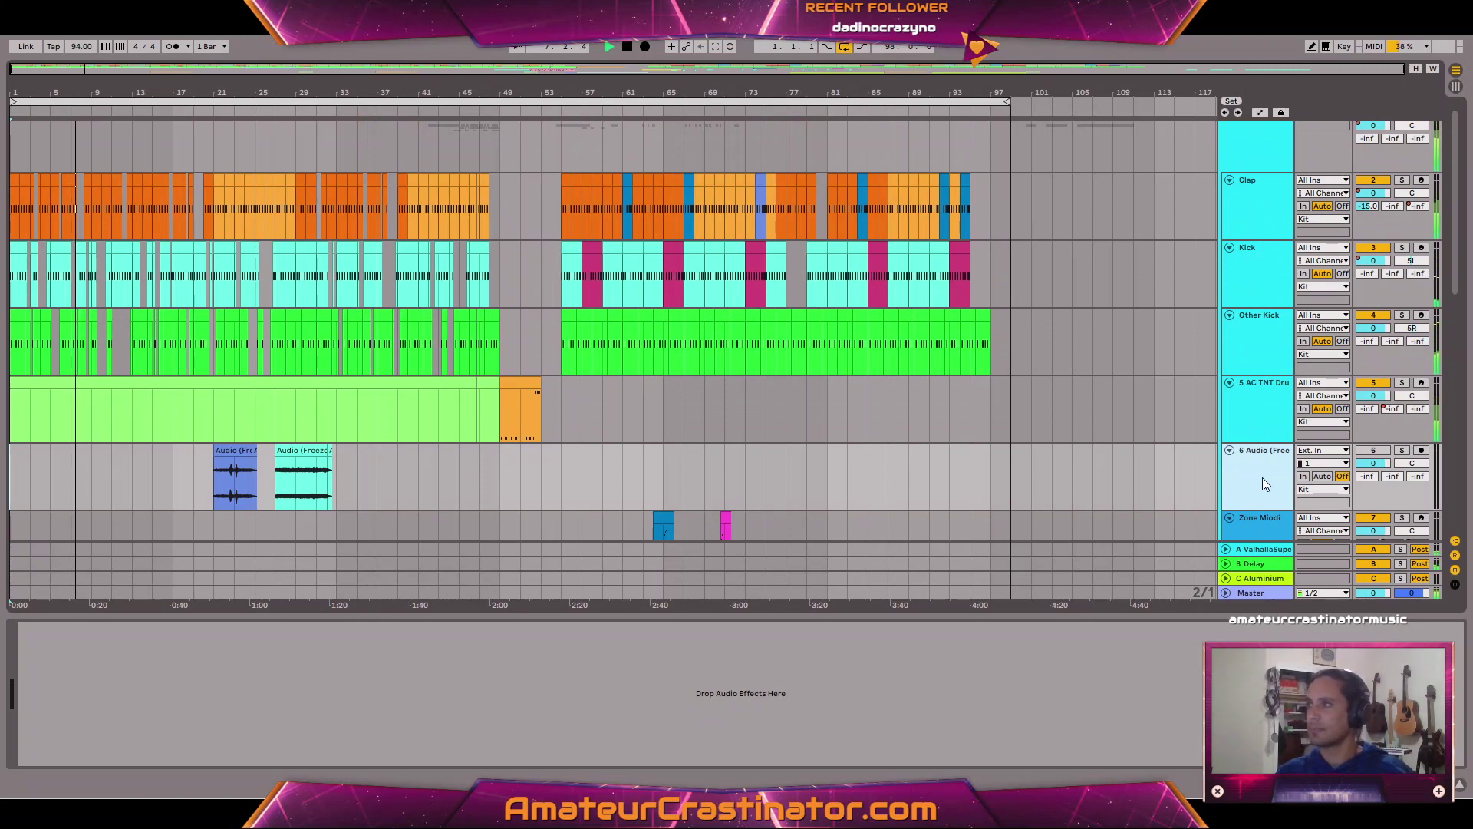
Rename the moved track "# Make PercSmp" and widen the track headers so the full names fit.
{"action": "right_click", "coordinate": [1262, 470]}
{"action": "left_click", "coordinate": [1246, 452]}
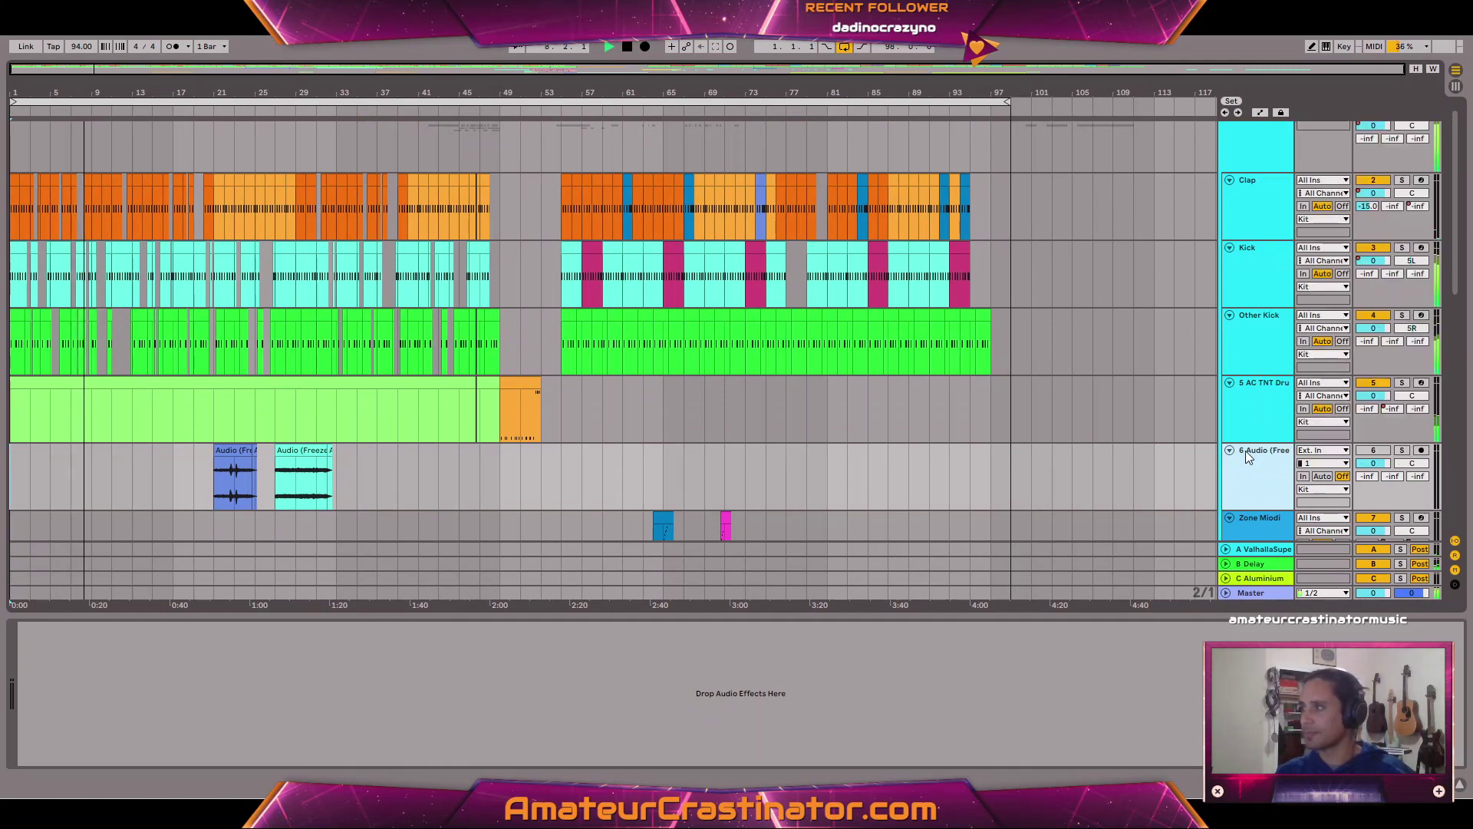
{"action": "key", "text": "ctrl+r"}
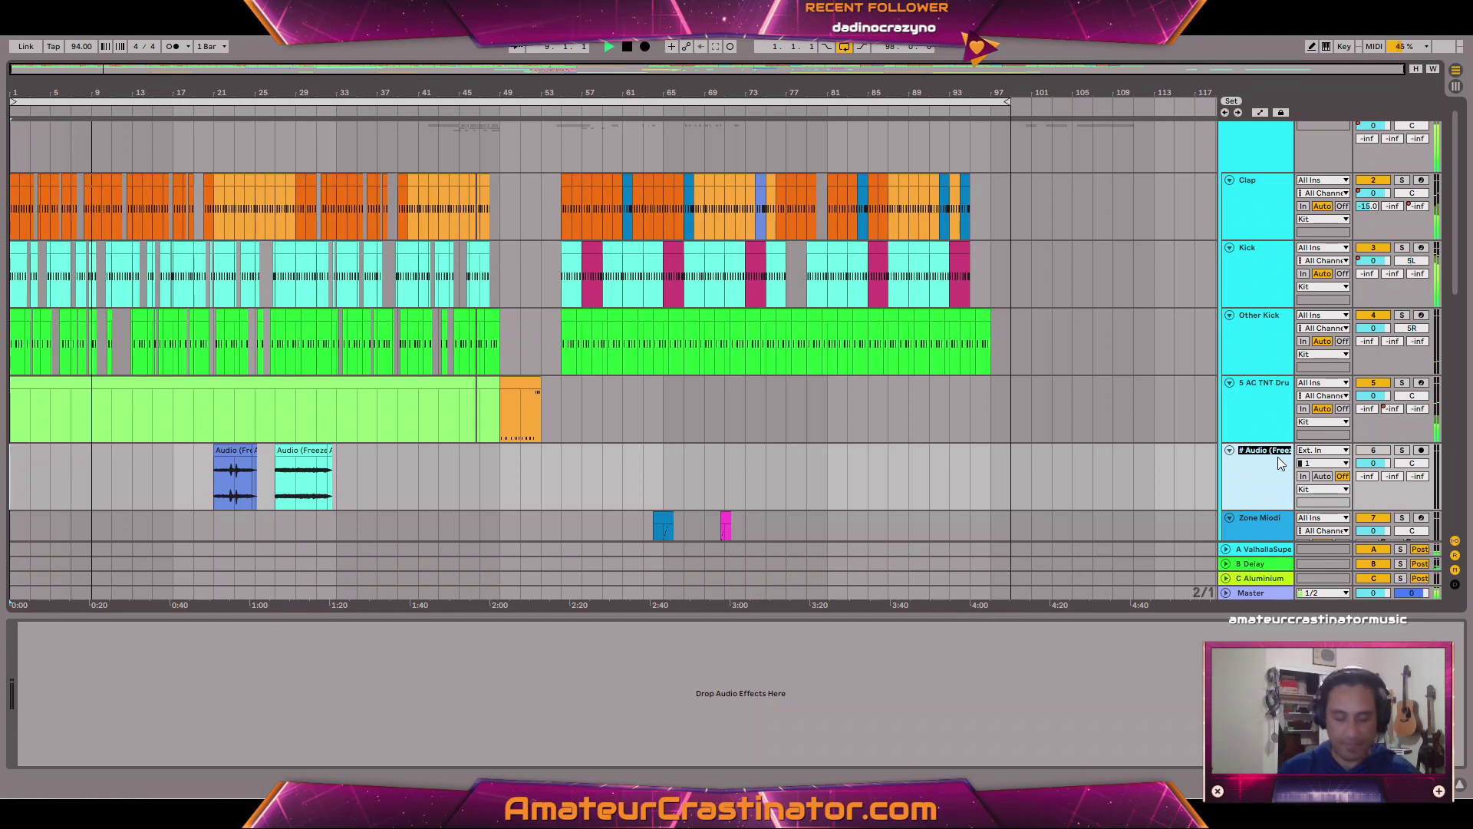
{"action": "type", "text": "# Make"}
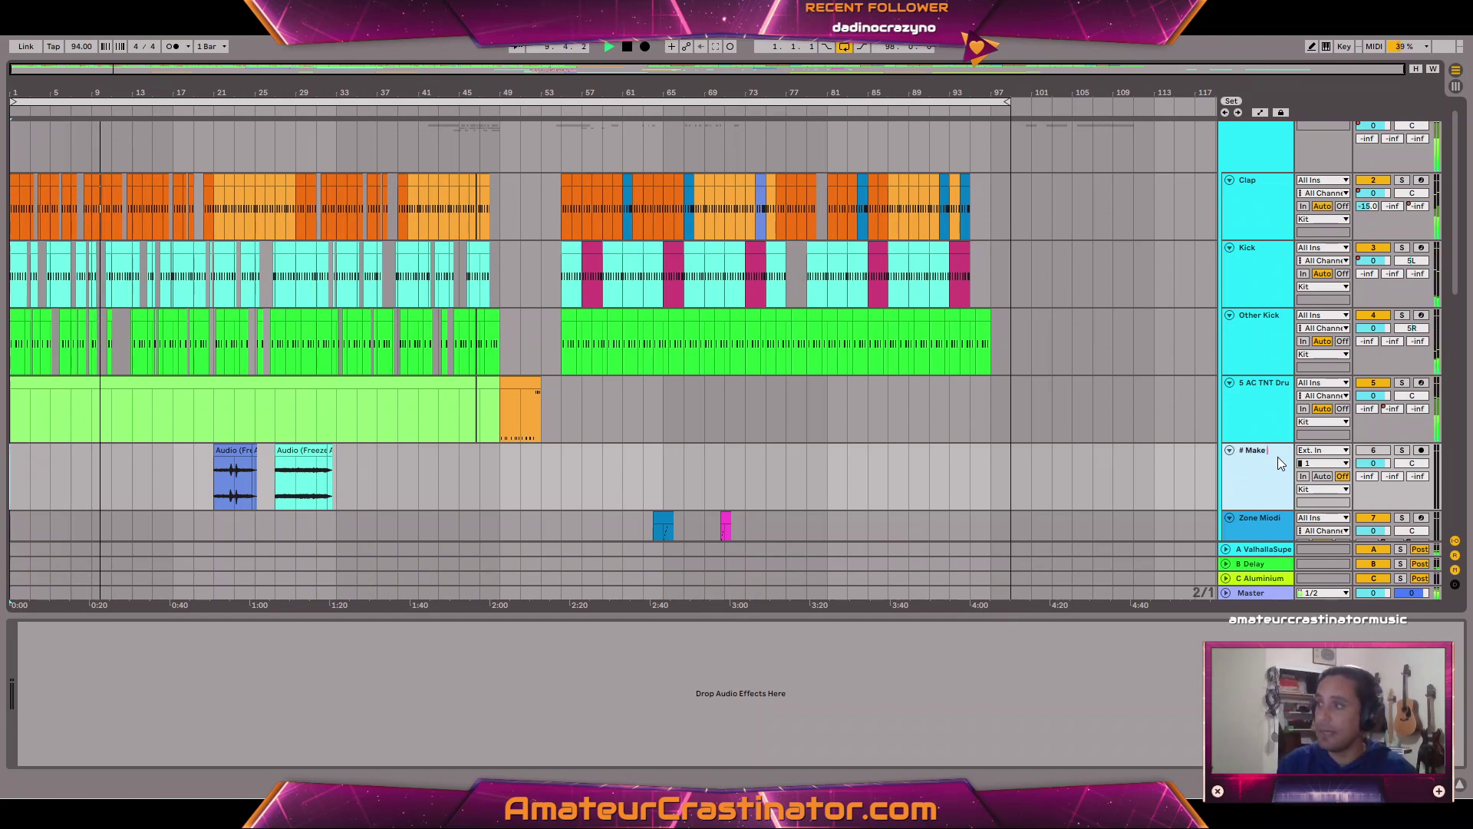
{"action": "type", "text": " PercSound"}
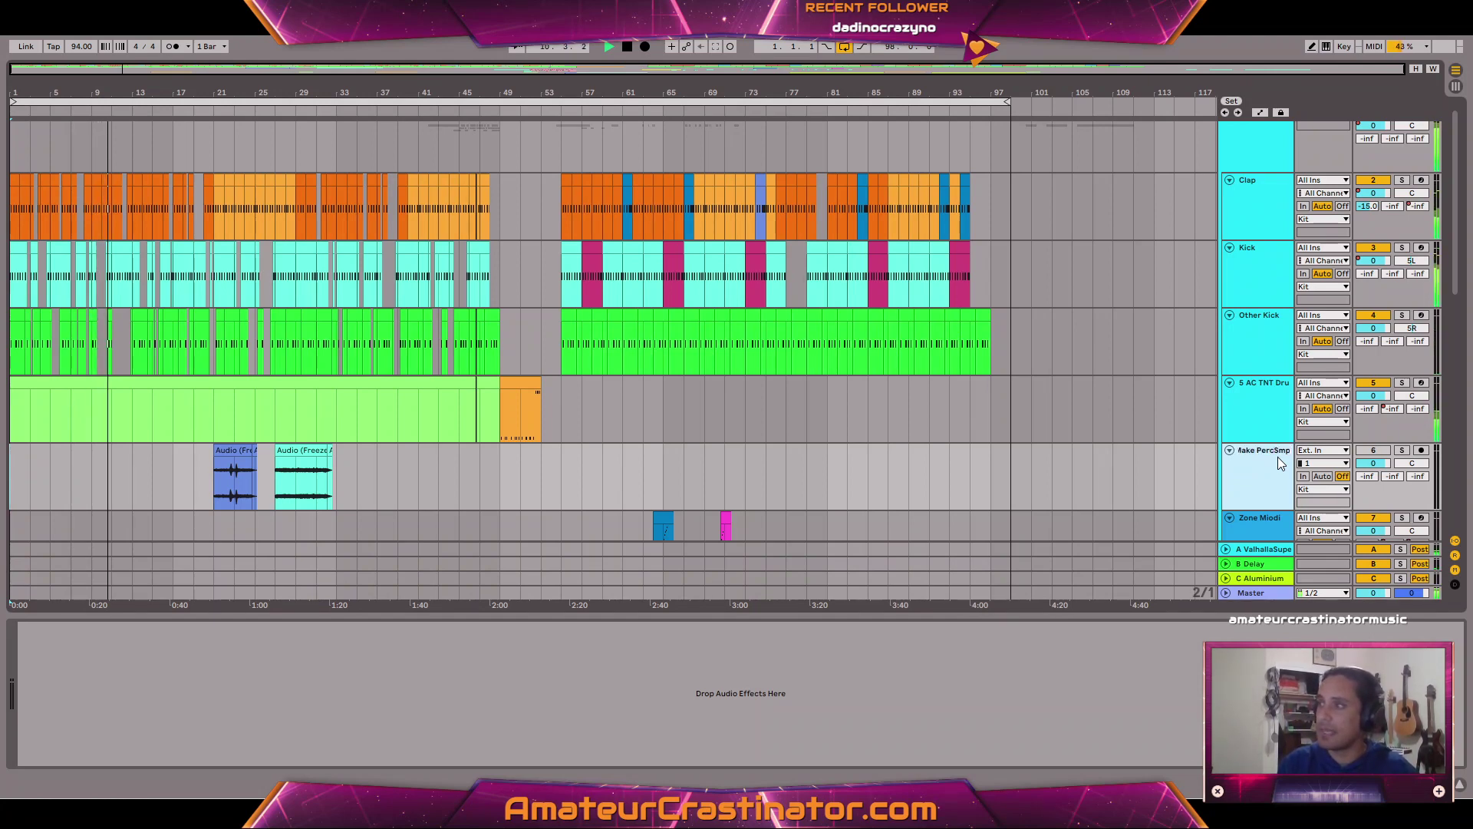
{"action": "key", "text": "Return"}
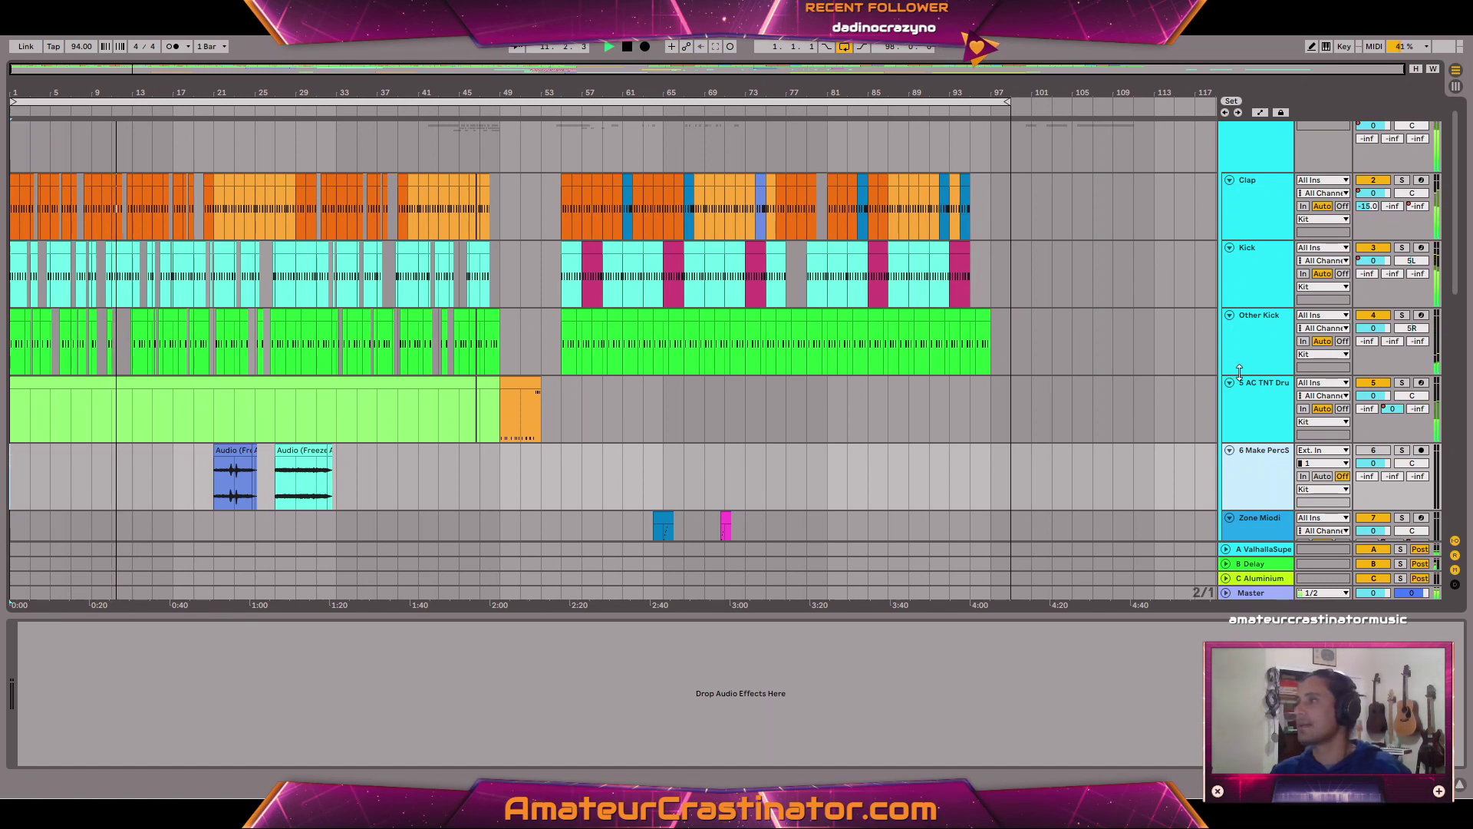
{"action": "left_click_drag", "start_coordinate": [1220, 362], "coordinate": [1190, 362]}
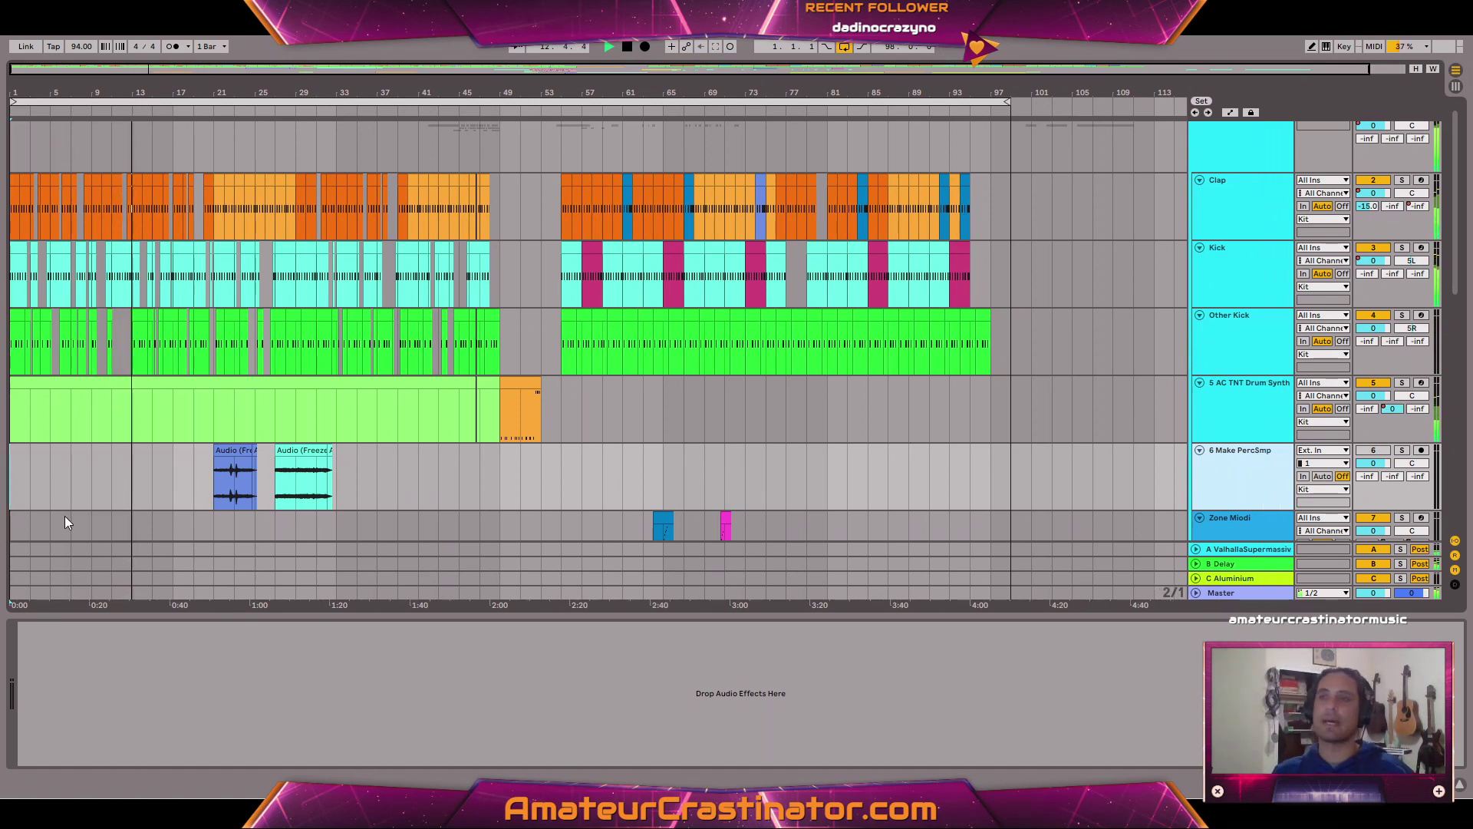
Consolidate the split pieces of the two flattened recordings on the 6 Make PercSmp track into one clip each.
{"action": "scroll", "coordinate": [504, 396], "scroll_direction": "down", "scroll_amount": 2}
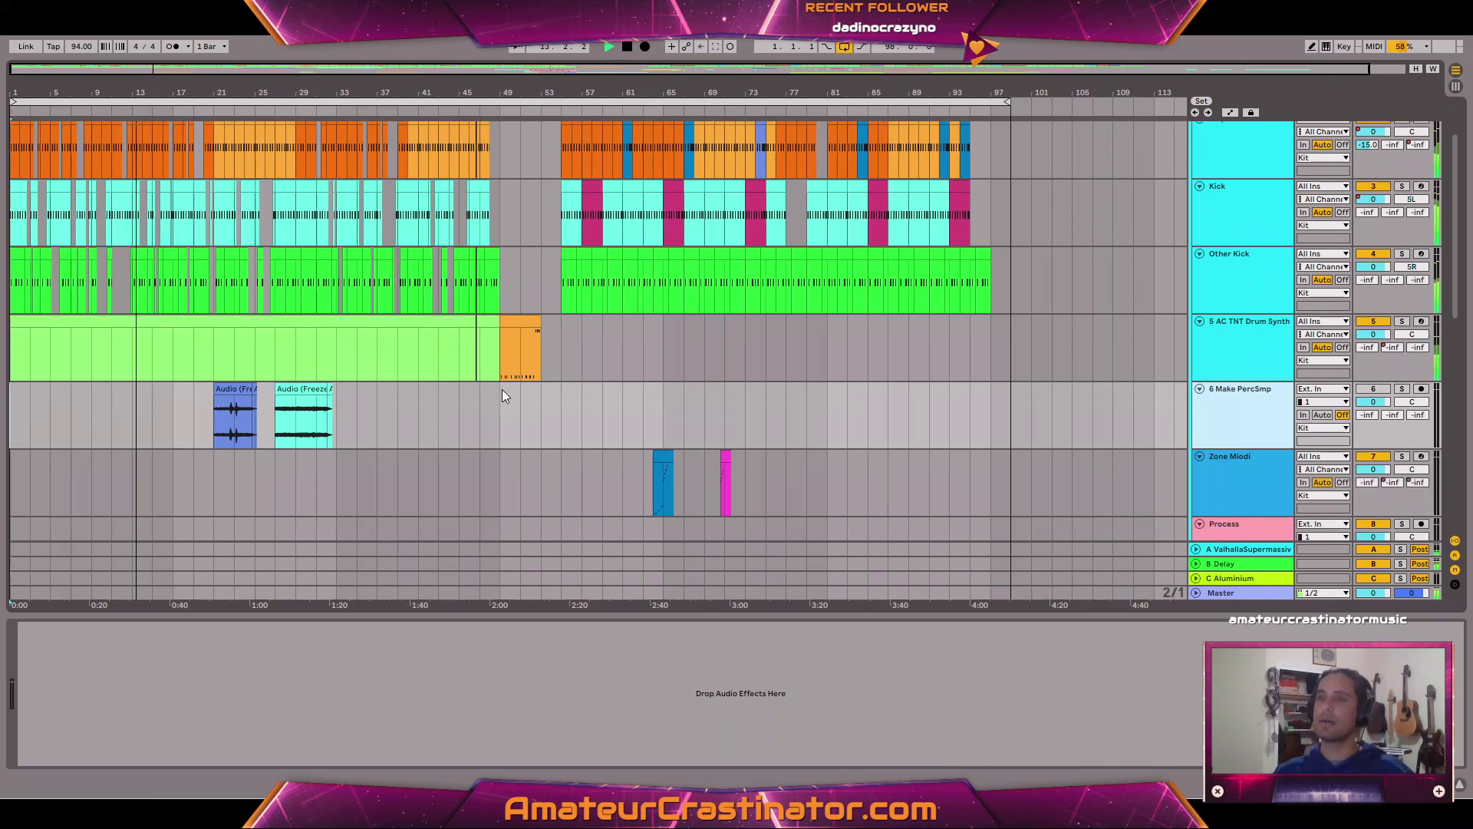
{"action": "left_click", "coordinate": [326, 390]}
{"action": "left_click_drag", "start_coordinate": [248, 389], "coordinate": [260, 391]}
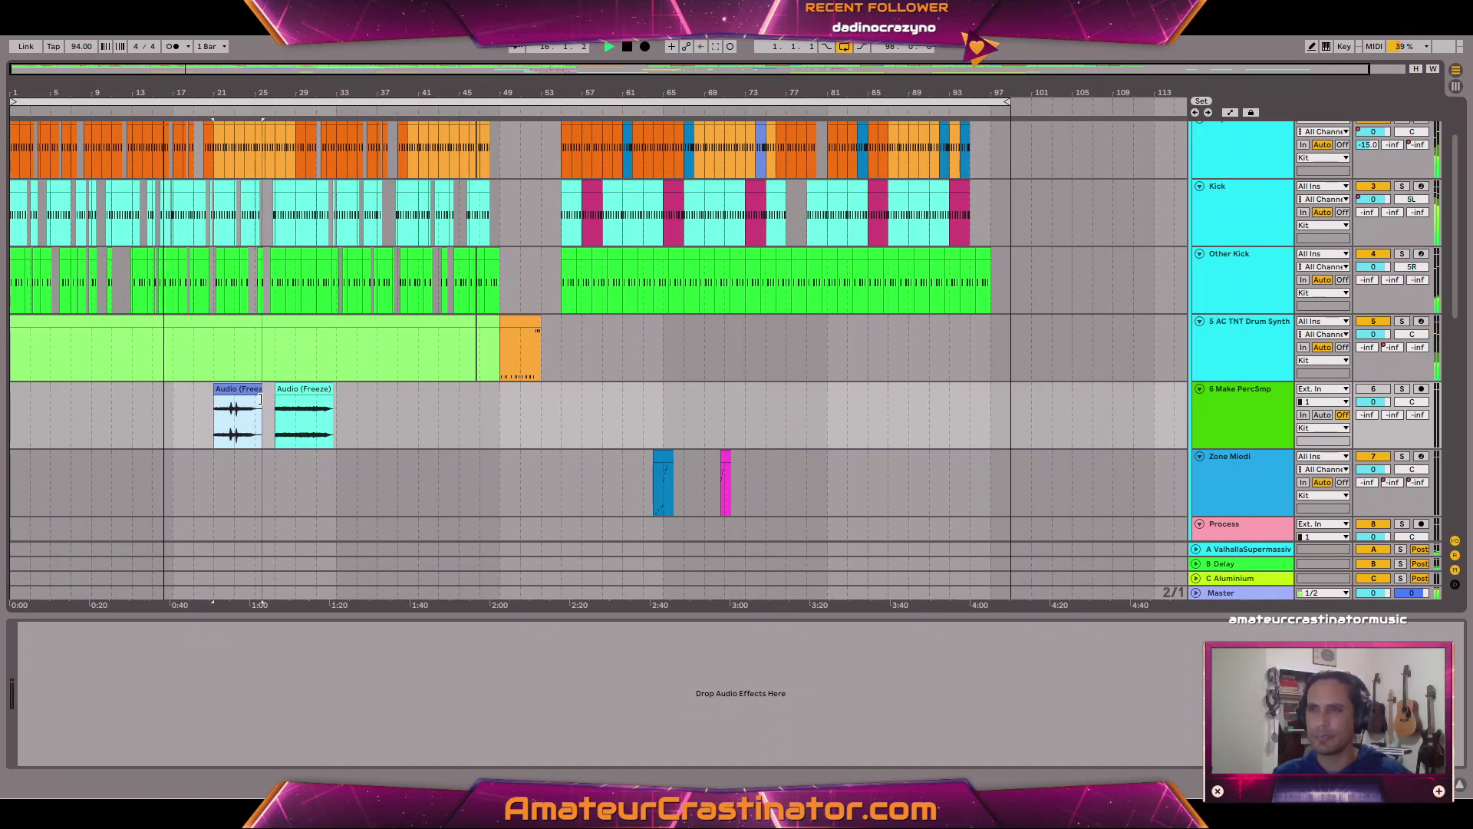
{"action": "left_click", "coordinate": [438, 428]}
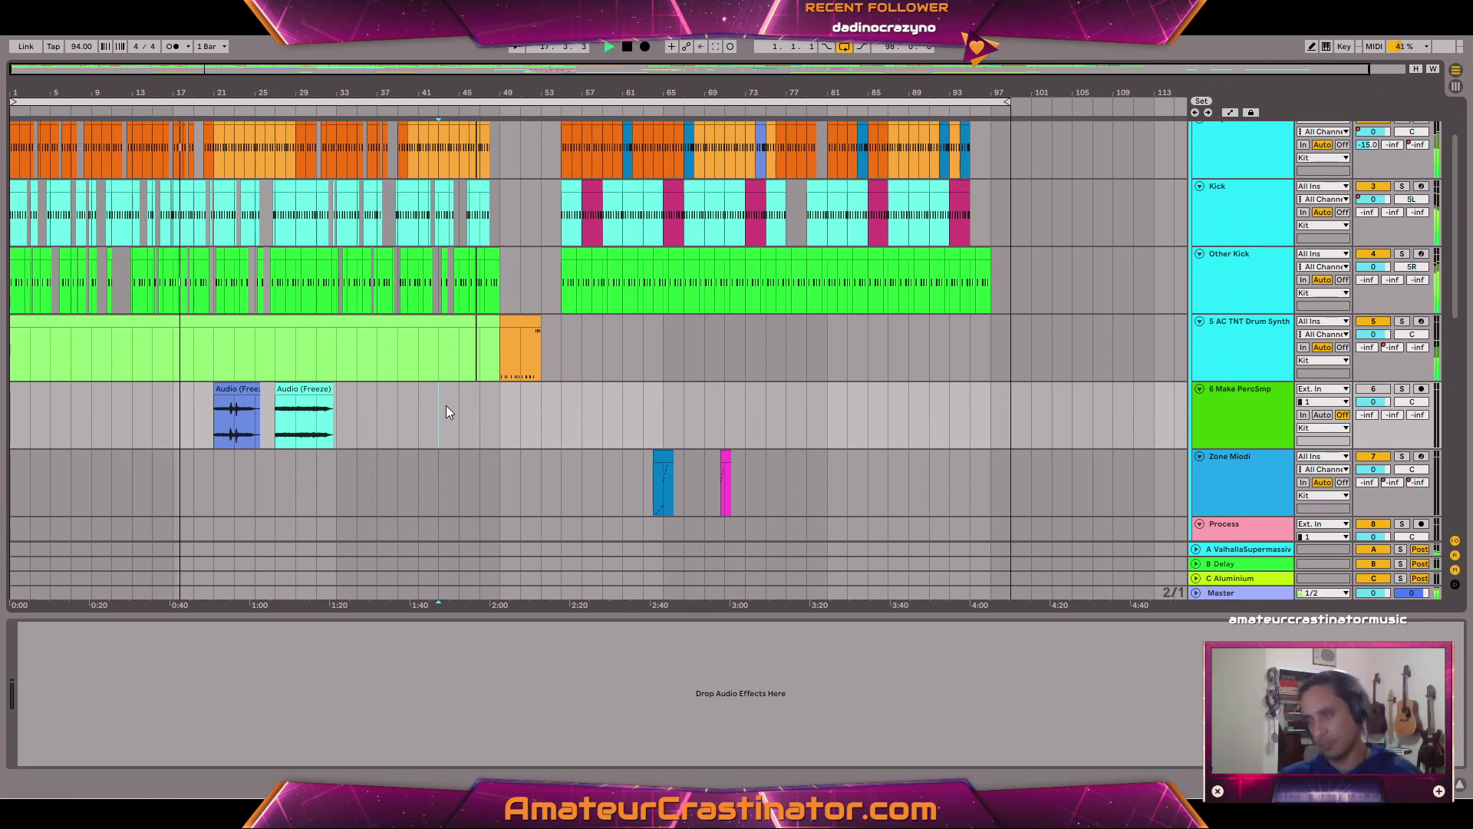
Listen to the arrangement while looking over the tracks of the Kit and Side Chain groups.
{"action": "scroll", "coordinate": [770, 410], "scroll_direction": "down", "scroll_amount": 3}
{"action": "scroll", "coordinate": [770, 414], "scroll_direction": "down", "scroll_amount": 10}
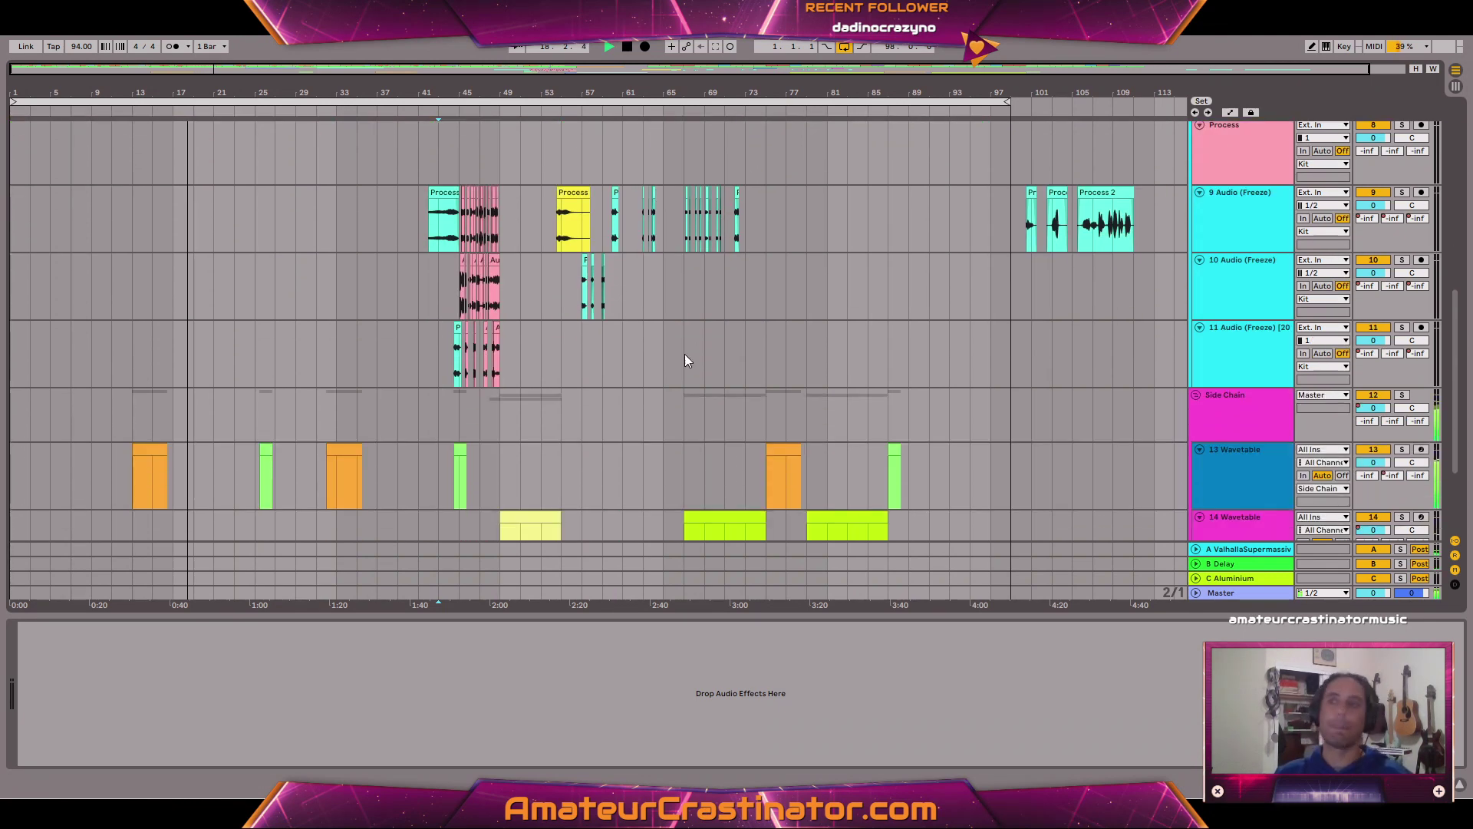
{"action": "scroll", "coordinate": [684, 345], "scroll_direction": "up", "scroll_amount": 4}
{"action": "scroll", "coordinate": [684, 340], "scroll_direction": "up", "scroll_amount": 1}
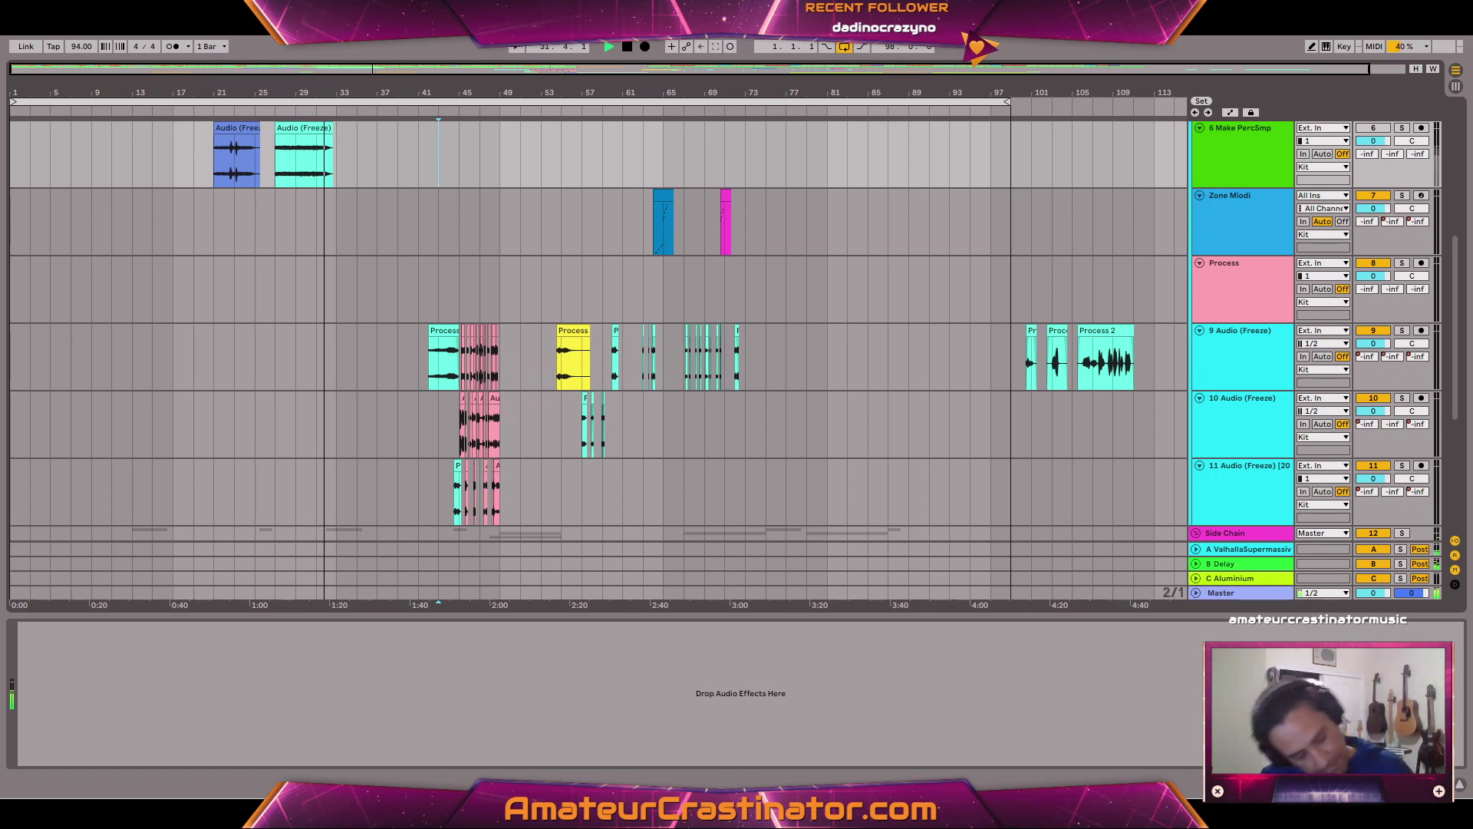
{"action": "scroll", "coordinate": [453, 284], "scroll_direction": "up", "scroll_amount": 6}
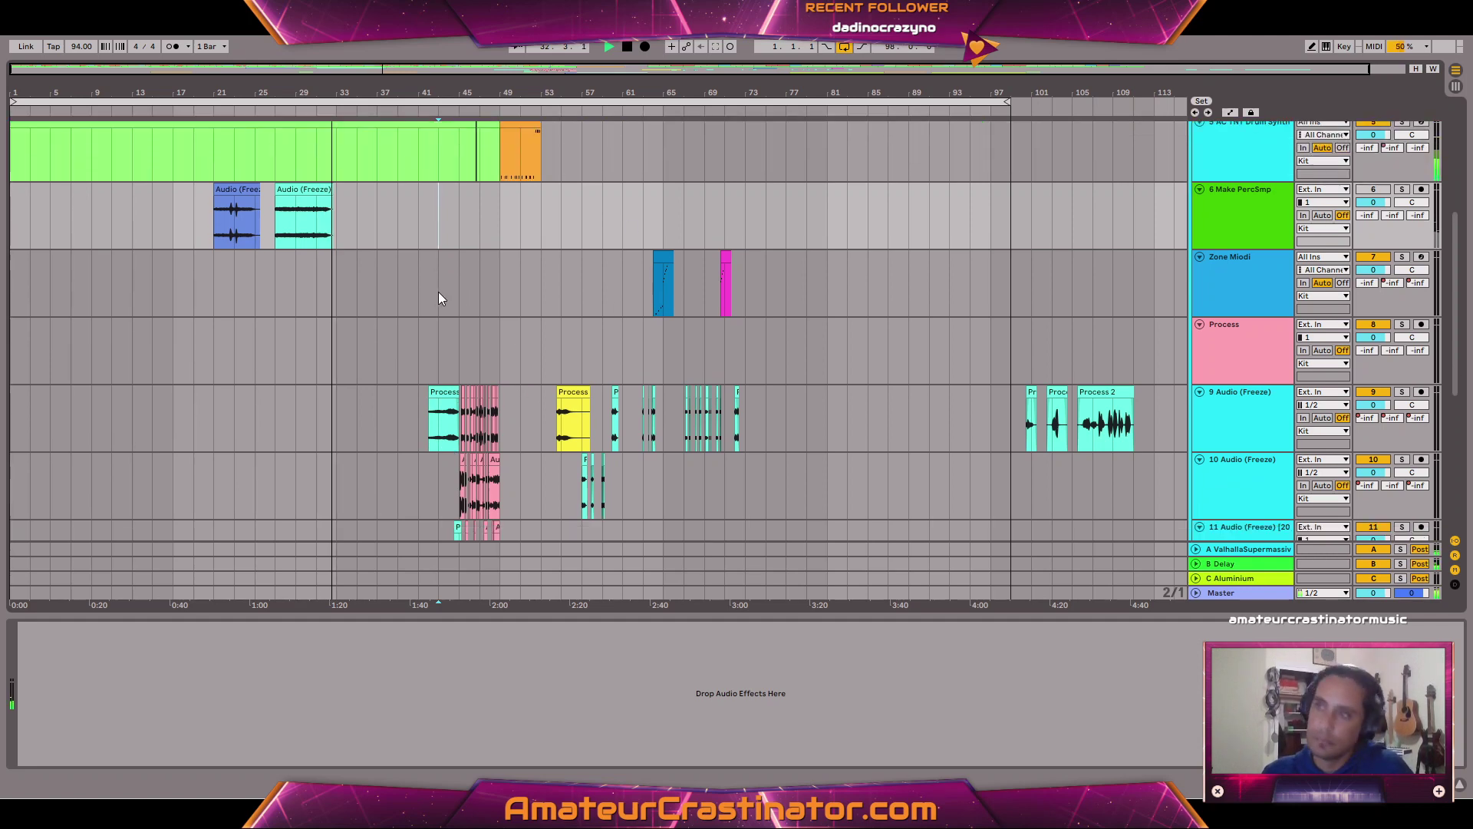
{"action": "scroll", "coordinate": [451, 286], "scroll_direction": "down", "scroll_amount": 3}
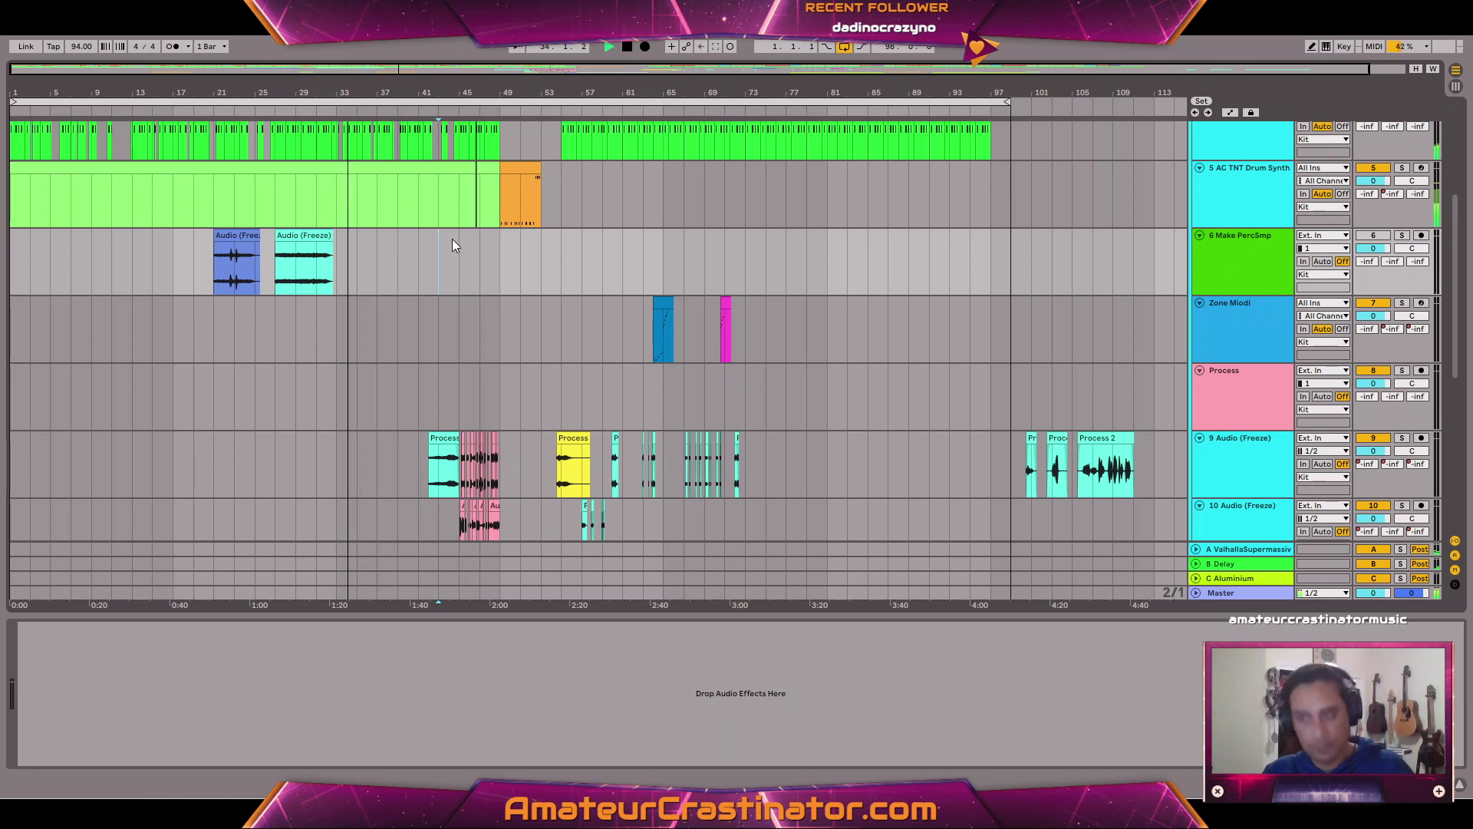
{"action": "scroll", "coordinate": [460, 315], "scroll_direction": "down", "scroll_amount": 6}
{"action": "scroll", "coordinate": [491, 319], "scroll_direction": "down", "scroll_amount": 2}
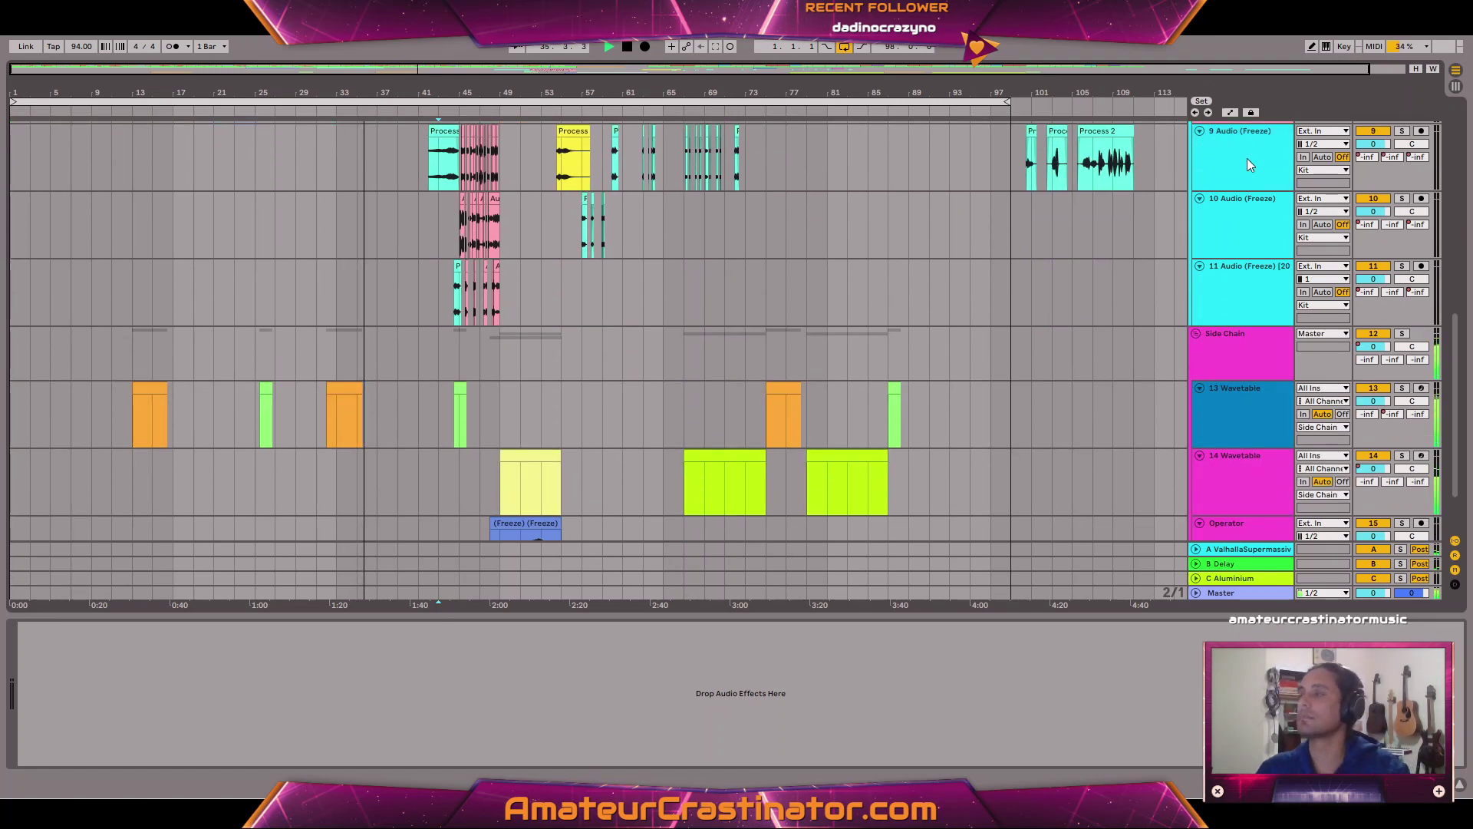
{"action": "scroll", "coordinate": [691, 292], "scroll_direction": "up", "scroll_amount": 3}
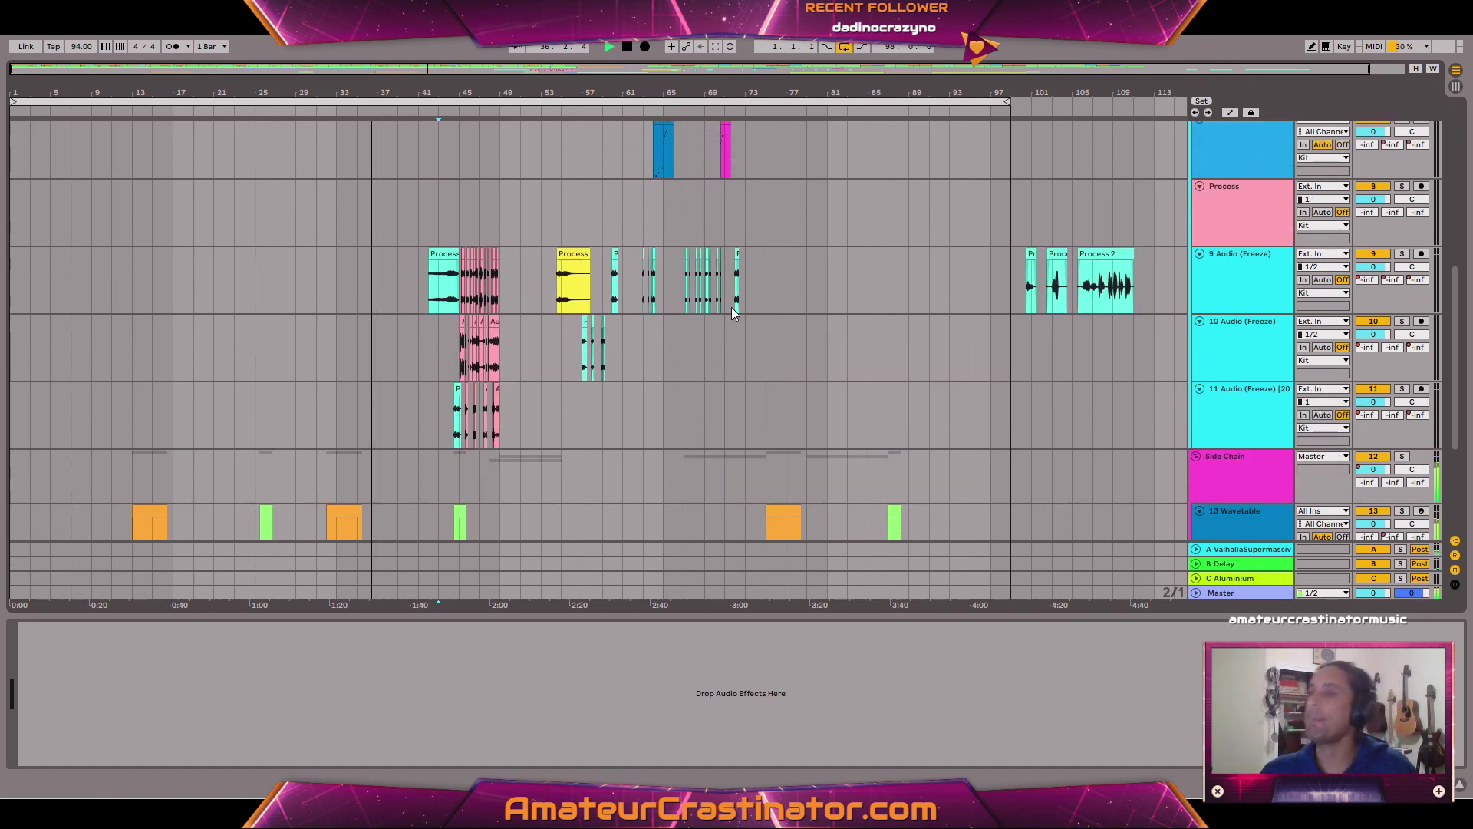
{"action": "scroll", "coordinate": [887, 245], "scroll_direction": "up", "scroll_amount": 2}
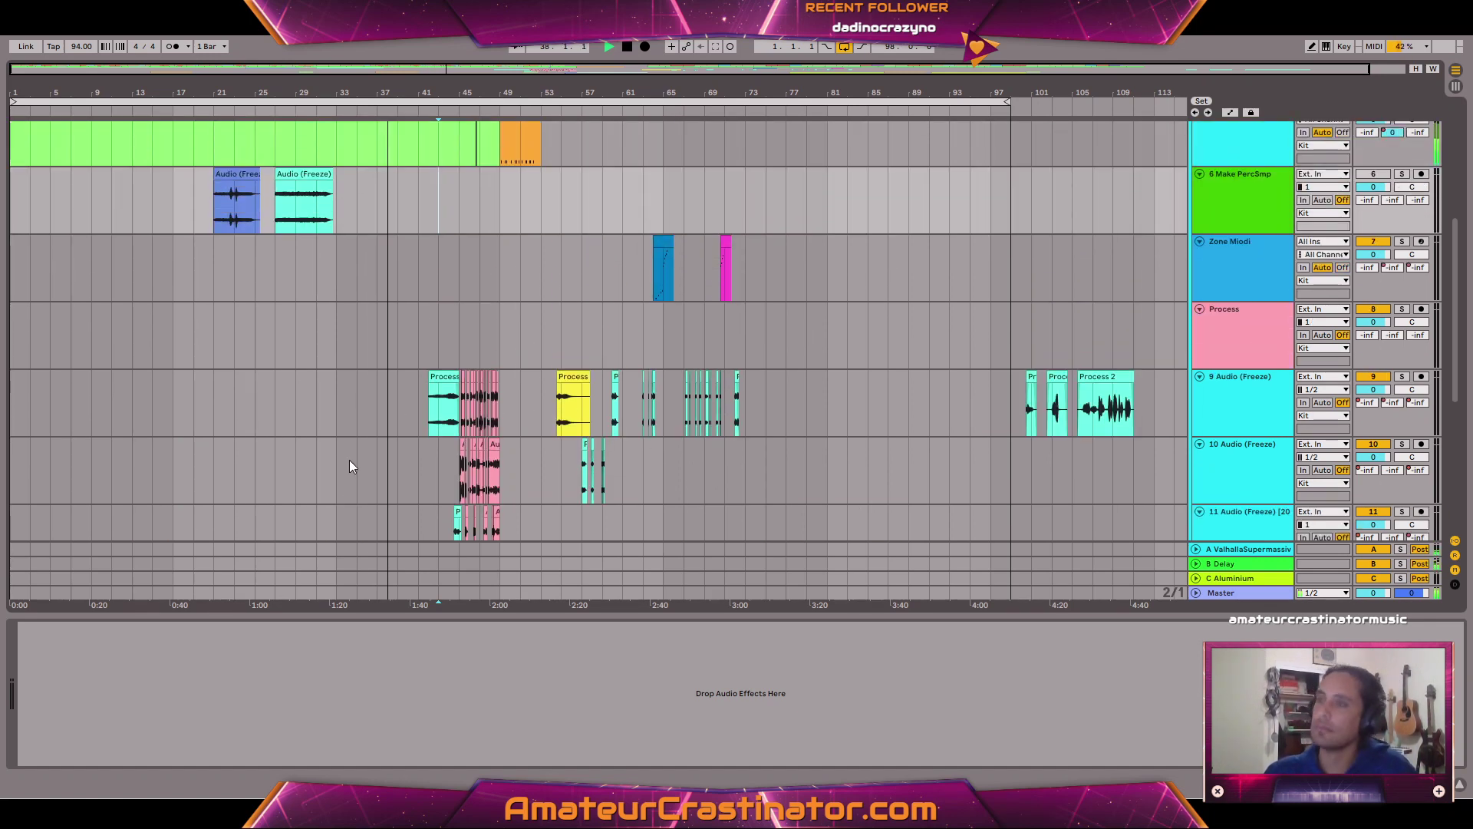
Recolor the Process 2 (Freeze) clip starting at bar 42 on the 9 Audio (Freeze) track pink.
{"action": "scroll", "coordinate": [524, 444], "scroll_direction": "down", "scroll_amount": 2}
{"action": "scroll", "coordinate": [483, 338], "scroll_direction": "up", "scroll_amount": 3, "text": "ctrl"}
{"action": "scroll", "coordinate": [484, 338], "scroll_direction": "up", "scroll_amount": 3, "text": "ctrl"}
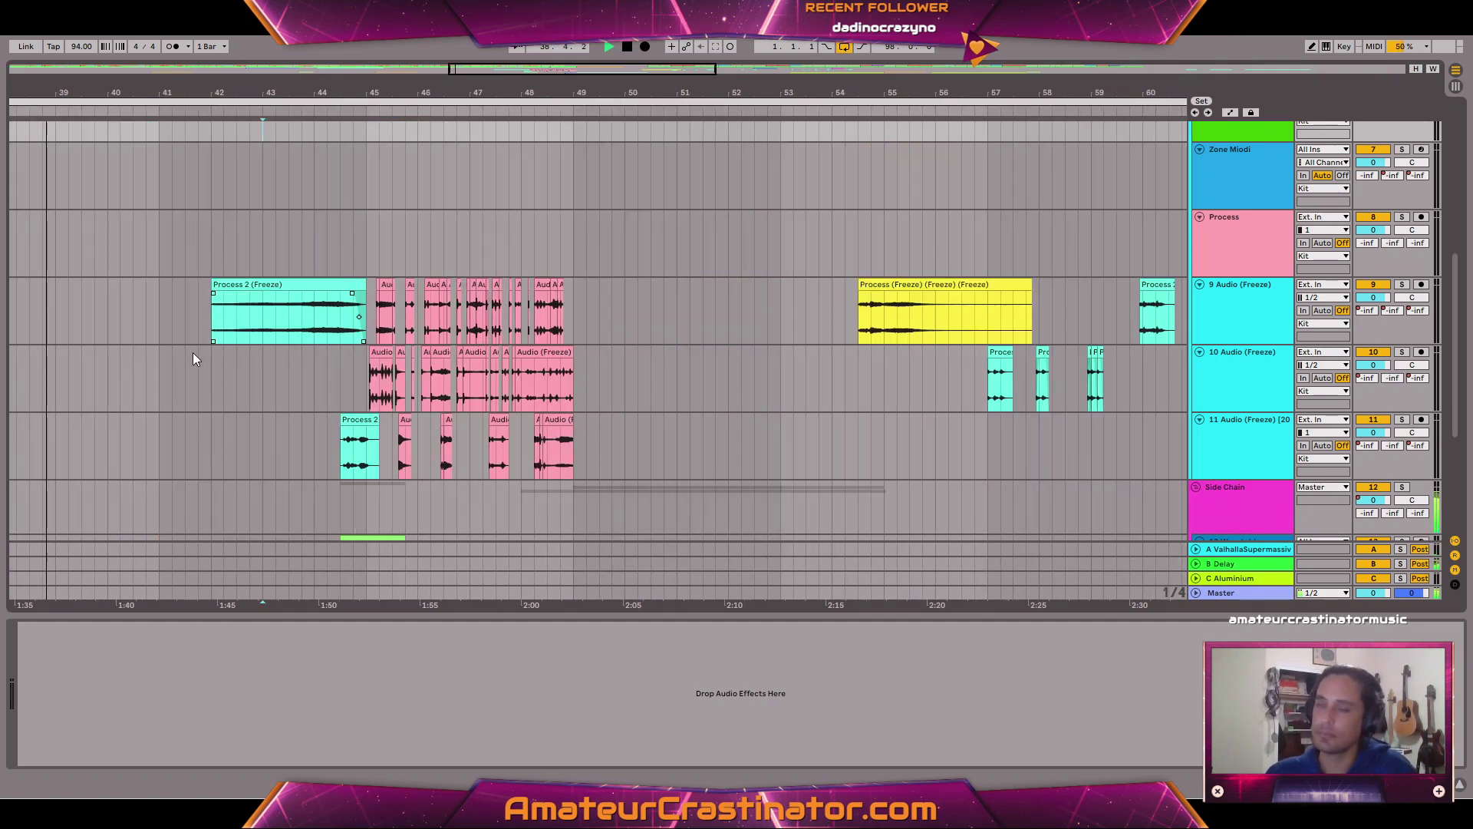
{"action": "scroll", "coordinate": [333, 343], "scroll_direction": "left", "scroll_amount": 5}
{"action": "left_click", "coordinate": [470, 284]}
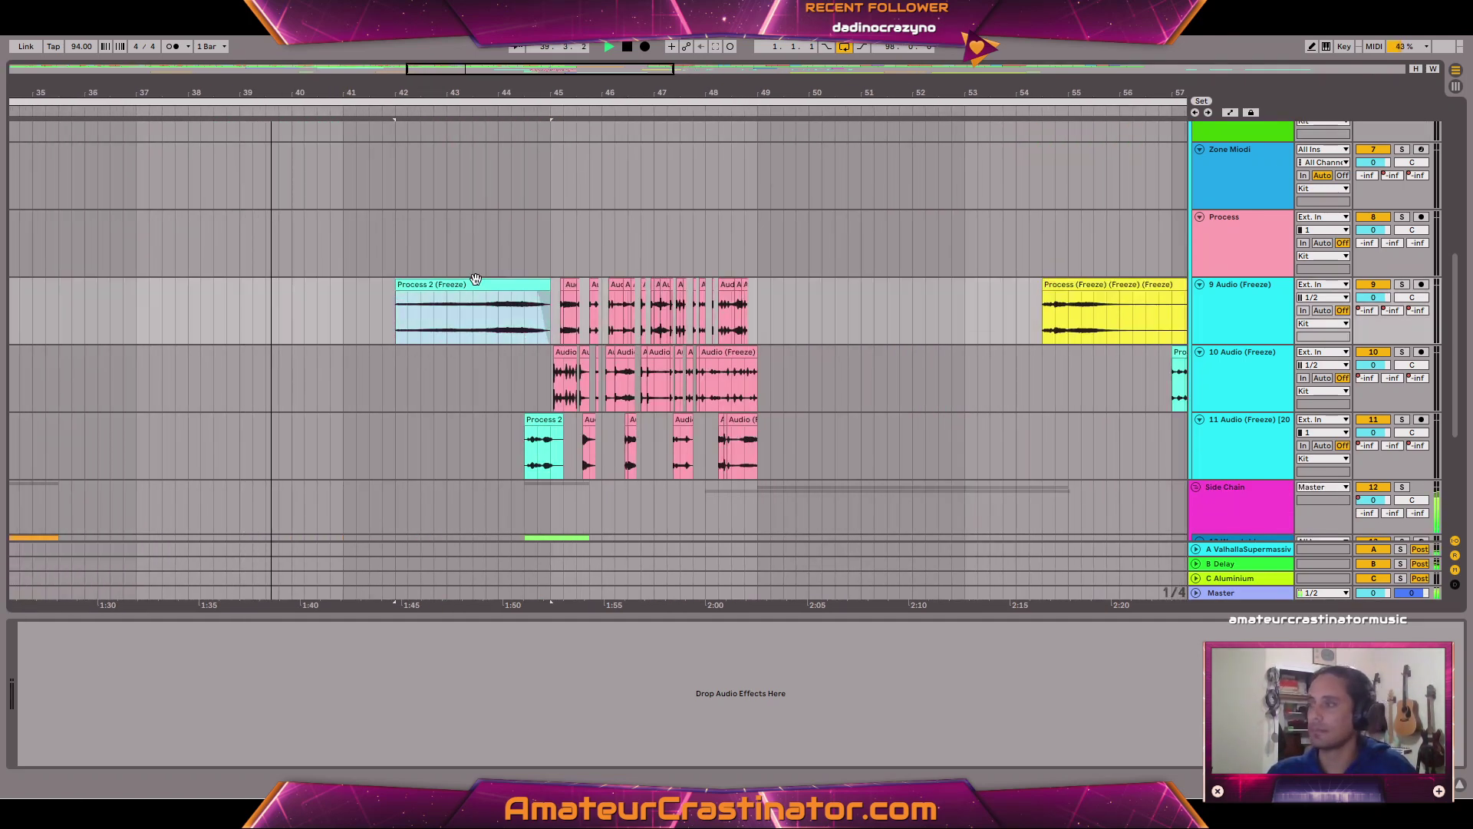
{"action": "right_click", "coordinate": [474, 280]}
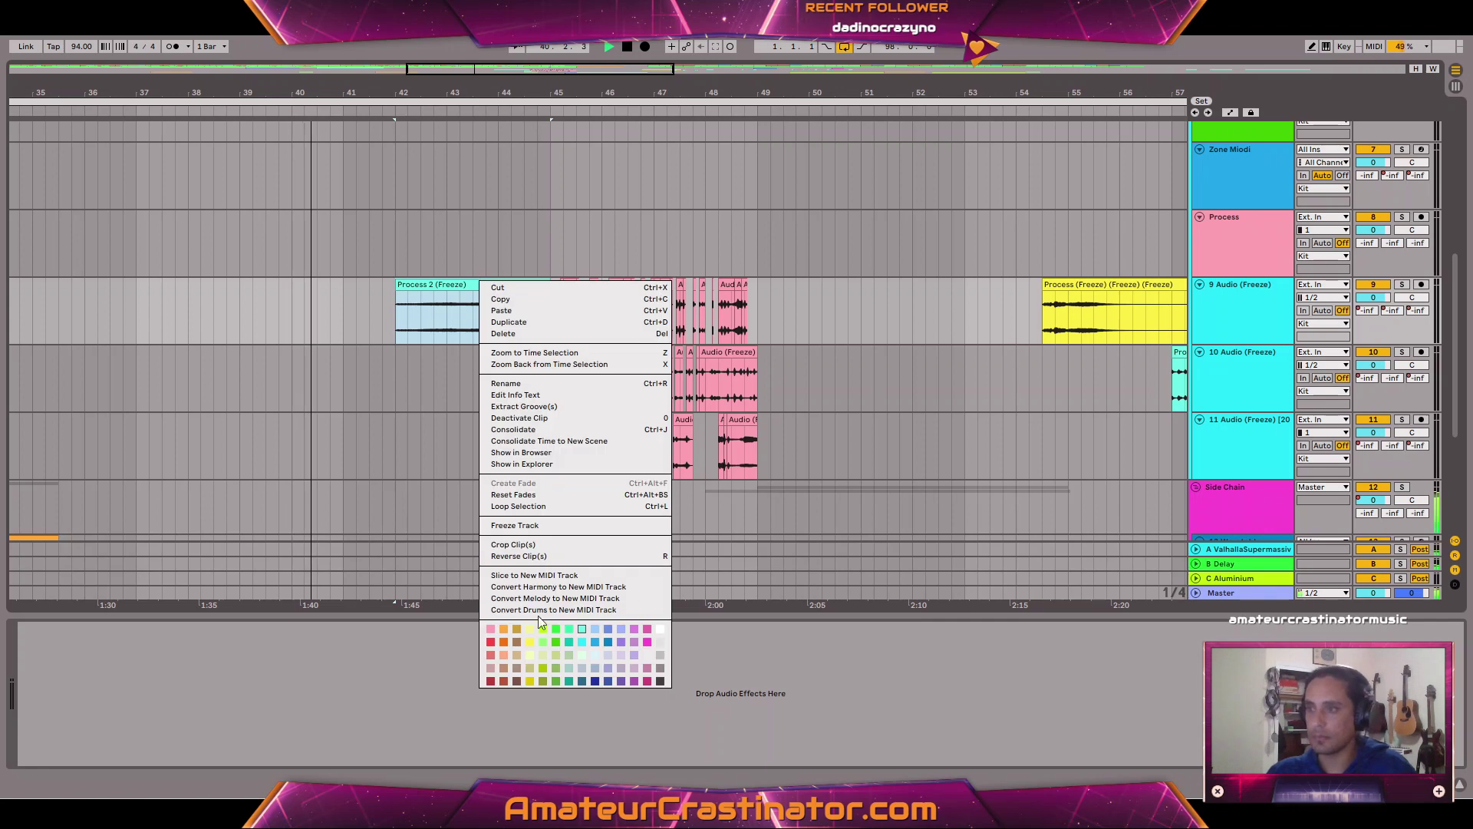
{"action": "left_click", "coordinate": [492, 633]}
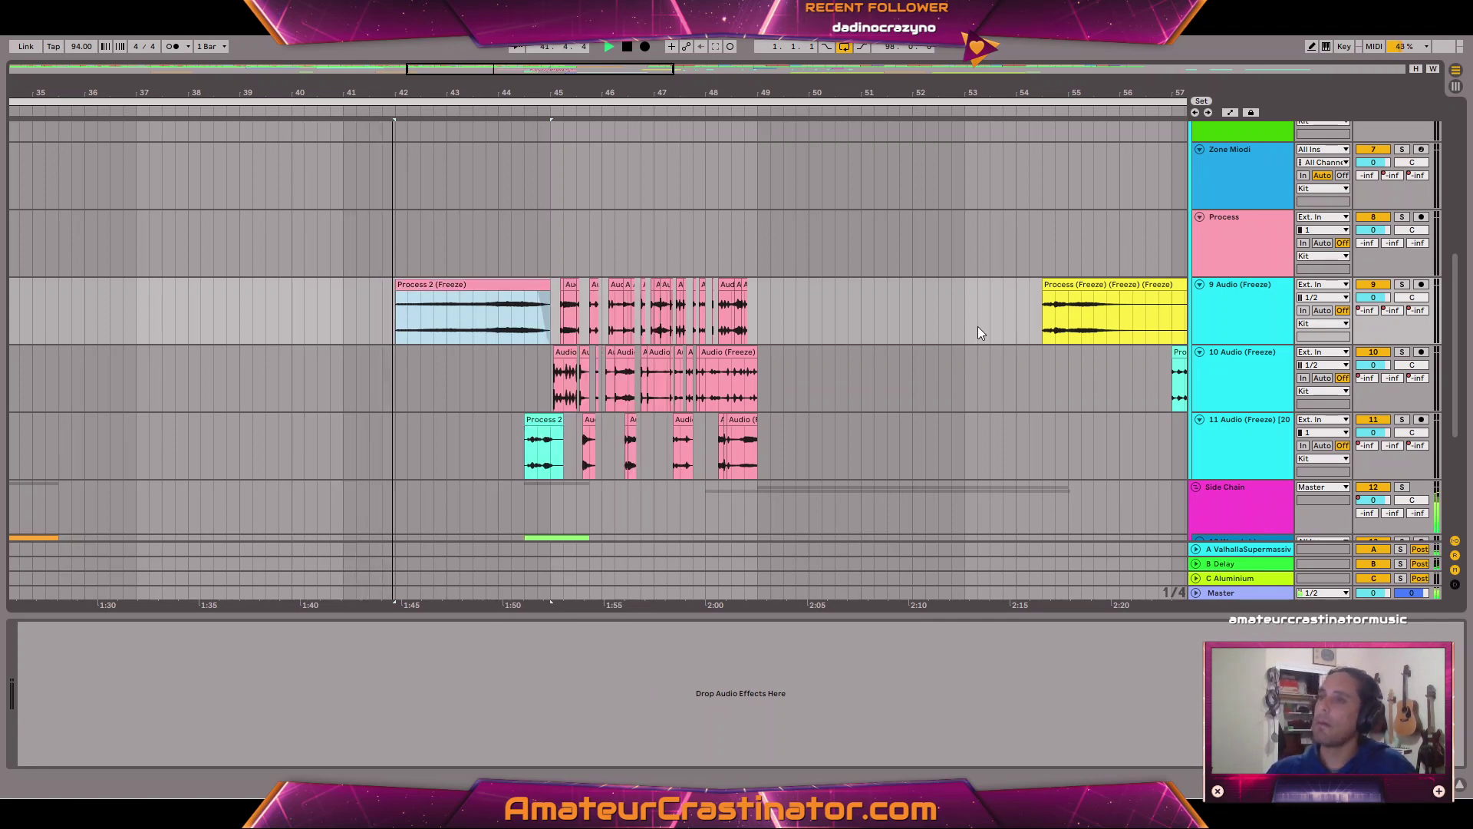
{"action": "key", "text": "w"}
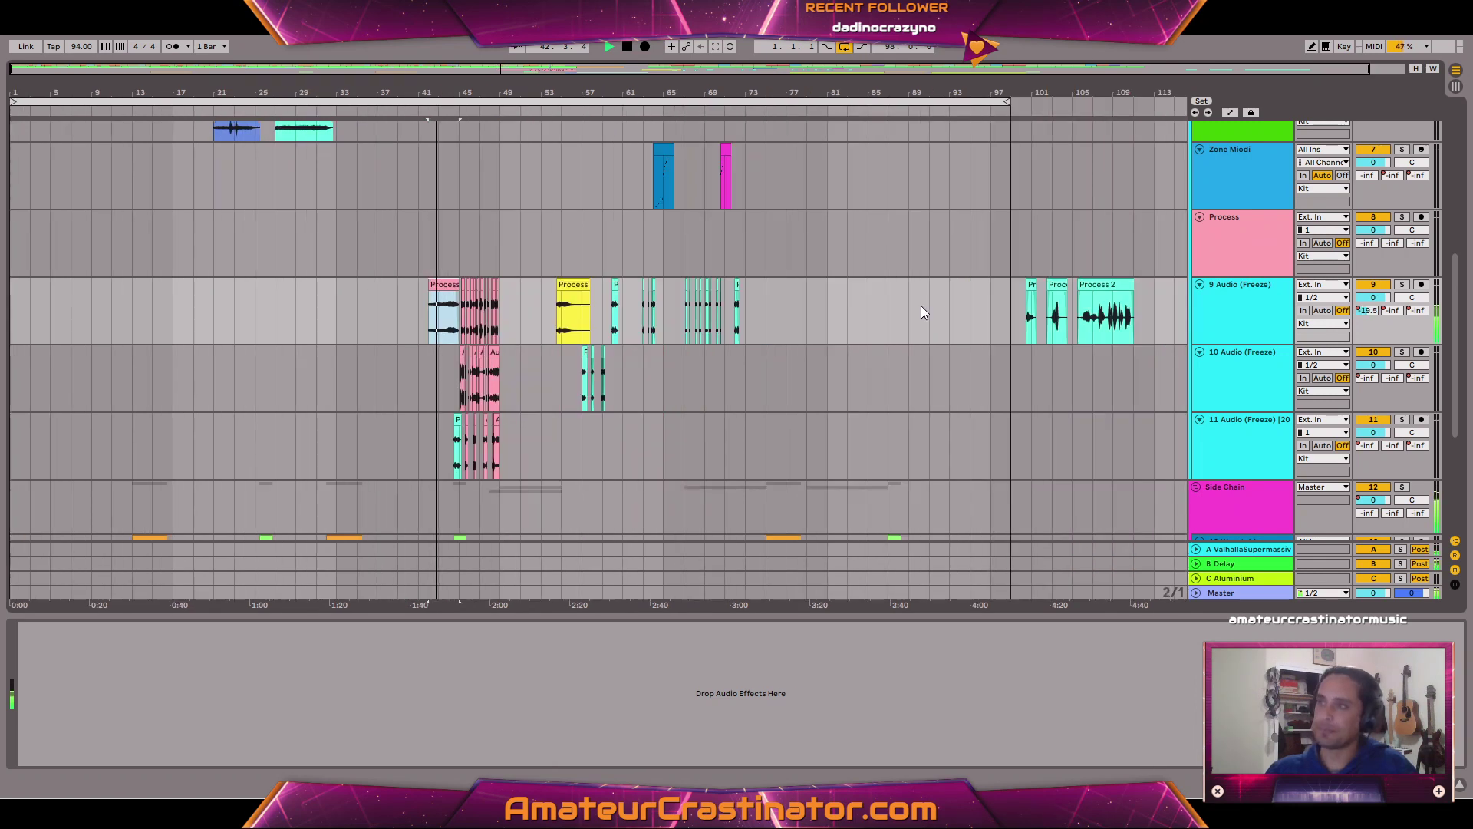
{"action": "scroll", "coordinate": [472, 317], "scroll_direction": "up", "scroll_amount": 2}
{"action": "scroll", "coordinate": [368, 339], "scroll_direction": "up", "scroll_amount": 4}
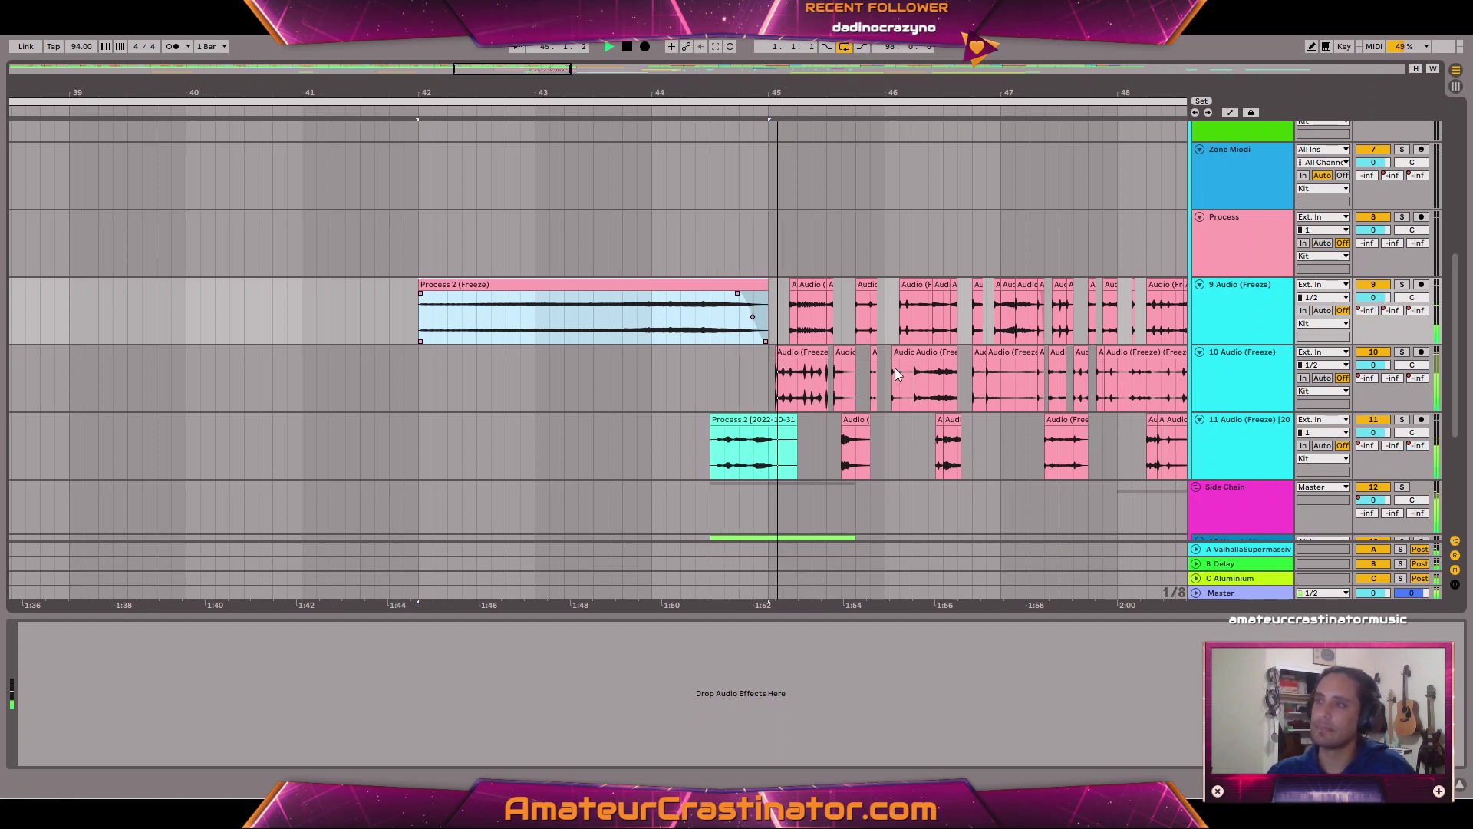
Listen to the Audio (Freeze) clips between bars 42 and 49 and examine the send automation on their tracks.
{"action": "scroll", "coordinate": [921, 367], "scroll_direction": "down", "scroll_amount": 2}
{"action": "scroll", "coordinate": [947, 378], "scroll_direction": "up", "scroll_amount": 2}
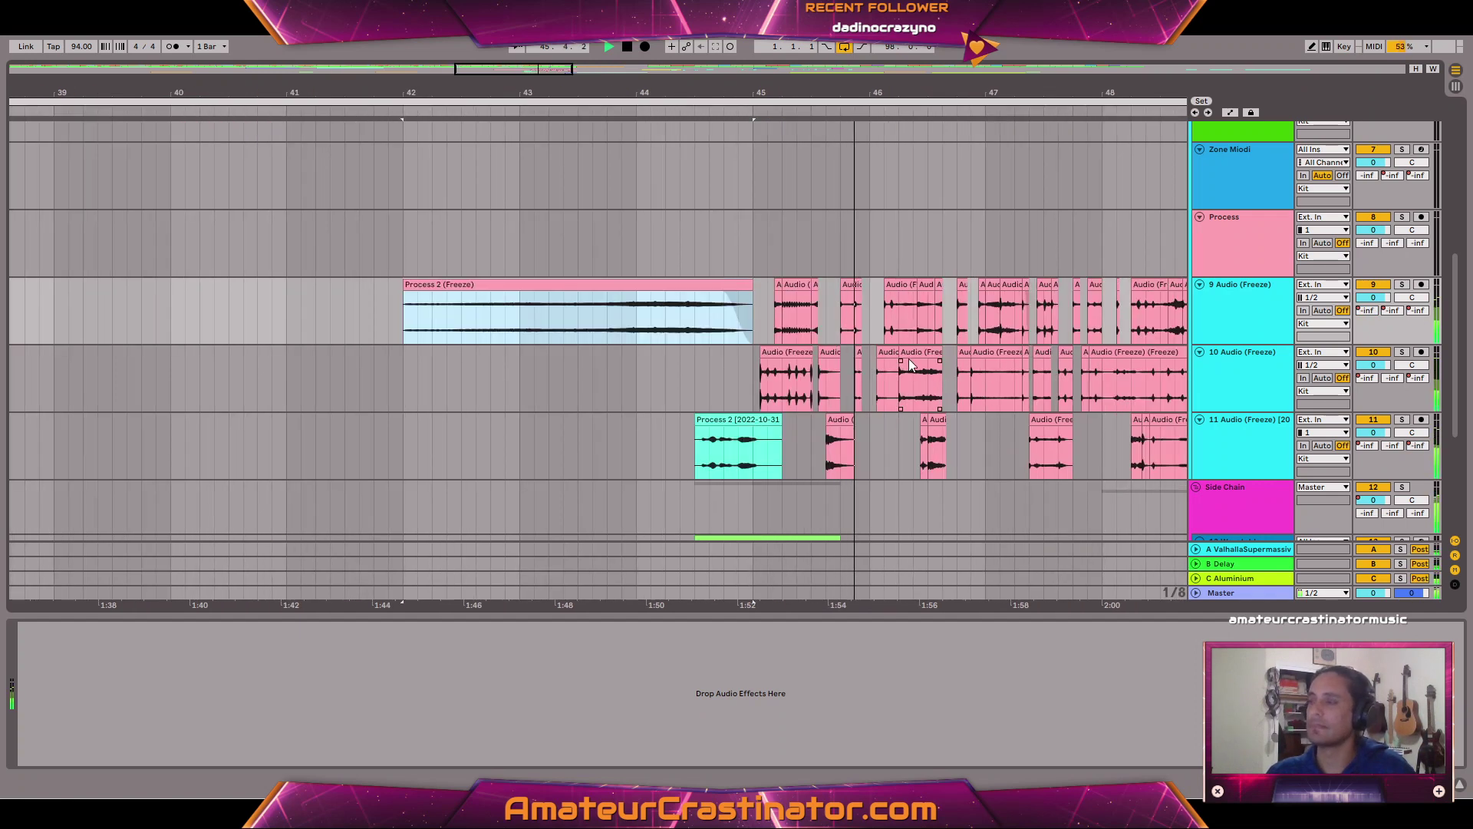
{"action": "scroll", "coordinate": [888, 354], "scroll_direction": "down", "scroll_amount": 3}
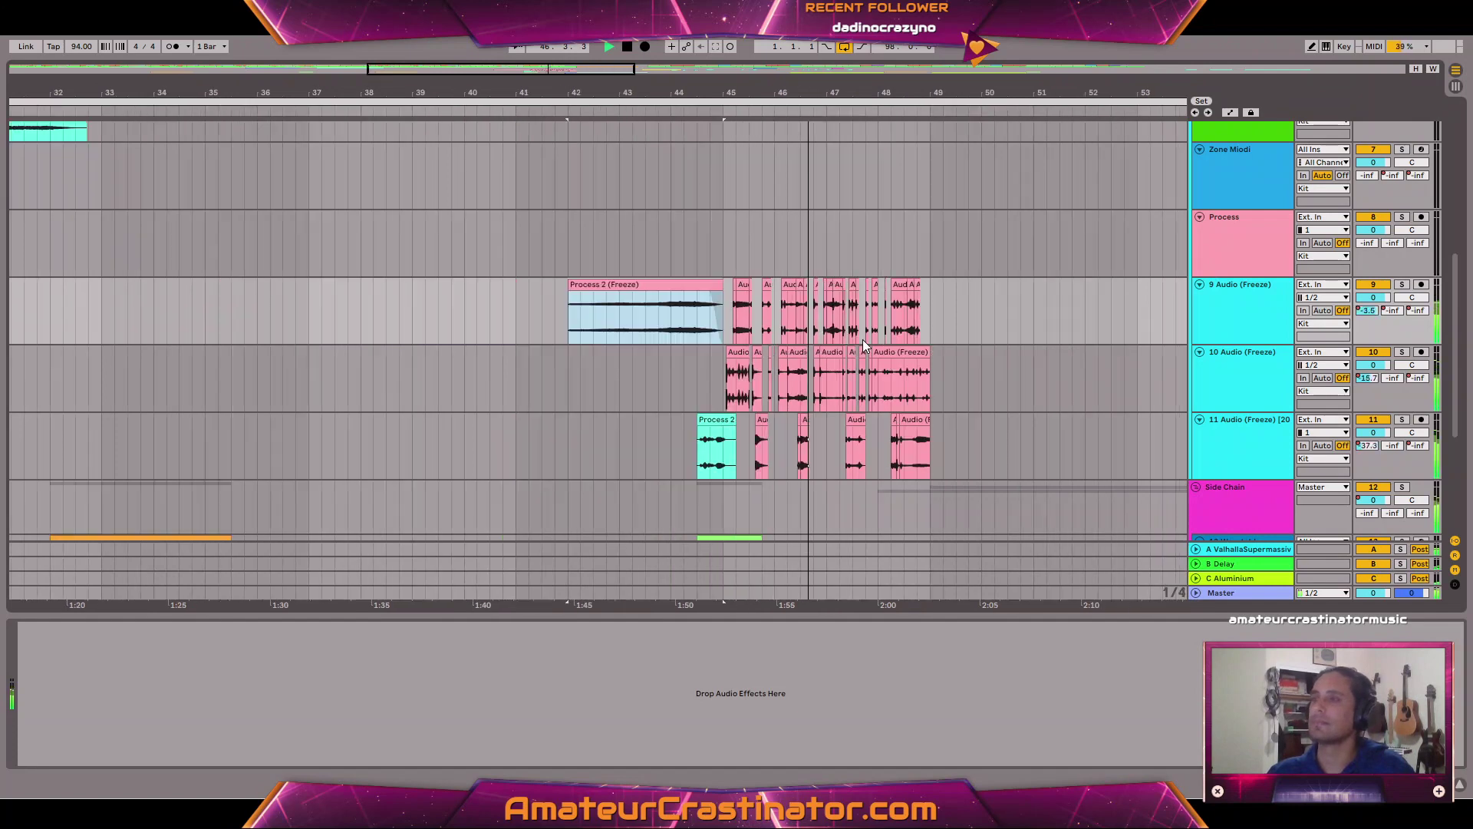
{"action": "scroll", "coordinate": [806, 376], "scroll_direction": "up", "scroll_amount": 3}
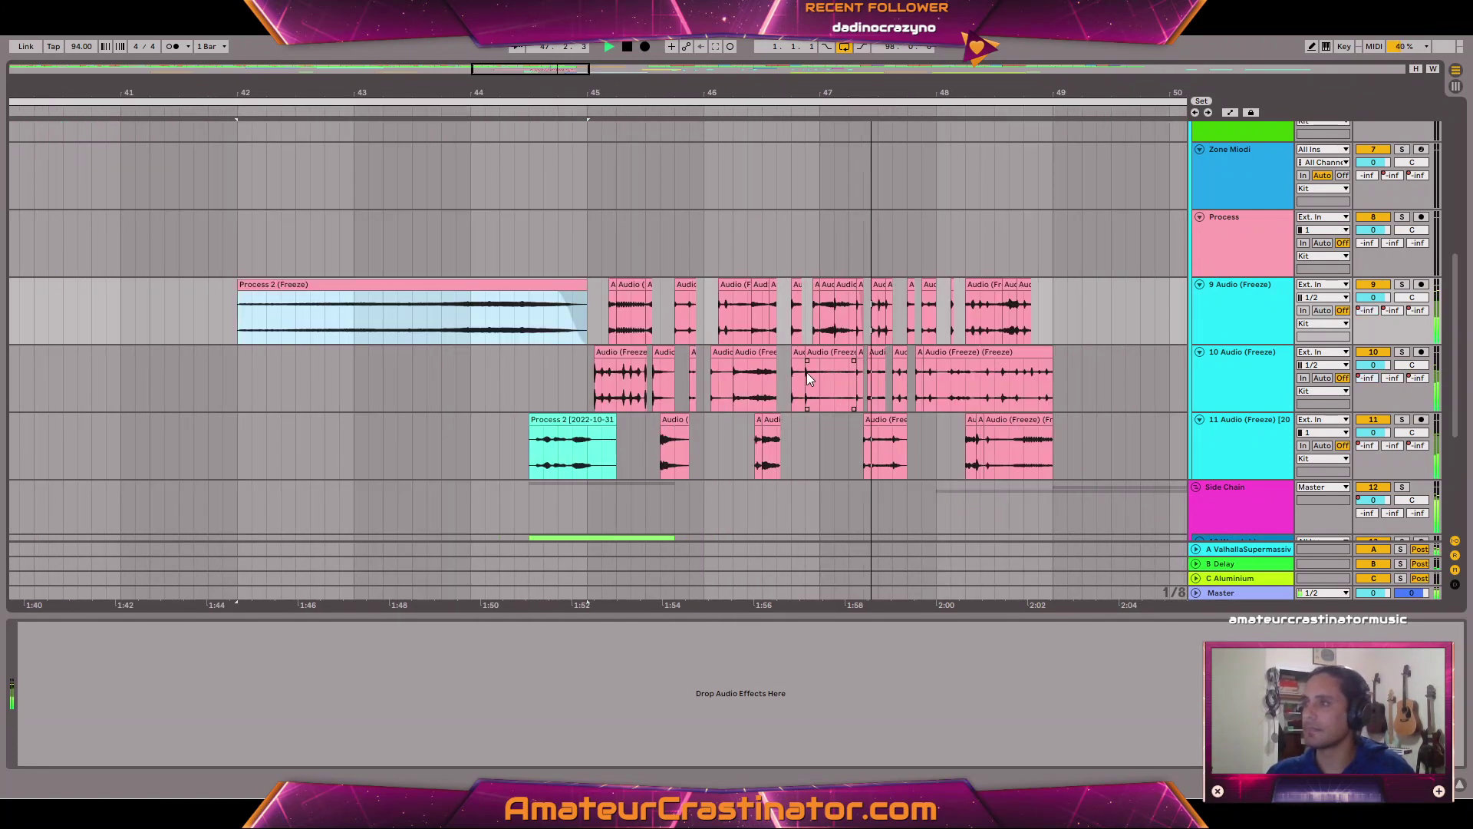
{"action": "key", "text": "a"}
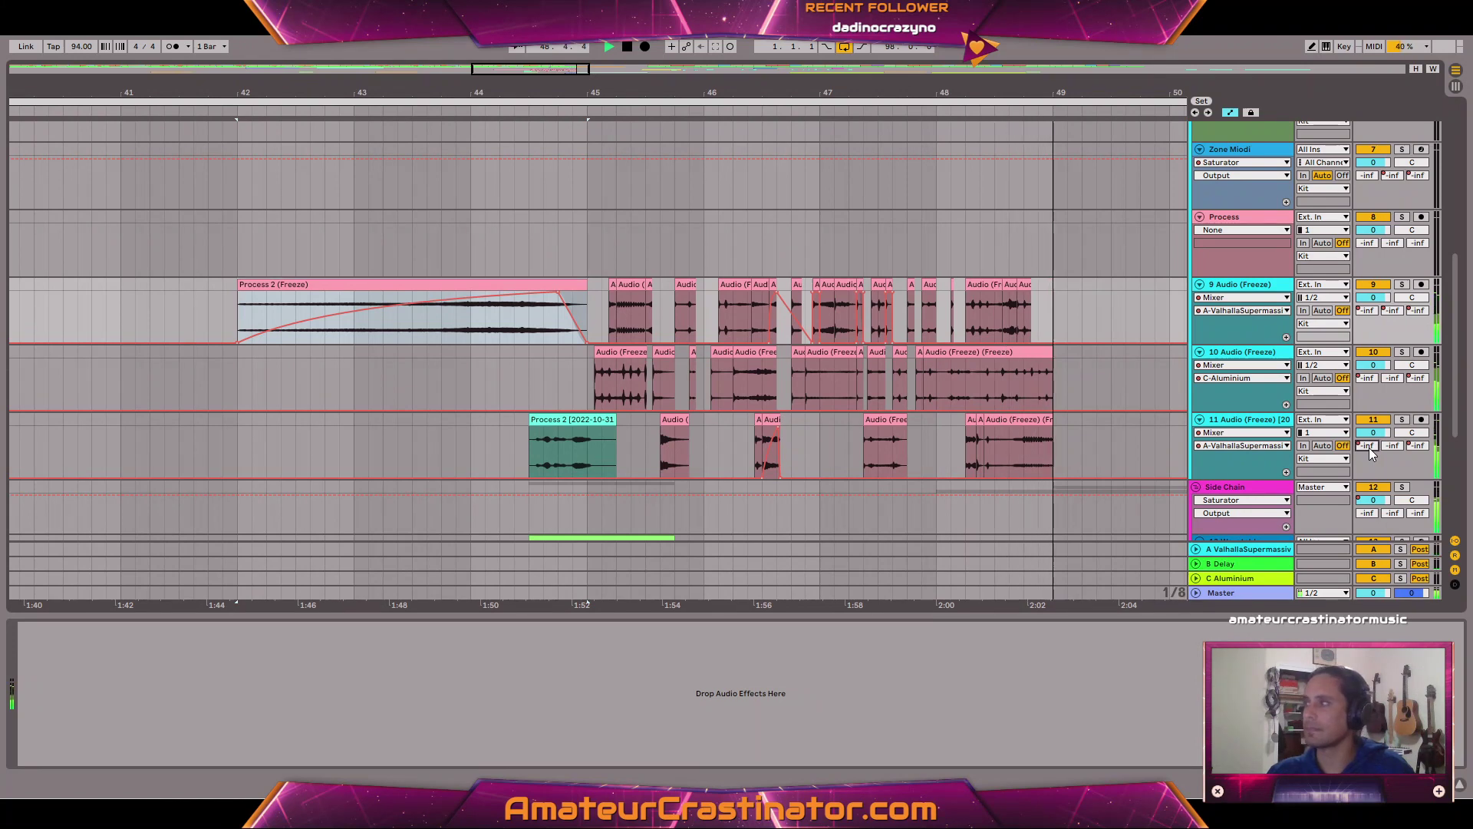
{"action": "left_click", "coordinate": [1418, 445]}
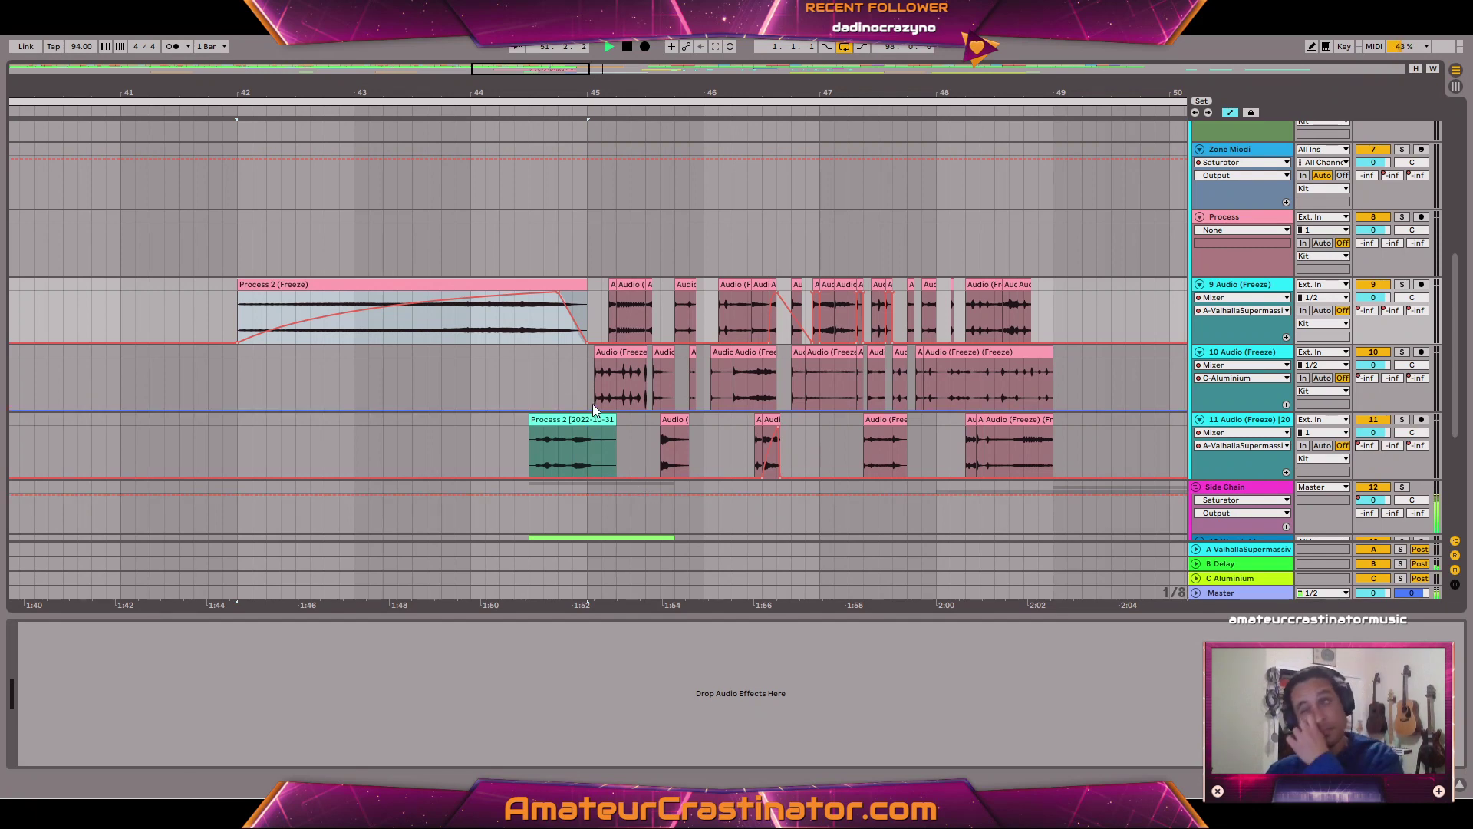
Examine the ValhallaSupermassive plugin settings on return track A, close its window and return to the 9 Audio (Freeze) track.
{"action": "left_click", "coordinate": [1255, 551]}
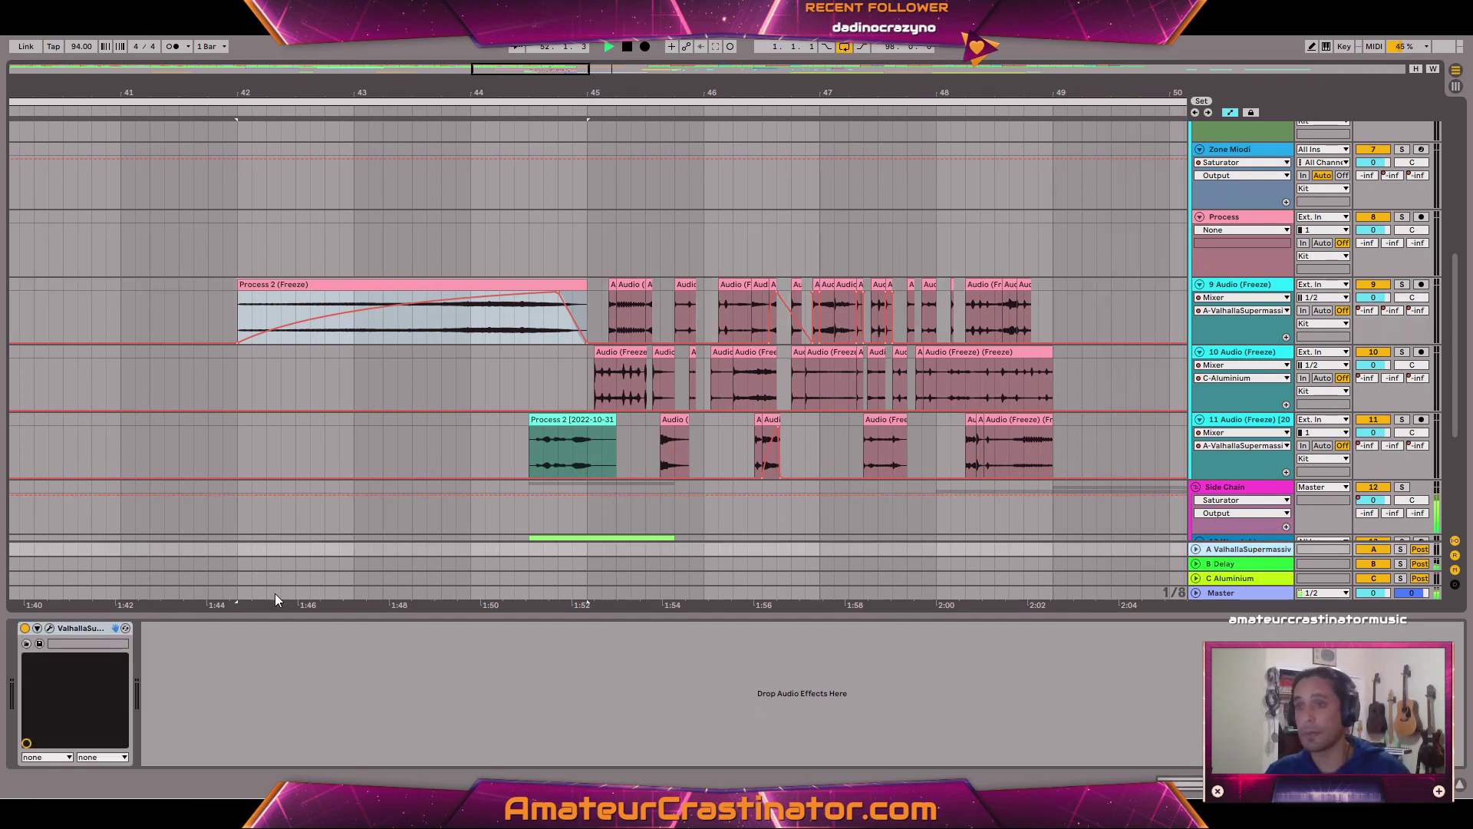
{"action": "left_click", "coordinate": [49, 628]}
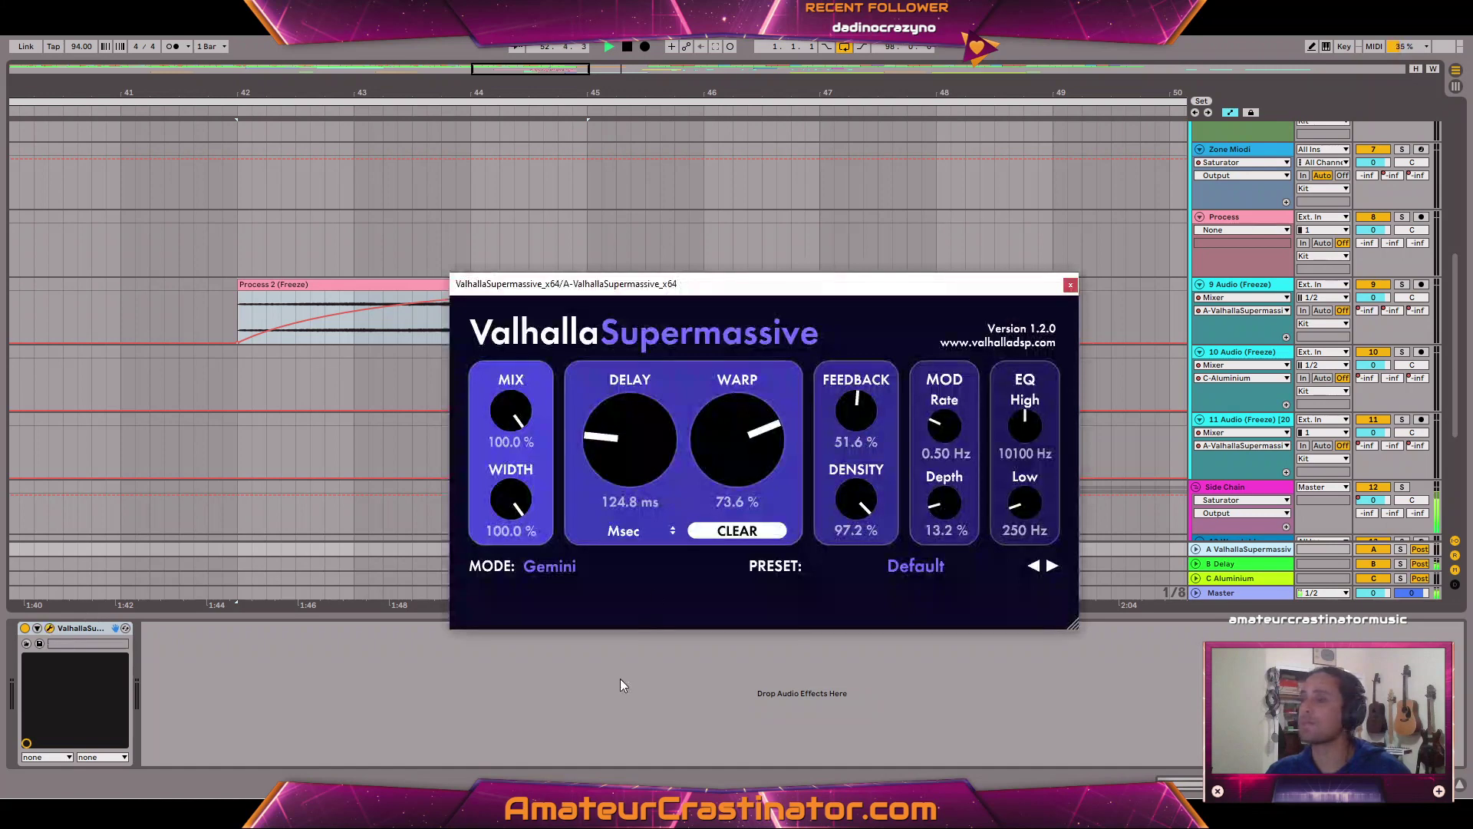
{"action": "left_click", "coordinate": [1071, 286]}
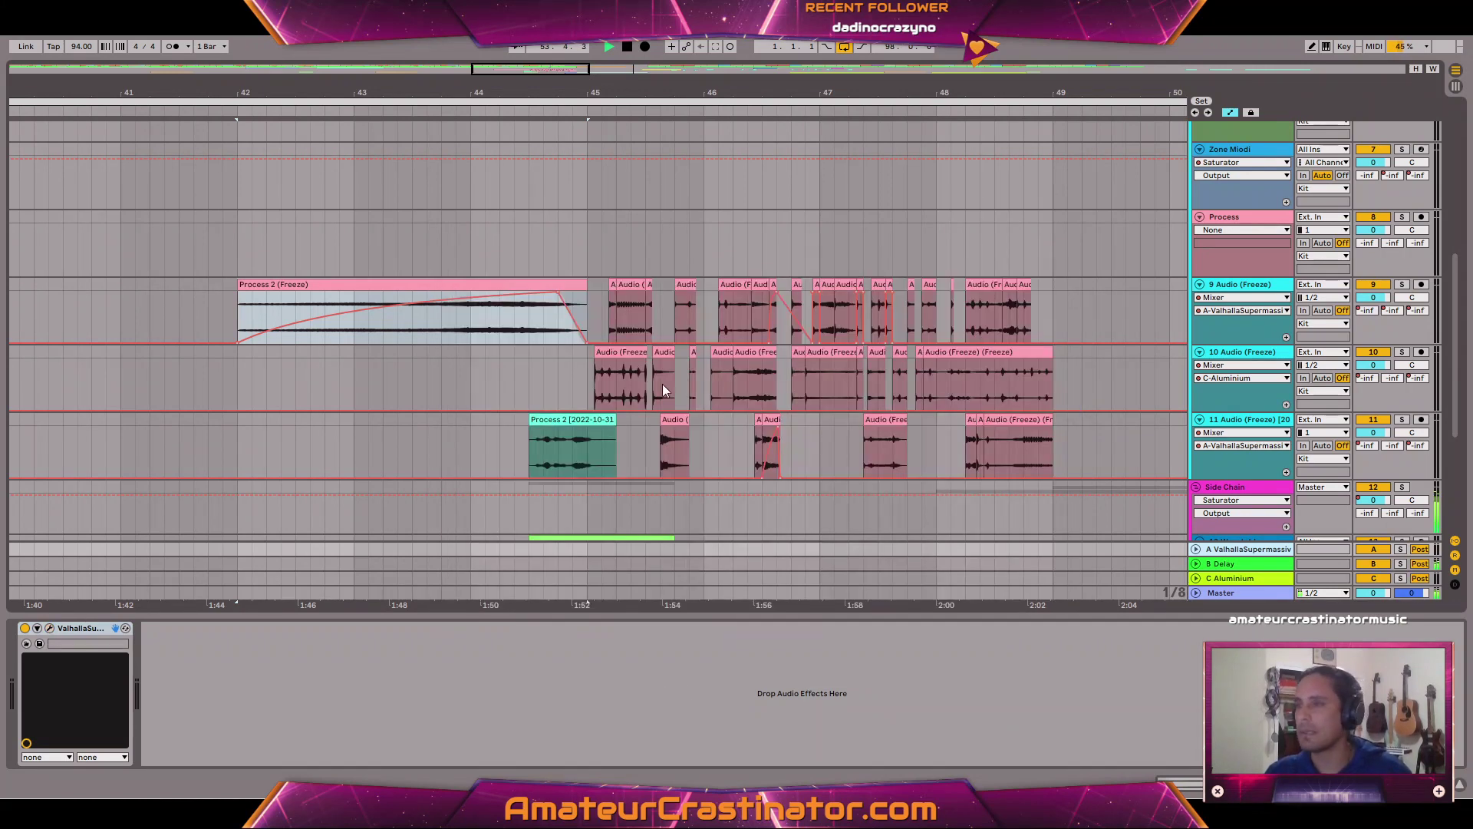
{"action": "left_click", "coordinate": [1247, 337]}
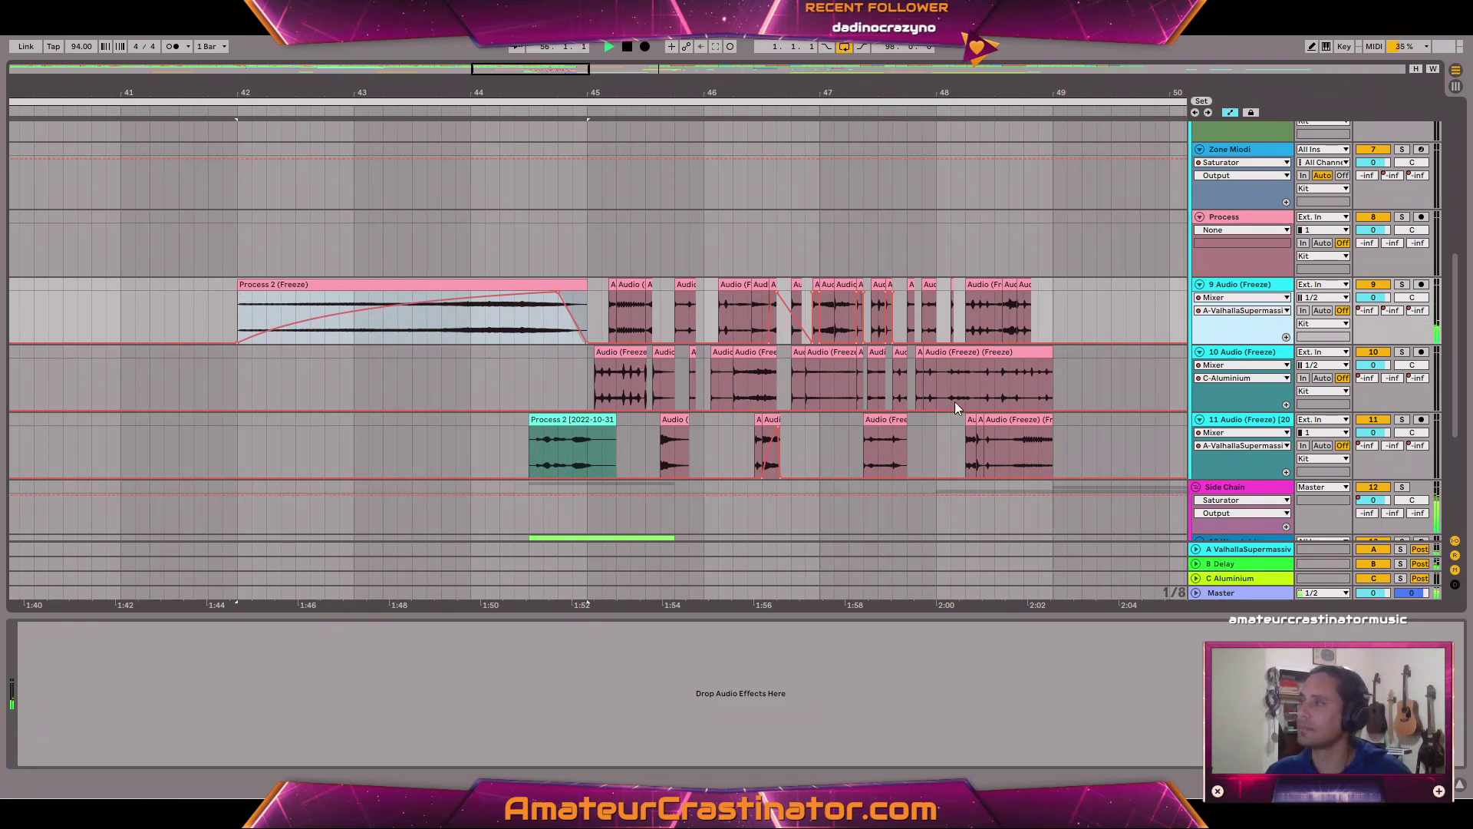
{"action": "key", "text": "space"}
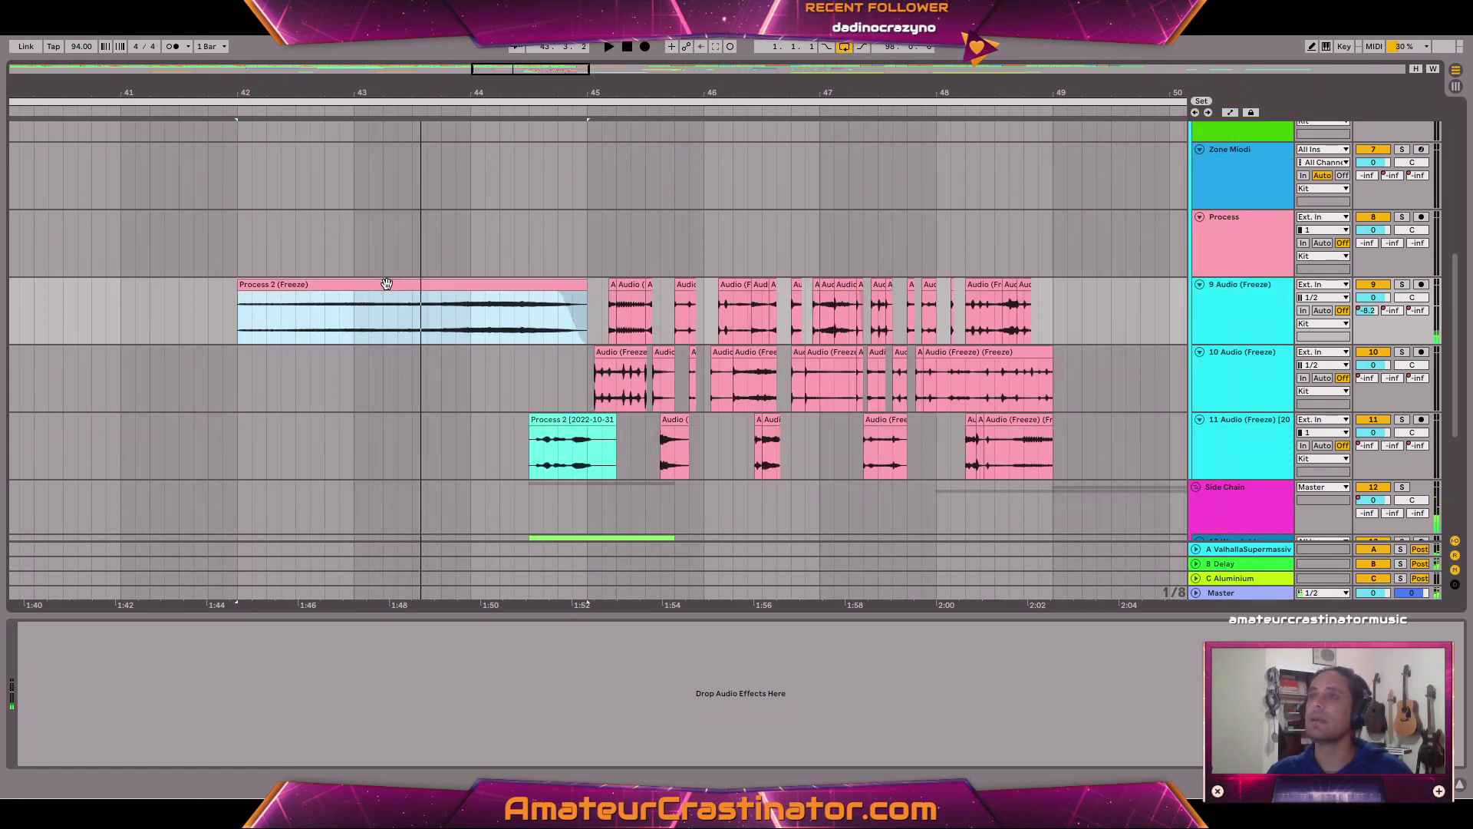
Try moving the Process 2 (Freeze) clip at bar 42 up to the Process track and add an EQ Eight to that track.
{"action": "left_click_drag", "start_coordinate": [384, 283], "coordinate": [385, 216]}
{"action": "key", "text": "a"}
{"action": "left_click", "coordinate": [72, 495]}
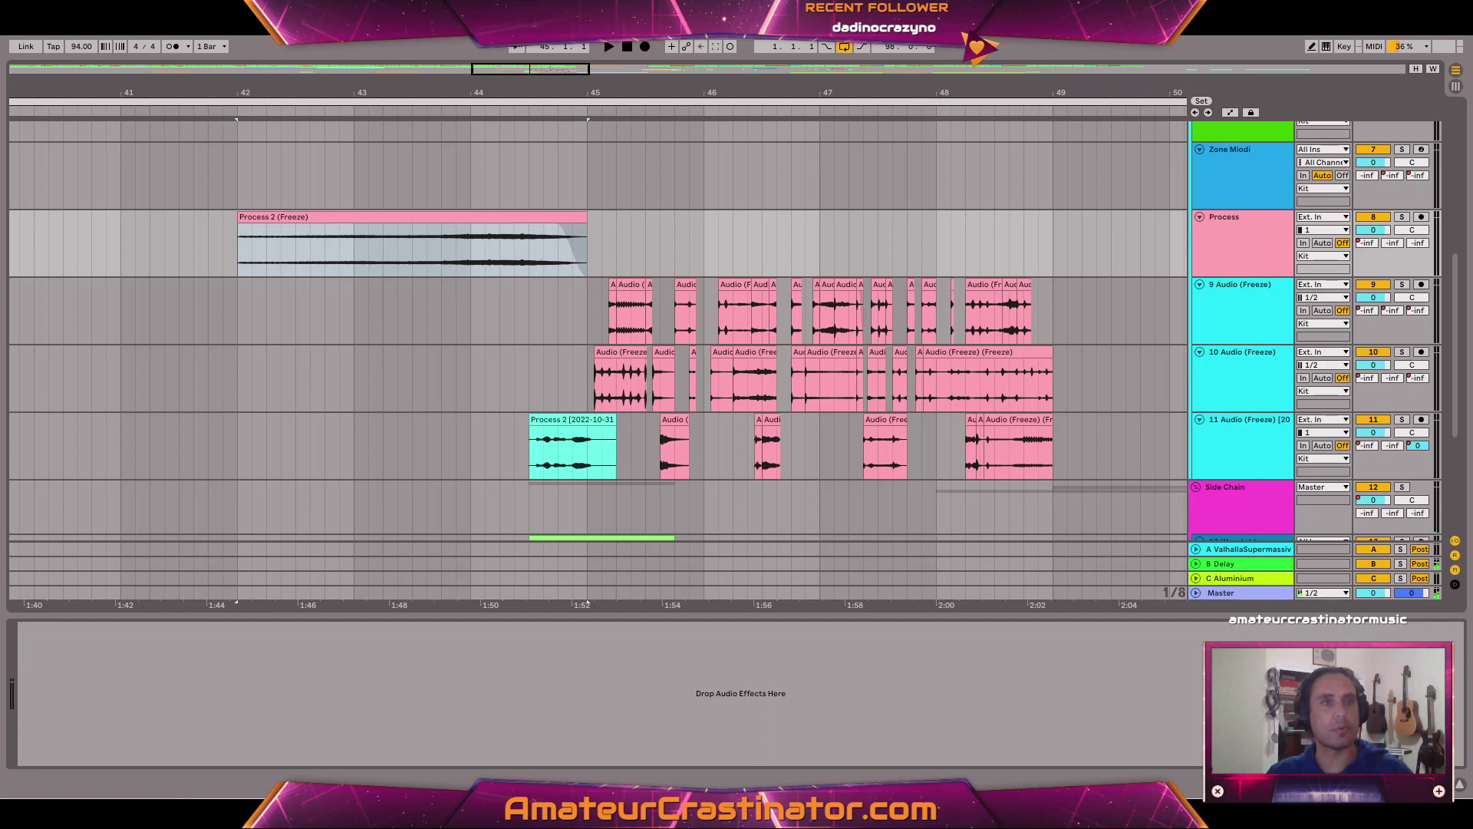
{"action": "key", "text": "ctrl+v"}
{"action": "key", "text": "space"}
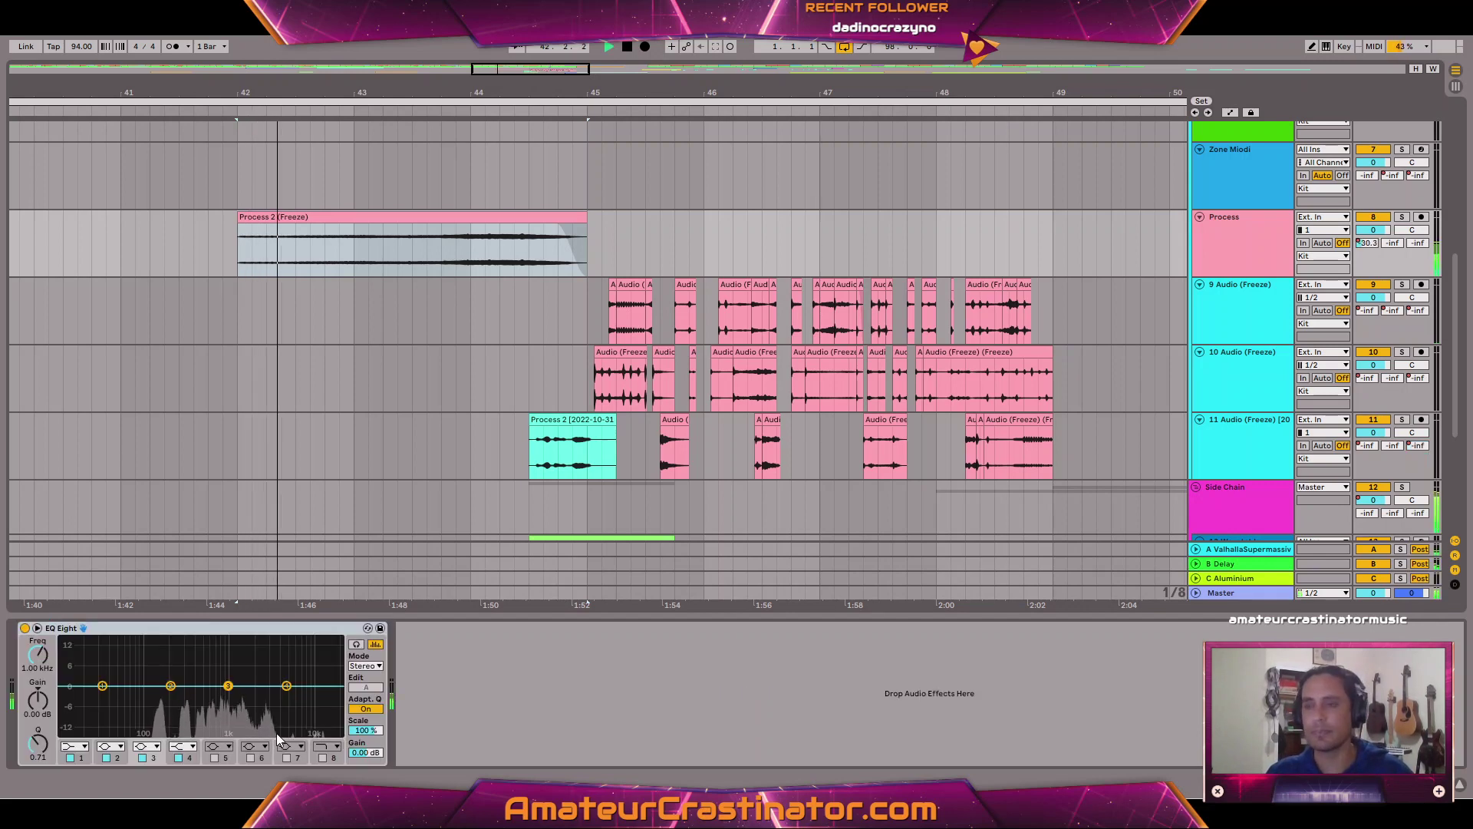
Switch the Process track's EQ Eight to M/S mode and edit its side channel.
{"action": "left_click", "coordinate": [365, 666]}
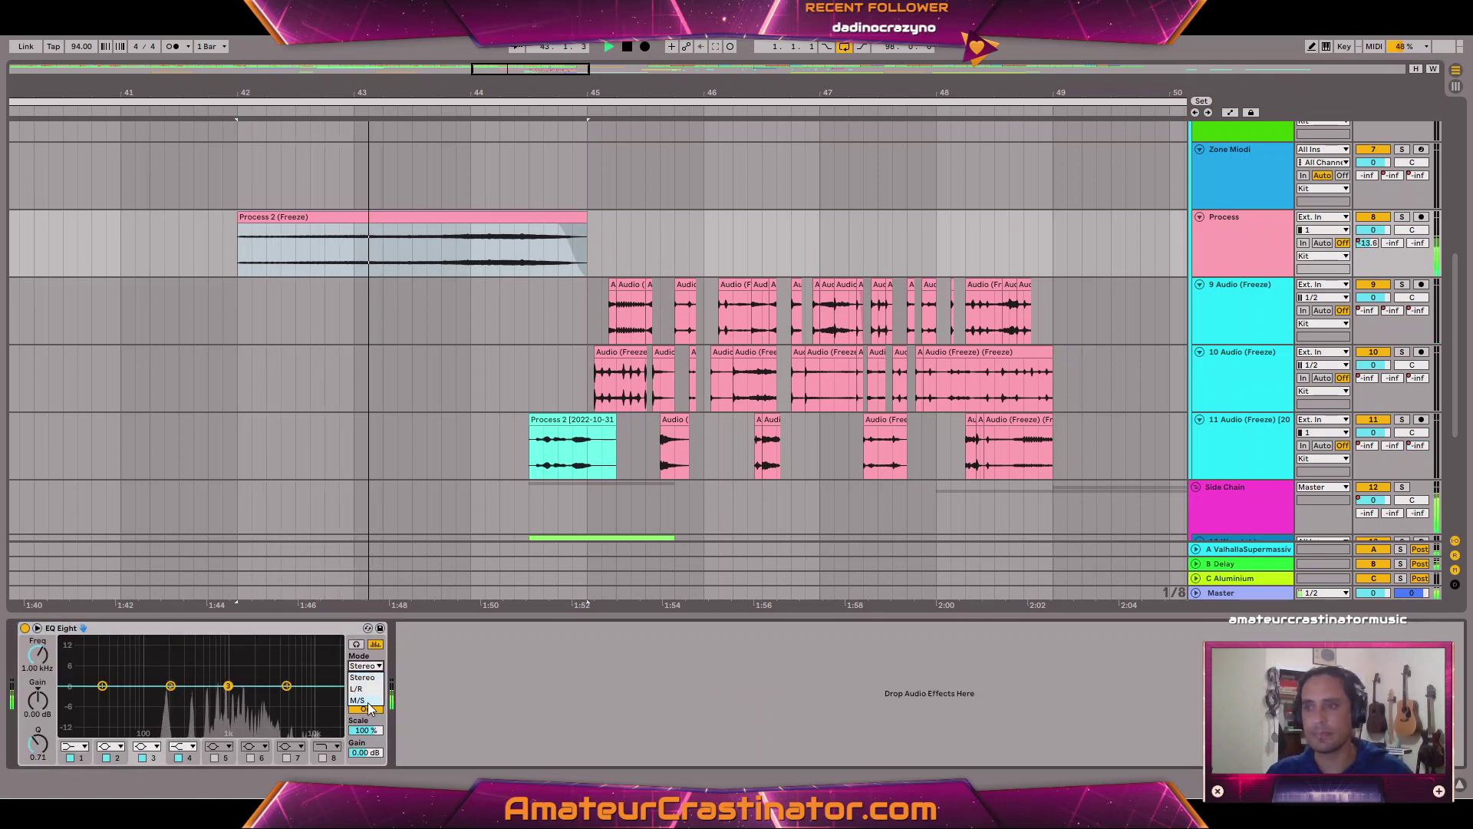
{"action": "left_click", "coordinate": [367, 701]}
{"action": "left_click", "coordinate": [367, 687]}
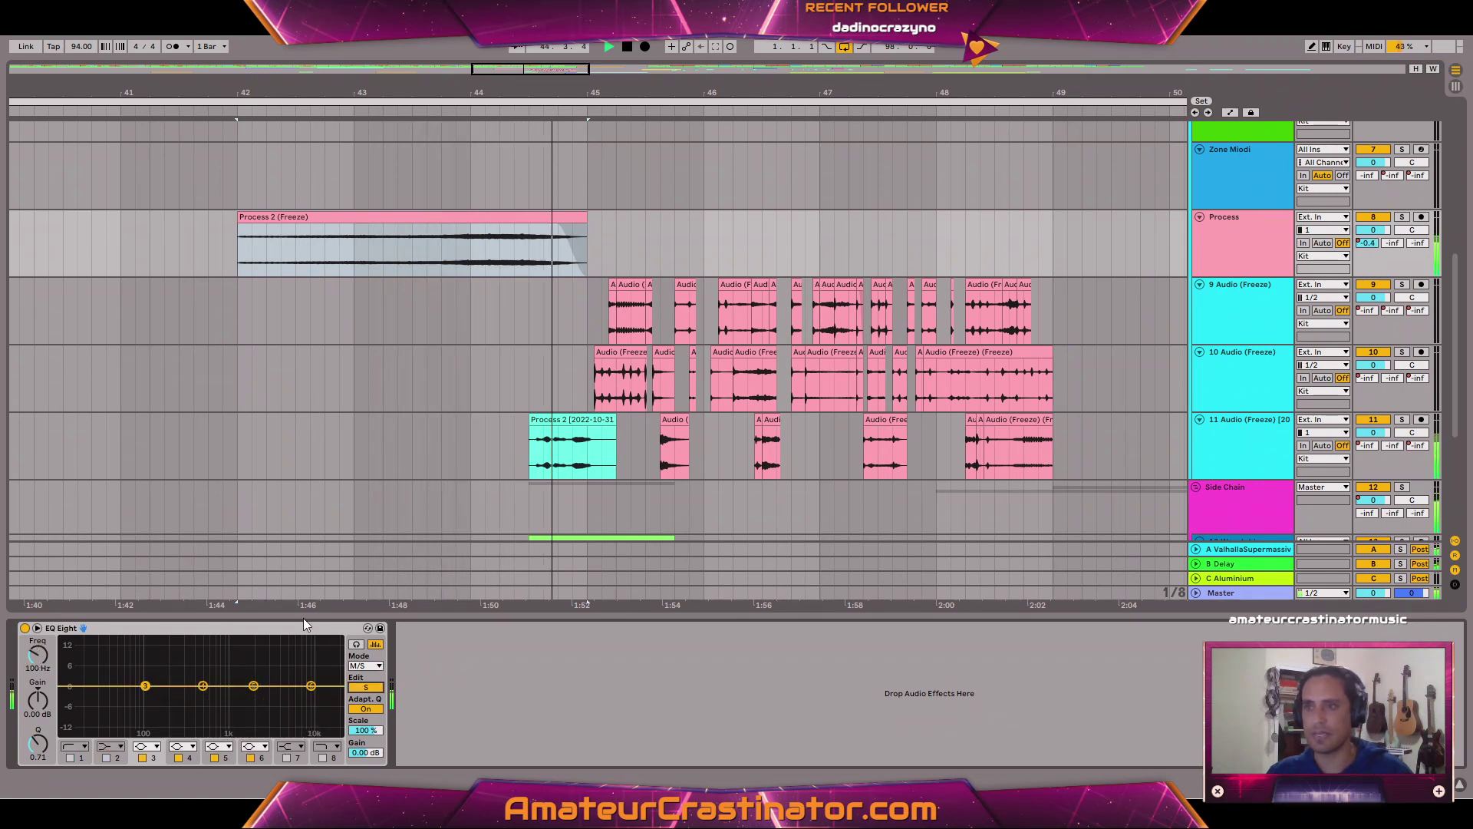
Undo the EQ Eight on the Process track and the move of the Process 2 (Freeze) clip.
{"action": "key", "text": "ctrl+z"}
{"action": "key", "text": "ctrl+z"}
{"action": "key", "text": "ctrl+z"}
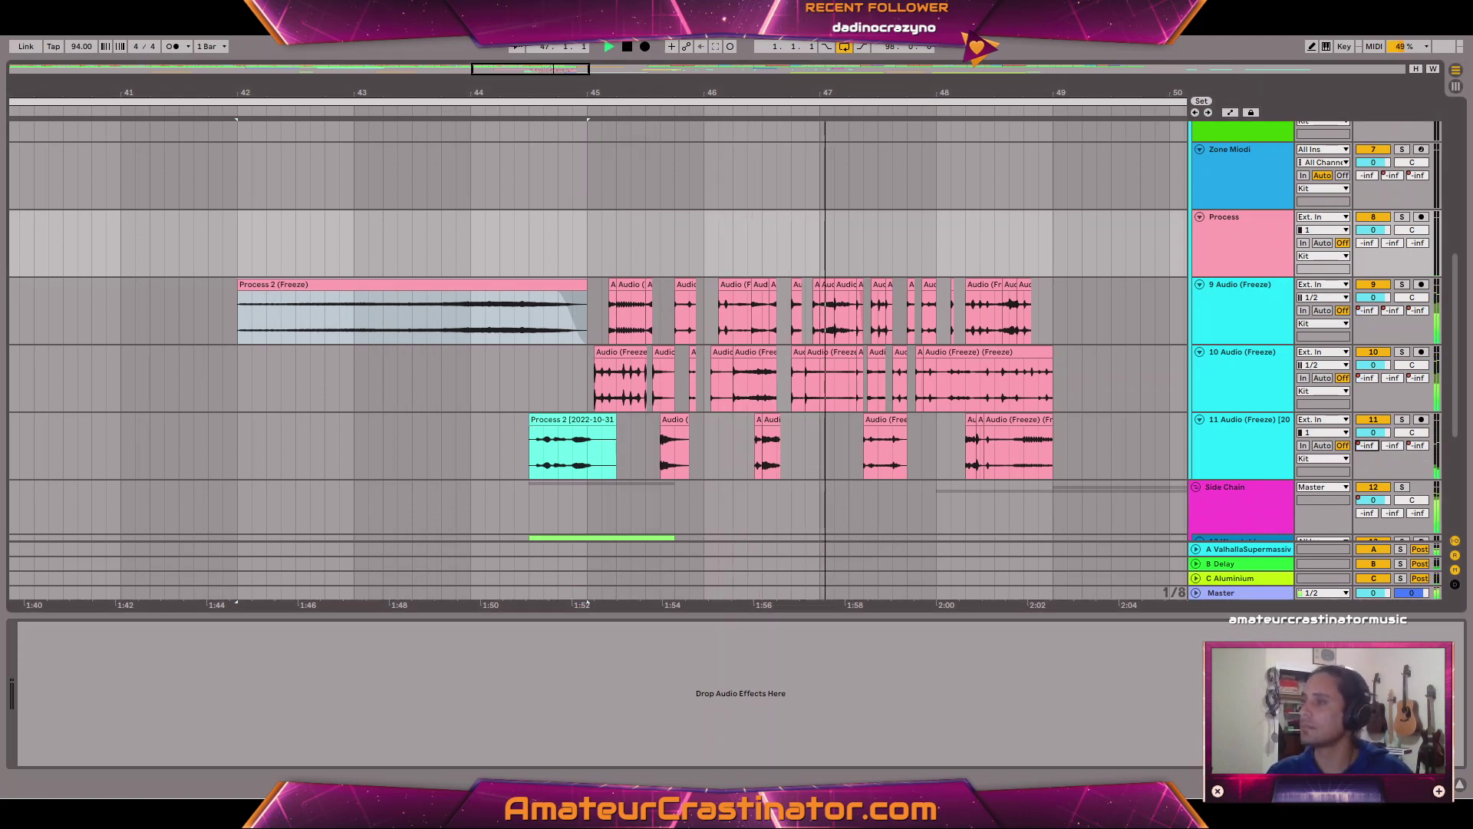
Draw A-ValhallaSupermassive send automation on track 11 that rises and falls across the Process 2 clip, peaking at bar 45.
{"action": "key", "text": "a"}
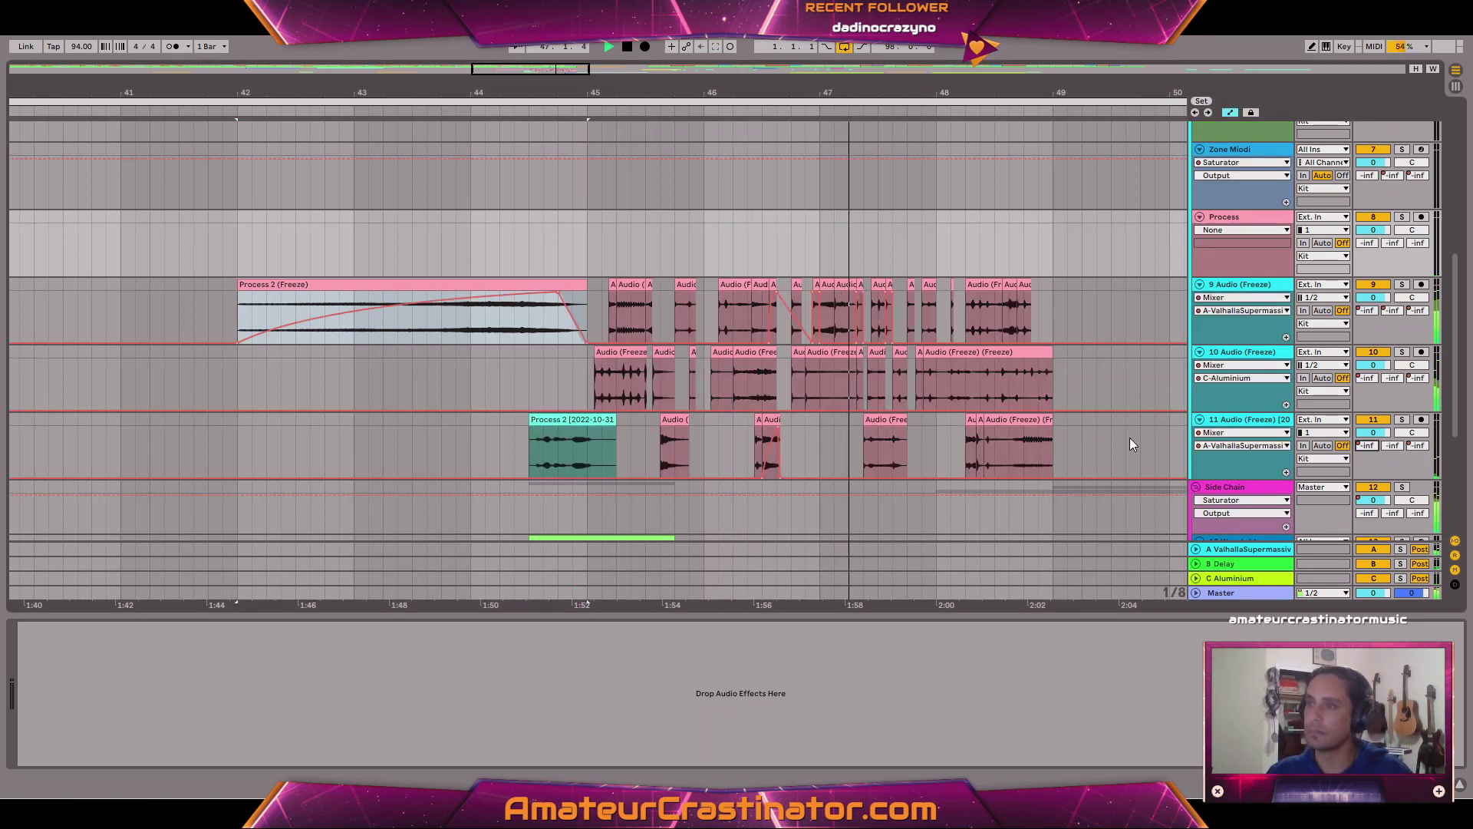
{"action": "left_click", "coordinate": [527, 477]}
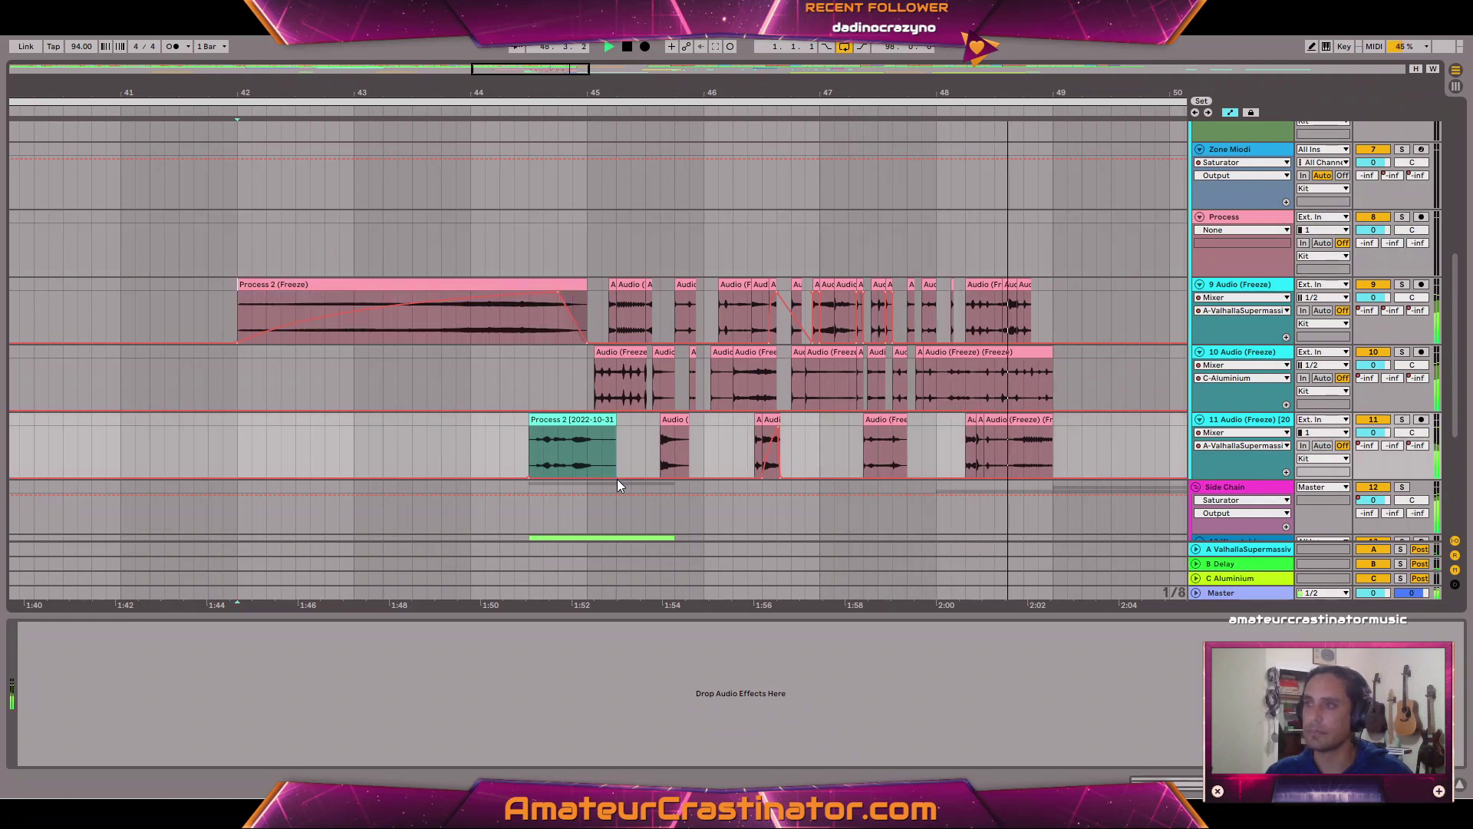
{"action": "left_click_drag", "start_coordinate": [588, 477], "coordinate": [588, 427]}
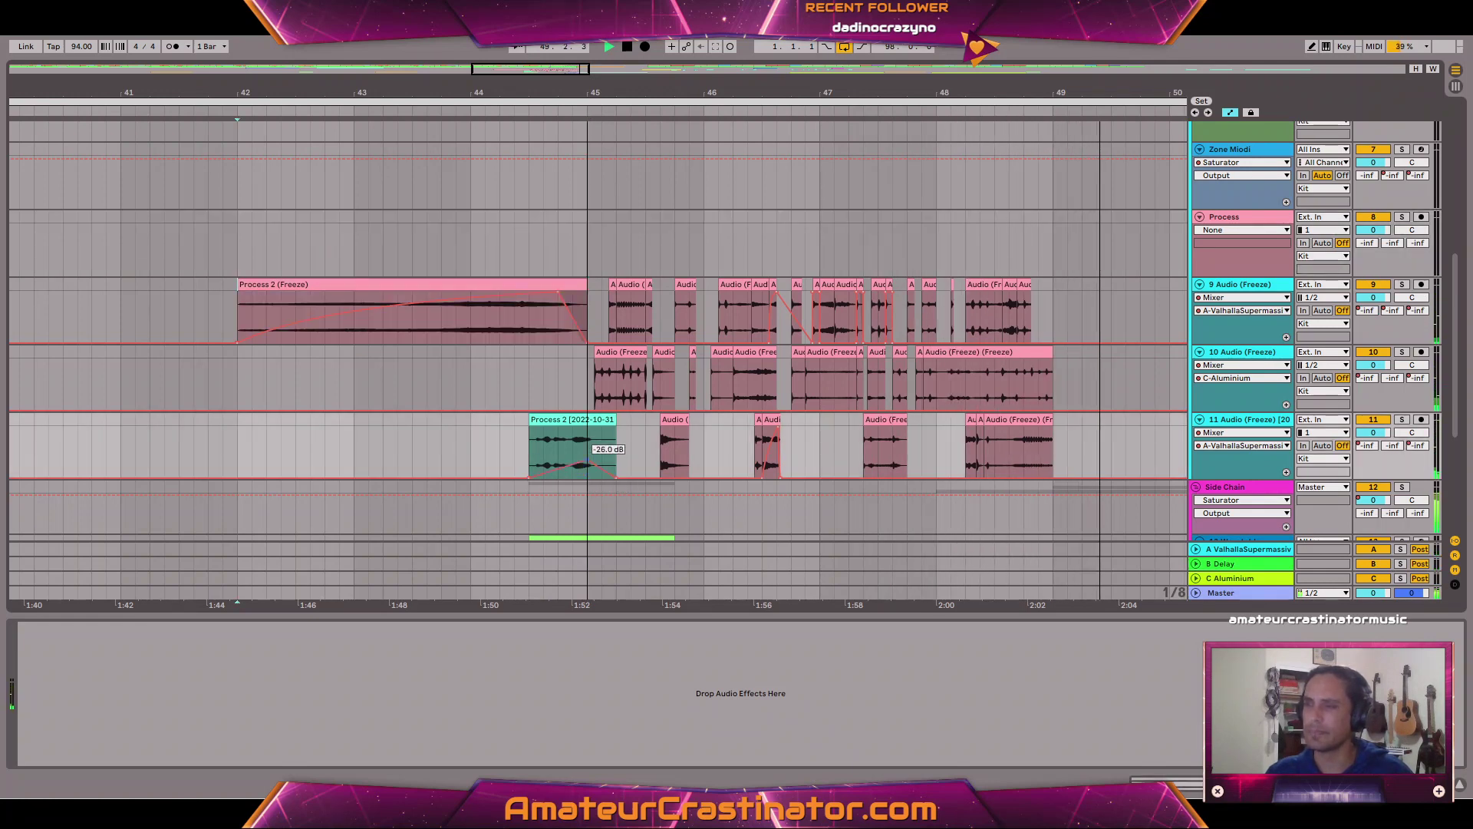
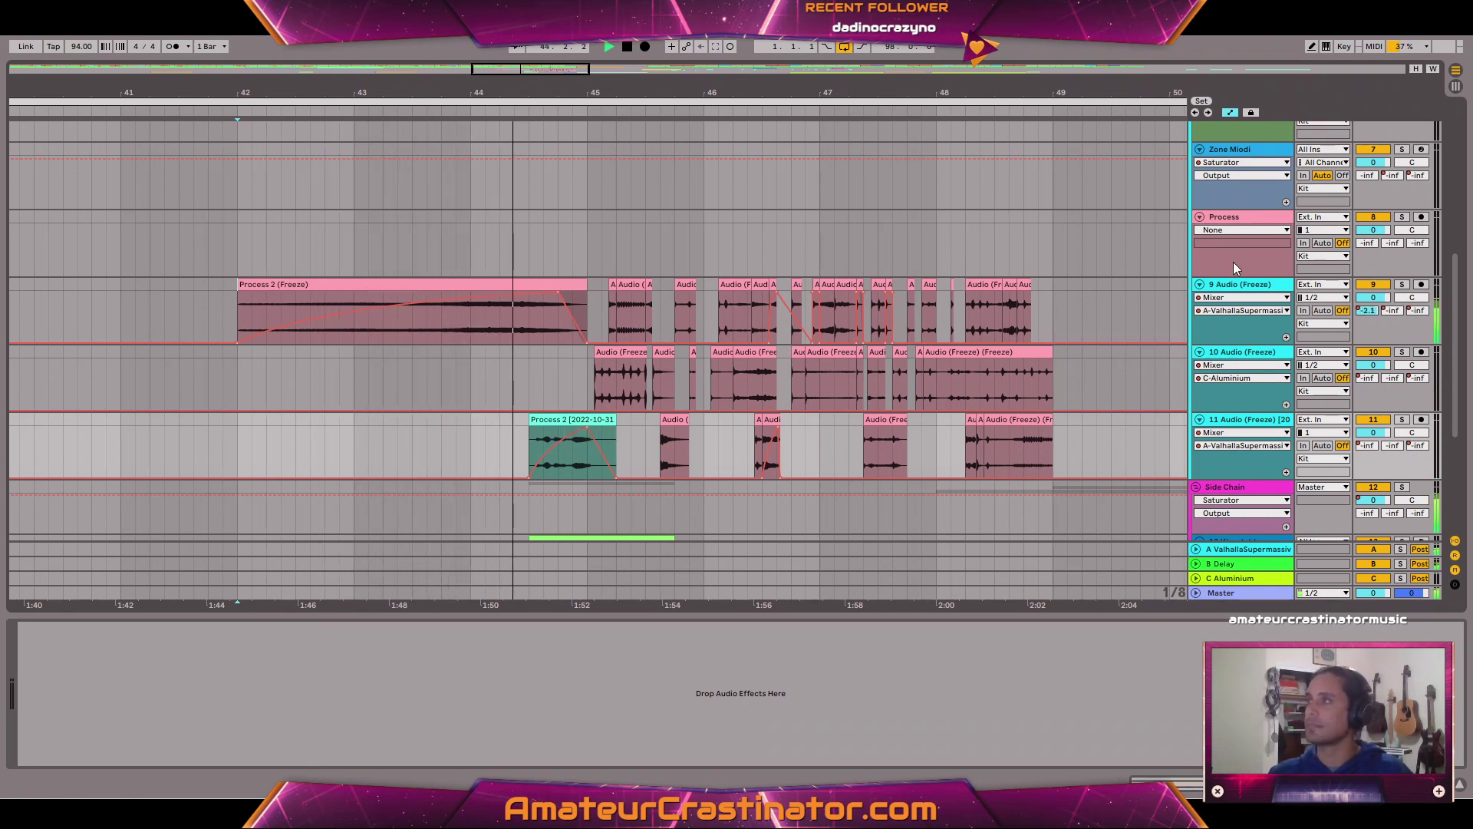
Listen to the arrangement while examining the Kit group's effects and the clips across its tracks.
{"action": "scroll", "coordinate": [1230, 262], "scroll_direction": "up", "scroll_amount": 3}
{"action": "scroll", "coordinate": [1269, 251], "scroll_direction": "up", "scroll_amount": 6}
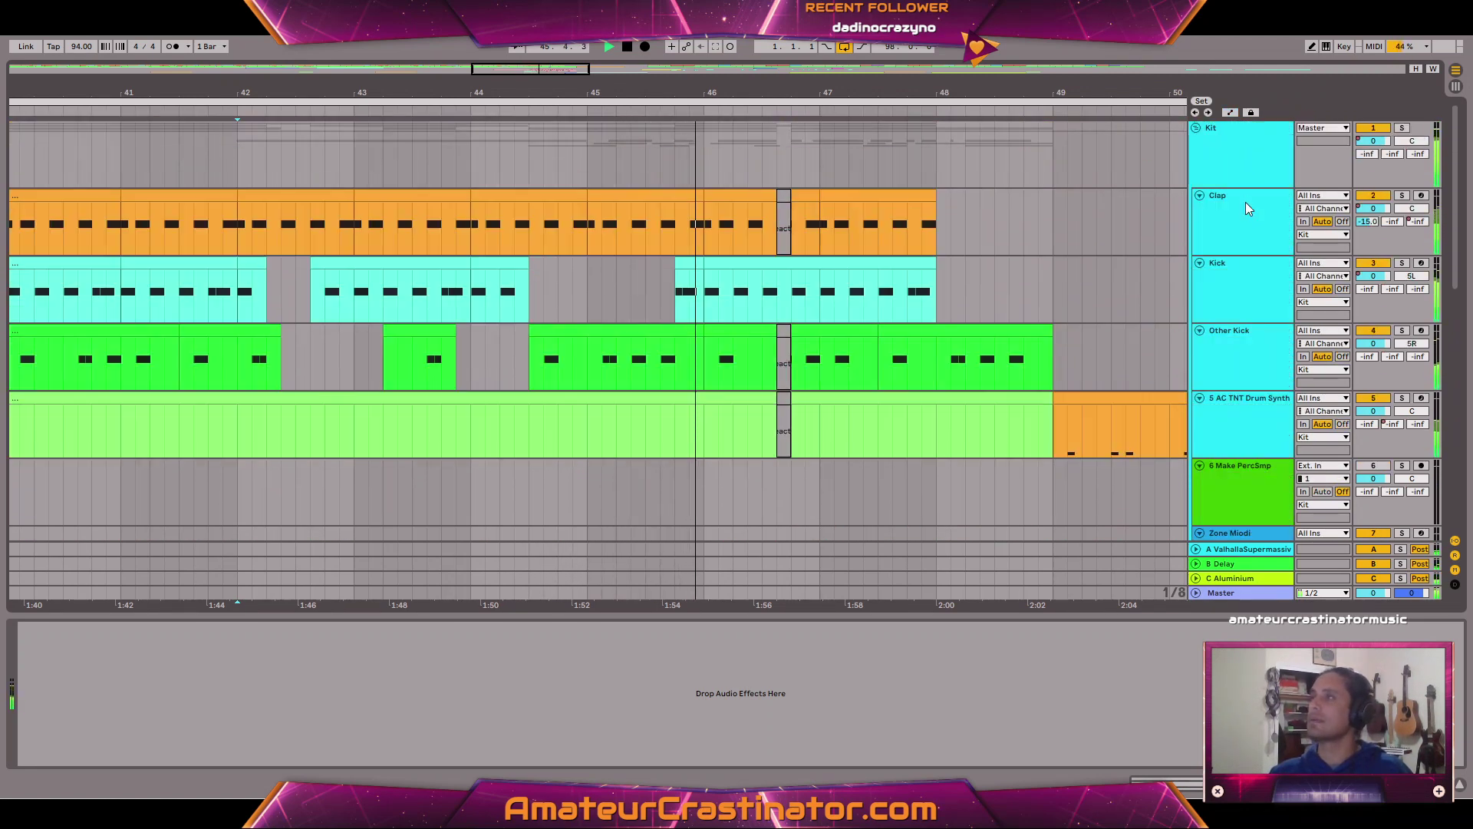
{"action": "left_click", "coordinate": [1245, 157]}
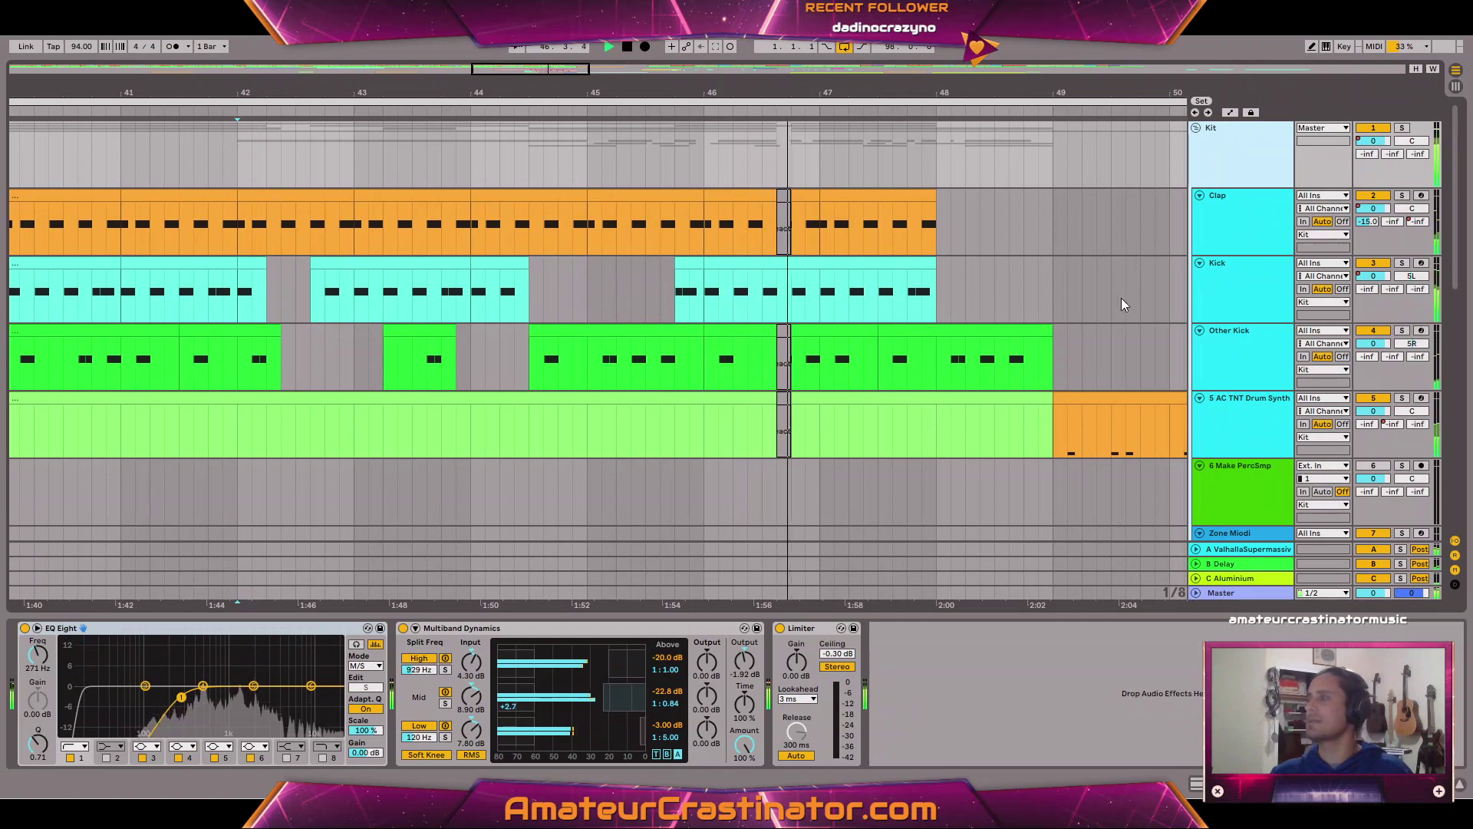
{"action": "key", "text": "w"}
{"action": "scroll", "coordinate": [486, 376], "scroll_direction": "up", "scroll_amount": 4, "text": "ctrl"}
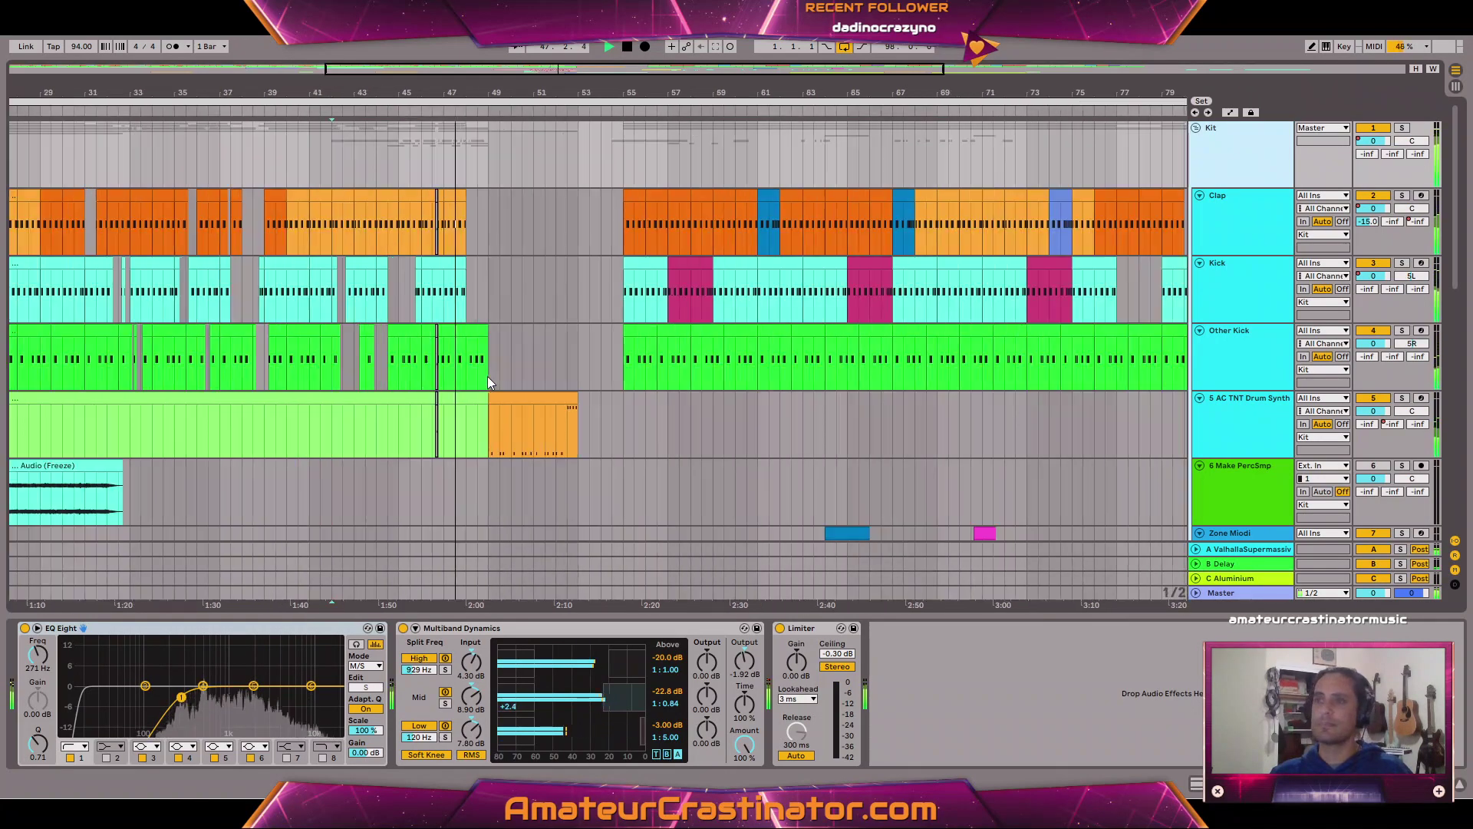
{"action": "scroll", "coordinate": [482, 364], "scroll_direction": "down", "scroll_amount": 5}
{"action": "scroll", "coordinate": [473, 339], "scroll_direction": "up", "scroll_amount": 5}
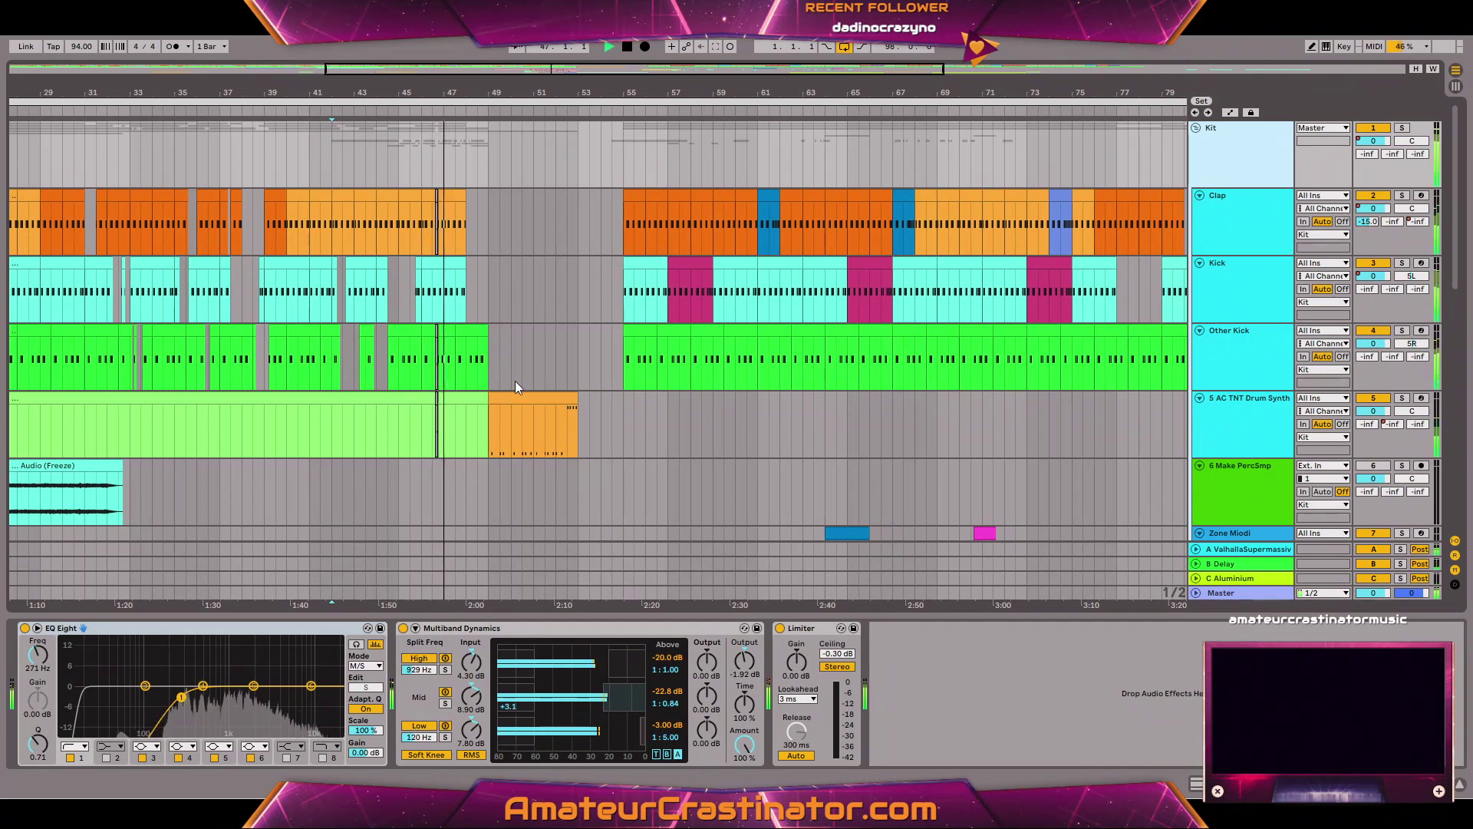
{"action": "scroll", "coordinate": [495, 417], "scroll_direction": "down", "scroll_amount": 10}
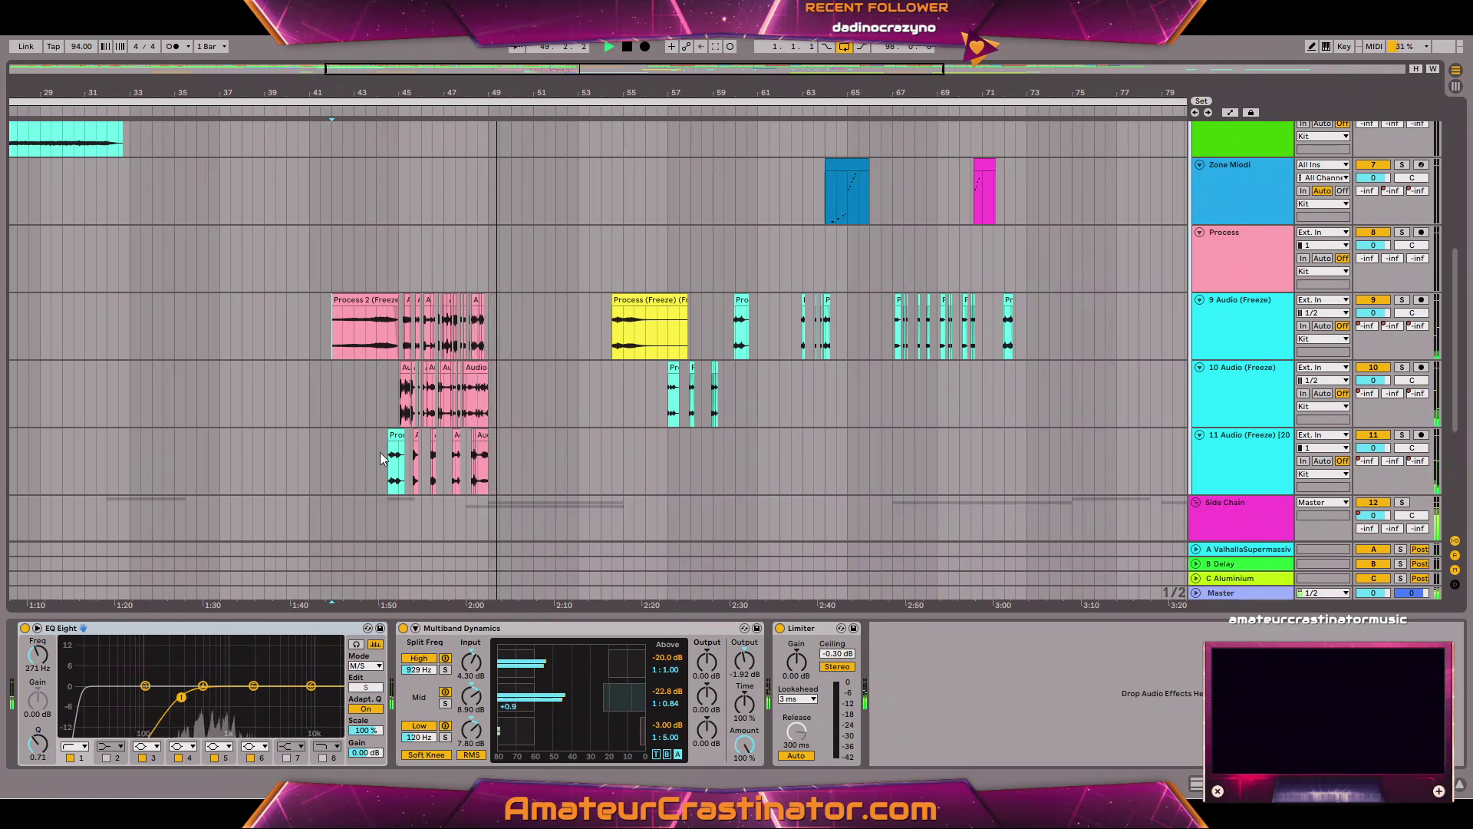
{"action": "key", "text": "space"}
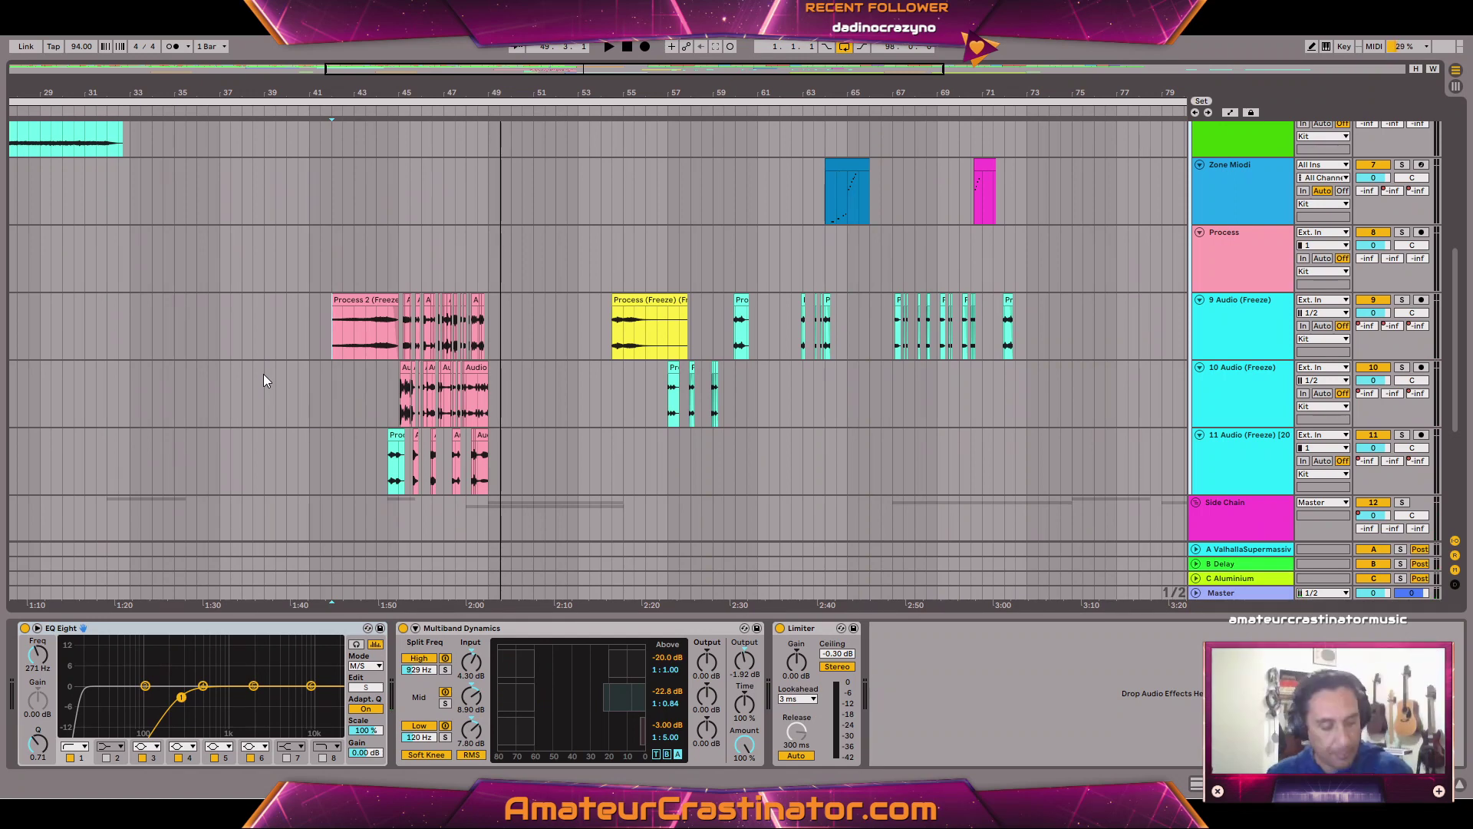
Lower the gain of the first pink clip on the 11 Audio (Freeze) track, just after beat 45.3, to -2.73 dB.
{"action": "scroll", "coordinate": [391, 359], "scroll_direction": "up", "scroll_amount": 3}
{"action": "scroll", "coordinate": [458, 358], "scroll_direction": "up", "scroll_amount": 5}
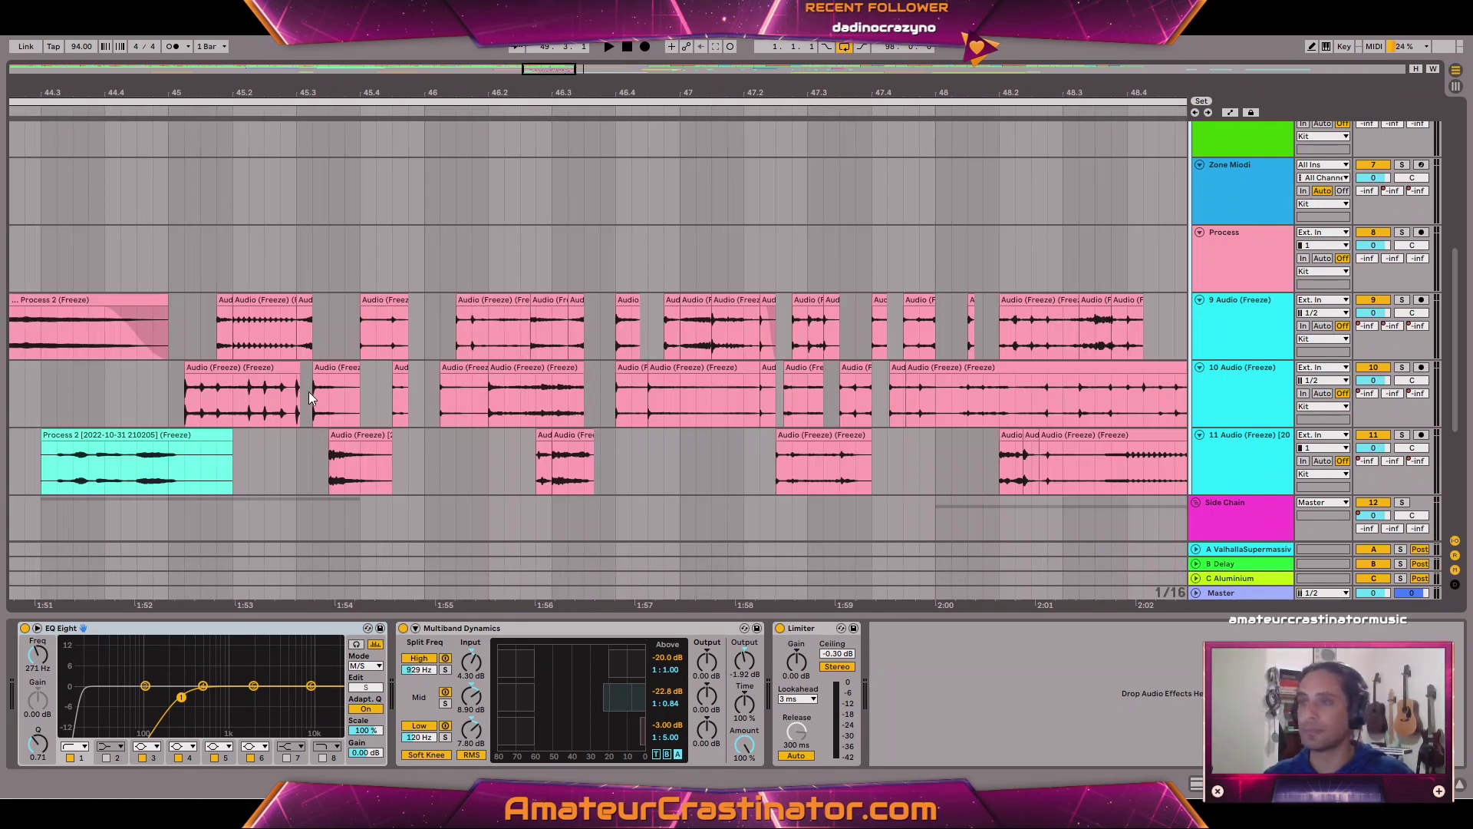
{"action": "left_click", "coordinate": [341, 433]}
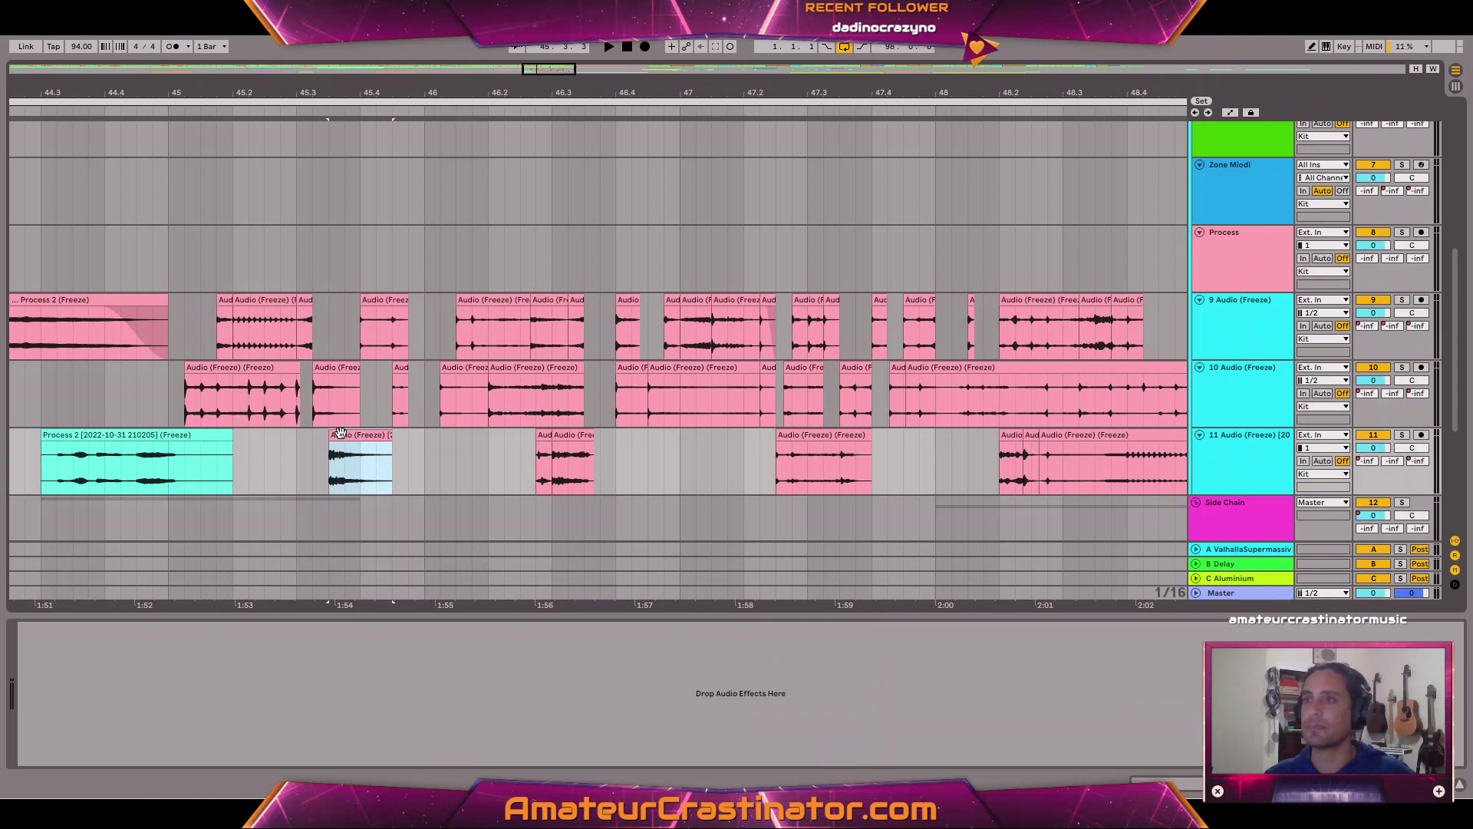
{"action": "double_click", "coordinate": [340, 434]}
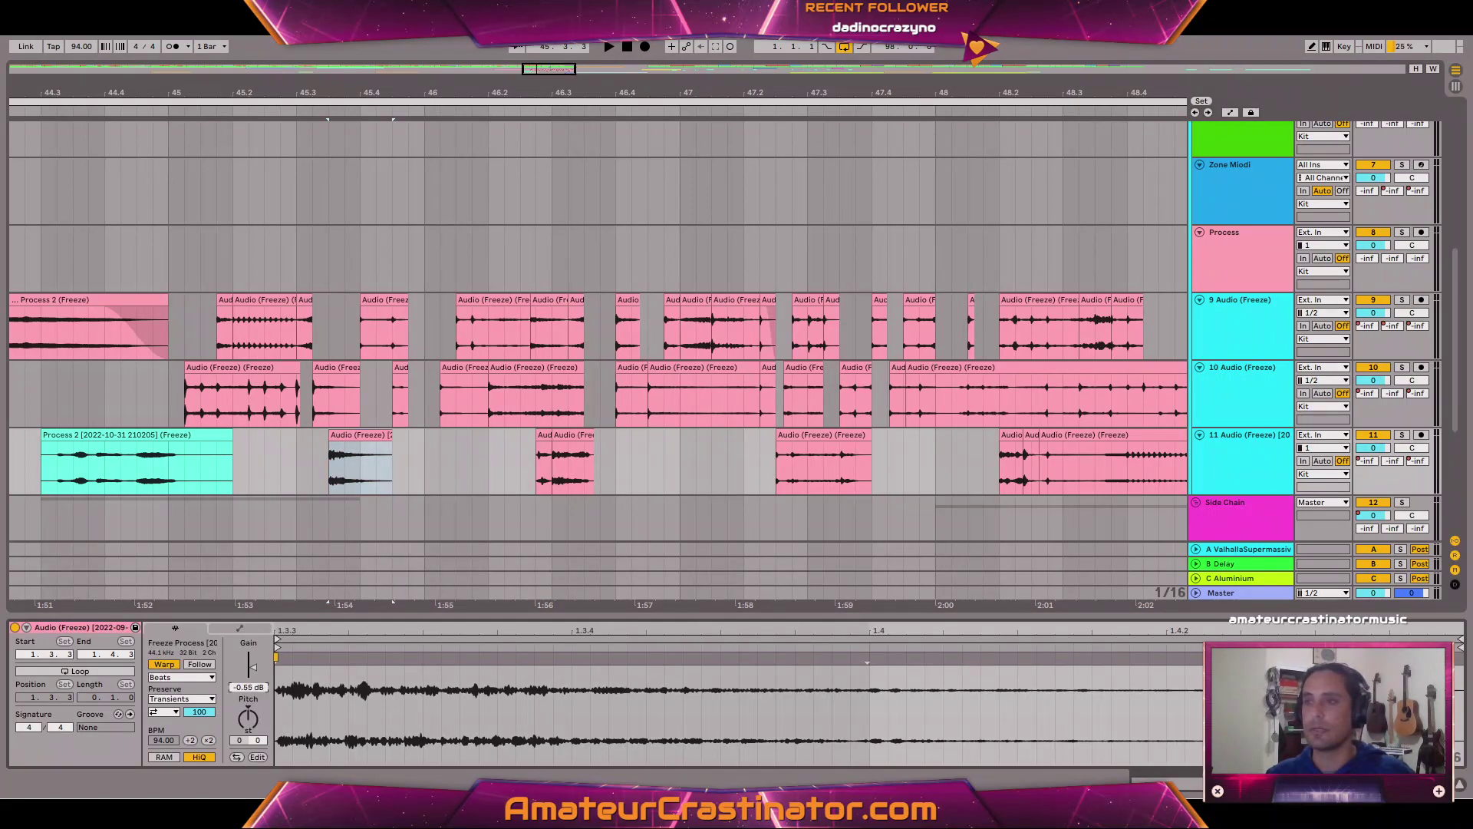
{"action": "left_click_drag", "start_coordinate": [253, 667], "coordinate": [252, 671]}
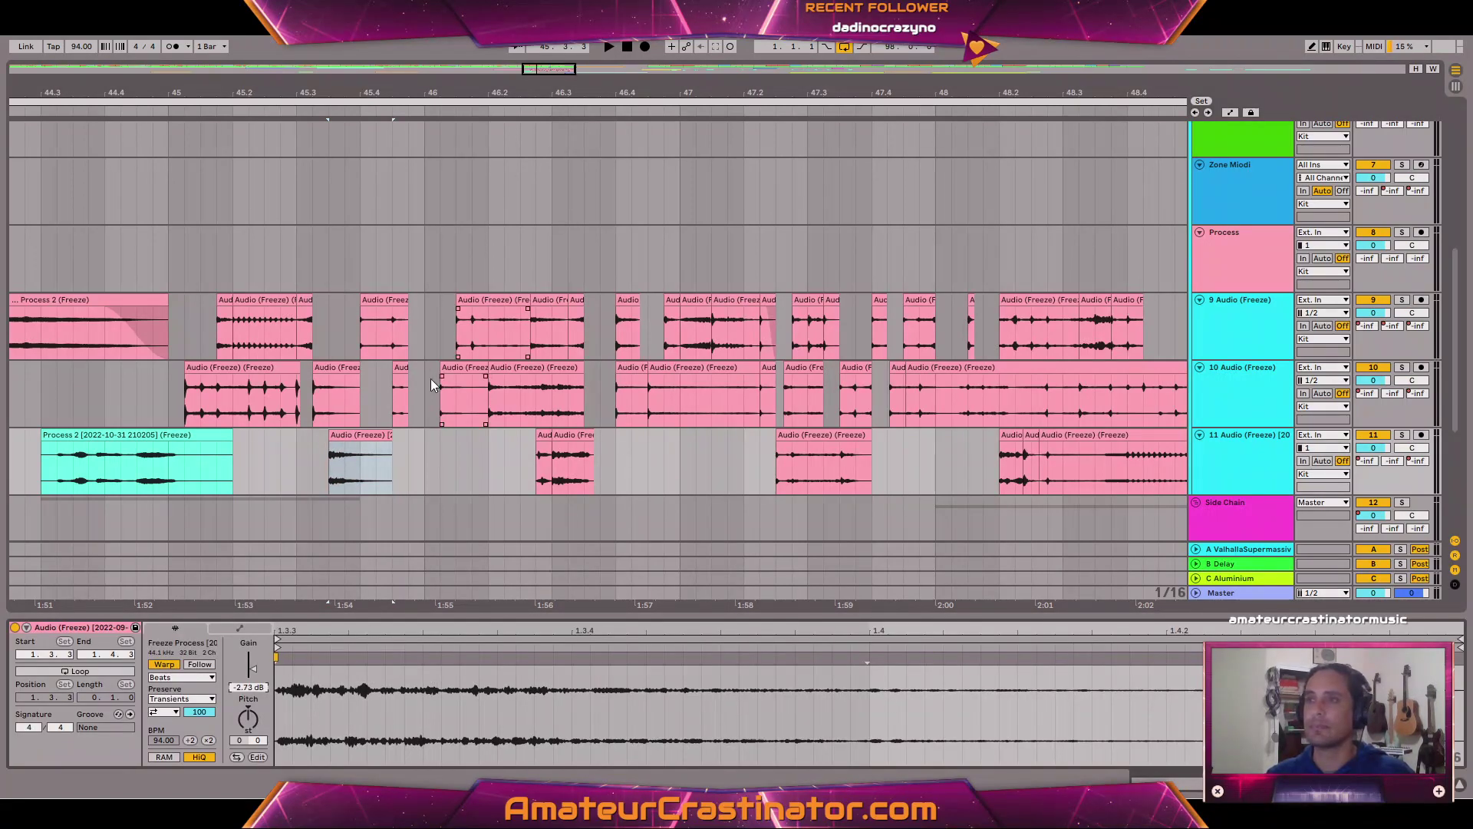
Set the first clip on the 10 Audio (Freeze) track to -4.26 dB gain and lower the short track 9 clip just before beat 45.2.
{"action": "left_click", "coordinate": [226, 368]}
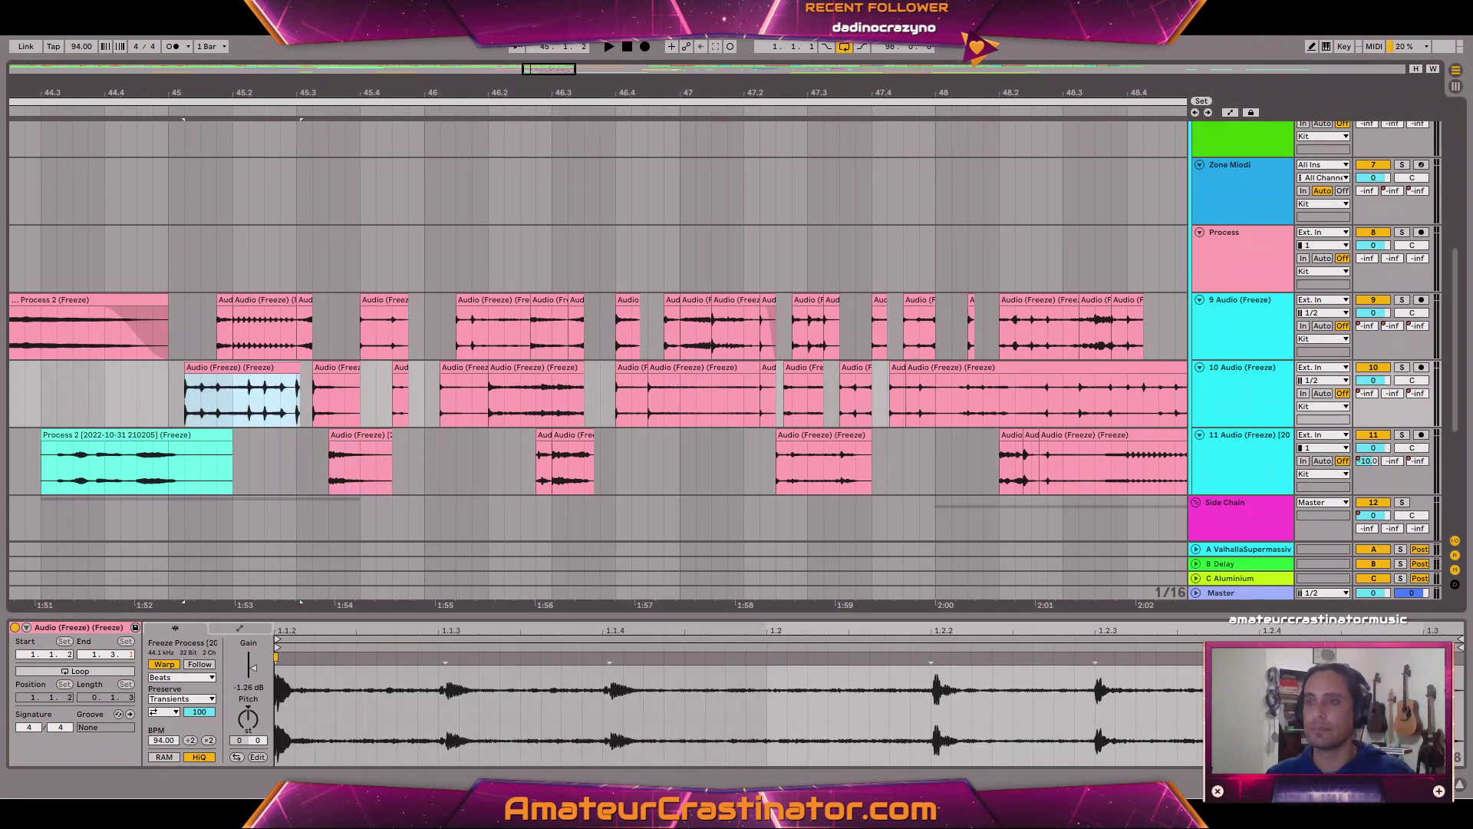
{"action": "left_click_drag", "start_coordinate": [253, 688], "coordinate": [254, 710]}
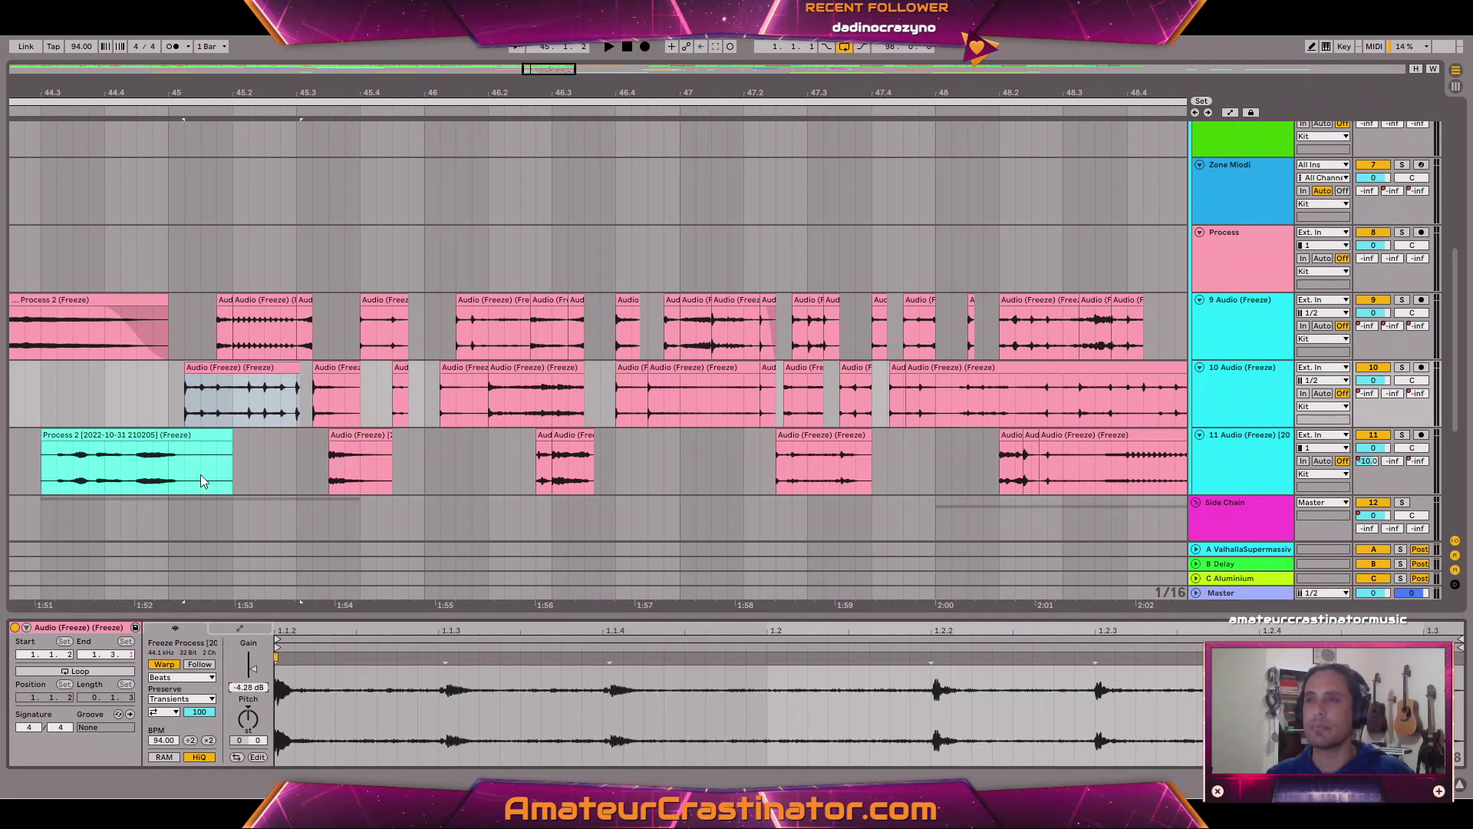
{"action": "left_click", "coordinate": [221, 301]}
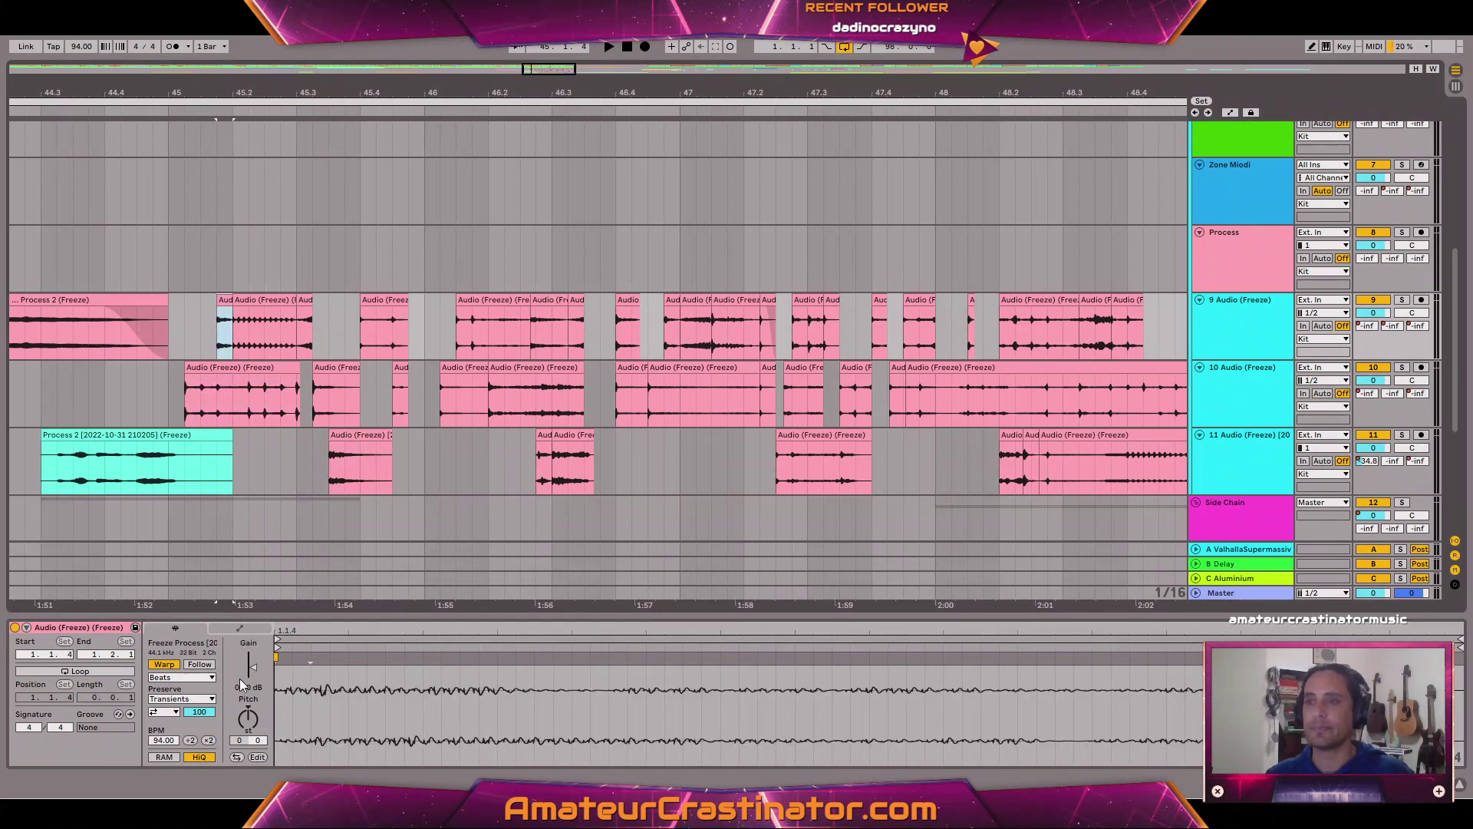
{"action": "left_click_drag", "start_coordinate": [252, 666], "coordinate": [251, 669]}
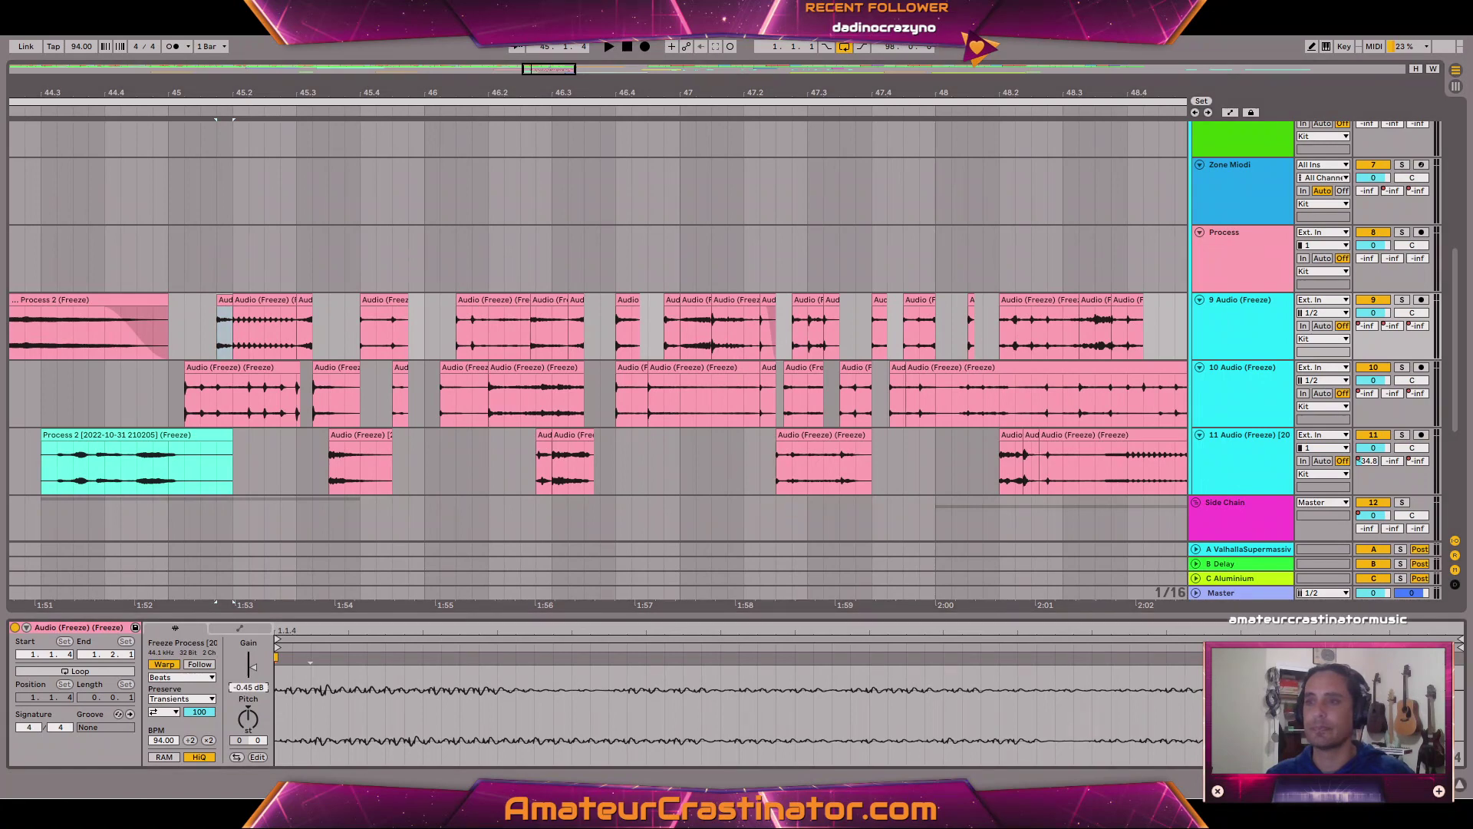
Lower the gain of the short track 9 clip at beat 45.3 and set the second clip on track 10 to -3.57 dB.
{"action": "left_click", "coordinate": [305, 303]}
{"action": "left_click_drag", "start_coordinate": [252, 666], "coordinate": [251, 668]}
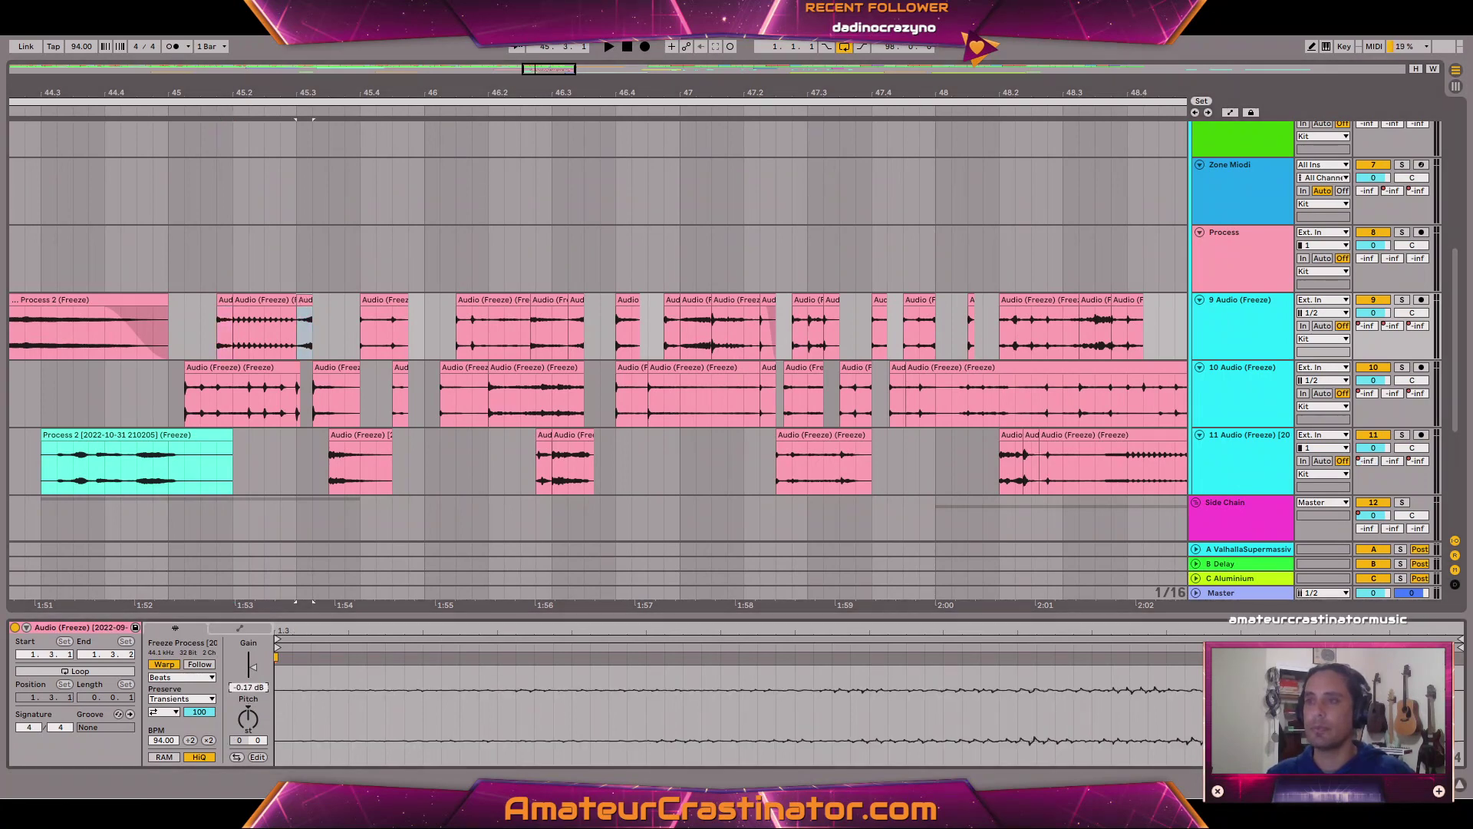
{"action": "left_click", "coordinate": [321, 368]}
{"action": "left_click_drag", "start_coordinate": [253, 688], "coordinate": [253, 710]}
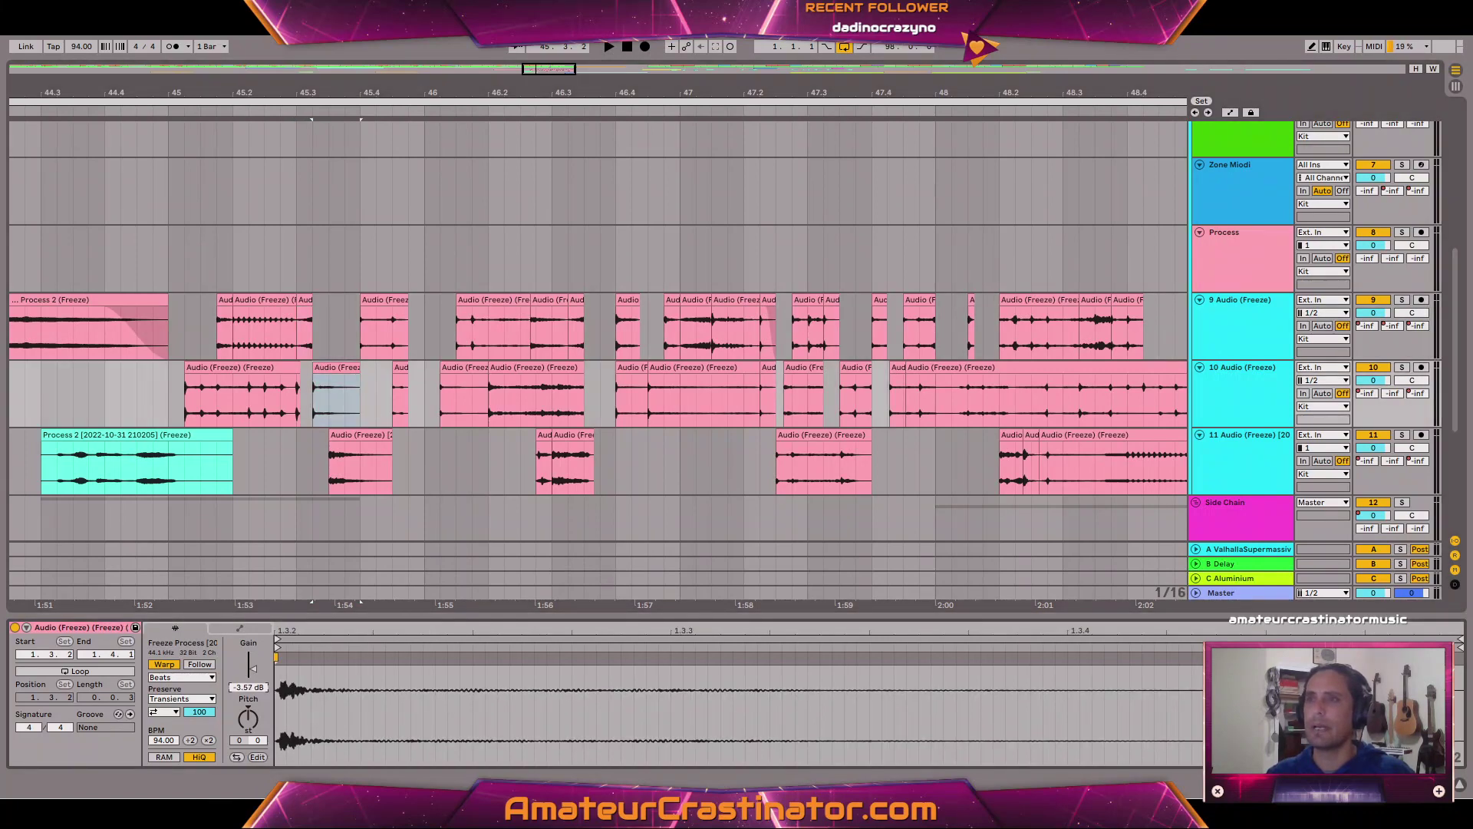
Set the track 10 clip ending after beat 46.3 to -5.18 dB gain and the track 11 clip just before 46.3 to -3.90 dB.
{"action": "left_click", "coordinate": [522, 370]}
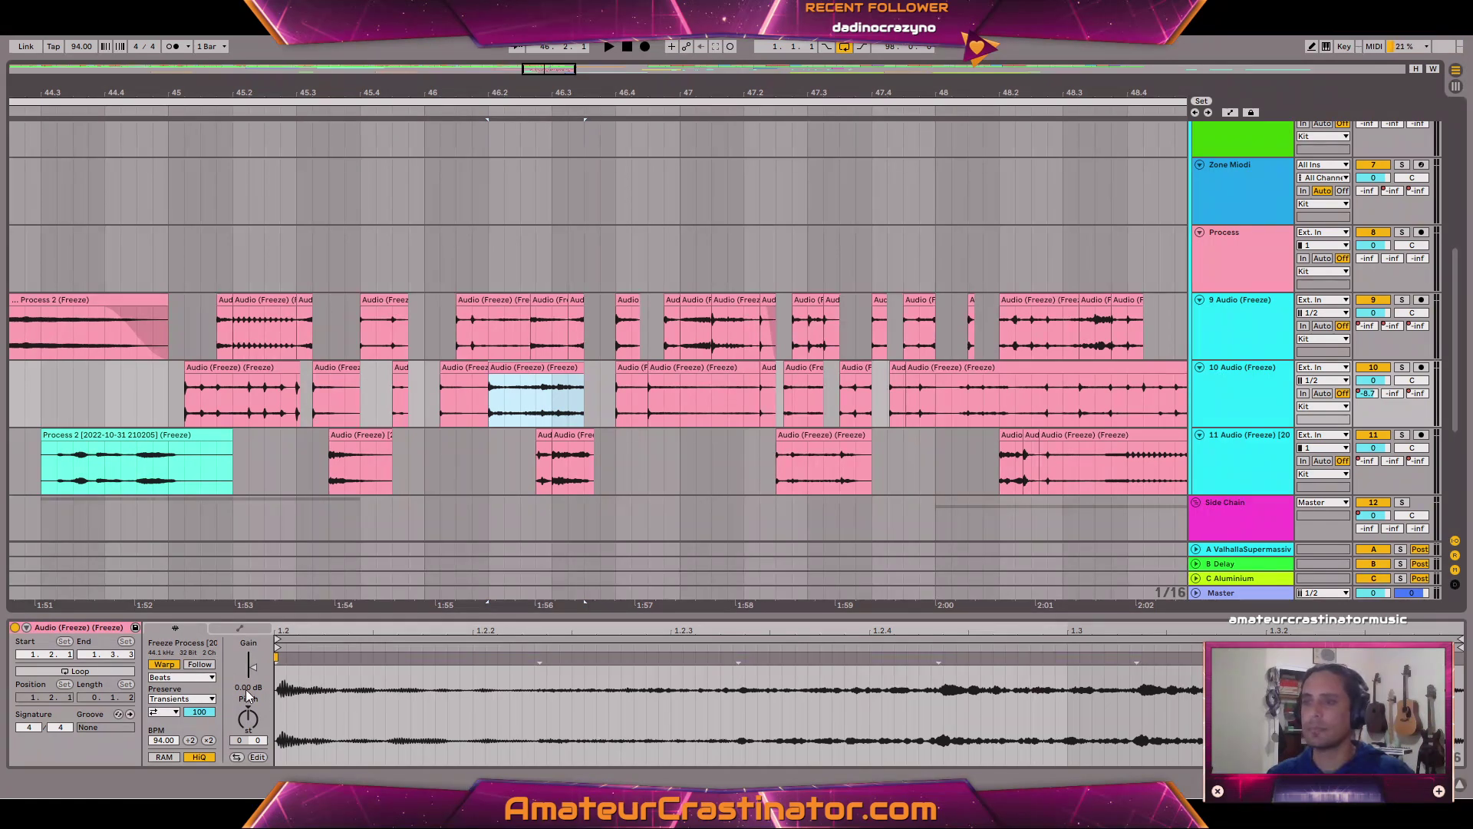
{"action": "left_click_drag", "start_coordinate": [248, 694], "coordinate": [247, 759]}
{"action": "key", "text": "ctrl+z"}
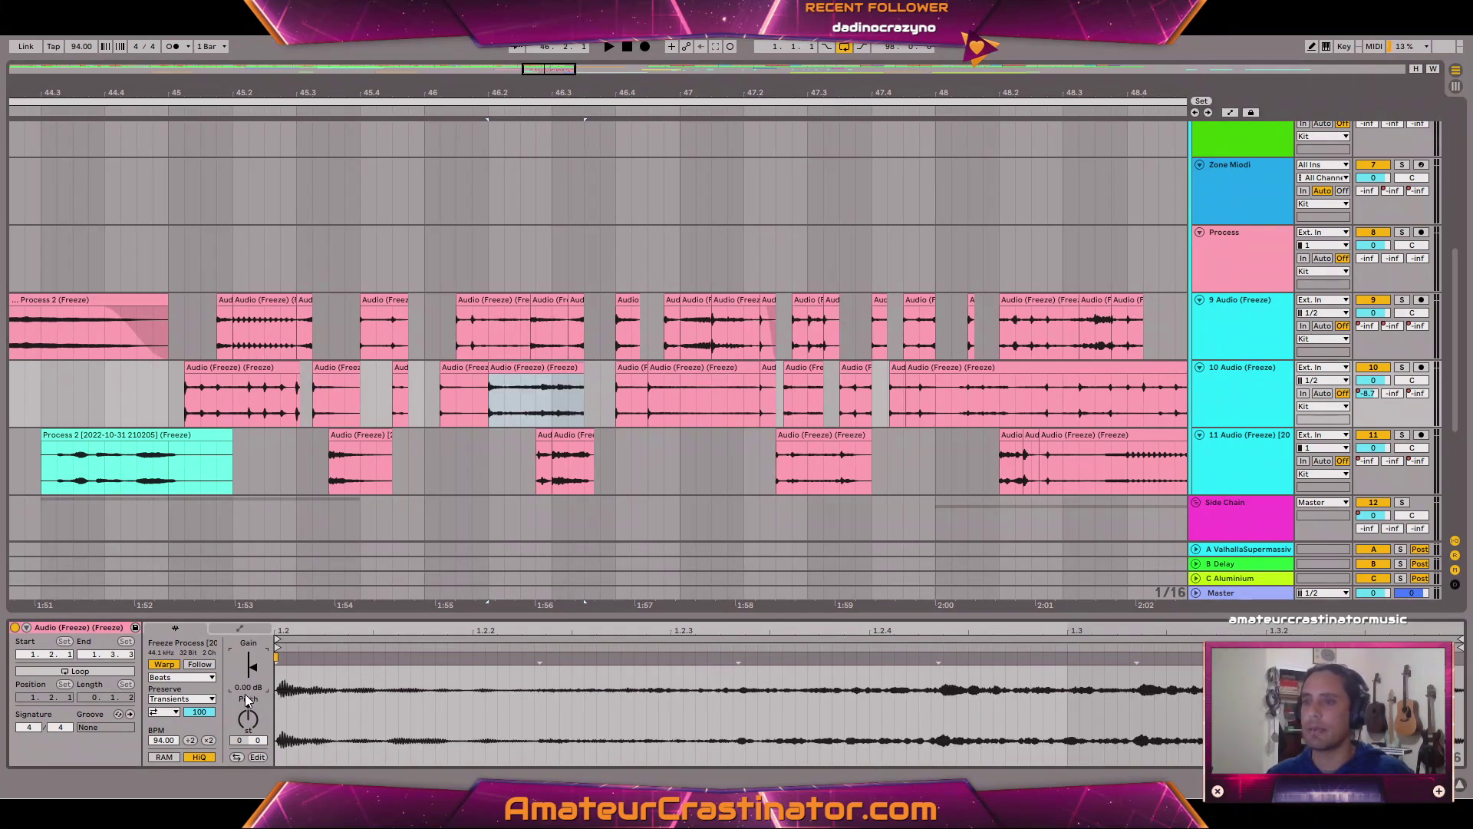
{"action": "left_click_drag", "start_coordinate": [248, 688], "coordinate": [248, 702]}
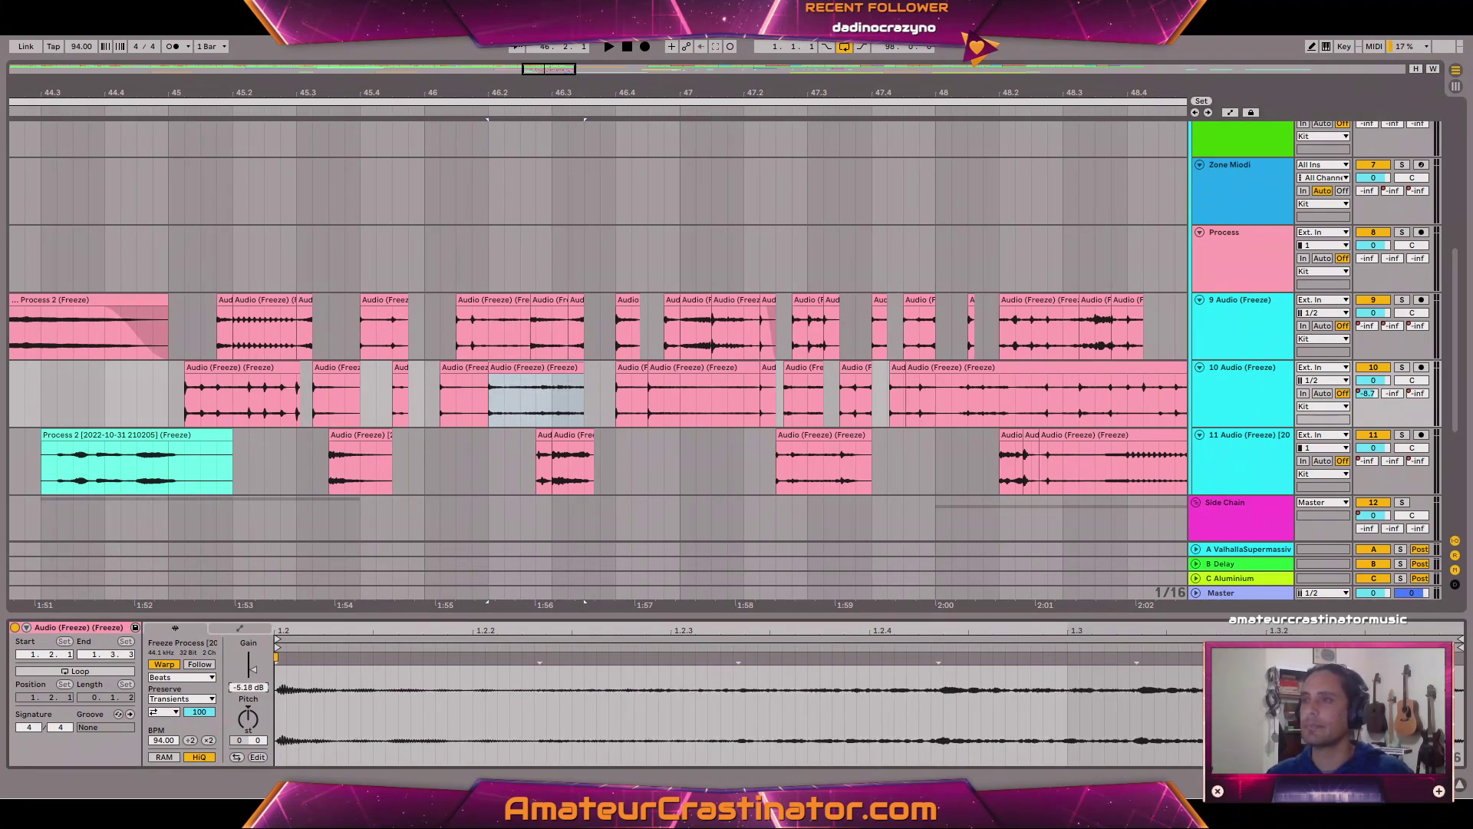
{"action": "left_click", "coordinate": [566, 432]}
{"action": "left_click_drag", "start_coordinate": [248, 688], "coordinate": [248, 695]}
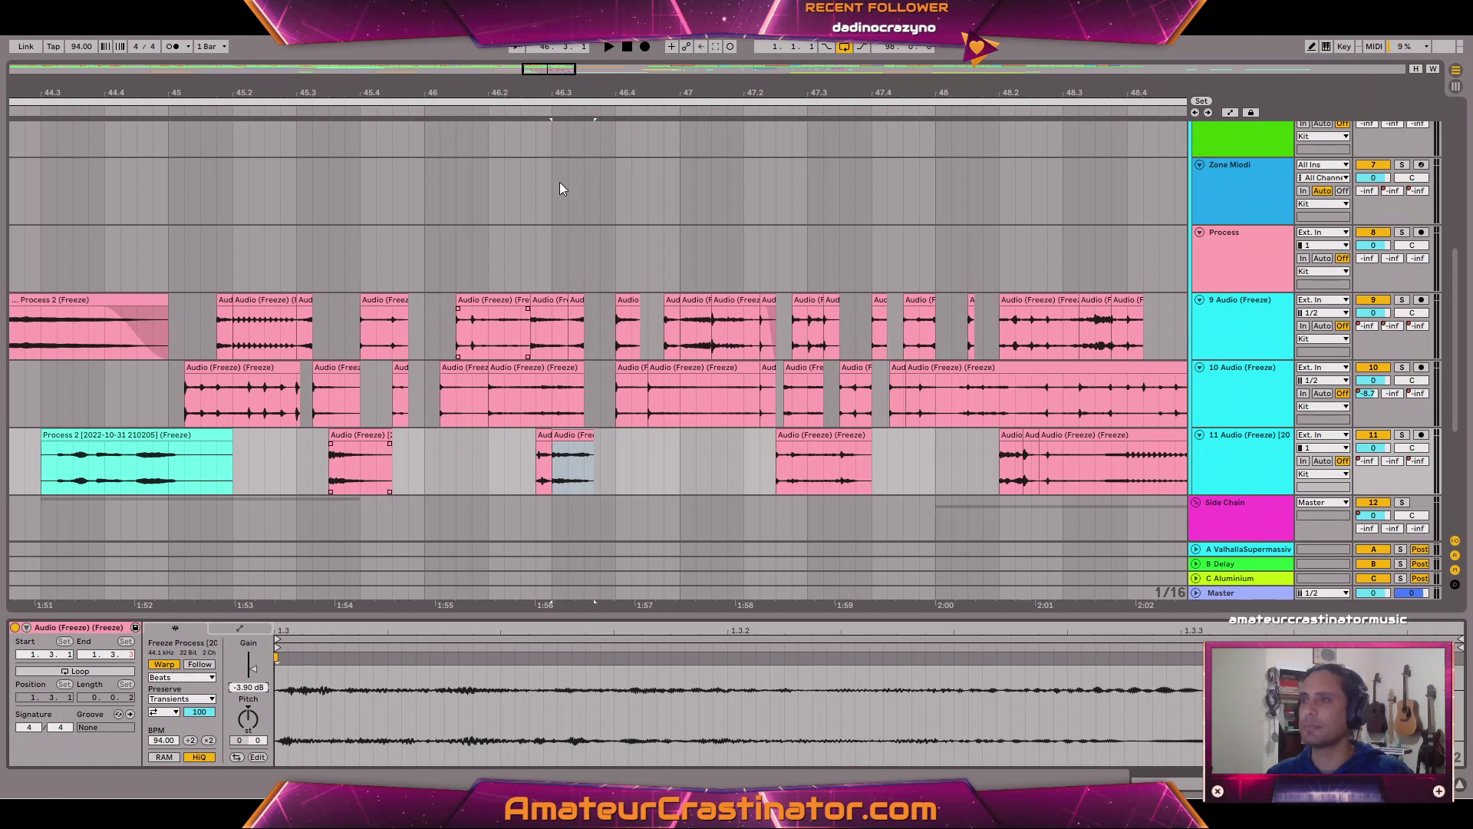
Set the track 9 clip just before beat 46.3 to -0.31 dB gain and the short clip following it to 1.65 dB.
{"action": "left_click", "coordinate": [547, 298]}
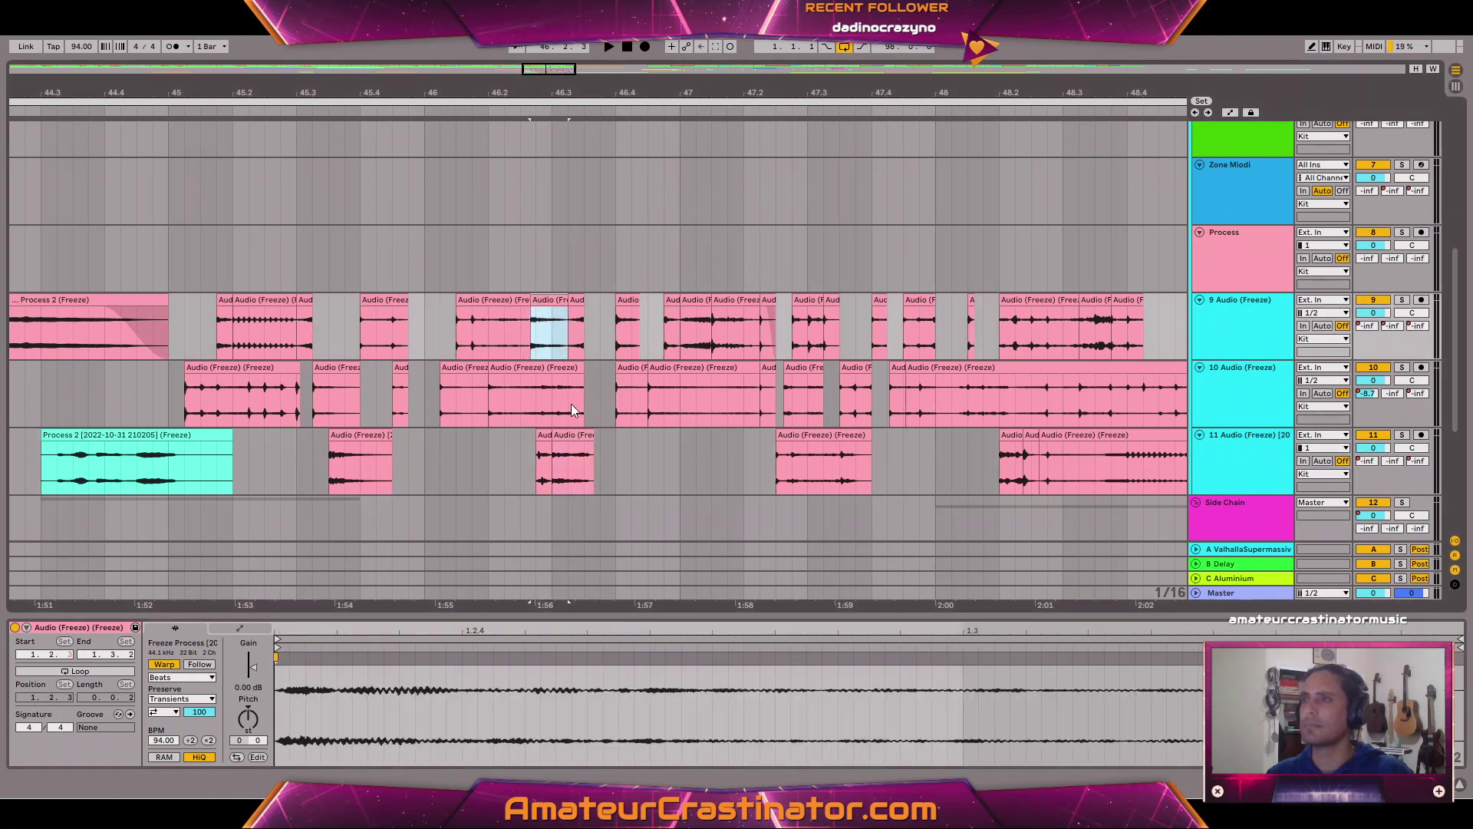
{"action": "left_click_drag", "start_coordinate": [248, 689], "coordinate": [248, 689]}
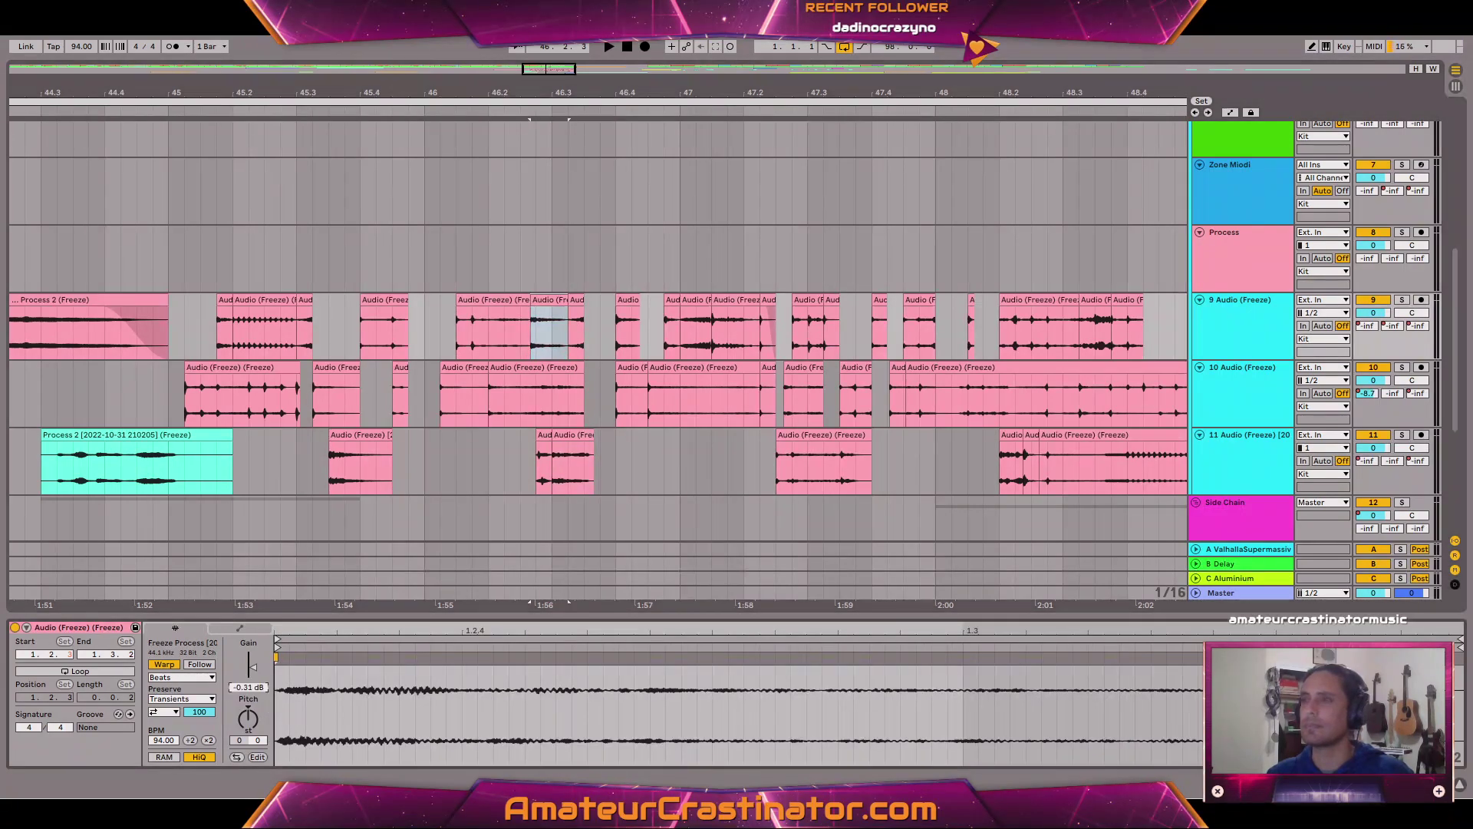
{"action": "left_click", "coordinate": [574, 298]}
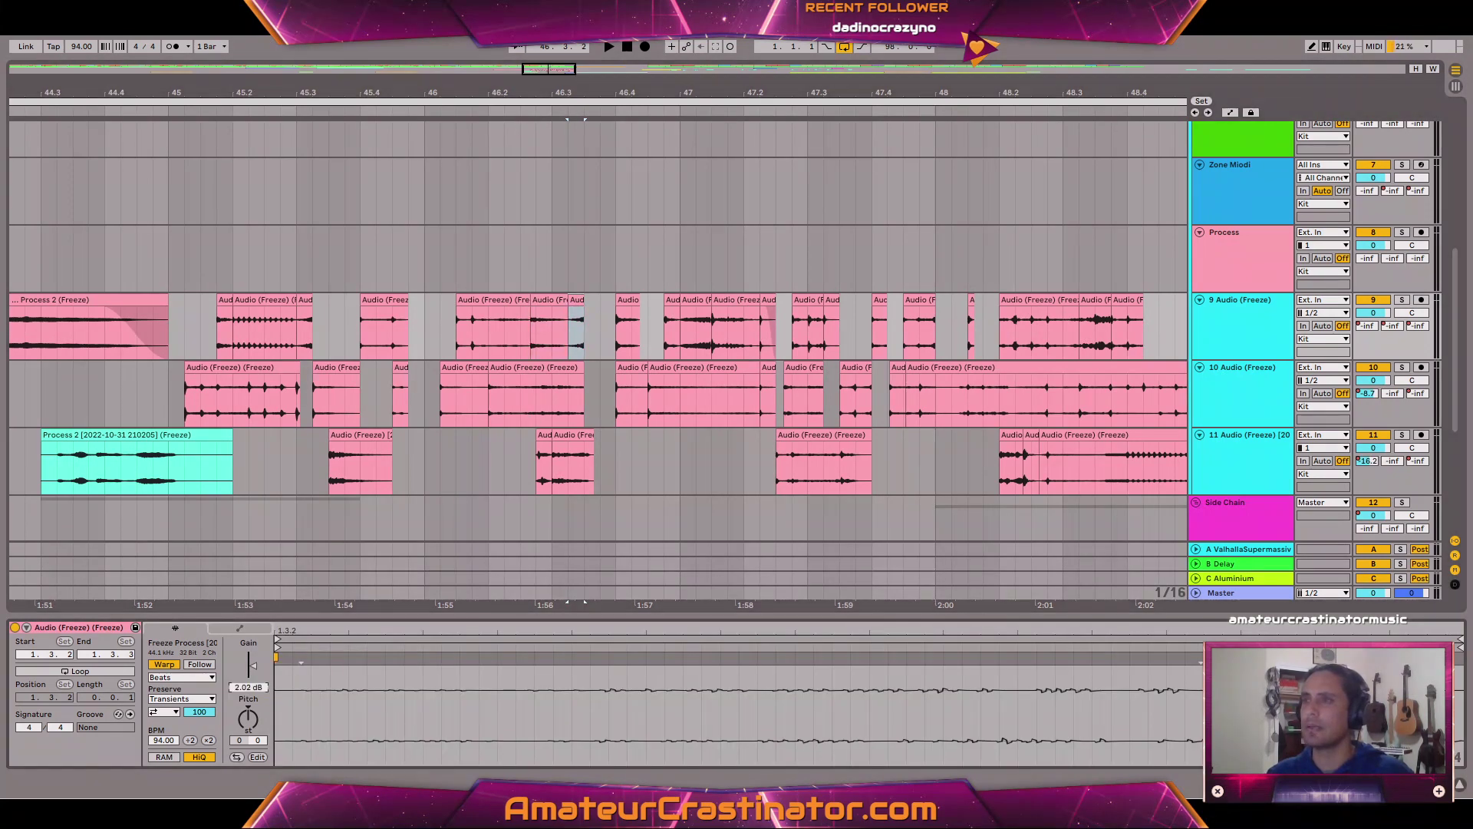
{"action": "key", "text": "space"}
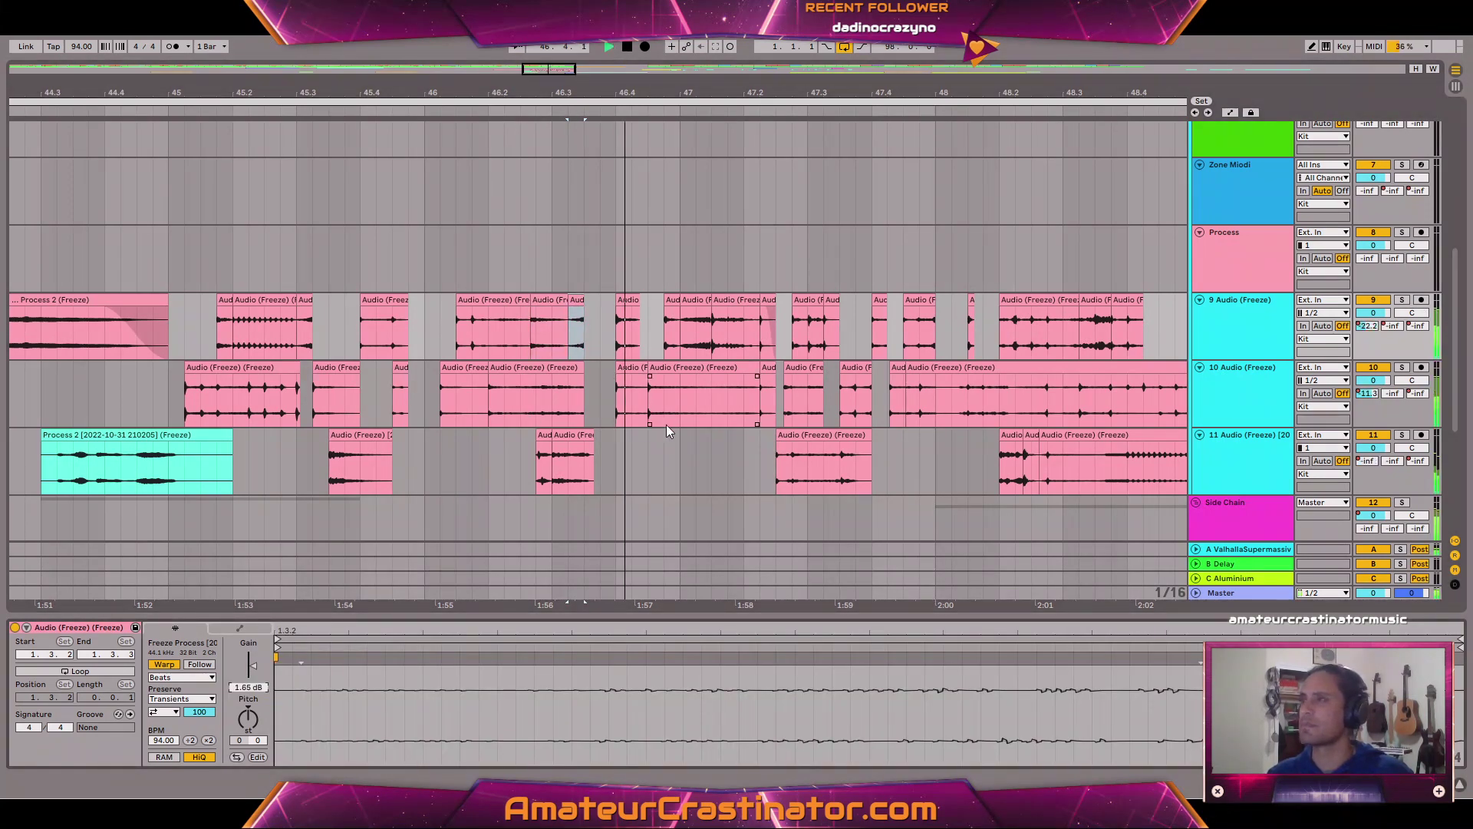
Lower the gain of the short track 9 clip at beat 46.4 to -2.94 dB.
{"action": "scroll", "coordinate": [744, 375], "scroll_direction": "right", "scroll_amount": 3}
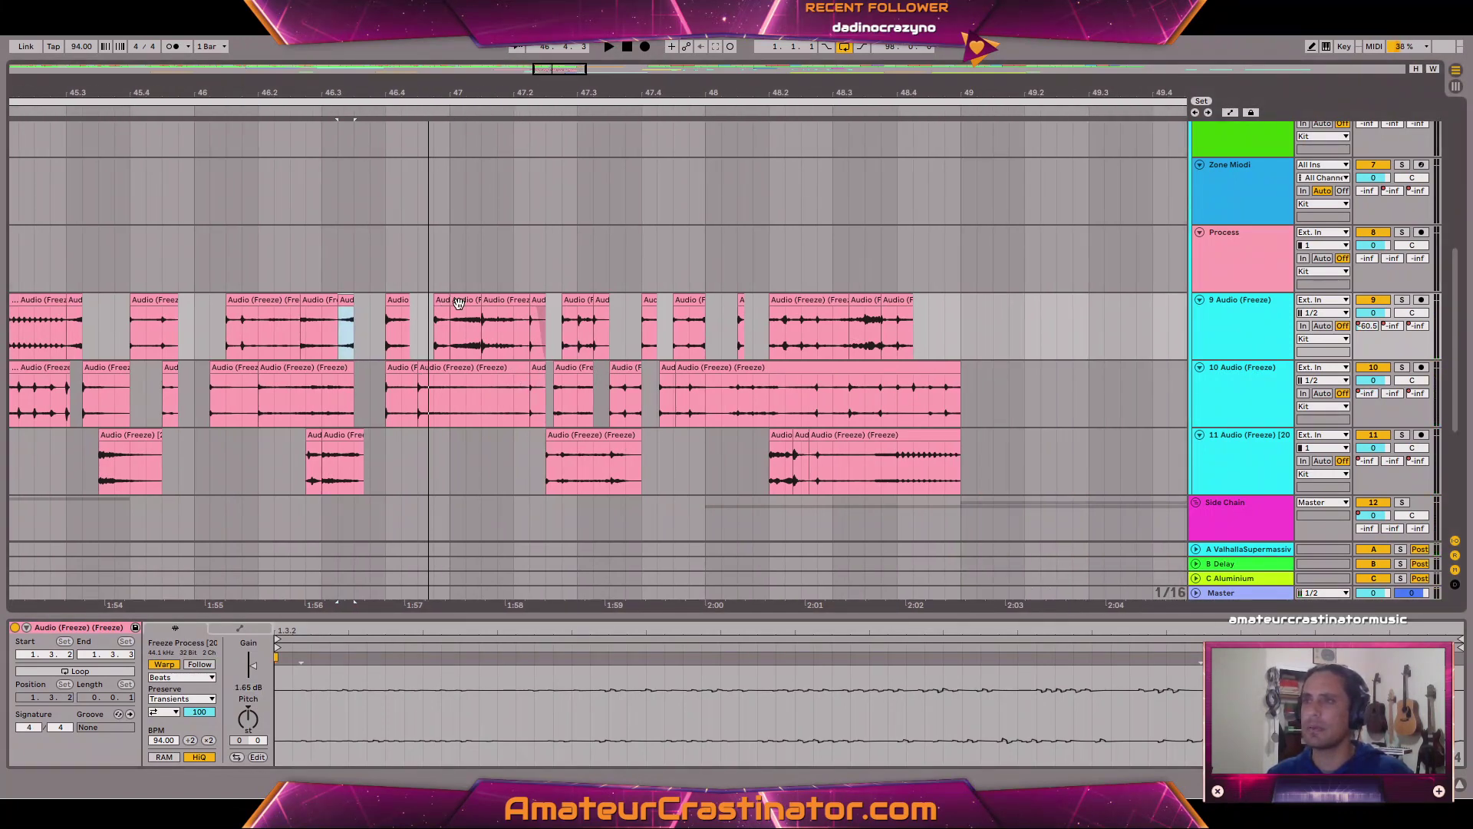
{"action": "left_click", "coordinate": [394, 311]}
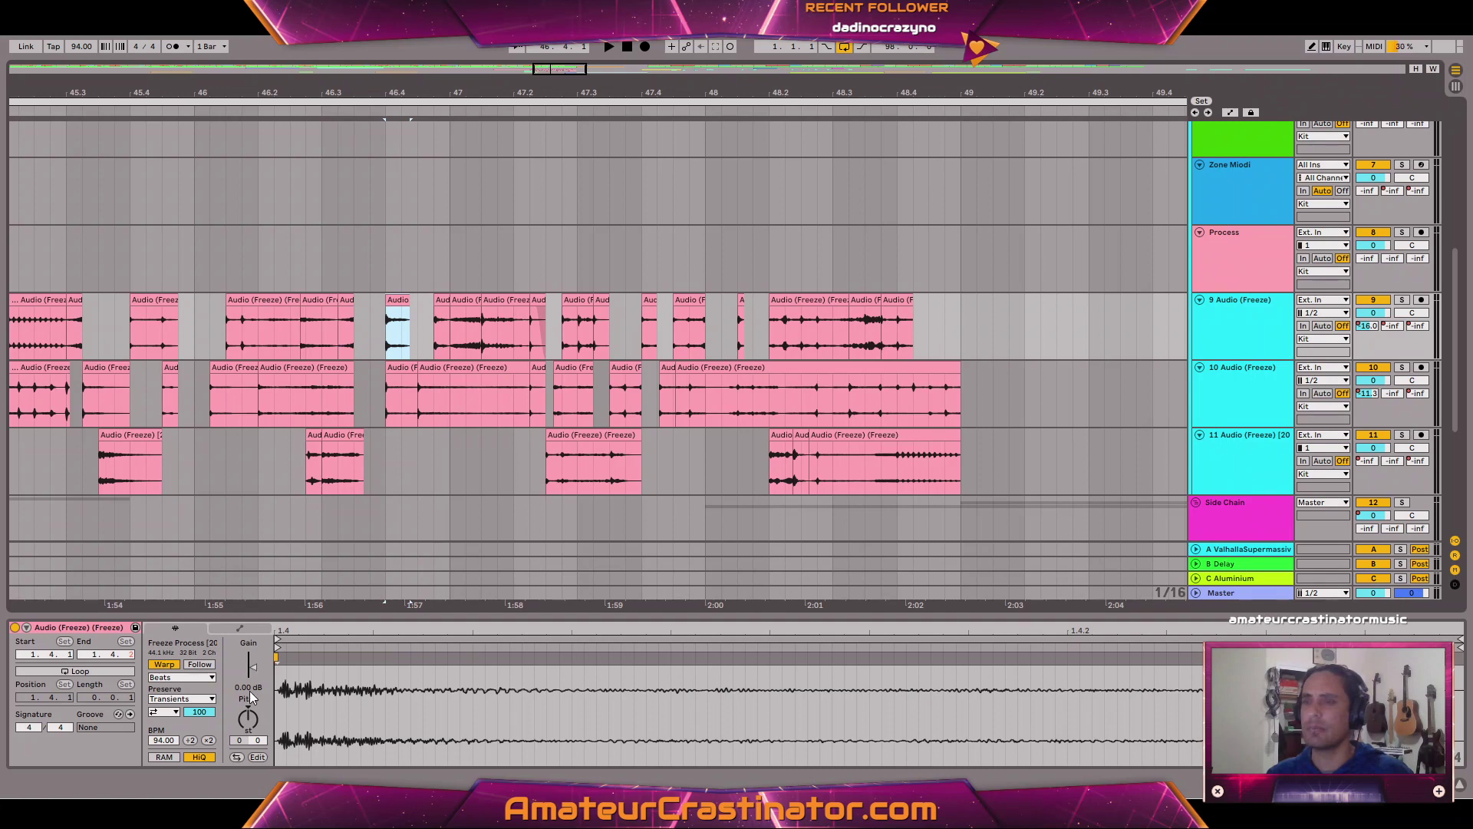
{"action": "left_click_drag", "start_coordinate": [251, 695], "coordinate": [251, 714]}
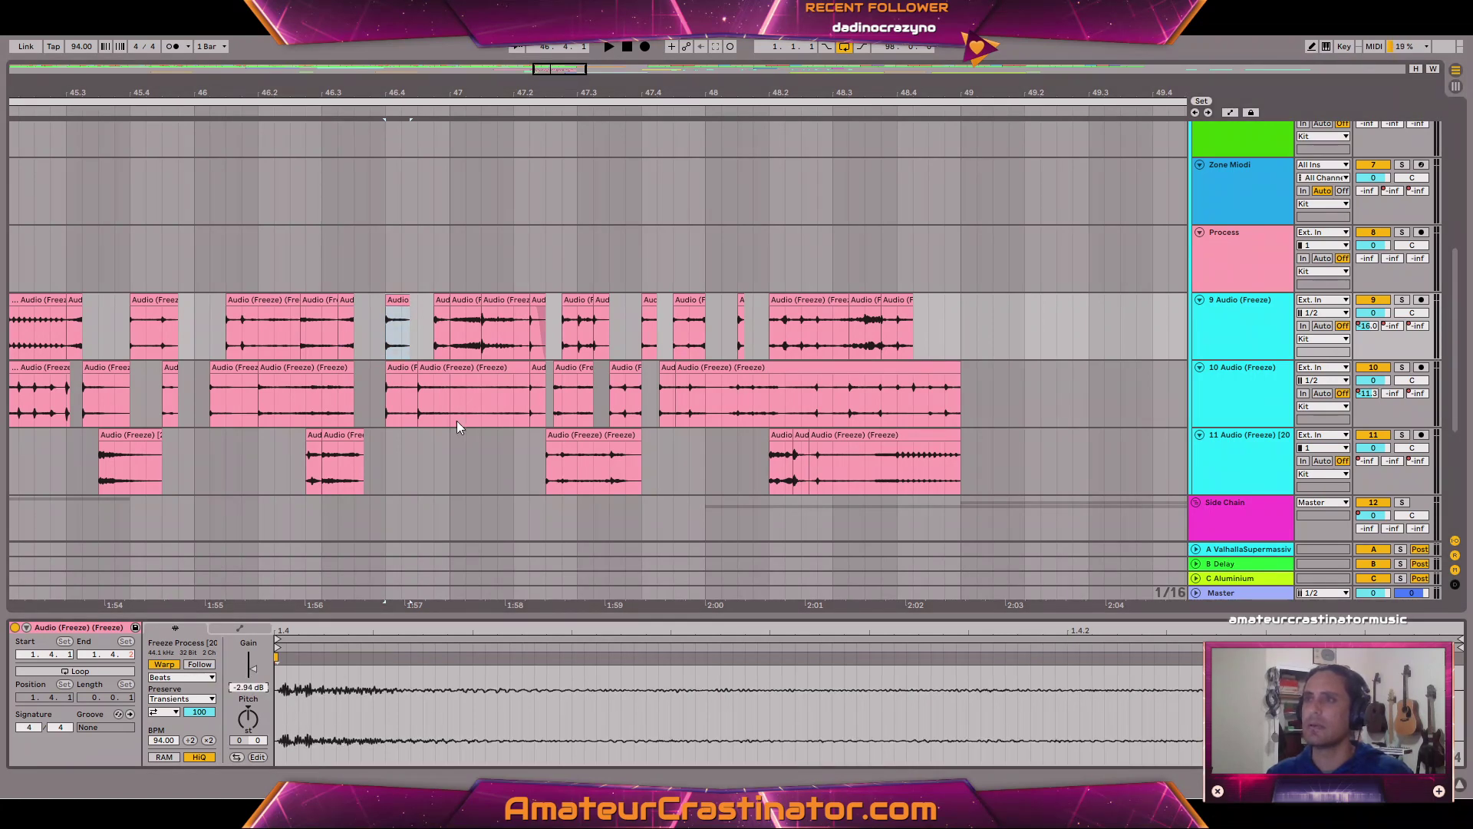
Set the track 9 clip starting at beat 47 to -1.34 dB gain and the clip right after it to -2.21 dB.
{"action": "left_click", "coordinate": [469, 304]}
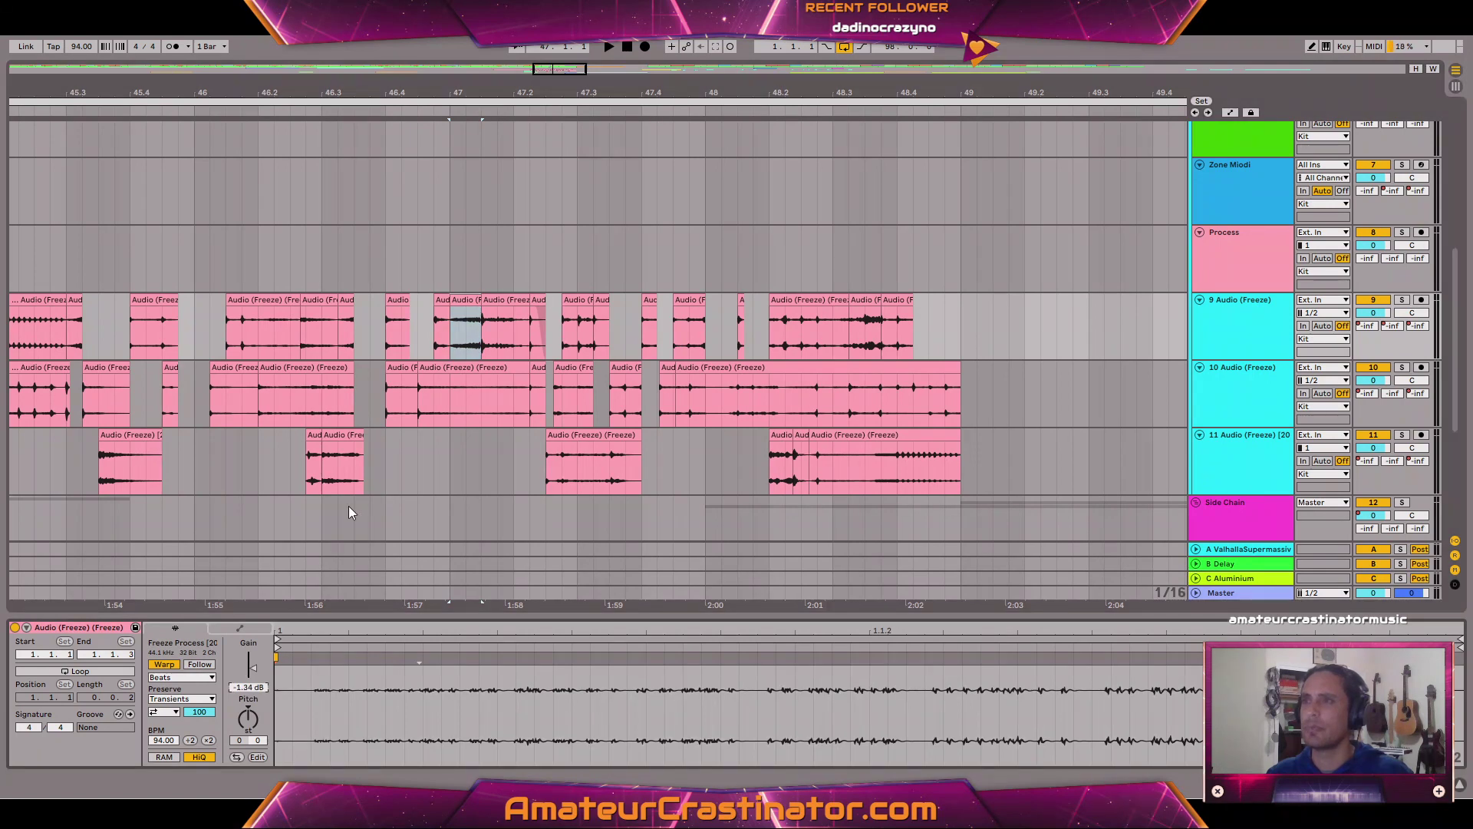
{"action": "left_click", "coordinate": [505, 304]}
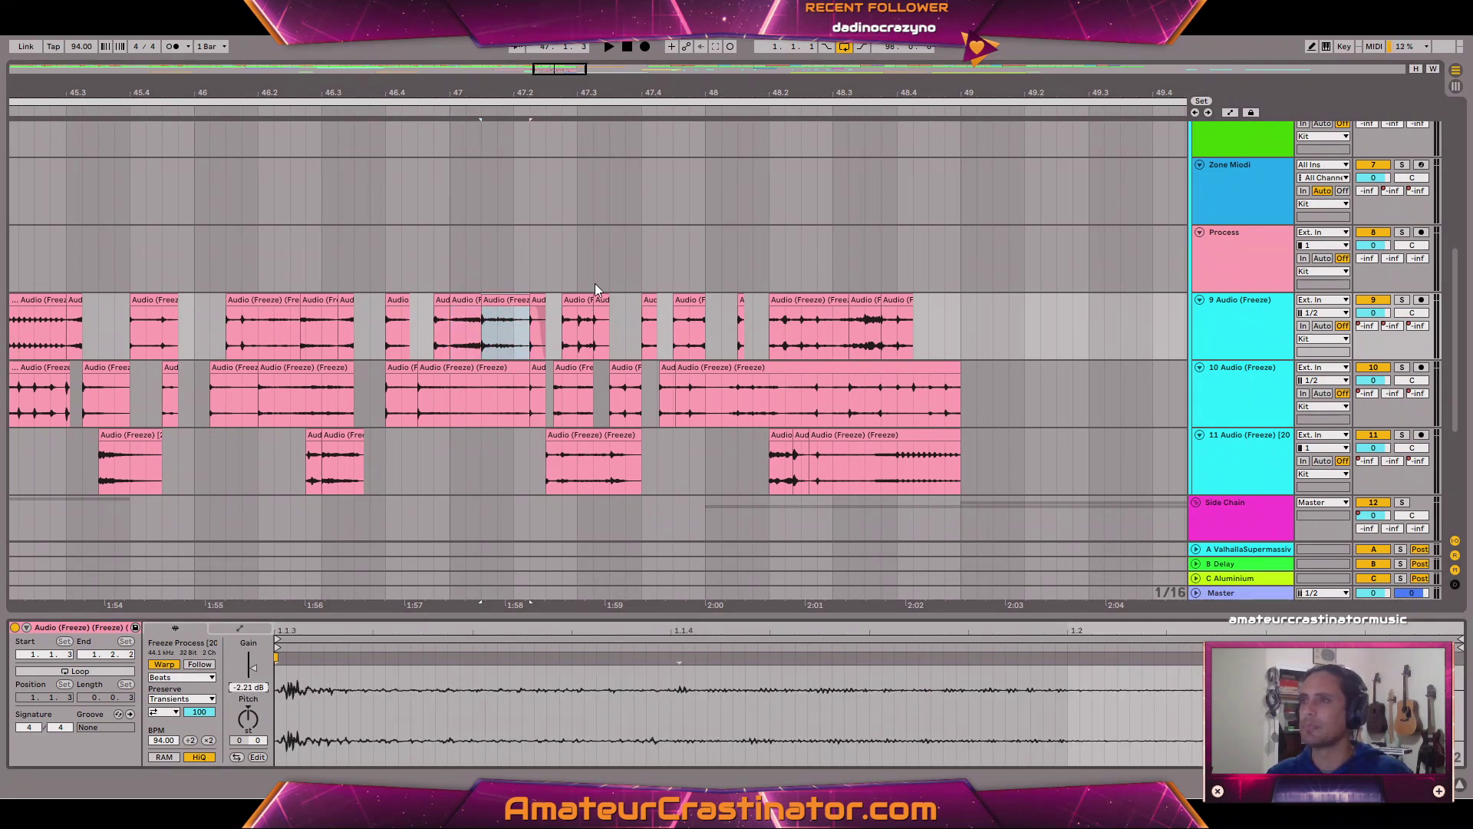
{"action": "left_click", "coordinate": [569, 302]}
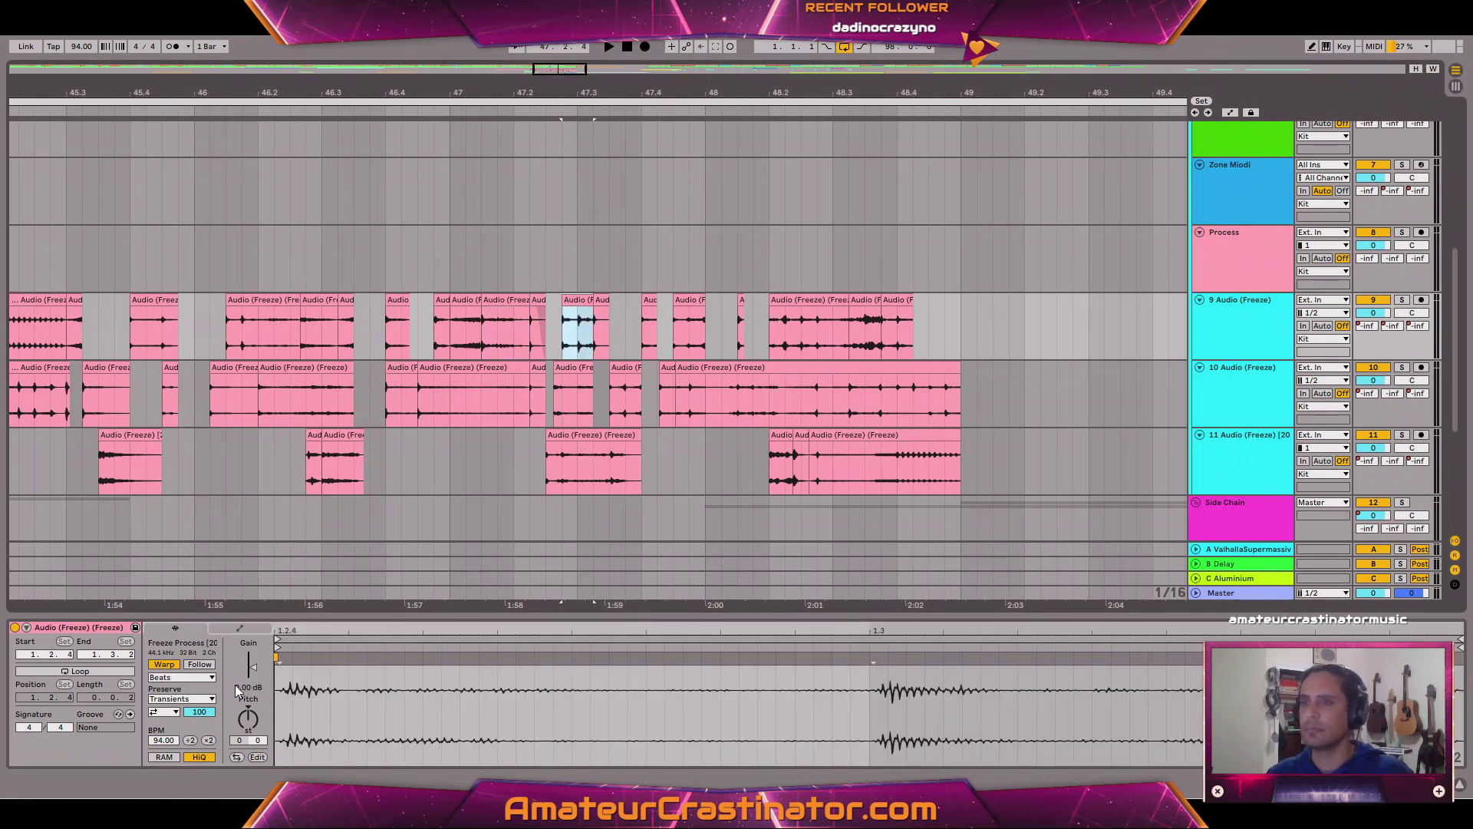
Set the track 9 clip starting at beat 48.2 to -3.54 dB gain and the track 11 clip at the same beat to -0.68 dB.
{"action": "left_click", "coordinate": [775, 303]}
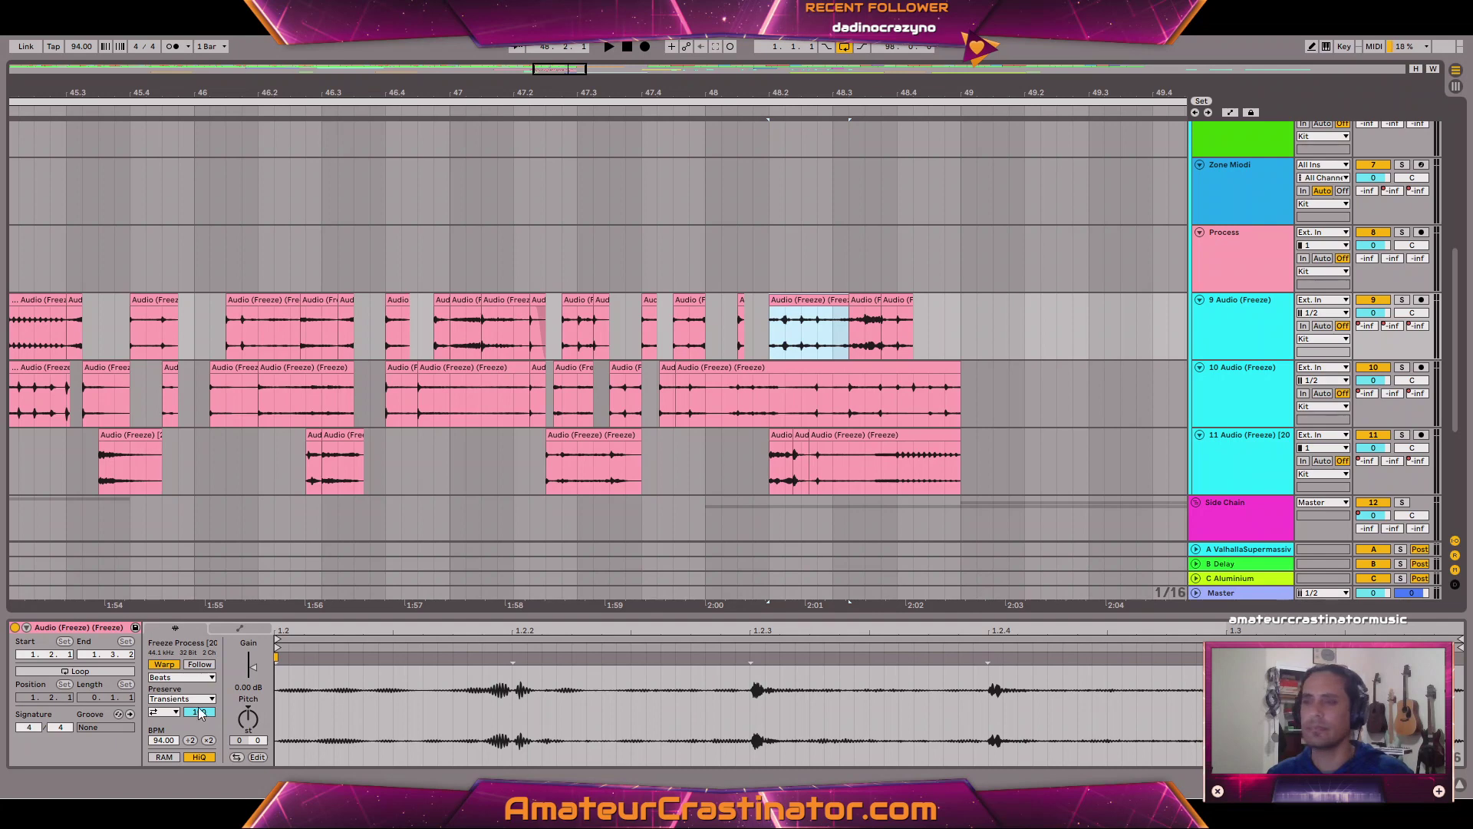
{"action": "left_click_drag", "start_coordinate": [249, 688], "coordinate": [249, 695]}
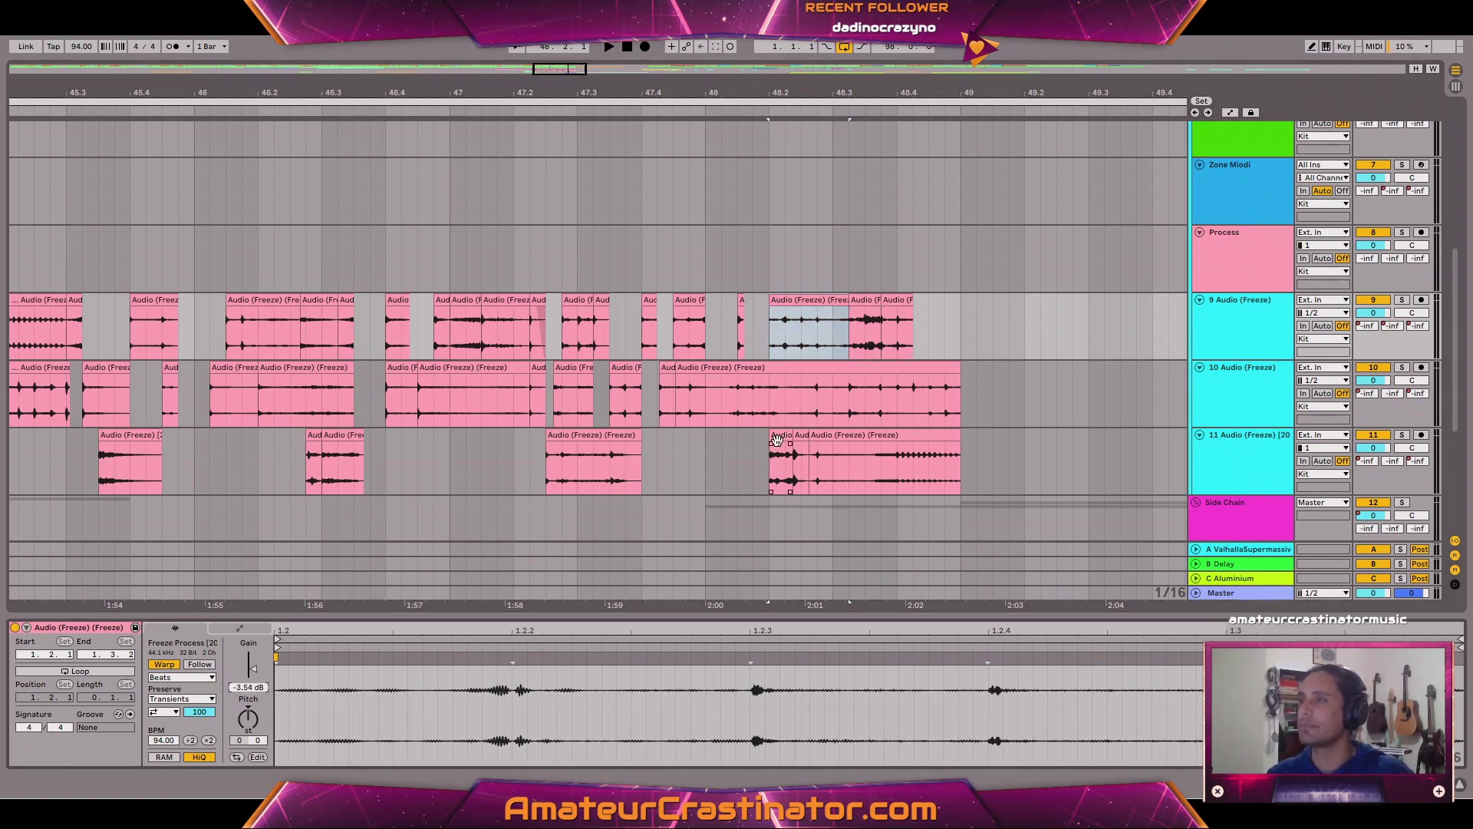
{"action": "left_click", "coordinate": [777, 439]}
{"action": "left_click_drag", "start_coordinate": [261, 691], "coordinate": [261, 695]}
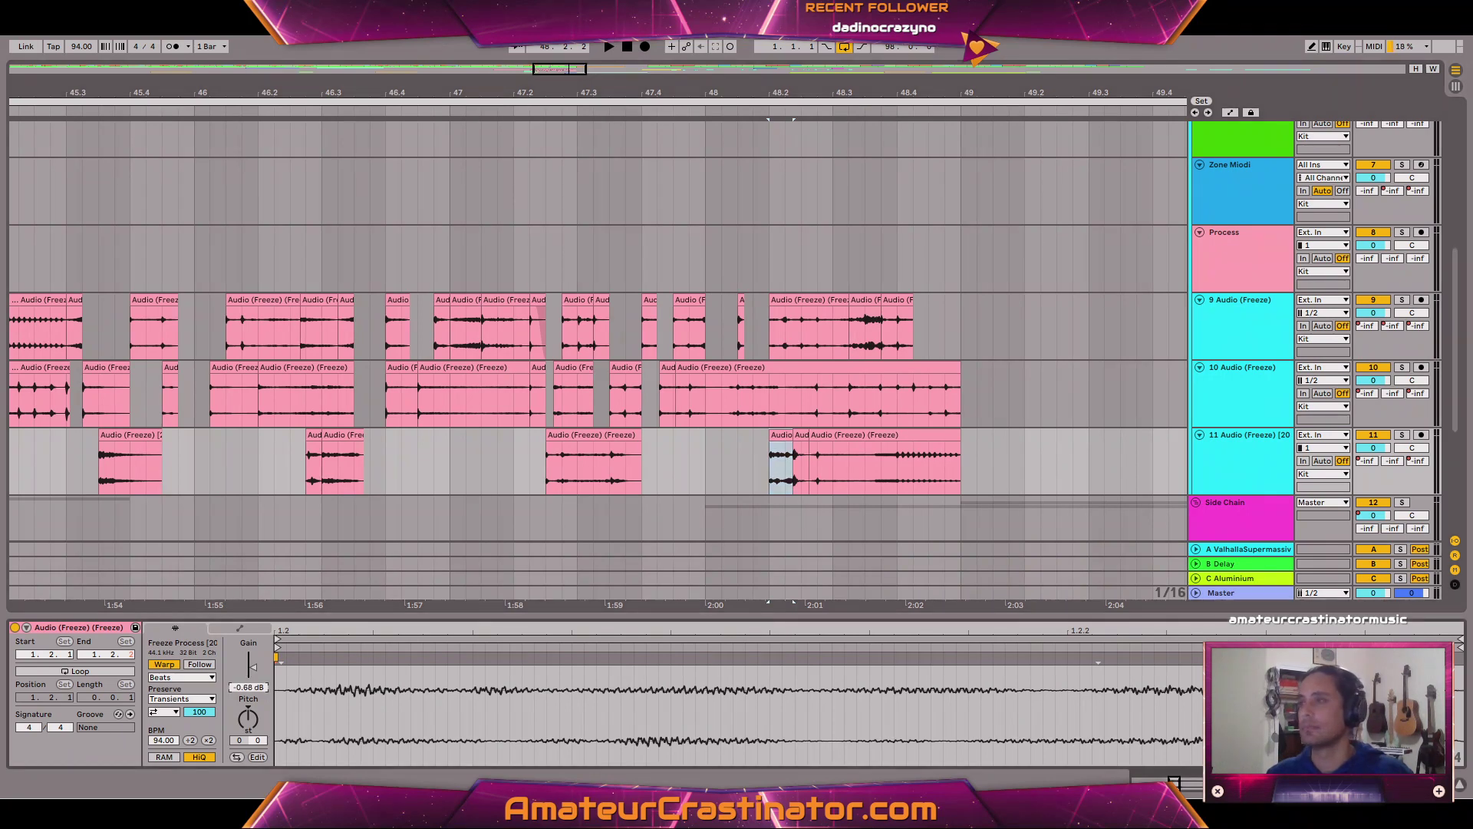
Set the short track 11 clip just after beat 48.2 to -3.31 dB gain and the track 9 clip just after 48.3 to -3.50 dB.
{"action": "left_click", "coordinate": [801, 434]}
{"action": "left_click", "coordinate": [248, 721]}
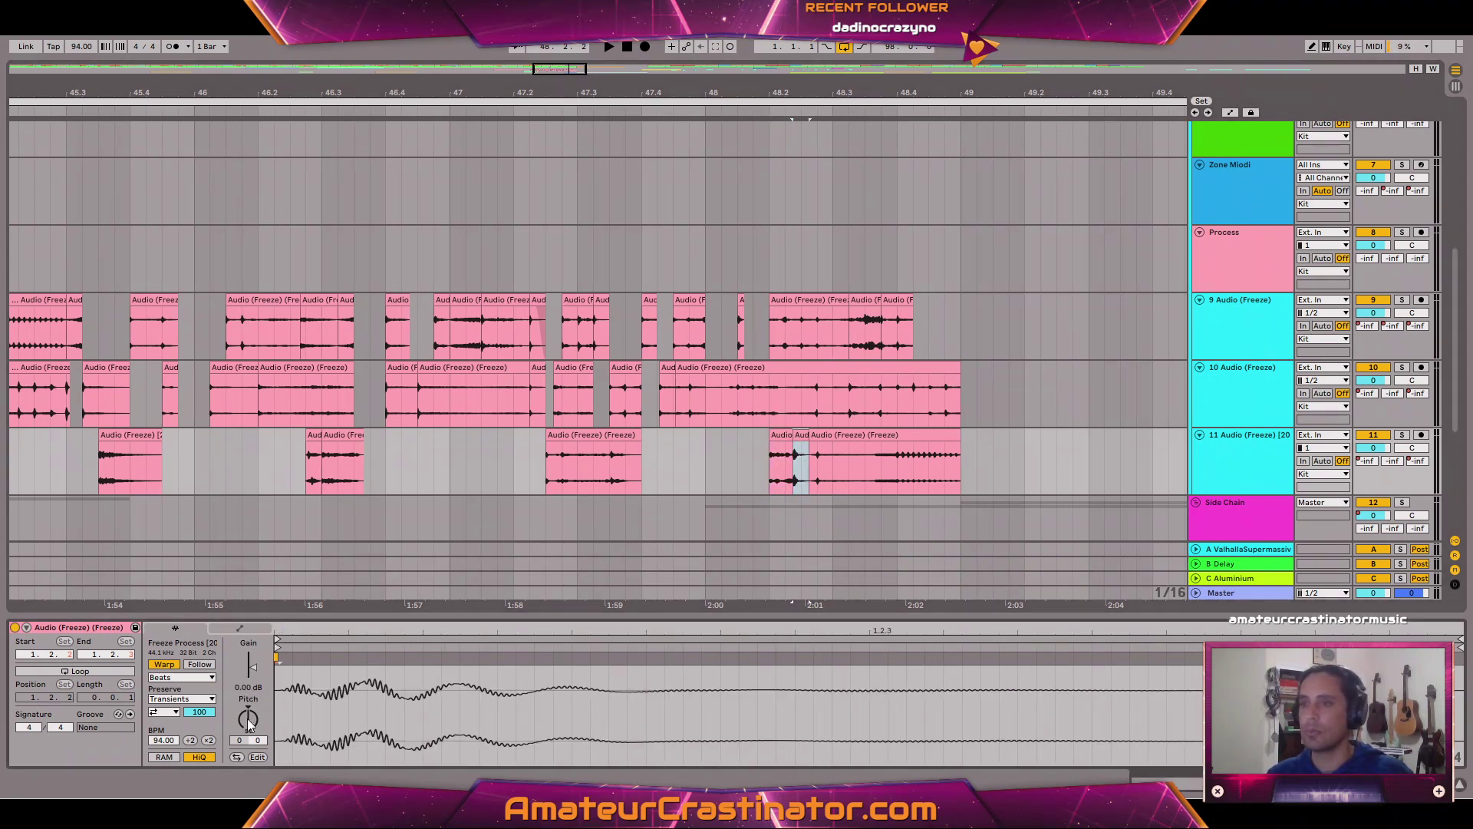
{"action": "left_click_drag", "start_coordinate": [253, 694], "coordinate": [253, 706]}
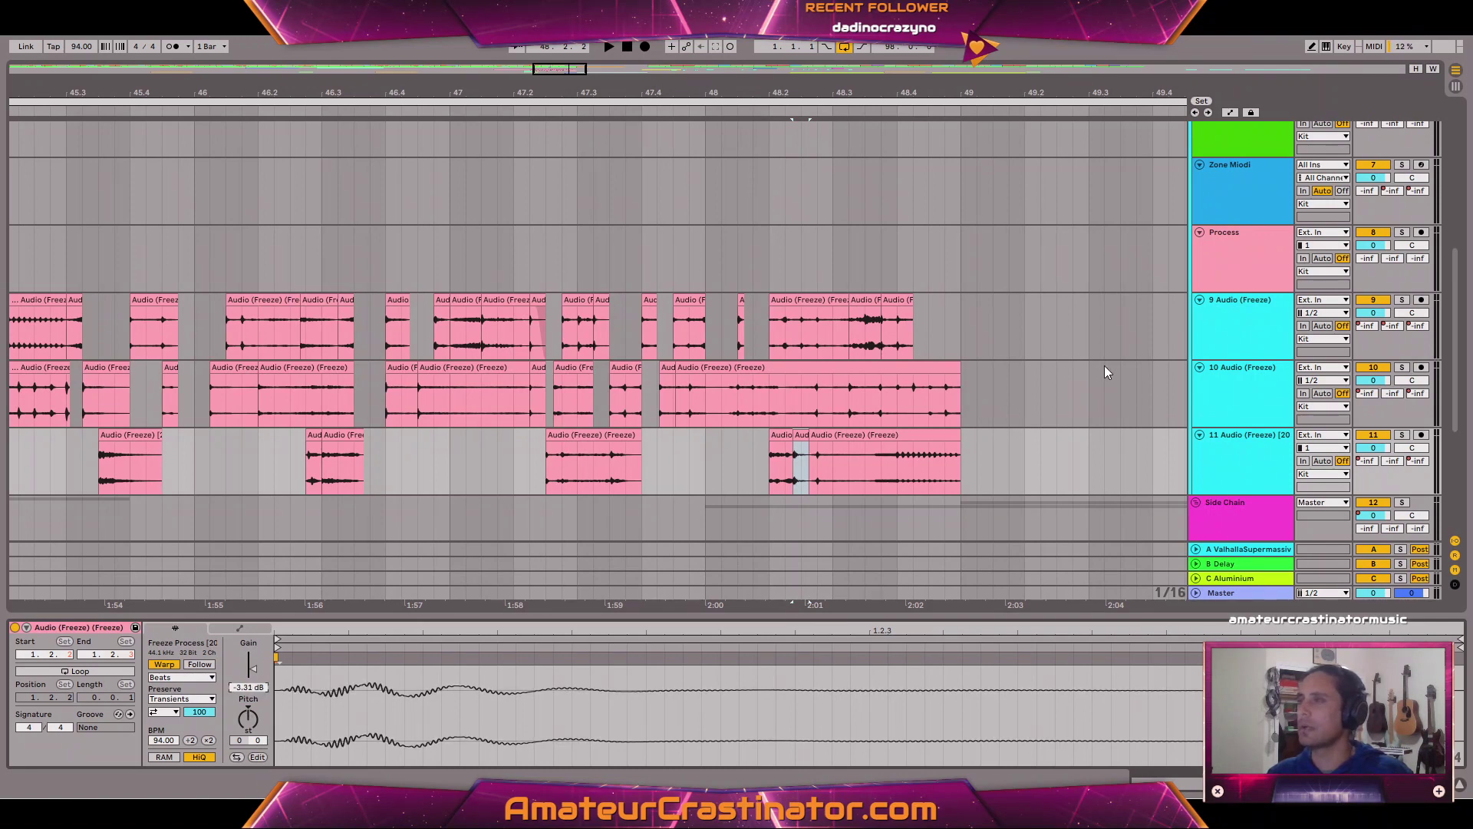
{"action": "left_click", "coordinate": [875, 299]}
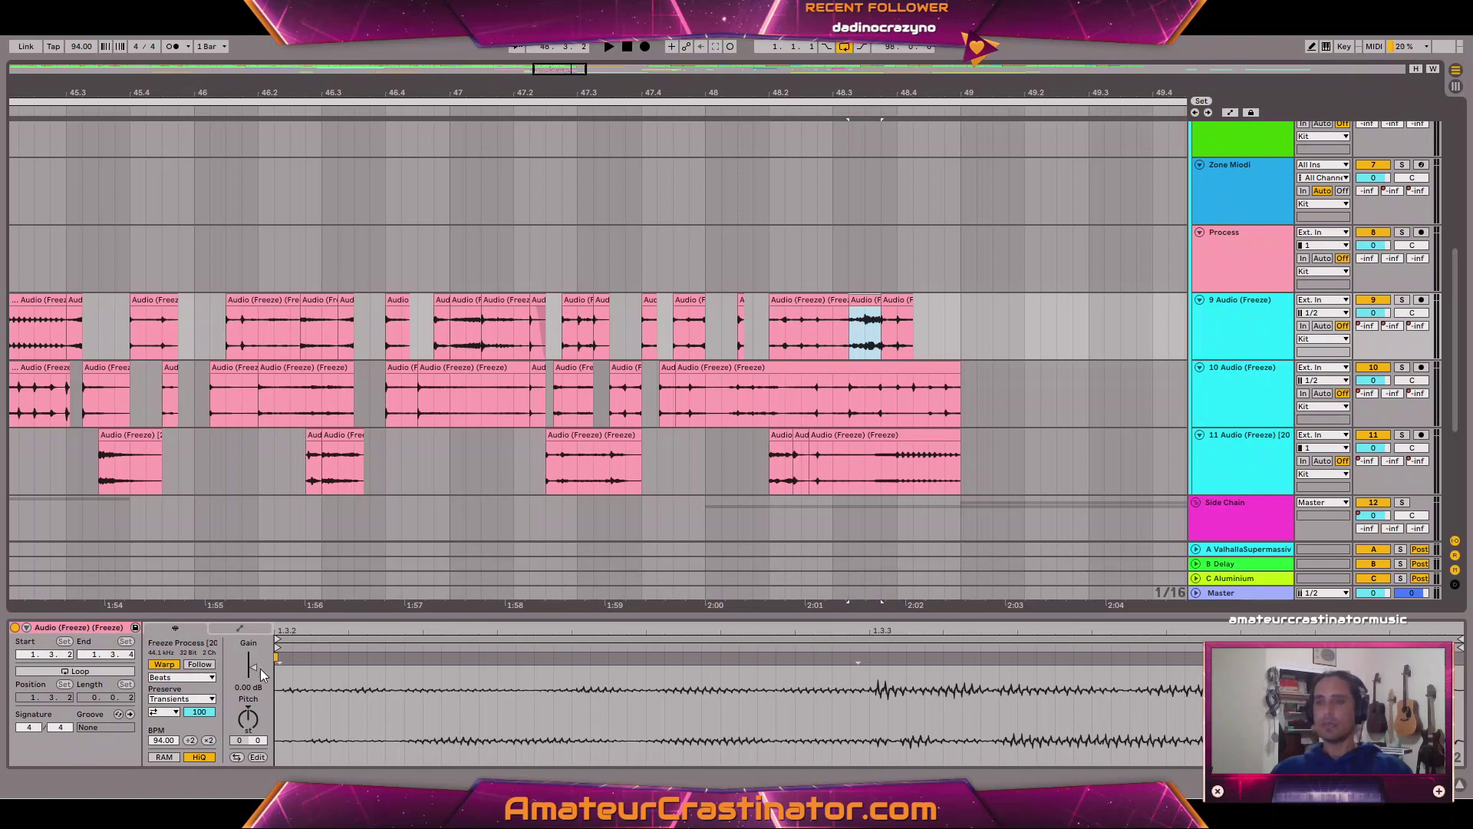
{"action": "left_click_drag", "start_coordinate": [250, 697], "coordinate": [250, 699]}
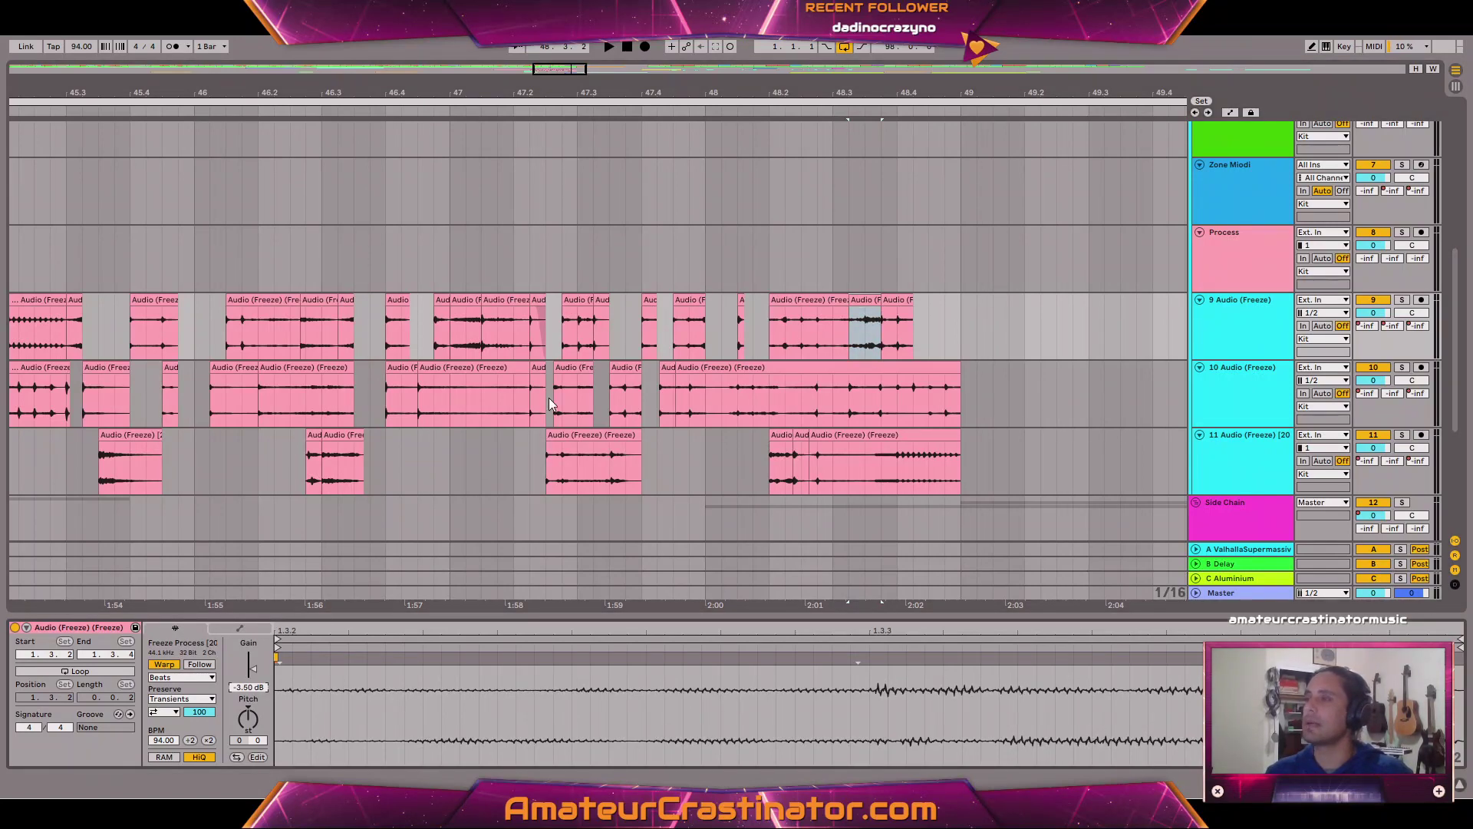
Place the playback start on the Kit group at bar 45 and listen to the rebalanced percussion clips.
{"action": "scroll", "coordinate": [293, 359], "scroll_direction": "down", "scroll_amount": 3, "text": "ctrl"}
{"action": "scroll", "coordinate": [196, 376], "scroll_direction": "up", "scroll_amount": 5, "text": "ctrl"}
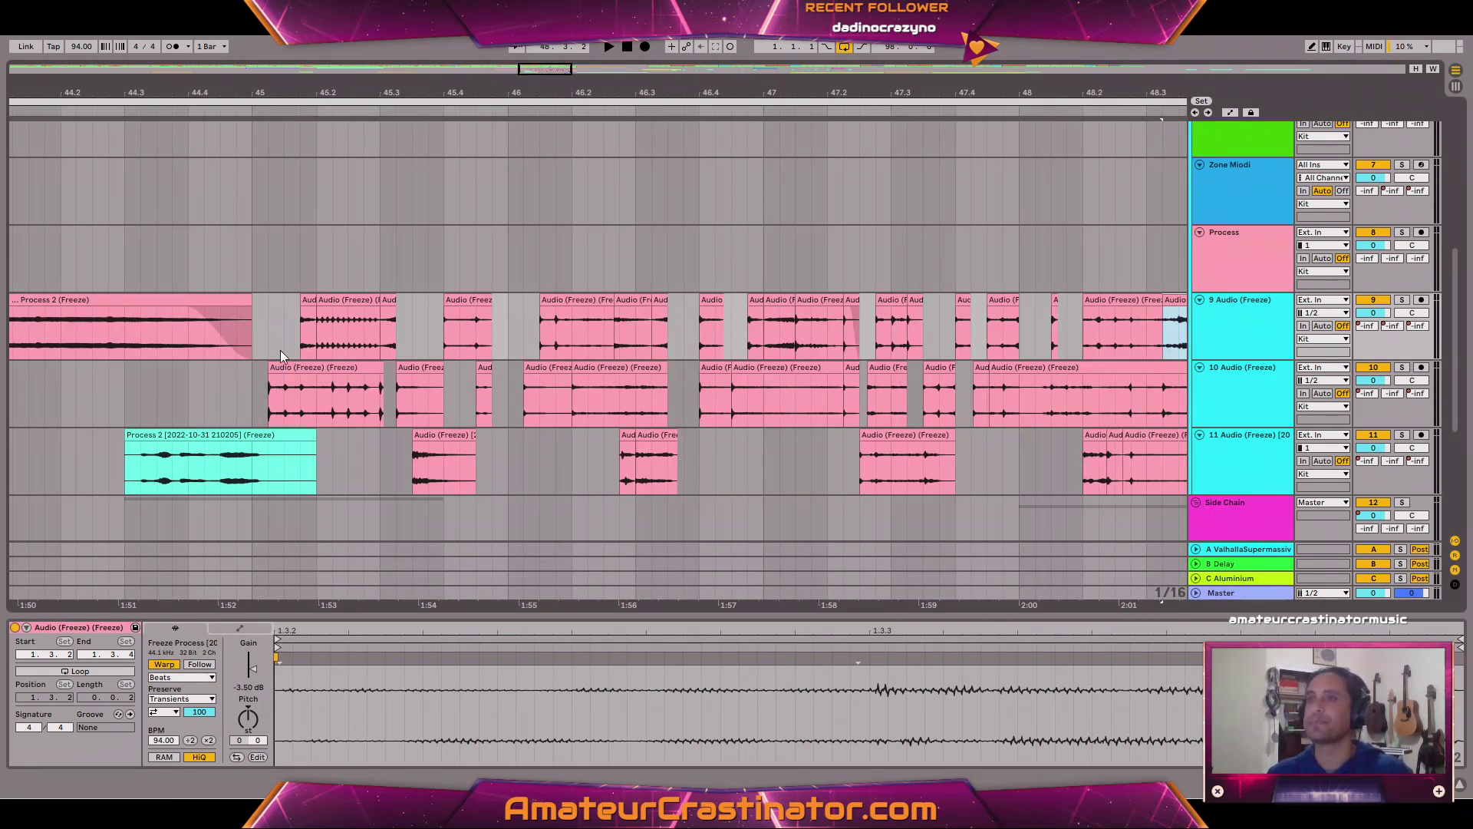
{"action": "scroll", "coordinate": [290, 215], "scroll_direction": "up", "scroll_amount": 6}
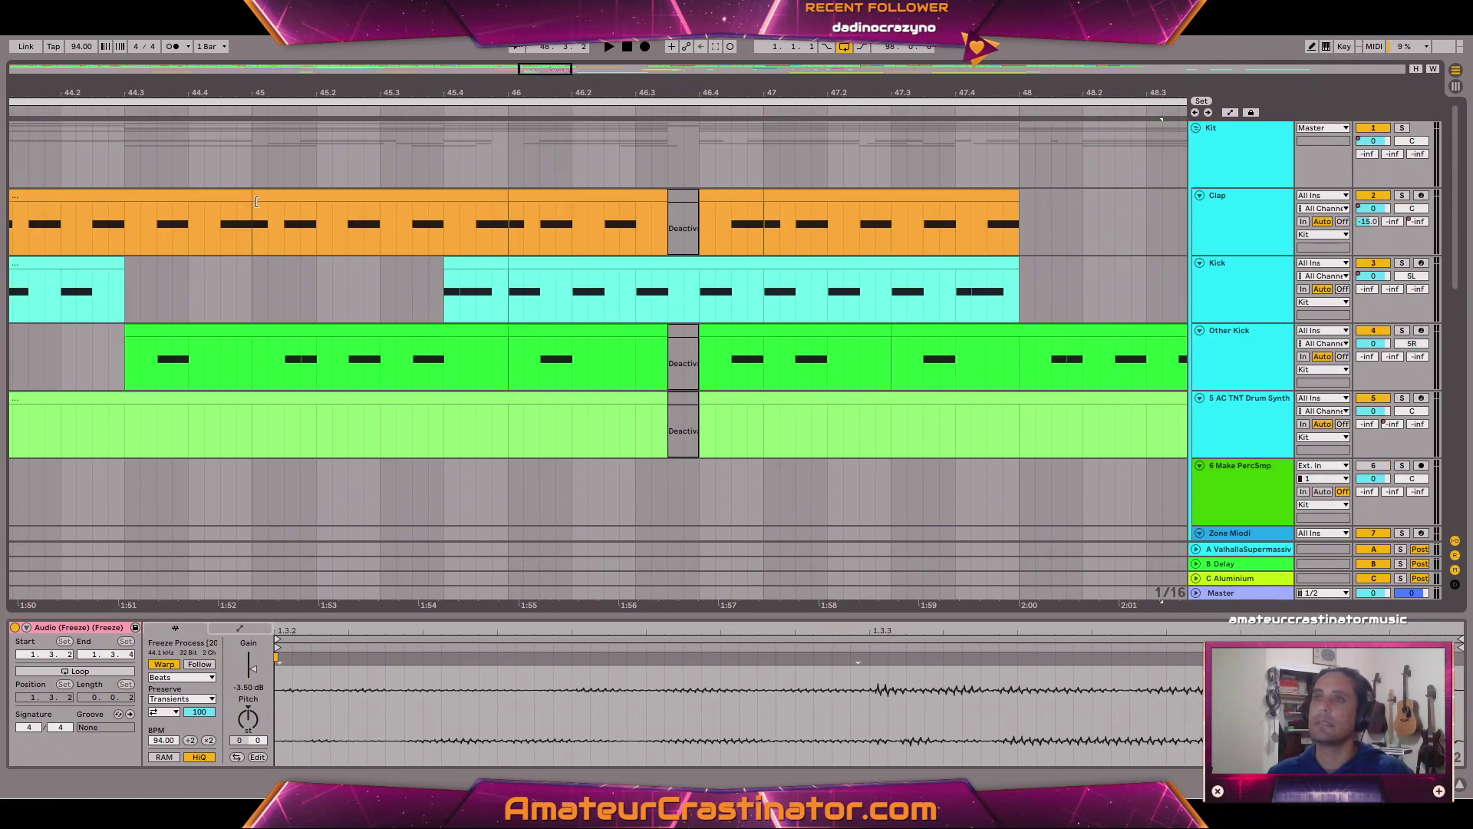
{"action": "left_click", "coordinate": [250, 173]}
{"action": "scroll", "coordinate": [430, 368], "scroll_direction": "down", "scroll_amount": 5}
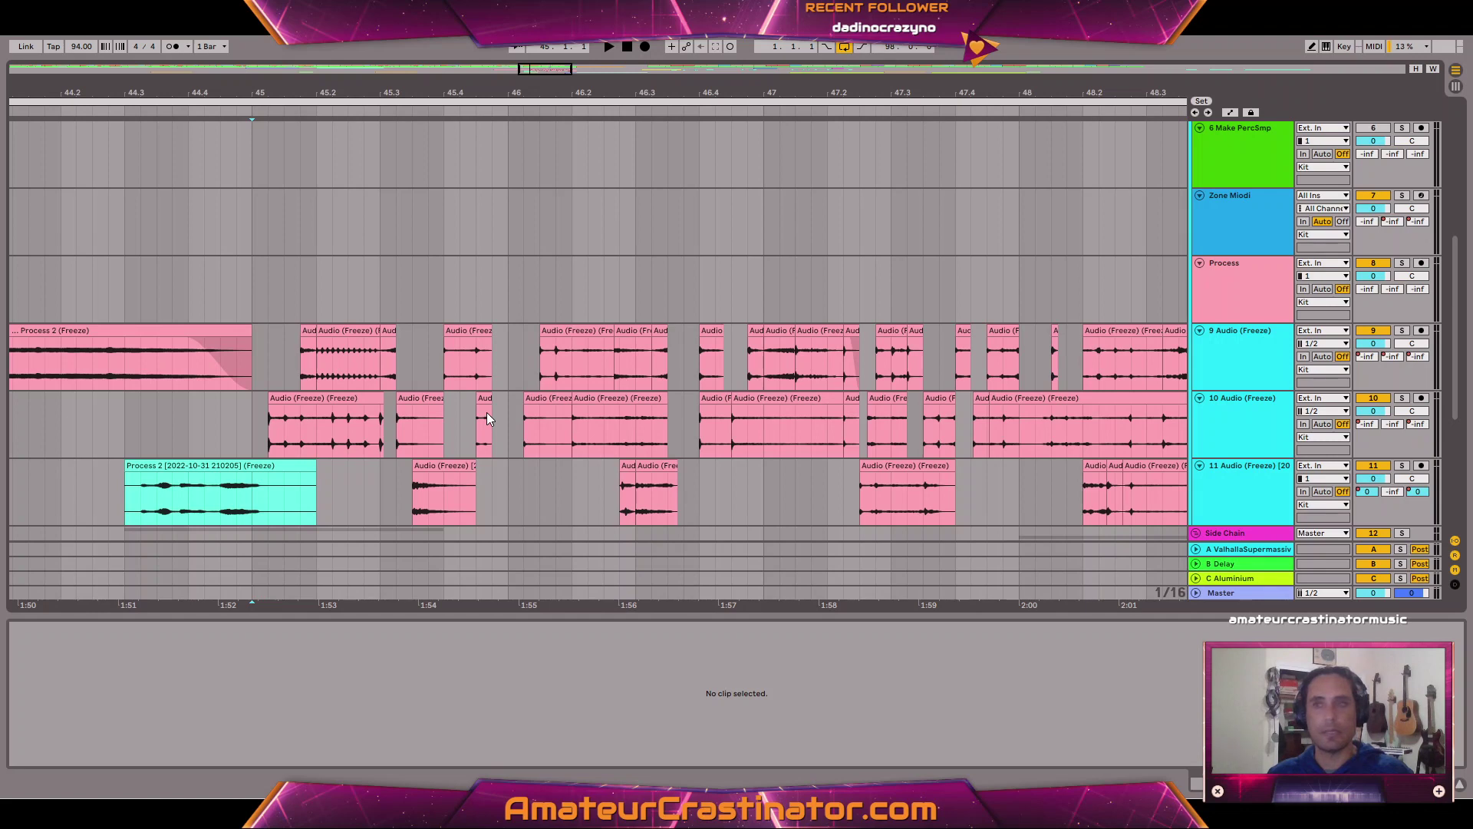
{"action": "key", "text": "space"}
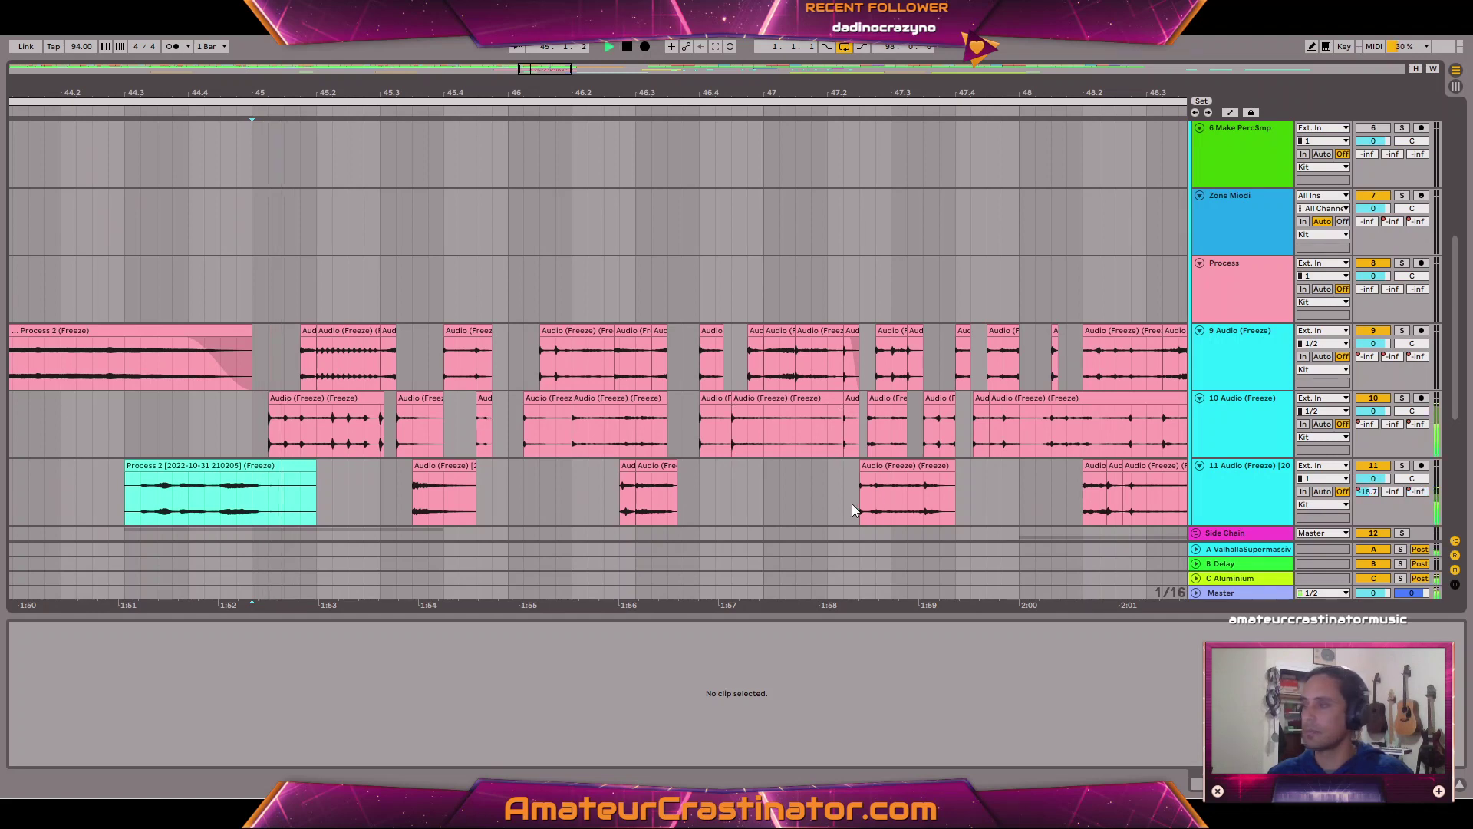
{"action": "left_click", "coordinate": [837, 483]}
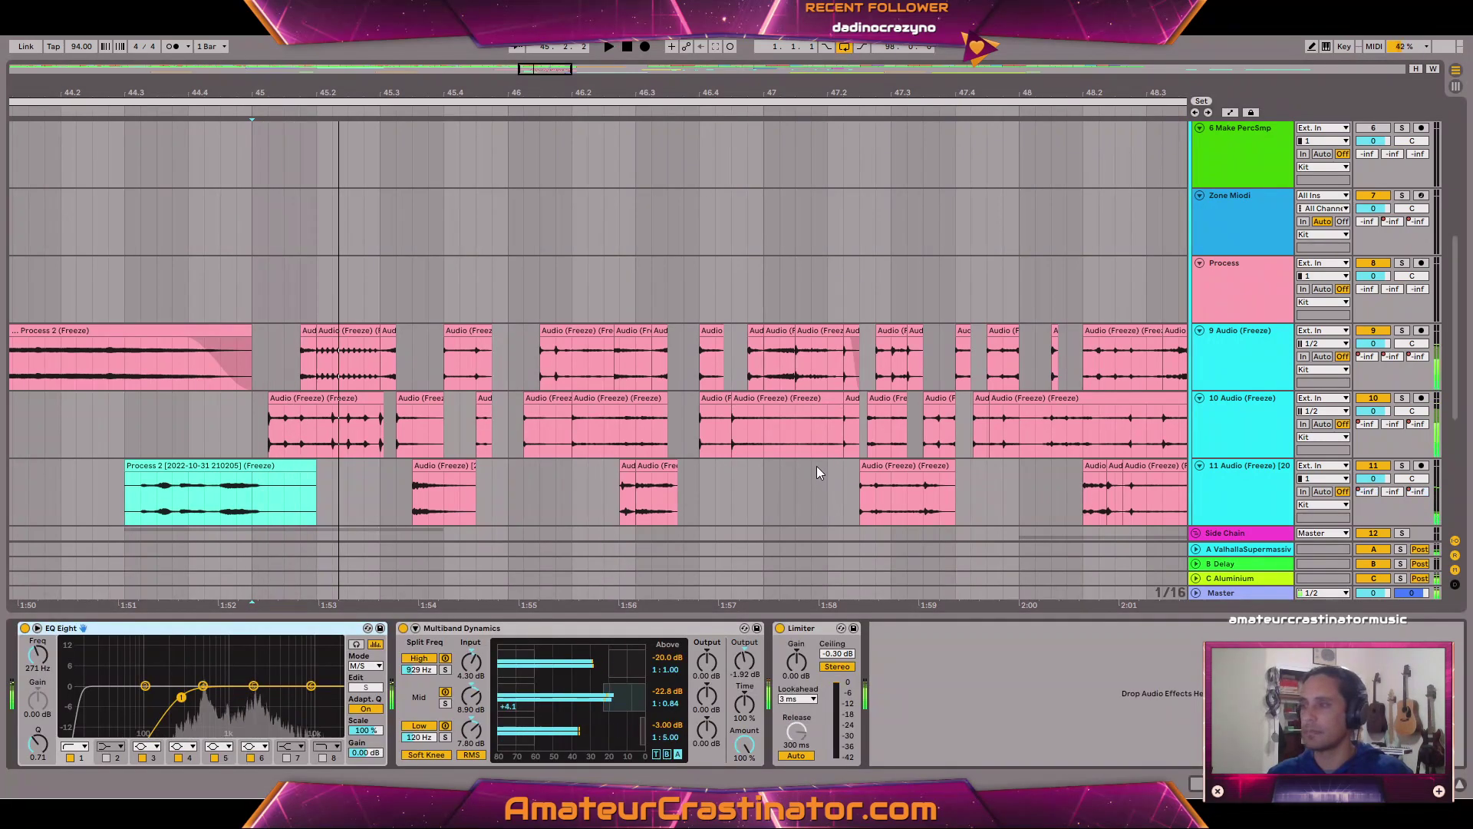
{"action": "key", "text": "space"}
Solo the Kit group and play it from bar 45.
{"action": "scroll", "coordinate": [593, 361], "scroll_direction": "down", "scroll_amount": 5}
{"action": "scroll", "coordinate": [675, 393], "scroll_direction": "down", "scroll_amount": 4}
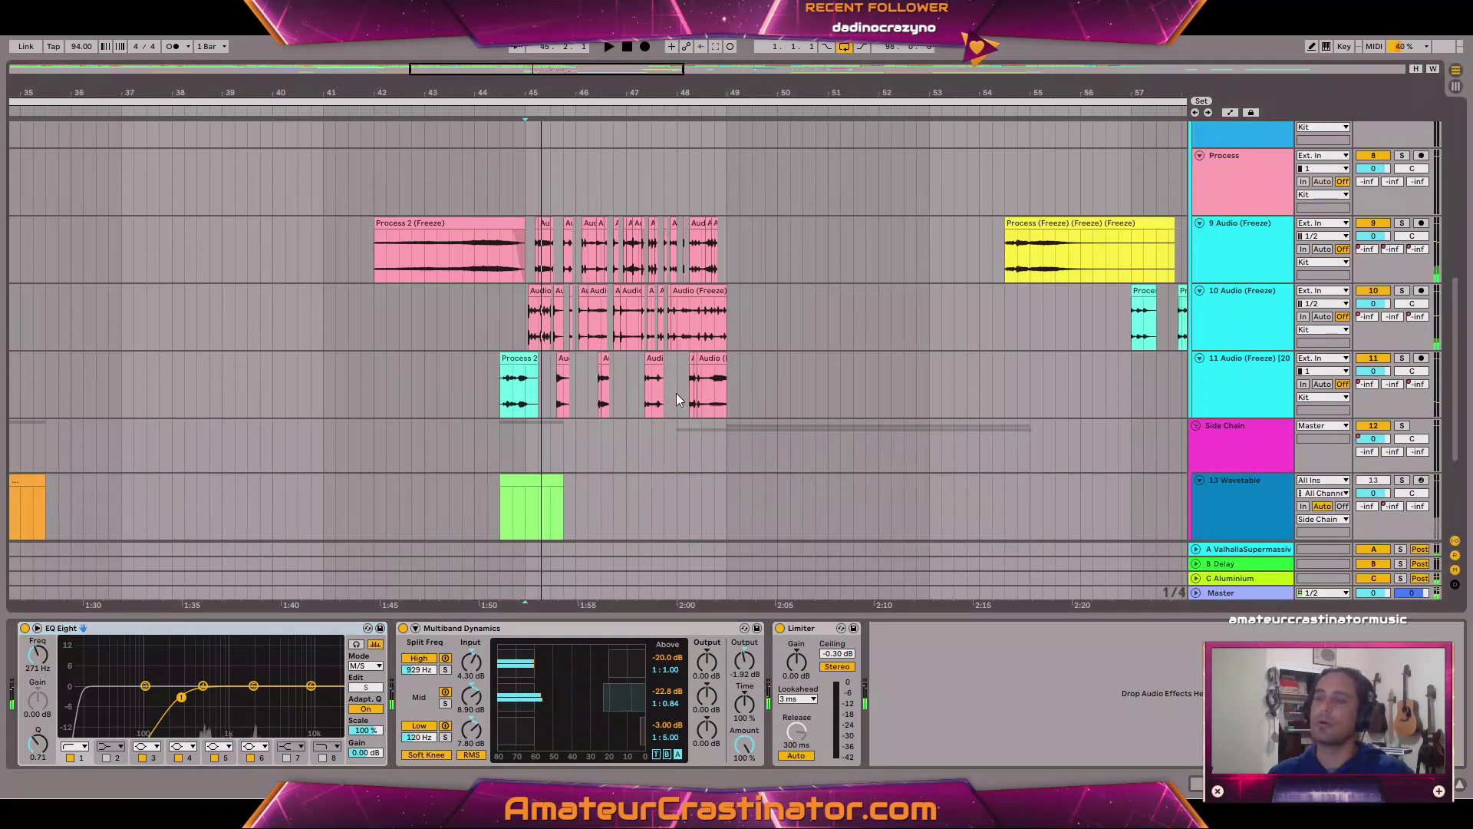
{"action": "scroll", "coordinate": [656, 411], "scroll_direction": "up", "scroll_amount": 8}
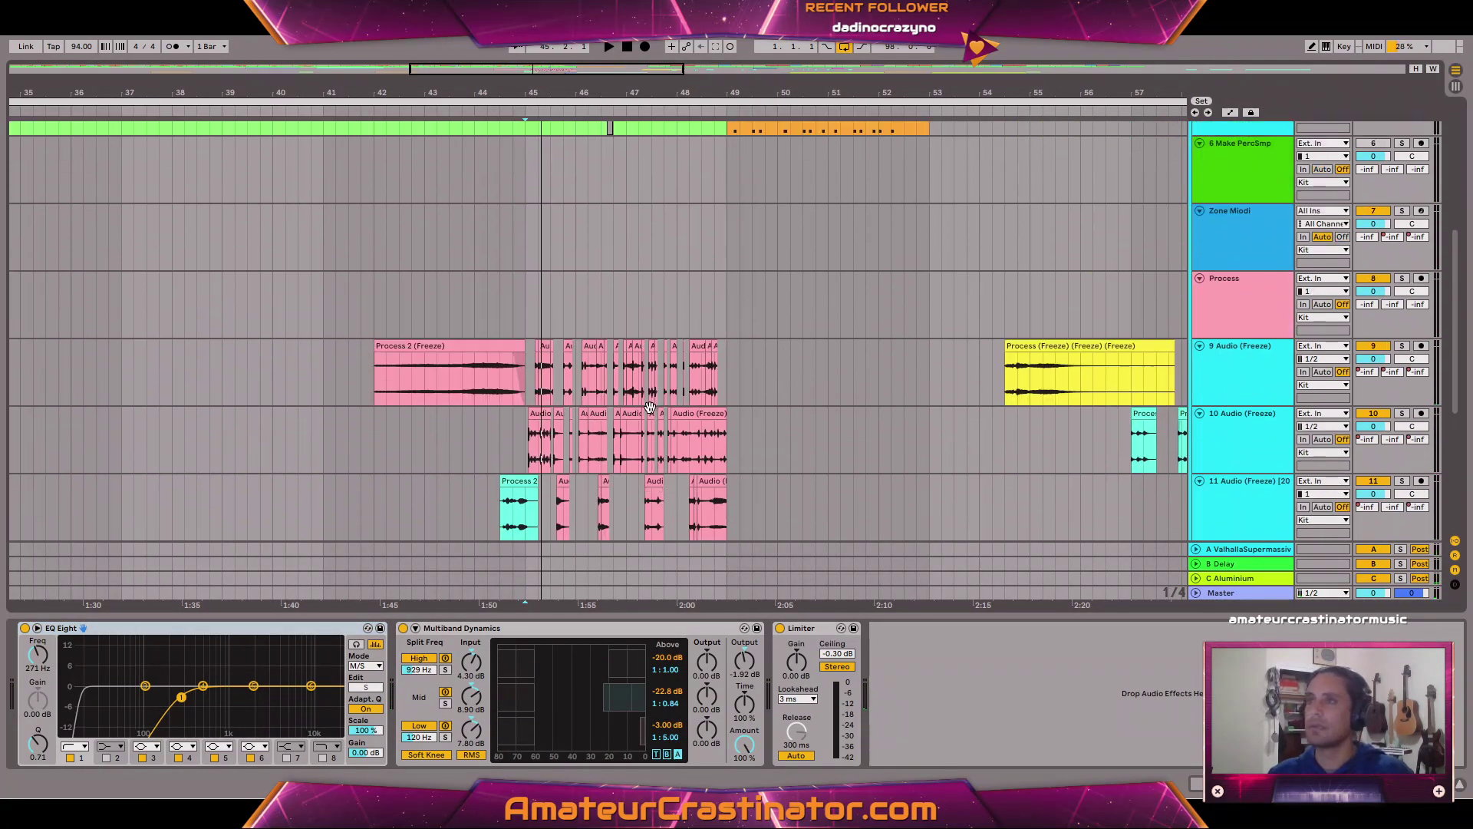
{"action": "scroll", "coordinate": [625, 412], "scroll_direction": "up", "scroll_amount": 3}
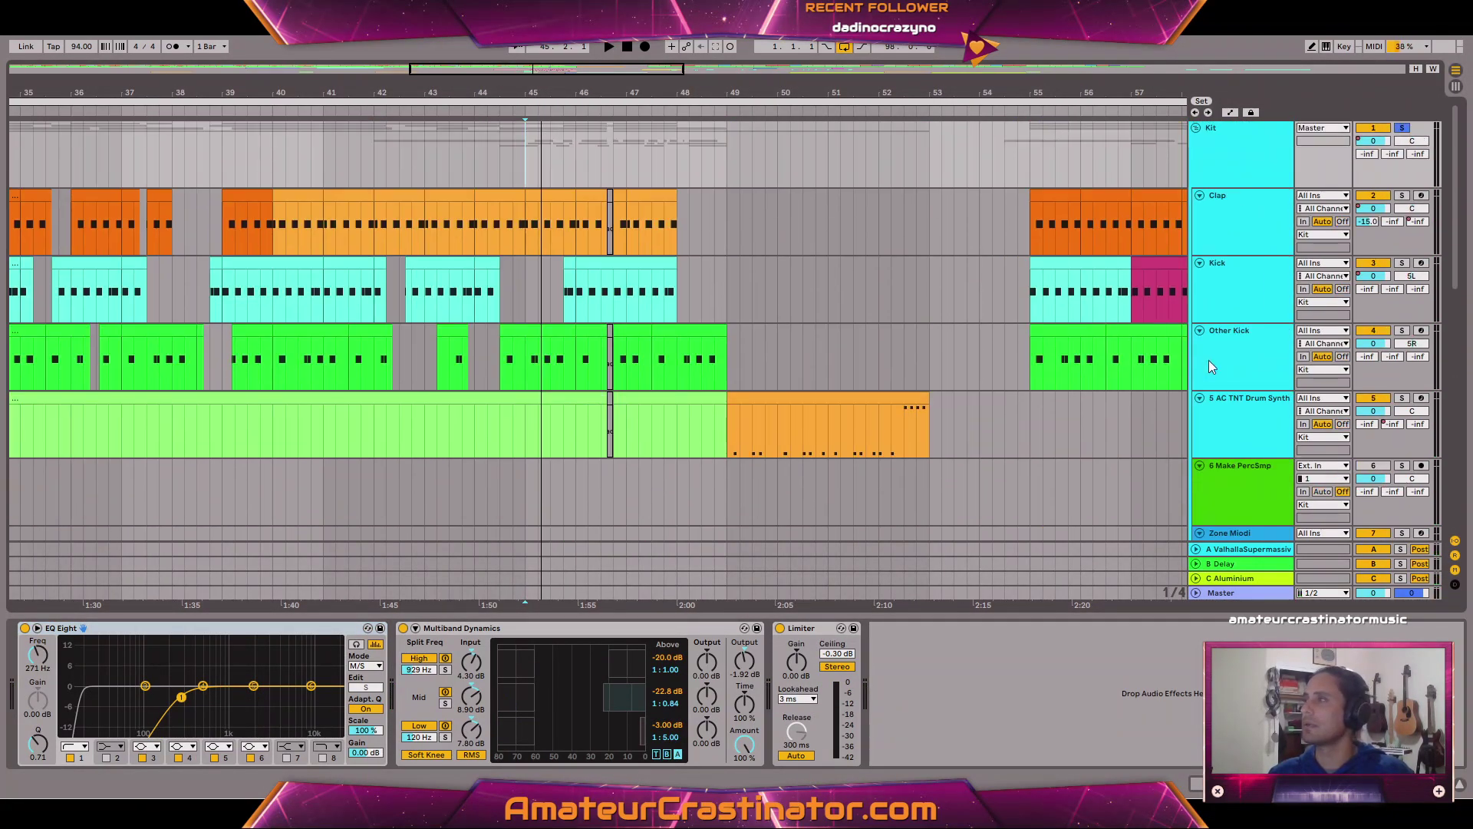
{"action": "key", "text": "space"}
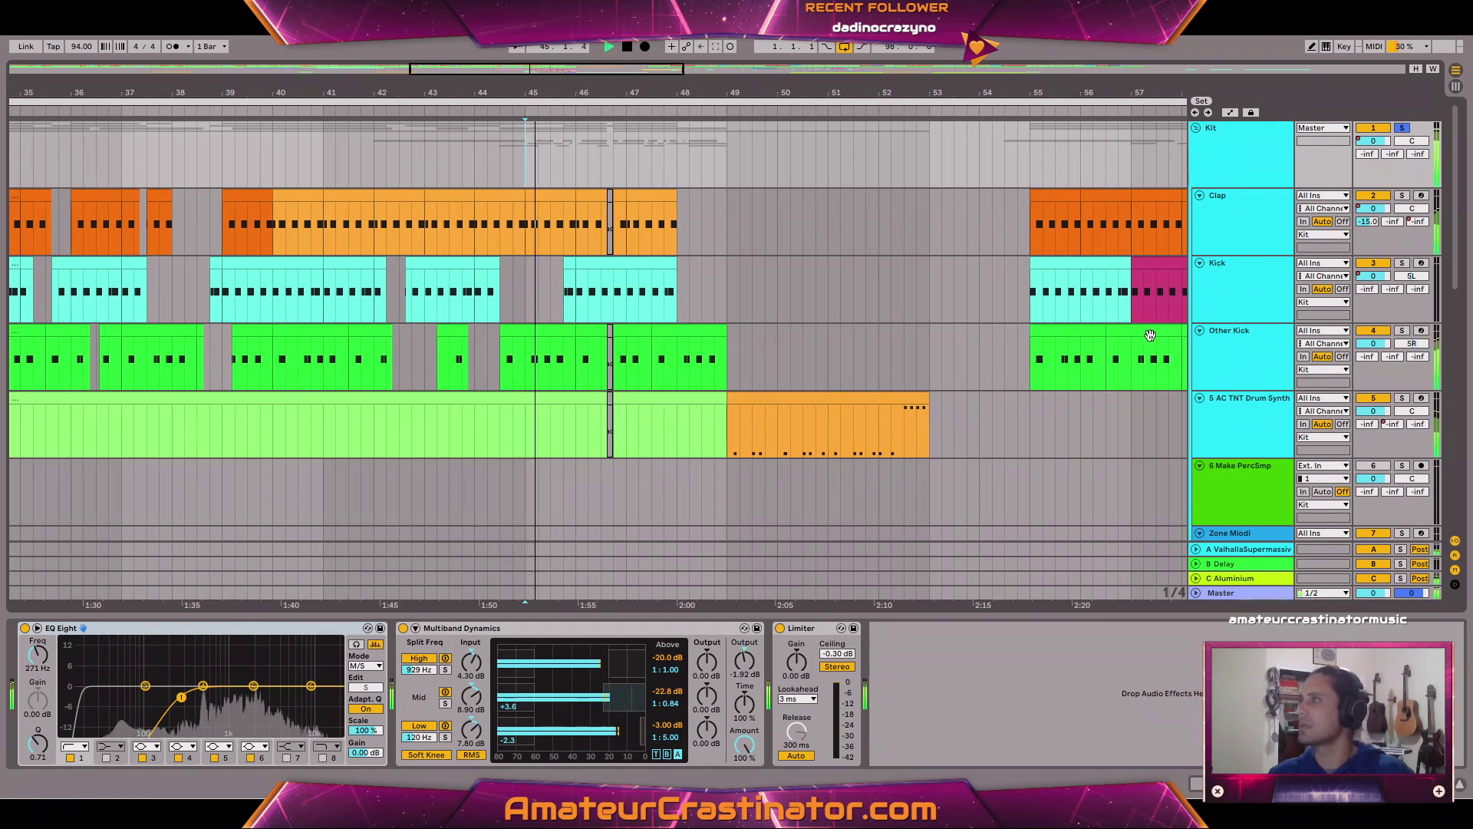
Lower the gain of the LevelingTool plug-in on the Other Kick track to 33.9 %, and close the plug-in window.
{"action": "left_click", "coordinate": [1232, 348]}
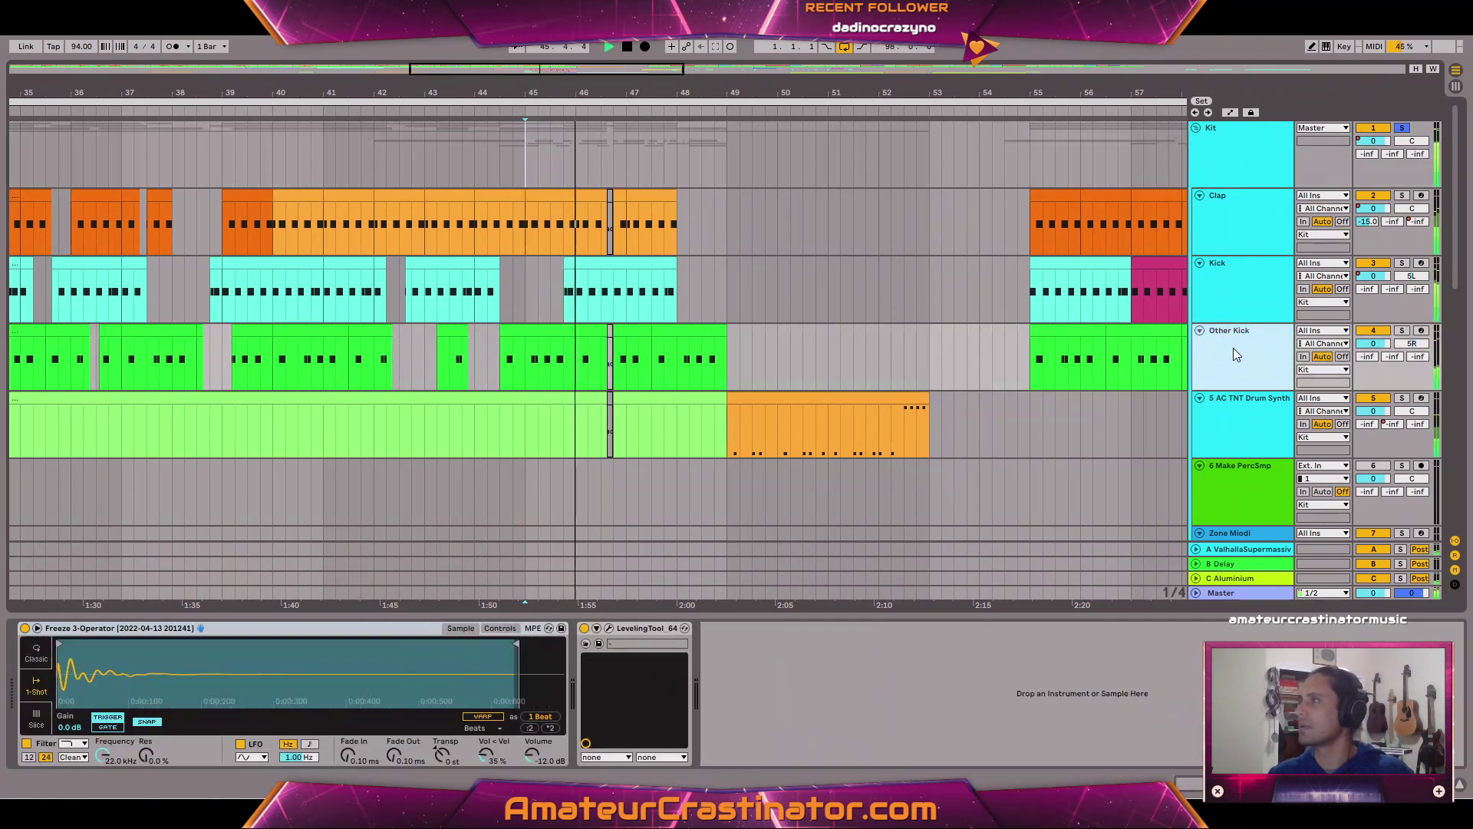
{"action": "left_click", "coordinate": [610, 629]}
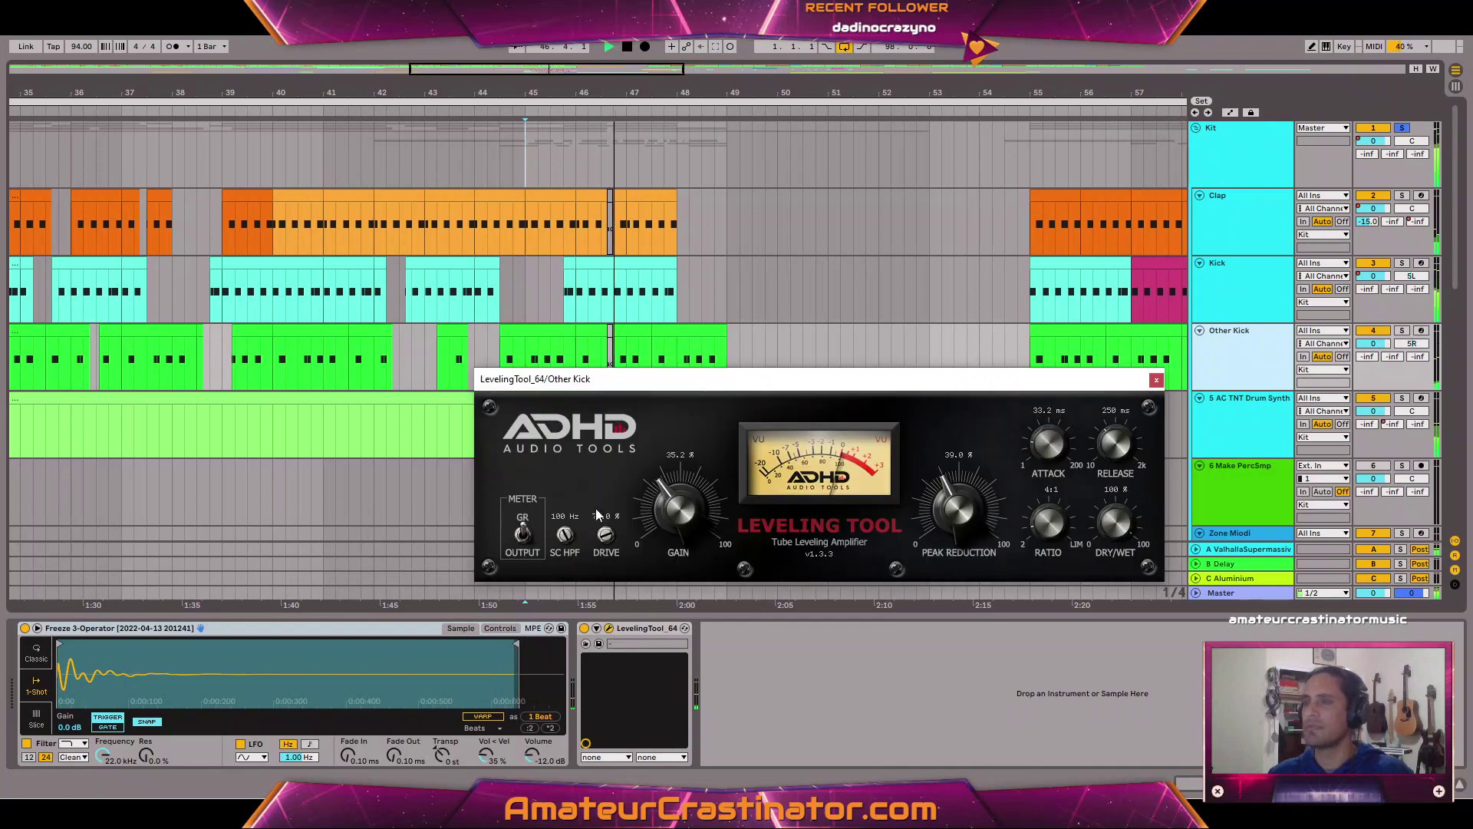
{"action": "left_click_drag", "start_coordinate": [671, 502], "coordinate": [694, 511]}
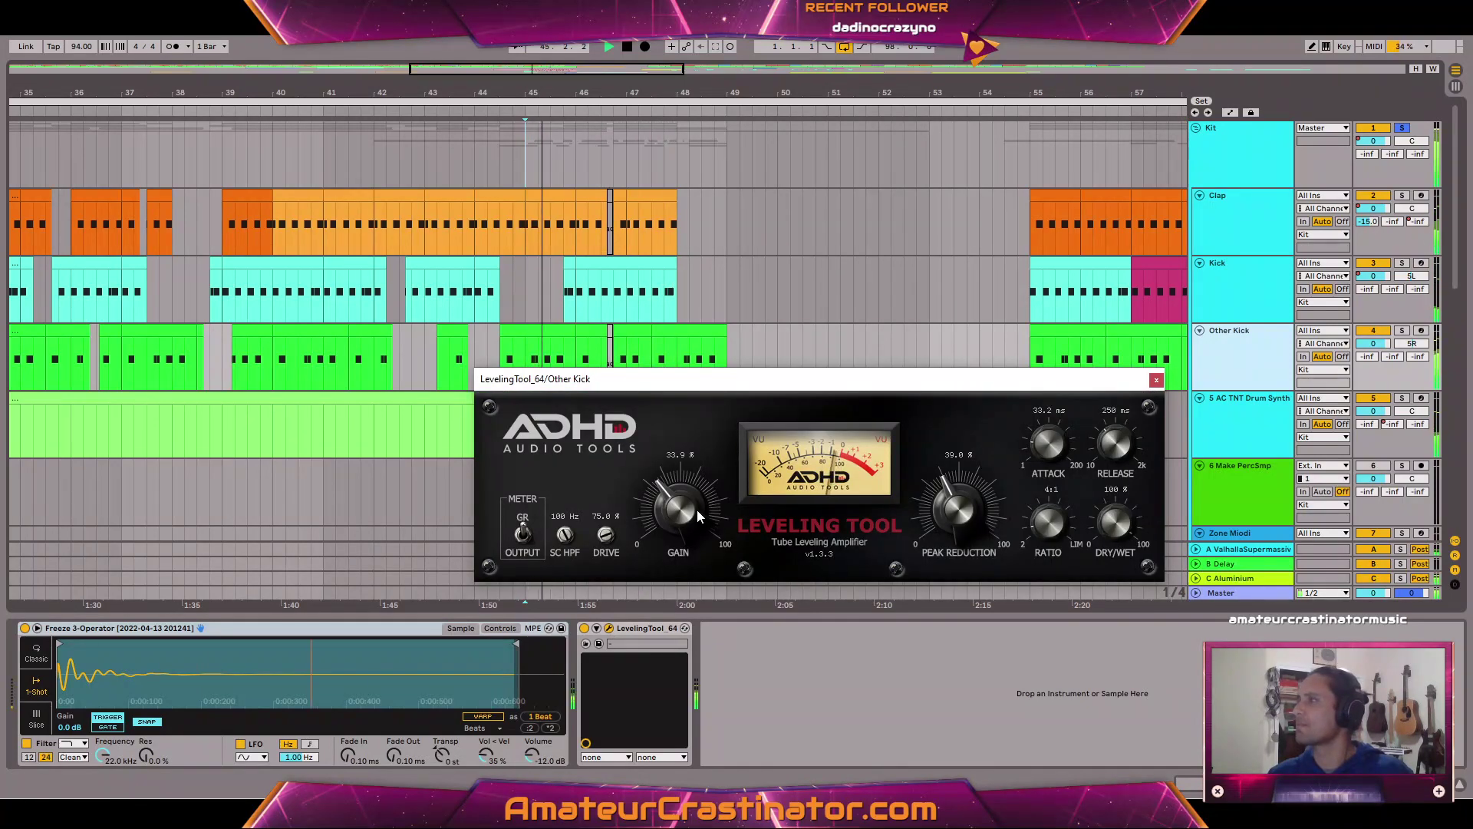
{"action": "left_click", "coordinate": [1156, 380]}
Replay the soloed Kit group from bar 45 while examining its effects and the percussion clips on tracks 9 to 11.
{"action": "left_click", "coordinate": [1240, 144]}
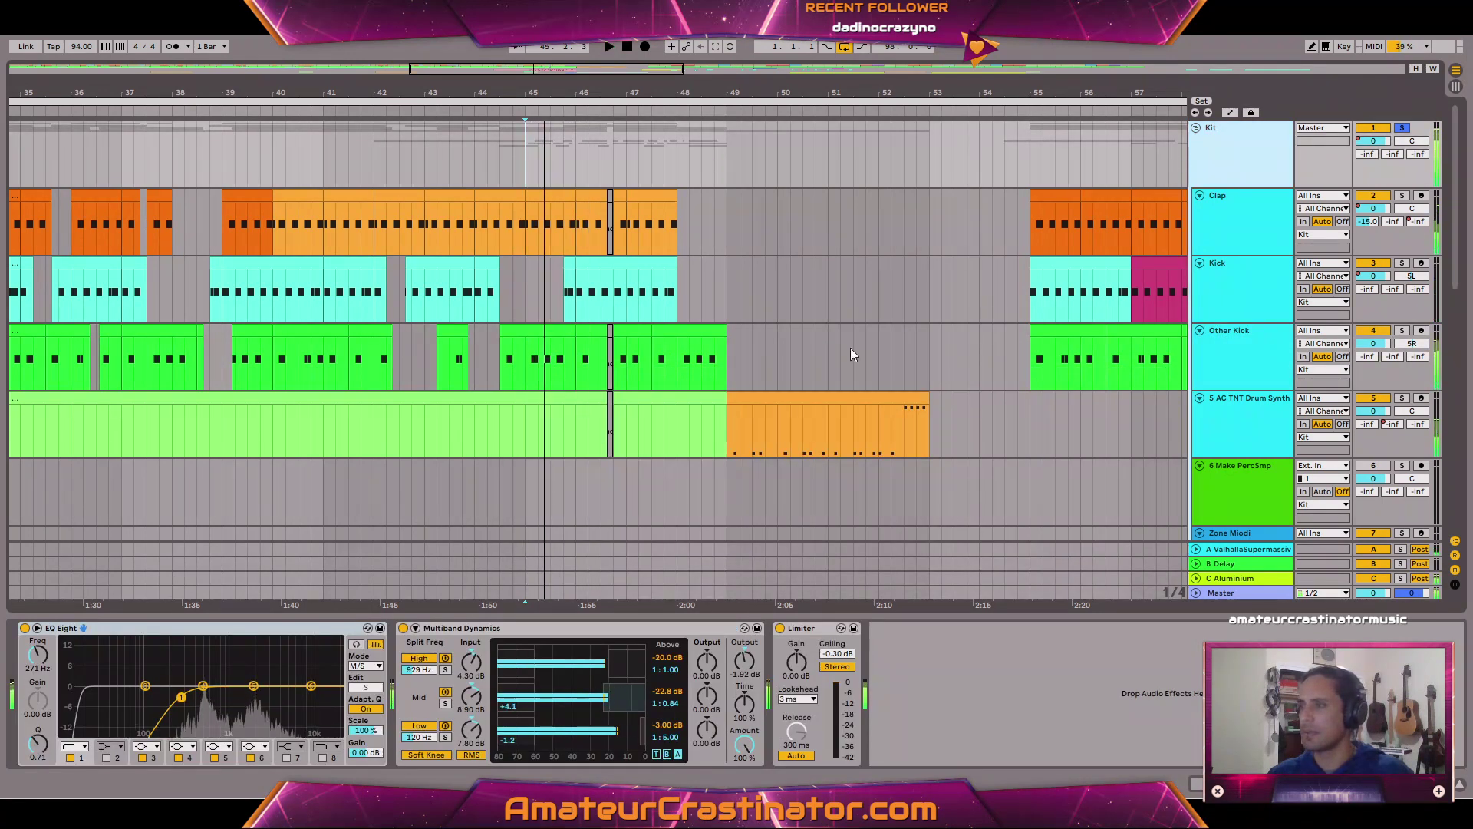
{"action": "key", "text": "space"}
{"action": "scroll", "coordinate": [670, 352], "scroll_direction": "down", "scroll_amount": 2}
{"action": "scroll", "coordinate": [572, 356], "scroll_direction": "down", "scroll_amount": 6}
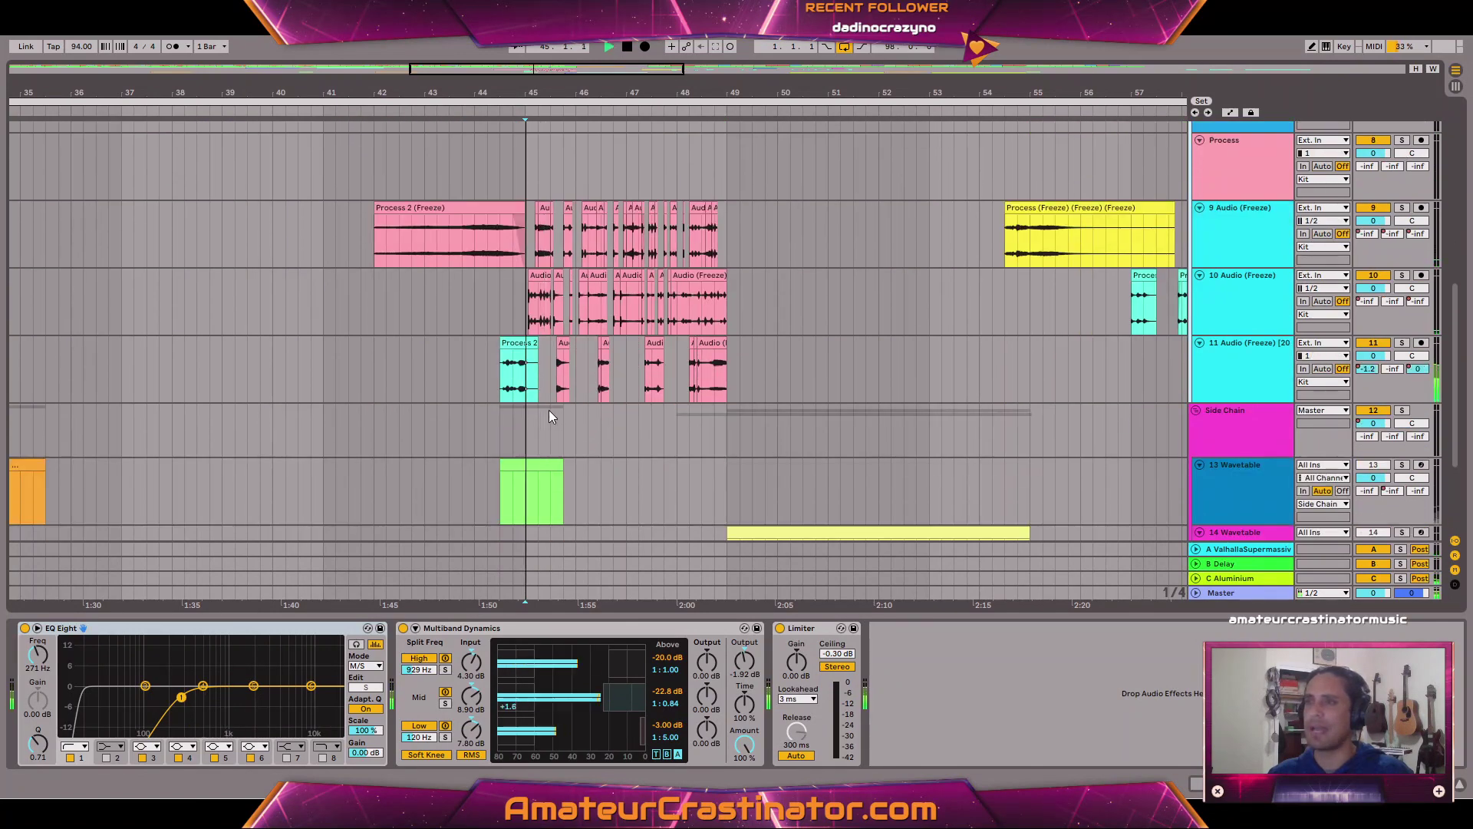
Solo track 11 and deactivate its percussion clips from just after bar 45 through bar 49.
{"action": "scroll", "coordinate": [540, 415], "scroll_direction": "up", "scroll_amount": 5}
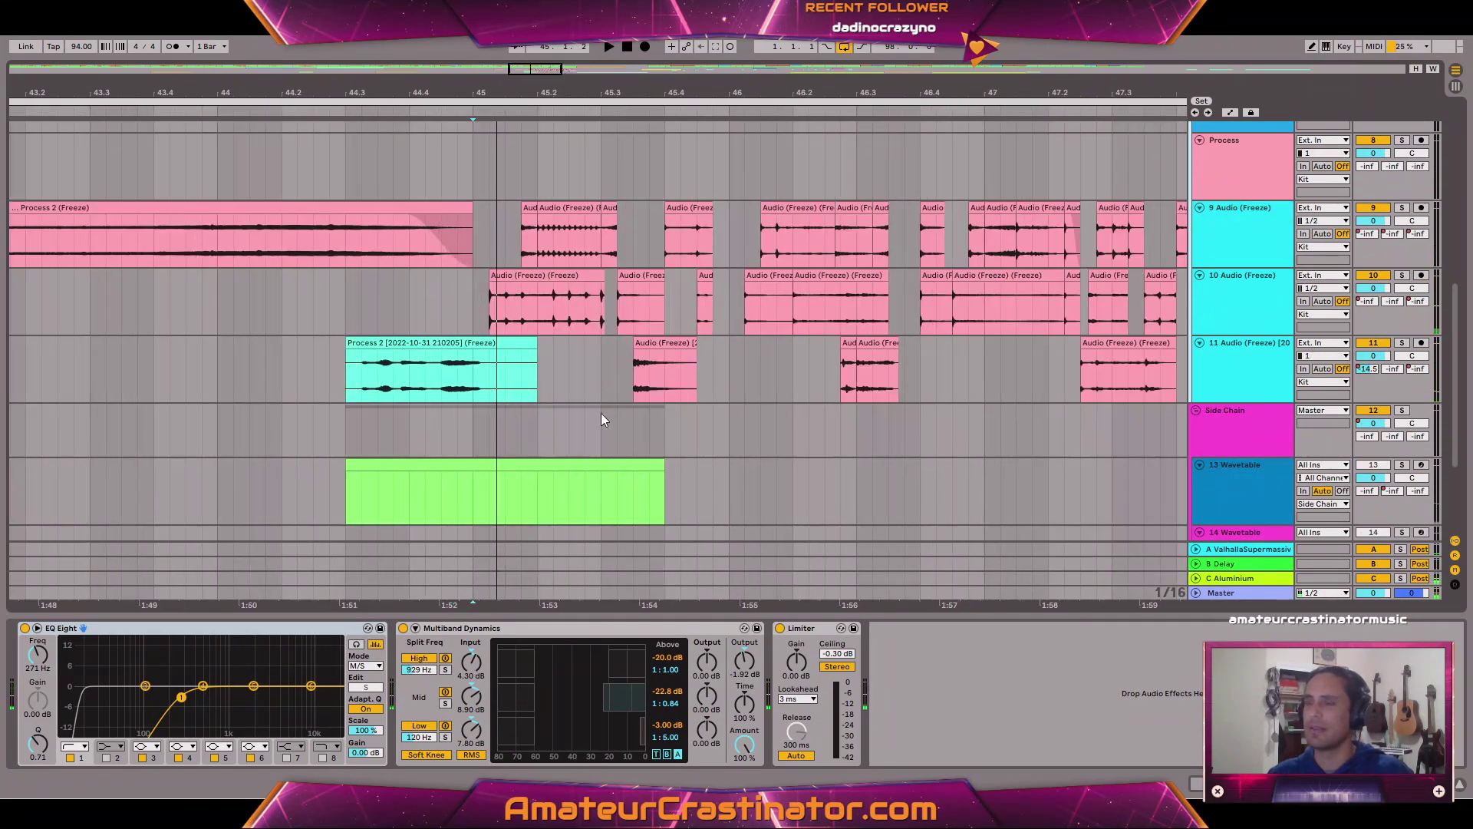
{"action": "left_click", "coordinate": [1235, 411]}
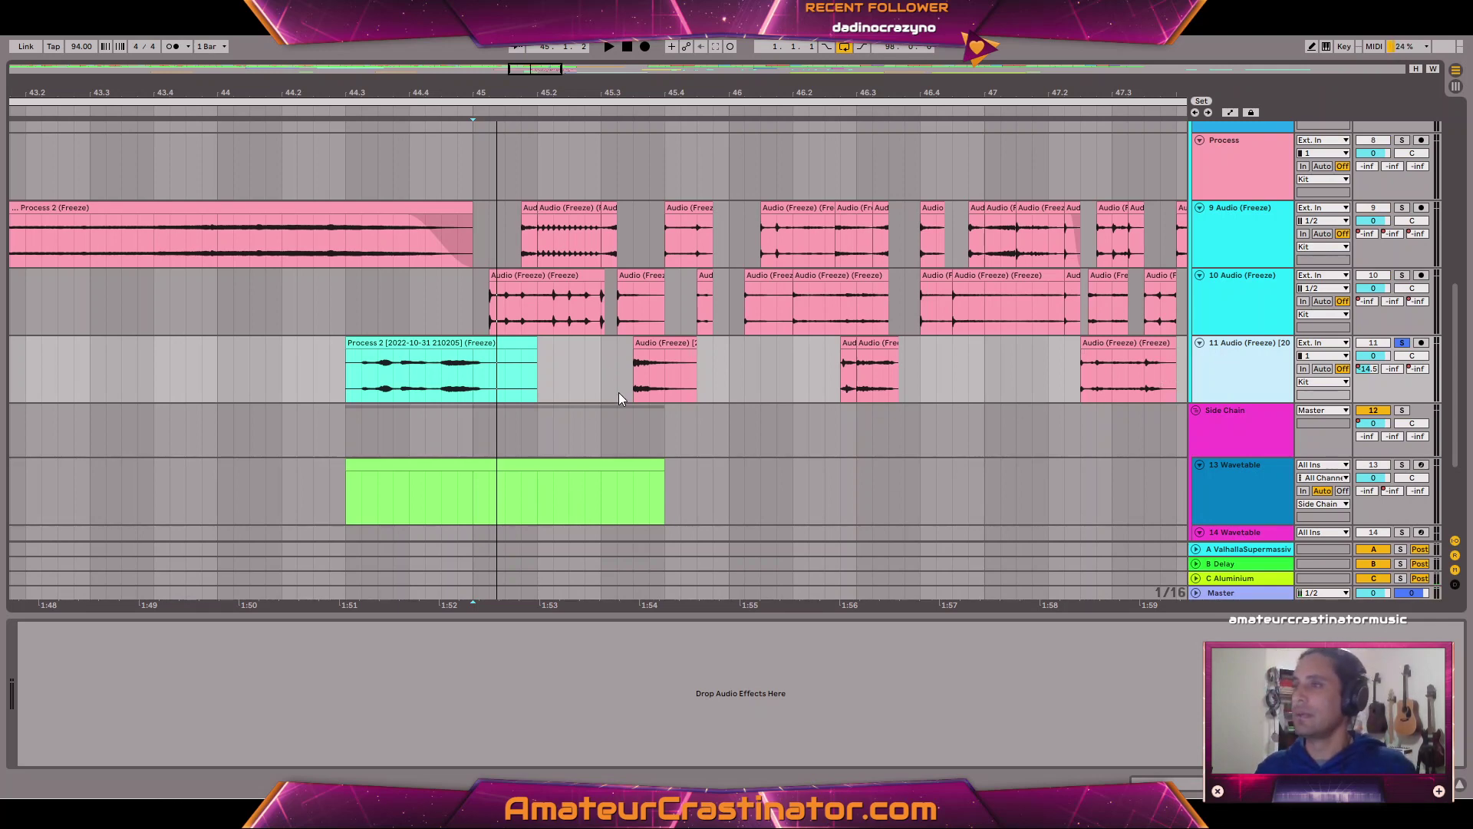
{"action": "scroll", "coordinate": [619, 395], "scroll_direction": "down", "scroll_amount": 3}
{"action": "left_click", "coordinate": [611, 370]}
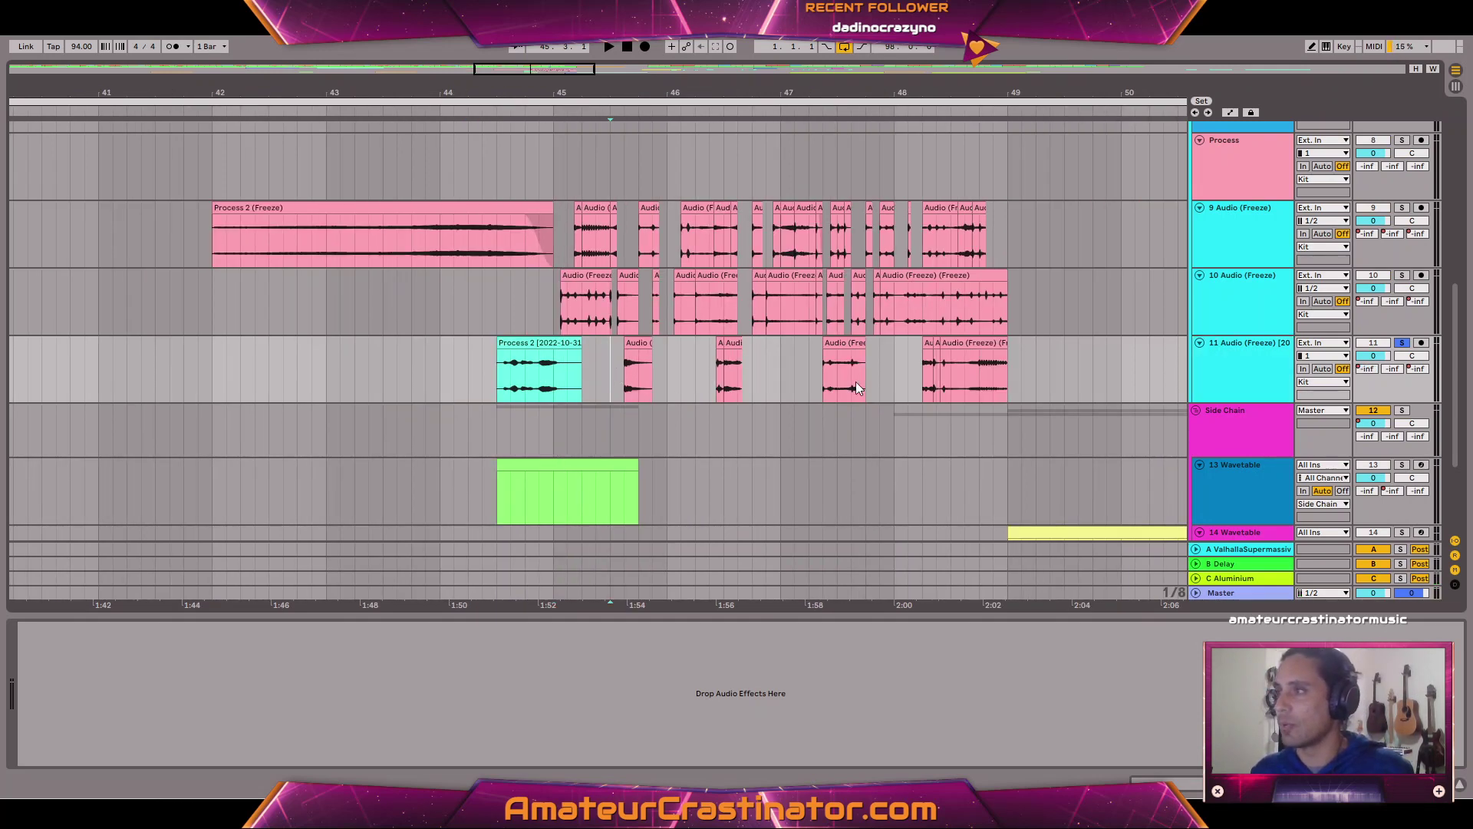
{"action": "left_click", "coordinate": [1051, 377], "text": "shift"}
{"action": "key", "text": "0"}
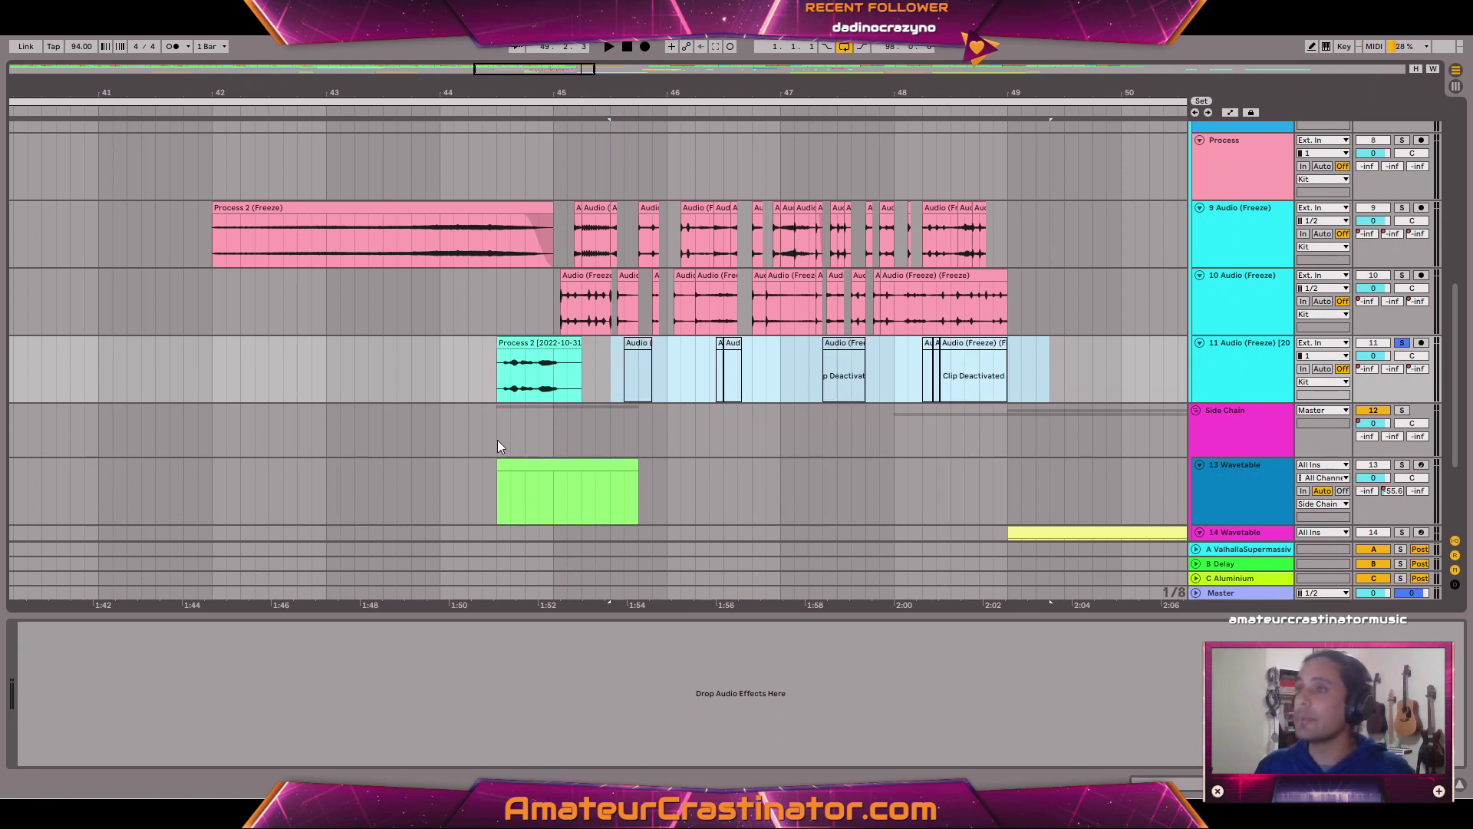
Insert a new audio track below track 11, arm it for recording and set its input to Resampling.
{"action": "left_click", "coordinate": [1237, 356]}
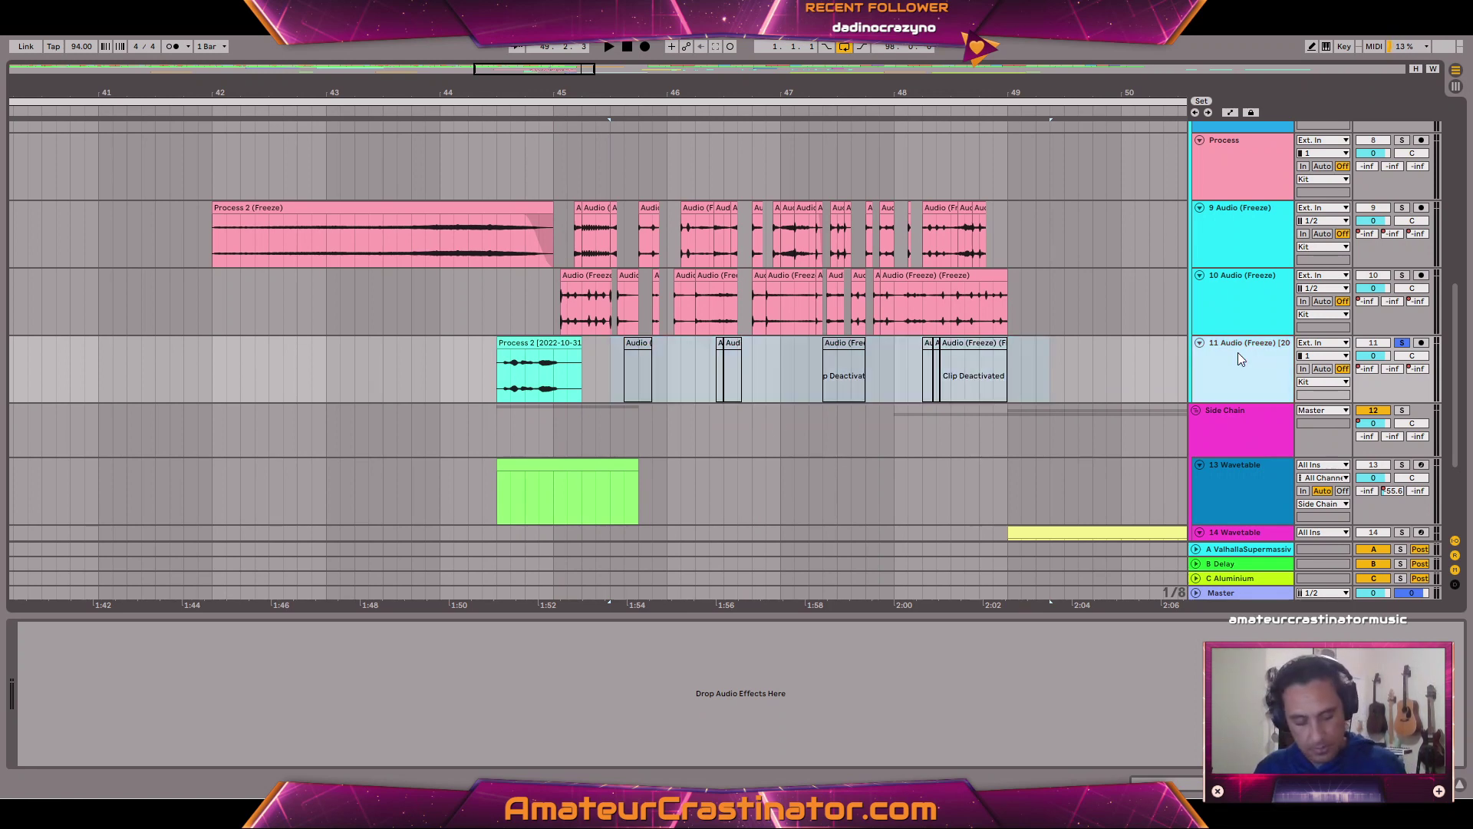
{"action": "key", "text": "ctrl+t"}
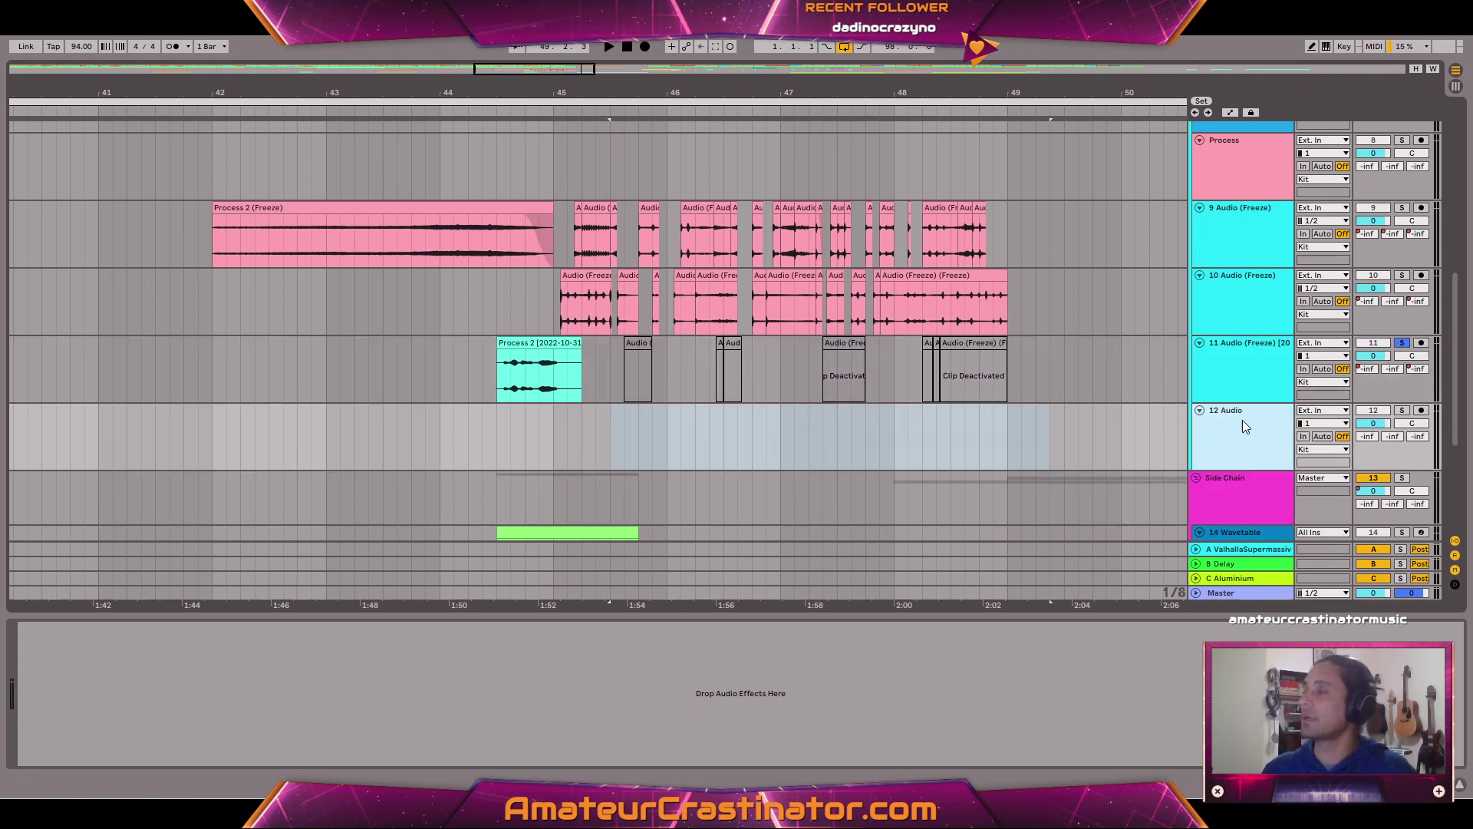
{"action": "left_click", "coordinate": [1420, 411]}
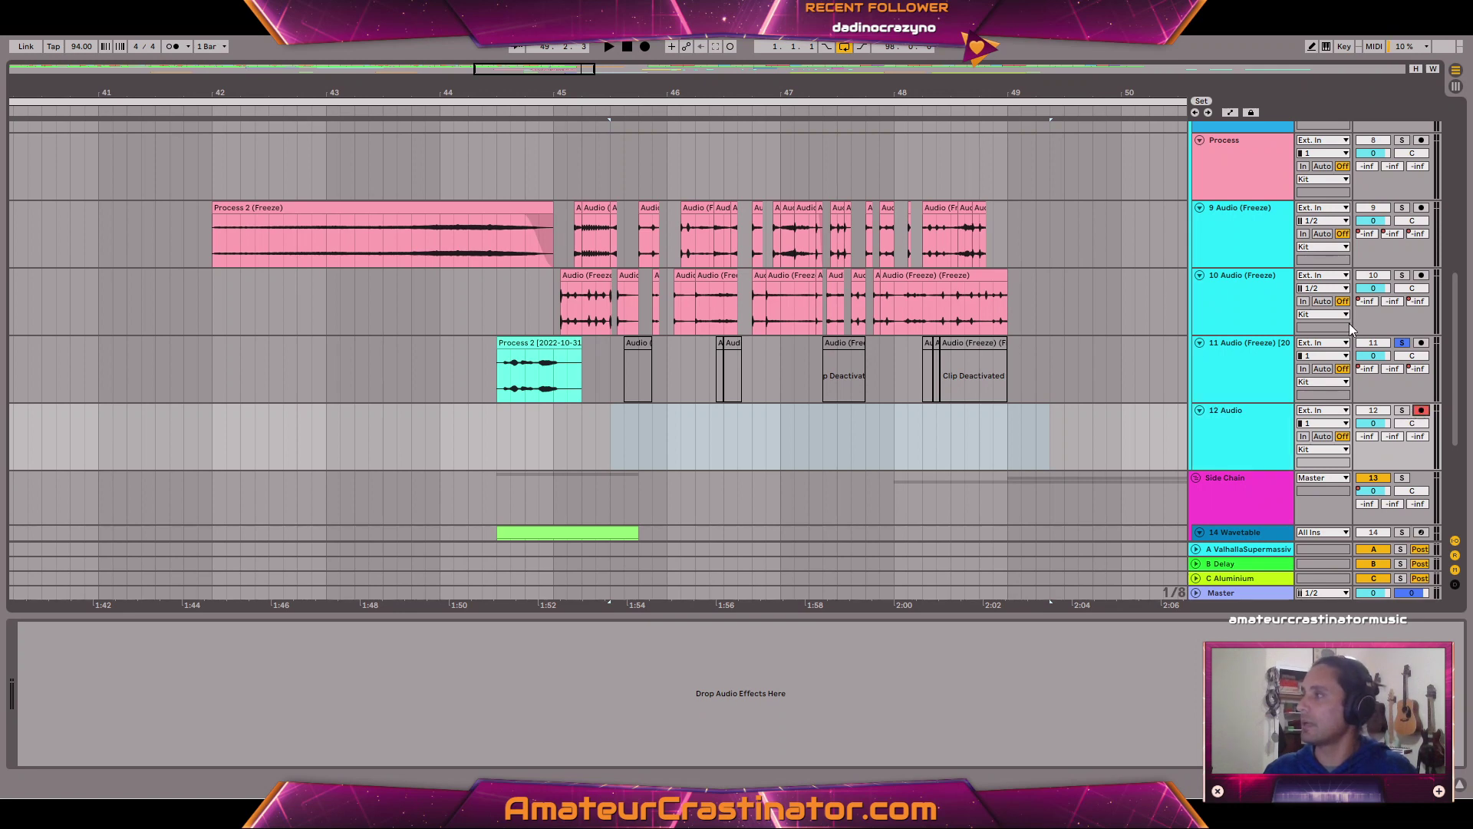
{"action": "left_click", "coordinate": [1334, 411]}
{"action": "left_click", "coordinate": [1320, 447]}
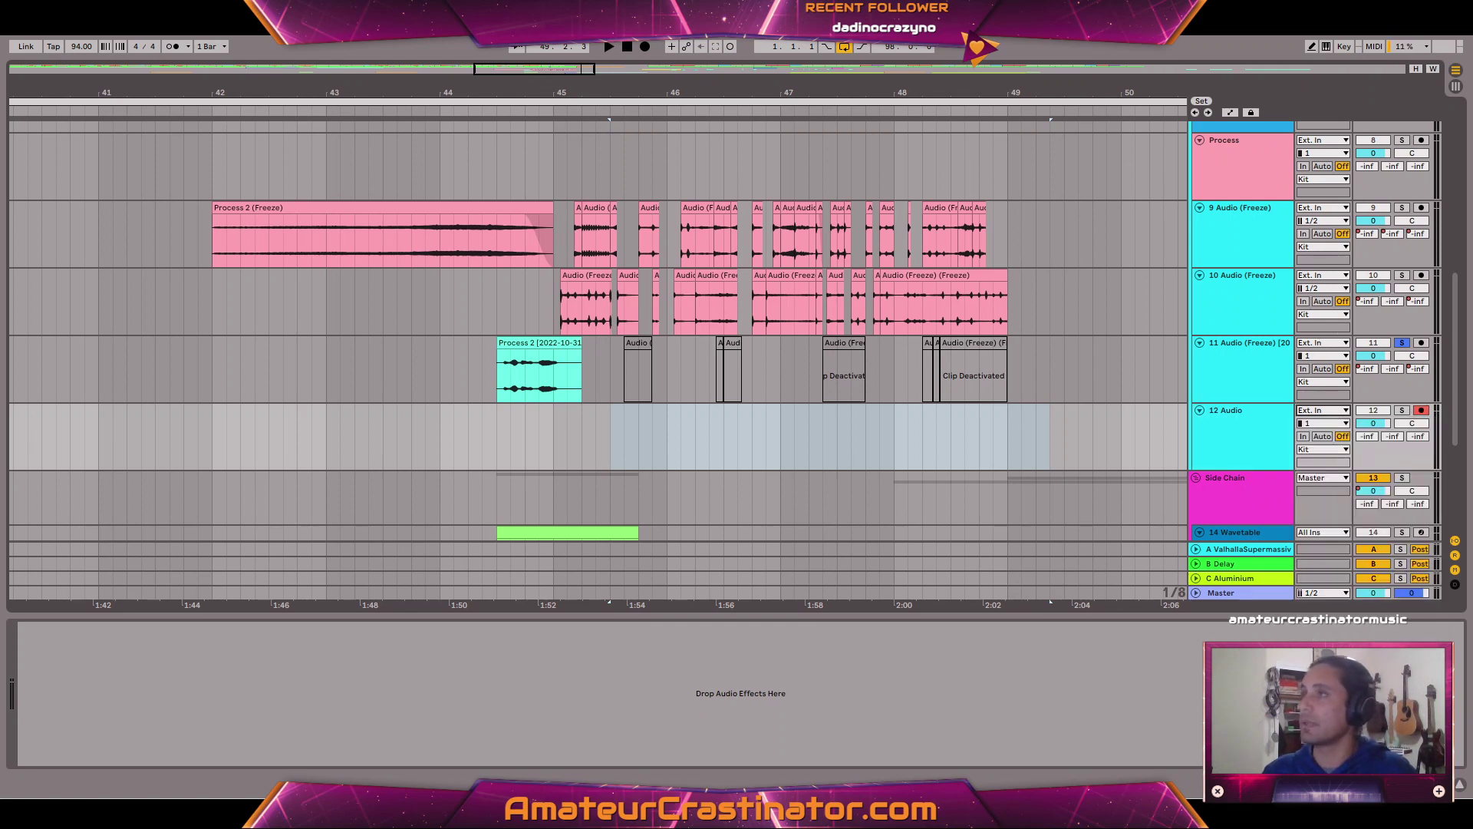
{"action": "left_click", "coordinate": [646, 46]}
{"action": "key", "text": "space"}
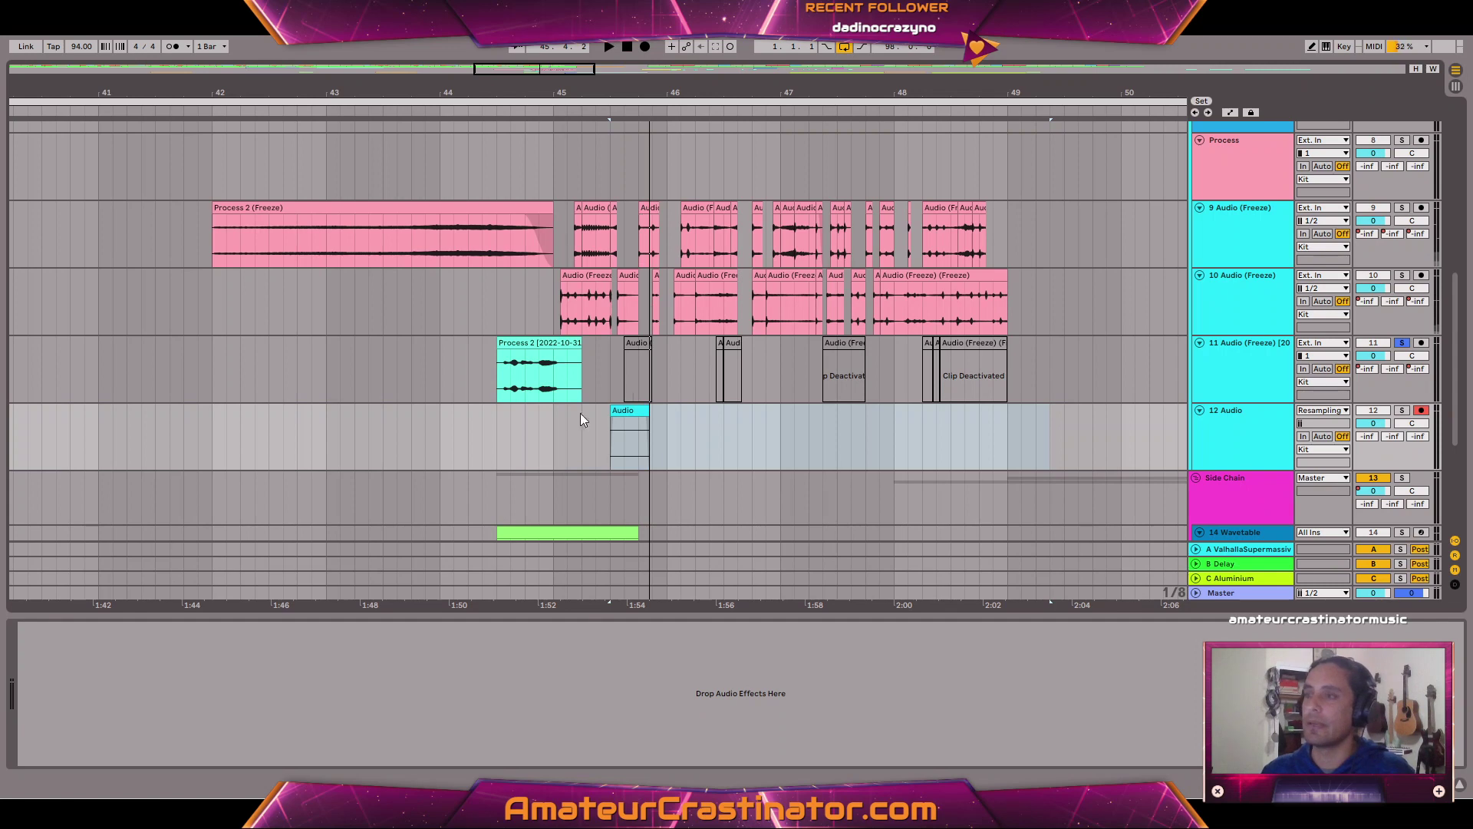
{"action": "key", "text": "ctrl+z"}
Record the resampled output of the soloed track onto the new audio track from bar 45 to bar 47.
{"action": "left_click", "coordinate": [558, 421]}
{"action": "left_click", "coordinate": [646, 46]}
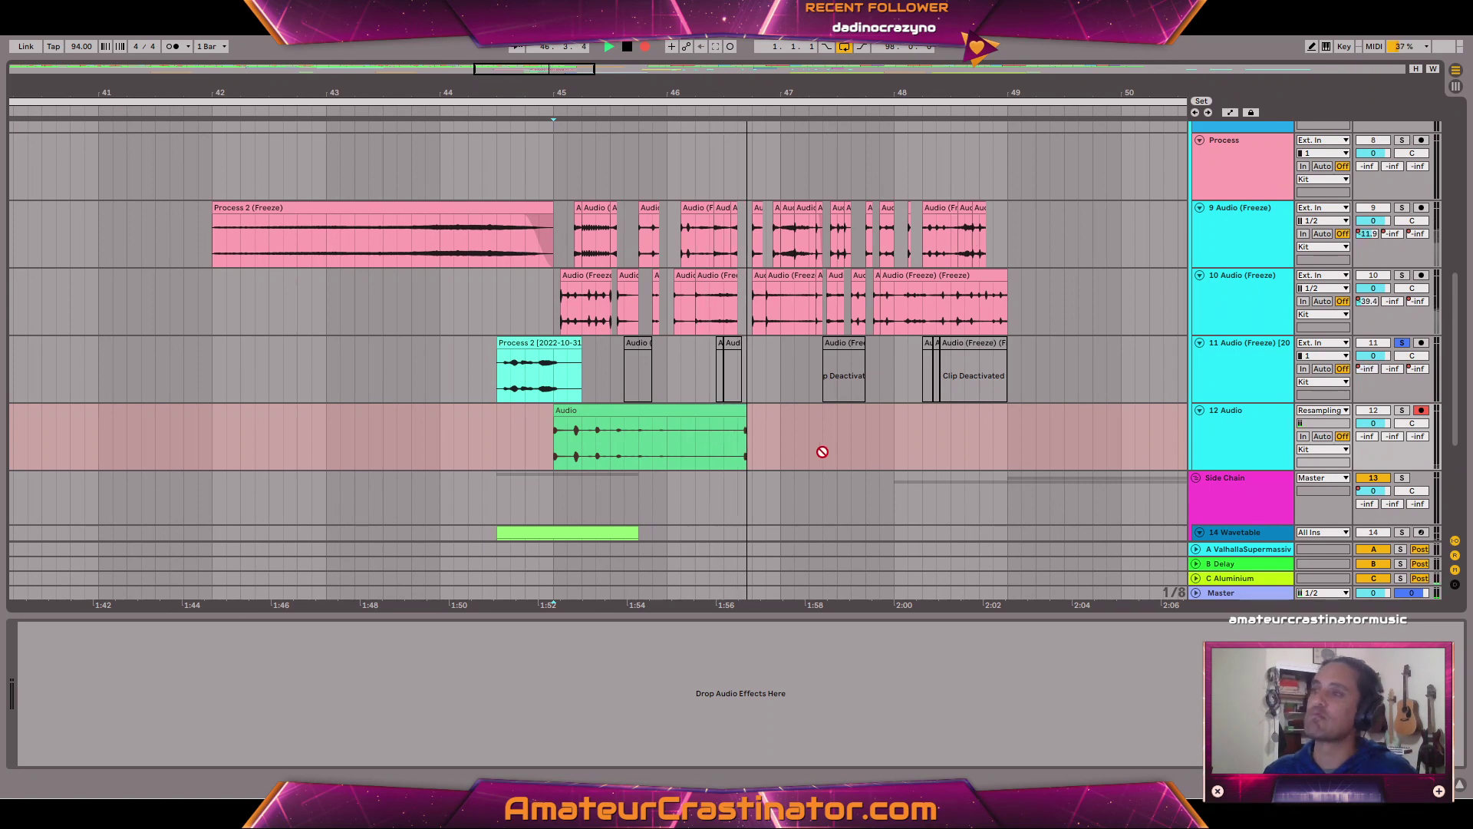
{"action": "key", "text": "space"}
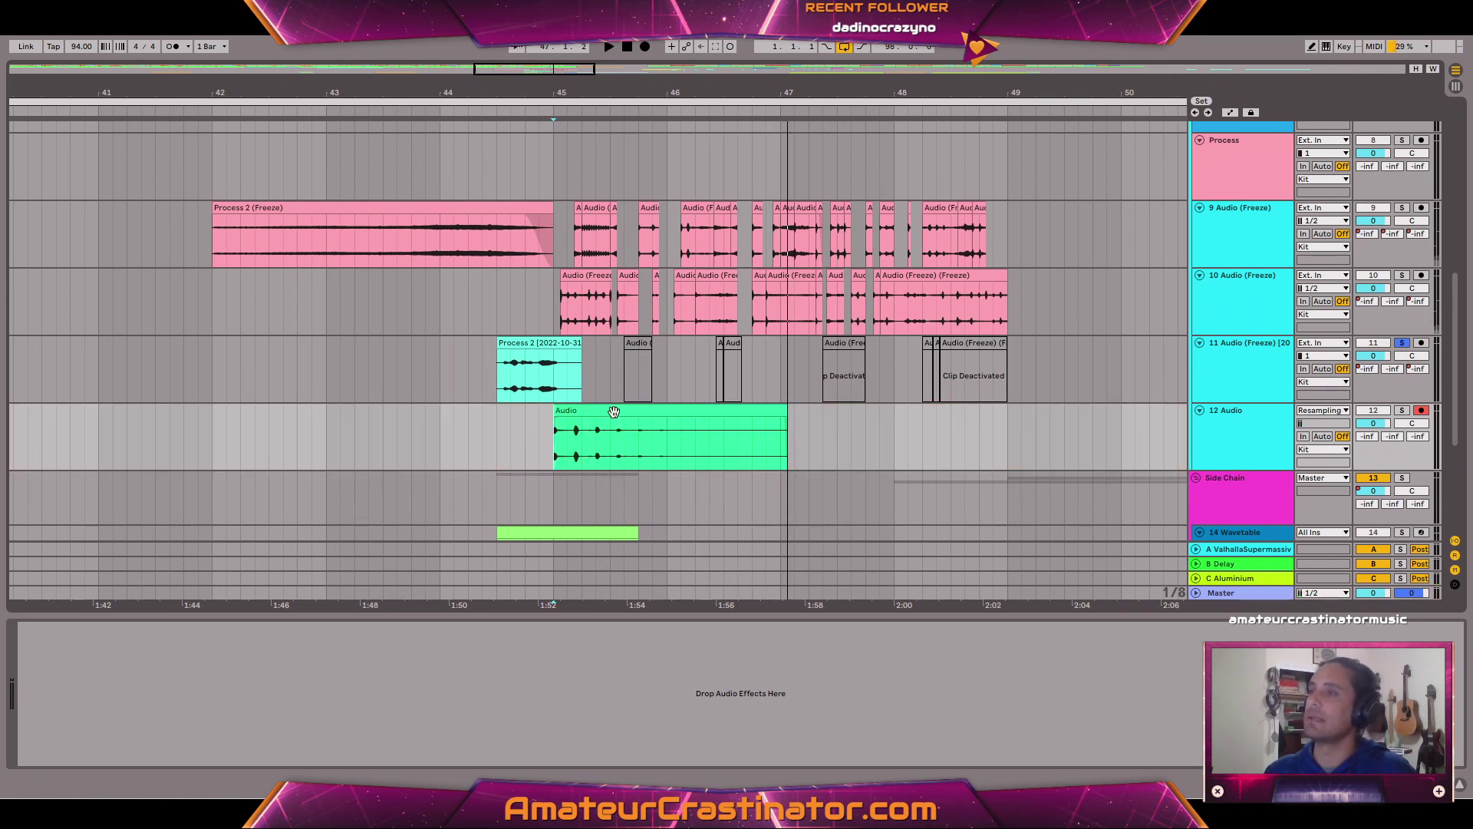
Move the recorded clip onto track 11 after bar 49 and delete the temporary resampling track.
{"action": "left_click_drag", "start_coordinate": [616, 422], "coordinate": [1190, 374]}
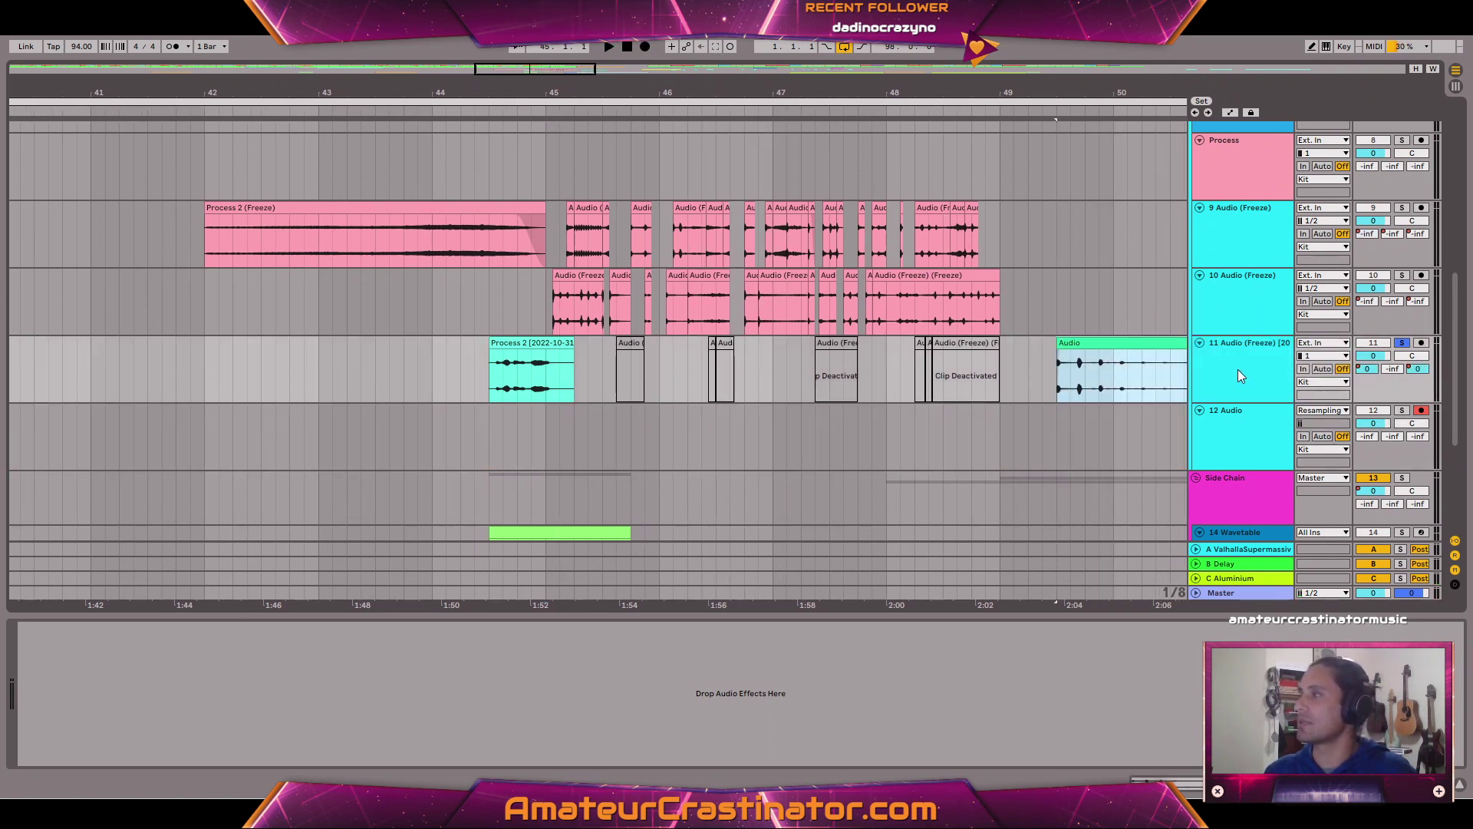
{"action": "left_click", "coordinate": [1226, 437]}
{"action": "key", "text": "Delete"}
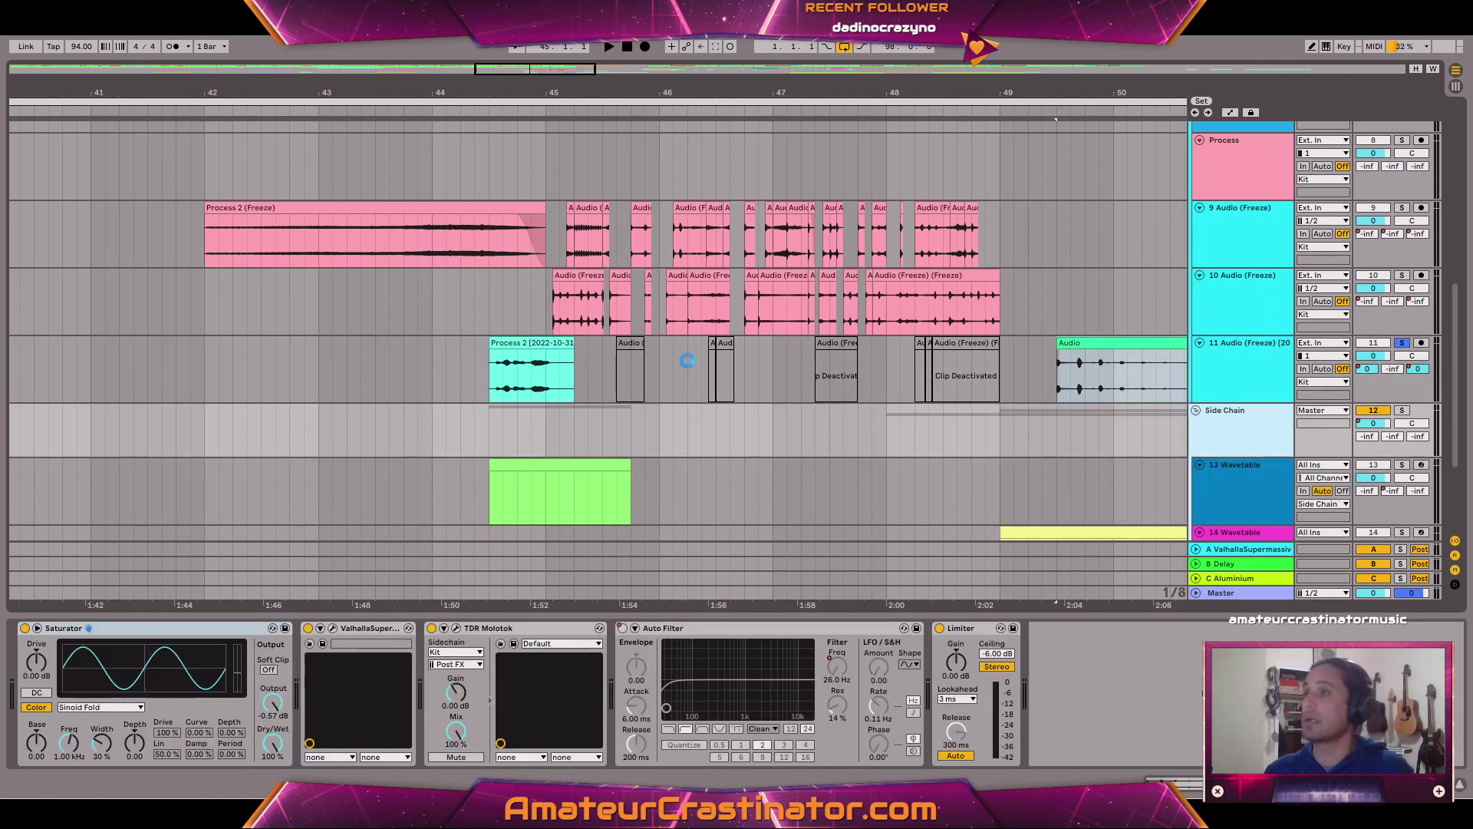
Inspect the effect chains of the Kit group and the Master track.
{"action": "key", "text": "minus"}
{"action": "scroll", "coordinate": [618, 205], "scroll_direction": "up", "scroll_amount": 5}
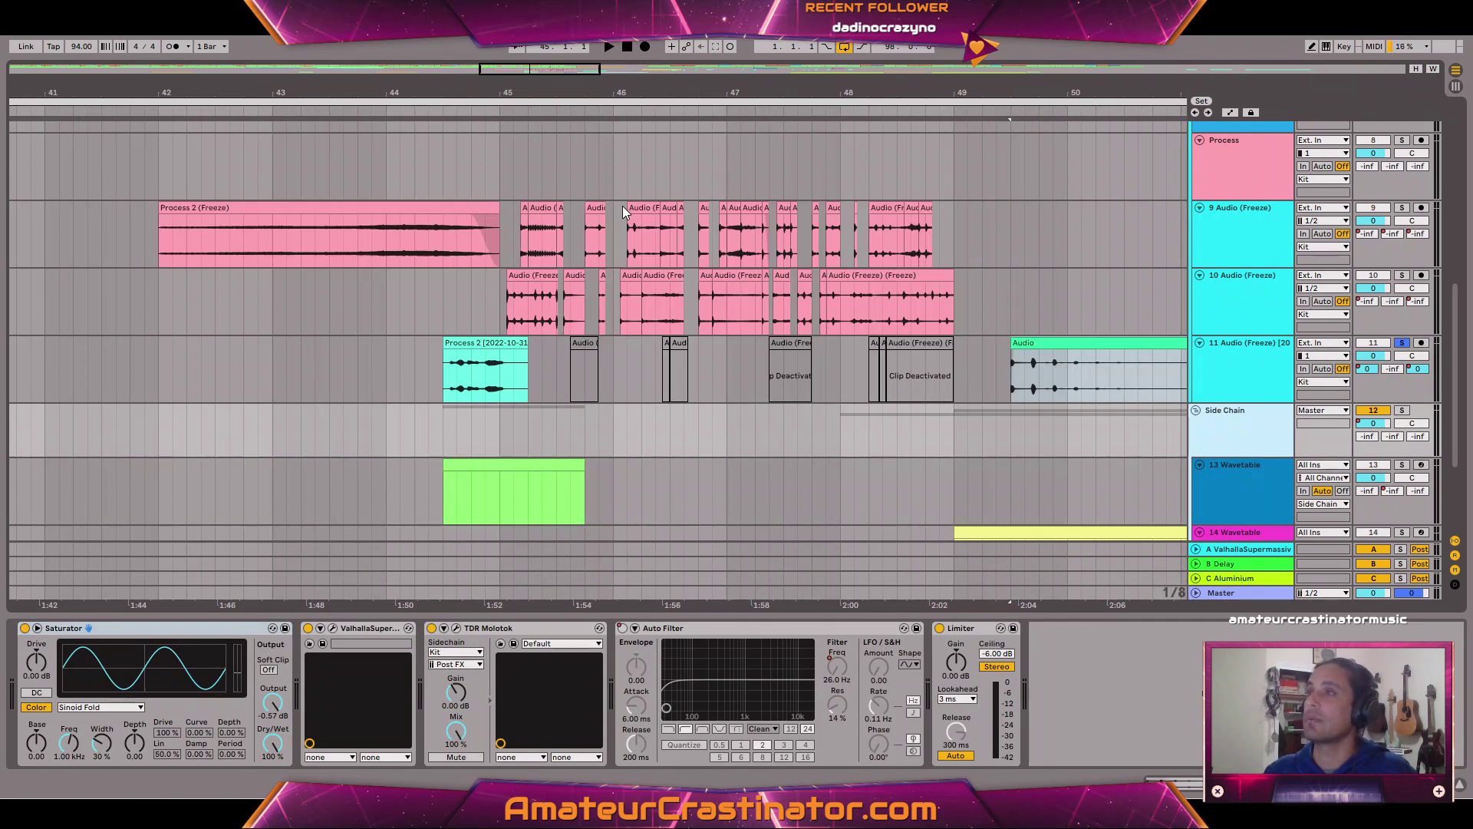
{"action": "scroll", "coordinate": [477, 227], "scroll_direction": "up", "scroll_amount": 4}
{"action": "scroll", "coordinate": [494, 233], "scroll_direction": "down", "scroll_amount": 1}
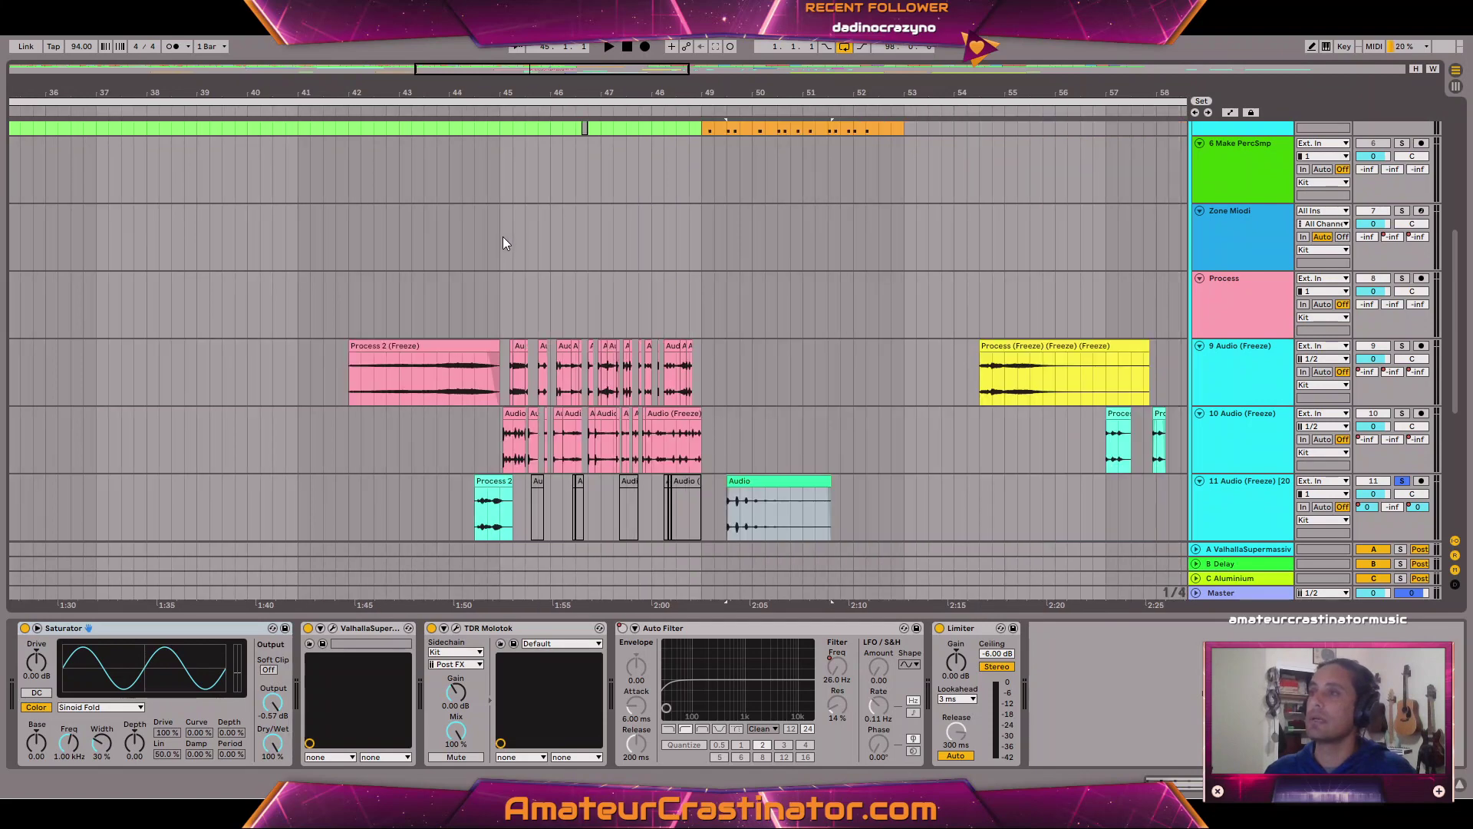
{"action": "scroll", "coordinate": [503, 237], "scroll_direction": "down", "scroll_amount": 3}
{"action": "scroll", "coordinate": [569, 237], "scroll_direction": "up", "scroll_amount": 5}
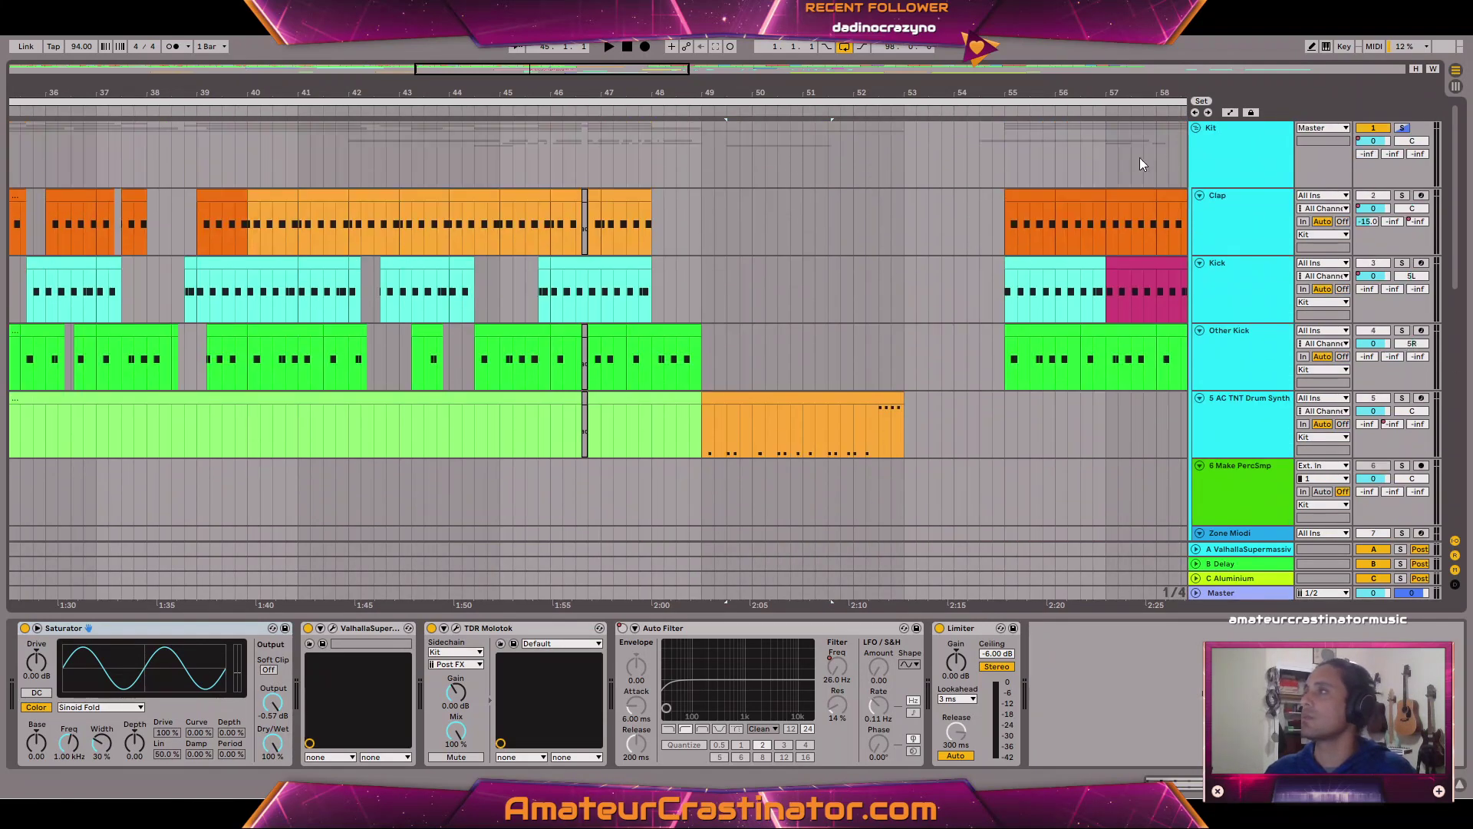
{"action": "left_click", "coordinate": [1226, 163]}
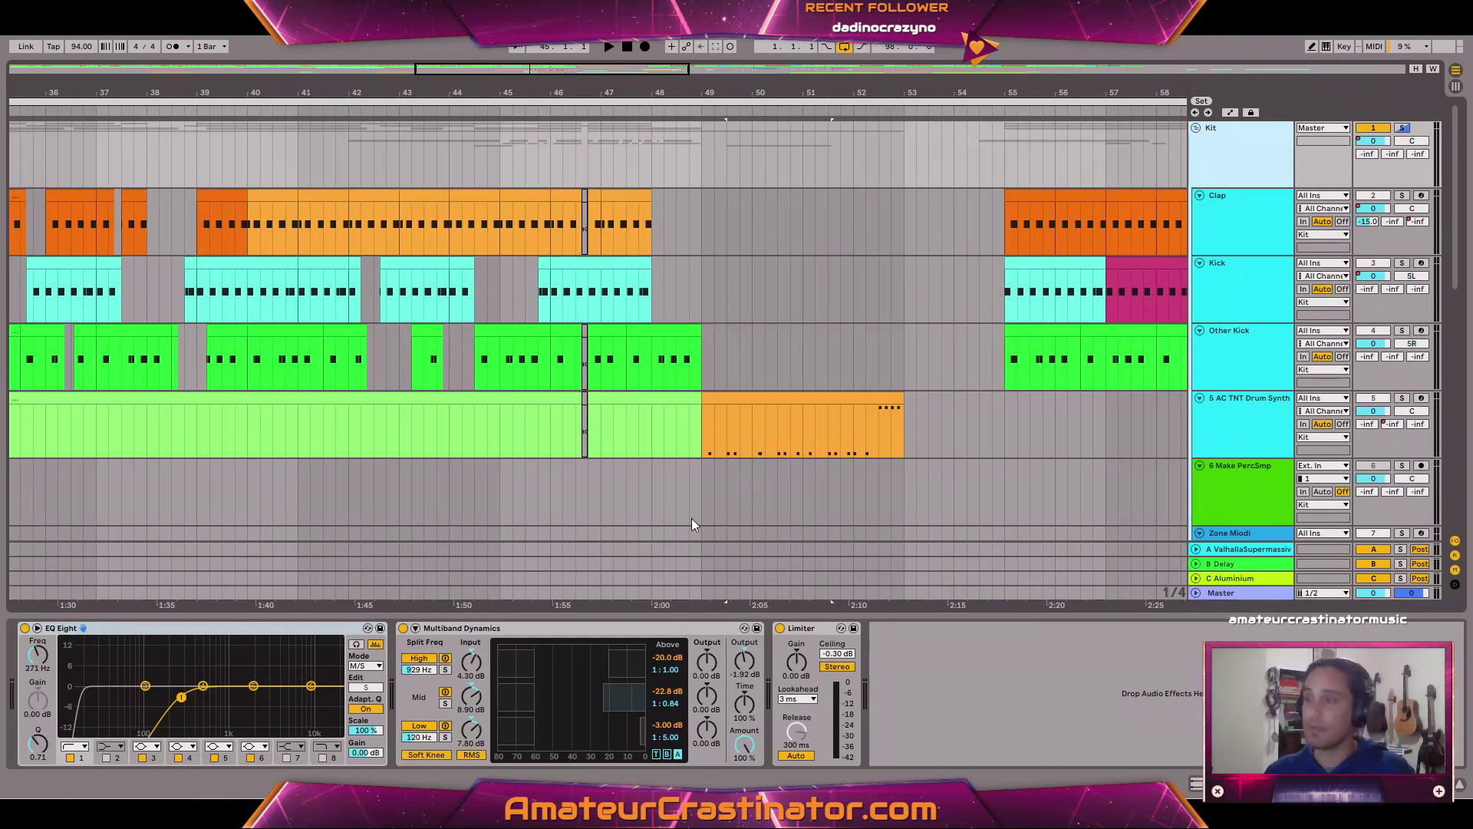
{"action": "left_click", "coordinate": [1223, 593]}
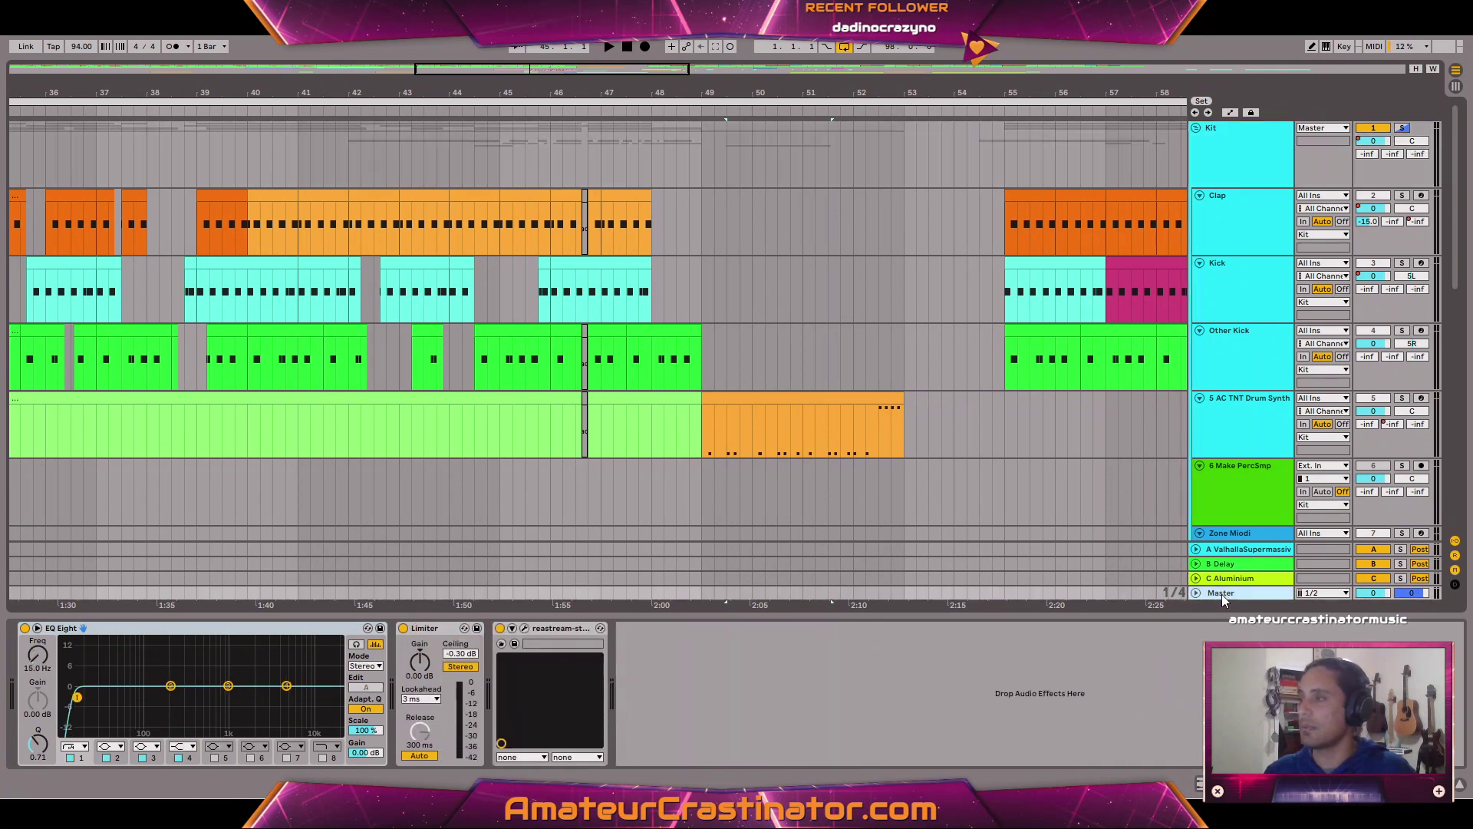
{"action": "left_click", "coordinate": [1235, 154]}
Play the arrangement from bar 41 while reviewing the Kit group's tracks and percussion clips.
{"action": "scroll", "coordinate": [628, 301], "scroll_direction": "down", "scroll_amount": 3}
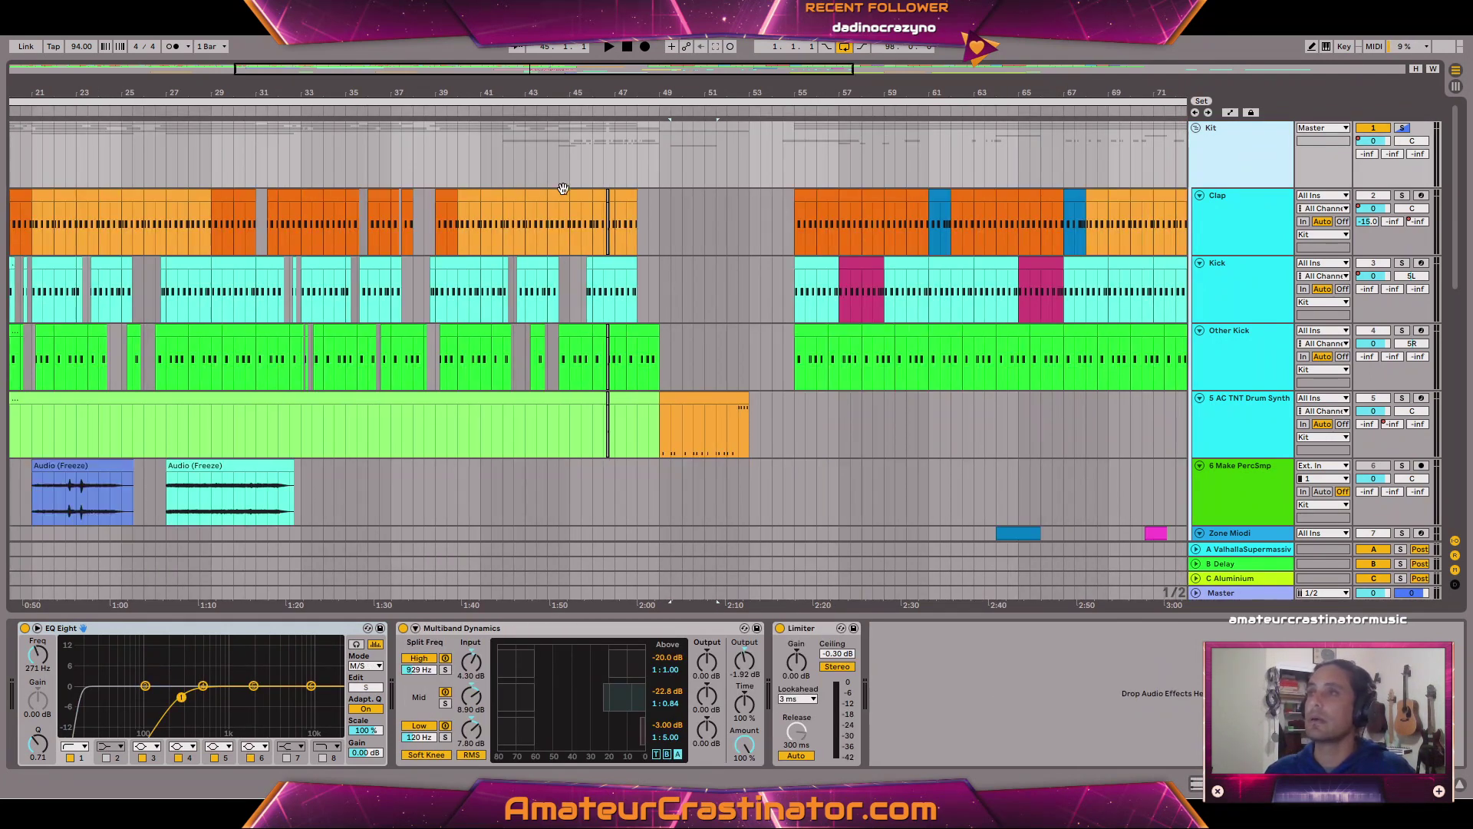
{"action": "left_click", "coordinate": [481, 162]}
{"action": "key", "text": "space"}
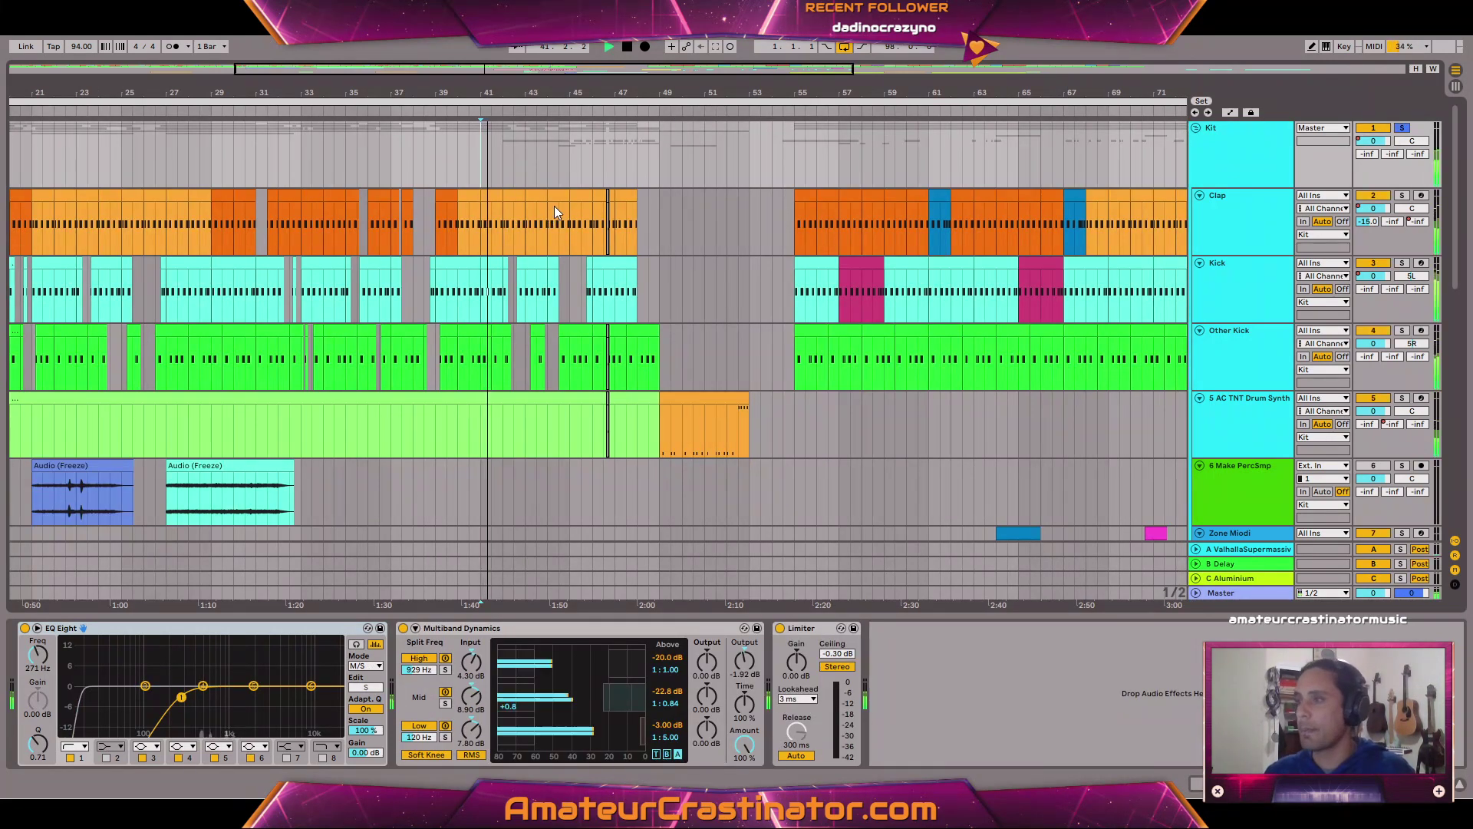
{"action": "scroll", "coordinate": [690, 175], "scroll_direction": "down", "scroll_amount": 4}
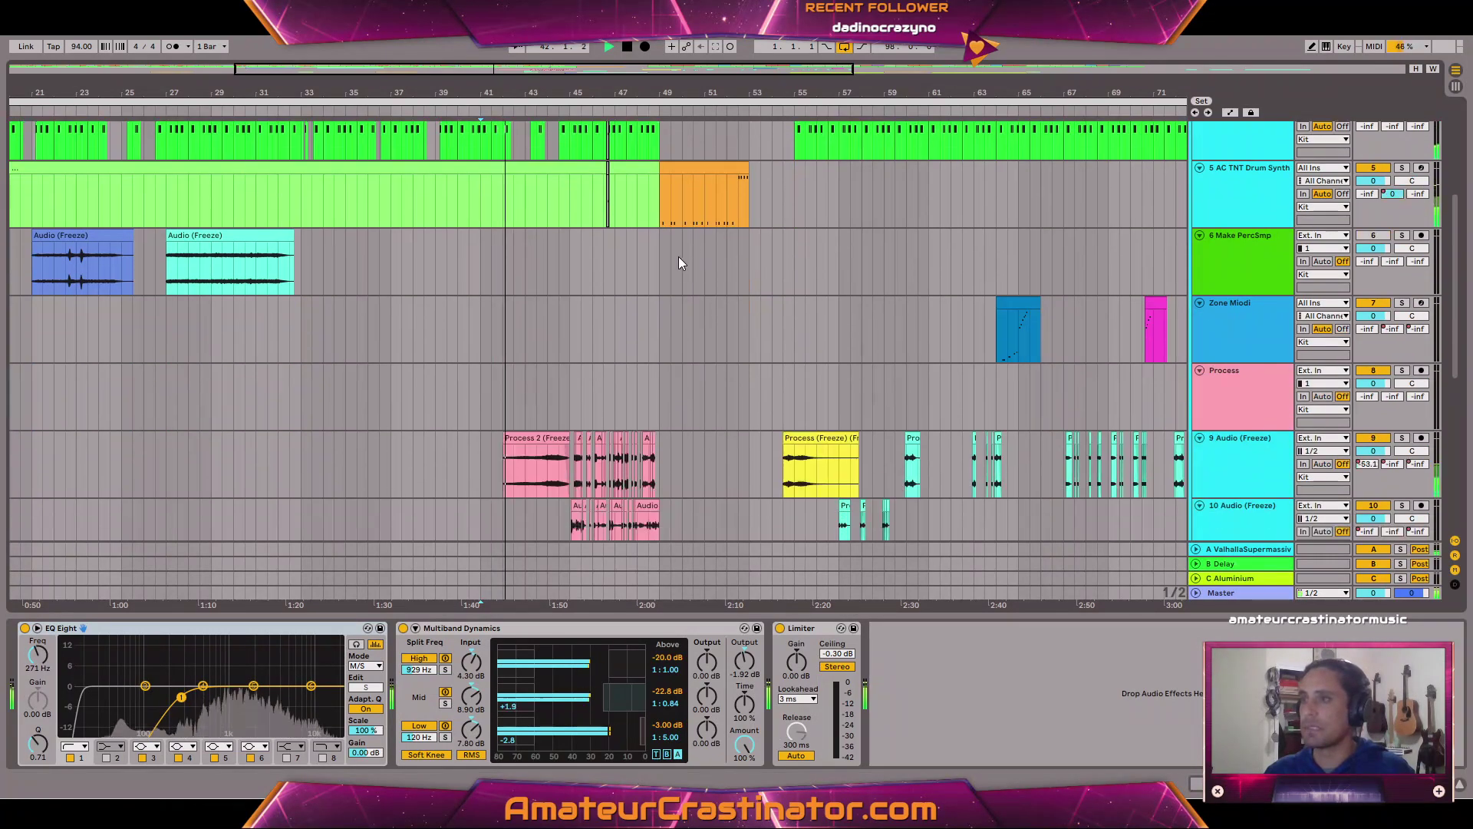
{"action": "scroll", "coordinate": [678, 256], "scroll_direction": "up", "scroll_amount": 4}
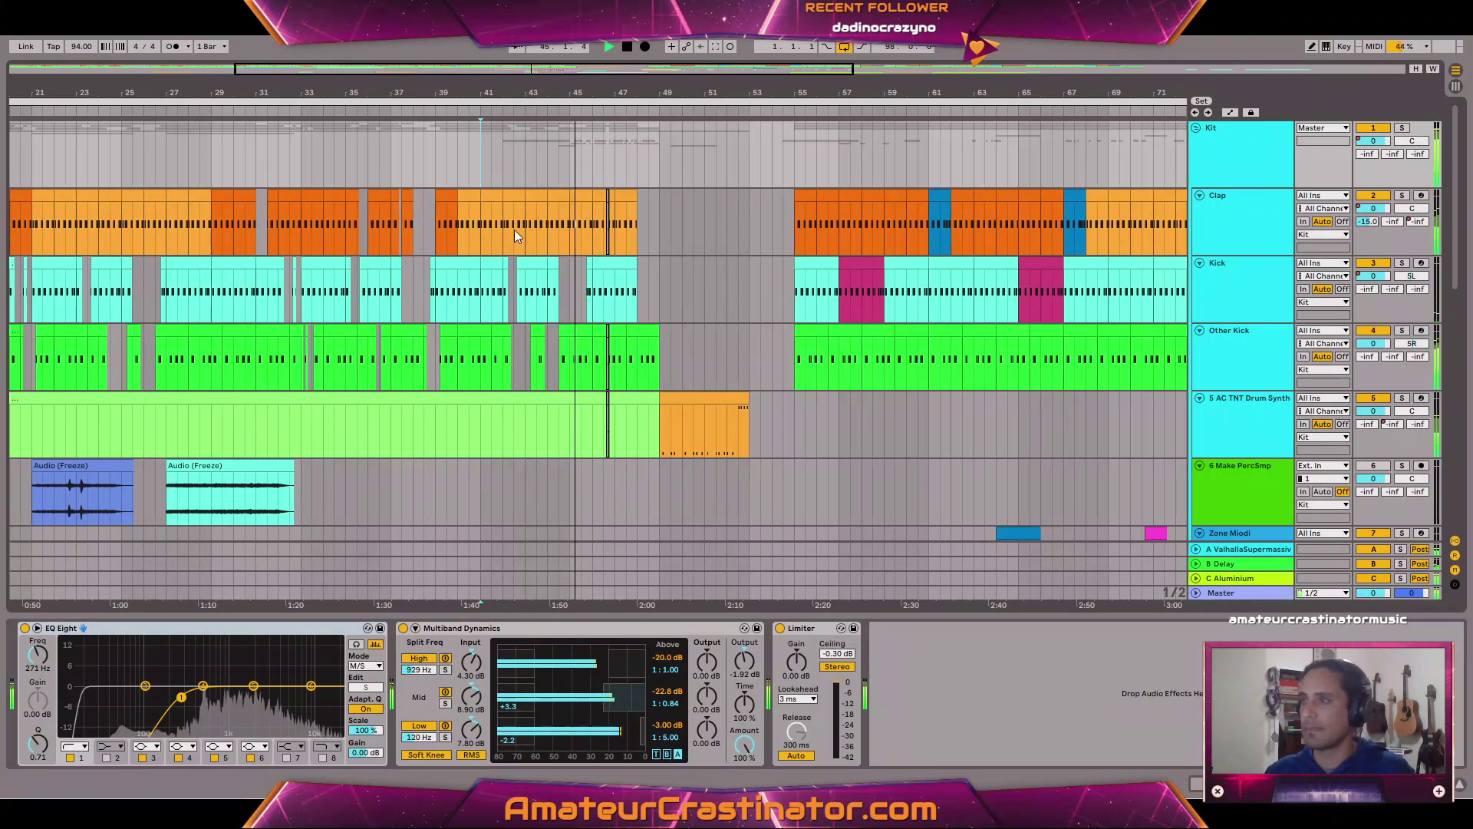
{"action": "scroll", "coordinate": [583, 165], "scroll_direction": "up", "scroll_amount": 5}
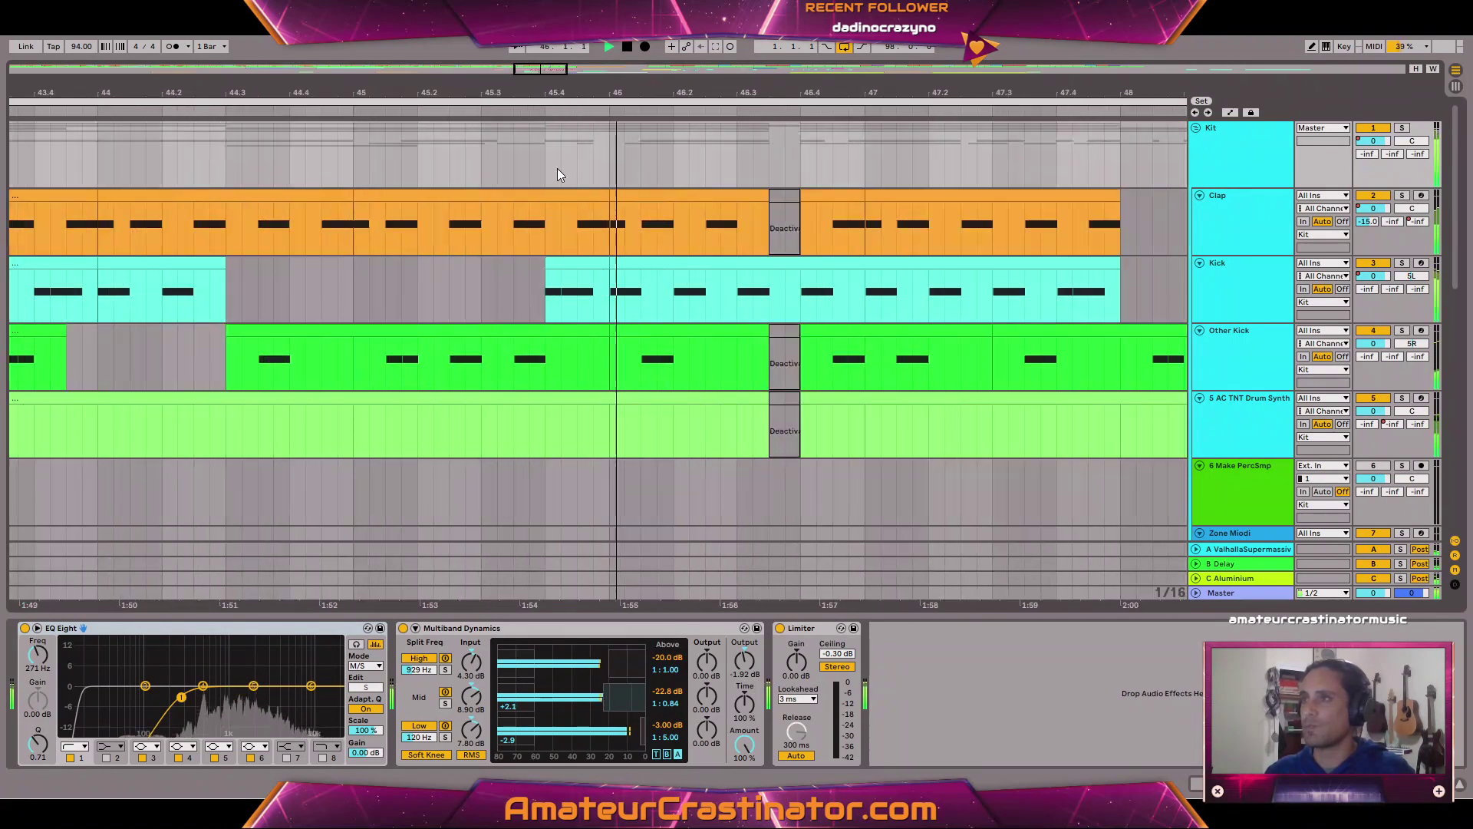
{"action": "key", "text": "space"}
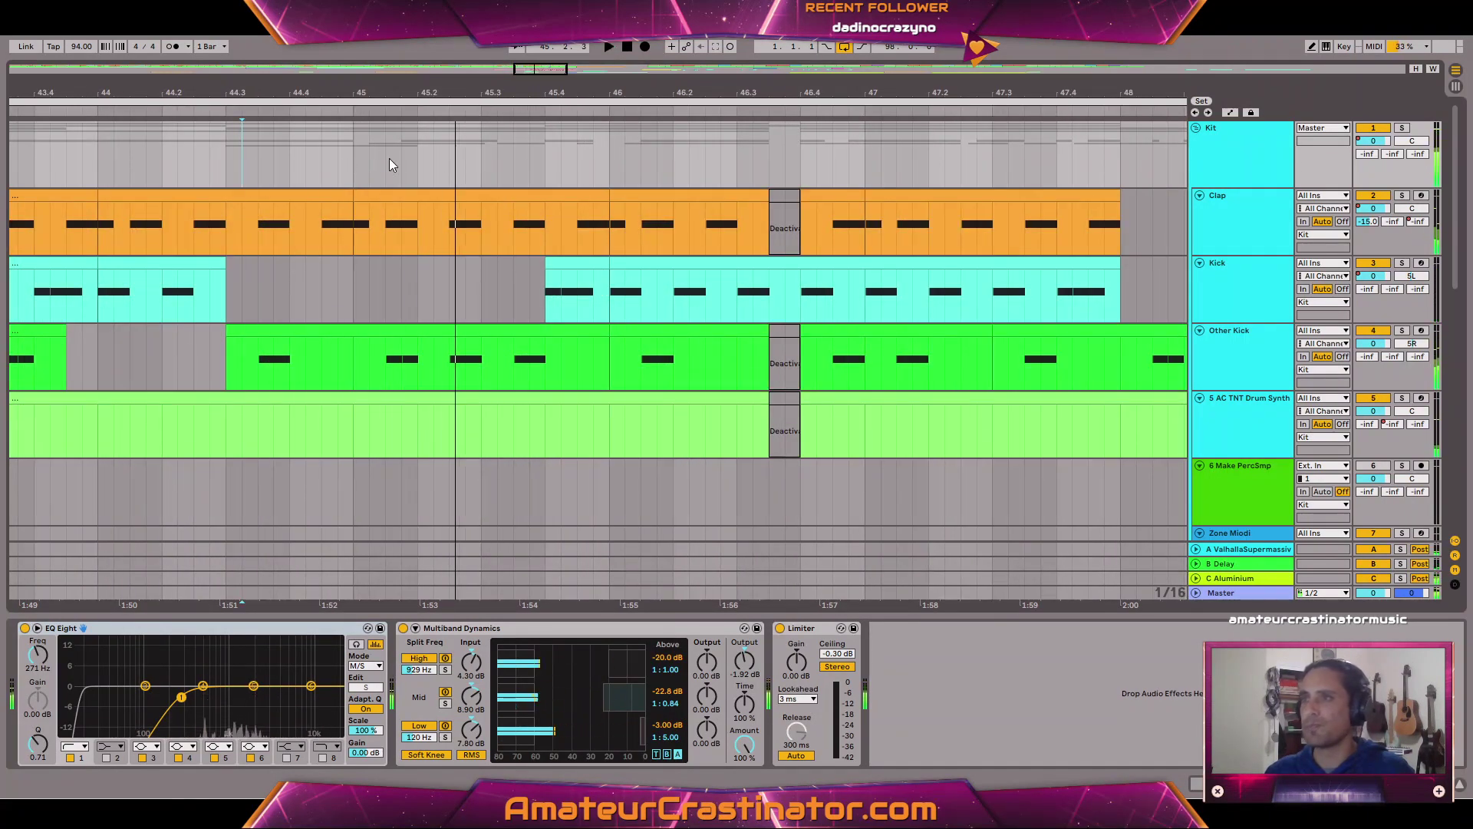
Replay the transition into bar 45 several times from start points on the Kit group between 44.3 and 45.
{"action": "left_click", "coordinate": [275, 157]}
{"action": "key", "text": "space"}
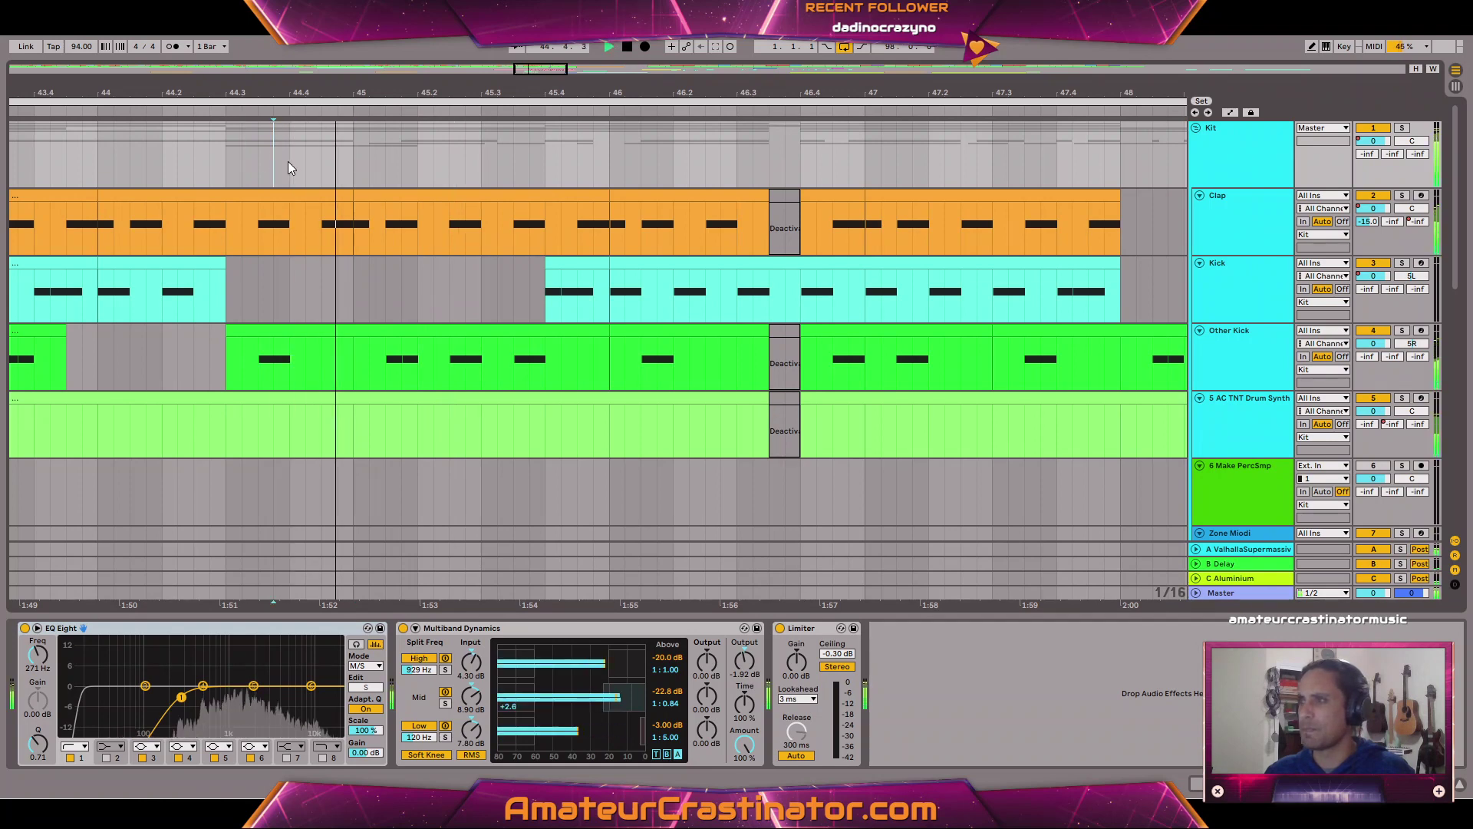
{"action": "left_click", "coordinate": [356, 161]}
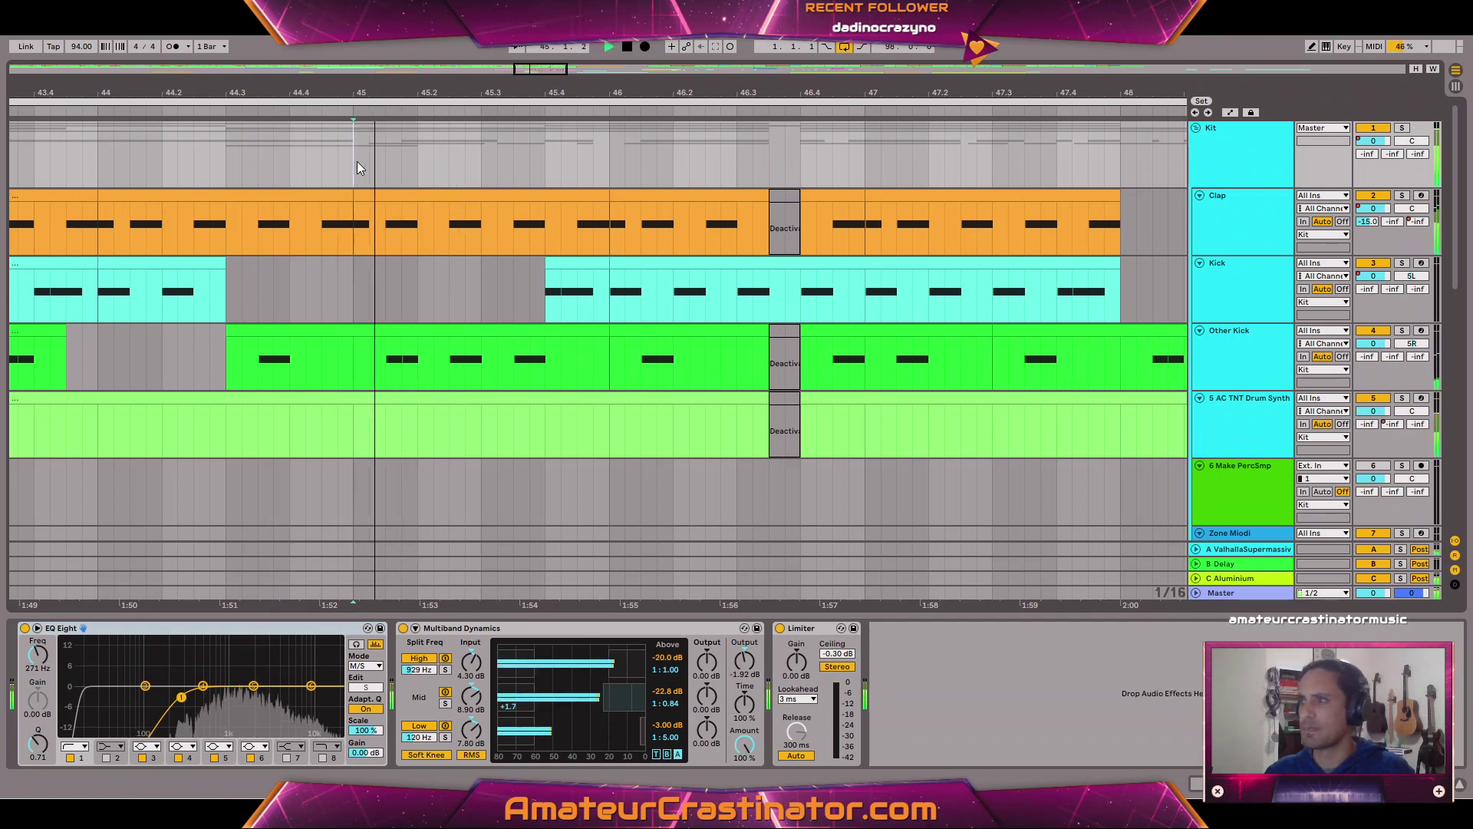
{"action": "key", "text": "space"}
{"action": "left_click", "coordinate": [321, 165]}
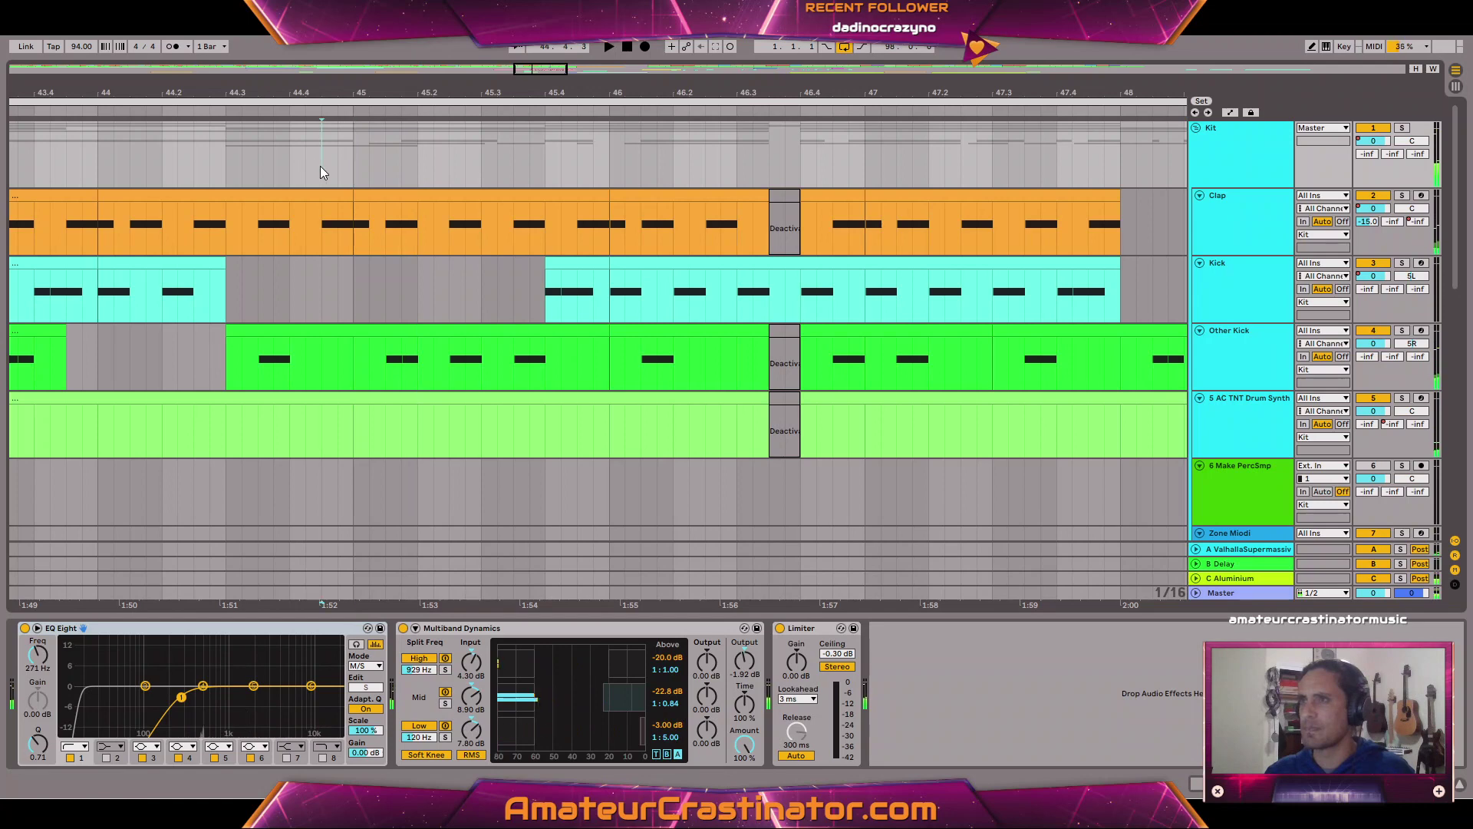
{"action": "key", "text": "space"}
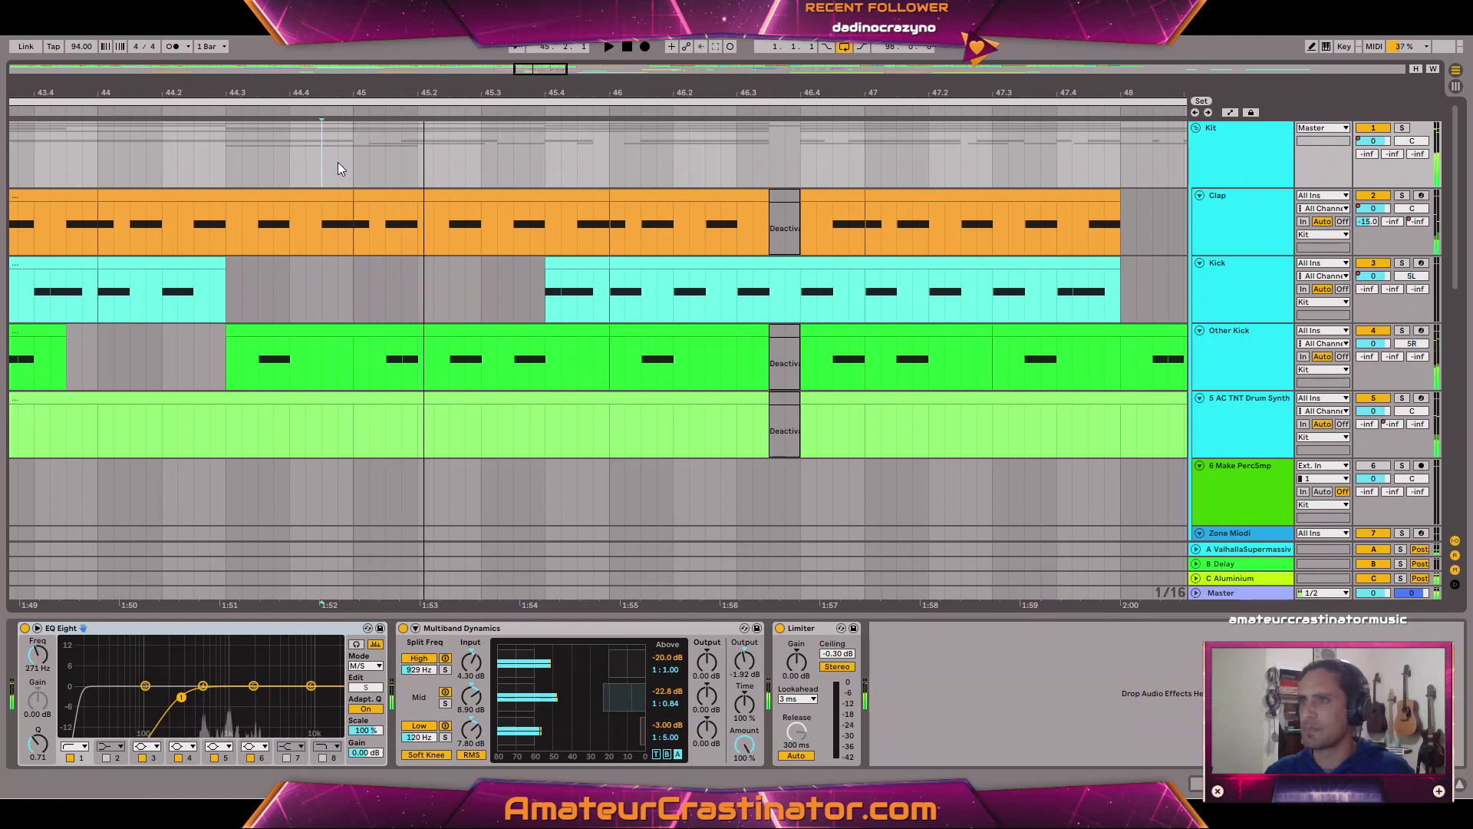
{"action": "key", "text": "space"}
{"action": "key", "text": "space"}
{"action": "key", "text": "space"}
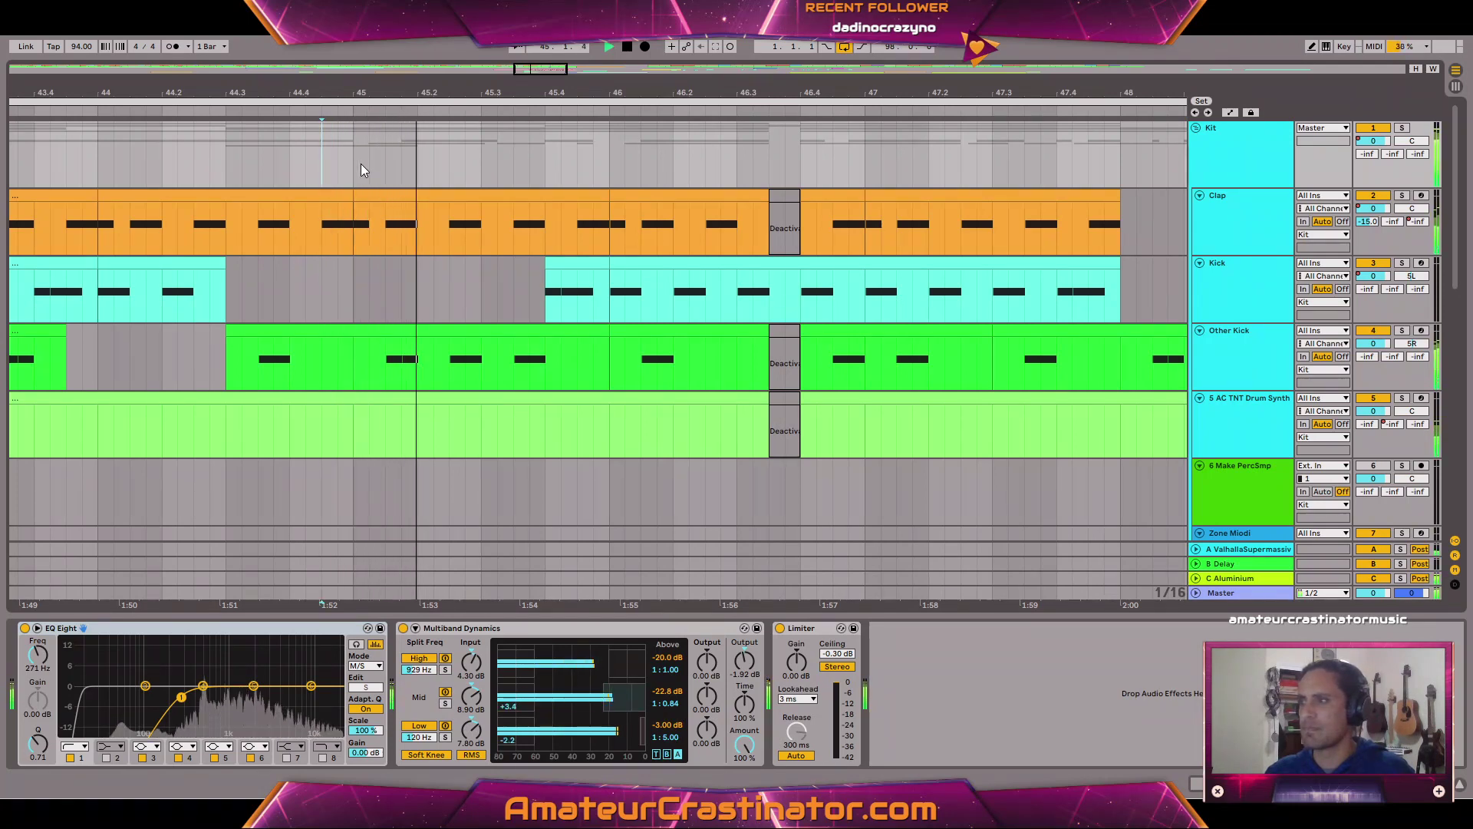
Select the Kit group from bar 45 to 45.2 and replay that passage while examining the clips on tracks 9 to 11.
{"action": "left_click_drag", "start_coordinate": [354, 164], "coordinate": [427, 160]}
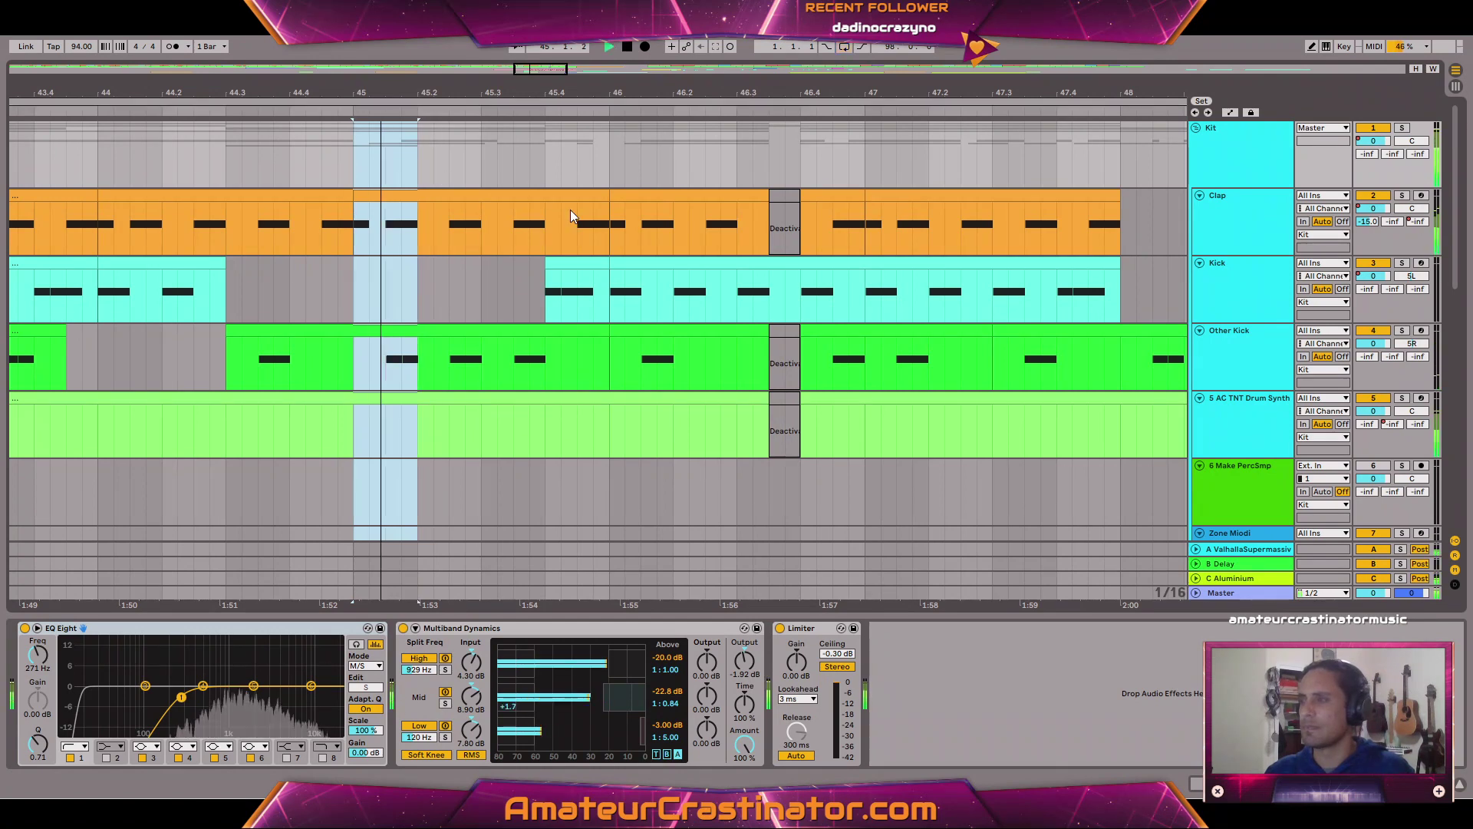
{"action": "key", "text": "space"}
{"action": "scroll", "coordinate": [404, 337], "scroll_direction": "down", "scroll_amount": 10}
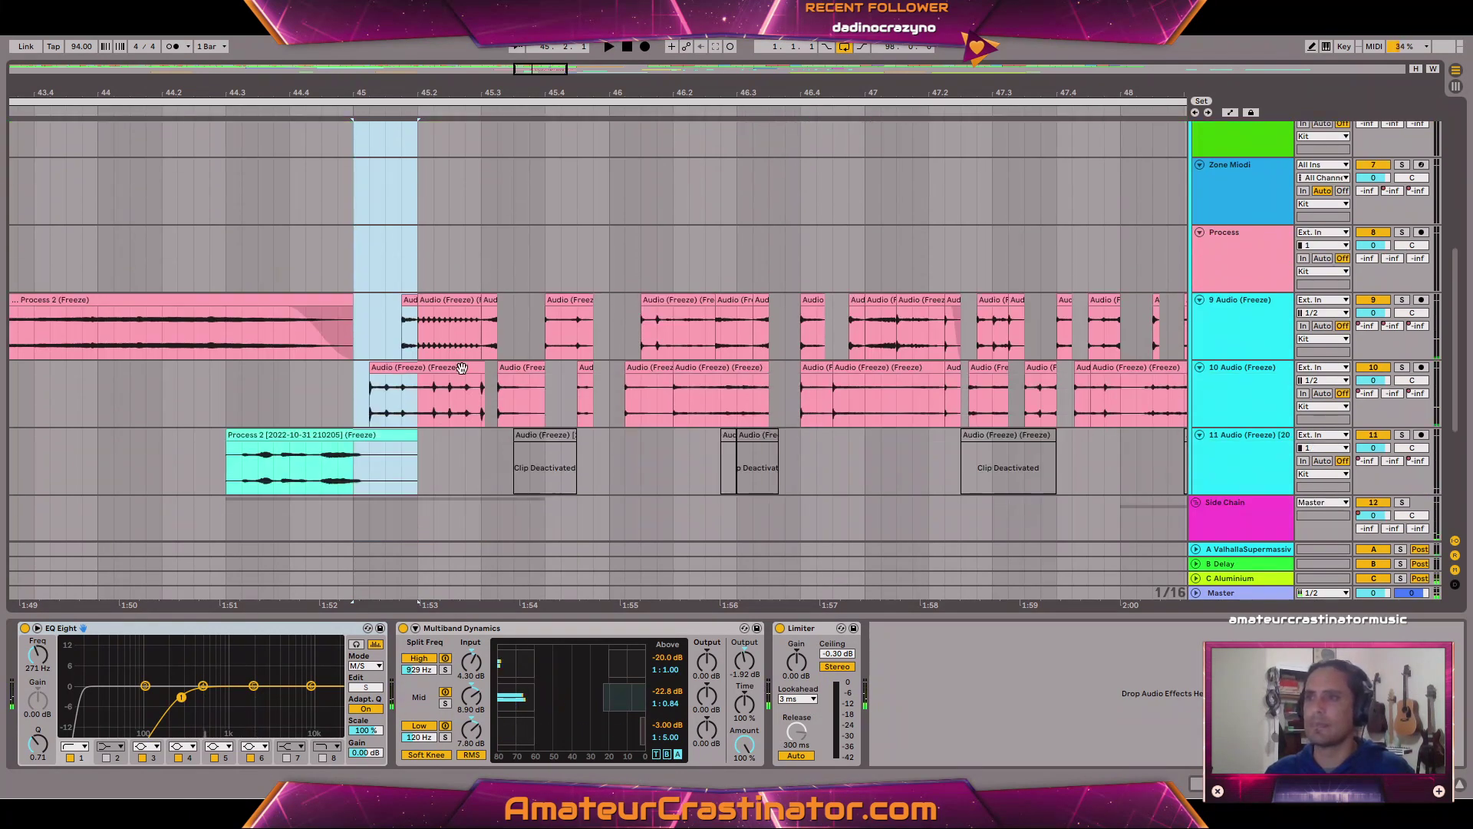
{"action": "key", "text": "space"}
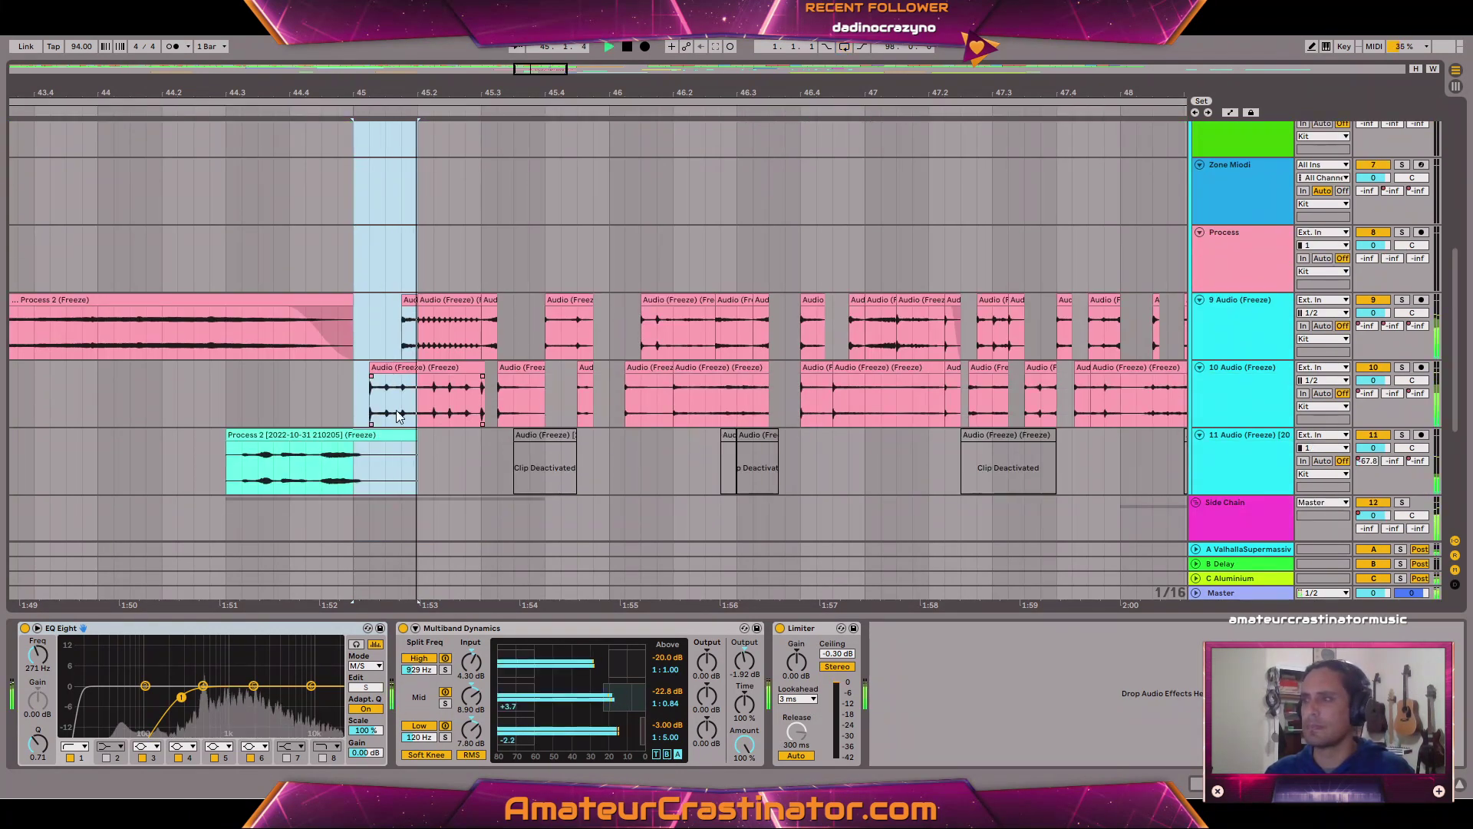
{"action": "key", "text": "ctrl+space"}
{"action": "key", "text": "ctrl+space"}
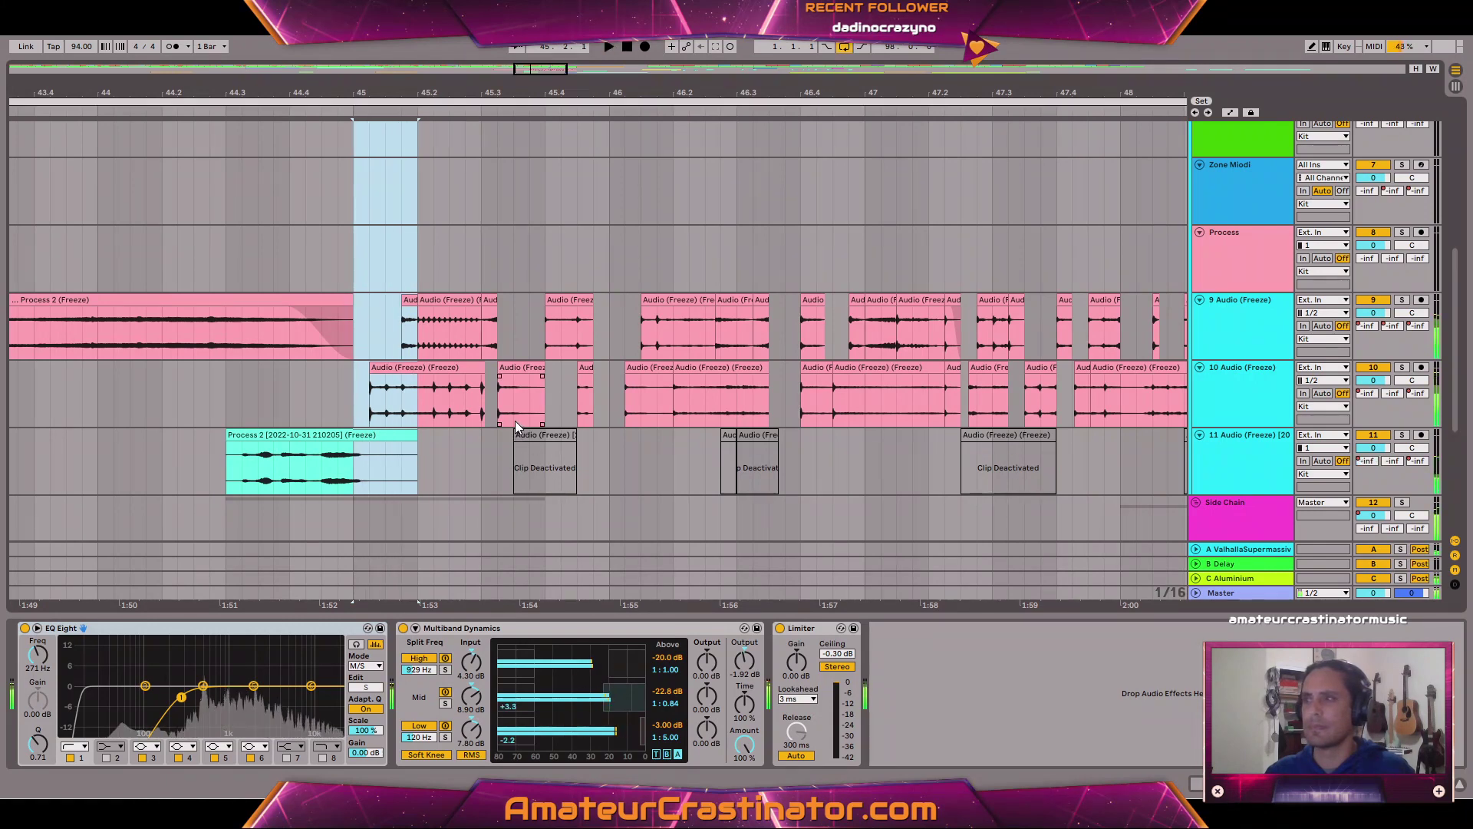
{"action": "key", "text": "ctrl+space"}
{"action": "left_click", "coordinate": [389, 371]}
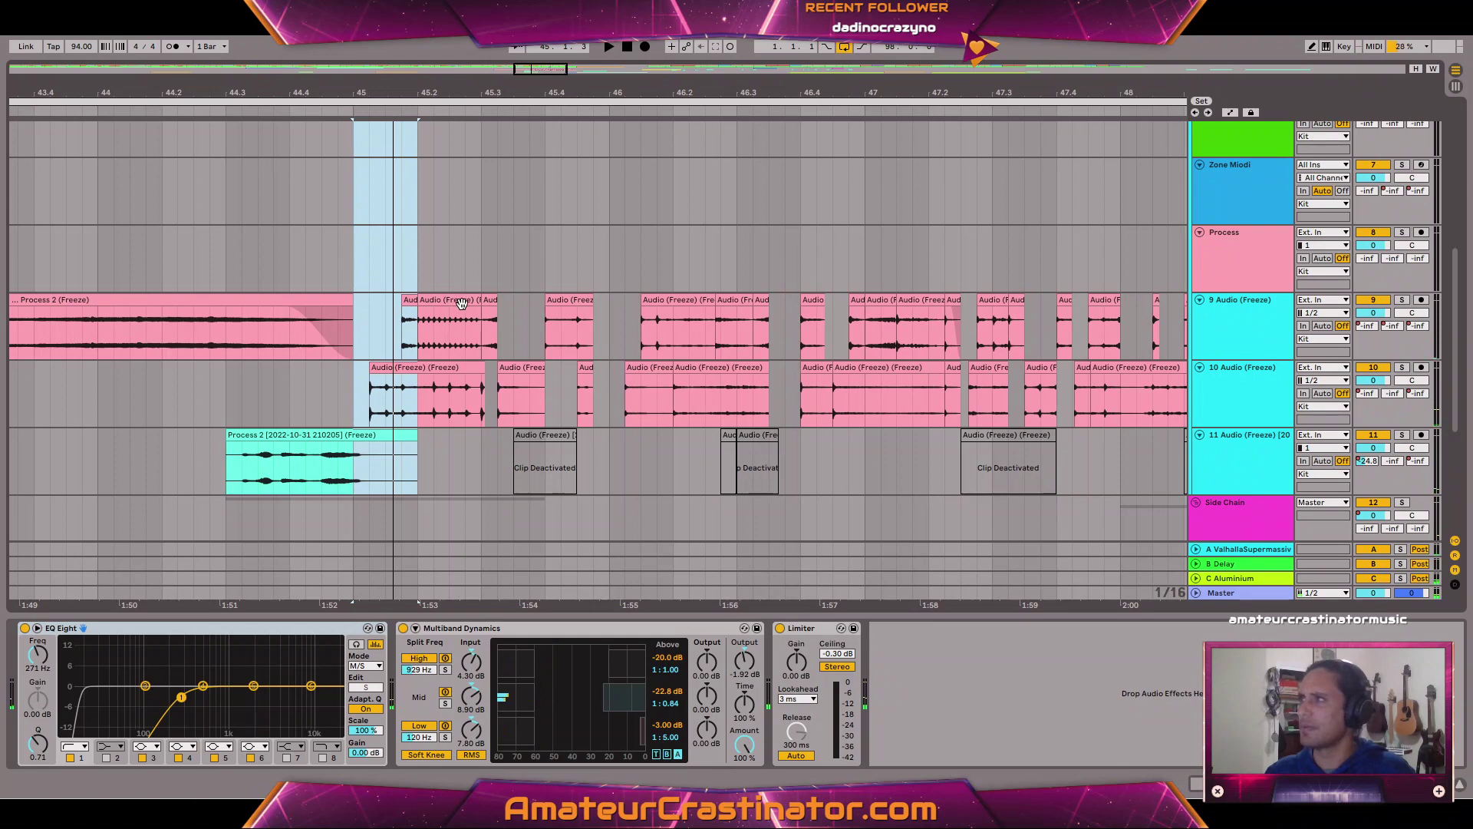
{"action": "scroll", "coordinate": [462, 304], "scroll_direction": "down", "scroll_amount": 2}
{"action": "scroll", "coordinate": [528, 311], "scroll_direction": "up", "scroll_amount": 3}
{"action": "scroll", "coordinate": [494, 315], "scroll_direction": "down", "scroll_amount": 1}
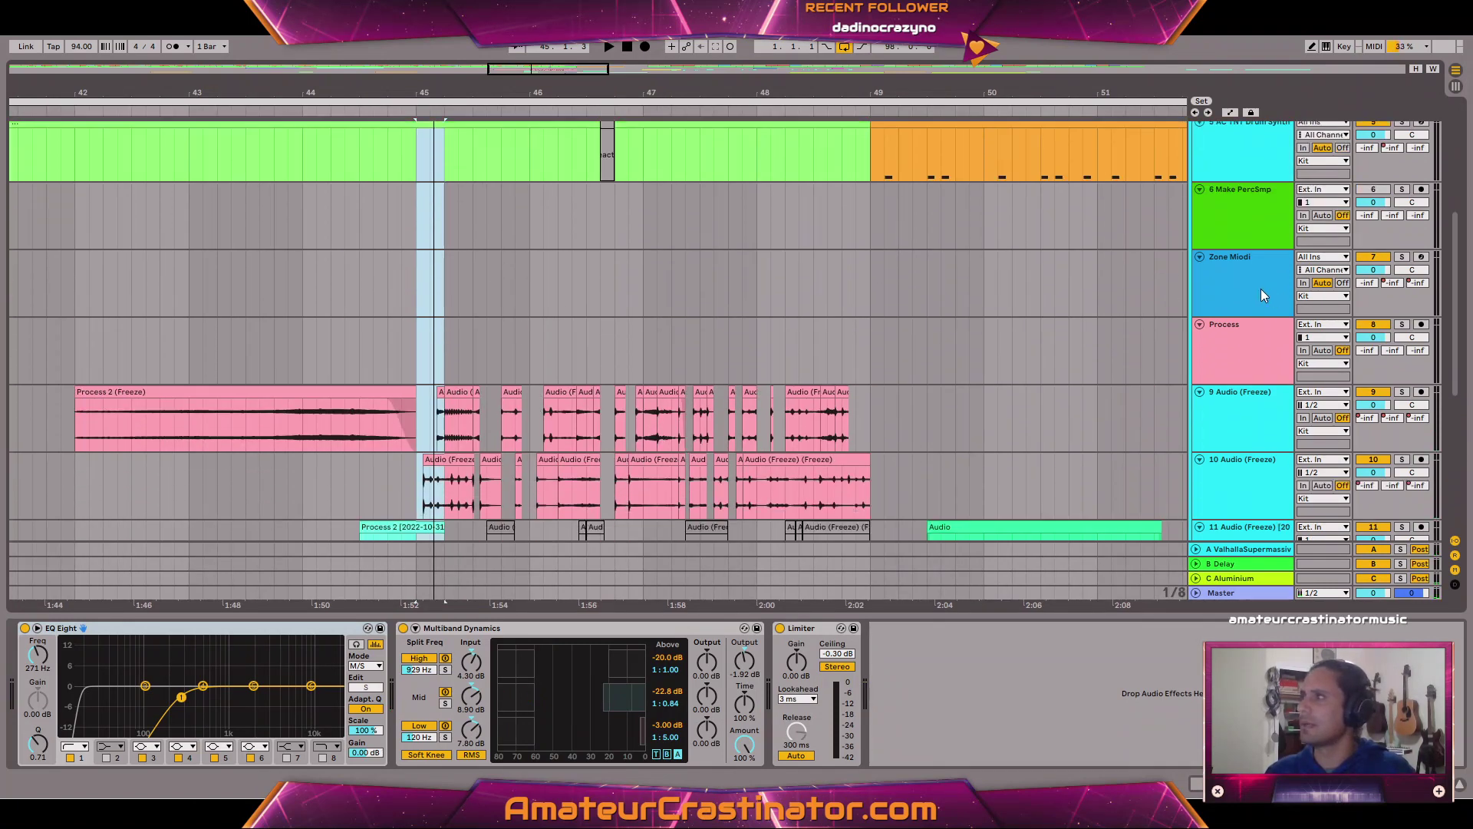
Play the Kit group passage starting at bar 45 while reviewing the group's upper tracks.
{"action": "key", "text": "ctrl+space"}
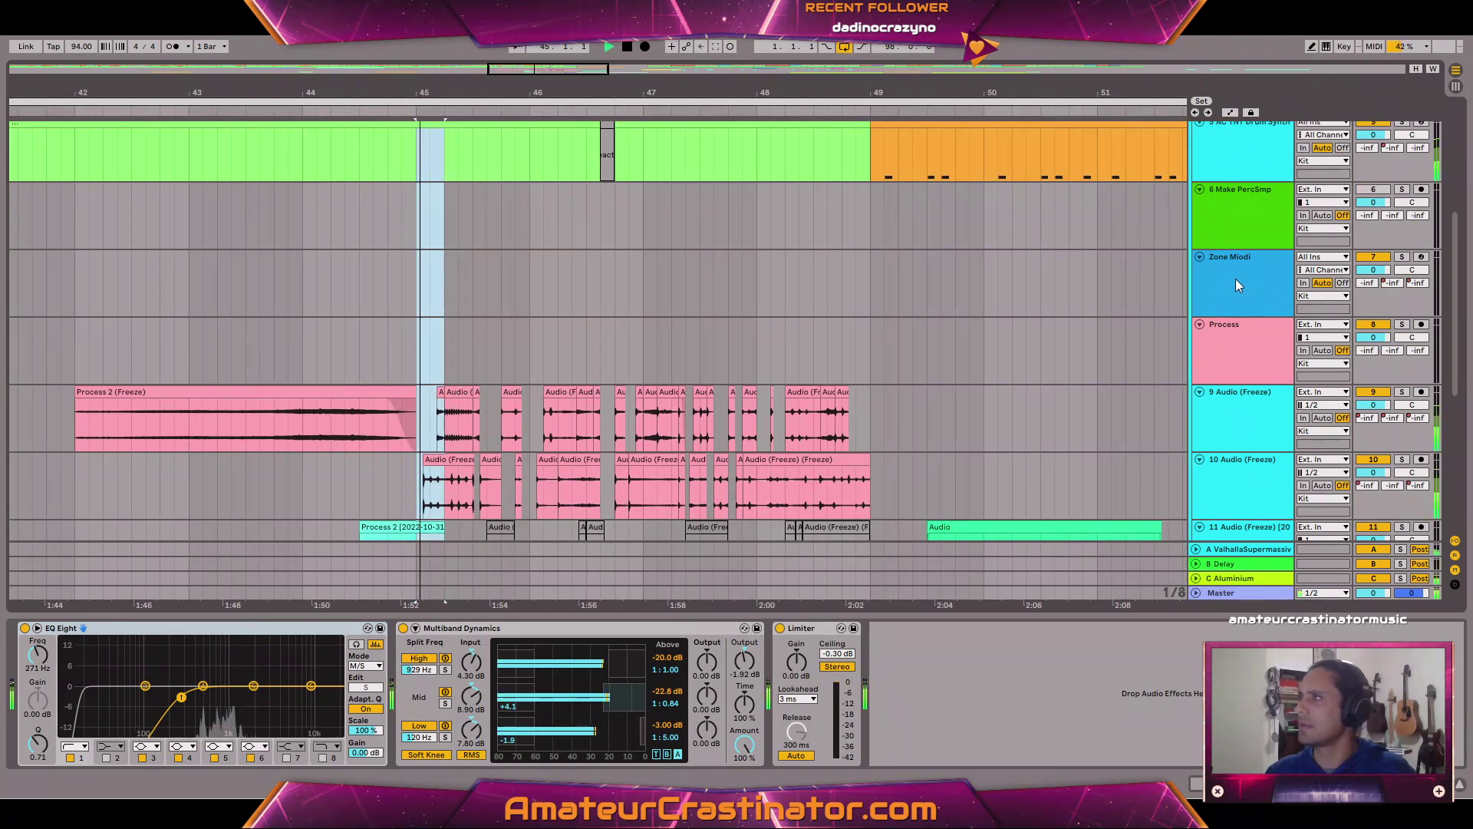
{"action": "scroll", "coordinate": [1231, 276], "scroll_direction": "up", "scroll_amount": 2}
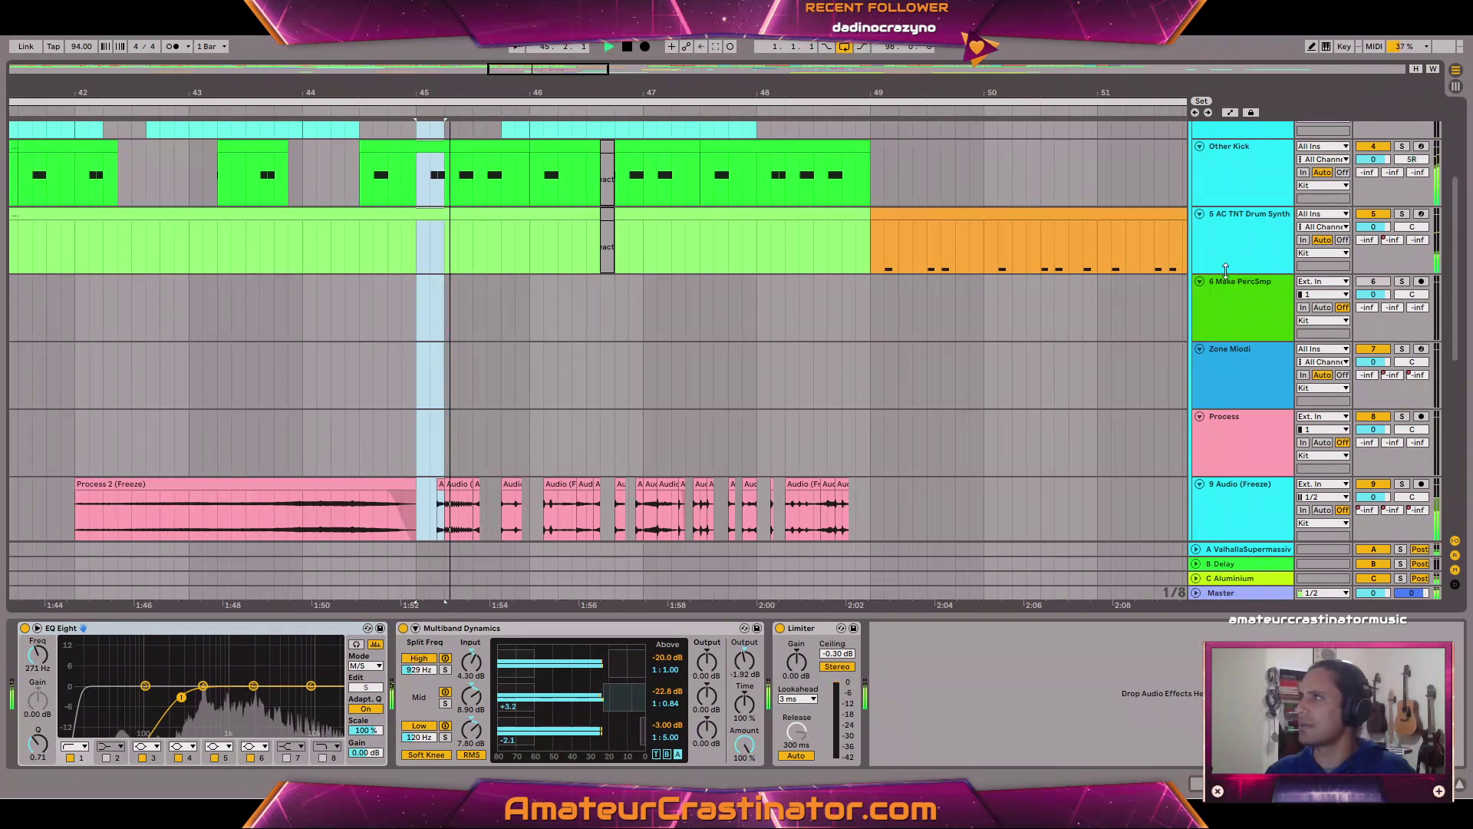
{"action": "scroll", "coordinate": [1223, 270], "scroll_direction": "up", "scroll_amount": 3}
{"action": "scroll", "coordinate": [1223, 270], "scroll_direction": "up", "scroll_amount": 2}
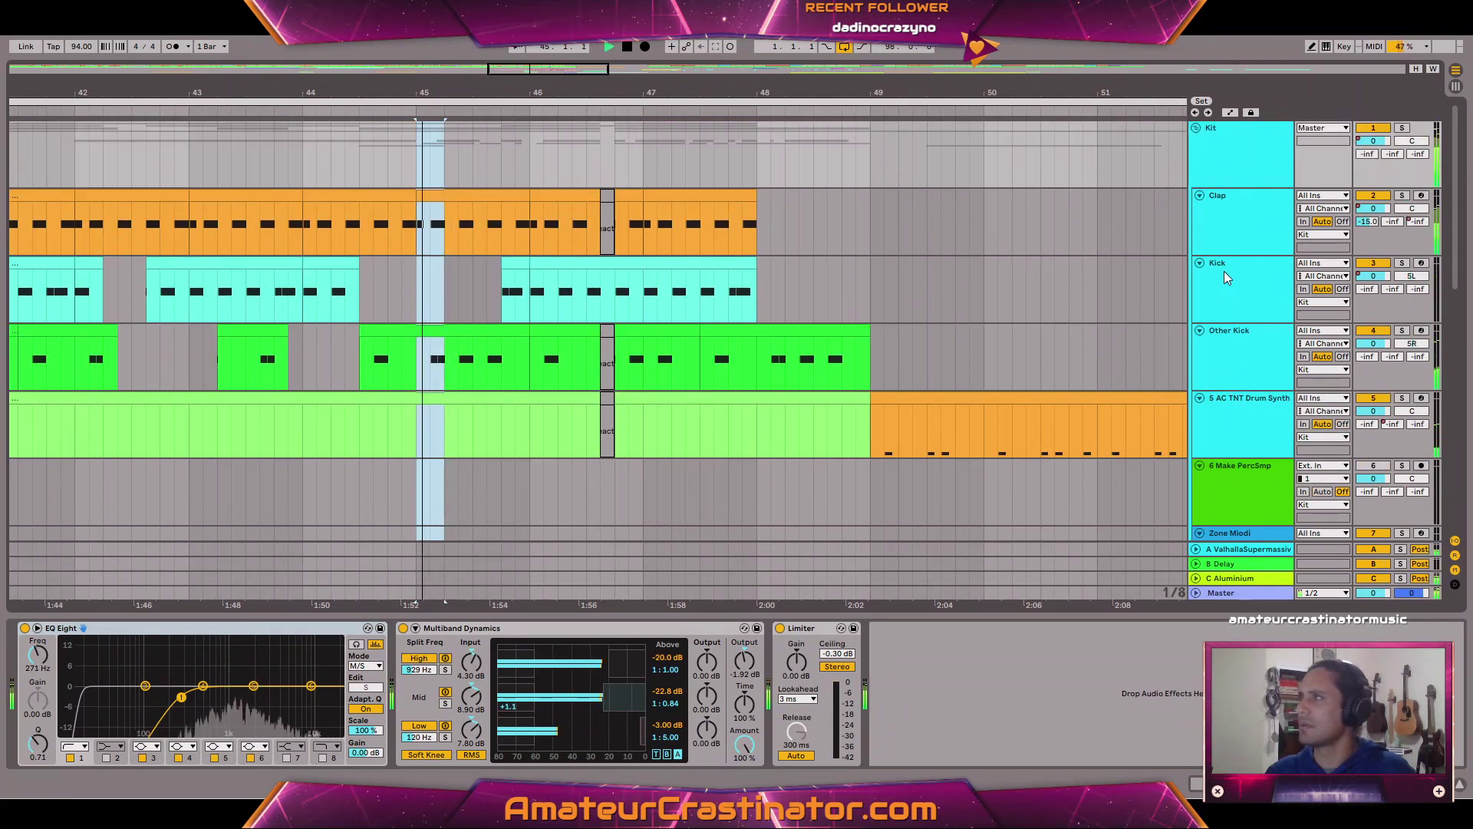
{"action": "key", "text": "ctrl+space"}
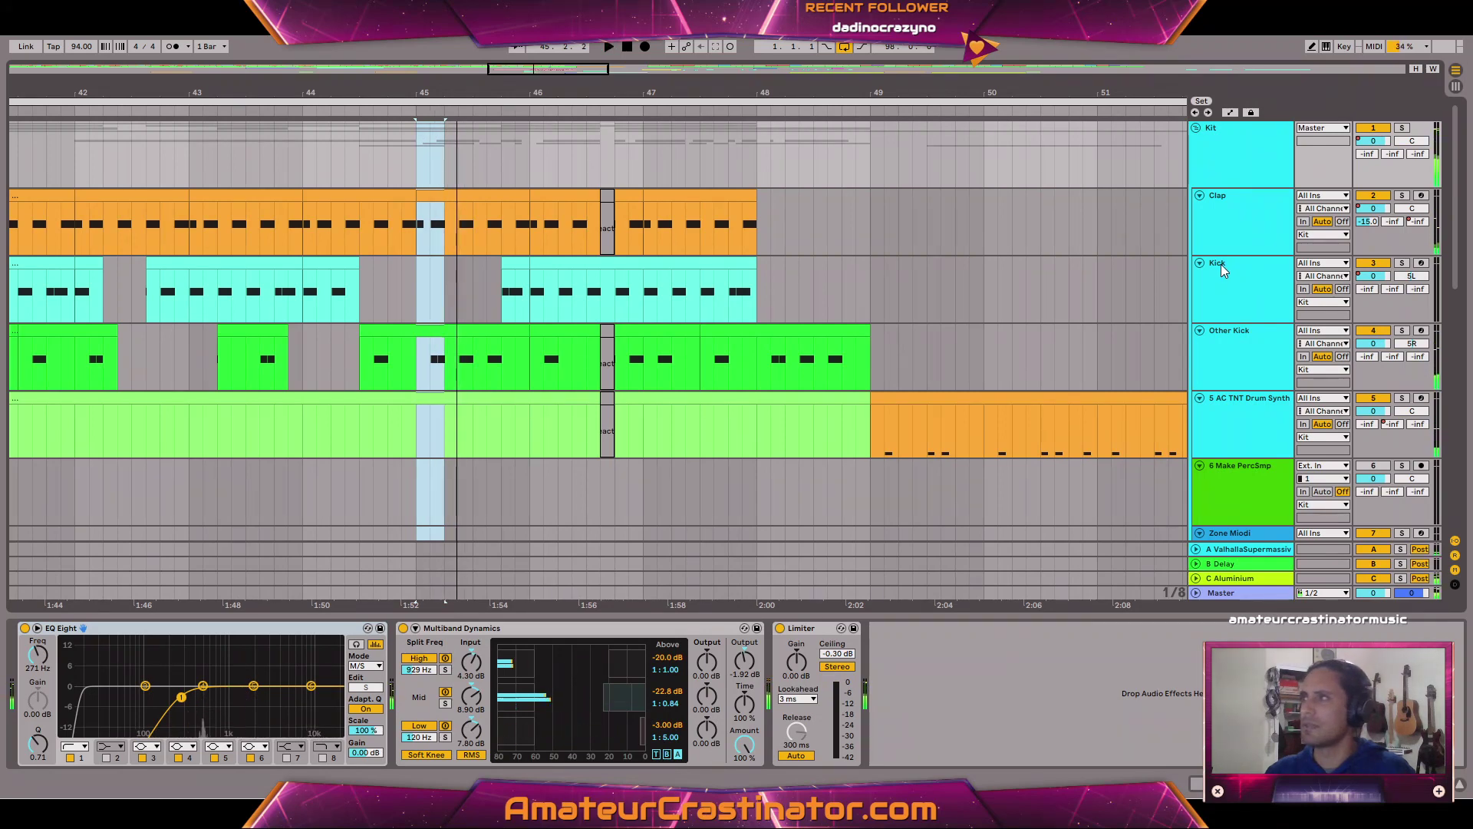
Inspect the Clap track's device chain and briefly play the arrangement through it.
{"action": "left_click", "coordinate": [1212, 238]}
{"action": "scroll", "coordinate": [1214, 237], "scroll_direction": "down", "scroll_amount": 3}
{"action": "scroll", "coordinate": [1218, 239], "scroll_direction": "up", "scroll_amount": 3}
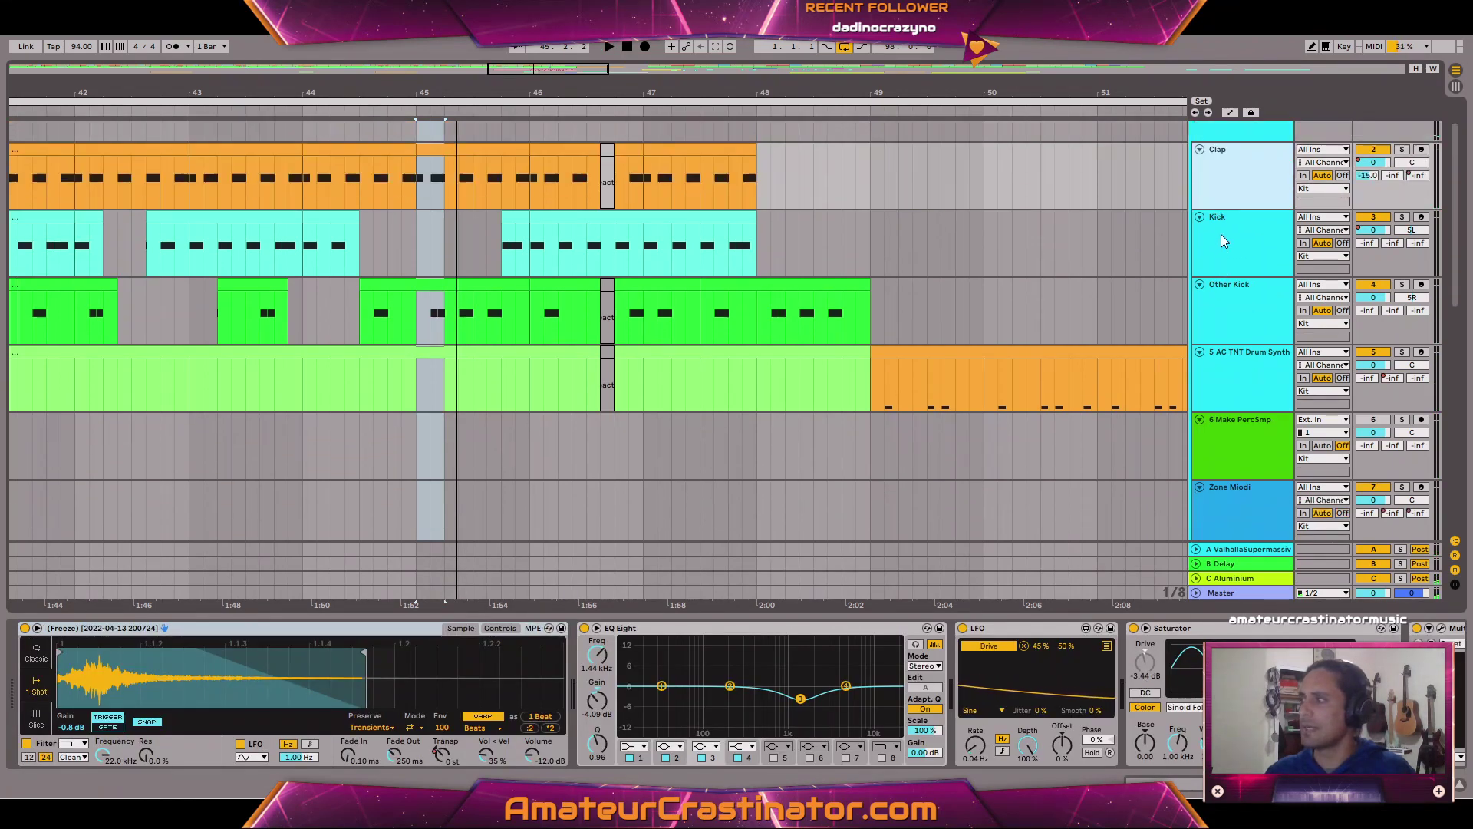
{"action": "left_click", "coordinate": [1351, 785]}
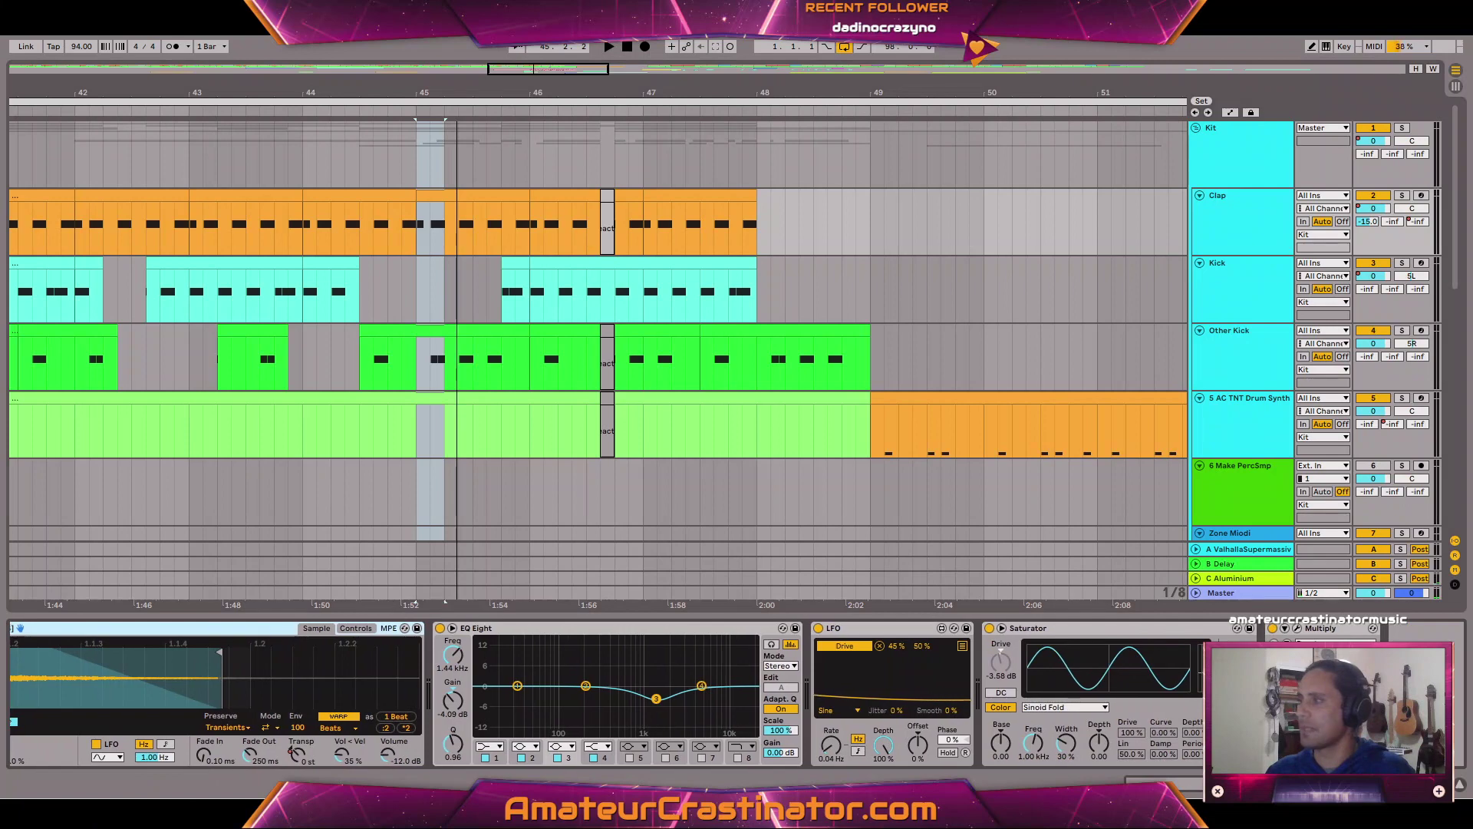
{"action": "key", "text": "space"}
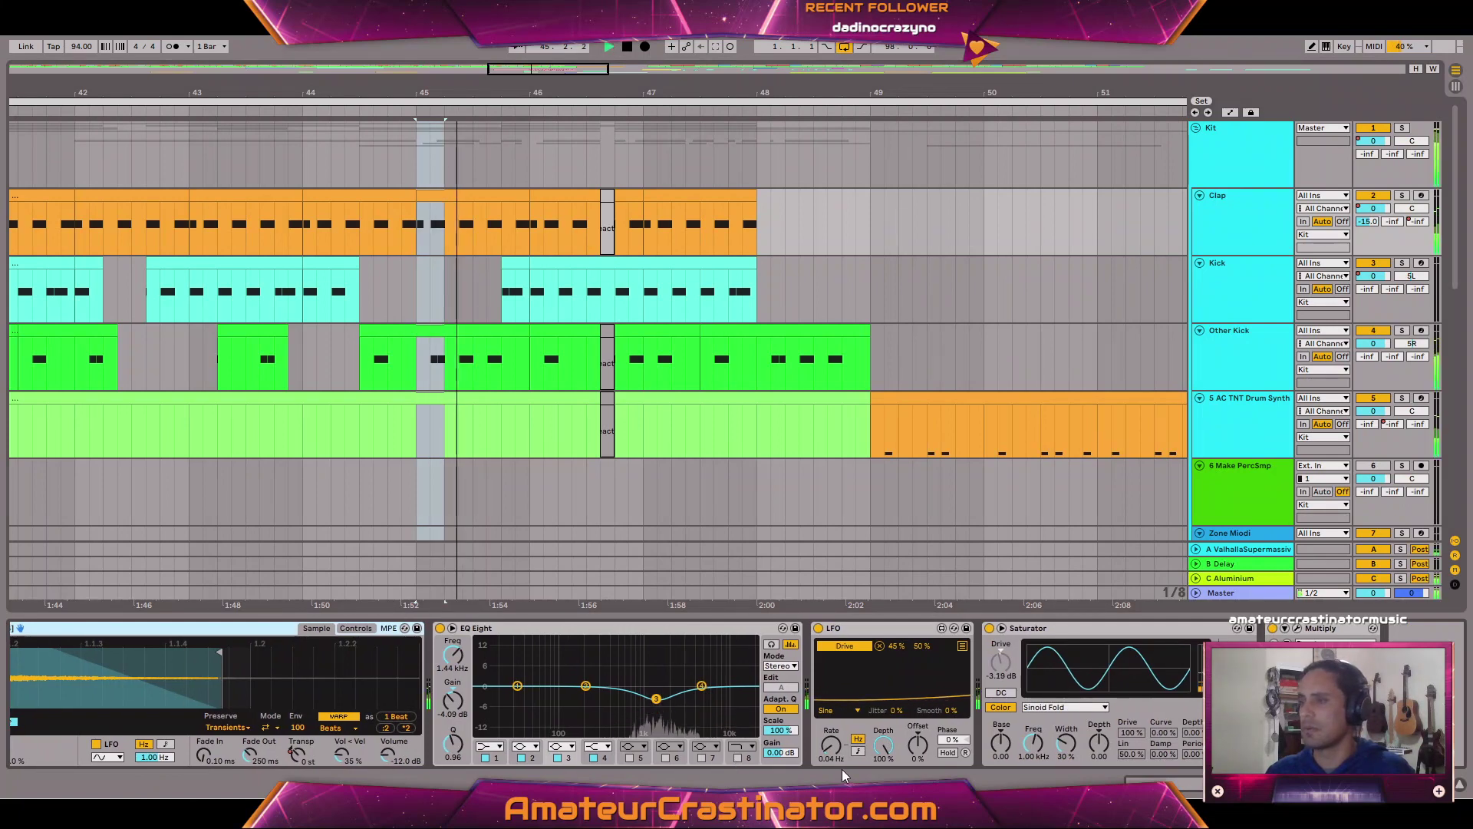
{"action": "key", "text": "space"}
Add an EQ Eight after LevelingTool on the Kick track and play the passage from bar 45.
{"action": "left_click", "coordinate": [1221, 285]}
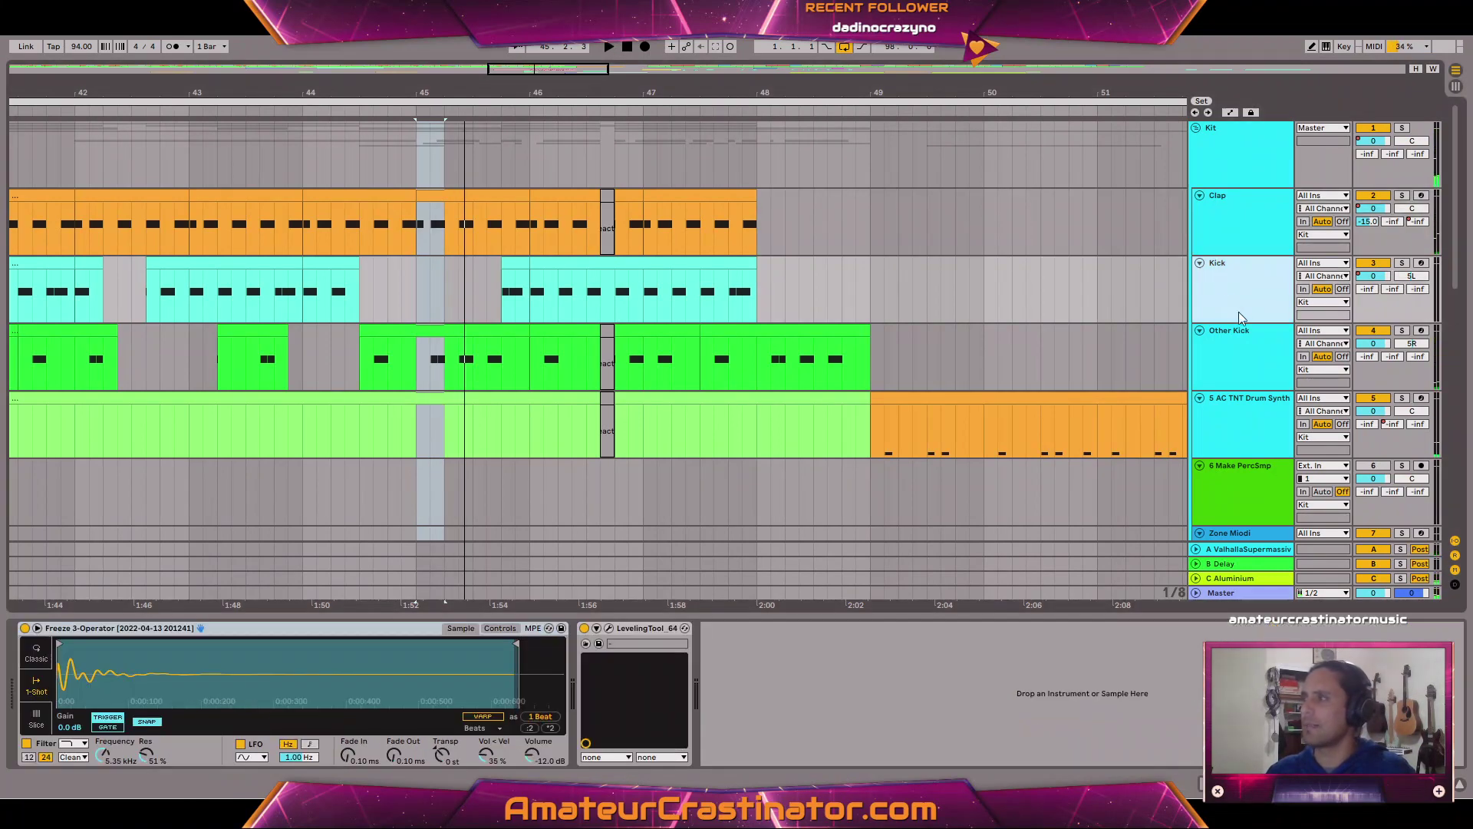
{"action": "key", "text": "space"}
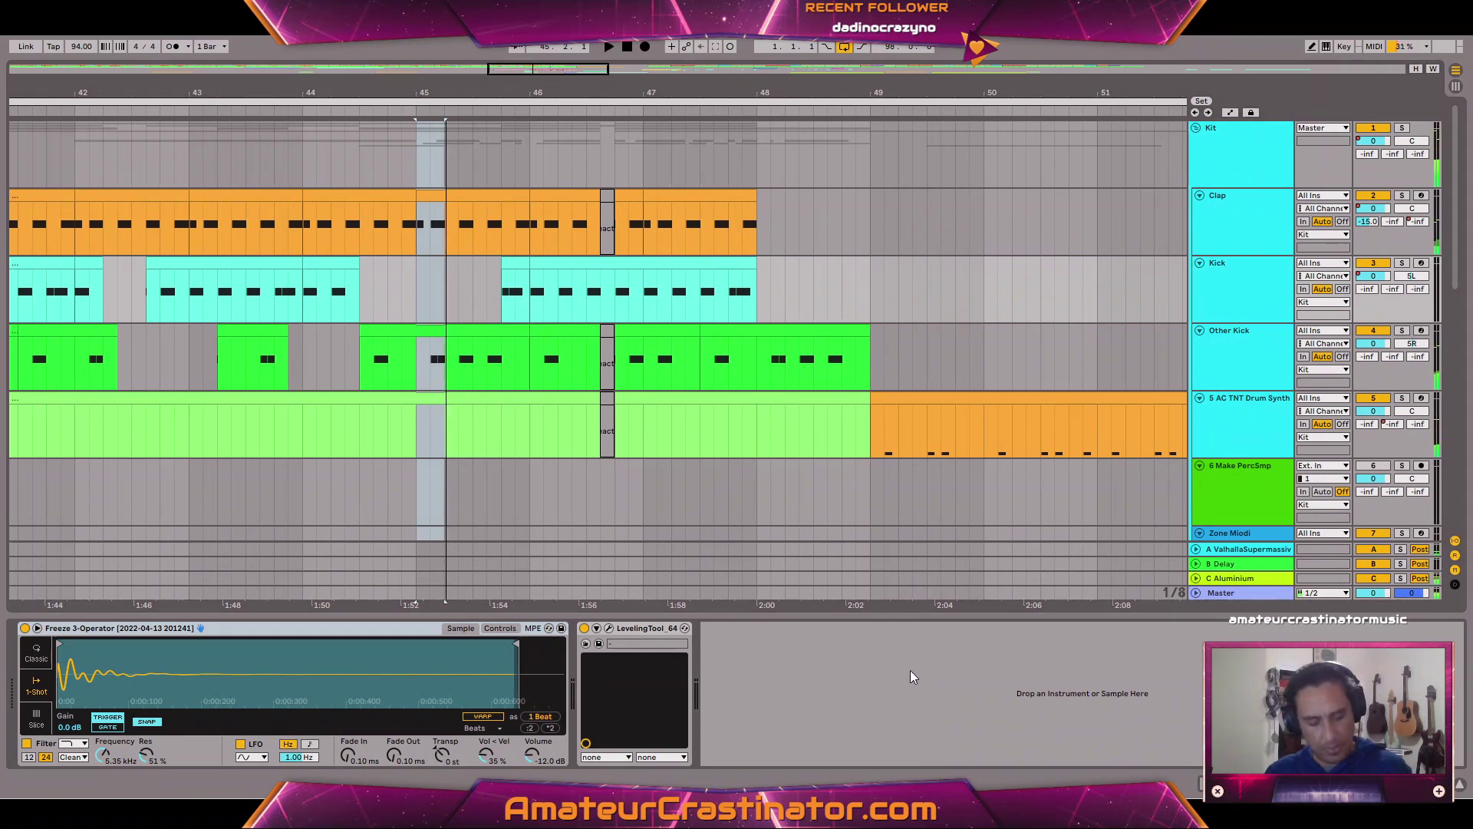
{"action": "left_click", "coordinate": [549, 641]}
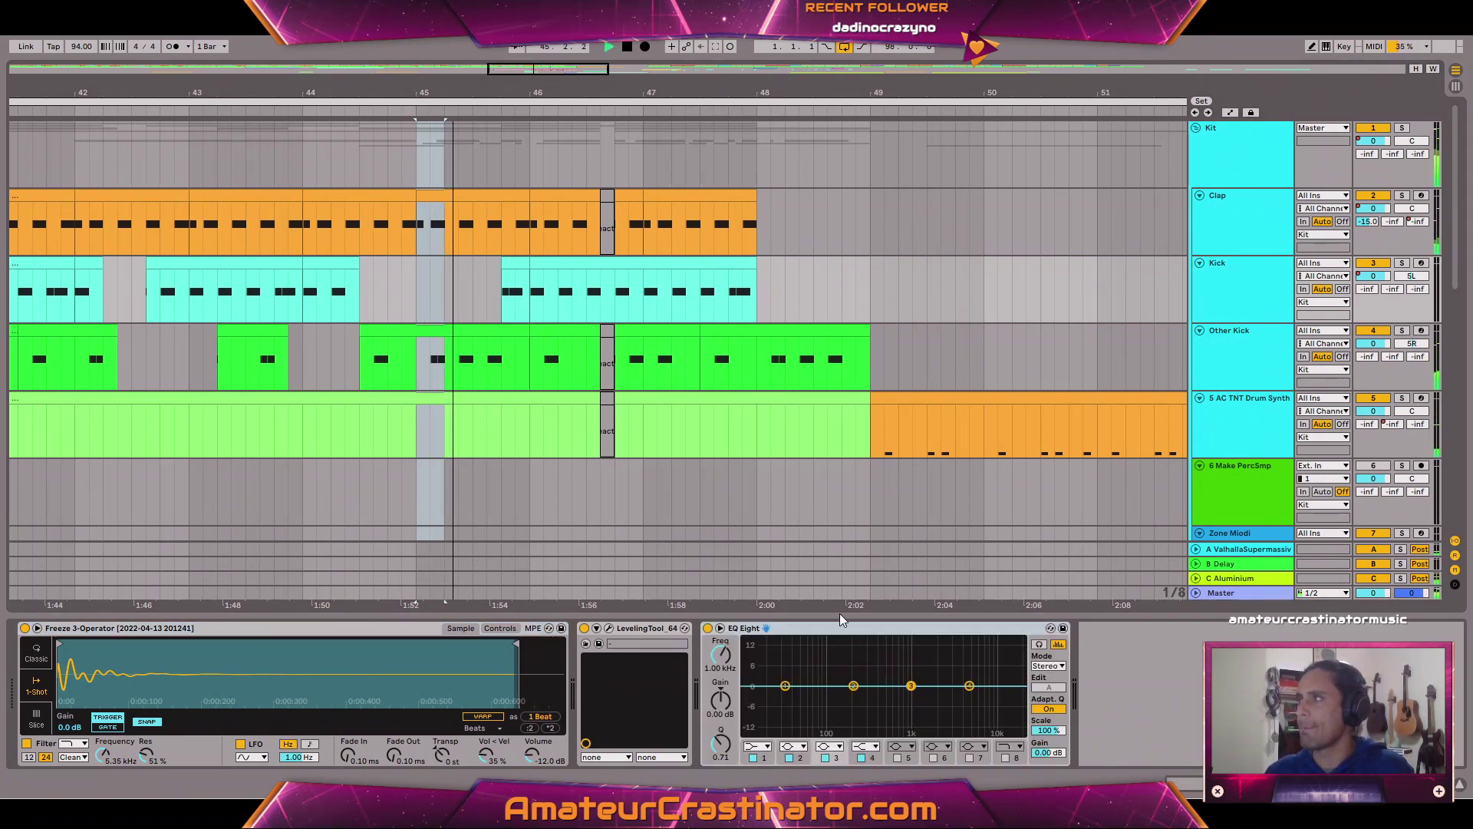
{"action": "key", "text": "space"}
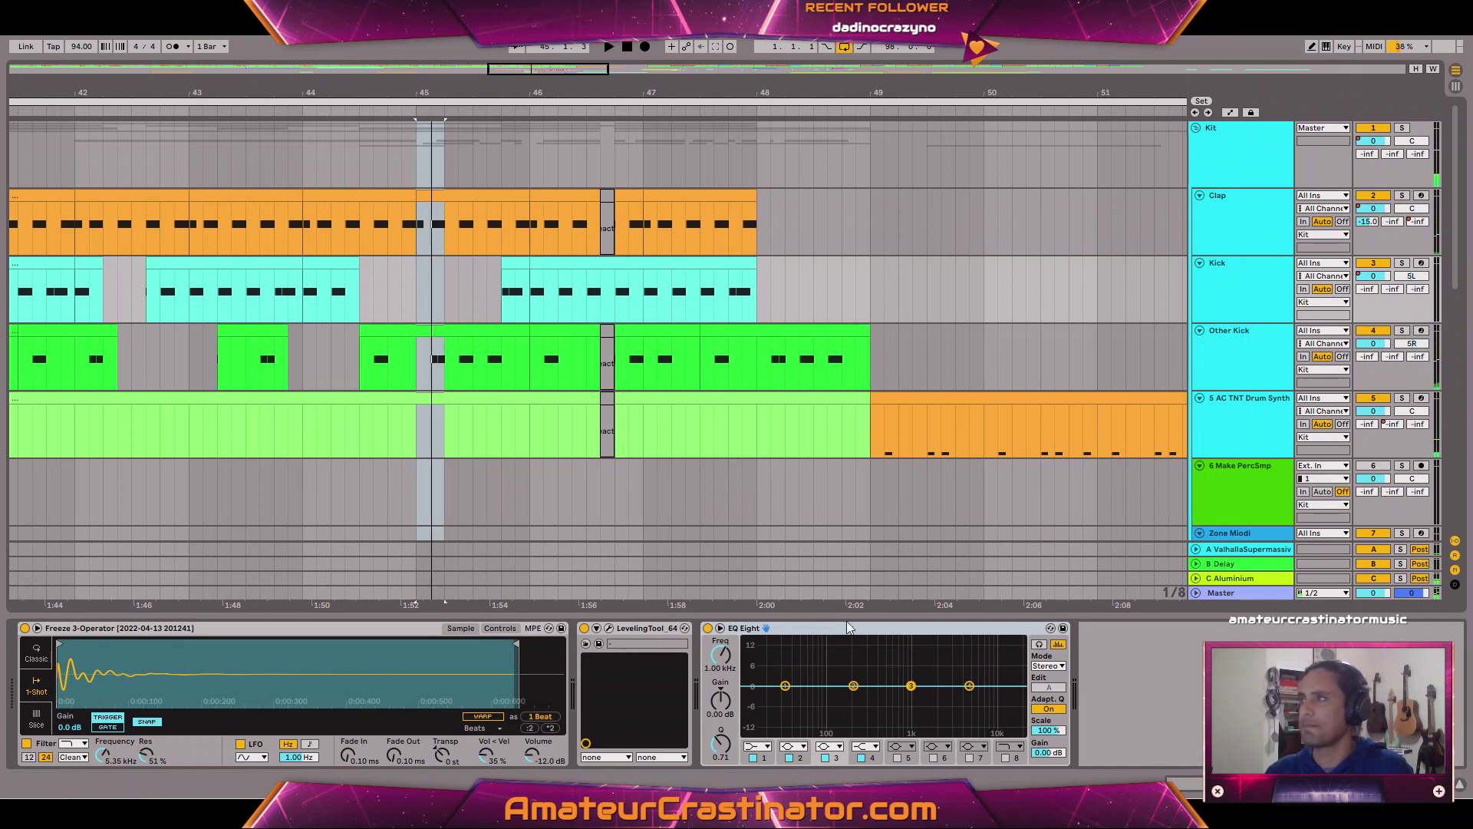
Play the Kick clip from bar 46 and turn its EQ Eight's first band into a low cut at about 28 Hz.
{"action": "left_click", "coordinate": [550, 265]}
{"action": "key", "text": "space"}
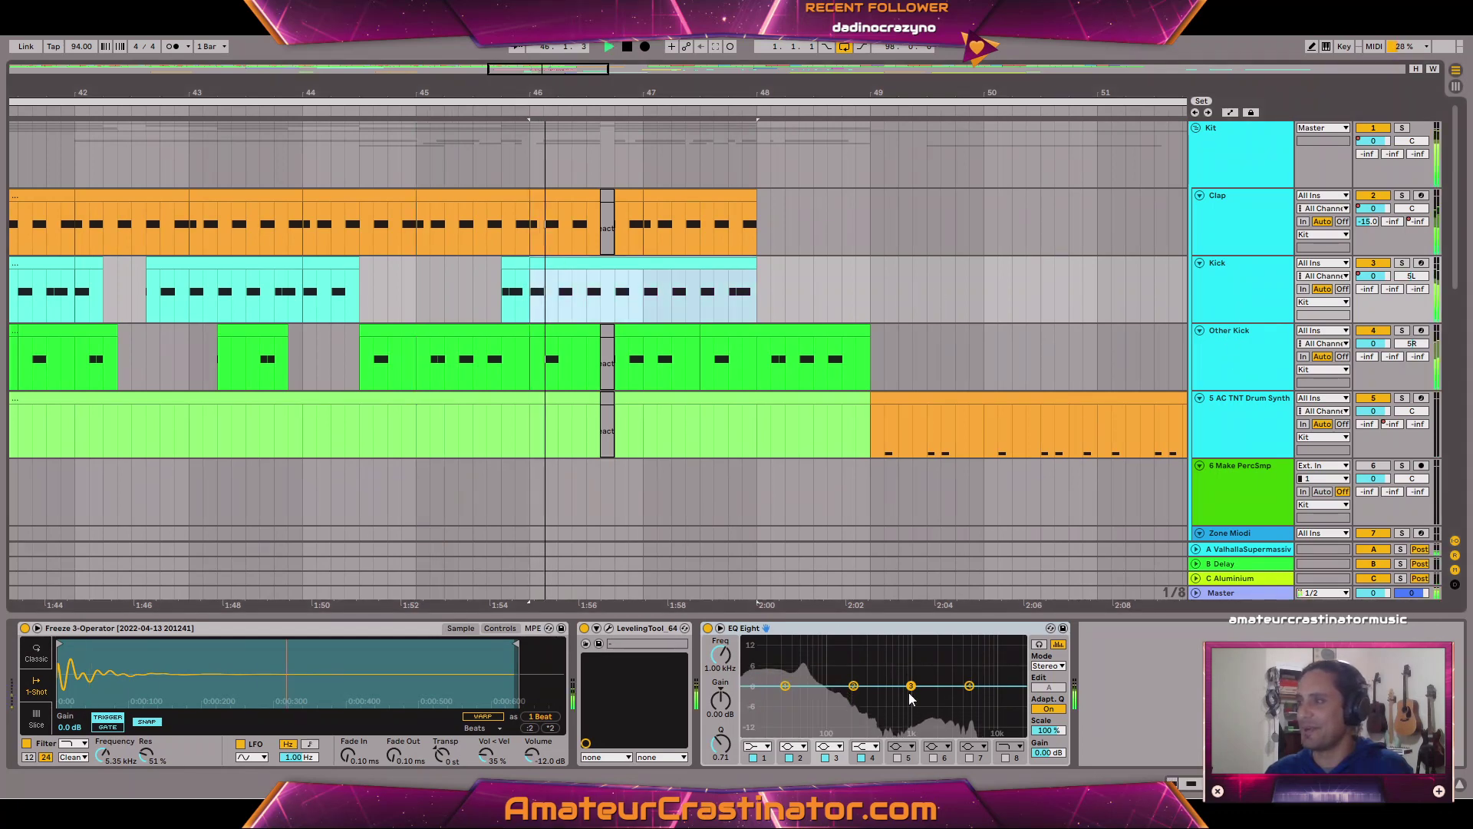
{"action": "left_click", "coordinate": [753, 747]}
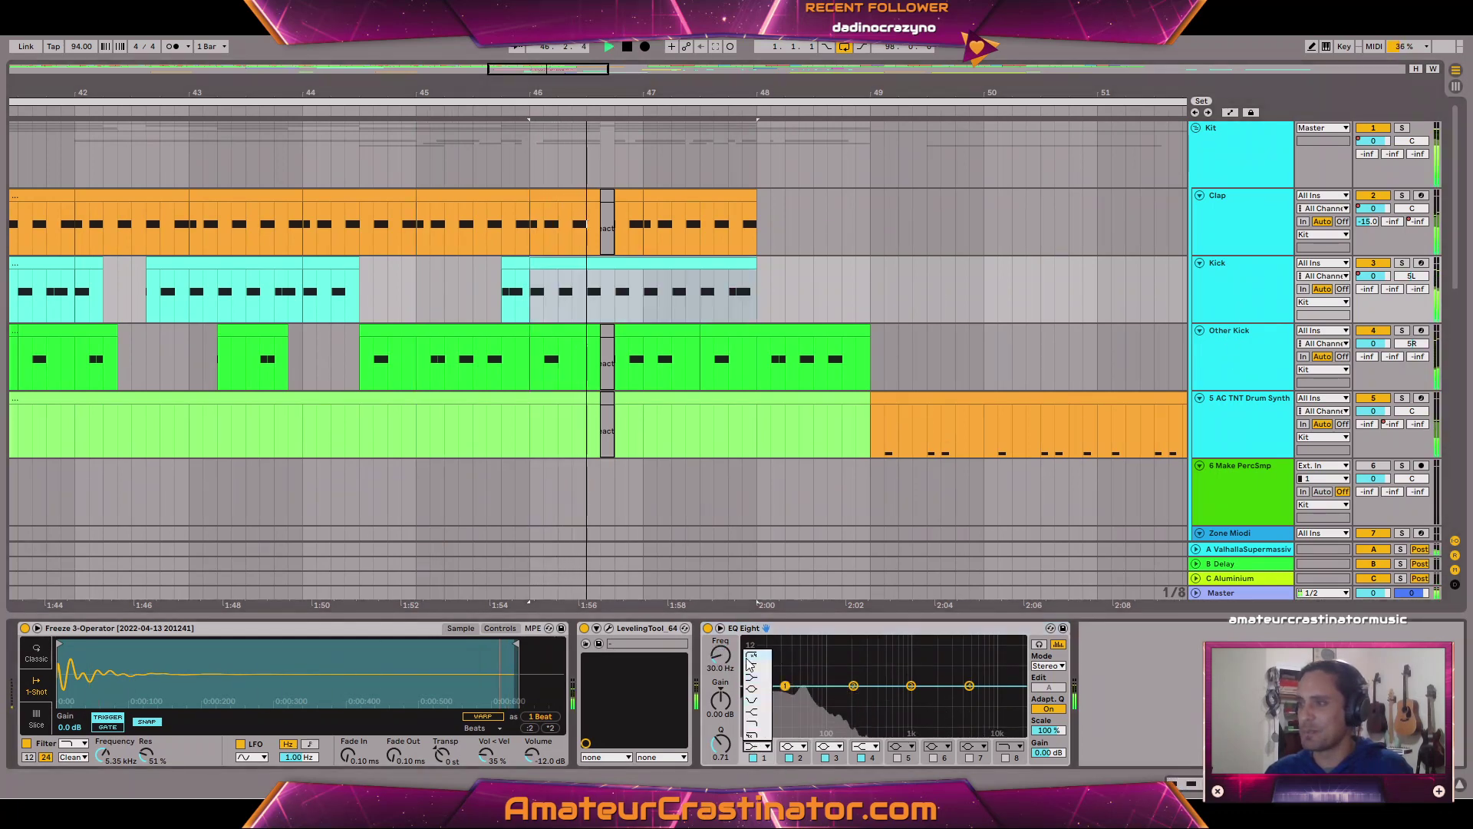
{"action": "left_click", "coordinate": [757, 645]}
{"action": "left_click_drag", "start_coordinate": [720, 654], "coordinate": [721, 664]}
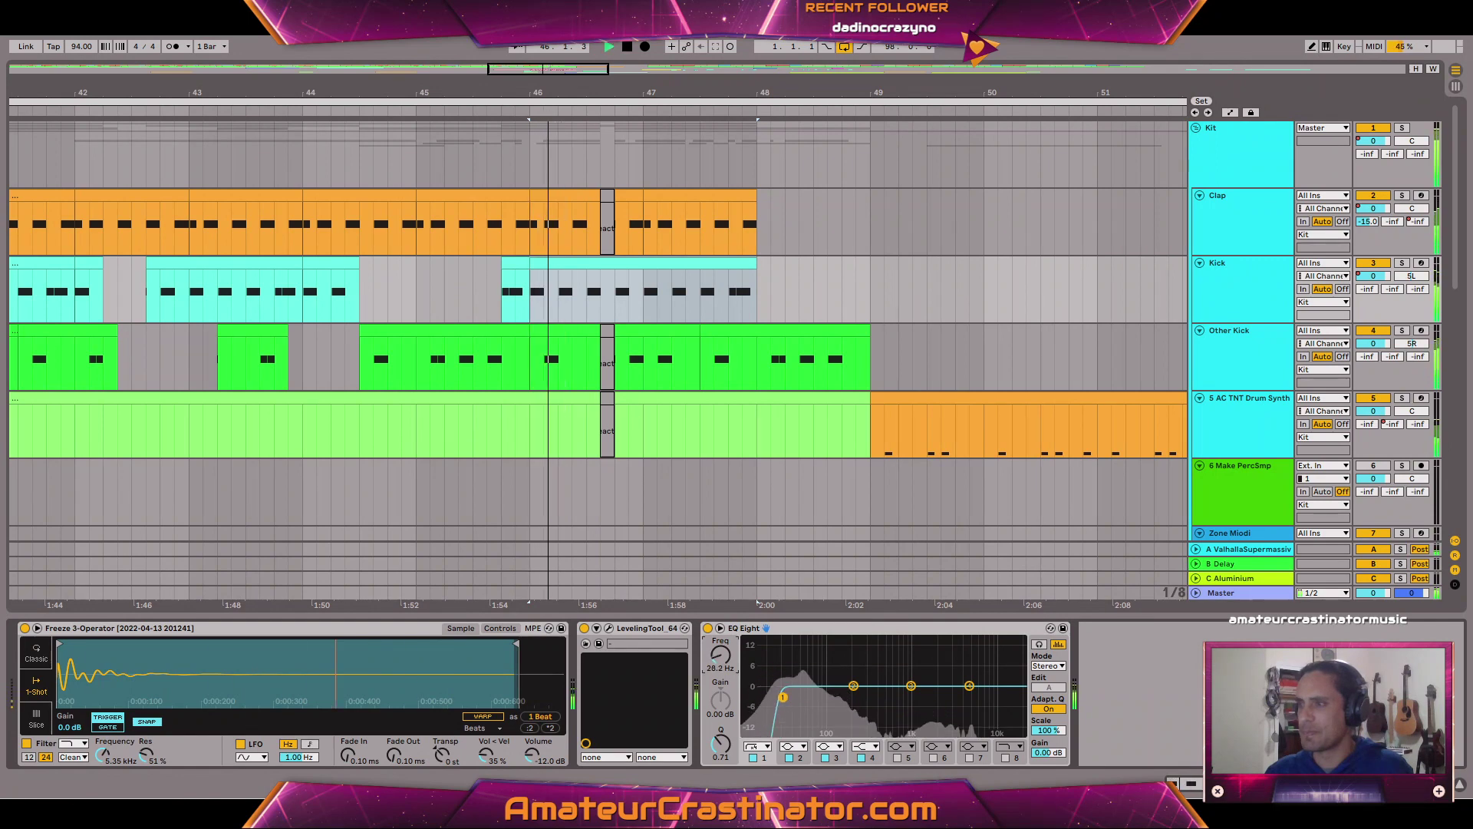
{"action": "key", "text": "space"}
Try low-cut frequencies between about 20.8 and 22.1 Hz on the Kick's EQ Eight while playing the track soloed, then unsolo it.
{"action": "key", "text": "s"}
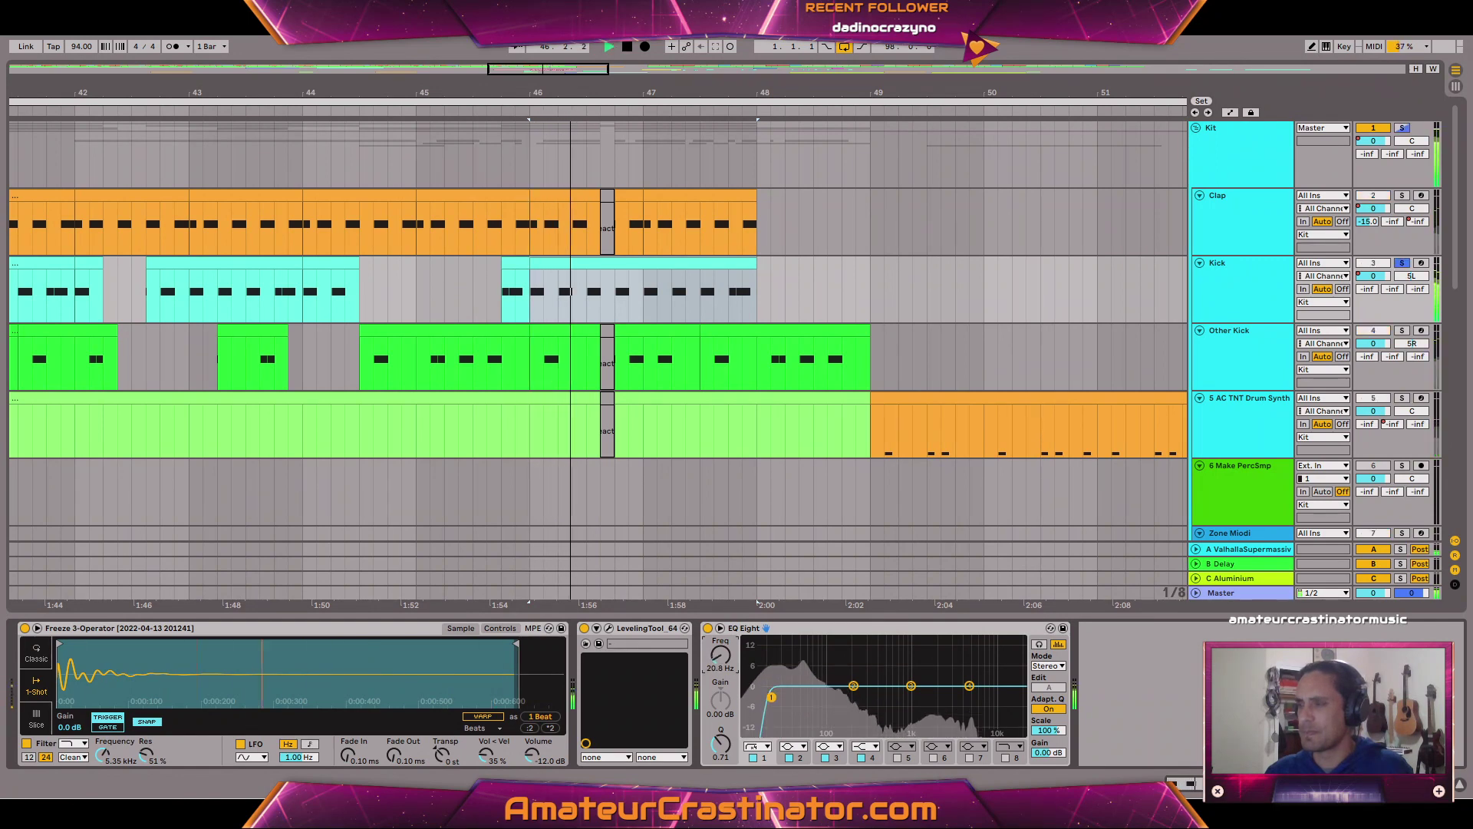
{"action": "key", "text": "space"}
{"action": "key", "text": "space"}
{"action": "key", "text": "space"}
{"action": "key", "text": "space"}
{"action": "left_click_drag", "start_coordinate": [720, 654], "coordinate": [720, 664]}
{"action": "key", "text": "space"}
{"action": "key", "text": "space"}
{"action": "key", "text": "space"}
{"action": "key", "text": "space"}
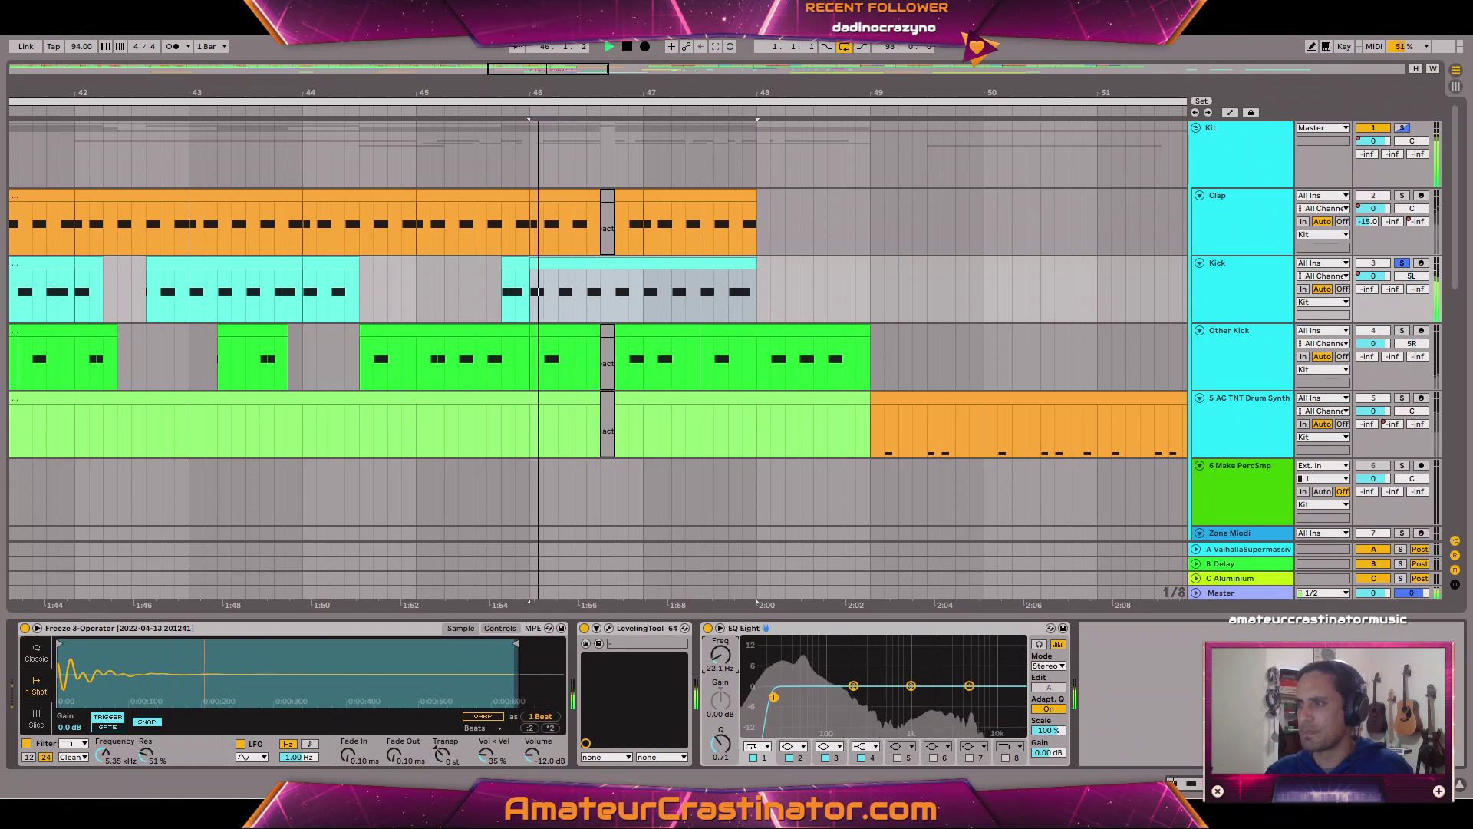
{"action": "key", "text": "s"}
Set the low-cut frequency on the Kick's EQ Eight to 40.7 Hz while playing the full mix from bar 46.
{"action": "key", "text": "space"}
{"action": "key", "text": "space"}
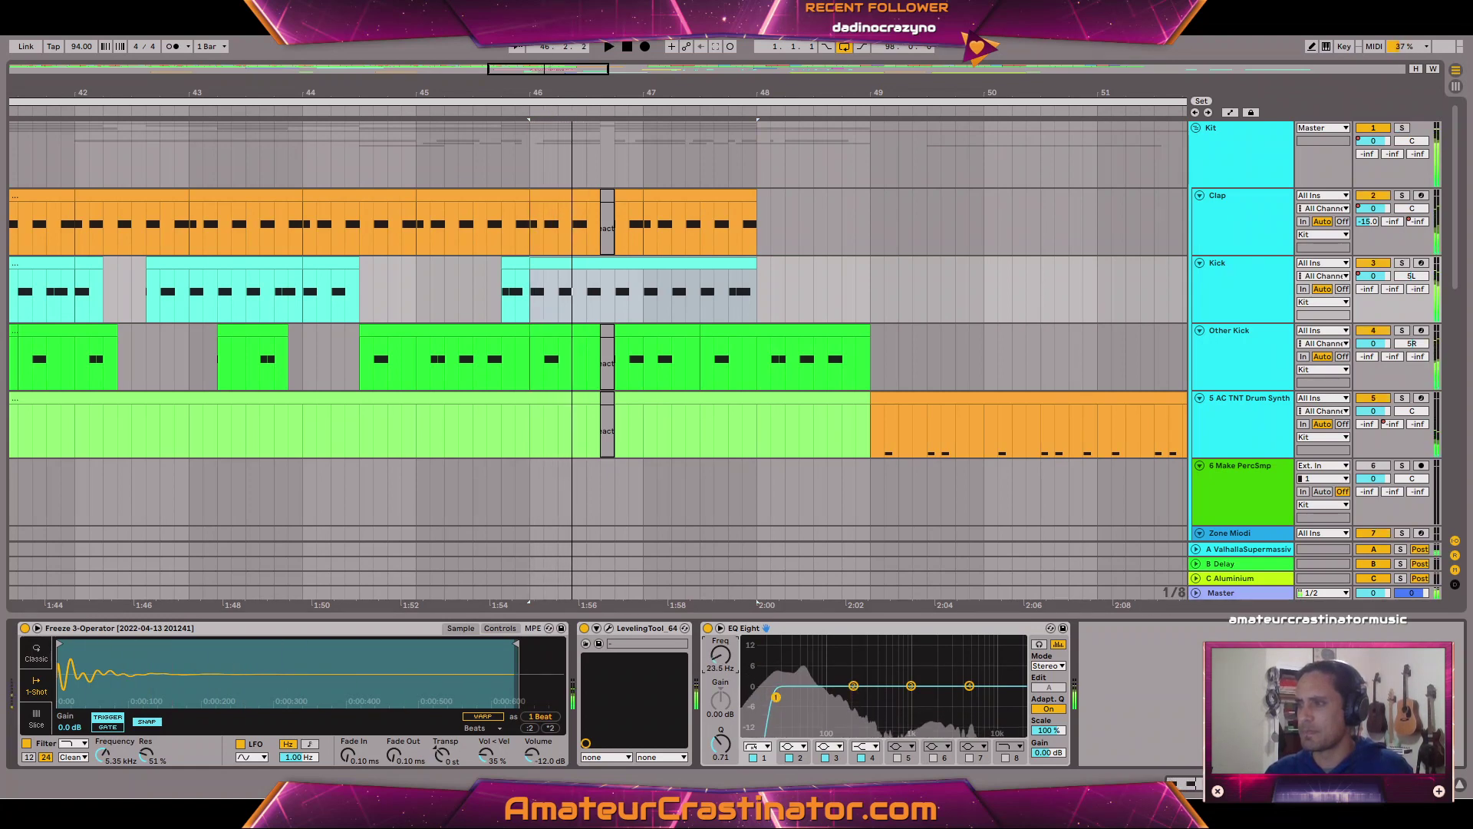
{"action": "key", "text": "space"}
{"action": "key", "text": "ctrl+z"}
{"action": "key", "text": "space"}
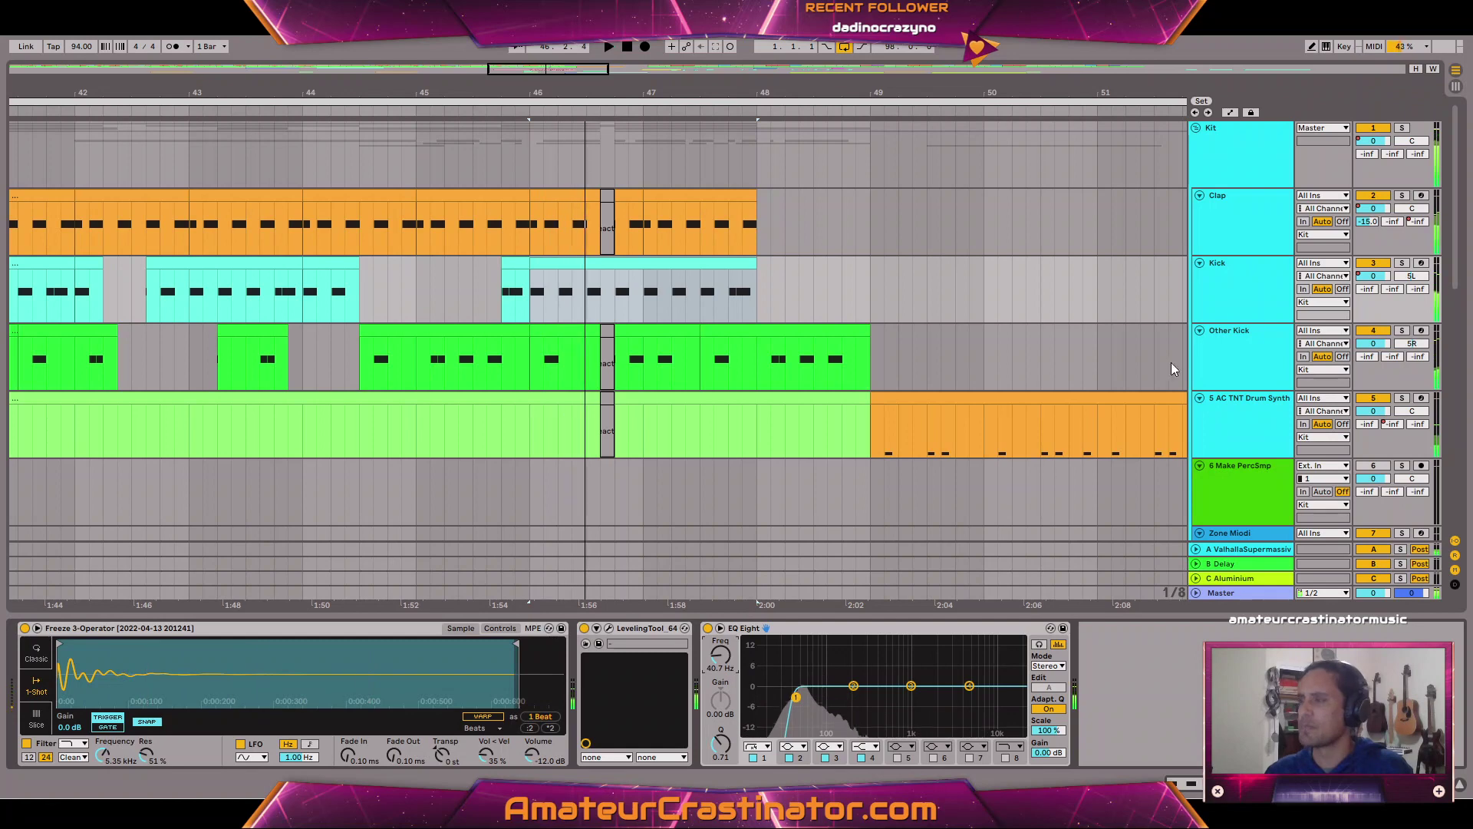
{"action": "key", "text": "space"}
{"action": "key", "text": "space"}
Check the Kit group's effect chain while playing from bar 46.
{"action": "left_click", "coordinate": [1236, 153]}
{"action": "key", "text": "space"}
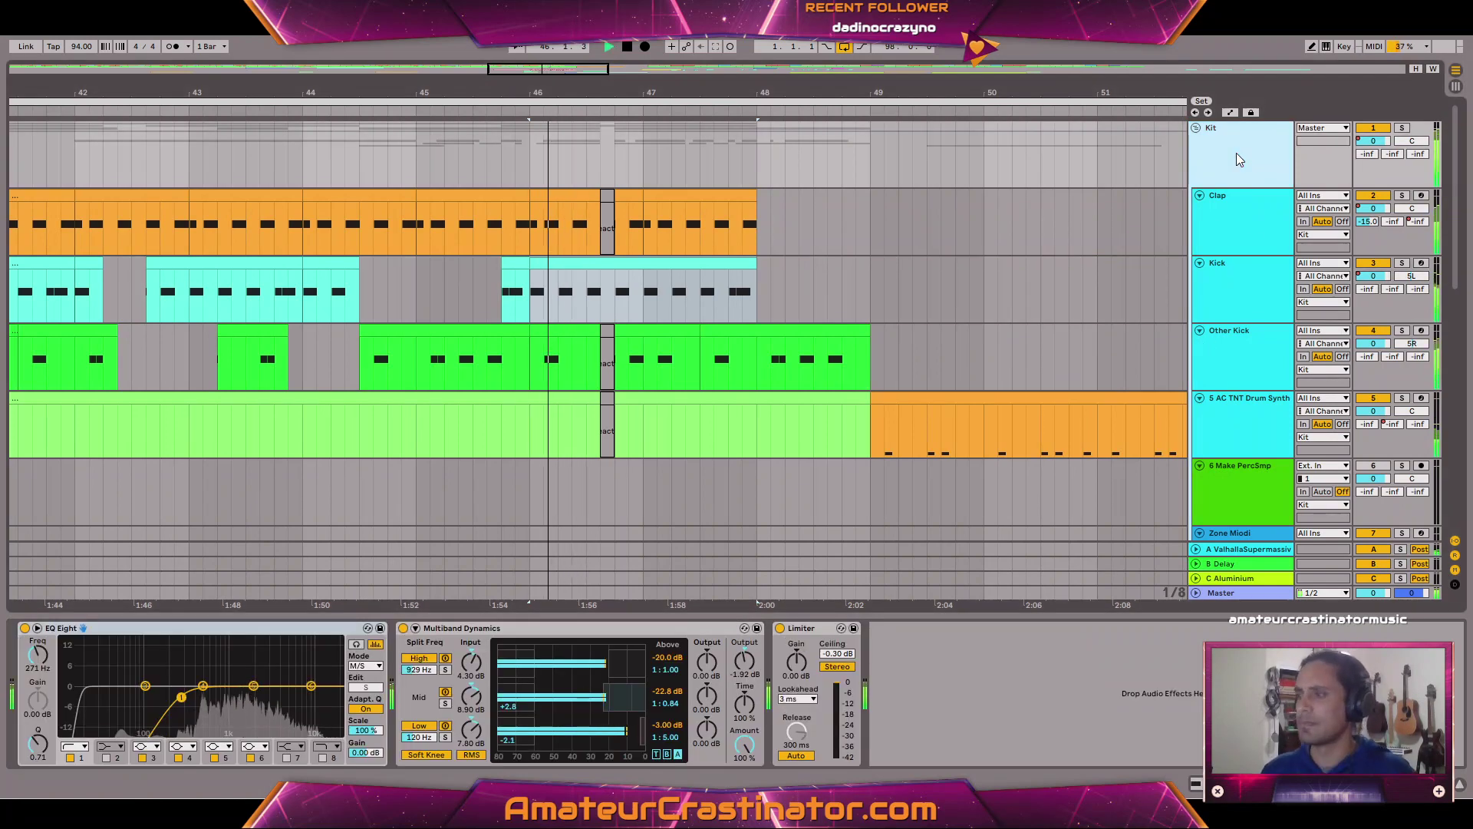
{"action": "key", "text": "space"}
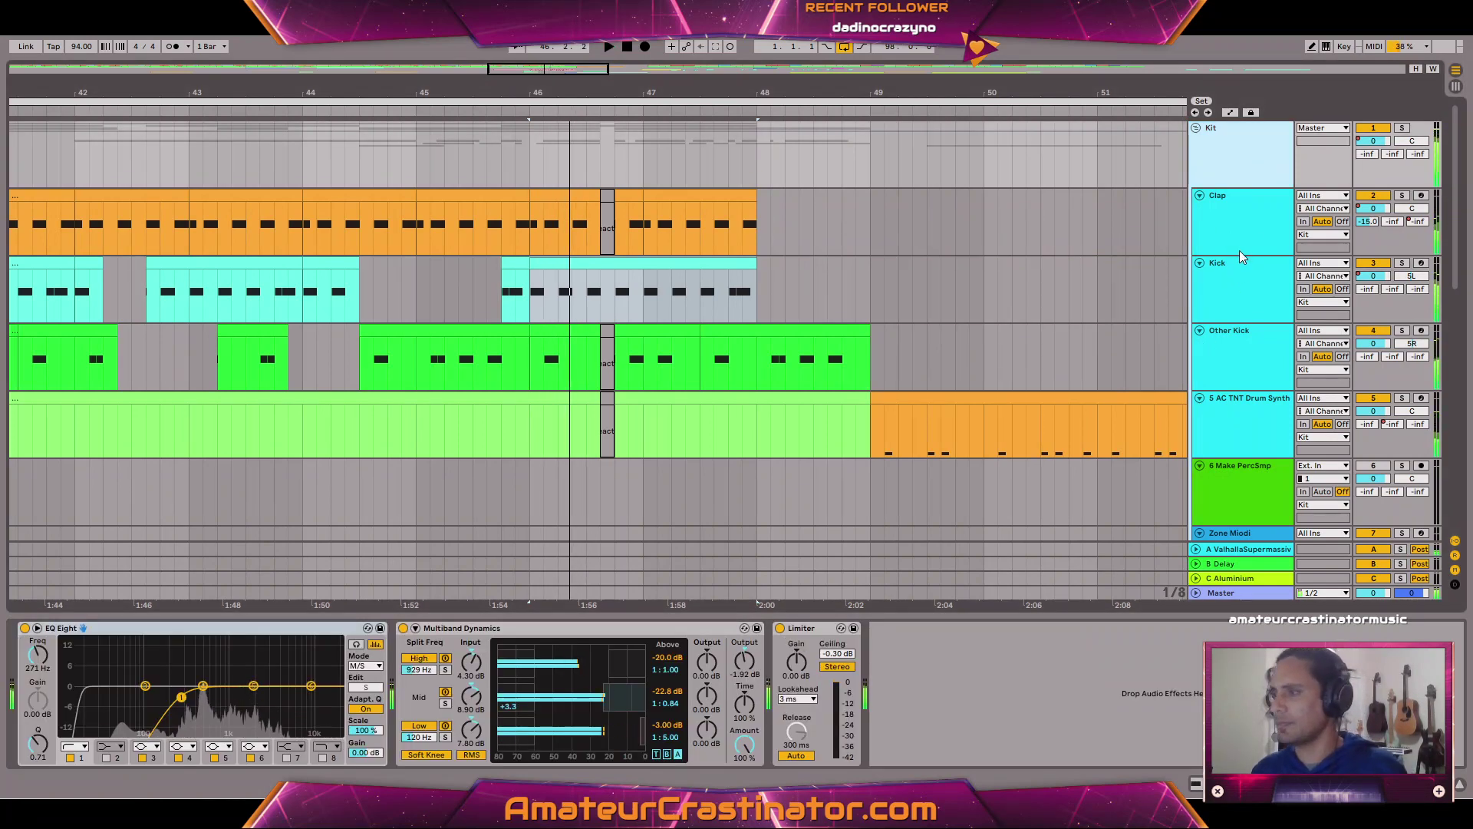
Add an EQ Eight after LevelingTool on the Other Kick track and start playback from 44.3.
{"action": "left_click", "coordinate": [1233, 288]}
{"action": "left_click", "coordinate": [1232, 350]}
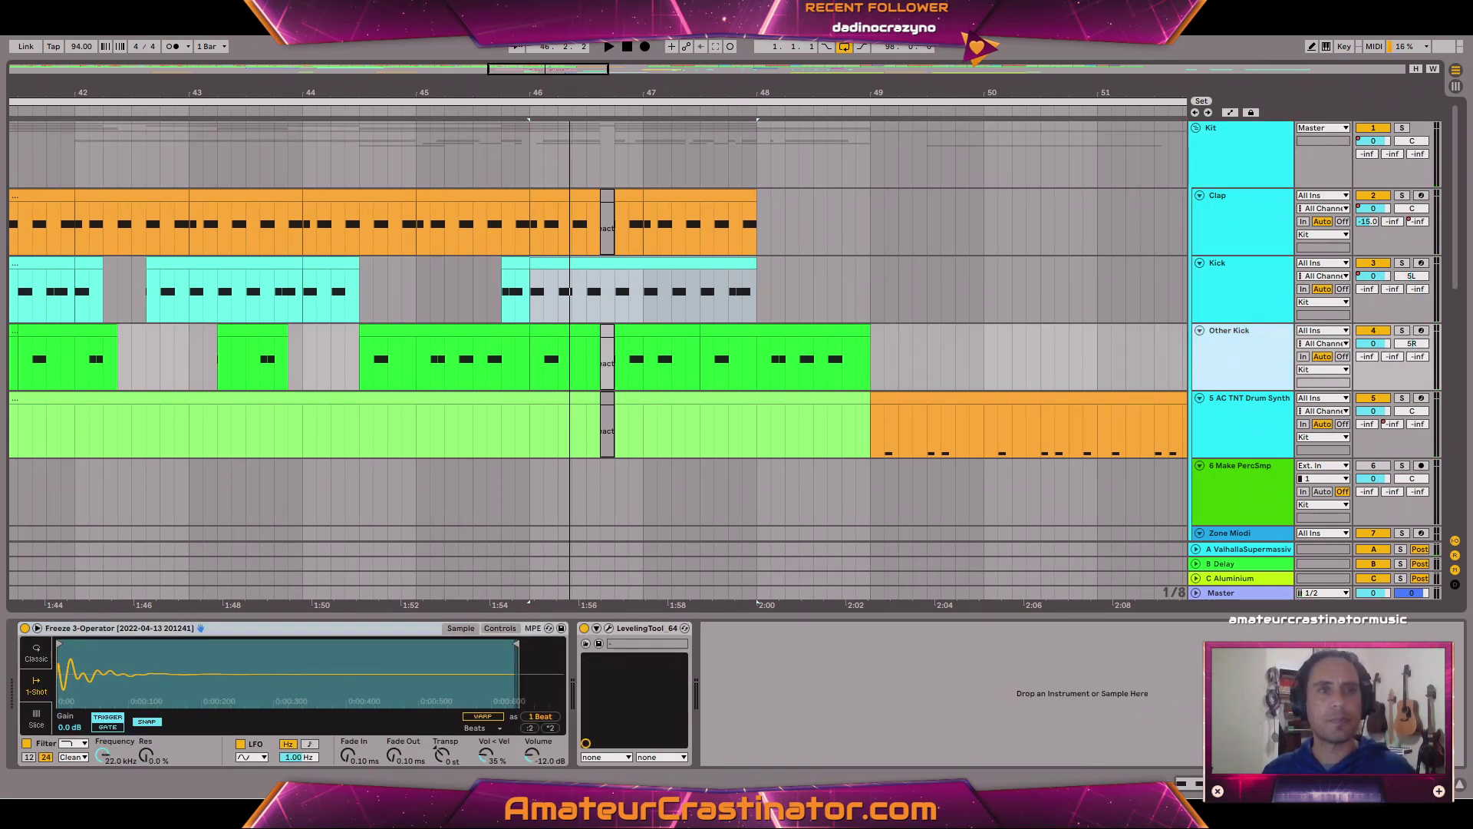
{"action": "left_click", "coordinate": [253, 189]}
{"action": "left_click", "coordinate": [352, 361]}
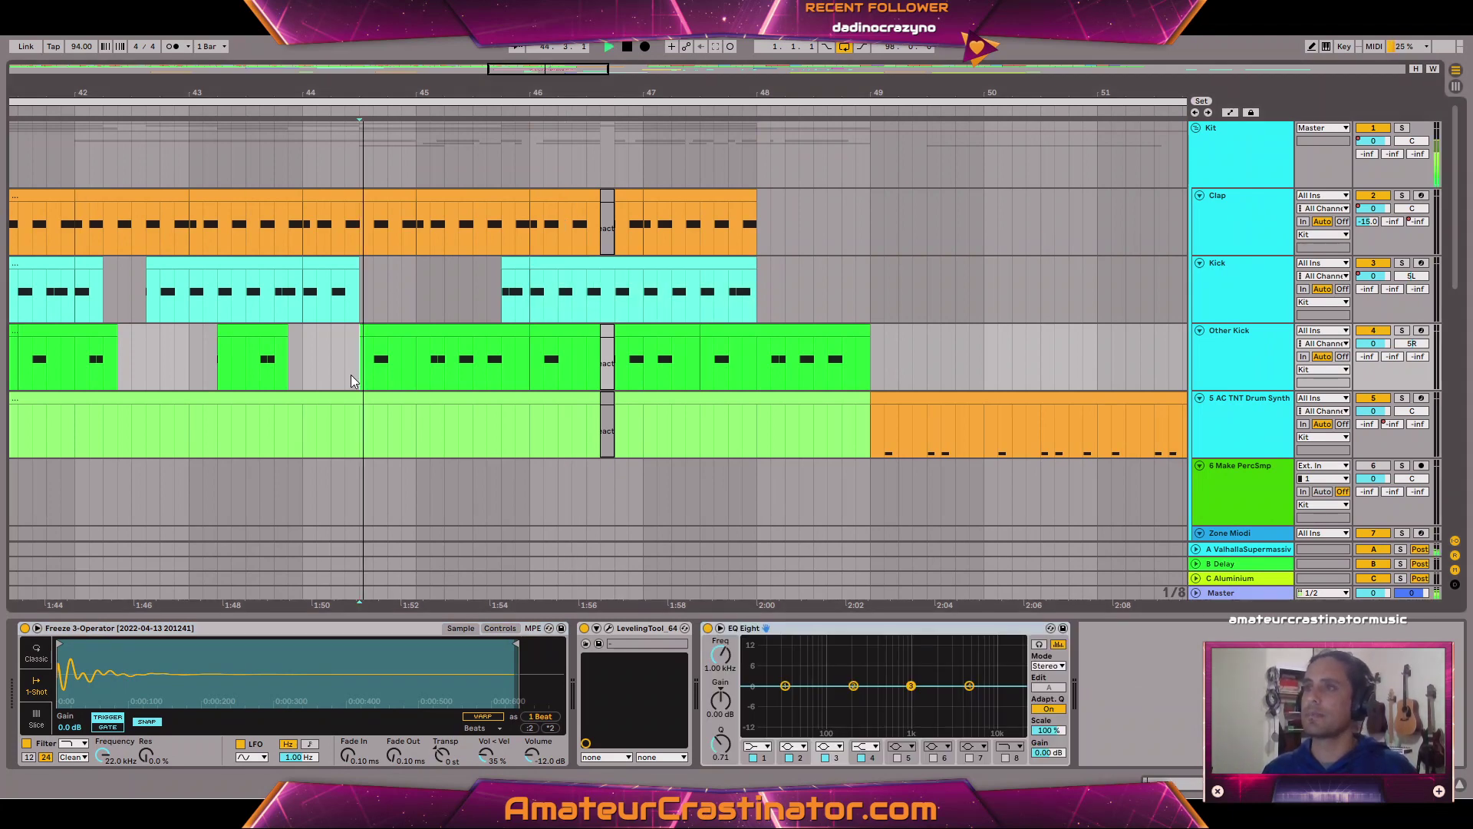
{"action": "key", "text": "space"}
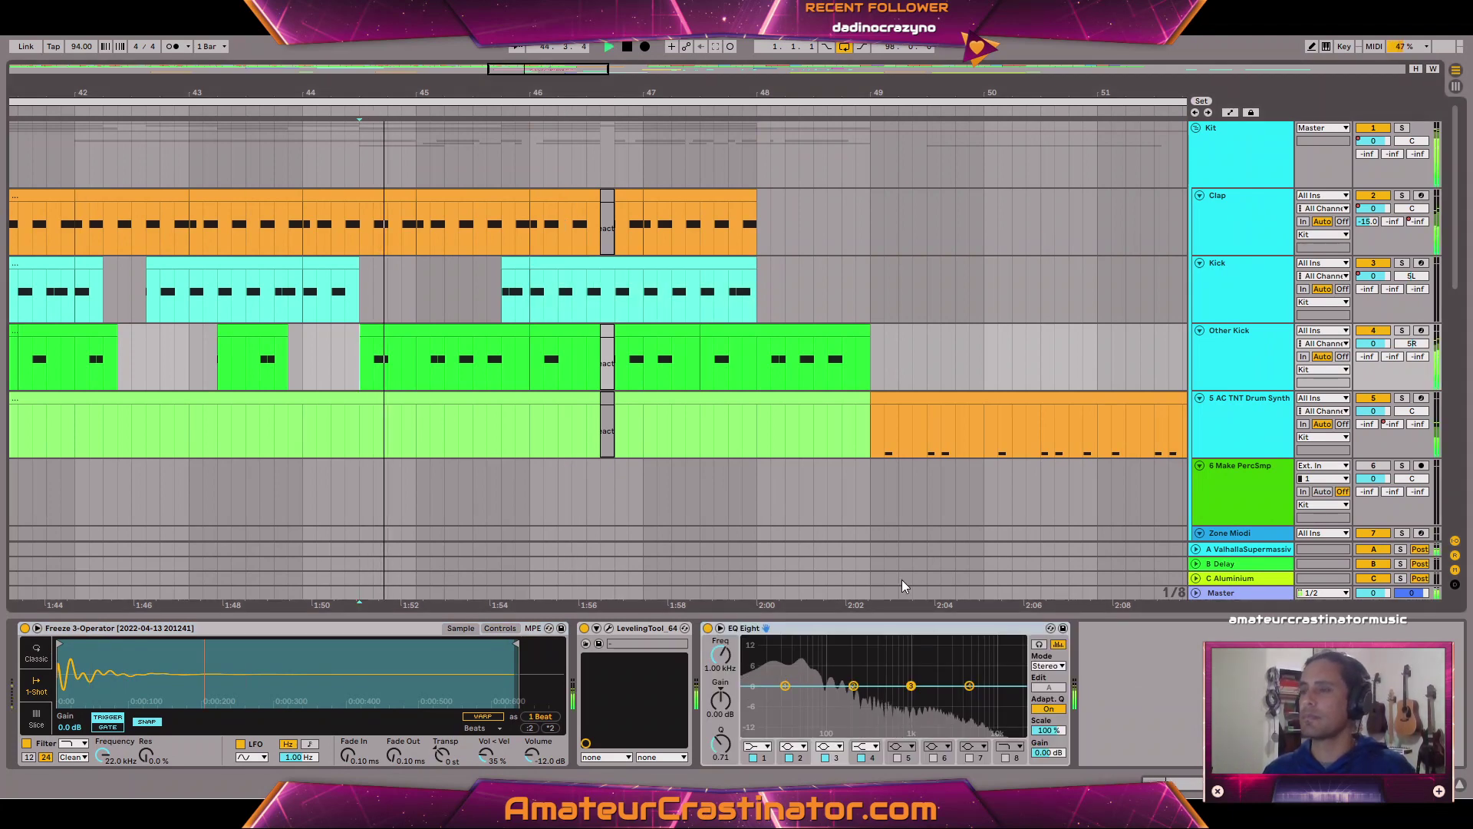
Turn the first band of the Other Kick's EQ Eight into a low cut at about 36 Hz.
{"action": "left_click", "coordinate": [757, 746]}
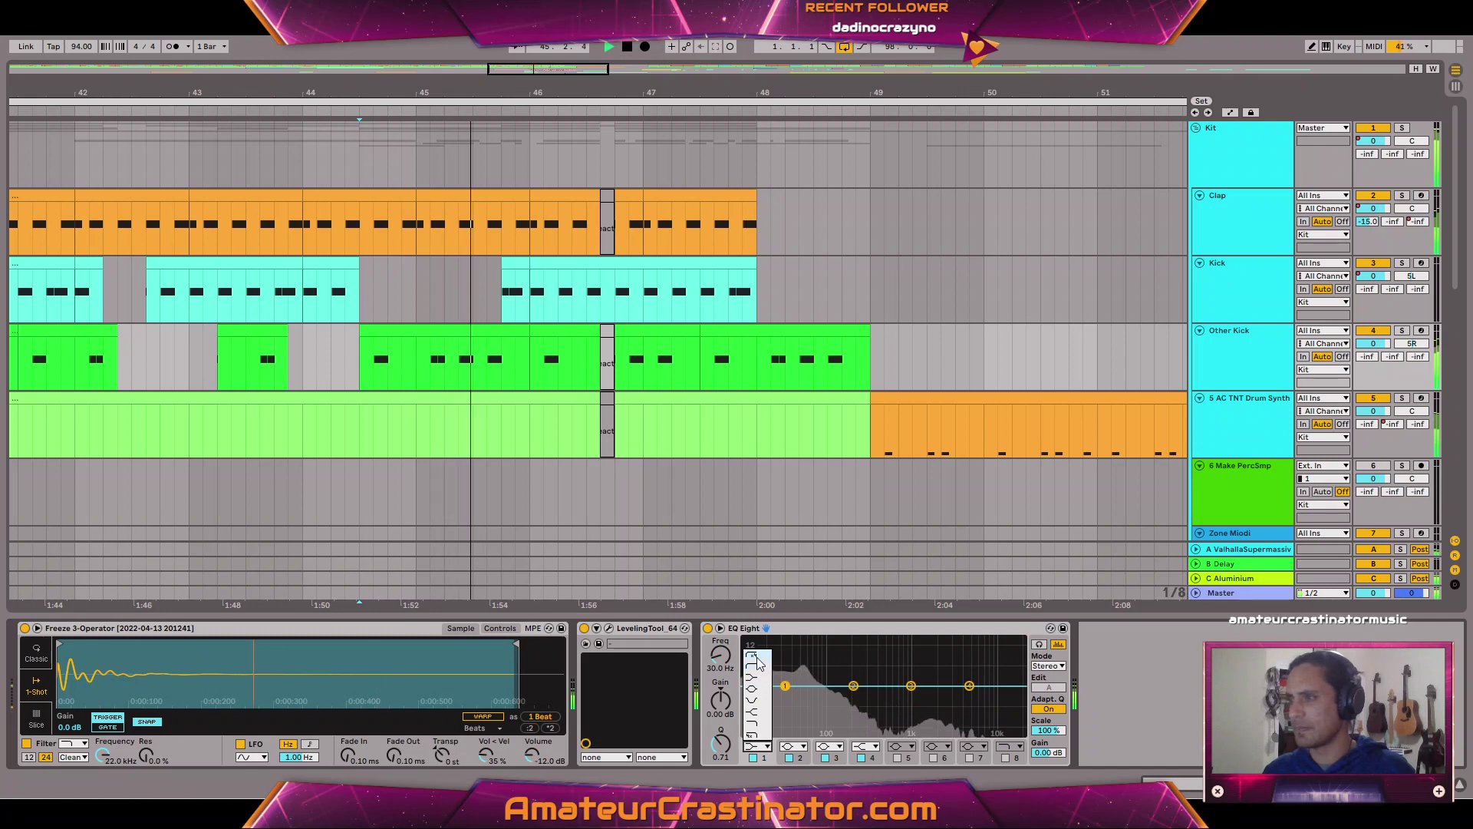
{"action": "left_click", "coordinate": [752, 655]}
{"action": "scroll", "coordinate": [720, 657], "scroll_direction": "up", "scroll_amount": 3}
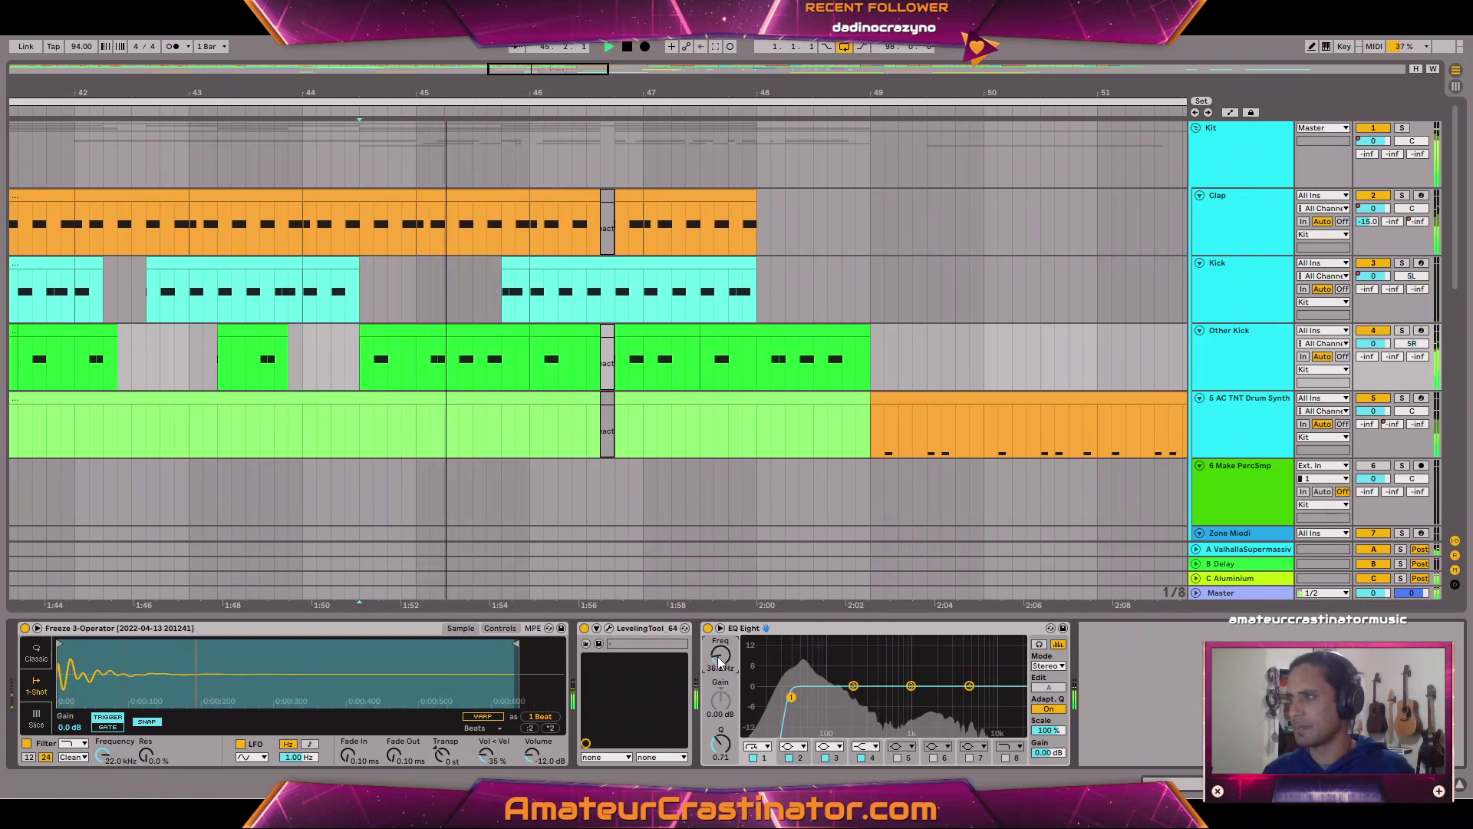
Replay the passage from 44.3 with the Kit group's effects shown, and review the group's drum and audio clips.
{"action": "left_click", "coordinate": [1251, 170]}
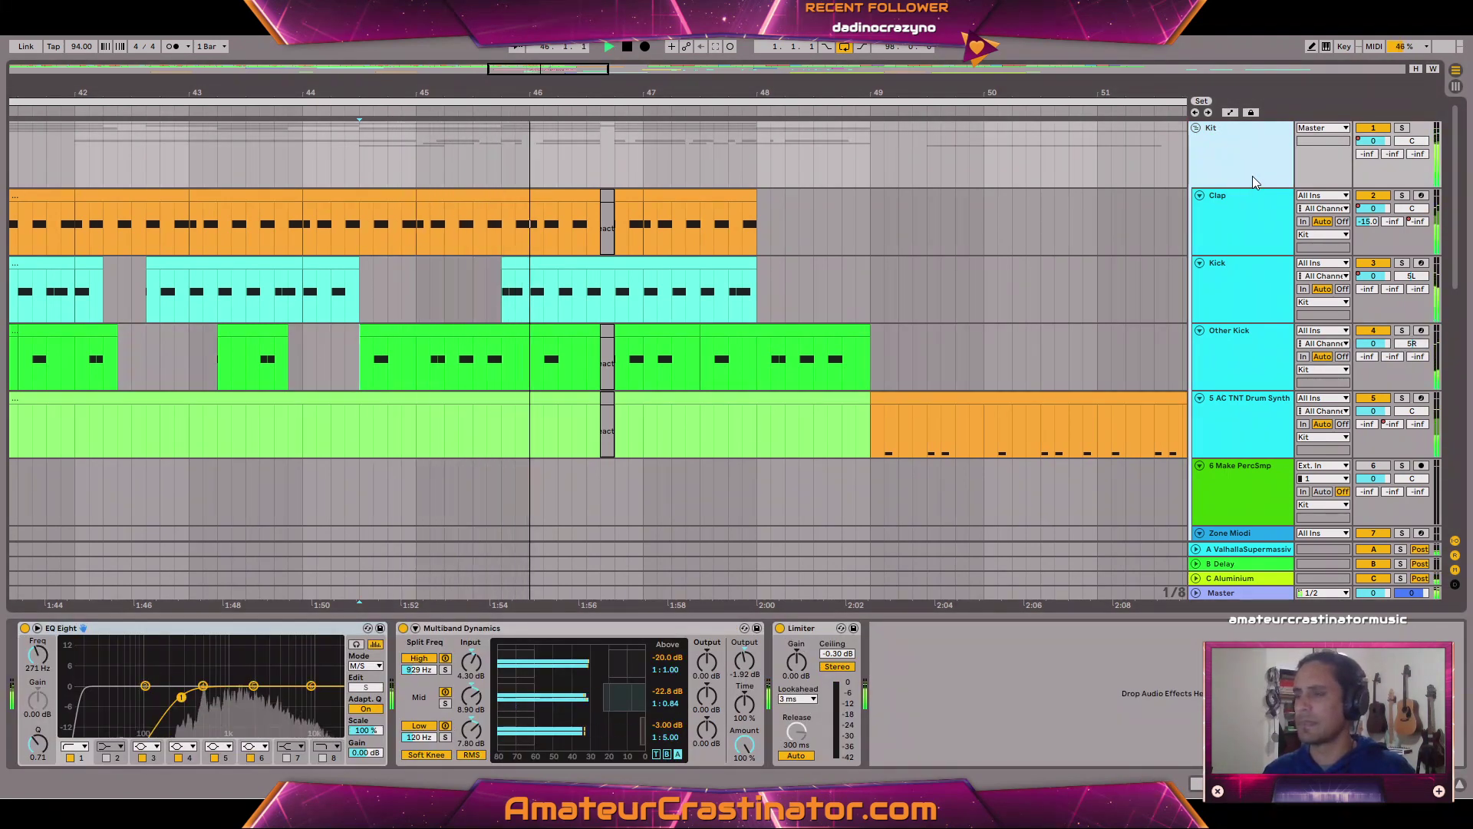
{"action": "scroll", "coordinate": [539, 296], "scroll_direction": "down", "scroll_amount": 10}
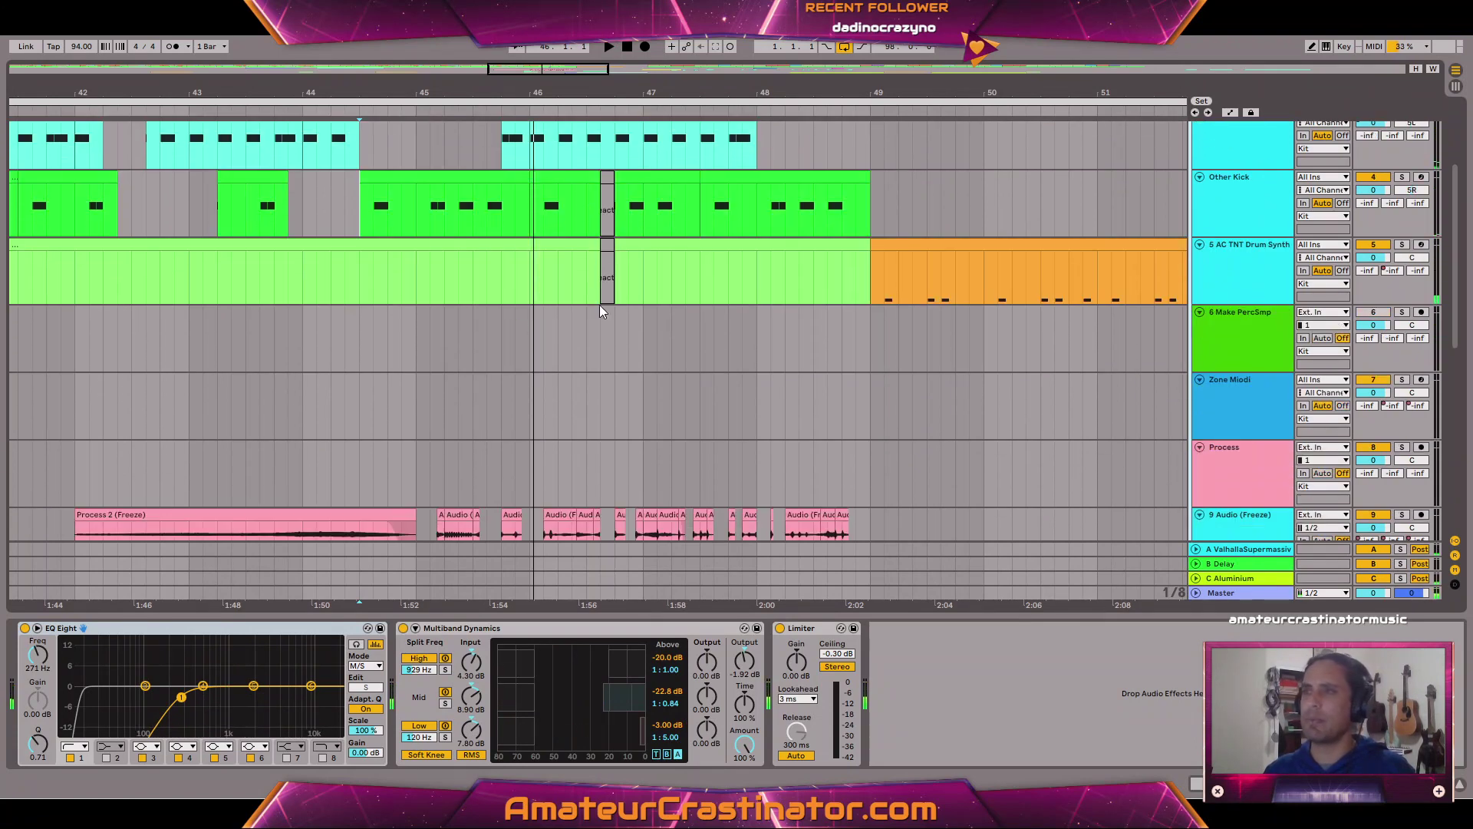
{"action": "scroll", "coordinate": [505, 303], "scroll_direction": "up", "scroll_amount": 4}
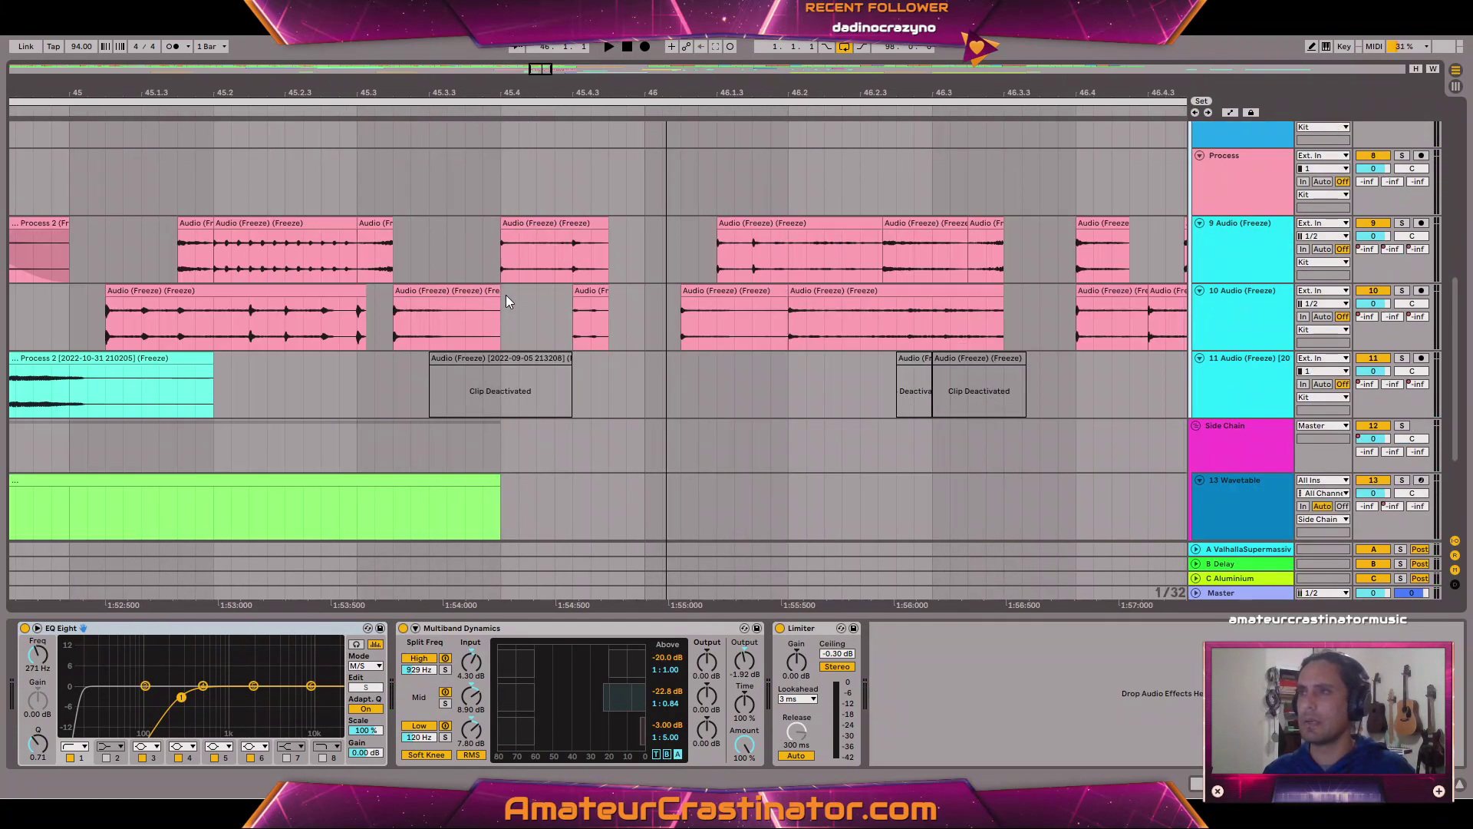
{"action": "key", "text": "space"}
{"action": "scroll", "coordinate": [496, 230], "scroll_direction": "up", "scroll_amount": 2}
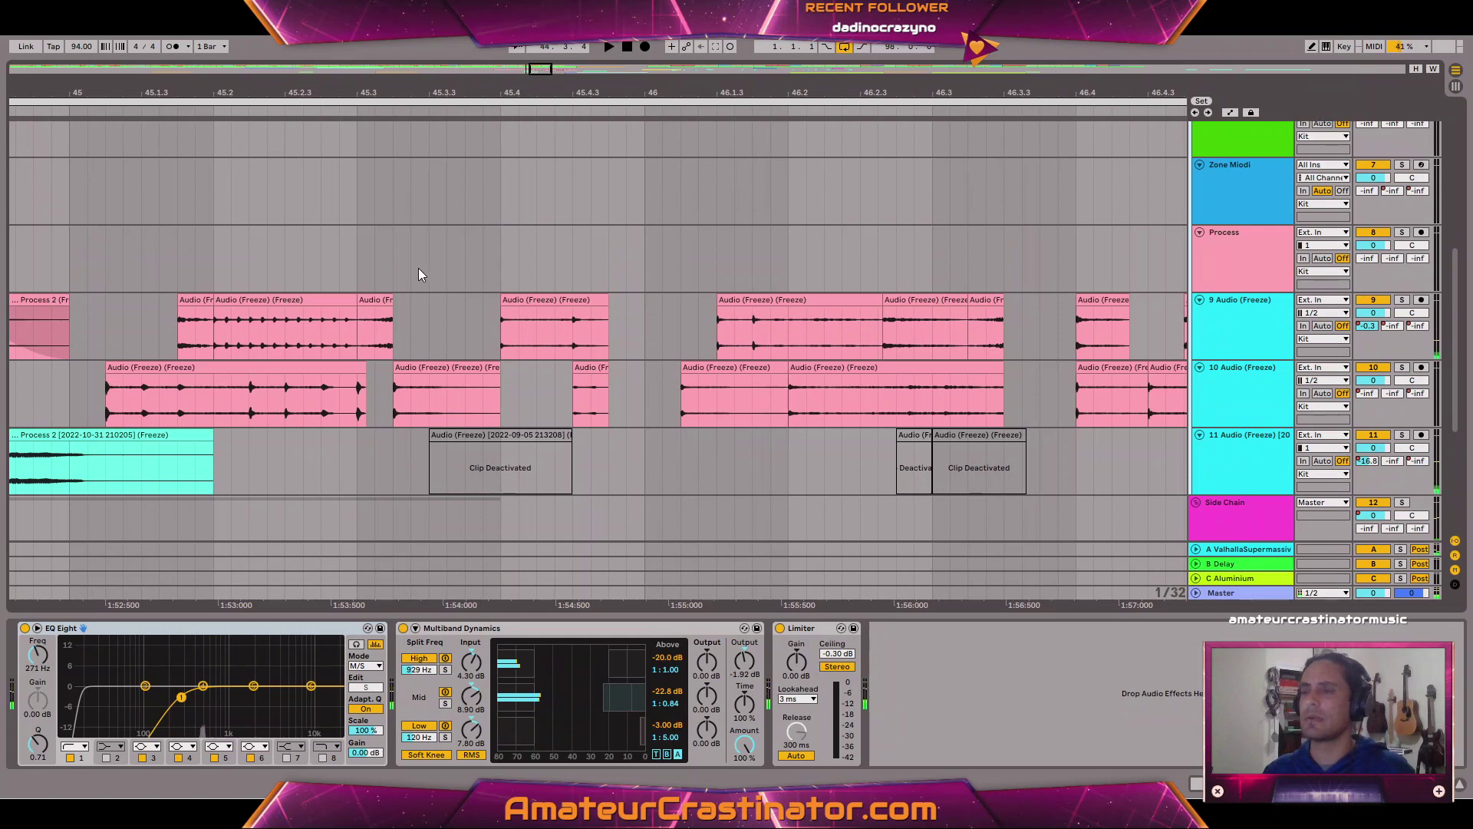
{"action": "scroll", "coordinate": [404, 263], "scroll_direction": "up", "scroll_amount": 8}
{"action": "scroll", "coordinate": [407, 261], "scroll_direction": "down", "scroll_amount": 4}
{"action": "scroll", "coordinate": [420, 264], "scroll_direction": "up", "scroll_amount": 4}
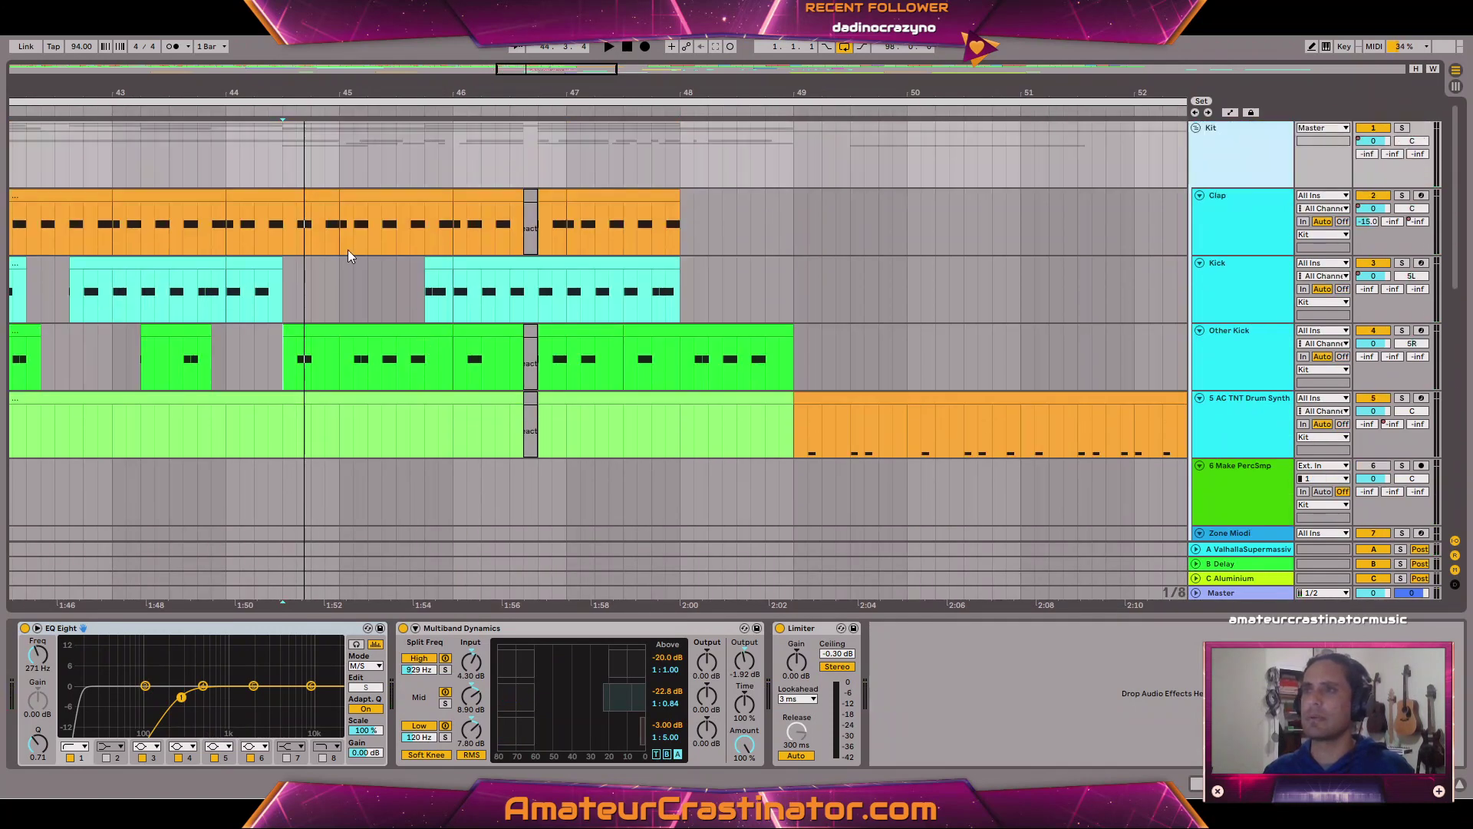
{"action": "key", "text": "space"}
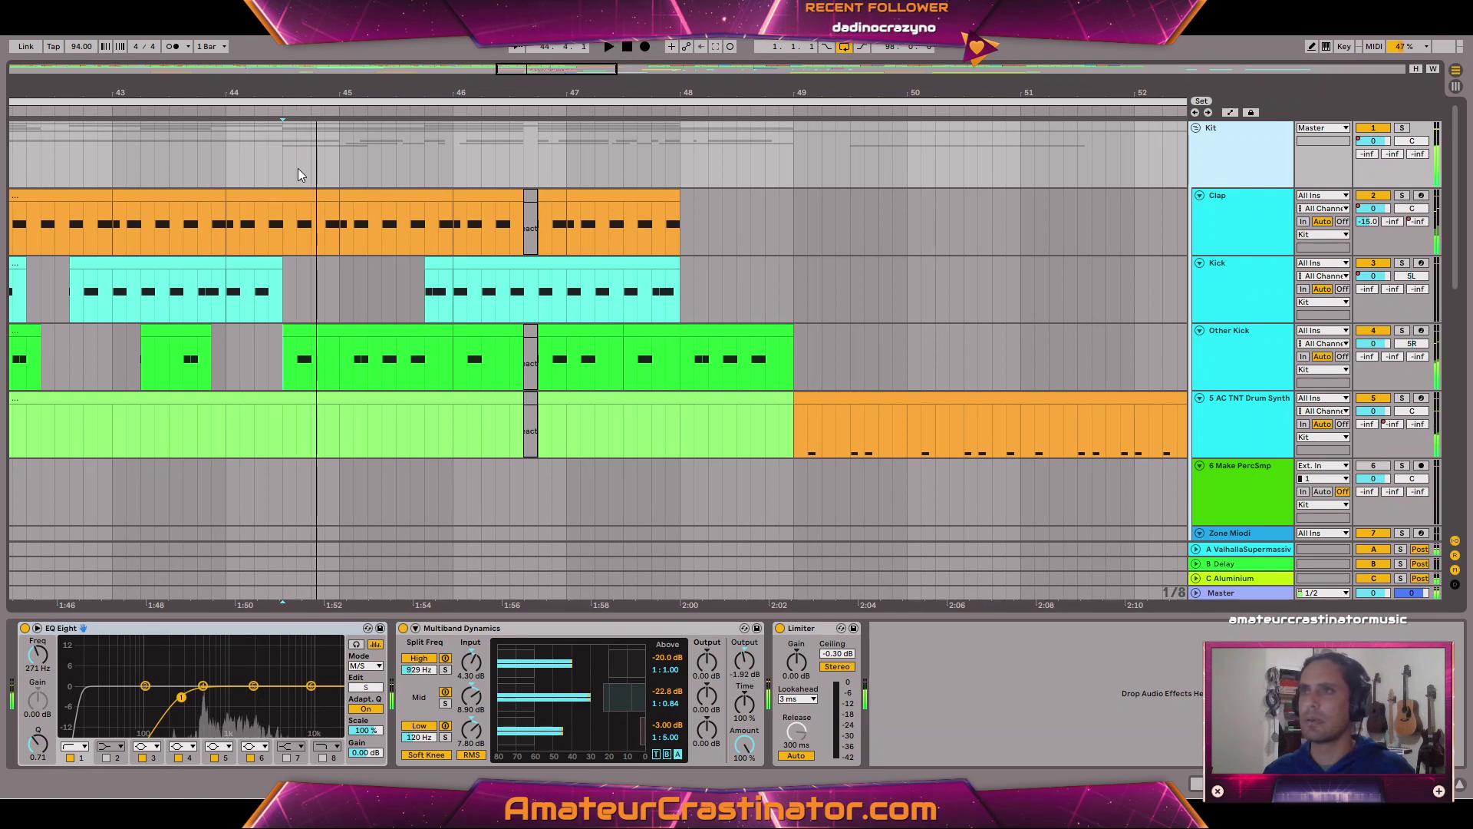
Select the Kit group's eighth note just before 44.4 and examine the clips beneath it on tracks 9 to 11.
{"action": "left_click", "coordinate": [298, 174]}
{"action": "scroll", "coordinate": [241, 298], "scroll_direction": "down", "scroll_amount": 2}
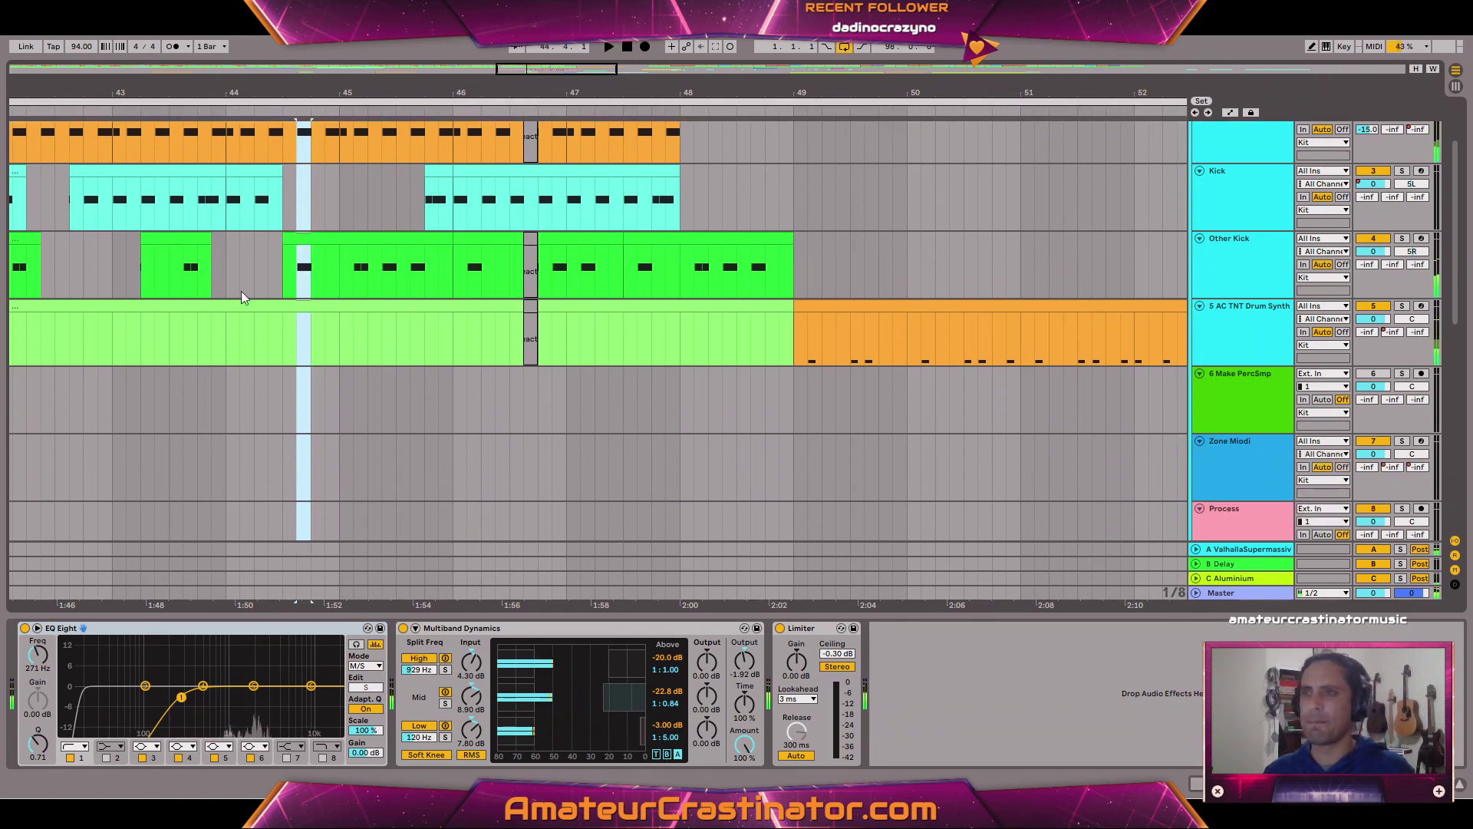
{"action": "scroll", "coordinate": [223, 338], "scroll_direction": "down", "scroll_amount": 3}
{"action": "scroll", "coordinate": [298, 371], "scroll_direction": "down", "scroll_amount": 6}
{"action": "scroll", "coordinate": [315, 376], "scroll_direction": "down", "scroll_amount": 2}
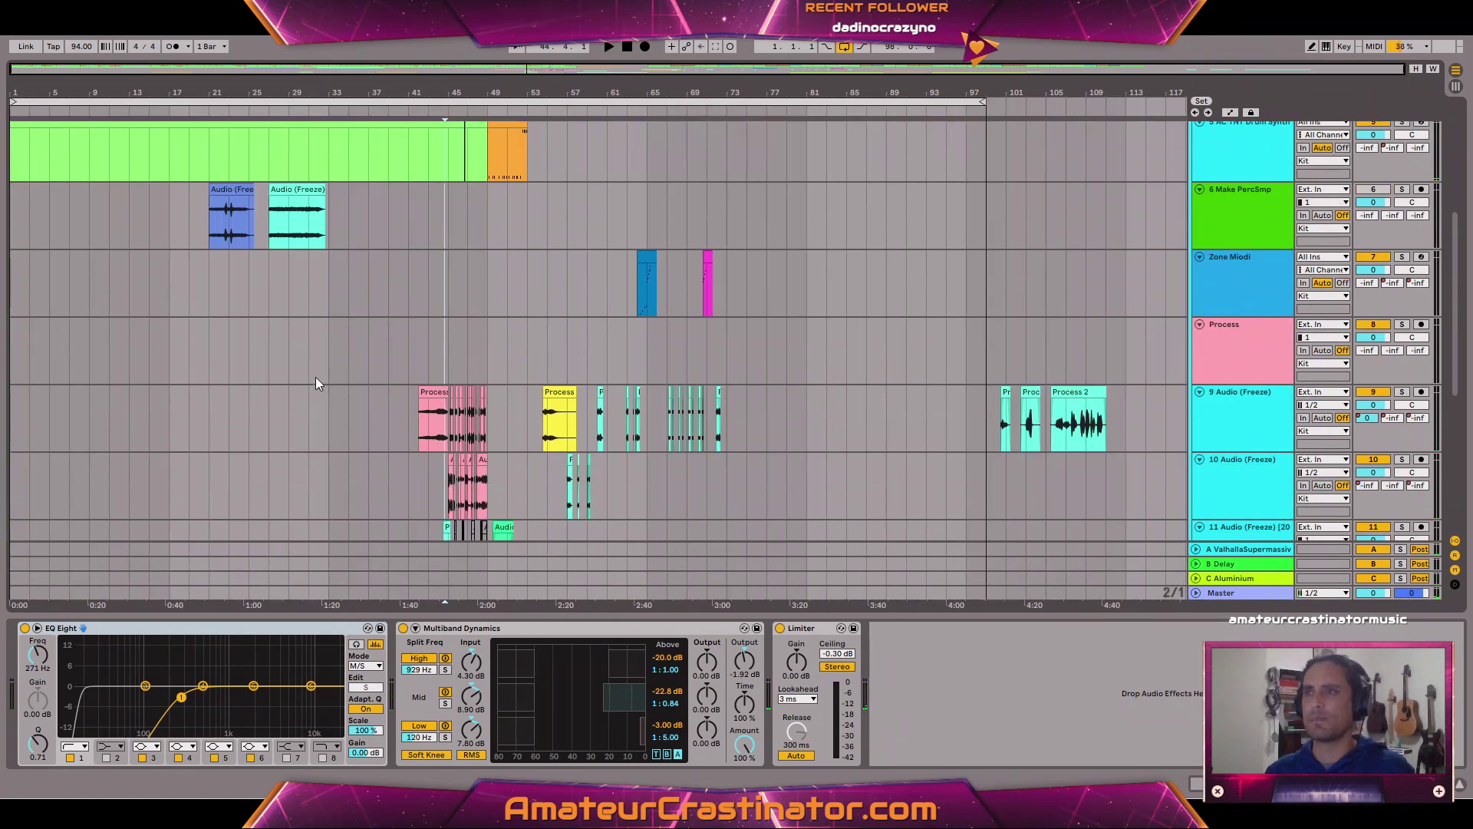
{"action": "scroll", "coordinate": [391, 299], "scroll_direction": "up", "scroll_amount": 4}
{"action": "scroll", "coordinate": [658, 349], "scroll_direction": "up", "scroll_amount": 4}
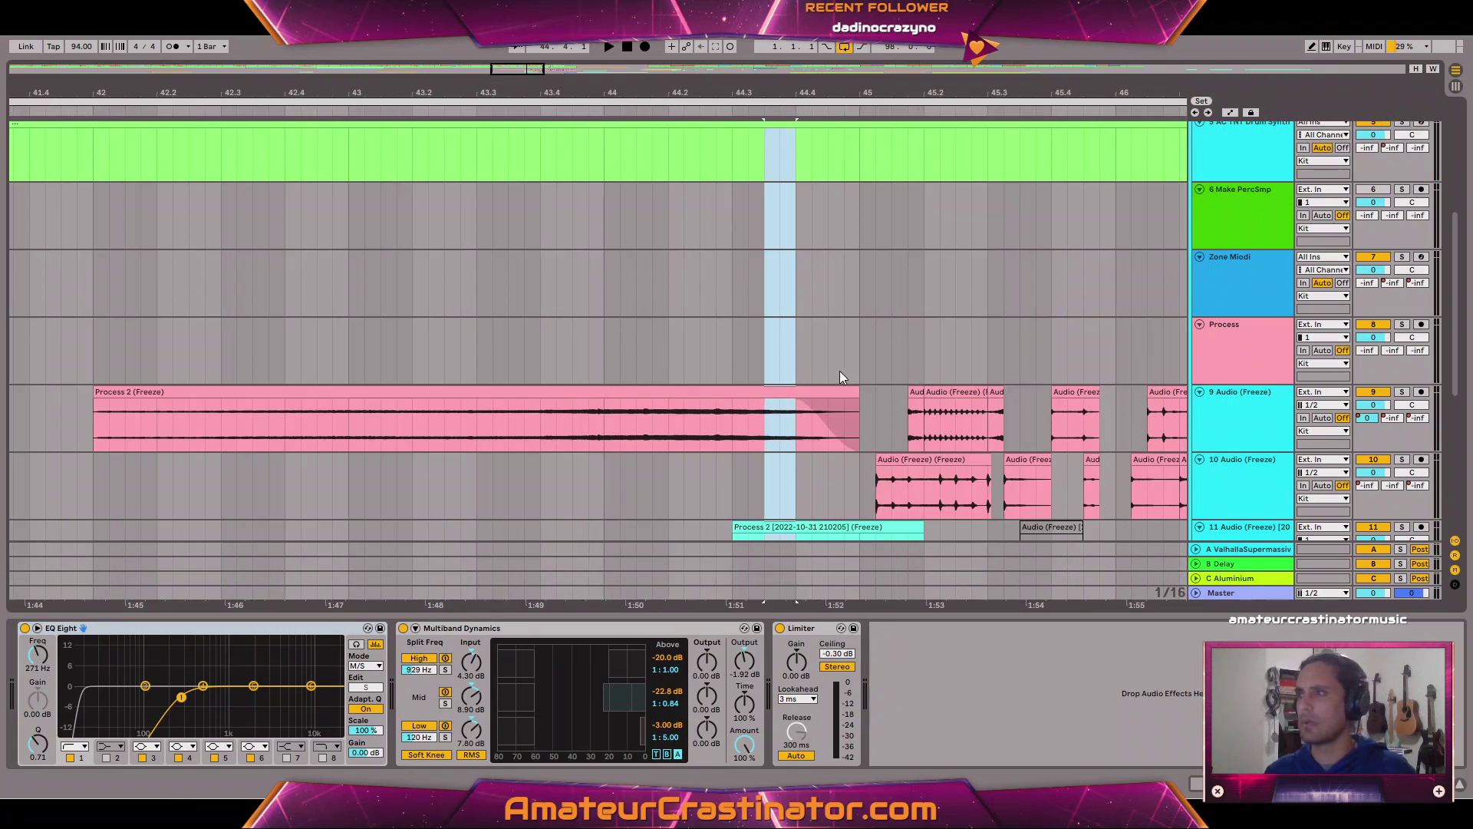
{"action": "scroll", "coordinate": [806, 361], "scroll_direction": "down", "scroll_amount": 2}
{"action": "scroll", "coordinate": [770, 369], "scroll_direction": "up", "scroll_amount": 1}
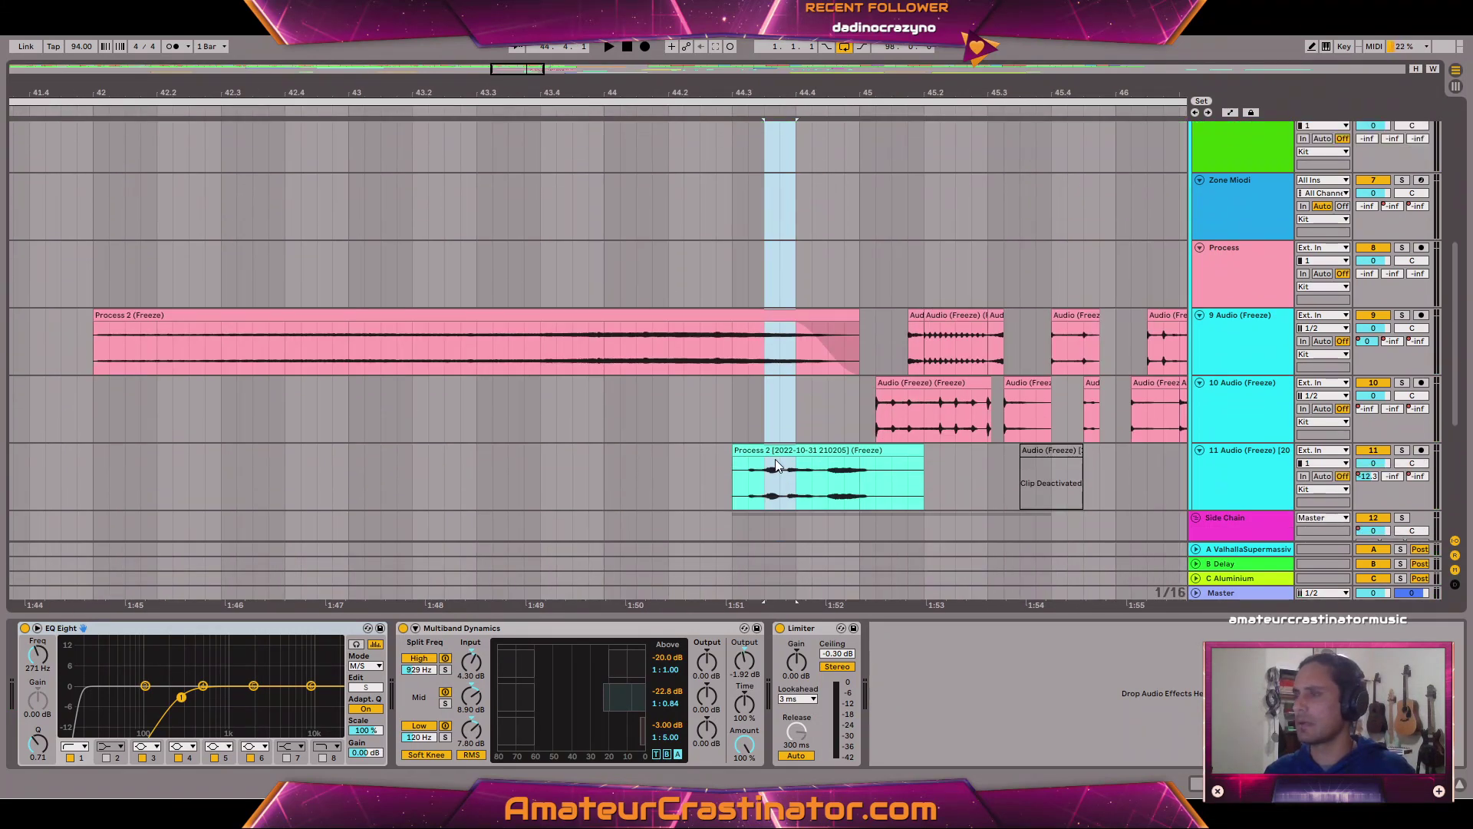
Play the Process 2 clip at 44.3 on track 11 and set its gain to -2.40 dB.
{"action": "double_click", "coordinate": [777, 449]}
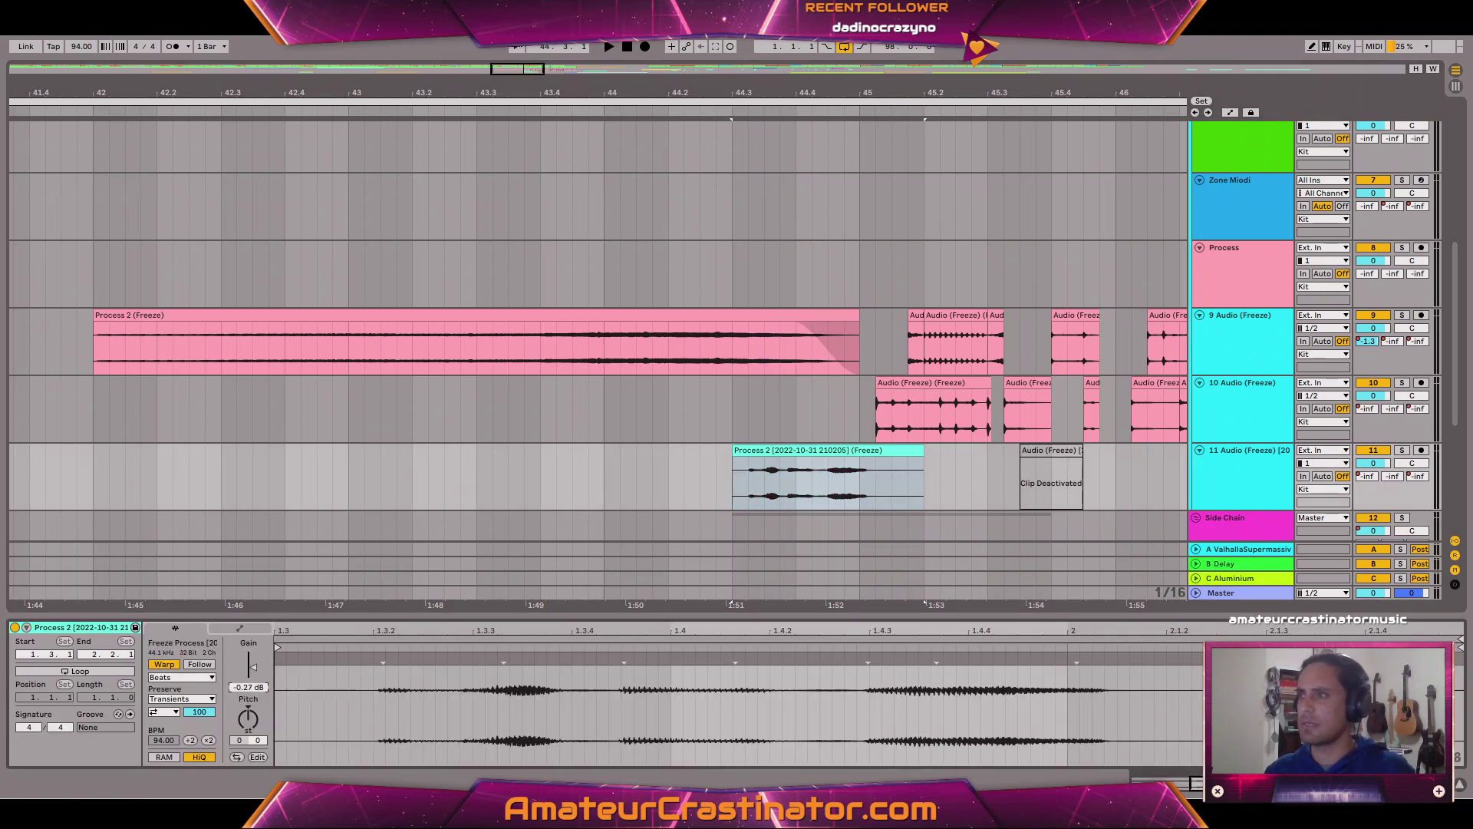
{"action": "key", "text": "space"}
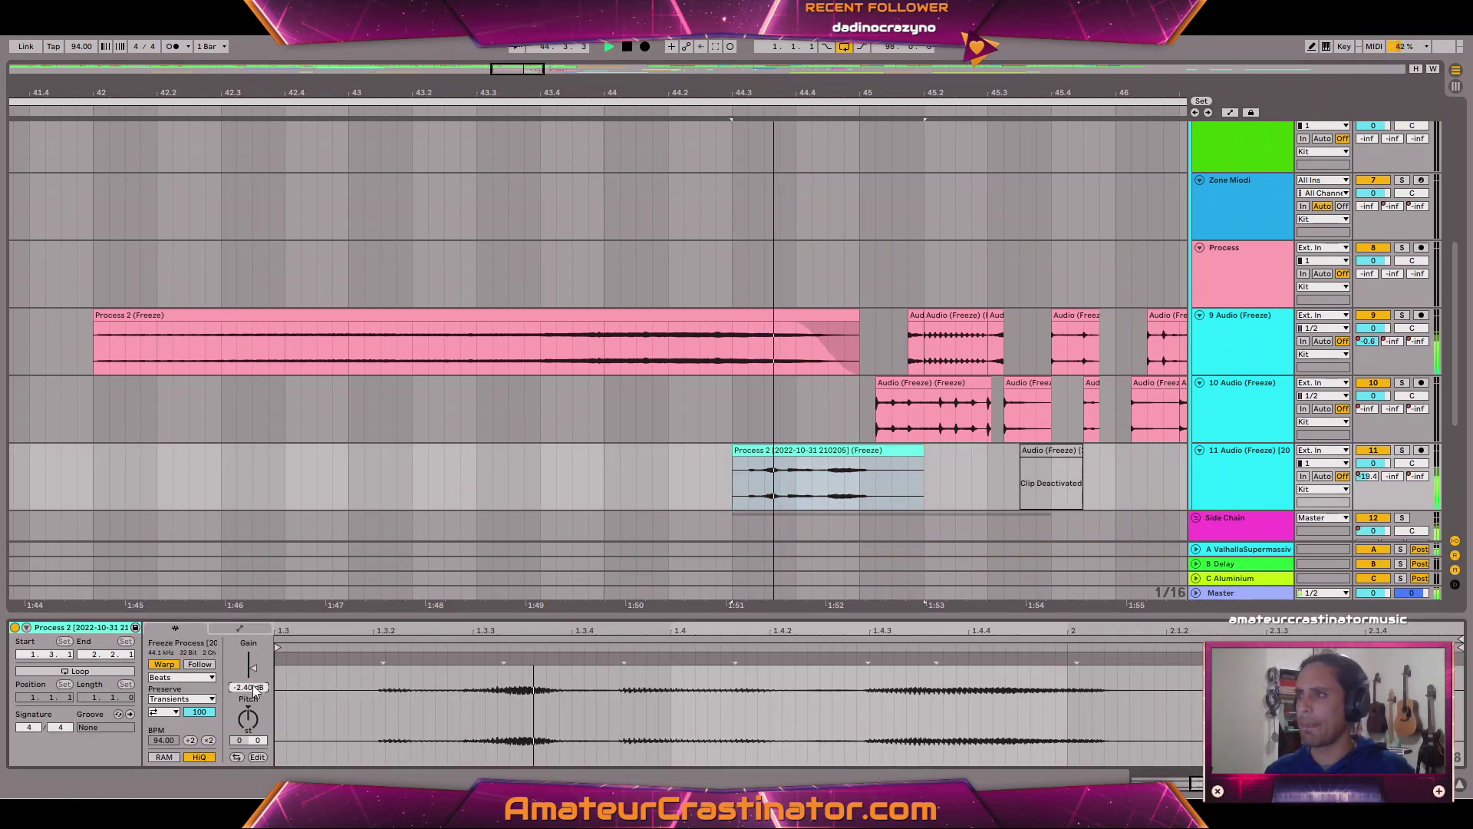
{"action": "scroll", "coordinate": [888, 230], "scroll_direction": "up", "scroll_amount": 2}
Show the Kit group's effects and replay the passage from 44.3.
{"action": "scroll", "coordinate": [1269, 200], "scroll_direction": "up", "scroll_amount": 4}
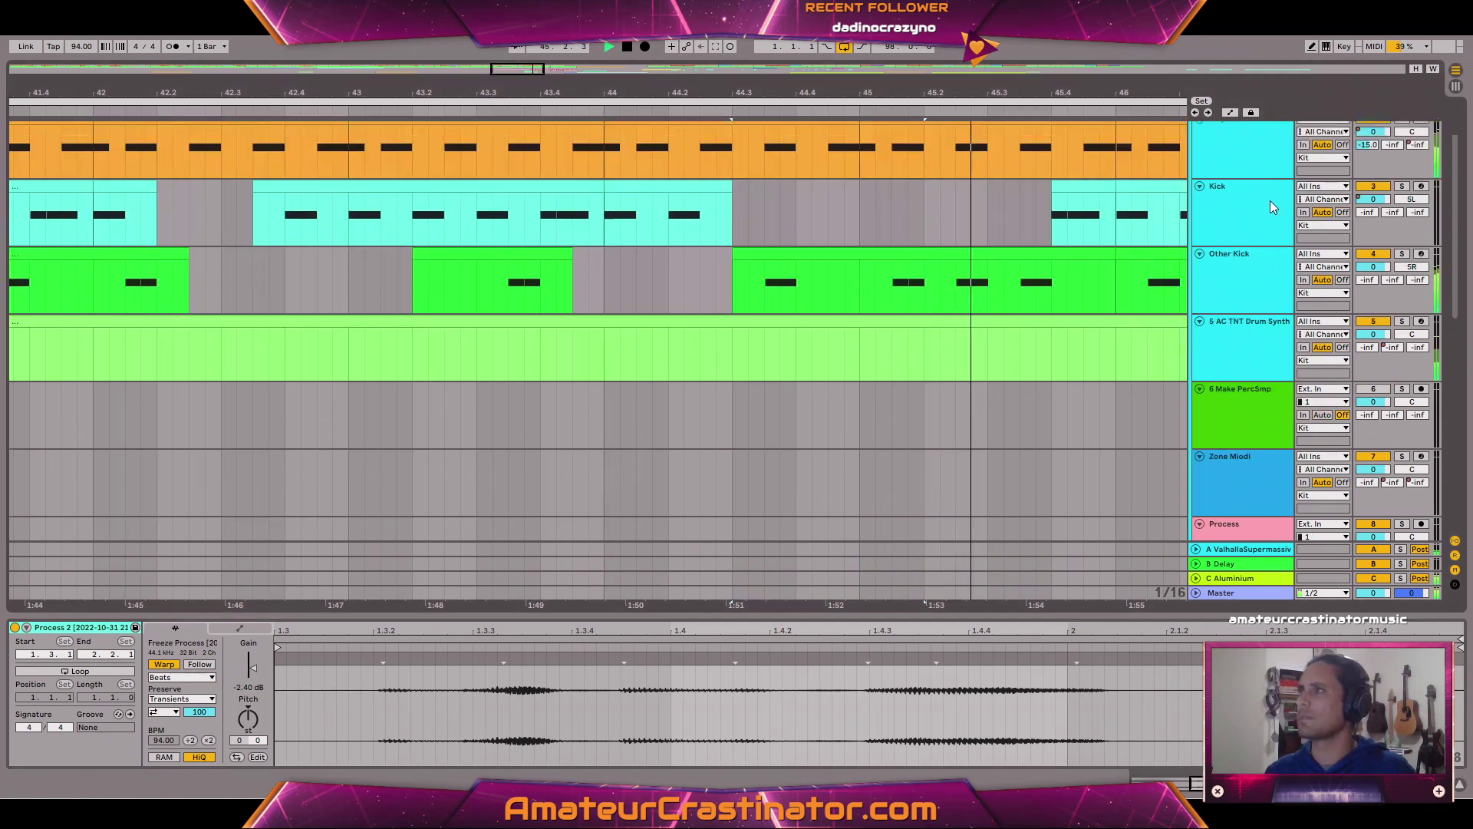
{"action": "left_click", "coordinate": [1228, 174]}
{"action": "key", "text": "space"}
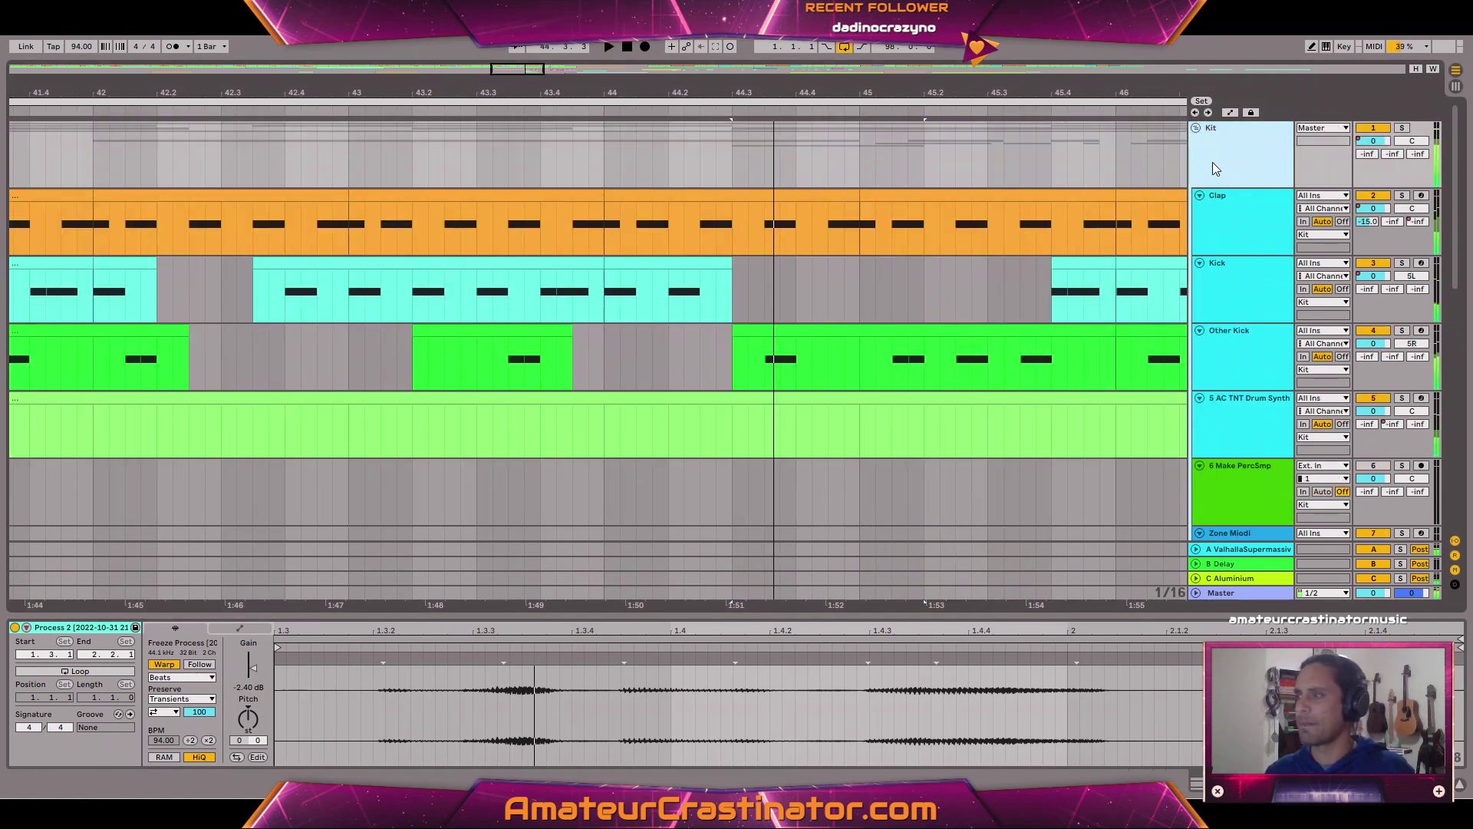
{"action": "double_click", "coordinate": [1212, 164]}
{"action": "key", "text": "space"}
{"action": "key", "text": "space"}
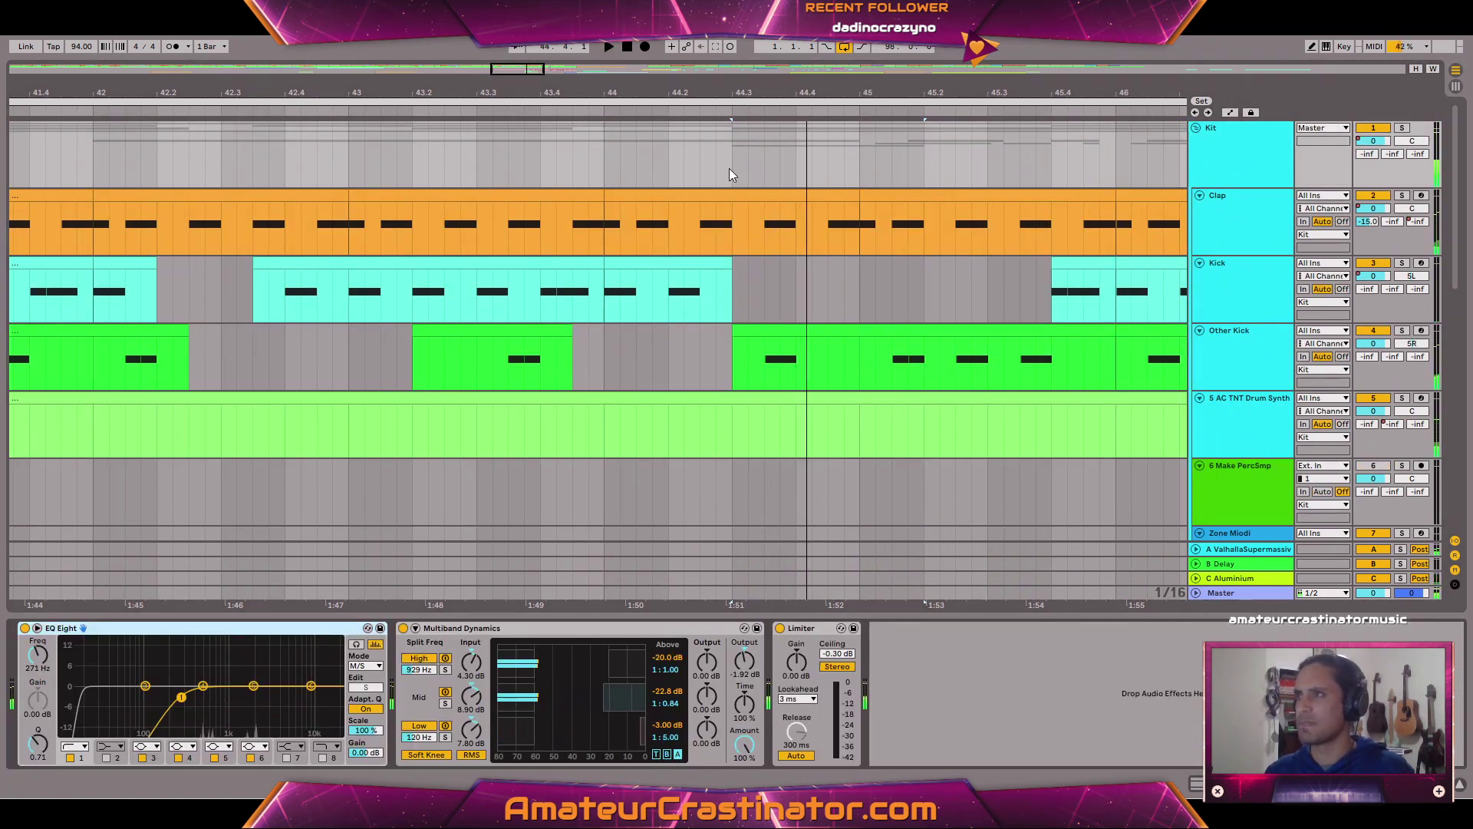
{"action": "key", "text": "space"}
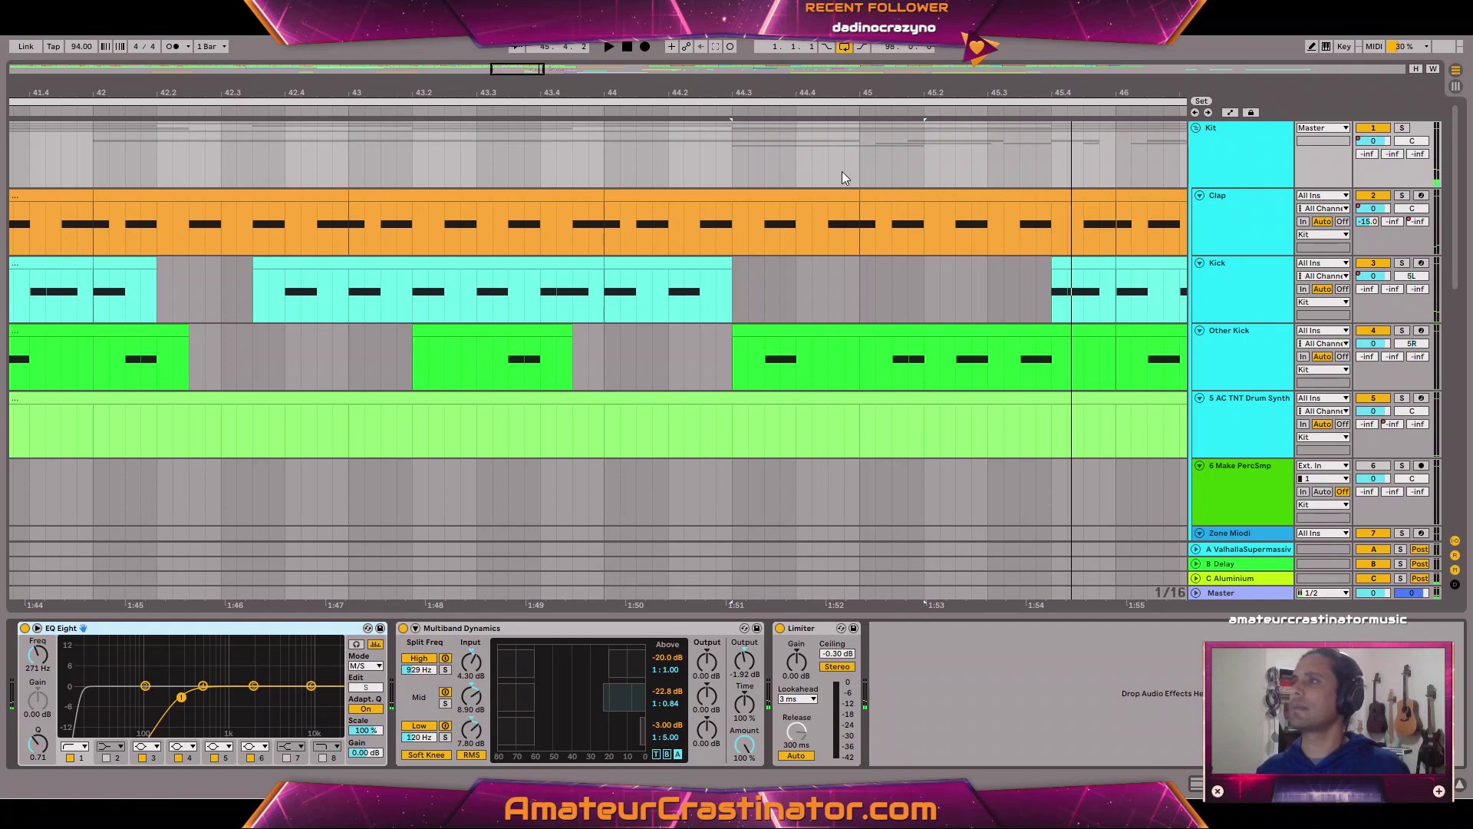
Select the Kit group's passage from 44.4 to 45.2 and audition it.
{"action": "key", "text": "w"}
{"action": "scroll", "coordinate": [487, 230], "scroll_direction": "up", "scroll_amount": 6}
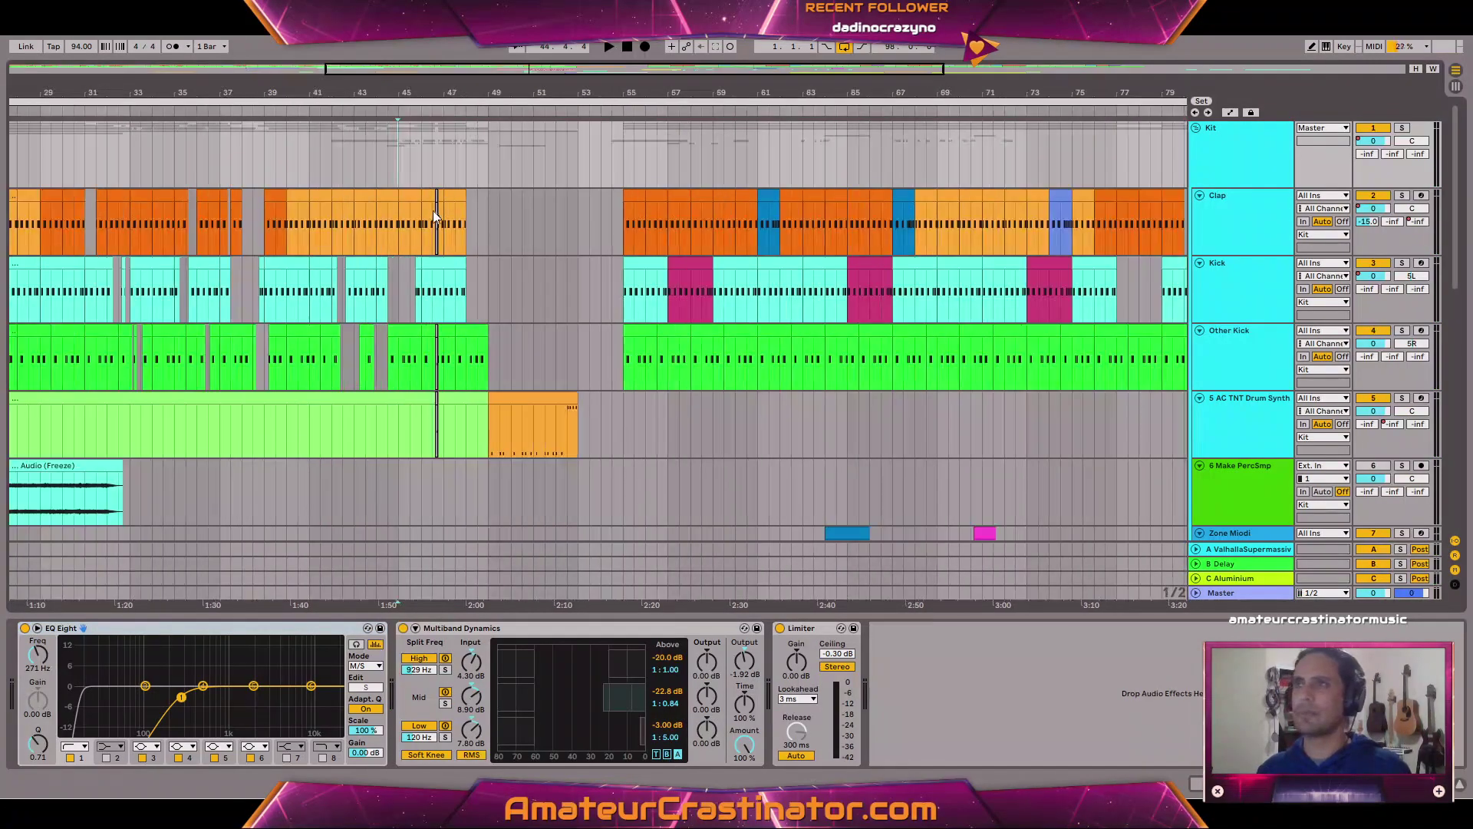
{"action": "scroll", "coordinate": [338, 195], "scroll_direction": "left", "scroll_amount": 2}
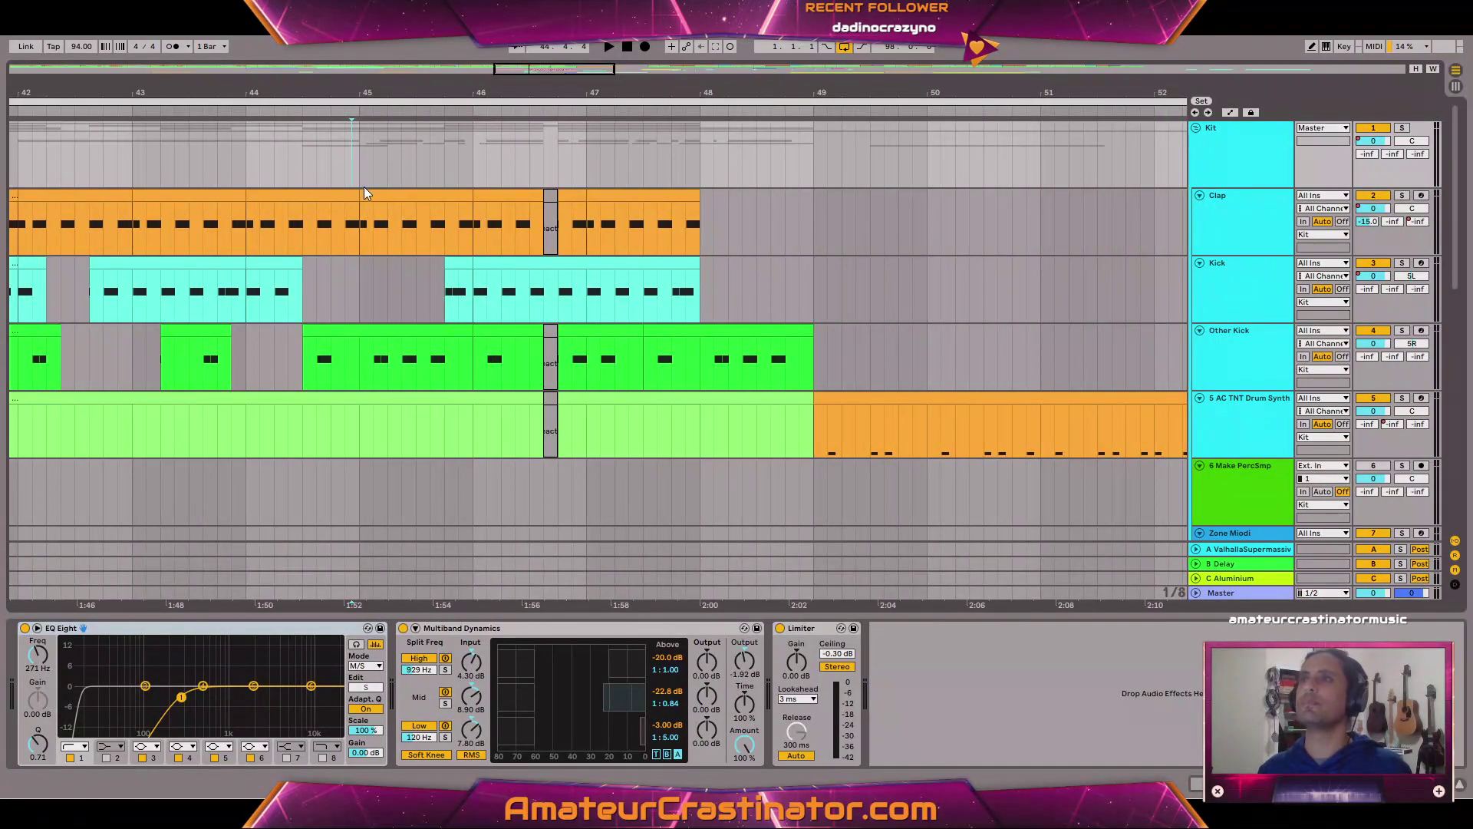
{"action": "scroll", "coordinate": [347, 175], "scroll_direction": "up", "scroll_amount": 3}
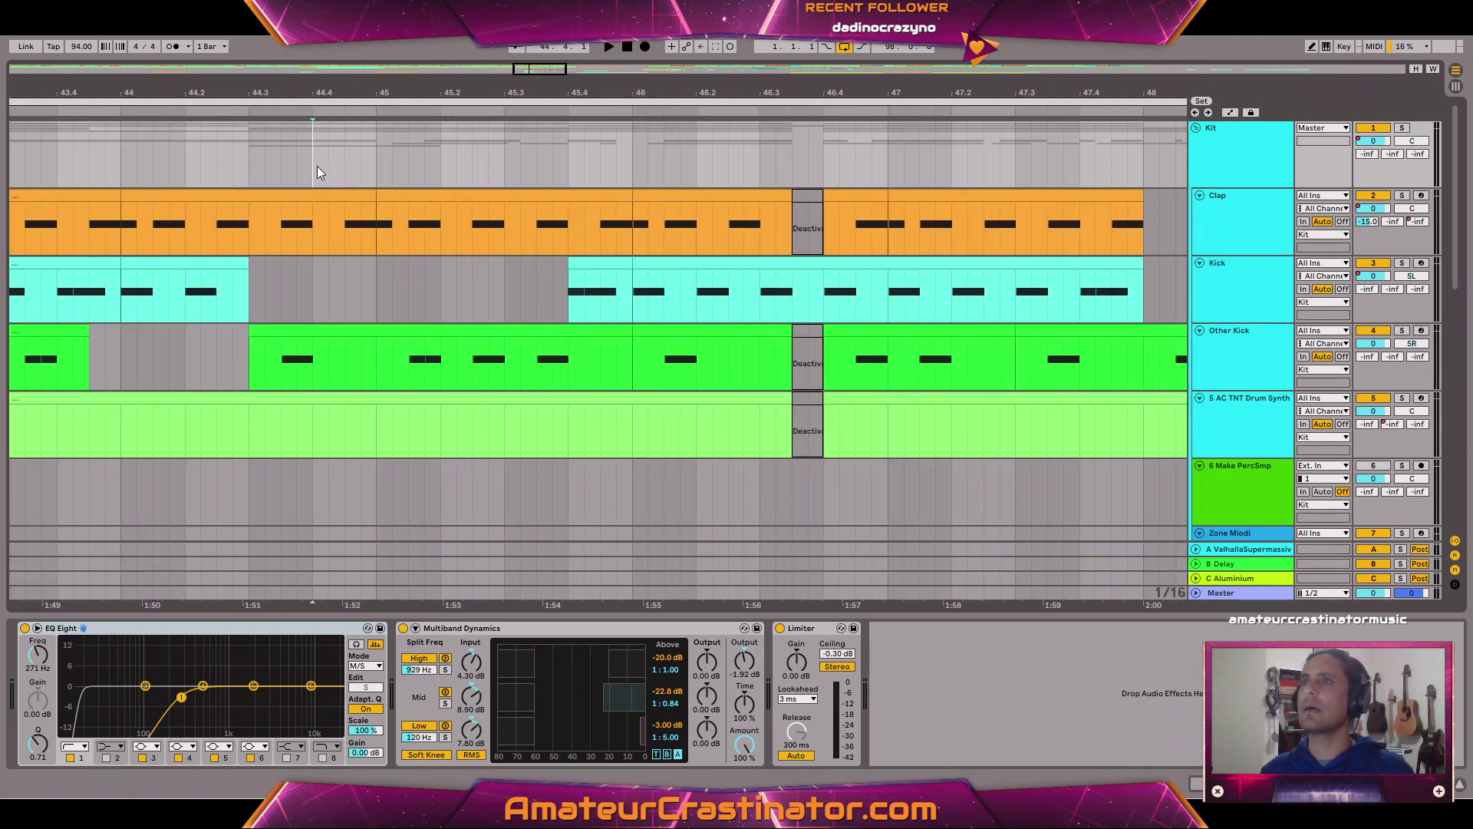
{"action": "left_click_drag", "start_coordinate": [316, 165], "coordinate": [445, 178]}
{"action": "key", "text": "space"}
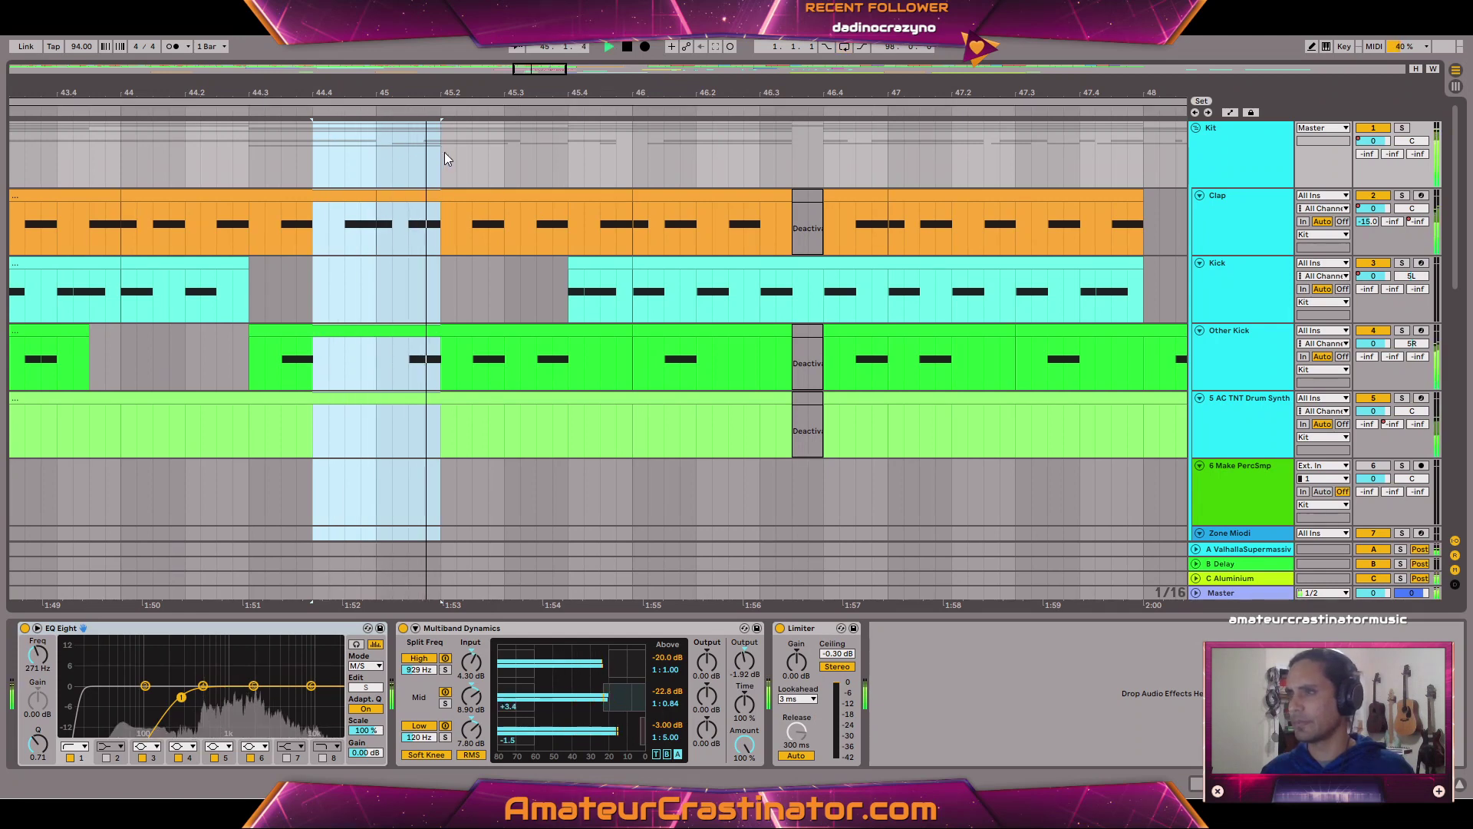
{"action": "key", "text": "space"}
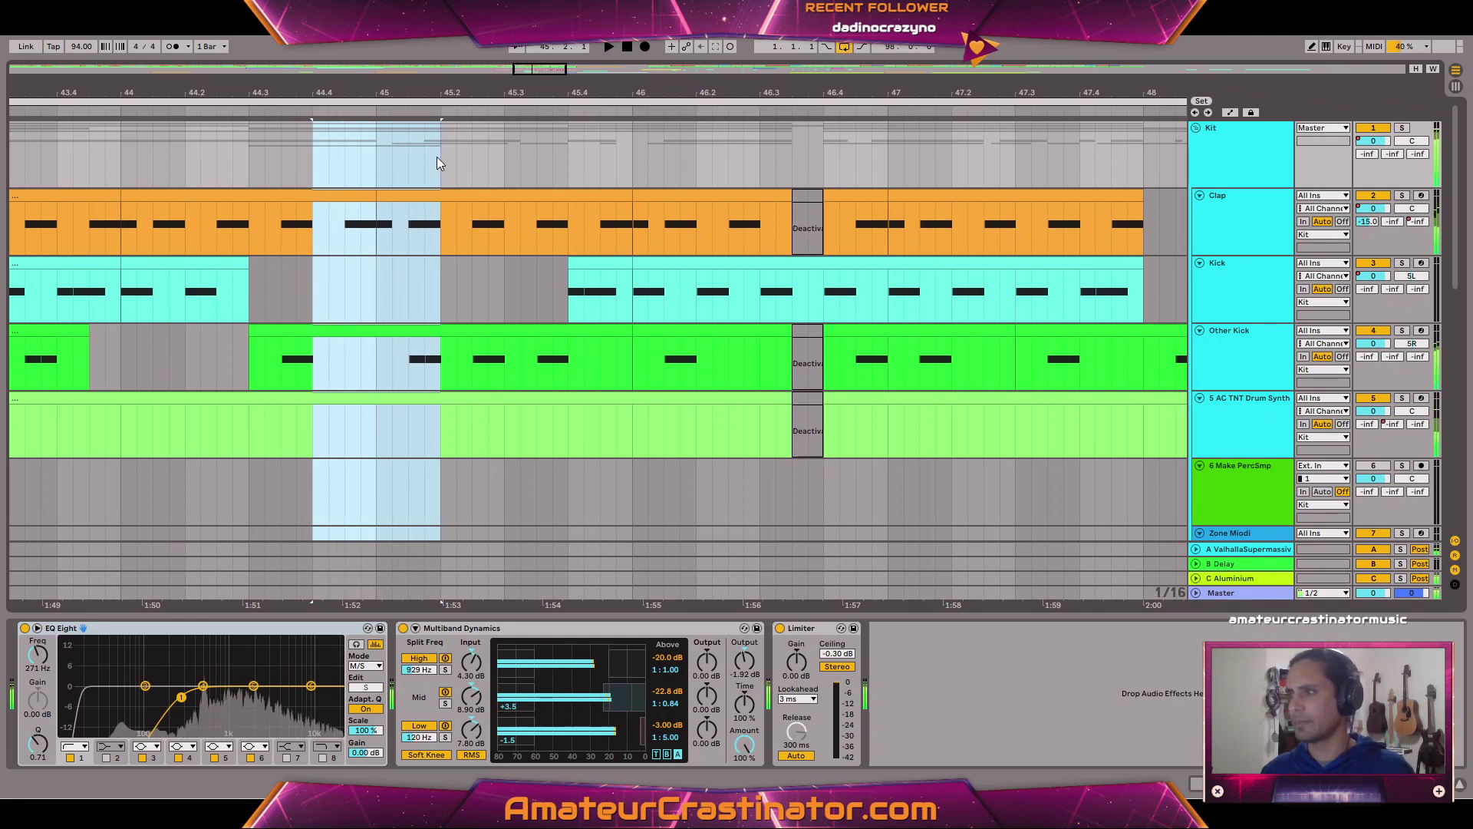
Audition the Kit group's beat from 45.2 to 45.3 and set the gain of track 10's clip beneath it to -7.48 dB.
{"action": "left_click_drag", "start_coordinate": [441, 168], "coordinate": [502, 170]}
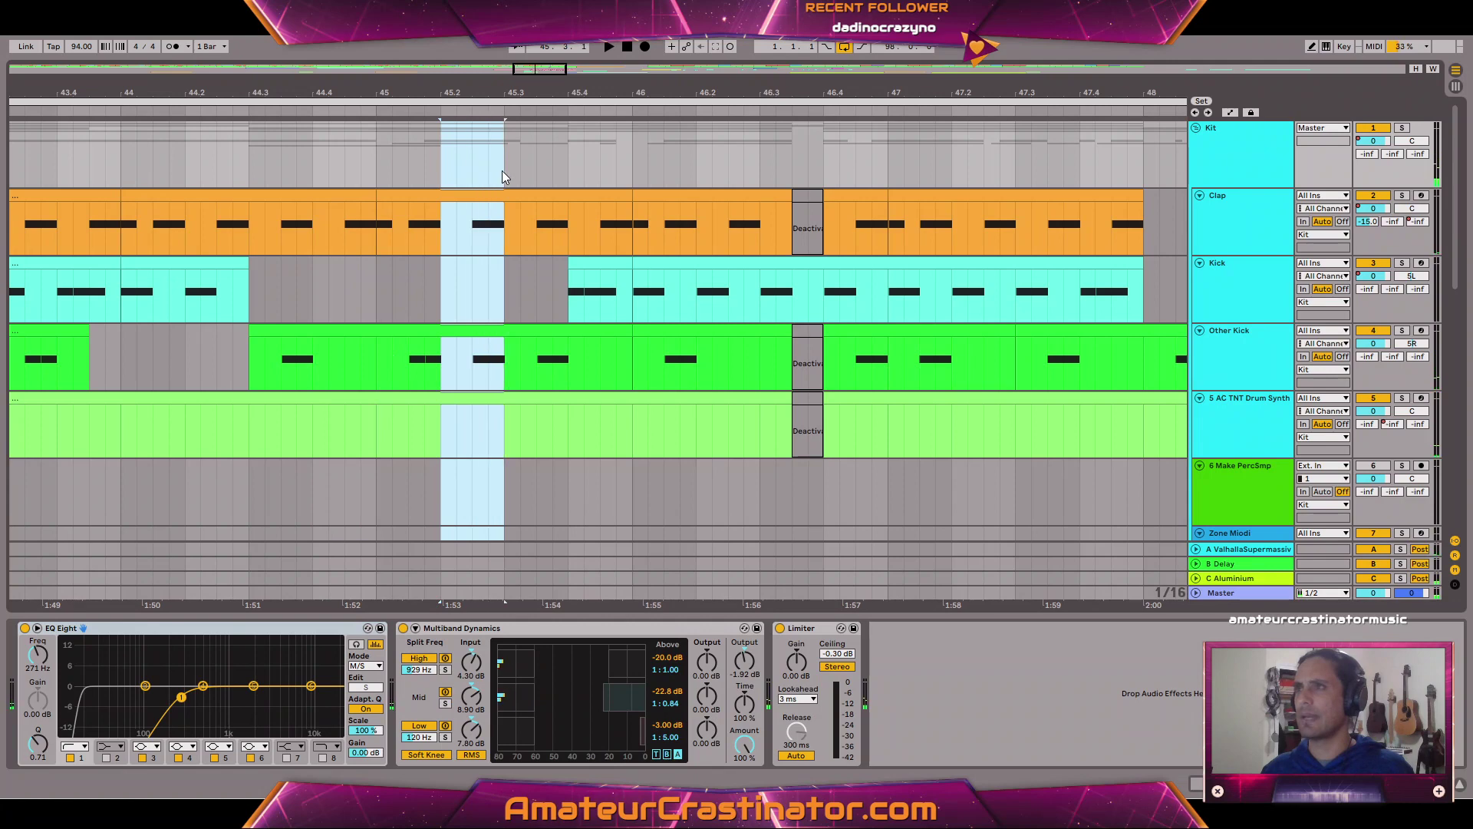
{"action": "key", "text": "space"}
{"action": "scroll", "coordinate": [413, 273], "scroll_direction": "down", "scroll_amount": 5}
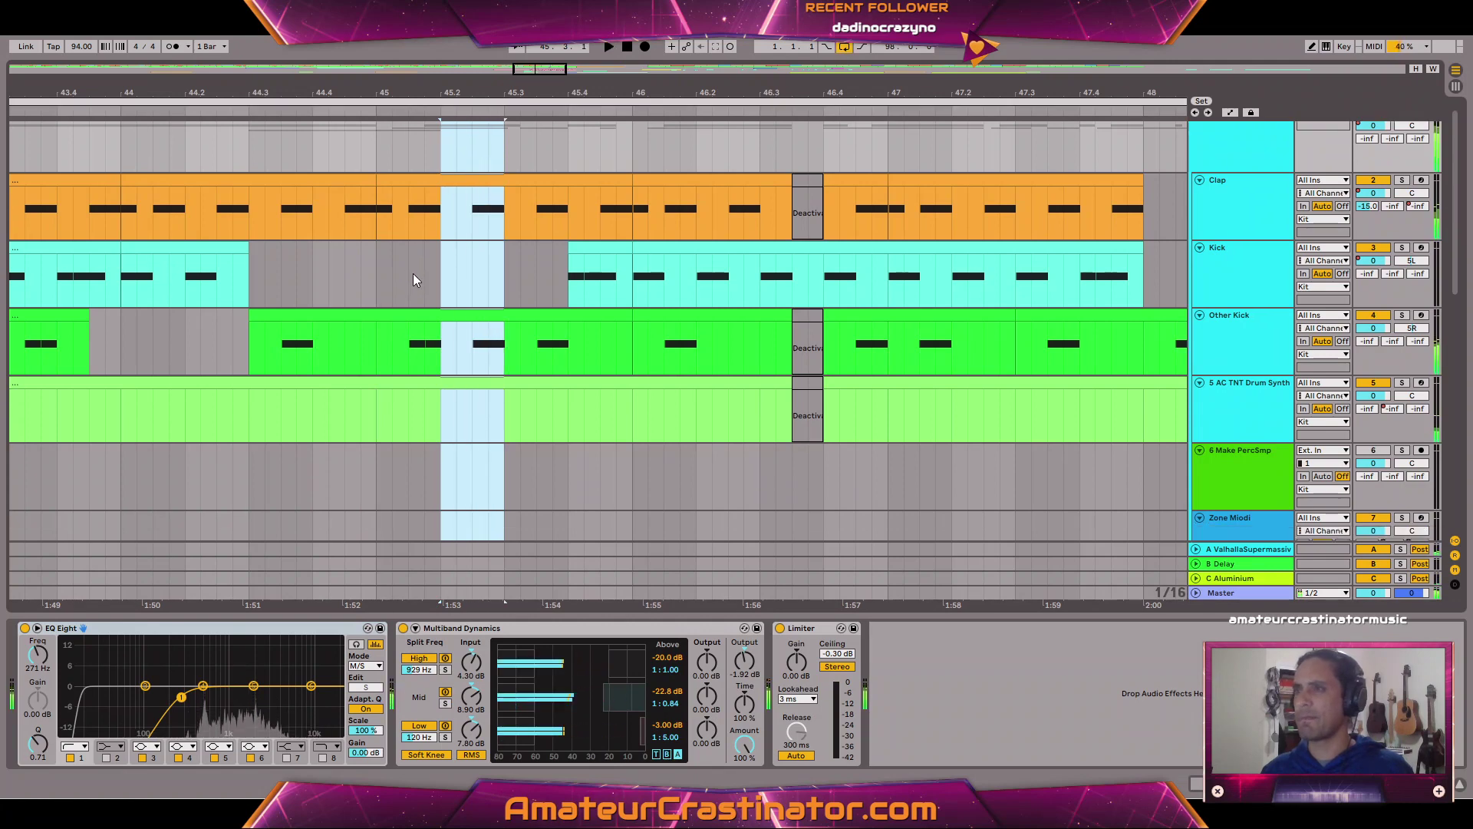
{"action": "scroll", "coordinate": [560, 289], "scroll_direction": "up", "scroll_amount": 3}
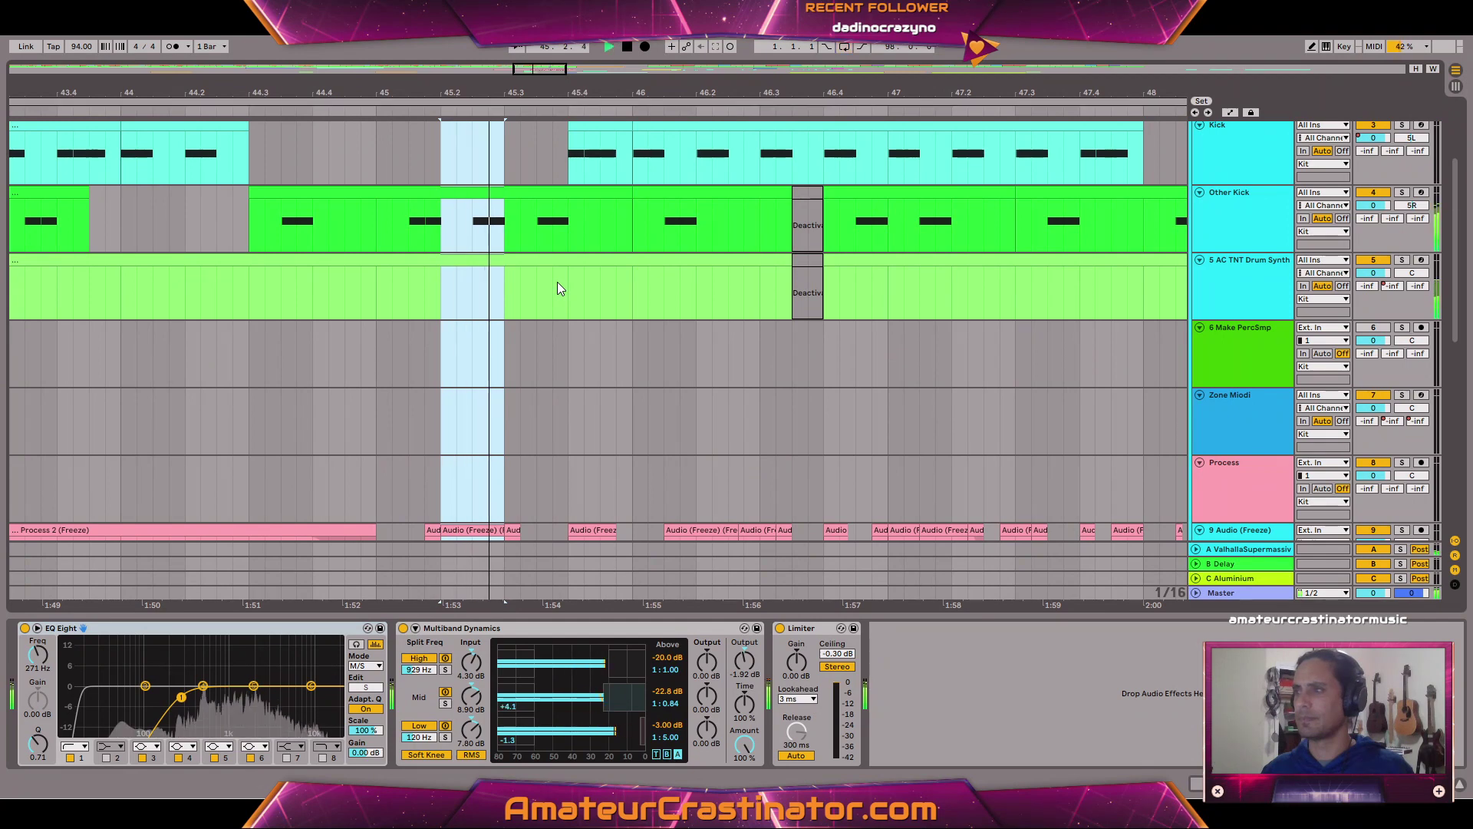
{"action": "scroll", "coordinate": [557, 282], "scroll_direction": "down", "scroll_amount": 3}
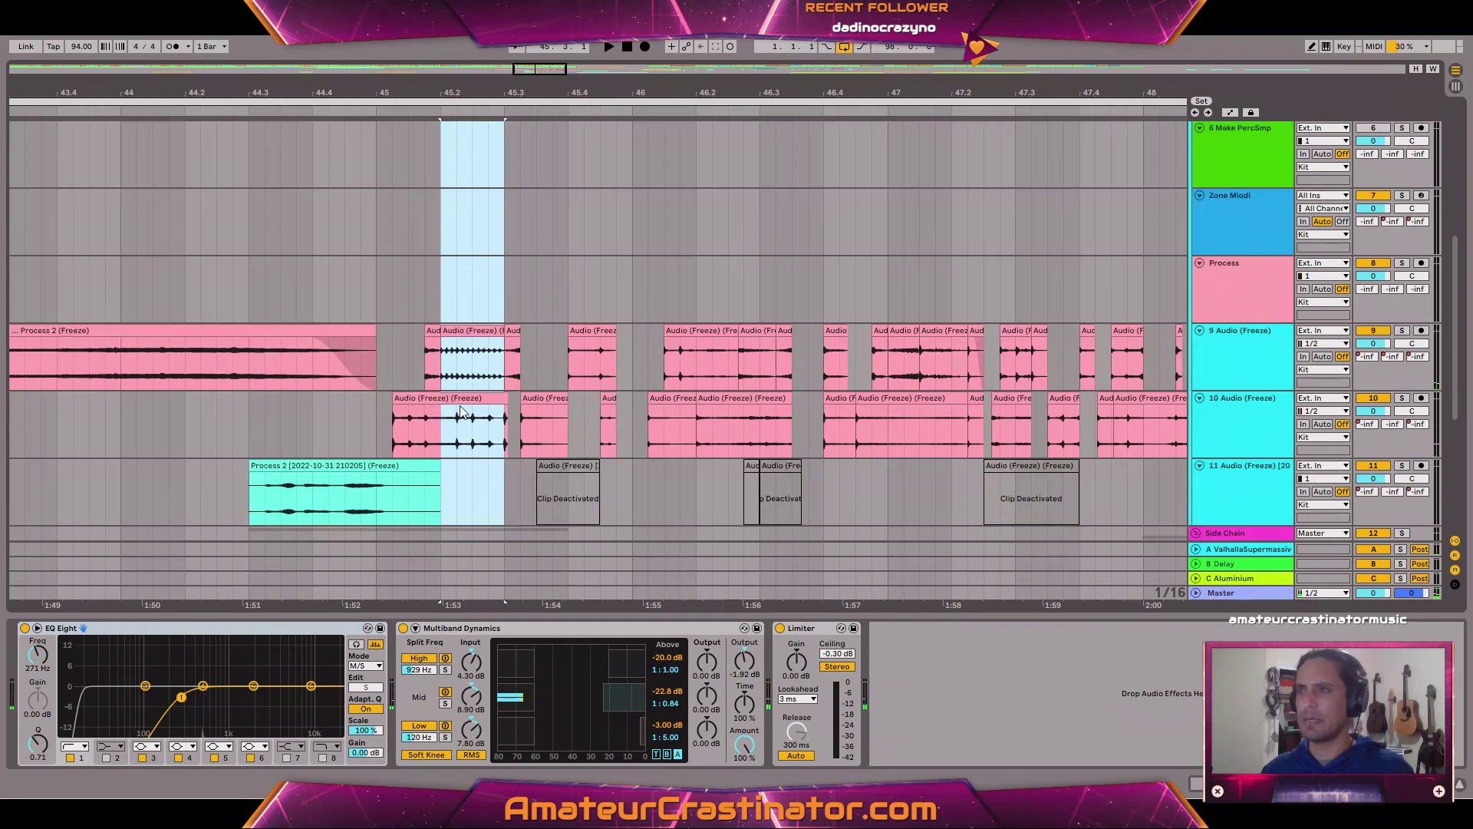
{"action": "left_click", "coordinate": [460, 402]}
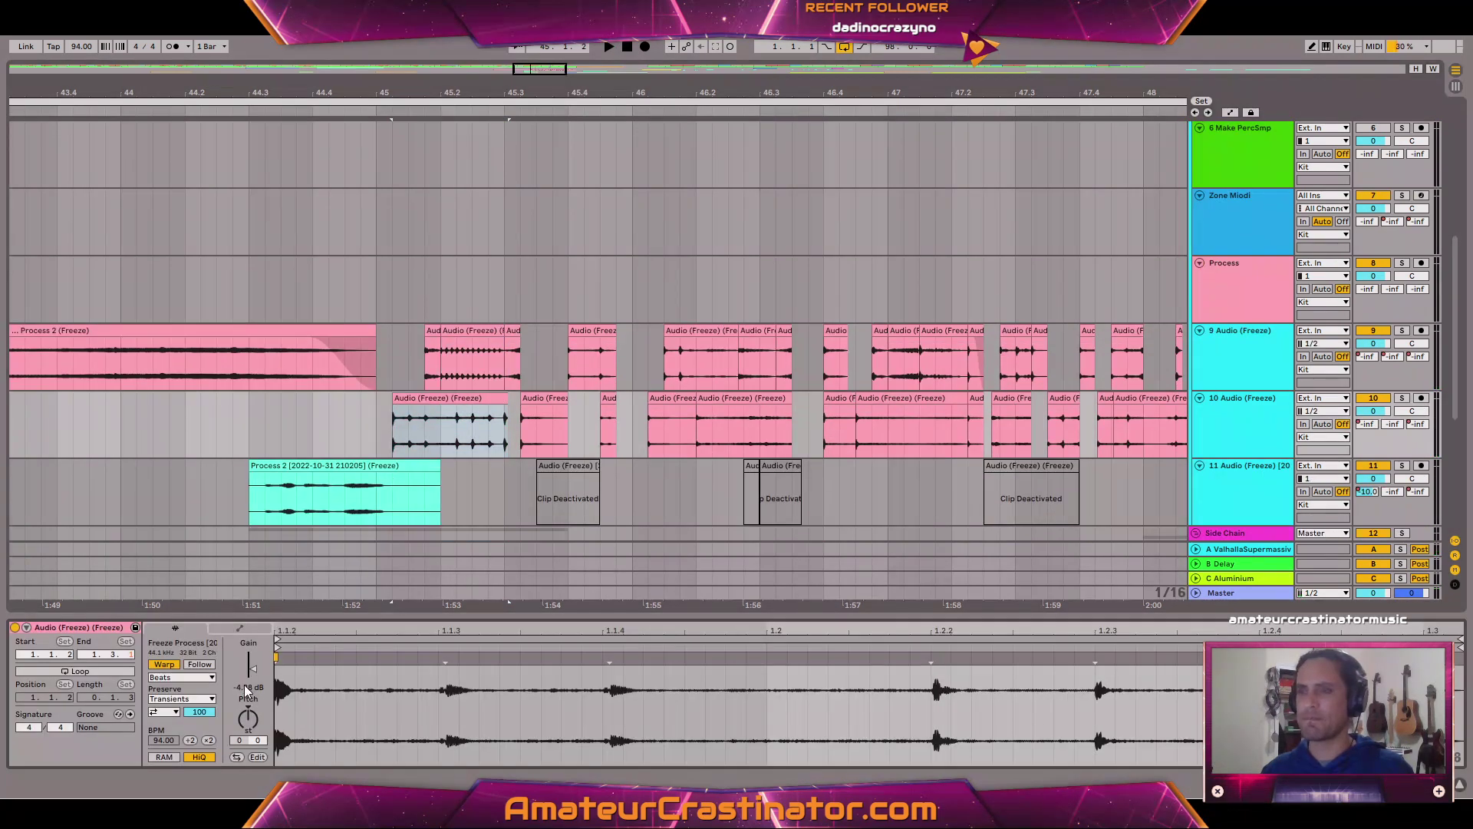
Place the playback start at 45.2 and replay from there with the Kit group's effects shown.
{"action": "scroll", "coordinate": [528, 247], "scroll_direction": "up", "scroll_amount": 5}
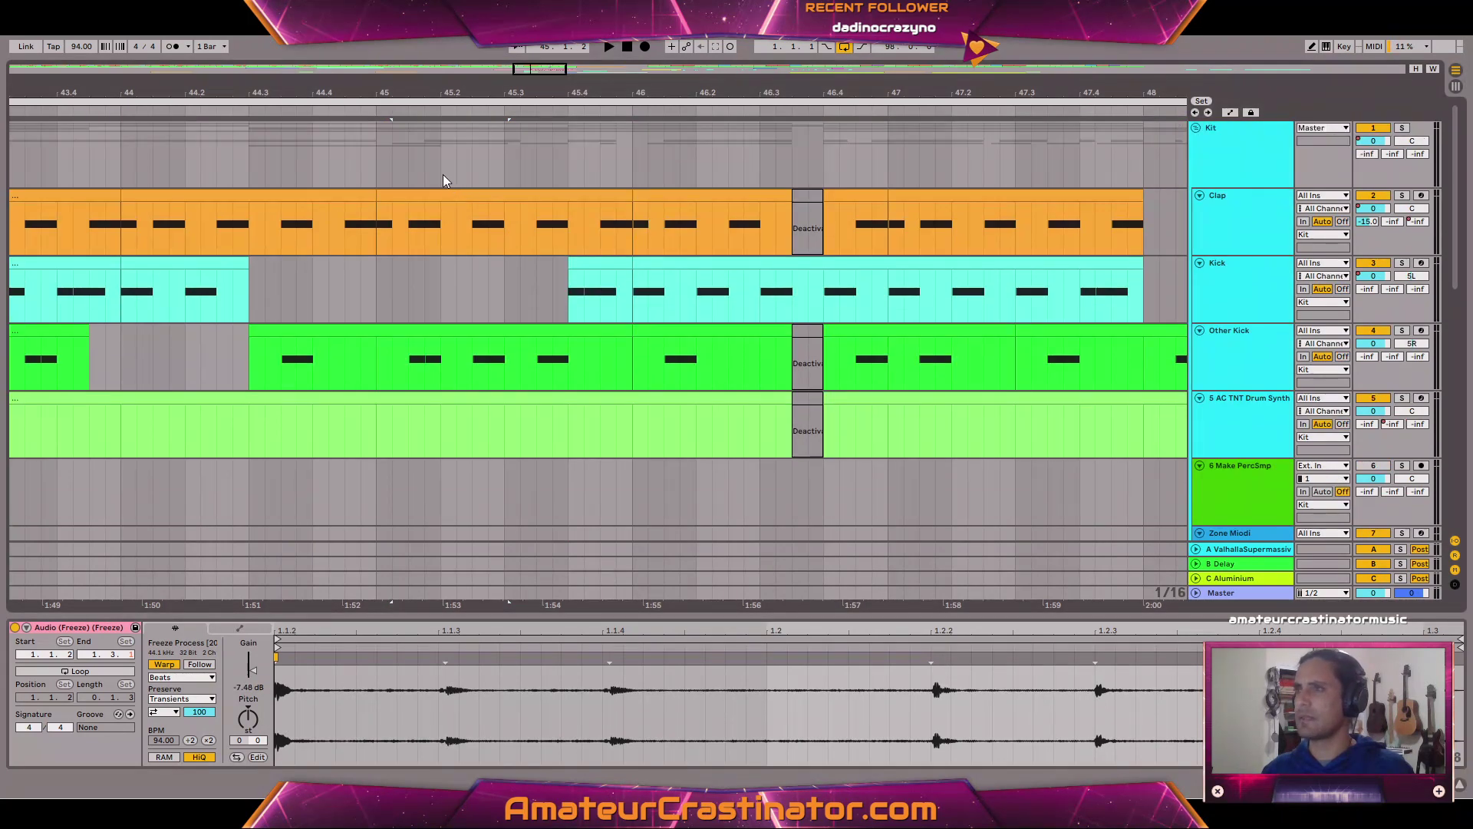
{"action": "left_click", "coordinate": [443, 173]}
{"action": "left_click", "coordinate": [1220, 482]}
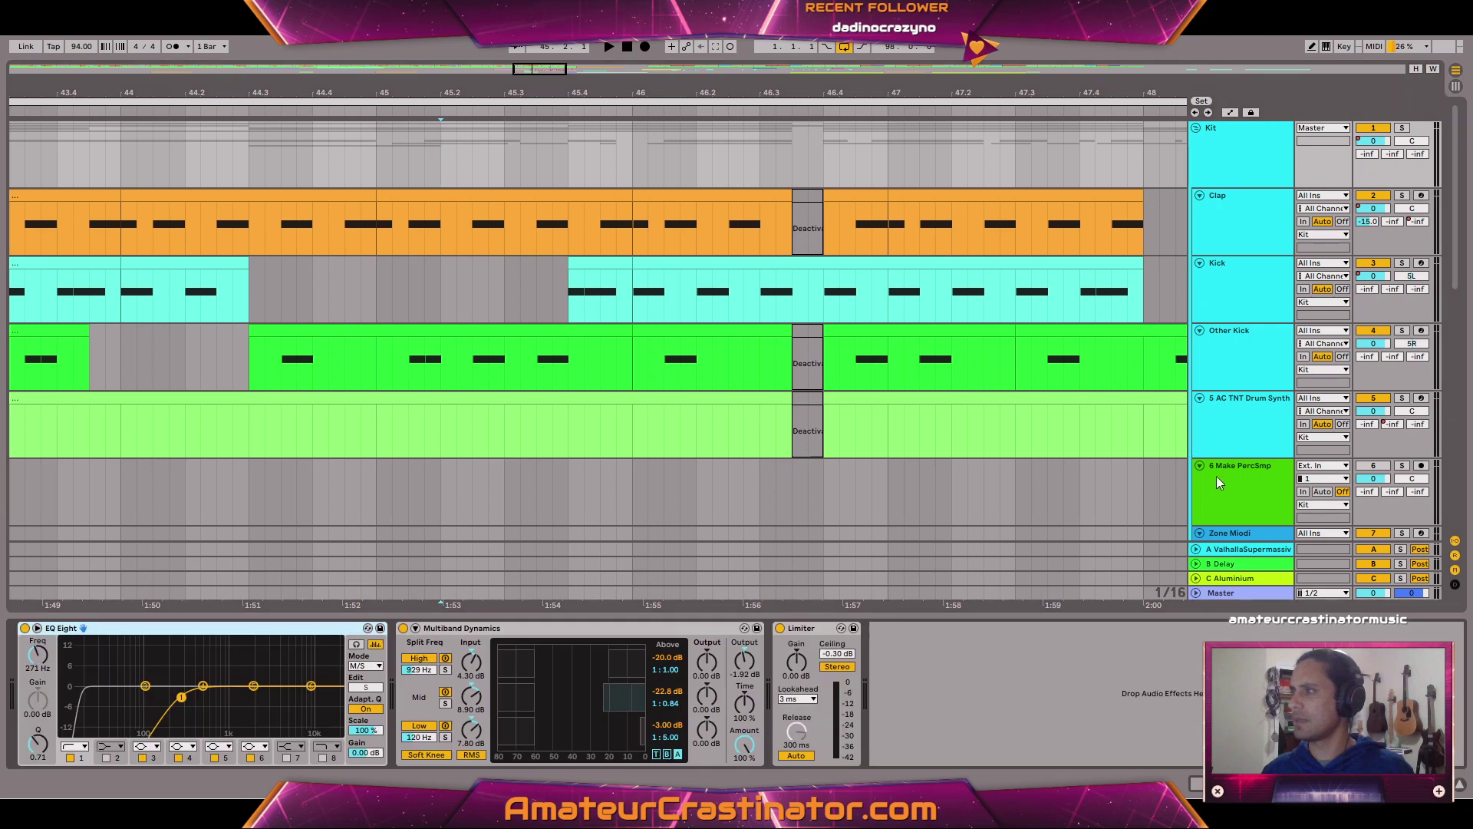
{"action": "scroll", "coordinate": [1236, 429], "scroll_direction": "down", "scroll_amount": 3}
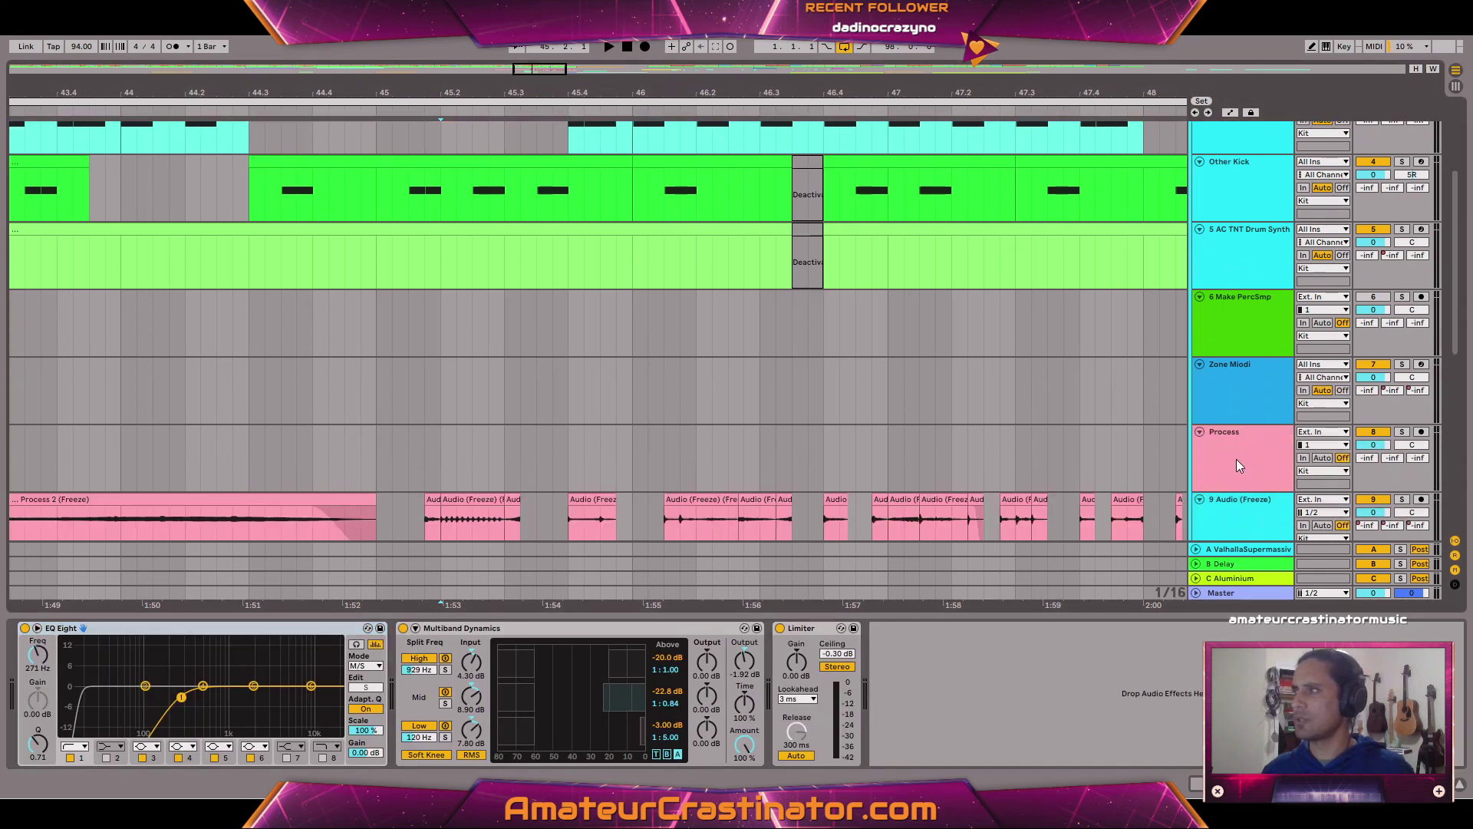
{"action": "scroll", "coordinate": [1231, 422], "scroll_direction": "up", "scroll_amount": 1}
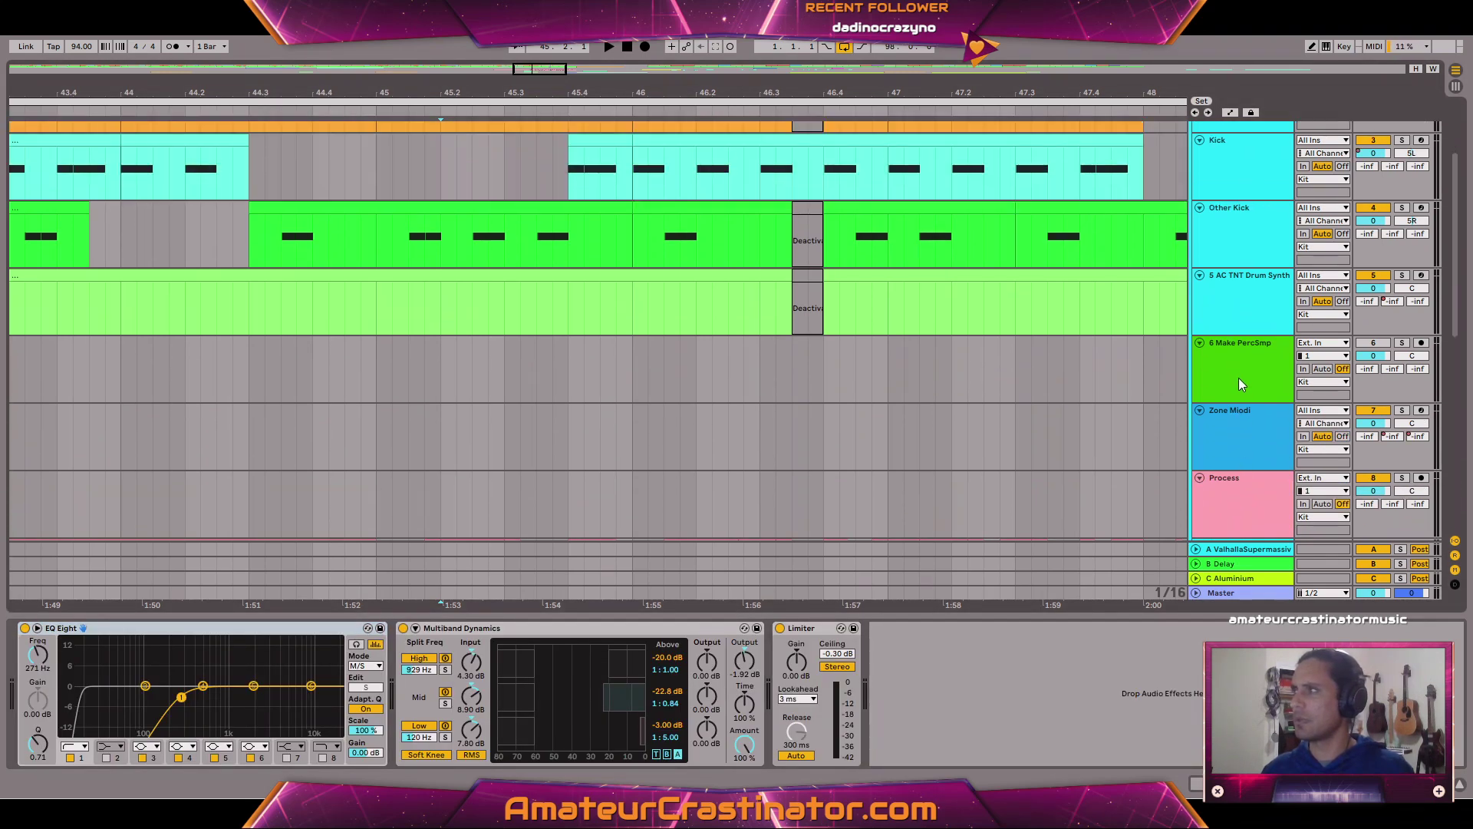
{"action": "left_click", "coordinate": [1239, 377]}
{"action": "scroll", "coordinate": [1246, 344], "scroll_direction": "up", "scroll_amount": 2}
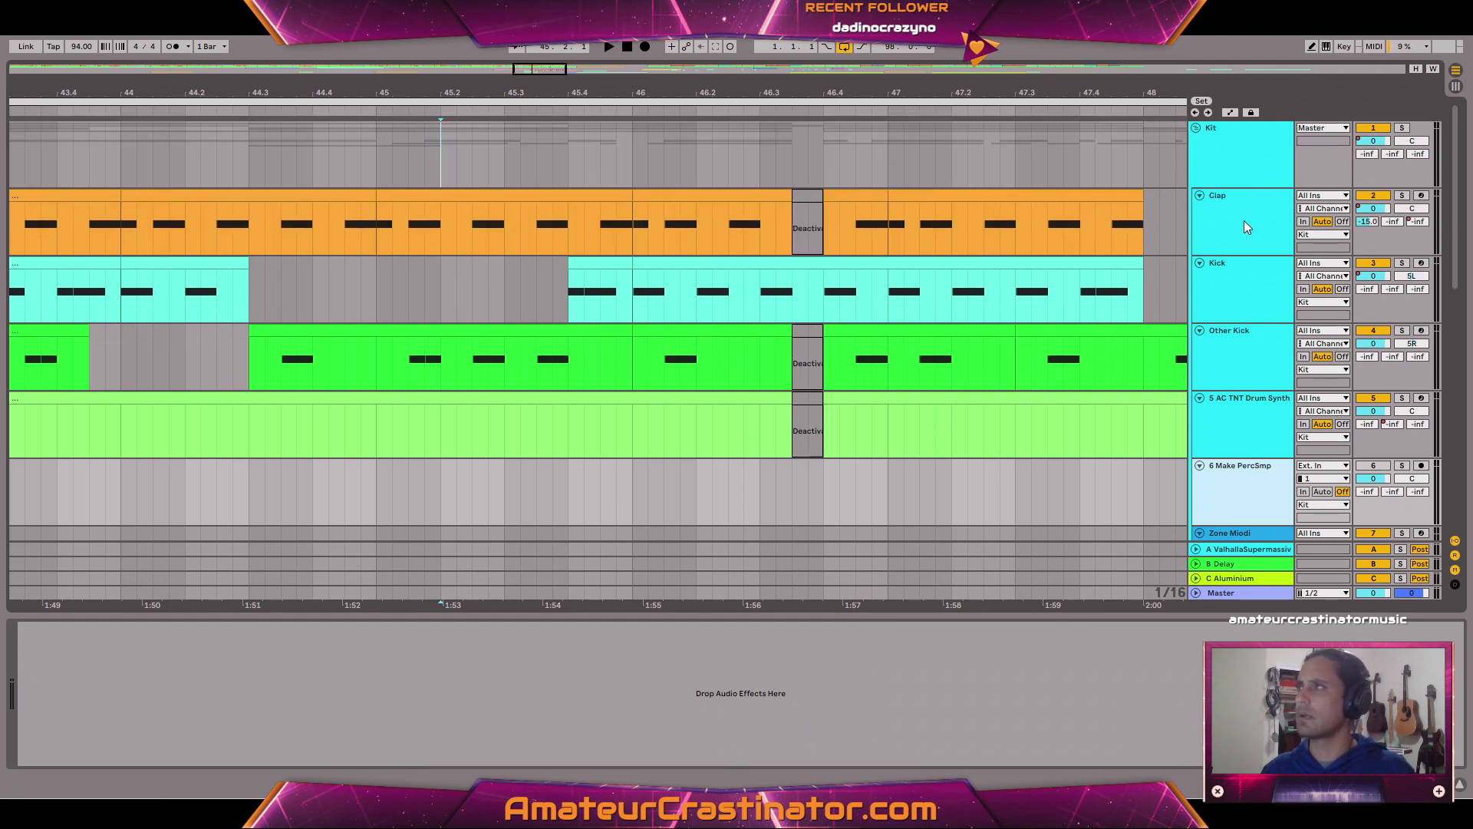
{"action": "left_click", "coordinate": [1246, 164]}
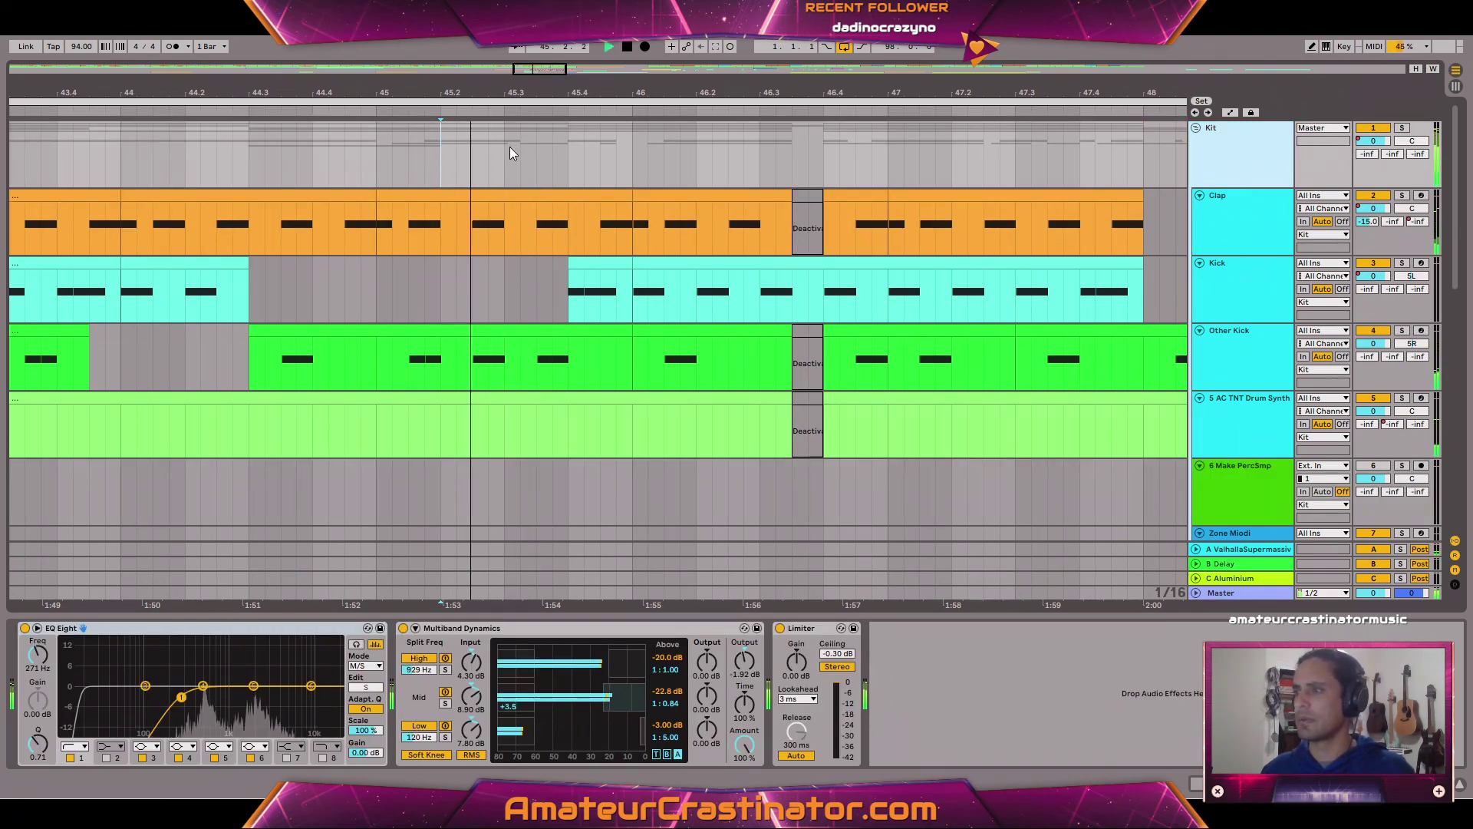
Audition the Kit group's beat from 45.4 to 46 and the full bar from 46 to 47.
{"action": "left_click_drag", "start_coordinate": [446, 161], "coordinate": [654, 177]}
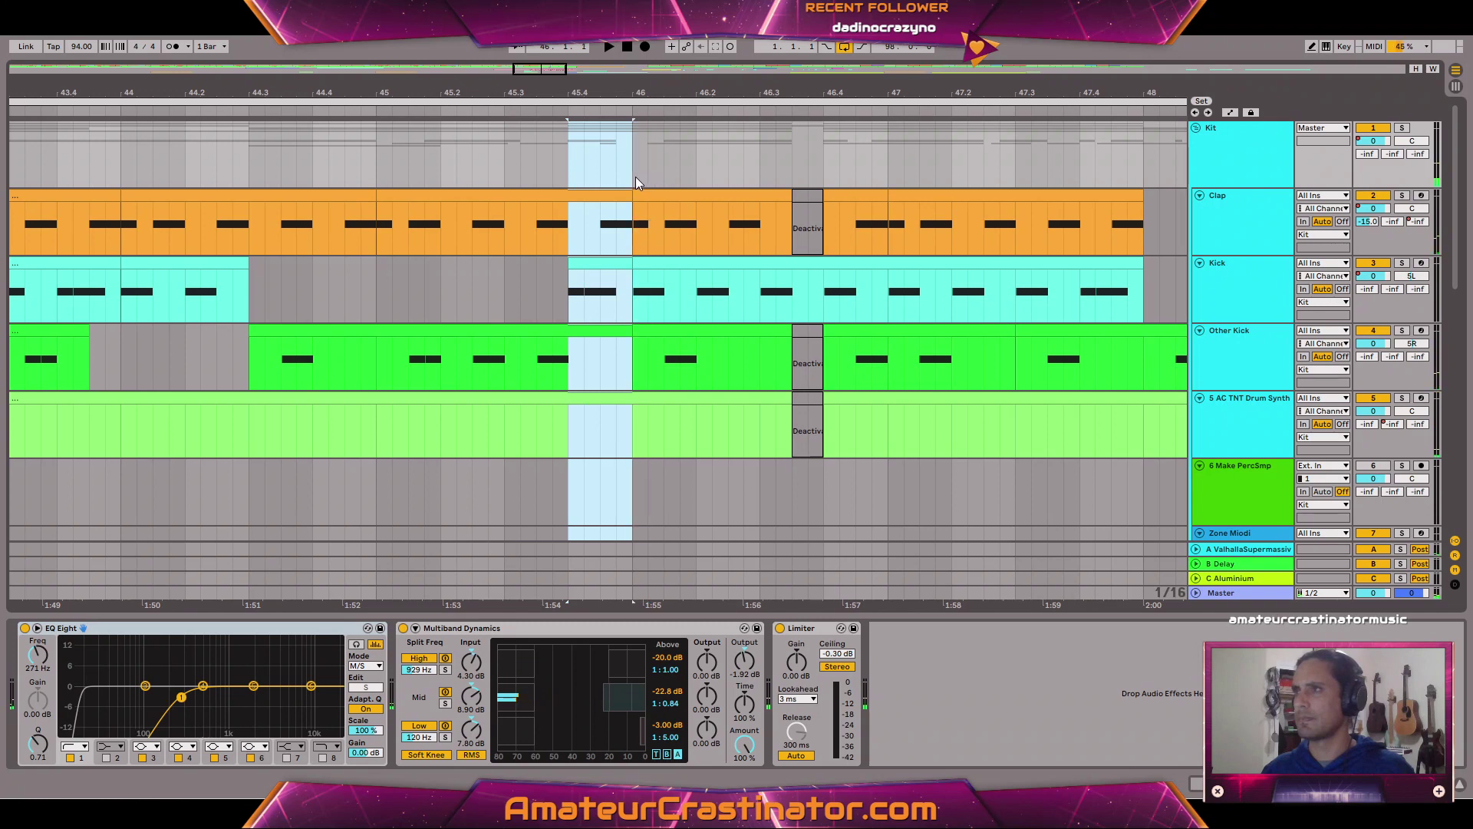
{"action": "key", "text": "space"}
{"action": "key", "text": "space"}
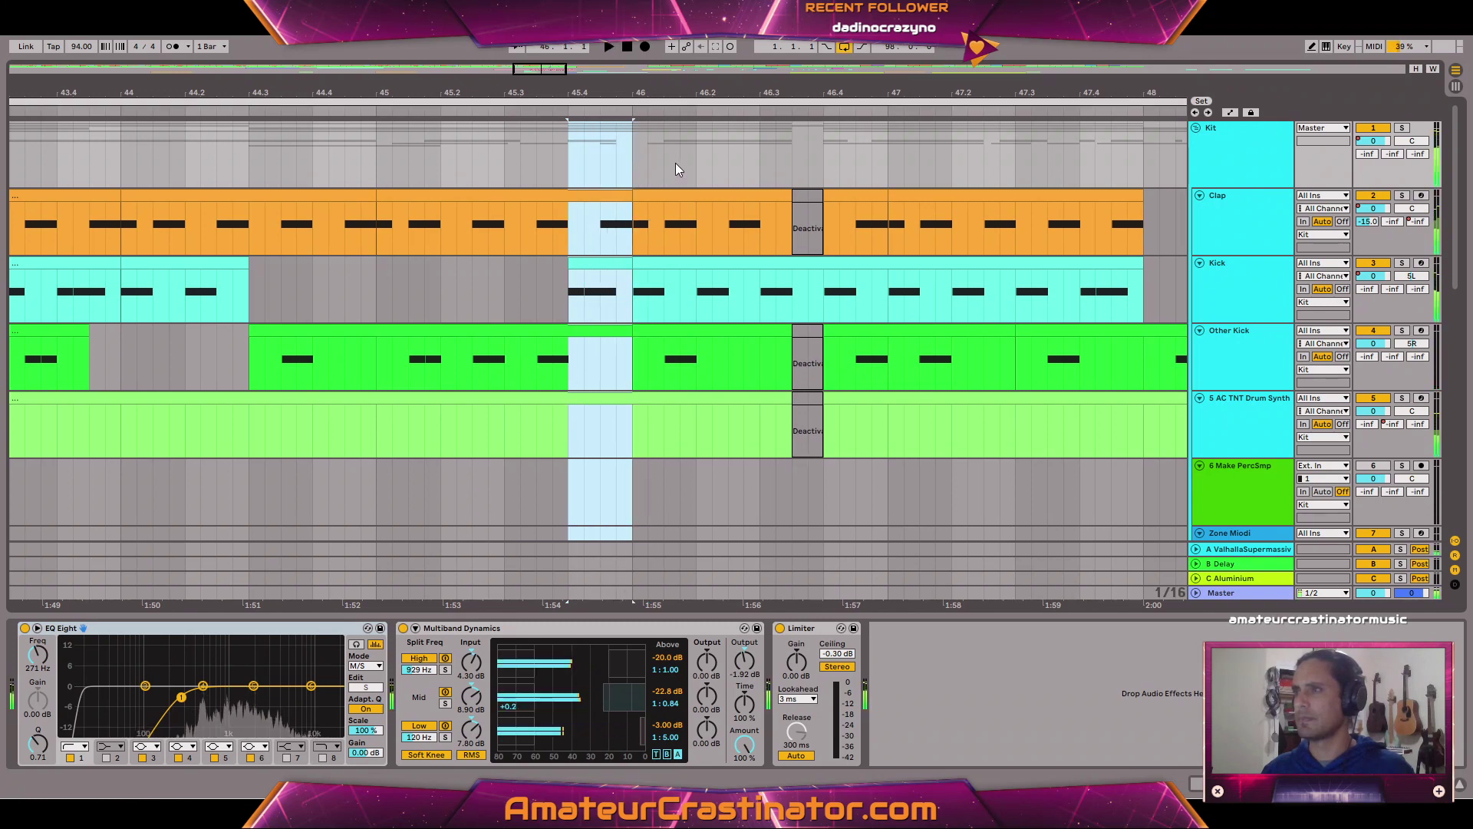
{"action": "left_click_drag", "start_coordinate": [642, 178], "coordinate": [885, 169]}
{"action": "key", "text": "space"}
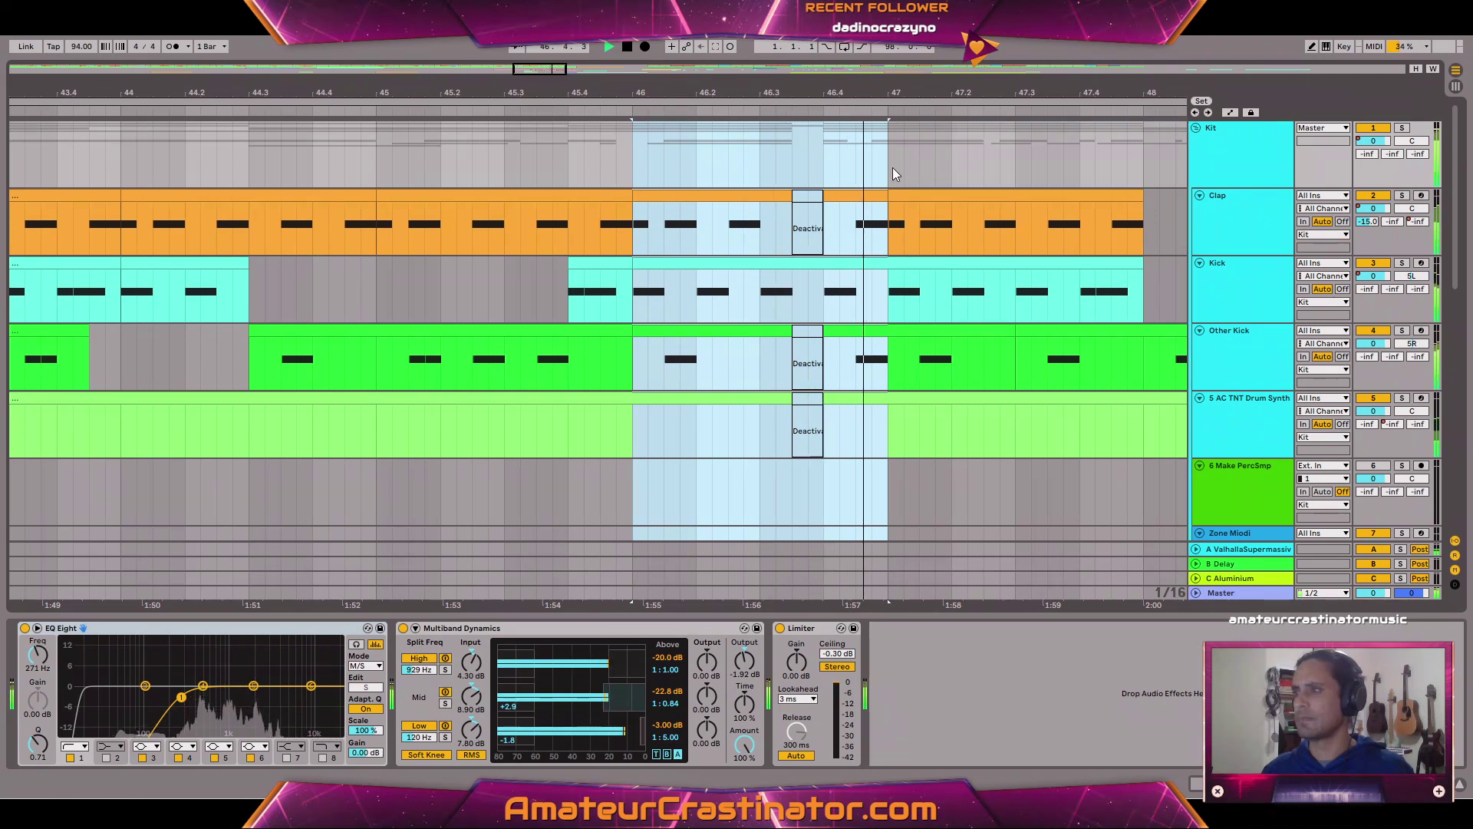
{"action": "key", "text": "ctrl+l"}
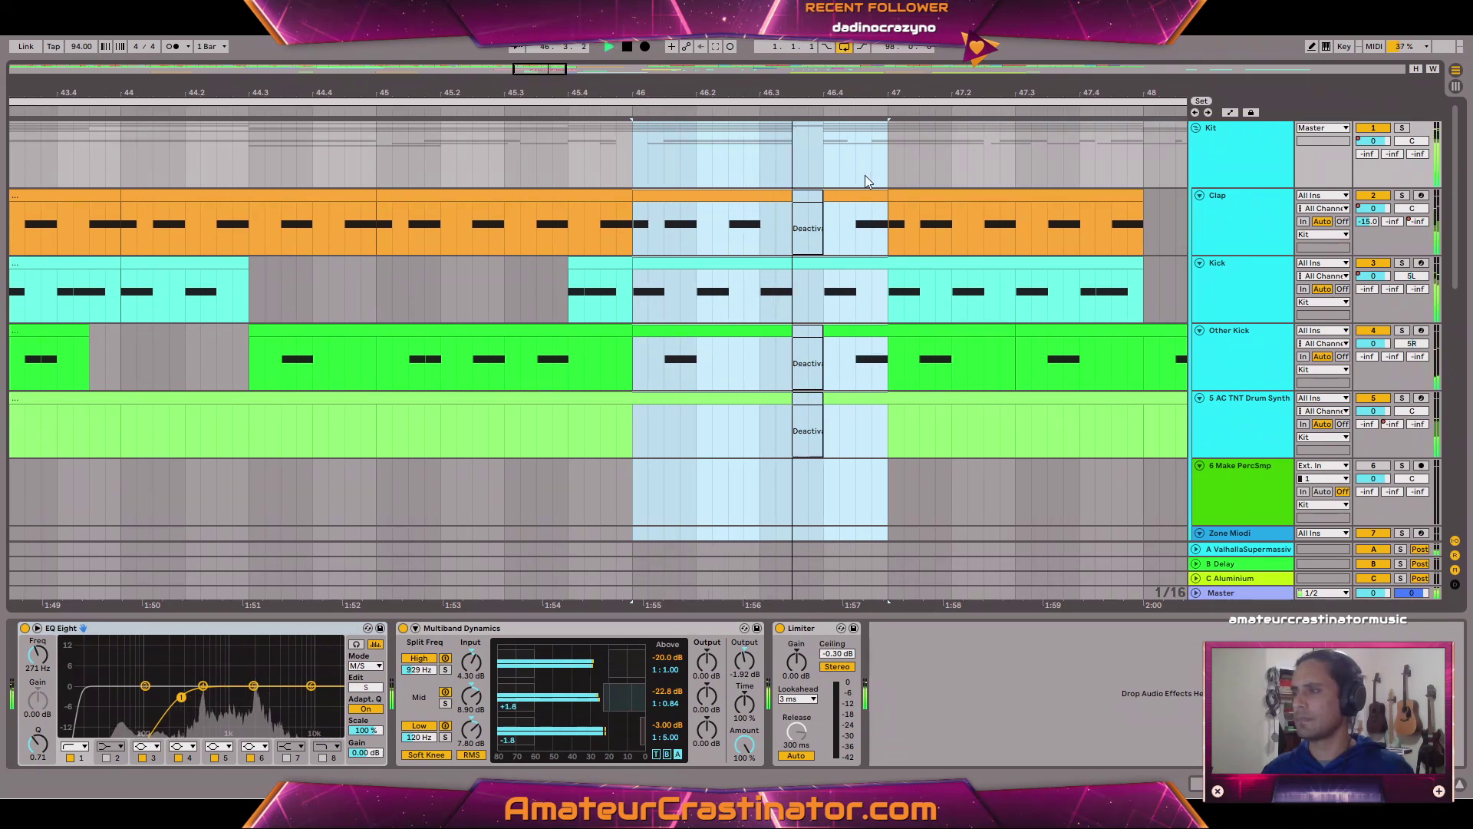
Select and audition the Kit group's beat from 46.4 to 47, reviewing the audio clips on tracks 9 to 11.
{"action": "left_click_drag", "start_coordinate": [817, 155], "coordinate": [882, 170]}
{"action": "key", "text": "ctrl+l"}
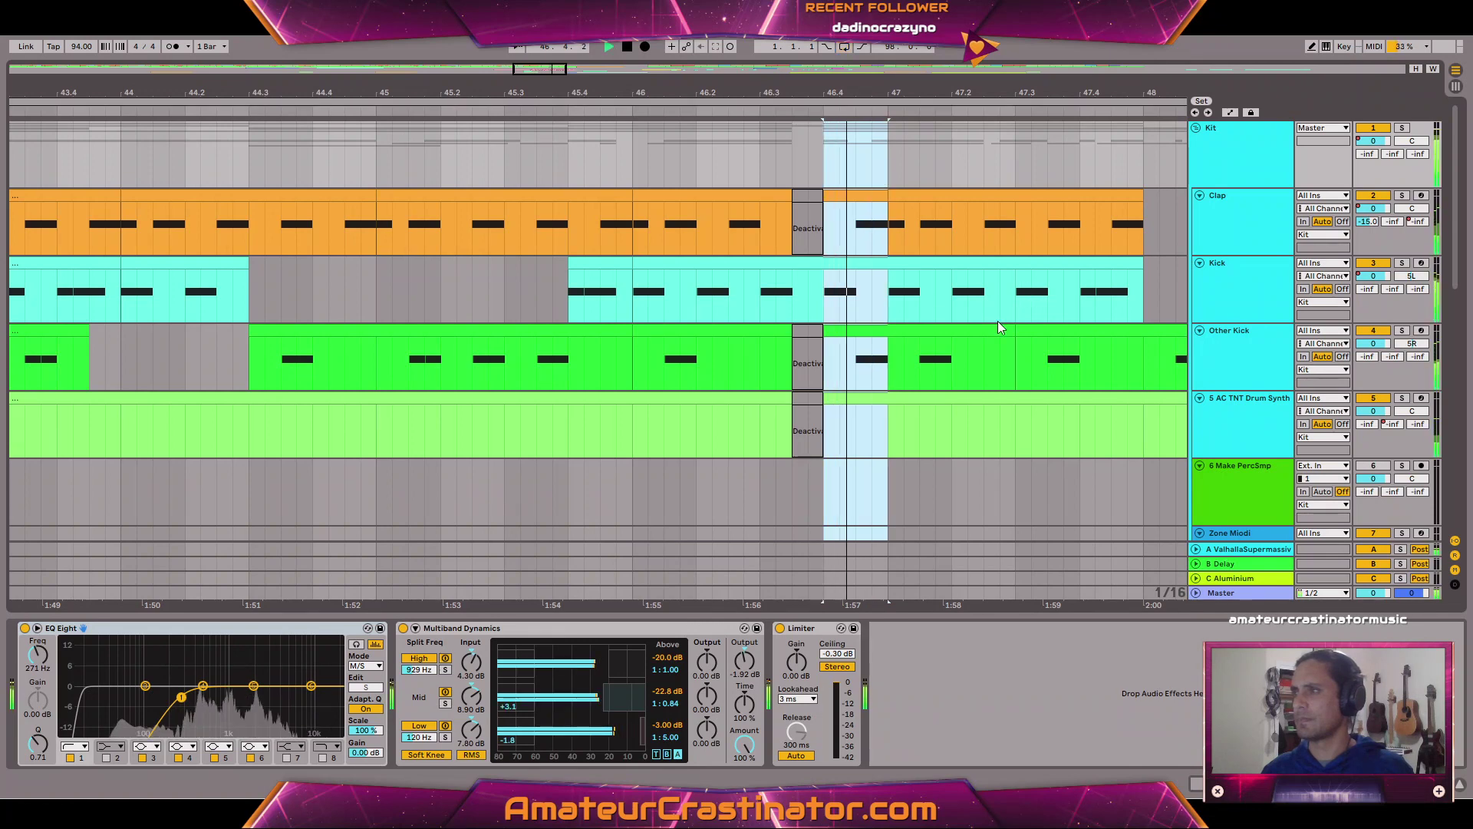
{"action": "scroll", "coordinate": [990, 346], "scroll_direction": "down", "scroll_amount": 10}
{"action": "key", "text": "space"}
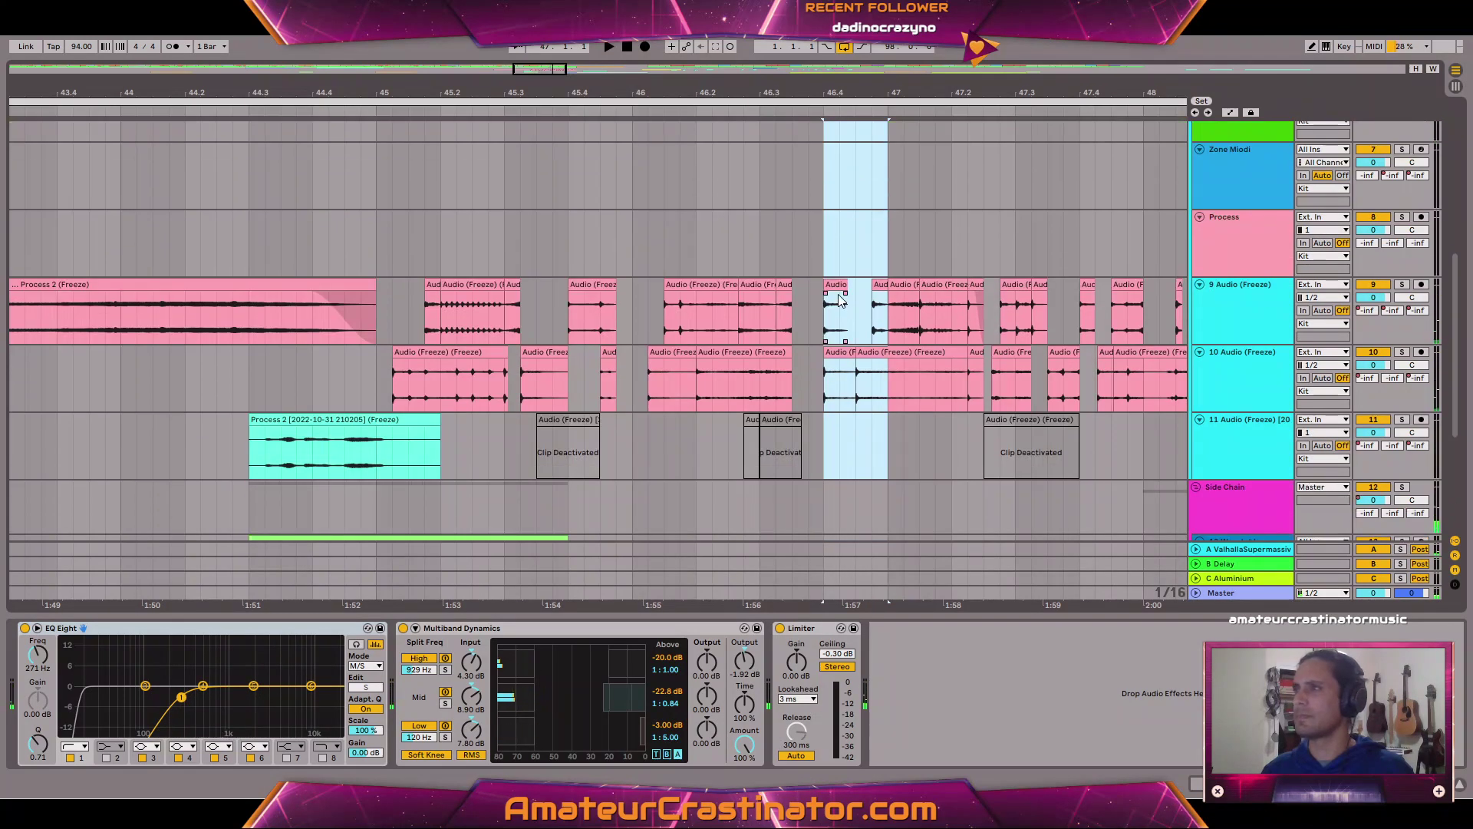
Set the gain of the clips starting at 46.4 to -3.14 dB on track 9 and -1.85 dB on track 10.
{"action": "left_click", "coordinate": [832, 286]}
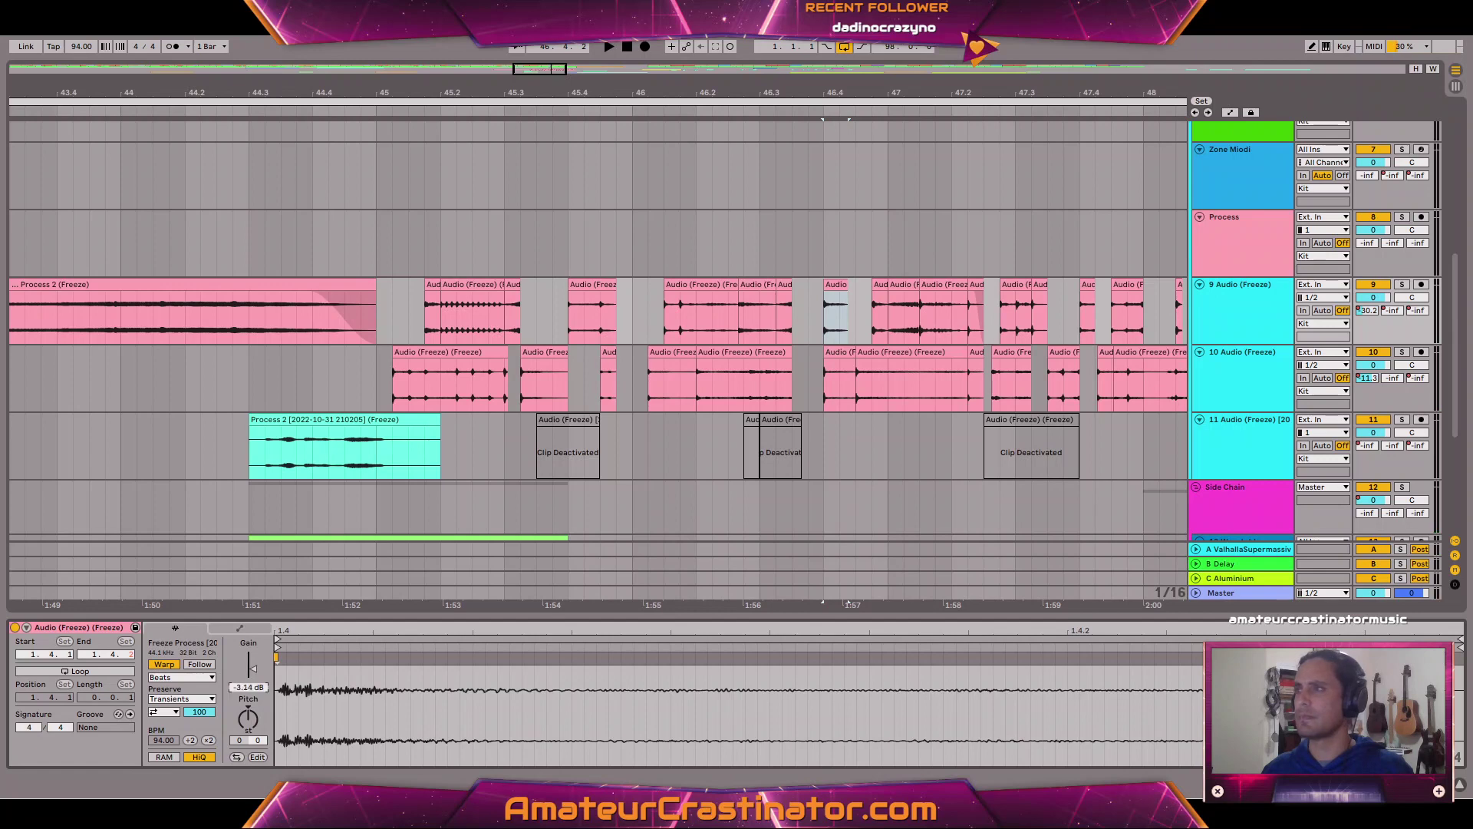
{"action": "left_click", "coordinate": [827, 357]}
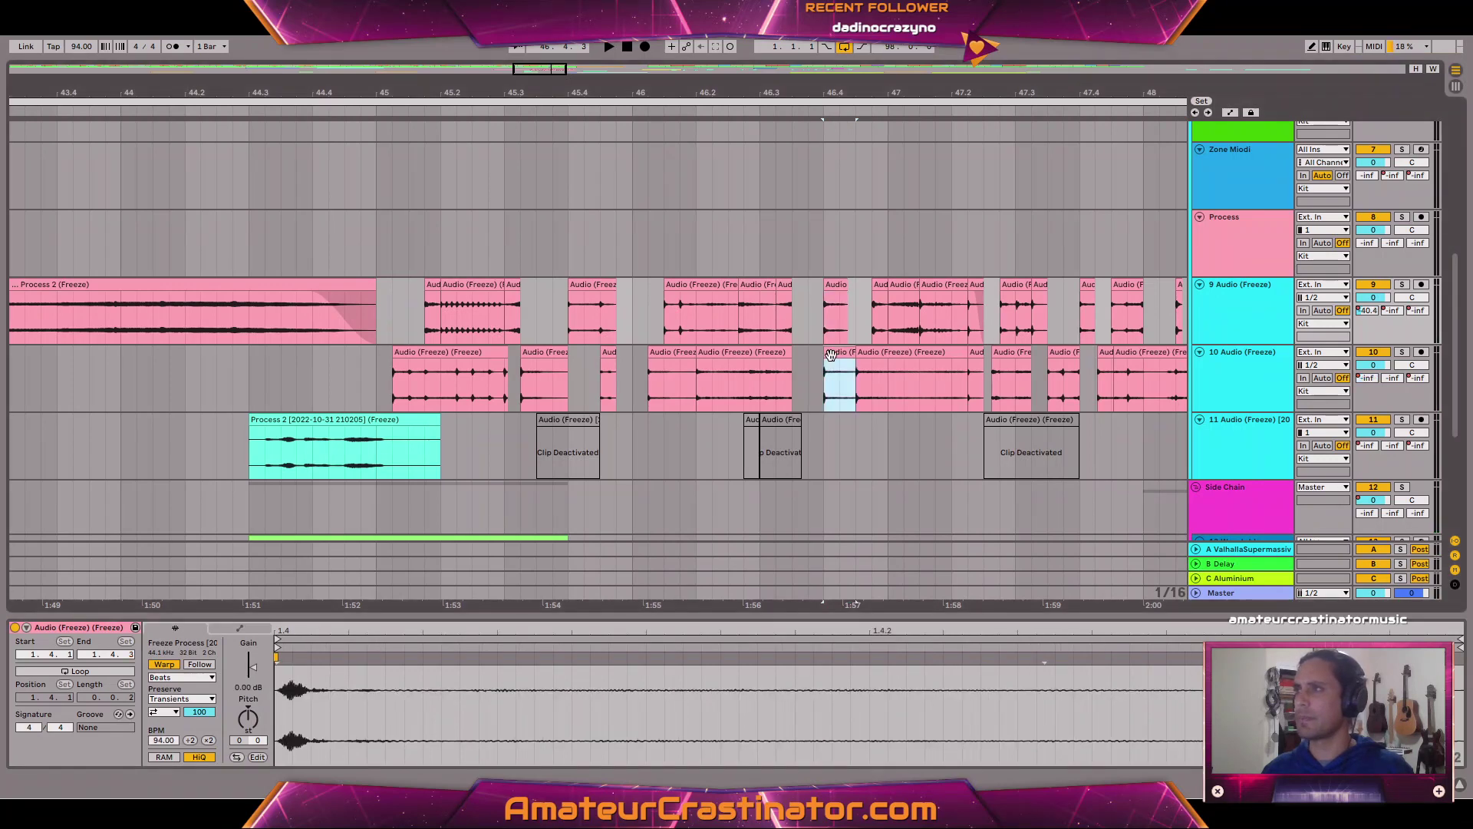
{"action": "left_click_drag", "start_coordinate": [257, 695], "coordinate": [258, 698]}
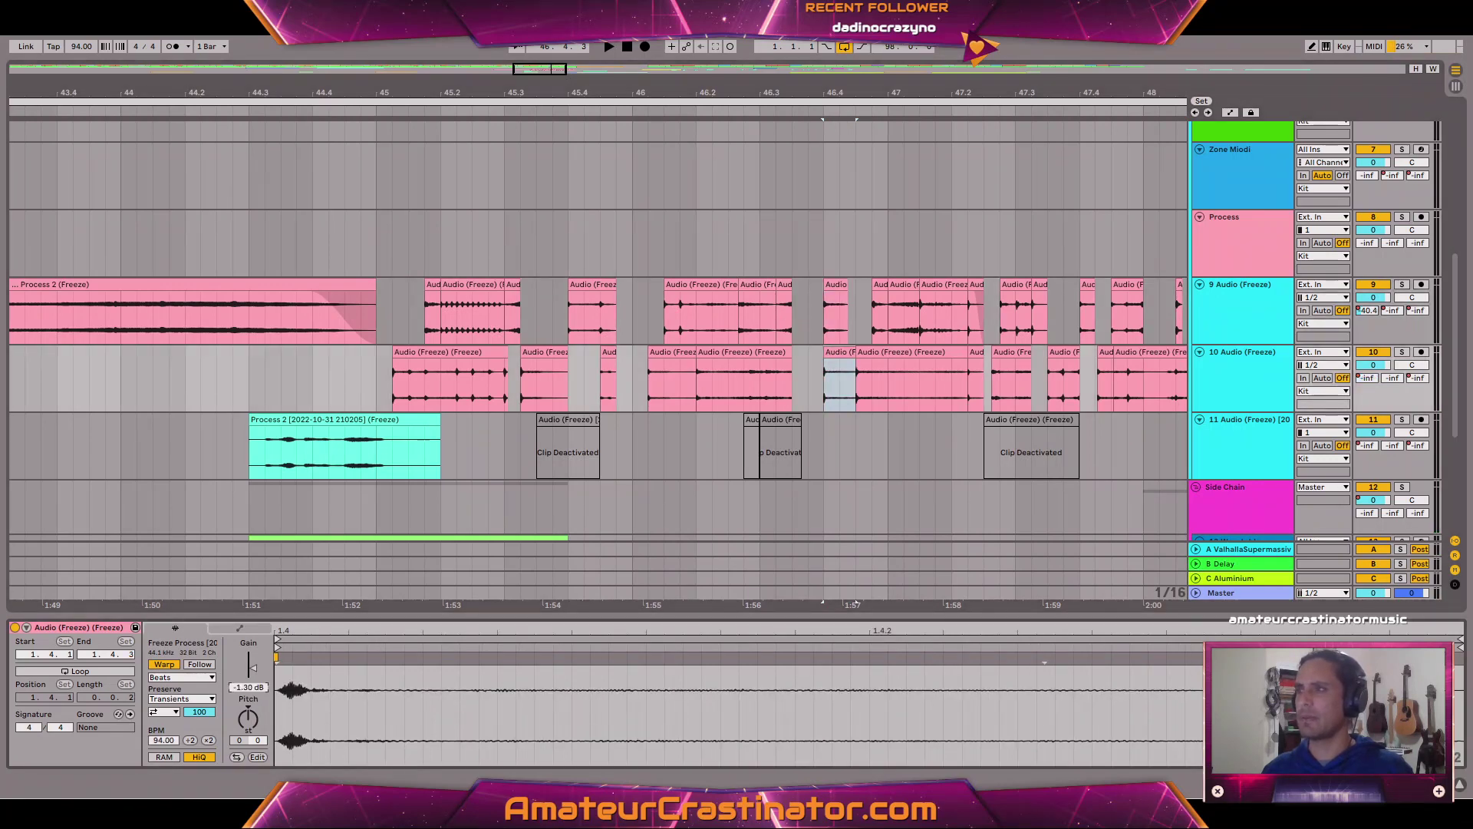
Replay the Kit group from 46.4 with its effects shown.
{"action": "scroll", "coordinate": [873, 274], "scroll_direction": "up", "scroll_amount": 10}
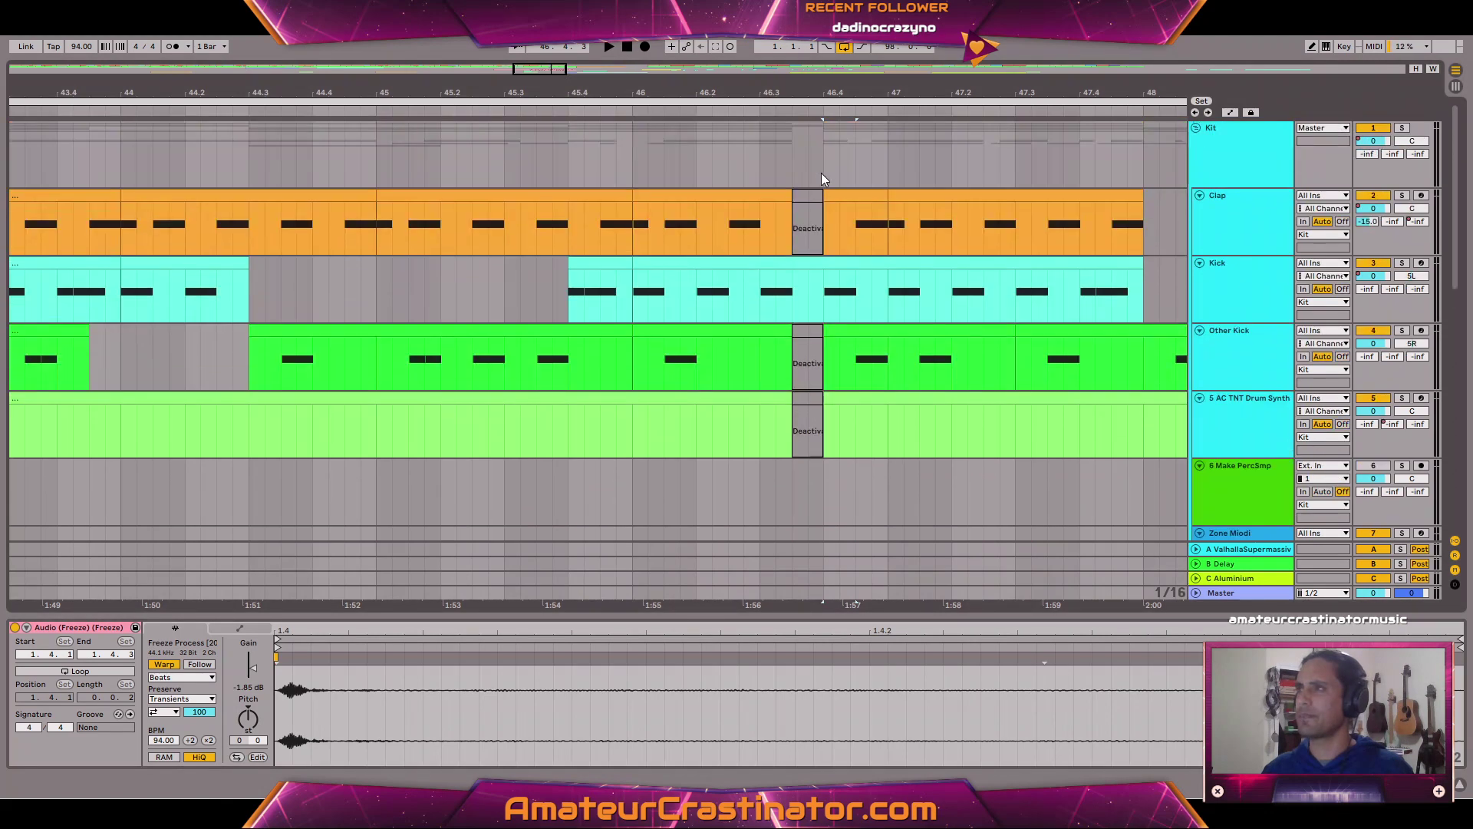
{"action": "left_click", "coordinate": [821, 173]}
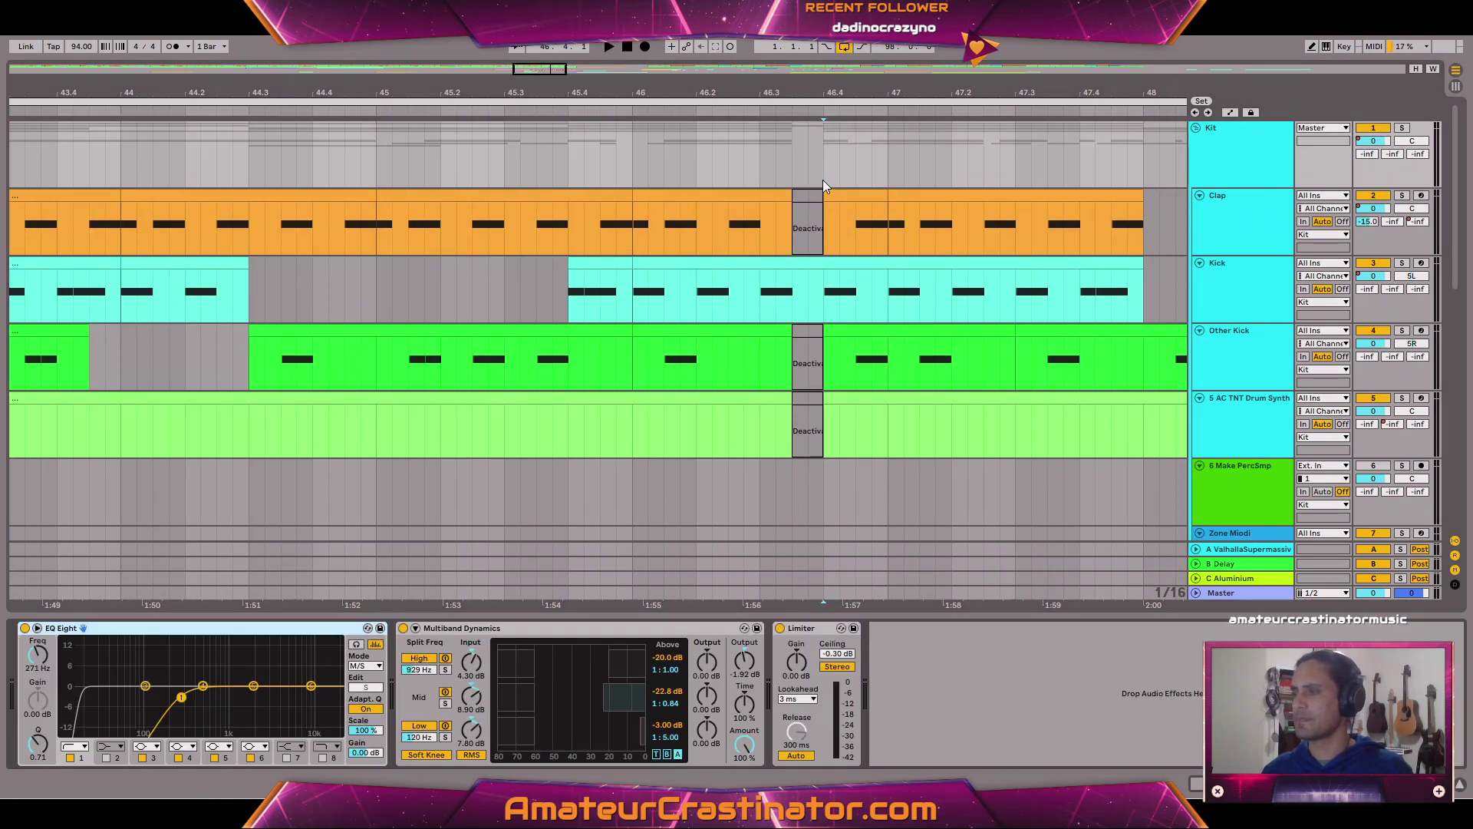
{"action": "key", "text": "space"}
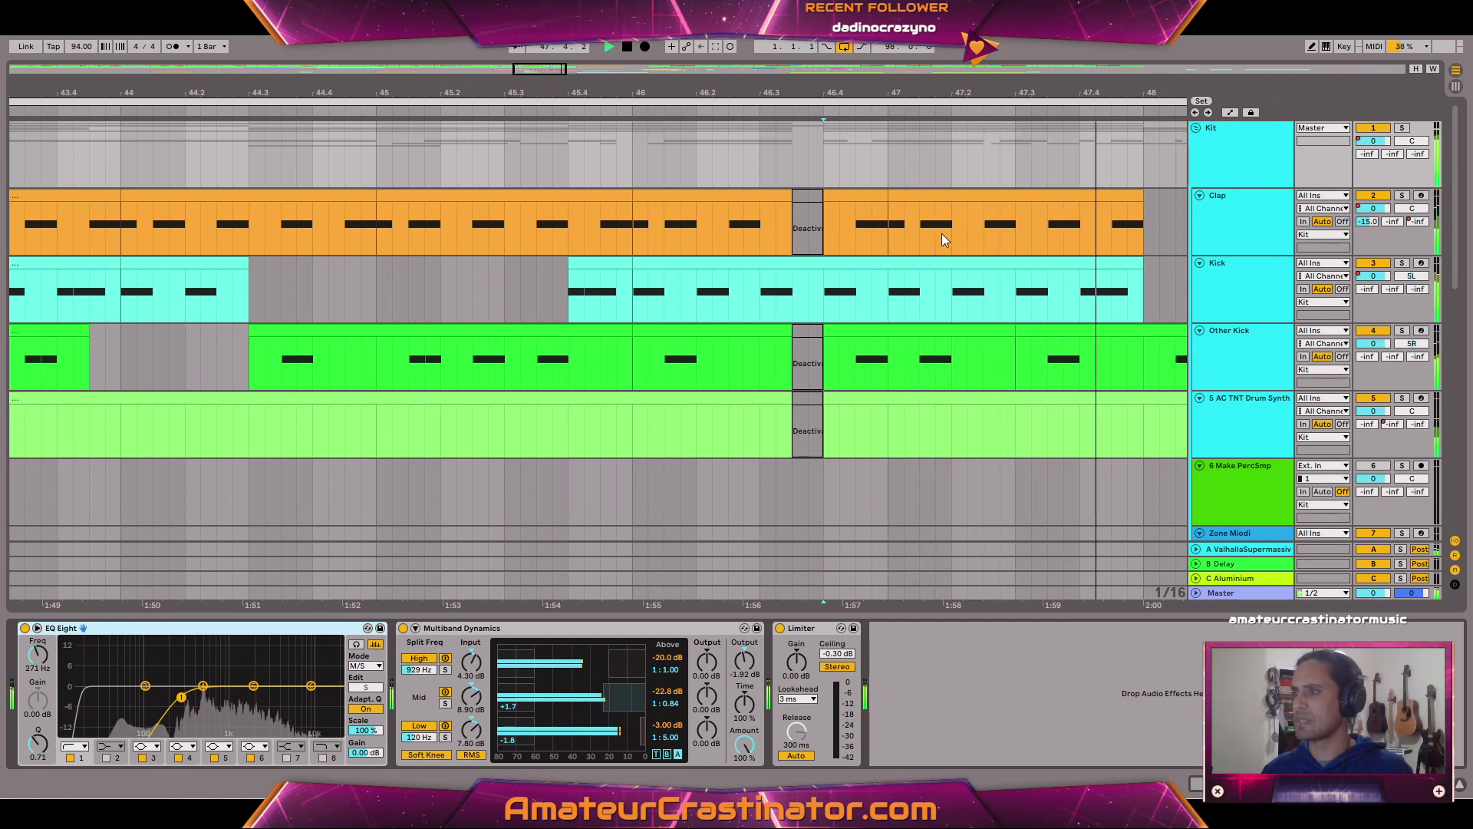
Select the Kit group's beat from 47.3 to 47.4 and audition it.
{"action": "left_click", "coordinate": [1028, 155]}
{"action": "key", "text": "space"}
{"action": "left_click_drag", "start_coordinate": [1028, 155], "coordinate": [1083, 173]}
{"action": "key", "text": "space"}
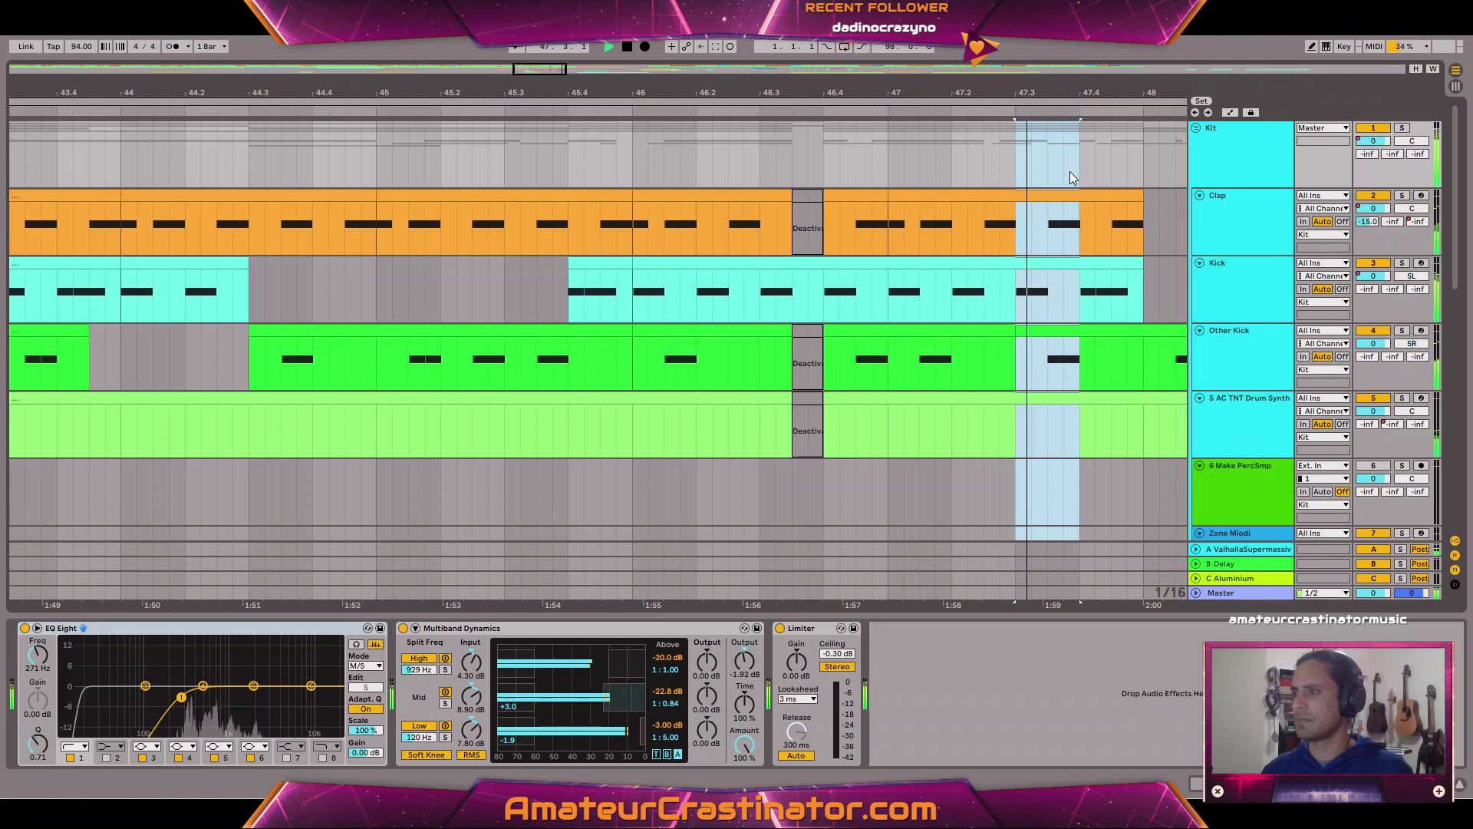
Narrow the Kit selection after 47.3, stop playback, and set the gain of the track 9 clip starting at 47.2.4 to -2.89 dB.
{"action": "left_click_drag", "start_coordinate": [1031, 158], "coordinate": [1048, 167]}
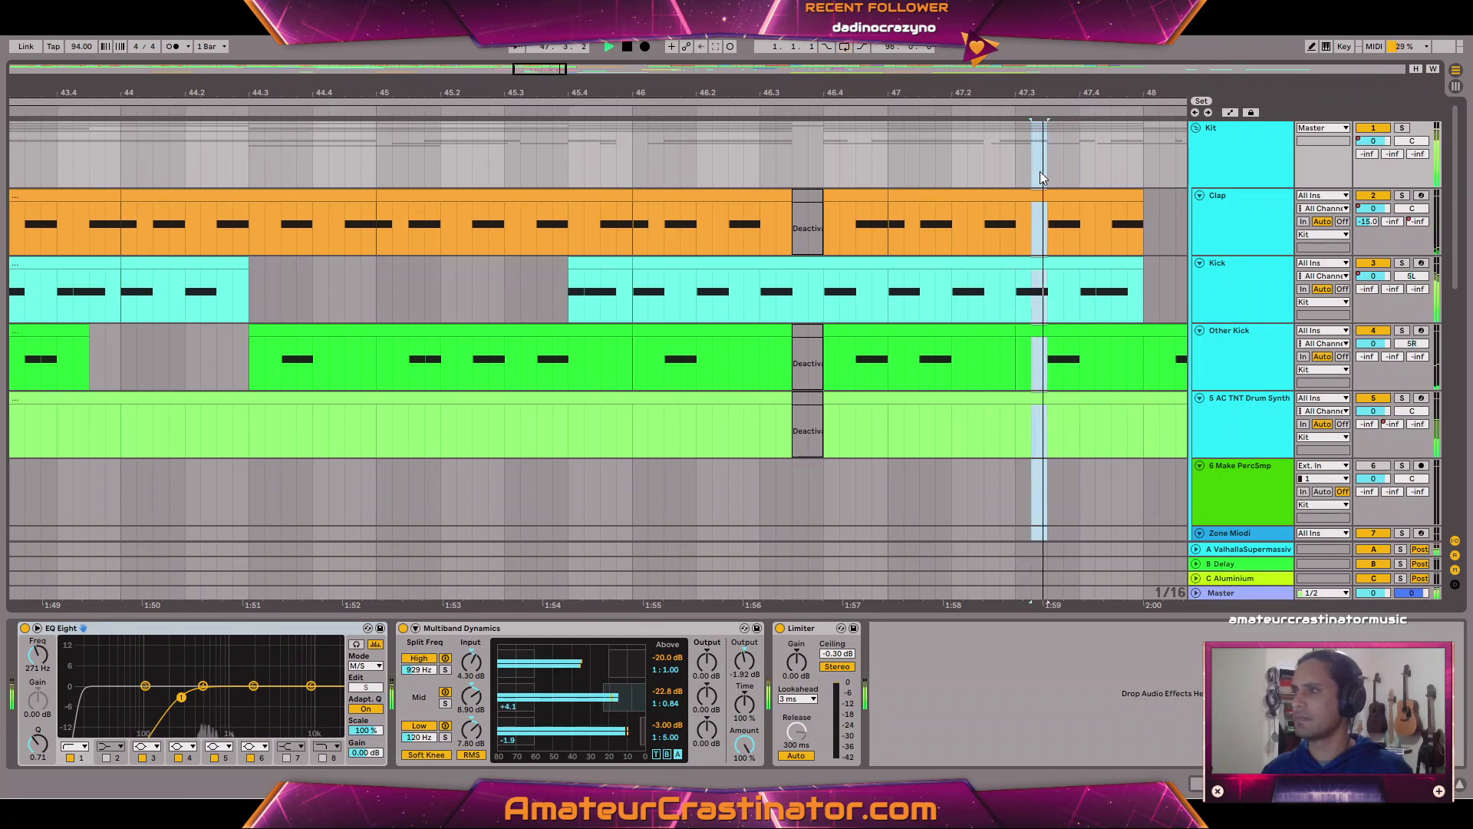
{"action": "key", "text": "space"}
{"action": "scroll", "coordinate": [1066, 322], "scroll_direction": "down", "scroll_amount": 8}
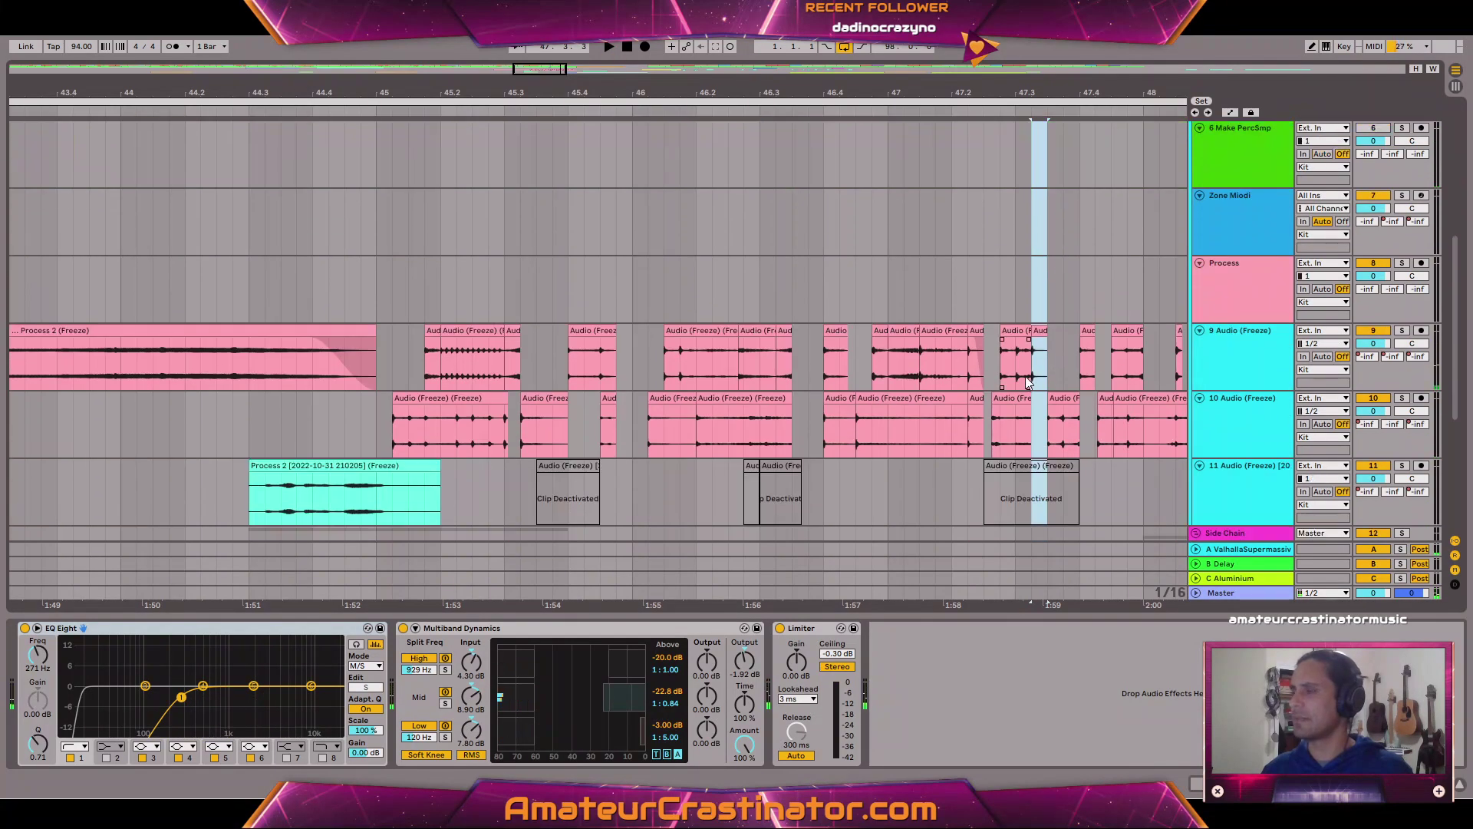
{"action": "scroll", "coordinate": [1025, 376], "scroll_direction": "up", "scroll_amount": 3}
{"action": "double_click", "coordinate": [1042, 343]}
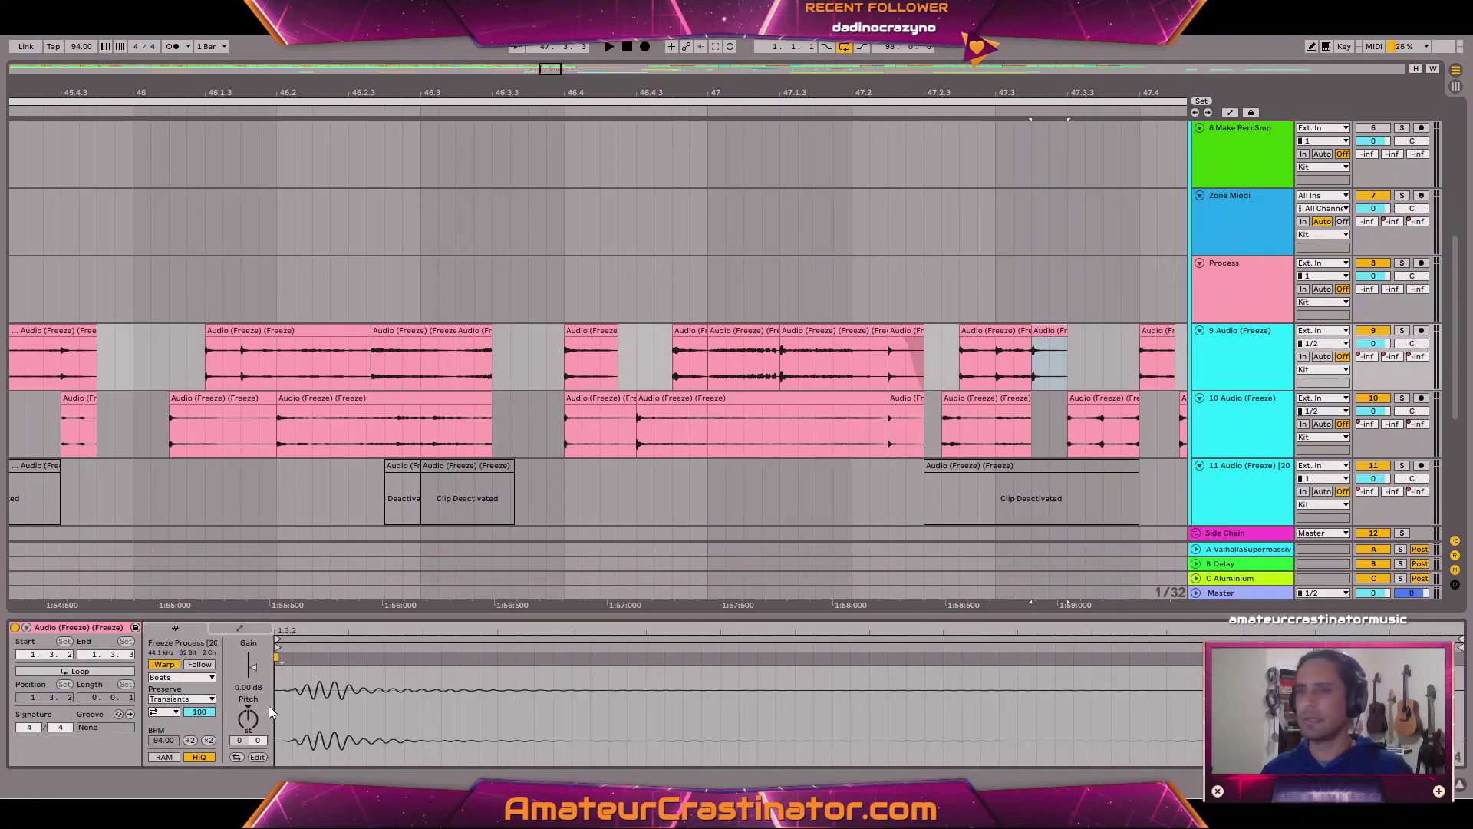
{"action": "left_click", "coordinate": [991, 362]}
{"action": "left_click_drag", "start_coordinate": [244, 689], "coordinate": [244, 695]}
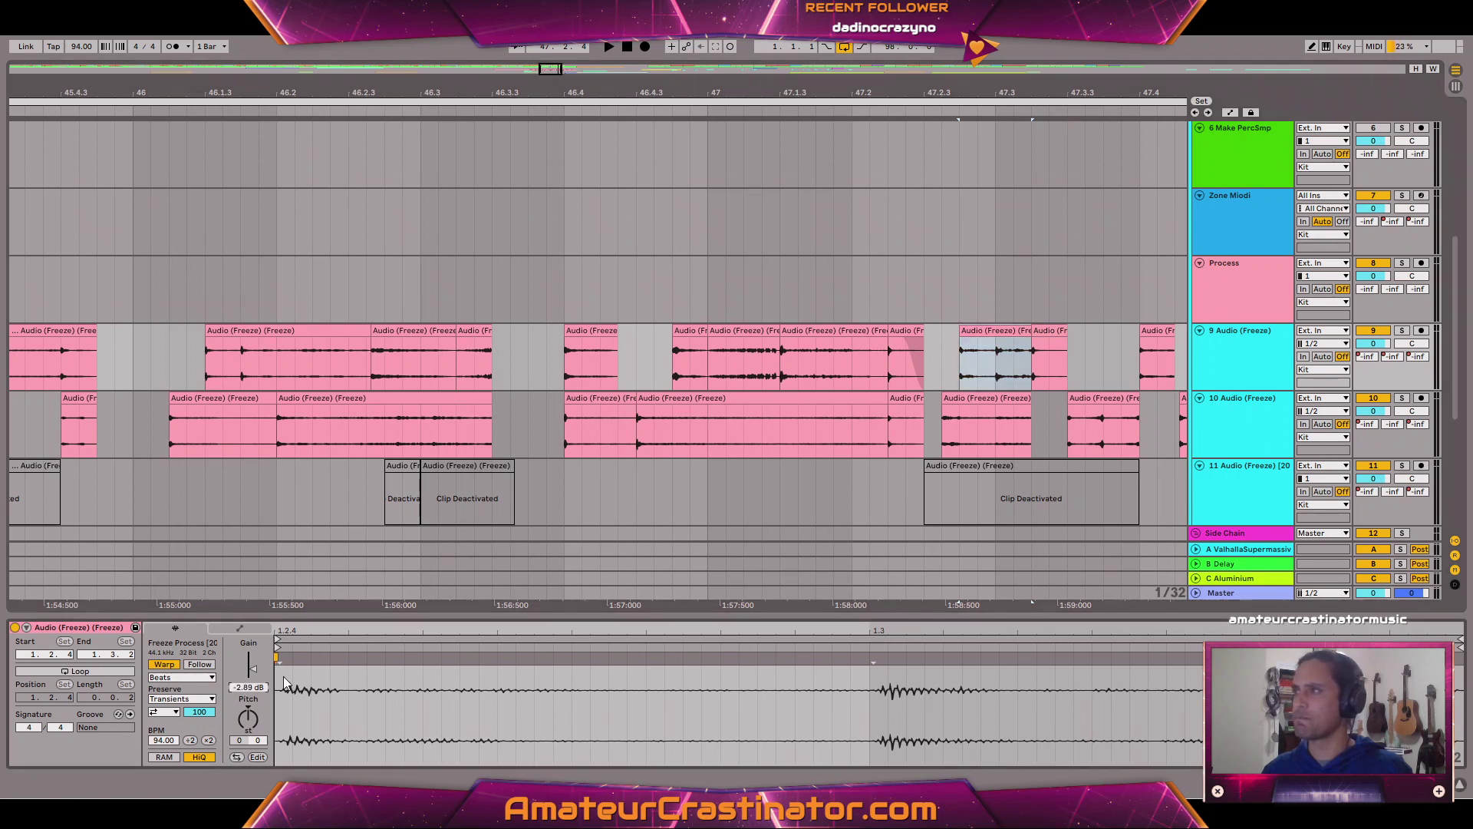
Replay the Kit group from bar 47 with its effects shown, checking the track automation.
{"action": "scroll", "coordinate": [1074, 283], "scroll_direction": "down", "scroll_amount": 4}
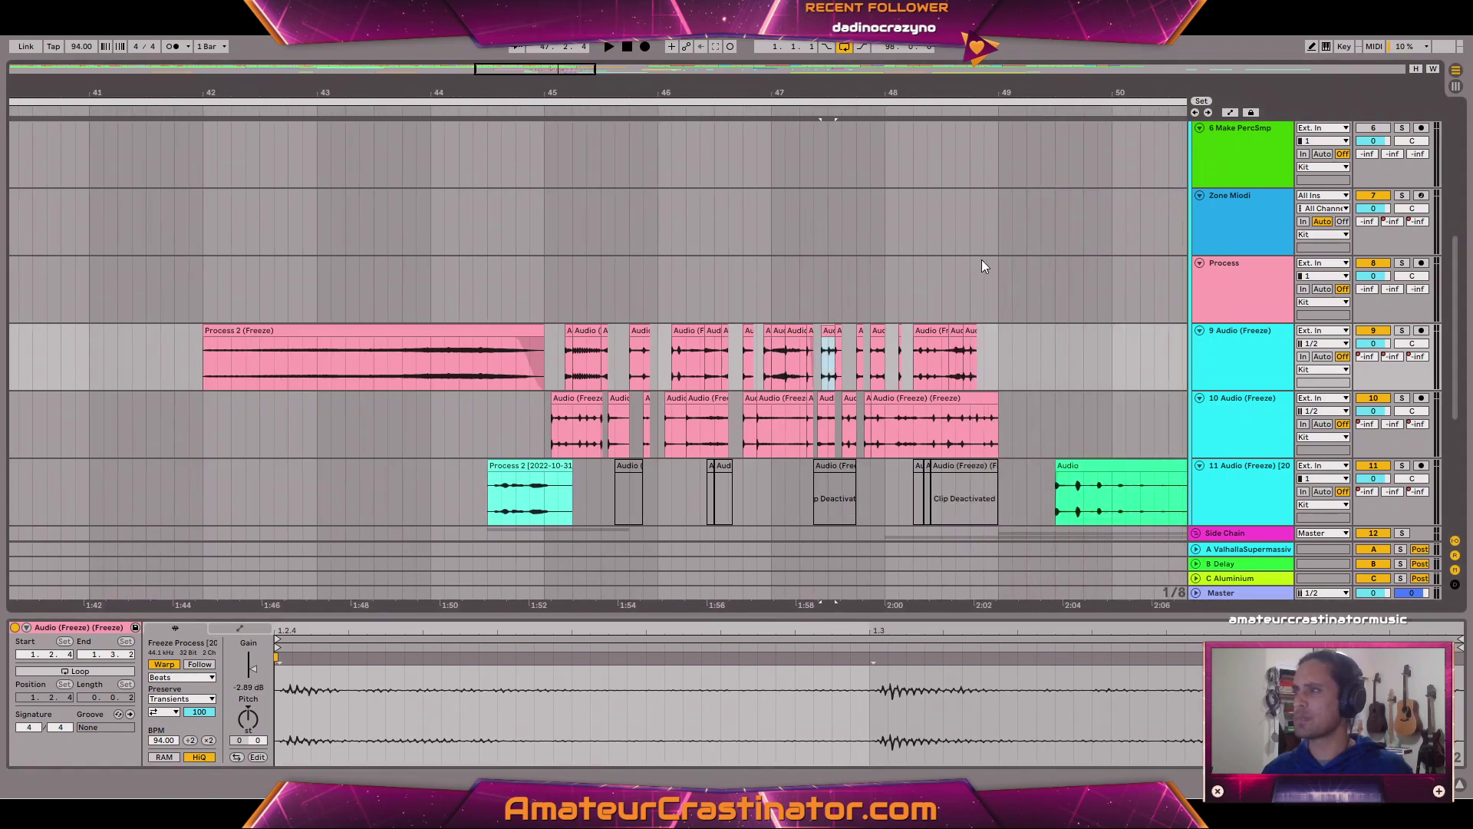
{"action": "scroll", "coordinate": [982, 260], "scroll_direction": "up", "scroll_amount": 1}
{"action": "scroll", "coordinate": [982, 260], "scroll_direction": "up", "scroll_amount": 2}
{"action": "scroll", "coordinate": [818, 251], "scroll_direction": "up", "scroll_amount": 5}
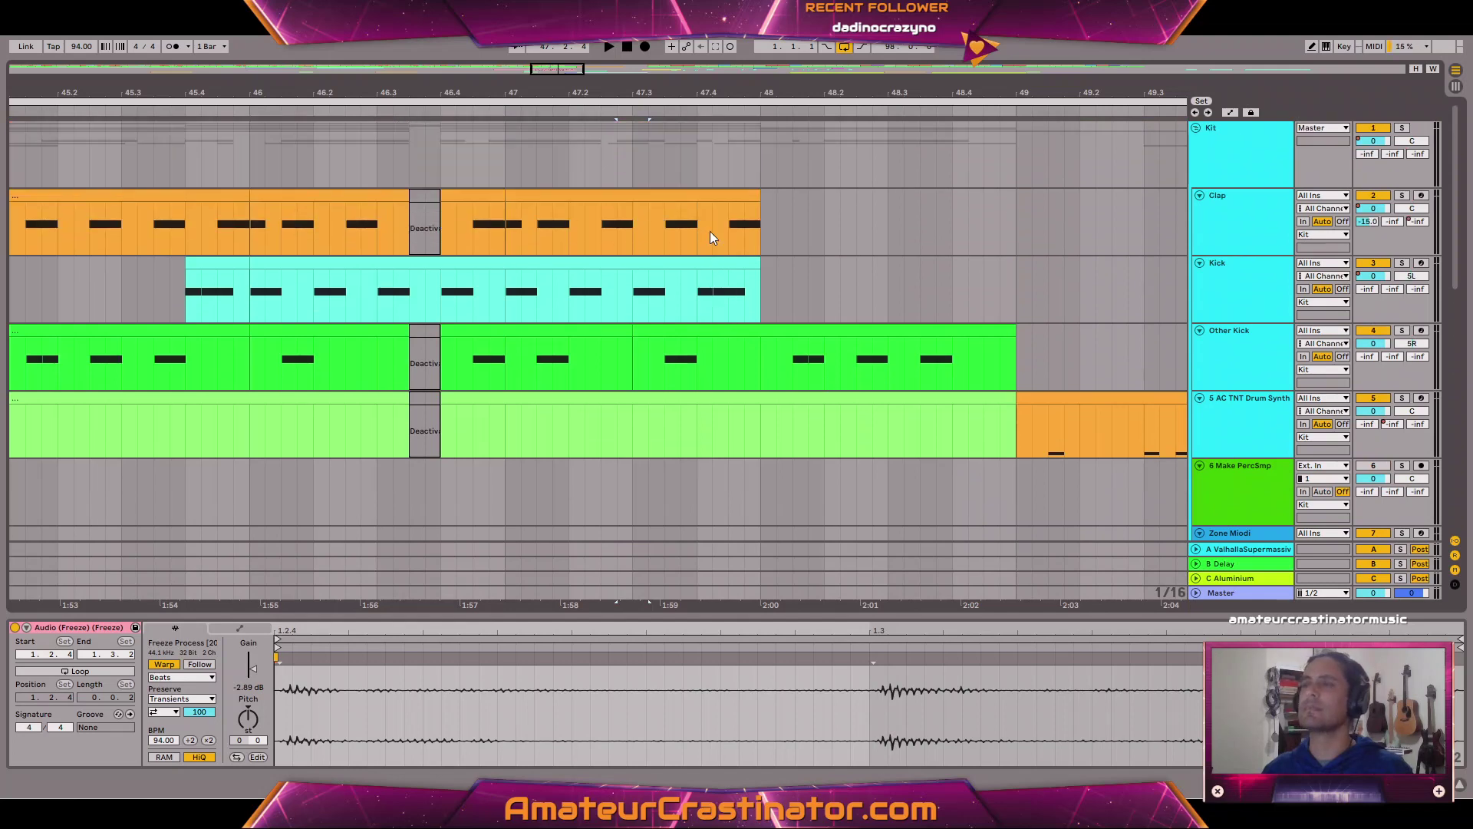
{"action": "left_click", "coordinate": [537, 168]}
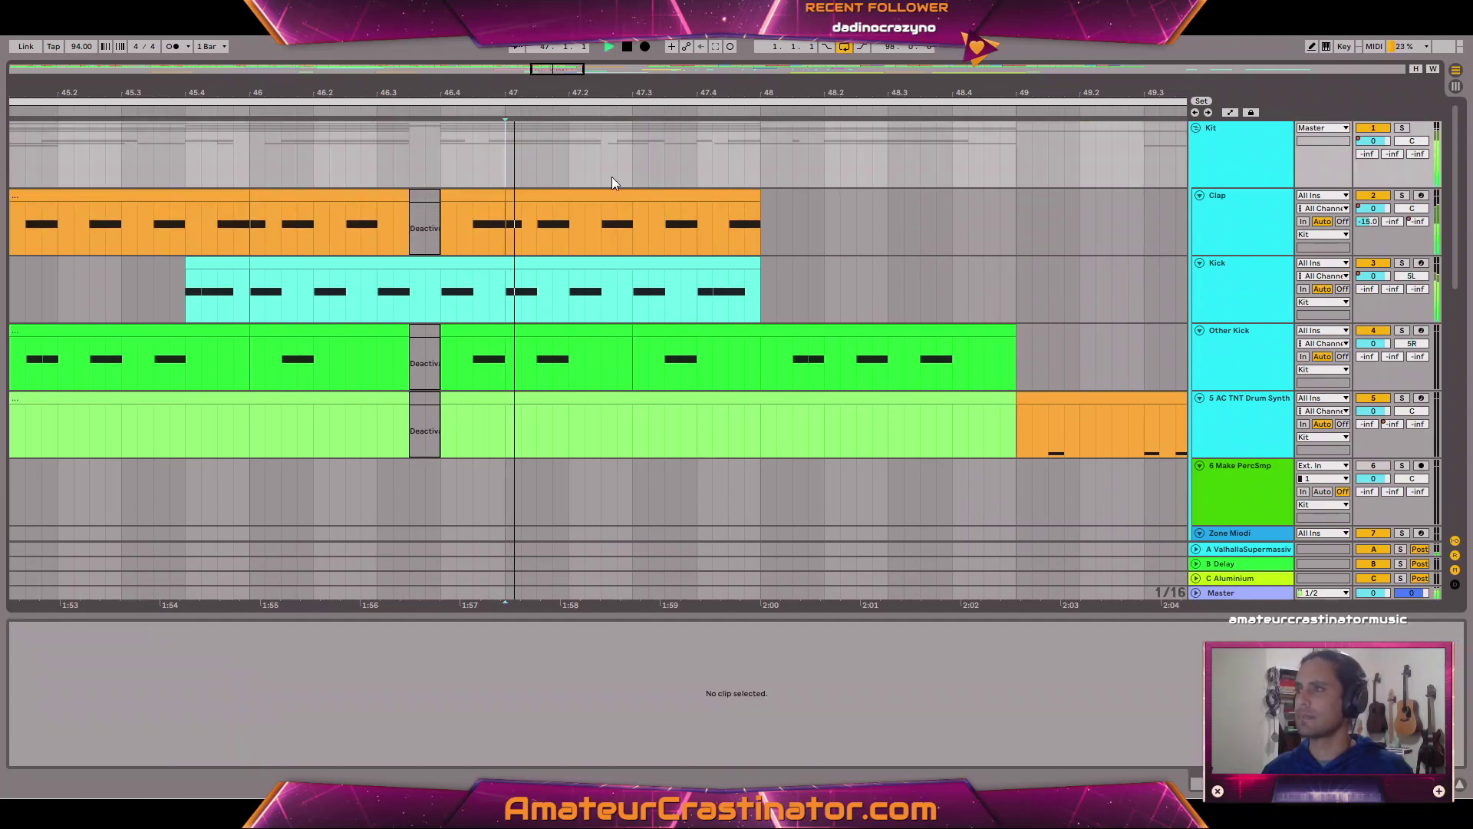
{"action": "key", "text": "shift+Tab"}
{"action": "key", "text": "a"}
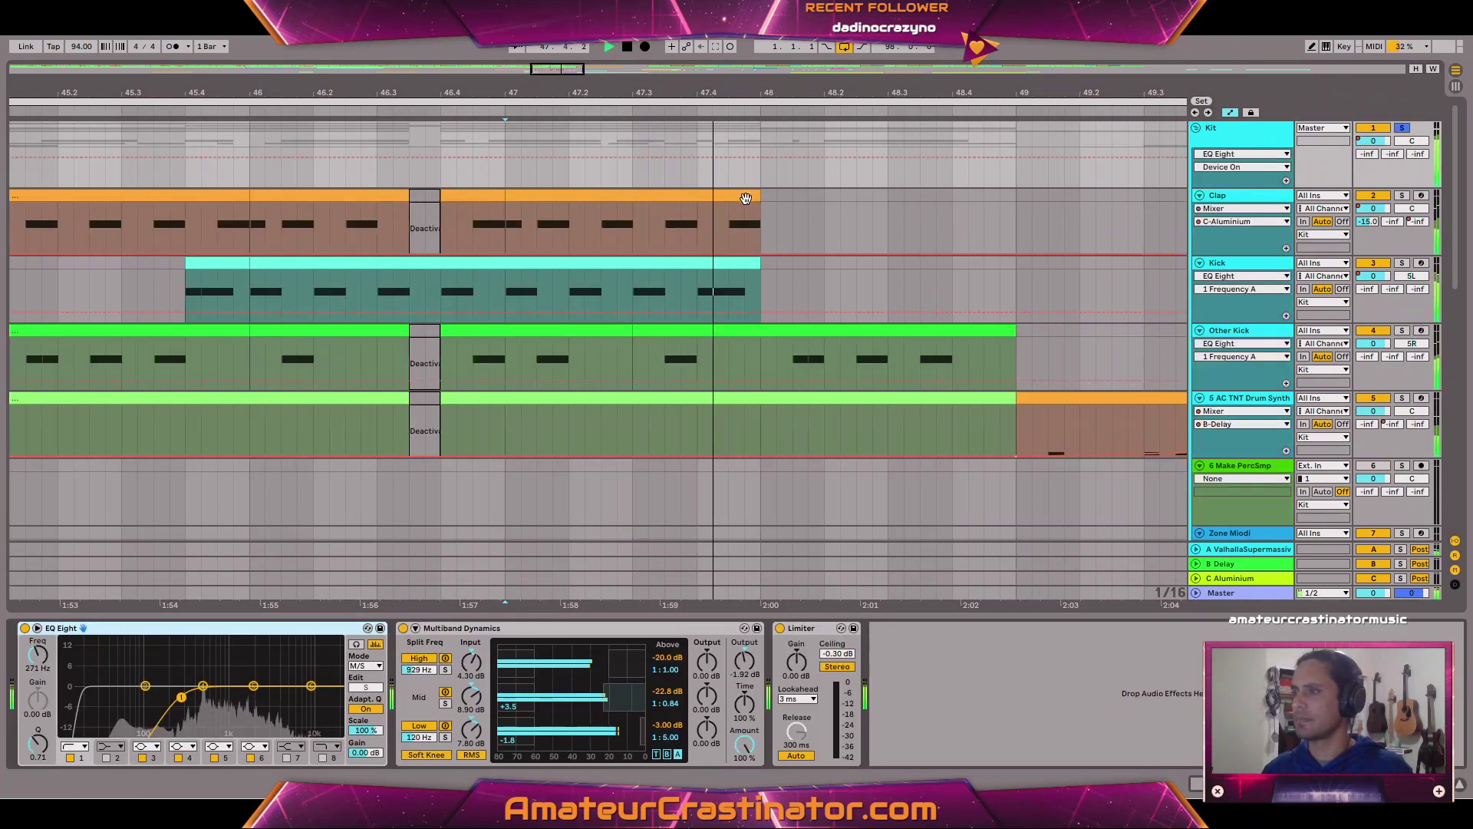
{"action": "key", "text": "a"}
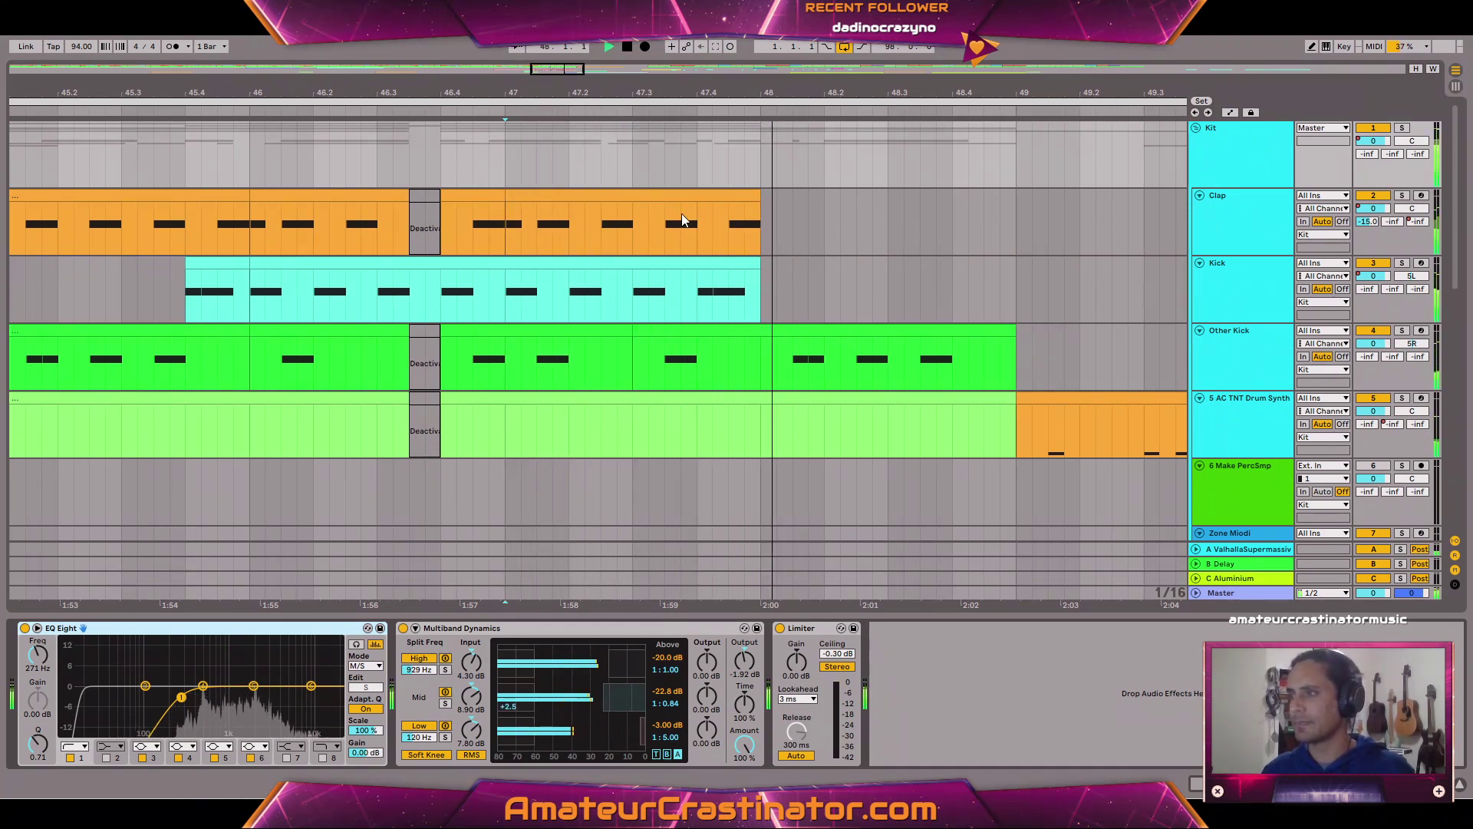
Look over the whole arrangement, examining the gap after bar 49 and the percussion audio clips on tracks 9 to 11.
{"action": "key", "text": "w"}
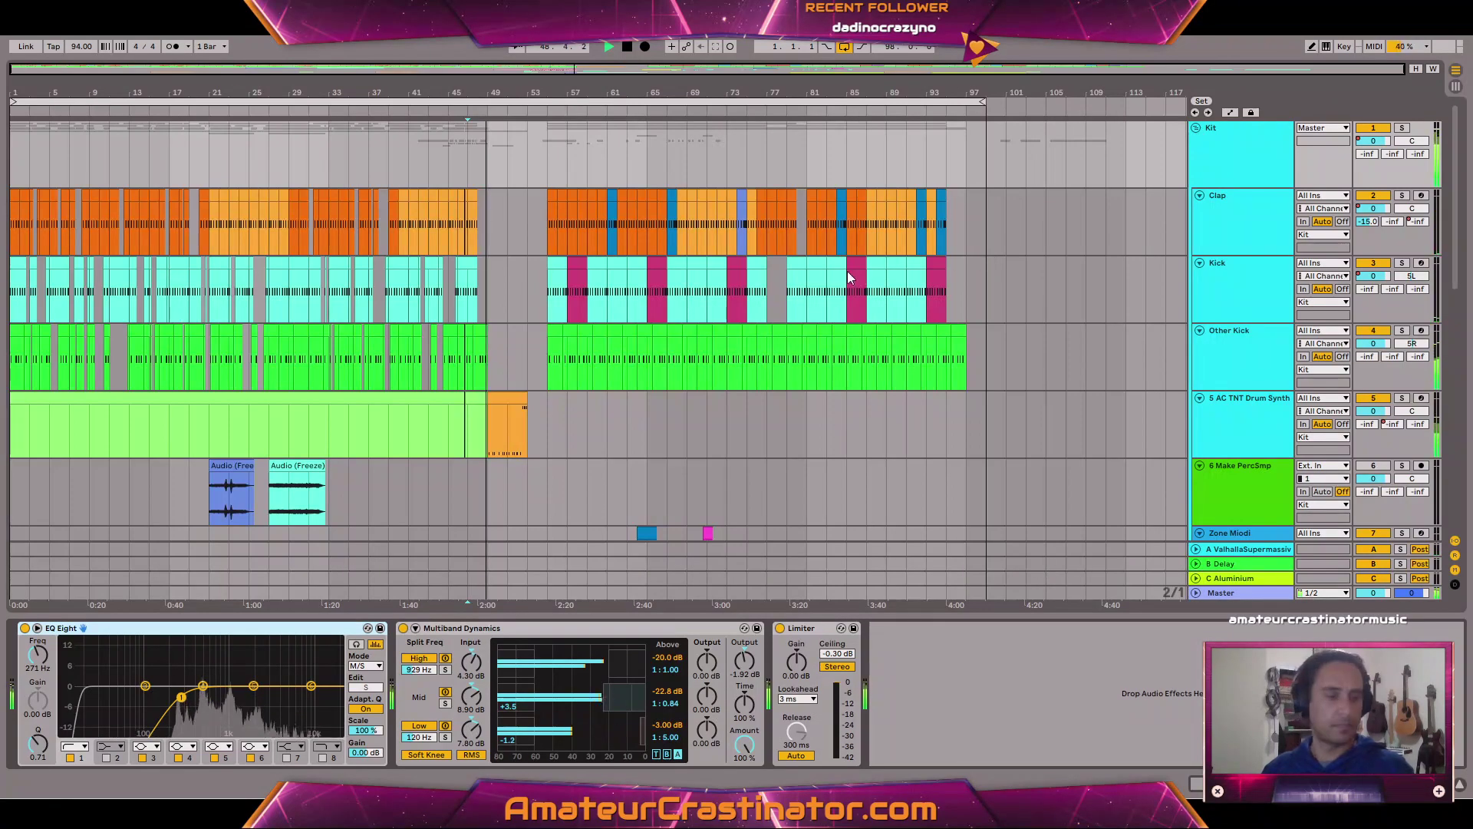
{"action": "scroll", "coordinate": [847, 270], "scroll_direction": "up", "scroll_amount": 3}
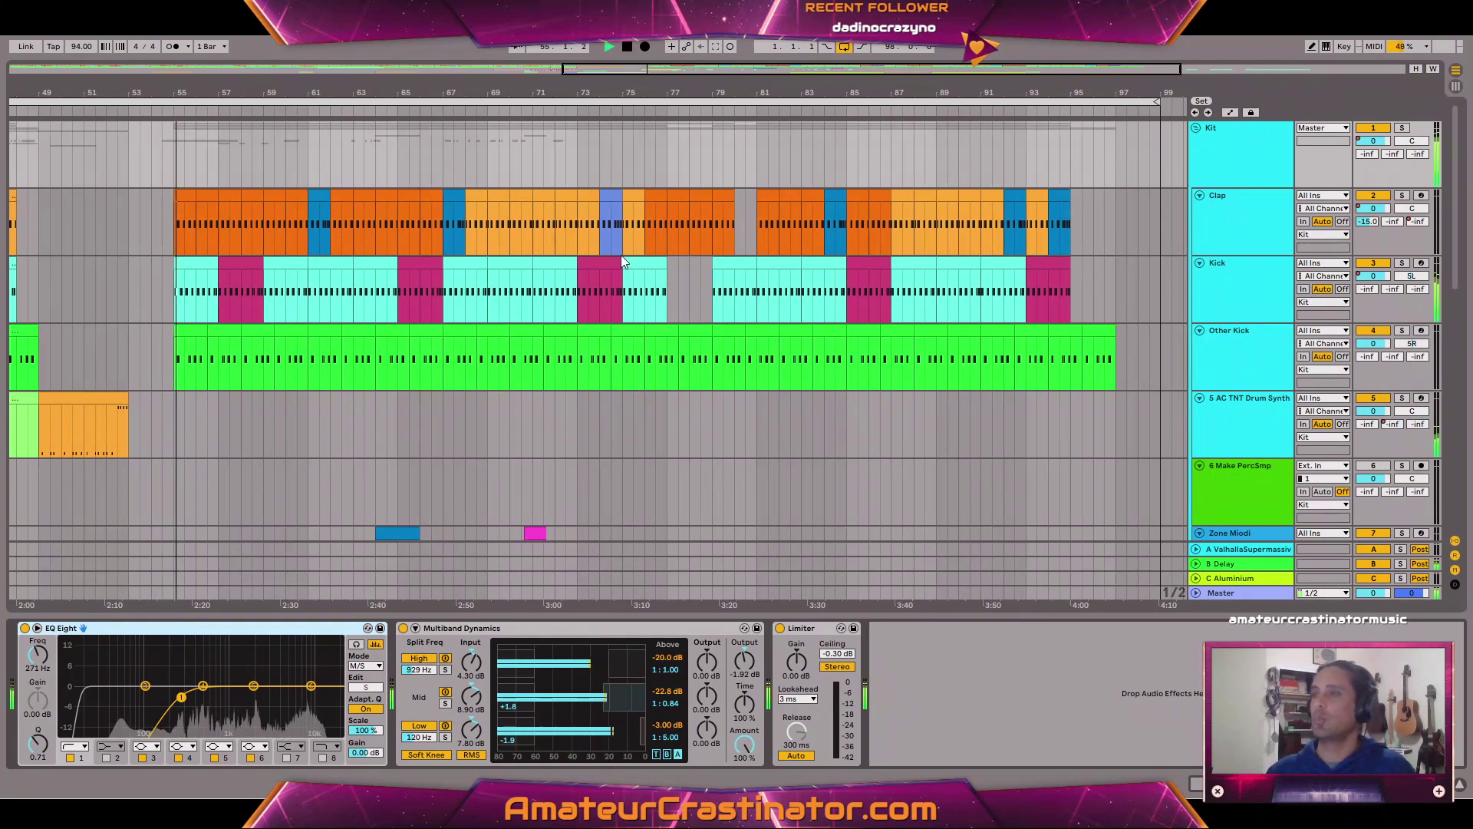
{"action": "key", "text": "w"}
{"action": "scroll", "coordinate": [553, 430], "scroll_direction": "down", "scroll_amount": 5}
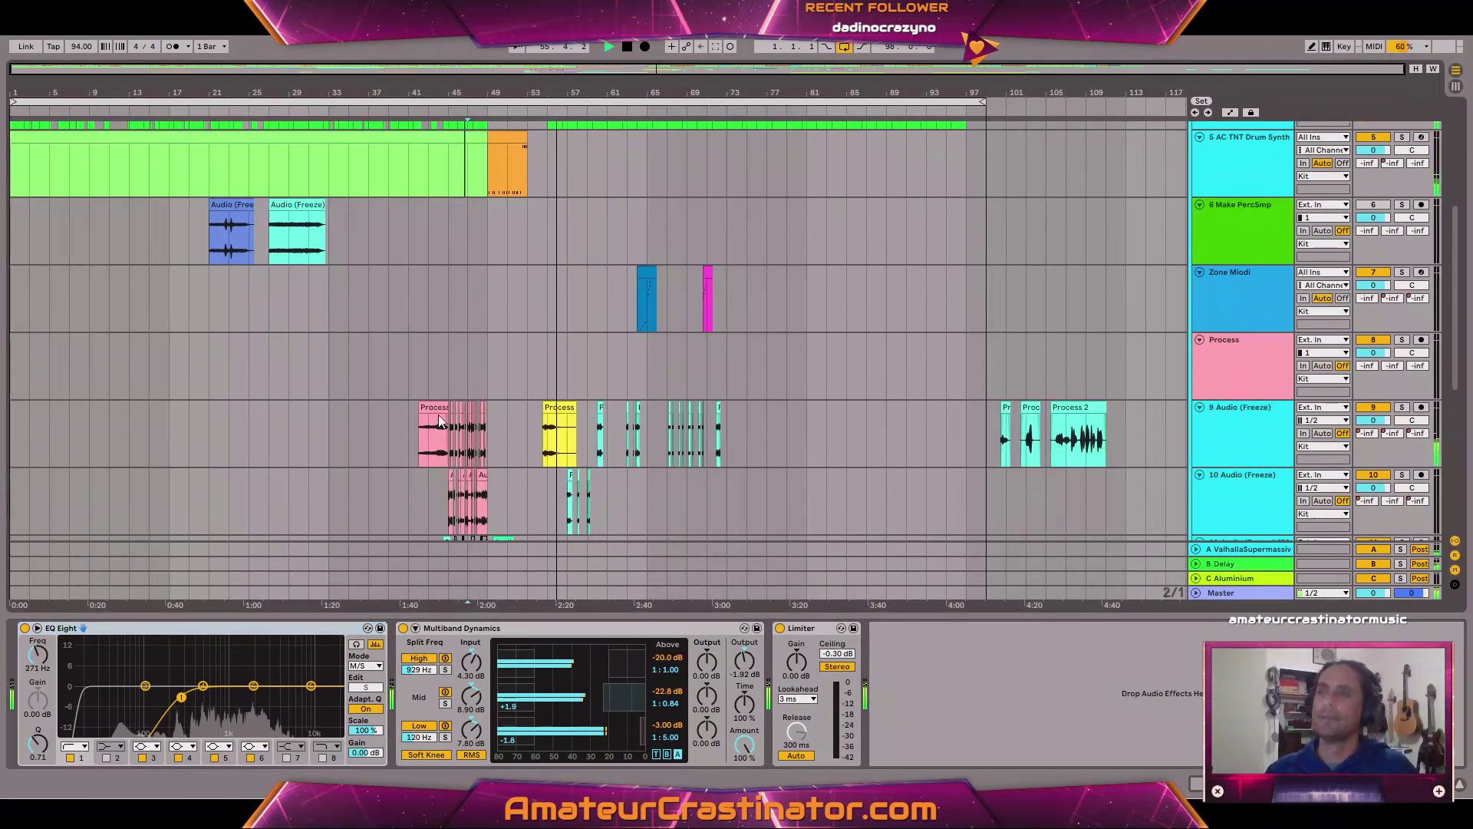
{"action": "scroll", "coordinate": [441, 418], "scroll_direction": "down", "scroll_amount": 1}
{"action": "scroll", "coordinate": [467, 453], "scroll_direction": "up", "scroll_amount": 3}
{"action": "scroll", "coordinate": [473, 462], "scroll_direction": "down", "scroll_amount": 3}
{"action": "scroll", "coordinate": [483, 458], "scroll_direction": "down", "scroll_amount": 5}
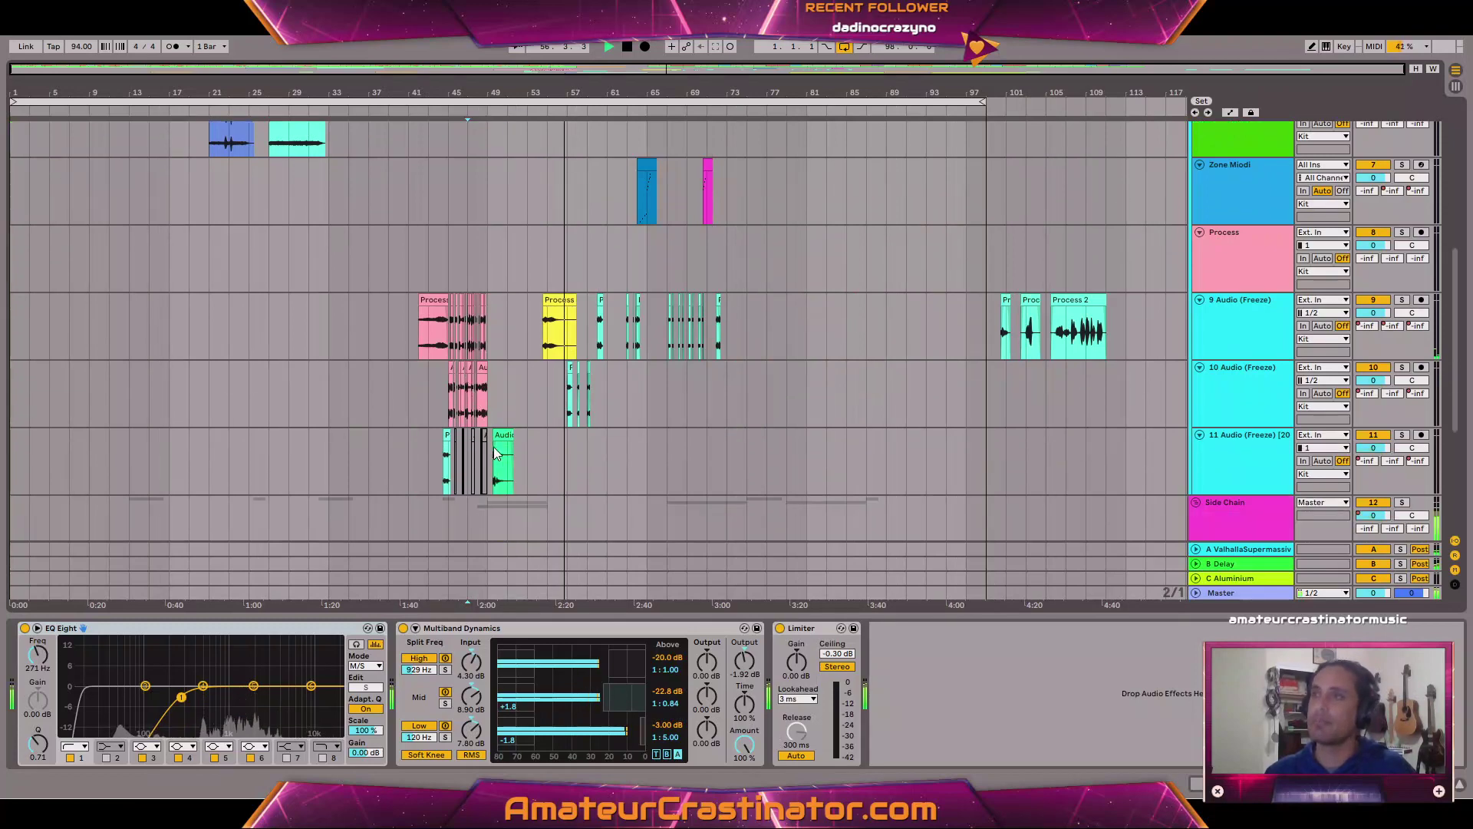
{"action": "scroll", "coordinate": [495, 453], "scroll_direction": "up", "scroll_amount": 6}
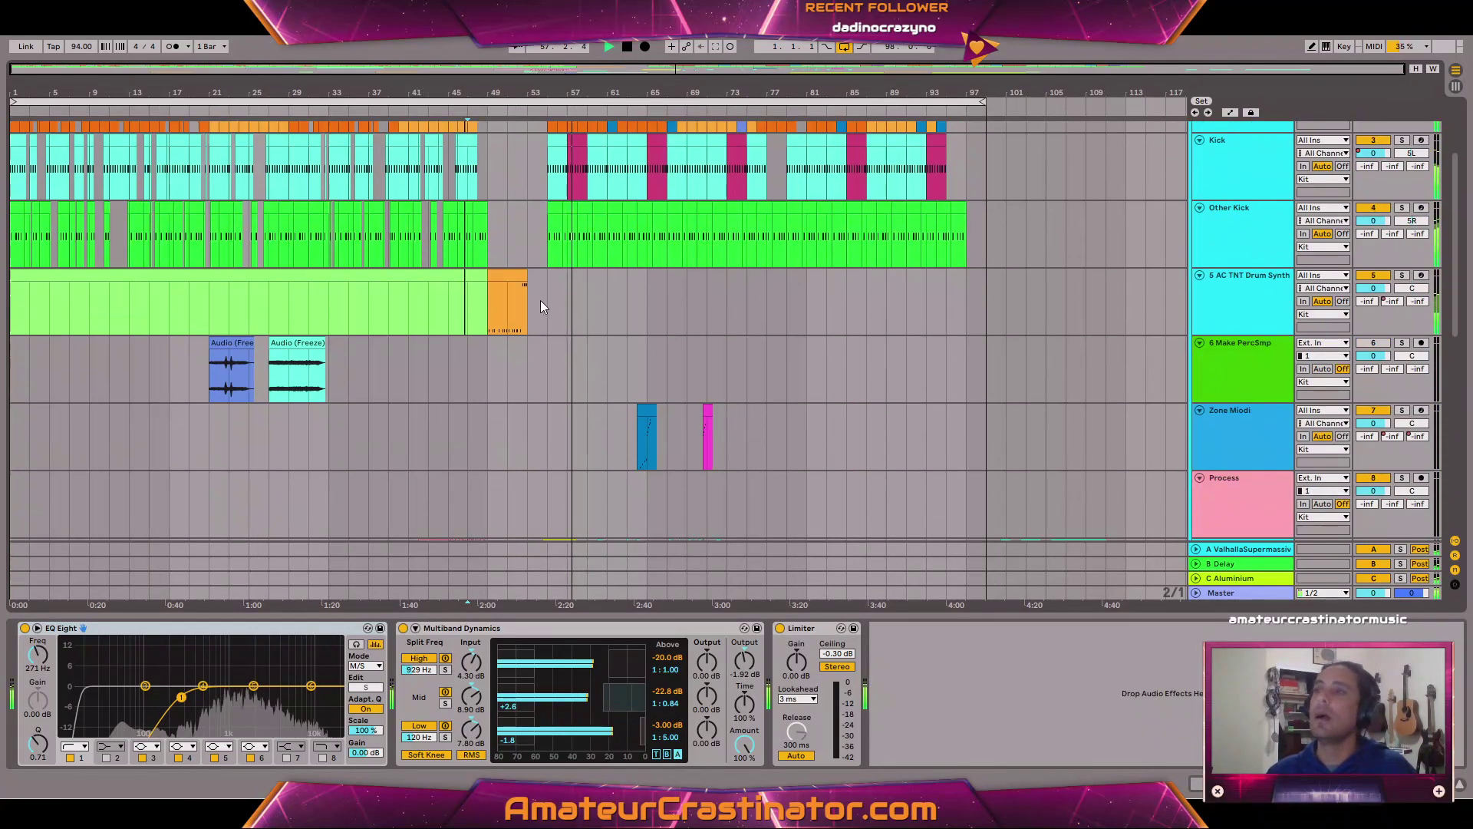
{"action": "scroll", "coordinate": [505, 314], "scroll_direction": "down", "scroll_amount": 7}
Move the green Audio clip on track 11 to start at bar 53, checking its place against the drum tracks.
{"action": "scroll", "coordinate": [506, 421], "scroll_direction": "up", "scroll_amount": 3, "text": "ctrl"}
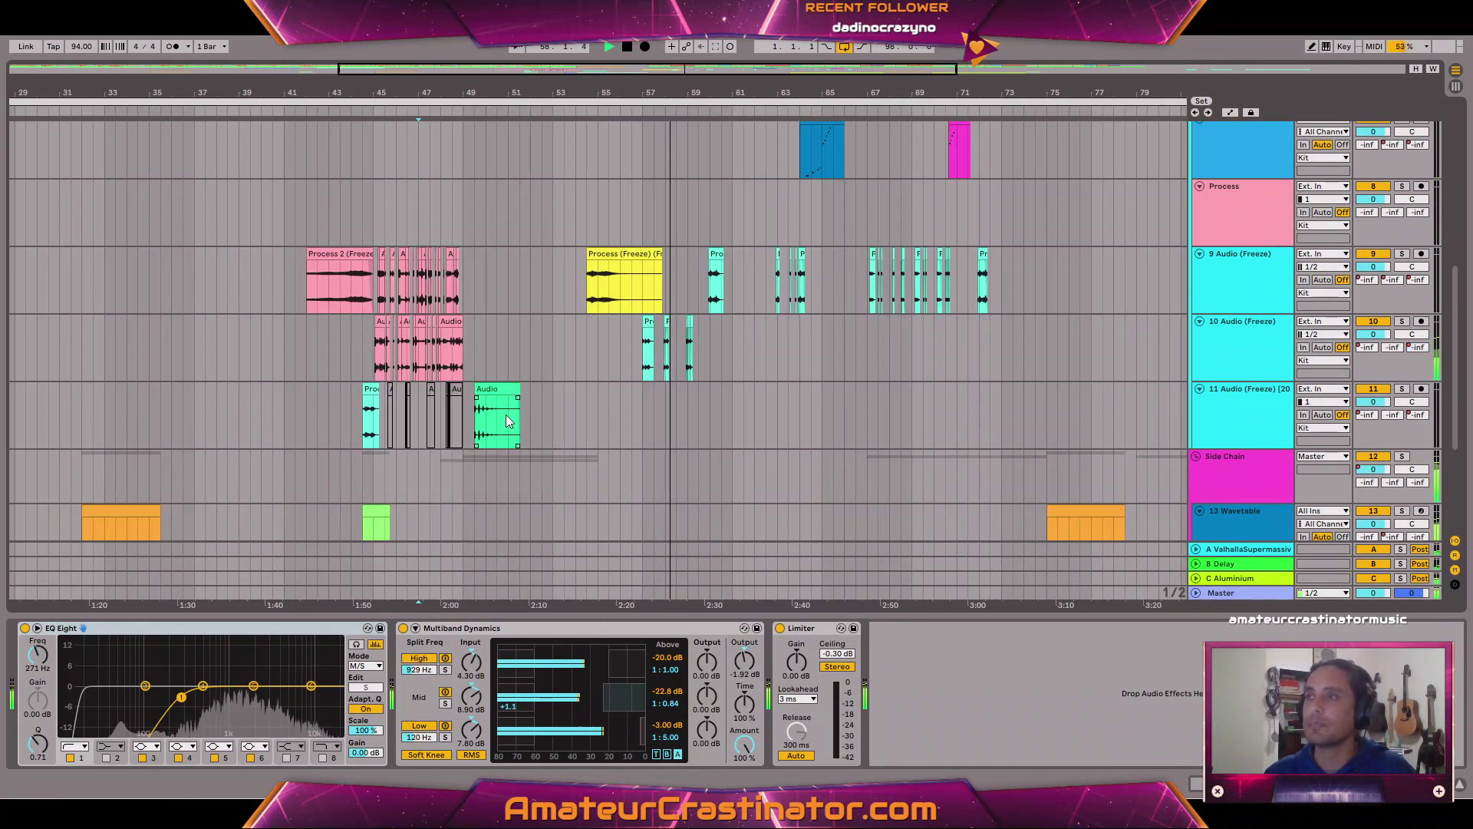
{"action": "left_click_drag", "start_coordinate": [506, 420], "coordinate": [578, 407]}
{"action": "scroll", "coordinate": [602, 242], "scroll_direction": "up", "scroll_amount": 3}
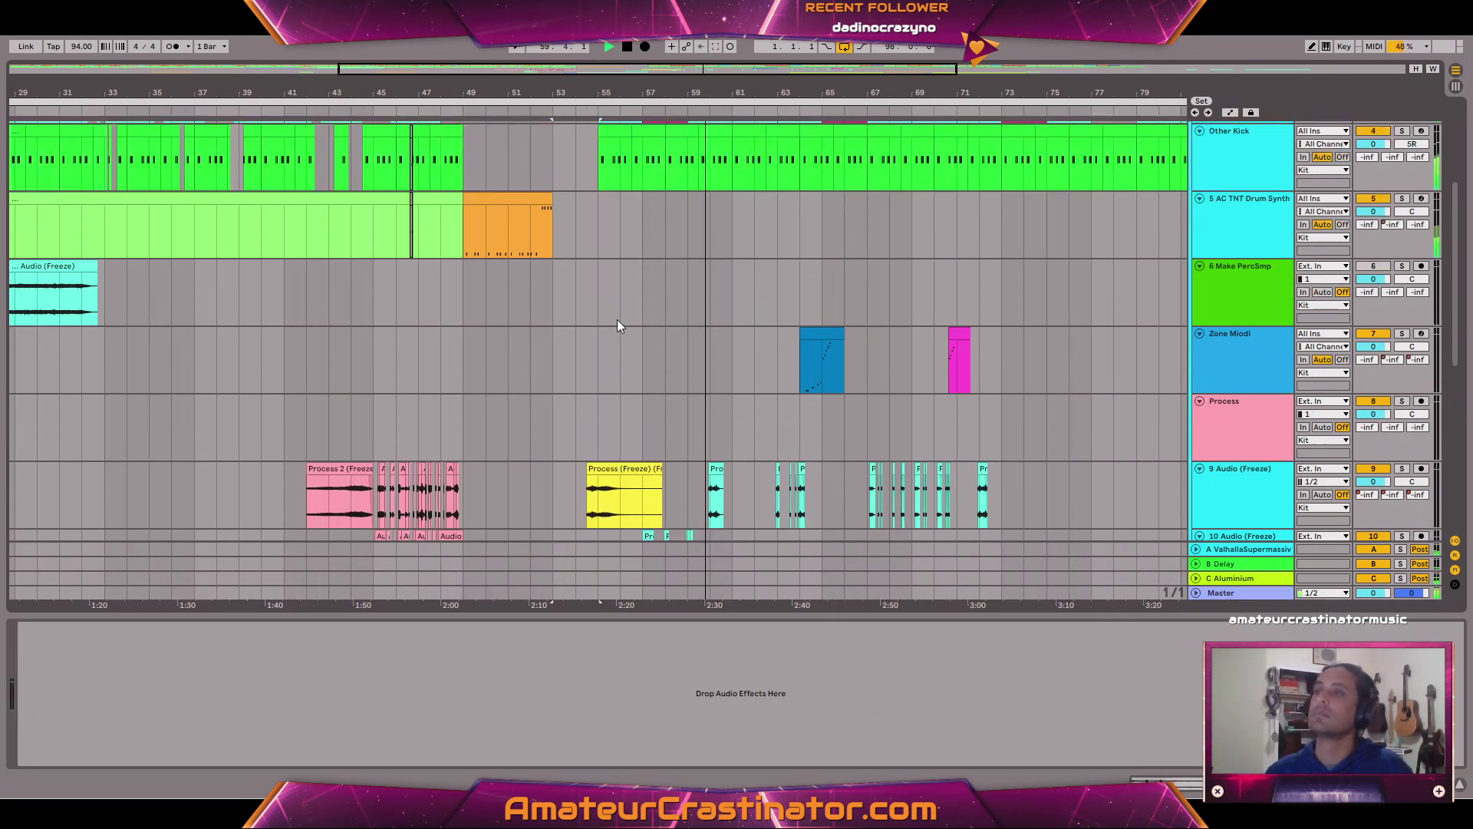
{"action": "scroll", "coordinate": [606, 330], "scroll_direction": "up", "scroll_amount": 1}
{"action": "scroll", "coordinate": [567, 383], "scroll_direction": "down", "scroll_amount": 6}
Copy the green clip's first one and a half bars to 51.3 on track 11 and reverse the copy.
{"action": "scroll", "coordinate": [560, 425], "scroll_direction": "up", "scroll_amount": 3, "text": "ctrl"}
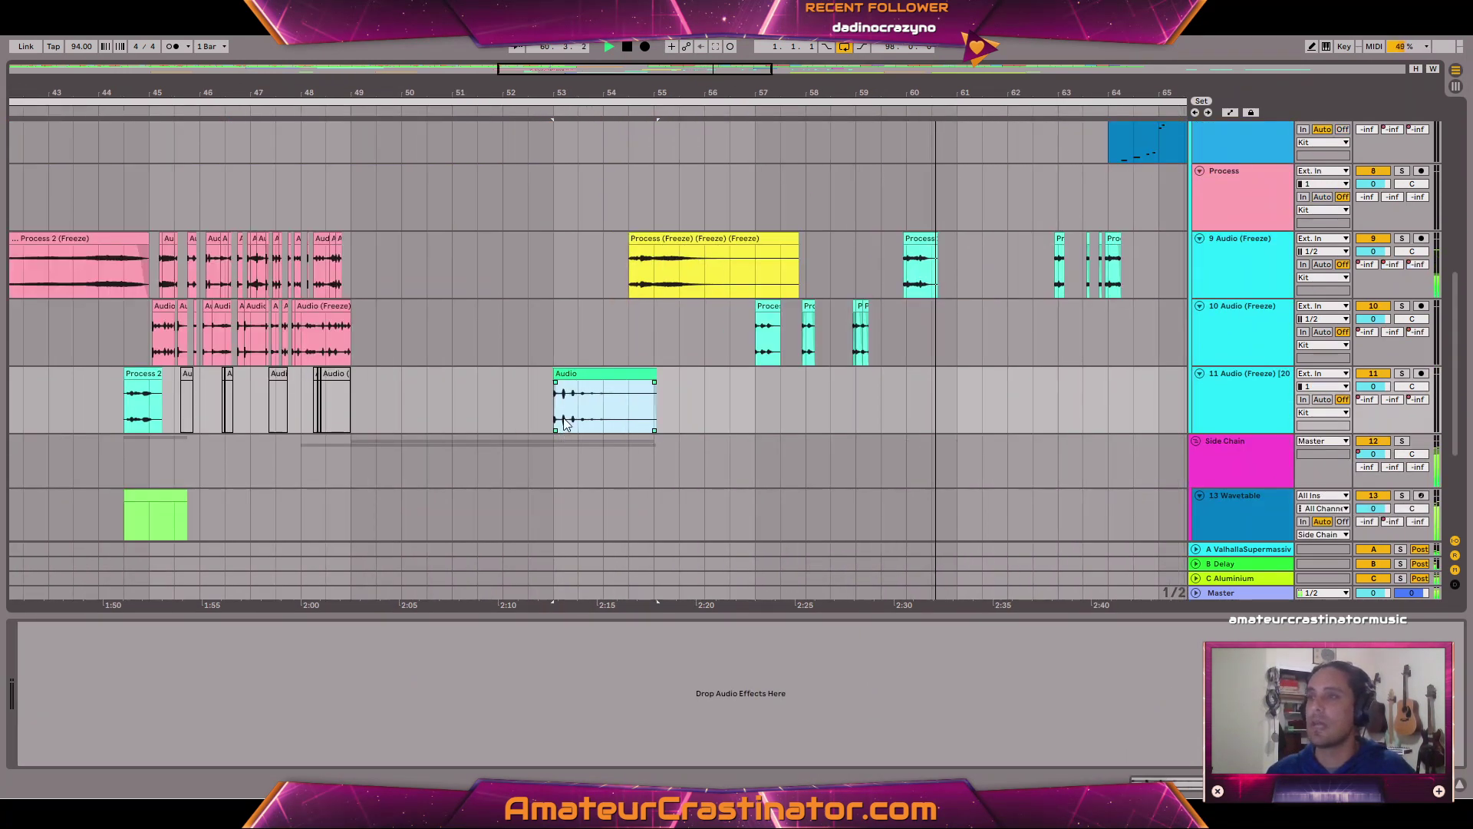
{"action": "scroll", "coordinate": [564, 424], "scroll_direction": "up", "scroll_amount": 3, "text": "ctrl"}
{"action": "left_click_drag", "start_coordinate": [546, 412], "coordinate": [743, 407]}
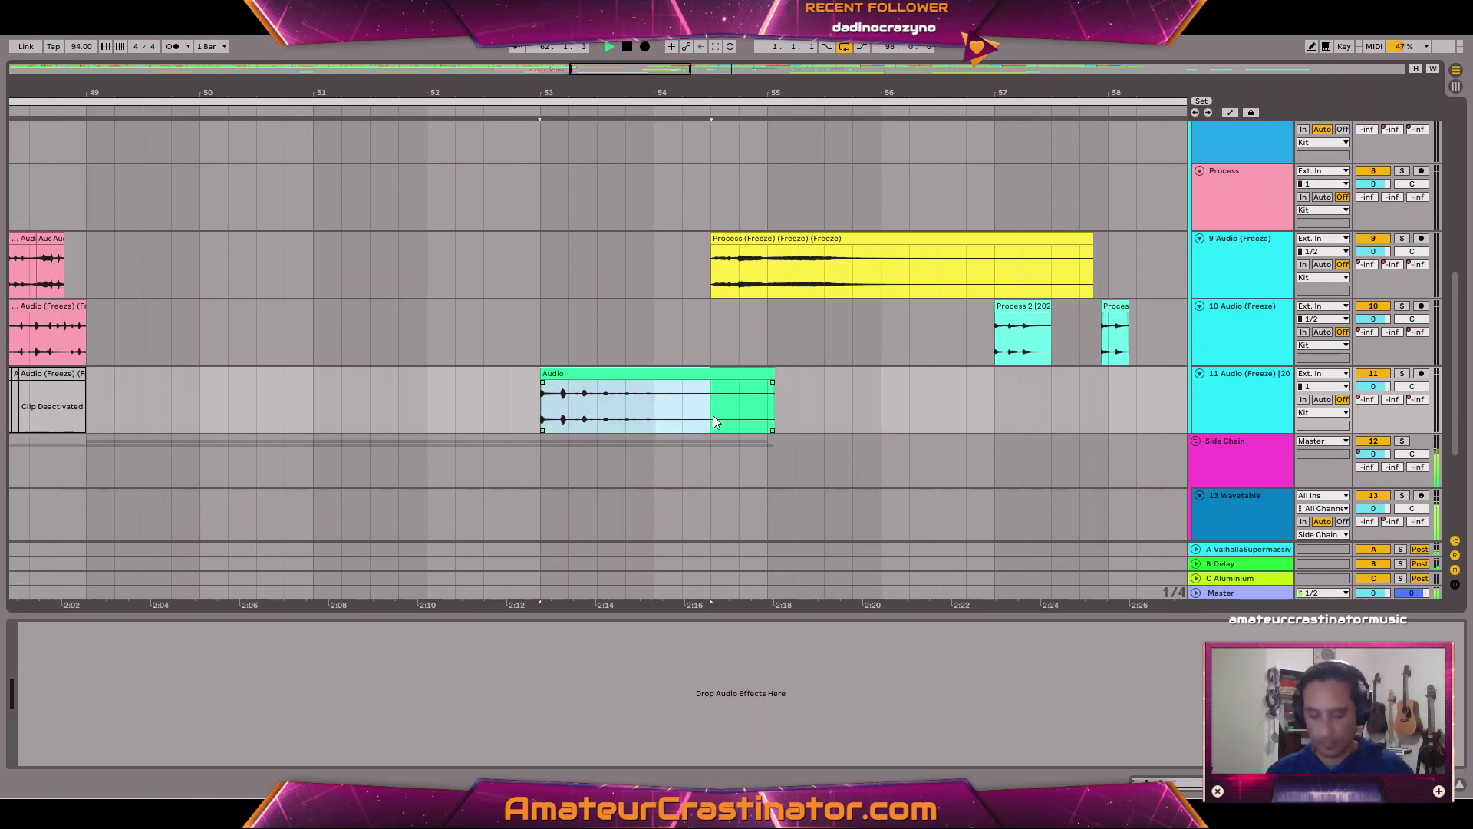
{"action": "left_click", "coordinate": [371, 420]}
{"action": "key", "text": "ctrl+v"}
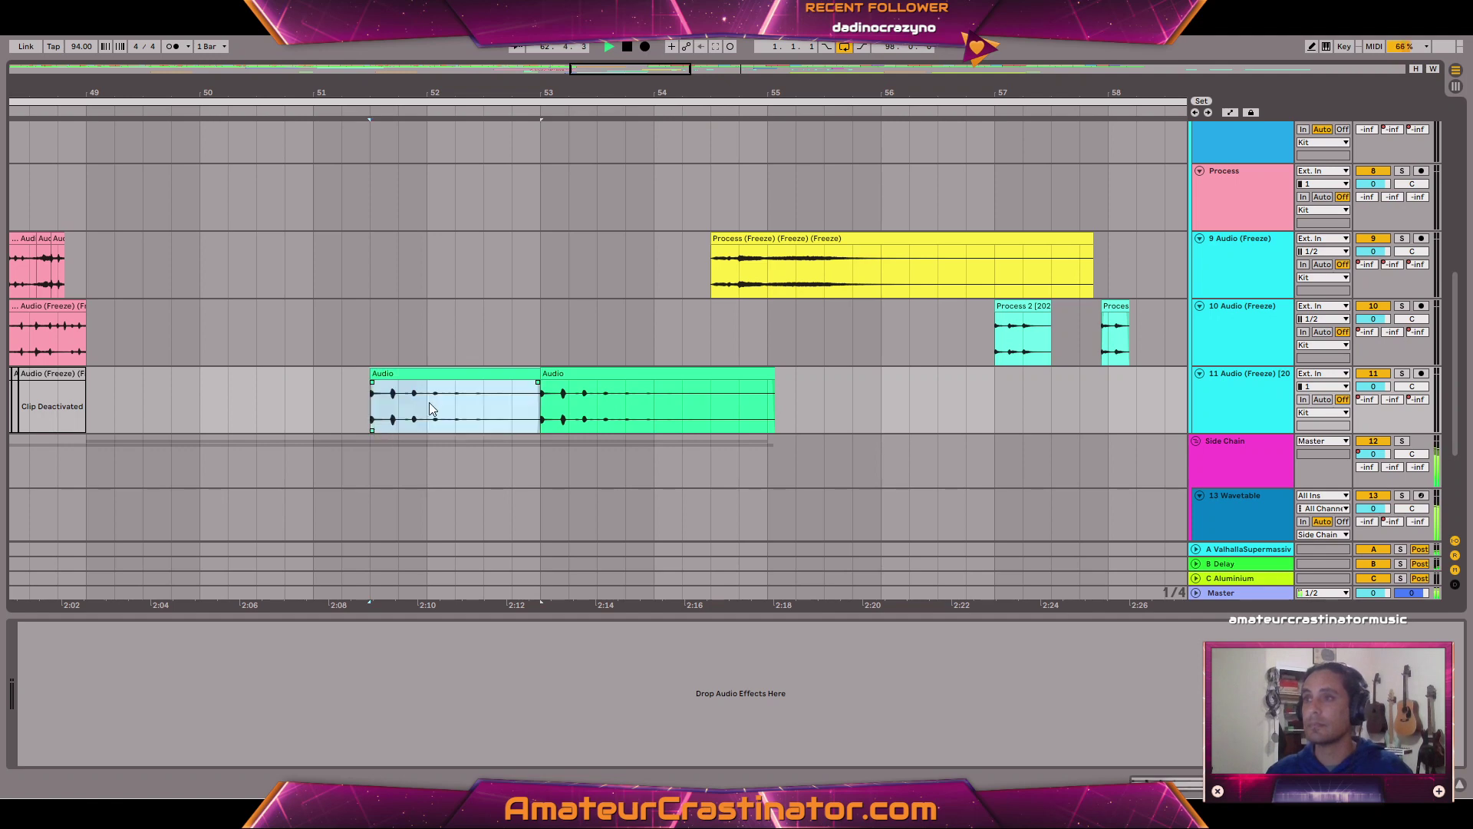
{"action": "key", "text": "r"}
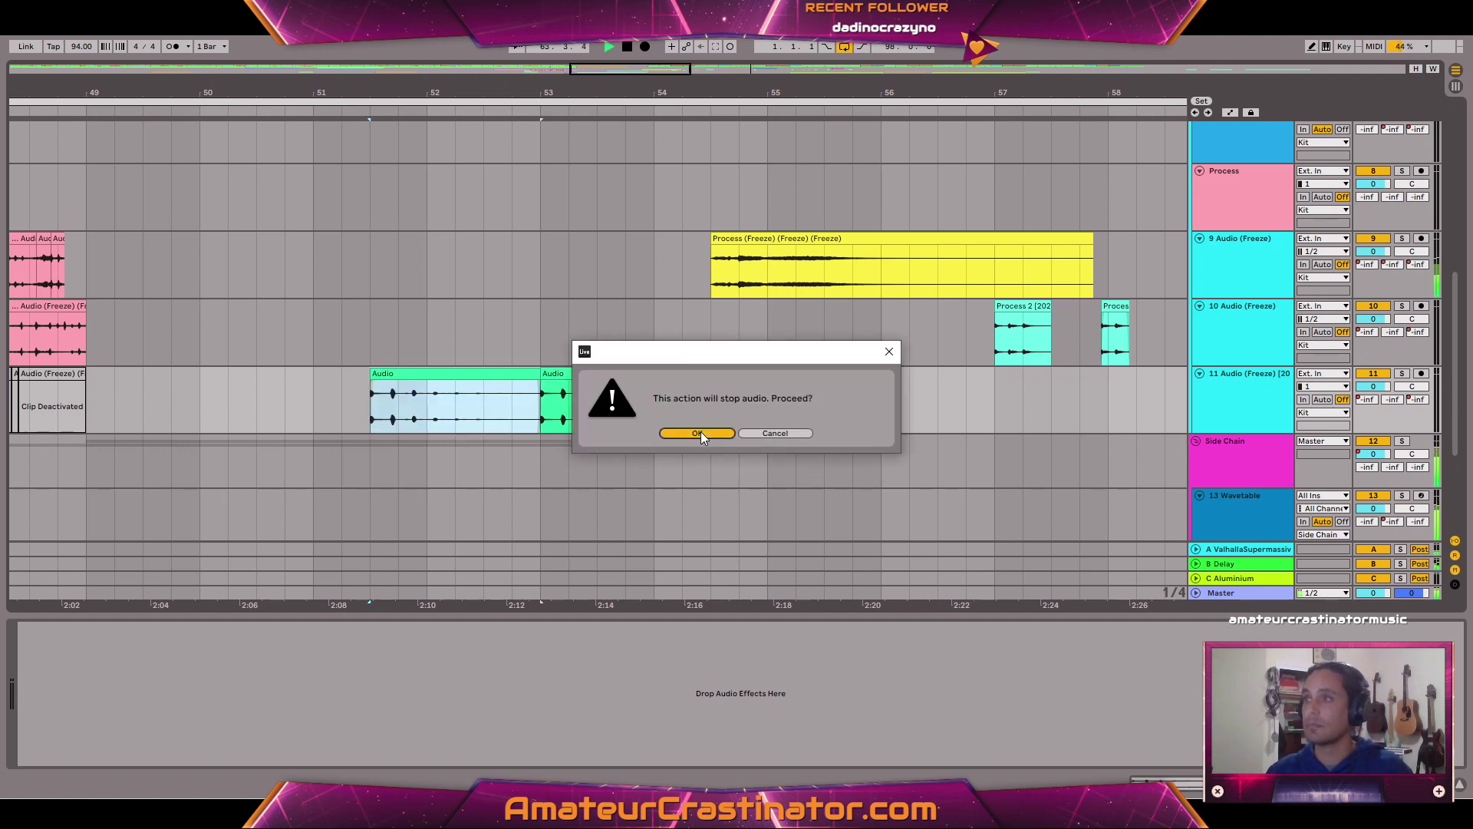
{"action": "left_click", "coordinate": [698, 432]}
Check the automation around the reversed clip on track 11 and play the arrangement from bar 45 through it.
{"action": "scroll", "coordinate": [384, 391], "scroll_direction": "down", "scroll_amount": 3}
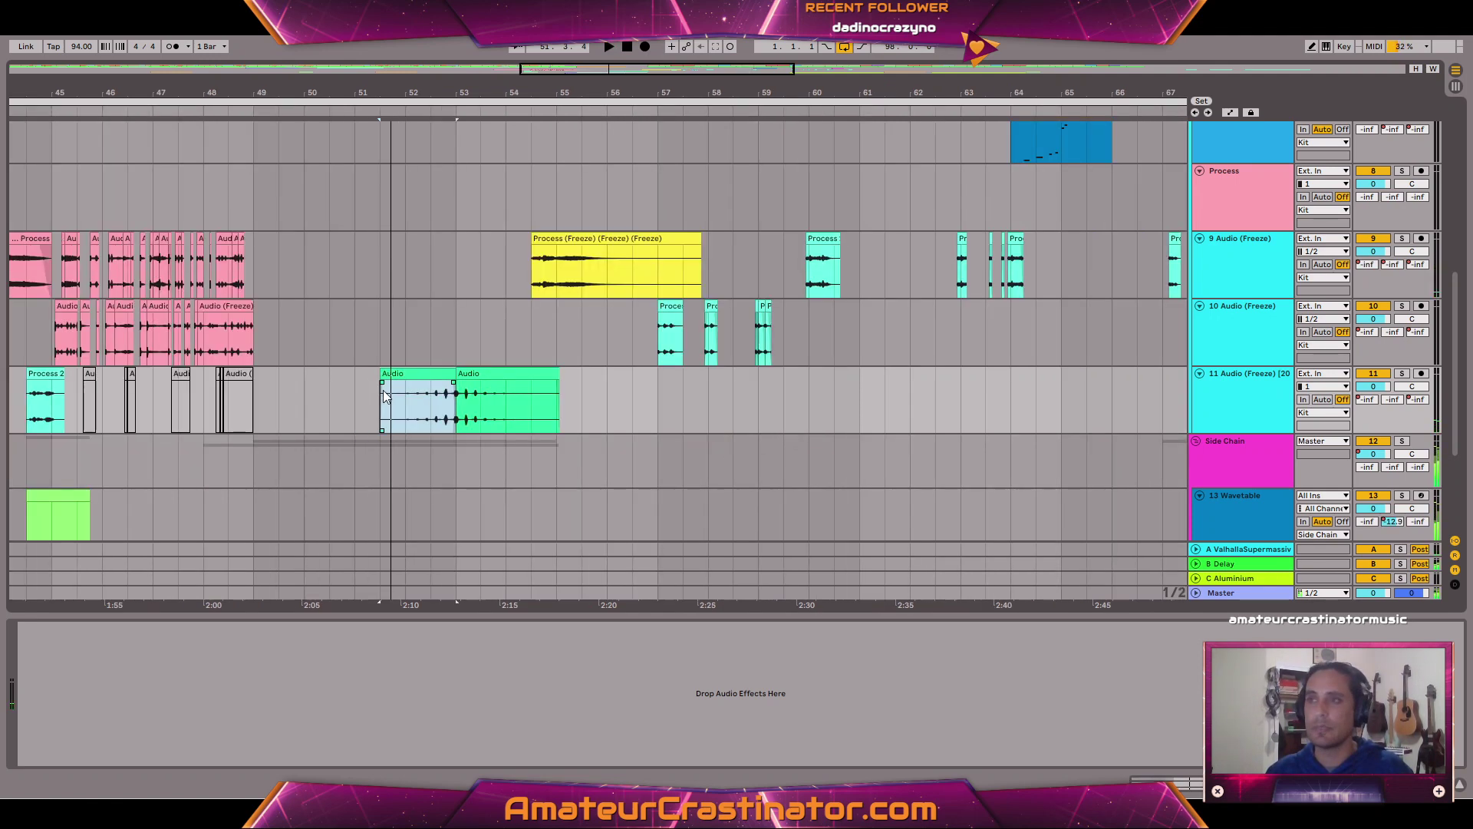
{"action": "left_click", "coordinate": [260, 400]}
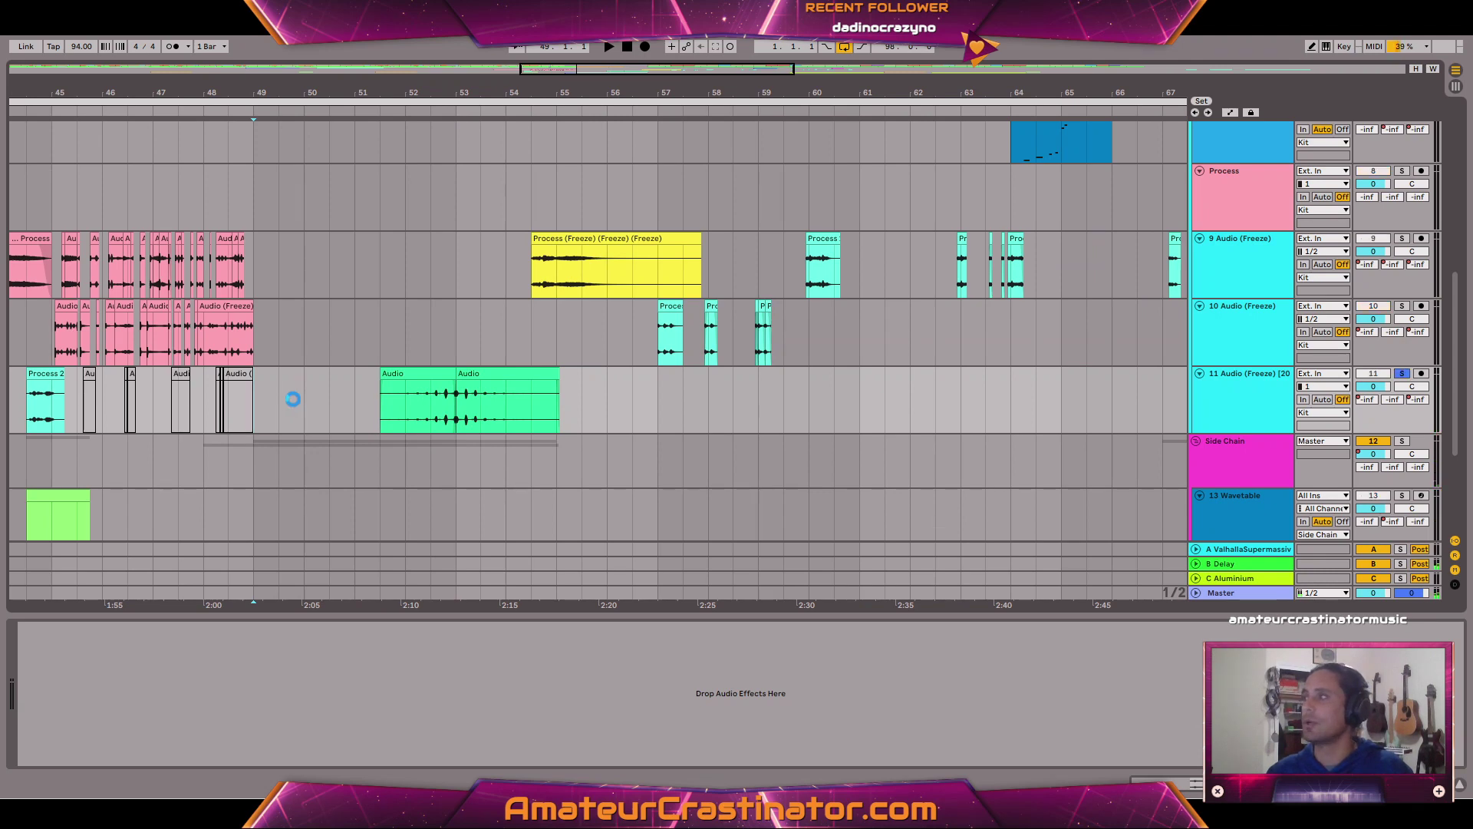
{"action": "key", "text": "a"}
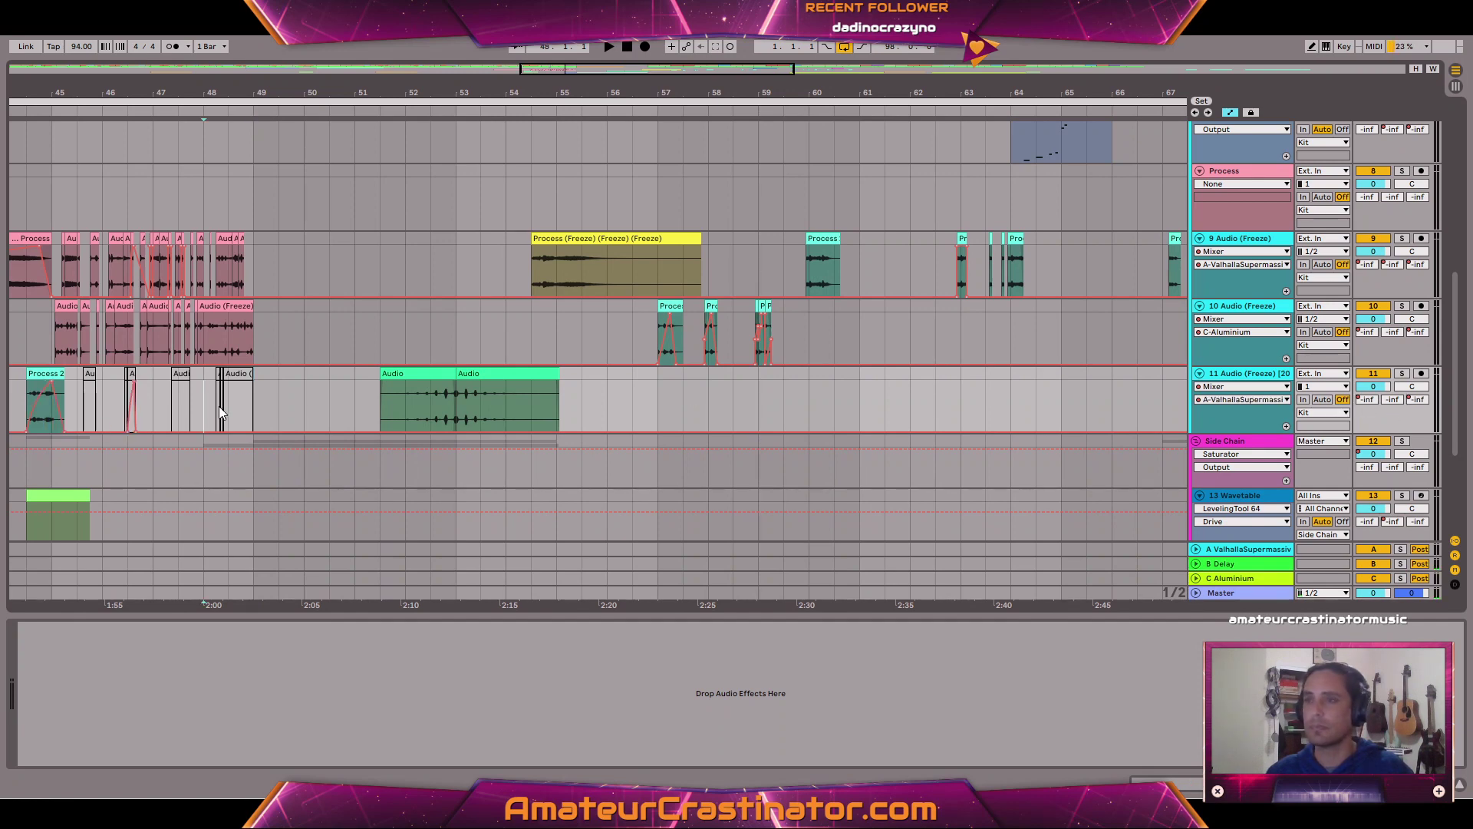
{"action": "key", "text": "a"}
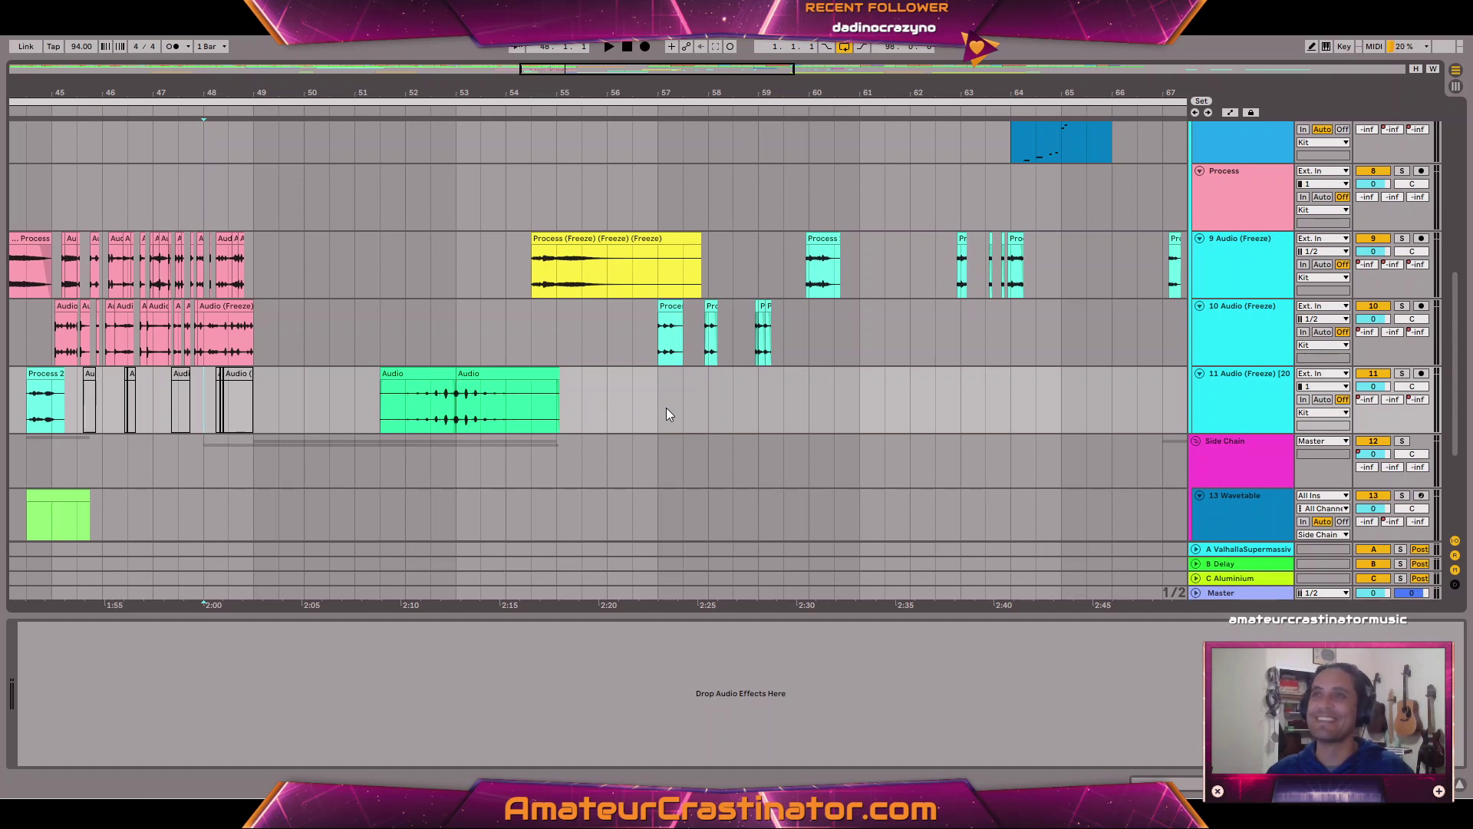
{"action": "left_click", "coordinate": [42, 241]}
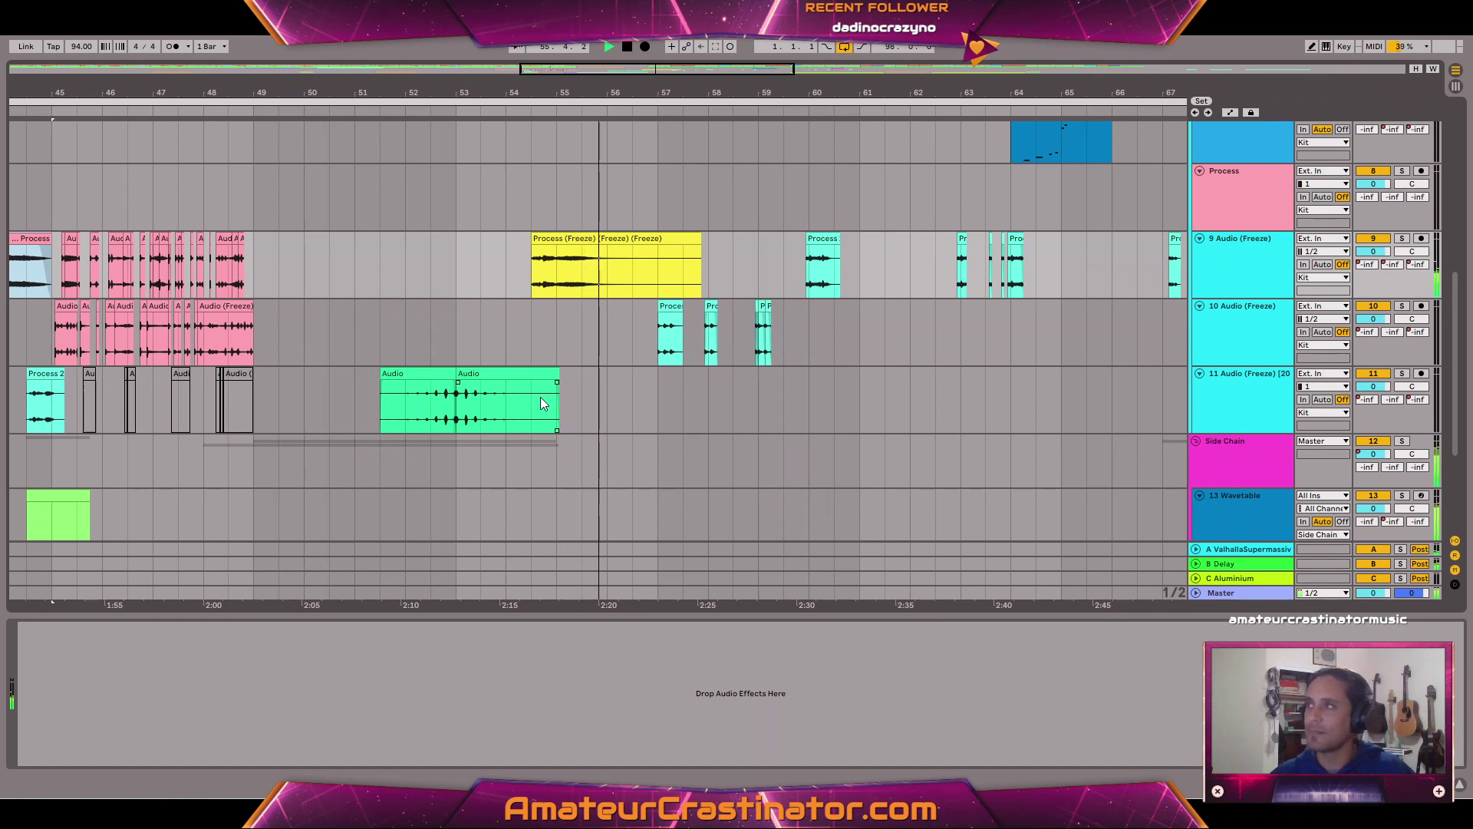
{"action": "key", "text": "space"}
Move both green Audio clips from track 11 up to the Process track at the same position.
{"action": "left_click", "coordinate": [430, 374]}
{"action": "left_click", "coordinate": [467, 374], "text": "shift"}
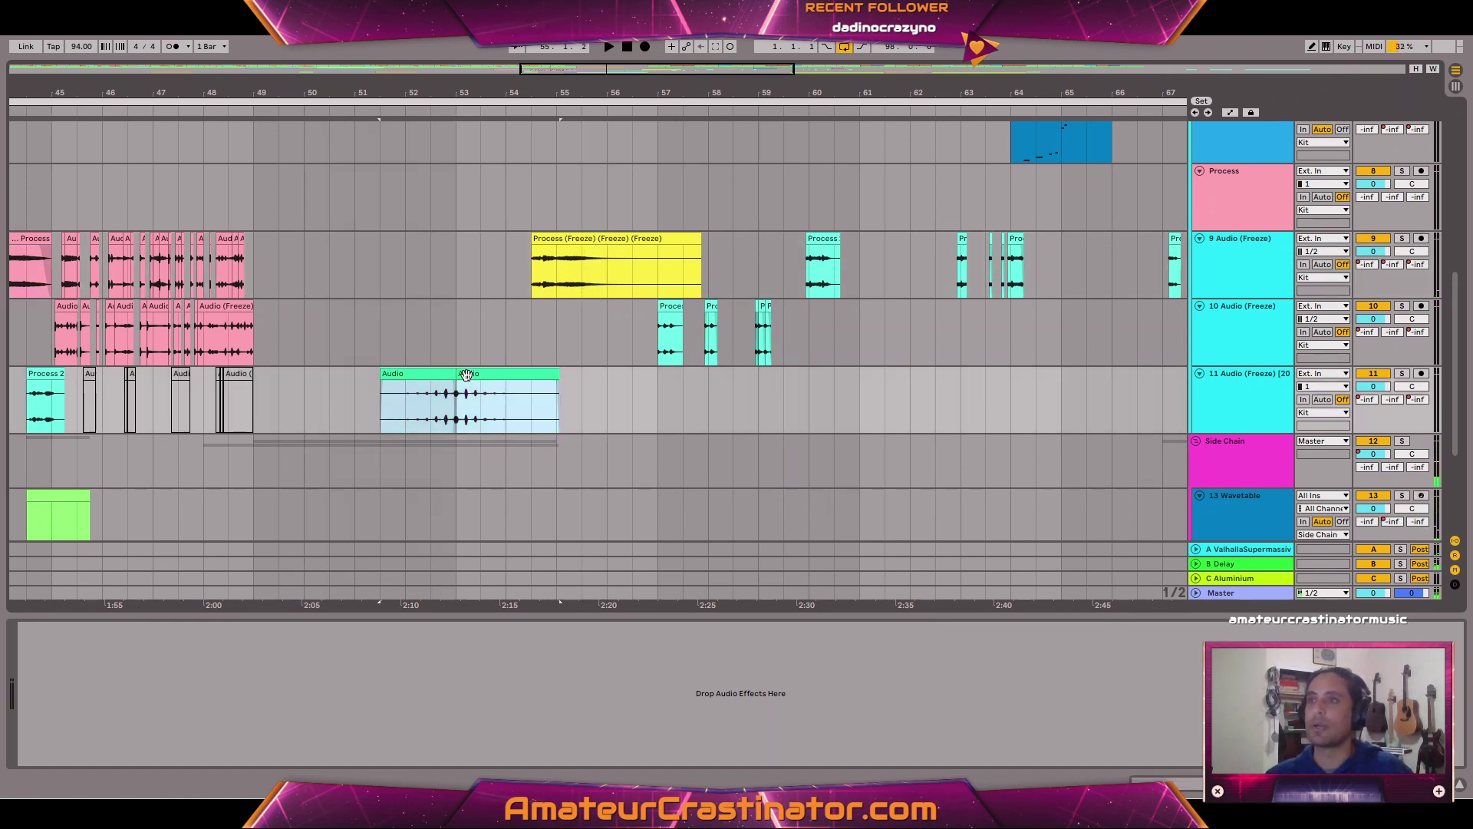
{"action": "left_click_drag", "start_coordinate": [468, 373], "coordinate": [465, 218]}
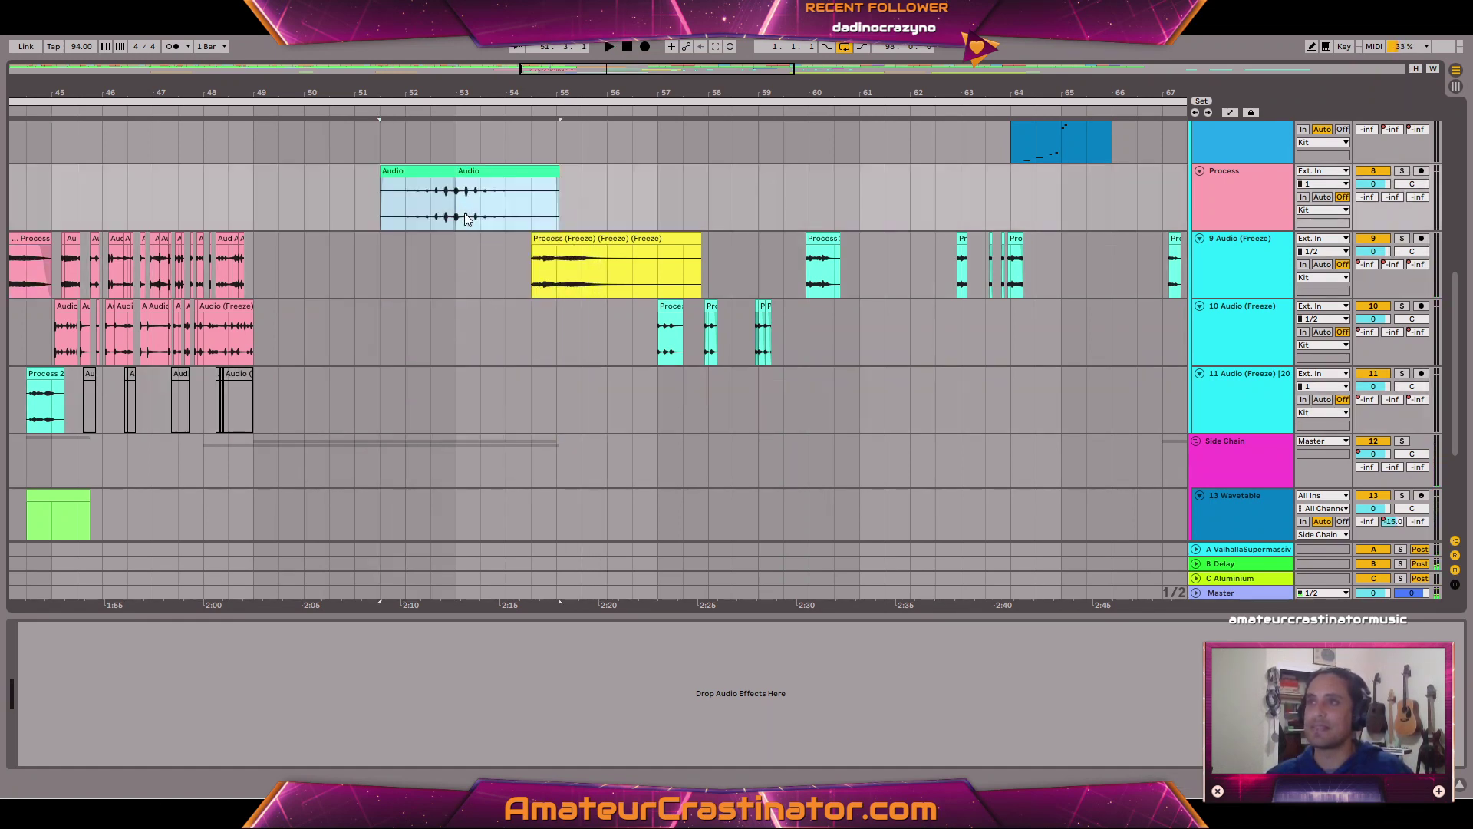
Add EQ Eight to the Process track with a low cut on band 1 and a -9.05 dB dip at 391 Hz, Q 1.24, on band 2.
{"action": "left_click", "coordinate": [813, 554]}
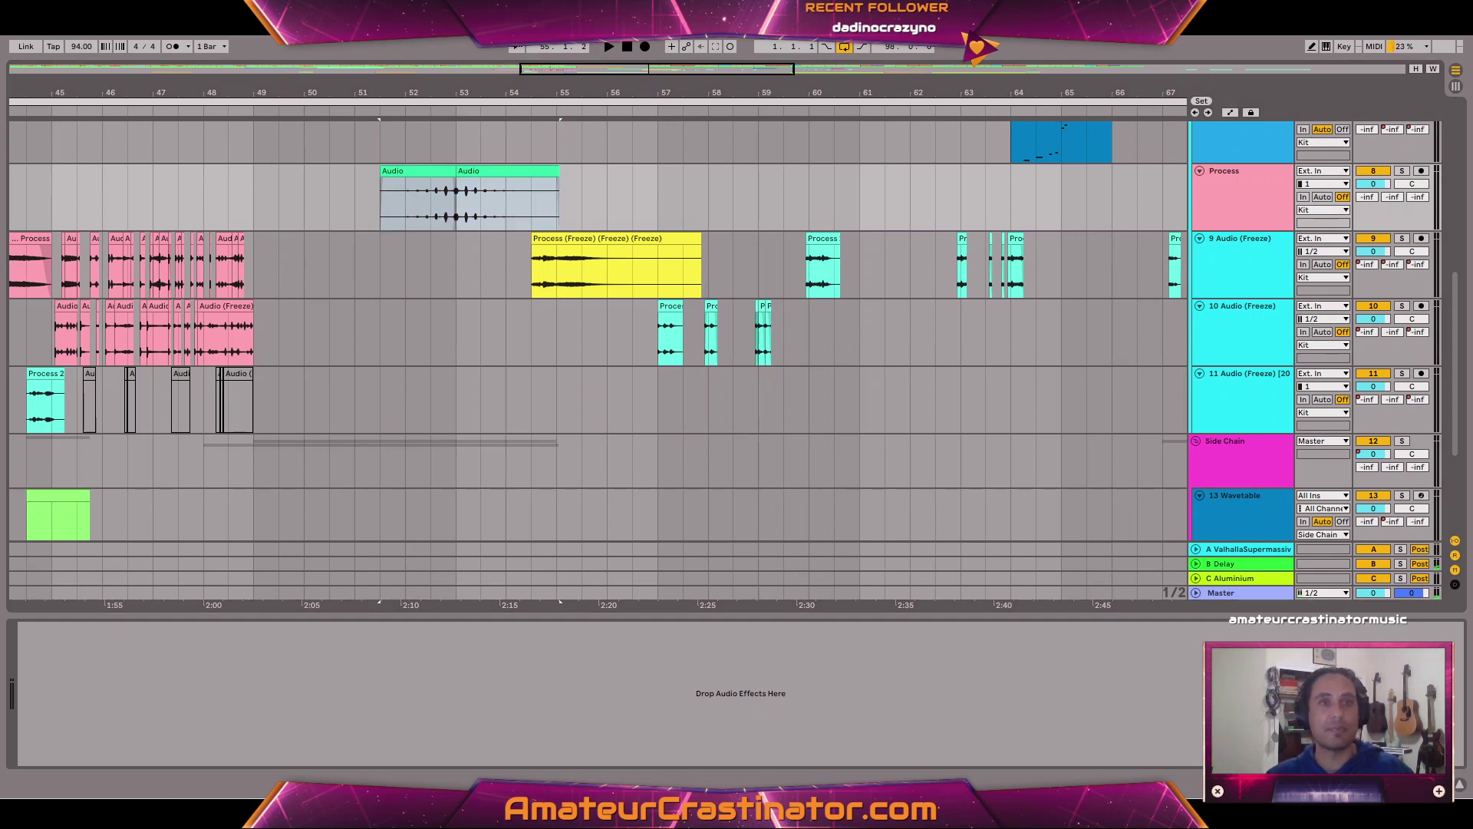
{"action": "key", "text": "ctrl+v"}
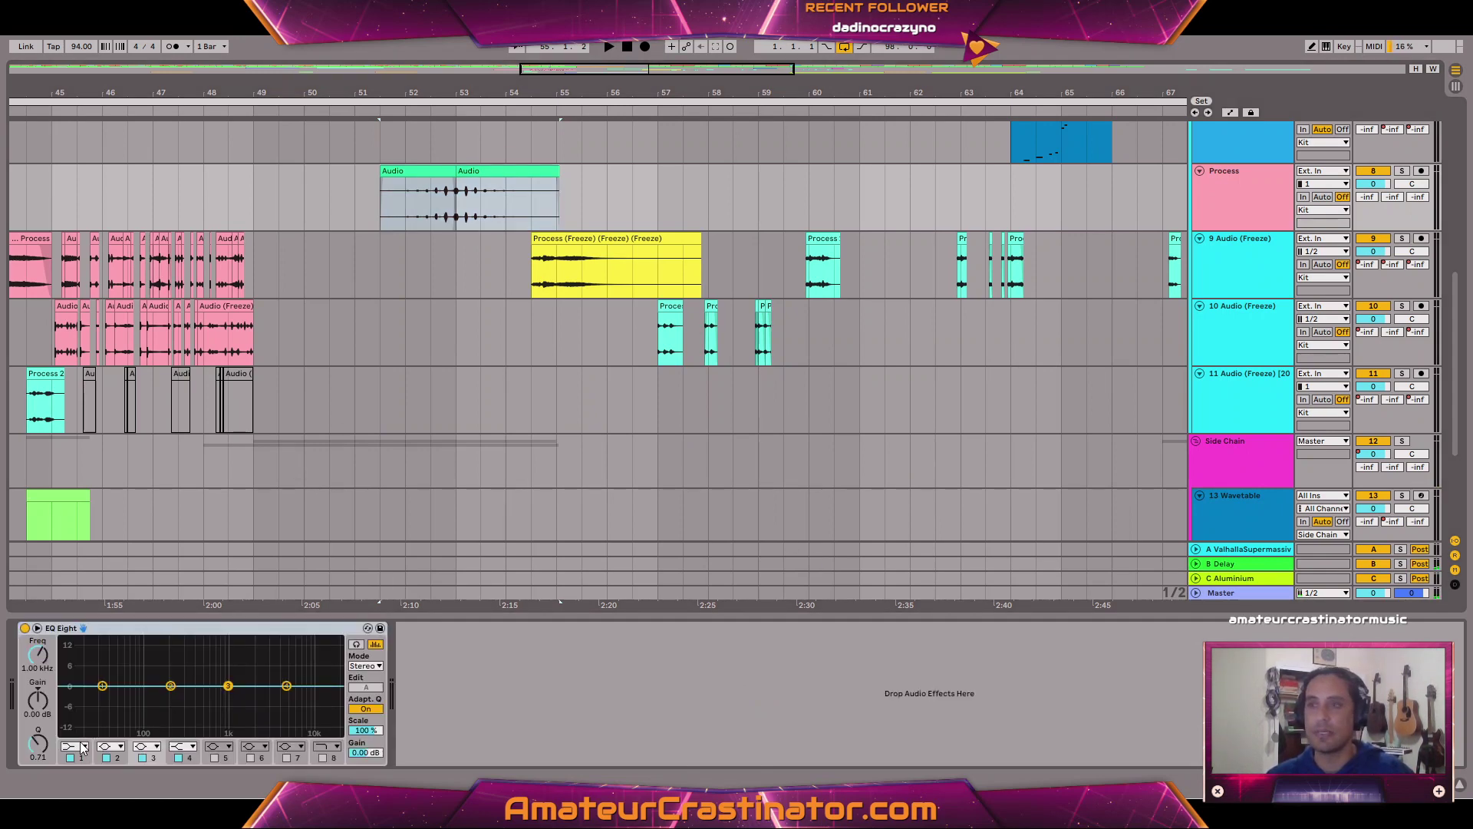
{"action": "left_click", "coordinate": [431, 201]}
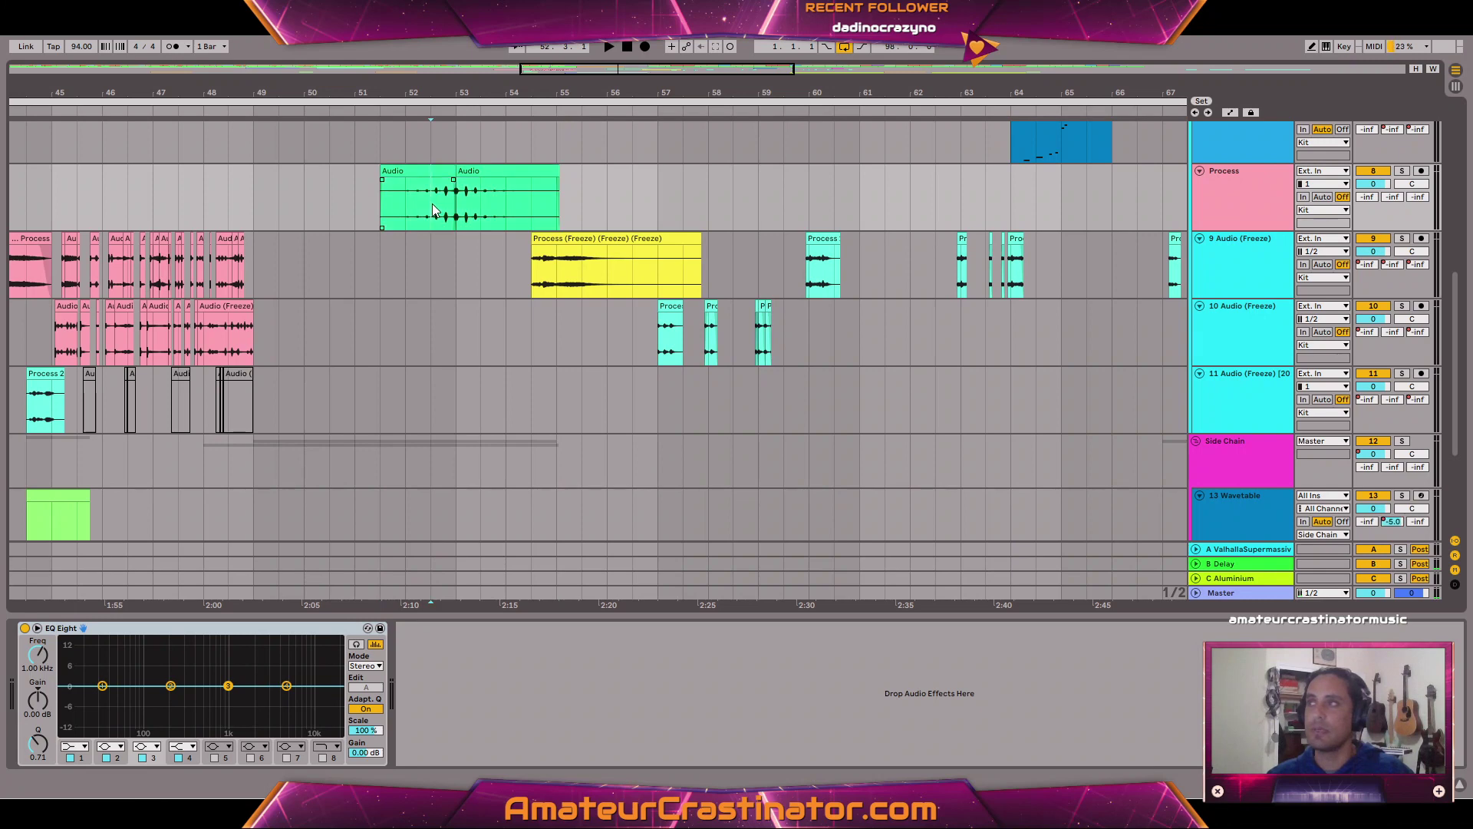
{"action": "key", "text": "space"}
{"action": "left_click", "coordinate": [74, 746]}
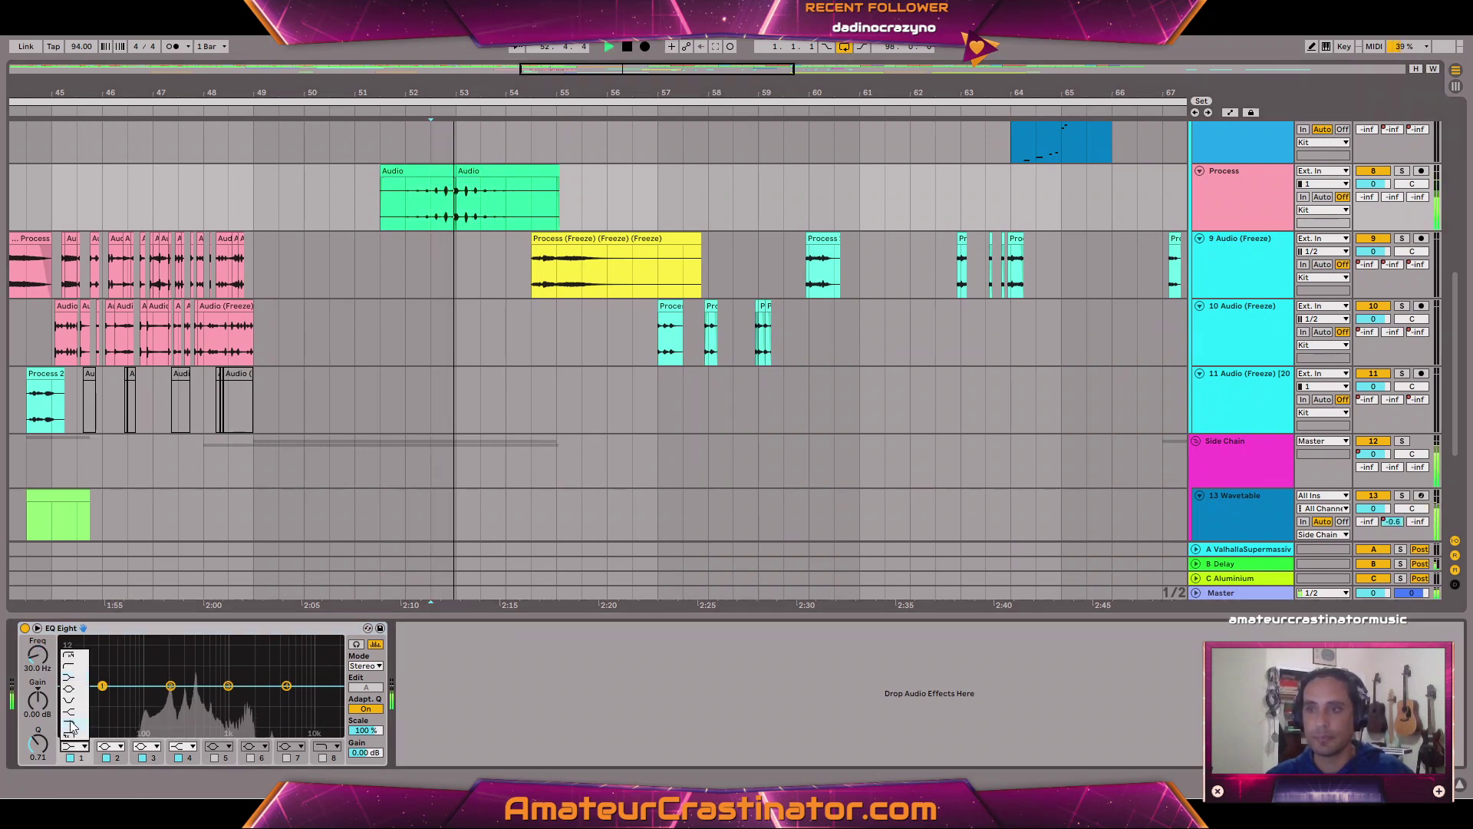
{"action": "left_click", "coordinate": [74, 667]}
{"action": "mouse_move", "coordinate": [102, 697]}
{"action": "left_mouse_down"}
{"action": "mouse_move", "coordinate": [183, 696]}
{"action": "mouse_move", "coordinate": [166, 696]}
{"action": "mouse_move", "coordinate": [195, 714]}
{"action": "left_mouse_up"}
{"action": "left_click_drag", "start_coordinate": [37, 743], "coordinate": [37, 728]}
Audition the equalized clips on the Process track from 52.3 and again from 49.3.
{"action": "key", "text": "space"}
{"action": "key", "text": "space"}
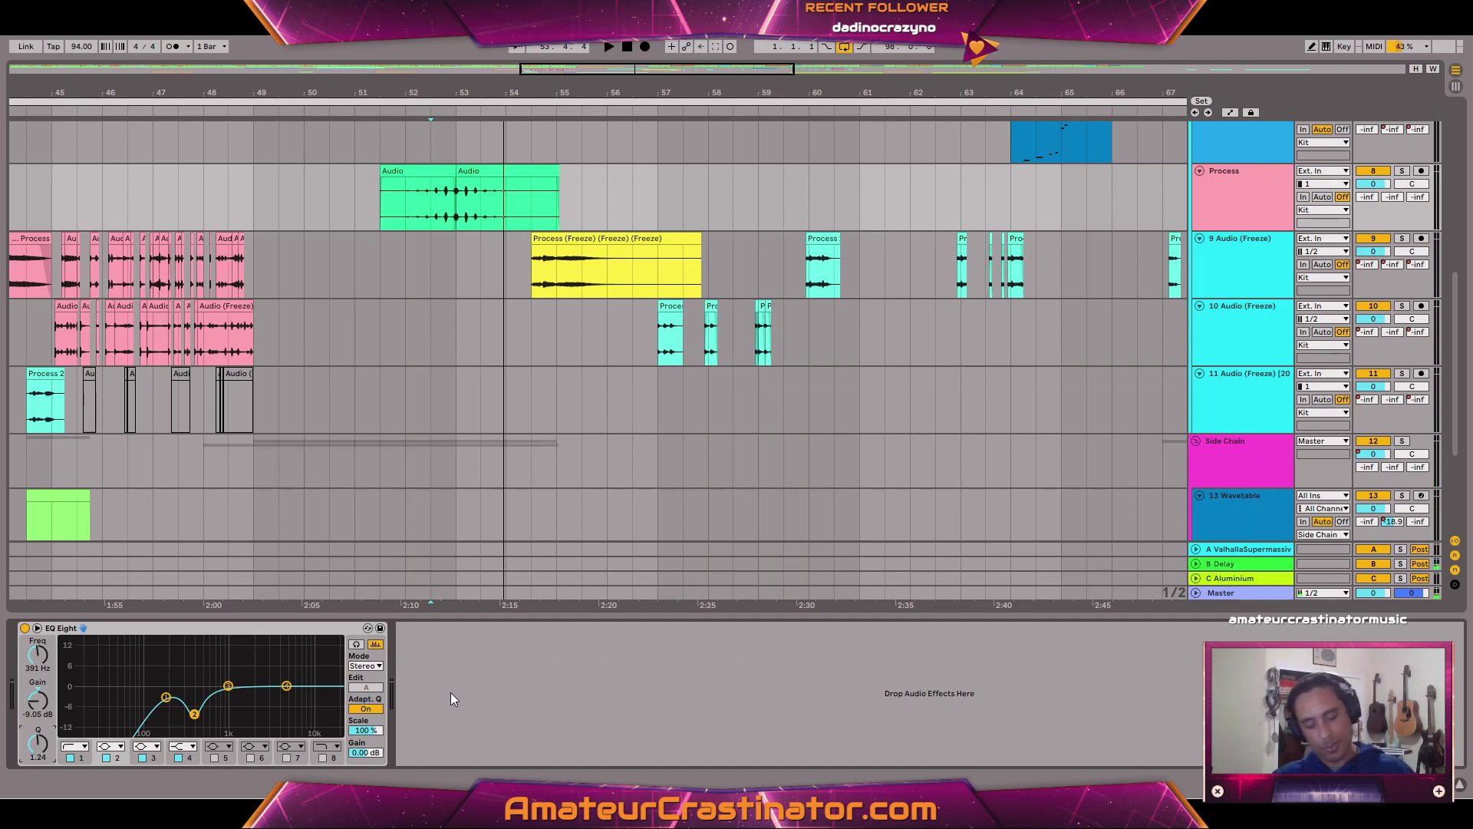
{"action": "key", "text": "space"}
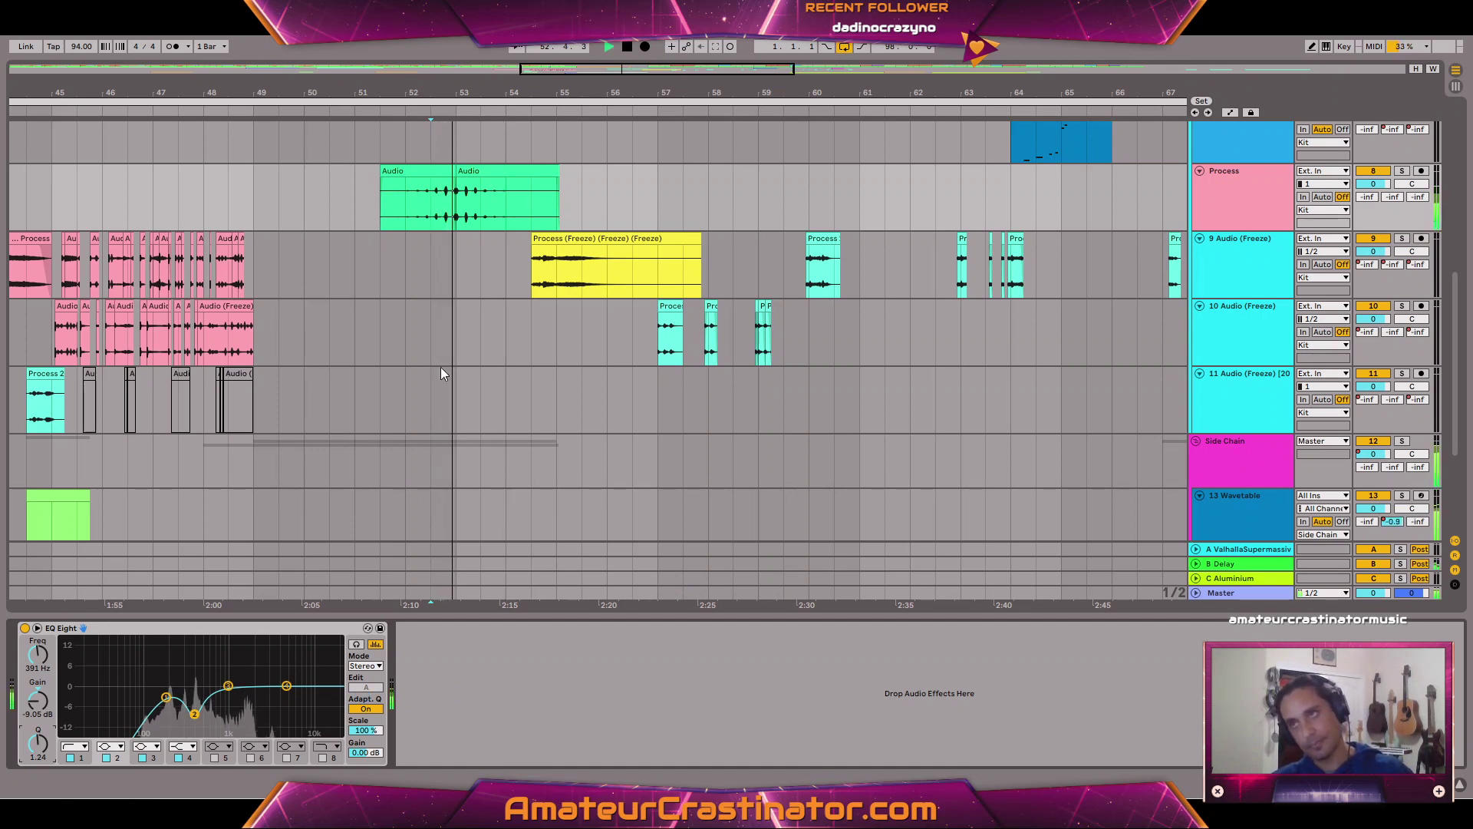
{"action": "left_click", "coordinate": [290, 176]}
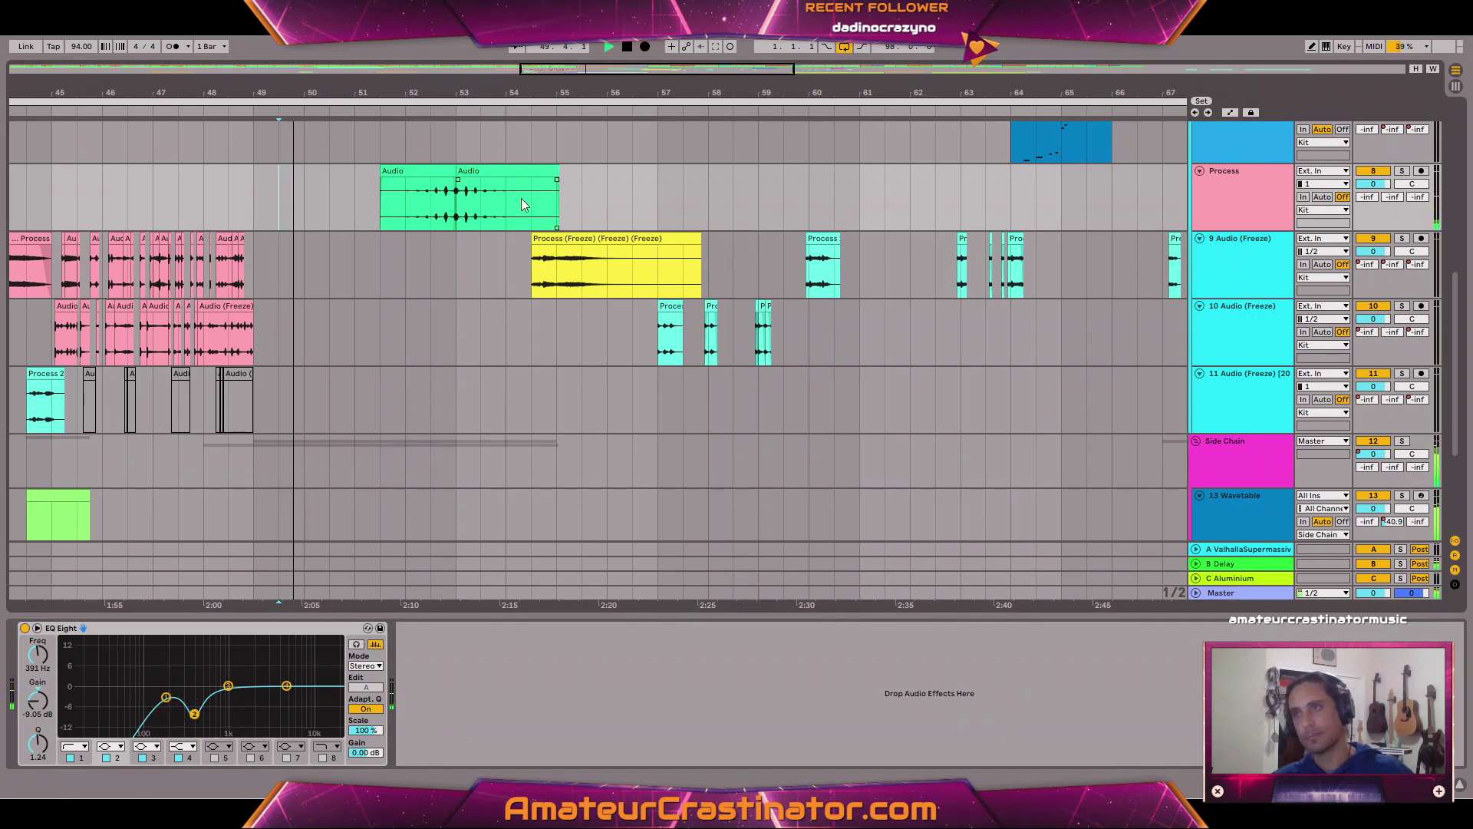
{"action": "scroll", "coordinate": [691, 359], "scroll_direction": "down", "scroll_amount": 3}
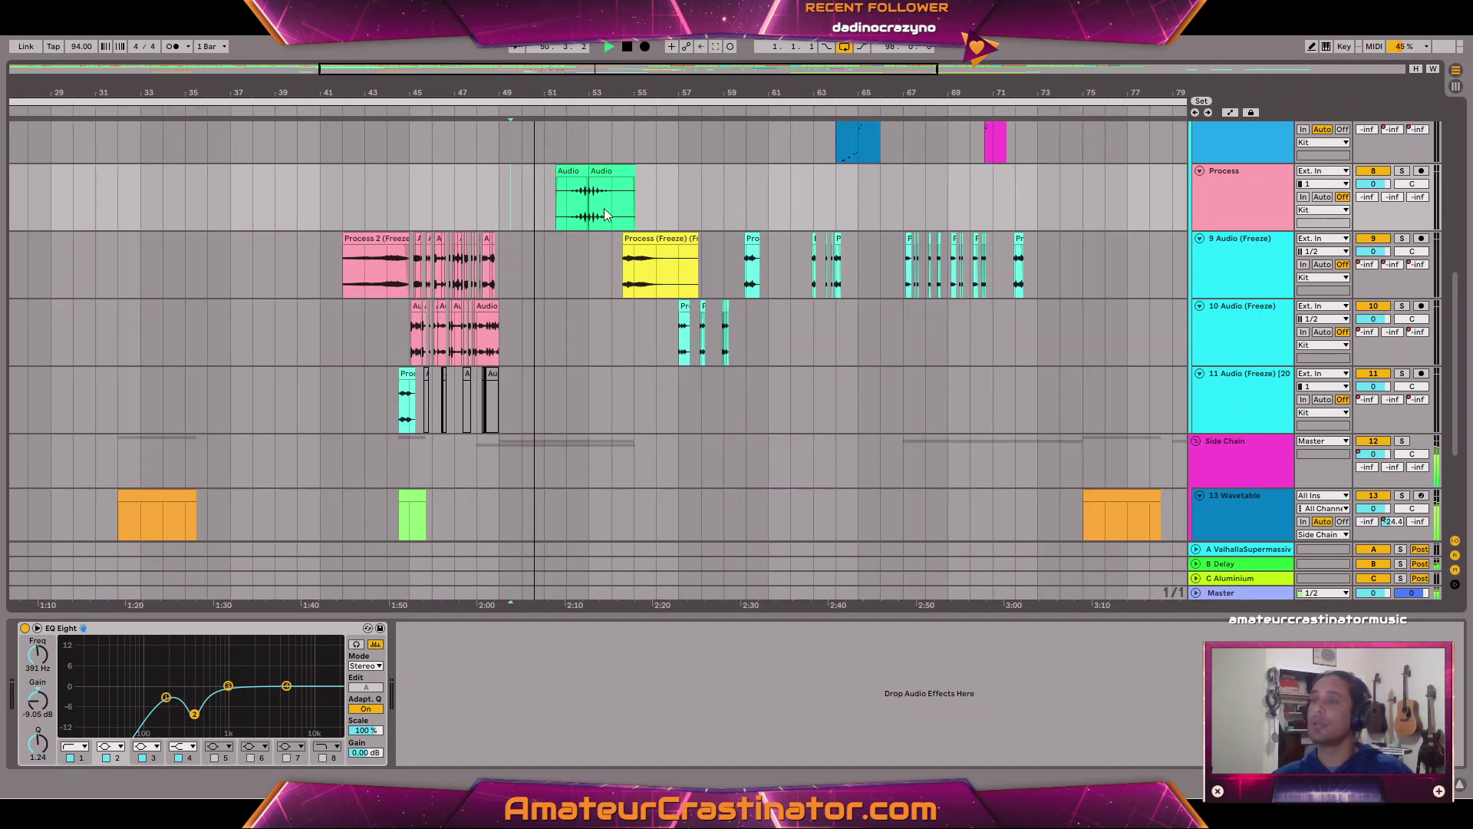
{"action": "left_click", "coordinate": [576, 171]}
{"action": "left_click", "coordinate": [600, 167], "text": "shift"}
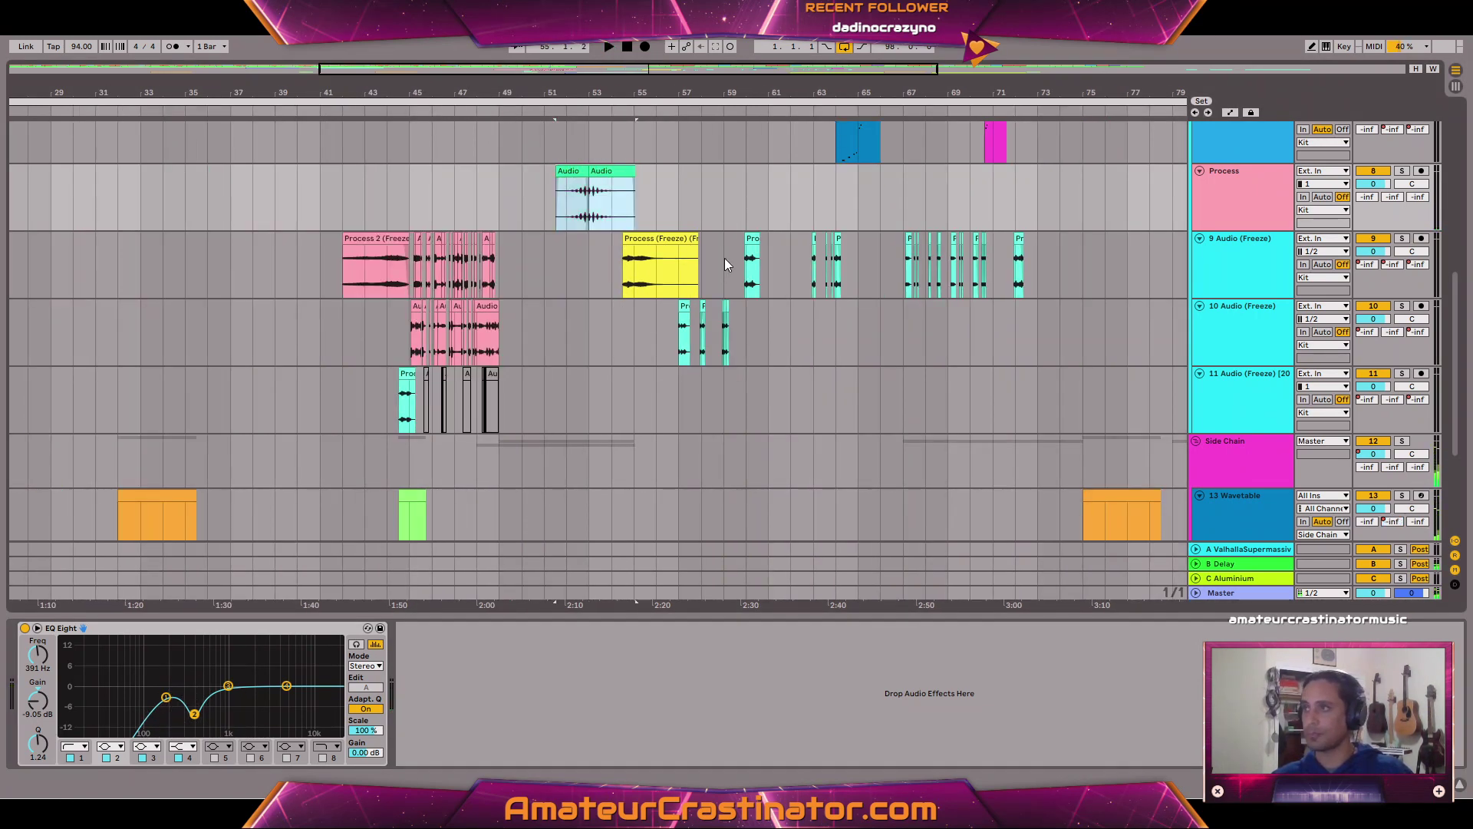
{"action": "scroll", "coordinate": [691, 230], "scroll_direction": "down", "scroll_amount": 3}
{"action": "scroll", "coordinate": [661, 201], "scroll_direction": "up", "scroll_amount": 2}
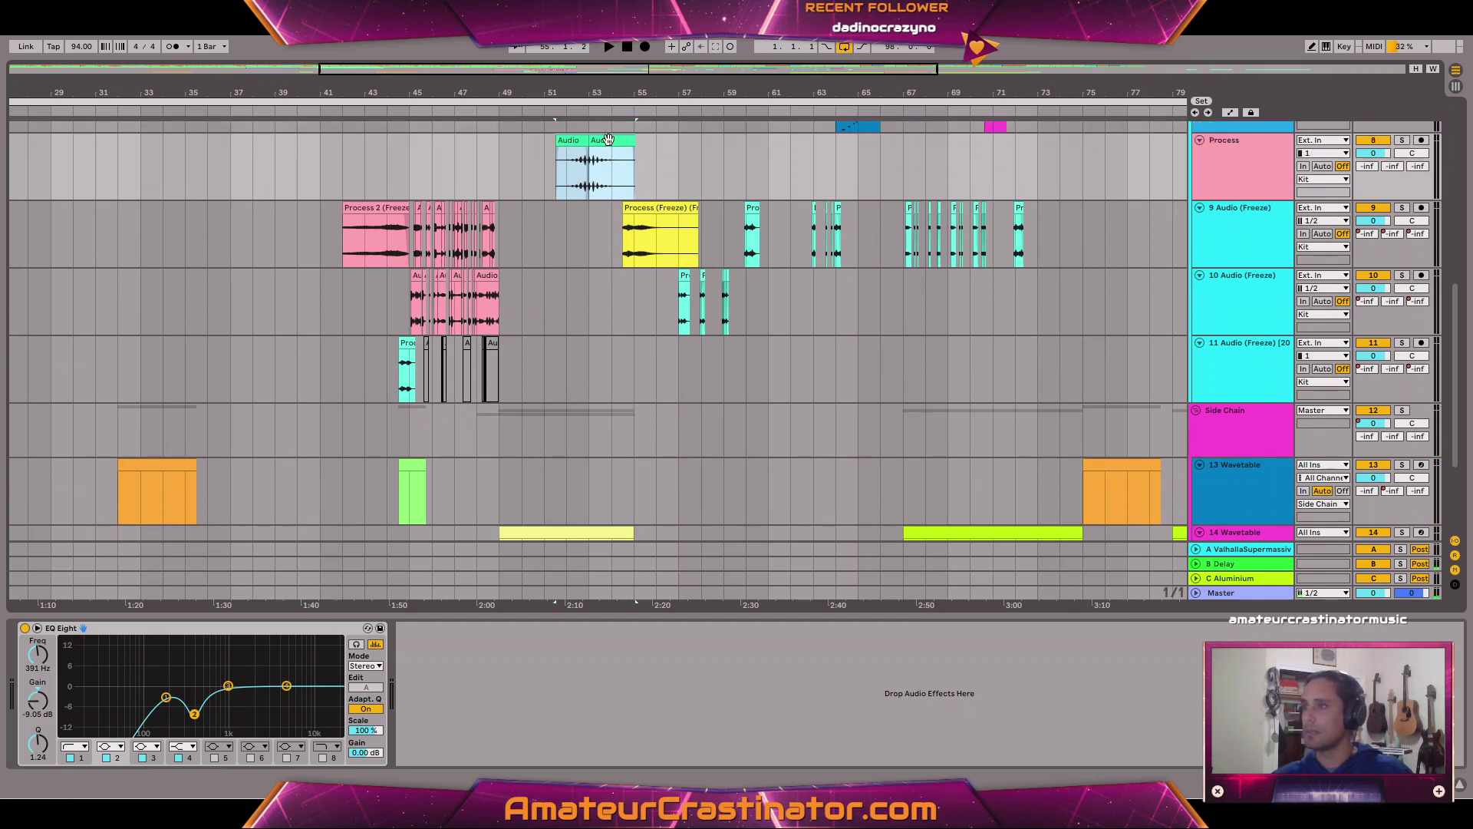
{"action": "mouse_move", "coordinate": [609, 140]}
{"action": "left_mouse_down"}
{"action": "mouse_move", "coordinate": [610, 547]}
{"action": "mouse_move", "coordinate": [595, 431]}
{"action": "mouse_move", "coordinate": [612, 112]}
{"action": "mouse_move", "coordinate": [607, 162]}
{"action": "left_mouse_up"}
{"action": "scroll", "coordinate": [870, 266], "scroll_direction": "up", "scroll_amount": 3}
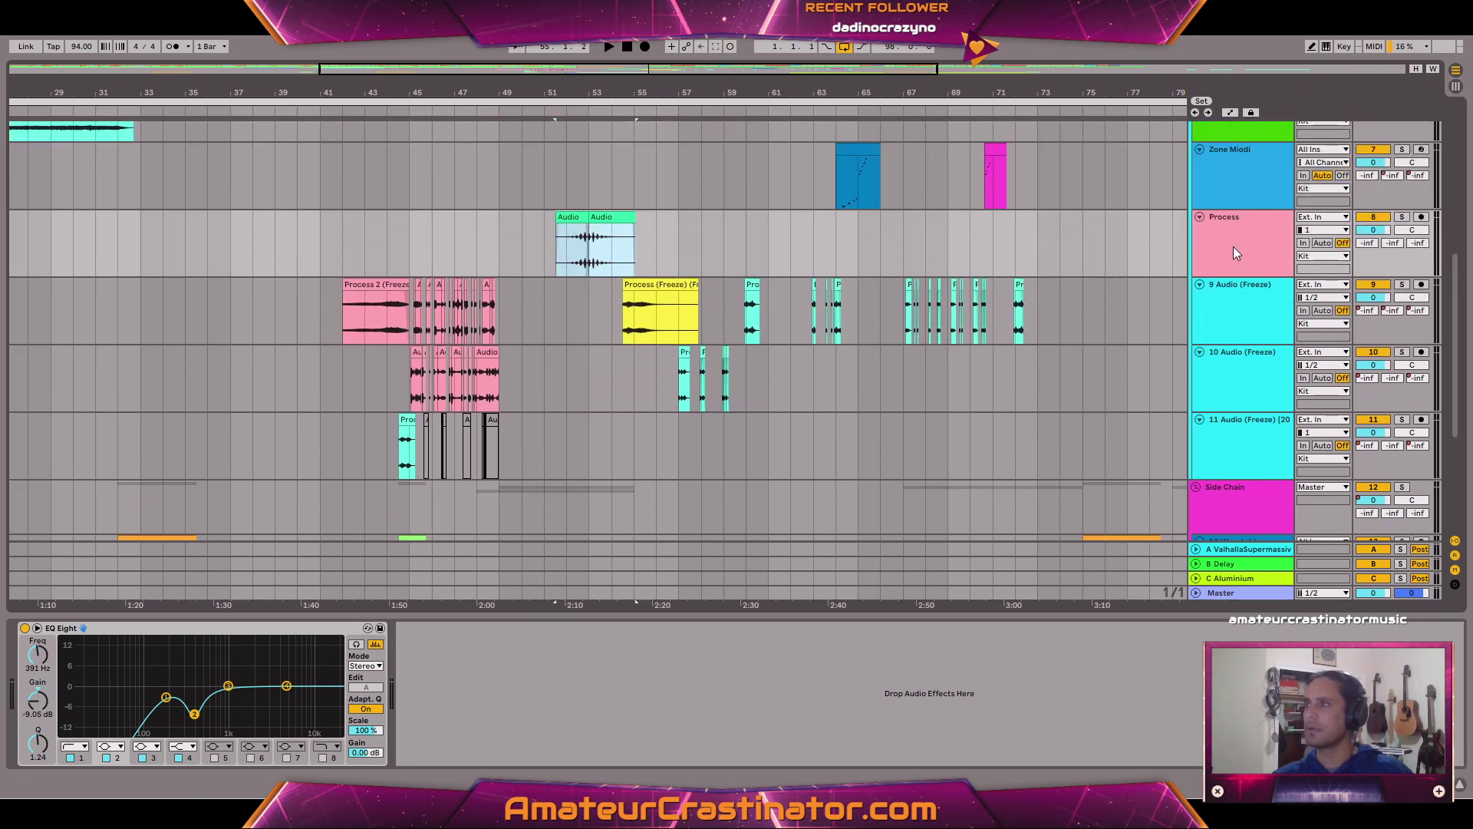
{"action": "key", "text": "ctrl+d"}
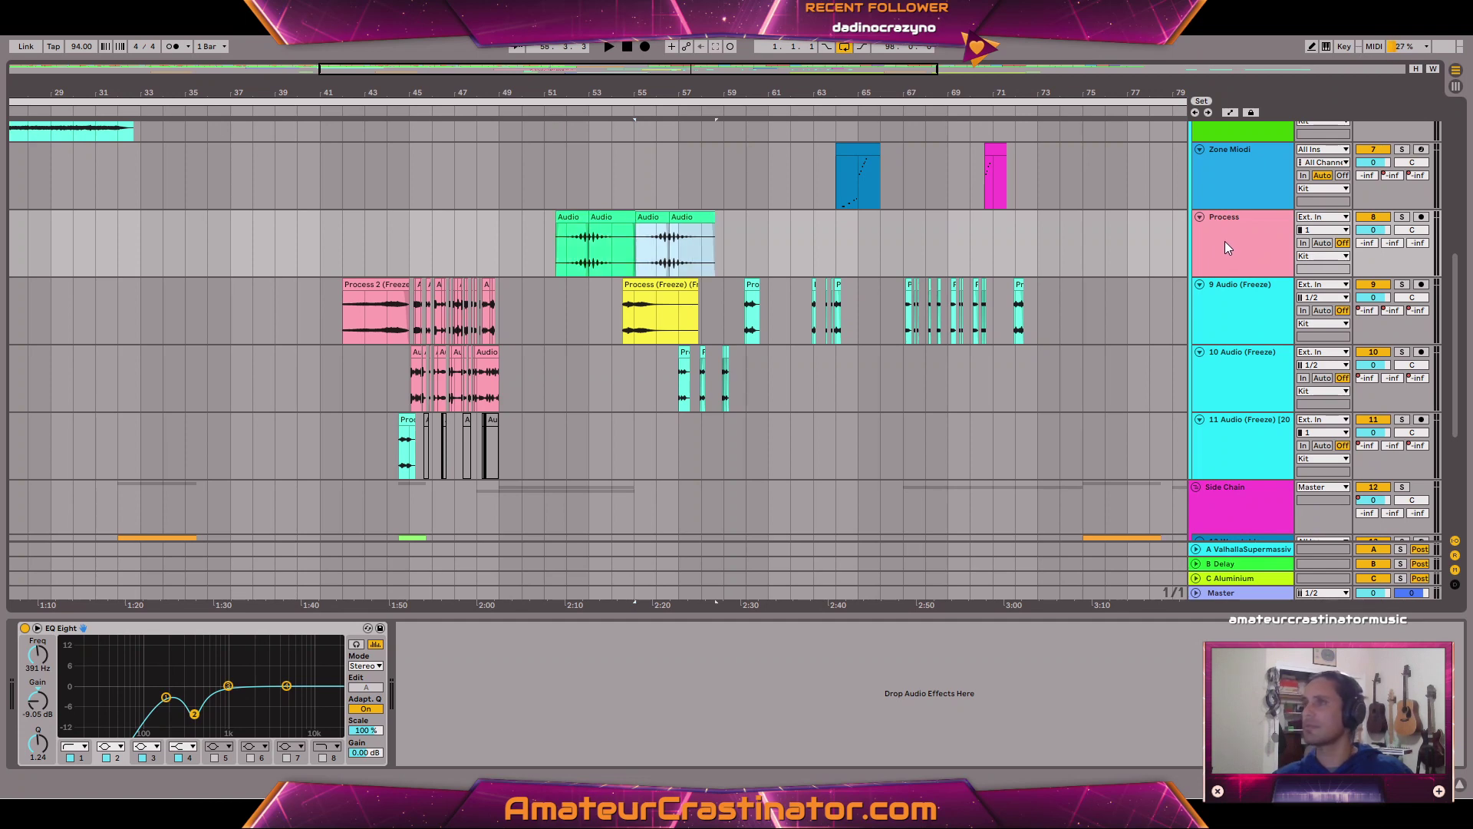
{"action": "key", "text": "ctrl+z"}
Duplicate the Process track and clear the two green Audio clips from the original track.
{"action": "left_click", "coordinate": [1221, 218]}
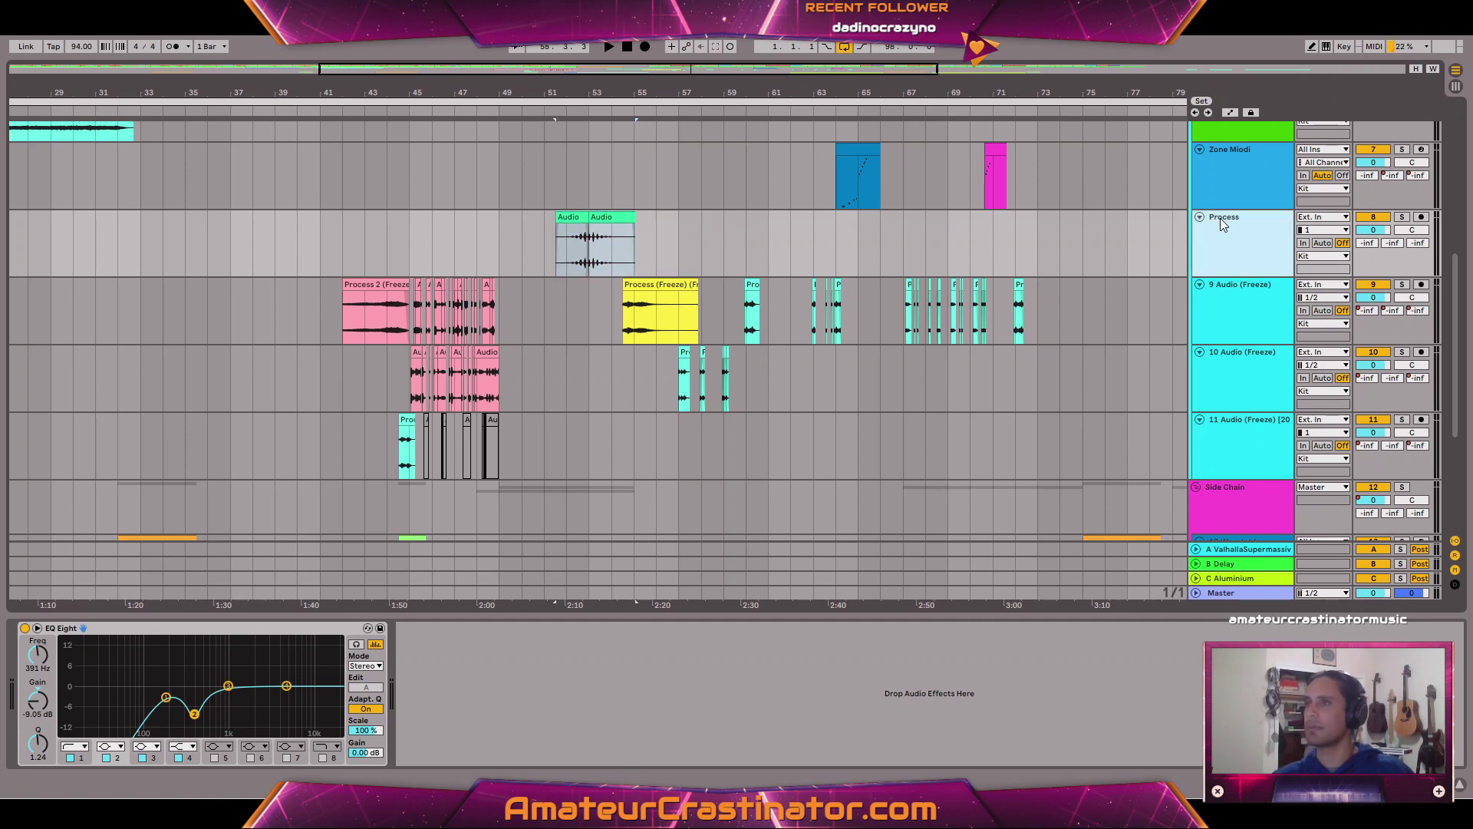
{"action": "key", "text": "ctrl+d"}
{"action": "left_click", "coordinate": [1206, 242]}
{"action": "left_click_drag", "start_coordinate": [721, 244], "coordinate": [504, 233]}
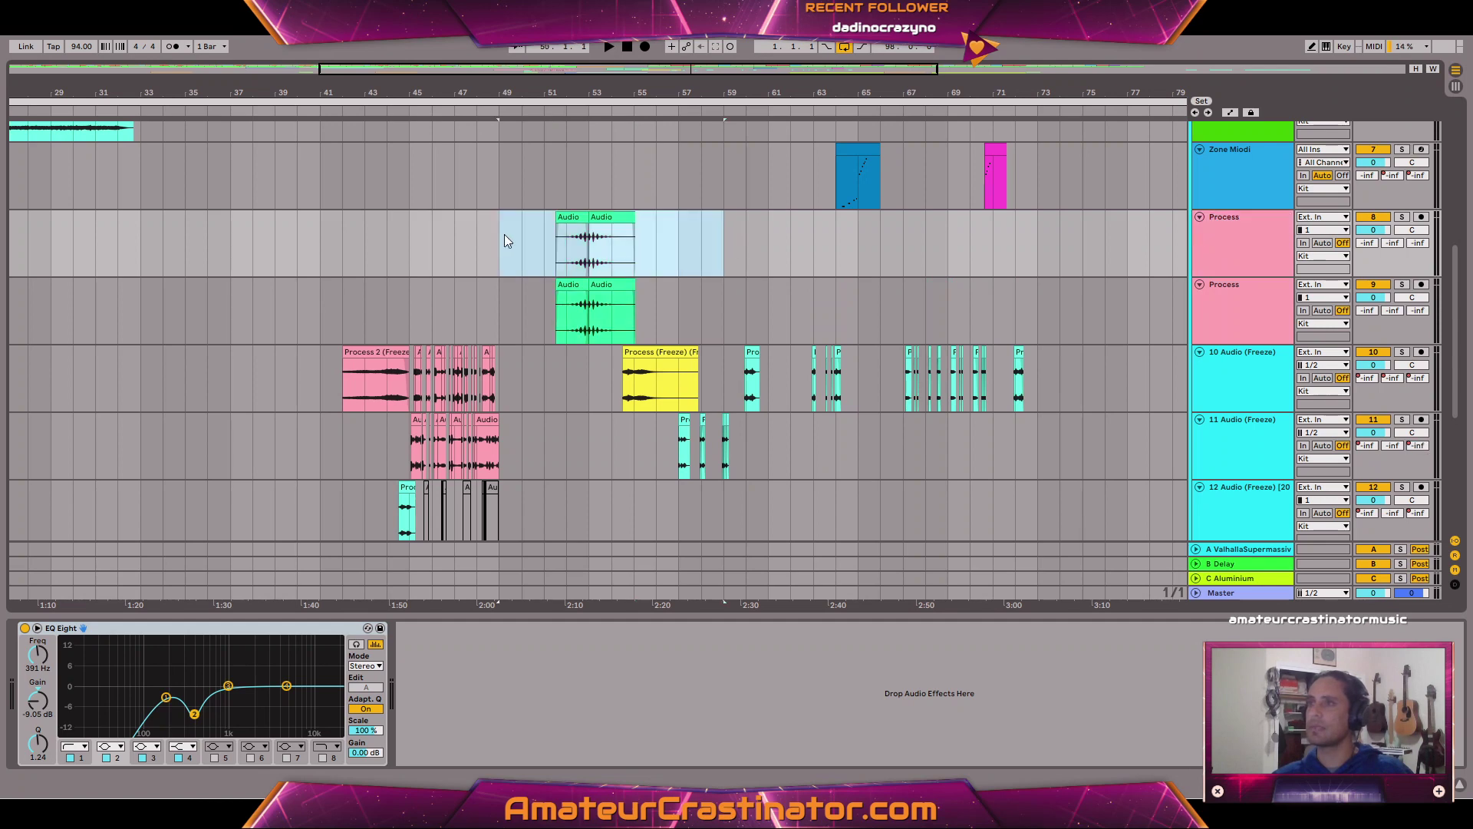
Move the duplicated Process track into the Side Chain group, directly below the Operator track.
{"action": "left_click", "coordinate": [1268, 300]}
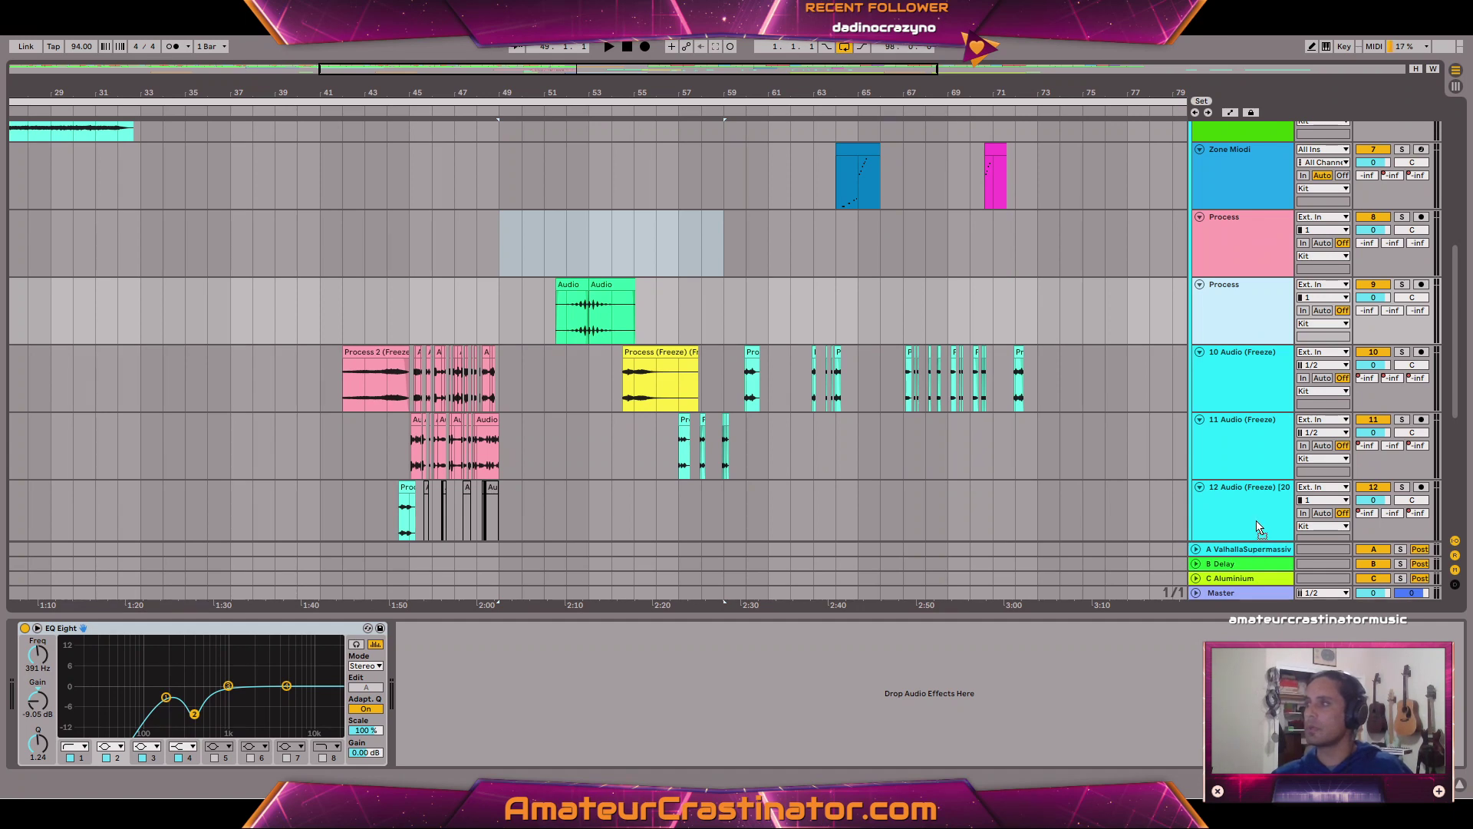
{"action": "left_click_drag", "start_coordinate": [1259, 528], "coordinate": [1257, 533]}
{"action": "scroll", "coordinate": [1240, 313], "scroll_direction": "down", "scroll_amount": 3}
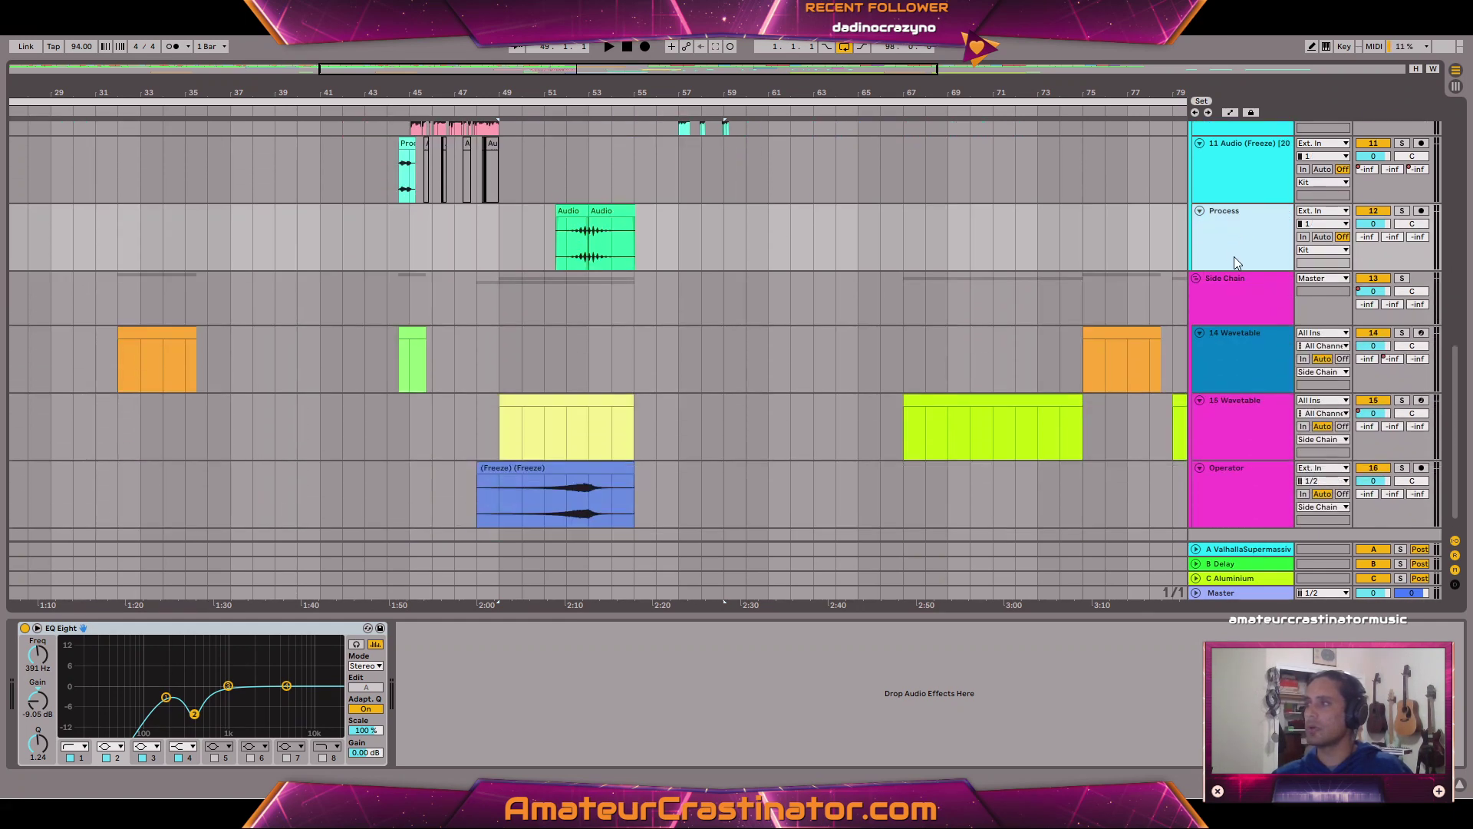
{"action": "left_click_drag", "start_coordinate": [1224, 438], "coordinate": [1276, 396]}
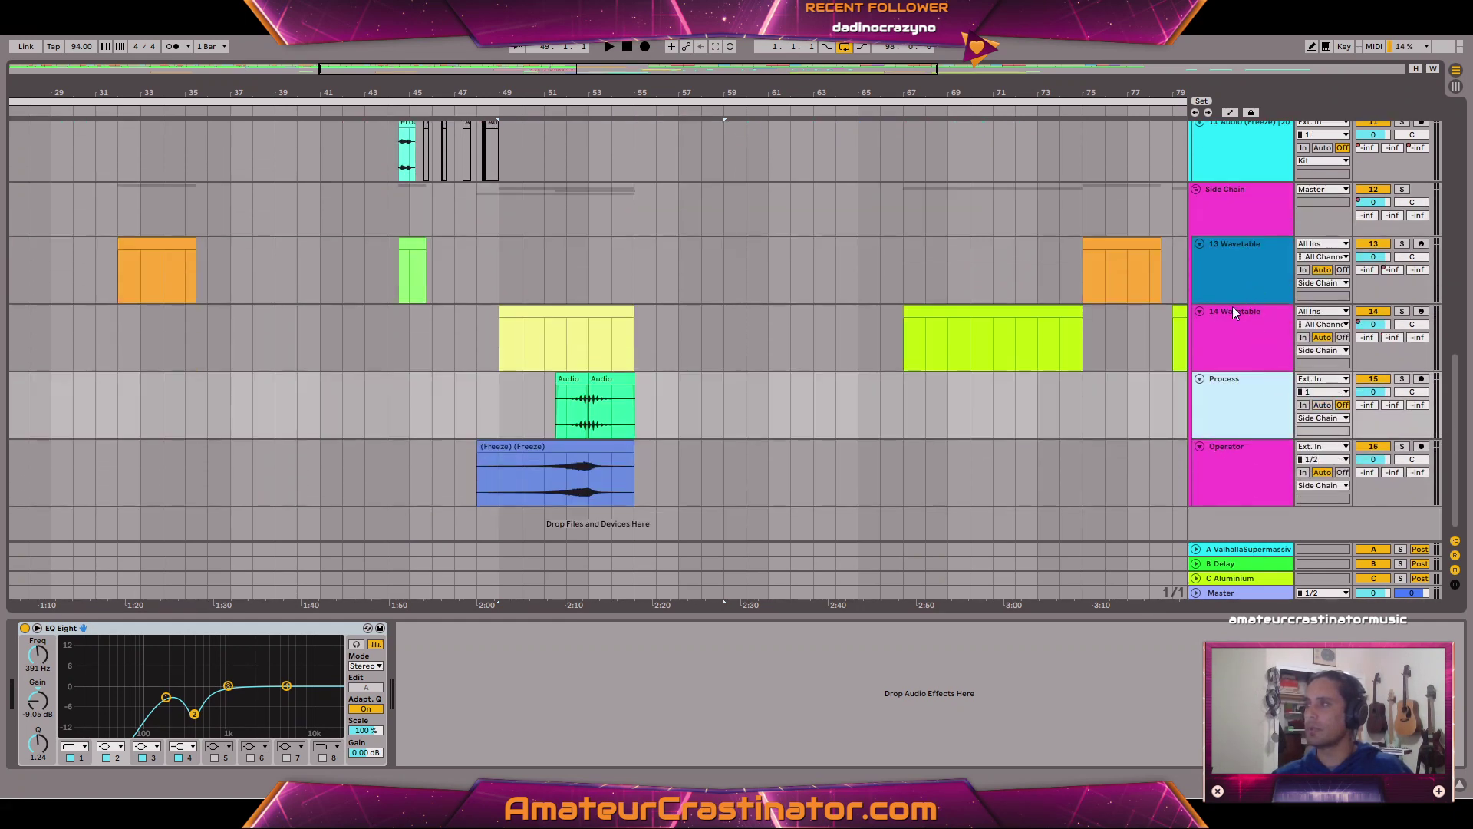
{"action": "left_click_drag", "start_coordinate": [1232, 306], "coordinate": [1224, 498]}
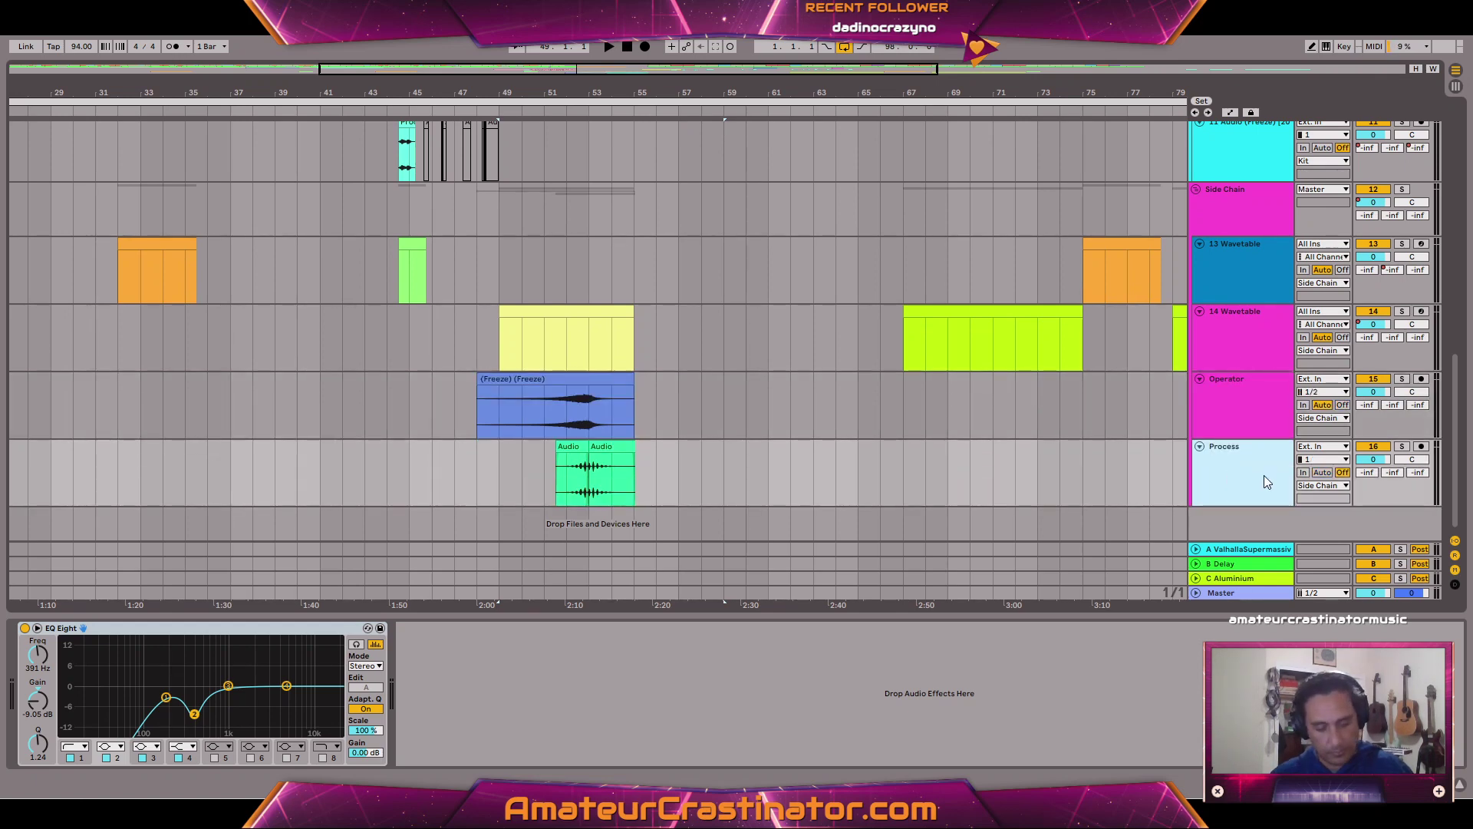
Reset the names of the moved Process copy and the Operator track to the default 16 Audio and 15 Audio.
{"action": "key", "text": "ctrl+r"}
{"action": "type", "text": "3"}
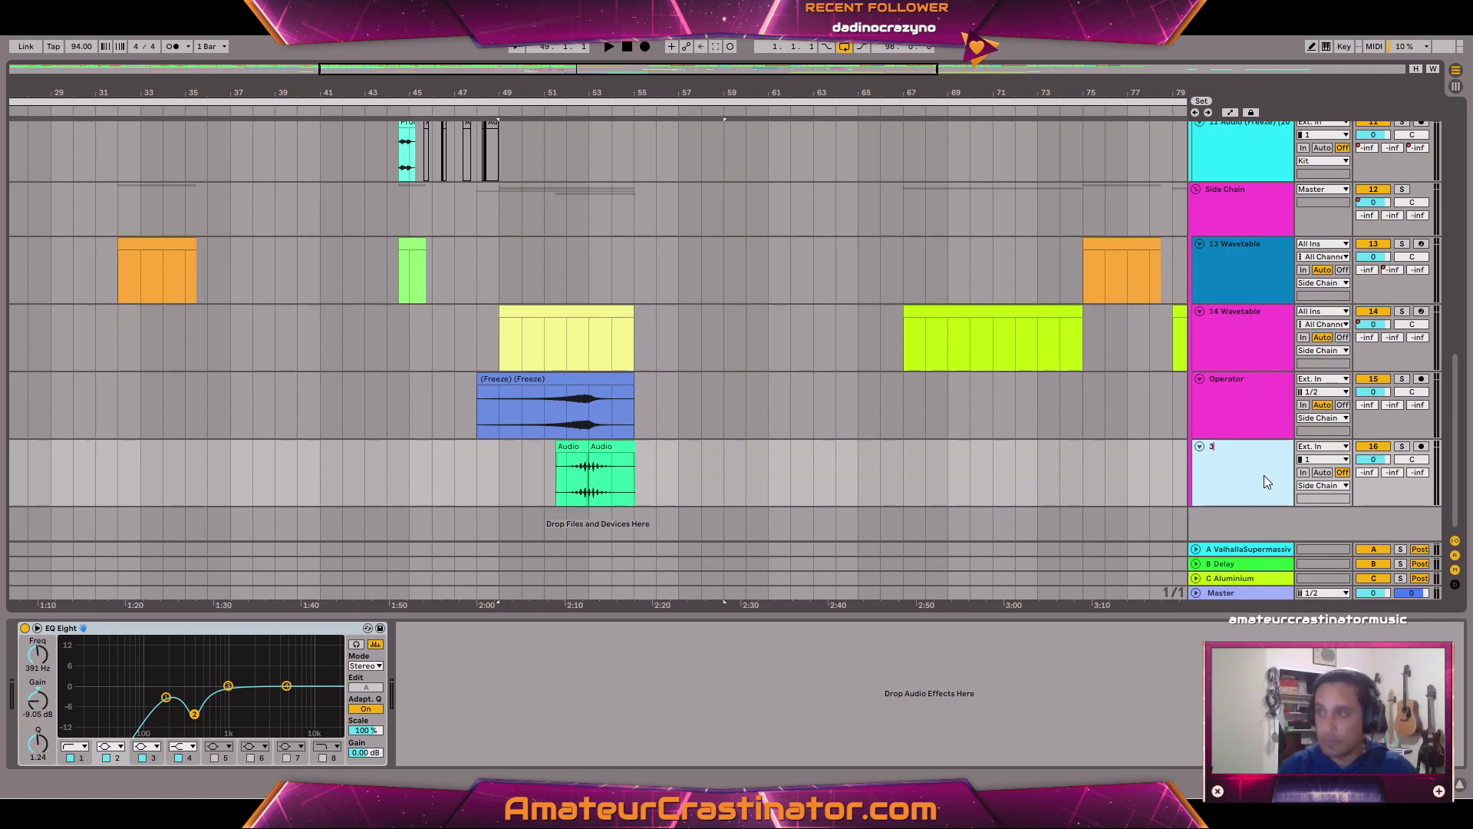
{"action": "key", "text": "BackSpace"}
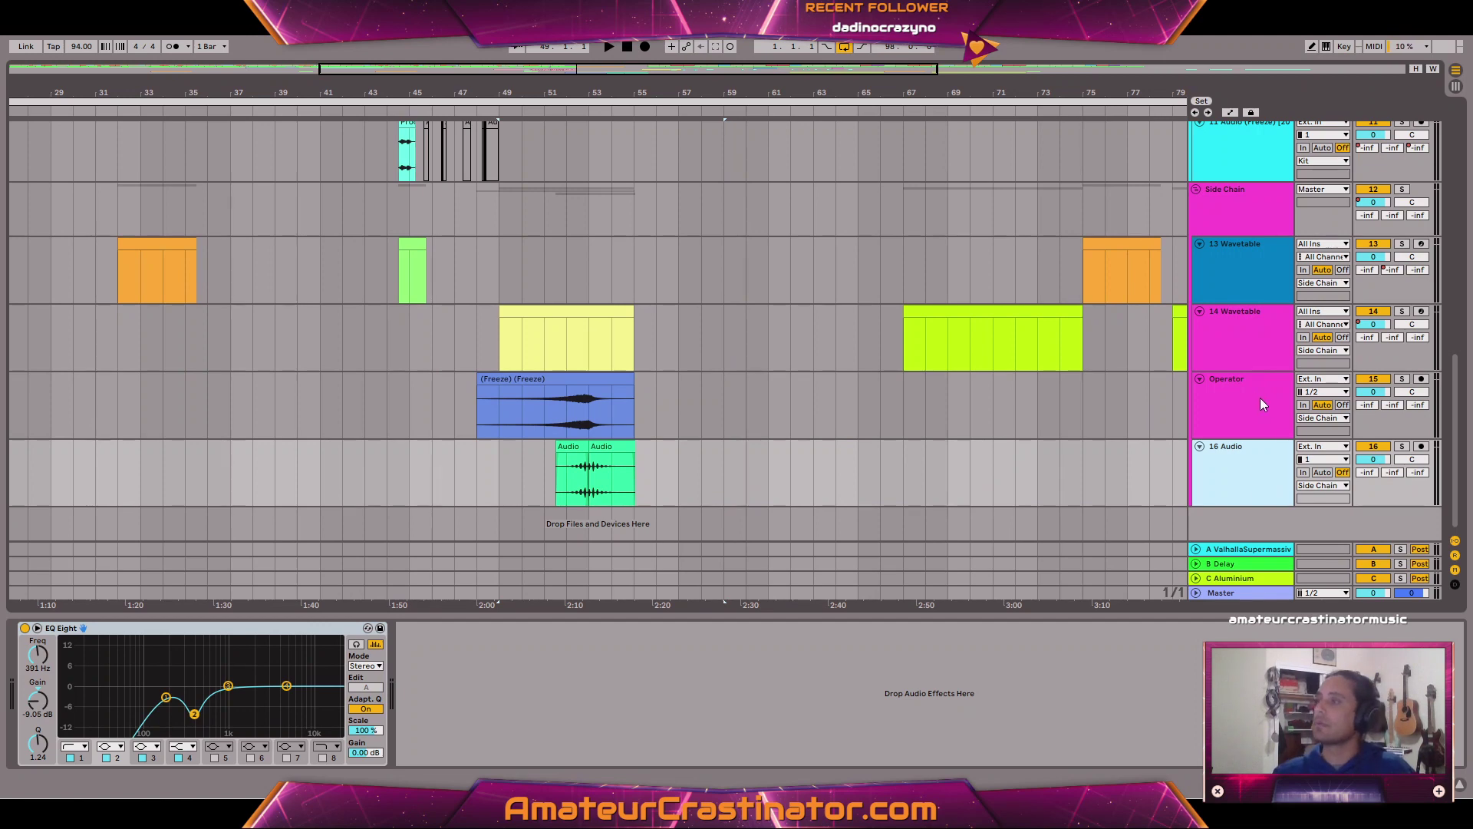
{"action": "left_click", "coordinate": [1243, 380]}
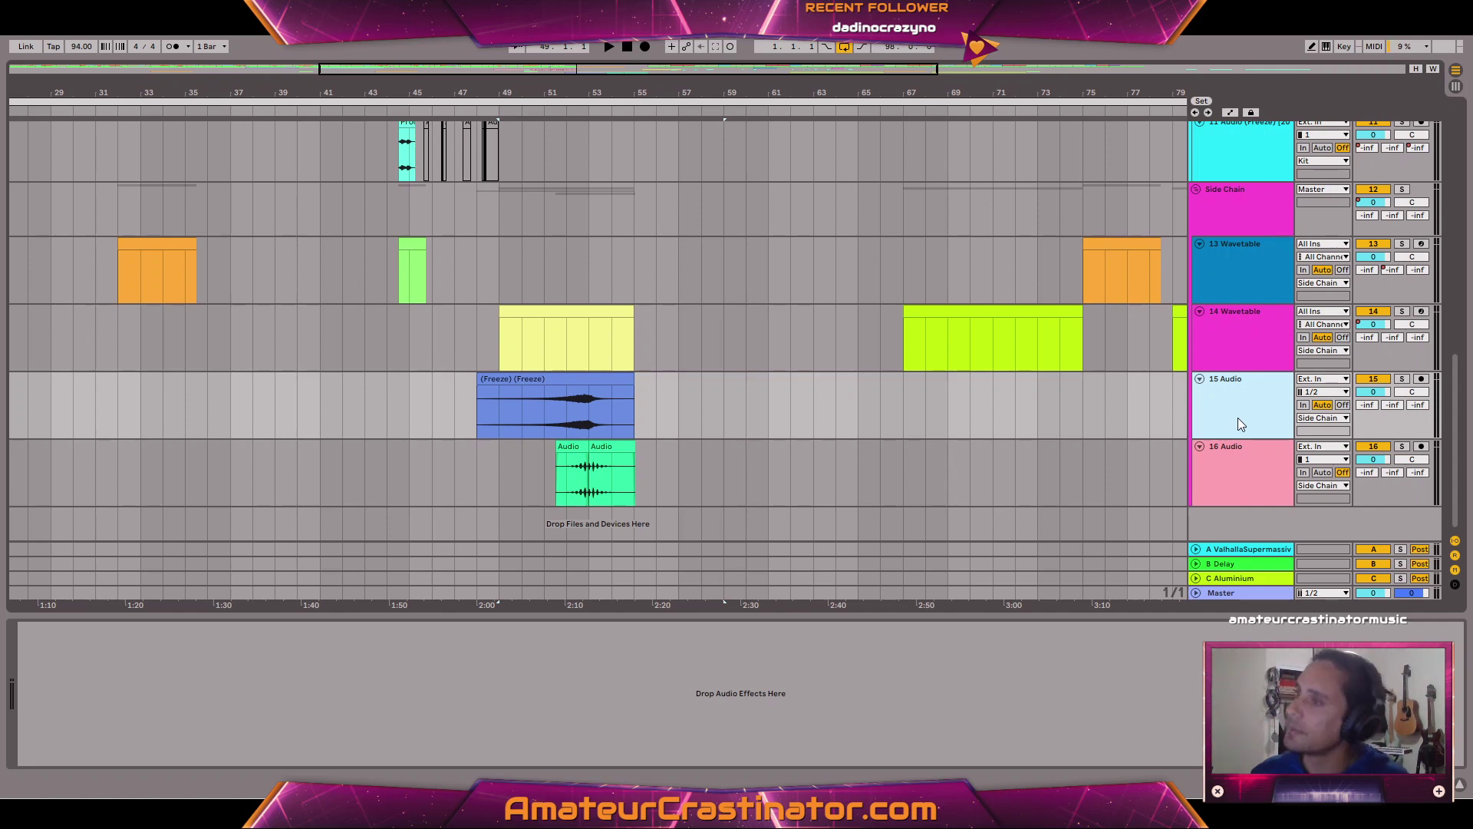
Play the arrangement from bar 51 through the blue and green transition clips.
{"action": "left_click", "coordinate": [545, 164]}
{"action": "key", "text": "space"}
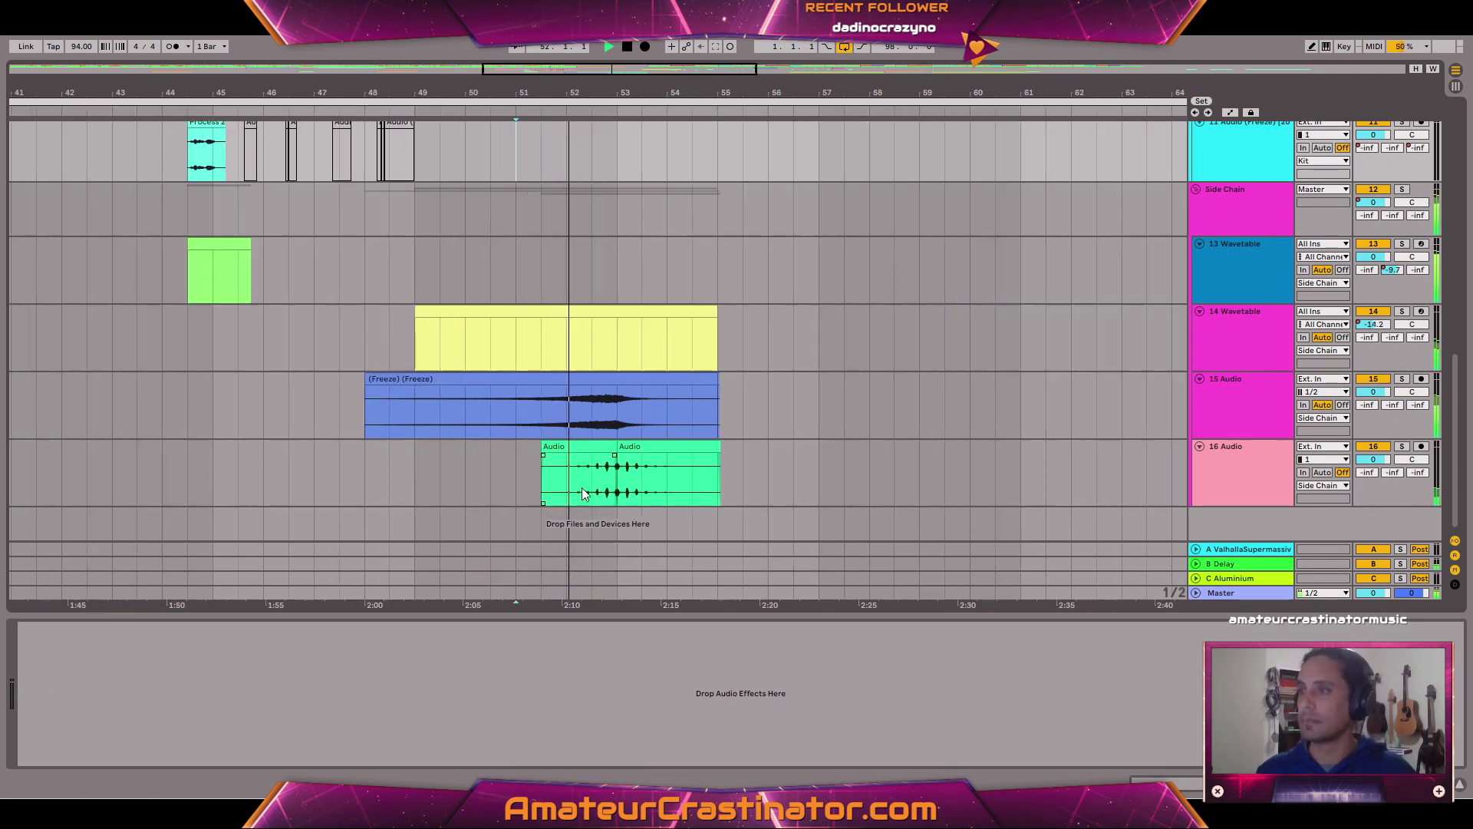
{"action": "key", "text": "plus"}
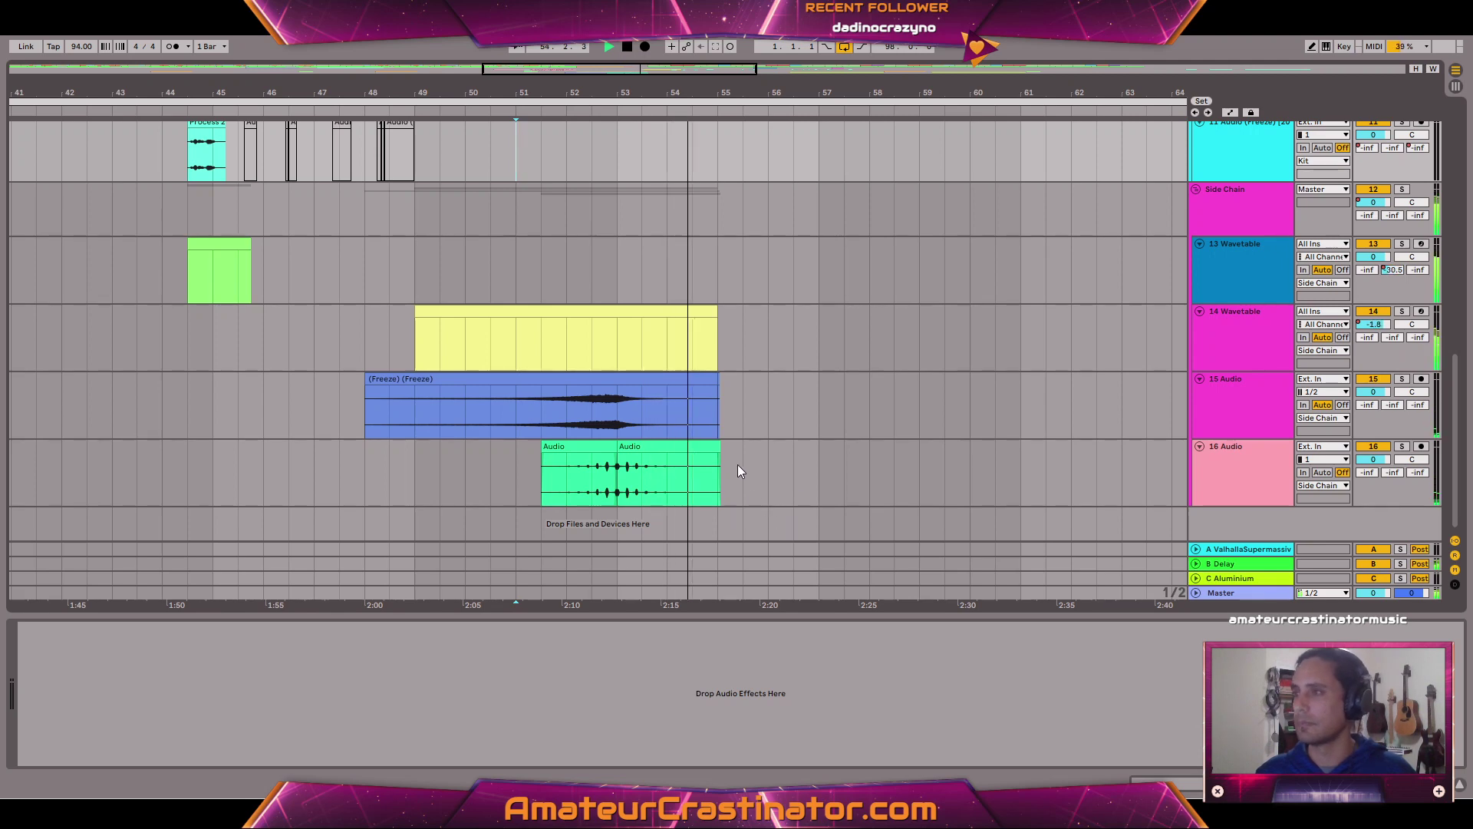
{"action": "left_click", "coordinate": [1241, 467]}
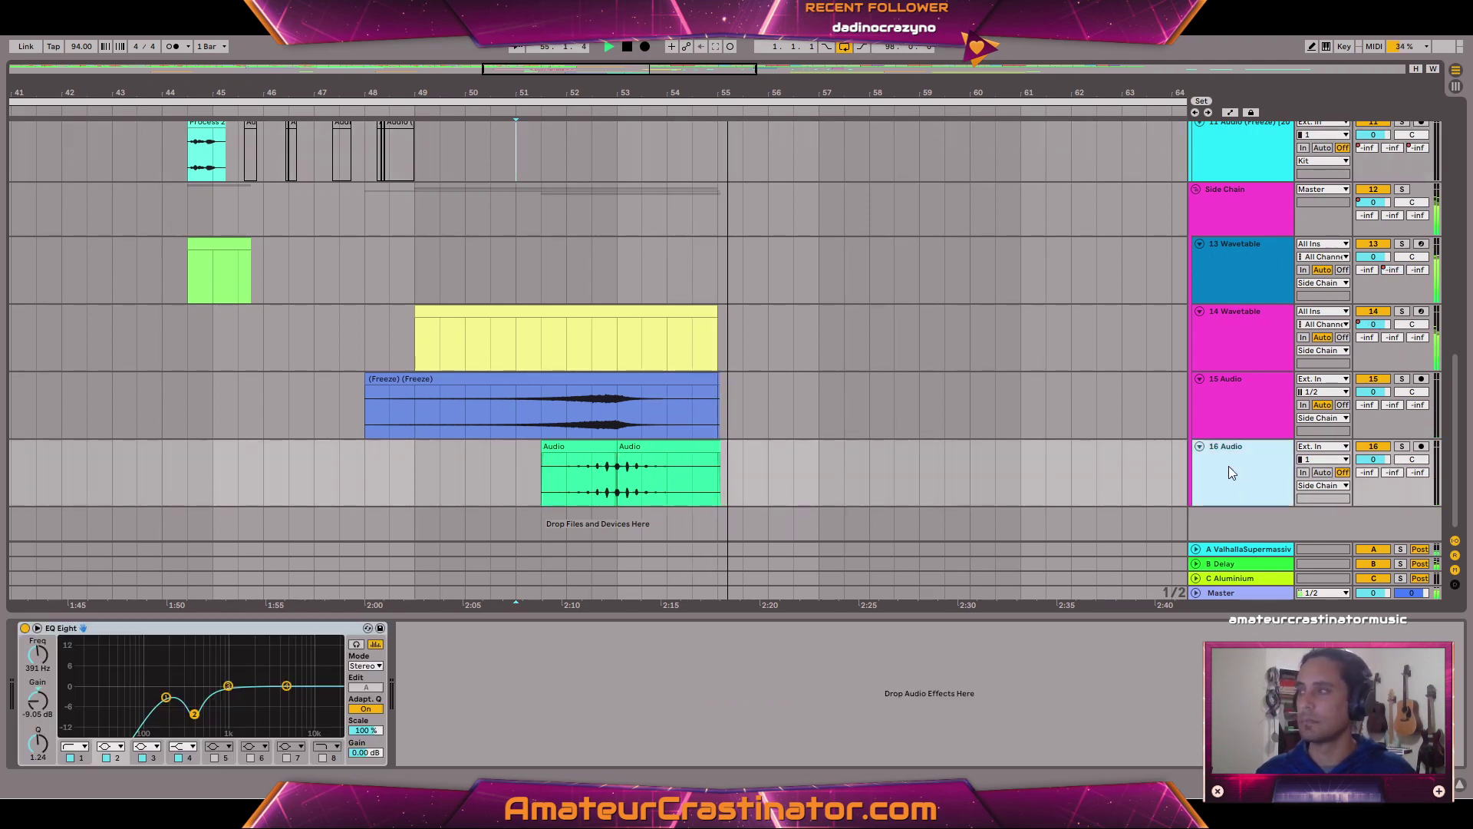
{"action": "right_click", "coordinate": [1226, 468]}
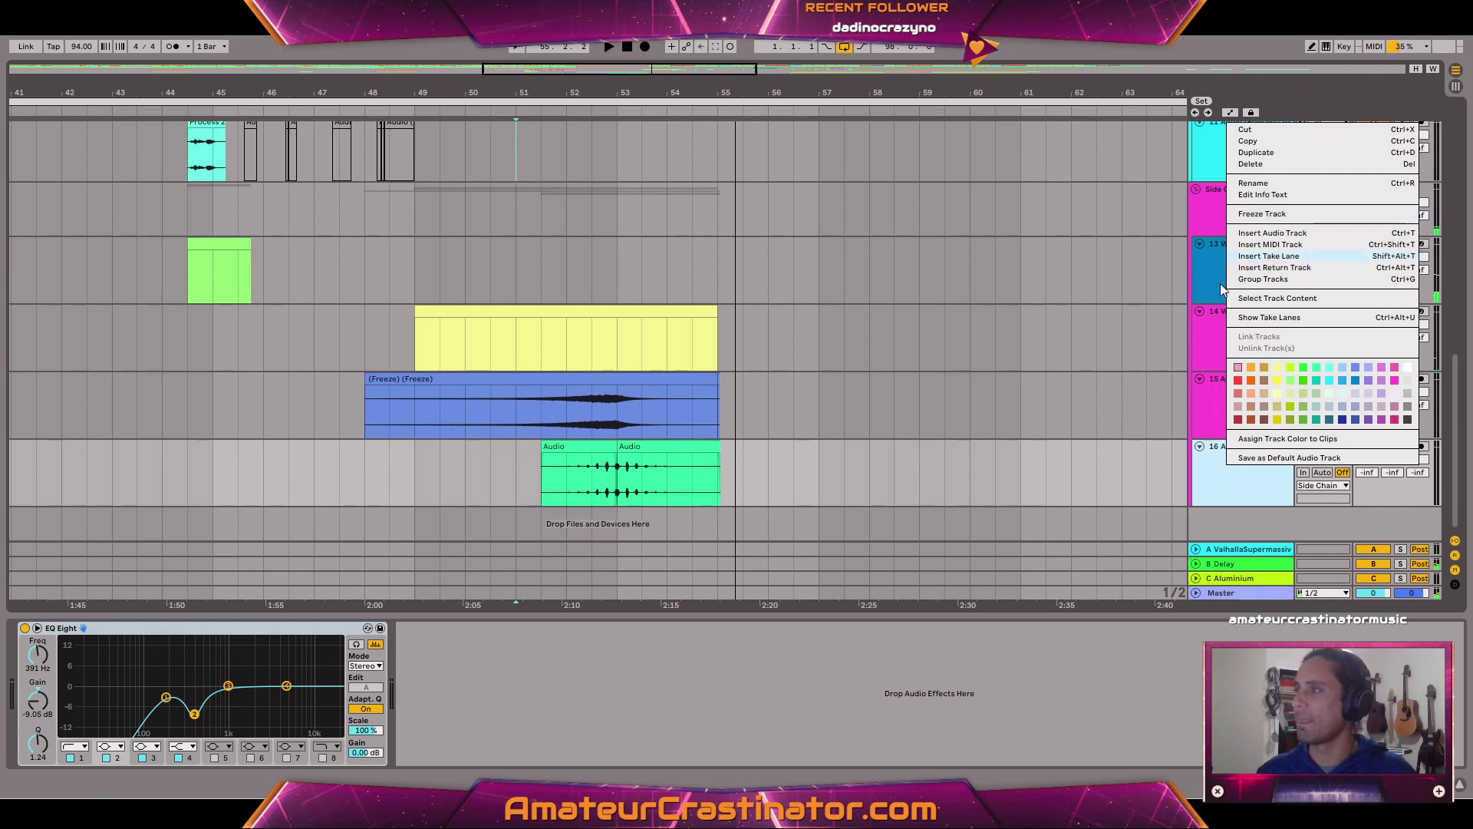
{"action": "left_click", "coordinate": [1197, 474]}
{"action": "key", "text": "alt+Tab"}
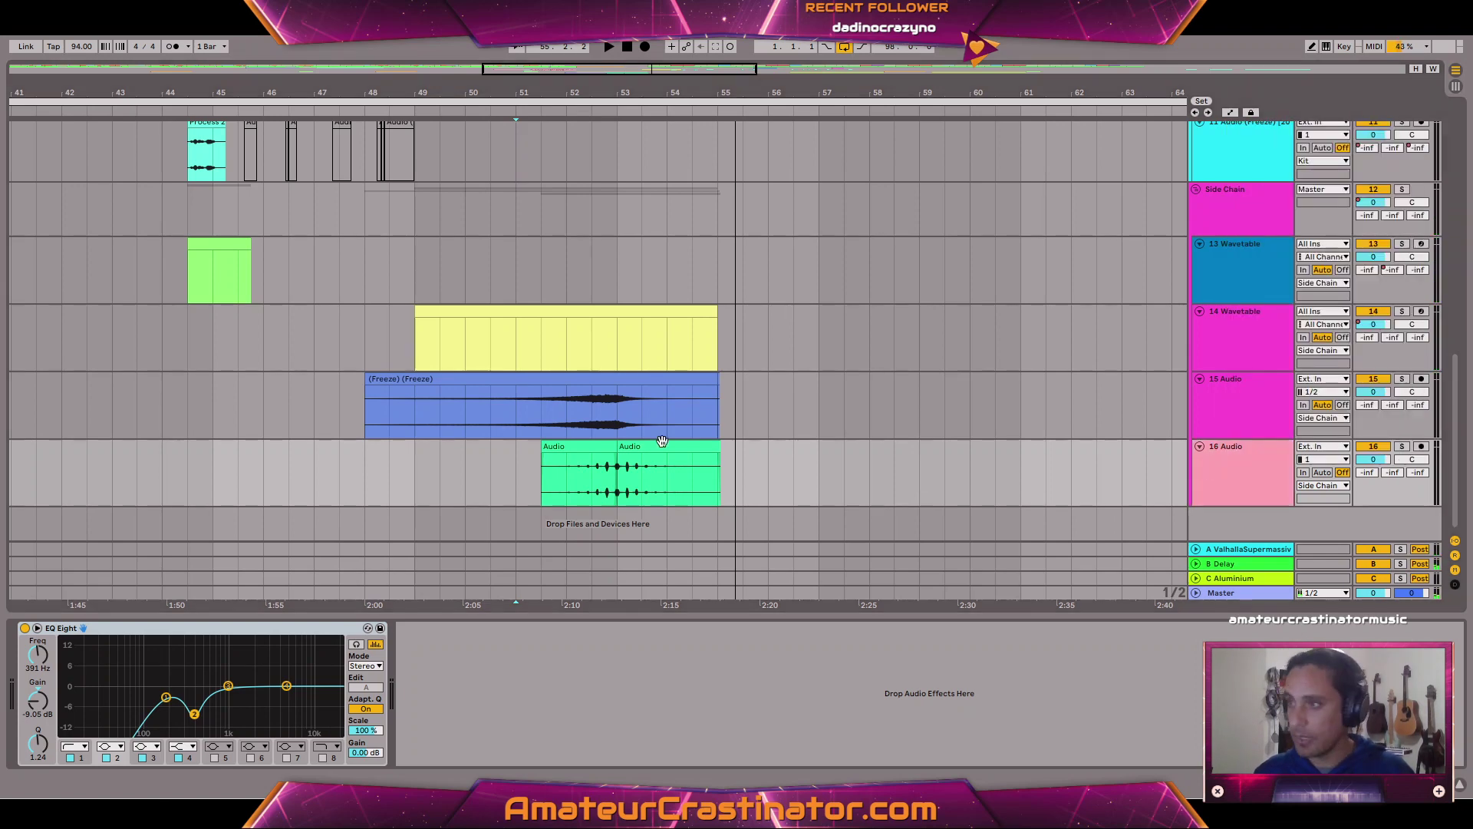
Solo track 16 Audio, set the playback start to 52.3, and add Protoverb after its EQ Eight.
{"action": "left_click", "coordinate": [605, 450]}
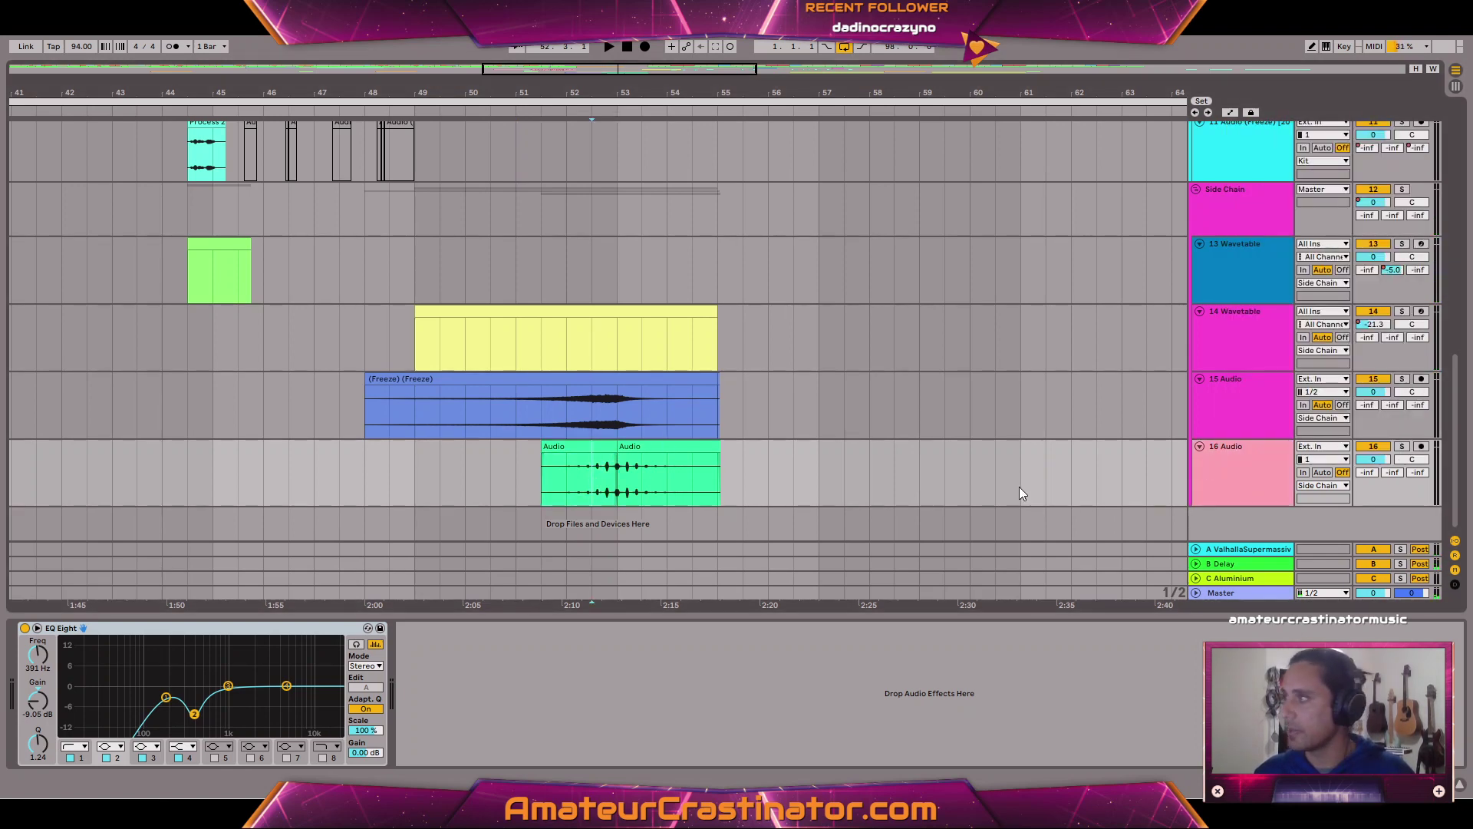
{"action": "key", "text": "s"}
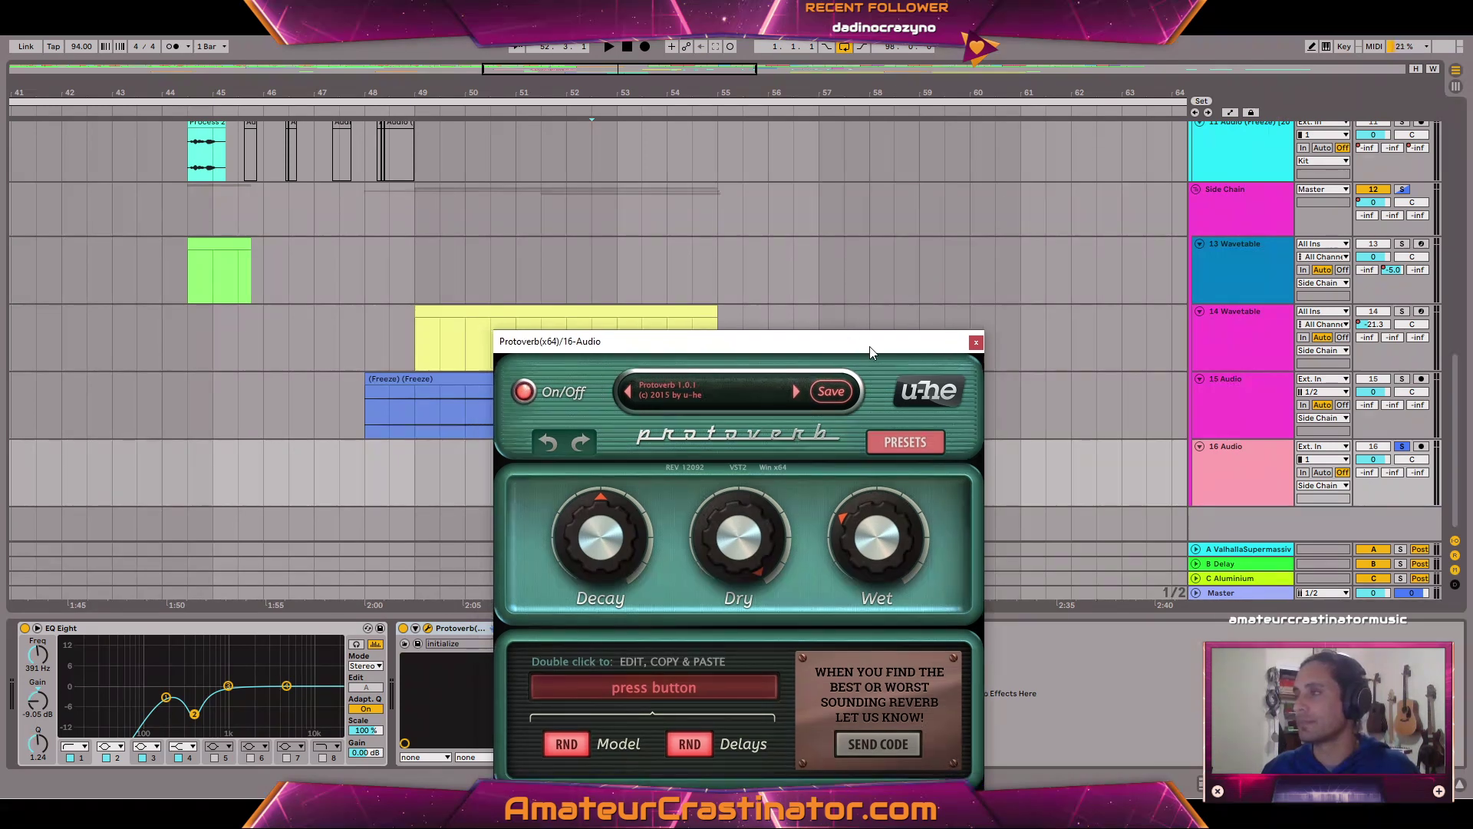
{"action": "left_click_drag", "start_coordinate": [848, 339], "coordinate": [1170, 134]}
Randomize Protoverb's delays and model while auditioning the soloed clips from 52.3.
{"action": "key", "text": "space"}
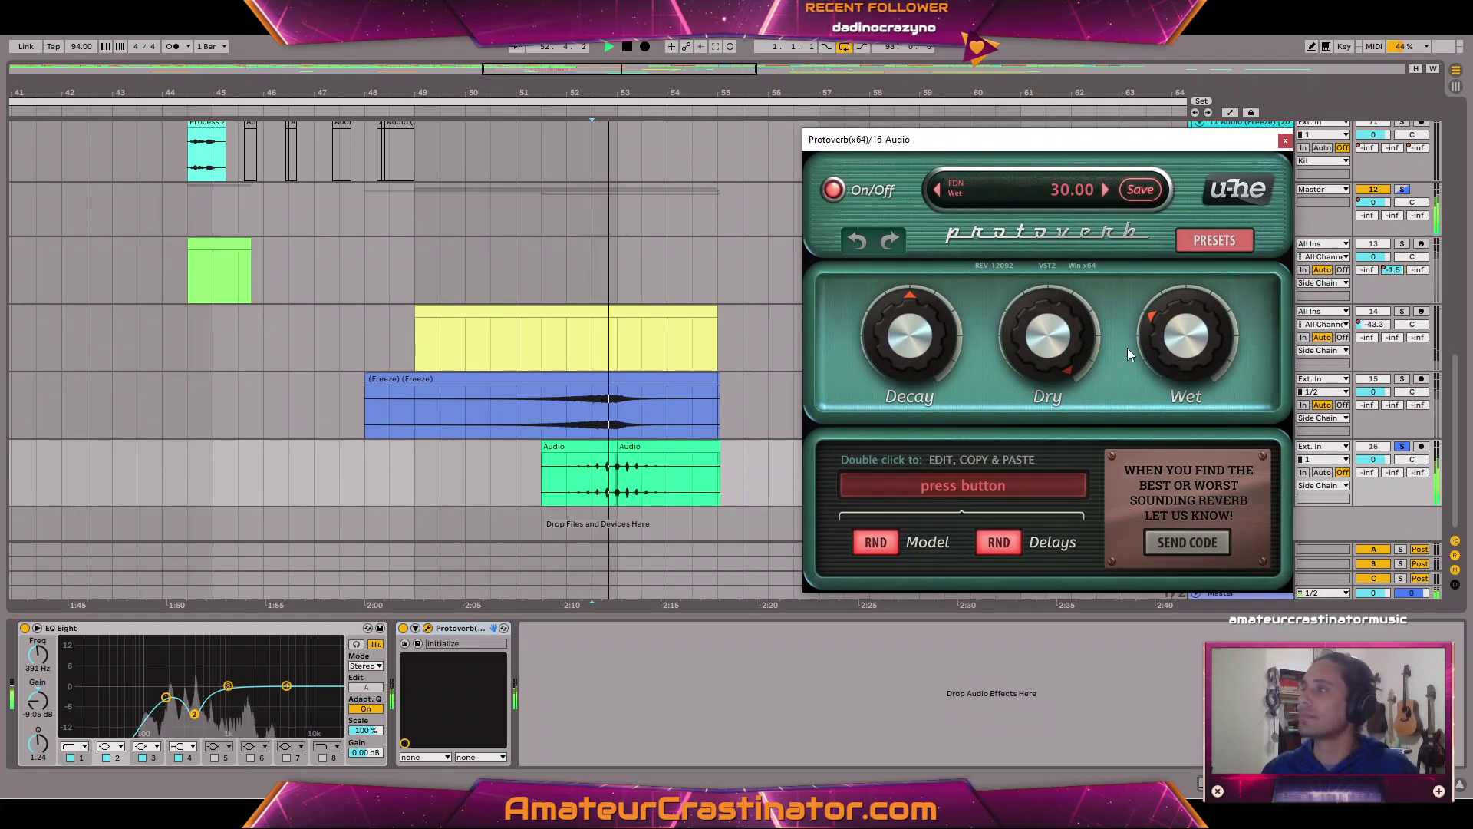
{"action": "left_click", "coordinate": [1000, 545]}
{"action": "left_click", "coordinate": [873, 542]}
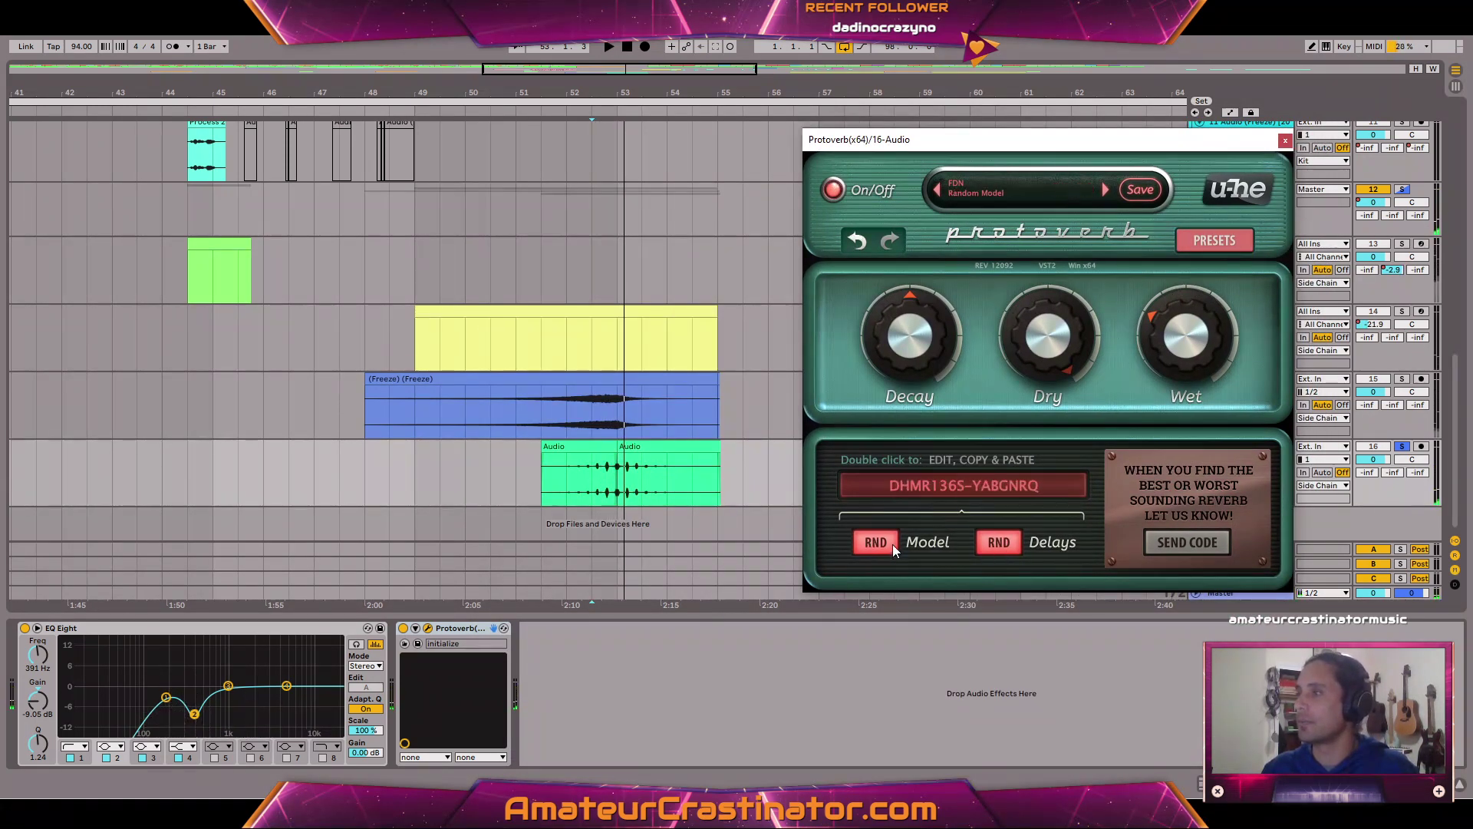
{"action": "key", "text": "space"}
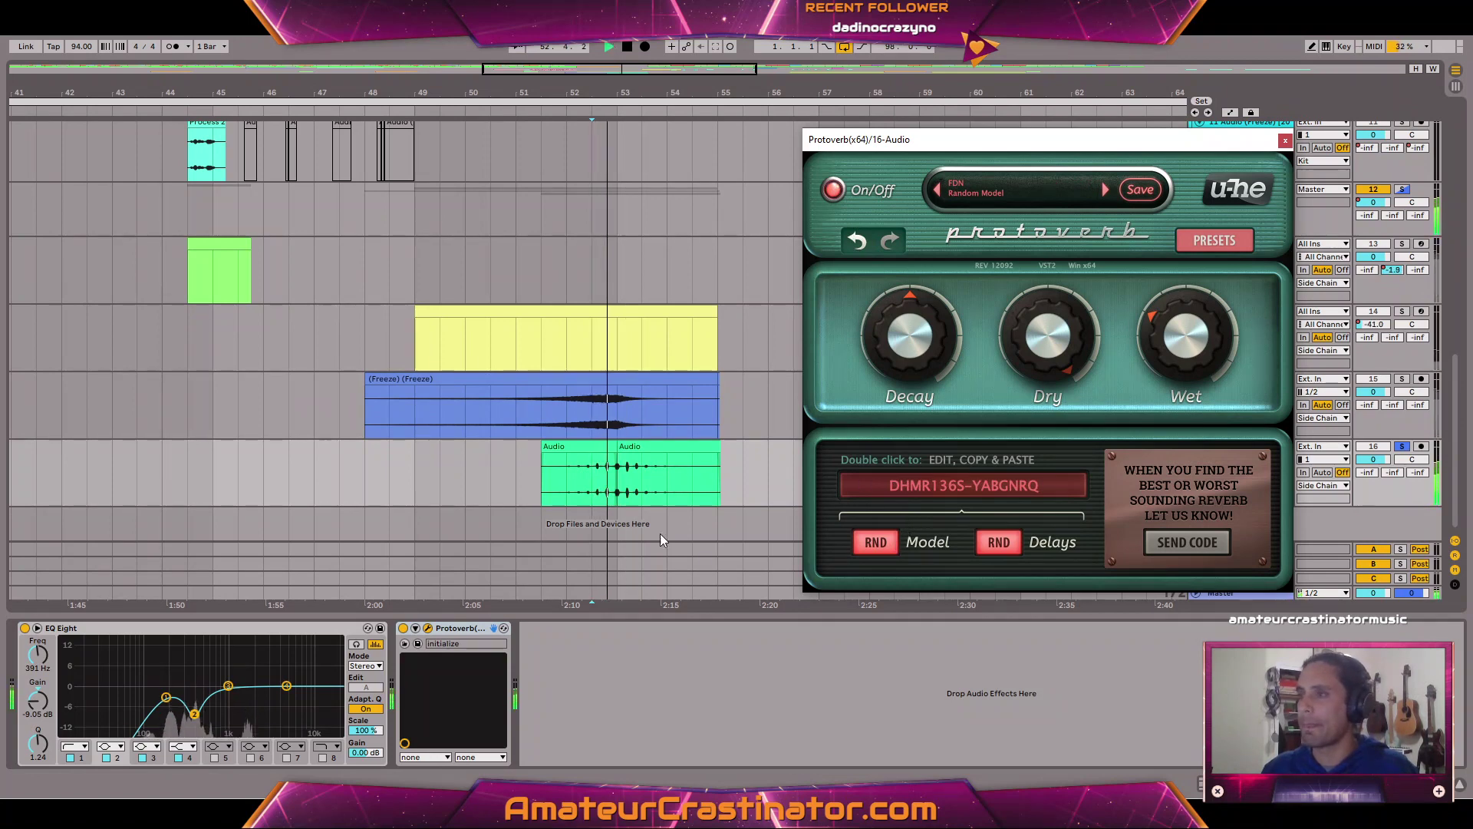
Compare the soloed clips with Protoverb bypassed and enabled, playing from 52.3.
{"action": "key", "text": "space"}
{"action": "left_click", "coordinate": [404, 629]}
{"action": "key", "text": "space"}
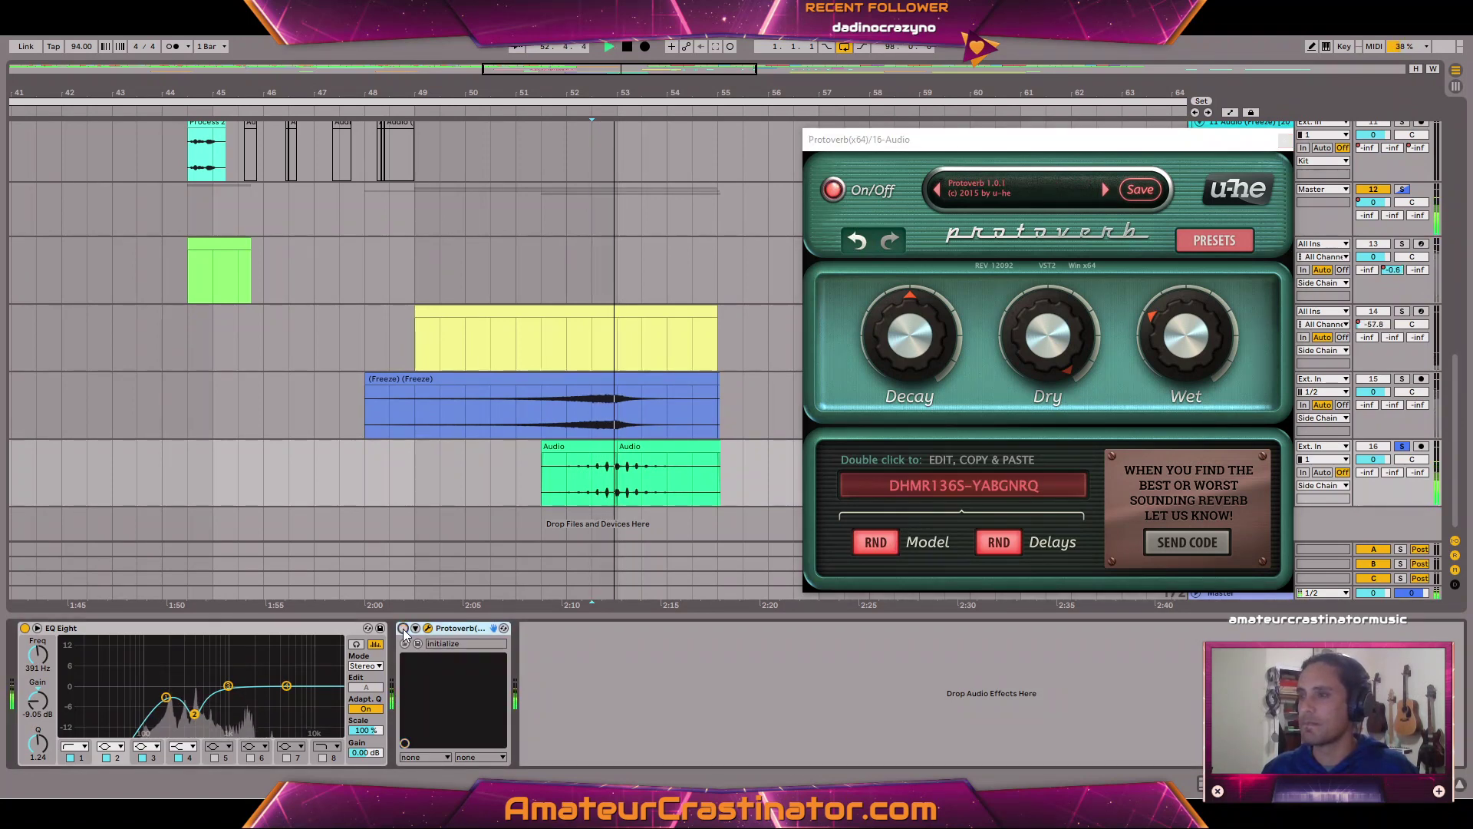
{"action": "left_click", "coordinate": [403, 629]}
{"action": "key", "text": "space"}
{"action": "key", "text": "space"}
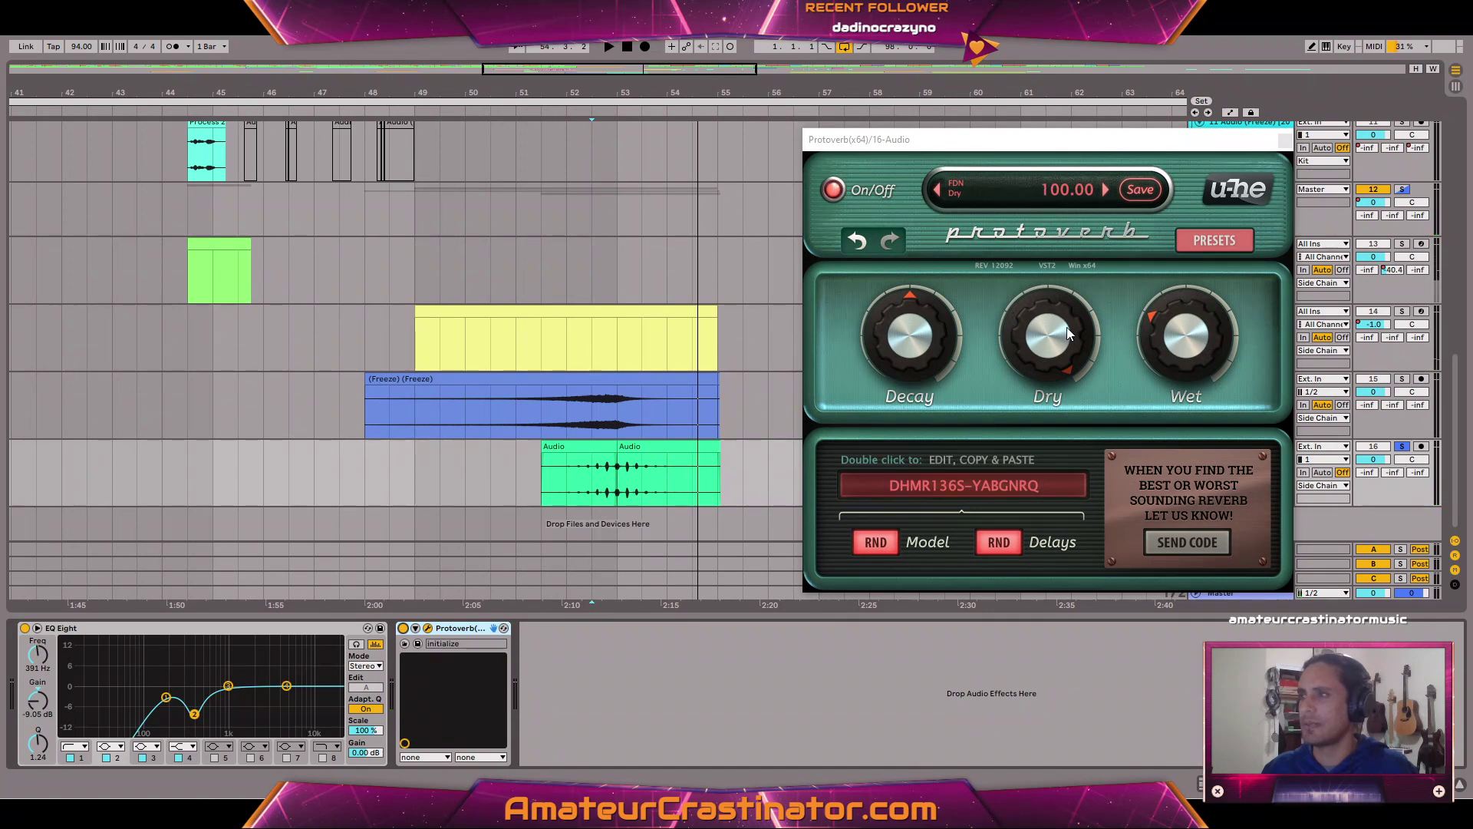
Set Protoverb's Dry to 88 and Decay to 58, and raise Wet slightly while auditioning the track.
{"action": "key", "text": "space"}
{"action": "mouse_move", "coordinate": [1066, 327]}
{"action": "left_mouse_down"}
{"action": "mouse_move", "coordinate": [1065, 343]}
{"action": "mouse_move", "coordinate": [1150, 359]}
{"action": "mouse_move", "coordinate": [1200, 349]}
{"action": "left_mouse_up"}
{"action": "mouse_move", "coordinate": [938, 346]}
{"action": "left_mouse_down"}
{"action": "mouse_move", "coordinate": [951, 335]}
{"action": "mouse_move", "coordinate": [938, 332]}
{"action": "left_mouse_up"}
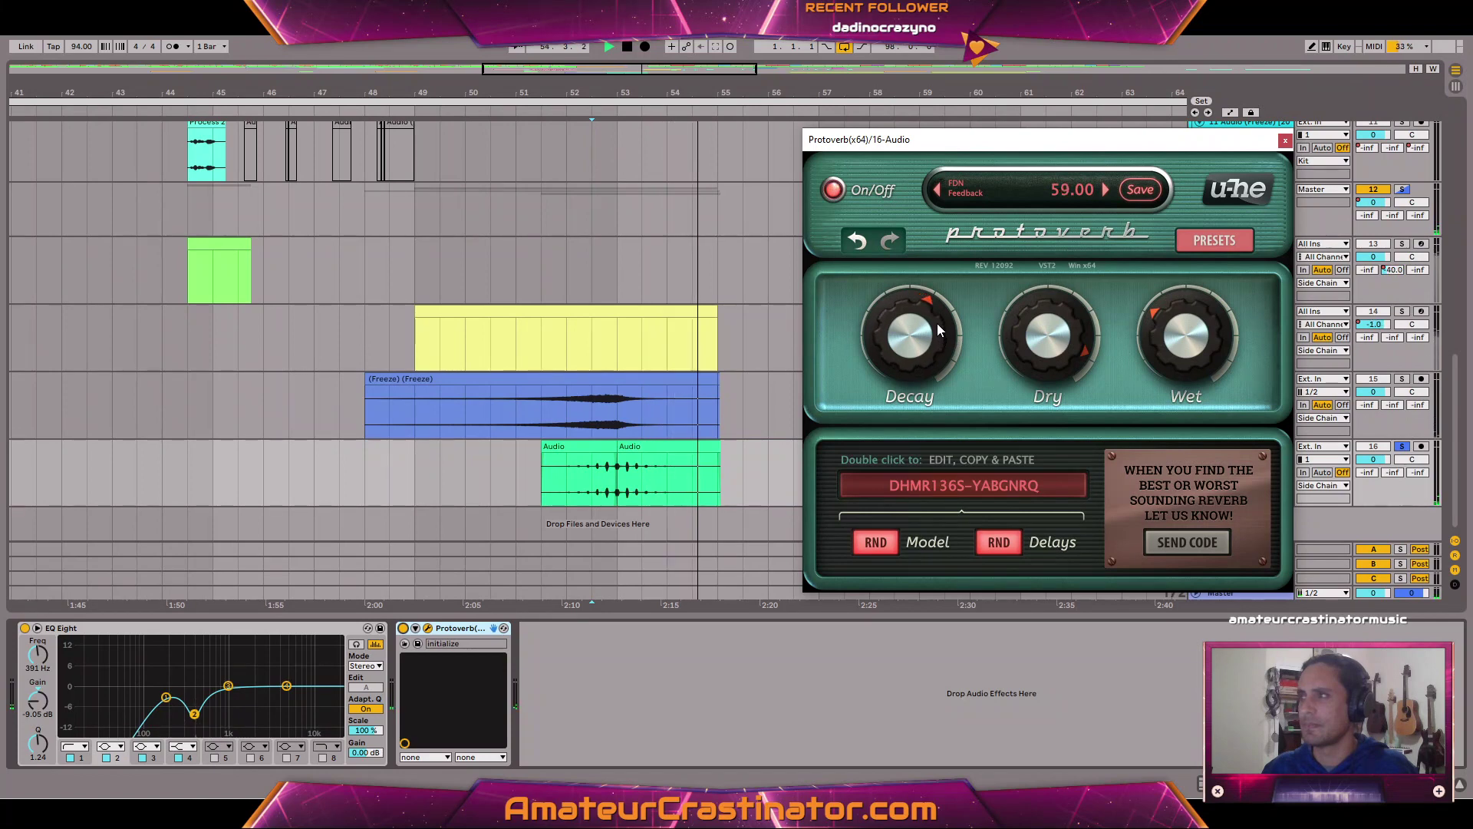
{"action": "key", "text": "space"}
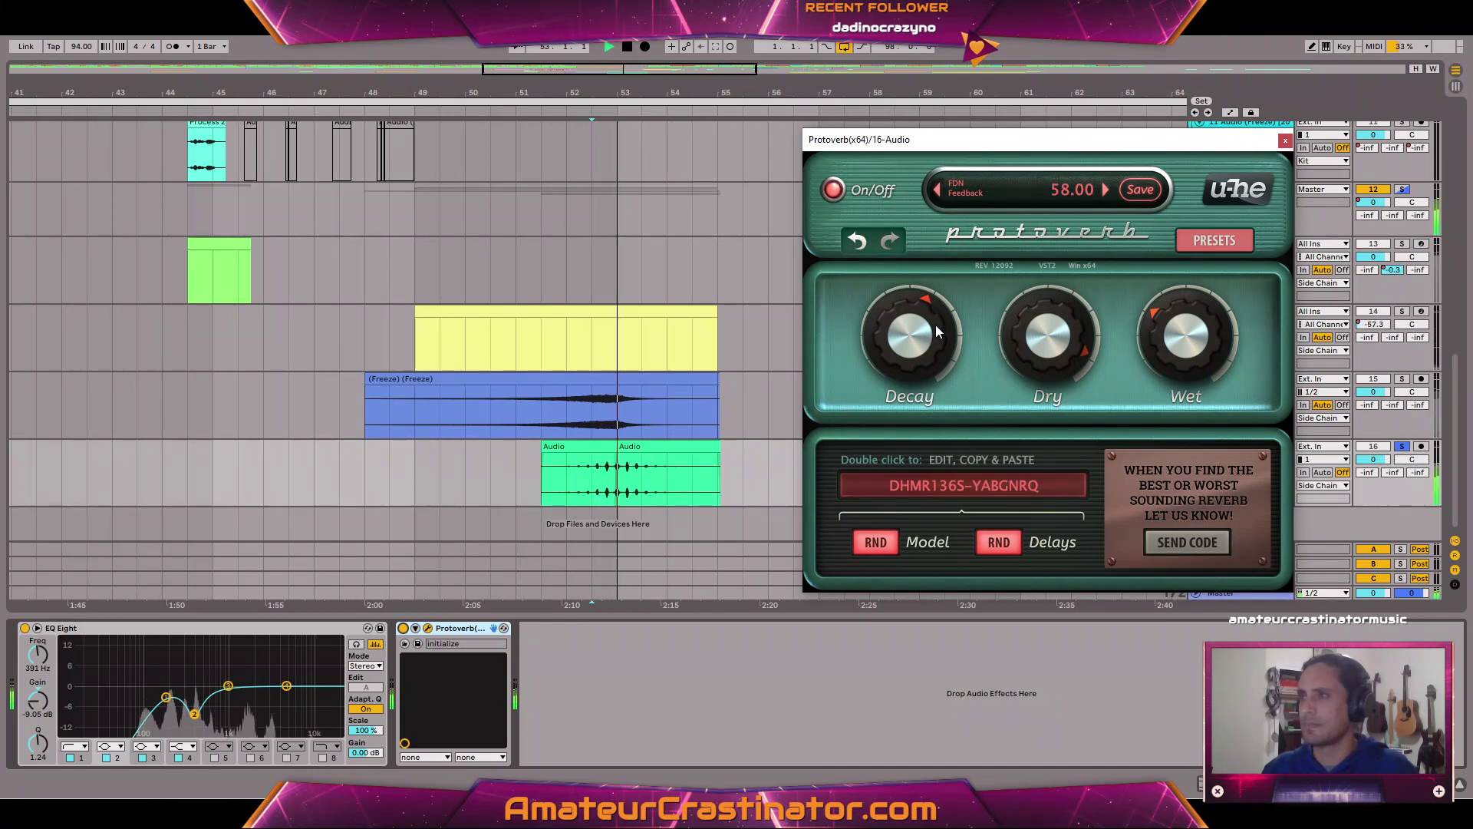
Unsolo track 16 and compare Protoverb off and on within the full arrangement from 52.3.
{"action": "key", "text": "s"}
{"action": "key", "text": "space"}
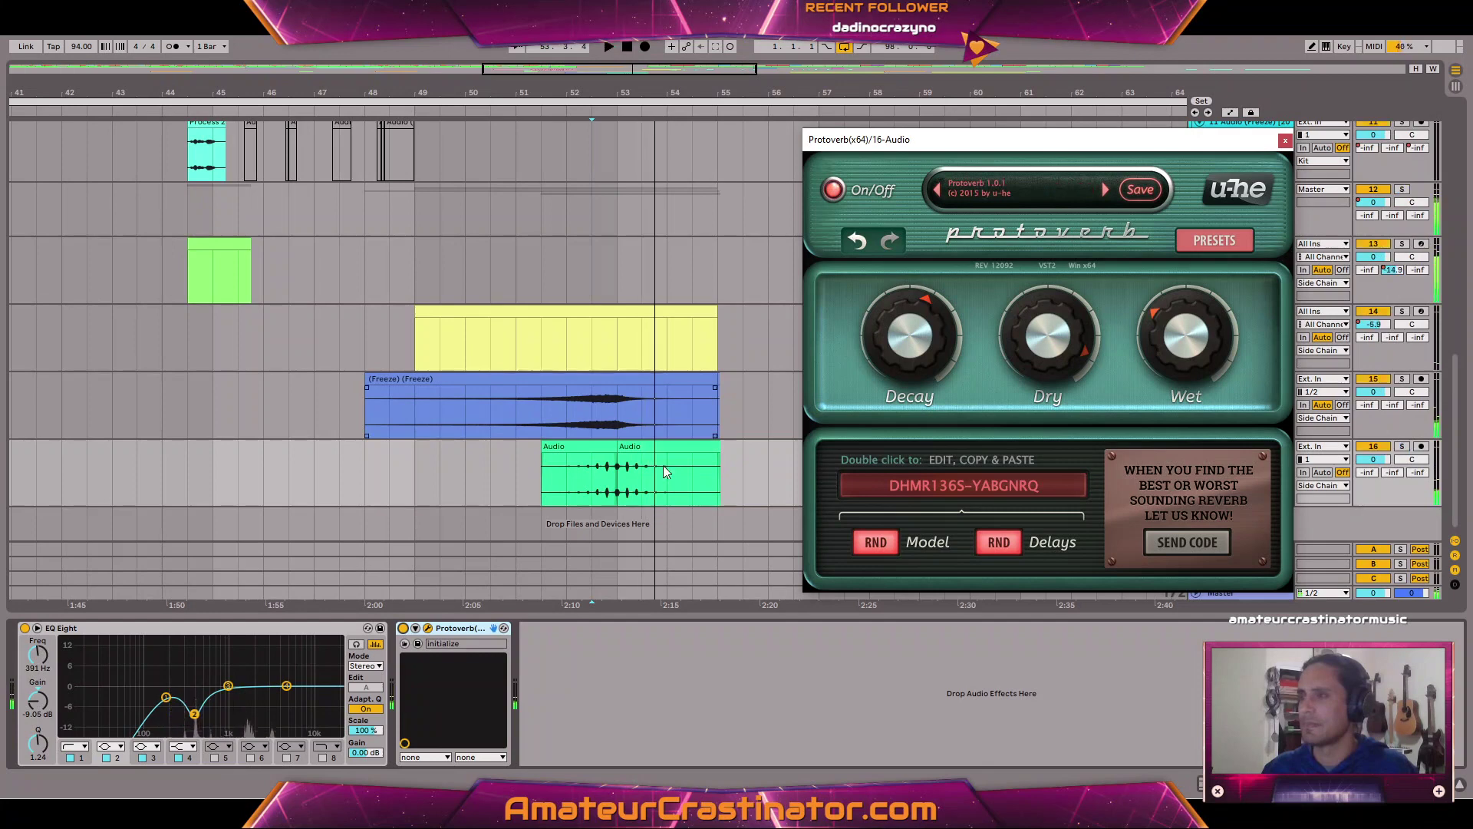
{"action": "key", "text": "space"}
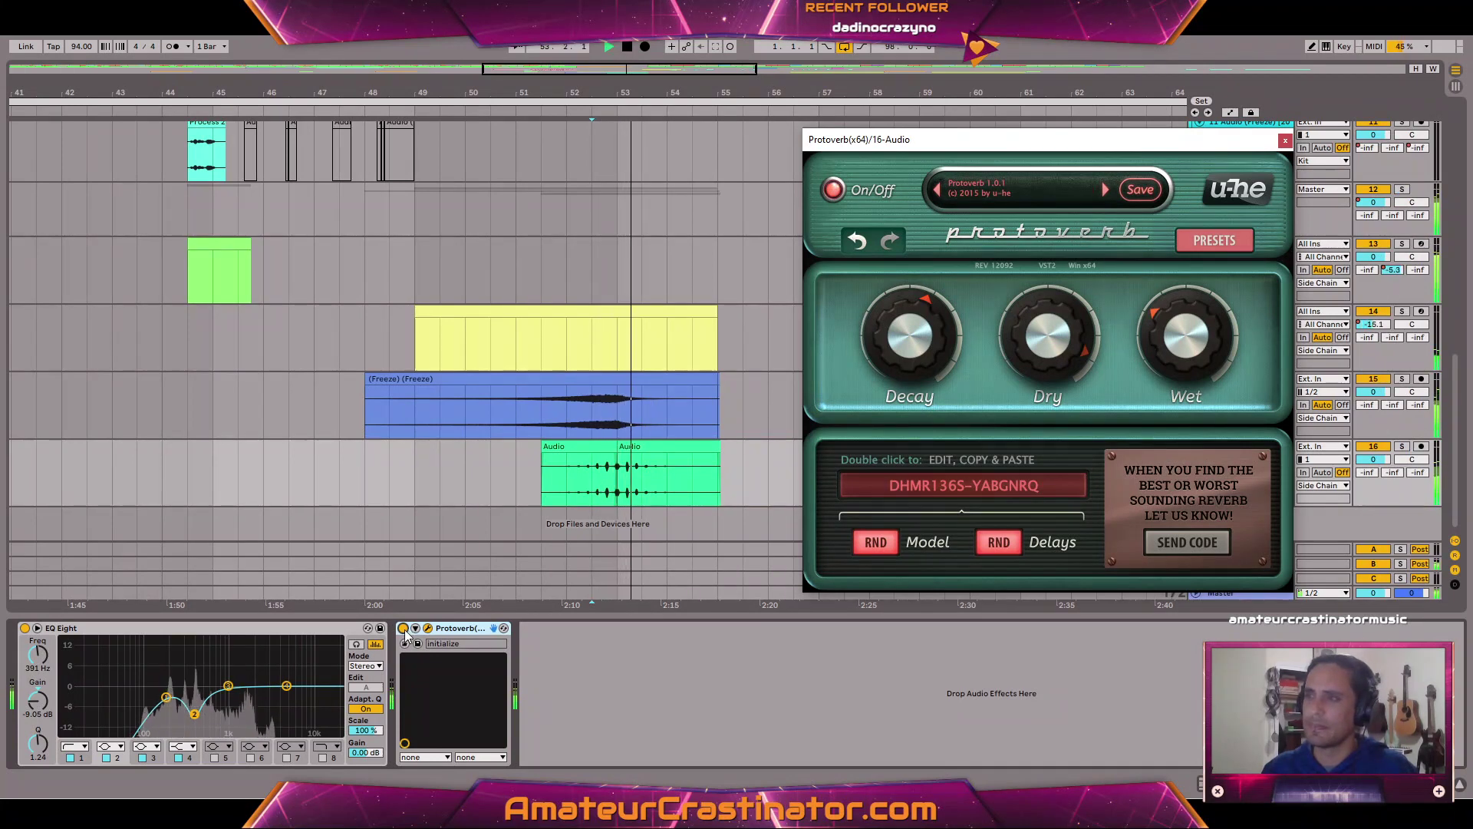
{"action": "left_click", "coordinate": [402, 629]}
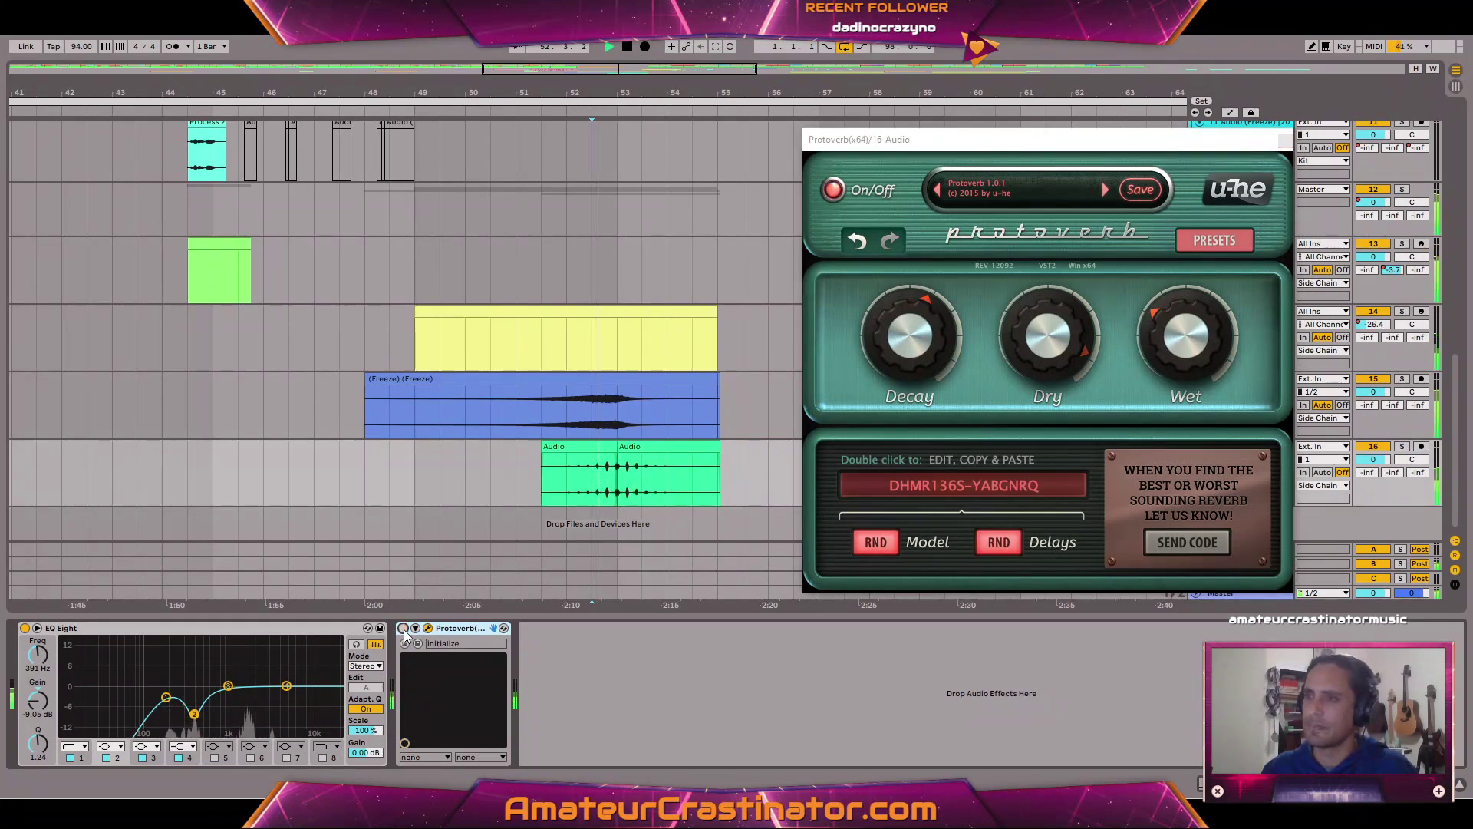
{"action": "left_click", "coordinate": [403, 628]}
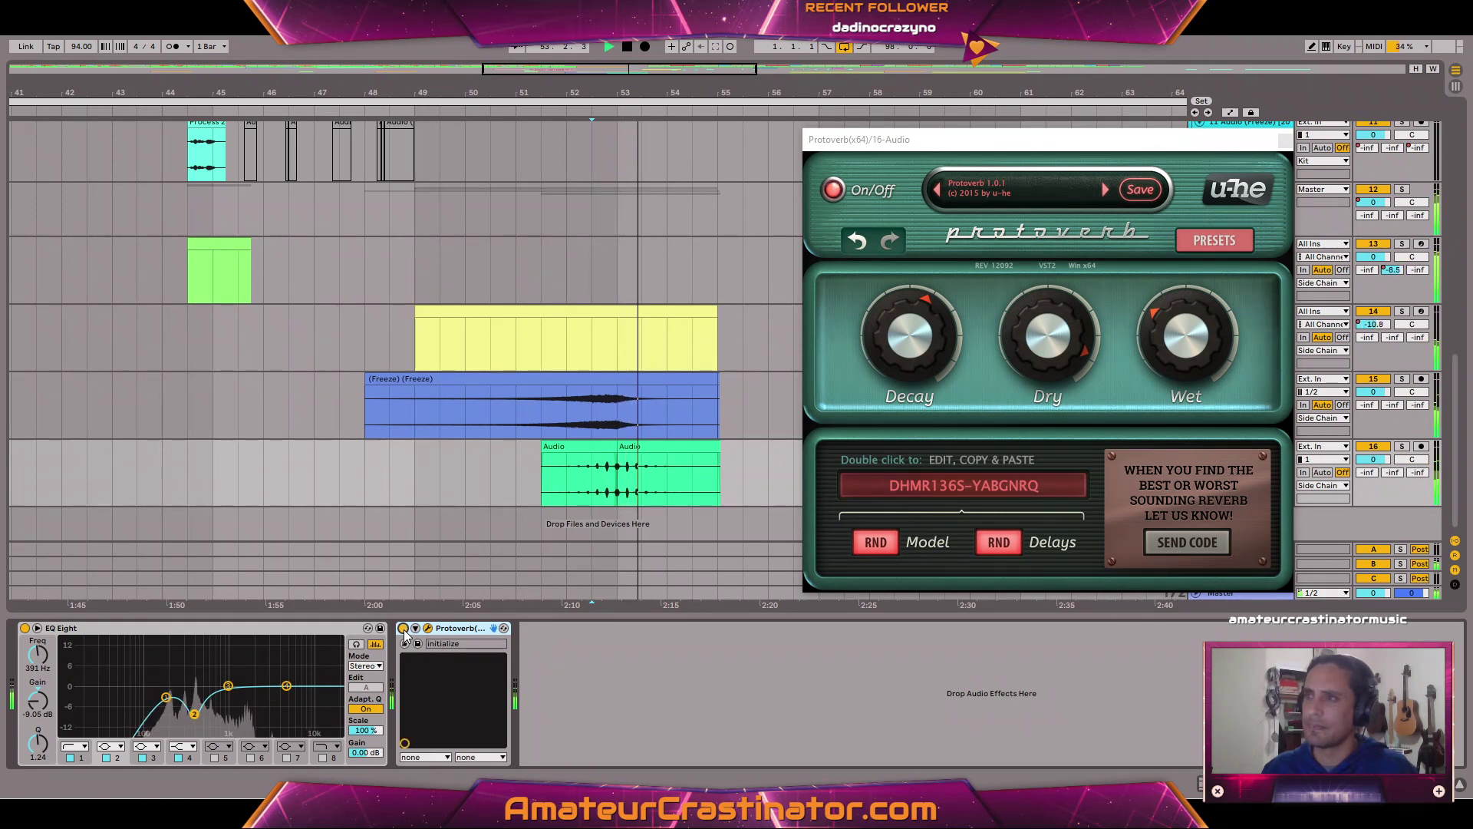
Set Protoverb's Decay to 60 and automate it on track 16, rising from the green clips' start to 0.81 near bar 54.
{"action": "mouse_move", "coordinate": [1088, 370]}
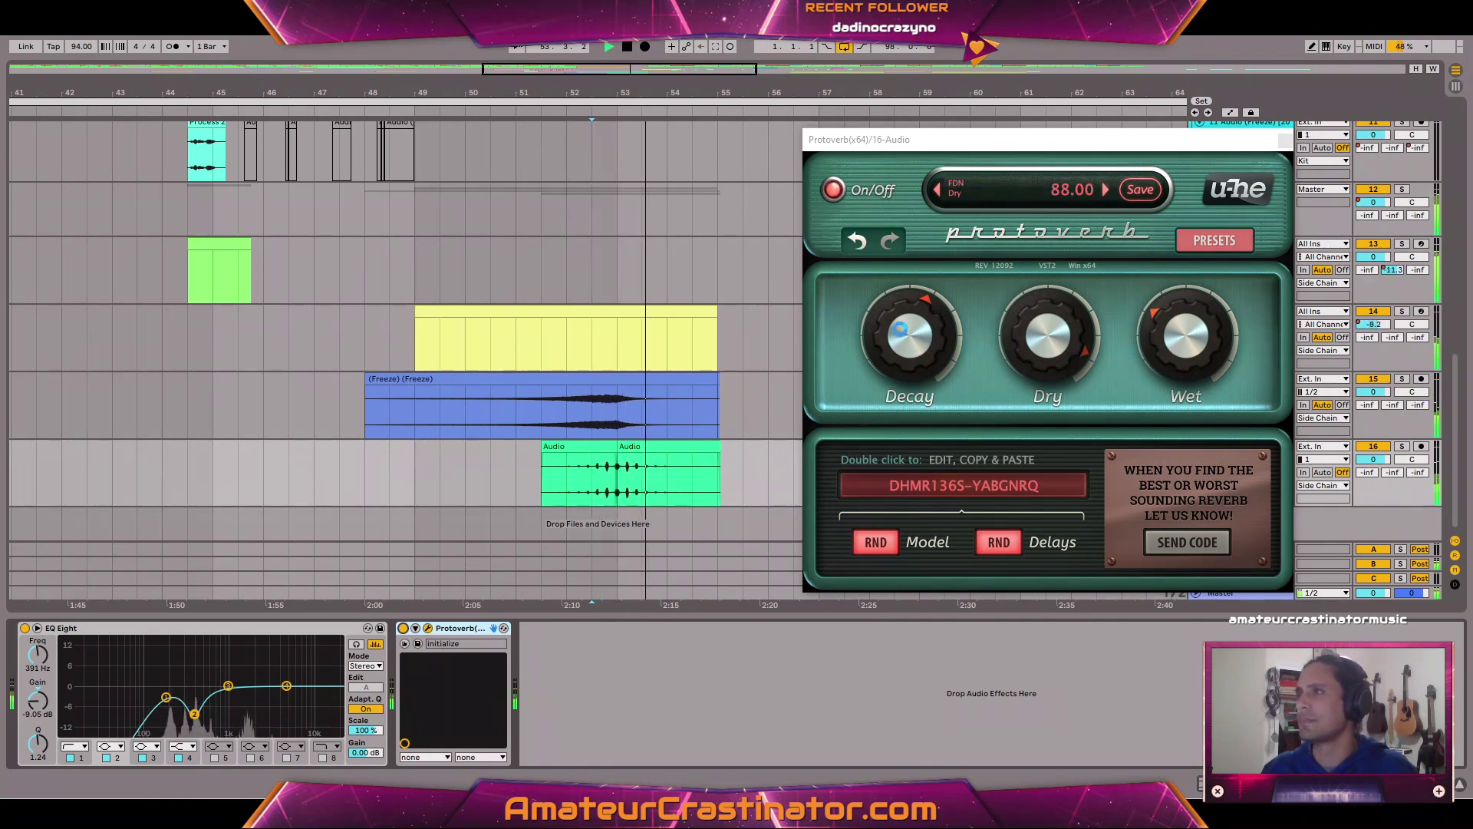
{"action": "mouse_move", "coordinate": [913, 342]}
{"action": "left_mouse_down"}
{"action": "mouse_move", "coordinate": [914, 325]}
{"action": "mouse_move", "coordinate": [910, 337]}
{"action": "left_mouse_up"}
{"action": "key", "text": "a"}
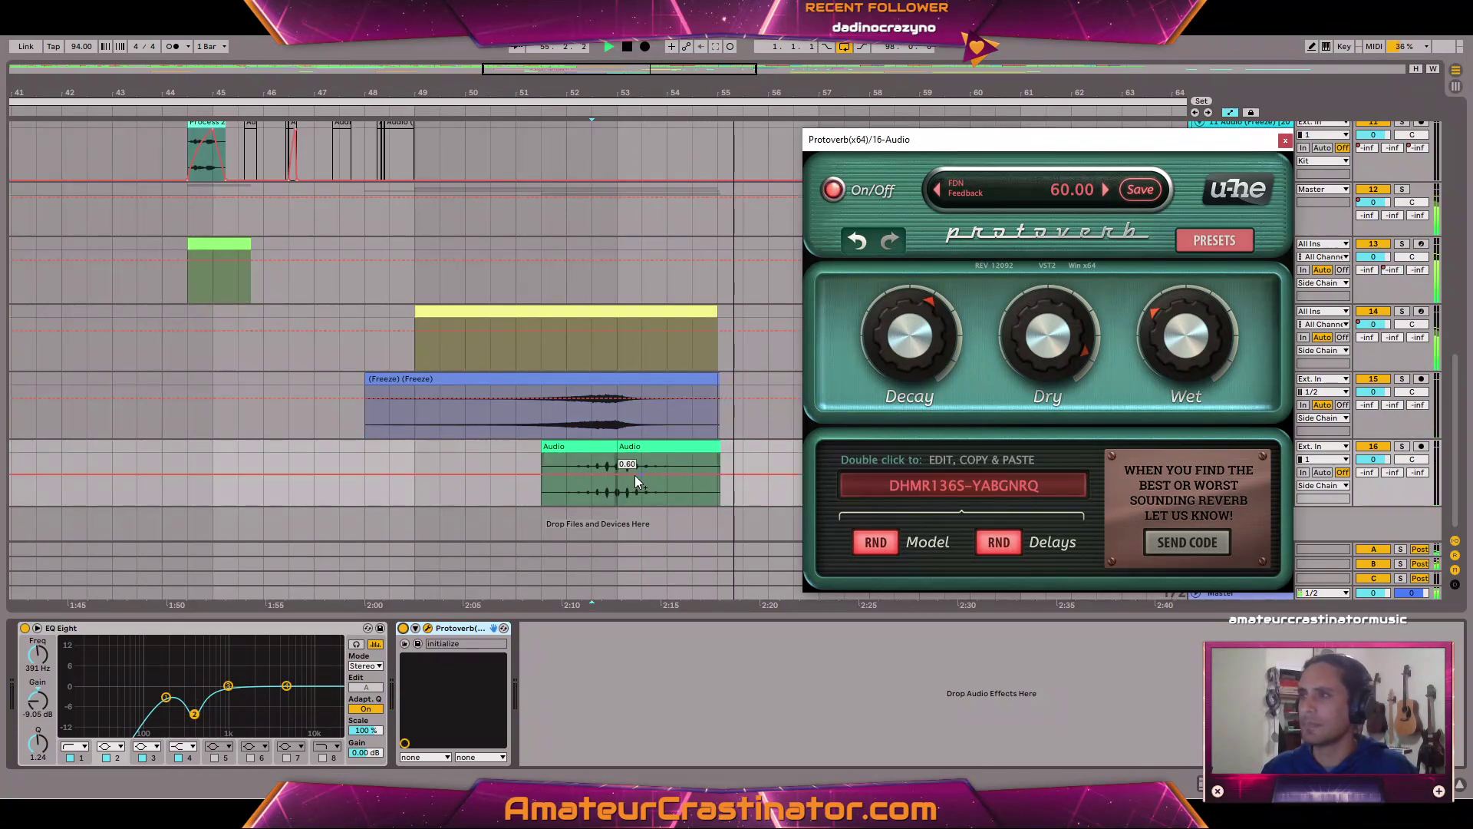
{"action": "left_click", "coordinate": [541, 477]}
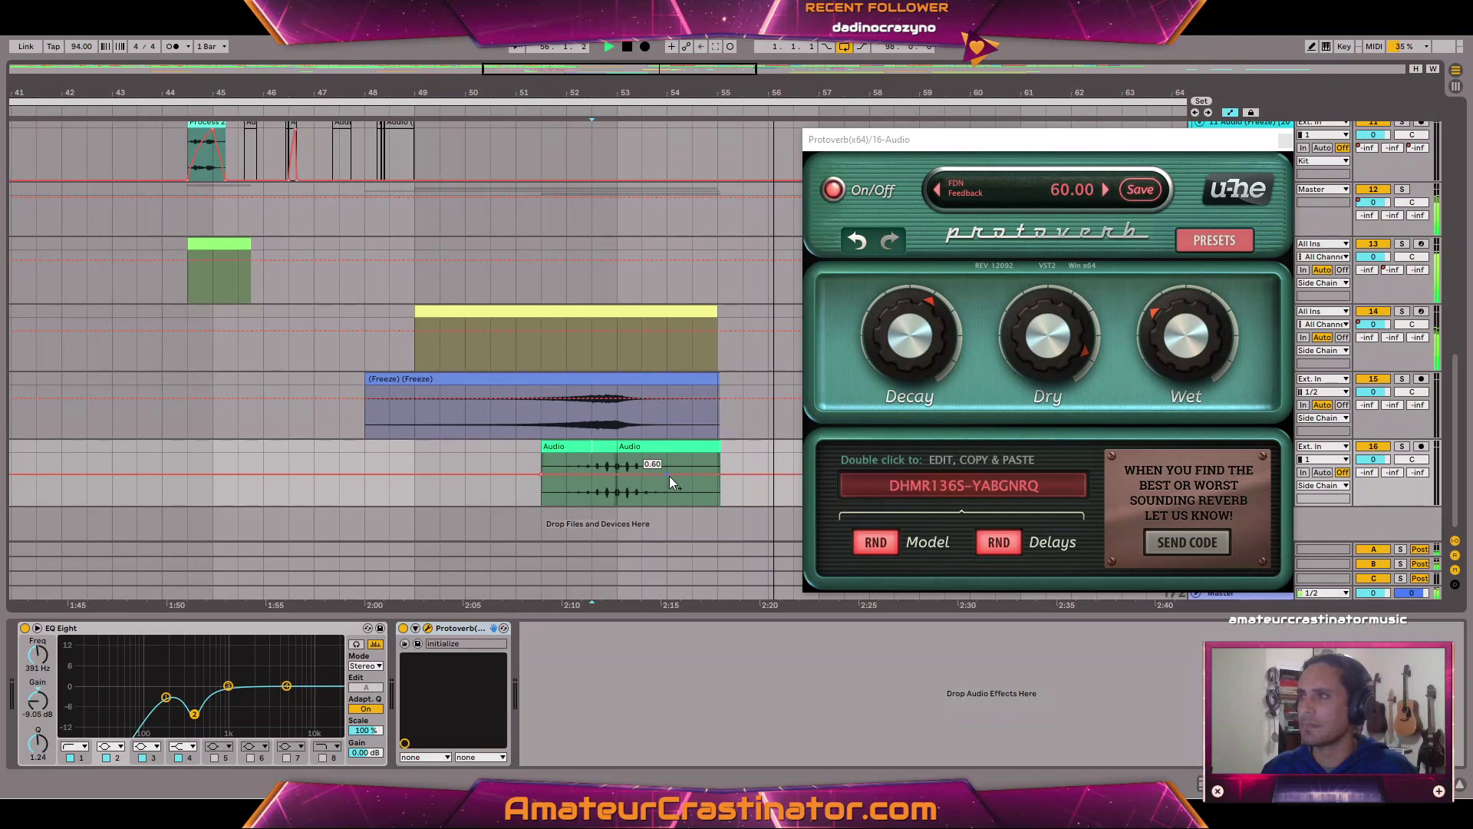
{"action": "left_click_drag", "start_coordinate": [665, 476], "coordinate": [662, 463]}
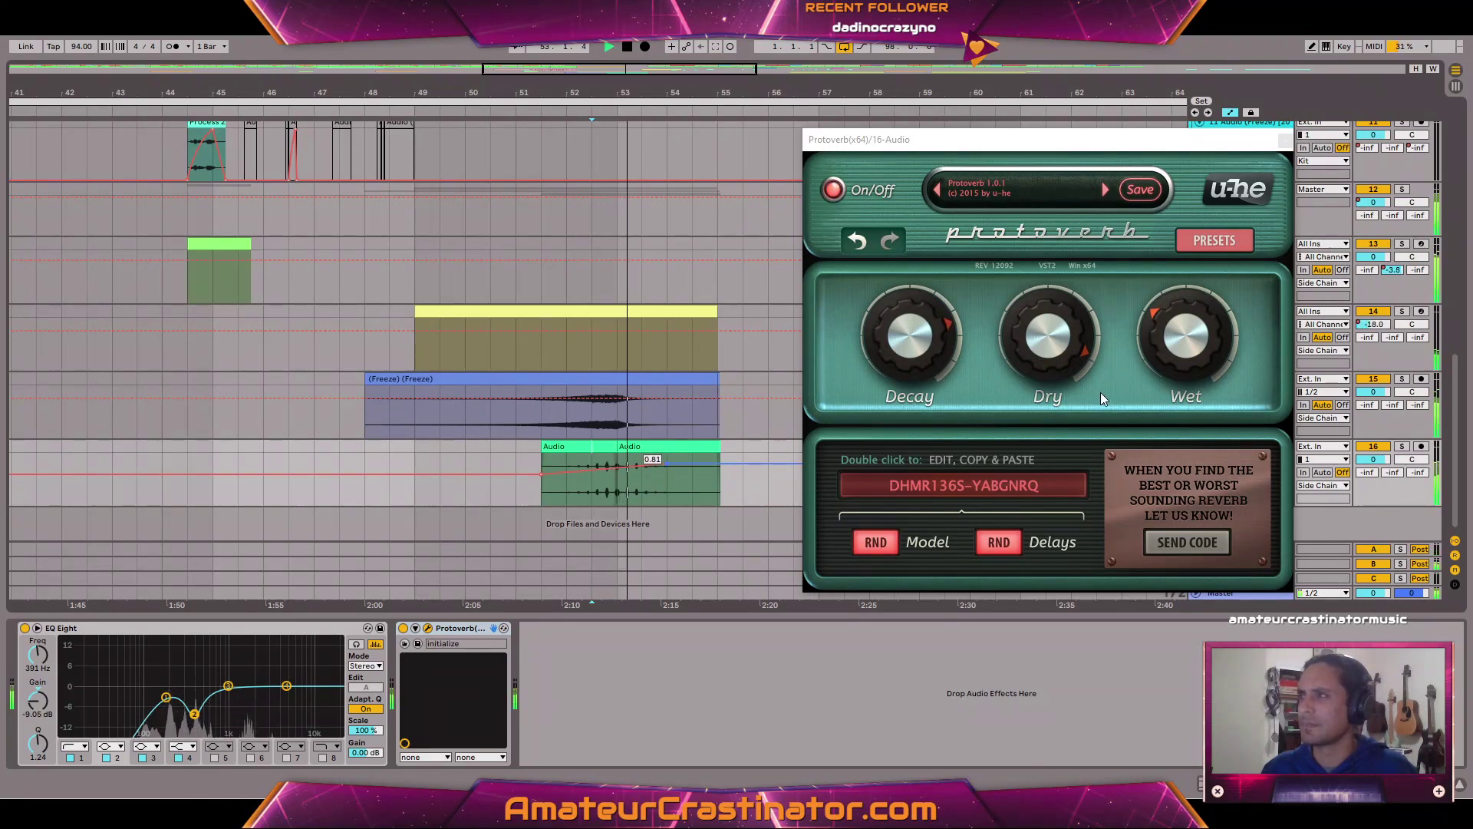
Set Protoverb's Dry to 86 while auditioning track 16, and close the plugin window.
{"action": "left_click", "coordinate": [1043, 353]}
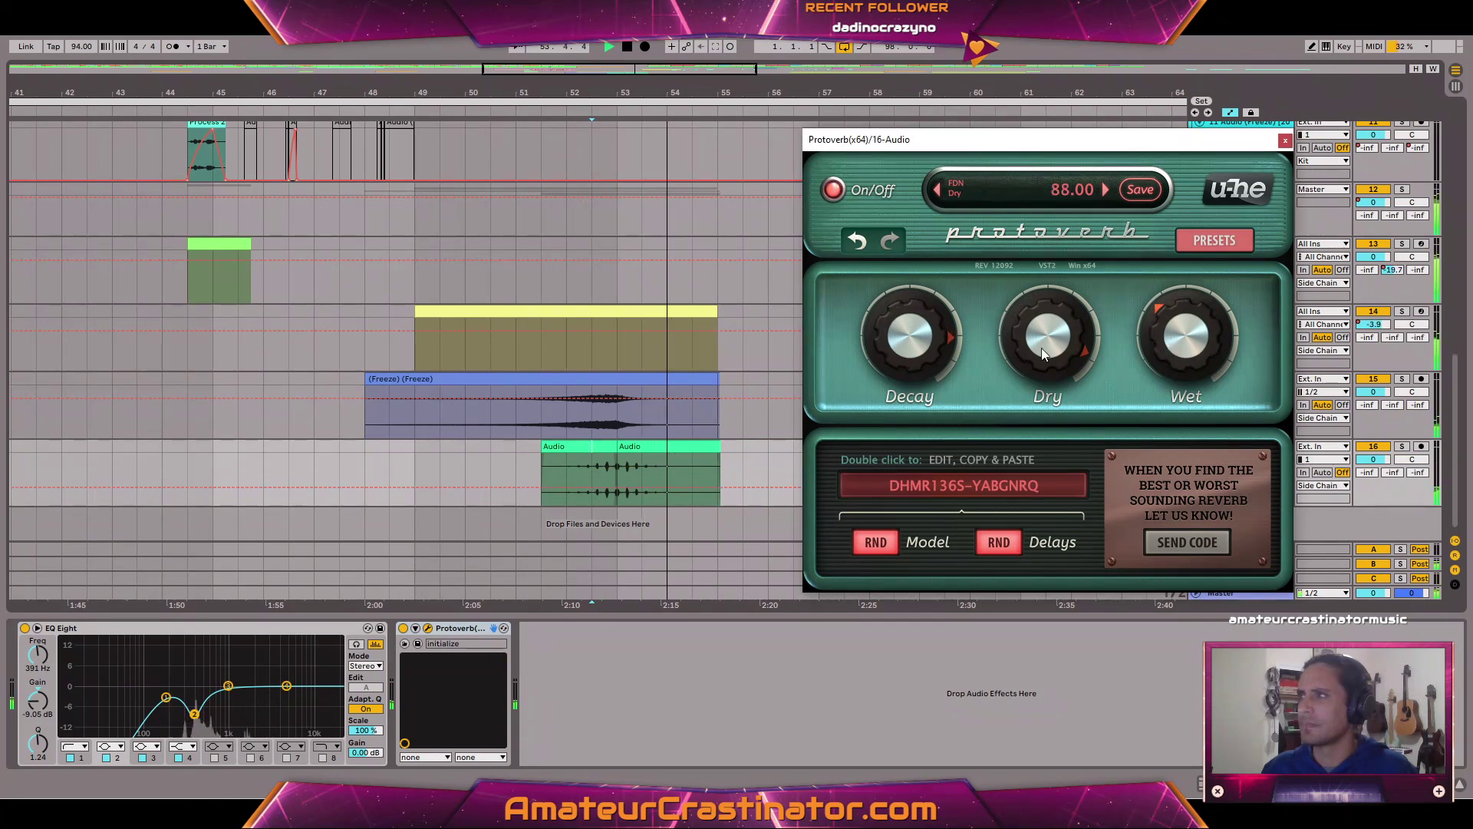
{"action": "left_click", "coordinate": [616, 446]}
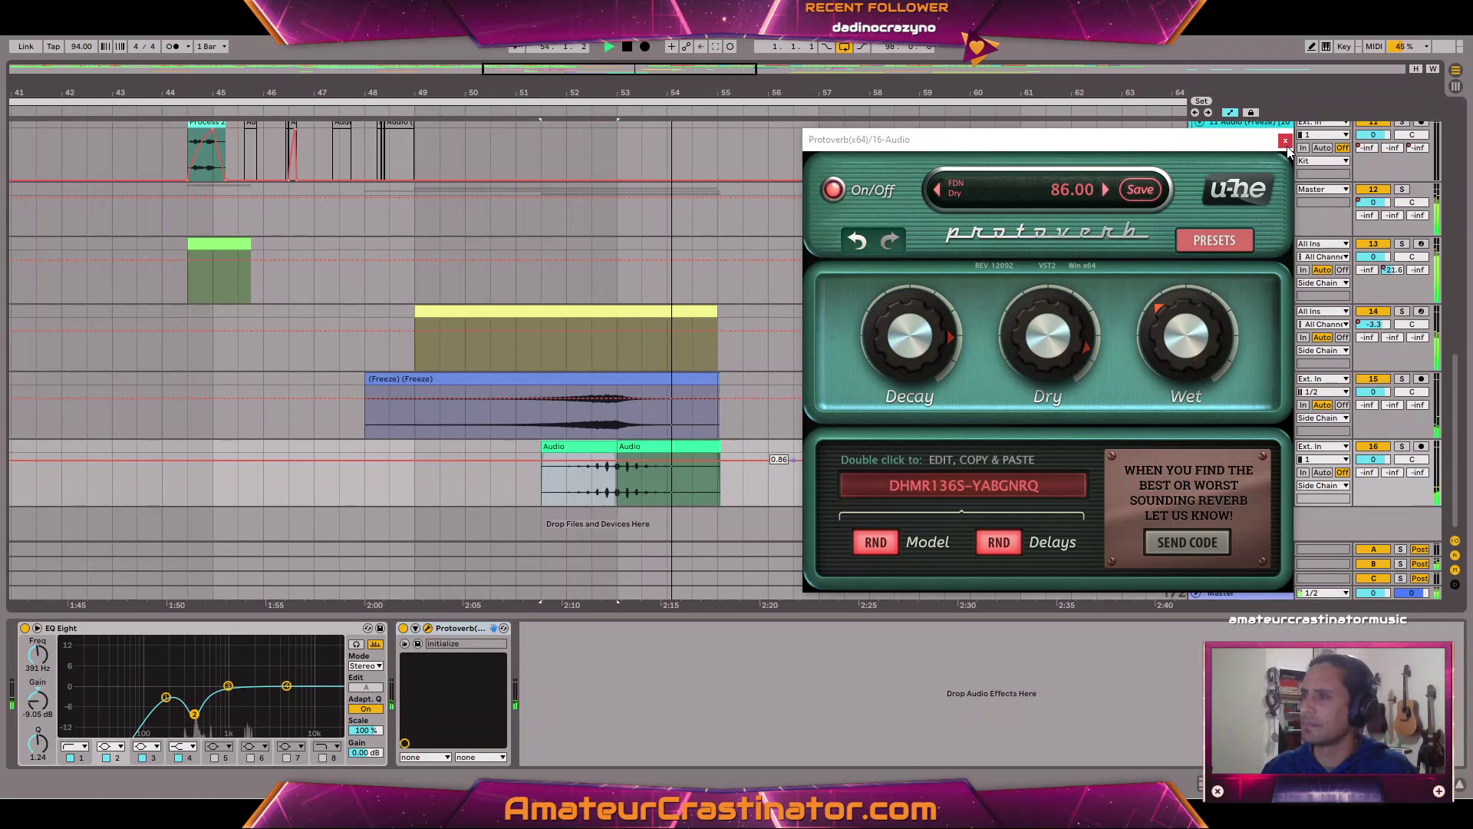
{"action": "left_click", "coordinate": [1285, 142]}
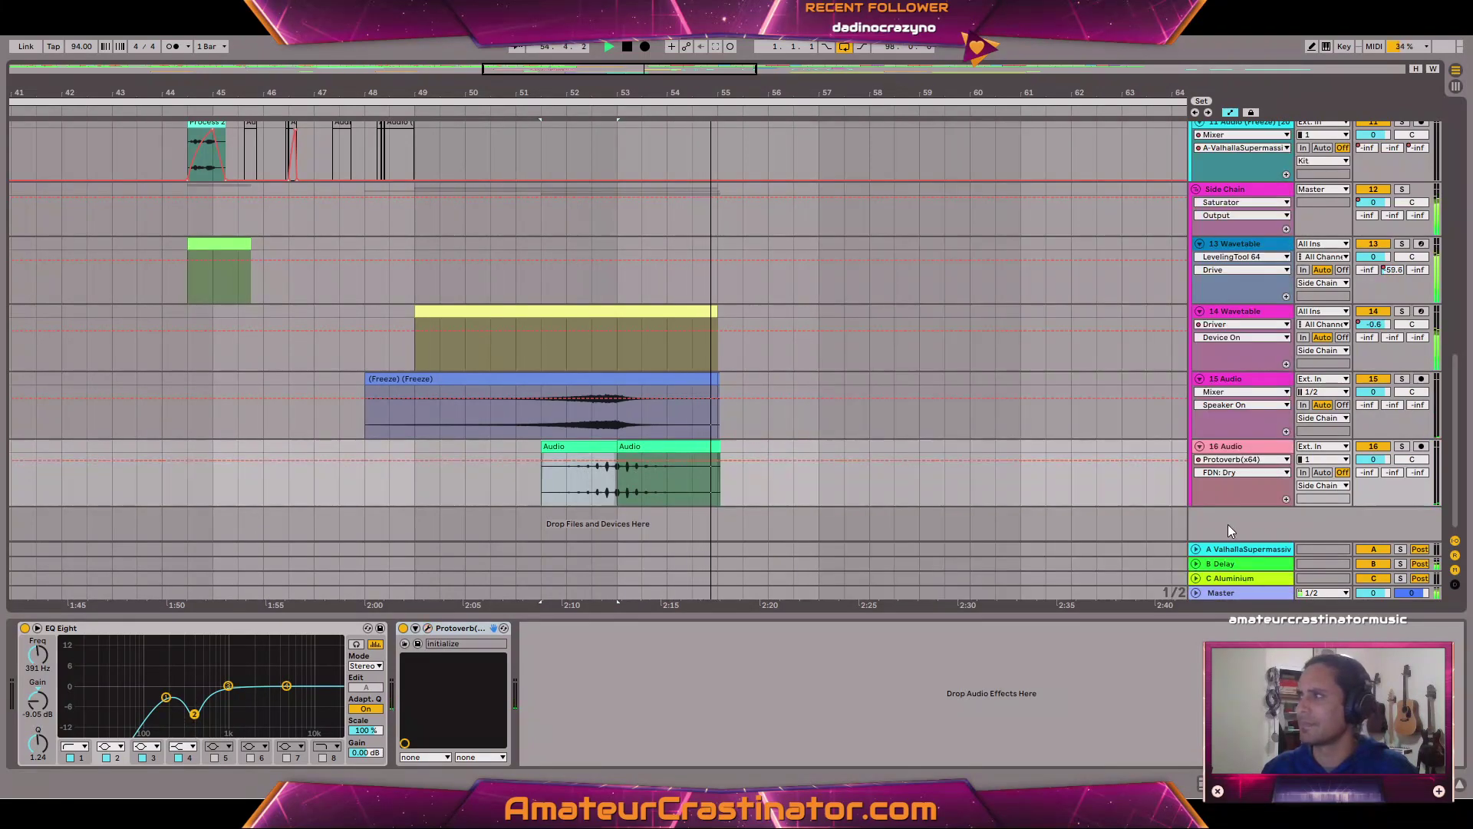
Stop playback, then freeze and flatten track 16 to audio.
{"action": "key", "text": "space"}
{"action": "left_click", "coordinate": [1231, 485]}
{"action": "right_click", "coordinate": [1244, 454]}
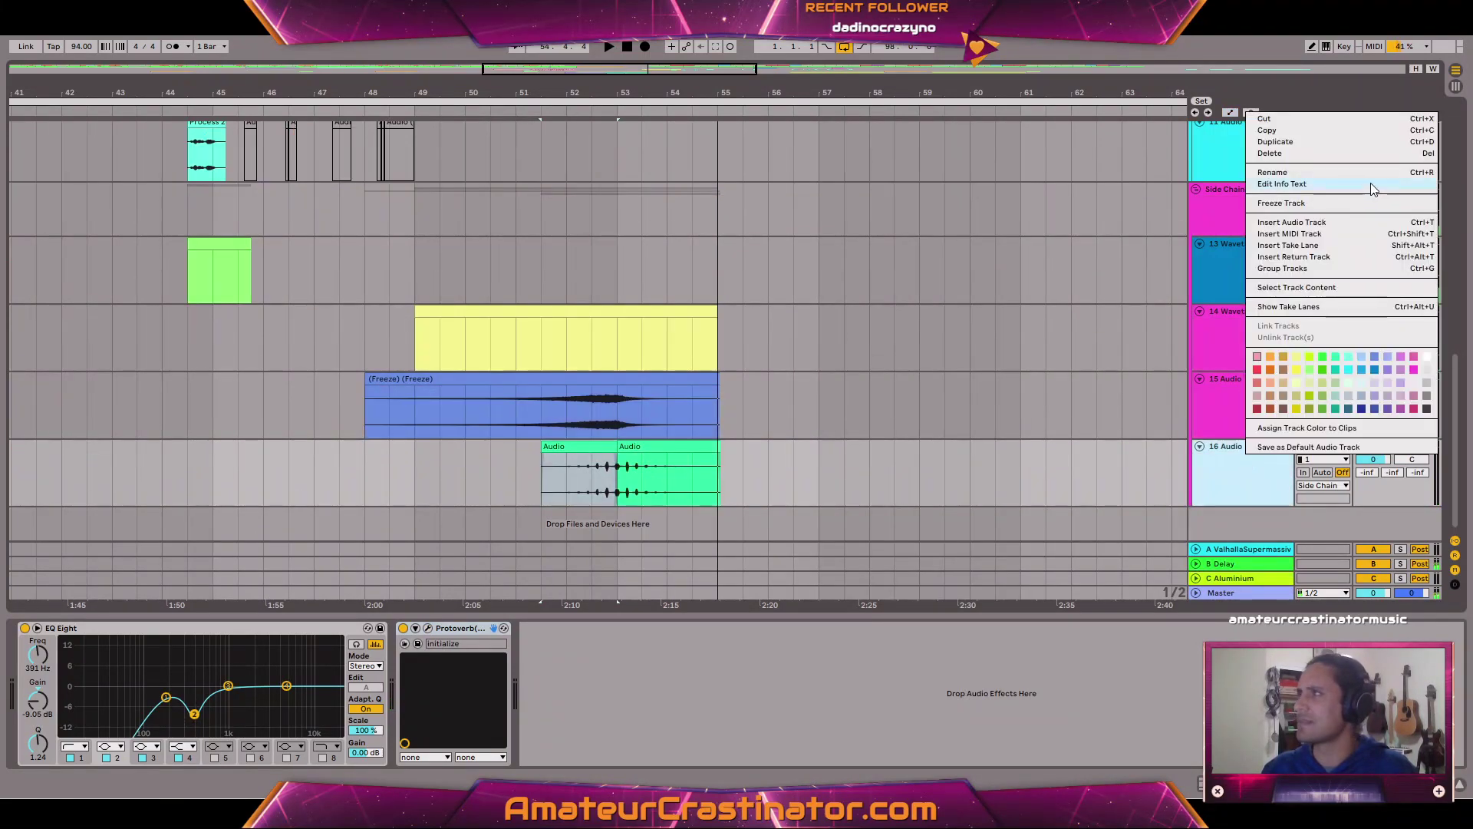
{"action": "left_click", "coordinate": [1295, 205]}
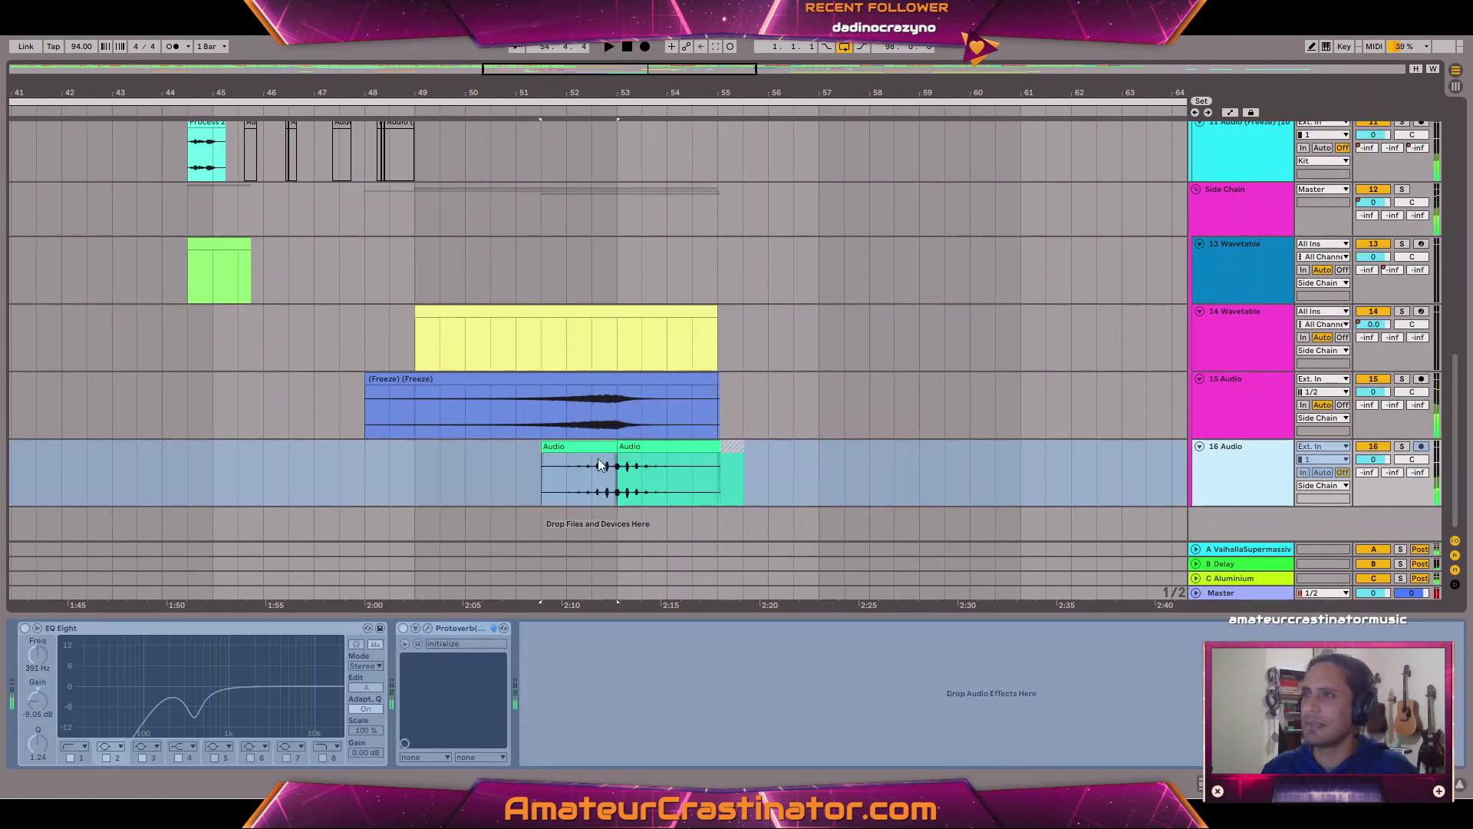
{"action": "right_click", "coordinate": [1231, 464]}
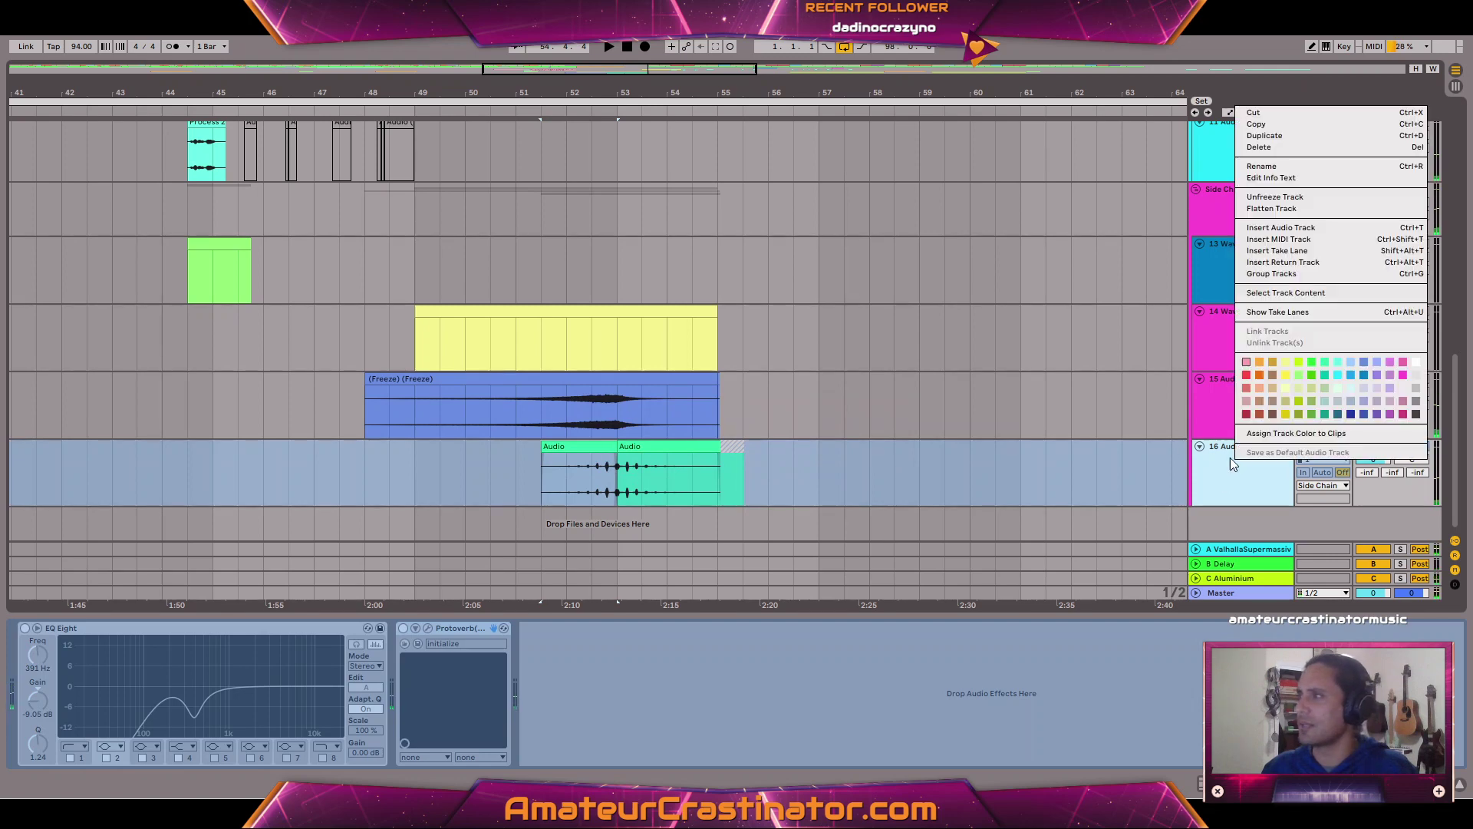
{"action": "left_click", "coordinate": [1282, 214]}
{"action": "right_click", "coordinate": [1221, 495]}
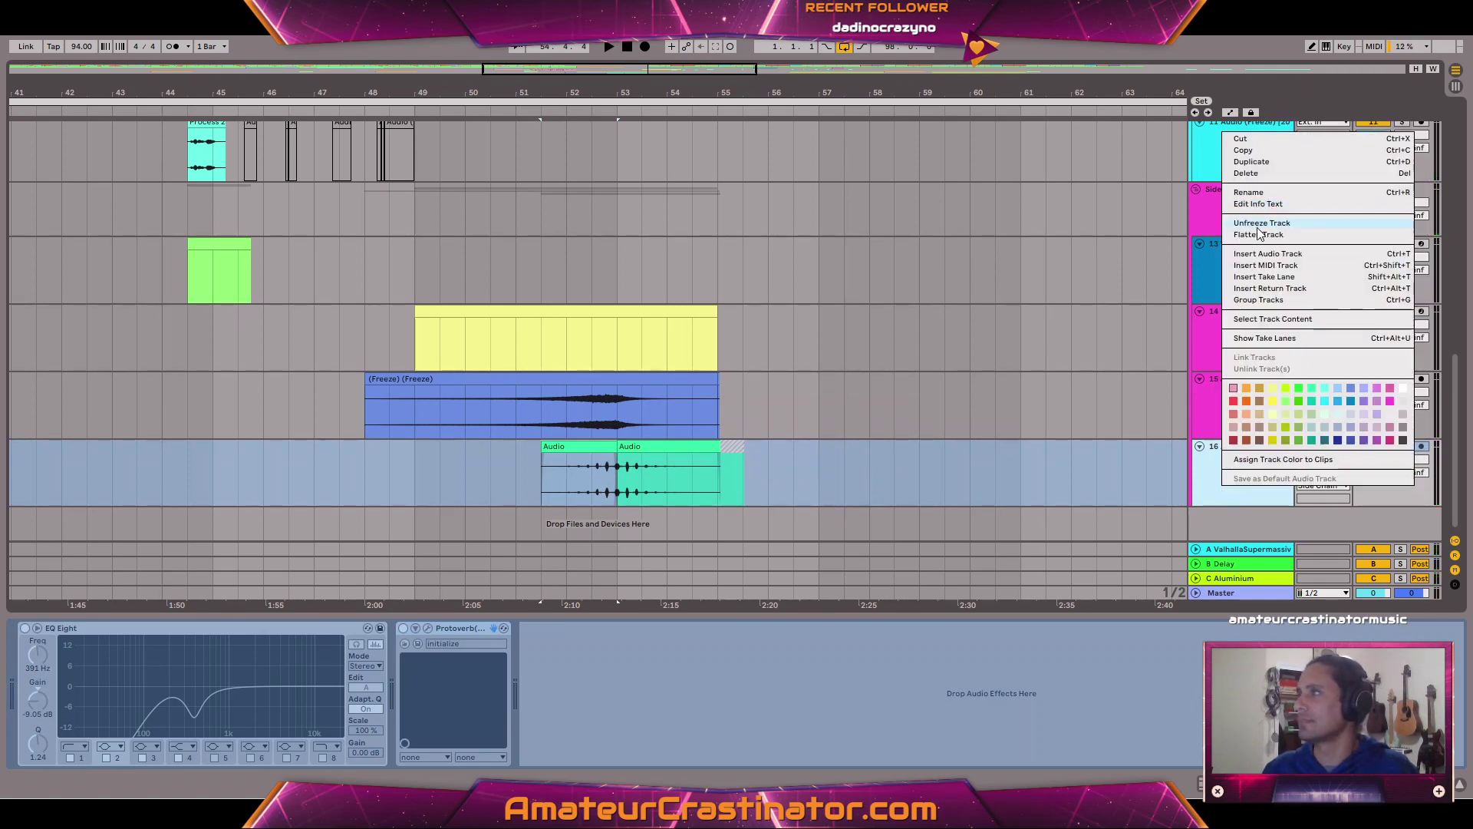
{"action": "left_click", "coordinate": [1258, 234]}
Select the flattened clip on track 16 and recolor it pink.
{"action": "left_click_drag", "start_coordinate": [610, 446], "coordinate": [746, 446]}
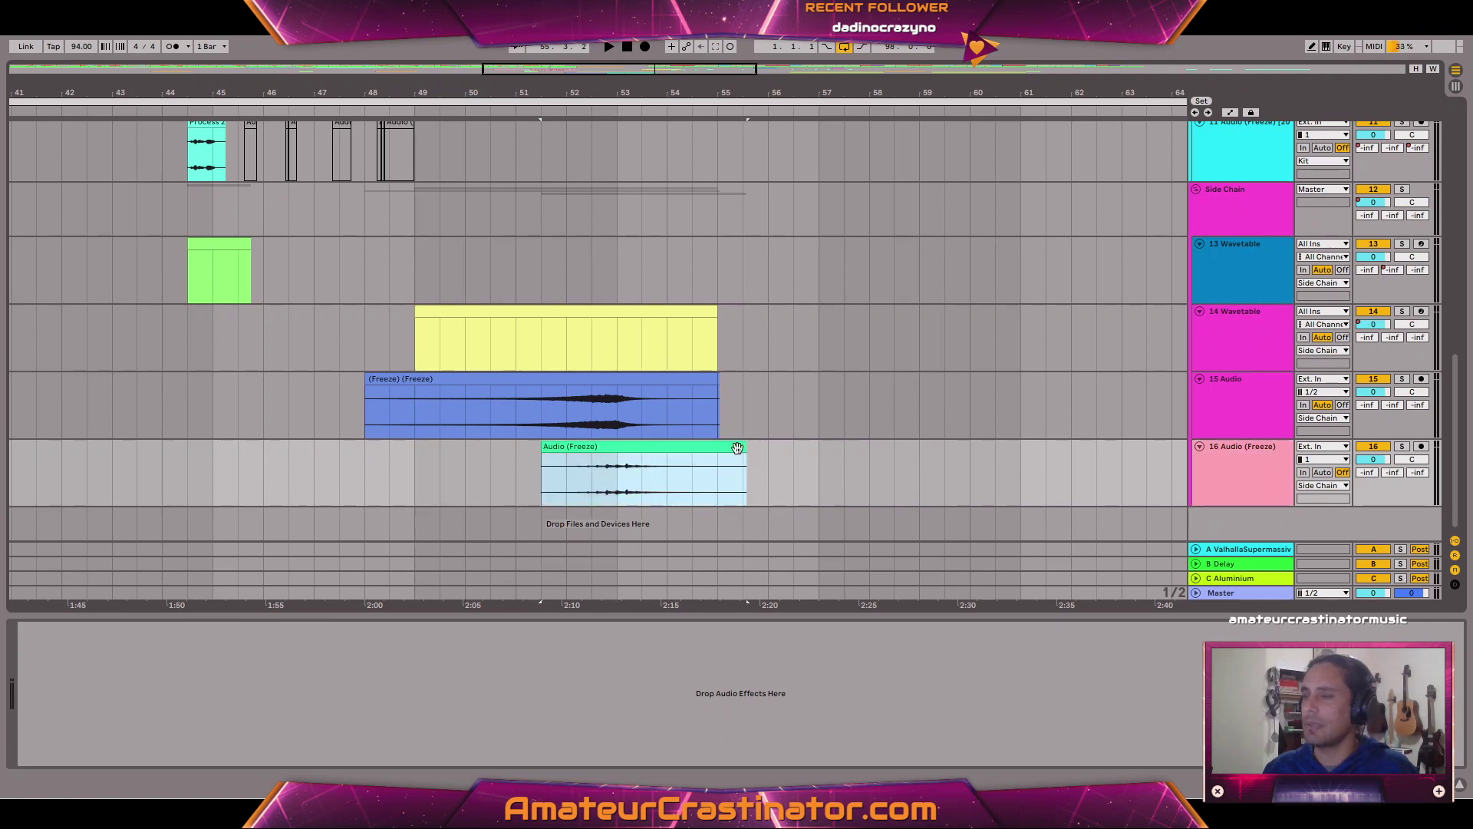
{"action": "right_click", "coordinate": [671, 446]}
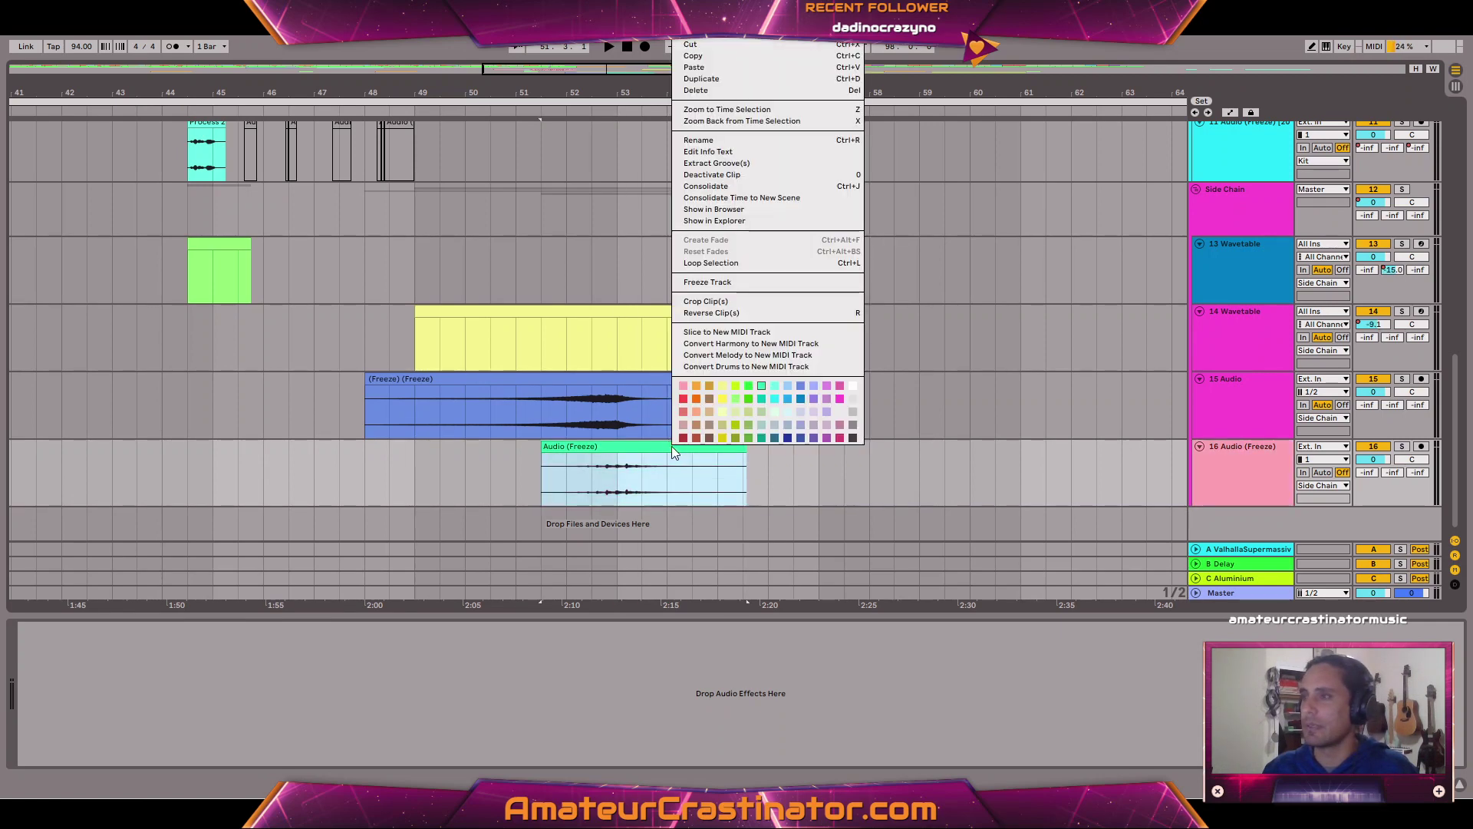
{"action": "left_click", "coordinate": [683, 387]}
Automate track 16's A-ValhallaSupermassive send to rise from the clip's start, peak near bar 53 and return to -inf dB by bar 55, then audition it.
{"action": "left_click", "coordinate": [1240, 476]}
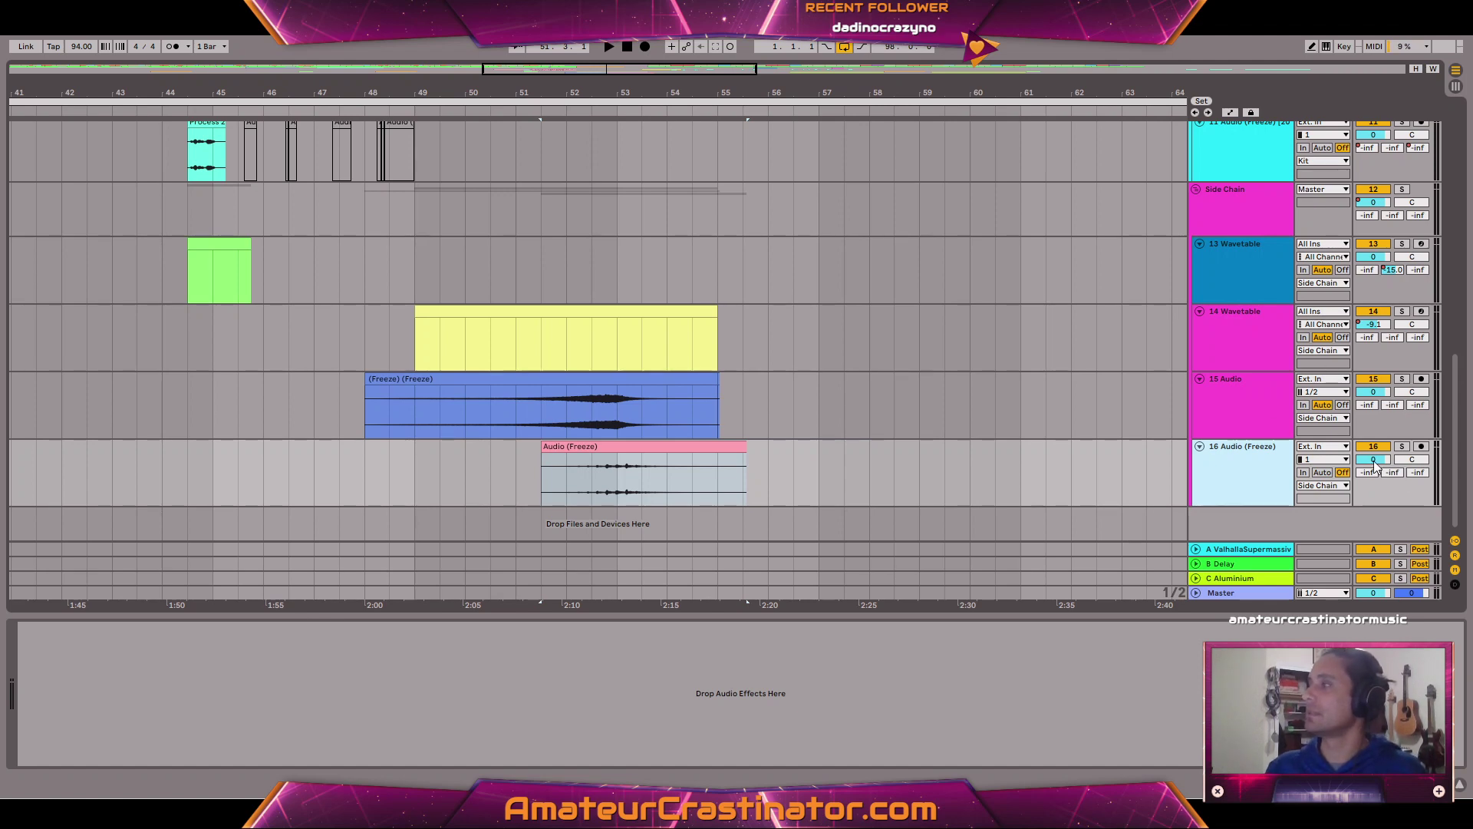
{"action": "key", "text": "a"}
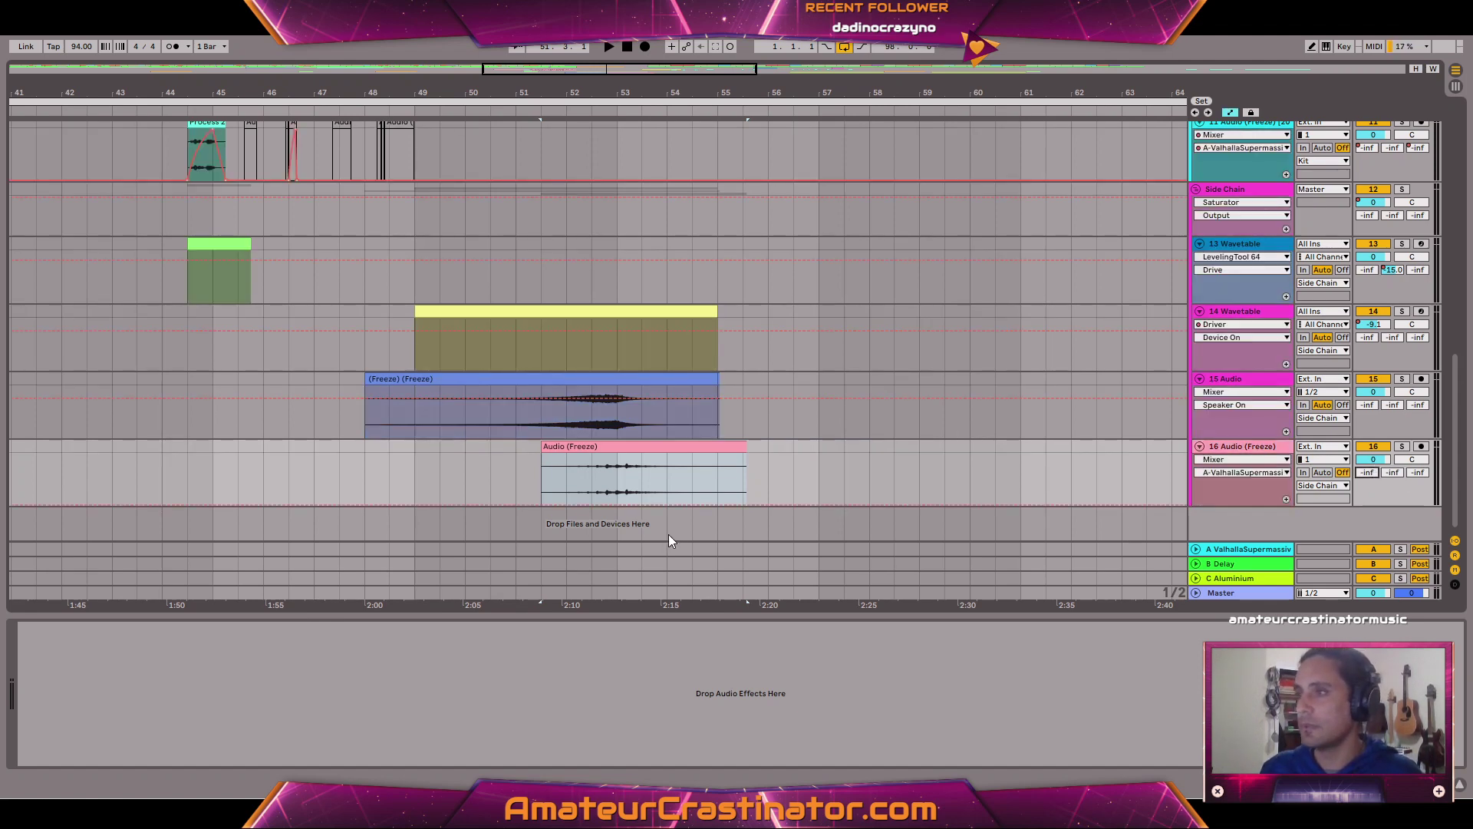
{"action": "left_click", "coordinate": [540, 505]}
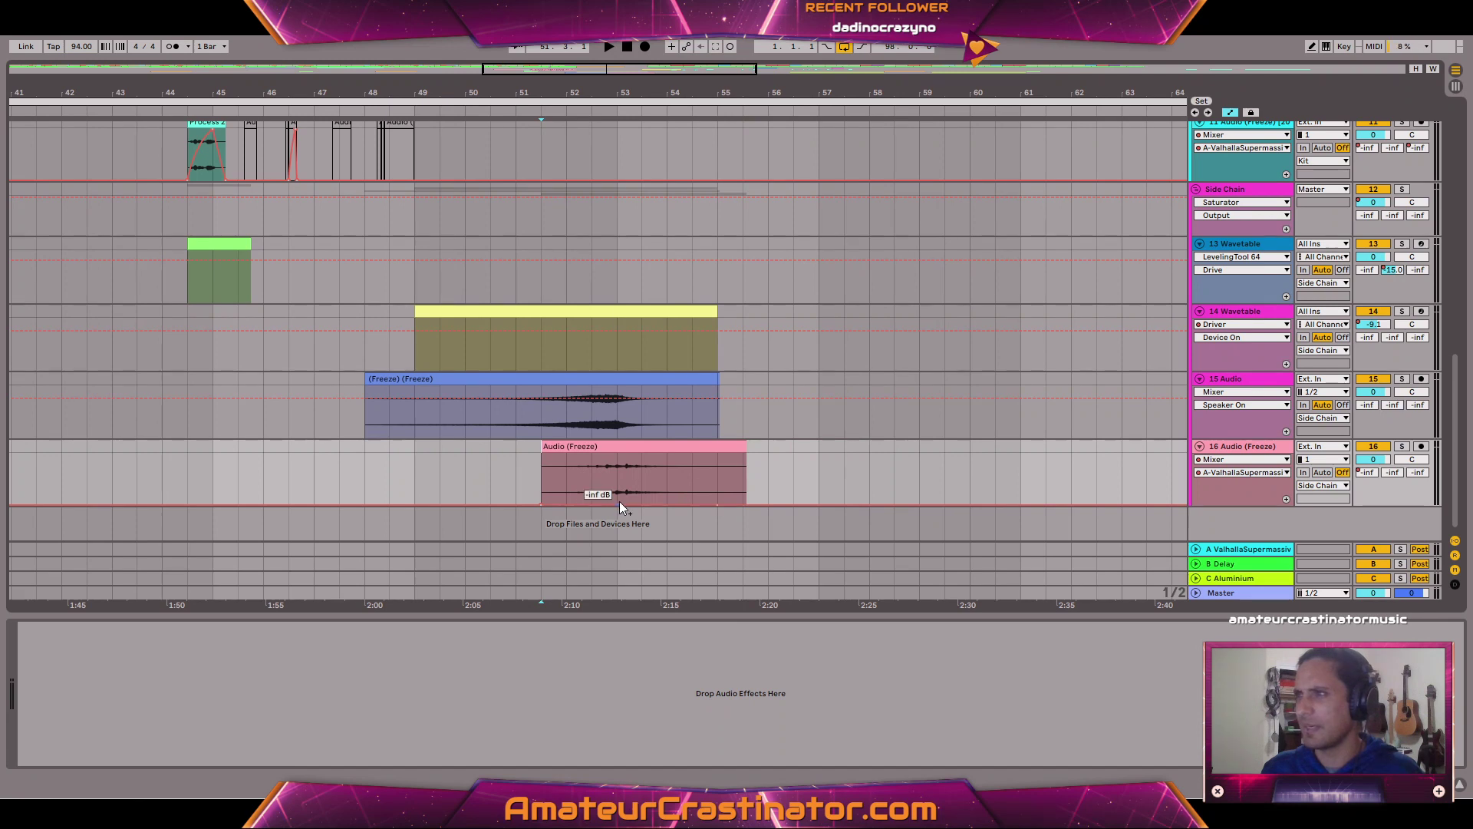
{"action": "left_click_drag", "start_coordinate": [619, 500], "coordinate": [606, 468]}
{"action": "key", "text": "space"}
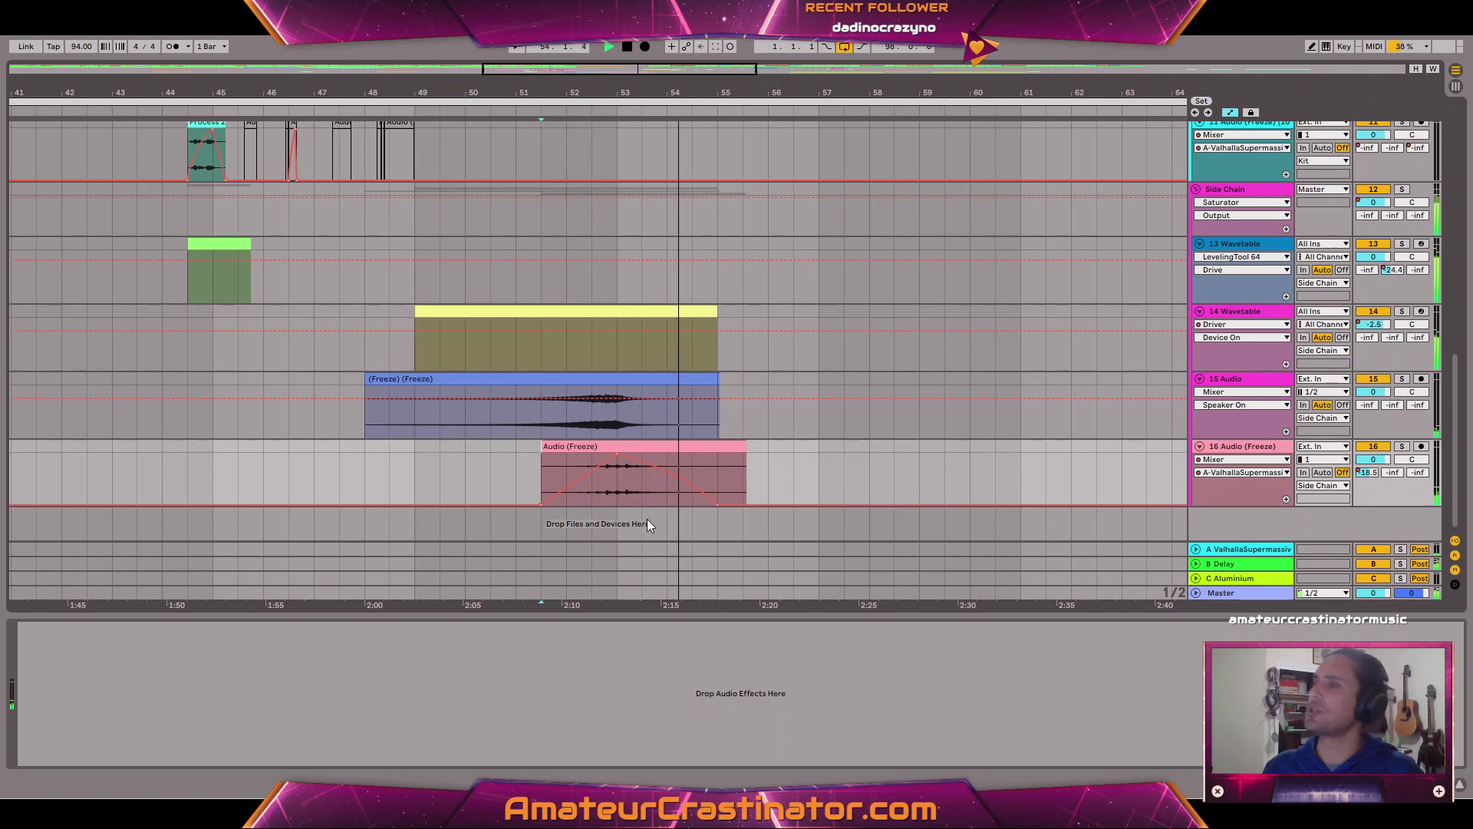
{"action": "key", "text": "a"}
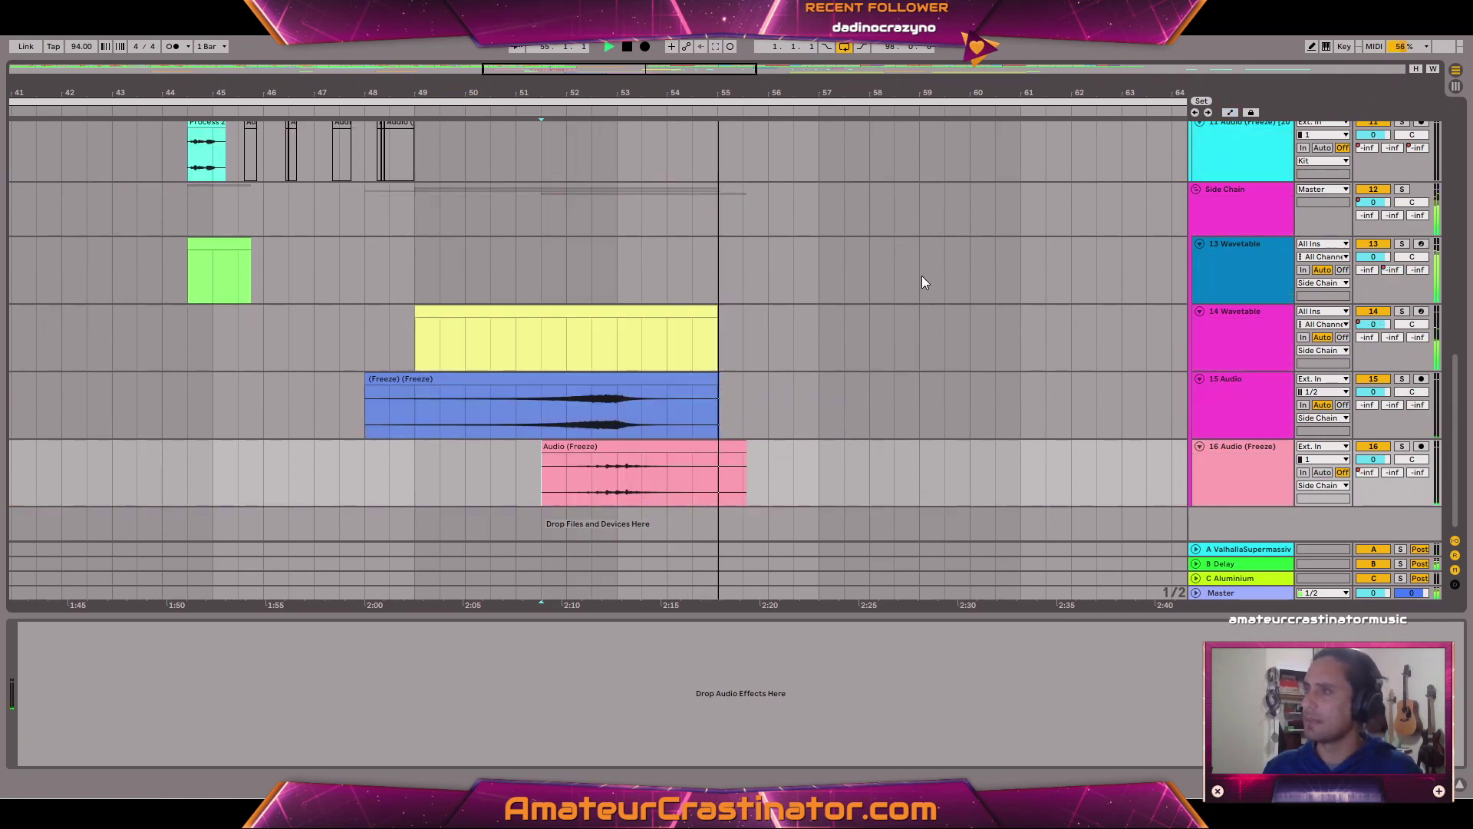
Copy the track 10 percussion section from 57.3 to bar 60 and paste it at 65.3 on the same track.
{"action": "key", "text": "w"}
{"action": "scroll", "coordinate": [652, 338], "scroll_direction": "up", "scroll_amount": 6}
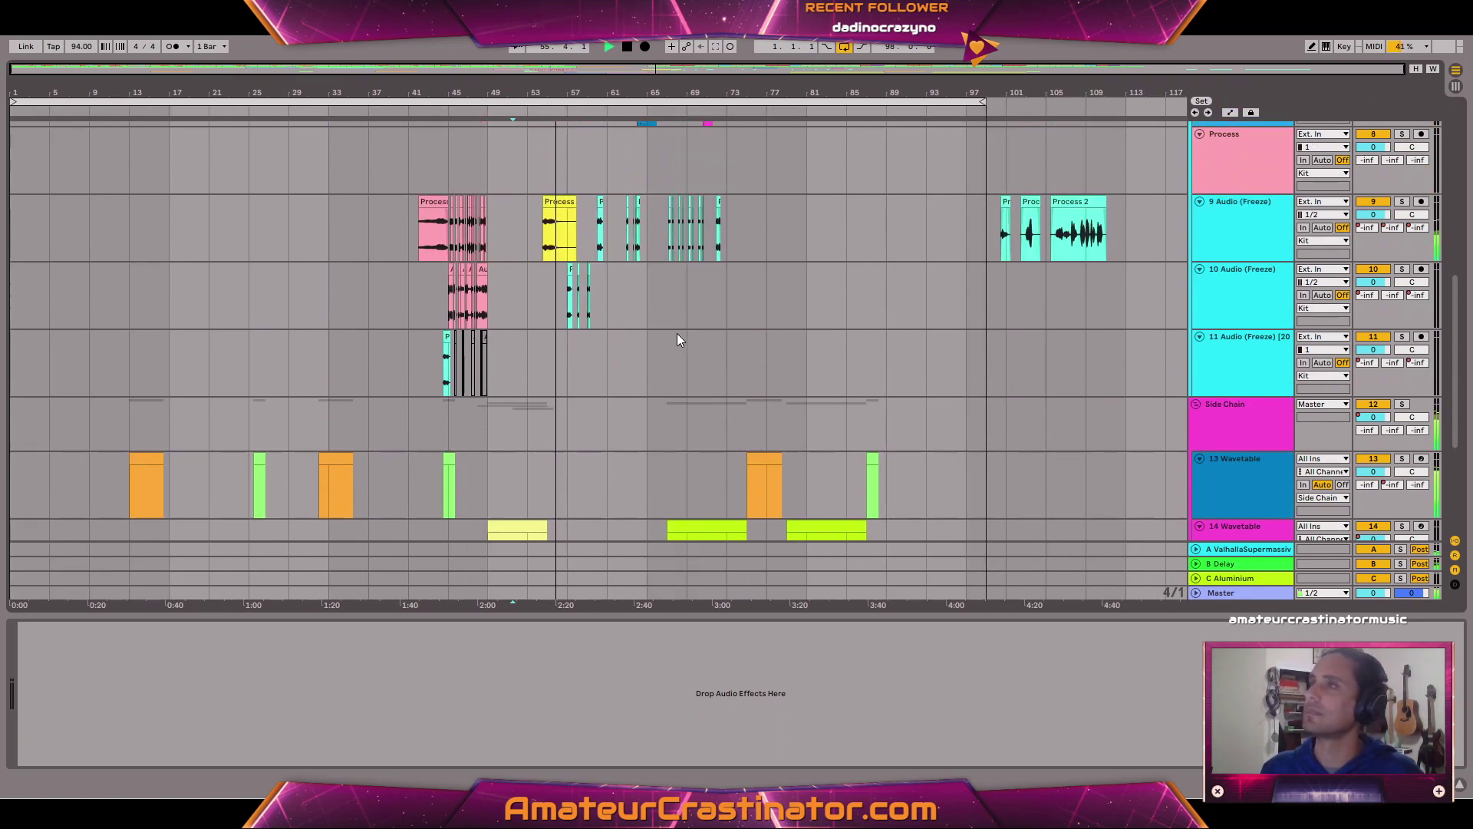
{"action": "scroll", "coordinate": [633, 299], "scroll_direction": "up", "scroll_amount": 1}
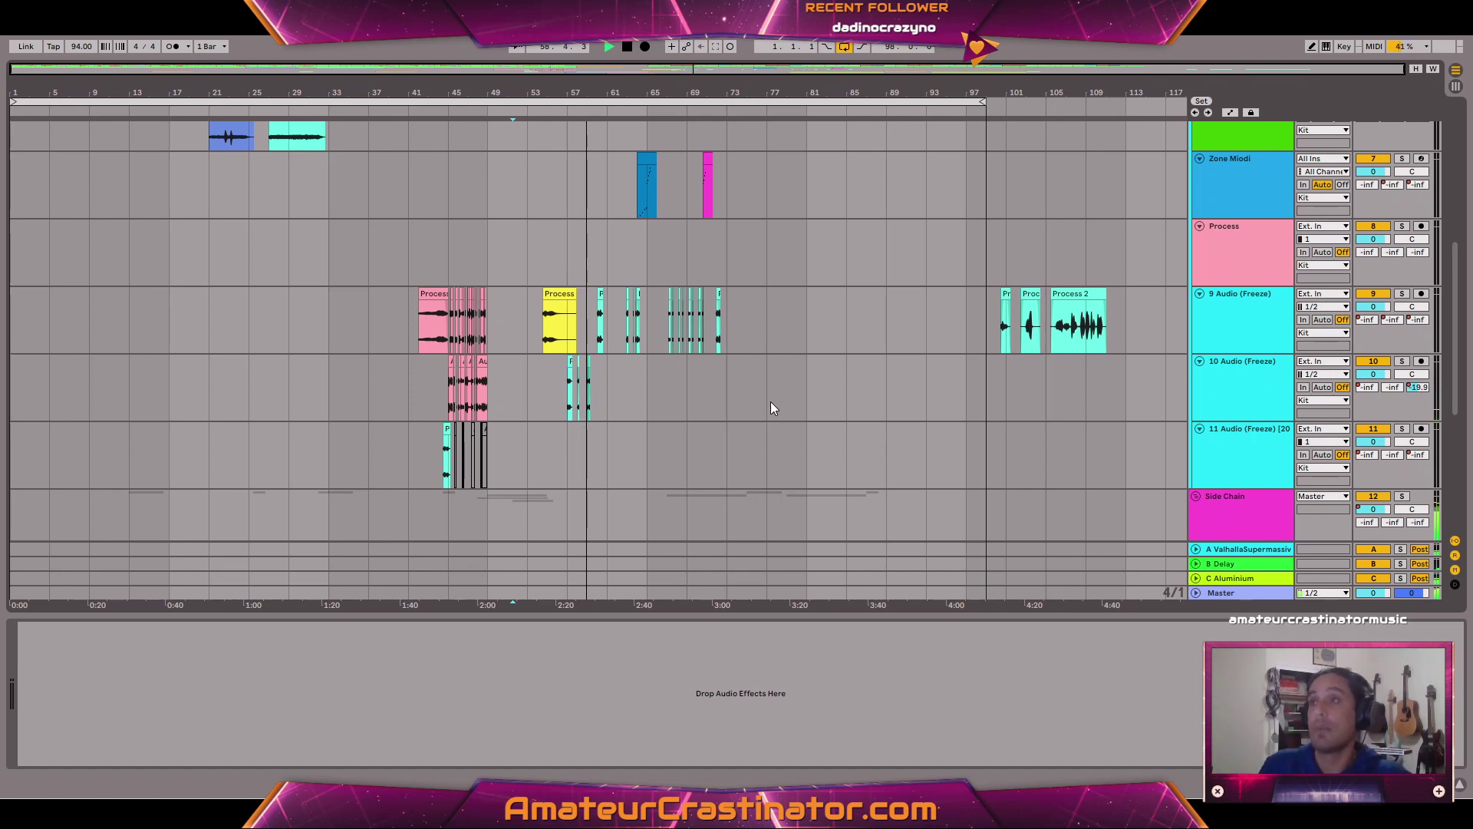
{"action": "scroll", "coordinate": [712, 386], "scroll_direction": "up", "scroll_amount": 3}
{"action": "scroll", "coordinate": [712, 380], "scroll_direction": "up", "scroll_amount": 2}
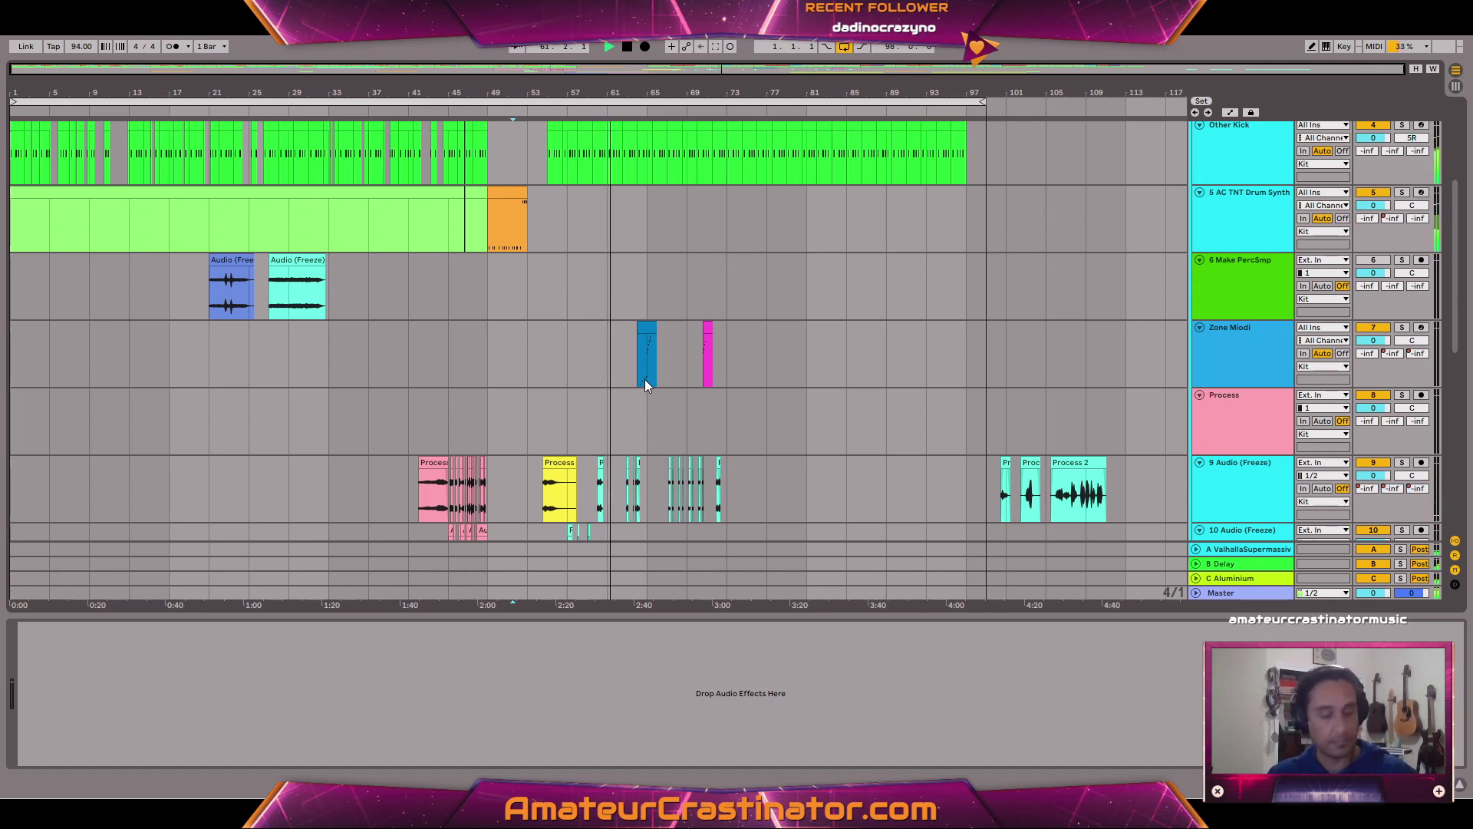
{"action": "scroll", "coordinate": [670, 408], "scroll_direction": "down", "scroll_amount": 3}
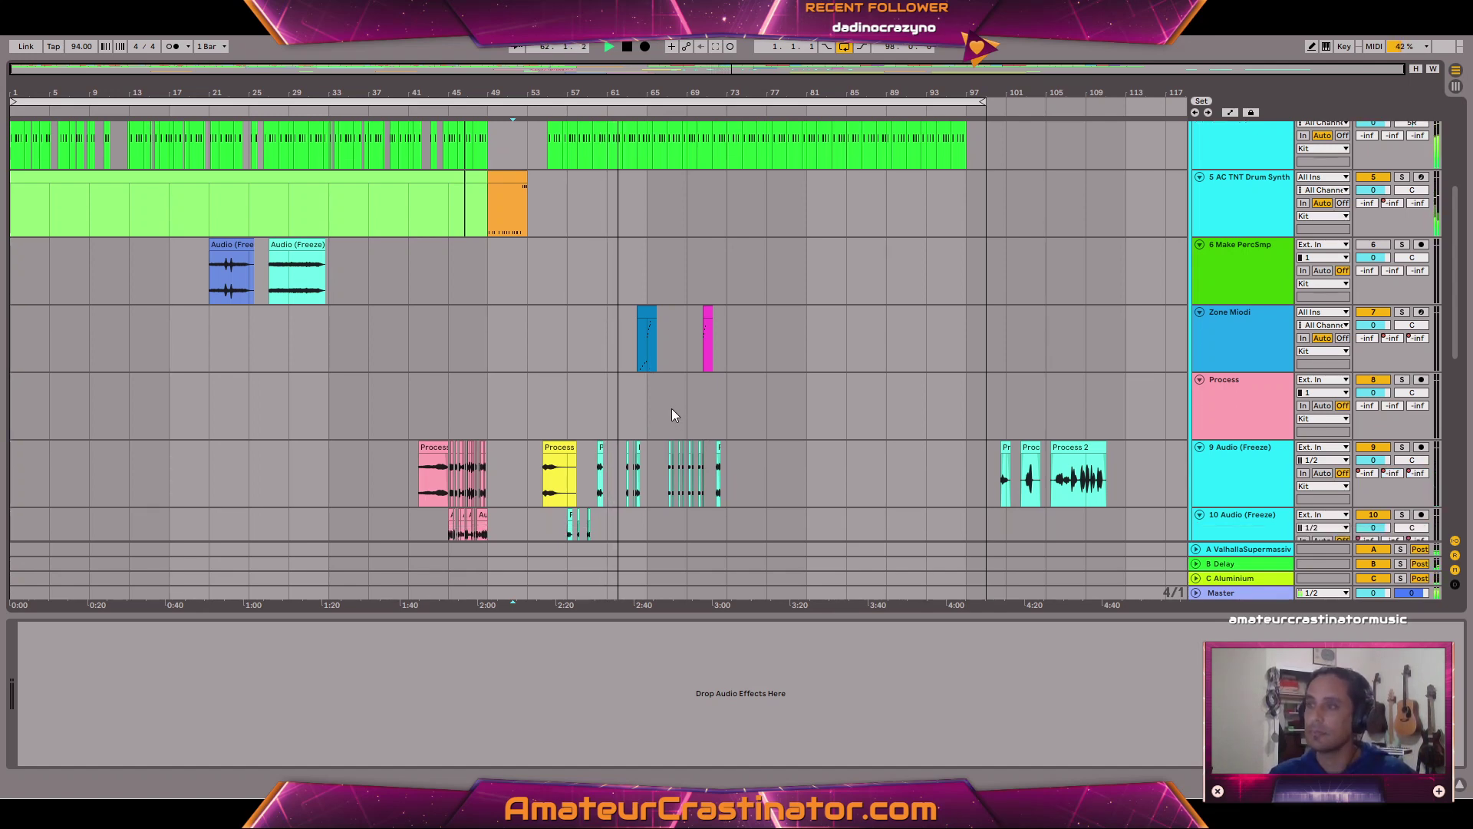
{"action": "scroll", "coordinate": [665, 410], "scroll_direction": "up", "scroll_amount": 5}
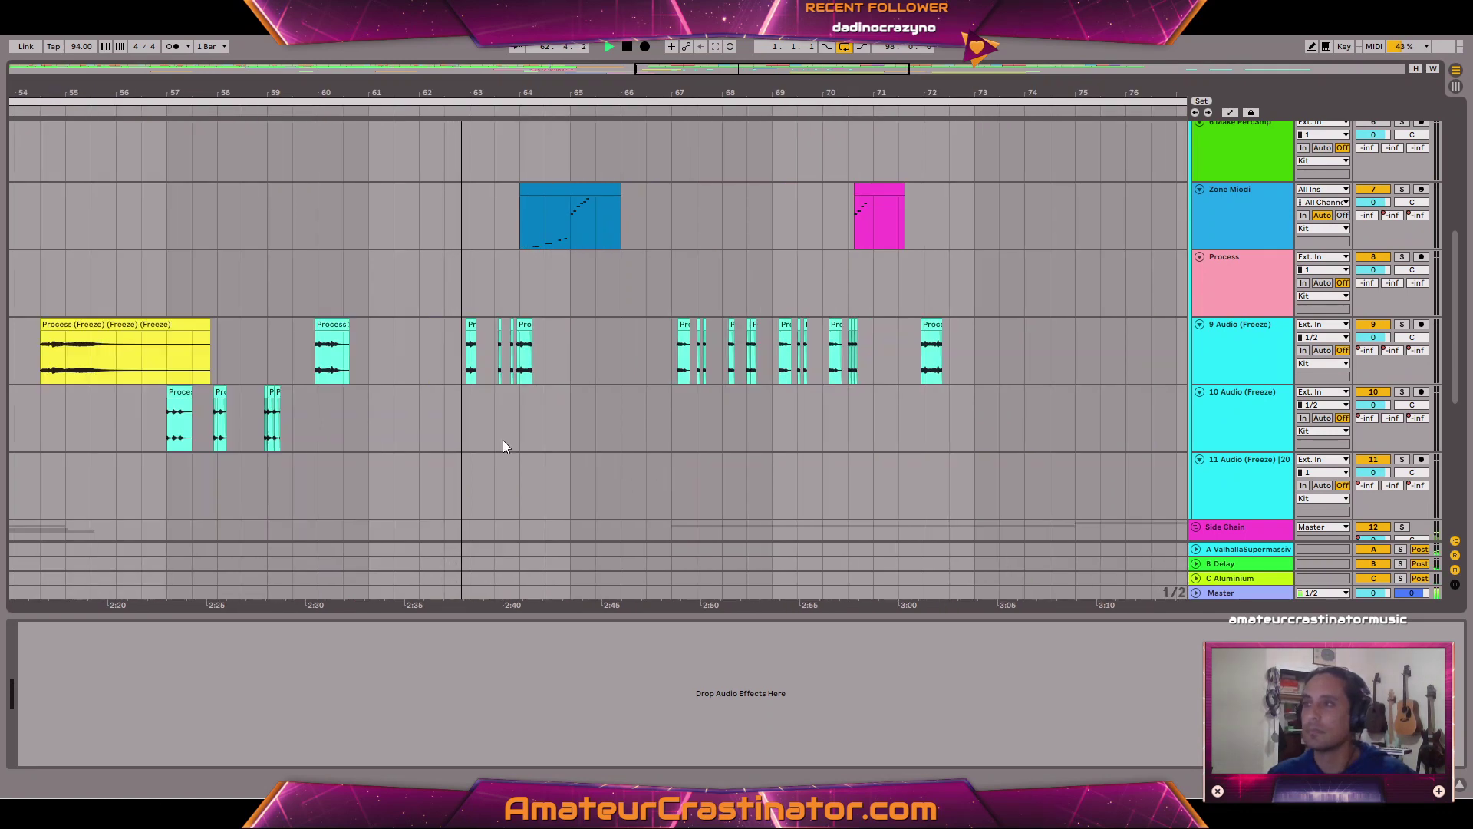
{"action": "left_click", "coordinate": [221, 419]}
{"action": "left_click_drag", "start_coordinate": [195, 420], "coordinate": [319, 413]}
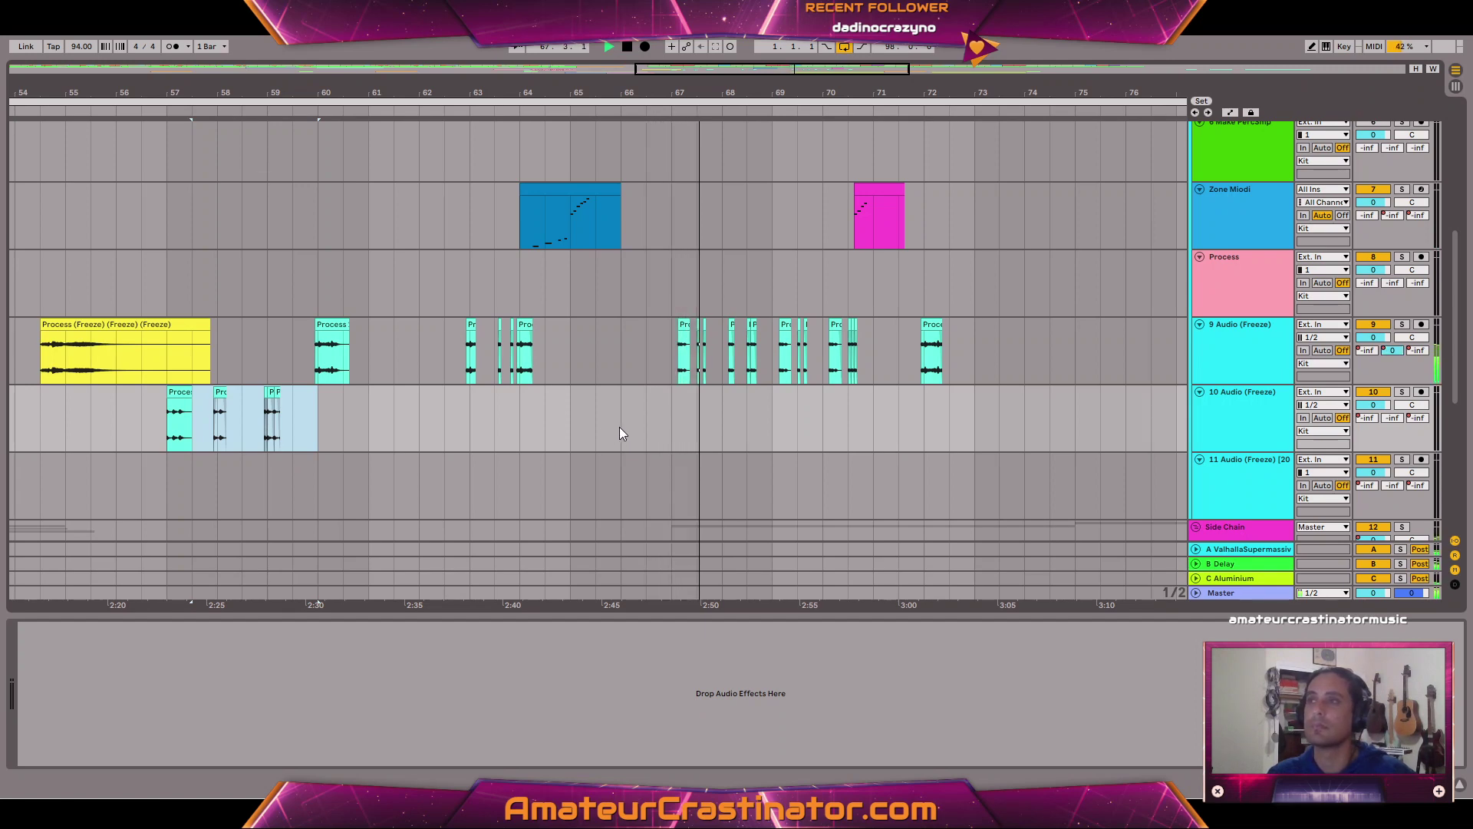
{"action": "left_click", "coordinate": [596, 421]}
{"action": "key", "text": "ctrl+v"}
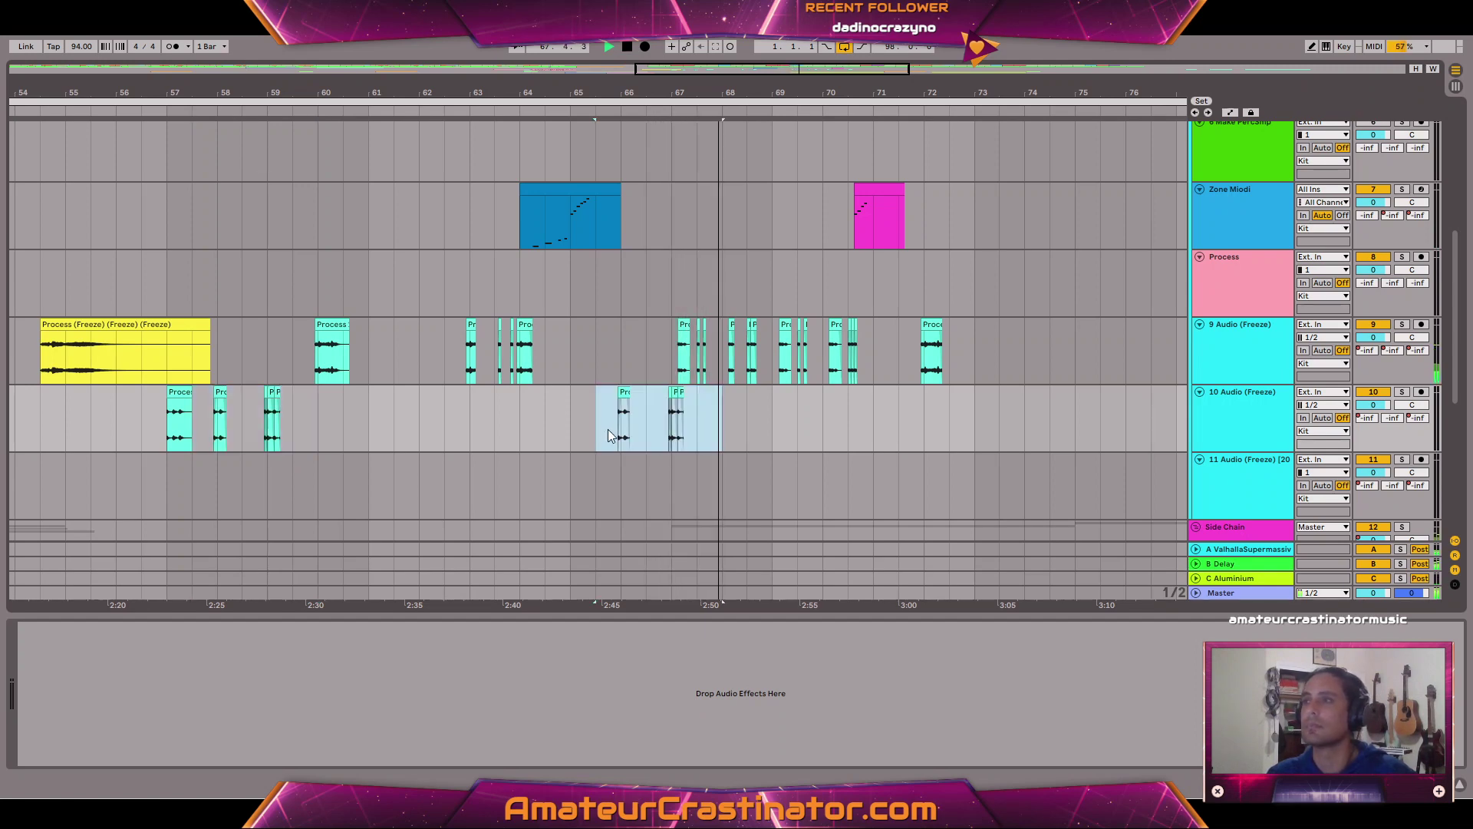
Play from bar 63 and review the pasted percussion against the Kit group's clips up to about bar 73.
{"action": "left_click", "coordinate": [471, 418]}
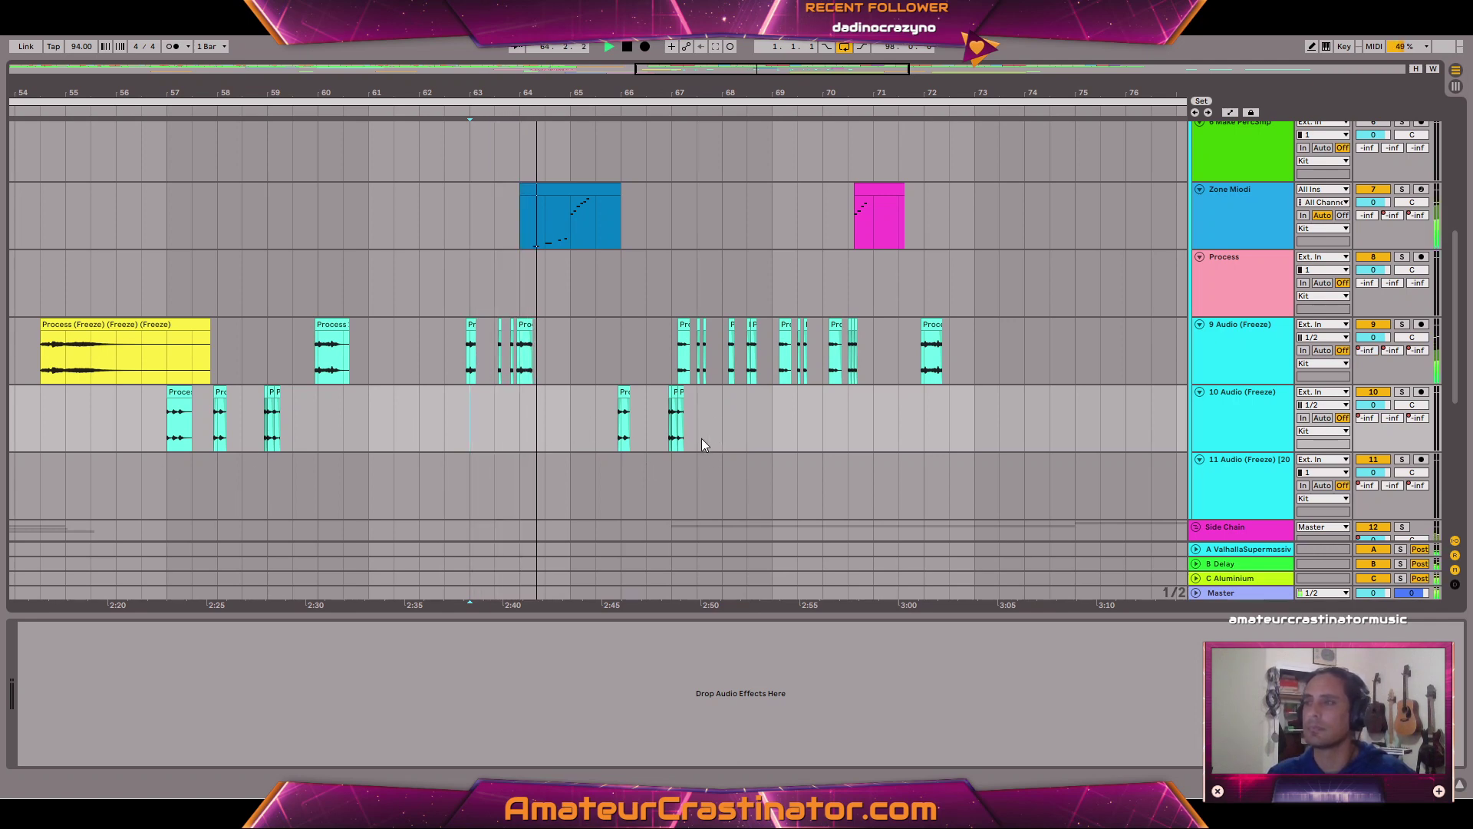
{"action": "scroll", "coordinate": [702, 438], "scroll_direction": "up", "scroll_amount": 3}
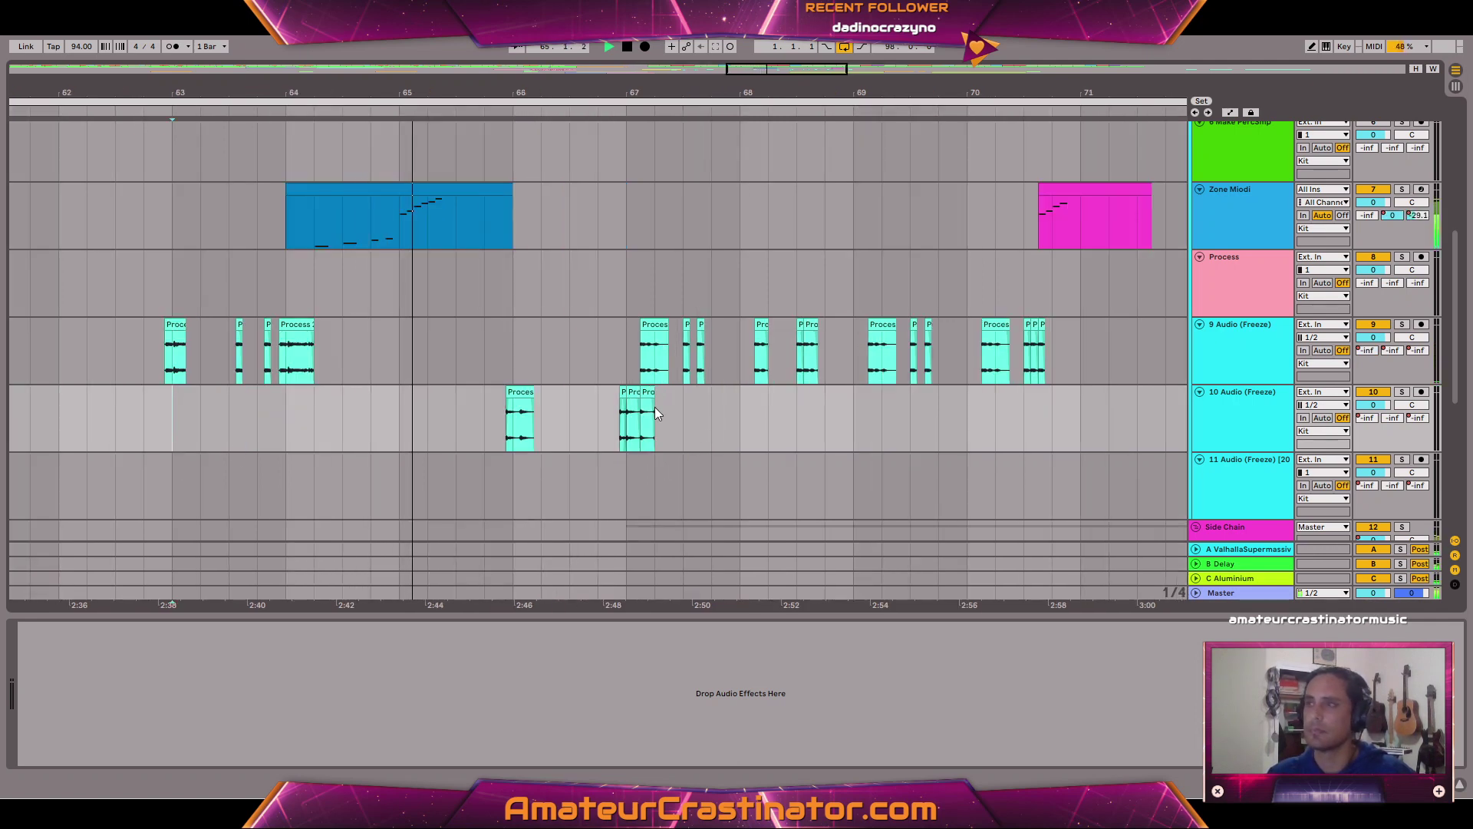
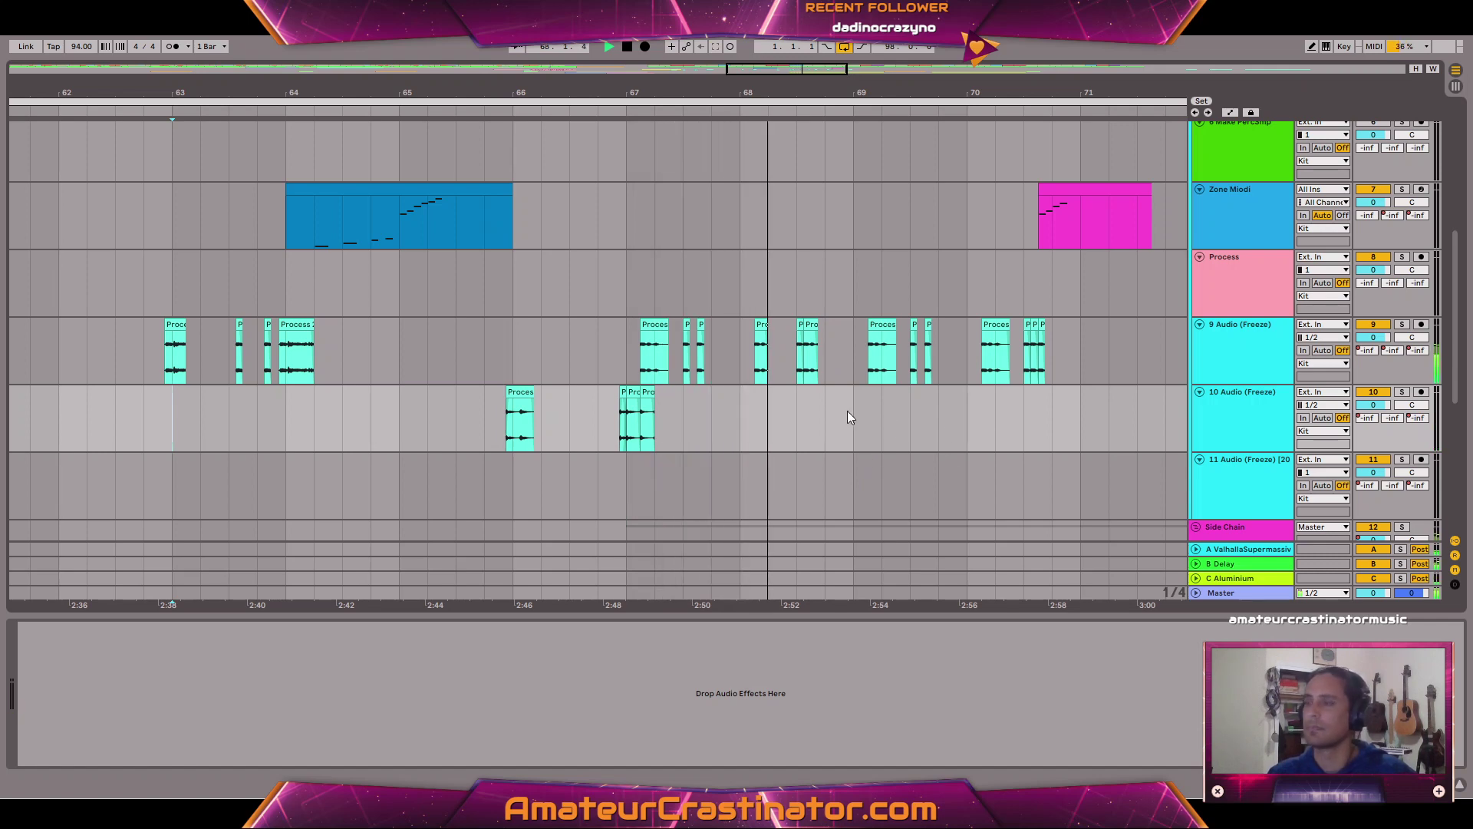
{"action": "left_click", "coordinate": [872, 377]}
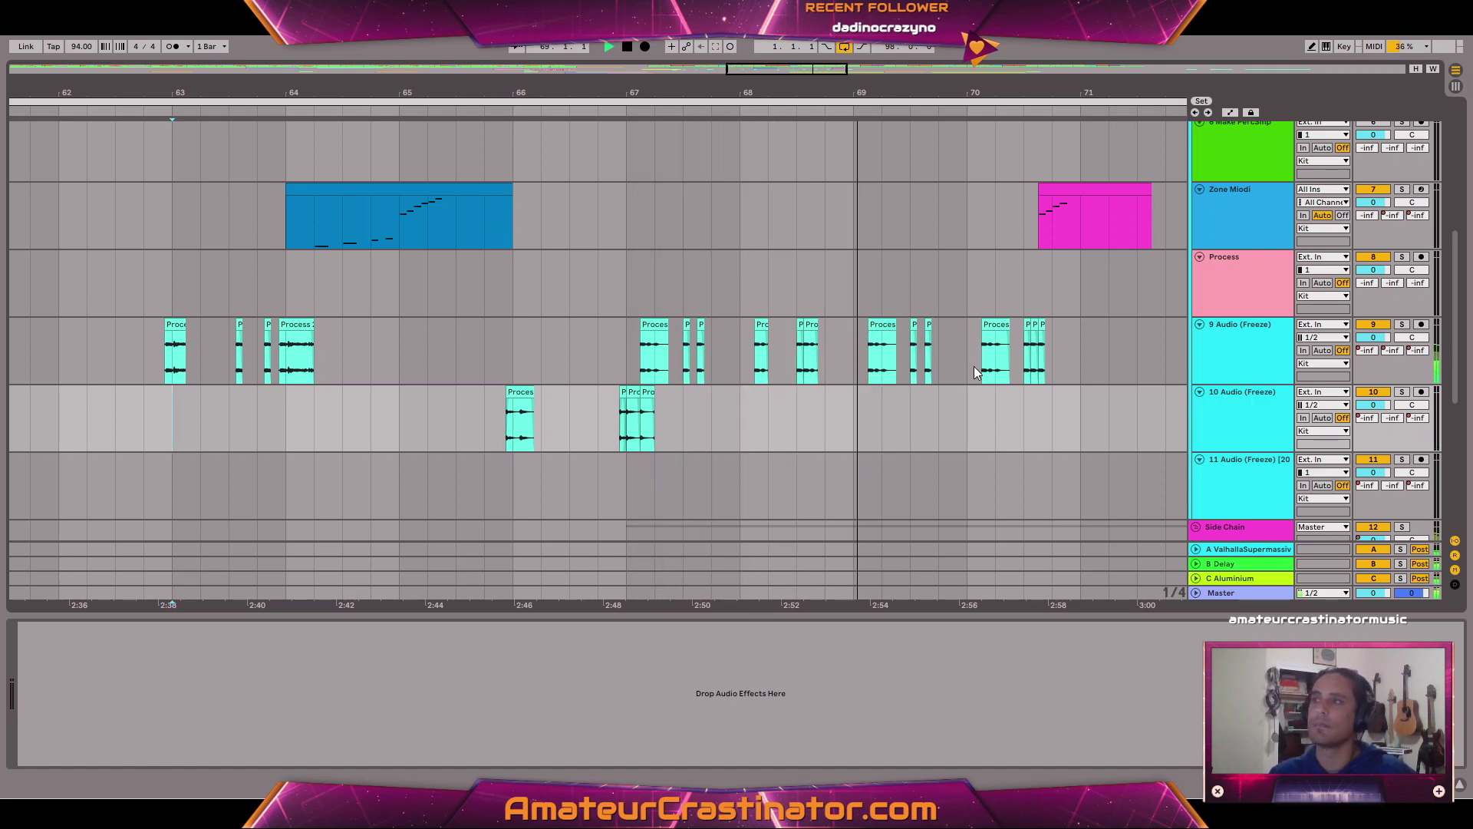
{"action": "key", "text": "w"}
{"action": "scroll", "coordinate": [693, 365], "scroll_direction": "up", "scroll_amount": 4}
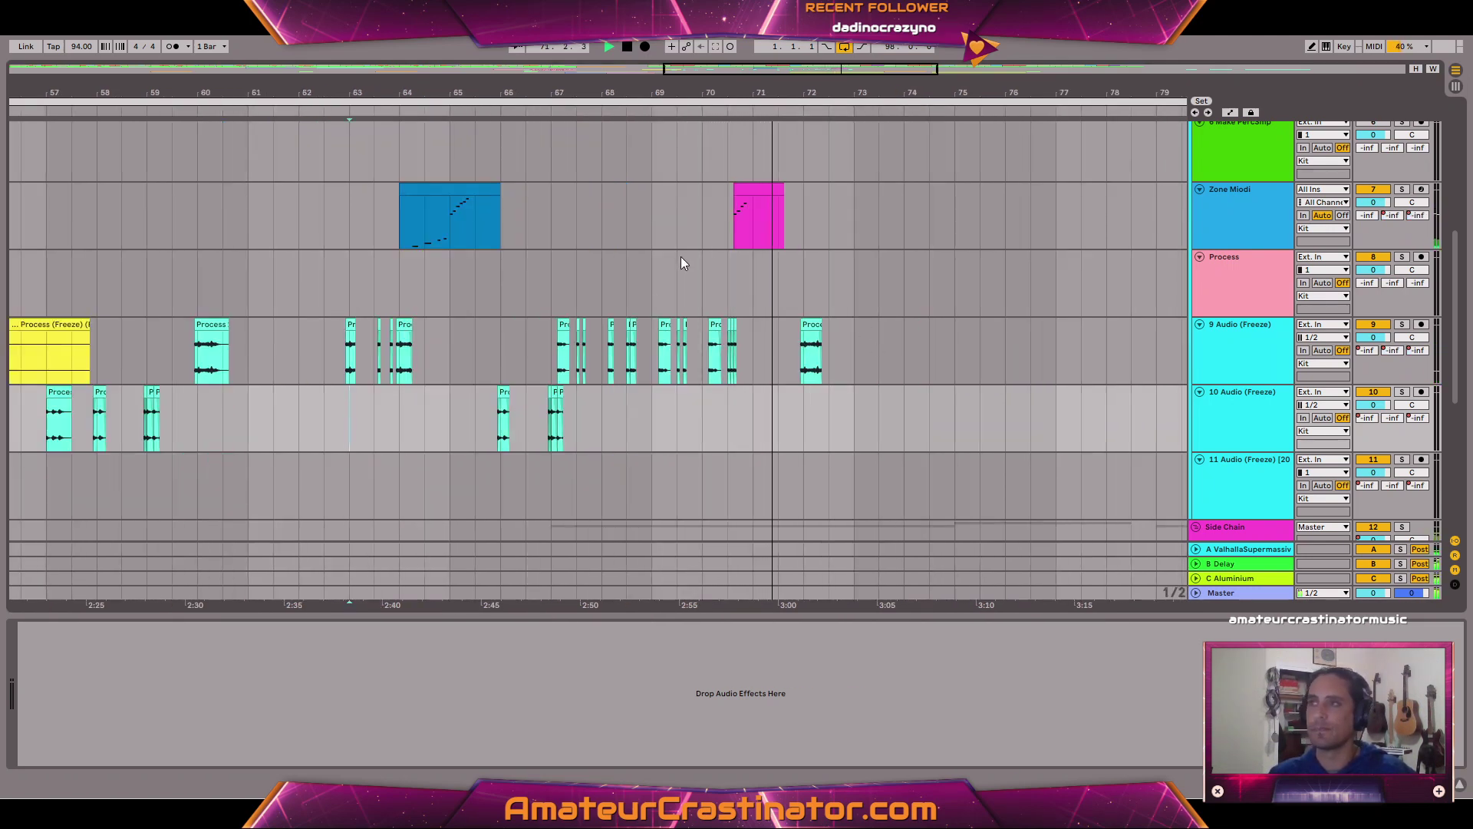
{"action": "scroll", "coordinate": [973, 290], "scroll_direction": "up", "scroll_amount": 5}
{"action": "scroll", "coordinate": [1220, 230], "scroll_direction": "up", "scroll_amount": 5}
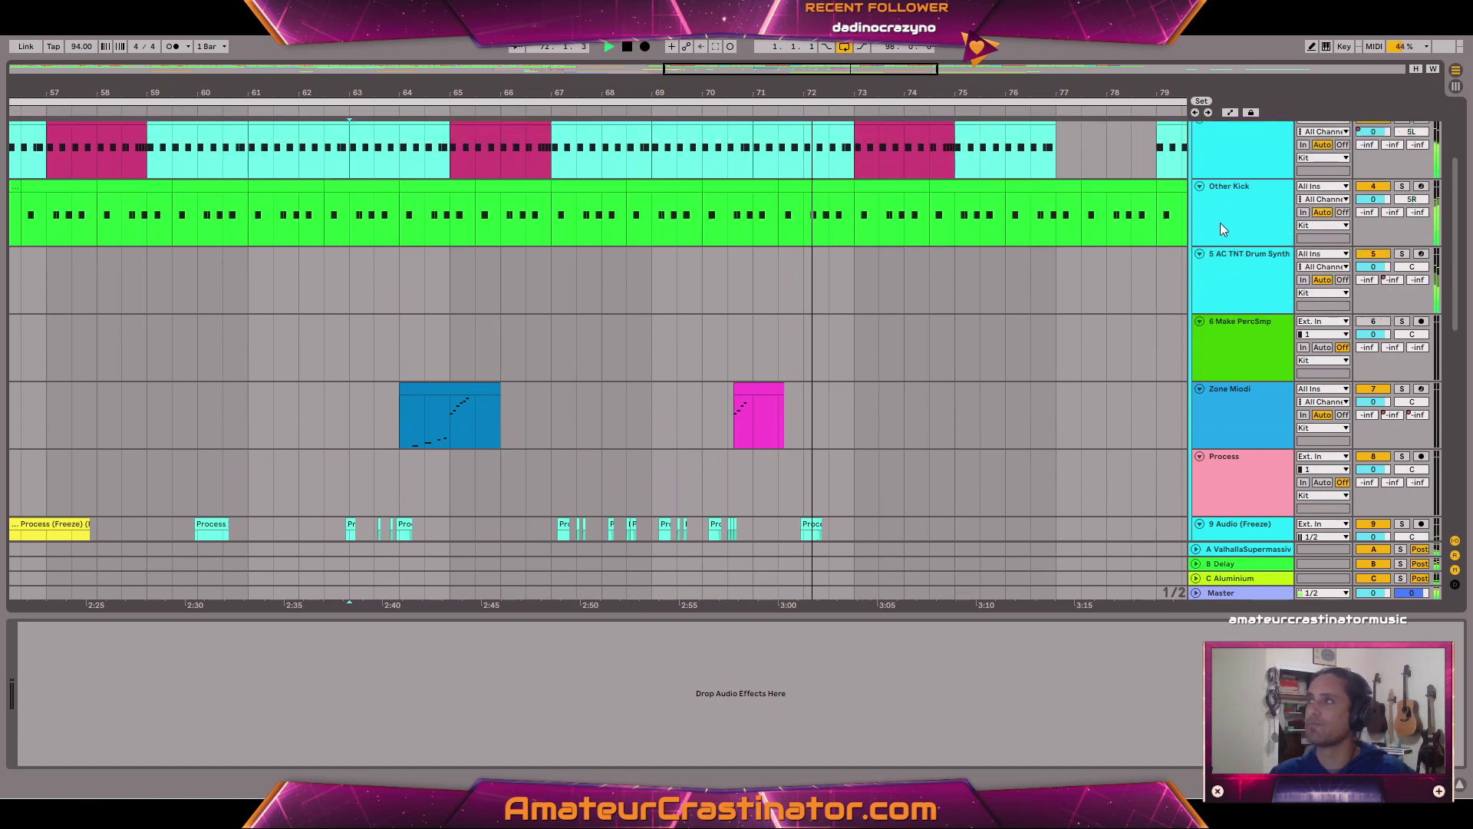
{"action": "scroll", "coordinate": [1049, 406], "scroll_direction": "down", "scroll_amount": 3}
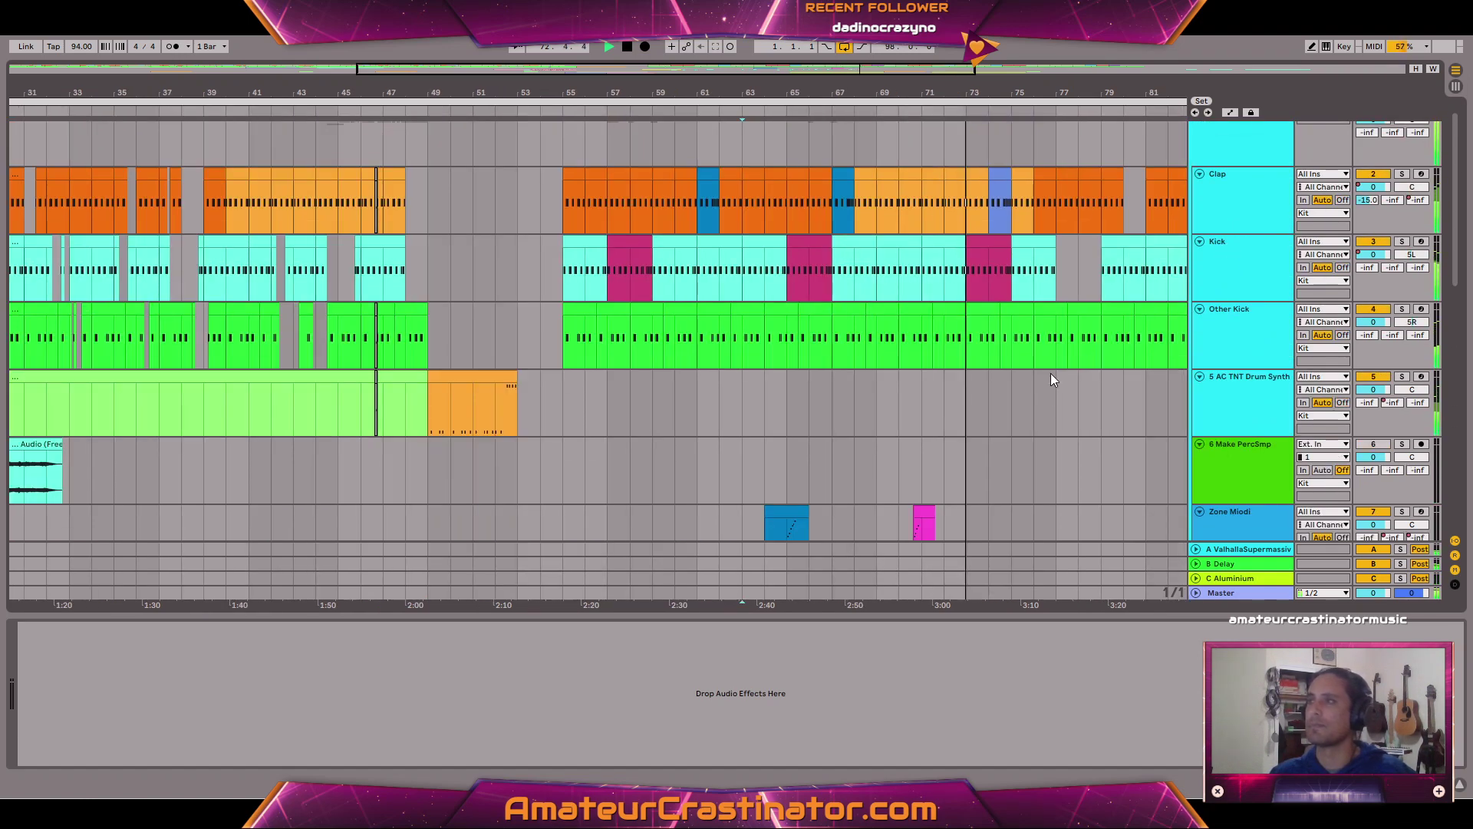
{"action": "scroll", "coordinate": [887, 205], "scroll_direction": "down", "scroll_amount": 6}
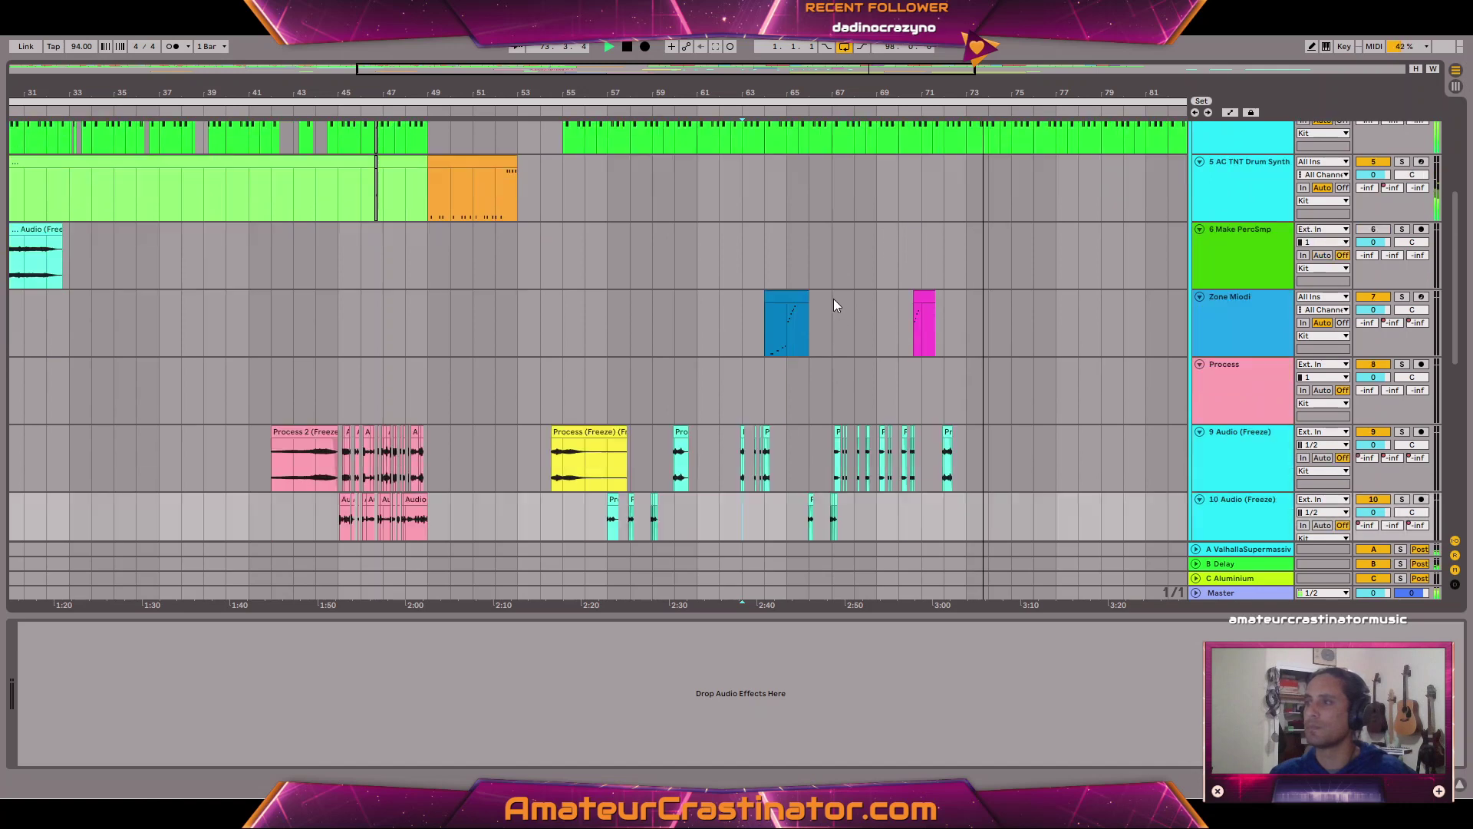
{"action": "scroll", "coordinate": [854, 278], "scroll_direction": "up", "scroll_amount": 6}
{"action": "scroll", "coordinate": [847, 219], "scroll_direction": "up", "scroll_amount": 2}
Replay the section from bar 65 and from bar 64, checking the devices on the Kit, Zone Miodi and 9 Audio tracks.
{"action": "left_click", "coordinate": [790, 175]}
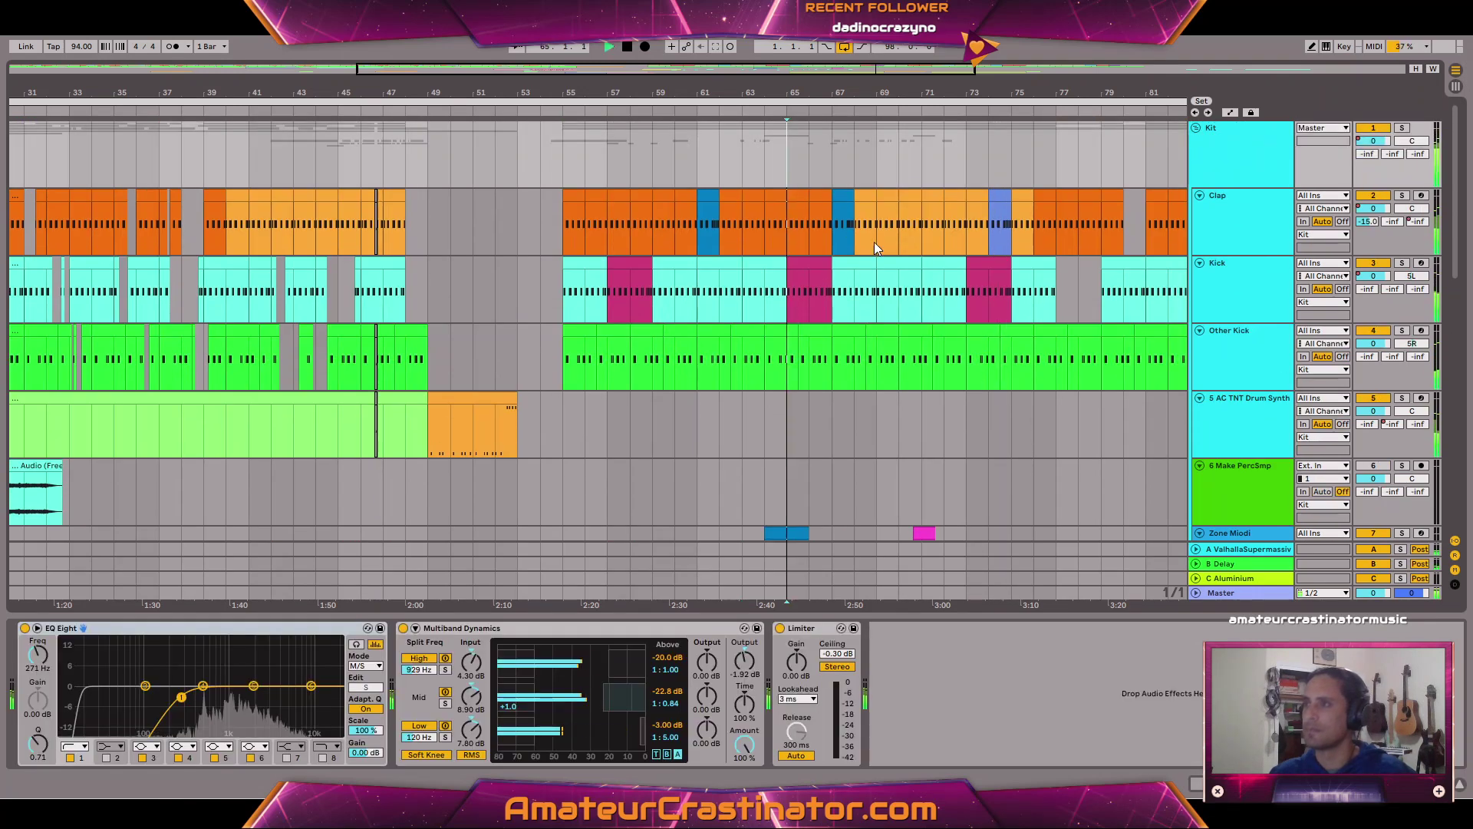
{"action": "scroll", "coordinate": [1048, 382], "scroll_direction": "down", "scroll_amount": 5}
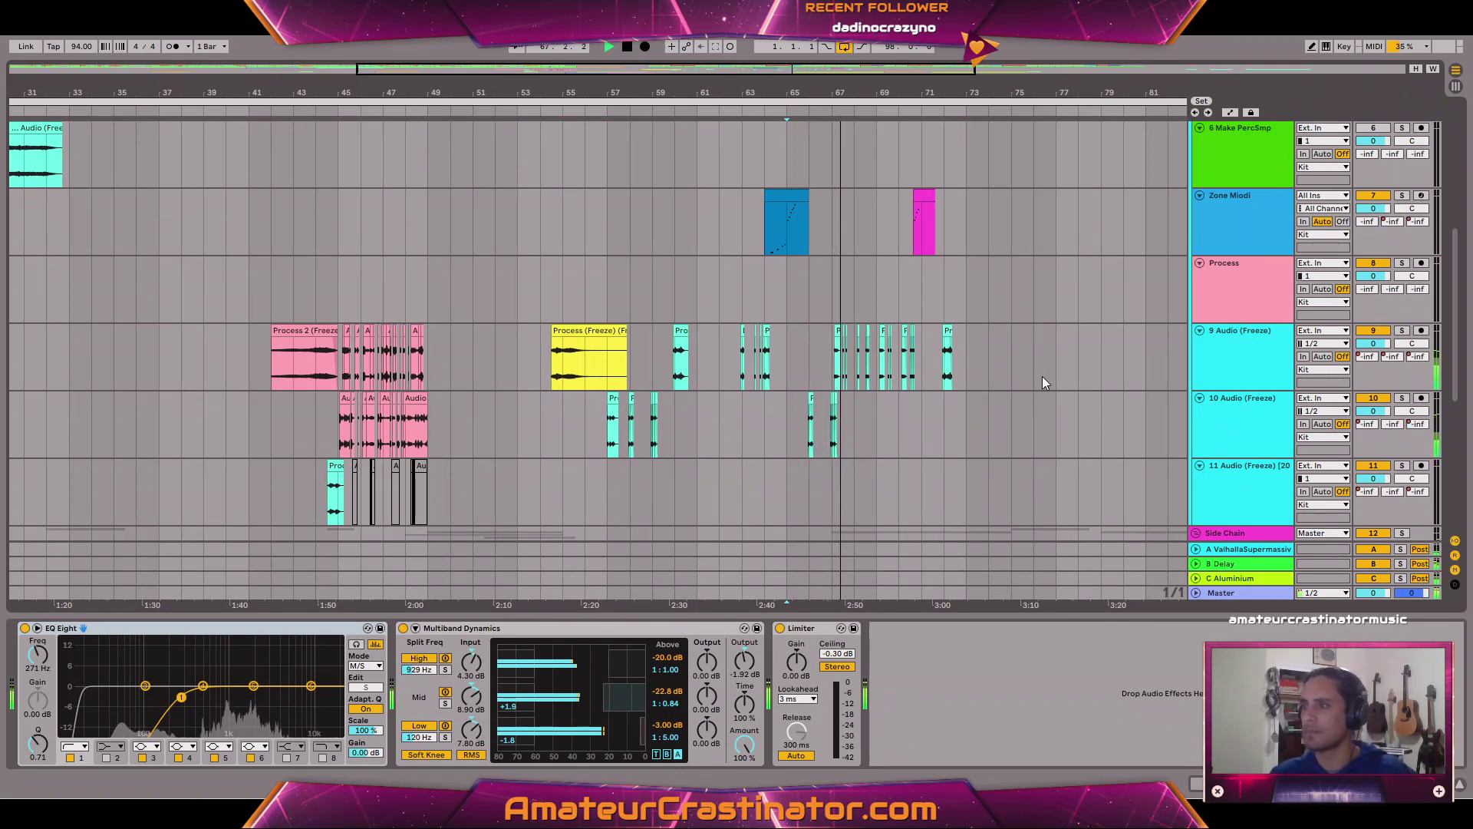
{"action": "scroll", "coordinate": [977, 387], "scroll_direction": "up", "scroll_amount": 2}
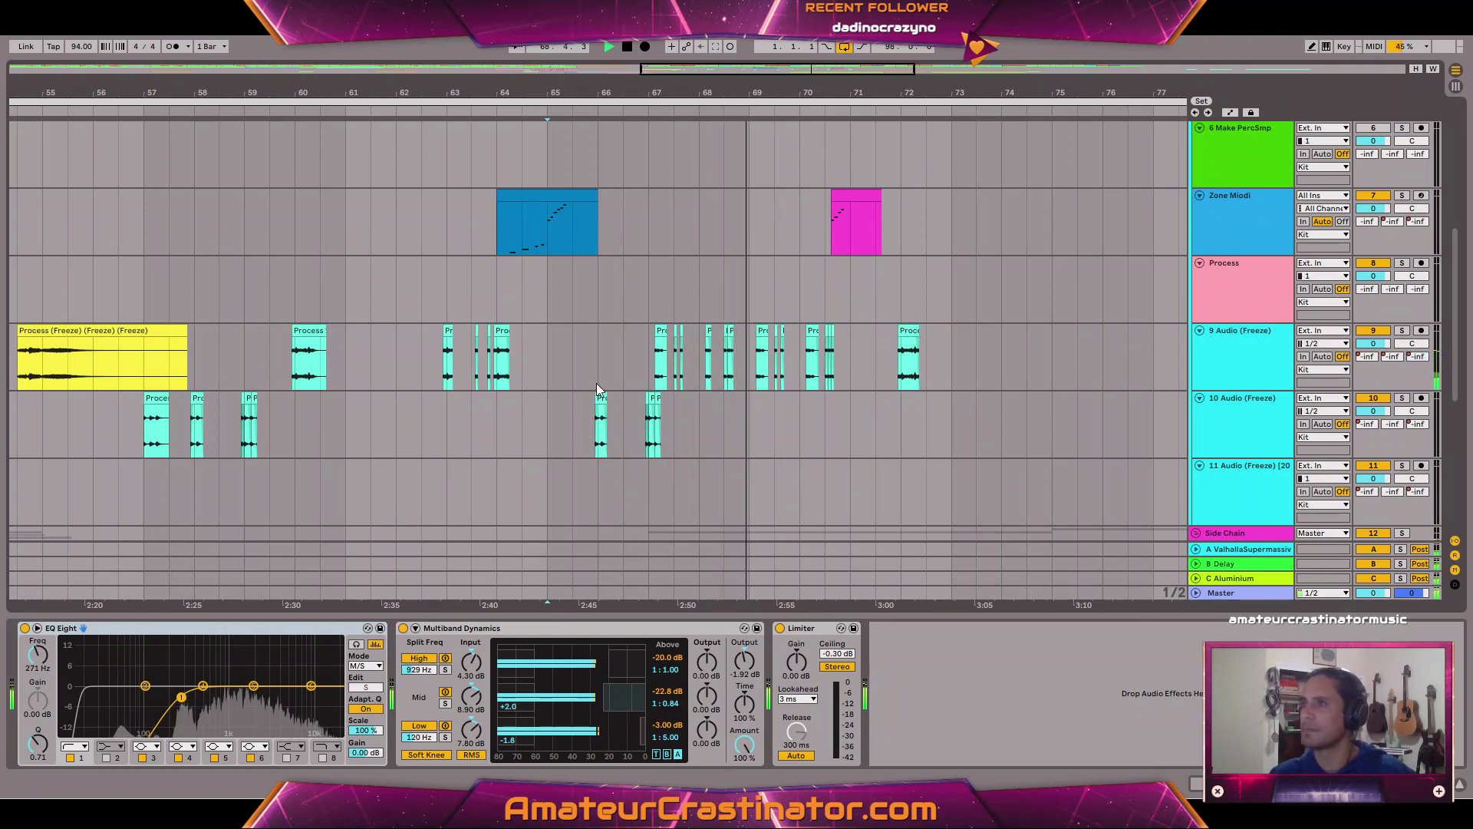
{"action": "left_click", "coordinate": [497, 359]}
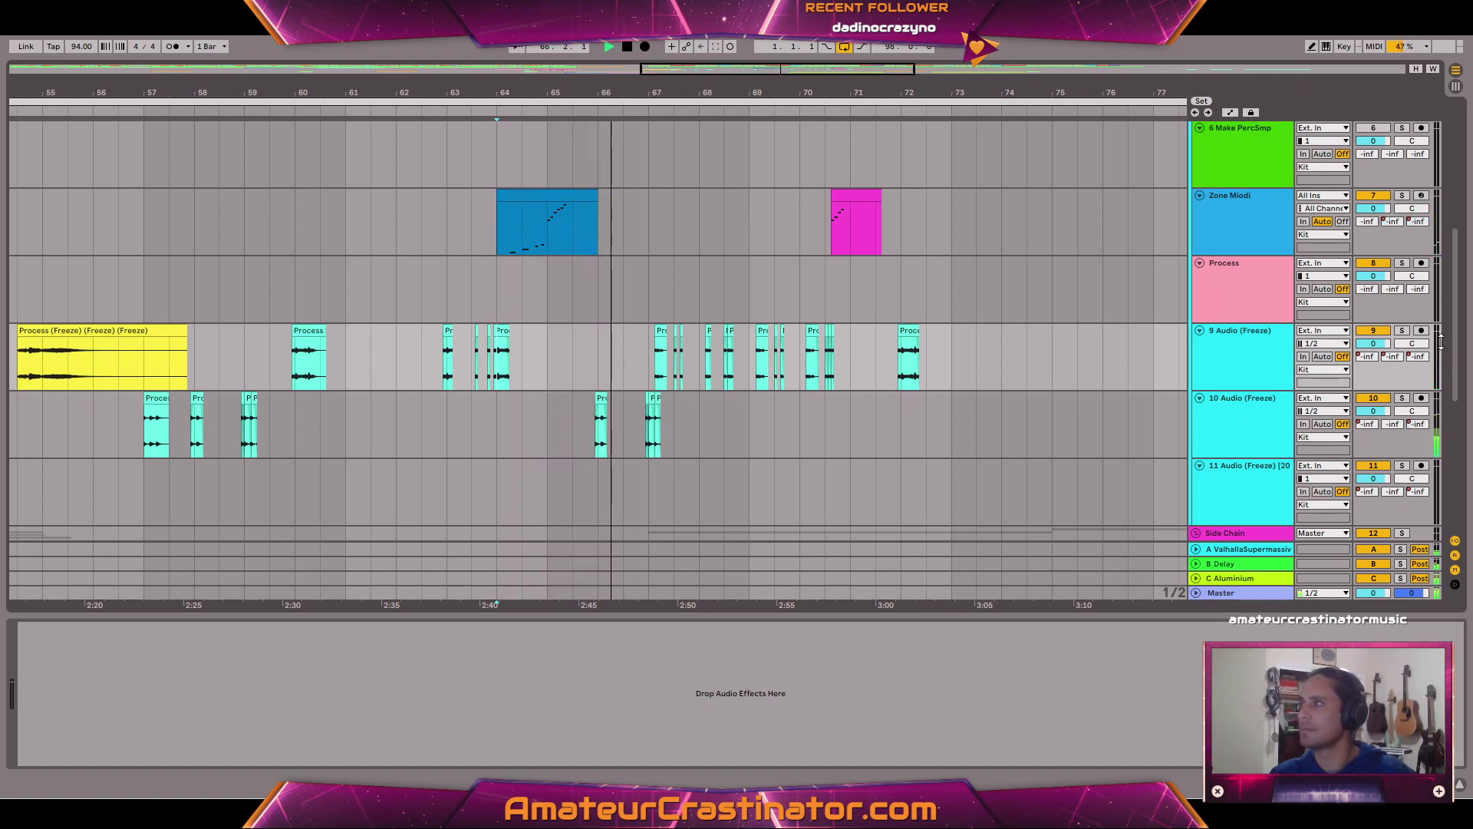
{"action": "left_click", "coordinate": [1230, 228]}
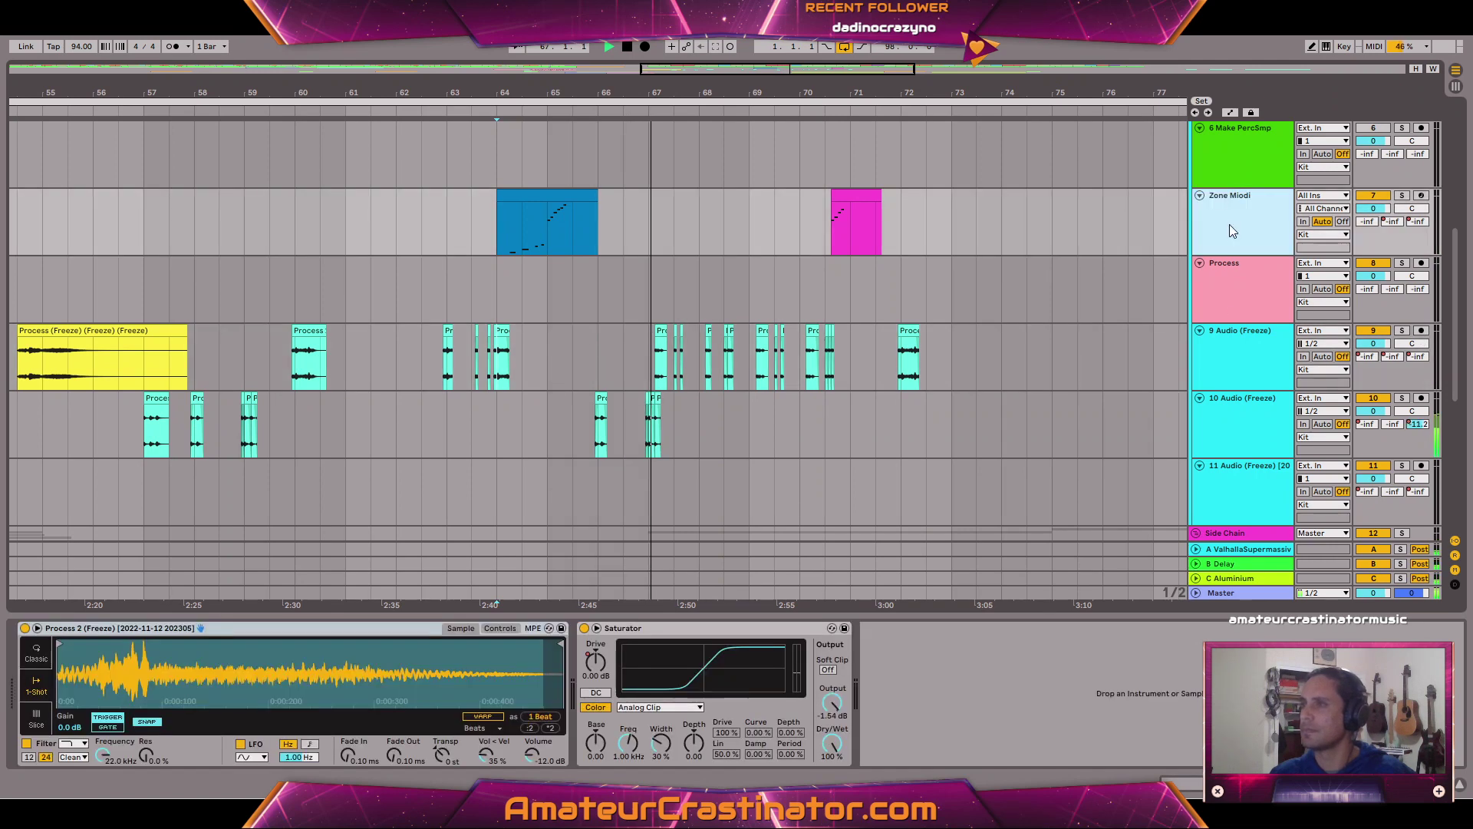
{"action": "left_click", "coordinate": [1255, 342]}
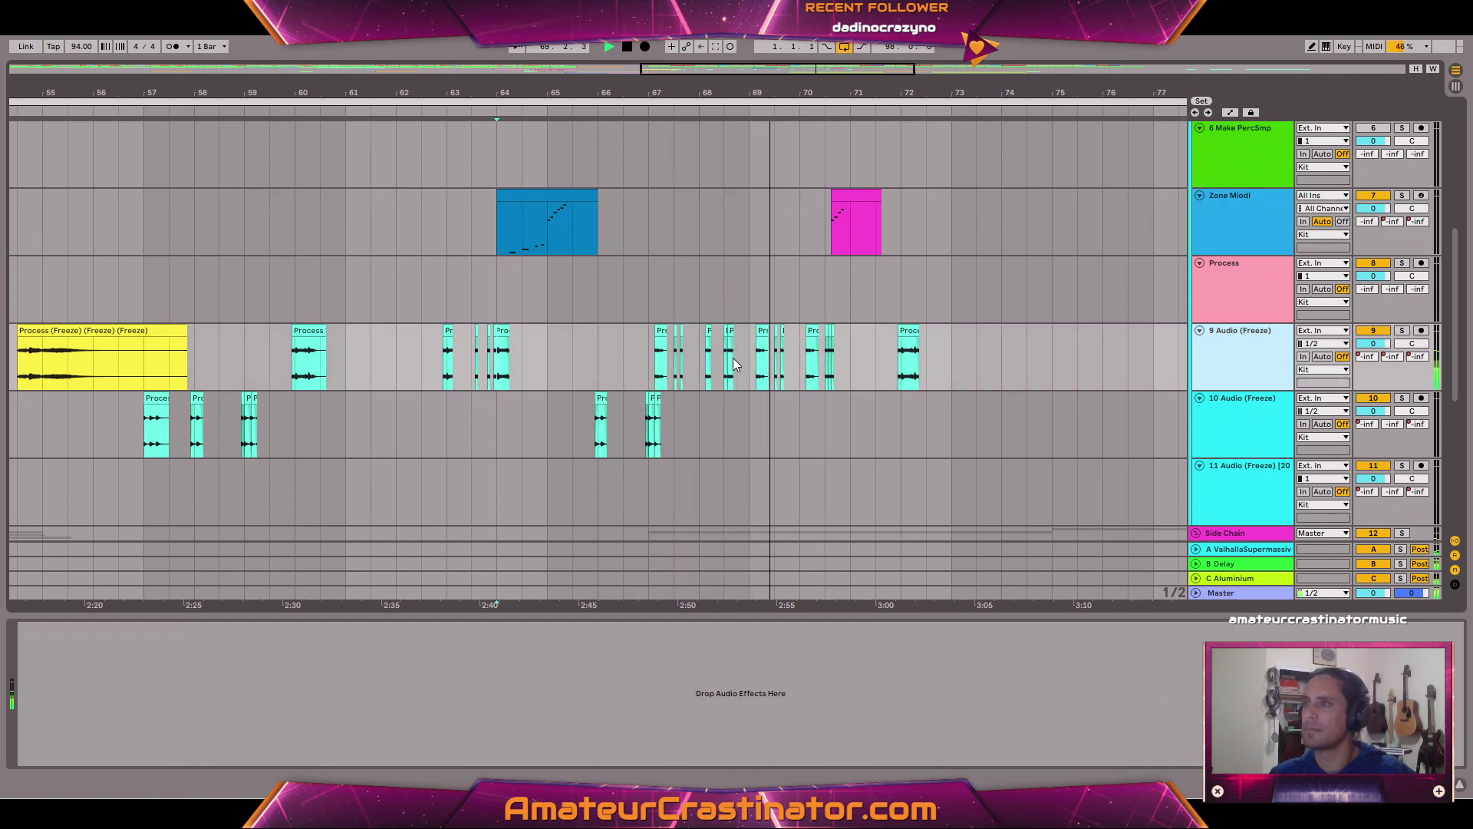
Select the 13 percussion clips on track 9 between bars 67 and 71 and set their gain to 5.00 dB during playback.
{"action": "scroll", "coordinate": [734, 357], "scroll_direction": "up", "scroll_amount": 3}
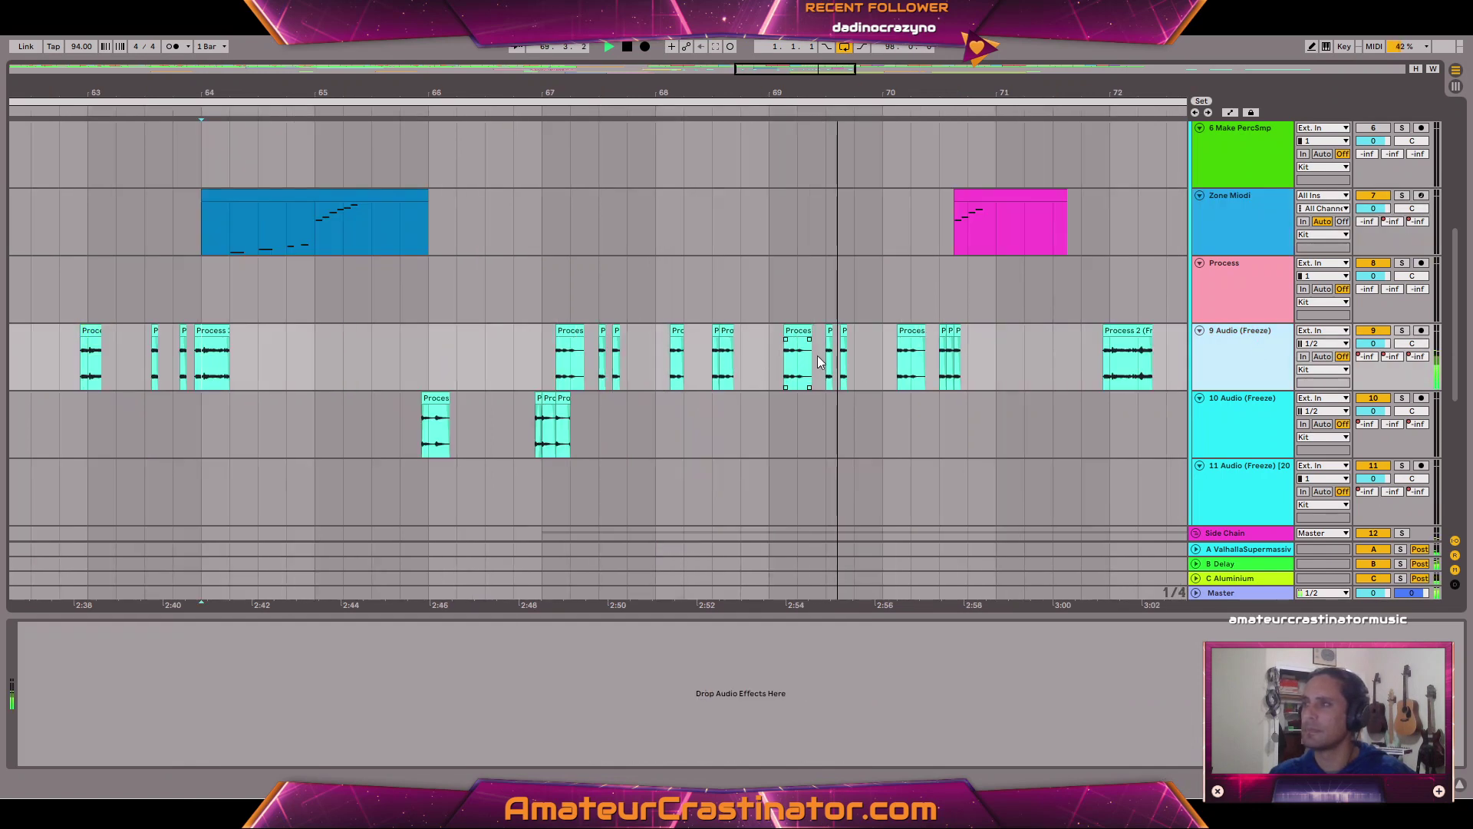
{"action": "left_click", "coordinate": [579, 331]}
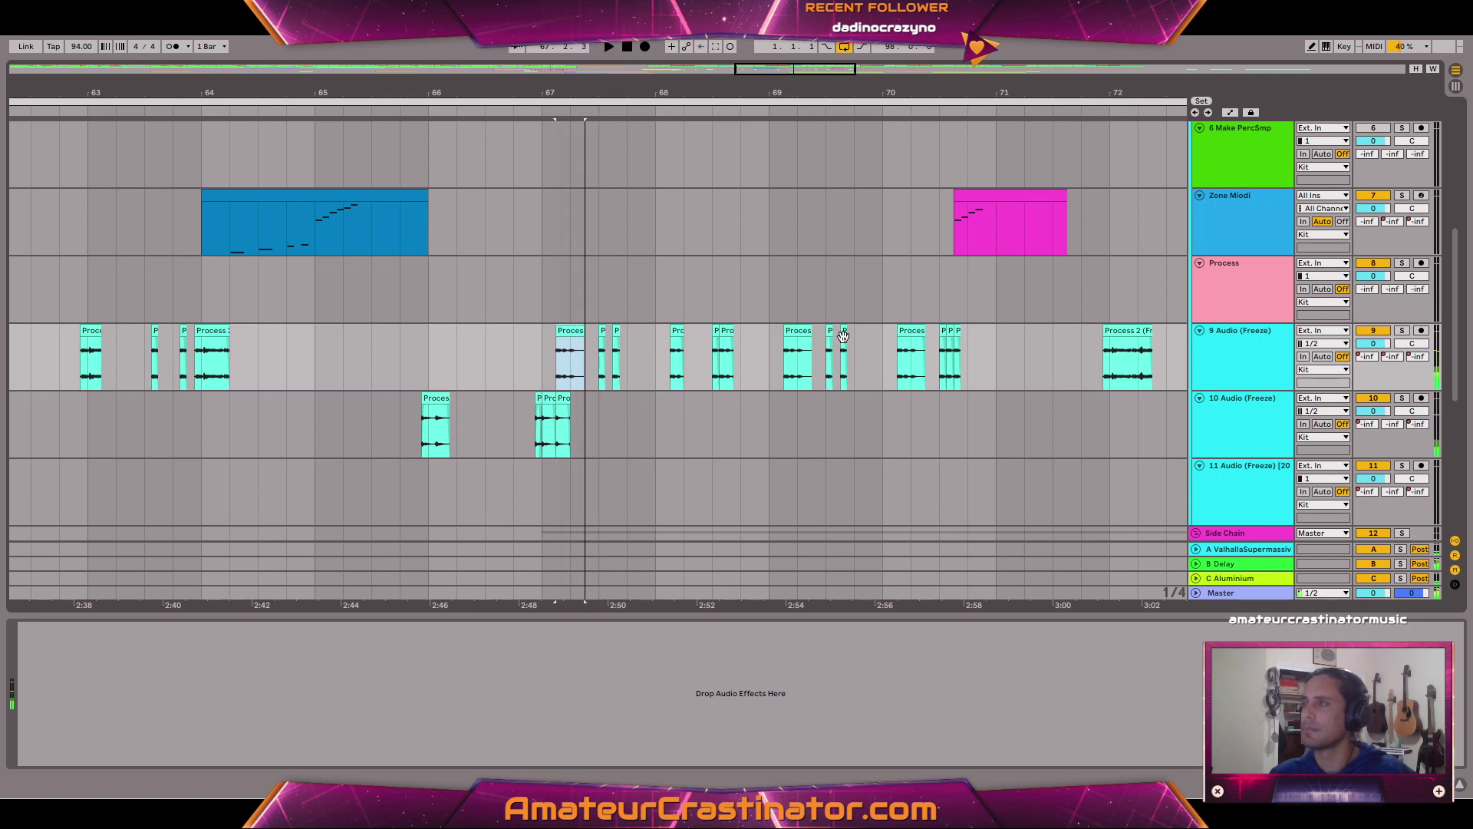
{"action": "double_click", "coordinate": [571, 326]}
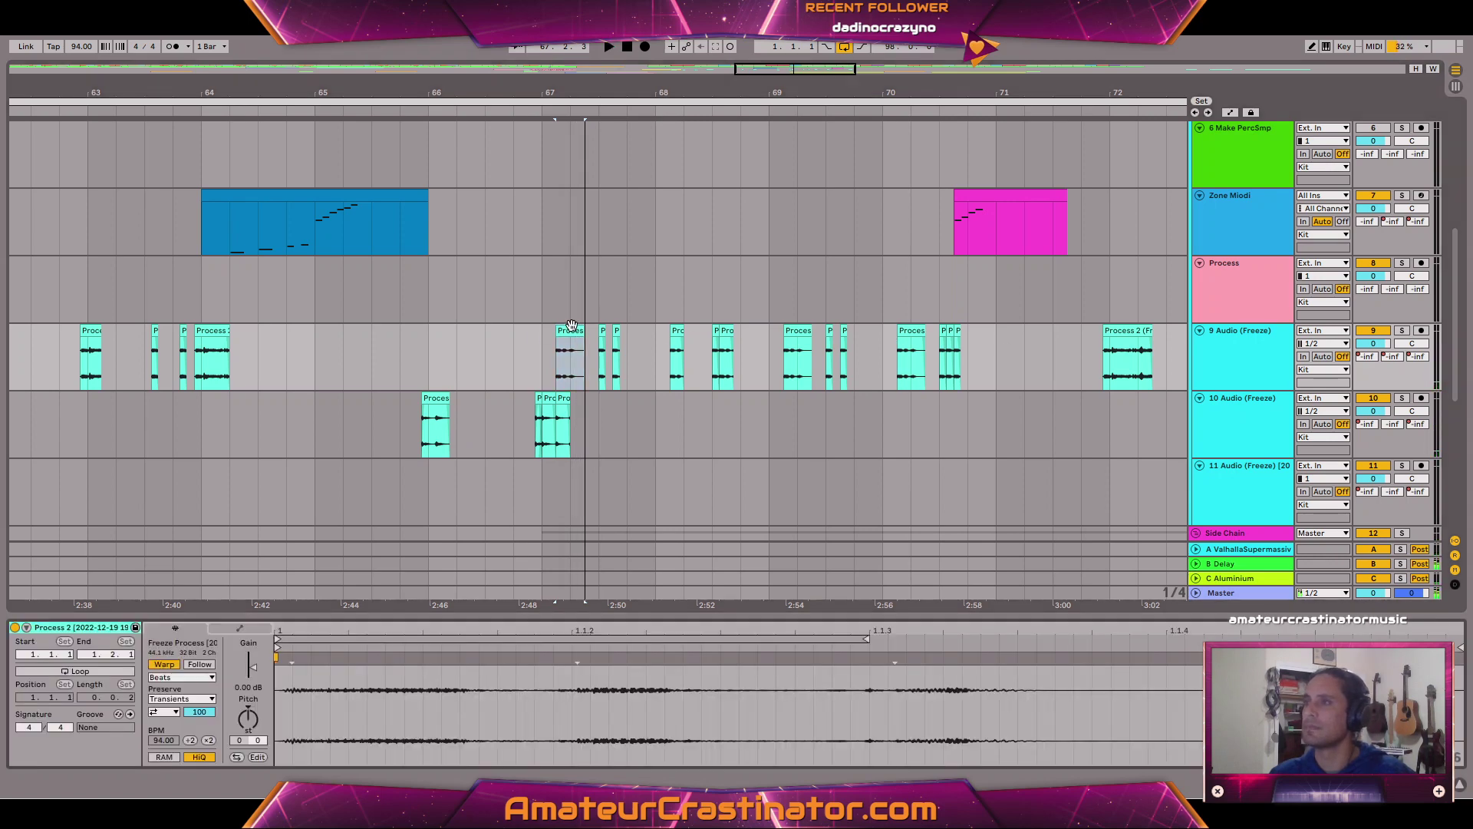
{"action": "left_click", "coordinate": [957, 329], "text": "shift"}
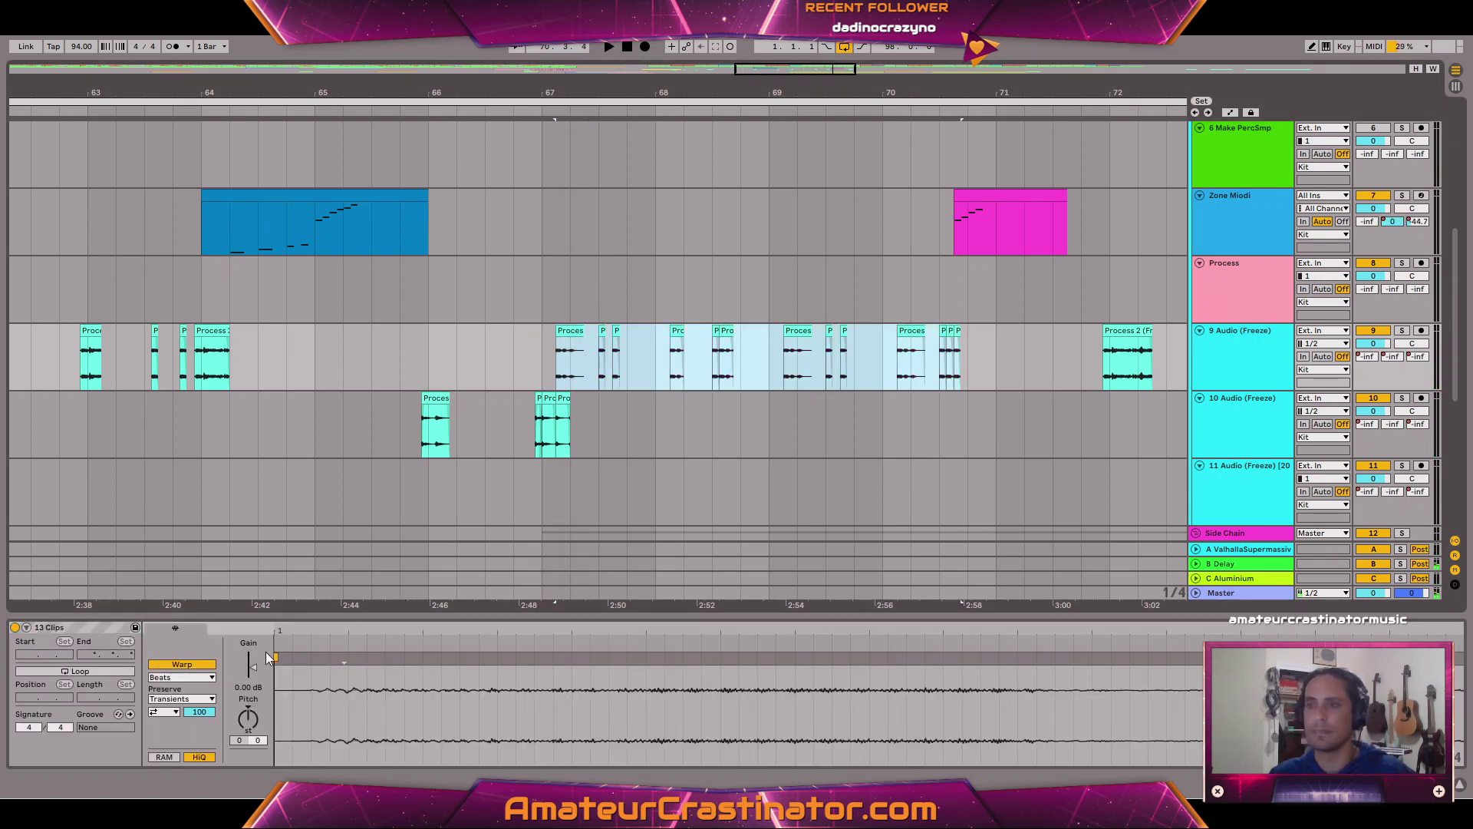
{"action": "key", "text": "space"}
{"action": "left_click_drag", "start_coordinate": [249, 693], "coordinate": [250, 672]}
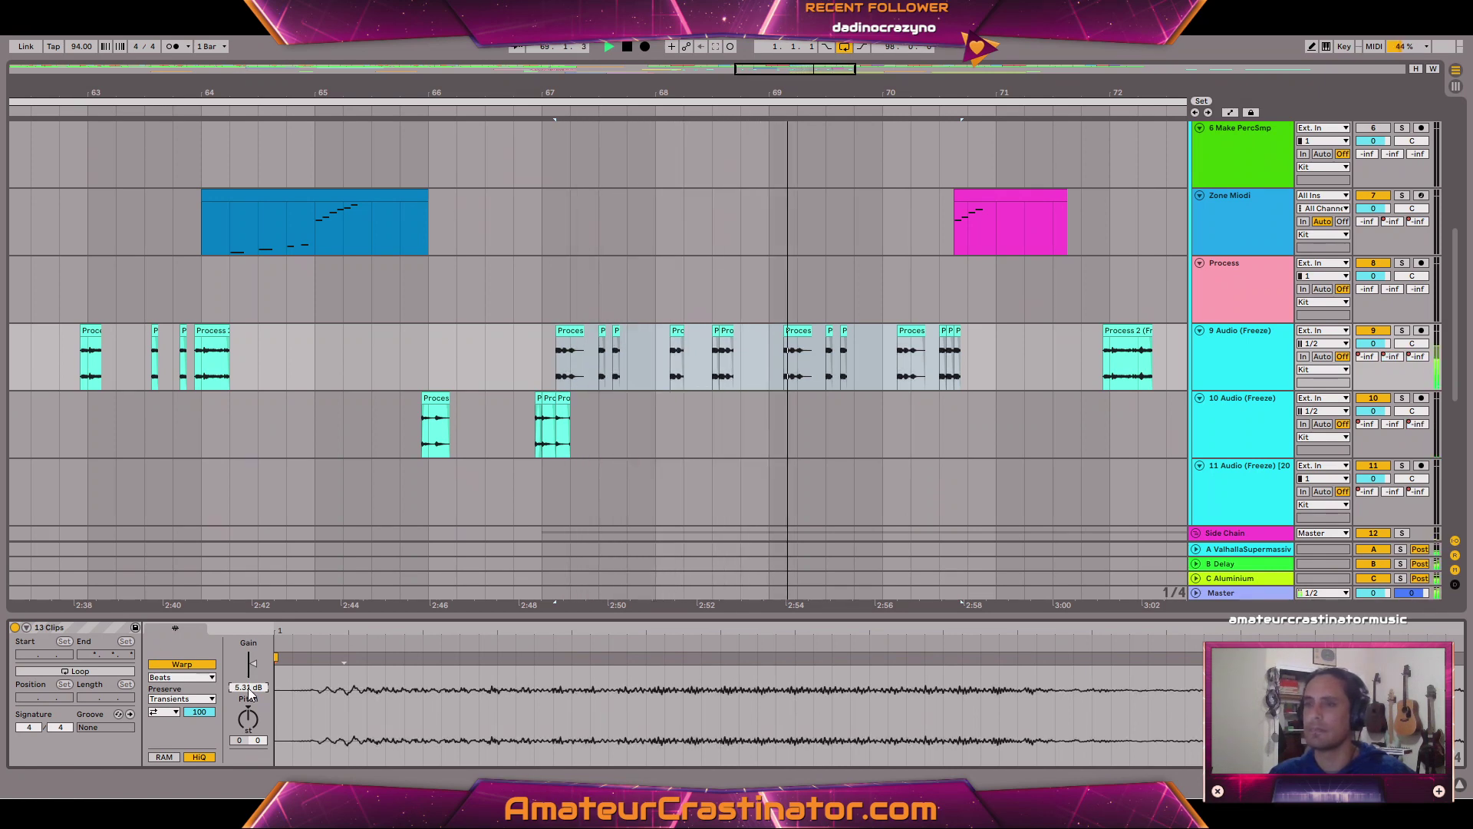
{"action": "left_click_drag", "start_coordinate": [249, 685], "coordinate": [248, 689]}
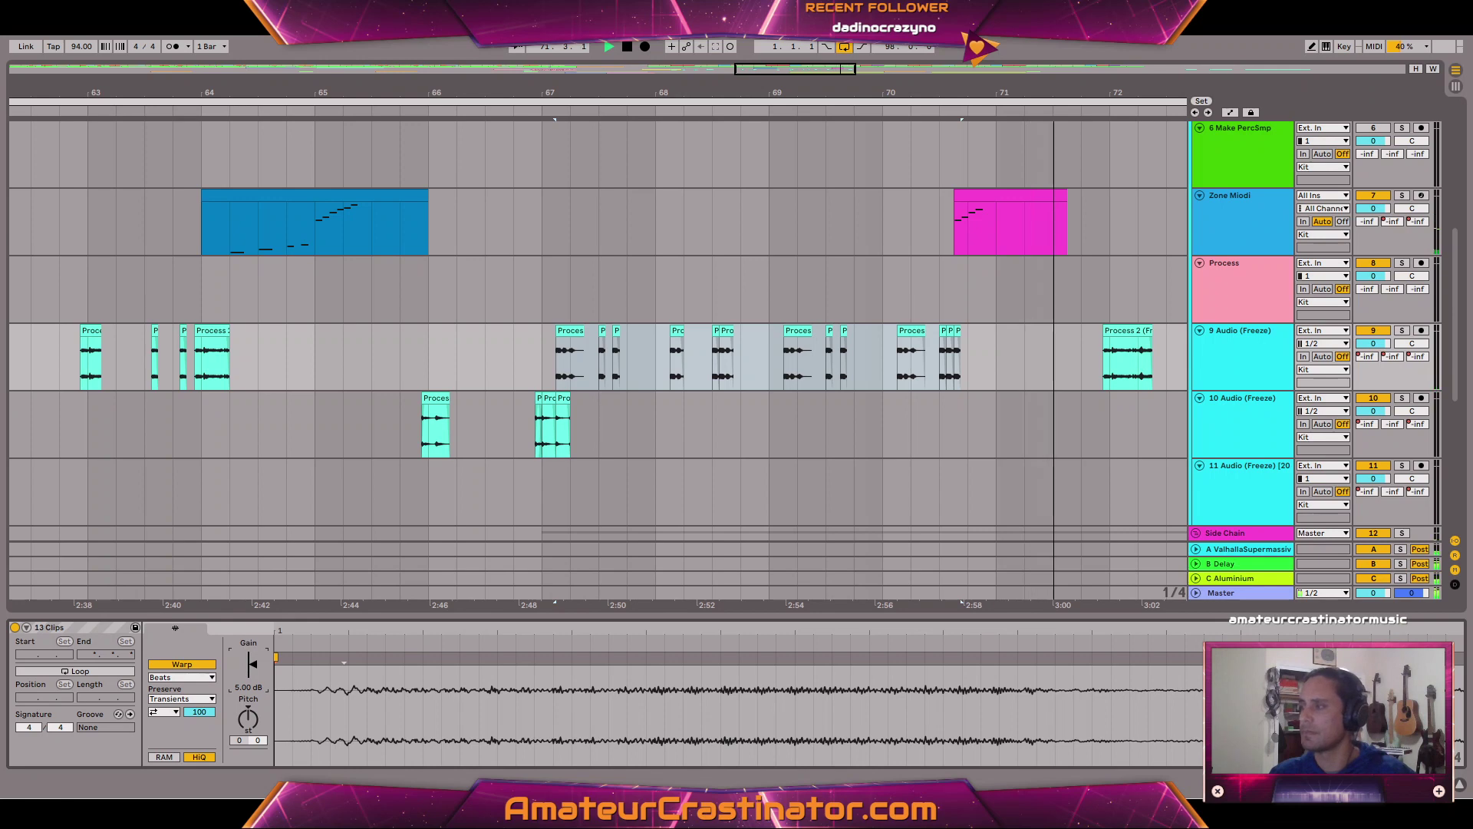
{"action": "key", "text": "shift+Tab"}
{"action": "key", "text": "a"}
{"action": "key", "text": "a"}
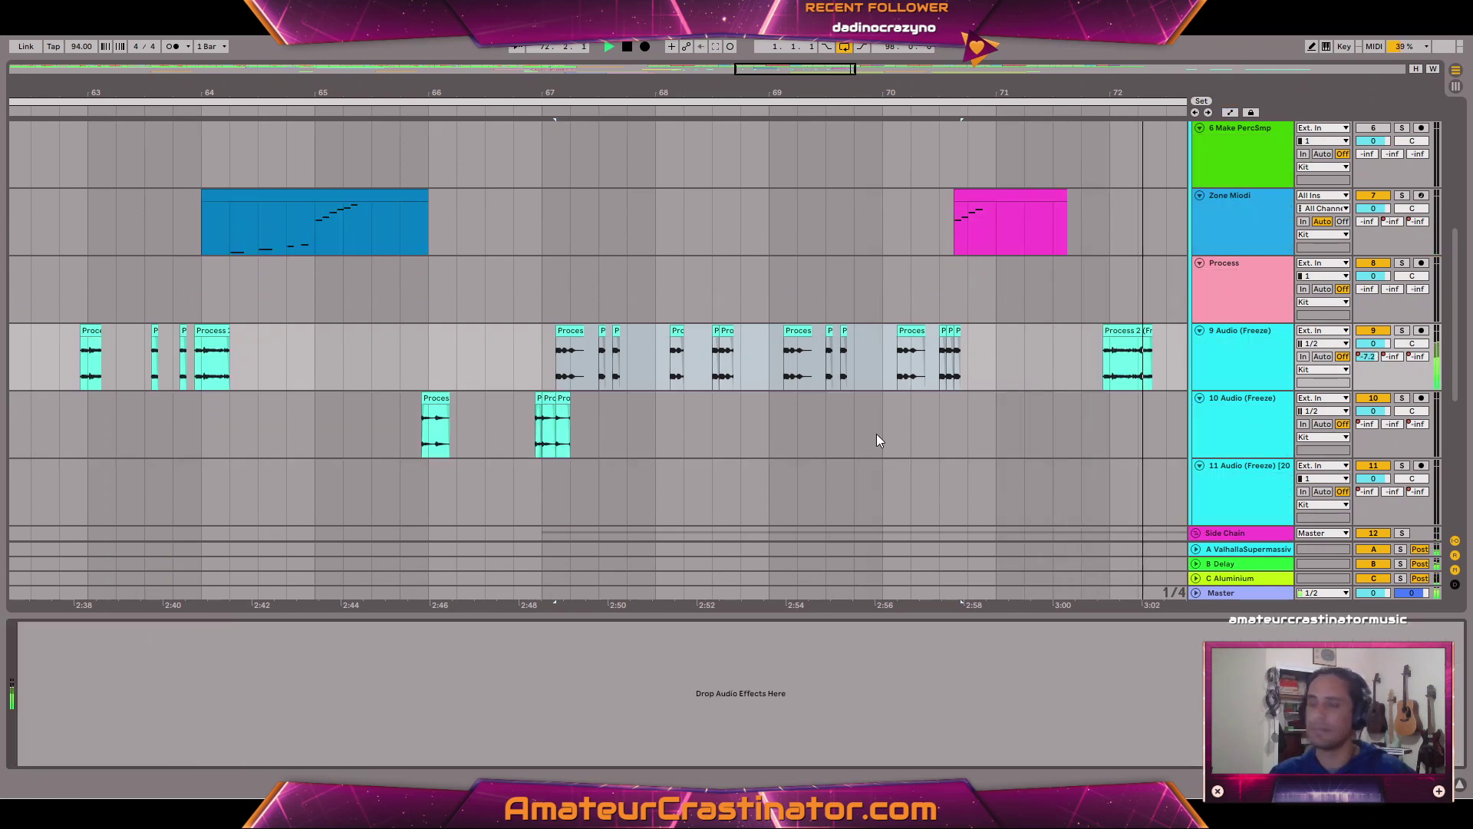
{"action": "scroll", "coordinate": [909, 399], "scroll_direction": "down", "scroll_amount": 3}
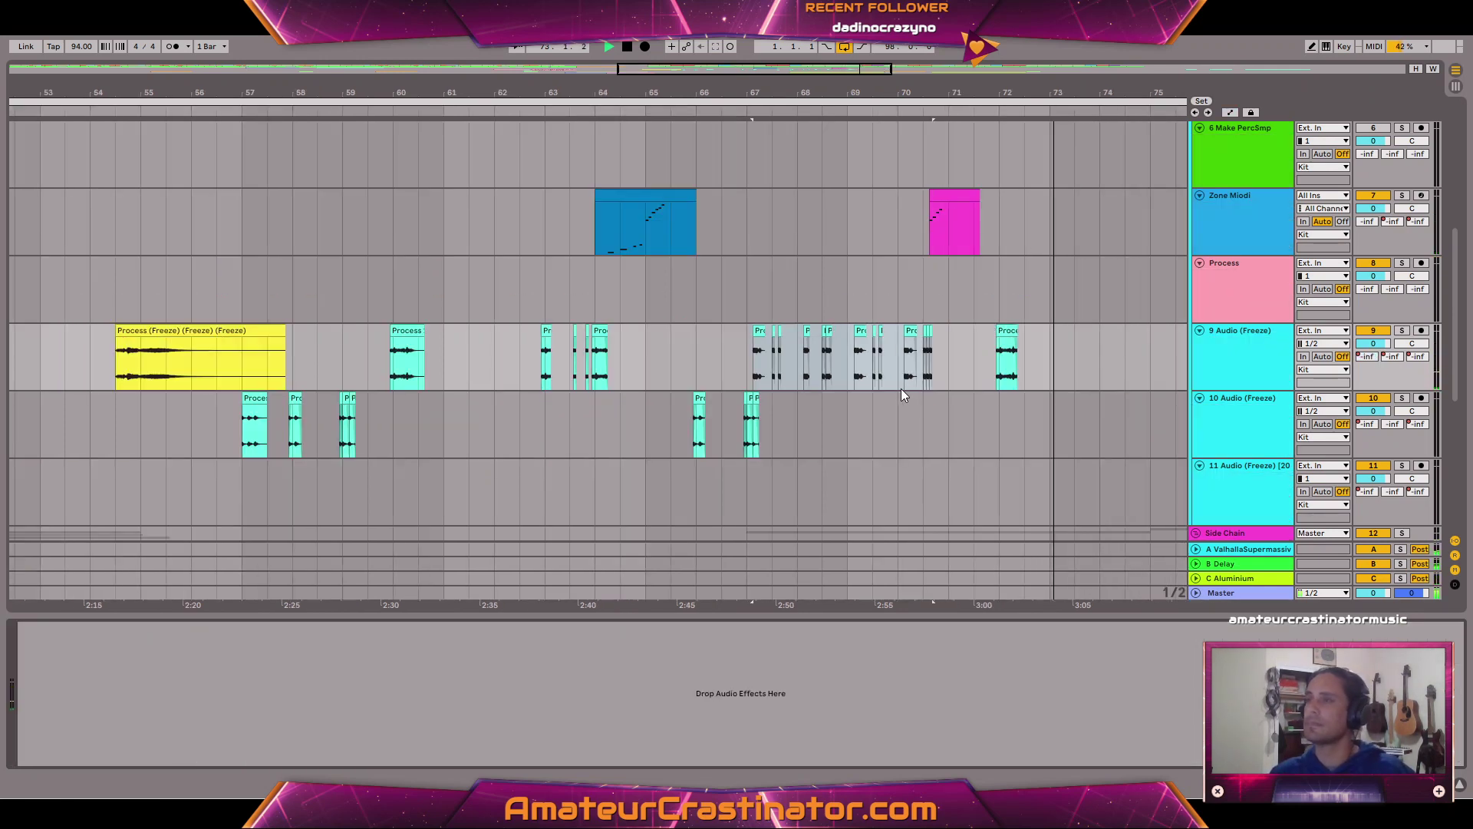
Play the arrangement from the Zone Miodi clip at bar 64 and examine how the tracks line up in the following bars.
{"action": "scroll", "coordinate": [902, 386], "scroll_direction": "down", "scroll_amount": 3}
{"action": "scroll", "coordinate": [971, 311], "scroll_direction": "up", "scroll_amount": 3}
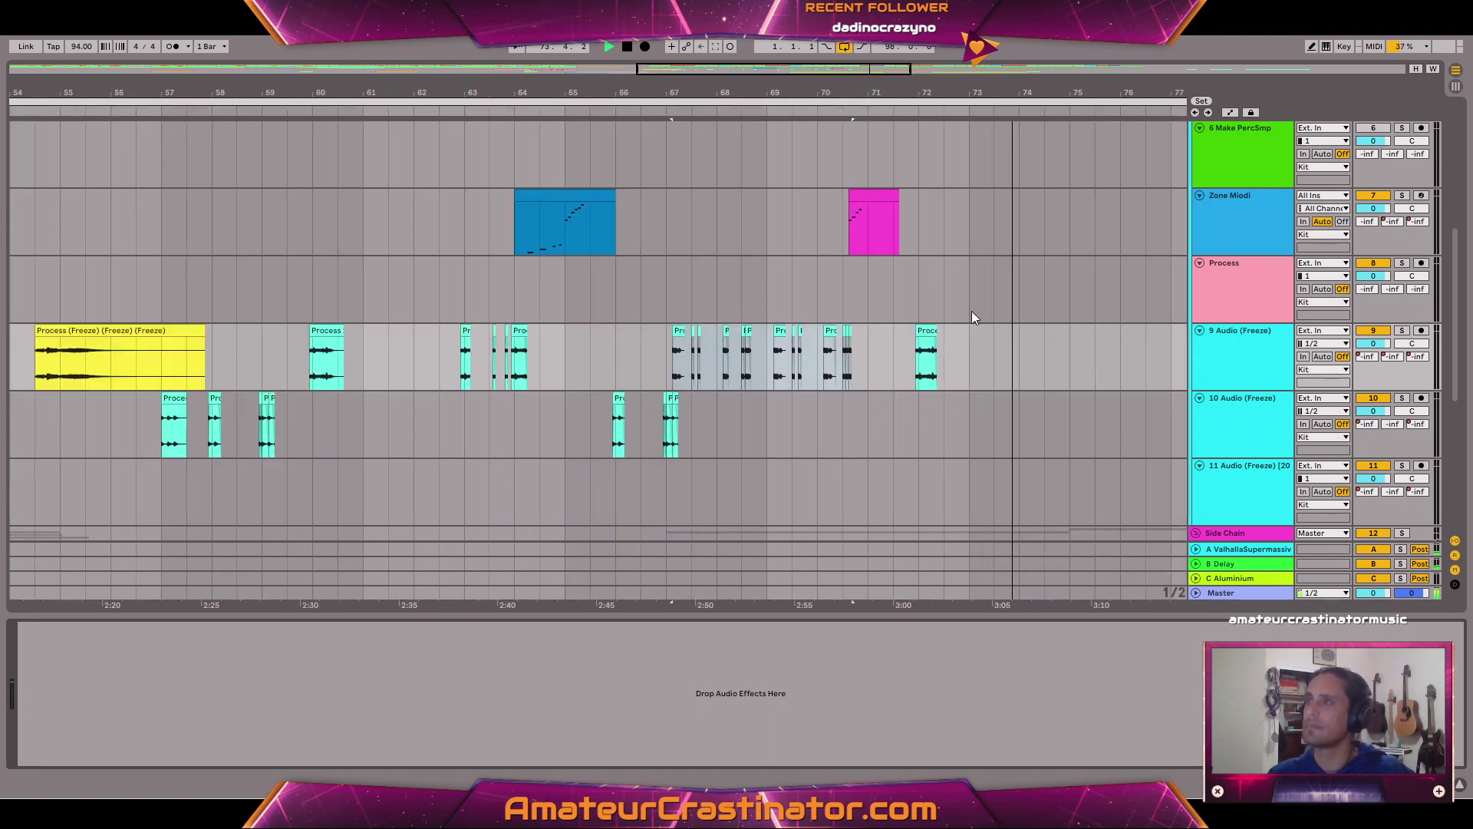
{"action": "left_click", "coordinate": [533, 214]}
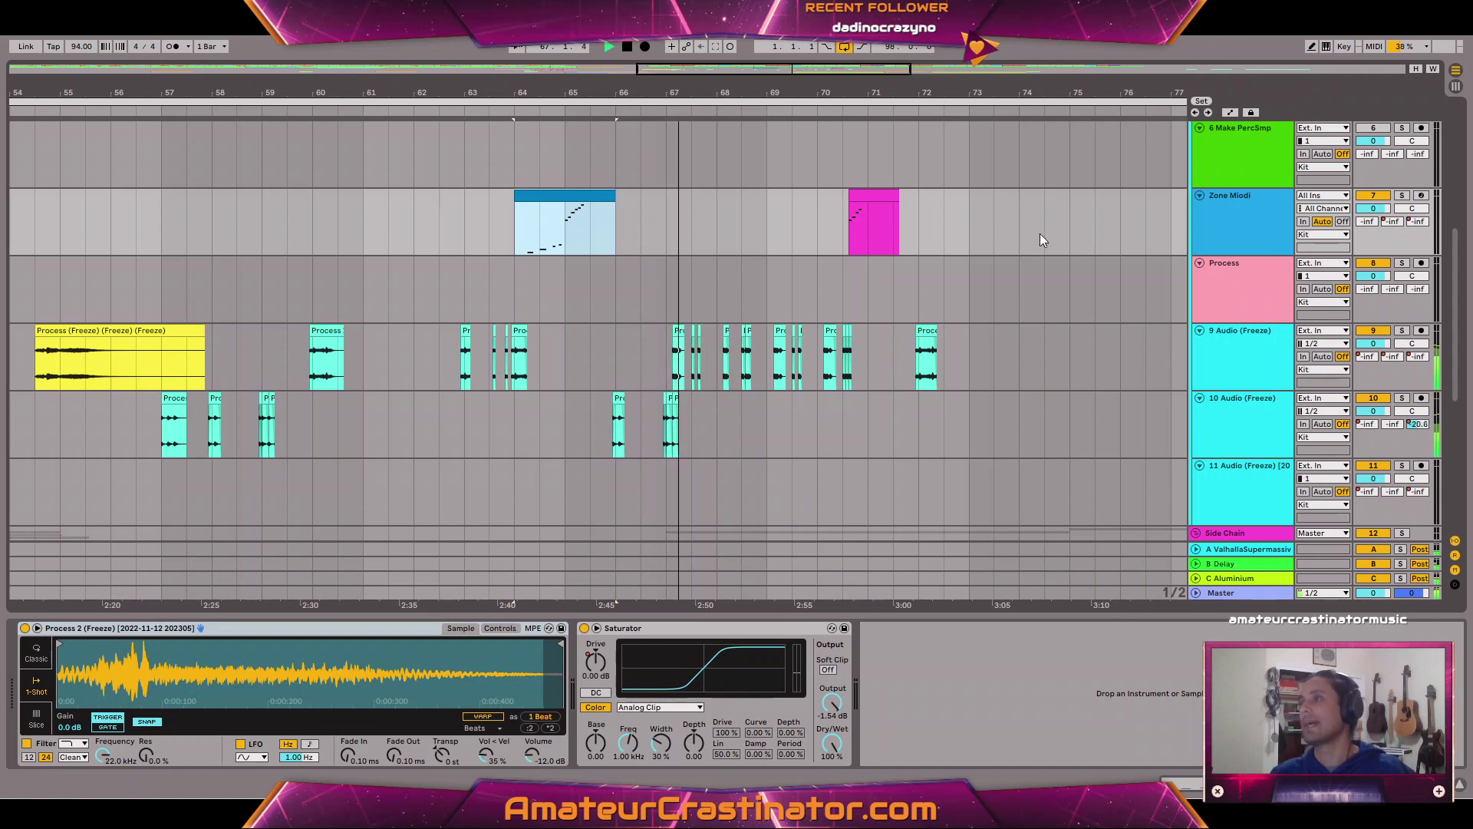
{"action": "scroll", "coordinate": [996, 304], "scroll_direction": "down", "scroll_amount": 3}
{"action": "scroll", "coordinate": [988, 300], "scroll_direction": "down", "scroll_amount": 3}
{"action": "scroll", "coordinate": [986, 265], "scroll_direction": "down", "scroll_amount": 3}
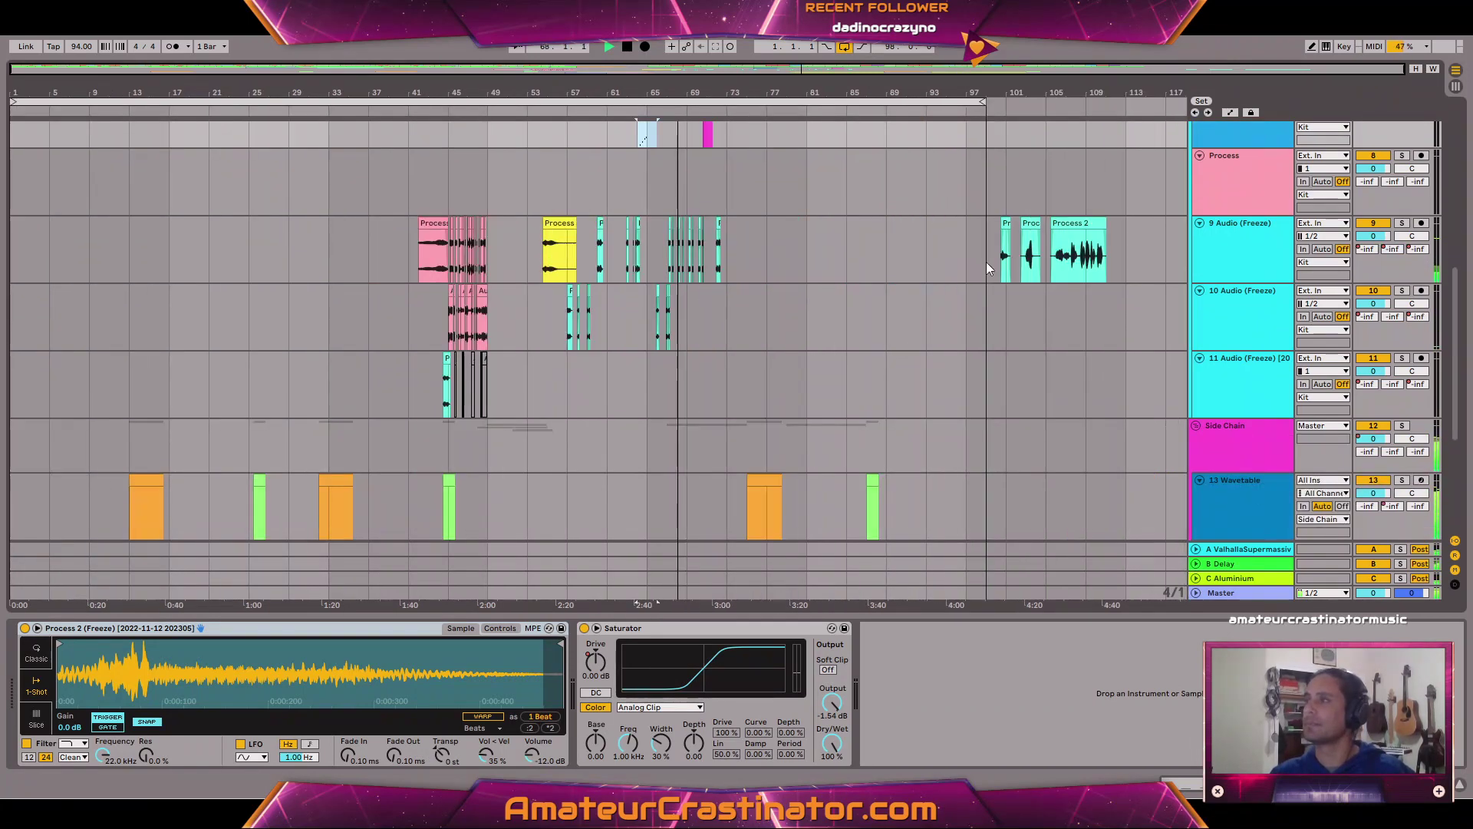
{"action": "scroll", "coordinate": [940, 291], "scroll_direction": "up", "scroll_amount": 2}
{"action": "scroll", "coordinate": [838, 265], "scroll_direction": "down", "scroll_amount": 3}
{"action": "scroll", "coordinate": [821, 265], "scroll_direction": "down", "scroll_amount": 2}
{"action": "scroll", "coordinate": [813, 269], "scroll_direction": "up", "scroll_amount": 6}
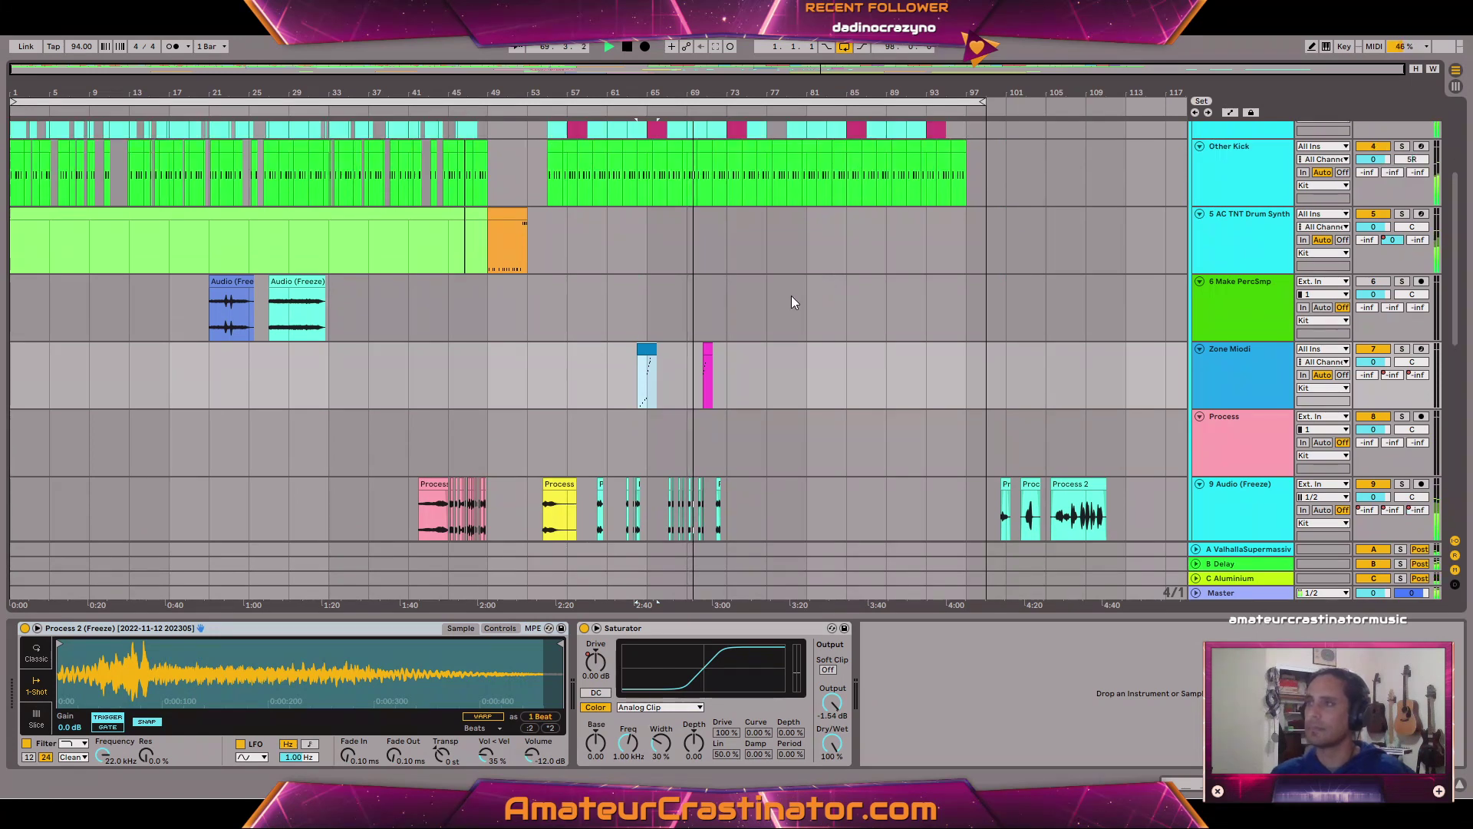
{"action": "scroll", "coordinate": [816, 298], "scroll_direction": "up", "scroll_amount": 1}
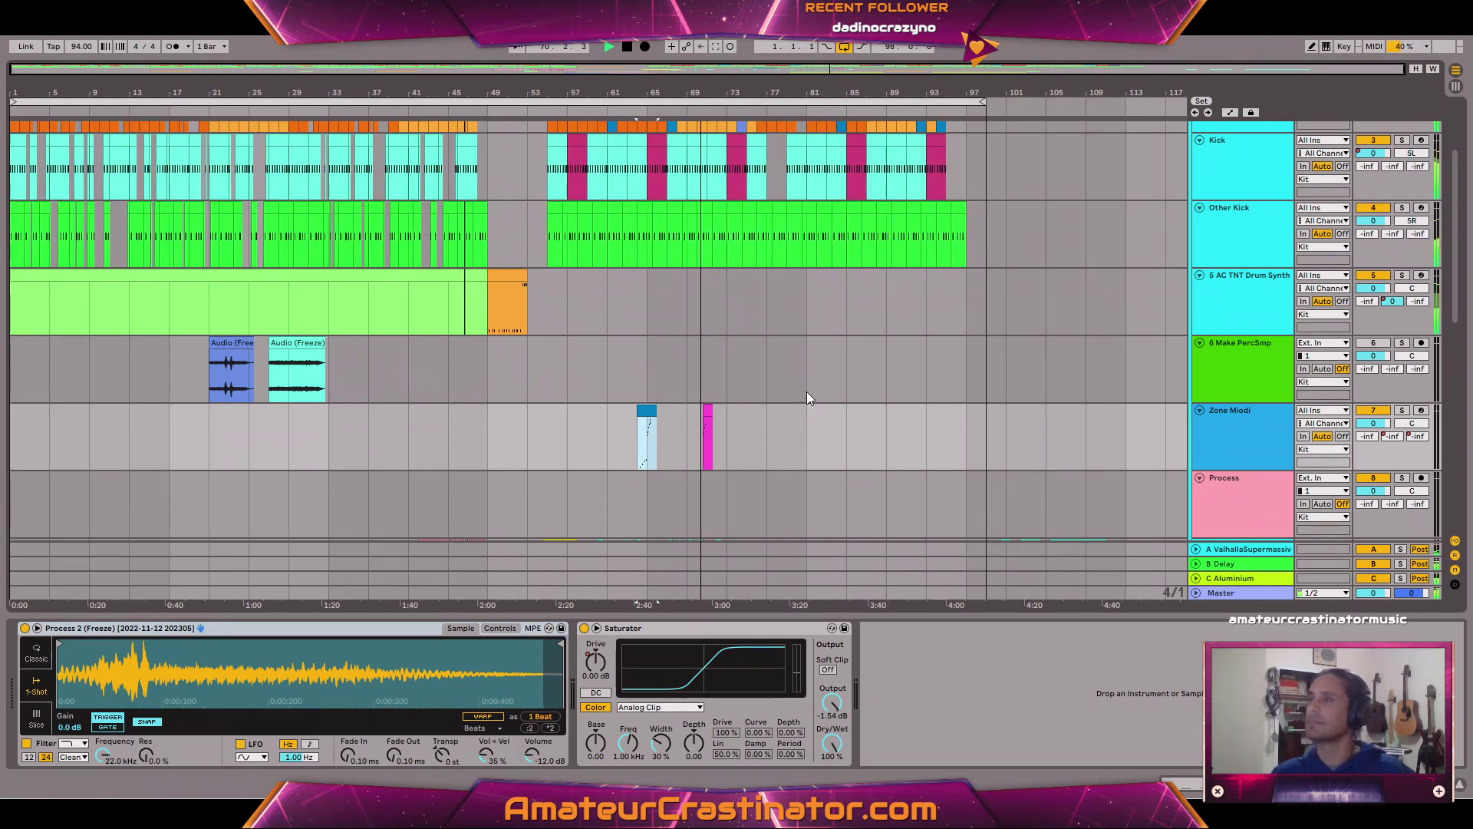
{"action": "scroll", "coordinate": [844, 395], "scroll_direction": "down", "scroll_amount": 3}
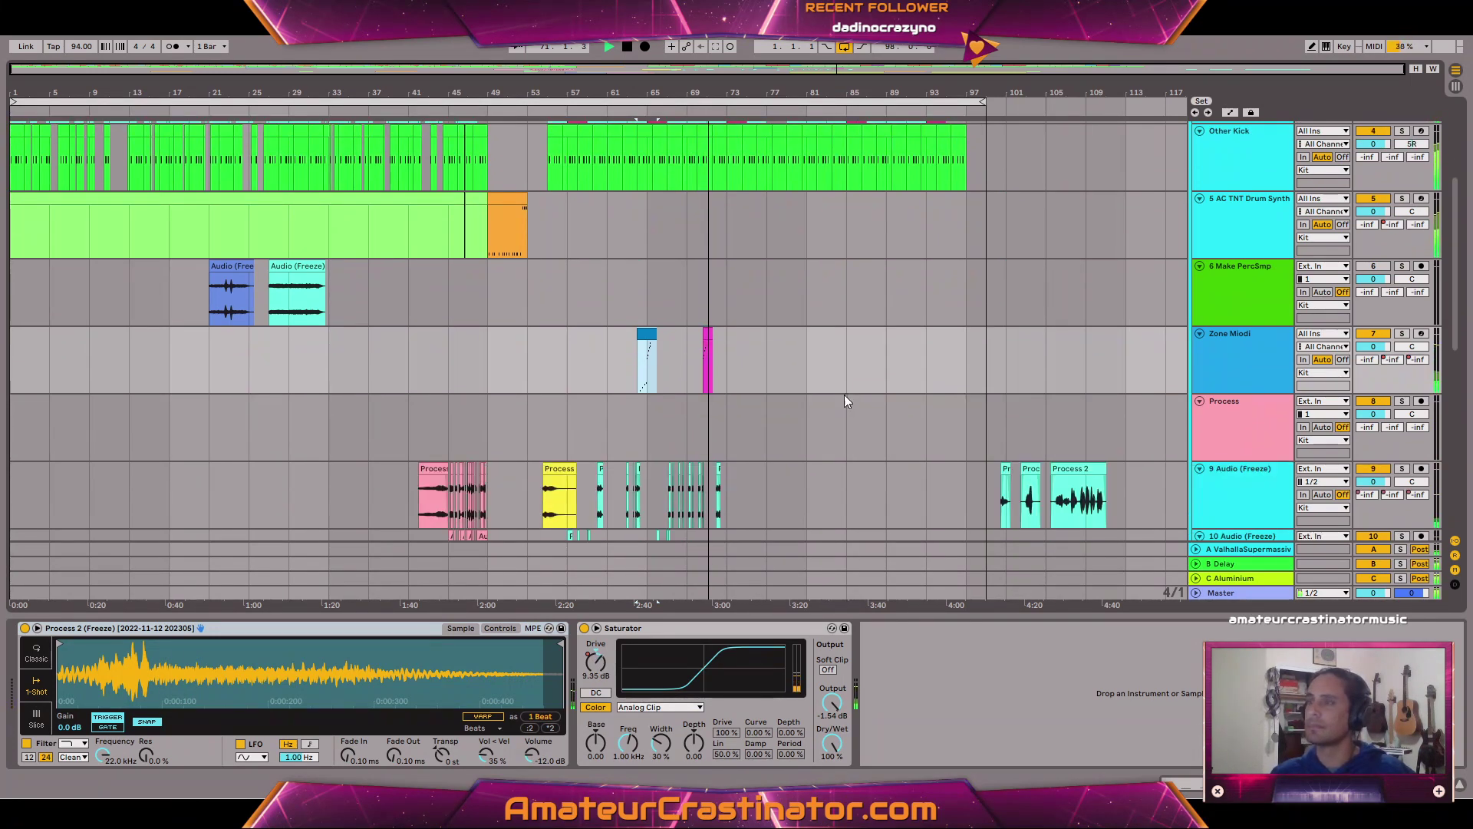
{"action": "scroll", "coordinate": [840, 374], "scroll_direction": "up", "scroll_amount": 2}
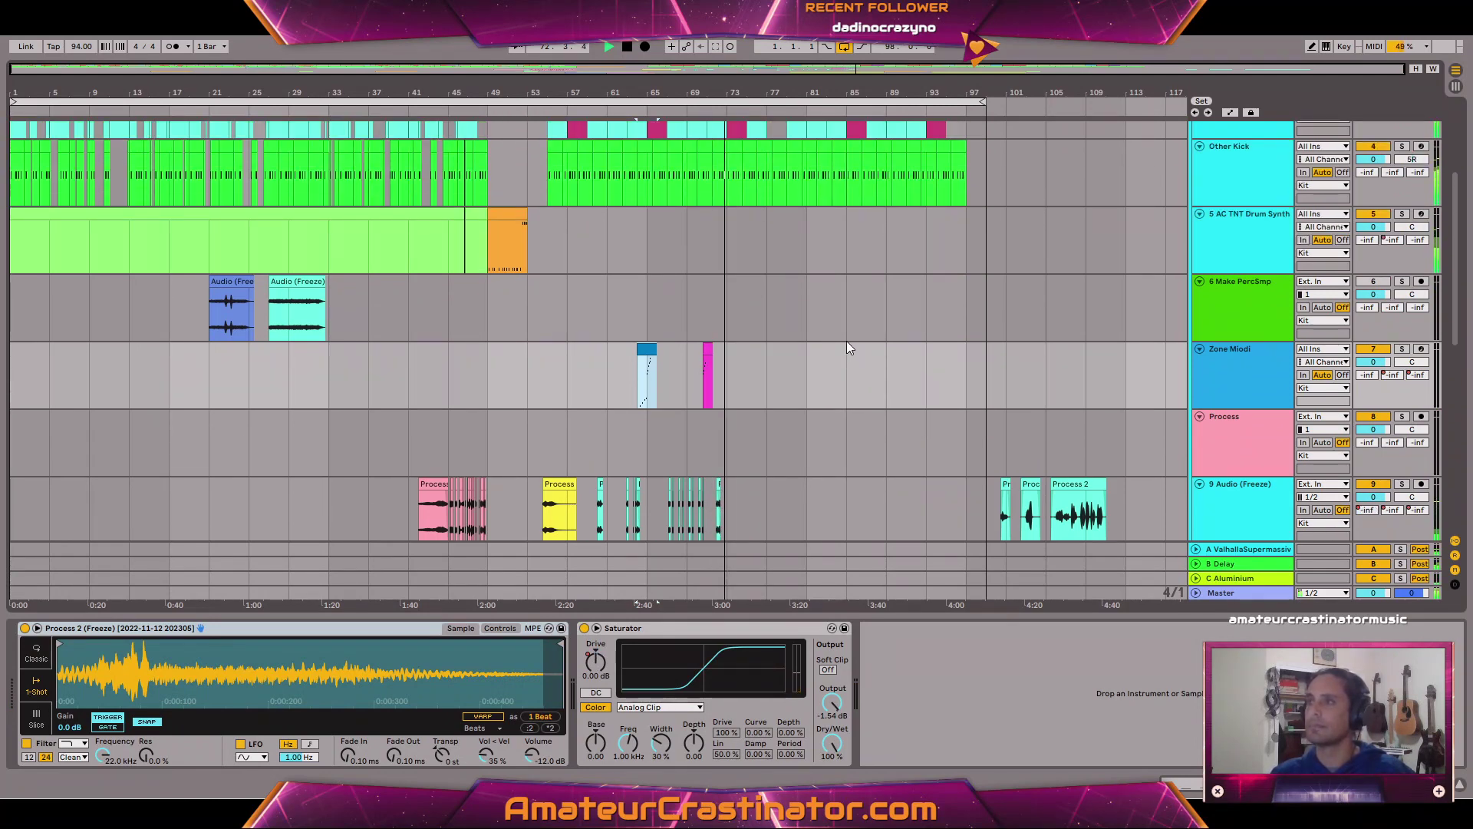
{"action": "scroll", "coordinate": [750, 388], "scroll_direction": "up", "scroll_amount": 1}
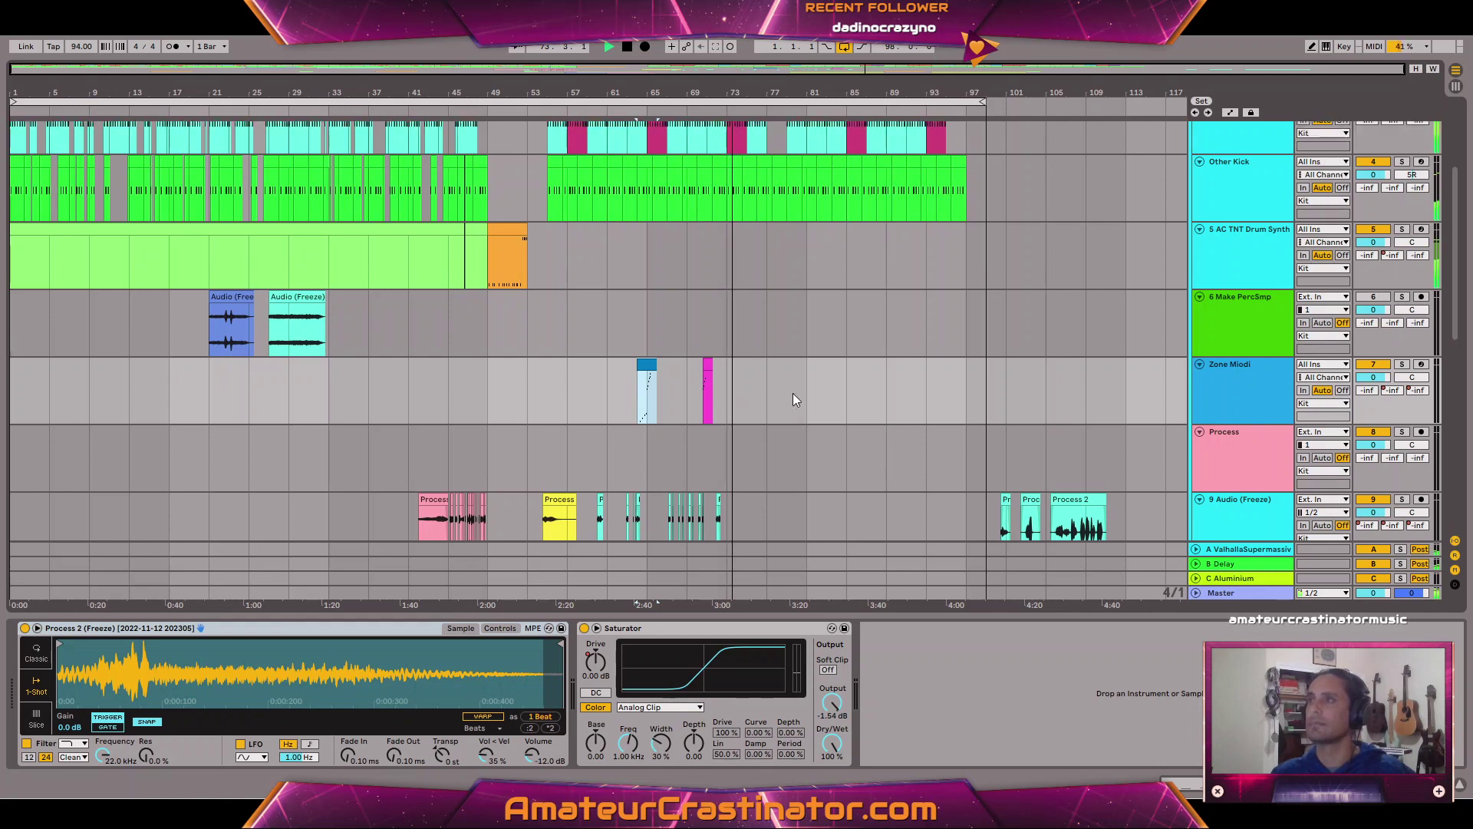
Create an empty two-bar MIDI clip on the Zone Miodi track from bar 77 to 79 and open its notes.
{"action": "scroll", "coordinate": [762, 463], "scroll_direction": "up", "scroll_amount": 4}
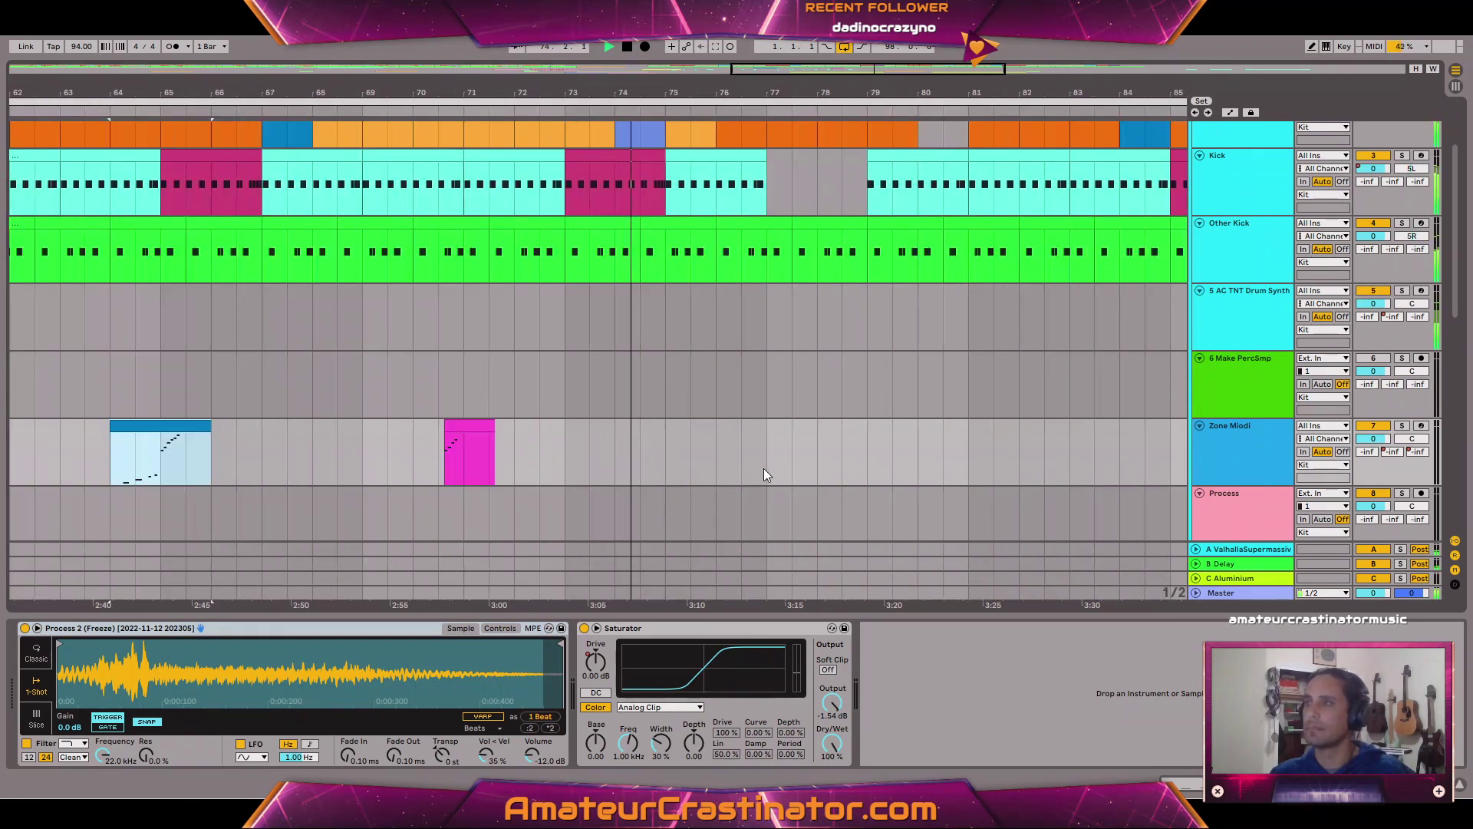
{"action": "left_click_drag", "start_coordinate": [765, 472], "coordinate": [872, 467]}
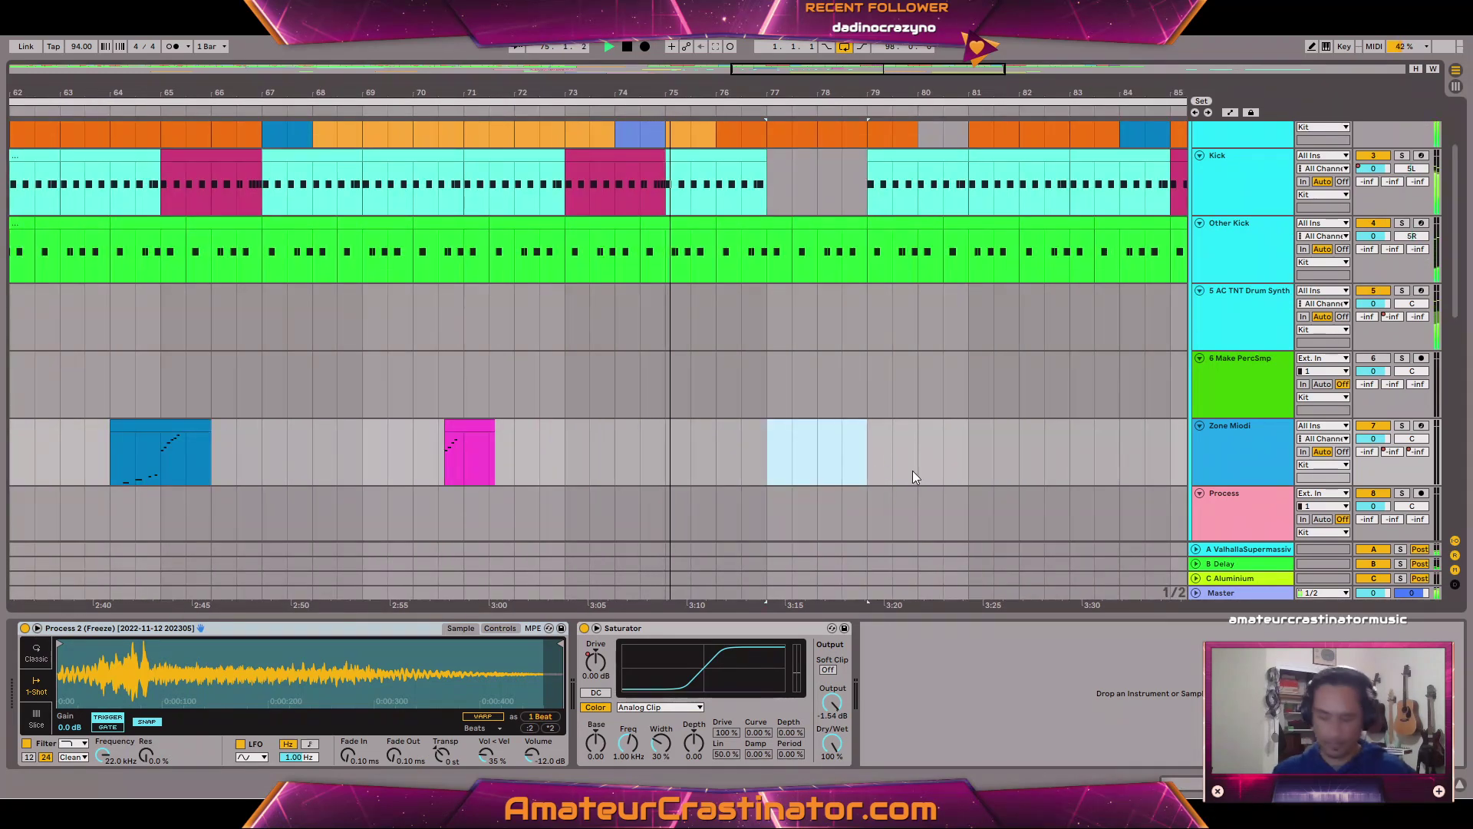
{"action": "key", "text": "ctrl+shift+m"}
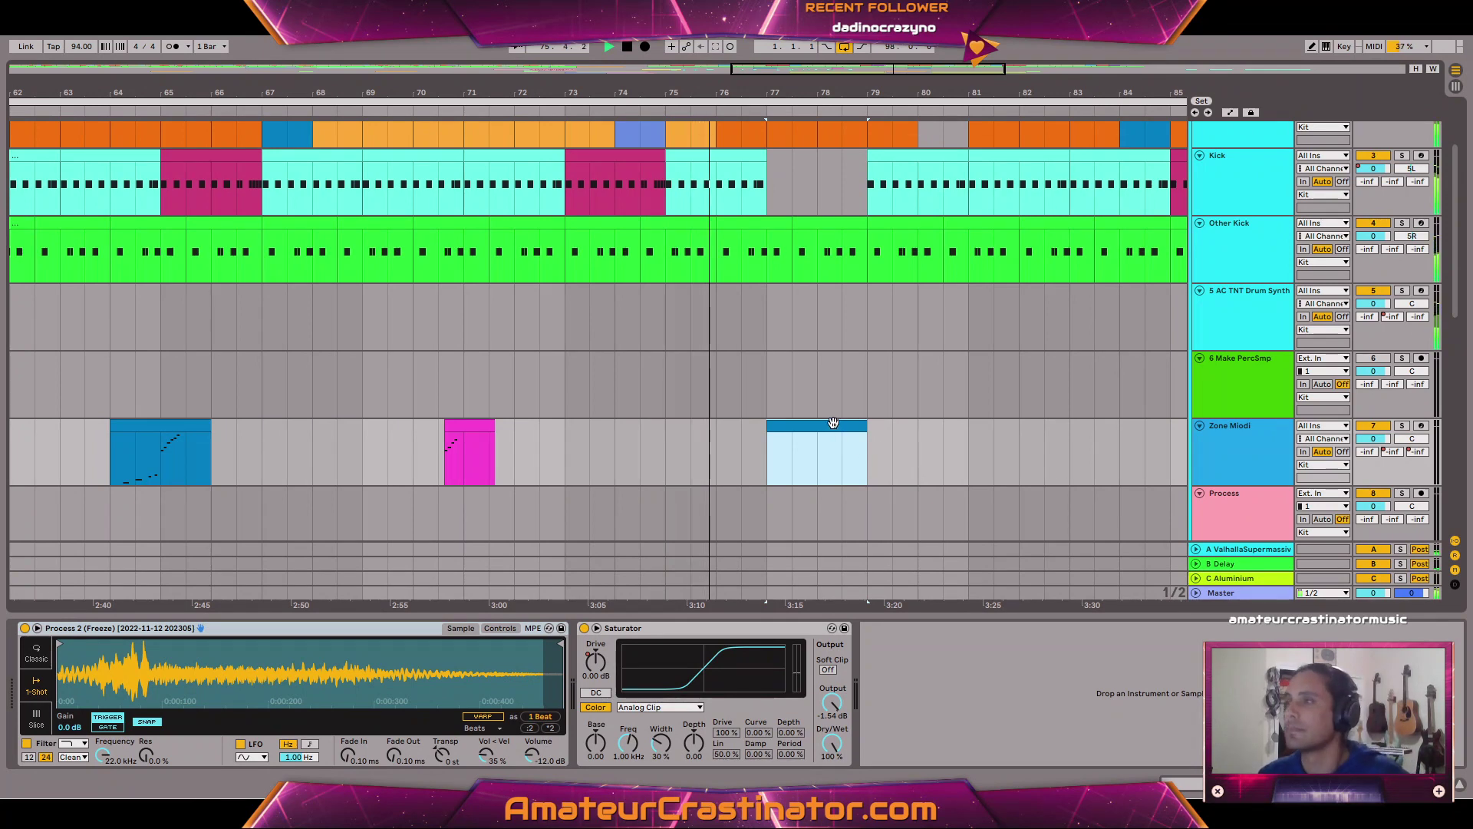
{"action": "double_click", "coordinate": [771, 471]}
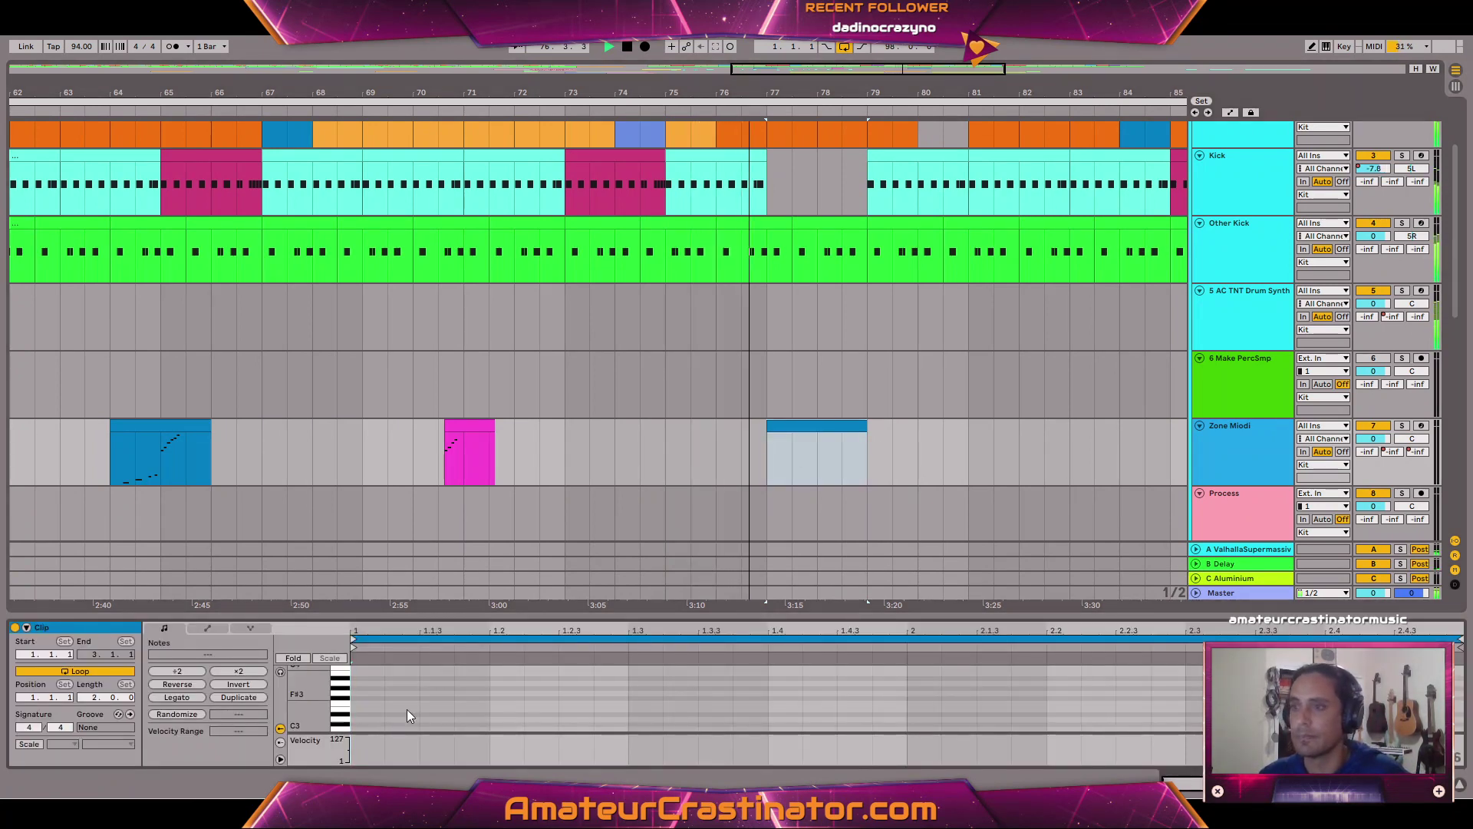
Draw a C#3 note at the start of the new clip and lengthen it to end at 1.1.3.
{"action": "left_click", "coordinate": [368, 726]}
{"action": "double_click", "coordinate": [368, 726]}
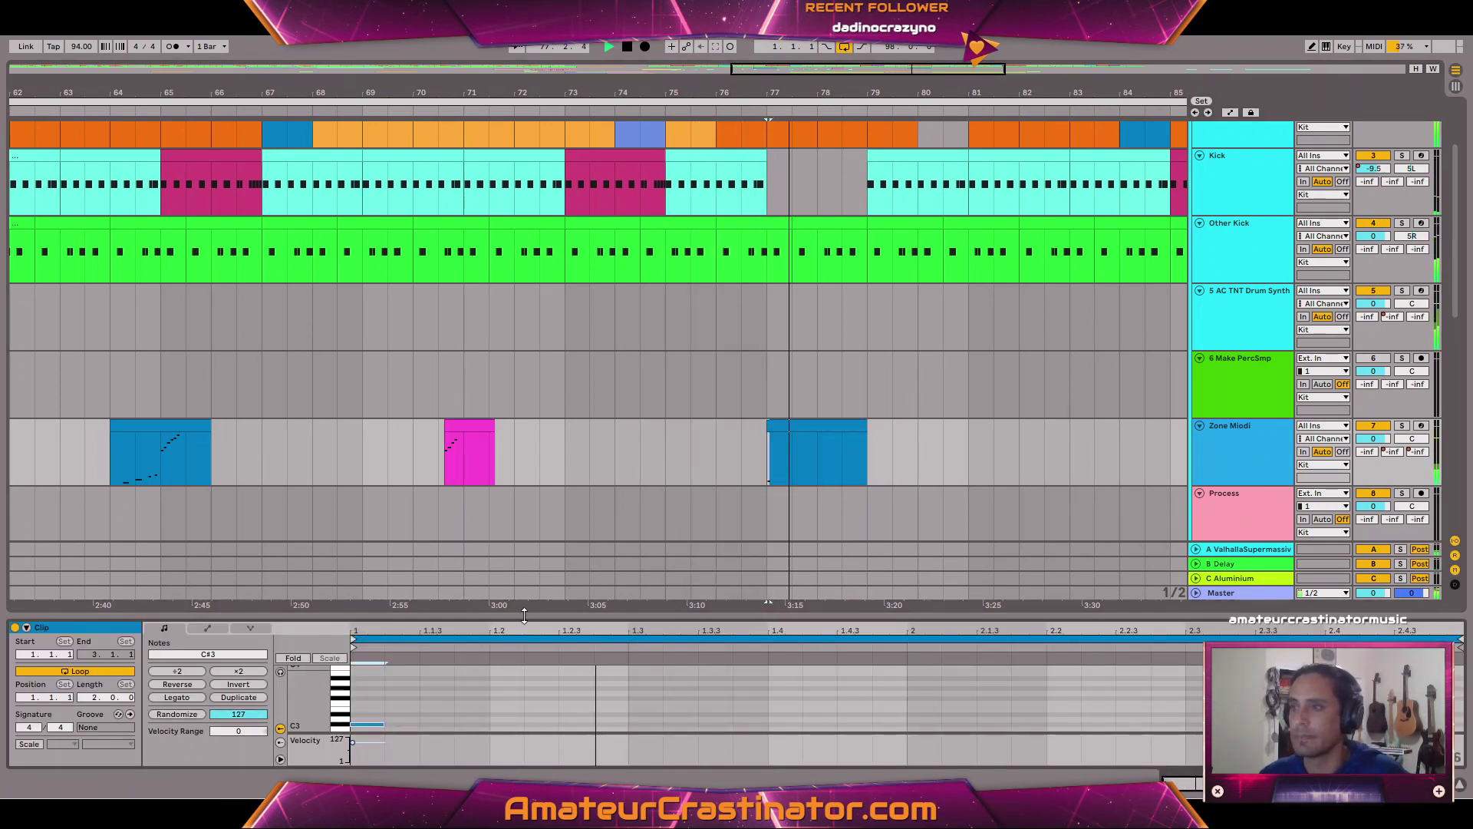
{"action": "left_click_drag", "start_coordinate": [527, 615], "coordinate": [527, 468]}
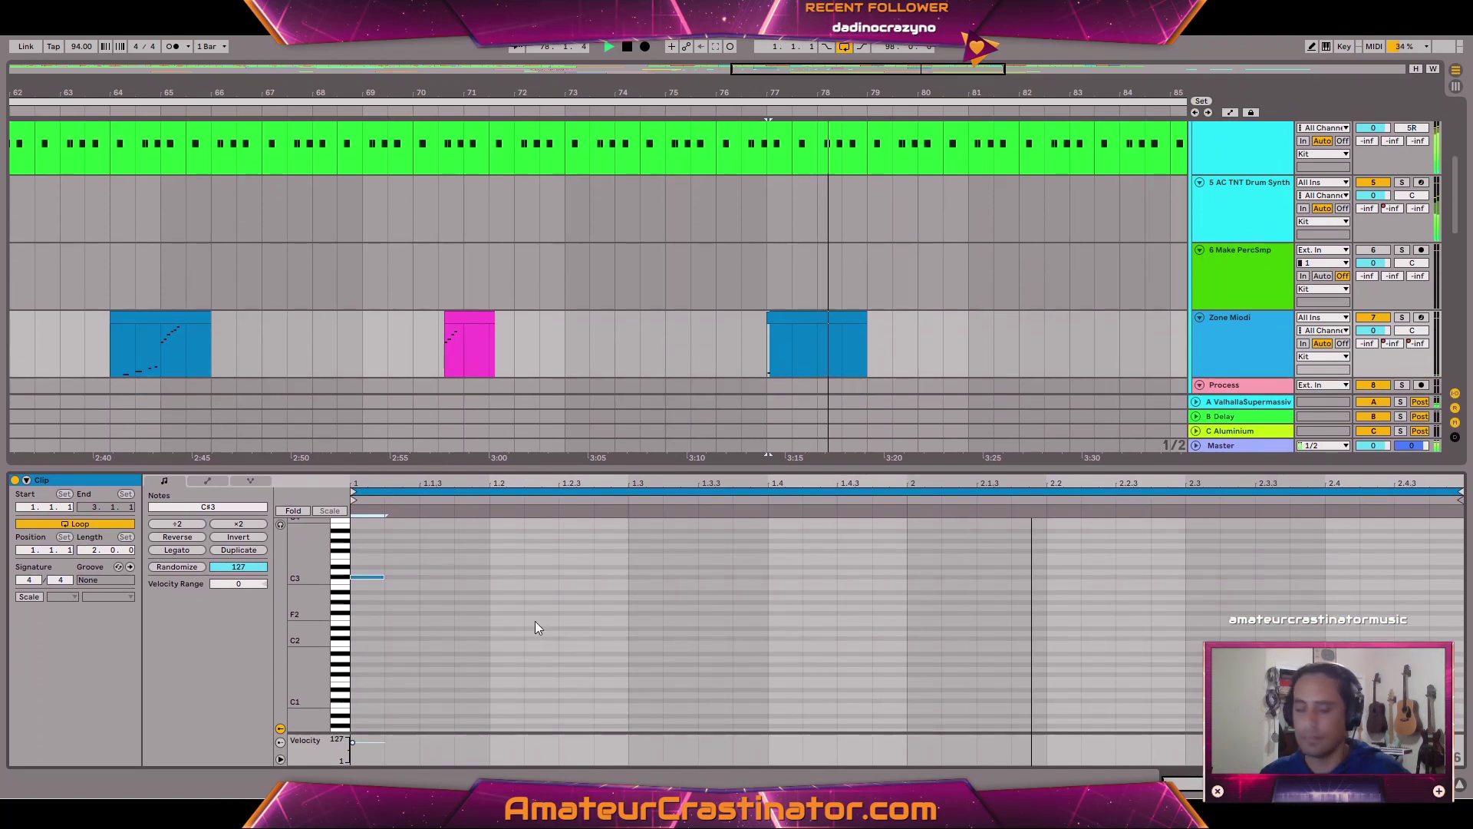
{"action": "scroll", "coordinate": [377, 577], "scroll_direction": "up", "scroll_amount": 3}
{"action": "key", "text": "space"}
{"action": "key", "text": "space"}
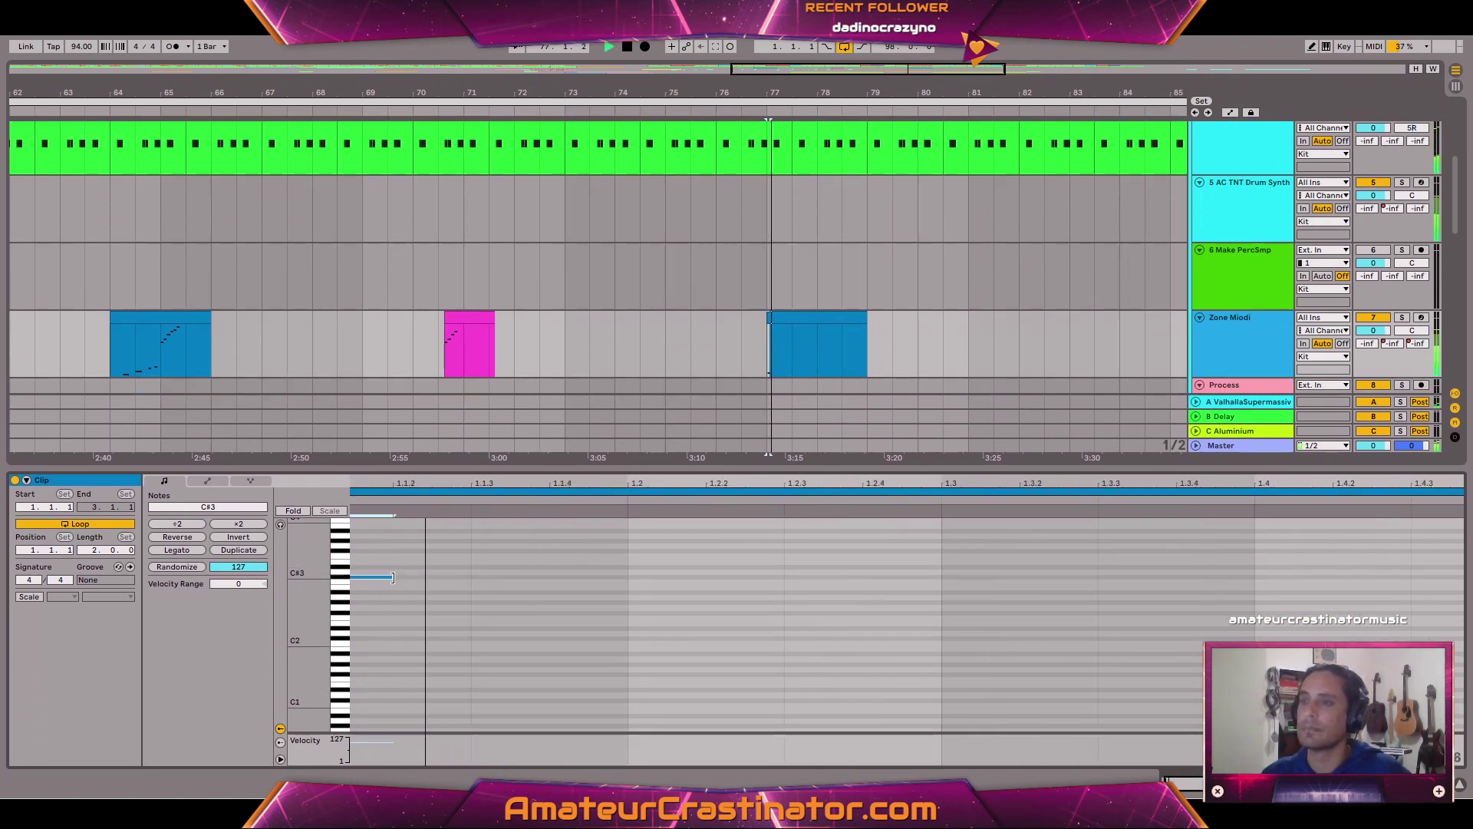
{"action": "left_click_drag", "start_coordinate": [394, 576], "coordinate": [472, 570]}
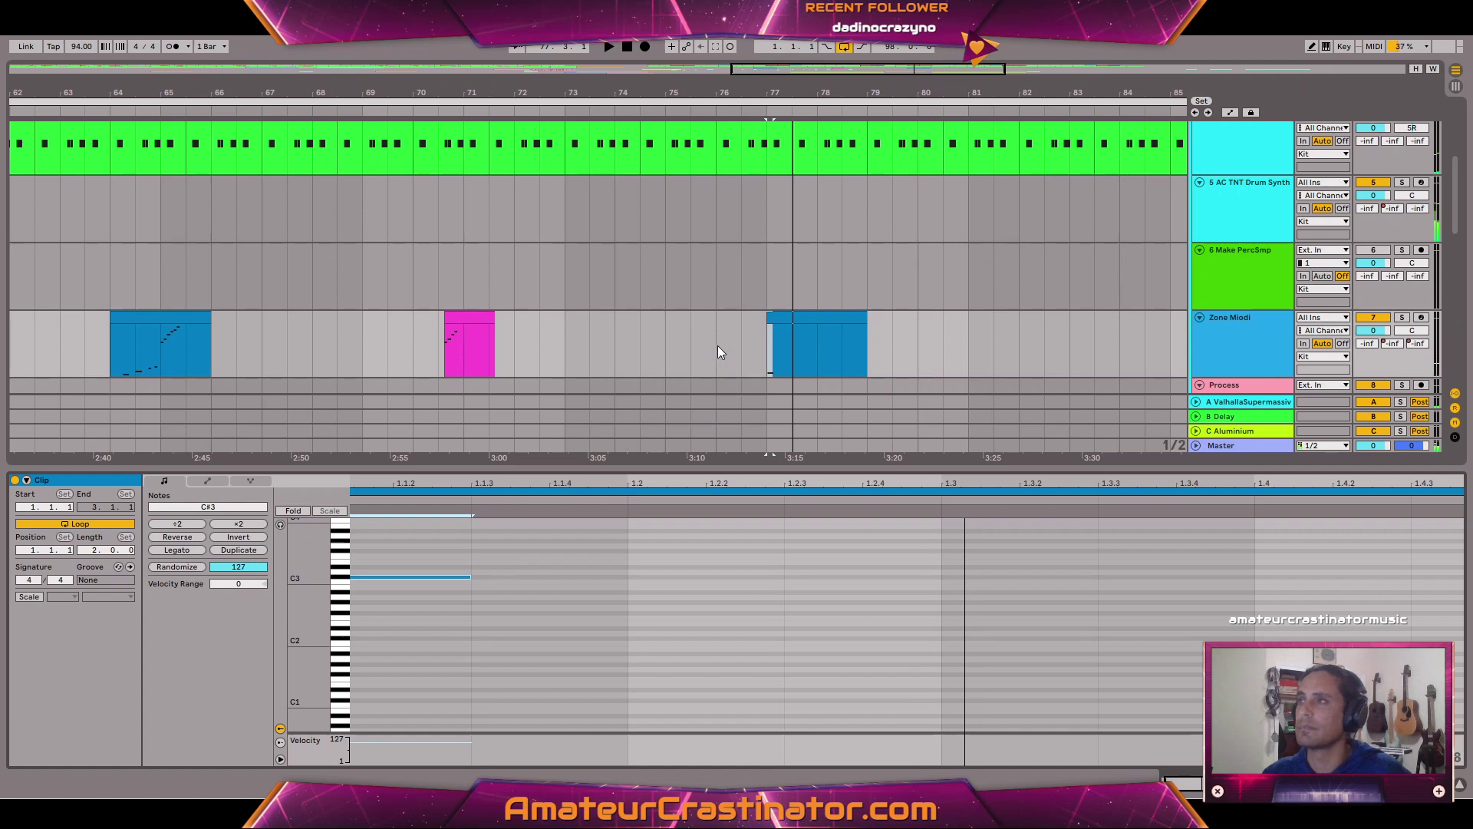
Move the note to D3 on beat 1.2 of the clip and play the clip back.
{"action": "left_click", "coordinate": [717, 346]}
{"action": "key", "text": "space"}
{"action": "left_click", "coordinate": [790, 319]}
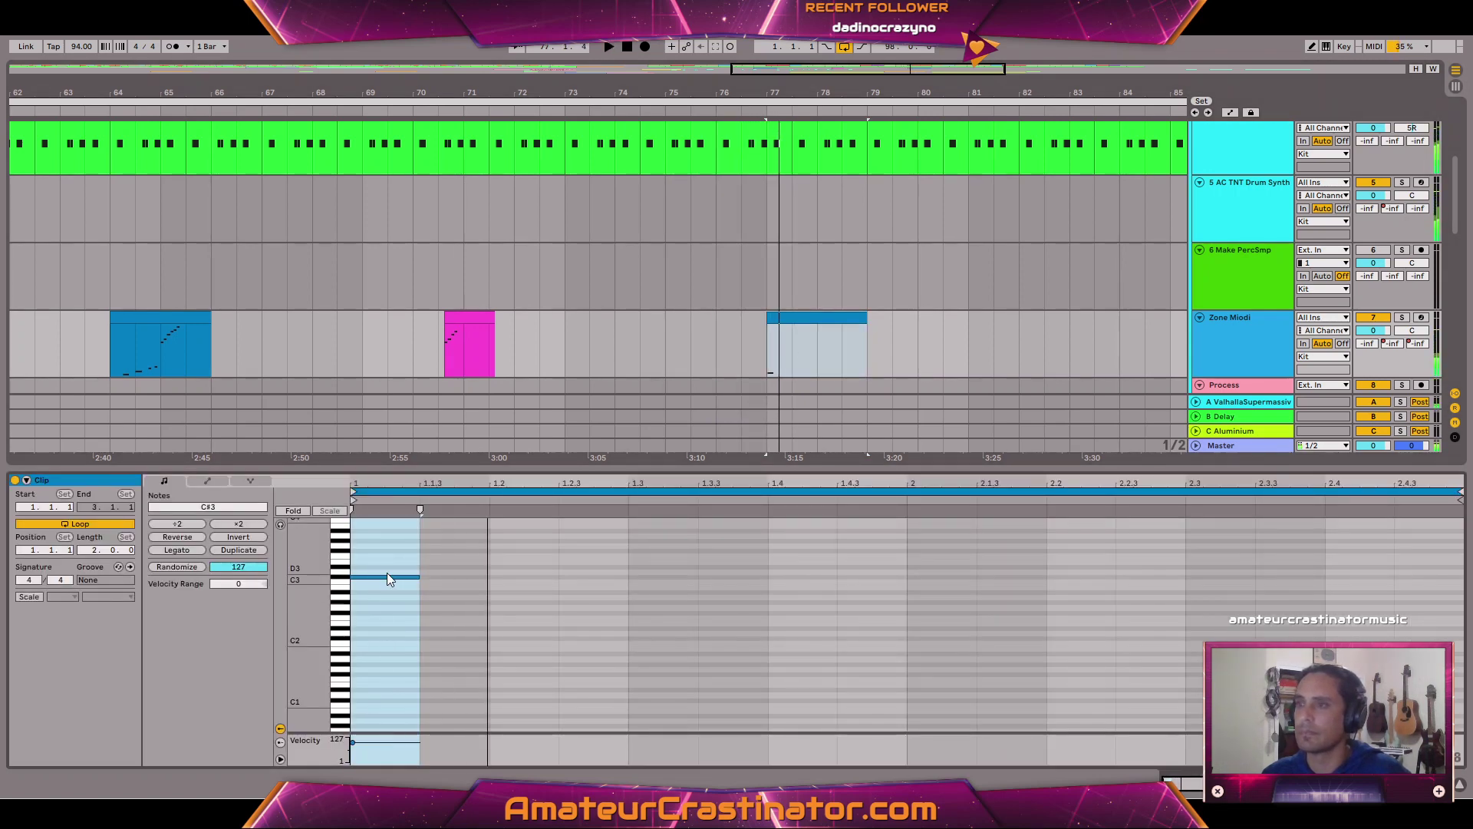
{"action": "left_click_drag", "start_coordinate": [387, 574], "coordinate": [549, 573]}
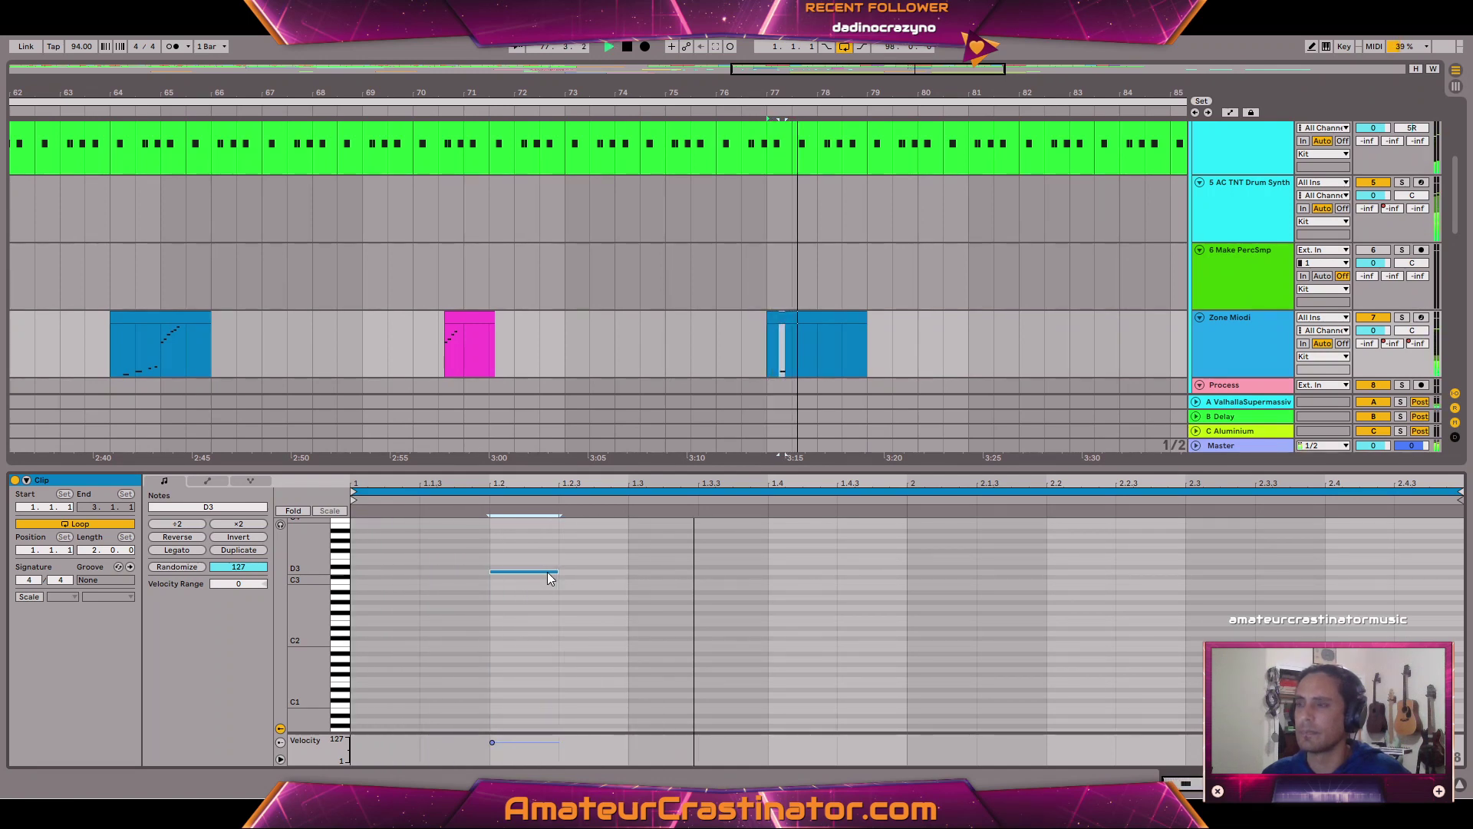
{"action": "key", "text": "space"}
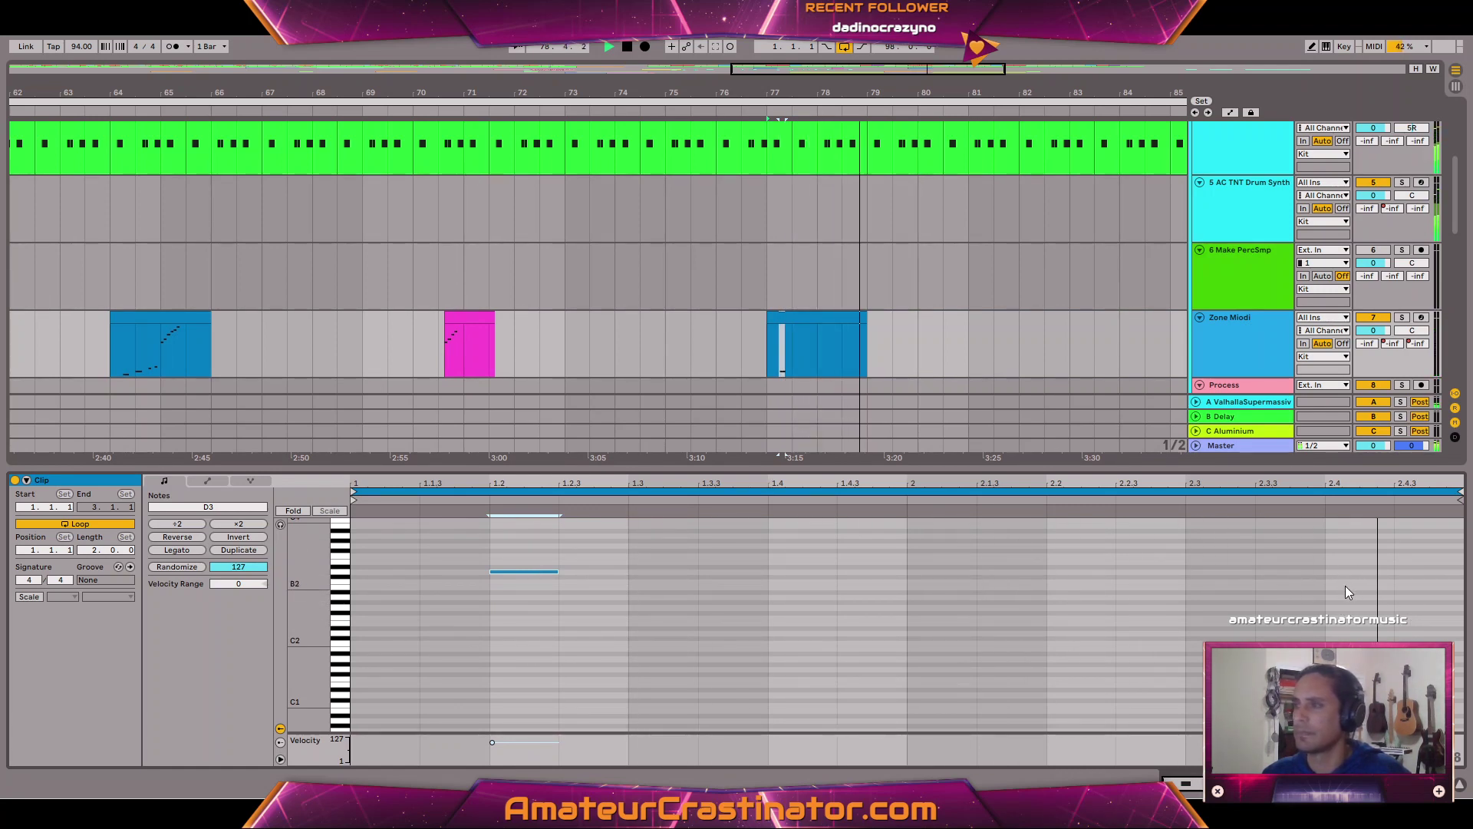
{"action": "key", "text": "space"}
Play the arrangement from bar 73 and examine the drum tracks leading into the new Zone Miodi clip.
{"action": "key", "text": "shift+Tab"}
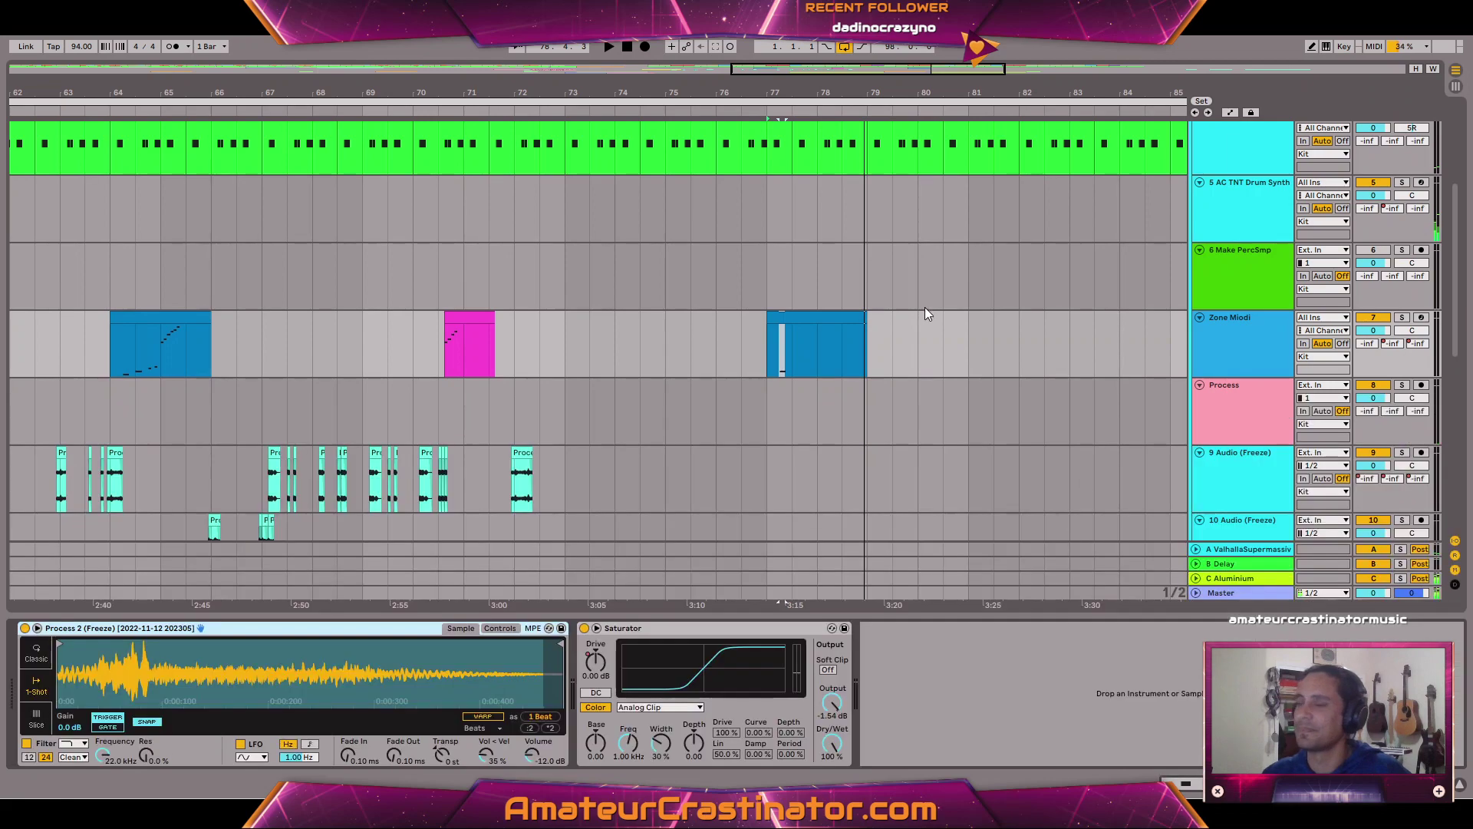
{"action": "key", "text": "w"}
{"action": "scroll", "coordinate": [800, 330], "scroll_direction": "up", "scroll_amount": 3}
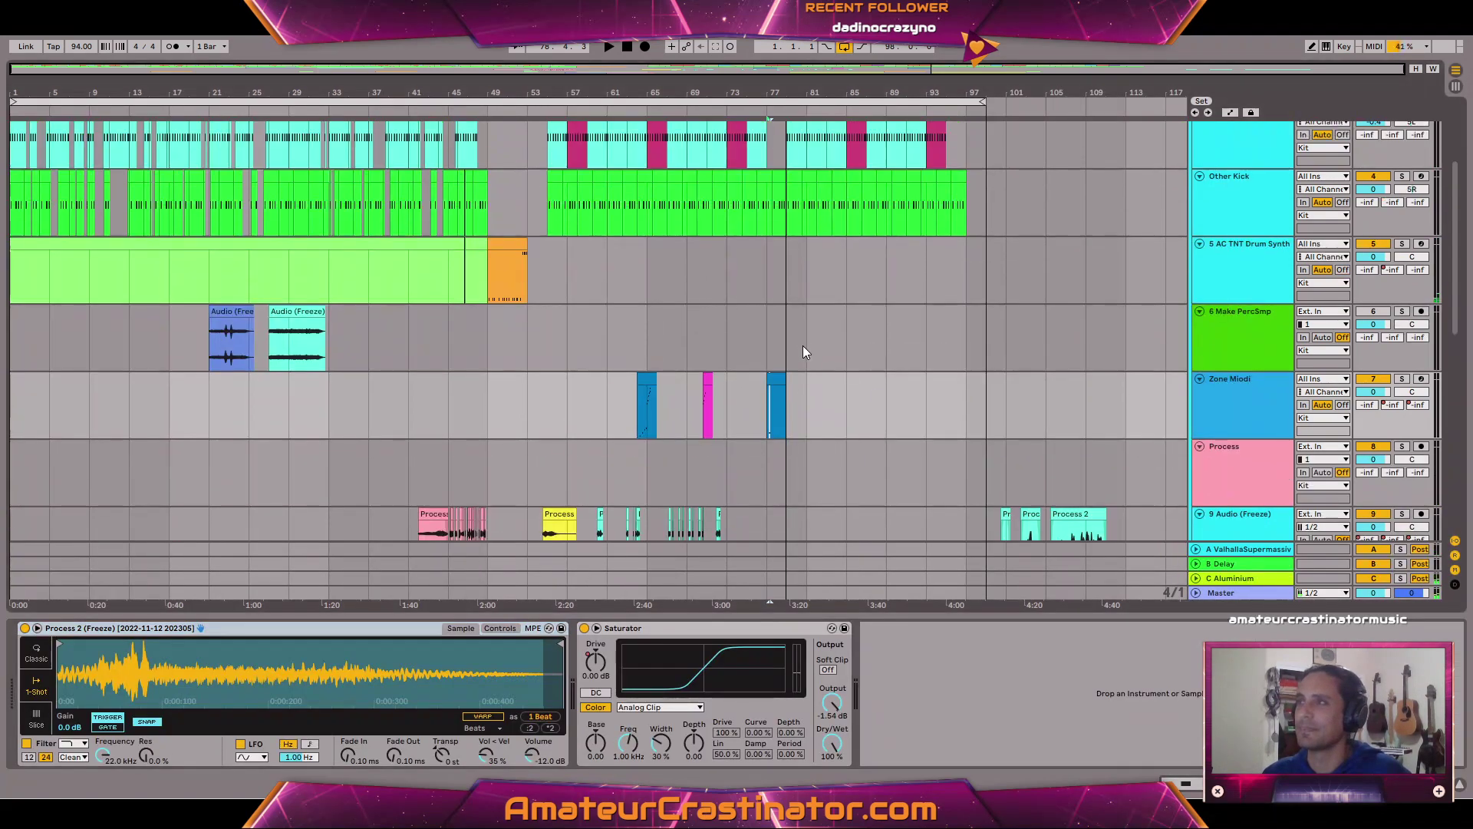
{"action": "left_click", "coordinate": [734, 472]}
{"action": "key", "text": "space"}
{"action": "scroll", "coordinate": [772, 483], "scroll_direction": "up", "scroll_amount": 5}
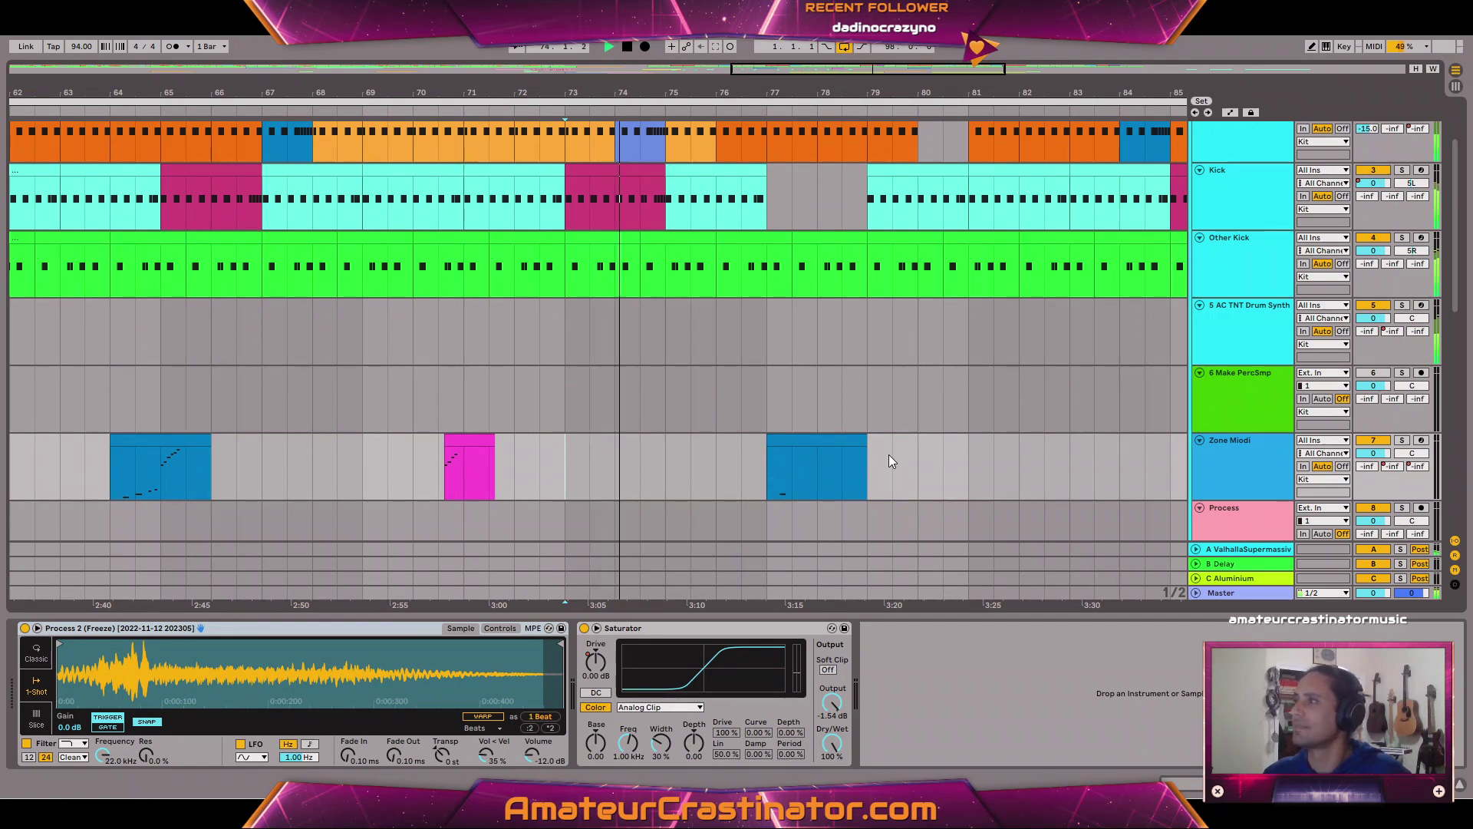
{"action": "scroll", "coordinate": [888, 452], "scroll_direction": "up", "scroll_amount": 3}
{"action": "scroll", "coordinate": [967, 433], "scroll_direction": "down", "scroll_amount": 3}
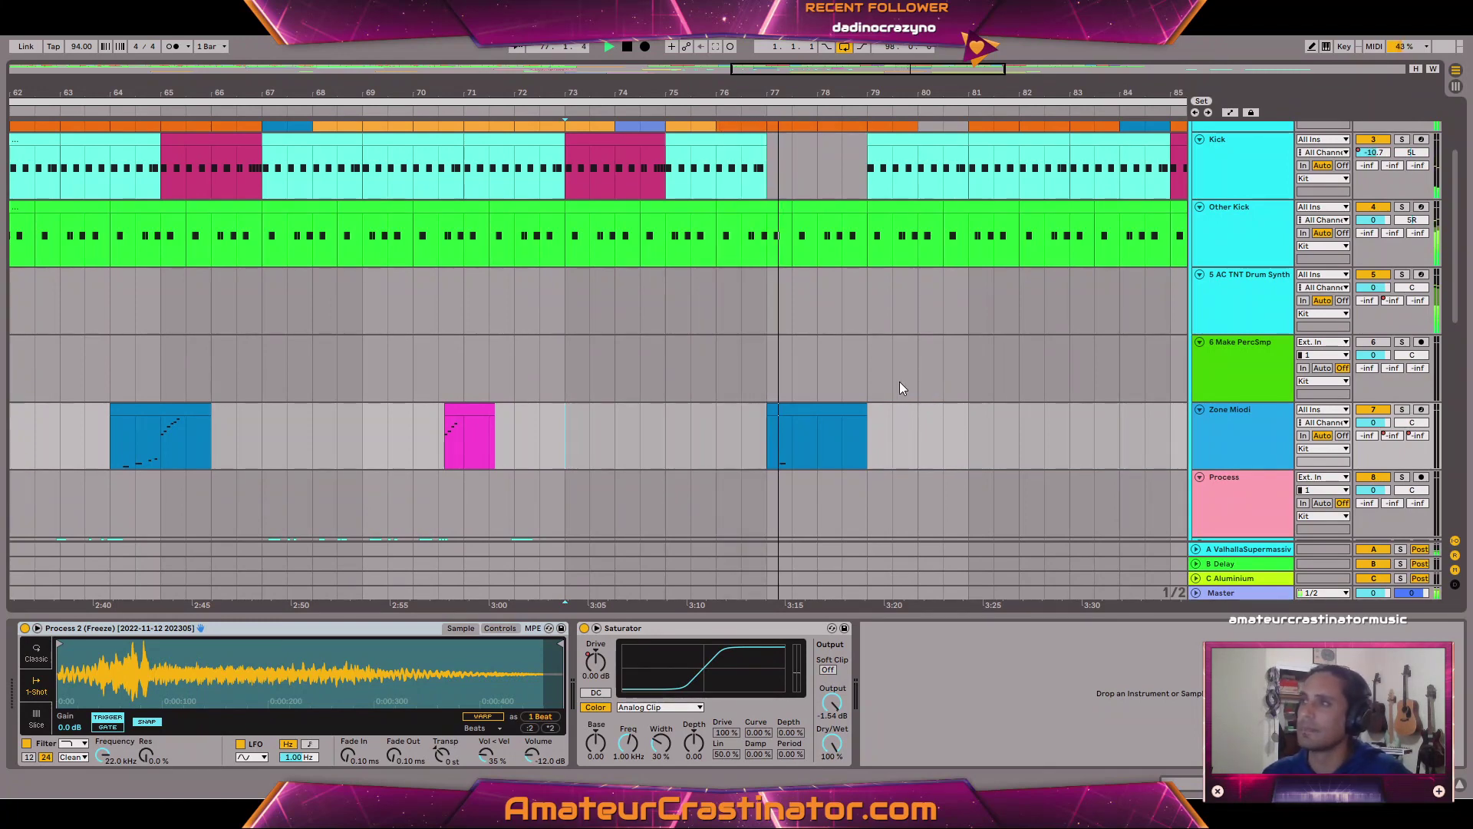
Deactivate the Other Kick section from bar 77 to 77.3 and audition the transition from the preceding clip.
{"action": "scroll", "coordinate": [787, 253], "scroll_direction": "up", "scroll_amount": 5}
{"action": "scroll", "coordinate": [649, 249], "scroll_direction": "up", "scroll_amount": 3}
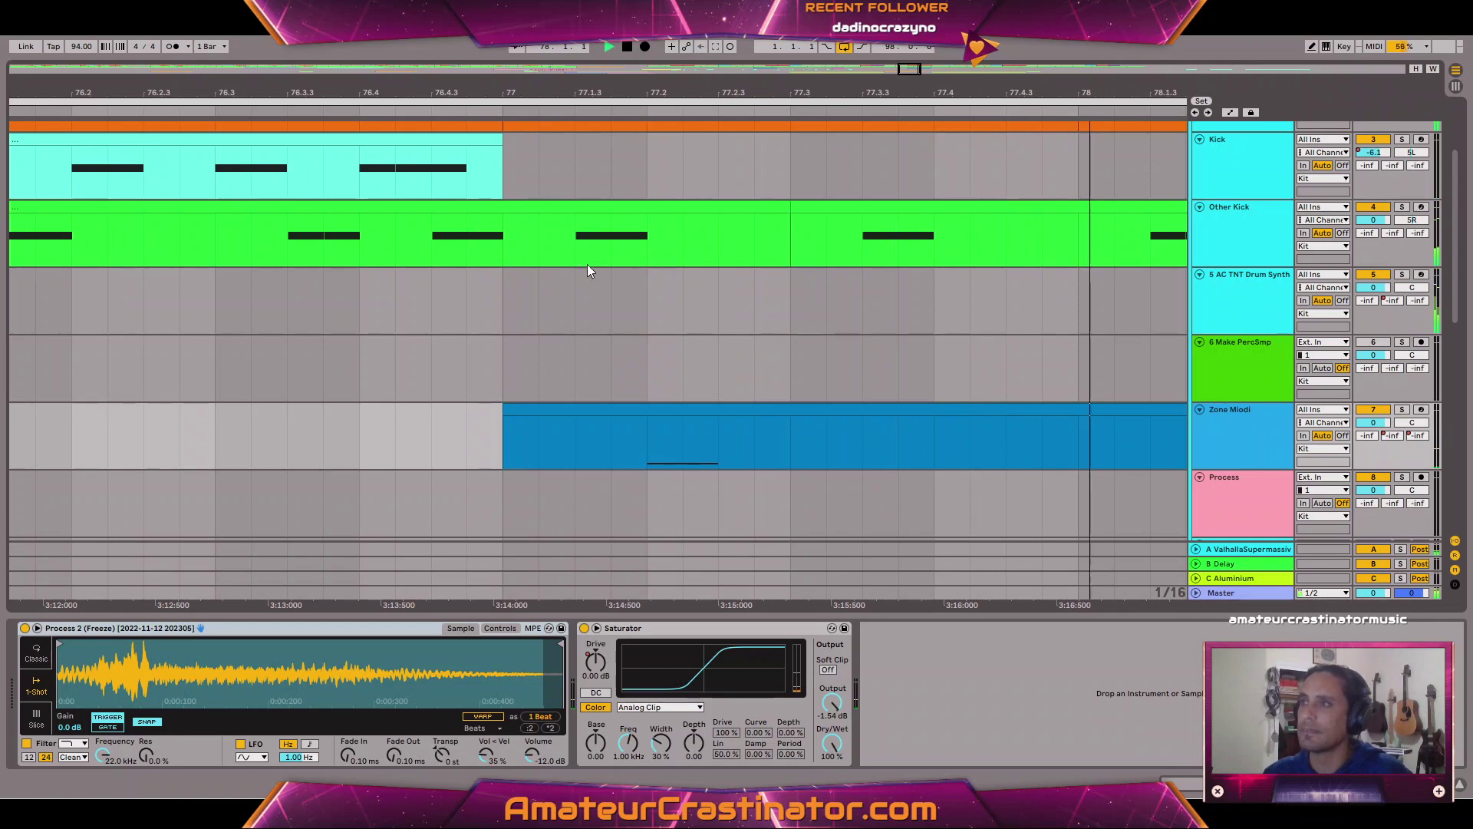
{"action": "left_click_drag", "start_coordinate": [508, 242], "coordinate": [741, 244]}
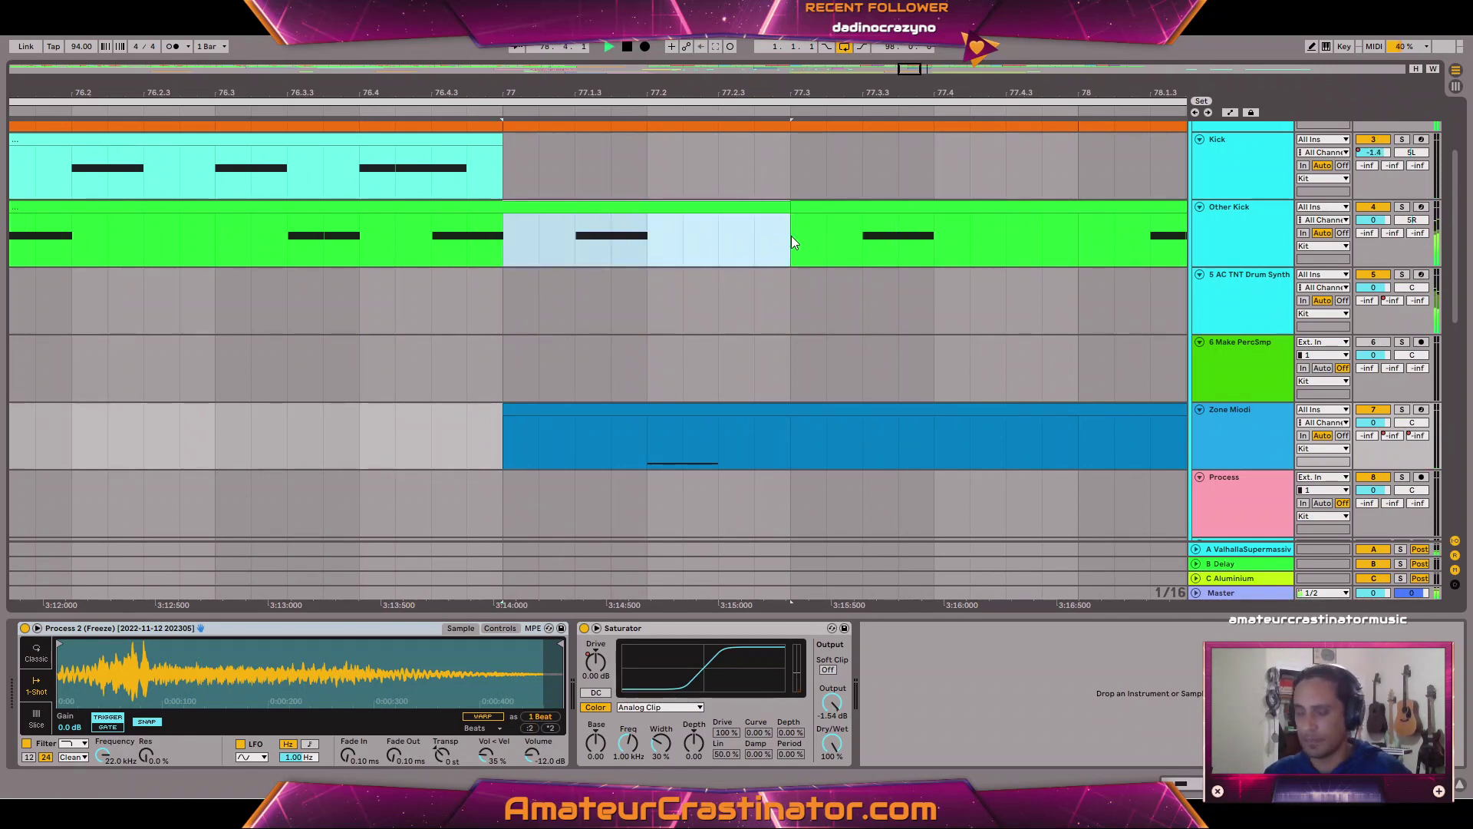
{"action": "key", "text": "0"}
{"action": "left_click", "coordinate": [386, 209]}
{"action": "key", "text": "space"}
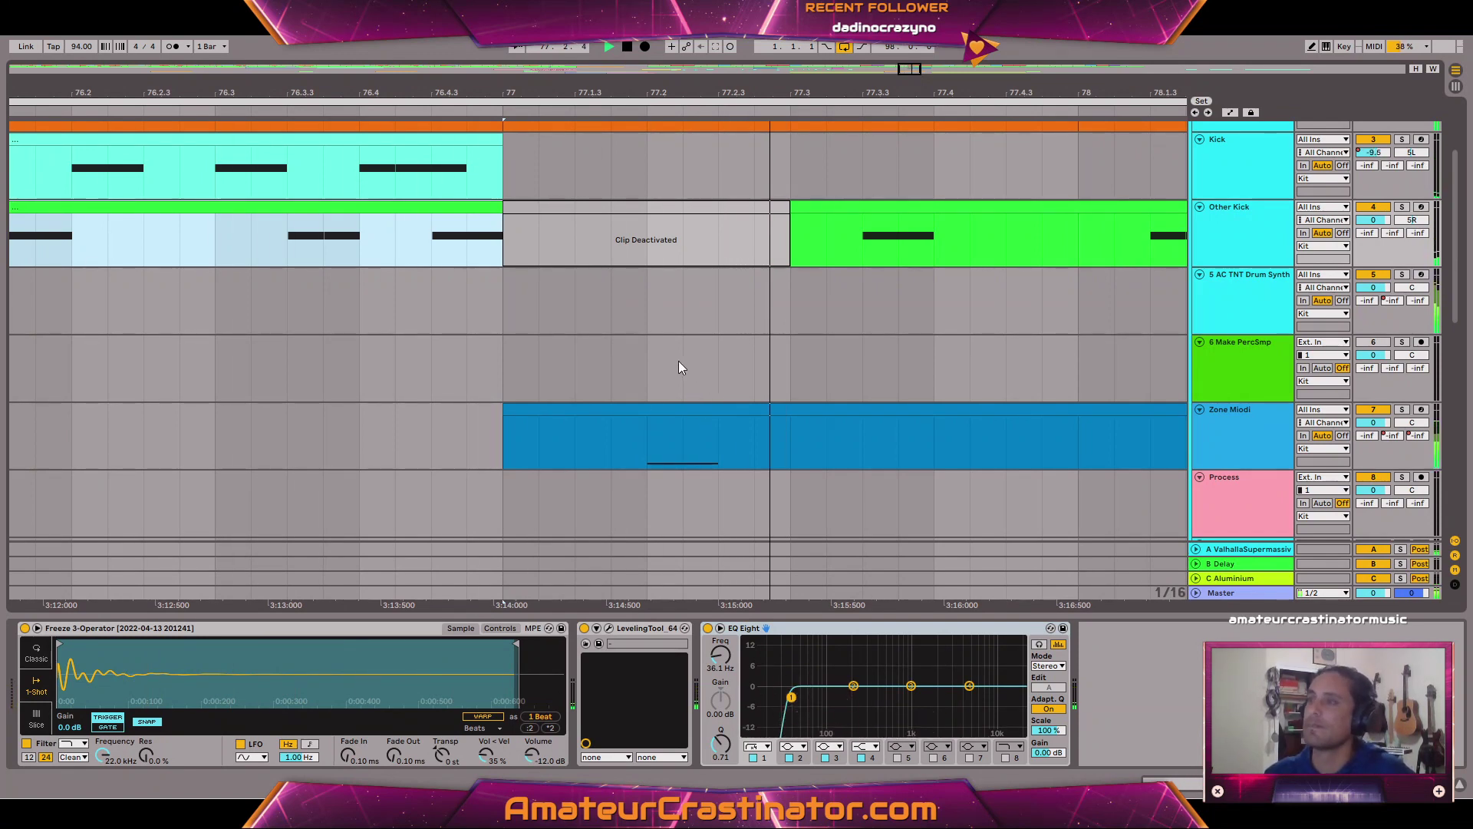
{"action": "key", "text": "space"}
Move the note in the bar 77 Zone Miodi clip to C3 at 1.1.3 and audition it from the preceding Other Kick clip.
{"action": "double_click", "coordinate": [679, 414]}
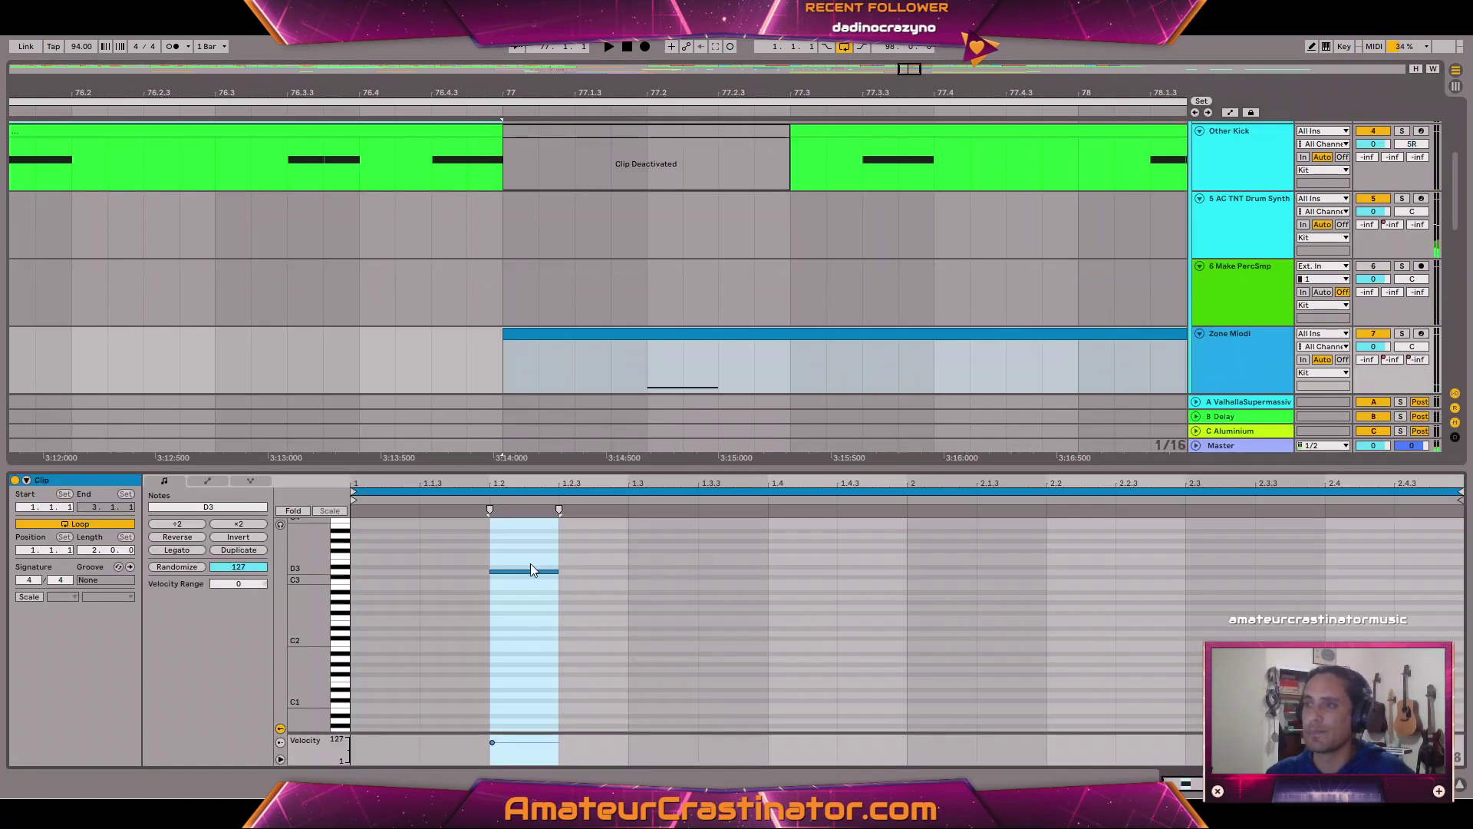
{"action": "left_click_drag", "start_coordinate": [505, 577], "coordinate": [444, 575]}
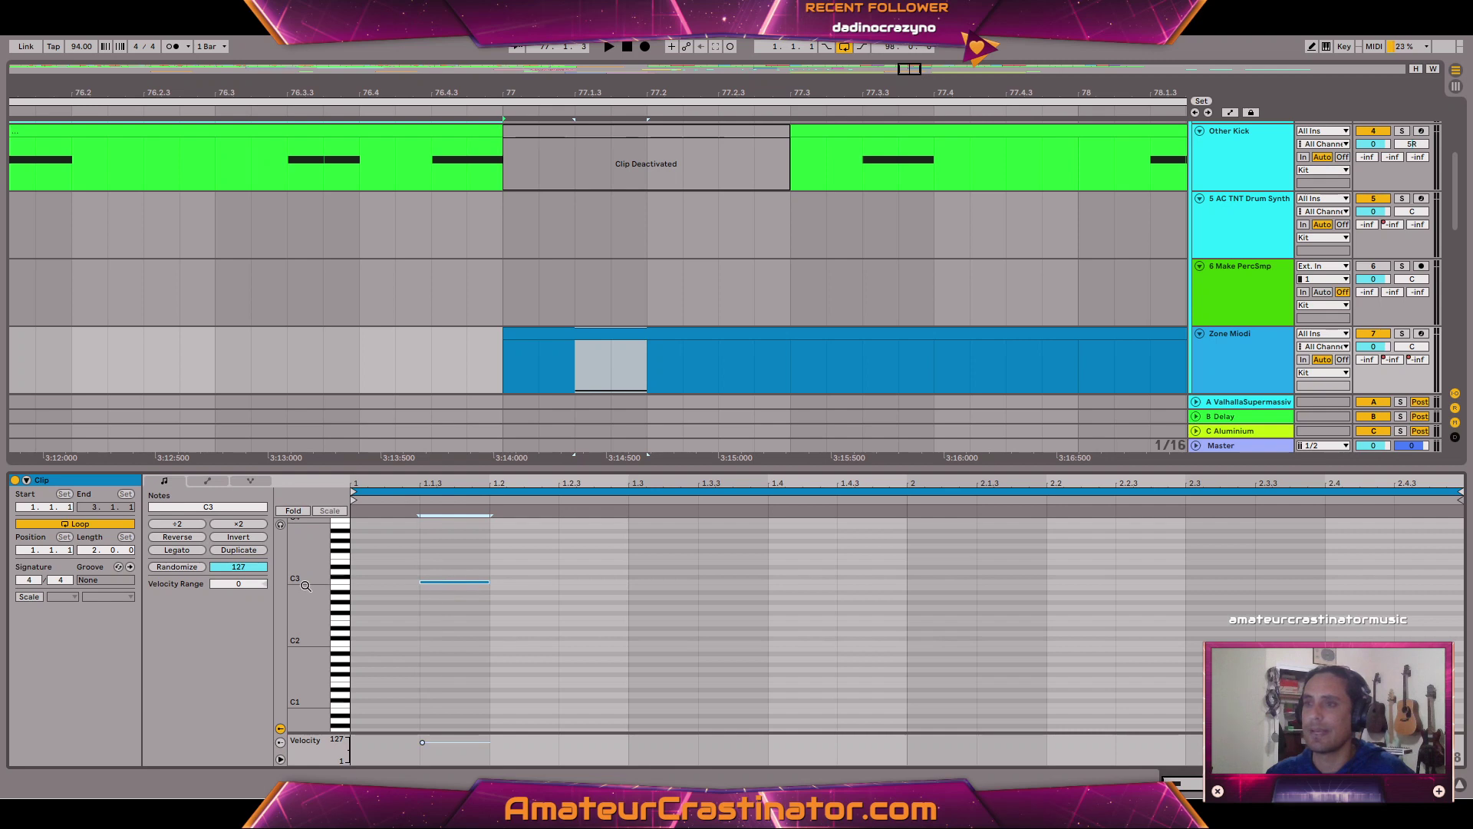
{"action": "left_click_drag", "start_coordinate": [305, 585], "coordinate": [305, 597]}
{"action": "left_click", "coordinate": [405, 130]}
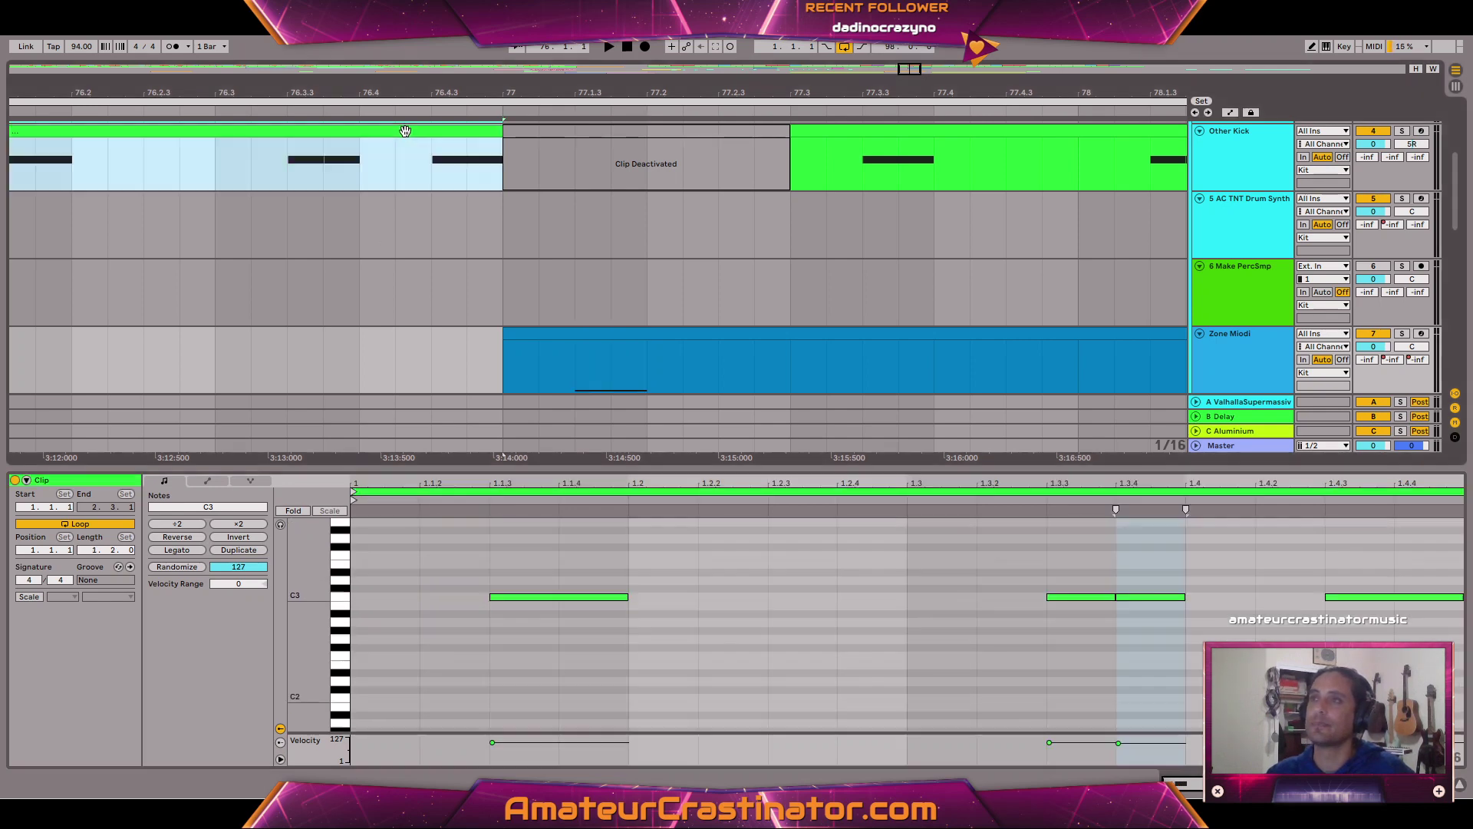
{"action": "key", "text": "space"}
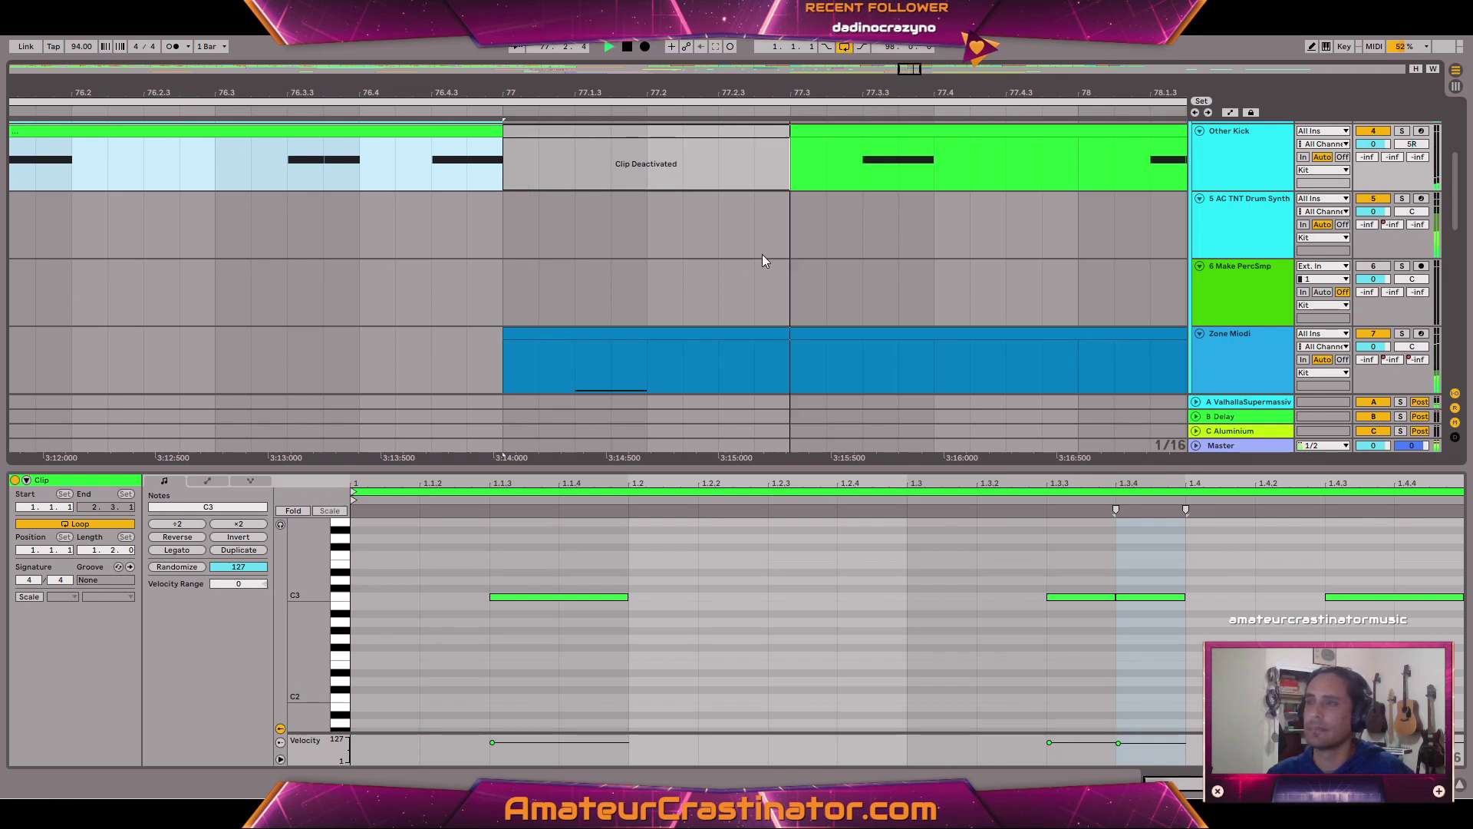
{"action": "left_click", "coordinate": [517, 597]}
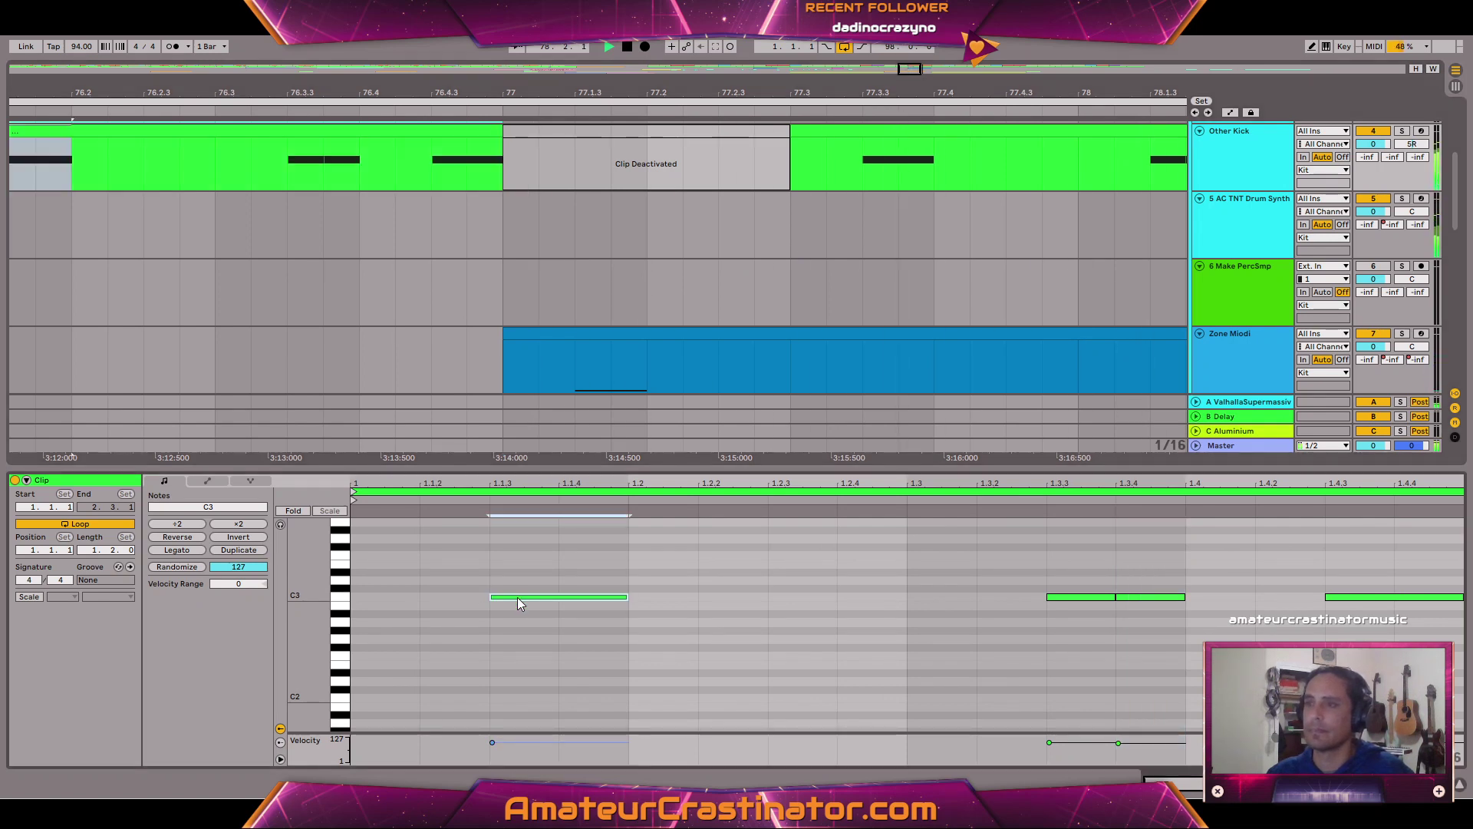
Audition the Zone Miodi note an octave higher at C4 and settle its pitch on D3.
{"action": "left_click", "coordinate": [641, 332]}
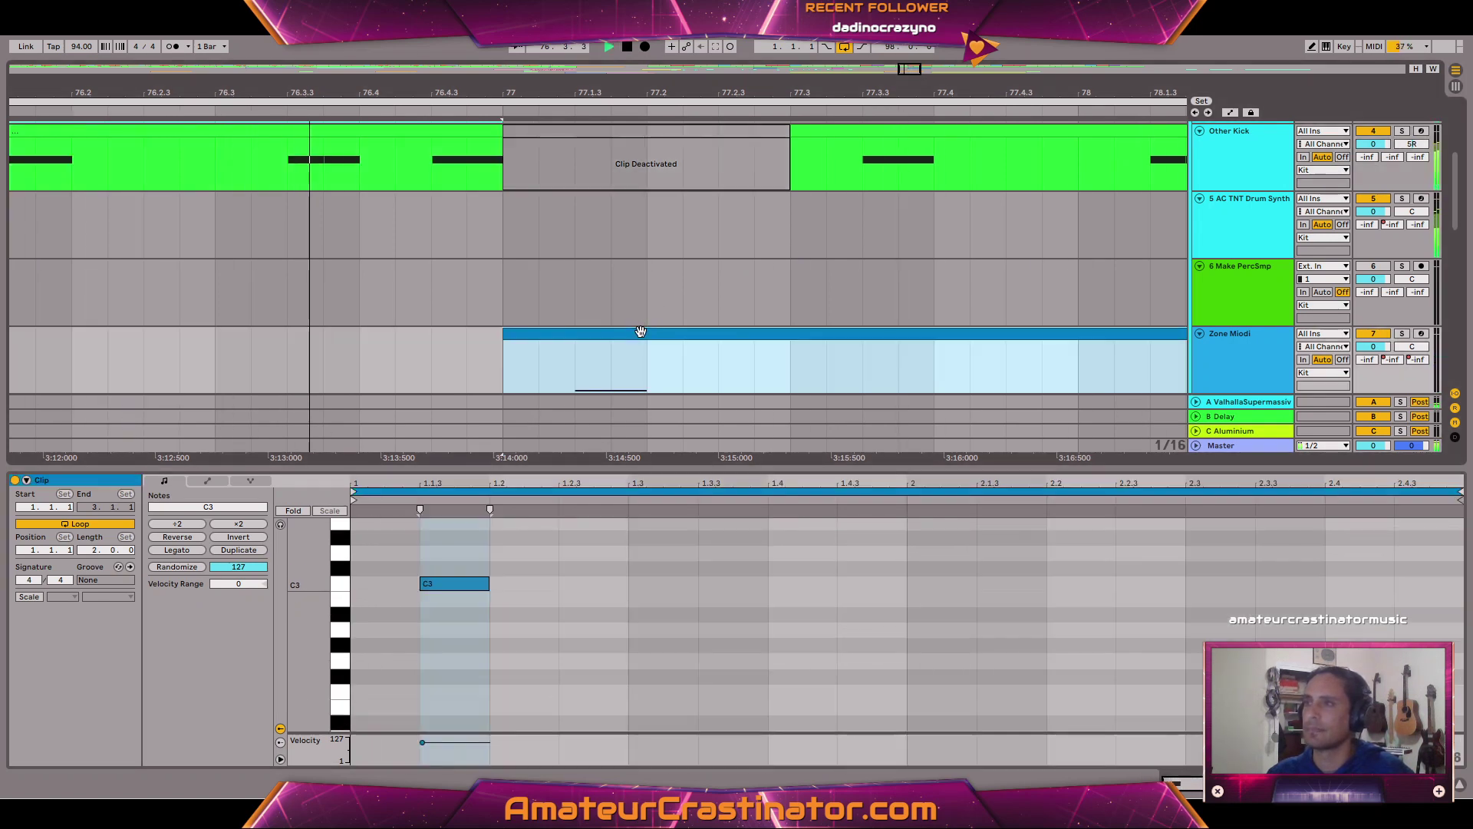
{"action": "left_click", "coordinate": [444, 583]}
{"action": "key", "text": "shift+Up"}
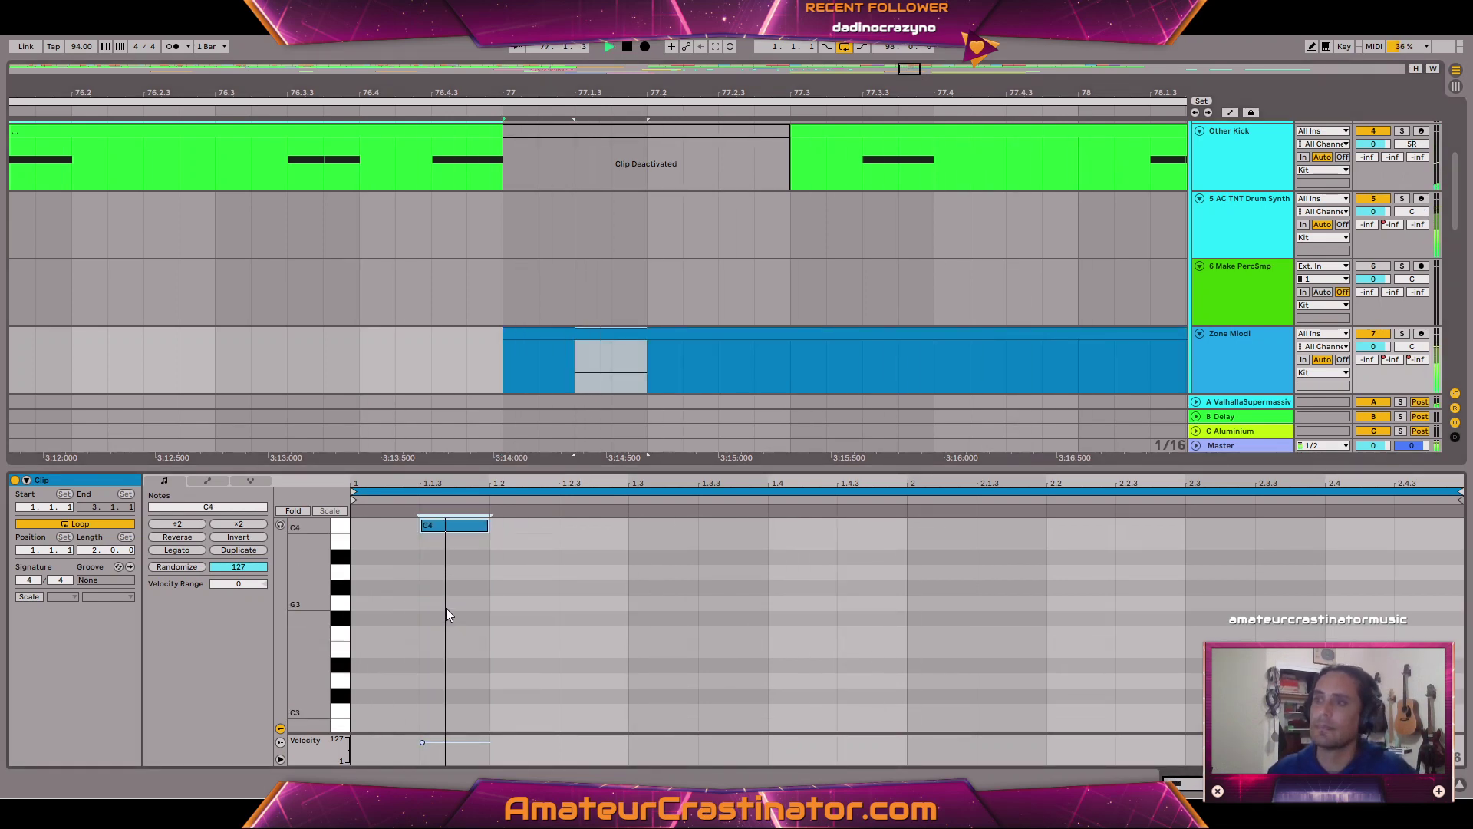
{"action": "key", "text": "shift+Down"}
{"action": "key", "text": "Up"}
{"action": "key", "text": "Up"}
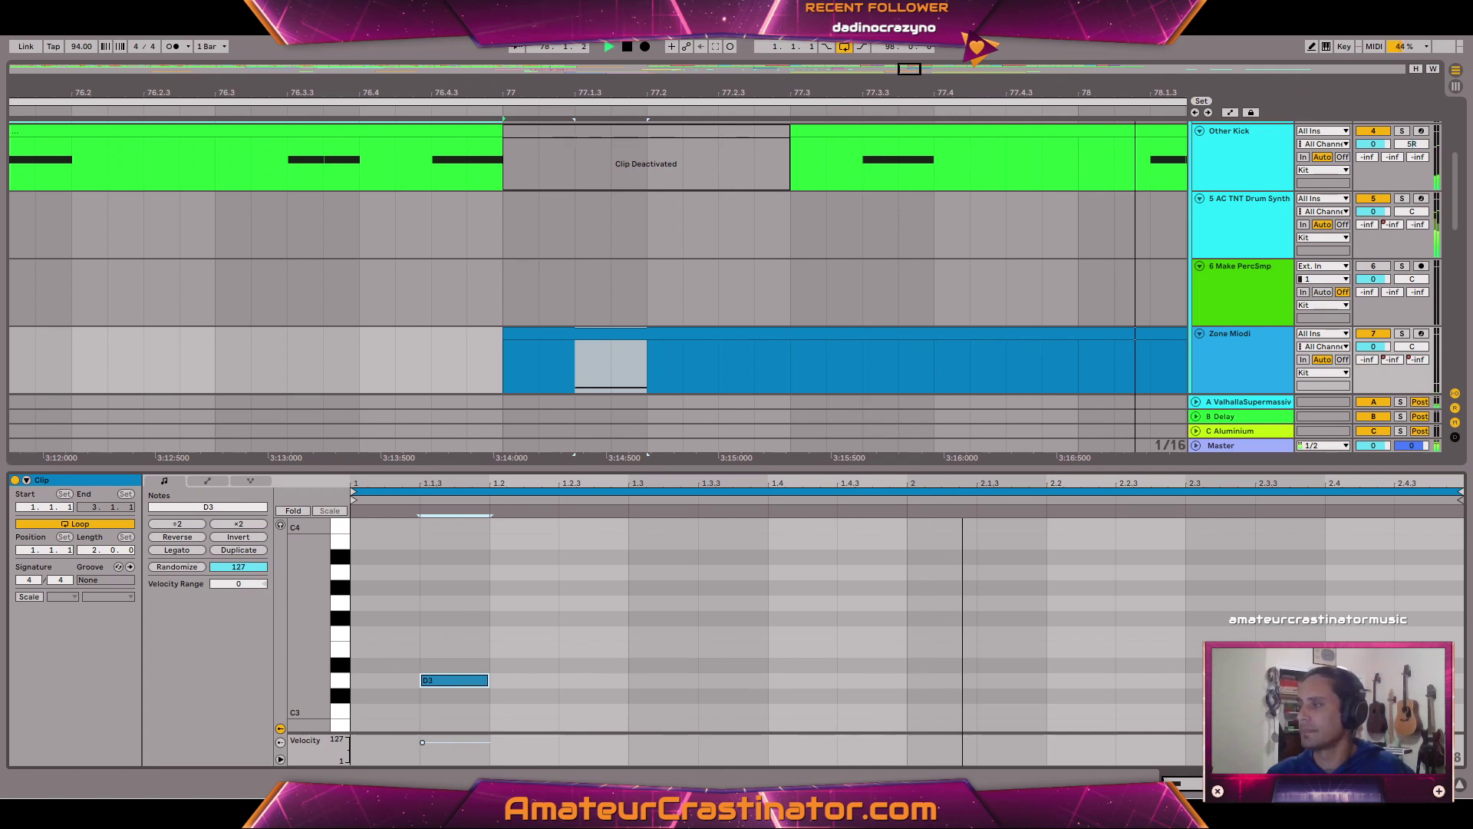
{"action": "key", "text": "shift+Tab"}
{"action": "scroll", "coordinate": [798, 300], "scroll_direction": "down", "scroll_amount": 3}
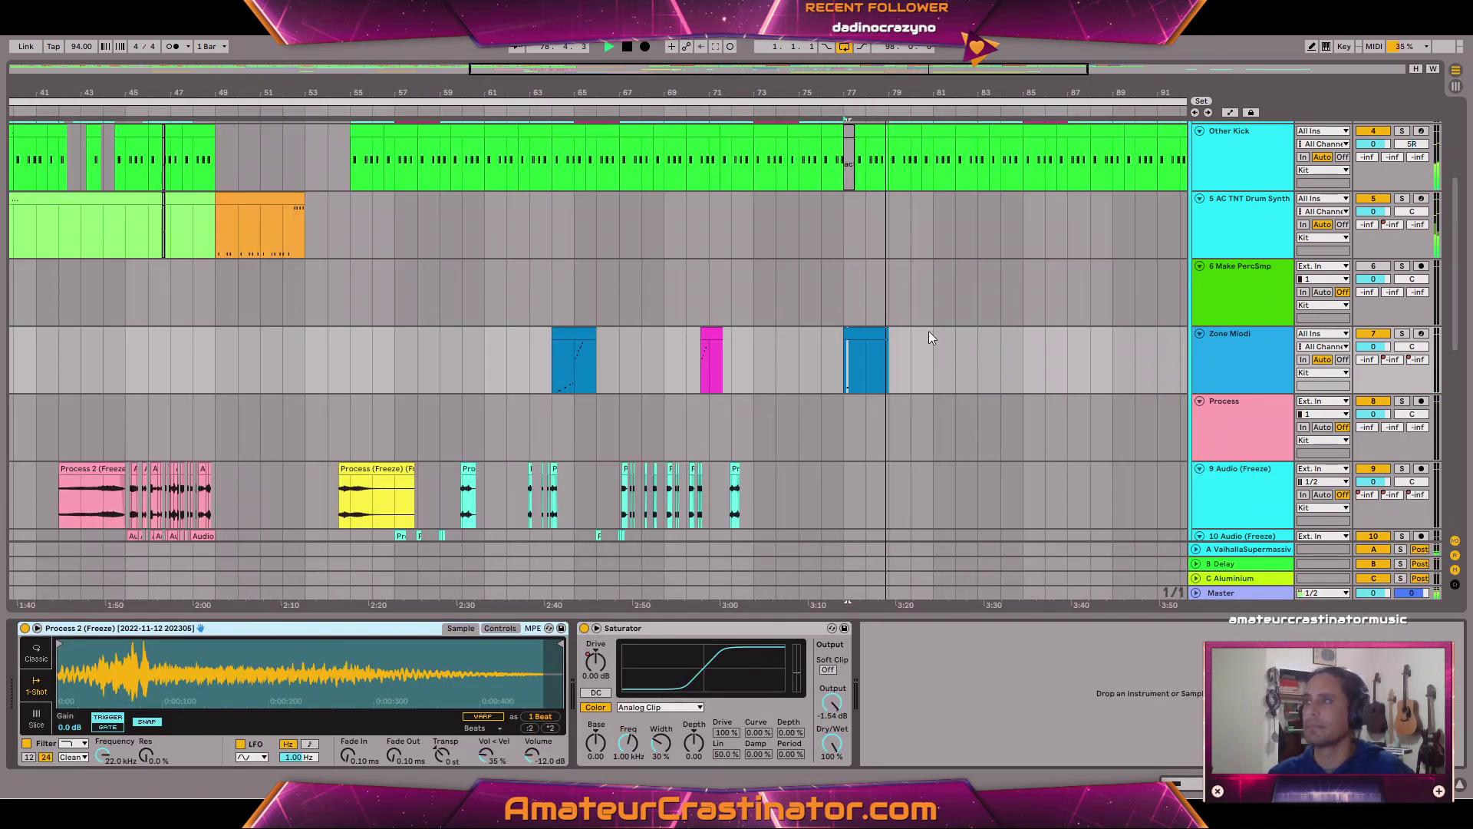
Add a second D3 note at 2.4.3, the end of the bar 77 Zone Miodi clip.
{"action": "scroll", "coordinate": [928, 330], "scroll_direction": "up", "scroll_amount": 10}
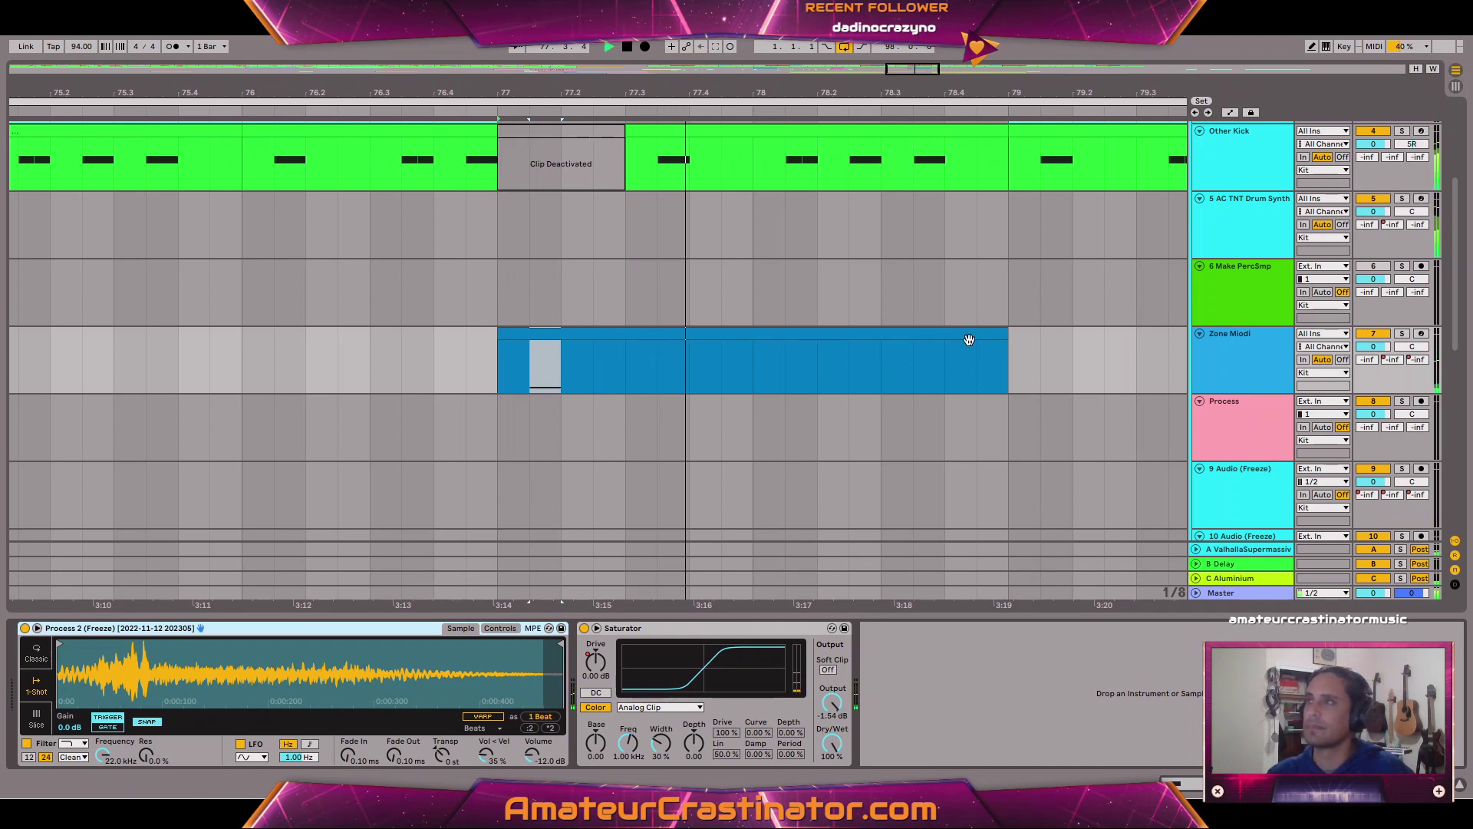
{"action": "scroll", "coordinate": [990, 353], "scroll_direction": "up", "scroll_amount": 5}
{"action": "scroll", "coordinate": [995, 338], "scroll_direction": "up", "scroll_amount": 2}
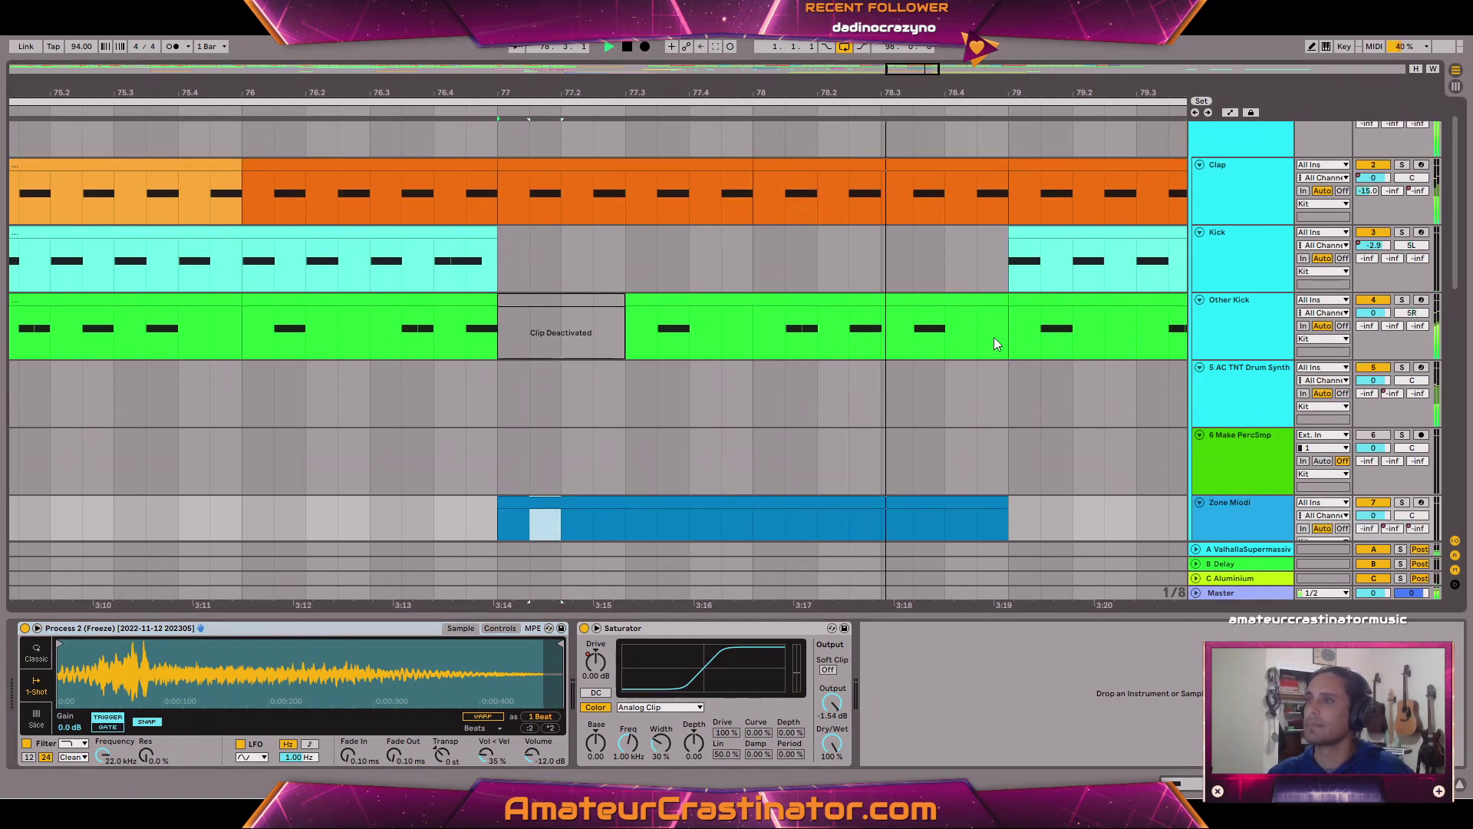
{"action": "scroll", "coordinate": [993, 337], "scroll_direction": "down", "scroll_amount": 3}
{"action": "scroll", "coordinate": [986, 384], "scroll_direction": "down", "scroll_amount": 2}
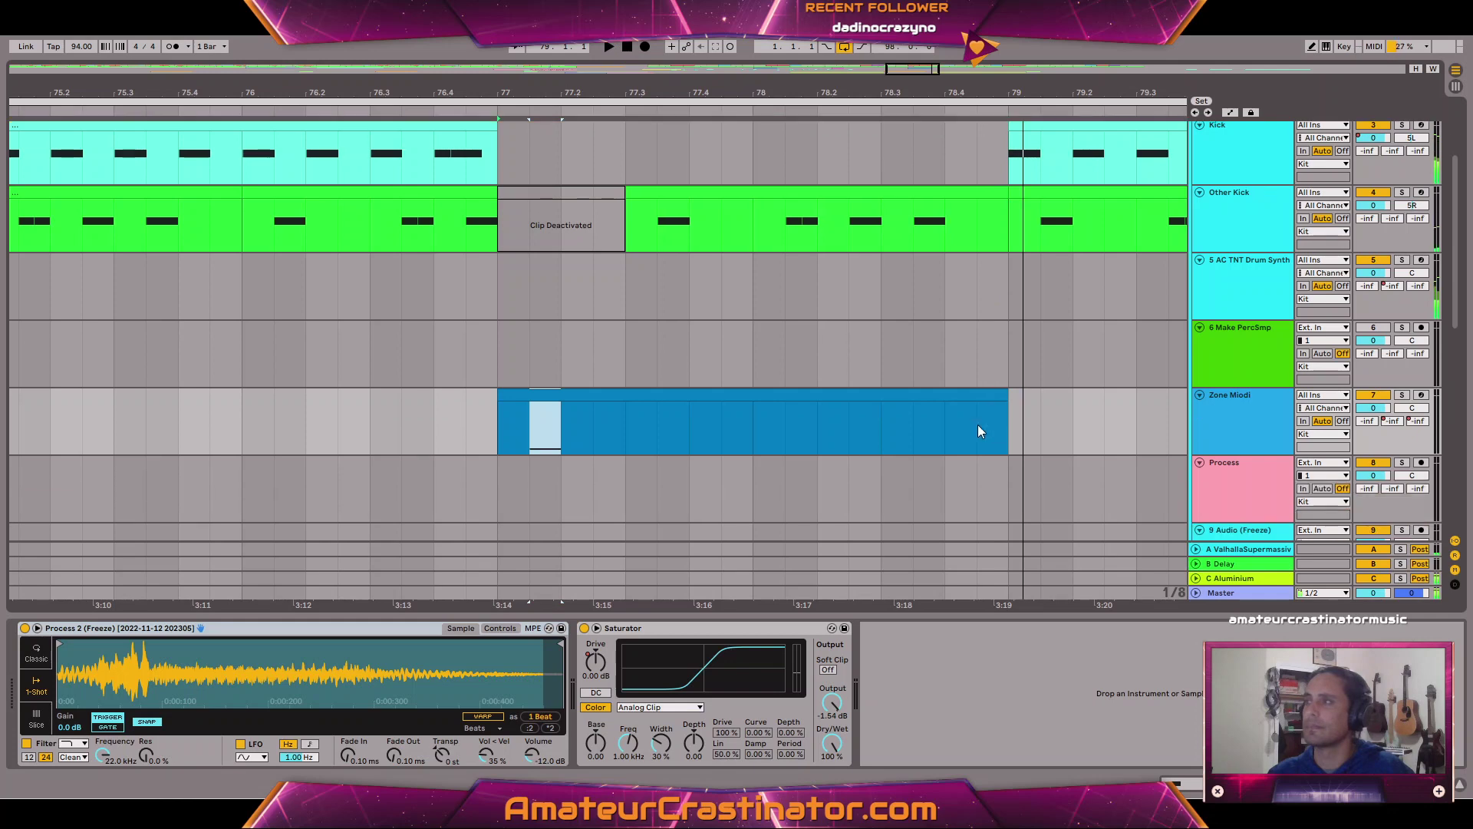
{"action": "double_click", "coordinate": [672, 392]}
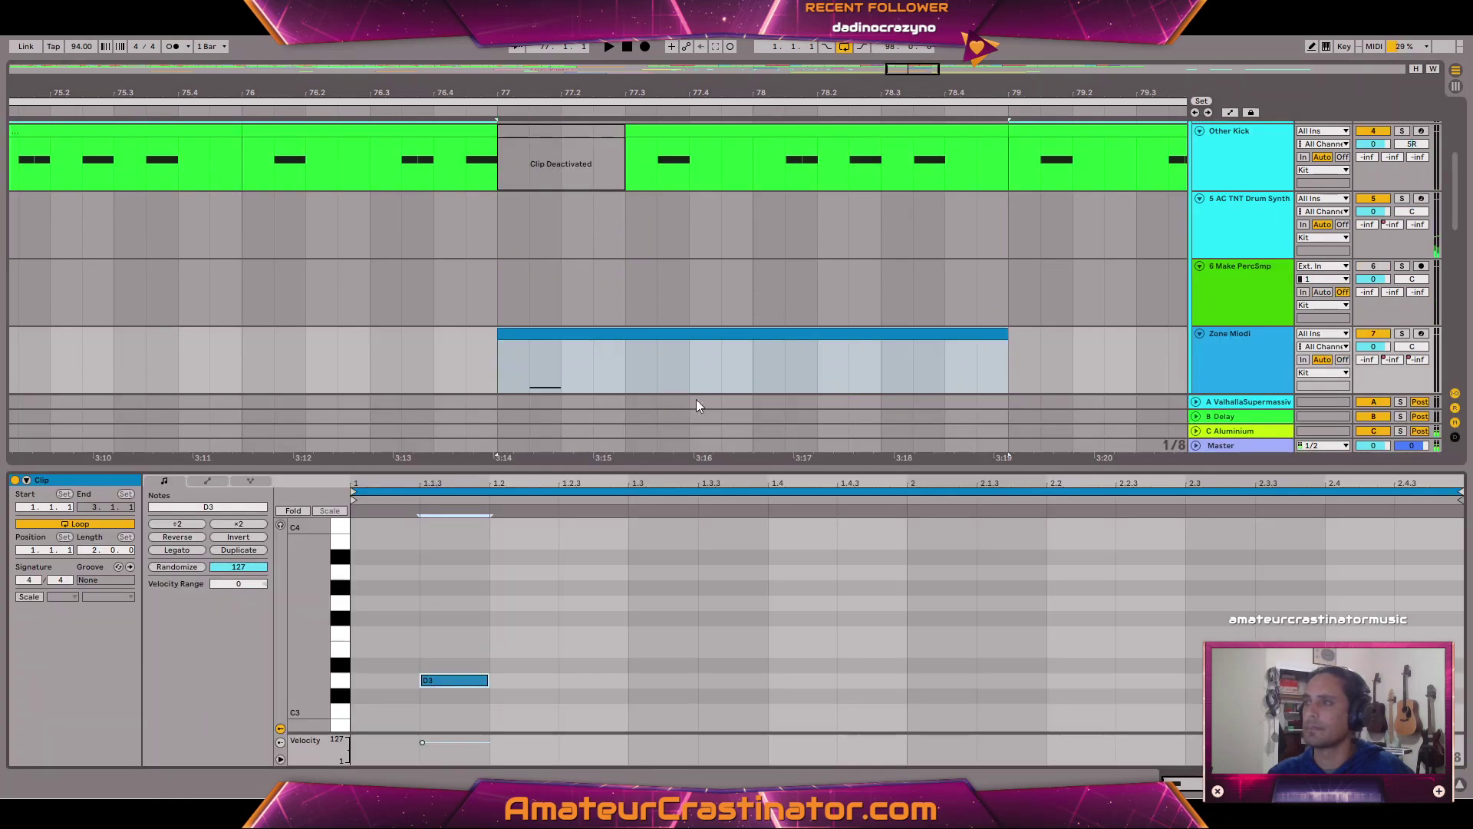
{"action": "double_click", "coordinate": [1442, 680]}
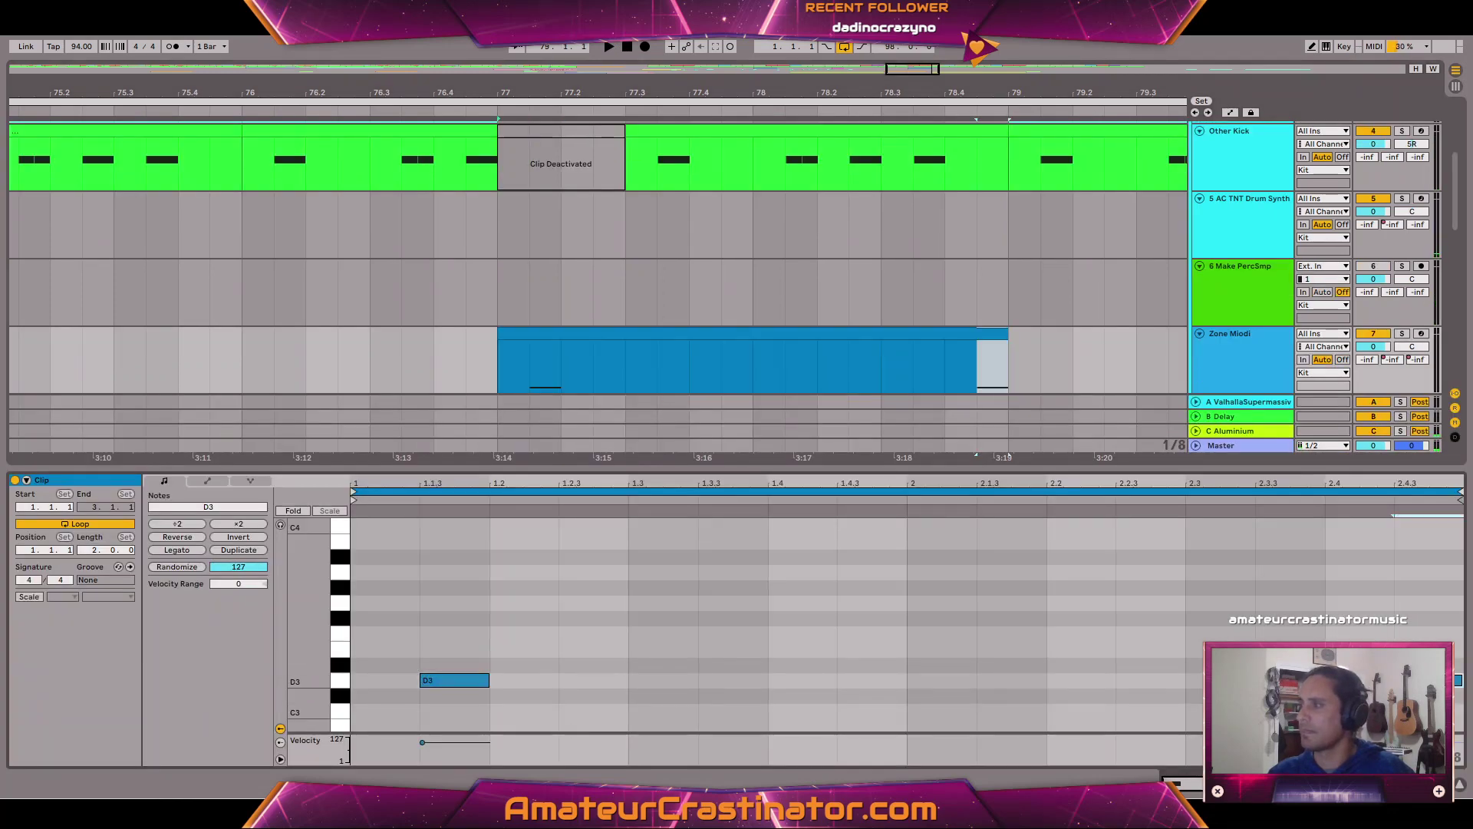
{"action": "key", "text": "shift+Tab"}
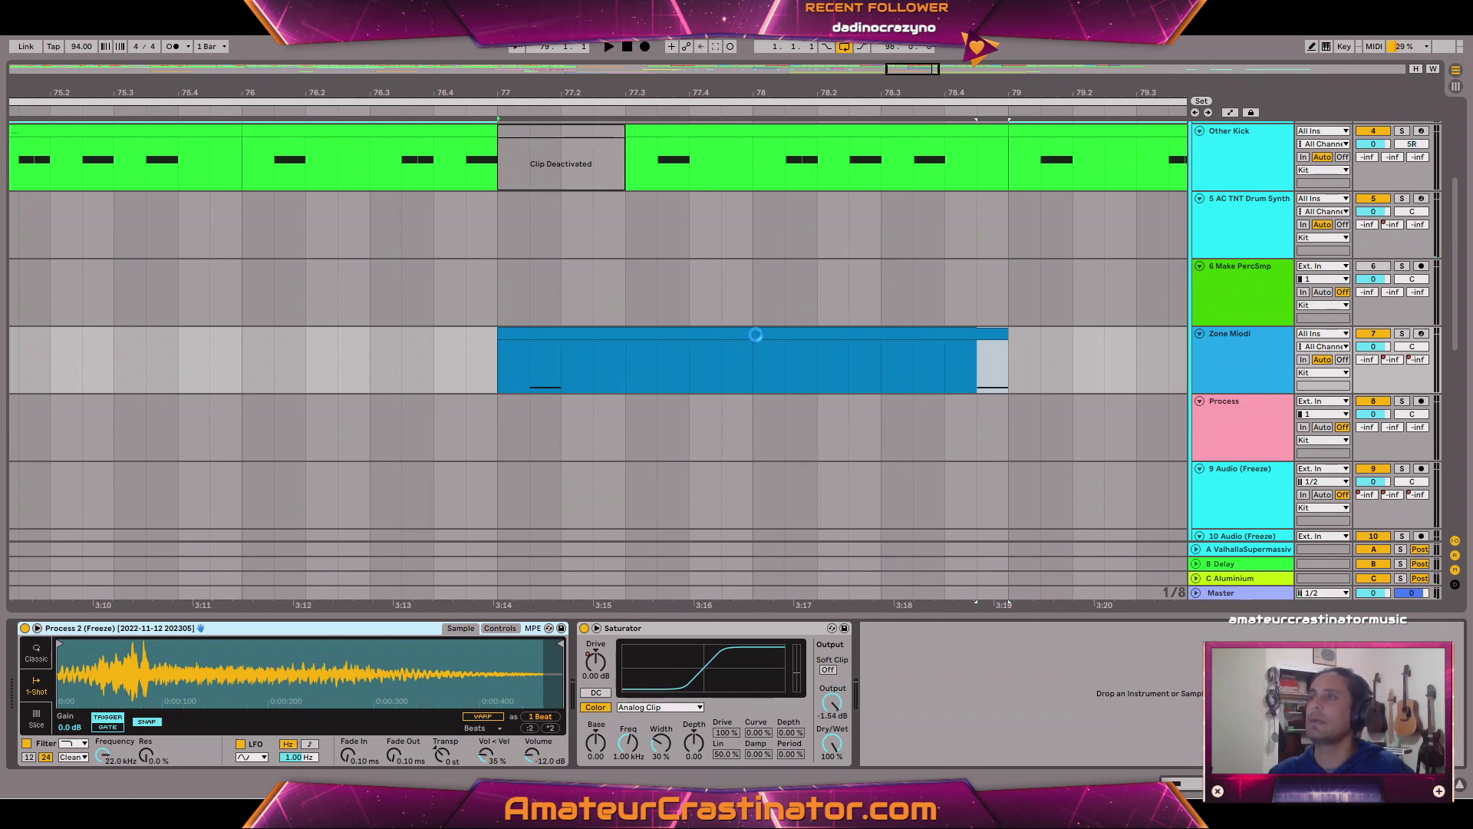
Play the bar 77 Zone Miodi clip and examine the Clap, Kick and Other Kick parts against its notes.
{"action": "left_click", "coordinate": [956, 342]}
{"action": "key", "text": "space"}
{"action": "scroll", "coordinate": [956, 342], "scroll_direction": "up", "scroll_amount": 4}
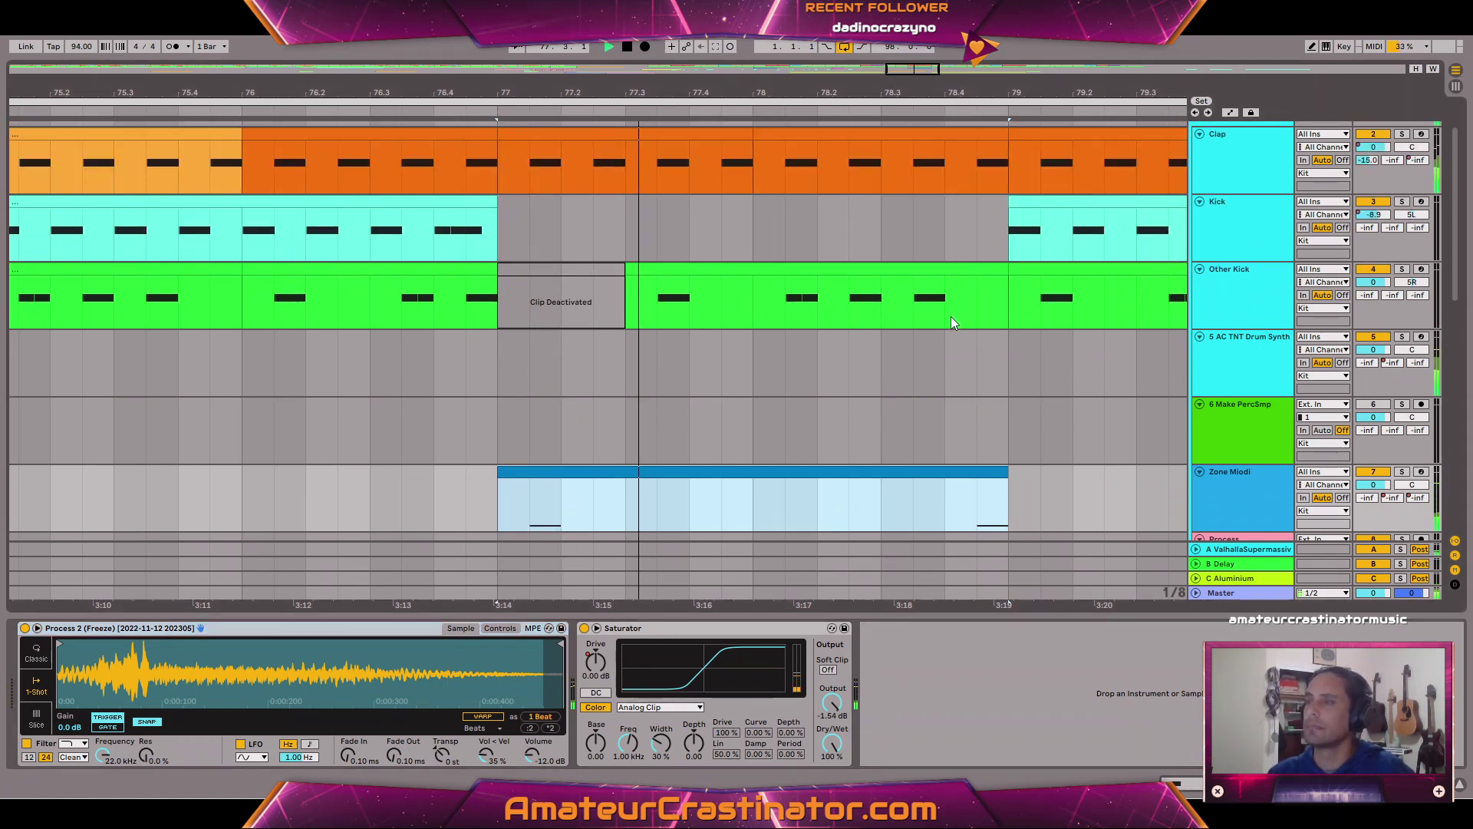
{"action": "scroll", "coordinate": [1022, 297], "scroll_direction": "up", "scroll_amount": 2}
{"action": "scroll", "coordinate": [1015, 288], "scroll_direction": "down", "scroll_amount": 2}
{"action": "scroll", "coordinate": [991, 291], "scroll_direction": "up", "scroll_amount": 2}
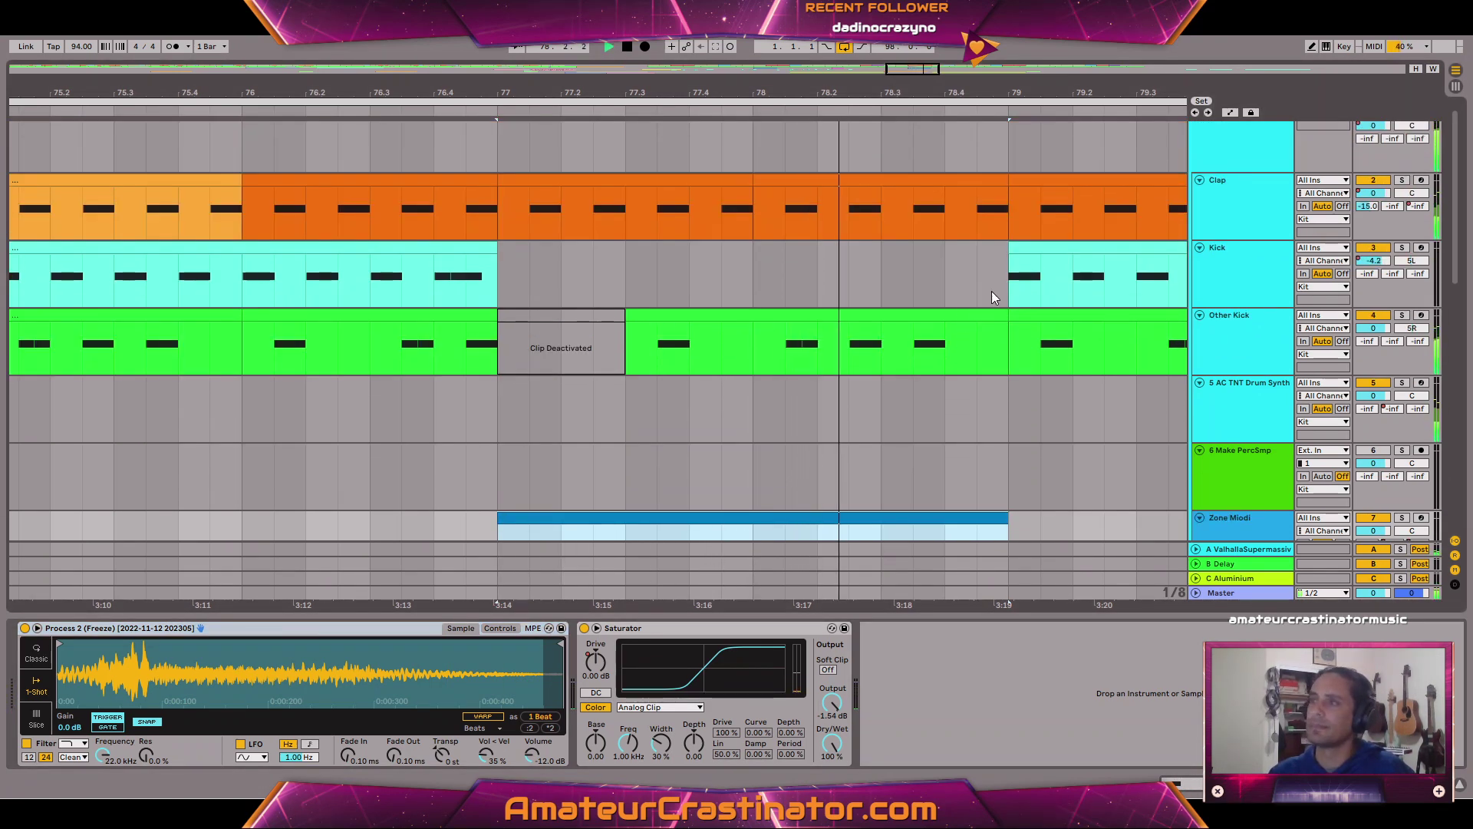
Deactivate the Clap hits at 78.4.3 and 77.1.3, and audition the break from bar 76.
{"action": "left_click_drag", "start_coordinate": [1007, 225], "coordinate": [977, 217]}
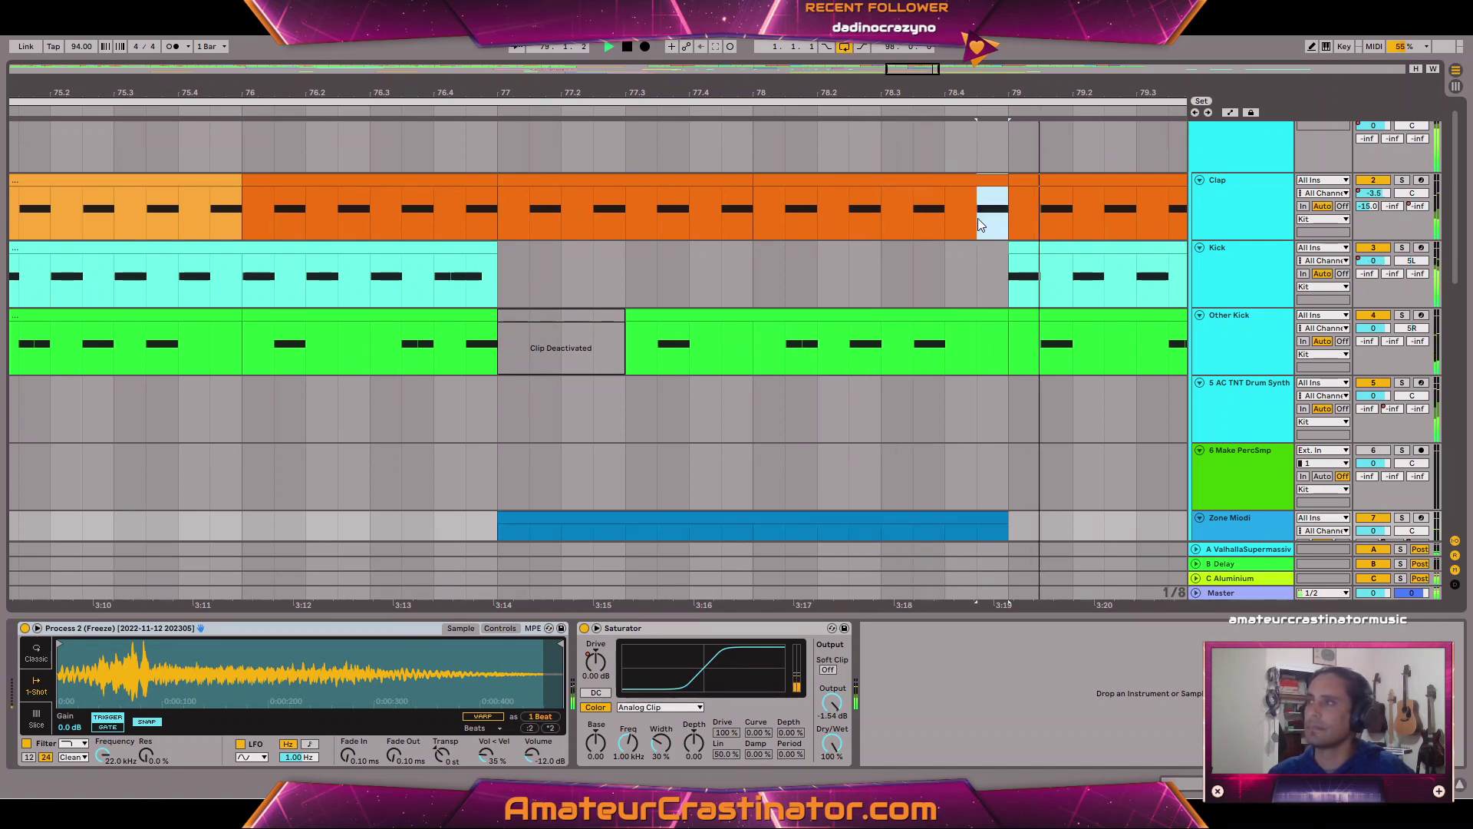
{"action": "key", "text": "0"}
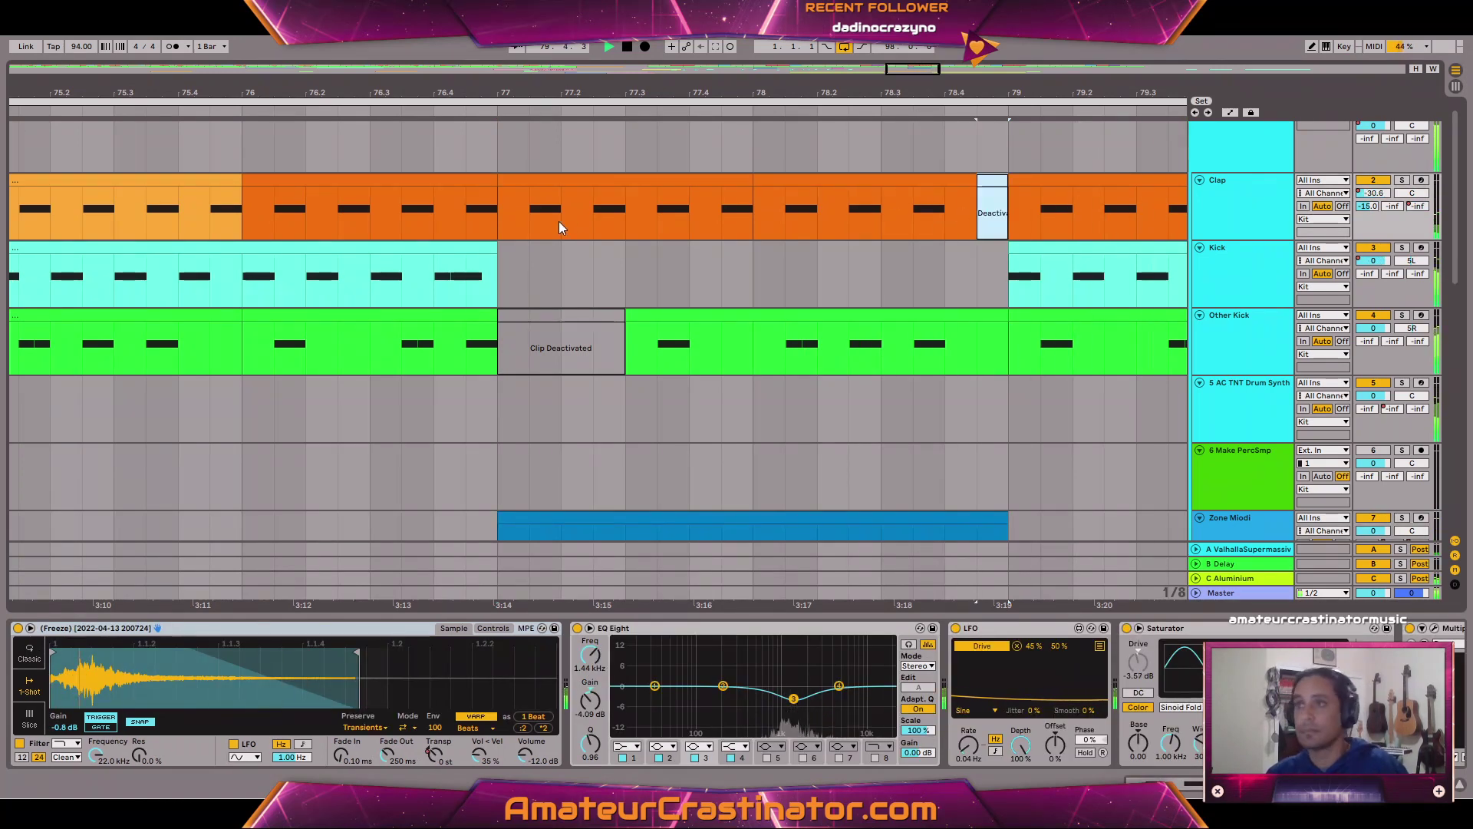
{"action": "left_click_drag", "start_coordinate": [559, 221], "coordinate": [537, 223]}
{"action": "key", "text": "0"}
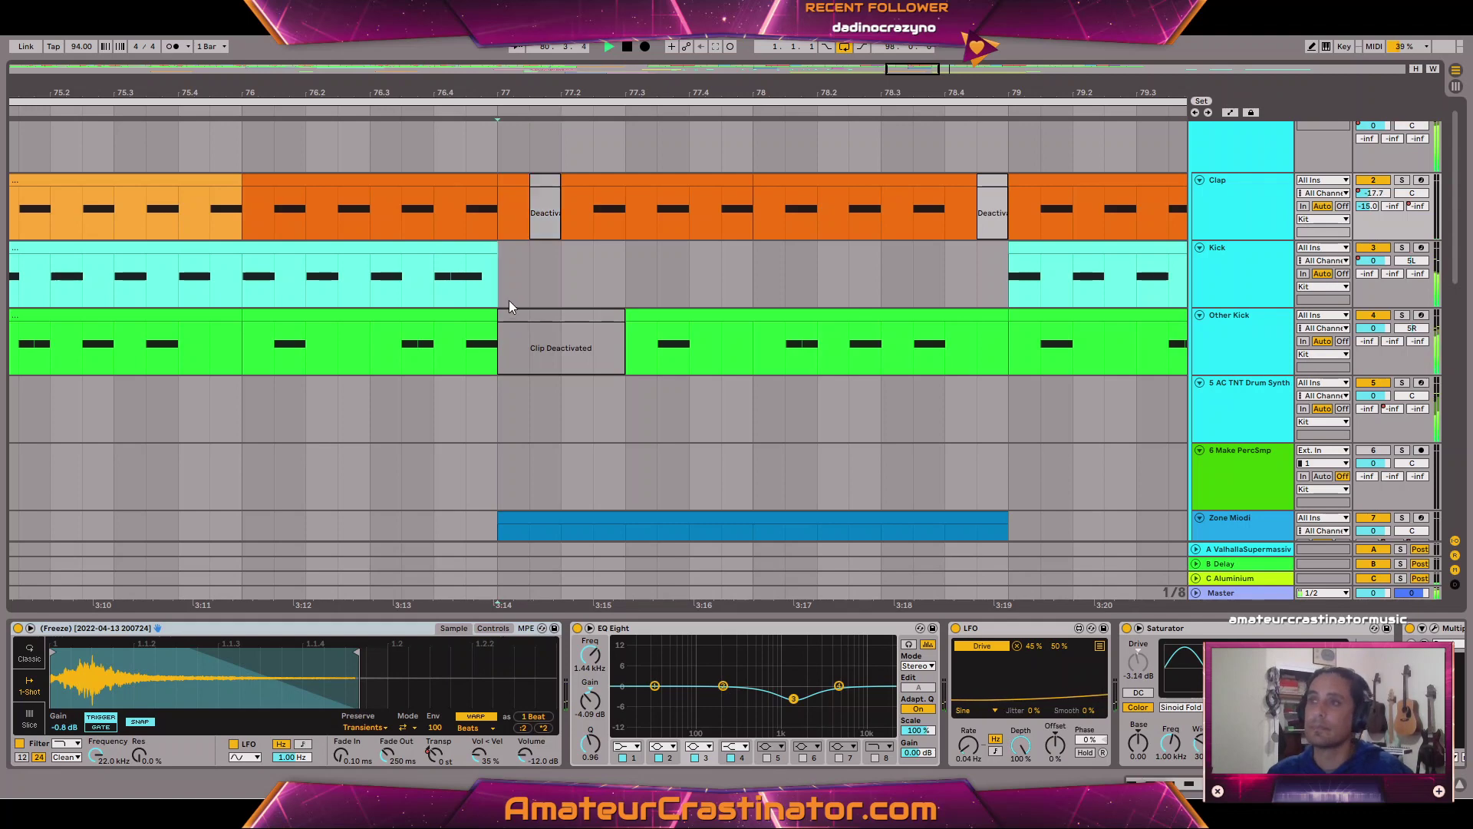
{"action": "left_click", "coordinate": [509, 300]}
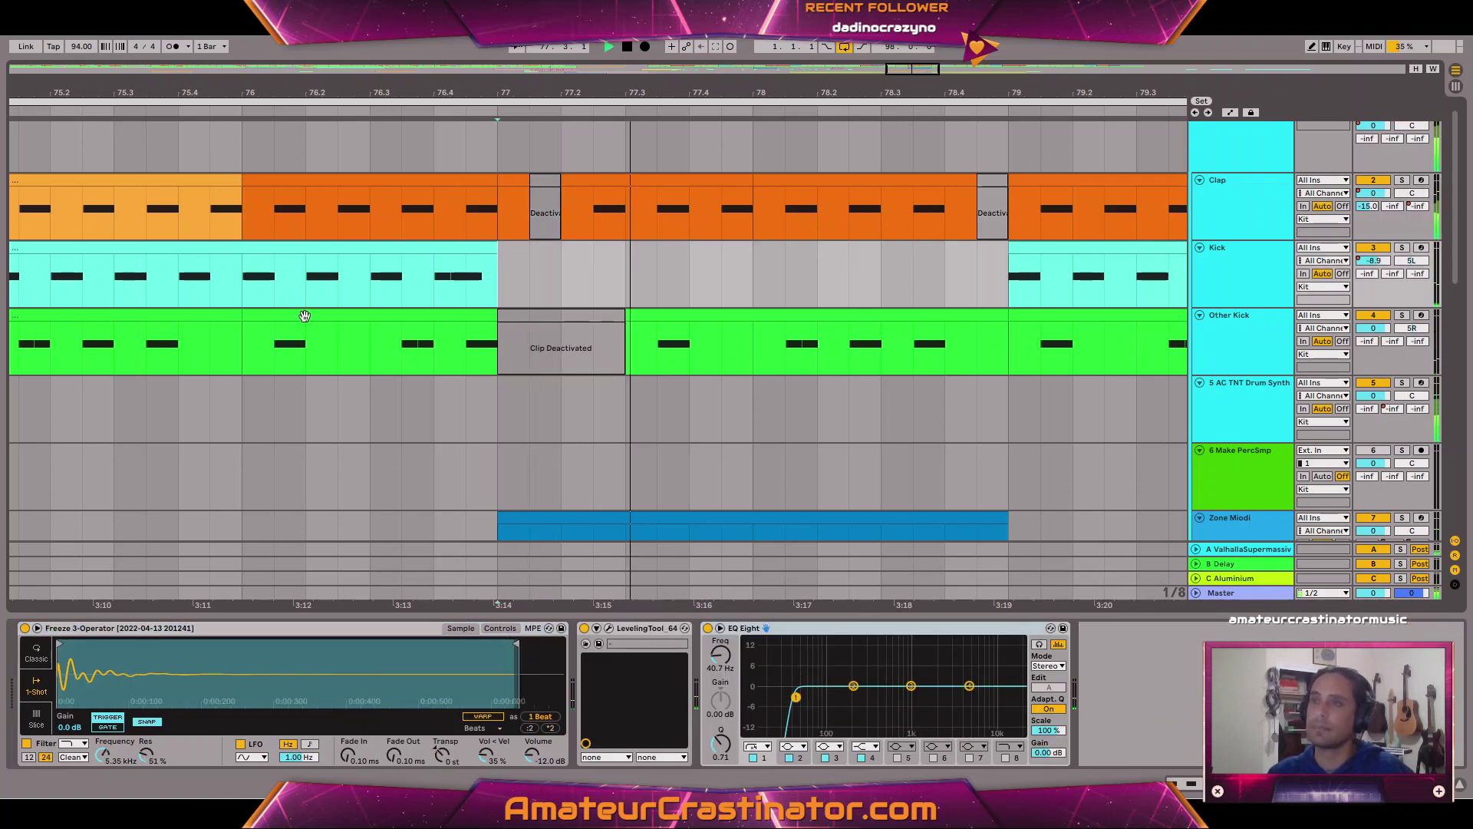
{"action": "left_click", "coordinate": [336, 319]}
{"action": "key", "text": "space"}
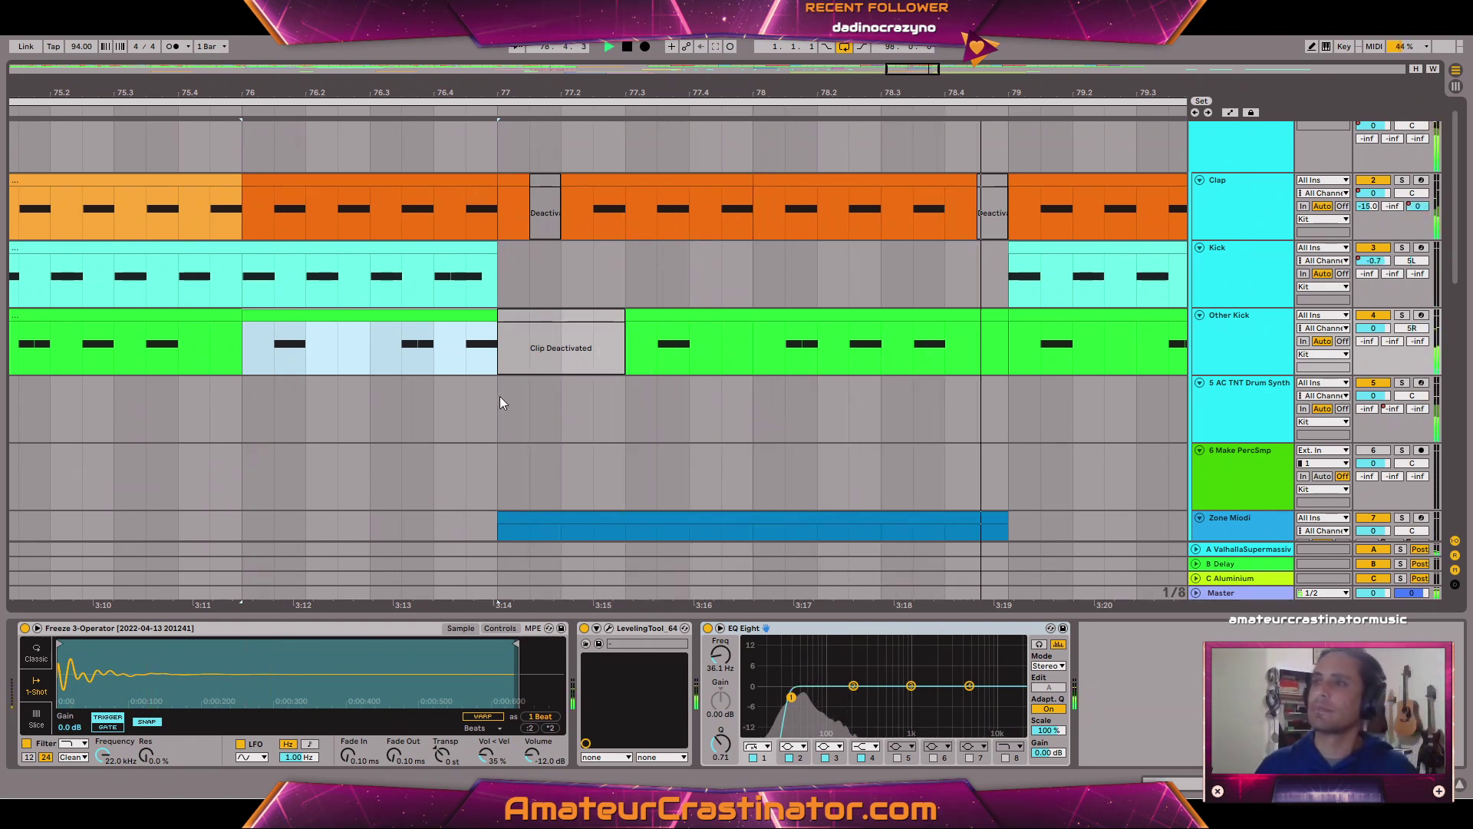
Copy the Other Kick hit at 76.4.3 to bar 77 and to 77.2, auditioning the additions from bar 76.
{"action": "left_click_drag", "start_coordinate": [402, 344], "coordinate": [529, 341]}
{"action": "left_click", "coordinate": [424, 312]}
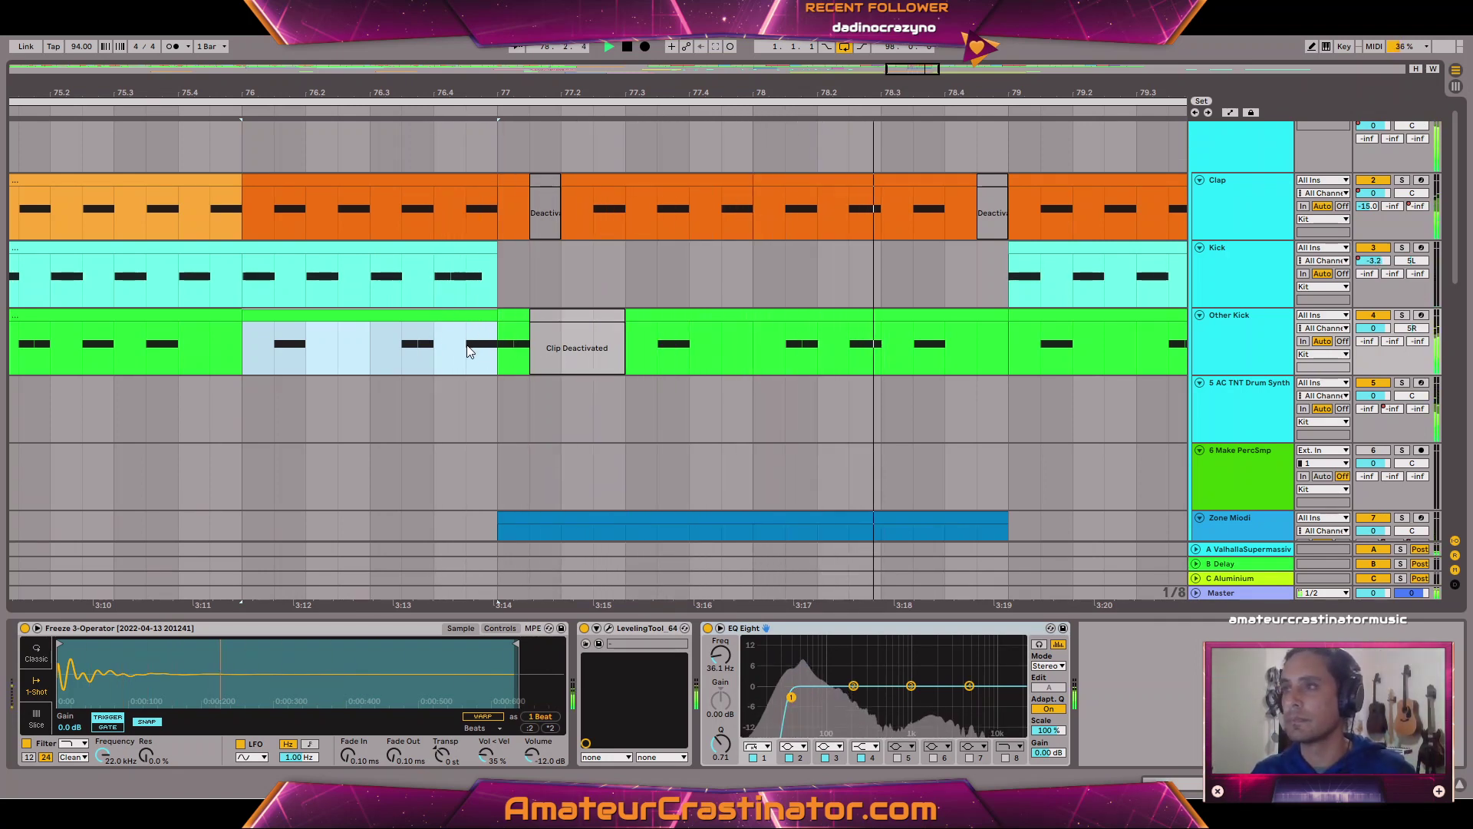
{"action": "left_click_drag", "start_coordinate": [467, 353], "coordinate": [496, 355]}
{"action": "key", "text": "ctrl+c"}
{"action": "left_click", "coordinate": [563, 350]}
{"action": "key", "text": "ctrl+v"}
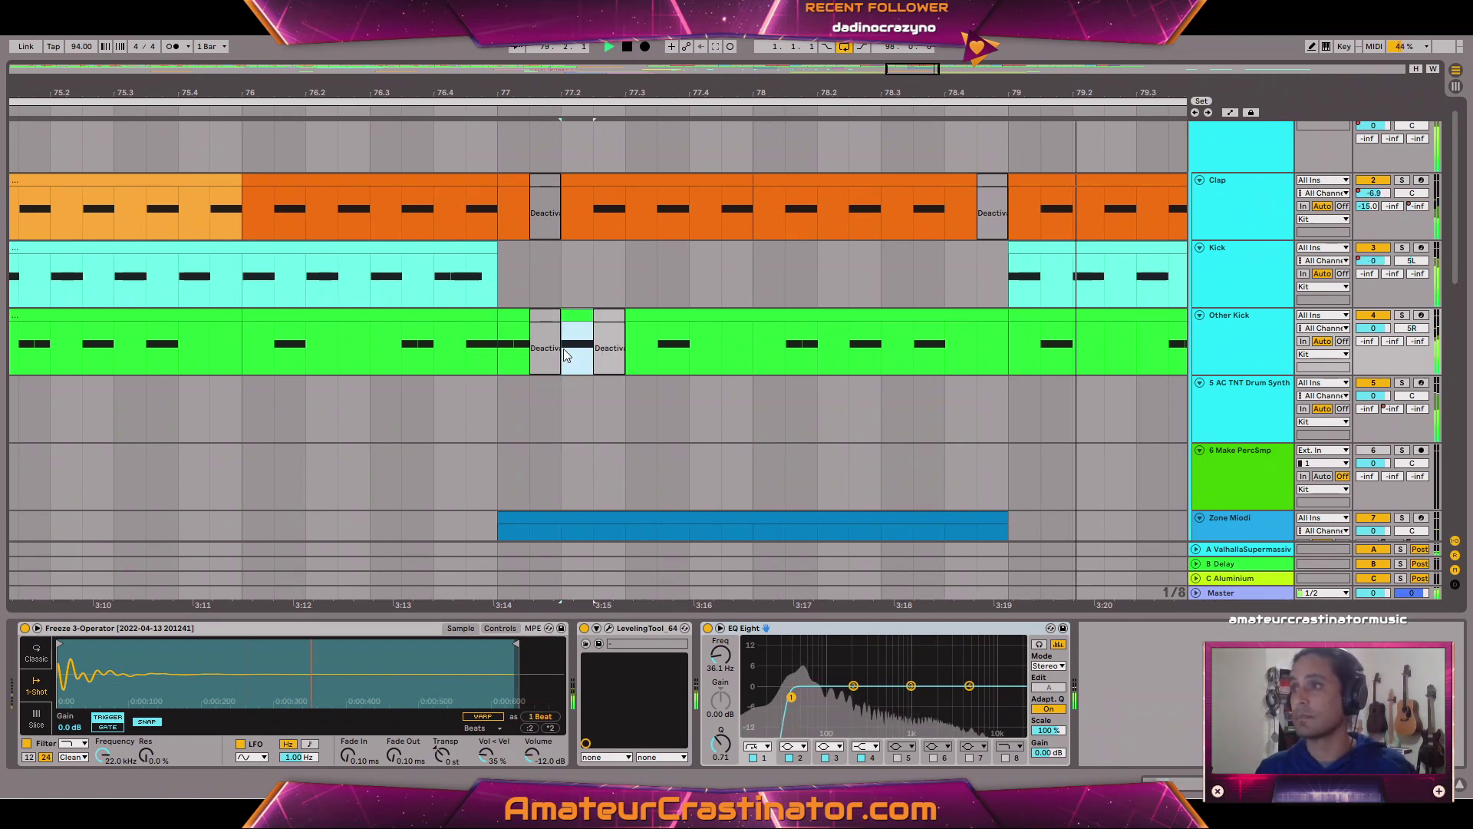
{"action": "left_click", "coordinate": [410, 318]}
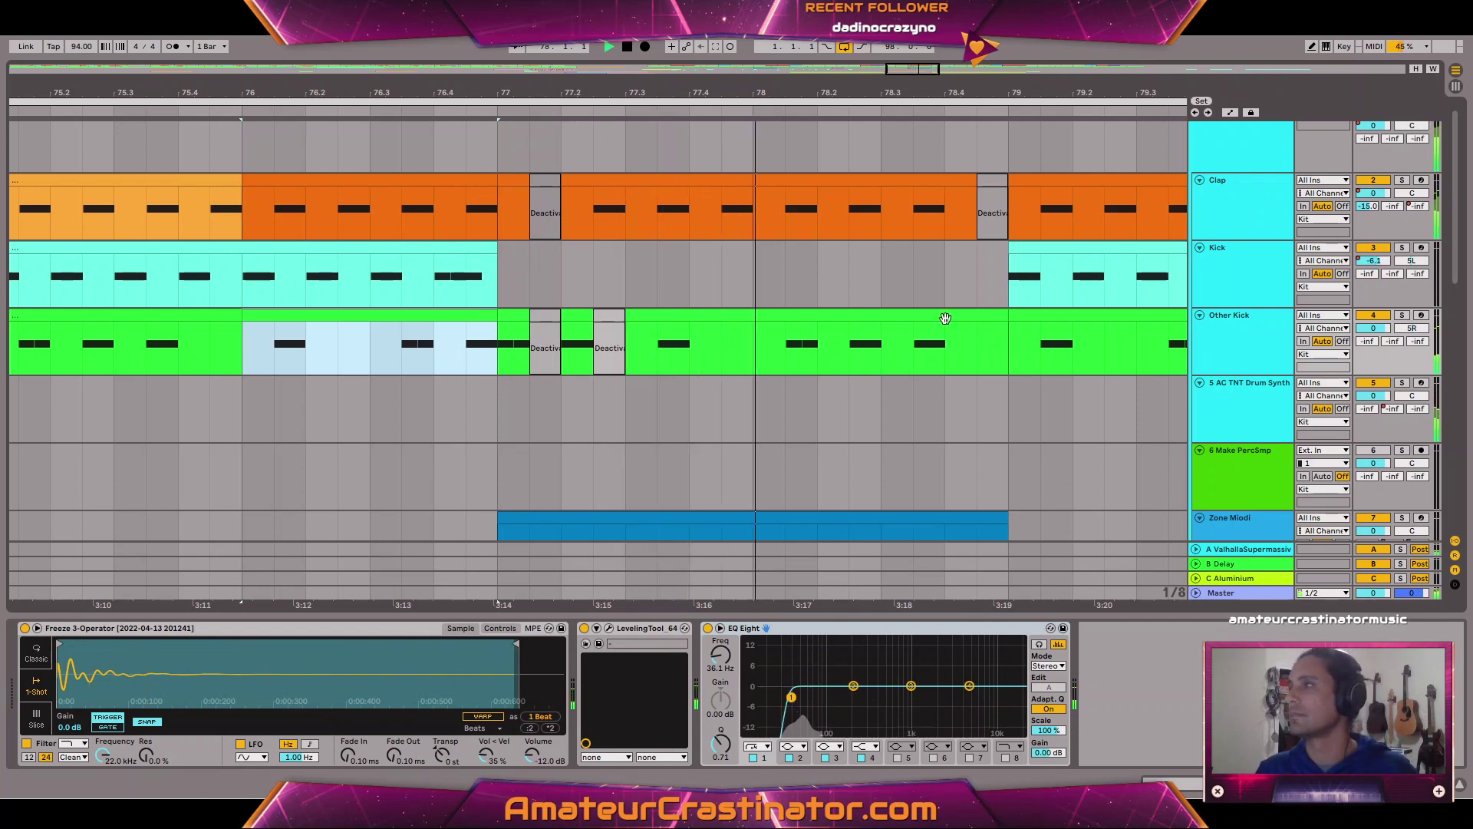
Copy the bar 77 Other Kick hit to 78.3.3, duplicate it at 78.4, and audition the result from bar 76.
{"action": "scroll", "coordinate": [928, 326], "scroll_direction": "right", "scroll_amount": 2}
{"action": "scroll", "coordinate": [924, 326], "scroll_direction": "right", "scroll_amount": 1}
{"action": "scroll", "coordinate": [913, 328], "scroll_direction": "down", "scroll_amount": 2}
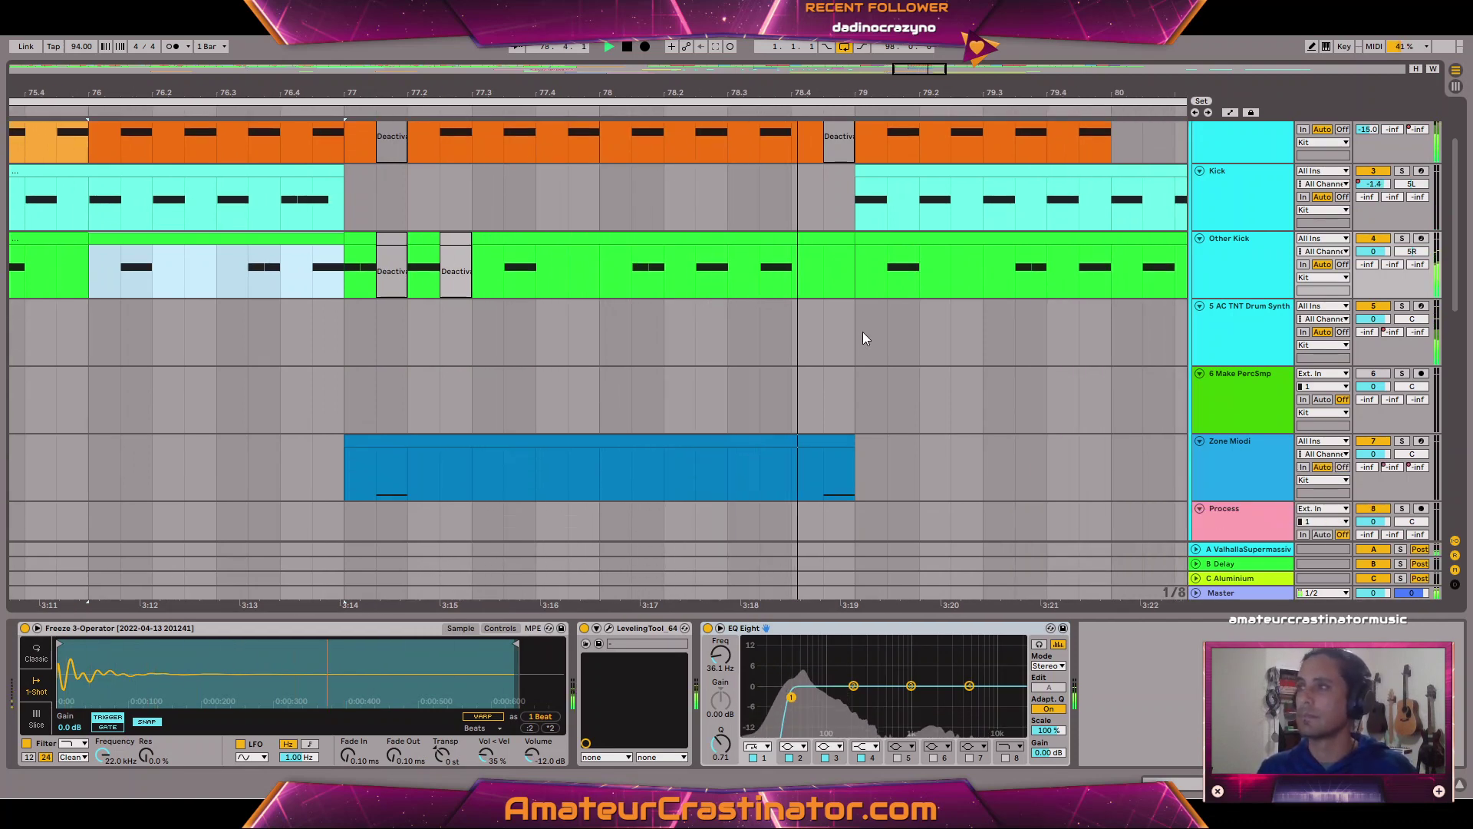
{"action": "scroll", "coordinate": [859, 333], "scroll_direction": "up", "scroll_amount": 1}
{"action": "left_click", "coordinate": [356, 285]}
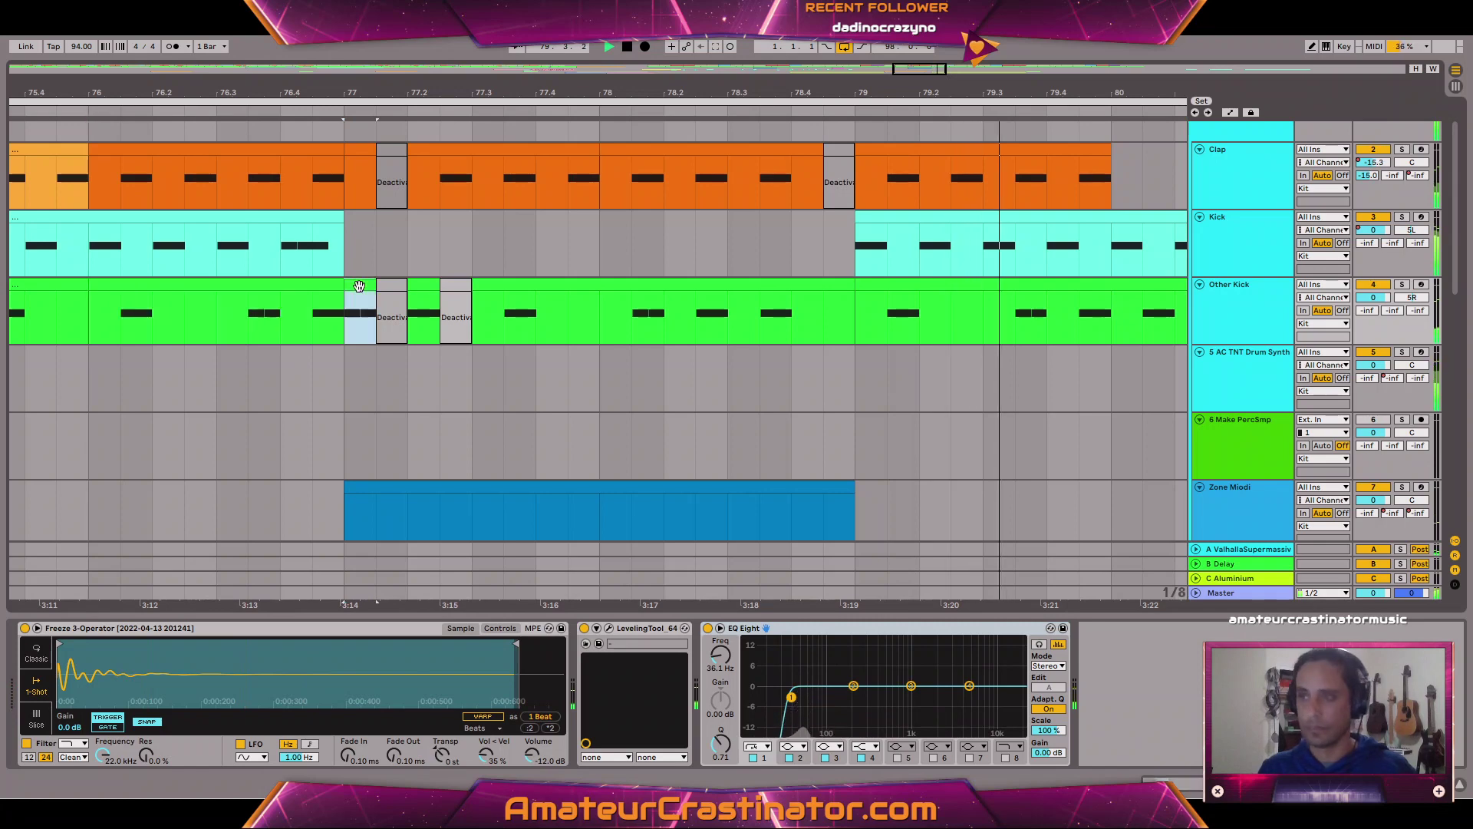
{"action": "left_click", "coordinate": [762, 335]}
{"action": "key", "text": "ctrl+v"}
{"action": "key", "text": "ctrl+d"}
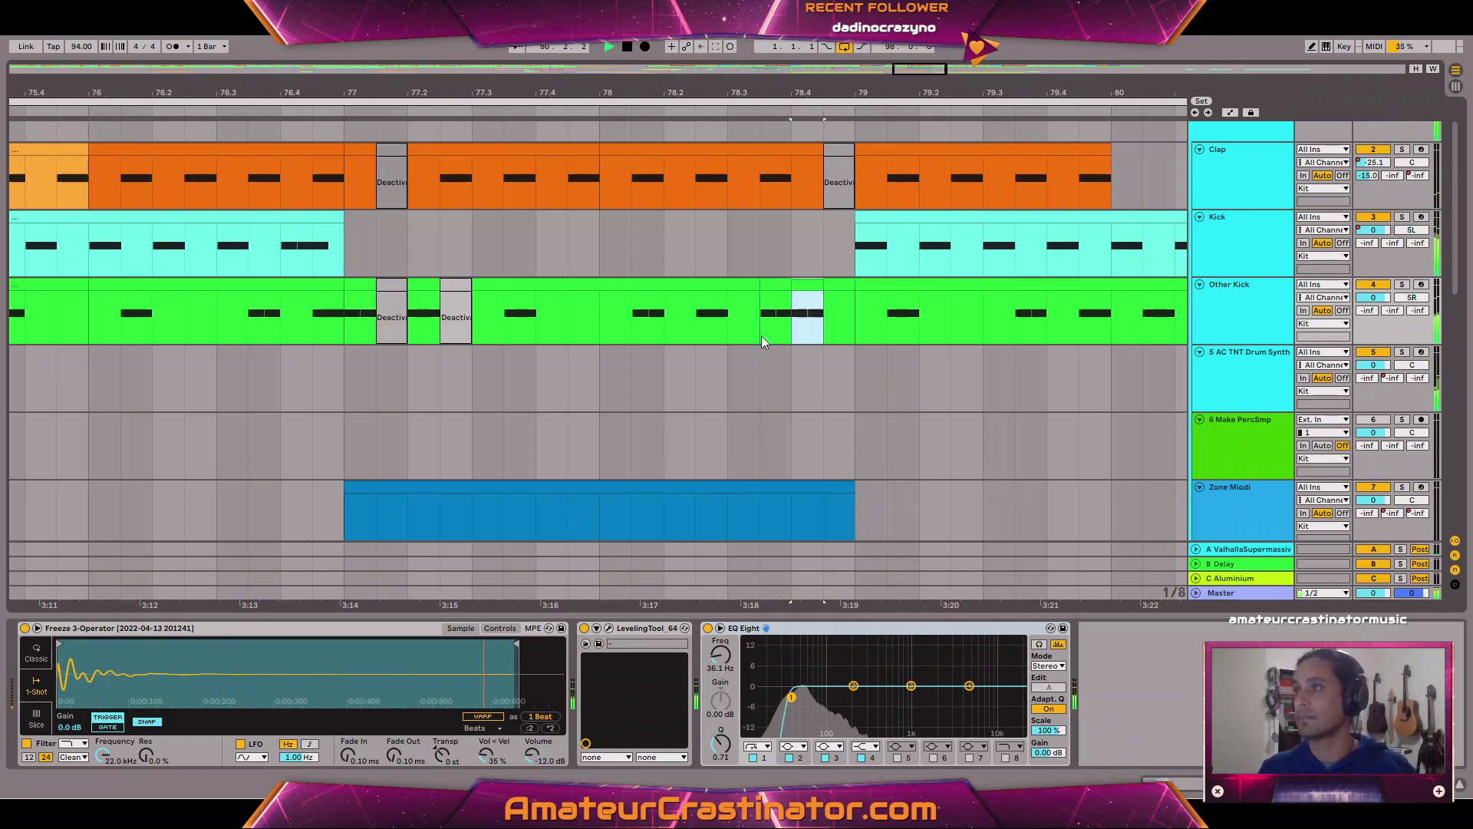
{"action": "left_click", "coordinate": [154, 286]}
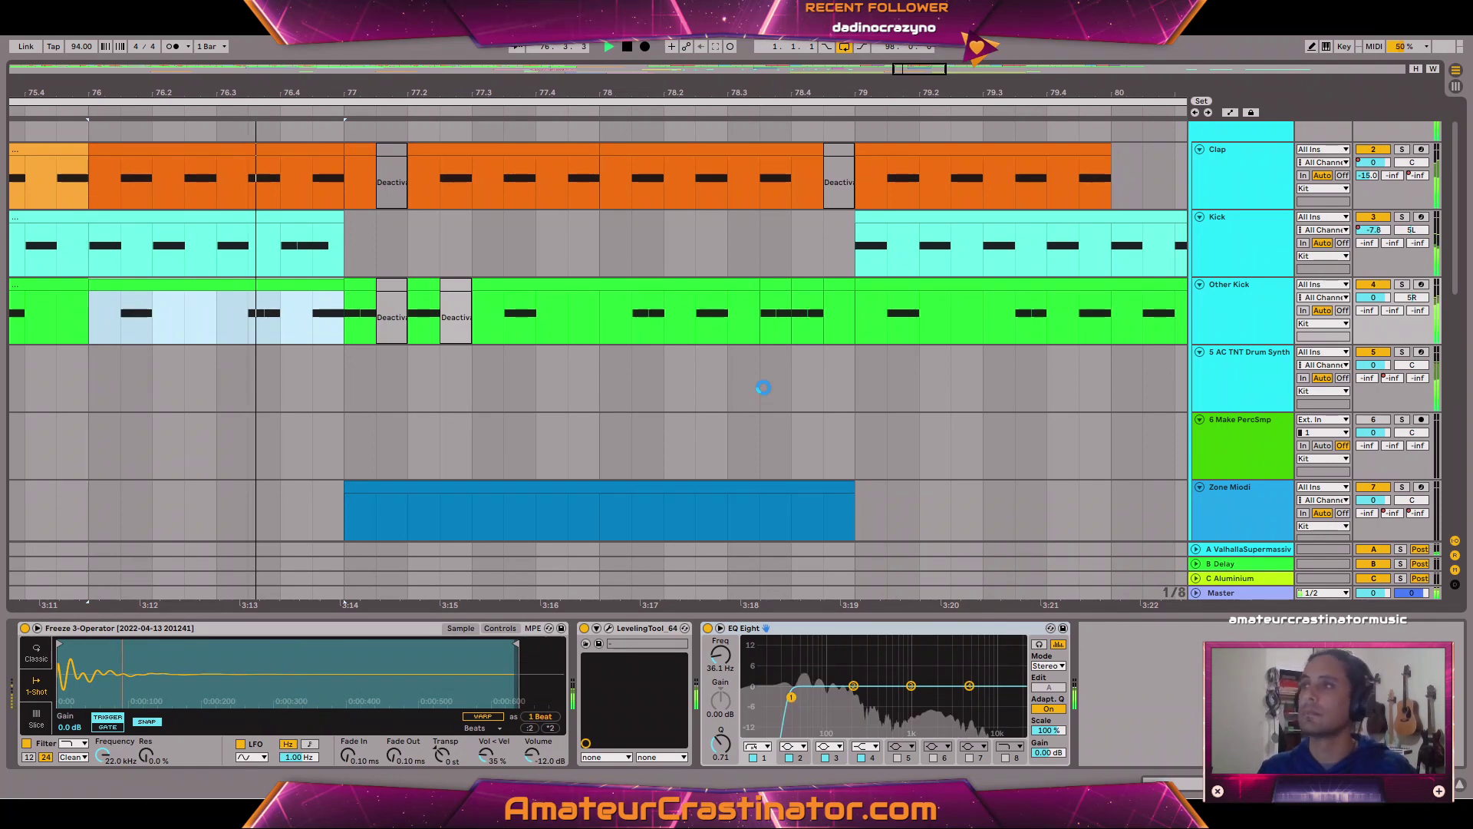
Delete the first sixteenth of the Other Kick hit at 78.3.3 and audition the break from bar 76.
{"action": "left_click", "coordinate": [771, 311]}
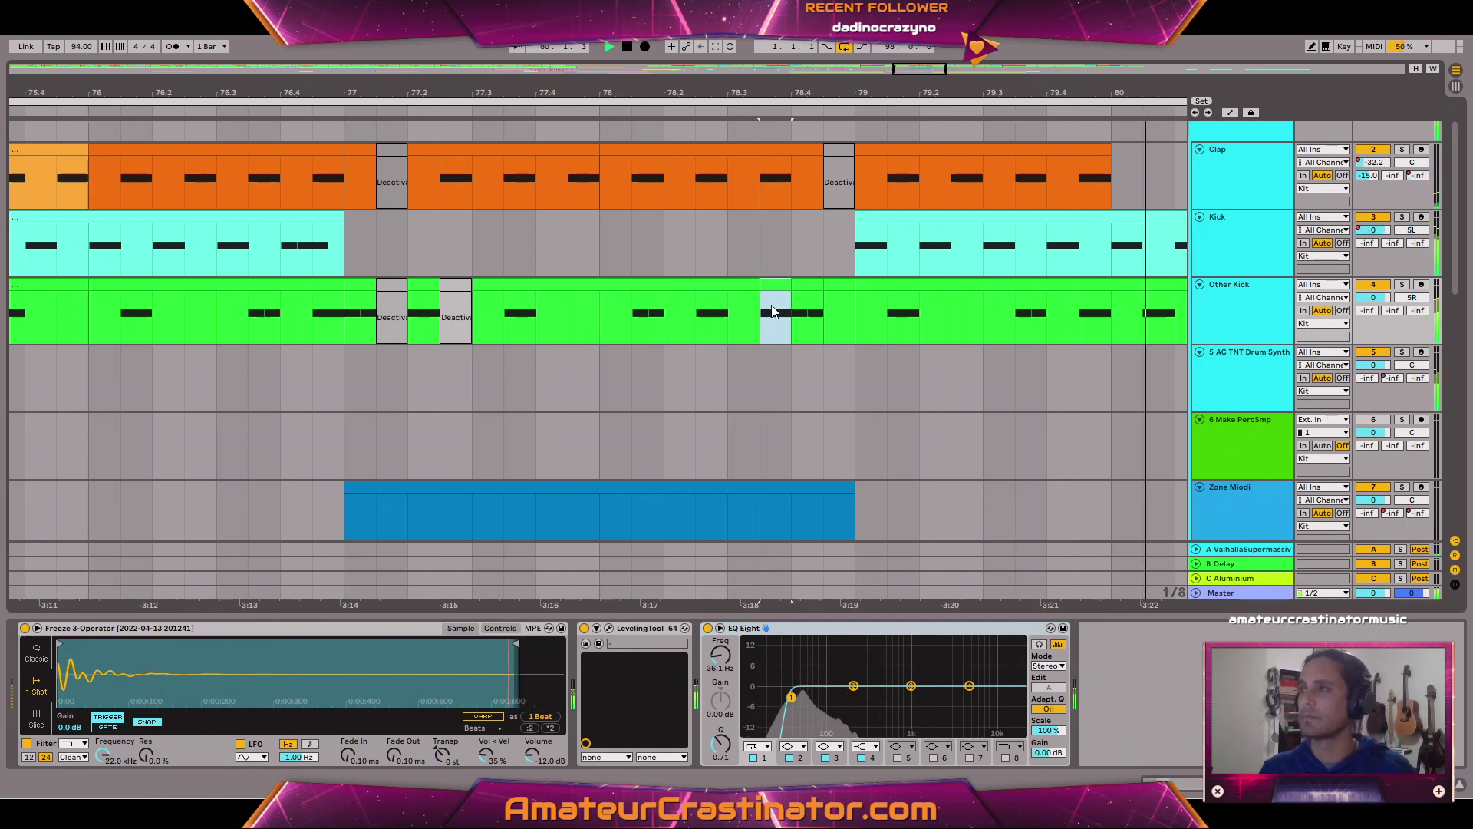
{"action": "scroll", "coordinate": [773, 312], "scroll_direction": "up", "scroll_amount": 2}
{"action": "left_click", "coordinate": [773, 327]}
{"action": "left_click_drag", "start_coordinate": [742, 285], "coordinate": [748, 285]}
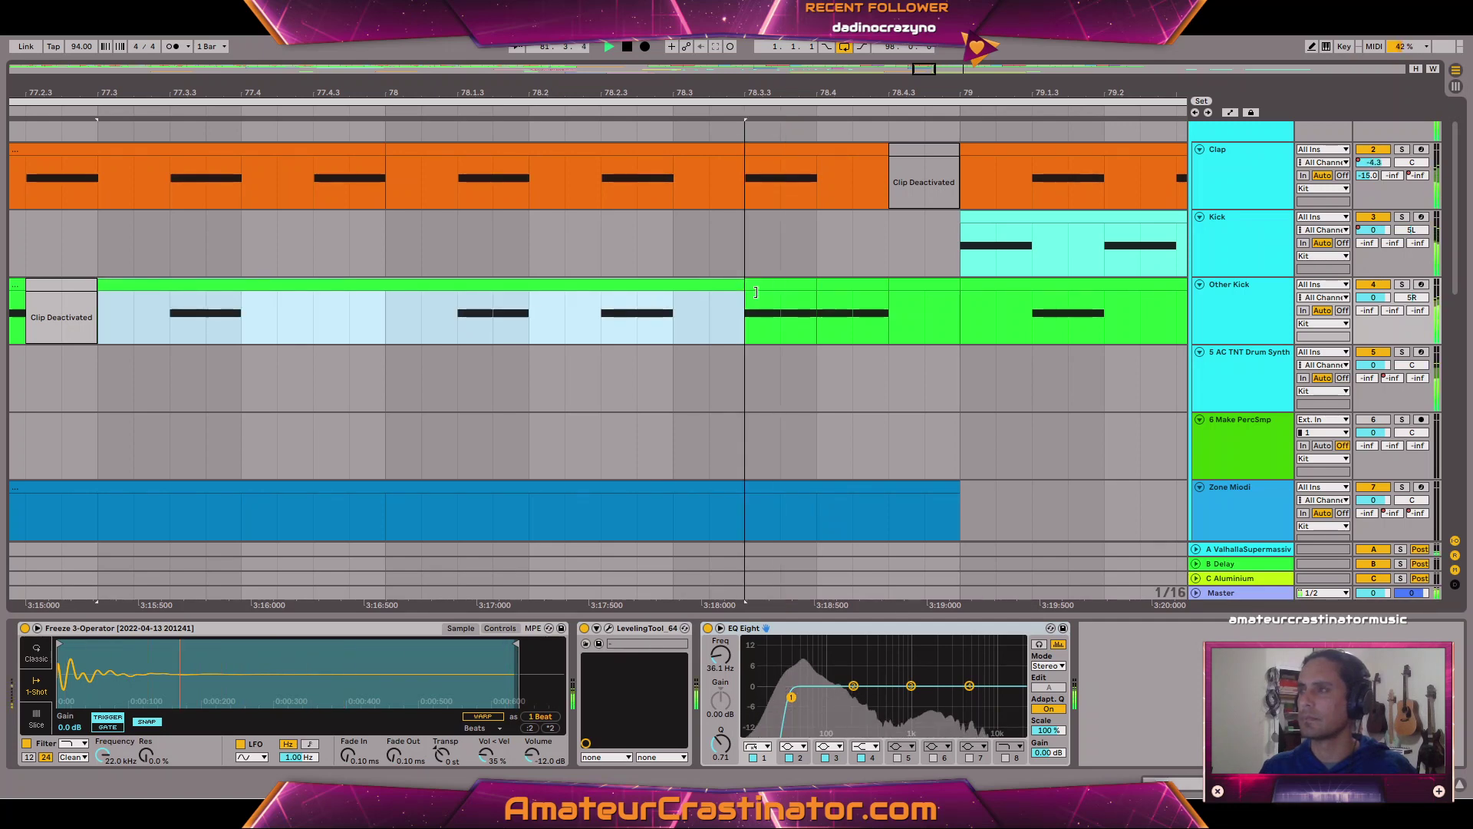
{"action": "left_click_drag", "start_coordinate": [778, 335], "coordinate": [753, 300]}
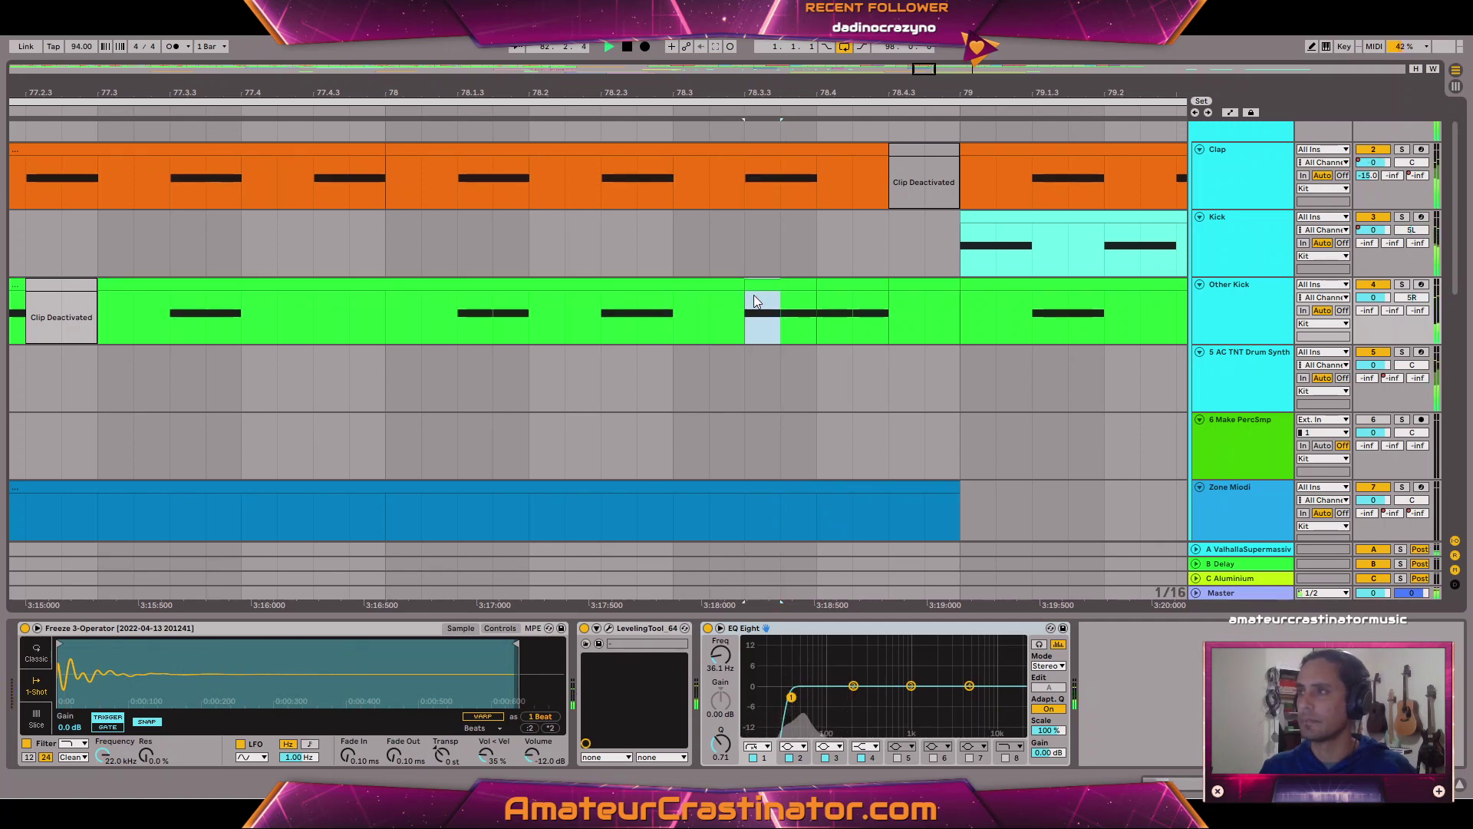
{"action": "key", "text": "Delete"}
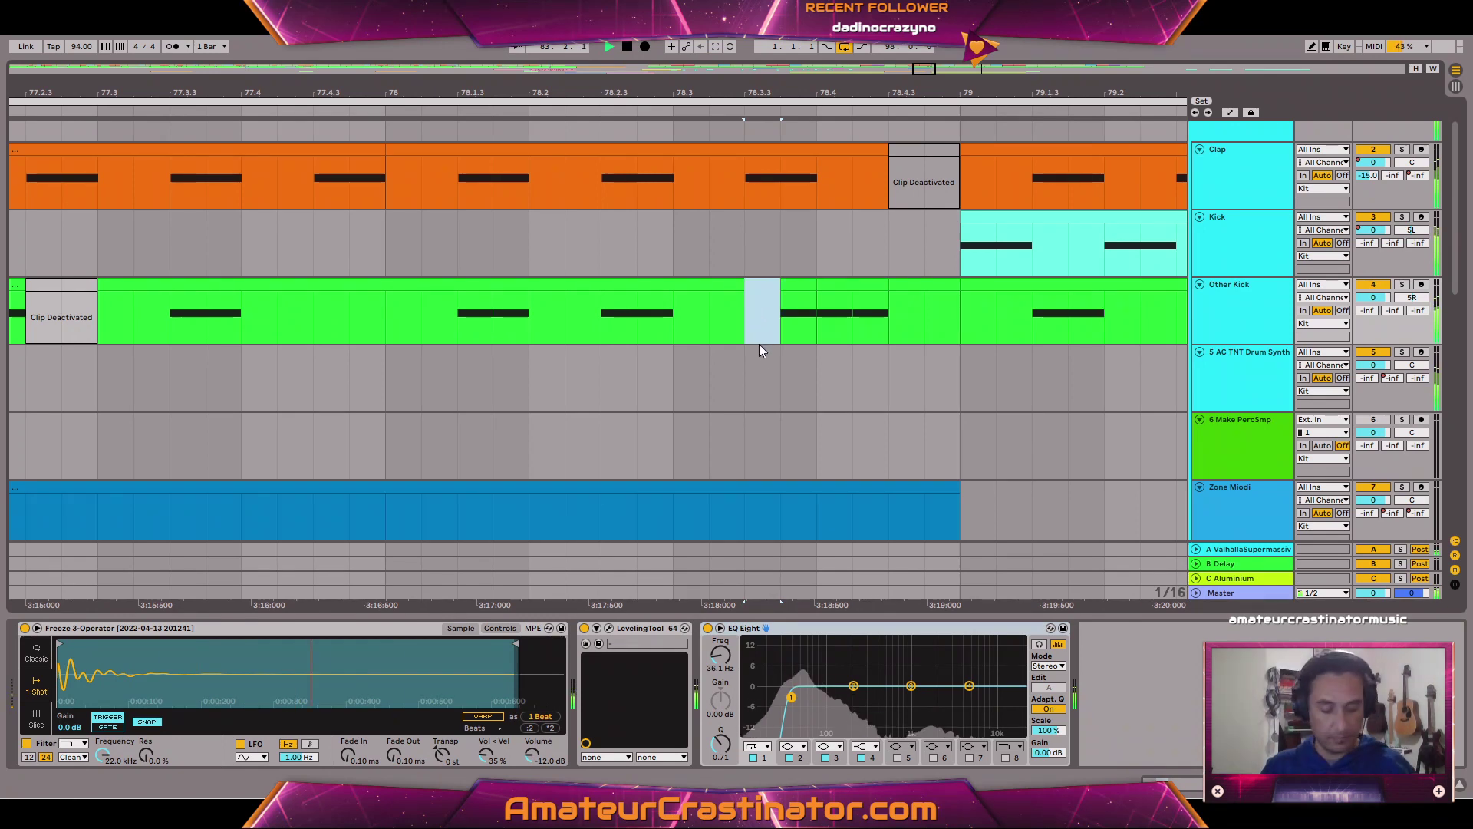
{"action": "scroll", "coordinate": [825, 335], "scroll_direction": "down", "scroll_amount": 6}
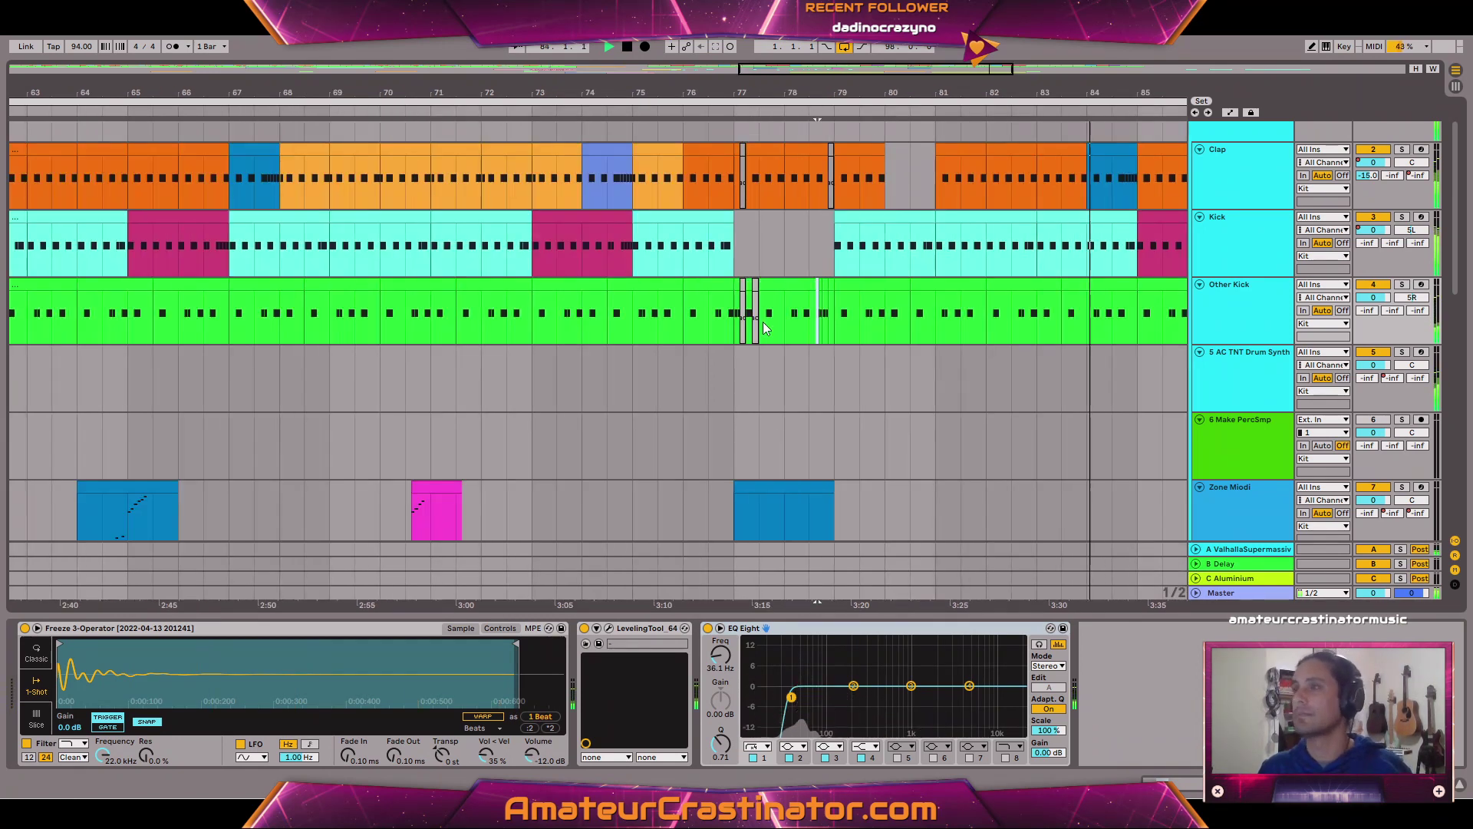
{"action": "left_click", "coordinate": [735, 290]}
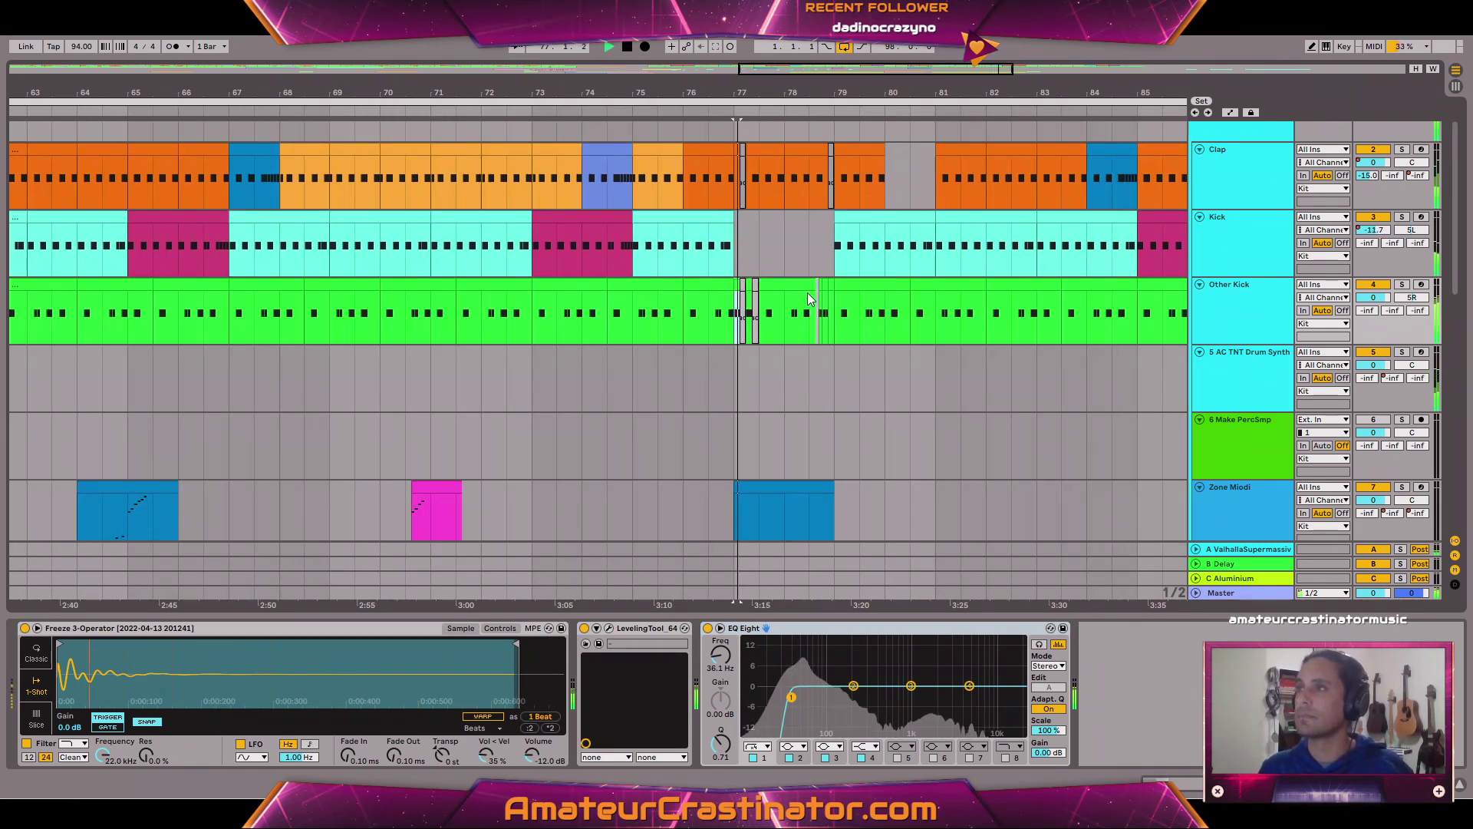
{"action": "left_click", "coordinate": [542, 289]}
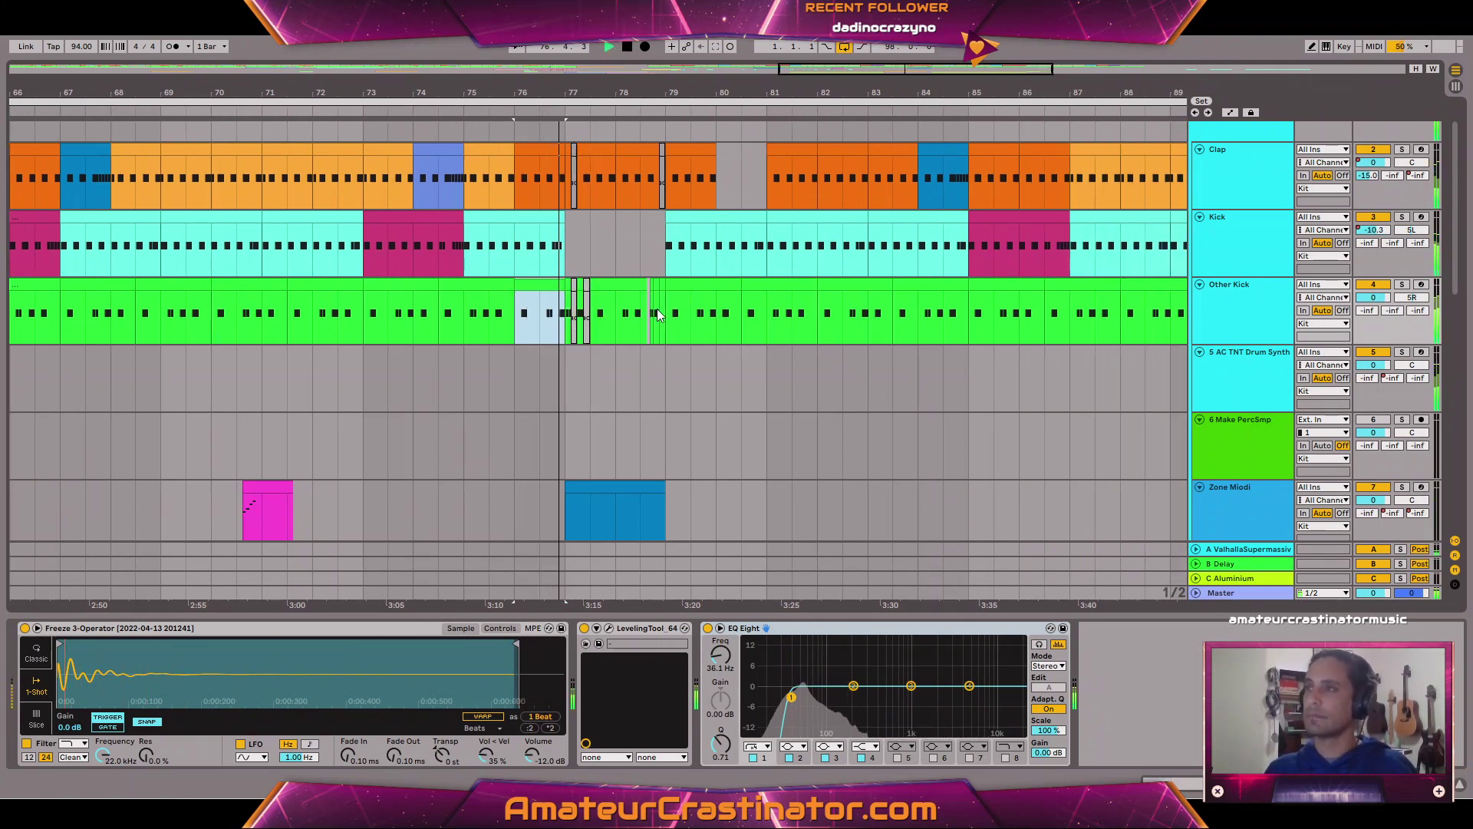
{"action": "left_click", "coordinate": [665, 311], "text": "shift"}
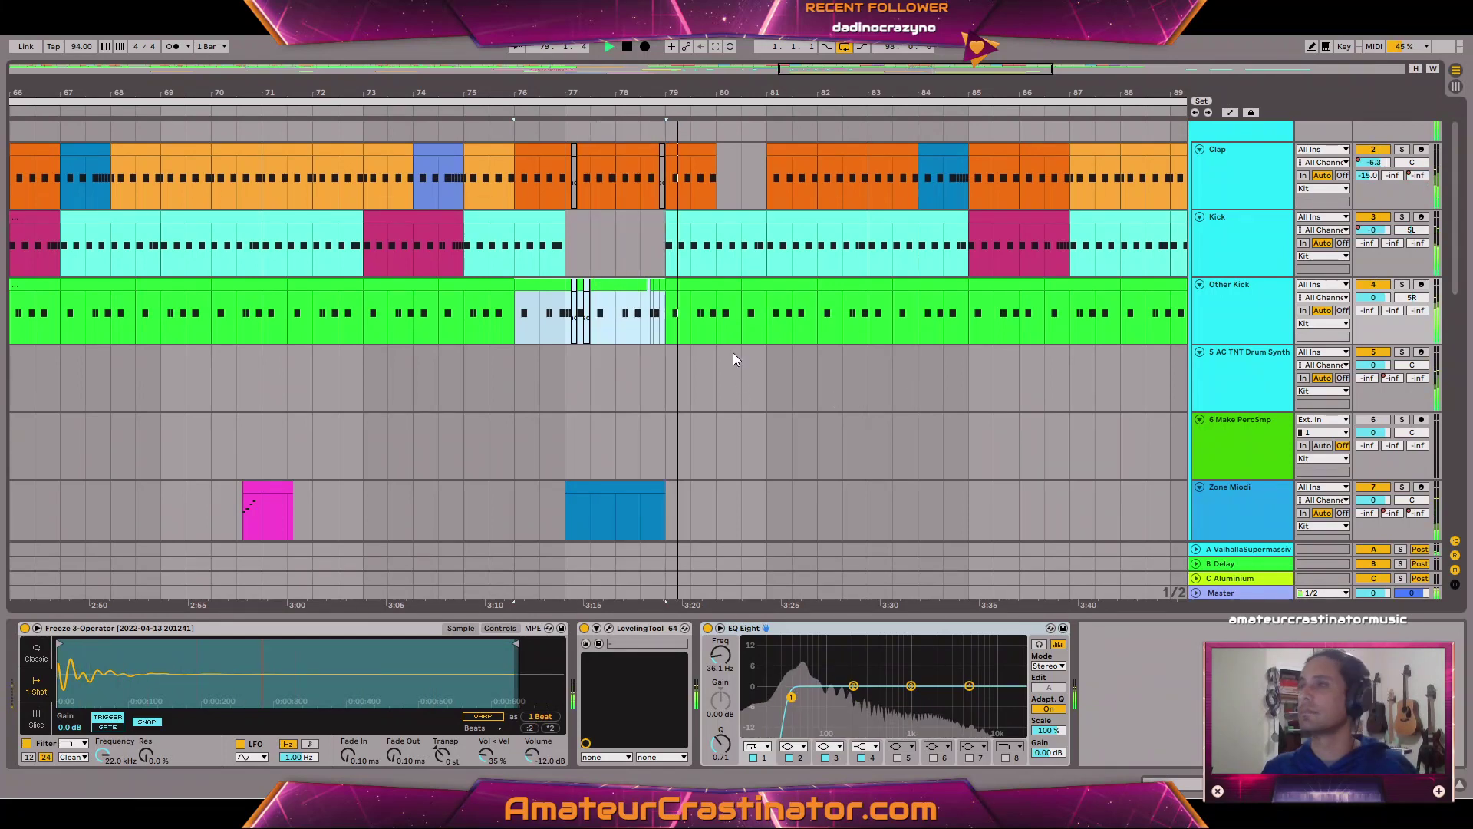
Copy the sixteenth-long Other Kick hit at 78.3.4 to 78.4.4, just before bar 79.
{"action": "scroll", "coordinate": [648, 317], "scroll_direction": "up", "scroll_amount": 8}
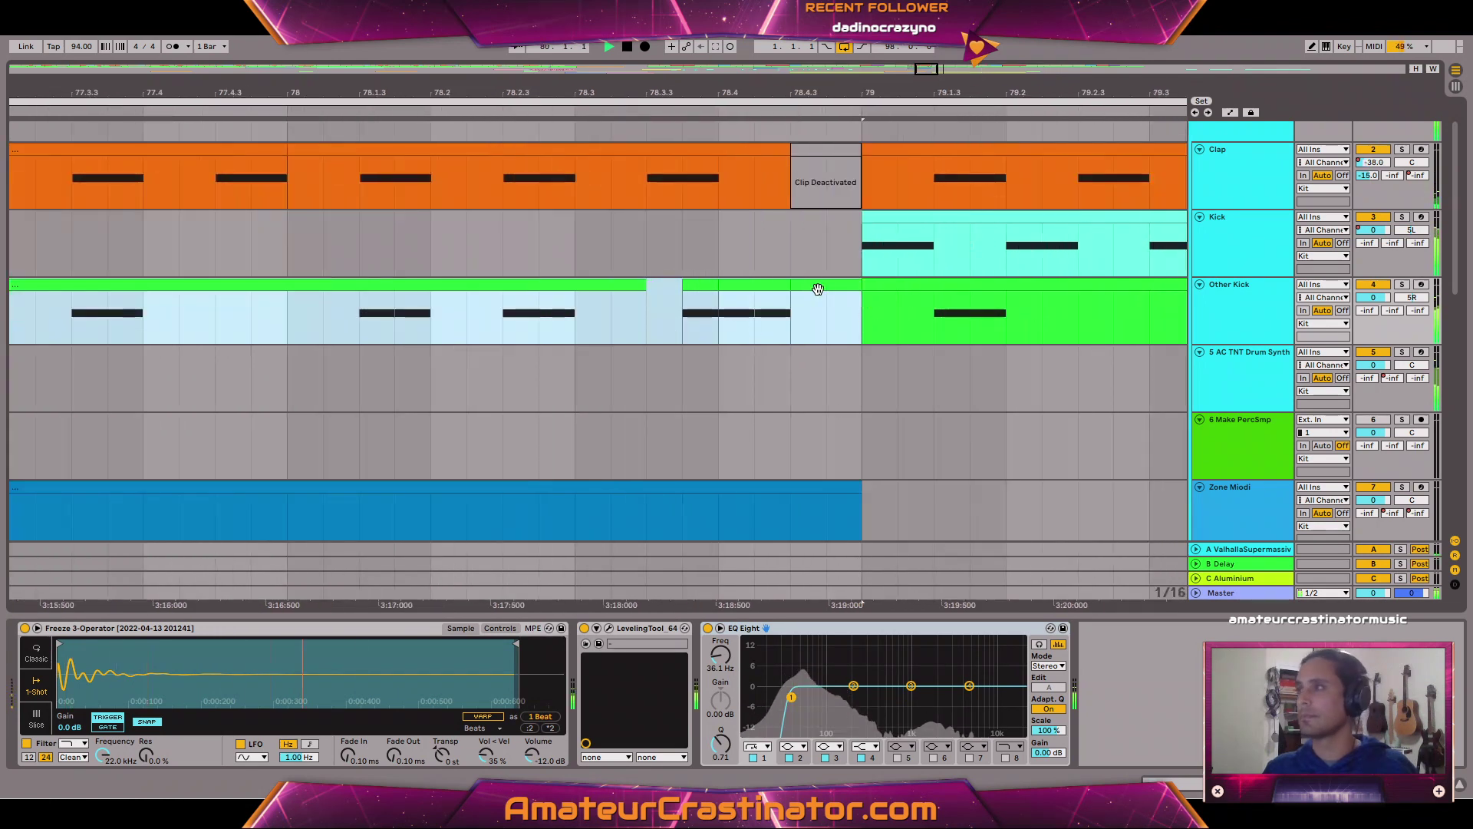
{"action": "left_click", "coordinate": [769, 323]}
{"action": "left_click_drag", "start_coordinate": [729, 324], "coordinate": [695, 286]}
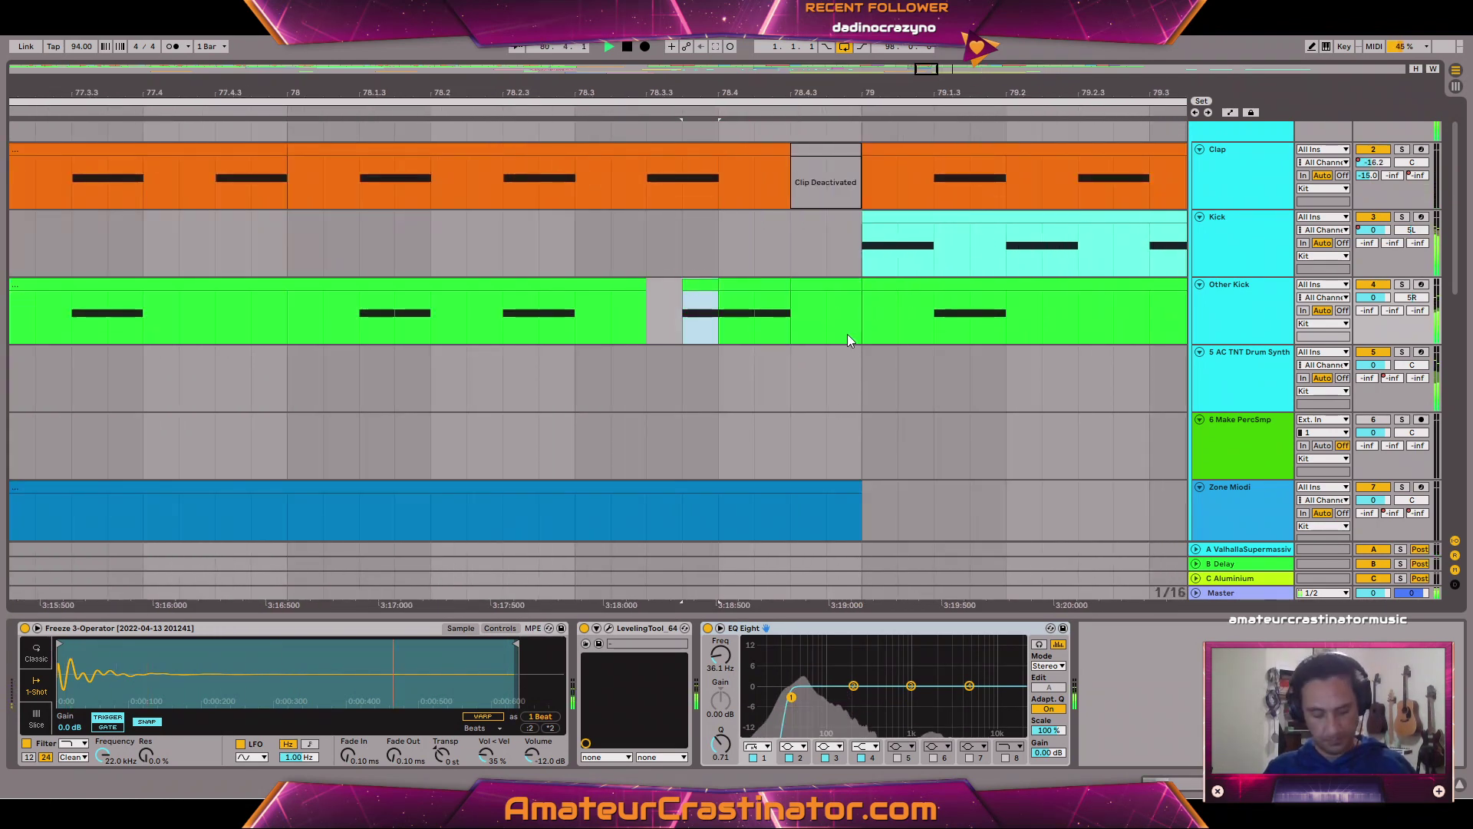
{"action": "left_click", "coordinate": [827, 320]}
Play the arrangement from the Other Kick clip at 74.3 and examine the drum break at bars 77 to 79.
{"action": "scroll", "coordinate": [923, 333], "scroll_direction": "down", "scroll_amount": 10}
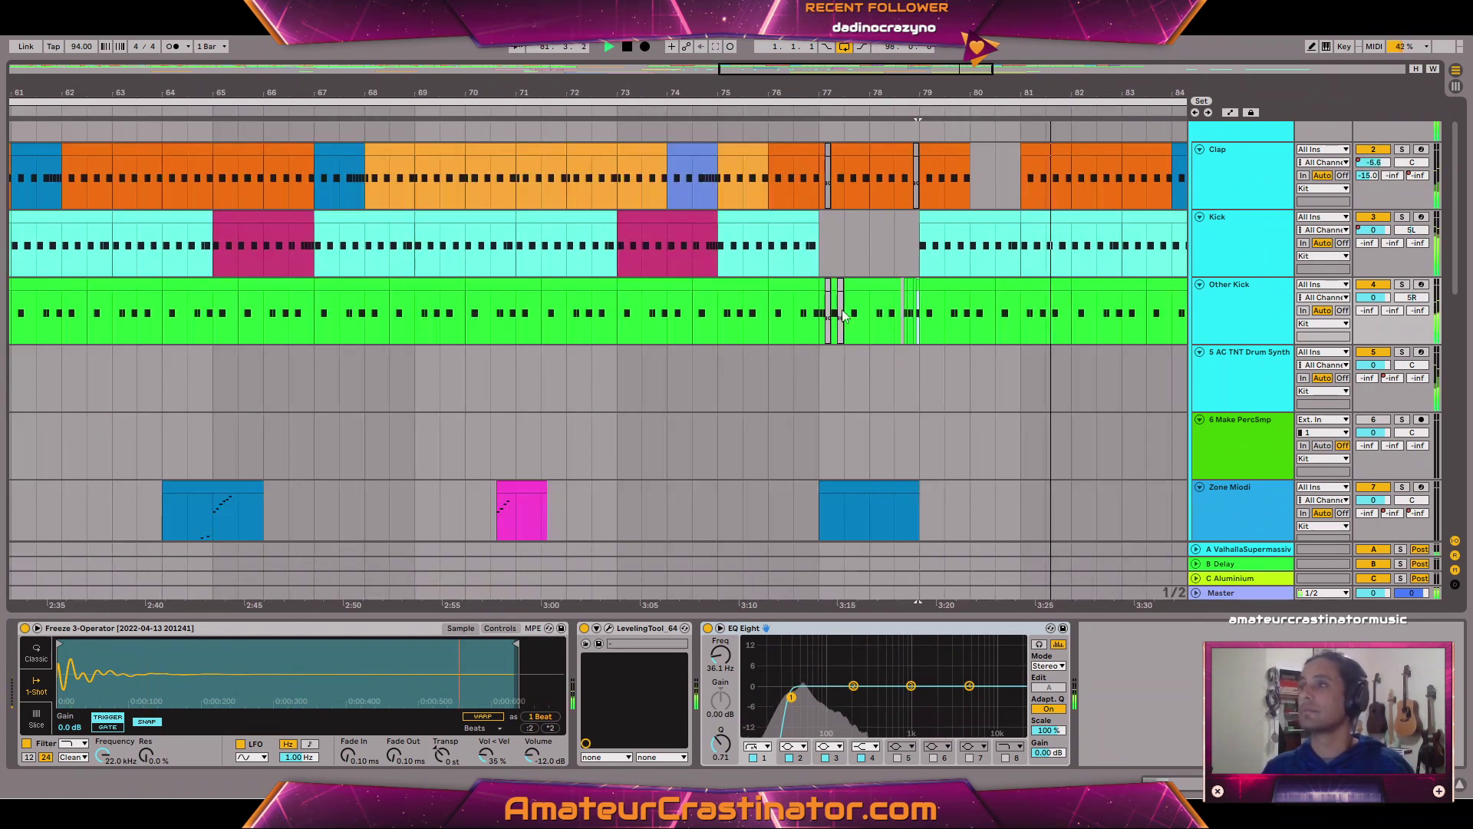
{"action": "left_click", "coordinate": [665, 285]}
{"action": "left_click", "coordinate": [748, 285]}
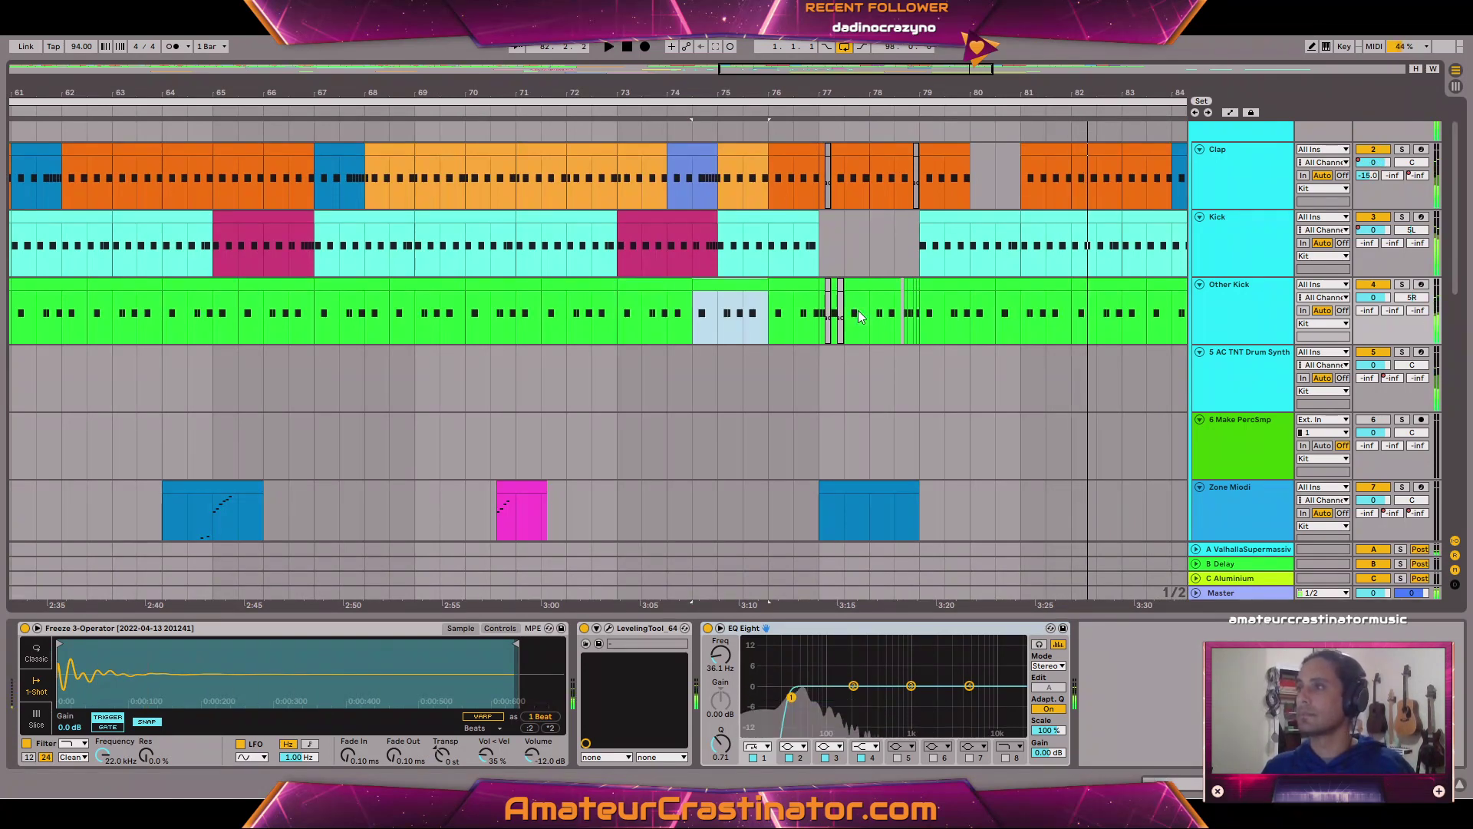
{"action": "key", "text": "space"}
{"action": "key", "text": "space"}
{"action": "scroll", "coordinate": [967, 320], "scroll_direction": "right", "scroll_amount": 2}
{"action": "scroll", "coordinate": [967, 321], "scroll_direction": "right", "scroll_amount": 2}
{"action": "scroll", "coordinate": [684, 335], "scroll_direction": "up", "scroll_amount": 4}
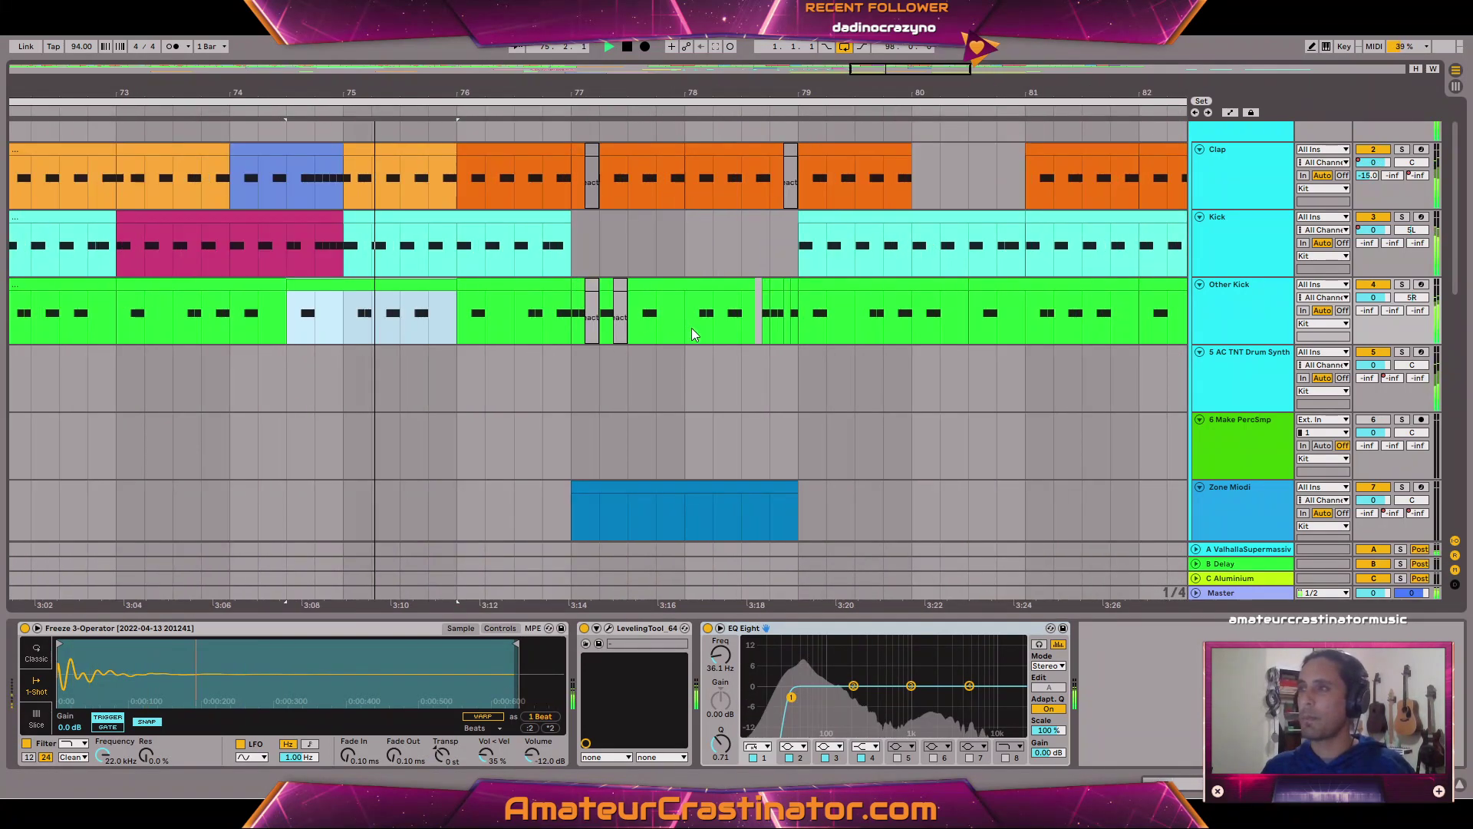
Consolidate the Other Kick clips between bars 77 and 79 into one clip and colour it purple.
{"action": "scroll", "coordinate": [692, 328], "scroll_direction": "down", "scroll_amount": 4}
{"action": "left_click", "coordinate": [782, 376]}
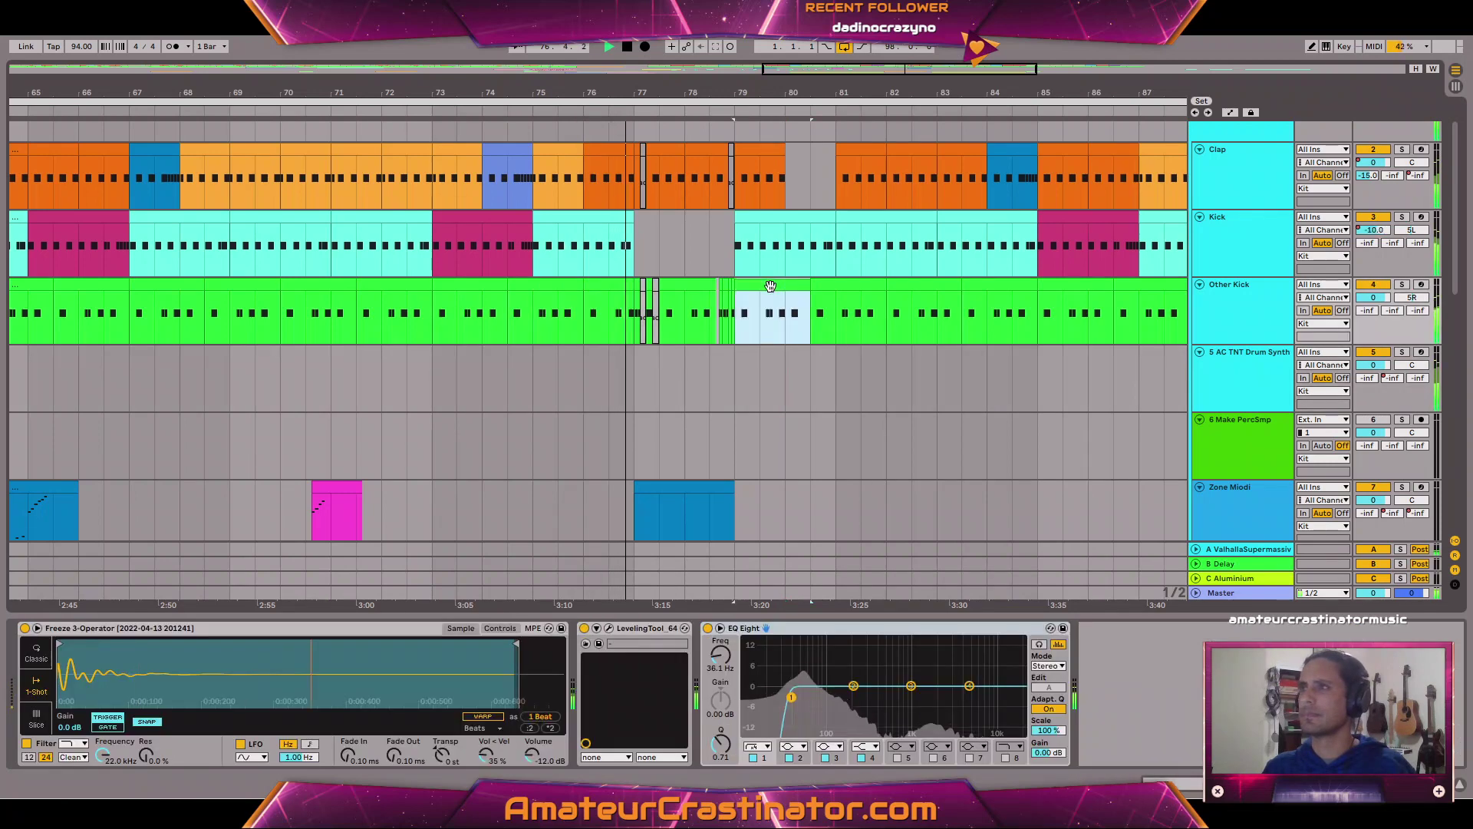
{"action": "left_click", "coordinate": [774, 281]}
{"action": "left_click_drag", "start_coordinate": [642, 314], "coordinate": [731, 327]}
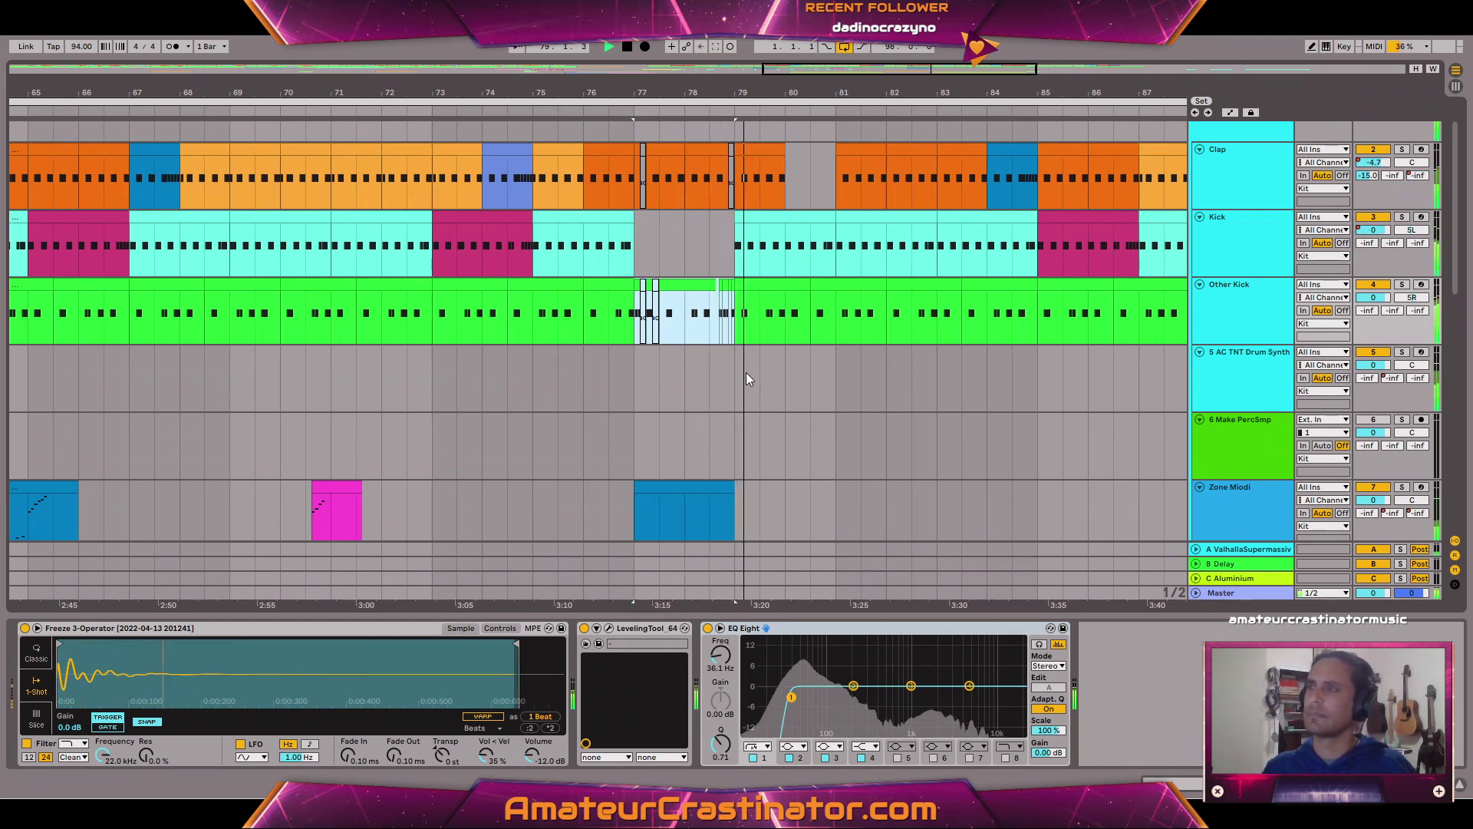
{"action": "key", "text": "space"}
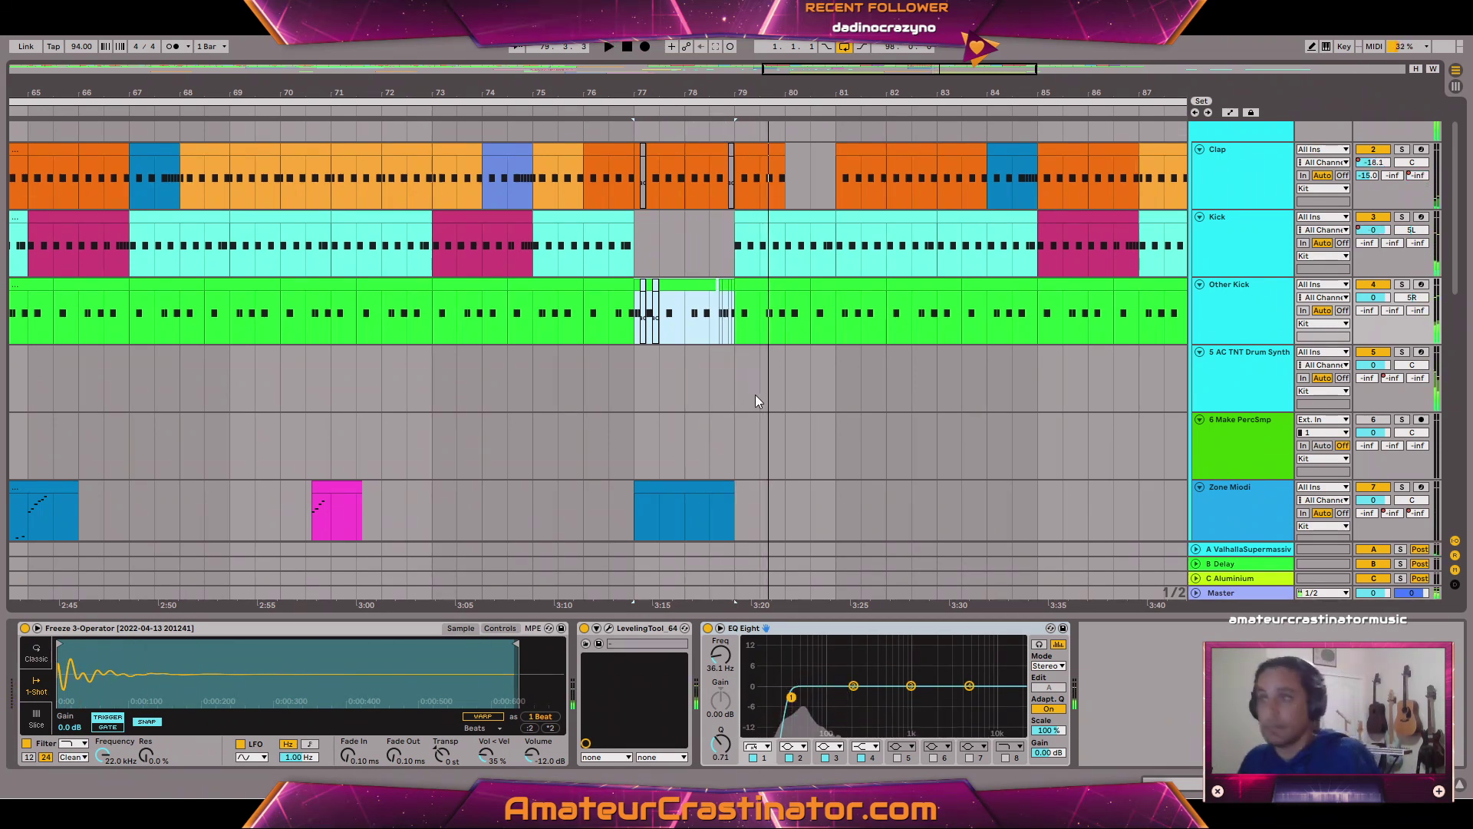
{"action": "key", "text": "ctrl+j"}
{"action": "right_click", "coordinate": [693, 282]}
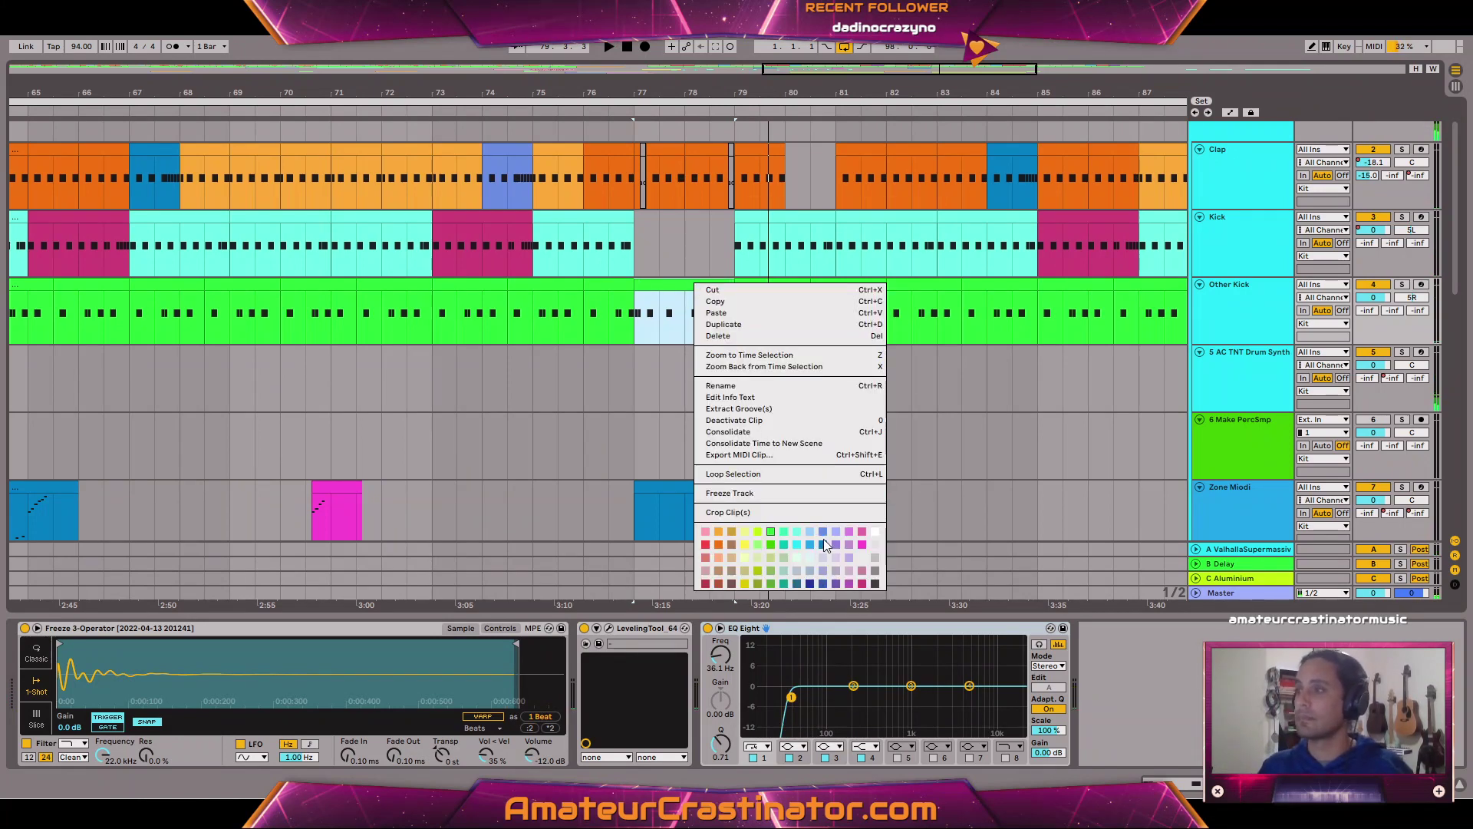
{"action": "left_click", "coordinate": [825, 544]}
Play the consolidated Other Kick break from bar 77 and examine how it sits with the surrounding tracks.
{"action": "key", "text": "h"}
{"action": "key", "text": "w"}
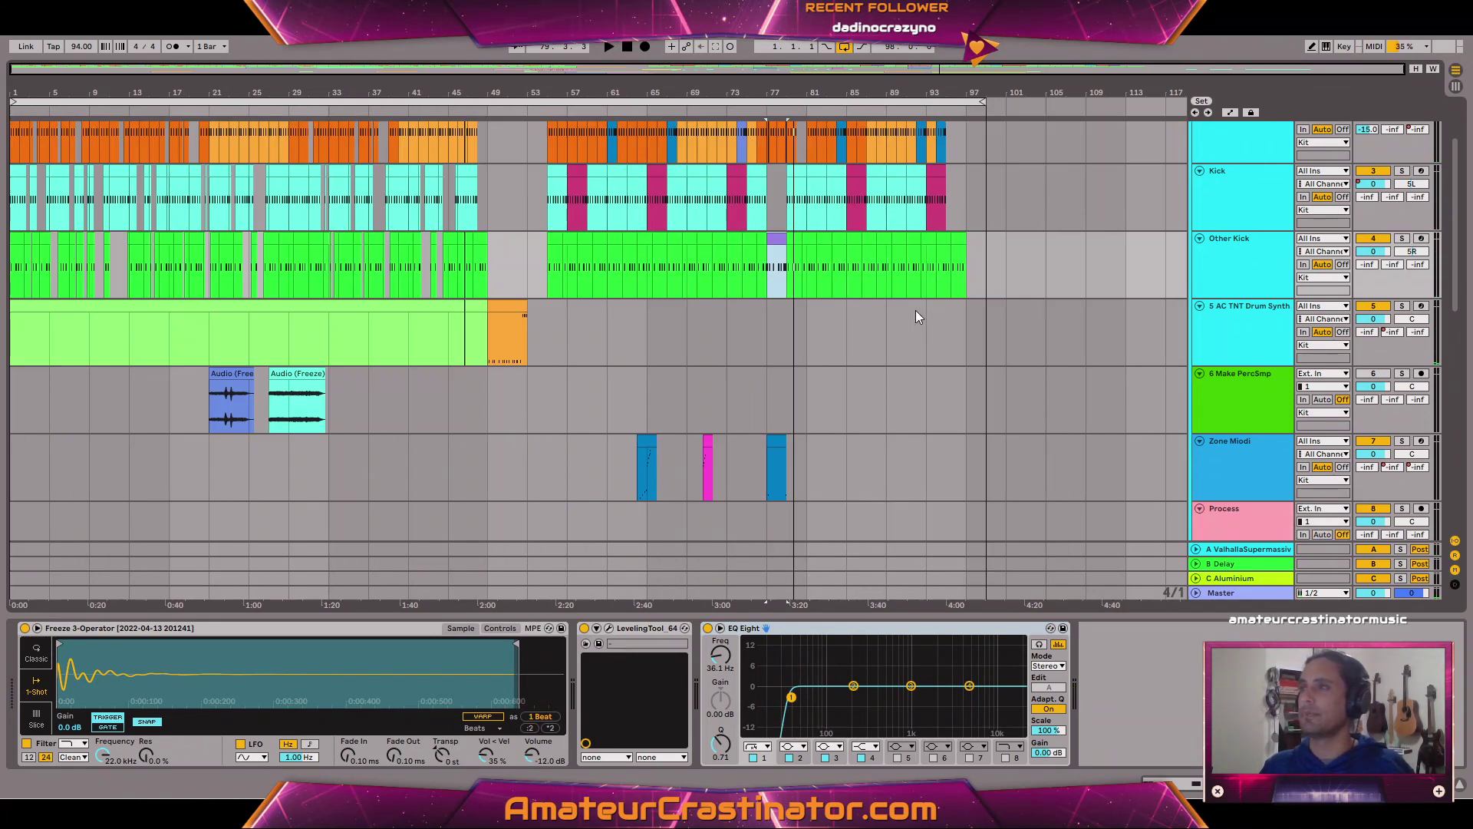
{"action": "scroll", "coordinate": [809, 323], "scroll_direction": "up", "scroll_amount": 3}
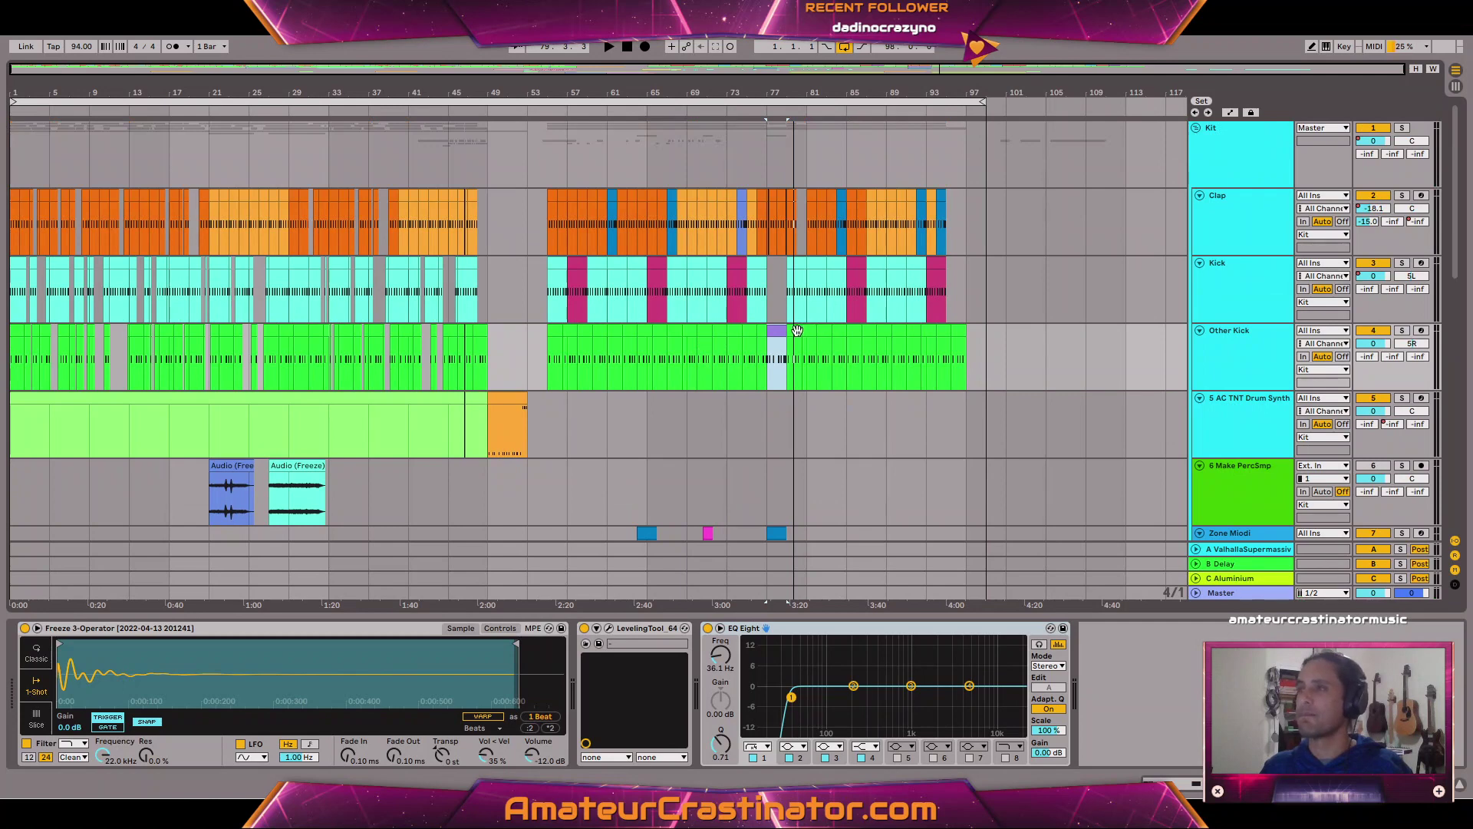
{"action": "key", "text": "space"}
{"action": "scroll", "coordinate": [870, 397], "scroll_direction": "down", "scroll_amount": 4}
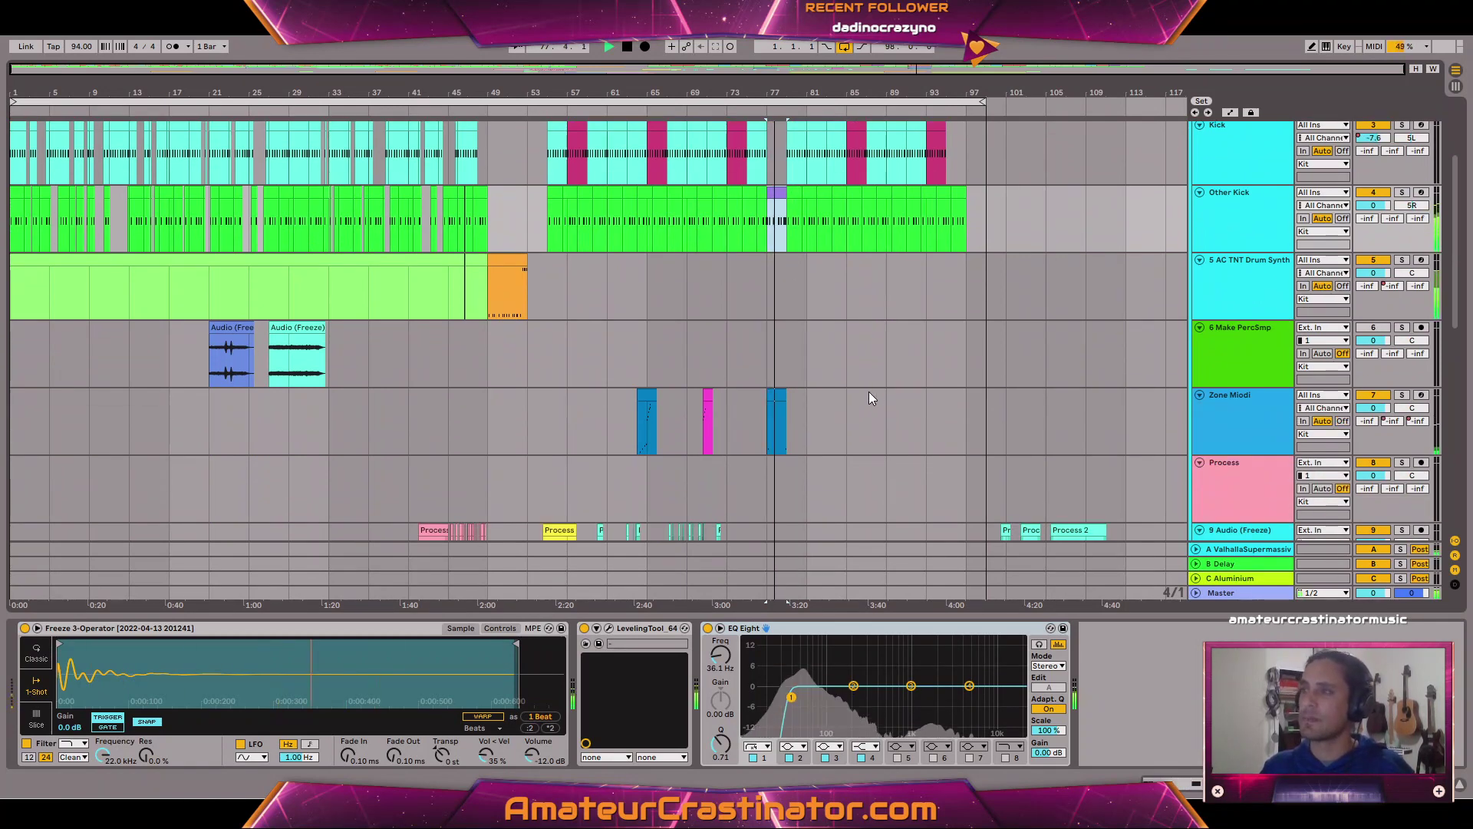
{"action": "scroll", "coordinate": [845, 443], "scroll_direction": "up", "scroll_amount": 3}
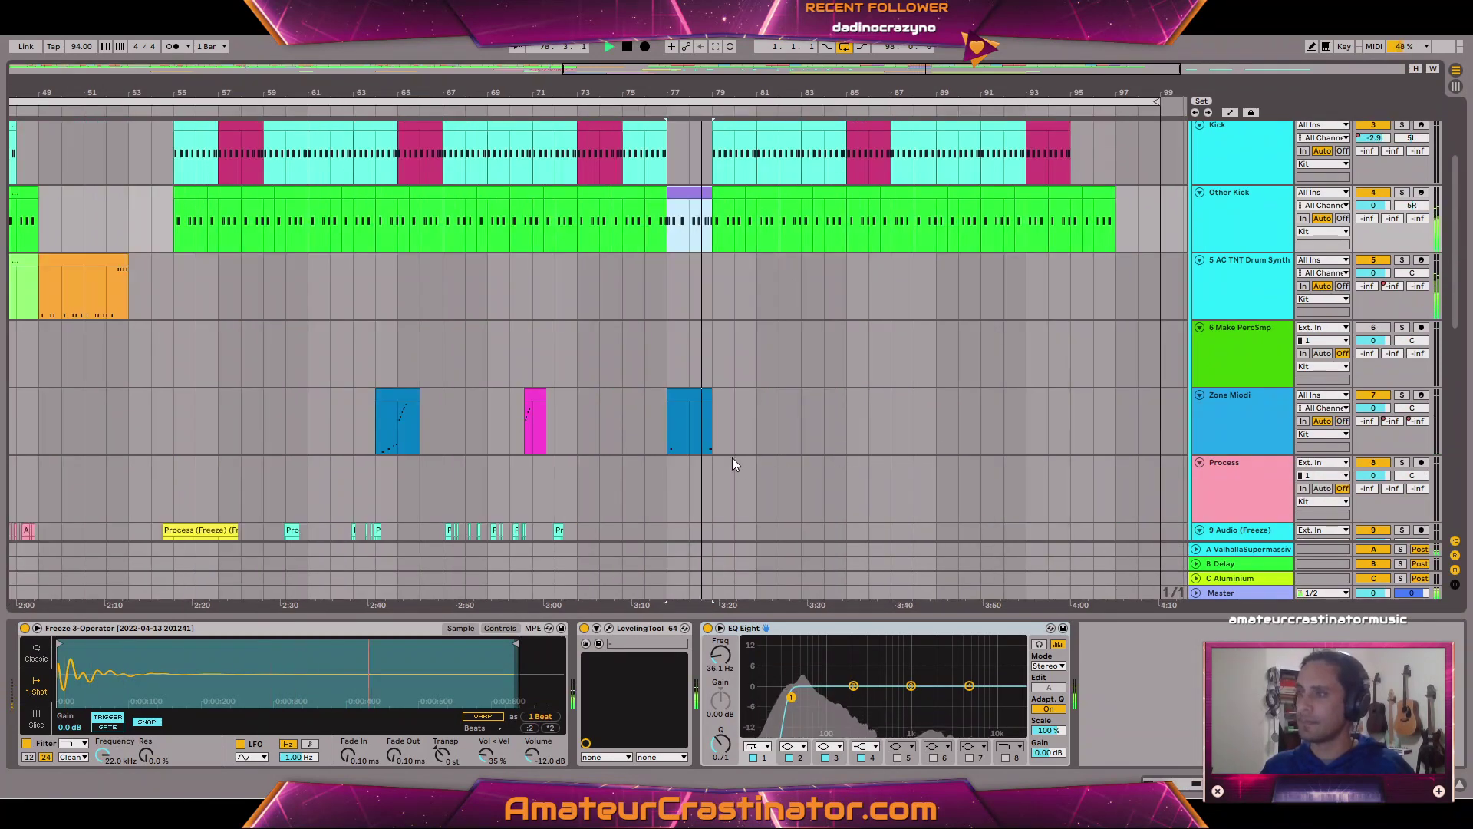
{"action": "scroll", "coordinate": [721, 458], "scroll_direction": "up", "scroll_amount": 2}
{"action": "scroll", "coordinate": [676, 463], "scroll_direction": "up", "scroll_amount": 3}
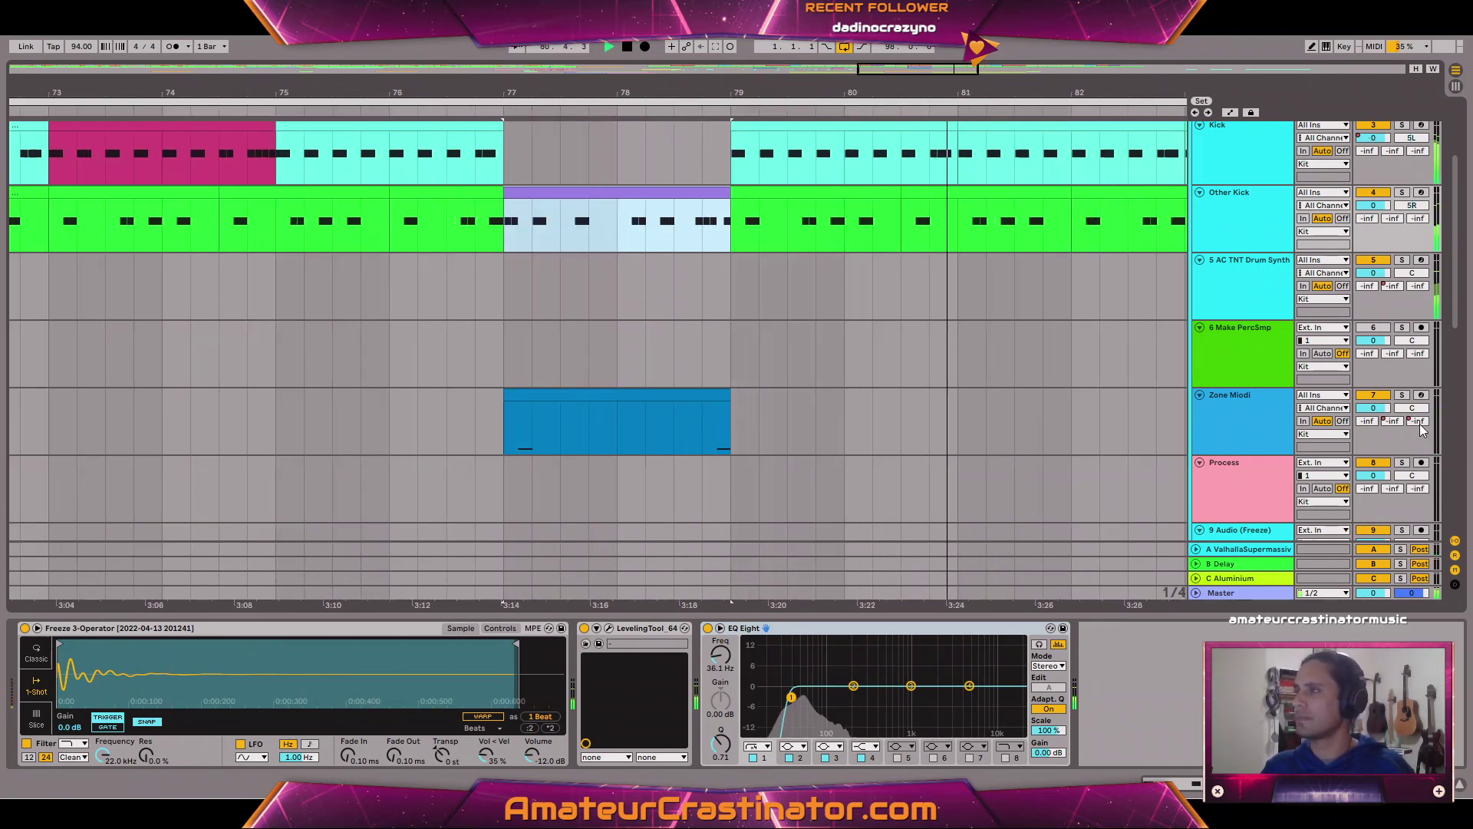
Raise Zone Miodi's C-Aluminium send automation to maximum over the last eighth before bar 79 and audition from bar 77.
{"action": "left_click", "coordinate": [1235, 579]}
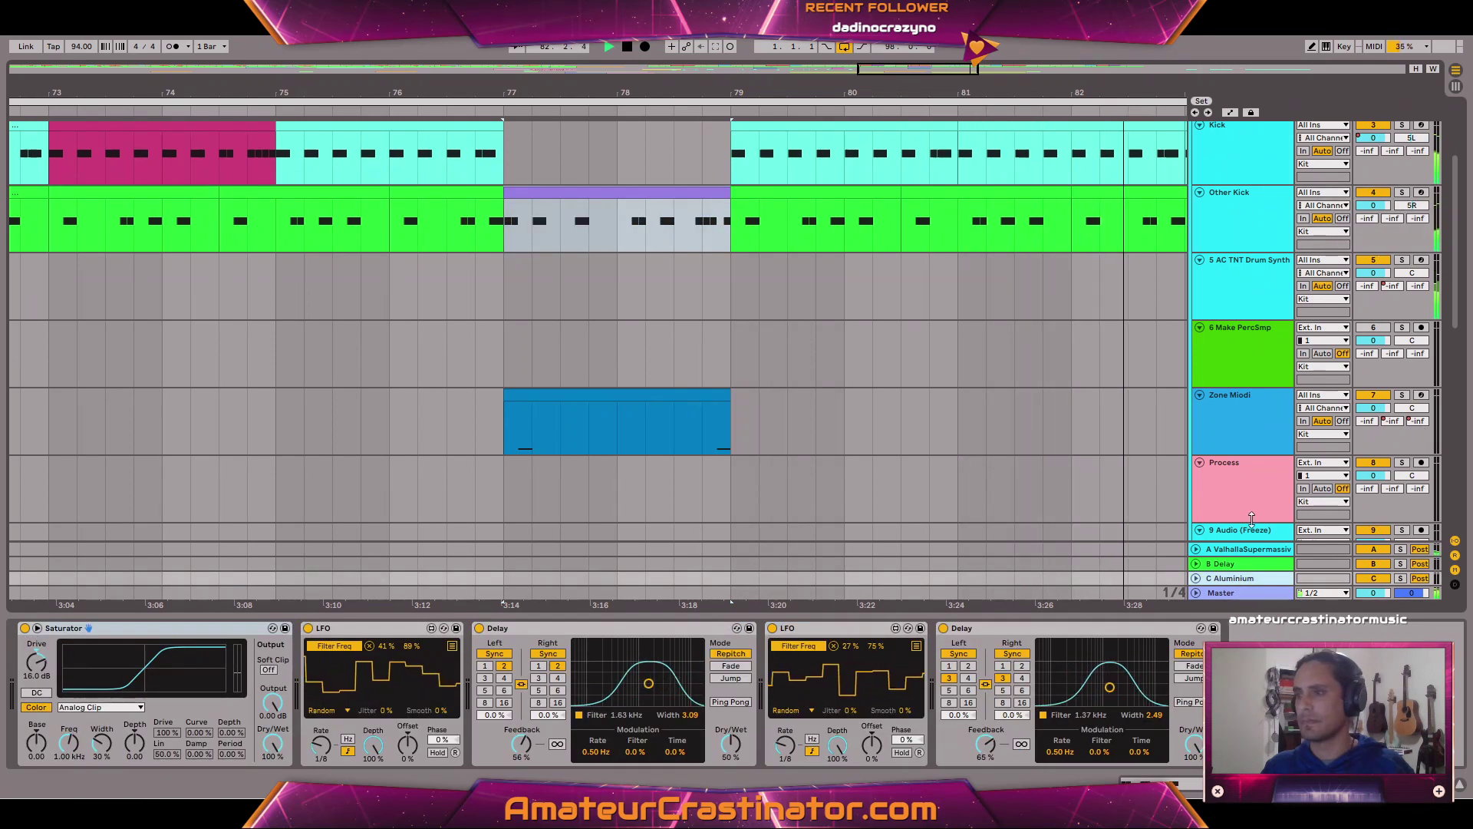
{"action": "left_click", "coordinate": [1263, 411]}
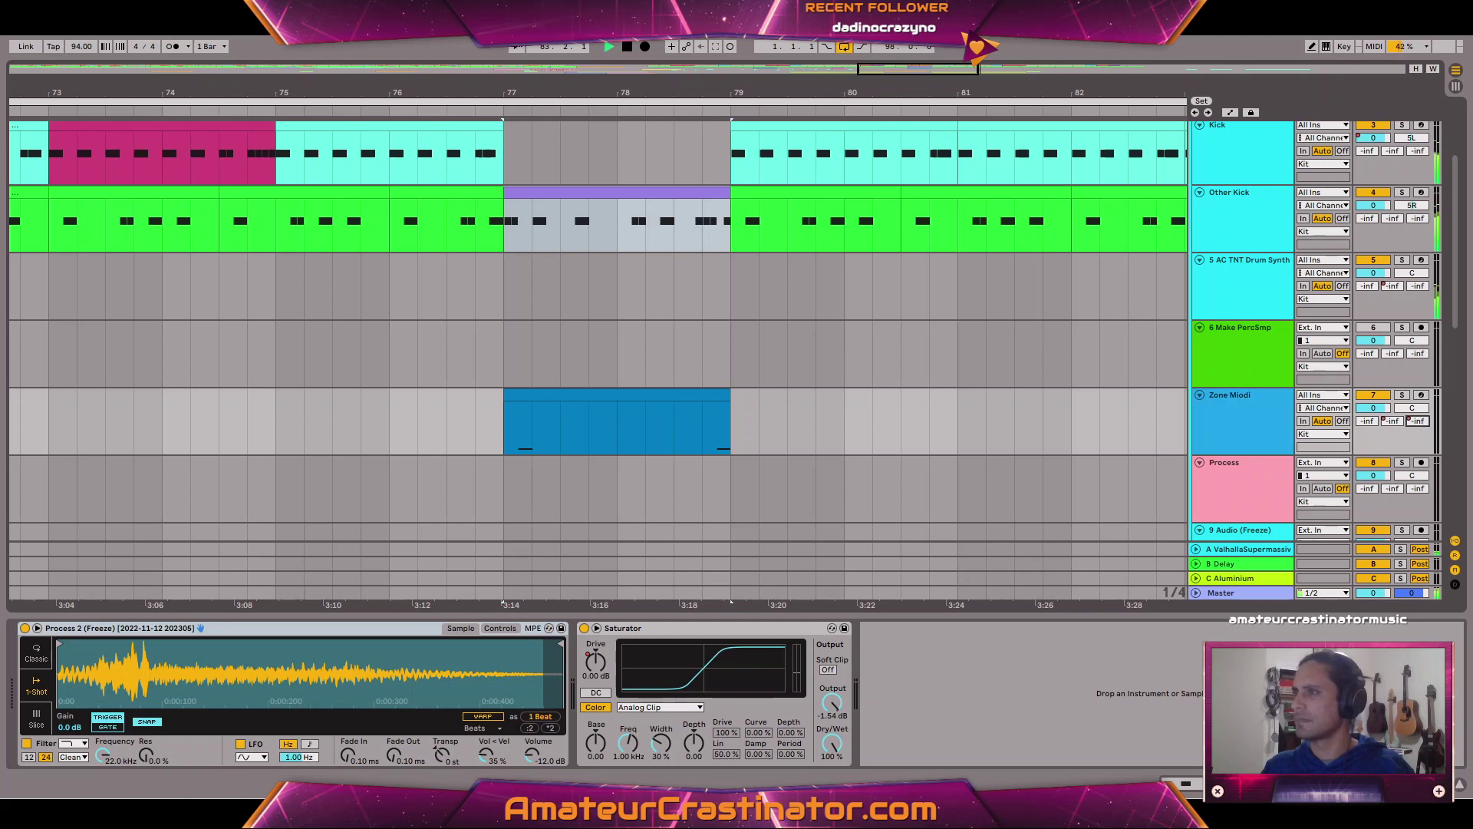
{"action": "key", "text": "a"}
{"action": "scroll", "coordinate": [714, 445], "scroll_direction": "up", "scroll_amount": 2}
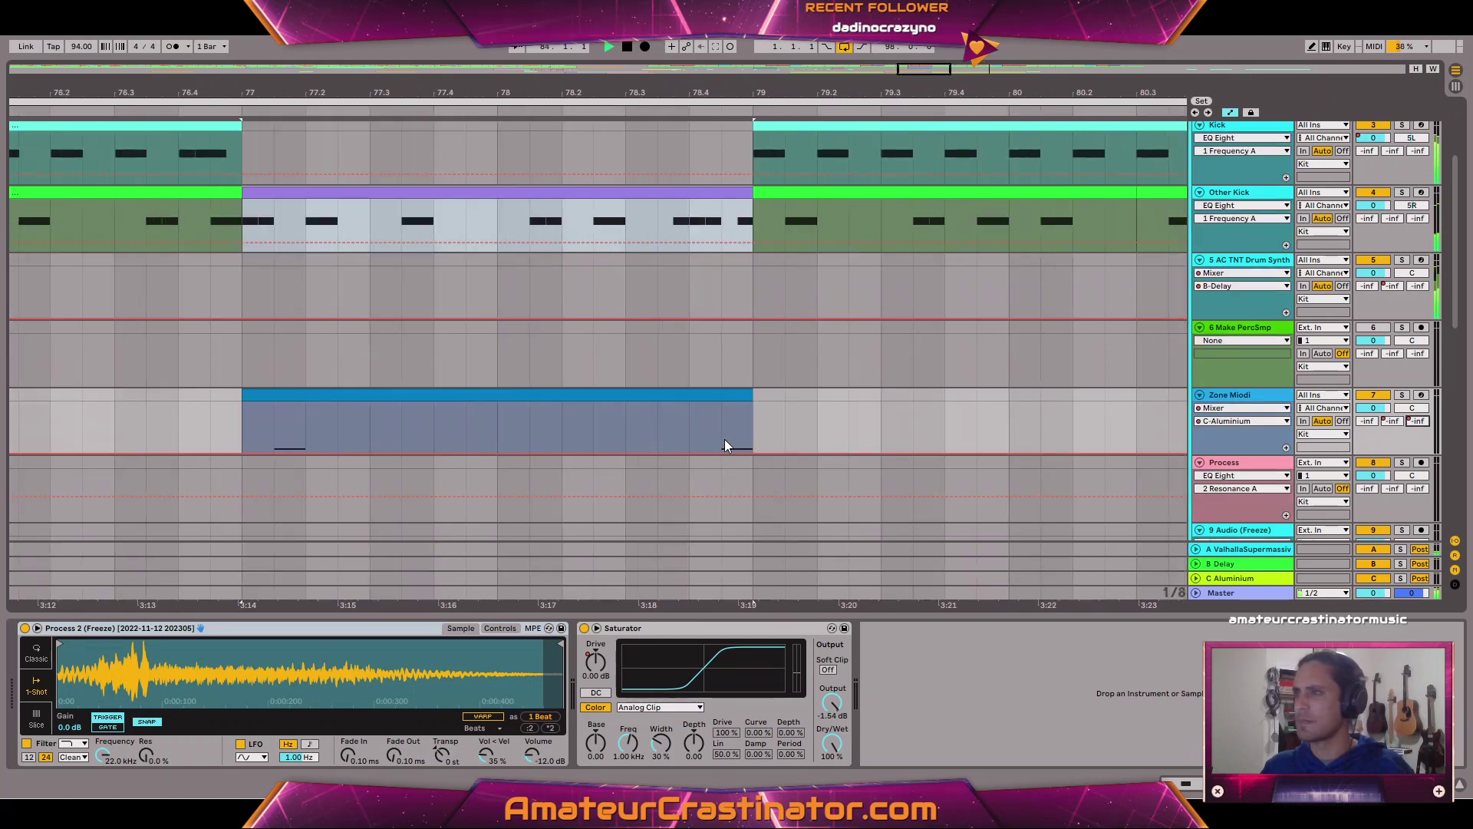
{"action": "left_click_drag", "start_coordinate": [724, 439], "coordinate": [741, 400]}
{"action": "left_click", "coordinate": [263, 393]}
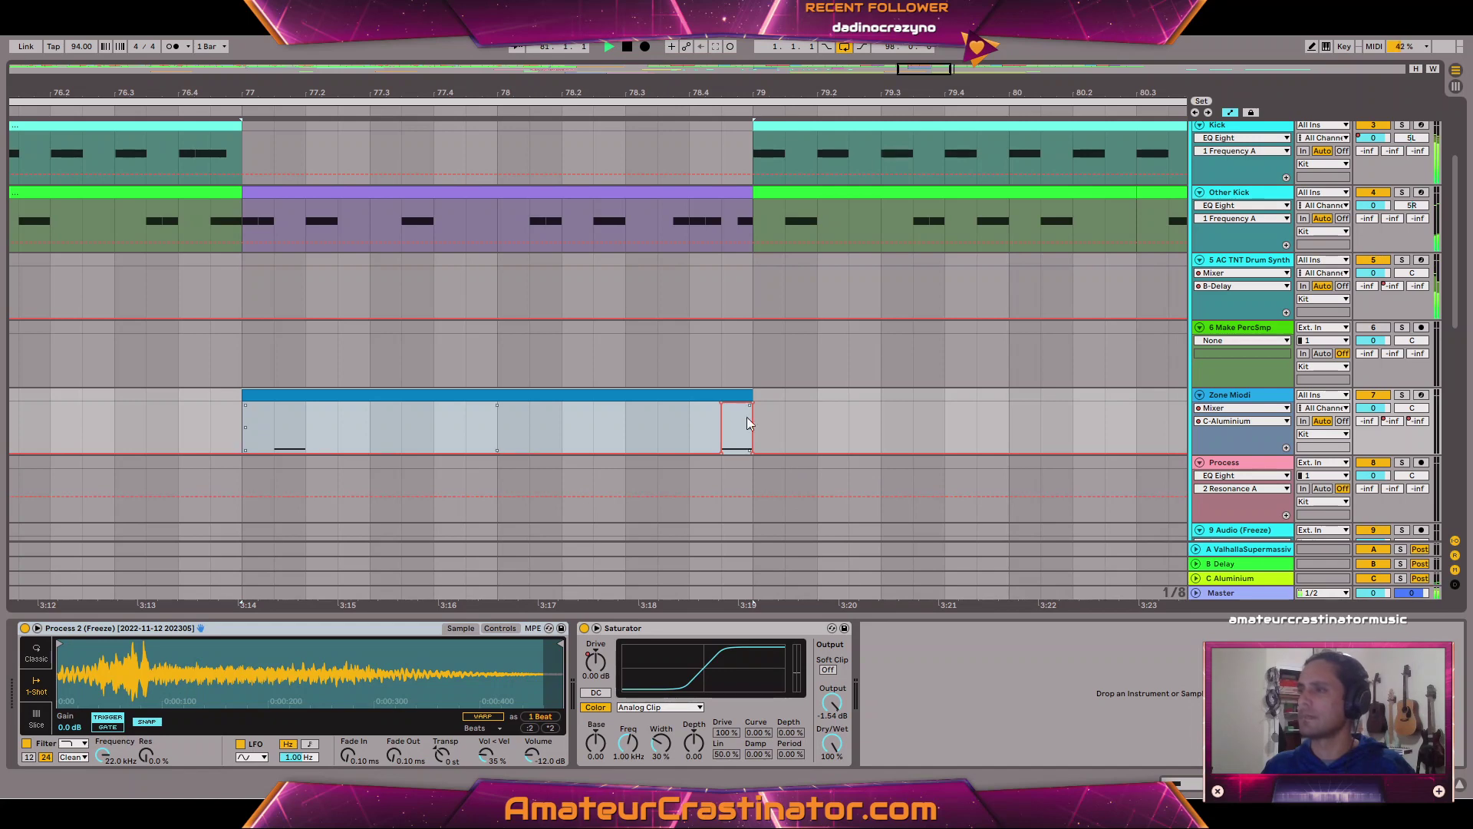
Copy the magenta Zone Miodi clip that spans bar 71, including its send automation, to 79.4.
{"action": "left_click", "coordinate": [948, 422]}
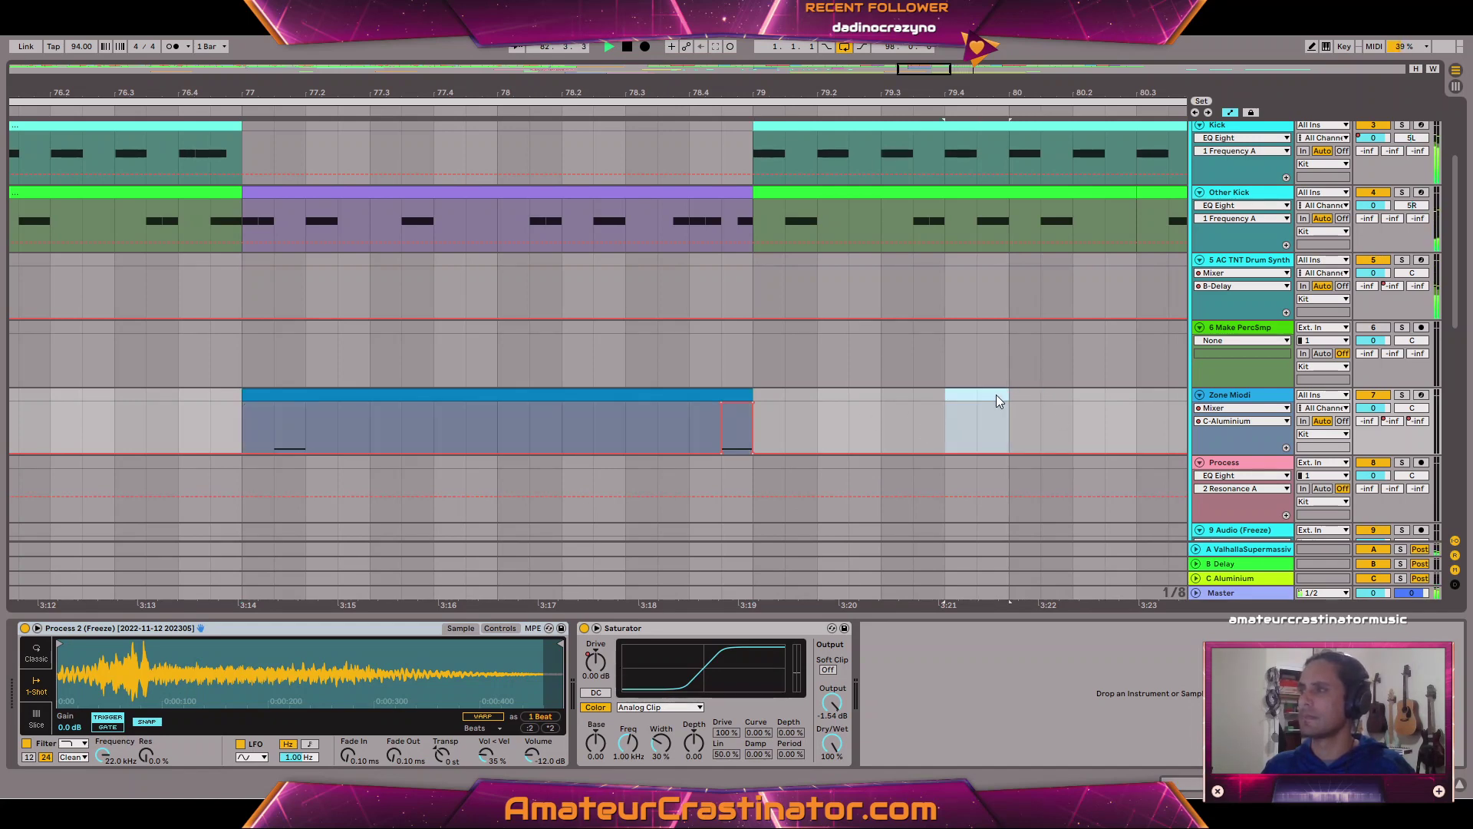
{"action": "key", "text": "minus"}
{"action": "key", "text": "minus"}
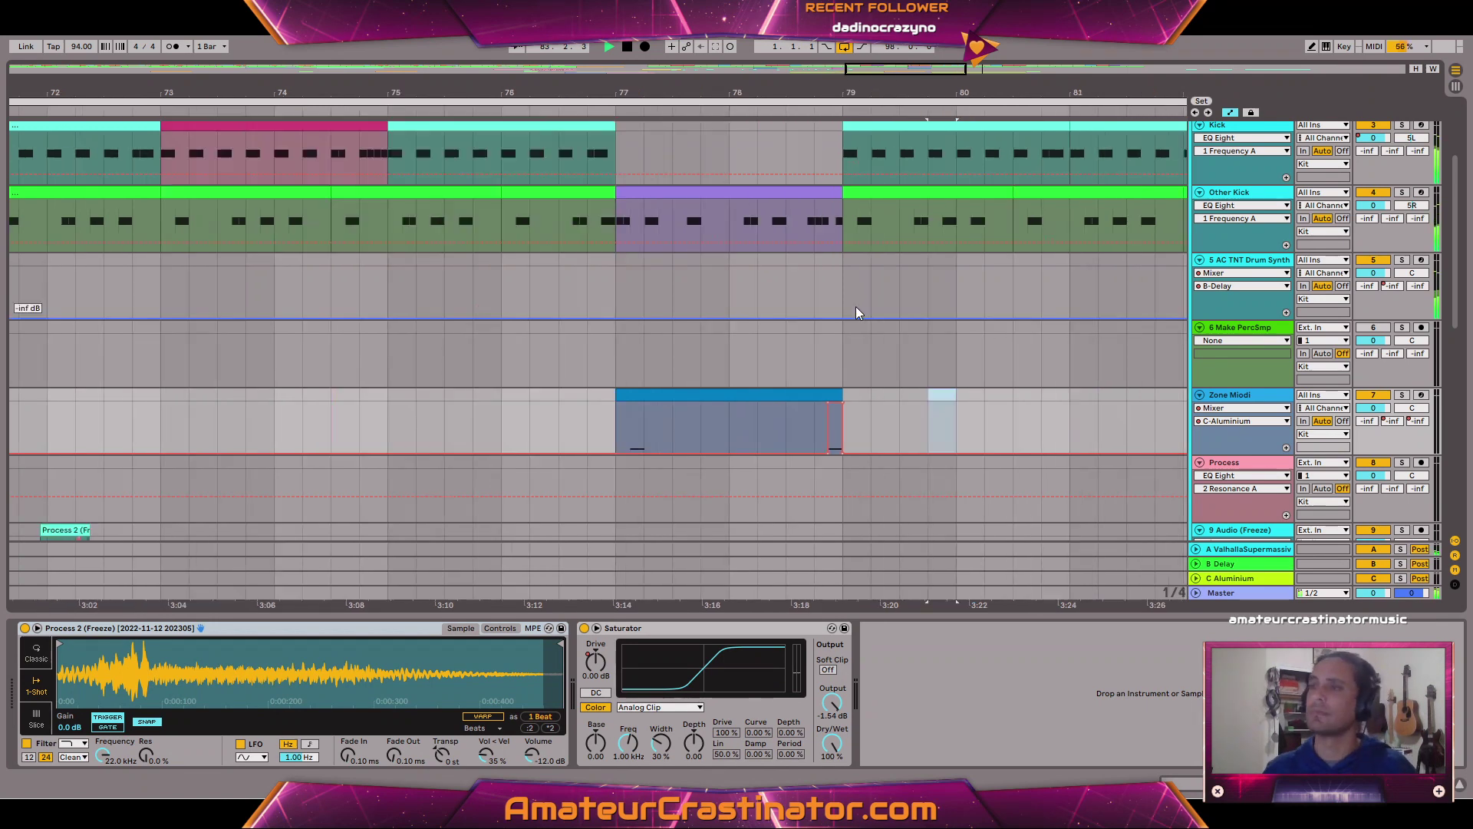
{"action": "scroll", "coordinate": [220, 426], "scroll_direction": "up", "scroll_amount": 3}
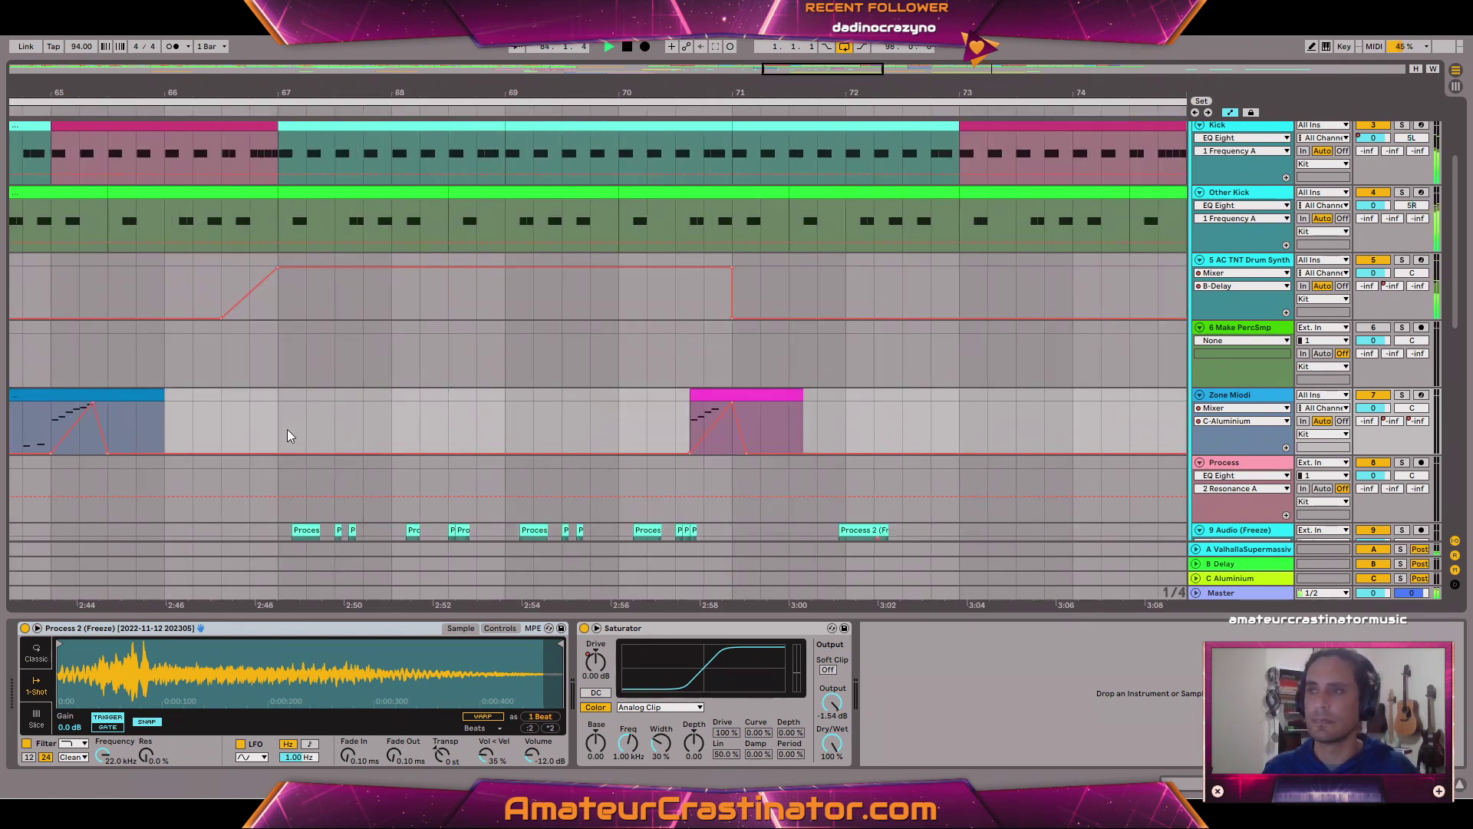
{"action": "left_click", "coordinate": [721, 393]}
{"action": "key", "text": "minus"}
{"action": "key", "text": "minus"}
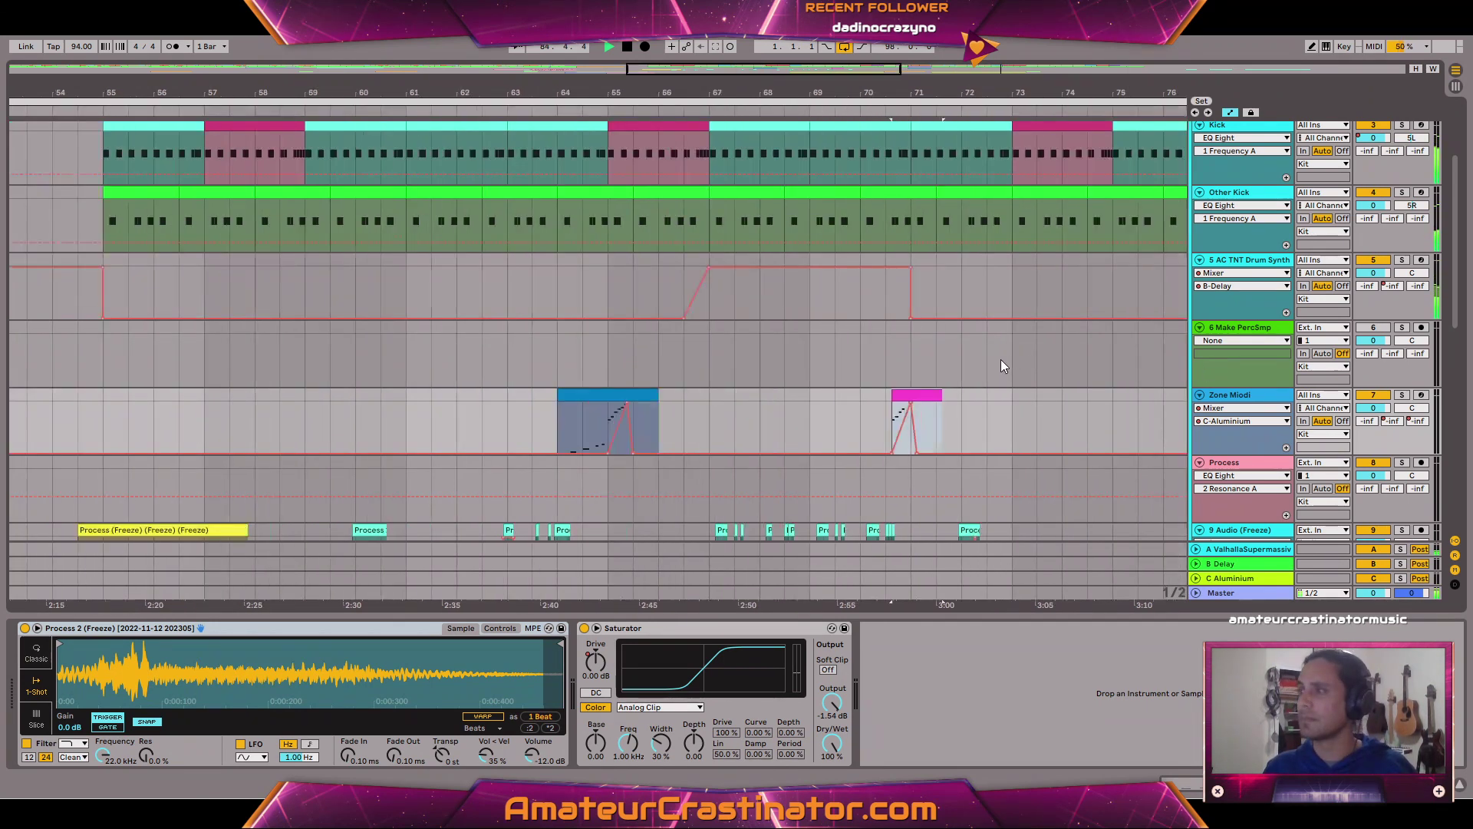
{"action": "key", "text": "plus"}
{"action": "key", "text": "plus"}
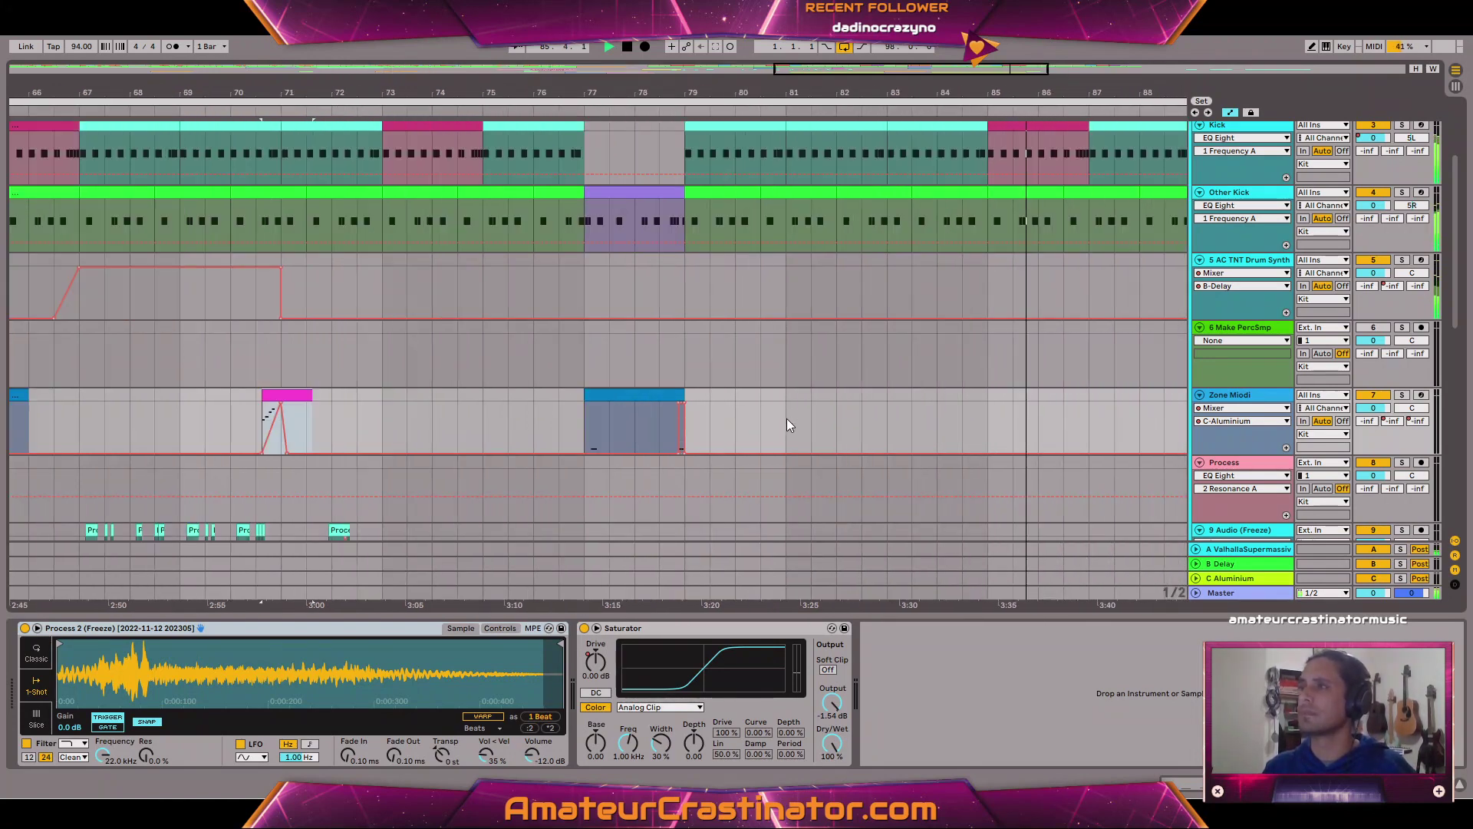
{"action": "left_click", "coordinate": [499, 397]}
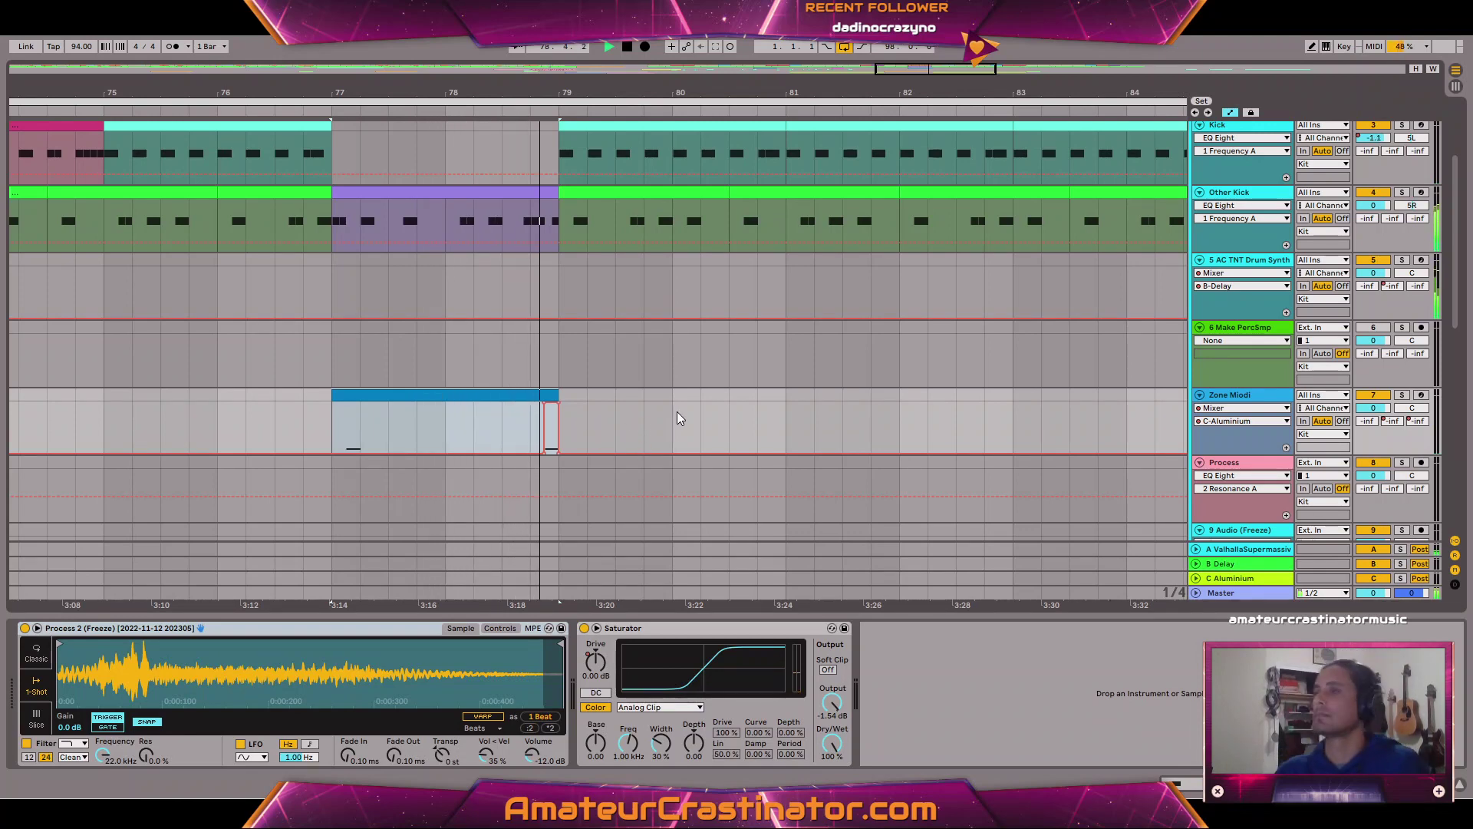
{"action": "scroll", "coordinate": [661, 434], "scroll_direction": "up", "scroll_amount": 3}
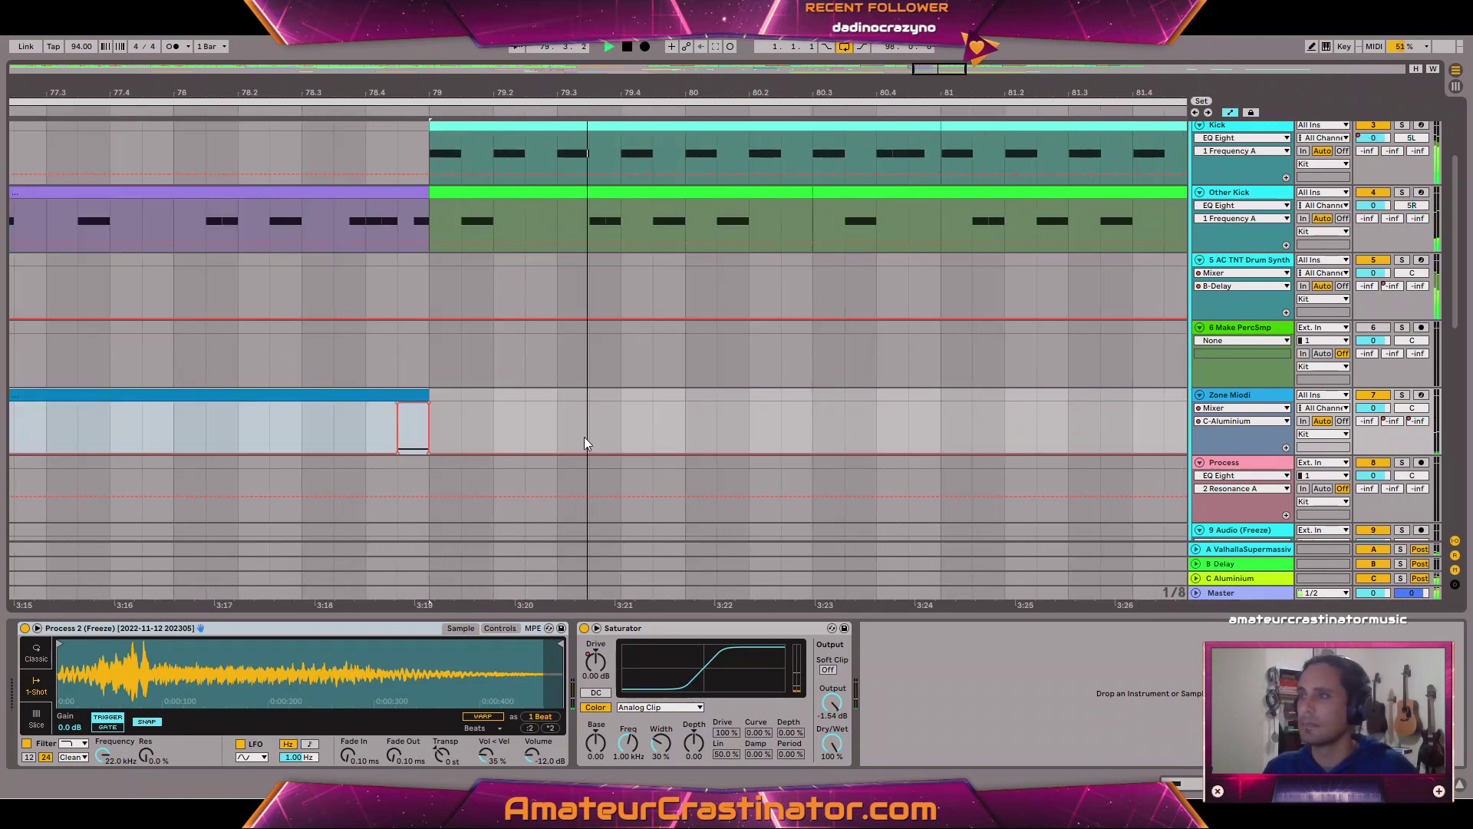
{"action": "left_click", "coordinate": [624, 429]}
{"action": "key", "text": "ctrl+v"}
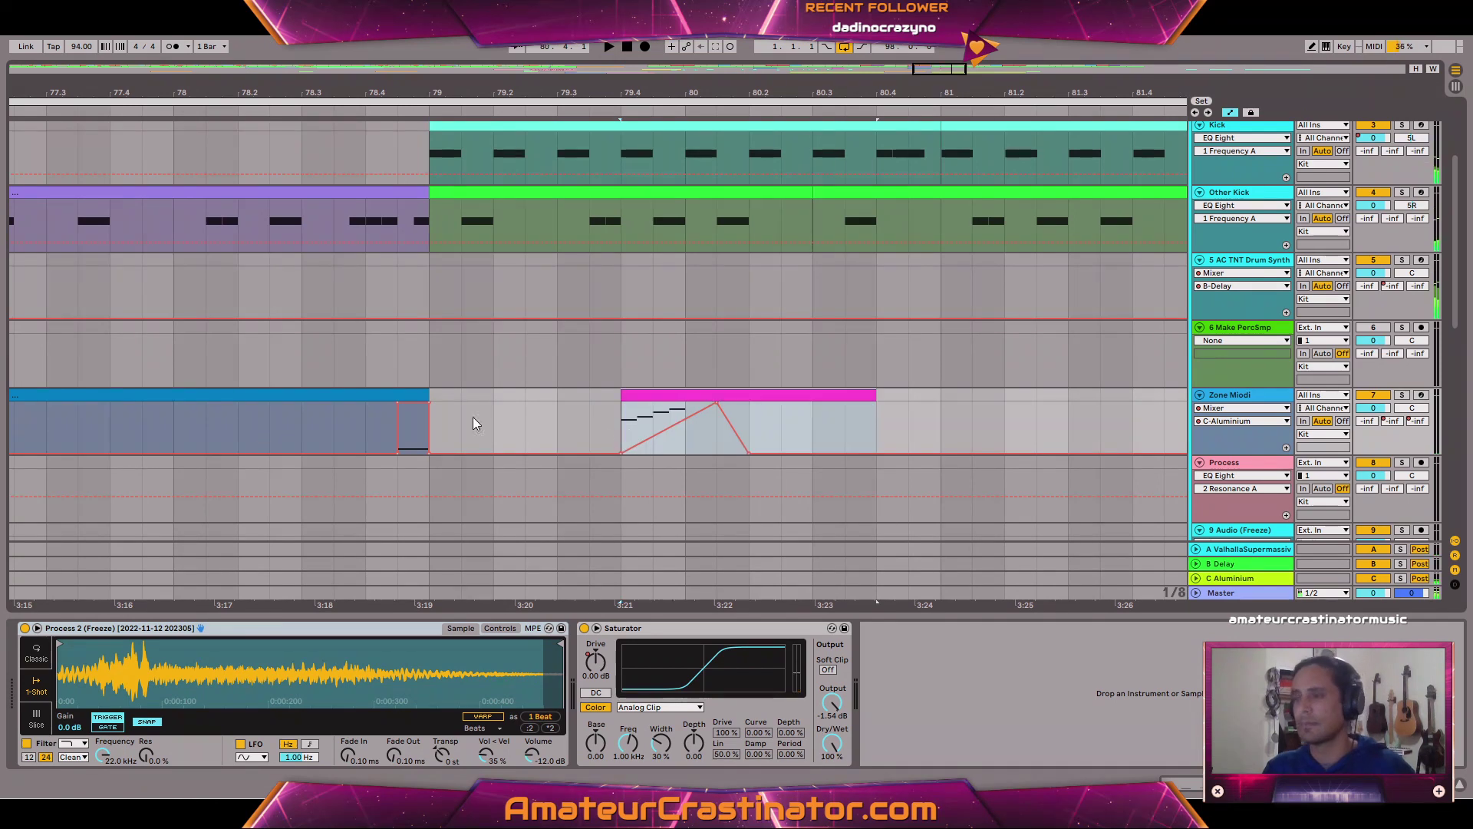
Audition the break and the copied magenta clip from bar 77, and hide the automation lanes.
{"action": "left_click", "coordinate": [296, 393]}
{"action": "scroll", "coordinate": [735, 407], "scroll_direction": "down", "scroll_amount": 5}
{"action": "key", "text": "space"}
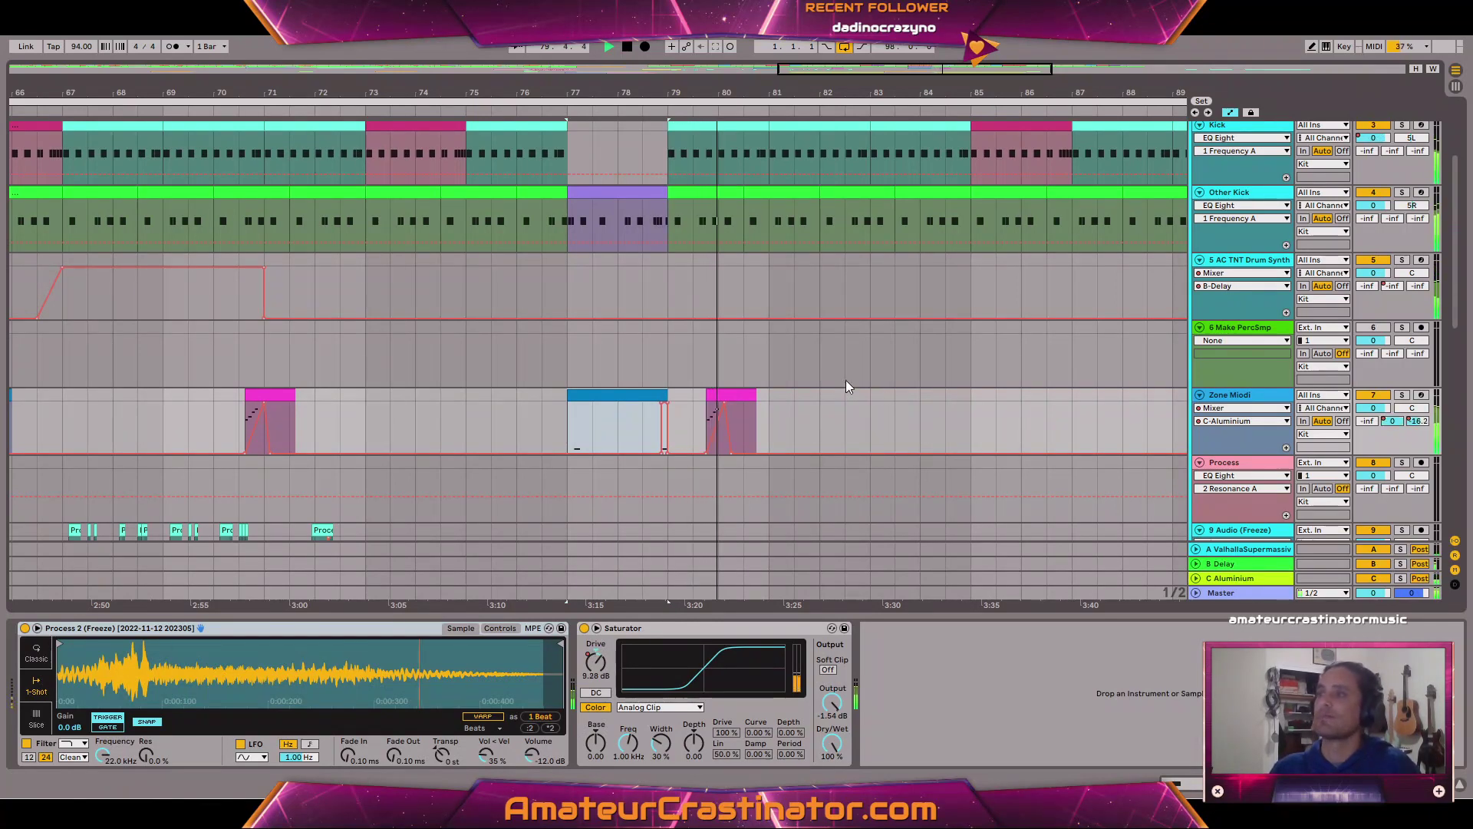
{"action": "key", "text": "a"}
{"action": "scroll", "coordinate": [855, 423], "scroll_direction": "down", "scroll_amount": 3}
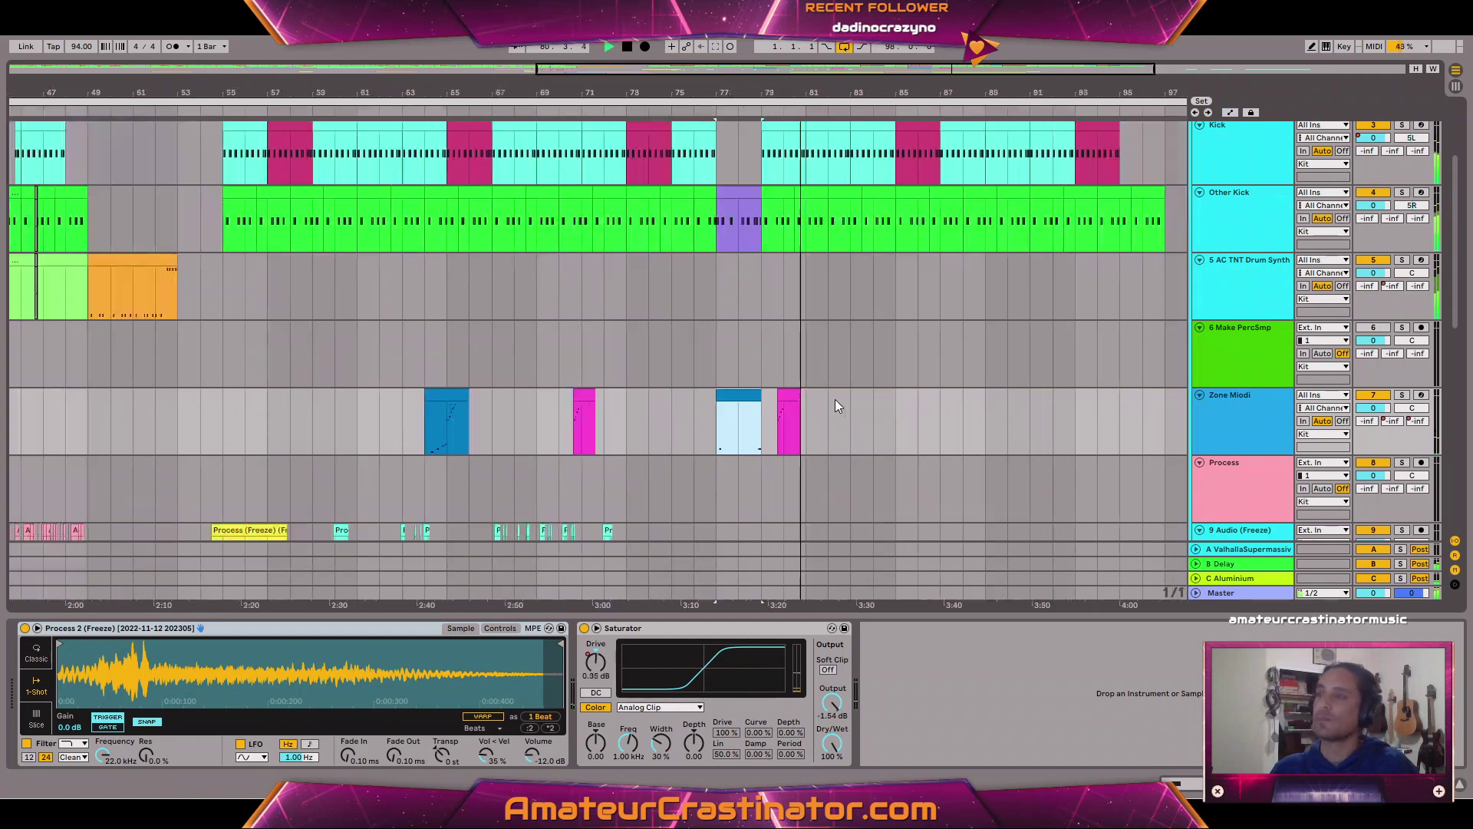
Examine the whole arrangement across all tracks, from Zone Miodi and the Wavetable parts back up to Kit, during playback.
{"action": "scroll", "coordinate": [844, 400], "scroll_direction": "down", "scroll_amount": 3}
{"action": "scroll", "coordinate": [903, 391], "scroll_direction": "down", "scroll_amount": 6}
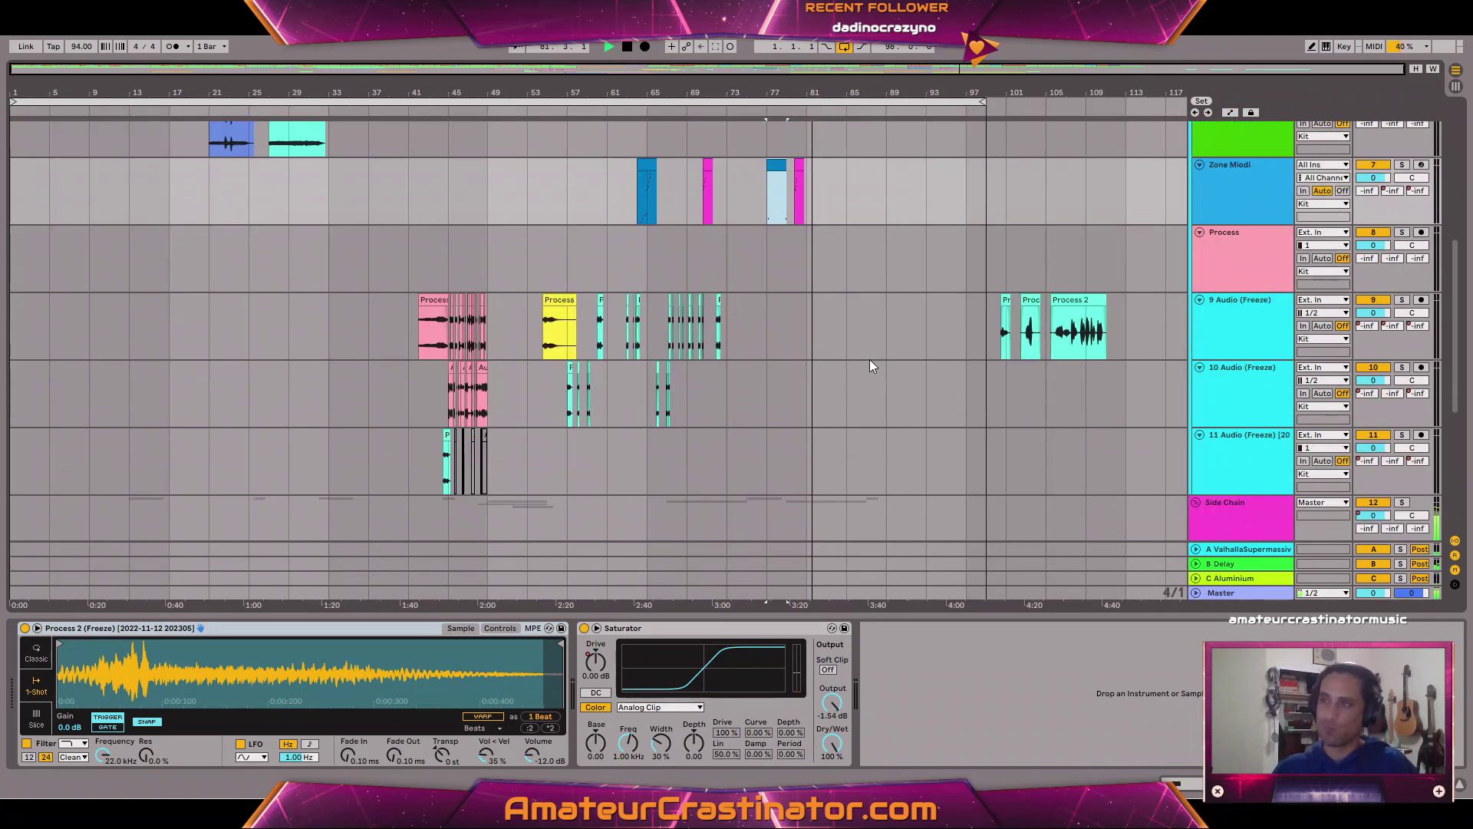
{"action": "scroll", "coordinate": [870, 360], "scroll_direction": "down", "scroll_amount": 5}
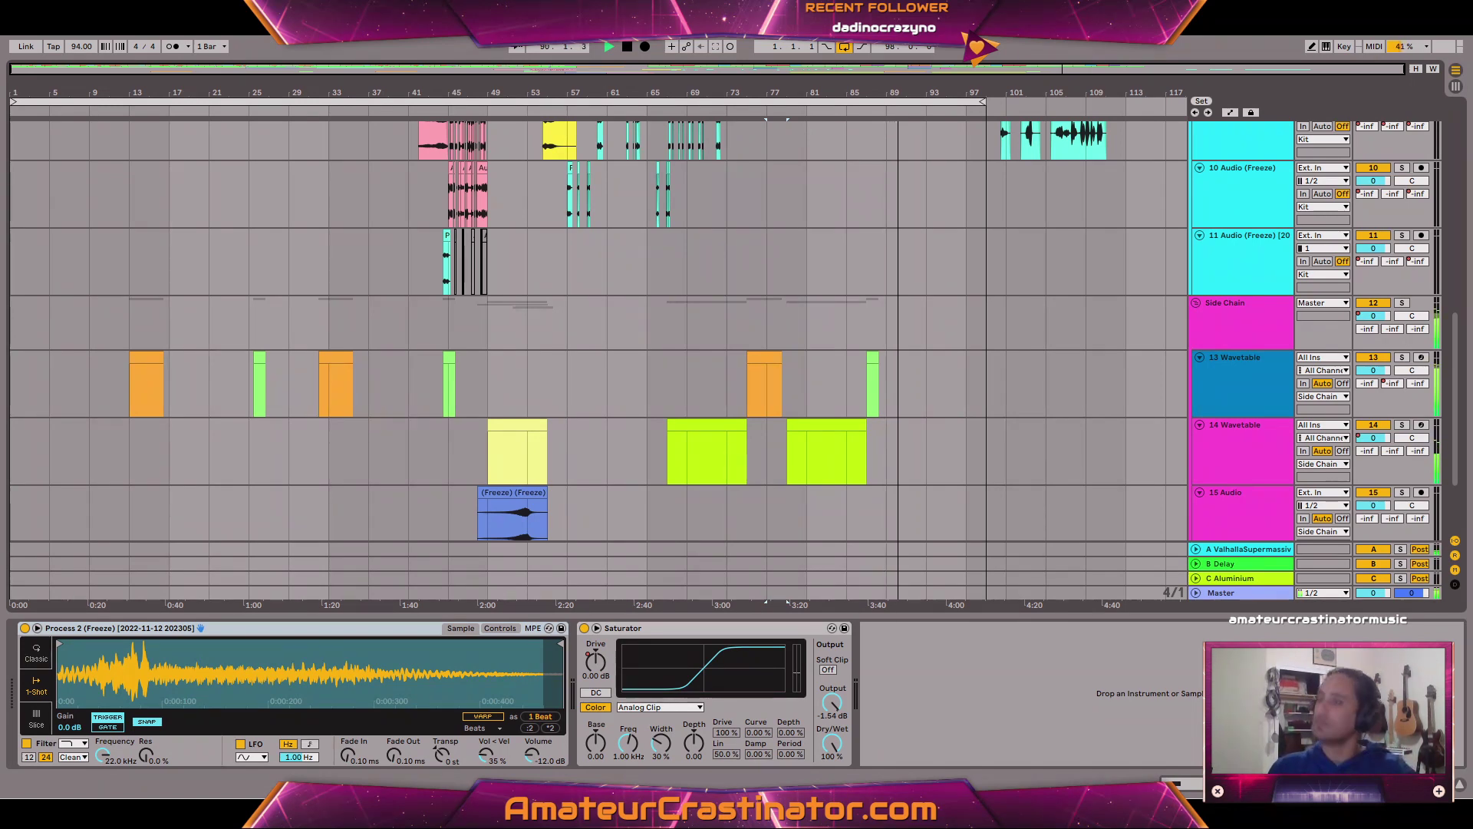
{"action": "scroll", "coordinate": [834, 330], "scroll_direction": "up", "scroll_amount": 3}
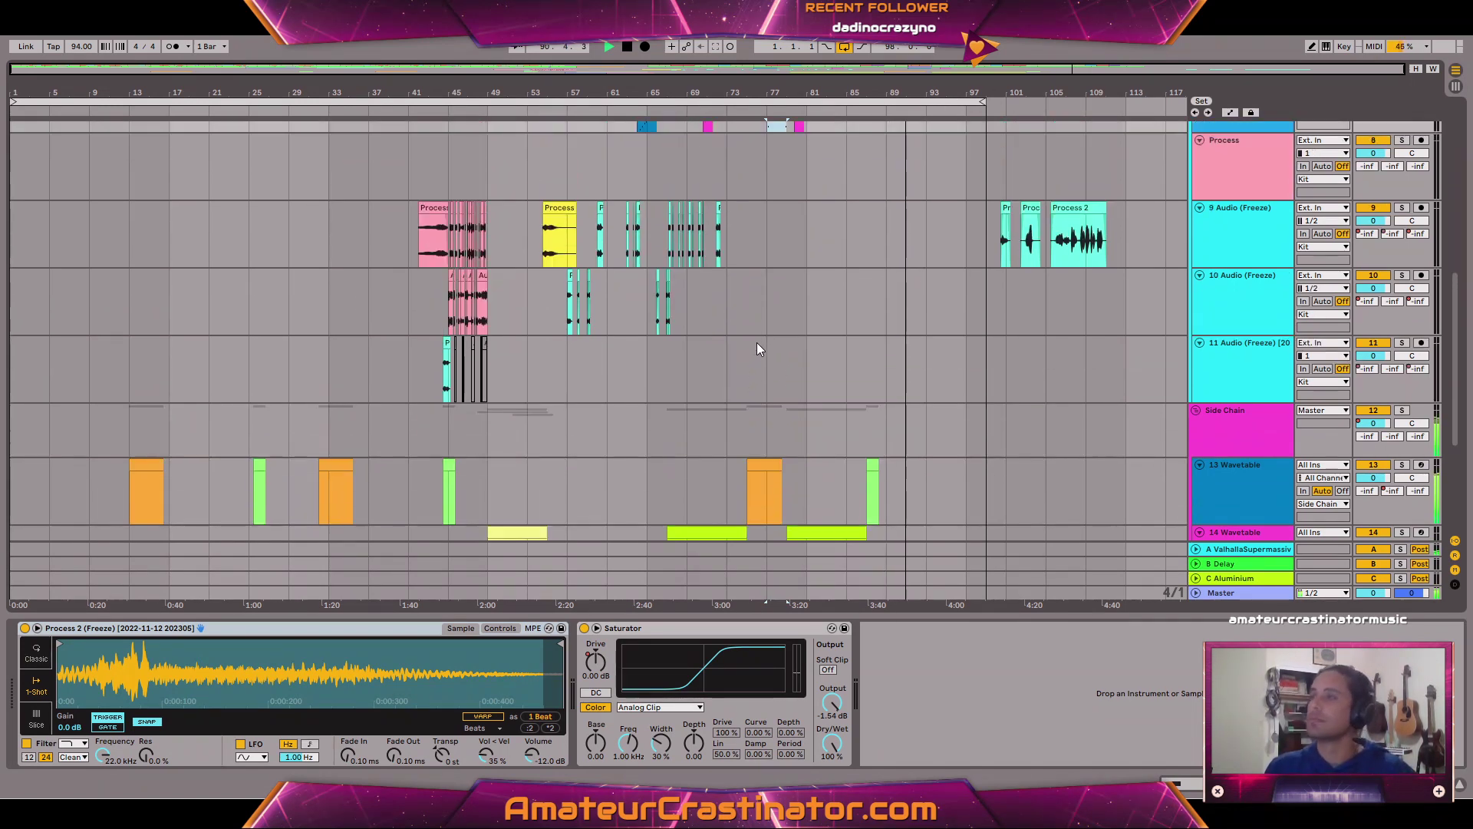
{"action": "scroll", "coordinate": [827, 328], "scroll_direction": "down", "scroll_amount": 4}
{"action": "scroll", "coordinate": [840, 353], "scroll_direction": "down", "scroll_amount": 2}
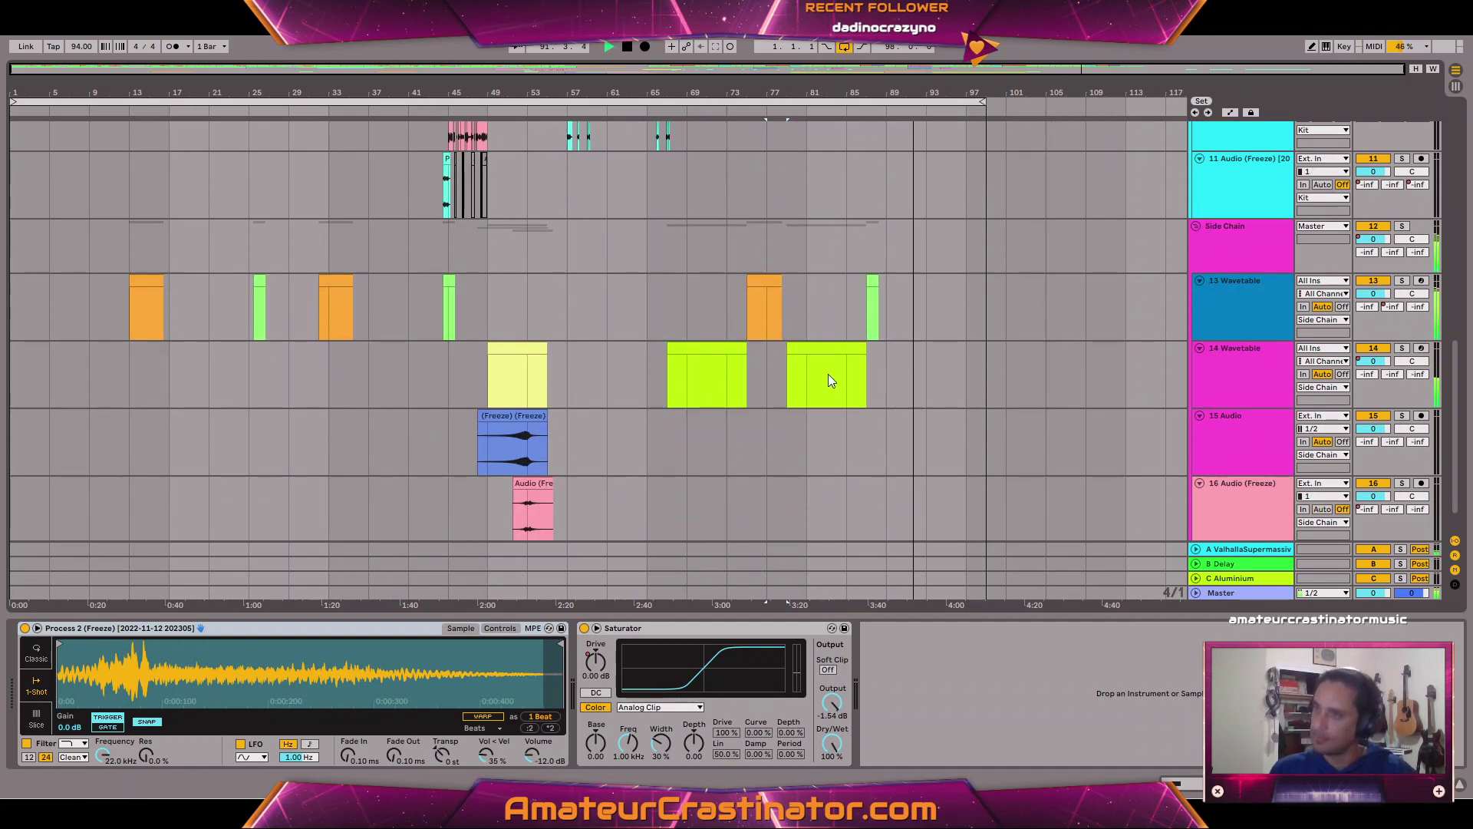
{"action": "scroll", "coordinate": [882, 383], "scroll_direction": "down", "scroll_amount": 1}
{"action": "scroll", "coordinate": [903, 324], "scroll_direction": "up", "scroll_amount": 10}
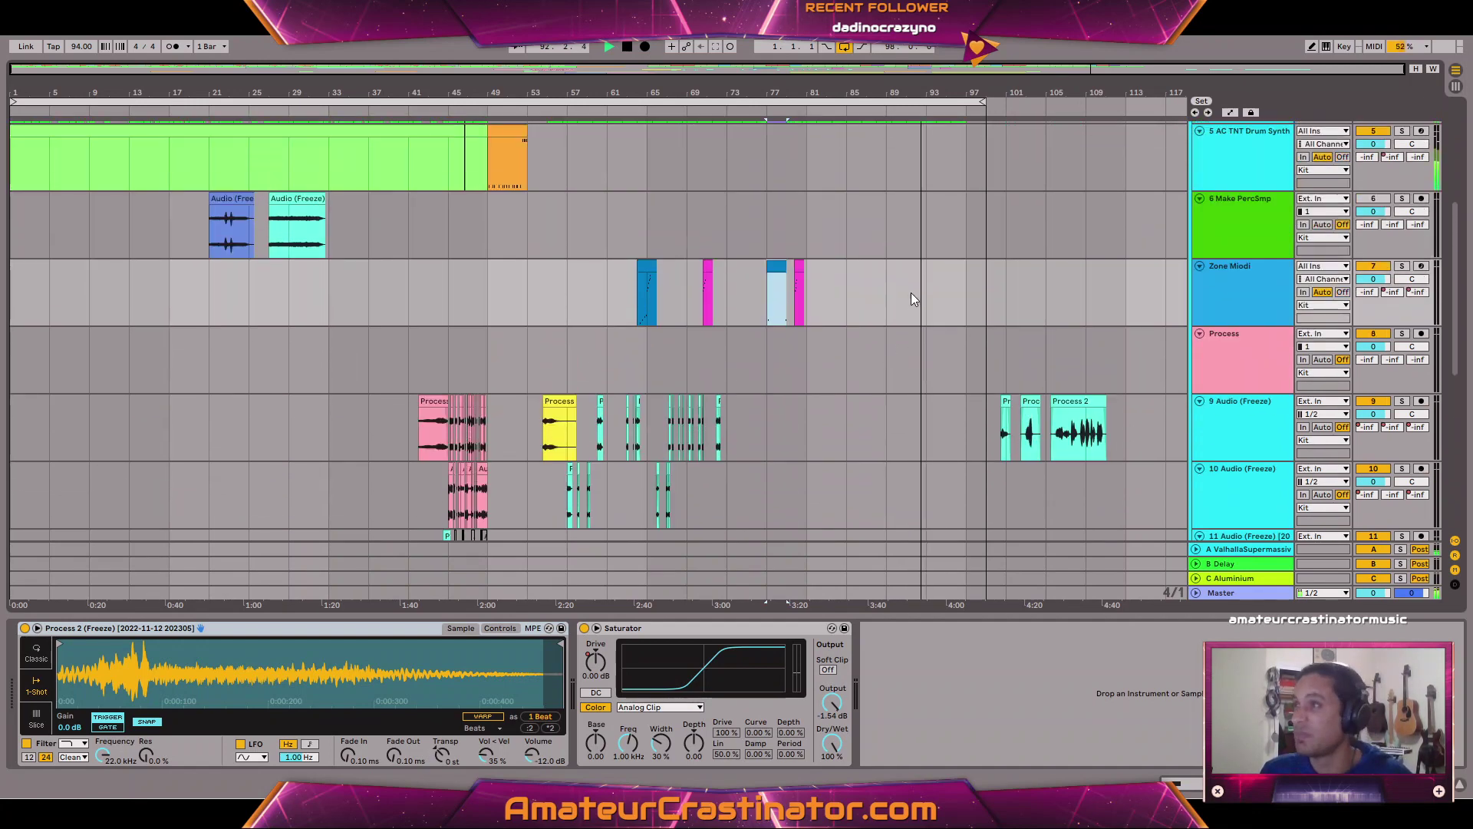
{"action": "scroll", "coordinate": [929, 284], "scroll_direction": "up", "scroll_amount": 6}
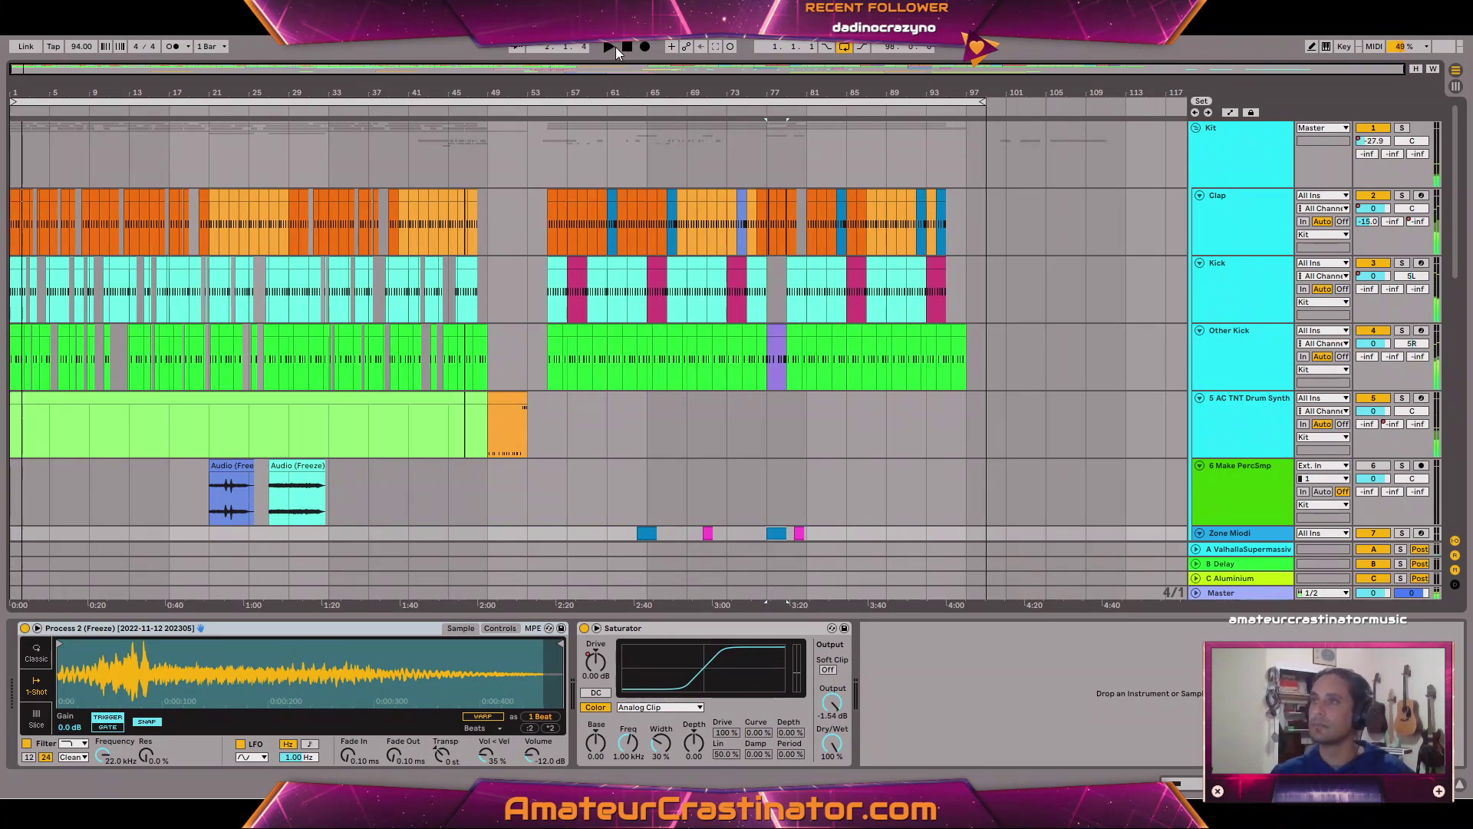
Audition the ending from bar 97 with the arrangement loop off, and re-enable the loop.
{"action": "left_click", "coordinate": [964, 157]}
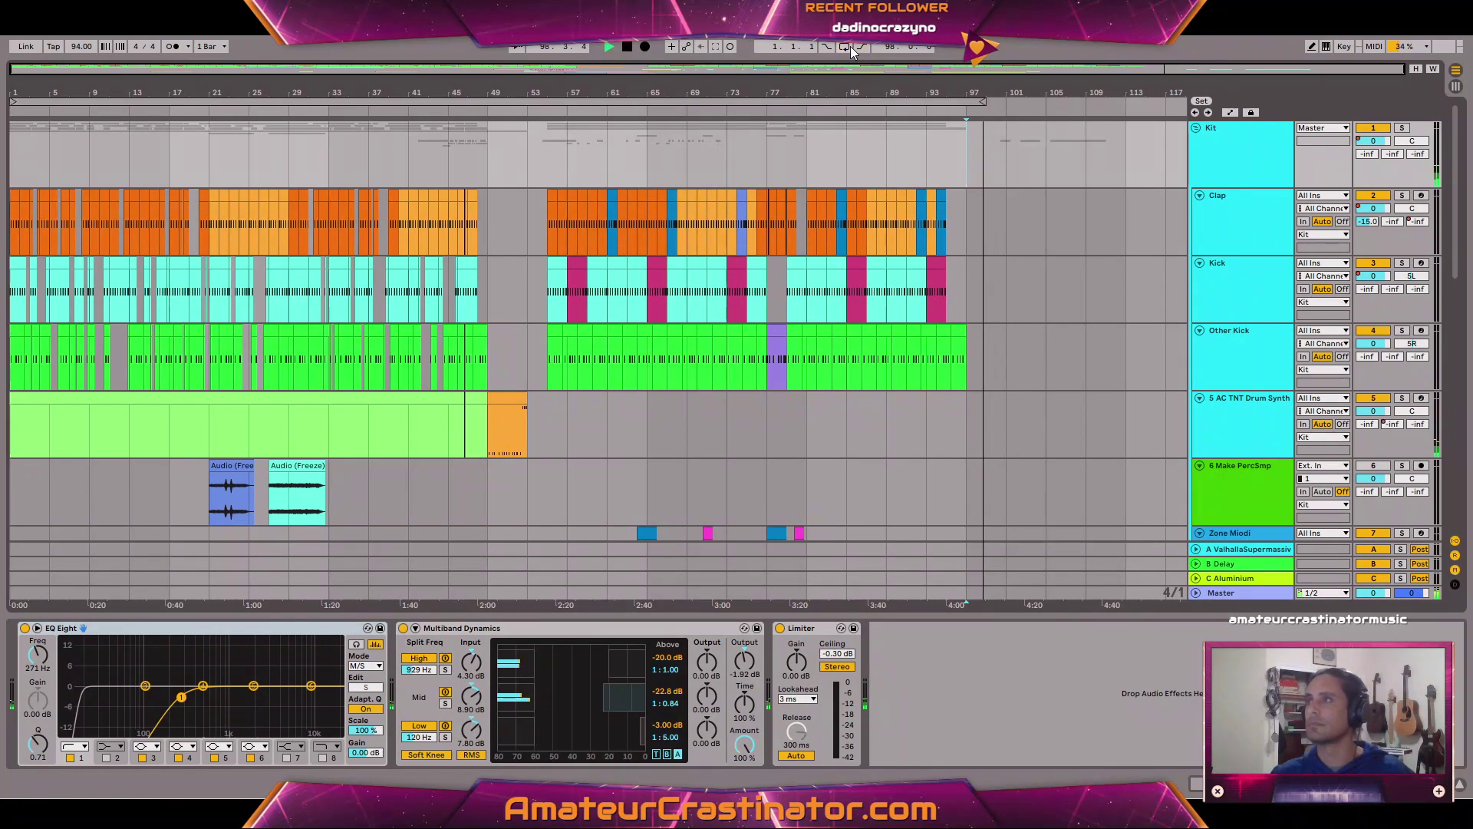
{"action": "key", "text": "space"}
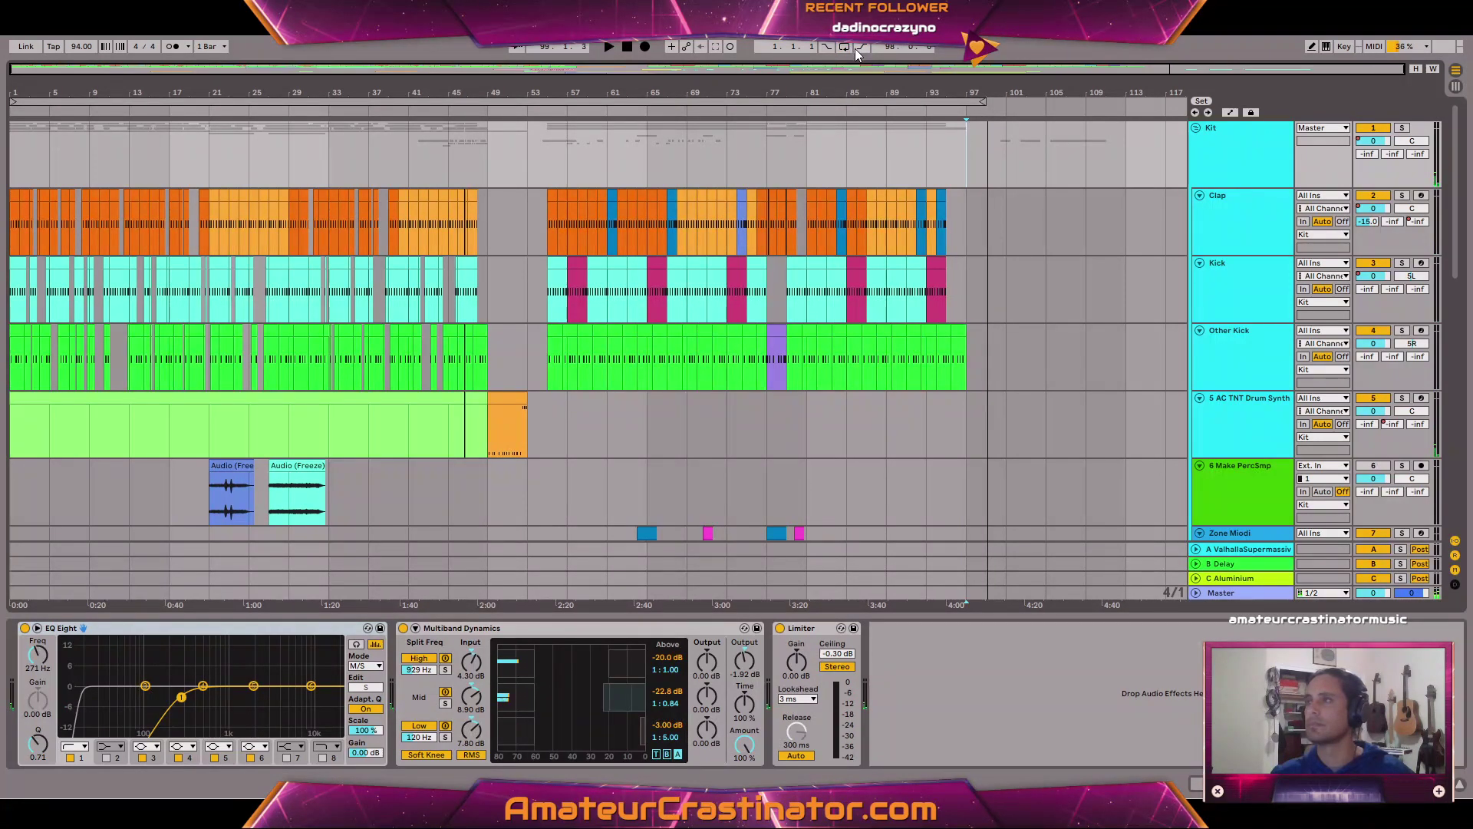
{"action": "left_click", "coordinate": [846, 47]}
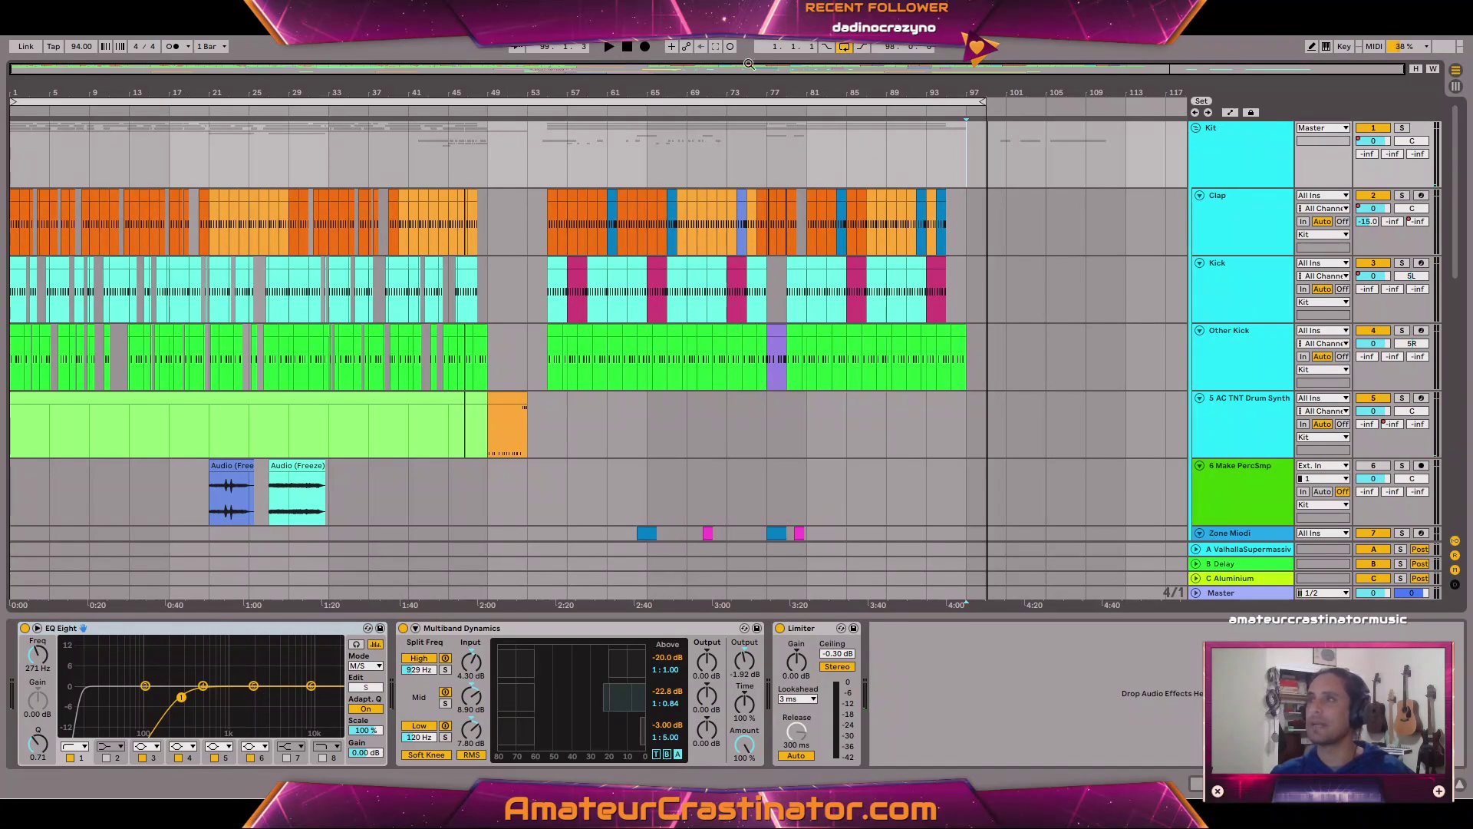
Audition the arrangement from bar 1 and examine the tracks from Kit through to 13 Wavetable during playback.
{"action": "key", "text": "space"}
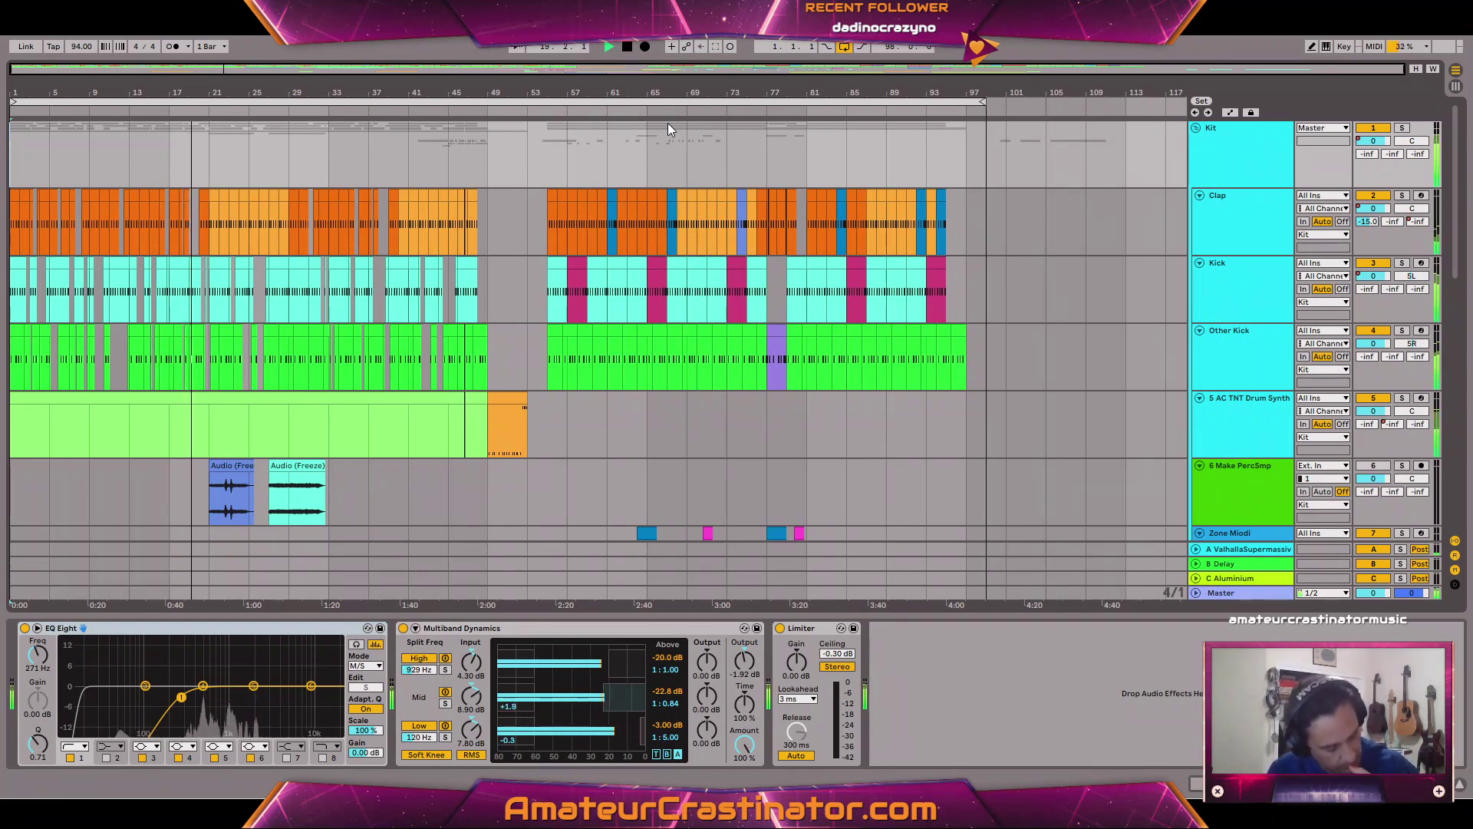
{"action": "scroll", "coordinate": [587, 463], "scroll_direction": "down", "scroll_amount": 5}
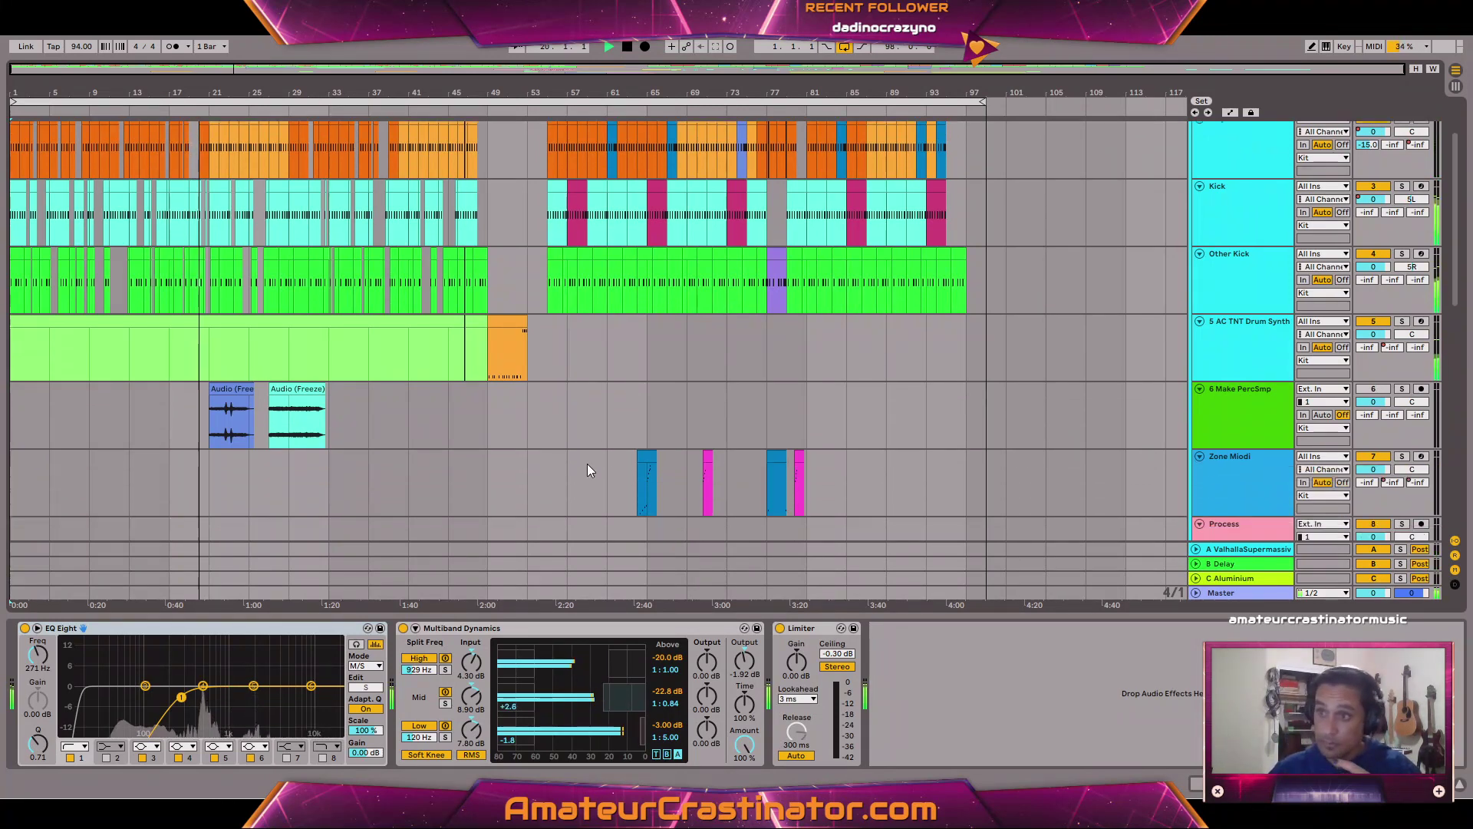
{"action": "scroll", "coordinate": [553, 433], "scroll_direction": "down", "scroll_amount": 8}
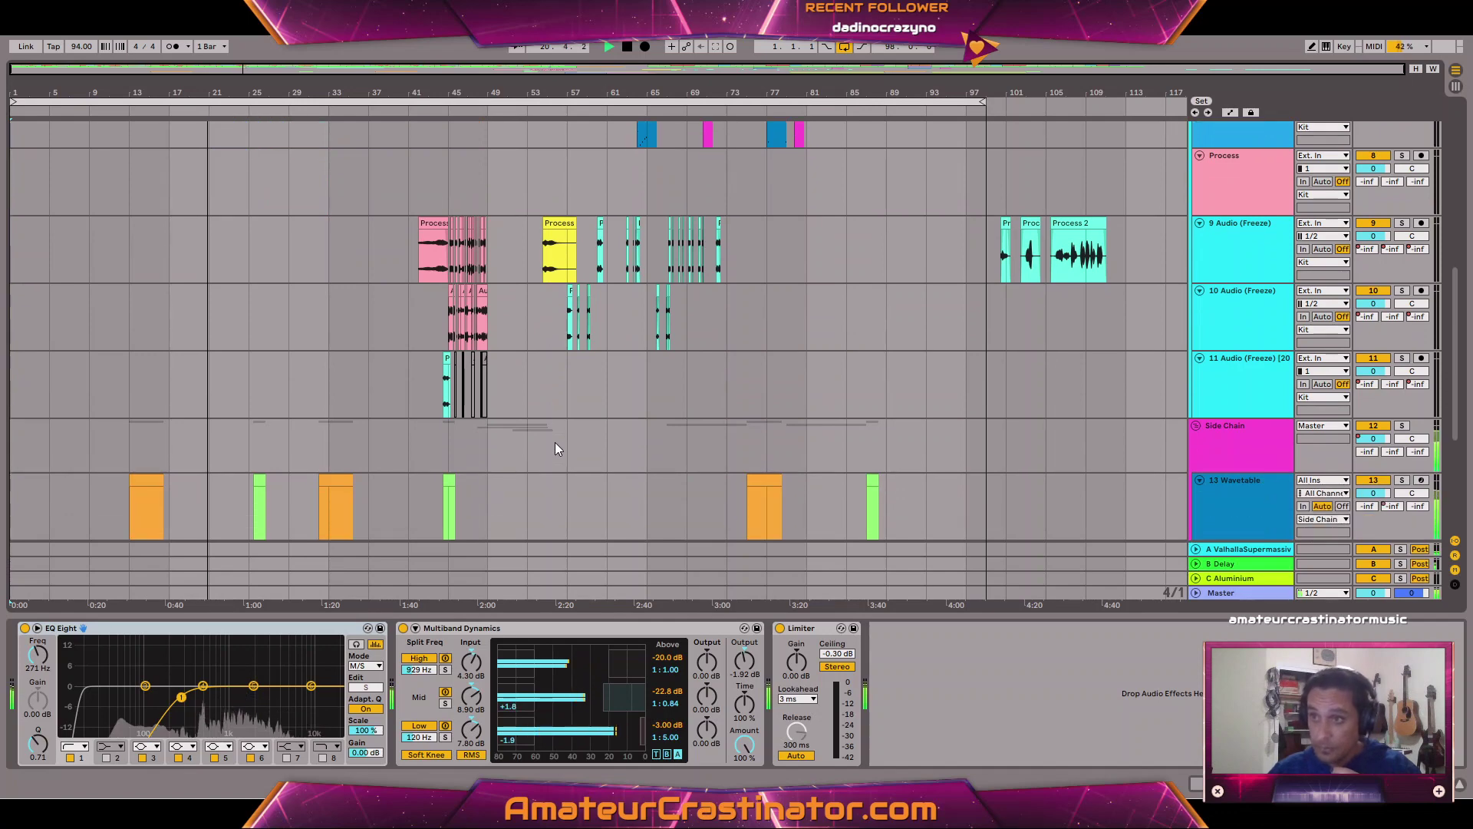
{"action": "scroll", "coordinate": [566, 442], "scroll_direction": "down", "scroll_amount": 2}
Move the empty Process track to between 5 AC TNT Drum Synth and Make PercSmp.
{"action": "scroll", "coordinate": [573, 436], "scroll_direction": "up", "scroll_amount": 8}
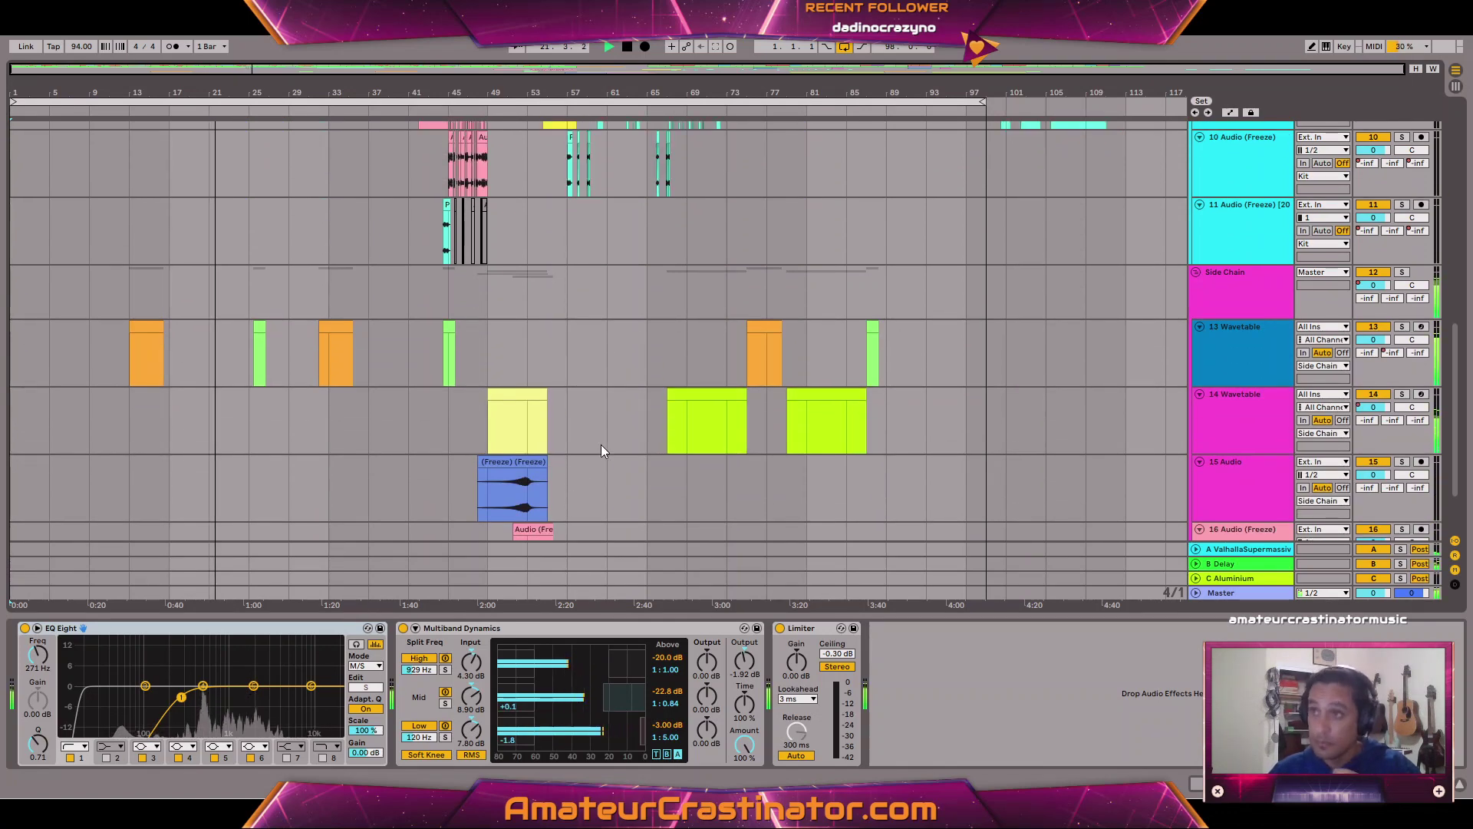
{"action": "scroll", "coordinate": [537, 407], "scroll_direction": "up", "scroll_amount": 3}
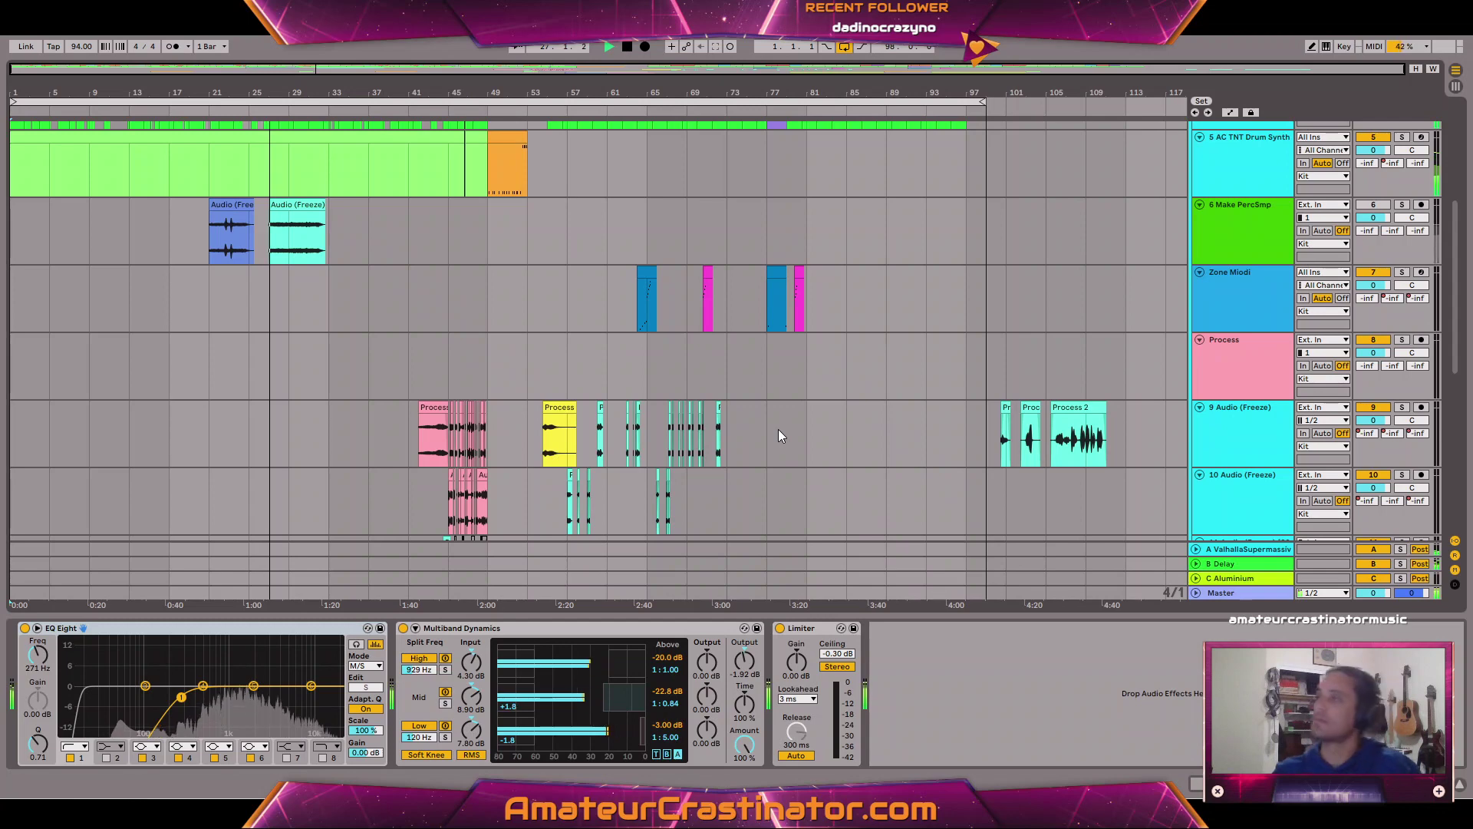
{"action": "left_click", "coordinate": [1232, 349]}
{"action": "left_click_drag", "start_coordinate": [1231, 247], "coordinate": [1247, 206]}
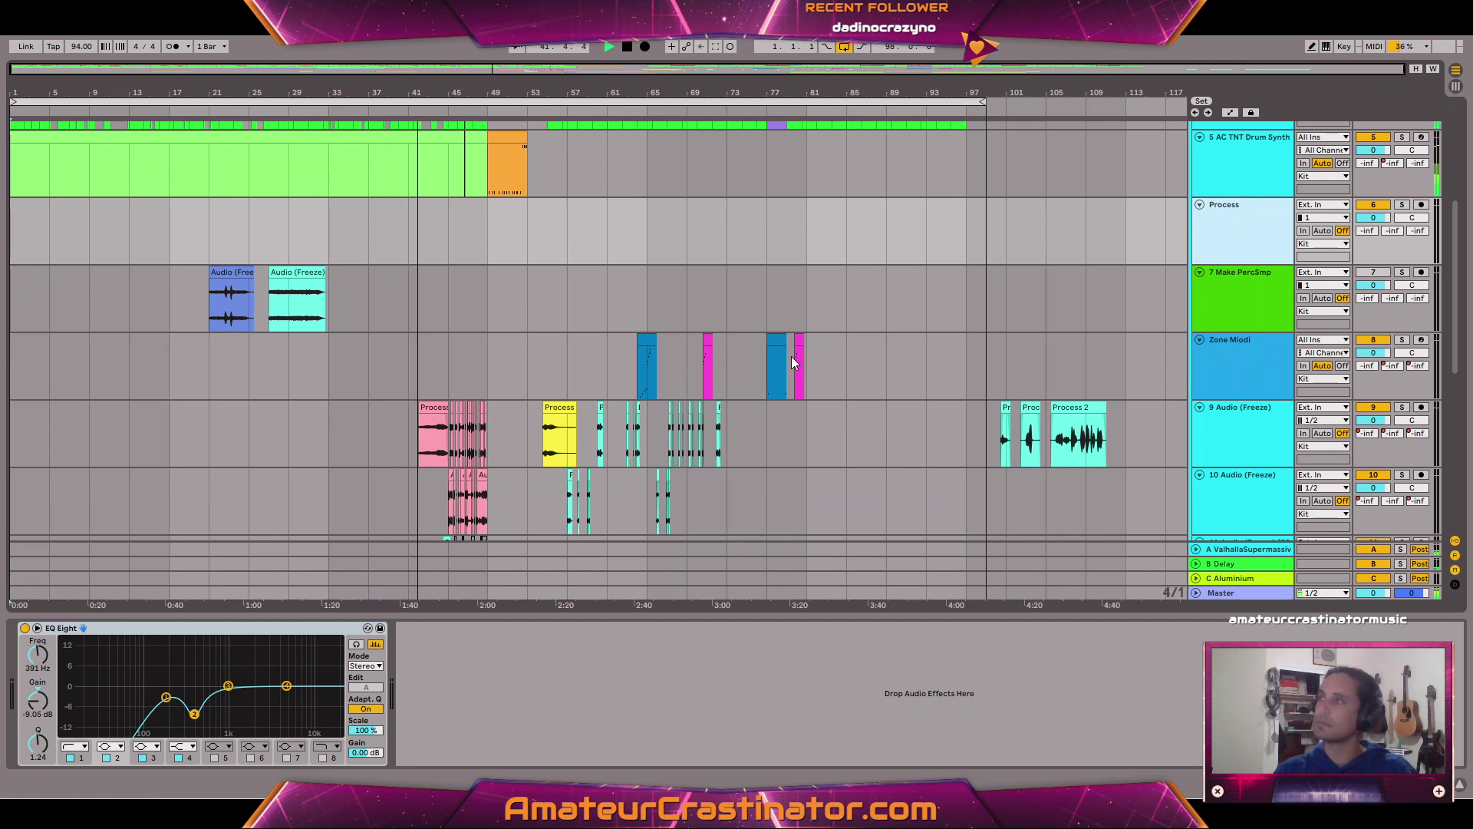
Examine the device chain of the 14 Wavetable track, from Melodic Steps to EQ Eight, during playback.
{"action": "scroll", "coordinate": [1228, 441], "scroll_direction": "down", "scroll_amount": 6}
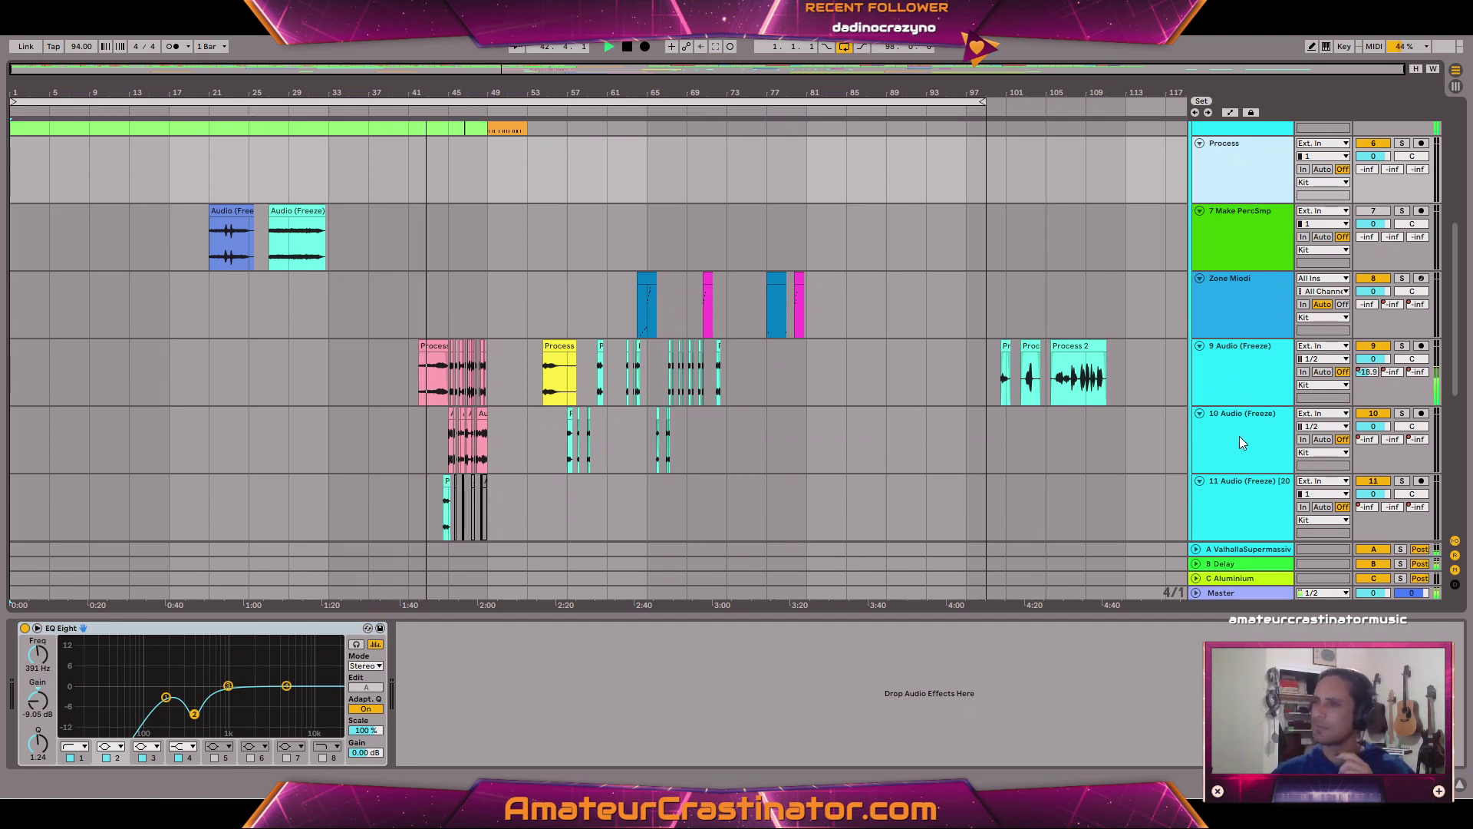
{"action": "scroll", "coordinate": [1251, 457], "scroll_direction": "down", "scroll_amount": 2}
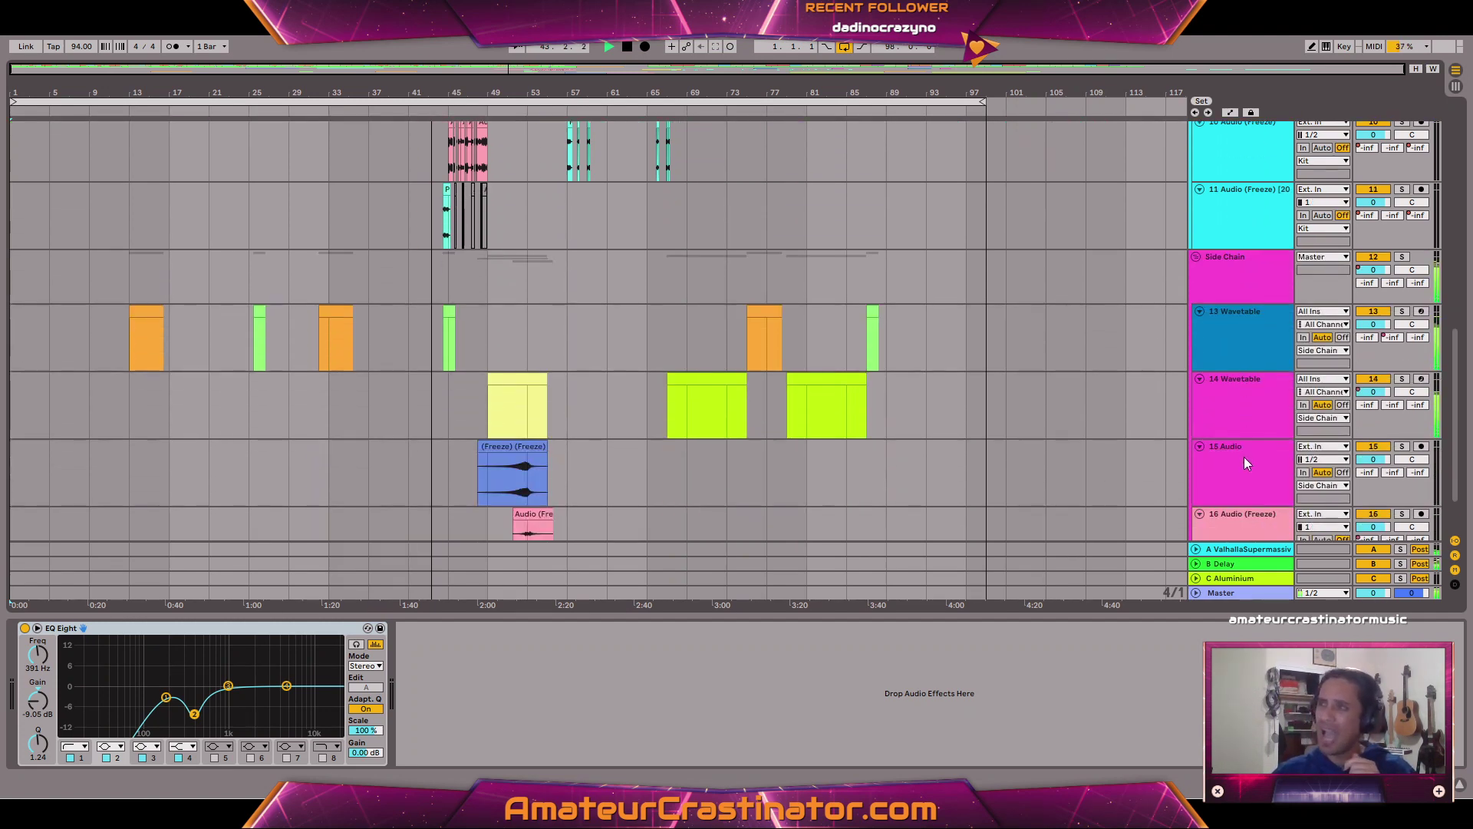
{"action": "left_click", "coordinate": [1232, 398]}
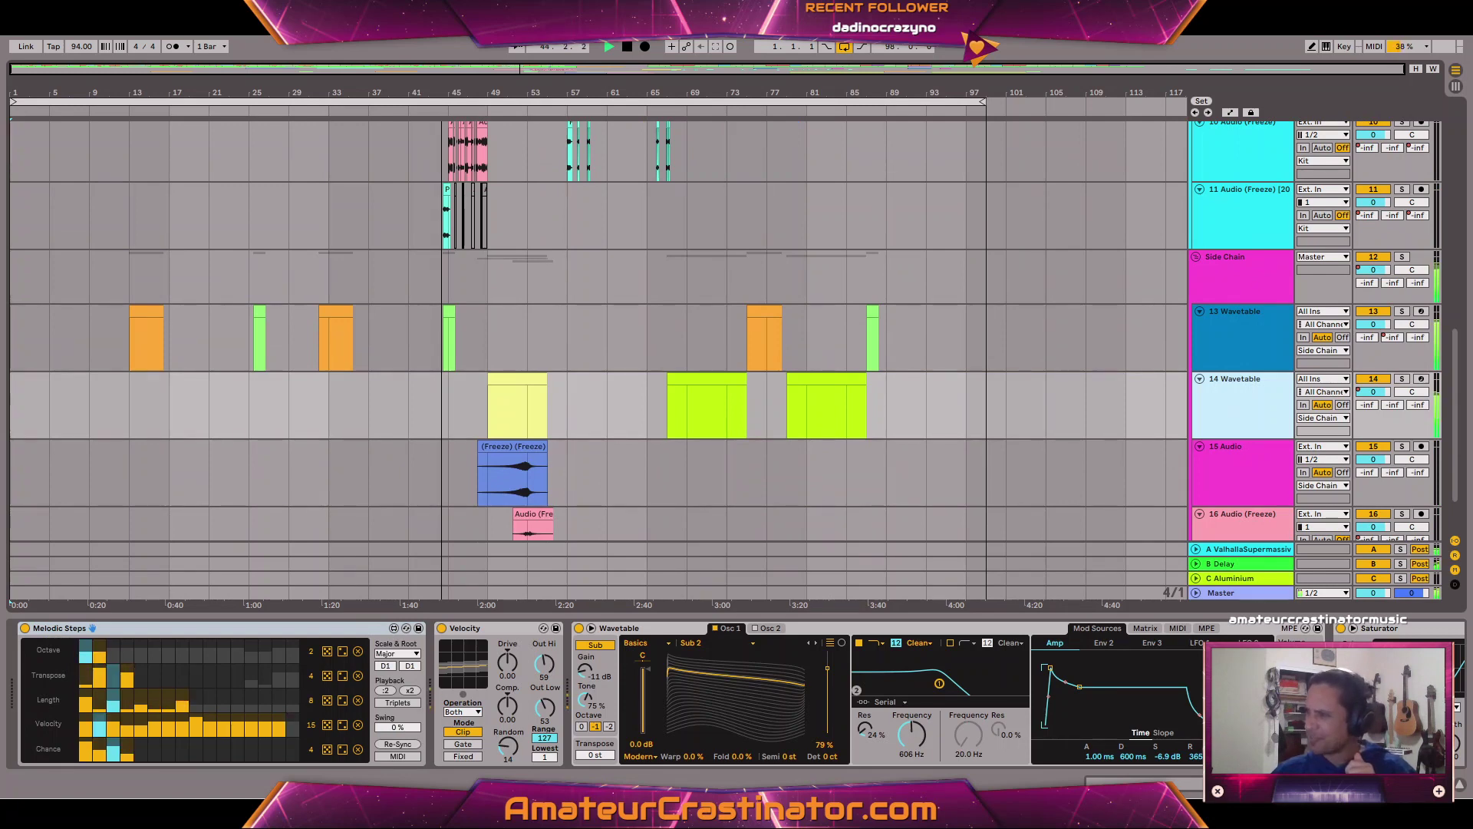
{"action": "scroll", "coordinate": [629, 694], "scroll_direction": "down", "scroll_amount": 5}
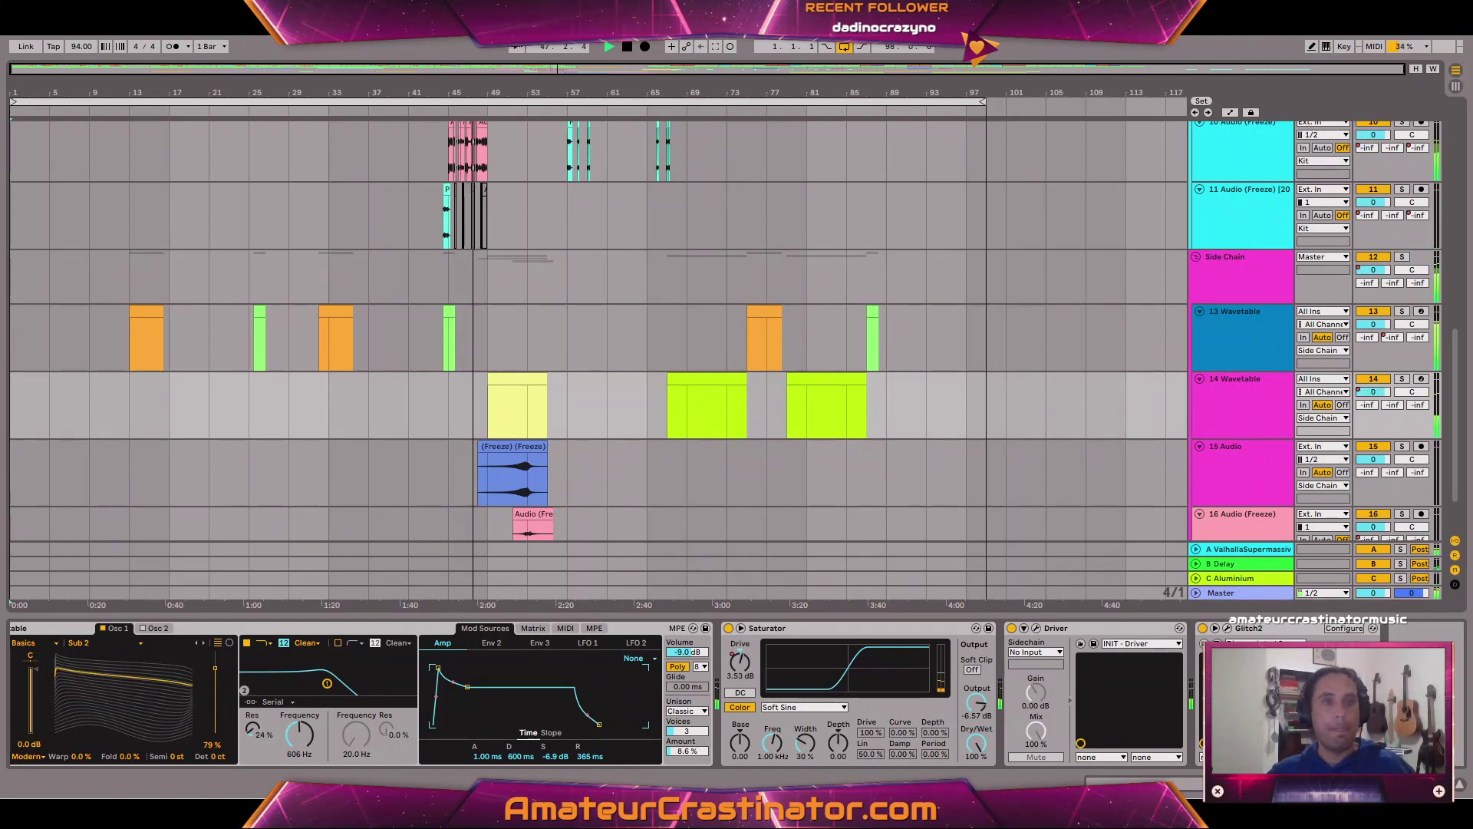
{"action": "scroll", "coordinate": [956, 705], "scroll_direction": "right", "scroll_amount": 4}
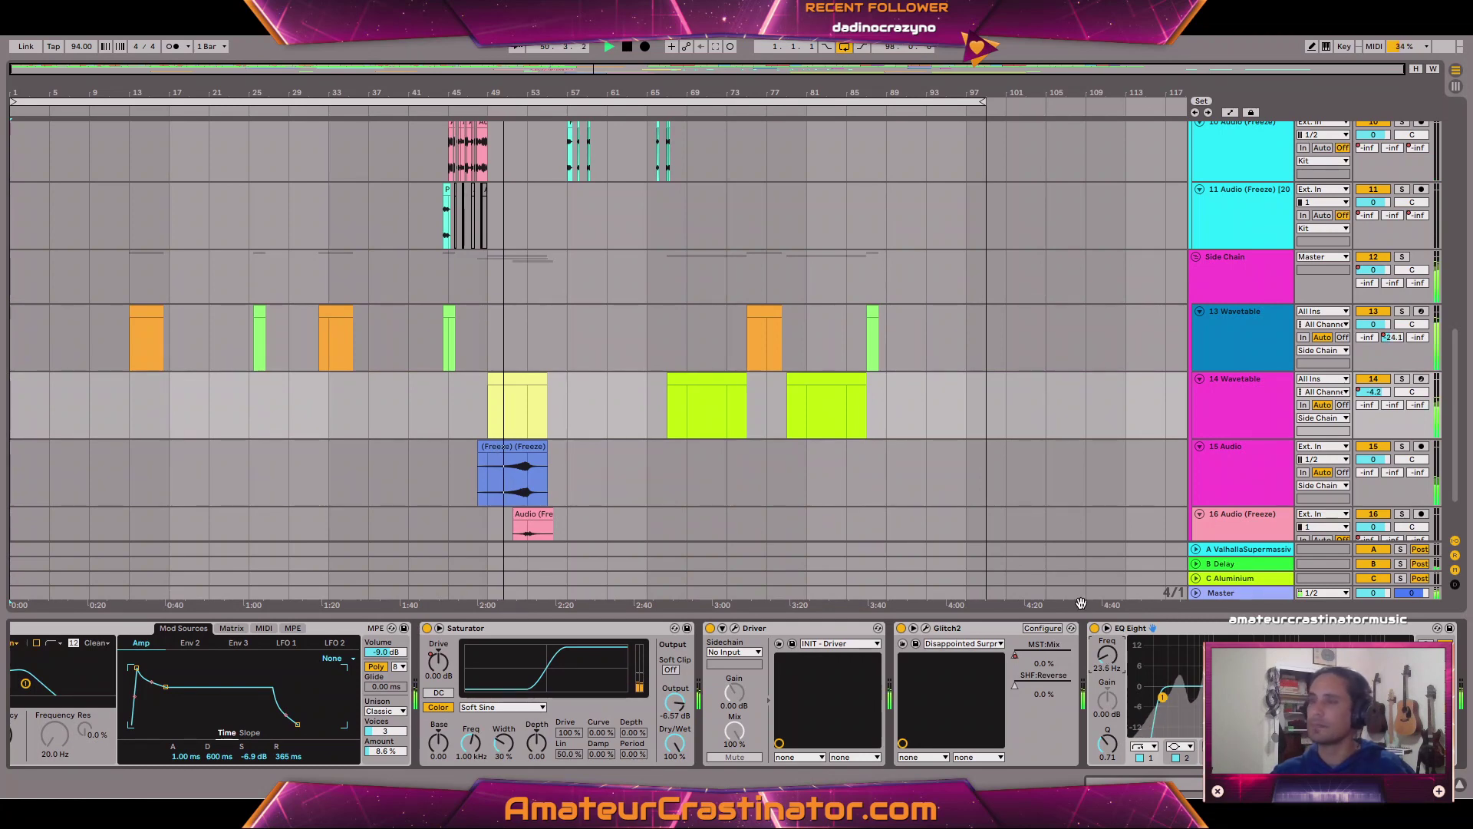
Examine the clips across the tracks from 5 AC TNT Drum Synth to 16 Audio (Freeze) during playback.
{"action": "scroll", "coordinate": [828, 393], "scroll_direction": "up", "scroll_amount": 5}
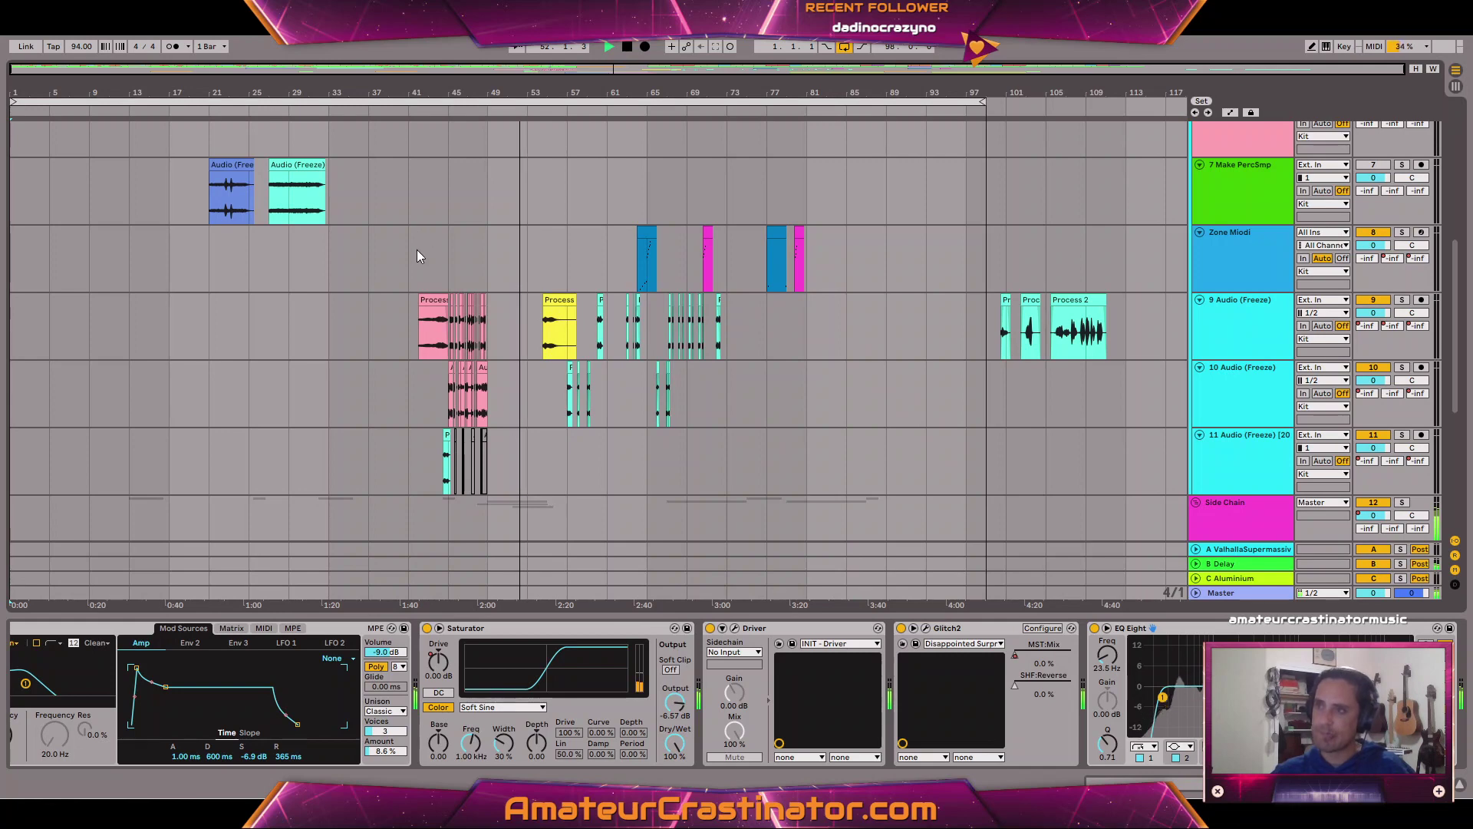
{"action": "scroll", "coordinate": [417, 295], "scroll_direction": "up", "scroll_amount": 1}
{"action": "scroll", "coordinate": [421, 335], "scroll_direction": "up", "scroll_amount": 3}
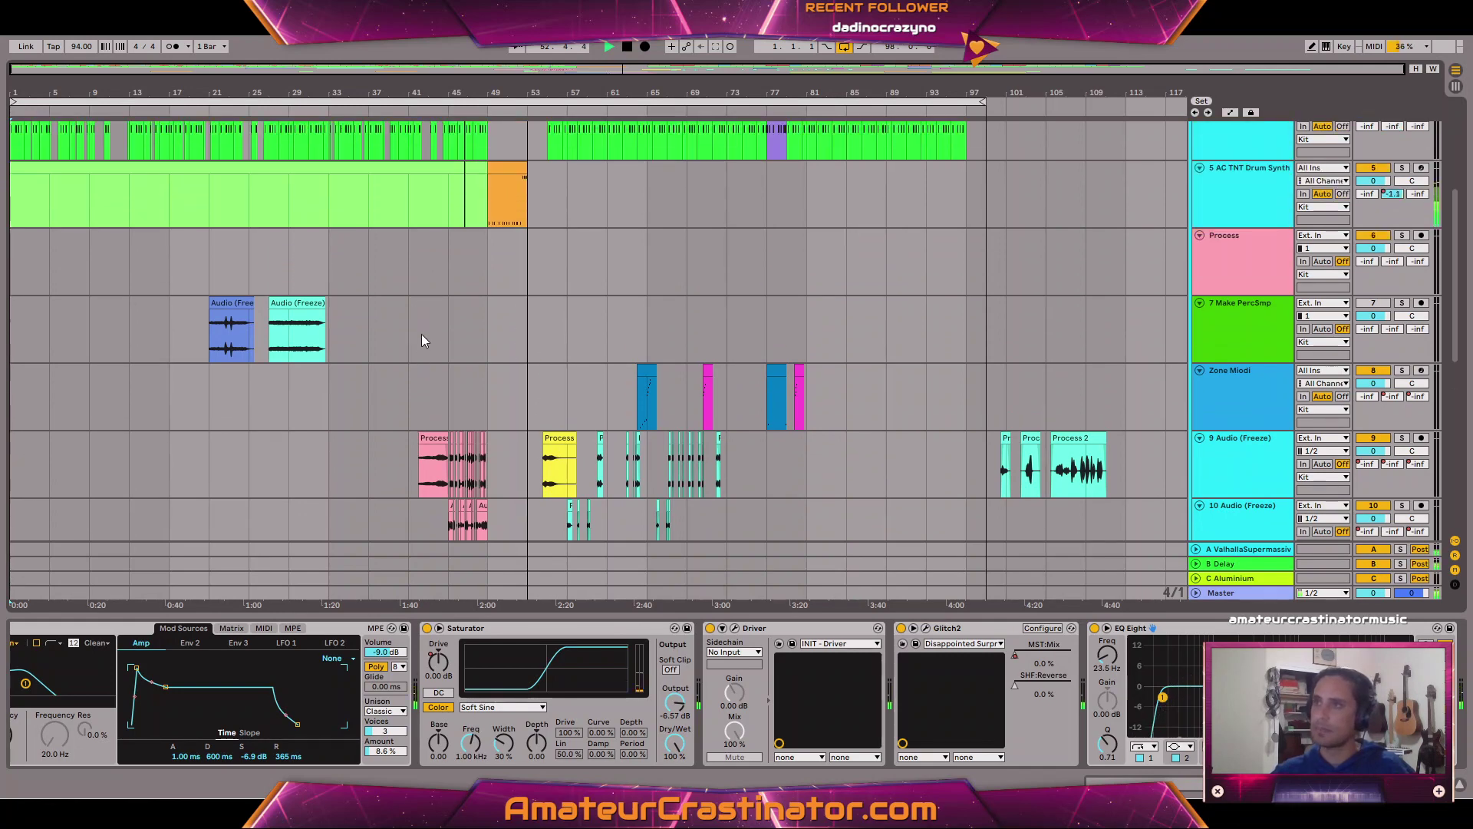
{"action": "scroll", "coordinate": [428, 353], "scroll_direction": "down", "scroll_amount": 9}
{"action": "scroll", "coordinate": [431, 374], "scroll_direction": "down", "scroll_amount": 3}
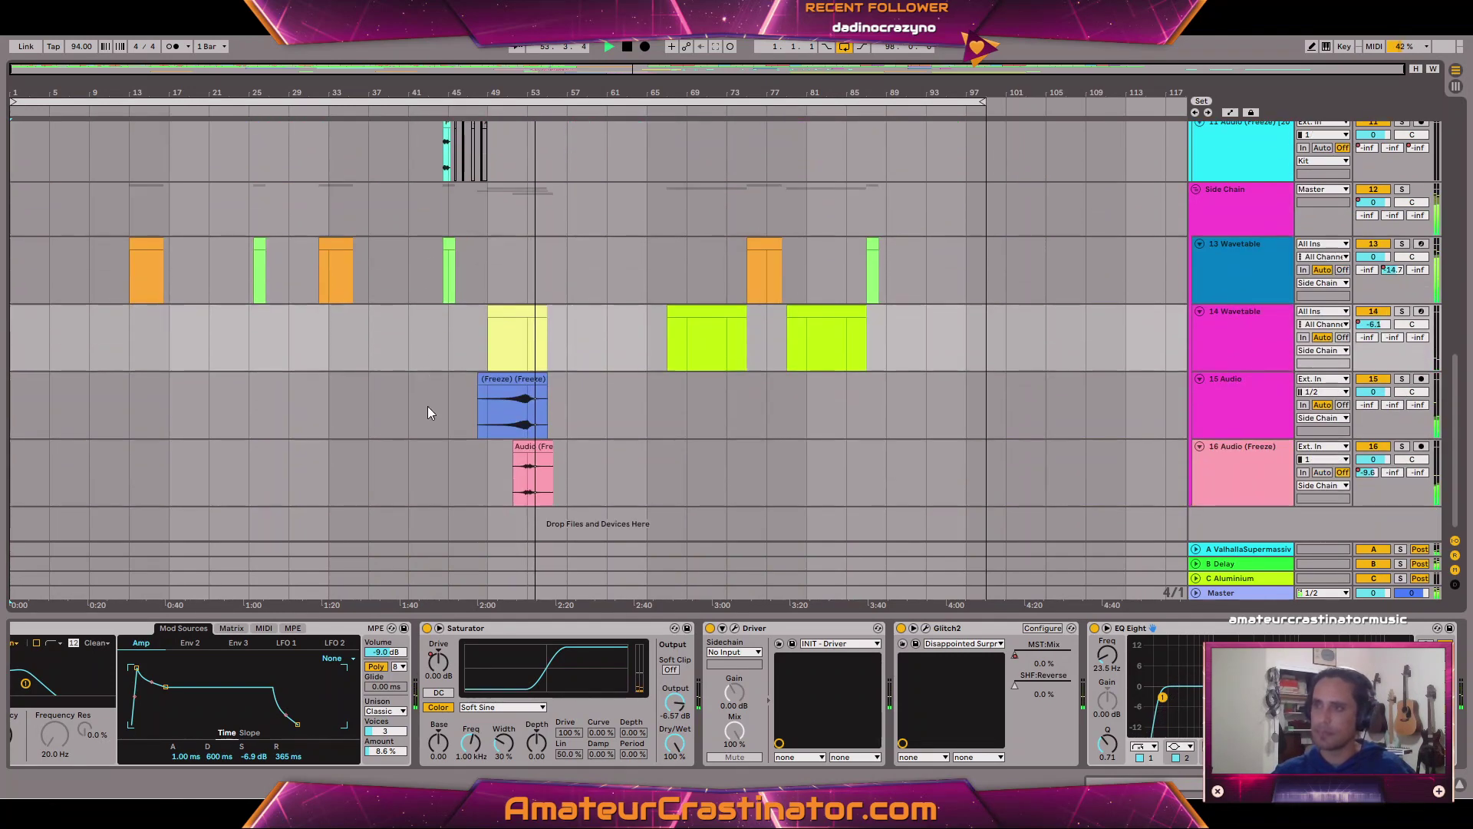
Audition the arrangement from bar 41 while inspecting the 14 Wavetable and 13 Wavetable devices, and stop playback.
{"action": "left_click", "coordinate": [410, 403]}
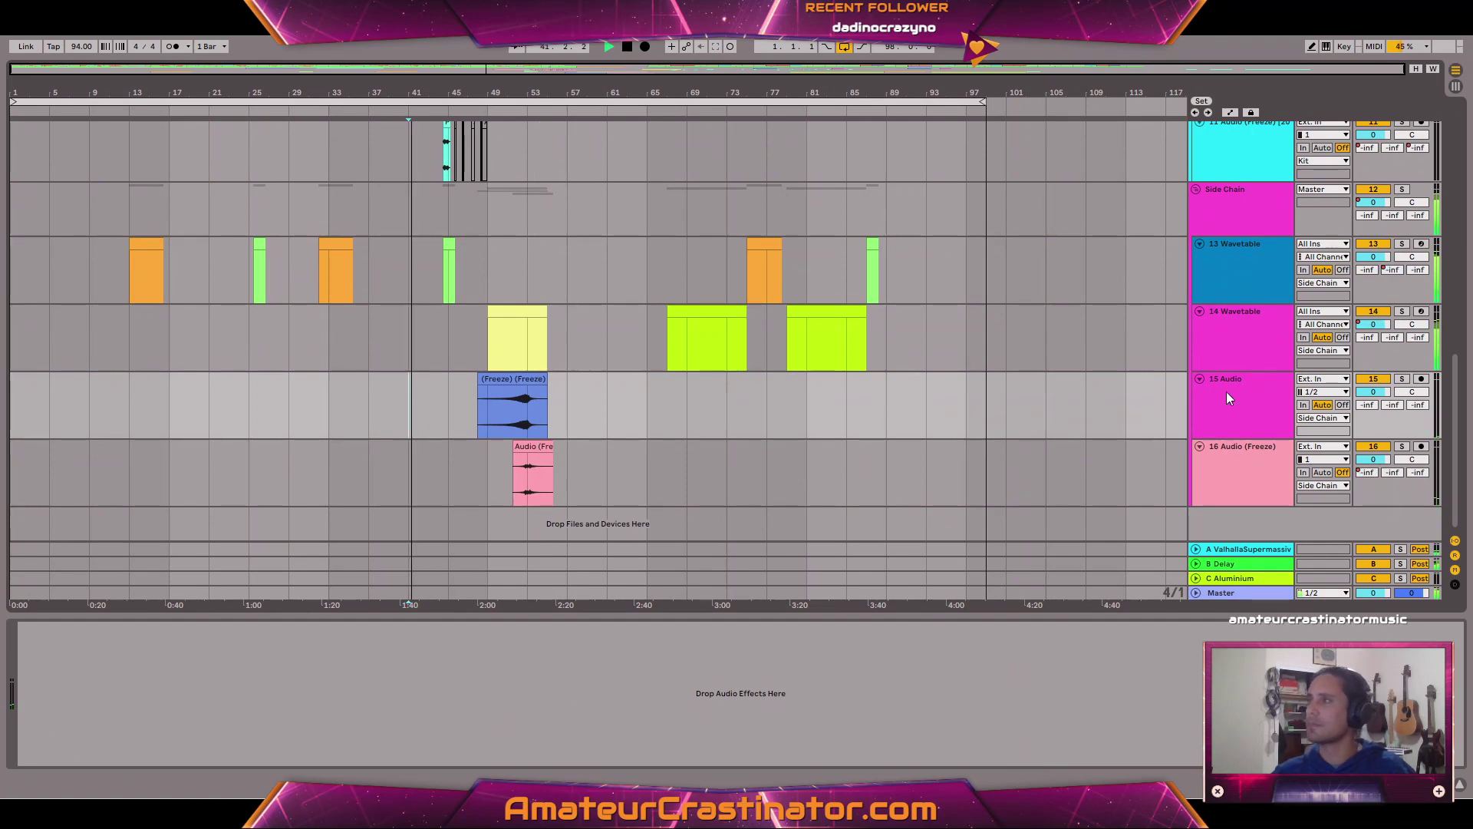
{"action": "scroll", "coordinate": [1239, 349], "scroll_direction": "up", "scroll_amount": 2}
{"action": "left_click", "coordinate": [1203, 435]}
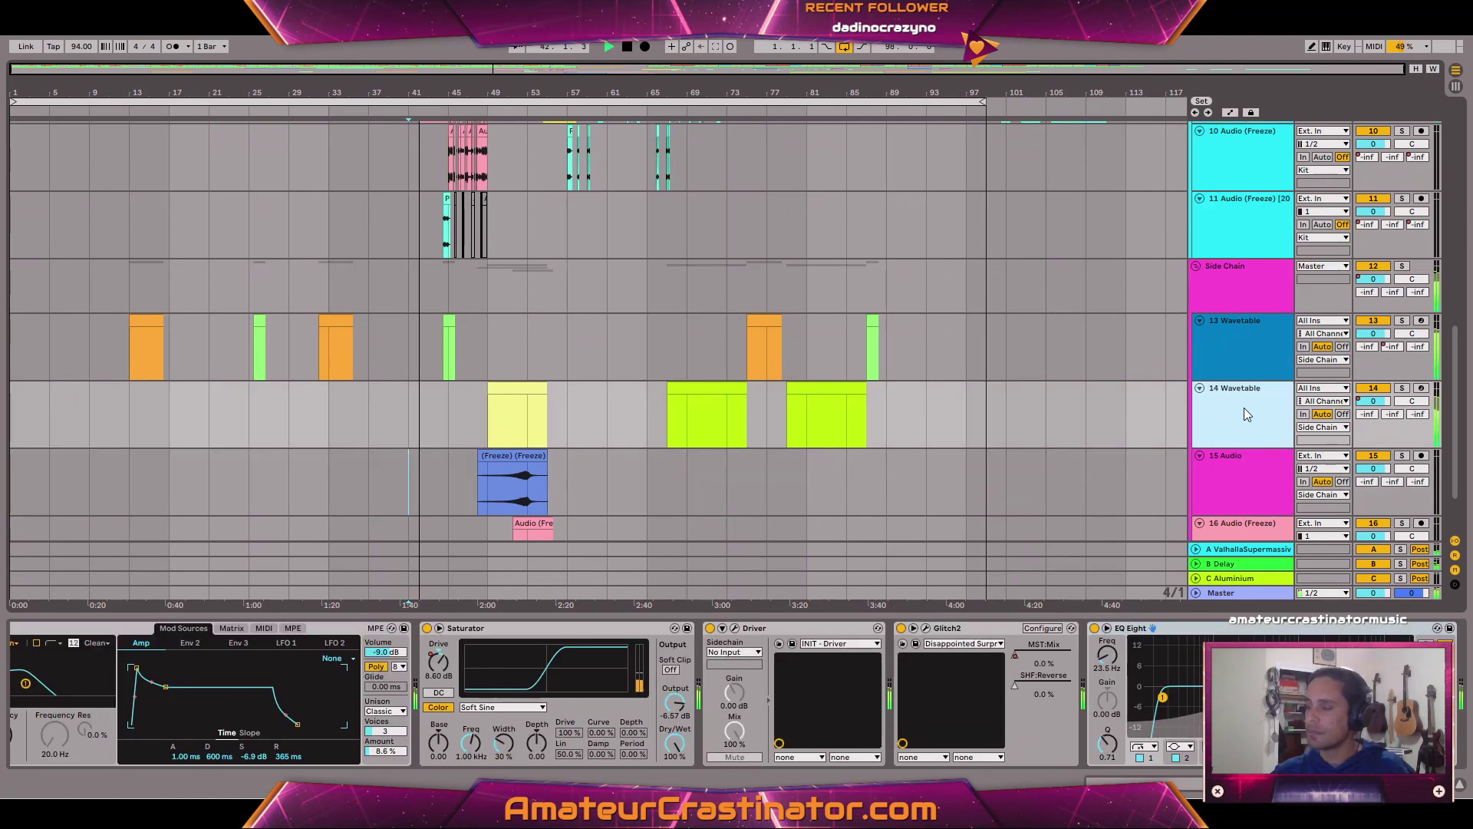
{"action": "left_click", "coordinate": [1241, 356]}
{"action": "scroll", "coordinate": [1240, 357], "scroll_direction": "up", "scroll_amount": 3}
{"action": "scroll", "coordinate": [1244, 361], "scroll_direction": "up", "scroll_amount": 4}
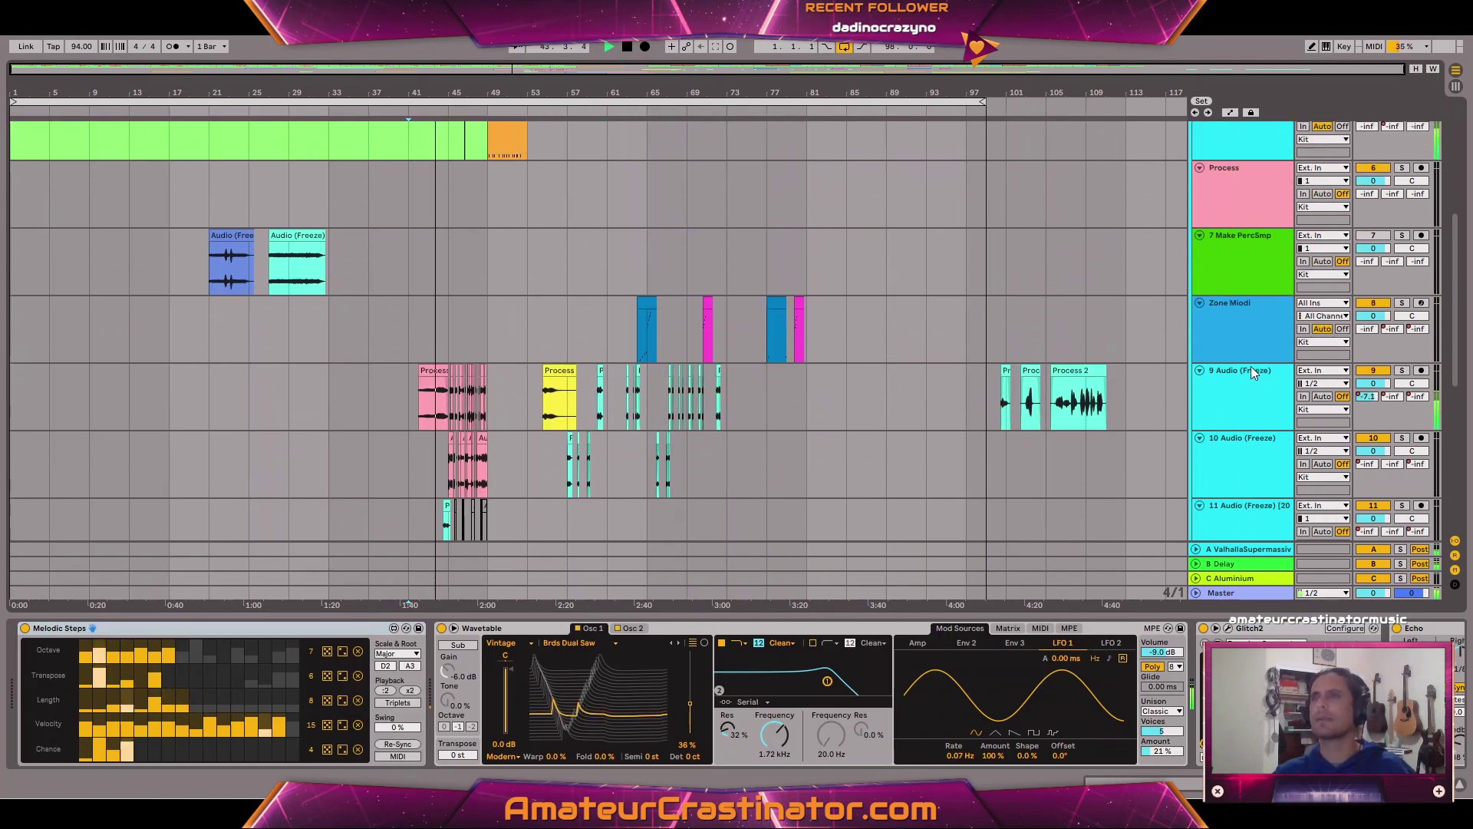
{"action": "scroll", "coordinate": [1252, 366], "scroll_direction": "down", "scroll_amount": 4}
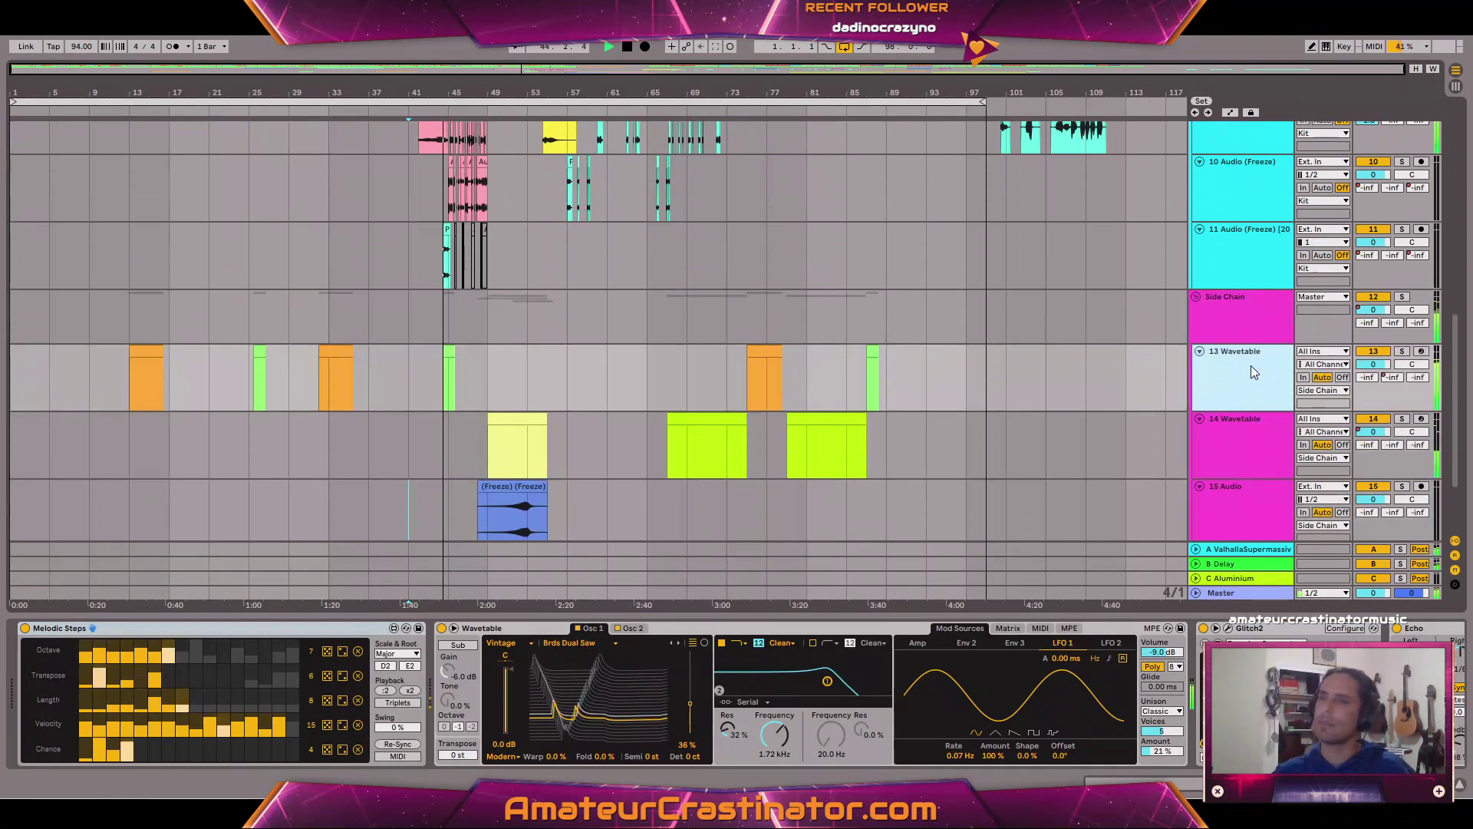
{"action": "scroll", "coordinate": [1246, 368], "scroll_direction": "up", "scroll_amount": 2}
{"action": "scroll", "coordinate": [1244, 370], "scroll_direction": "up", "scroll_amount": 2}
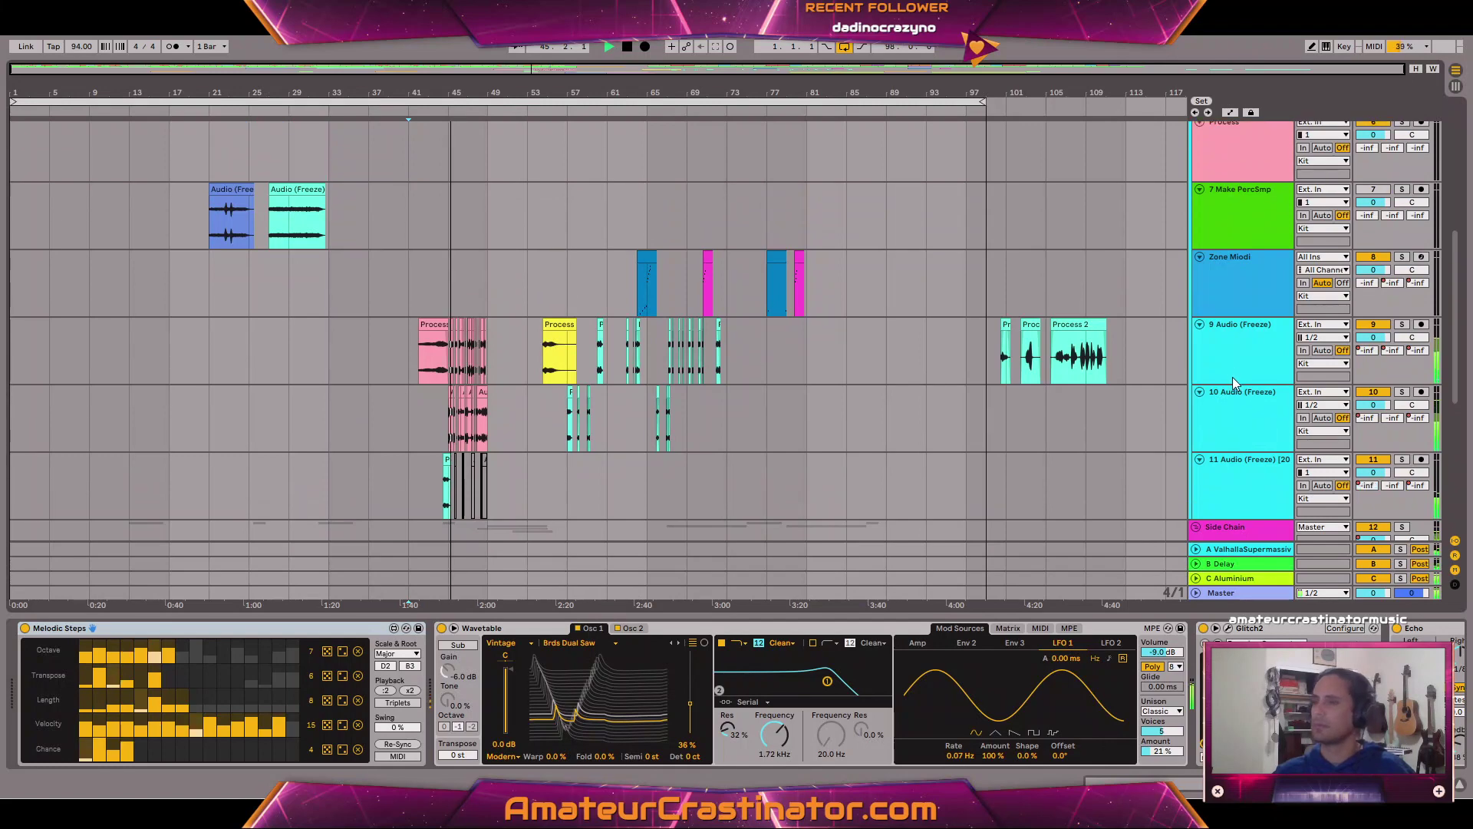
{"action": "scroll", "coordinate": [1232, 376], "scroll_direction": "down", "scroll_amount": 1}
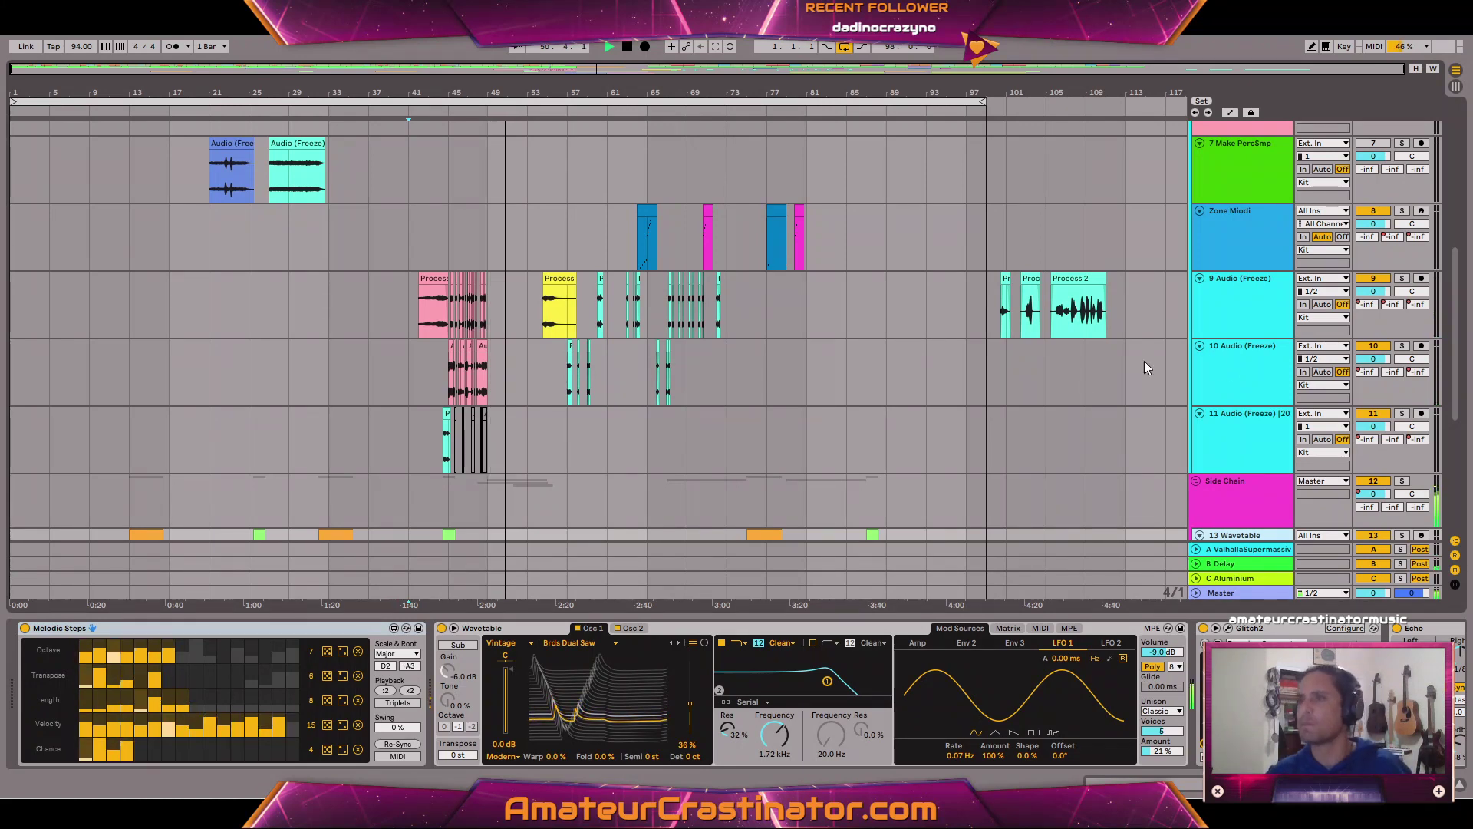
{"action": "left_click", "coordinate": [627, 47]}
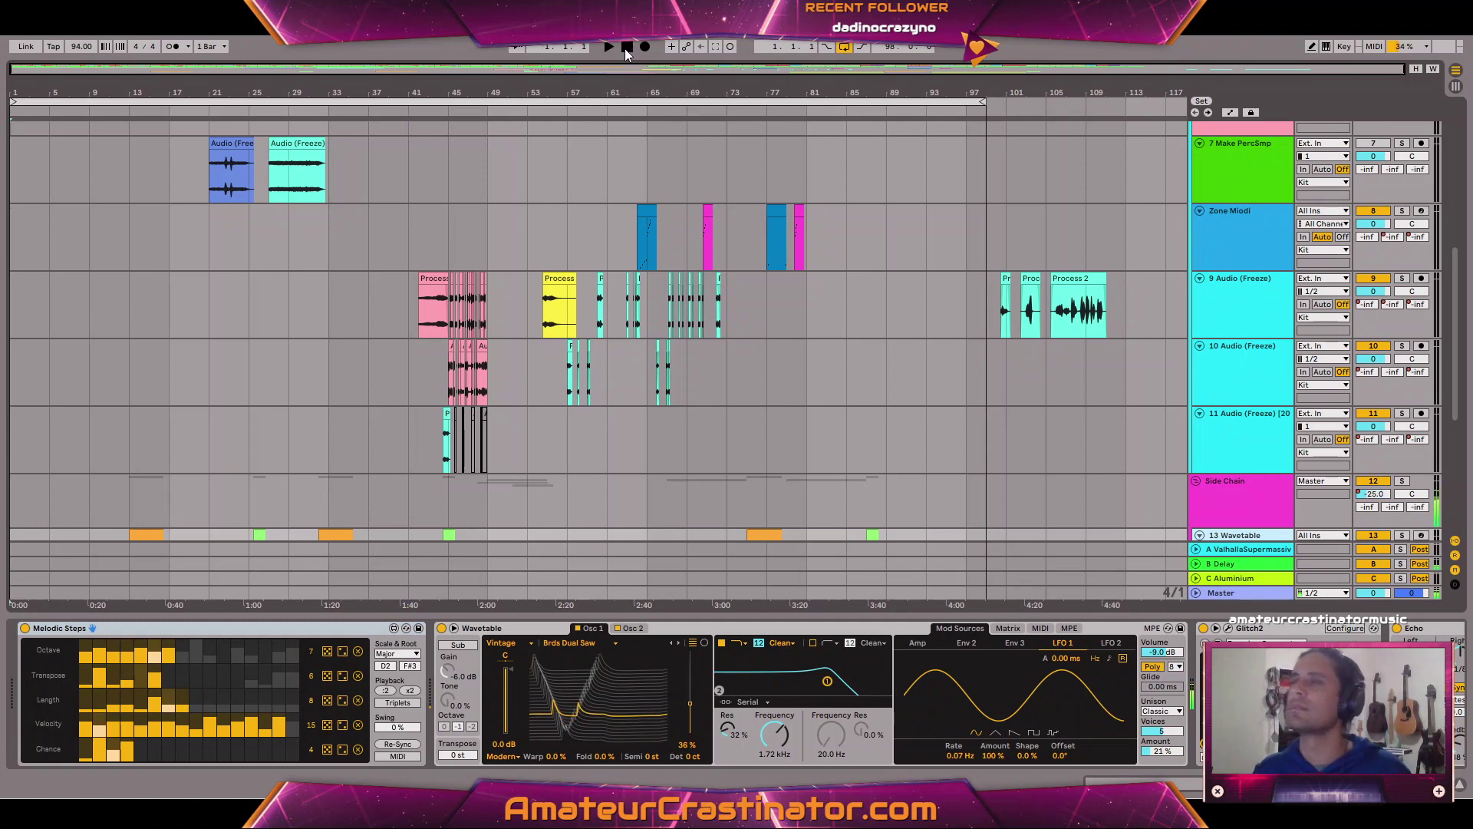
Collect all and save the set, copying files from elsewhere, other projects and the User Library, but not Factory Packs.
{"action": "left_click", "coordinate": [16, 31]}
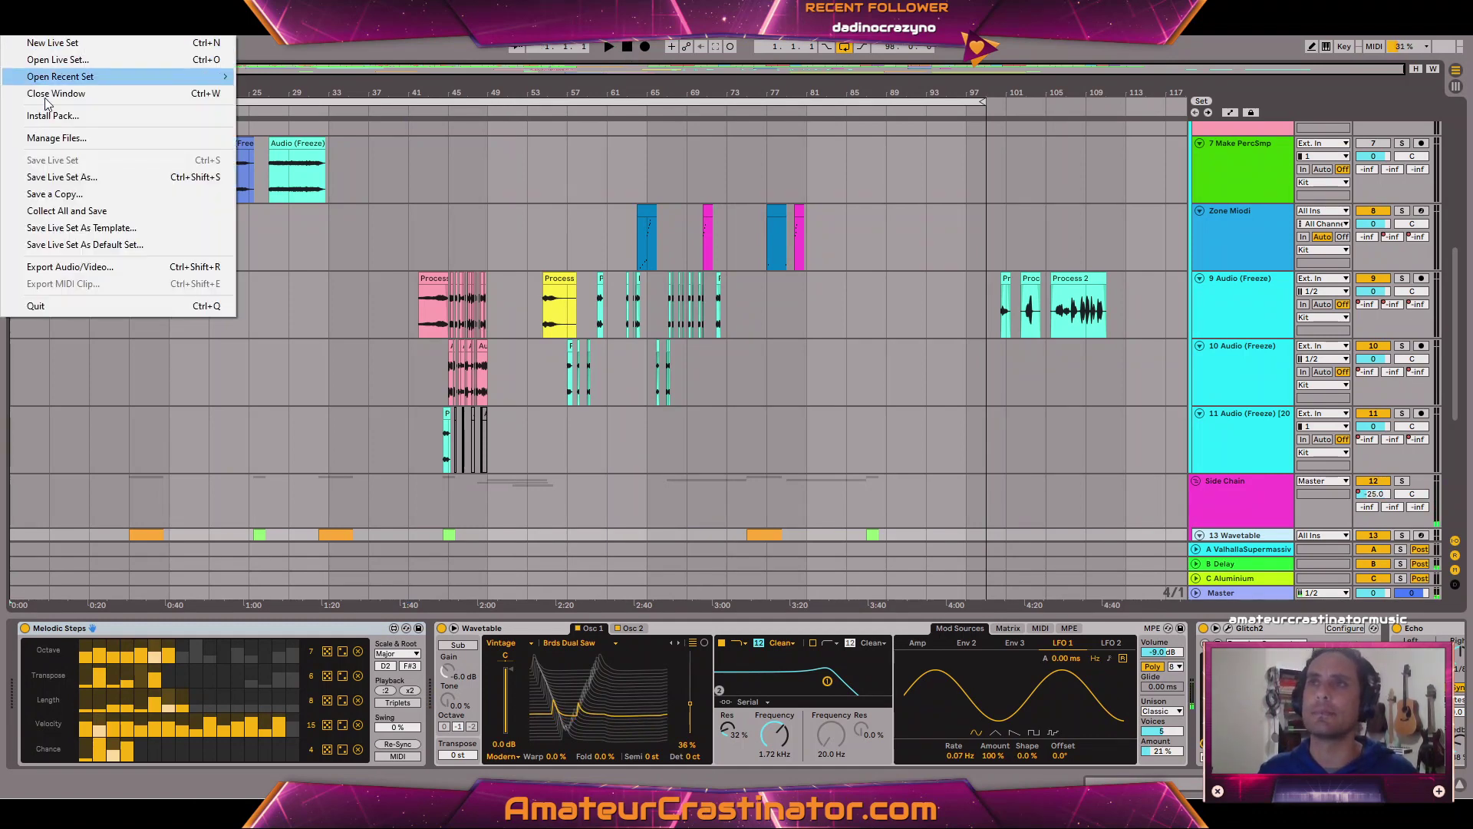
{"action": "left_click", "coordinate": [66, 210]}
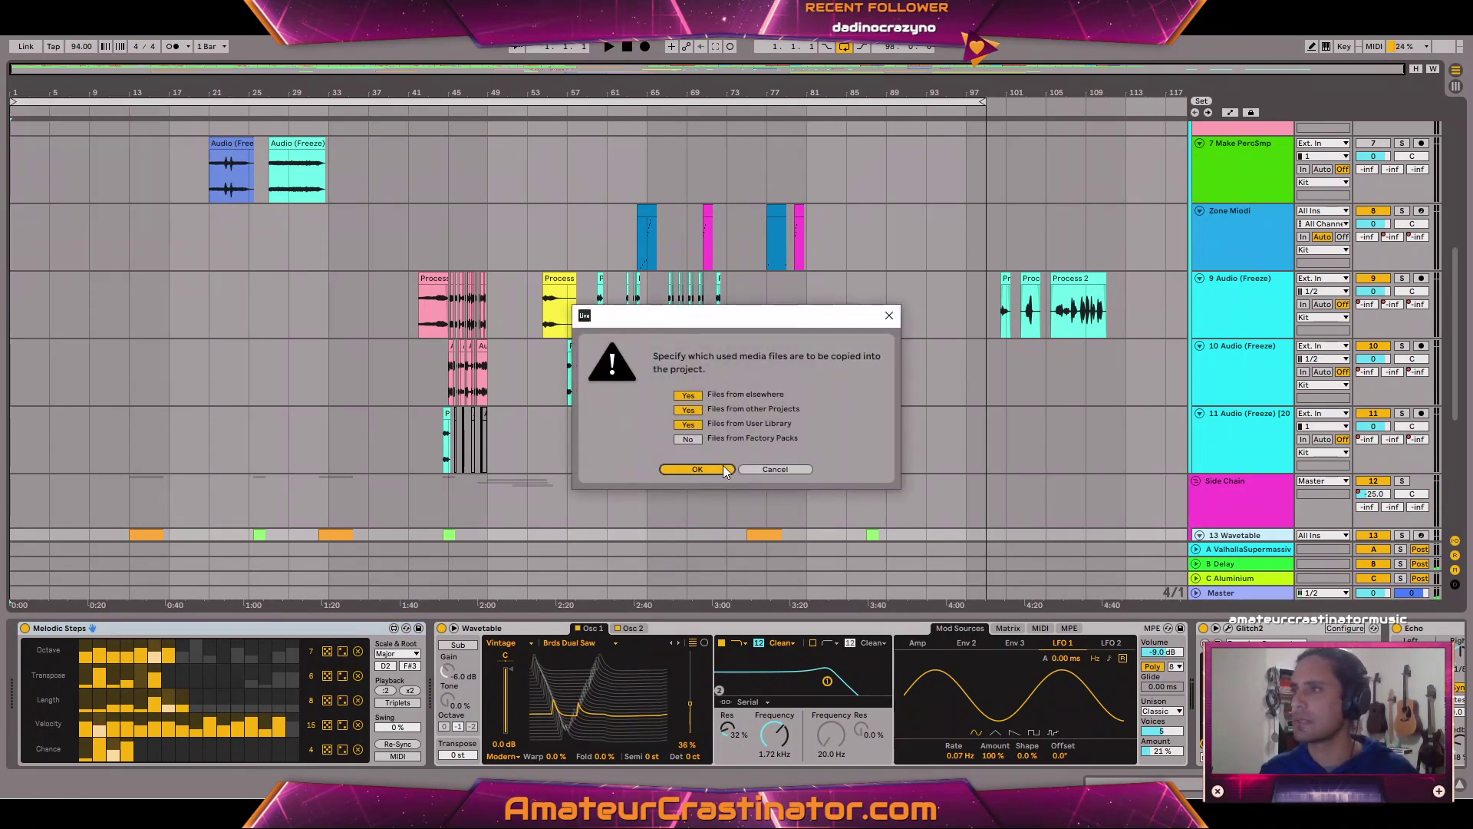
{"action": "left_click", "coordinate": [695, 469]}
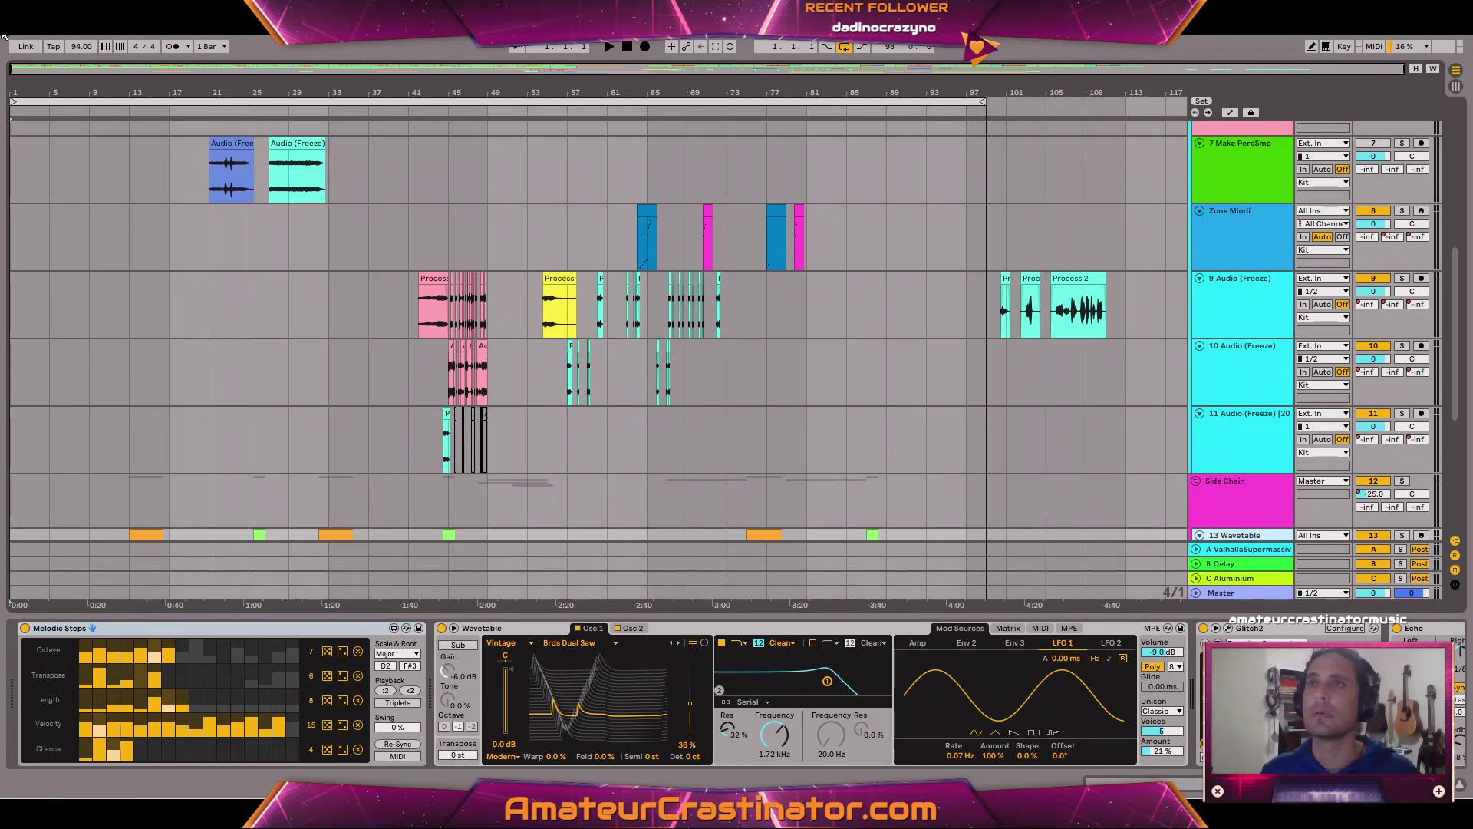
Open the Live Set High Viscosity.als from the High Viscosity Project folder in Album 003.
{"action": "left_click", "coordinate": [10, 29]}
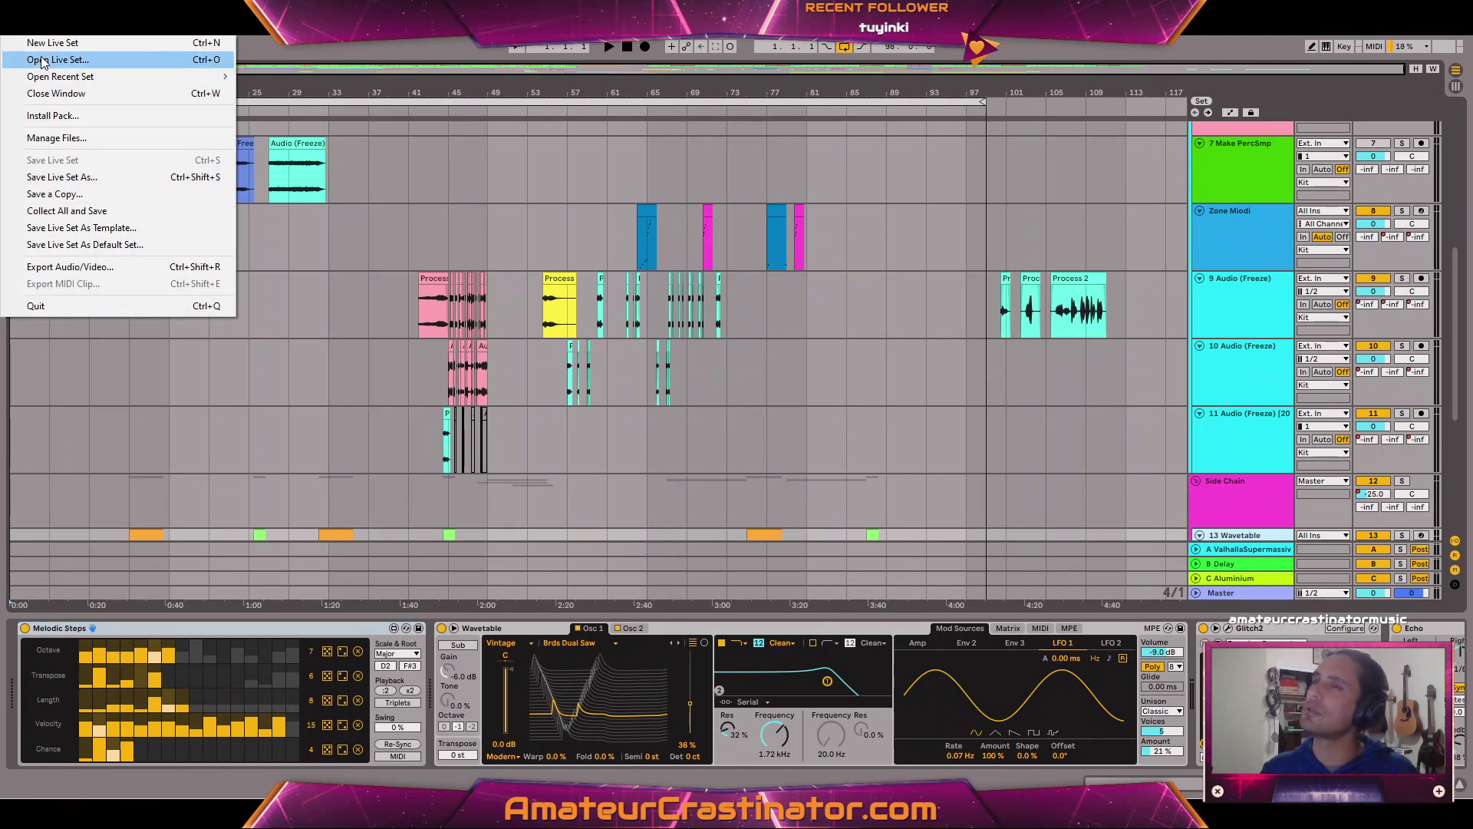
{"action": "left_click", "coordinate": [43, 61]}
{"action": "left_click", "coordinate": [379, 76]}
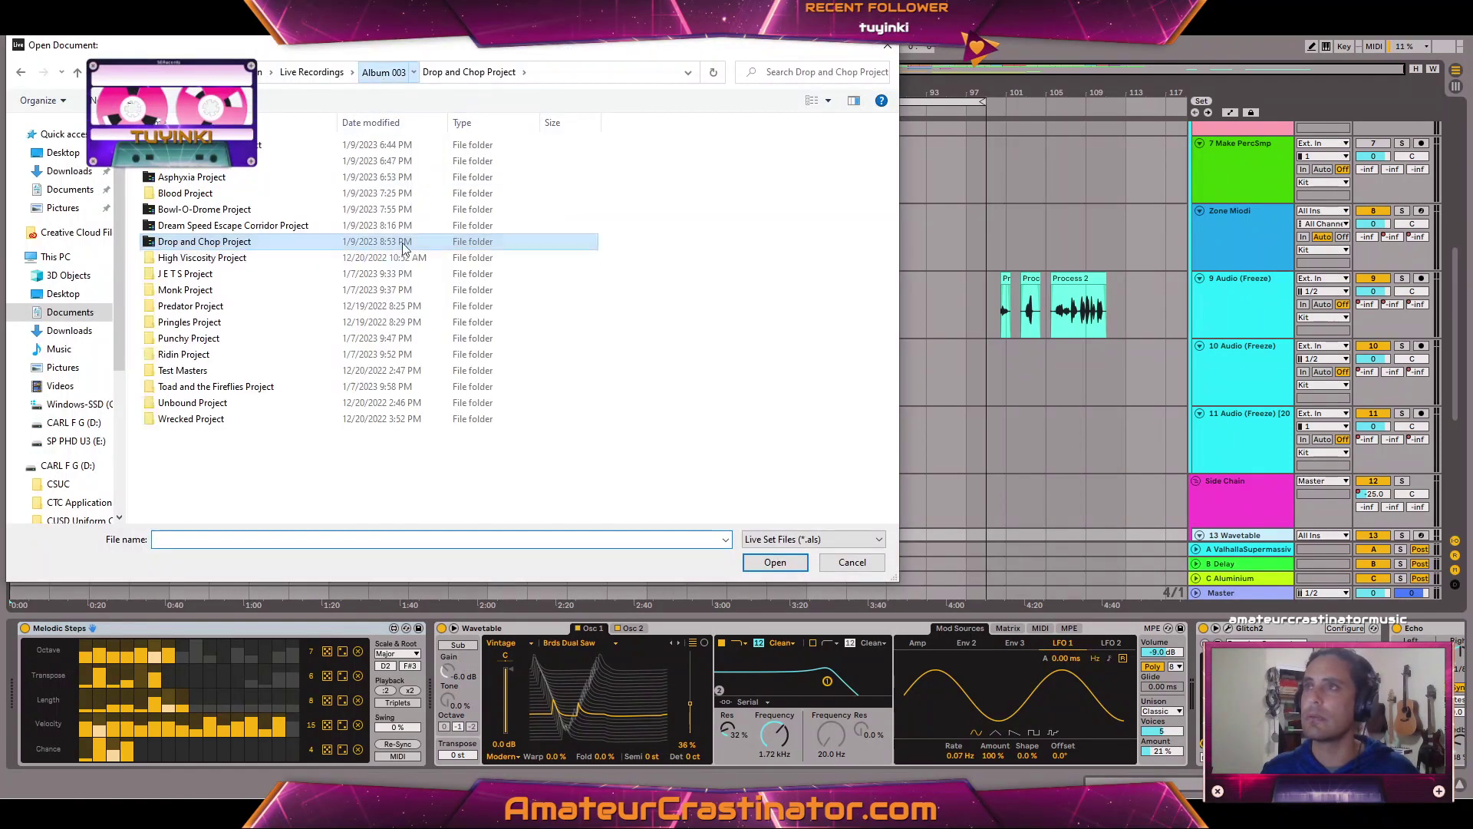
{"action": "double_click", "coordinate": [193, 259]}
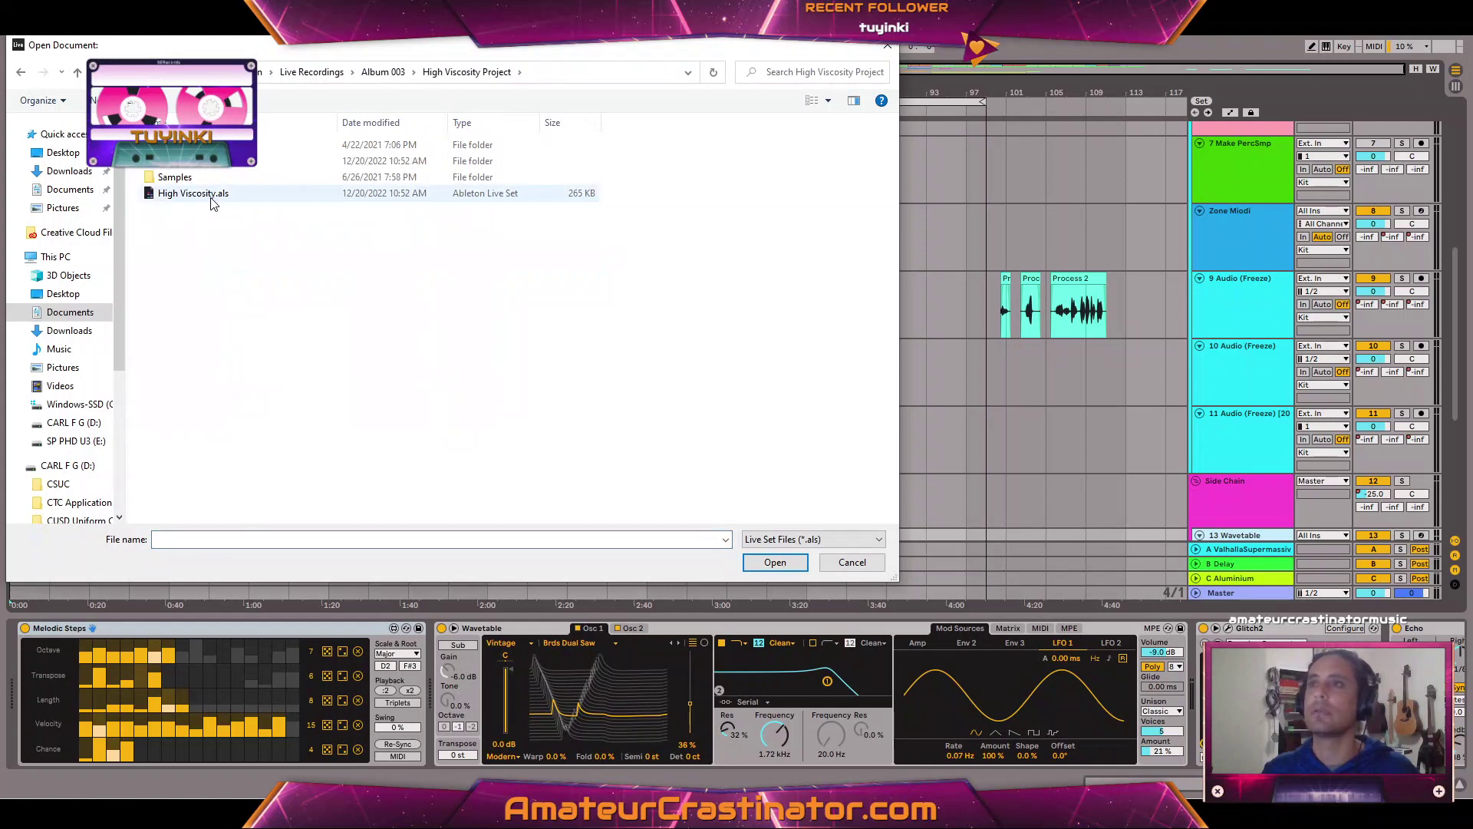
{"action": "double_click", "coordinate": [196, 194]}
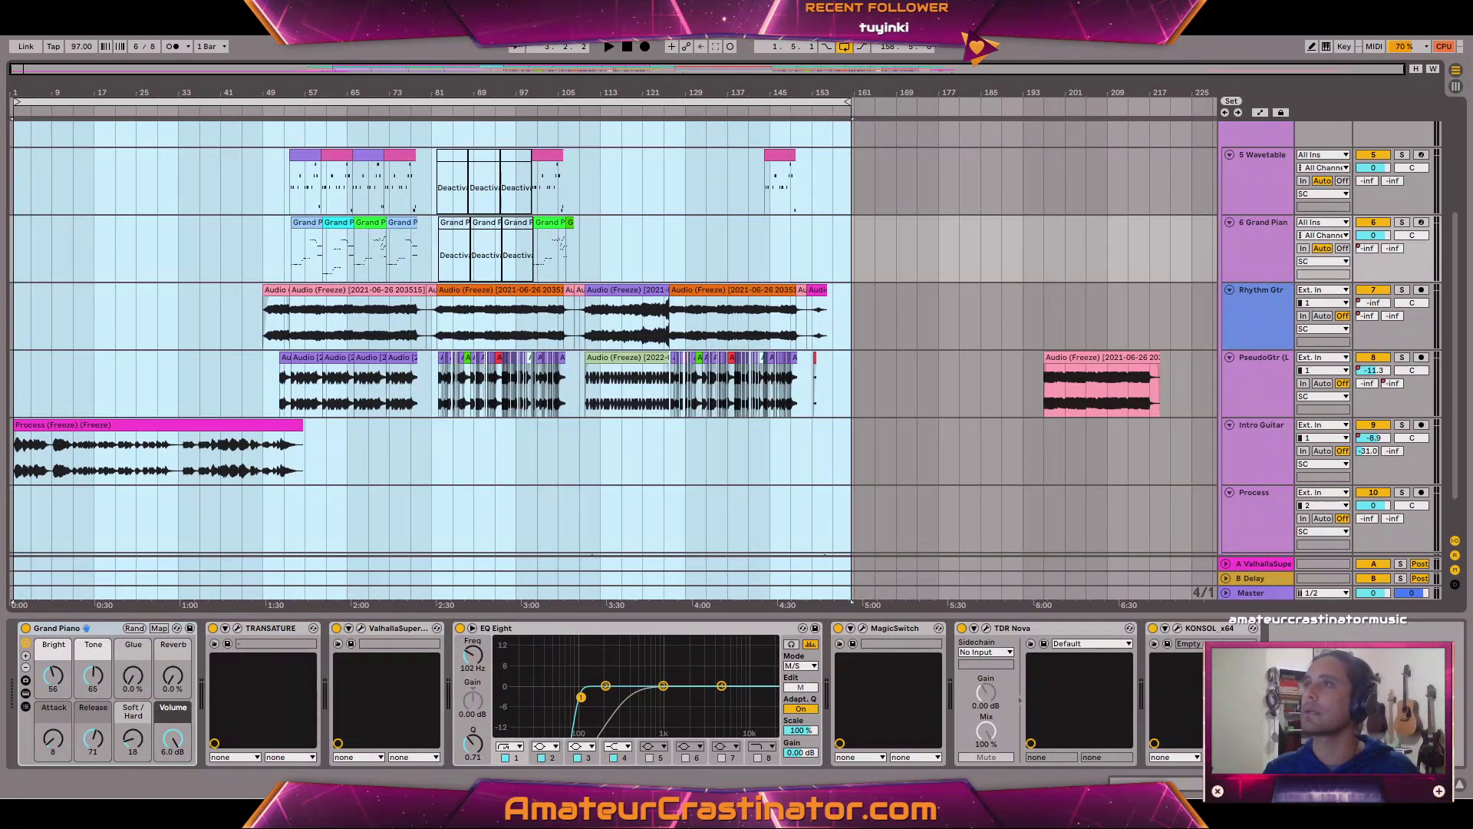
Audition the guitar intro from bar 1 with the PseudoGtr track selected, switch the arrangement loop off and on, and stop playback.
{"action": "left_click", "coordinate": [624, 46]}
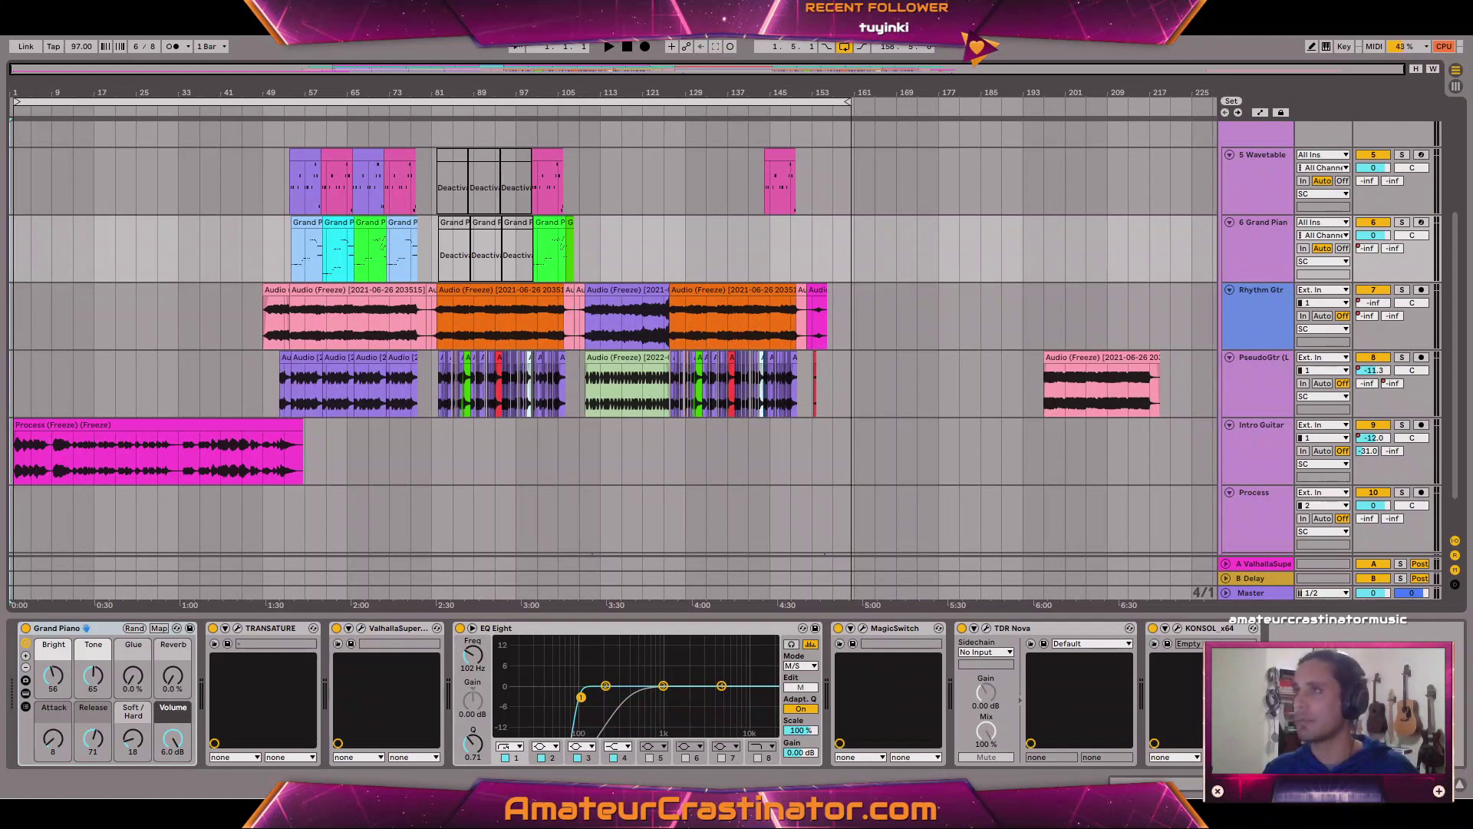
{"action": "key", "text": "space"}
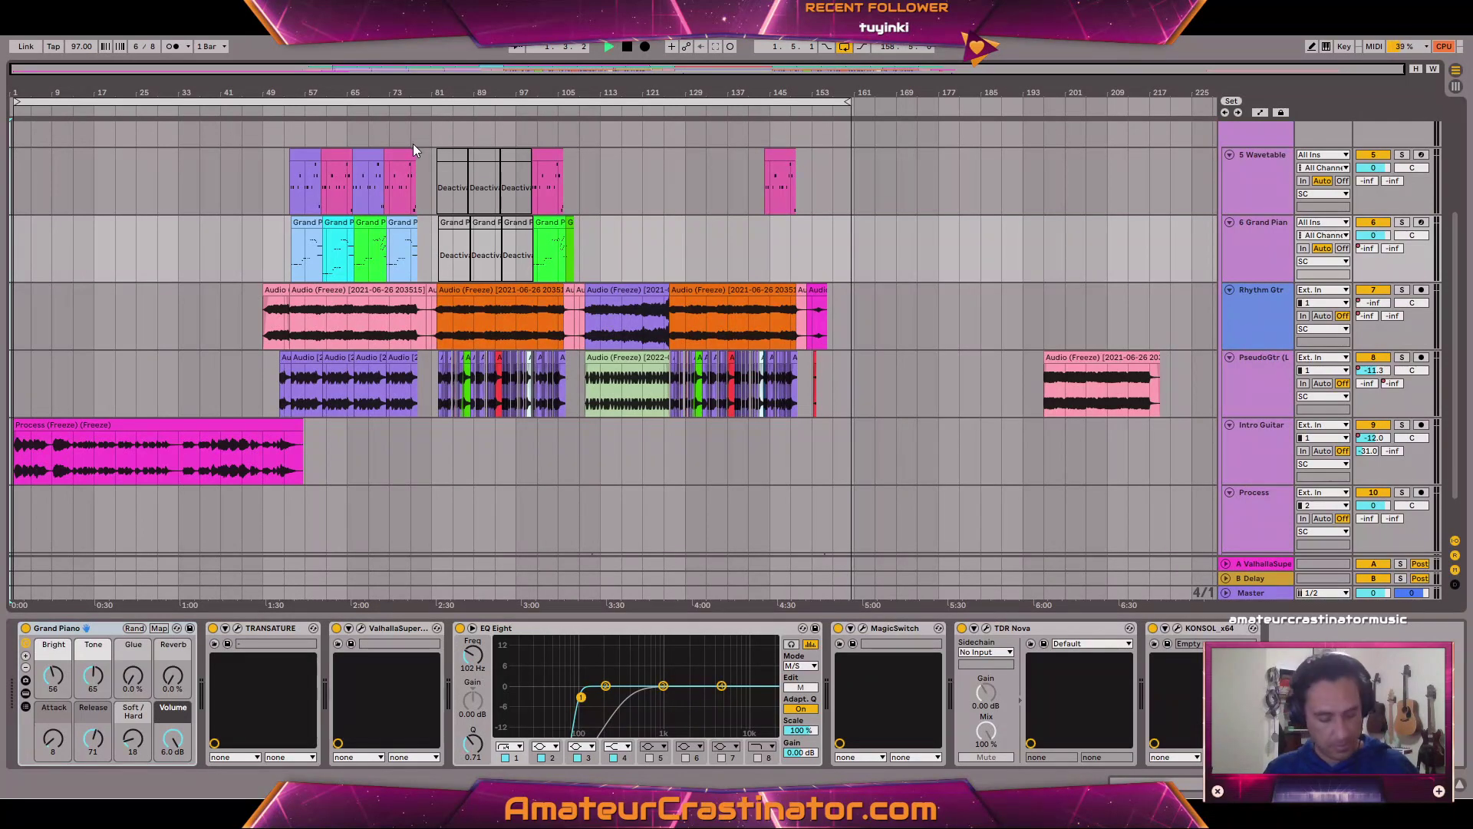
{"action": "left_click", "coordinate": [1259, 382]}
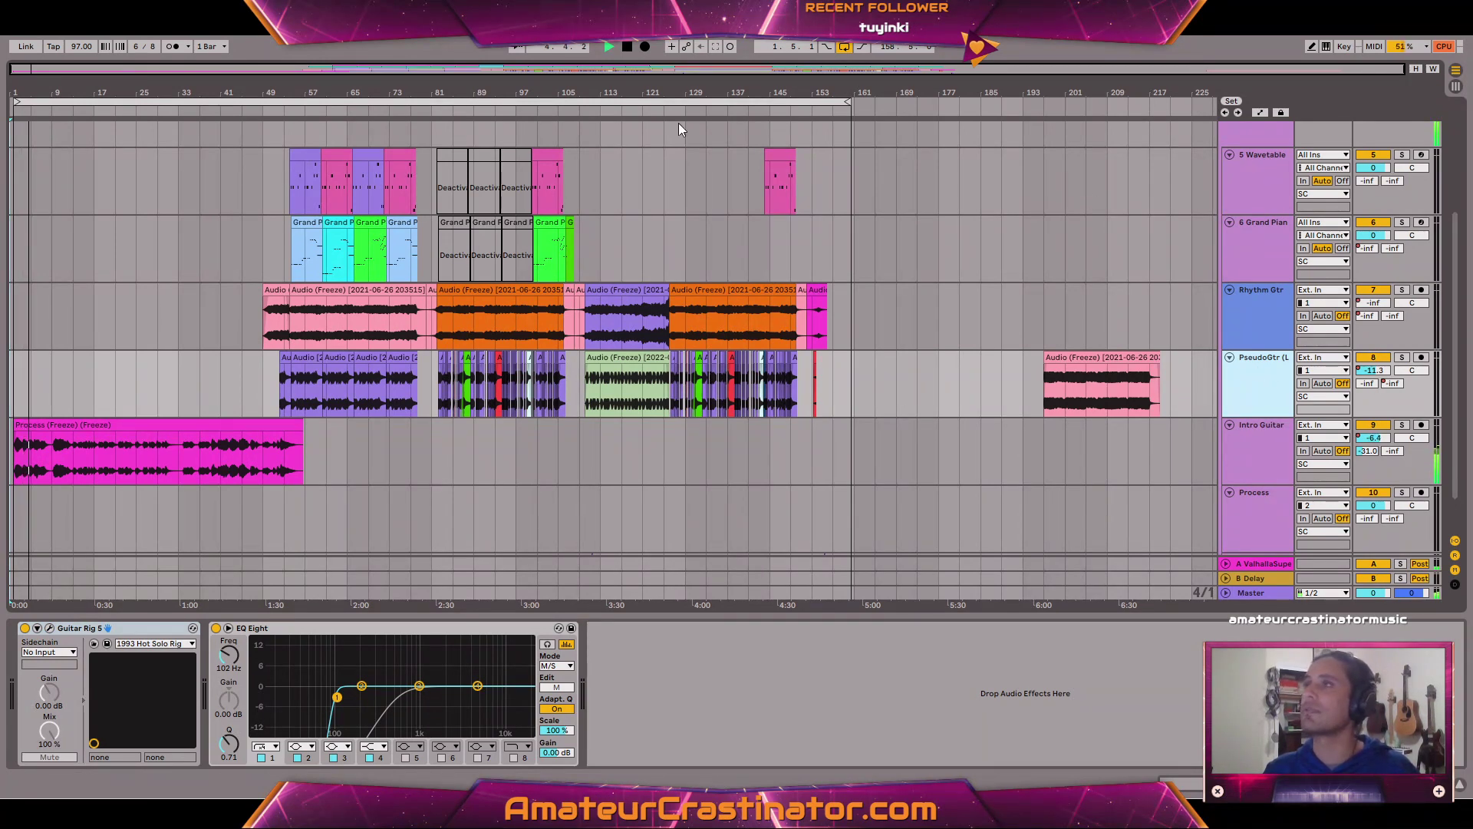
{"action": "left_click", "coordinate": [845, 46]}
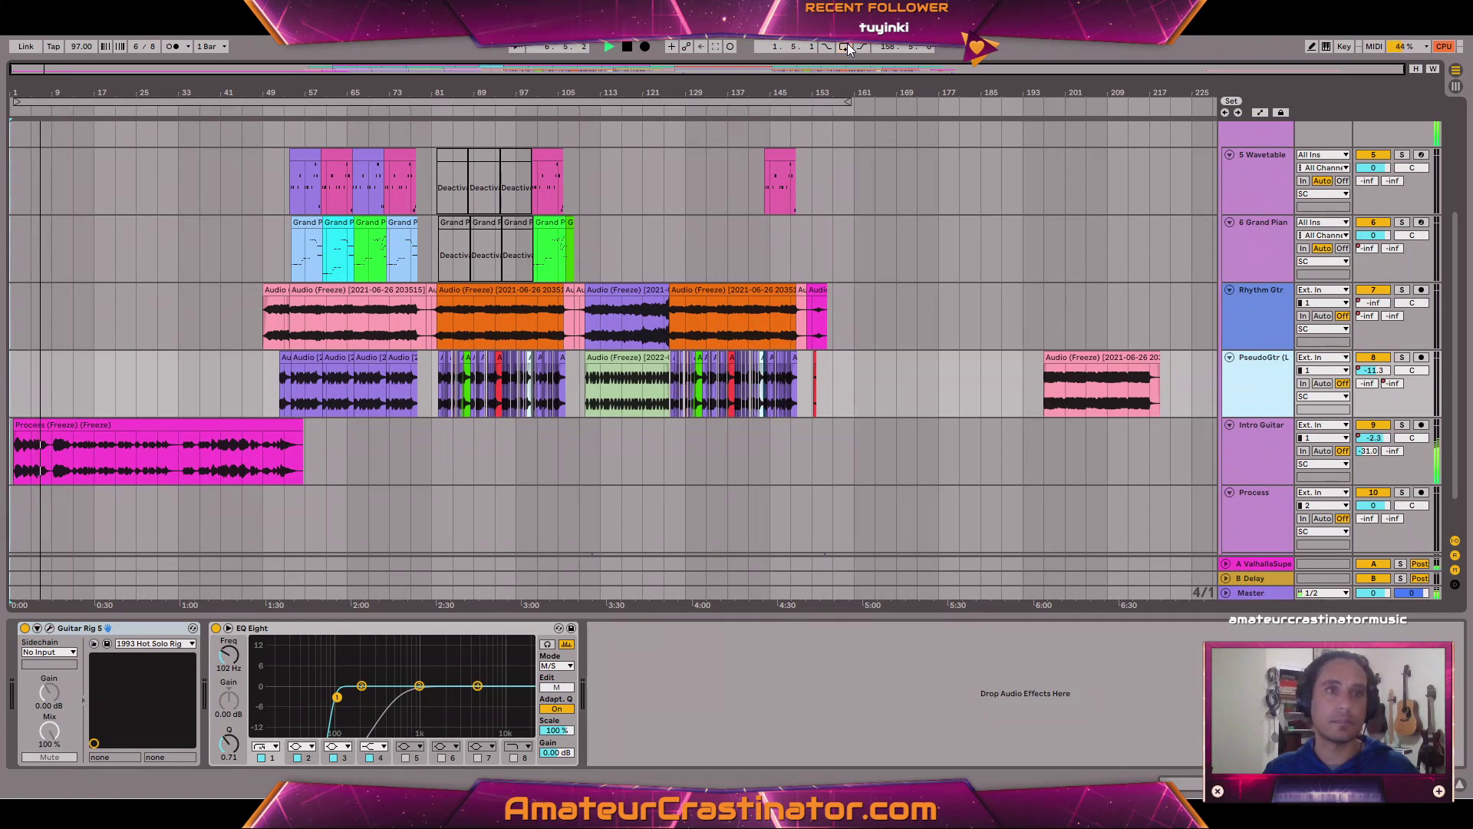
{"action": "left_click", "coordinate": [847, 45]}
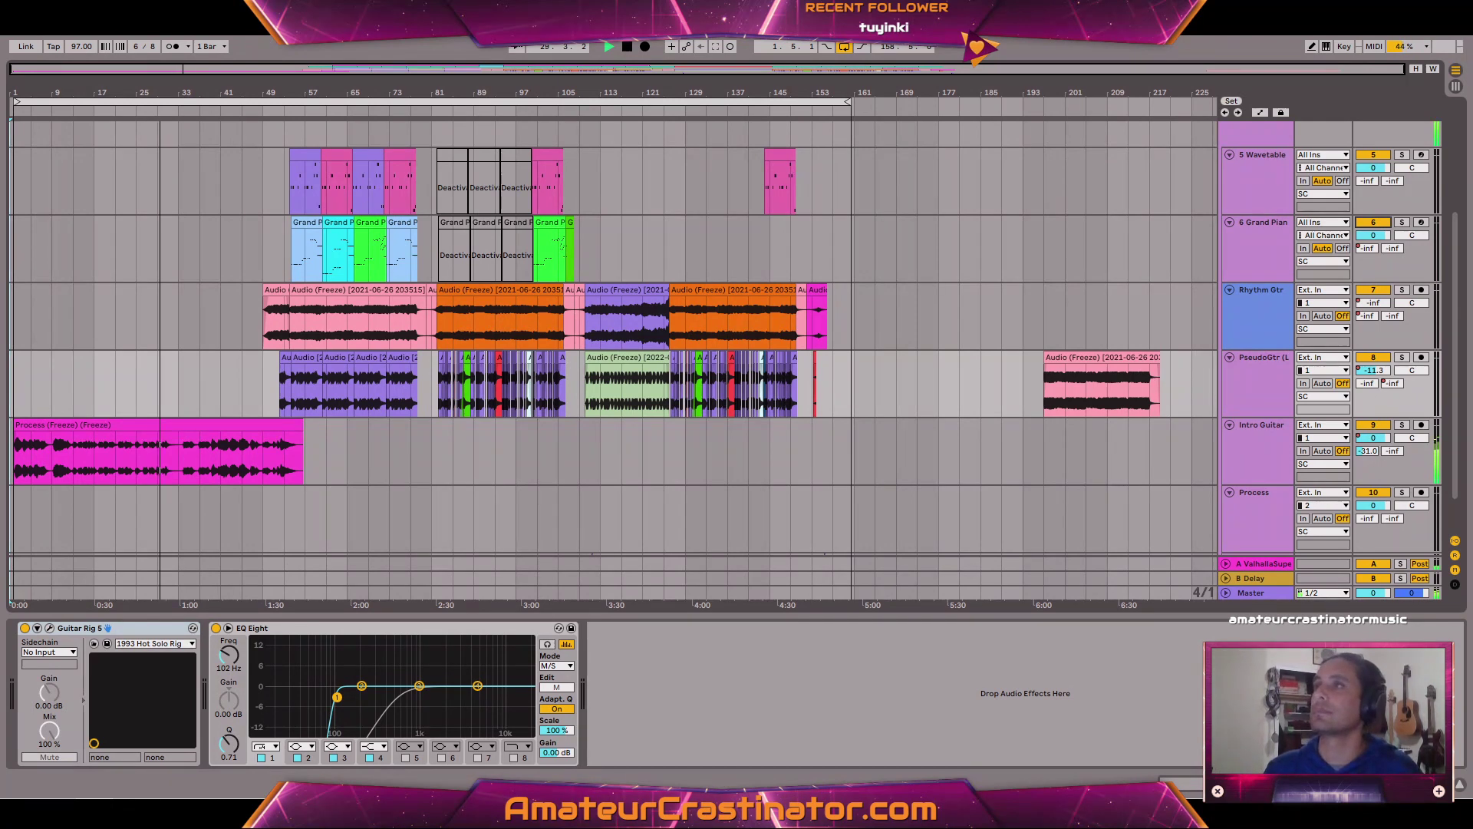
{"action": "left_click", "coordinate": [627, 46]}
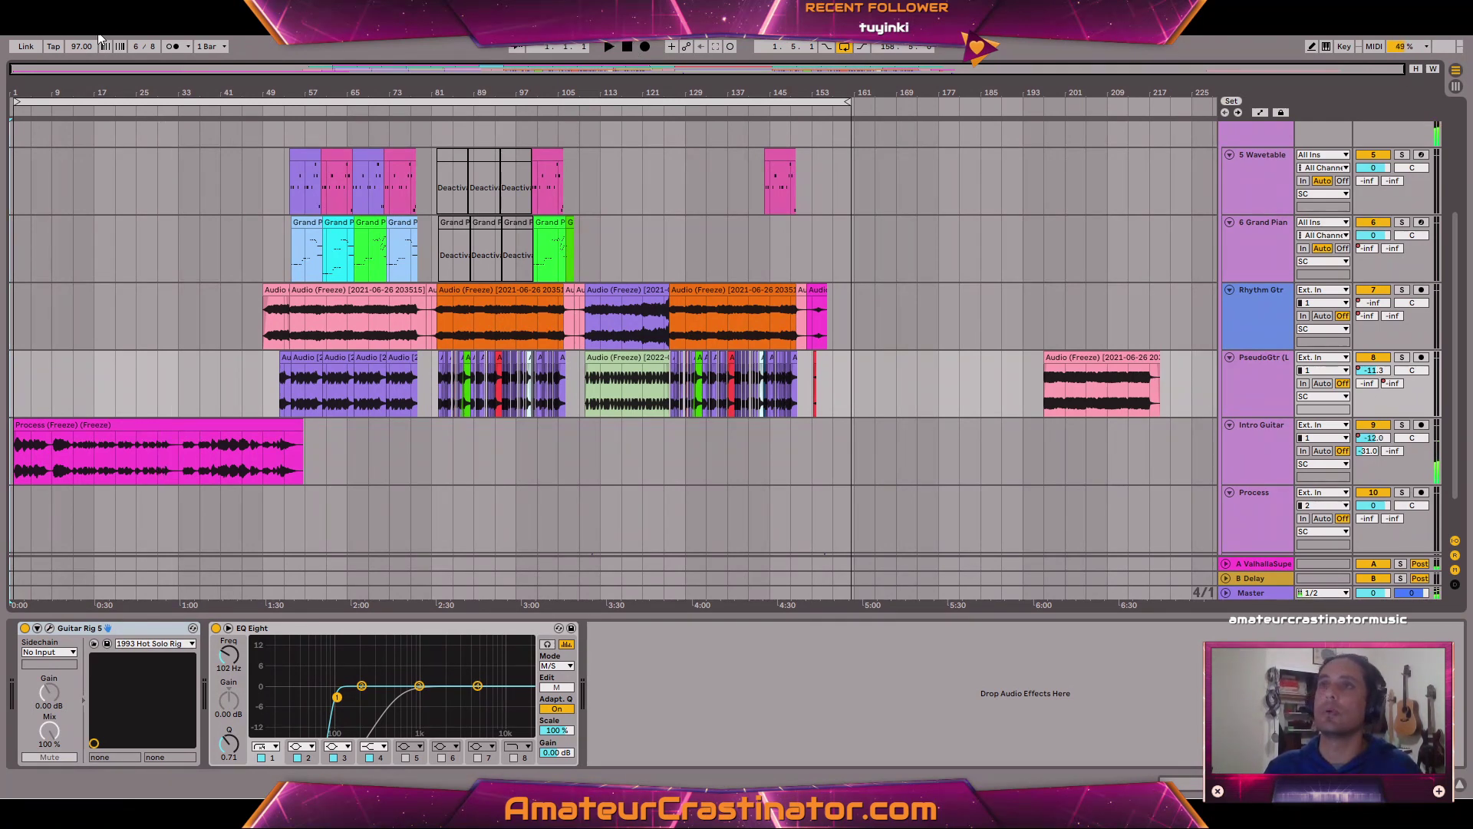
Collect all external files into the High Viscosity project and save the set.
{"action": "left_click", "coordinate": [16, 27]}
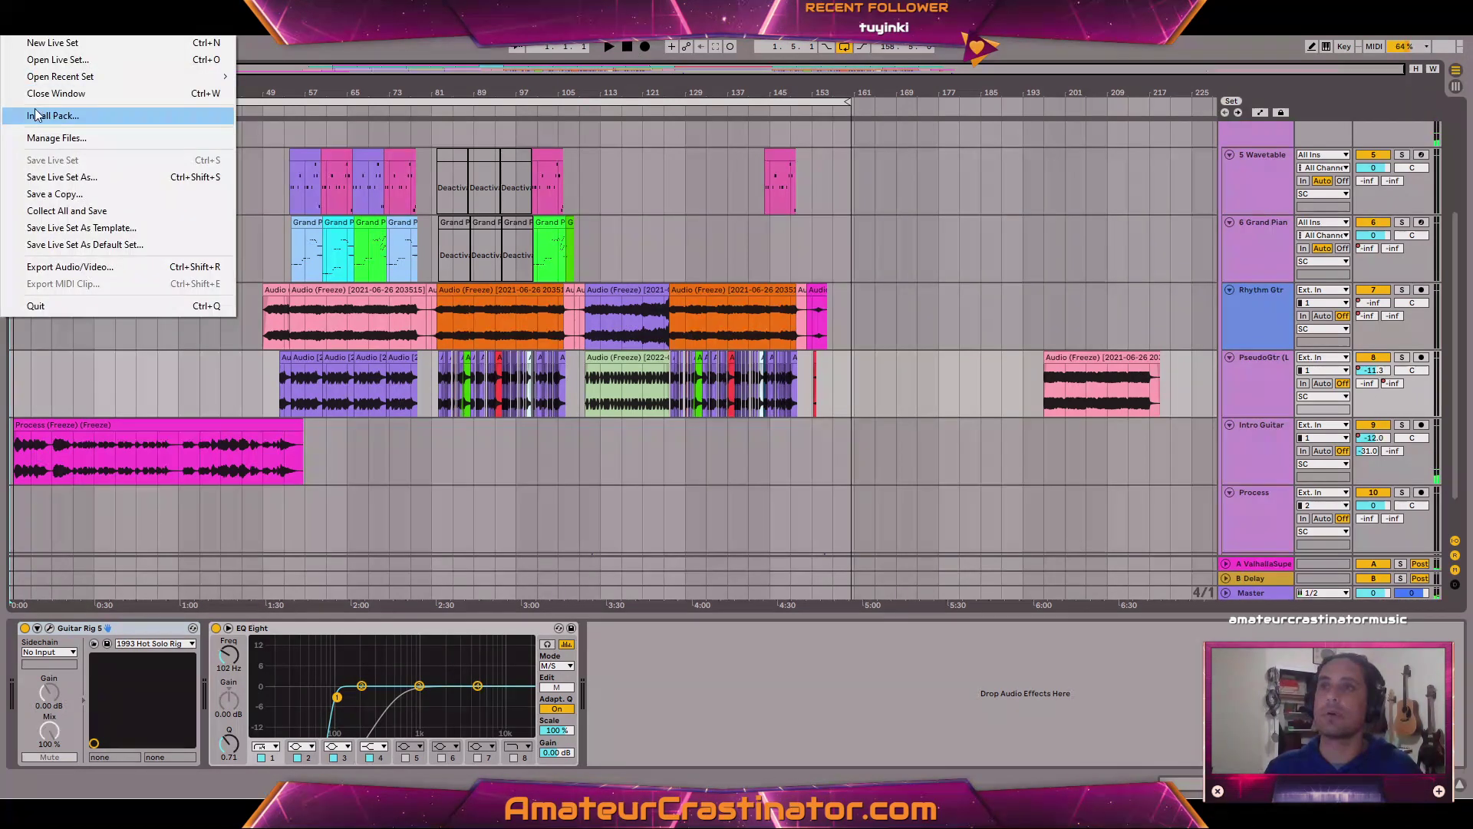
{"action": "left_click", "coordinate": [69, 210]}
{"action": "left_click", "coordinate": [685, 469]}
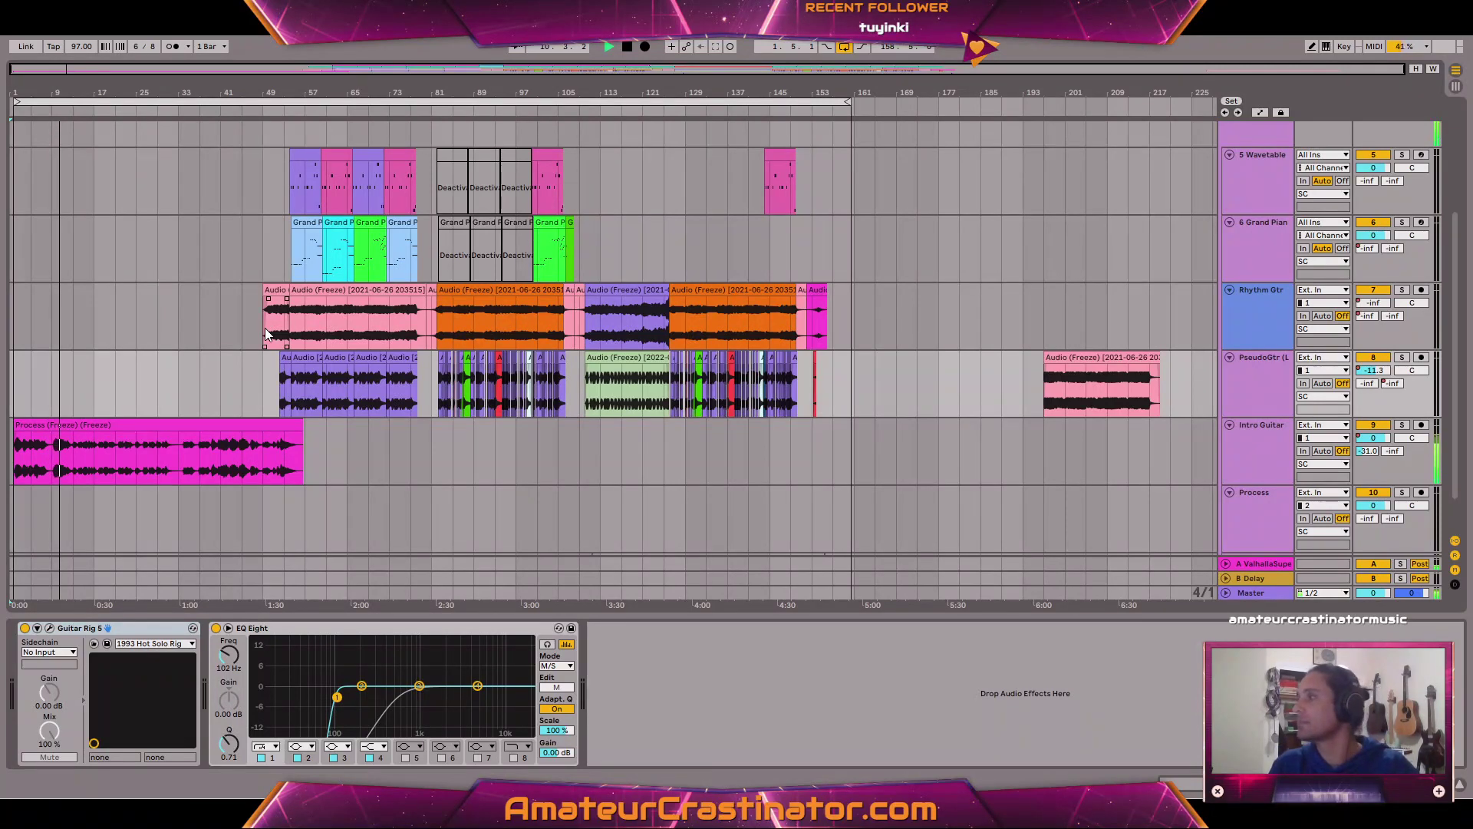
Audition the 5 Wavetable track soloed from its first clip, and take it out of solo to hear it in the mix.
{"action": "left_click", "coordinate": [1235, 138]}
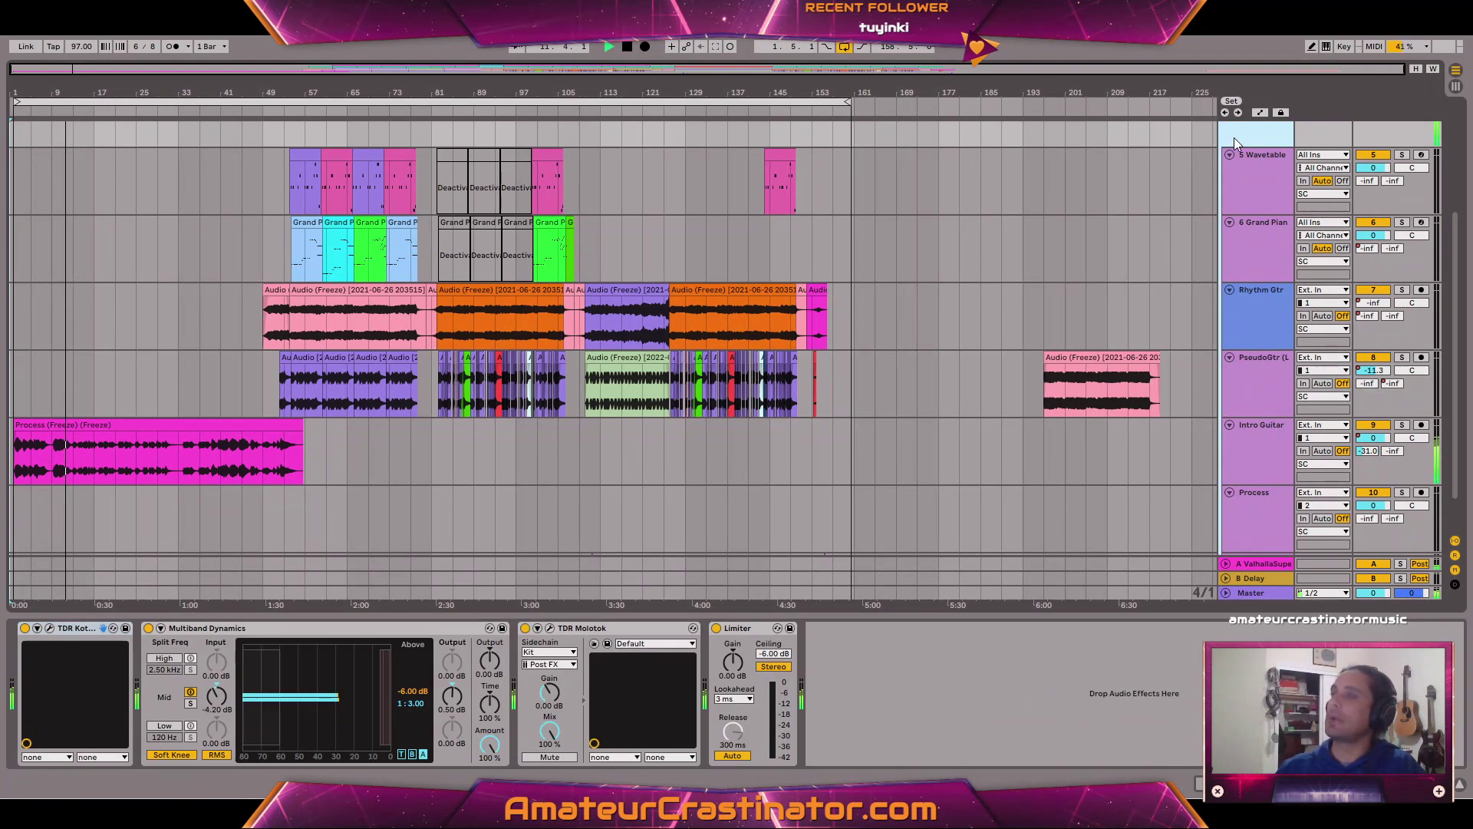
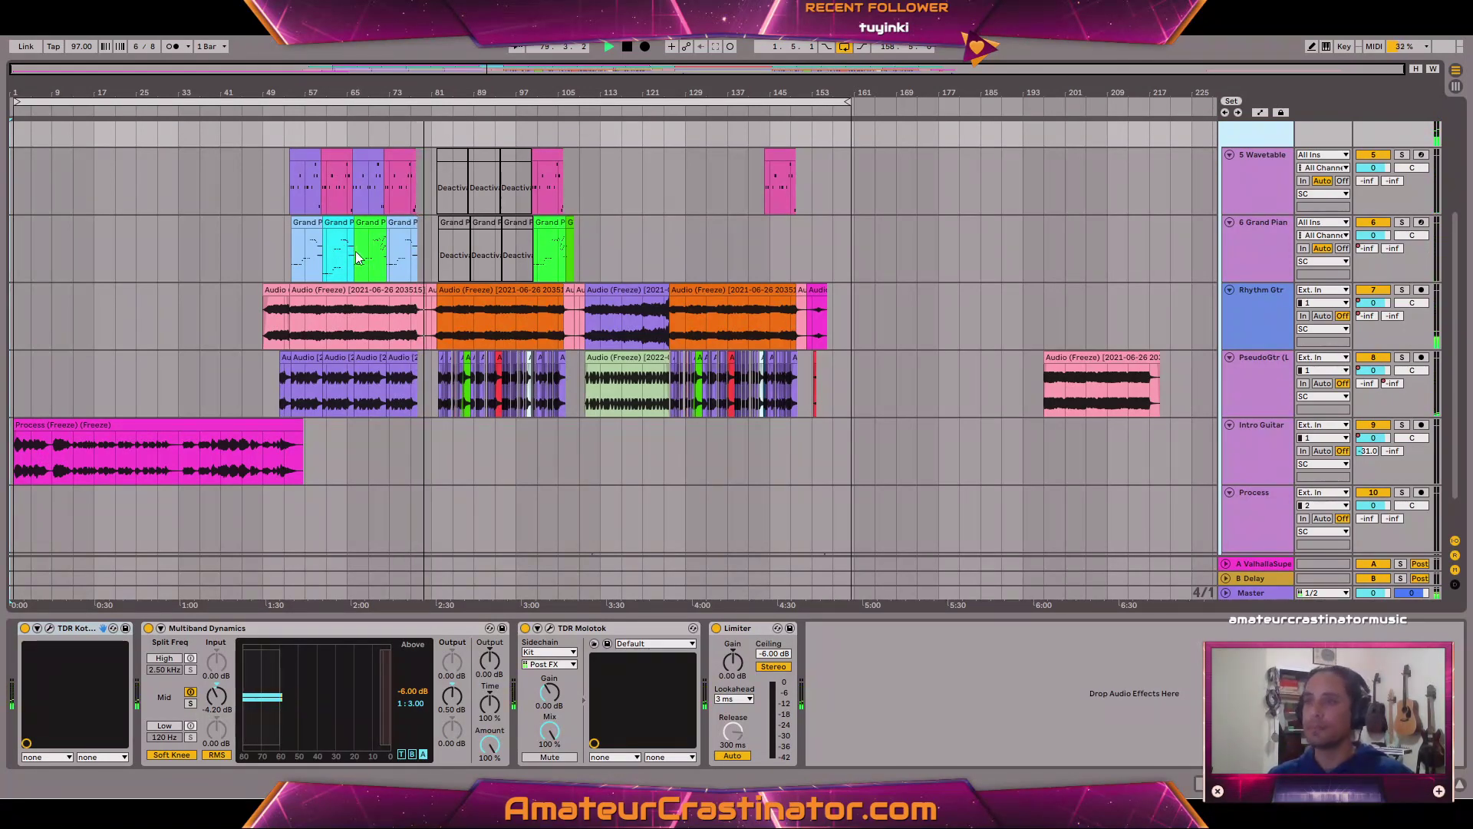
{"action": "scroll", "coordinate": [379, 308], "scroll_direction": "up", "scroll_amount": 1}
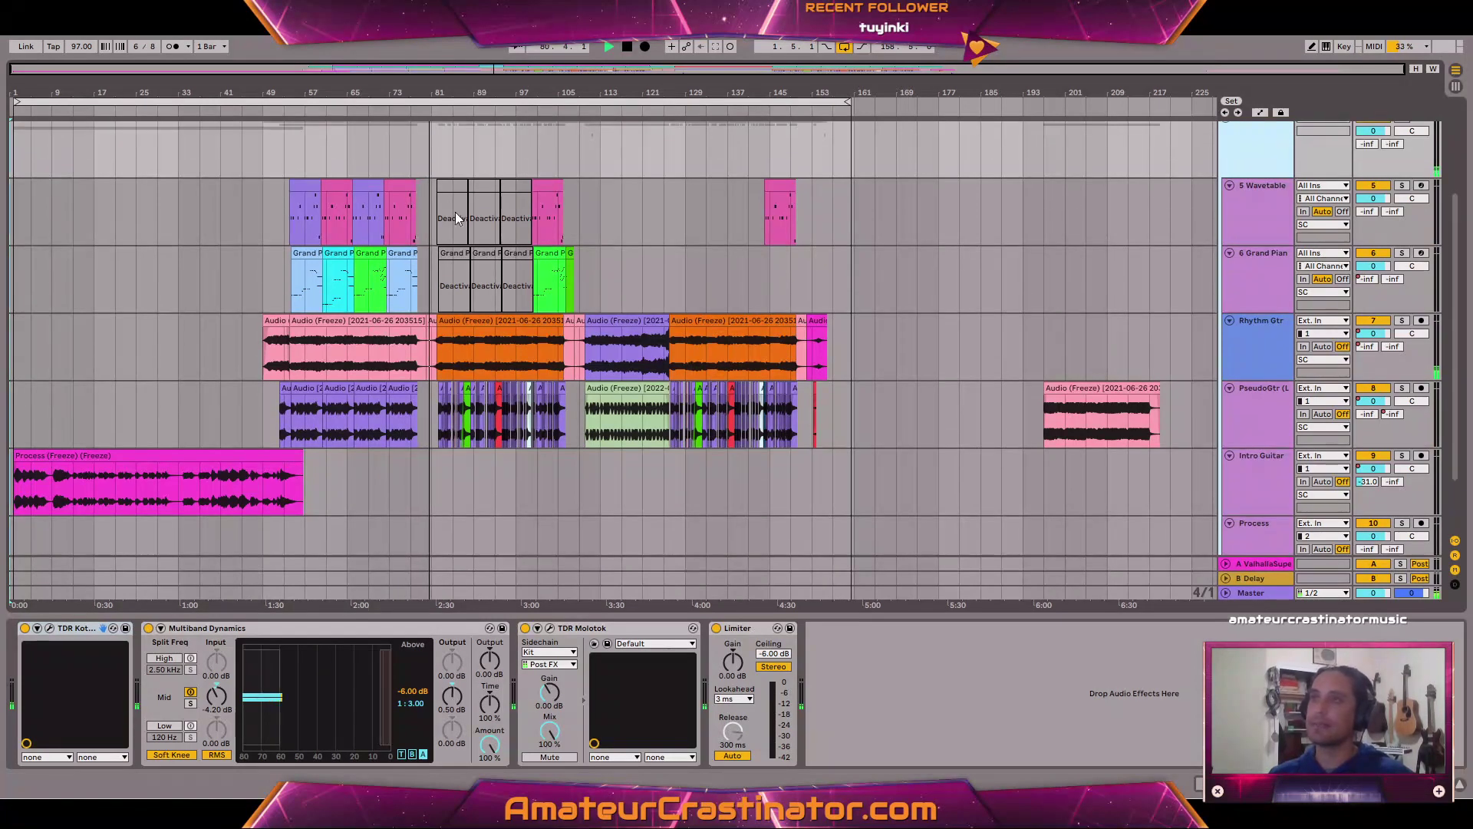
{"action": "left_click", "coordinate": [1255, 206]}
{"action": "key", "text": "space"}
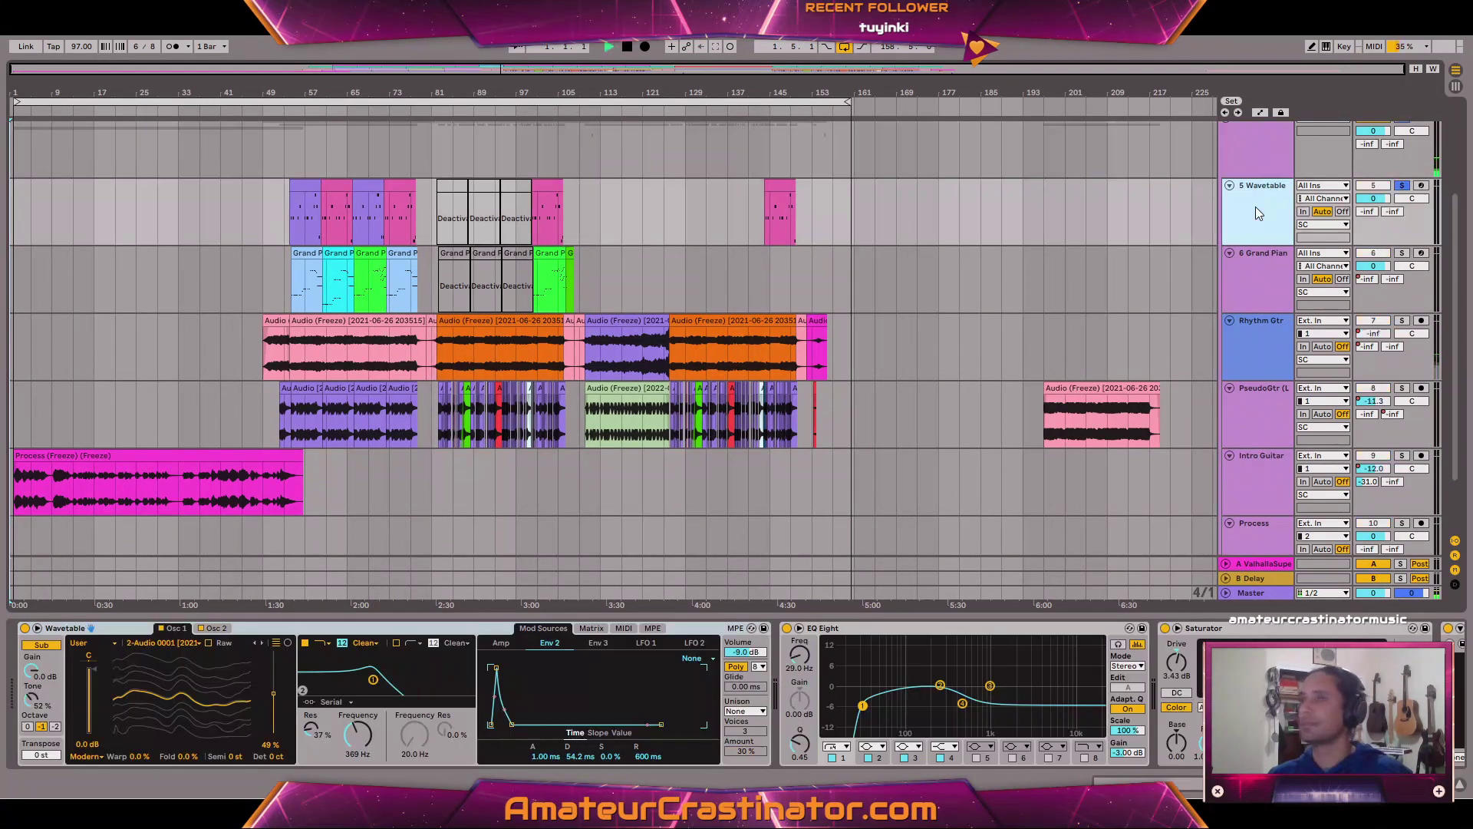
{"action": "left_click", "coordinate": [296, 188]}
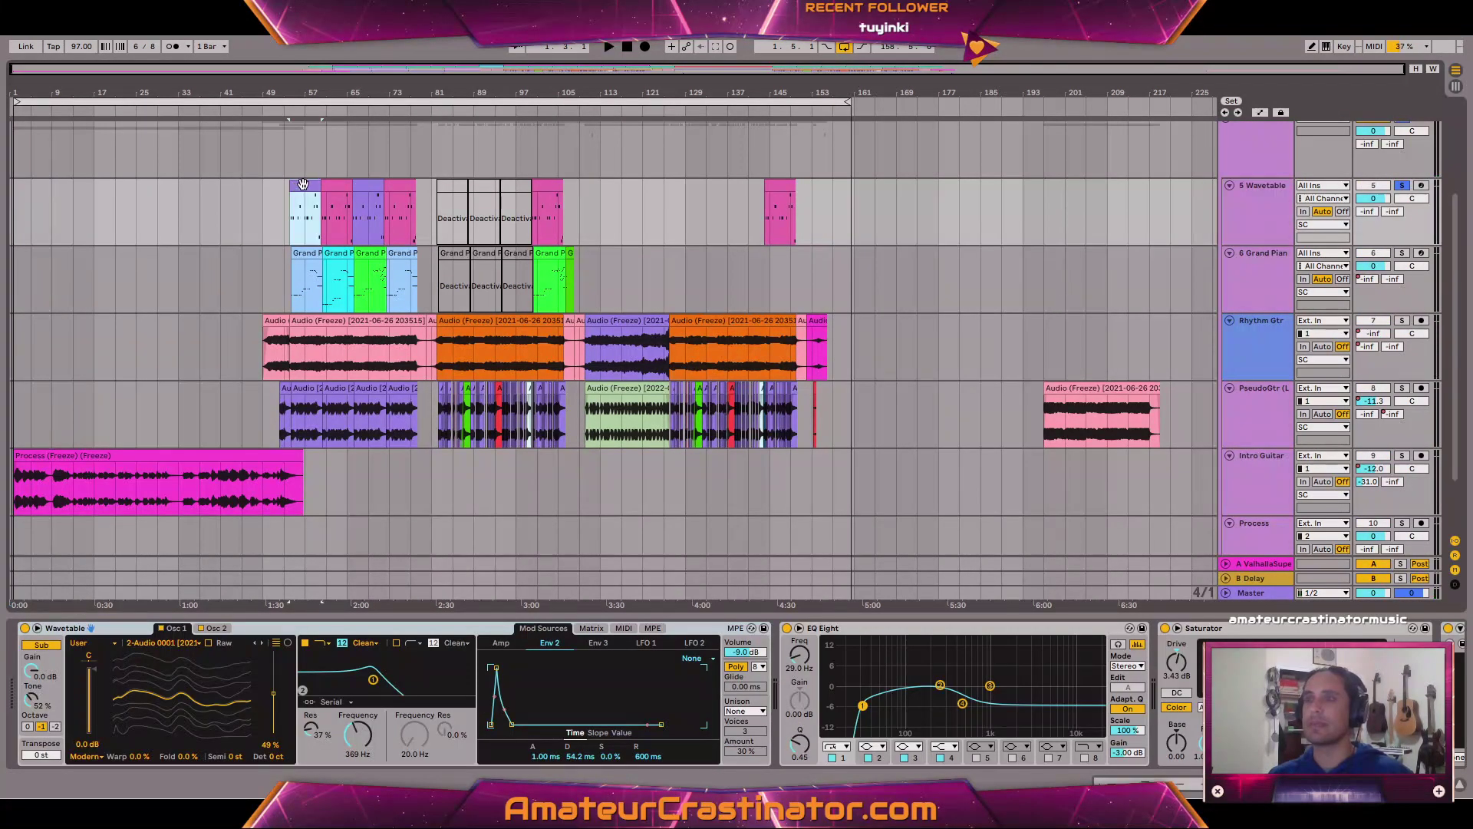
{"action": "key", "text": "space"}
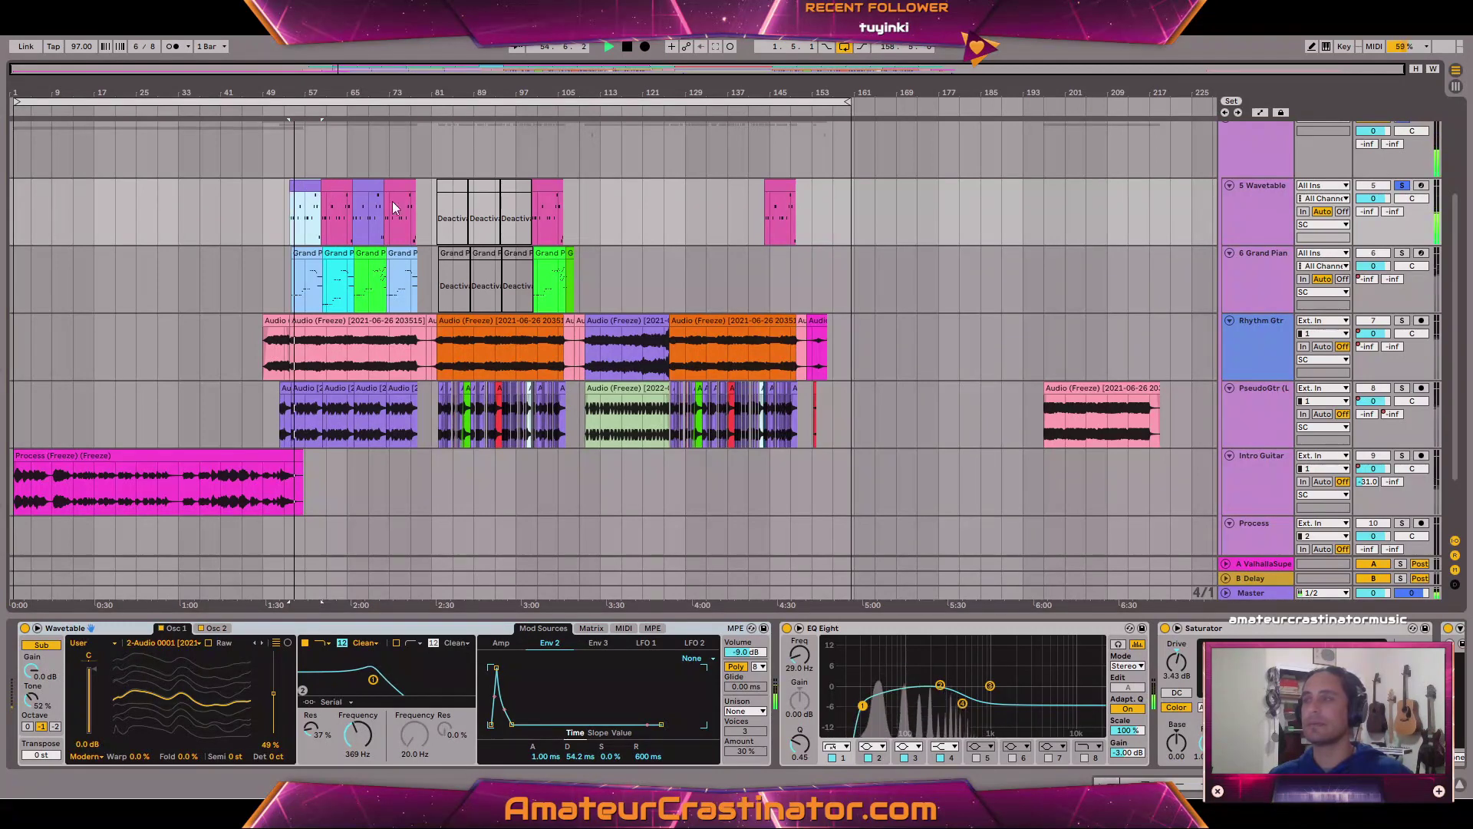
{"action": "left_click", "coordinate": [1402, 185]}
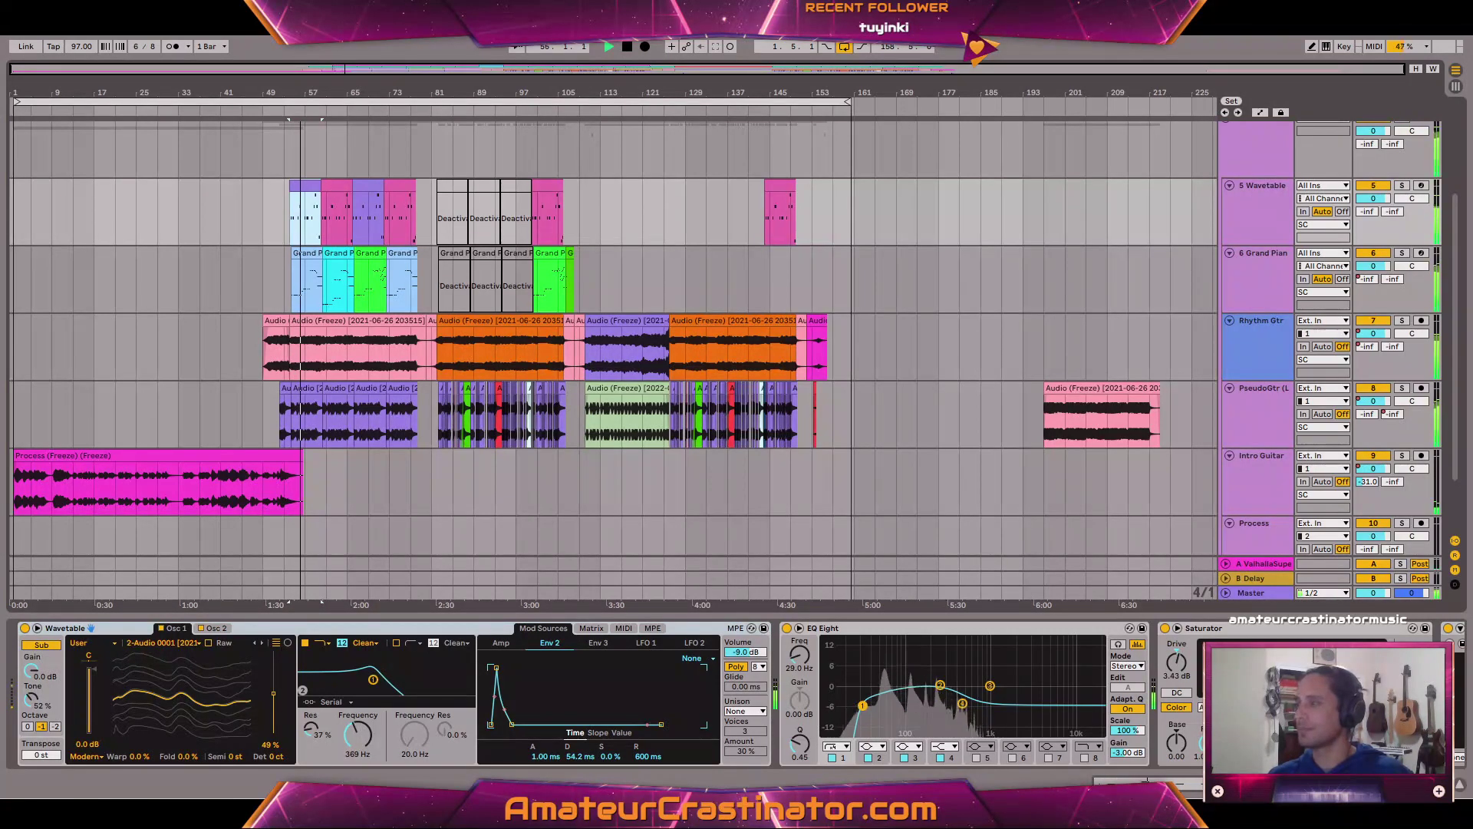
Compare the mix with the 5 Wavetable track off and on, and inspect the Wavetable's Amp envelope.
{"action": "left_click", "coordinate": [1381, 783]}
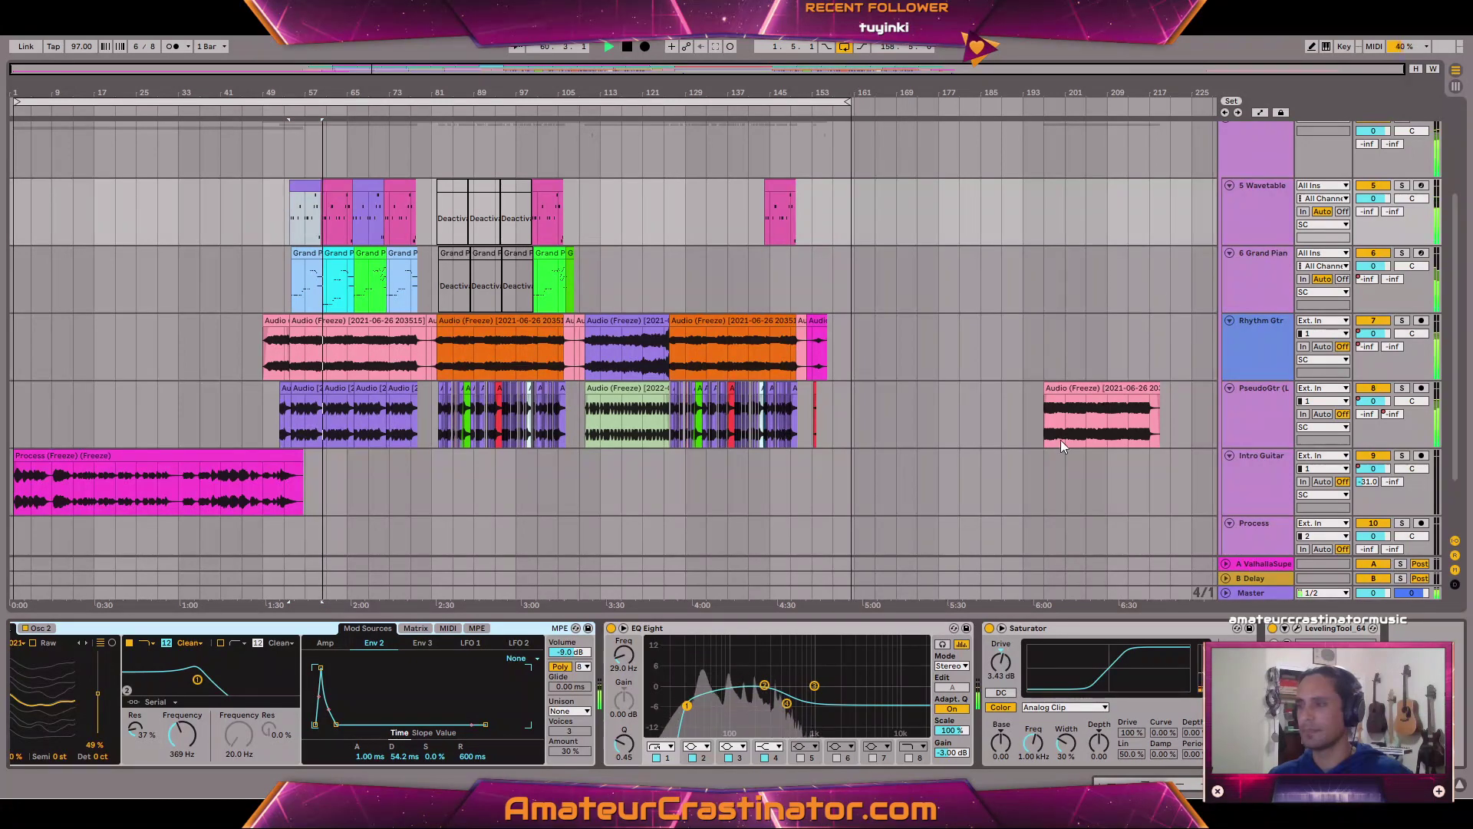
{"action": "left_click", "coordinate": [1377, 187]}
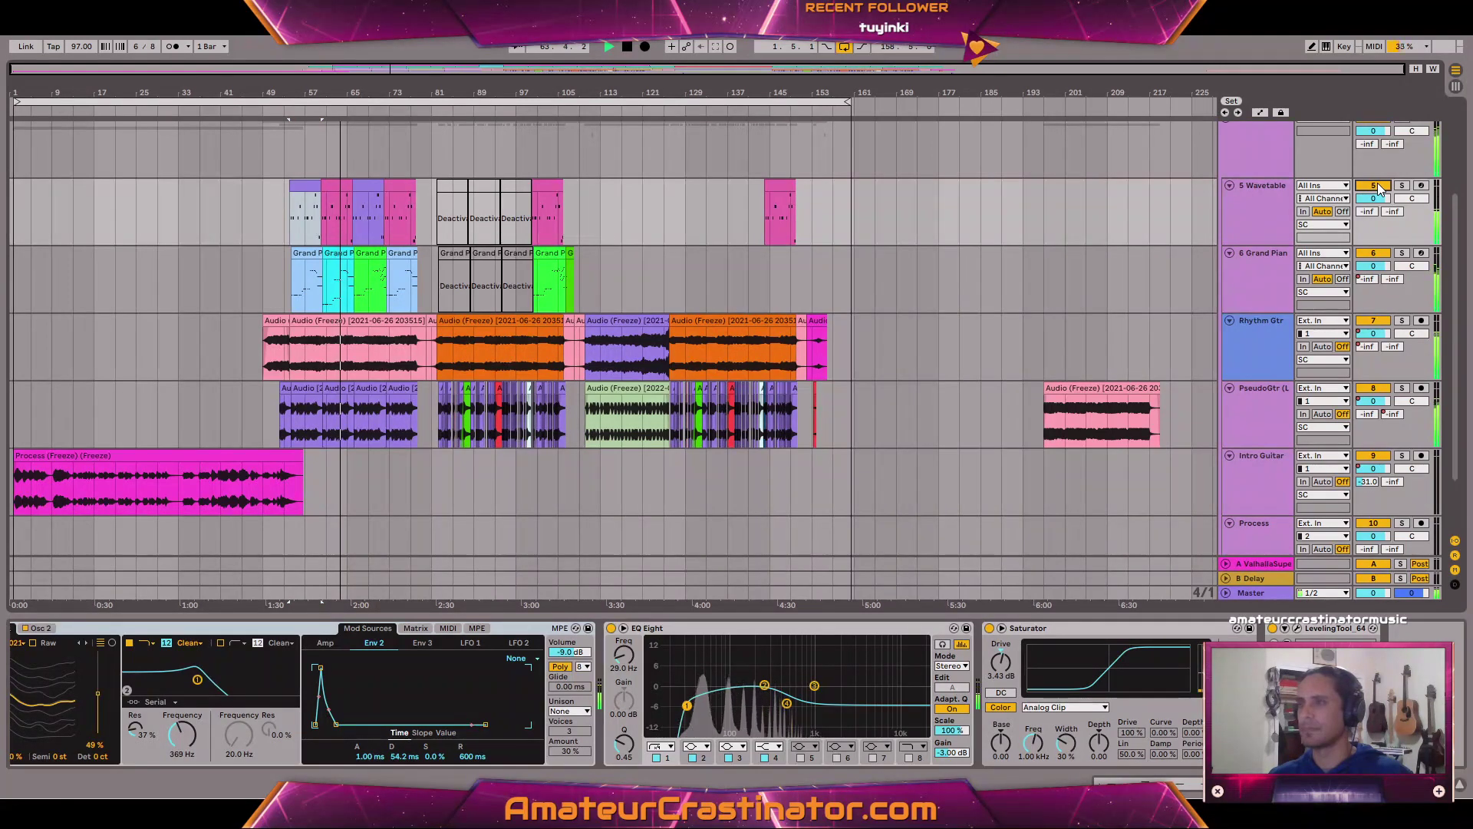
{"action": "left_click", "coordinate": [327, 646]}
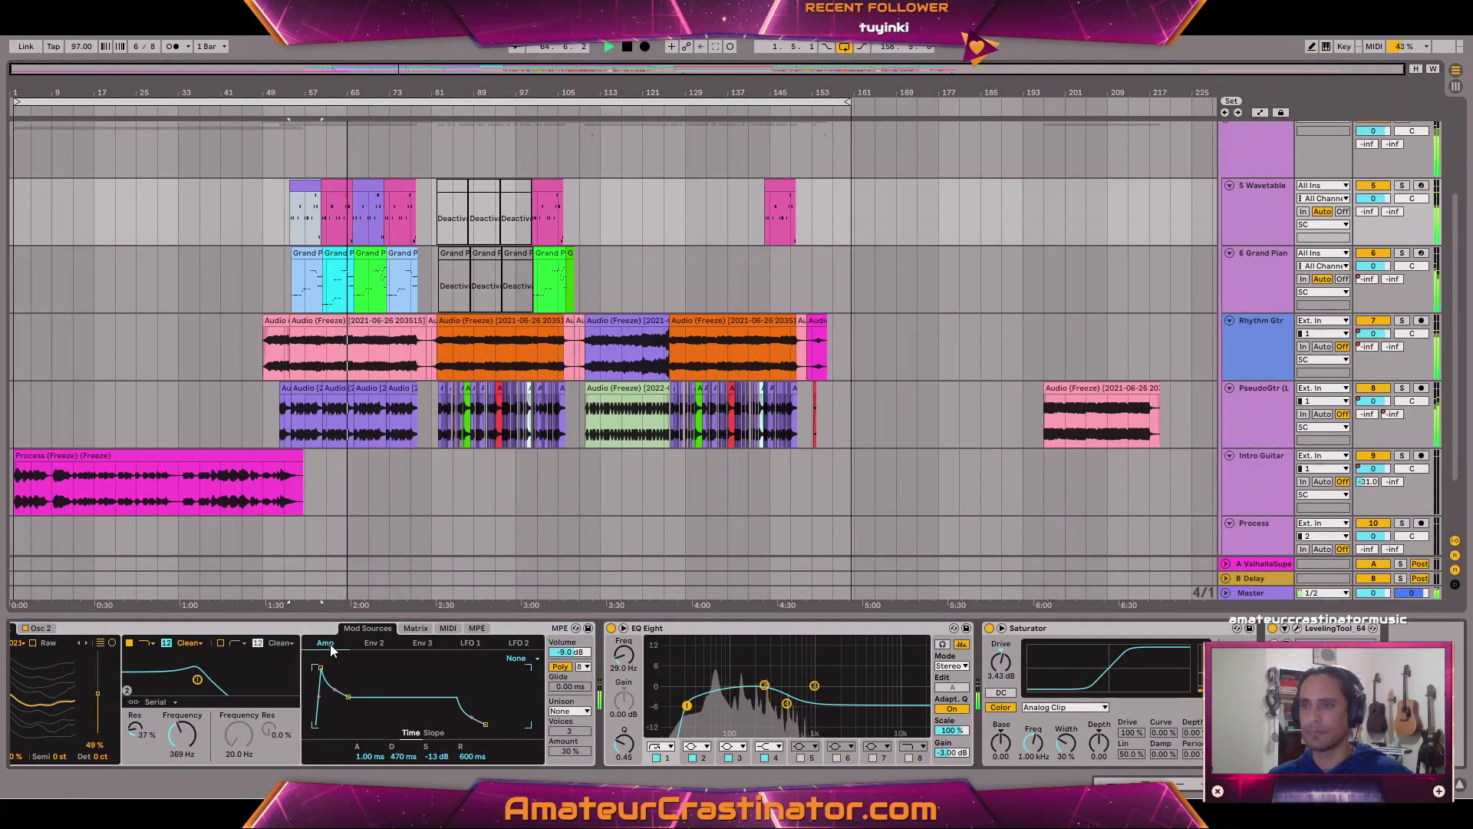
{"action": "left_click", "coordinate": [435, 757]}
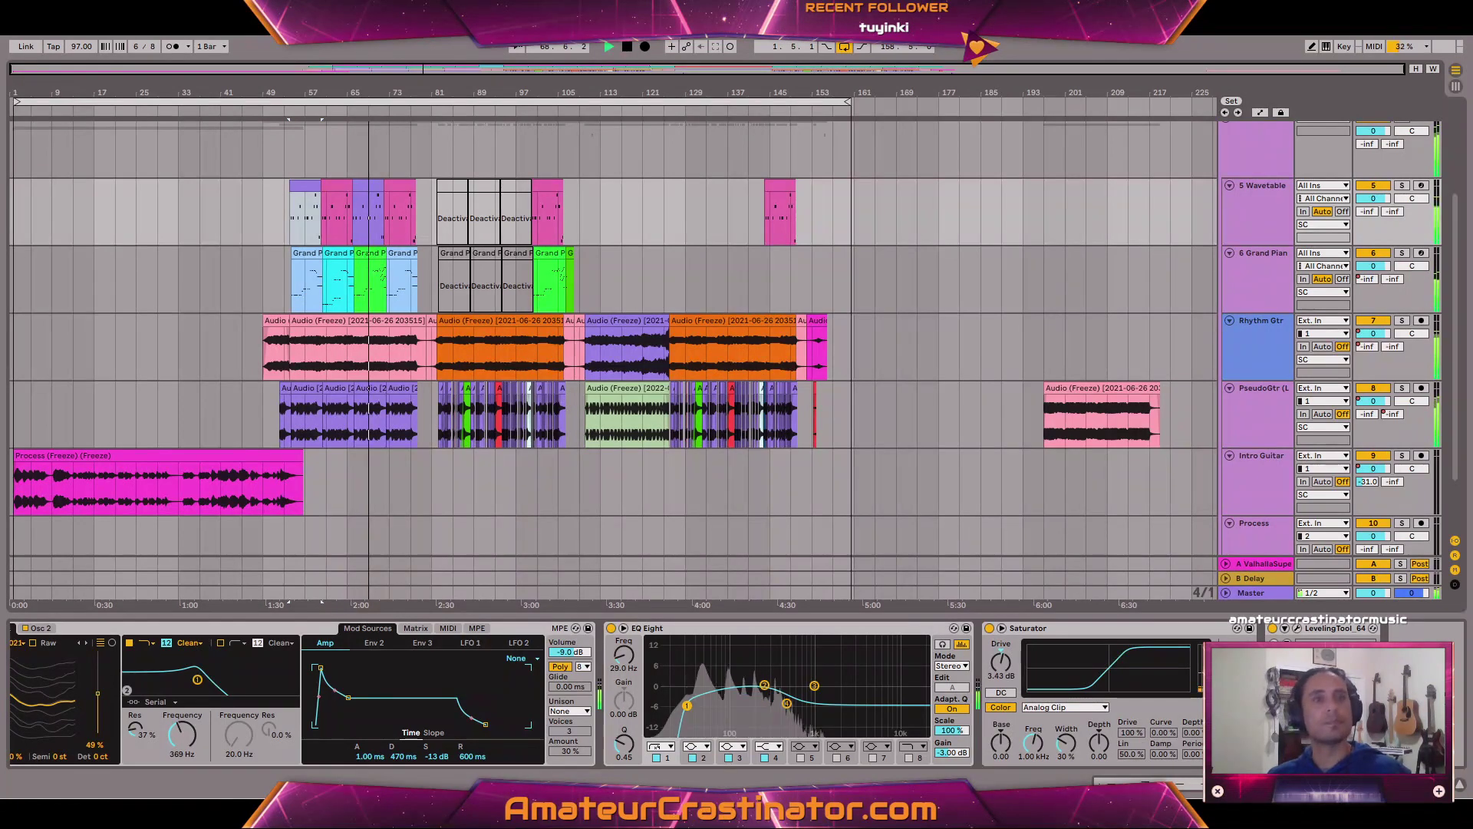
Add an EQ Eight at the end of the 5 Wavetable chain with band 1 as a low cut at 22.1 Hz.
{"action": "key", "text": "ctrl+v"}
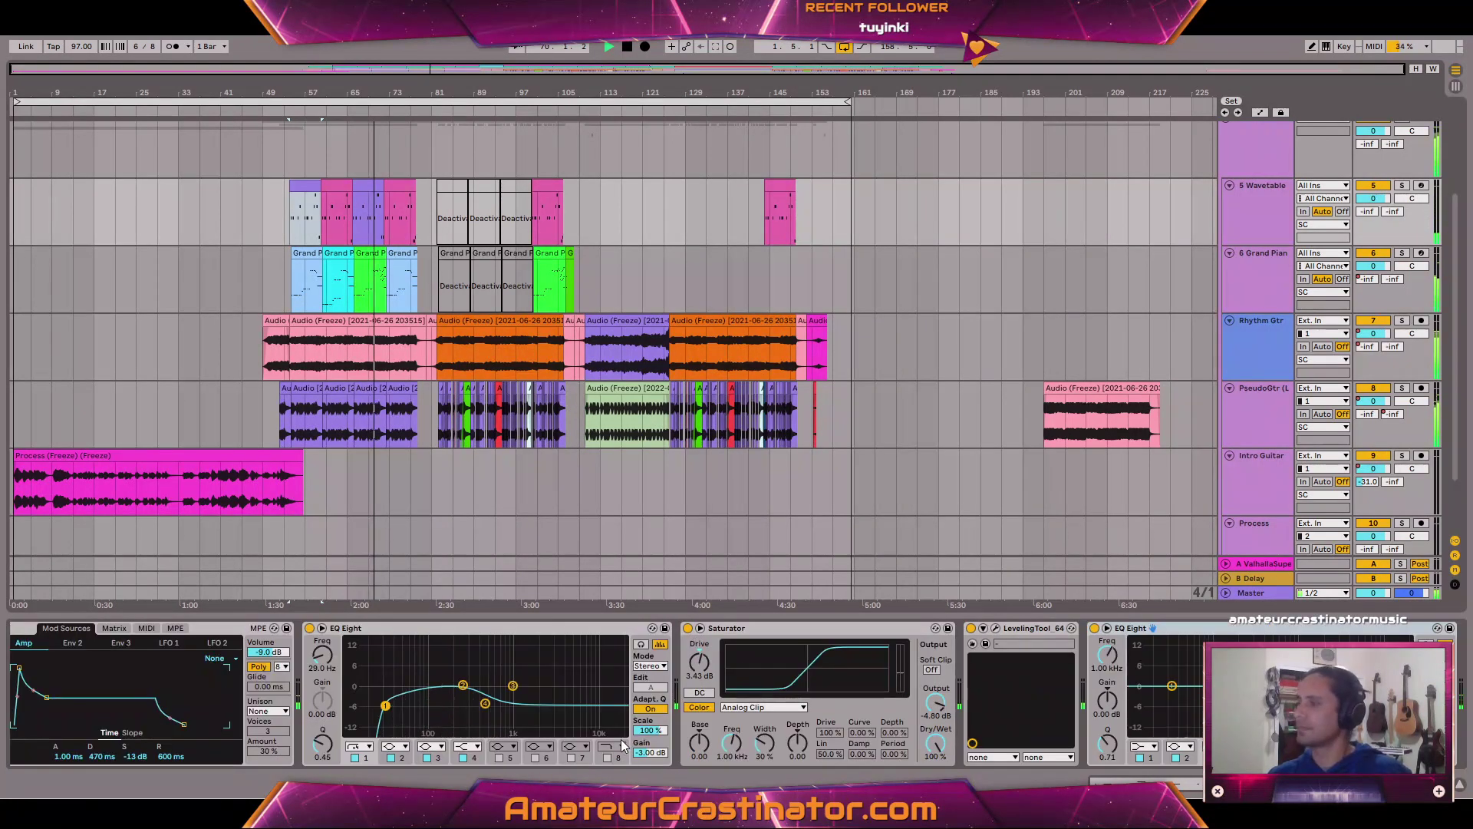
{"action": "left_click", "coordinate": [1154, 748]}
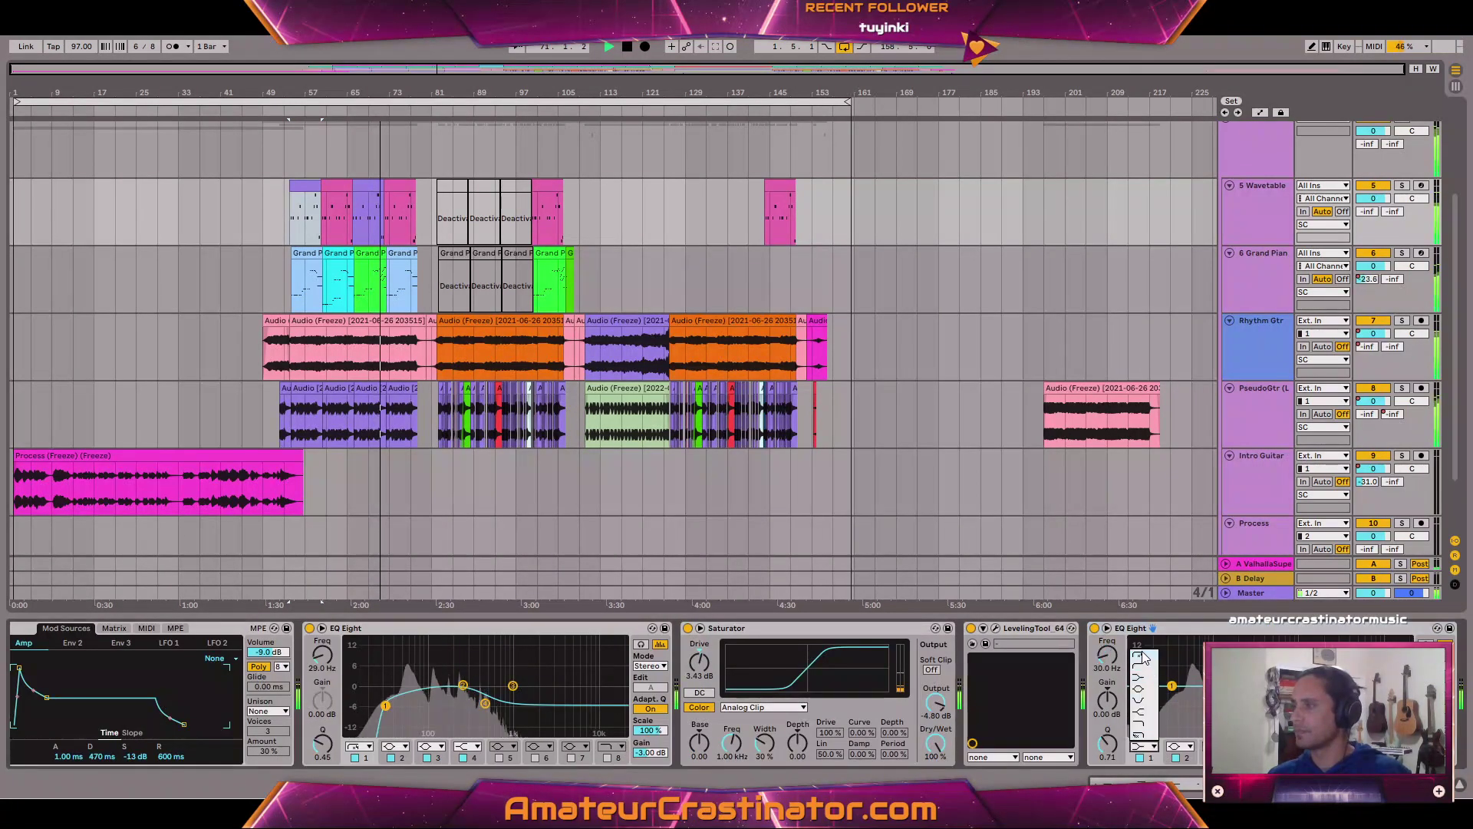
{"action": "left_click", "coordinate": [1143, 654]}
{"action": "left_click_drag", "start_coordinate": [1107, 655], "coordinate": [1107, 668]}
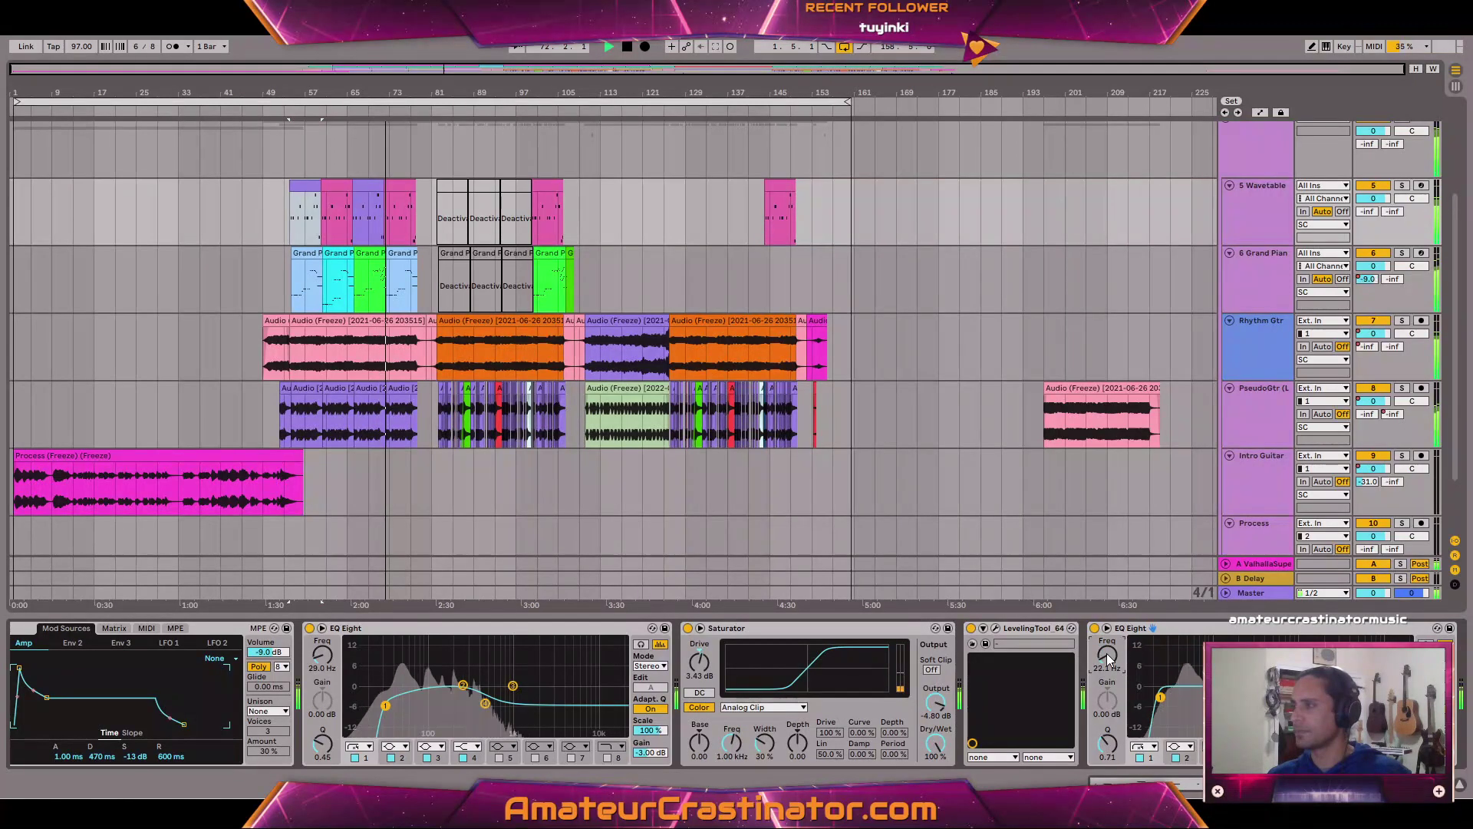
Raise the Leveling Tool's peak reduction to 44 % and raise its ratio, and reactivate the three deactivated clips on the 5 Wavetable track.
{"action": "left_click", "coordinate": [456, 187]}
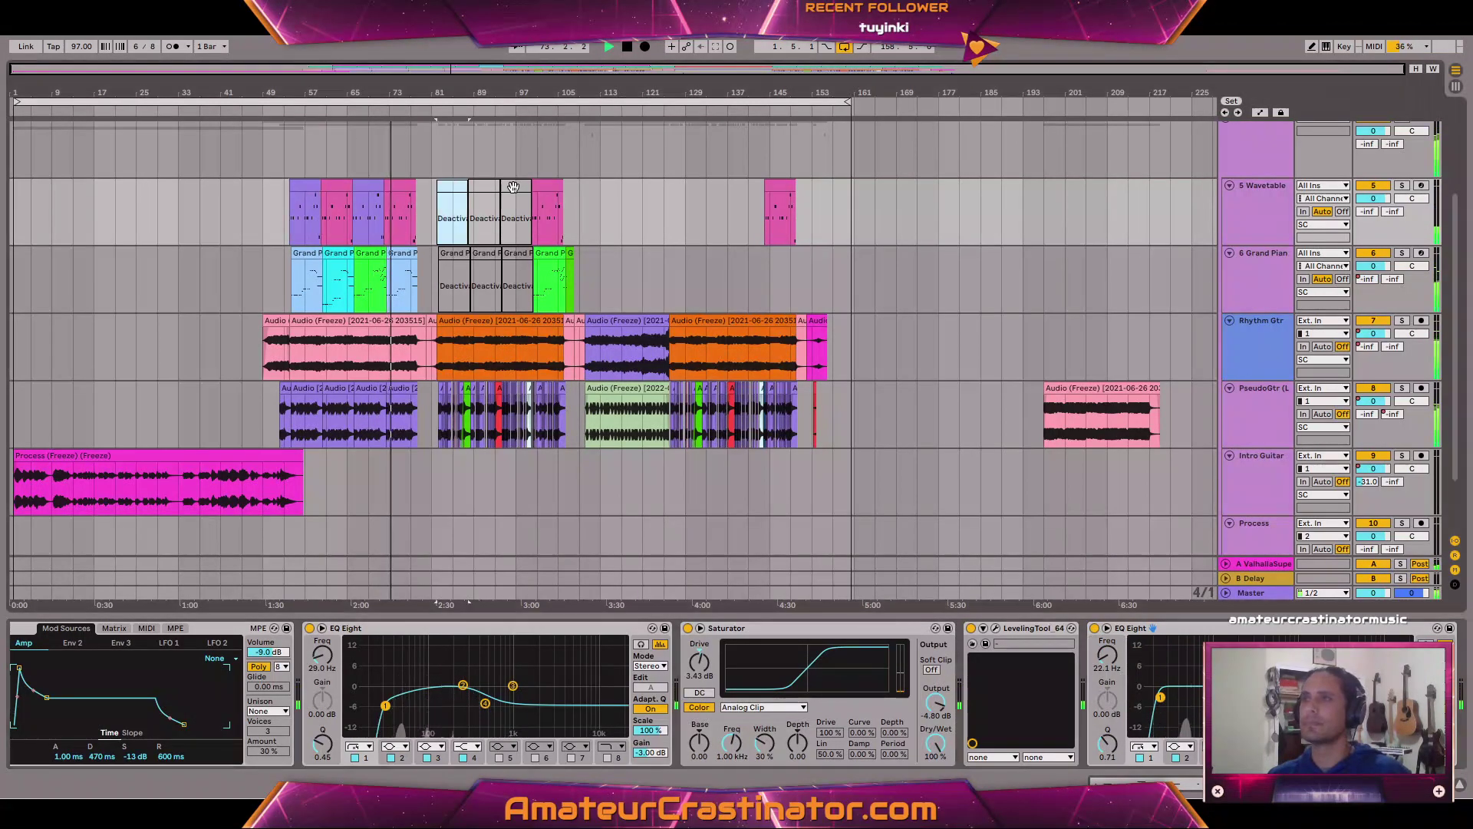
{"action": "left_click", "coordinate": [513, 188], "text": "shift"}
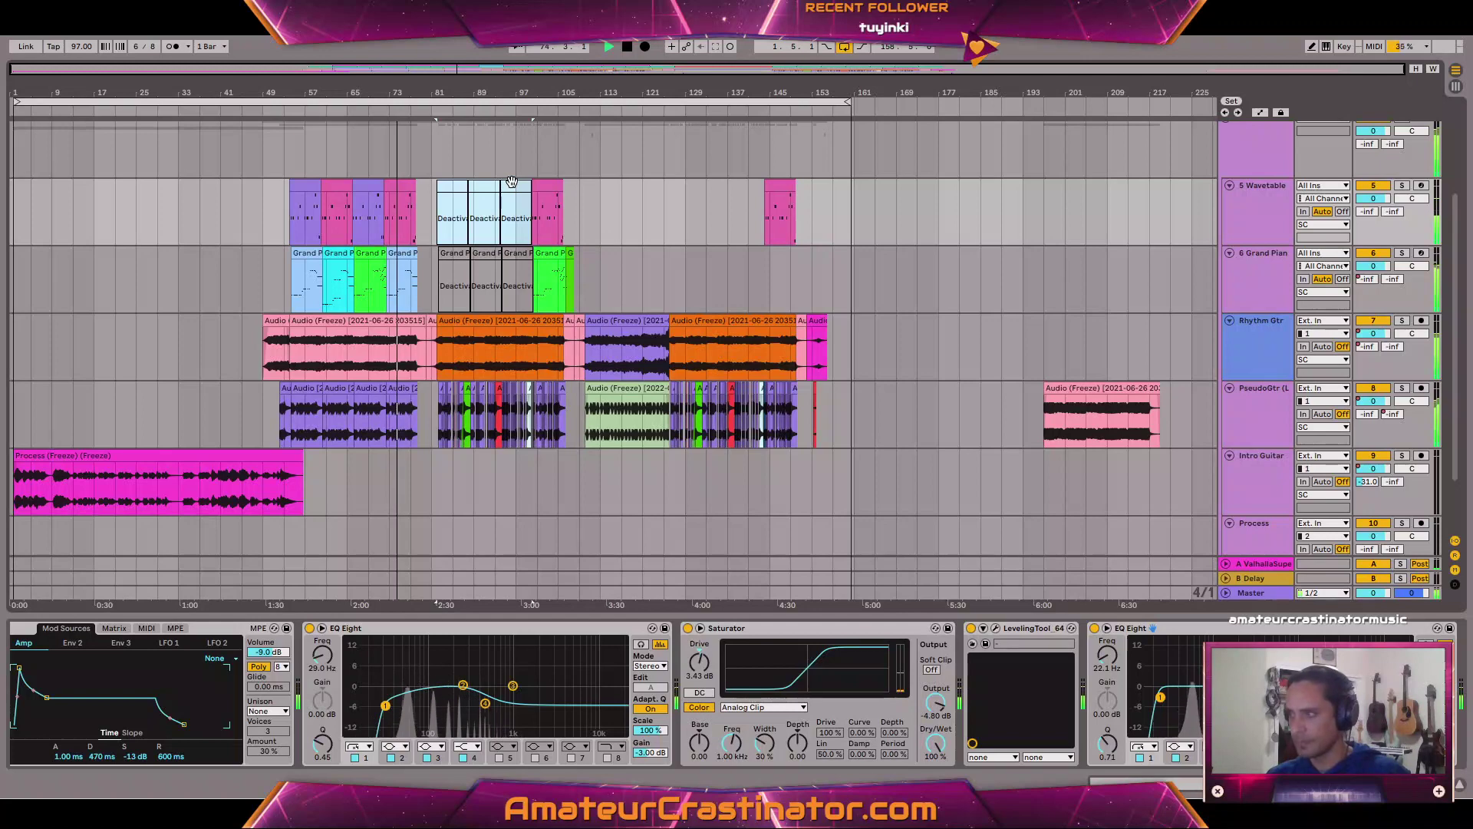
{"action": "left_click", "coordinate": [995, 629]}
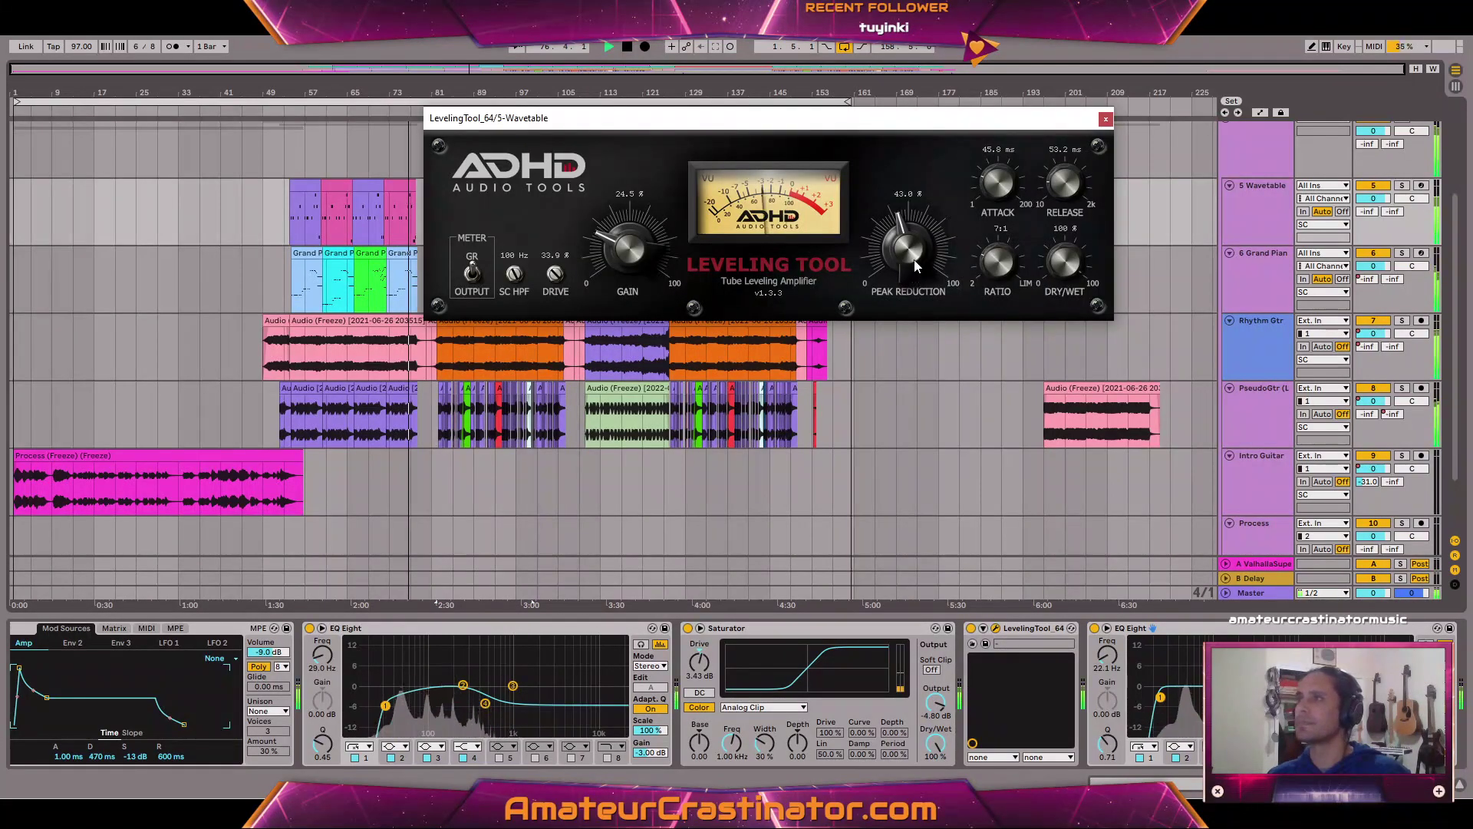
{"action": "scroll", "coordinate": [915, 265], "scroll_direction": "up", "scroll_amount": 1}
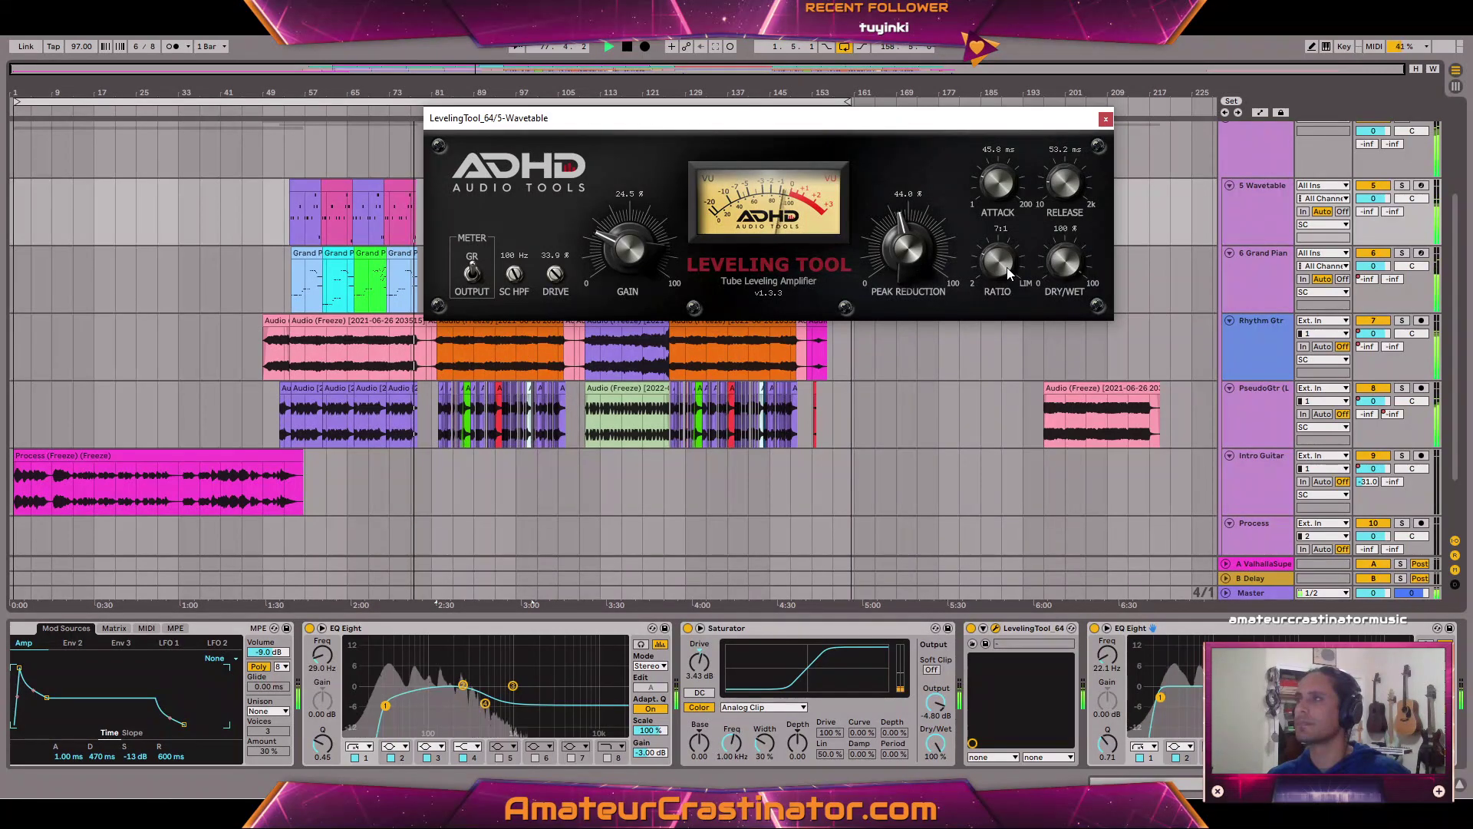
{"action": "scroll", "coordinate": [997, 268], "scroll_direction": "up", "scroll_amount": 1}
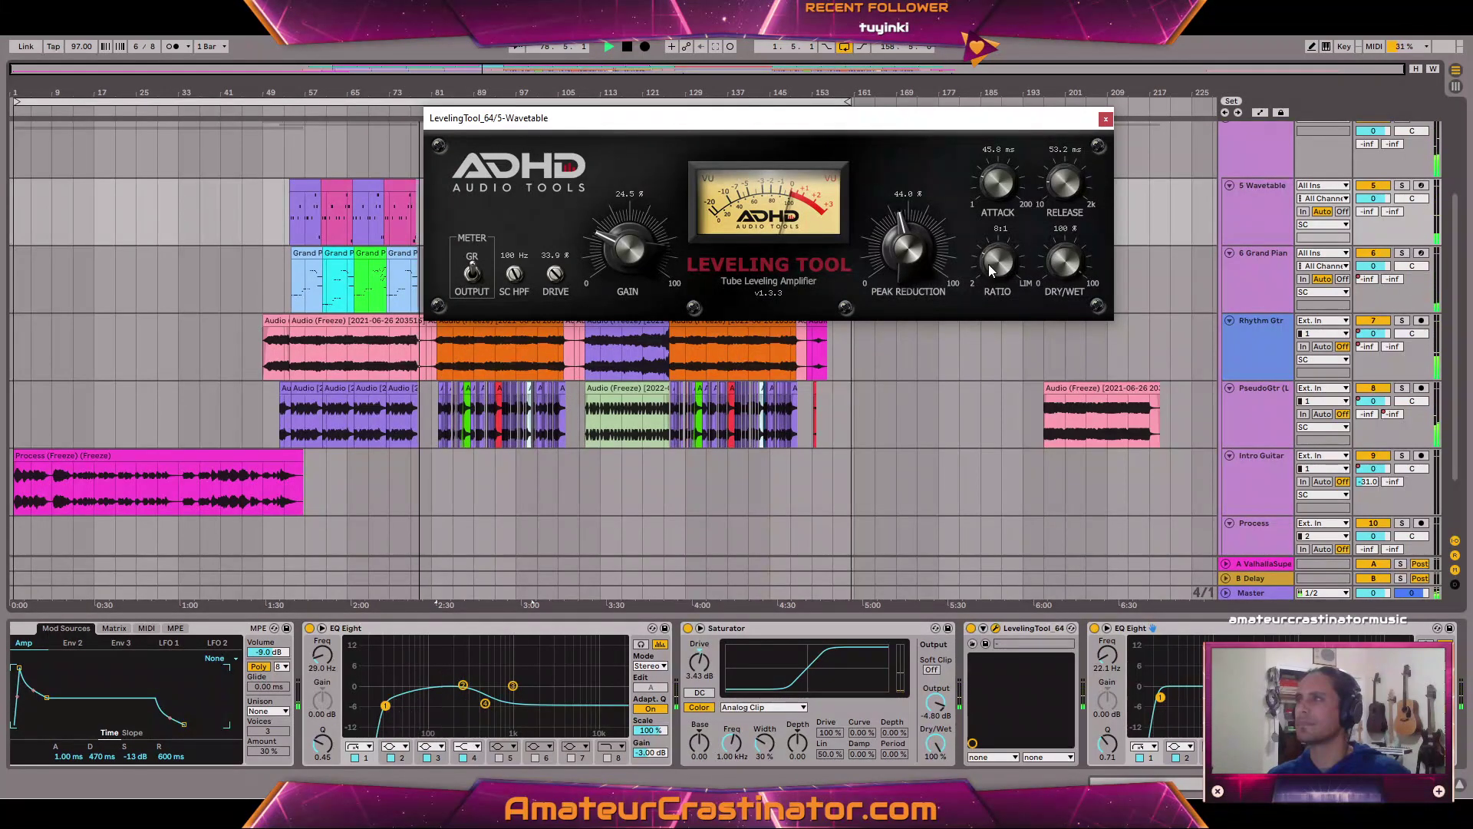
{"action": "left_click", "coordinate": [1105, 121]}
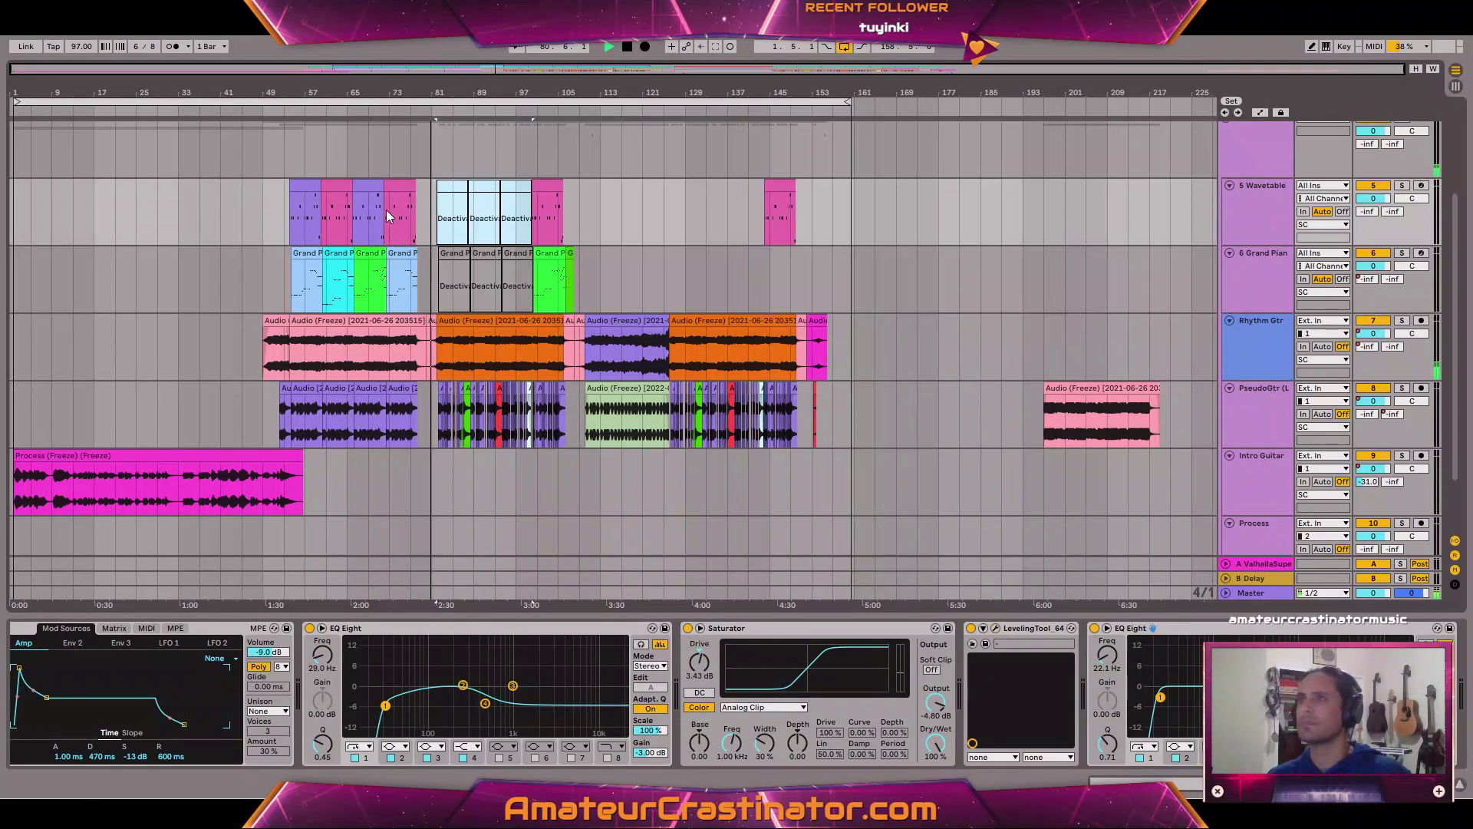
{"action": "key", "text": "0"}
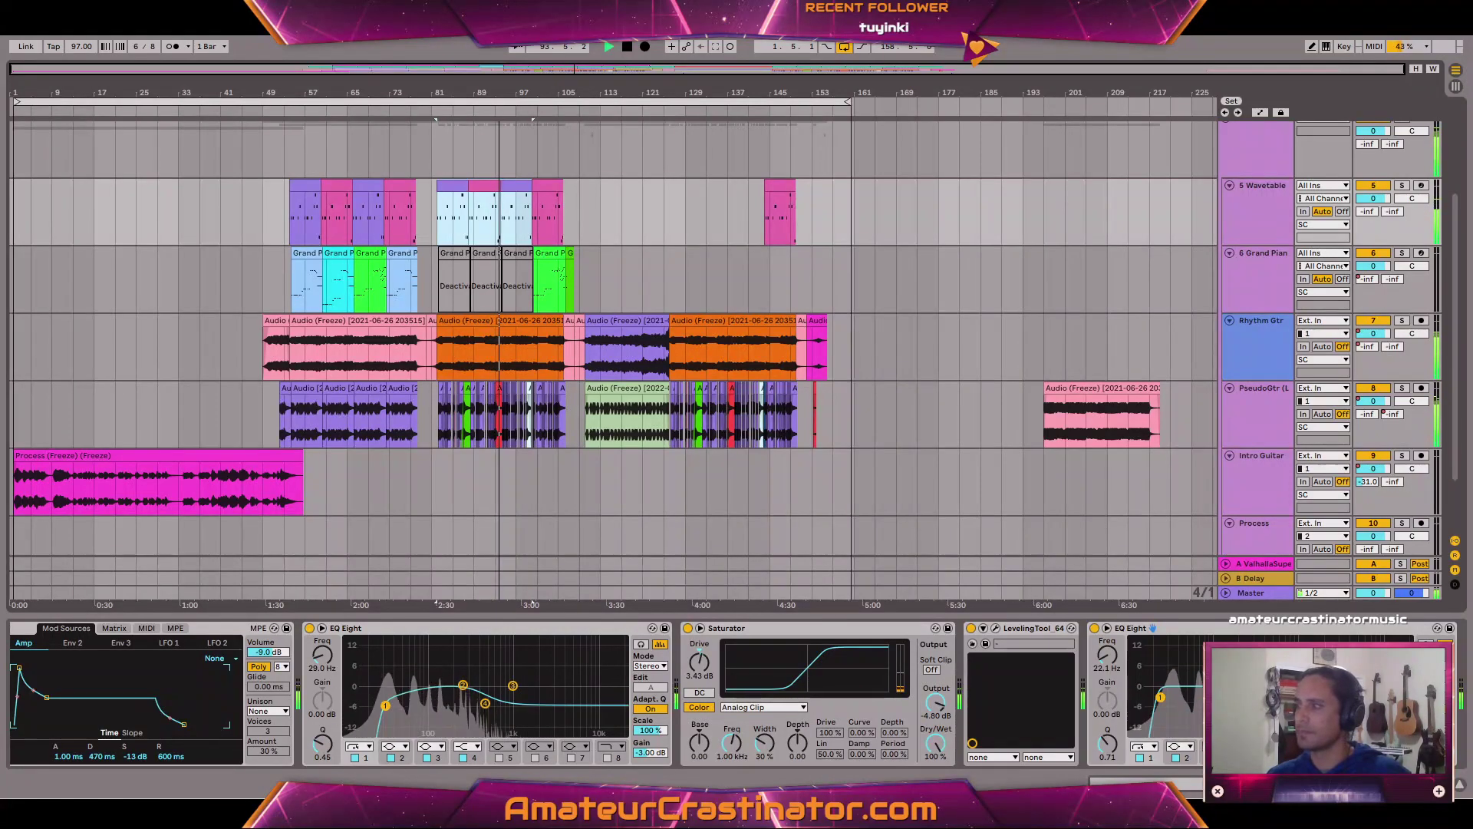
Copy the three reactivated 5 Wavetable clips to about bar 125, so they run directly up to the track's last clip.
{"action": "scroll", "coordinate": [736, 694], "scroll_direction": "left", "scroll_amount": 2}
{"action": "scroll", "coordinate": [737, 694], "scroll_direction": "right", "scroll_amount": 3}
{"action": "scroll", "coordinate": [737, 694], "scroll_direction": "left", "scroll_amount": 2}
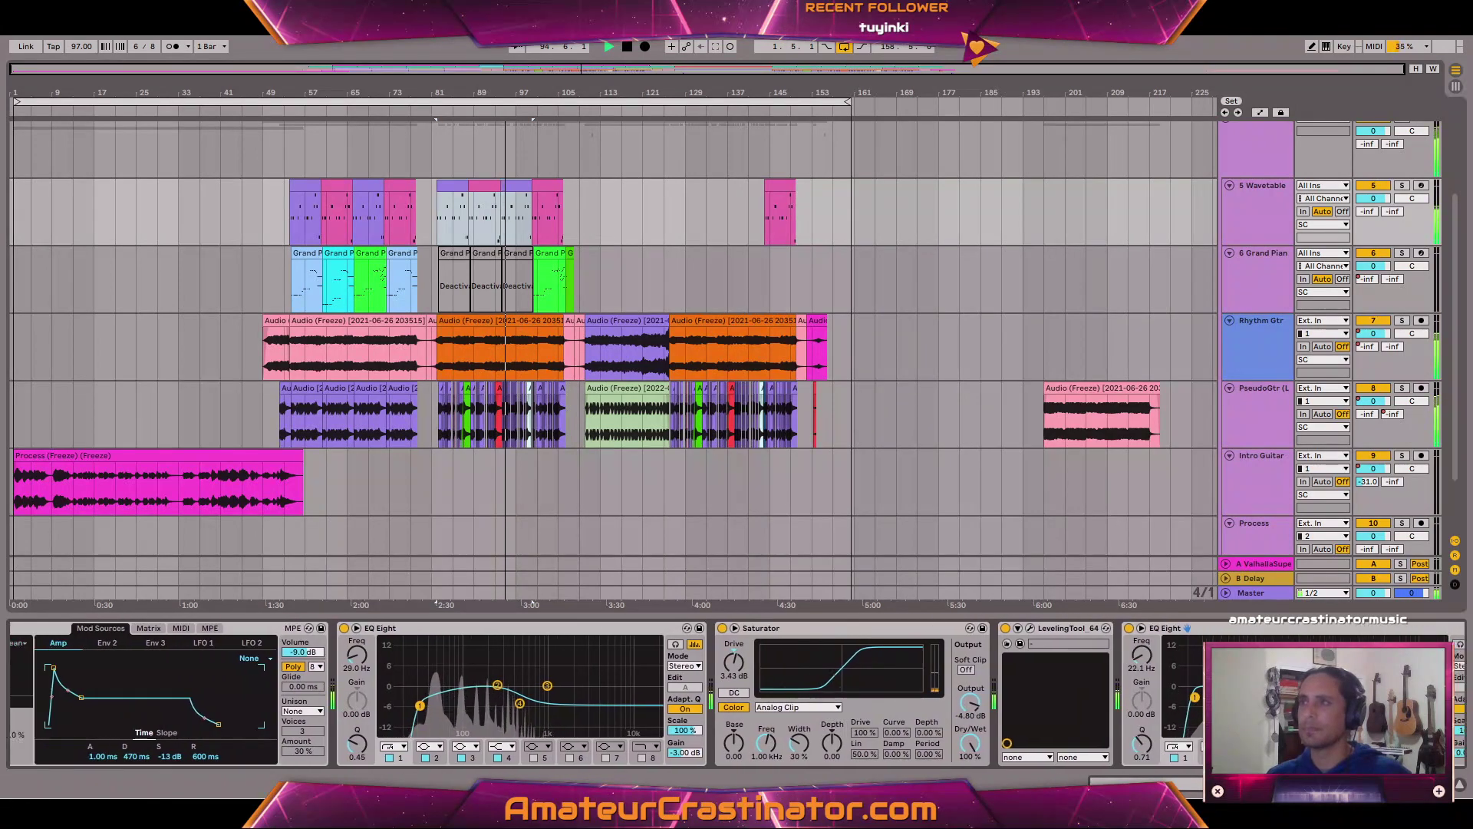
{"action": "scroll", "coordinate": [737, 695], "scroll_direction": "left", "scroll_amount": 1}
{"action": "scroll", "coordinate": [602, 195], "scroll_direction": "up", "scroll_amount": 2}
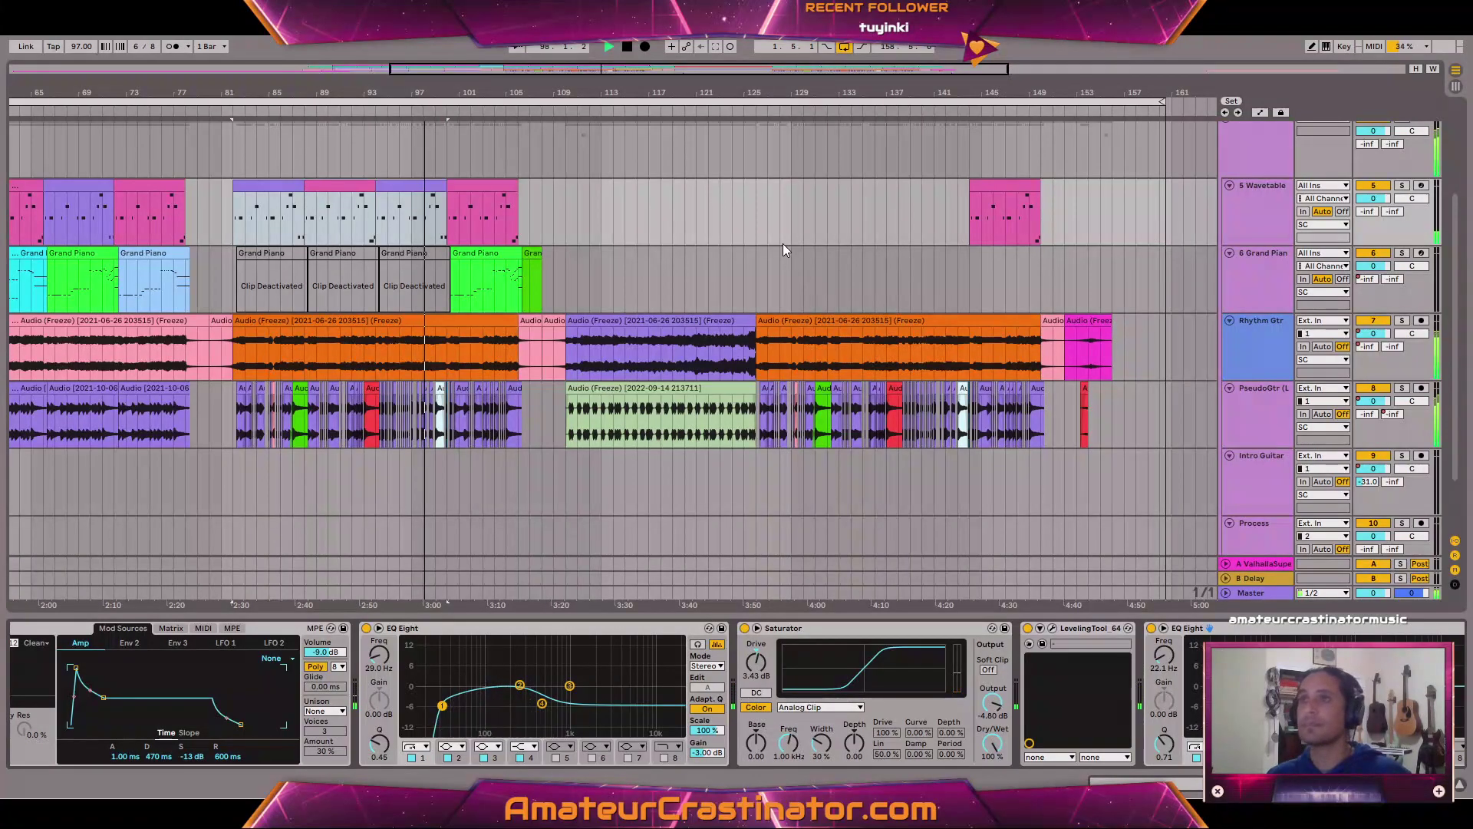
{"action": "left_click", "coordinate": [783, 223]}
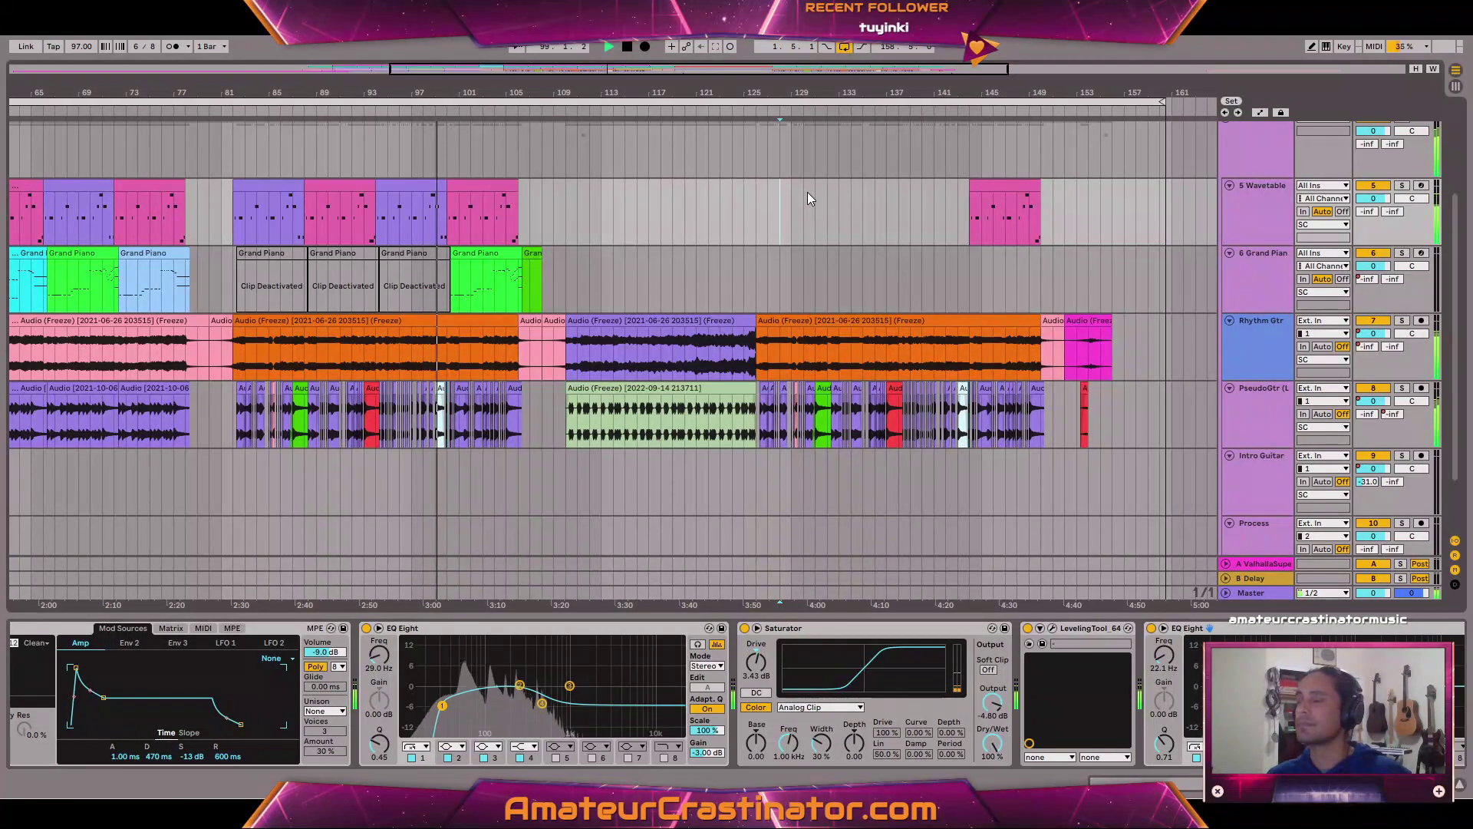
{"action": "left_click", "coordinate": [261, 184]}
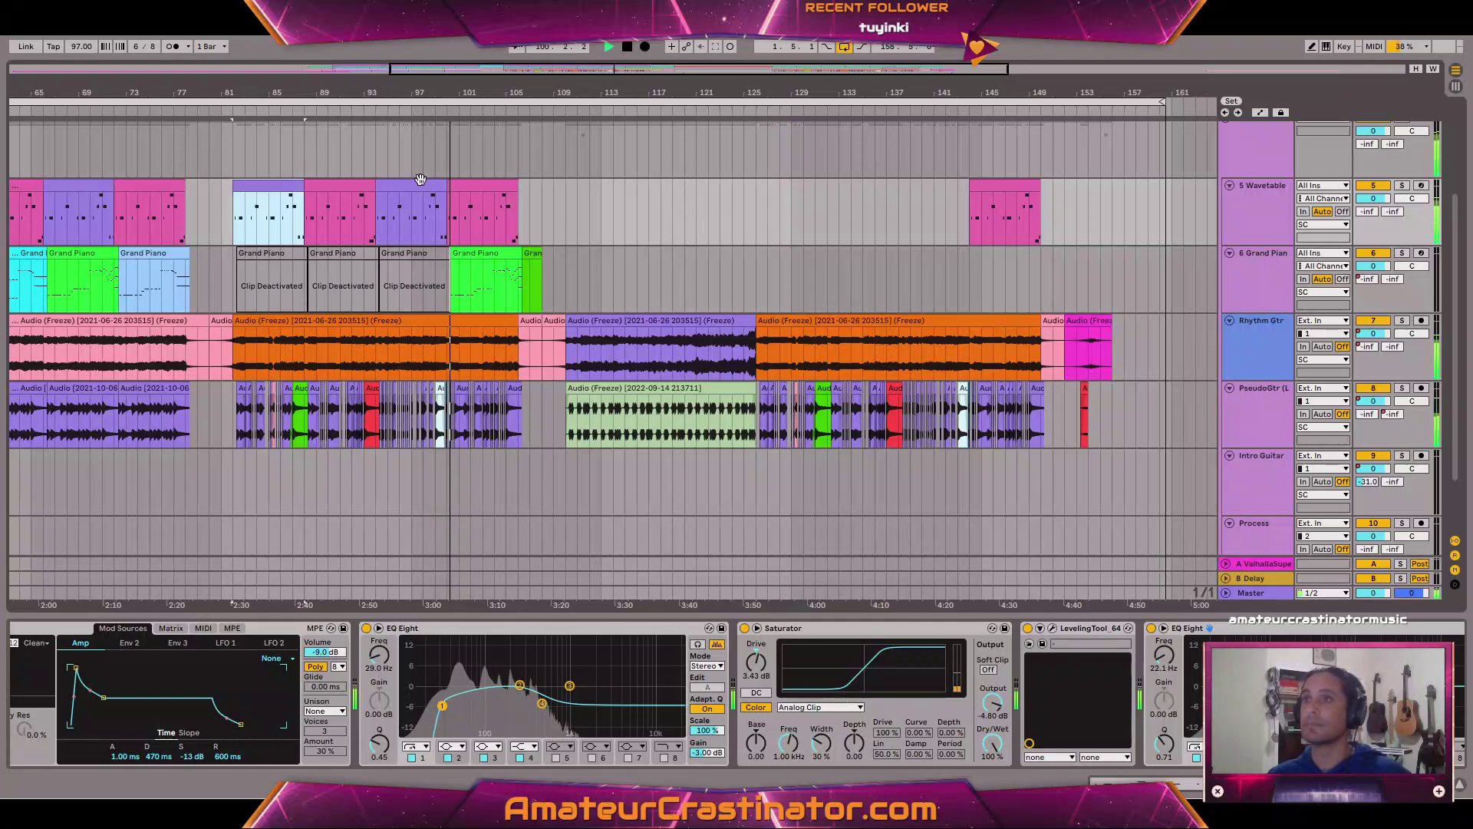
{"action": "left_click", "coordinate": [419, 182], "text": "shift"}
{"action": "left_click", "coordinate": [748, 220]}
{"action": "key", "text": "ctrl+v"}
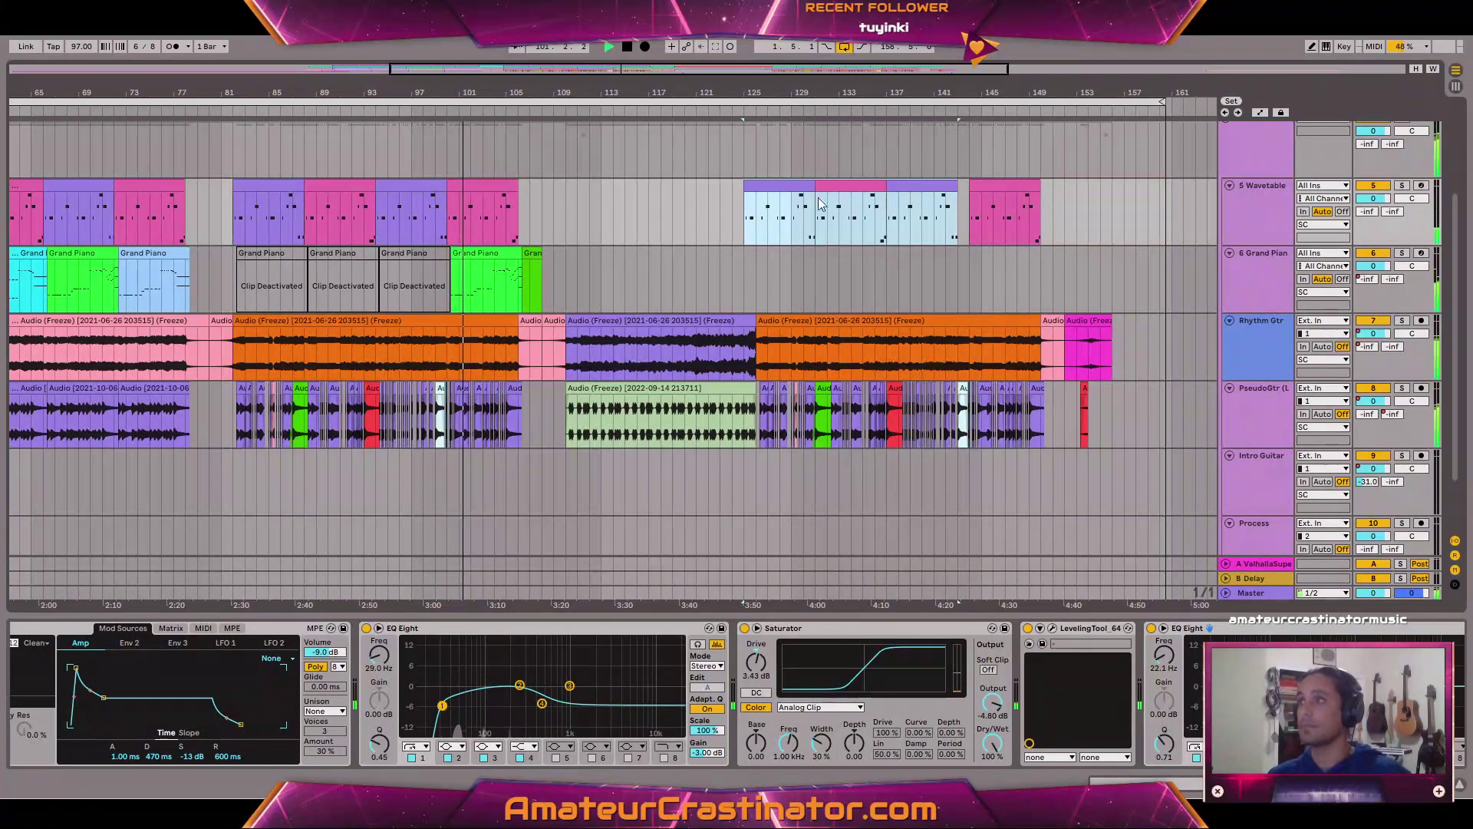
{"action": "left_click_drag", "start_coordinate": [900, 179], "coordinate": [912, 178]}
{"action": "left_click", "coordinate": [646, 216]}
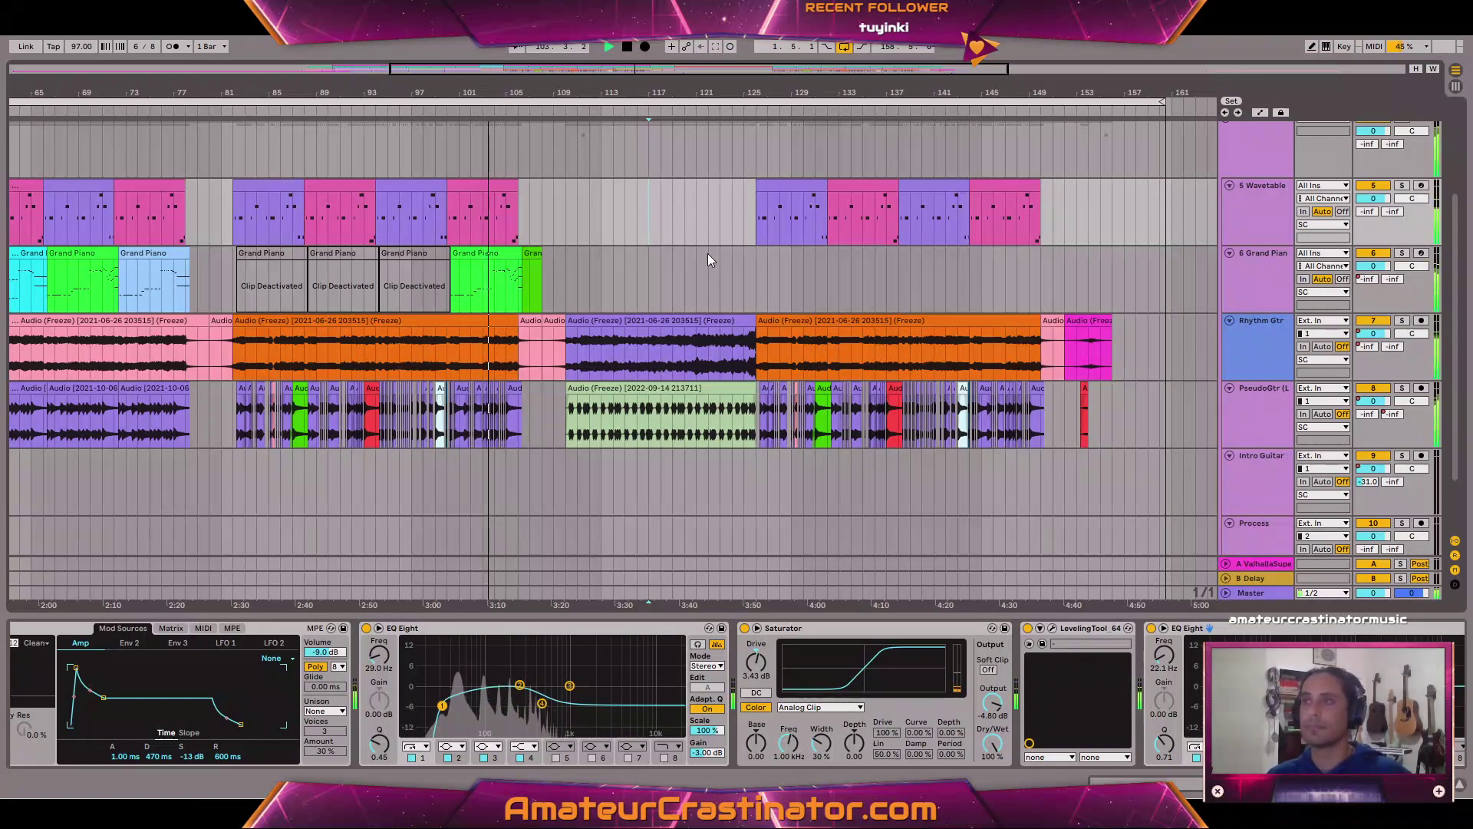
Add an EQ Eight at the end of the Grand Piano track's device chain and restart playback from about bar 115.
{"action": "scroll", "coordinate": [650, 247], "scroll_direction": "down", "scroll_amount": 1}
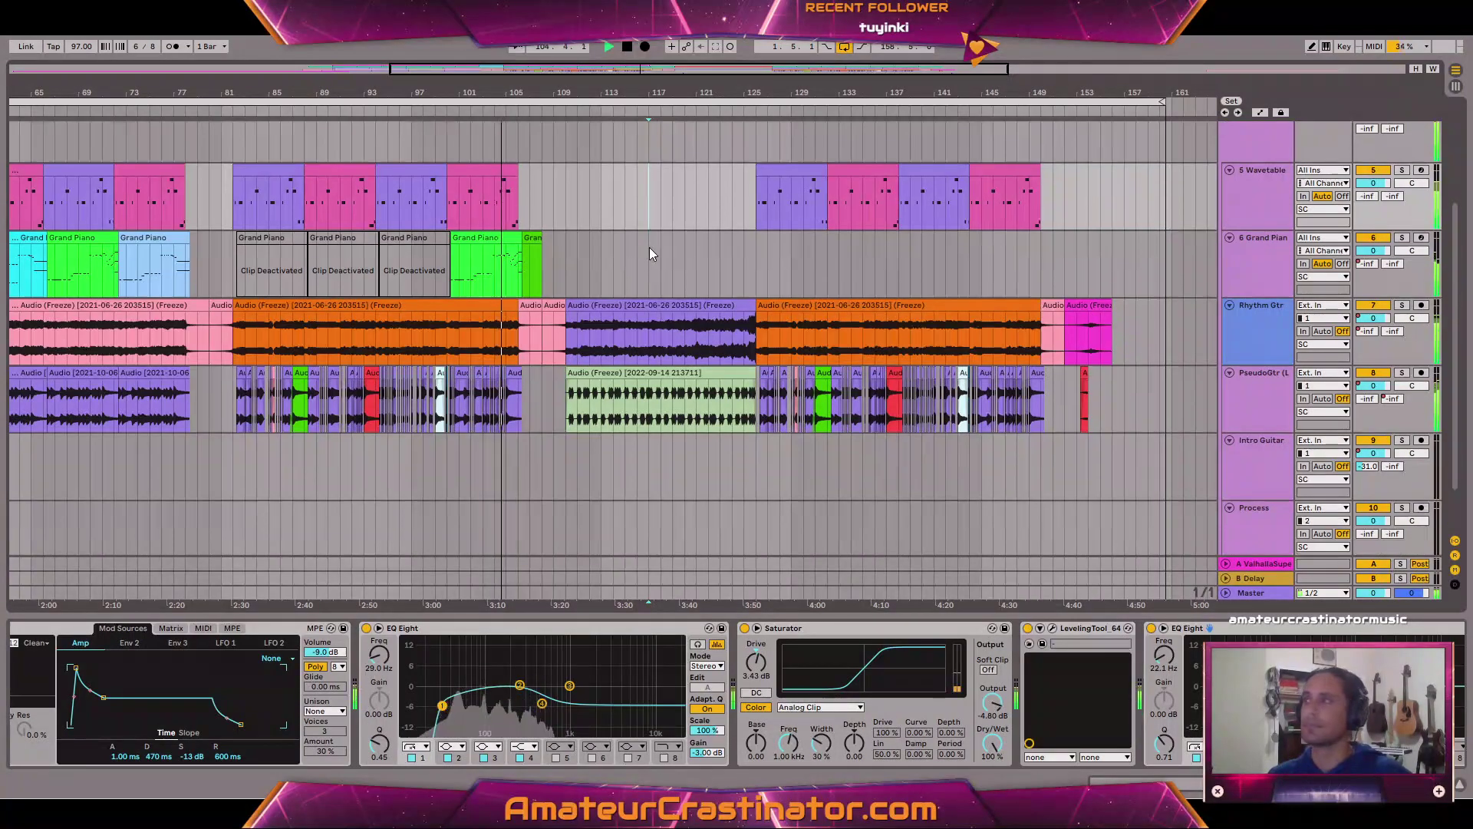
{"action": "scroll", "coordinate": [651, 246], "scroll_direction": "down", "scroll_amount": 4}
{"action": "left_click", "coordinate": [1266, 264]}
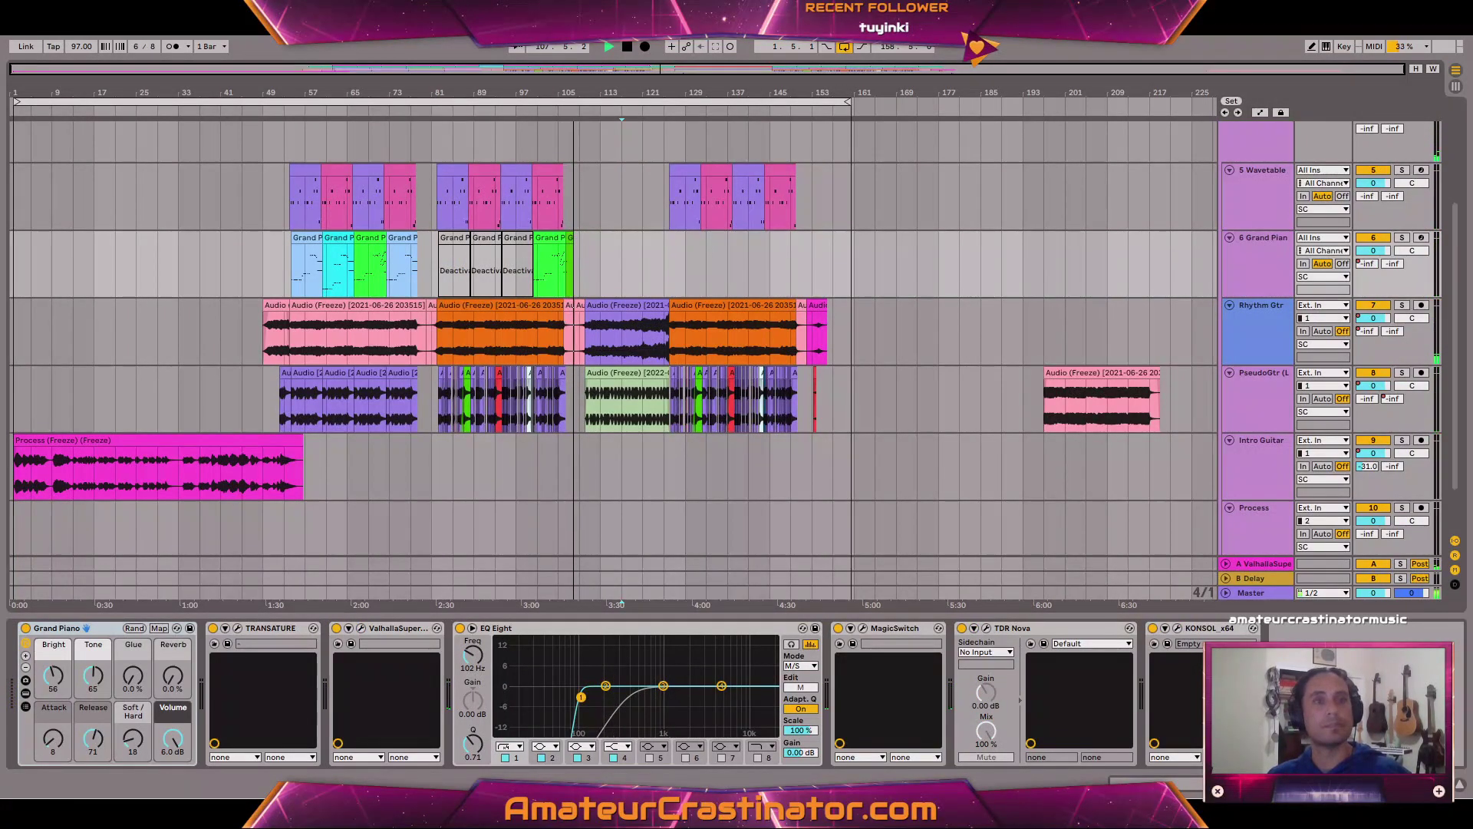
{"action": "key", "text": "space"}
{"action": "key", "text": "space"}
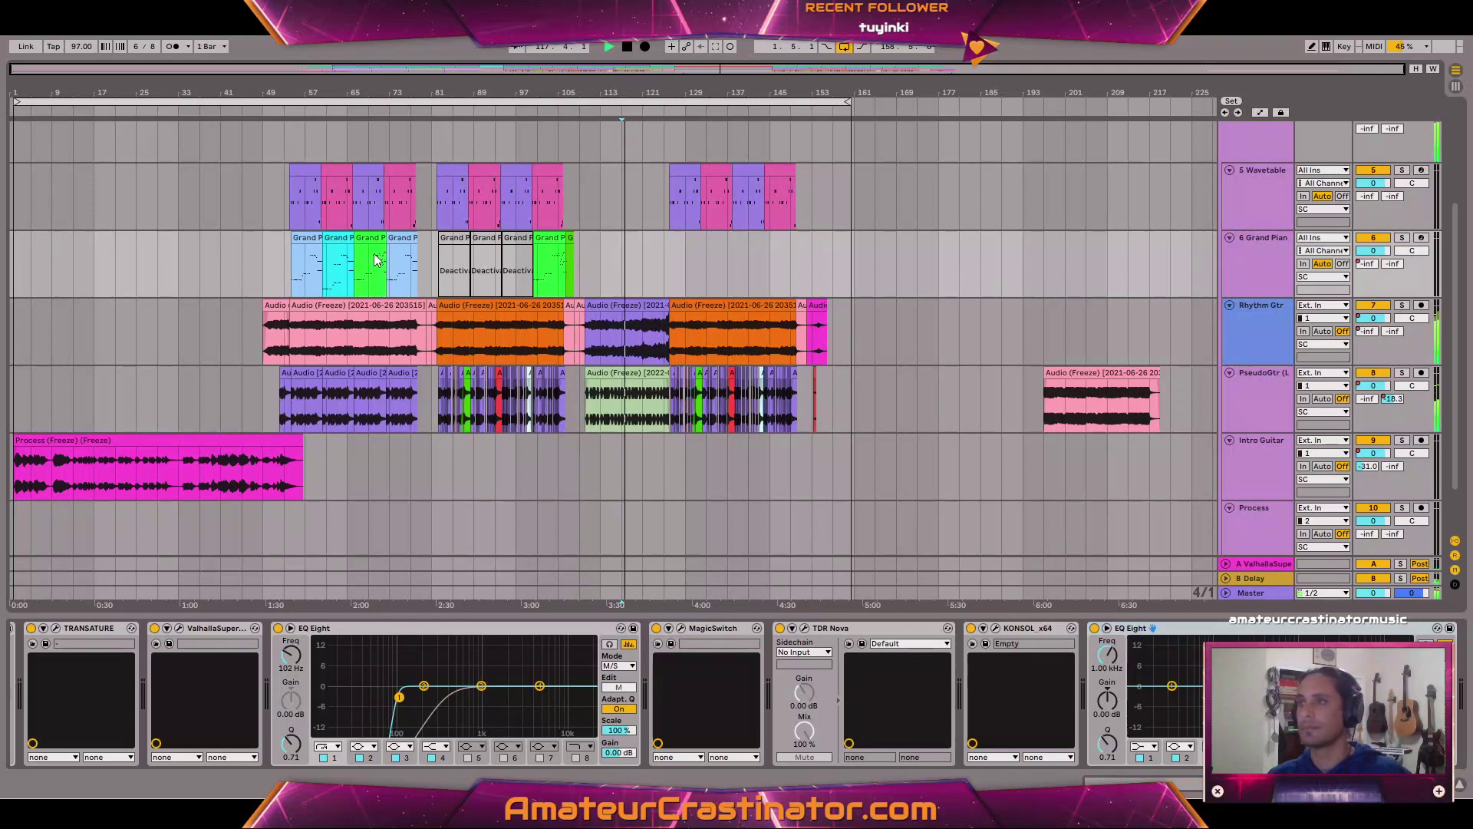
Audition the arrangement from the first Grand Piano clip, and open the second Grand Piano clip's notes.
{"action": "left_click", "coordinate": [304, 184]}
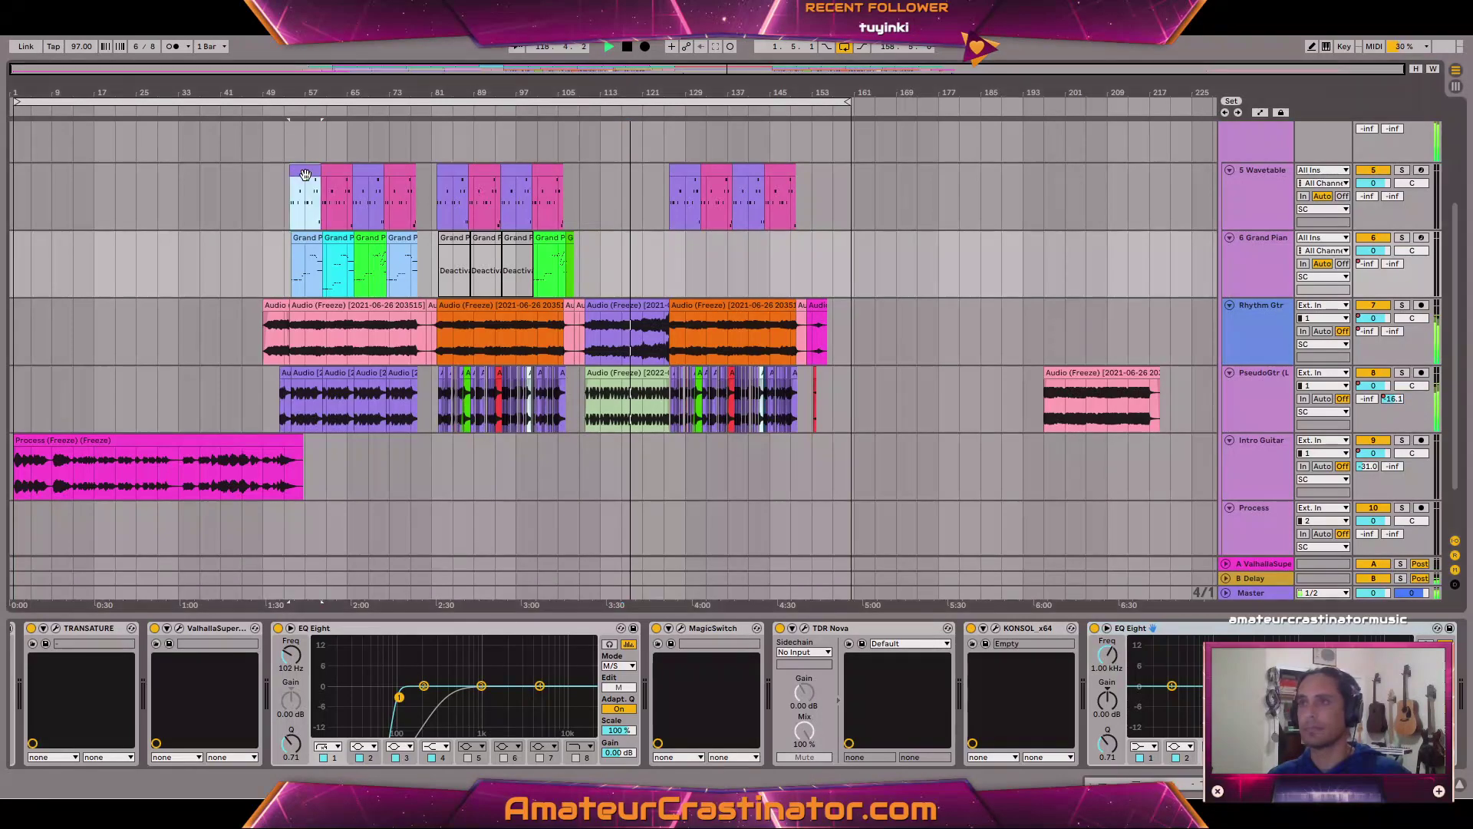
{"action": "left_click", "coordinate": [304, 232]}
{"action": "key", "text": "space"}
{"action": "key", "text": "space"}
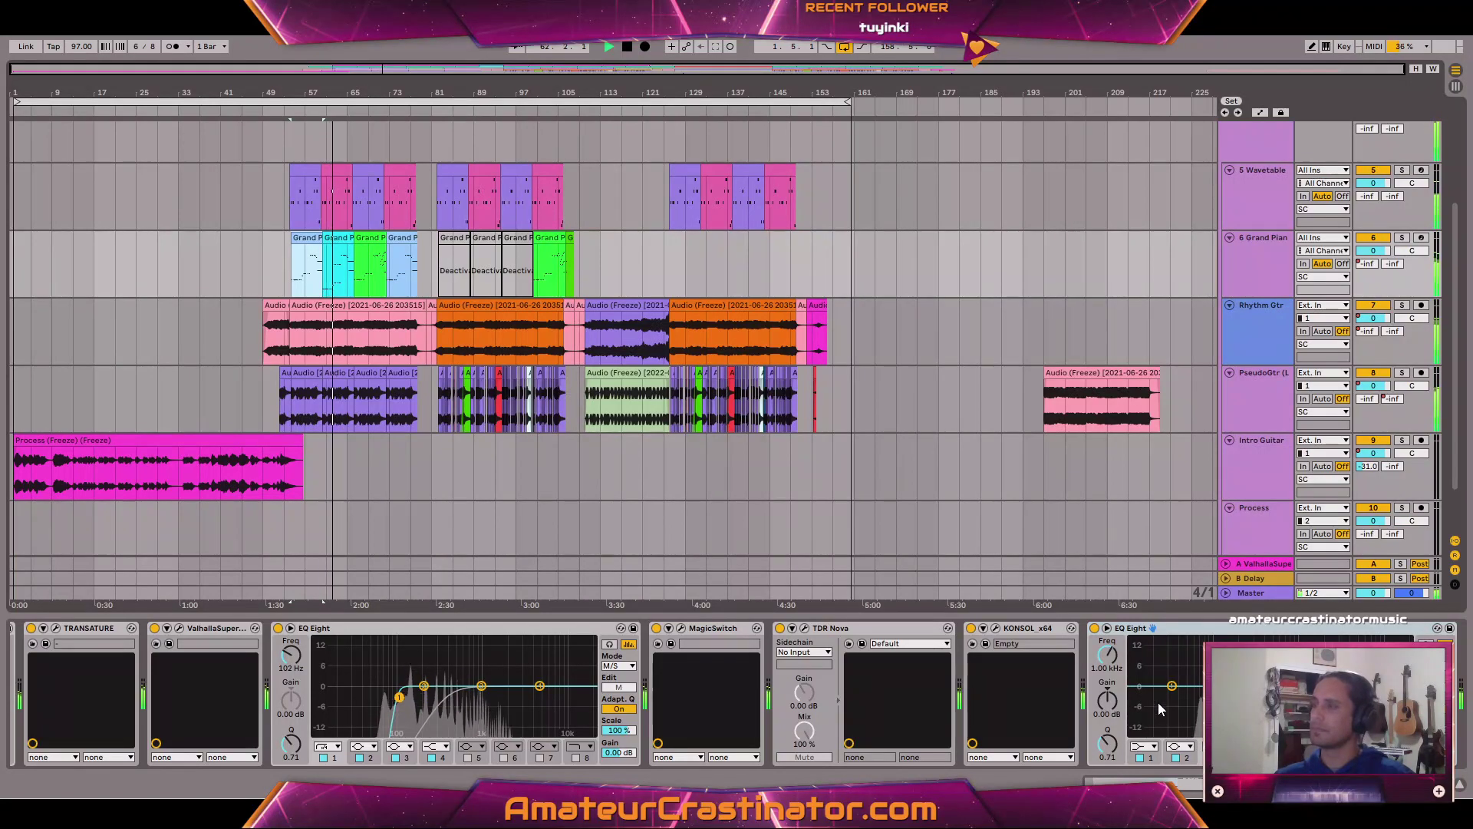
{"action": "double_click", "coordinate": [343, 237]}
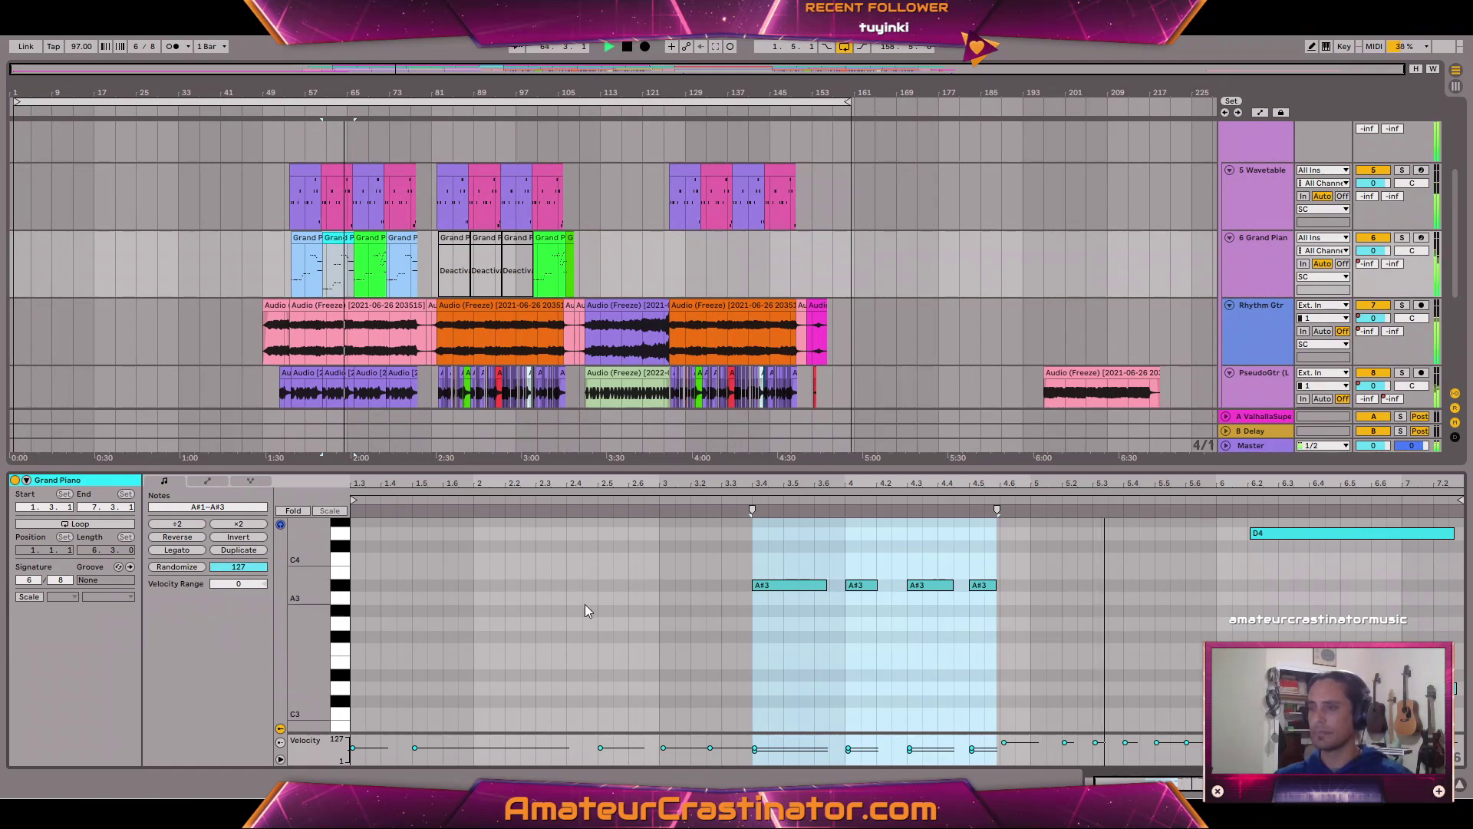
Slightly lower the velocity of the low D1–A#1 notes in the first part of the second Grand Piano clip.
{"action": "left_click_drag", "start_coordinate": [306, 613], "coordinate": [268, 613]}
{"action": "scroll", "coordinate": [918, 658], "scroll_direction": "down", "scroll_amount": 4}
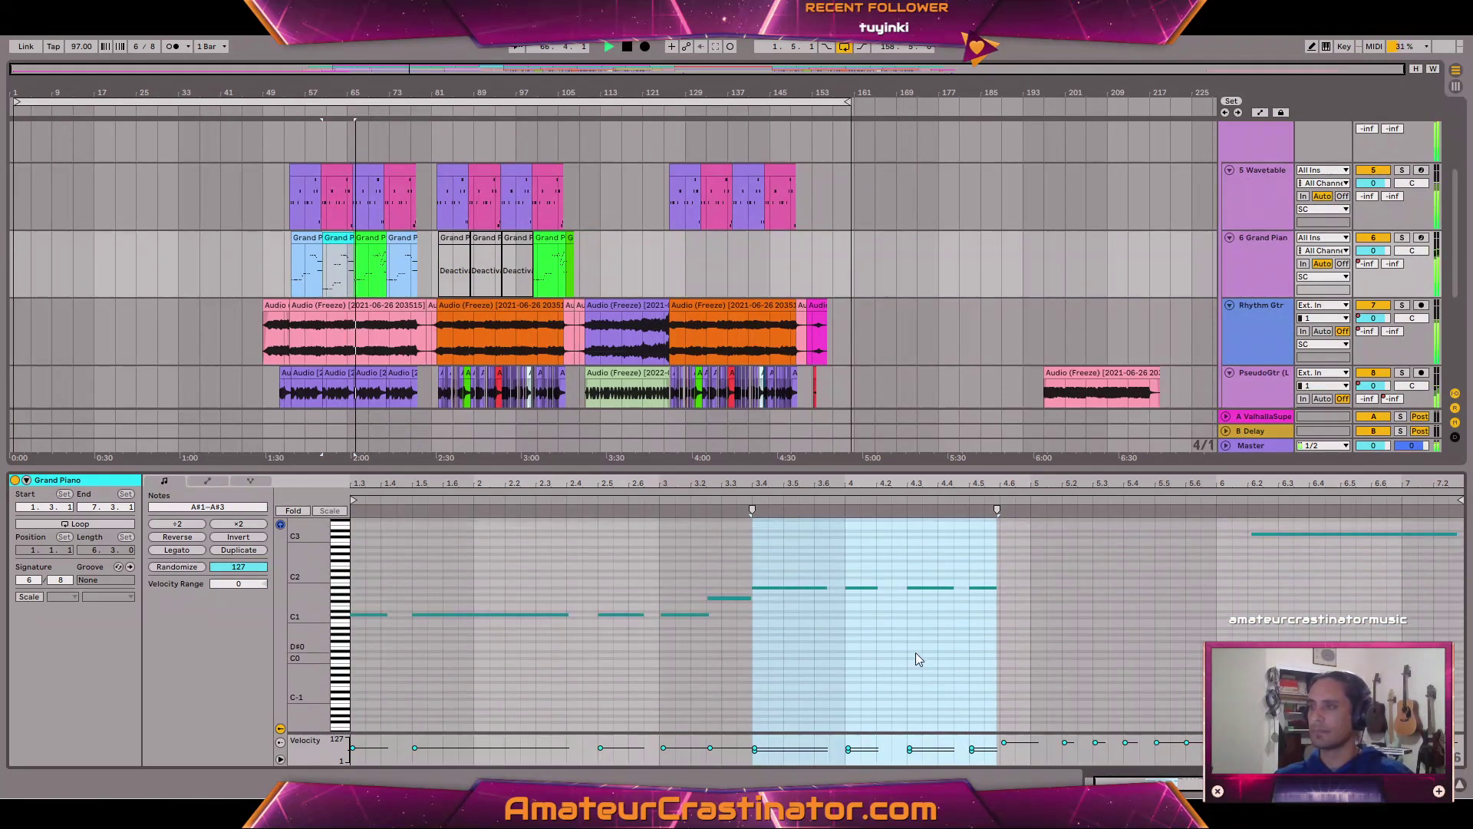
{"action": "left_click_drag", "start_coordinate": [996, 555], "coordinate": [352, 751]}
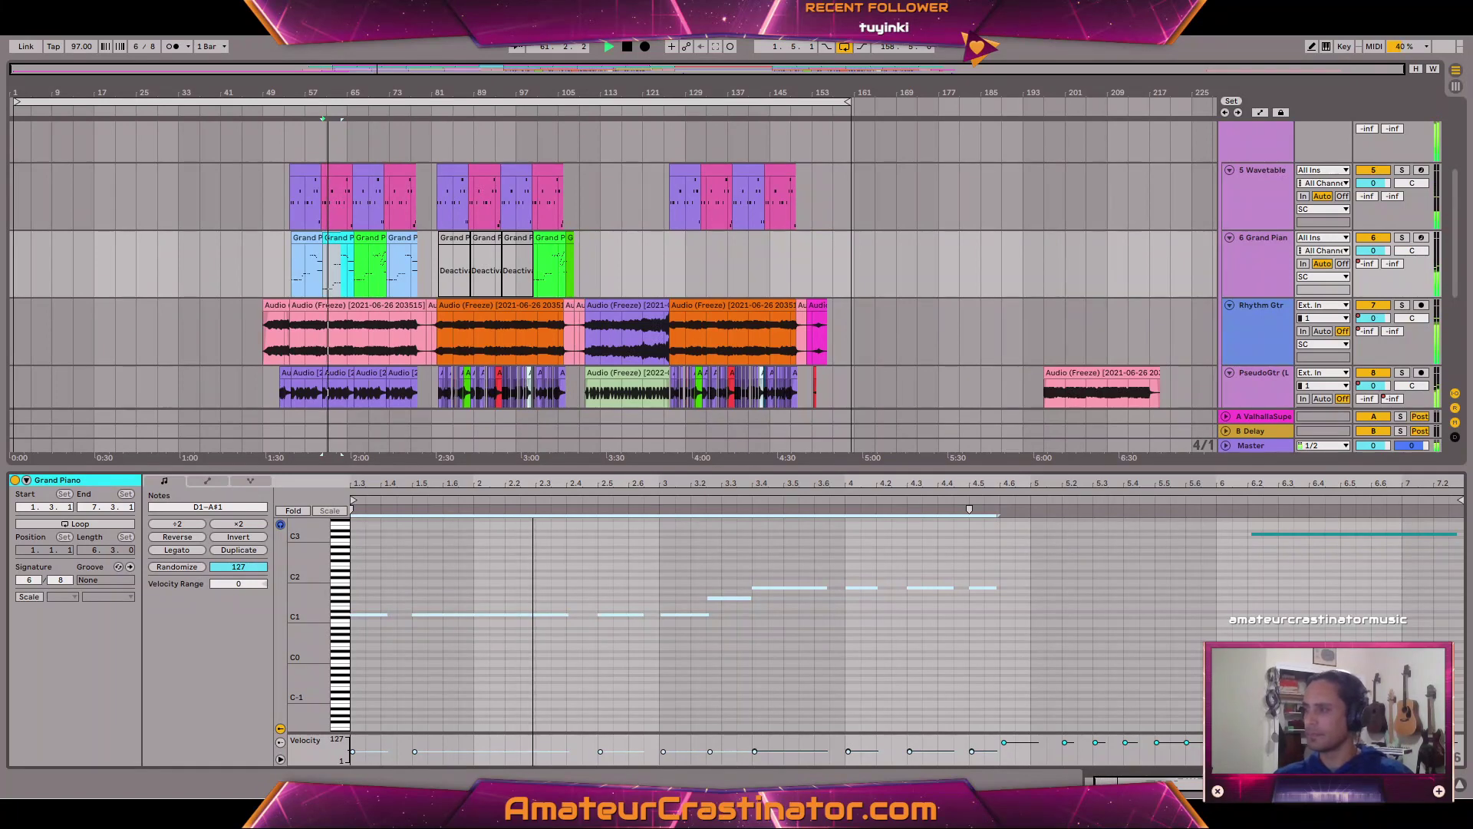
{"action": "key", "text": "shift+Tab"}
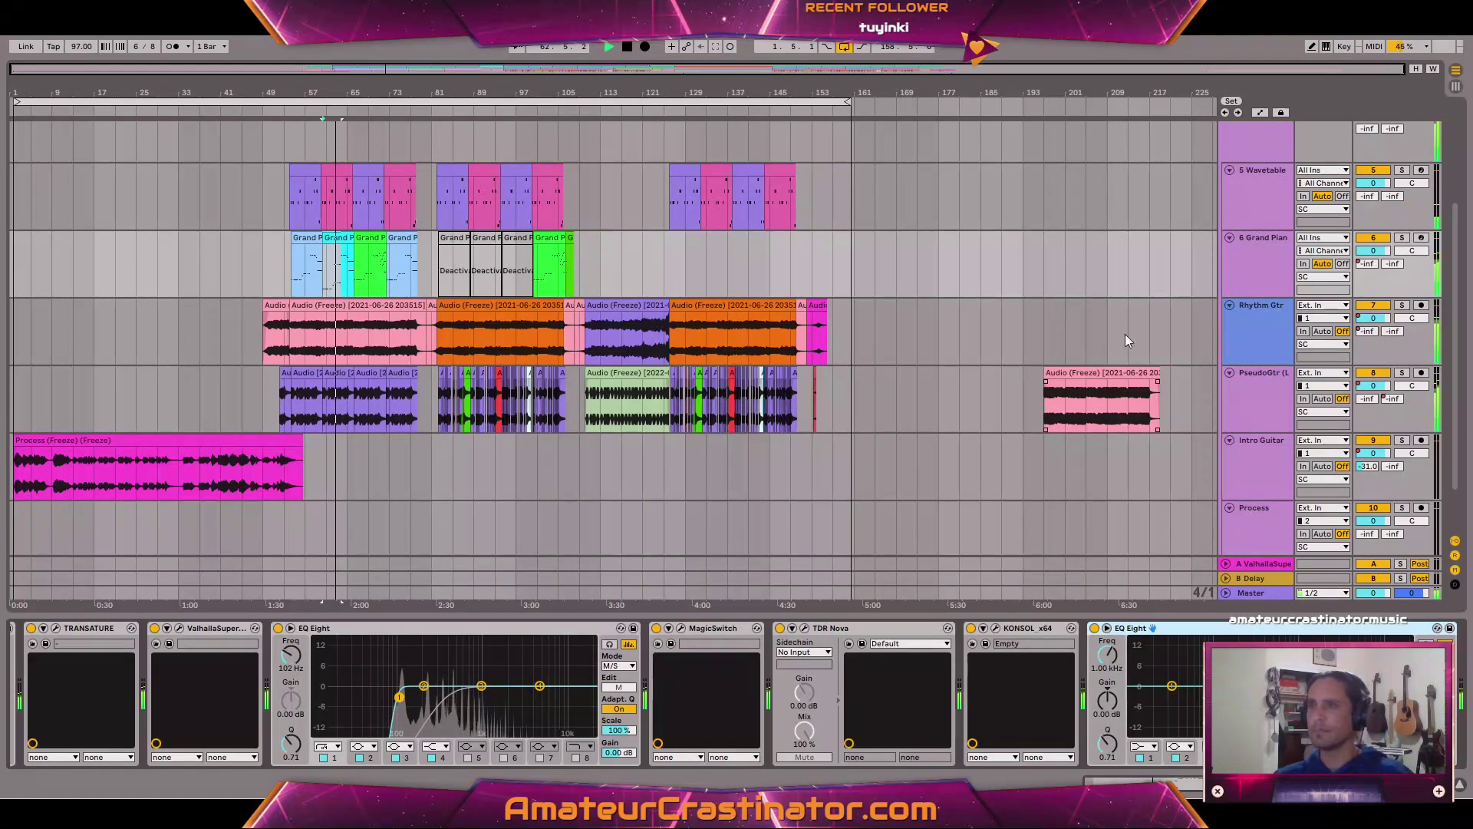
Automate the Grand Piano's Release to drop to 0 at the second piano clip's start and ramp back up to about 71 near bar 63.
{"action": "scroll", "coordinate": [340, 260], "scroll_direction": "up", "scroll_amount": 6}
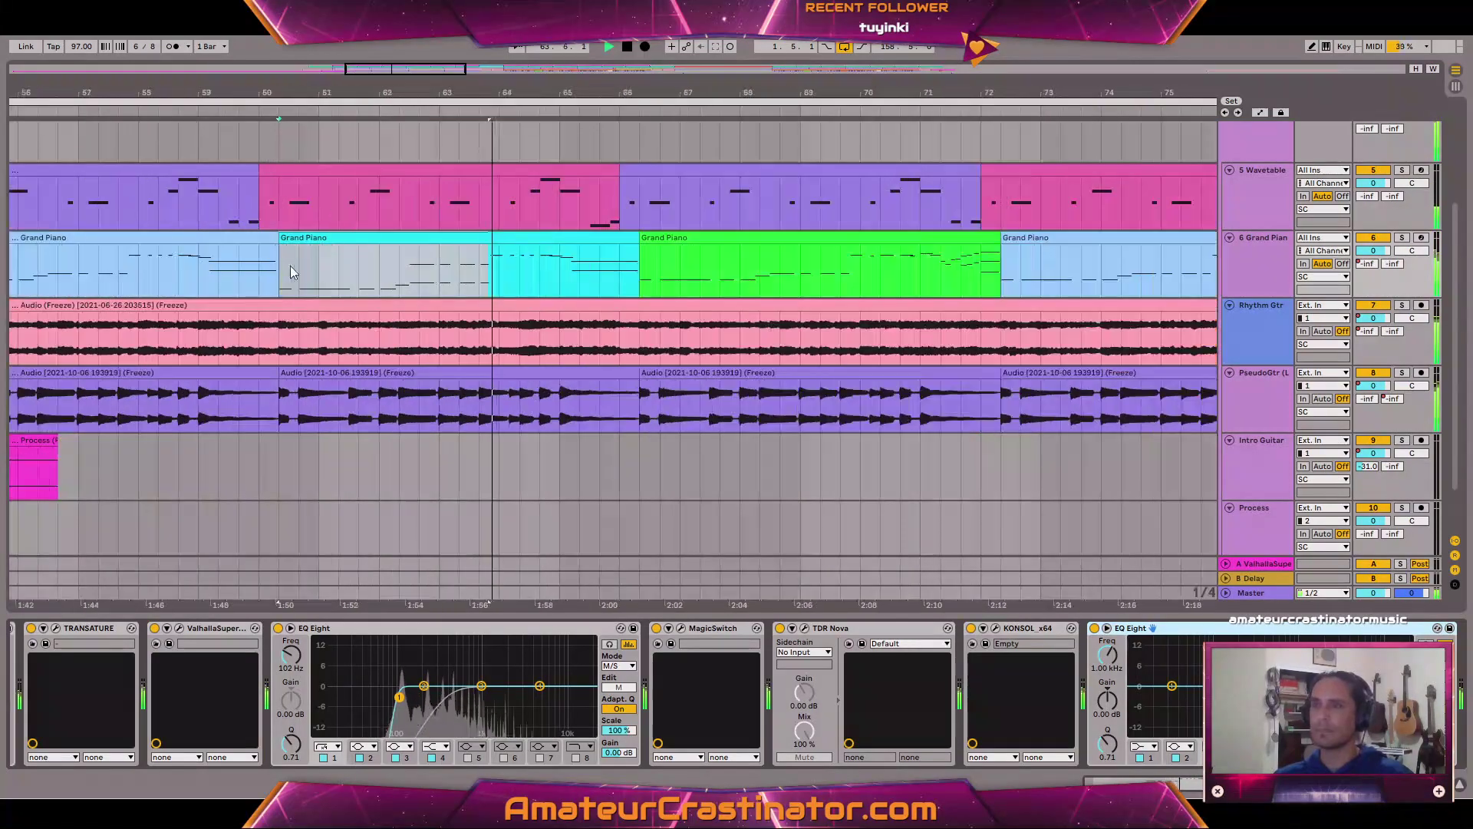
{"action": "scroll", "coordinate": [345, 273], "scroll_direction": "left", "scroll_amount": 5}
{"action": "left_click", "coordinate": [1266, 271]}
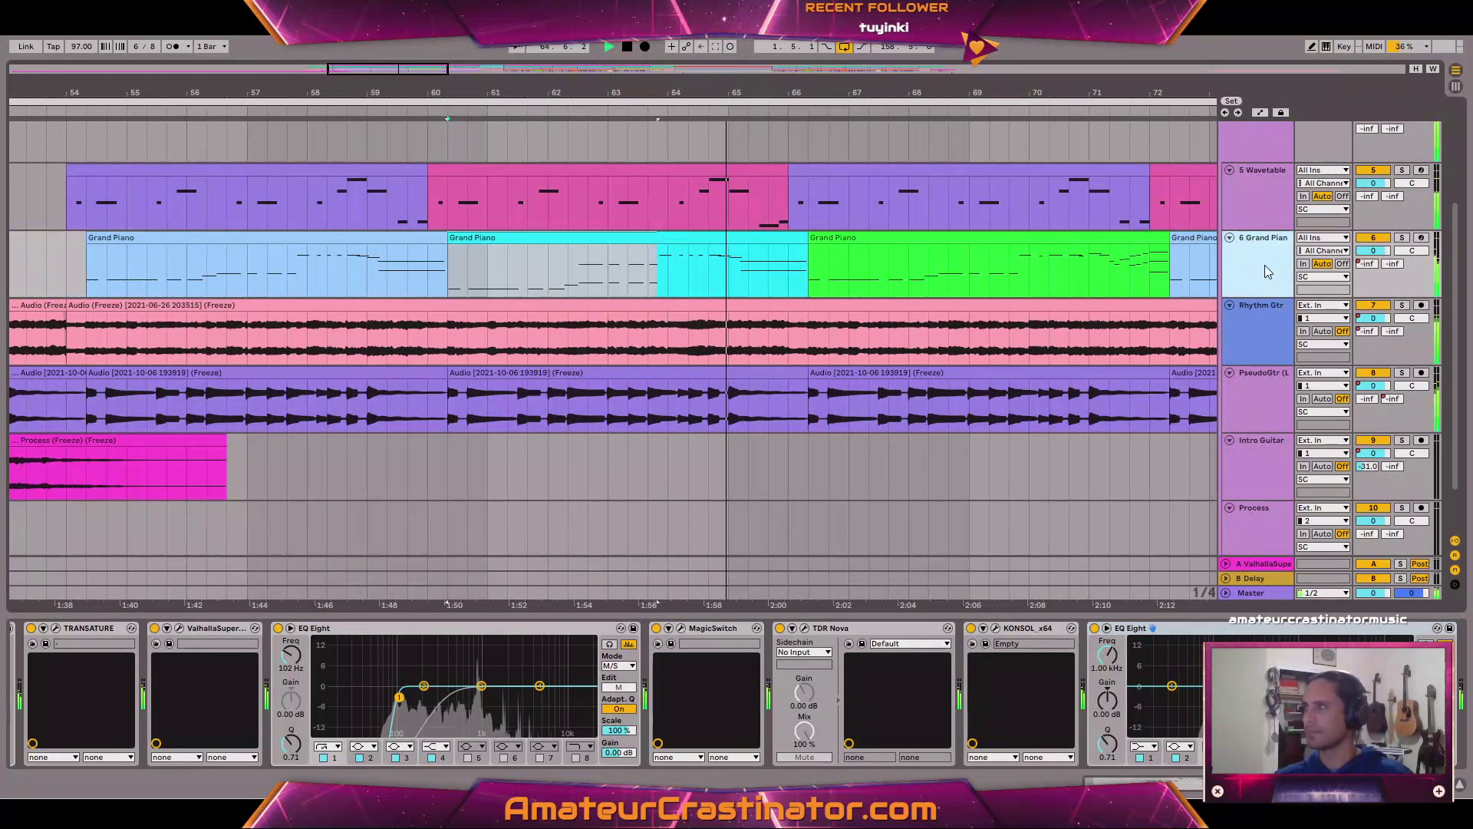
{"action": "key", "text": "a"}
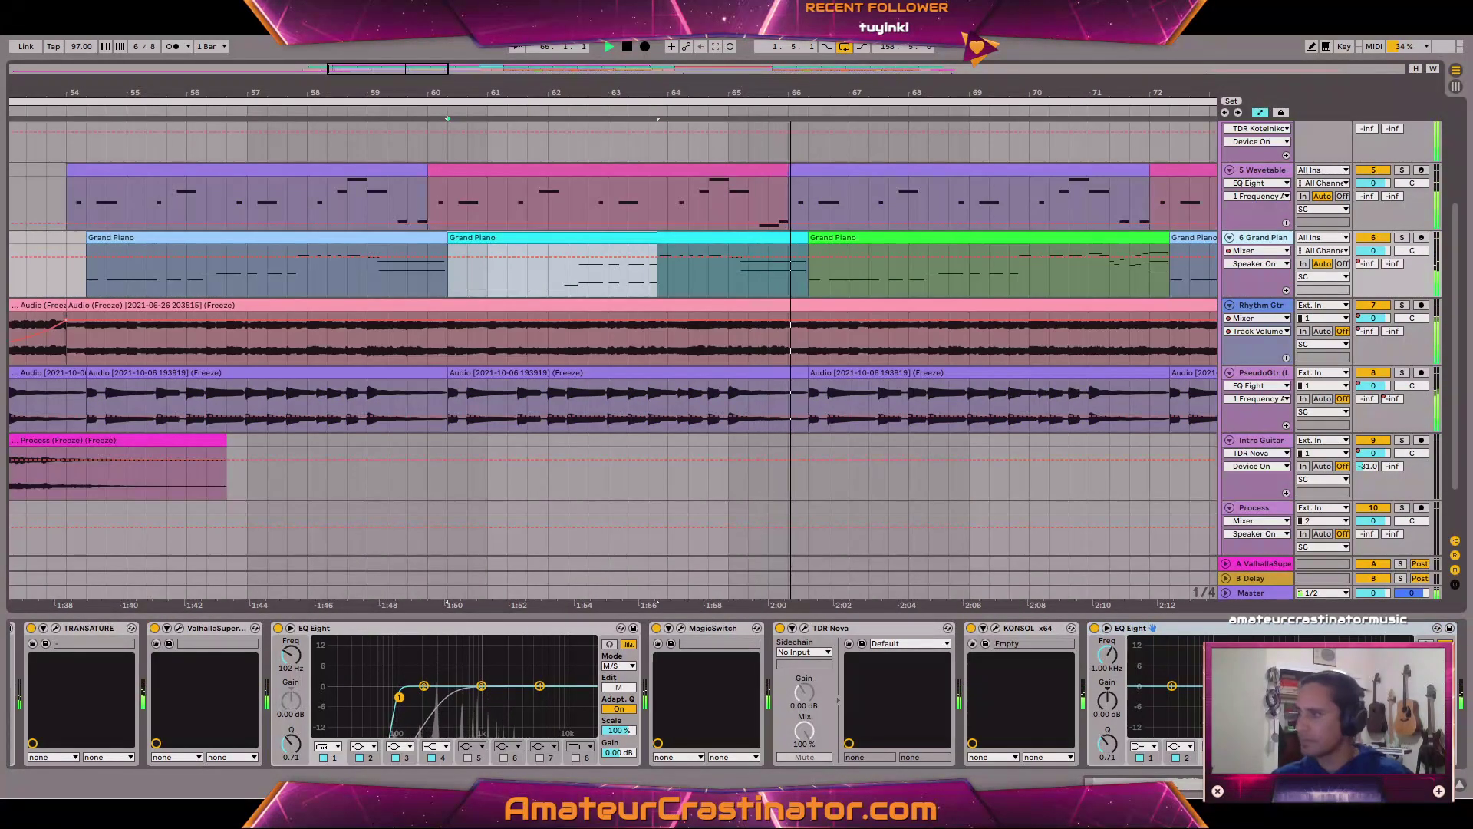
{"action": "scroll", "coordinate": [135, 738], "scroll_direction": "left", "scroll_amount": 3}
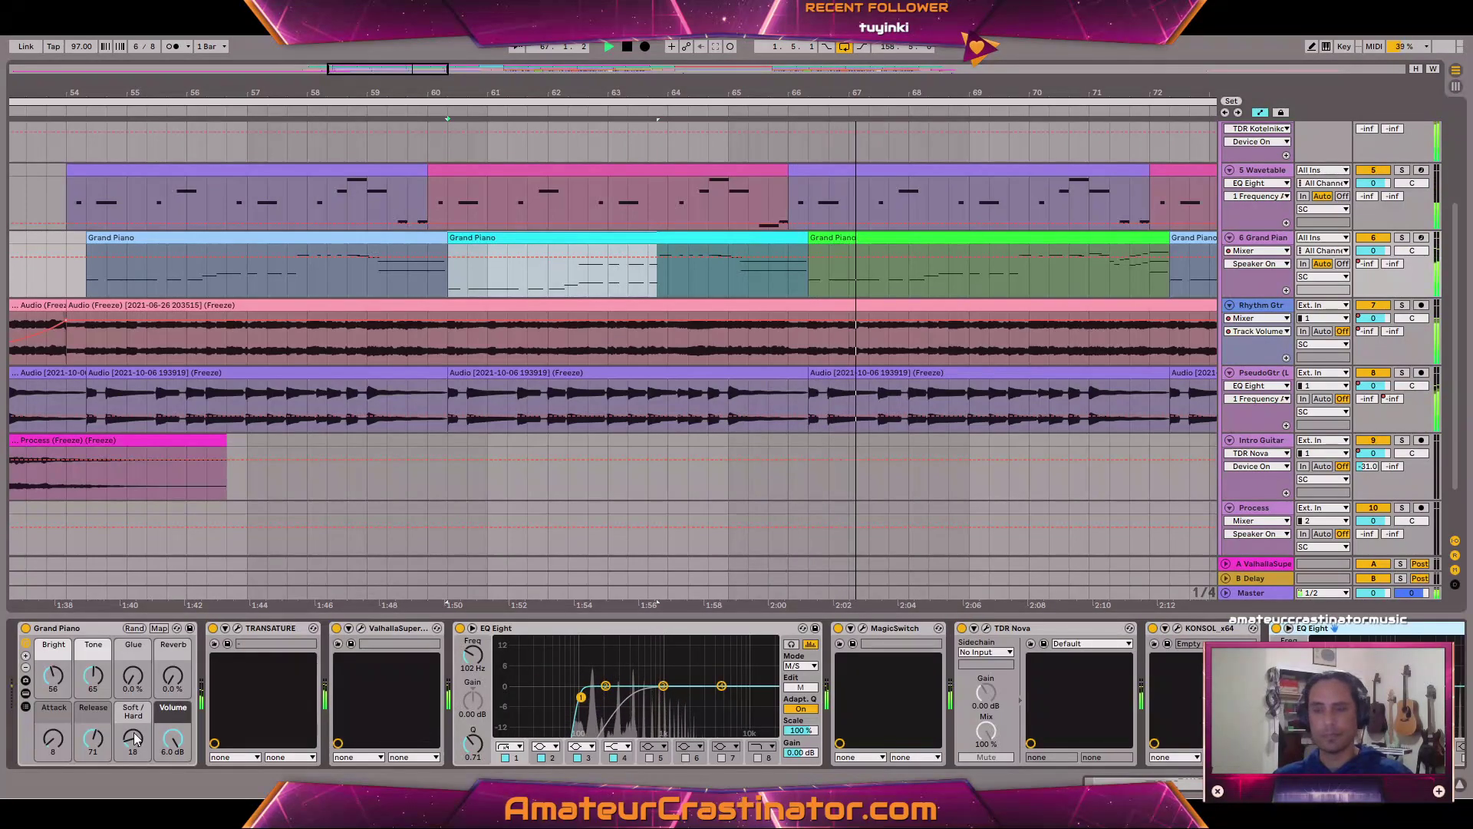
{"action": "left_click", "coordinate": [94, 741]}
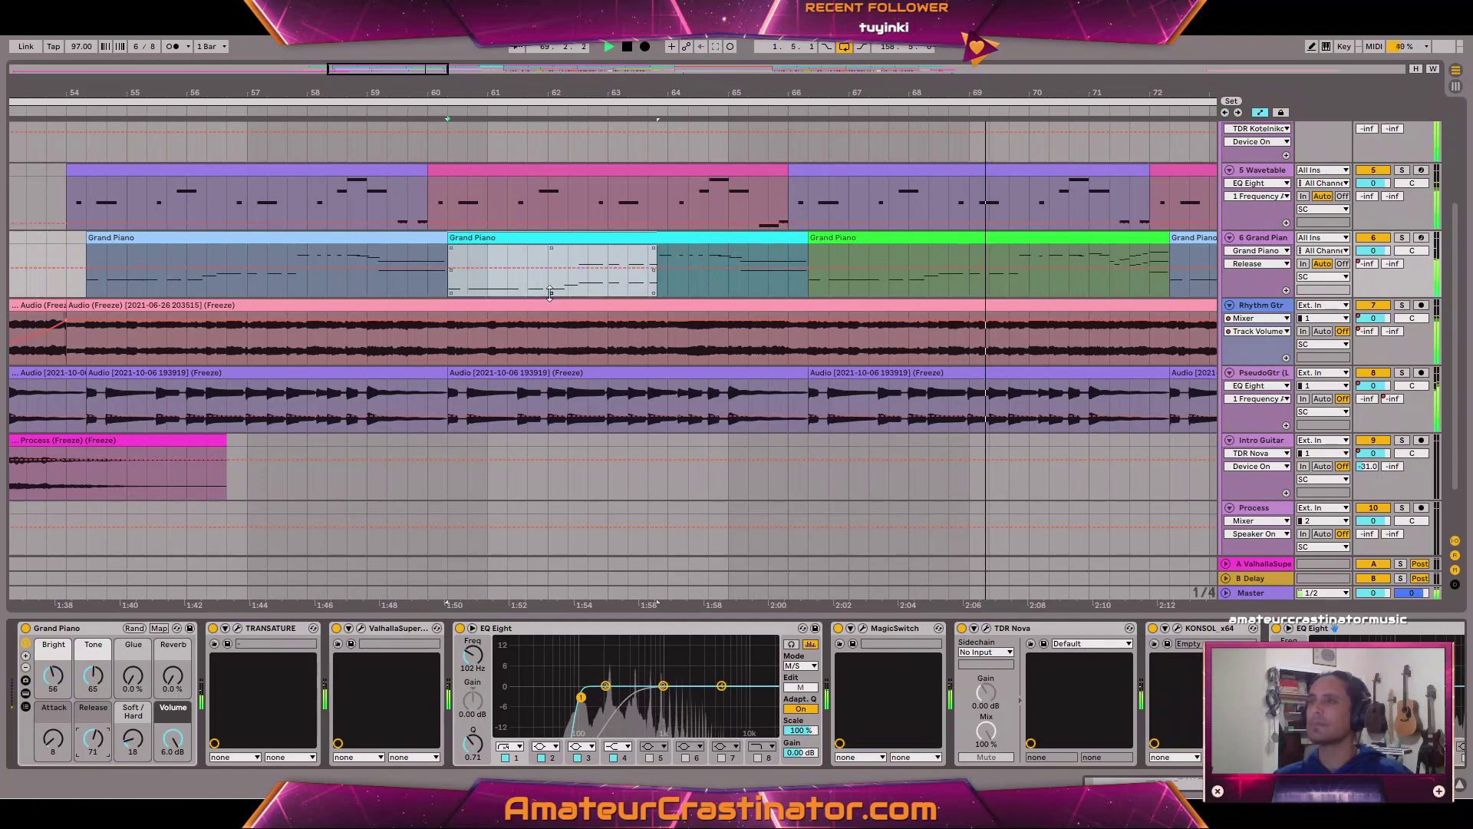
{"action": "mouse_move", "coordinate": [584, 272]}
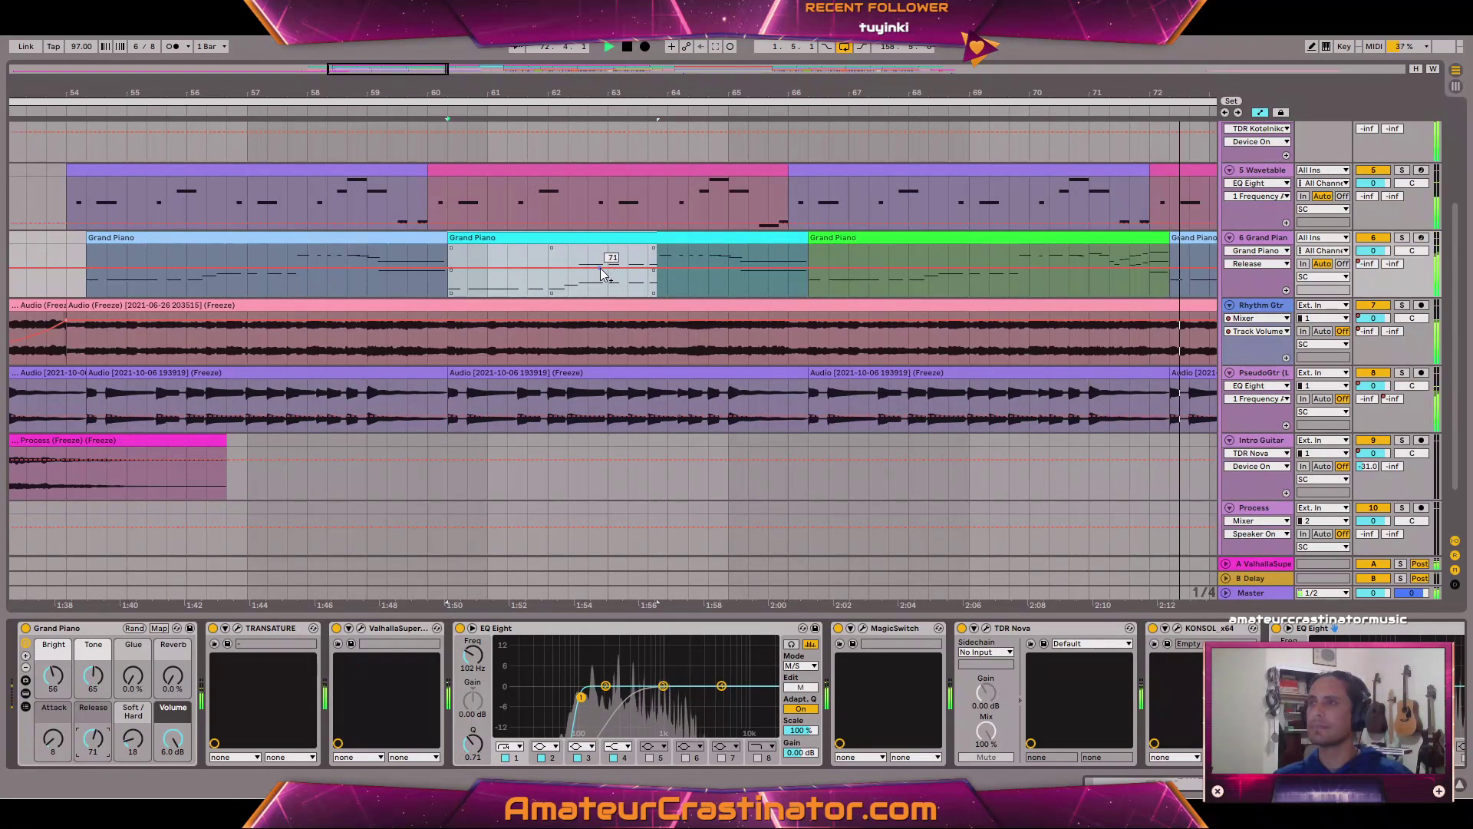
{"action": "left_click", "coordinate": [606, 269]}
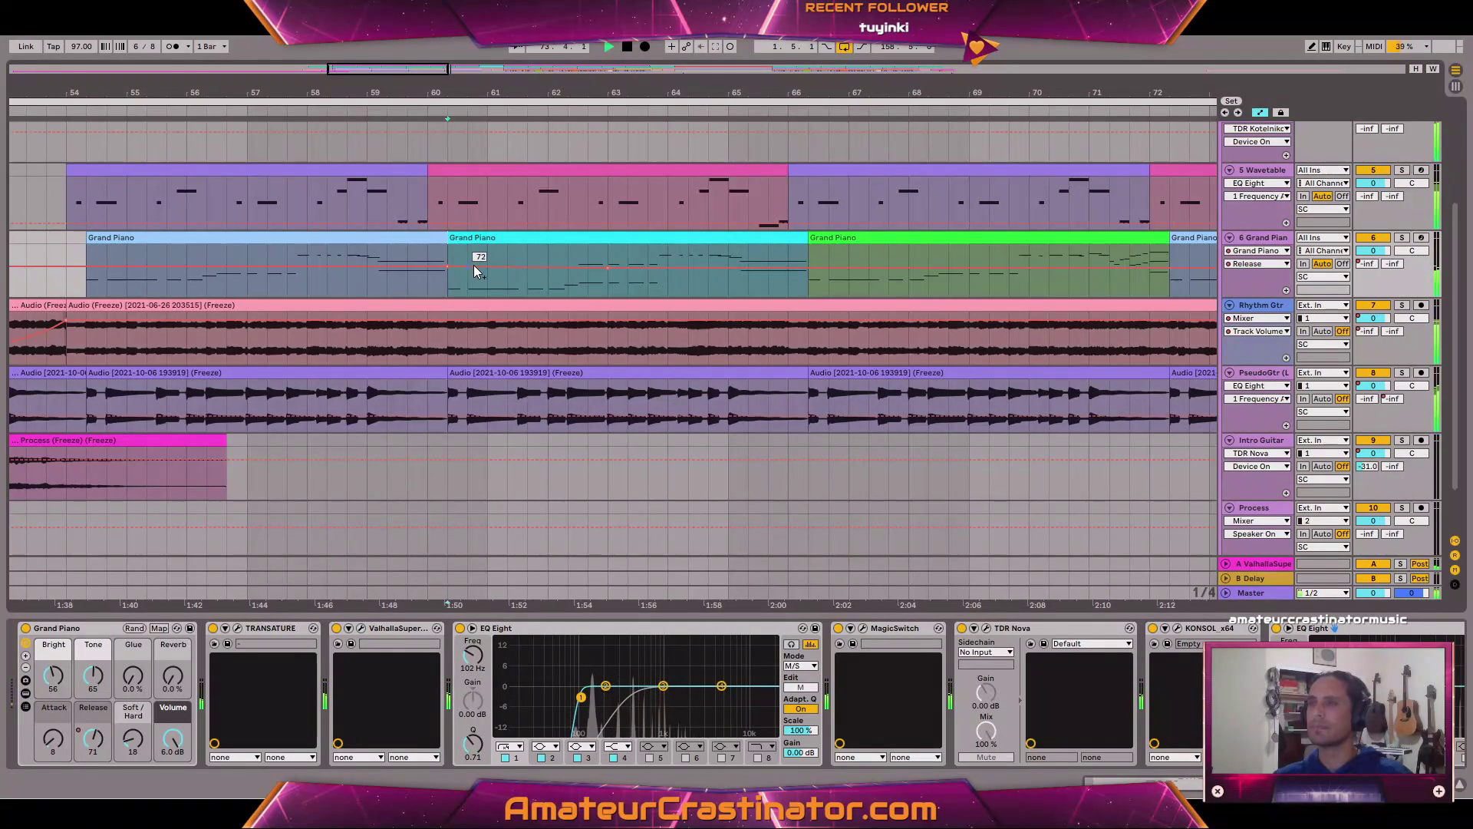
{"action": "left_click_drag", "start_coordinate": [448, 267], "coordinate": [448, 290]}
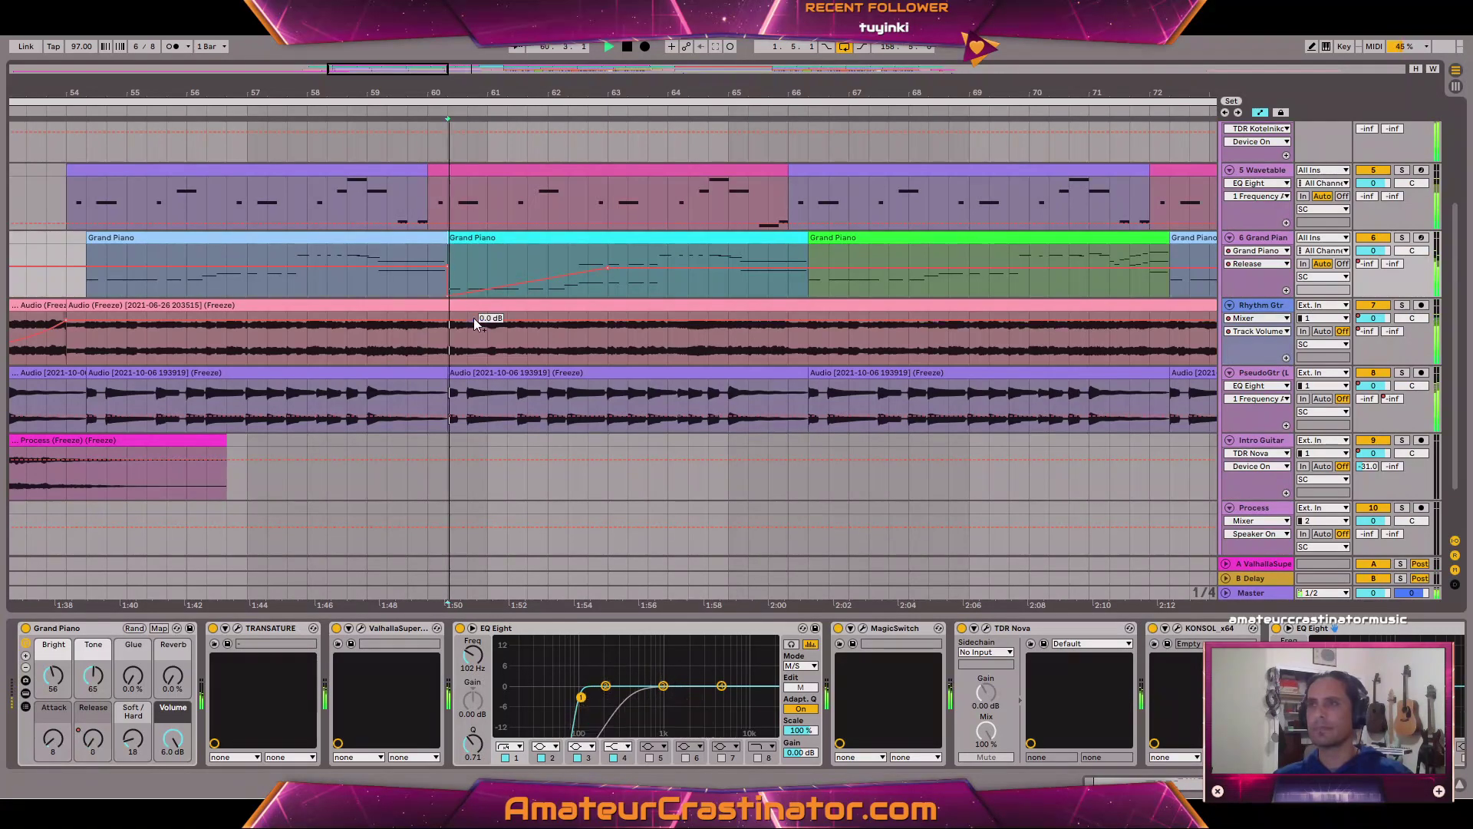
Audition the Release automation from the first Grand Piano clip, and return to the full arrangement with automation hidden.
{"action": "left_click", "coordinate": [348, 236]}
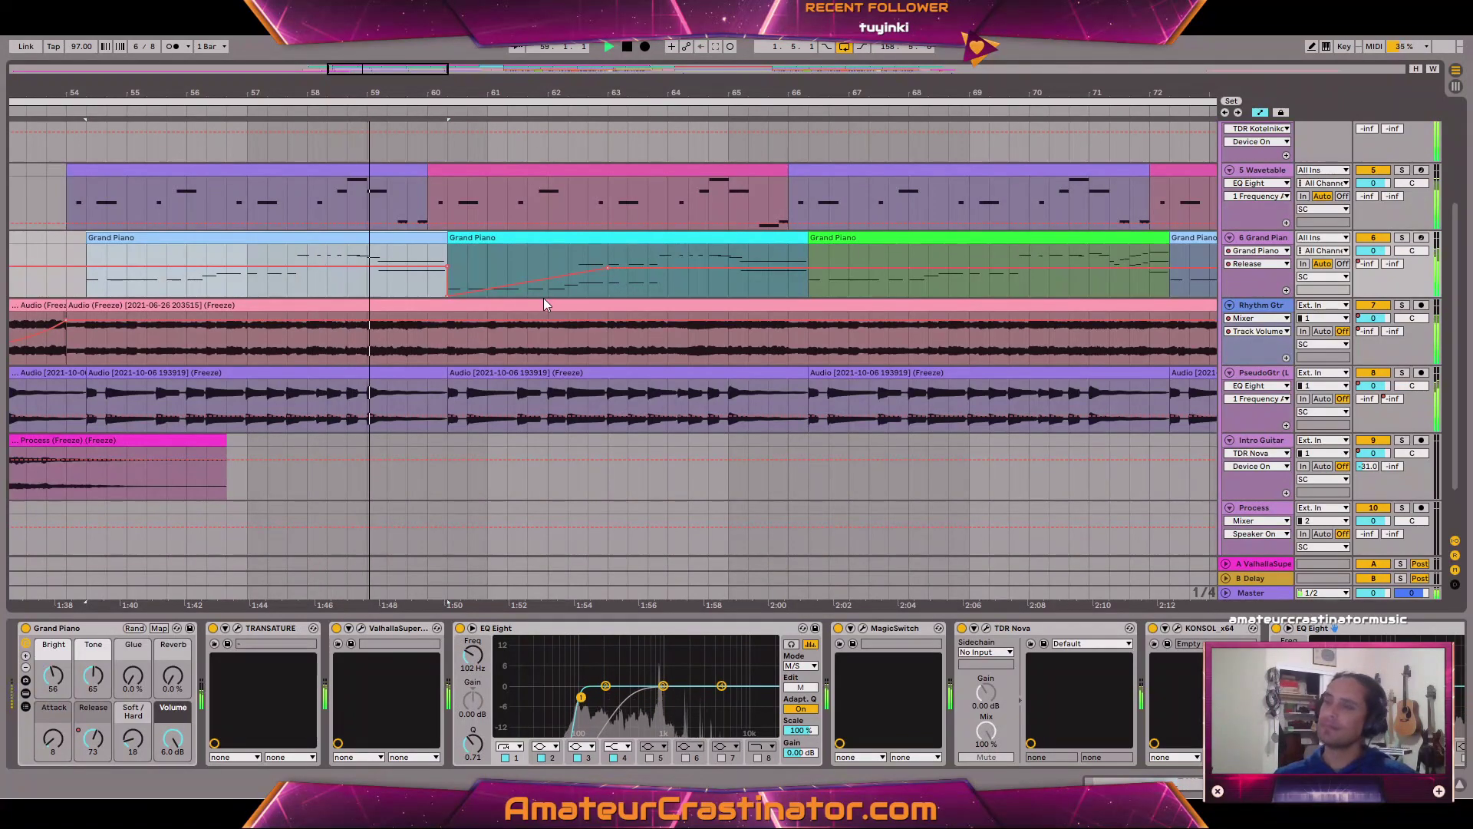
{"action": "mouse_move", "coordinate": [544, 282]}
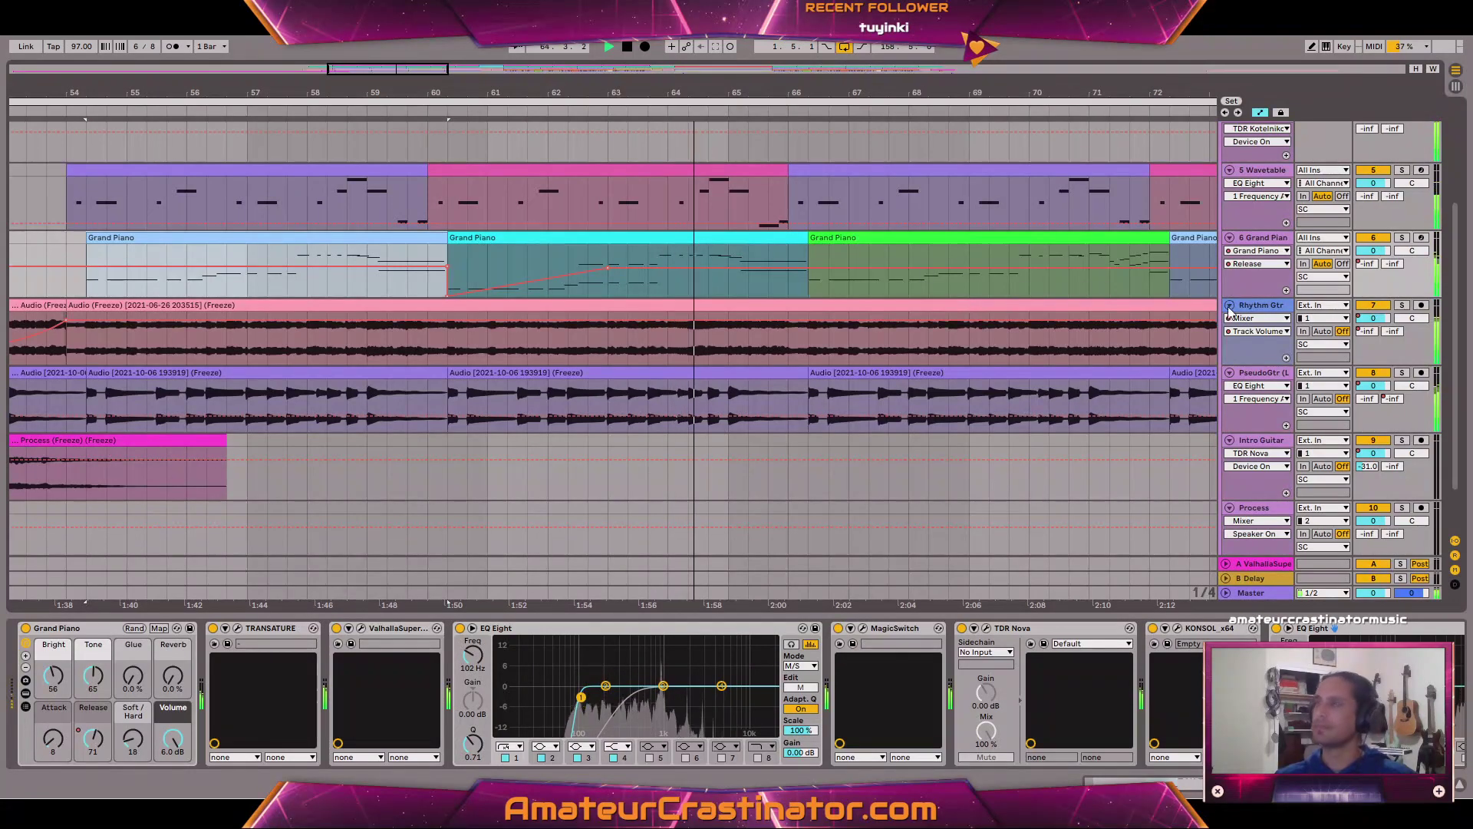
{"action": "key", "text": "a"}
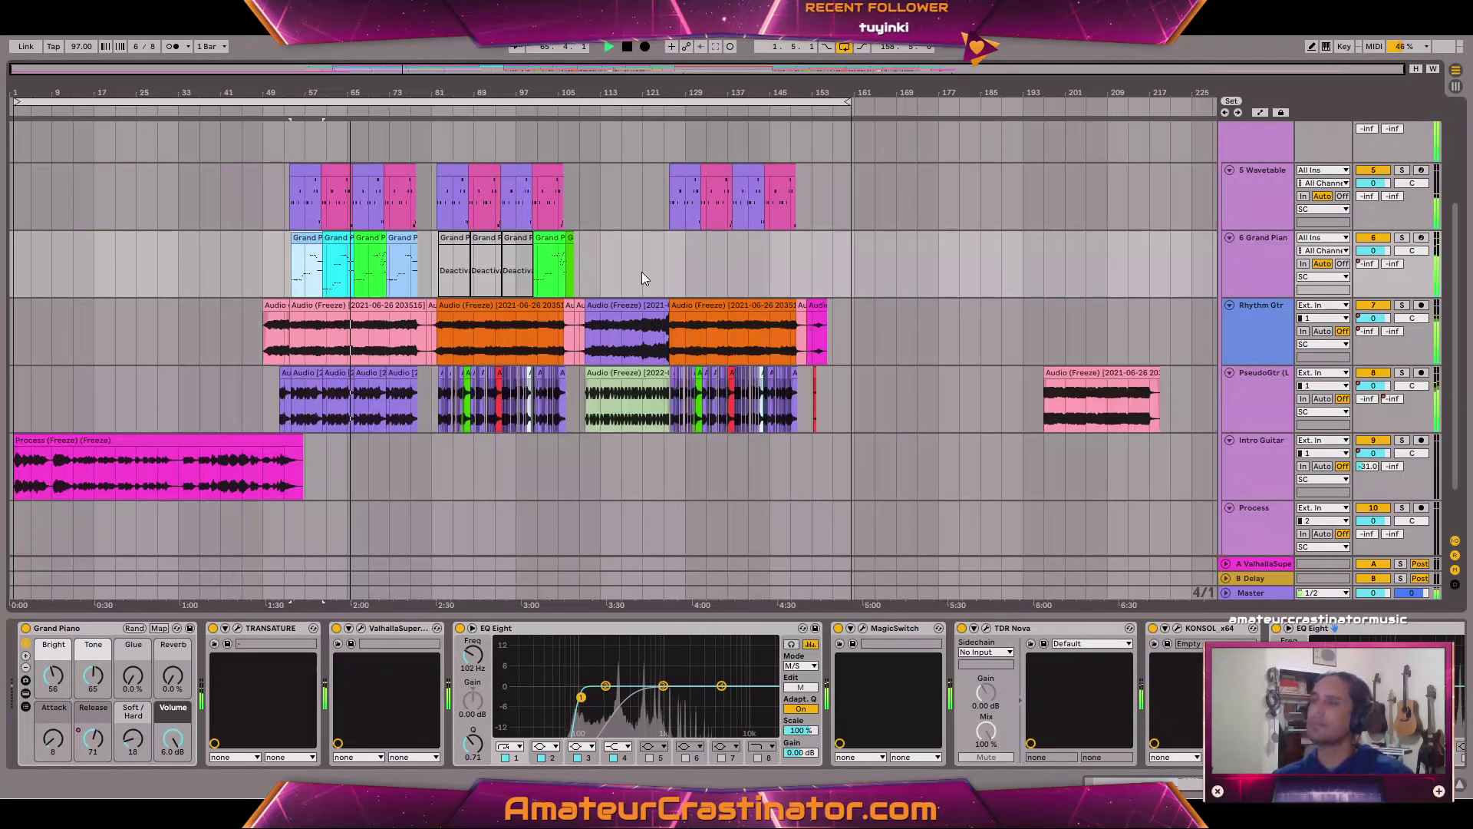
{"action": "left_click", "coordinate": [598, 328]}
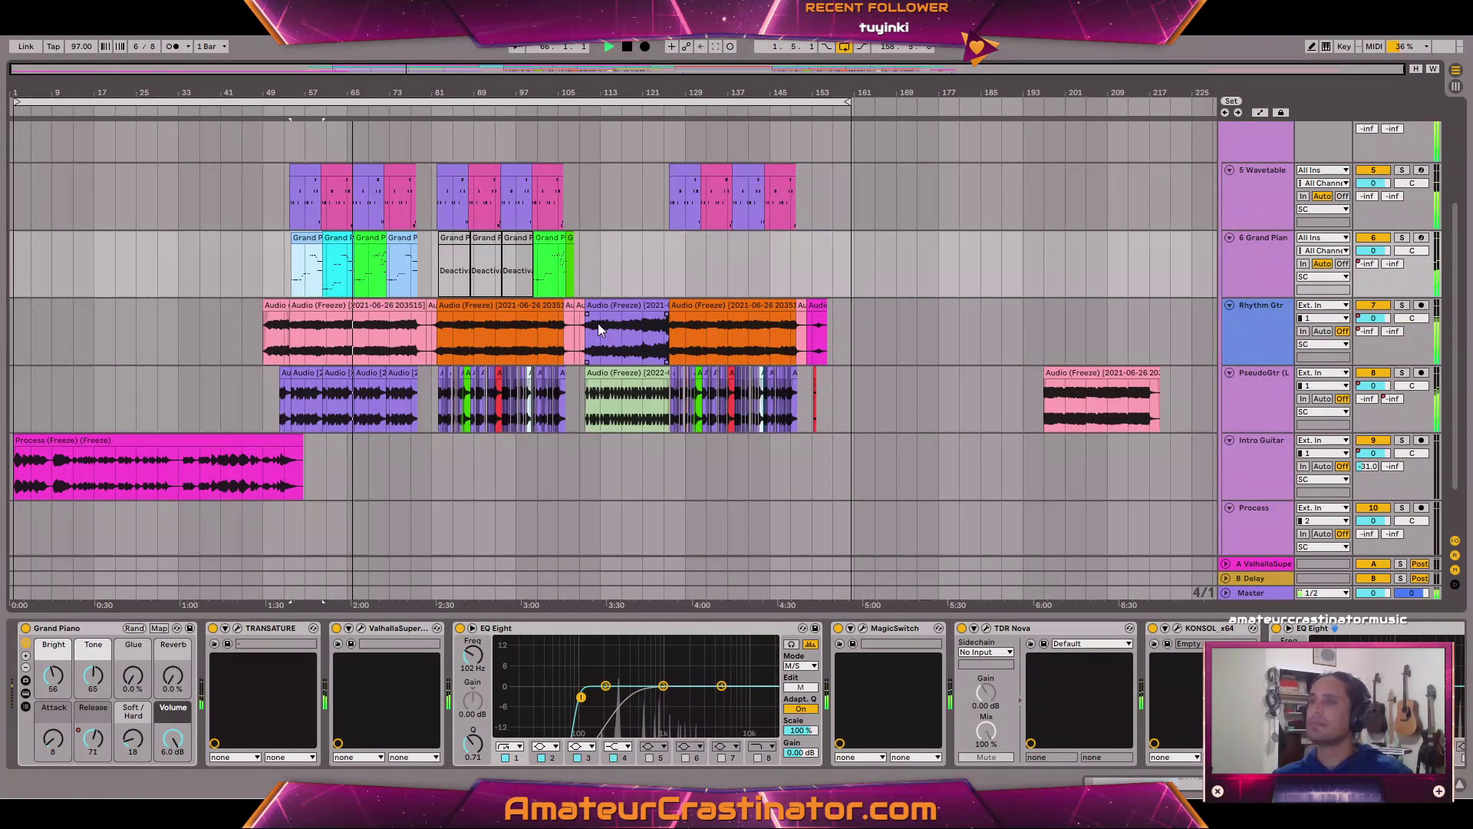
Slightly lower the velocity of the D2–A#2 notes in the first part of the third Grand Piano clip.
{"action": "double_click", "coordinate": [370, 235]}
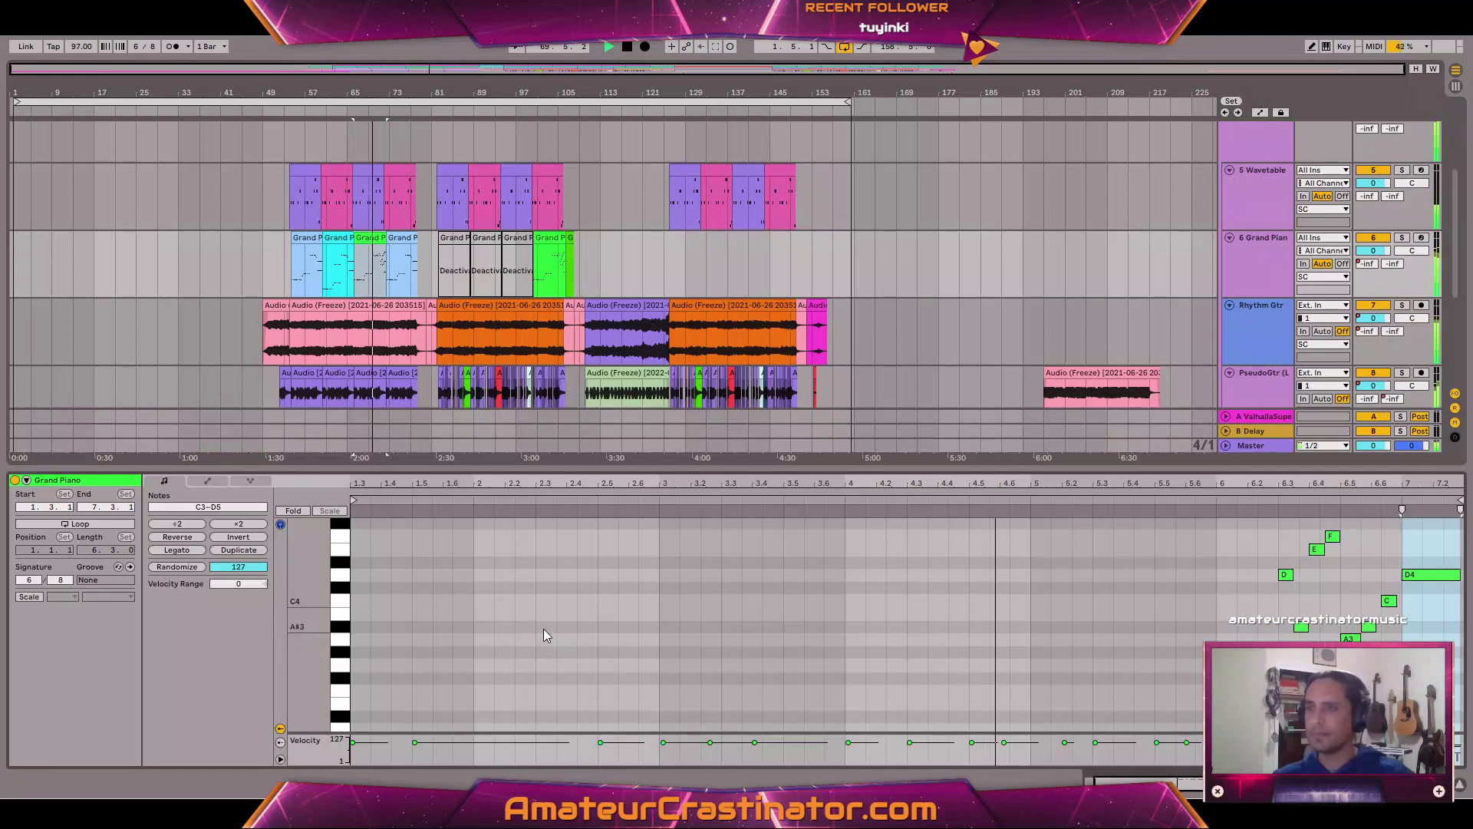
{"action": "scroll", "coordinate": [543, 629], "scroll_direction": "down", "scroll_amount": 8}
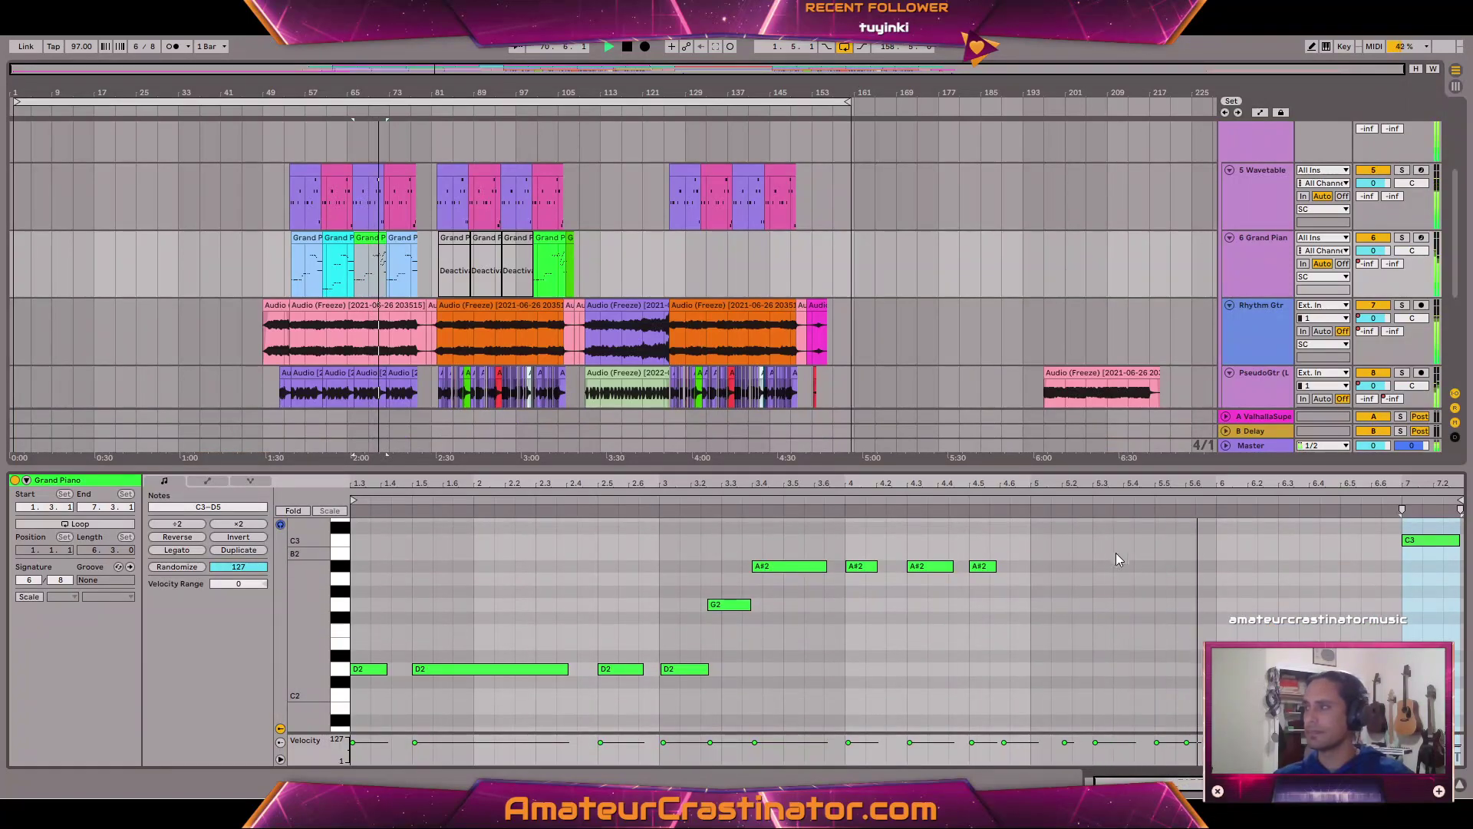
{"action": "left_click_drag", "start_coordinate": [1031, 546], "coordinate": [352, 707]}
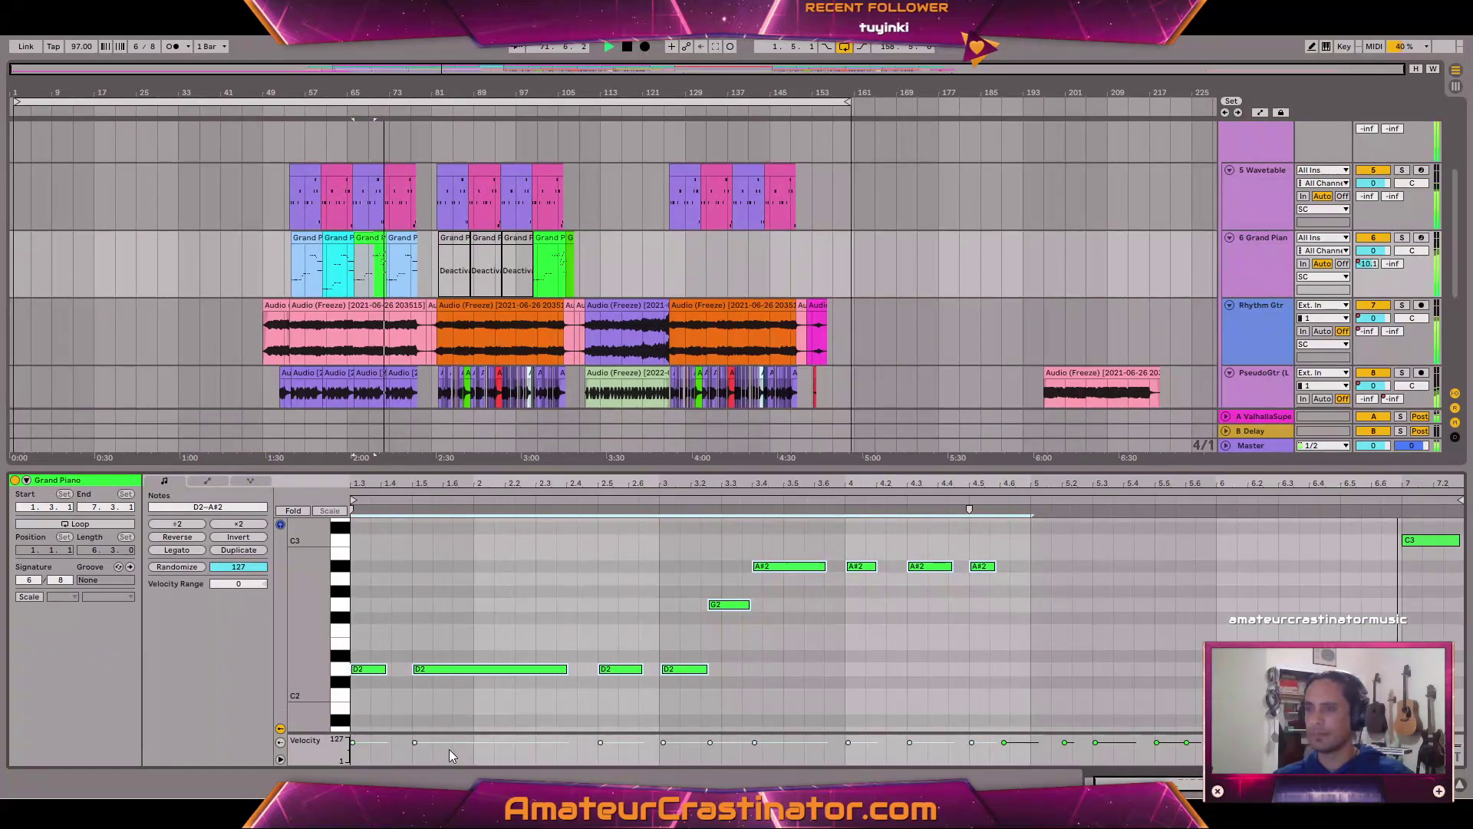
{"action": "left_click_drag", "start_coordinate": [449, 743], "coordinate": [450, 749]}
{"action": "key", "text": "space"}
{"action": "key", "text": "space"}
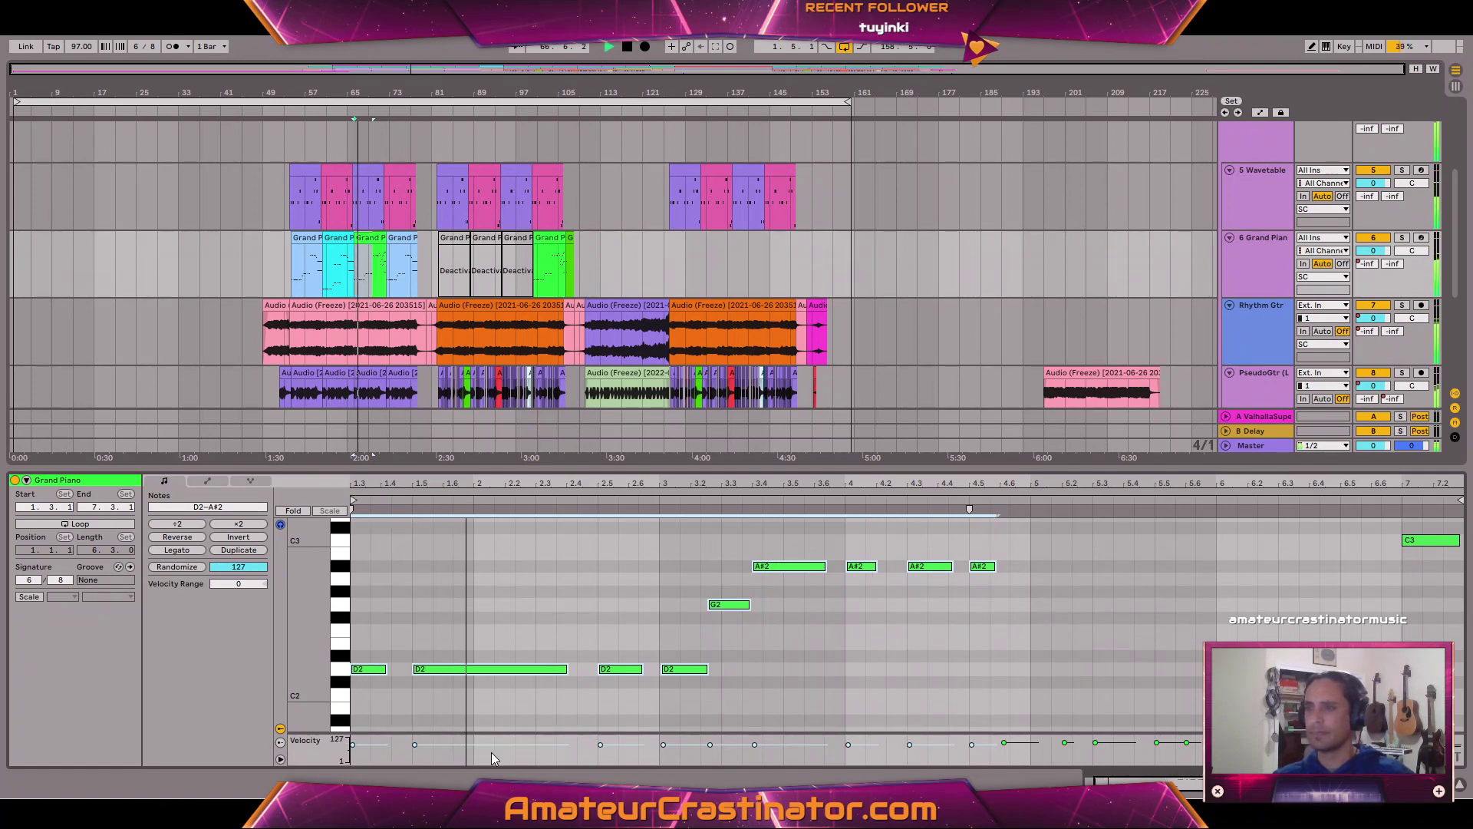
{"action": "left_click_drag", "start_coordinate": [491, 749], "coordinate": [499, 753]}
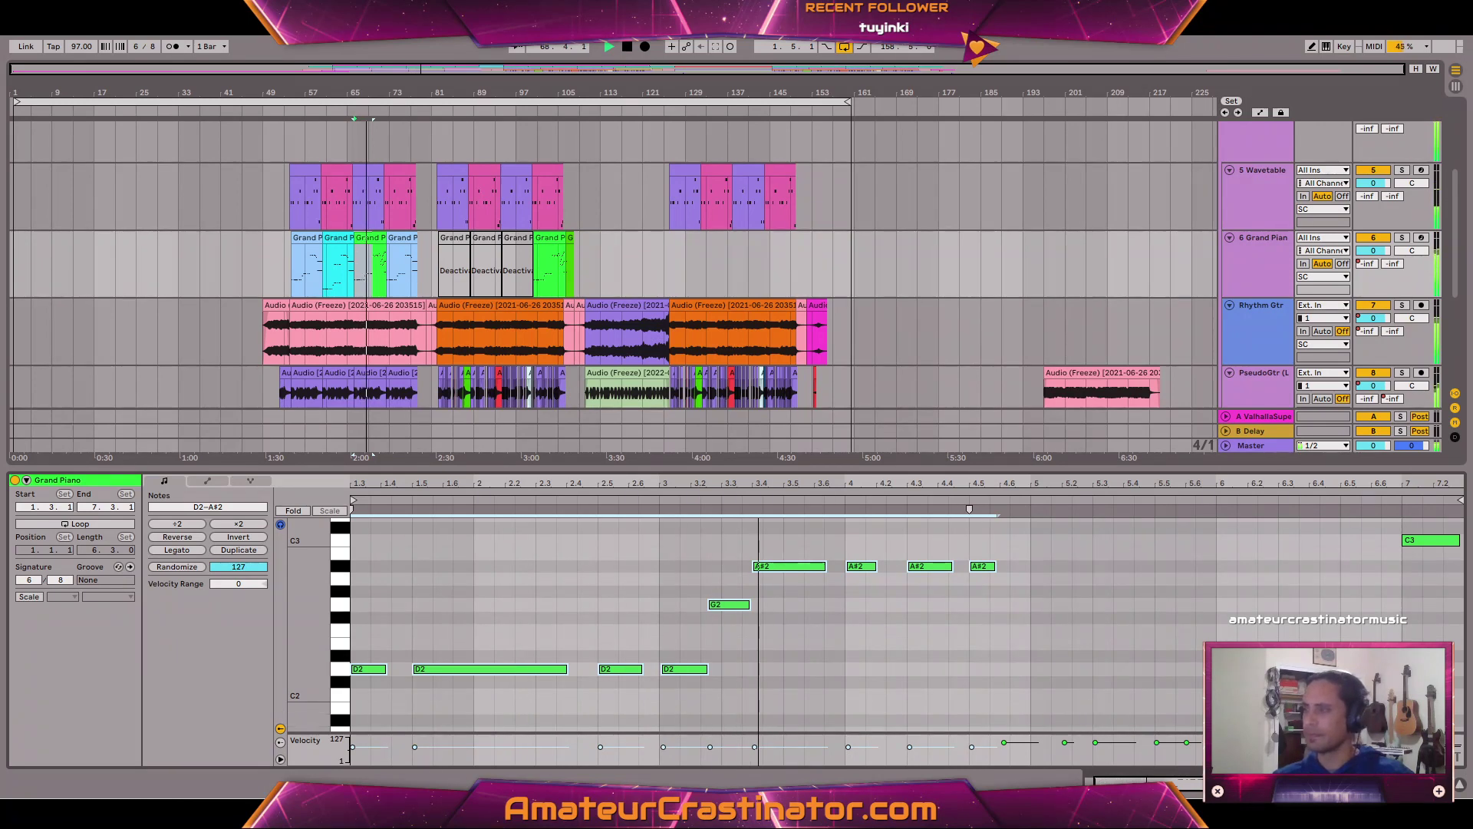
{"action": "key", "text": "shift+Tab"}
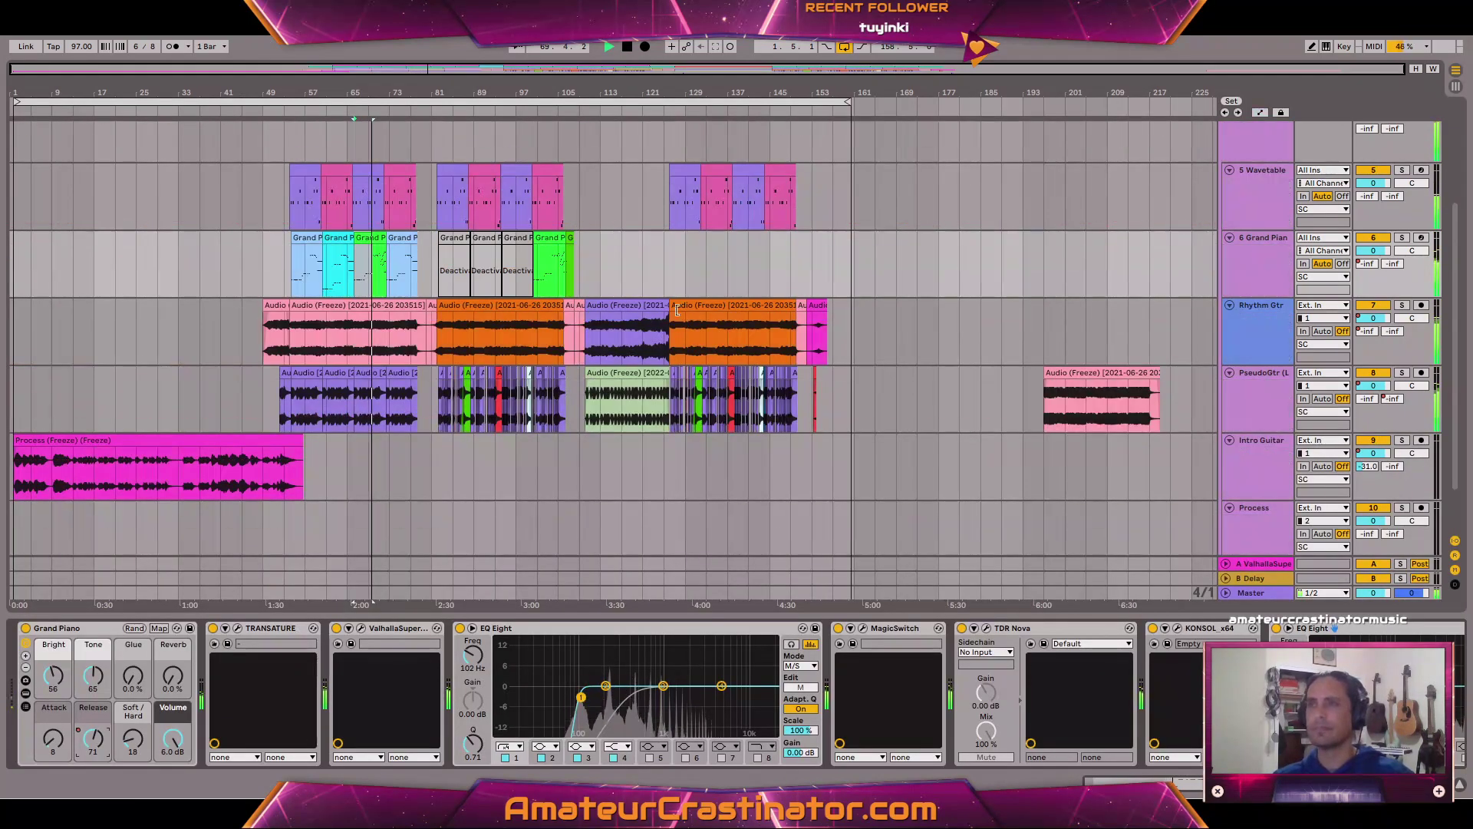
Examine the Grand Piano track's reverb send A automation around the ends of the two long green clips.
{"action": "scroll", "coordinate": [427, 244], "scroll_direction": "up", "scroll_amount": 3}
{"action": "key", "text": "a"}
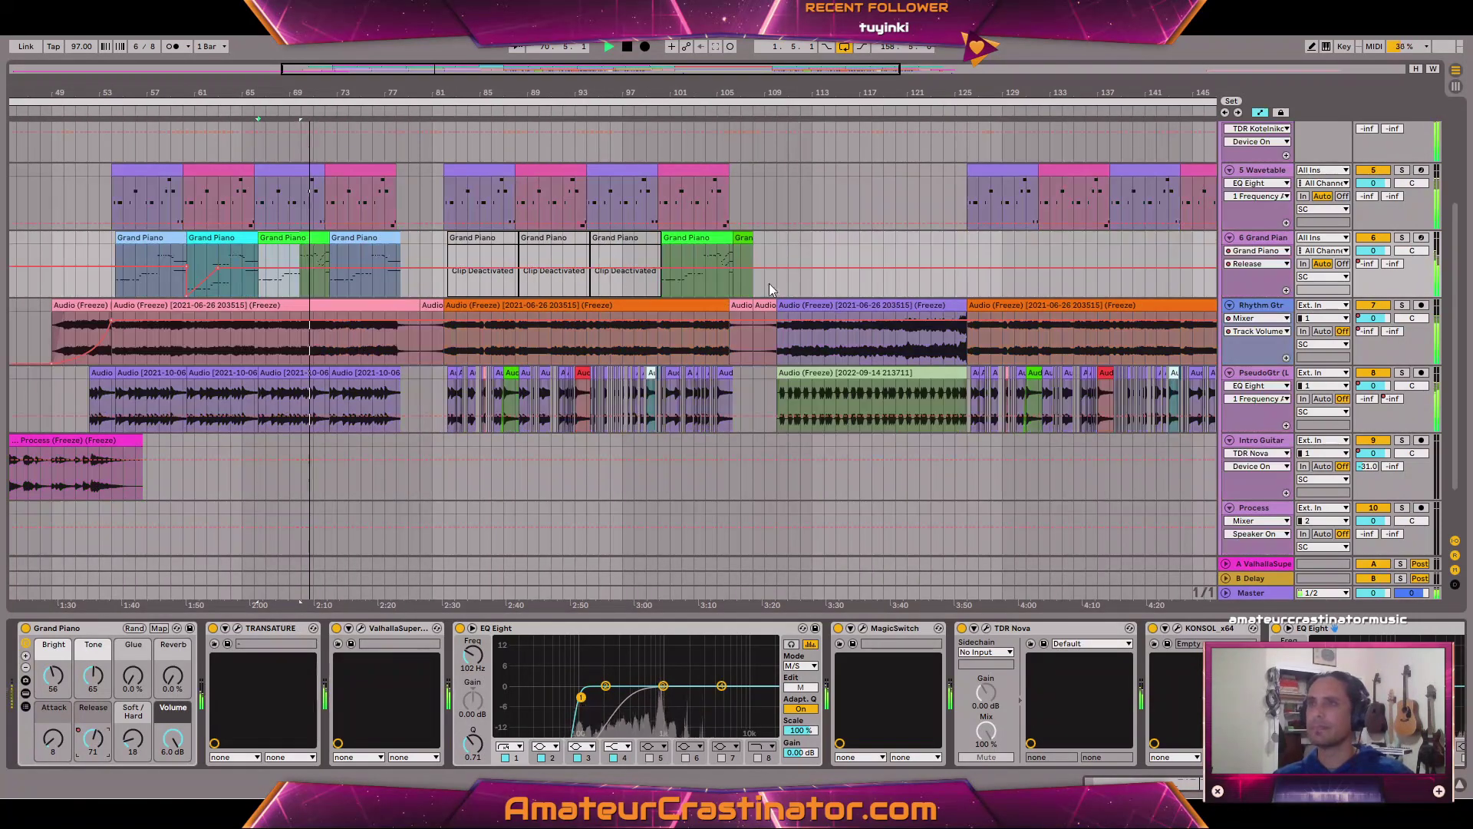
{"action": "left_click", "coordinate": [1367, 264]}
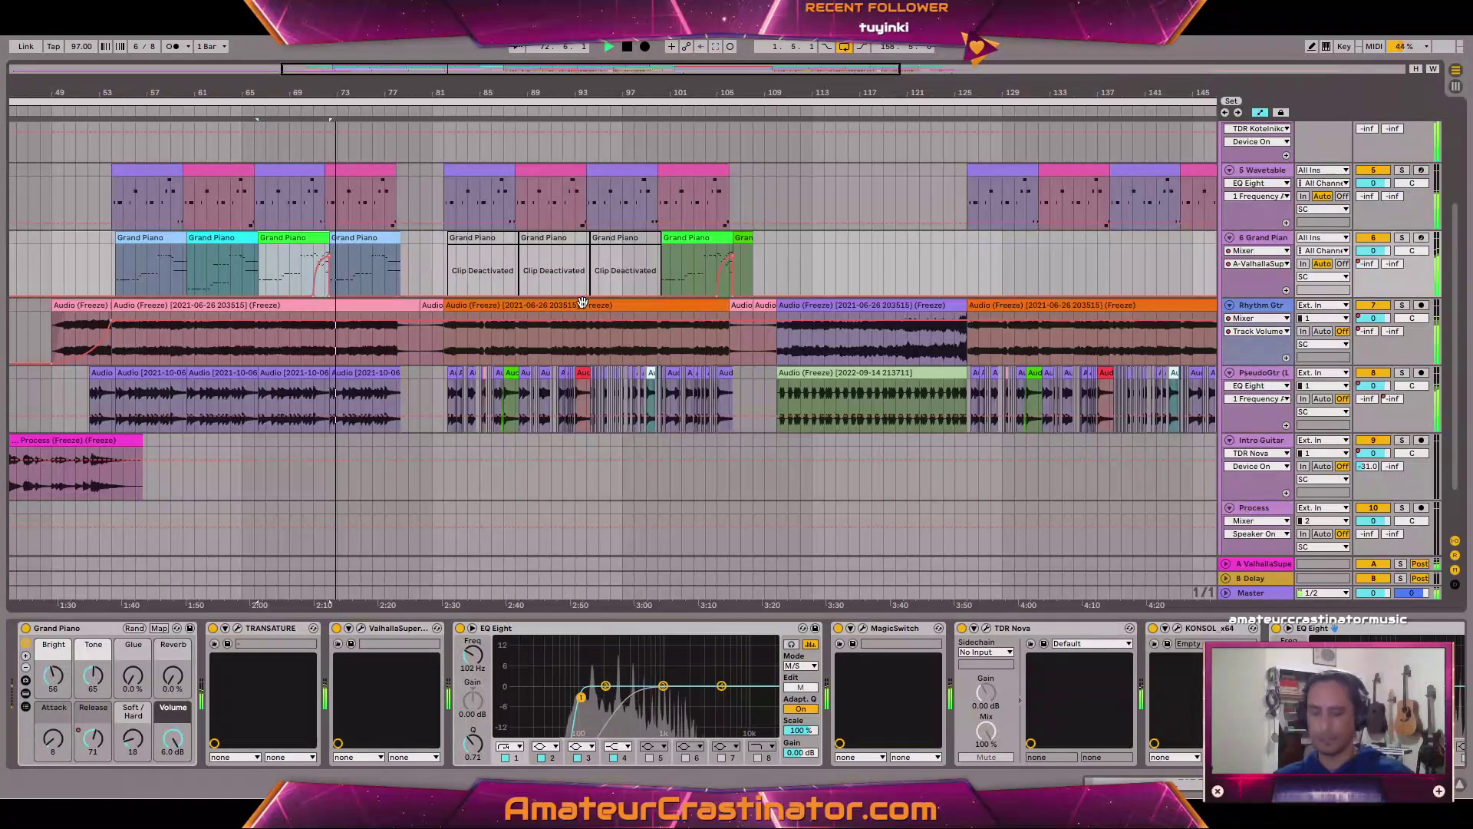
{"action": "left_click", "coordinate": [694, 268]}
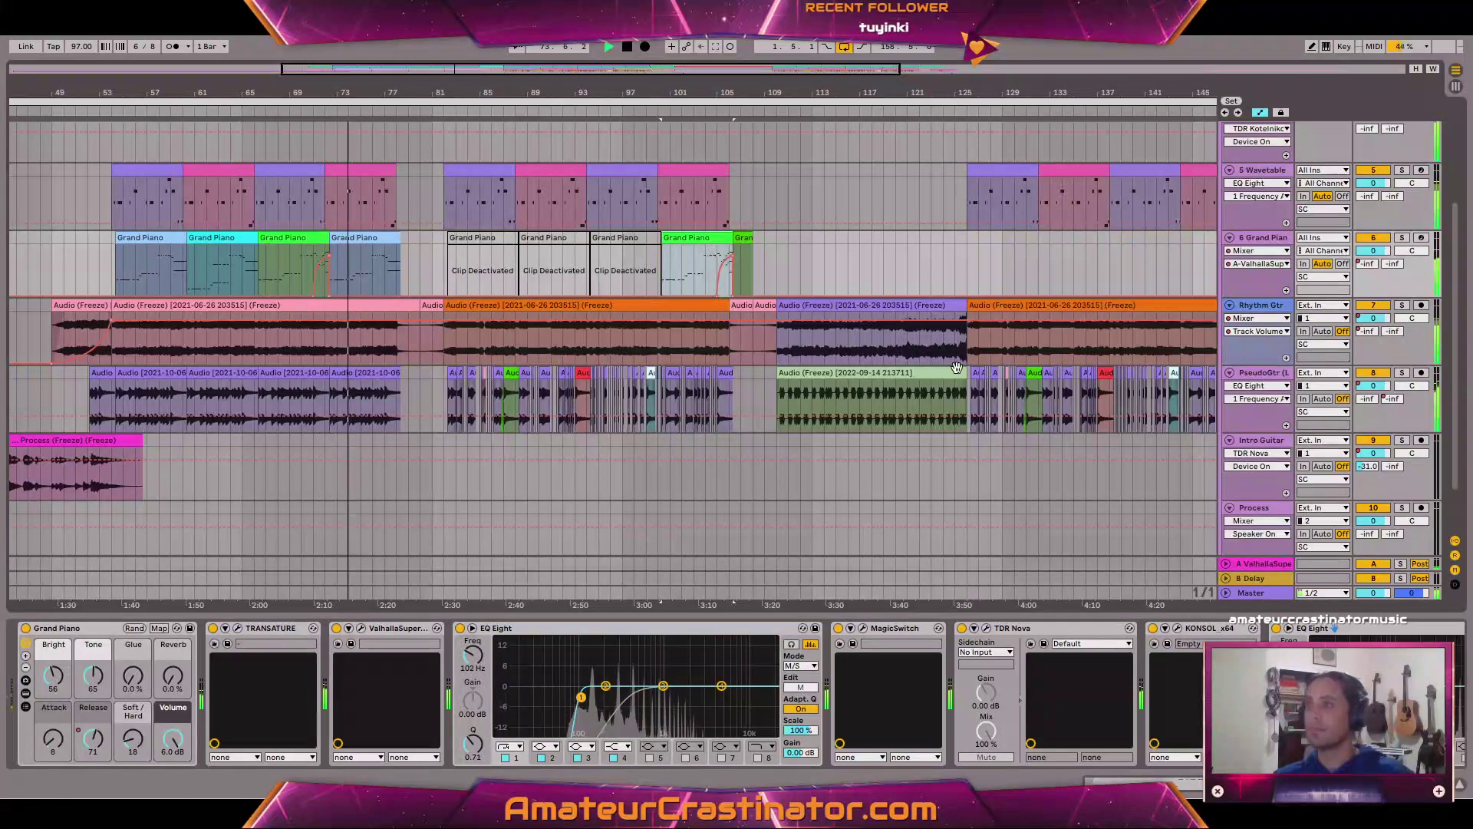
{"action": "key", "text": "a"}
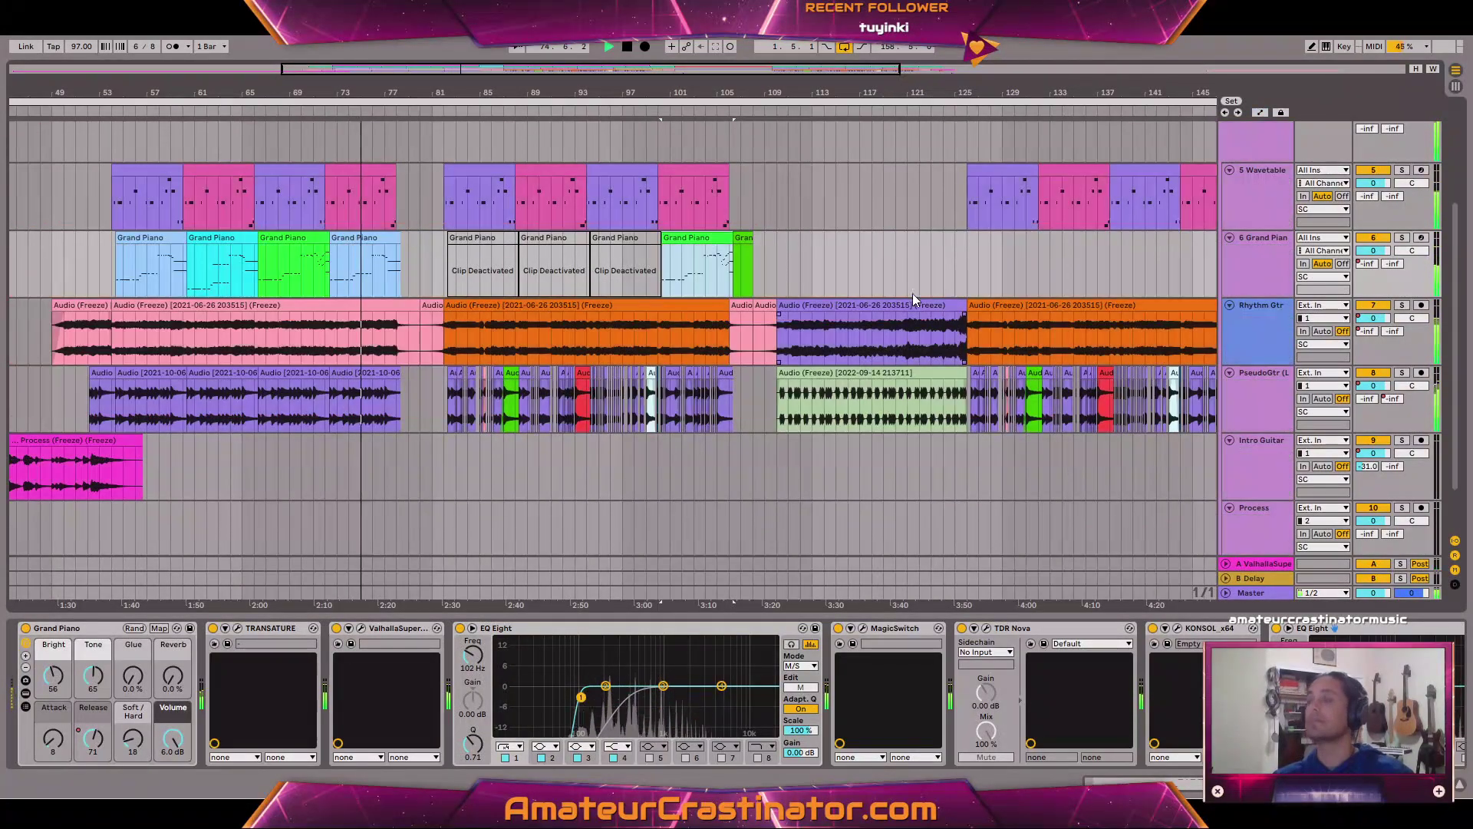
Examine the Rhythm Gtr track's EQ Eight and its clips around bars 98 to 117 while the arrangement plays.
{"action": "key", "text": "w"}
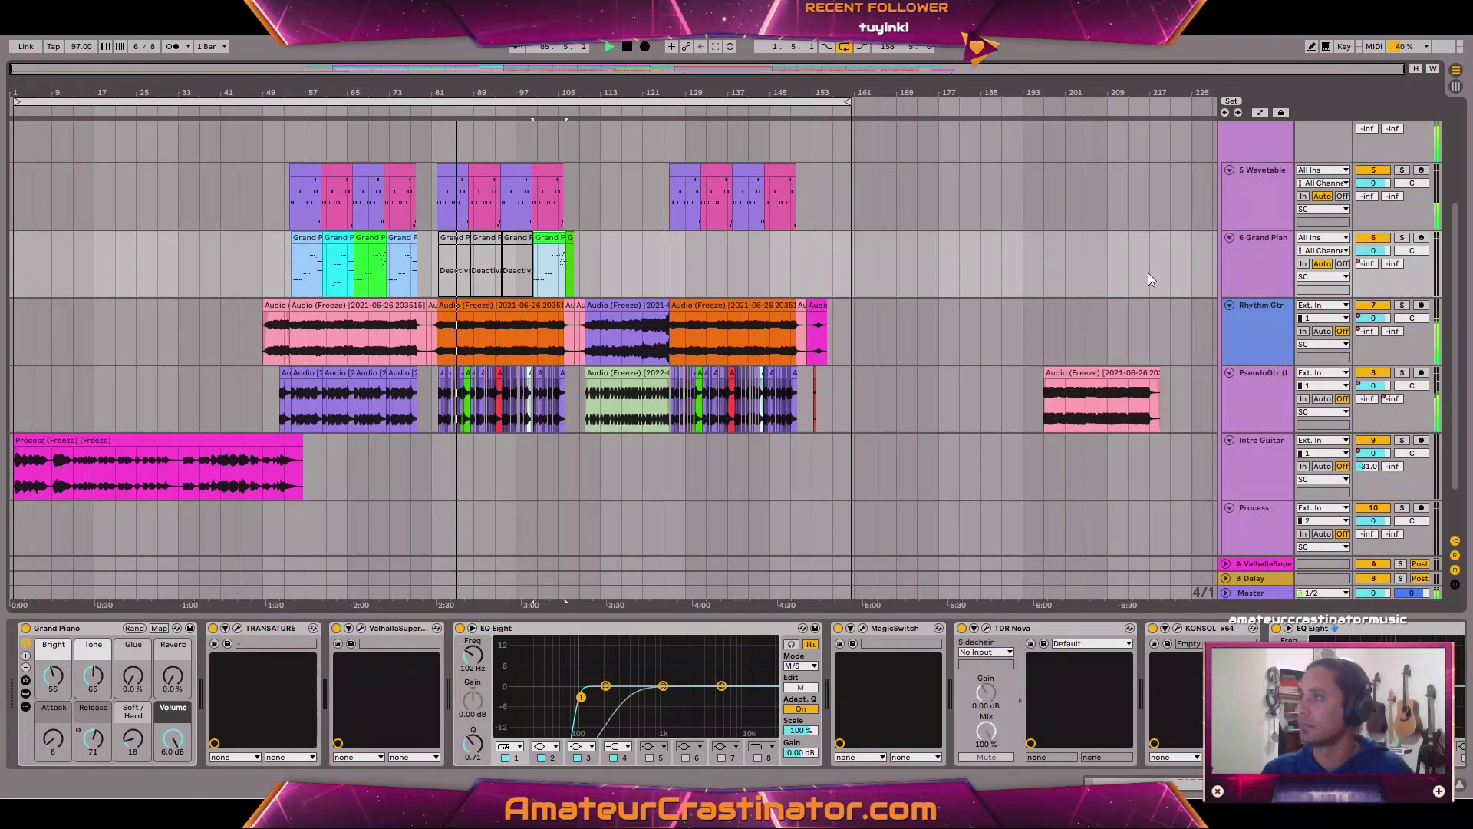
{"action": "left_click", "coordinate": [1247, 345]}
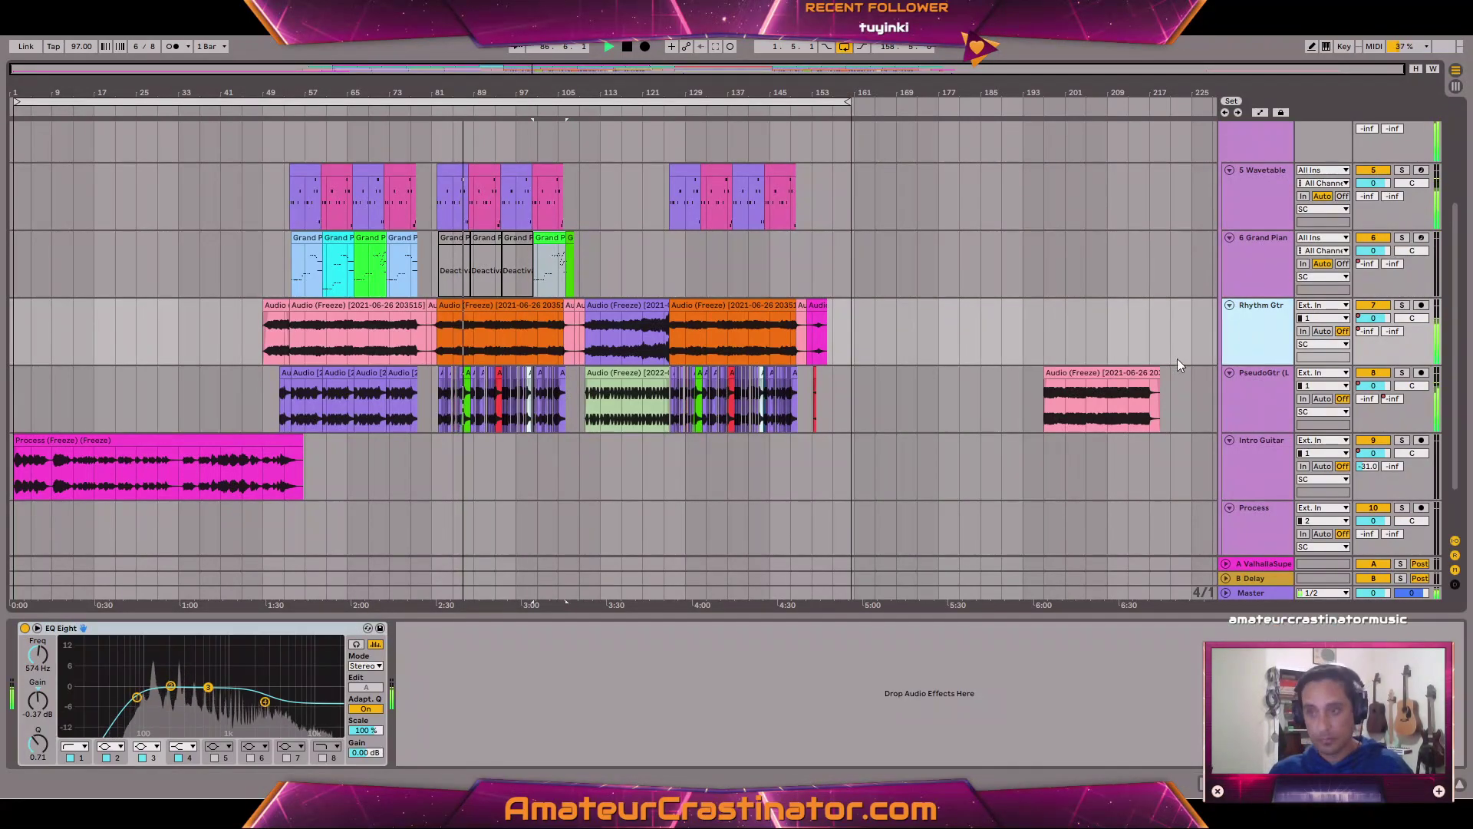
{"action": "scroll", "coordinate": [501, 313], "scroll_direction": "up", "scroll_amount": 3}
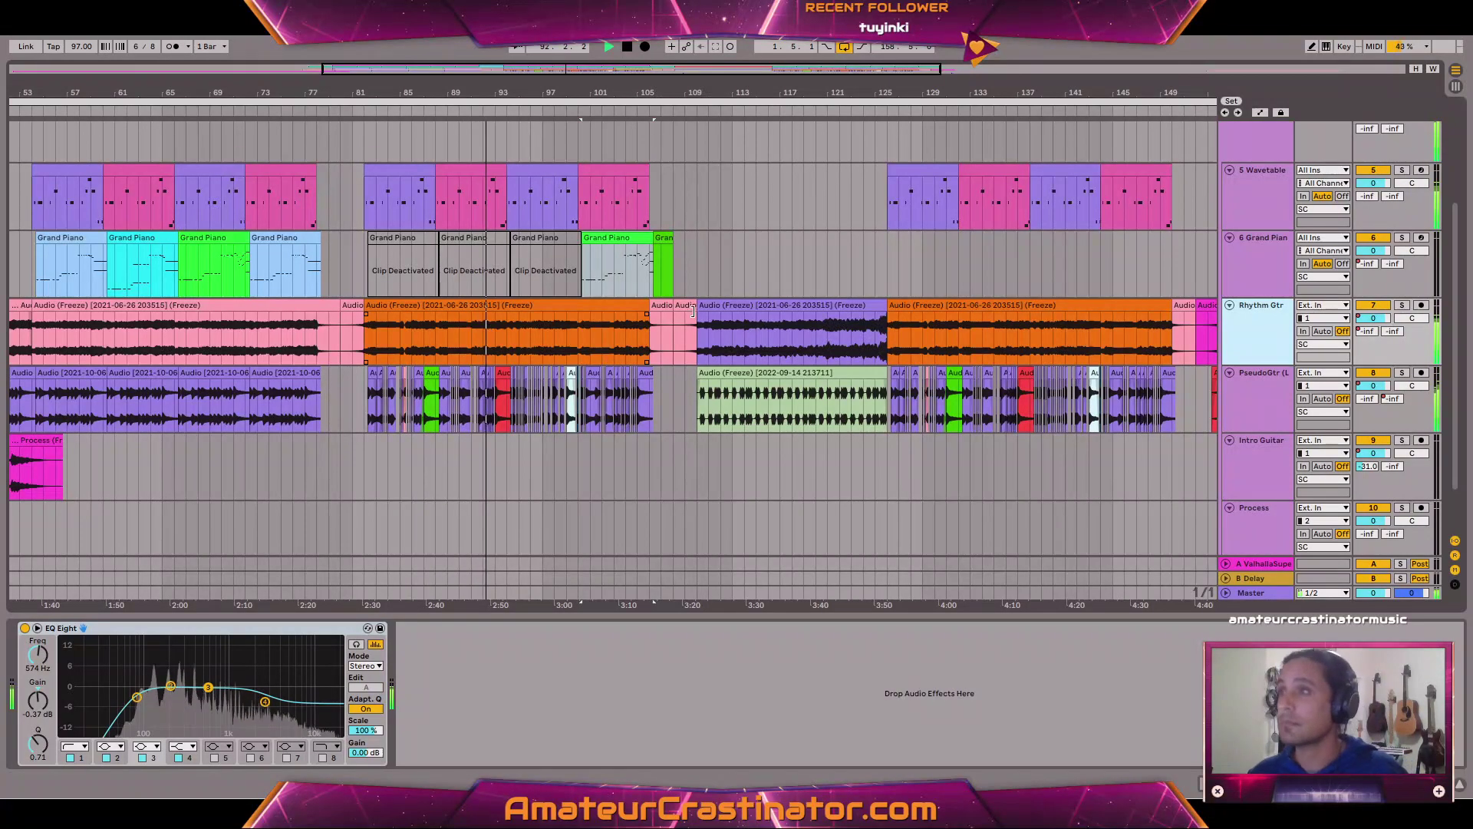
{"action": "scroll", "coordinate": [683, 318], "scroll_direction": "up", "scroll_amount": 3}
{"action": "scroll", "coordinate": [683, 318], "scroll_direction": "up", "scroll_amount": 3}
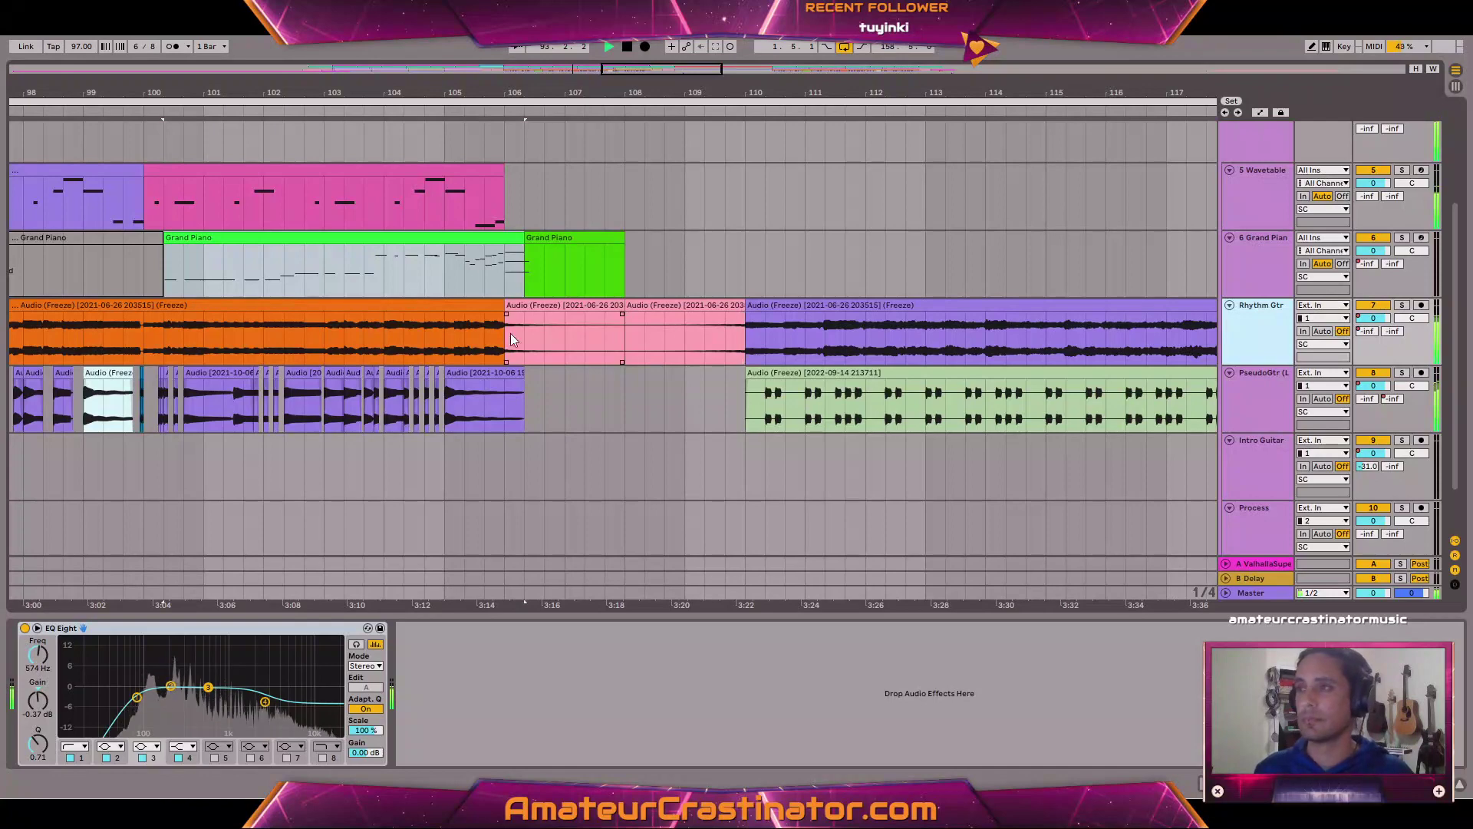
{"action": "scroll", "coordinate": [521, 306], "scroll_direction": "down", "scroll_amount": 3}
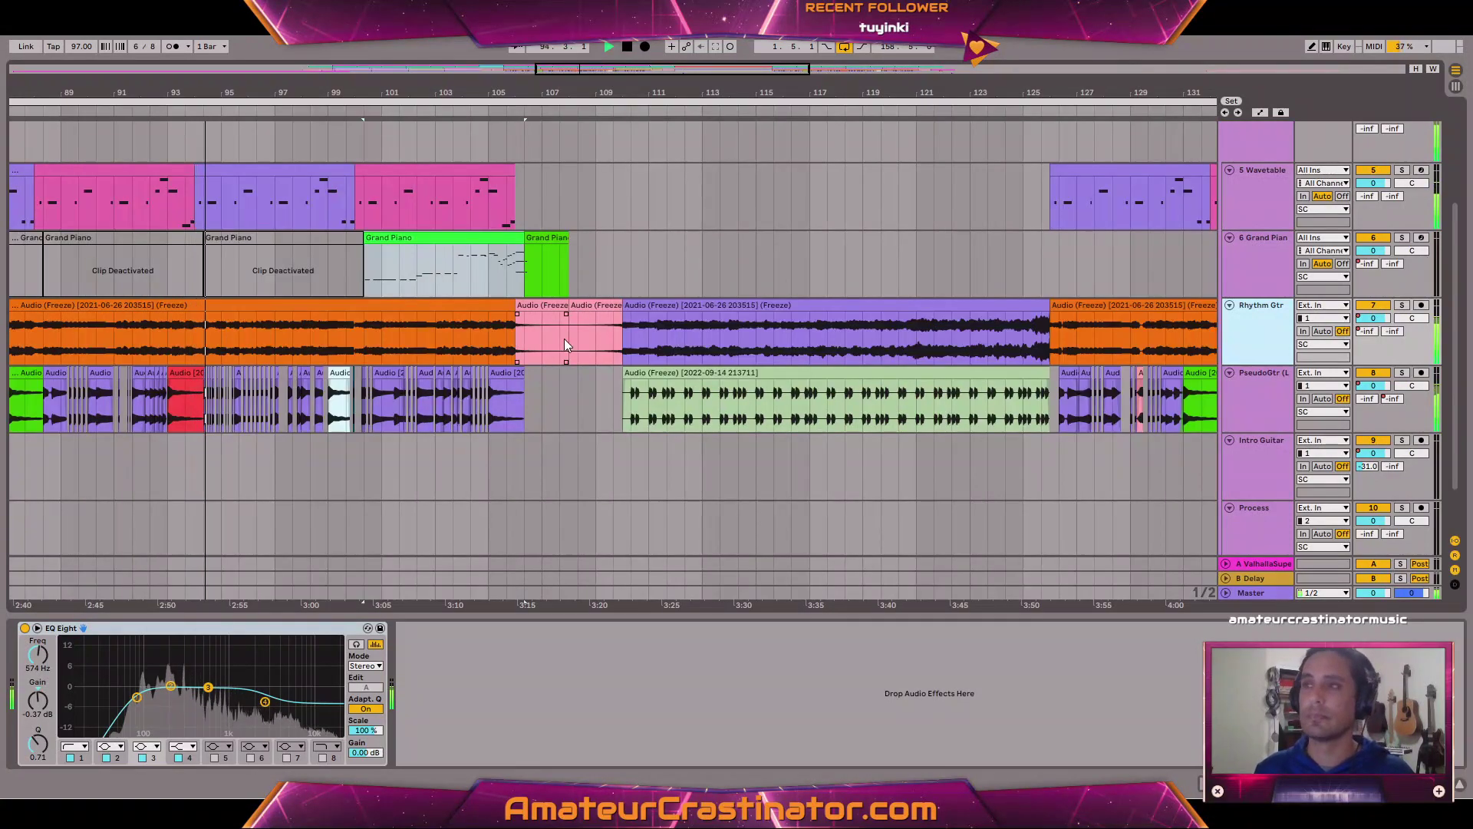
{"action": "scroll", "coordinate": [564, 339], "scroll_direction": "up", "scroll_amount": 1}
{"action": "scroll", "coordinate": [523, 379], "scroll_direction": "down", "scroll_amount": 3}
{"action": "scroll", "coordinate": [524, 380], "scroll_direction": "up", "scroll_amount": 1}
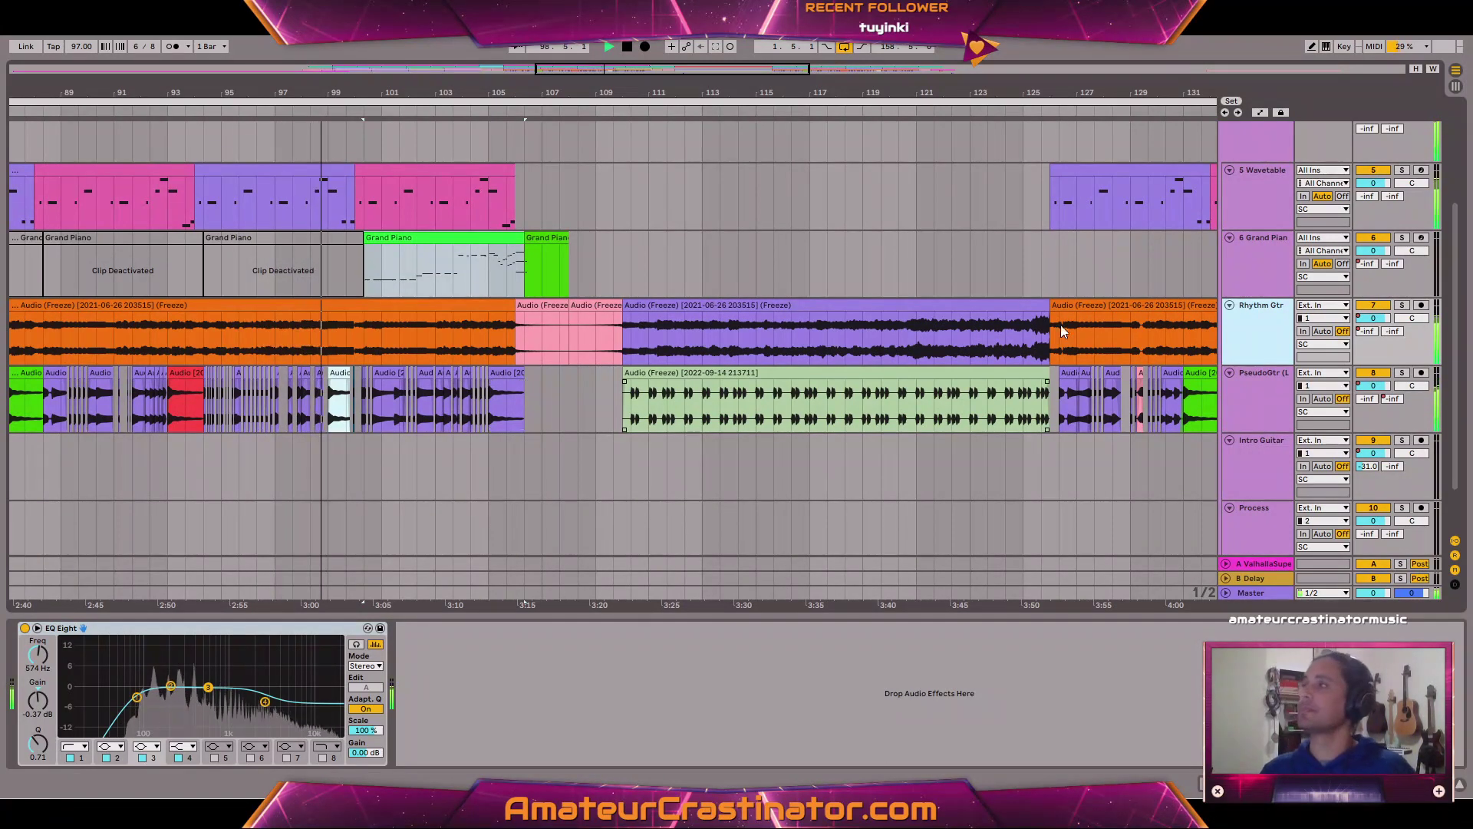
Compare the device chains of the PseudoGtr and Rhythm Gtr tracks and examine the breakdown starting at about bar 110.
{"action": "left_click", "coordinate": [1263, 411]}
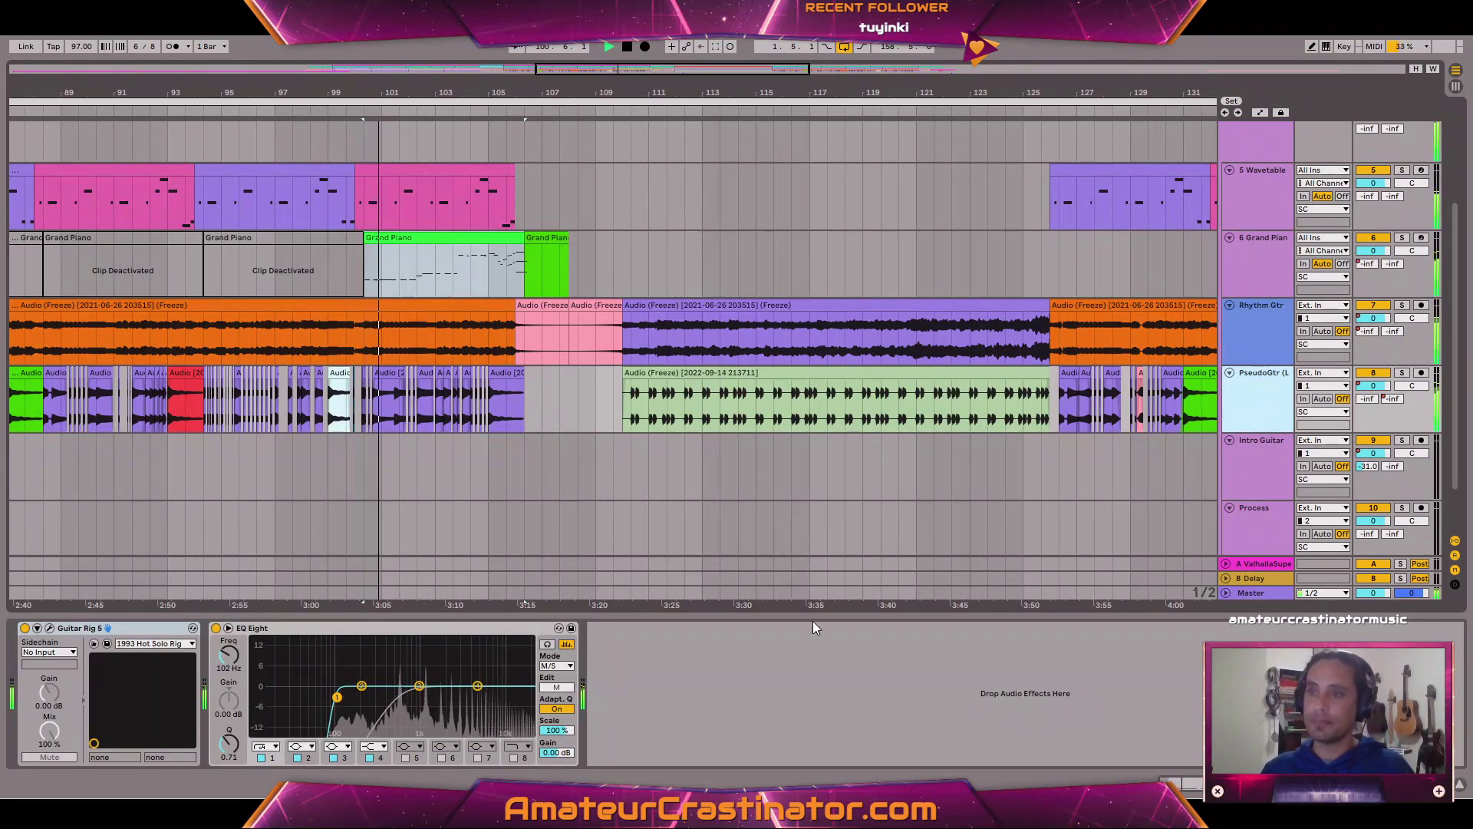
{"action": "left_click", "coordinate": [1264, 349]}
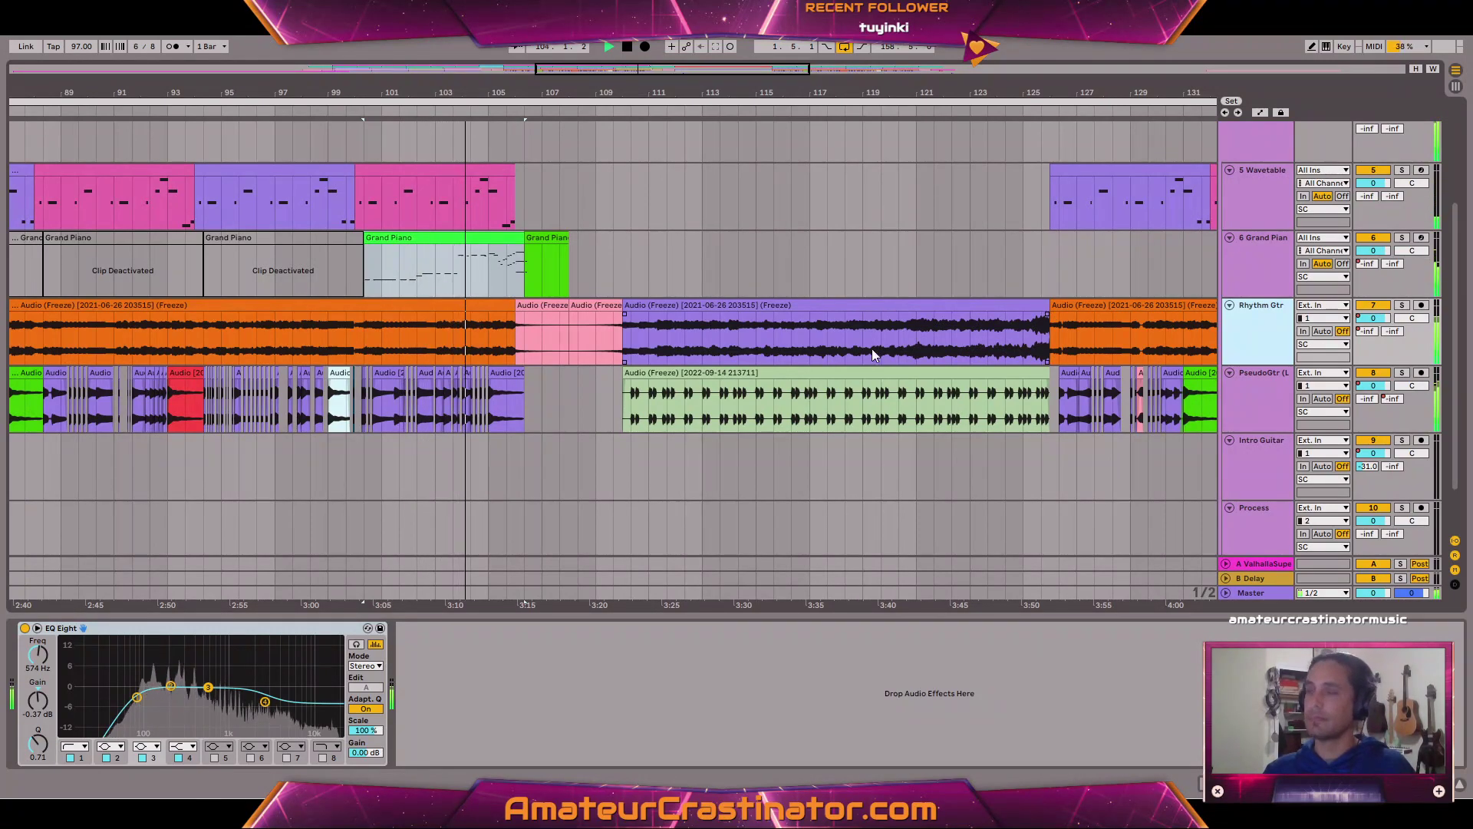
{"action": "key", "text": "w"}
{"action": "scroll", "coordinate": [594, 273], "scroll_direction": "up", "scroll_amount": 3}
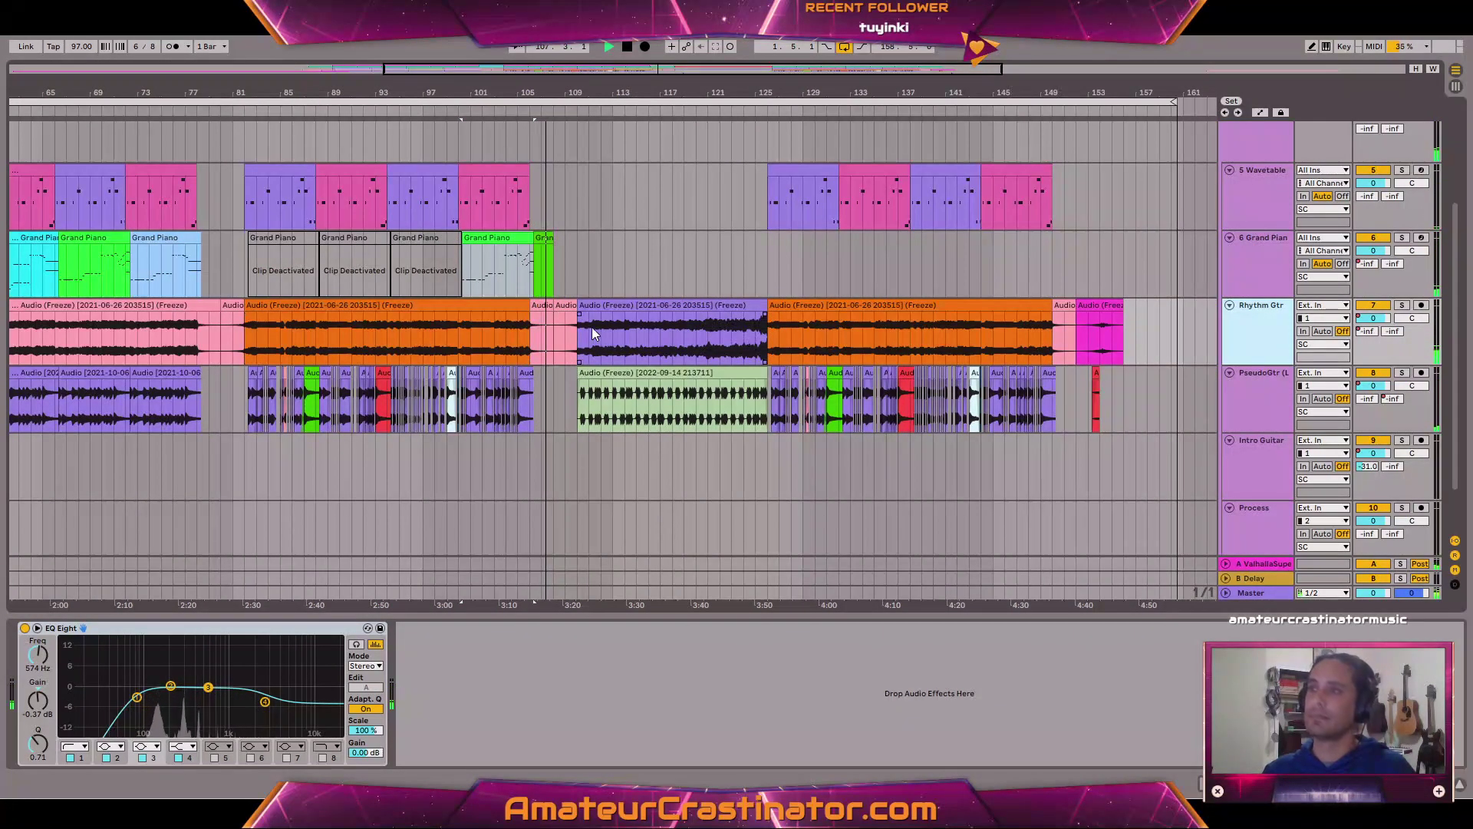
{"action": "scroll", "coordinate": [555, 341], "scroll_direction": "up", "scroll_amount": 3}
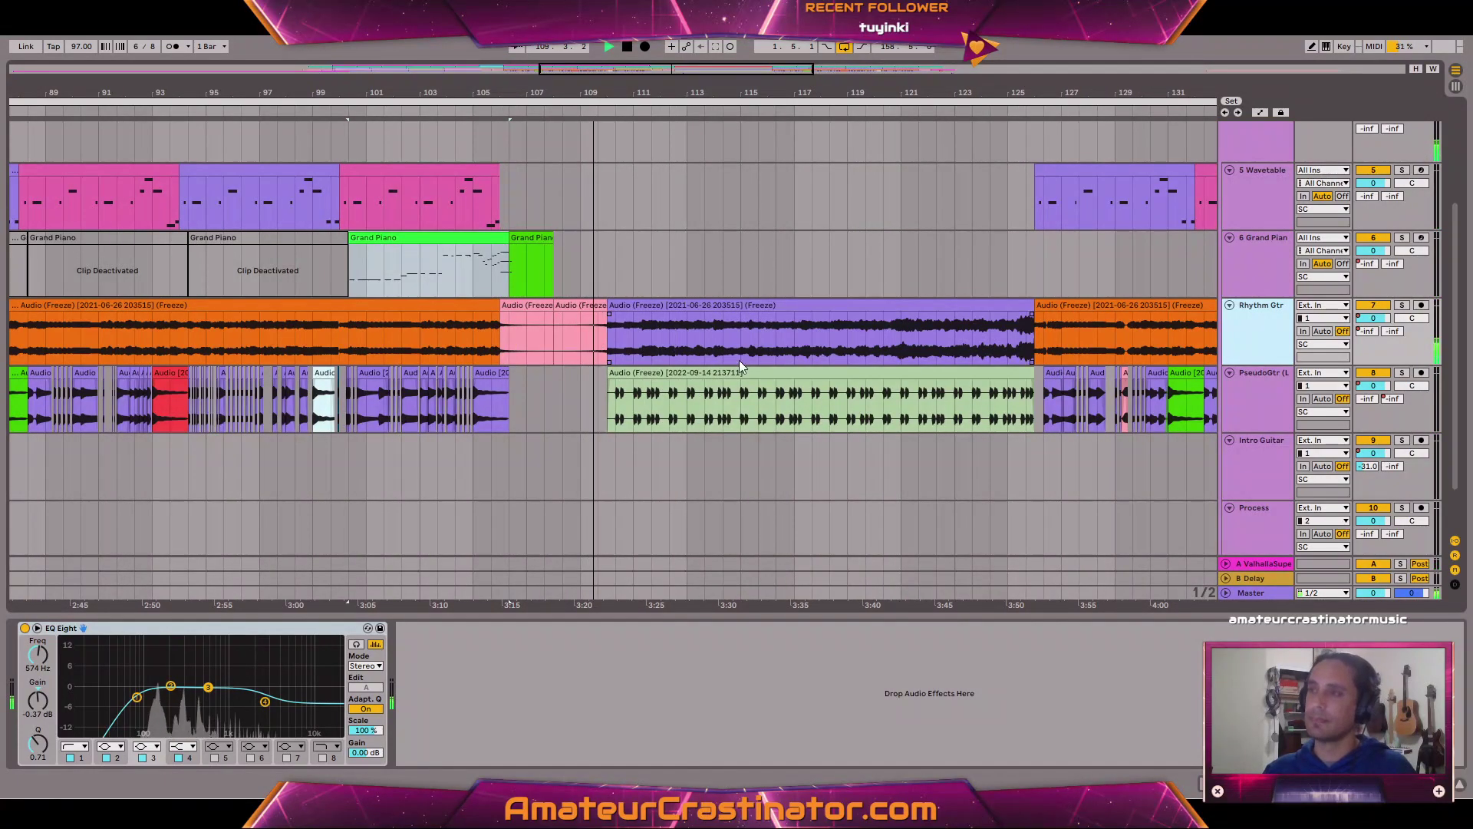
Raise the gain of the Rhythm Gtr clip at bars 108–110 to 5.72 dB.
{"action": "left_click", "coordinate": [586, 302]}
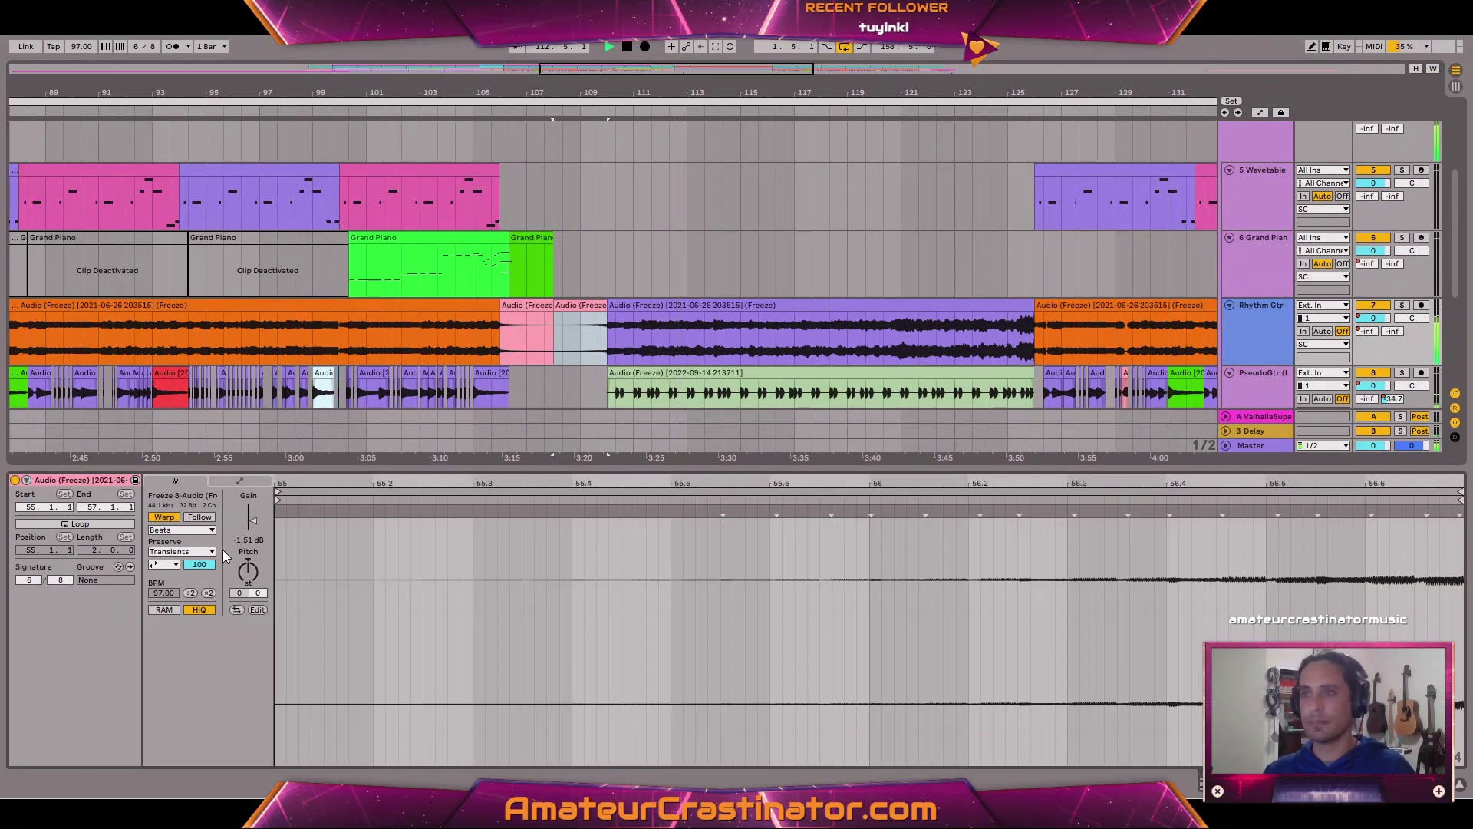
{"action": "left_click_drag", "start_coordinate": [251, 541], "coordinate": [252, 531]}
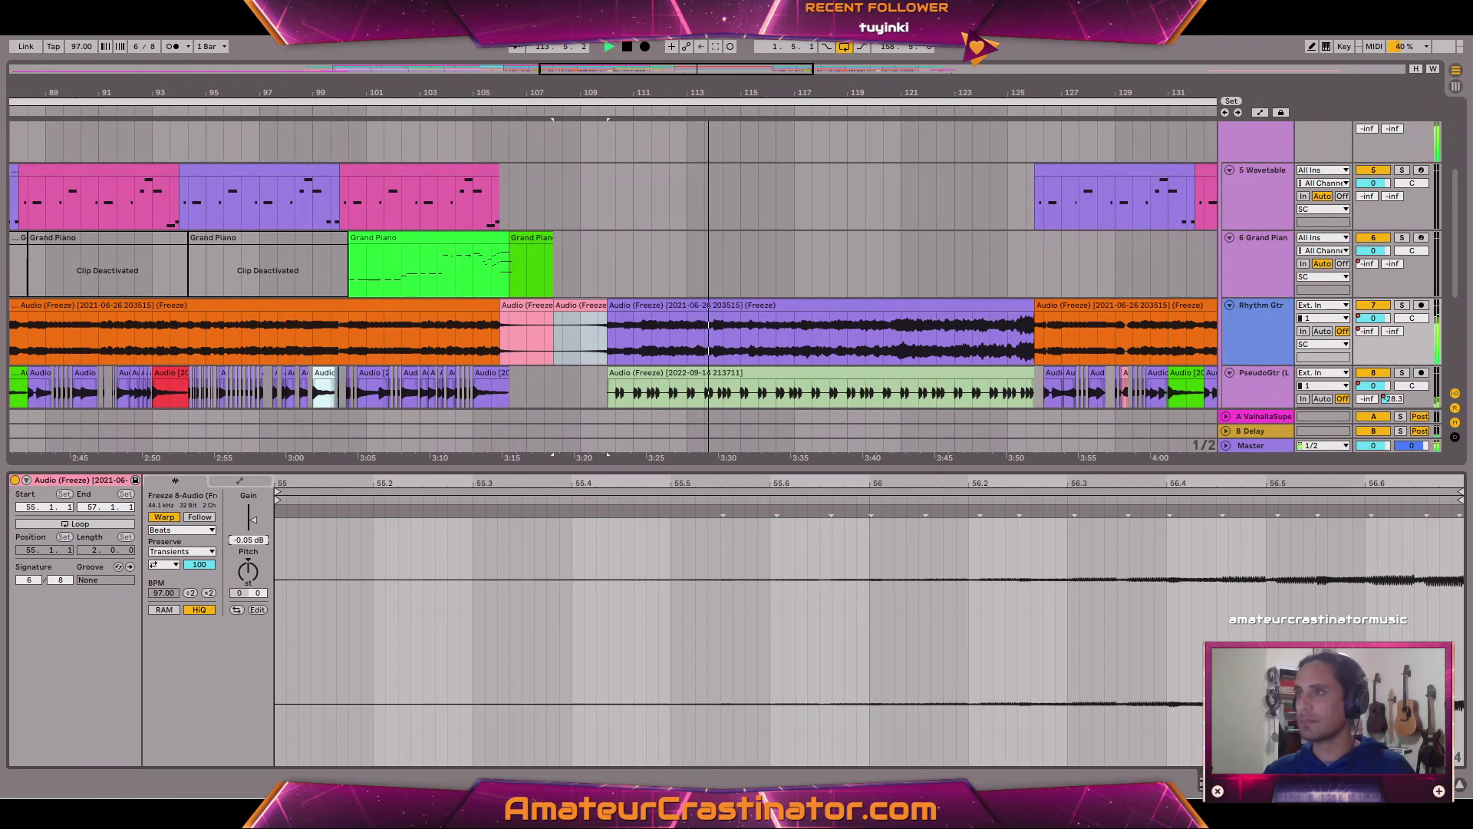
{"action": "scroll", "coordinate": [569, 307], "scroll_direction": "up", "scroll_amount": 5}
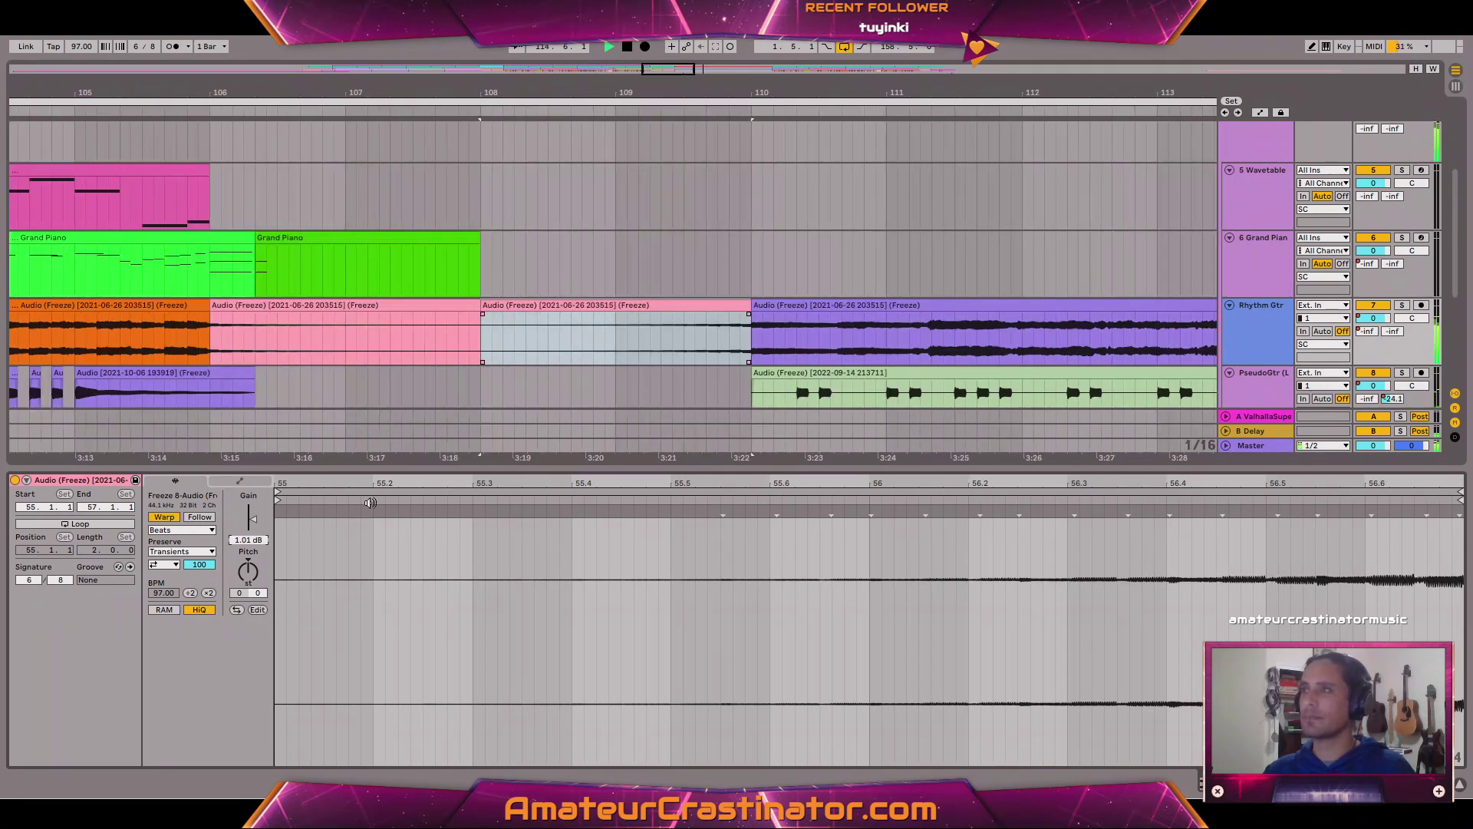
{"action": "left_click_drag", "start_coordinate": [249, 539], "coordinate": [249, 526]}
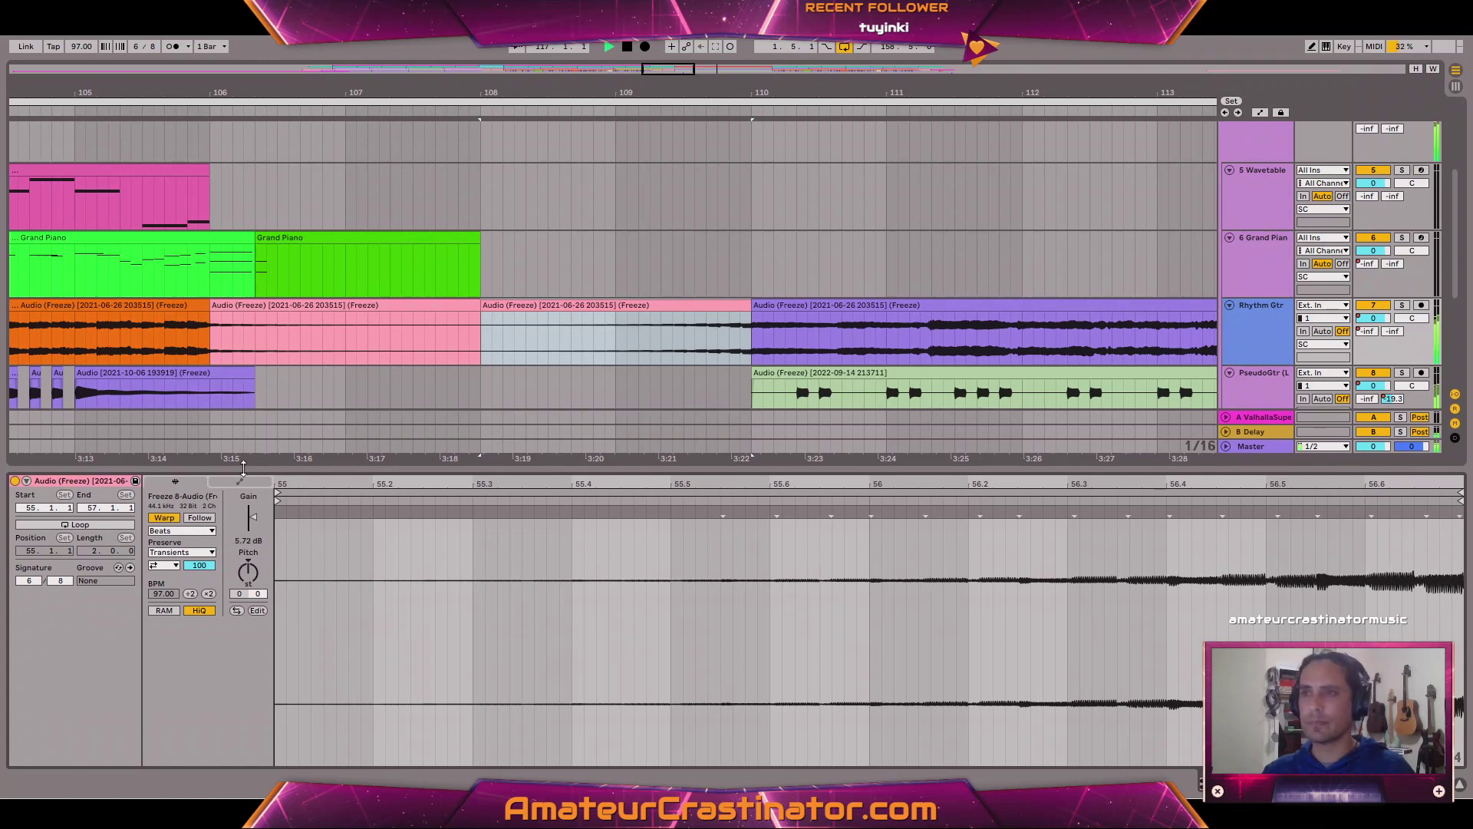
Set the start of the gain envelope to 60% in the Rhythm Gtr clip at bars 108–110, ramping up across the clip.
{"action": "left_click", "coordinate": [240, 482]}
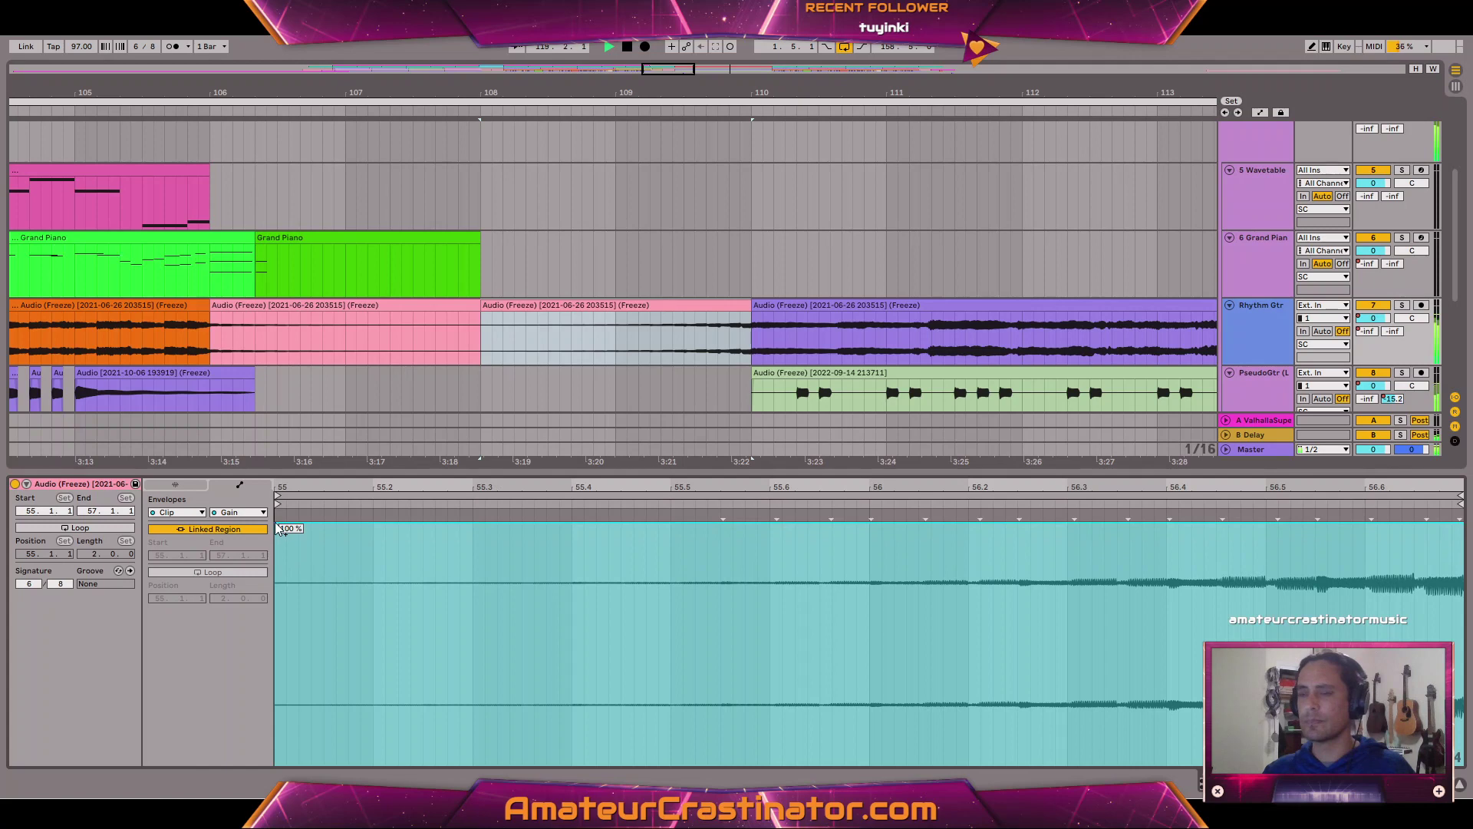
{"action": "left_click", "coordinate": [244, 486]}
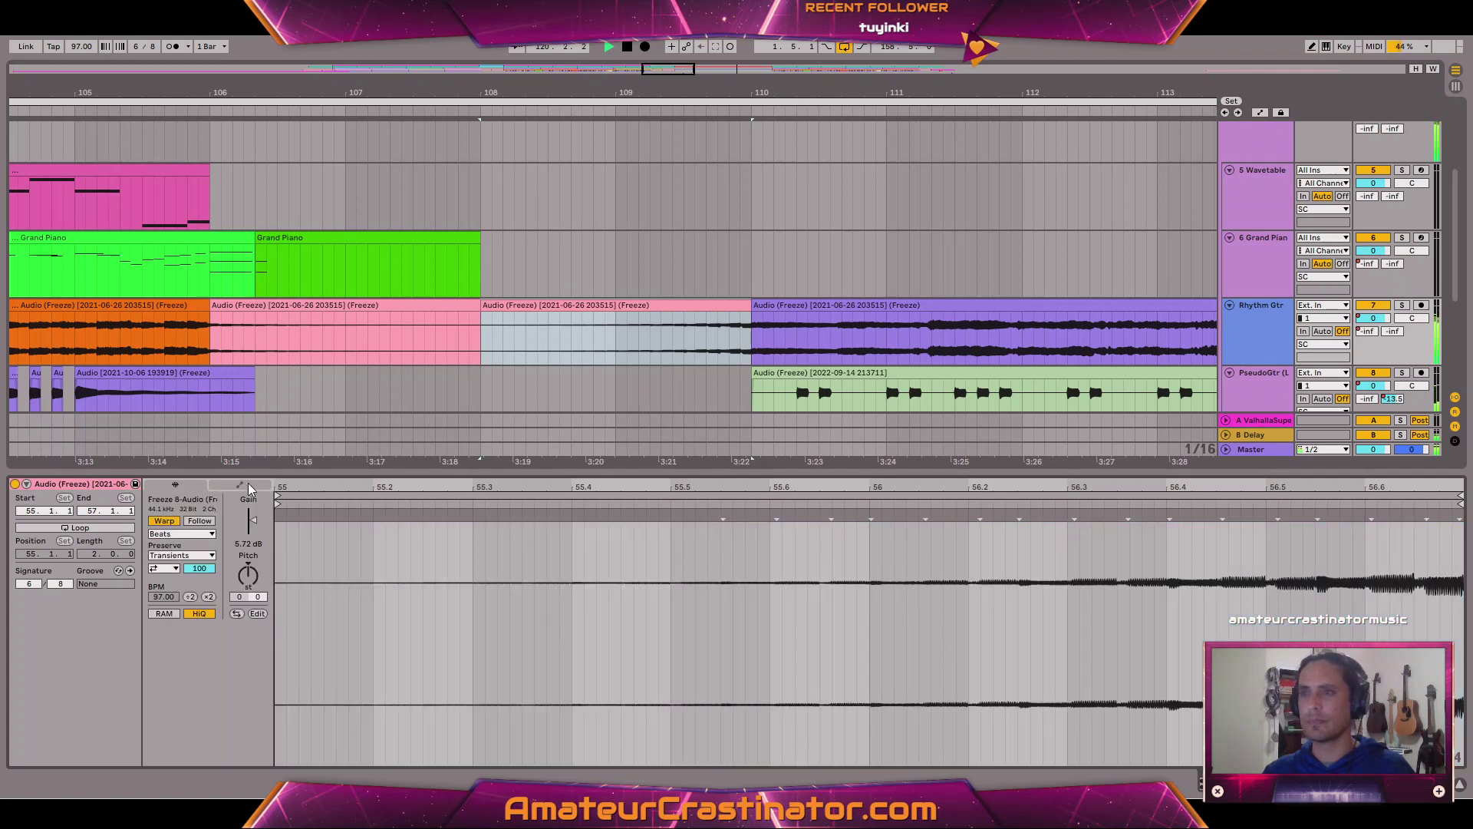
{"action": "left_click", "coordinate": [251, 488]}
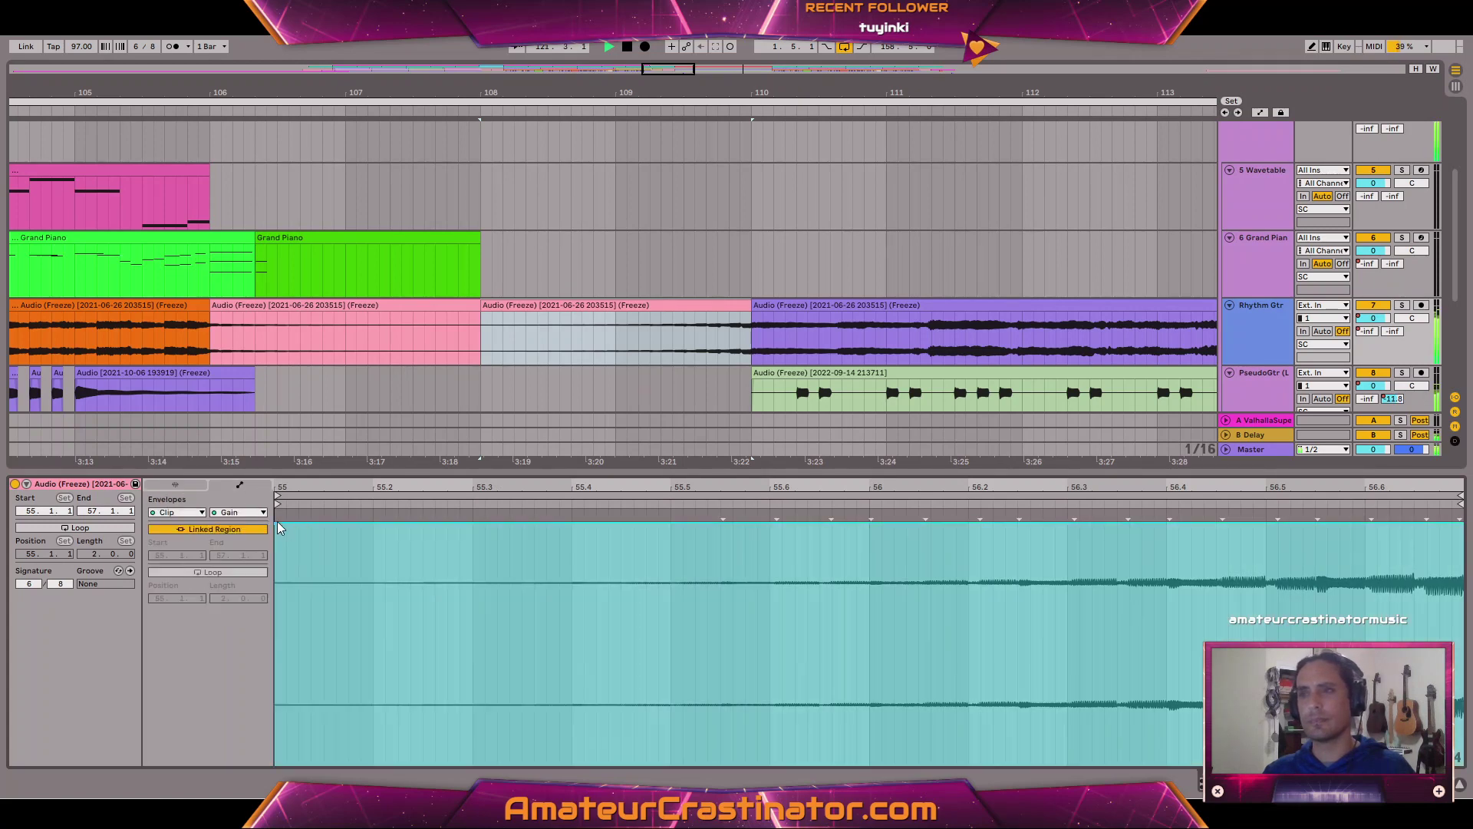
{"action": "right_click", "coordinate": [278, 532]}
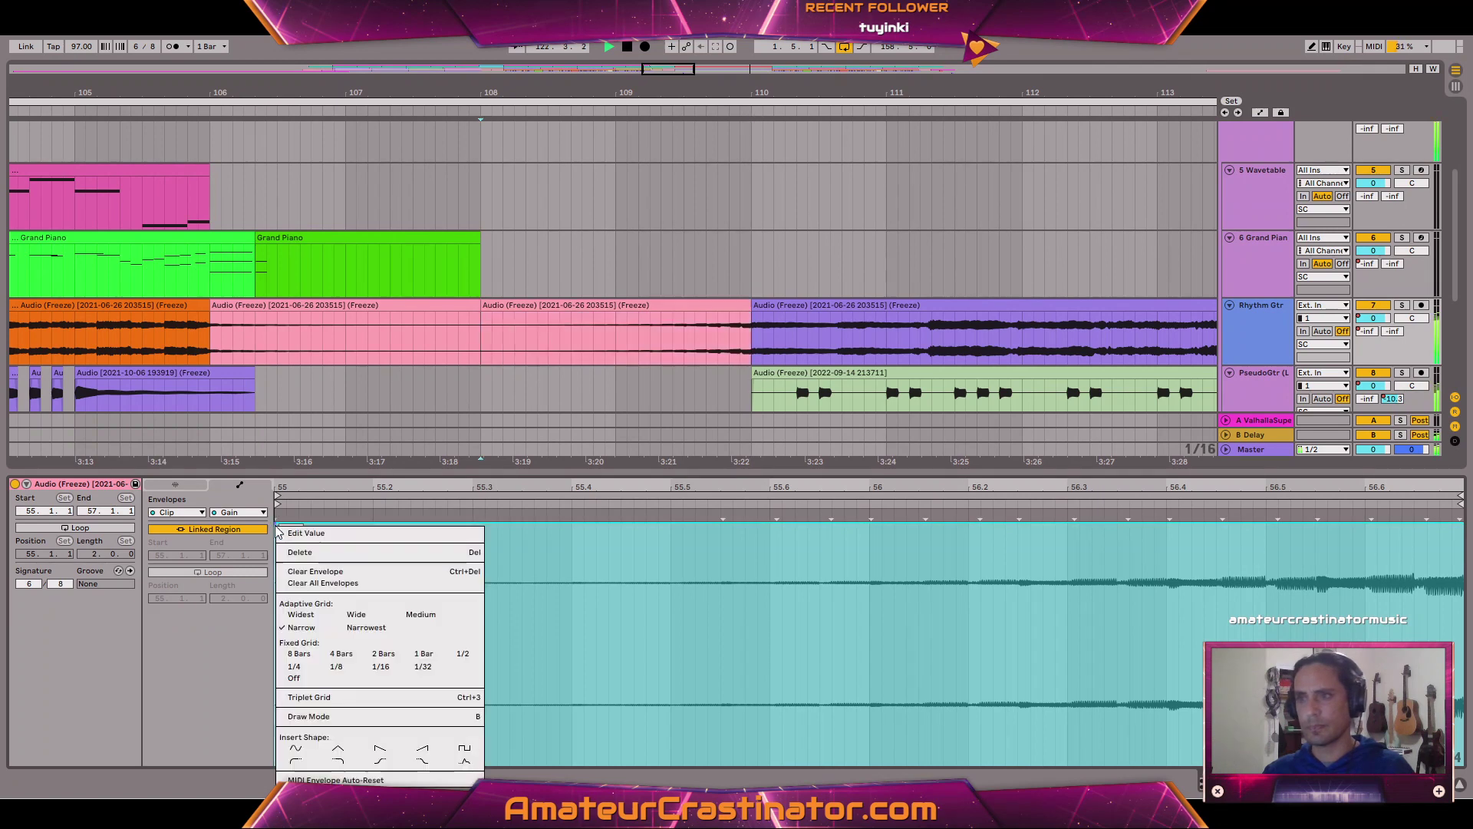
{"action": "left_click", "coordinate": [307, 533]}
{"action": "type", "text": "60"}
{"action": "key", "text": "Return"}
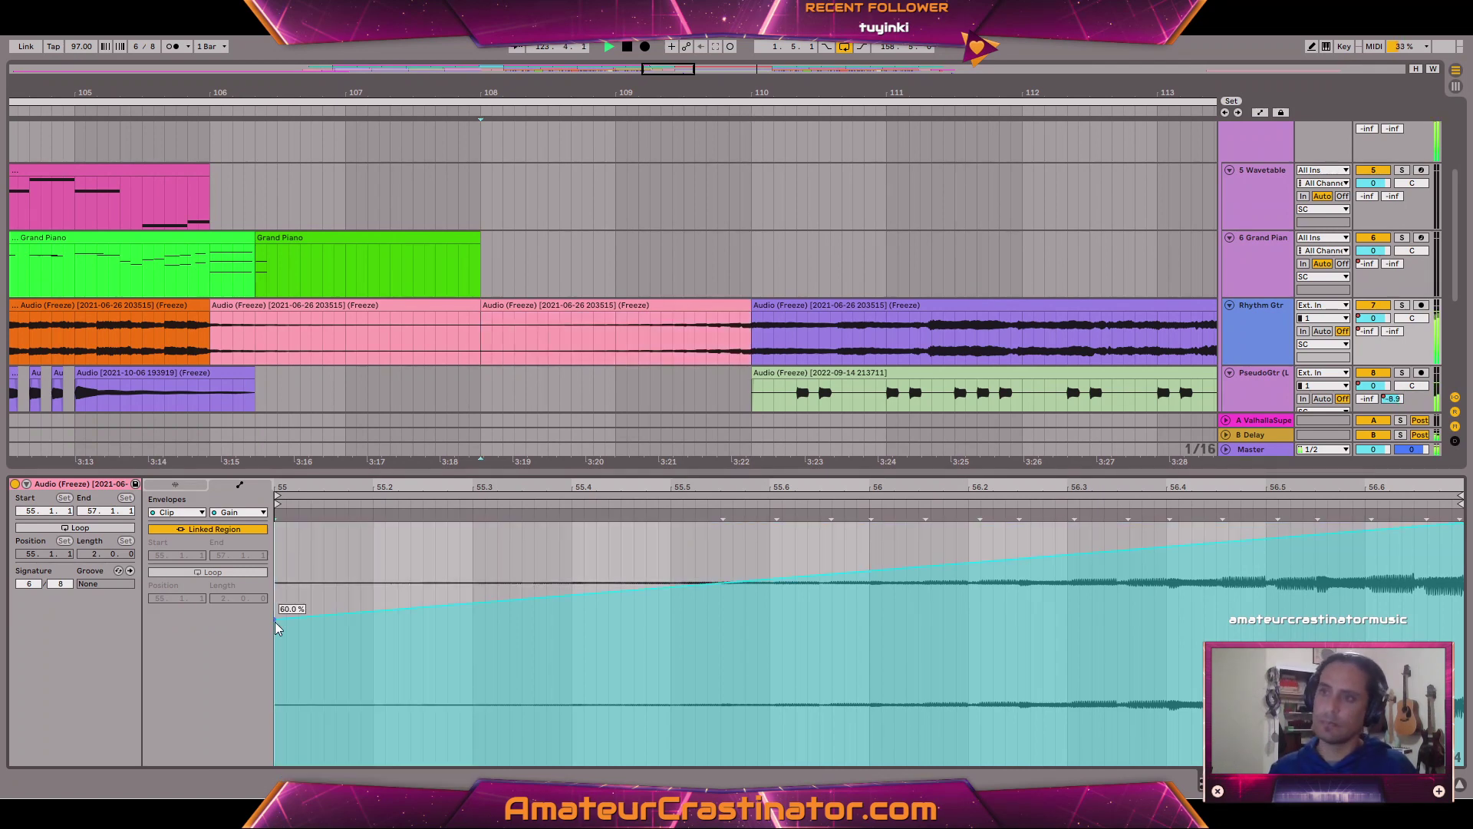
Recolor the Rhythm Gtr clip at bars 108–110 in salmon red.
{"action": "left_click", "coordinate": [518, 304]}
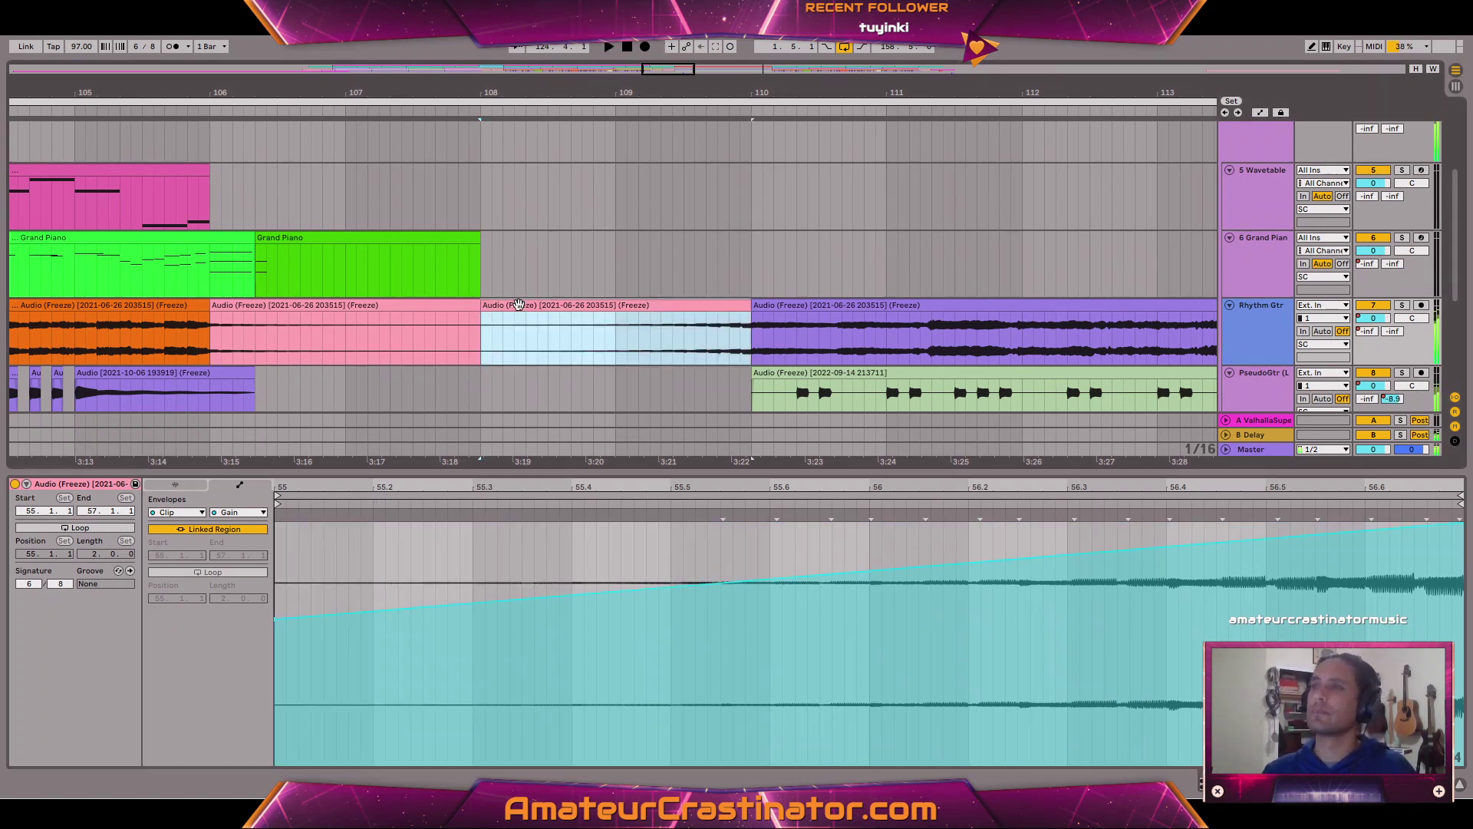
{"action": "right_click", "coordinate": [520, 305]}
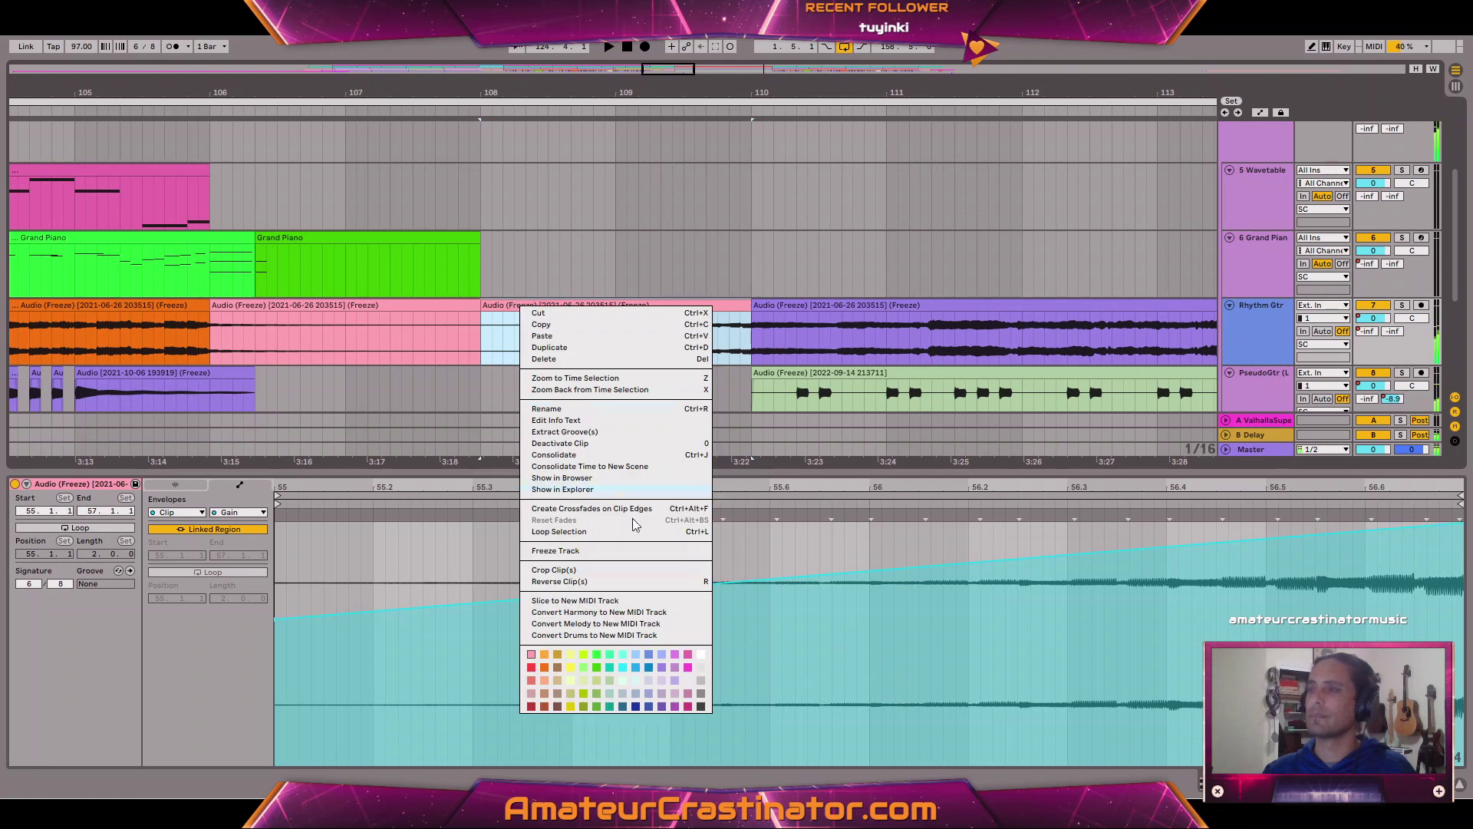
{"action": "left_click", "coordinate": [529, 681]}
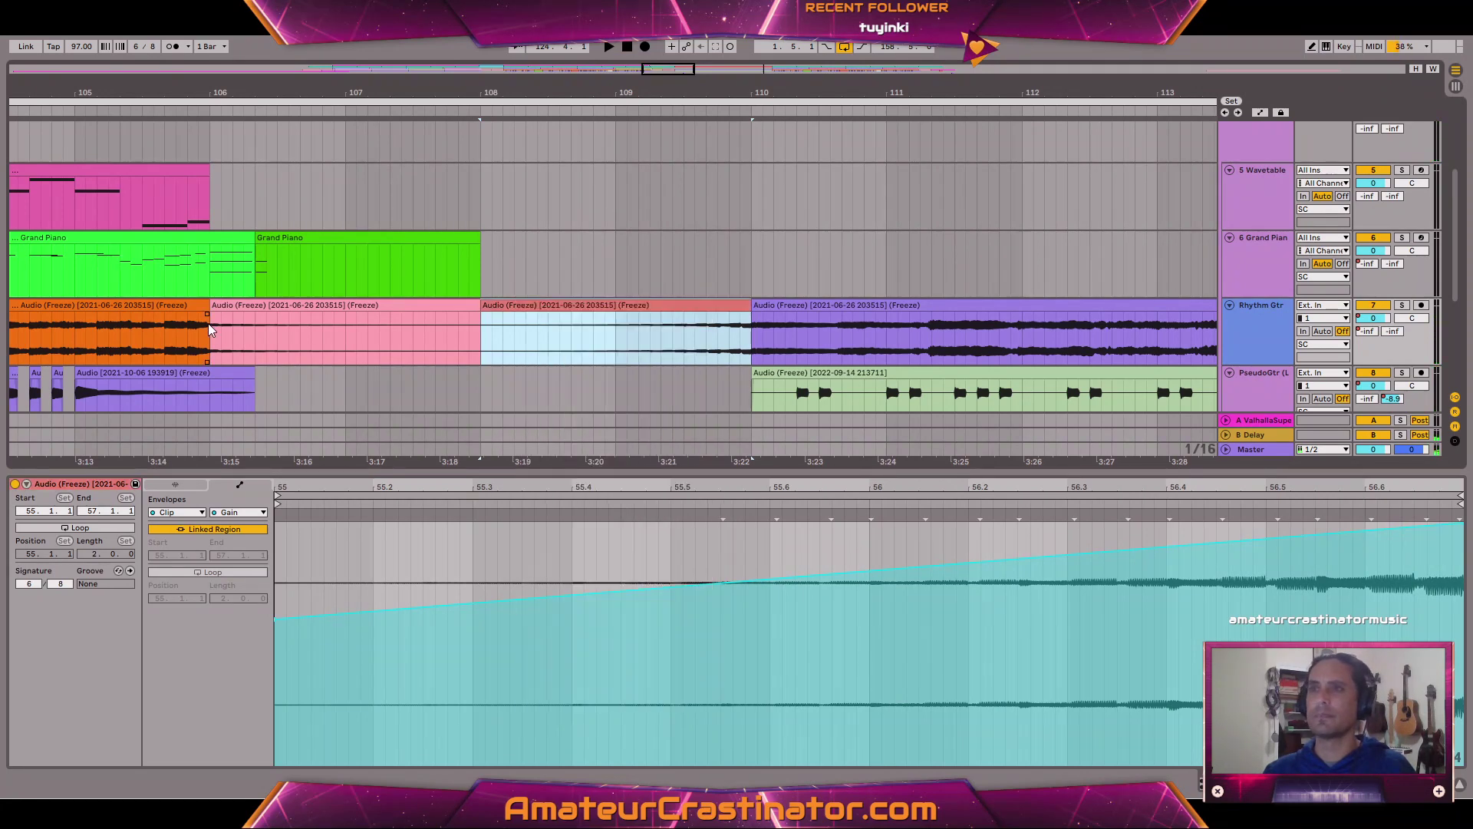
Play the arrangement from about bar 105 to check the Rhythm Gtr transition into the breakdown and the section after it.
{"action": "left_click", "coordinate": [249, 305]}
{"action": "key", "text": "space"}
{"action": "key", "text": "space"}
{"action": "scroll", "coordinate": [546, 322], "scroll_direction": "down", "scroll_amount": 5}
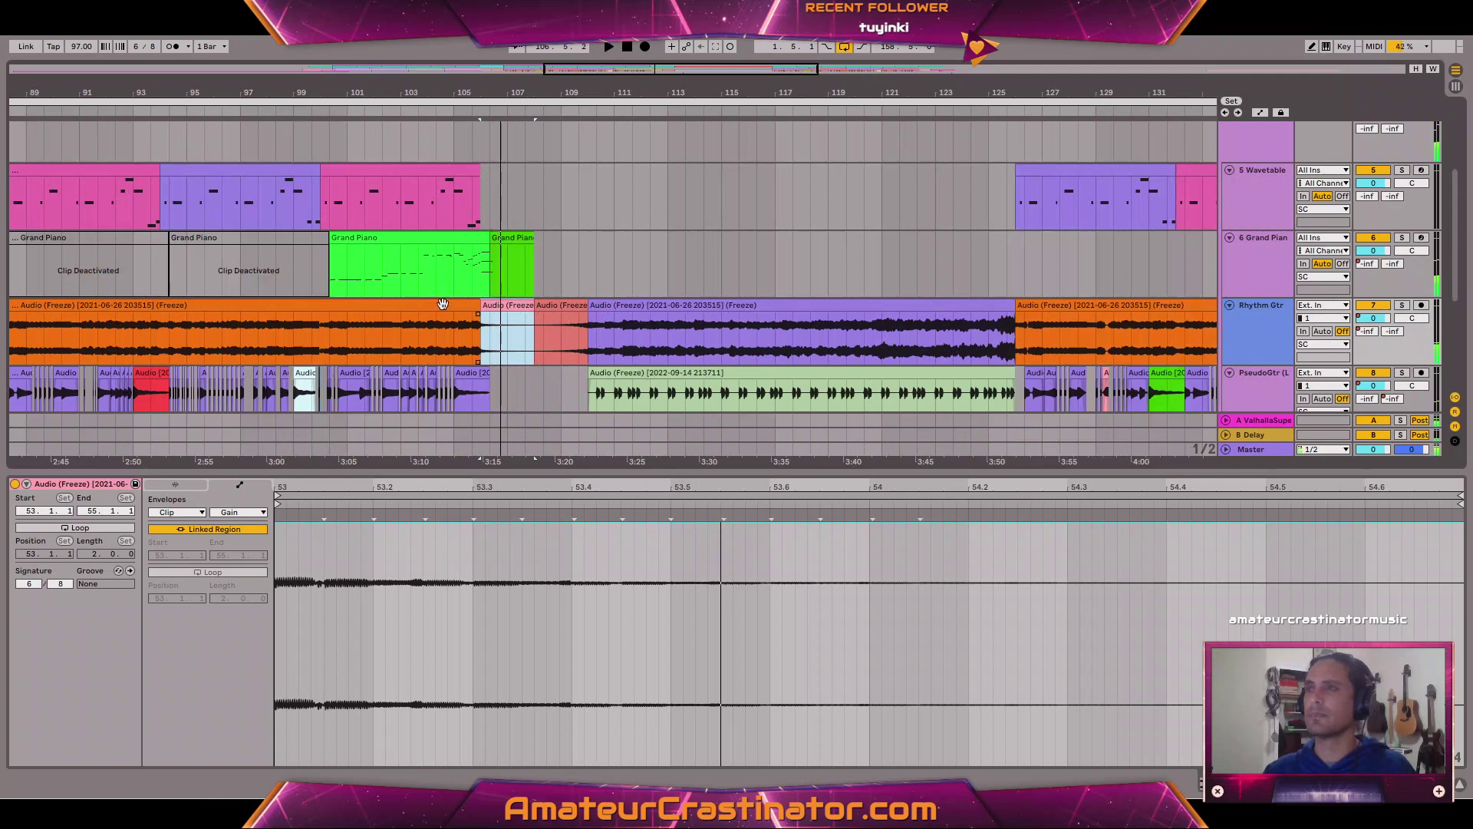
{"action": "left_click", "coordinate": [445, 305]}
{"action": "key", "text": "space"}
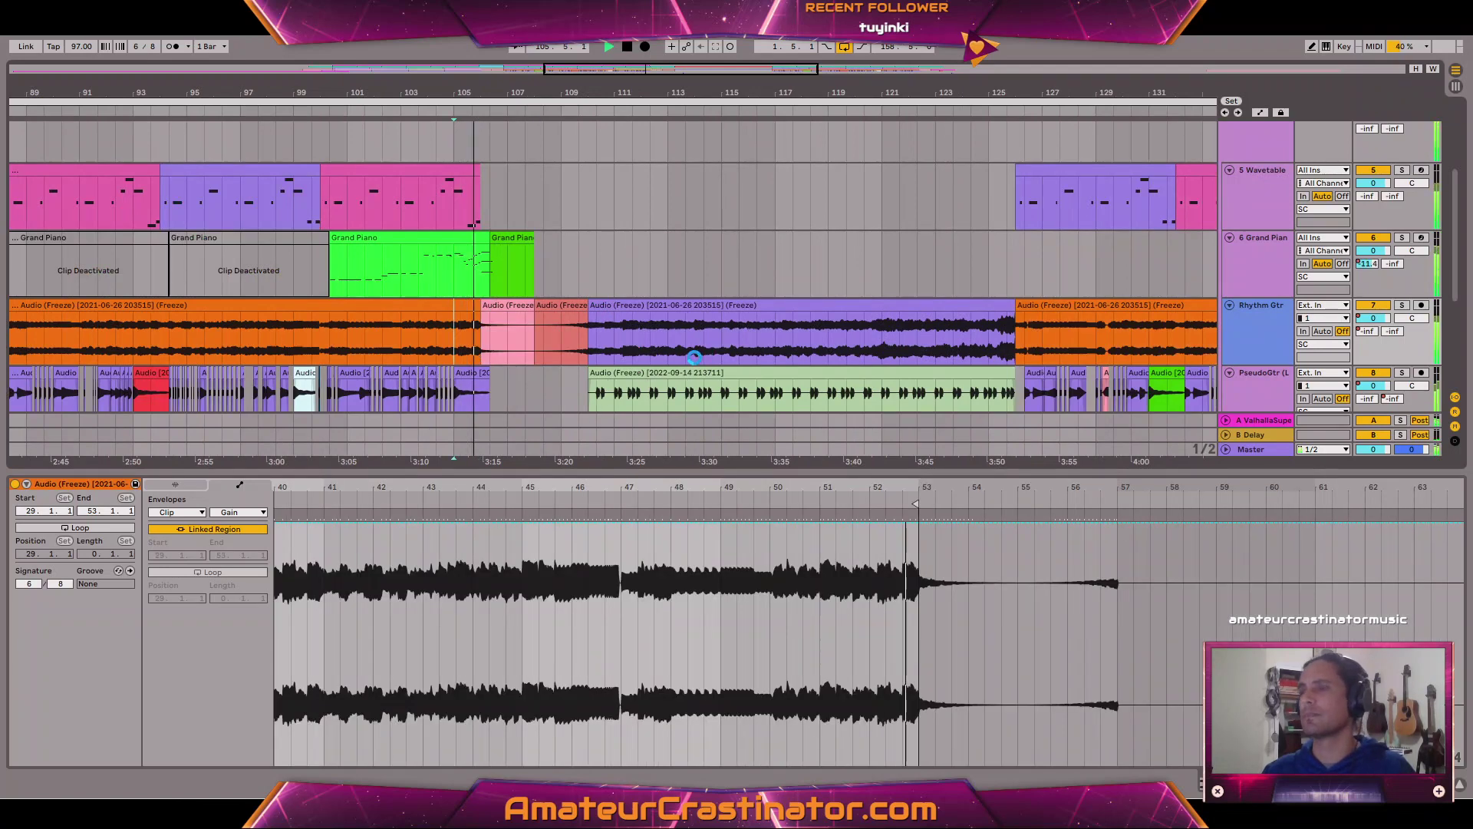
{"action": "scroll", "coordinate": [629, 334], "scroll_direction": "up", "scroll_amount": 4}
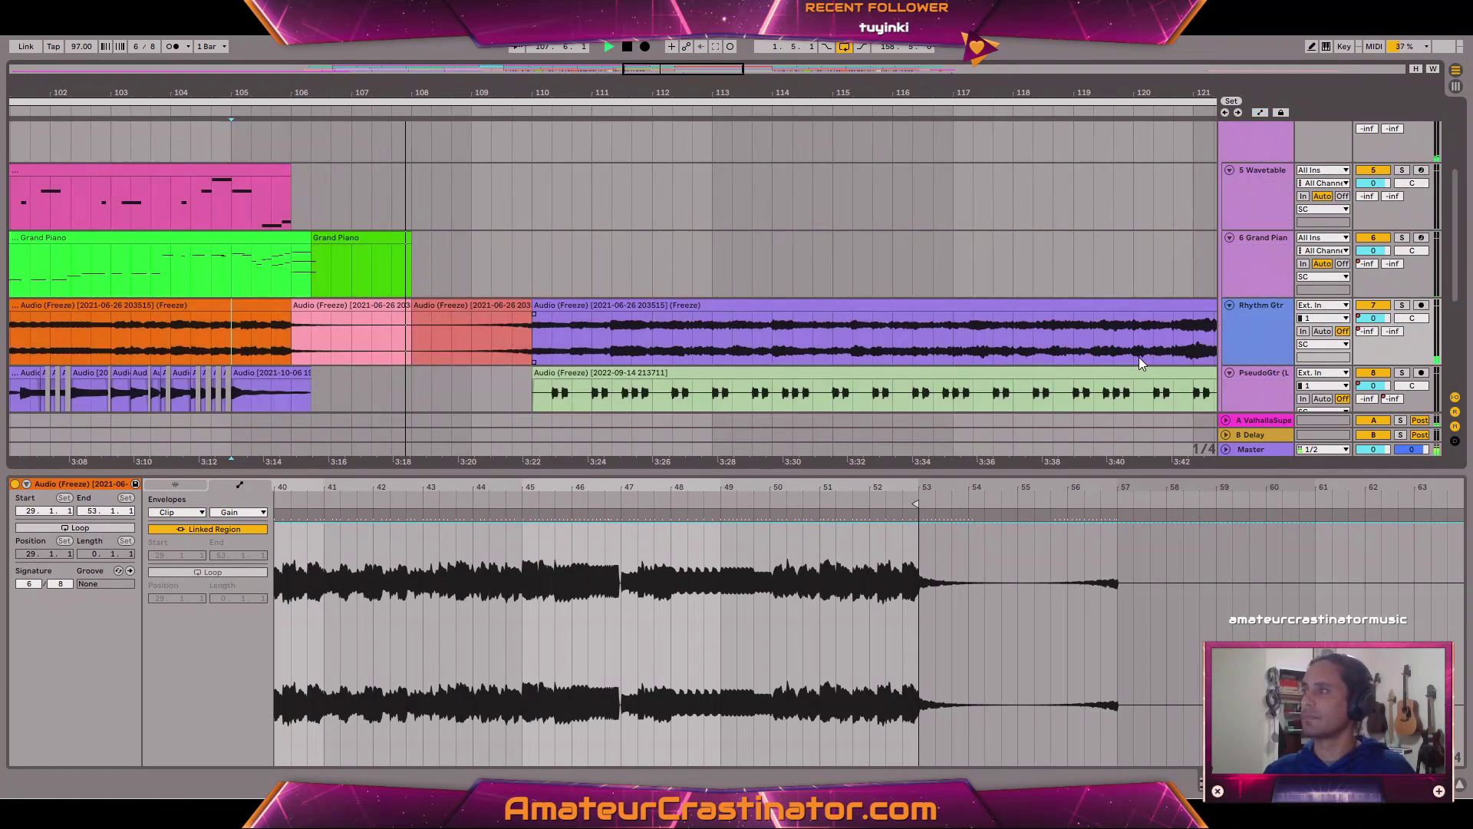
{"action": "key", "text": "shift+Tab"}
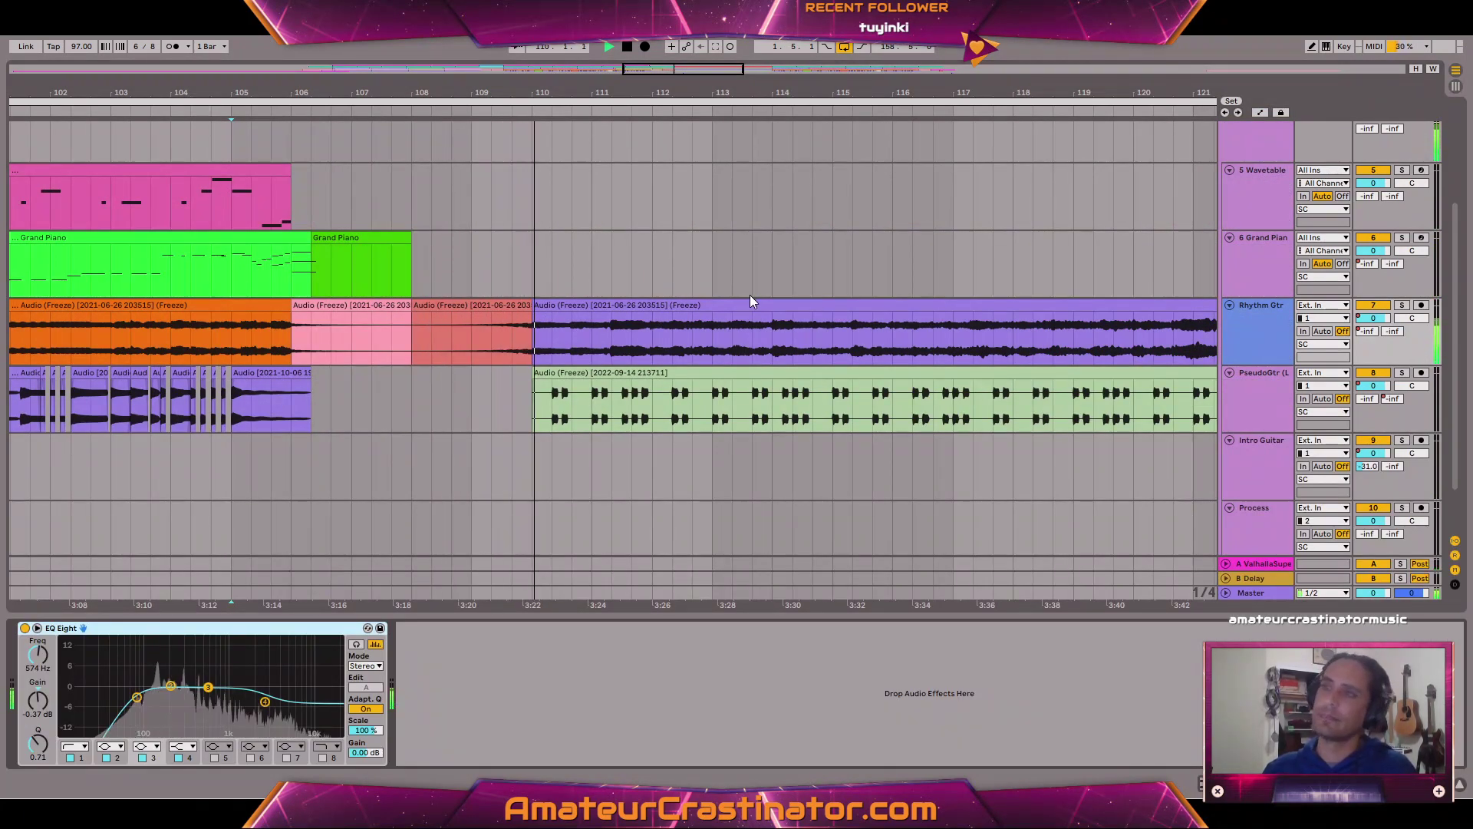
{"action": "scroll", "coordinate": [807, 317], "scroll_direction": "down", "scroll_amount": 5}
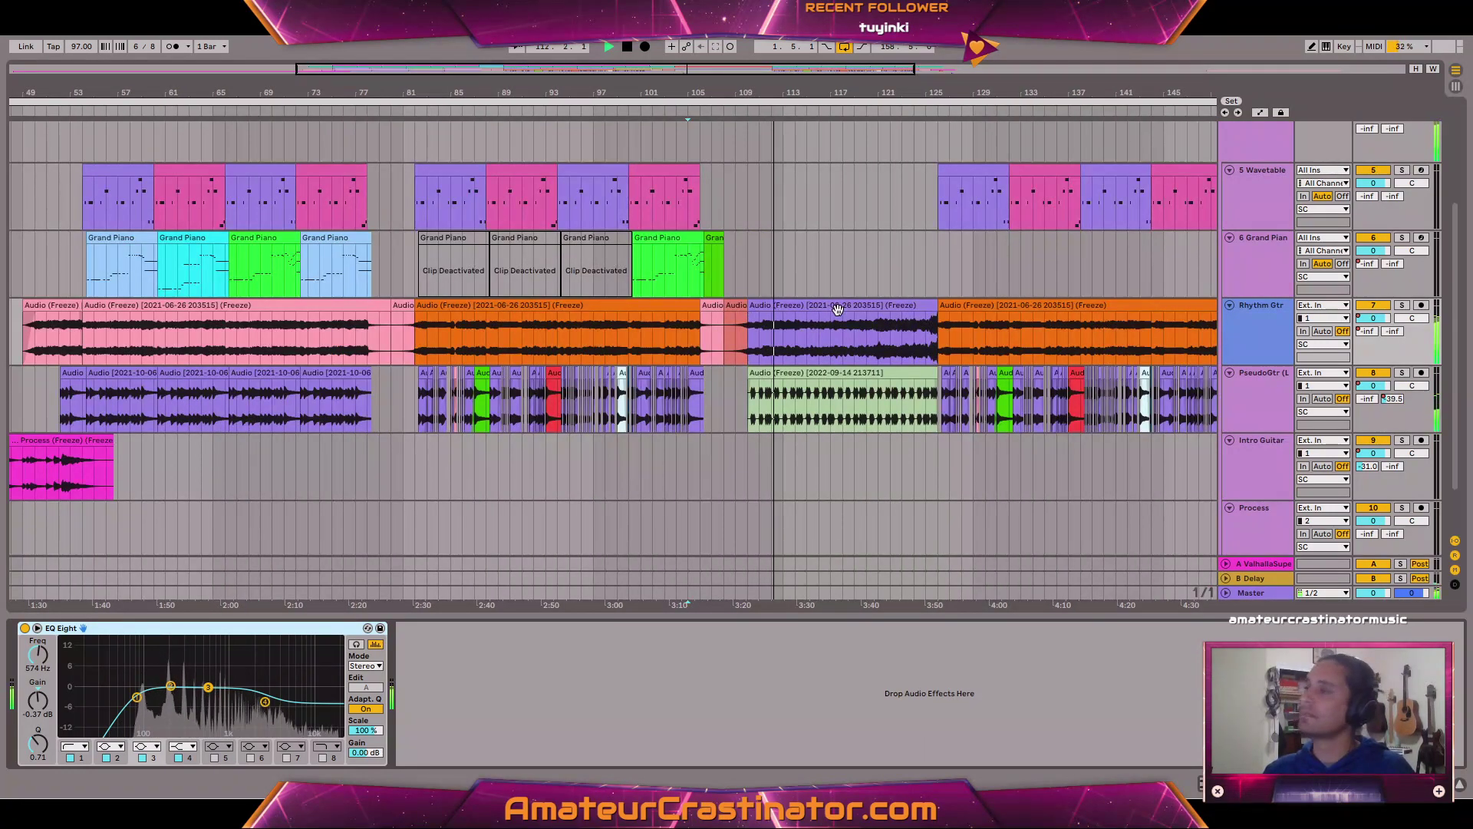
{"action": "scroll", "coordinate": [840, 307], "scroll_direction": "right", "scroll_amount": 10}
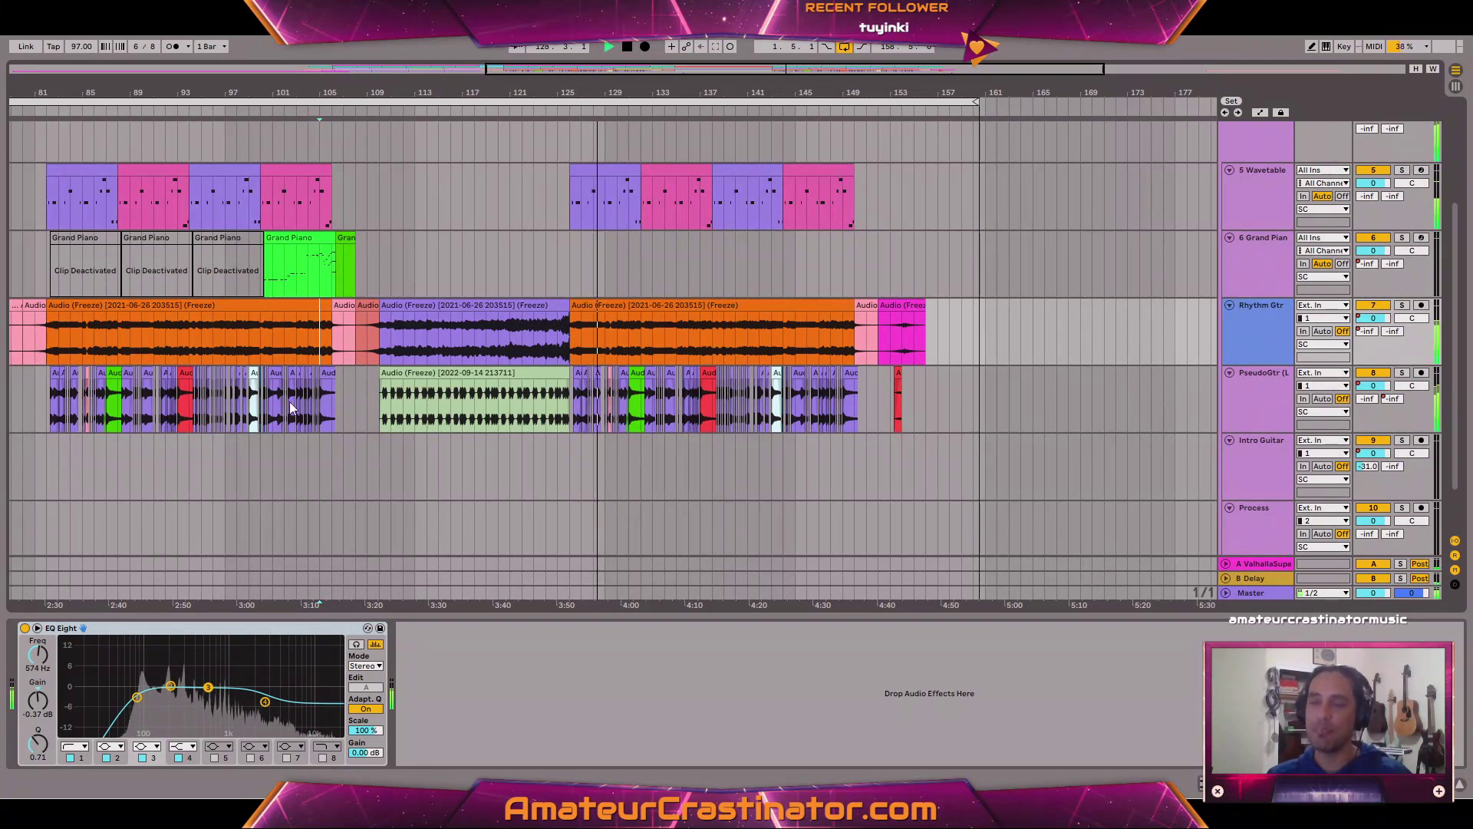
Examine the PseudoGtr track's device chain and its chopped clips from about bar 82.
{"action": "scroll", "coordinate": [86, 379], "scroll_direction": "up", "scroll_amount": 3}
{"action": "scroll", "coordinate": [164, 402], "scroll_direction": "left", "scroll_amount": 4}
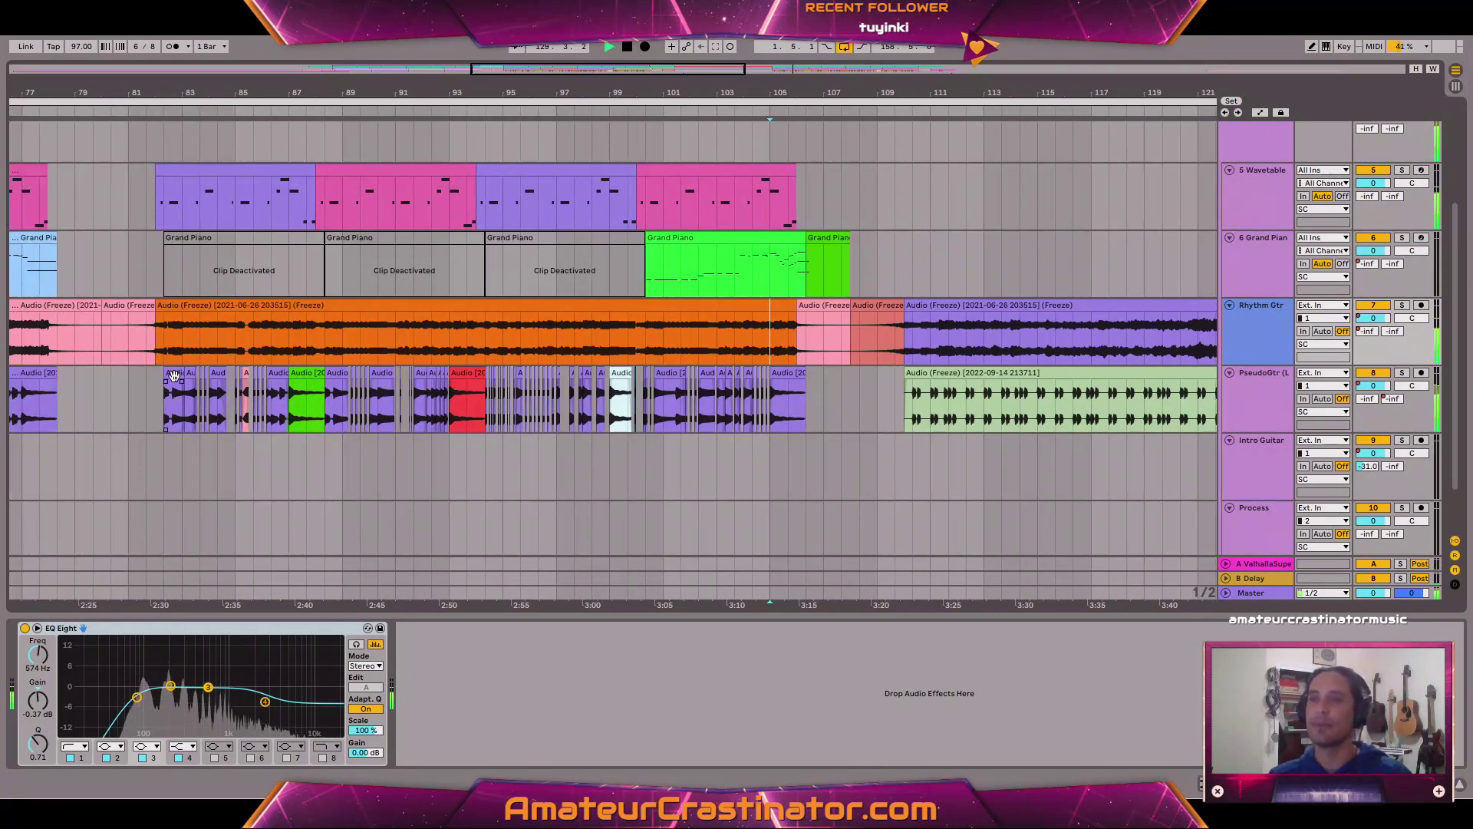
{"action": "left_click", "coordinate": [159, 392]}
{"action": "scroll", "coordinate": [163, 412], "scroll_direction": "up", "scroll_amount": 3}
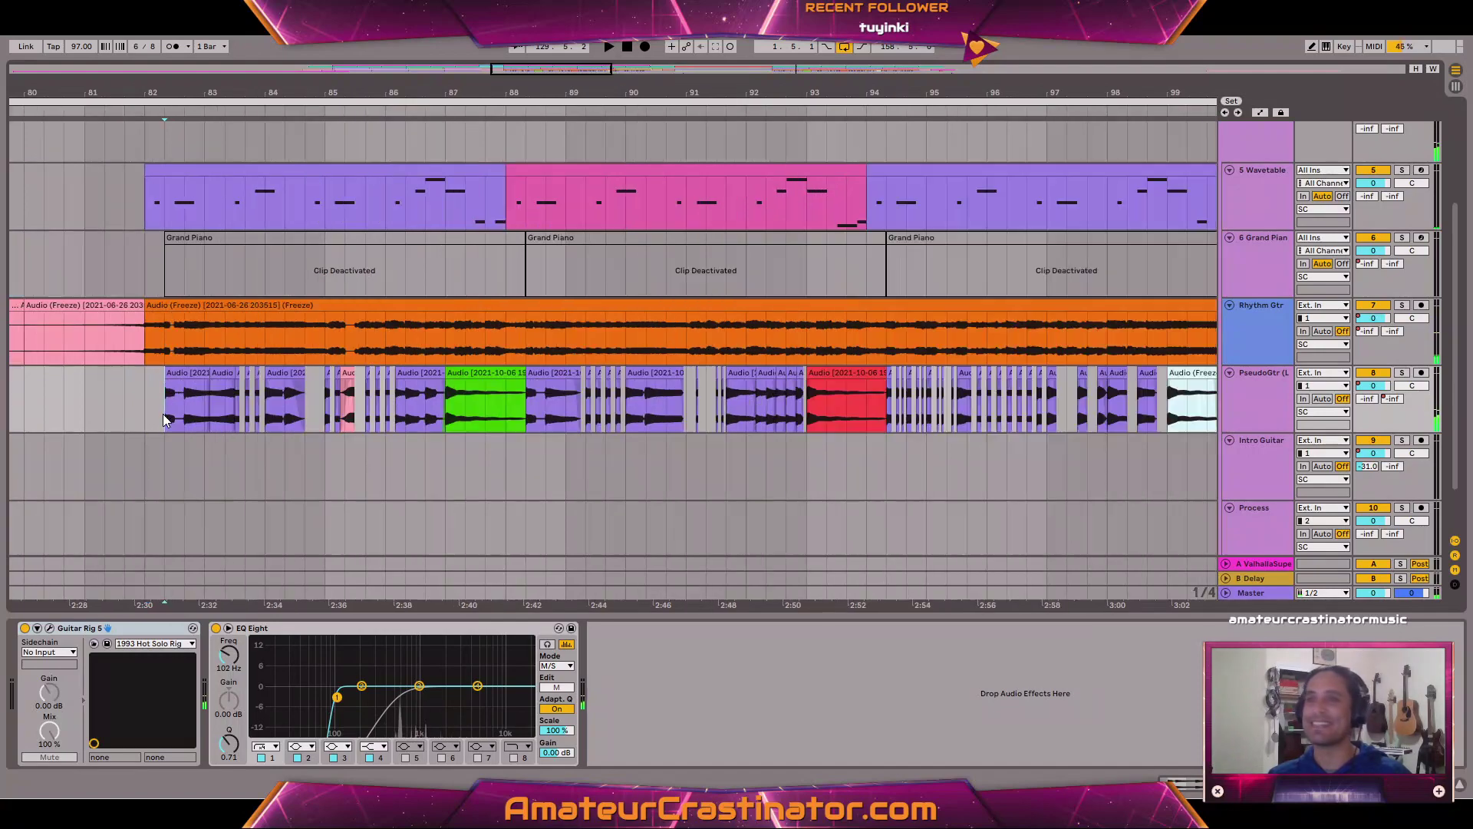
{"action": "mouse_move", "coordinate": [131, 317]}
{"action": "scroll", "coordinate": [306, 342], "scroll_direction": "down", "scroll_amount": 6}
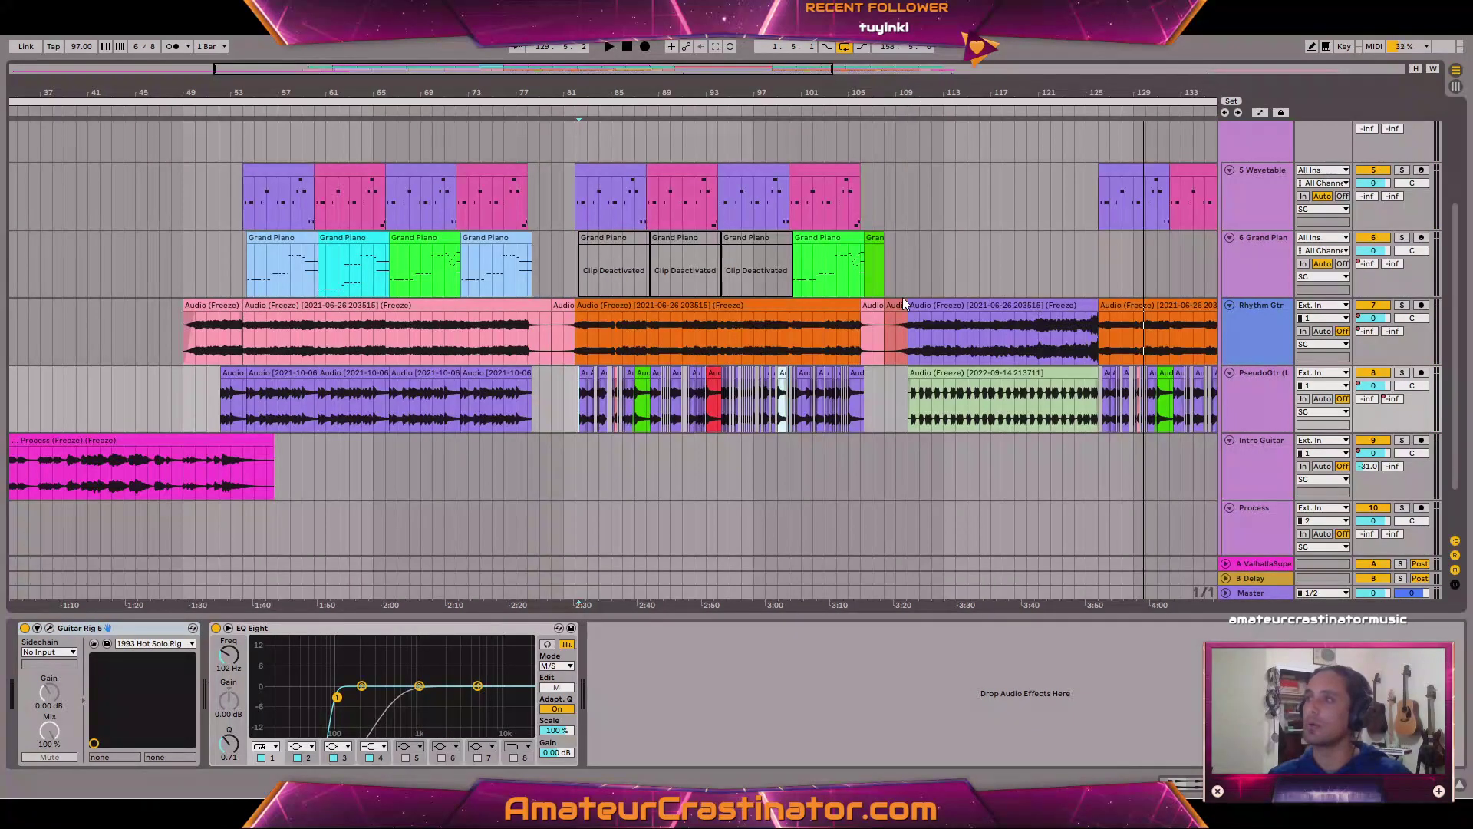
Show the automation lanes and display the Rhythm Gtr track's A-ValhallaSupermassive send automation.
{"action": "left_click", "coordinate": [896, 301]}
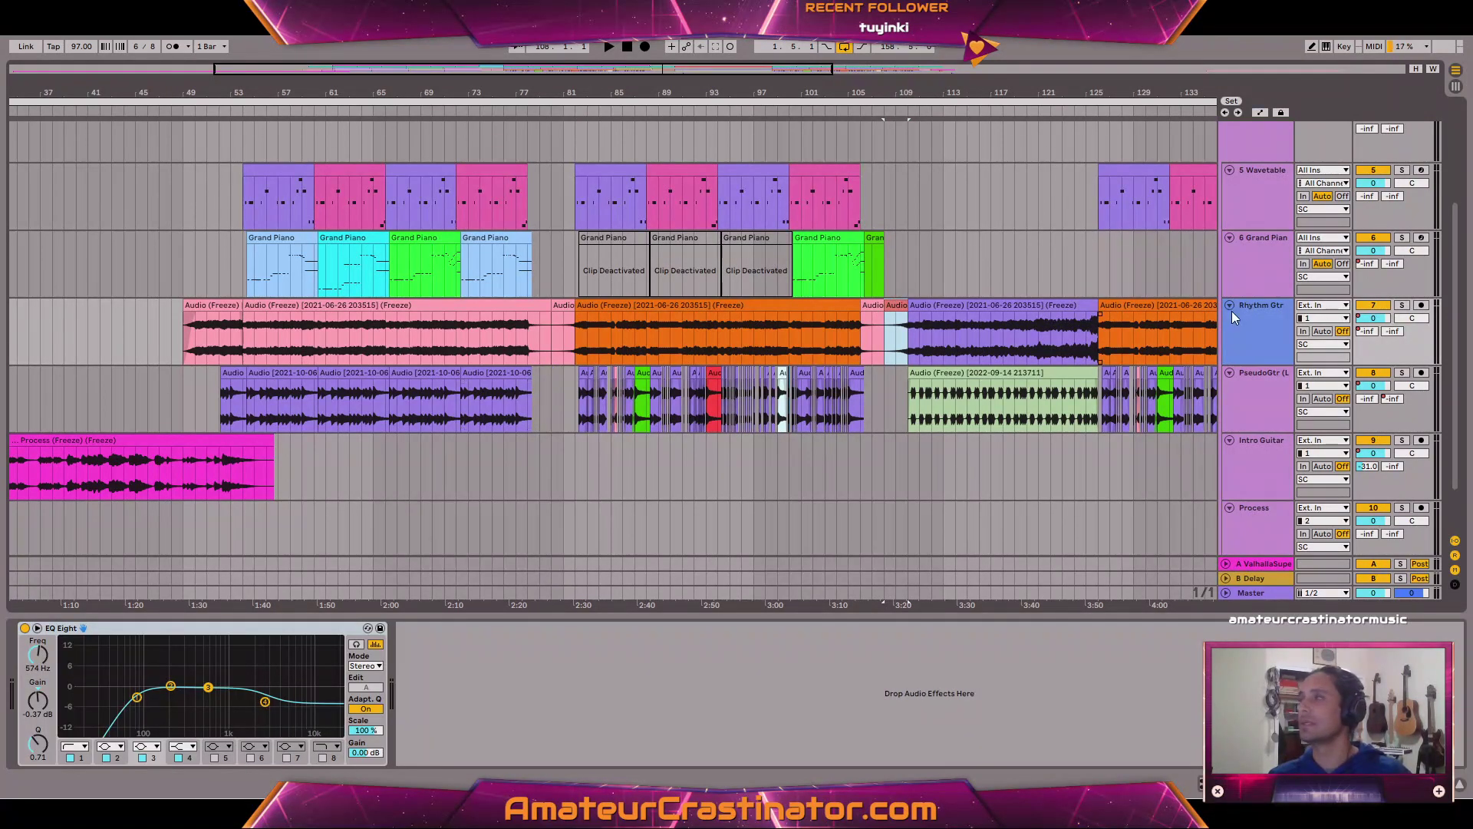
{"action": "key", "text": "a"}
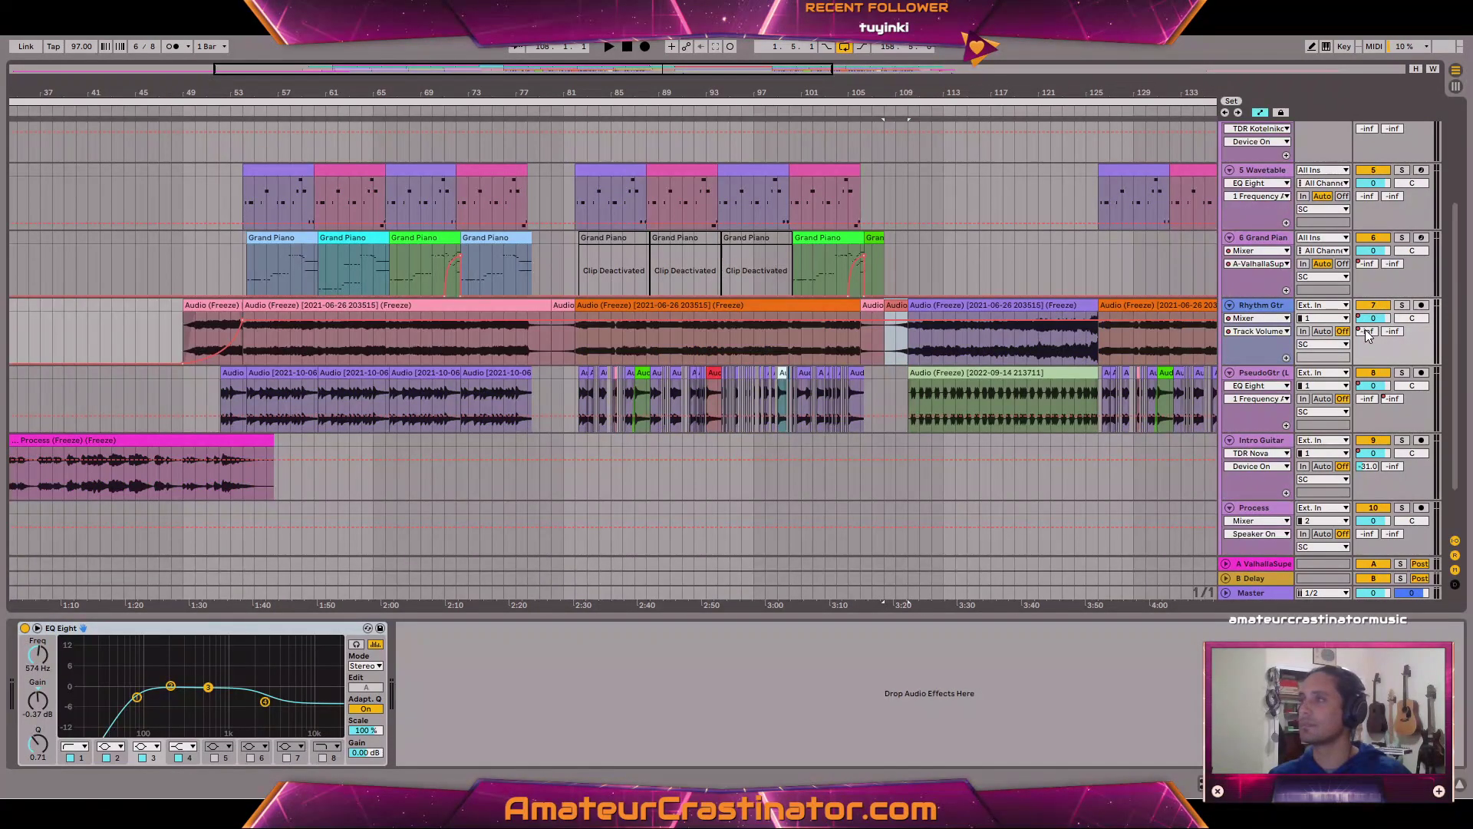
{"action": "left_click", "coordinate": [1288, 319]}
{"action": "left_click", "coordinate": [1286, 318]}
{"action": "left_click", "coordinate": [1285, 331]}
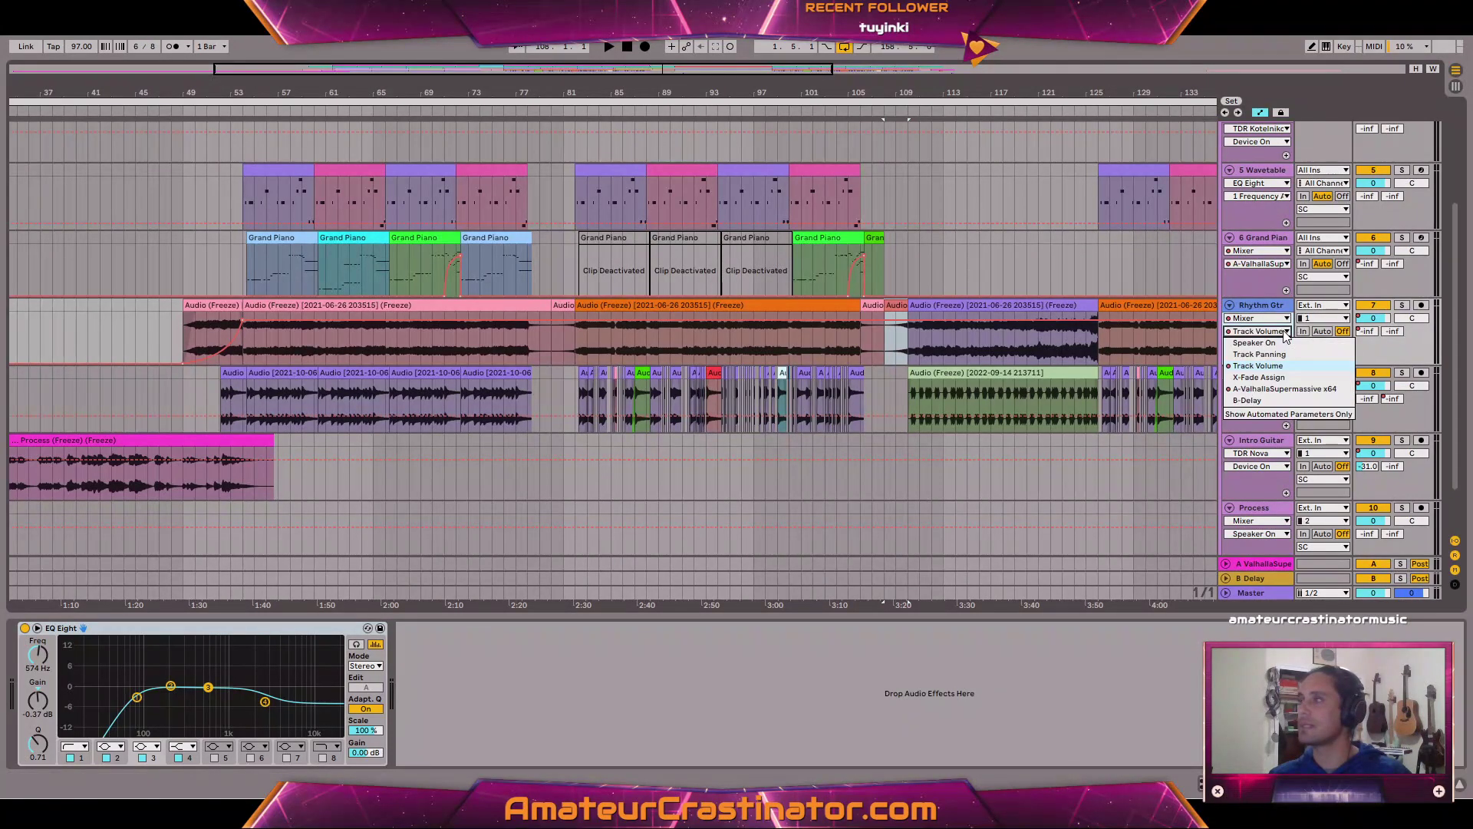
{"action": "left_click", "coordinate": [1284, 330]}
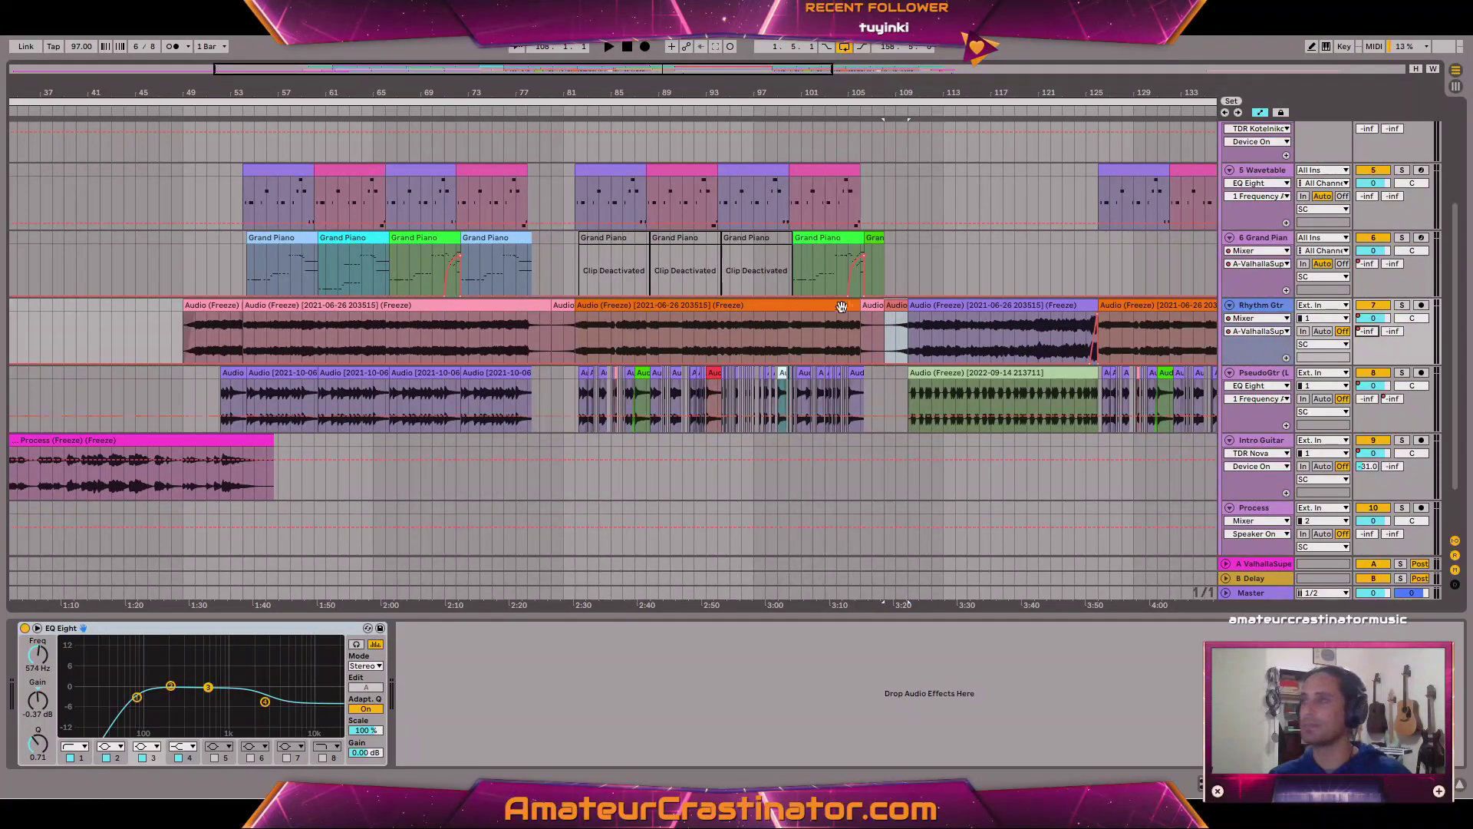
Play the Rhythm Gtr track's earlier transition from about bar 77 to bar 82 and hide the automation lanes.
{"action": "left_click", "coordinate": [560, 307]}
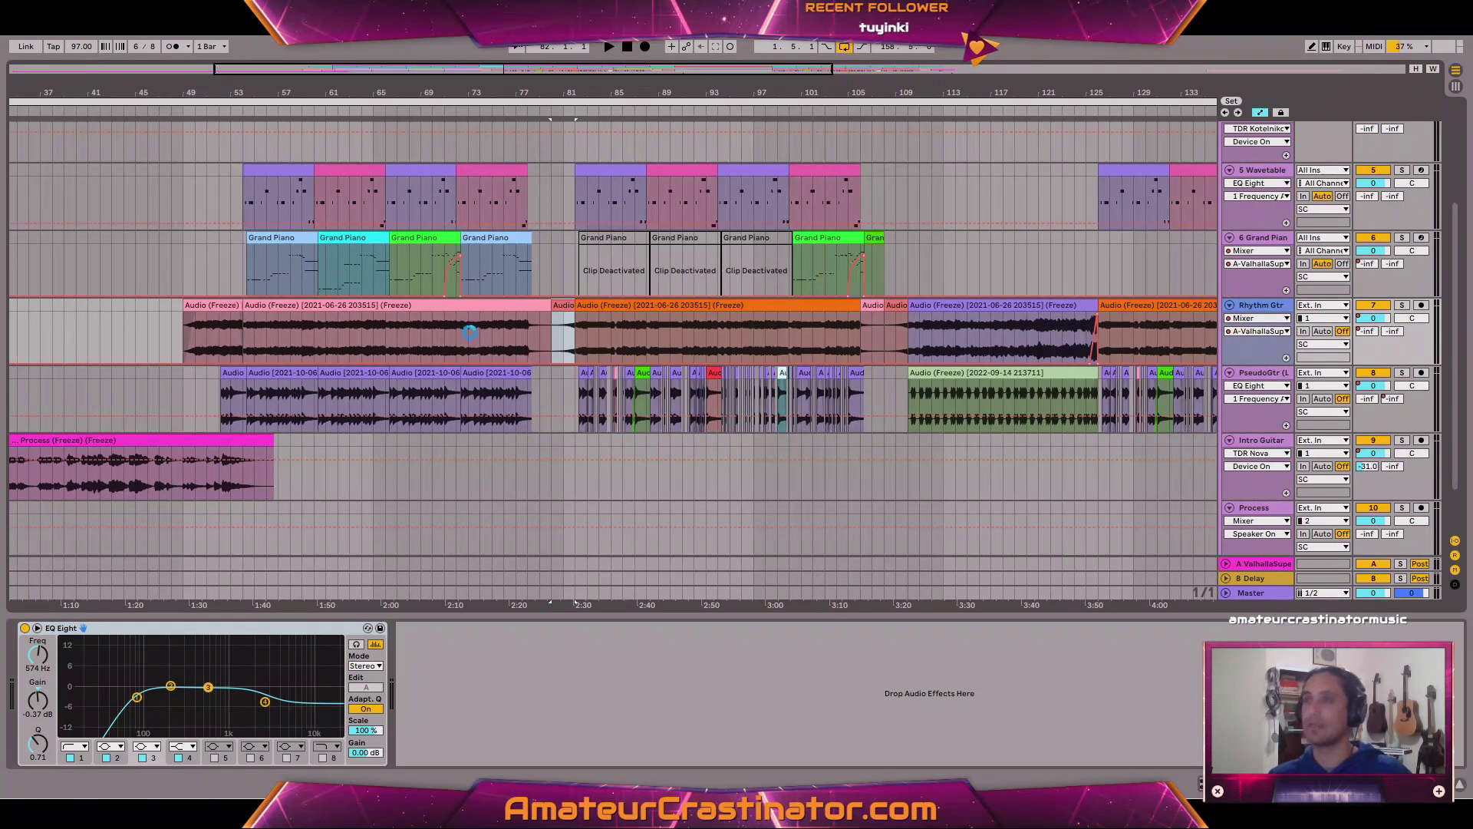
{"action": "key", "text": "plus"}
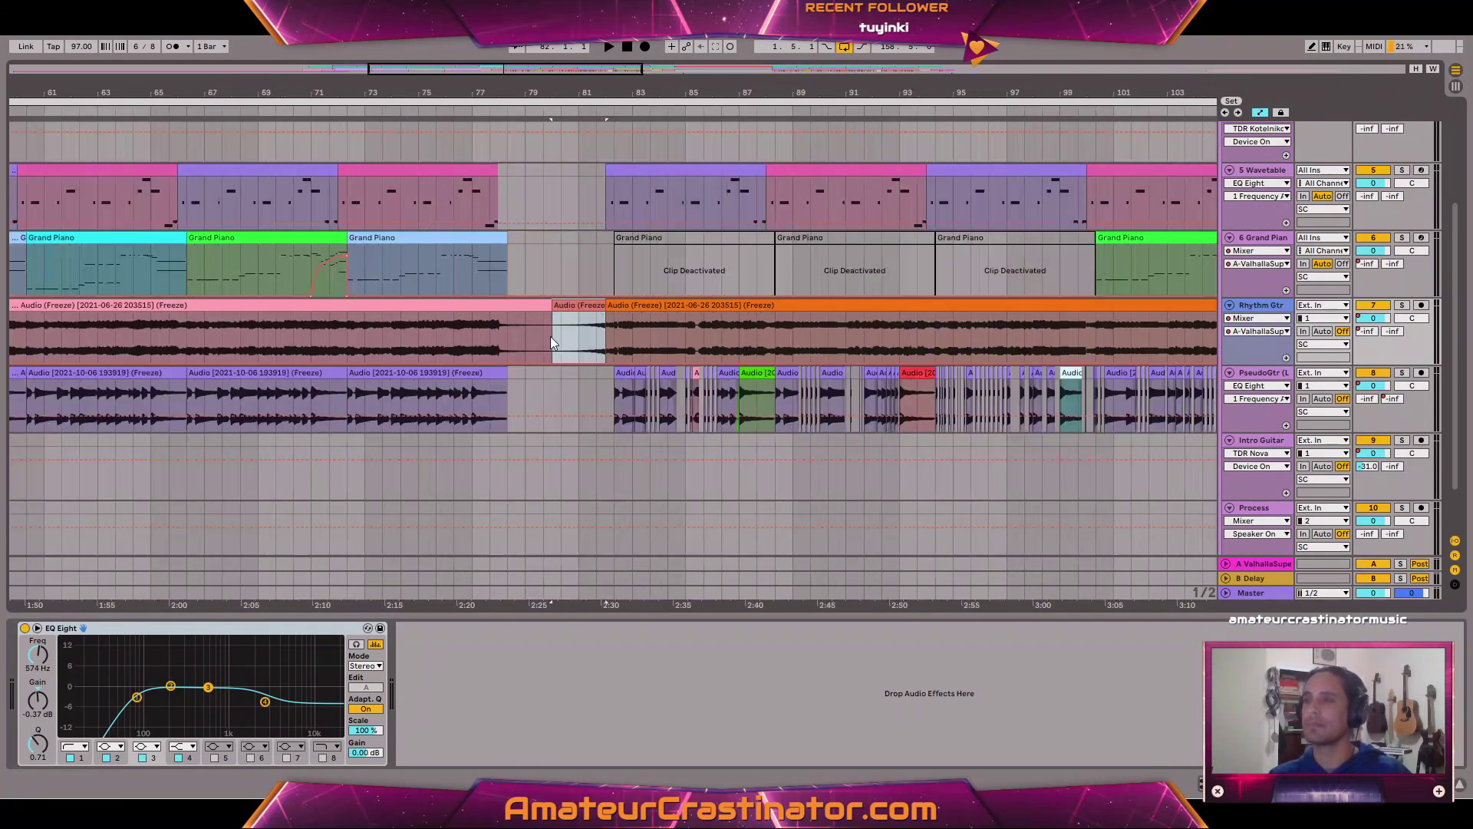
{"action": "left_click", "coordinate": [473, 346]}
{"action": "key", "text": "space"}
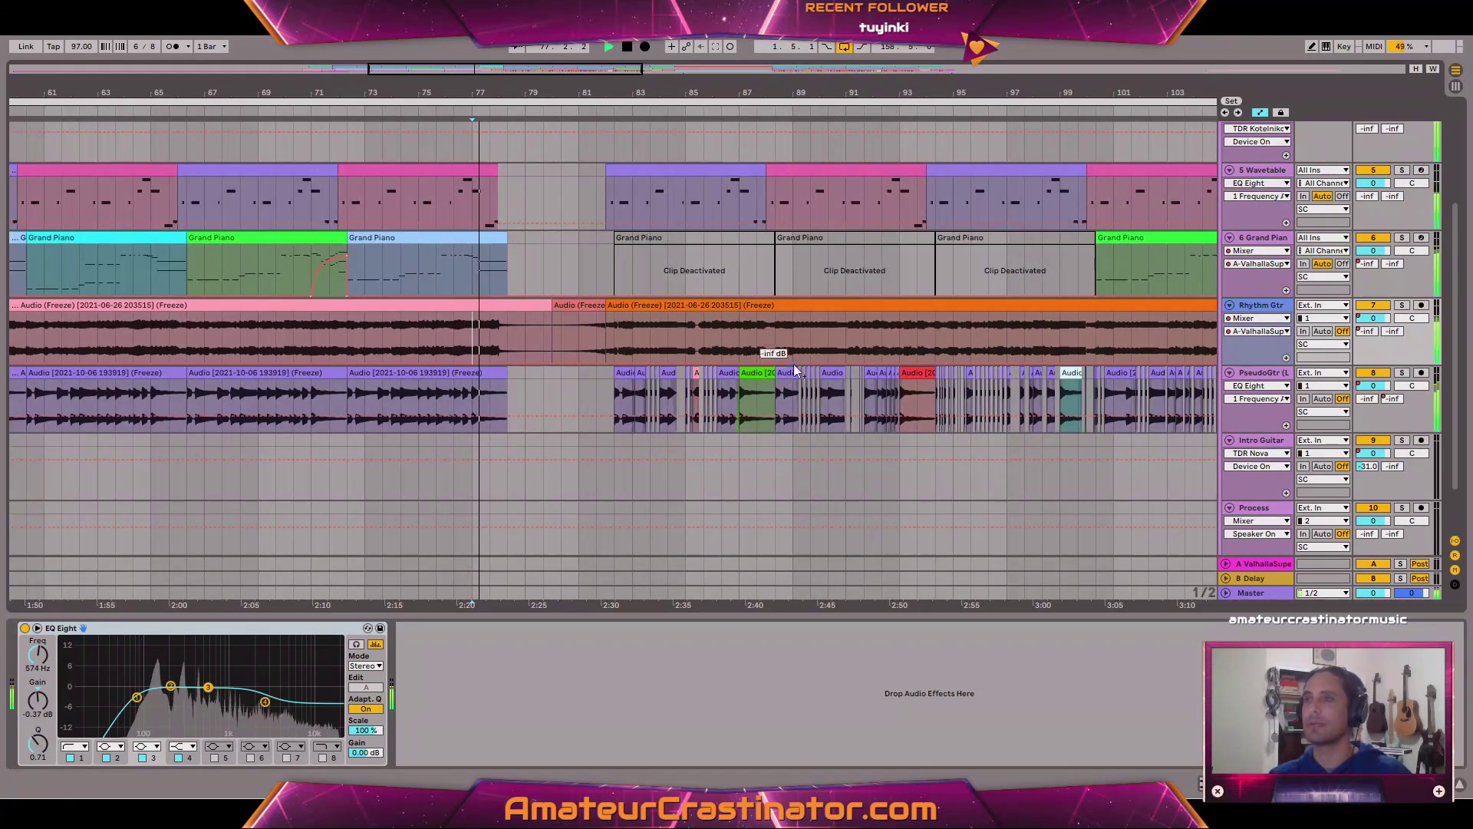
{"action": "scroll", "coordinate": [814, 352], "scroll_direction": "down", "scroll_amount": 1}
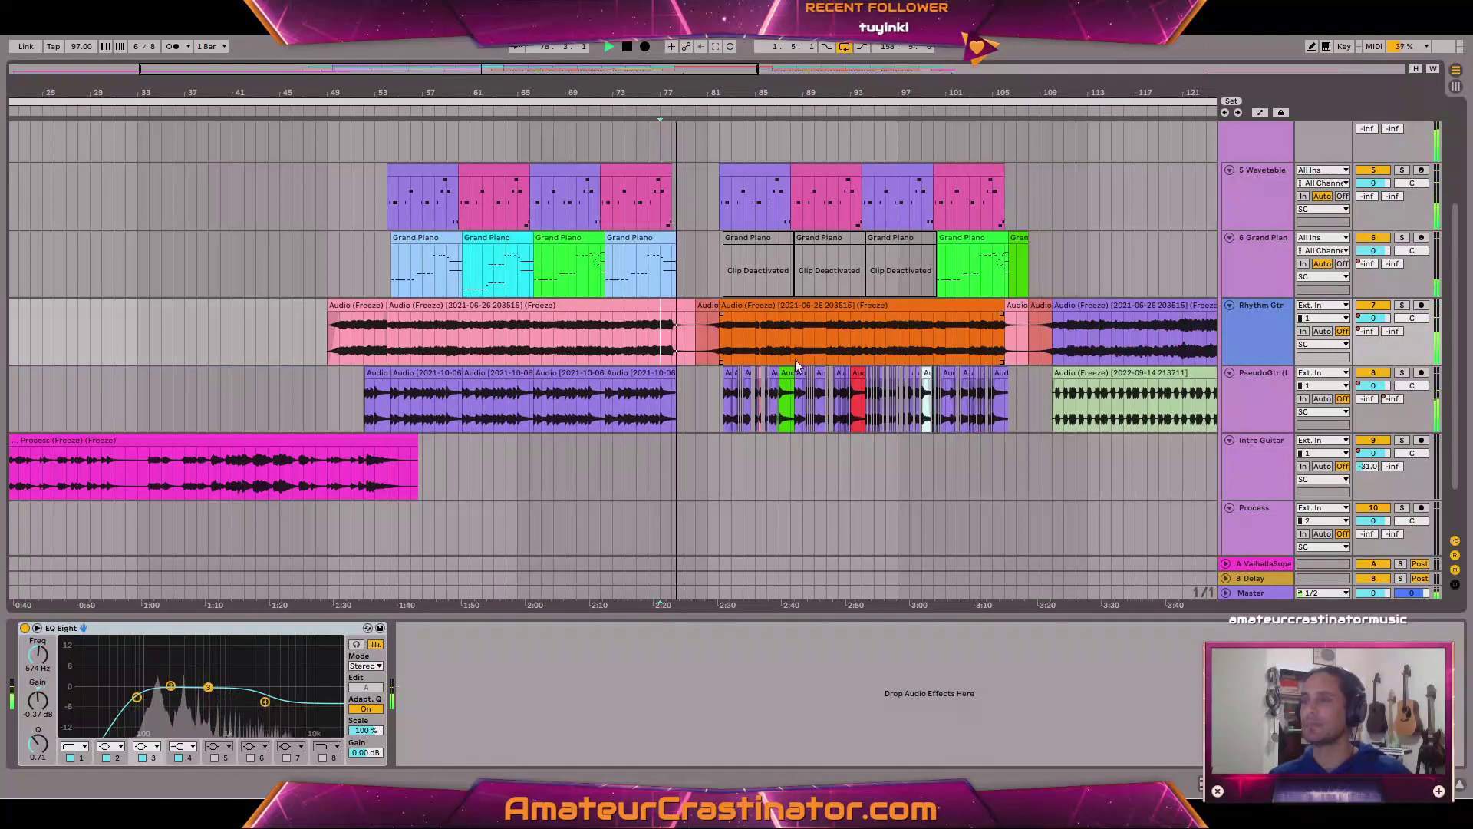
{"action": "scroll", "coordinate": [751, 400], "scroll_direction": "up", "scroll_amount": 1}
{"action": "scroll", "coordinate": [661, 380], "scroll_direction": "up", "scroll_amount": 3}
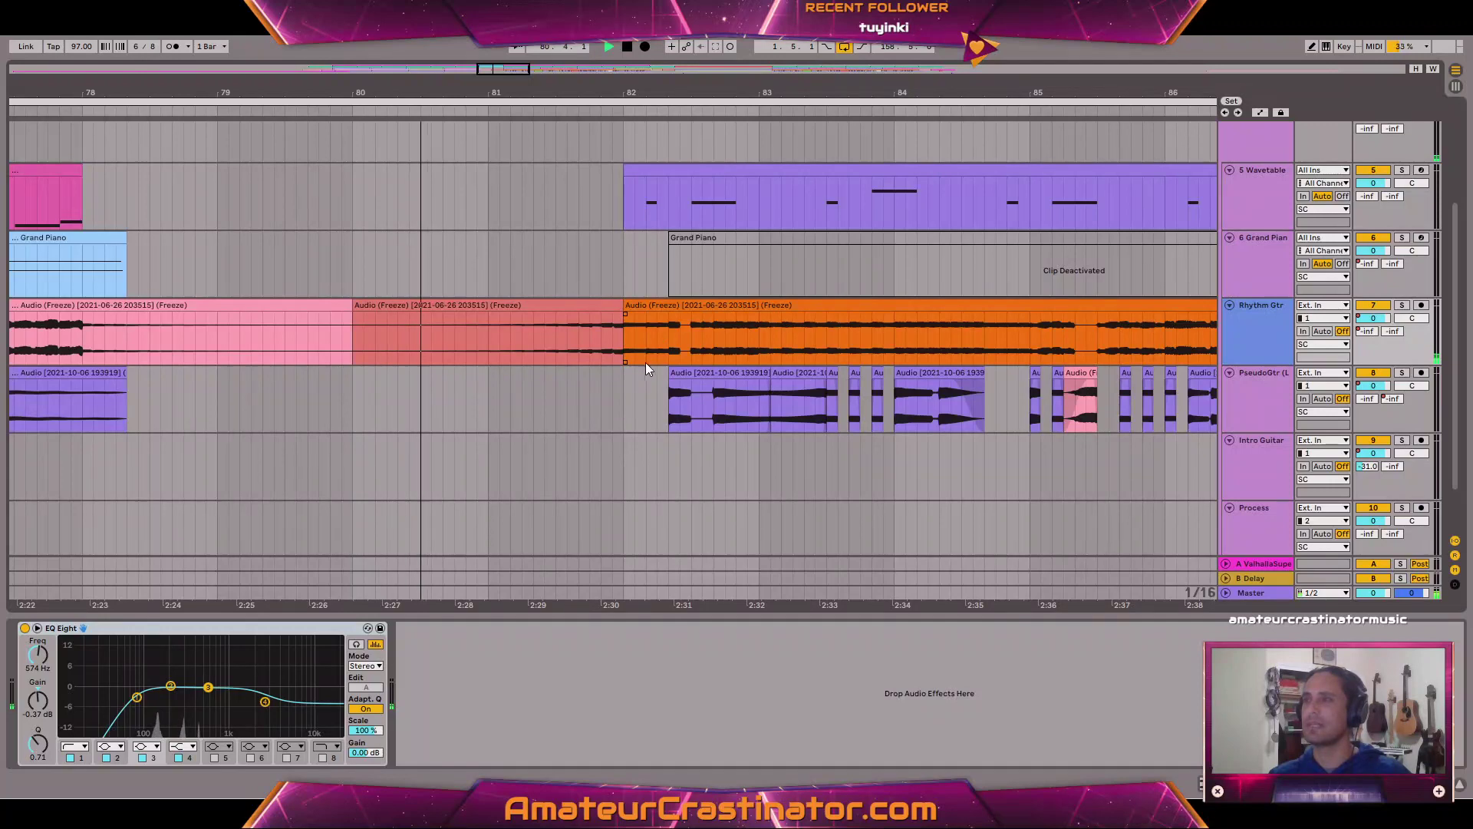
{"action": "scroll", "coordinate": [722, 336], "scroll_direction": "right", "scroll_amount": 1}
{"action": "scroll", "coordinate": [721, 335], "scroll_direction": "right", "scroll_amount": 2}
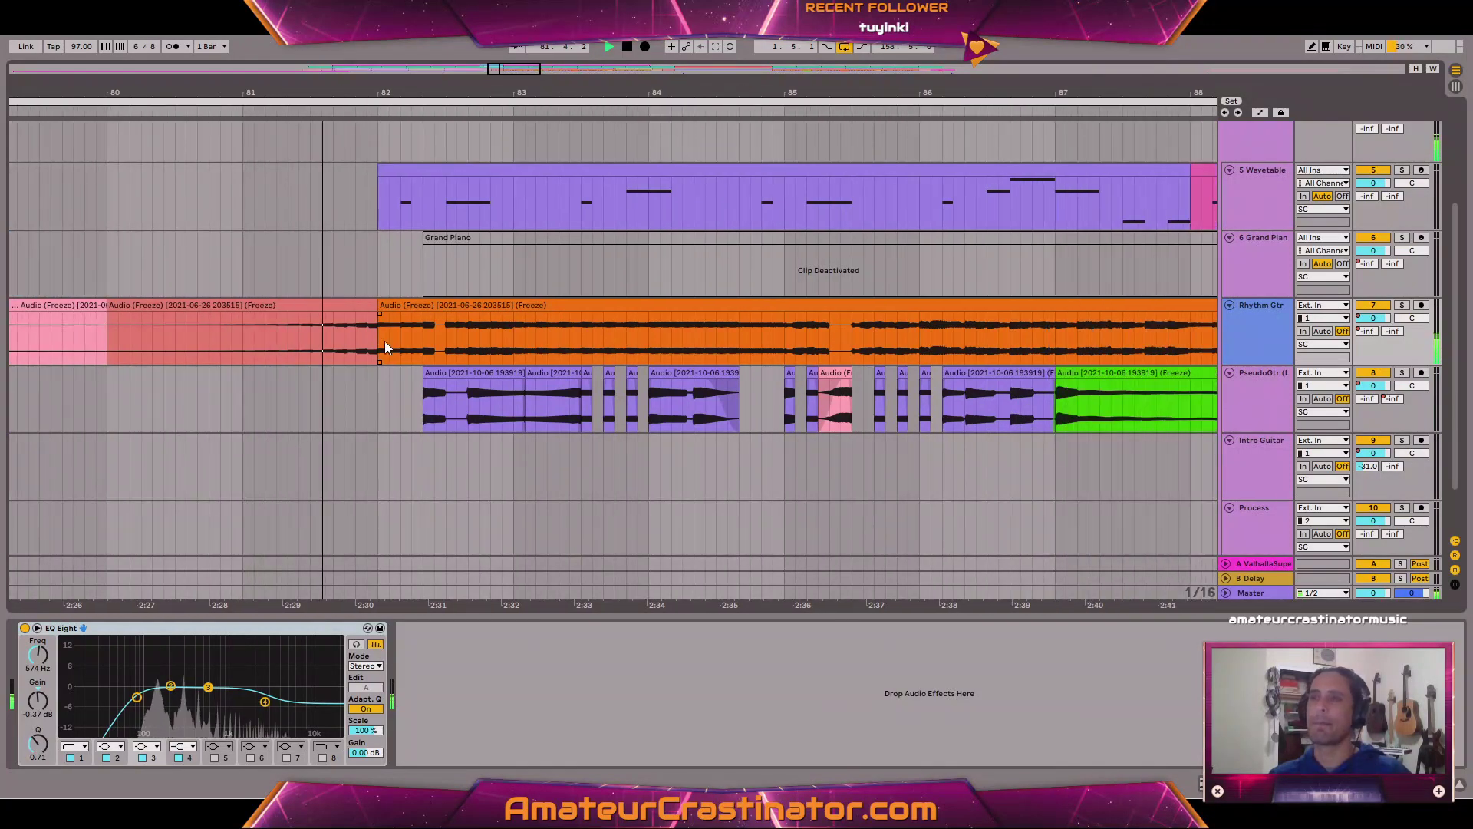
Examine the clip gain and gain envelope of the Rhythm Gtr clip at bars 80–82.
{"action": "double_click", "coordinate": [290, 306]}
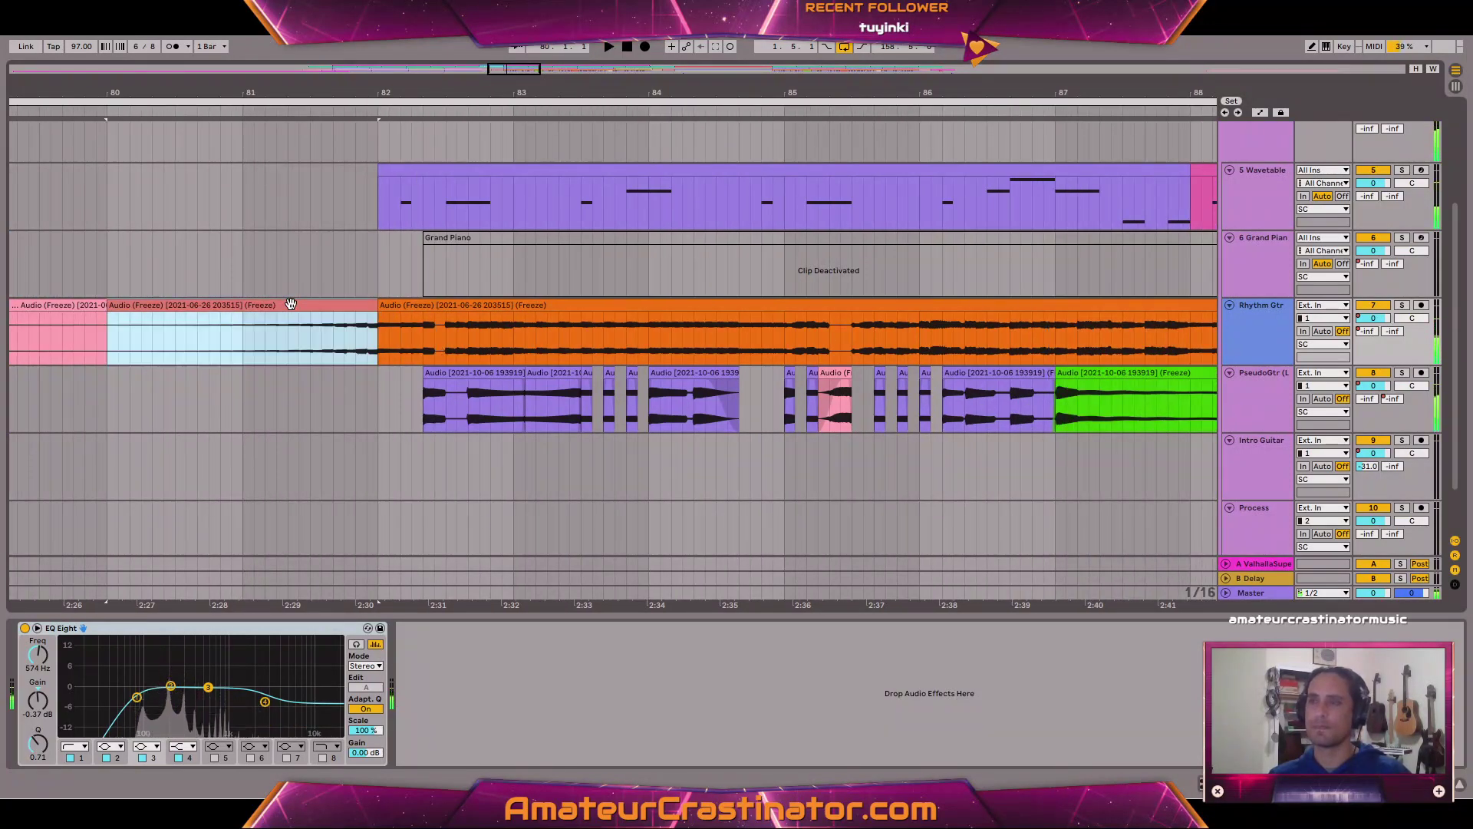
{"action": "key", "text": "space"}
{"action": "left_click", "coordinate": [175, 487]}
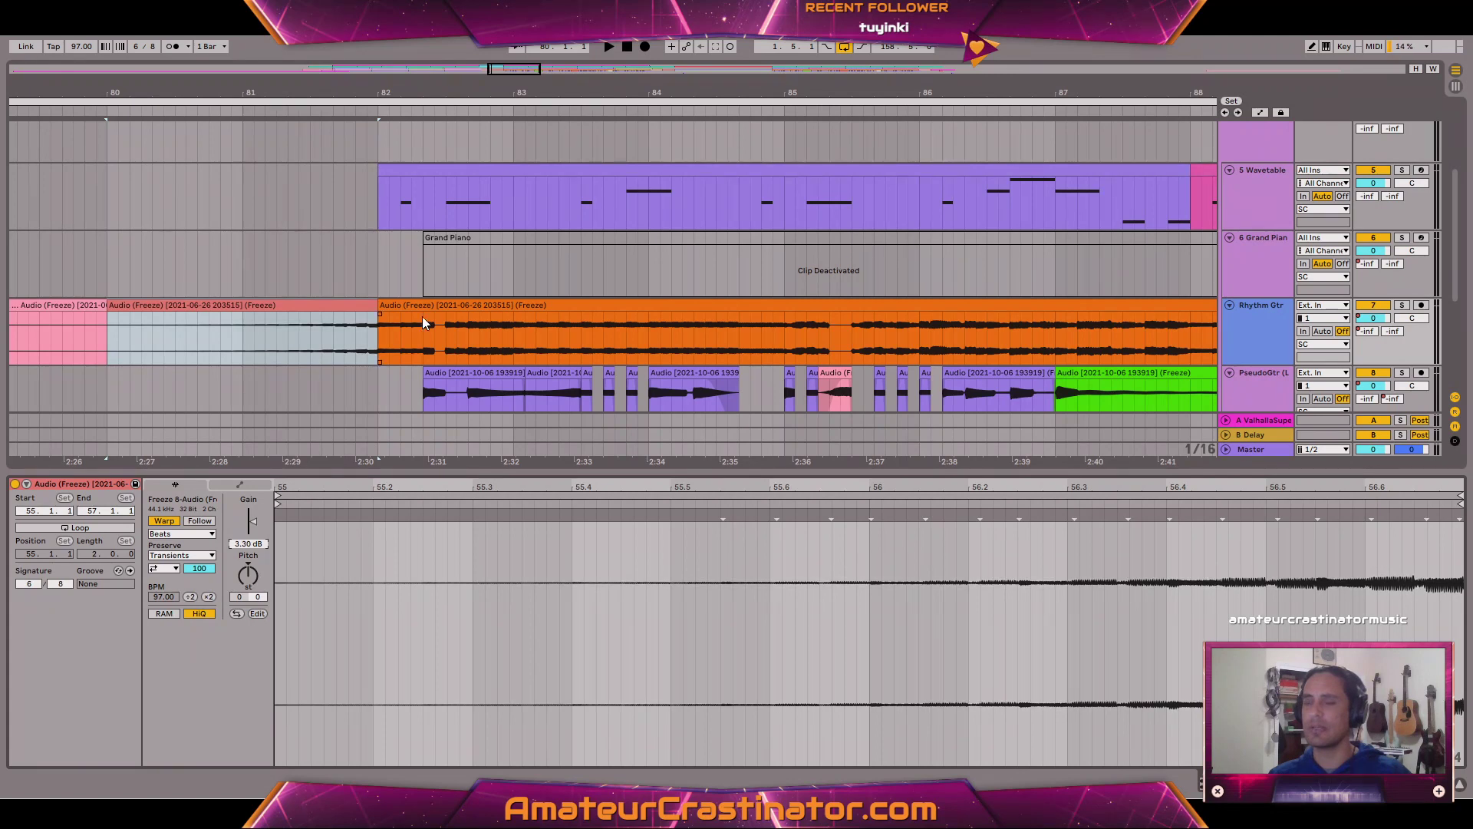
{"action": "scroll", "coordinate": [346, 334], "scroll_direction": "up", "scroll_amount": 3}
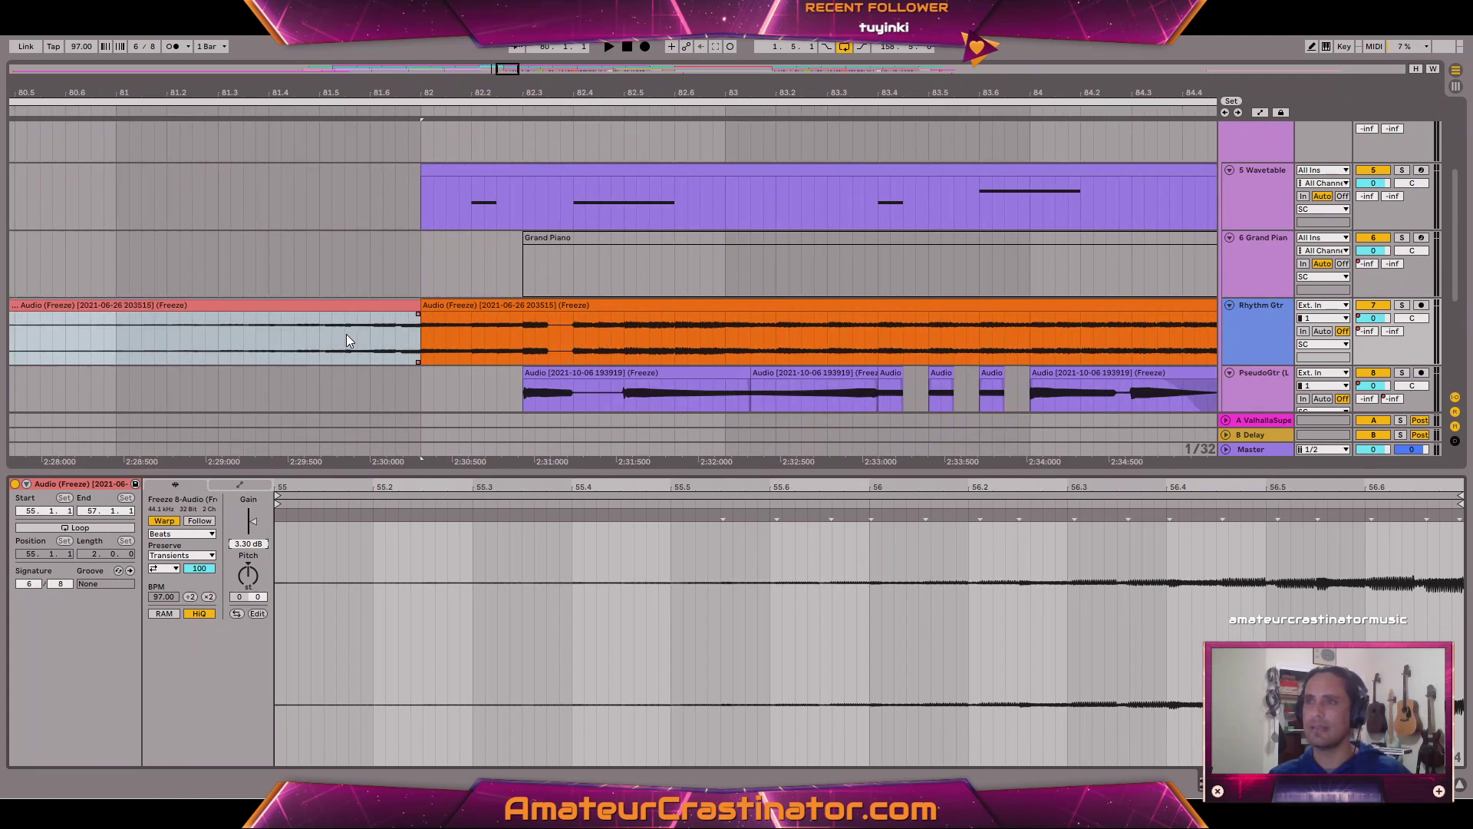
{"action": "scroll", "coordinate": [346, 336], "scroll_direction": "down", "scroll_amount": 3}
{"action": "left_click", "coordinate": [247, 484]}
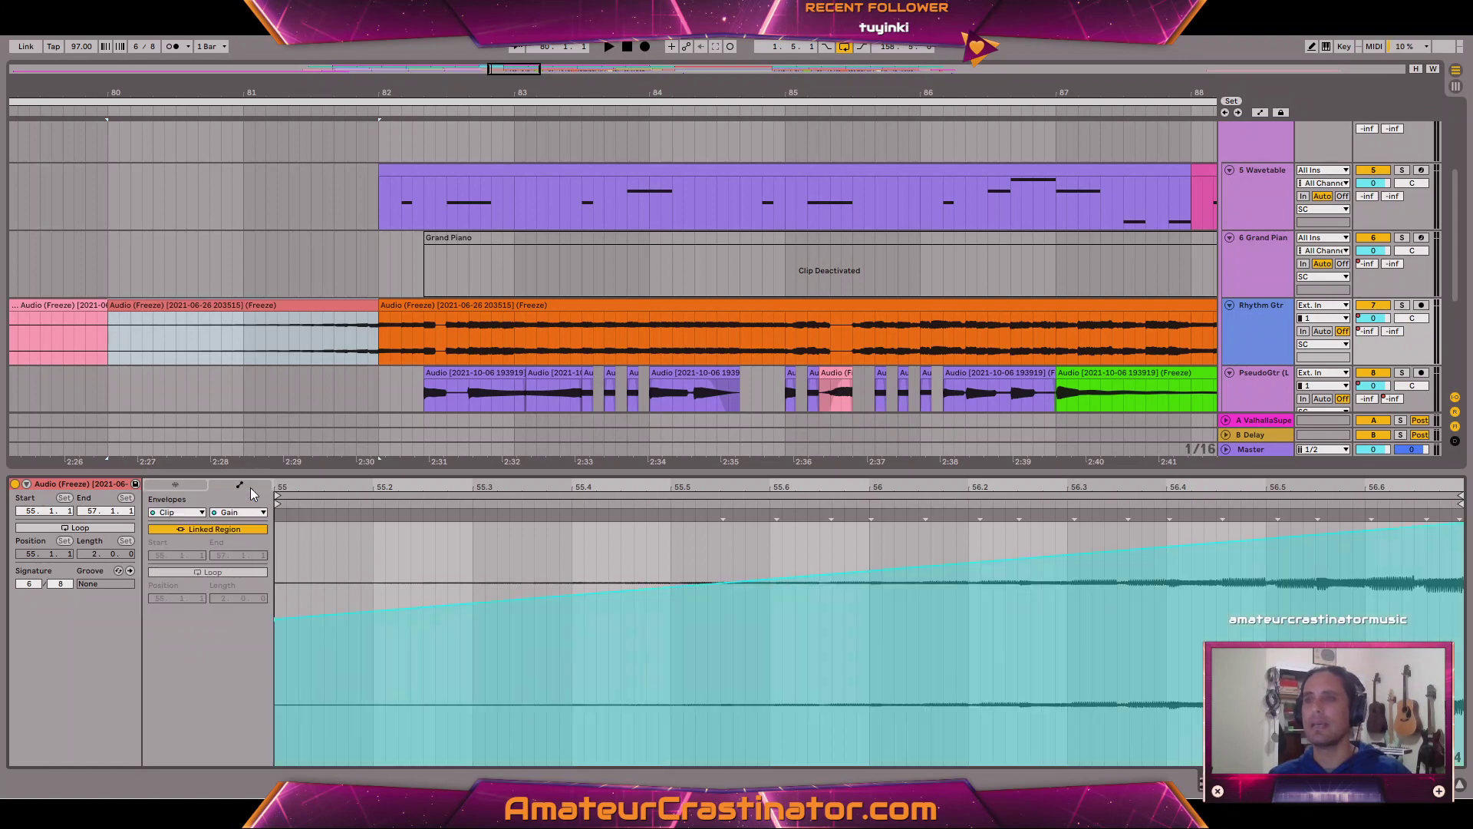
Play the song from the start of the Rhythm Gtr clip that ends at bar 80.
{"action": "left_click_drag", "start_coordinate": [904, 578], "coordinate": [903, 614]}
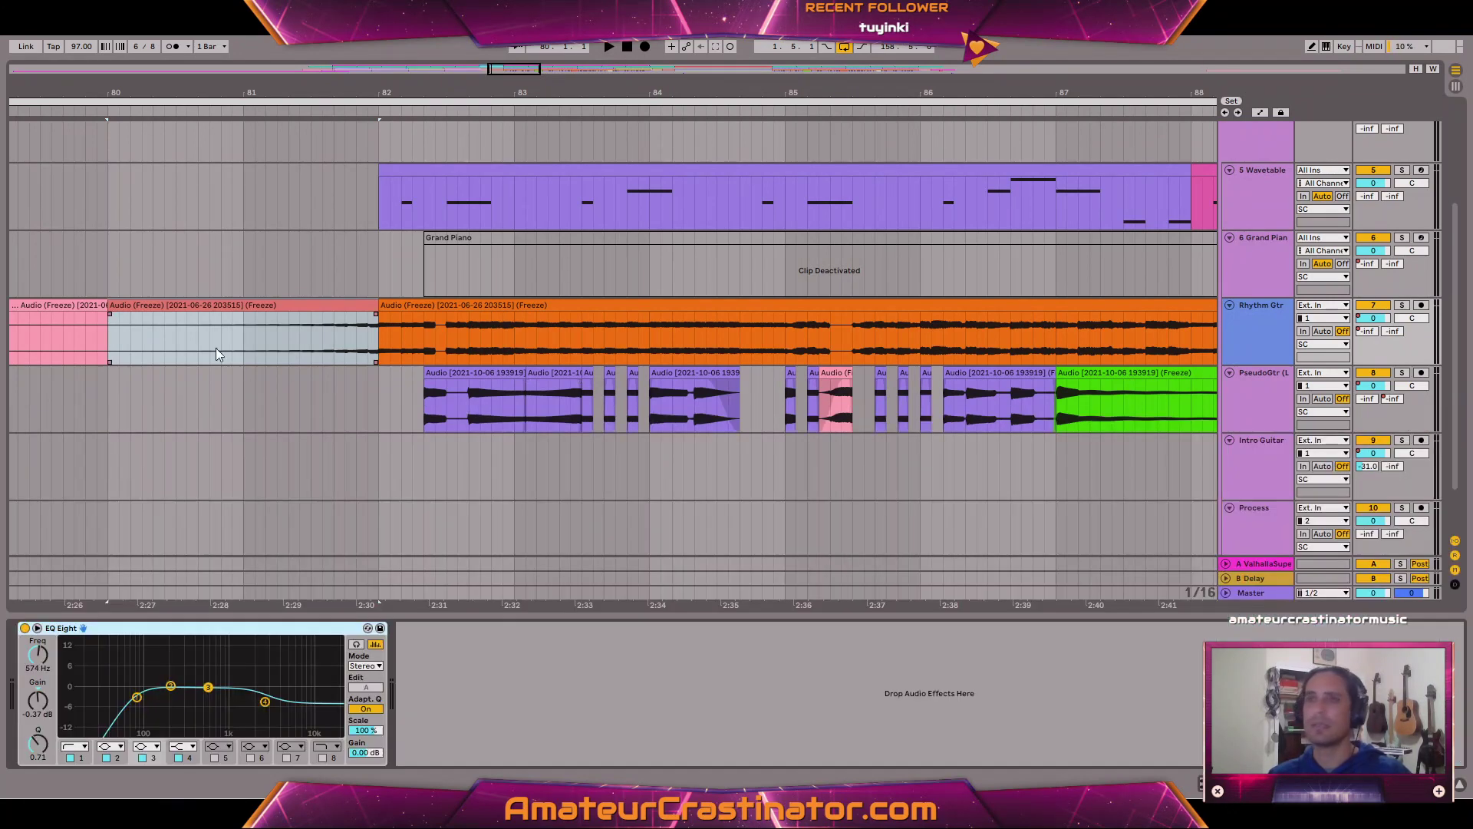
{"action": "scroll", "coordinate": [241, 307], "scroll_direction": "down", "scroll_amount": 2}
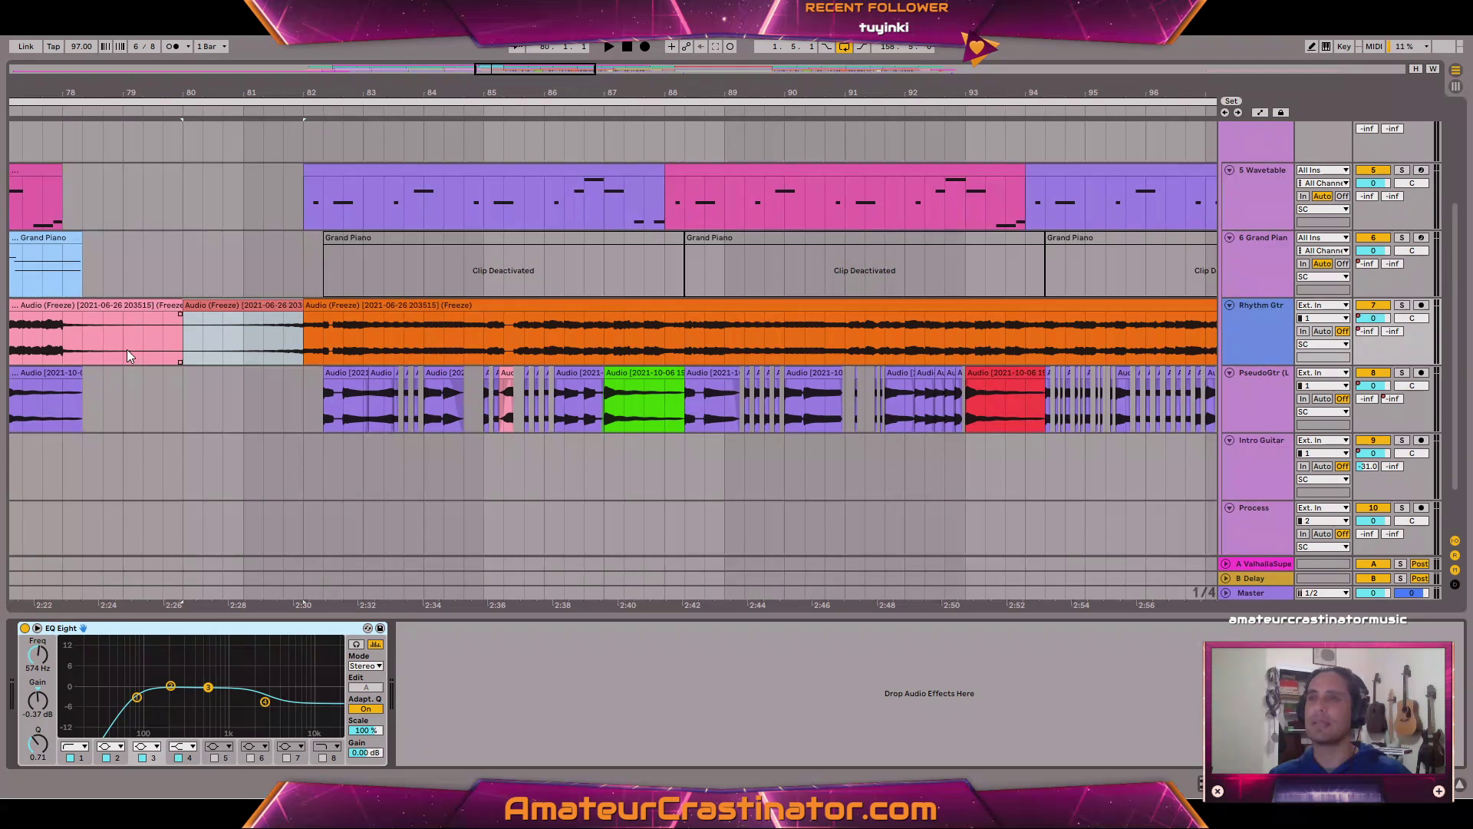
{"action": "left_click", "coordinate": [26, 341]}
{"action": "left_click", "coordinate": [59, 305]}
{"action": "key", "text": "space"}
{"action": "scroll", "coordinate": [165, 334], "scroll_direction": "down", "scroll_amount": 2}
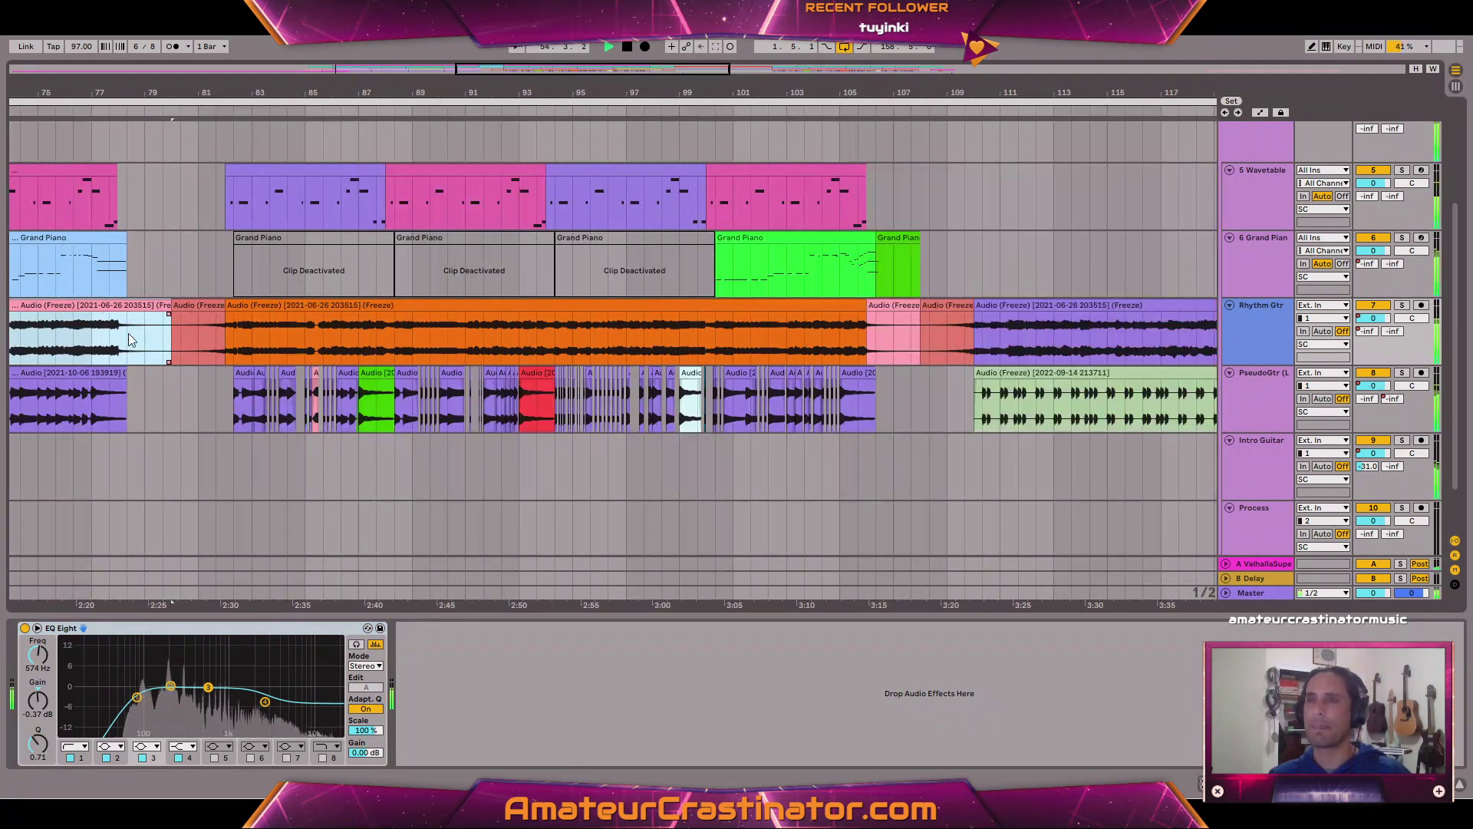
{"action": "scroll", "coordinate": [129, 333], "scroll_direction": "left", "scroll_amount": 5}
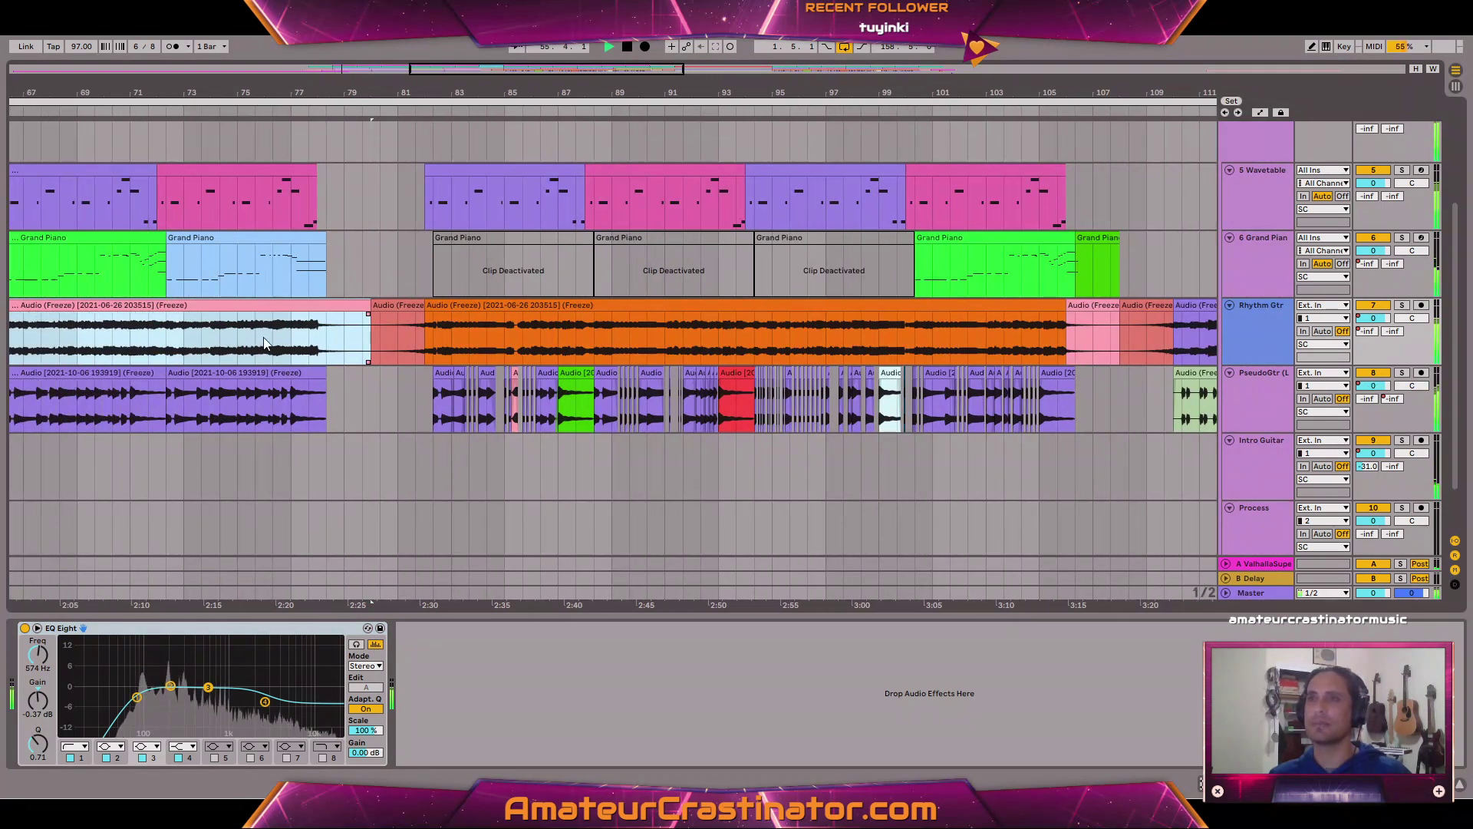
{"action": "left_click", "coordinate": [272, 342]}
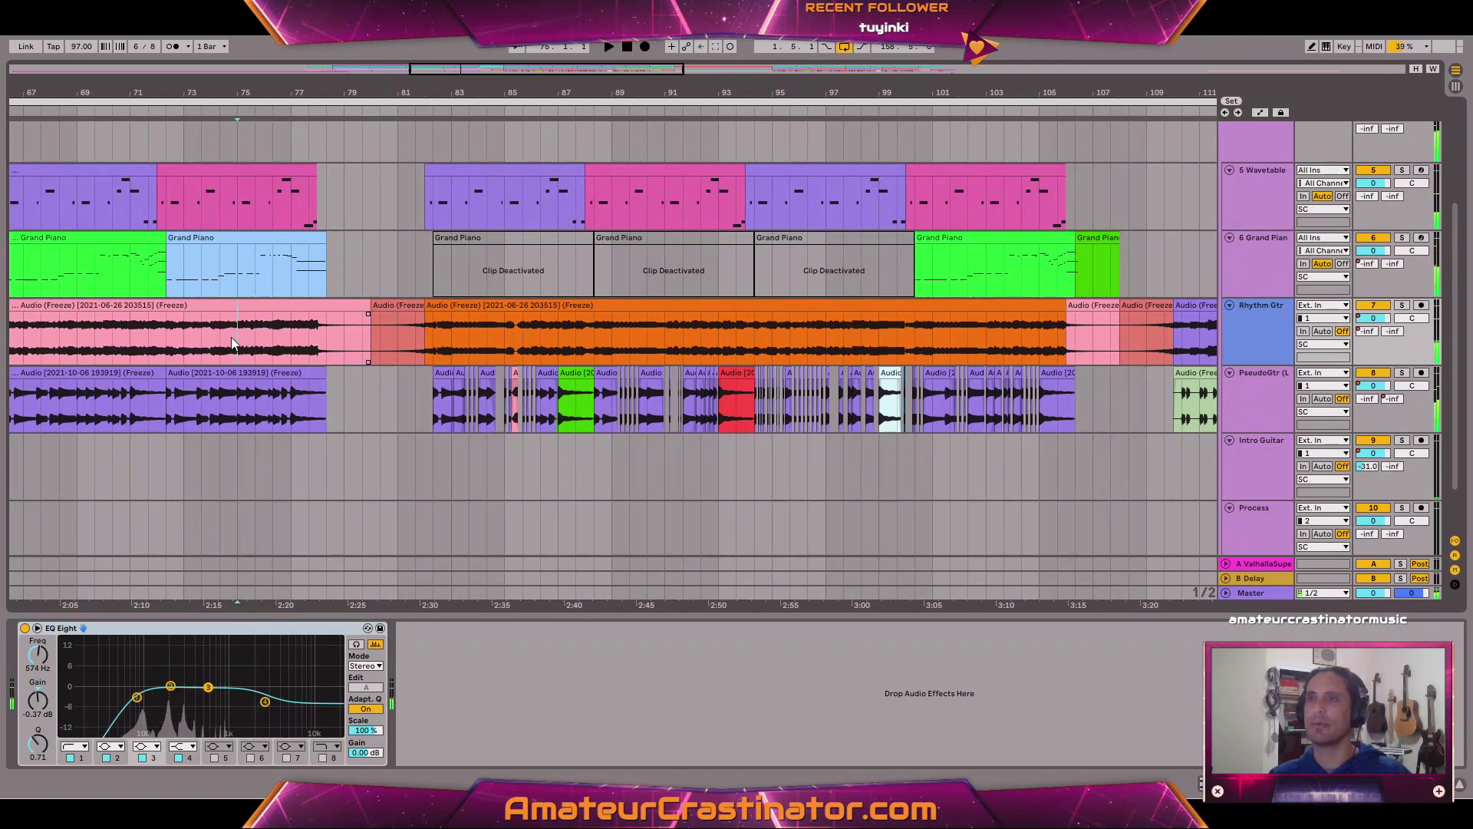
Play the arrangement from about bar 72 through the Rhythm Gtr transition to bar 85.
{"action": "left_click", "coordinate": [165, 332]}
{"action": "key", "text": "space"}
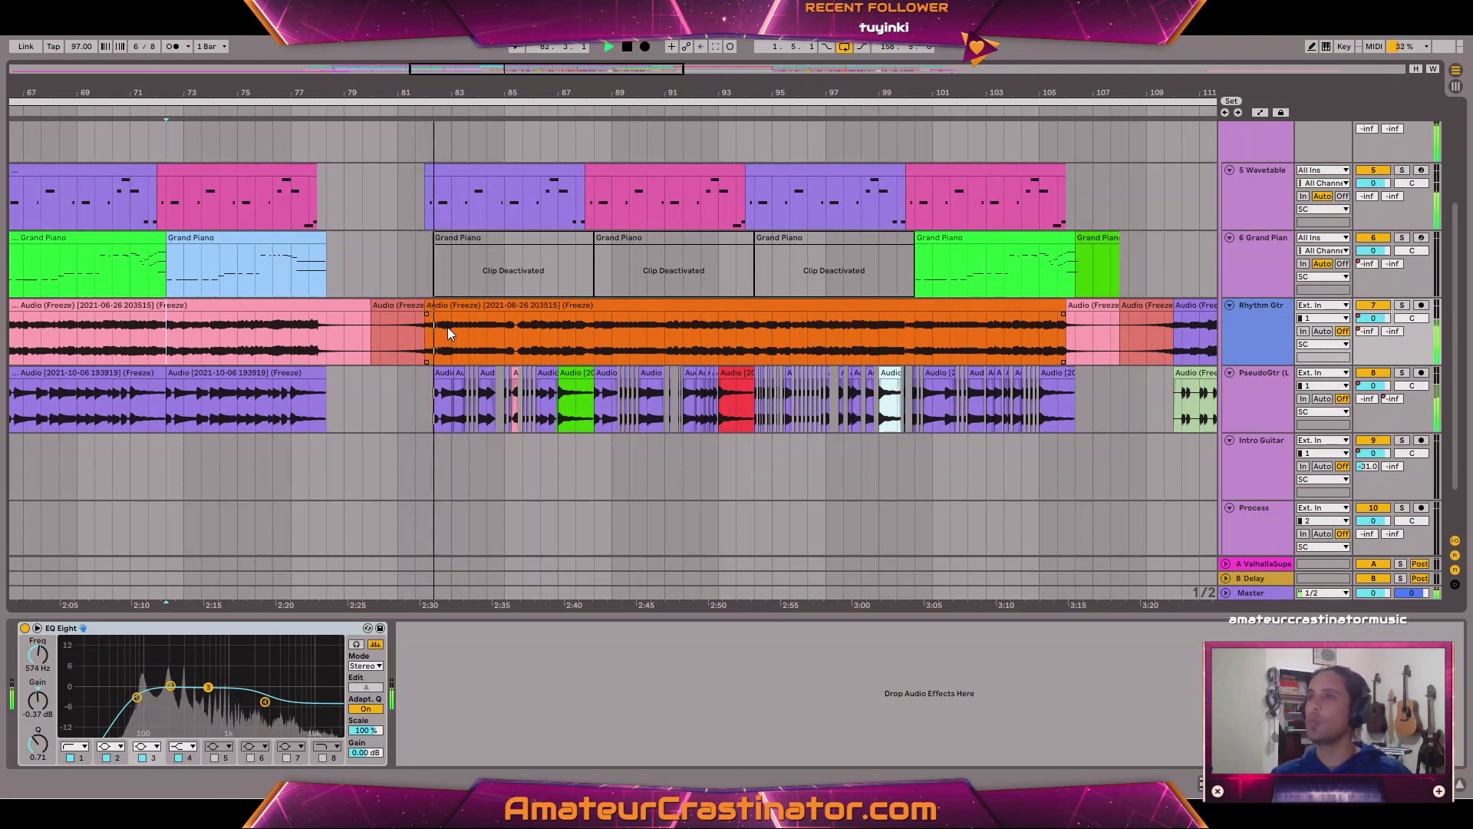
{"action": "scroll", "coordinate": [451, 327], "scroll_direction": "up", "scroll_amount": 3}
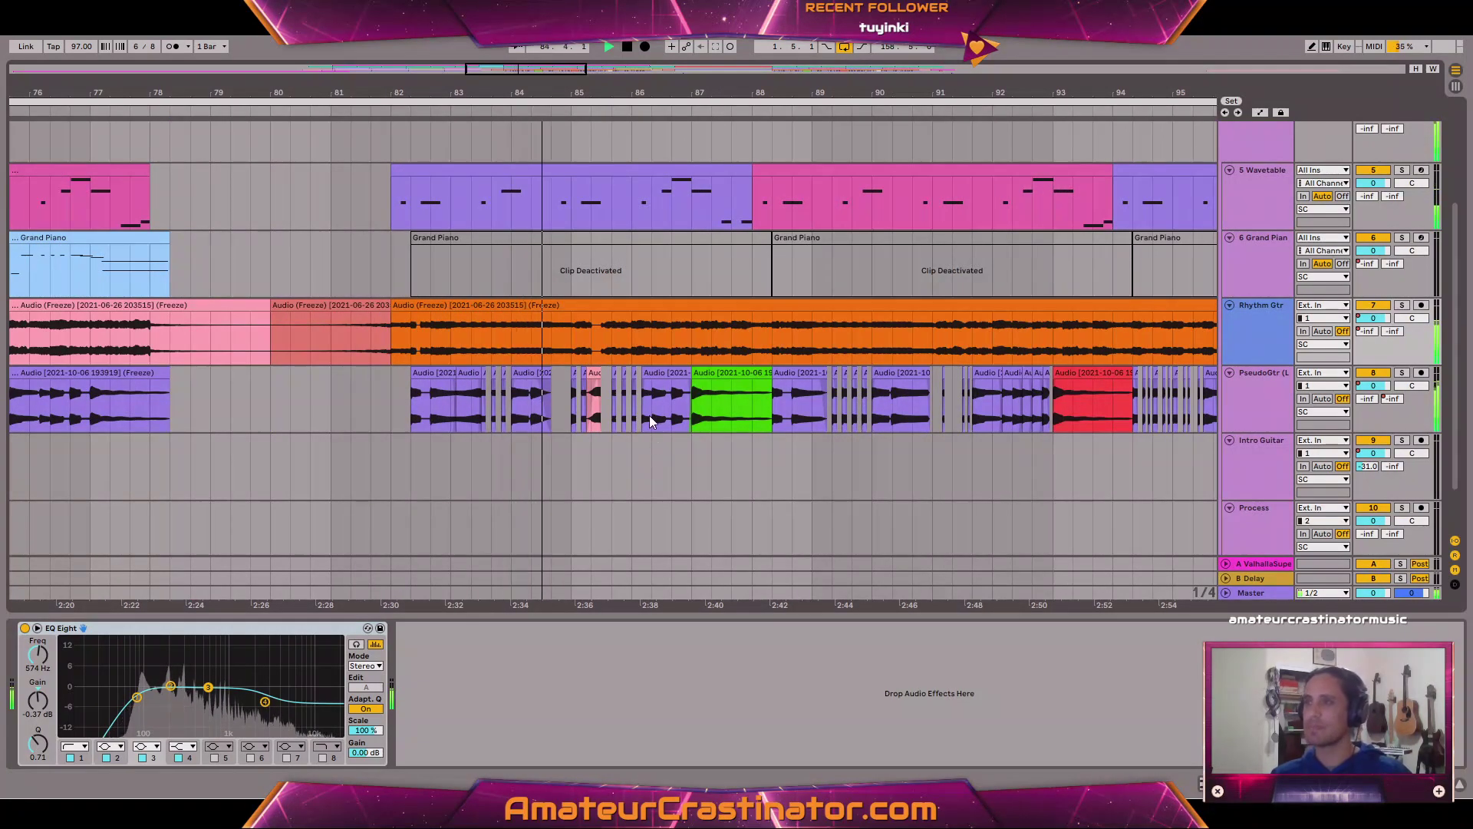
{"action": "key", "text": "space"}
{"action": "scroll", "coordinate": [562, 412], "scroll_direction": "up", "scroll_amount": 3}
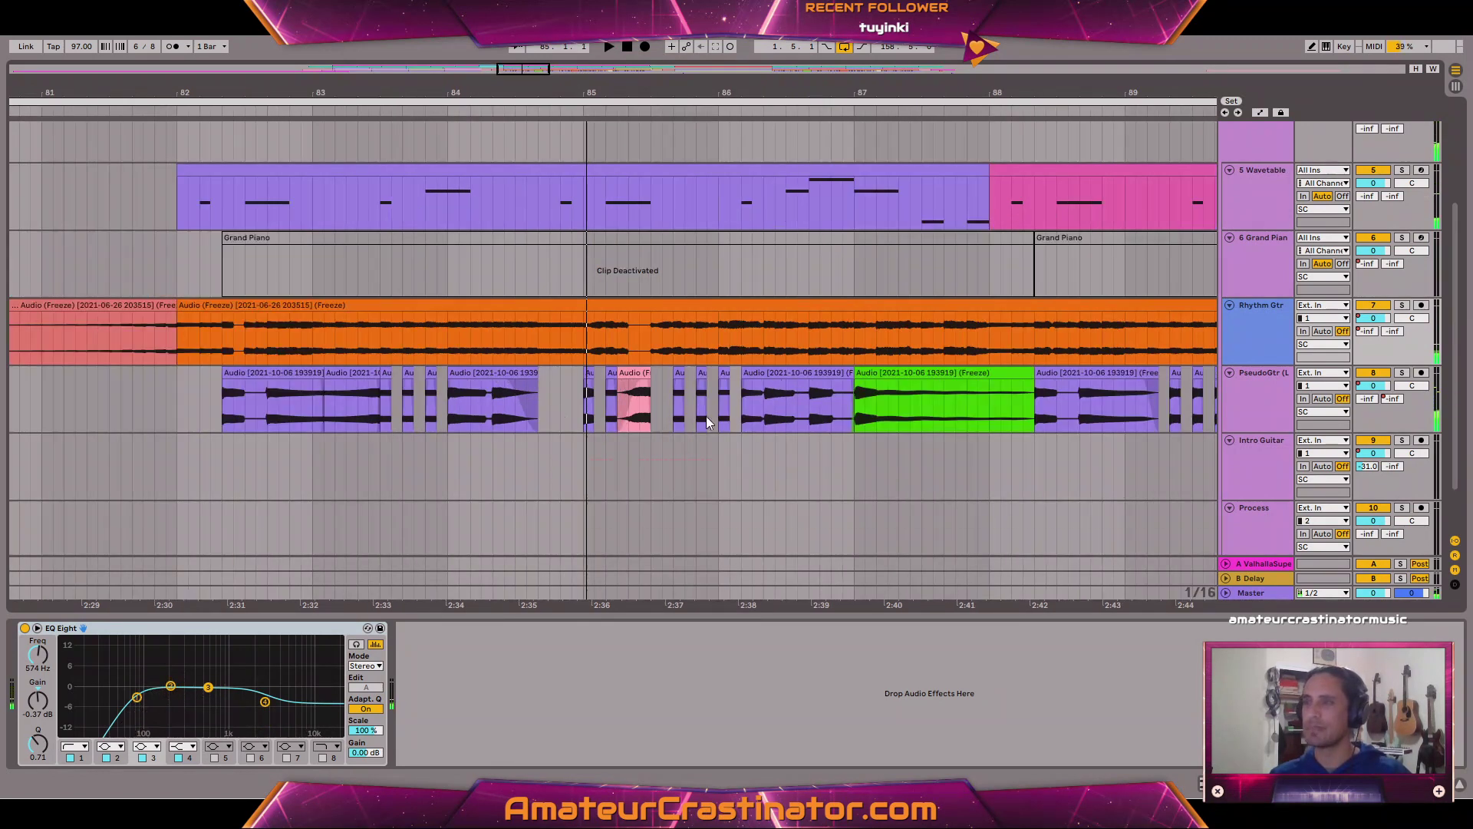
Inspect the ValhallaSupermassive reverb settings on return track A and close the plug-in window.
{"action": "key", "text": "a"}
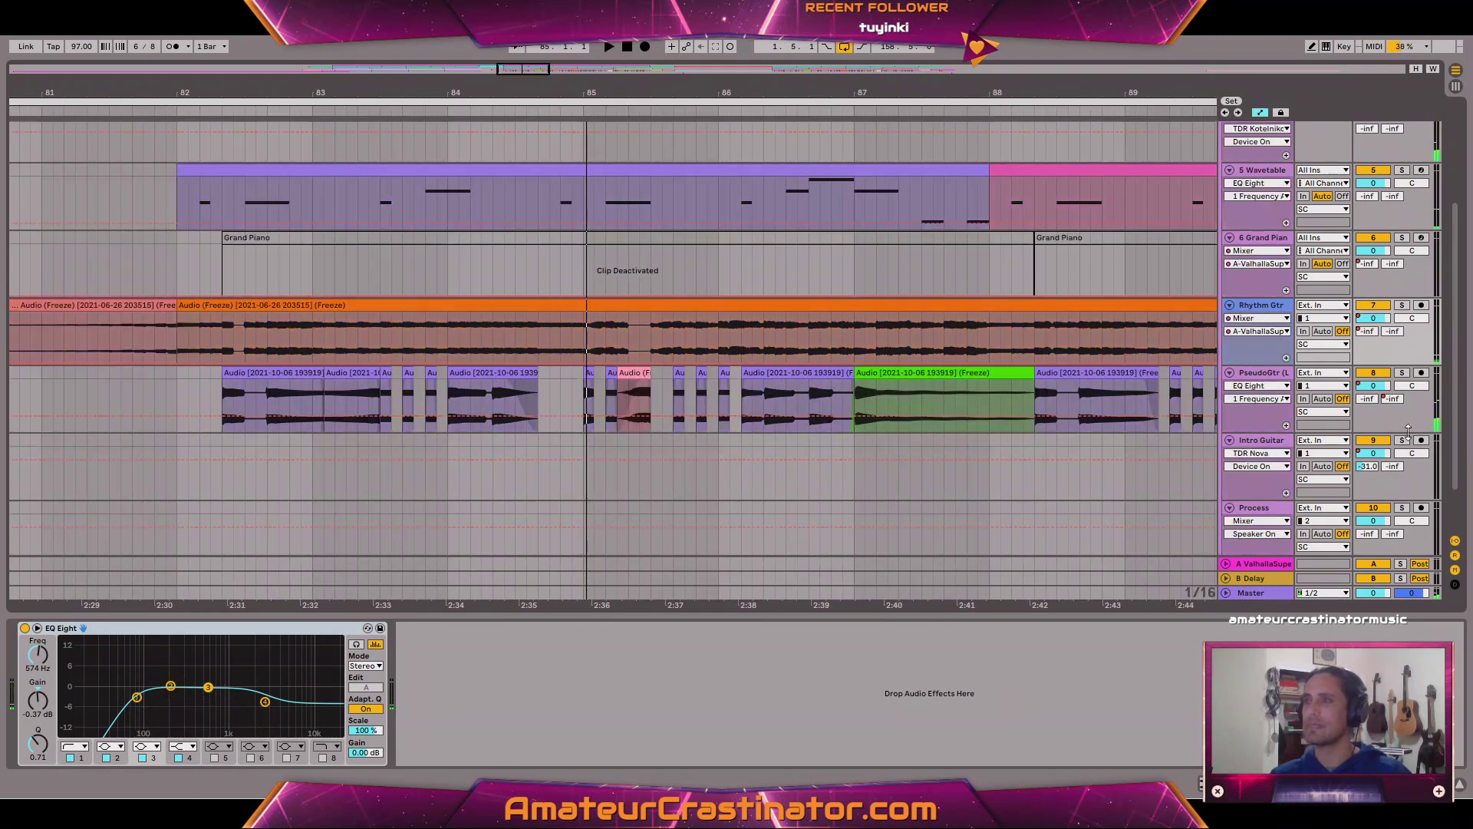
{"action": "left_click", "coordinate": [1263, 563]}
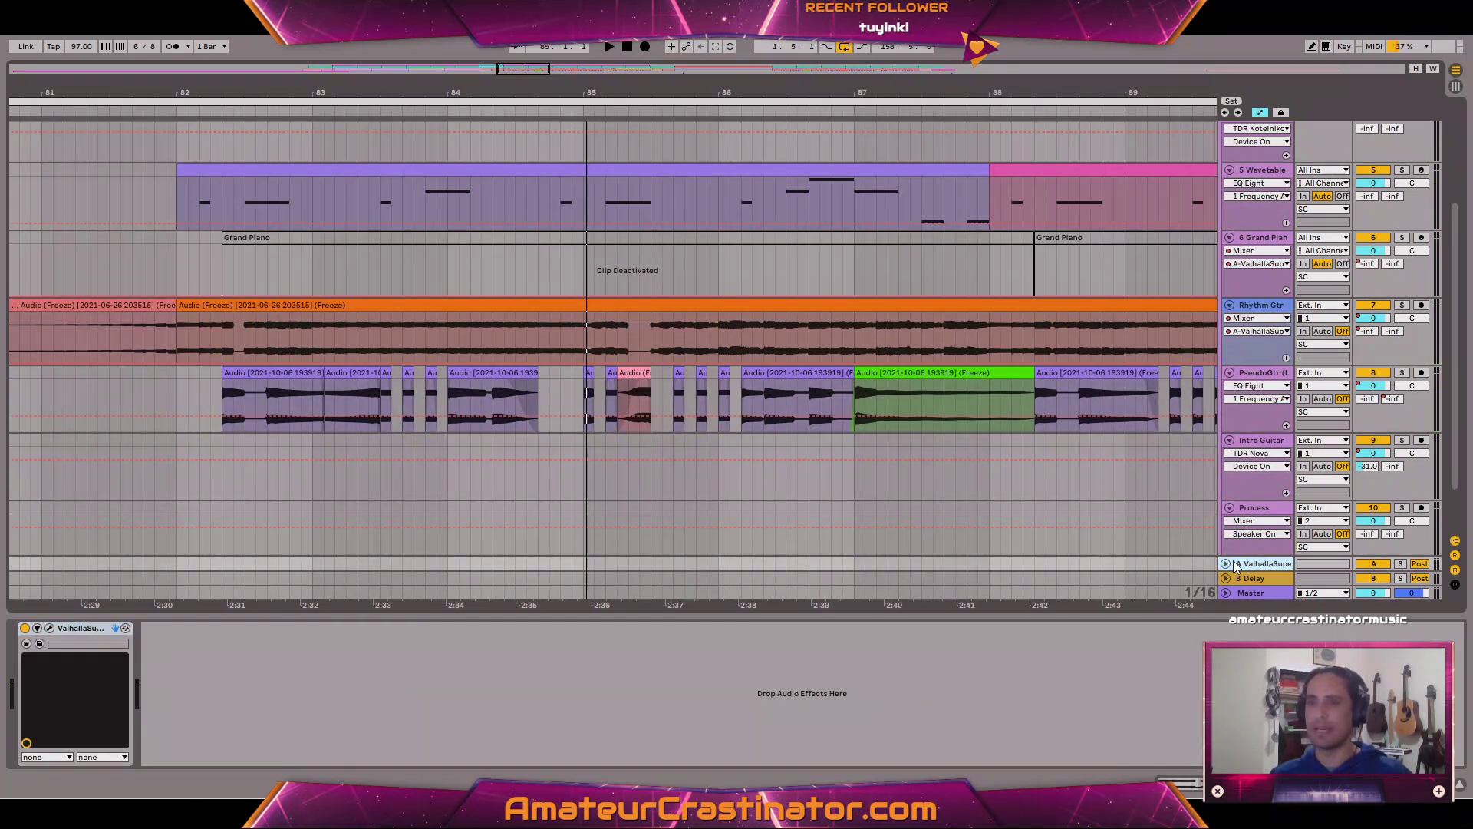
{"action": "left_click", "coordinate": [50, 628]}
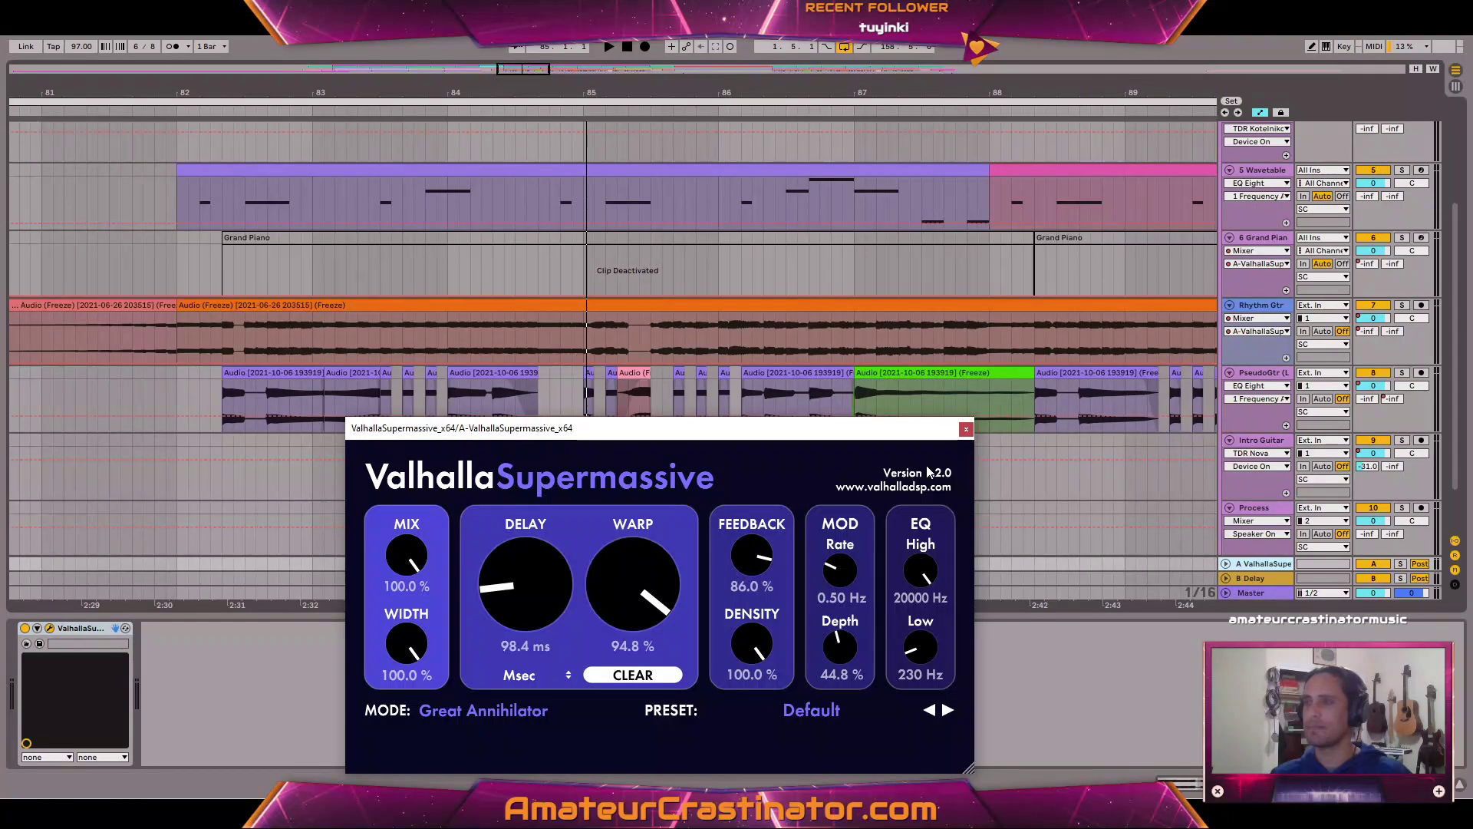
{"action": "left_click", "coordinate": [965, 427]}
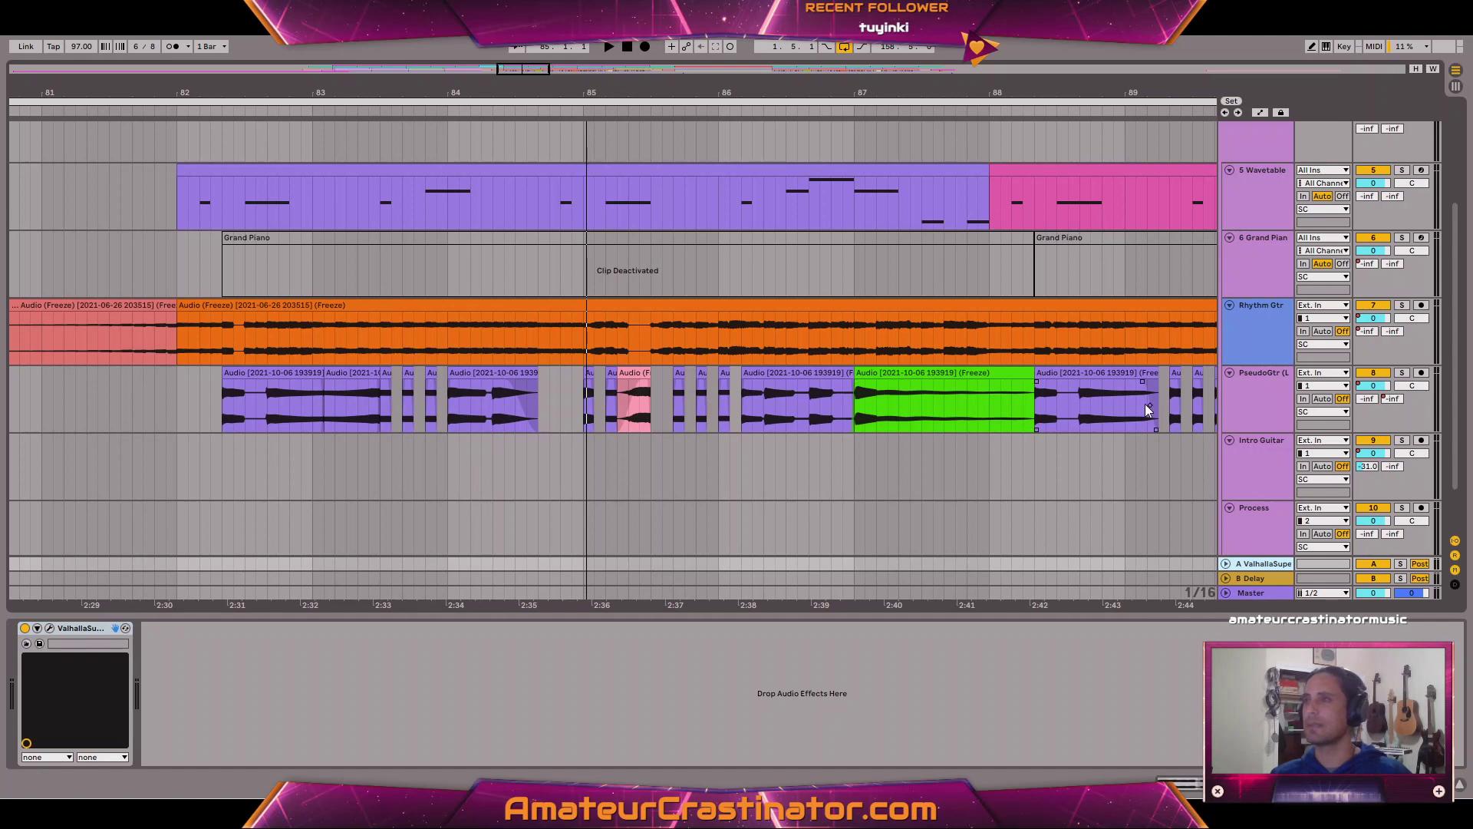
Display the PseudoGtr track's A-ValhallaSupermassive send automation and audition the part from bar 82.
{"action": "key", "text": "space"}
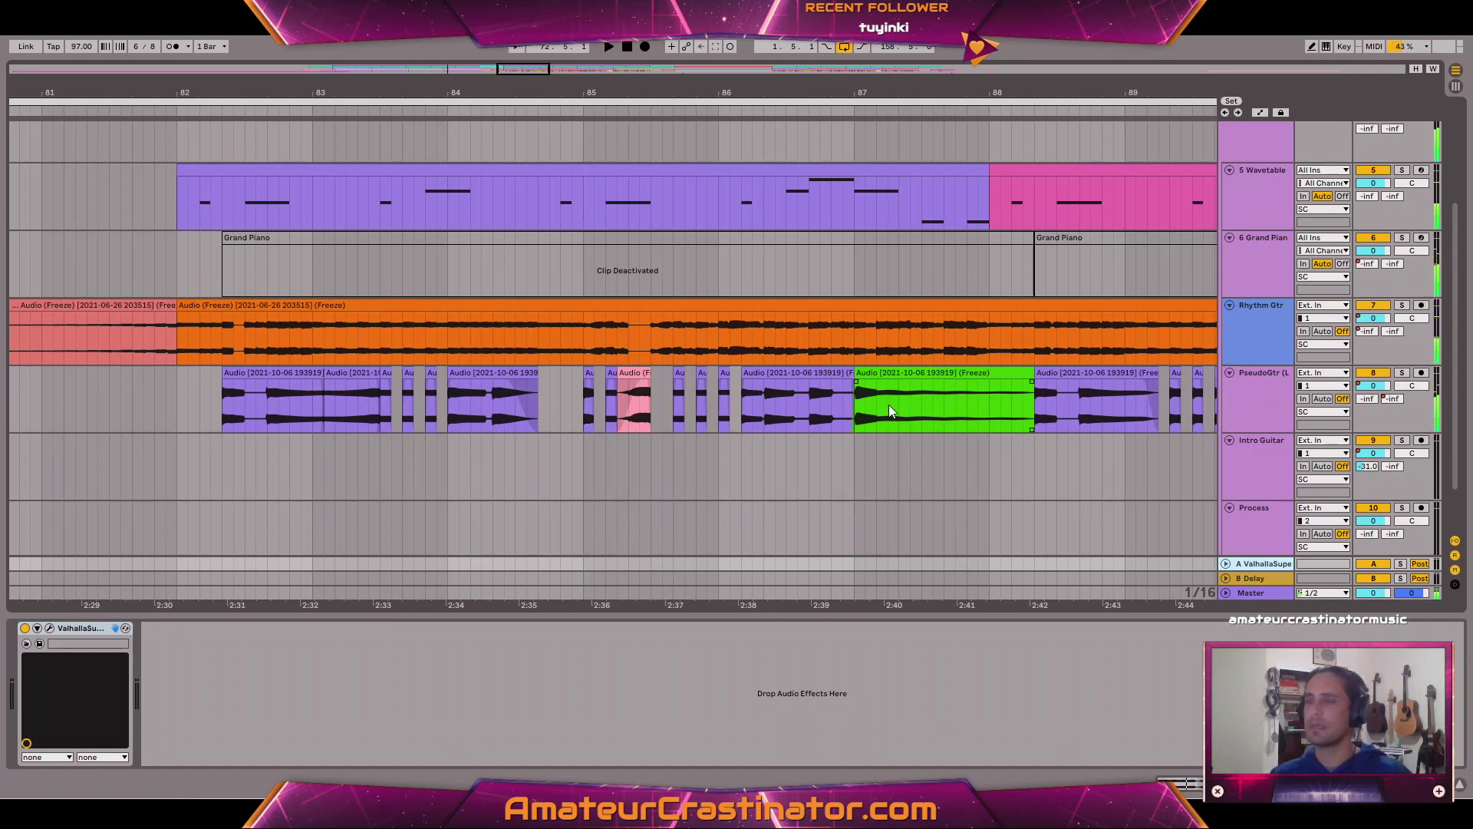
{"action": "left_click", "coordinate": [895, 402]}
{"action": "key", "text": "a"}
{"action": "left_click", "coordinate": [167, 397]}
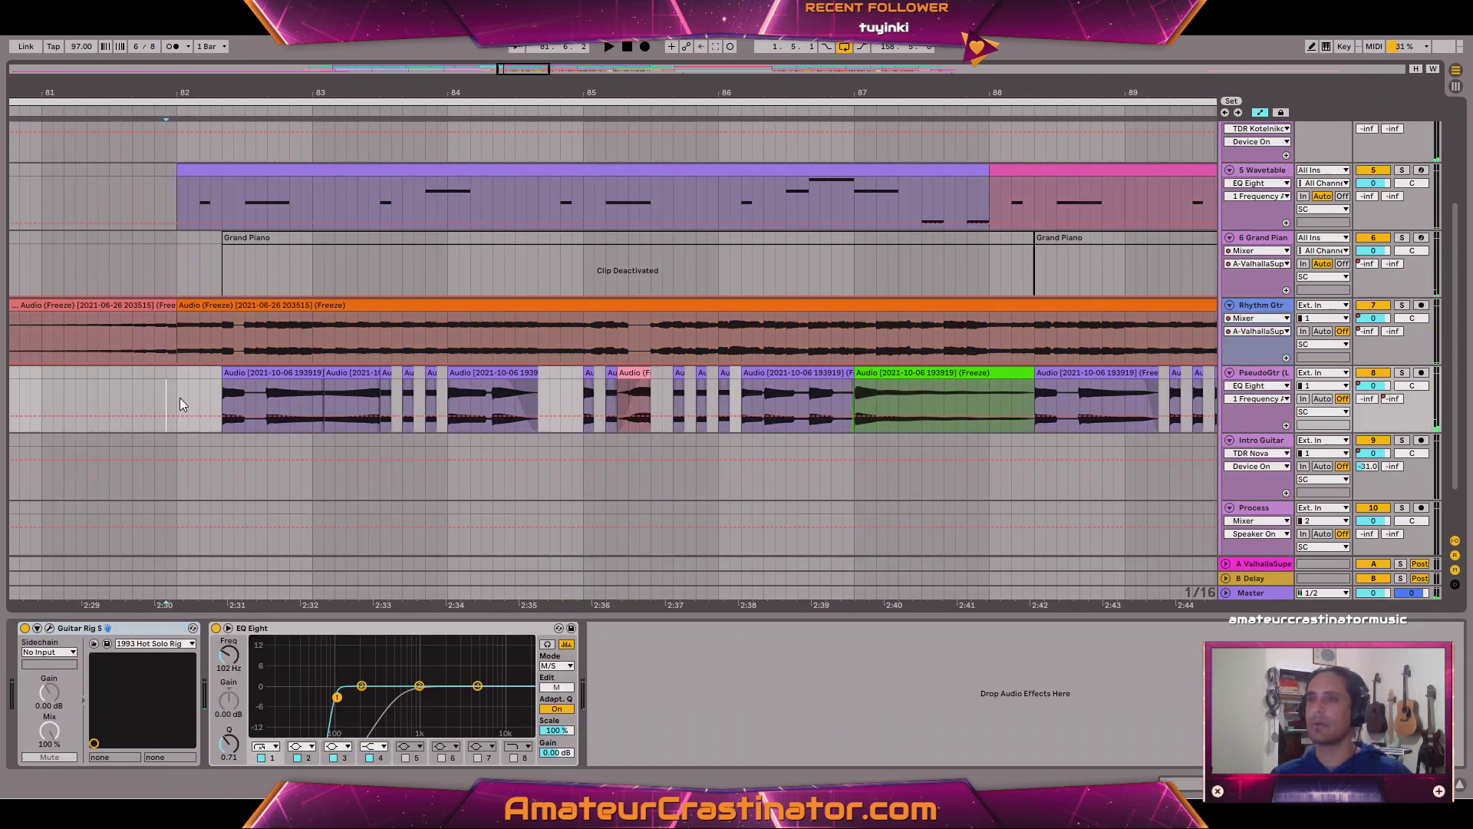
{"action": "left_click", "coordinate": [181, 404]}
{"action": "key", "text": "space"}
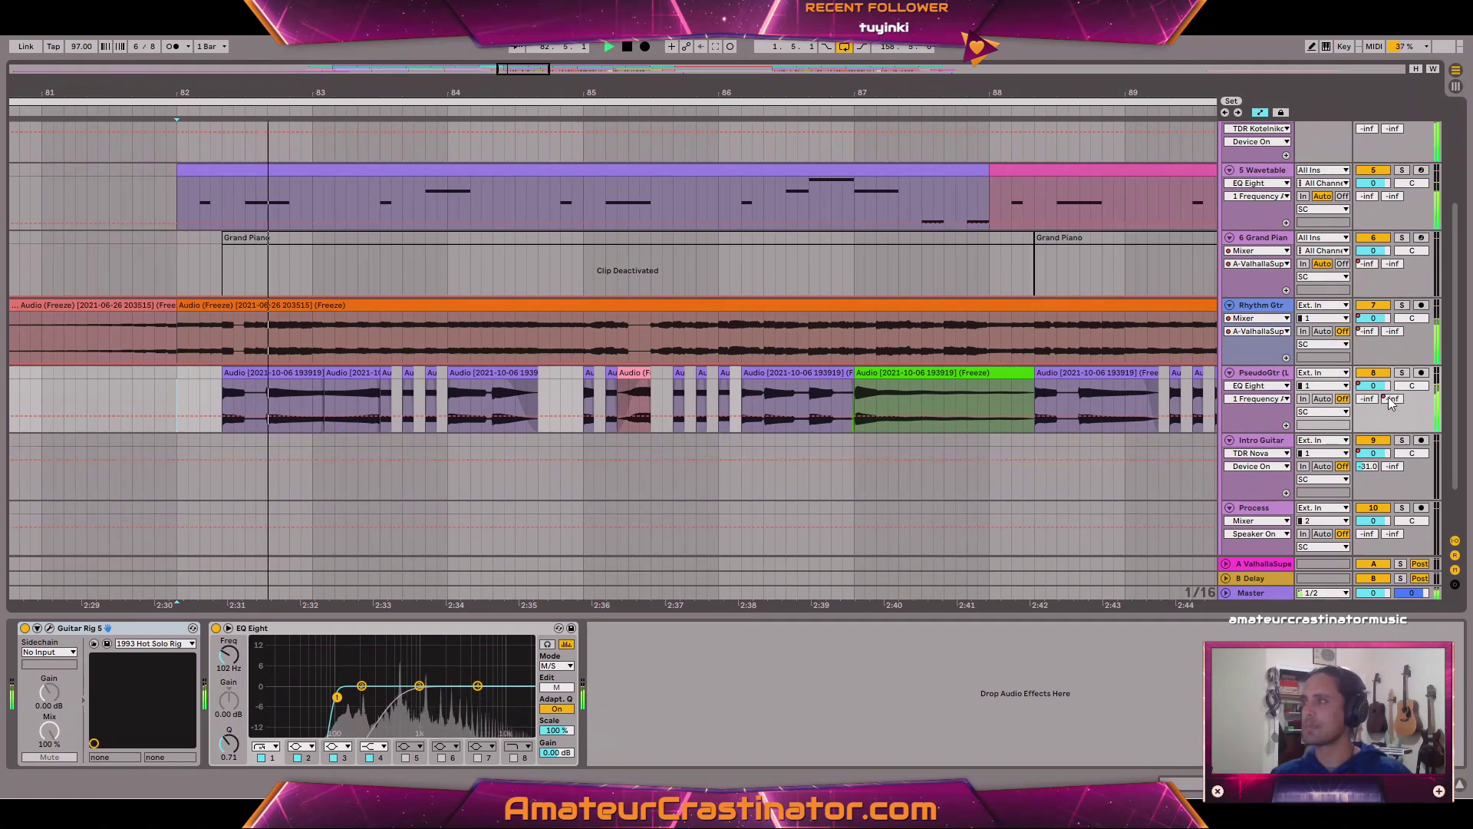
{"action": "left_click", "coordinate": [1371, 397]}
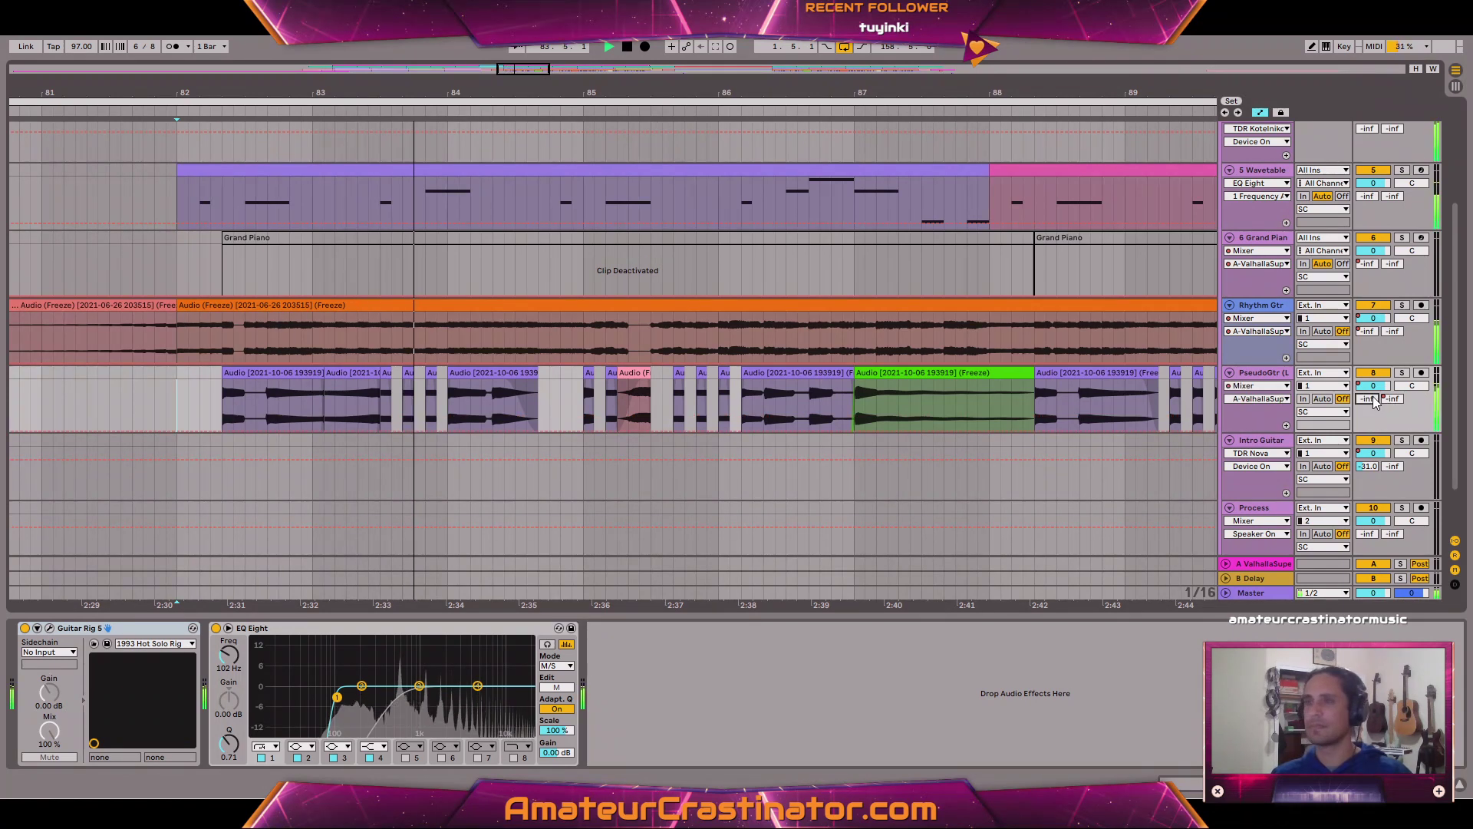
{"action": "key", "text": "space"}
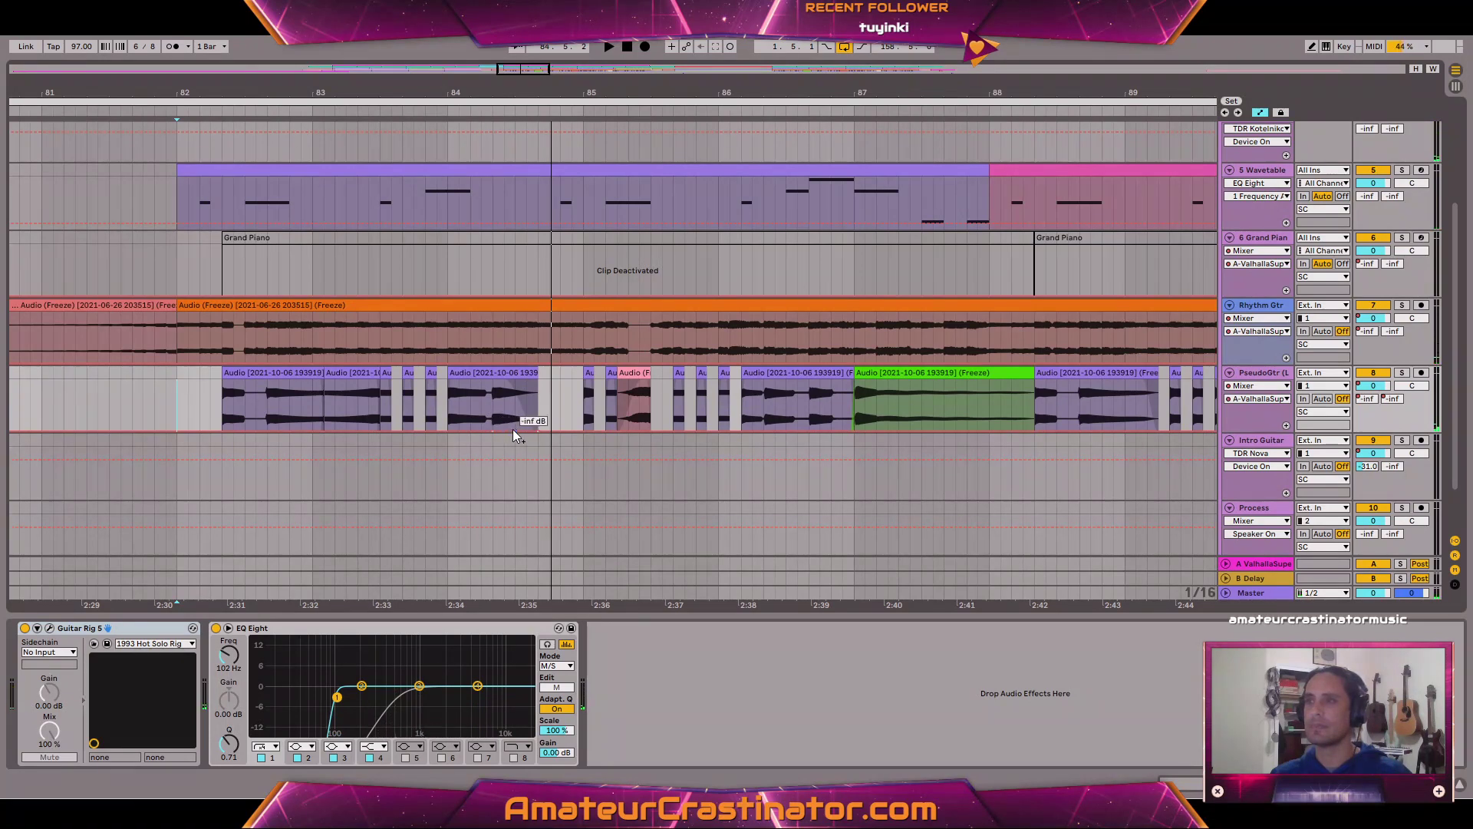
Add a short ValhallaSupermassive send peak over the tail of the PseudoGtr clip starting at bar 84, and audition it.
{"action": "left_click_drag", "start_coordinate": [512, 429], "coordinate": [505, 388]}
{"action": "key", "text": "space"}
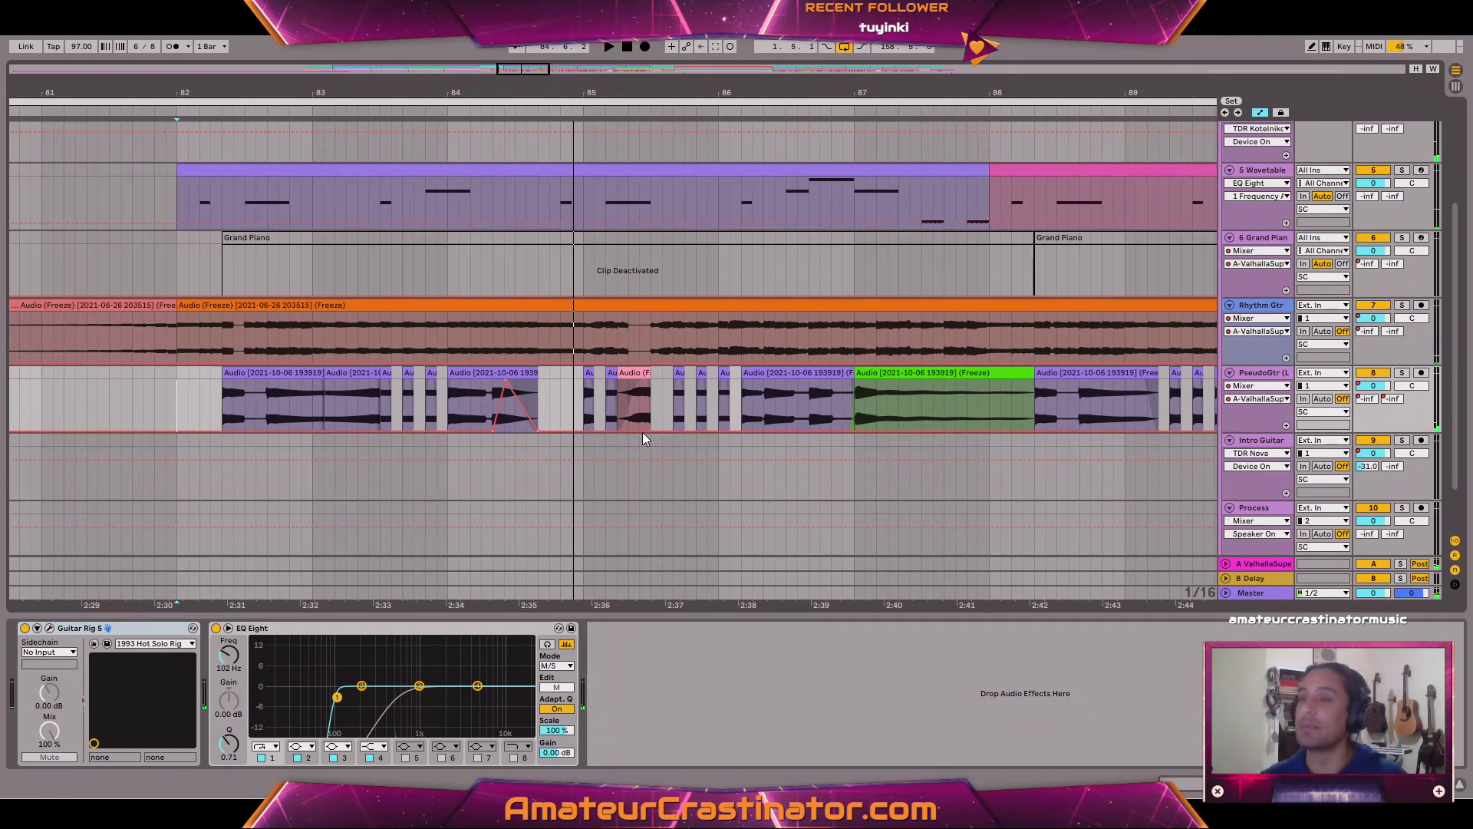
{"action": "left_click_drag", "start_coordinate": [505, 388], "coordinate": [504, 376]}
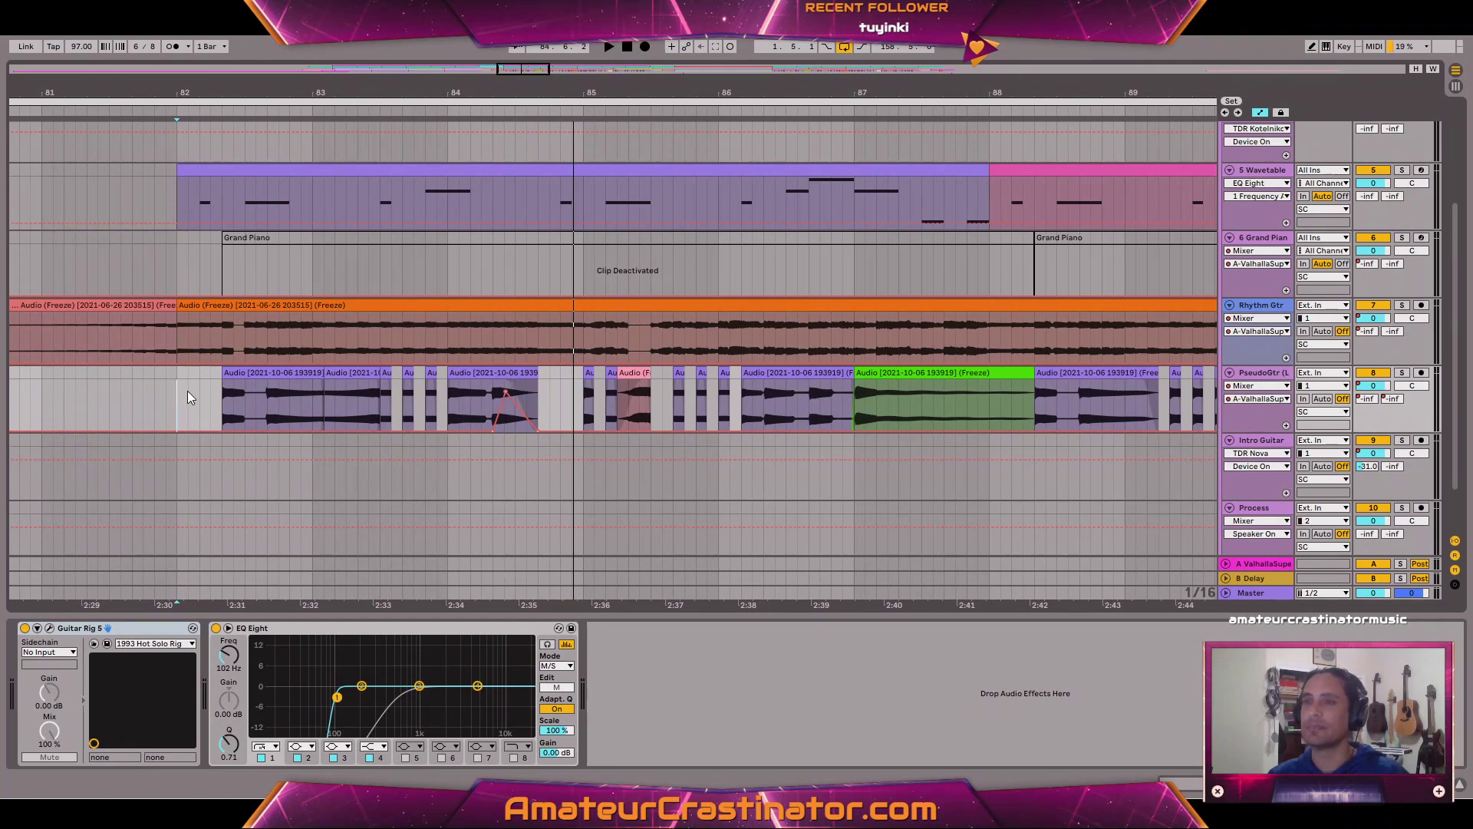
{"action": "key", "text": "space"}
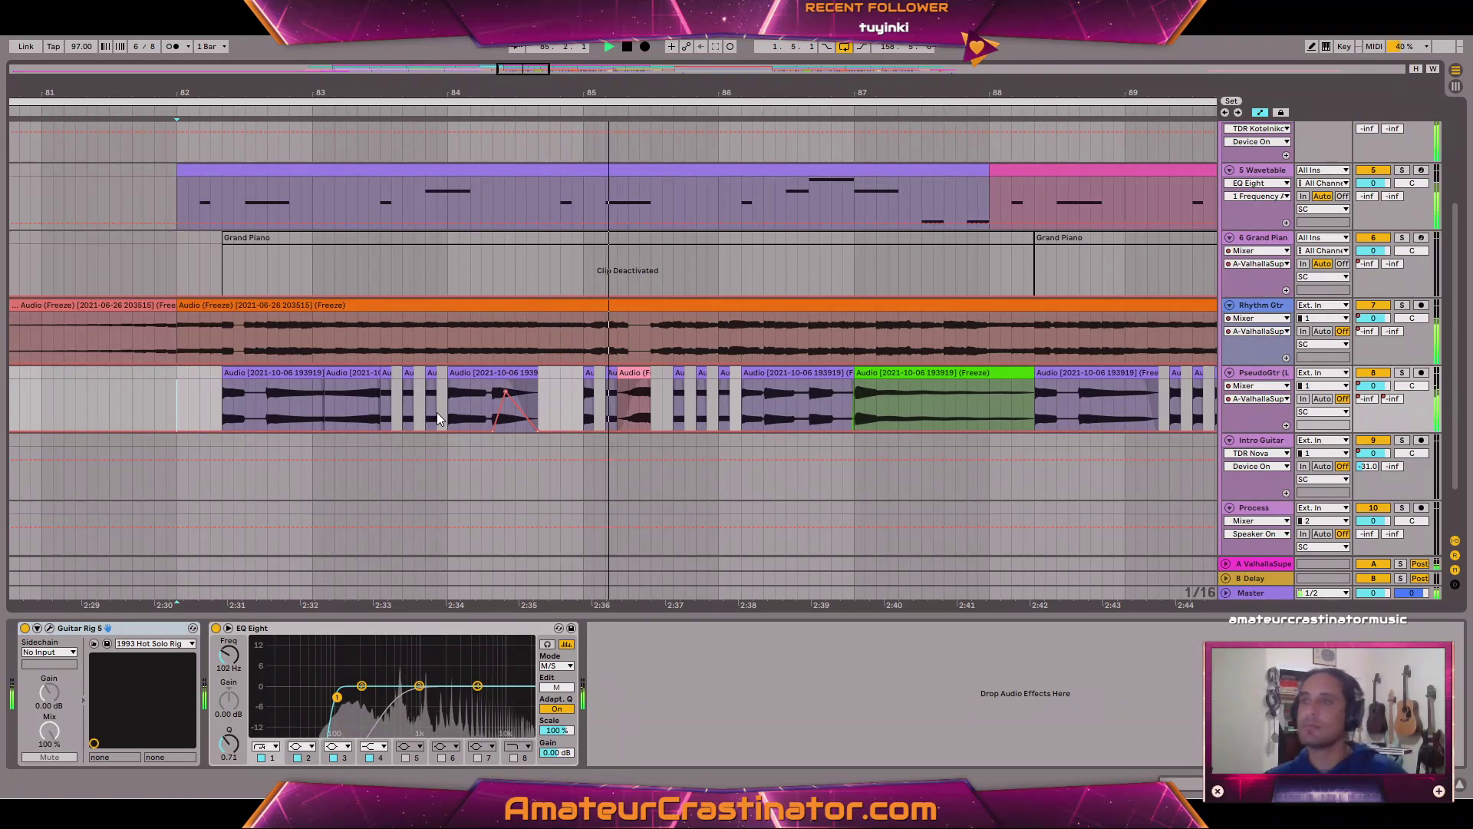
Lower the send peak over the PseudoGtr clip tail in bar 84 to about -15 dB and audition it from bar 82.
{"action": "left_click_drag", "start_coordinate": [505, 392], "coordinate": [507, 391]}
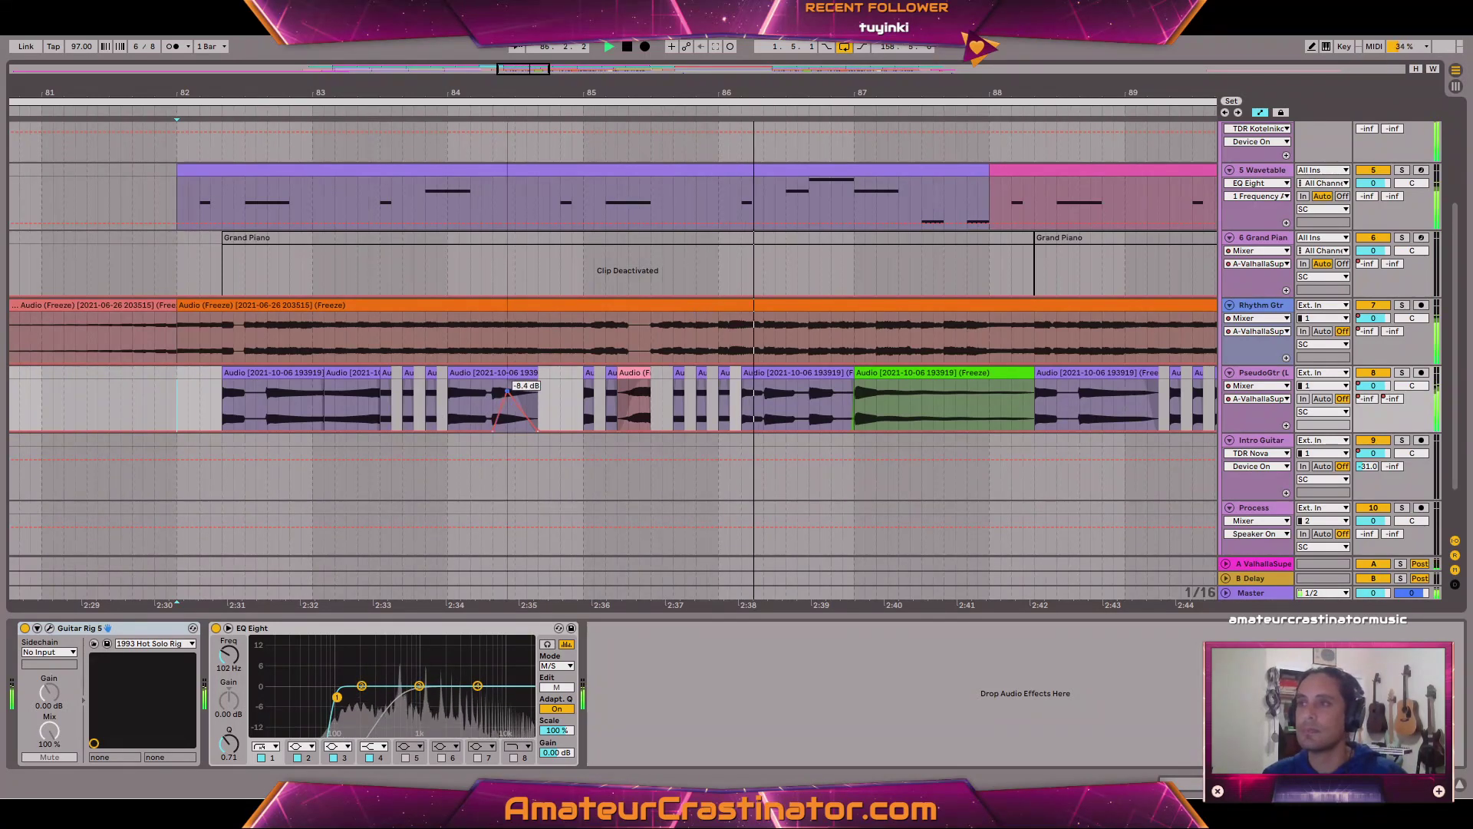
{"action": "key", "text": "space"}
{"action": "key", "text": "space"}
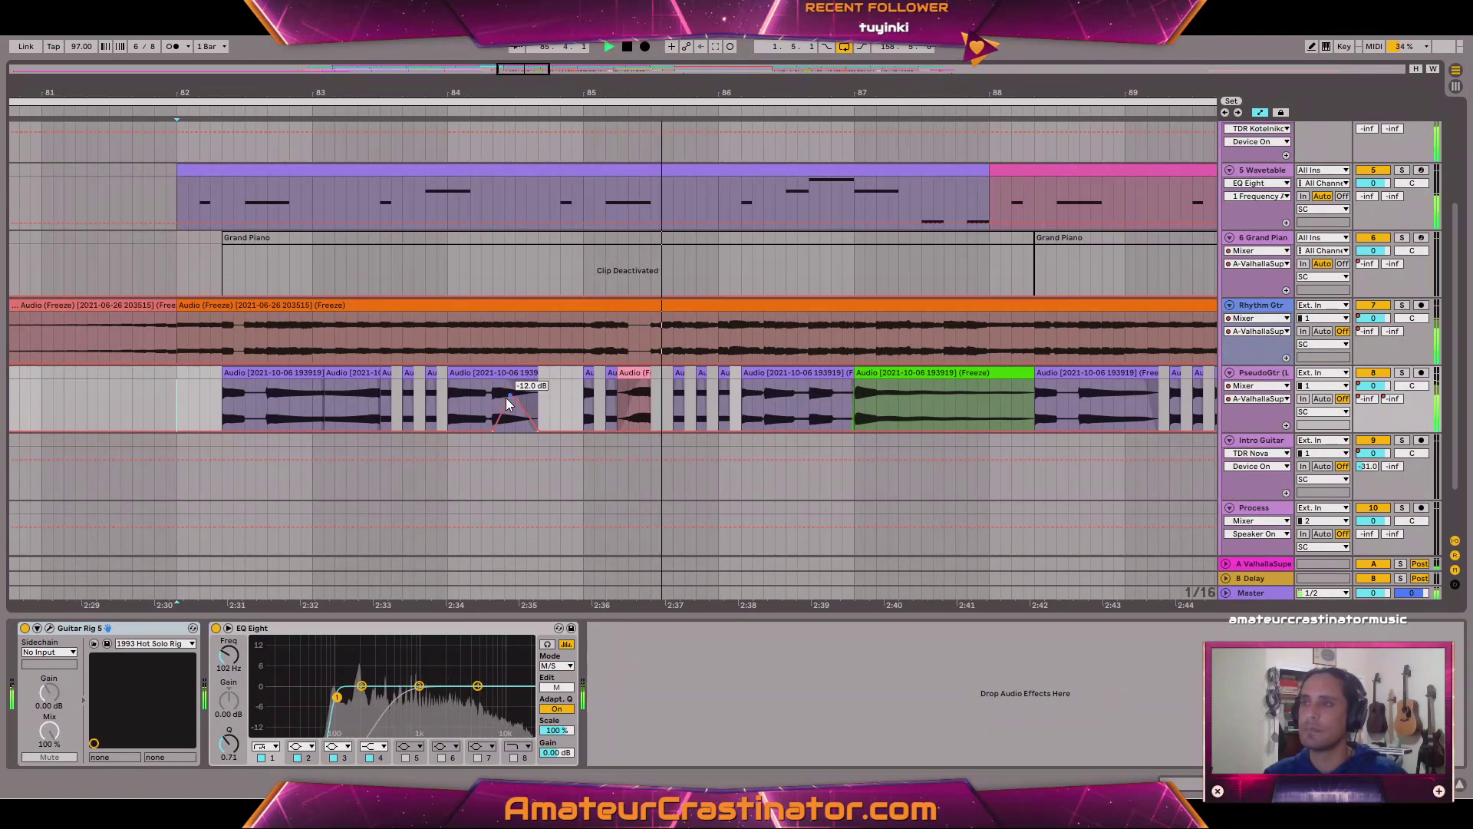
{"action": "left_click_drag", "start_coordinate": [507, 405], "coordinate": [511, 407]}
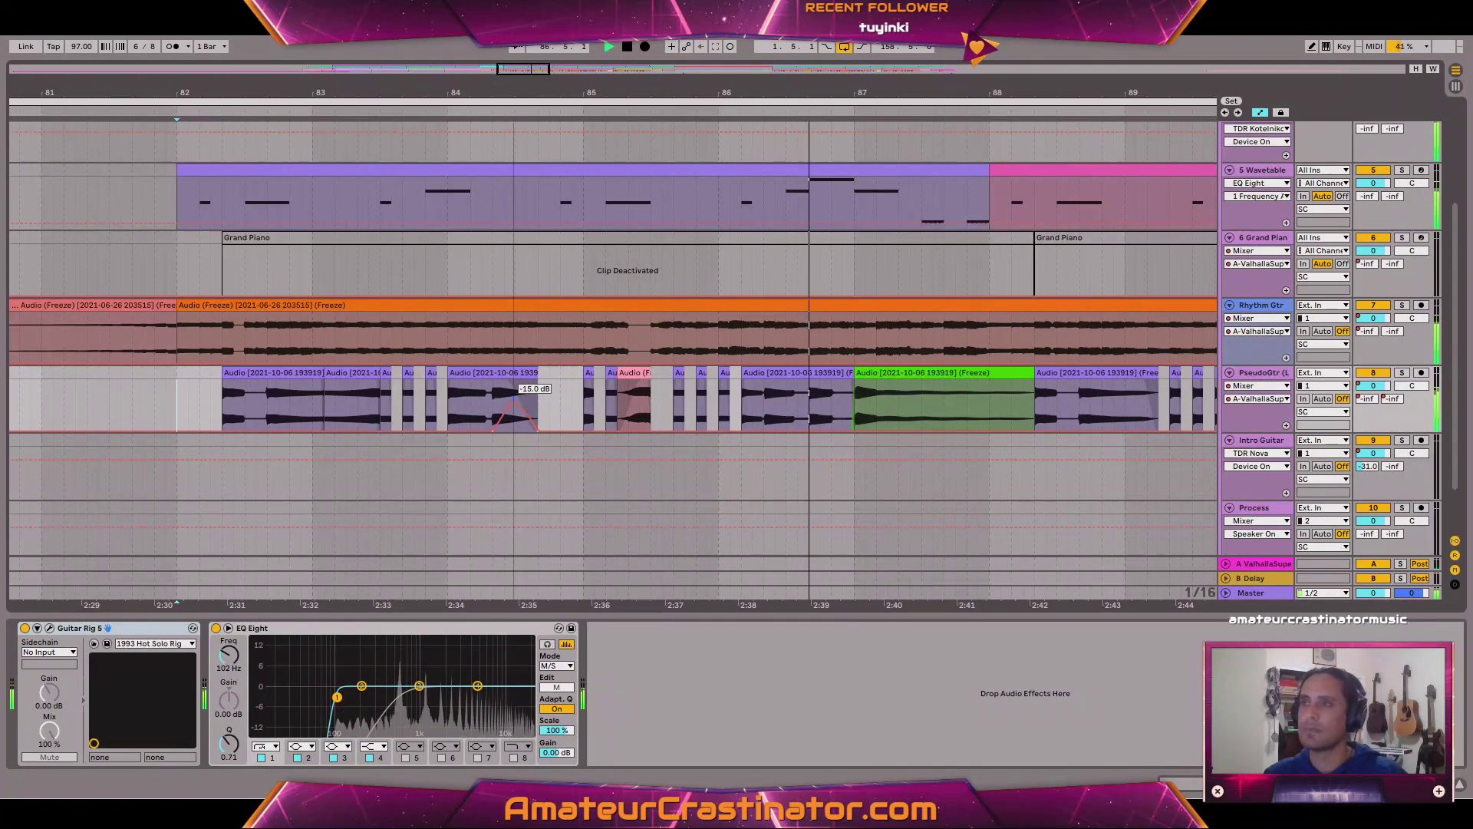
{"action": "key", "text": "space"}
{"action": "key", "text": "space"}
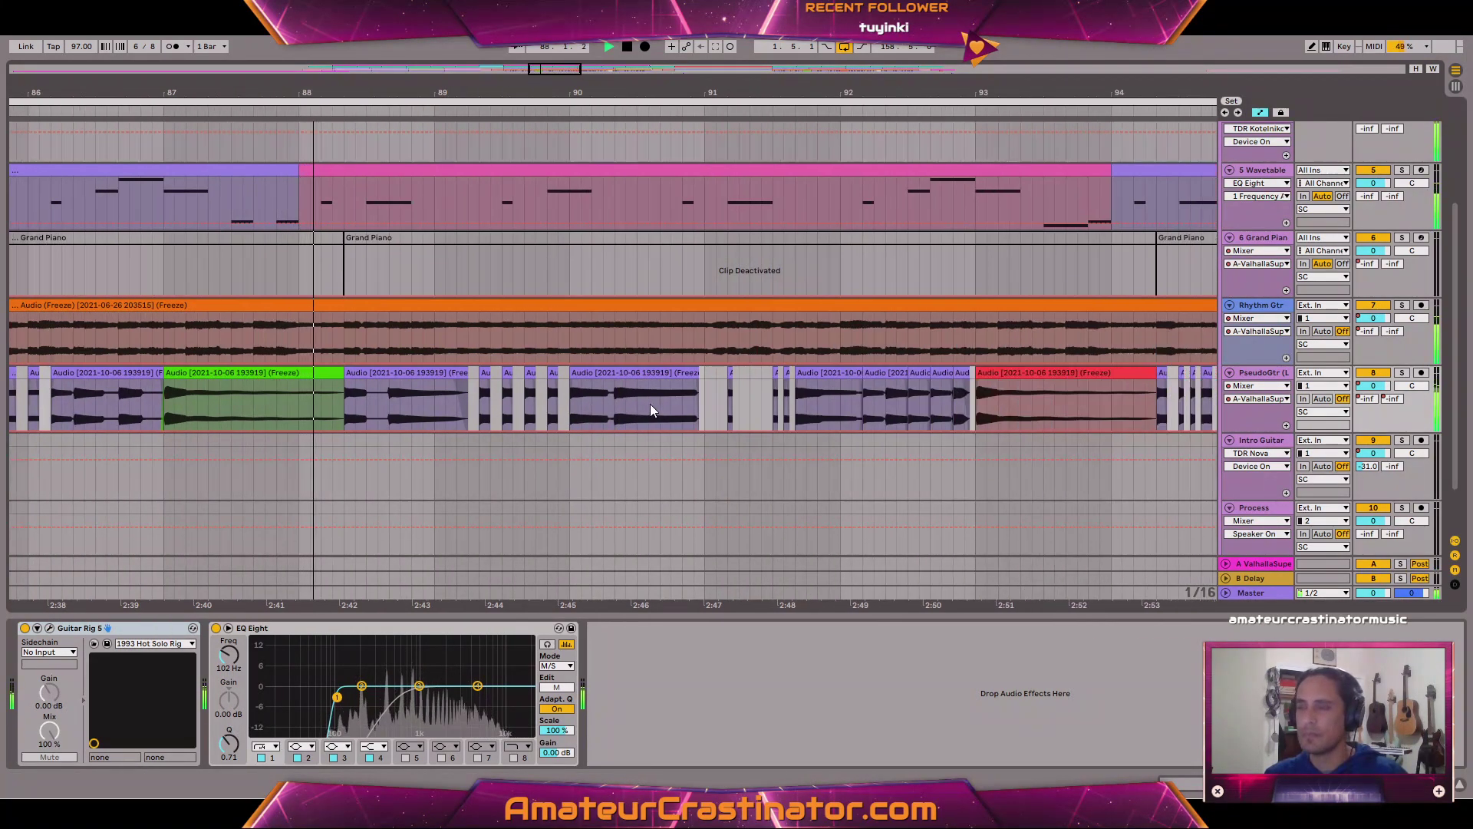
Draw a gradual ValhallaSupermassive send rise on the PseudoGtr clip from about 88.5, peaking just before 89.2 and falling to -inf, and audition it.
{"action": "scroll", "coordinate": [576, 411], "scroll_direction": "up", "scroll_amount": 3, "text": "ctrl"}
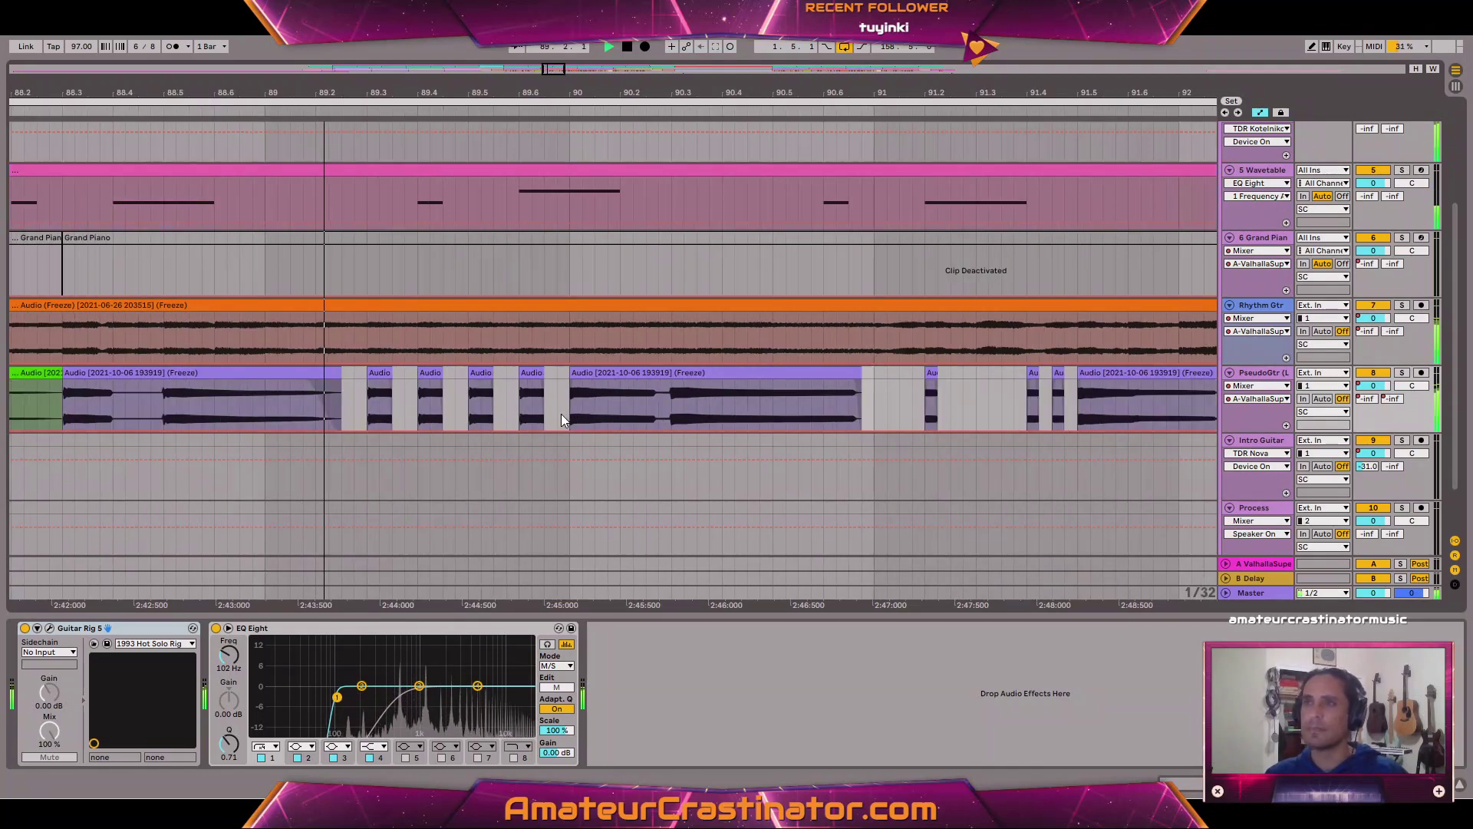
{"action": "left_click", "coordinate": [164, 431]}
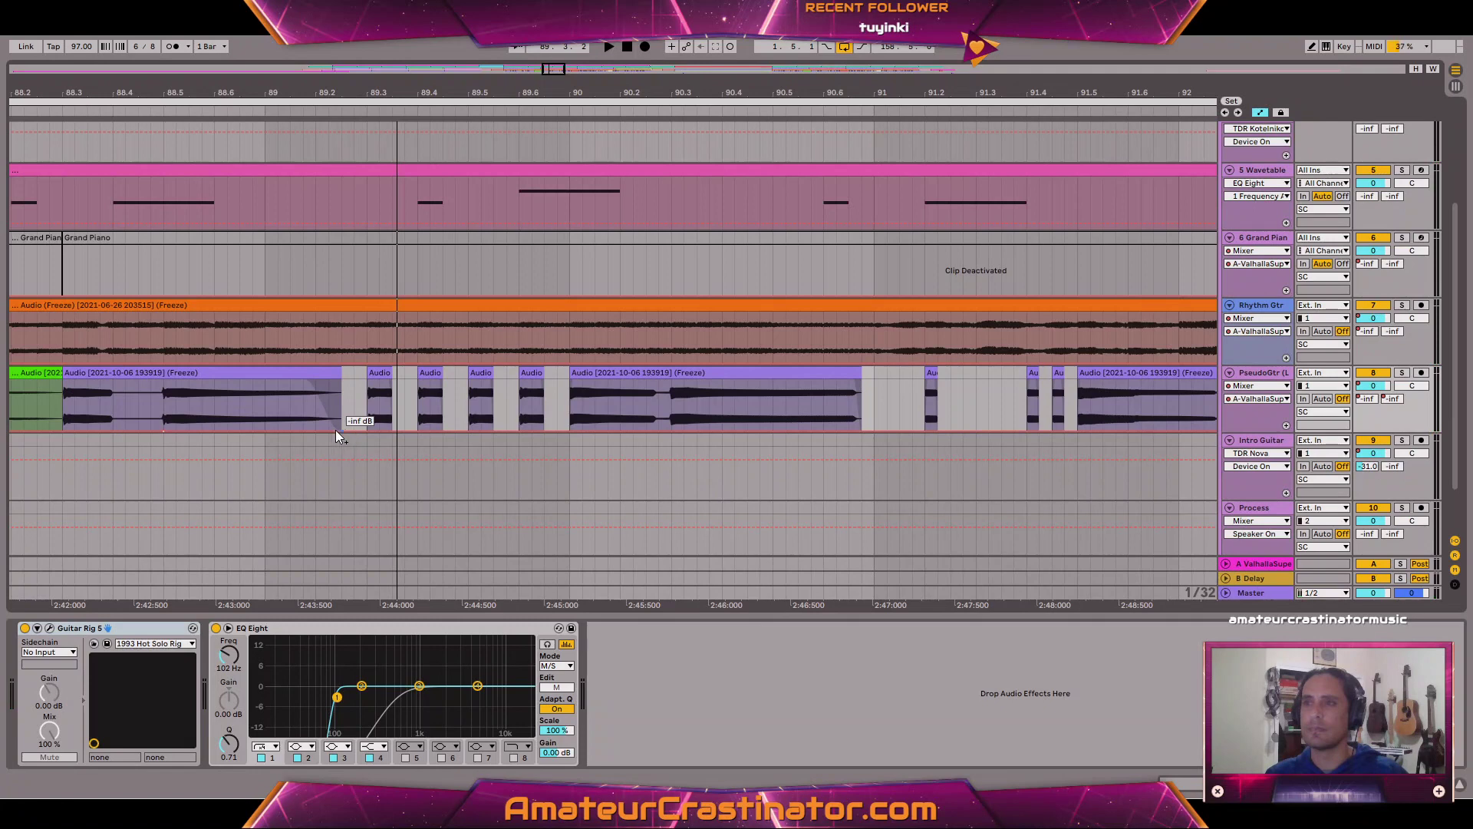
{"action": "left_click_drag", "start_coordinate": [313, 428], "coordinate": [311, 417]}
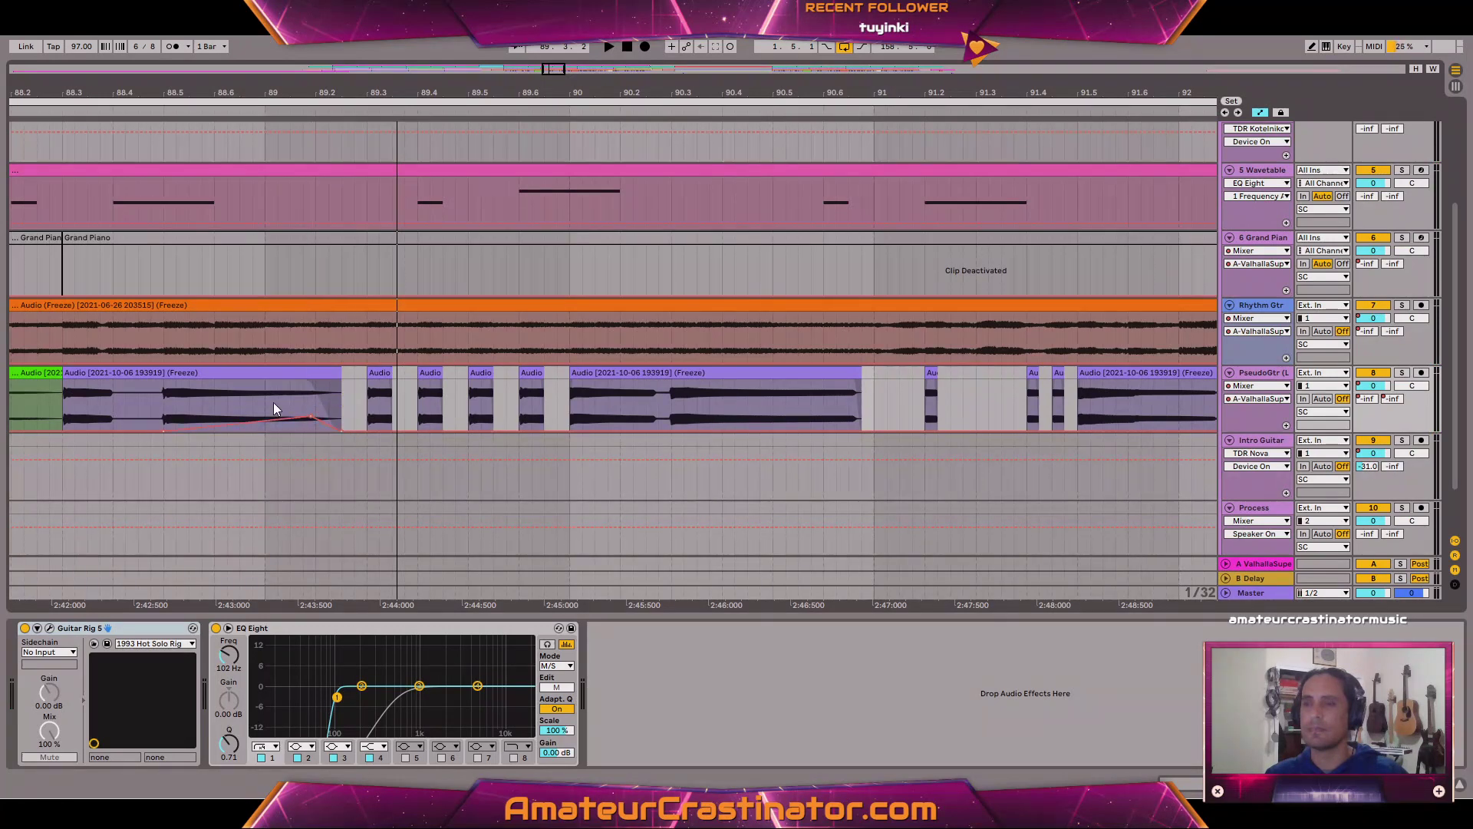
{"action": "left_click", "coordinate": [154, 371]}
{"action": "key", "text": "space"}
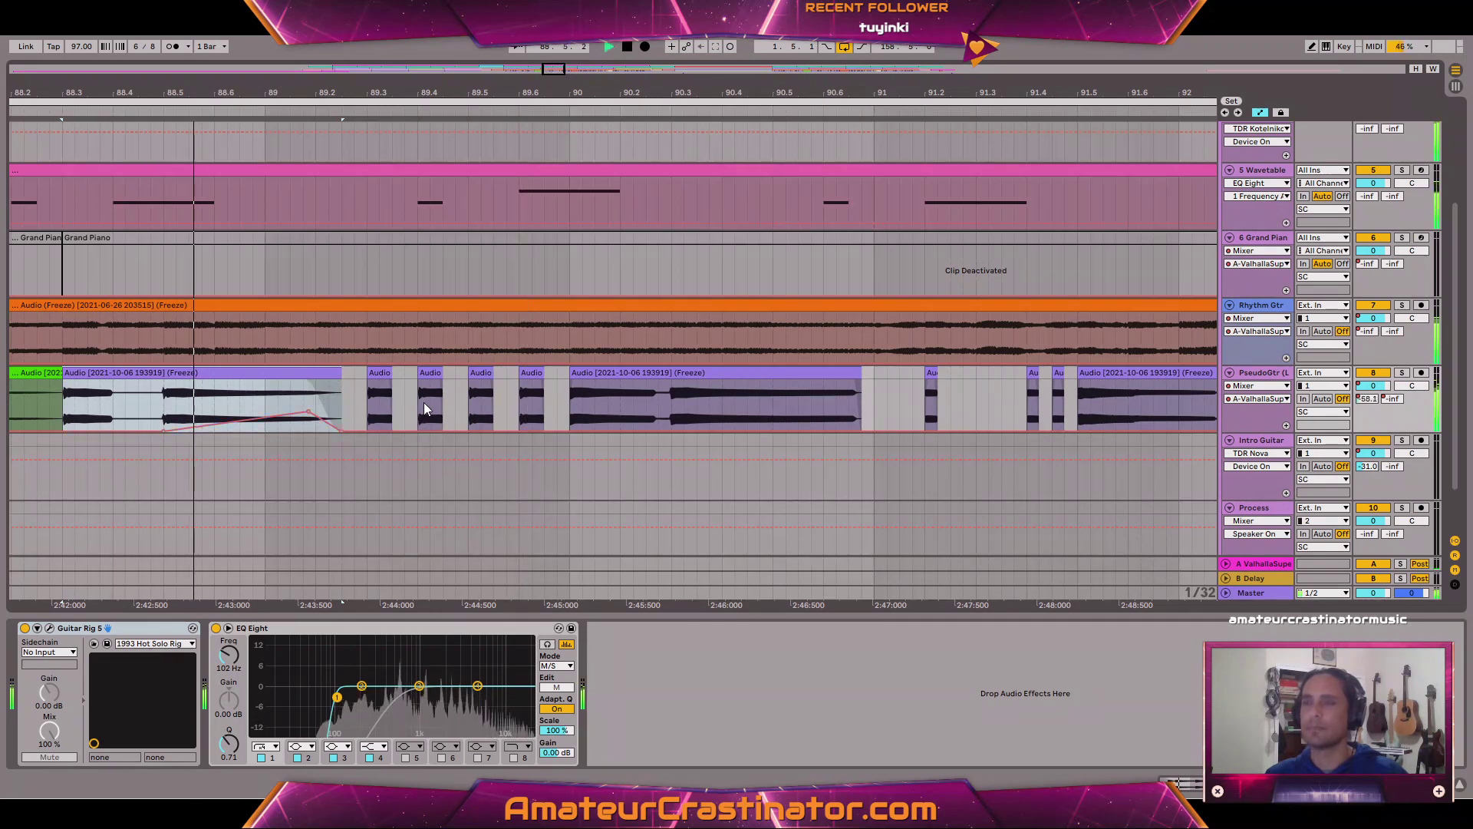
{"action": "key", "text": "space"}
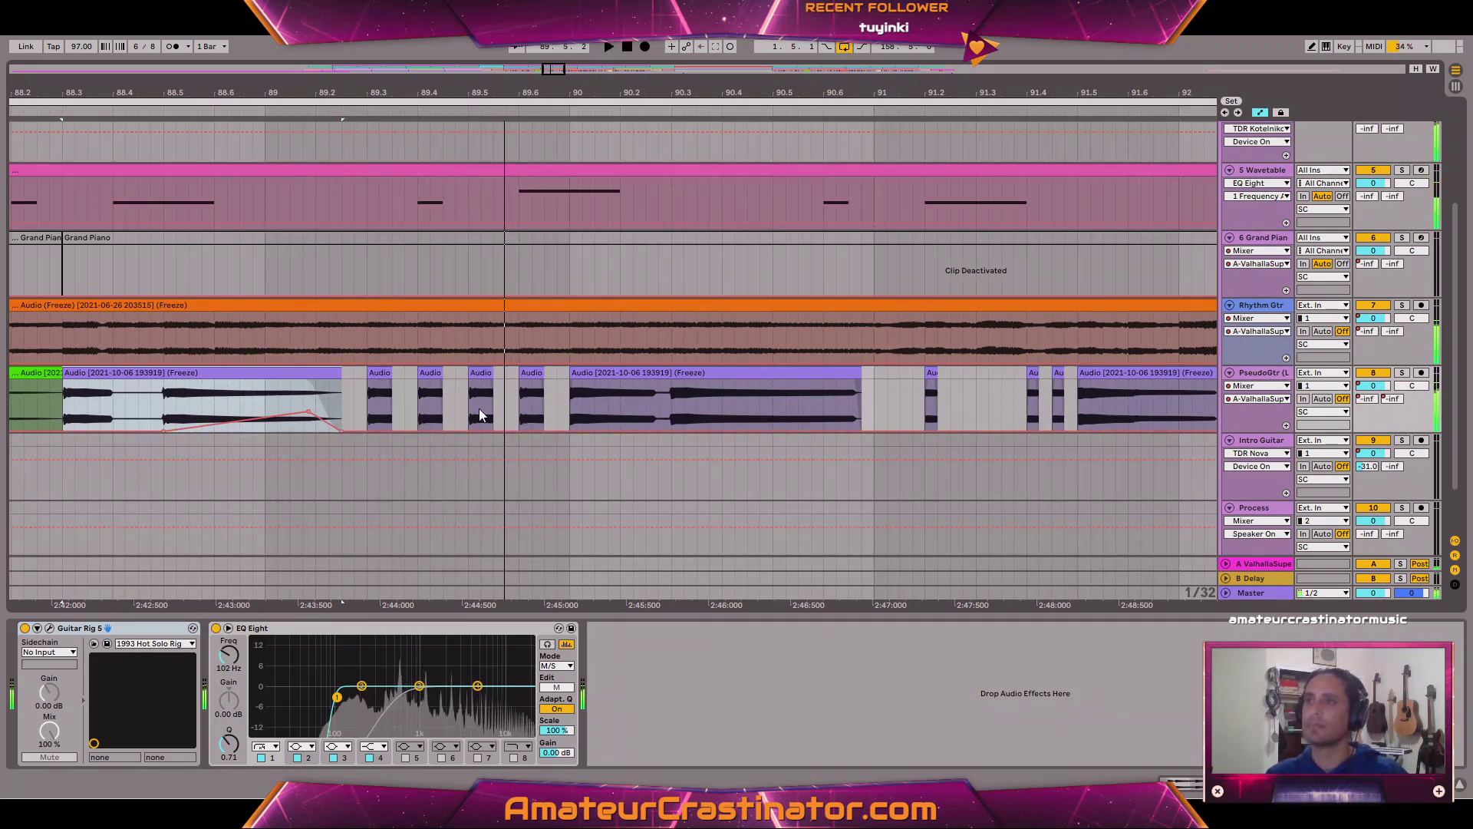
Raise the ValhallaSupermassive send across the short PseudoGtr clip at 89.5 to about -16 dB and audition it.
{"action": "left_click", "coordinate": [476, 419]}
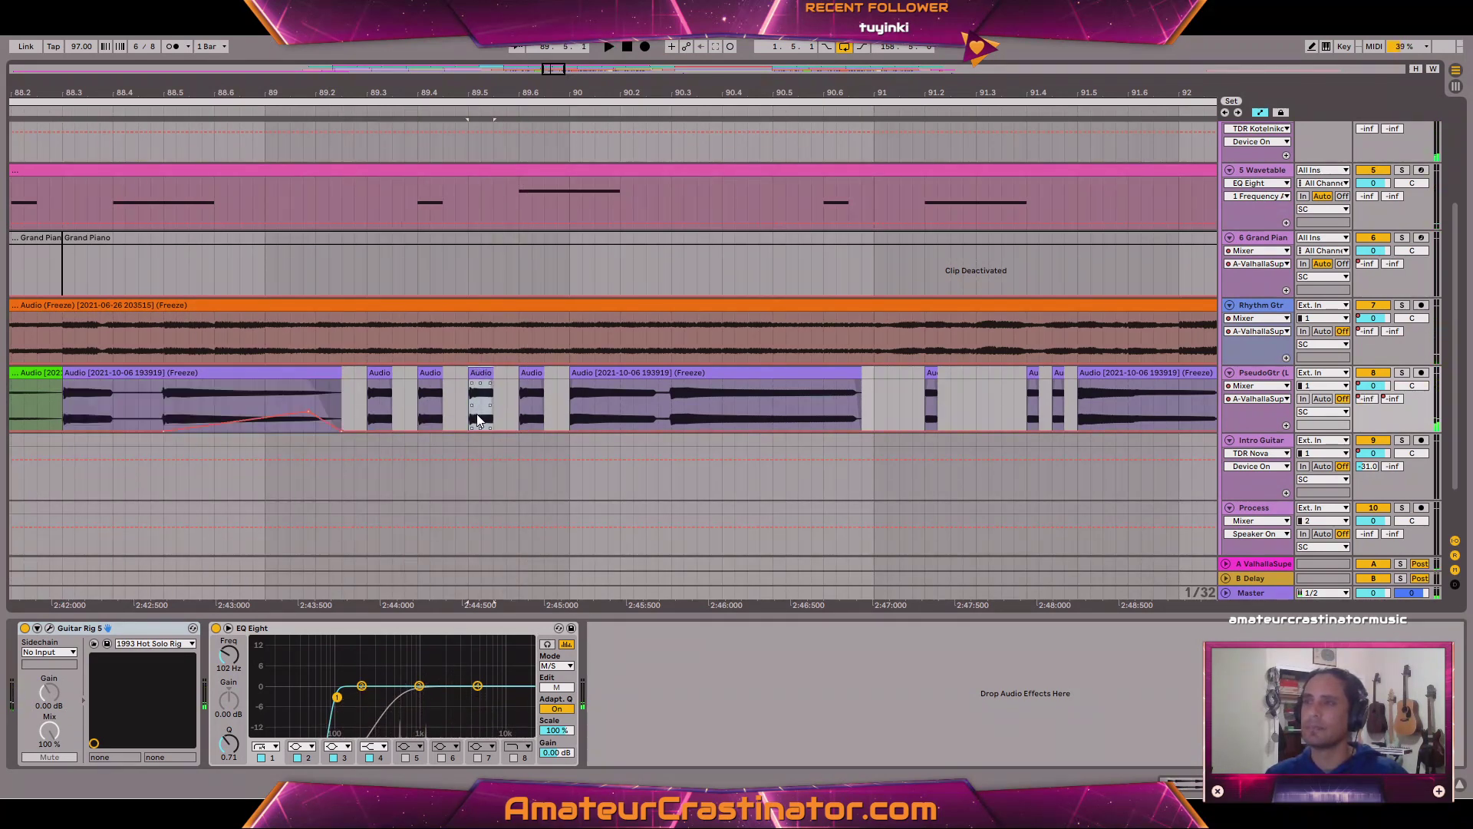
{"action": "left_click_drag", "start_coordinate": [476, 424], "coordinate": [458, 394]}
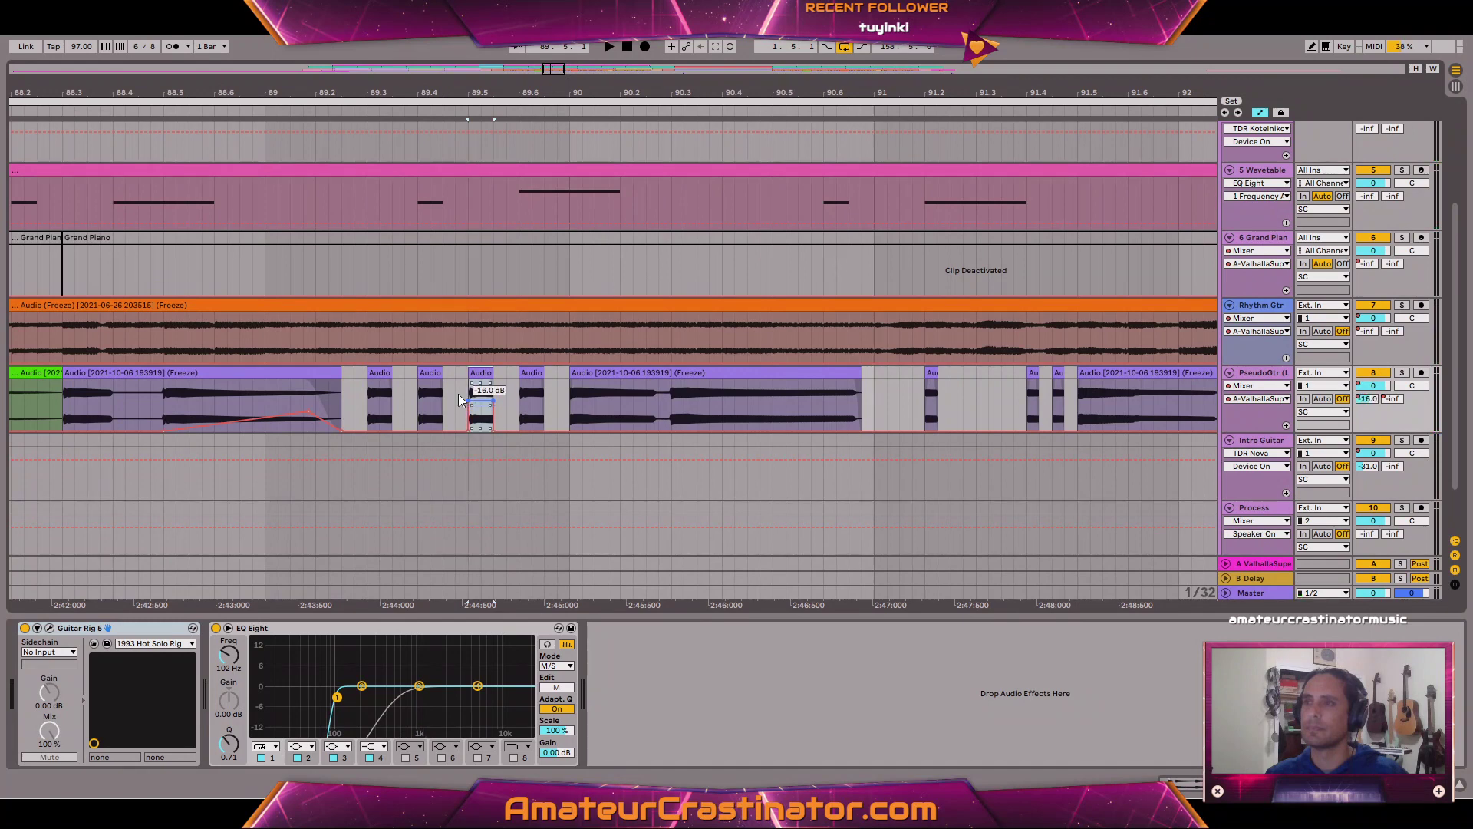
{"action": "left_click", "coordinate": [284, 374]}
{"action": "key", "text": "space"}
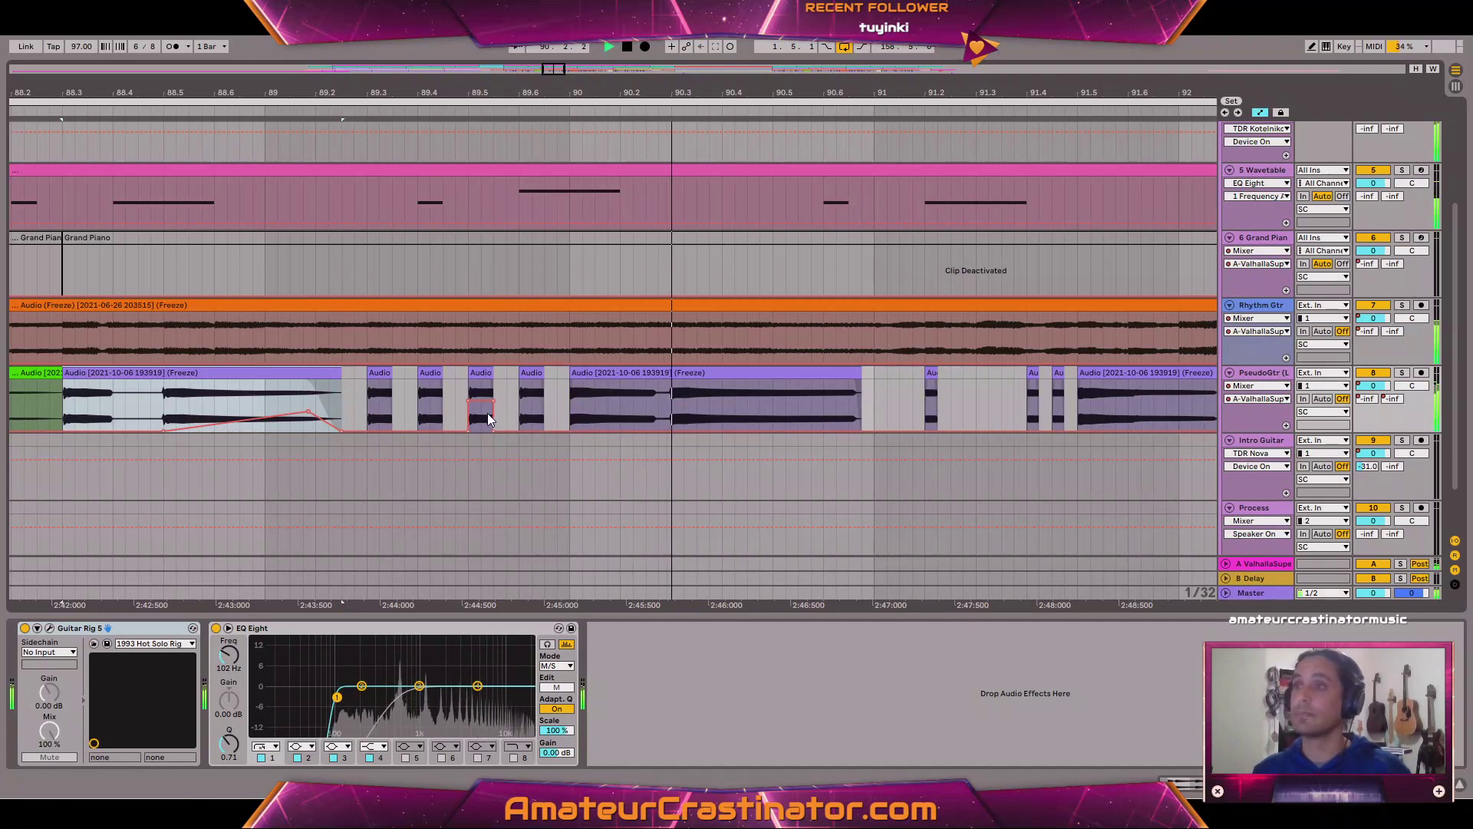
Reshape the send automation on the short clip at 89.5 into a ramp rising from -inf, and audition the passage.
{"action": "left_click_drag", "start_coordinate": [487, 413], "coordinate": [472, 430]}
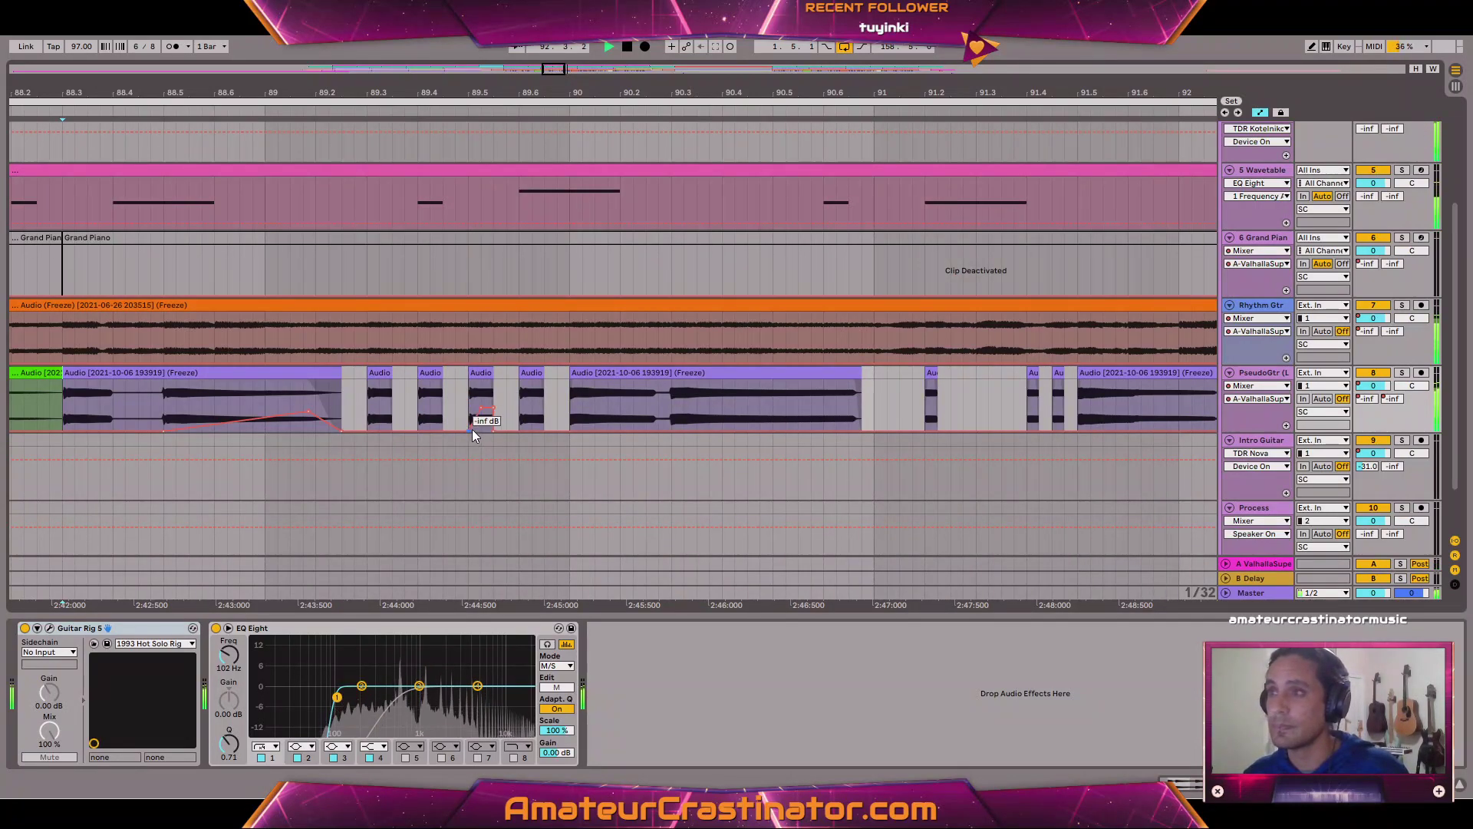
{"action": "key", "text": "space"}
{"action": "key", "text": "space"}
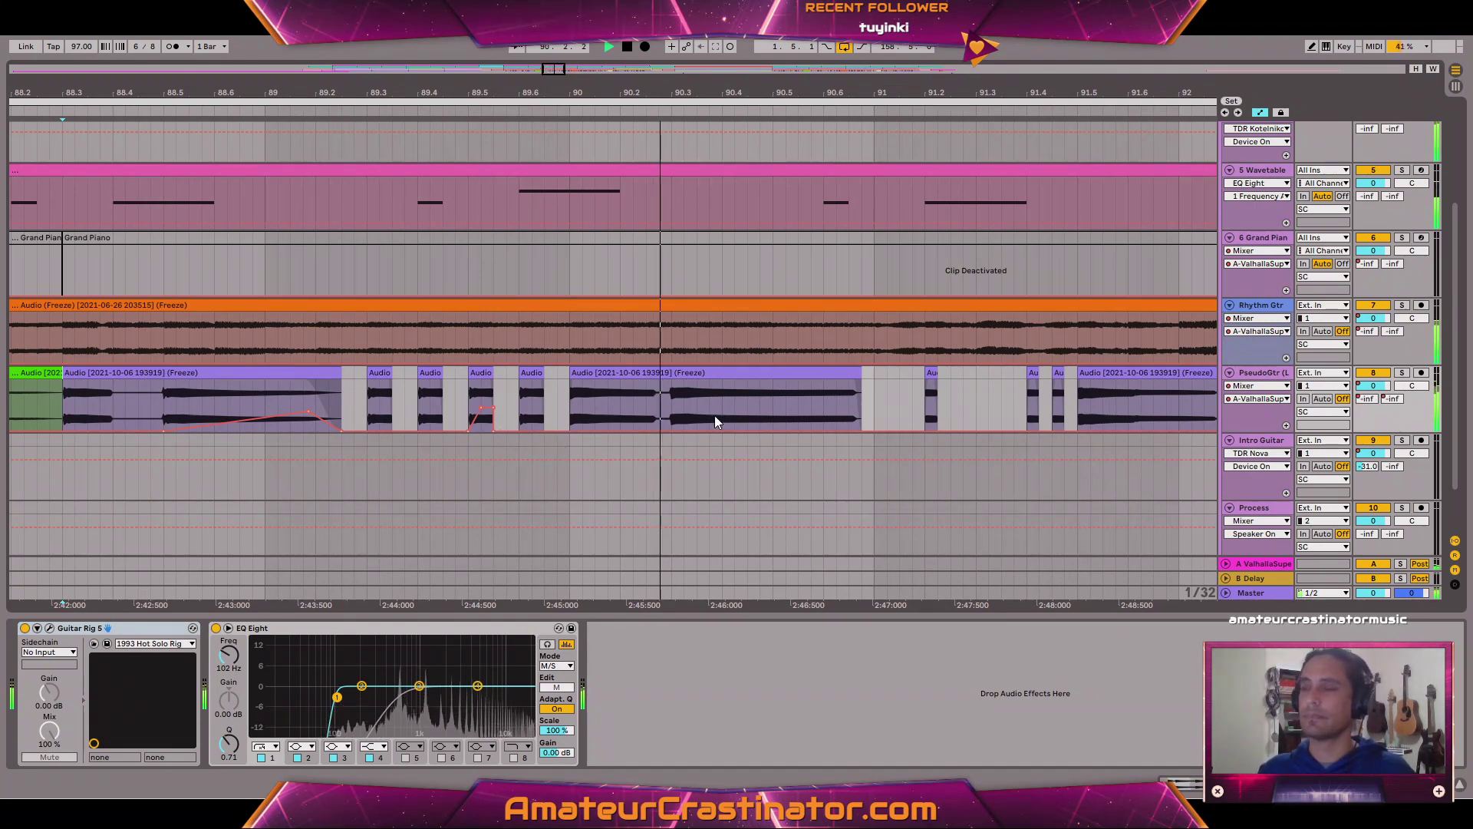
{"action": "scroll", "coordinate": [736, 414], "scroll_direction": "down", "scroll_amount": 3, "text": "ctrl"}
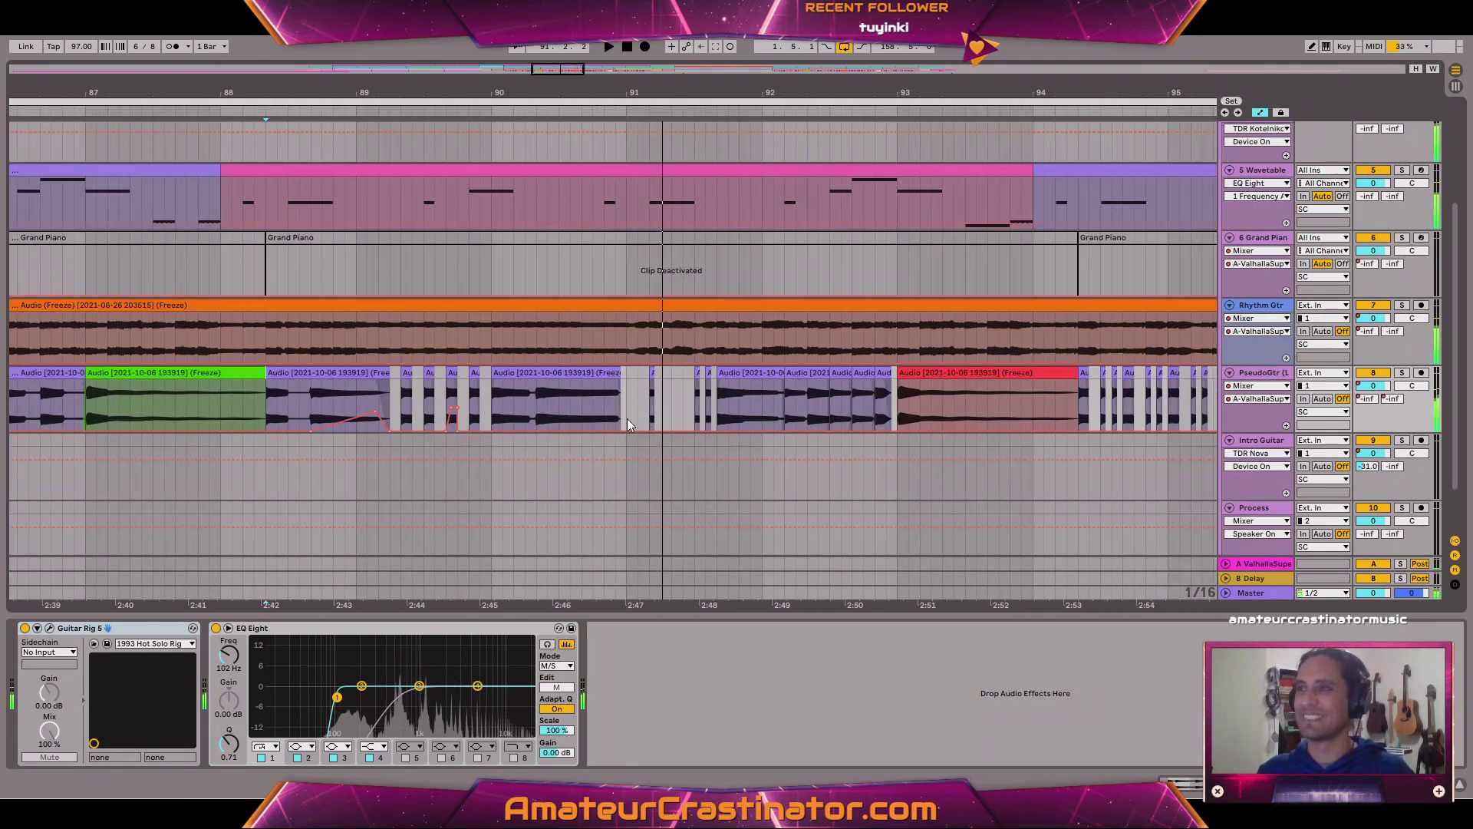
Copy the short PseudoGtr clip at 89.5 with its send ramp over the clip at 89.6 and audition the passage.
{"action": "scroll", "coordinate": [495, 418], "scroll_direction": "up", "scroll_amount": 3, "text": "ctrl"}
{"action": "left_click", "coordinate": [407, 374]}
{"action": "key", "text": "space"}
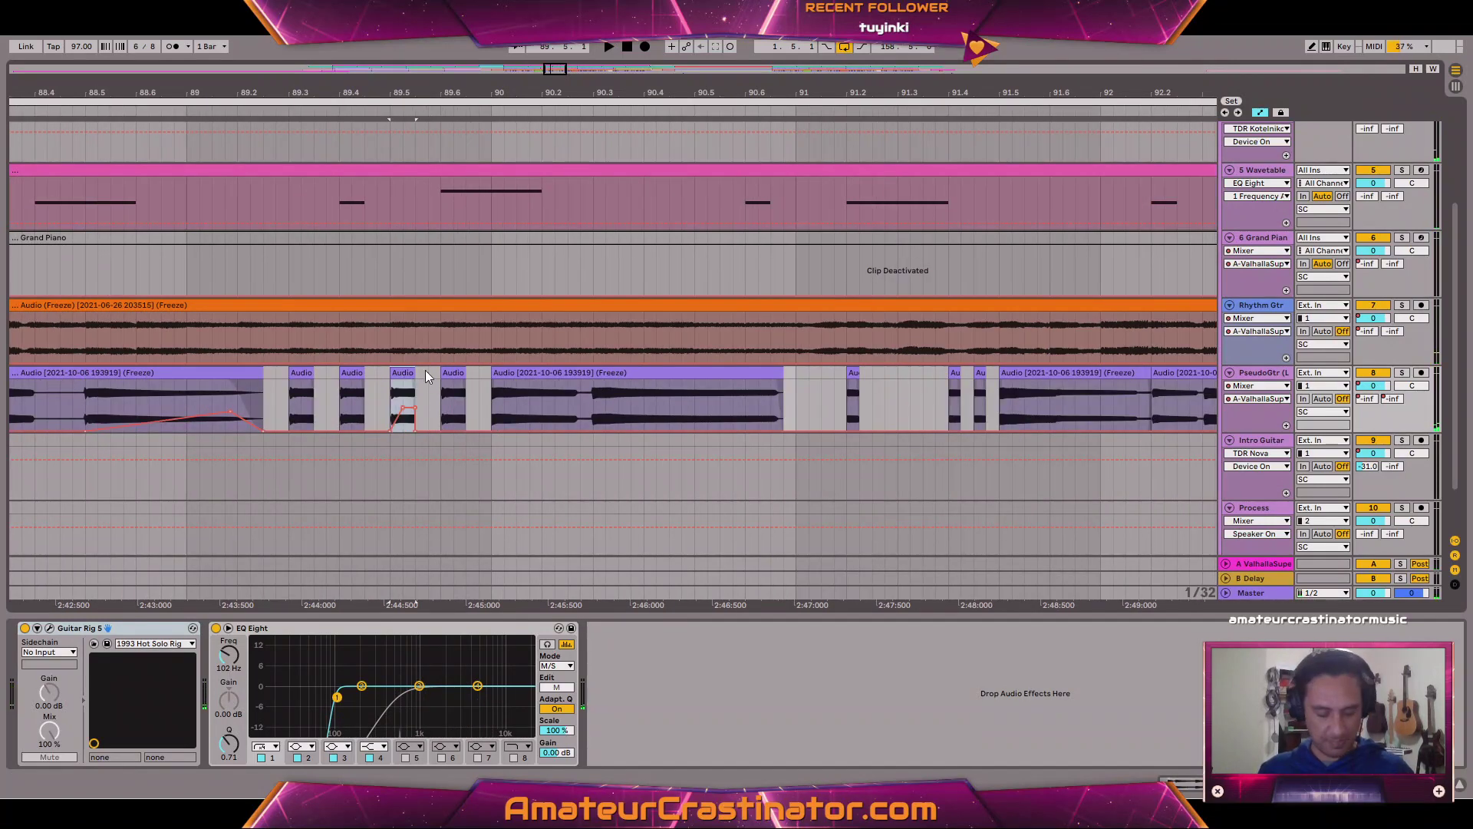
{"action": "left_click", "coordinate": [452, 370]}
{"action": "key", "text": "ctrl+v"}
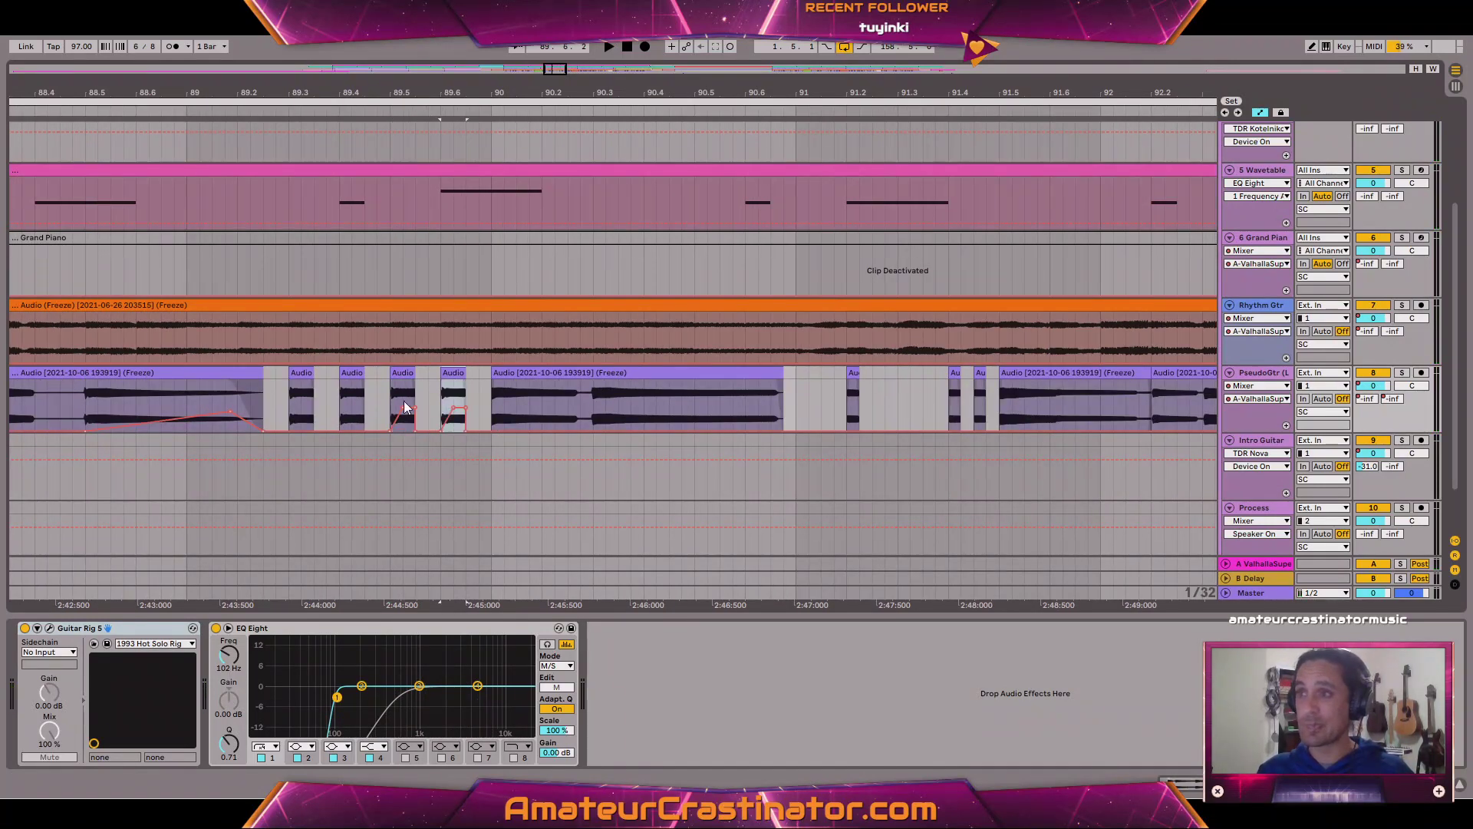
{"action": "left_click", "coordinate": [162, 369]}
{"action": "key", "text": "space"}
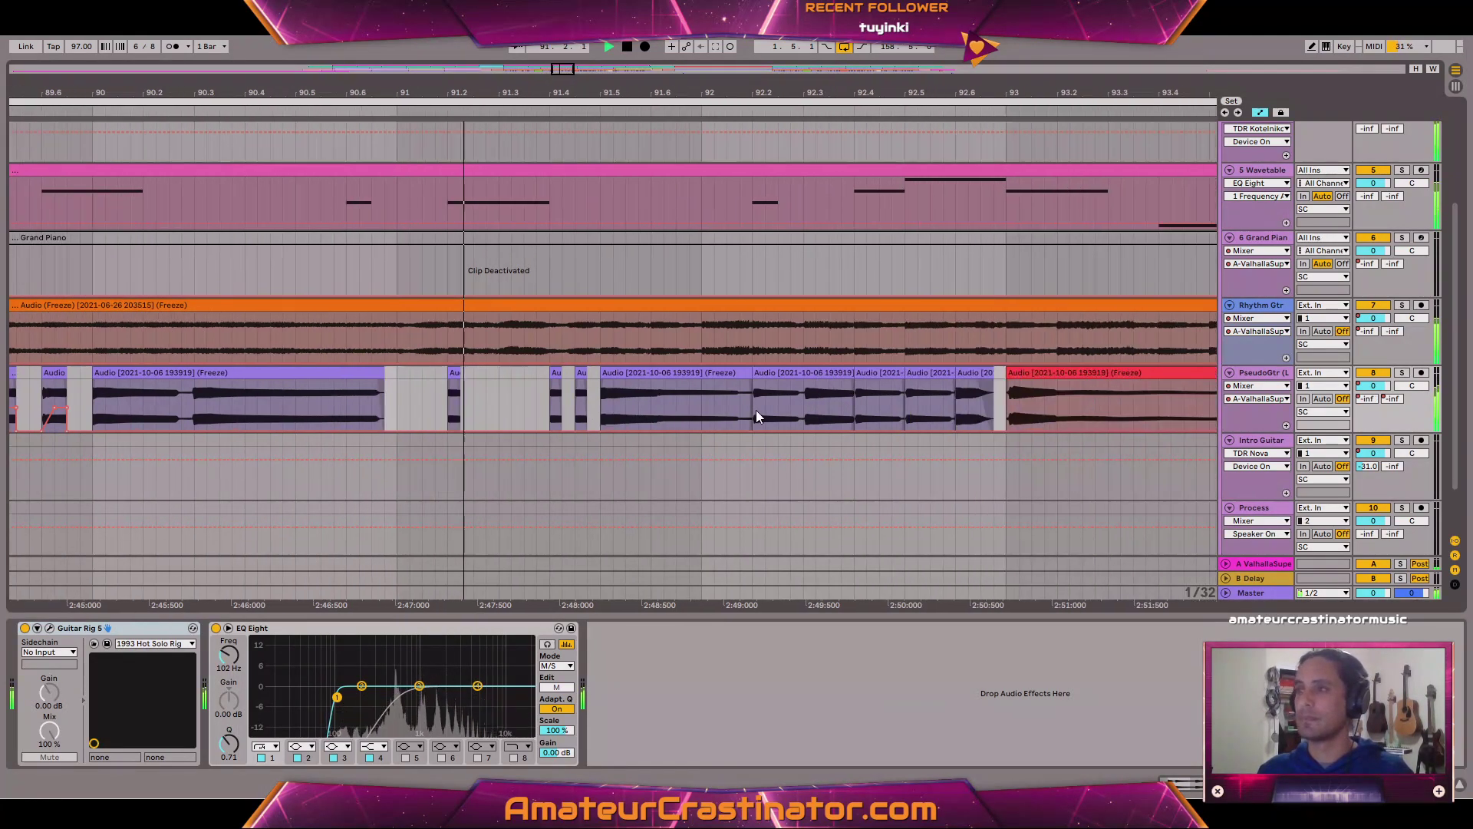
{"action": "key", "text": "space"}
Adjust the ValhallaSupermassive send on the three short PseudoGtr clips from 91.2 to about -15.5, -52 and -21 dB, and audition them.
{"action": "scroll", "coordinate": [307, 422], "scroll_direction": "up", "scroll_amount": 2}
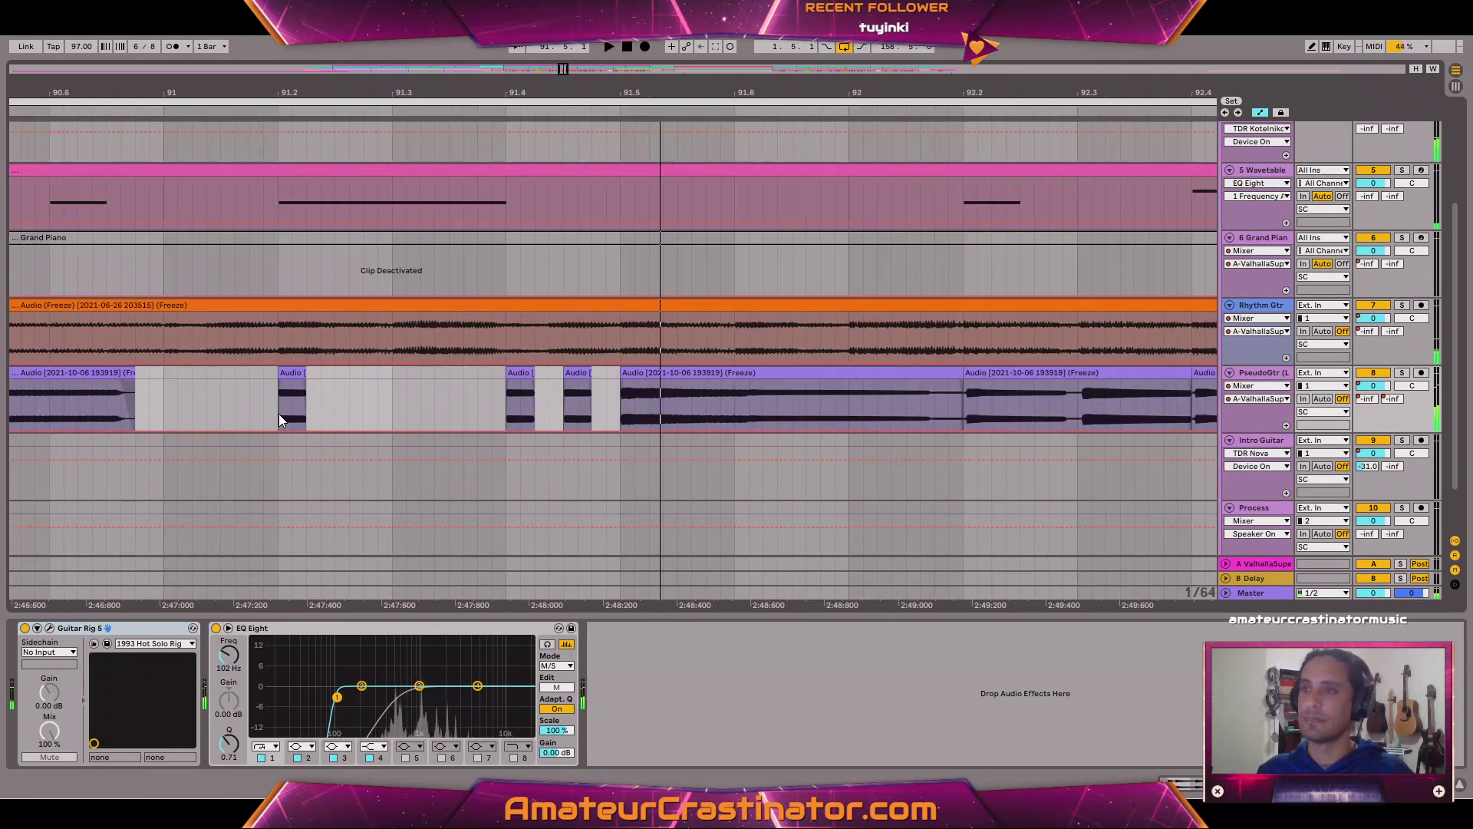
{"action": "left_click", "coordinate": [280, 413]}
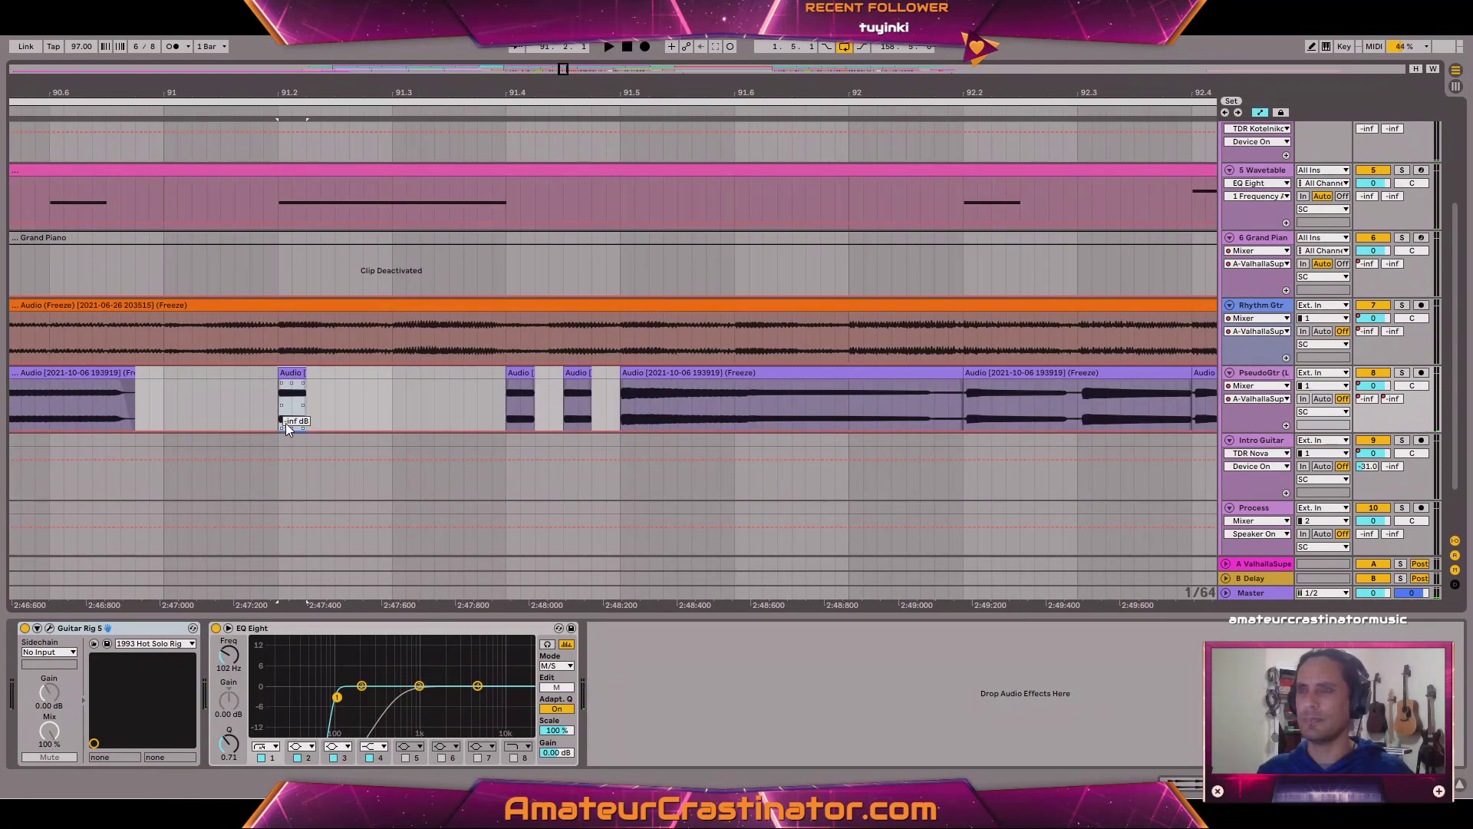
{"action": "left_click_drag", "start_coordinate": [285, 399], "coordinate": [286, 407]}
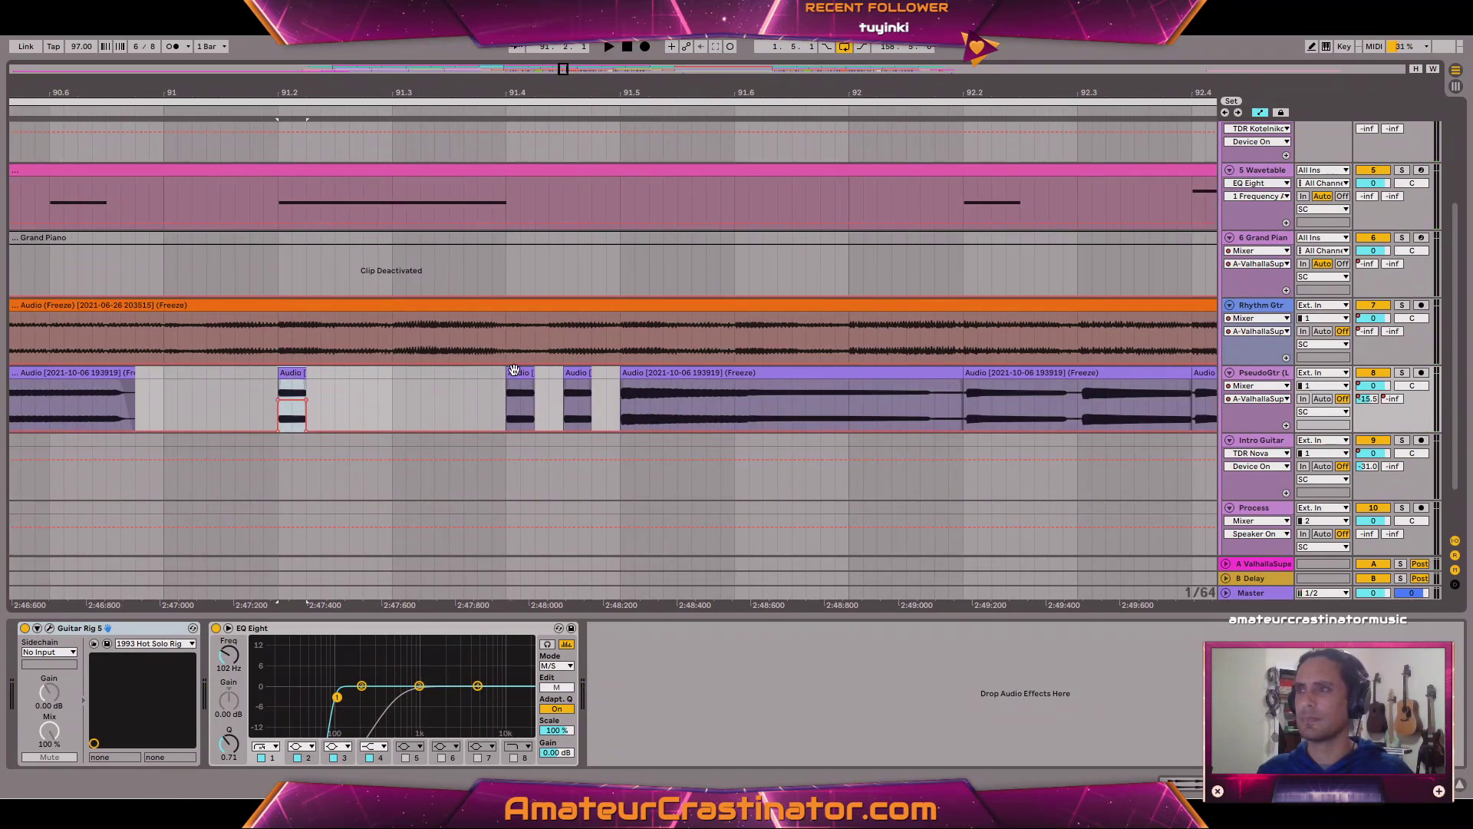
{"action": "left_click_drag", "start_coordinate": [516, 395], "coordinate": [517, 426]}
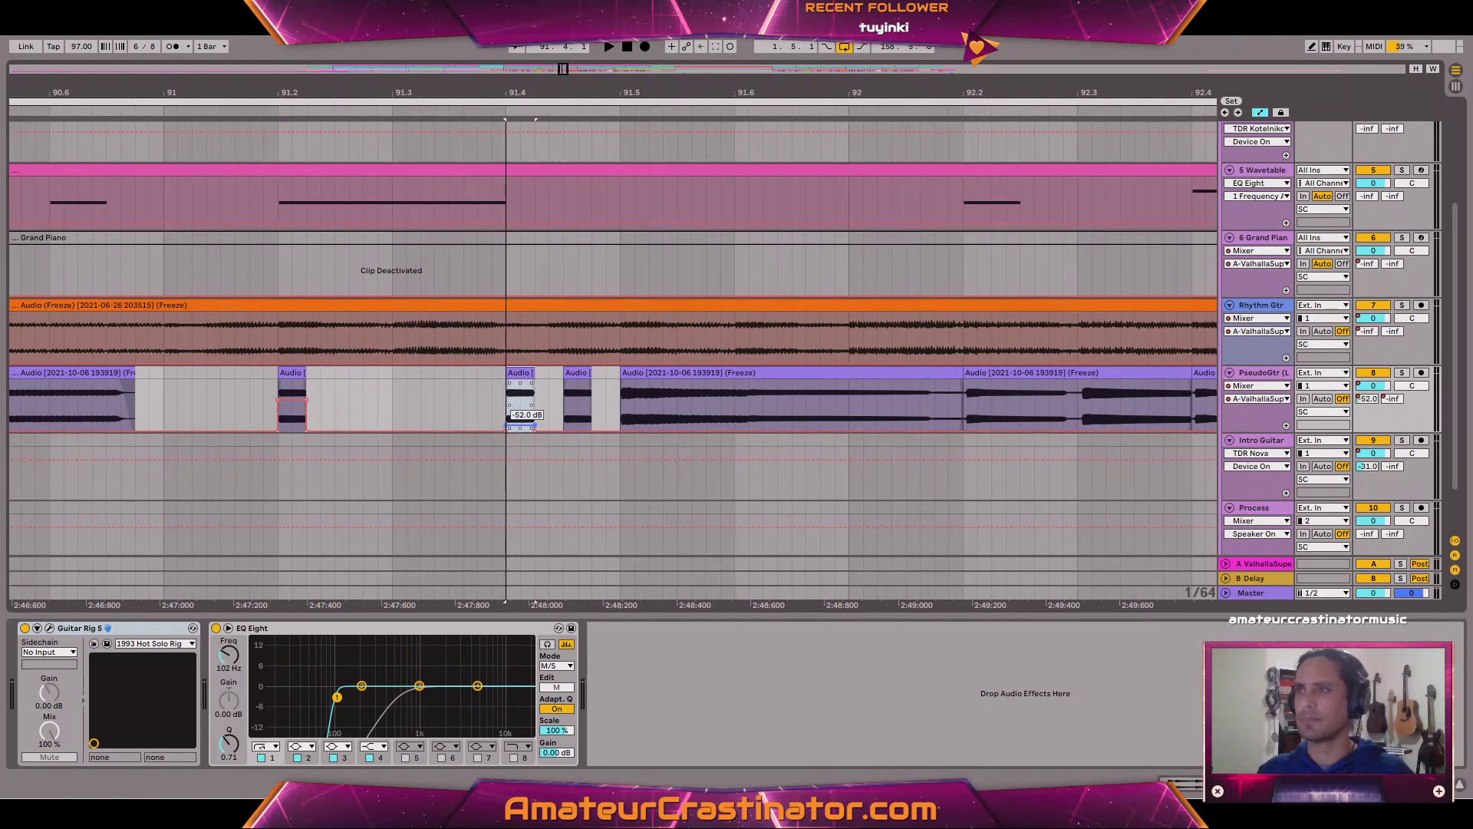
{"action": "left_click", "coordinate": [584, 371]}
{"action": "left_click_drag", "start_coordinate": [578, 428], "coordinate": [578, 405]}
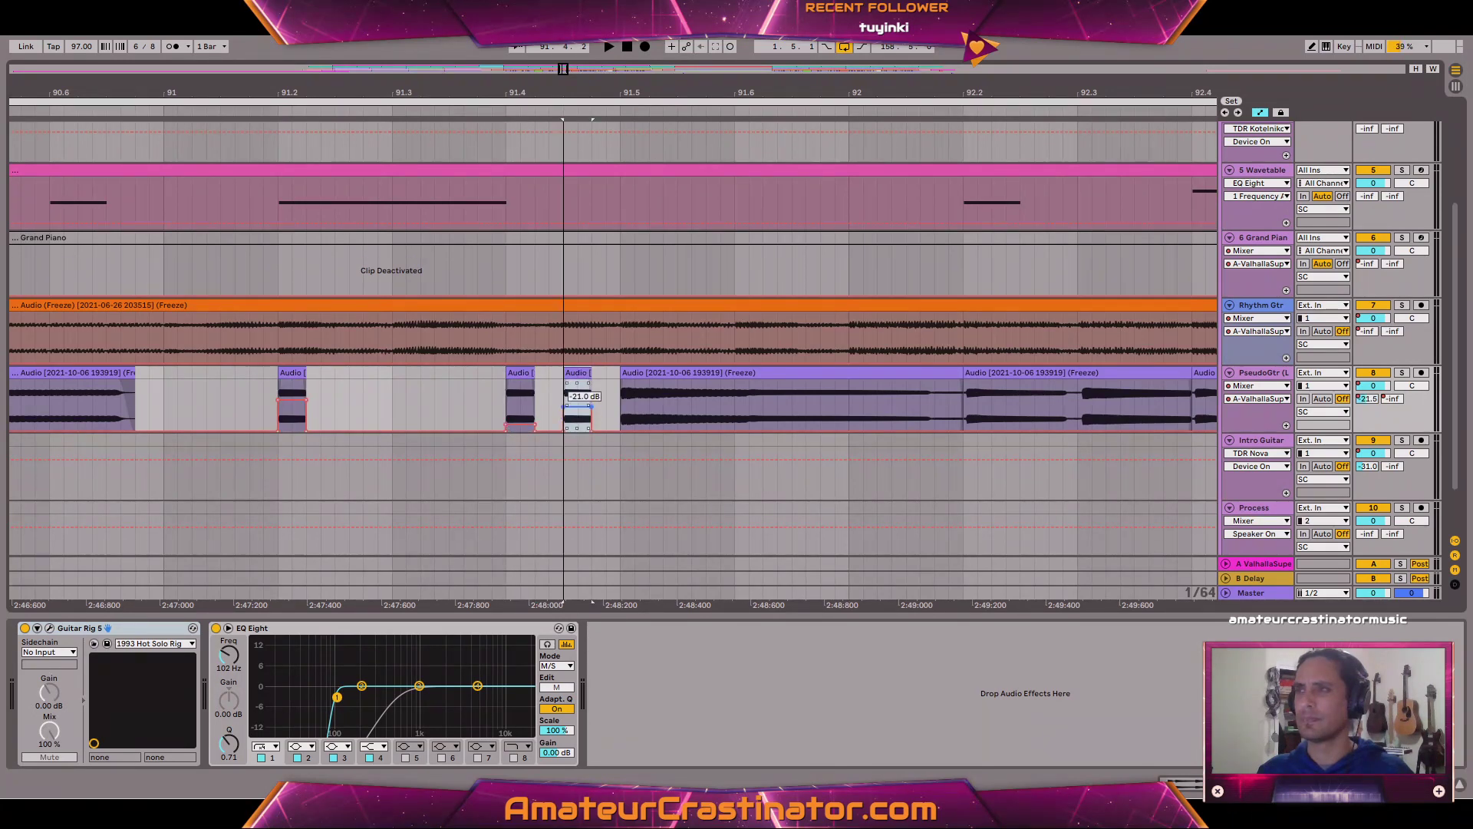
{"action": "left_click", "coordinate": [95, 372]}
{"action": "key", "text": "space"}
{"action": "scroll", "coordinate": [333, 380], "scroll_direction": "down", "scroll_amount": 2}
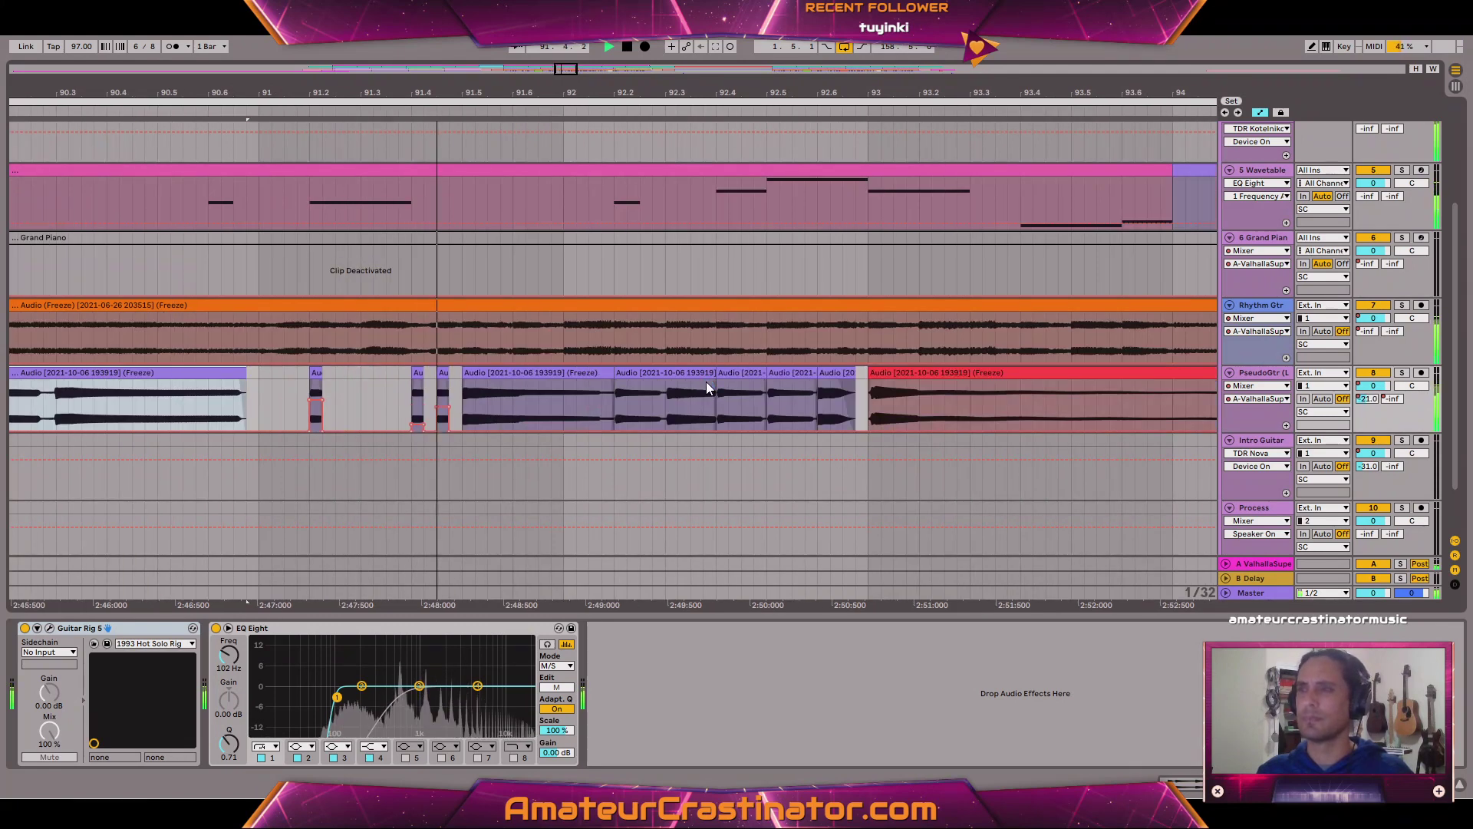
Raise the send on the short PseudoGtr clip at 91.4 to about -20 dB and audition it from bar 90.
{"action": "left_click", "coordinate": [443, 399]}
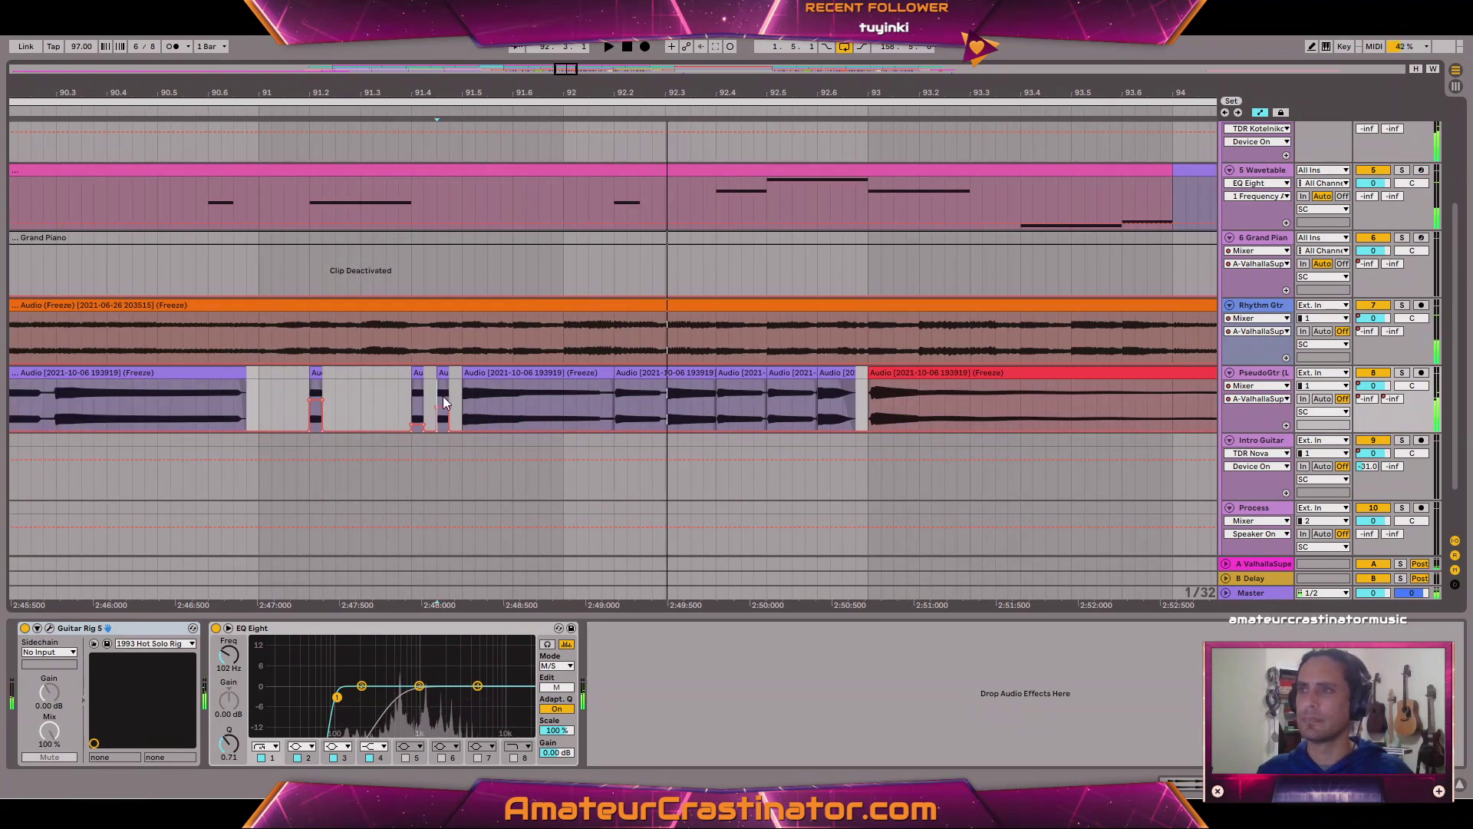
{"action": "key", "text": "space"}
{"action": "mouse_move", "coordinate": [443, 427]}
{"action": "left_mouse_down"}
{"action": "mouse_move", "coordinate": [443, 408]}
{"action": "mouse_move", "coordinate": [420, 413]}
{"action": "left_mouse_up"}
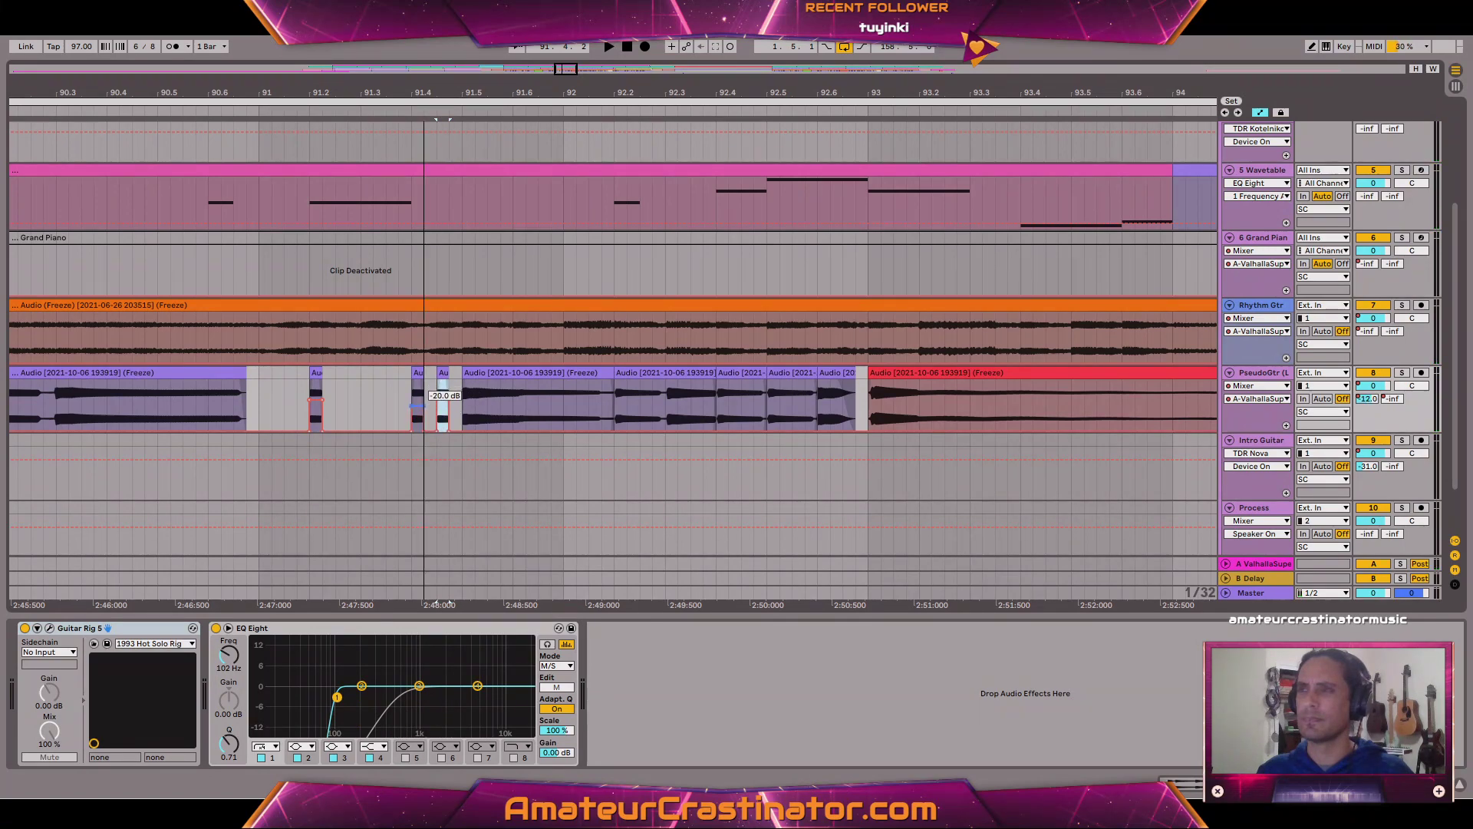
{"action": "left_click", "coordinate": [211, 375]}
{"action": "key", "text": "space"}
{"action": "scroll", "coordinate": [410, 393], "scroll_direction": "down", "scroll_amount": 4}
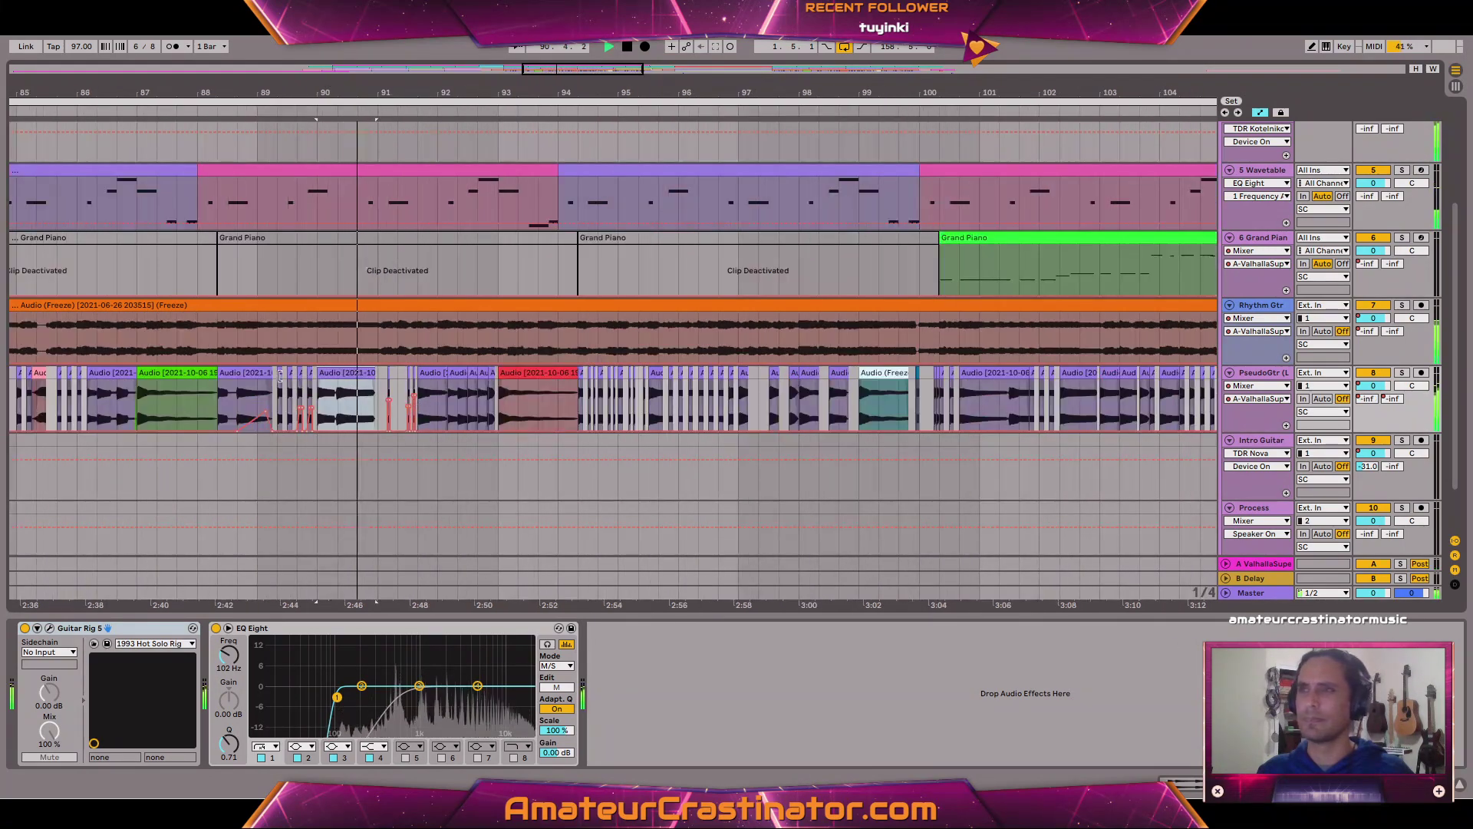
Draw a send ramp rising from -inf across the short PseudoGtr clip at 92.6, and audition it.
{"action": "left_click", "coordinate": [250, 375]}
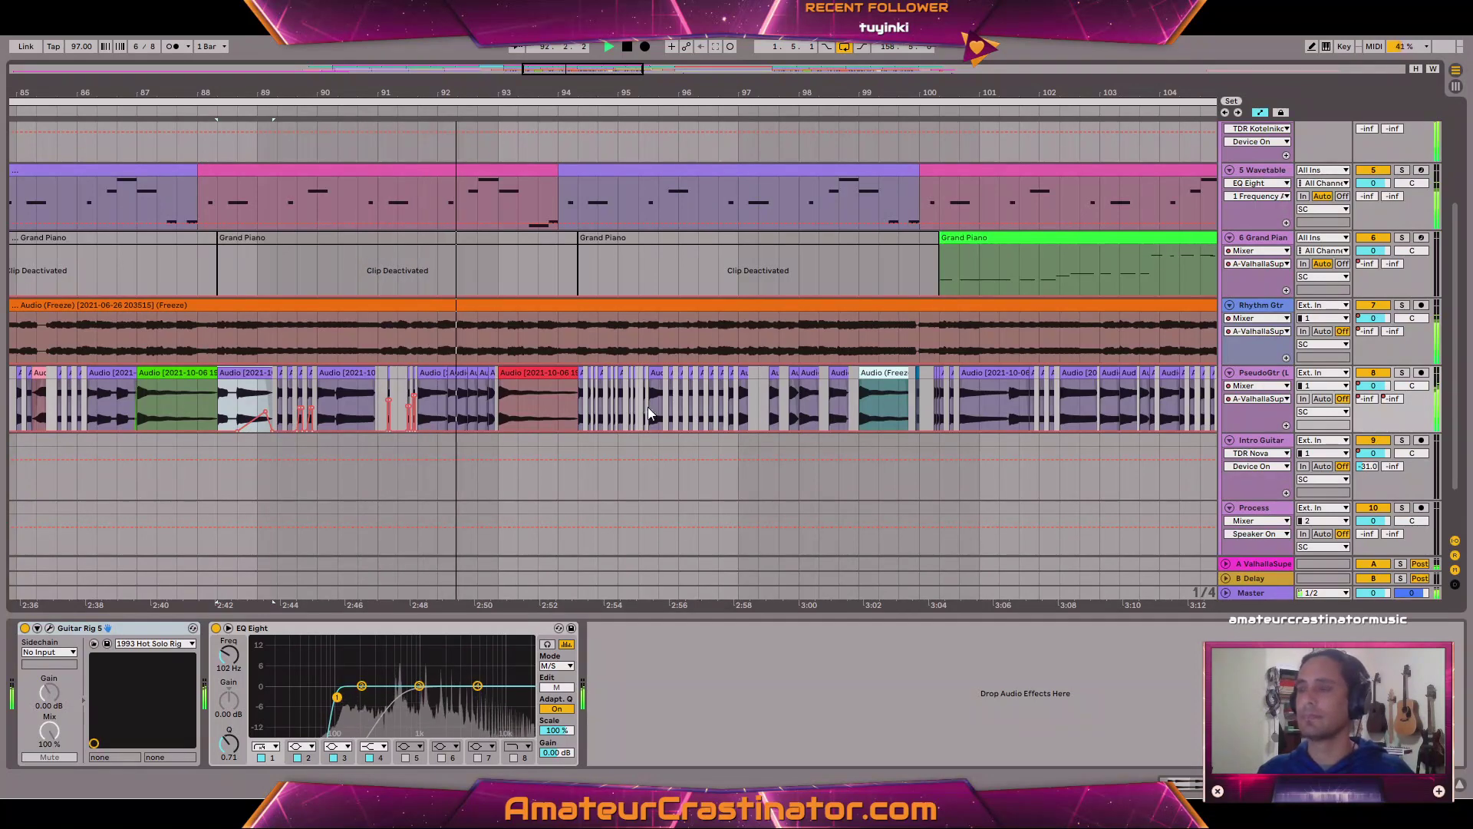
{"action": "scroll", "coordinate": [592, 404], "scroll_direction": "up", "scroll_amount": 5}
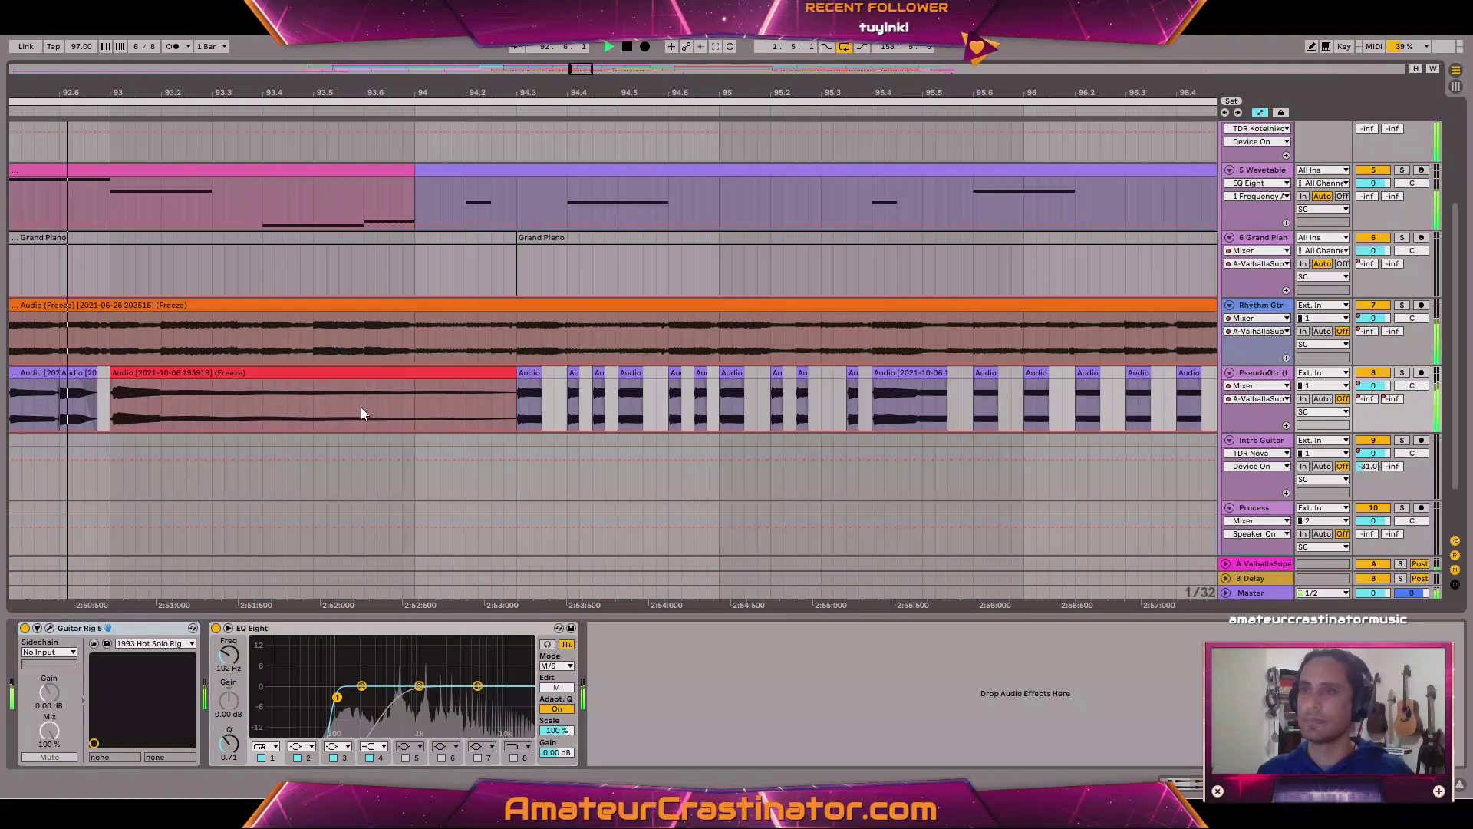
{"action": "key", "text": "space"}
{"action": "left_click", "coordinate": [83, 372]}
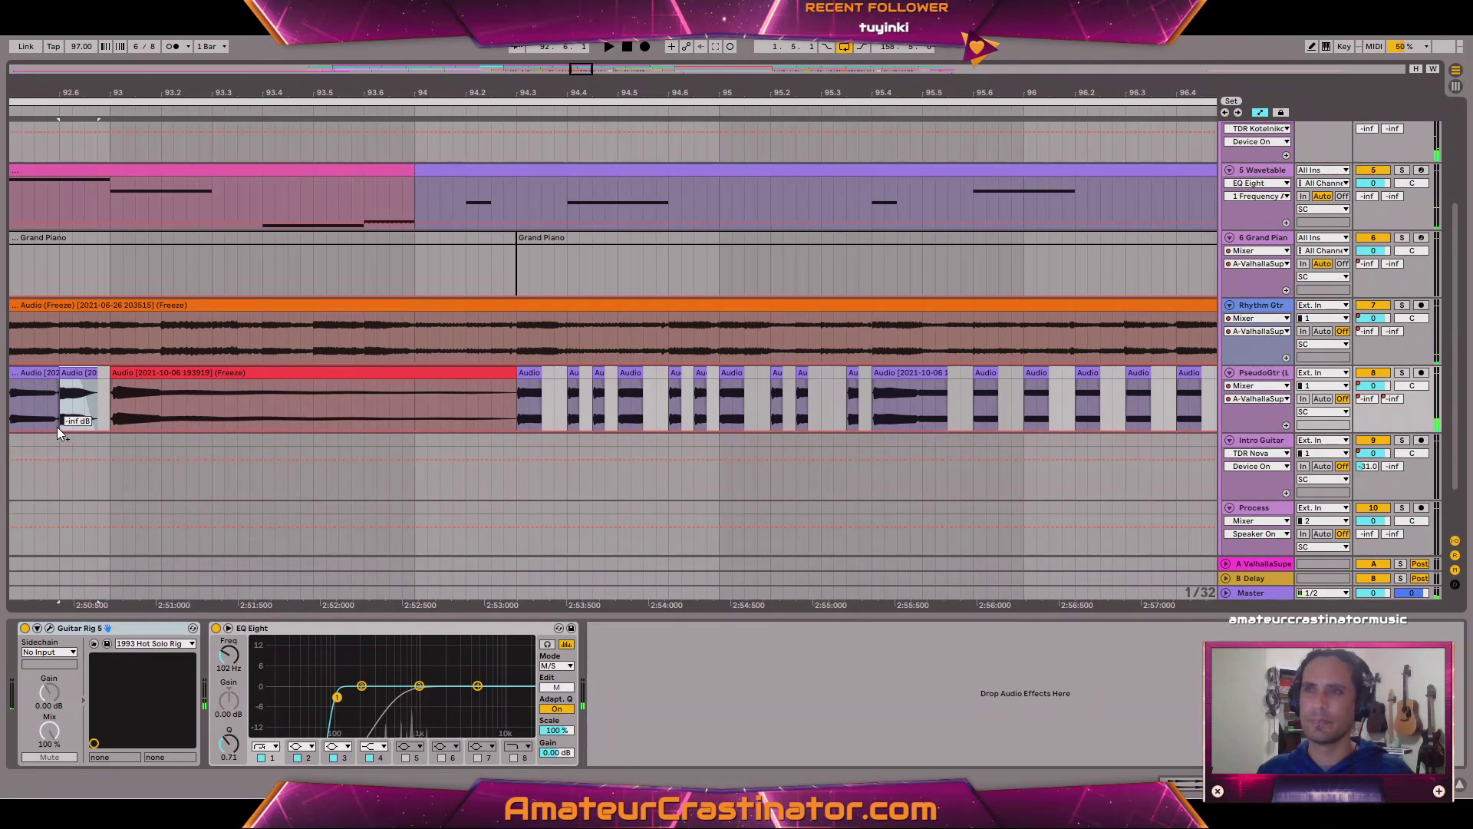
{"action": "left_click", "coordinate": [57, 426]}
{"action": "left_click", "coordinate": [99, 429]}
{"action": "left_click_drag", "start_coordinate": [81, 430], "coordinate": [97, 409]}
{"action": "key", "text": "space"}
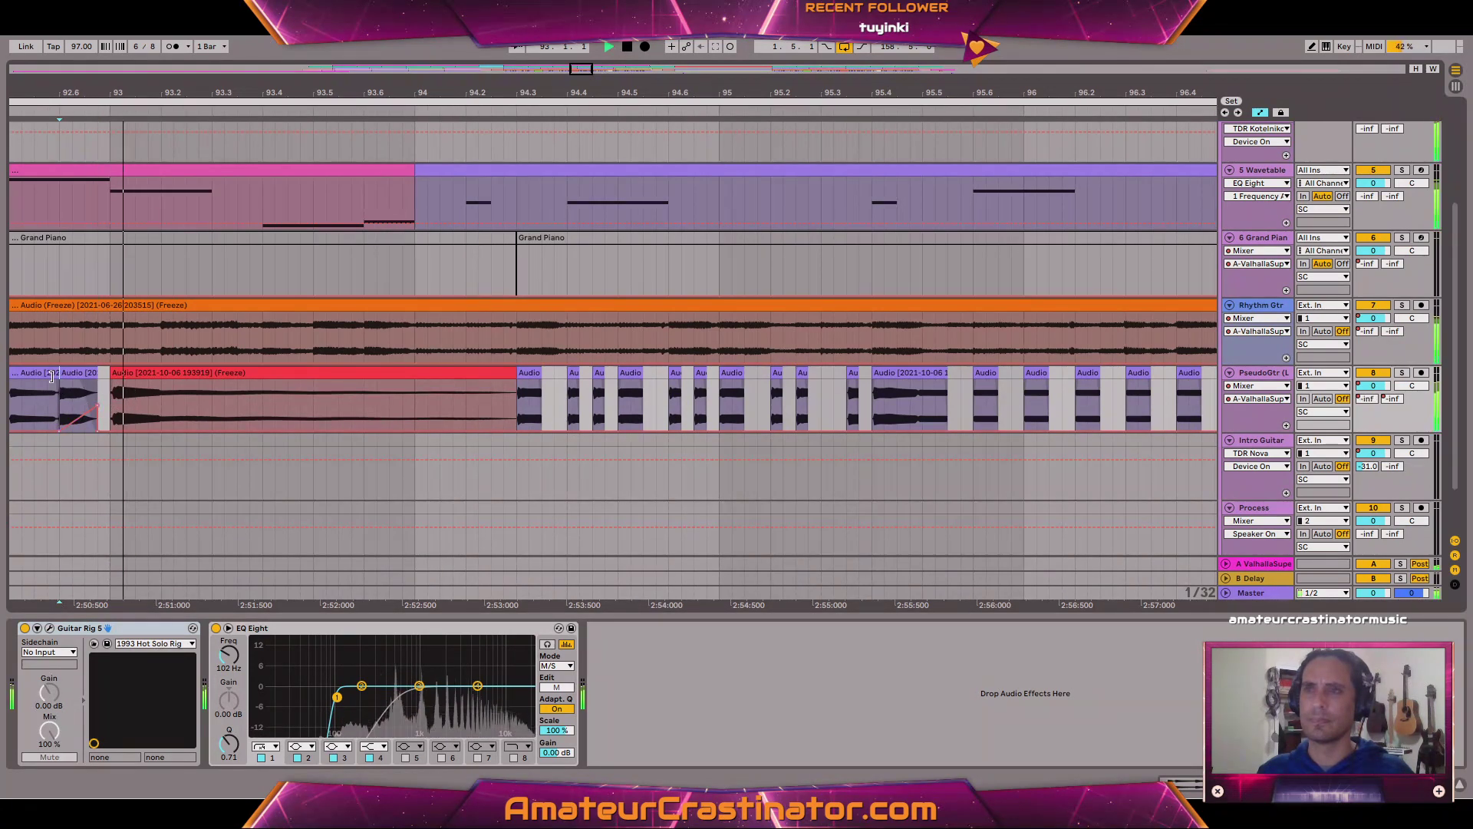
Raise the peak at the end of the send ramp on the 92.6 clip and audition it into bar 93.
{"action": "key", "text": "space"}
{"action": "left_click_drag", "start_coordinate": [95, 404], "coordinate": [98, 391]}
{"action": "key", "text": "space"}
{"action": "key", "text": "space"}
{"action": "key", "text": "space"}
{"action": "key", "text": "space"}
Draw a send spike falling to -inf on the short PseudoGtr clip just before 95.3 and audition it from 94.5.
{"action": "scroll", "coordinate": [419, 421], "scroll_direction": "down", "scroll_amount": 2}
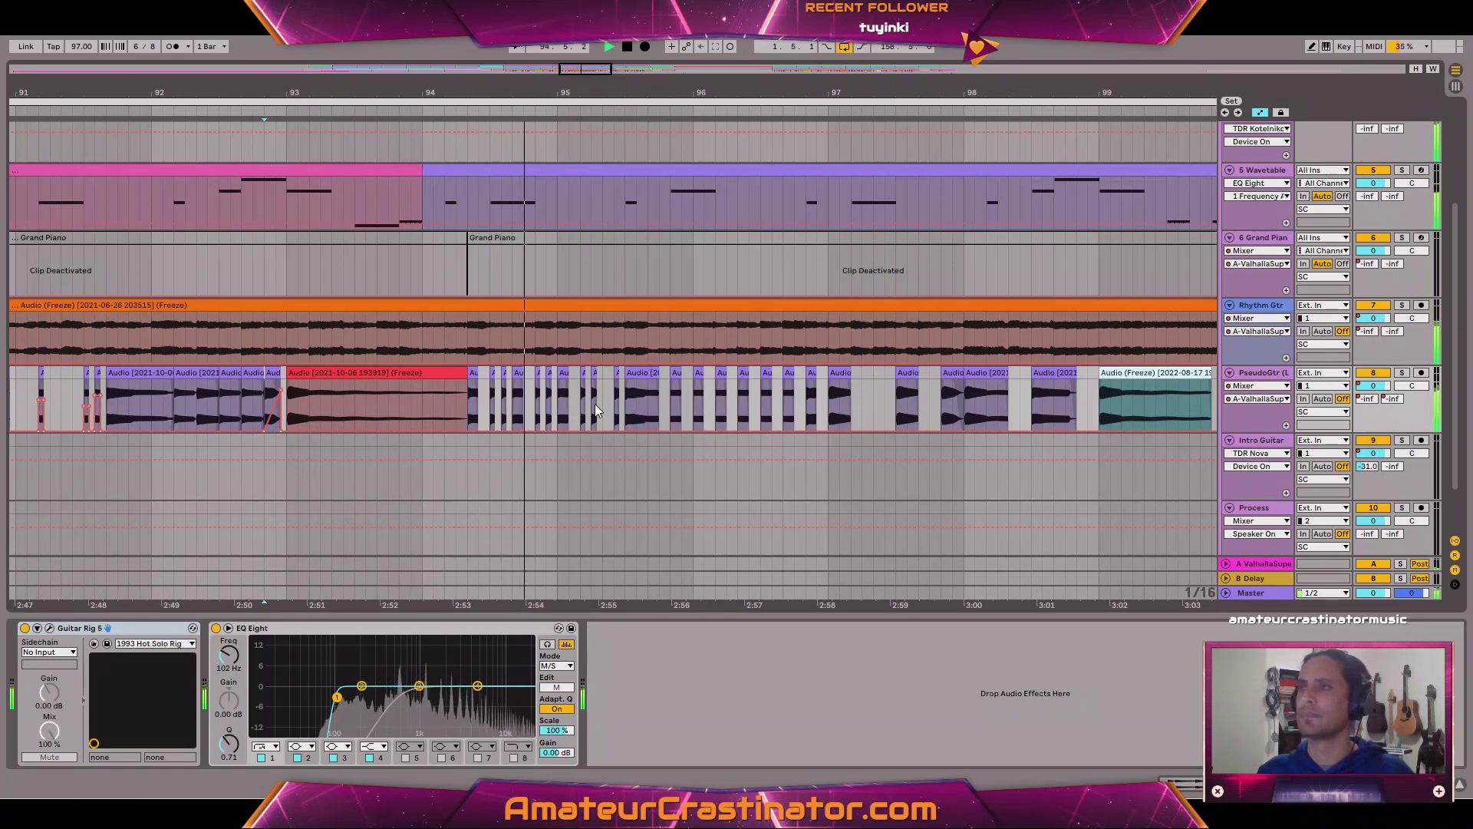
{"action": "scroll", "coordinate": [630, 401], "scroll_direction": "down", "scroll_amount": 2}
{"action": "scroll", "coordinate": [631, 401], "scroll_direction": "right", "scroll_amount": 1}
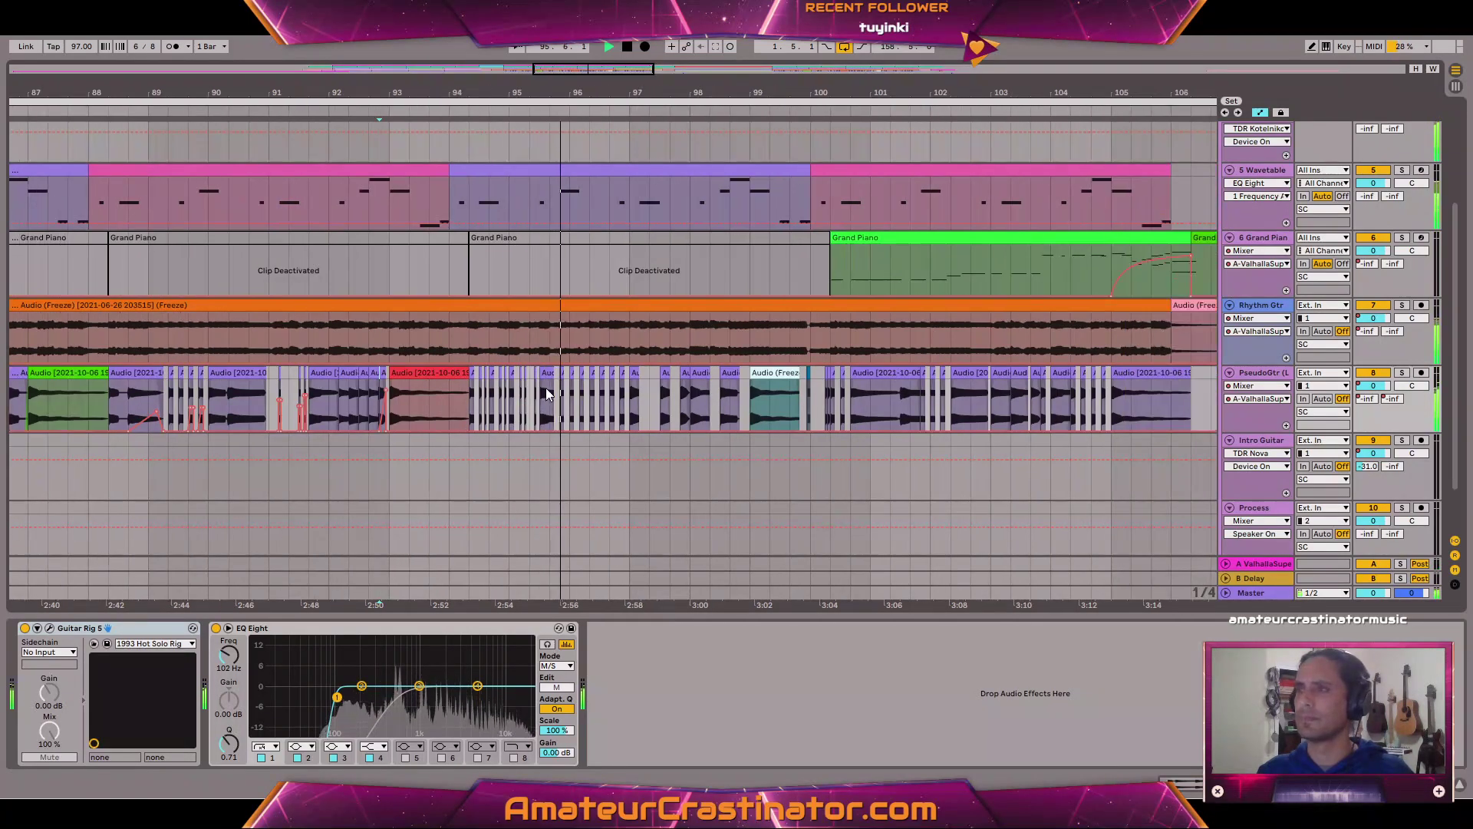
{"action": "scroll", "coordinate": [551, 388], "scroll_direction": "up", "scroll_amount": 4}
{"action": "key", "text": "space"}
{"action": "key", "text": "space"}
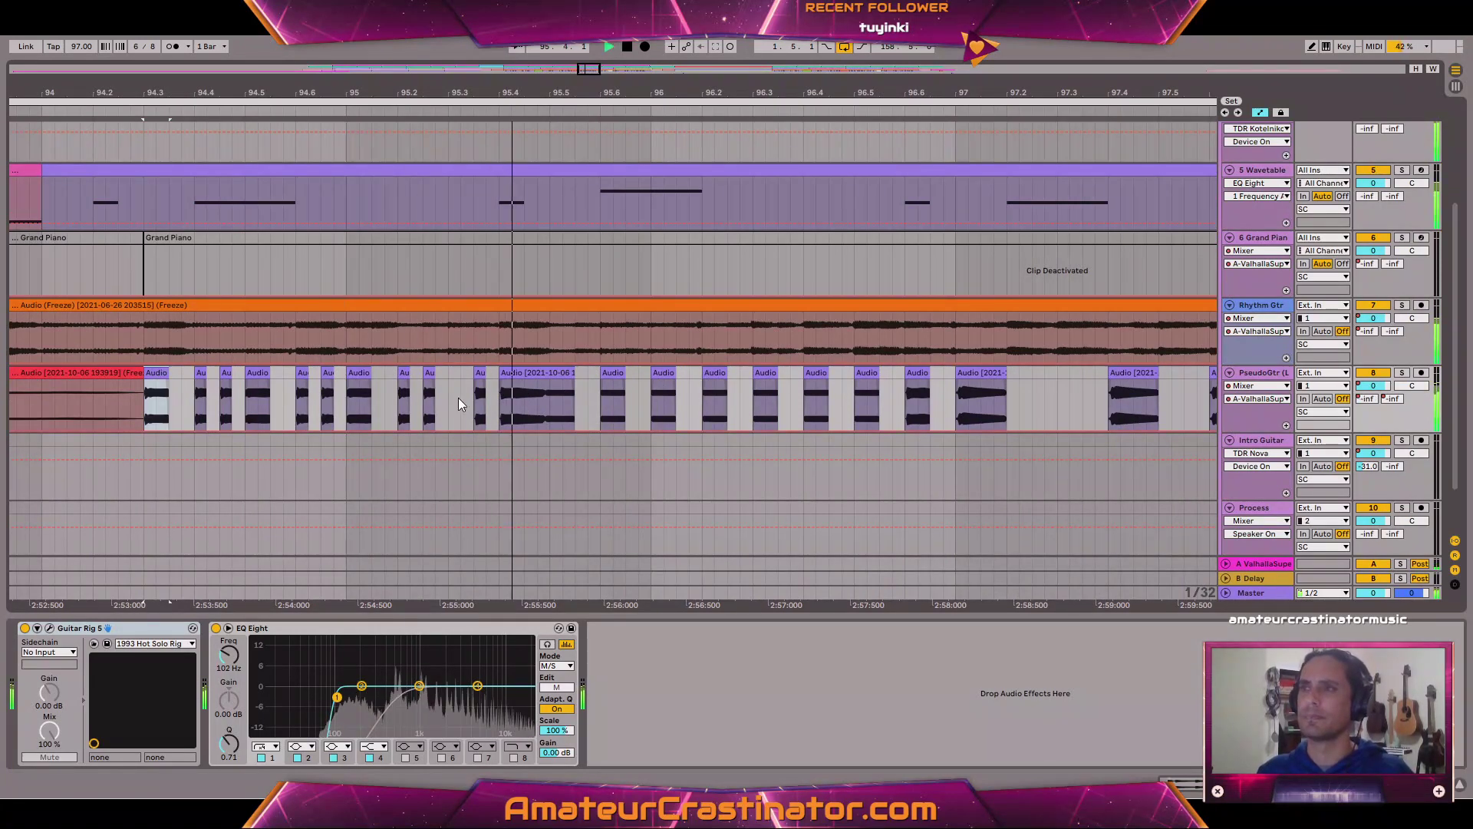
{"action": "key", "text": "space"}
{"action": "left_click", "coordinate": [427, 415]}
{"action": "scroll", "coordinate": [427, 417], "scroll_direction": "up", "scroll_amount": 2}
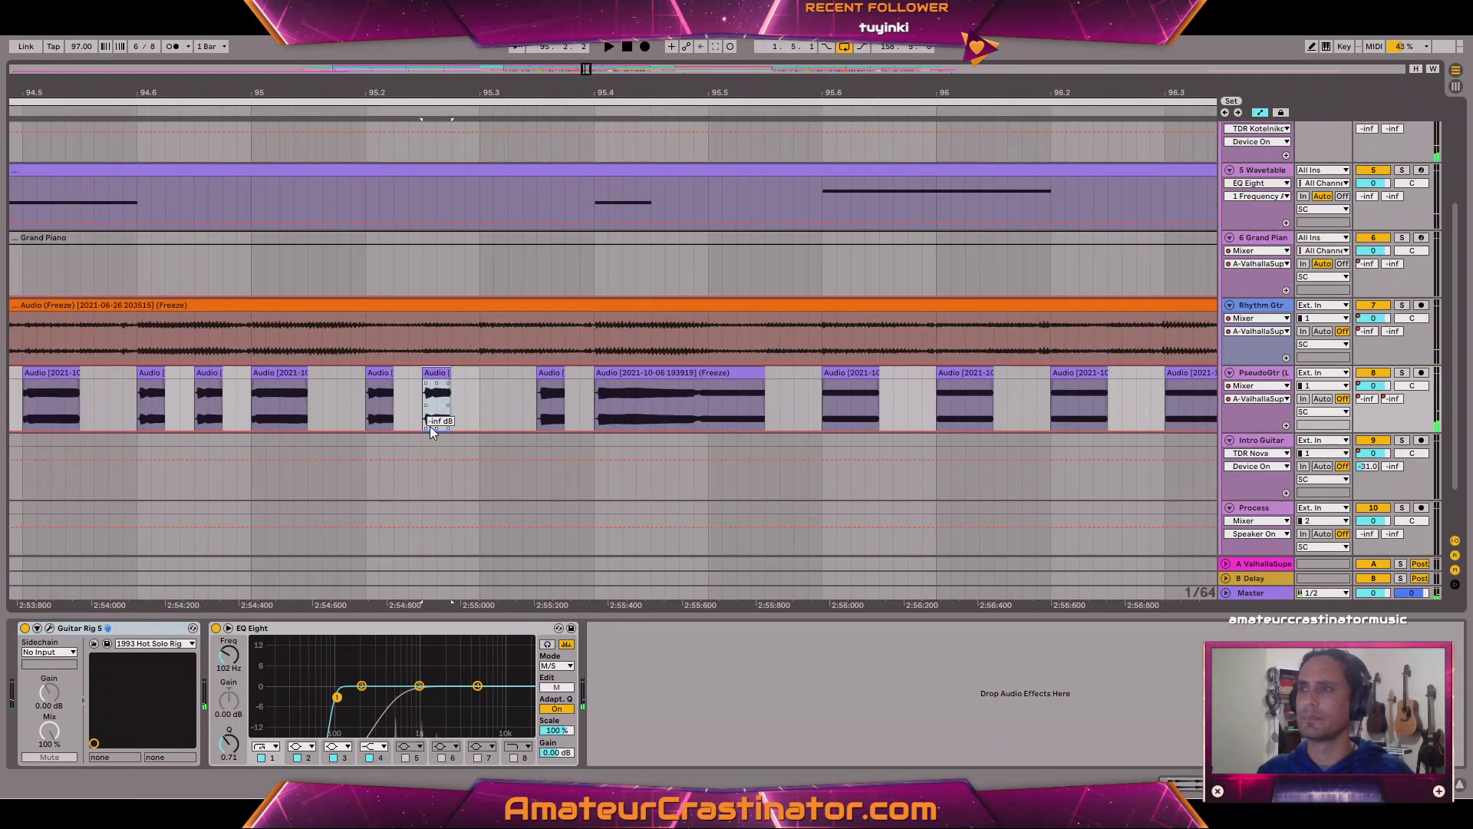
{"action": "left_click_drag", "start_coordinate": [435, 429], "coordinate": [434, 403]}
{"action": "left_click", "coordinate": [48, 372]}
{"action": "key", "text": "space"}
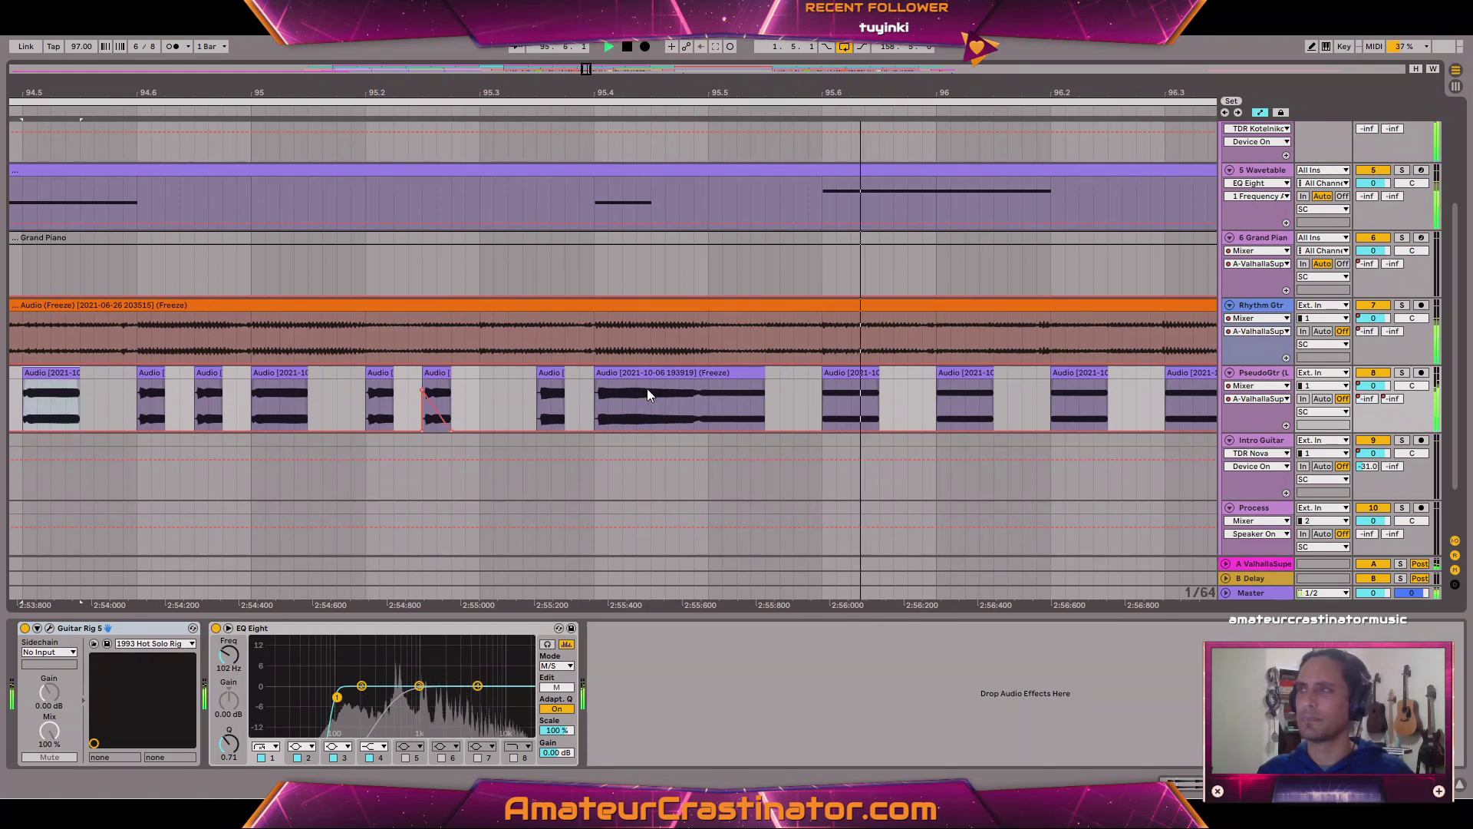
Raise the starting peak of the falling send on the short clip before 95.3 to about -5 dB.
{"action": "scroll", "coordinate": [647, 393], "scroll_direction": "down", "scroll_amount": 4}
{"action": "scroll", "coordinate": [603, 392], "scroll_direction": "up", "scroll_amount": 2}
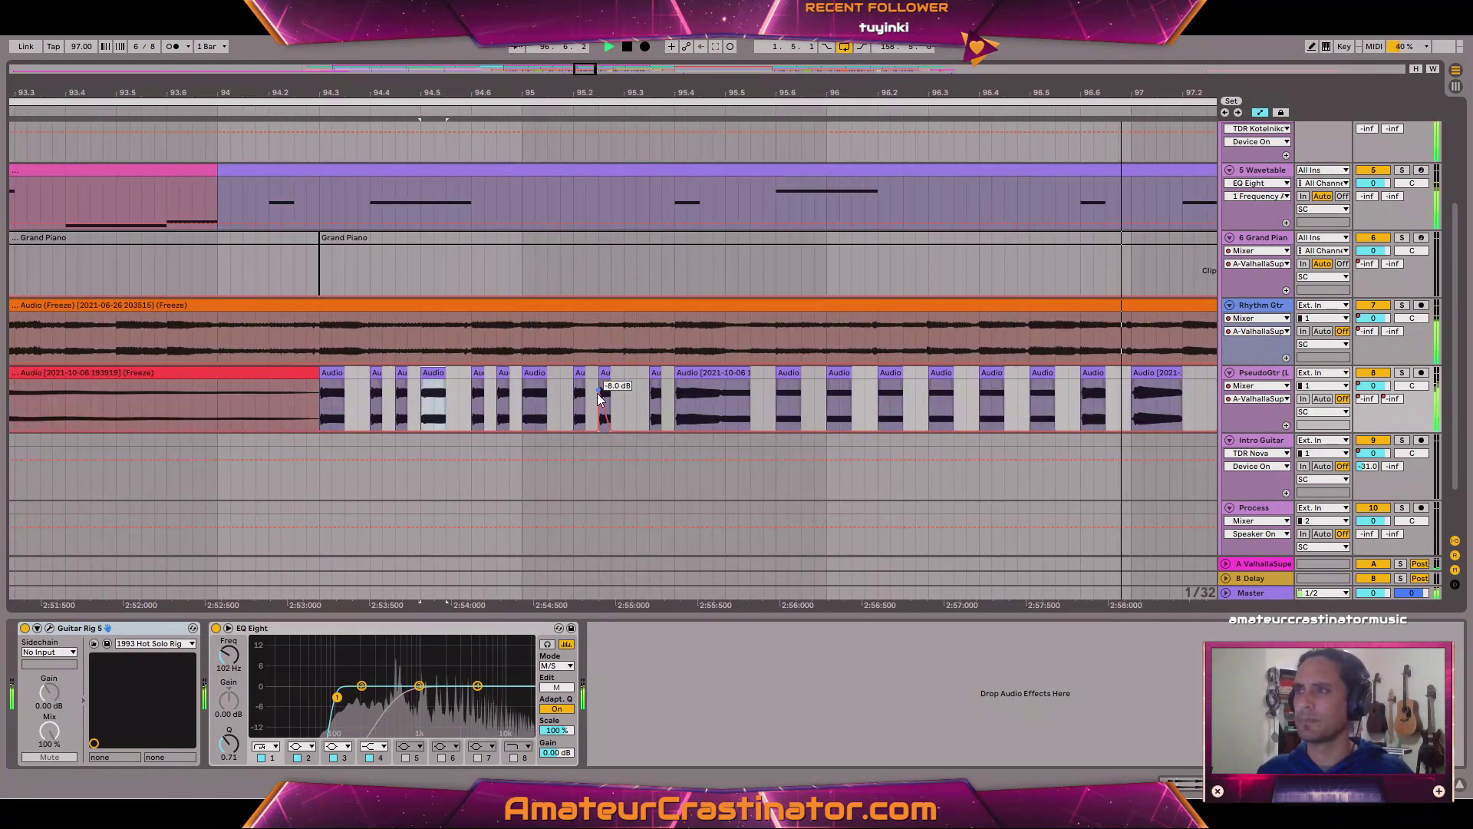
{"action": "left_click_drag", "start_coordinate": [598, 389], "coordinate": [598, 385]}
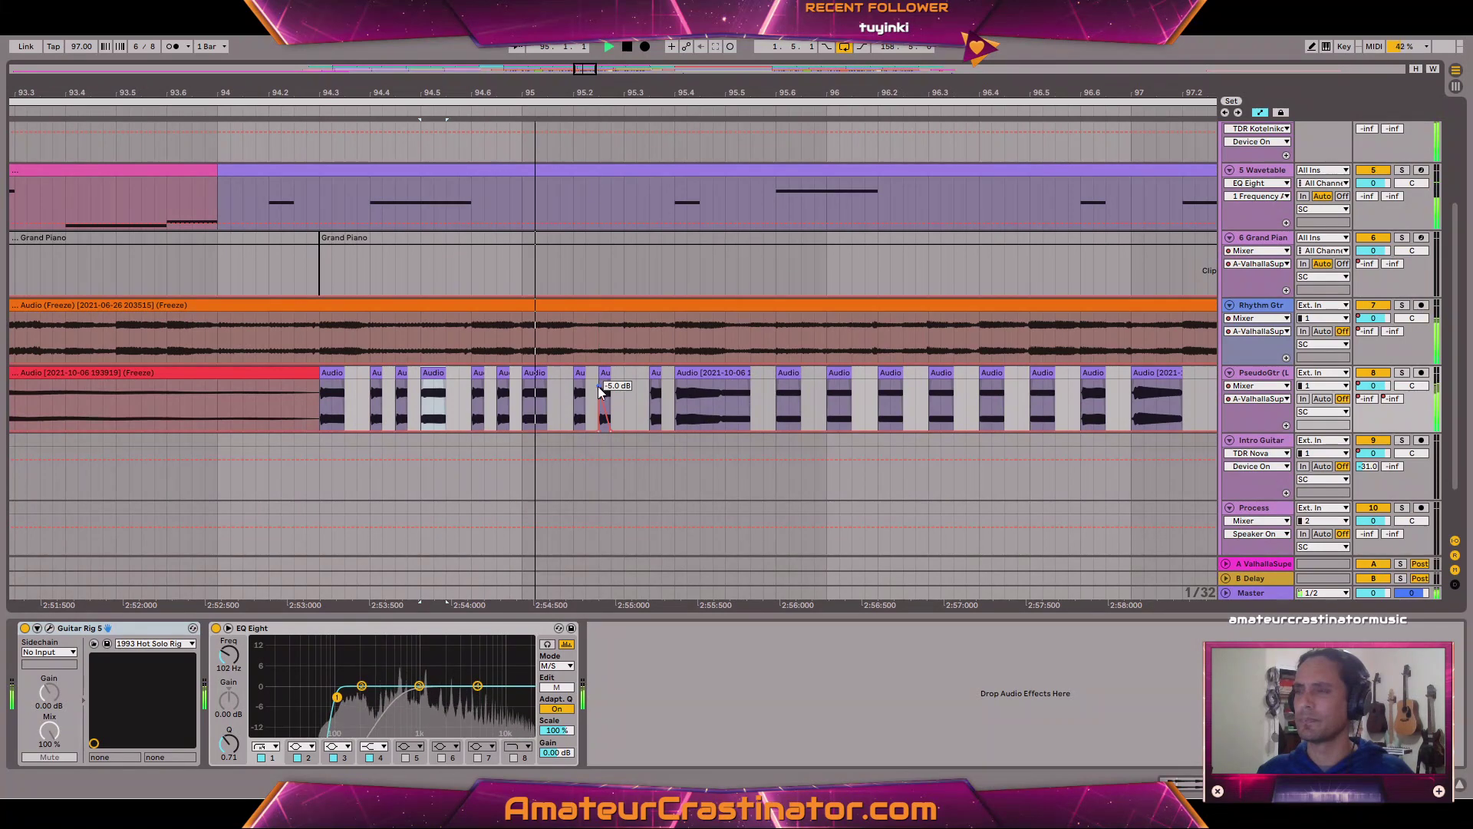
Draw a send slope on the PseudoGtr clip at 95.6, falling from about -10 dB to -inf, and audition it.
{"action": "scroll", "coordinate": [795, 412], "scroll_direction": "right", "scroll_amount": 1}
{"action": "scroll", "coordinate": [795, 413], "scroll_direction": "right", "scroll_amount": 5}
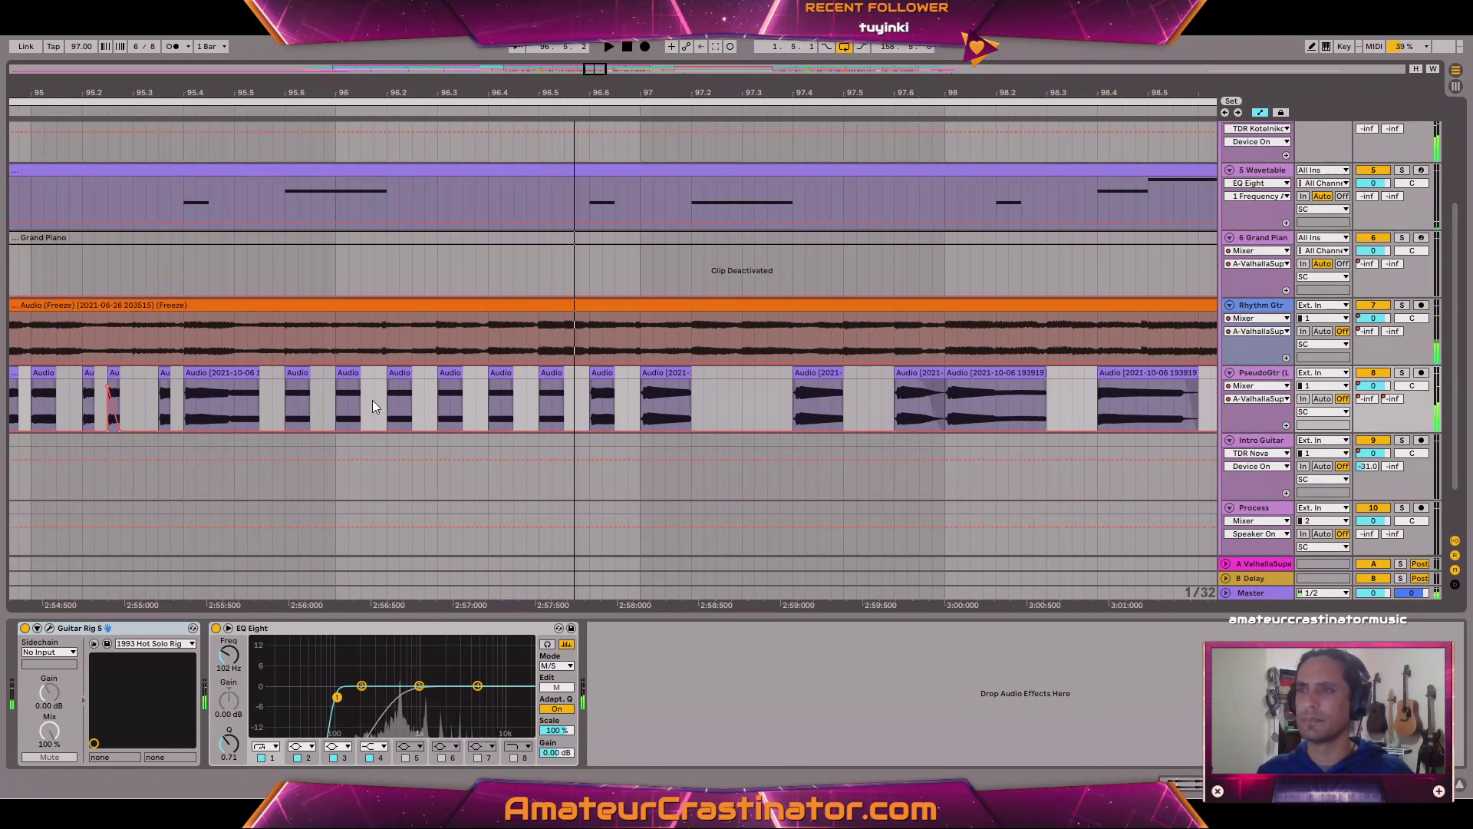
{"action": "scroll", "coordinate": [361, 413], "scroll_direction": "up", "scroll_amount": 3}
{"action": "left_click", "coordinate": [112, 386]}
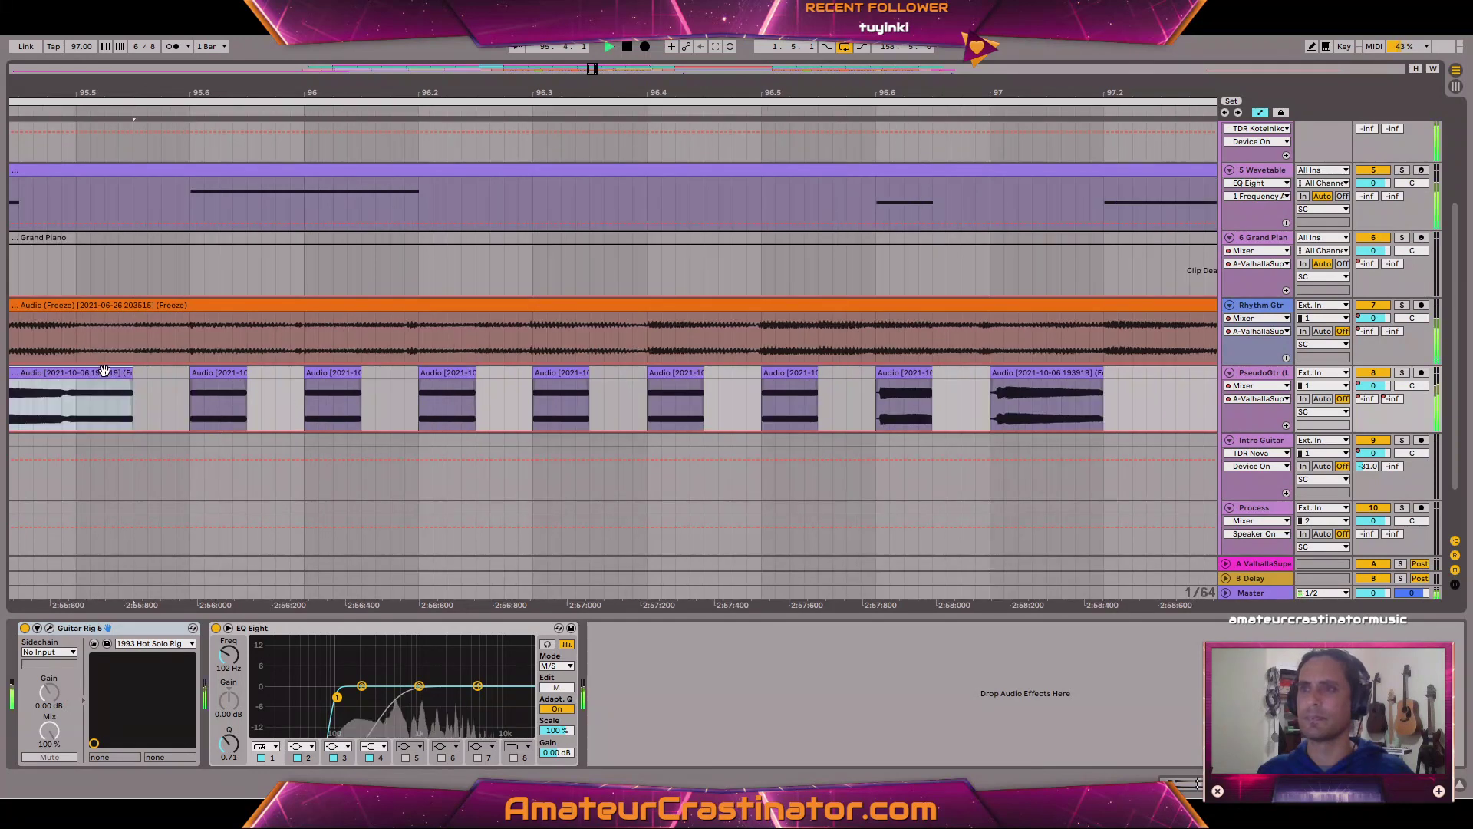
{"action": "left_click", "coordinate": [200, 374]}
{"action": "left_click", "coordinate": [189, 431]}
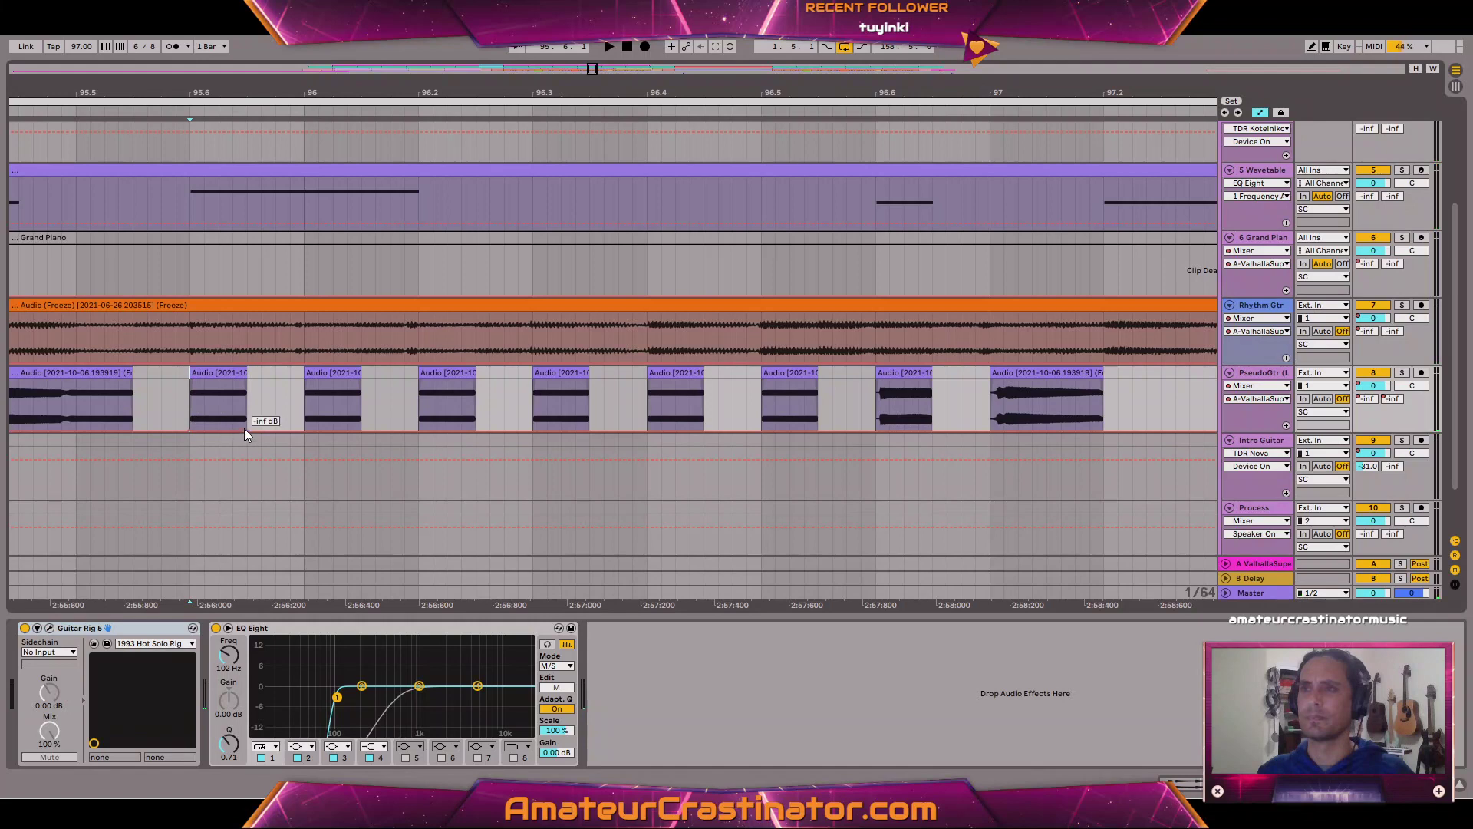
{"action": "left_click_drag", "start_coordinate": [194, 430], "coordinate": [191, 392]}
{"action": "key", "text": "space"}
{"action": "key", "text": "space"}
{"action": "key", "text": "space"}
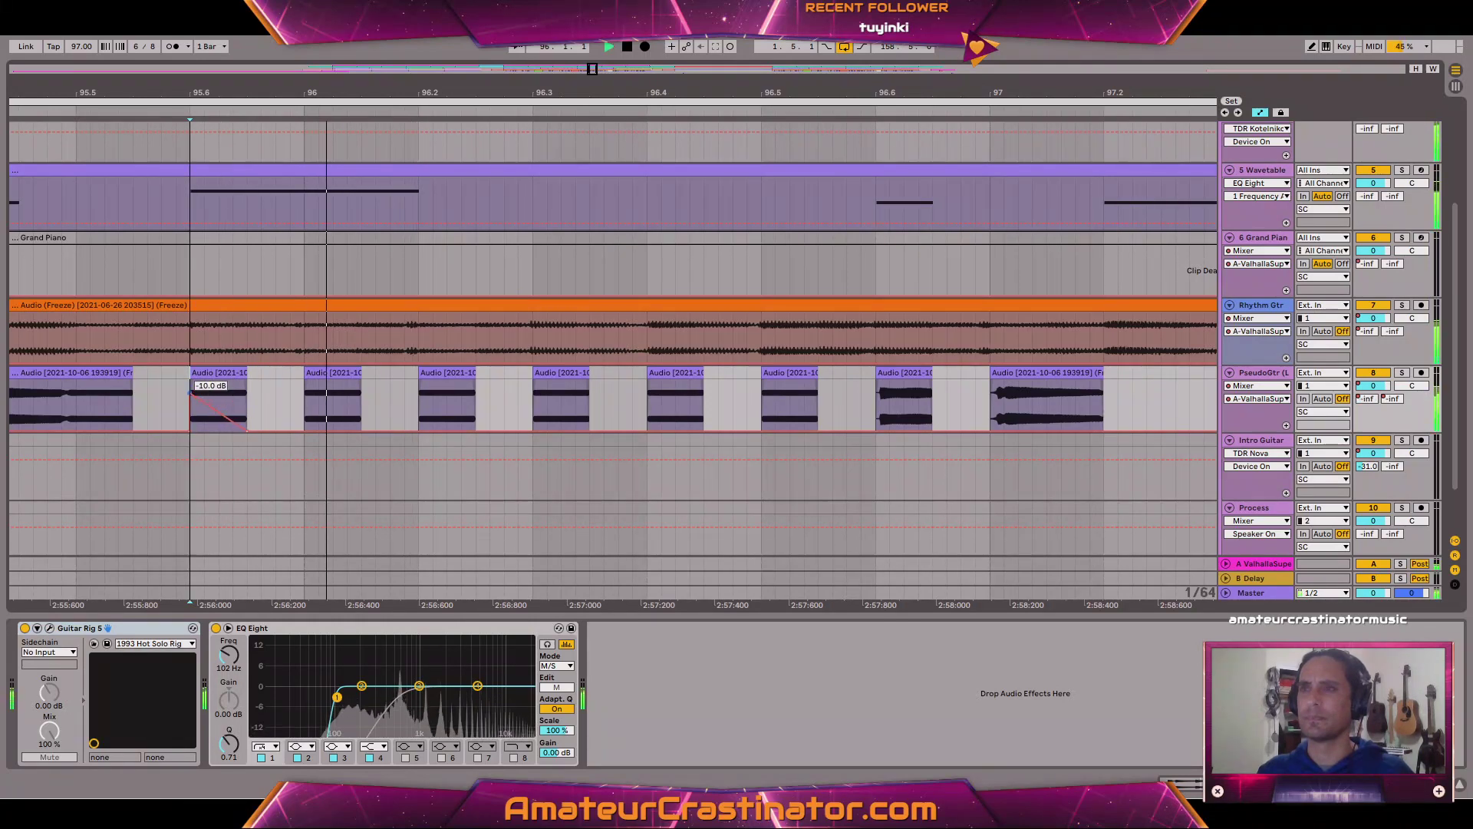
Copy the 95.6 clip with its falling send over the PseudoGtr clips at 96.2 and 96.4, auditioning between the copies.
{"action": "left_click", "coordinate": [217, 370]}
{"action": "key", "text": "space"}
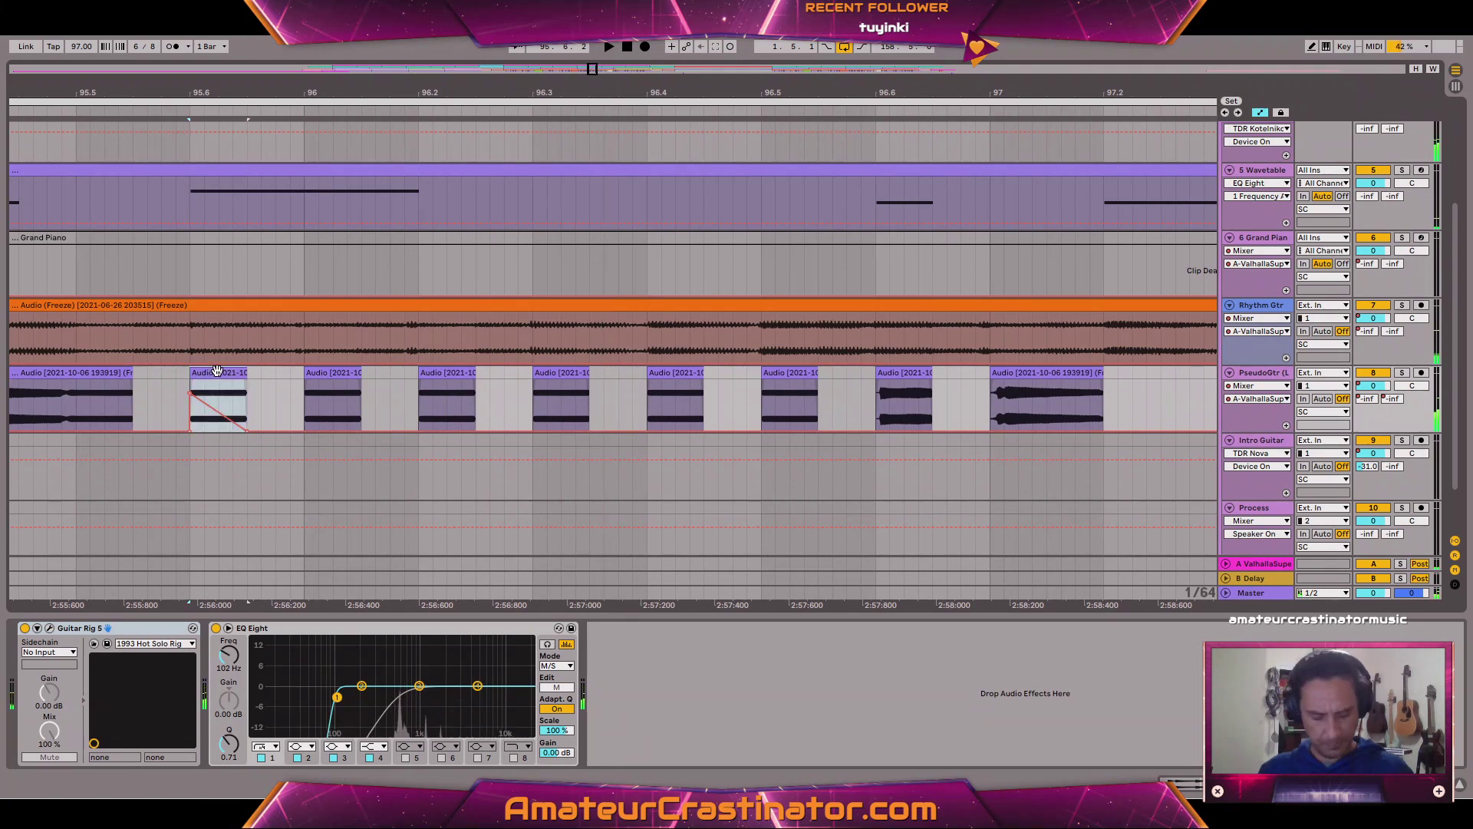
{"action": "left_click", "coordinate": [449, 371]}
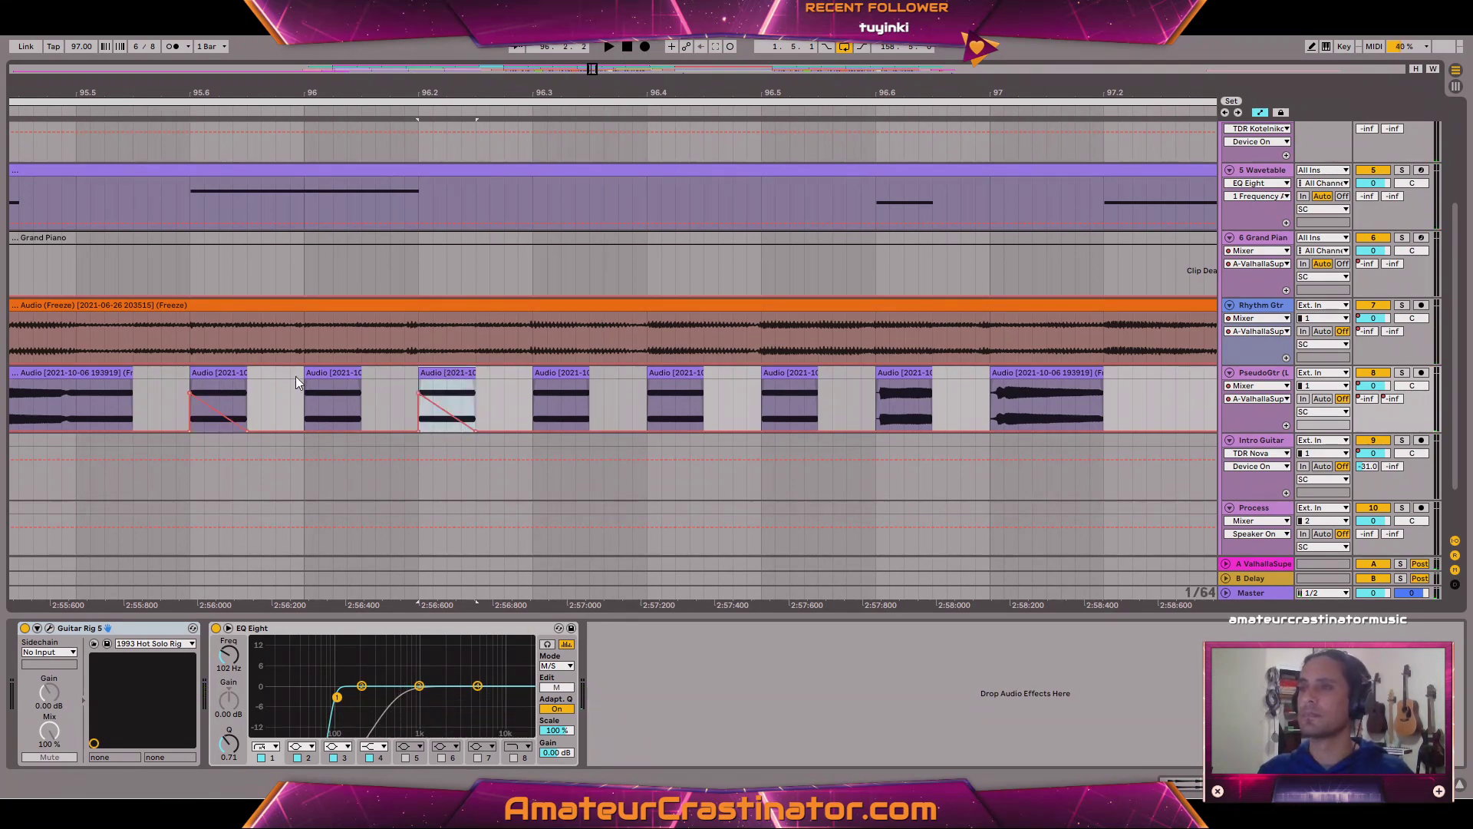
{"action": "left_click", "coordinate": [86, 372]}
{"action": "key", "text": "space"}
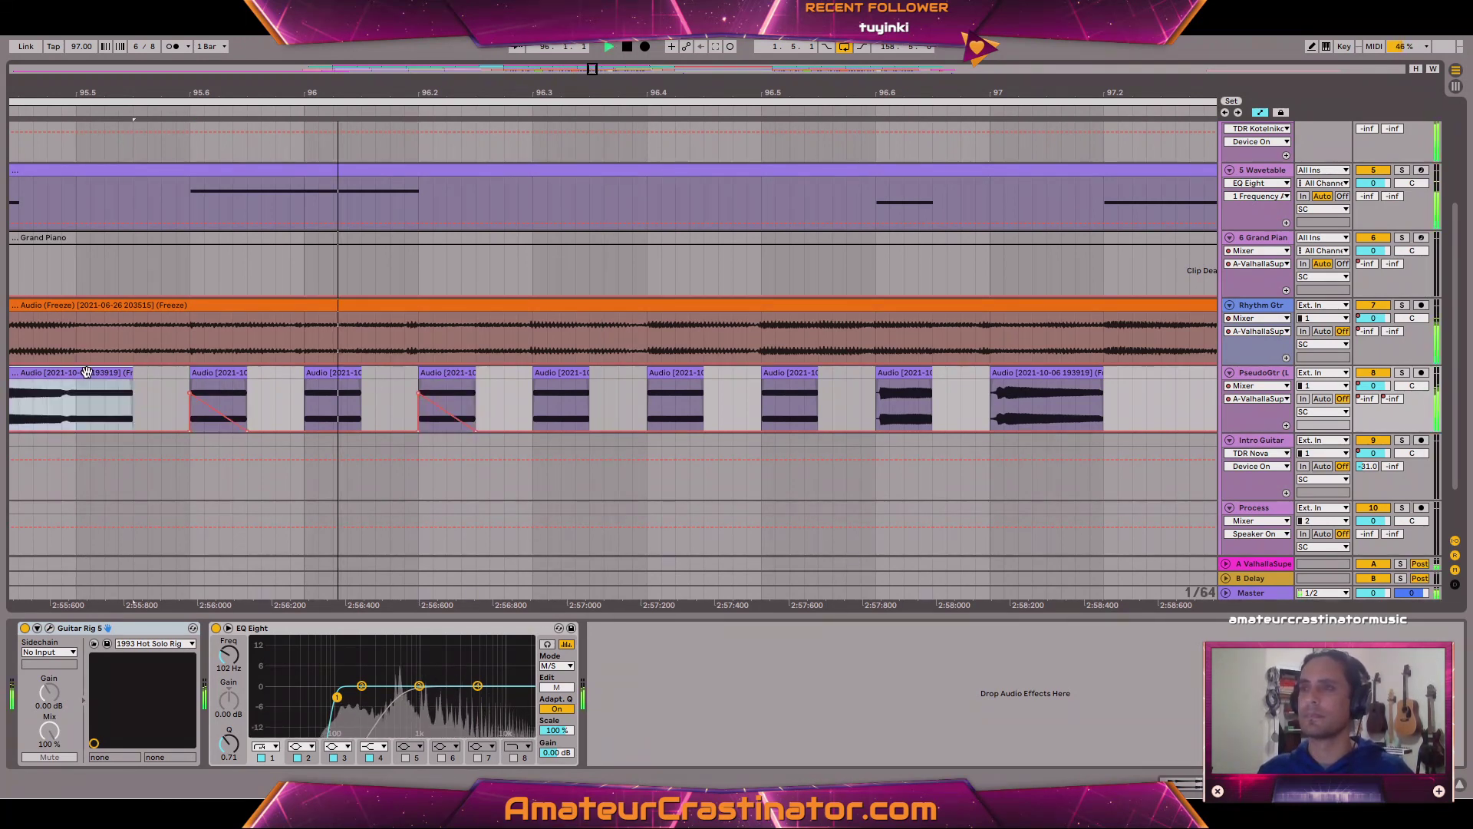
{"action": "left_click", "coordinate": [670, 371]}
{"action": "key", "text": "space"}
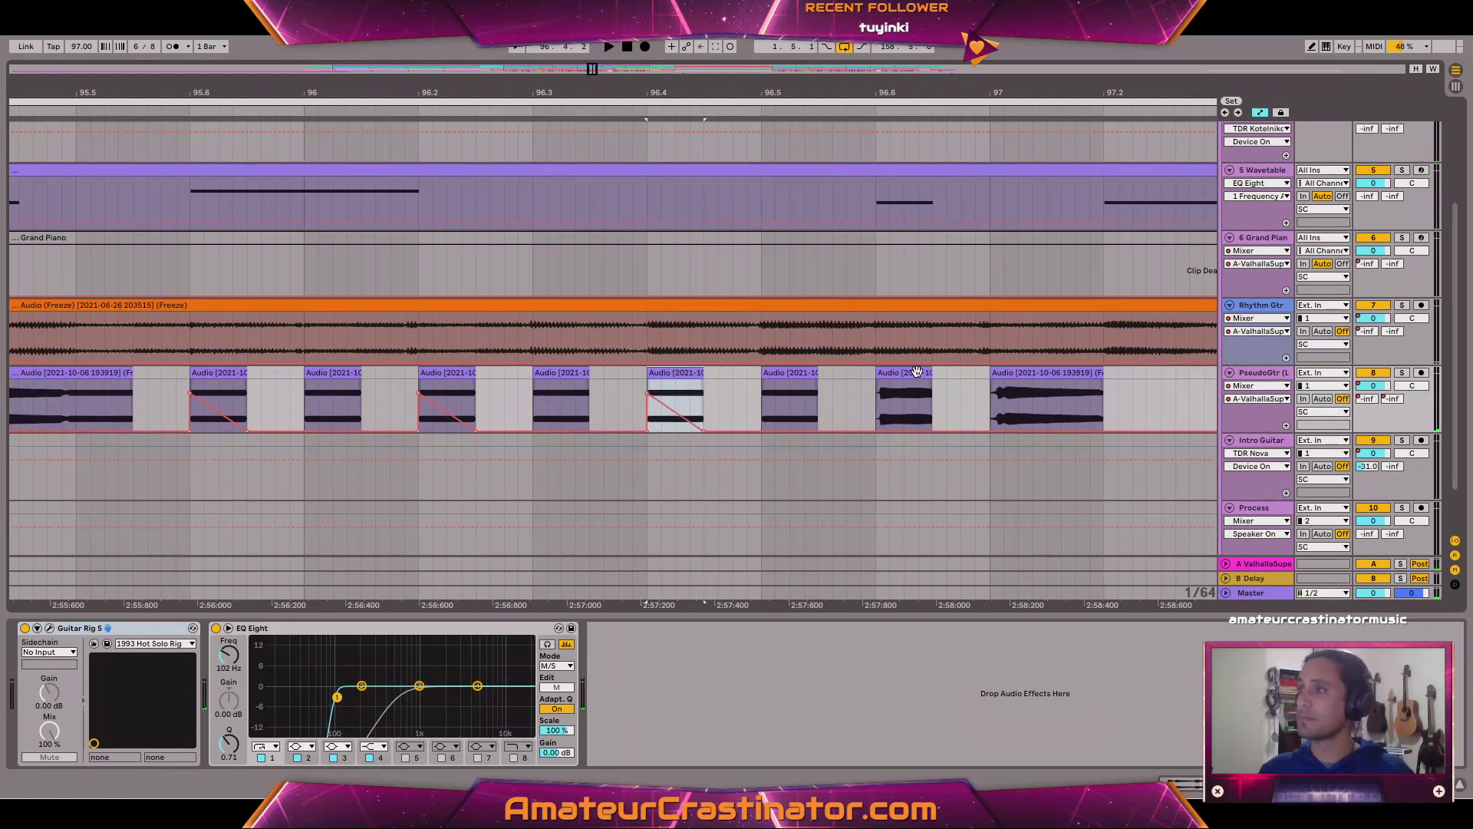
Draw send slopes falling to -inf on the PseudoGtr clips at 96.6 and 96.5, and audition the passage.
{"action": "left_click", "coordinate": [876, 422]}
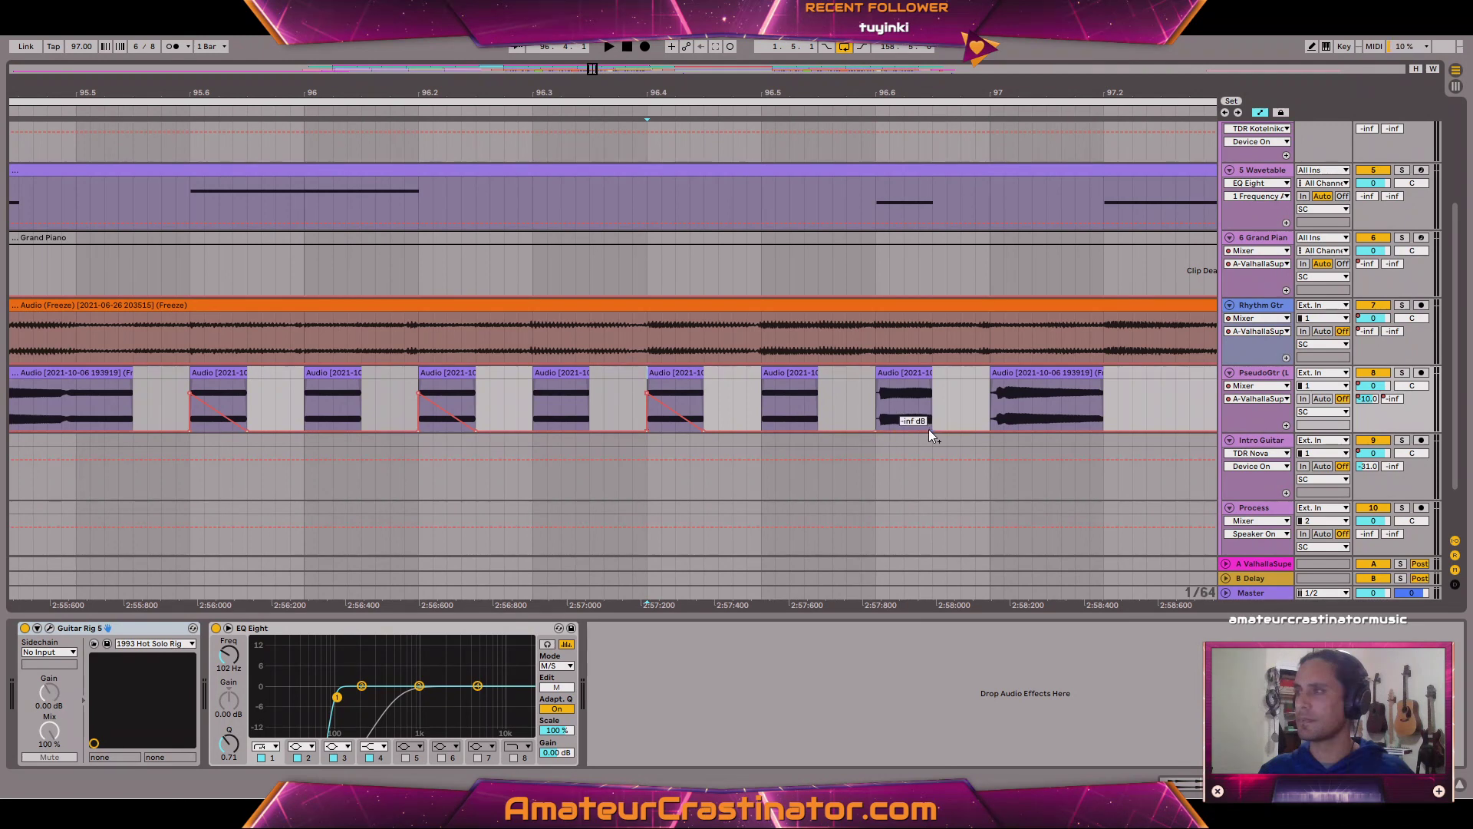
{"action": "left_click_drag", "start_coordinate": [888, 428], "coordinate": [880, 391]}
{"action": "left_click", "coordinate": [84, 373]}
{"action": "key", "text": "space"}
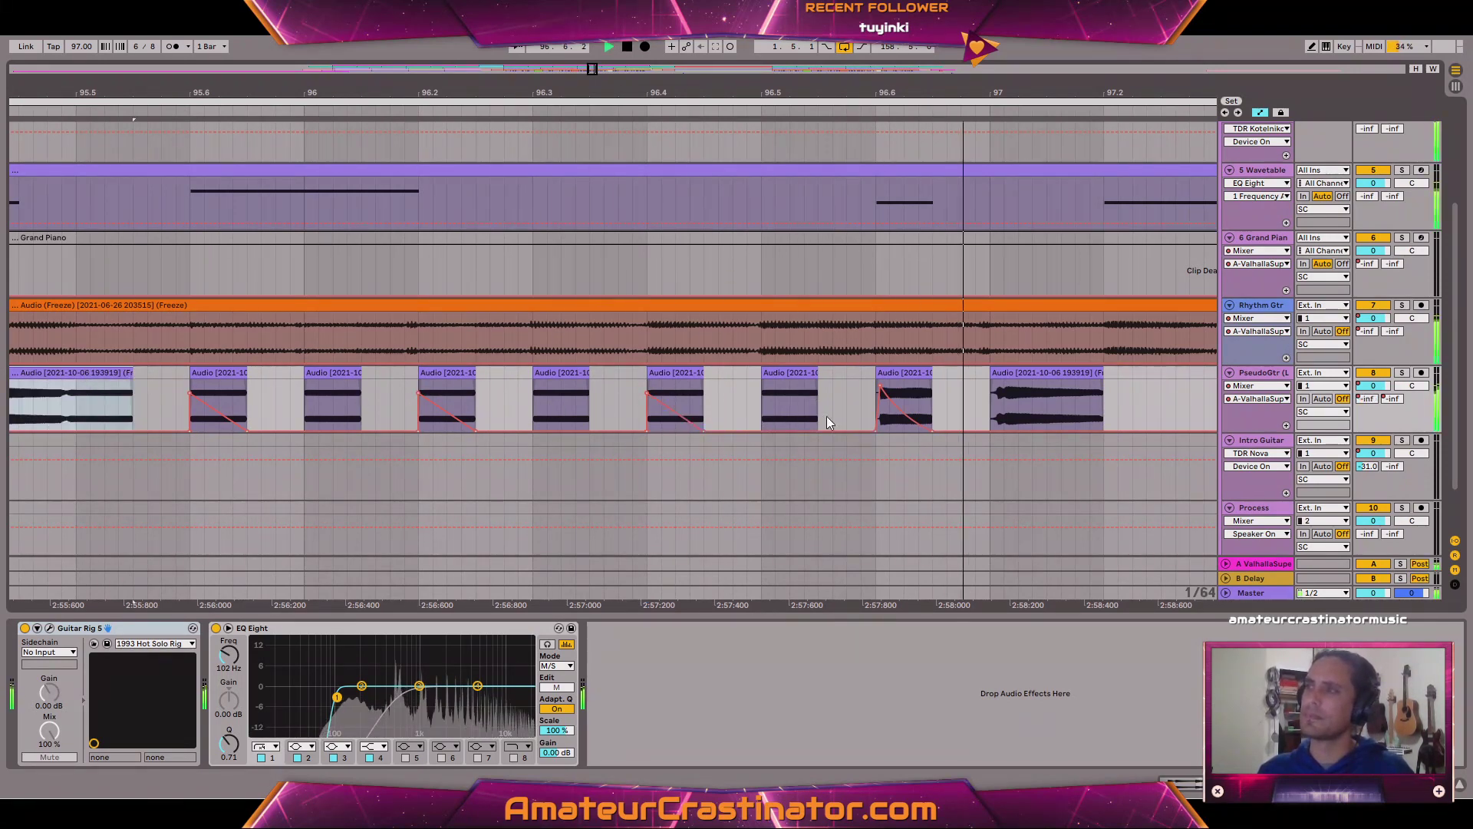
{"action": "left_click", "coordinate": [762, 429]}
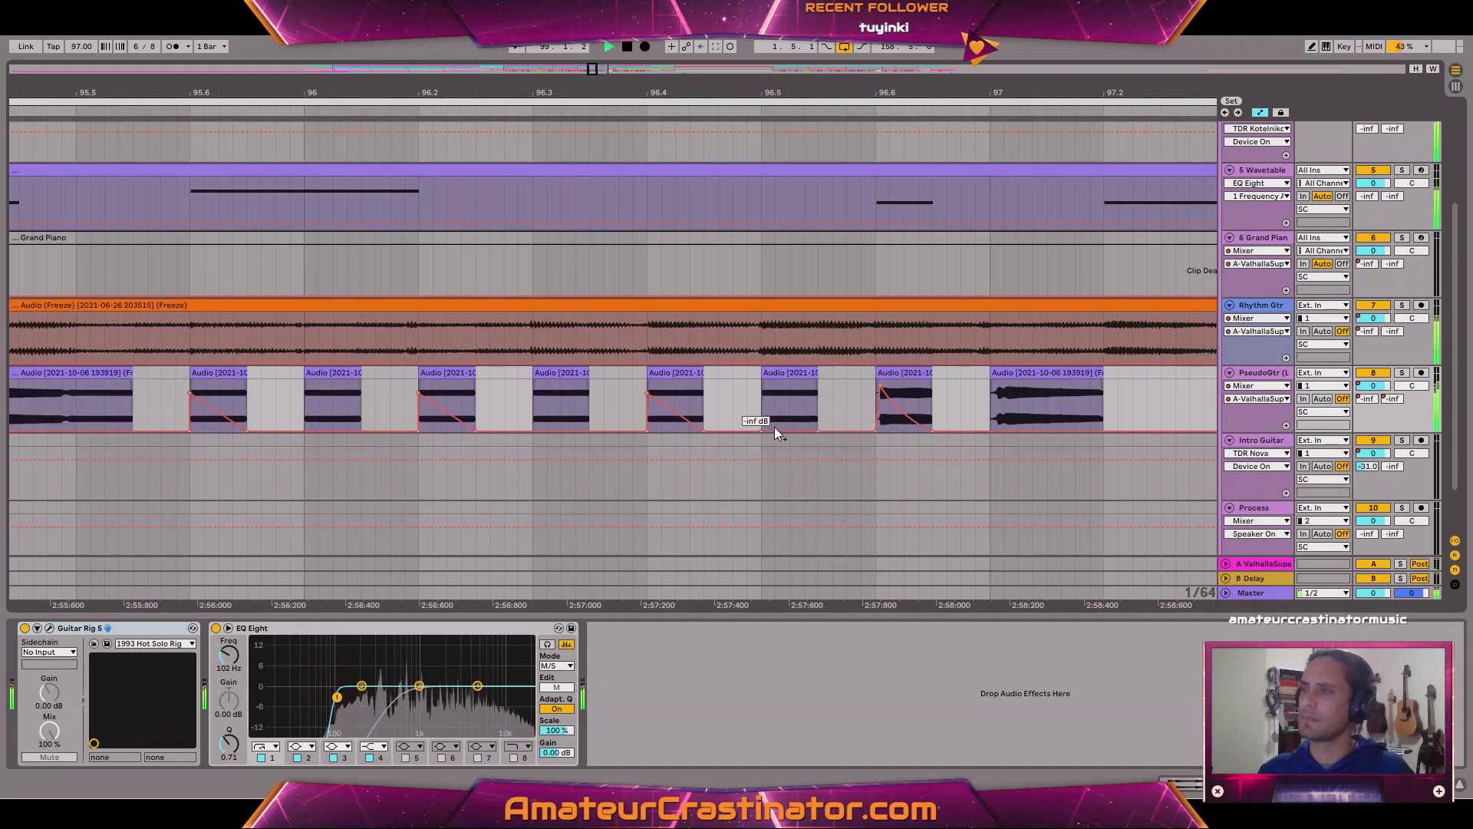
{"action": "left_click_drag", "start_coordinate": [763, 429], "coordinate": [764, 392]}
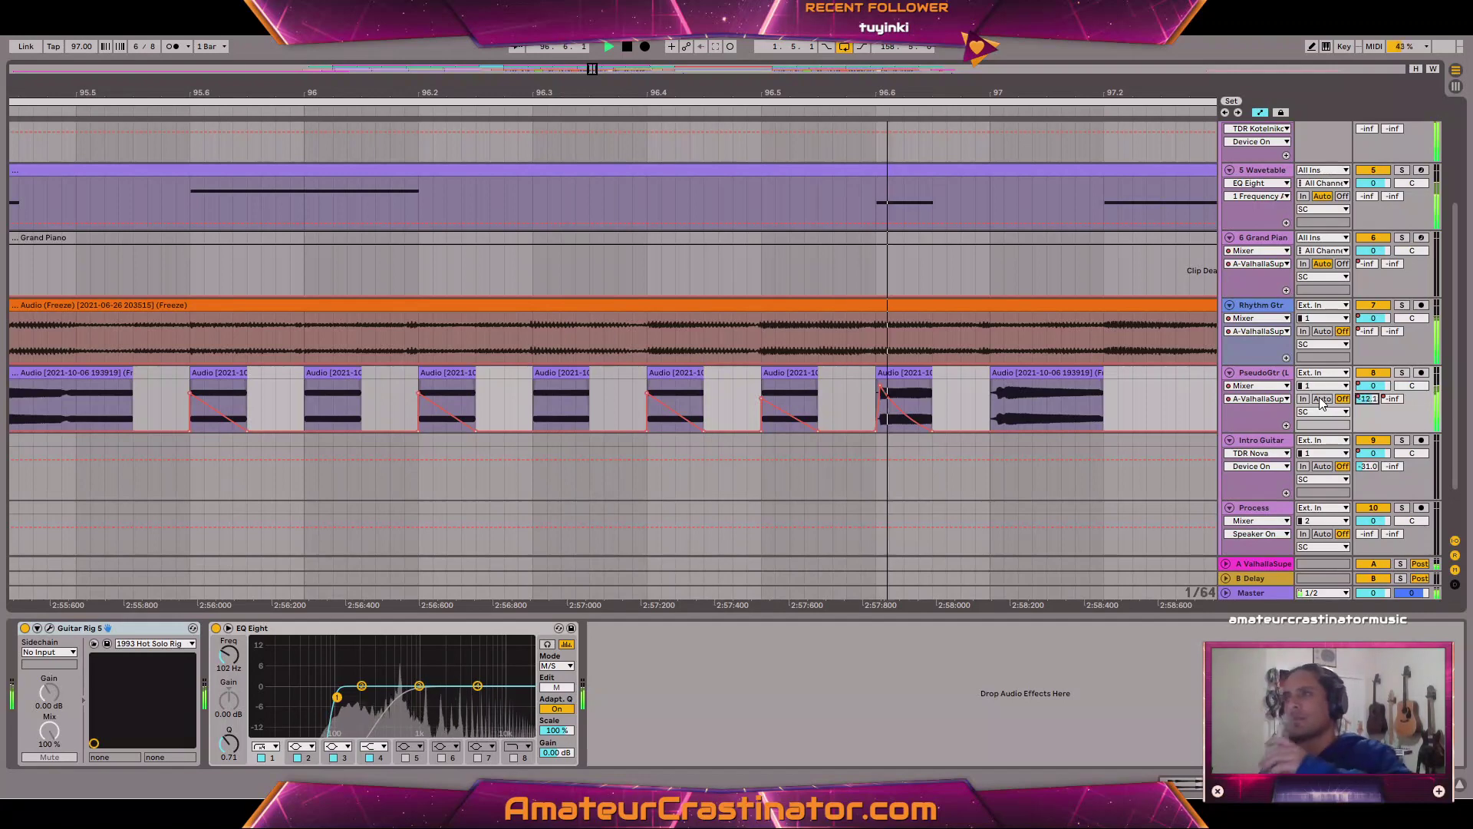
Draw a ValhallaSupermassive send slope on the PseudoGtr clip at 97, rising from -inf to the clip's end, audition it and lower its peak.
{"action": "left_click", "coordinate": [1104, 433]}
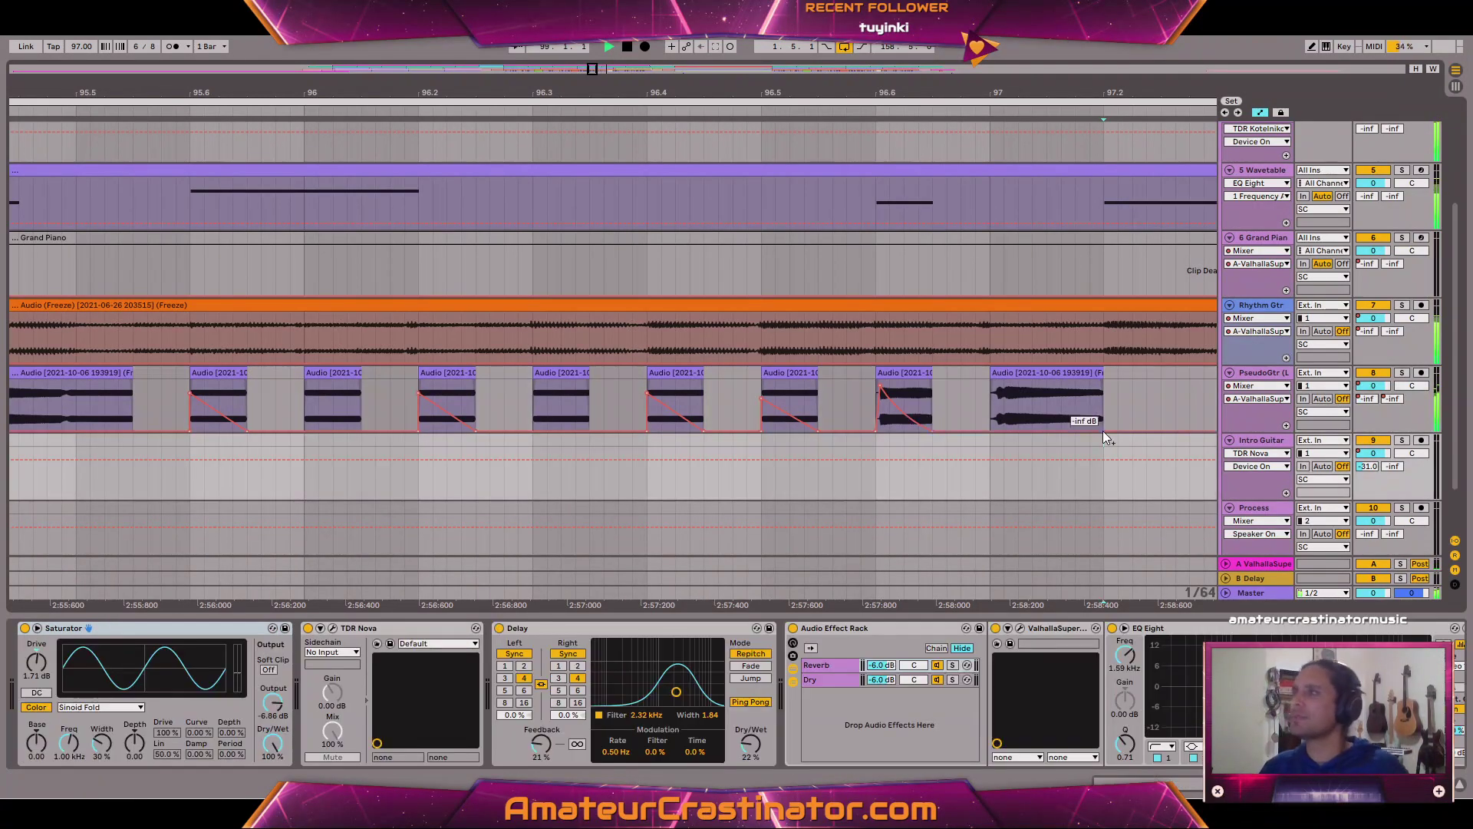
{"action": "left_click", "coordinate": [1104, 430]}
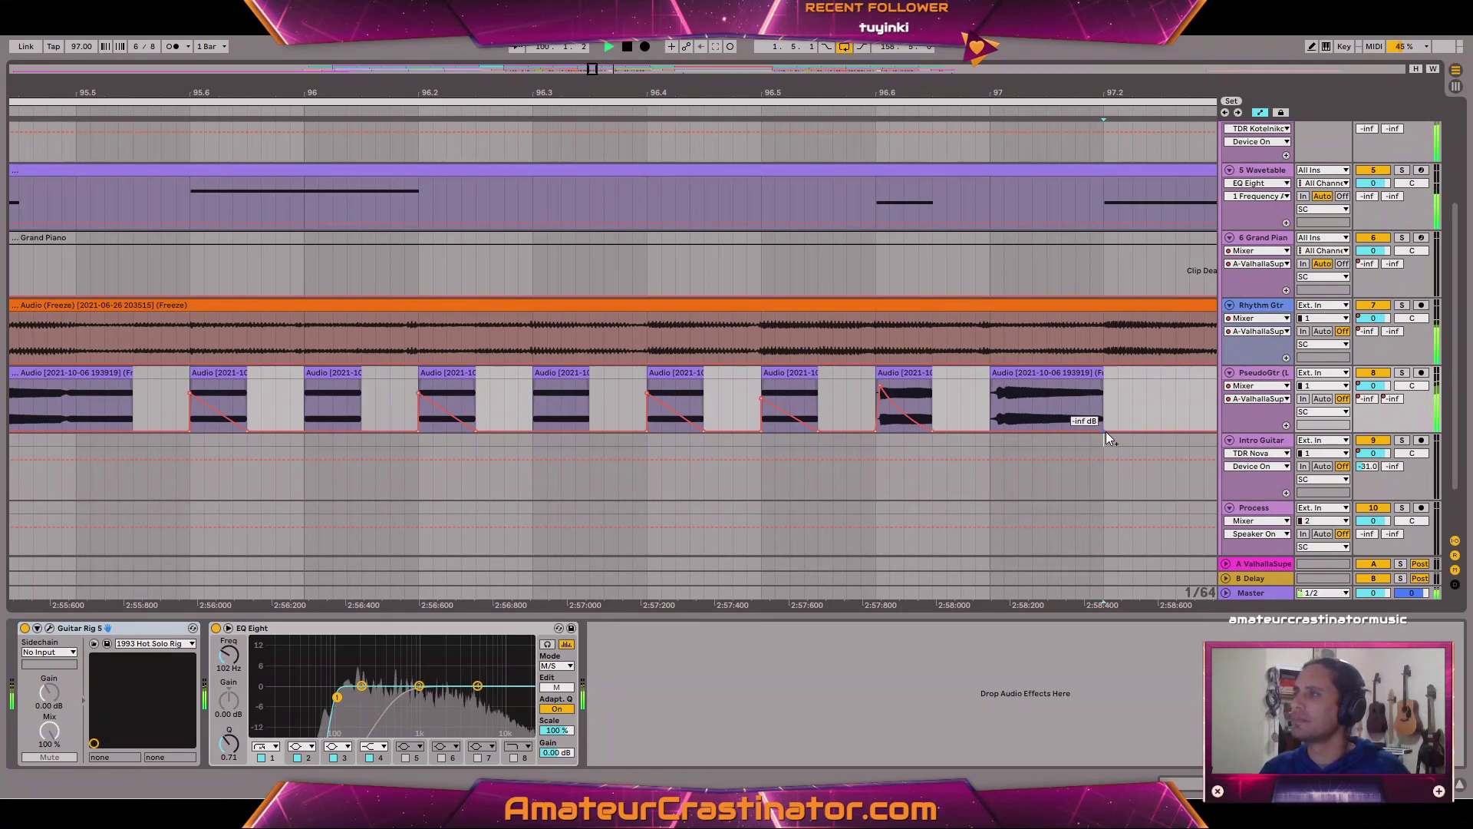
{"action": "left_click", "coordinate": [990, 428]}
{"action": "left_click_drag", "start_coordinate": [1046, 431], "coordinate": [1103, 383]}
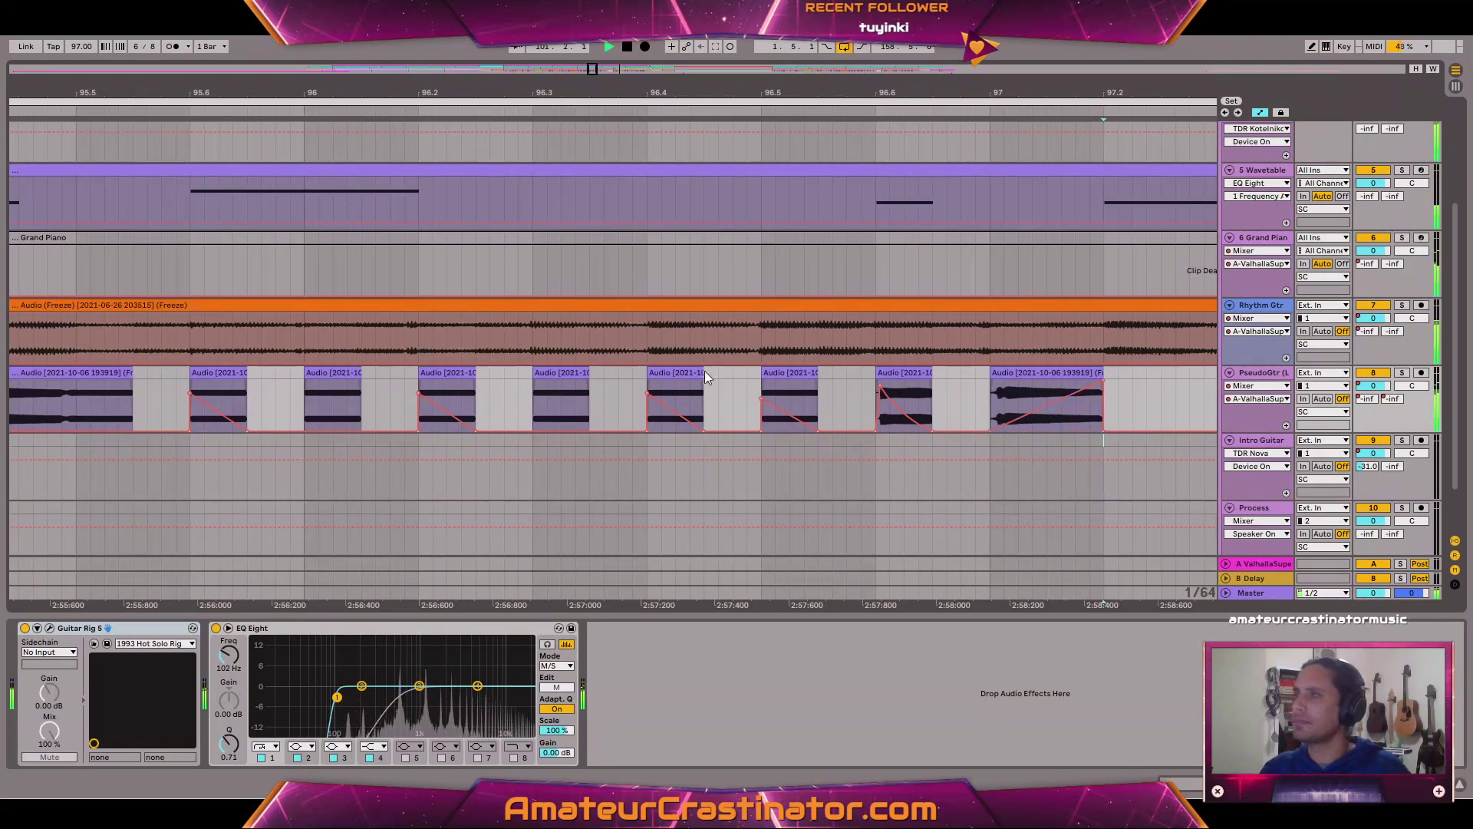
{"action": "left_click", "coordinate": [99, 375]}
{"action": "key", "text": "space"}
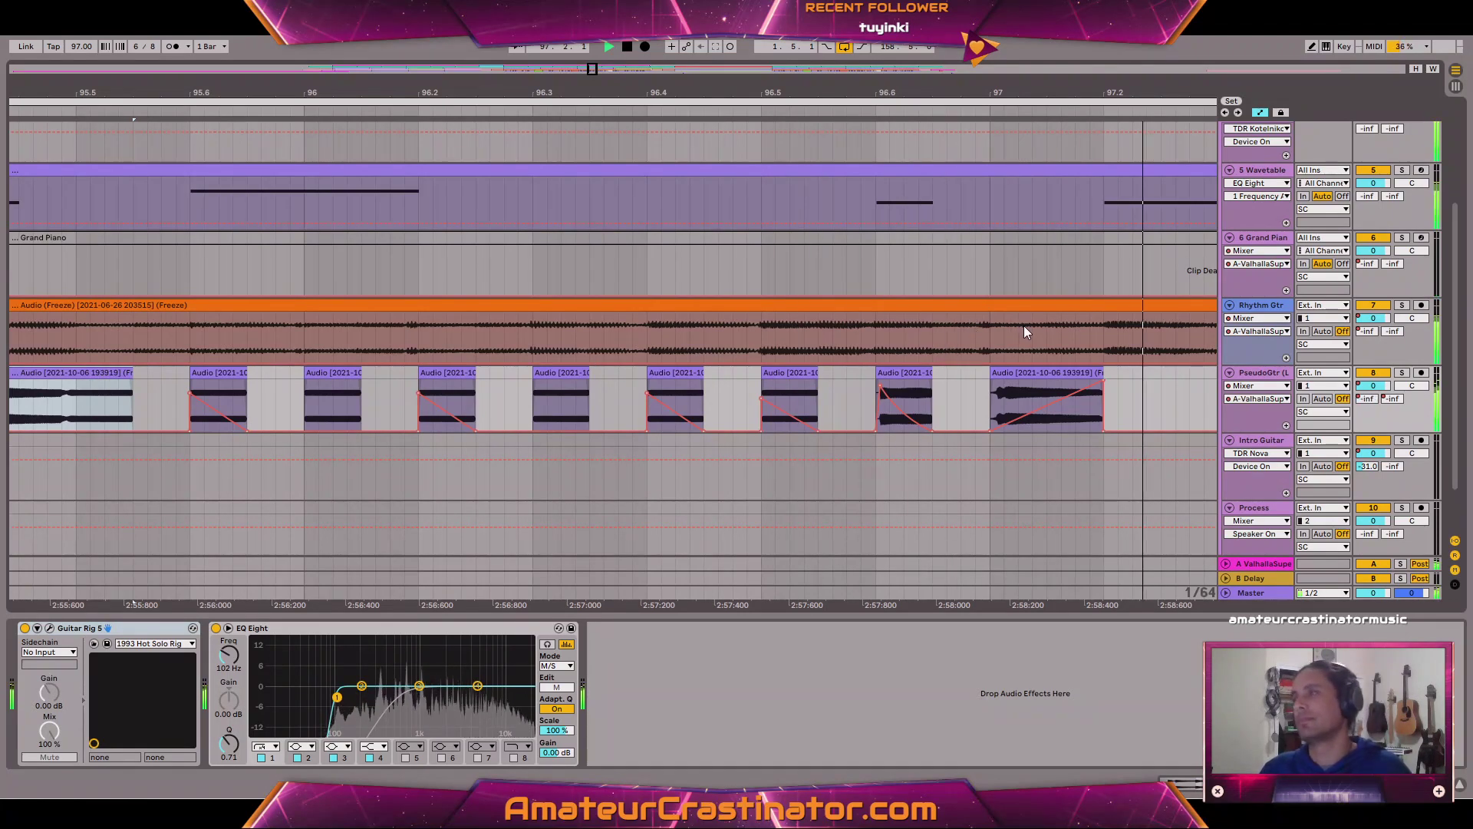
{"action": "left_click_drag", "start_coordinate": [1103, 385], "coordinate": [1103, 399]}
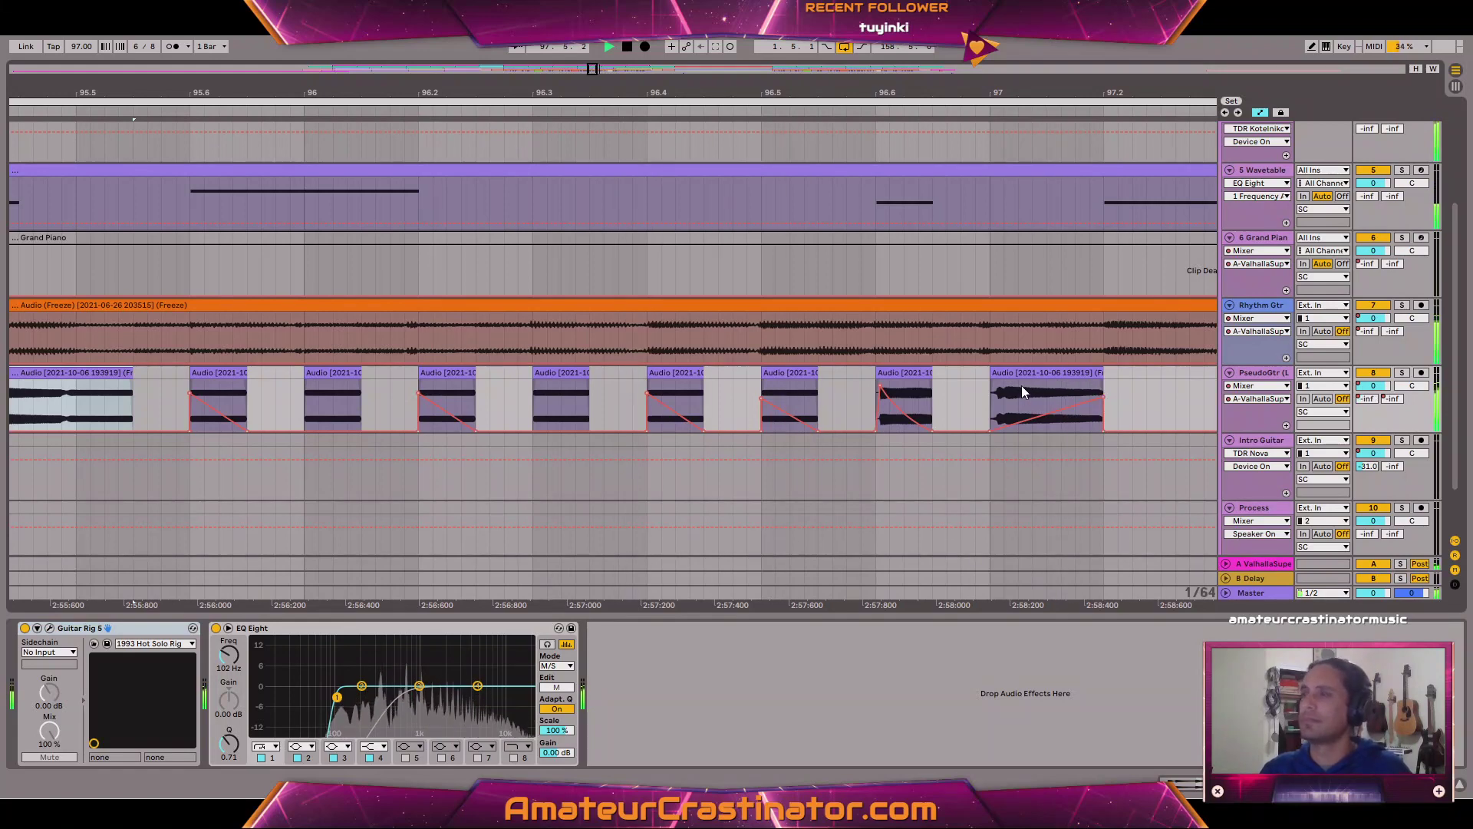
Examine the rest of the arrangement through to the ending during playback, watching the PseudoGtr clips beyond bar 97.
{"action": "scroll", "coordinate": [1022, 385], "scroll_direction": "down", "scroll_amount": 3}
{"action": "scroll", "coordinate": [1088, 394], "scroll_direction": "right", "scroll_amount": 5}
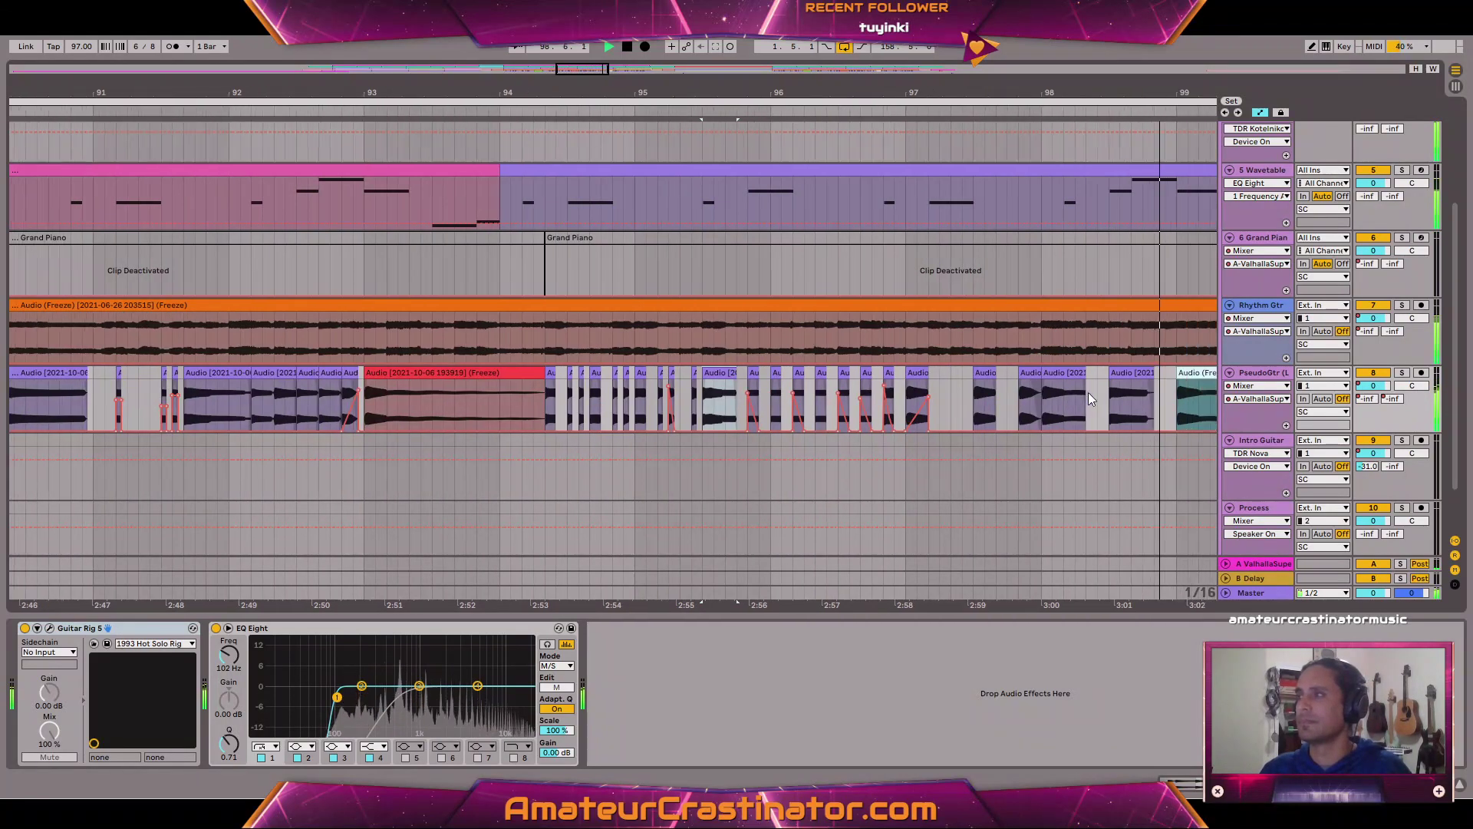
{"action": "scroll", "coordinate": [977, 388], "scroll_direction": "down", "scroll_amount": 2}
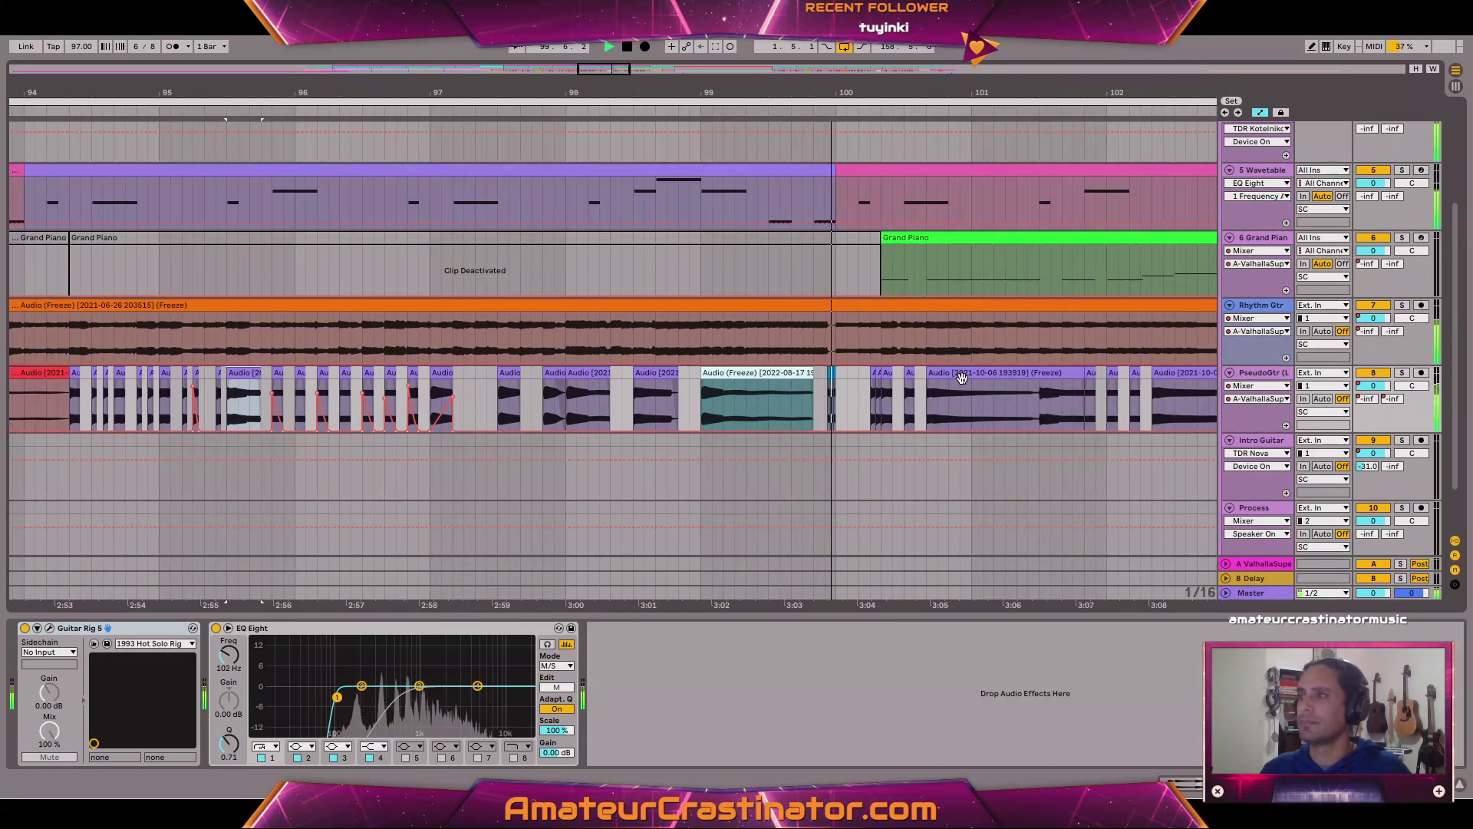
{"action": "scroll", "coordinate": [960, 375], "scroll_direction": "down", "scroll_amount": 3}
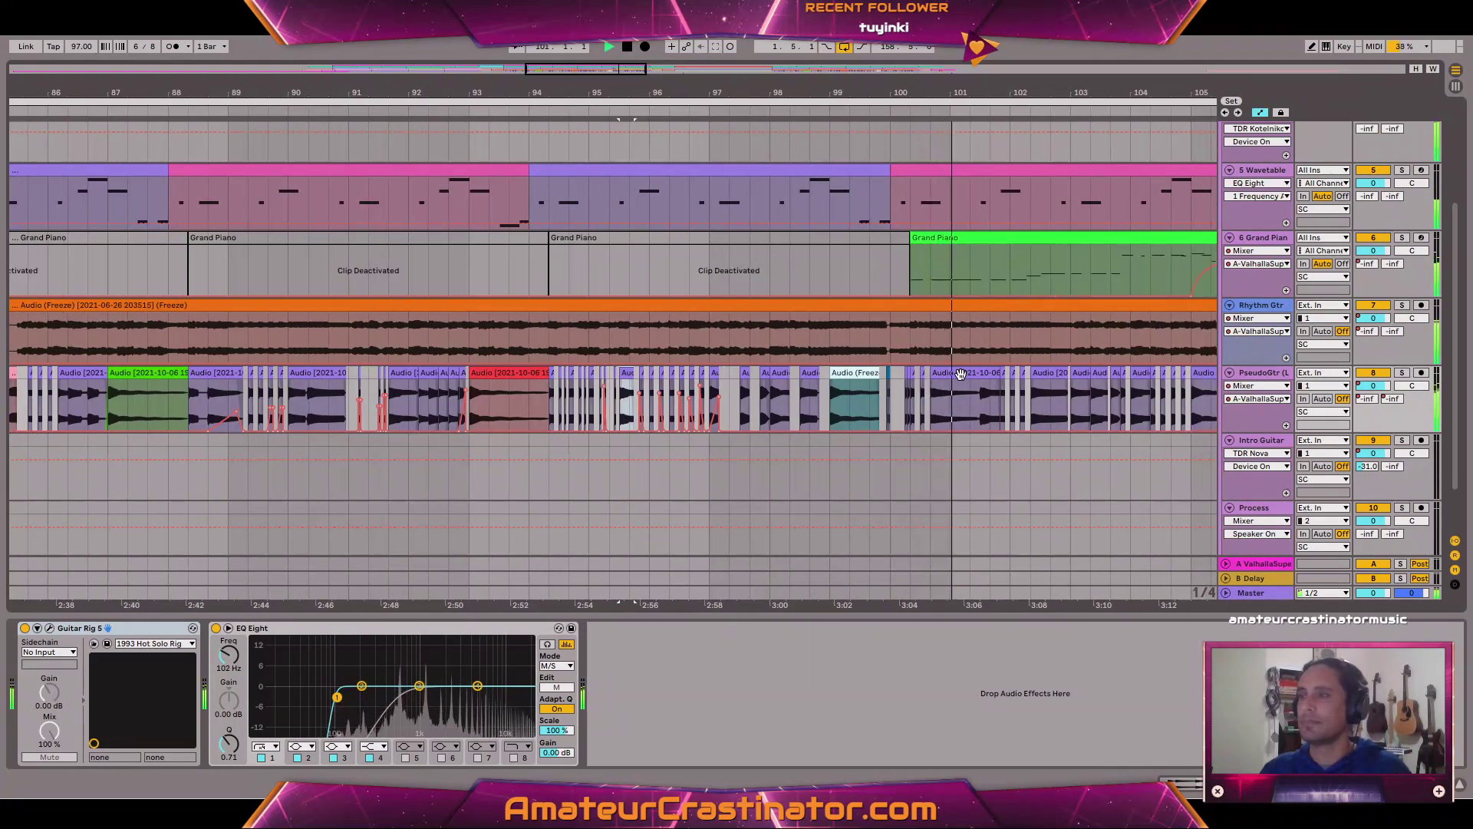
{"action": "scroll", "coordinate": [959, 376], "scroll_direction": "down", "scroll_amount": 3}
{"action": "scroll", "coordinate": [957, 373], "scroll_direction": "down", "scroll_amount": 5}
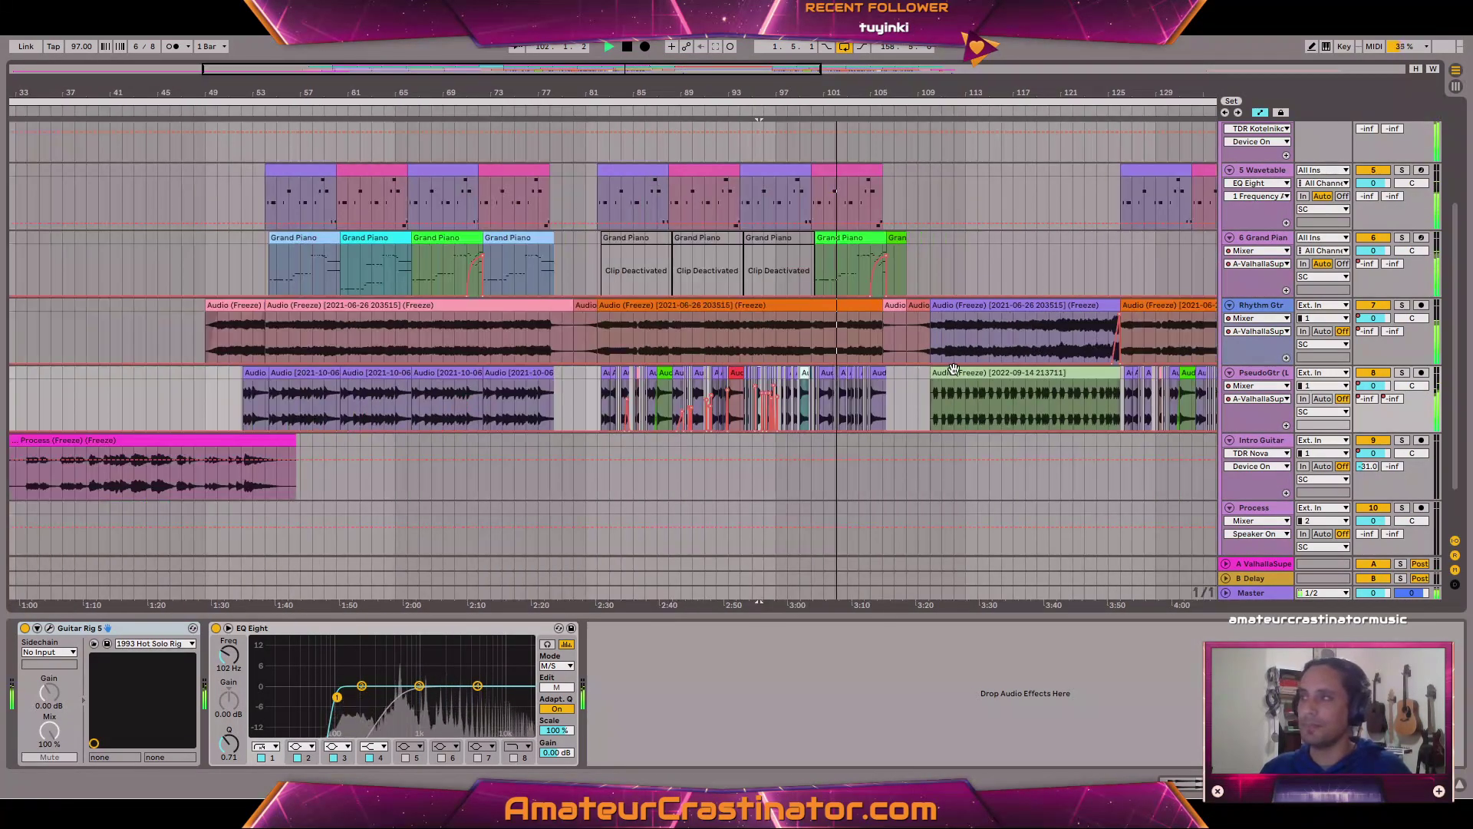
{"action": "scroll", "coordinate": [945, 371], "scroll_direction": "right", "scroll_amount": 2}
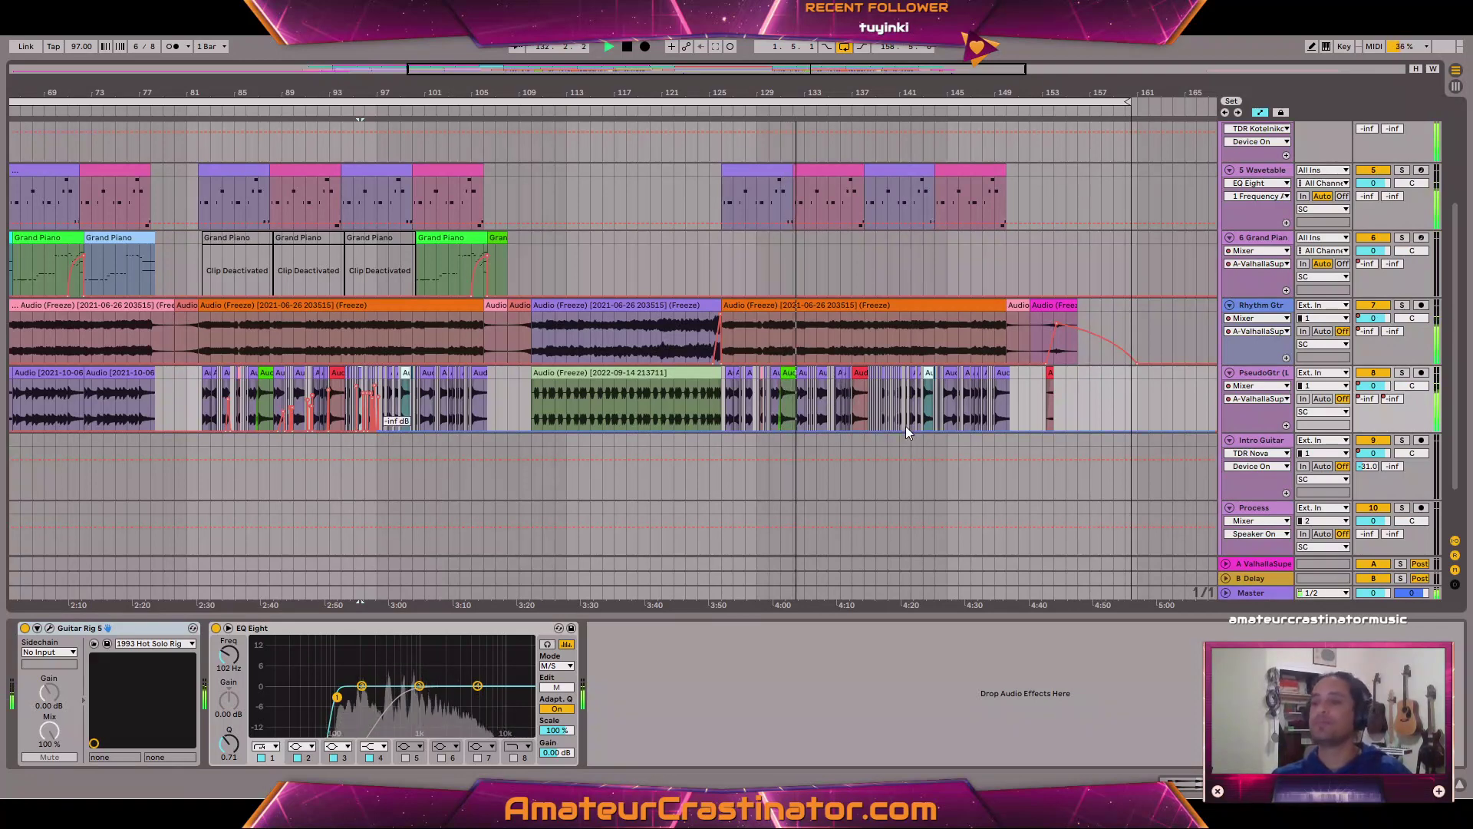
Hide the automation lanes and add an EQ Eight at the start of the SC group's device chain.
{"action": "left_click", "coordinate": [1053, 337]}
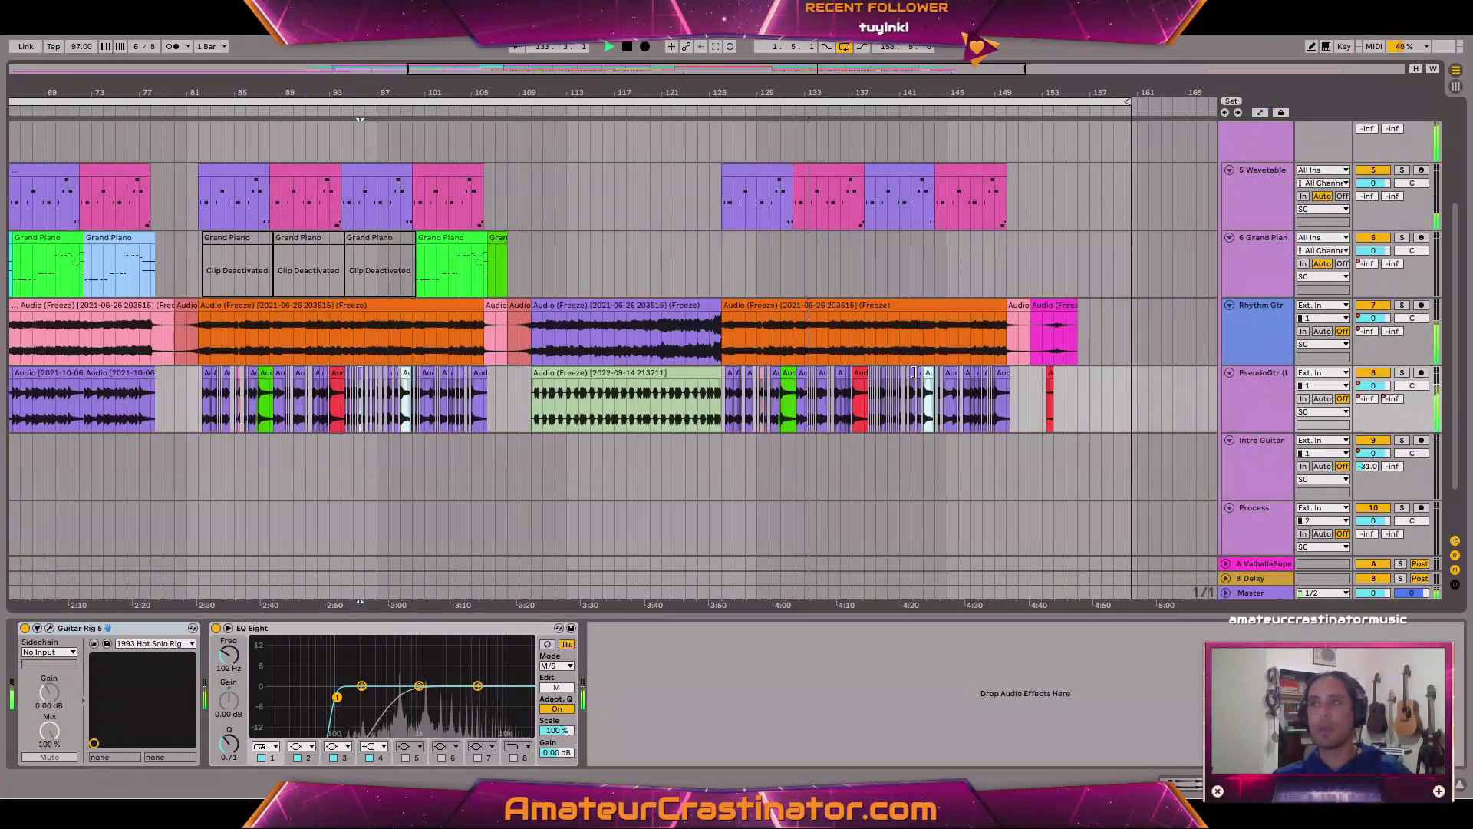
{"action": "scroll", "coordinate": [1033, 380], "scroll_direction": "up", "scroll_amount": 3}
{"action": "scroll", "coordinate": [1057, 393], "scroll_direction": "down", "scroll_amount": 4}
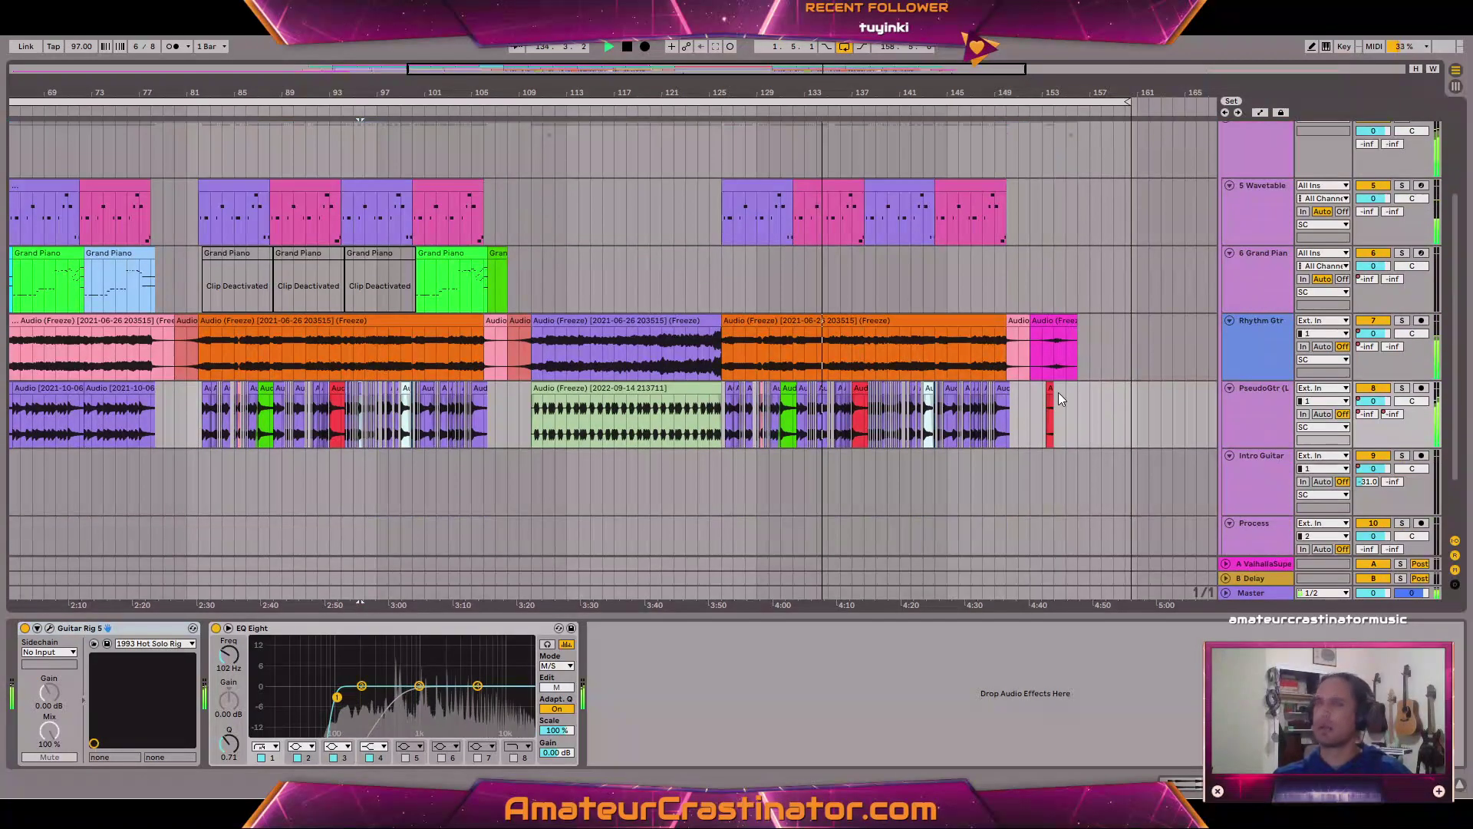
{"action": "scroll", "coordinate": [1053, 399], "scroll_direction": "up", "scroll_amount": 3}
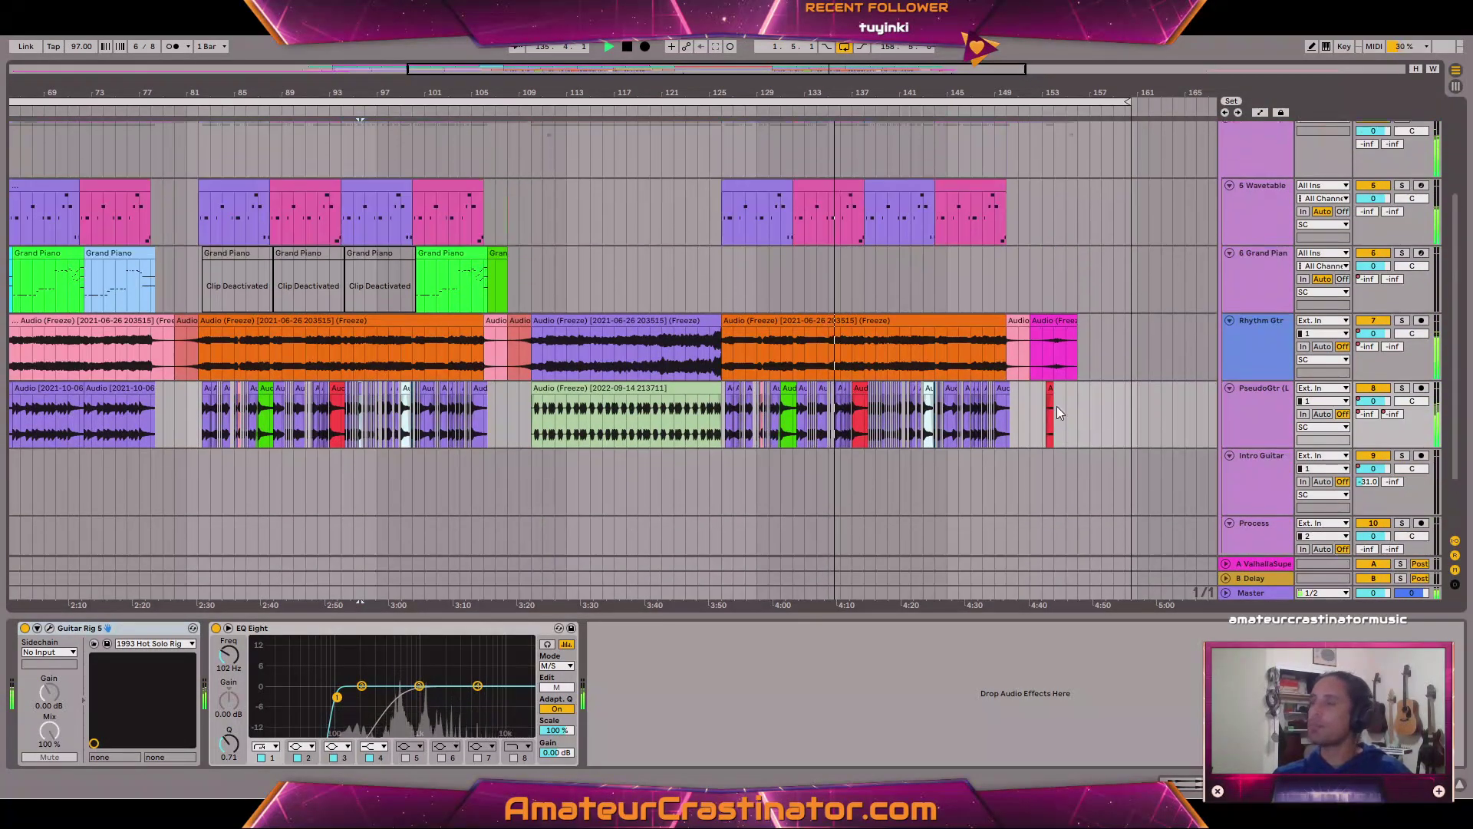
{"action": "scroll", "coordinate": [1093, 380], "scroll_direction": "up", "scroll_amount": 2}
{"action": "left_click", "coordinate": [1235, 255]}
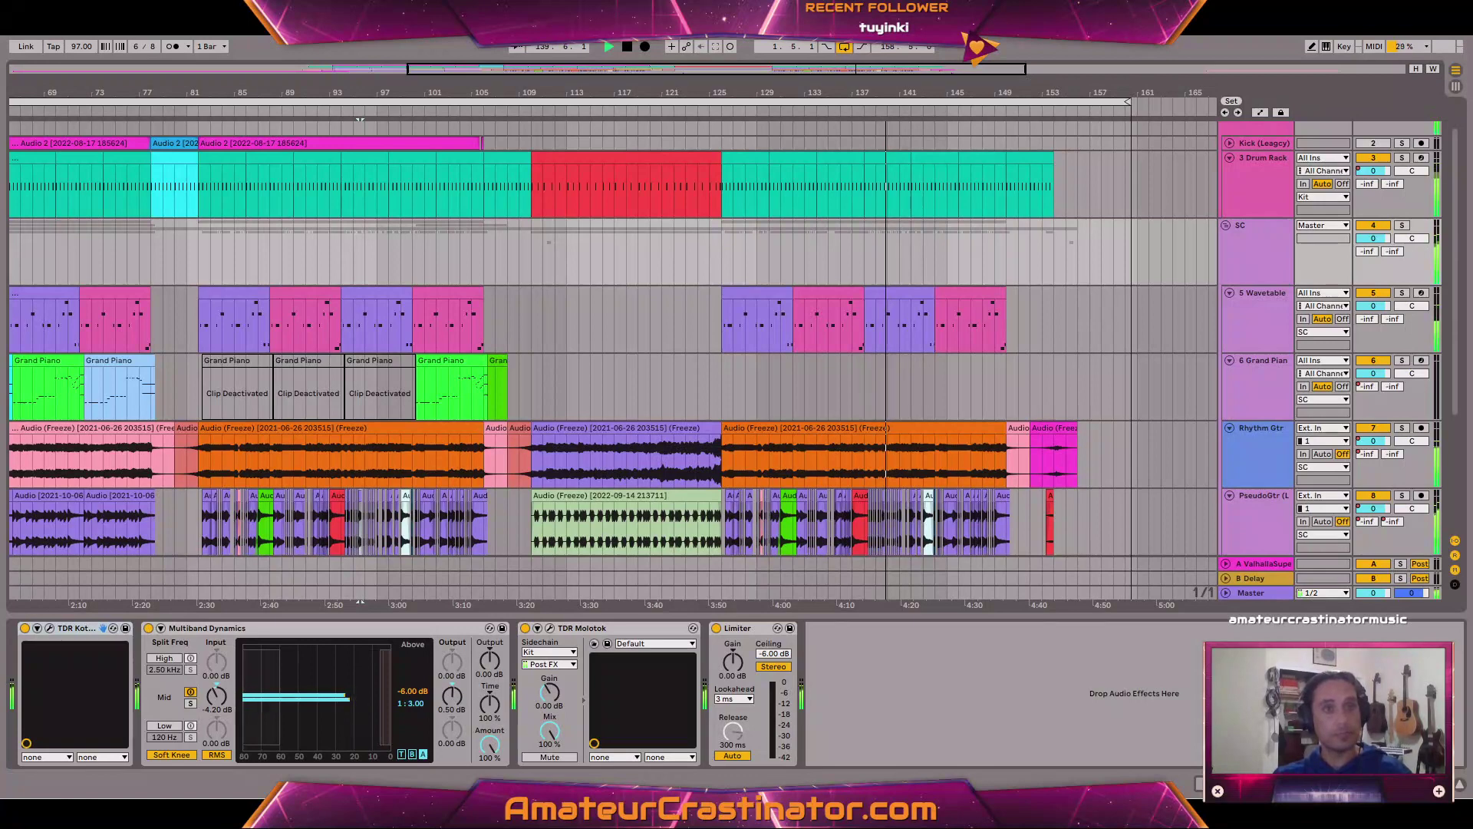
{"action": "left_click_drag", "start_coordinate": [918, 629], "coordinate": [37, 666]}
Make band 1 of the SC group's EQ Eight a low cut at 26.6 Hz.
{"action": "left_click", "coordinate": [74, 746]}
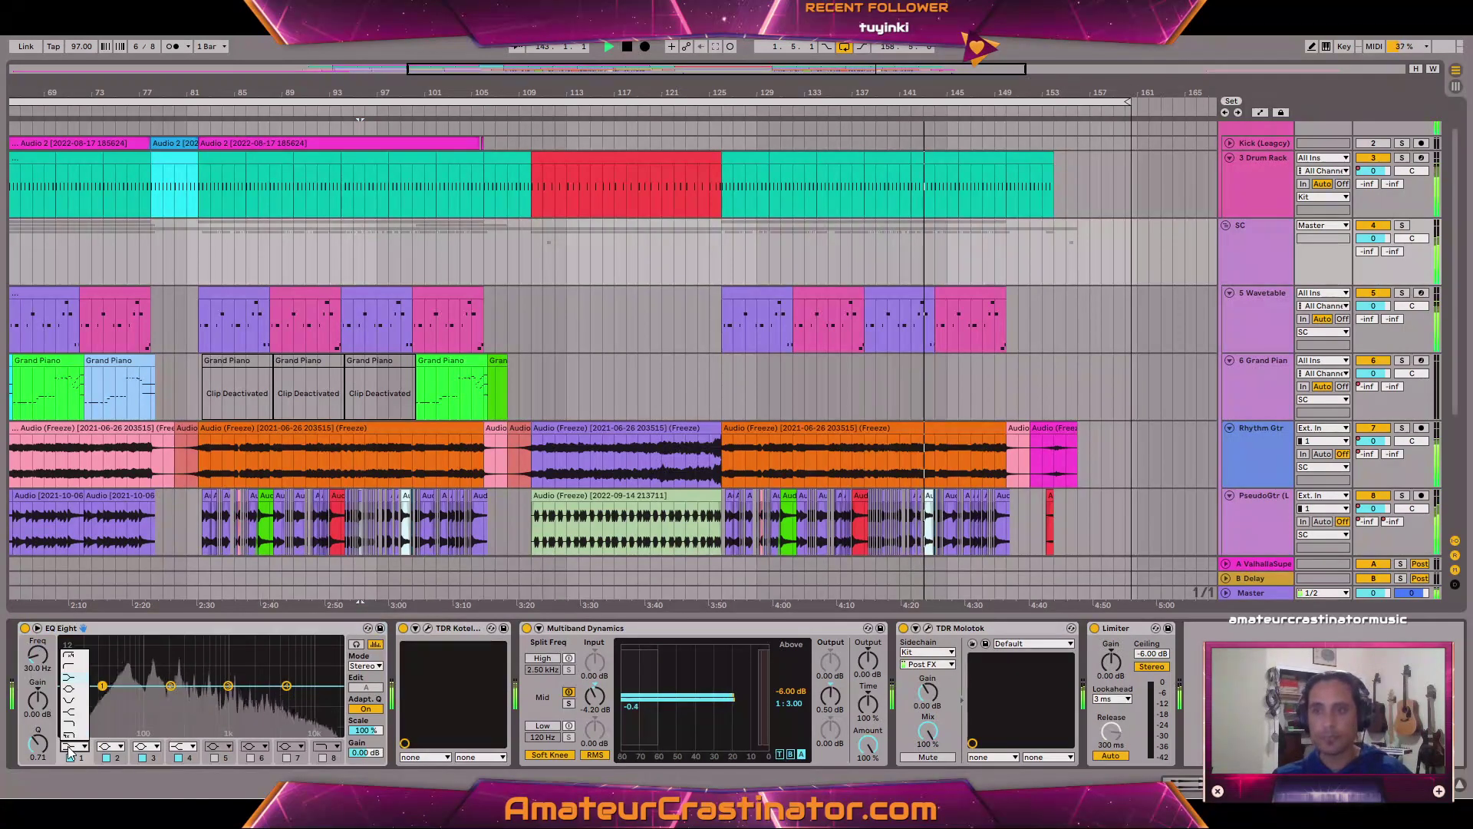
{"action": "left_click", "coordinate": [70, 662]}
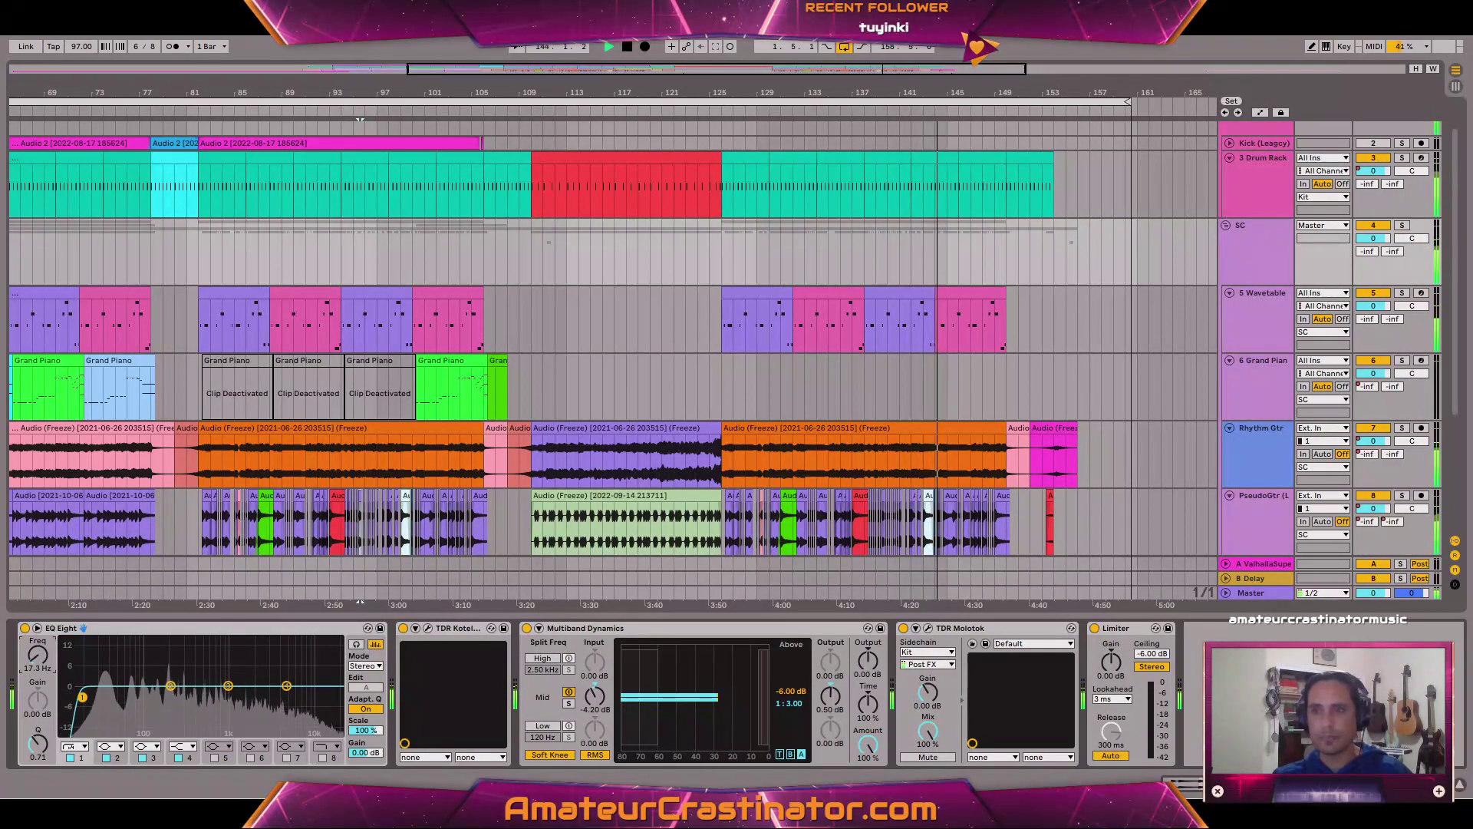
{"action": "left_click_drag", "start_coordinate": [37, 654], "coordinate": [37, 649]}
Switch the SC group's EQ Eight to M/S mode and apply a low cut at 177 Hz to the side channel.
{"action": "left_click", "coordinate": [366, 666]}
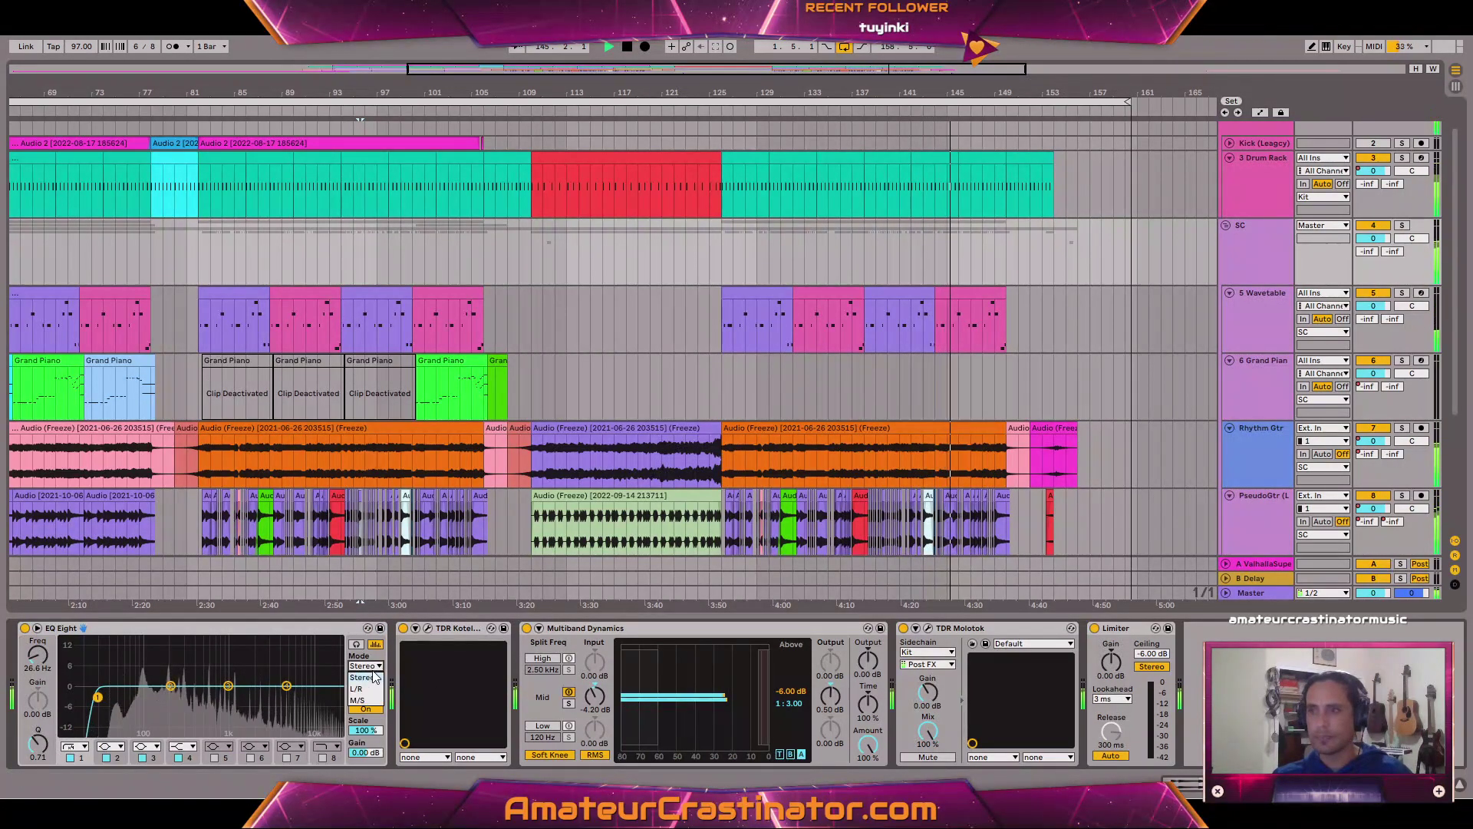
{"action": "left_click", "coordinate": [357, 701]}
{"action": "left_click", "coordinate": [366, 686]}
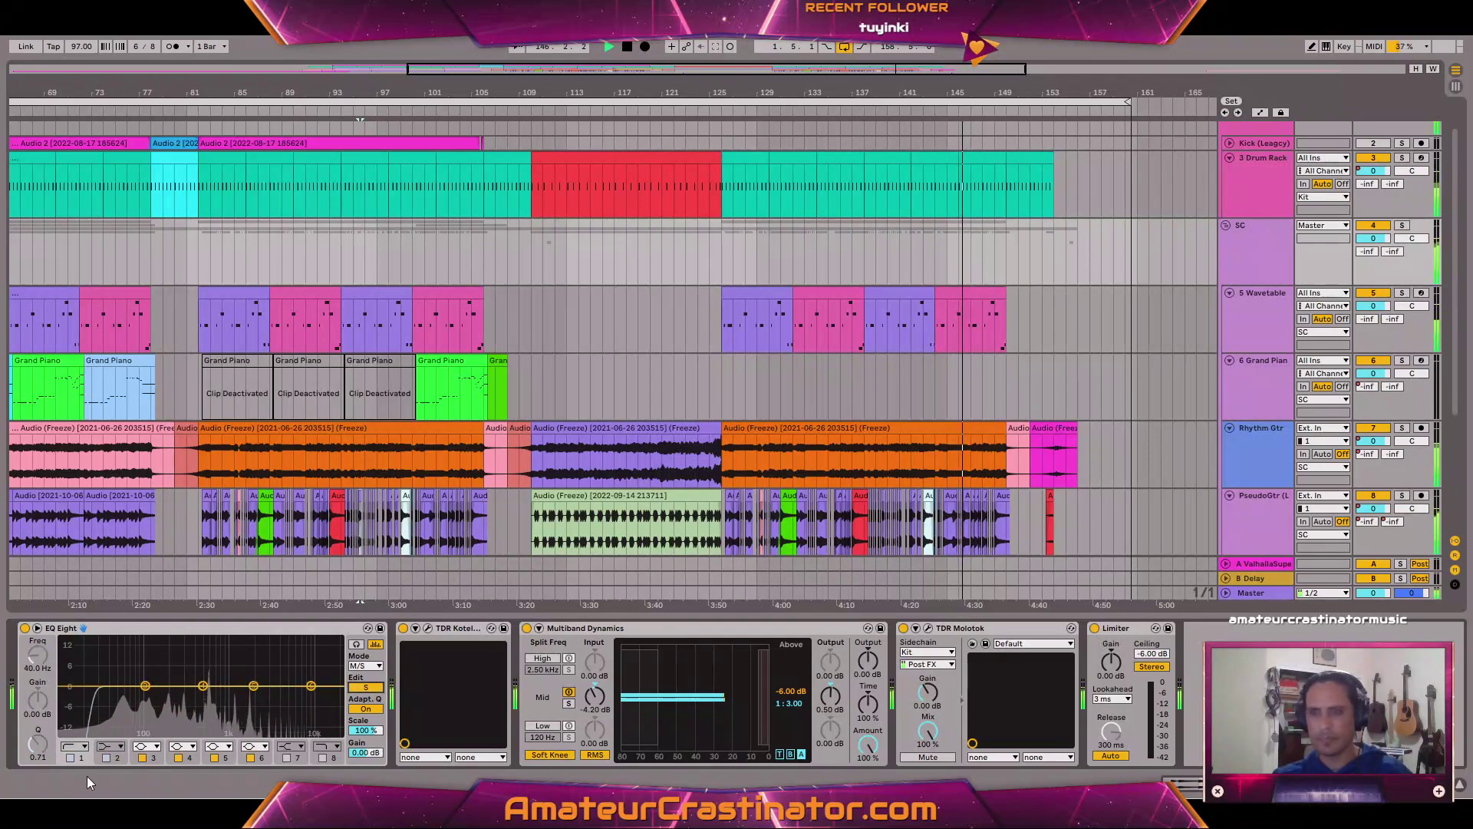
{"action": "left_click", "coordinate": [70, 758]}
{"action": "left_click_drag", "start_coordinate": [37, 654], "coordinate": [38, 630]}
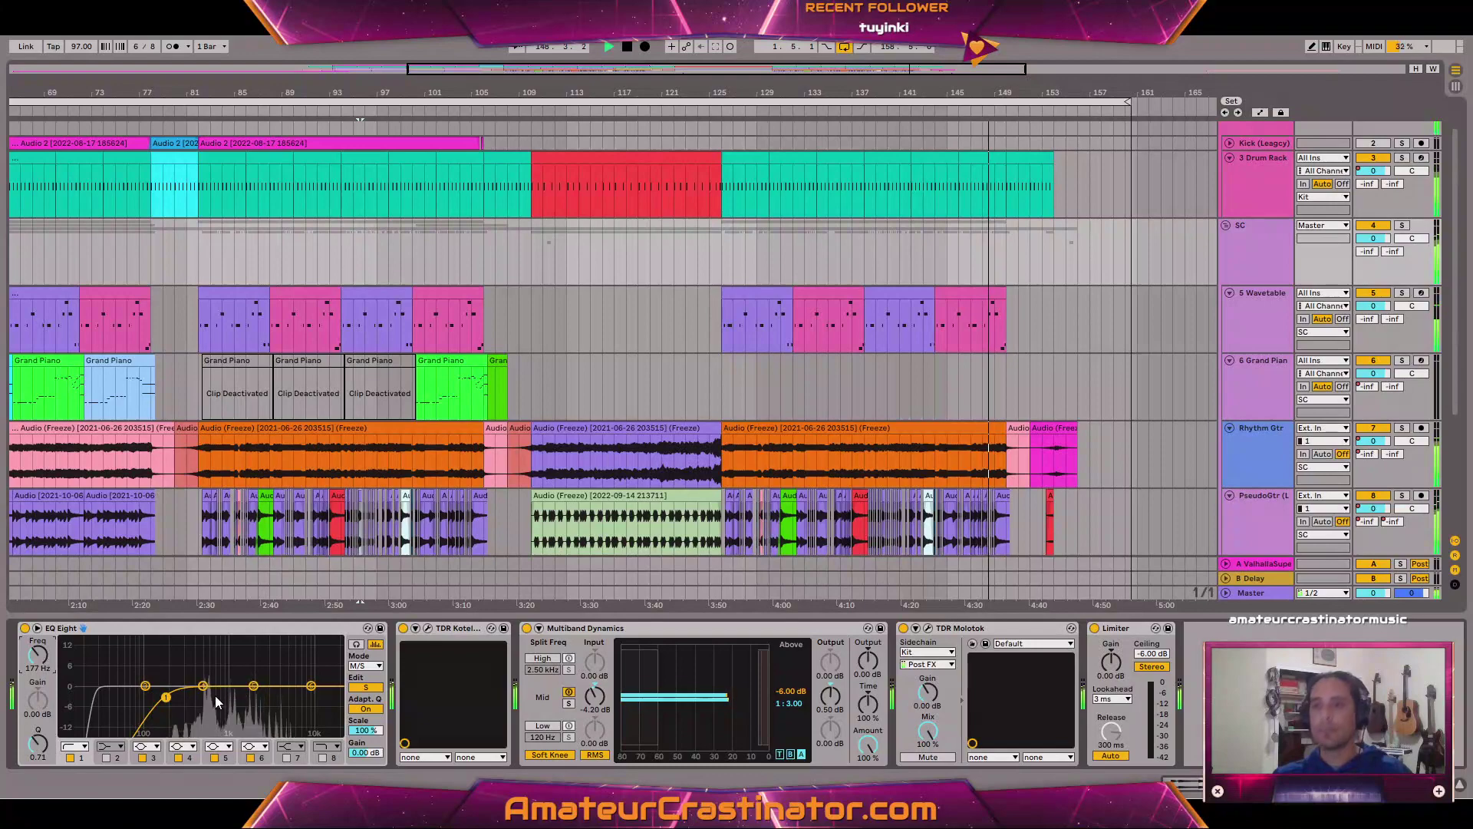
Dip the side channel by 2.11 dB at 574 Hz with a Q of 2.03 in the SC group's EQ Eight.
{"action": "left_click_drag", "start_coordinate": [202, 685], "coordinate": [207, 692]}
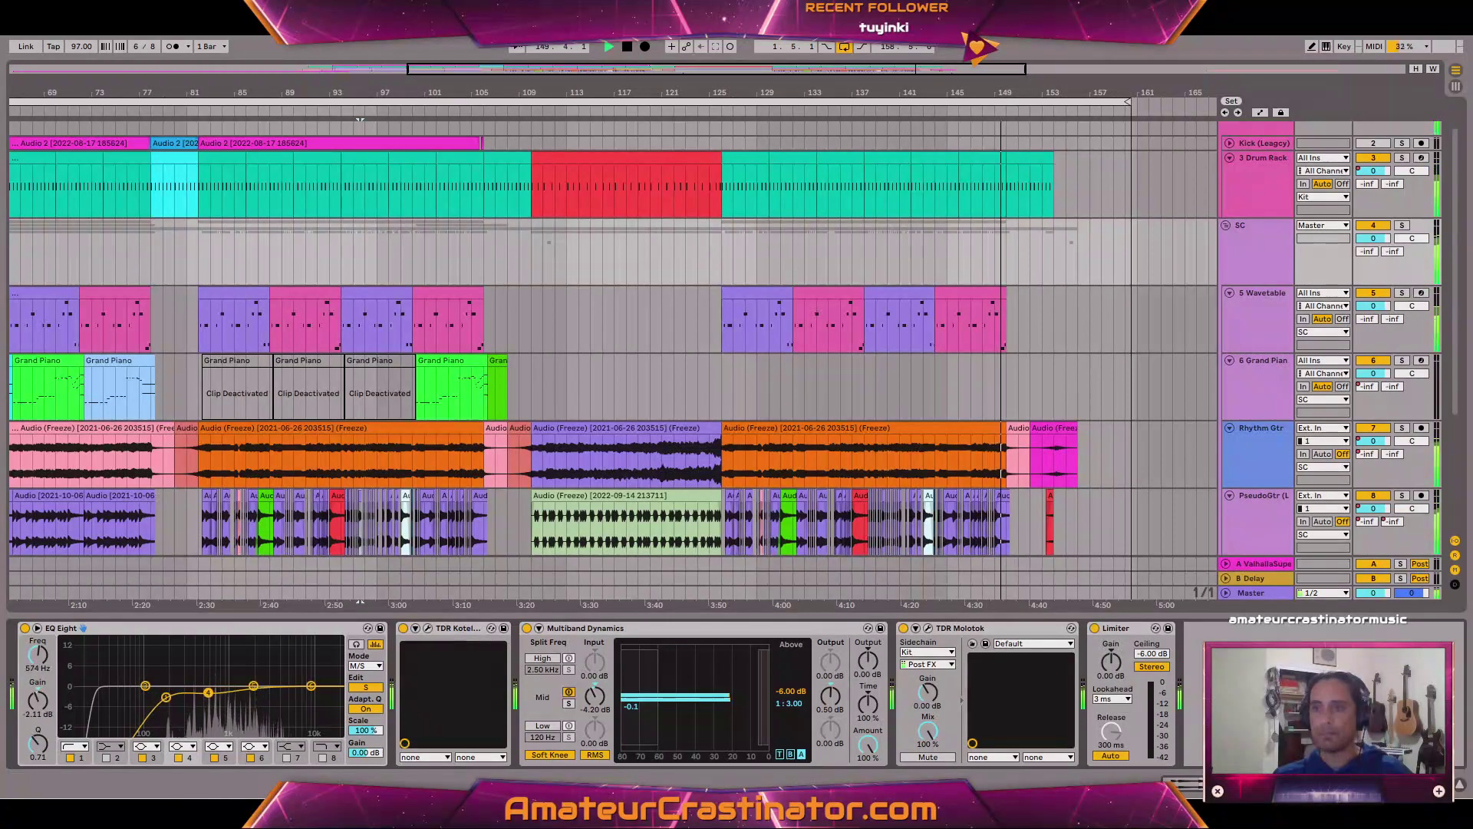
{"action": "left_click_drag", "start_coordinate": [32, 748], "coordinate": [37, 747]}
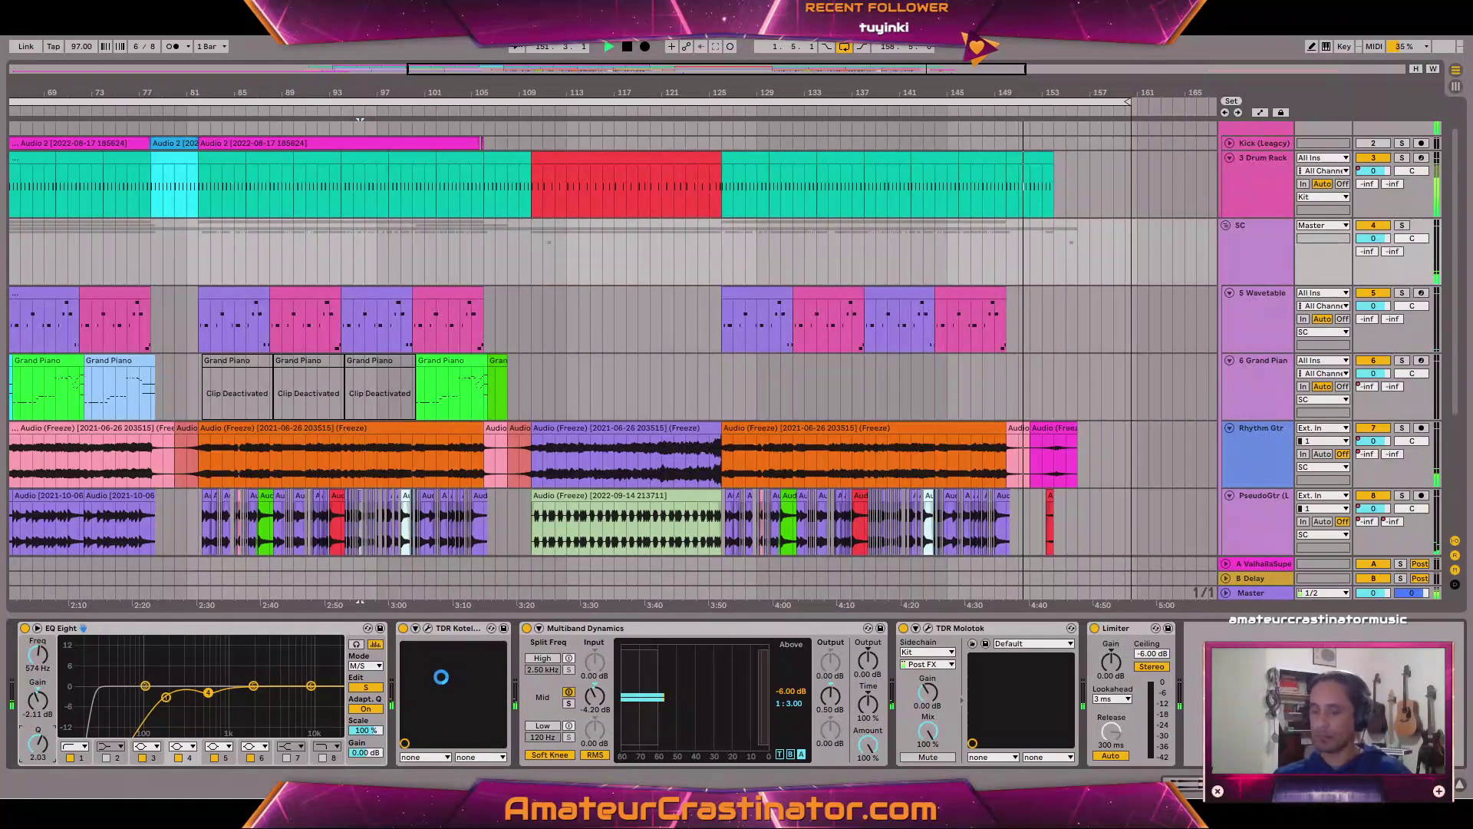
Listen through the song's ending, briefly checking the automation lanes, and stop playback.
{"action": "key", "text": "a"}
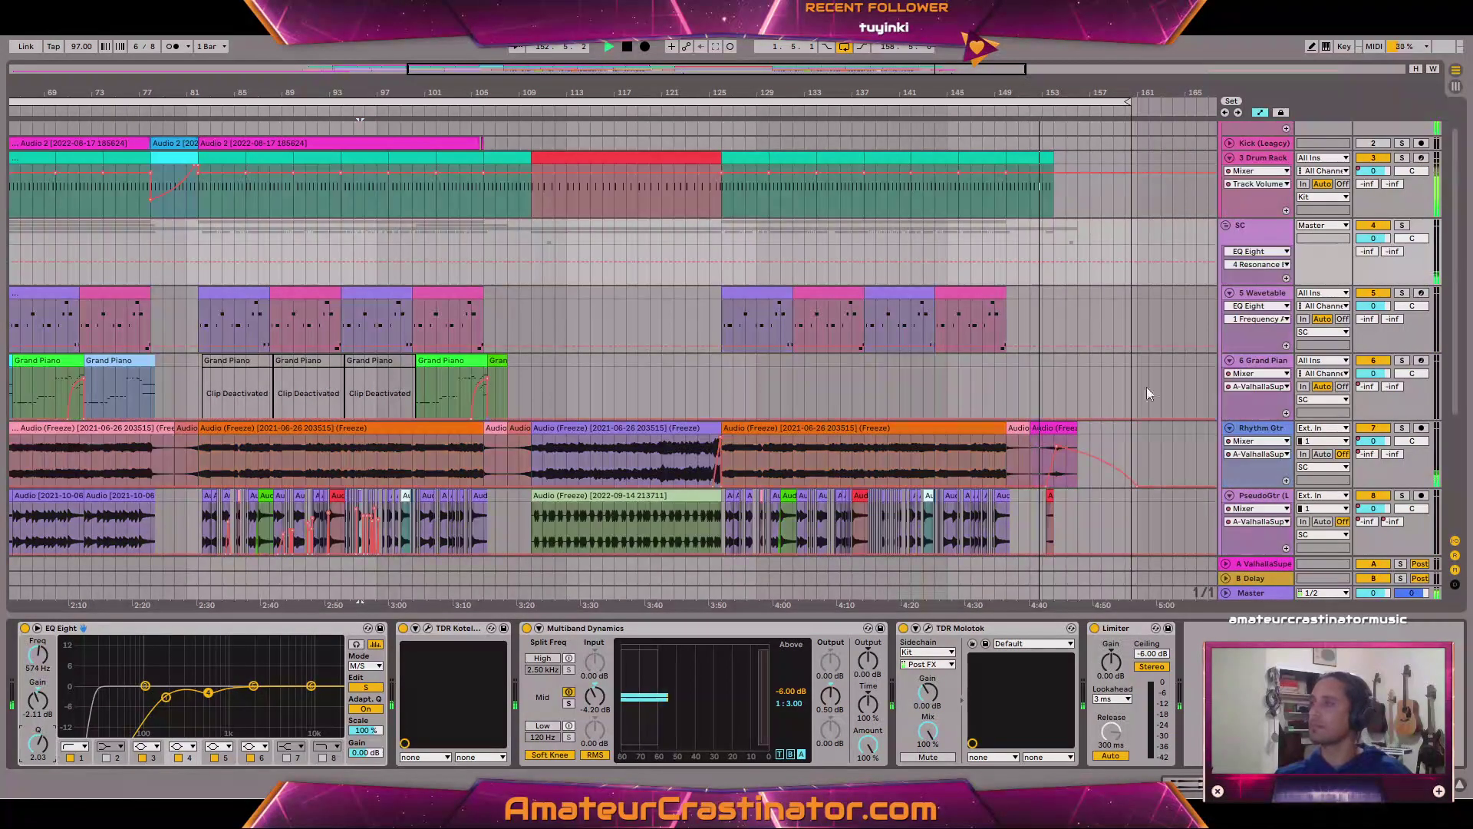
{"action": "key", "text": "a"}
{"action": "left_click", "coordinate": [1269, 244]}
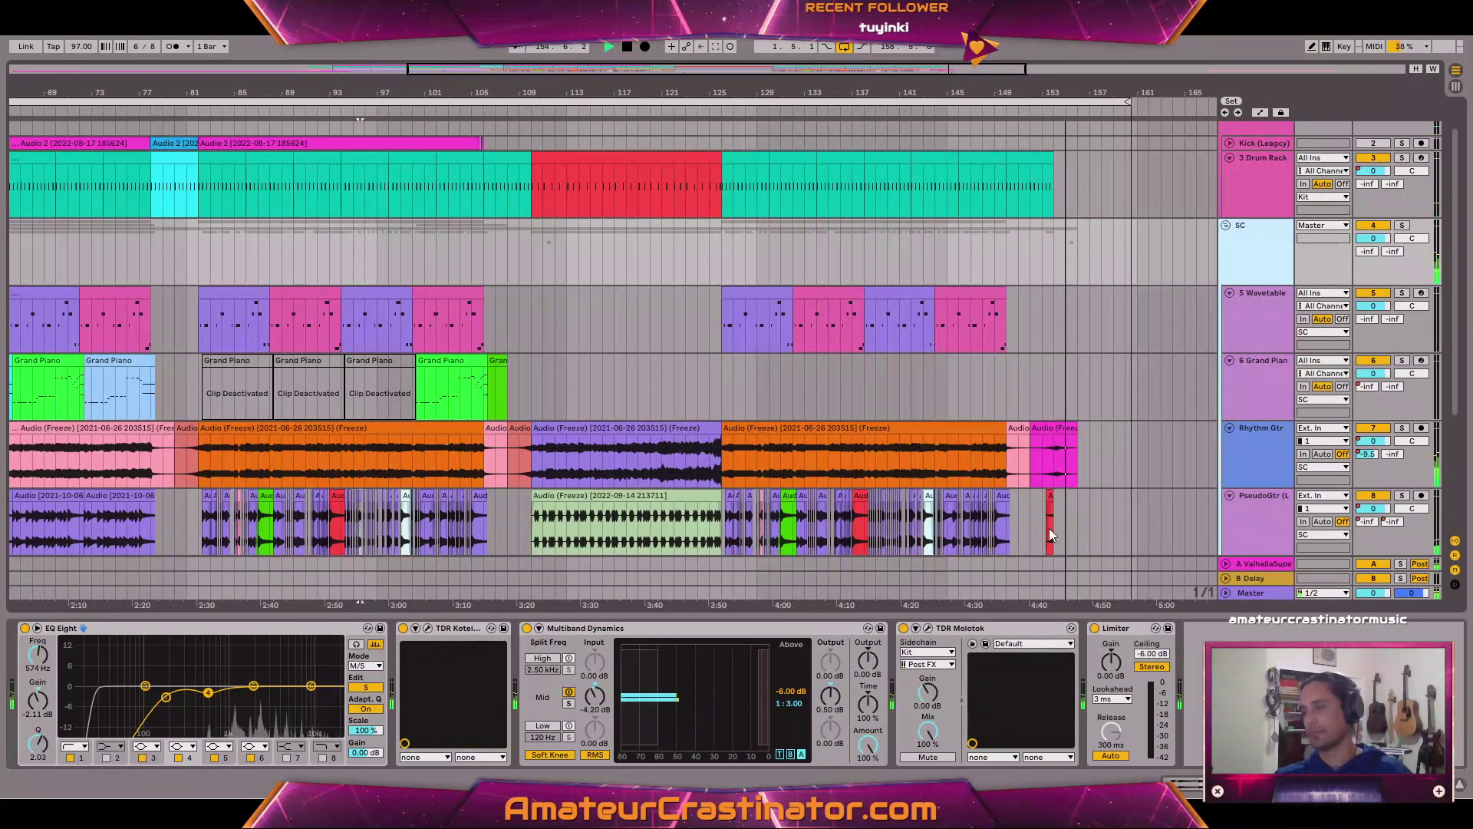
{"action": "scroll", "coordinate": [1251, 317], "scroll_direction": "down", "scroll_amount": 1}
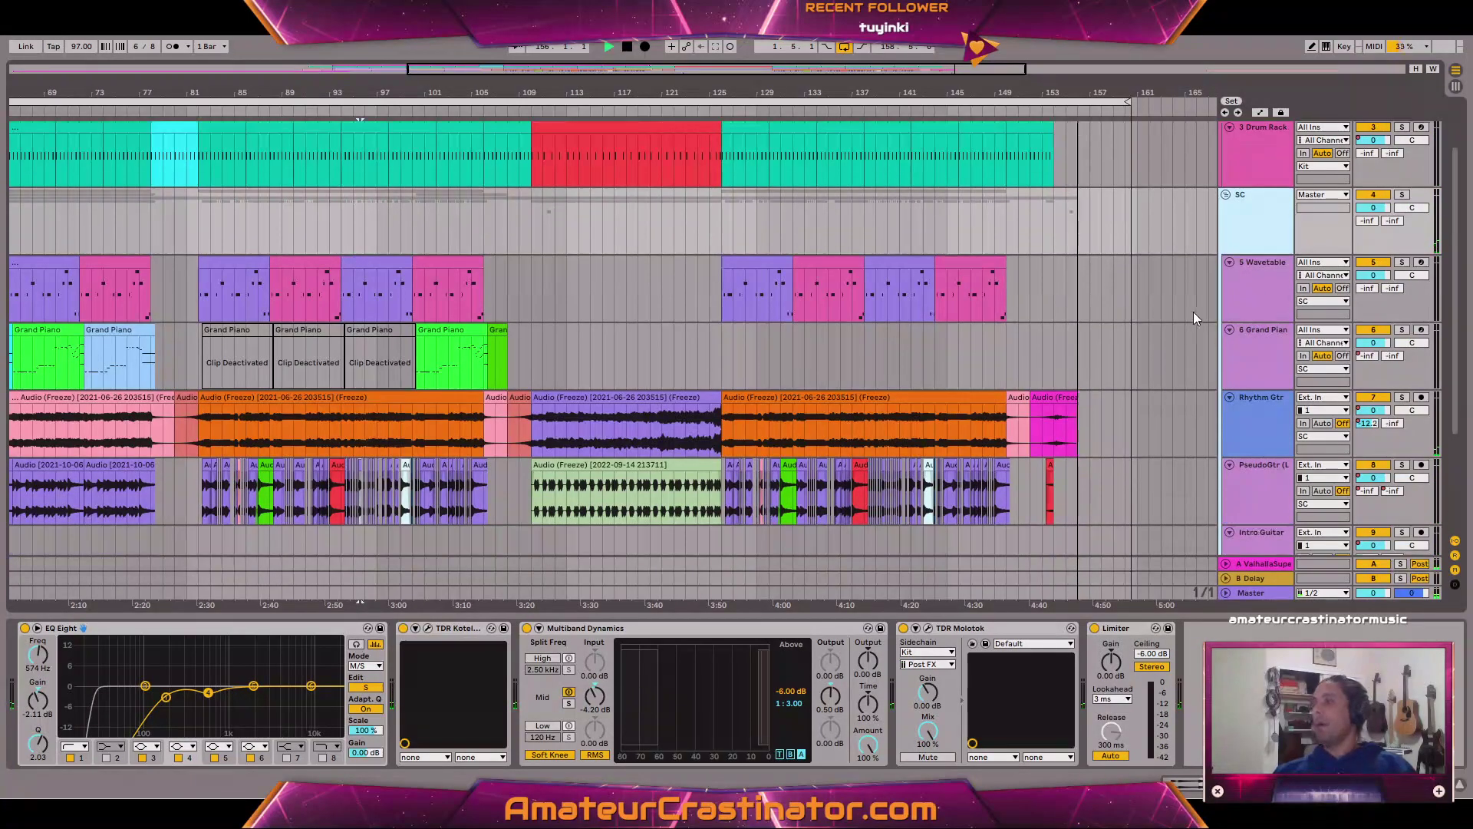
{"action": "key", "text": "space"}
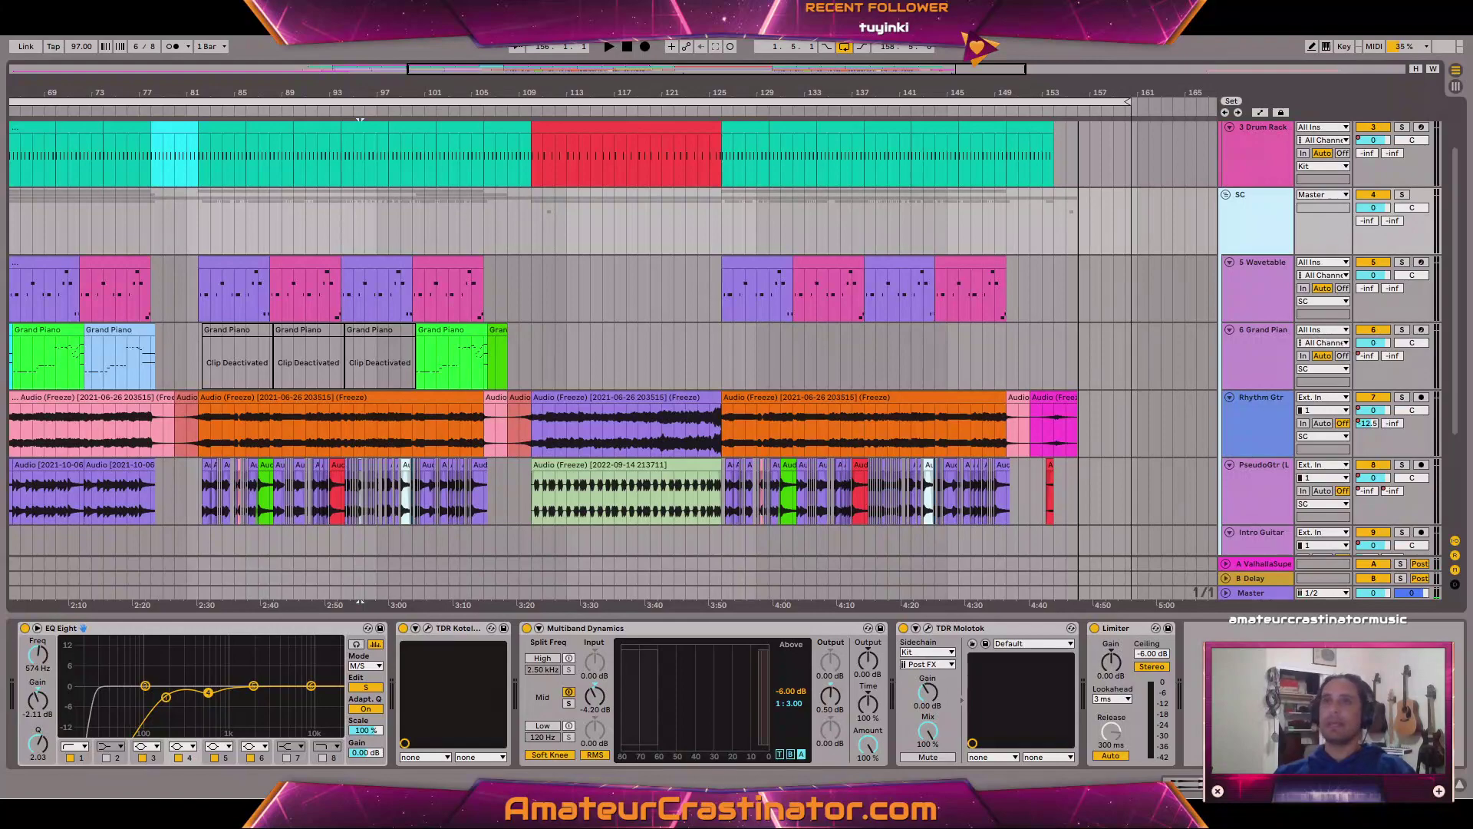
Open the Live Set in the J E T S Project folder of Album 003 and show its whole arrangement.
{"action": "left_click", "coordinate": [19, 34]}
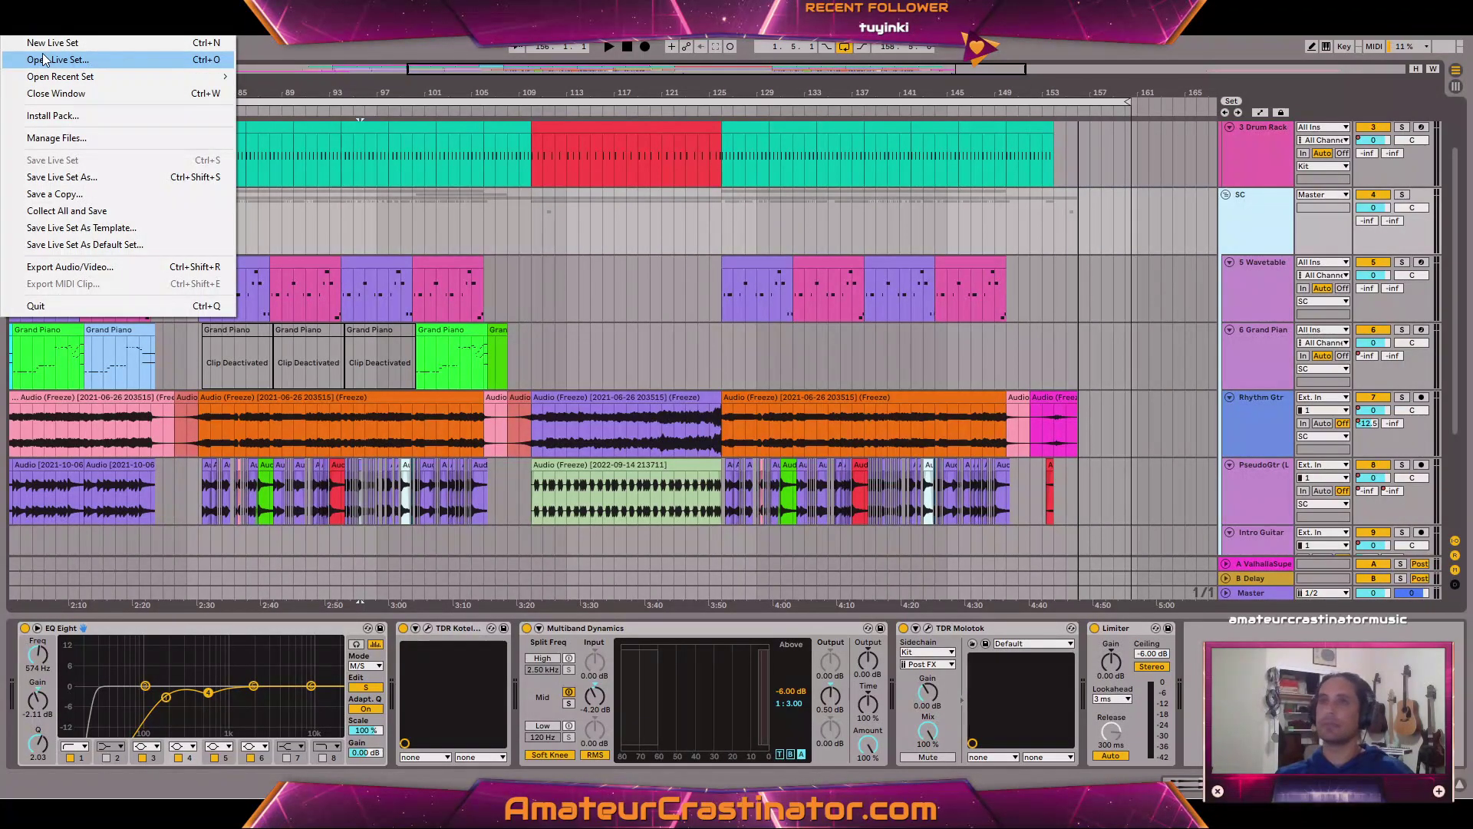
{"action": "left_click", "coordinate": [44, 62]}
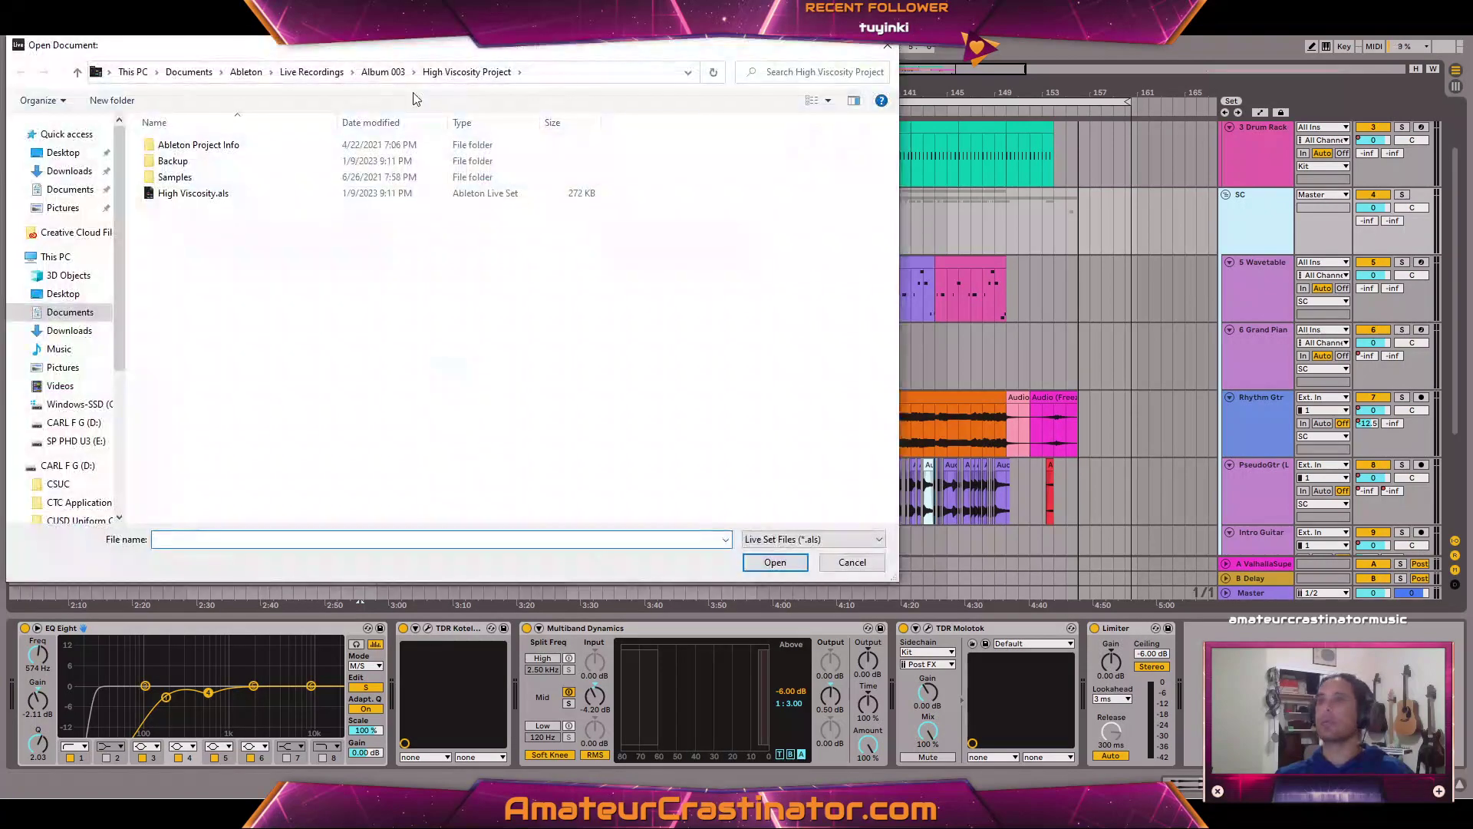
{"action": "left_click", "coordinate": [381, 71]}
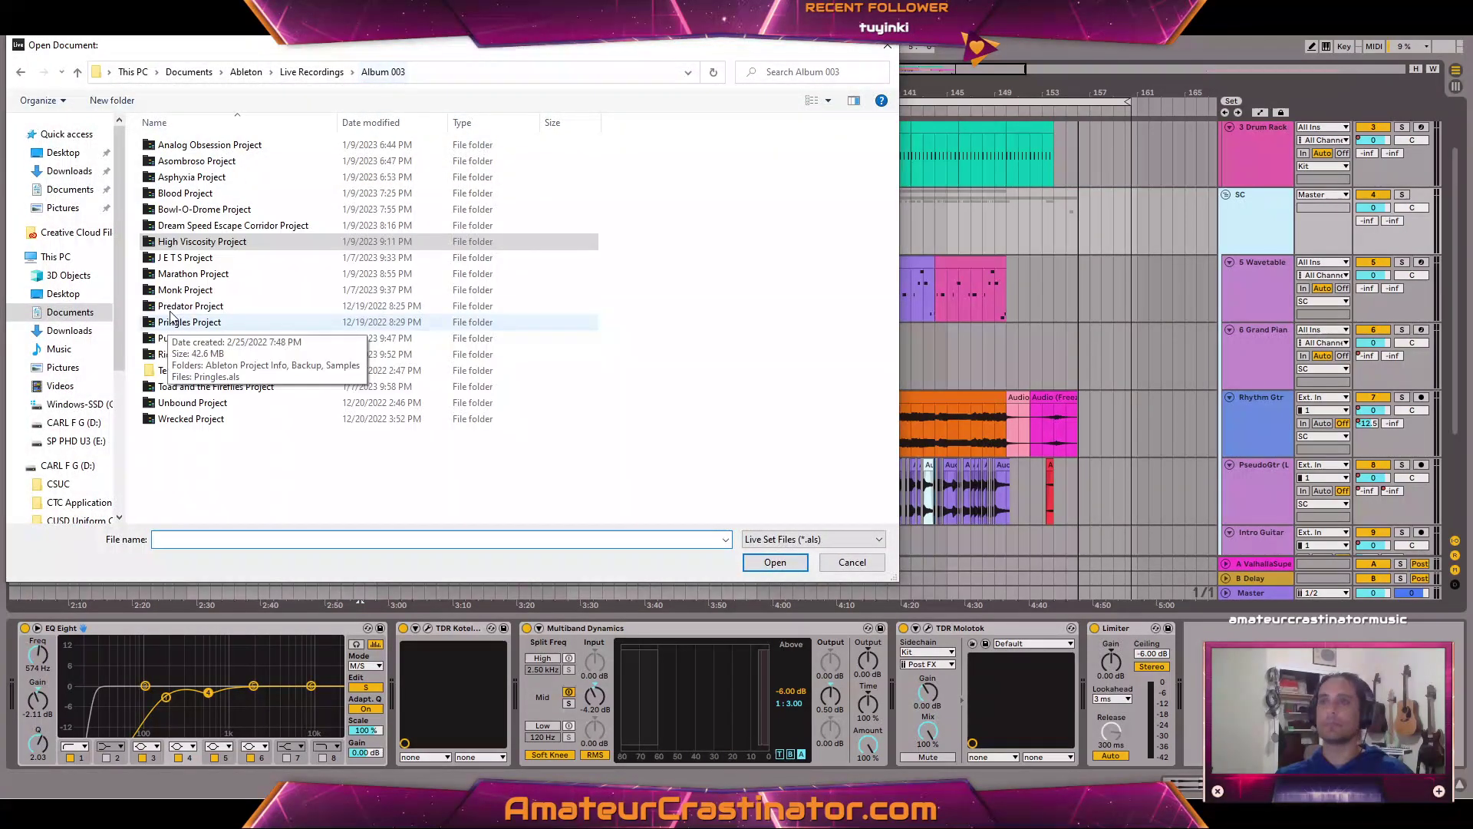
{"action": "double_click", "coordinate": [188, 261]}
{"action": "double_click", "coordinate": [192, 191]}
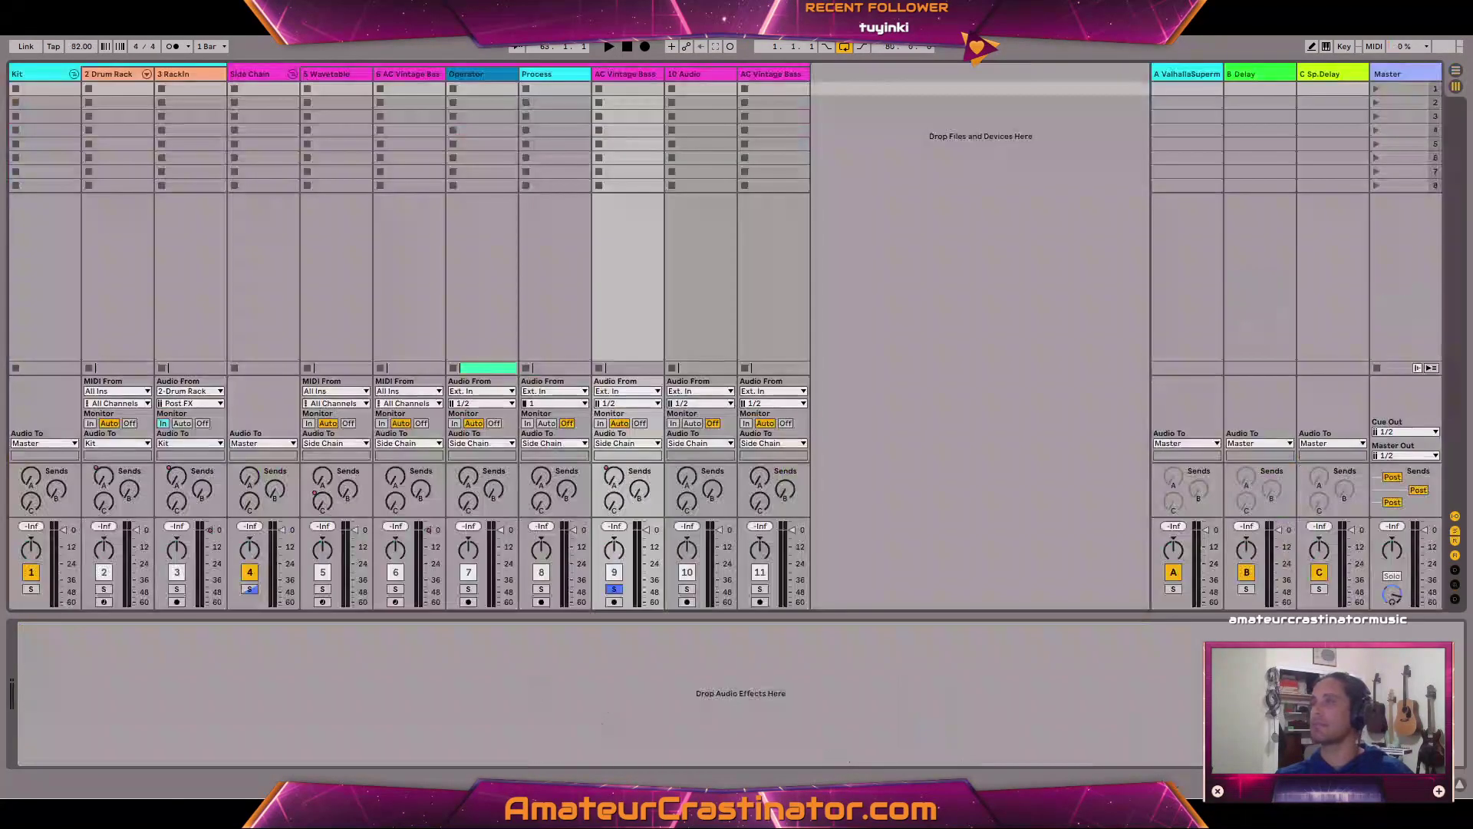
{"action": "key", "text": "Tab"}
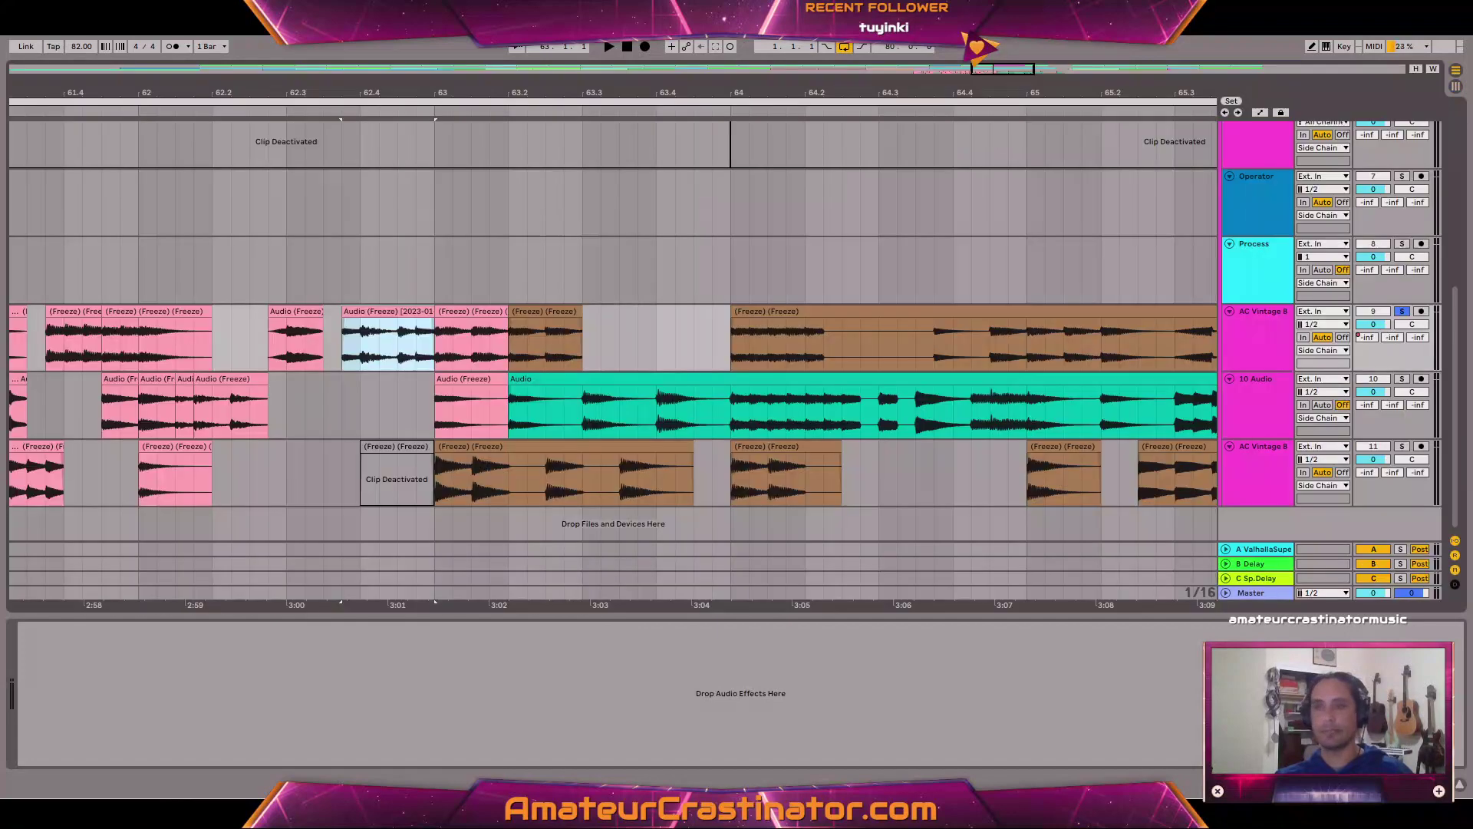
{"action": "left_click_drag", "start_coordinate": [986, 79], "coordinate": [985, 68]}
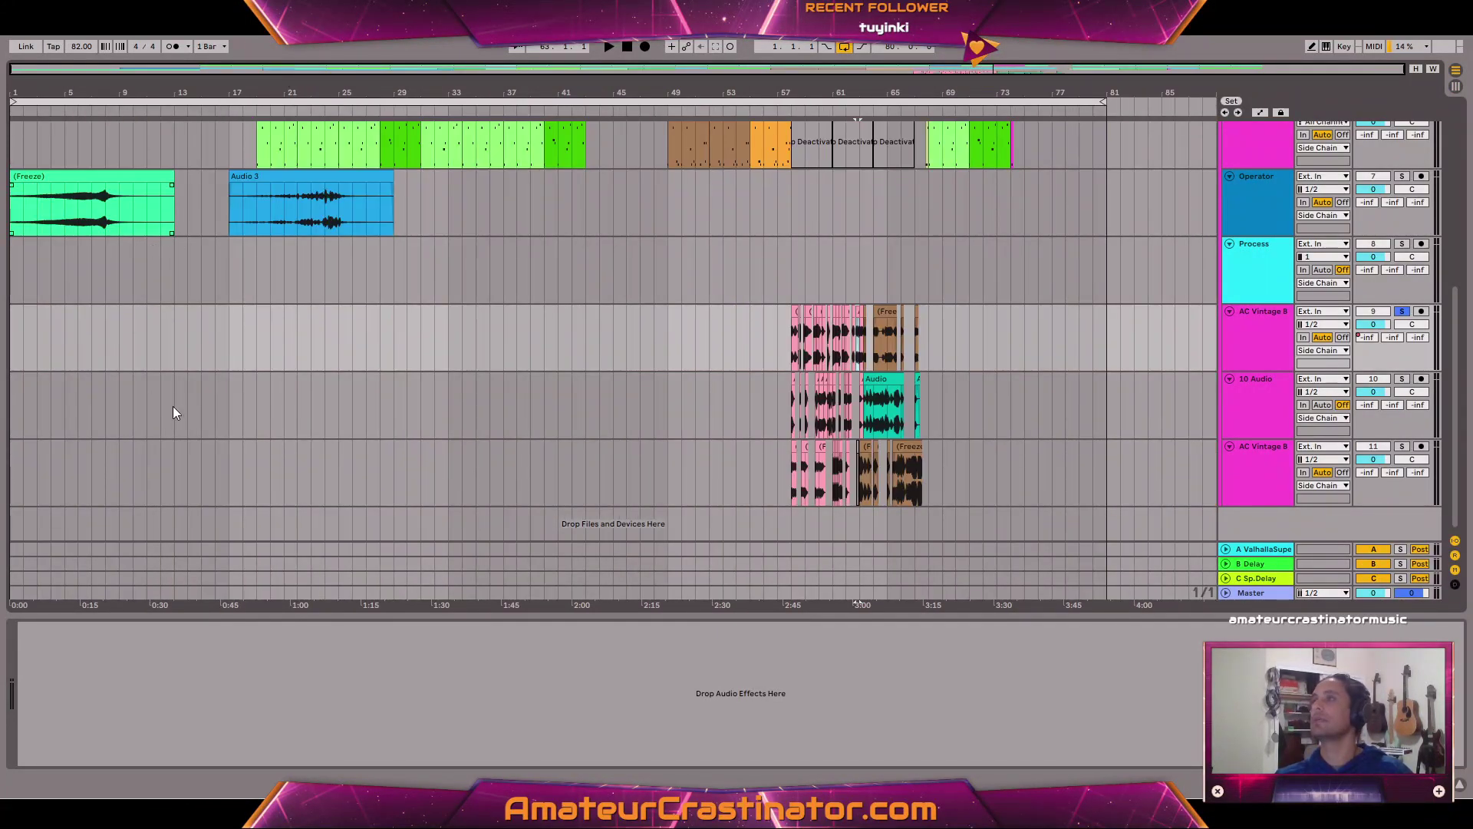
Look over the J E T S tracks, clear the solo on track 9, AC Vintage B, and start playback around bar 62.
{"action": "scroll", "coordinate": [537, 346], "scroll_direction": "up", "scroll_amount": 3}
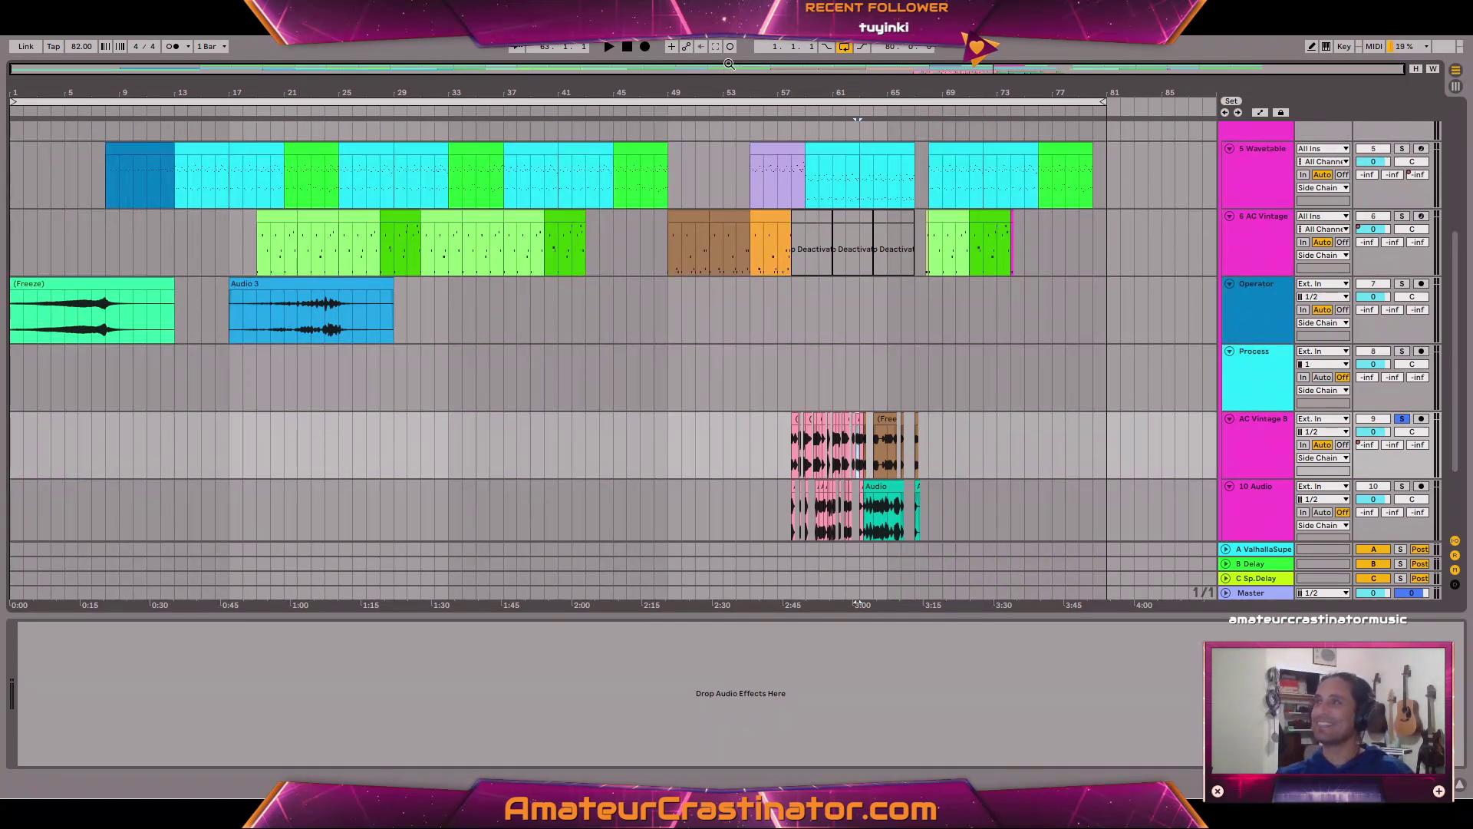
{"action": "scroll", "coordinate": [597, 411], "scroll_direction": "up", "scroll_amount": 3}
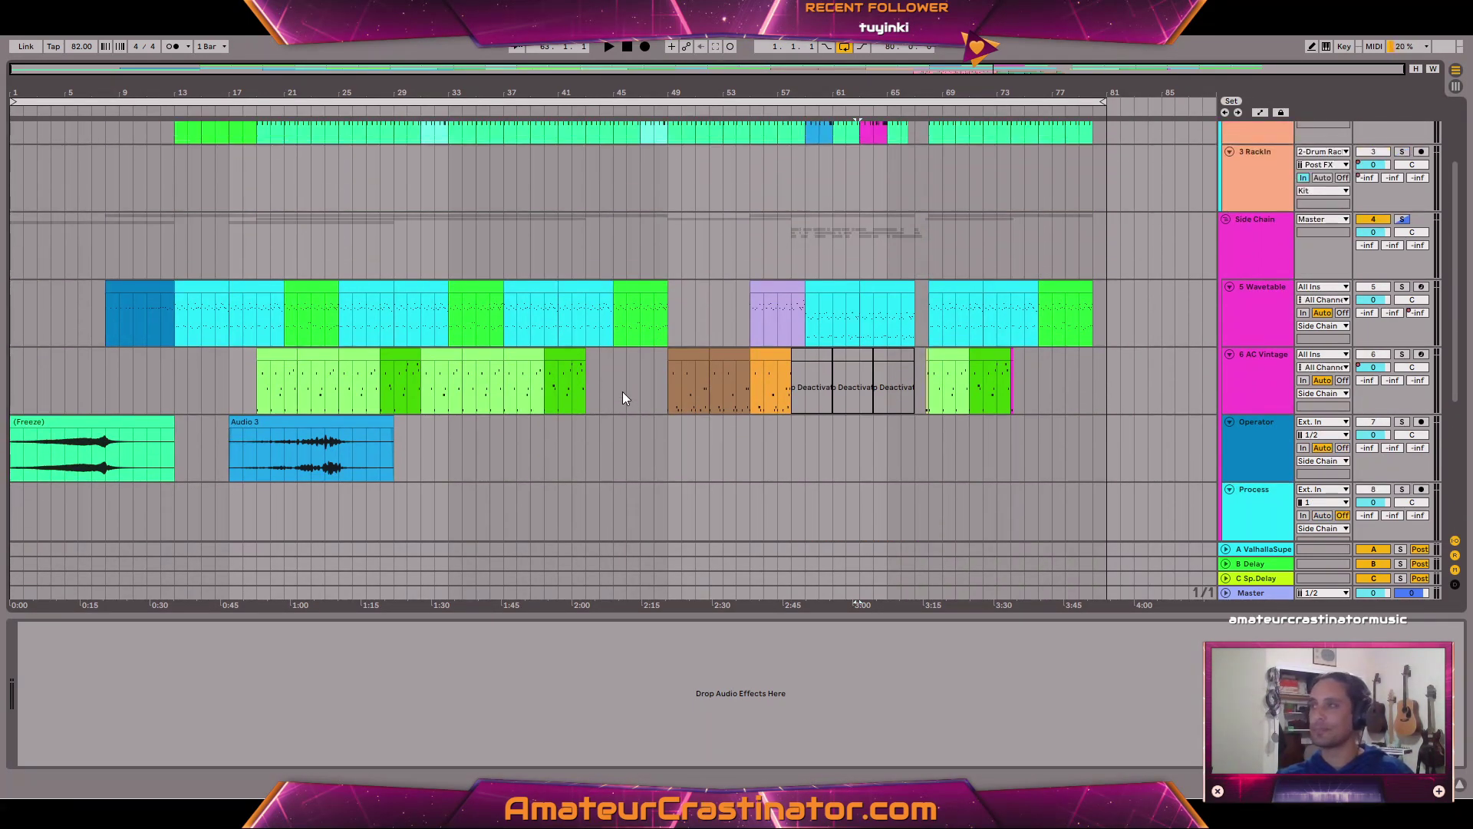
{"action": "scroll", "coordinate": [646, 339], "scroll_direction": "up", "scroll_amount": 3}
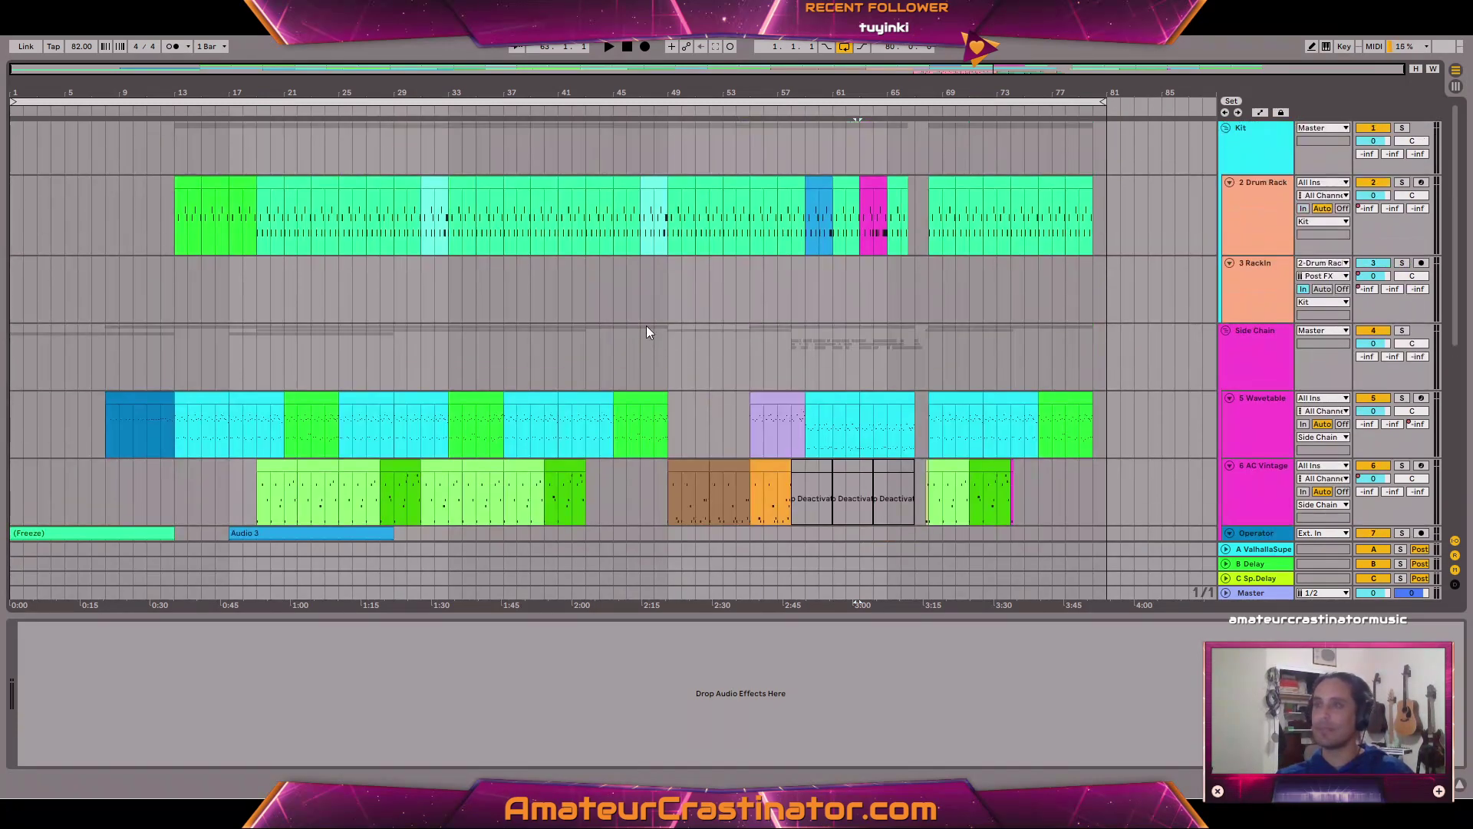
{"action": "scroll", "coordinate": [646, 325], "scroll_direction": "down", "scroll_amount": 6}
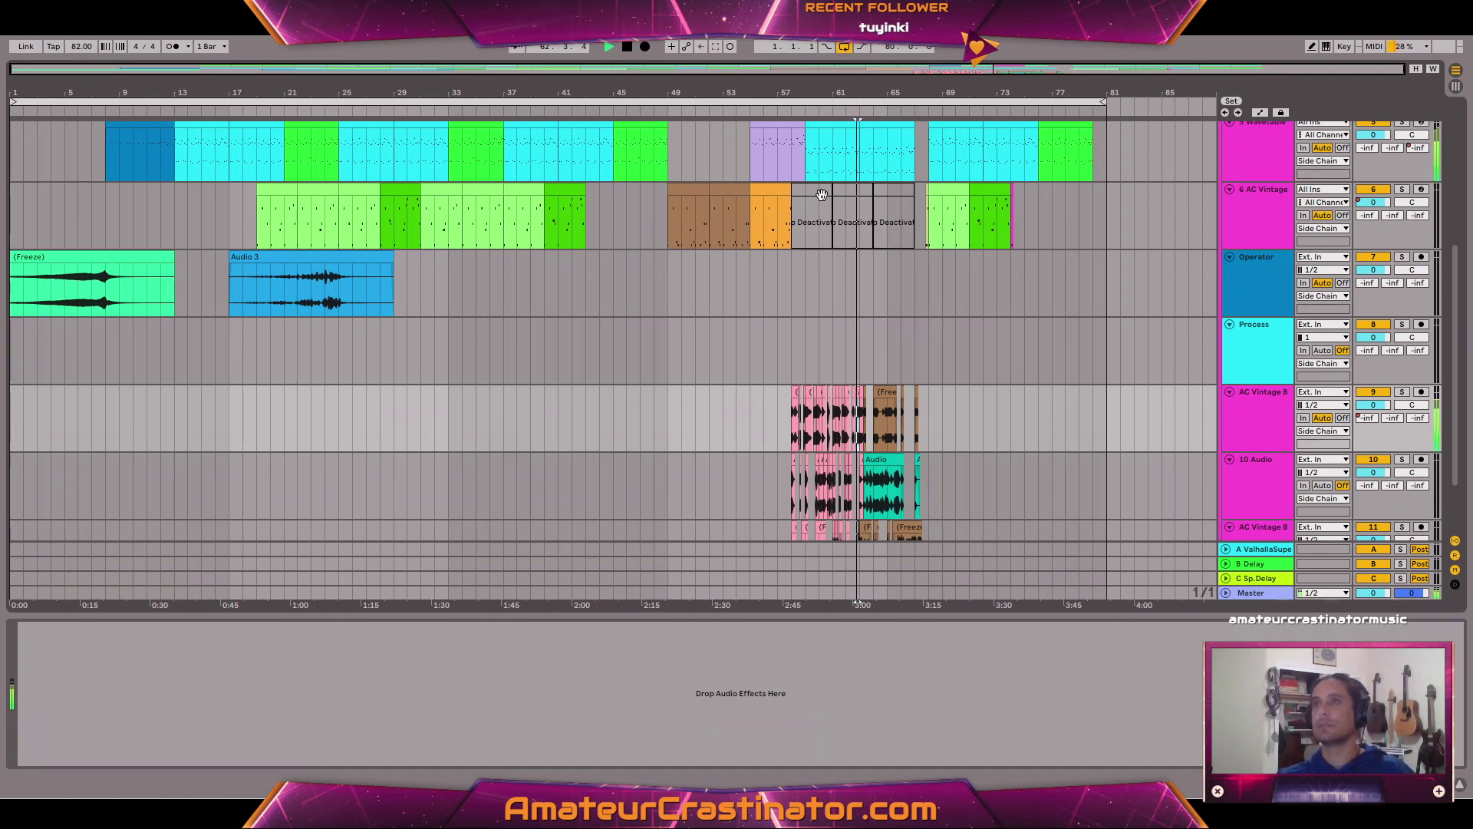
Restart playback from the beginning of the song, look over the tracks and display the Master's effects.
{"action": "key", "text": "alt+space"}
{"action": "left_click", "coordinate": [627, 48]}
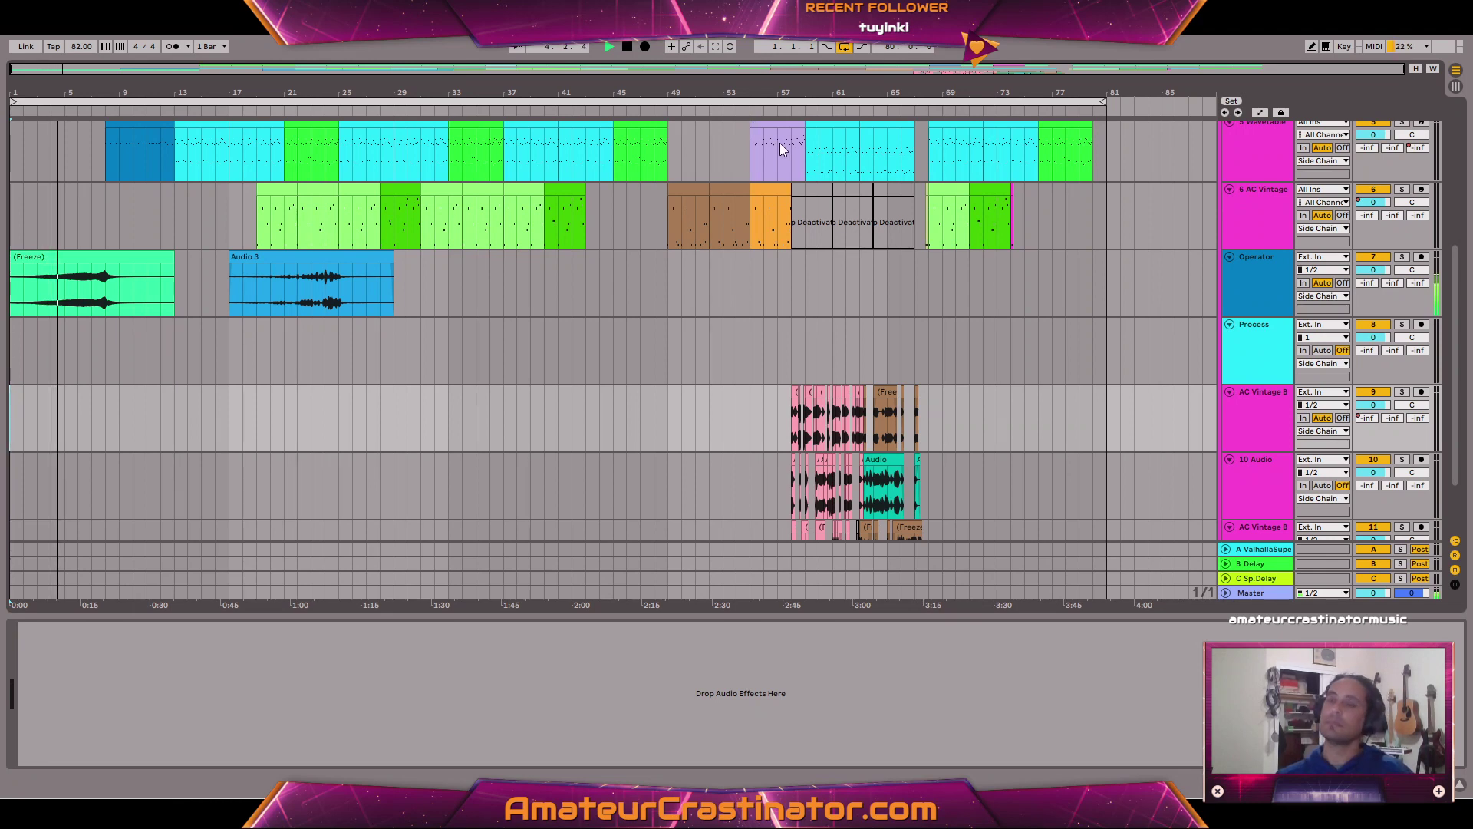
{"action": "scroll", "coordinate": [521, 407], "scroll_direction": "down", "scroll_amount": 2}
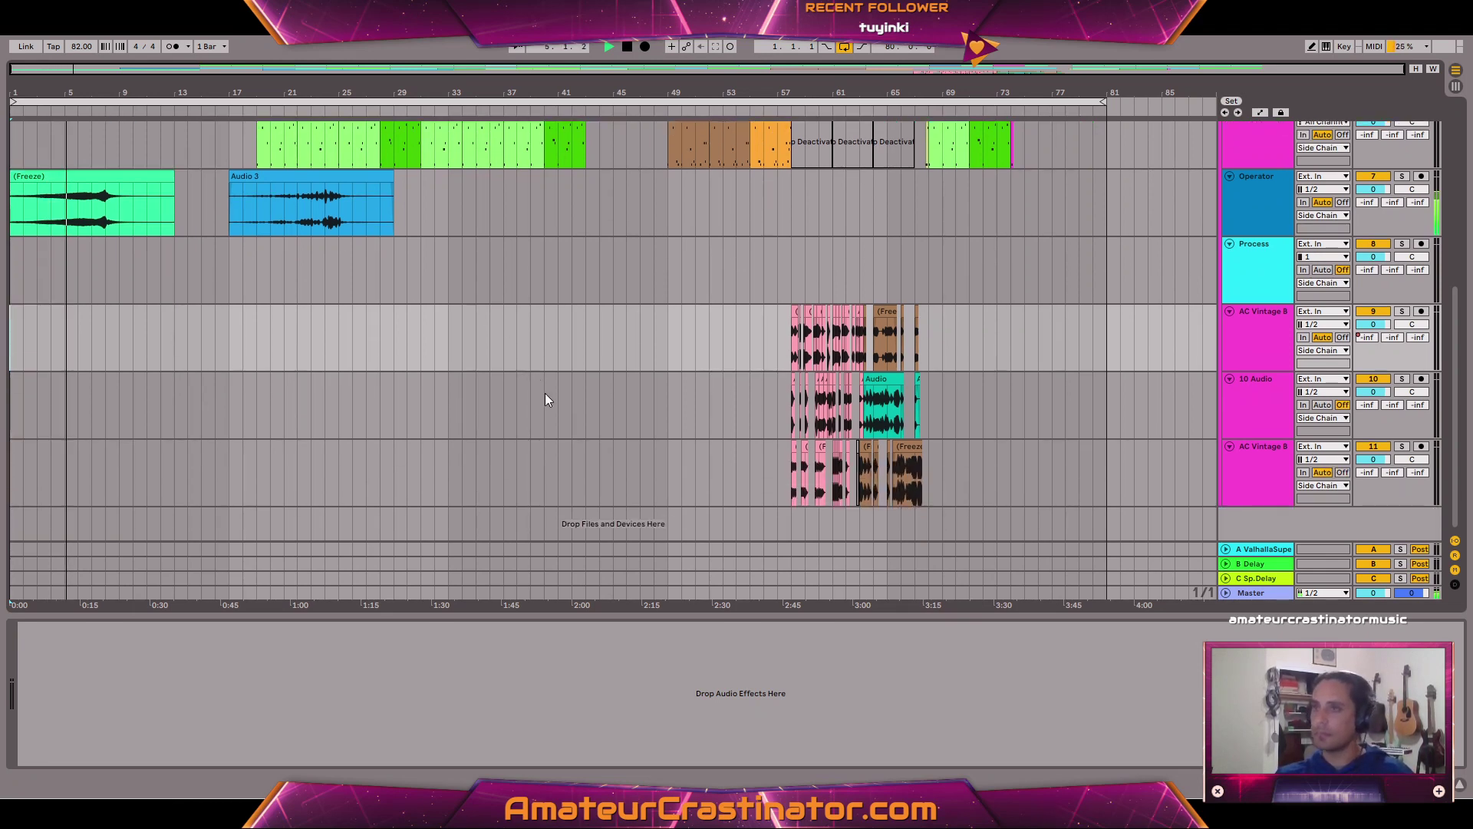
{"action": "scroll", "coordinate": [576, 399], "scroll_direction": "up", "scroll_amount": 5}
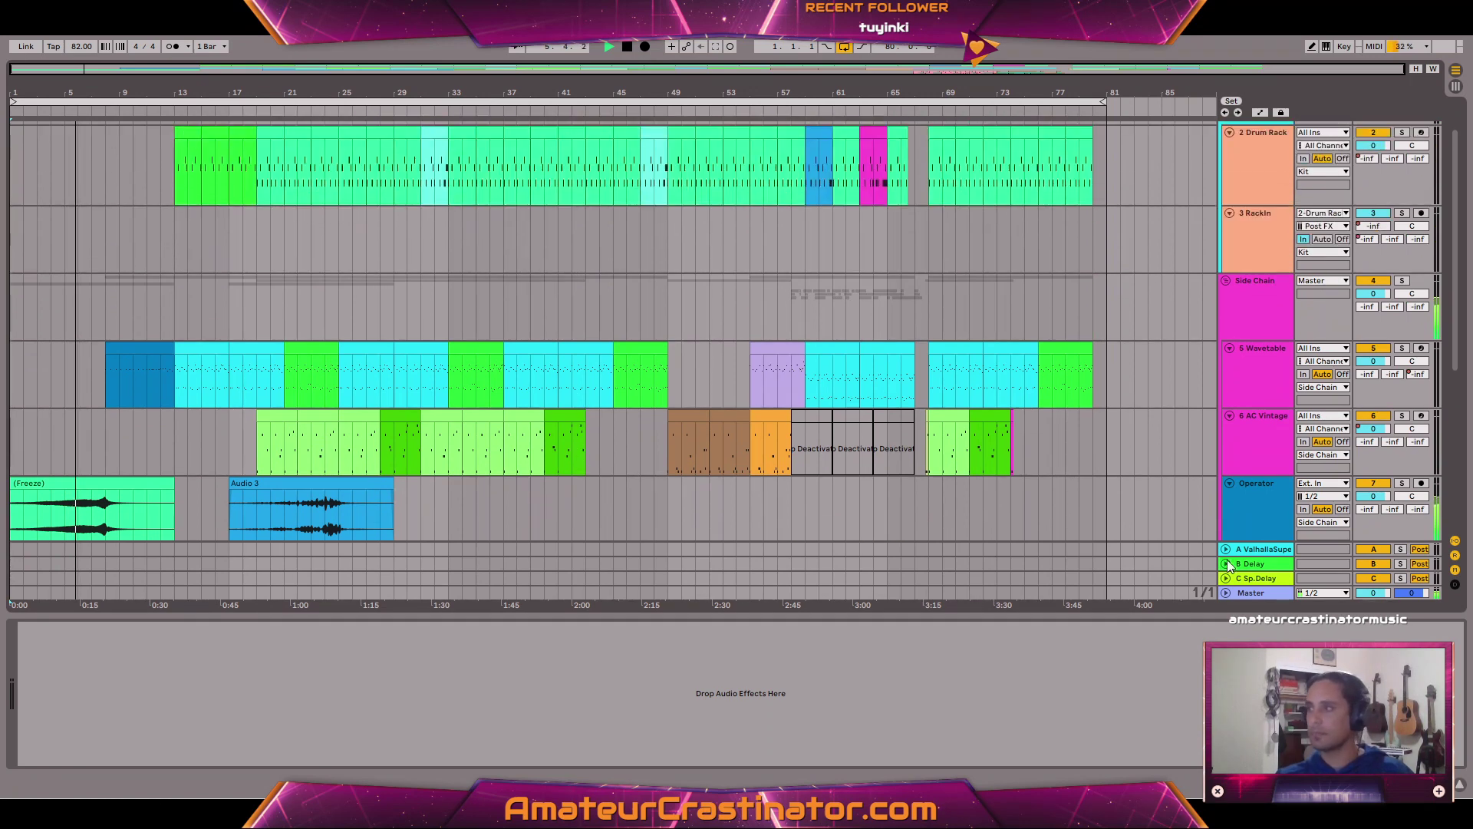
{"action": "left_click", "coordinate": [1273, 595]}
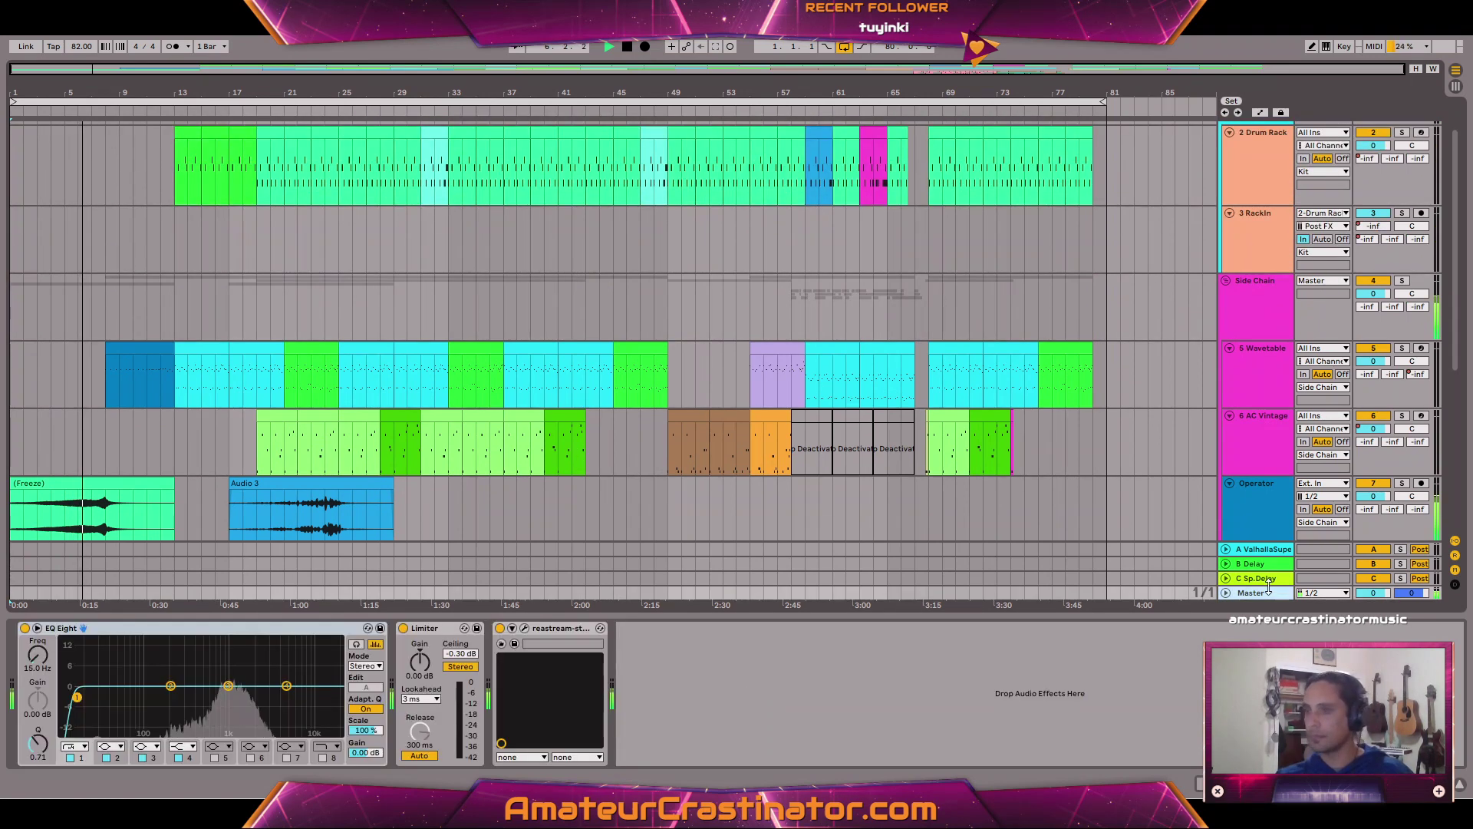
Listen on while examining the device chains of the Side Chain group, the Master and 6 AC Vintage.
{"action": "left_click", "coordinate": [1255, 328]}
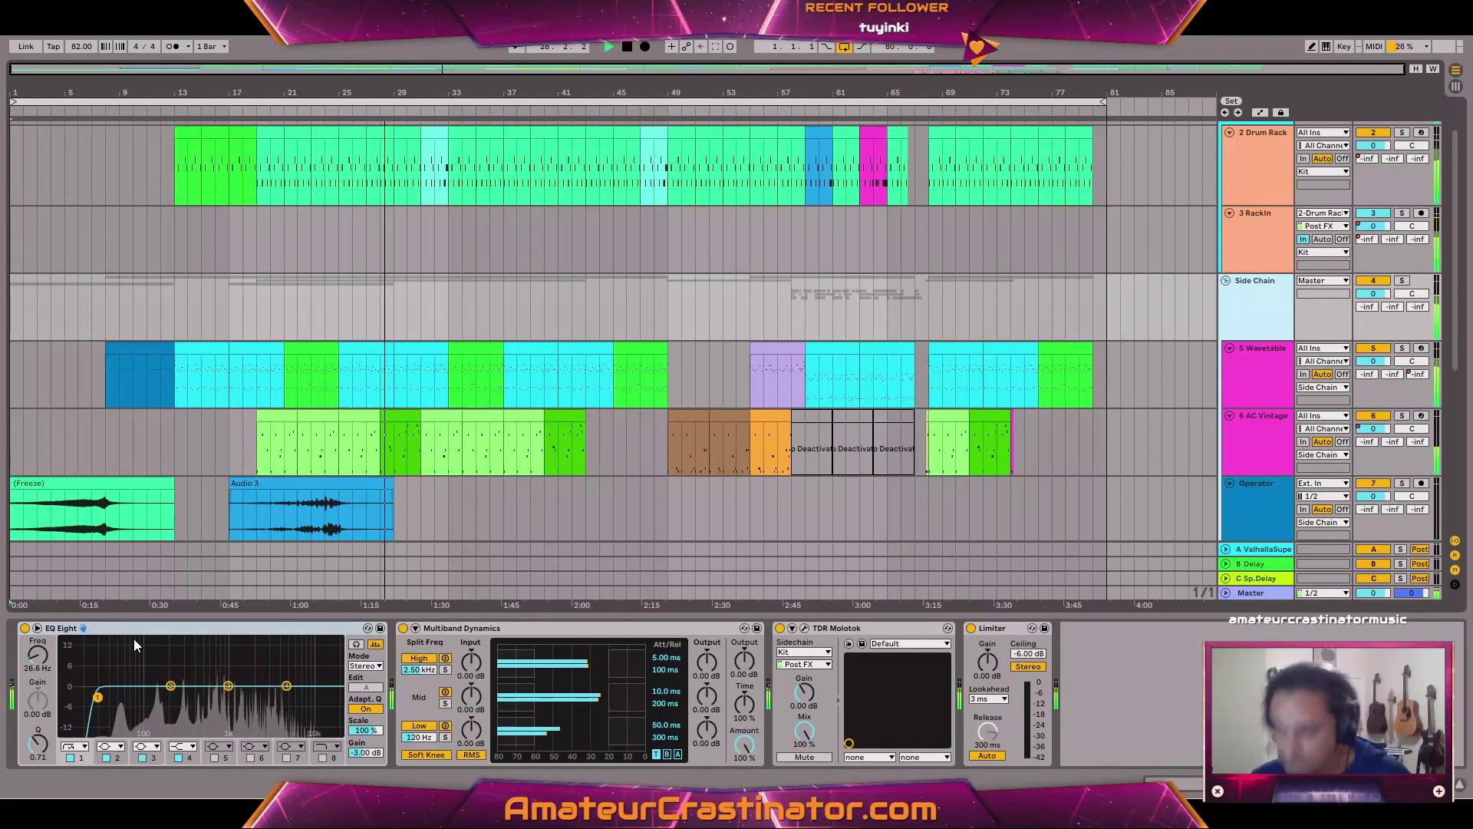
{"action": "scroll", "coordinate": [1161, 491], "scroll_direction": "down", "scroll_amount": 2}
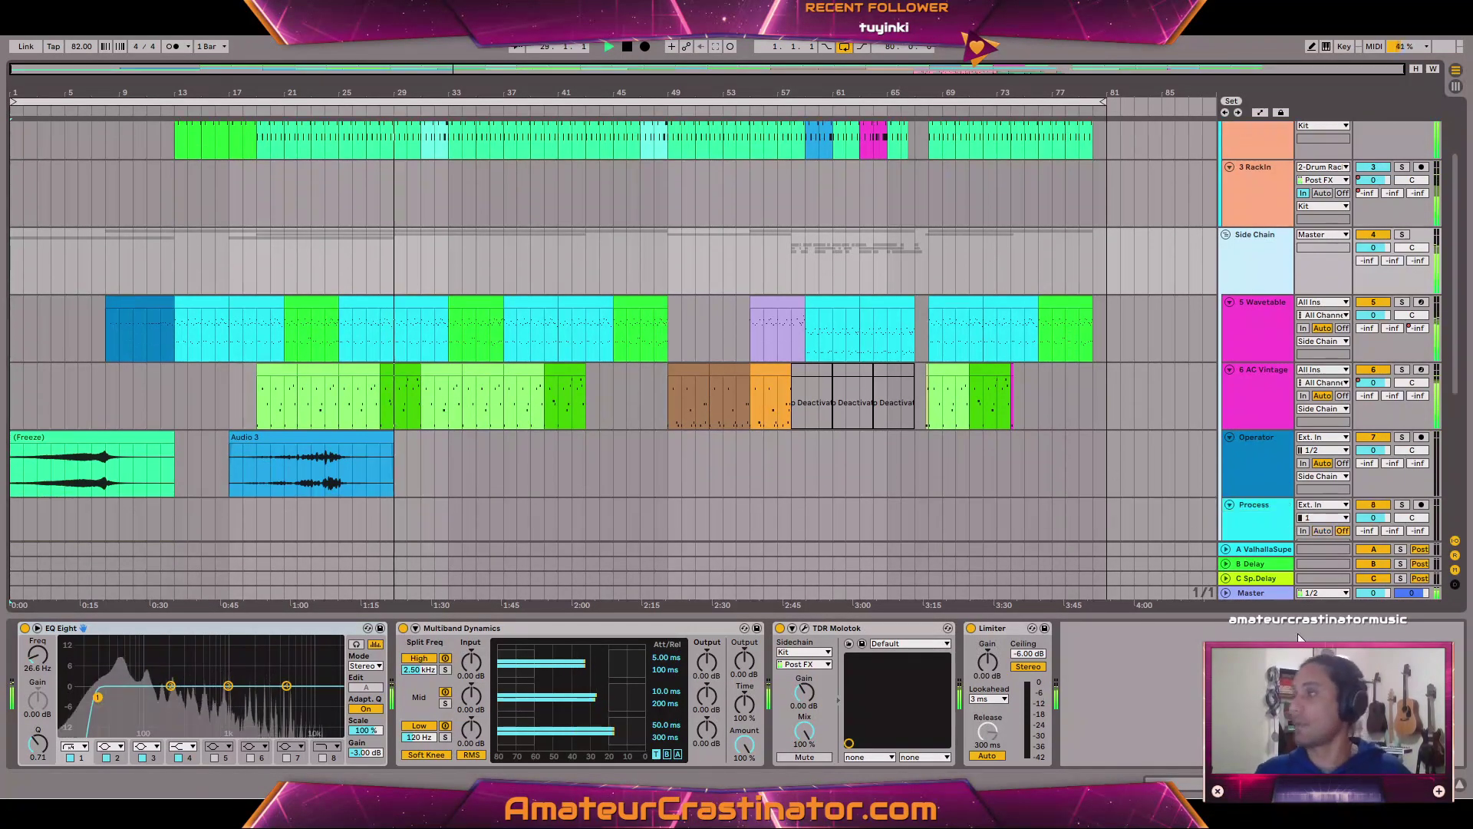
{"action": "left_click", "coordinate": [1263, 592]}
{"action": "left_click", "coordinate": [1270, 391]}
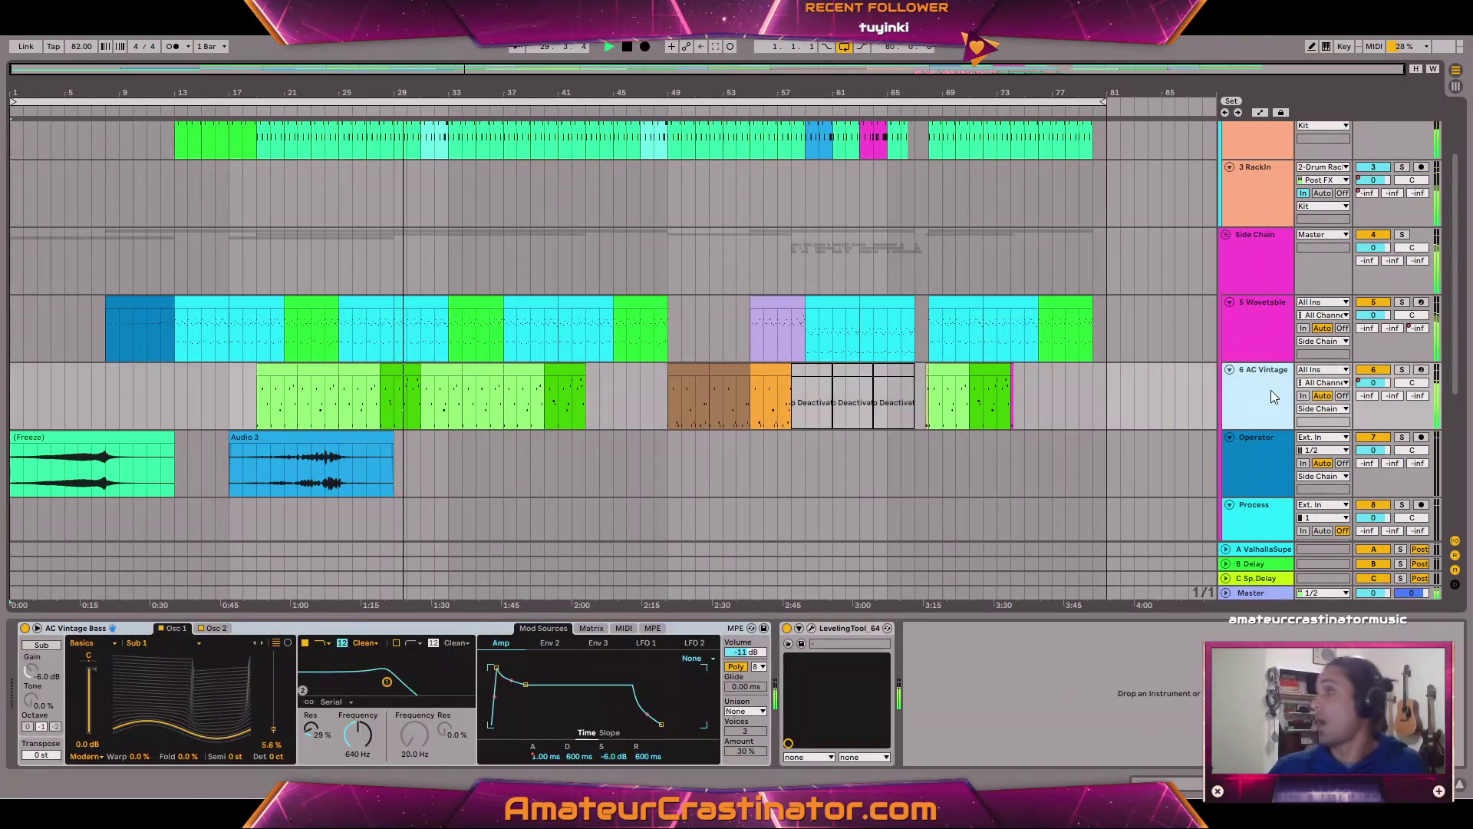
{"action": "scroll", "coordinate": [1260, 403], "scroll_direction": "down", "scroll_amount": 1}
{"action": "scroll", "coordinate": [1260, 388], "scroll_direction": "up", "scroll_amount": 2}
{"action": "left_click", "coordinate": [1264, 292]}
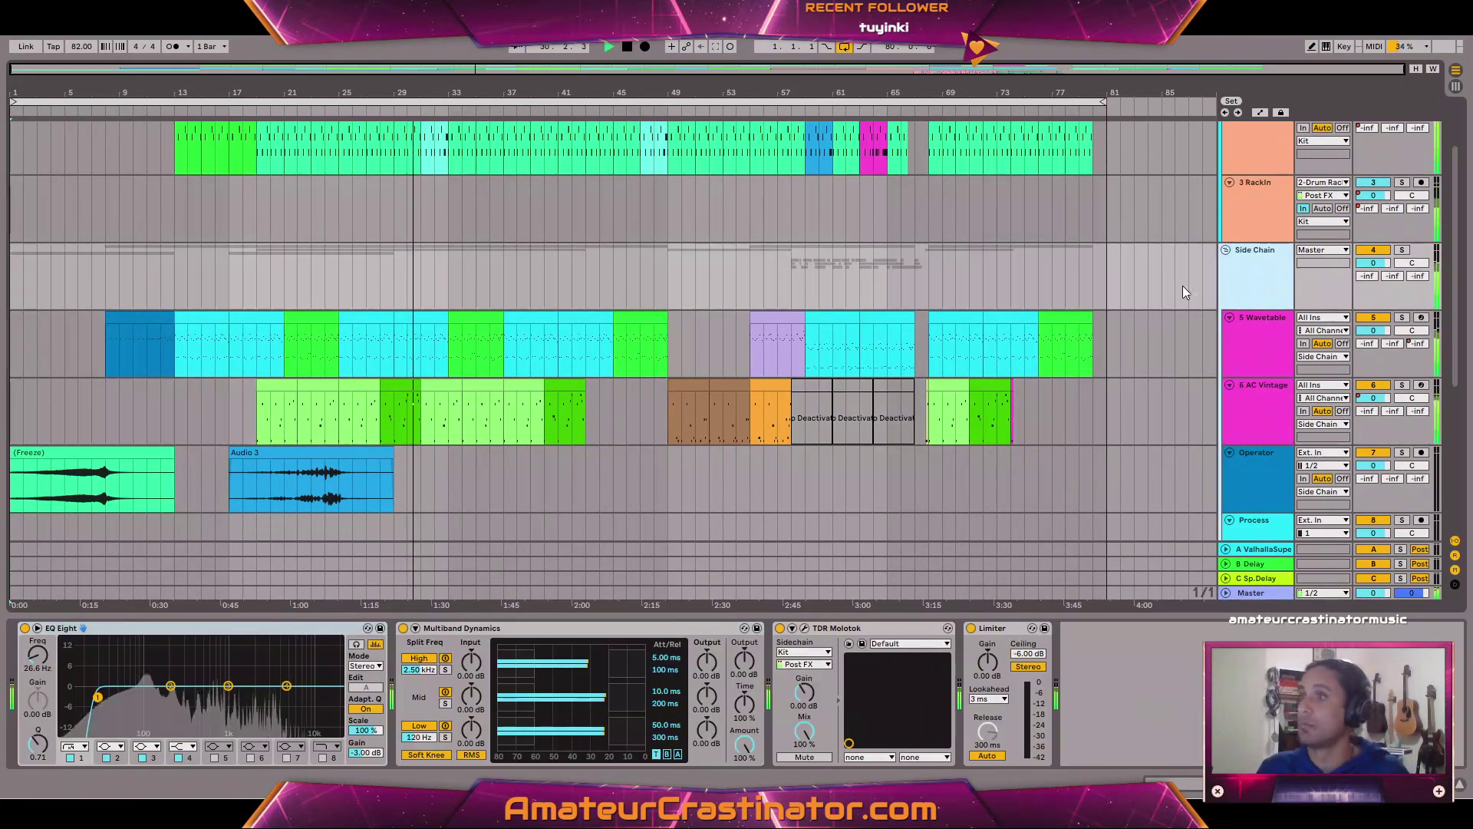
{"action": "scroll", "coordinate": [964, 353], "scroll_direction": "down", "scroll_amount": 4}
{"action": "scroll", "coordinate": [990, 357], "scroll_direction": "up", "scroll_amount": 4}
{"action": "scroll", "coordinate": [1010, 361], "scroll_direction": "down", "scroll_amount": 12}
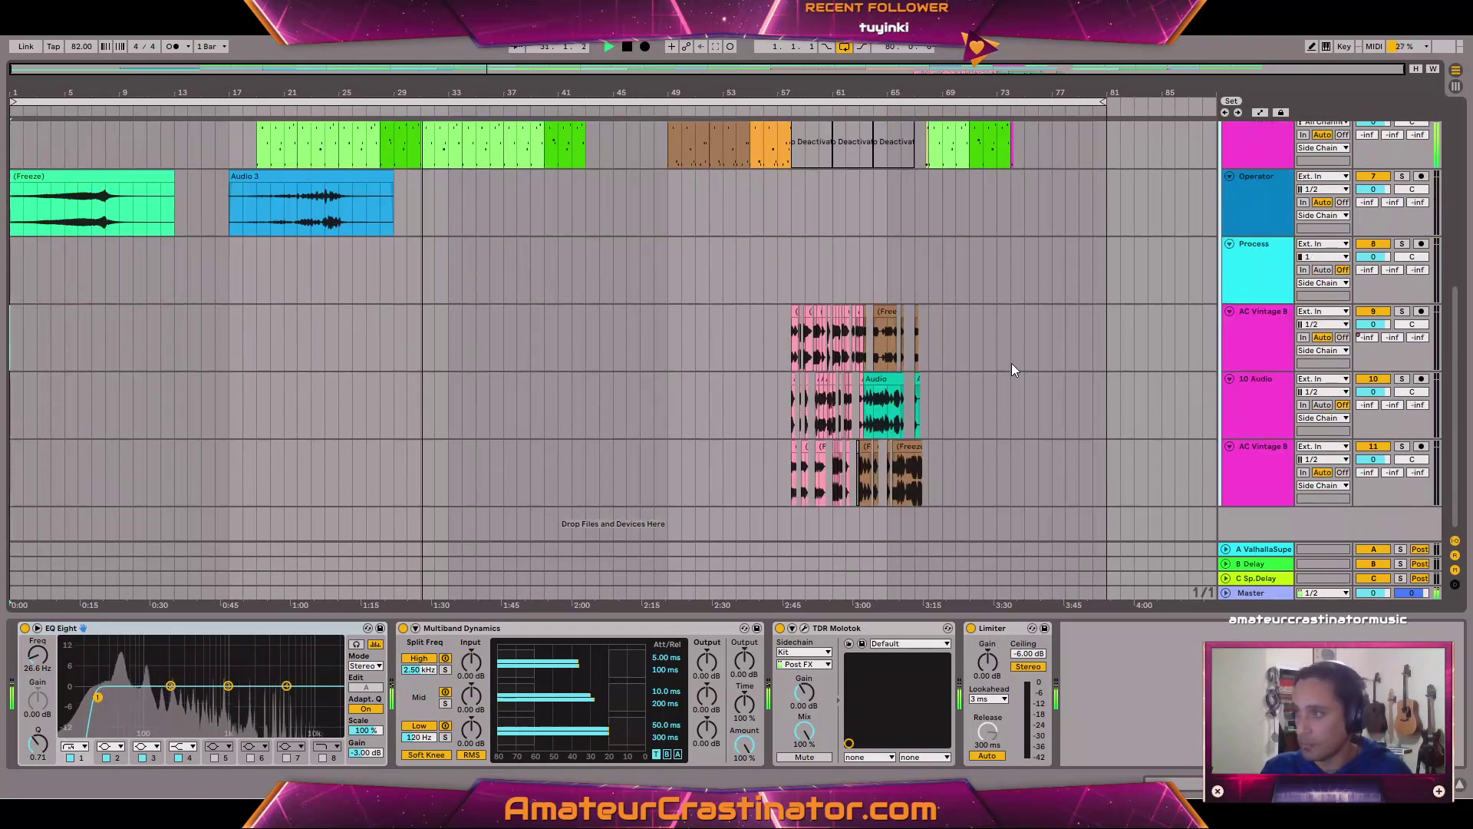
{"action": "scroll", "coordinate": [930, 422], "scroll_direction": "up", "scroll_amount": 10}
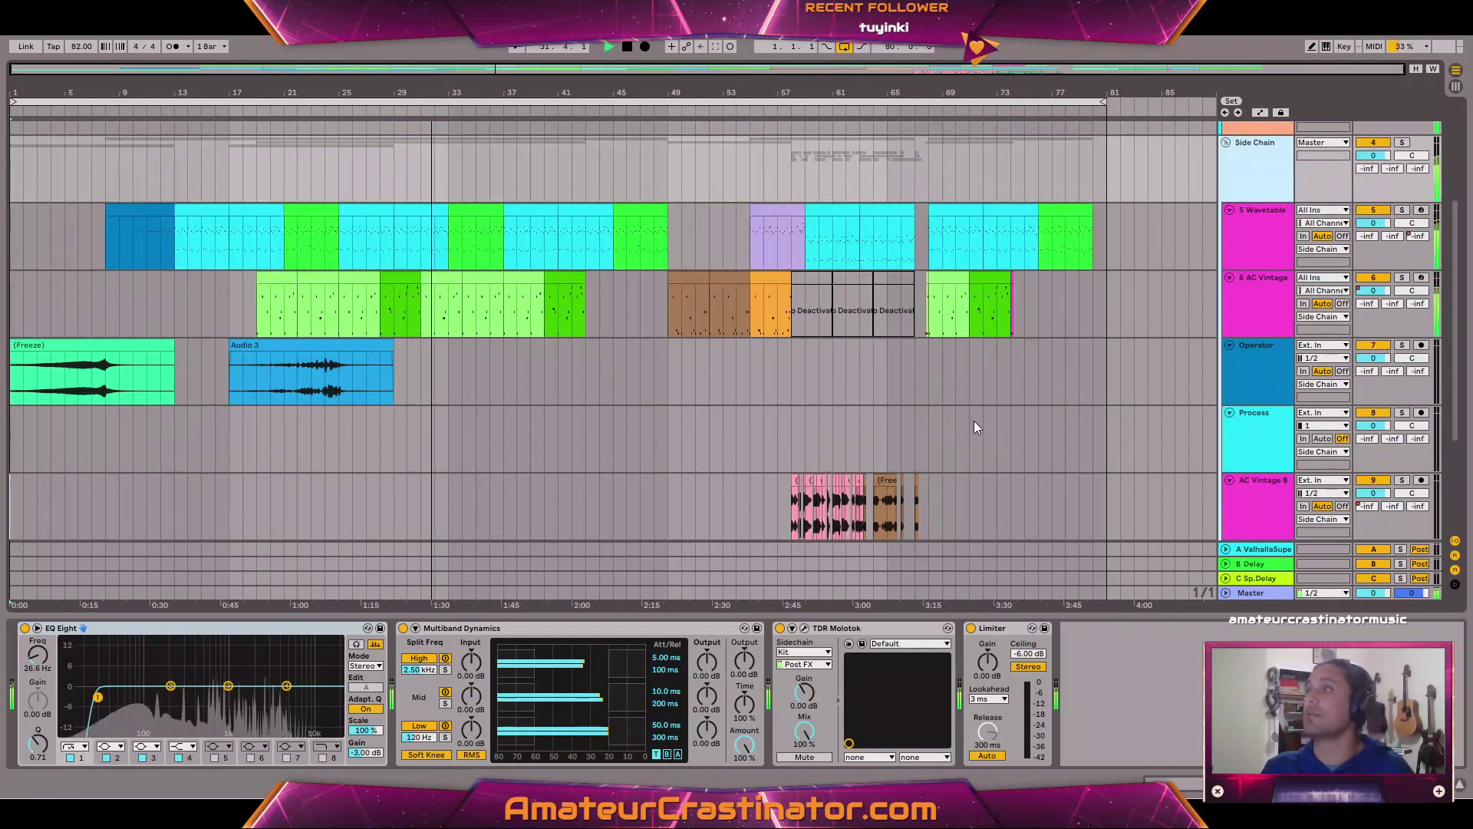
{"action": "scroll", "coordinate": [971, 421], "scroll_direction": "up", "scroll_amount": 11}
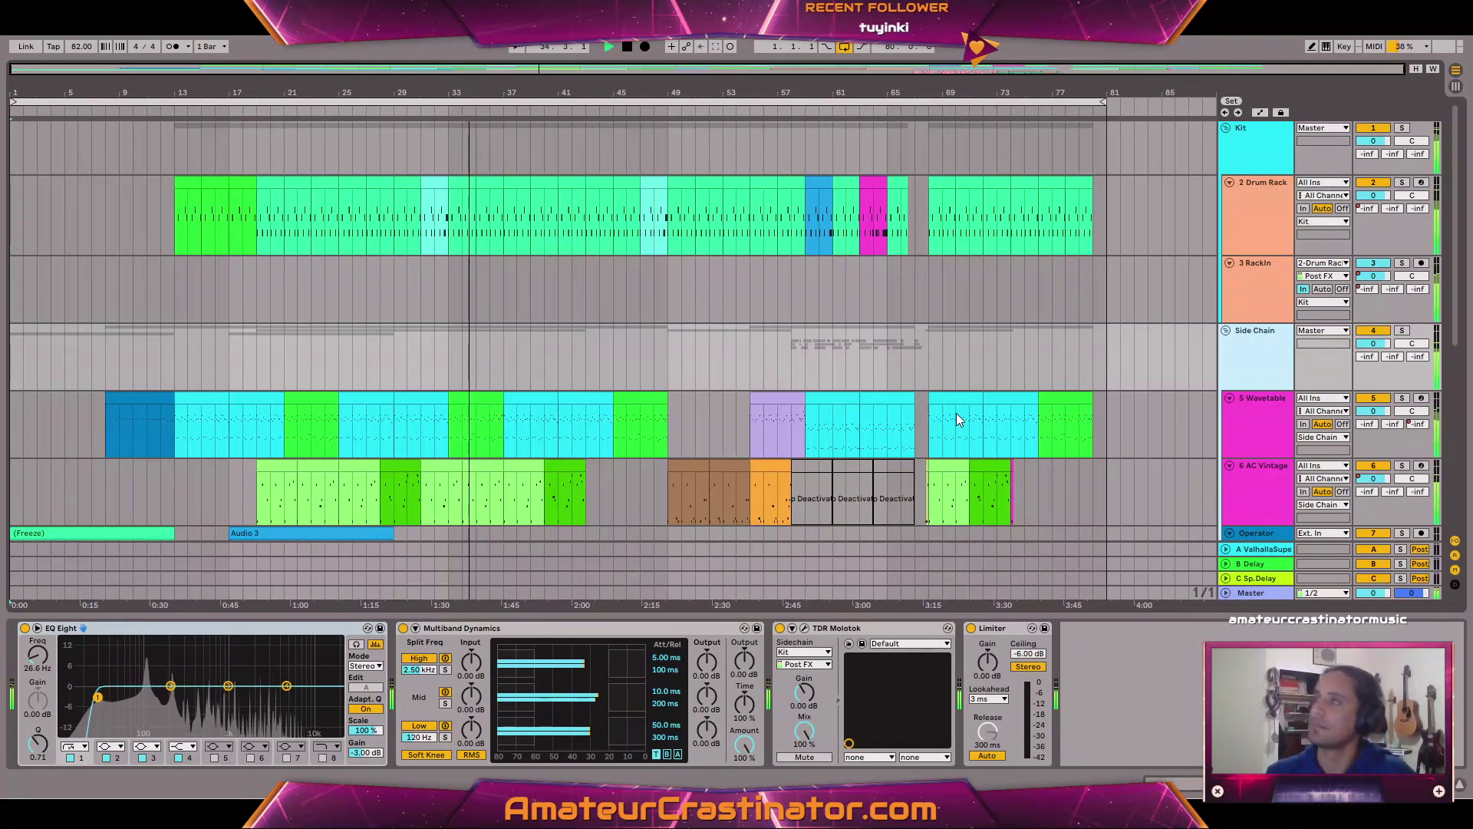
Examine the 2 Drum Rack track's devices, send settings and automation lanes during playback.
{"action": "left_click", "coordinate": [1286, 226]}
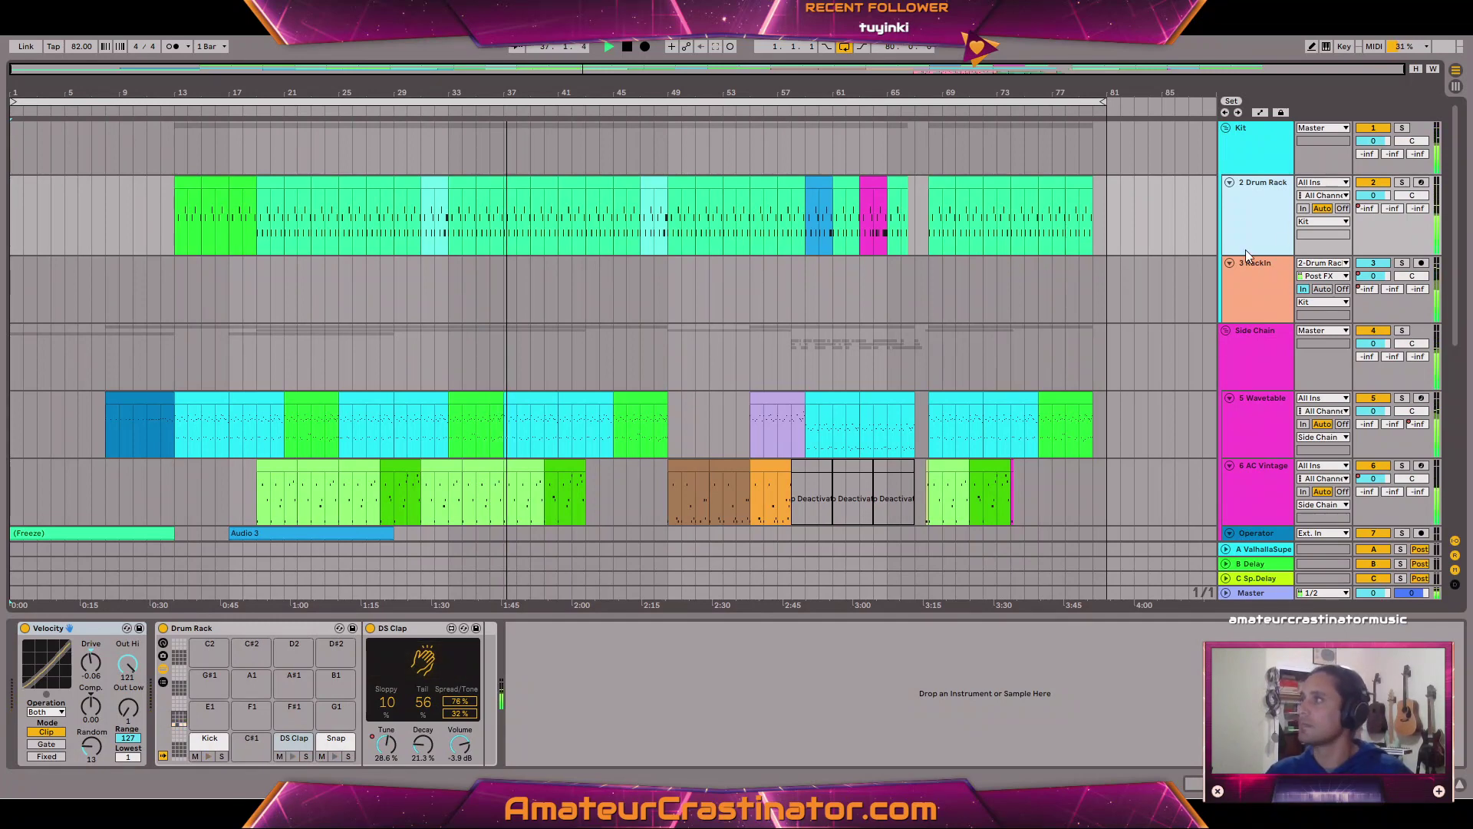
{"action": "key", "text": "a"}
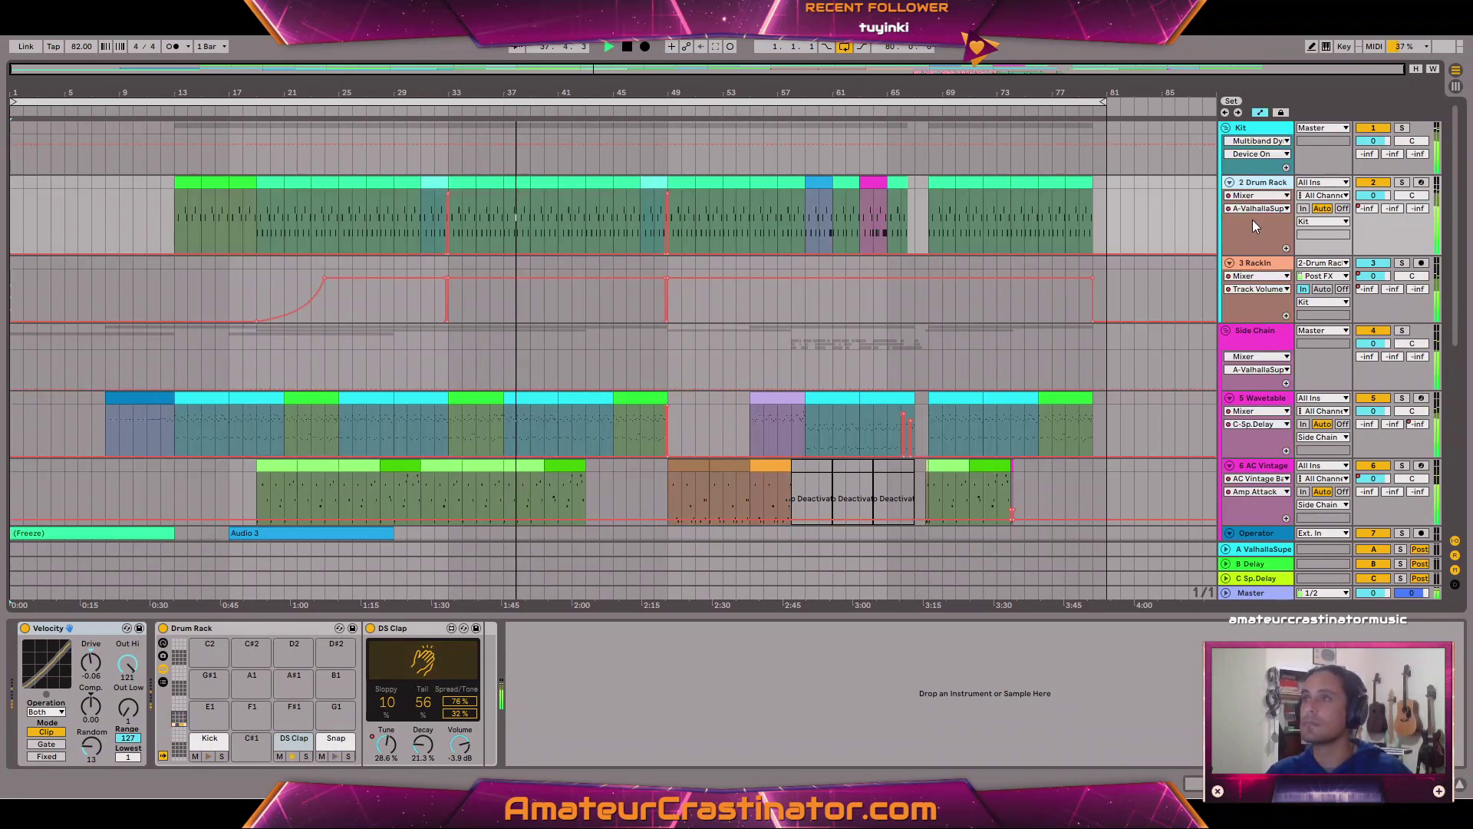
{"action": "key", "text": "a"}
{"action": "key", "text": "a"}
{"action": "key", "text": "a"}
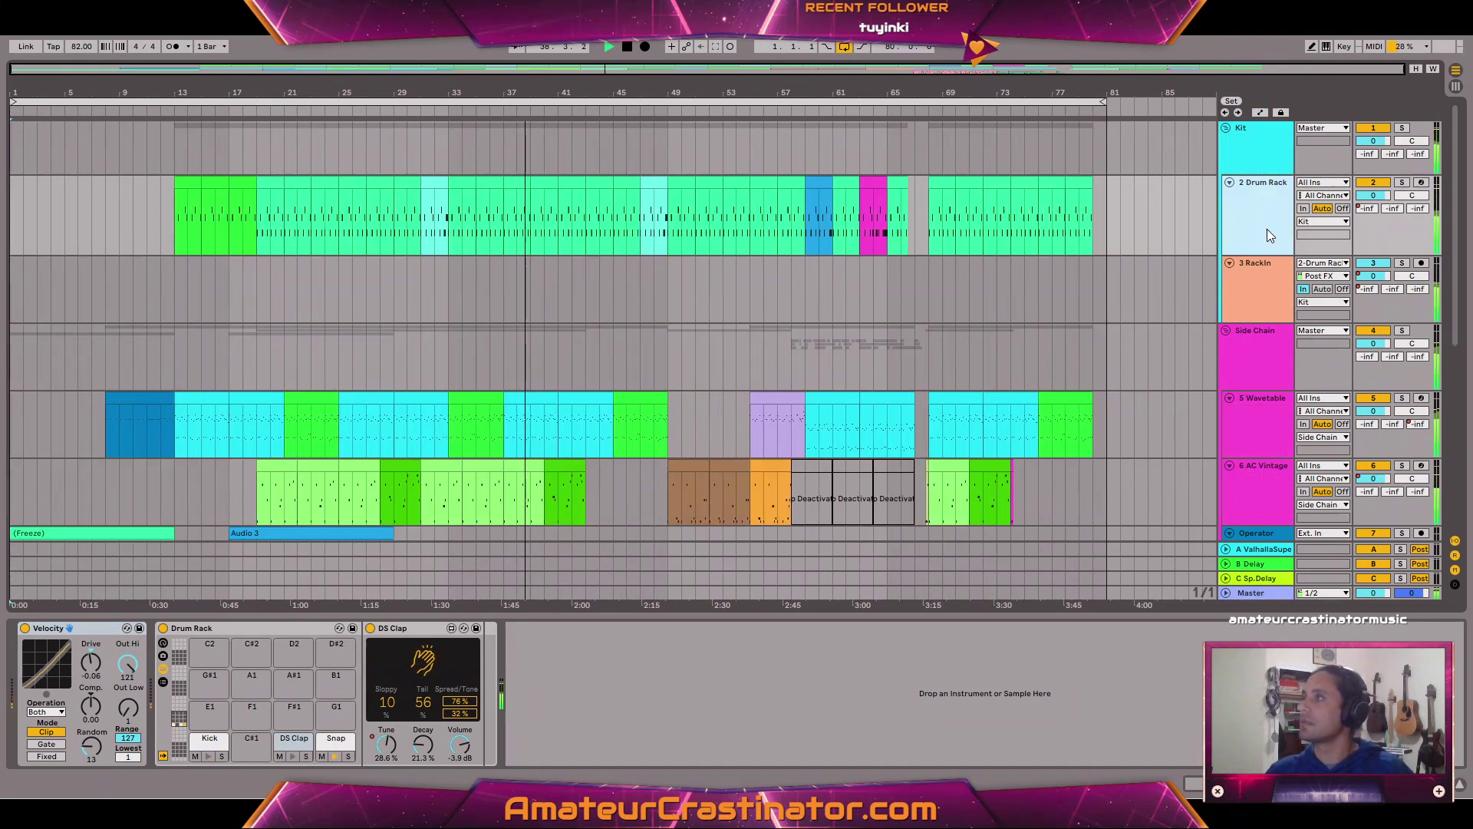
{"action": "key", "text": "a"}
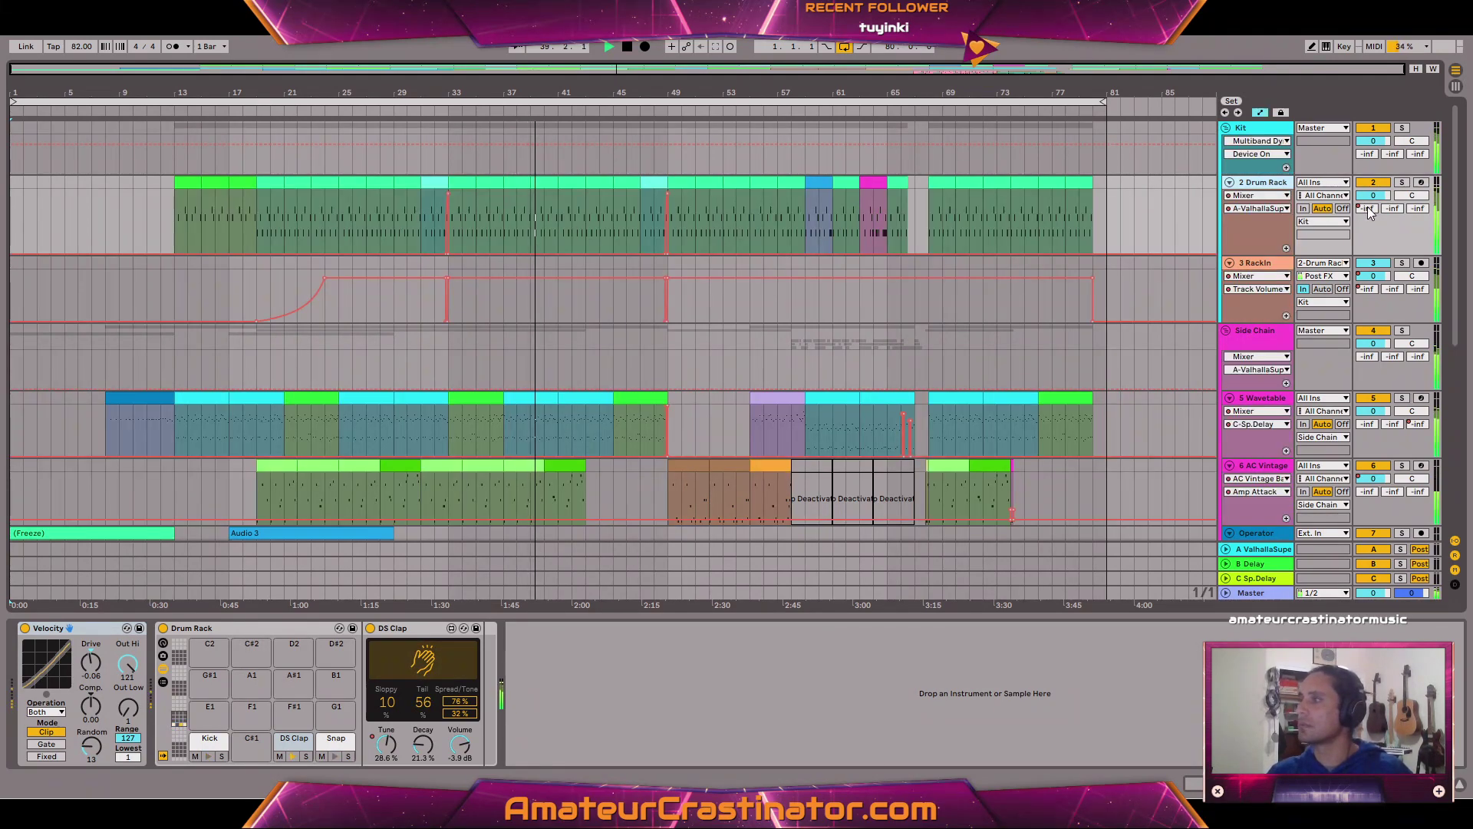
{"action": "key", "text": "a"}
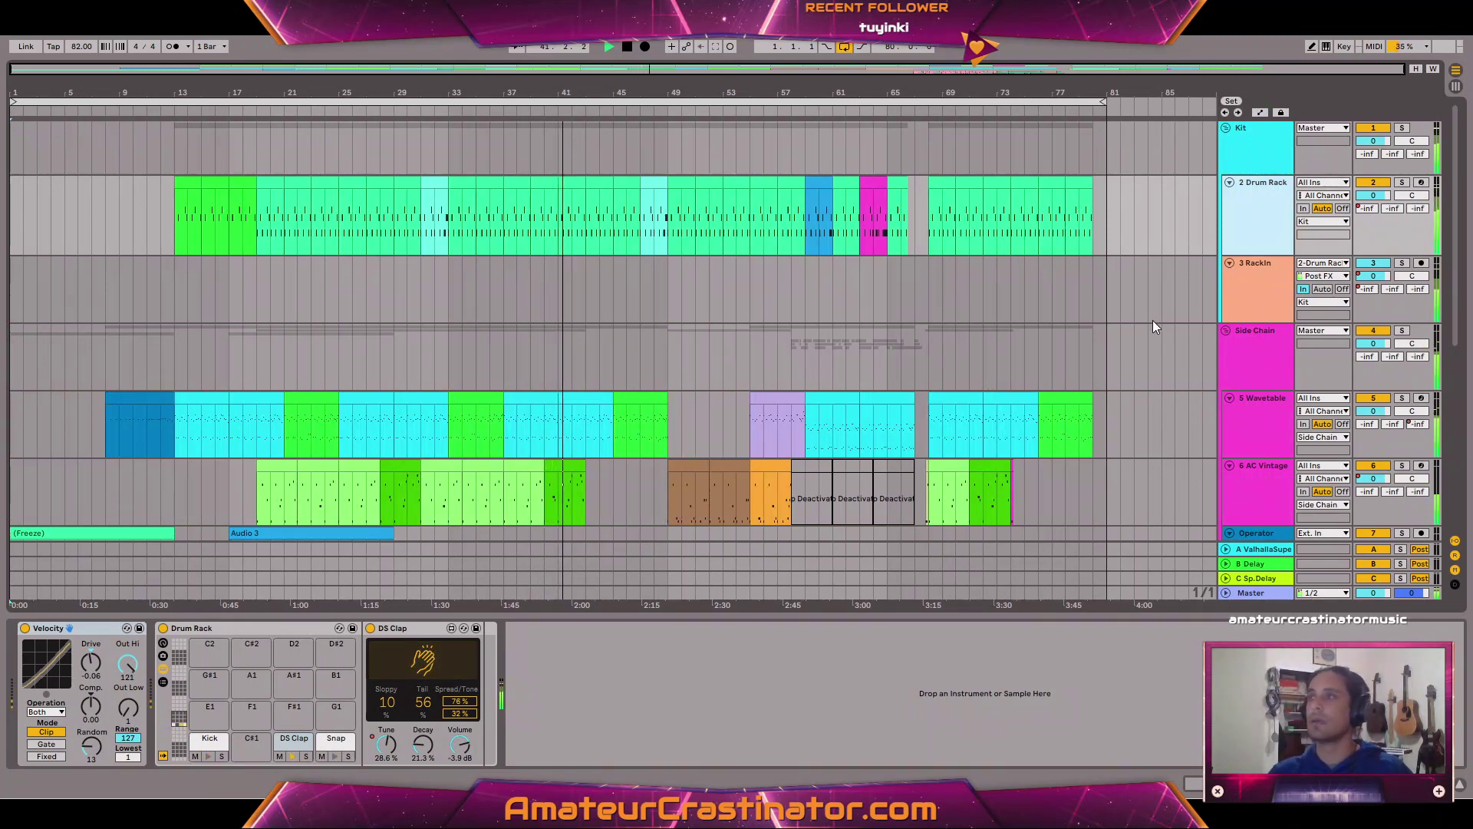
{"action": "key", "text": "a"}
{"action": "key", "text": "a"}
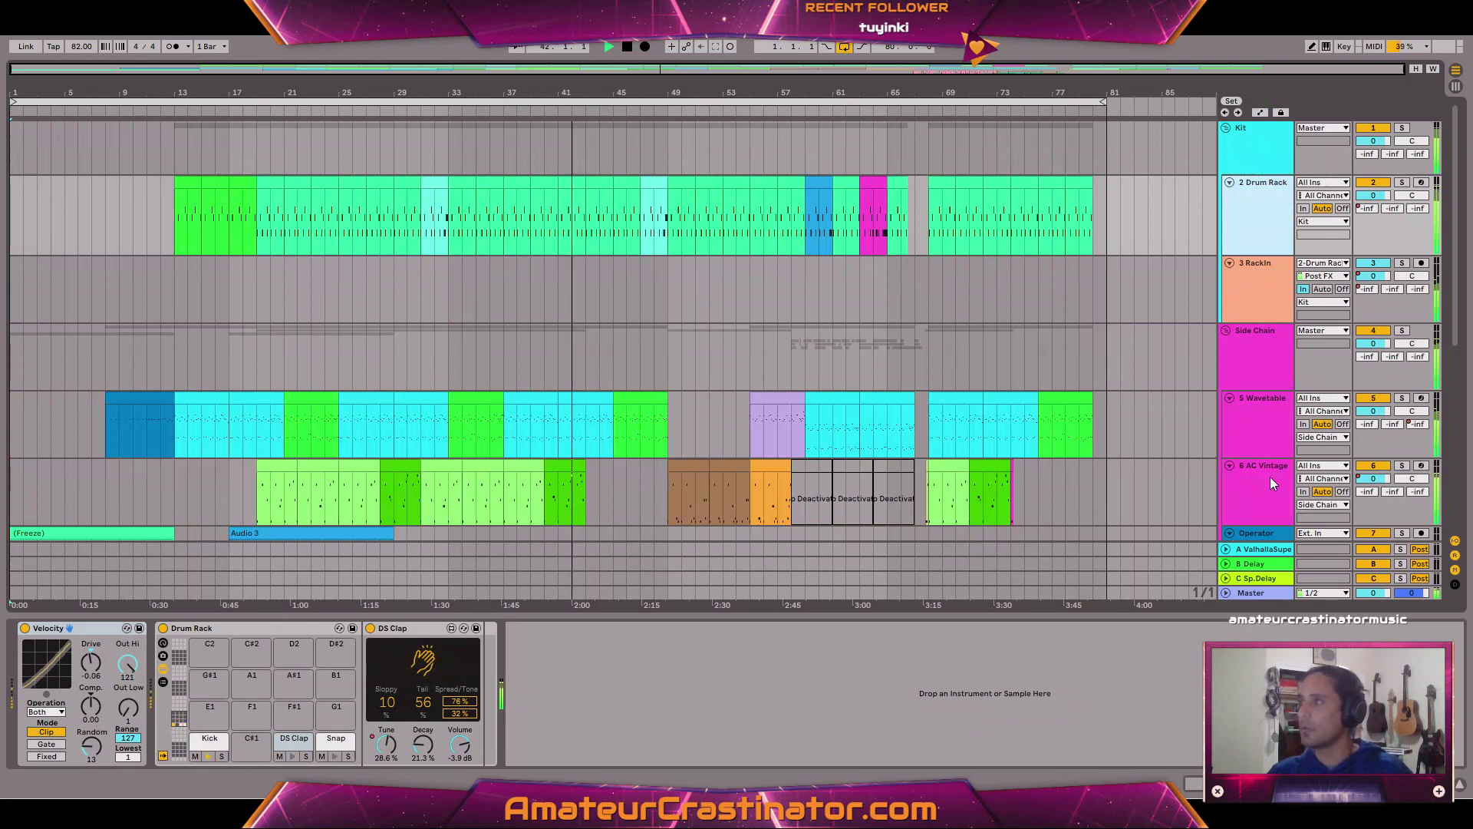
Compare the effects on the B Delay and C Sp.Delay return tracks.
{"action": "left_click", "coordinate": [1271, 568]}
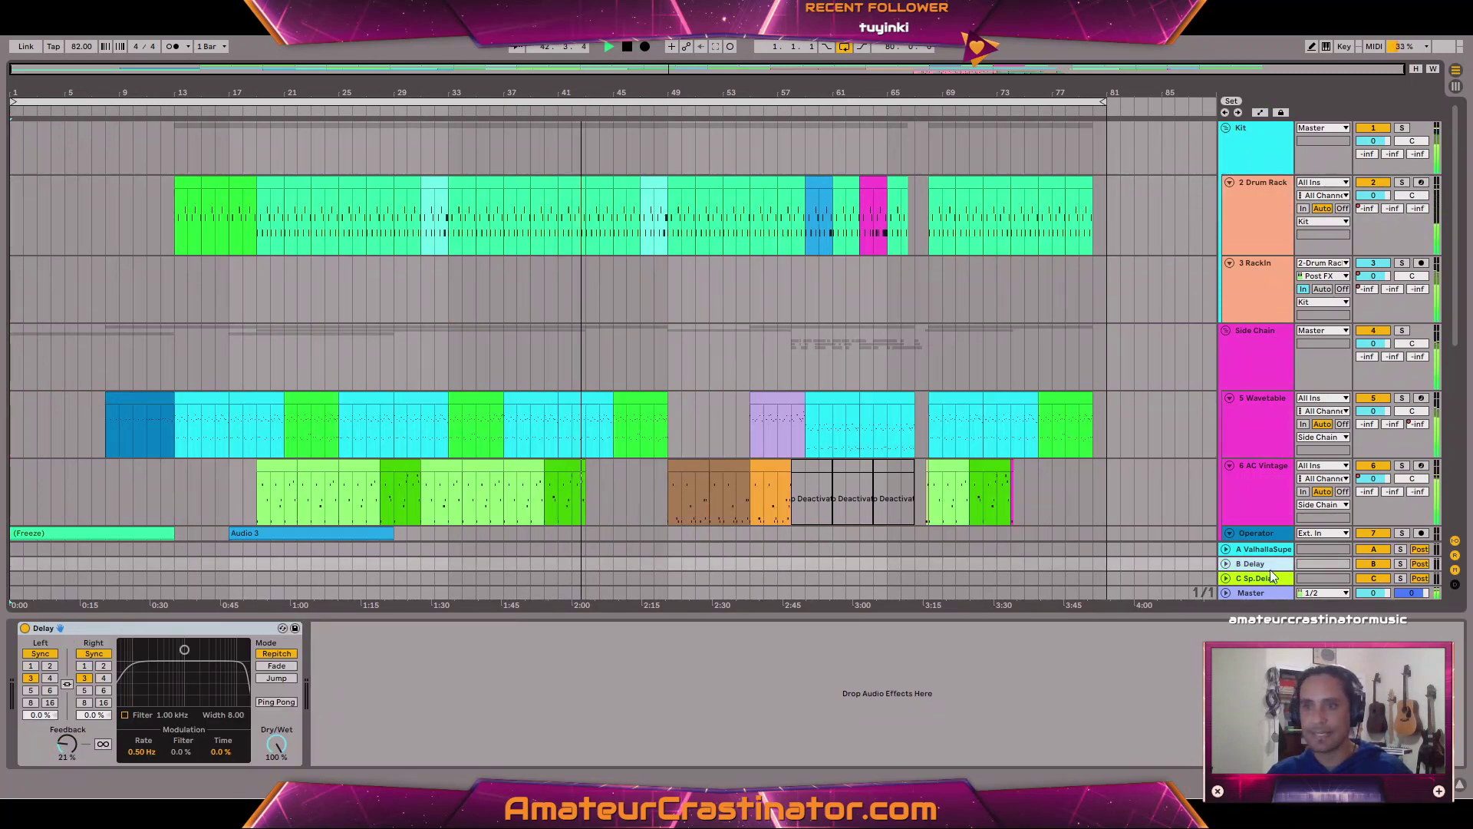
{"action": "left_click", "coordinate": [1260, 568]}
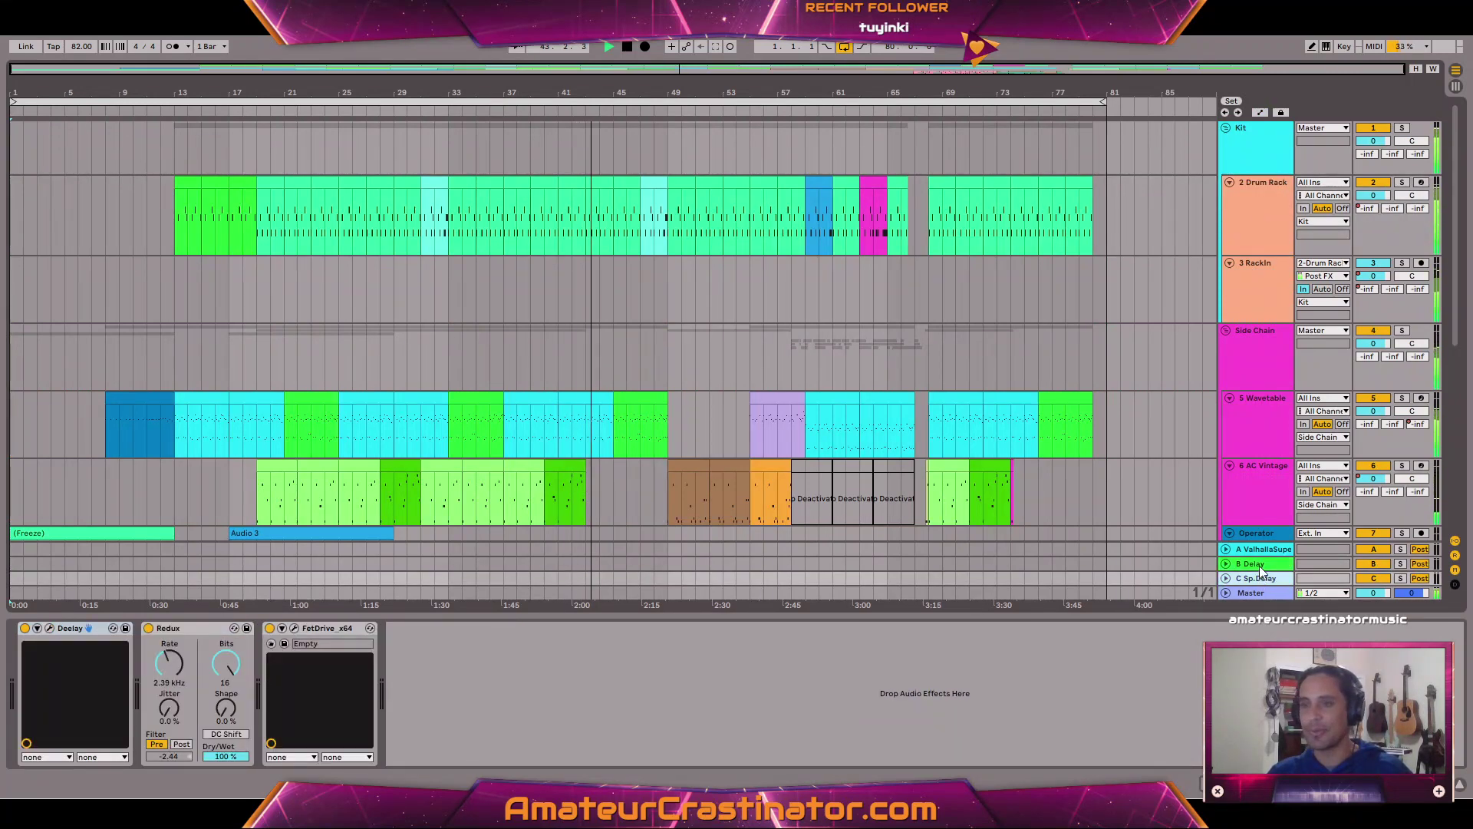
{"action": "key", "text": "Down"}
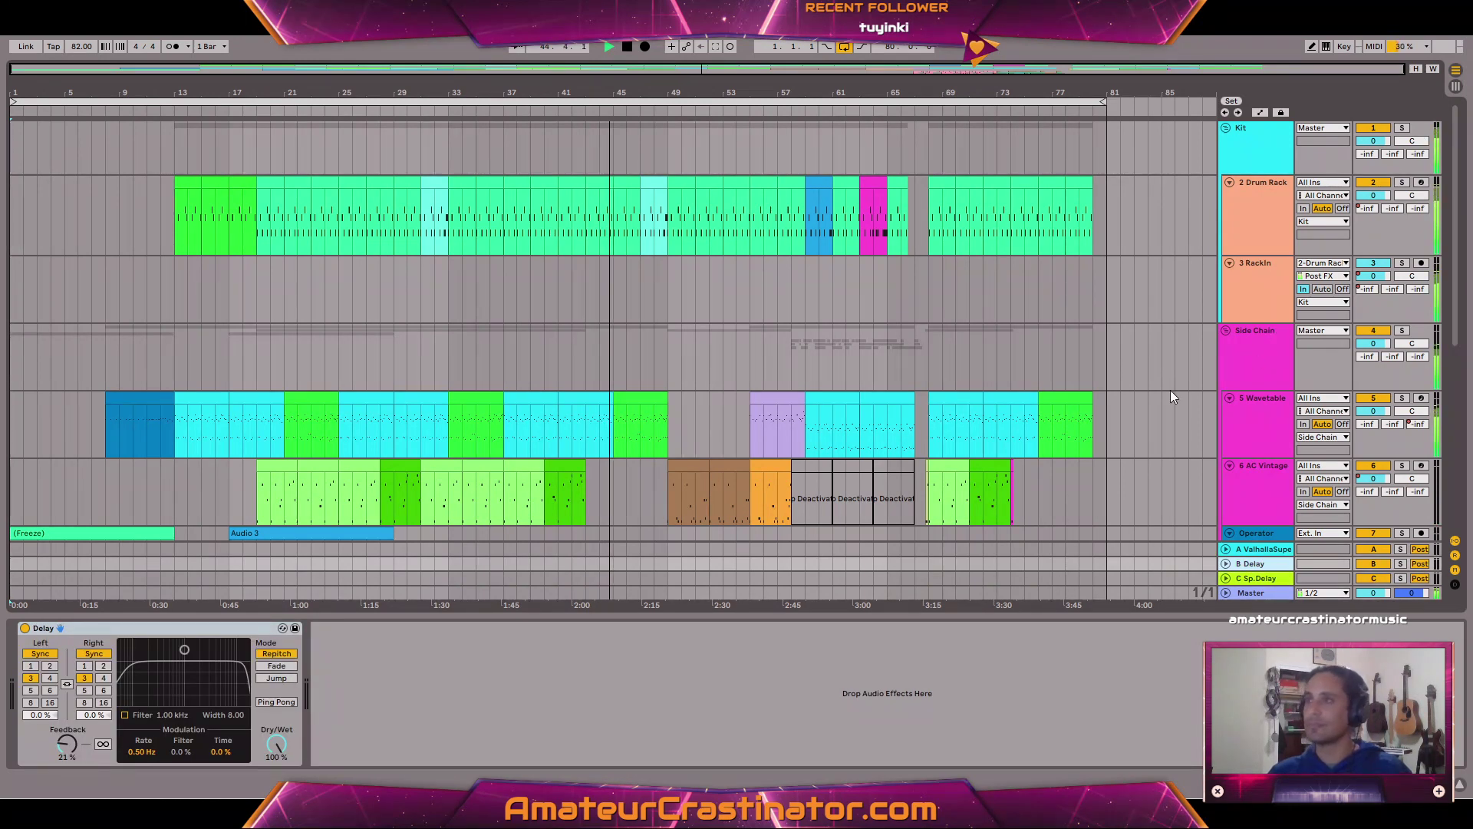
Raise the C-Sp.Delay send automation of 2 Drum Rack on the last beat before bar 49.
{"action": "scroll", "coordinate": [666, 214], "scroll_direction": "up", "scroll_amount": 3}
{"action": "scroll", "coordinate": [666, 214], "scroll_direction": "up", "scroll_amount": 3}
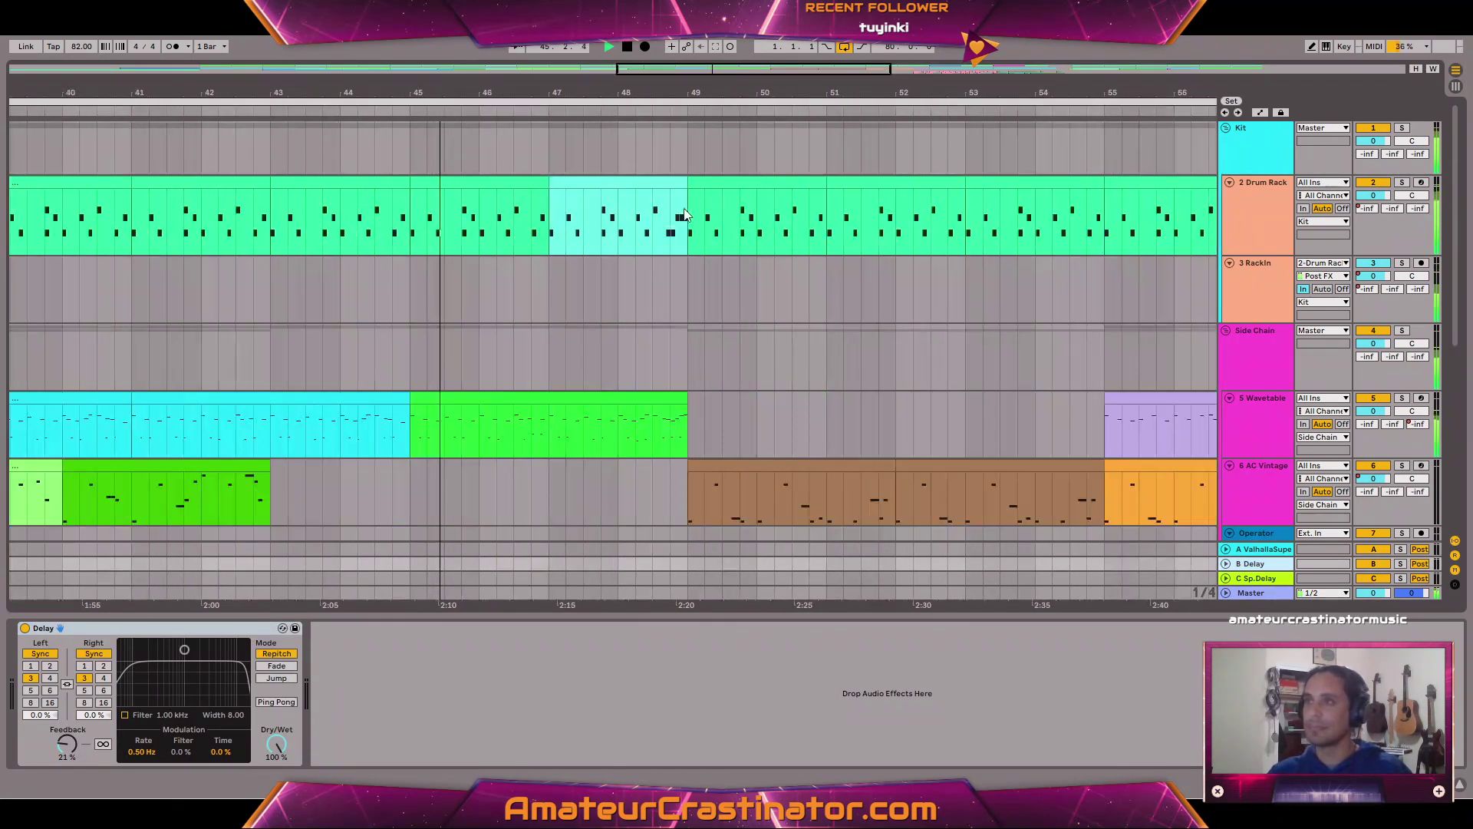
{"action": "left_click", "coordinate": [1424, 211]}
{"action": "key", "text": "a"}
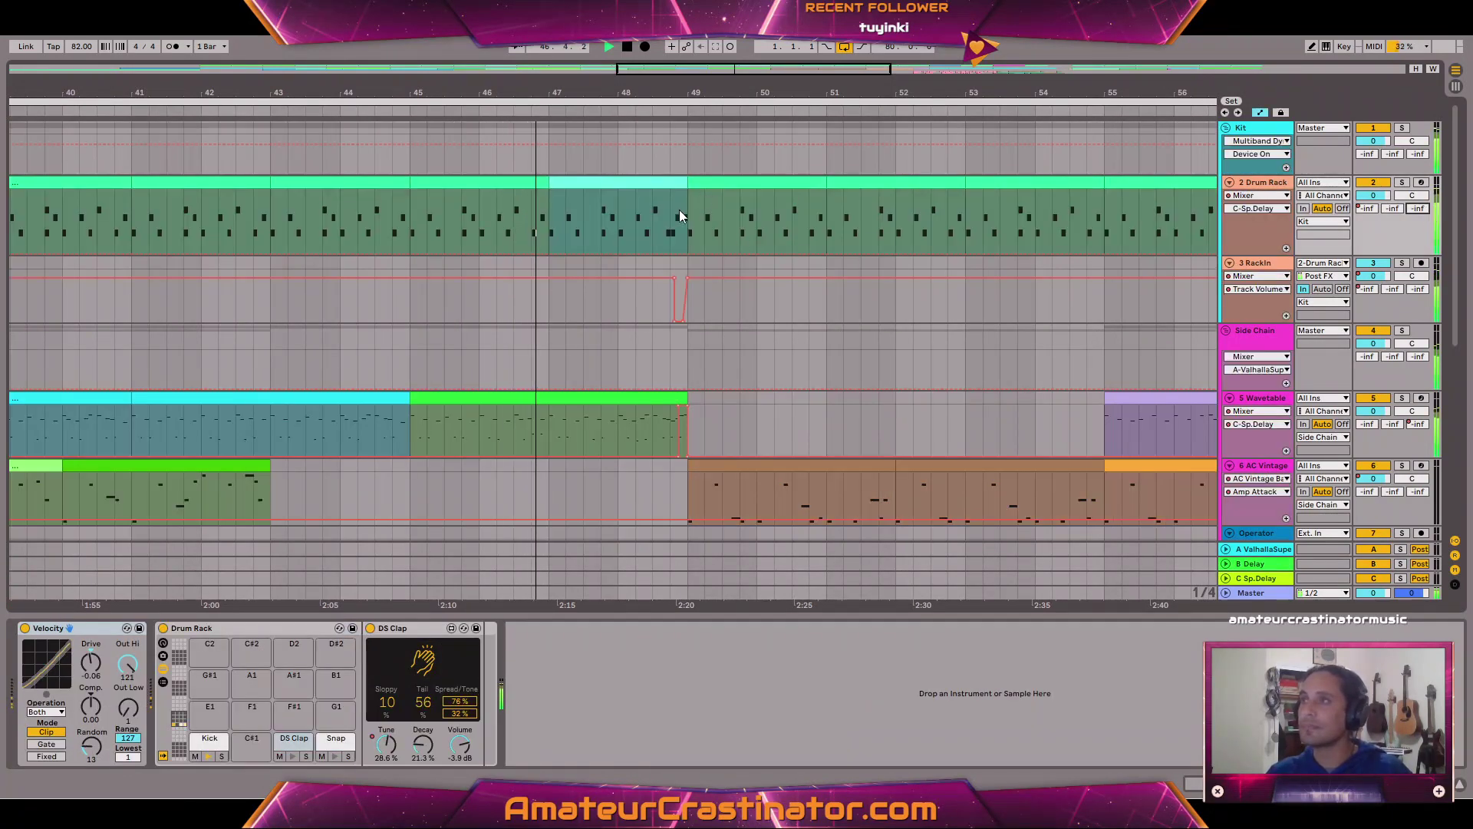
{"action": "left_click_drag", "start_coordinate": [671, 219], "coordinate": [681, 187]}
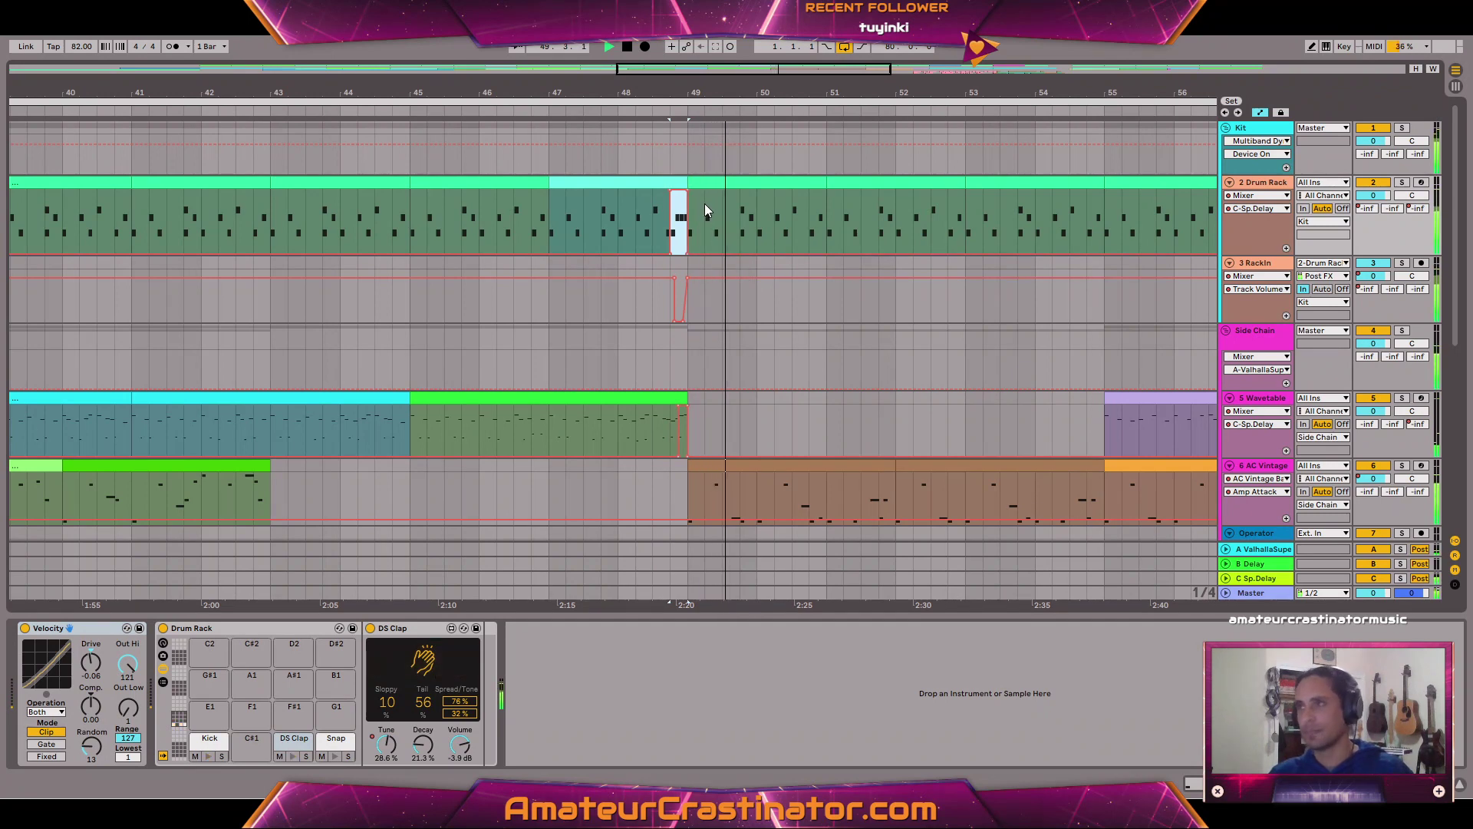
Solo the C Sp.Delay return and audition the delay throw leading into bar 49.
{"action": "left_click", "coordinate": [1400, 579]}
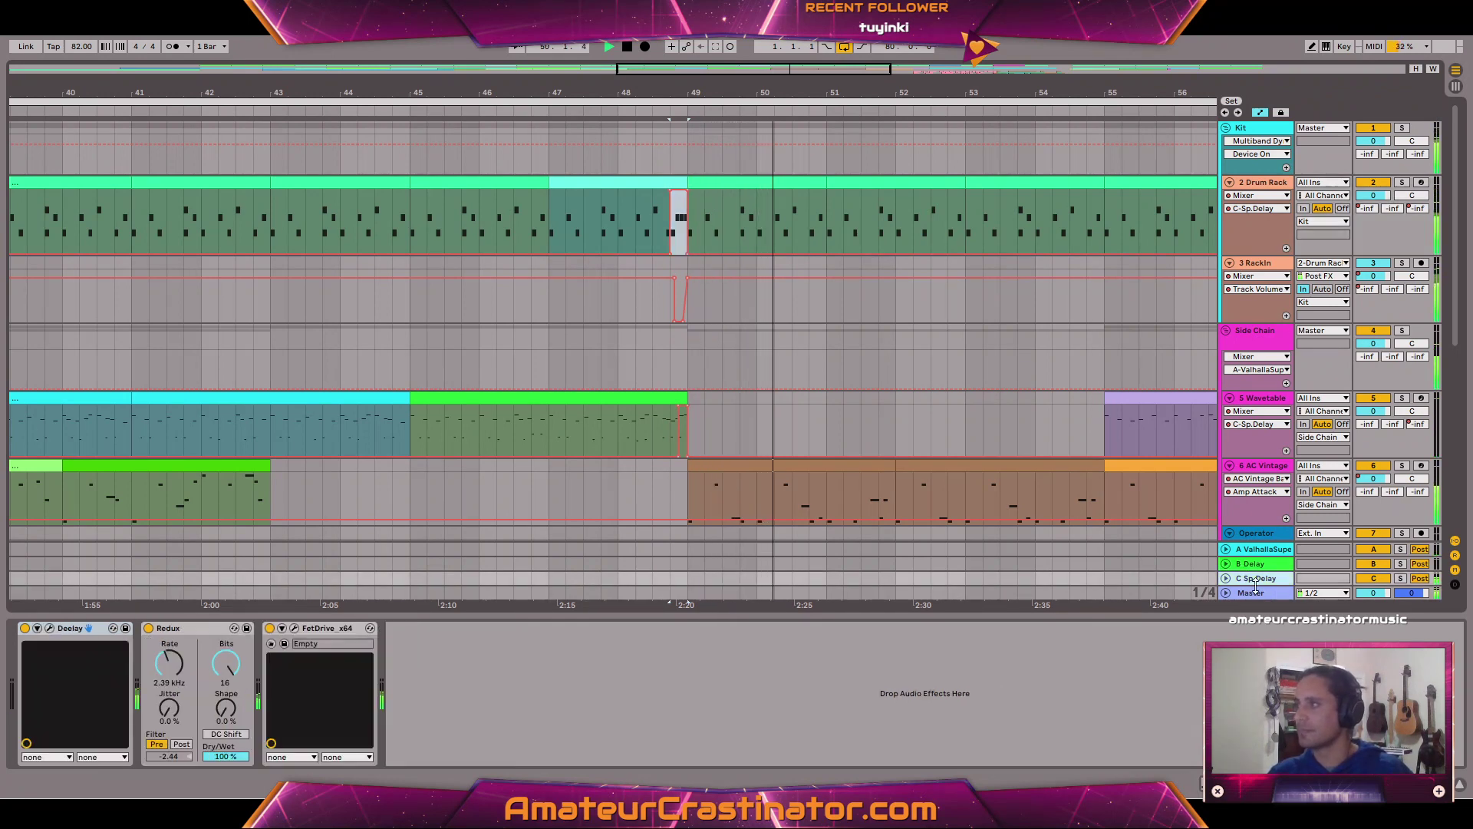
{"action": "key", "text": "space"}
{"action": "left_click", "coordinate": [689, 232]}
{"action": "key", "text": "space"}
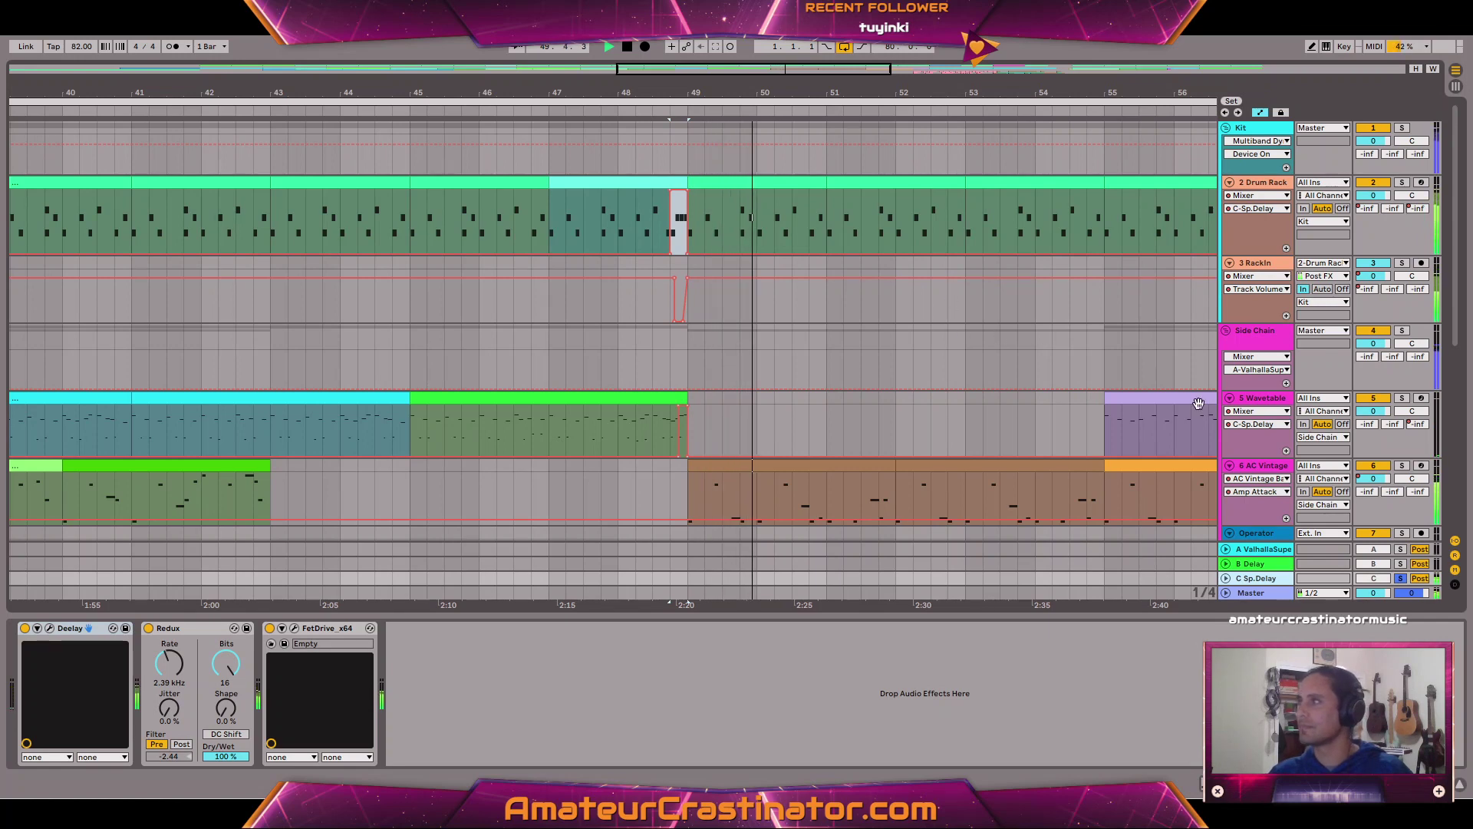
{"action": "key", "text": "space"}
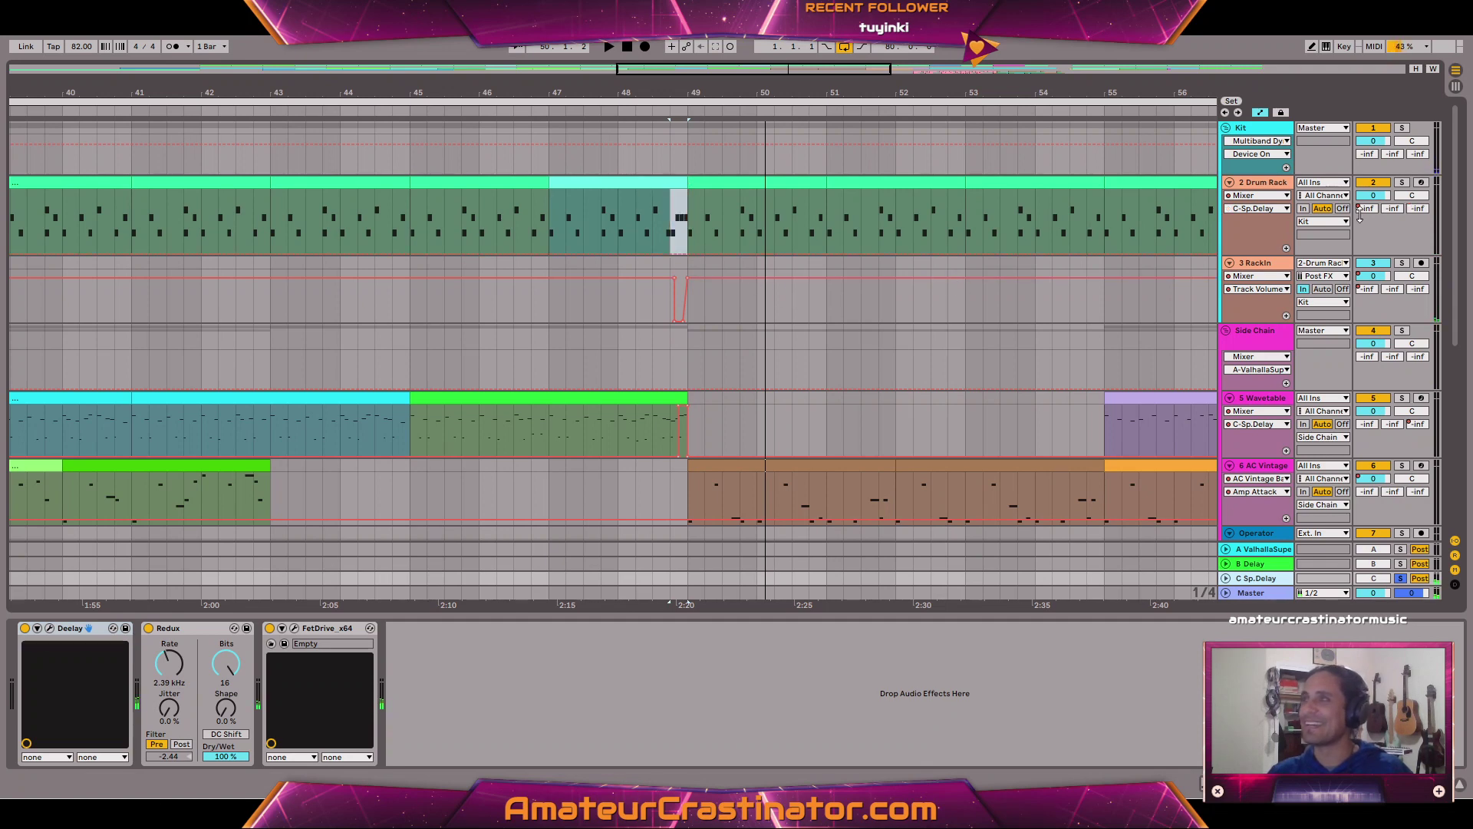
Raise 2 Drum Rack's B-Delay send automation to 0 dB on the last beat before bar 49 and audition it.
{"action": "left_click_drag", "start_coordinate": [680, 246], "coordinate": [678, 234]}
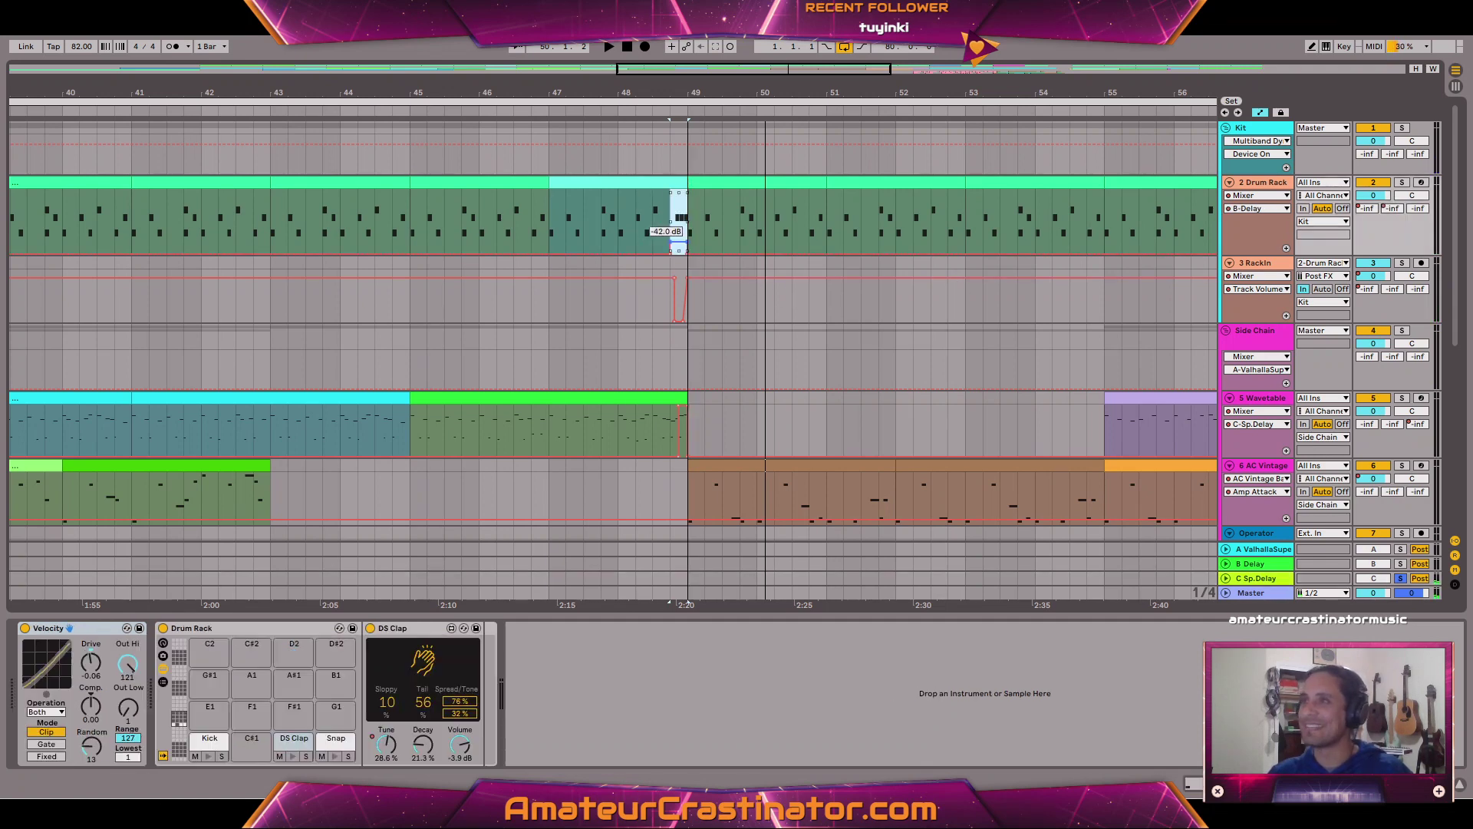
{"action": "key", "text": "space"}
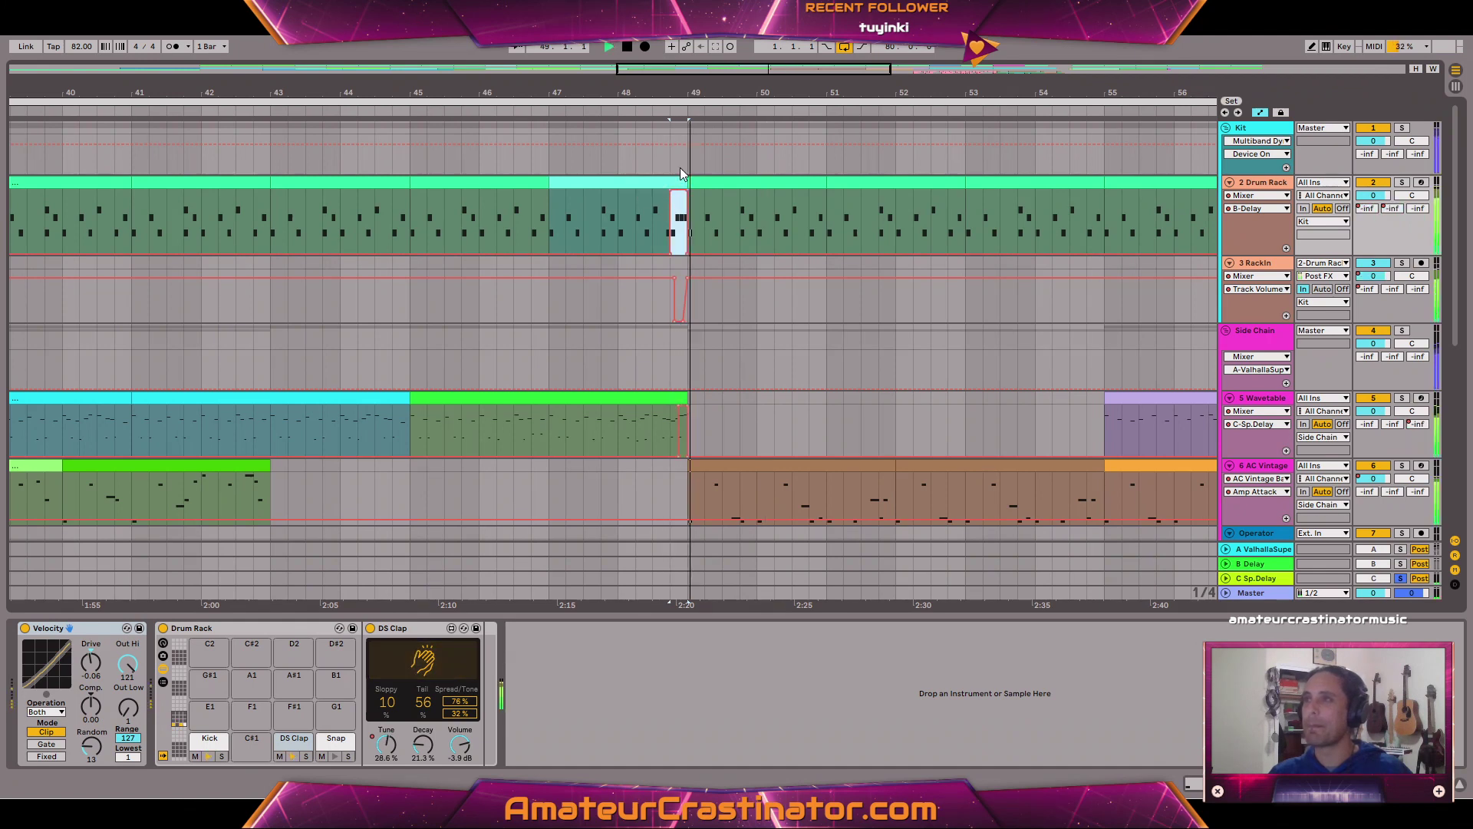
{"action": "key", "text": "space"}
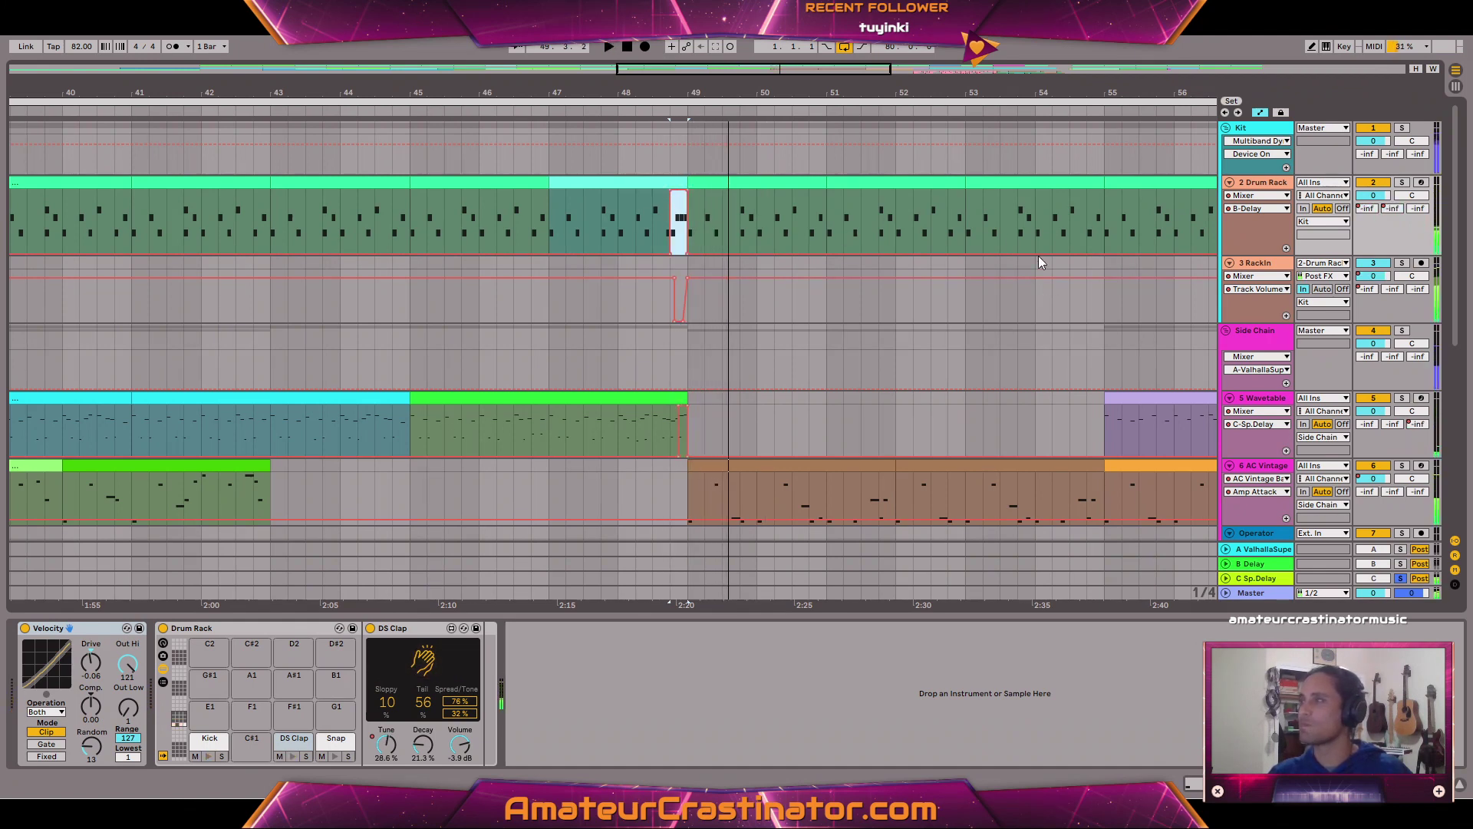
Solo the B Delay return and audition the delay throw leading into bar 49.
{"action": "left_click", "coordinate": [1266, 565]}
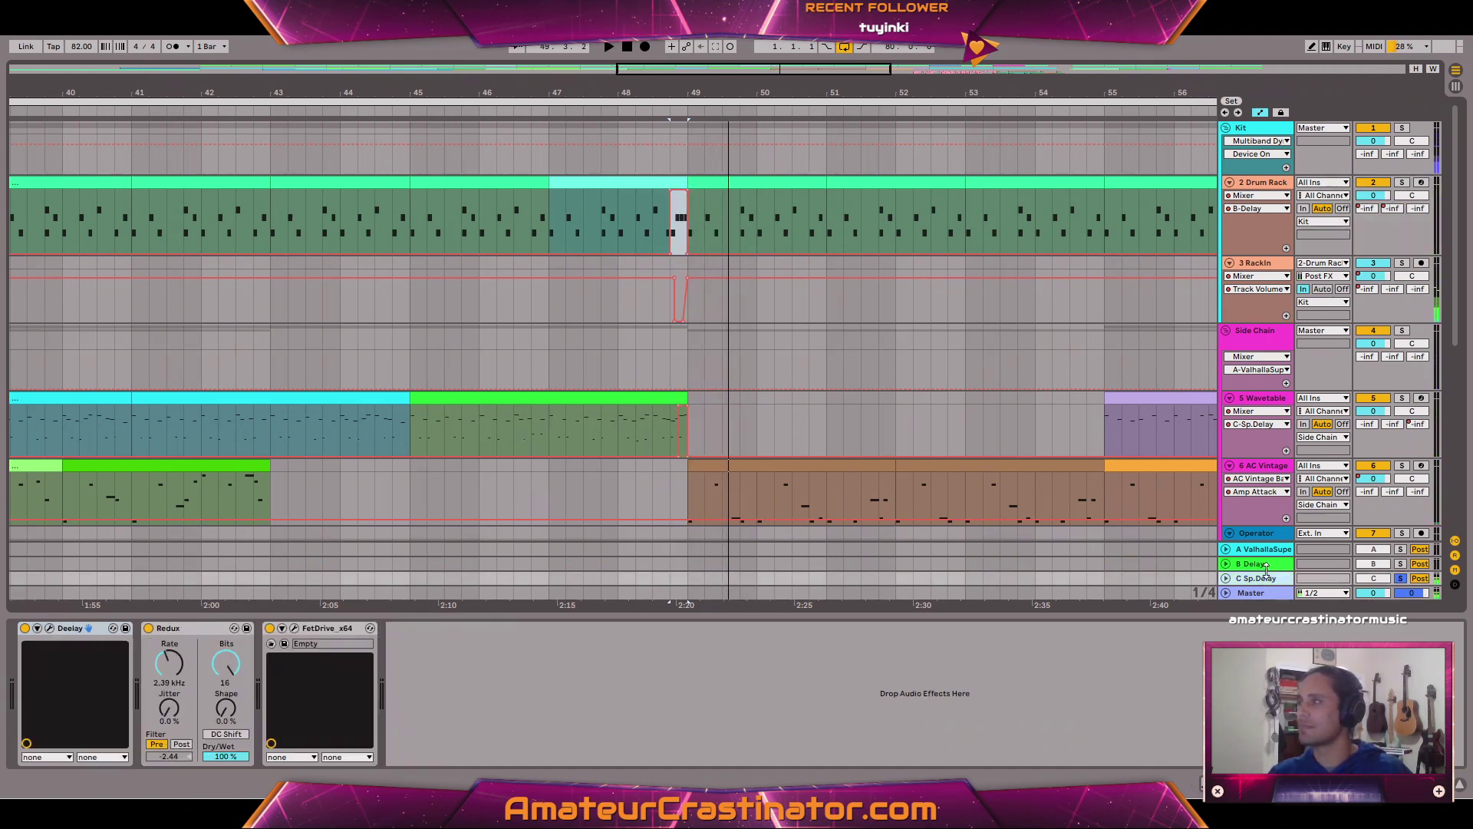
{"action": "left_click", "coordinate": [1266, 565]}
{"action": "key", "text": "space"}
{"action": "key", "text": "s"}
{"action": "key", "text": "space"}
{"action": "key", "text": "space"}
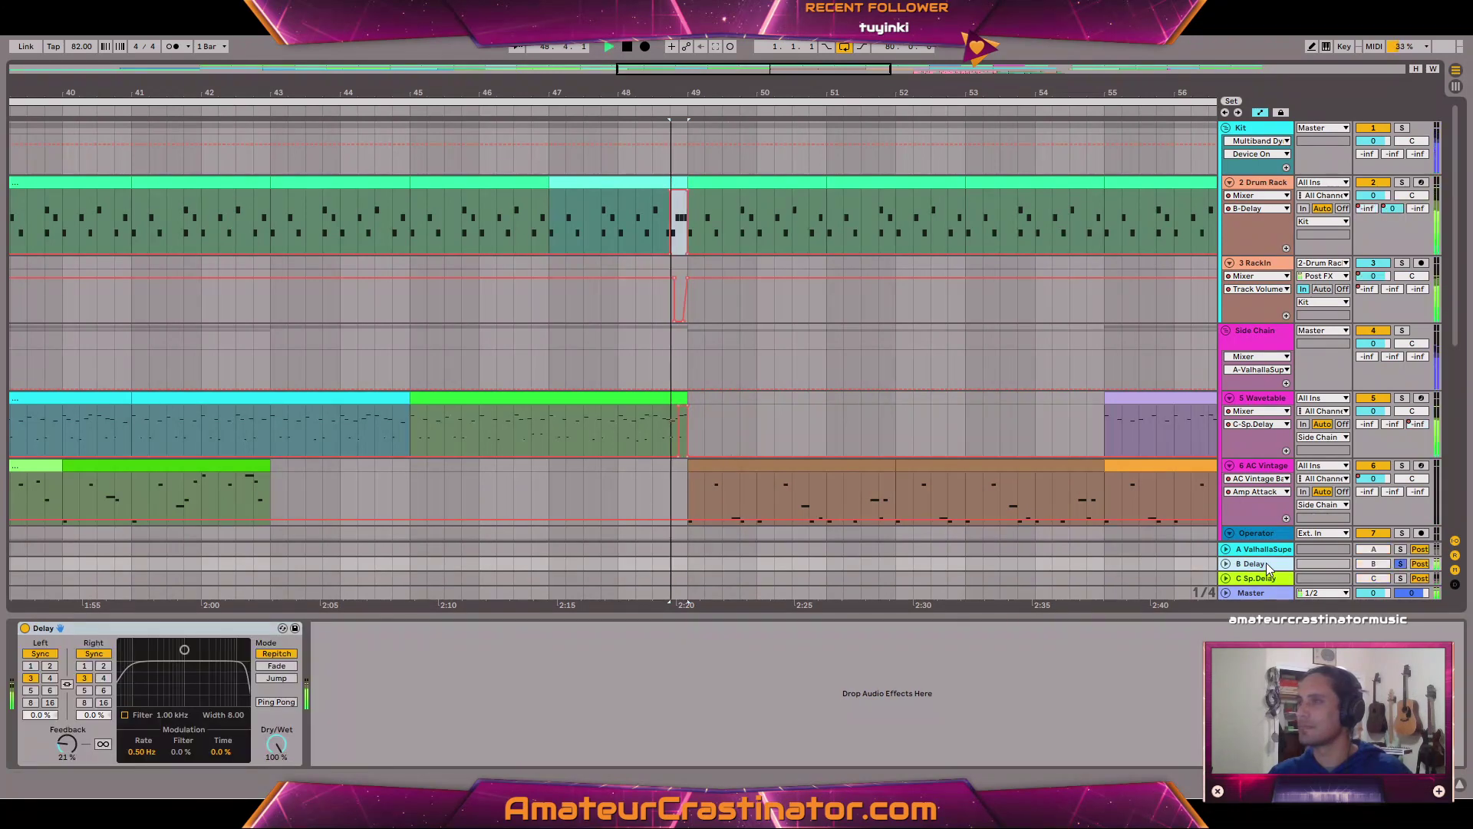
Solo 2 Drum Rack, replay its delay throw and the clip starting at bar 47, and show the whole arrangement.
{"action": "left_click", "coordinate": [1243, 238]}
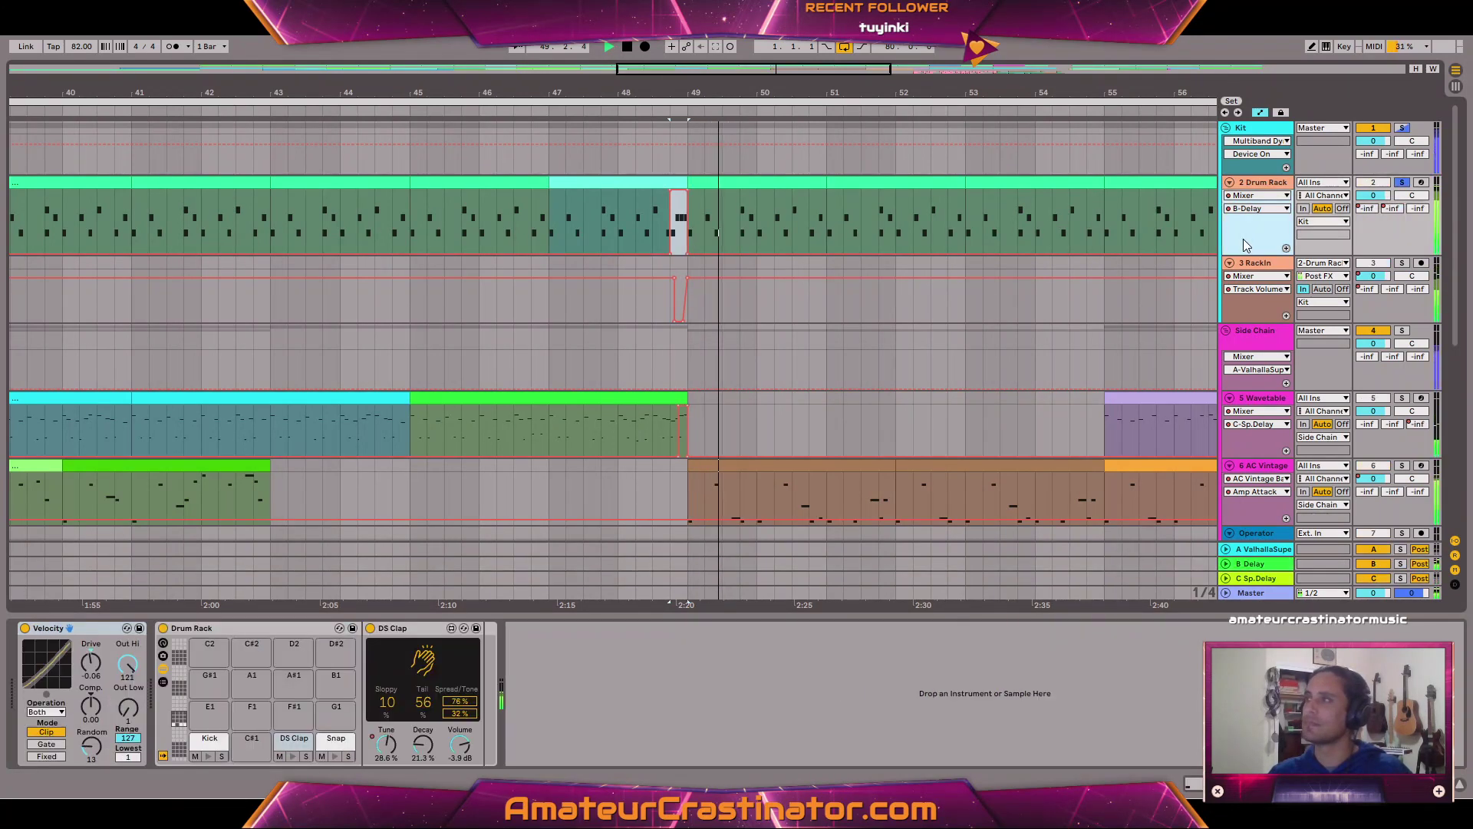
{"action": "key", "text": "s"}
{"action": "key", "text": "space"}
{"action": "key", "text": "space"}
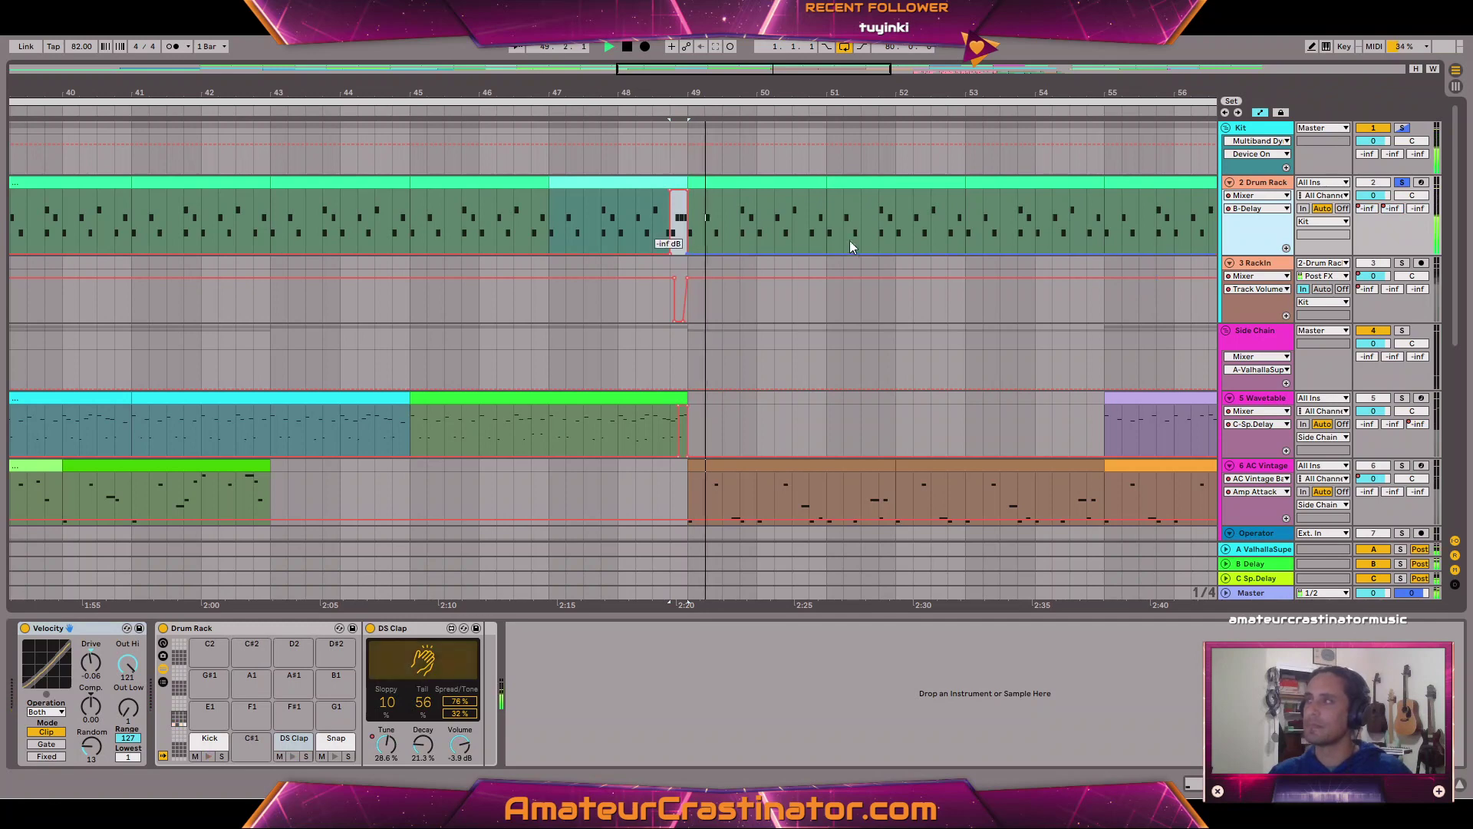
{"action": "left_click", "coordinate": [589, 182]}
{"action": "key", "text": "space"}
{"action": "key", "text": "space"}
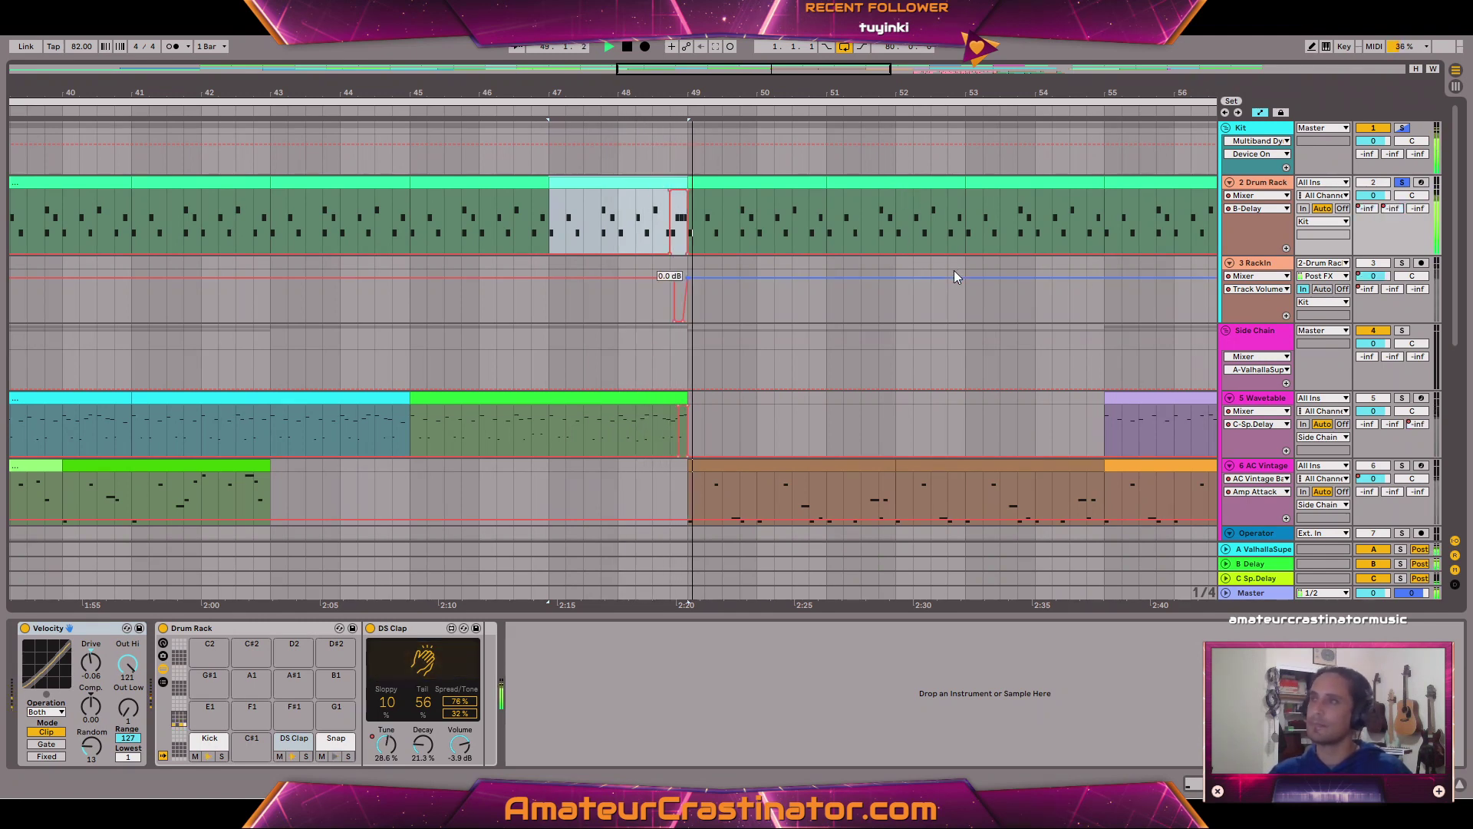
{"action": "key", "text": "w"}
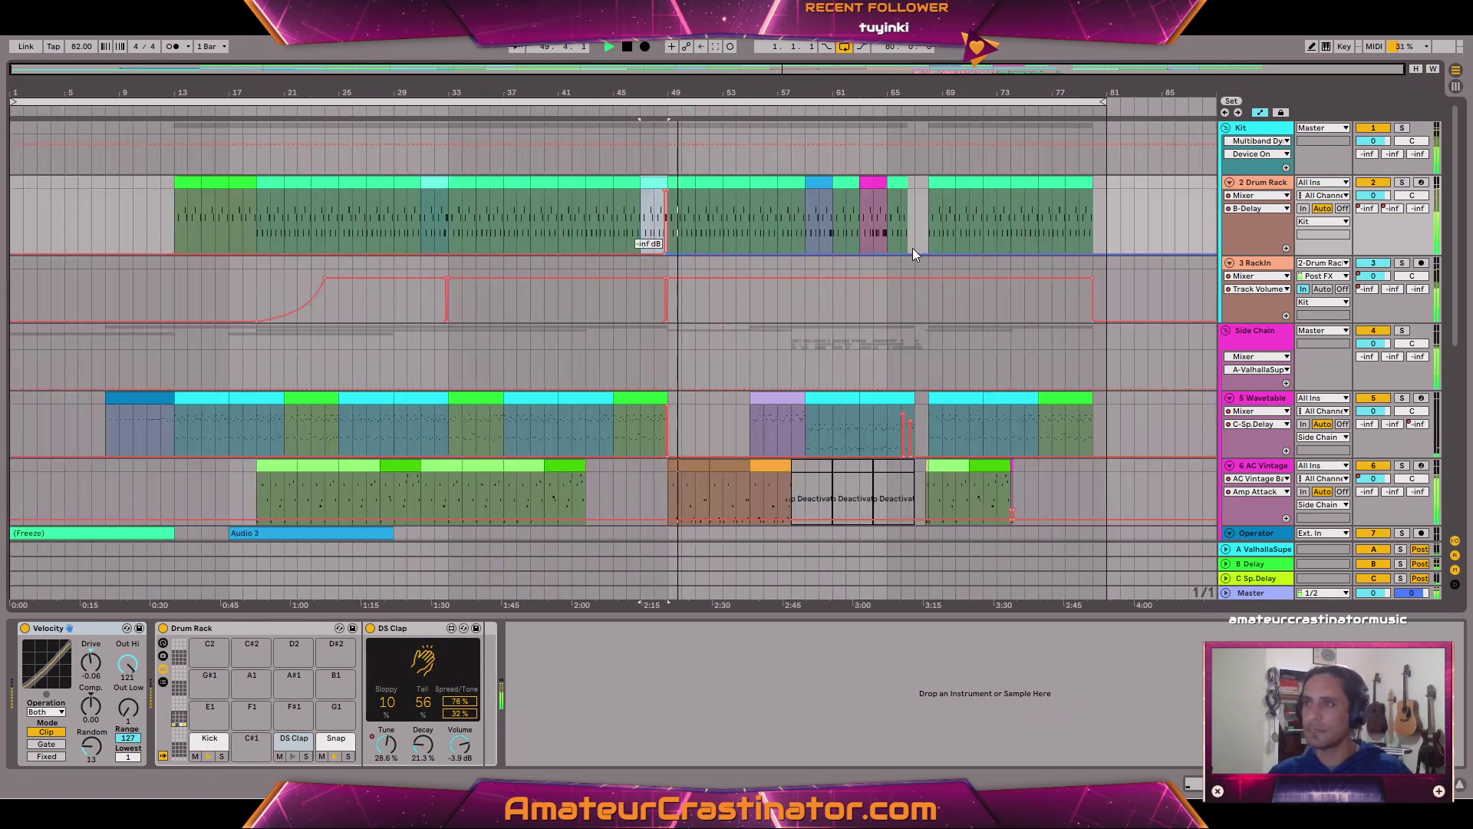
Hide the automation lanes and play the arrangement from 2 Drum Rack's clip at bar 37.
{"action": "scroll", "coordinate": [614, 176], "scroll_direction": "up", "scroll_amount": 3}
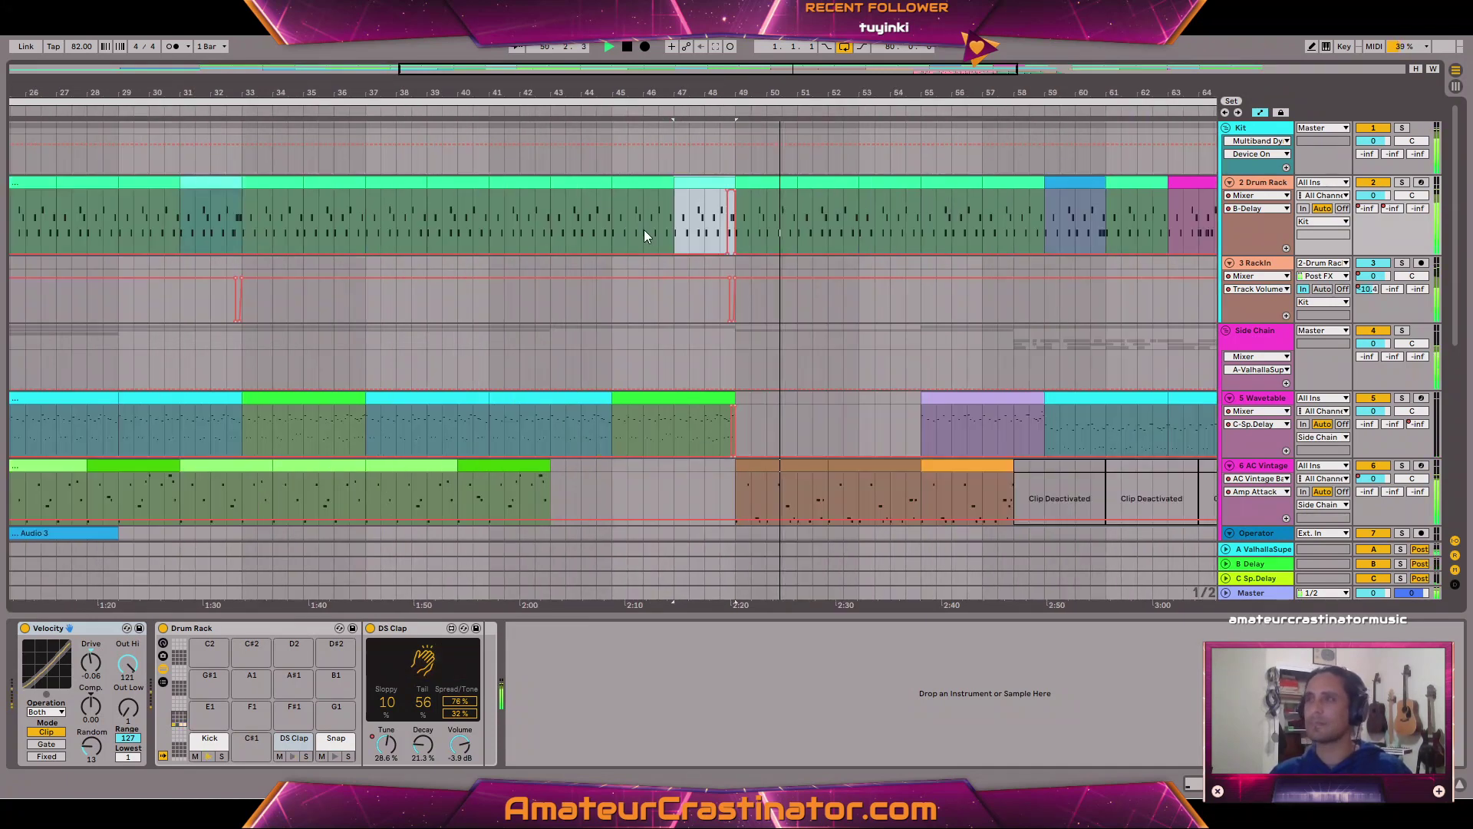
{"action": "left_click", "coordinate": [384, 182]}
{"action": "key", "text": "a"}
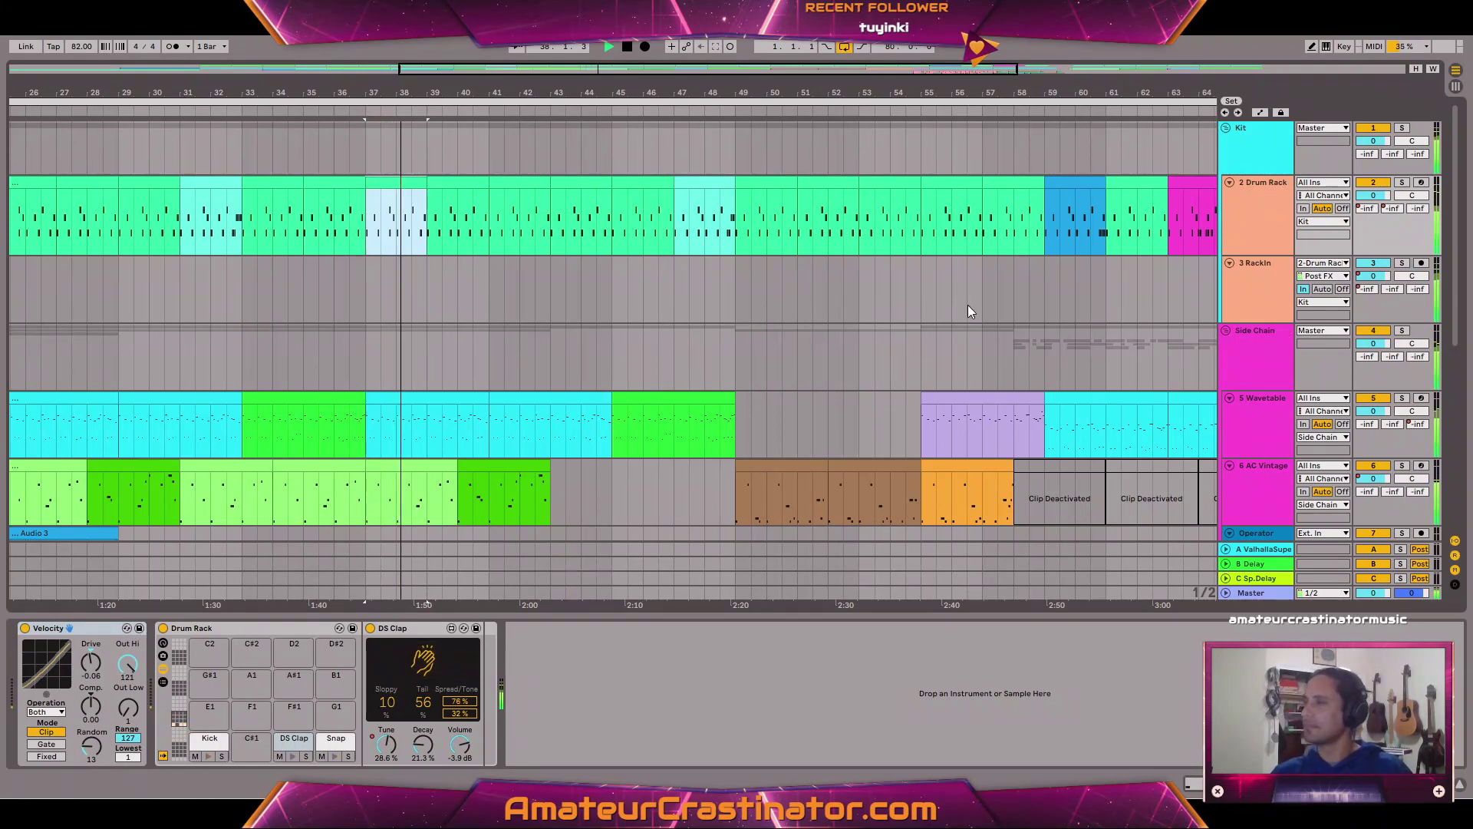
{"action": "scroll", "coordinate": [970, 313], "scroll_direction": "down", "scroll_amount": 3}
{"action": "scroll", "coordinate": [959, 322], "scroll_direction": "down", "scroll_amount": 1}
{"action": "scroll", "coordinate": [729, 338], "scroll_direction": "up", "scroll_amount": 3}
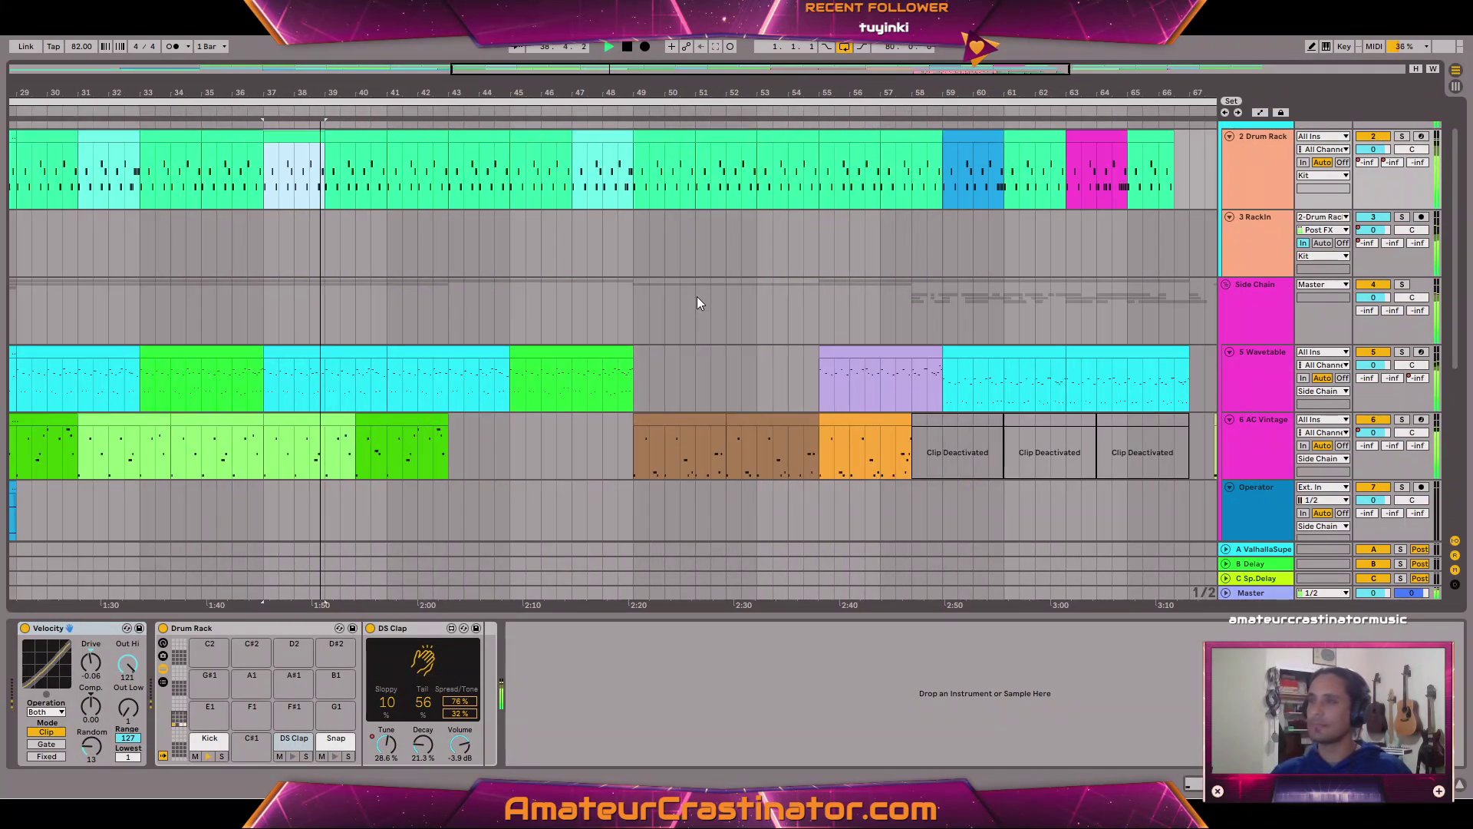
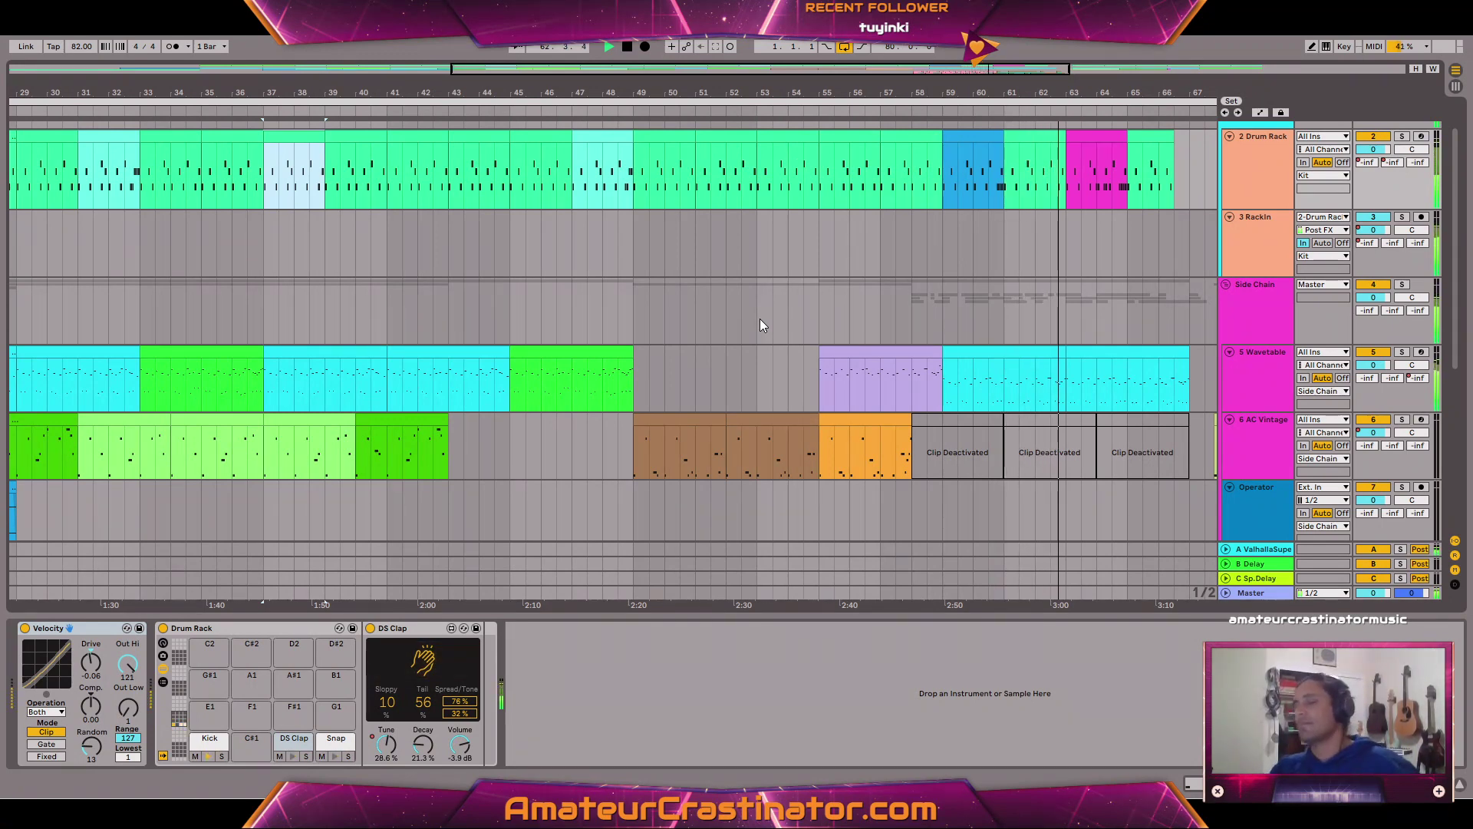
Examine the chopped audio clips on tracks 9 to 11 between bars 58 and 67, and audition them from bar 61.
{"action": "scroll", "coordinate": [1117, 394], "scroll_direction": "down", "scroll_amount": 3}
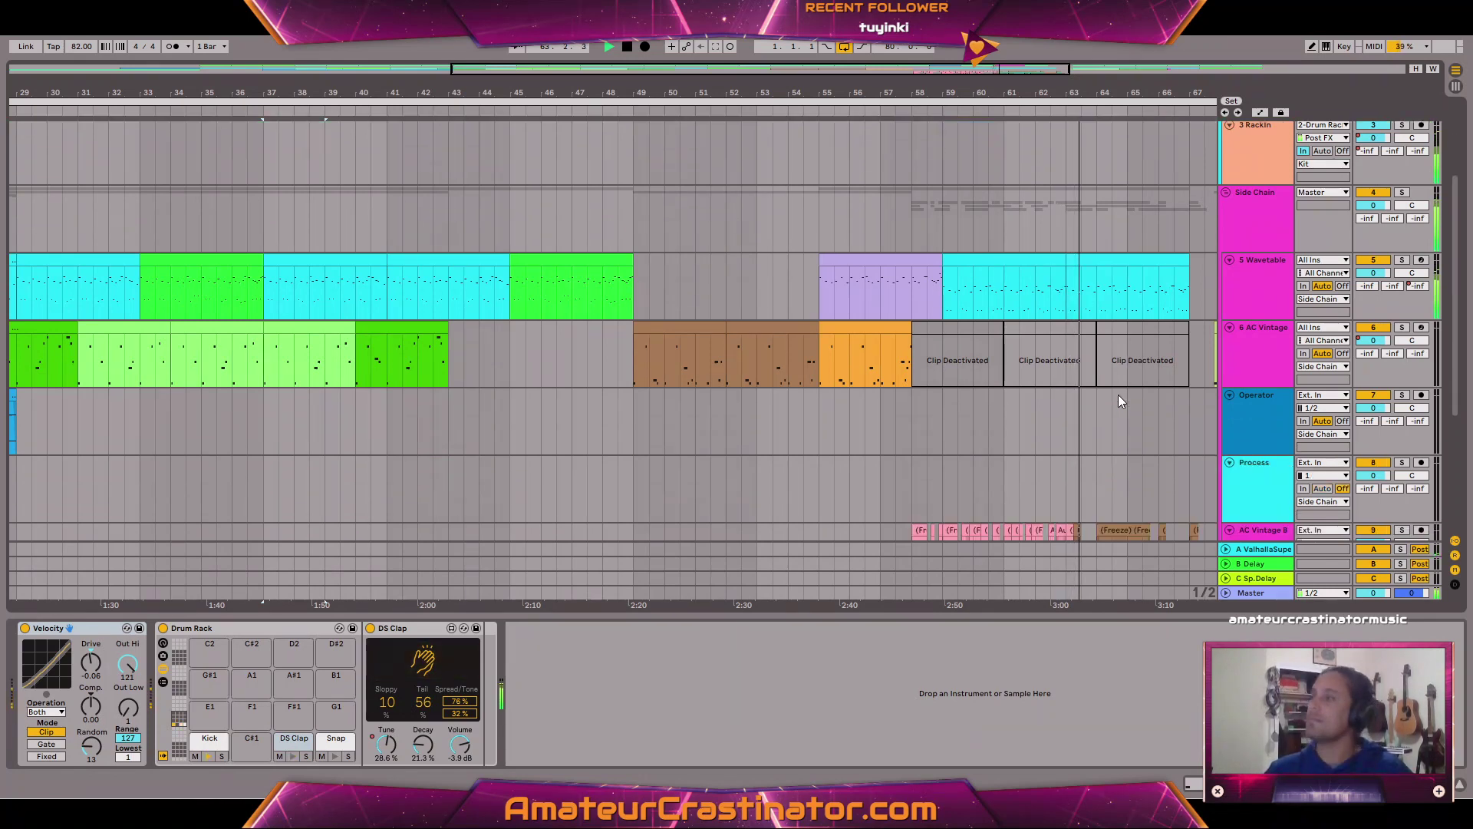
{"action": "scroll", "coordinate": [1113, 361], "scroll_direction": "right", "scroll_amount": 5}
{"action": "scroll", "coordinate": [1098, 397], "scroll_direction": "down", "scroll_amount": 6}
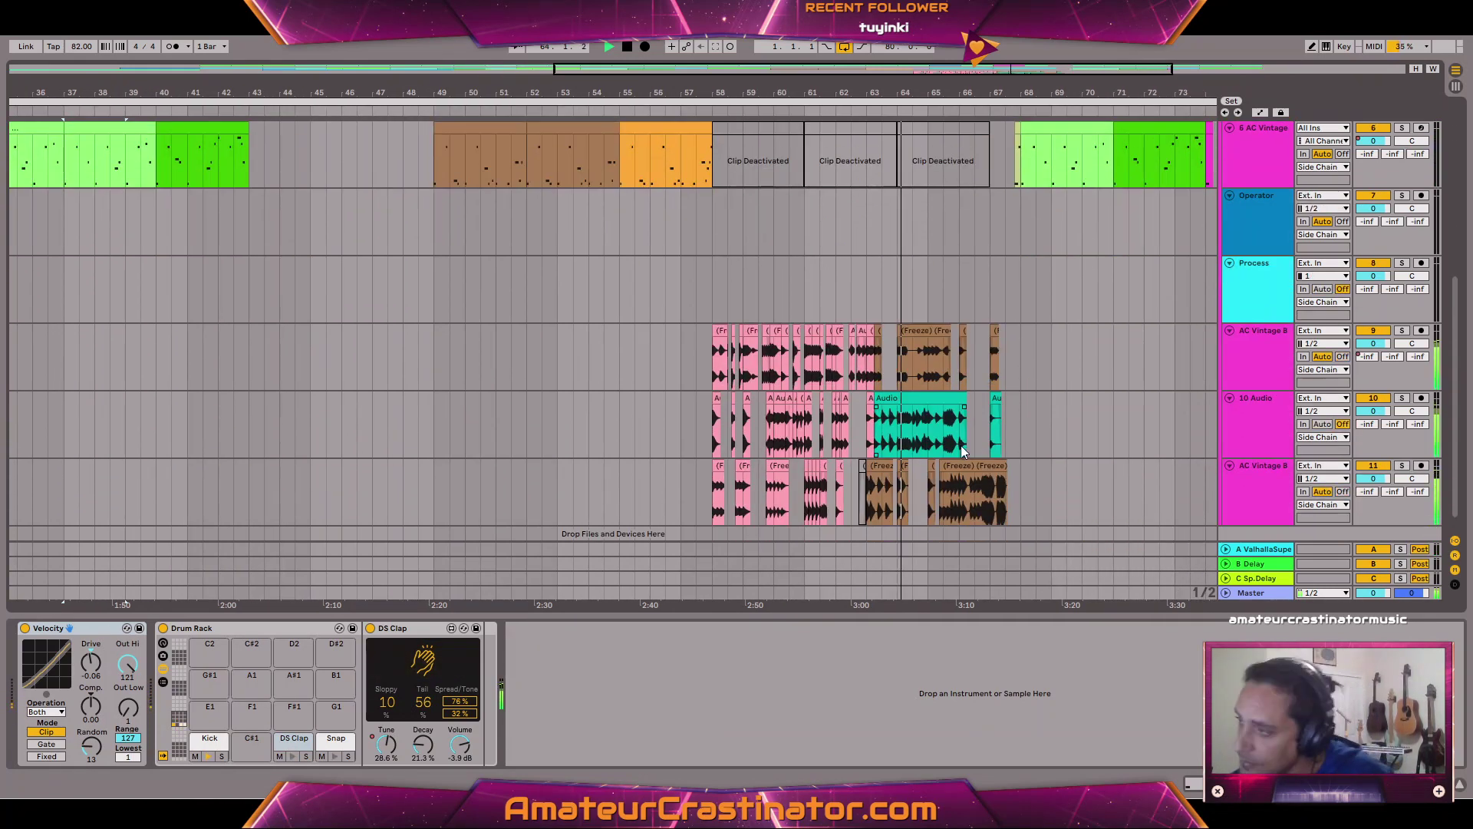
{"action": "scroll", "coordinate": [966, 430], "scroll_direction": "down", "scroll_amount": 1}
{"action": "scroll", "coordinate": [987, 415], "scroll_direction": "up", "scroll_amount": 5}
{"action": "scroll", "coordinate": [679, 389], "scroll_direction": "down", "scroll_amount": 3}
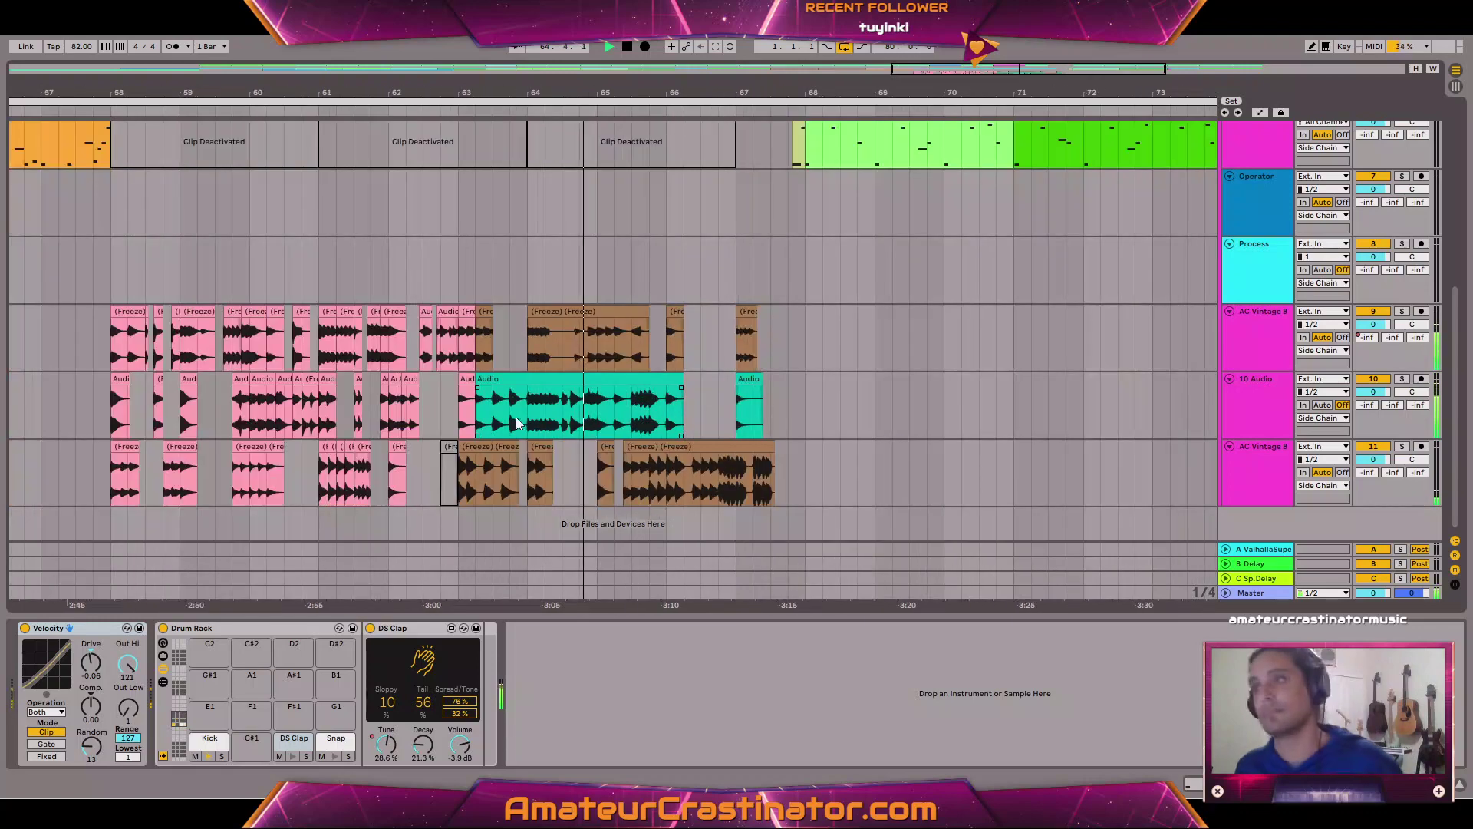
{"action": "scroll", "coordinate": [508, 425], "scroll_direction": "up", "scroll_amount": 3}
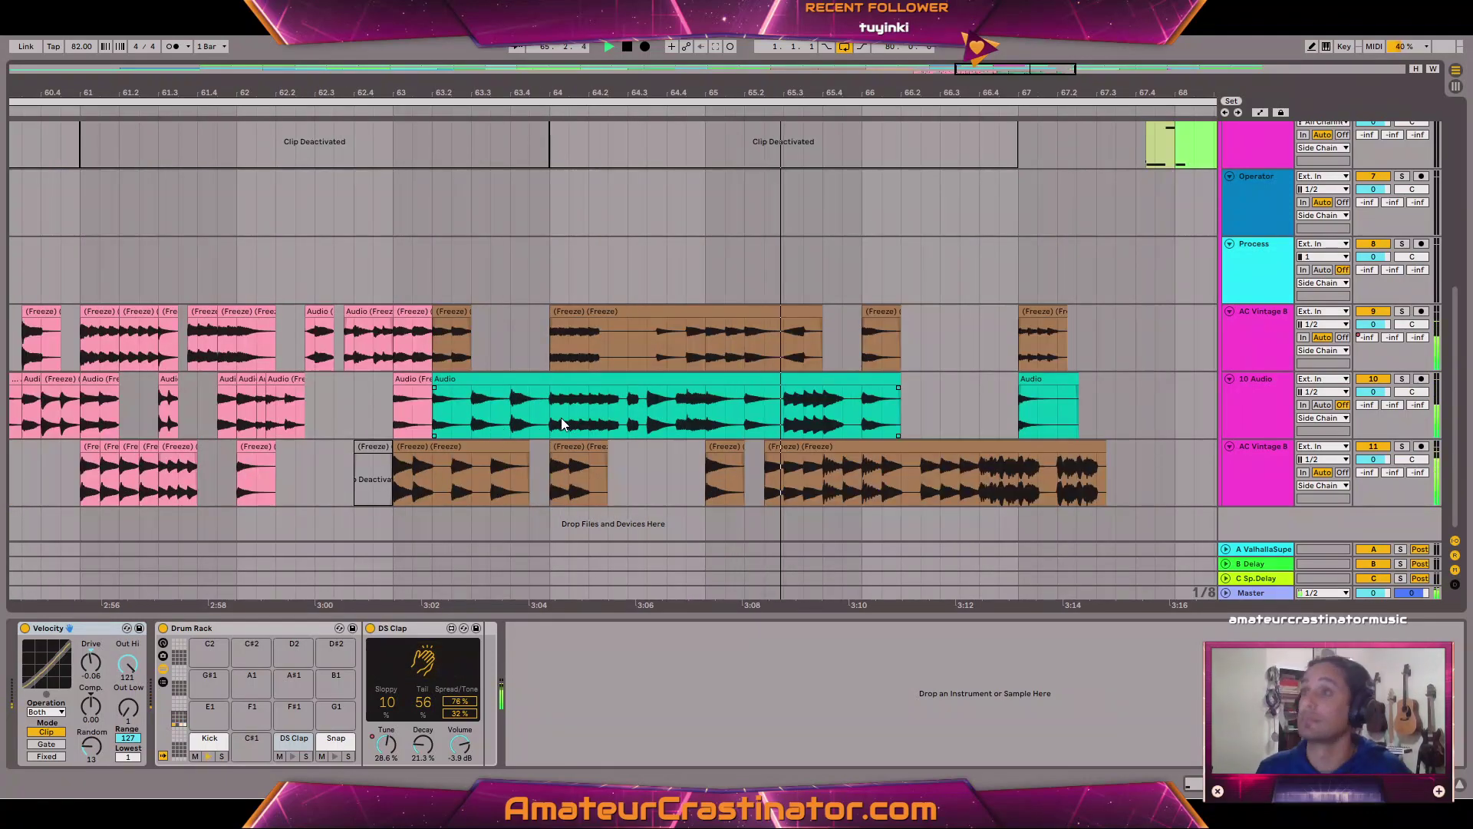
{"action": "scroll", "coordinate": [562, 419], "scroll_direction": "left", "scroll_amount": 7}
{"action": "scroll", "coordinate": [568, 420], "scroll_direction": "right", "scroll_amount": 3}
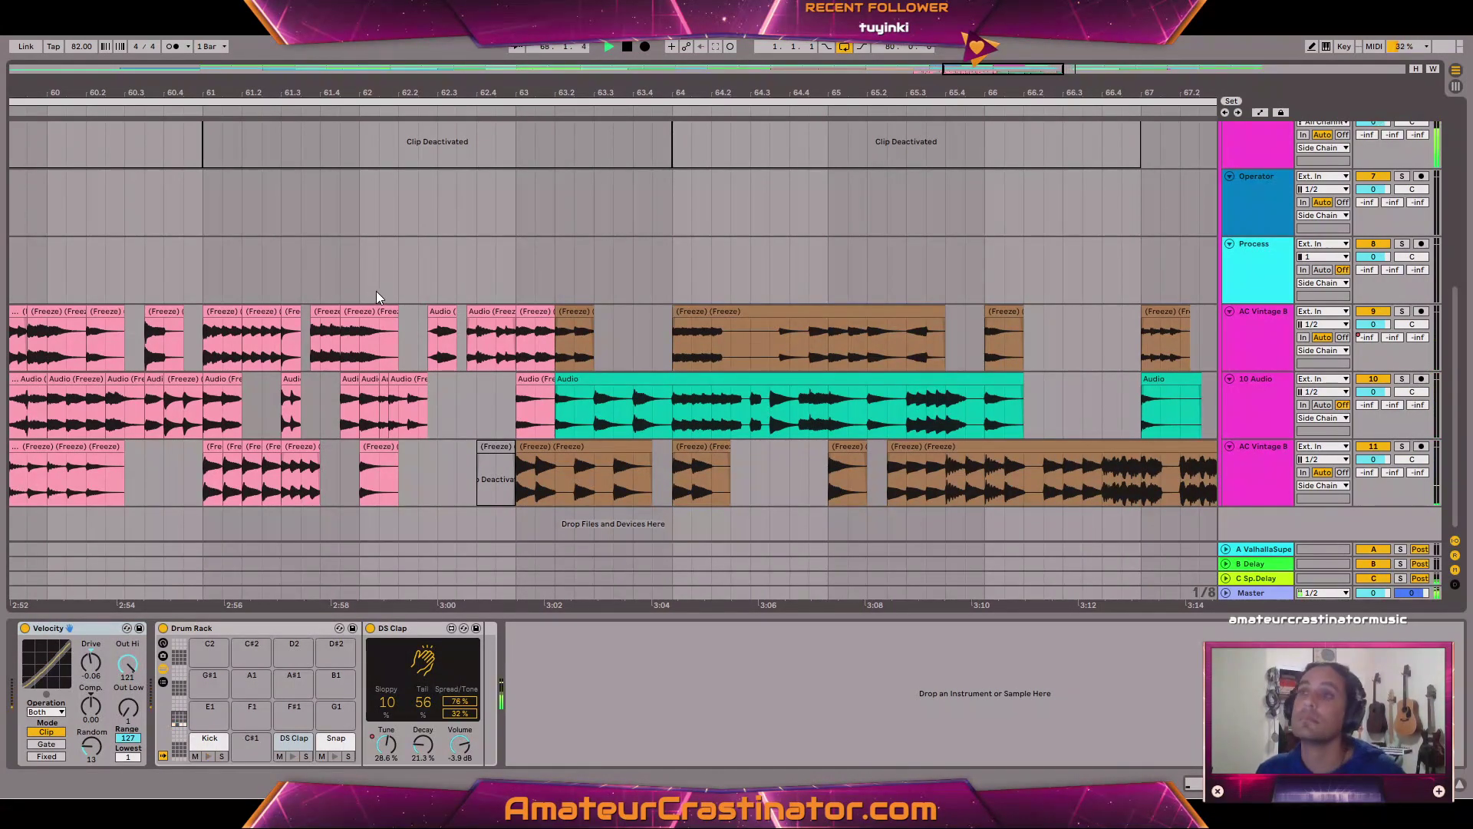
{"action": "left_click", "coordinate": [209, 270]}
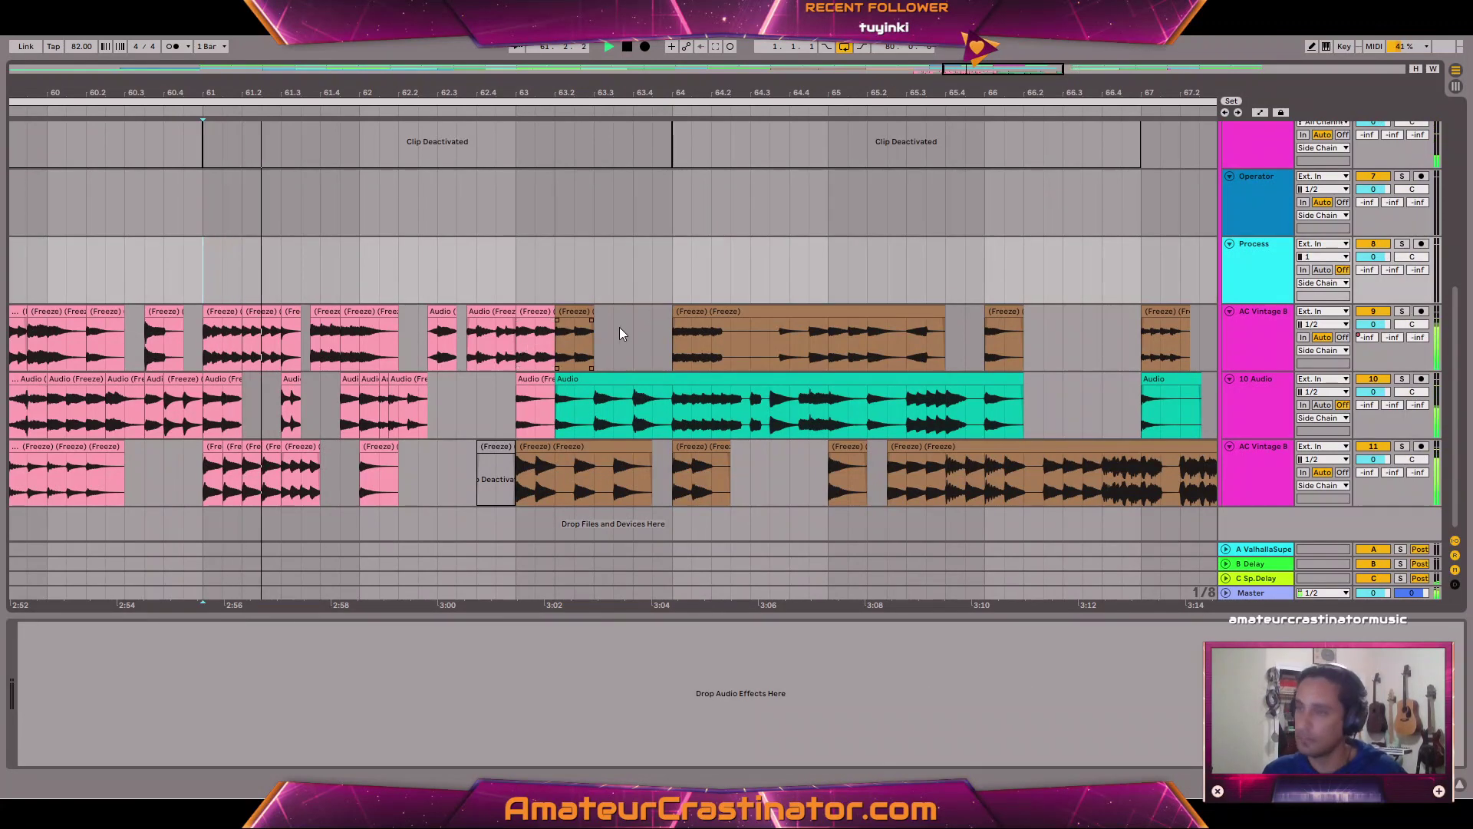
Stop playback and audition the section again from bar 58, where the deactivated 6 AC Vintage clips begin.
{"action": "scroll", "coordinate": [1189, 272], "scroll_direction": "up", "scroll_amount": 5}
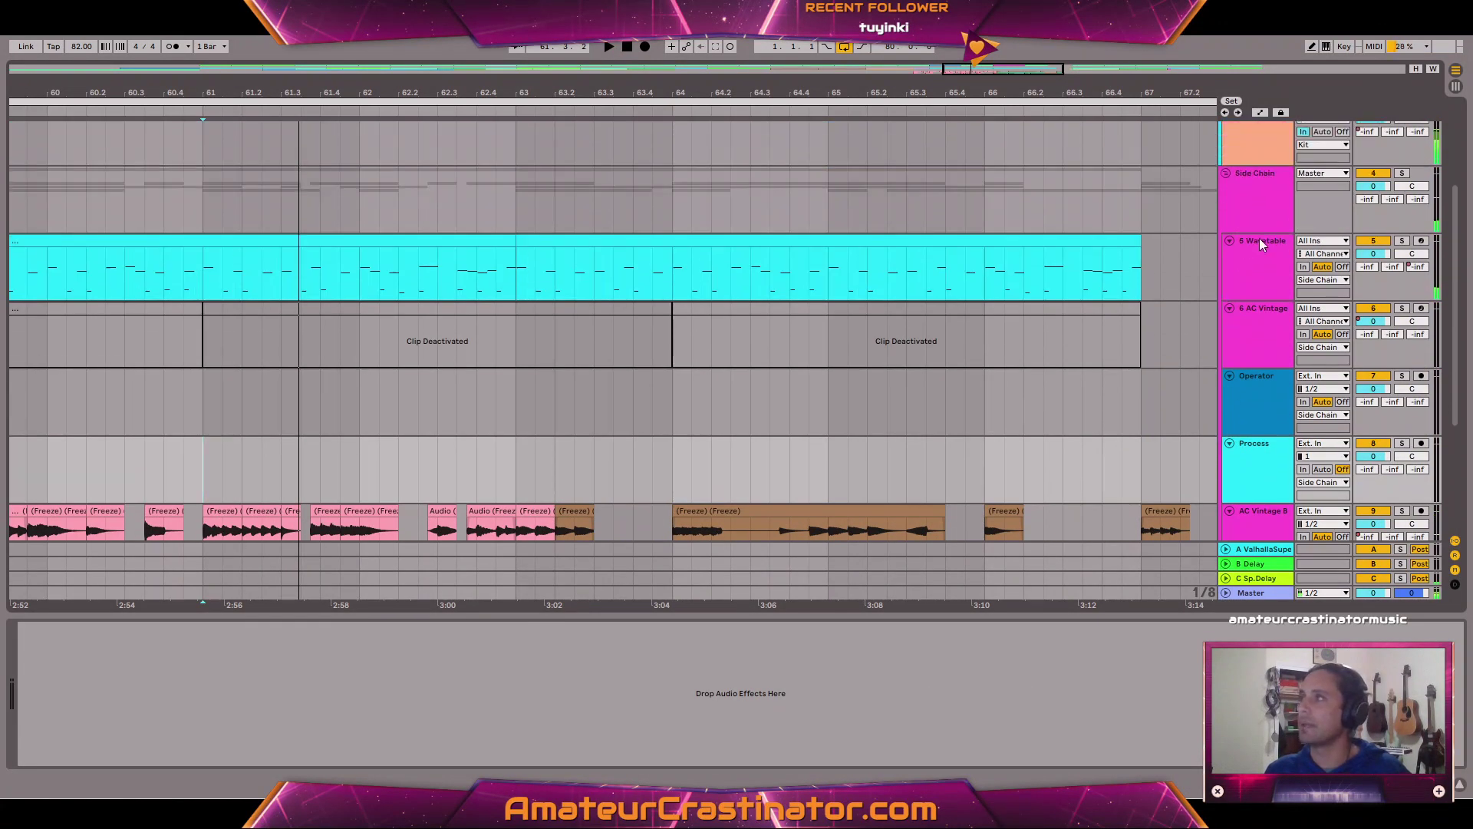
{"action": "scroll", "coordinate": [1228, 246], "scroll_direction": "up", "scroll_amount": 2}
{"action": "scroll", "coordinate": [1209, 253], "scroll_direction": "down", "scroll_amount": 4, "text": "ctrl"}
{"action": "scroll", "coordinate": [1047, 288], "scroll_direction": "down", "scroll_amount": 3}
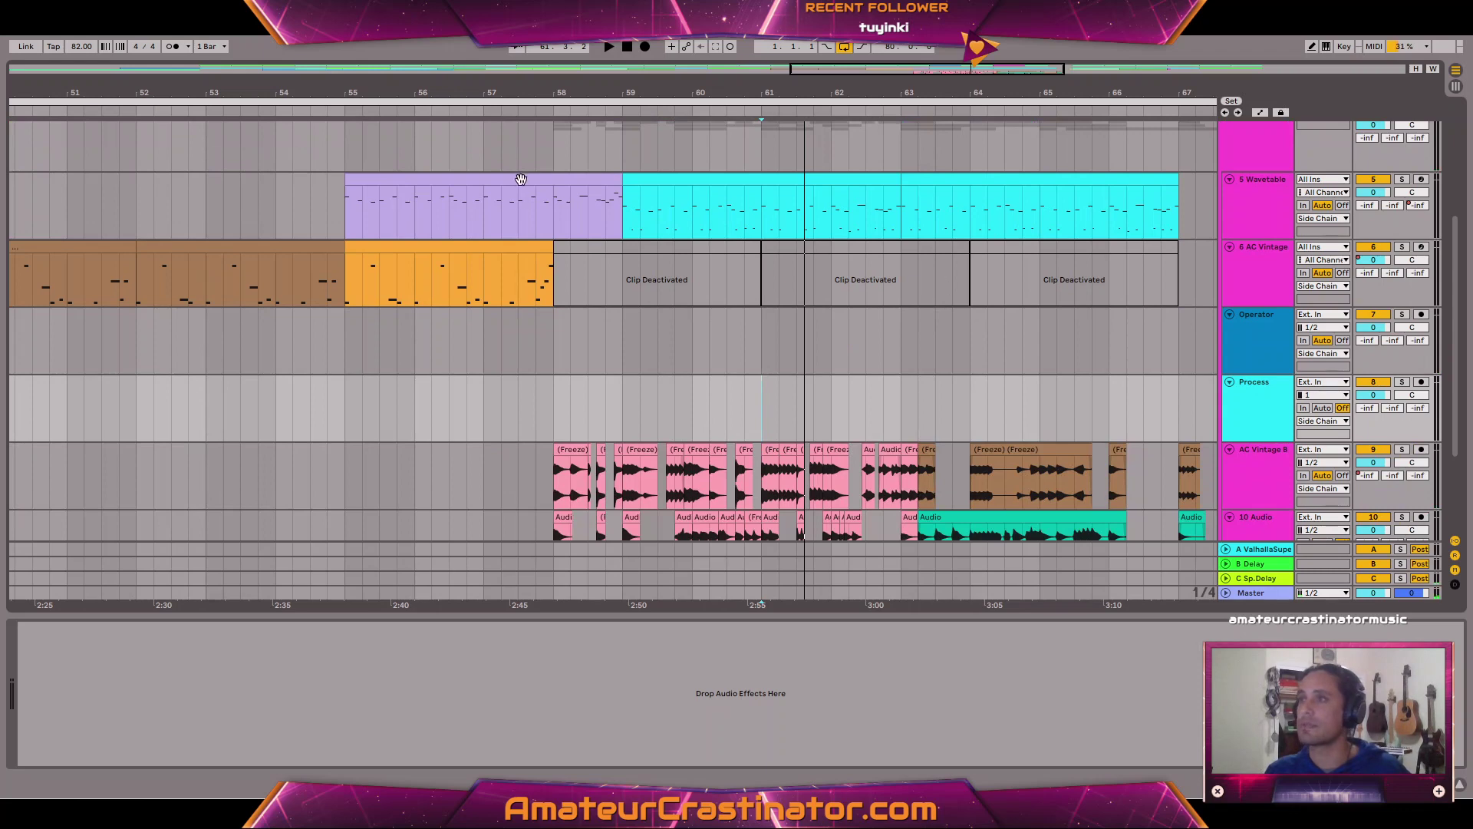
{"action": "left_click", "coordinate": [582, 161]}
{"action": "scroll", "coordinate": [1235, 301], "scroll_direction": "up", "scroll_amount": 1}
{"action": "key", "text": "space"}
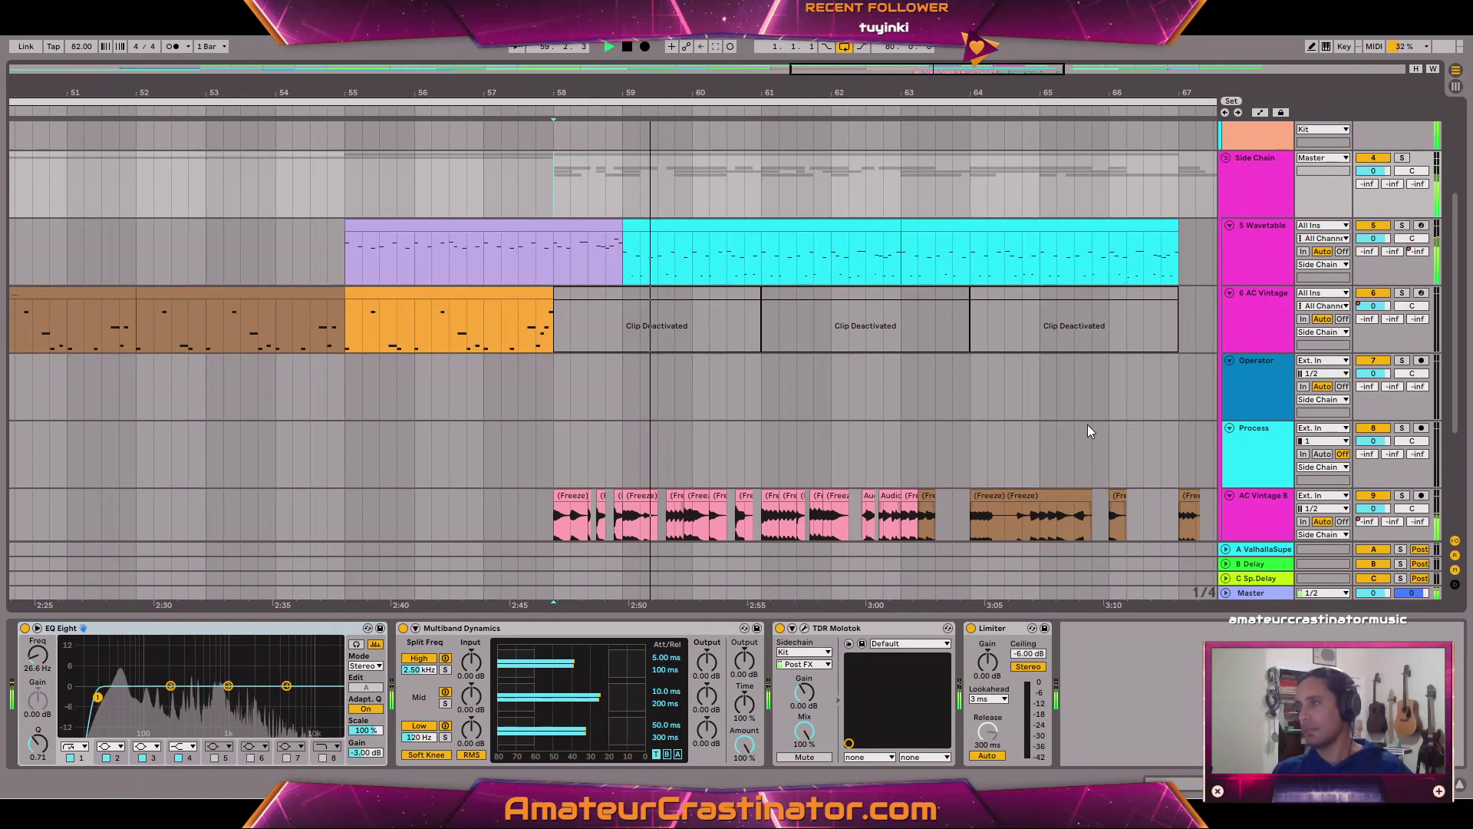
Move the short brown clip at 63.2 from AC Vintage B track 9 up to the Process track and audition it.
{"action": "key", "text": "space"}
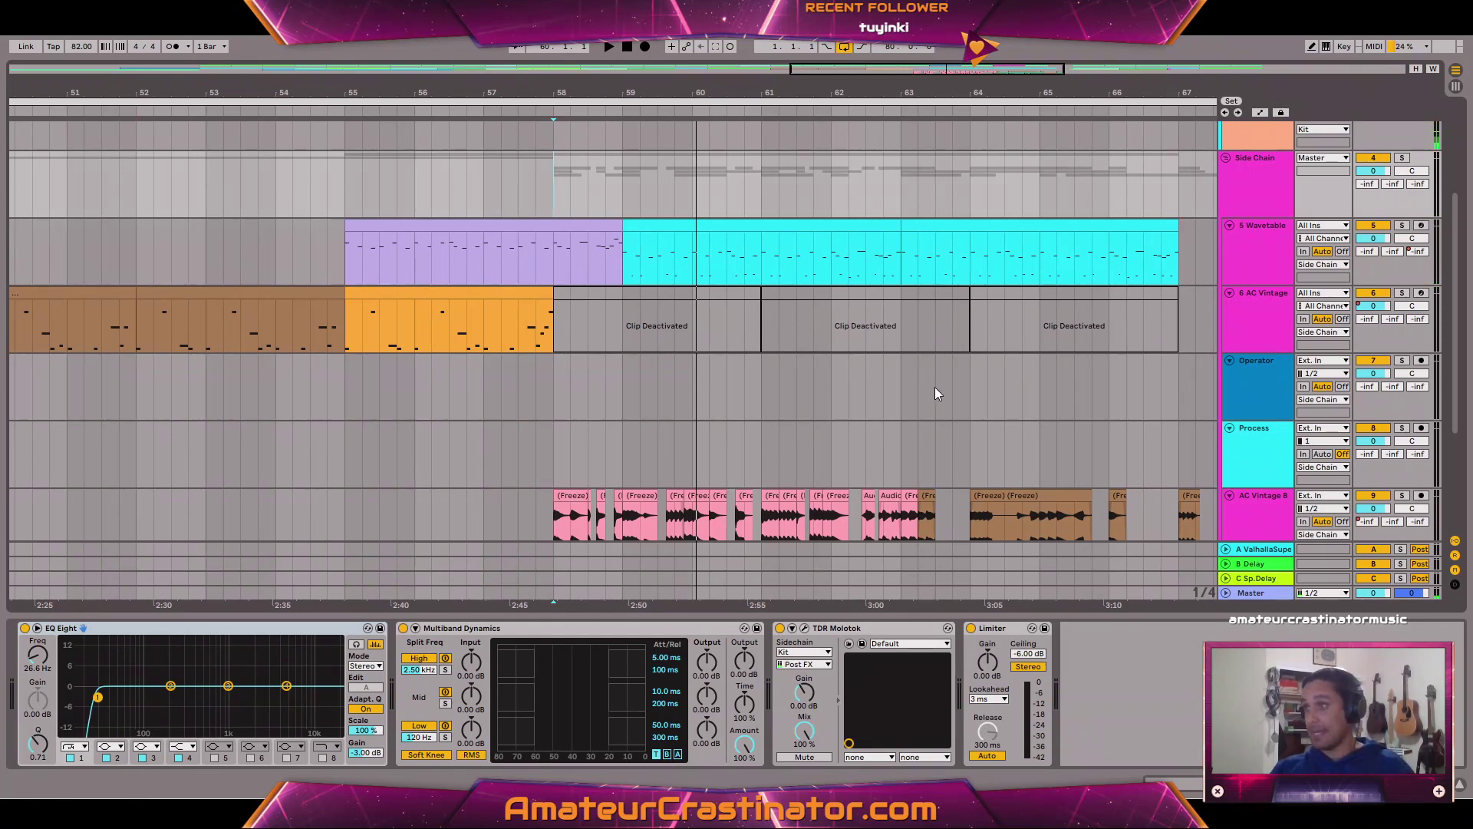
{"action": "scroll", "coordinate": [935, 391], "scroll_direction": "down", "scroll_amount": 3}
{"action": "scroll", "coordinate": [939, 399], "scroll_direction": "right", "scroll_amount": 4}
{"action": "scroll", "coordinate": [789, 471], "scroll_direction": "up", "scroll_amount": 1}
{"action": "scroll", "coordinate": [781, 480], "scroll_direction": "up", "scroll_amount": 3}
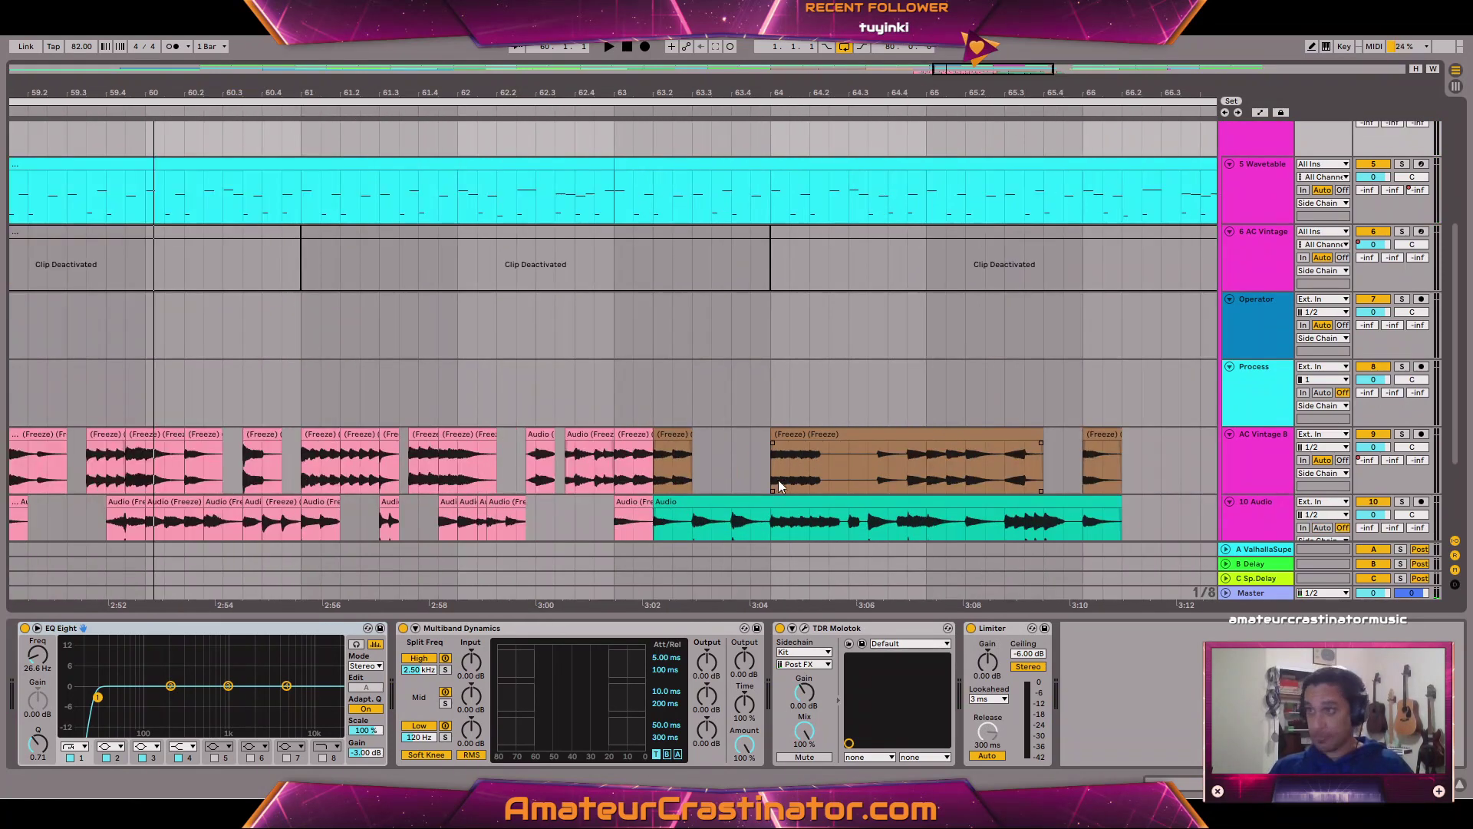
{"action": "scroll", "coordinate": [781, 486], "scroll_direction": "down", "scroll_amount": 3}
{"action": "scroll", "coordinate": [673, 418], "scroll_direction": "up", "scroll_amount": 3}
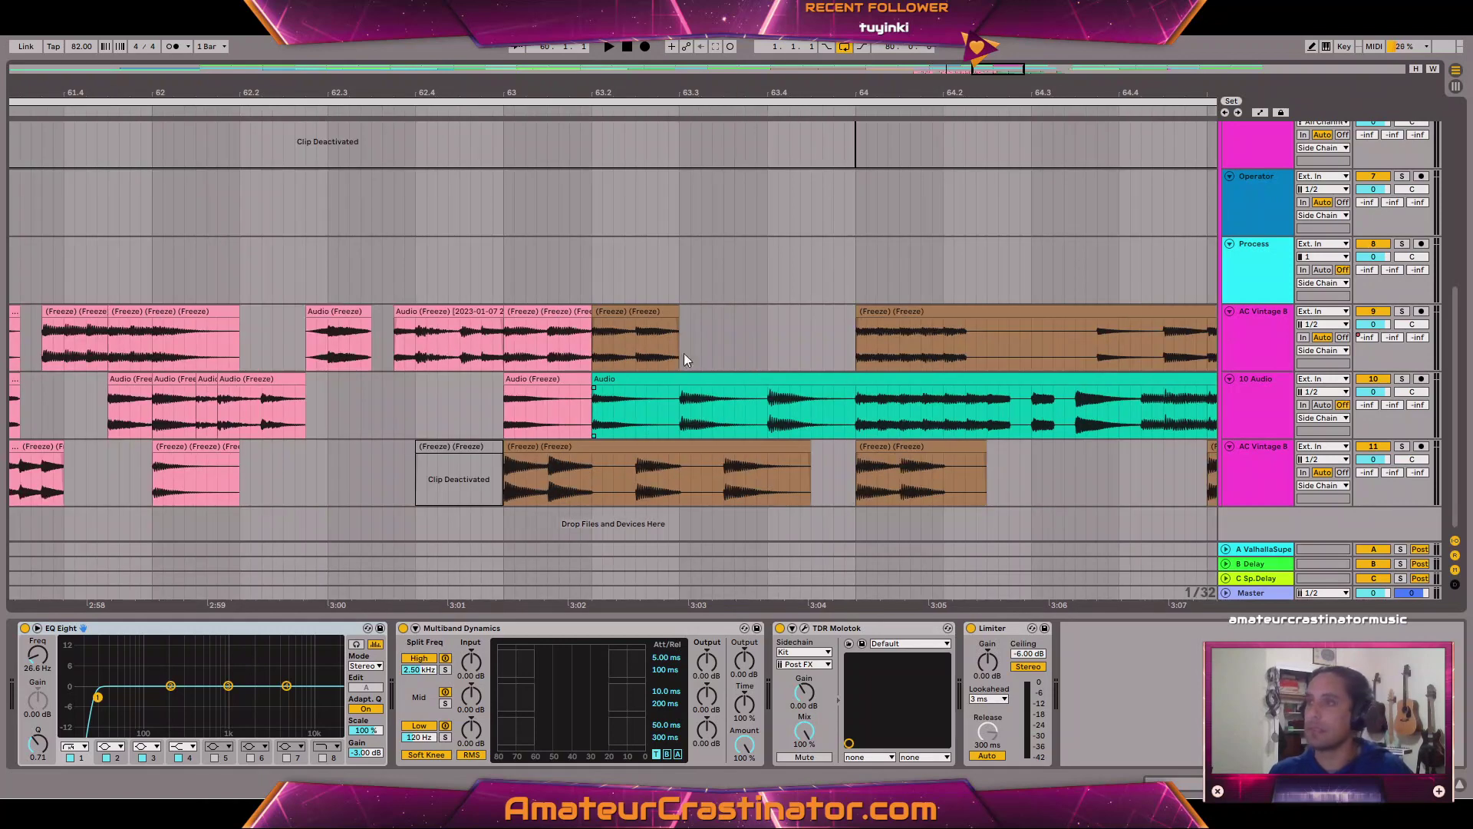
{"action": "left_click_drag", "start_coordinate": [633, 309], "coordinate": [649, 280]}
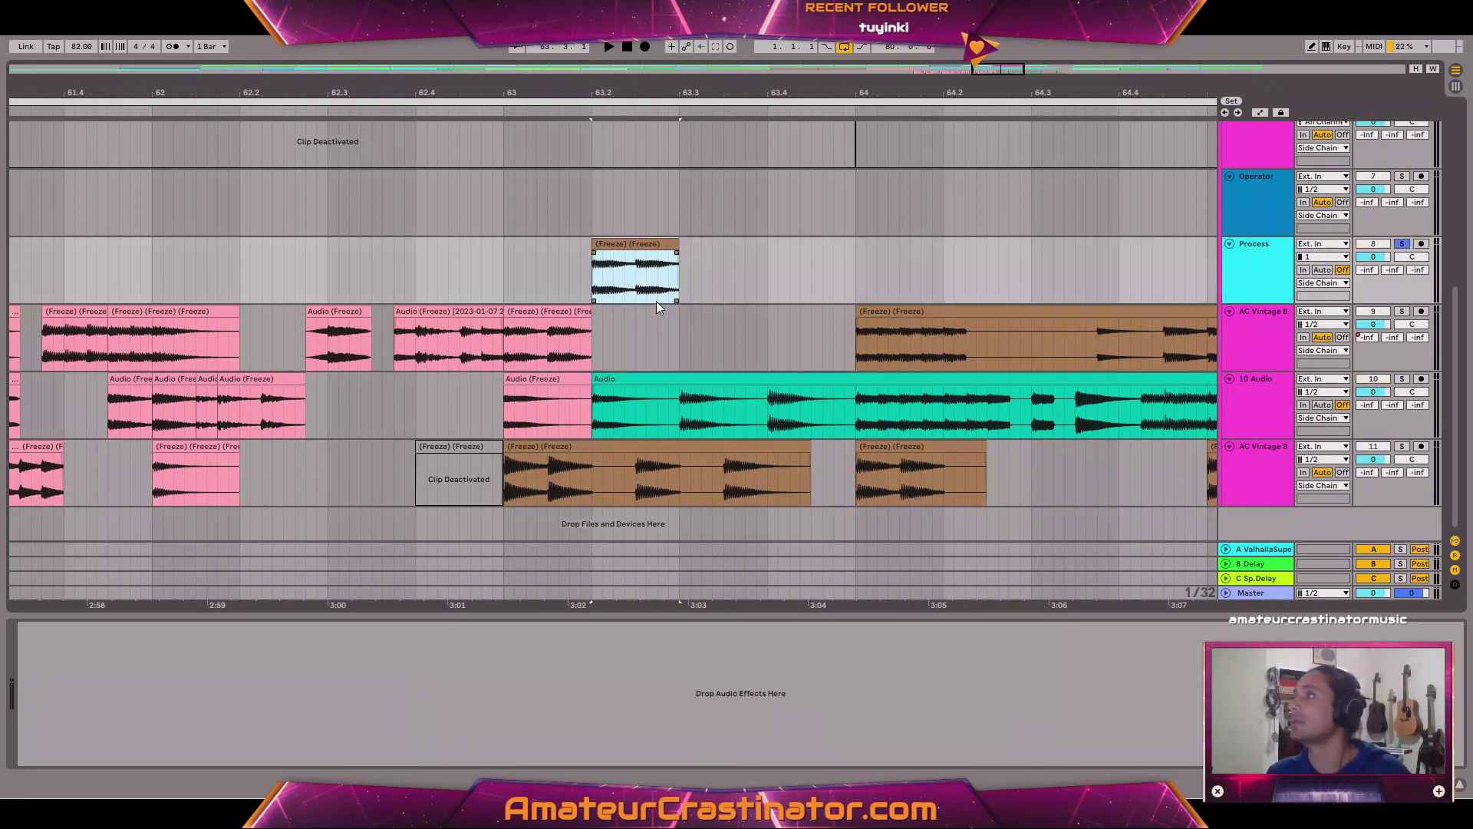
{"action": "key", "text": "space"}
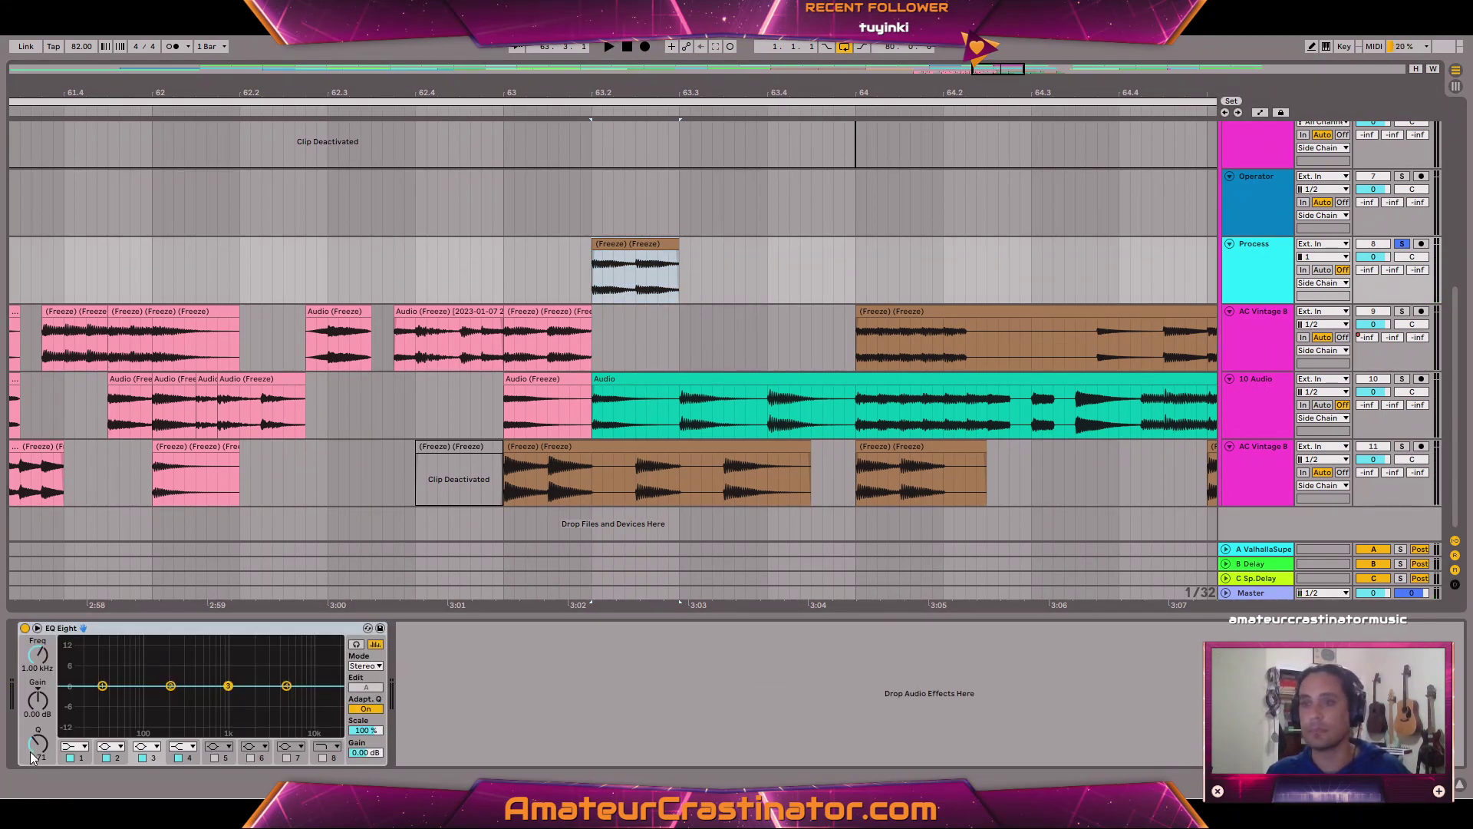
In EQ Eight, make band 1 a low cut at about 30 Hz, and move band 2 to 52.7 Hz and band 3 to 625 Hz.
{"action": "left_click", "coordinate": [76, 750]}
{"action": "key", "text": "space"}
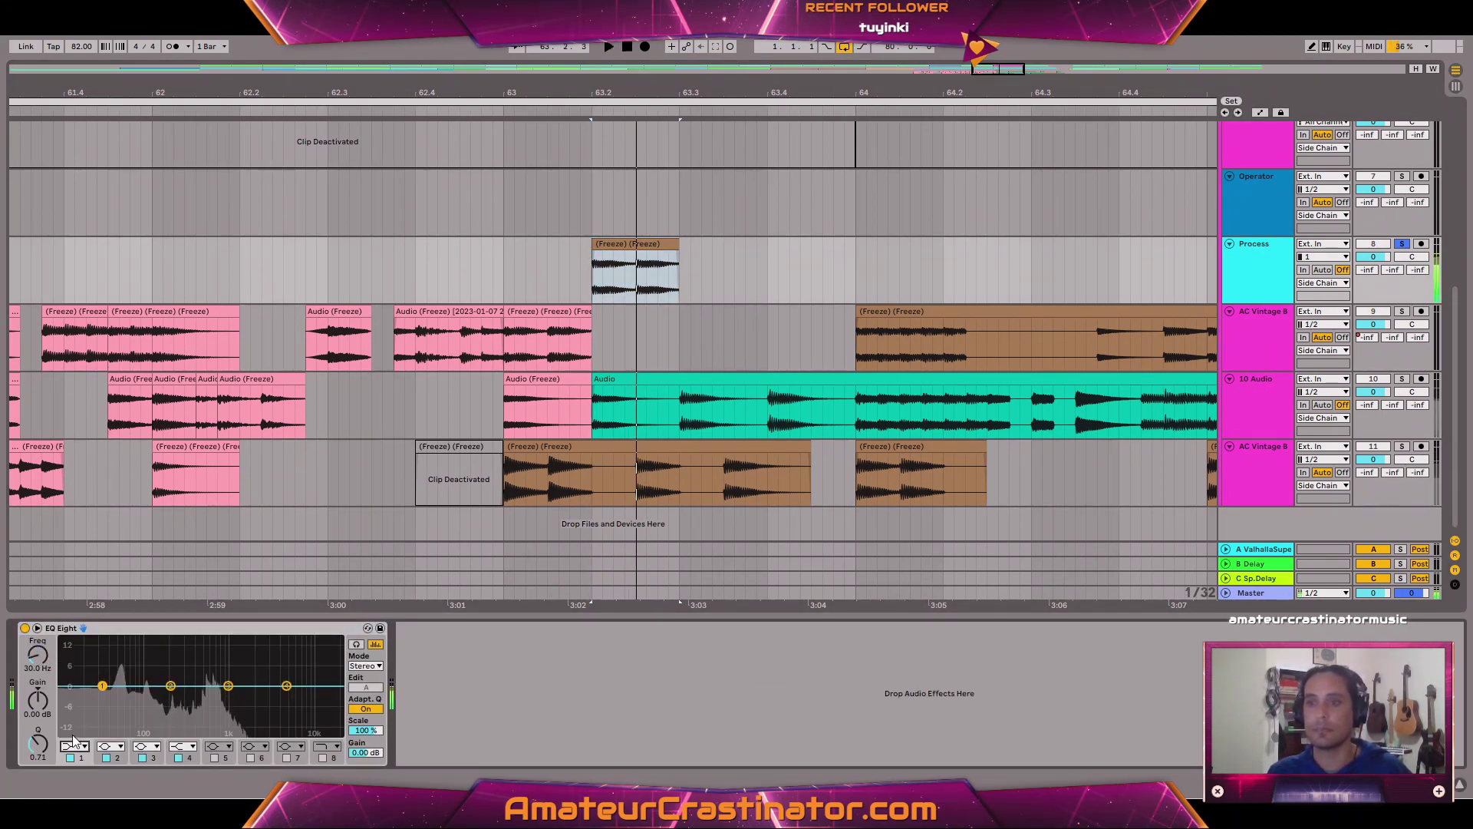
{"action": "left_click", "coordinate": [67, 655]}
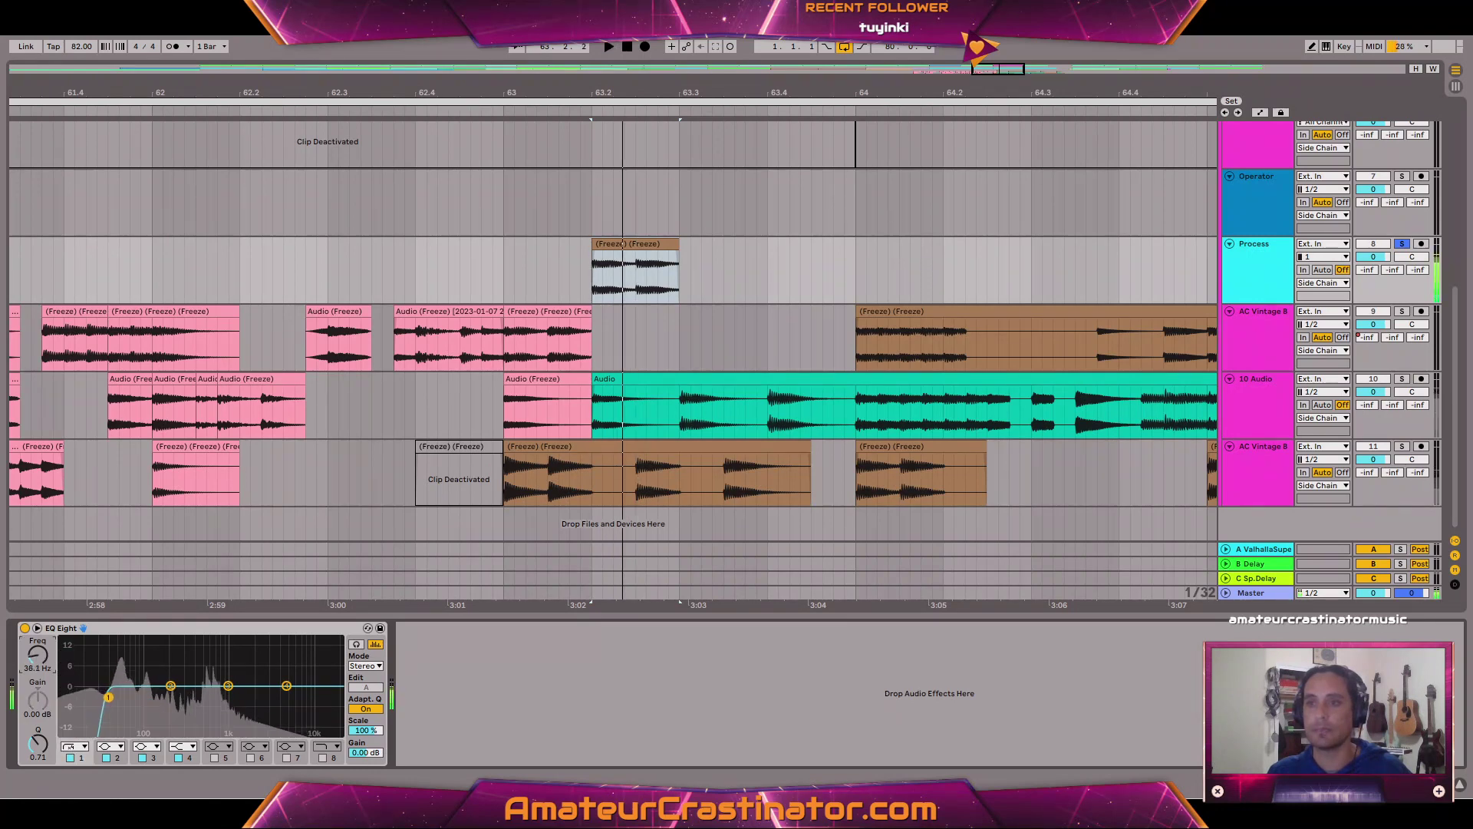
{"action": "left_click_drag", "start_coordinate": [170, 685], "coordinate": [118, 692]}
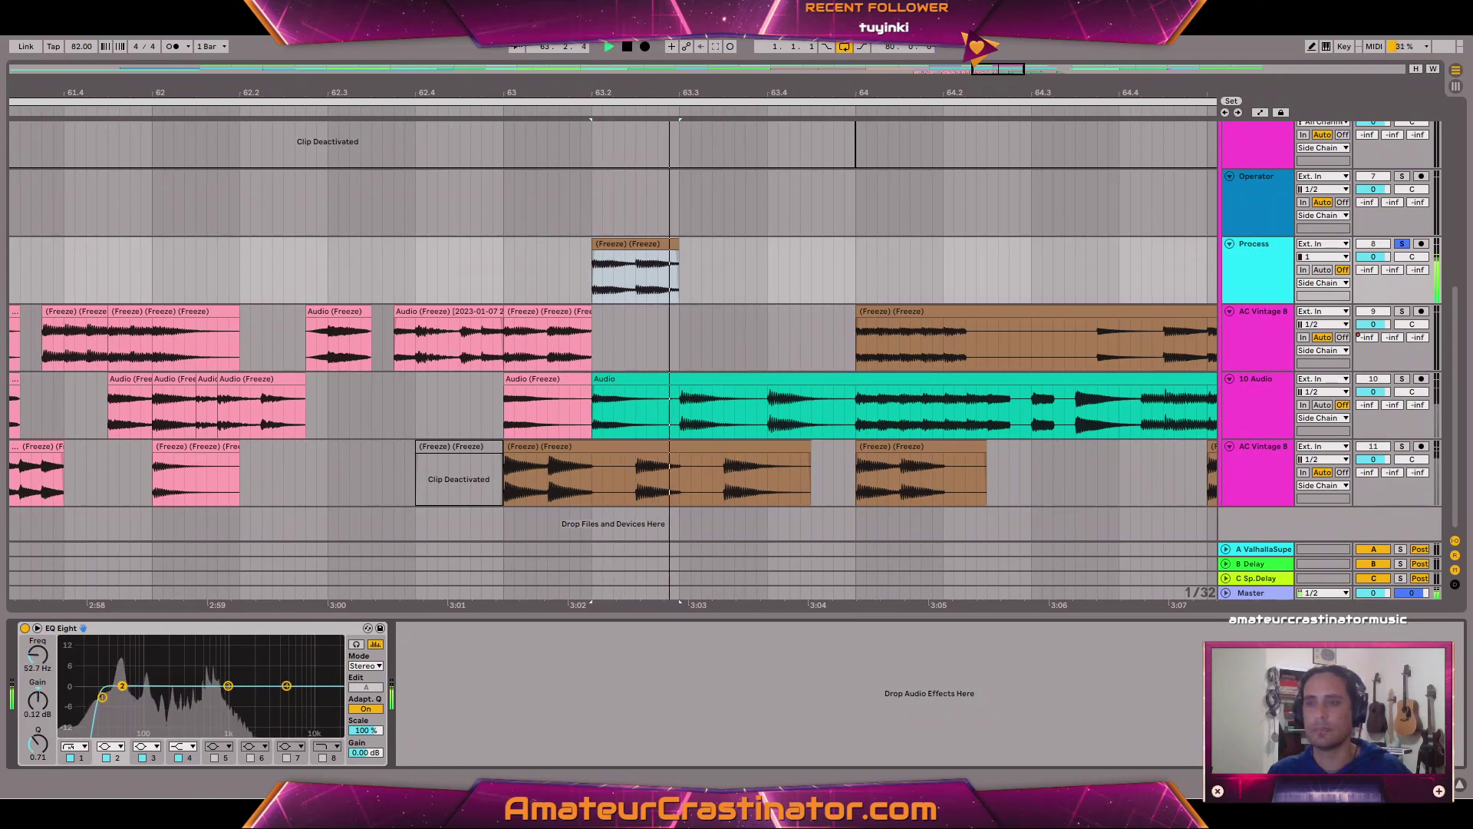
{"action": "left_click_drag", "start_coordinate": [38, 742], "coordinate": [37, 725]}
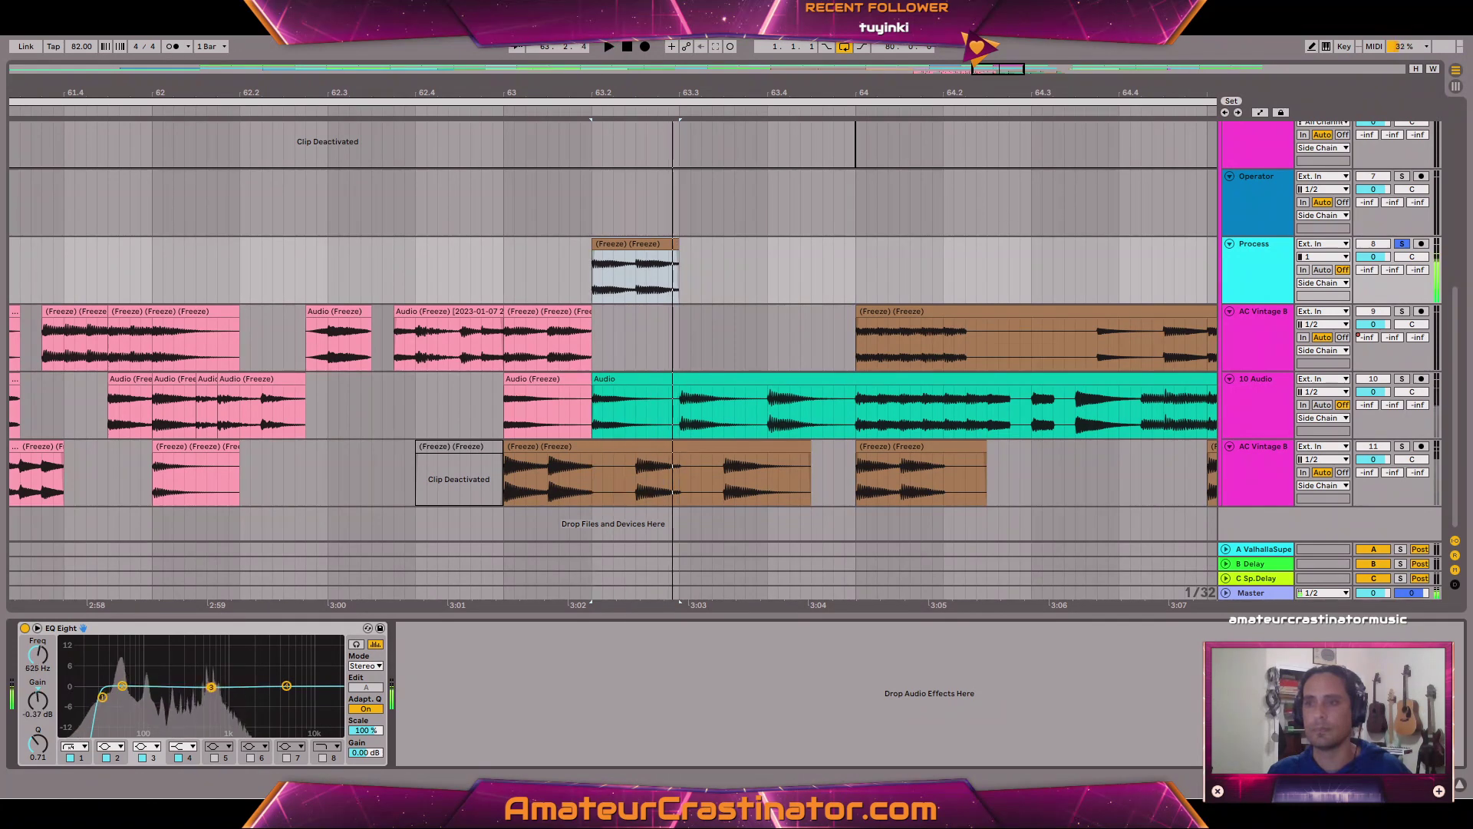
Listen to the processed clip in the mix and compare it with the soloed first part of the green Audio clip on track 10.
{"action": "key", "text": "space"}
{"action": "key", "text": "space"}
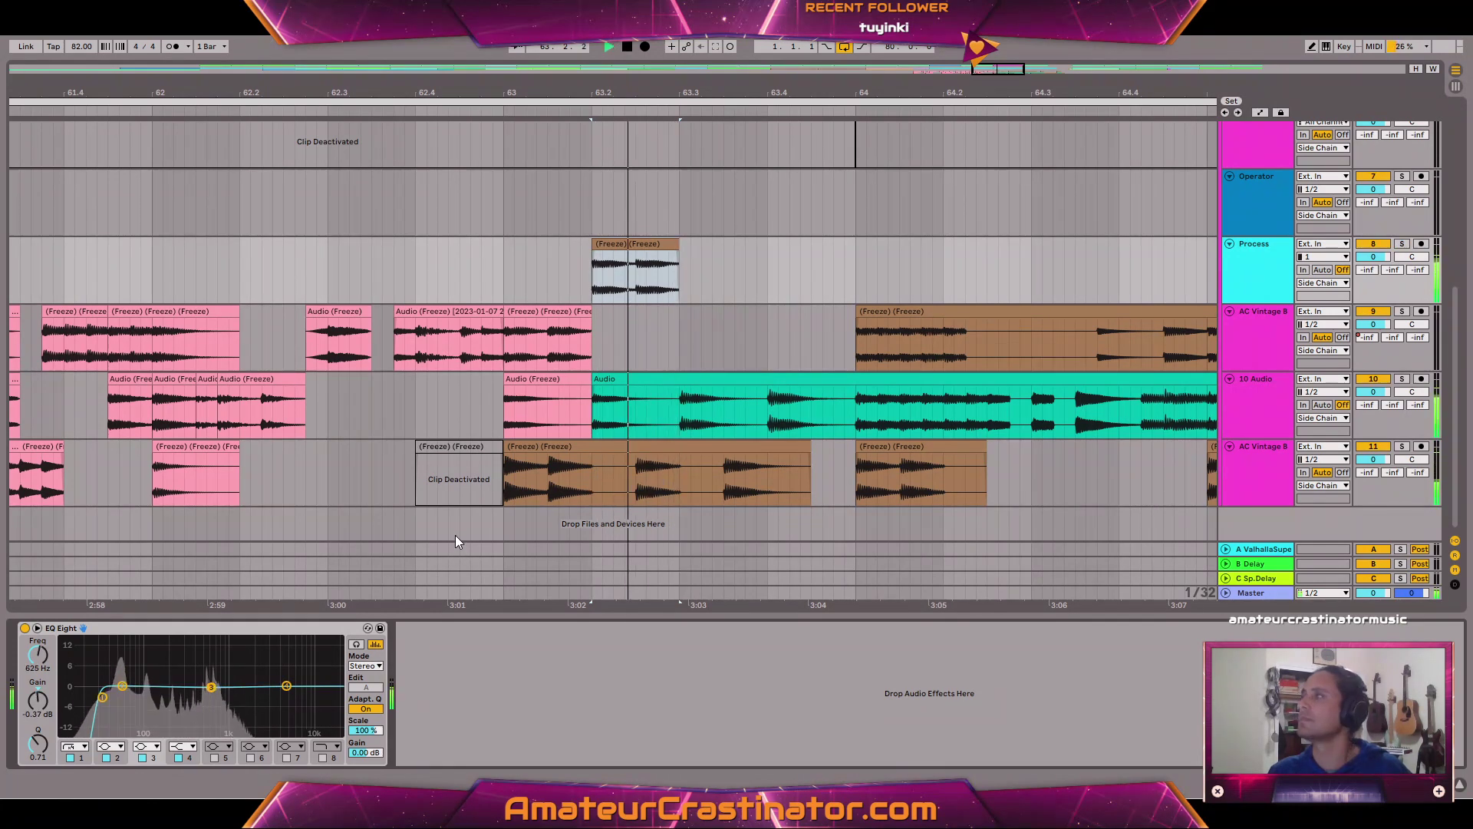
{"action": "left_click", "coordinate": [630, 372]}
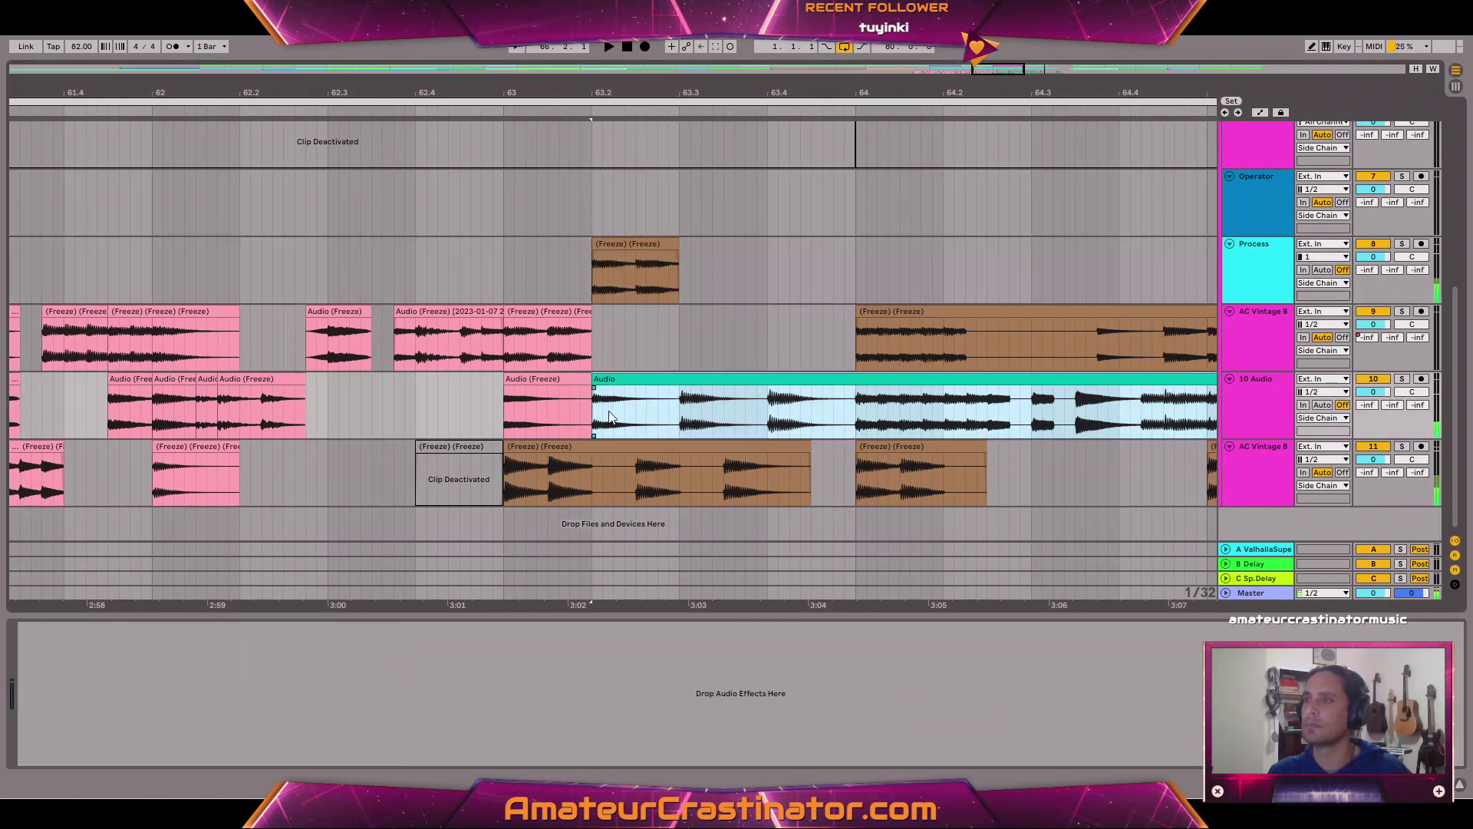
{"action": "left_click_drag", "start_coordinate": [597, 418], "coordinate": [691, 422]}
{"action": "key", "text": "s"}
{"action": "key", "text": "space"}
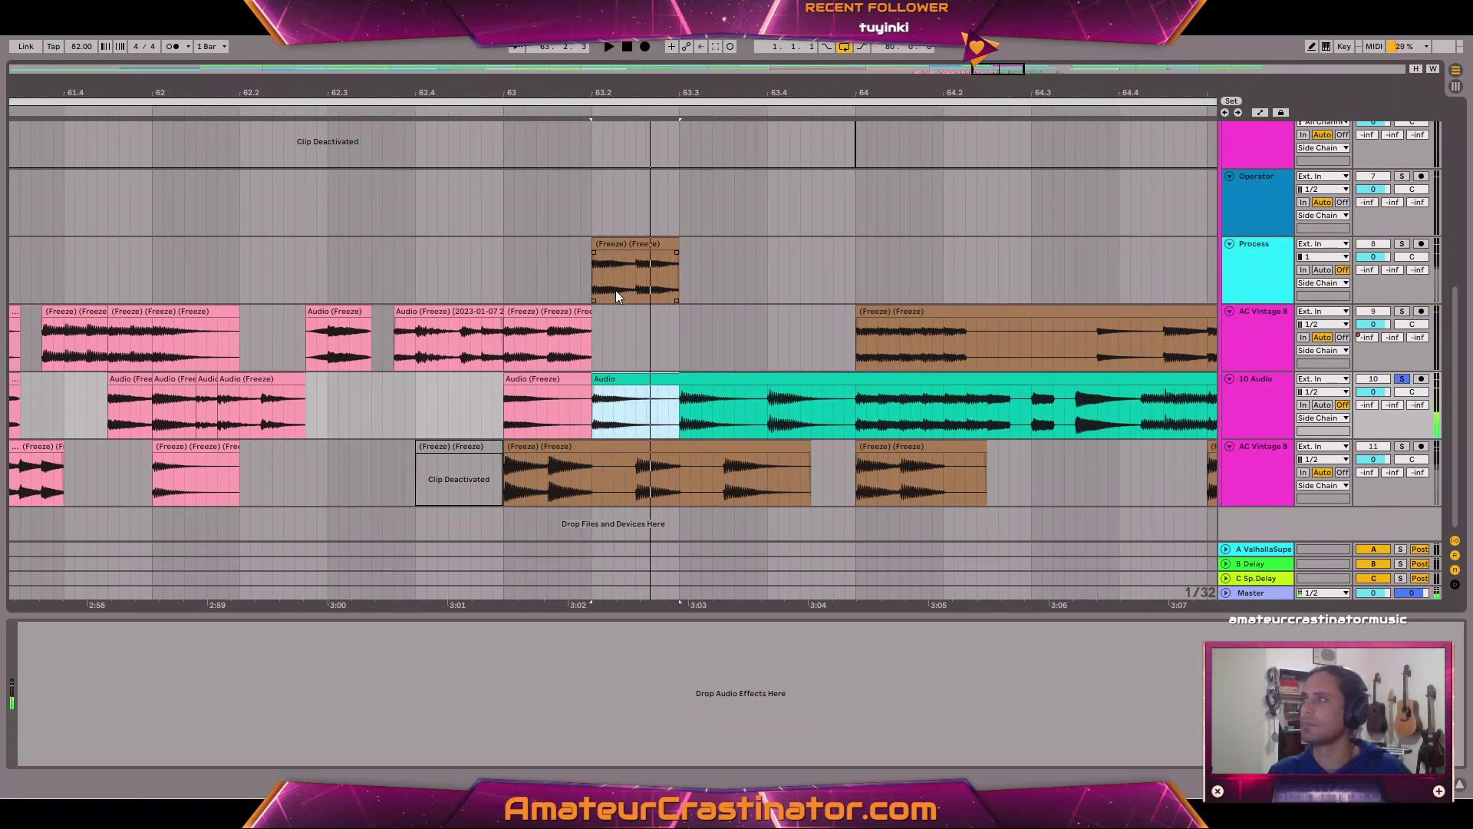
{"action": "key", "text": "space"}
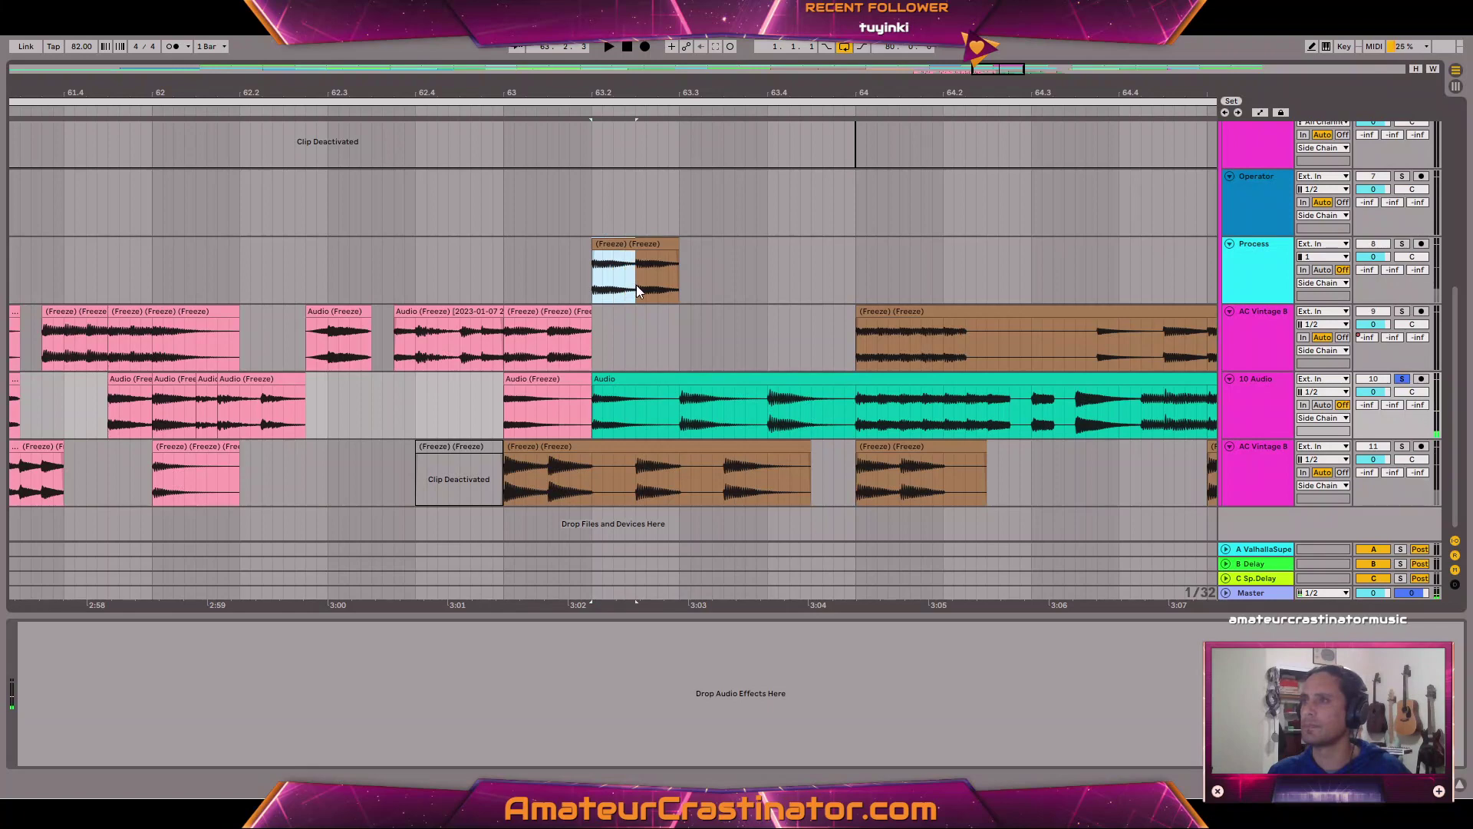
Move the second half of the Process clip back to AC Vintage B track 9 and reset EQ Eight band 3's gain to 0 dB.
{"action": "left_click", "coordinate": [637, 287]}
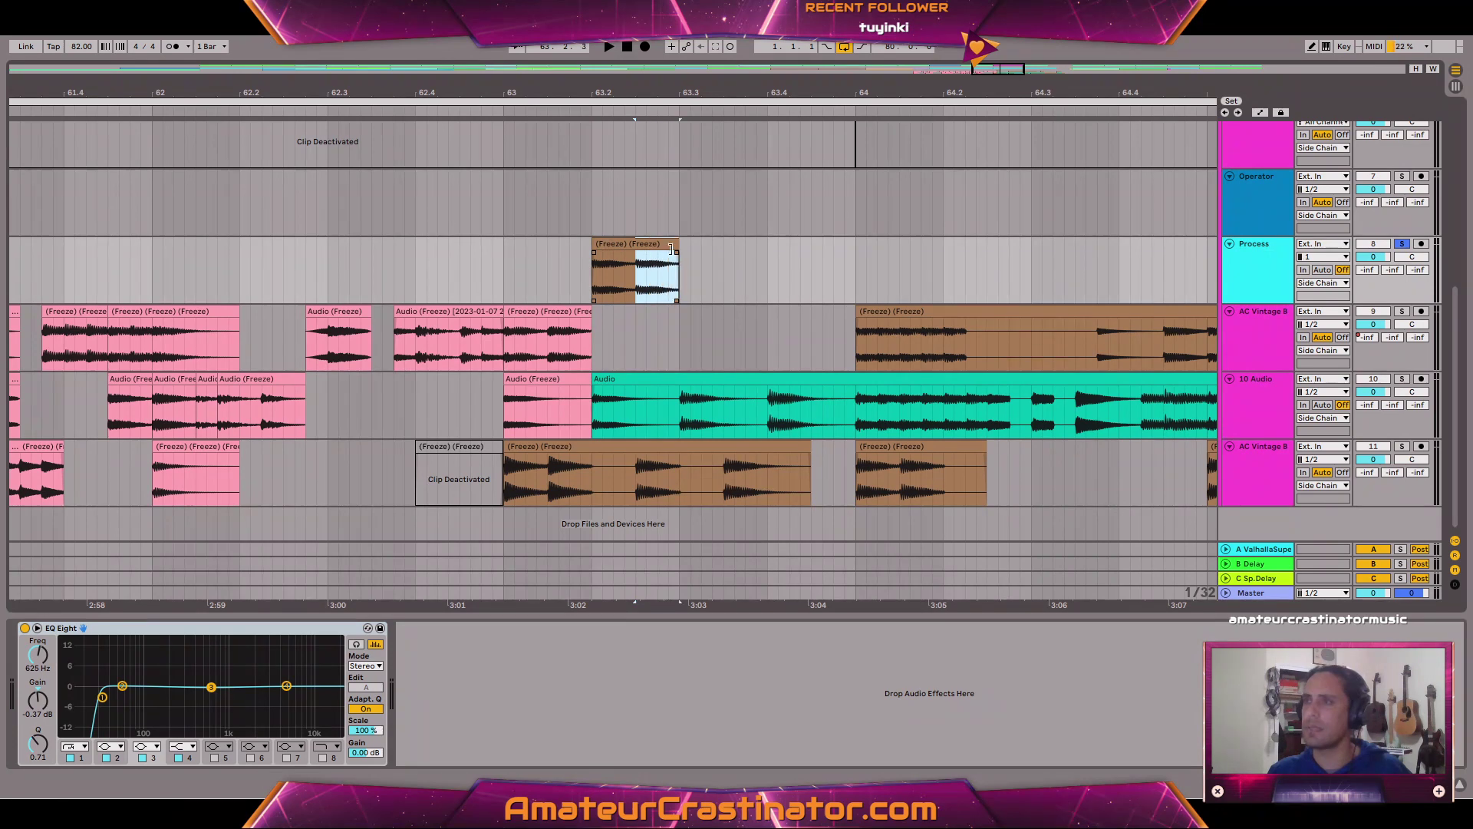
{"action": "left_click_drag", "start_coordinate": [673, 277], "coordinate": [654, 341]}
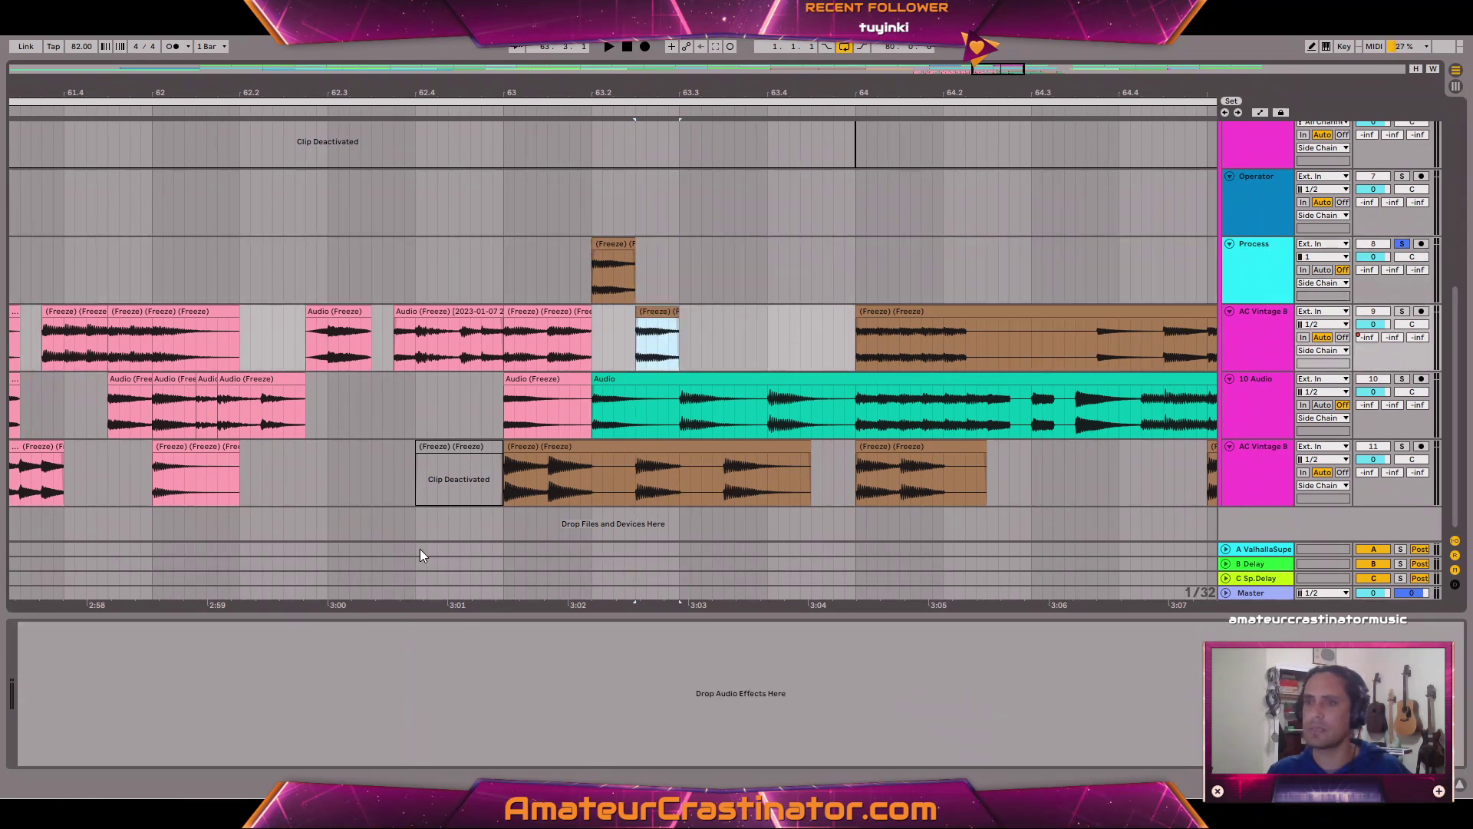
{"action": "left_click", "coordinate": [629, 242]}
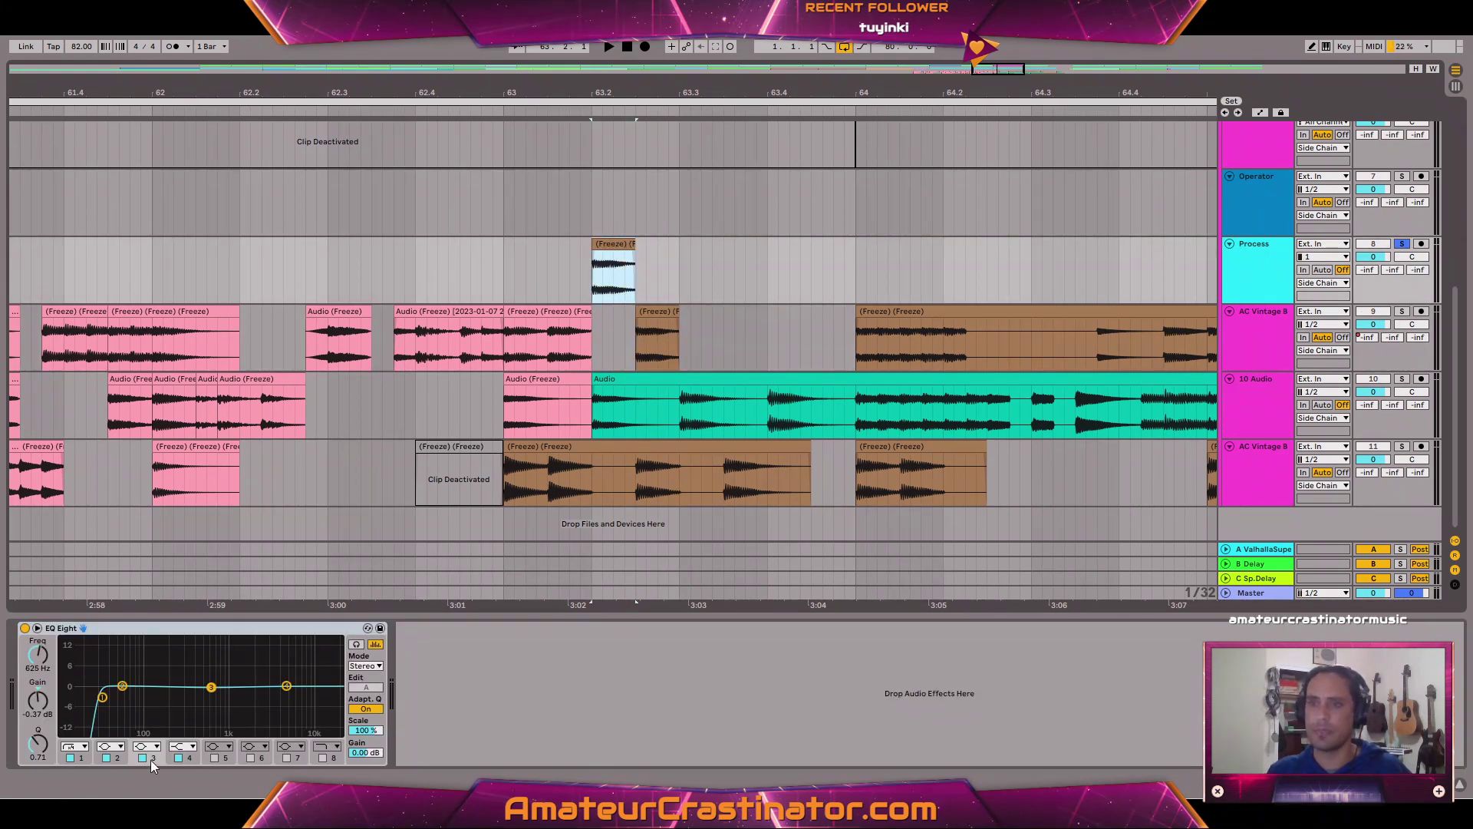
{"action": "left_click", "coordinate": [42, 694]}
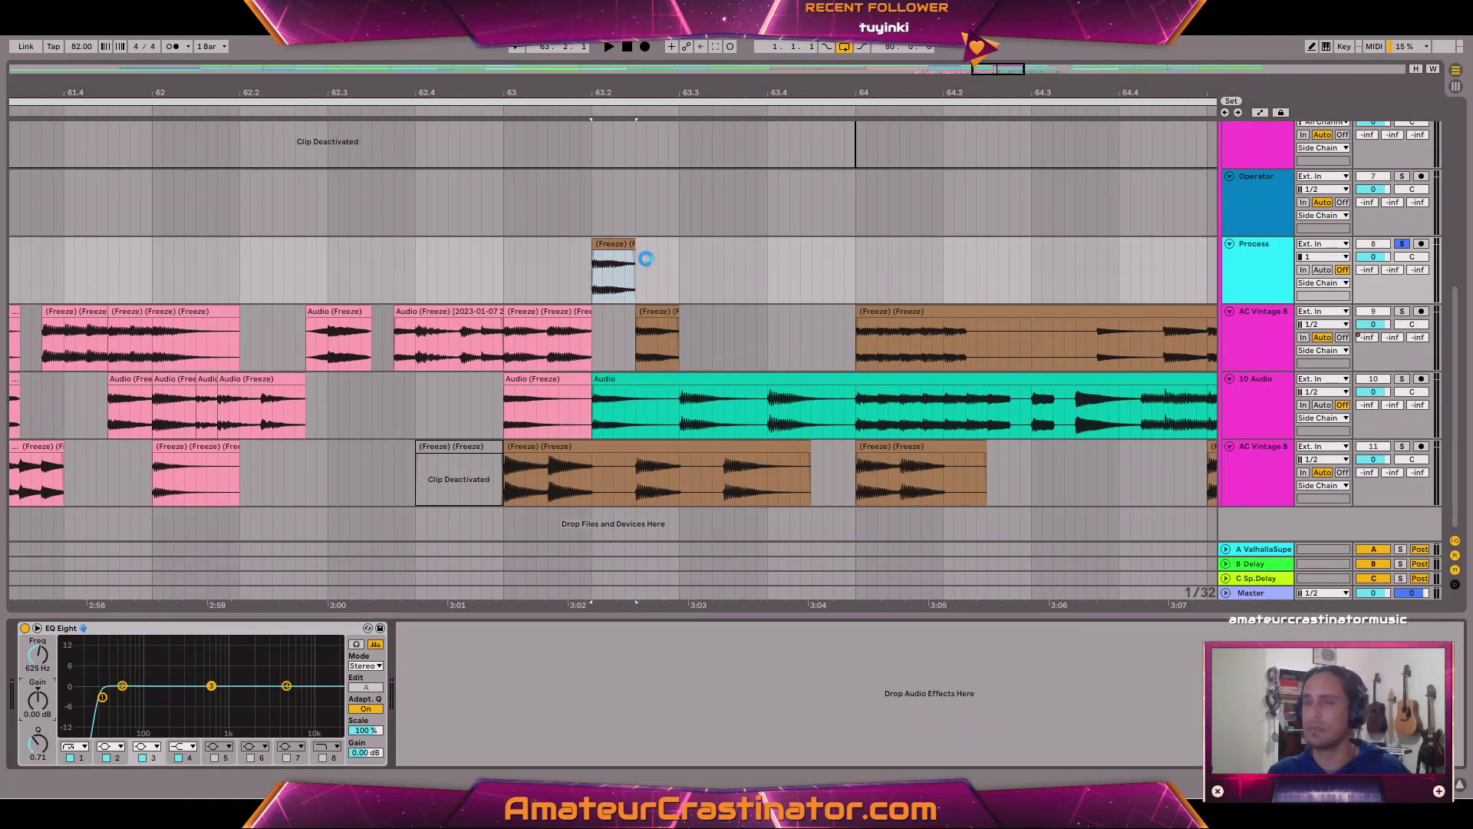
{"action": "left_click", "coordinate": [604, 241]}
{"action": "key", "text": "space"}
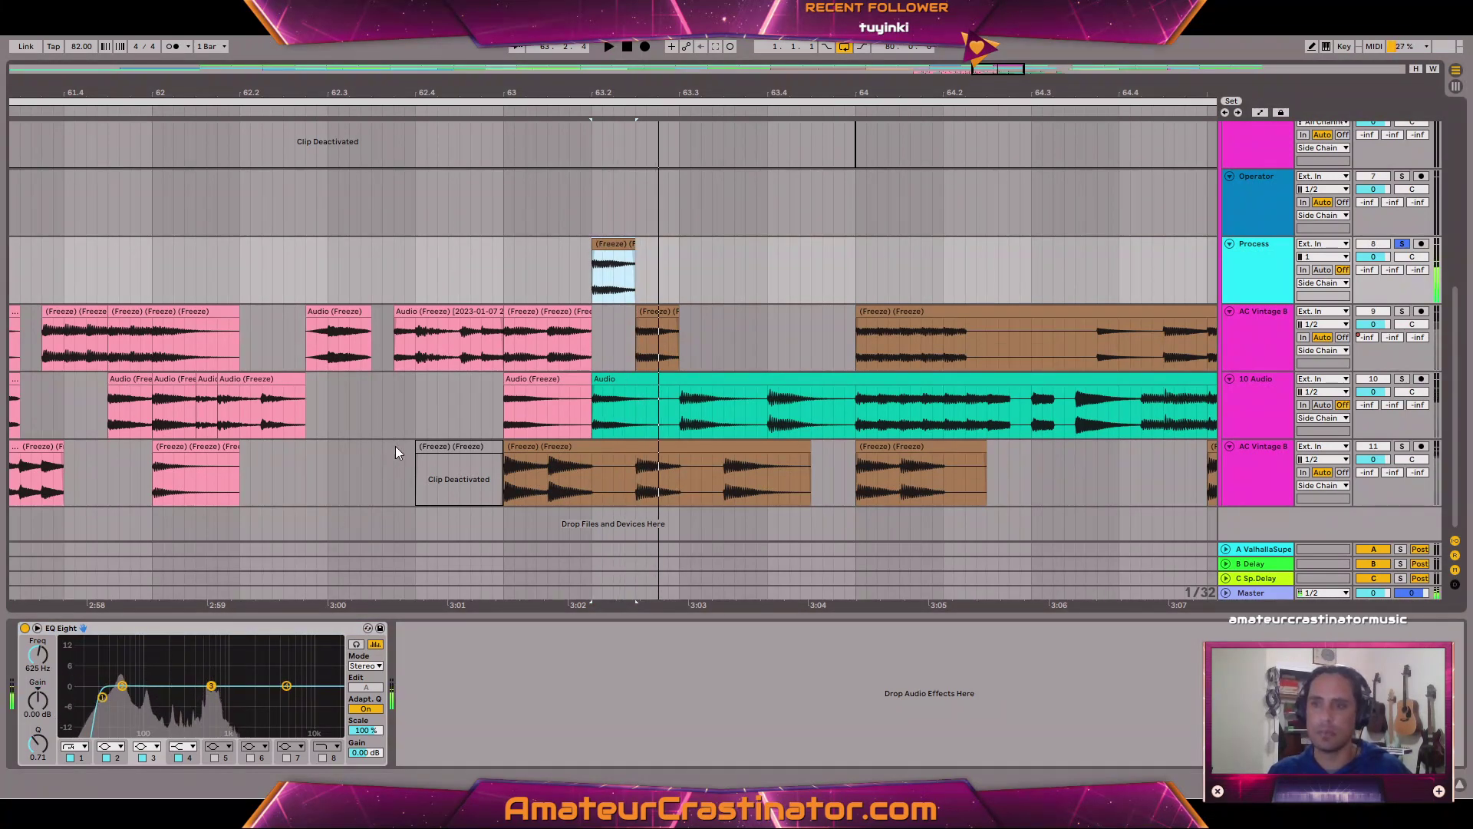
Audition the Process clip with EQ Eight in M/S mode, check the other channel's curve, and return the mode to Stereo.
{"action": "left_click", "coordinate": [365, 665]}
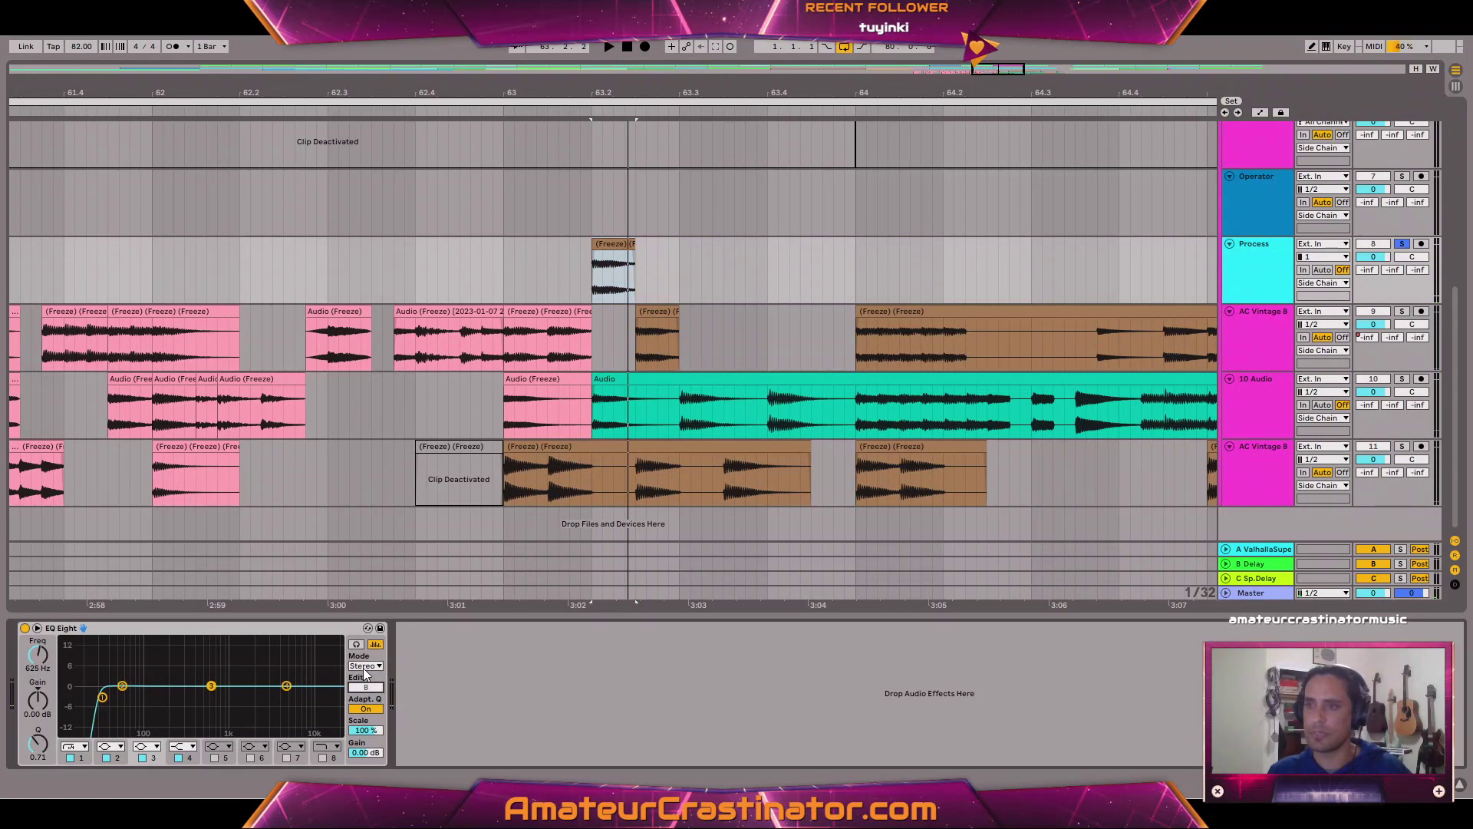
{"action": "left_click", "coordinate": [360, 701]}
{"action": "left_click", "coordinate": [365, 688]}
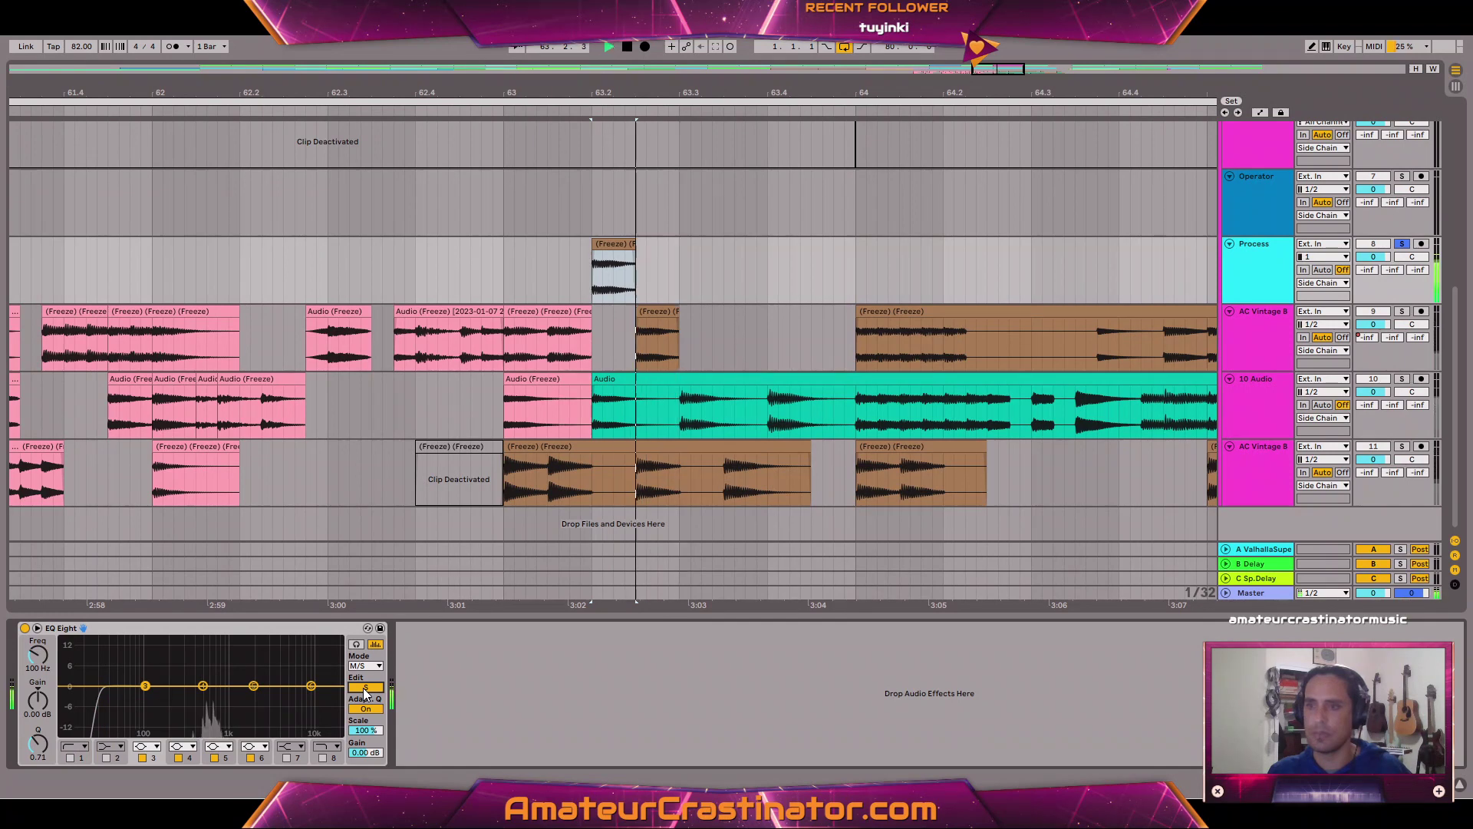
{"action": "key", "text": "space"}
{"action": "left_click", "coordinate": [366, 689]}
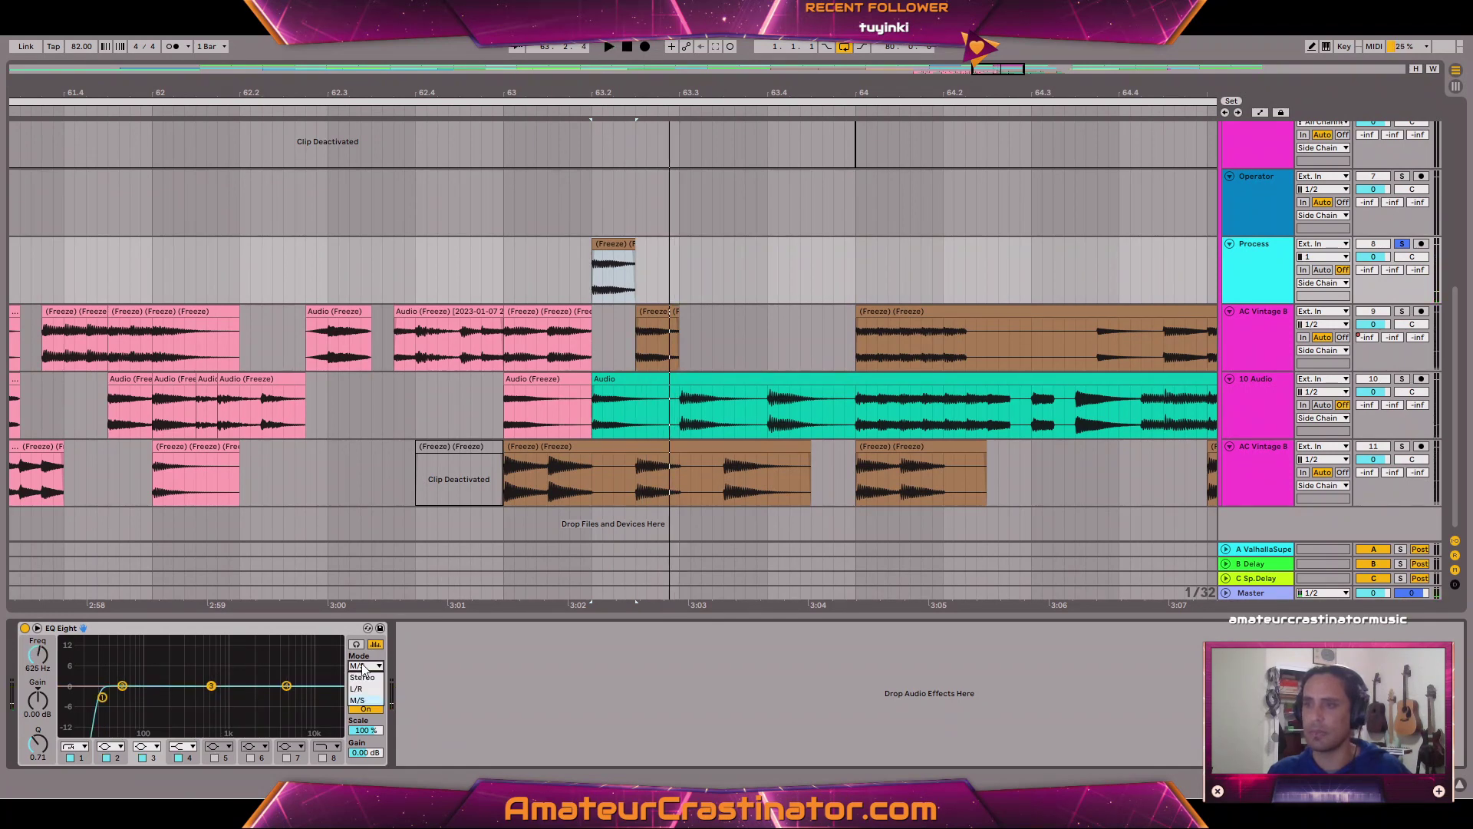
{"action": "key", "text": "space"}
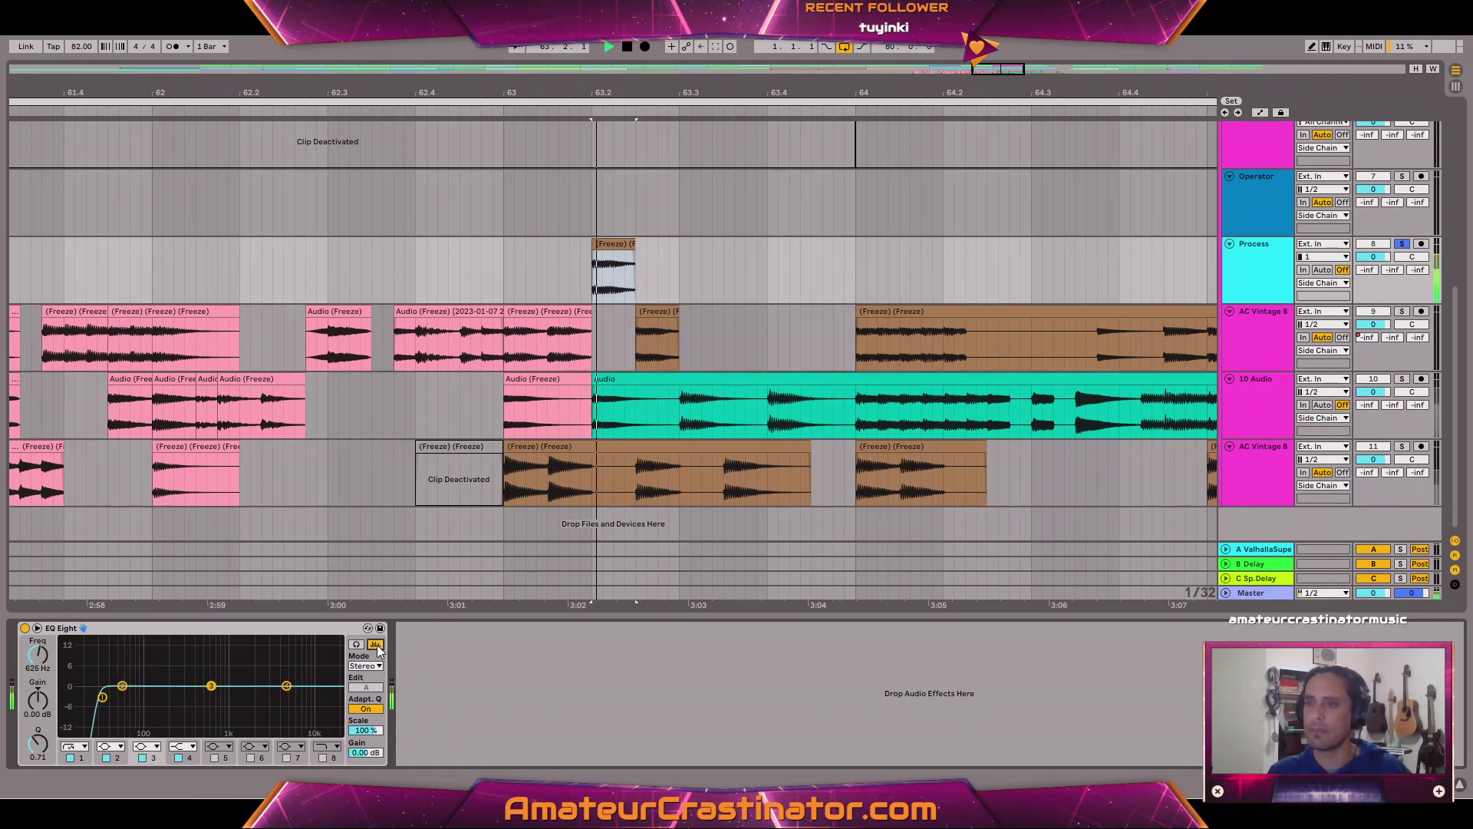
{"action": "key", "text": "space"}
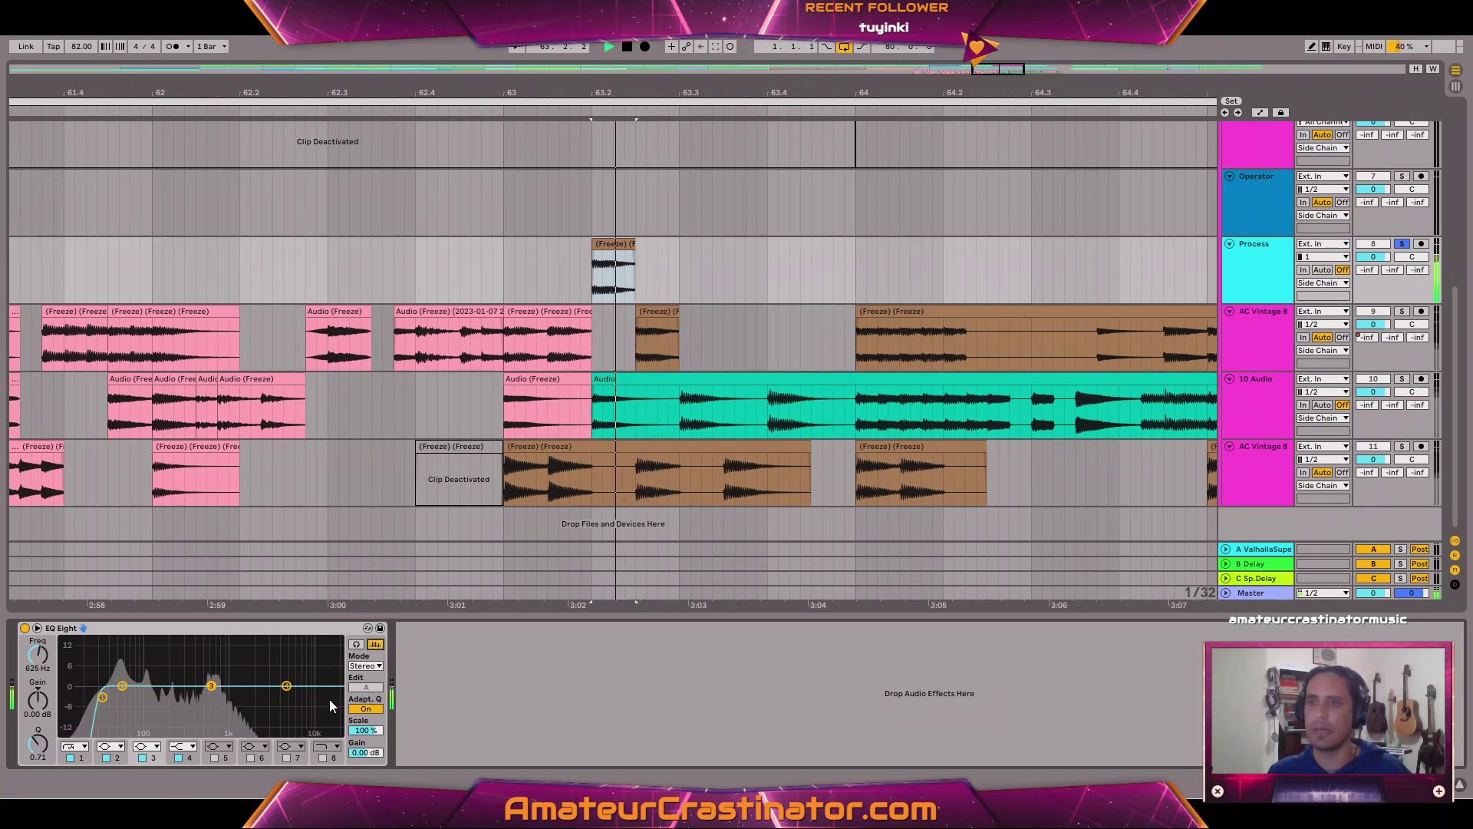
{"action": "key", "text": "space"}
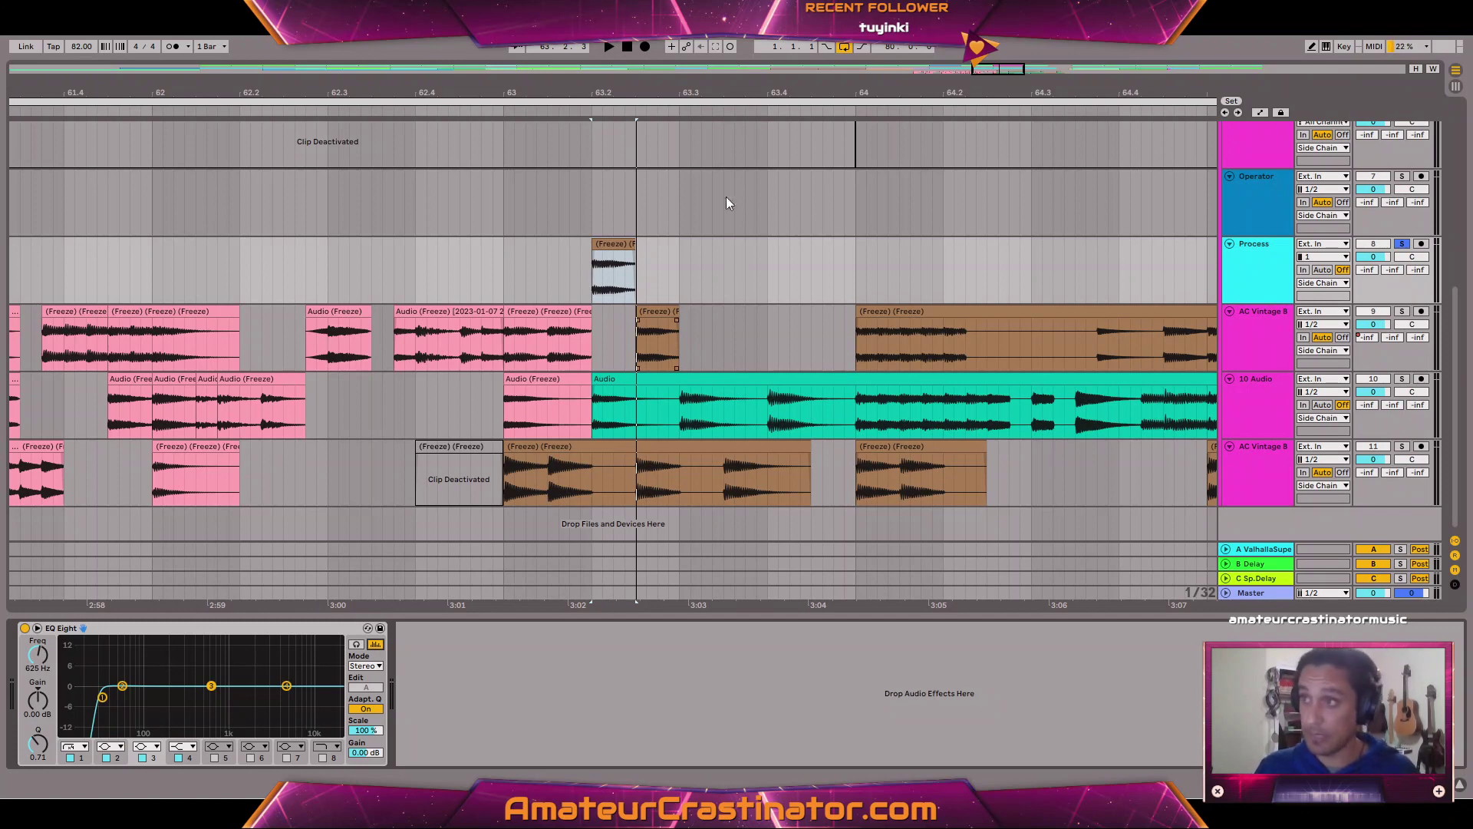
Try a fade-out across the second half of the Process clip while auditioning it.
{"action": "left_click", "coordinate": [633, 253]}
{"action": "key", "text": "space"}
{"action": "left_click_drag", "start_coordinate": [633, 253], "coordinate": [614, 252]}
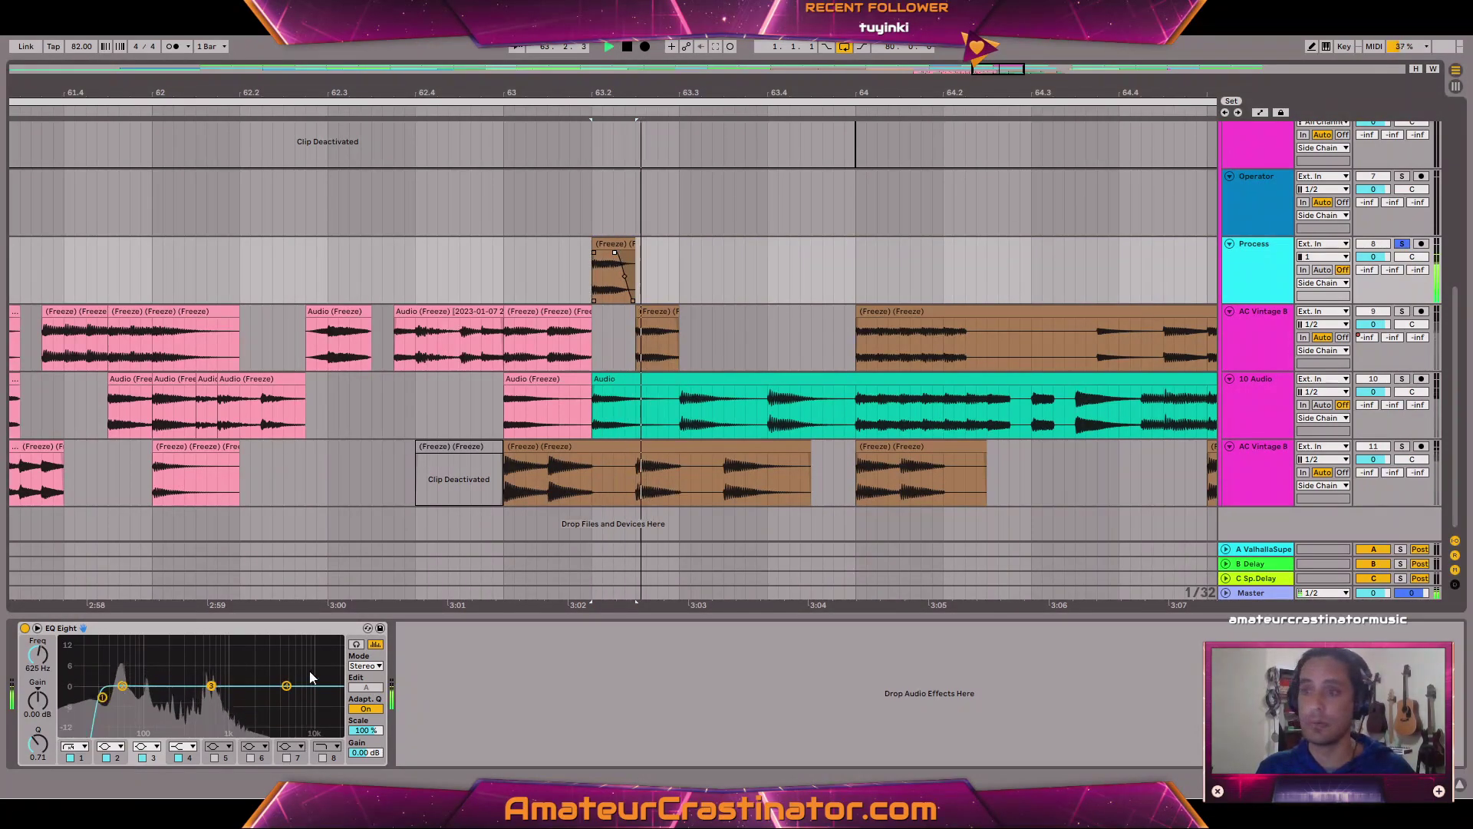
Shape the Process clip's Gain envelope to fall gradually from full level at the start toward a lower level at the end.
{"action": "double_click", "coordinate": [606, 241]}
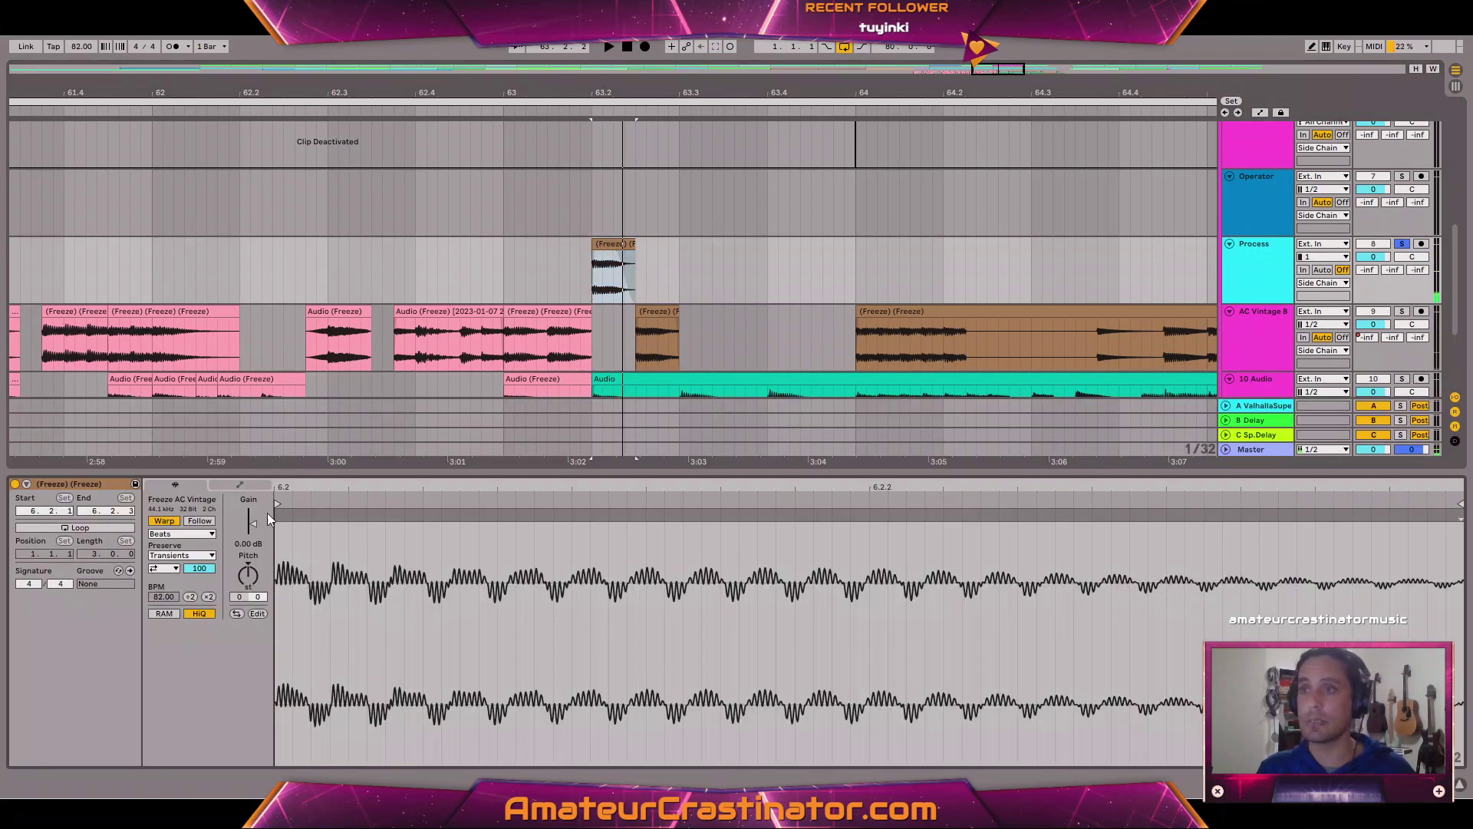
{"action": "left_click", "coordinate": [241, 487]}
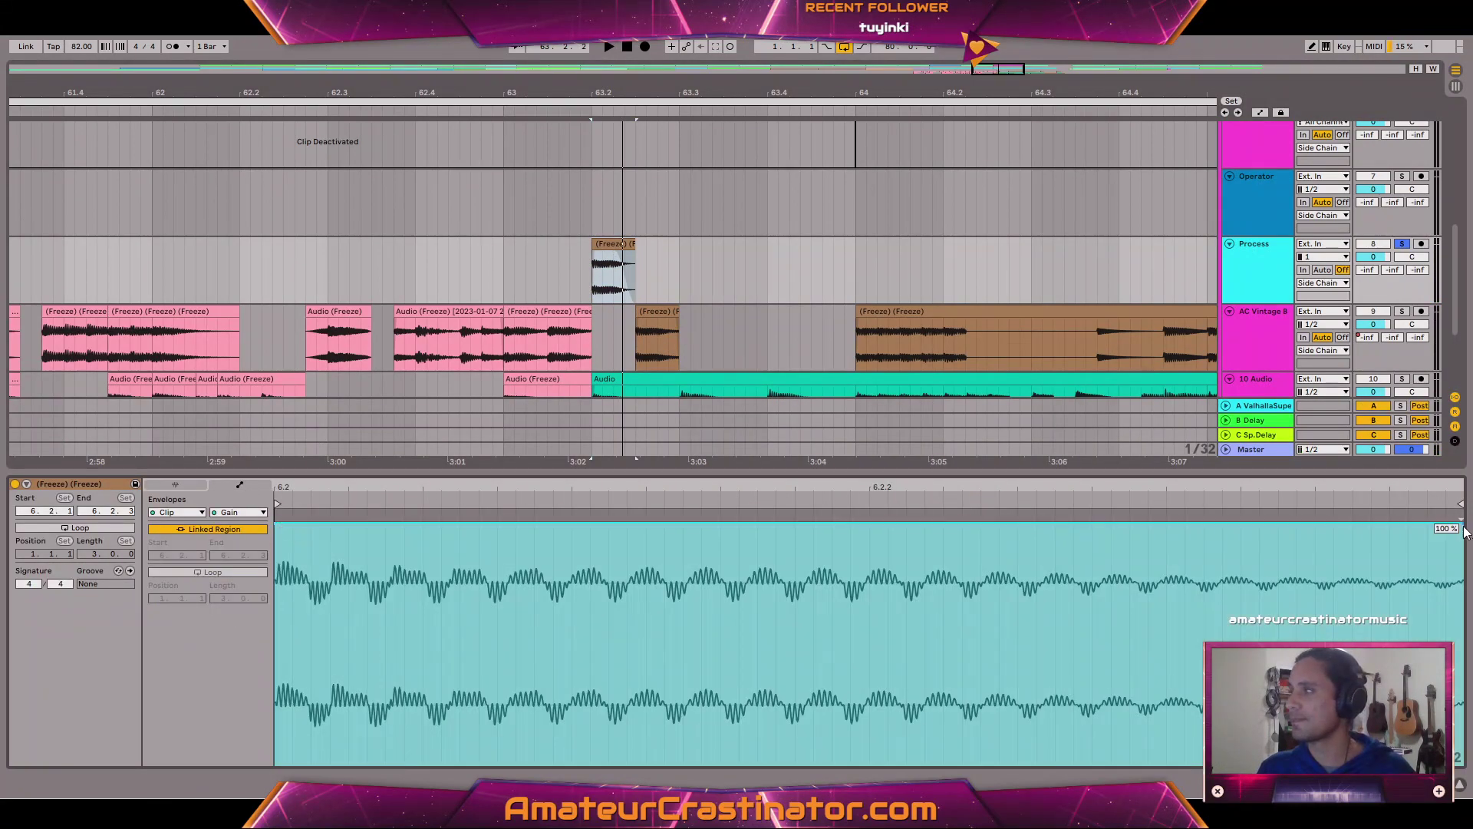
{"action": "left_click_drag", "start_coordinate": [1457, 523], "coordinate": [1460, 614]}
{"action": "key", "text": "space"}
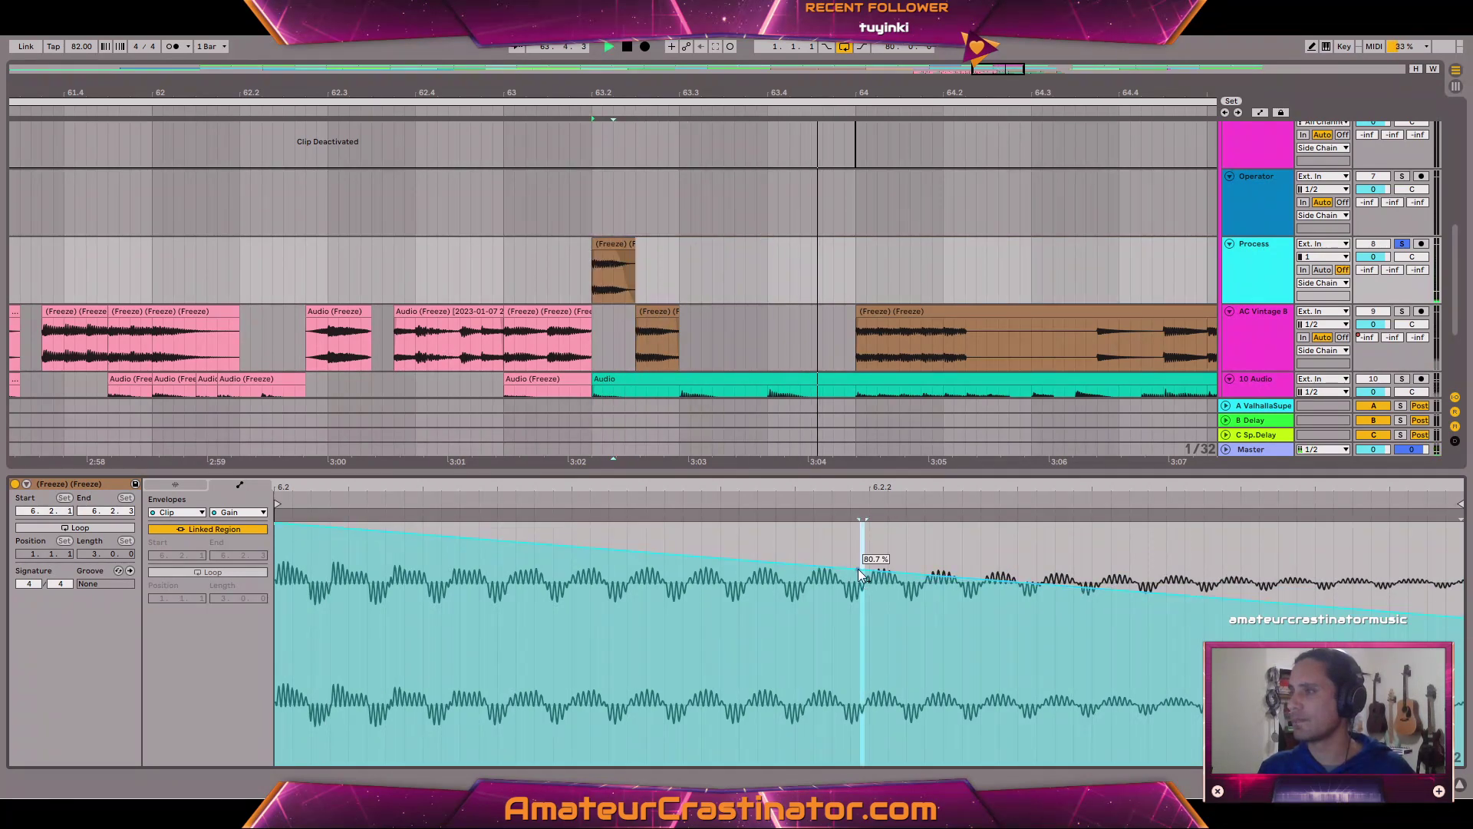
{"action": "left_click_drag", "start_coordinate": [860, 572], "coordinate": [859, 589]}
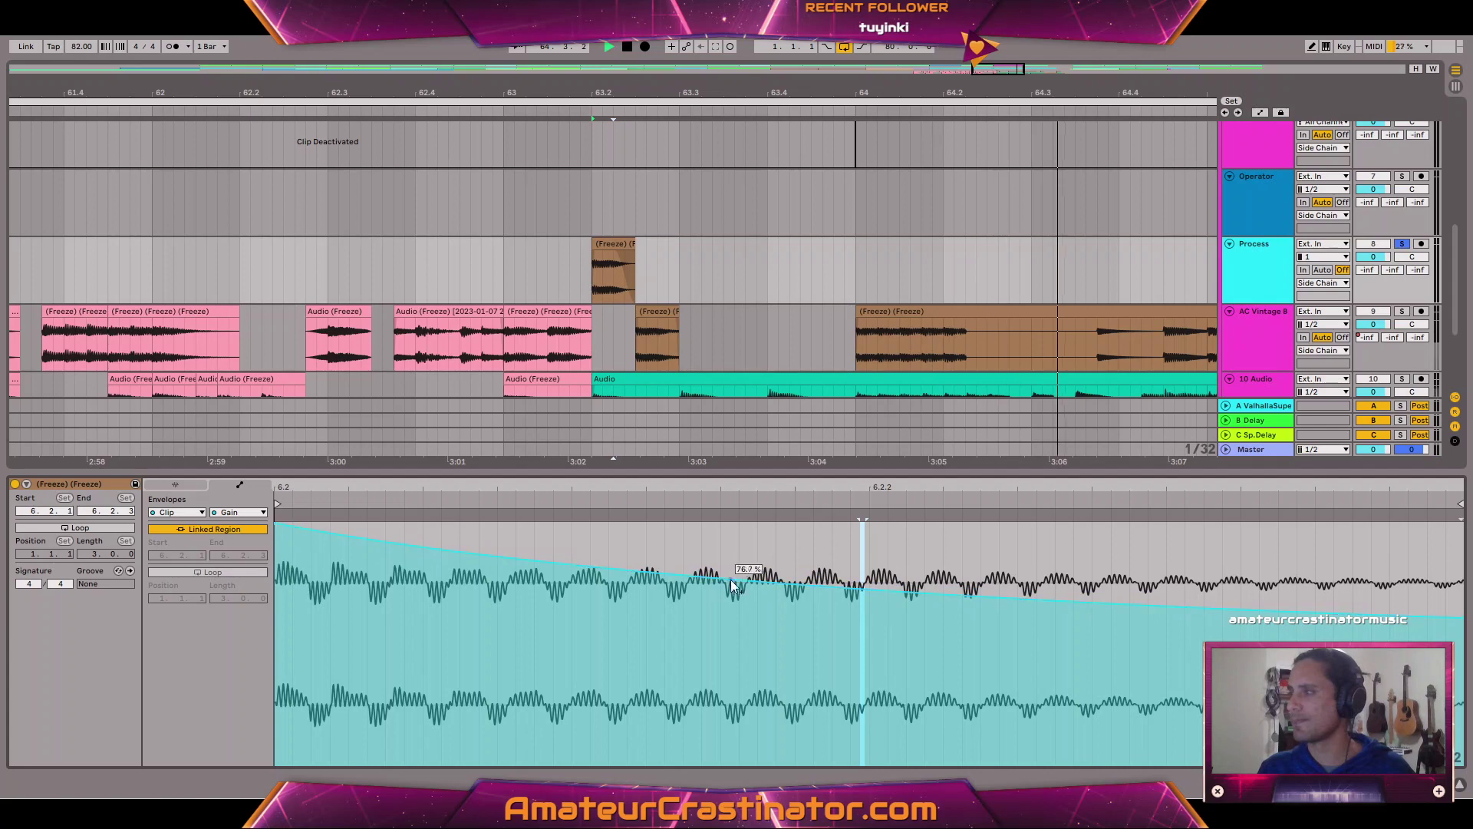
Audition the gain-shaped clip, return to the device view and unsolo the Process track to hear it in the mix.
{"action": "key", "text": "space"}
{"action": "key", "text": "space"}
{"action": "key", "text": "space"}
{"action": "key", "text": "space"}
{"action": "key", "text": "shift+Tab"}
{"action": "key", "text": "space"}
{"action": "key", "text": "s"}
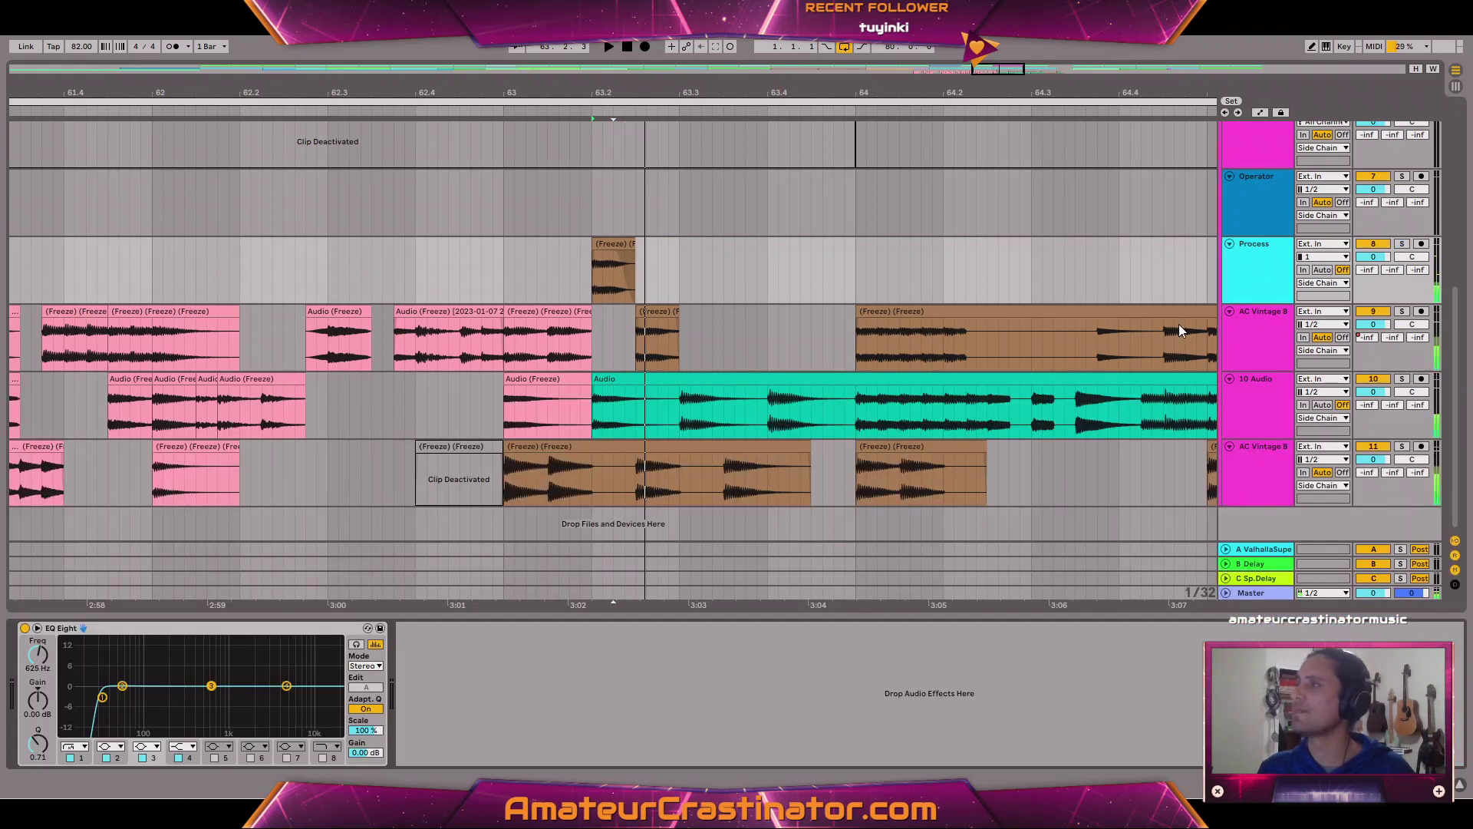
{"action": "key", "text": "space"}
{"action": "key", "text": "space"}
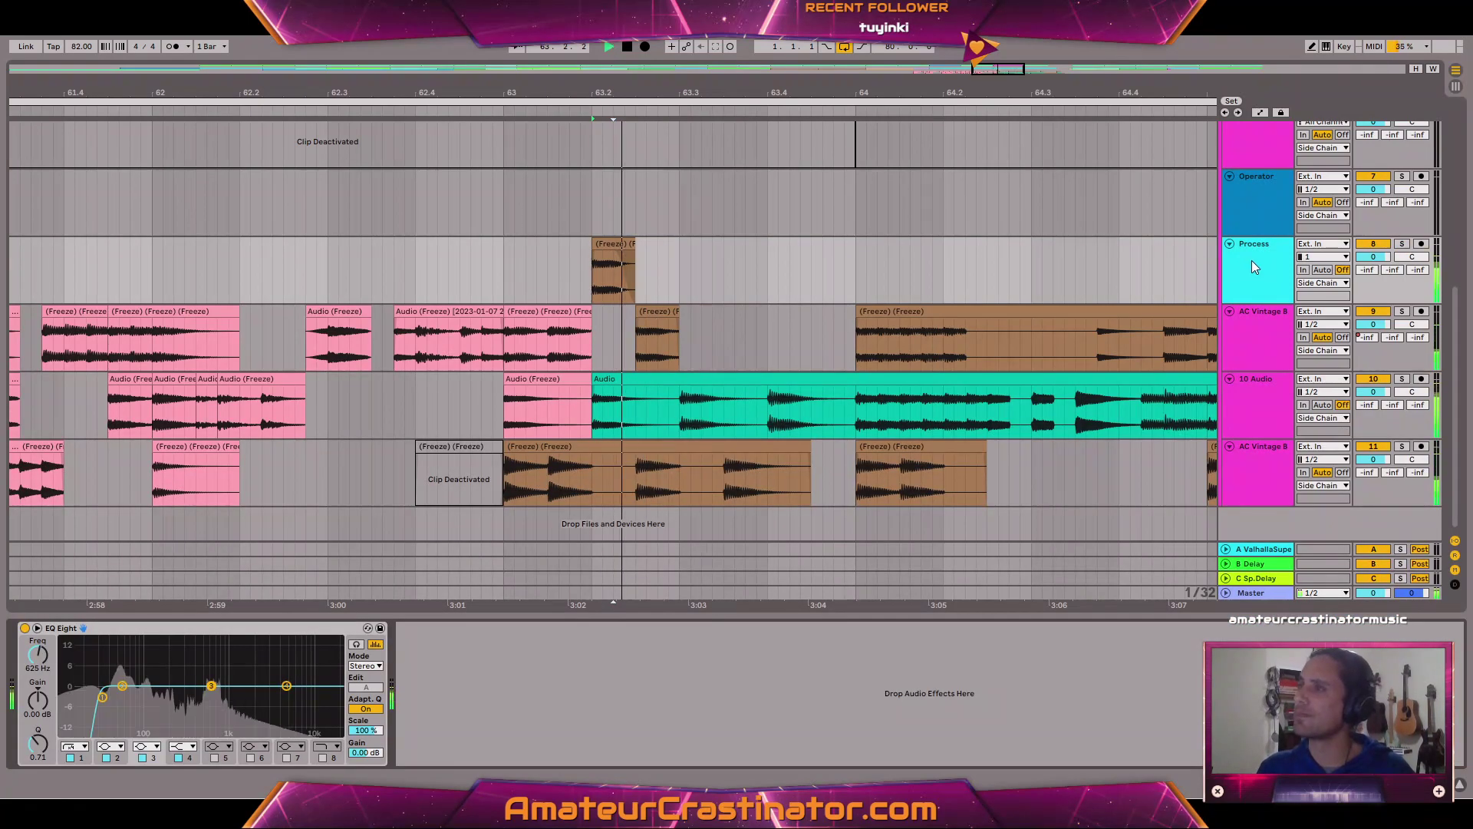
Freeze and flatten the Process track, and select the first flattened clip at 63.2.
{"action": "right_click", "coordinate": [1251, 259]}
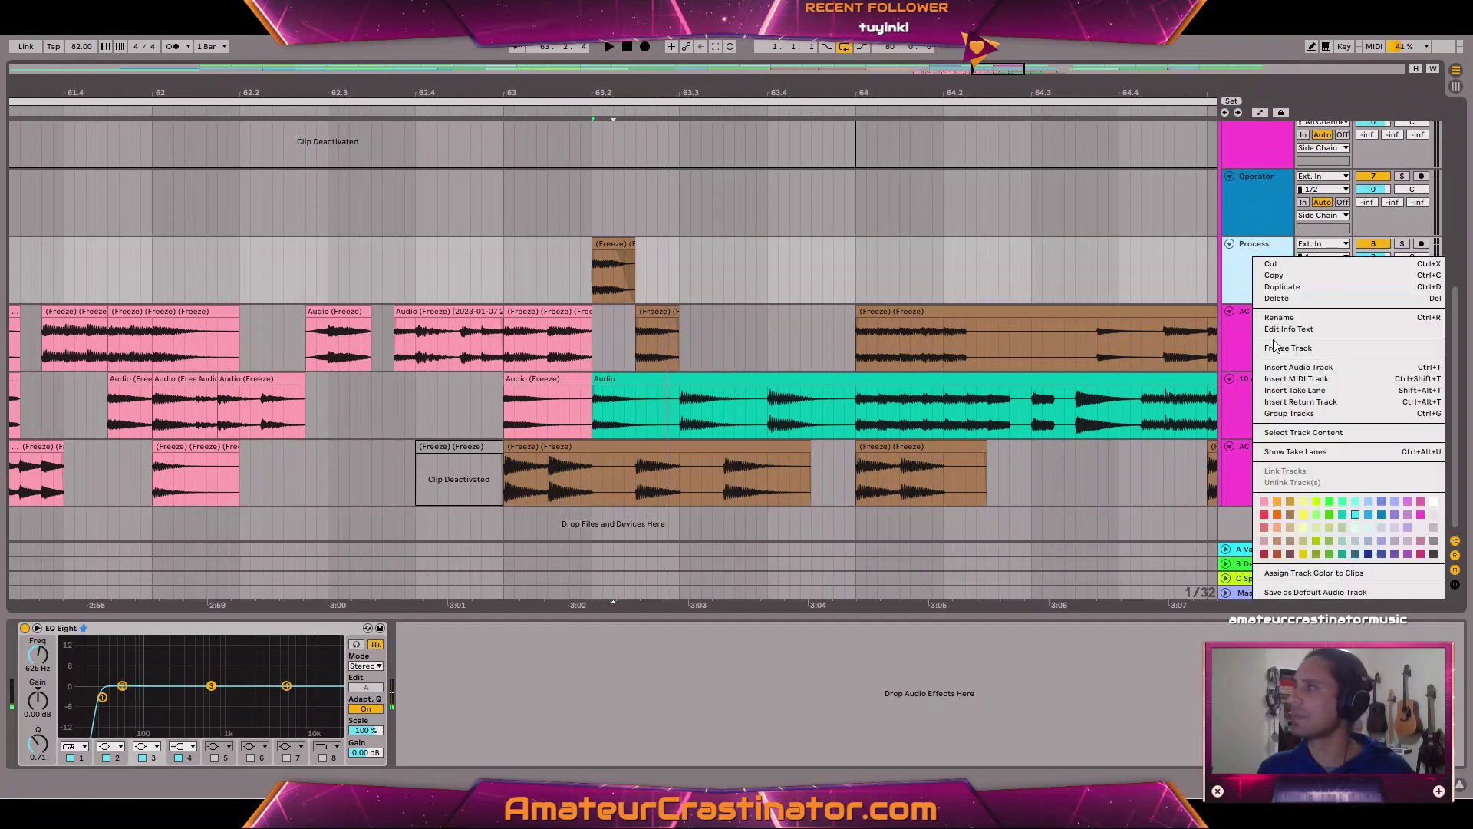
{"action": "left_click", "coordinate": [1287, 349]}
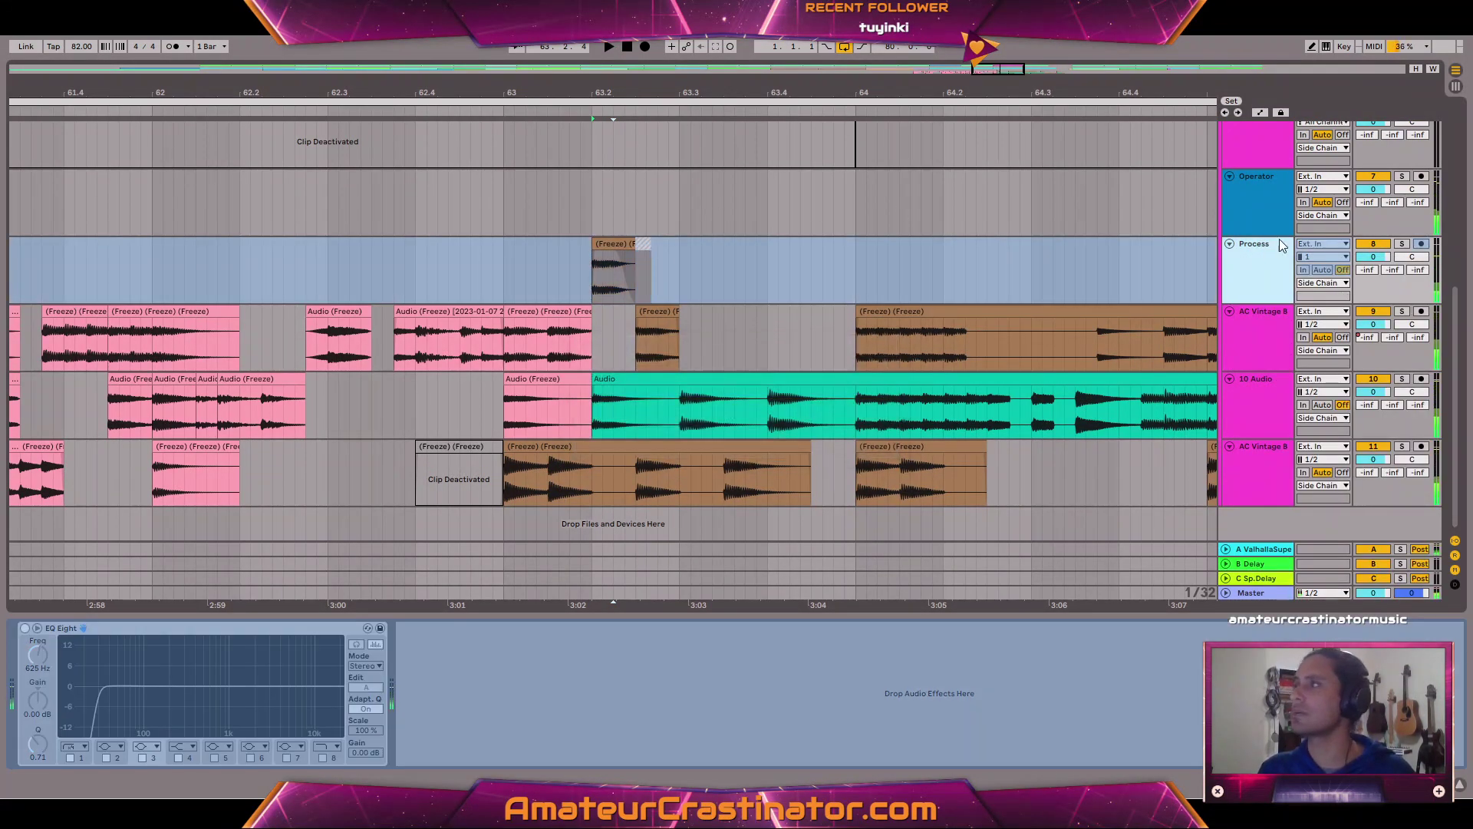
{"action": "right_click", "coordinate": [1280, 244]}
{"action": "left_click", "coordinate": [1287, 353]}
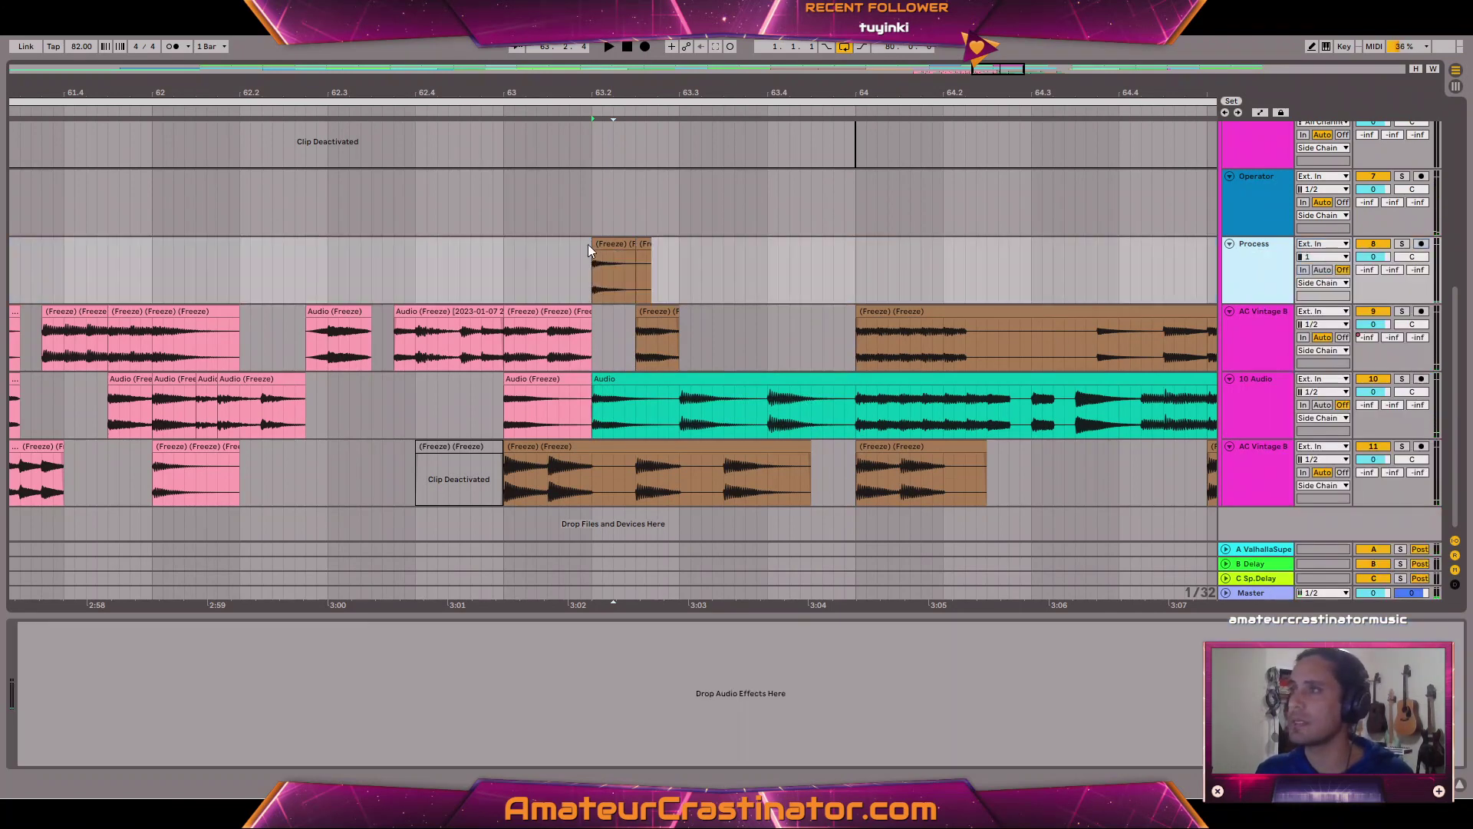
{"action": "right_click", "coordinate": [612, 240]}
{"action": "left_click", "coordinate": [629, 297]}
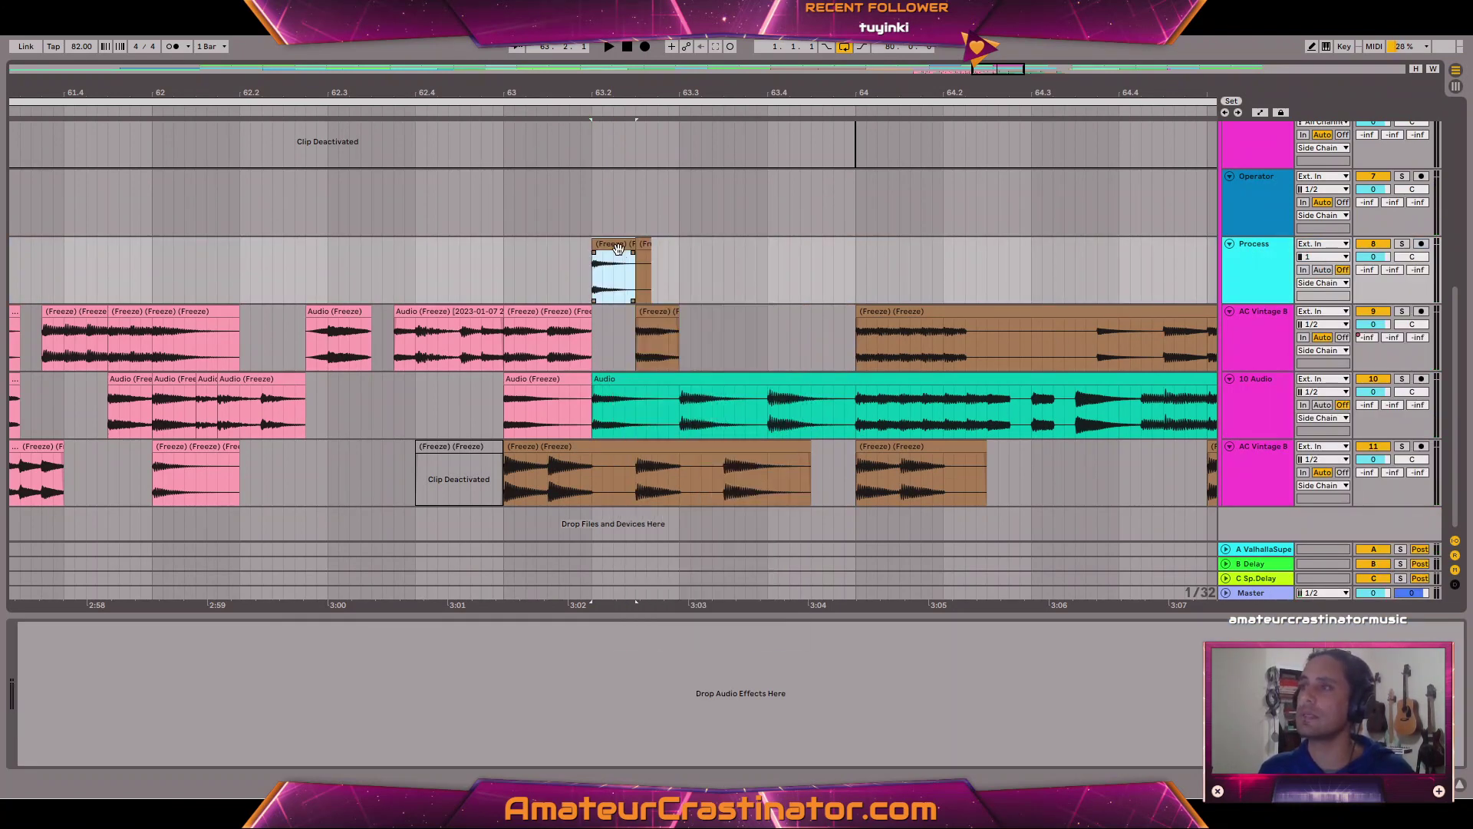
Colour the rendered clip at 63.2 pink and place it on the AC Vintage B track, moving the following bass clip up to Process.
{"action": "right_click", "coordinate": [618, 248]}
{"action": "left_click", "coordinate": [628, 595]}
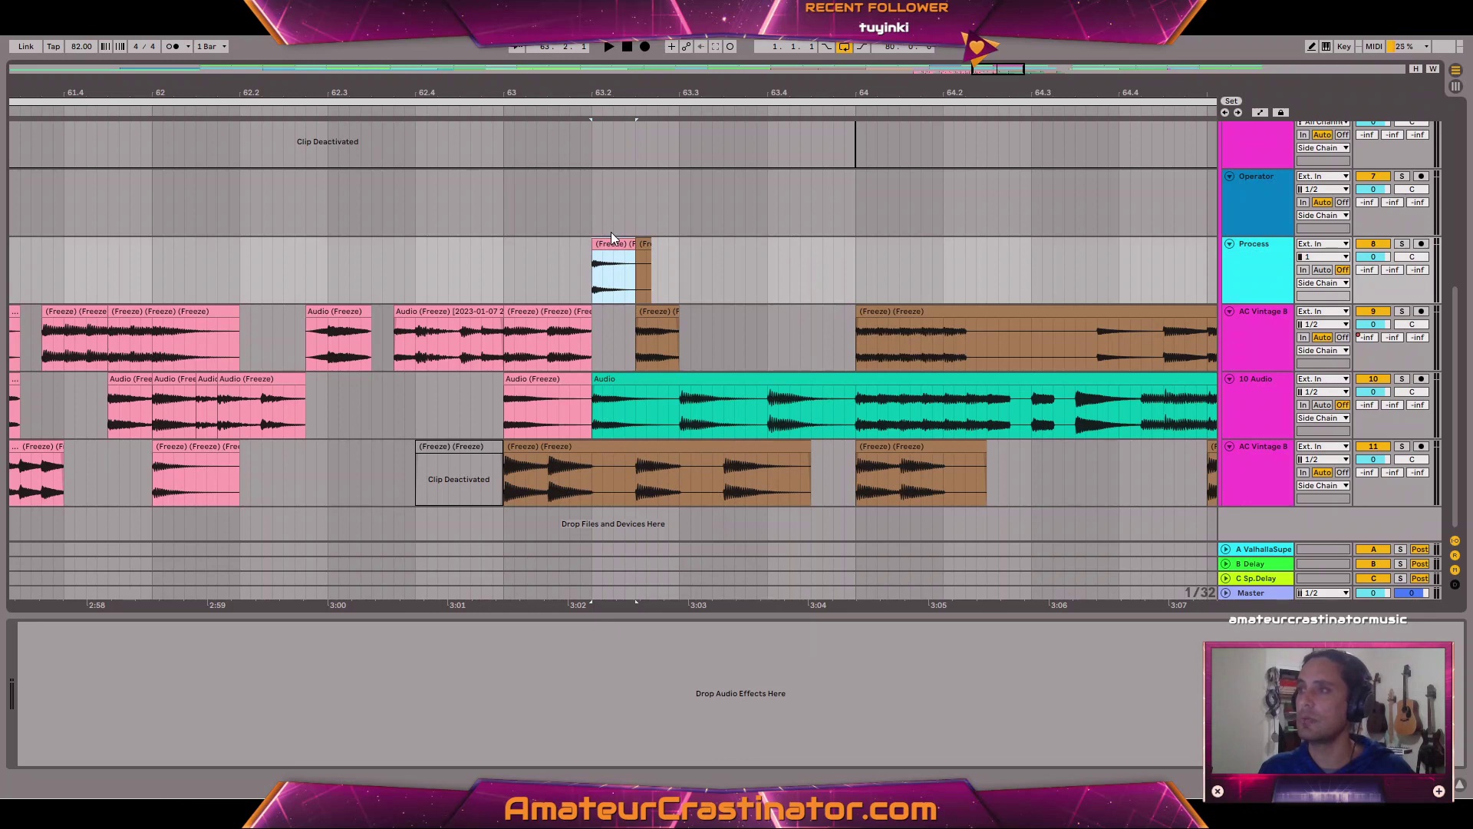
{"action": "left_click", "coordinate": [611, 284]}
{"action": "left_click_drag", "start_coordinate": [612, 284], "coordinate": [669, 256]}
Solo the Process track and audition the bass clip placed on it.
{"action": "key", "text": "s"}
{"action": "key", "text": "space"}
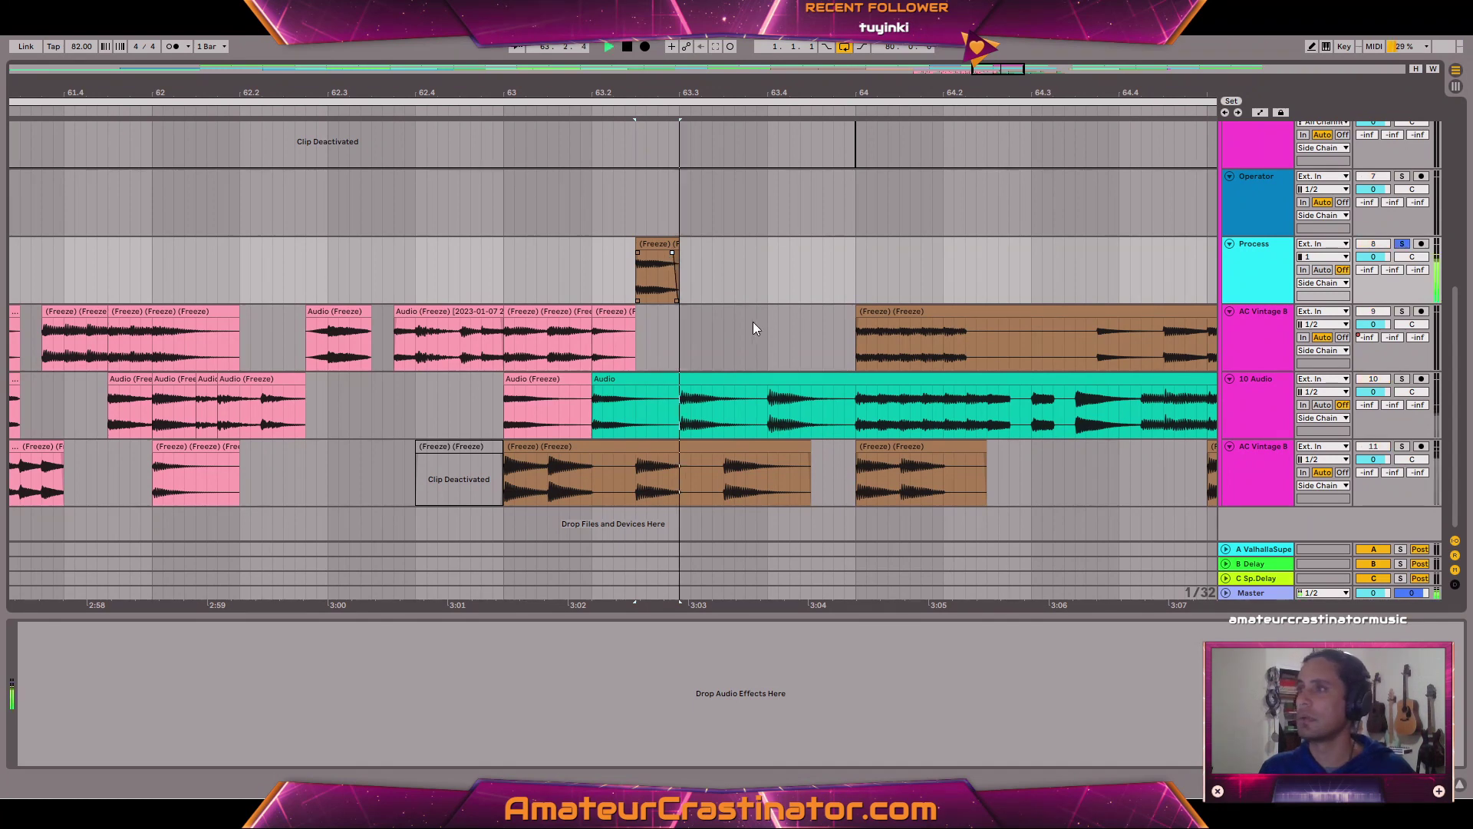
{"action": "key", "text": "space"}
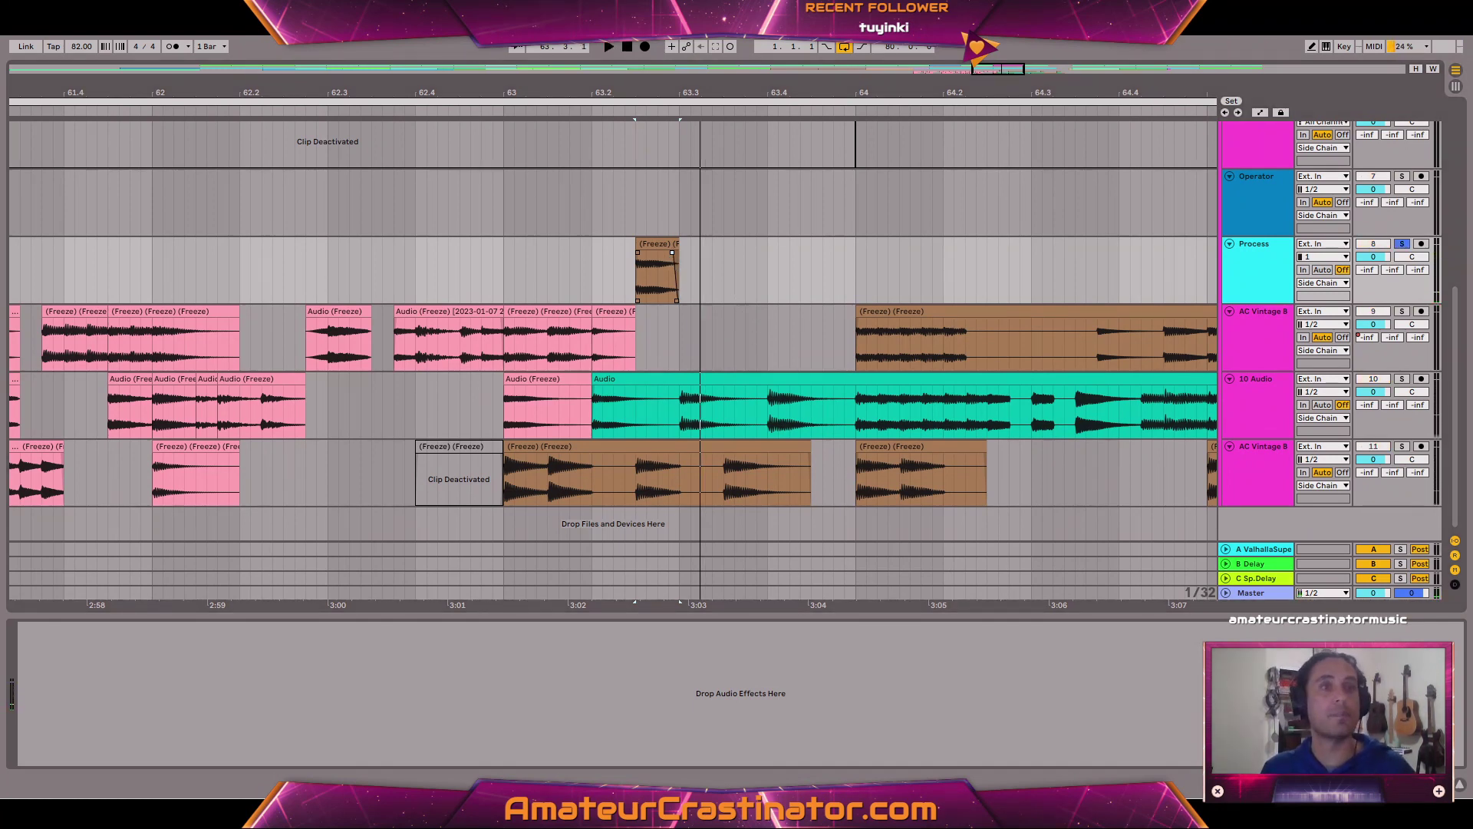
Add an EQ Eight to the Process track and set band 1 to a low-cut filter at 31.9 Hz.
{"action": "key", "text": "space"}
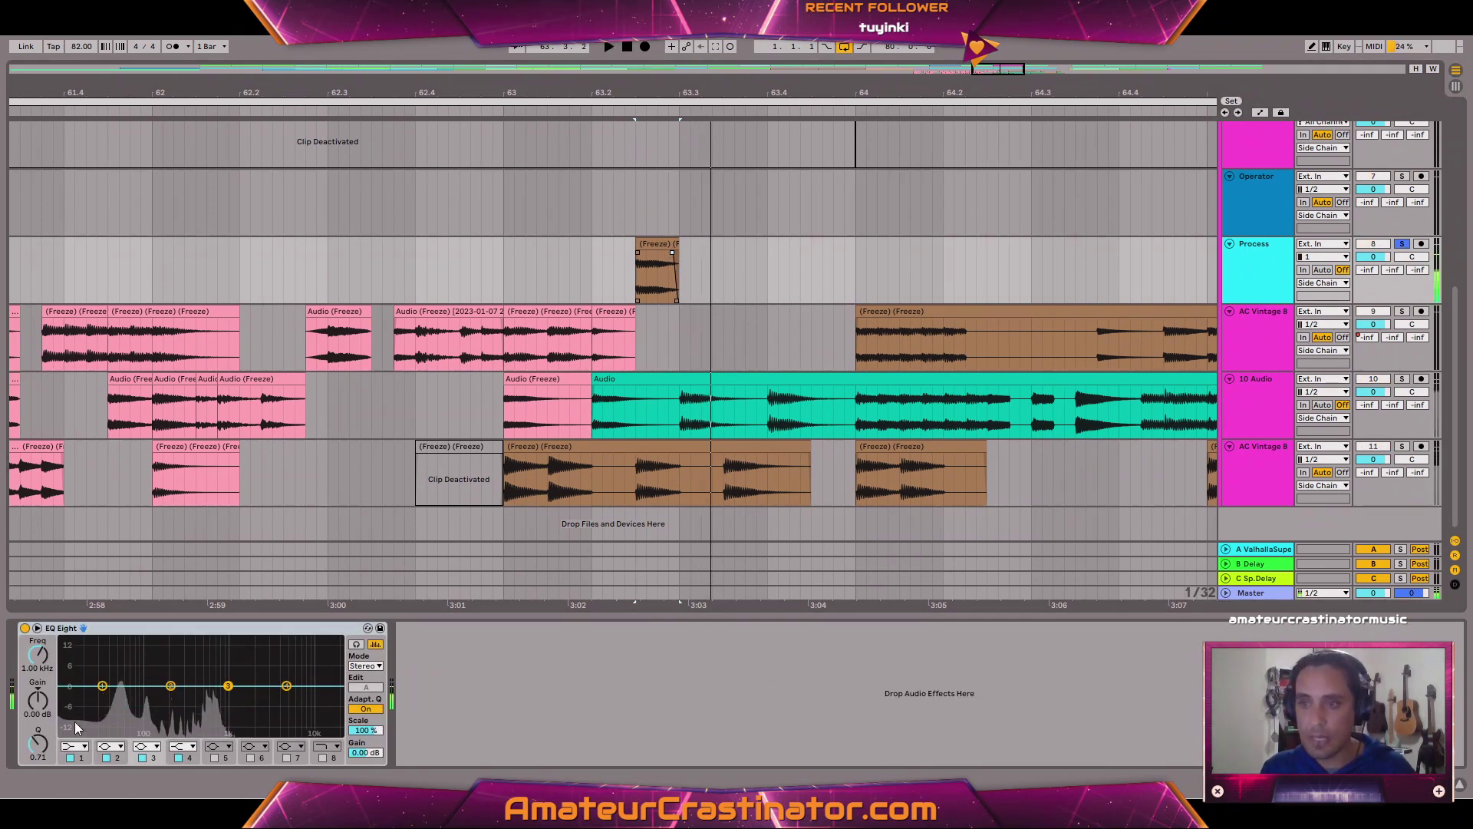
{"action": "left_click", "coordinate": [79, 746]}
{"action": "left_click", "coordinate": [68, 655]}
{"action": "key", "text": "space"}
{"action": "left_click_drag", "start_coordinate": [38, 655], "coordinate": [38, 657]}
{"action": "key", "text": "space"}
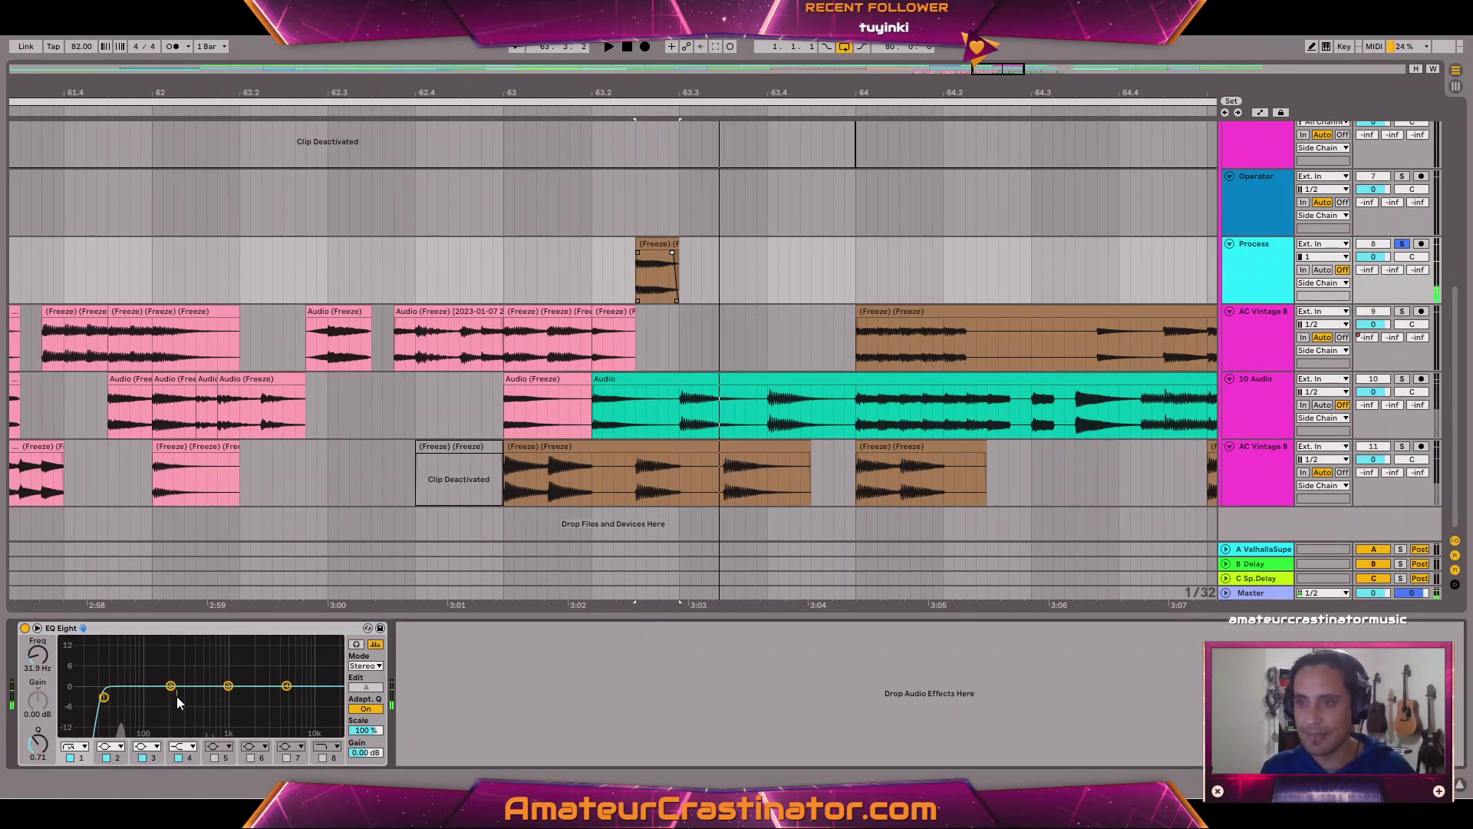
Try a band 2 cut at 267 Hz on the Process EQ, narrowing its Q to 1.09.
{"action": "left_click_drag", "start_coordinate": [168, 690], "coordinate": [180, 712]}
{"action": "key", "text": "space"}
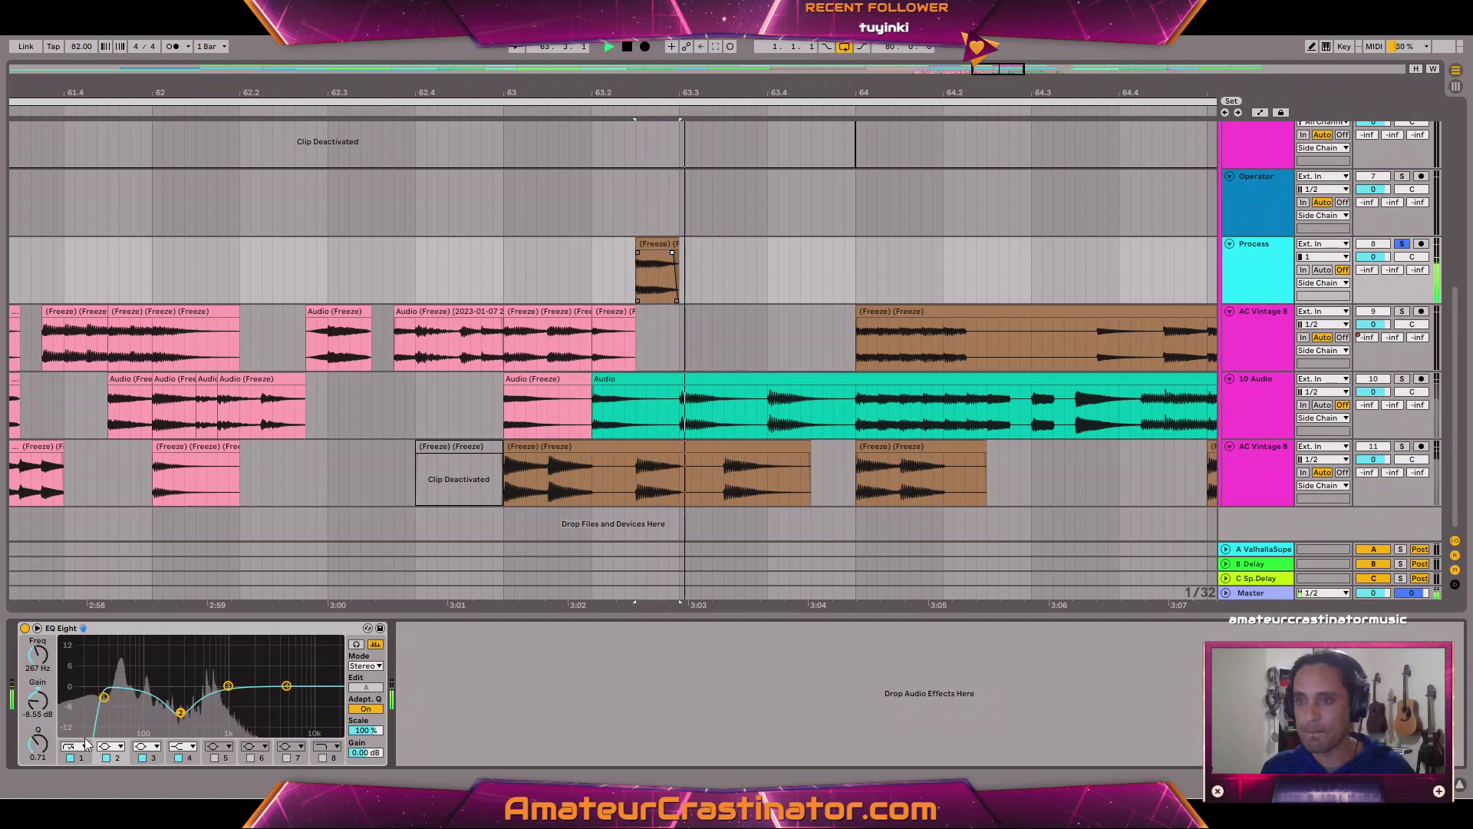
{"action": "left_click_drag", "start_coordinate": [38, 743], "coordinate": [37, 734]}
{"action": "key", "text": "space"}
Audition the soloed Process clip repeatedly with the 267 Hz EQ cut applied.
{"action": "key", "text": "space"}
{"action": "key", "text": "space"}
{"action": "key", "text": "space"}
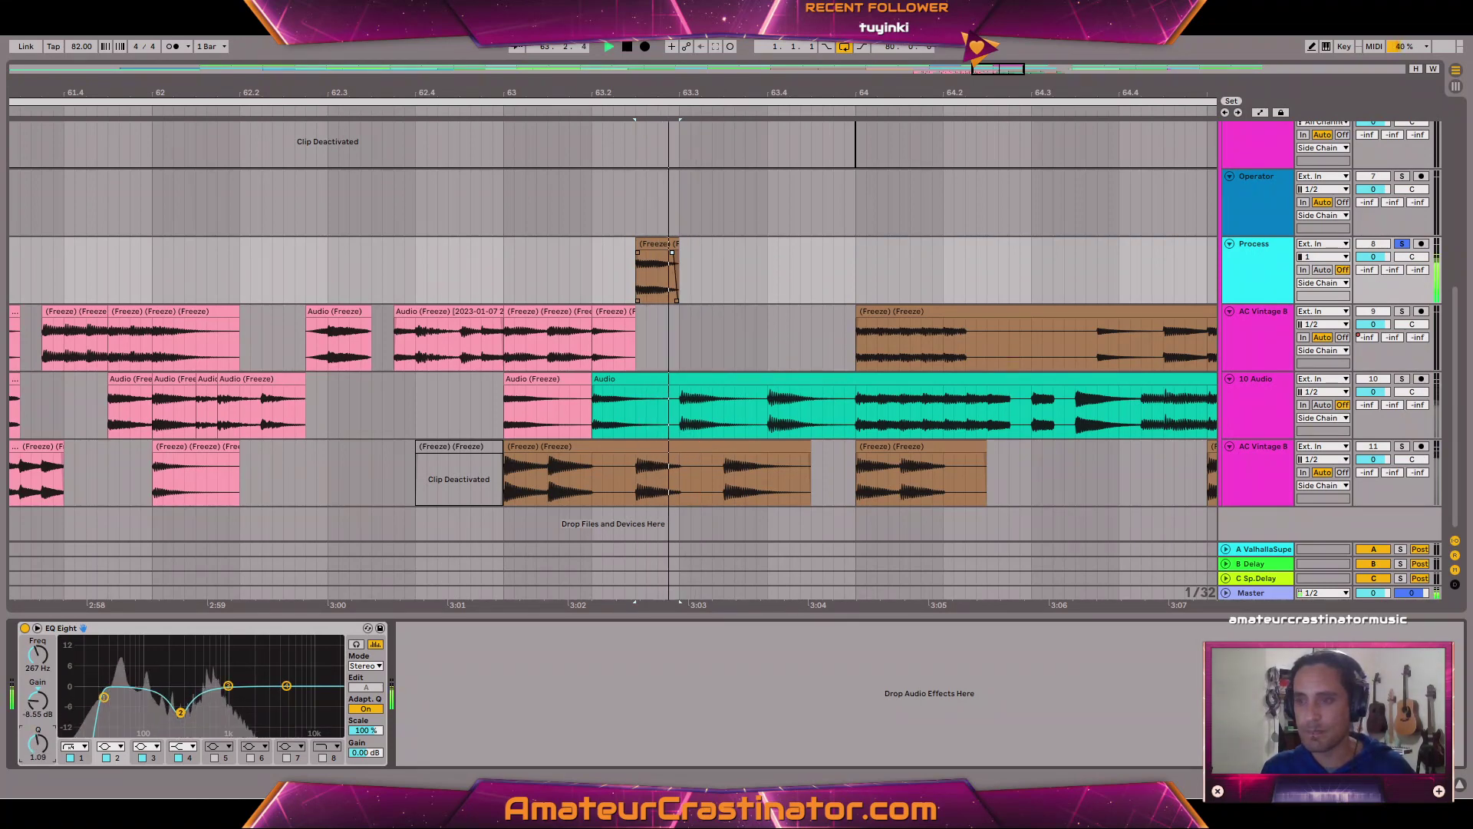
{"action": "key", "text": "space"}
{"action": "key", "text": "space"}
{"action": "key", "text": "space"}
{"action": "key", "text": "space"}
{"action": "key", "text": "space"}
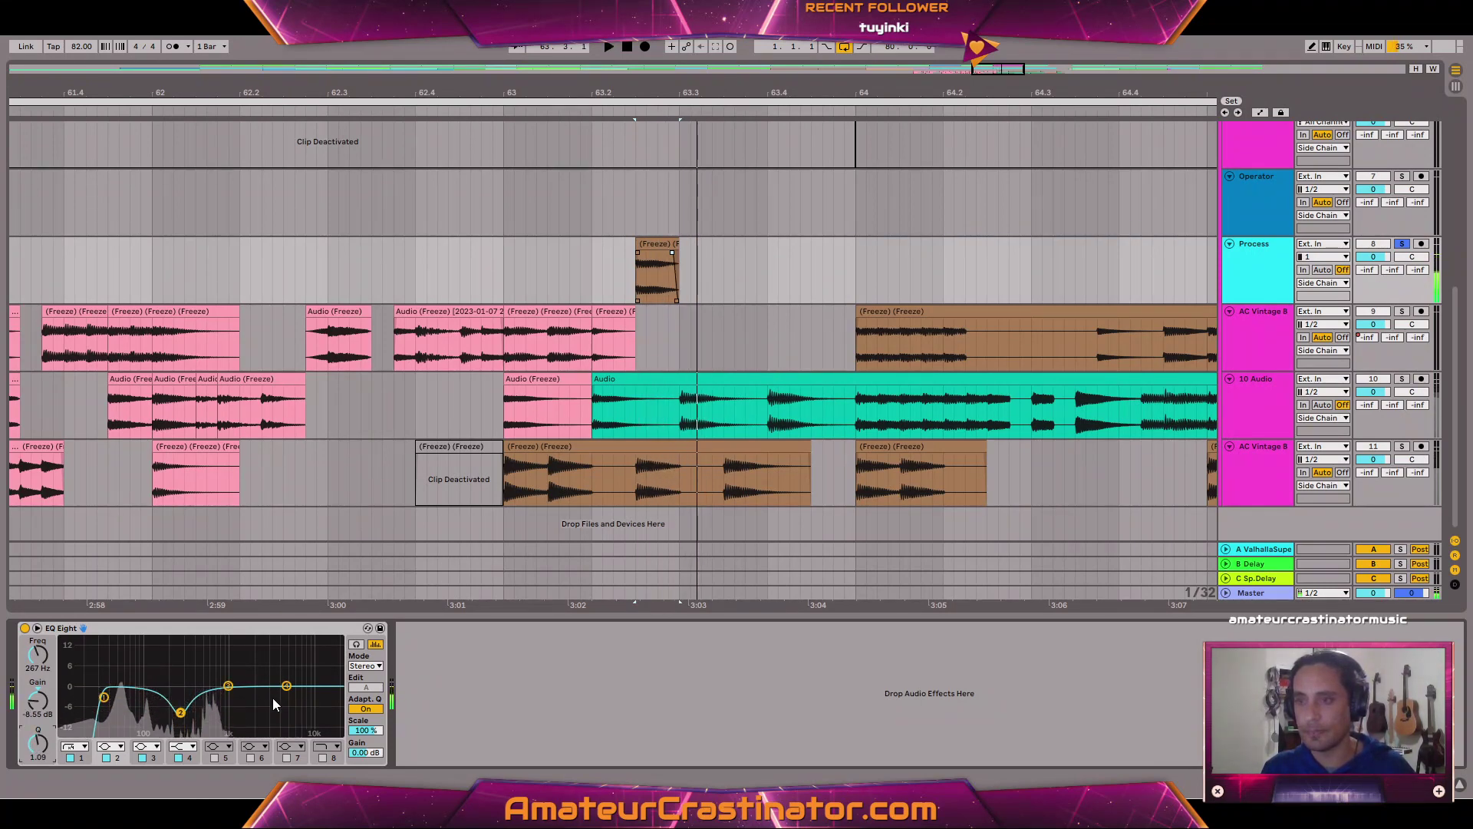
{"action": "key", "text": "space"}
{"action": "key", "text": "space"}
{"action": "key", "text": "space"}
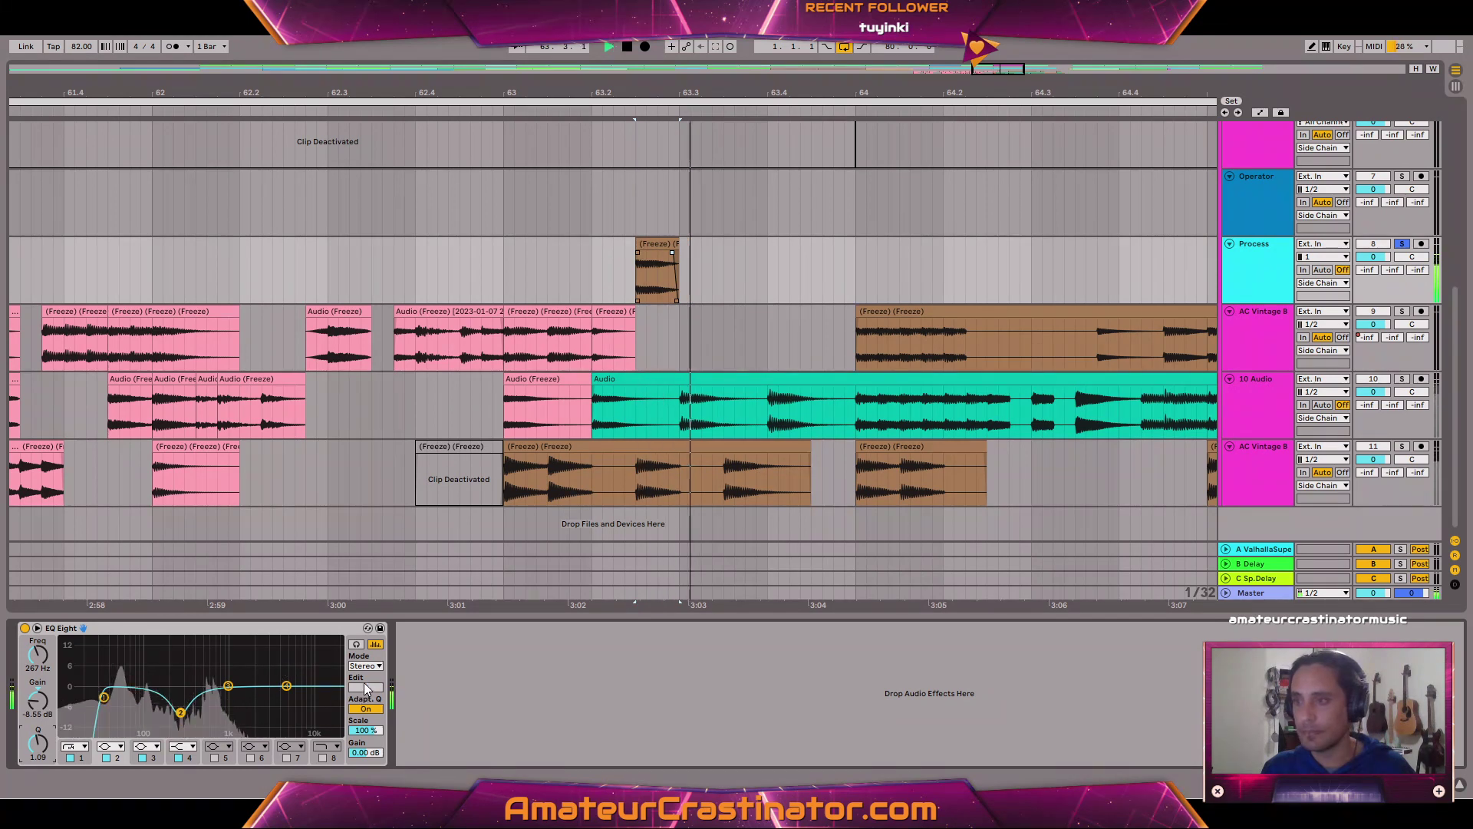
{"action": "key", "text": "space"}
Try EQ Eight in L/R and M/S modes, check its Side curve, and return the mode to Stereo.
{"action": "left_click", "coordinate": [366, 669]}
{"action": "left_click", "coordinate": [365, 694]}
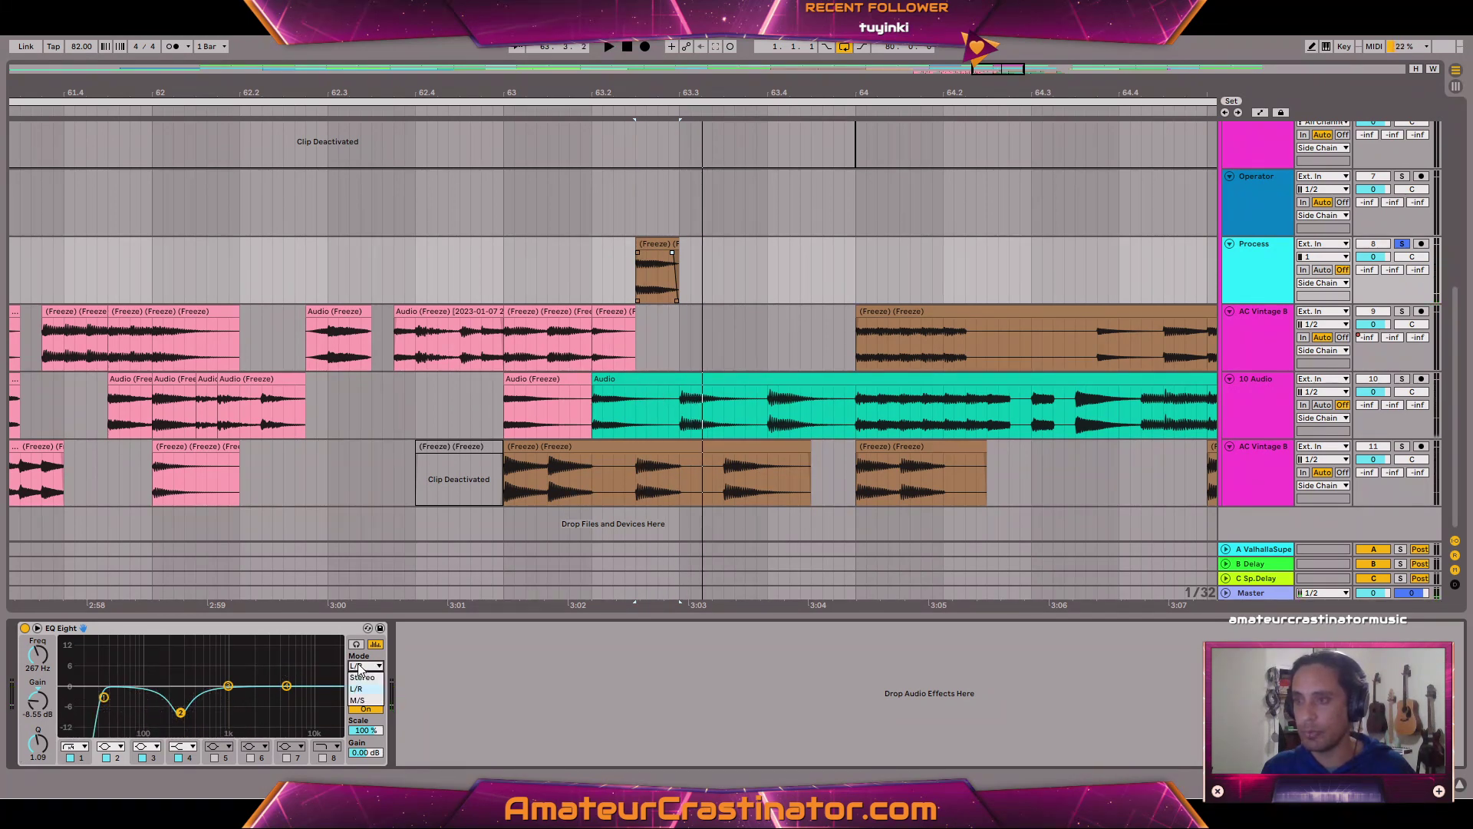
{"action": "left_click", "coordinate": [358, 701]}
{"action": "key", "text": "space"}
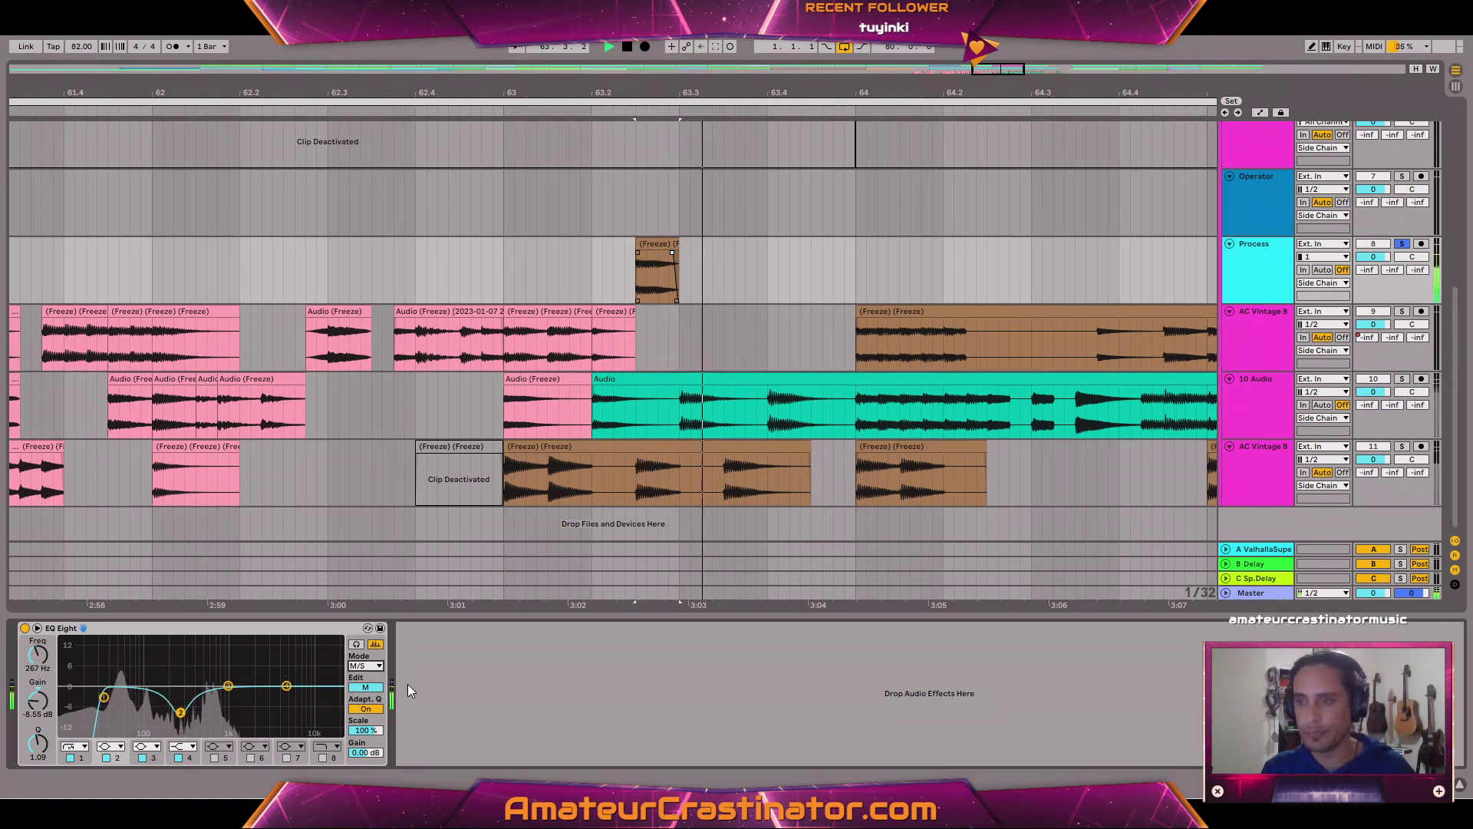
{"action": "key", "text": "space"}
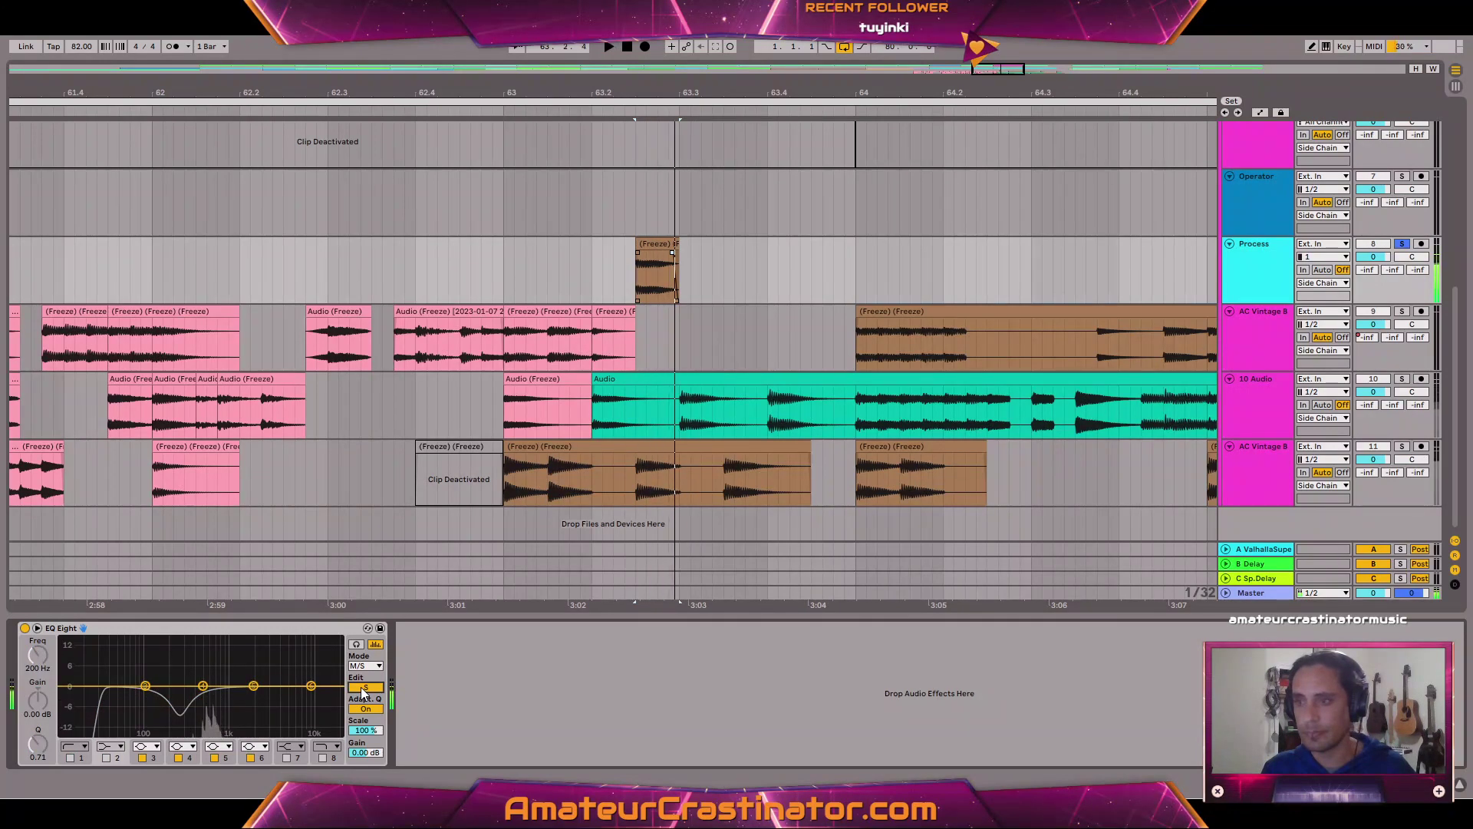
{"action": "left_click", "coordinate": [372, 666]}
{"action": "left_click", "coordinate": [373, 676]}
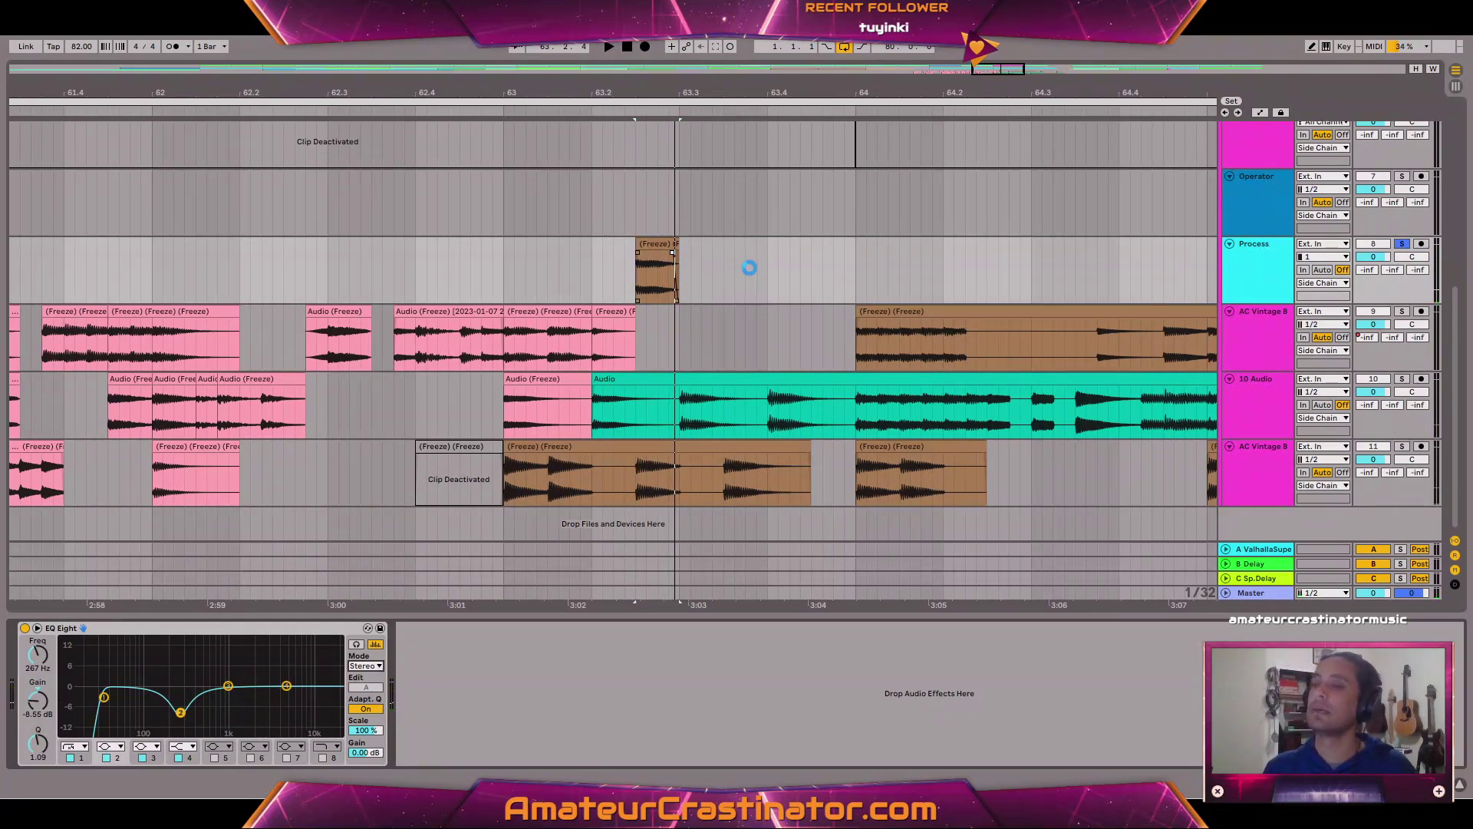
Play the Process clip in the mix, then solo and audition the same region of the AC Vintage B track 11 for comparison.
{"action": "key", "text": "space"}
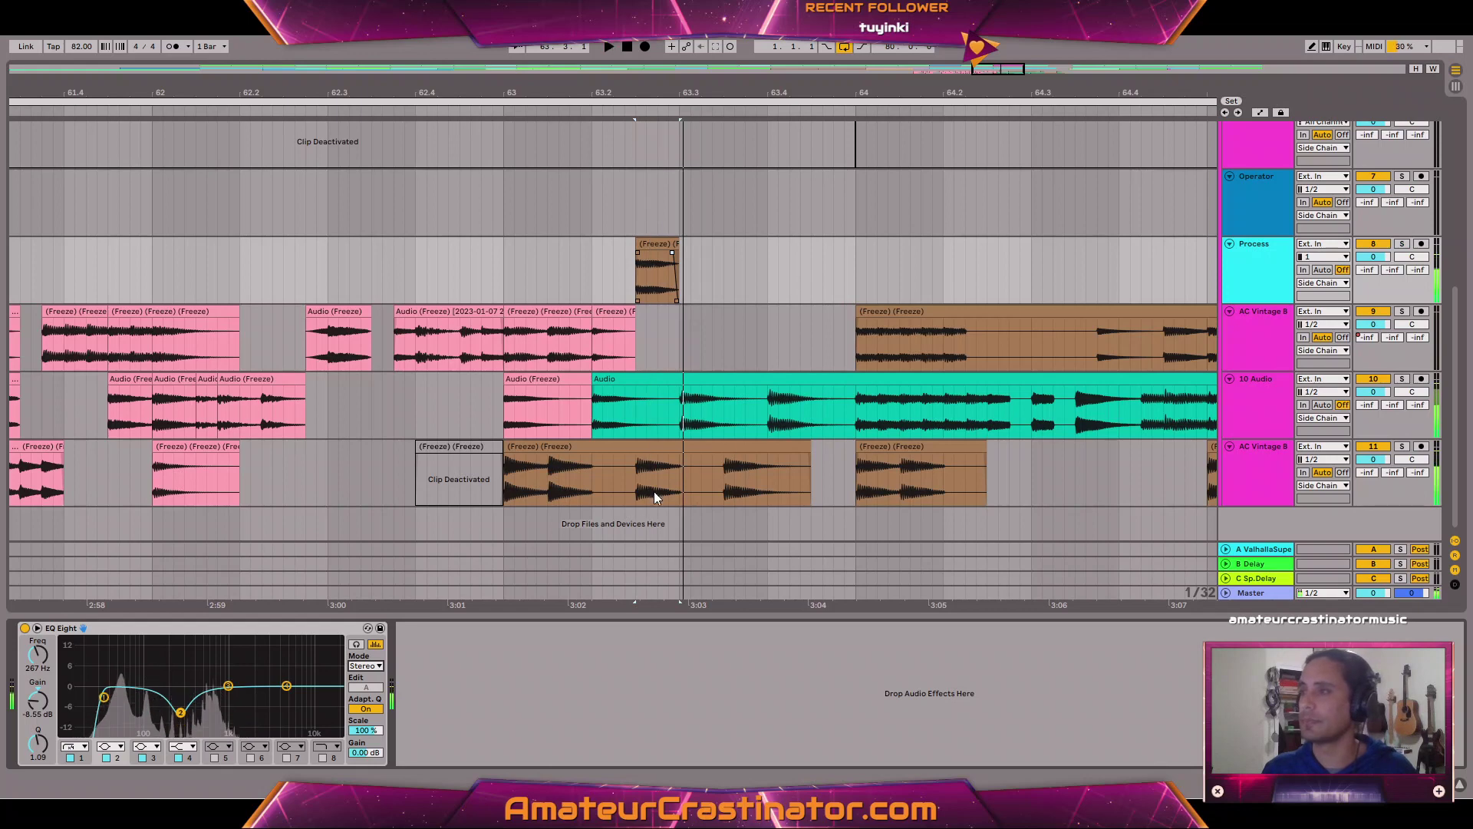
{"action": "left_click", "coordinate": [646, 482]}
{"action": "key", "text": "space"}
{"action": "left_click_drag", "start_coordinate": [680, 485], "coordinate": [684, 480]}
{"action": "key", "text": "s"}
{"action": "key", "text": "ctrl+space"}
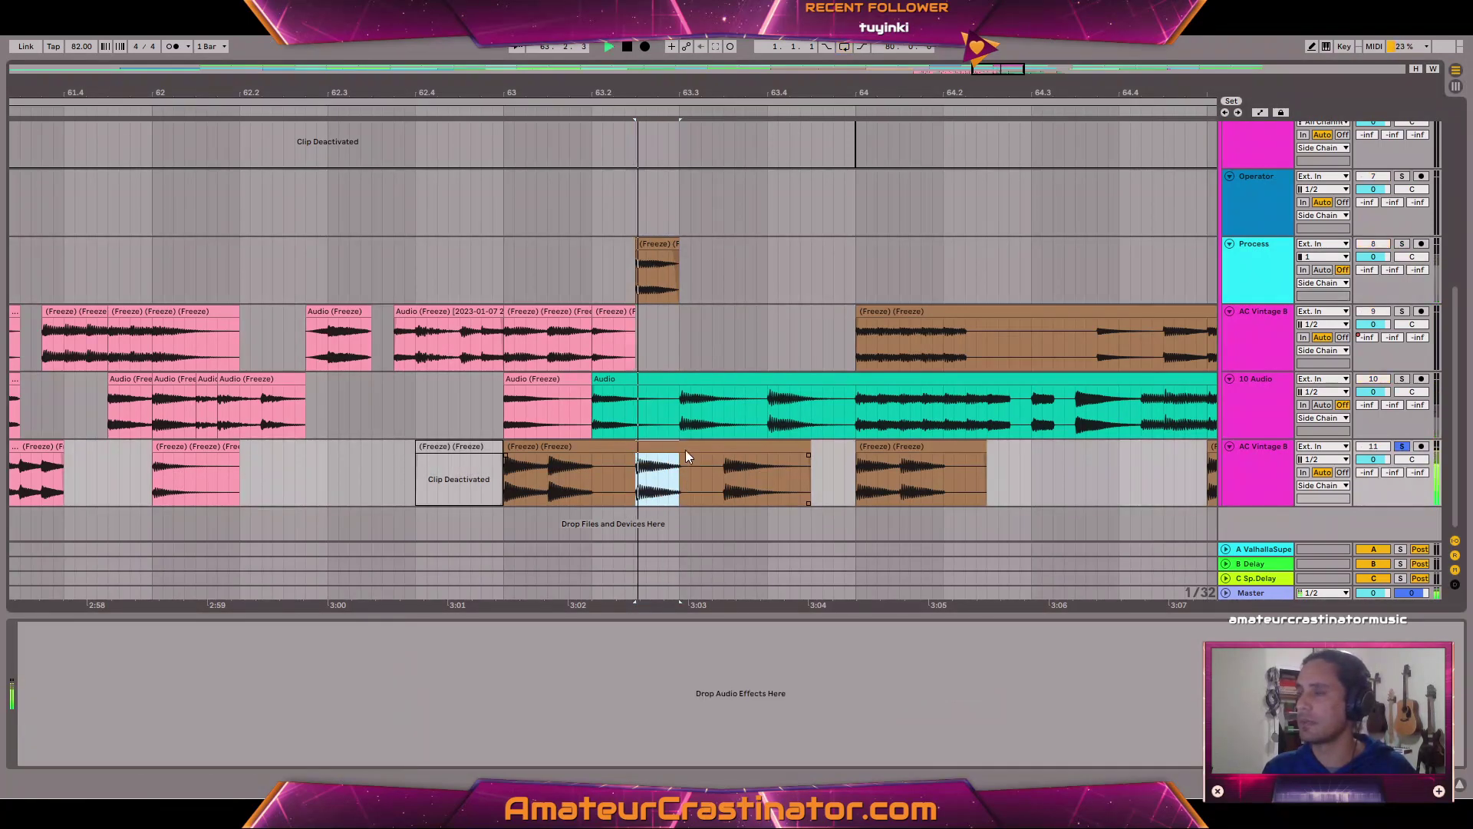
{"action": "key", "text": "space"}
Select the Process clip again, solo its track and audition it.
{"action": "left_click_drag", "start_coordinate": [641, 261], "coordinate": [679, 280]}
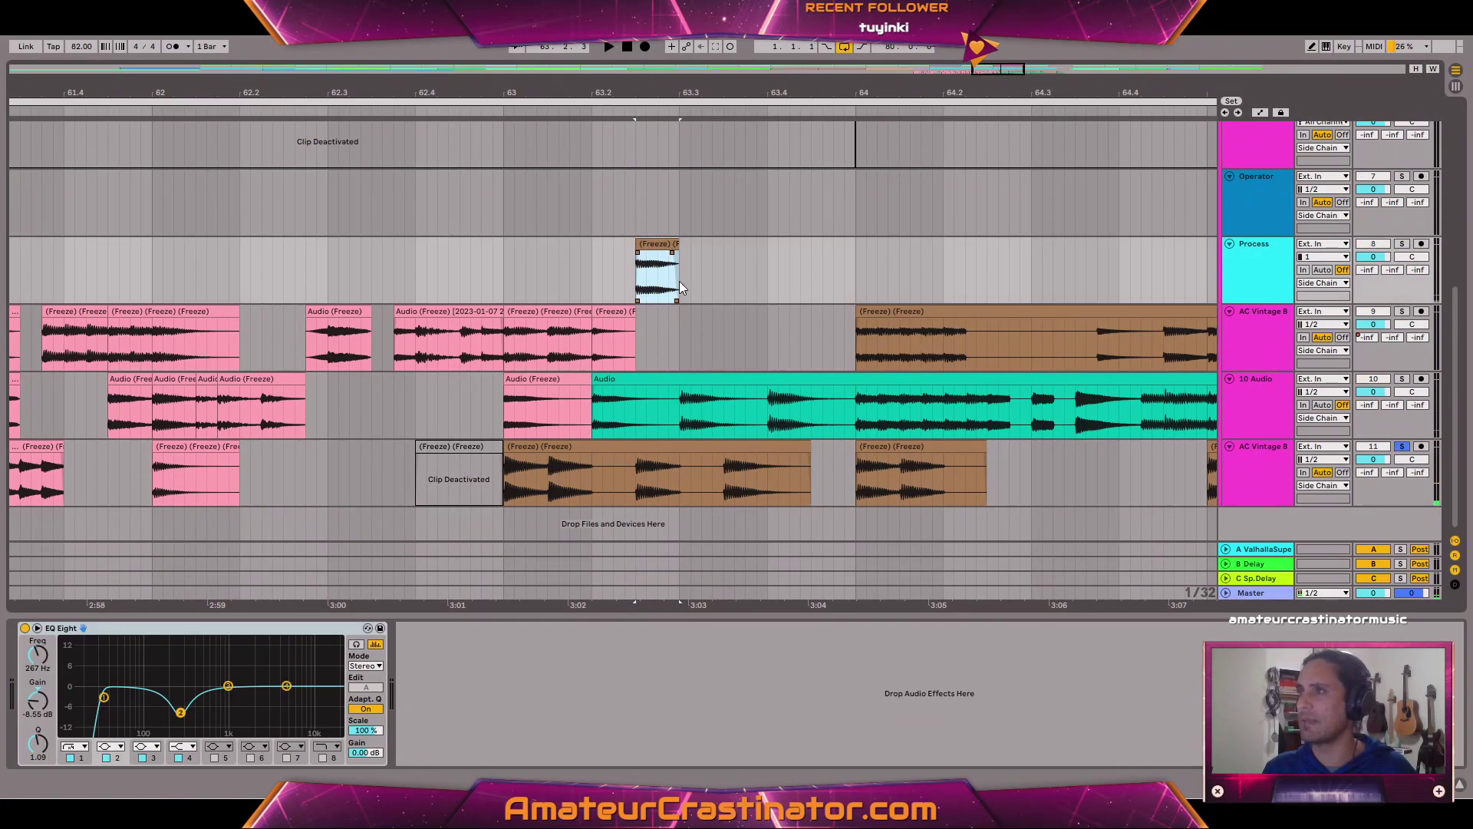
{"action": "key", "text": "s"}
{"action": "key", "text": "ctrl+space"}
{"action": "key", "text": "space"}
Try sweeping the band 2 cut to 719 Hz during playback, then undo the band 2 changes.
{"action": "key", "text": "ctrl+space"}
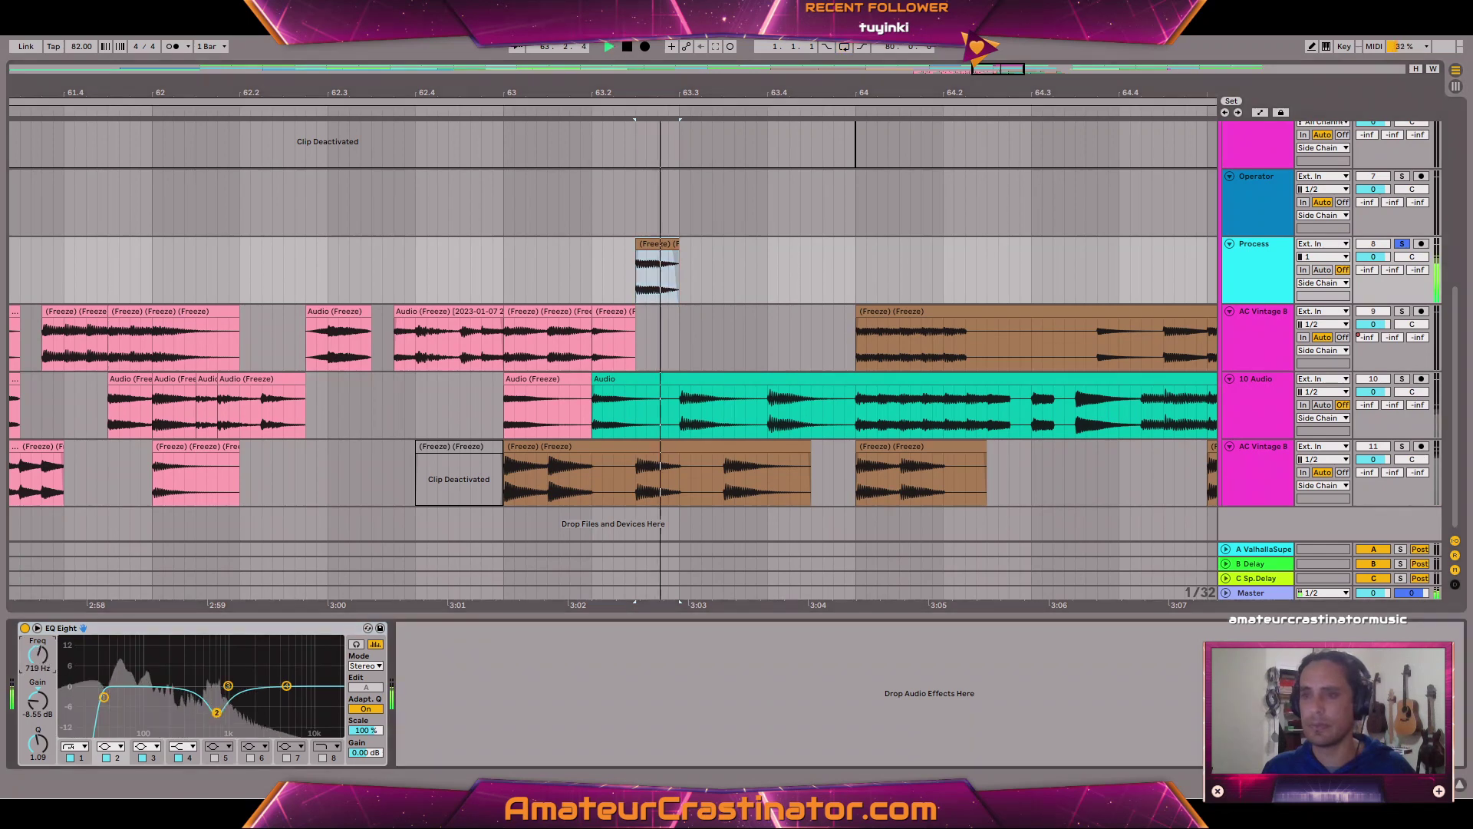
{"action": "left_click", "coordinate": [42, 661]}
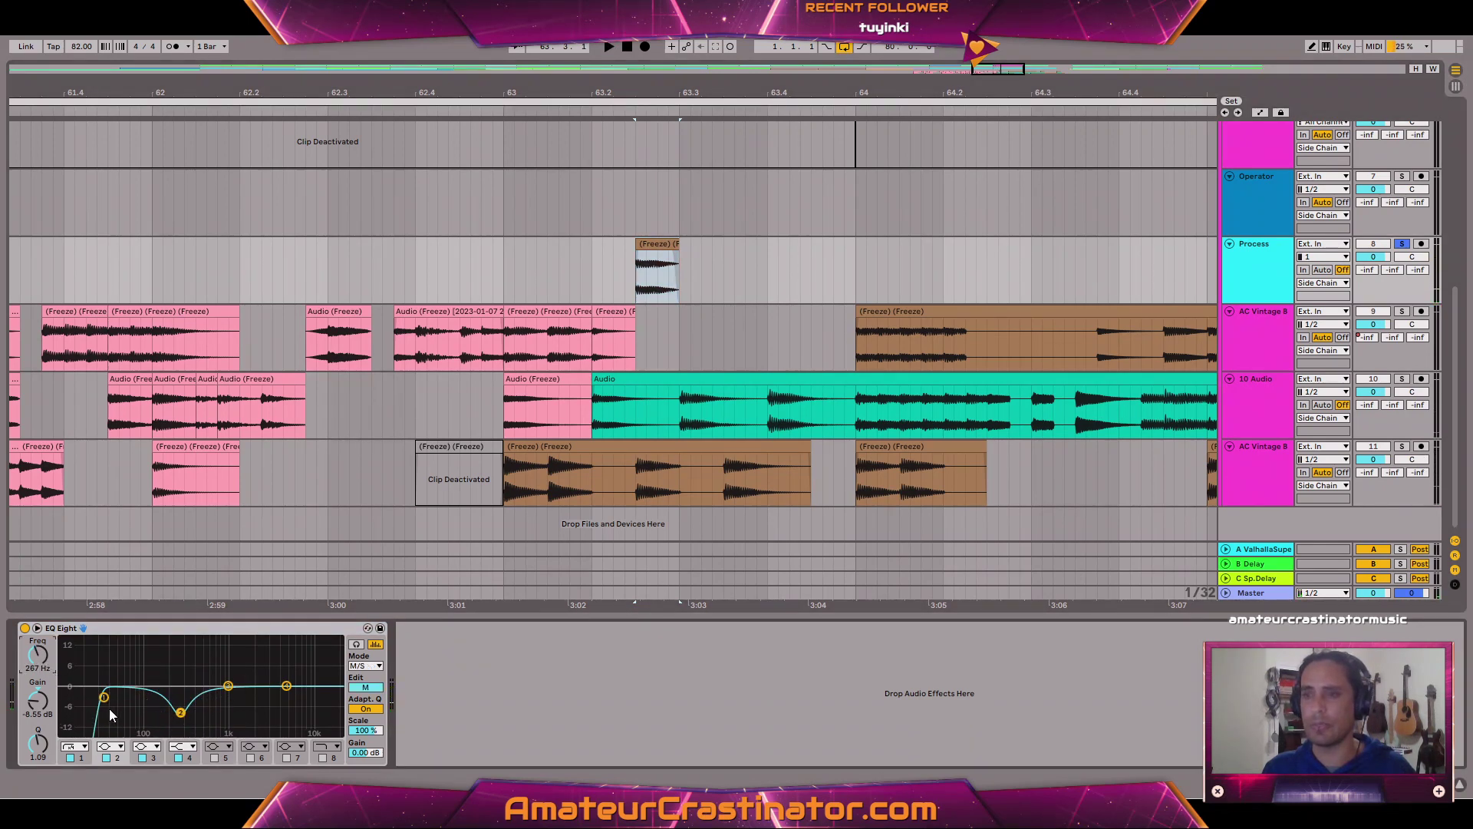
{"action": "key", "text": "ctrl+z"}
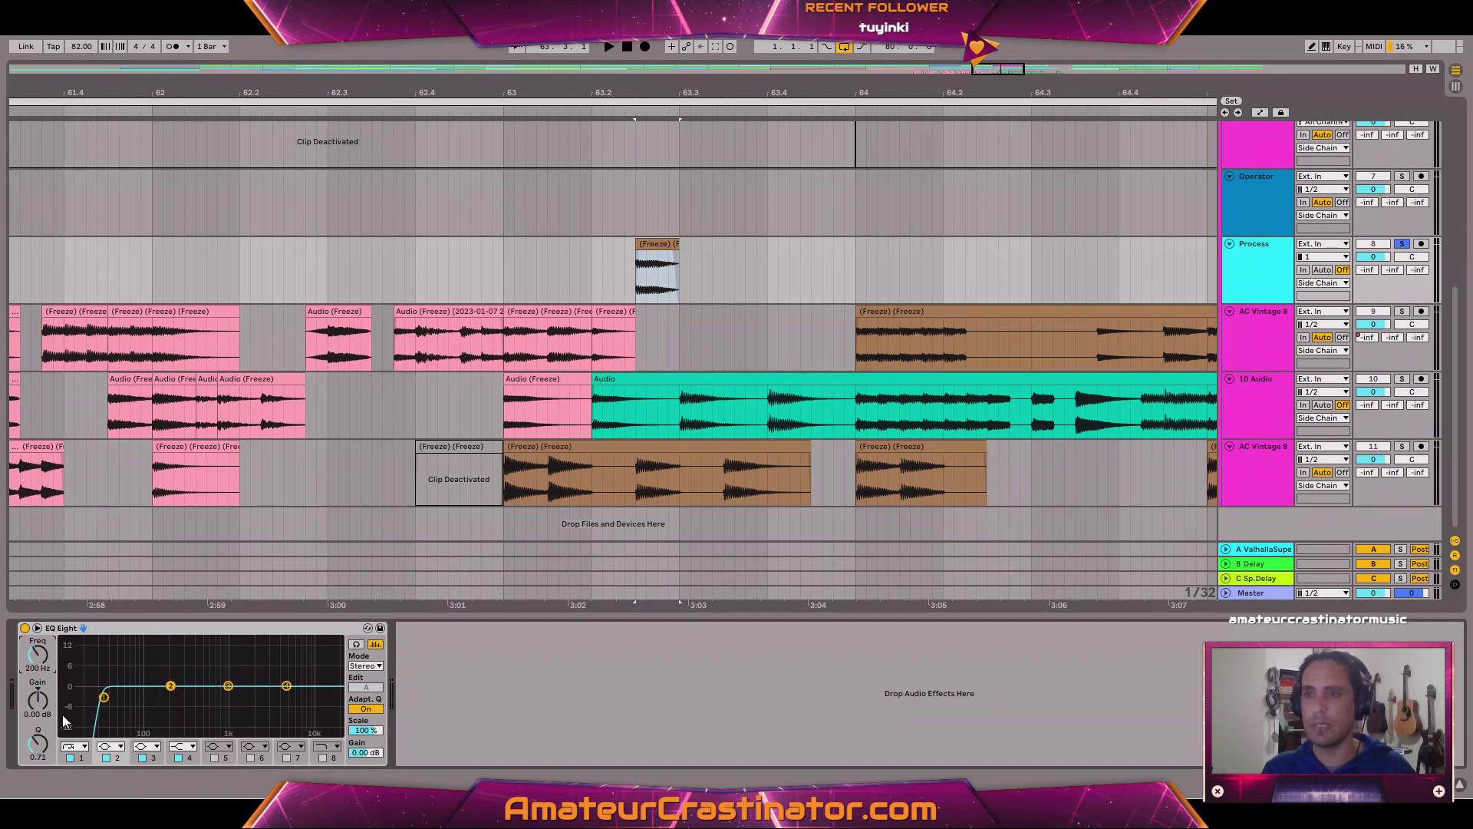
Raise the band 1 low-cut frequency to 147 Hz on the Process EQ while auditioning the clip.
{"action": "left_click", "coordinate": [86, 759]}
{"action": "key", "text": "ctrl+space"}
{"action": "left_click_drag", "start_coordinate": [37, 657], "coordinate": [37, 631]}
{"action": "key", "text": "space"}
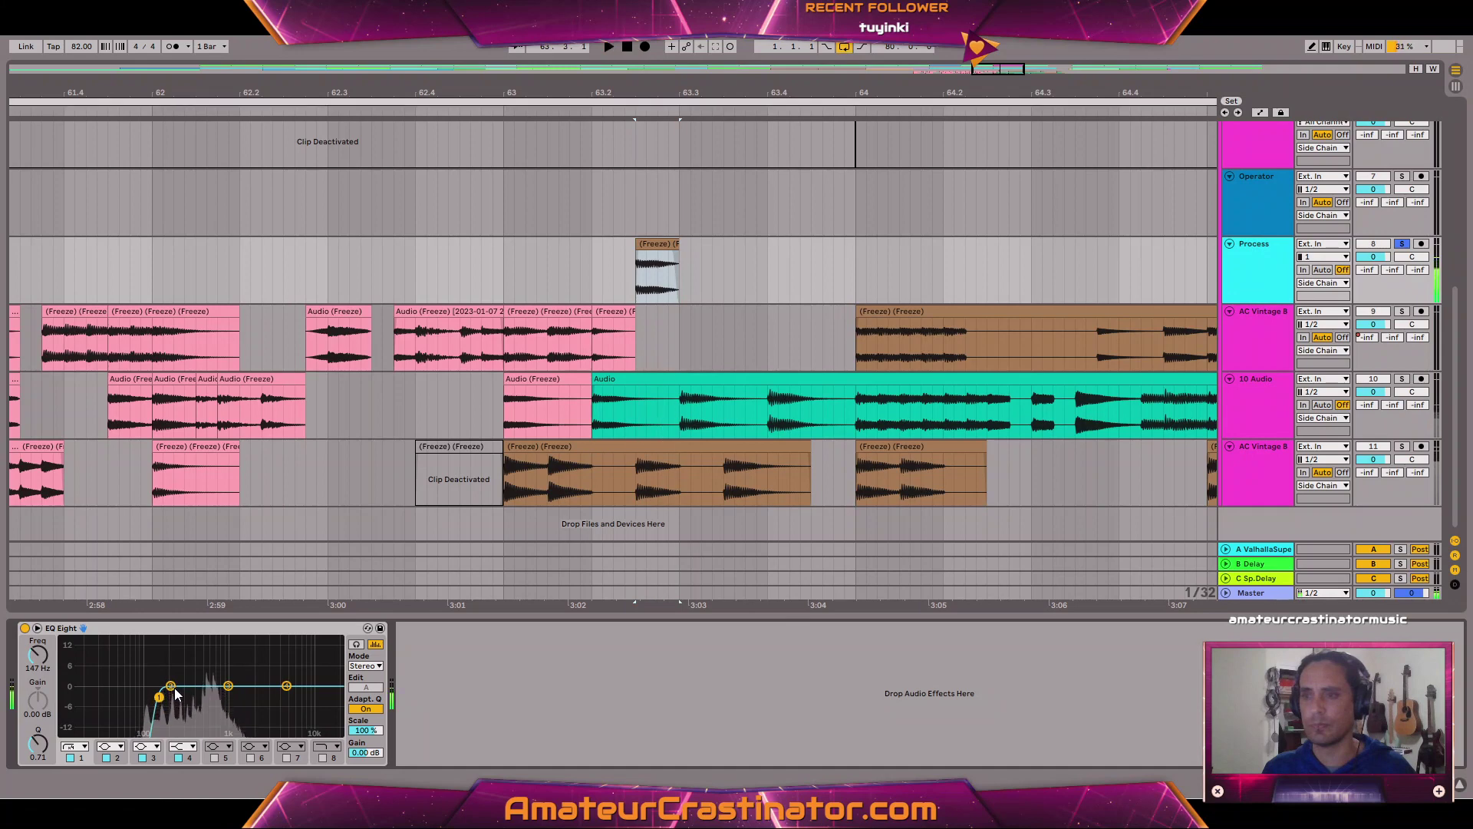
Boost EQ band 2 by 4.59 dB at 206 Hz and tighten its Q to 1.94.
{"action": "mouse_move", "coordinate": [170, 685]}
{"action": "left_mouse_down"}
{"action": "mouse_move", "coordinate": [223, 656]}
{"action": "mouse_move", "coordinate": [184, 678]}
{"action": "mouse_move", "coordinate": [132, 667]}
{"action": "mouse_move", "coordinate": [171, 672]}
{"action": "left_mouse_up"}
{"action": "key", "text": "space"}
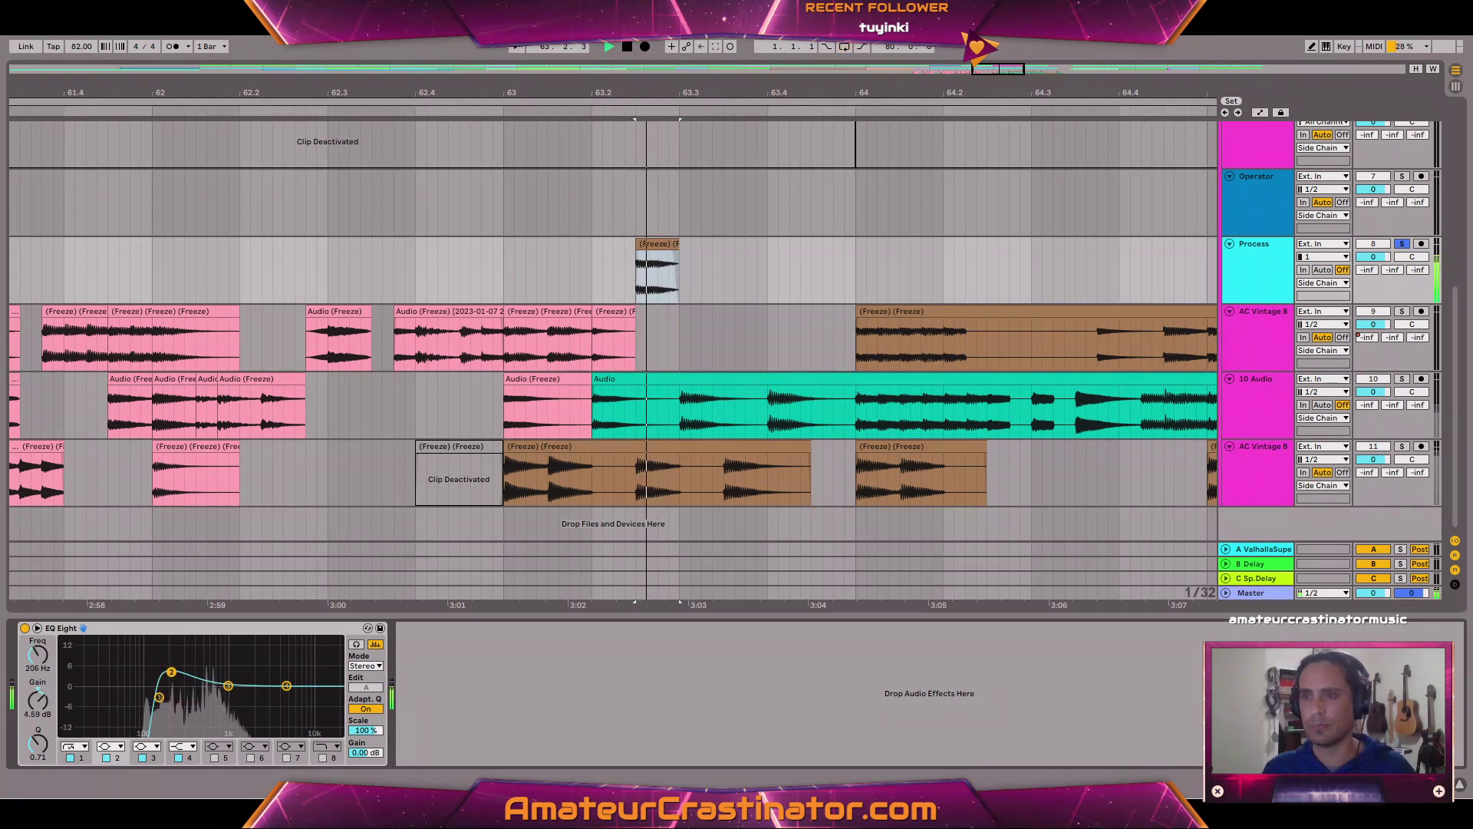
{"action": "left_click_drag", "start_coordinate": [38, 744], "coordinate": [38, 714]}
{"action": "key", "text": "space"}
{"action": "key", "text": "space"}
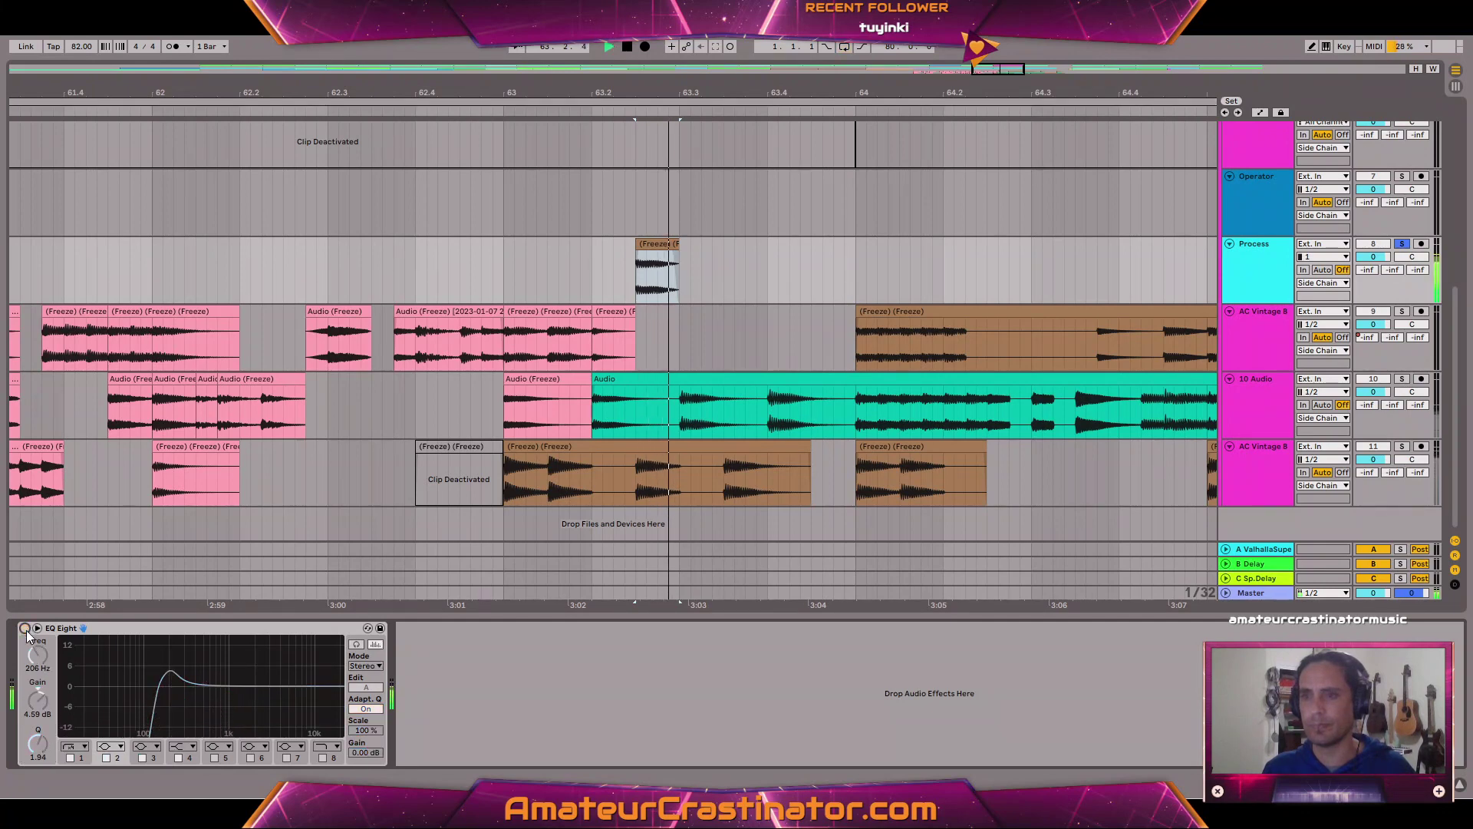
Compare the clip with EQ Eight bypassed and enabled, both soloed and in the mix, leaving the EQ on.
{"action": "left_click", "coordinate": [26, 628]}
{"action": "key", "text": "space"}
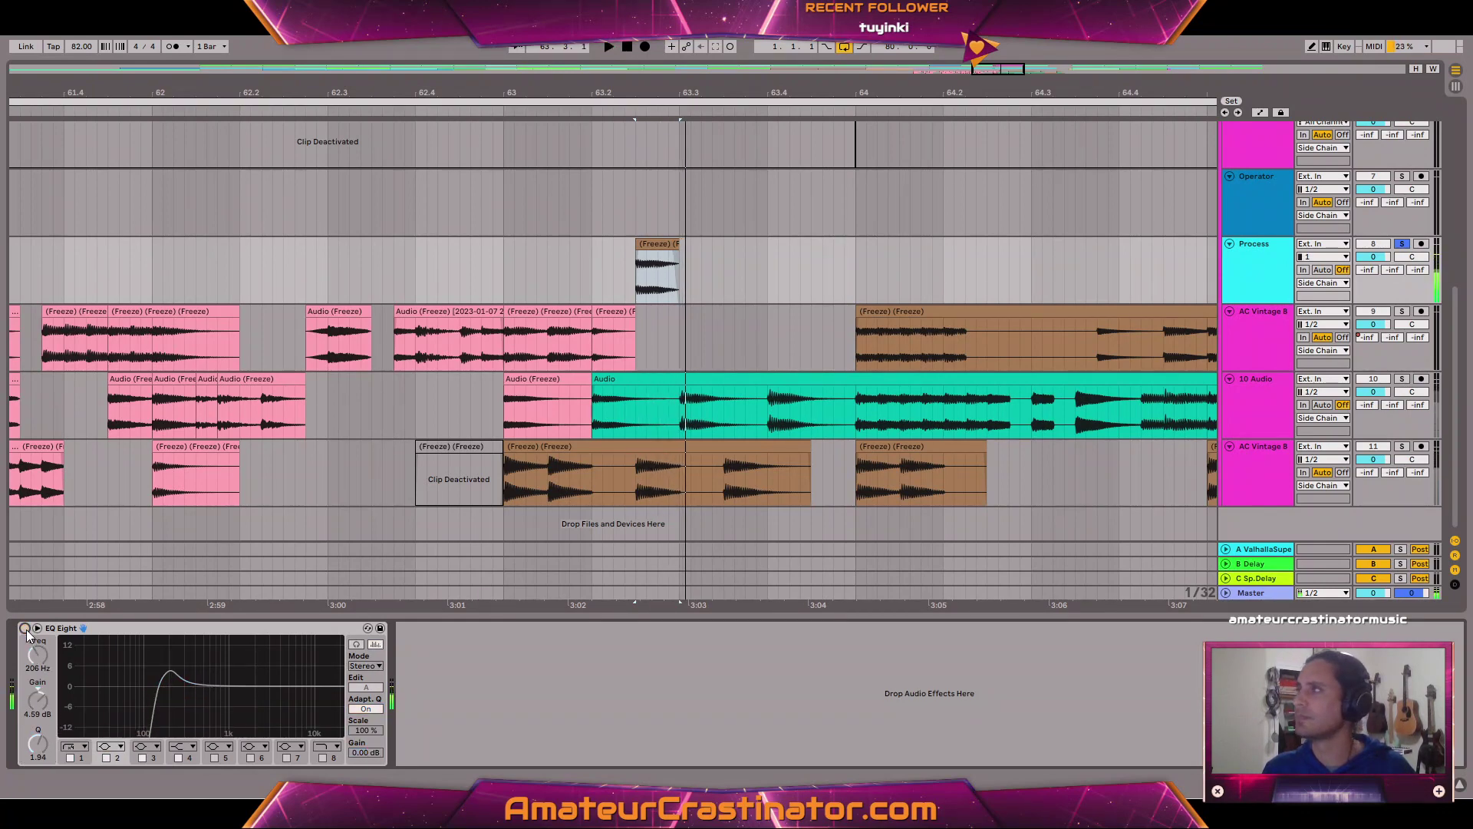
{"action": "left_click", "coordinate": [25, 628]}
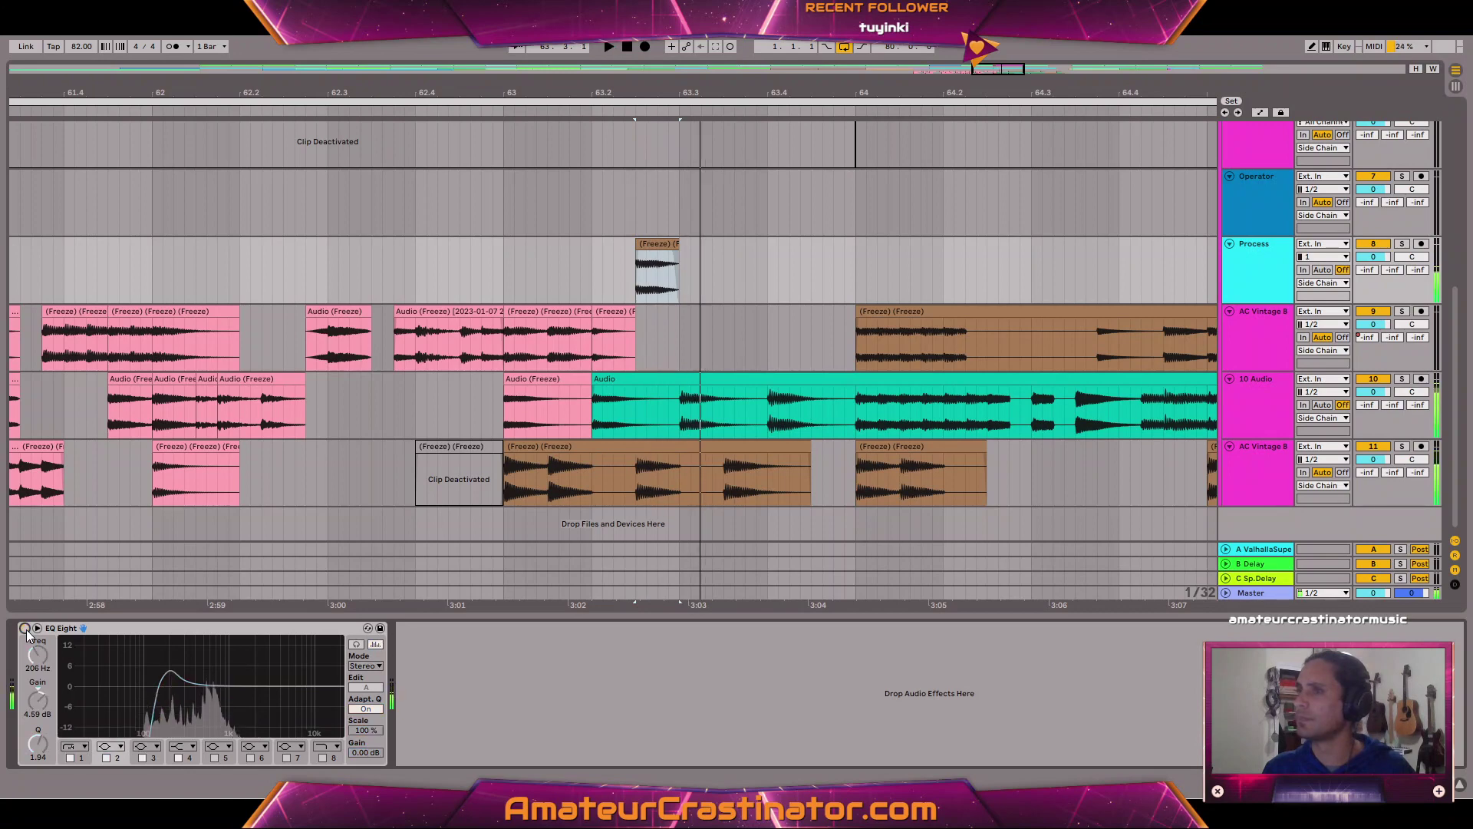
{"action": "left_click", "coordinate": [25, 629]}
{"action": "key", "text": "space"}
{"action": "key", "text": "space"}
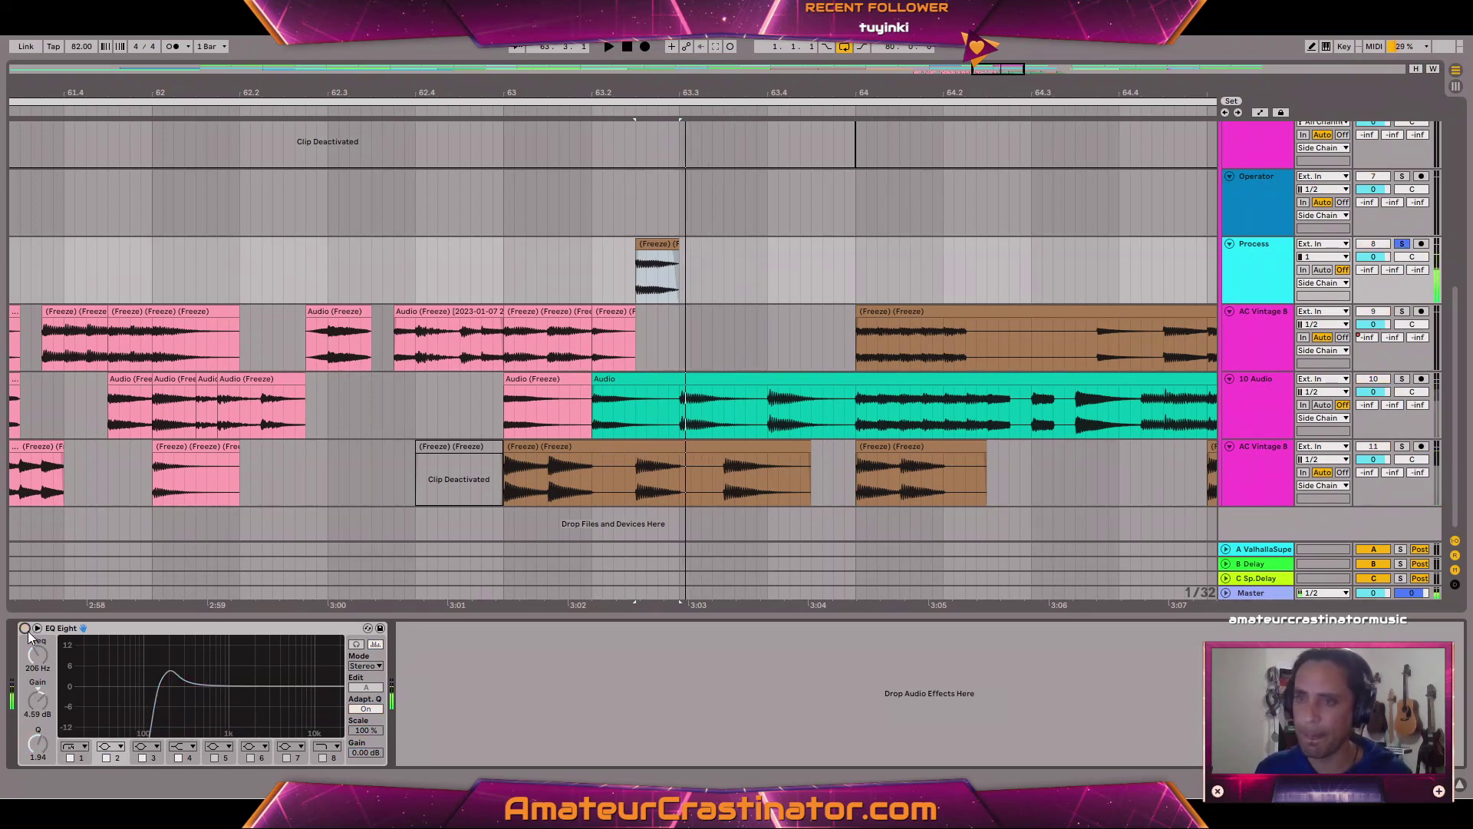
{"action": "left_click", "coordinate": [25, 628]}
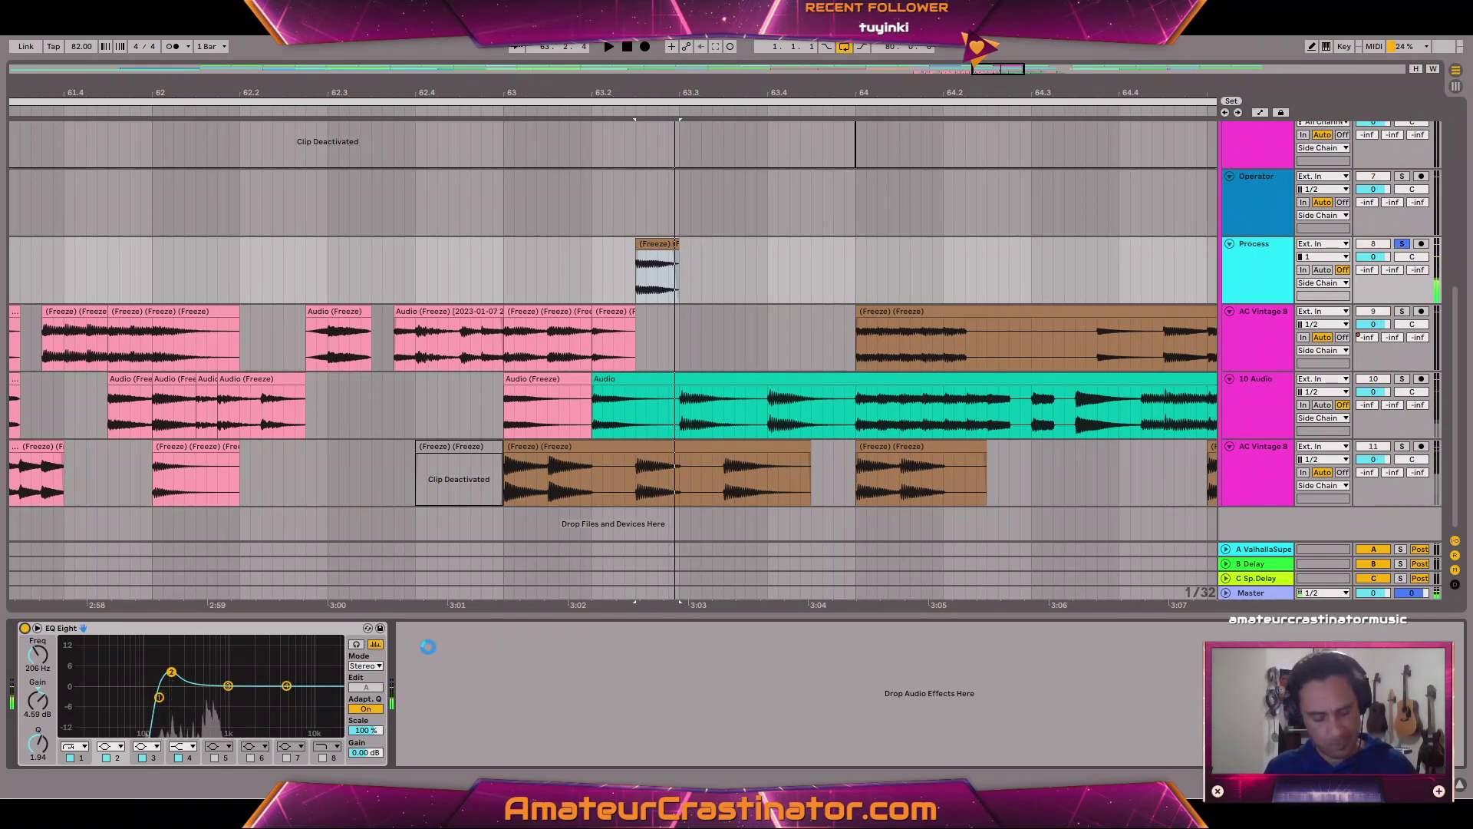
Add FetDrive after EQ Eight, turn its Tone slightly brighter and set Drive to 9 dB.
{"action": "key", "text": "space"}
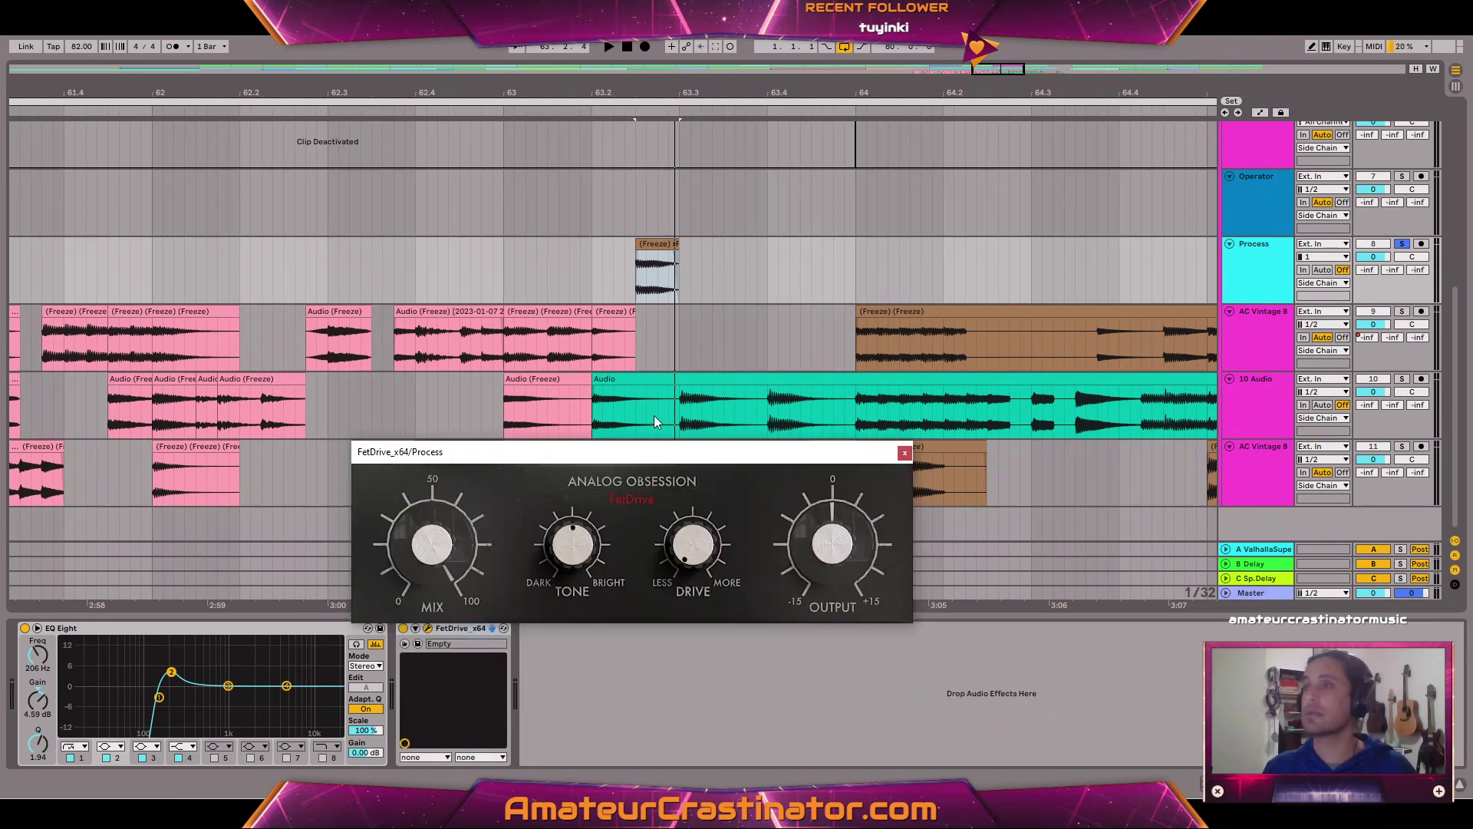
{"action": "key", "text": "space"}
{"action": "left_click_drag", "start_coordinate": [693, 544], "coordinate": [696, 481]}
{"action": "left_click_drag", "start_coordinate": [591, 548], "coordinate": [580, 517]}
{"action": "mouse_move", "coordinate": [693, 546]}
{"action": "left_mouse_down"}
{"action": "mouse_move", "coordinate": [696, 597]}
{"action": "mouse_move", "coordinate": [689, 568]}
{"action": "left_mouse_up"}
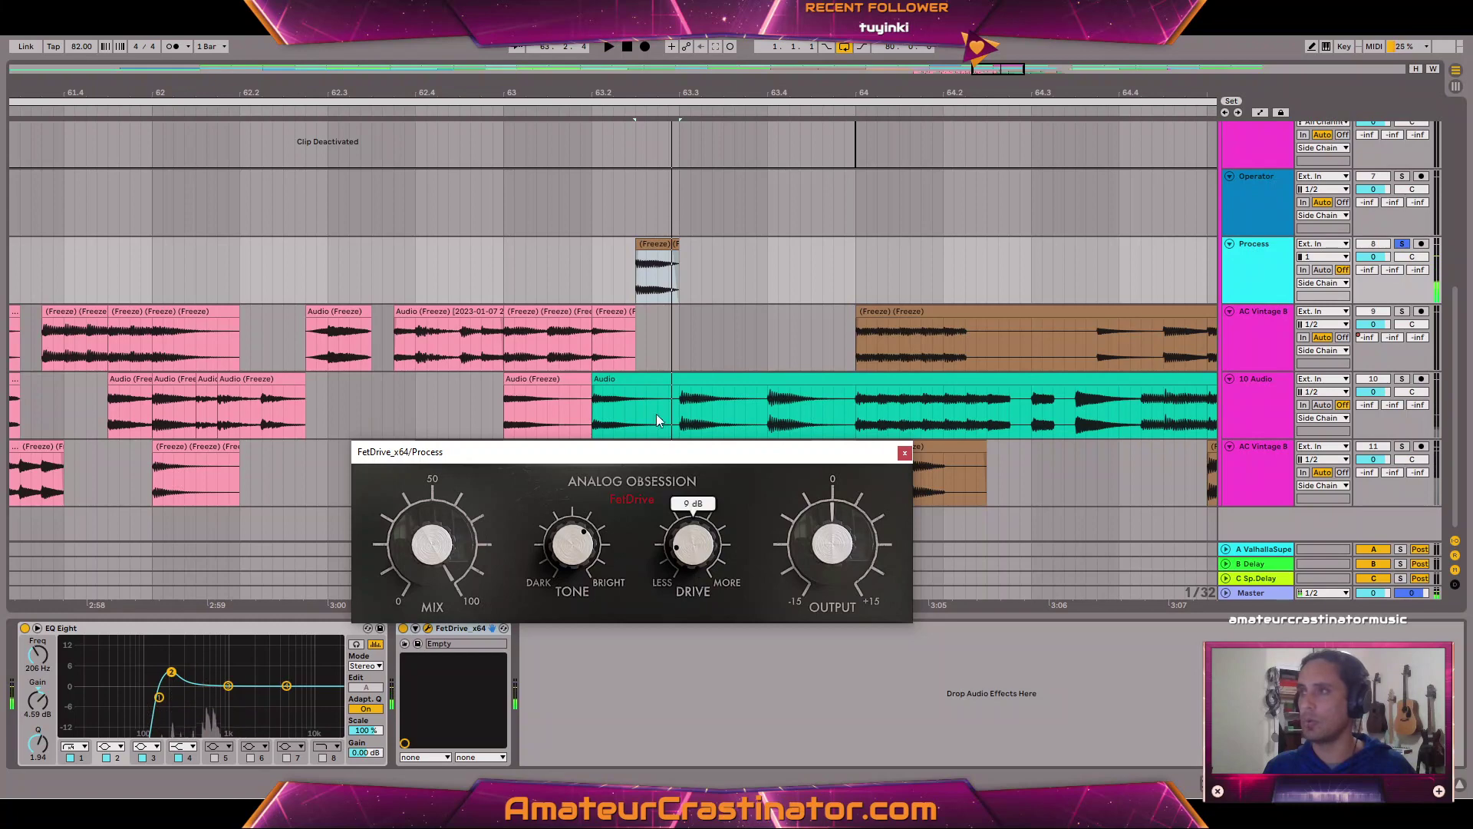
Automate FetDrive's Drive on the Process clip so it peaks near the clip's start and falls back to its base level.
{"action": "scroll", "coordinate": [648, 250], "scroll_direction": "up", "scroll_amount": 3, "text": "ctrl"}
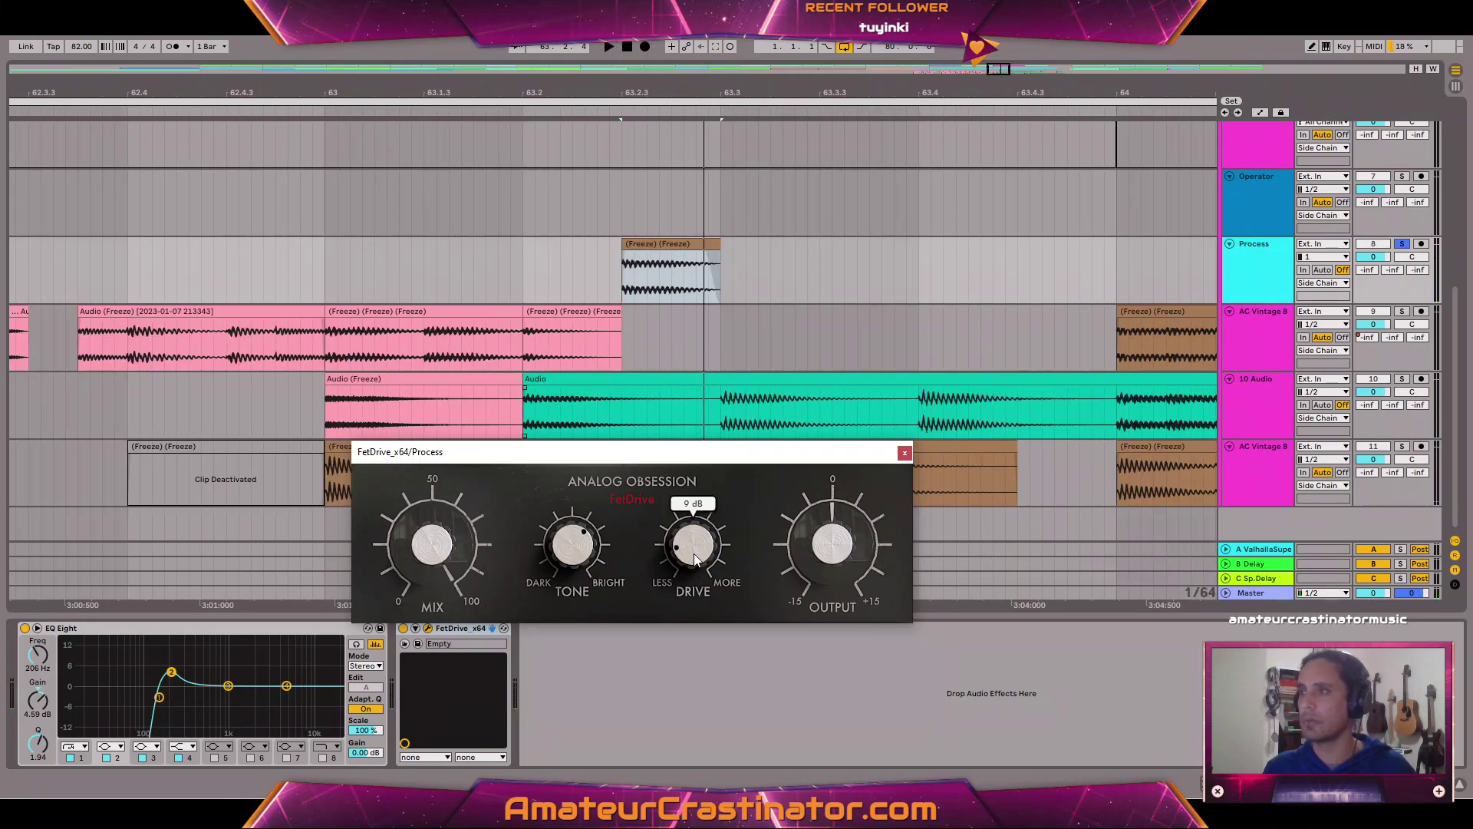
{"action": "key", "text": "a"}
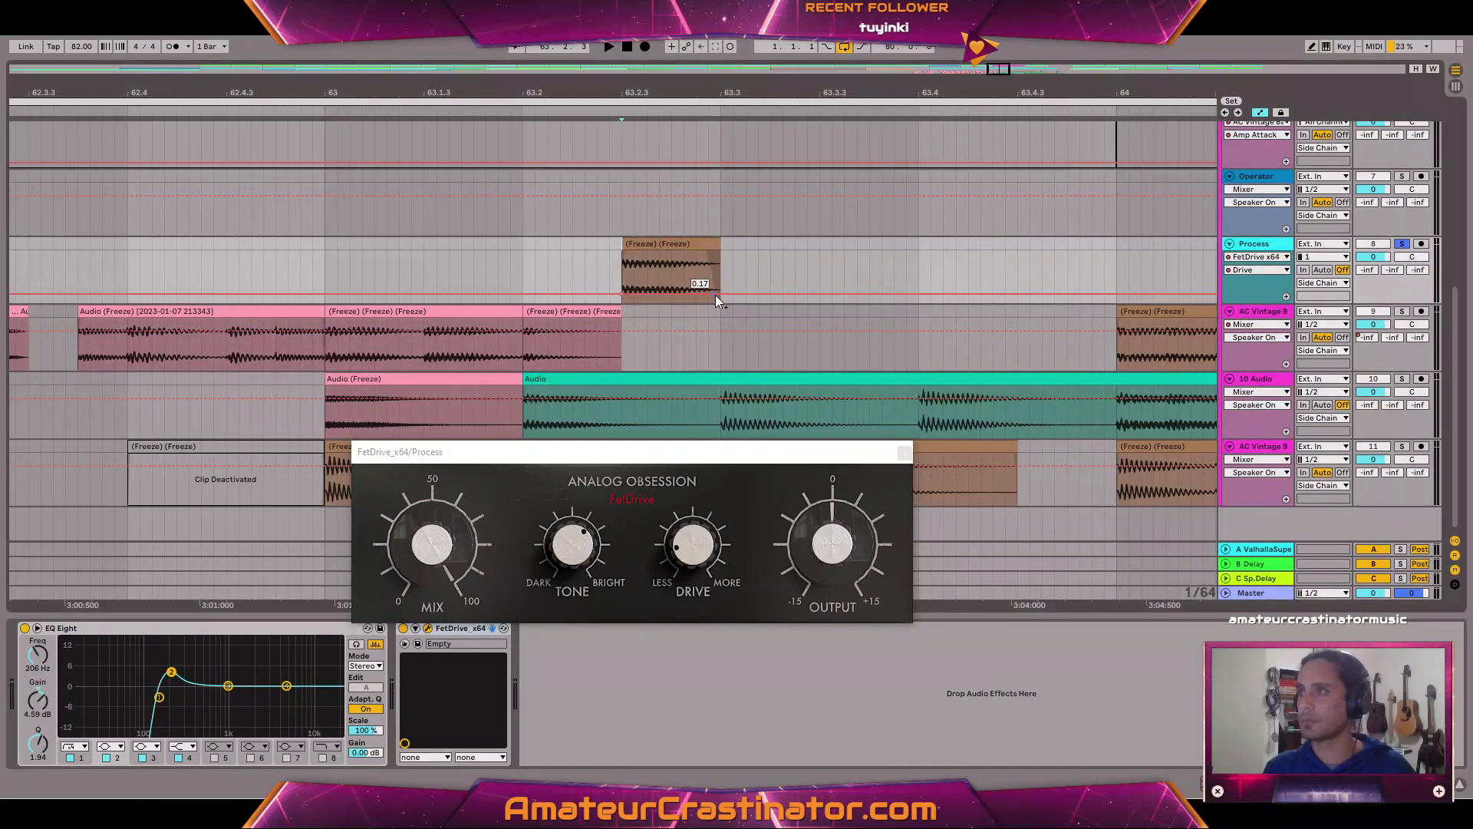
{"action": "left_click", "coordinate": [657, 288]}
{"action": "key", "text": "space"}
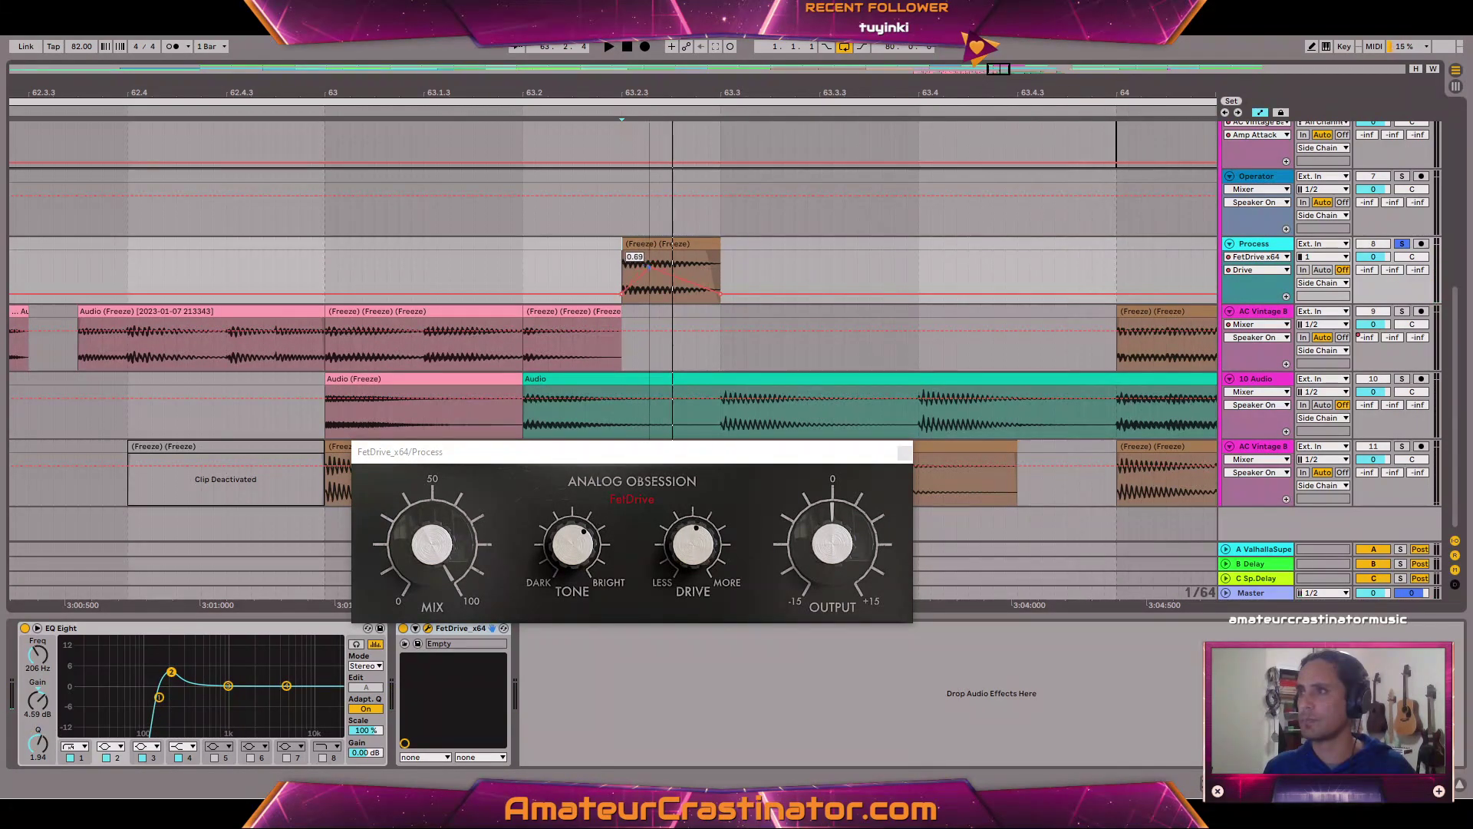
{"action": "key", "text": "space"}
{"action": "left_click_drag", "start_coordinate": [656, 278], "coordinate": [647, 274]}
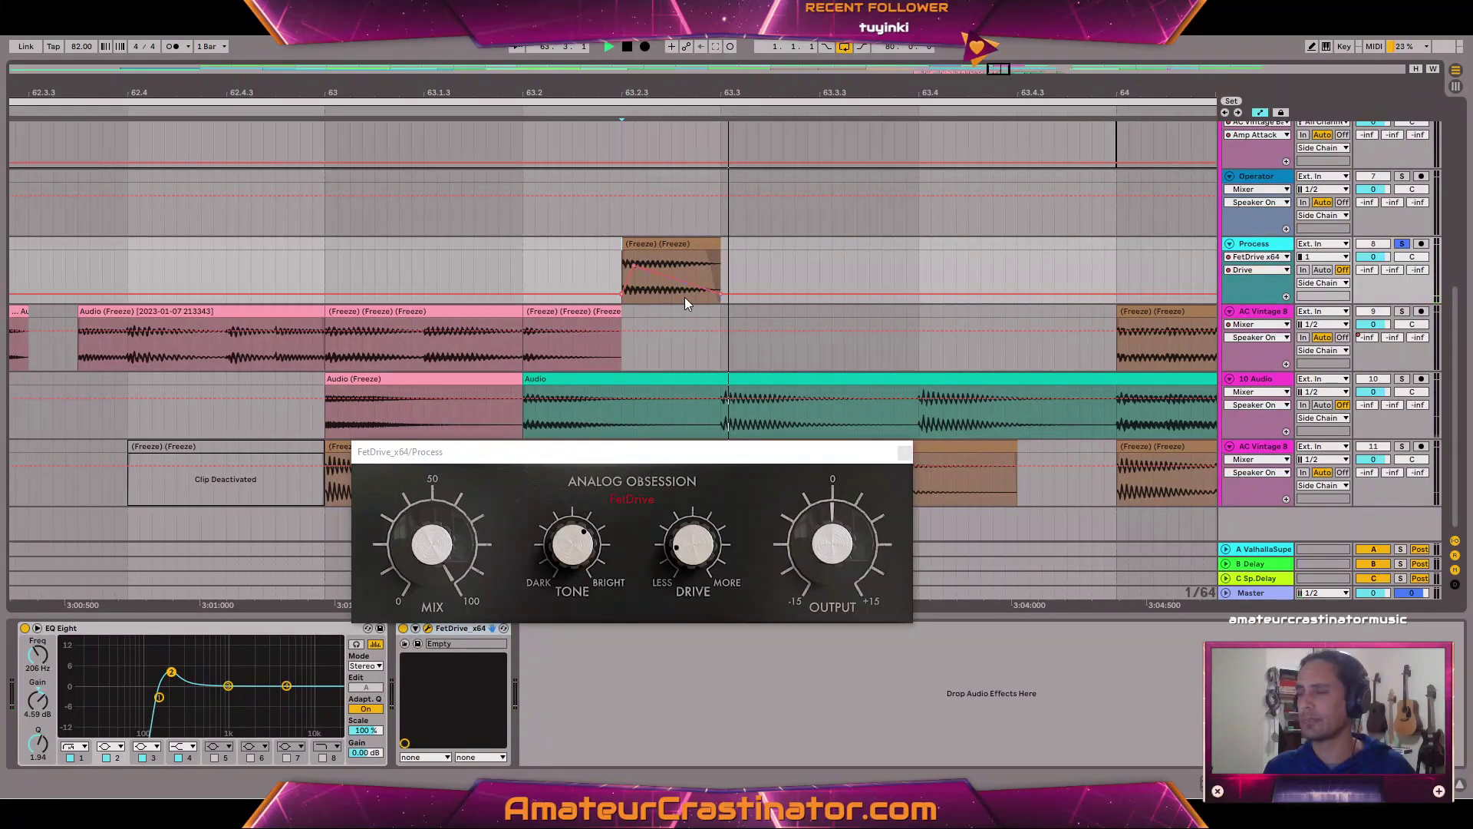
Audition the Process clip several times with the Drive automation.
{"action": "key", "text": "space"}
{"action": "key", "text": "space"}
{"action": "key", "text": "space"}
{"action": "key", "text": "space"}
{"action": "key", "text": "space"}
{"action": "key", "text": "space"}
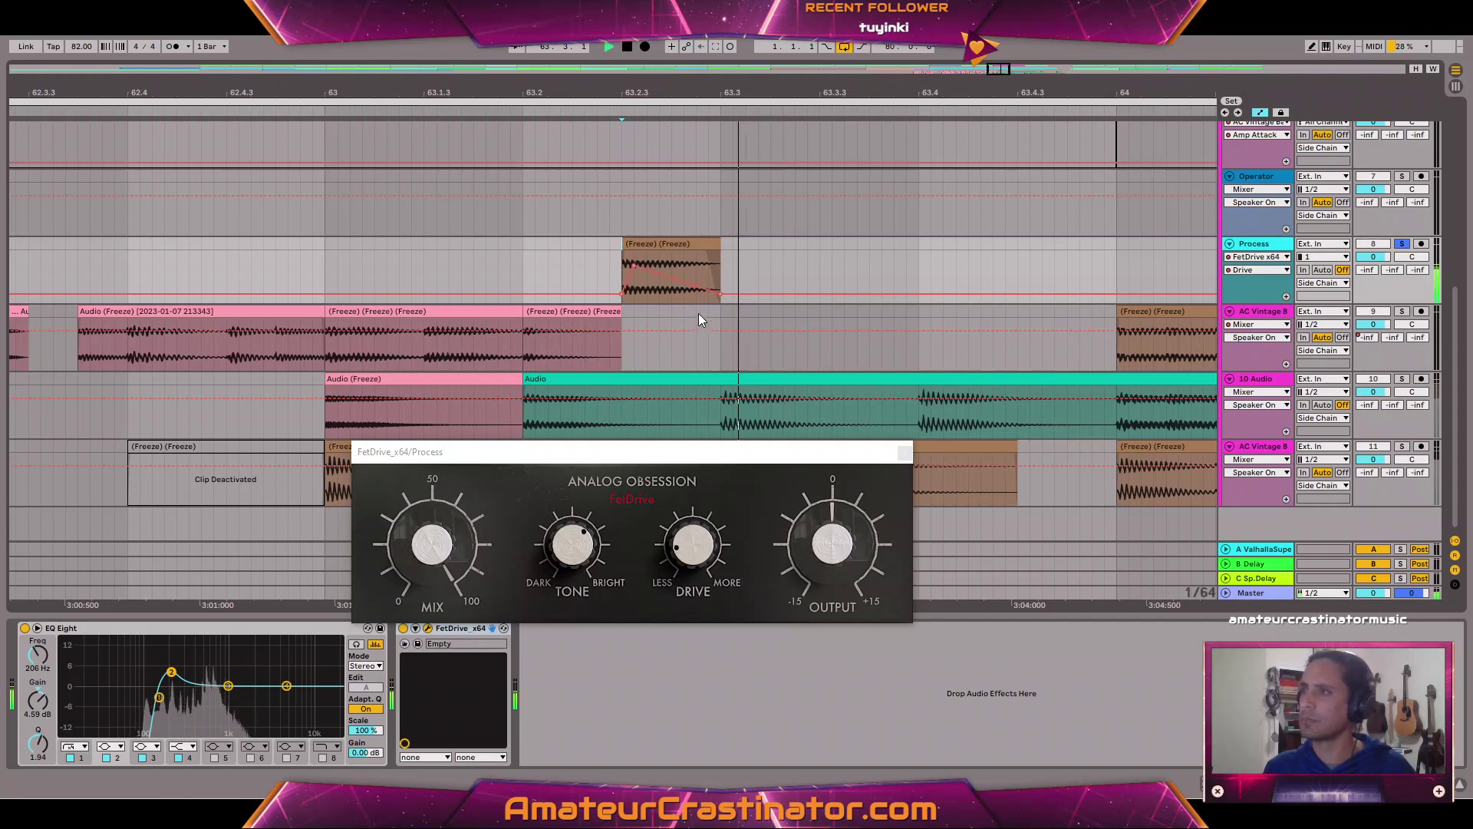
Automate FetDrive's Output on the Process clip with a boost at the clip's start, and play it back.
{"action": "left_click", "coordinate": [846, 563]}
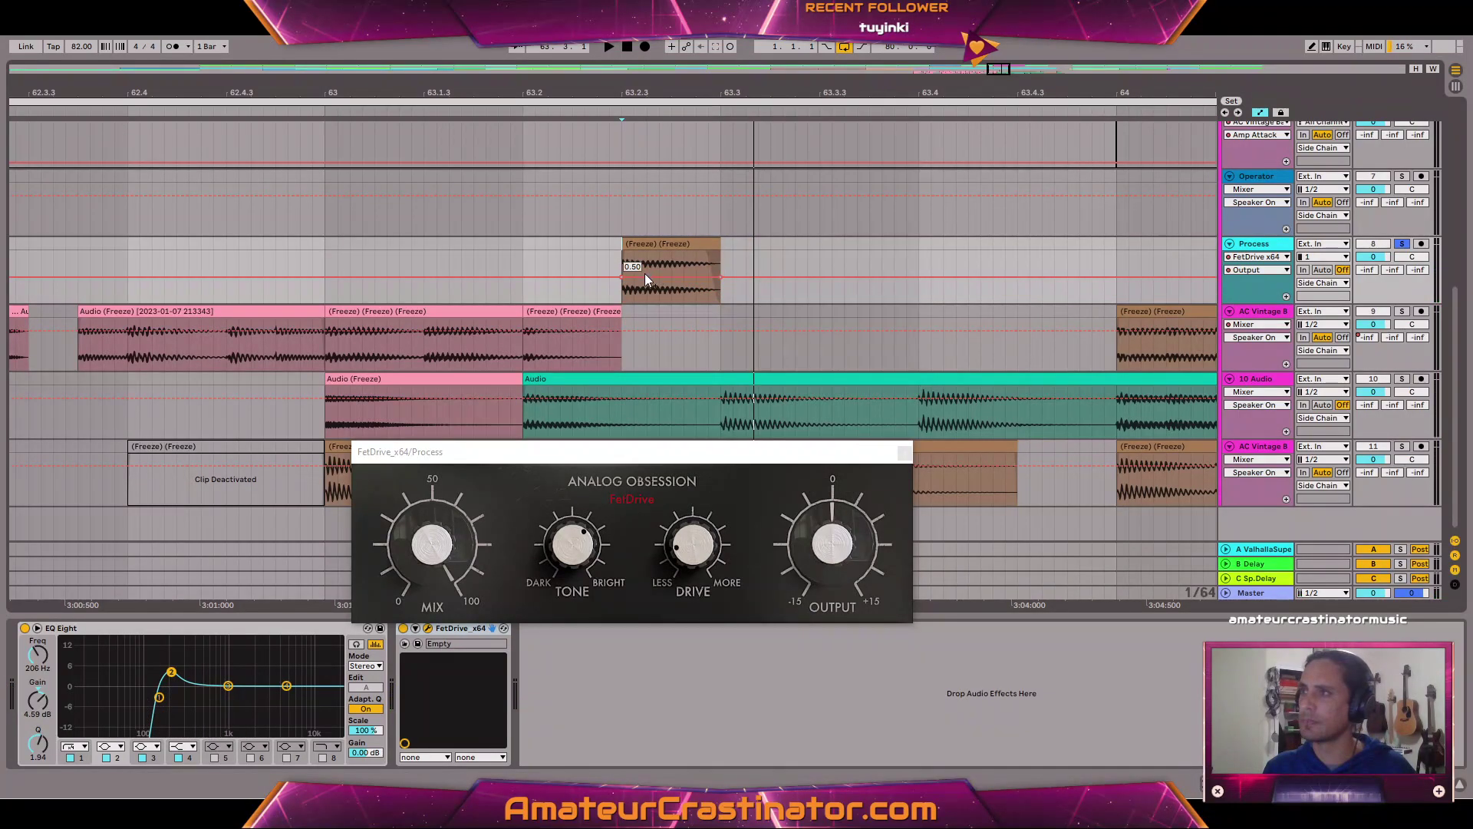
{"action": "left_click_drag", "start_coordinate": [641, 275], "coordinate": [629, 262]}
{"action": "key", "text": "space"}
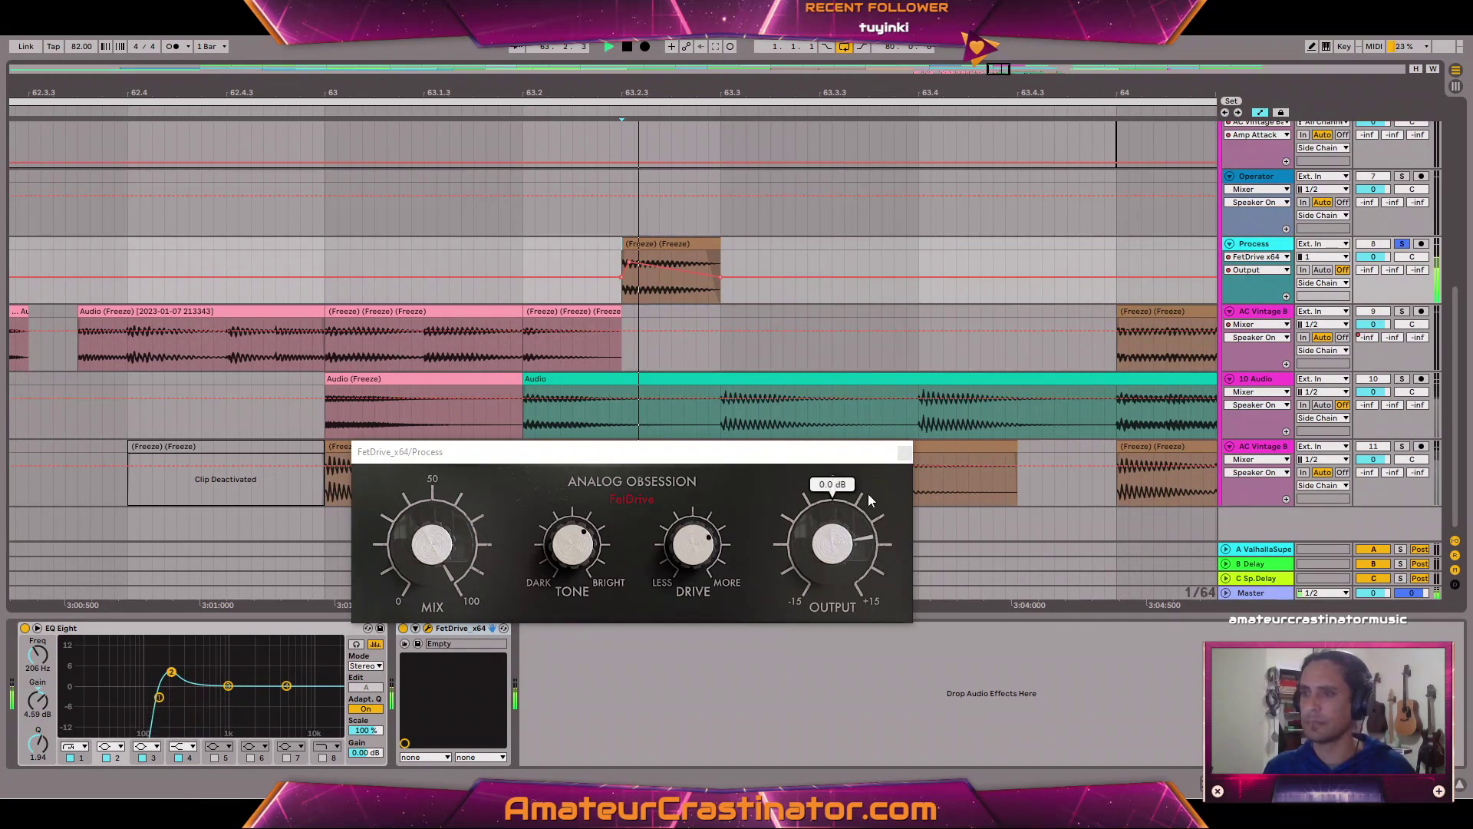
Automate FetDrive's Tone on the Process clip to start brighter and fall darker by the clip's end, auditioning it against bypass.
{"action": "key", "text": "space"}
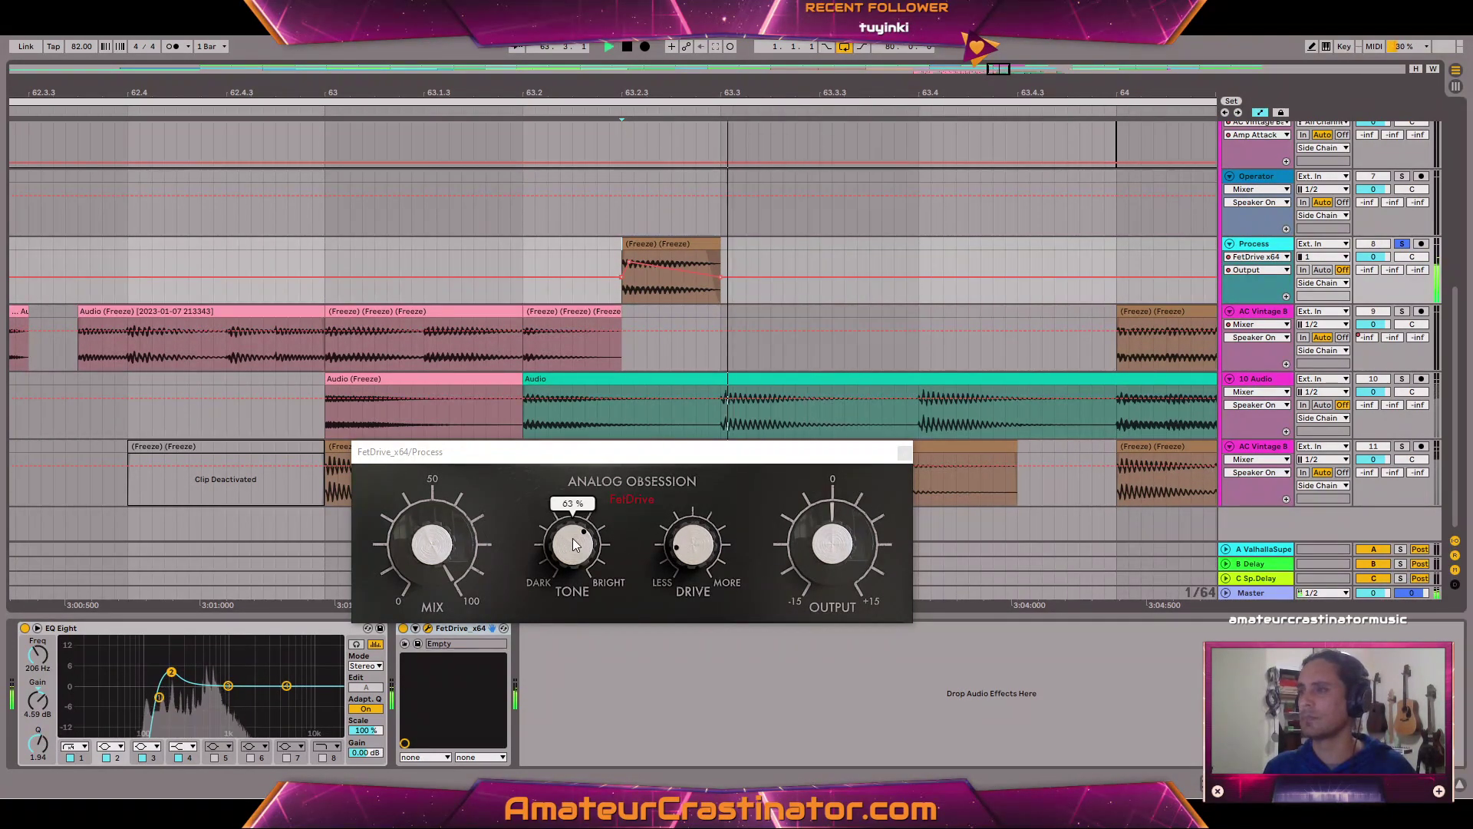
{"action": "mouse_move", "coordinate": [575, 545]}
{"action": "left_mouse_down"}
{"action": "mouse_move", "coordinate": [596, 623]}
{"action": "mouse_move", "coordinate": [578, 554]}
{"action": "left_mouse_up"}
{"action": "key", "text": "space"}
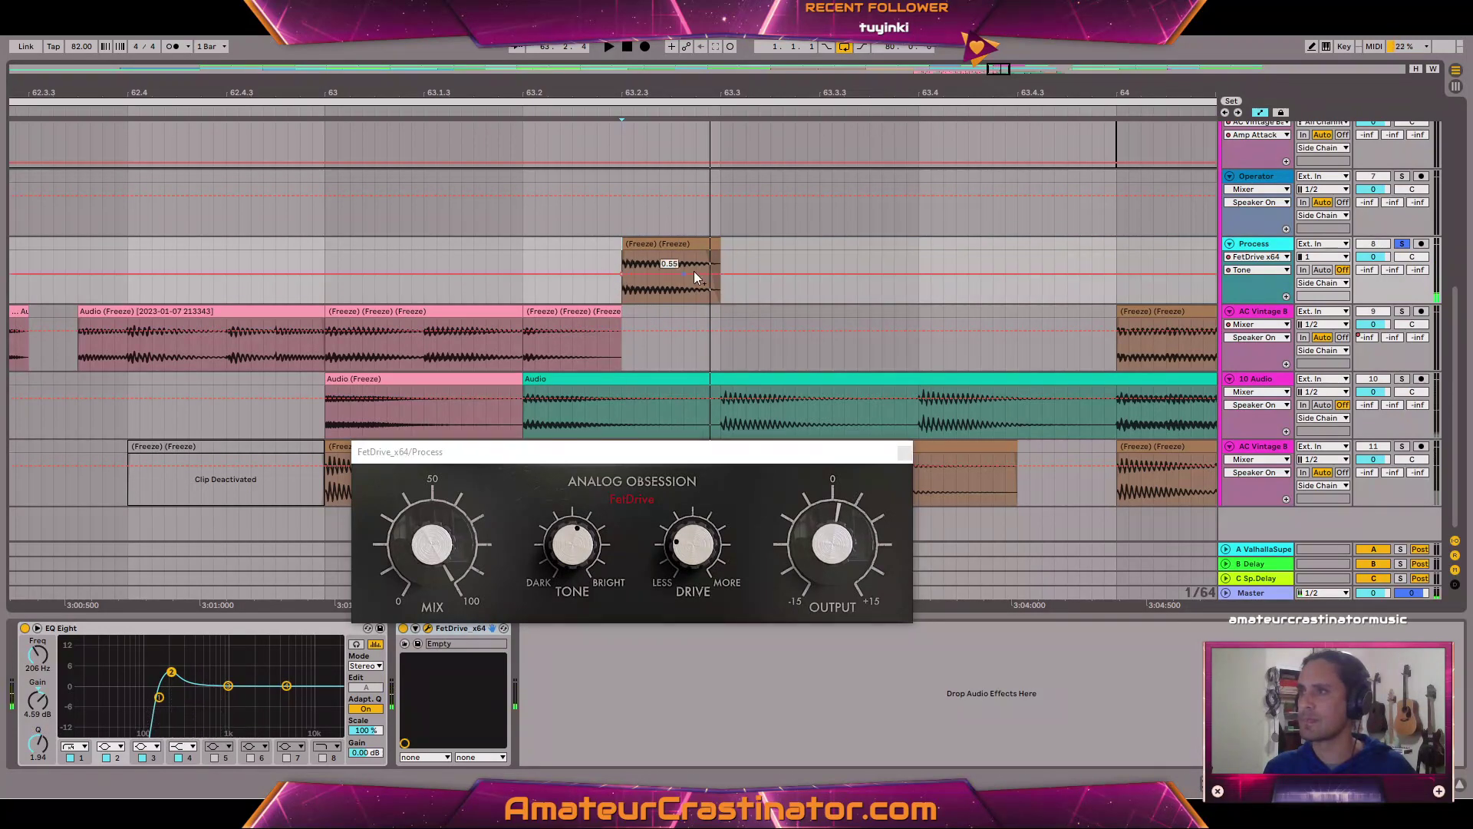
{"action": "left_click_drag", "start_coordinate": [724, 271], "coordinate": [719, 283]}
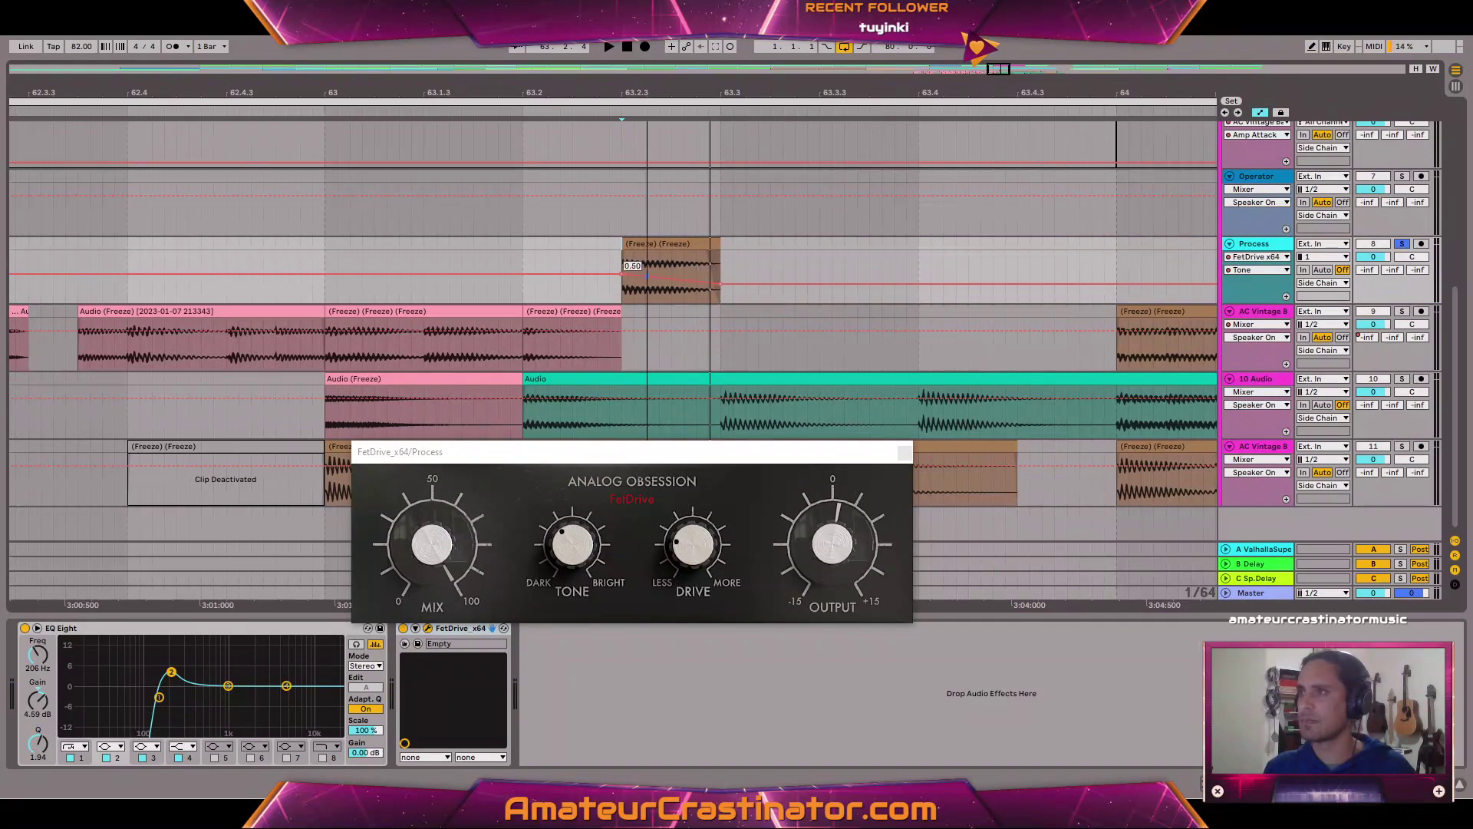
{"action": "key", "text": "space"}
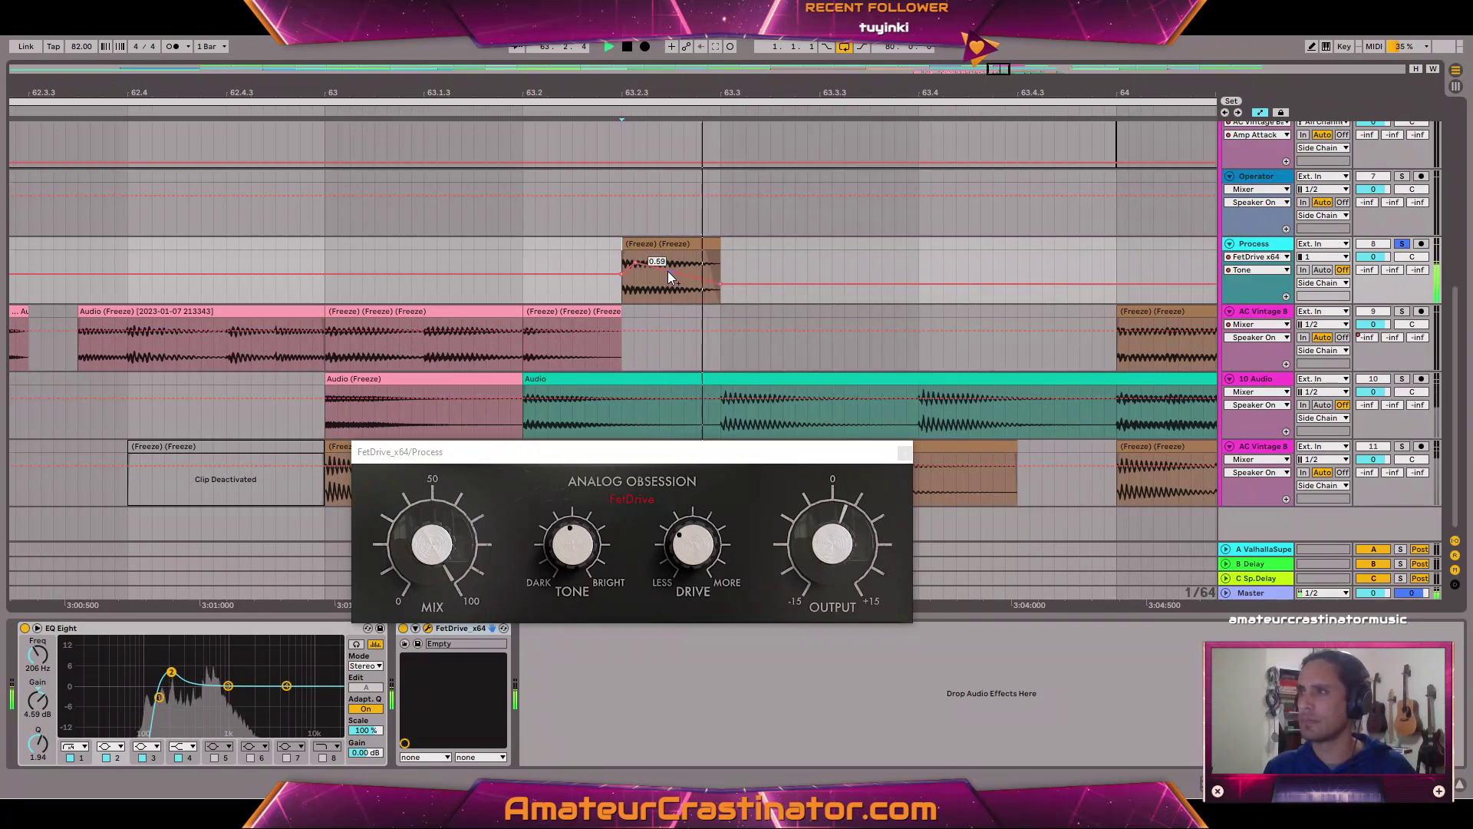
{"action": "mouse_move", "coordinate": [717, 288]}
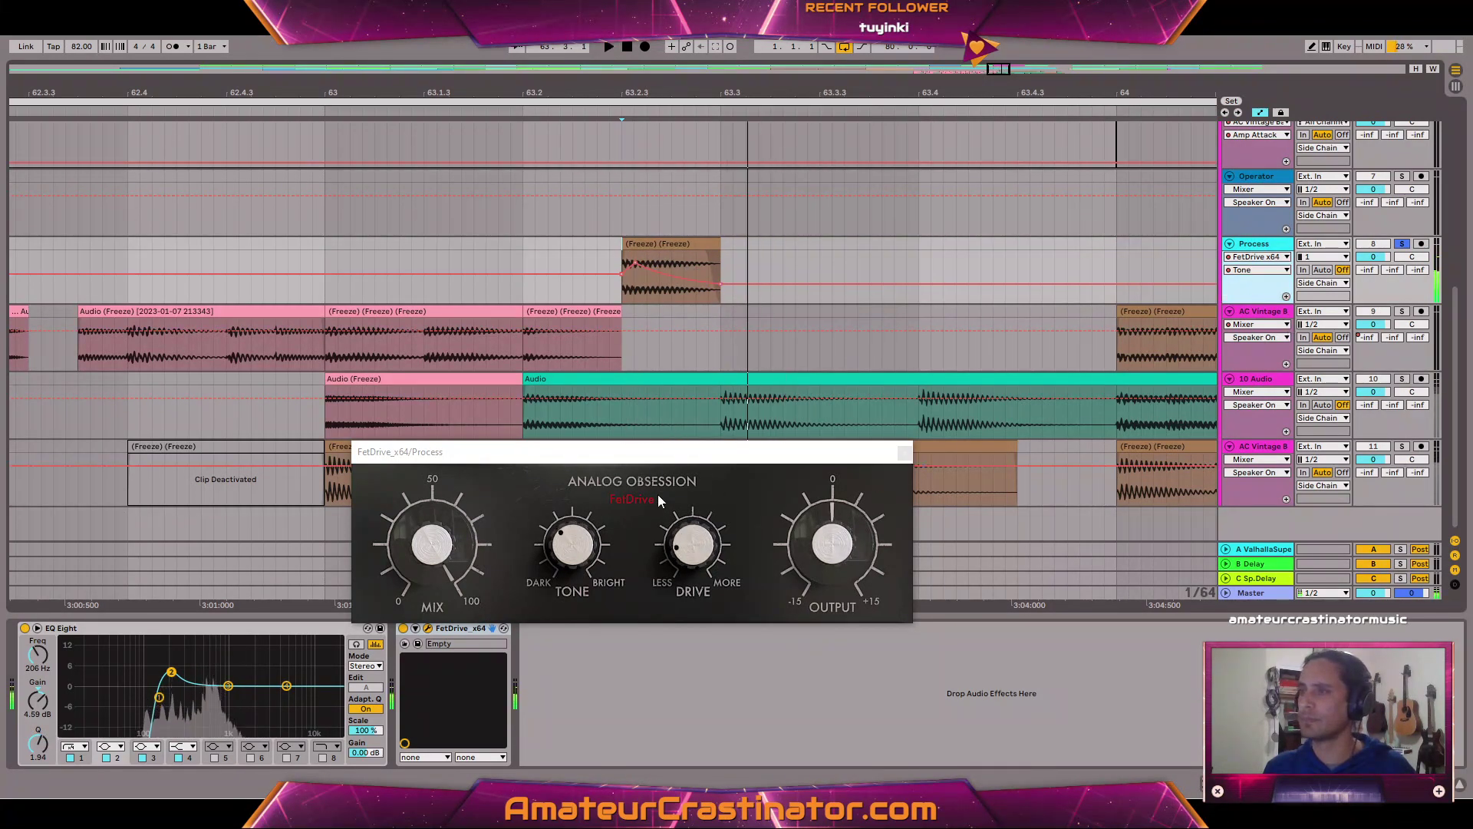
{"action": "left_click", "coordinate": [629, 500]}
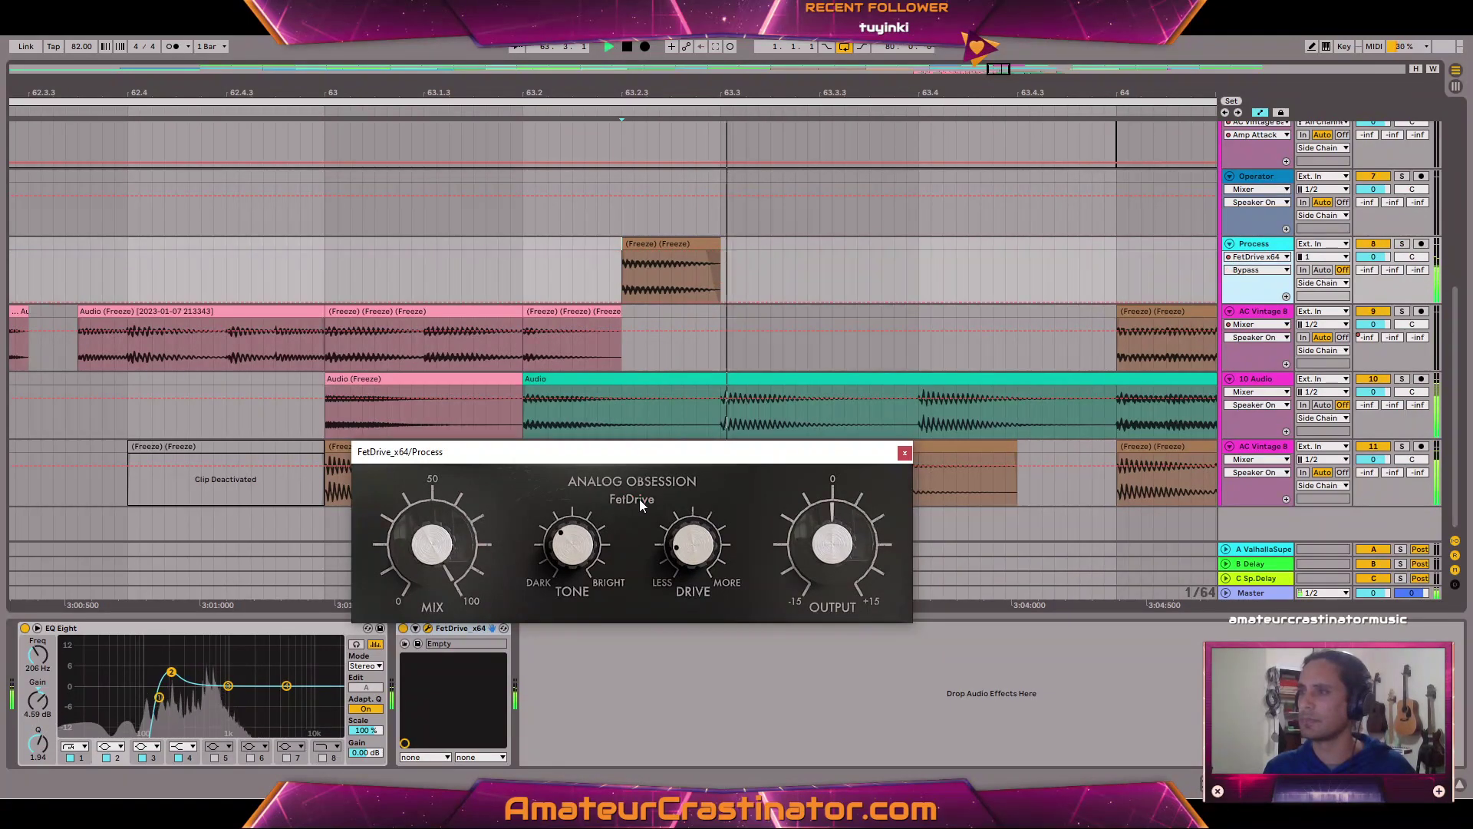
Close the FetDrive window, hide the automation, and freeze and flatten the Process track.
{"action": "left_click", "coordinate": [903, 453]}
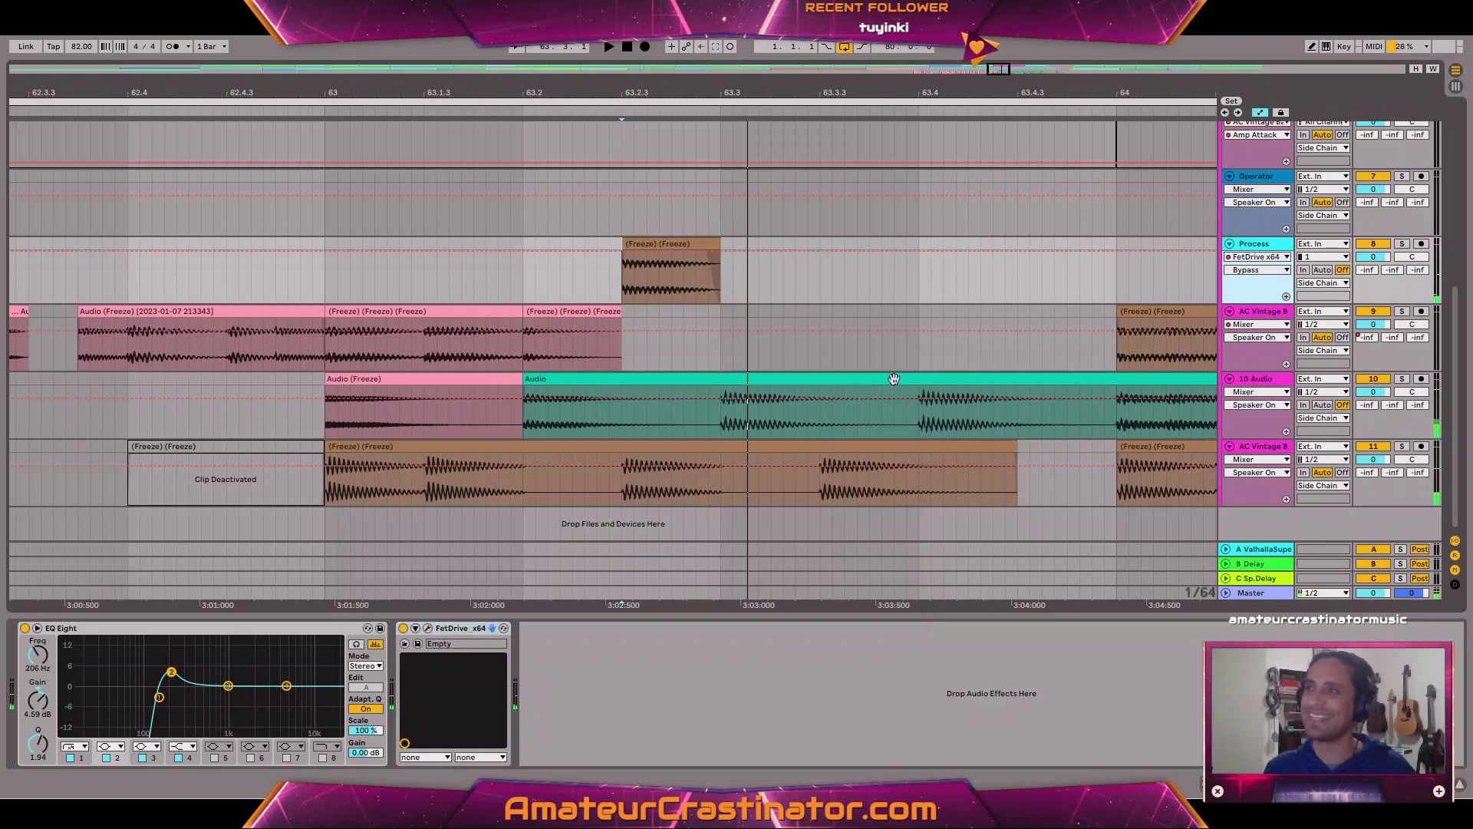
{"action": "key", "text": "a"}
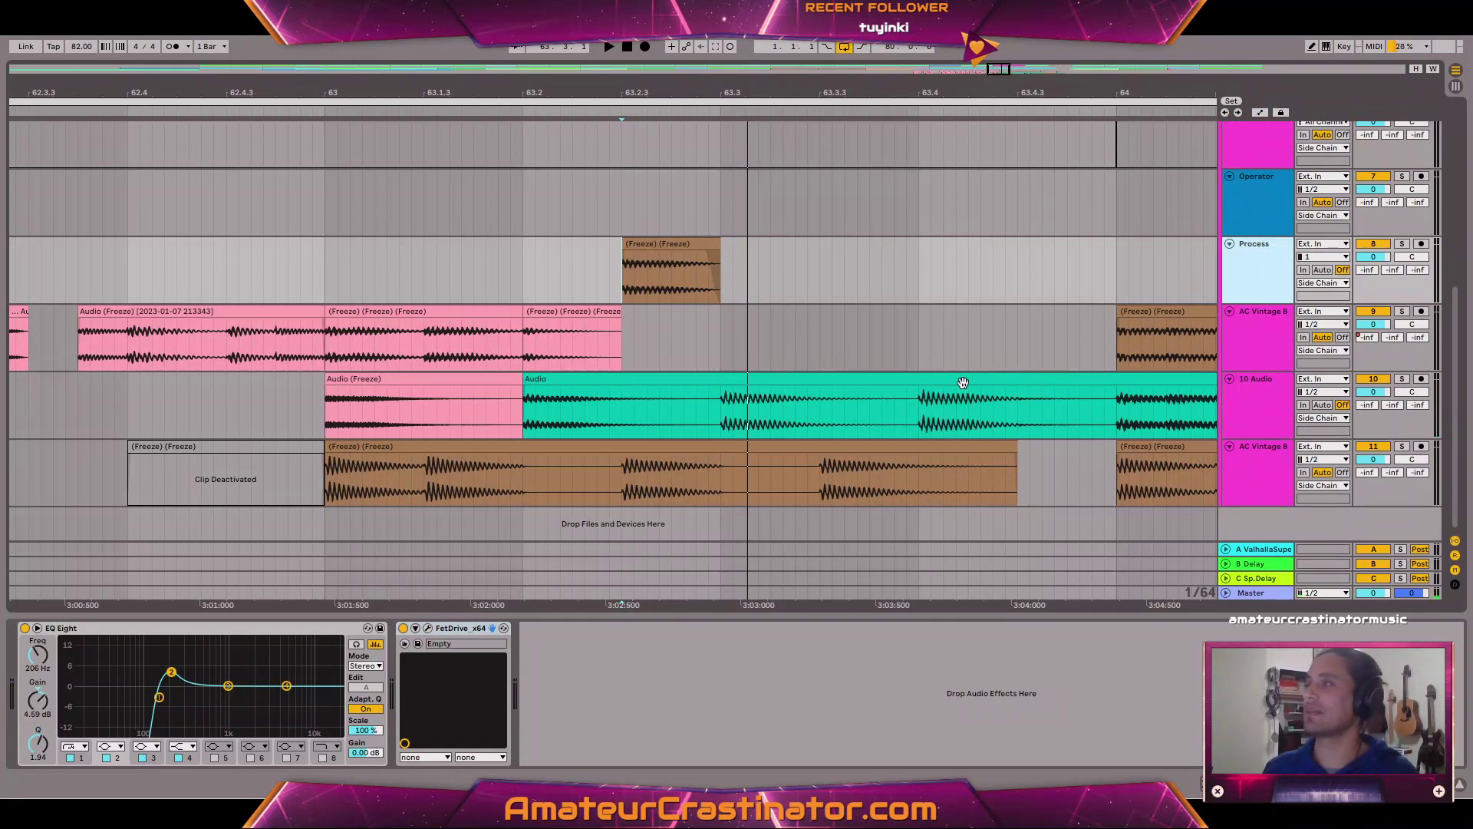
{"action": "right_click", "coordinate": [1262, 272]}
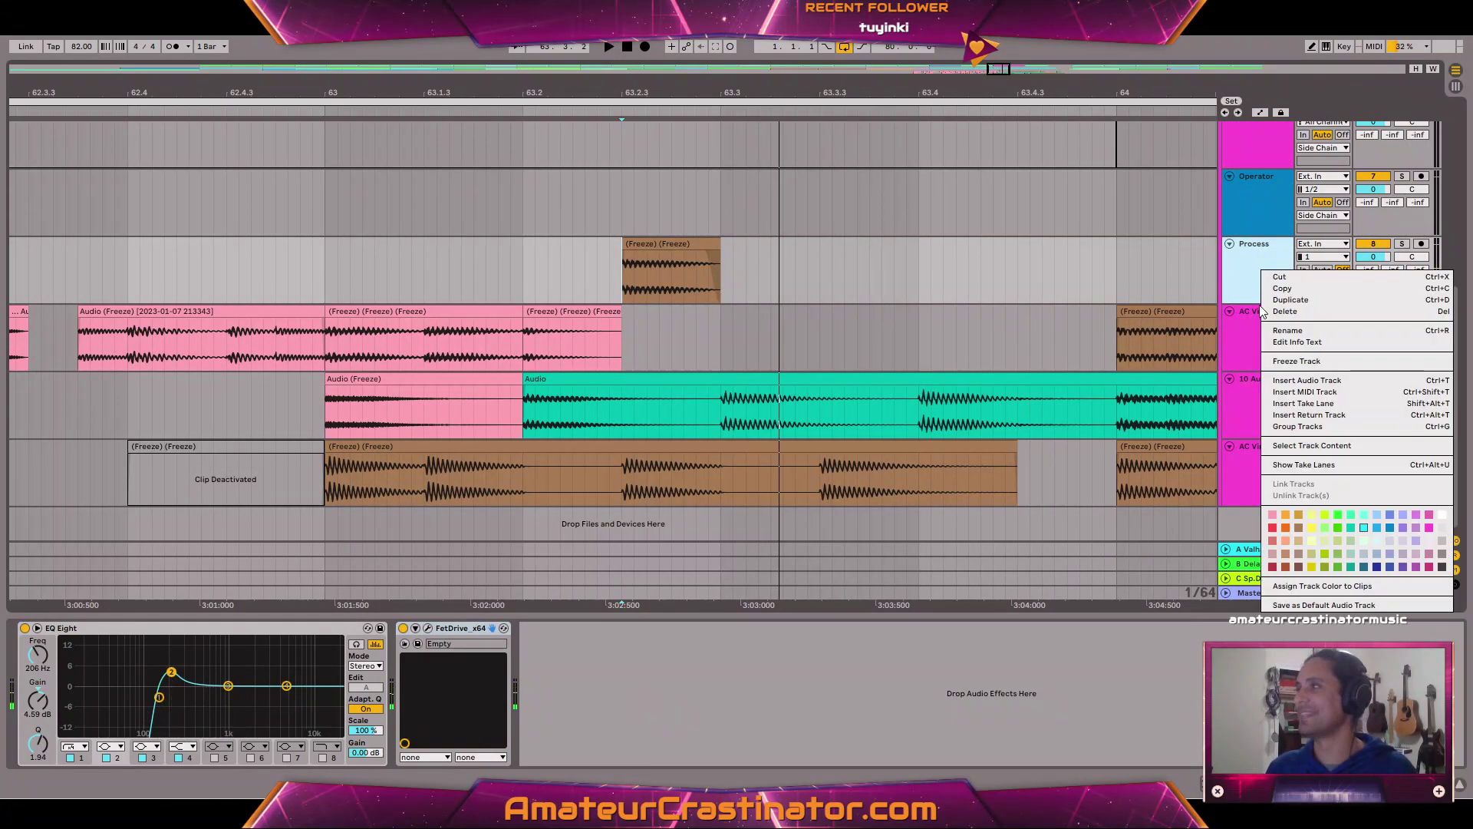
{"action": "left_click", "coordinate": [1296, 361]}
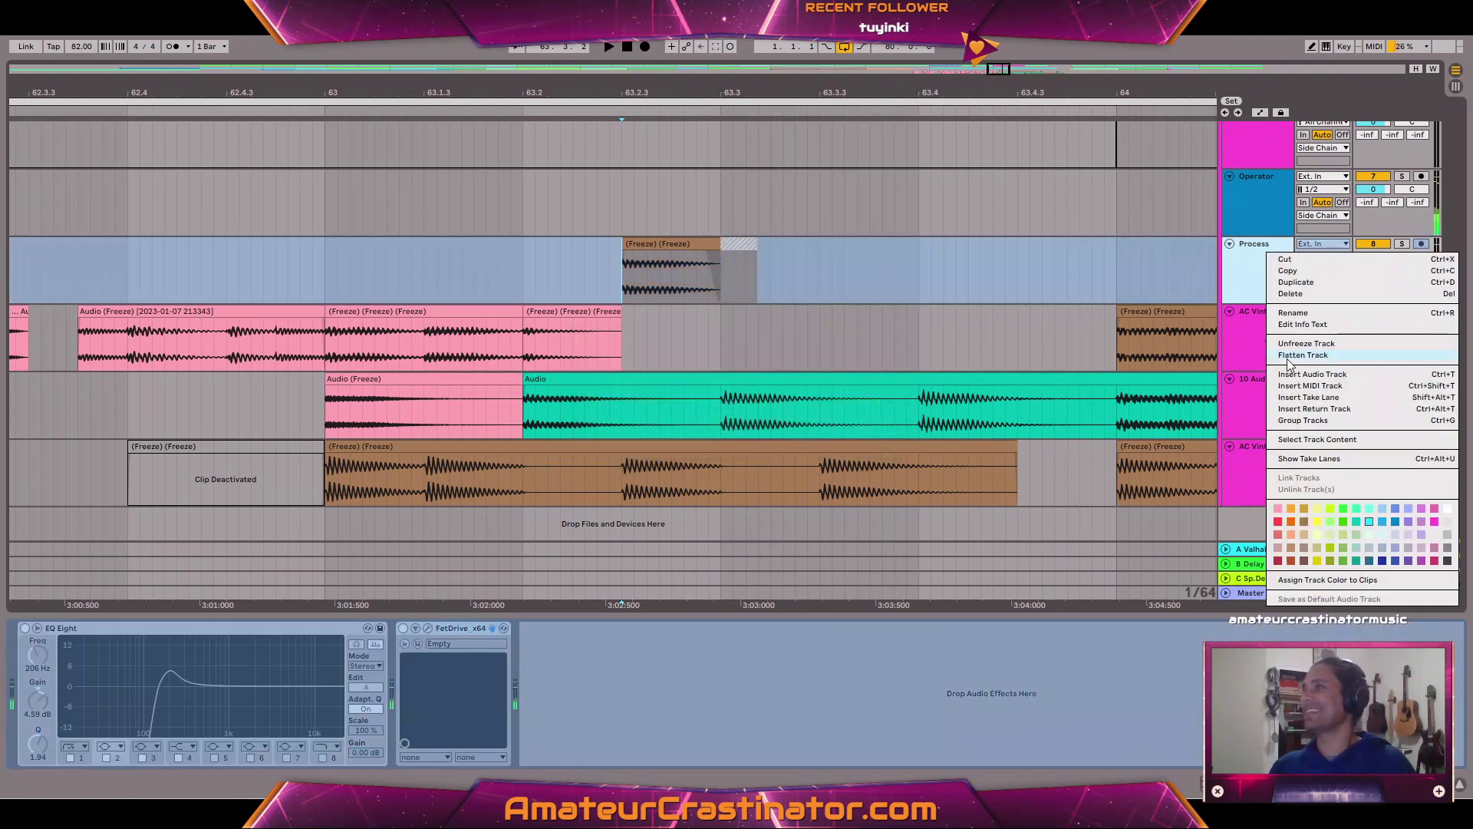
{"action": "left_click", "coordinate": [1288, 359]}
Colour the rendered clip pink, move it to the AC Vintage B track directly below, and delete the leftover tail on Process.
{"action": "right_click", "coordinate": [668, 240]}
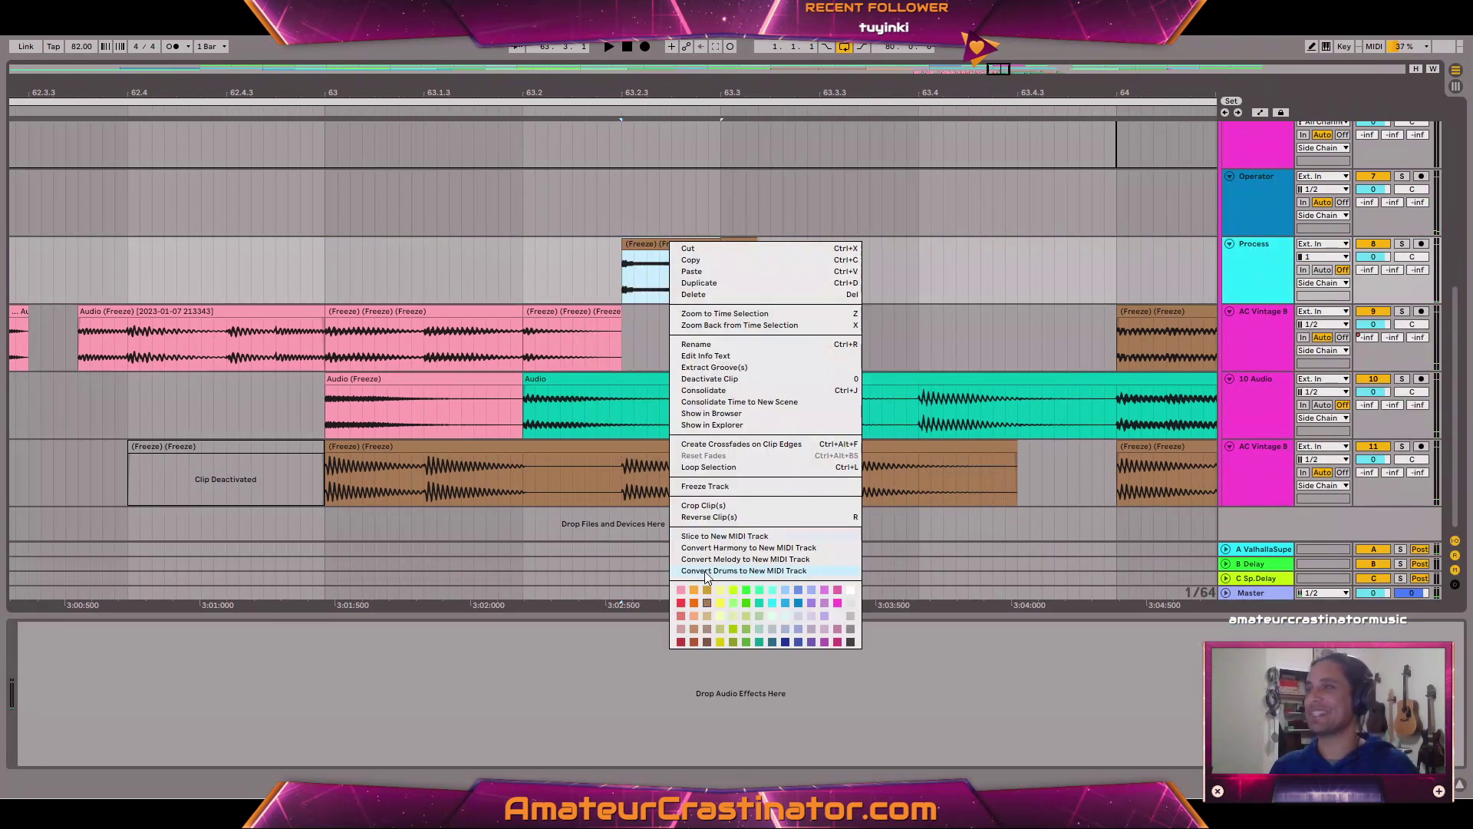
{"action": "left_click", "coordinate": [680, 590]}
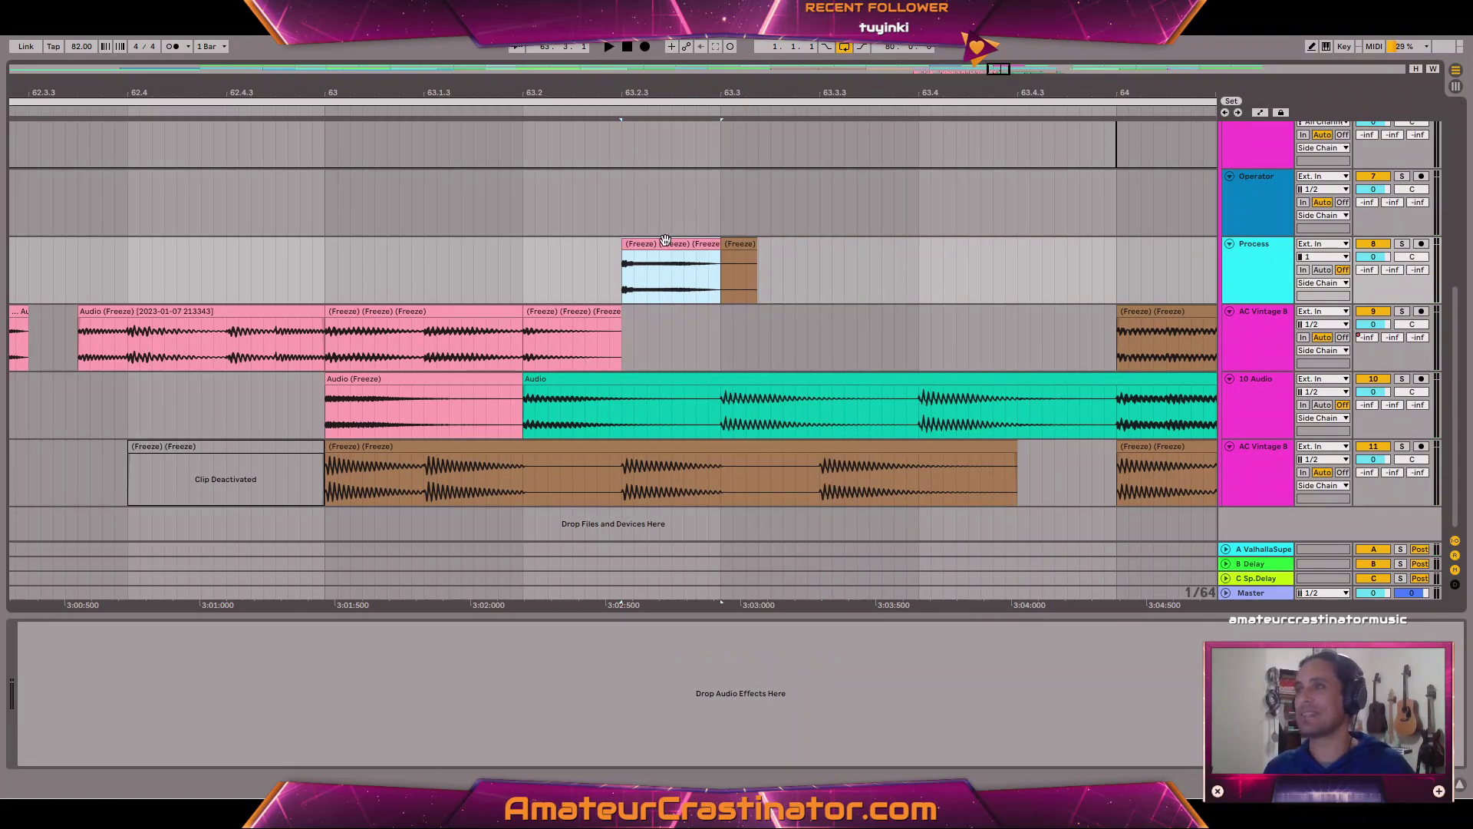
{"action": "left_click_drag", "start_coordinate": [665, 240], "coordinate": [674, 332]}
{"action": "left_click_drag", "start_coordinate": [683, 270], "coordinate": [799, 241]}
{"action": "key", "text": "Delete"}
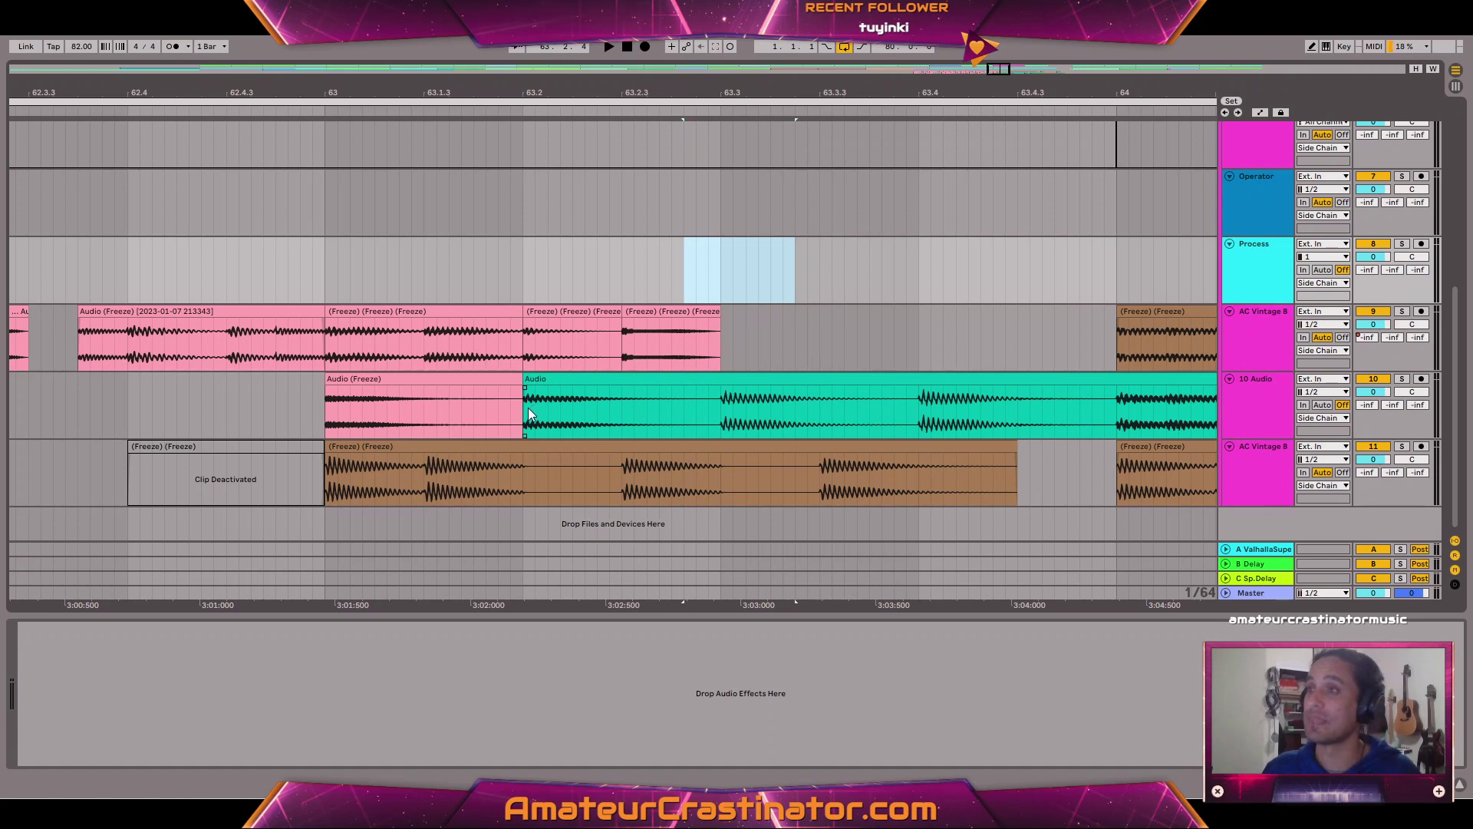
Move the 63.2 to 63.3 section of the green Audio clip from 10 Audio onto the Process track and audition it.
{"action": "left_click_drag", "start_coordinate": [529, 415], "coordinate": [548, 414]}
{"action": "left_click_drag", "start_coordinate": [730, 415], "coordinate": [720, 415]}
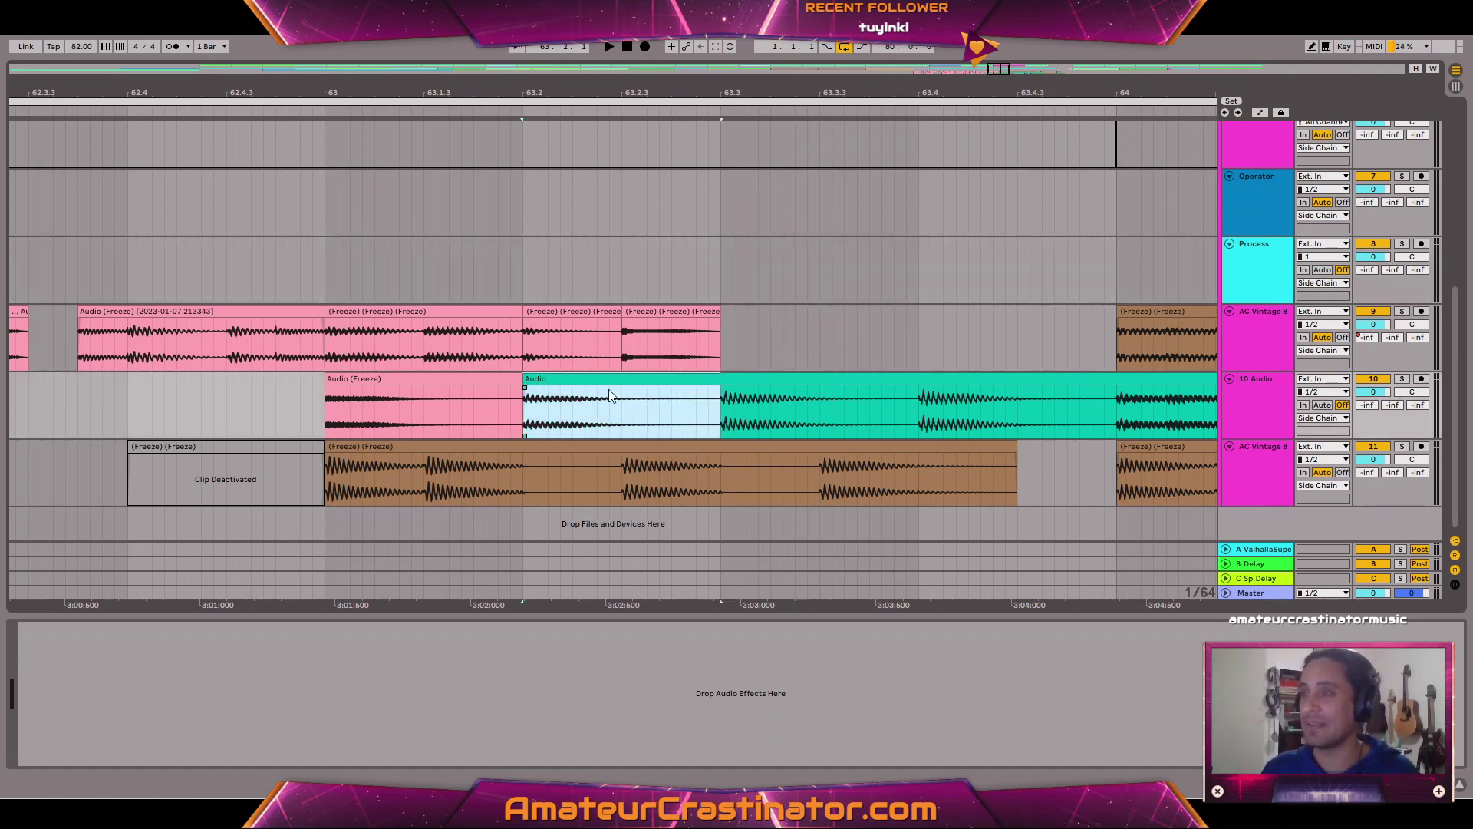
{"action": "left_click_drag", "start_coordinate": [607, 379], "coordinate": [603, 275]}
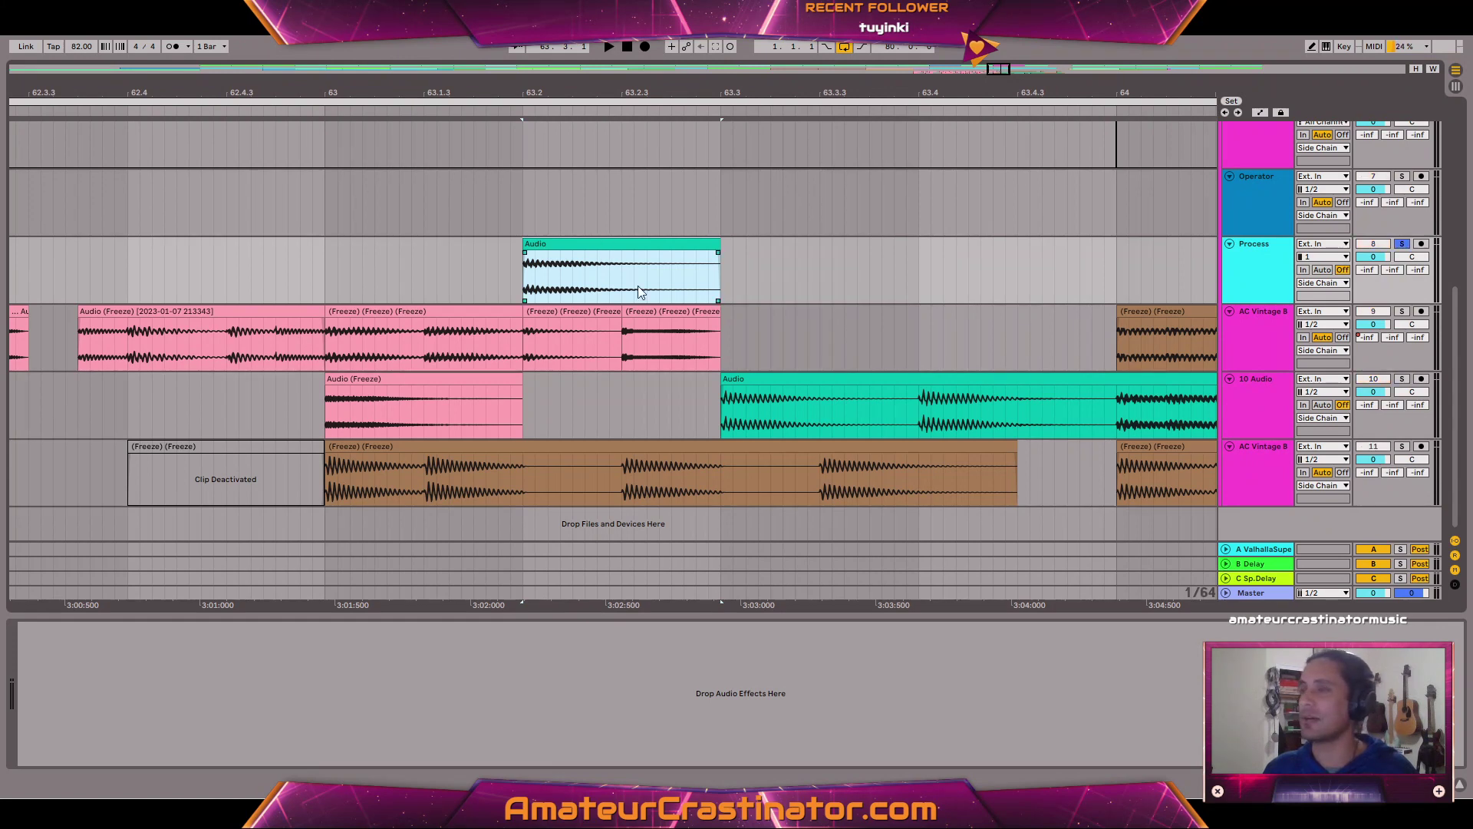
{"action": "key", "text": "space"}
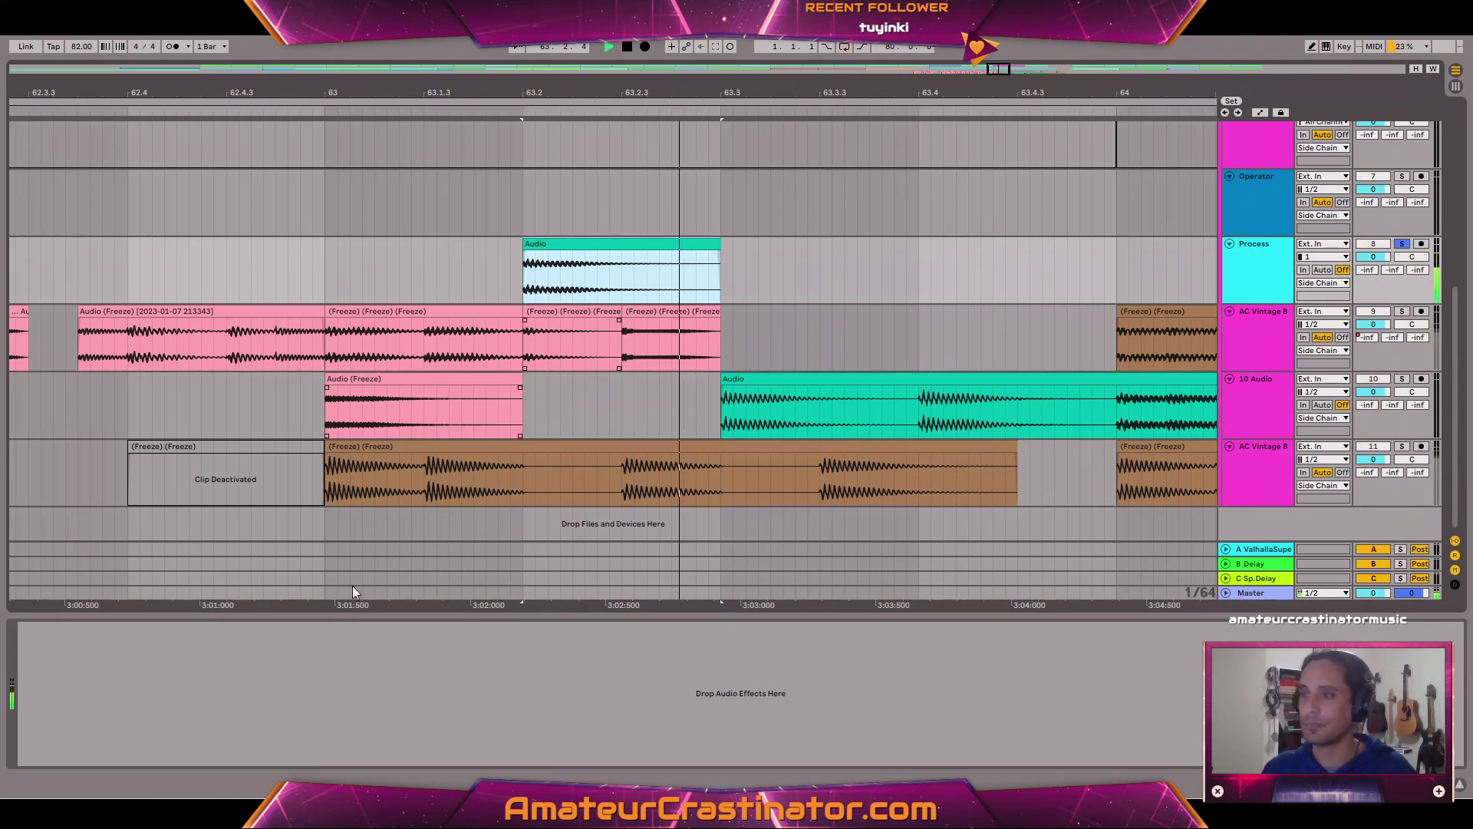
{"action": "left_click", "coordinate": [338, 504]}
{"action": "key", "text": "space"}
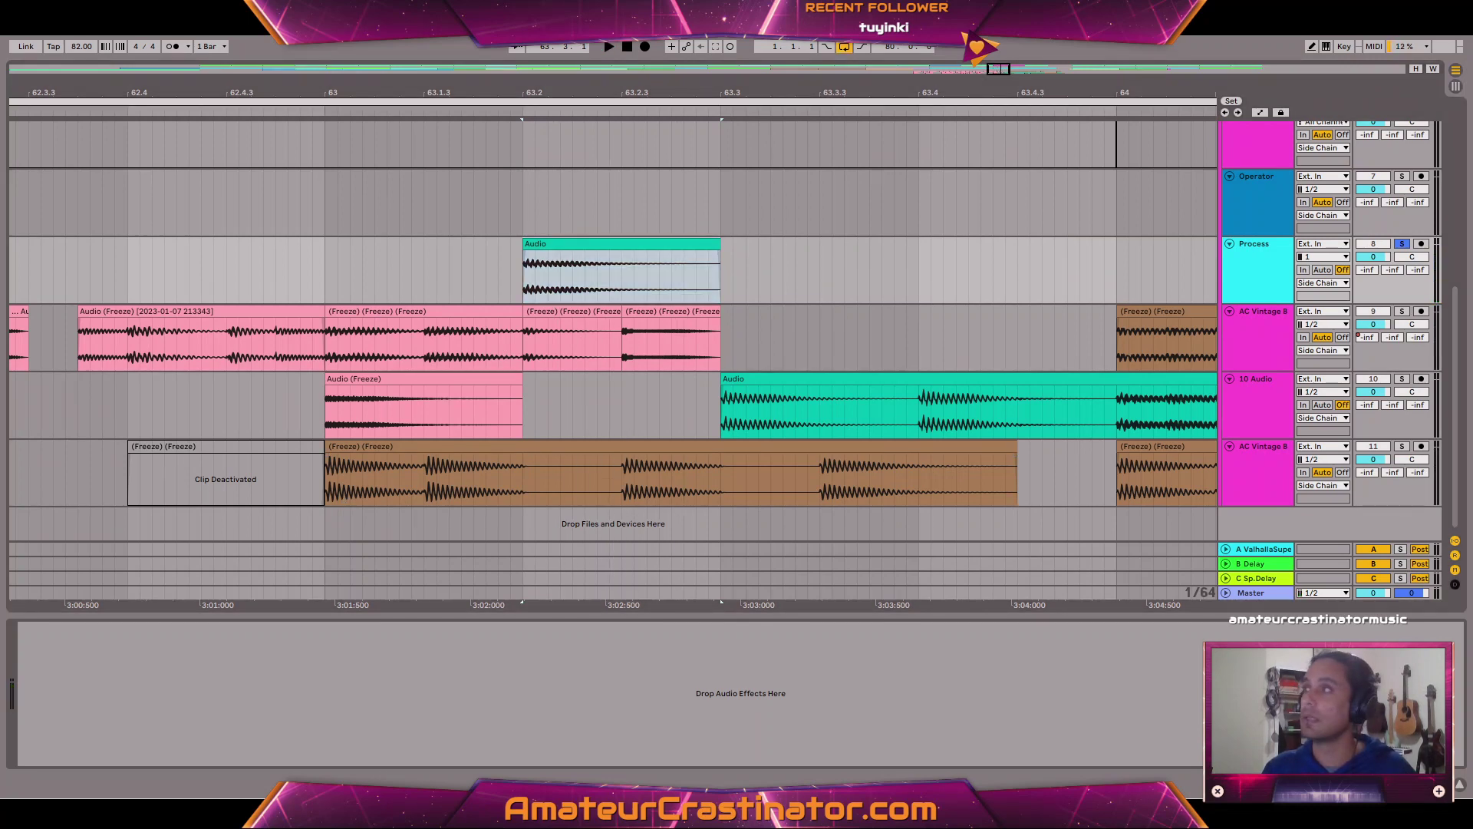
Add EQ Eight to the Process track with Multiband Dynamics in front of it.
{"action": "left_click", "coordinate": [546, 739]}
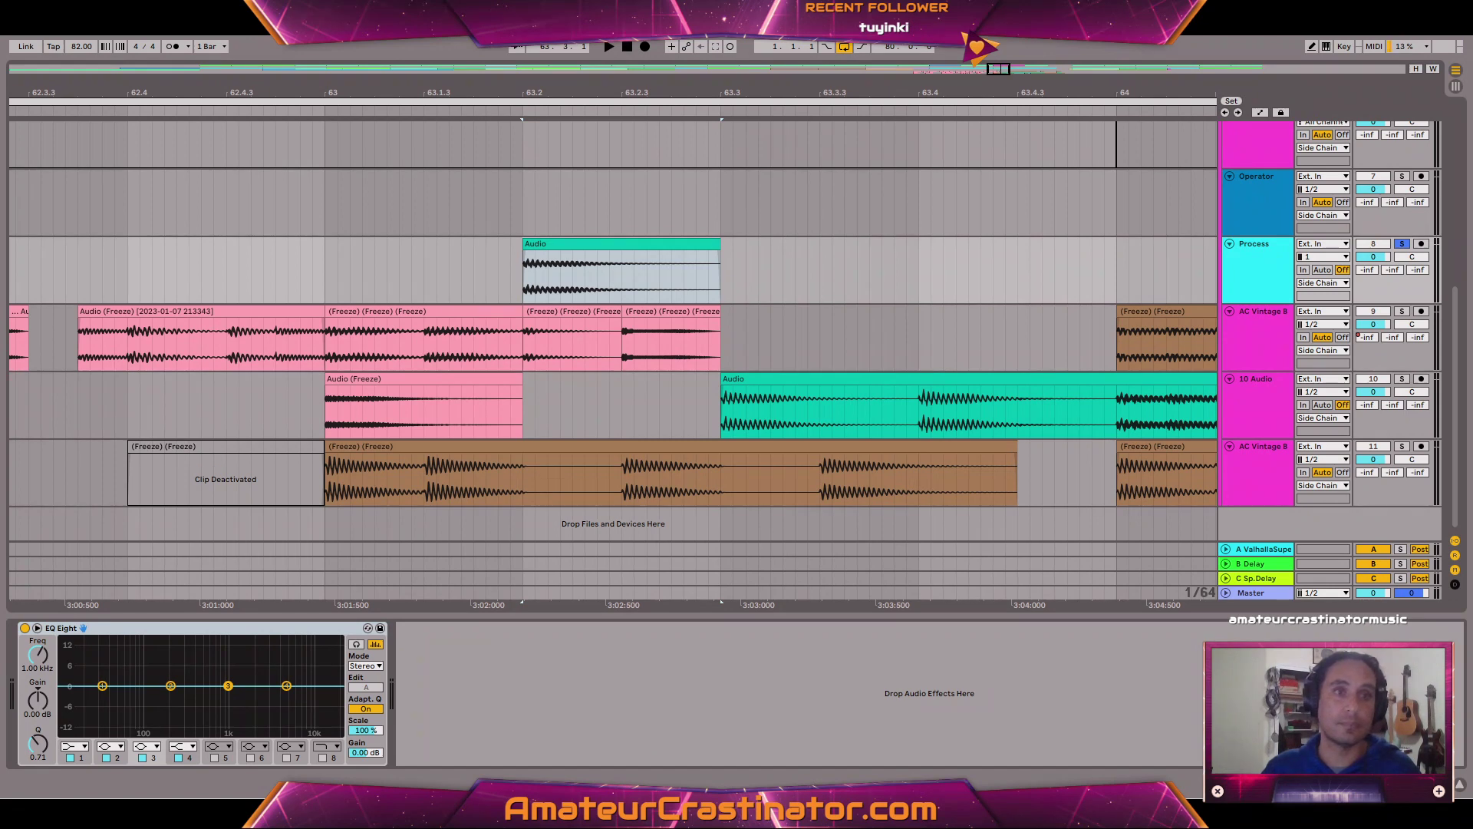
{"action": "left_click_drag", "start_coordinate": [548, 633], "coordinate": [92, 599]}
{"action": "key", "text": "space"}
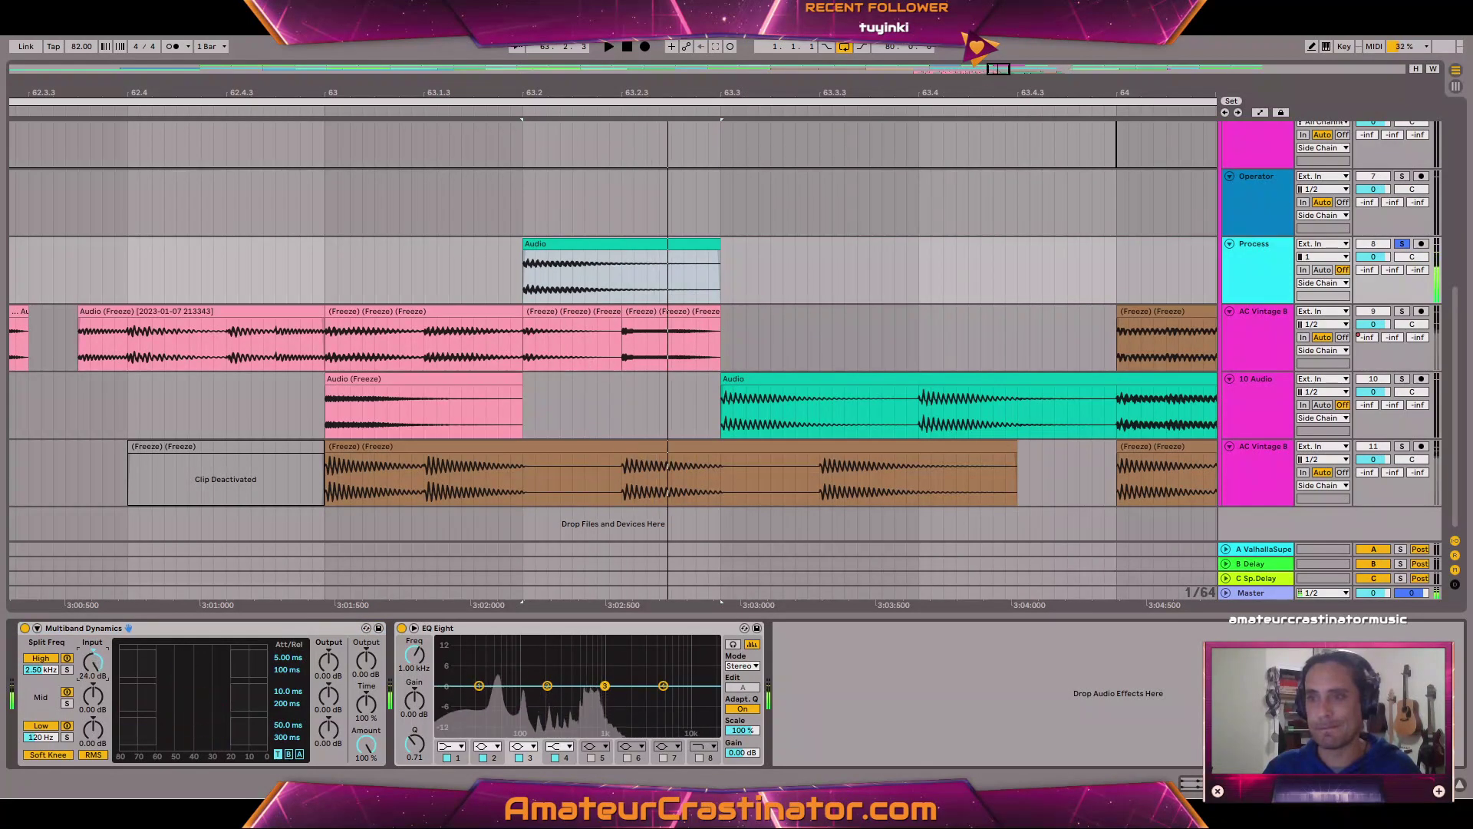
Audition the clip with Multiband Dynamics' high-band Input cut to -24 dB, and reset it to 0 dB.
{"action": "double_click", "coordinate": [94, 662]}
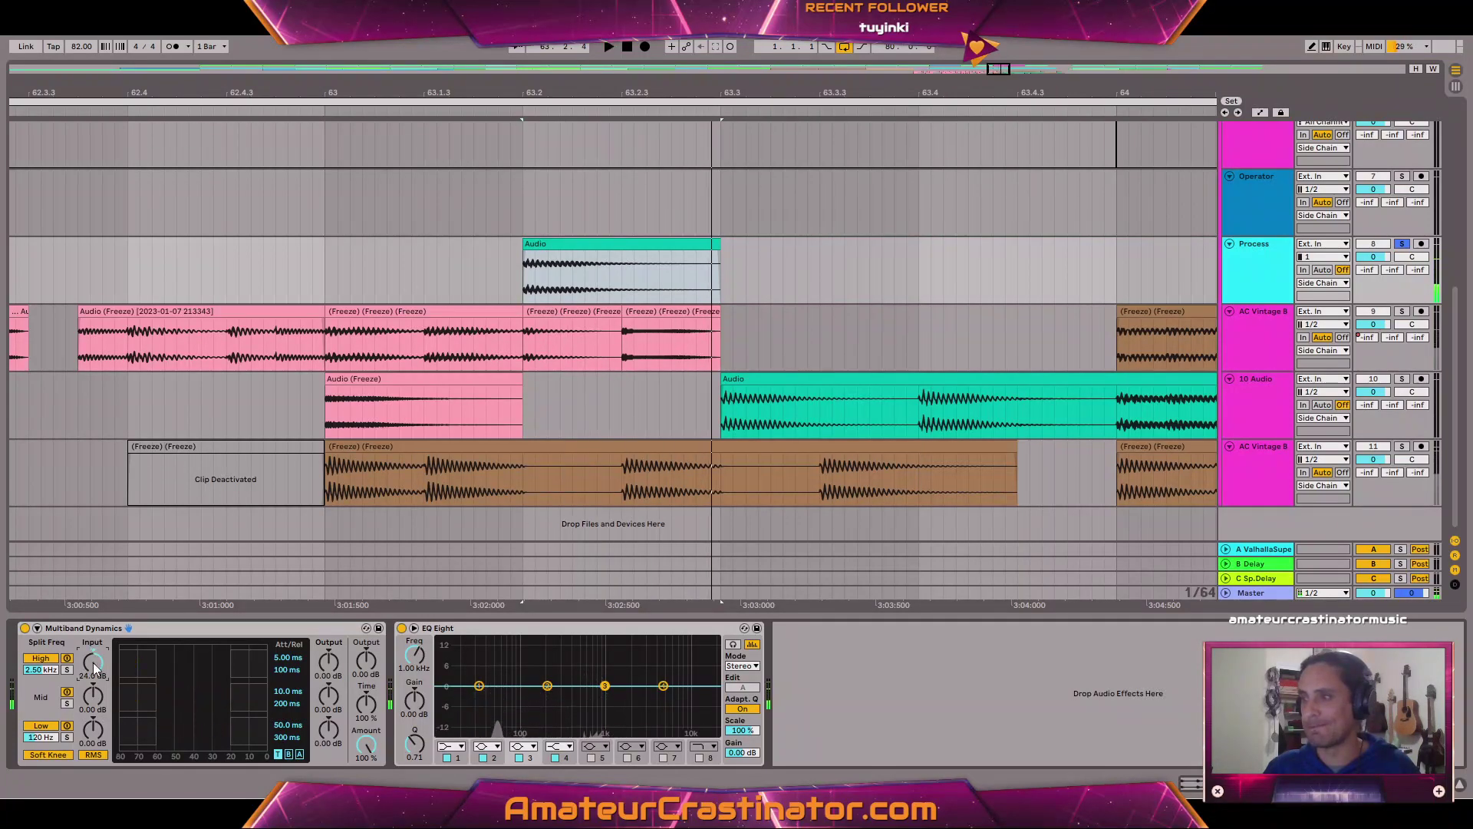
{"action": "left_click_drag", "start_coordinate": [94, 661], "coordinate": [94, 614]}
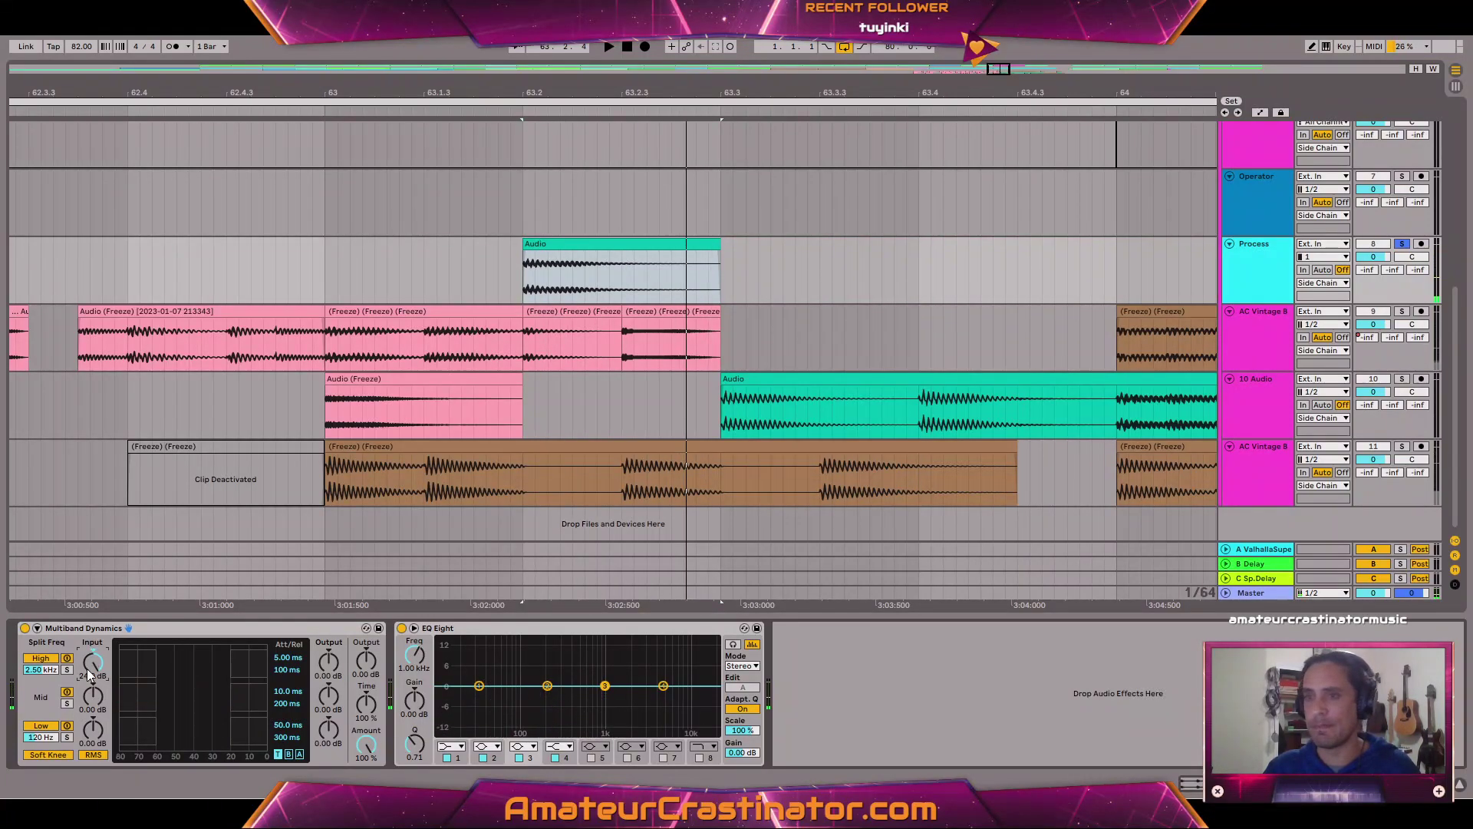
{"action": "double_click", "coordinate": [91, 668]}
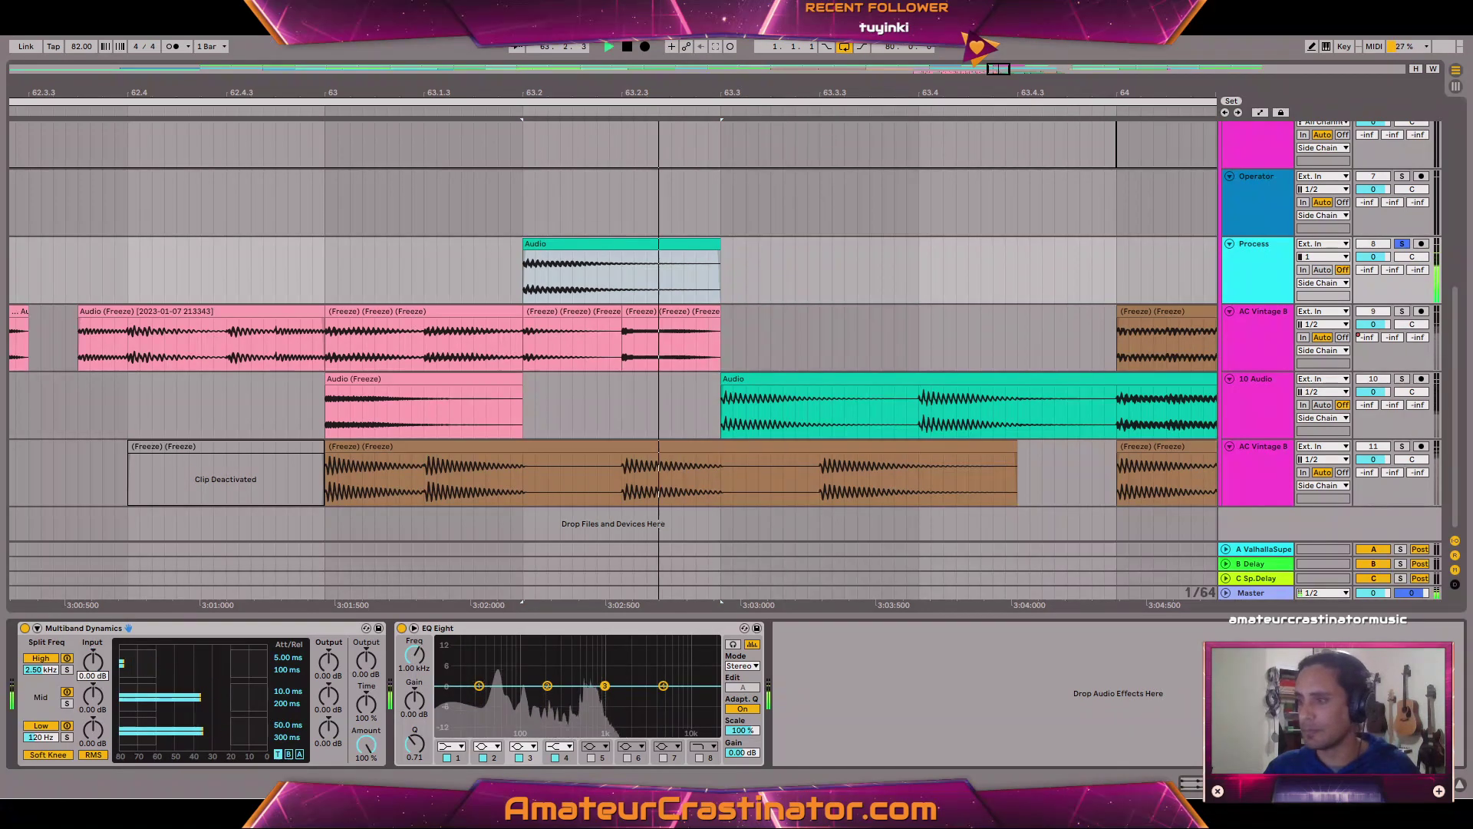
{"action": "key", "text": "space"}
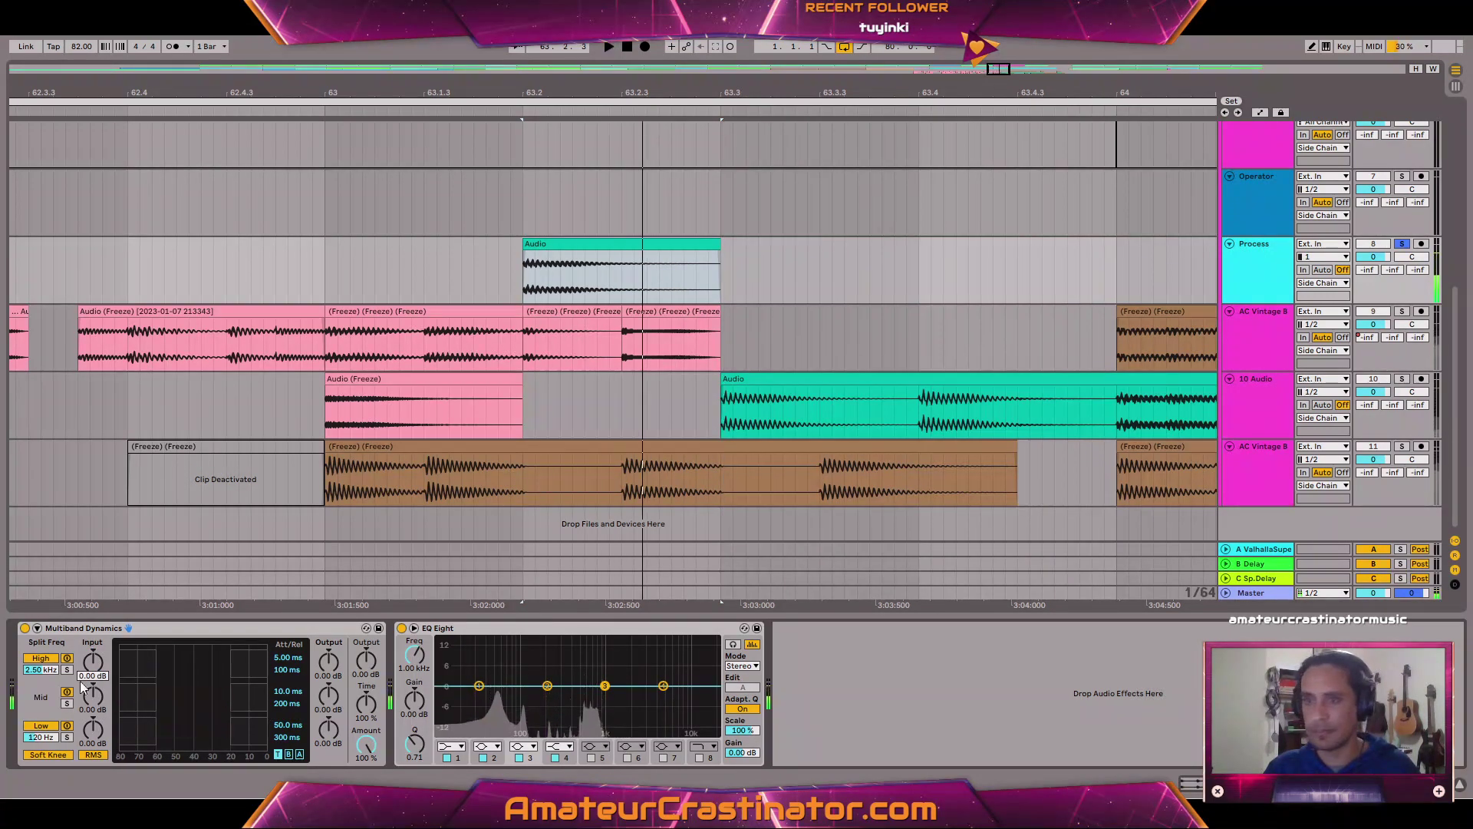
Set Multiband Dynamics' high split frequency to 1.00 kHz and play the clip.
{"action": "left_click", "coordinate": [37, 670]}
{"action": "type", "text": "100"}
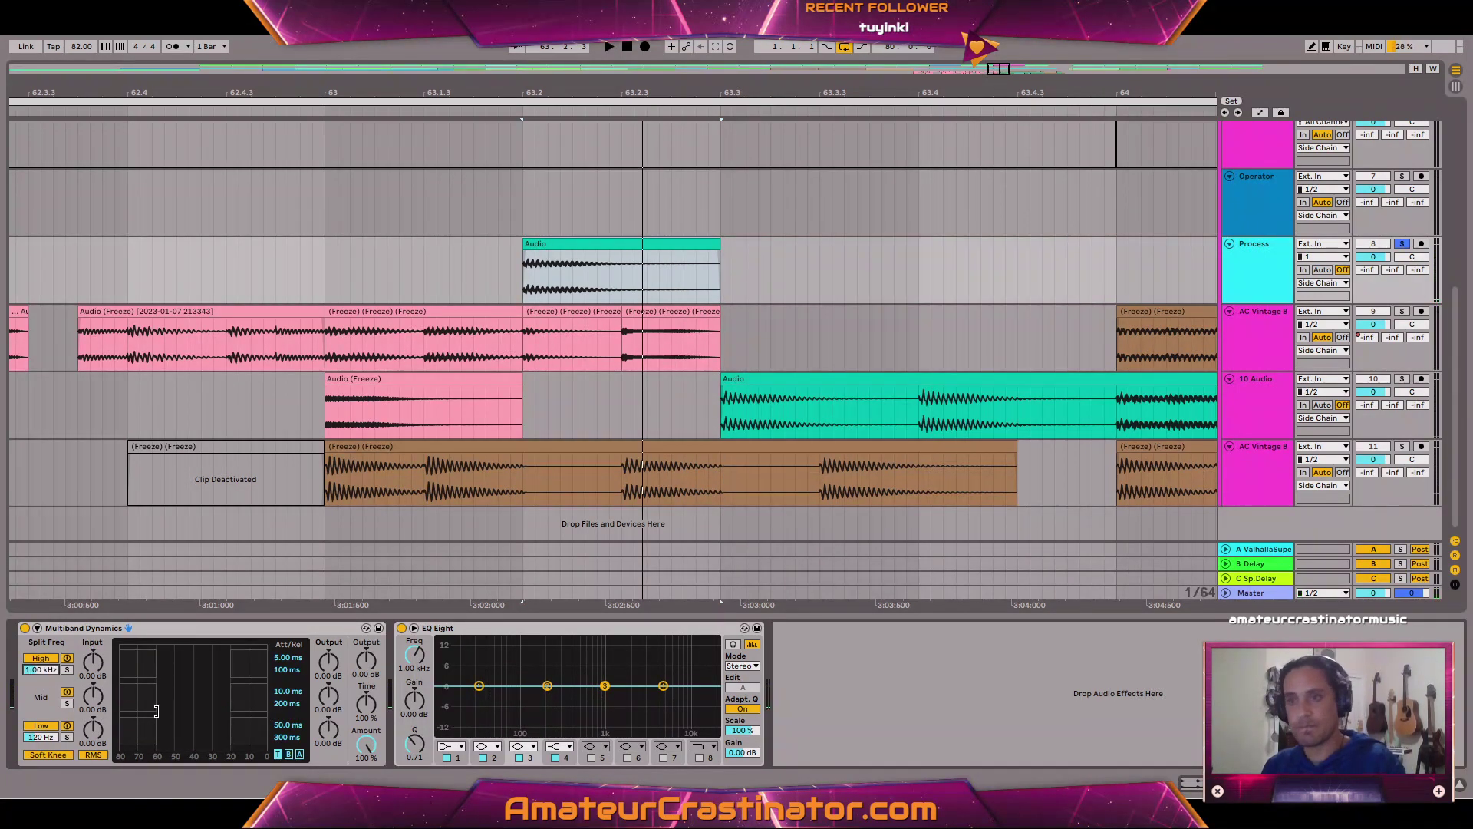
{"action": "key", "text": "space"}
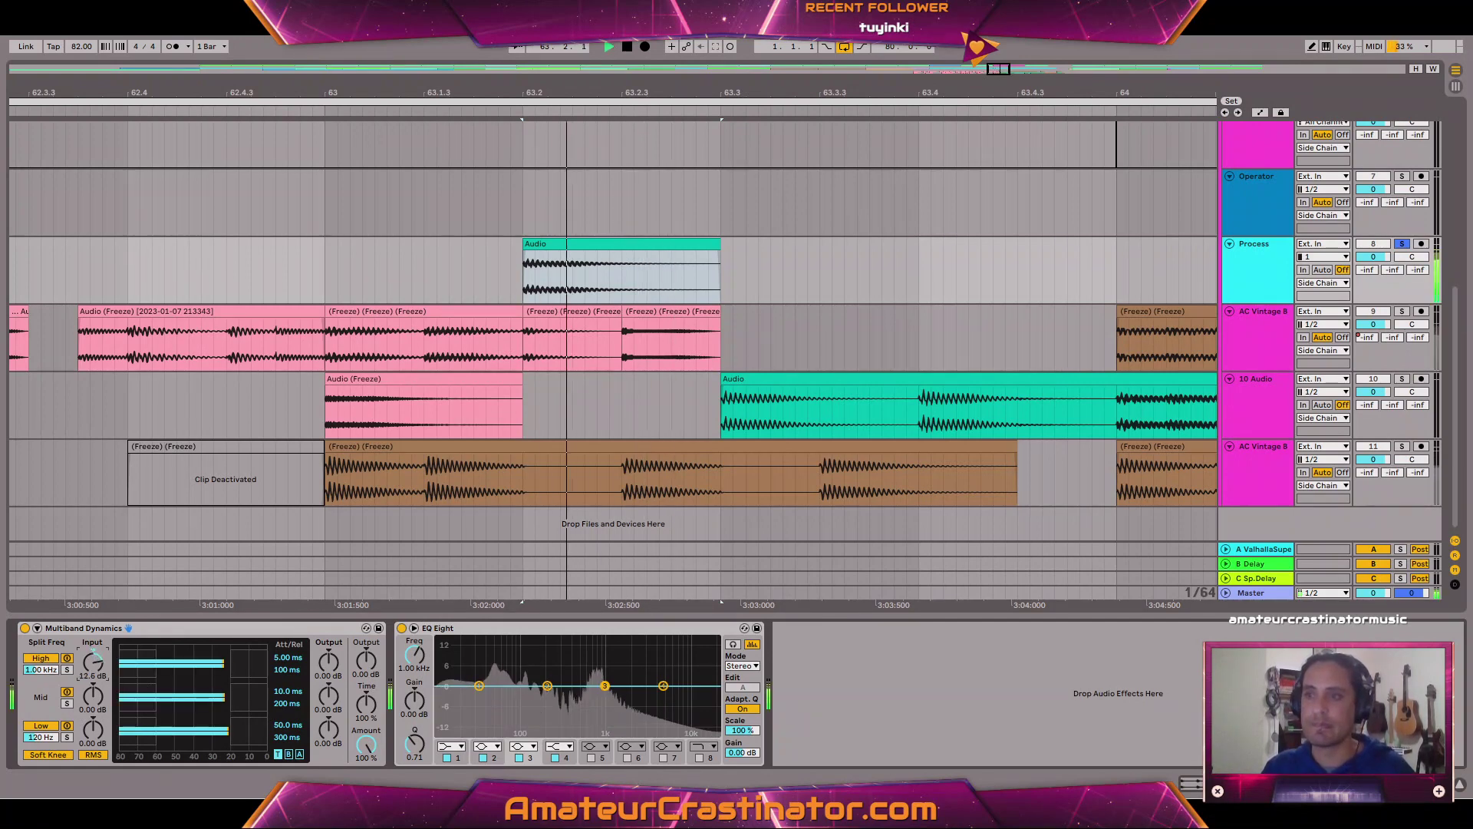
Set the high band's Input to 7.20 dB and Output to 2.70 dB, compressing its louder range while auditioning.
{"action": "left_click_drag", "start_coordinate": [93, 663], "coordinate": [93, 679]}
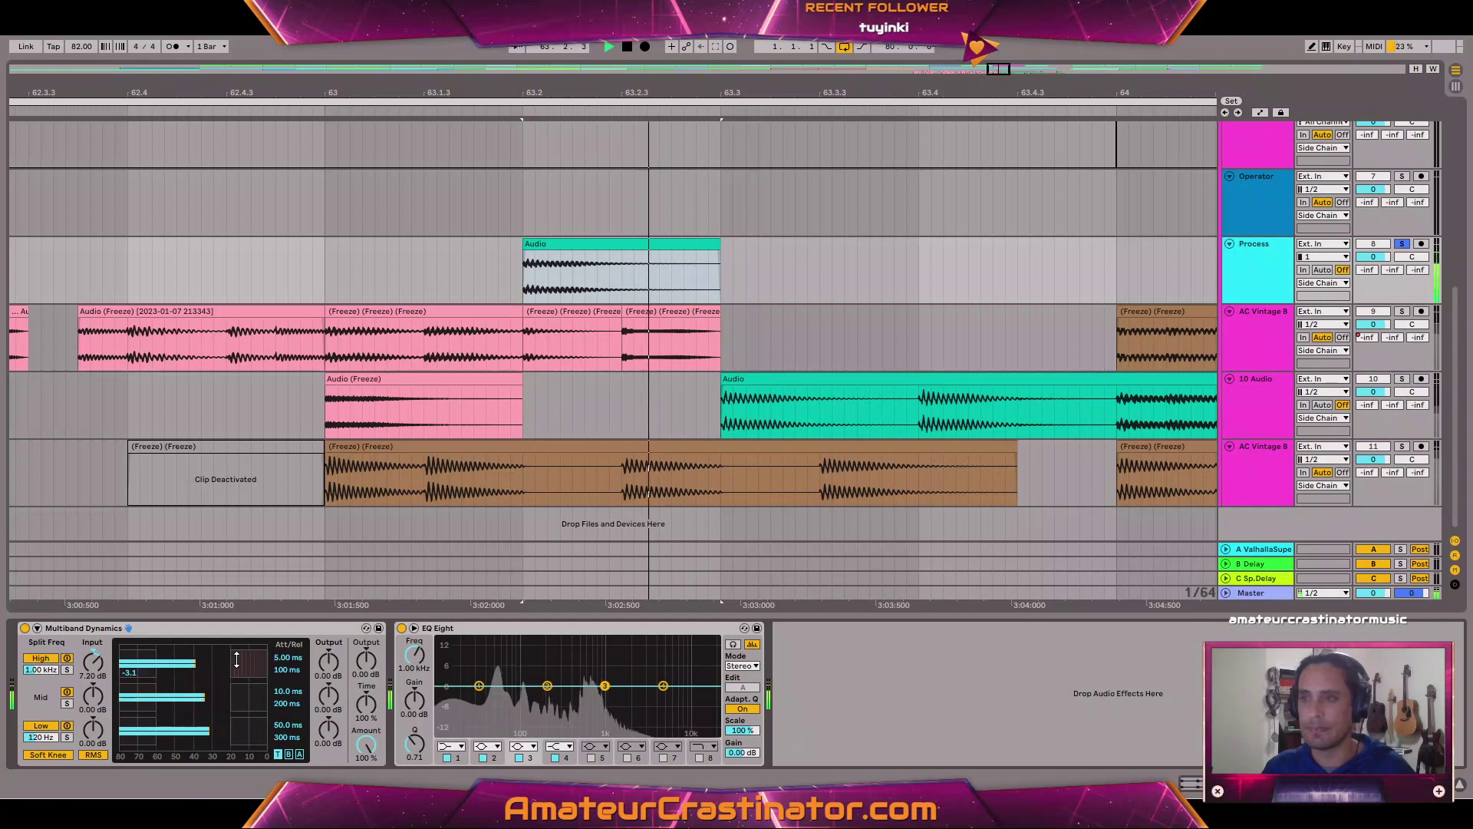
{"action": "key", "text": "space"}
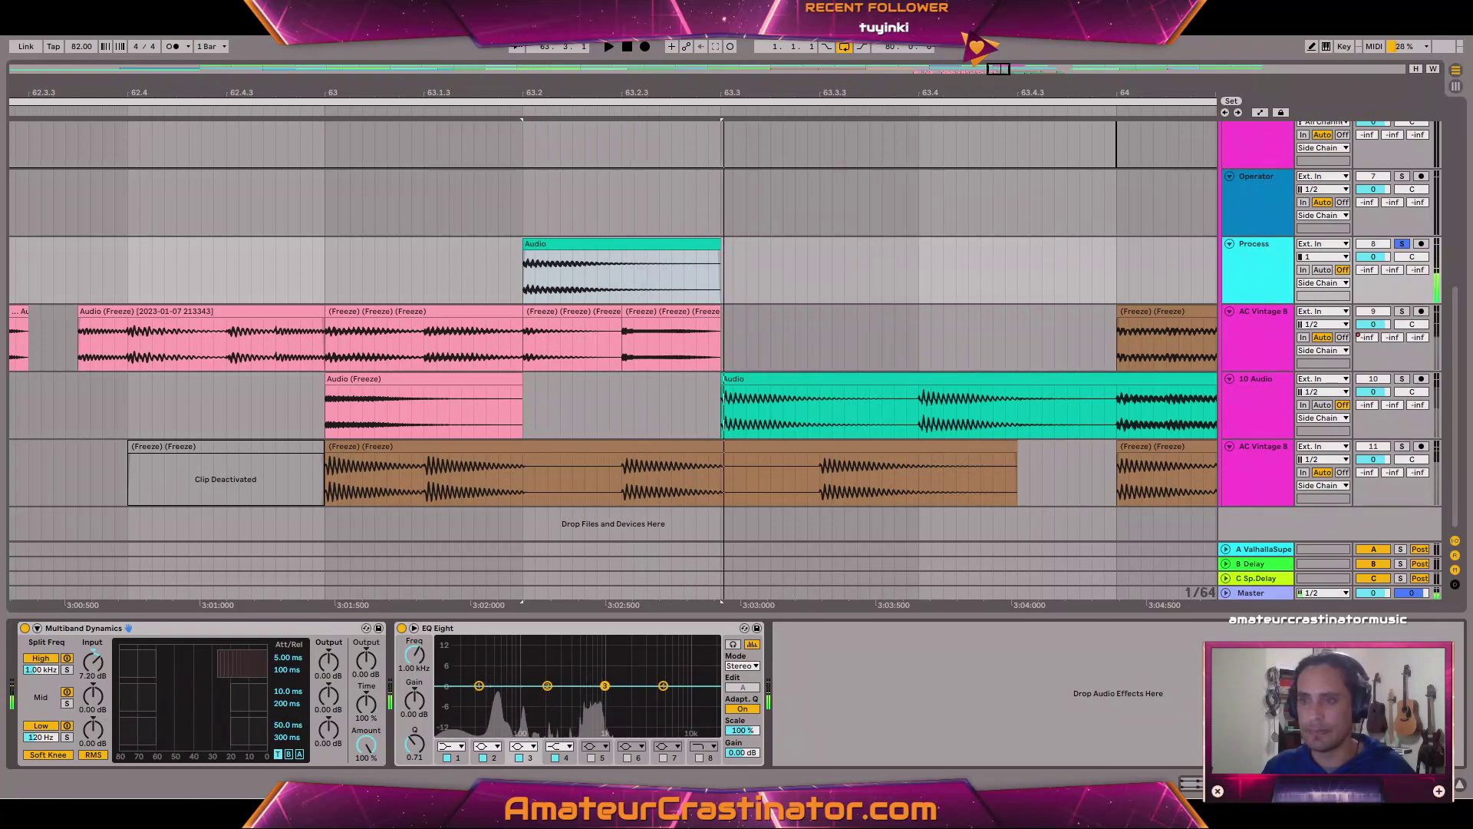
{"action": "key", "text": "space"}
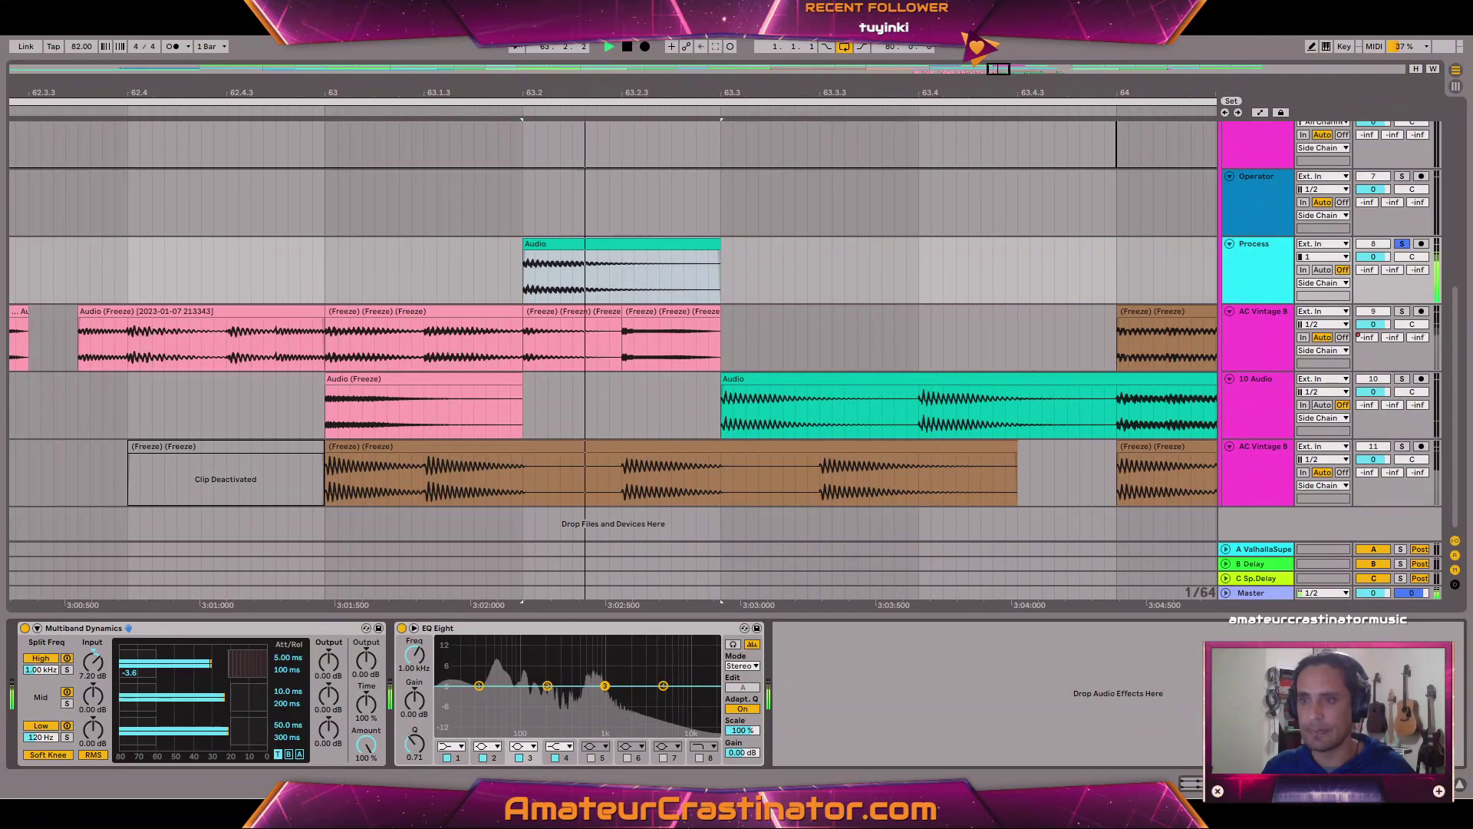
{"action": "mouse_move", "coordinate": [328, 662]}
{"action": "left_mouse_down"}
{"action": "mouse_move", "coordinate": [328, 631]}
{"action": "mouse_move", "coordinate": [329, 675]}
{"action": "left_mouse_up"}
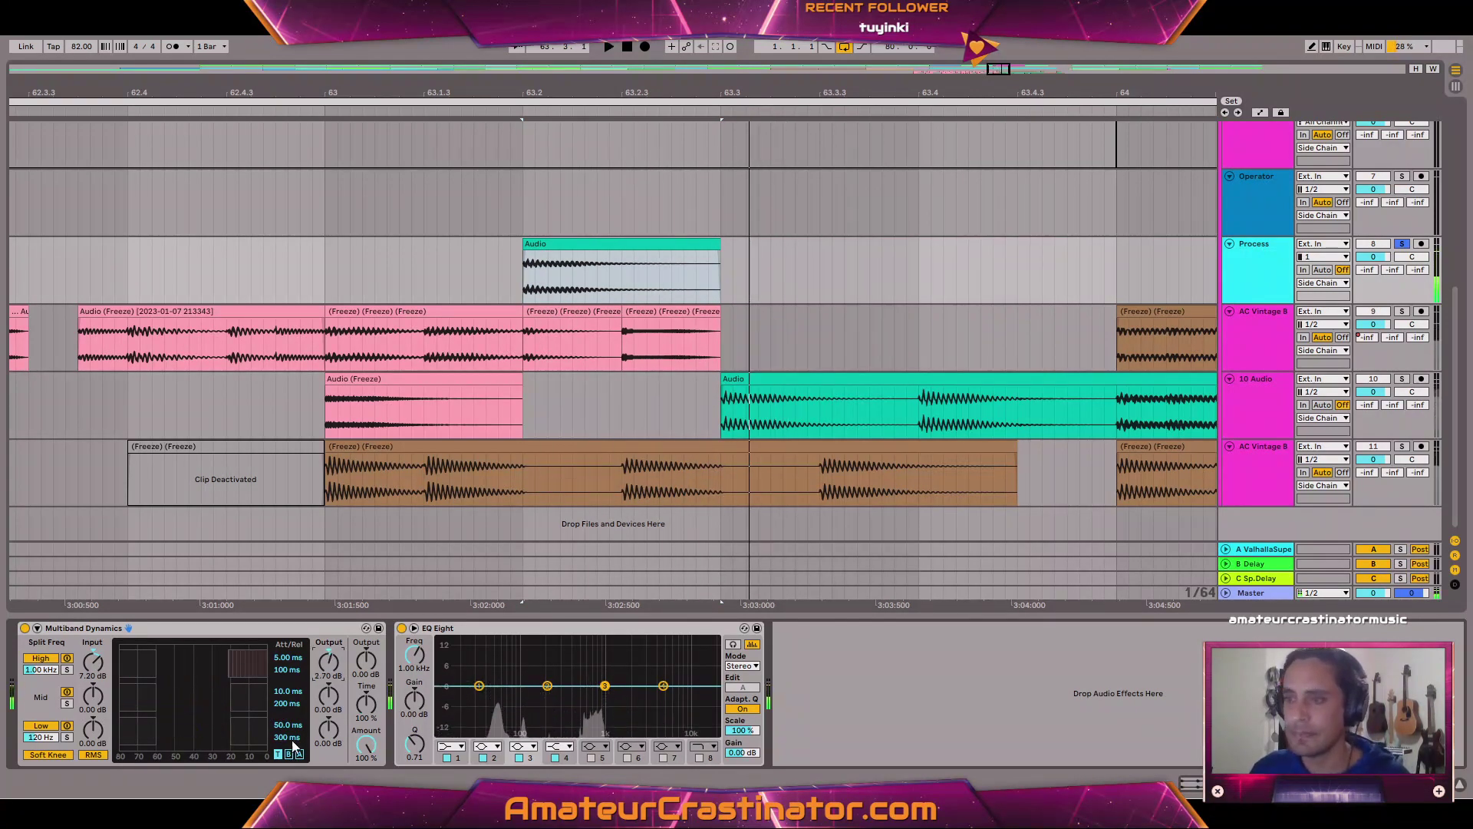
Compare the clip with Multiband Dynamics toggled, and compress the low band's louder range during playback.
{"action": "left_click", "coordinate": [25, 628]}
{"action": "key", "text": "space"}
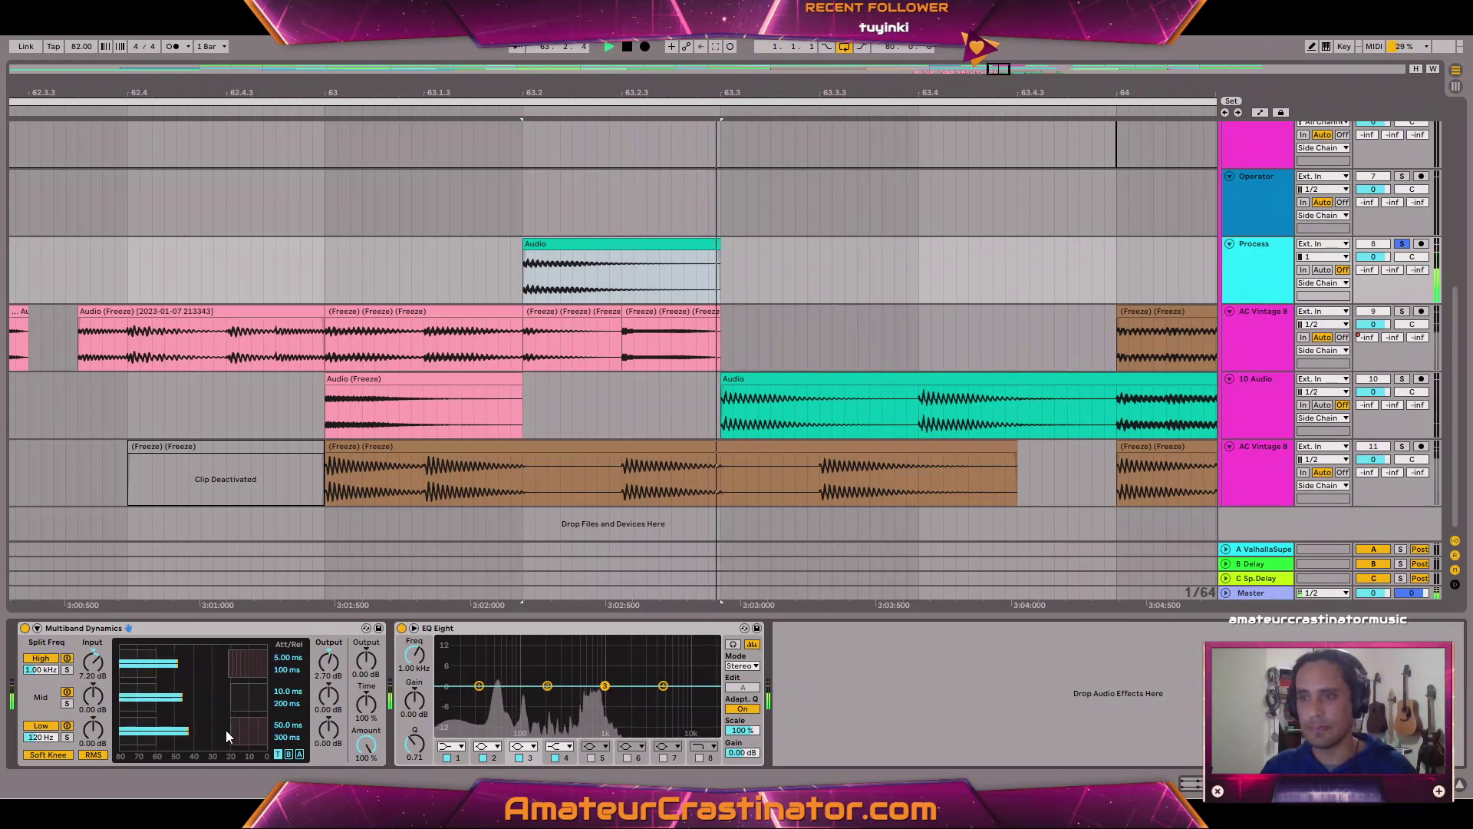
{"action": "key", "text": "space"}
{"action": "key", "text": "space"}
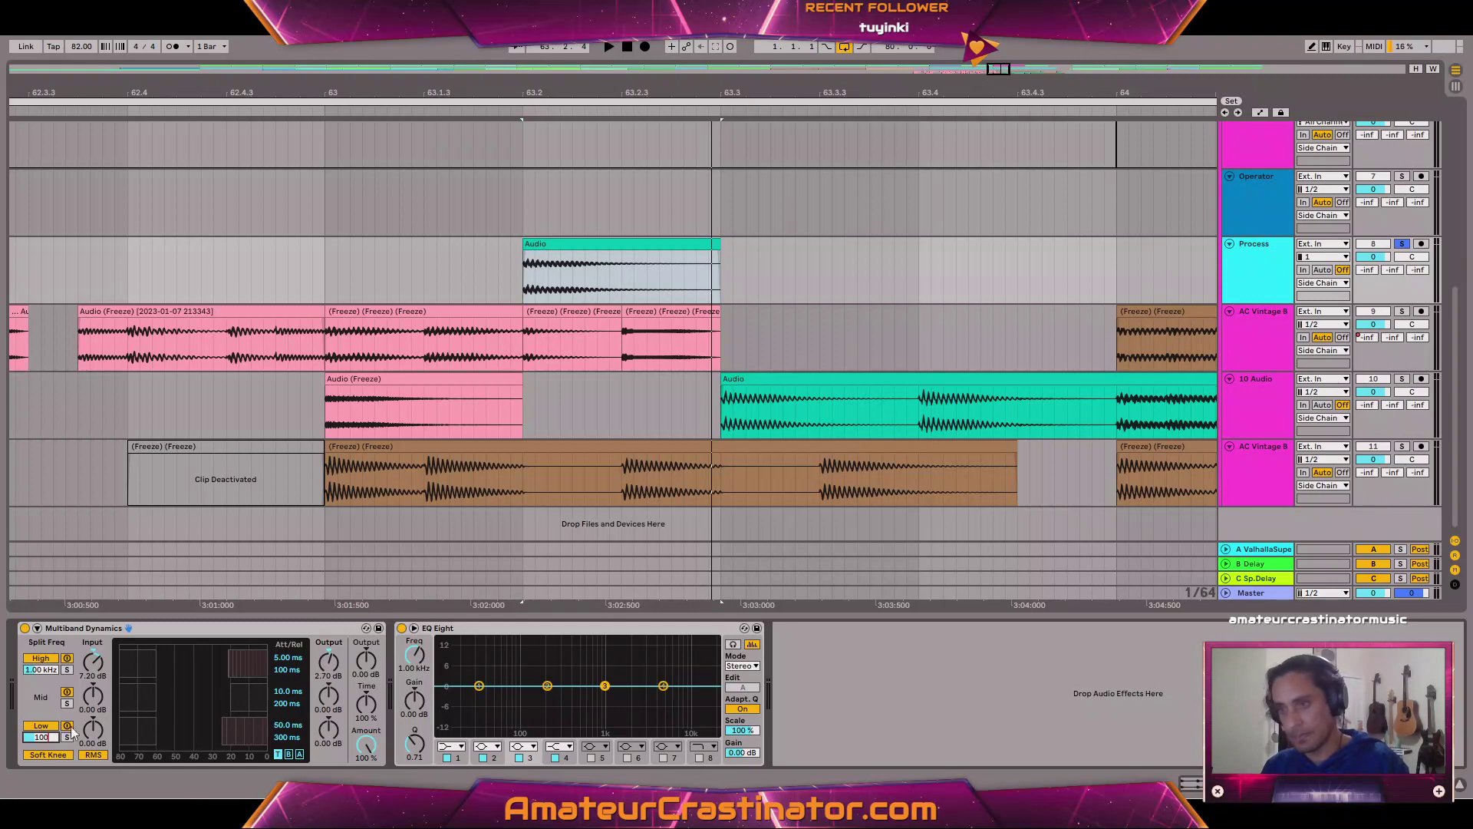
Try a low split frequency of 100 Hz in Multiband Dynamics and audition the clip.
{"action": "type", "text": "0"}
{"action": "key", "text": "Return"}
{"action": "key", "text": "space"}
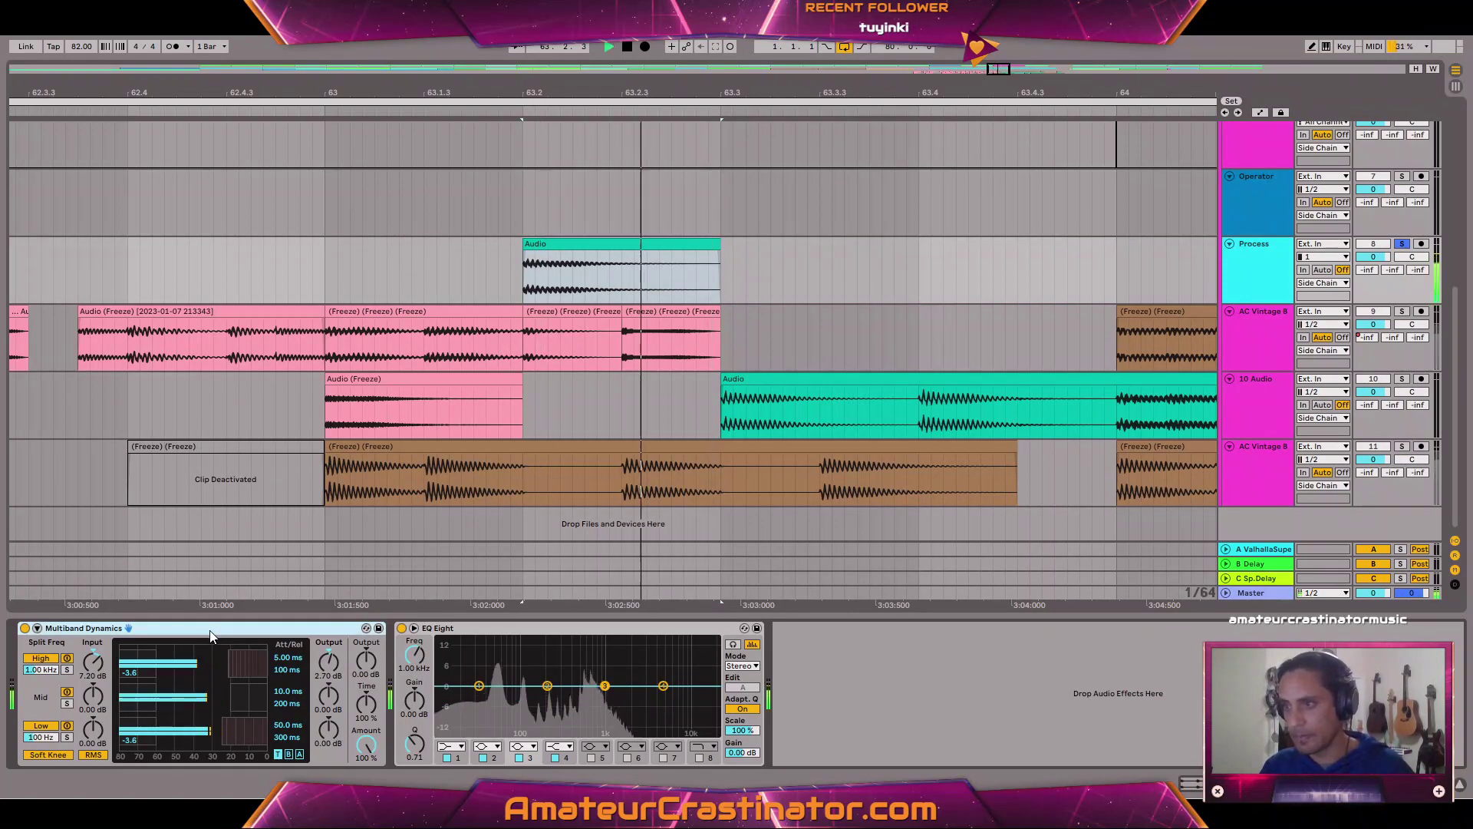
{"action": "key", "text": "space"}
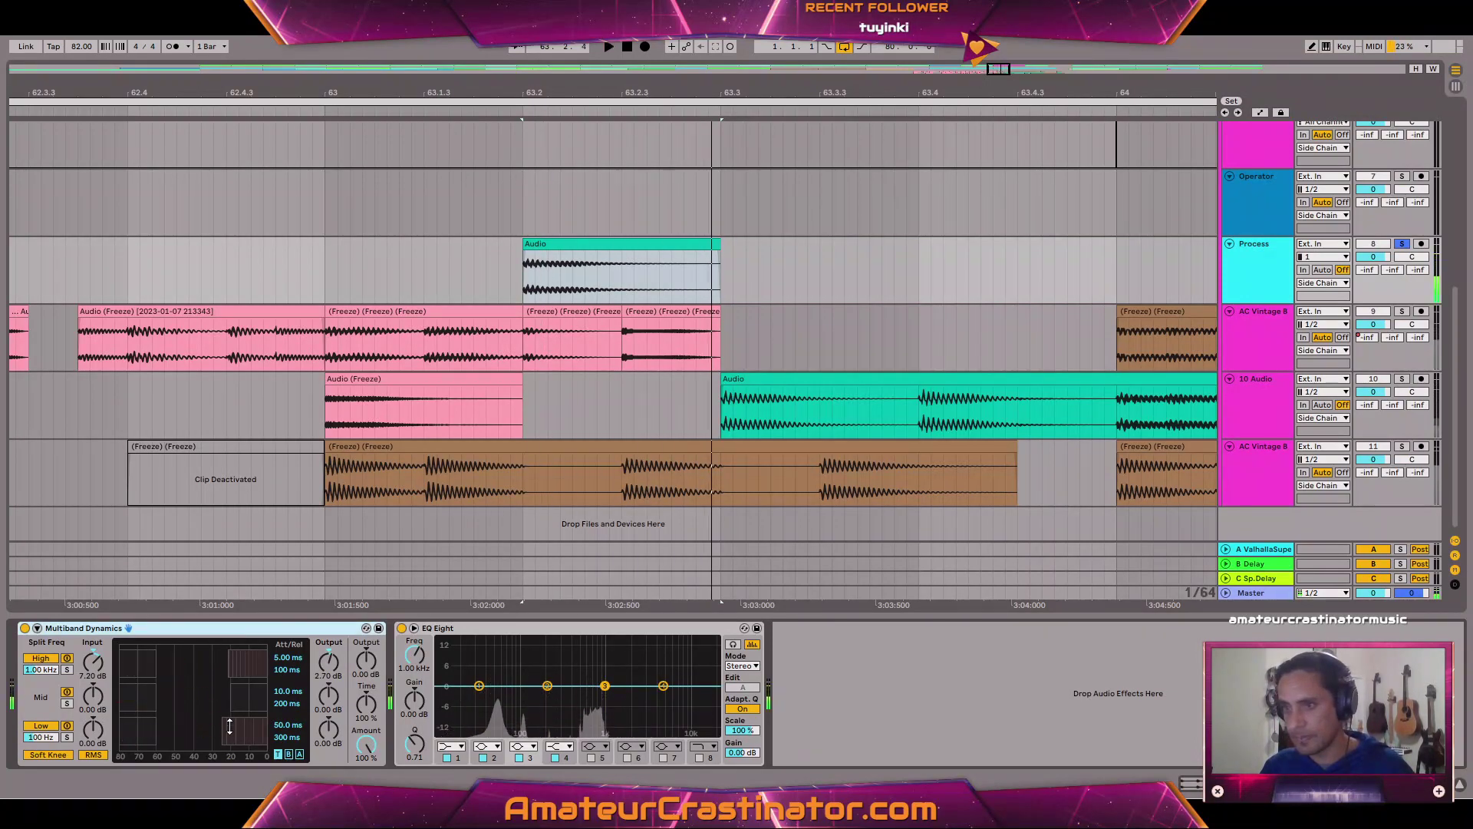
Set Multiband Dynamics' low split frequency to 200 Hz and audition the clip again.
{"action": "left_click", "coordinate": [40, 738]}
{"action": "type", "text": "200"}
{"action": "key", "text": "Return"}
{"action": "key", "text": "space"}
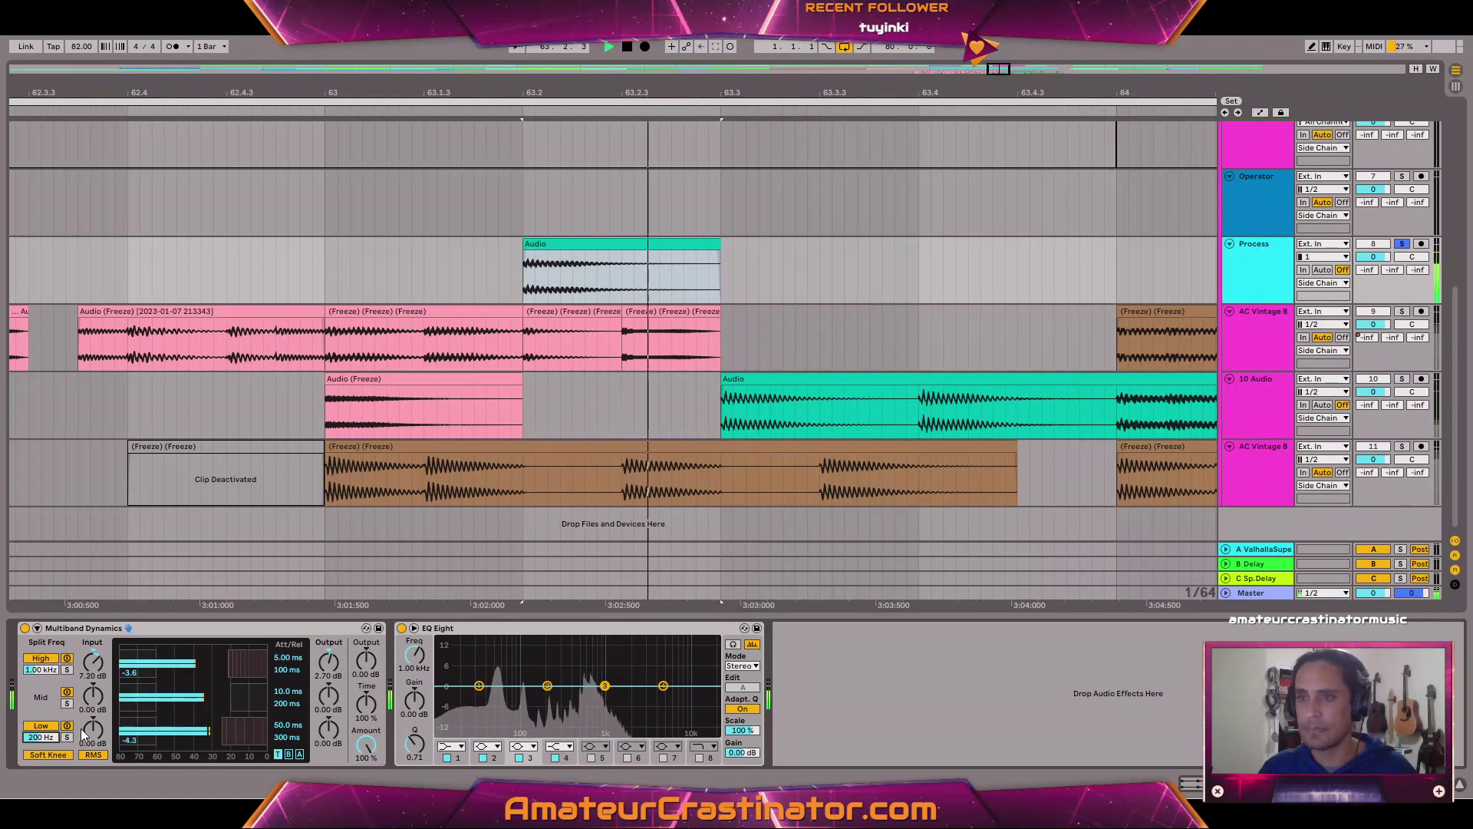
{"action": "key", "text": "space"}
{"action": "key", "text": "space"}
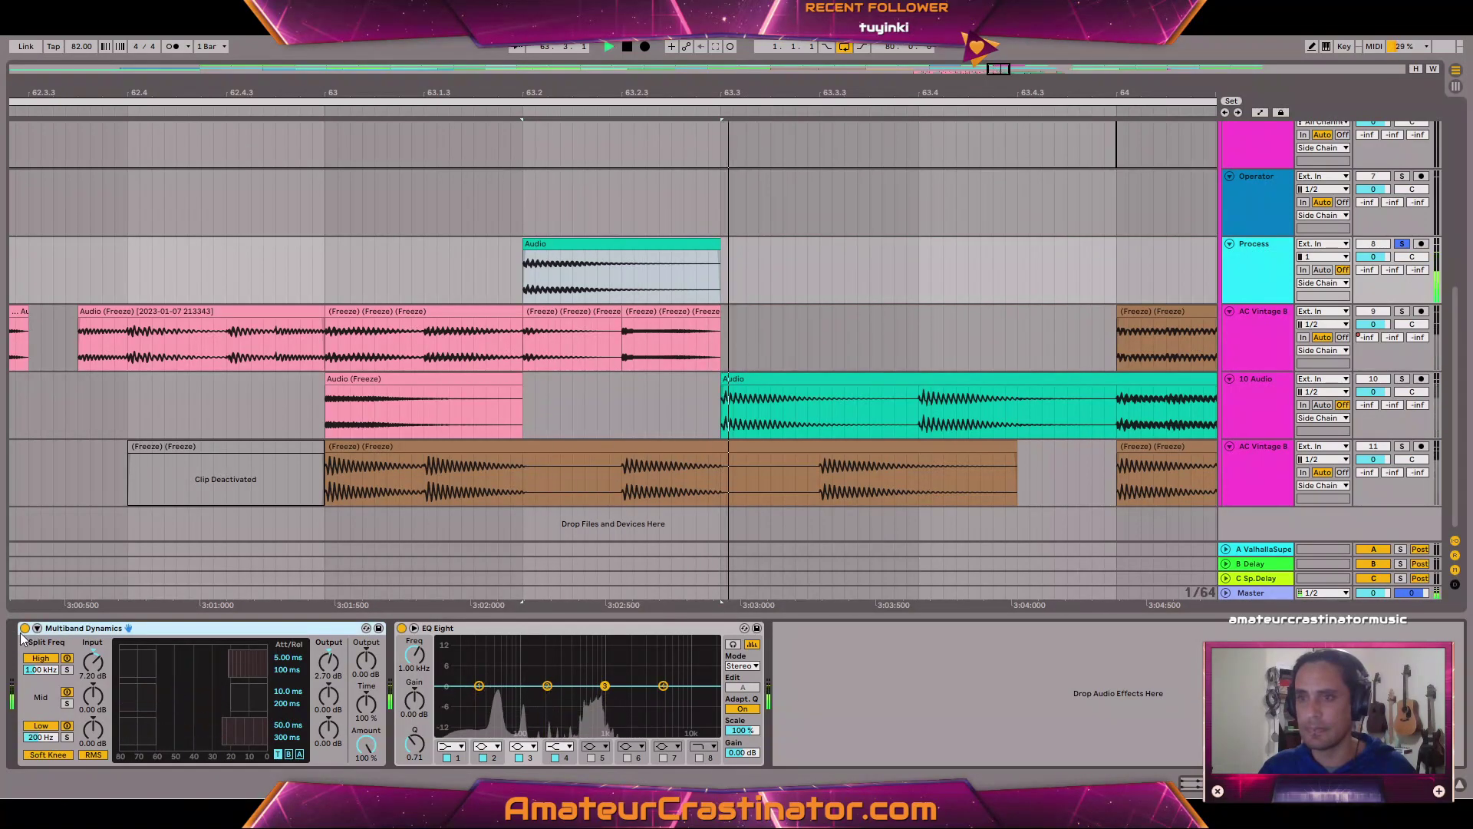
Set the low band's Output to 1.80 dB and Input to 4.70 dB in Multiband Dynamics while auditioning the clip.
{"action": "left_click", "coordinate": [24, 628]}
{"action": "left_click", "coordinate": [25, 628]}
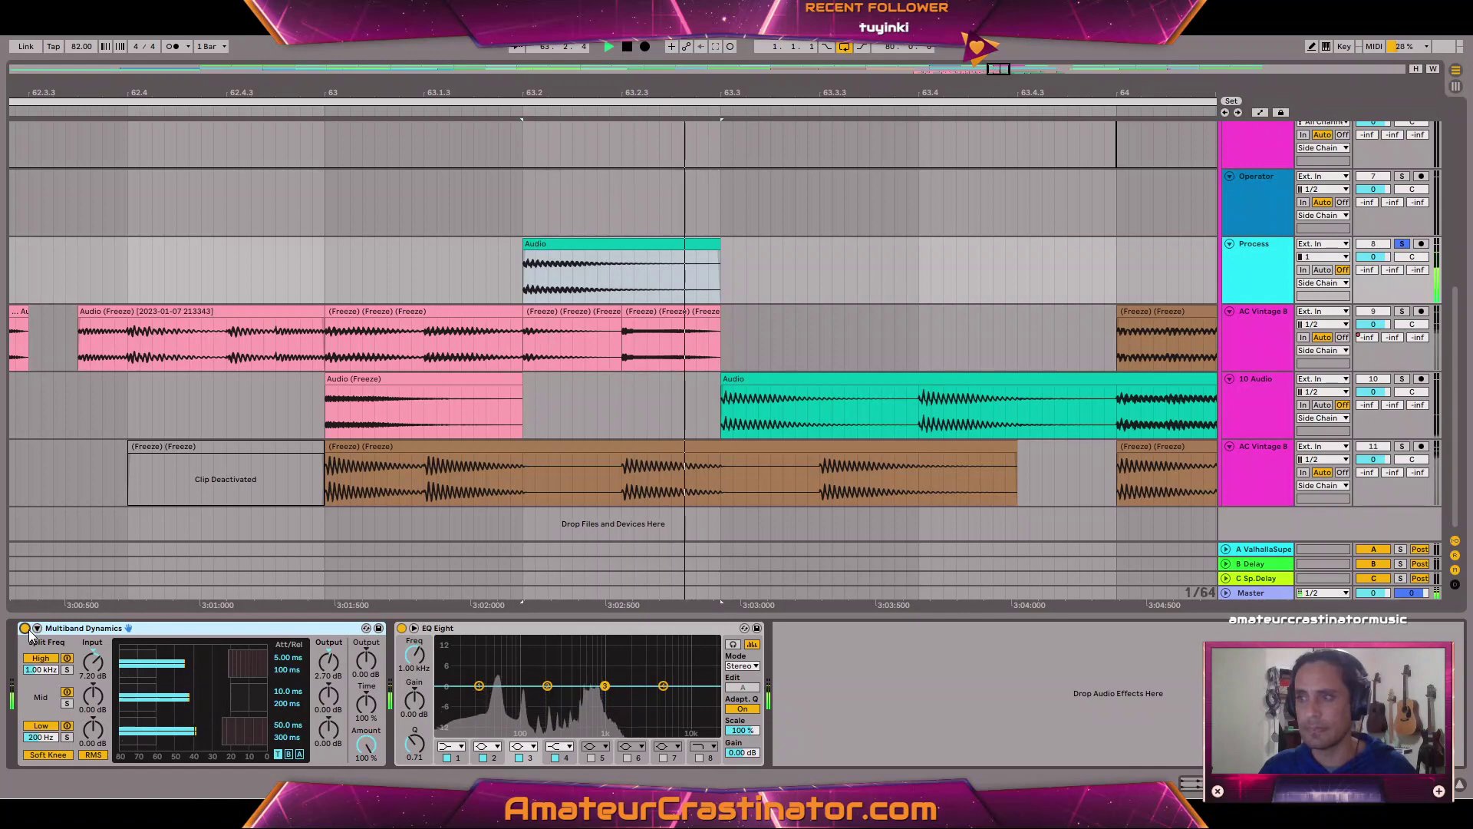
{"action": "left_click_drag", "start_coordinate": [332, 730], "coordinate": [332, 725]}
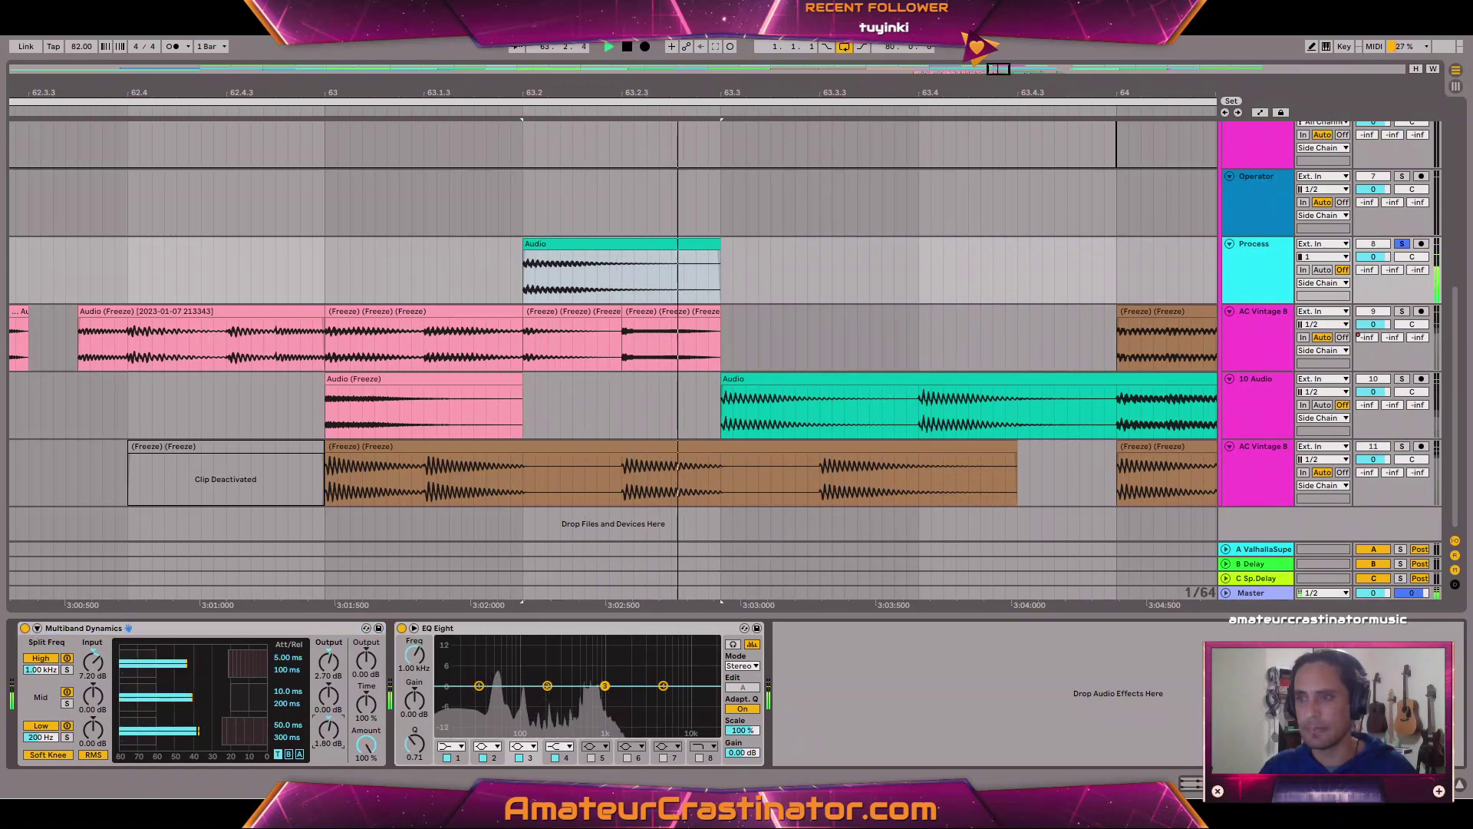
{"action": "key", "text": "space"}
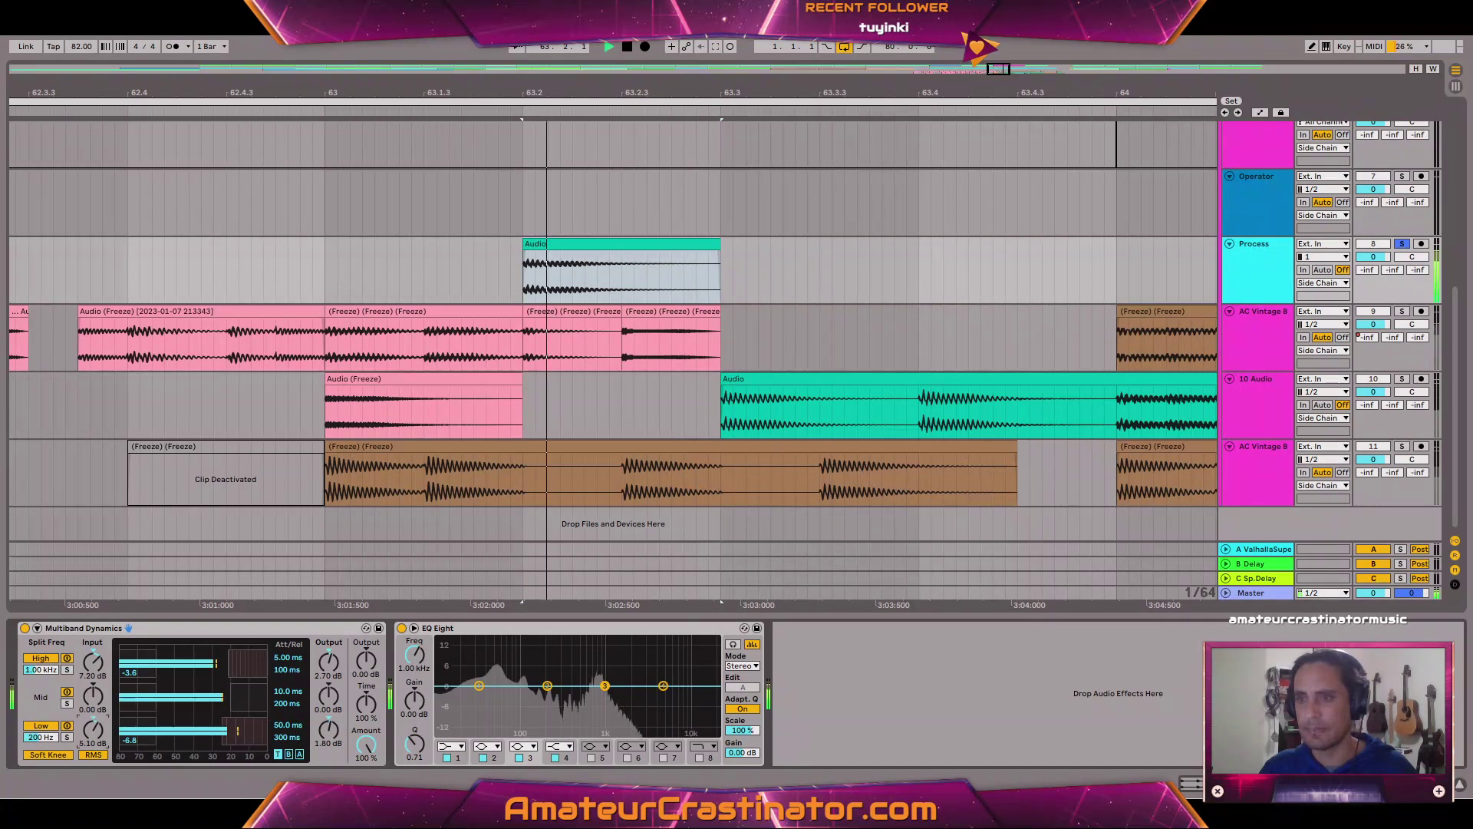
{"action": "left_click_drag", "start_coordinate": [92, 729], "coordinate": [93, 723]}
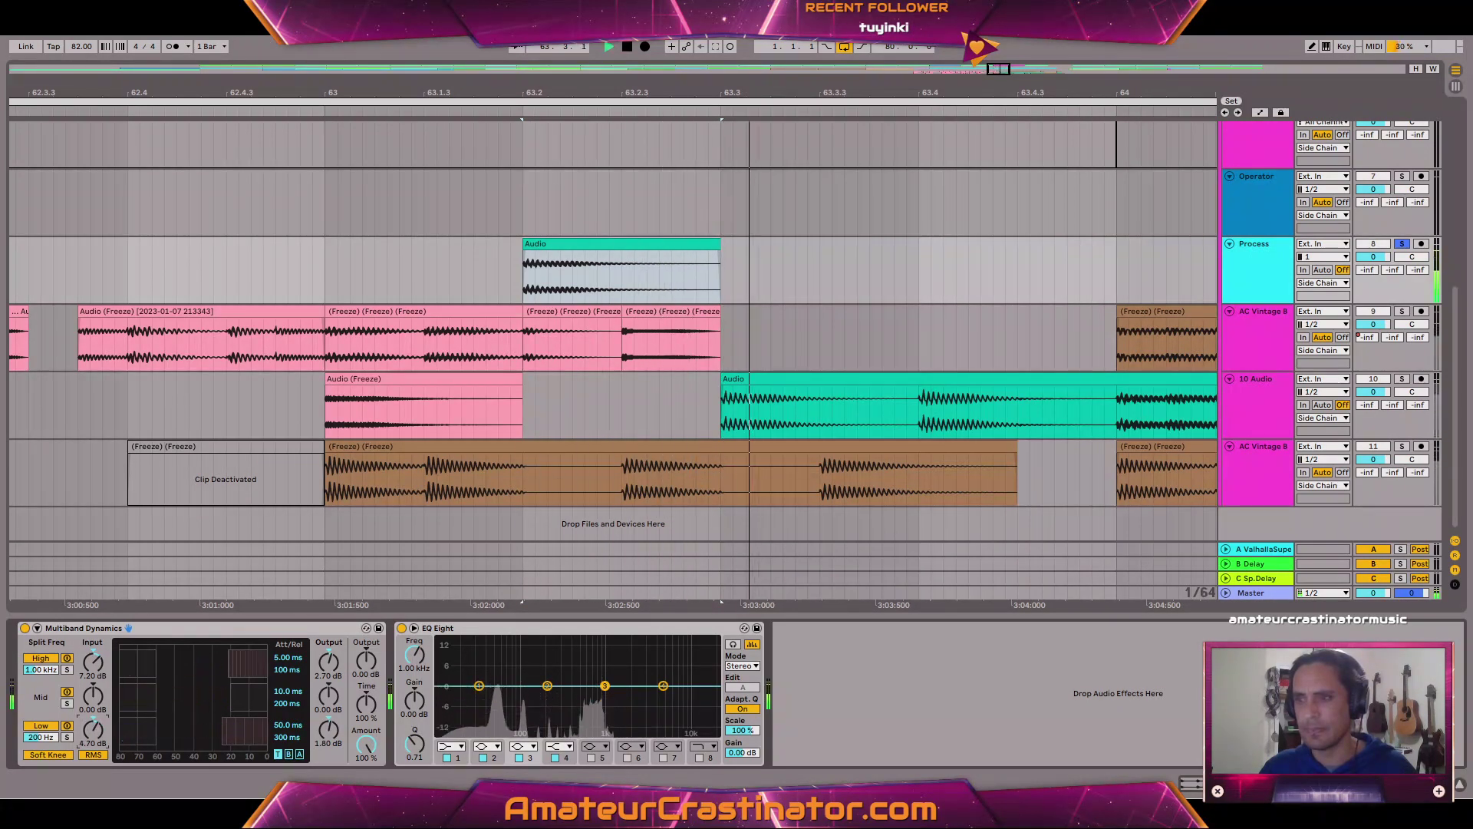
{"action": "key", "text": "space"}
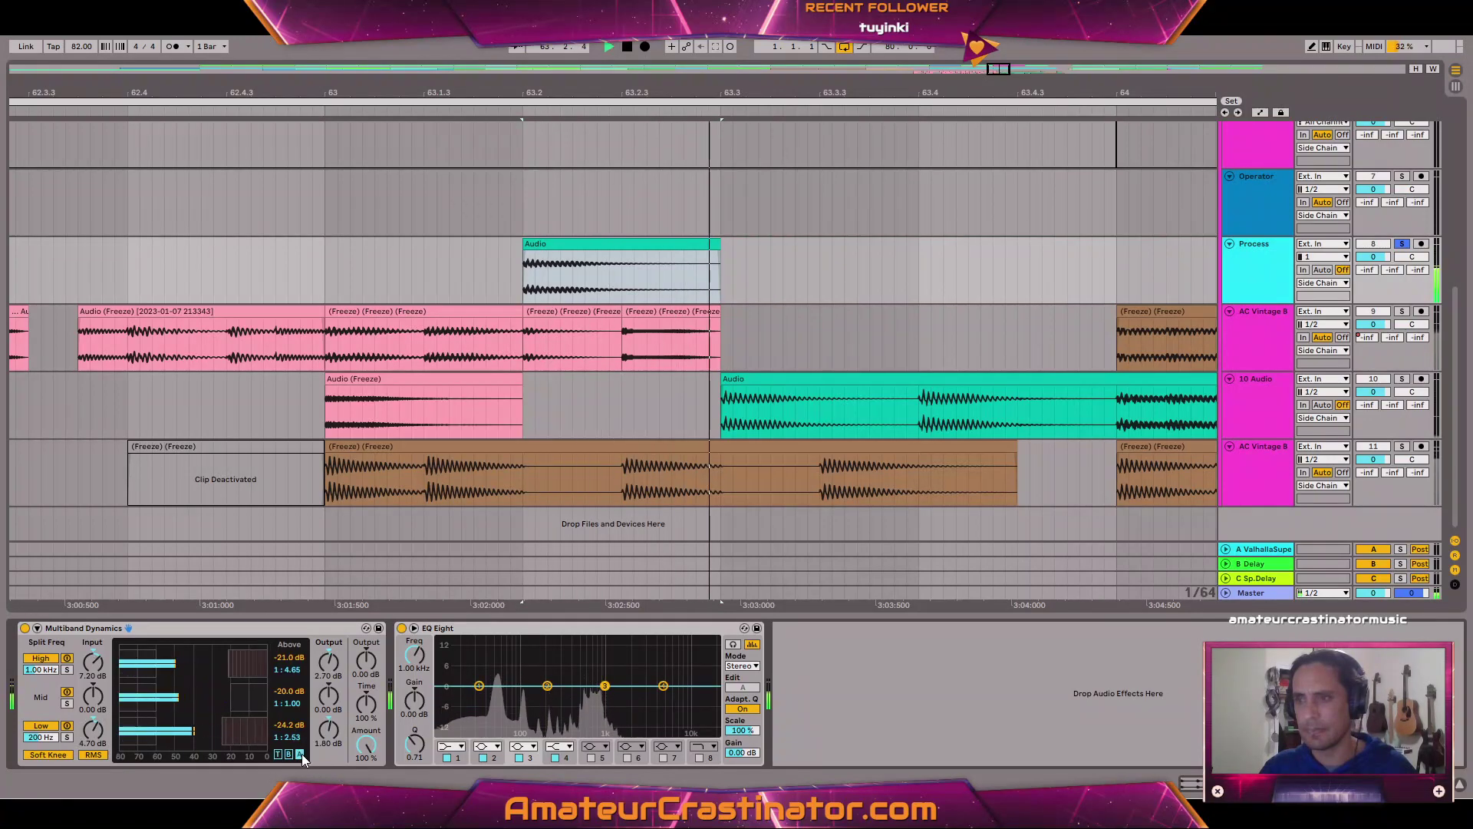
Set the low band's Above threshold to -22.0 dB and its ratio to 1:4.00 during playback.
{"action": "left_click_drag", "start_coordinate": [252, 725], "coordinate": [225, 734]}
{"action": "key", "text": "space"}
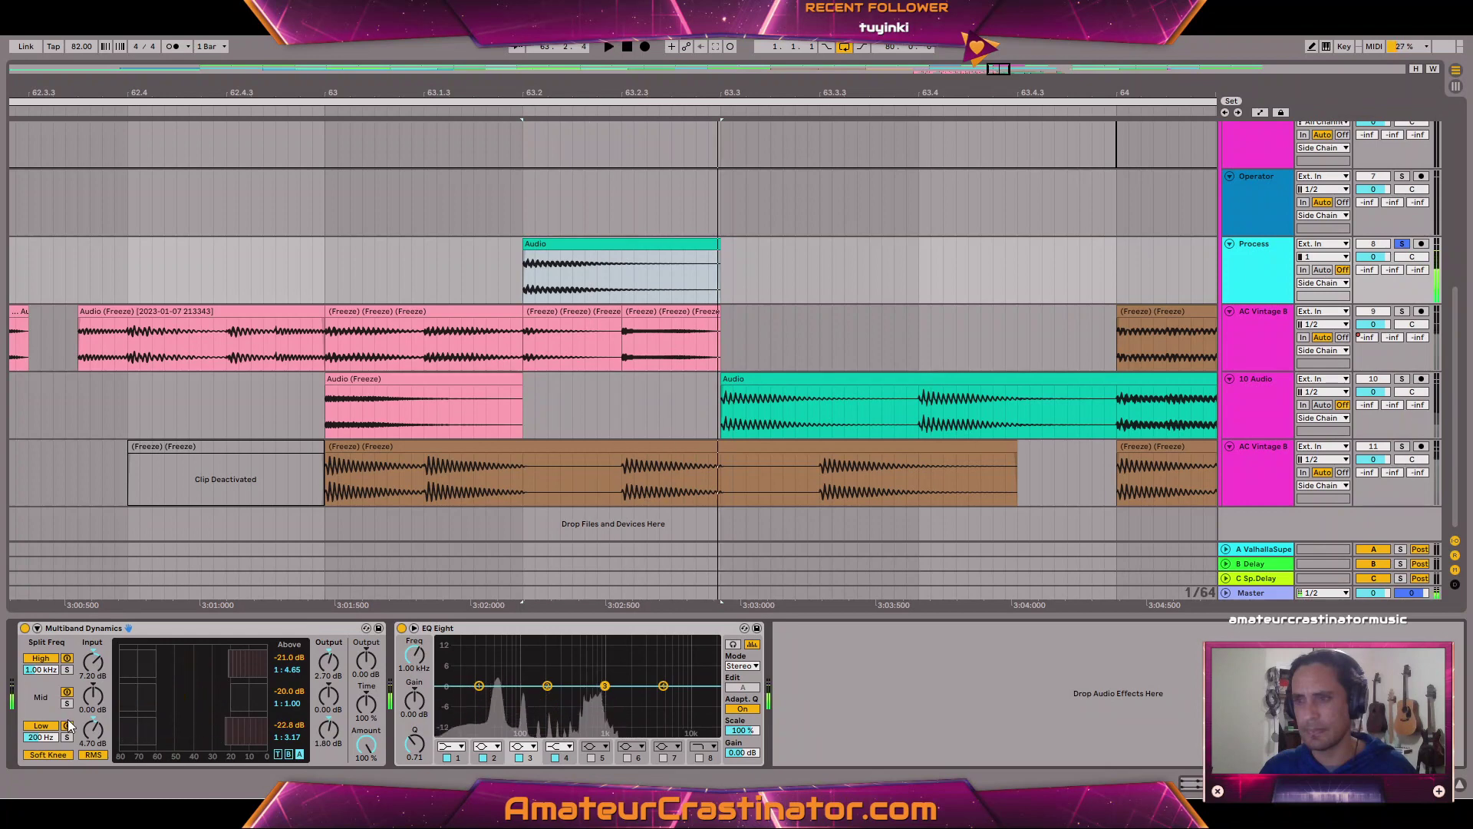
{"action": "key", "text": "space"}
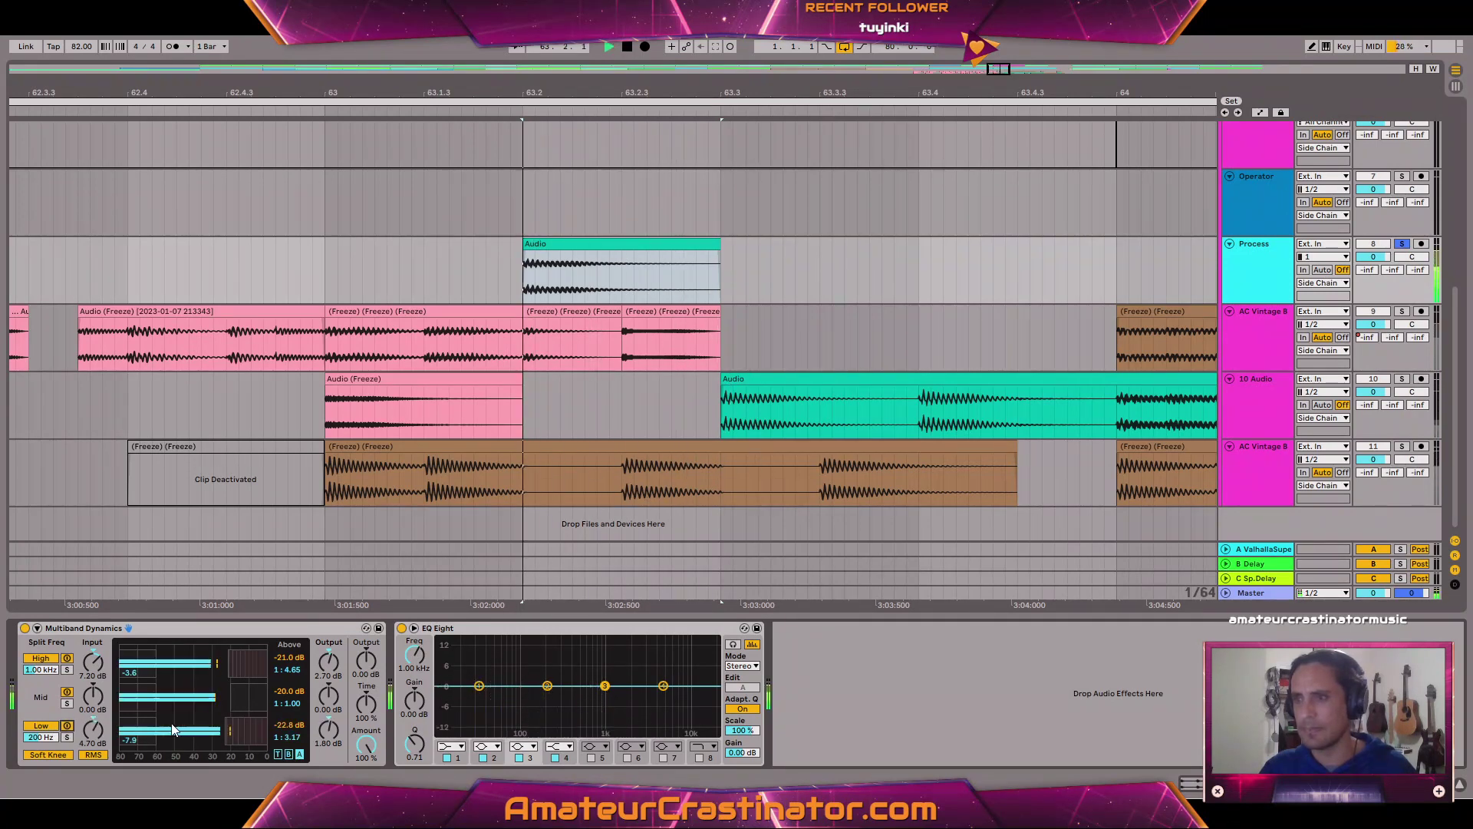
{"action": "left_click_drag", "start_coordinate": [228, 732], "coordinate": [241, 723]}
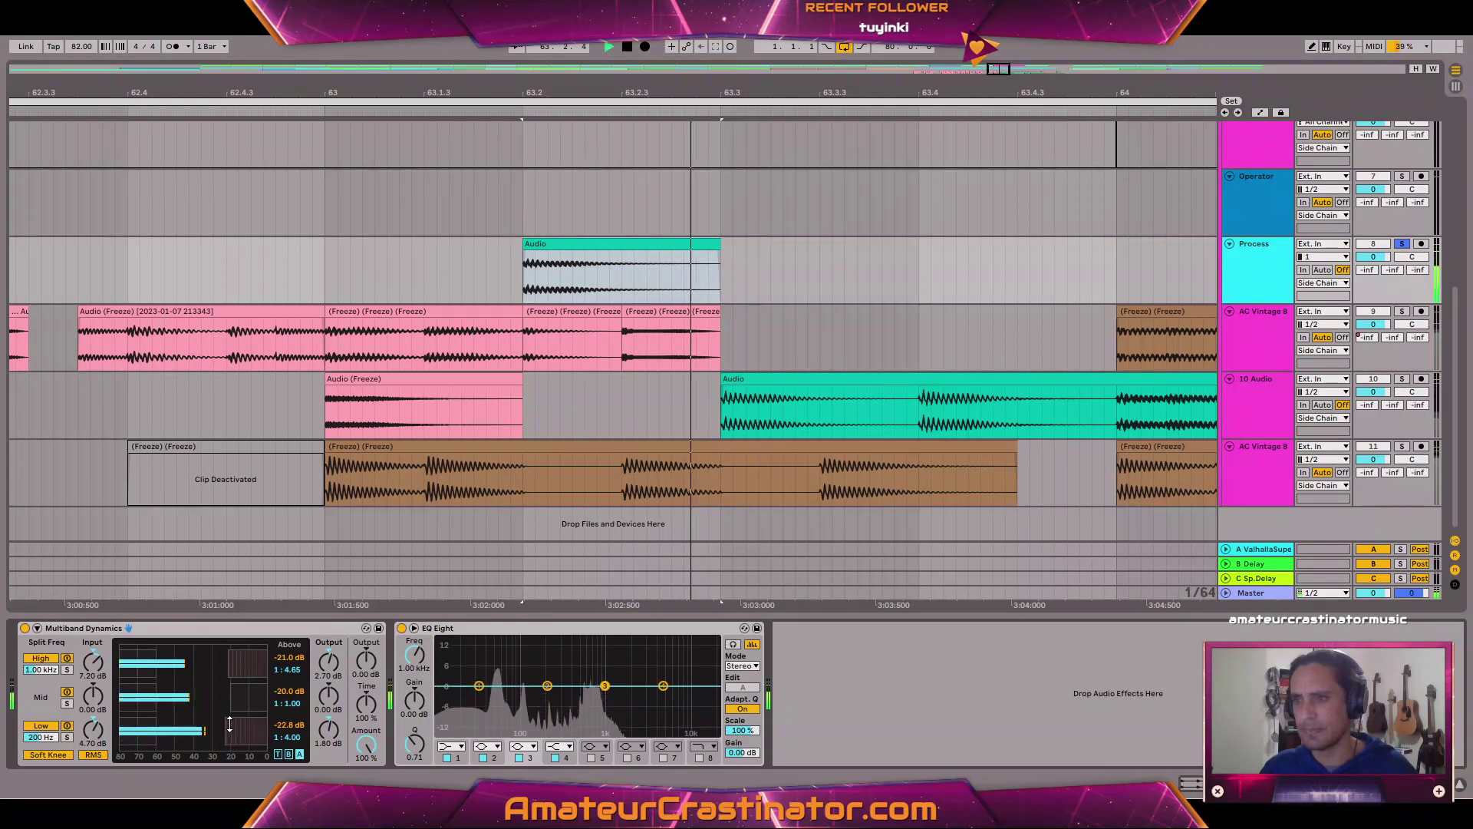
{"action": "left_click_drag", "start_coordinate": [241, 723], "coordinate": [225, 734]}
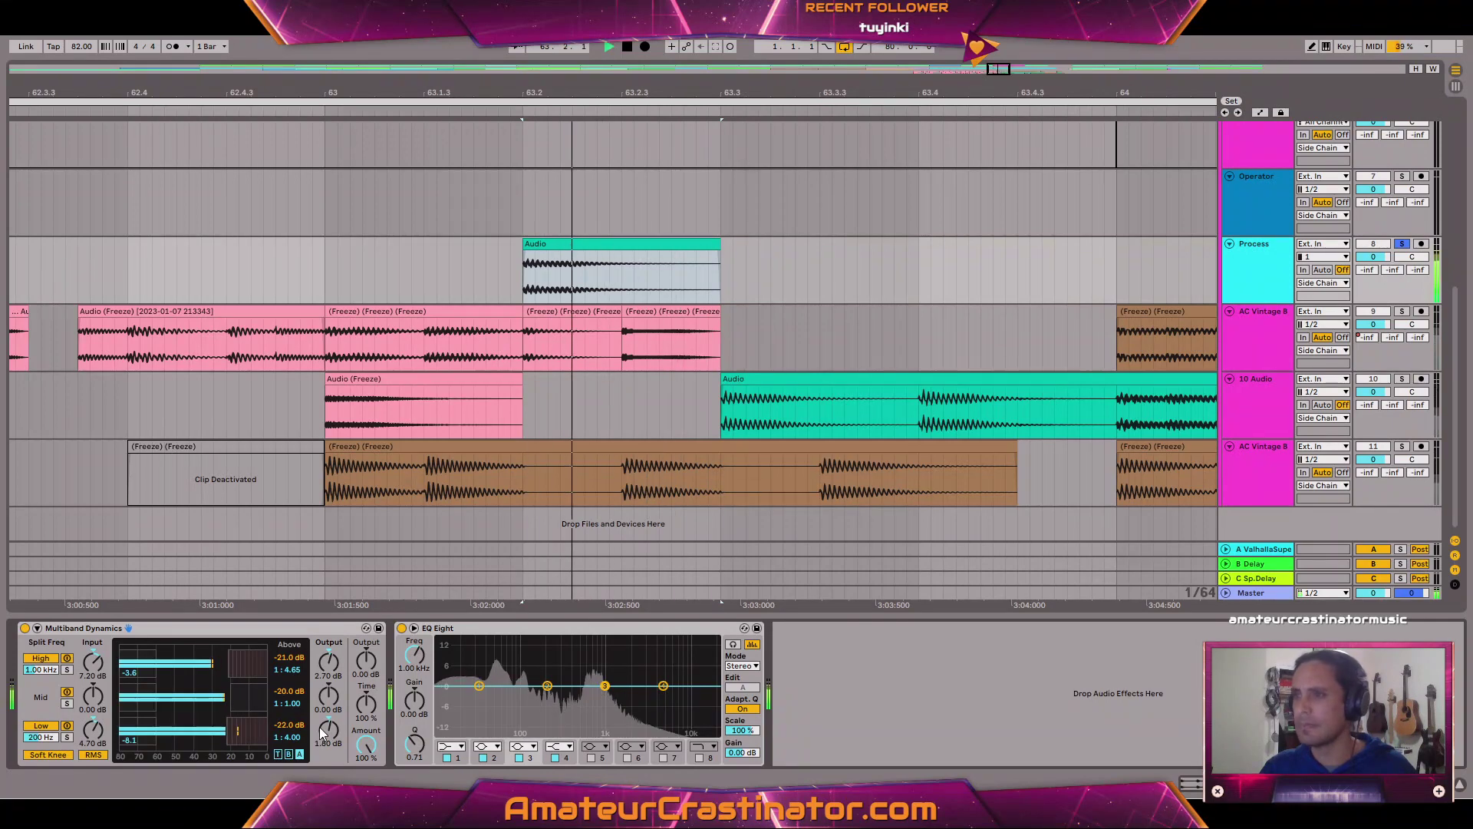
{"action": "key", "text": "space"}
Change EQ Eight's first band to a low cut and set its frequency to 31.9 Hz.
{"action": "left_click", "coordinate": [452, 745]}
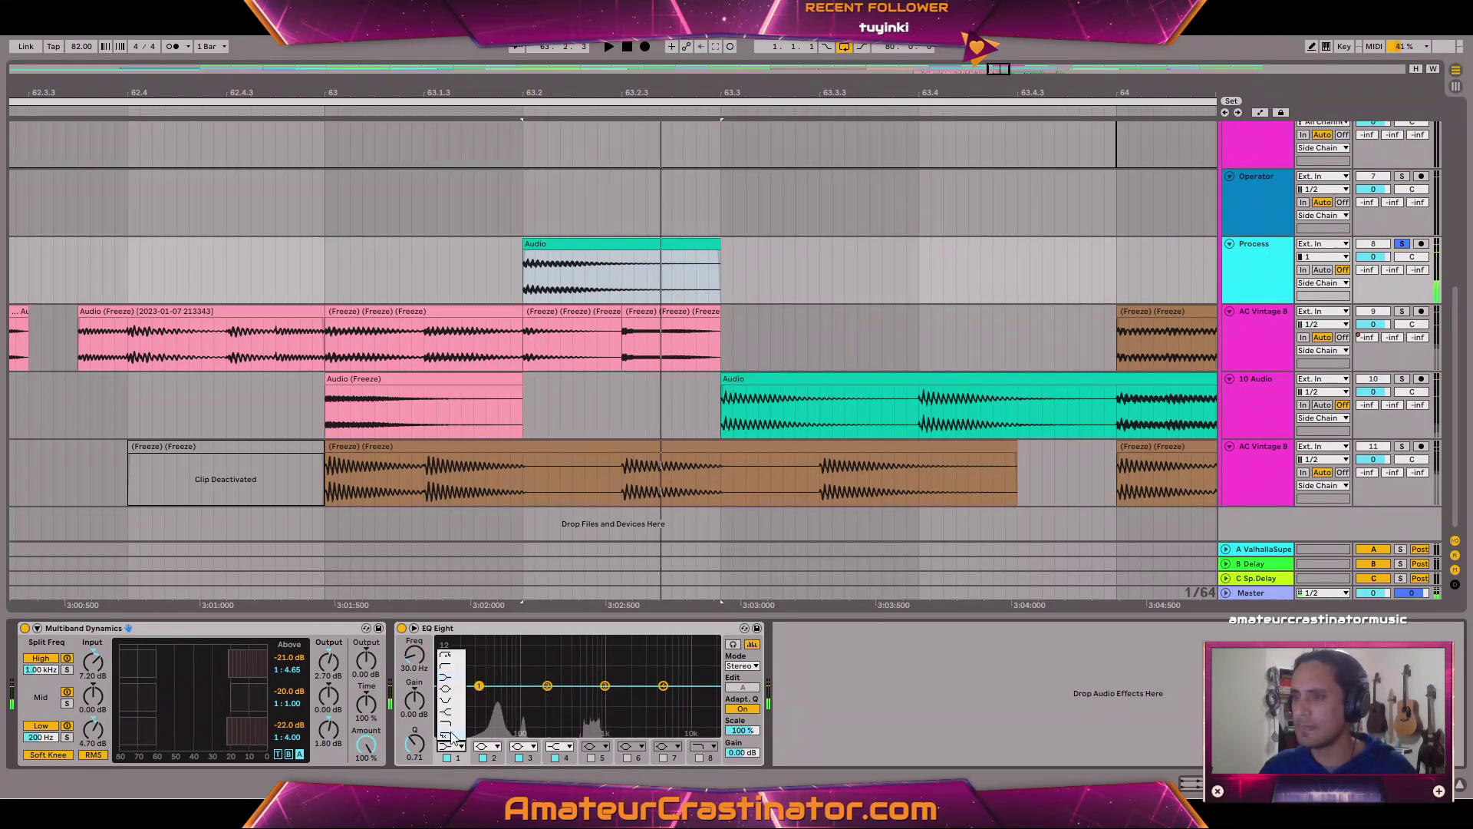
{"action": "left_click", "coordinate": [446, 664]}
{"action": "key", "text": "space"}
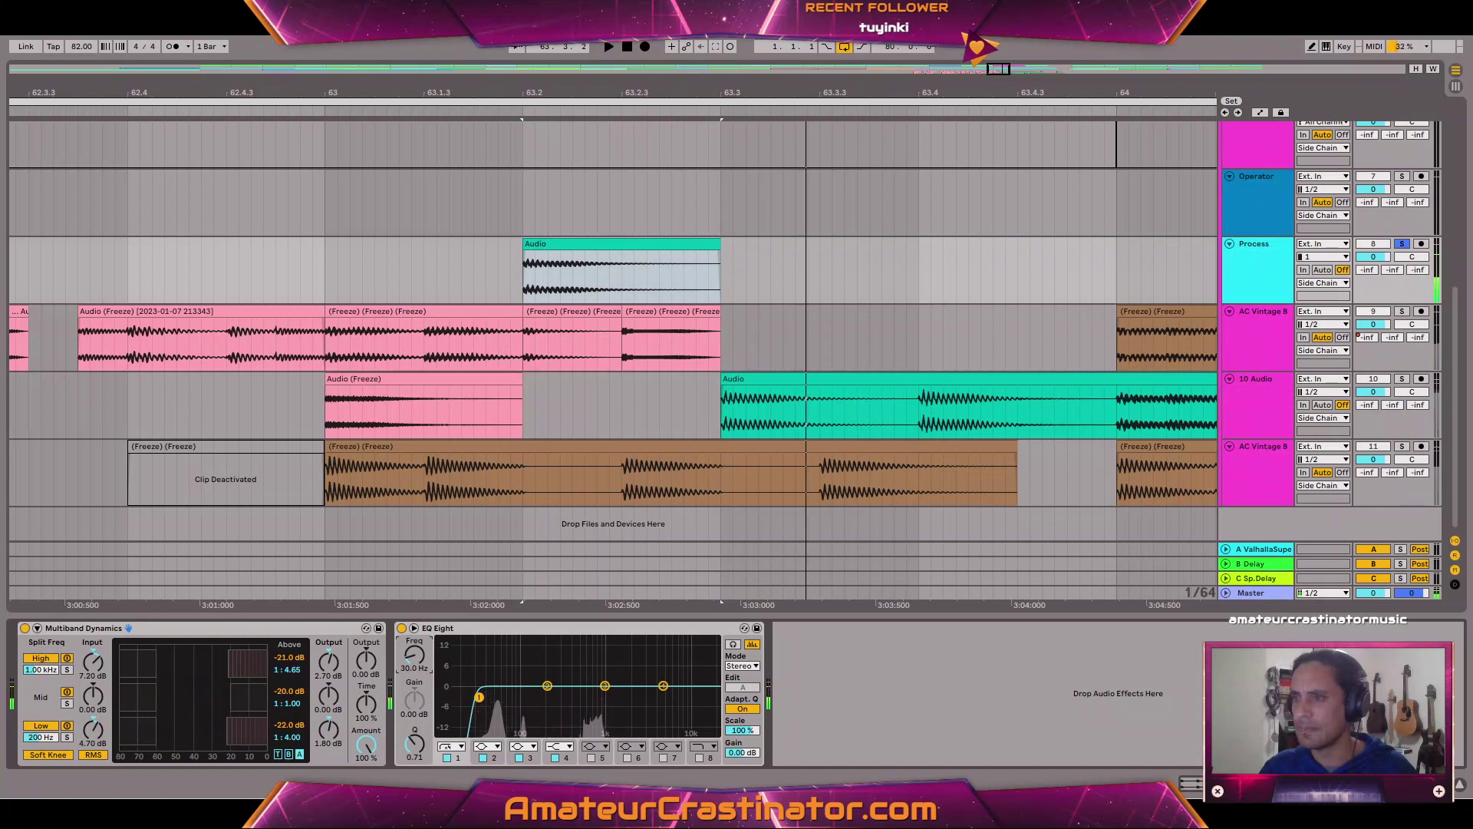
{"action": "mouse_move", "coordinate": [419, 659]}
{"action": "left_mouse_down"}
{"action": "mouse_move", "coordinate": [419, 639]}
{"action": "mouse_move", "coordinate": [416, 655]}
{"action": "left_mouse_up"}
{"action": "key", "text": "space"}
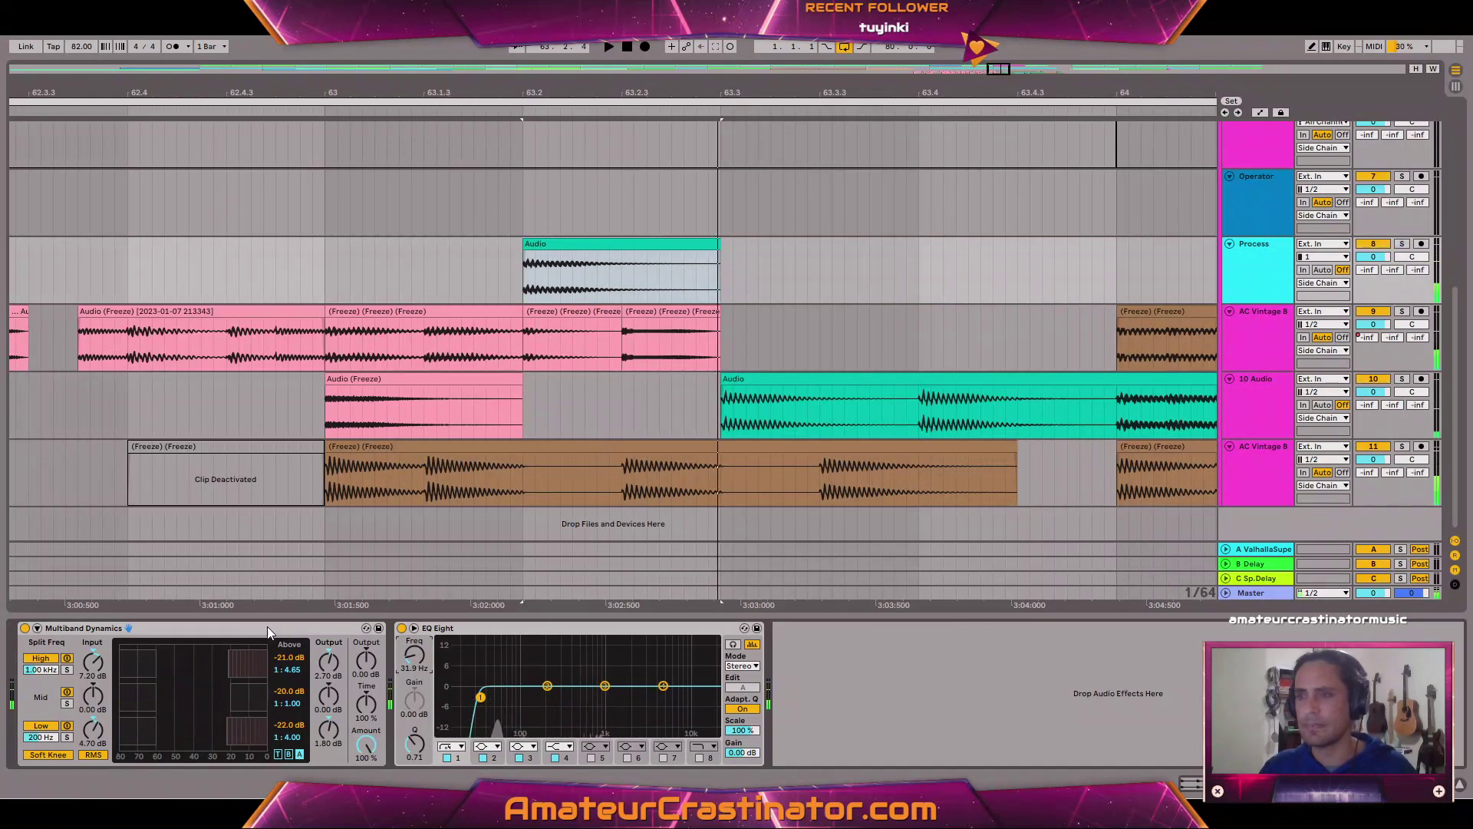
Compare the clip in the full mix with Multiband Dynamics and EQ Eight bypassed together and re-enabled.
{"action": "key", "text": "space"}
{"action": "left_click", "coordinate": [270, 627]}
{"action": "left_click", "coordinate": [456, 629], "text": "shift"}
{"action": "key", "text": "space"}
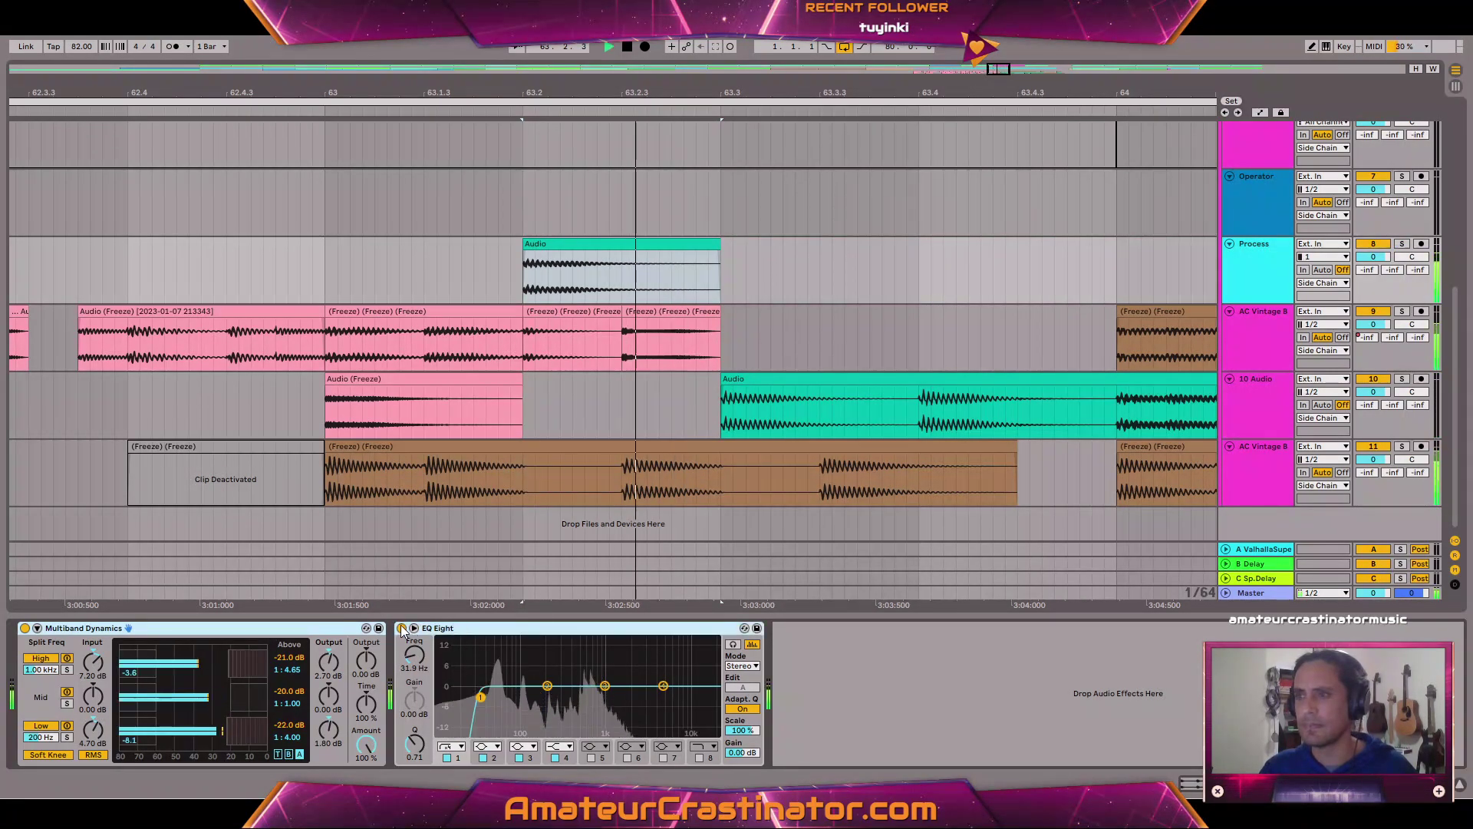
{"action": "key", "text": "space"}
{"action": "left_click", "coordinate": [401, 627]}
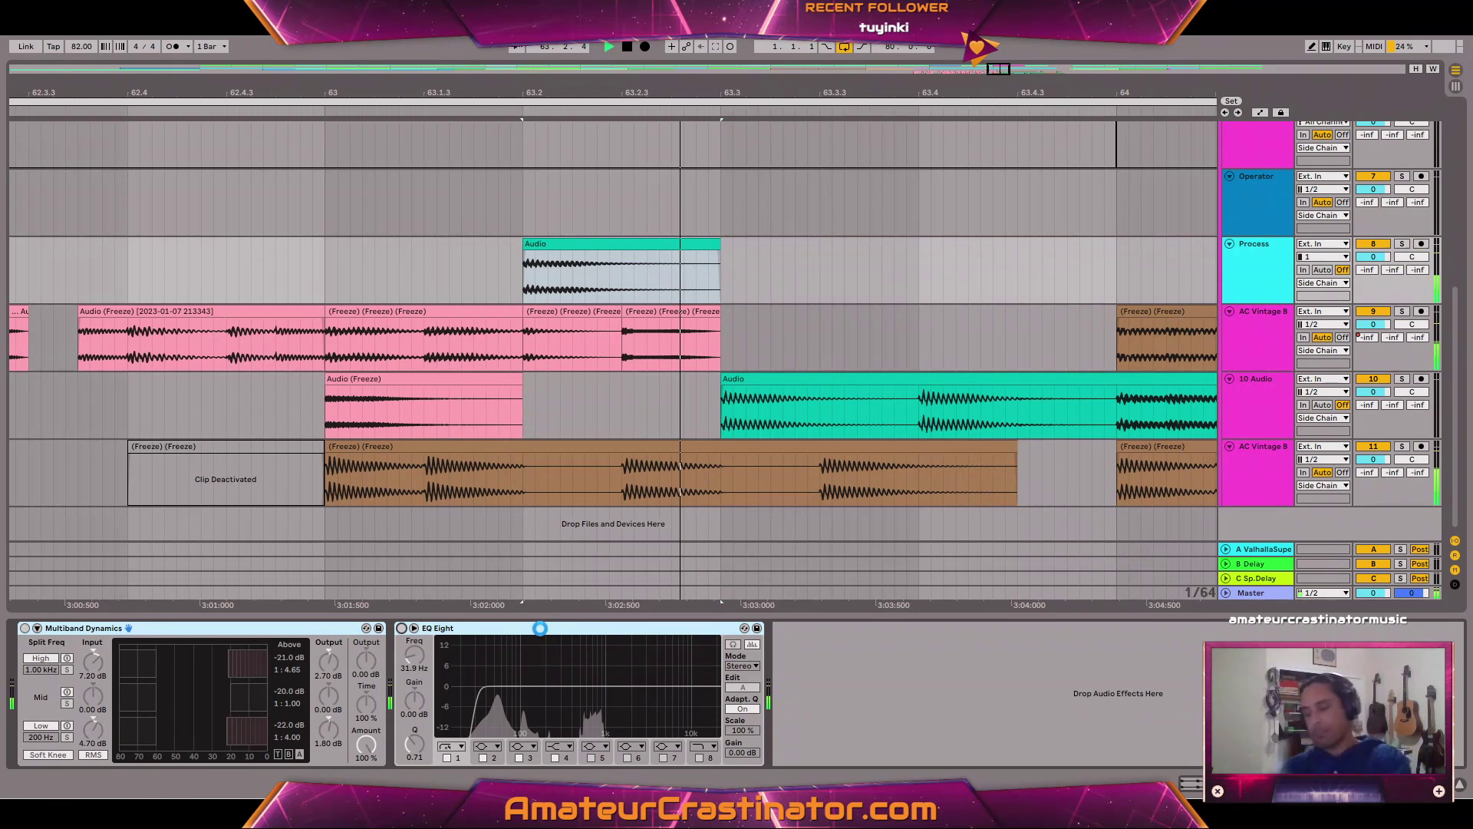
{"action": "left_click", "coordinate": [540, 627]}
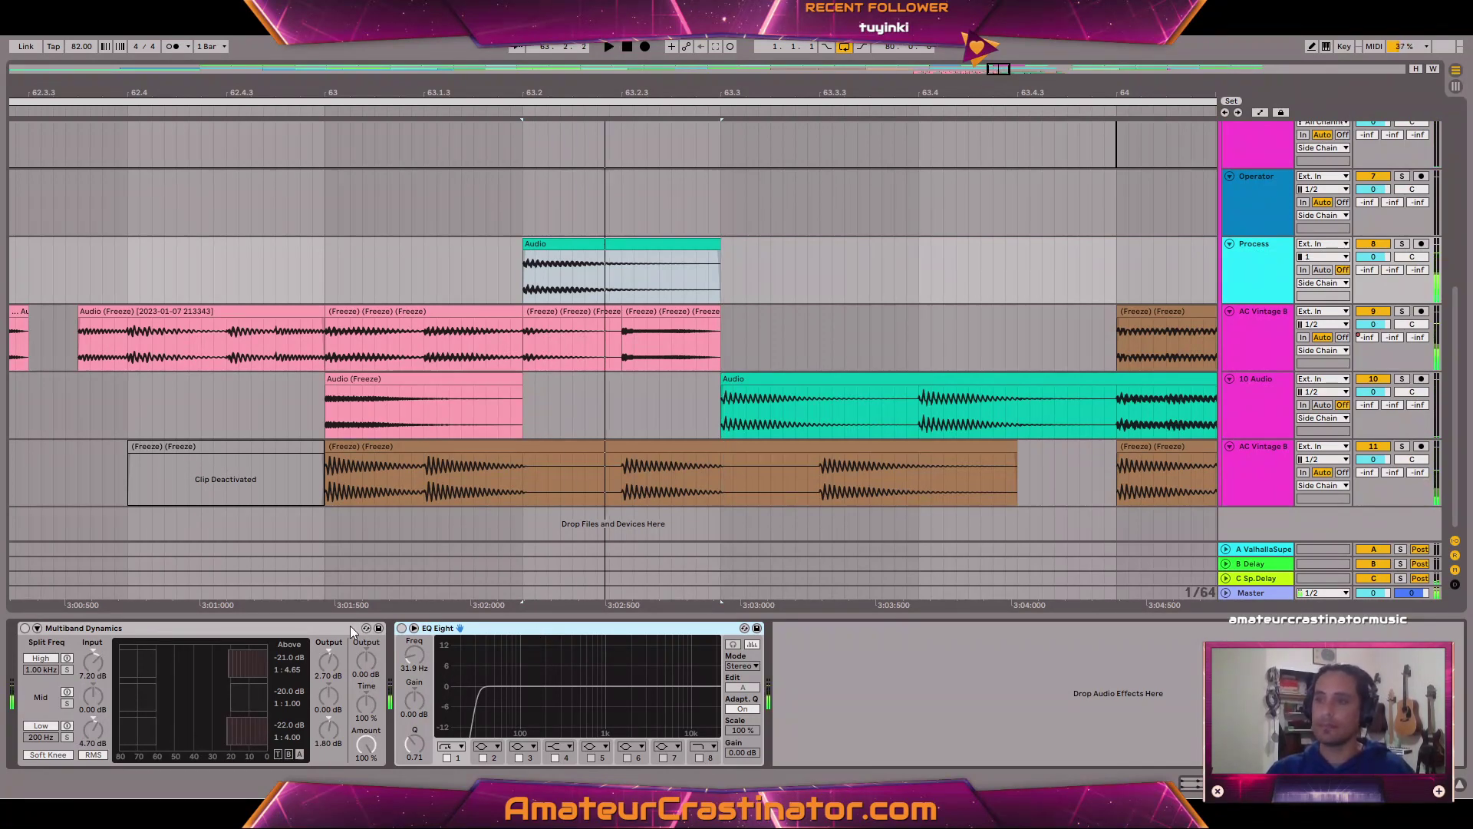
{"action": "left_click", "coordinate": [401, 628]}
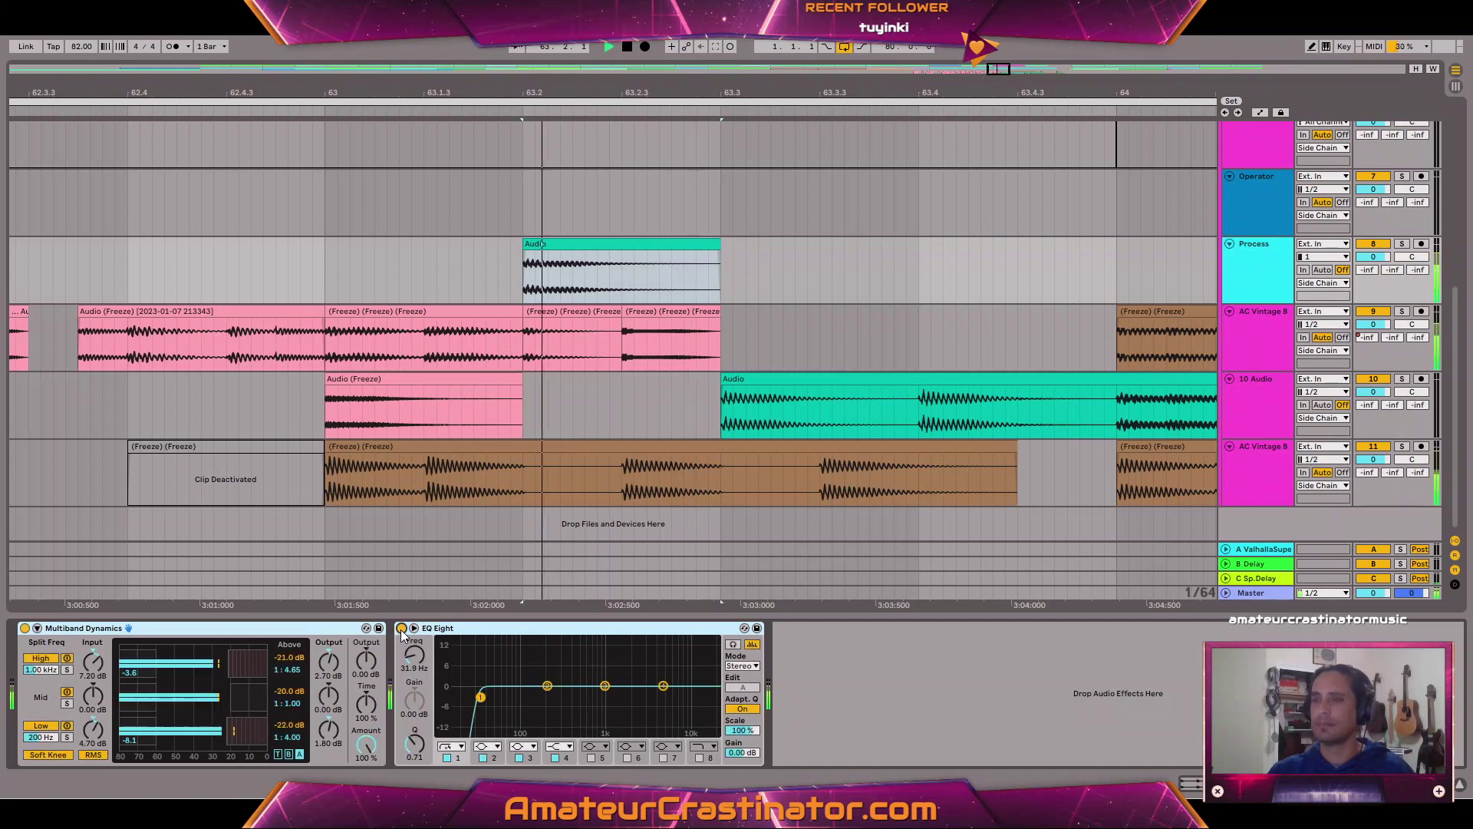
{"action": "left_click", "coordinate": [401, 628]}
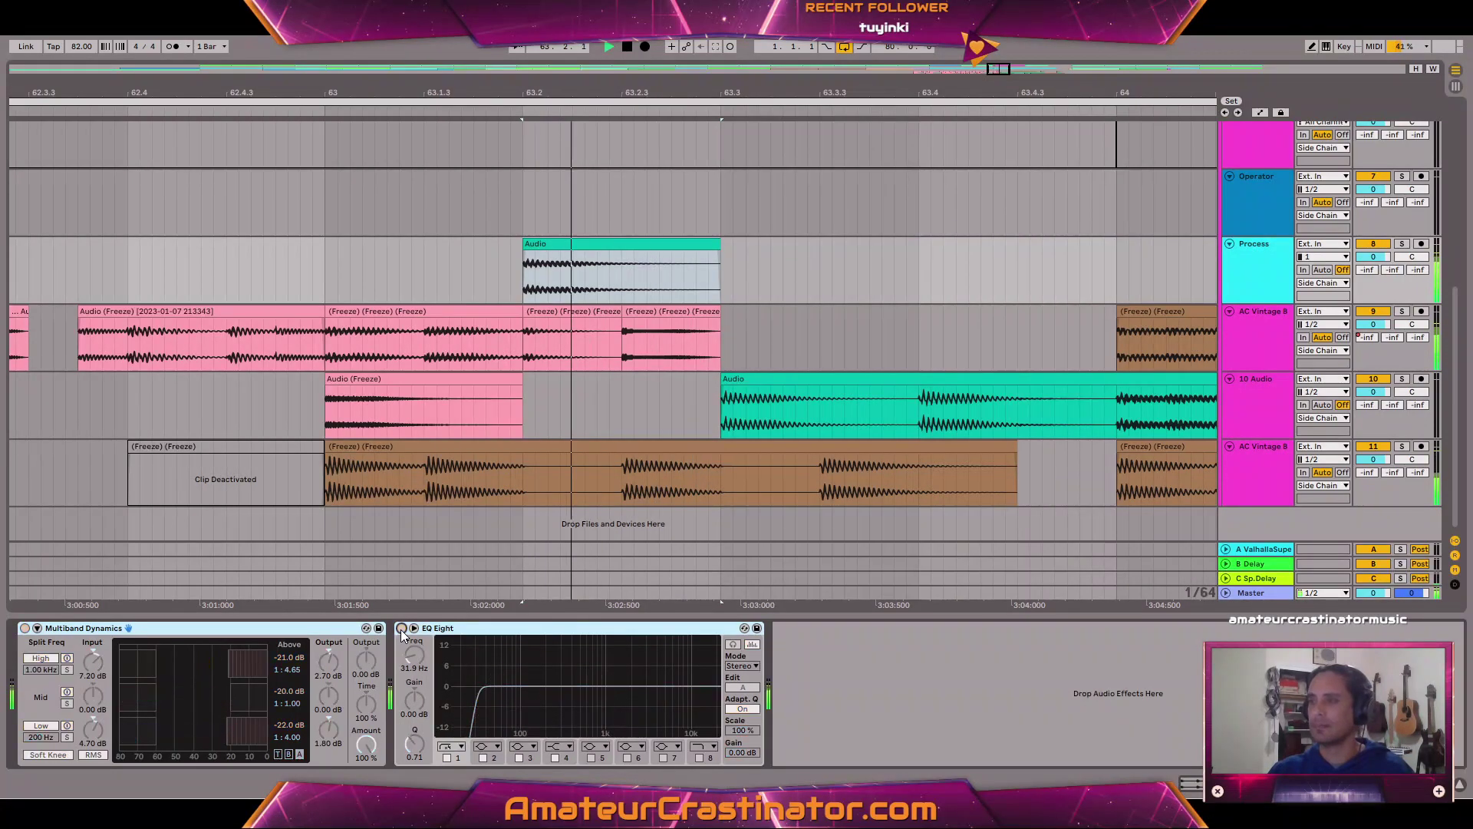
{"action": "left_click", "coordinate": [401, 629]}
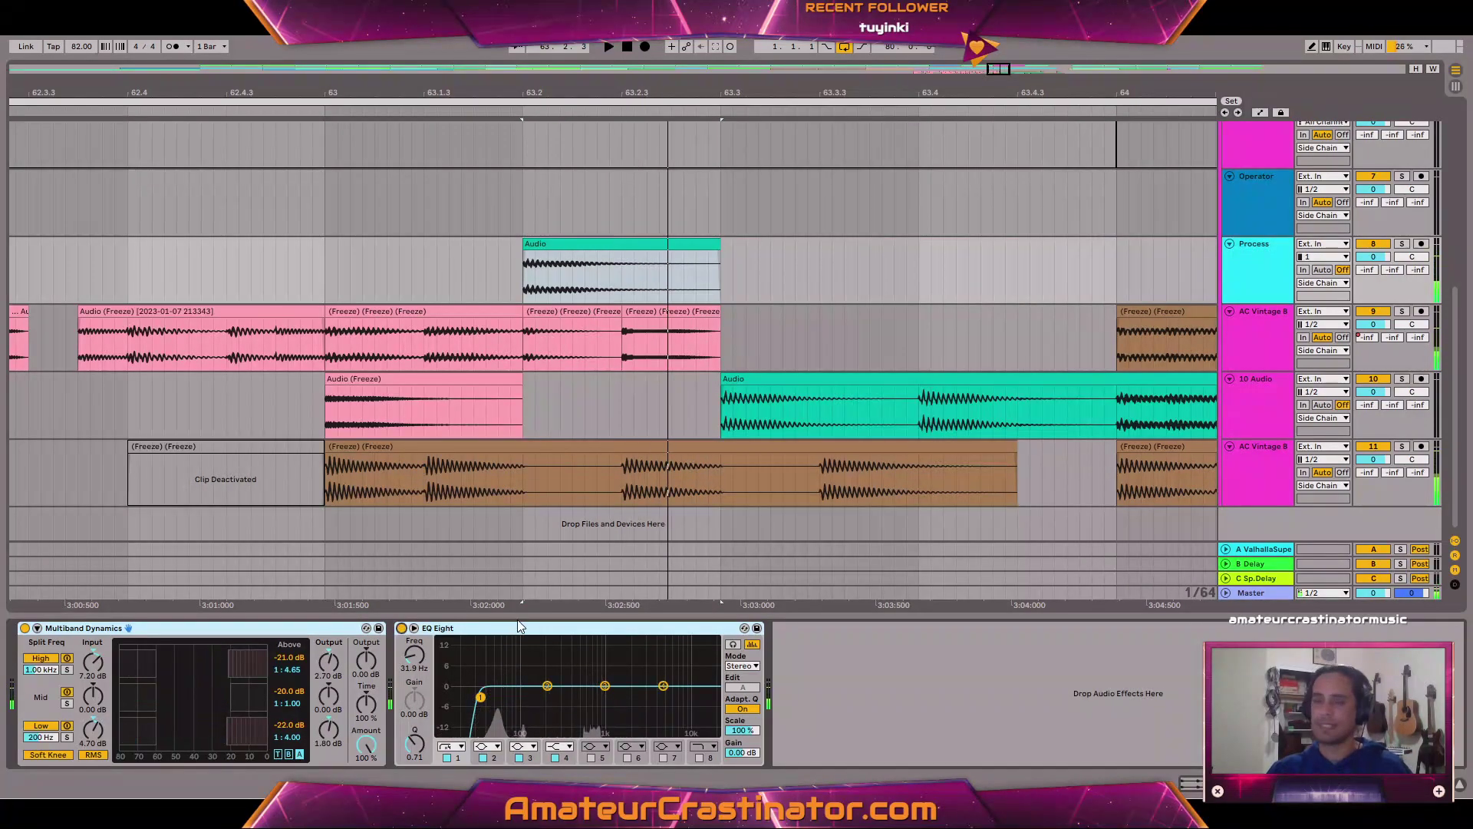
Try freezing the Process track with its effects and play it in the mix.
{"action": "right_click", "coordinate": [1261, 257]}
{"action": "left_click", "coordinate": [1296, 349]}
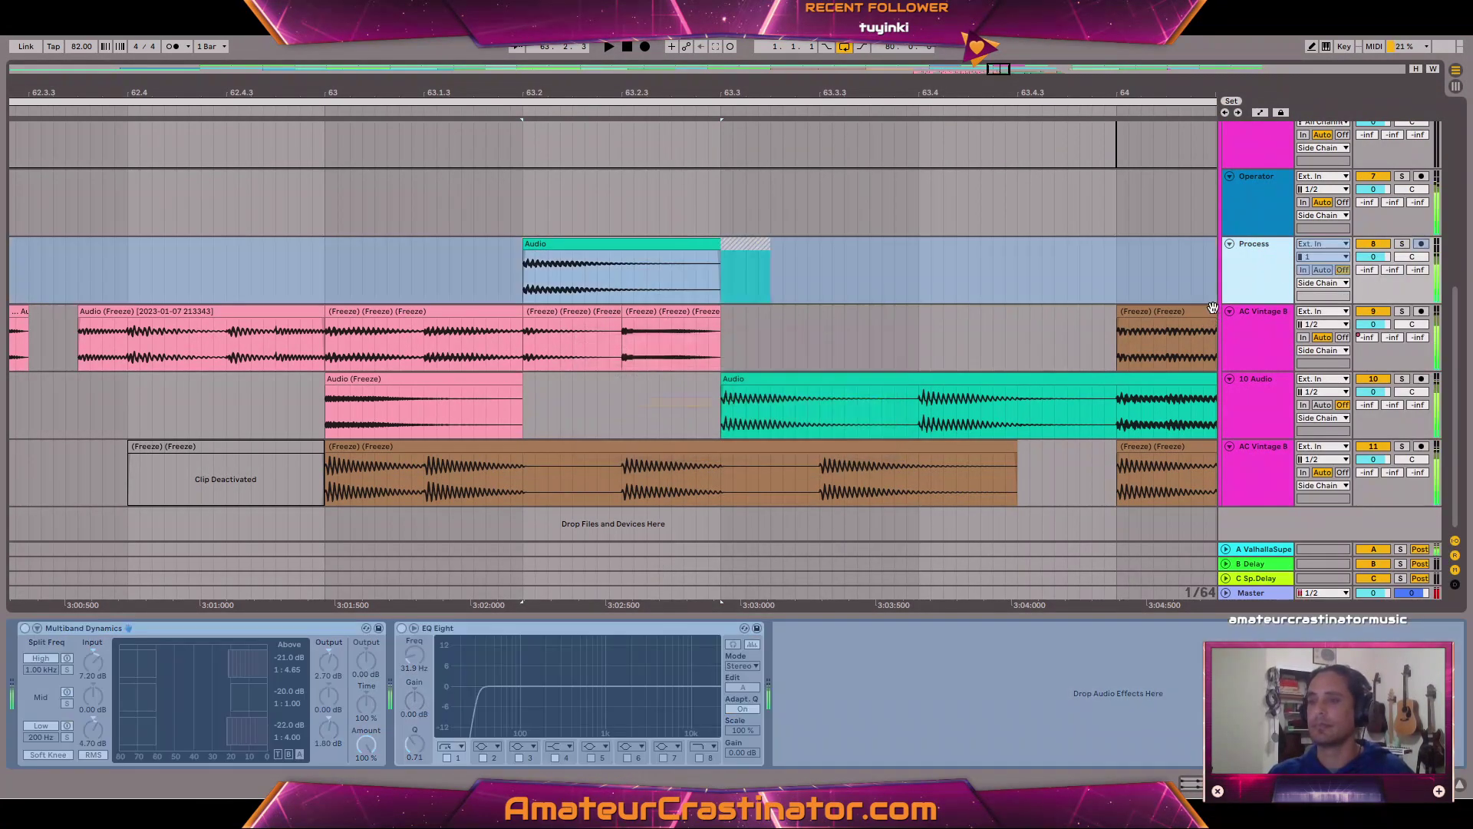
{"action": "key", "text": "space"}
Solo the Process track and audition the processed clip on its own.
{"action": "key", "text": "s"}
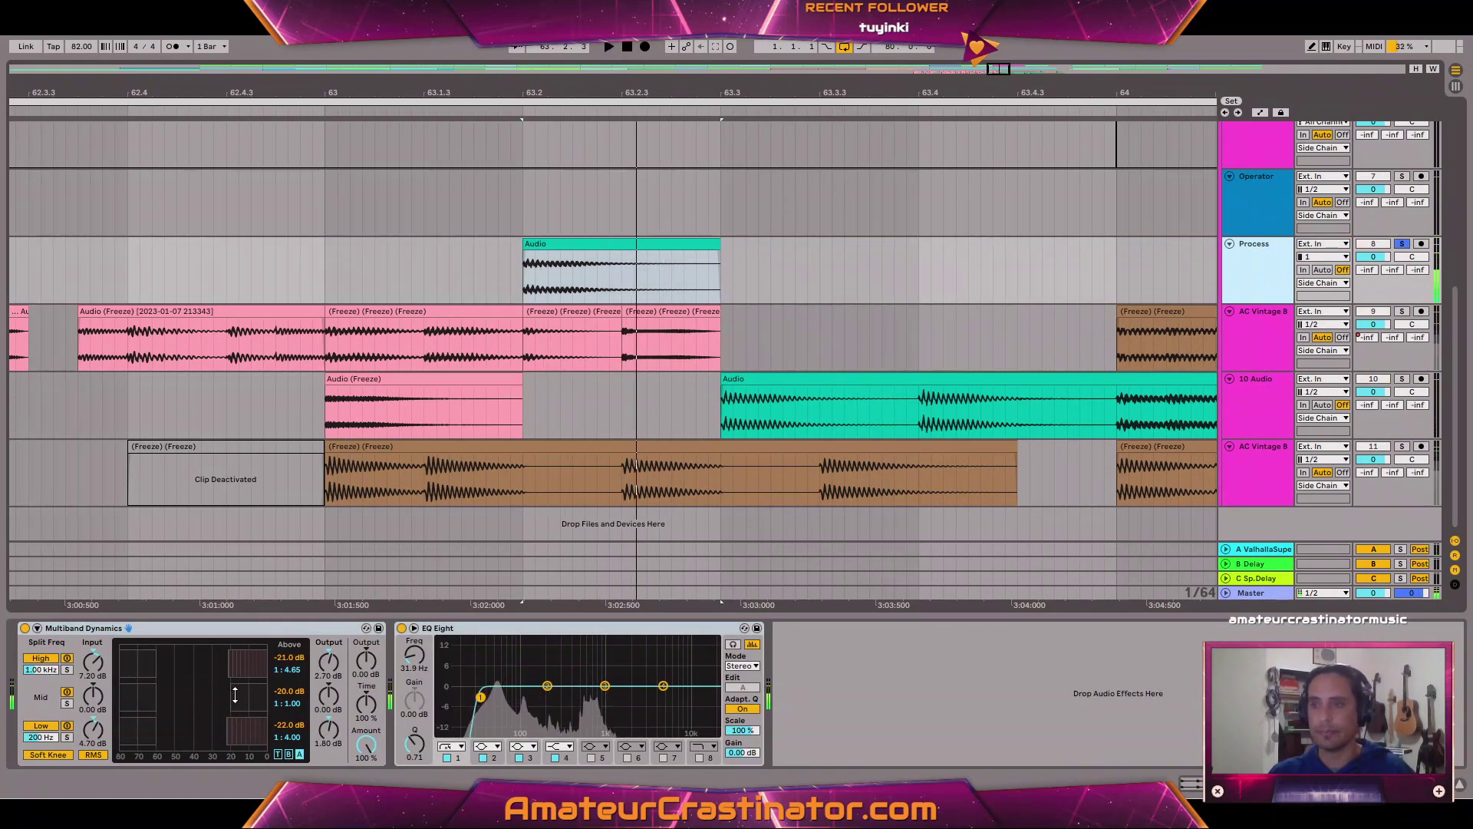
{"action": "key", "text": "space"}
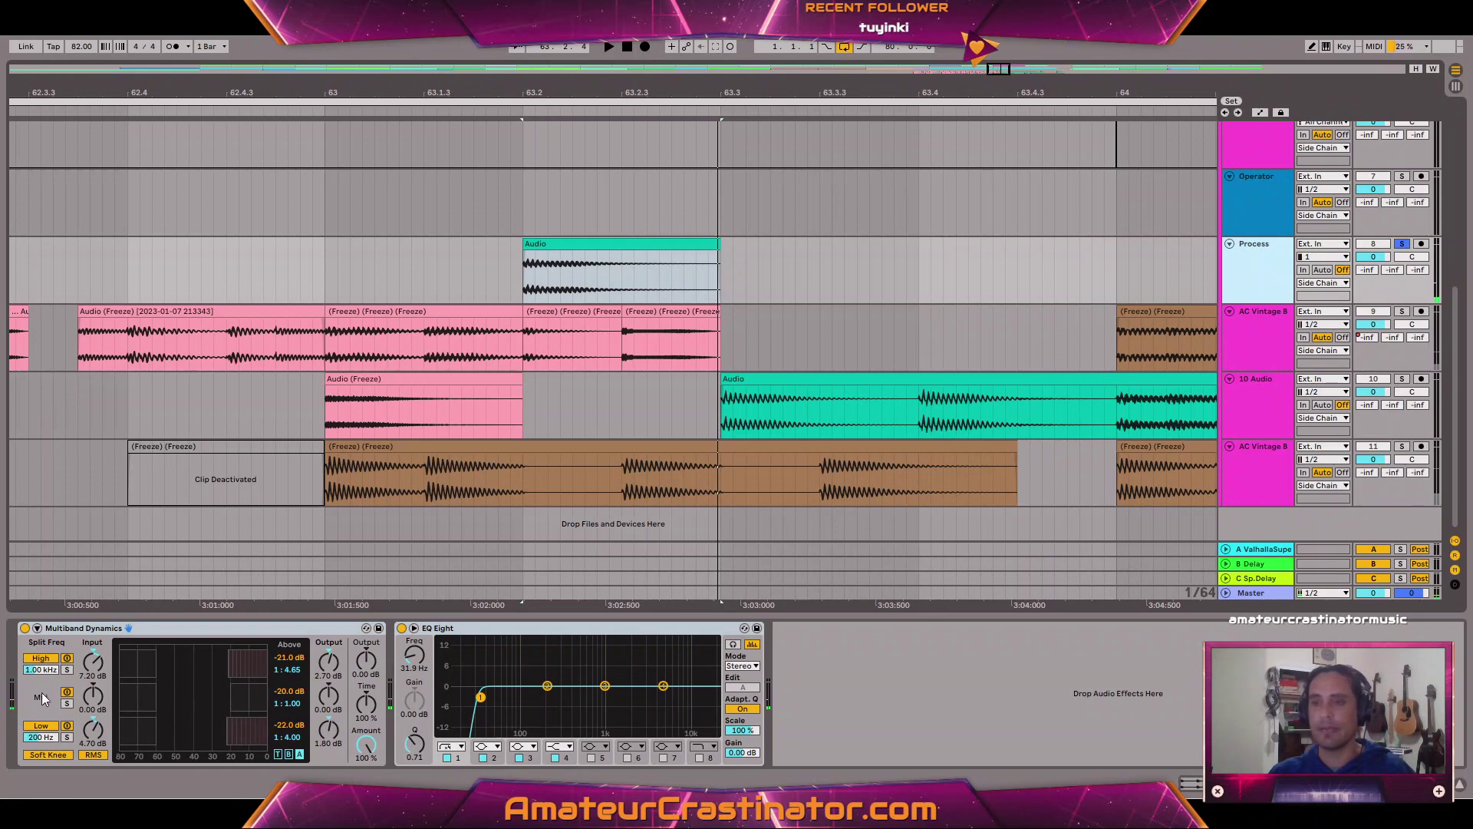
{"action": "key", "text": "space"}
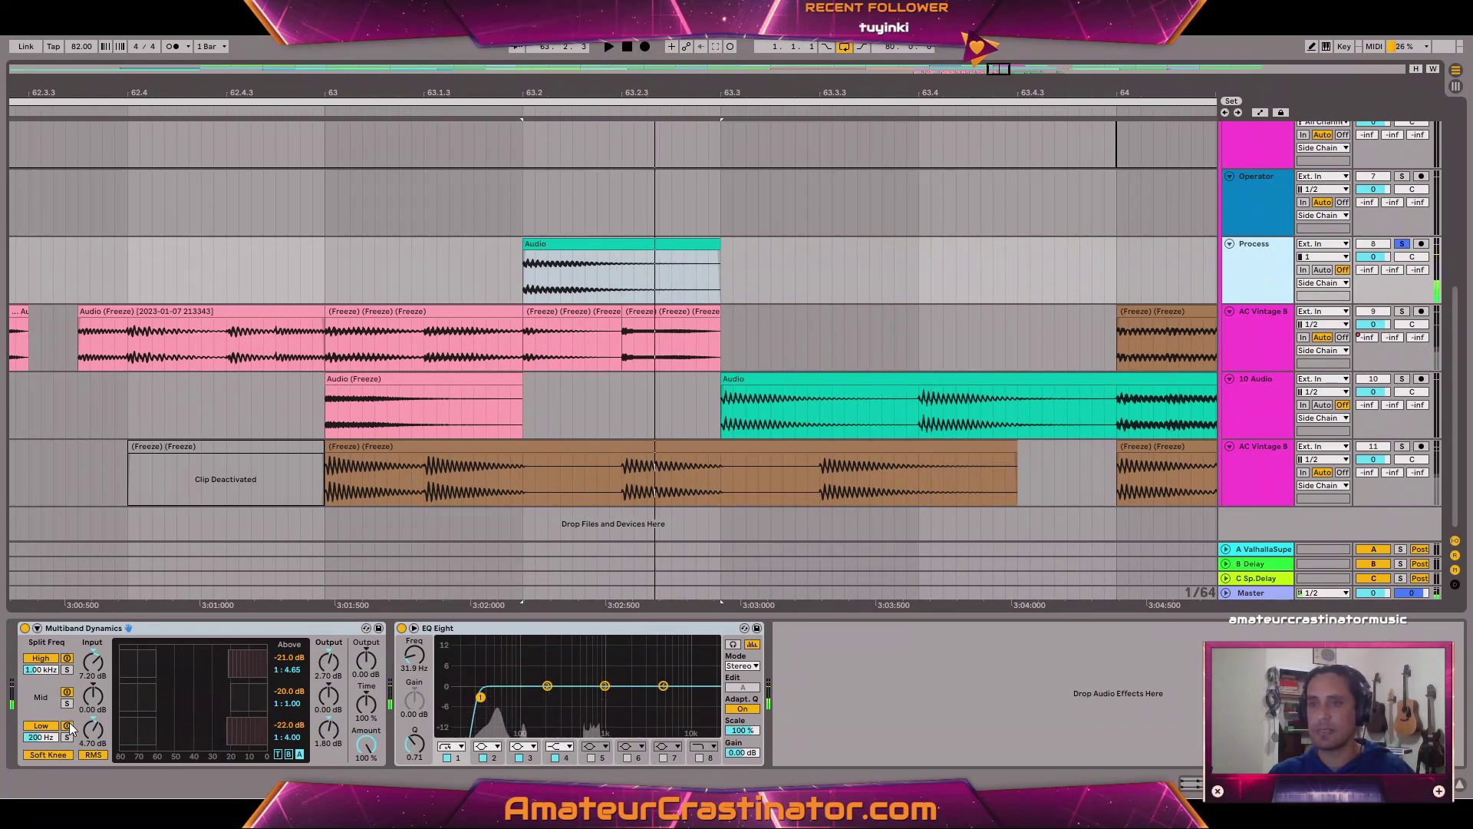
{"action": "key", "text": "space"}
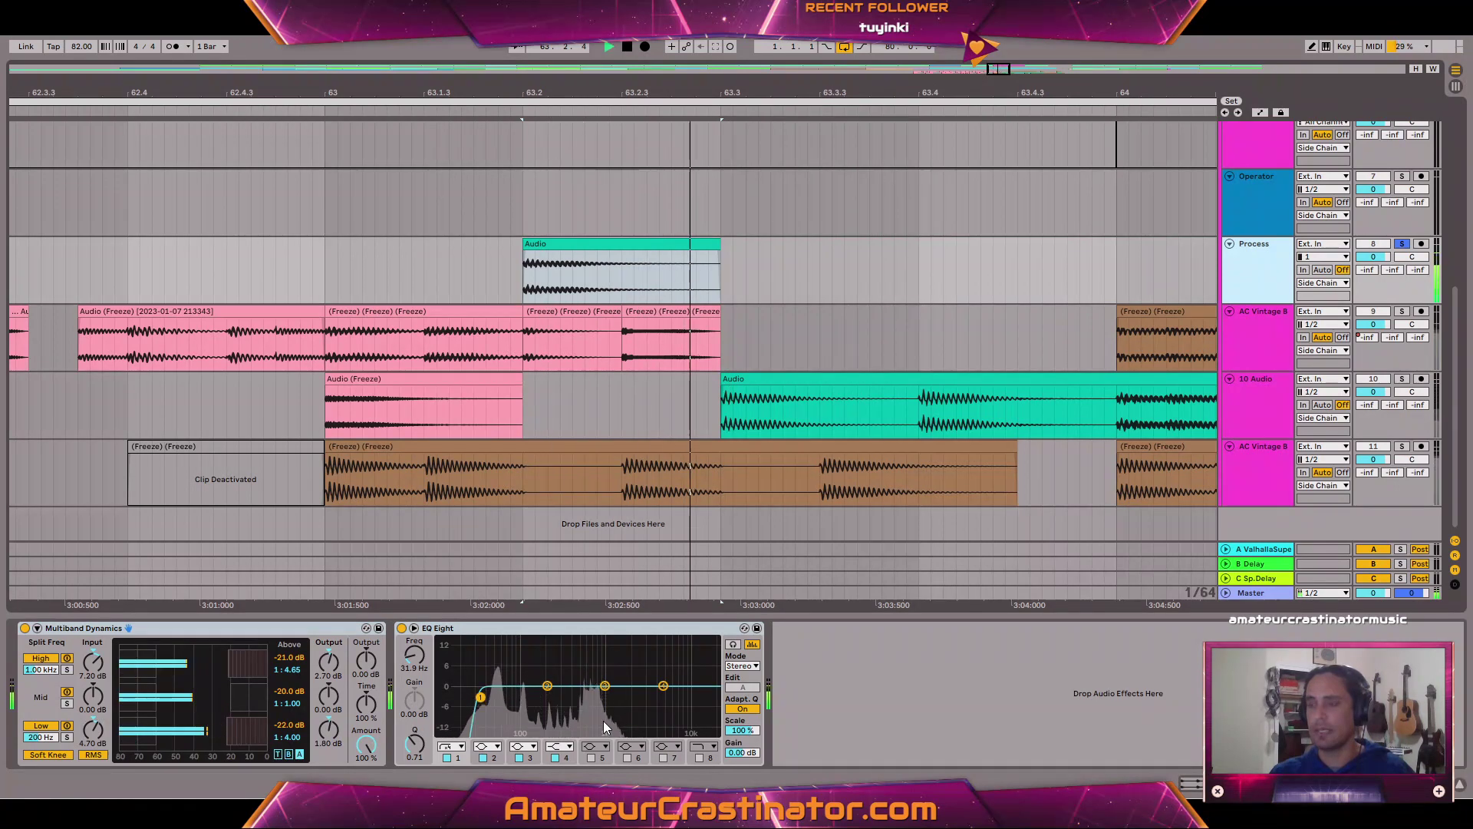
{"action": "key", "text": "space"}
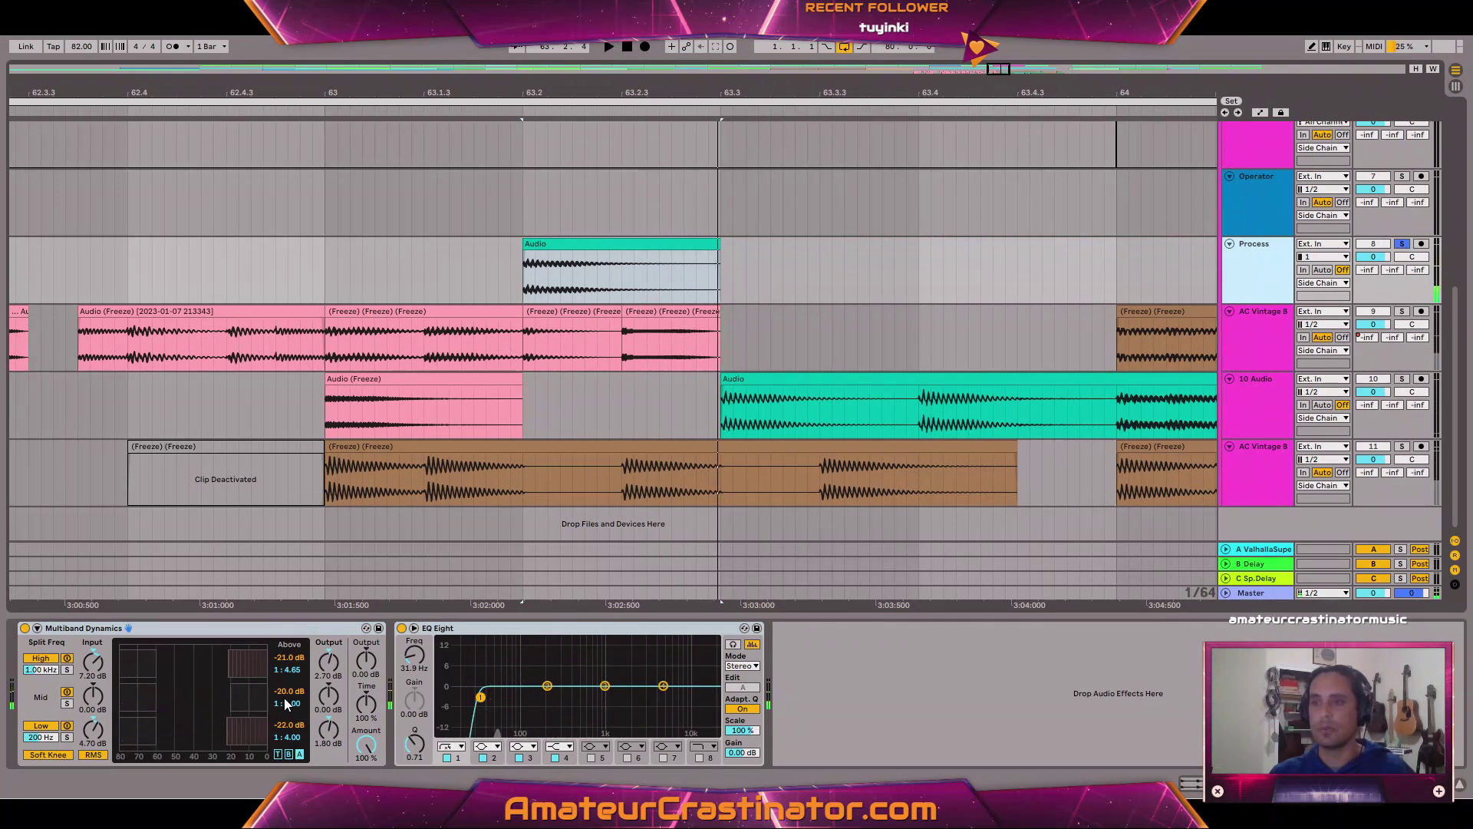
Set the mid band's Above ratio to 1:1.27 and threshold to -27.2 dB in Multiband Dynamics while auditioning.
{"action": "left_click", "coordinate": [278, 755]}
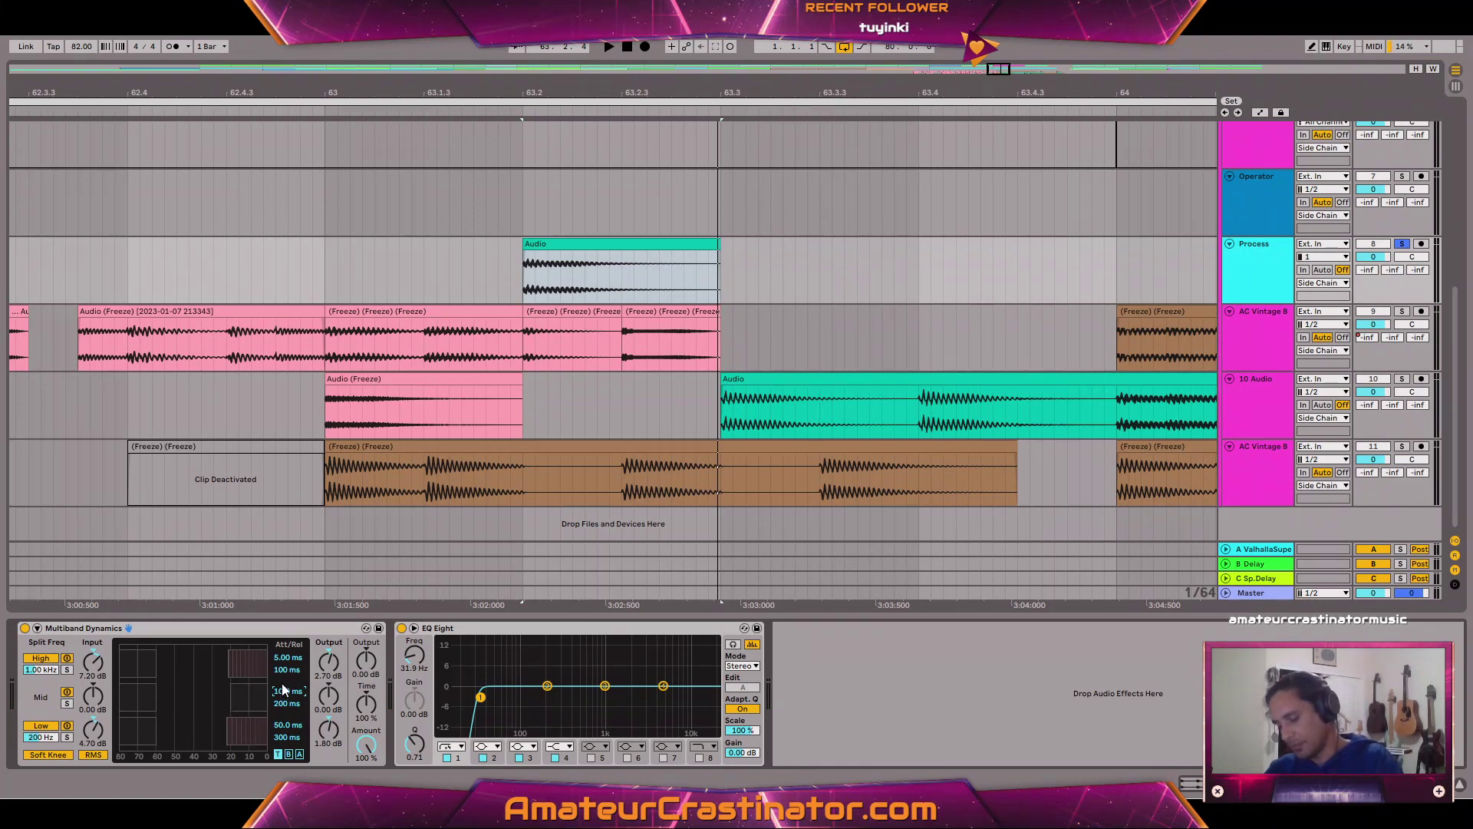
{"action": "left_click", "coordinate": [299, 754]}
{"action": "key", "text": "space"}
{"action": "key", "text": "space"}
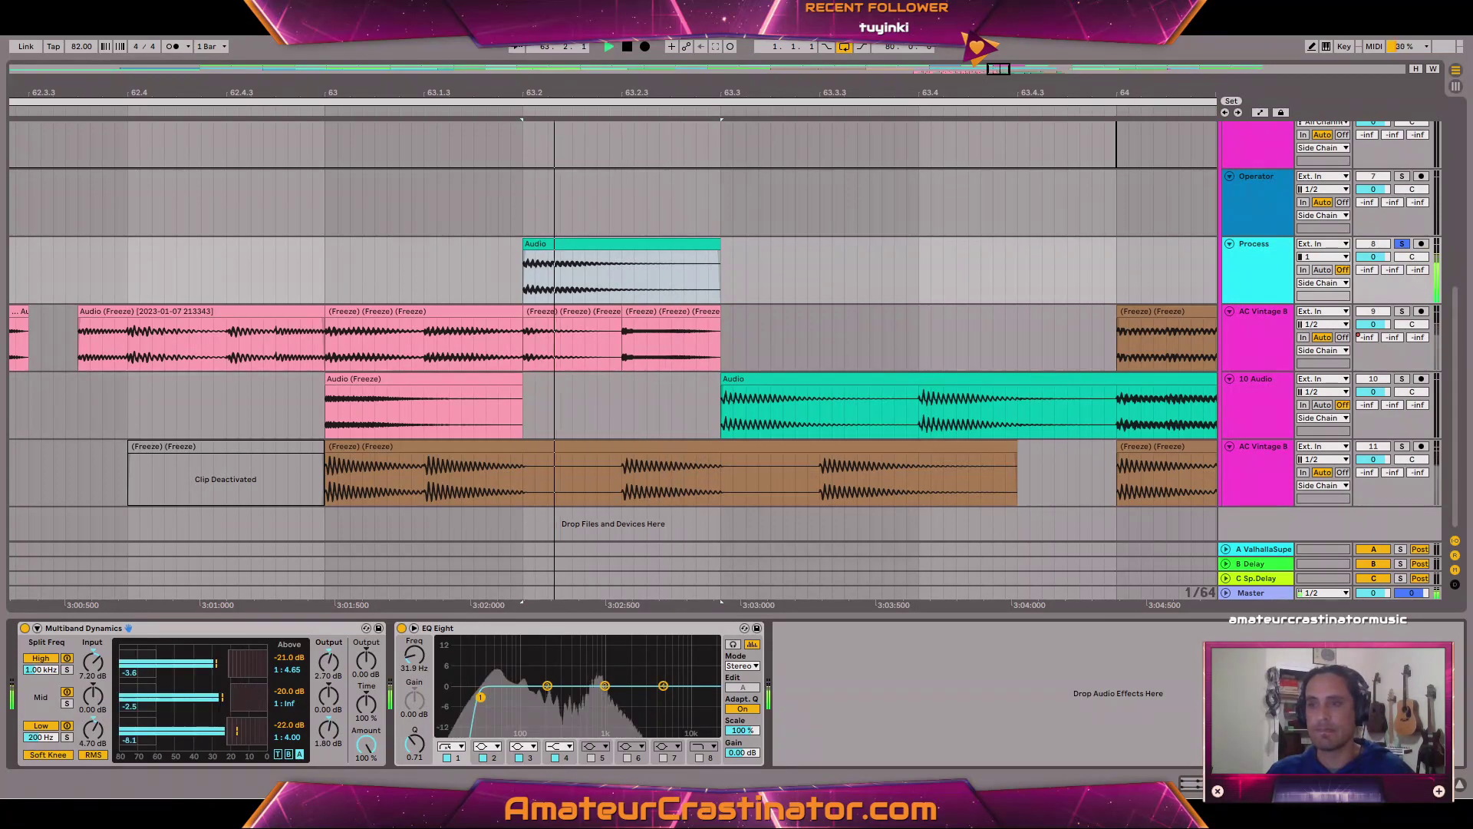
{"action": "key", "text": "space"}
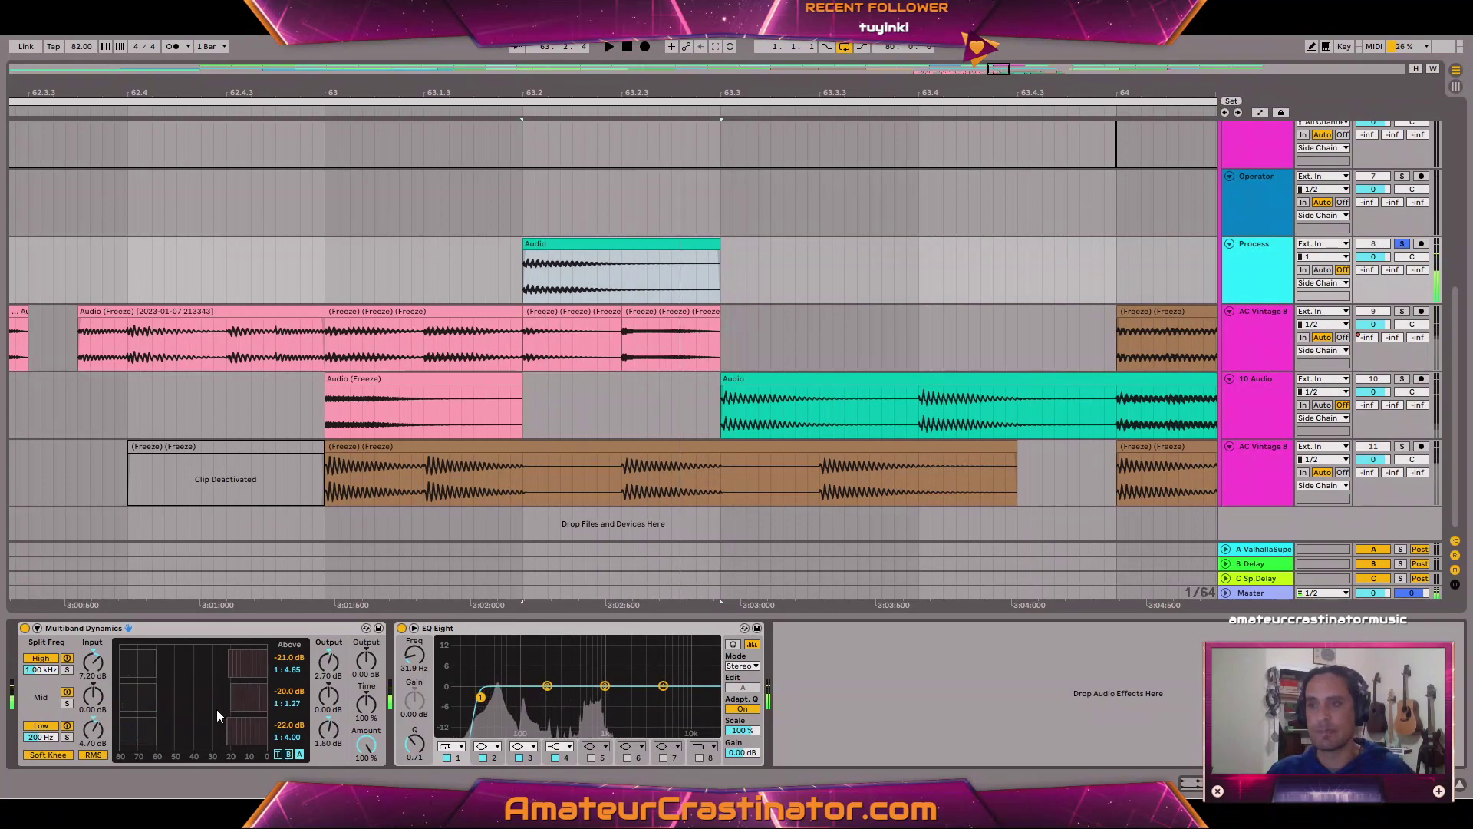
{"action": "key", "text": "space"}
{"action": "left_click_drag", "start_coordinate": [232, 700], "coordinate": [220, 700]}
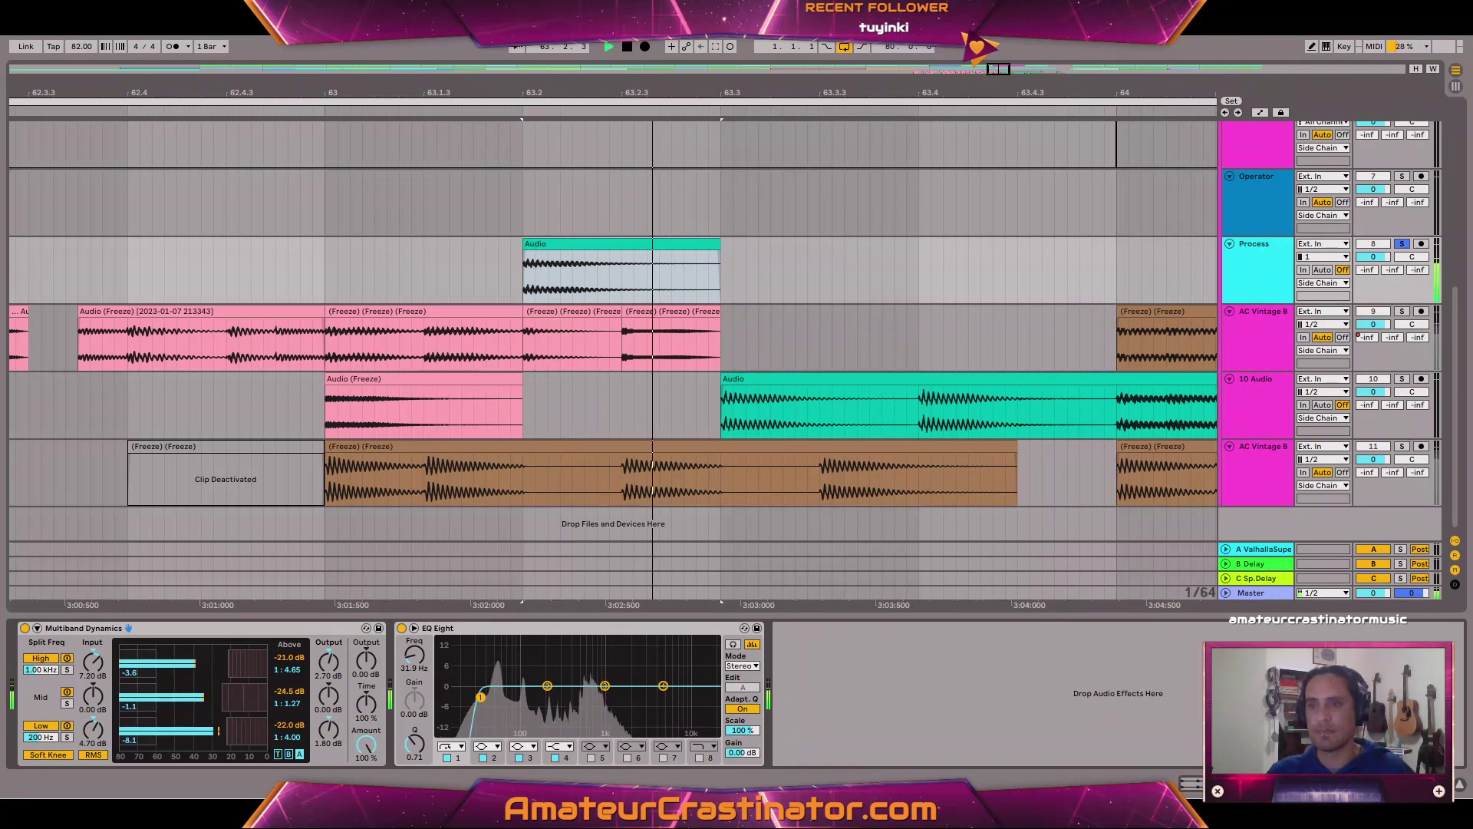
{"action": "key", "text": "space"}
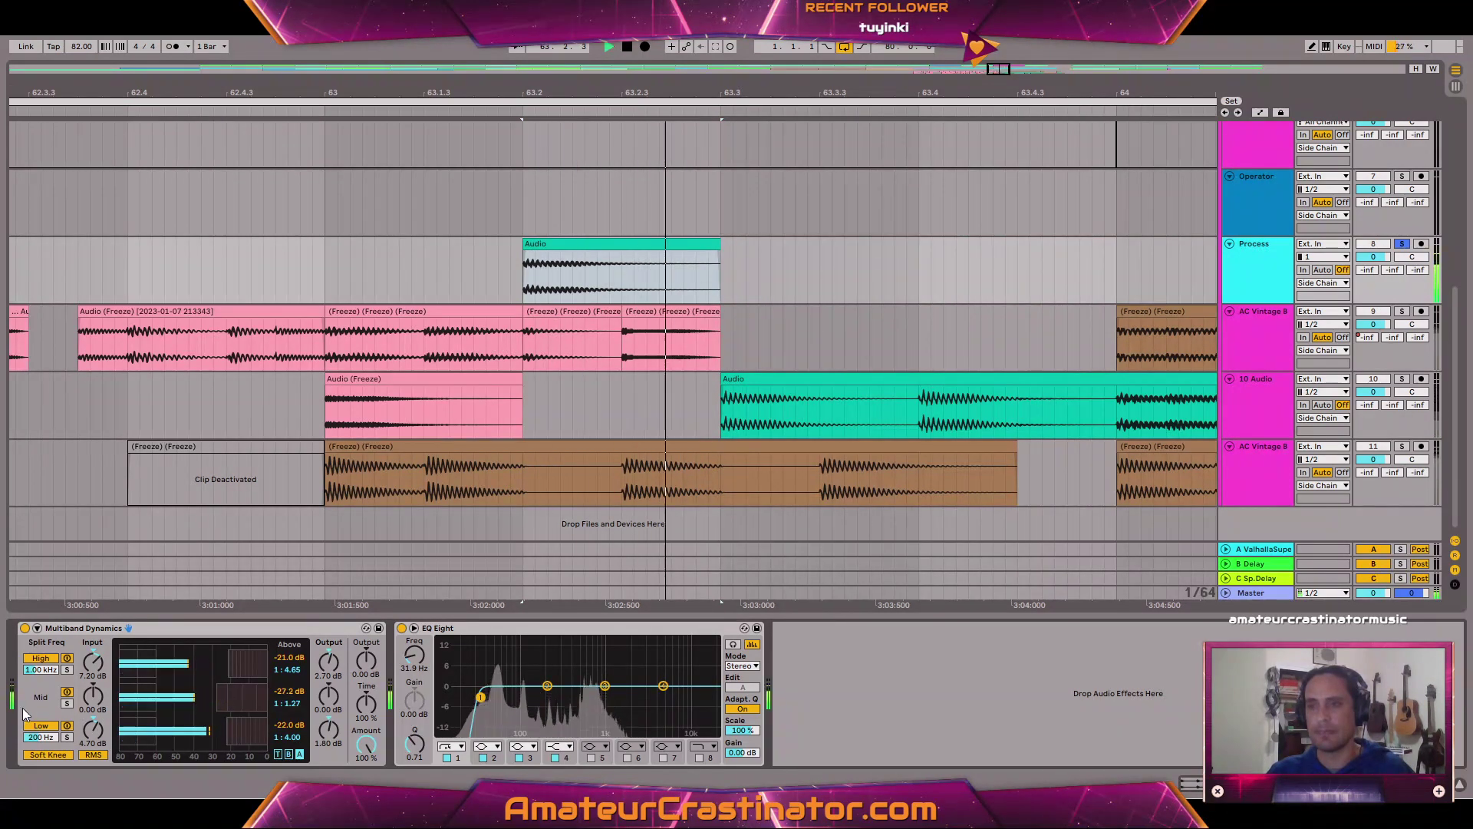
Set the mid band's Input to 1.10 dB and Output to 2.00 dB during playback.
{"action": "key", "text": "space"}
{"action": "key", "text": "space"}
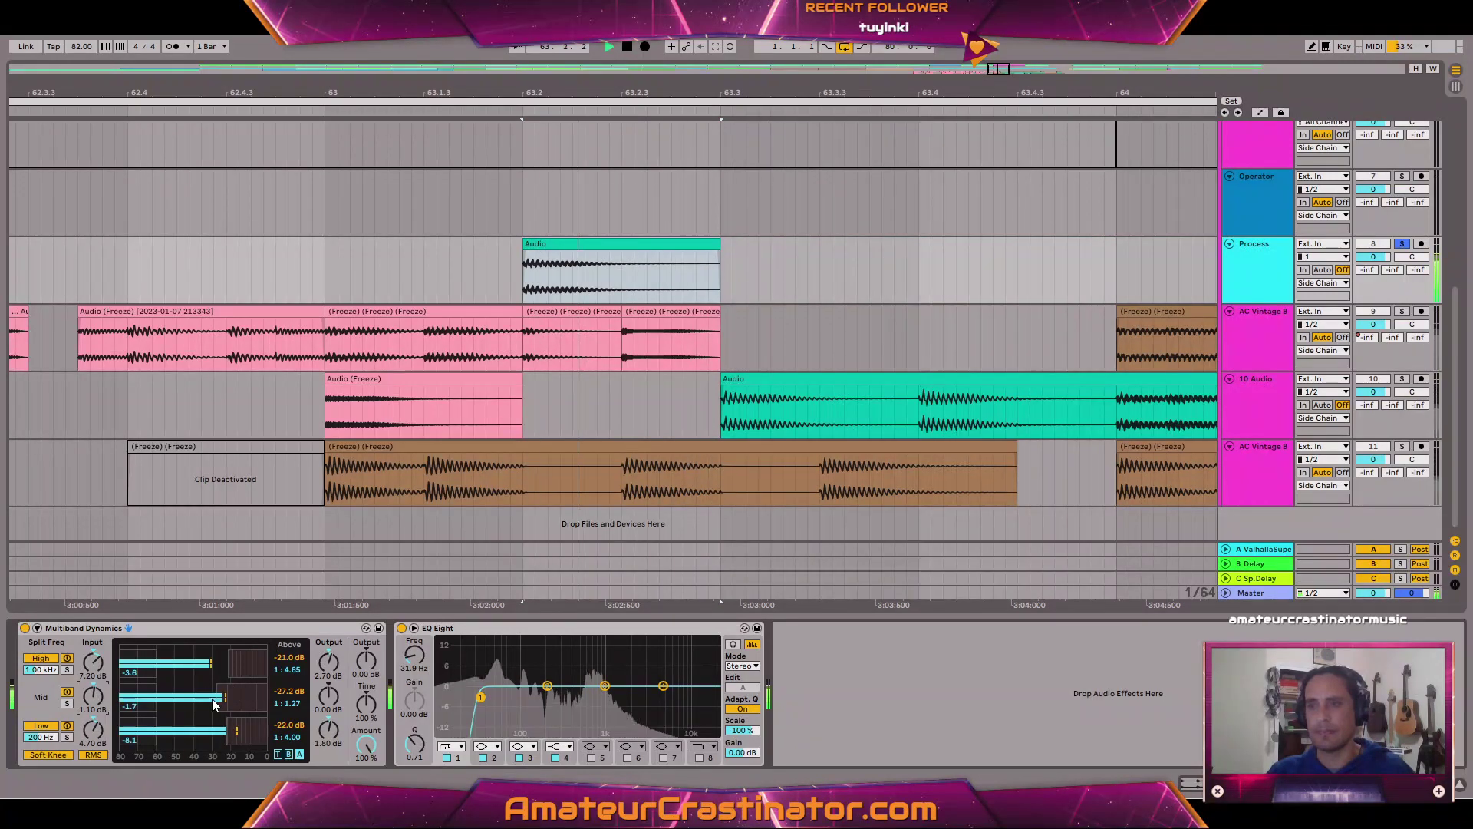
{"action": "key", "text": "space"}
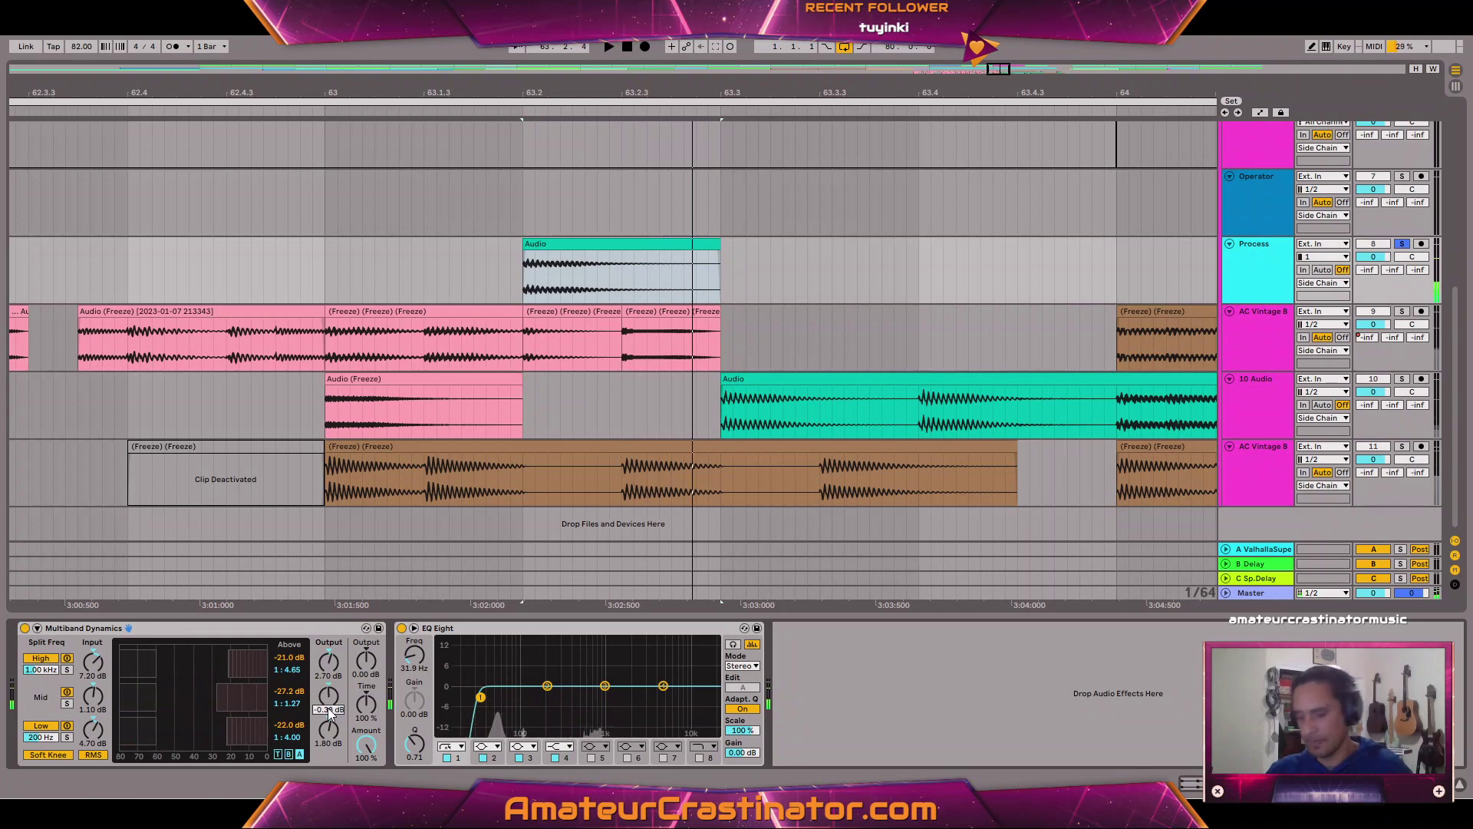
{"action": "key", "text": "space"}
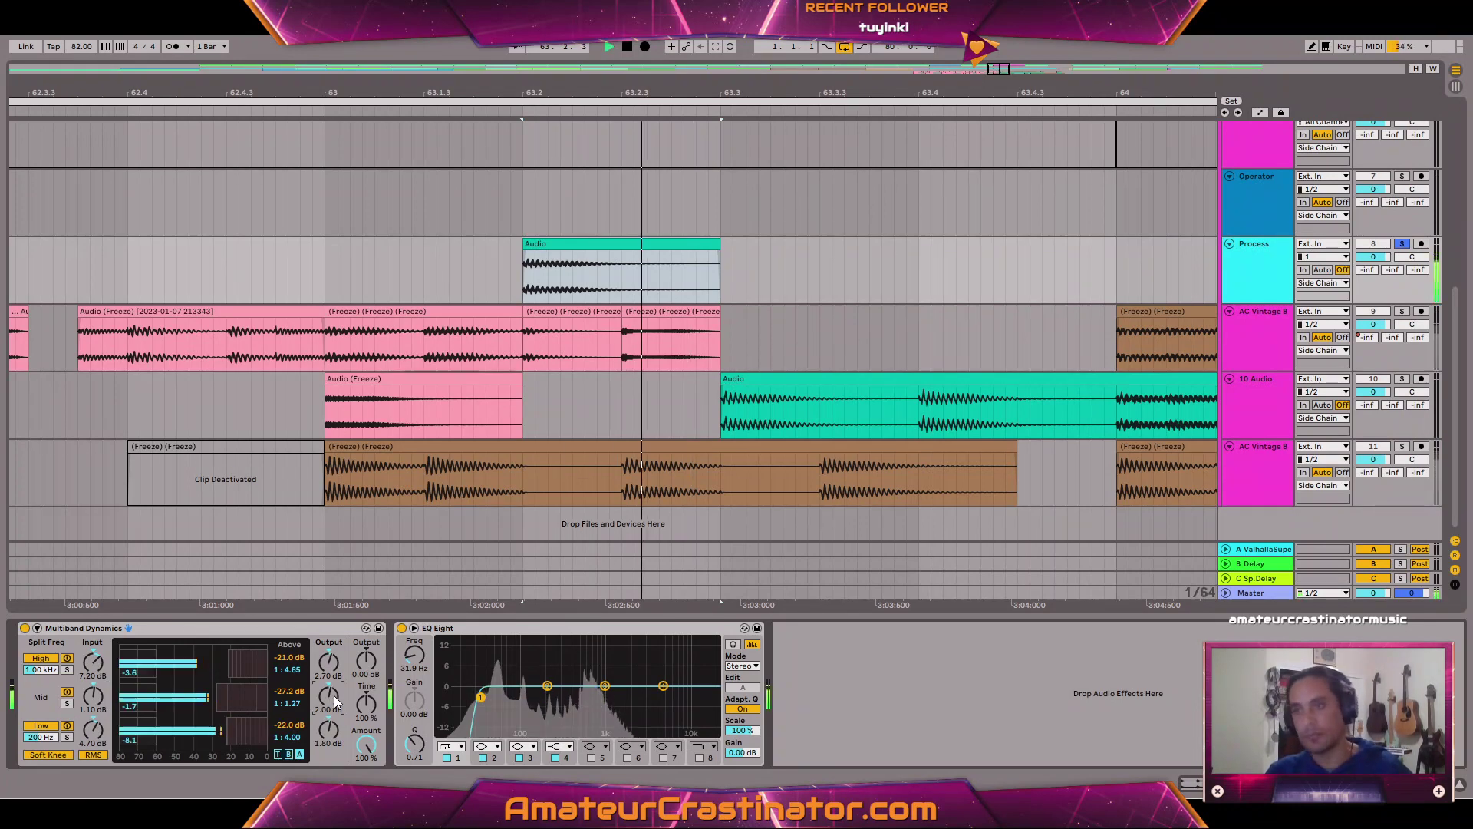
Bypass and re-enable Multiband Dynamics and EQ Eight during playback to compare the clip with and without processing, in solo and in the mix.
{"action": "left_click", "coordinate": [50, 628]}
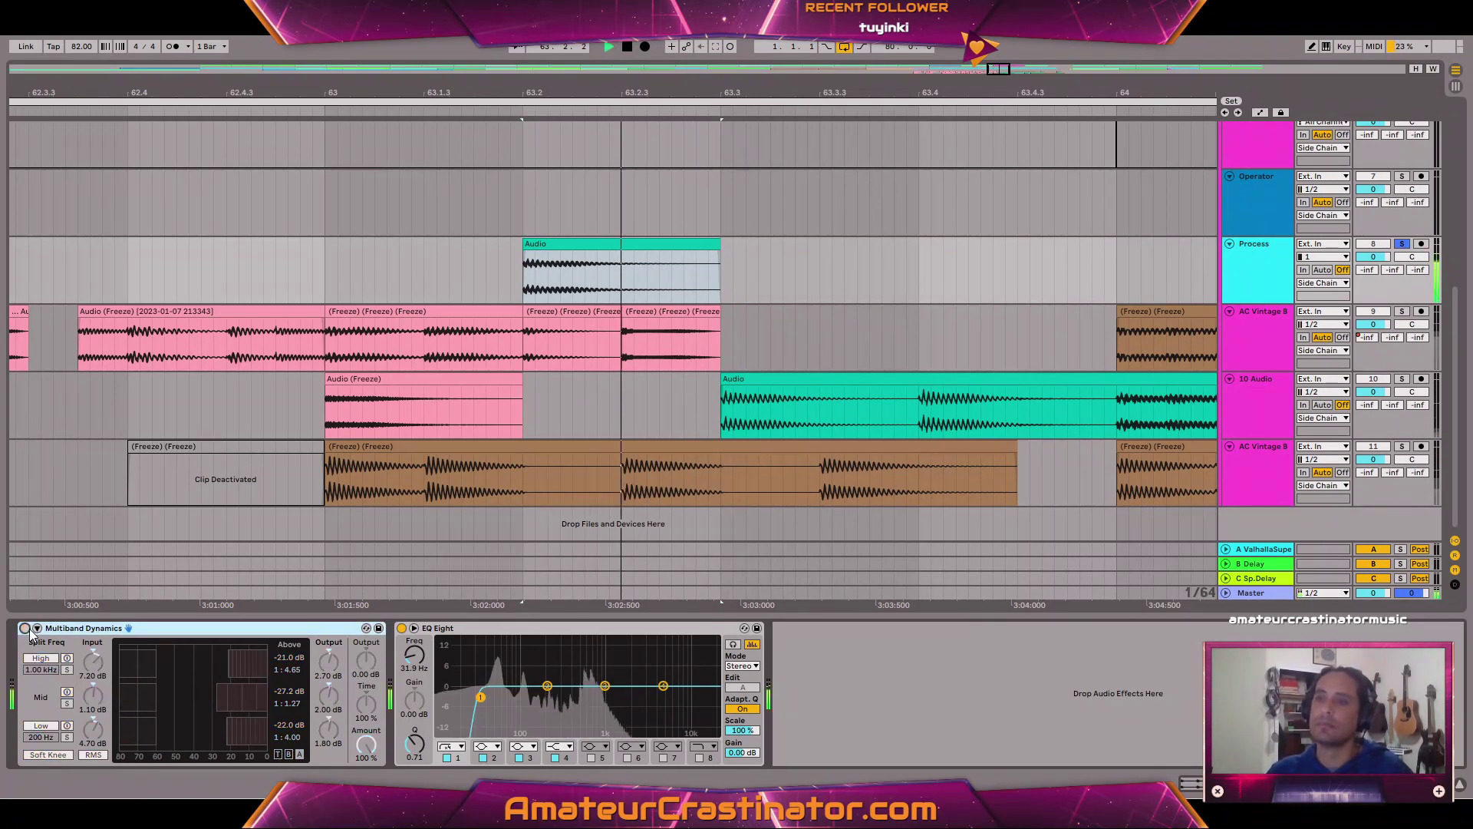
{"action": "left_click", "coordinate": [477, 628]}
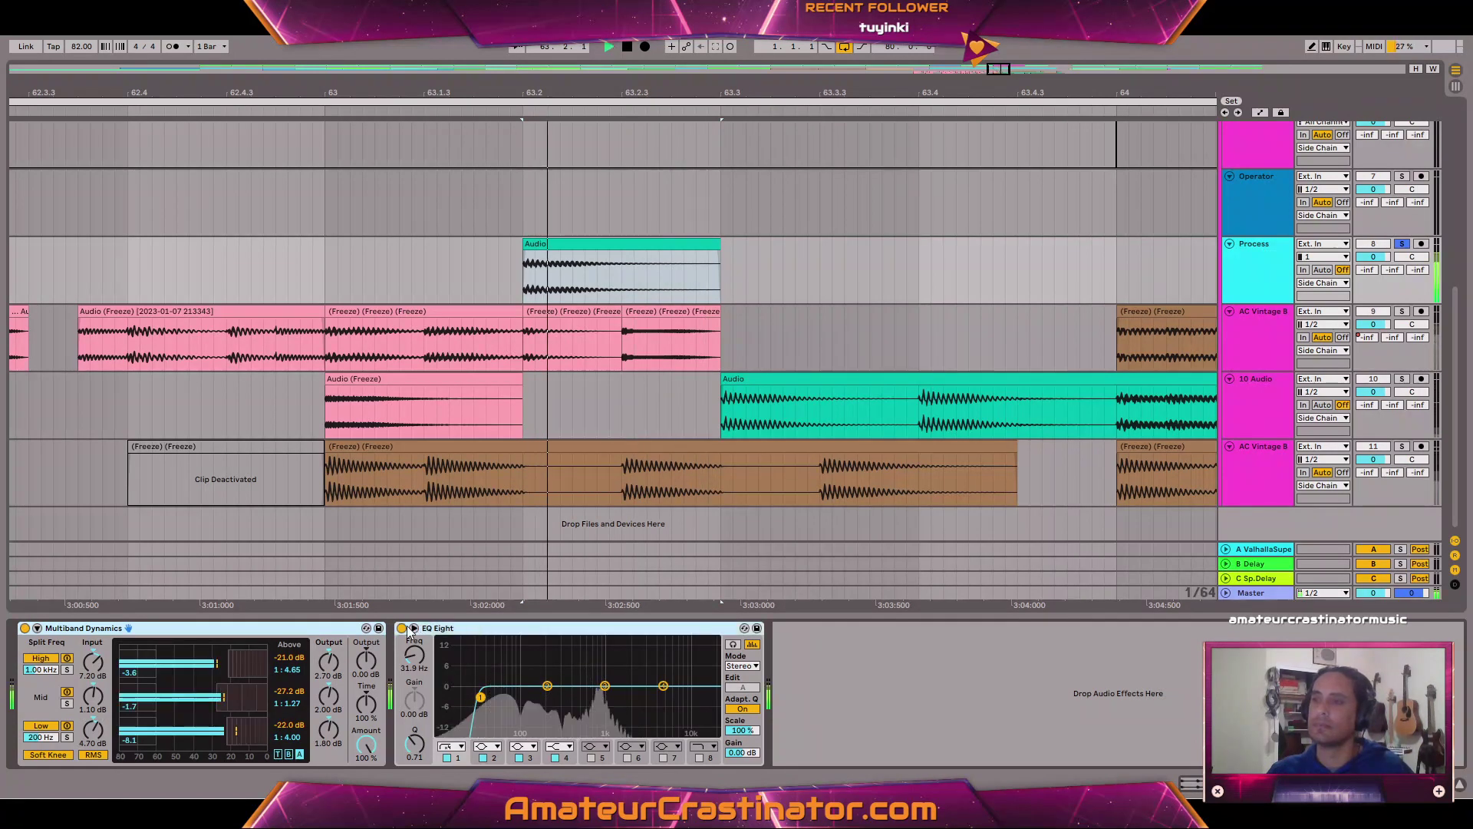
{"action": "left_click", "coordinate": [400, 629]}
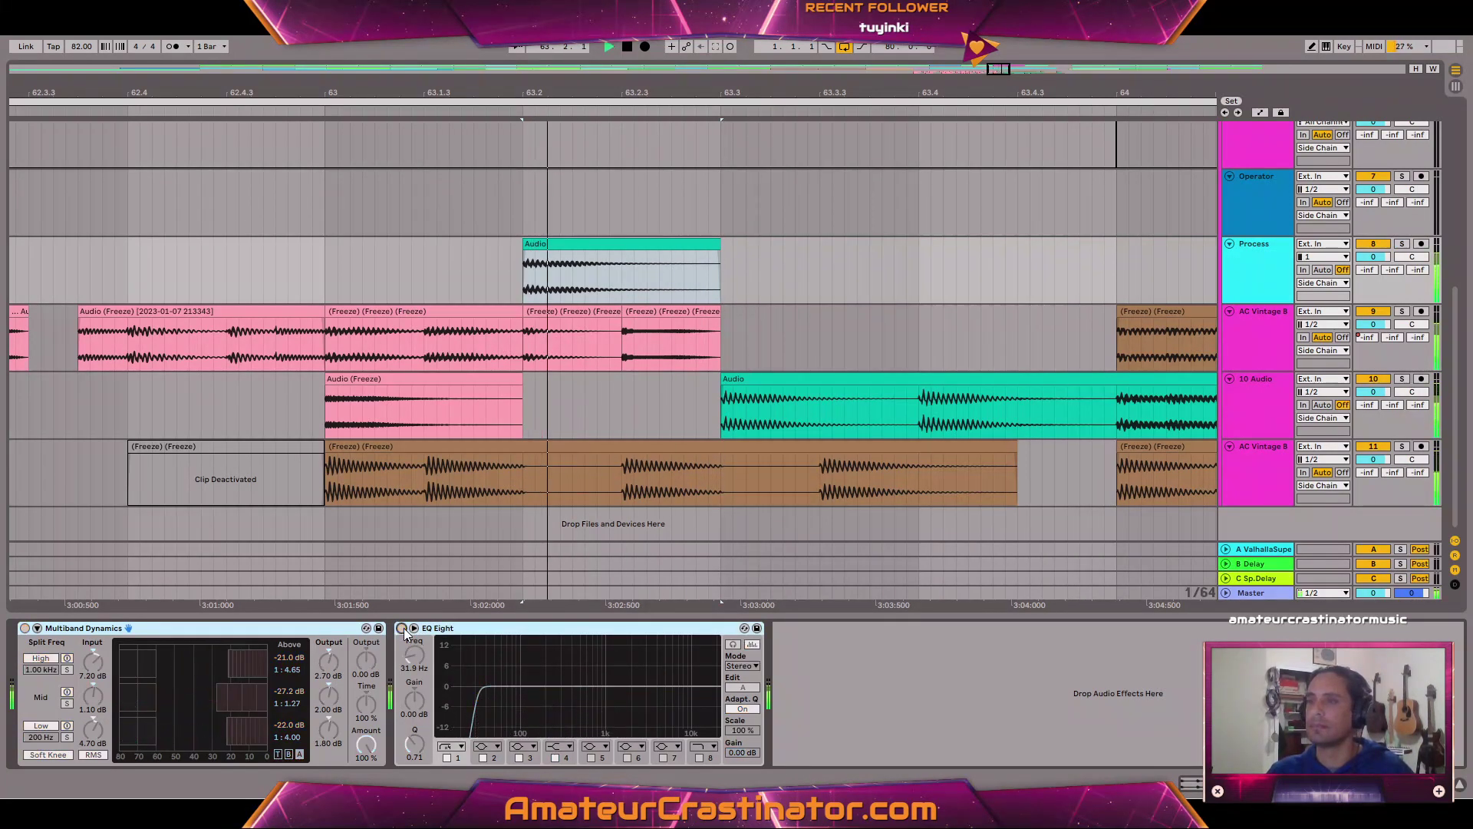
{"action": "left_click", "coordinate": [400, 629]}
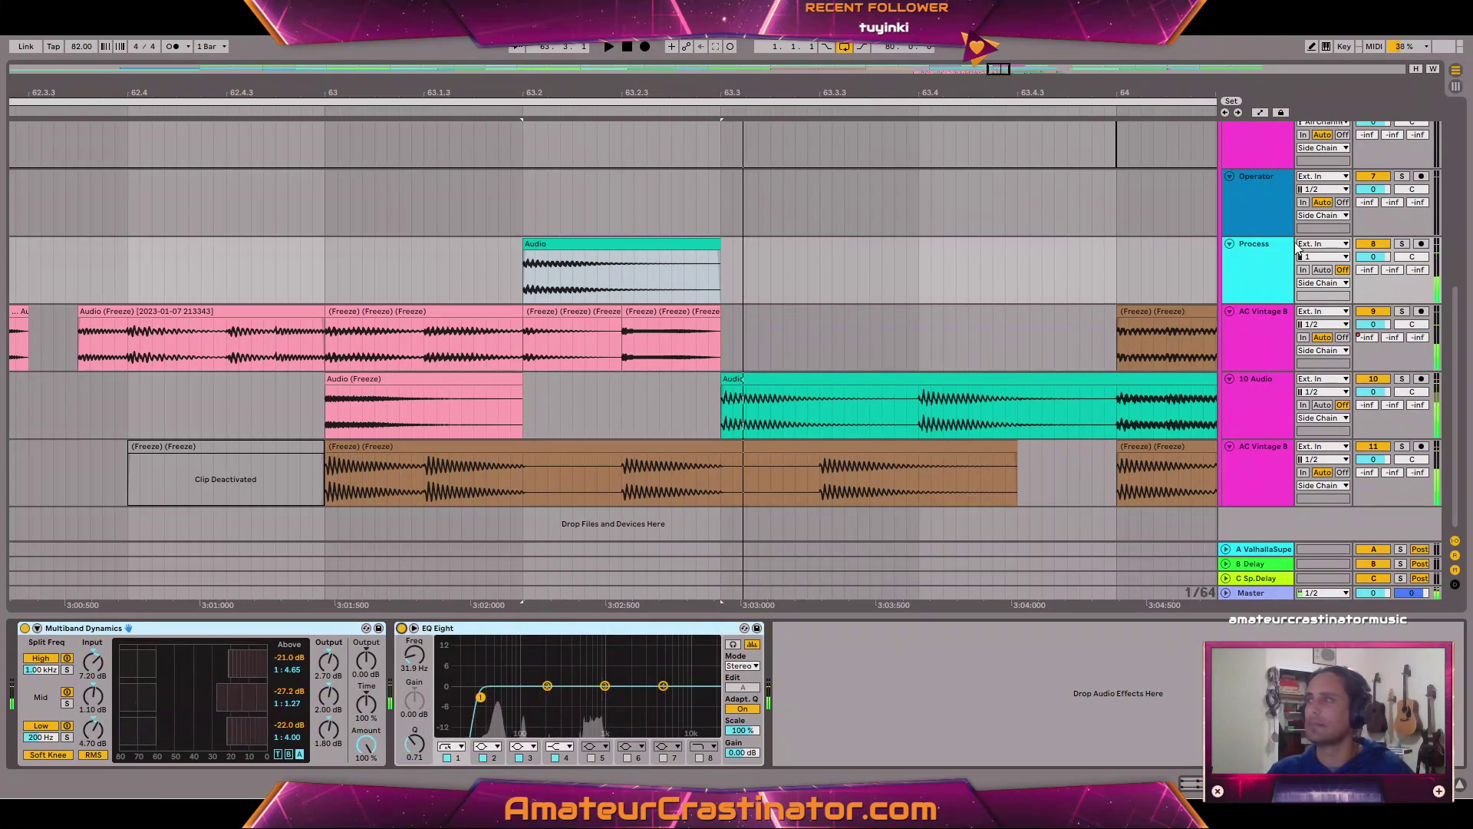
Freeze and flatten the Process track and colour the rendered clip at 63.2 light pink.
{"action": "right_click", "coordinate": [1266, 268]}
{"action": "left_click", "coordinate": [1304, 354]}
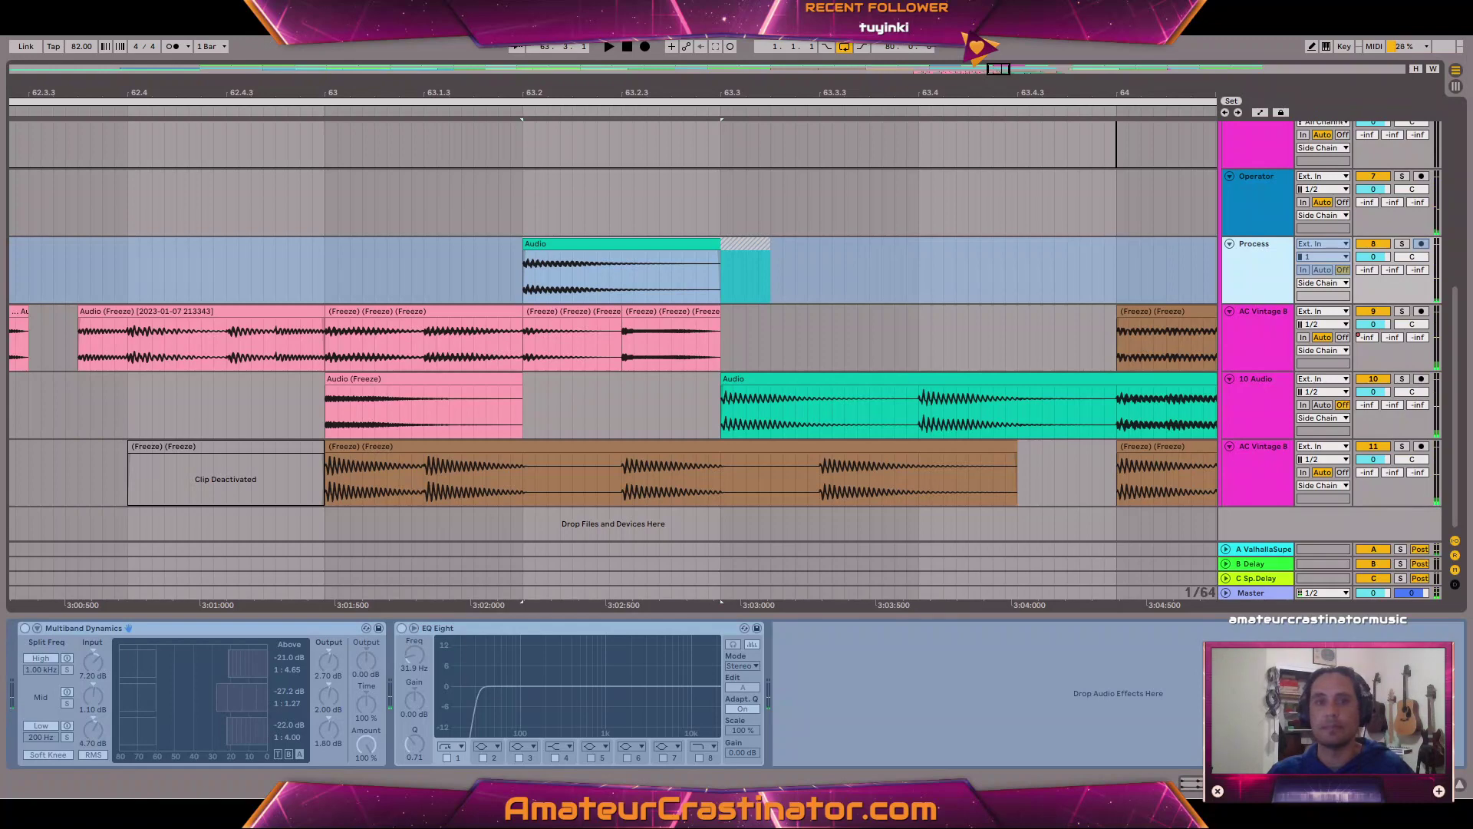
{"action": "right_click", "coordinate": [1272, 273]}
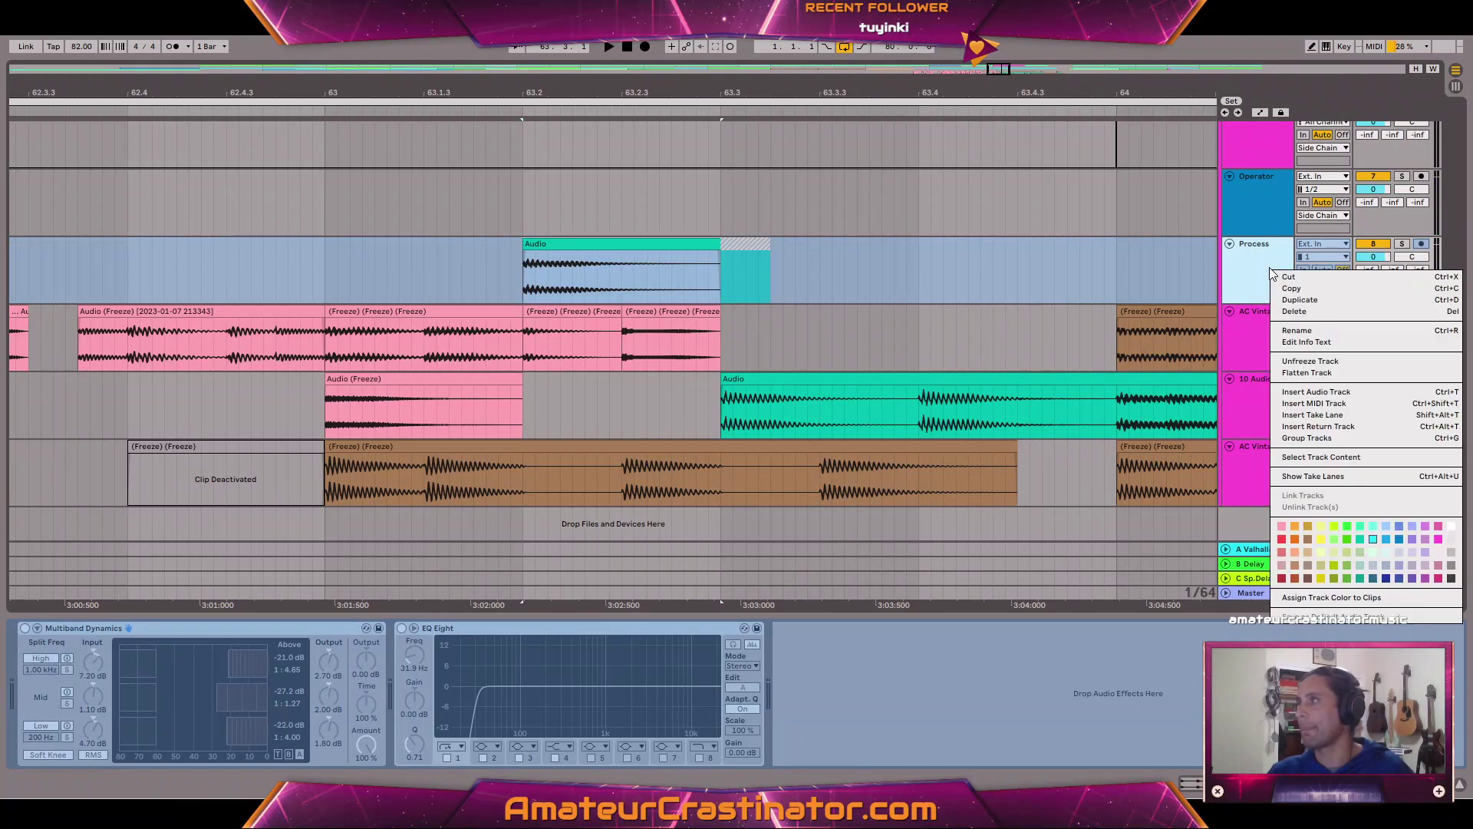
{"action": "left_click", "coordinate": [1309, 373]}
{"action": "right_click", "coordinate": [577, 243]}
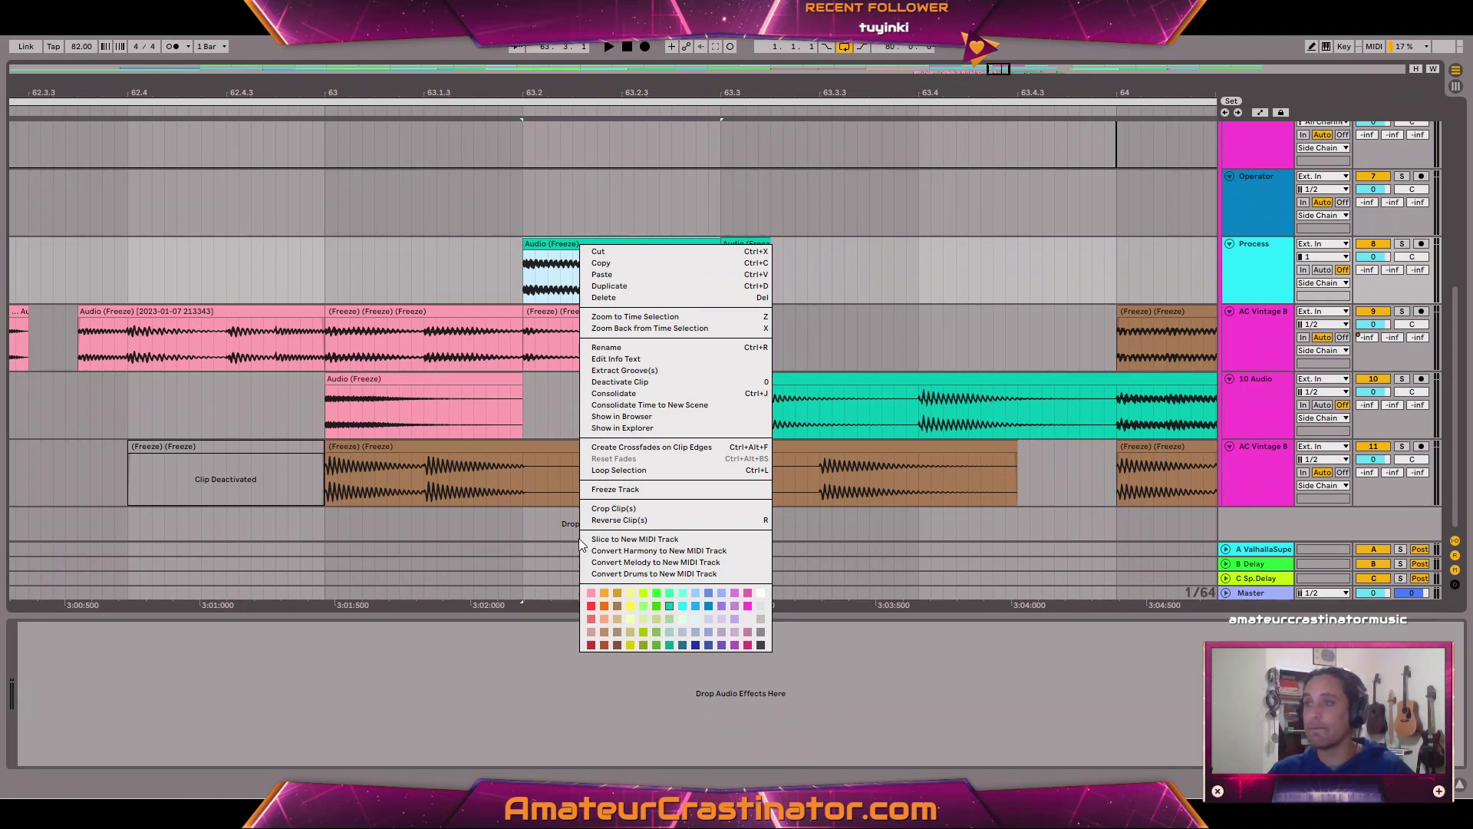
{"action": "left_click", "coordinate": [590, 592]}
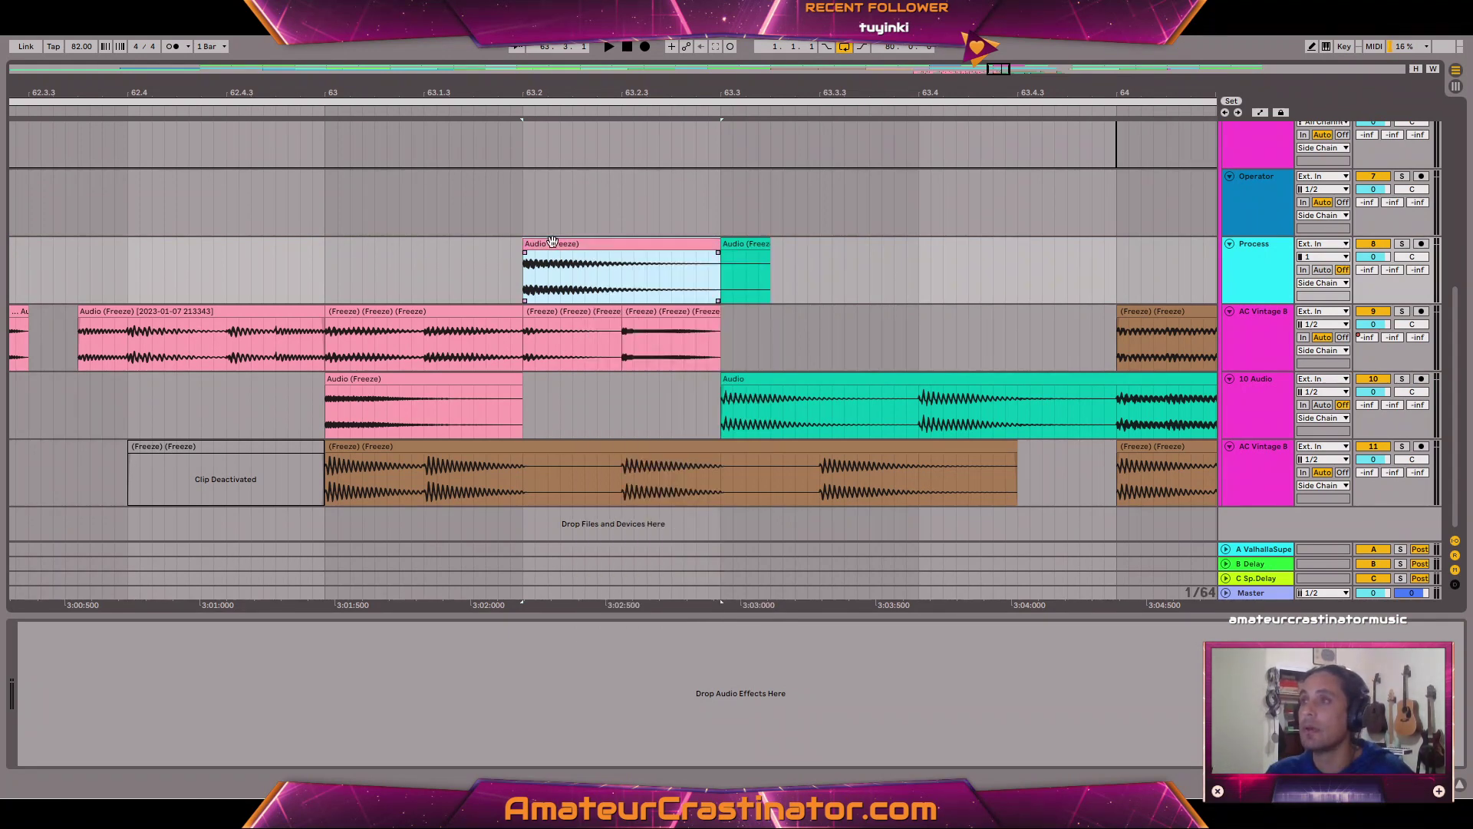
Move the pink clip to the 10 Audio track at 63.2 and delete the leftover tail clip from the Process track.
{"action": "left_click_drag", "start_coordinate": [556, 240], "coordinate": [557, 390]}
{"action": "left_click_drag", "start_coordinate": [660, 242], "coordinate": [855, 251]}
{"action": "key", "text": "Delete"}
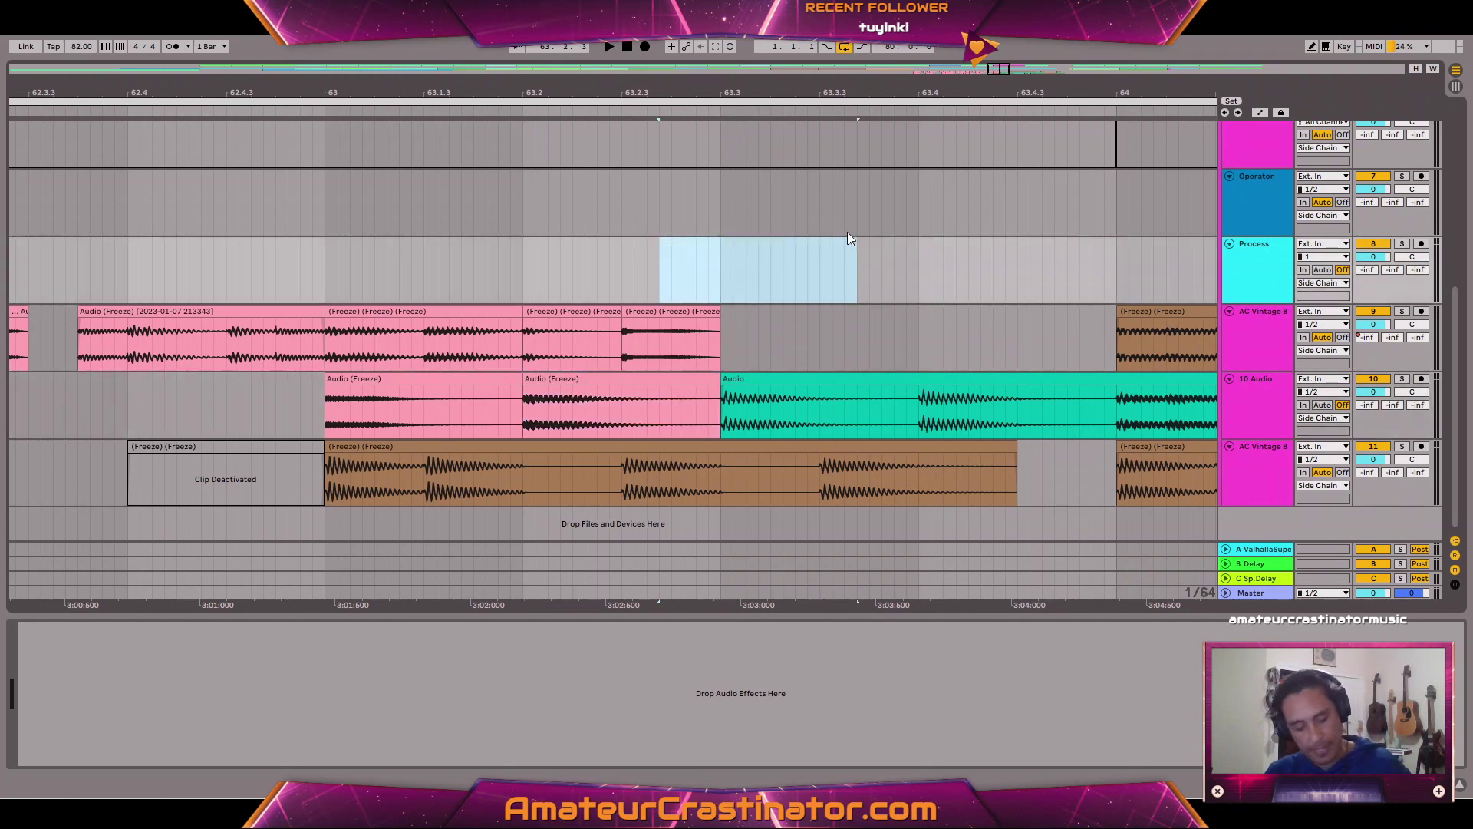
{"action": "scroll", "coordinate": [989, 310], "scroll_direction": "down", "scroll_amount": 3}
{"action": "scroll", "coordinate": [1002, 322], "scroll_direction": "right", "scroll_amount": 4}
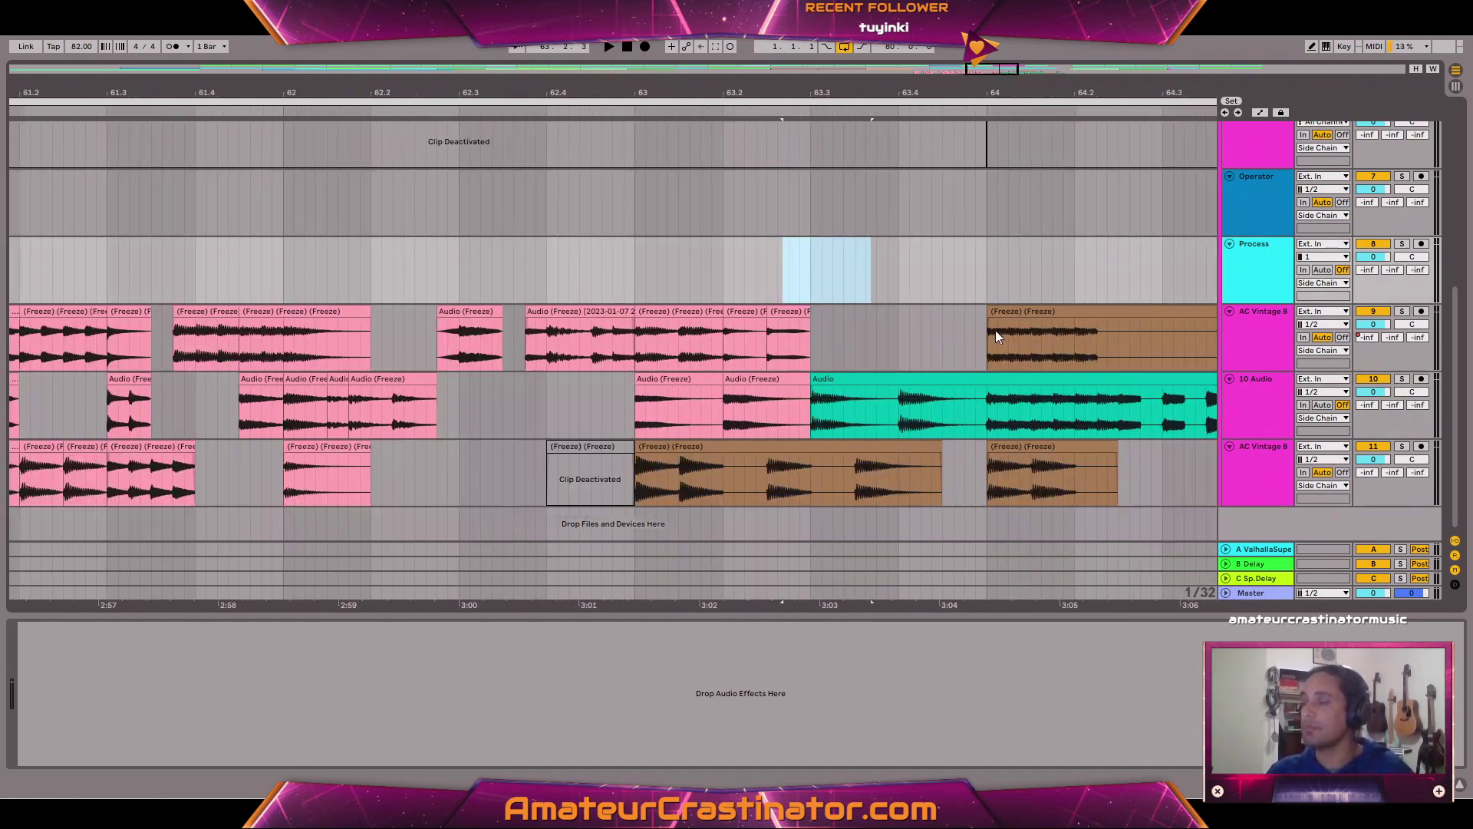
{"action": "scroll", "coordinate": [848, 347], "scroll_direction": "right", "scroll_amount": 3}
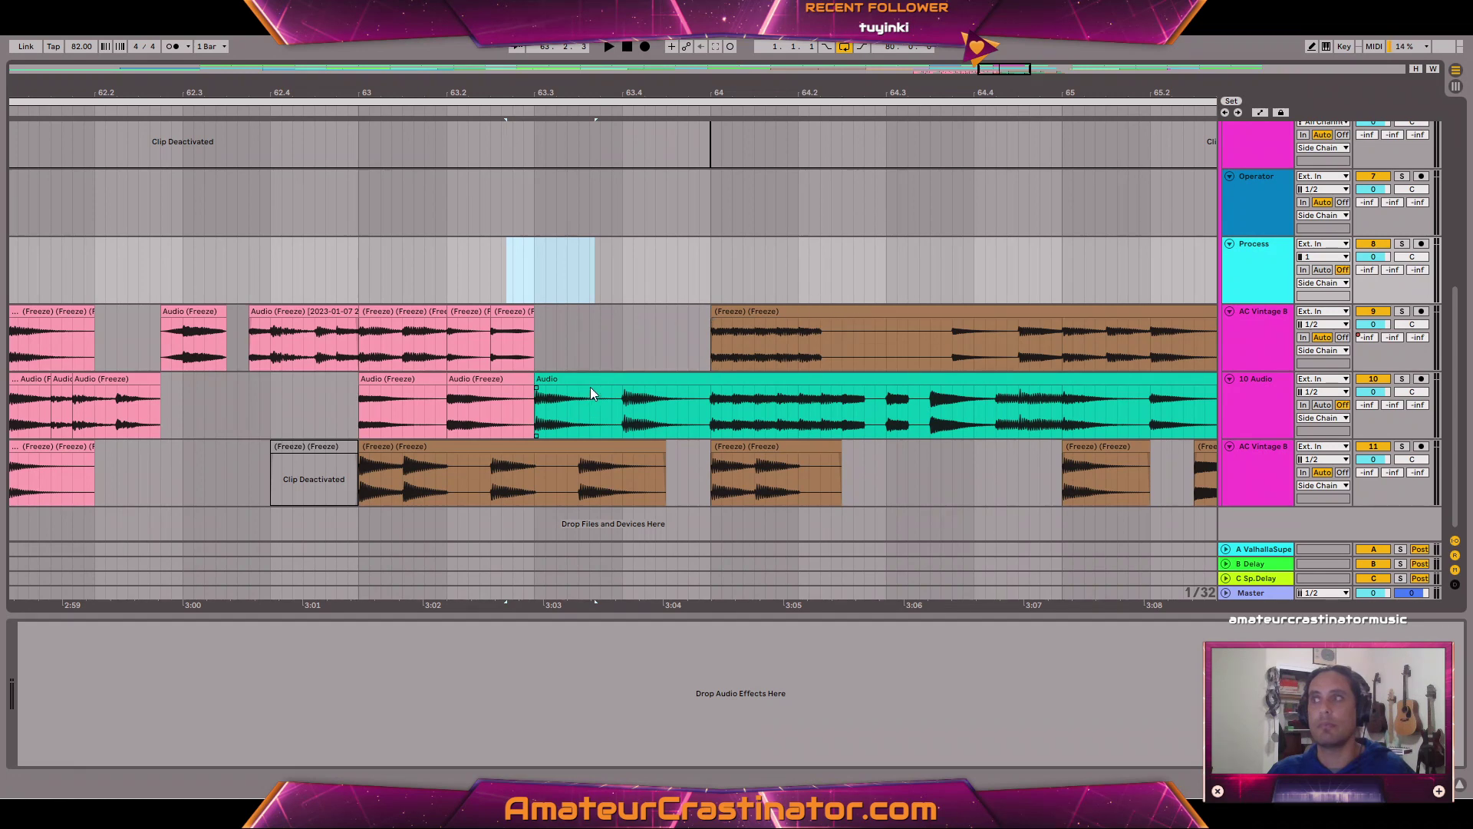
{"action": "left_click_drag", "start_coordinate": [533, 414], "coordinate": [666, 290]}
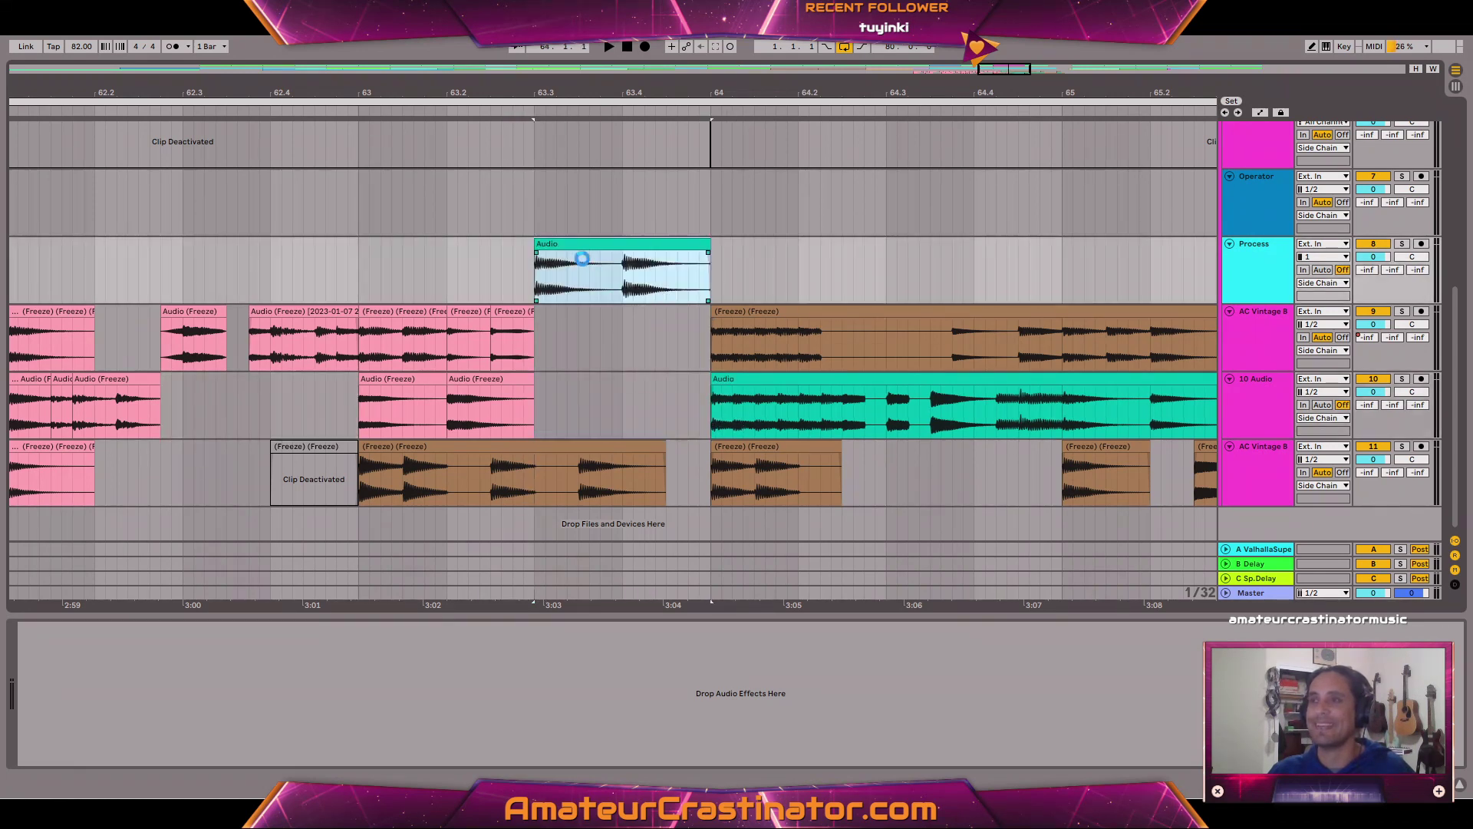
{"action": "left_click_drag", "start_coordinate": [591, 239], "coordinate": [591, 376]}
Audition the brown clip at bar 63 on track 11 in solo and move it to the Process track.
{"action": "scroll", "coordinate": [411, 425], "scroll_direction": "up", "scroll_amount": 5}
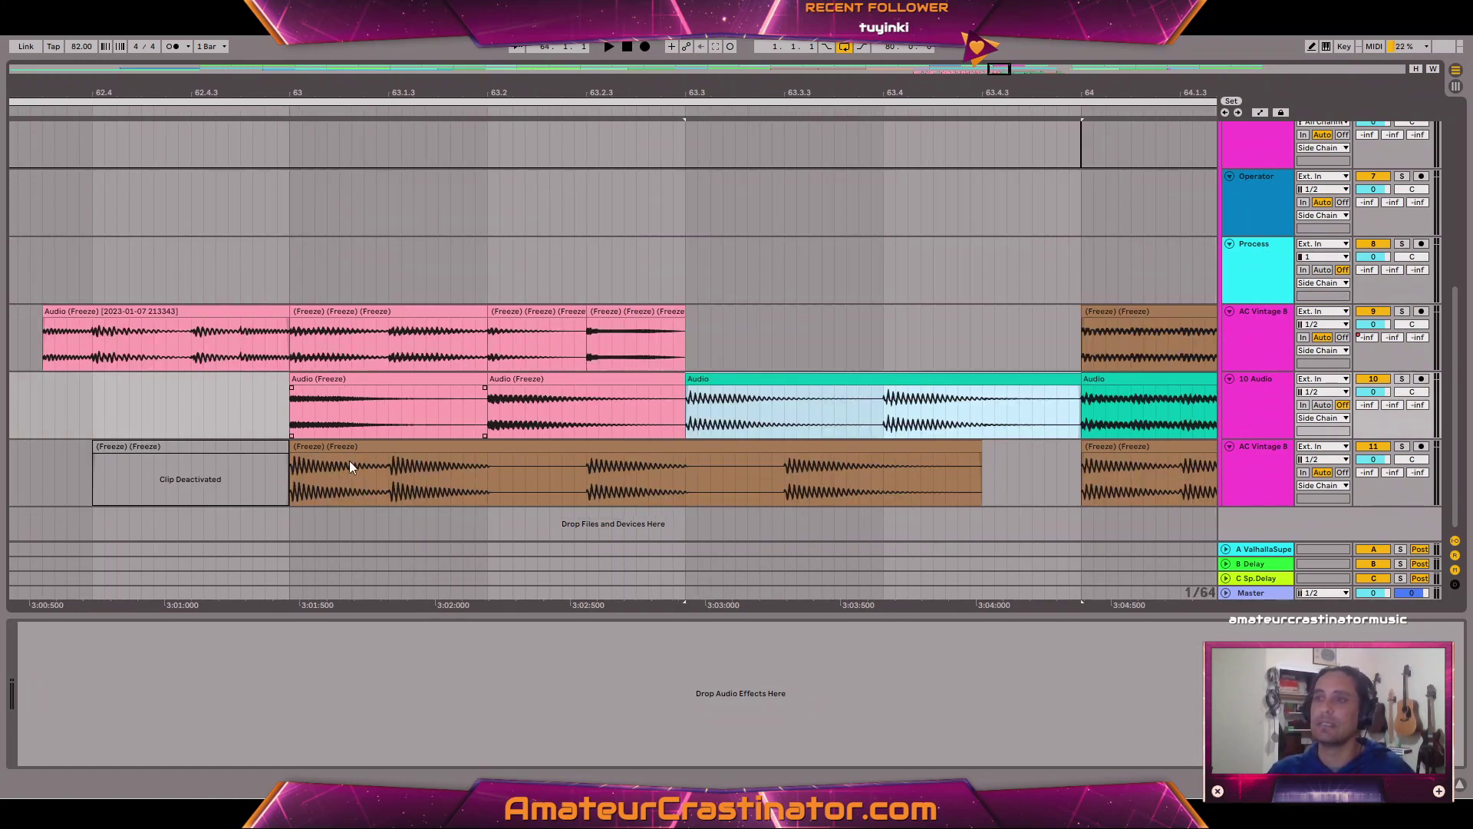
{"action": "left_click", "coordinate": [343, 440]}
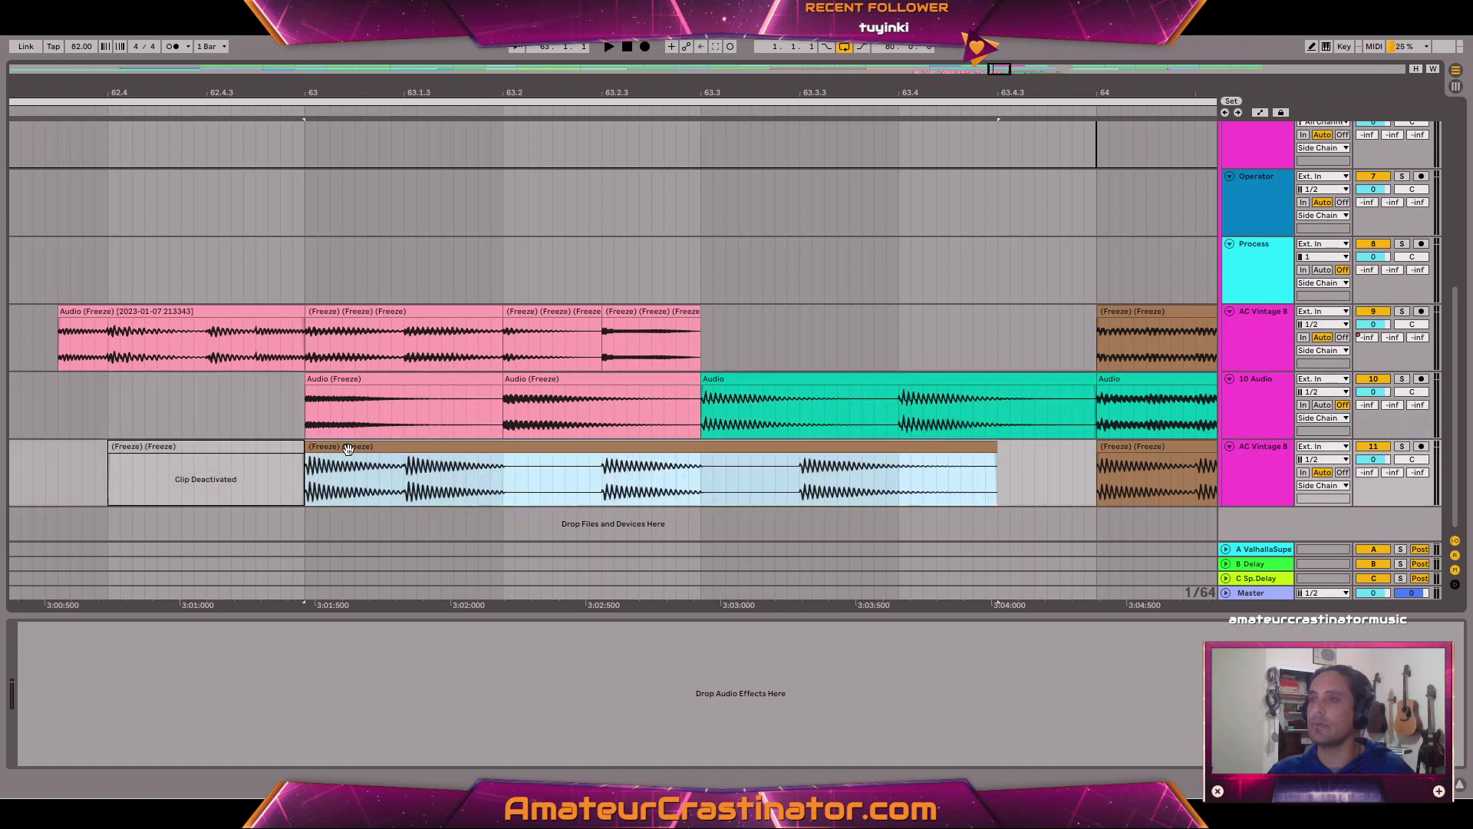
{"action": "key", "text": "space"}
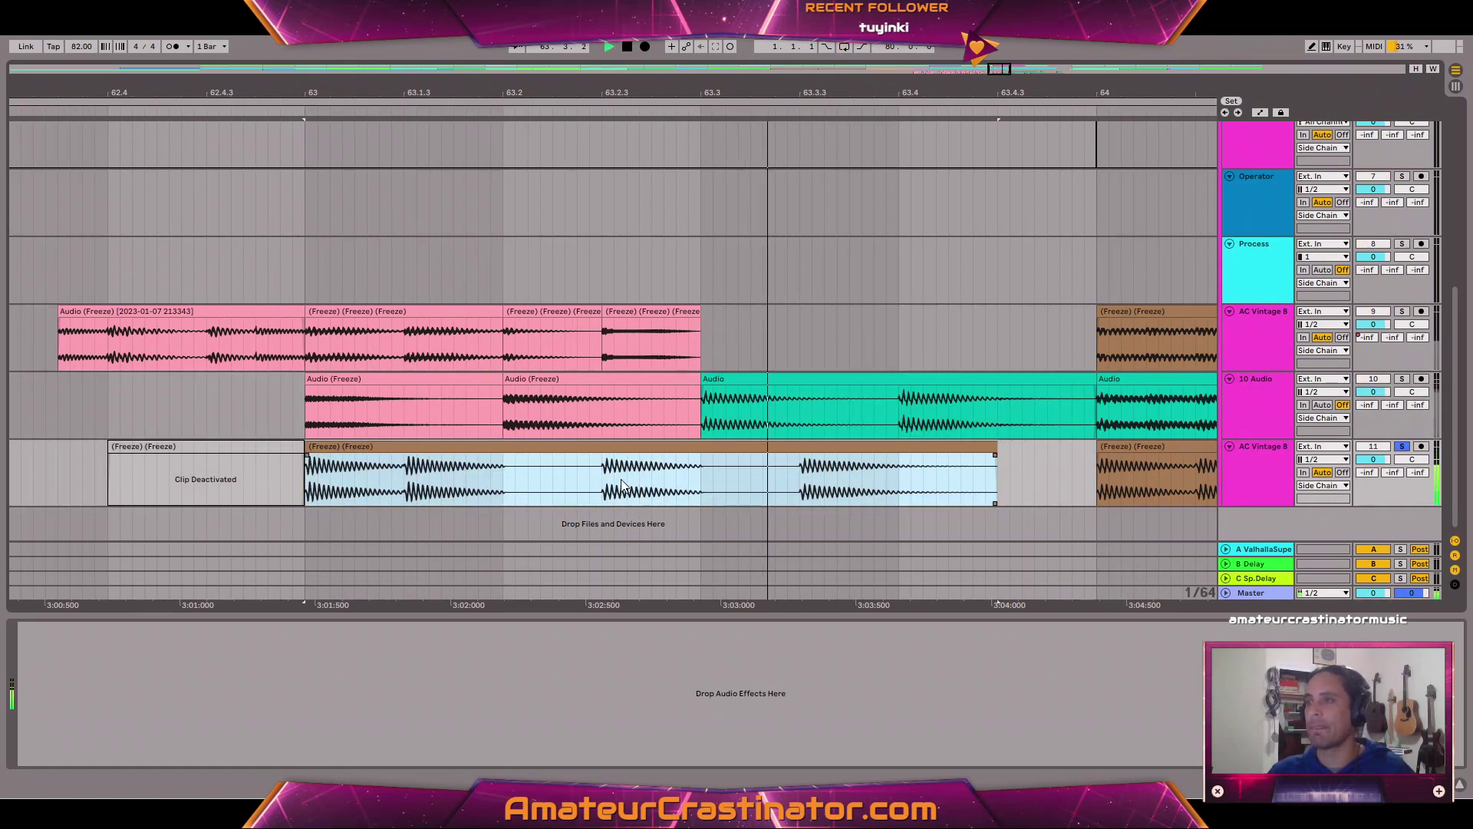
{"action": "left_click_drag", "start_coordinate": [454, 447], "coordinate": [455, 274]}
Delete the silent section from 63.2 to 63.2.3 in the brown clip on the Process track.
{"action": "scroll", "coordinate": [462, 274], "scroll_direction": "up", "scroll_amount": 5}
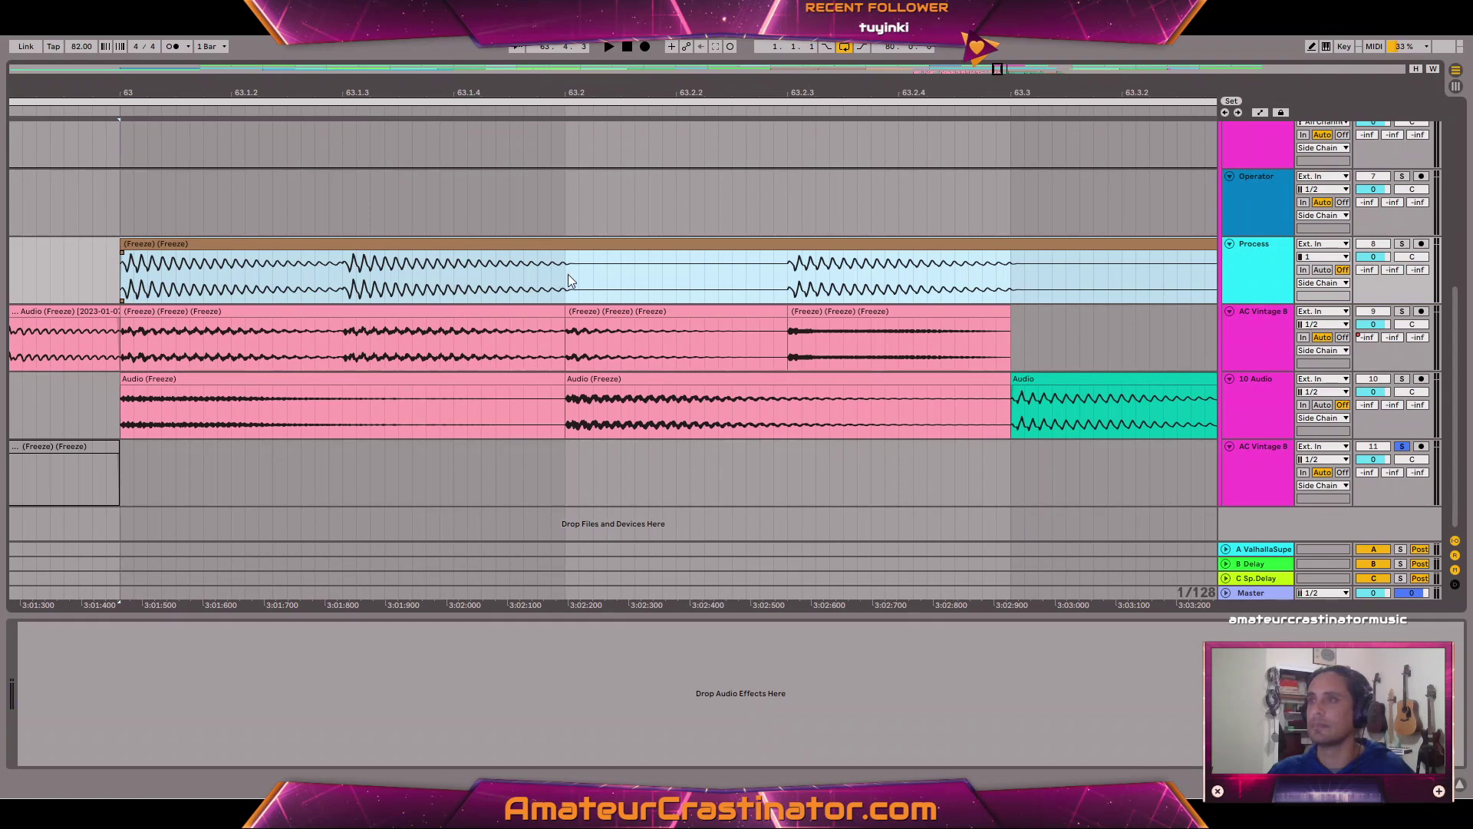
{"action": "left_click_drag", "start_coordinate": [568, 274], "coordinate": [793, 289]}
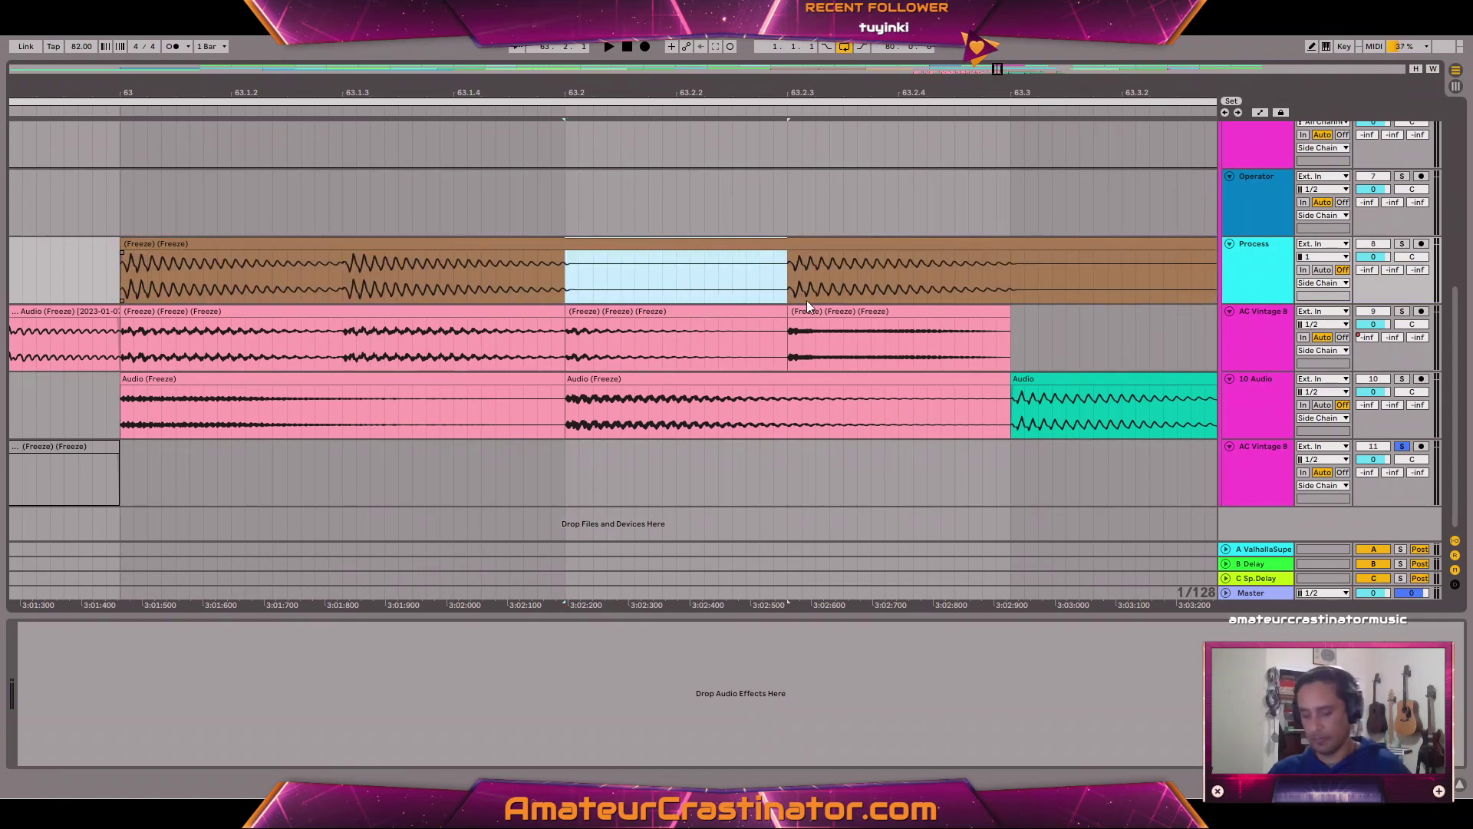
{"action": "key", "text": "Delete"}
Add a fade-out to the end of the brown clip on the Process track, starting shortly after 63.4.
{"action": "scroll", "coordinate": [1005, 277], "scroll_direction": "down", "scroll_amount": 3}
{"action": "scroll", "coordinate": [987, 276], "scroll_direction": "right", "scroll_amount": 2}
{"action": "scroll", "coordinate": [985, 270], "scroll_direction": "right", "scroll_amount": 4}
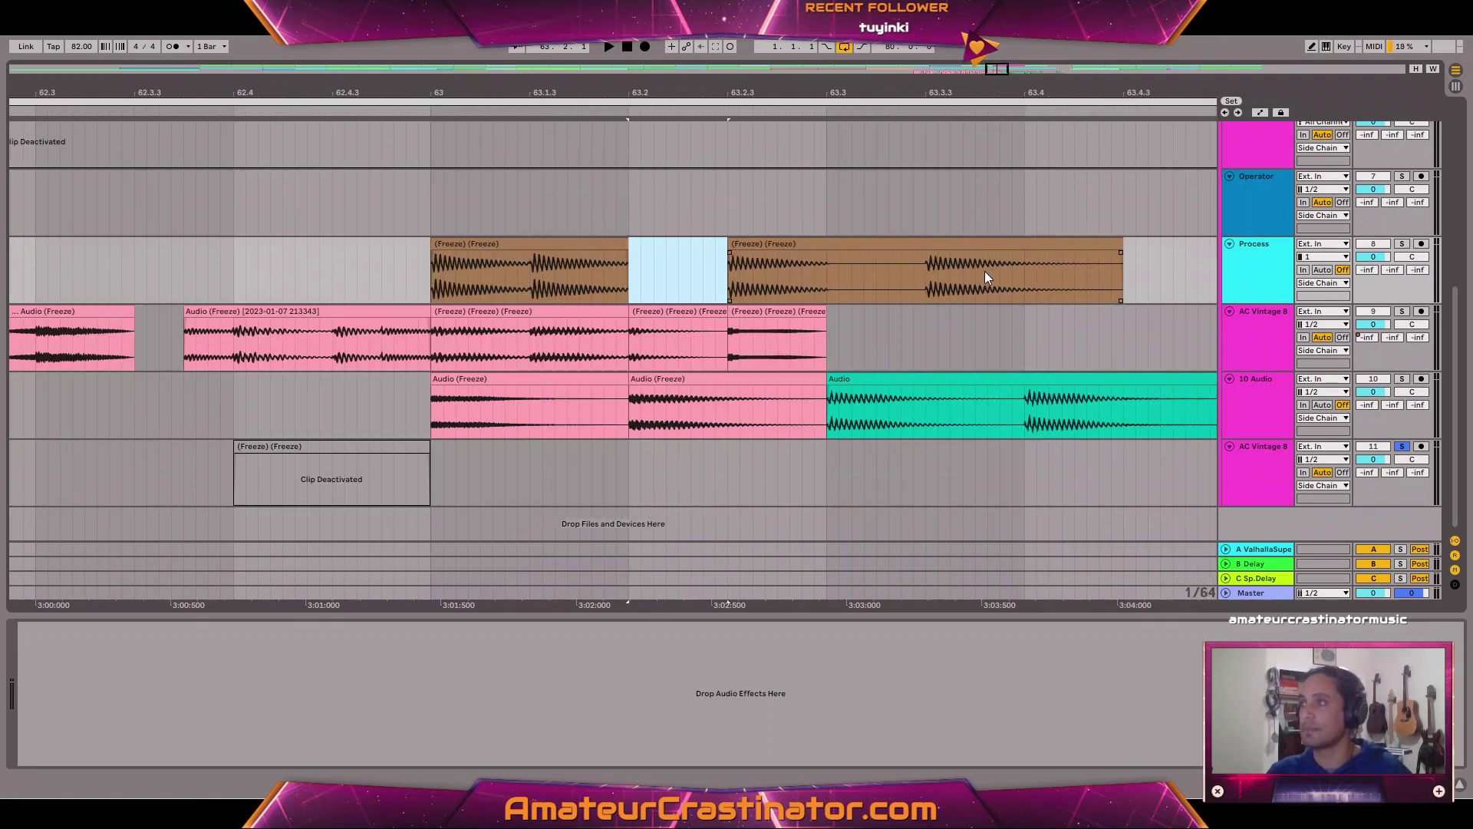
{"action": "left_click_drag", "start_coordinate": [1089, 252], "coordinate": [1012, 253]}
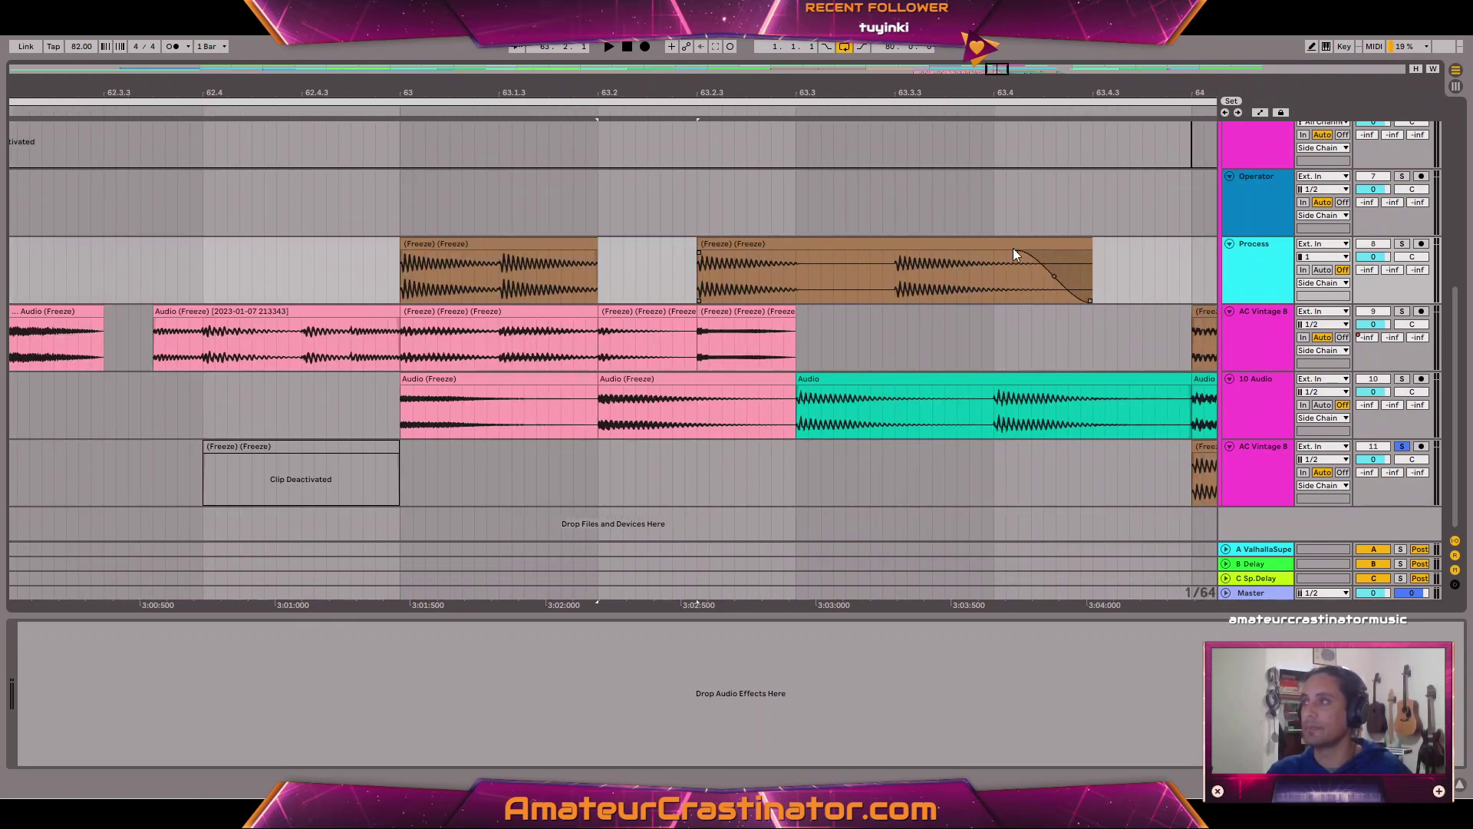
Delete the silent section from 63.3 to just before 63.3.3 and fade out the ends of the two earlier brown clips.
{"action": "left_click", "coordinate": [802, 290]}
{"action": "left_click_drag", "start_coordinate": [895, 287], "coordinate": [882, 288]}
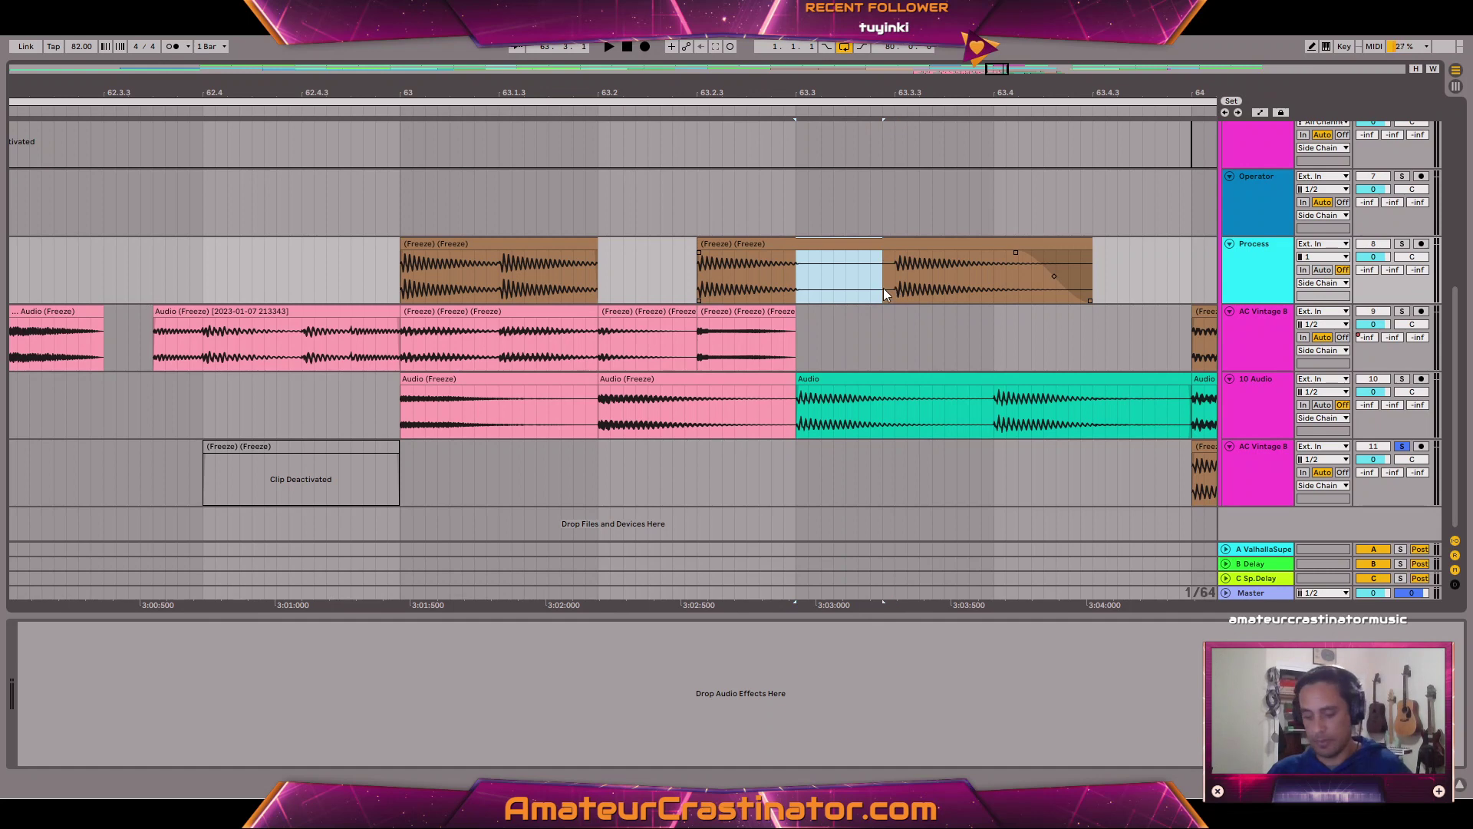
{"action": "key", "text": "Delete"}
{"action": "left_click", "coordinate": [790, 256]}
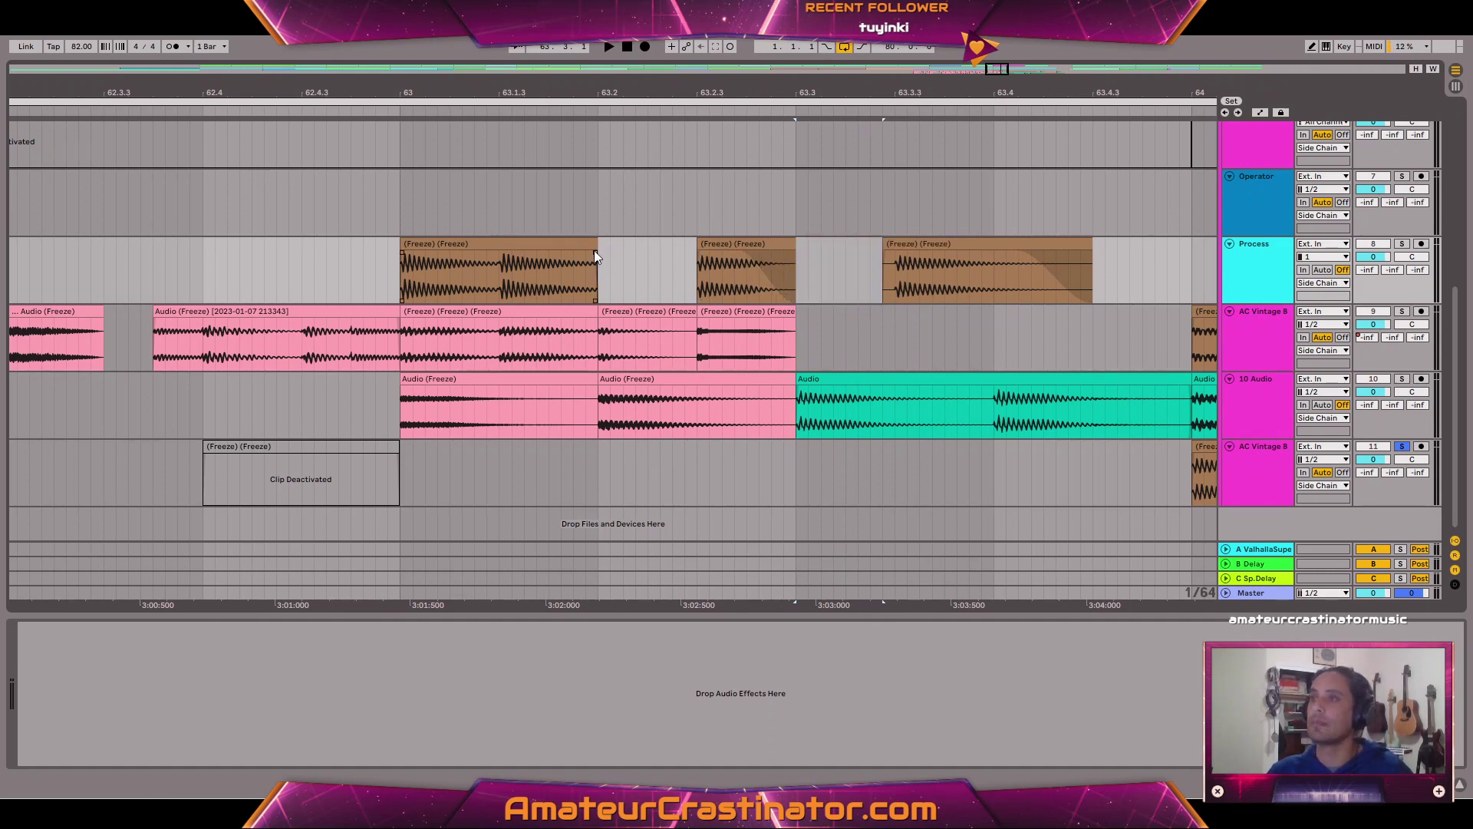
Trim the start of the last brown clip to 63.3.3 and audition the three Process clips together in solo.
{"action": "left_click", "coordinate": [493, 245]}
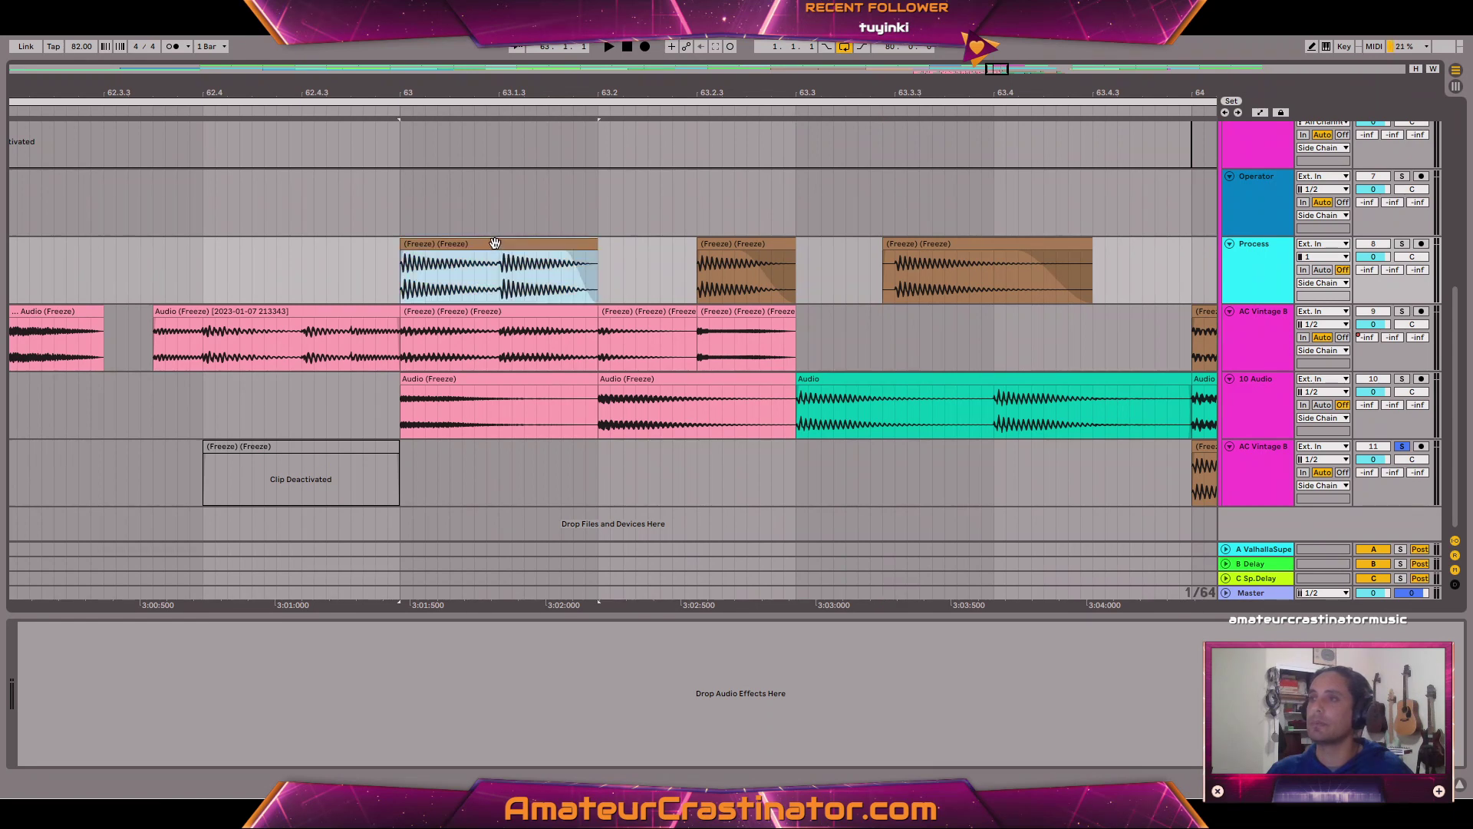
{"action": "left_click", "coordinate": [995, 239], "text": "shift"}
{"action": "key", "text": "space"}
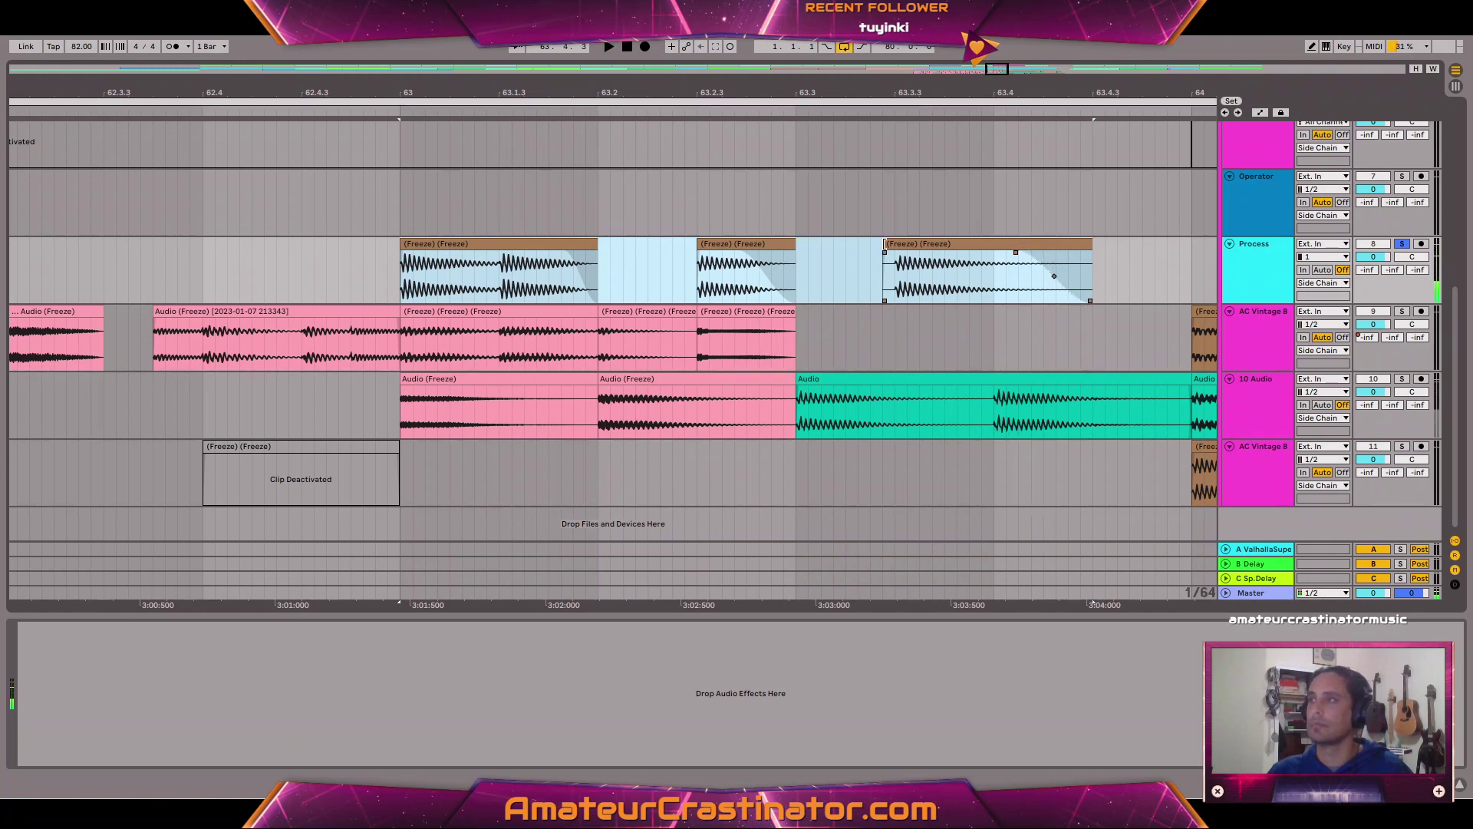
{"action": "left_click_drag", "start_coordinate": [884, 248], "coordinate": [893, 247]}
{"action": "left_click", "coordinate": [495, 261], "text": "shift"}
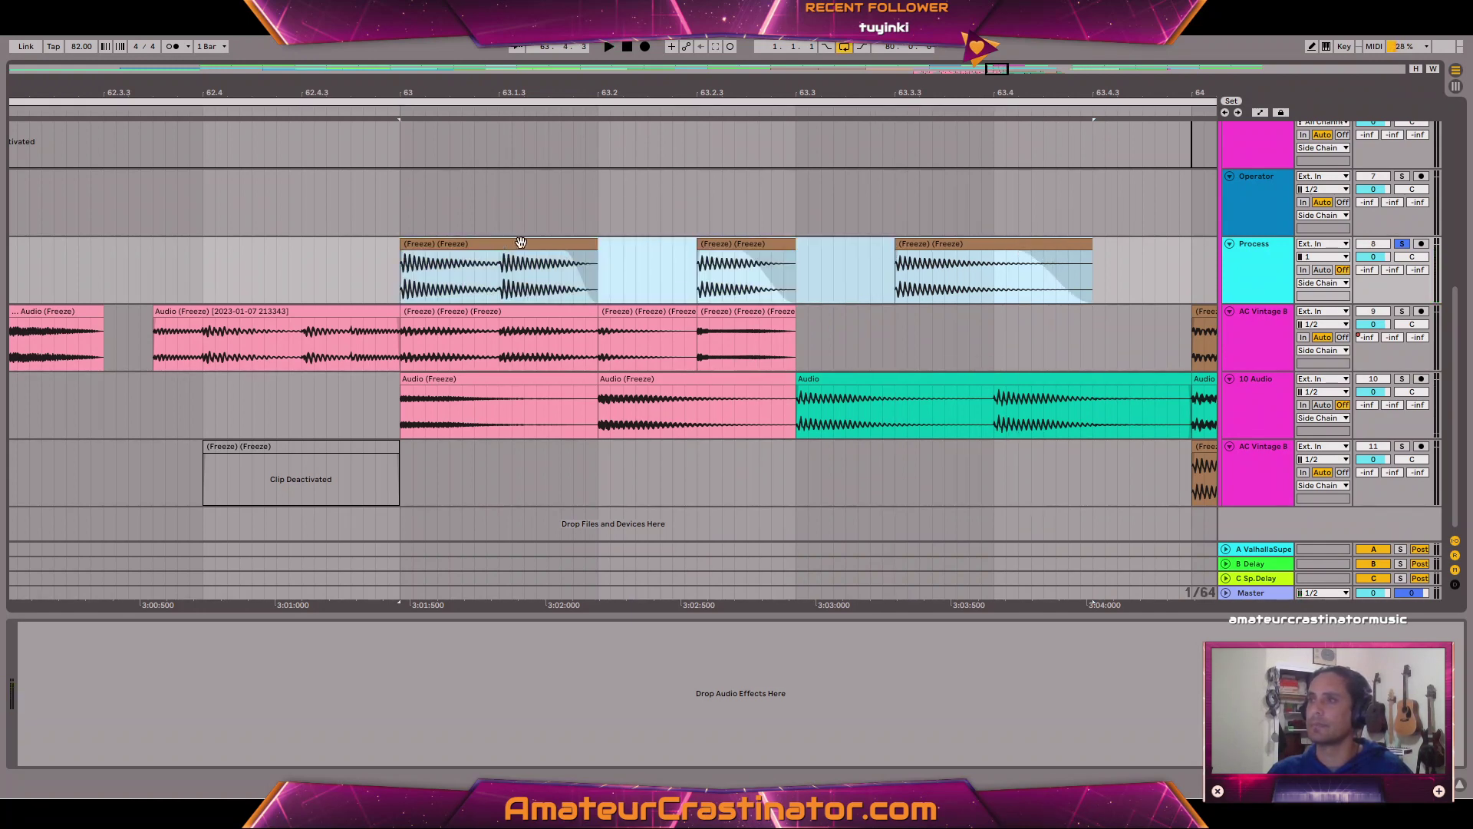
{"action": "key", "text": "space"}
Add the SPECOMP compressor to the Process track and play the brown clips through it.
{"action": "left_click", "coordinate": [1268, 273]}
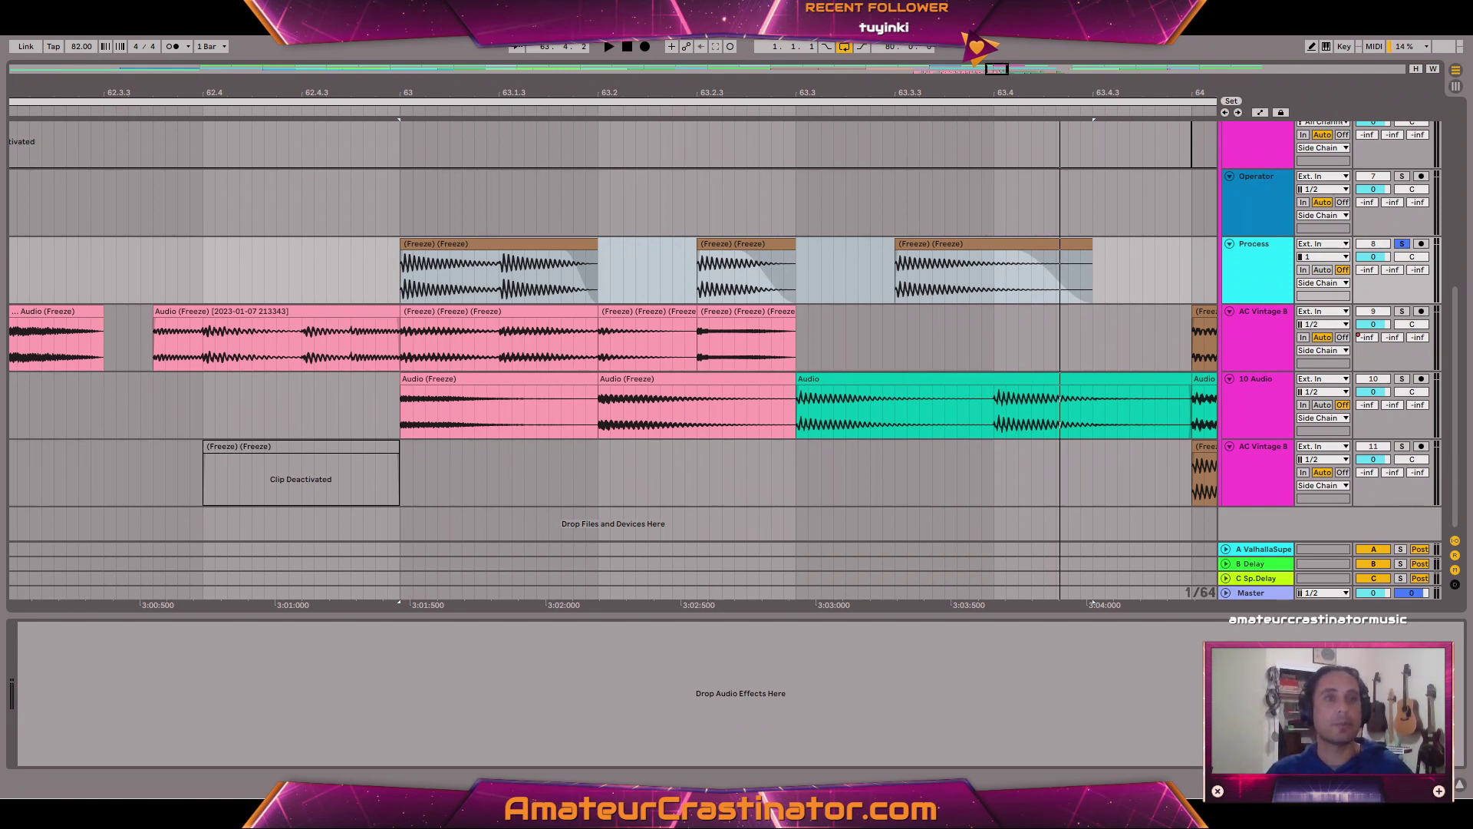
{"action": "left_click_drag", "start_coordinate": [703, 467], "coordinate": [829, 421]}
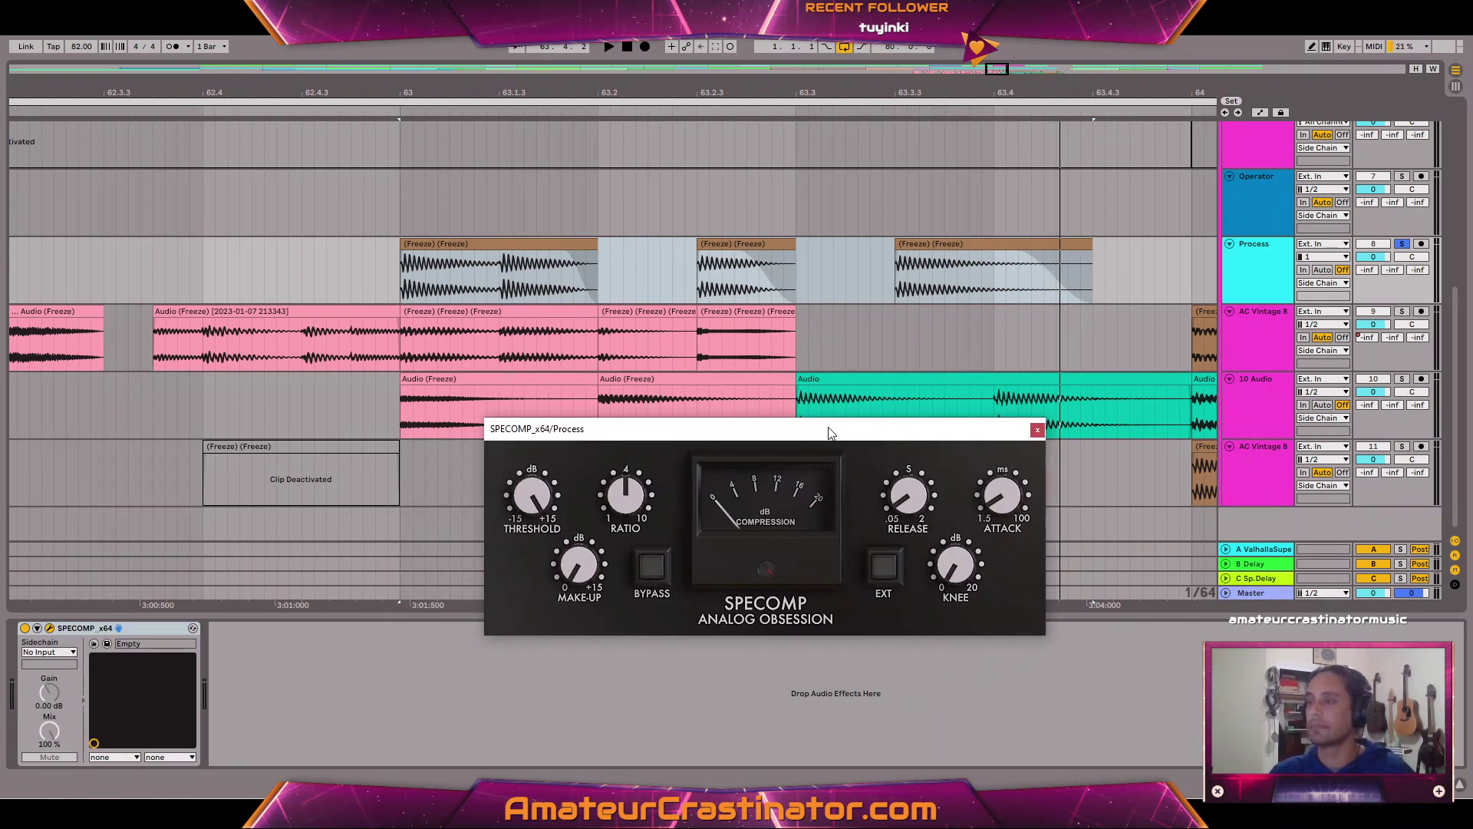
{"action": "key", "text": "space"}
Raise the SPECOMP attack to around the middle of its range while auditioning the clips.
{"action": "mouse_move", "coordinate": [547, 511]}
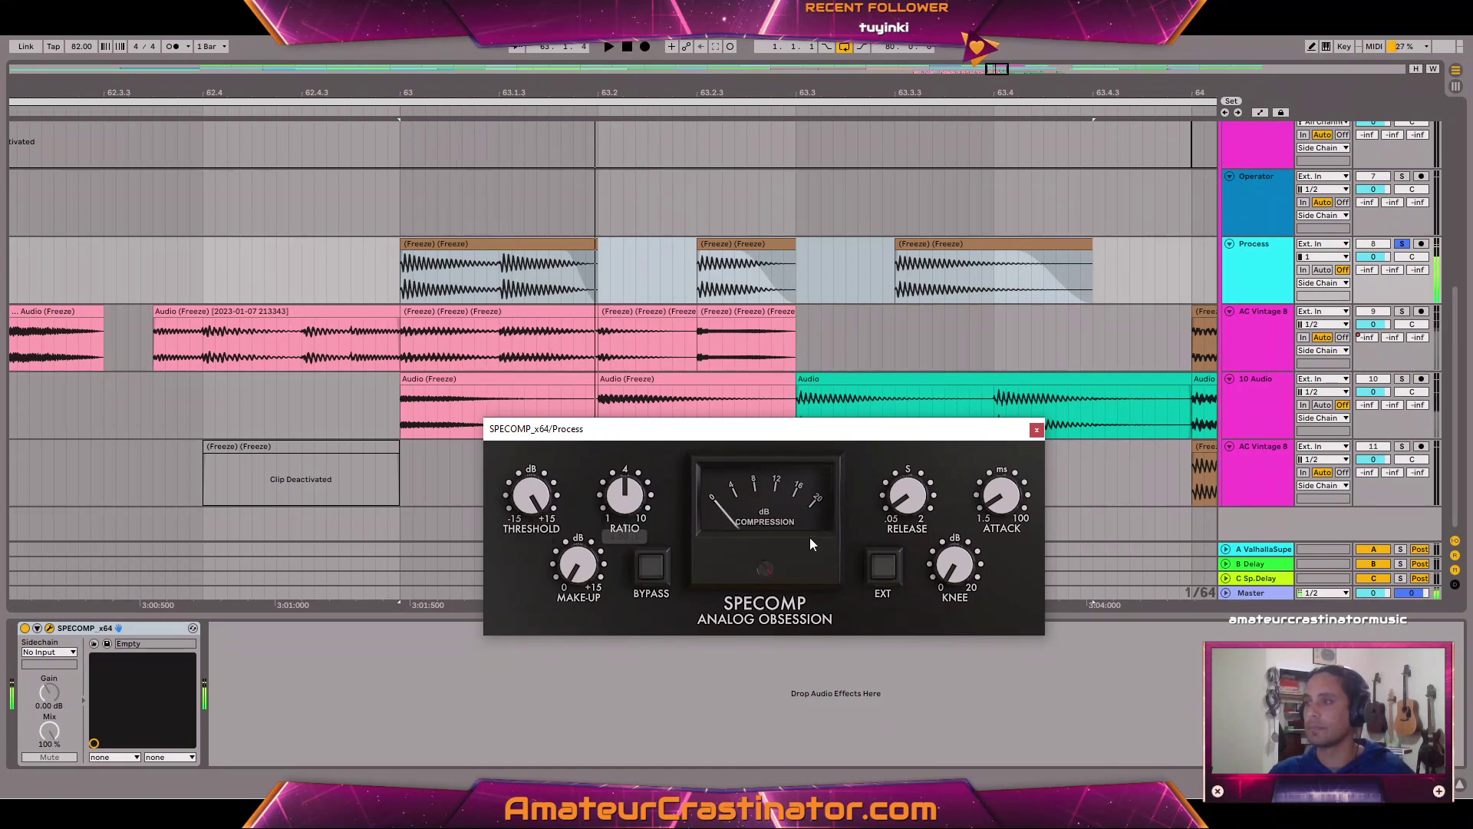
{"action": "key", "text": "space"}
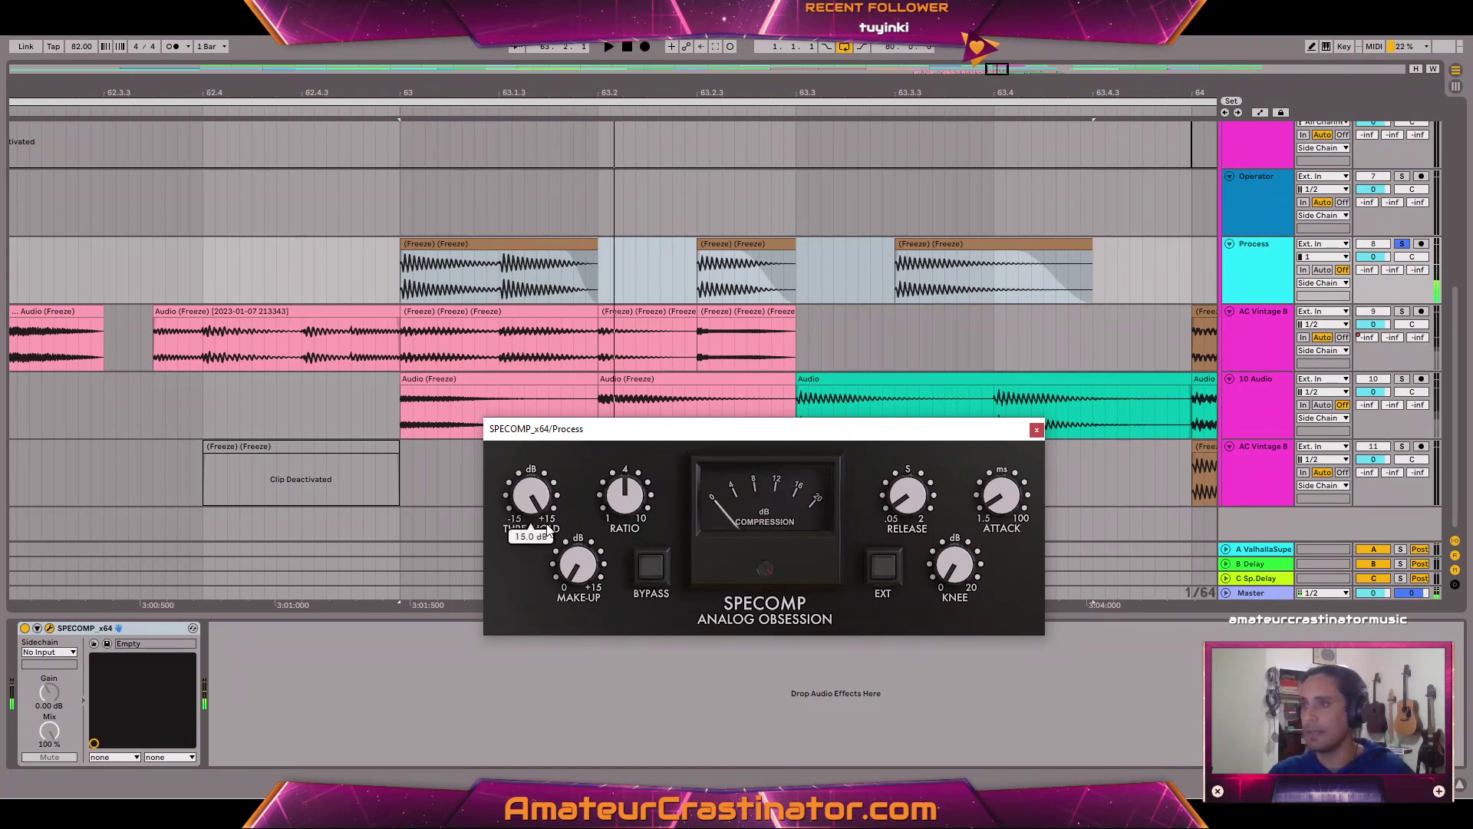
{"action": "key", "text": "space"}
{"action": "mouse_move", "coordinate": [626, 506]}
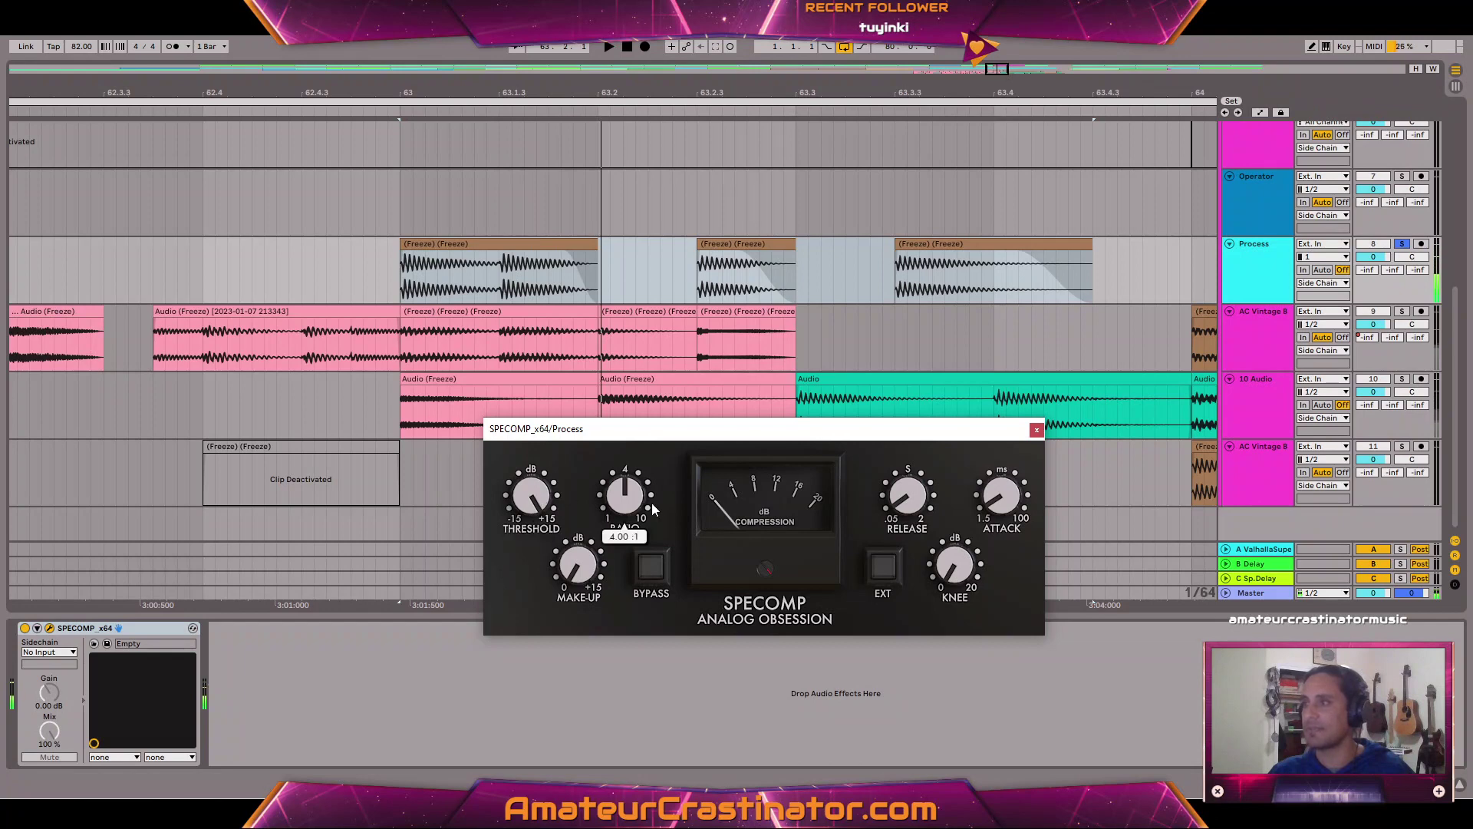
{"action": "mouse_move", "coordinate": [579, 560]}
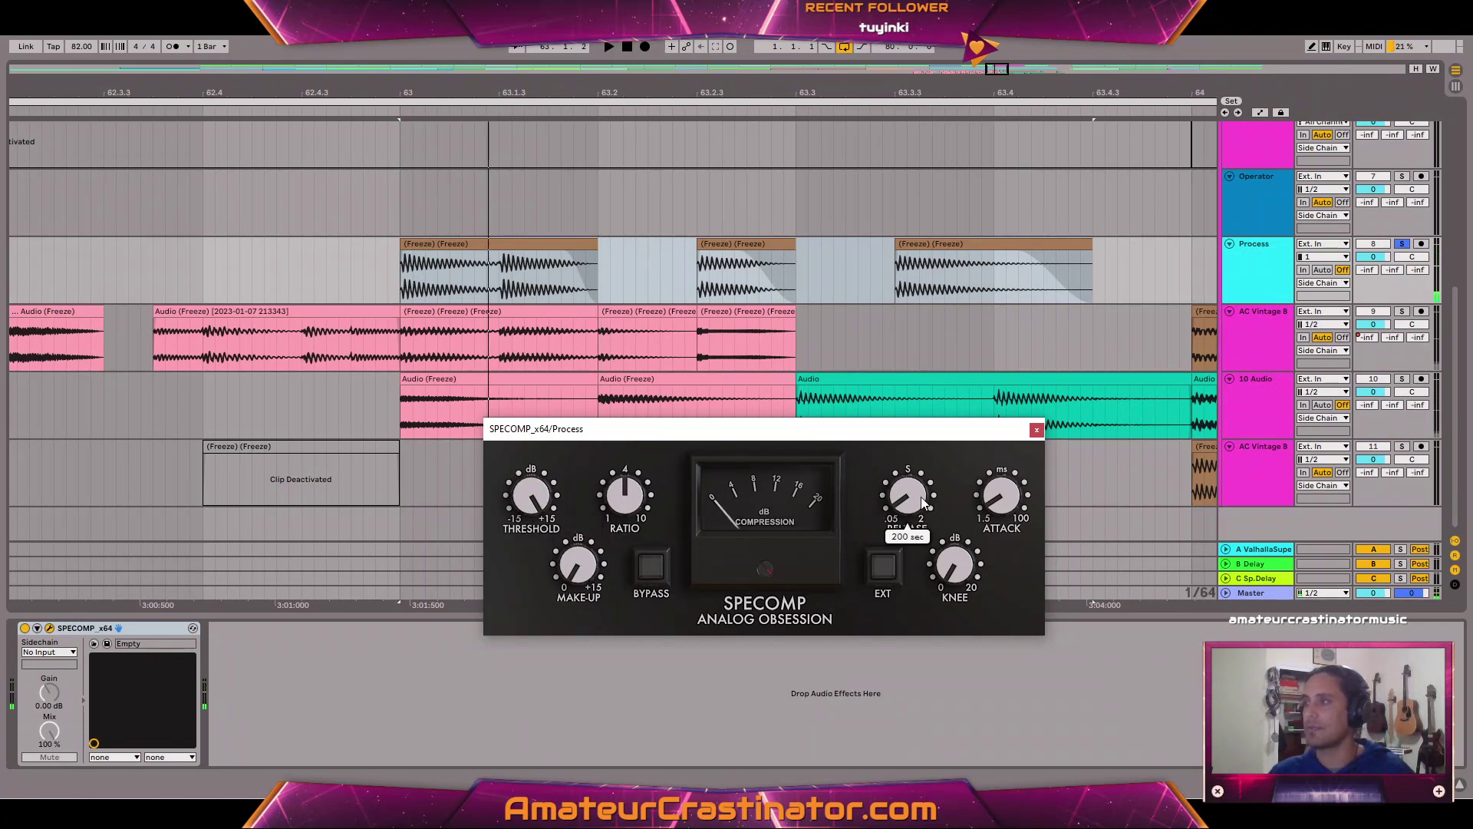
{"action": "mouse_move", "coordinate": [1007, 508]}
{"action": "left_click_drag", "start_coordinate": [1007, 508], "coordinate": [1002, 454]}
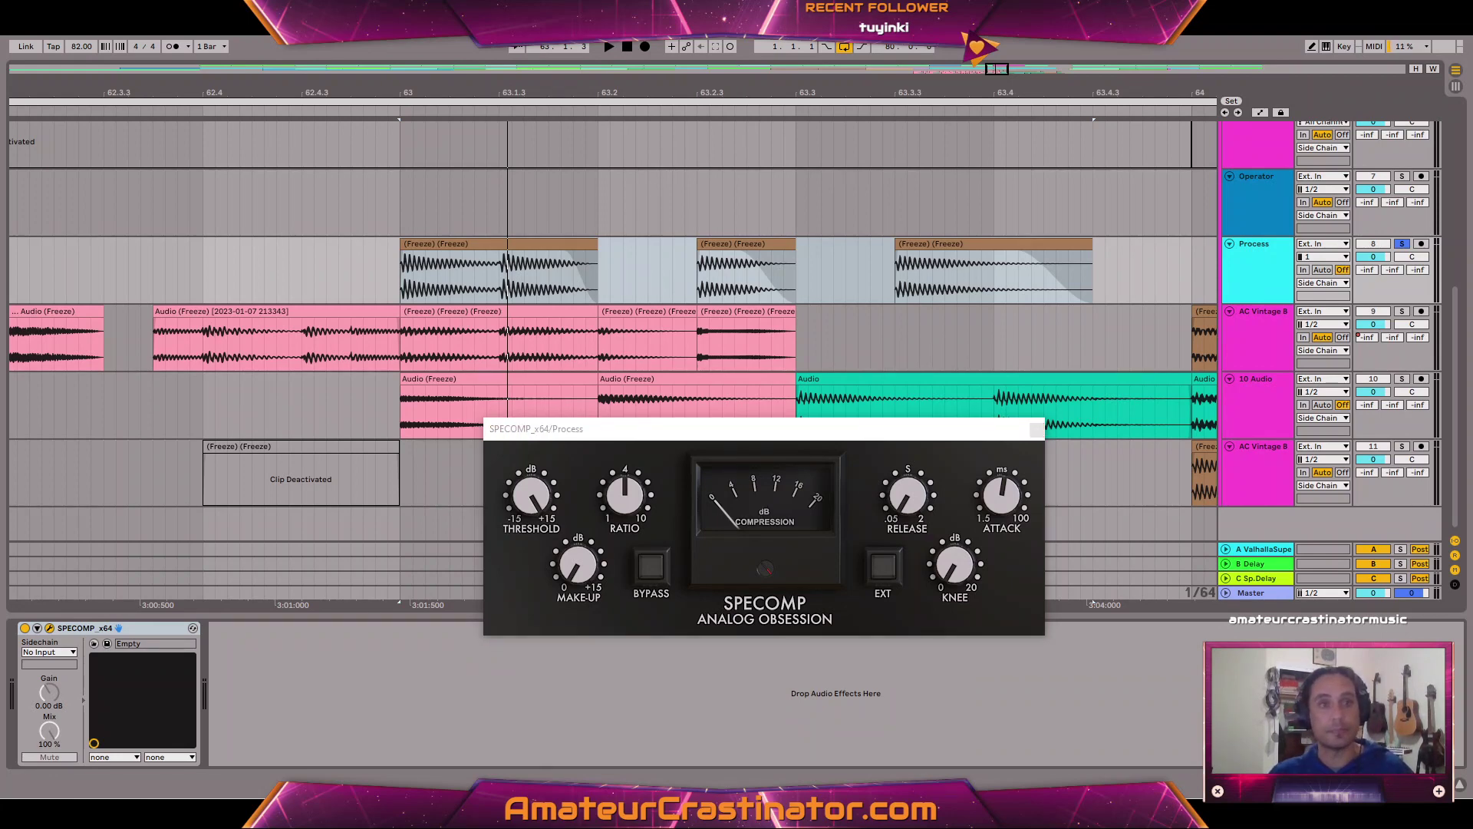
Insert Utility before SPECOMP, set its Gain to -7.22 dB and audition the clips through the chain.
{"action": "key", "text": "Return"}
{"action": "left_click_drag", "start_coordinate": [260, 629], "coordinate": [98, 685]}
{"action": "key", "text": "space"}
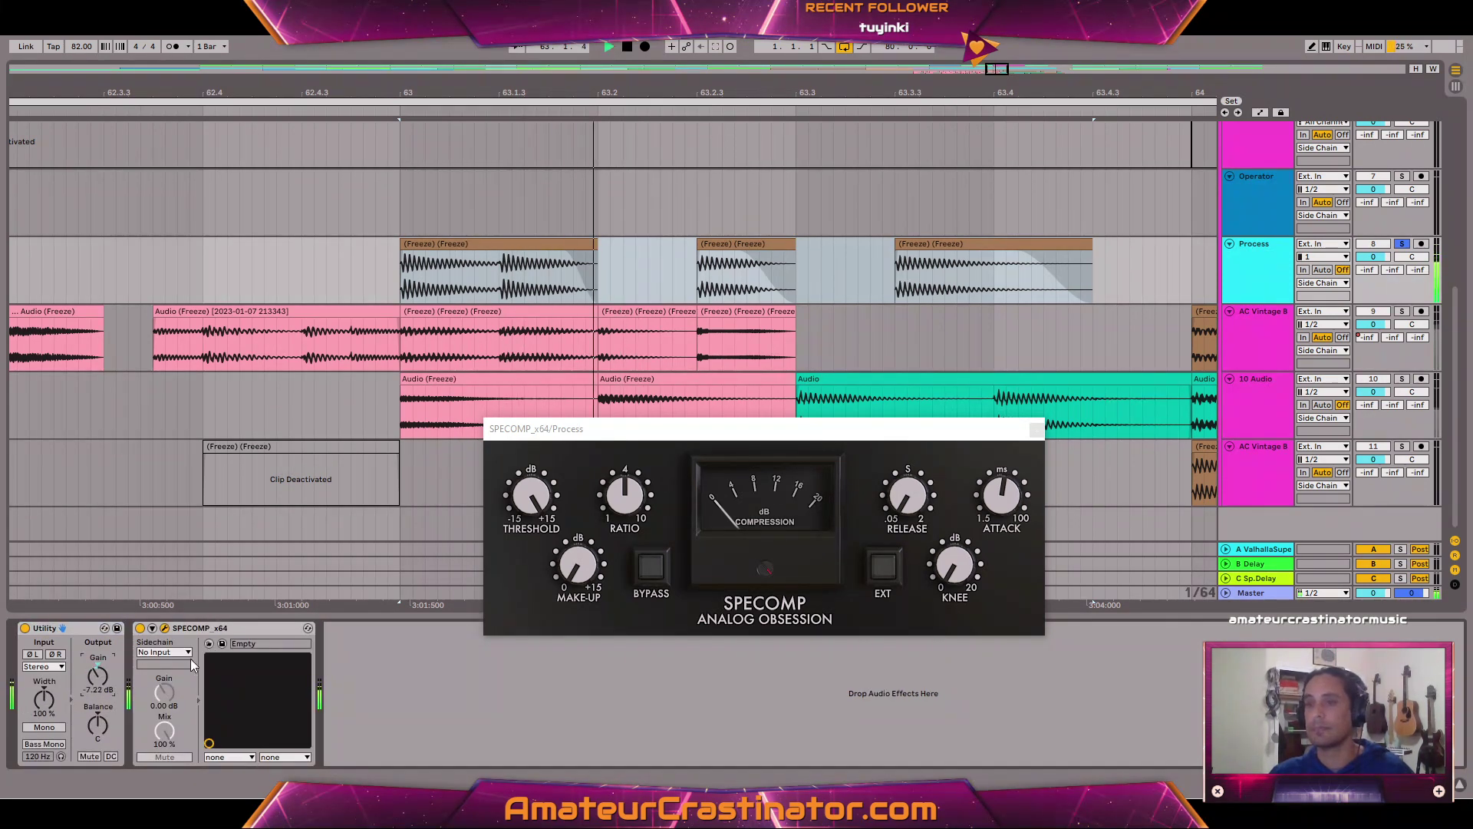
{"action": "mouse_move", "coordinate": [643, 495]}
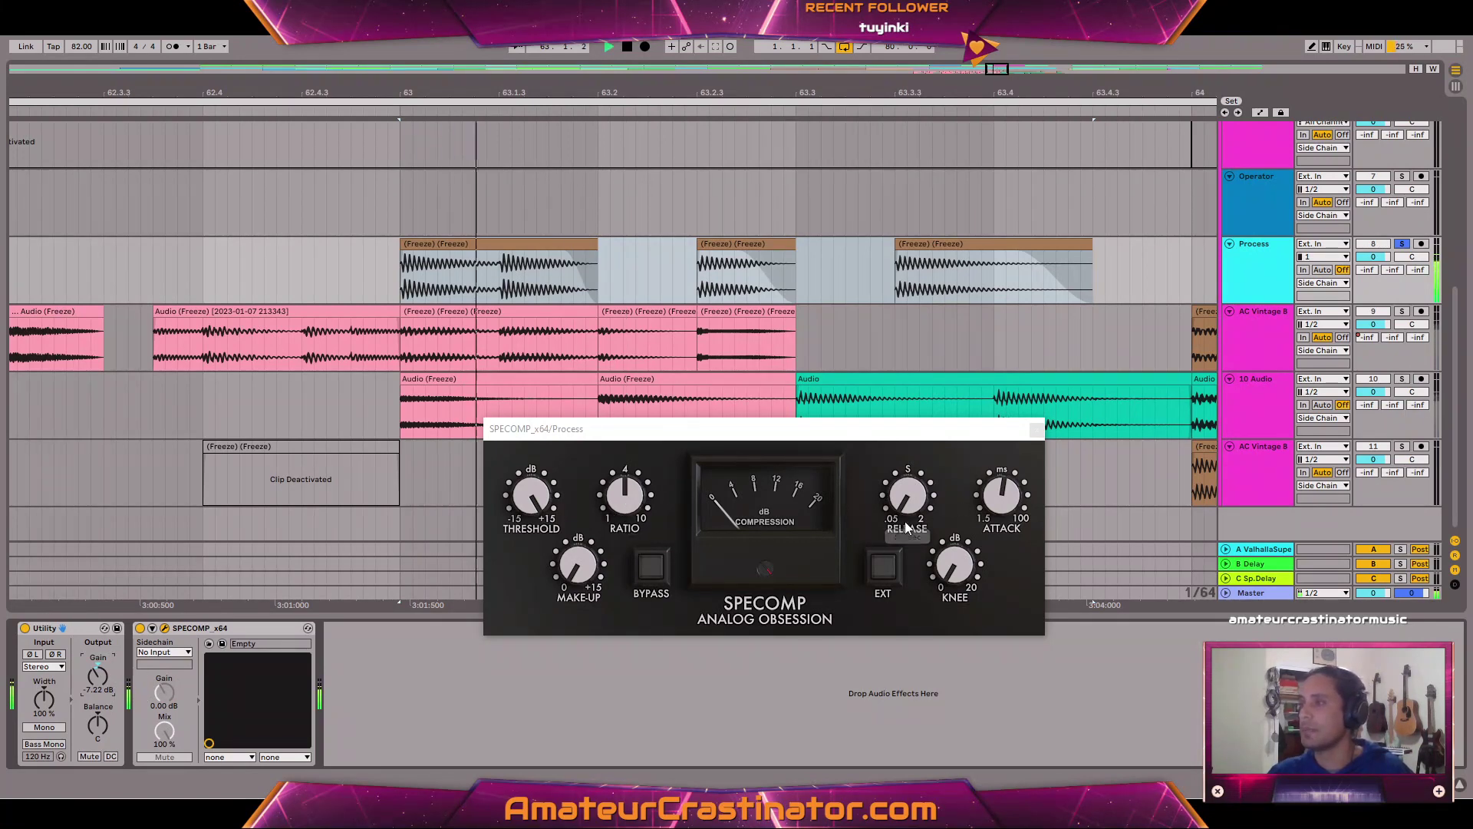
{"action": "key", "text": "space"}
{"action": "mouse_move", "coordinate": [906, 530]}
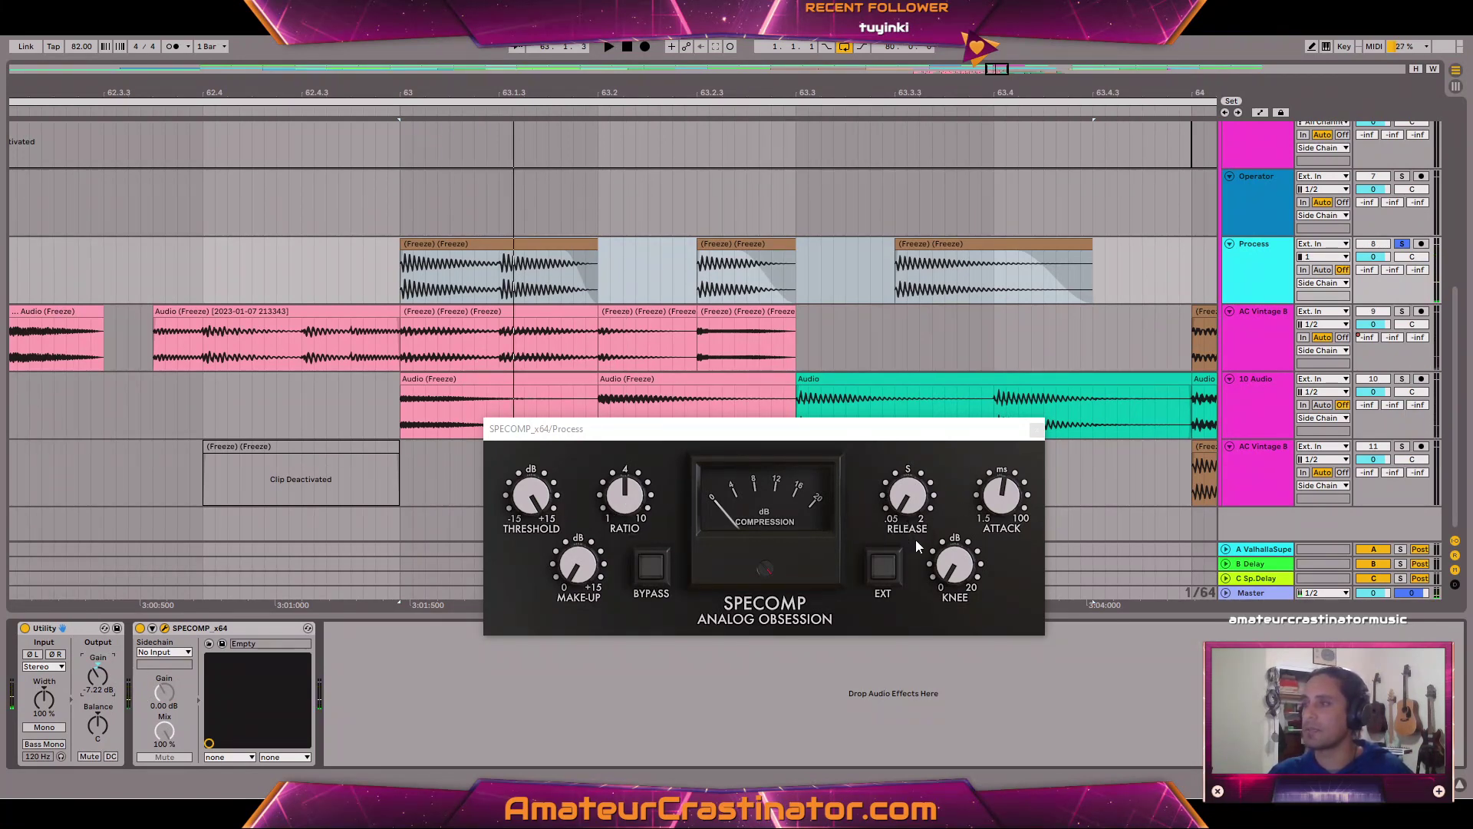
{"action": "mouse_move", "coordinate": [997, 547]}
{"action": "key", "text": "space"}
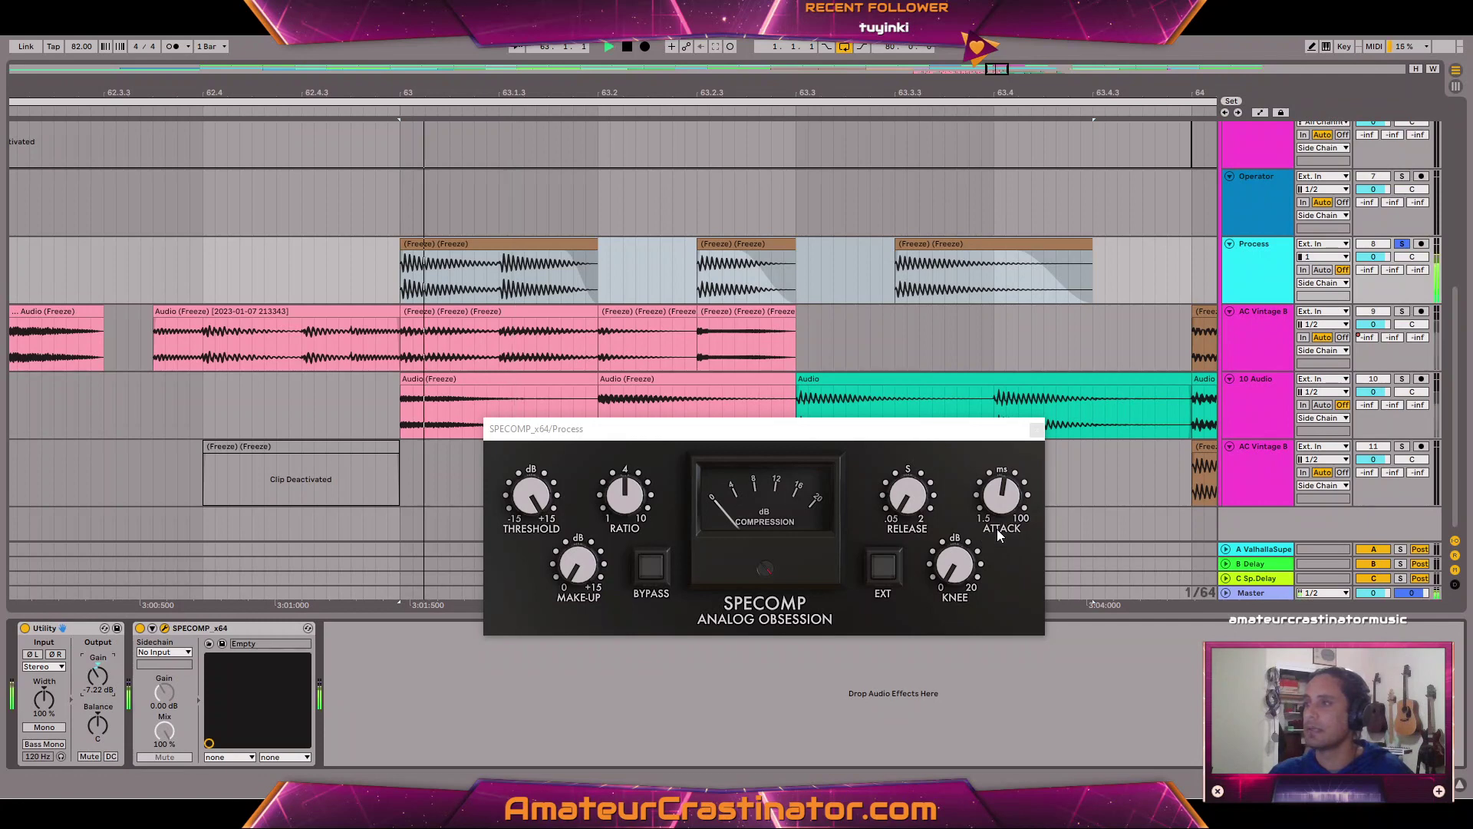
Lower the SPECOMP threshold and audition the first half of the first brown clip from bar 63.
{"action": "left_click_drag", "start_coordinate": [536, 510], "coordinate": [537, 548]}
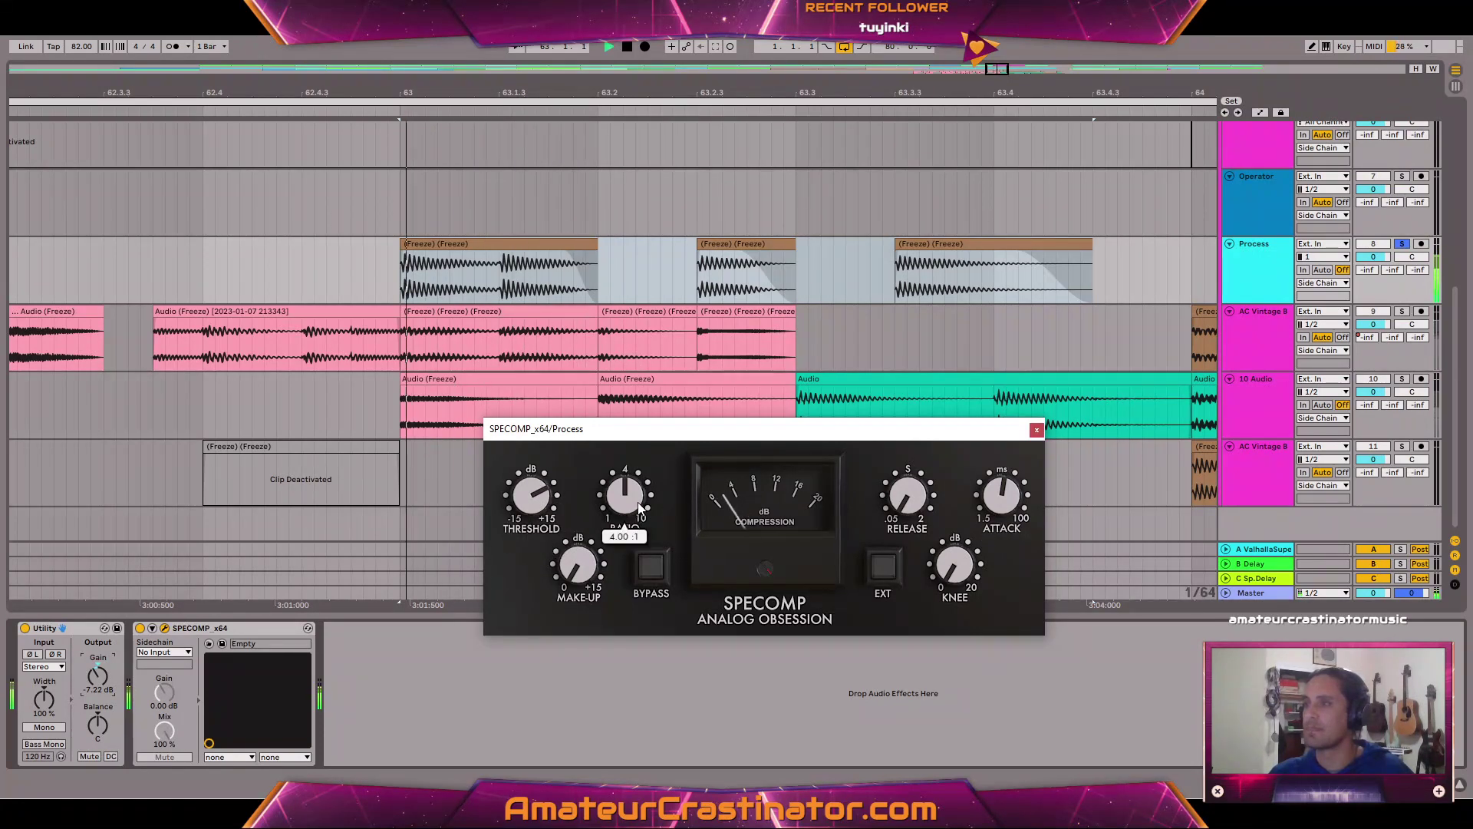
{"action": "mouse_move", "coordinate": [909, 497]}
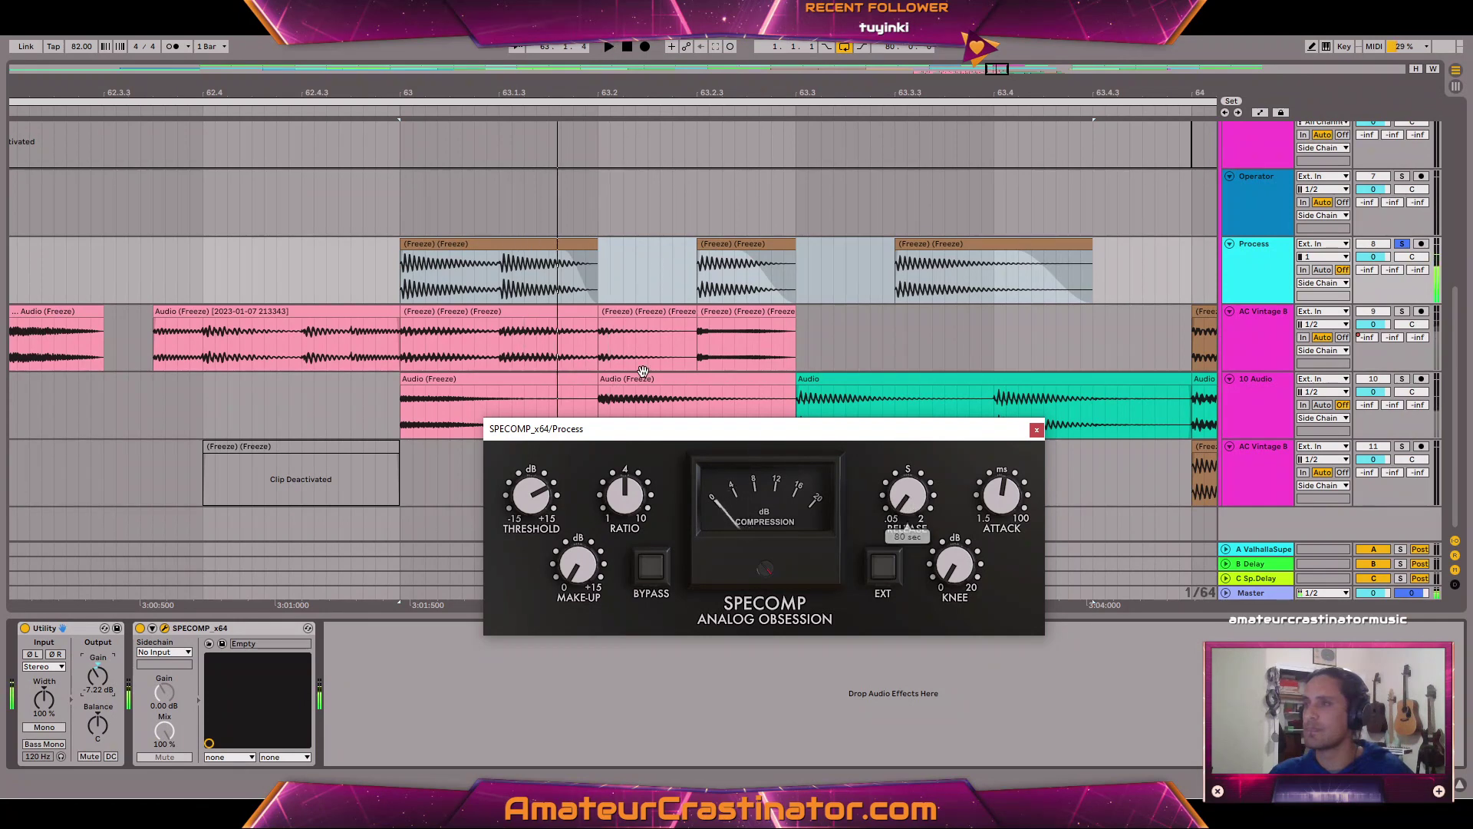
{"action": "left_click_drag", "start_coordinate": [503, 275], "coordinate": [406, 284]}
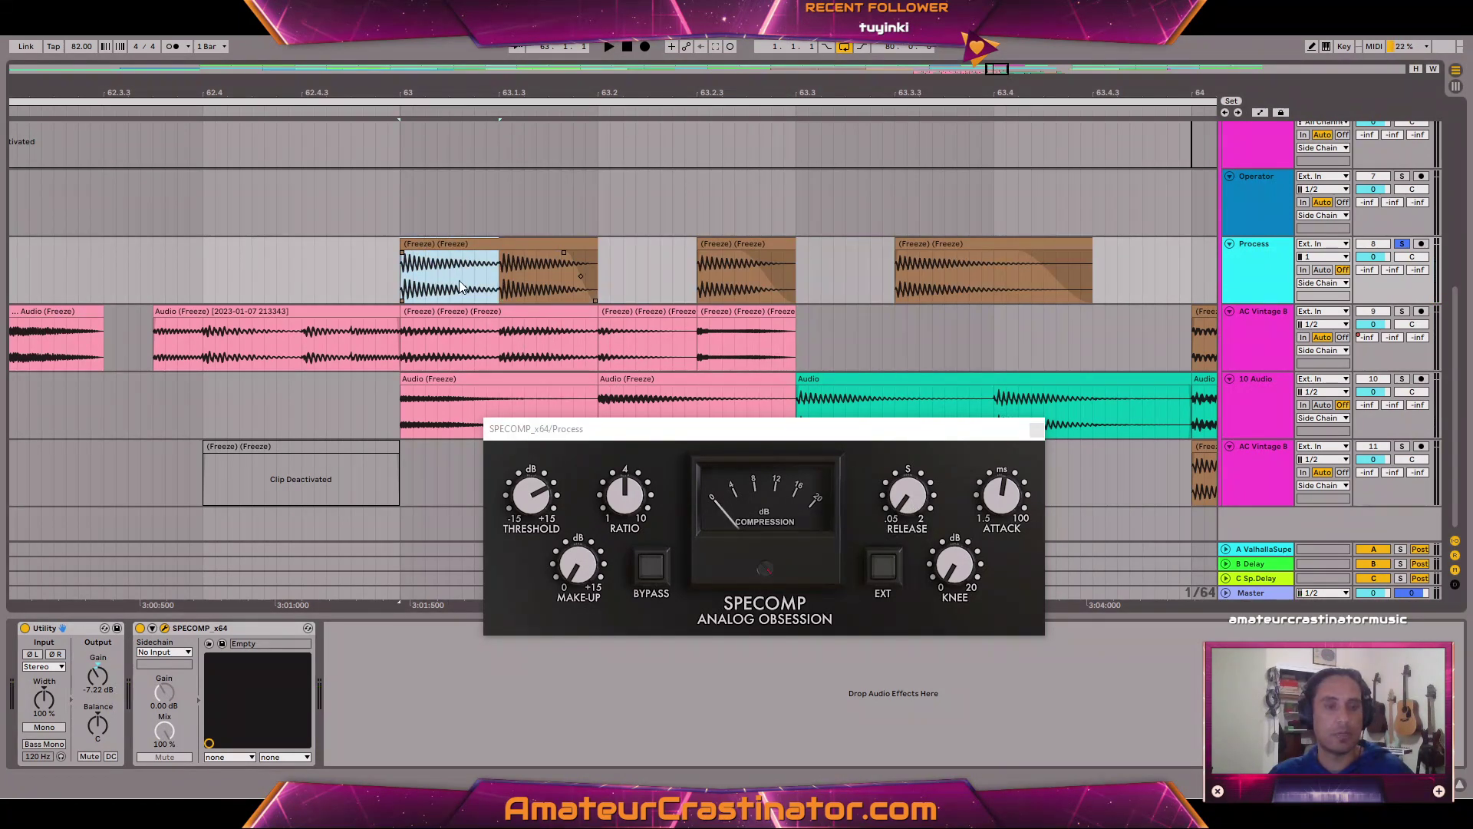
{"action": "mouse_move", "coordinate": [908, 497]}
{"action": "key", "text": "space"}
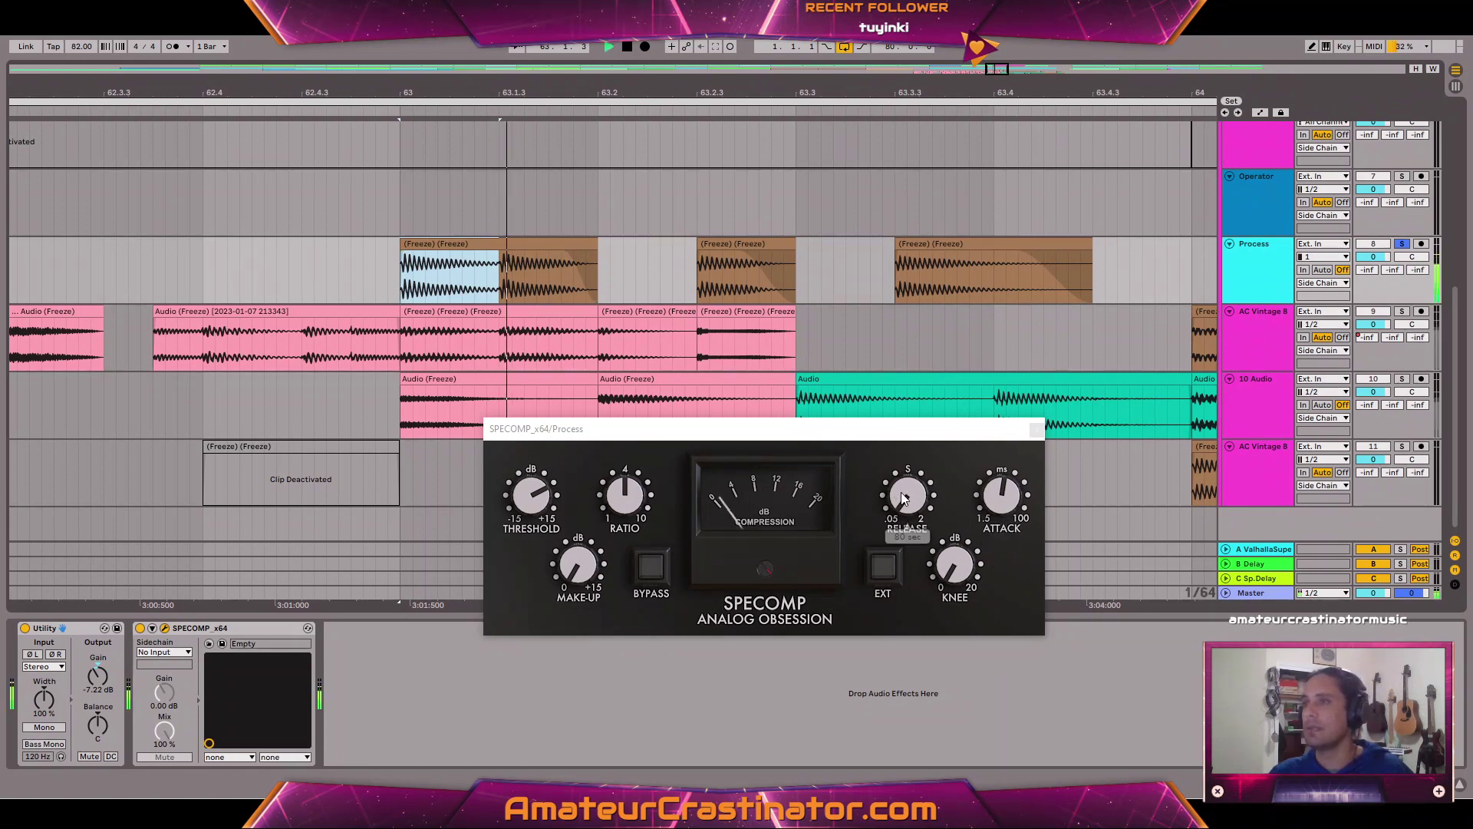
Compare the brown clips with SPECOMP bypassed and active during playback.
{"action": "mouse_move", "coordinate": [587, 558]}
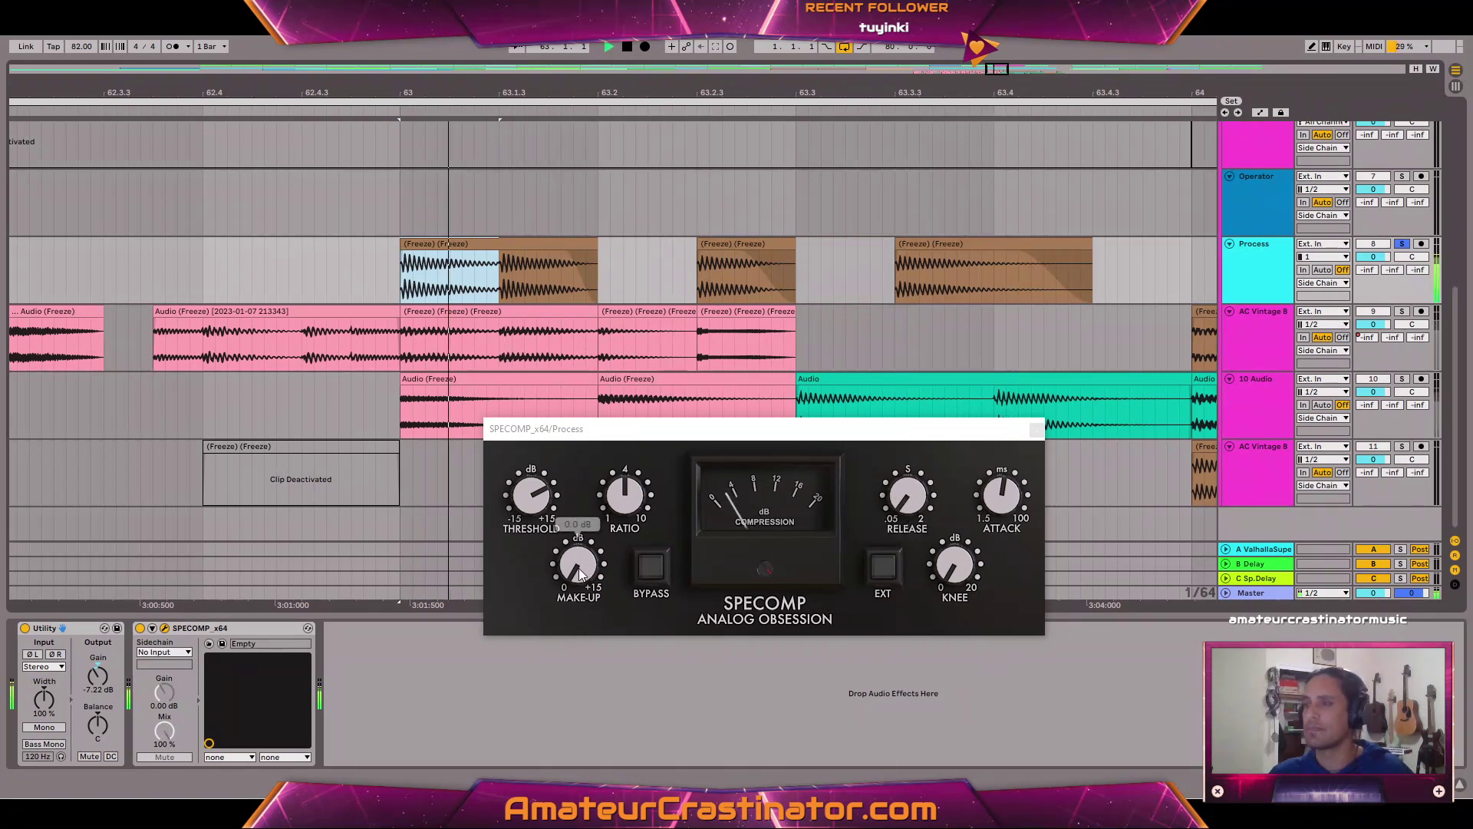
{"action": "mouse_move", "coordinate": [625, 502]}
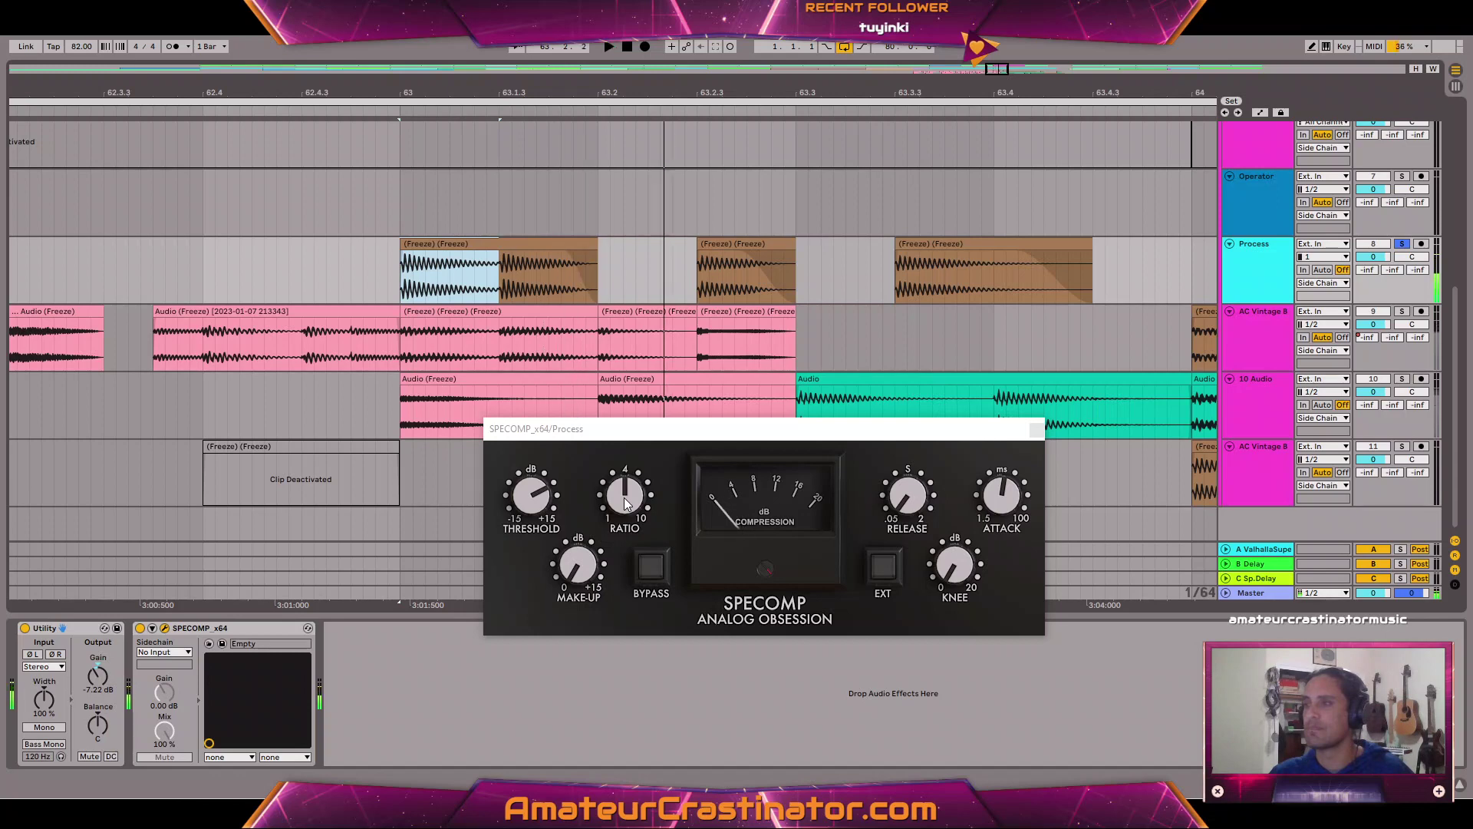
{"action": "left_click", "coordinate": [651, 567]}
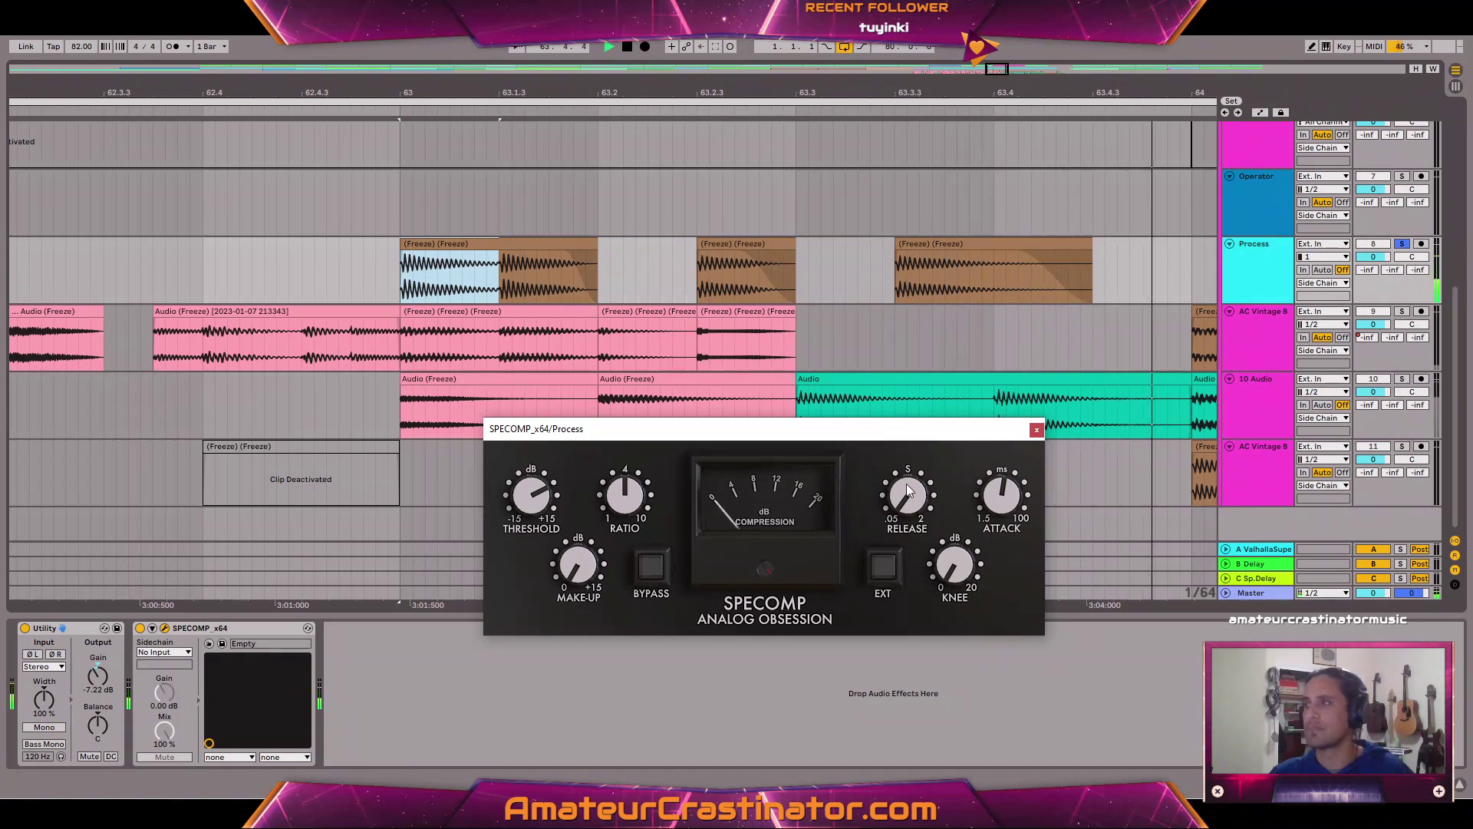
{"action": "left_click", "coordinate": [653, 568]}
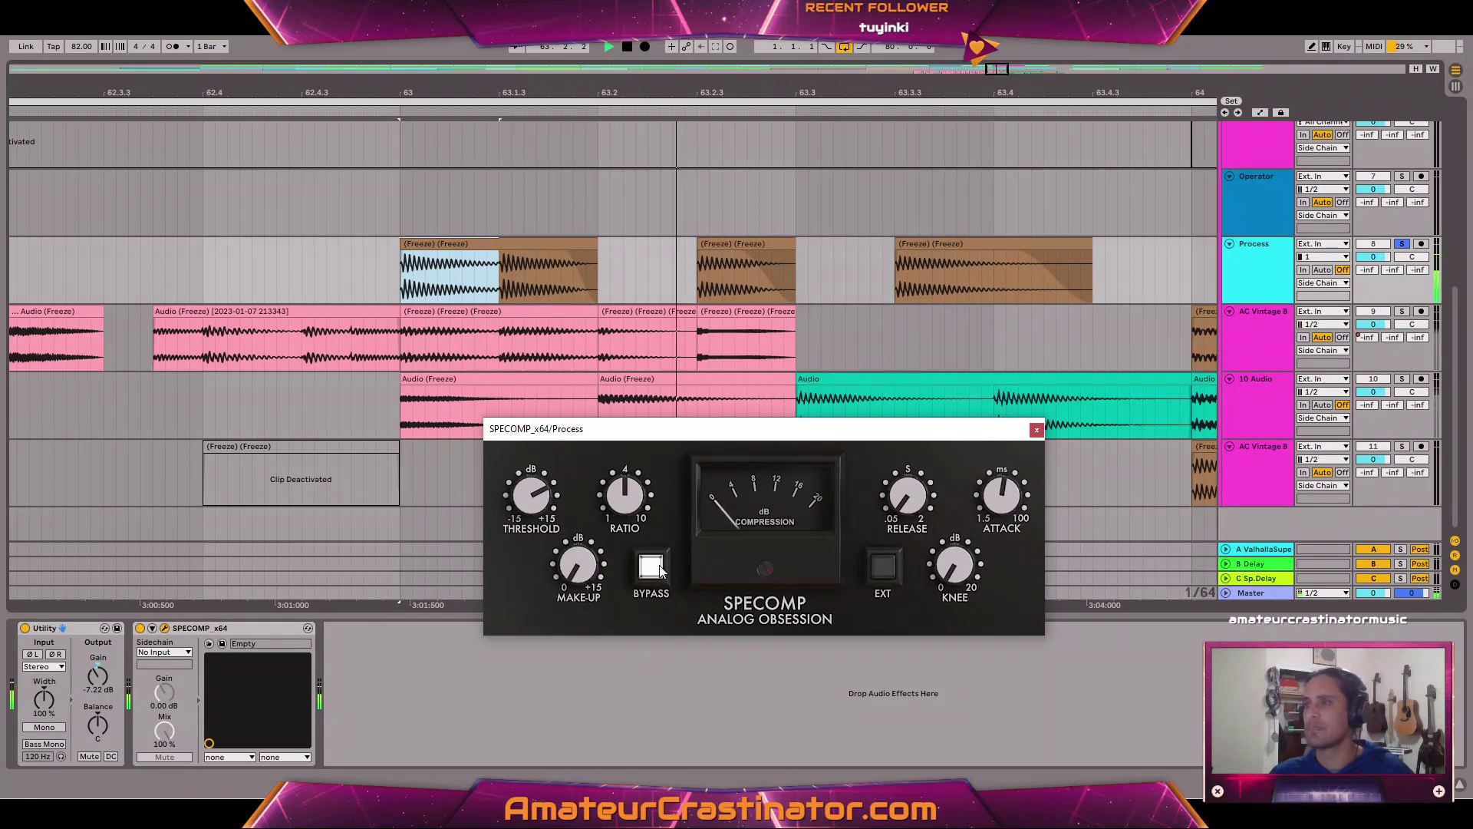
{"action": "left_click", "coordinate": [650, 570]}
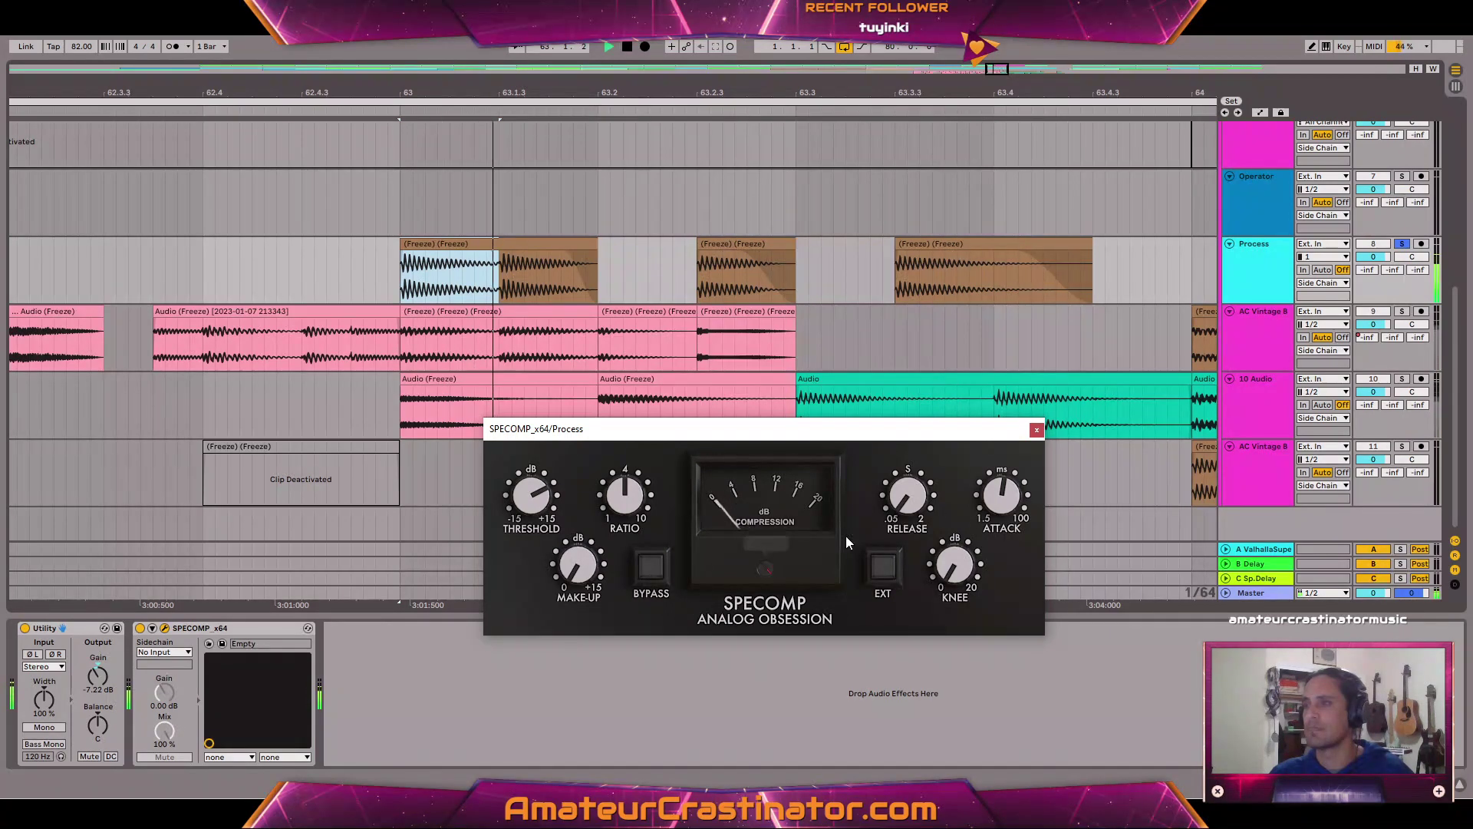
Lower the SPECOMP threshold slightly, raise its ratio a little above 4:1 and close the plugin window.
{"action": "left_click_drag", "start_coordinate": [533, 497], "coordinate": [608, 497]}
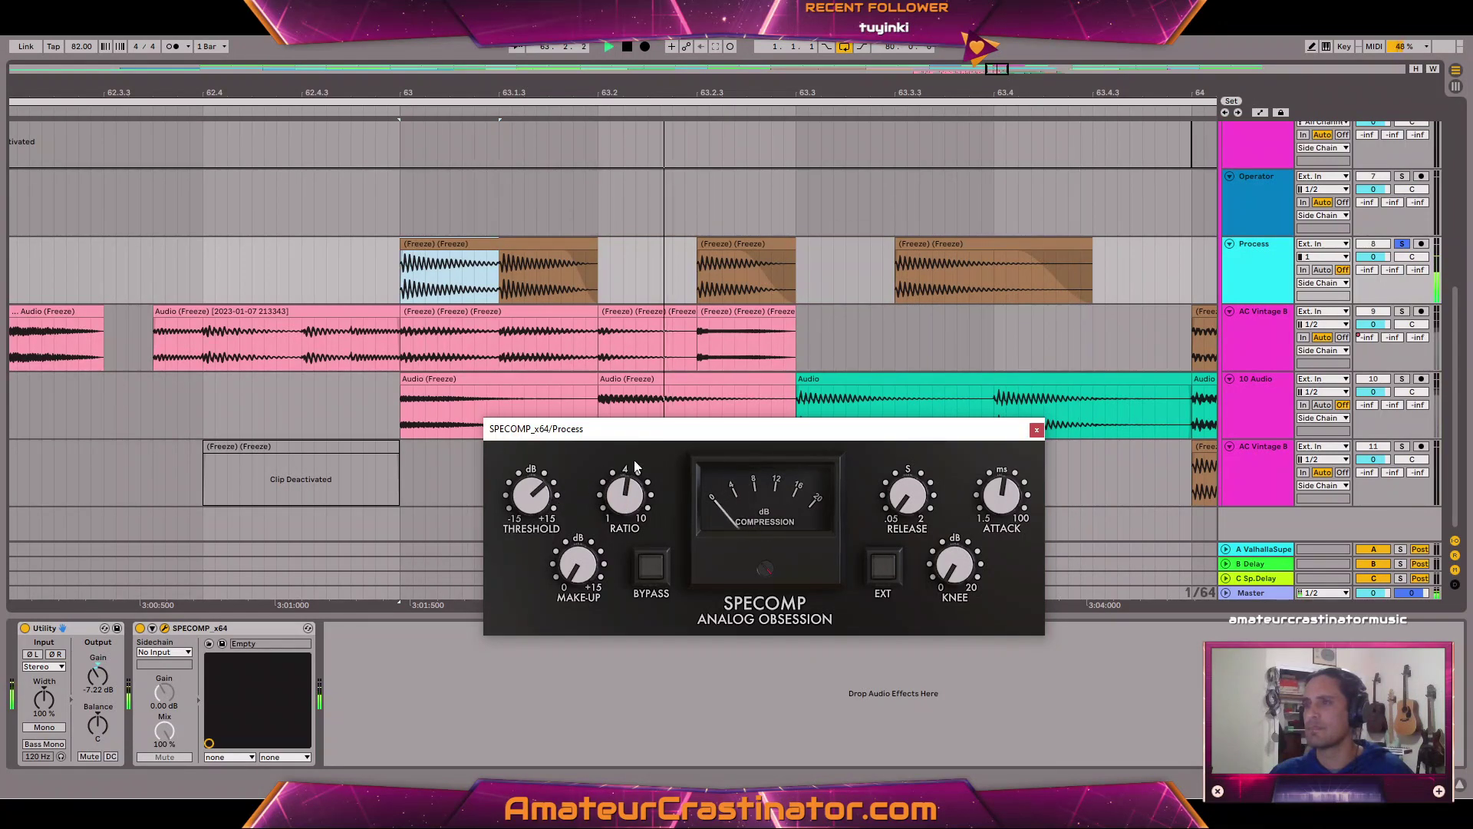
{"action": "left_click", "coordinate": [1035, 432]}
Add Multiband Dynamics after SPECOMP on the Process track.
{"action": "left_click", "coordinate": [1253, 262]}
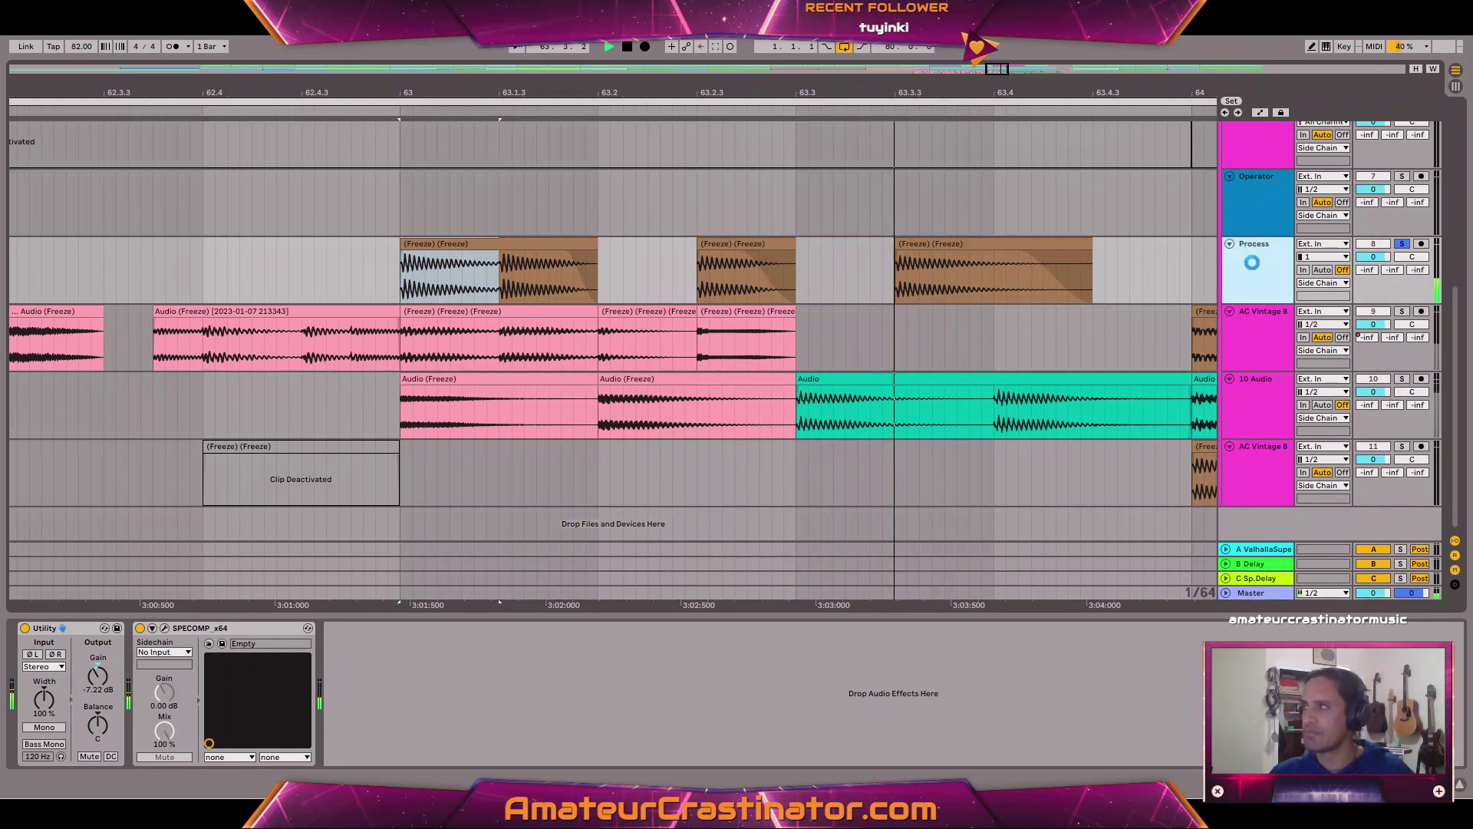
{"action": "left_click", "coordinate": [491, 689]}
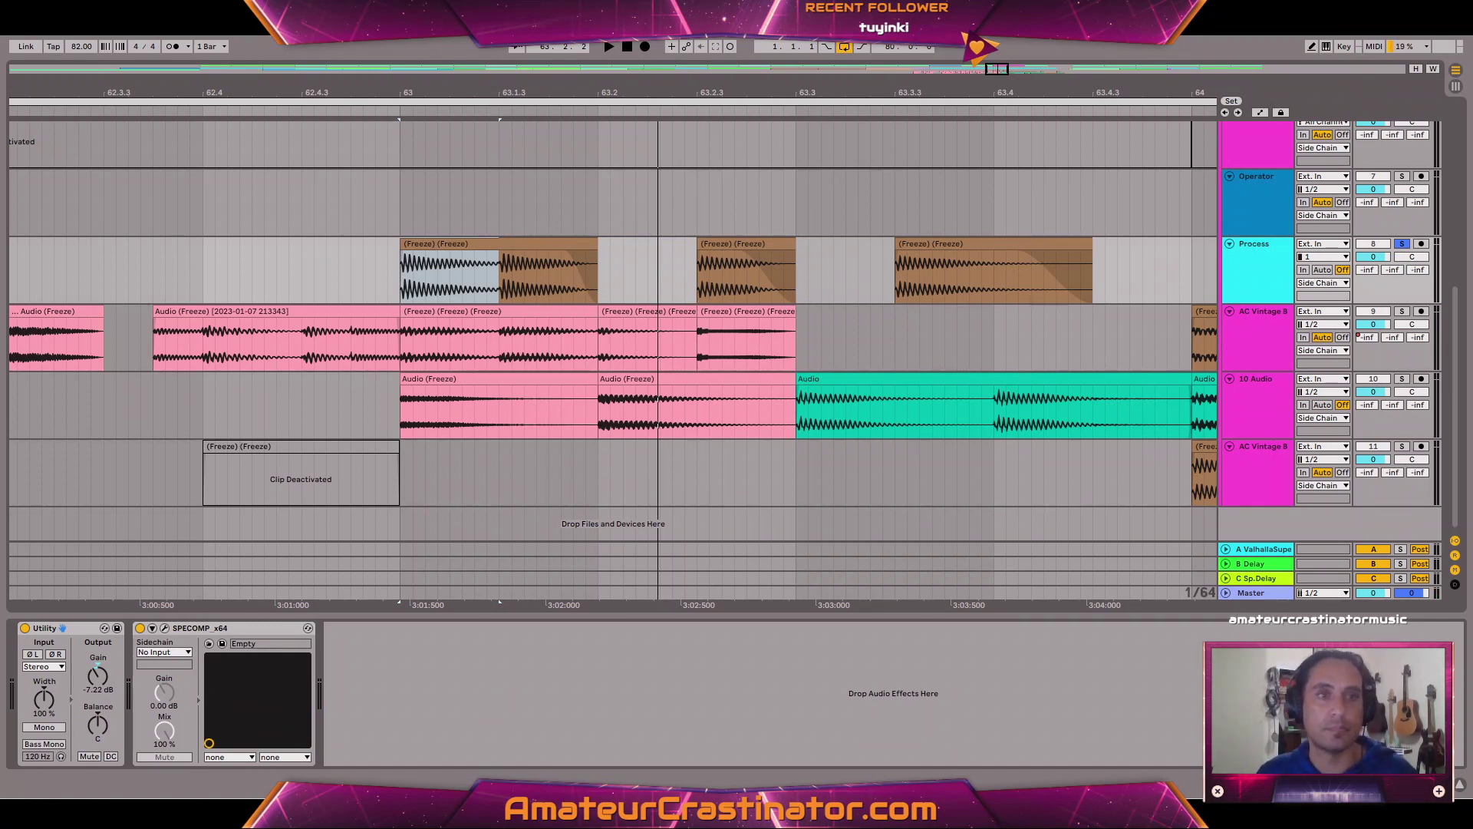
{"action": "left_click", "coordinate": [269, 520]}
{"action": "key", "text": "space"}
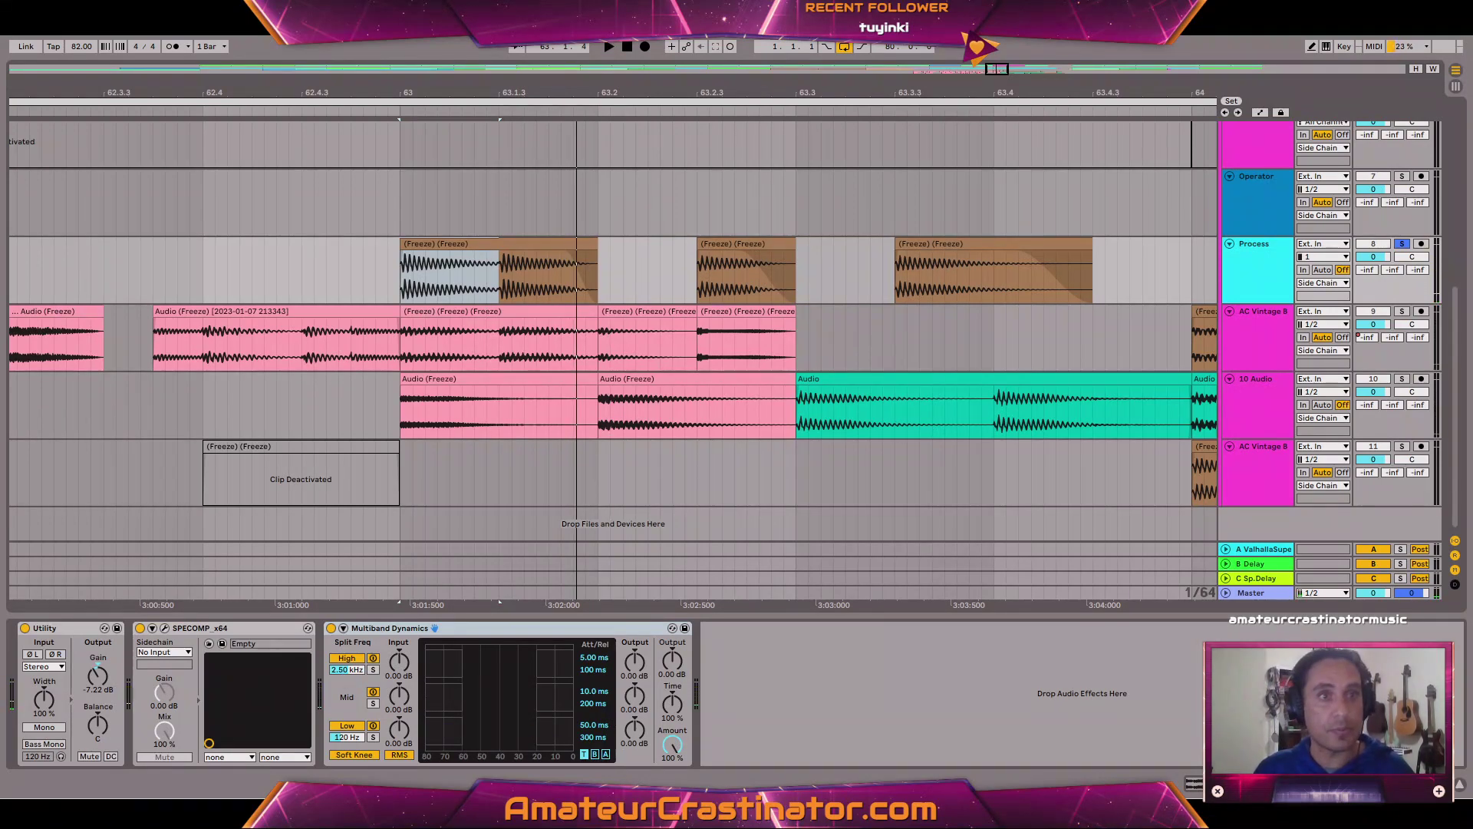
Add EQ Eight after Multiband Dynamics and make band 1 a low cut at 36.1 Hz.
{"action": "key", "text": "Return"}
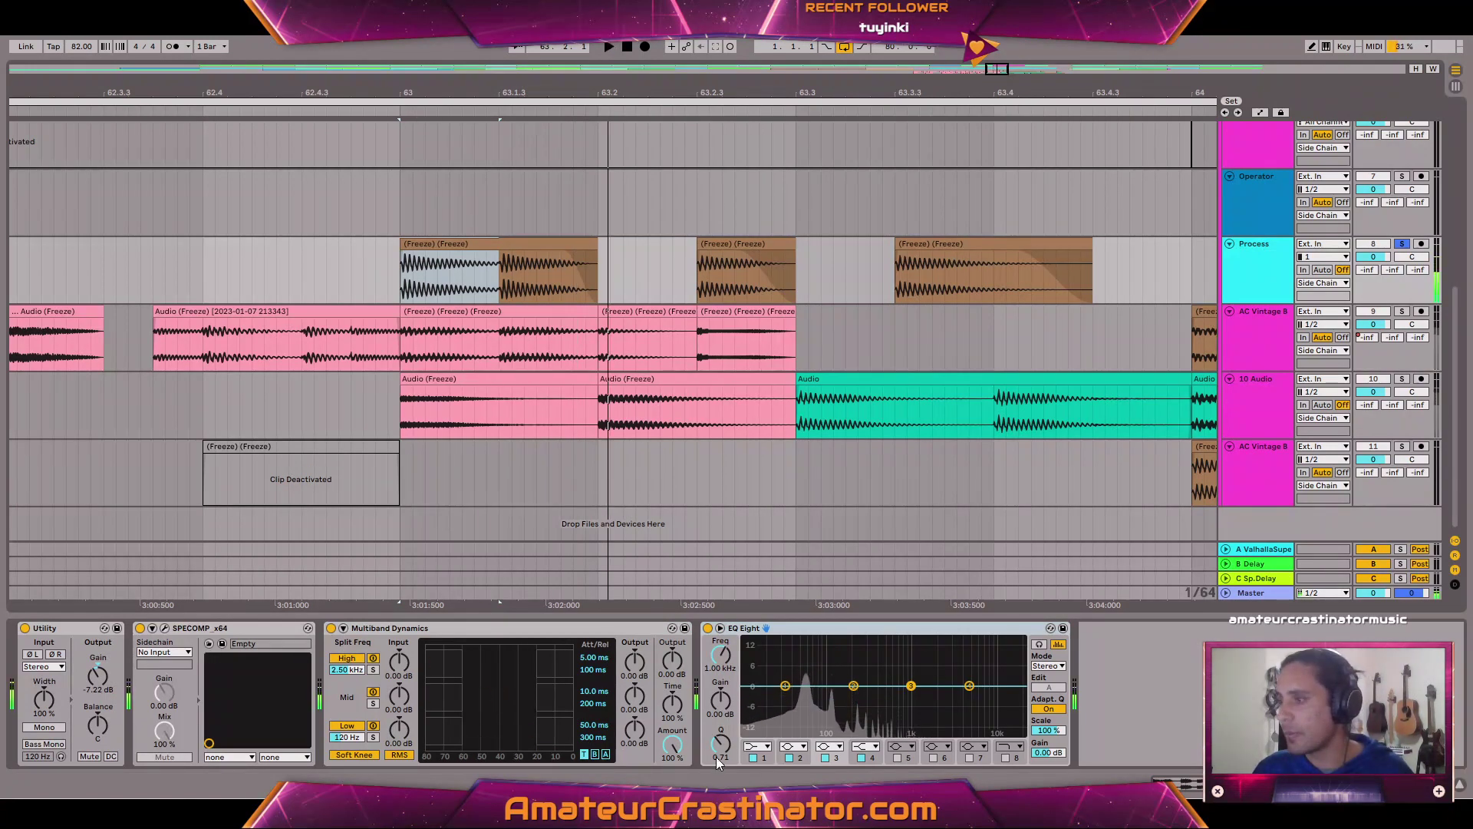
{"action": "left_click", "coordinate": [765, 749]}
{"action": "key", "text": "space"}
{"action": "left_click_drag", "start_coordinate": [724, 655], "coordinate": [724, 650]}
{"action": "key", "text": "space"}
{"action": "key", "text": "space"}
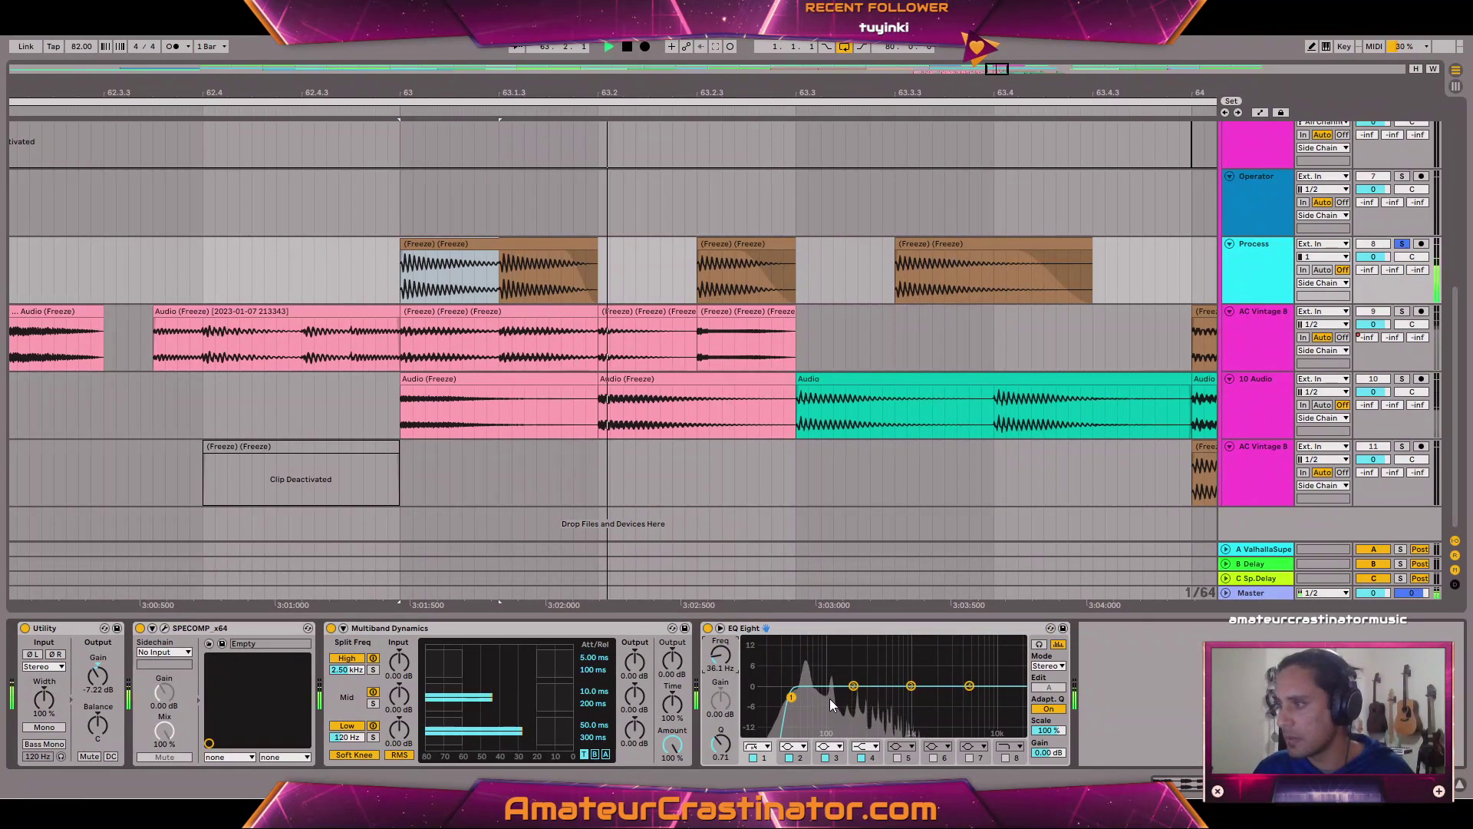
Boost EQ Eight band 2 by 12.5 dB at 116 Hz and set the Multiband Dynamics low split frequency to 100 Hz.
{"action": "left_click_drag", "start_coordinate": [853, 685], "coordinate": [833, 648]}
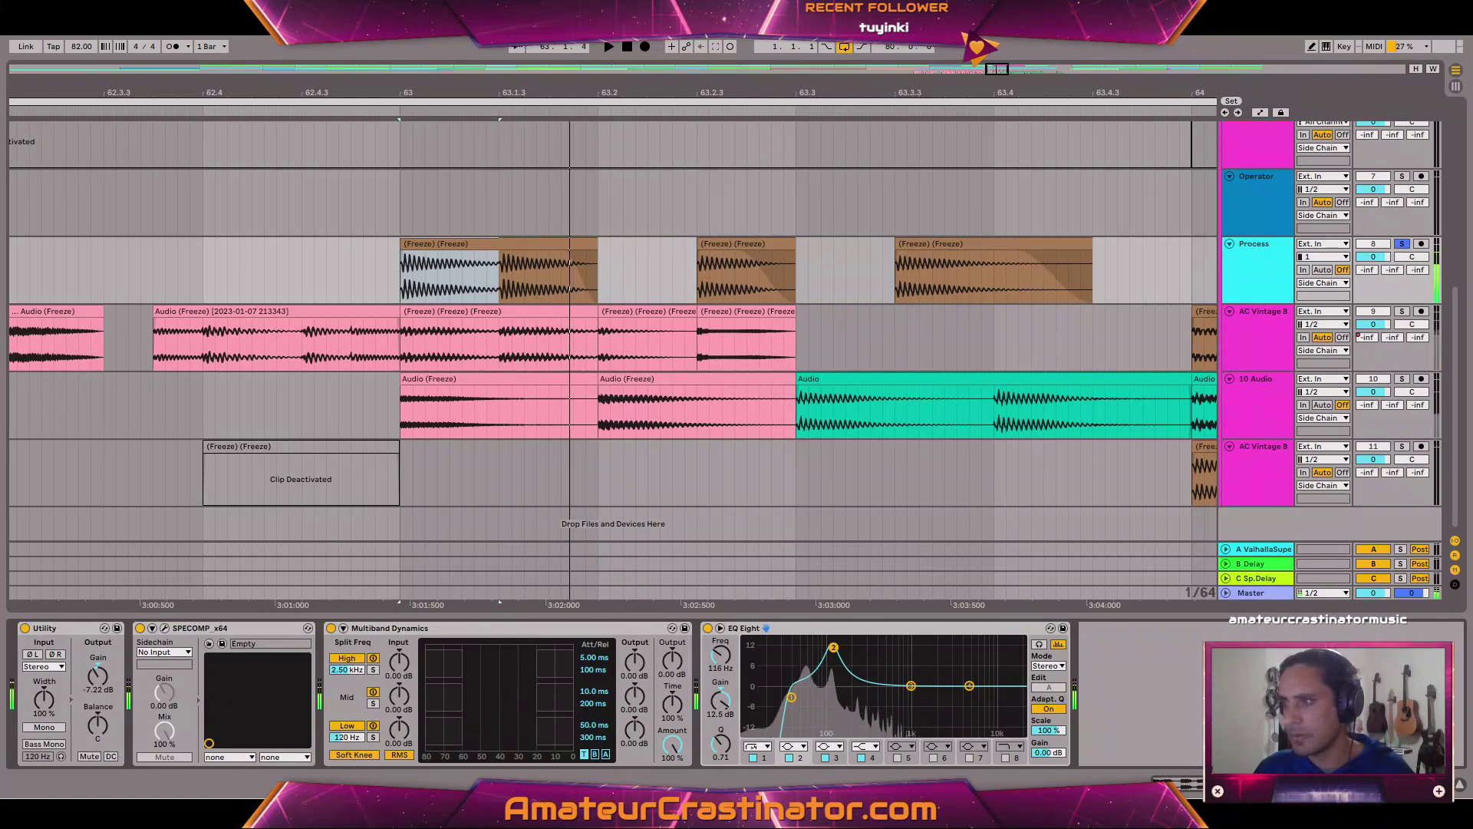
{"action": "key", "text": "space"}
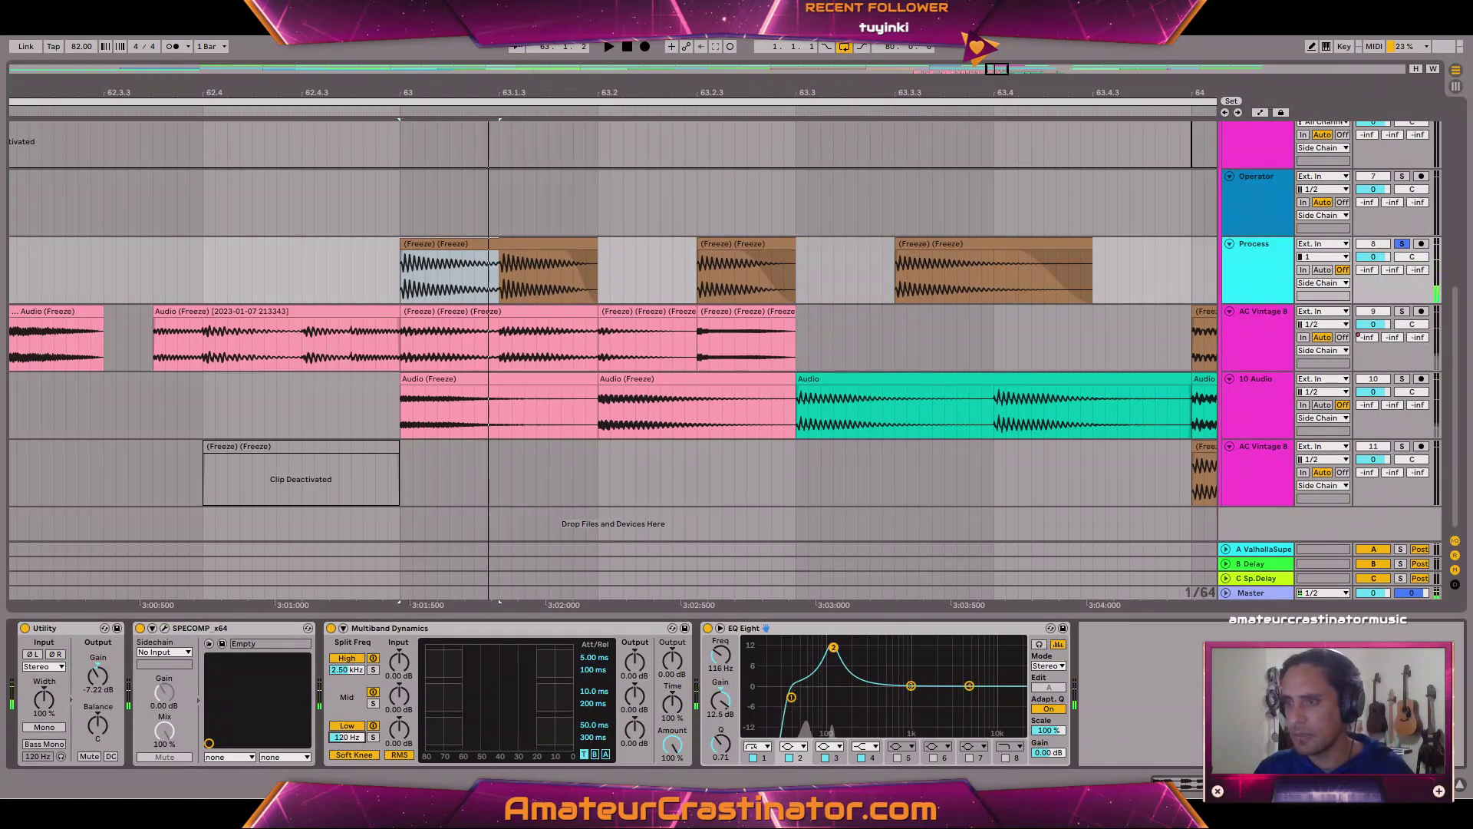
{"action": "left_click", "coordinate": [340, 736]}
{"action": "type", "text": "100"}
{"action": "key", "text": "Return"}
Sweep EQ Eight band 2 with a 15 dB boost up to 230 Hz, then reset its gain to 0 dB at 153 Hz.
{"action": "key", "text": "space"}
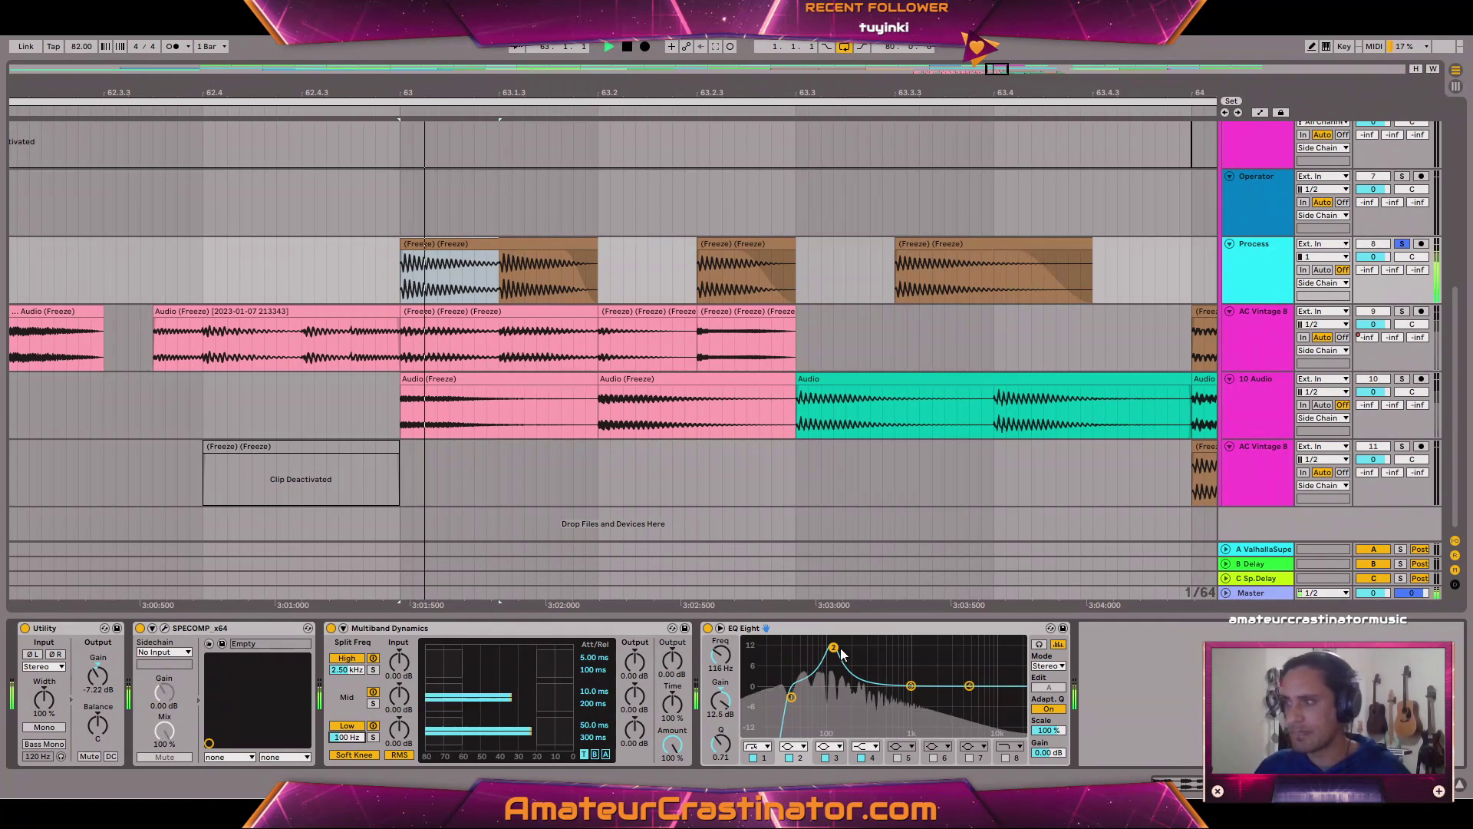
{"action": "key", "text": "space"}
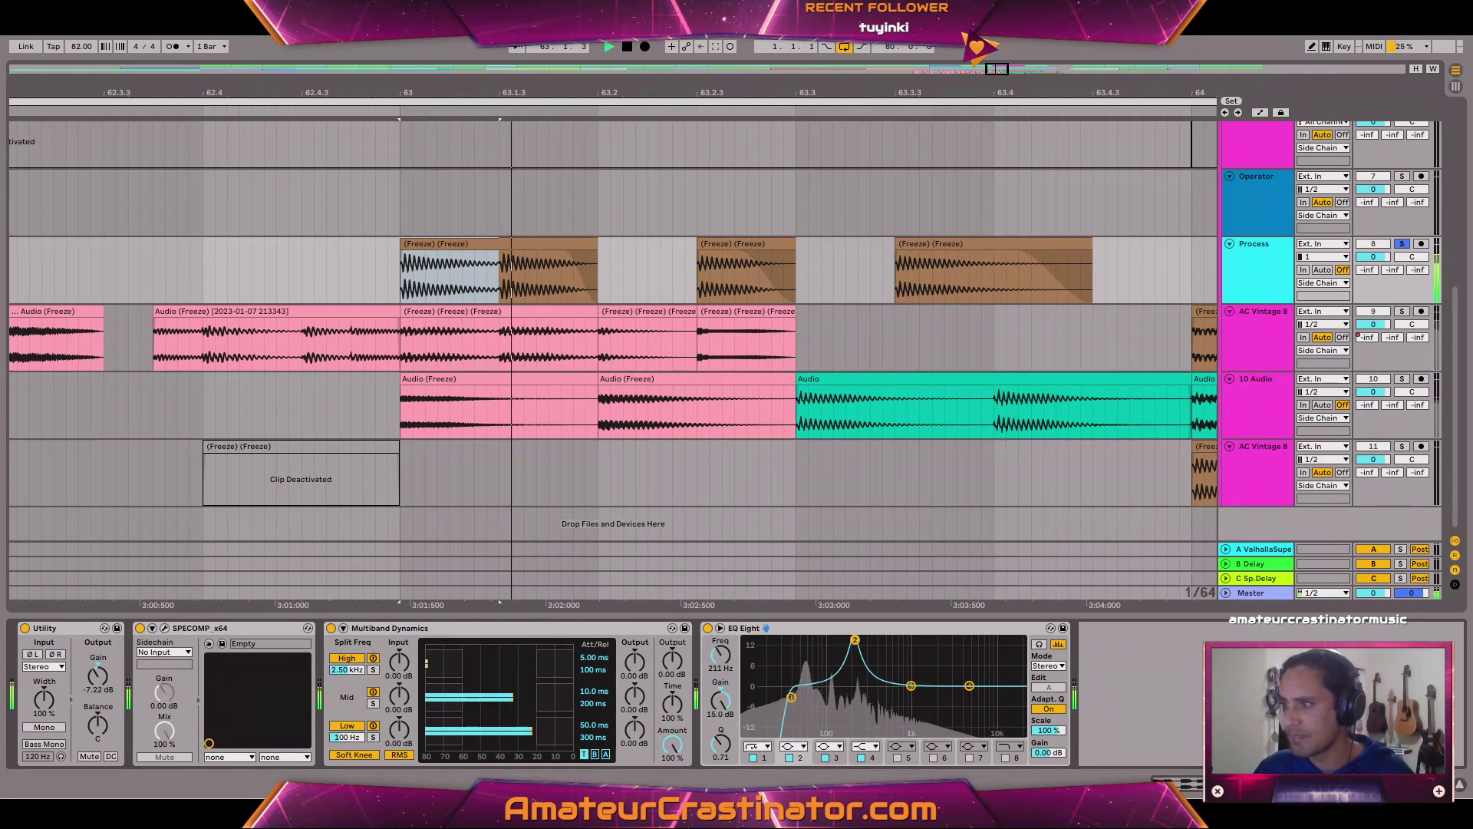
{"action": "left_click_drag", "start_coordinate": [855, 639], "coordinate": [857, 639]}
{"action": "key", "text": "space"}
{"action": "key", "text": "space"}
{"action": "key", "text": "space"}
{"action": "key", "text": "space"}
{"action": "key", "text": "space"}
{"action": "key", "text": "space"}
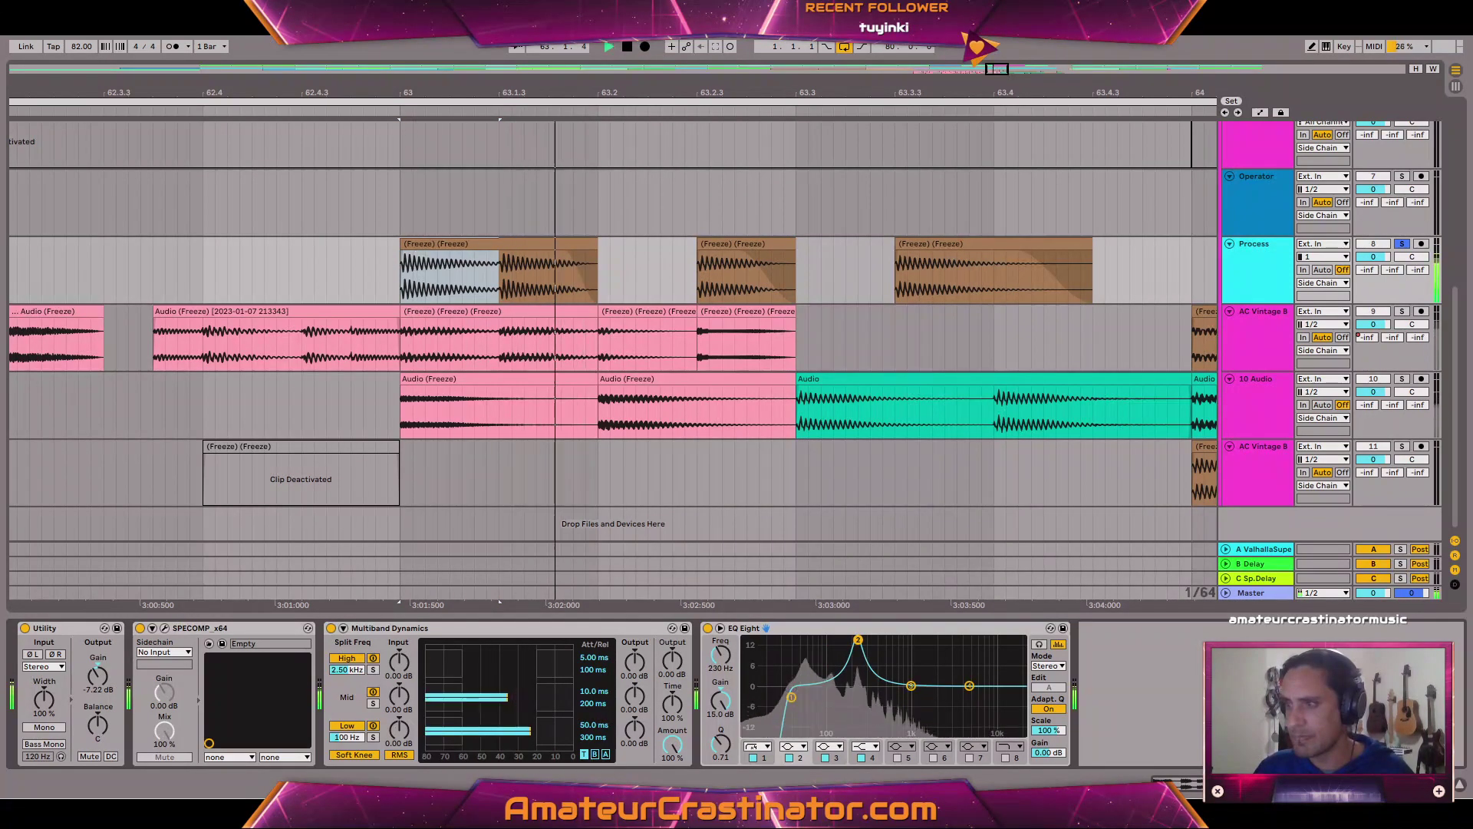
{"action": "key", "text": "space"}
{"action": "key", "text": "space"}
{"action": "key", "text": "space"}
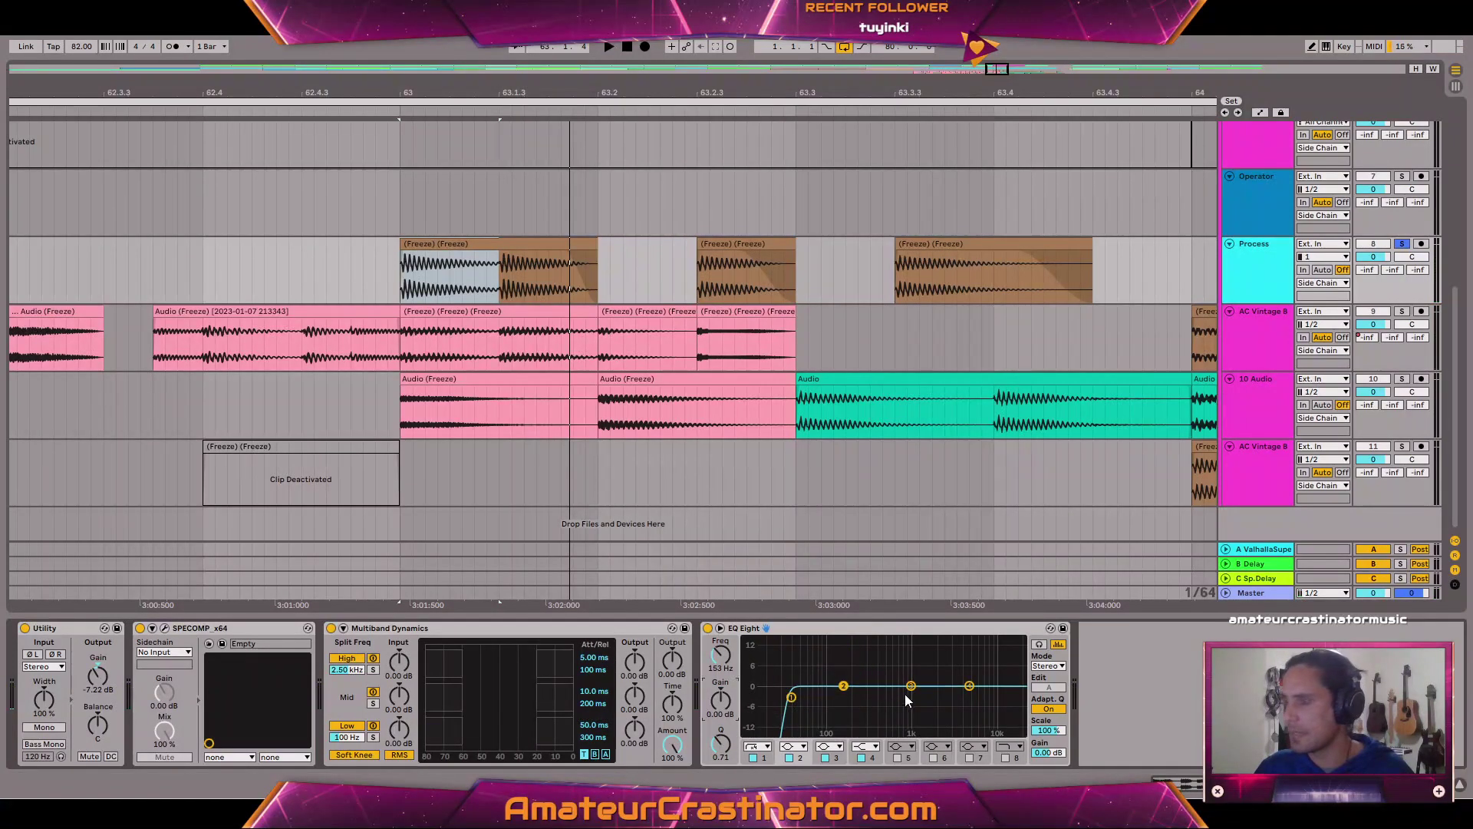
Lower the above threshold of the Multiband Dynamics Mid band to about -35 dB while looping the clip.
{"action": "key", "text": "space"}
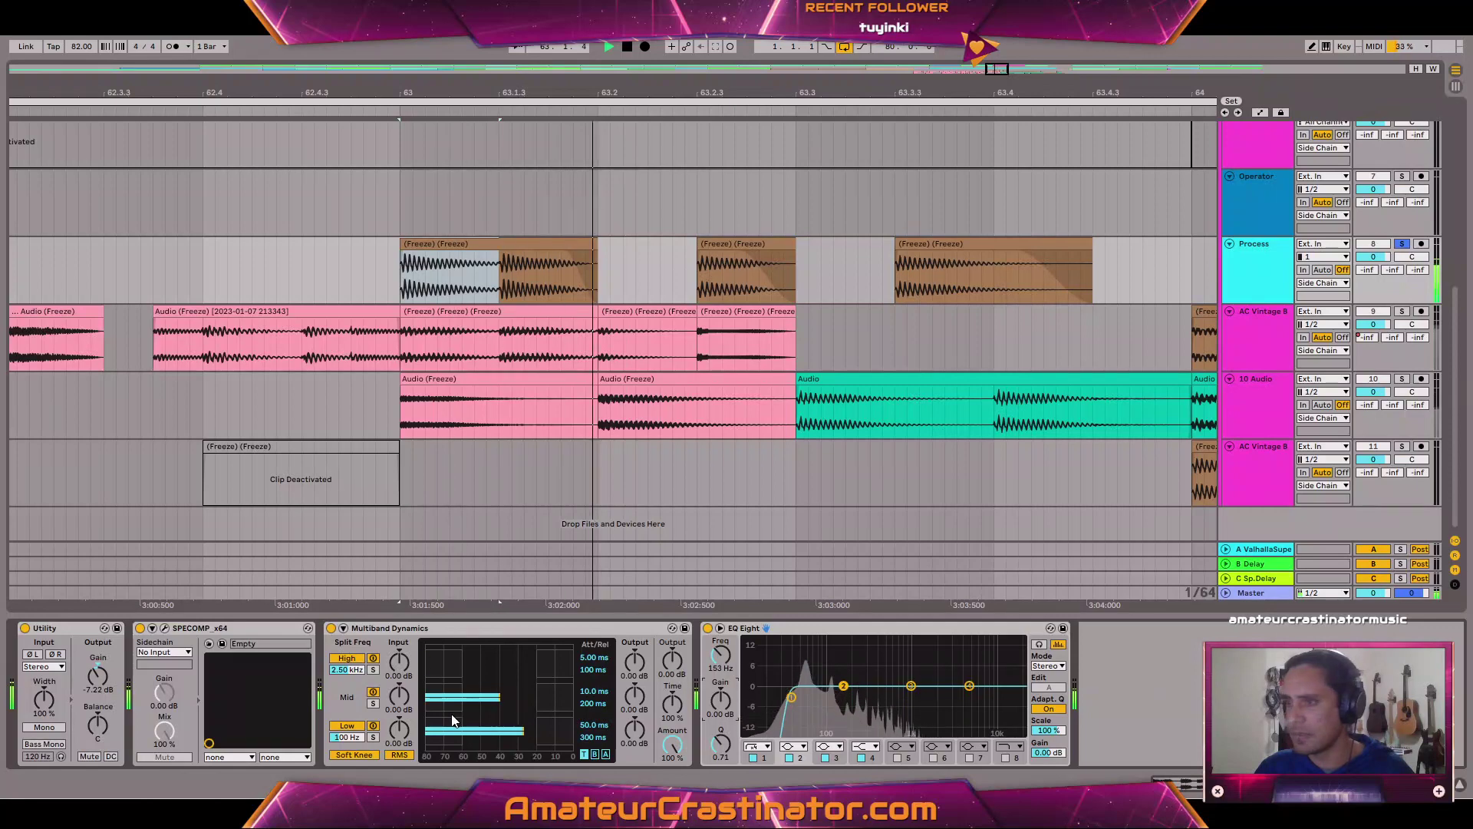
{"action": "key", "text": "space"}
{"action": "key", "text": "space"}
{"action": "key", "text": "space"}
{"action": "key", "text": "space"}
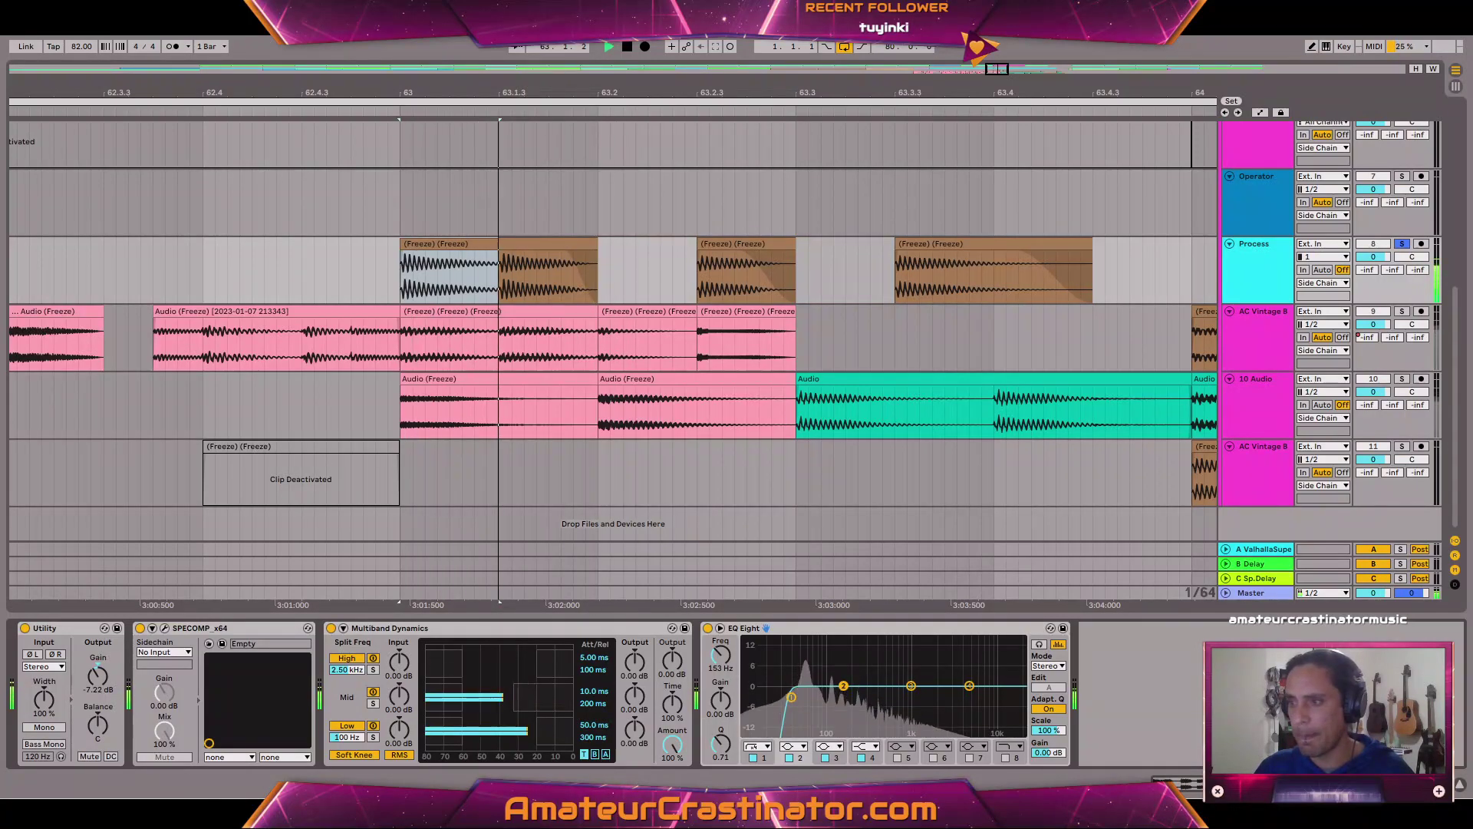
{"action": "key", "text": "space"}
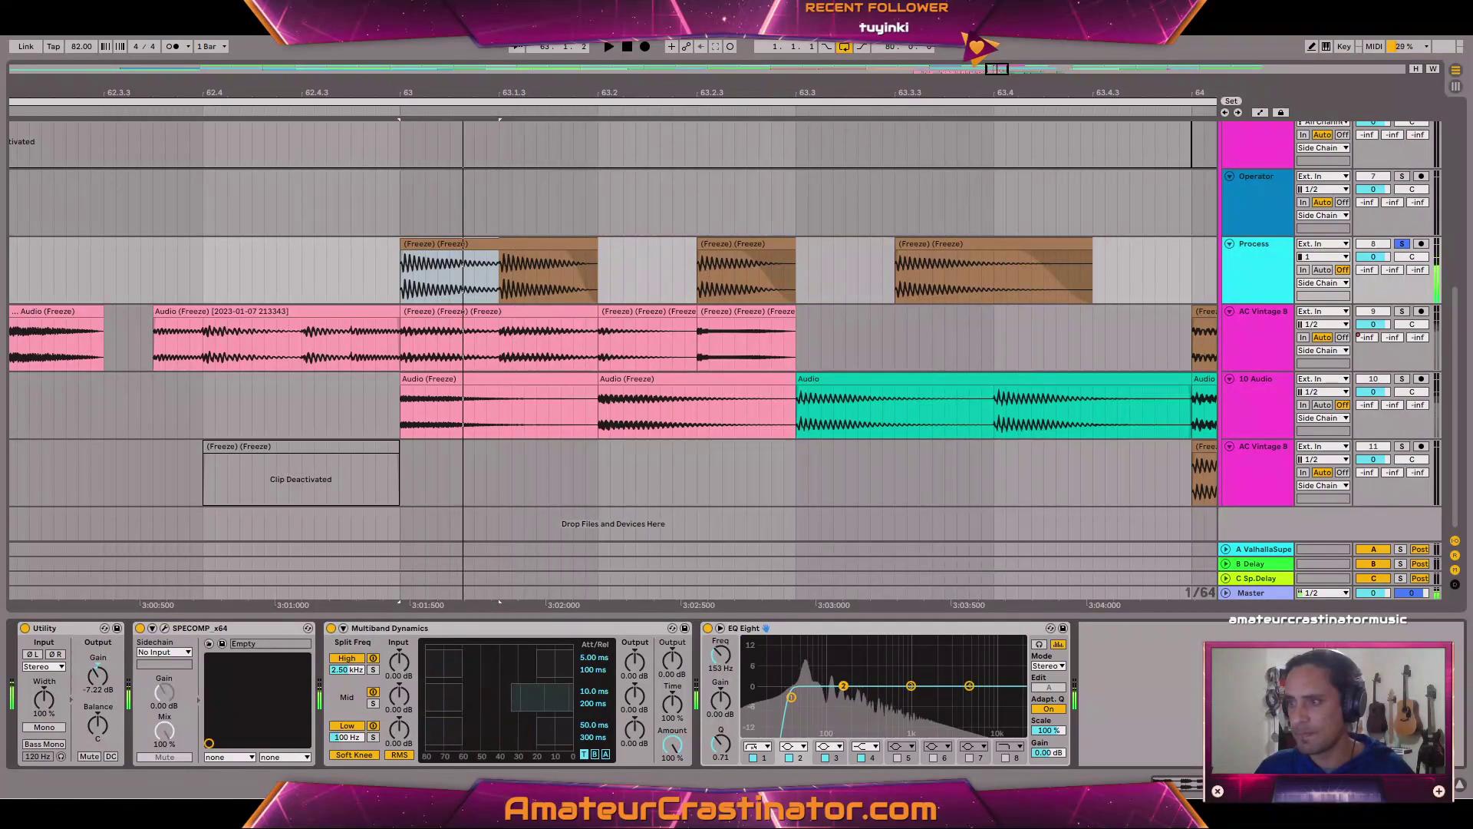
Adjust the Mid band to expand signals above its threshold while auditioning the soloed clips.
{"action": "key", "text": "space"}
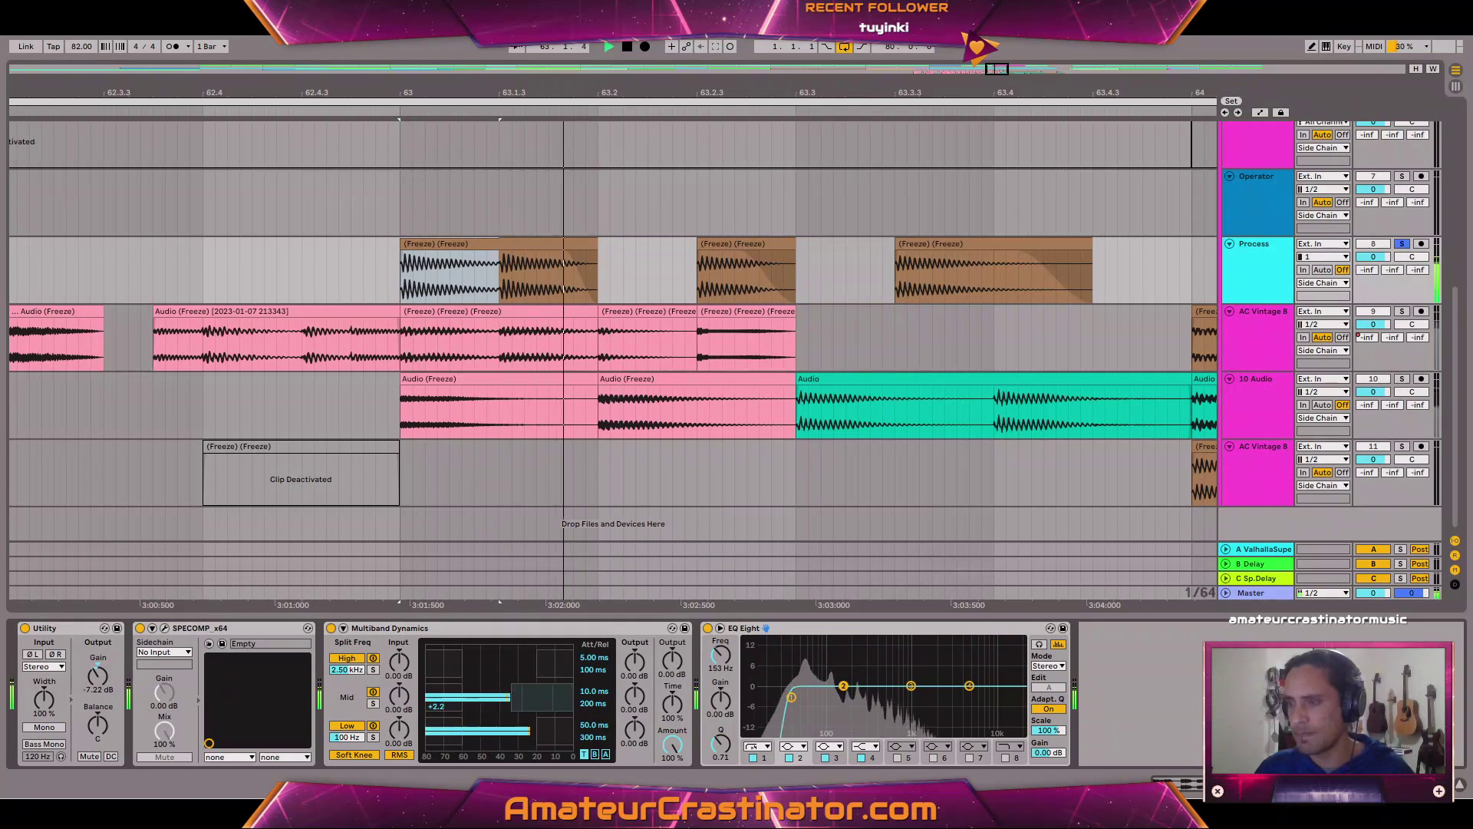
{"action": "key", "text": "space"}
{"action": "key", "text": "space"}
{"action": "key", "text": "space"}
{"action": "key", "text": "space"}
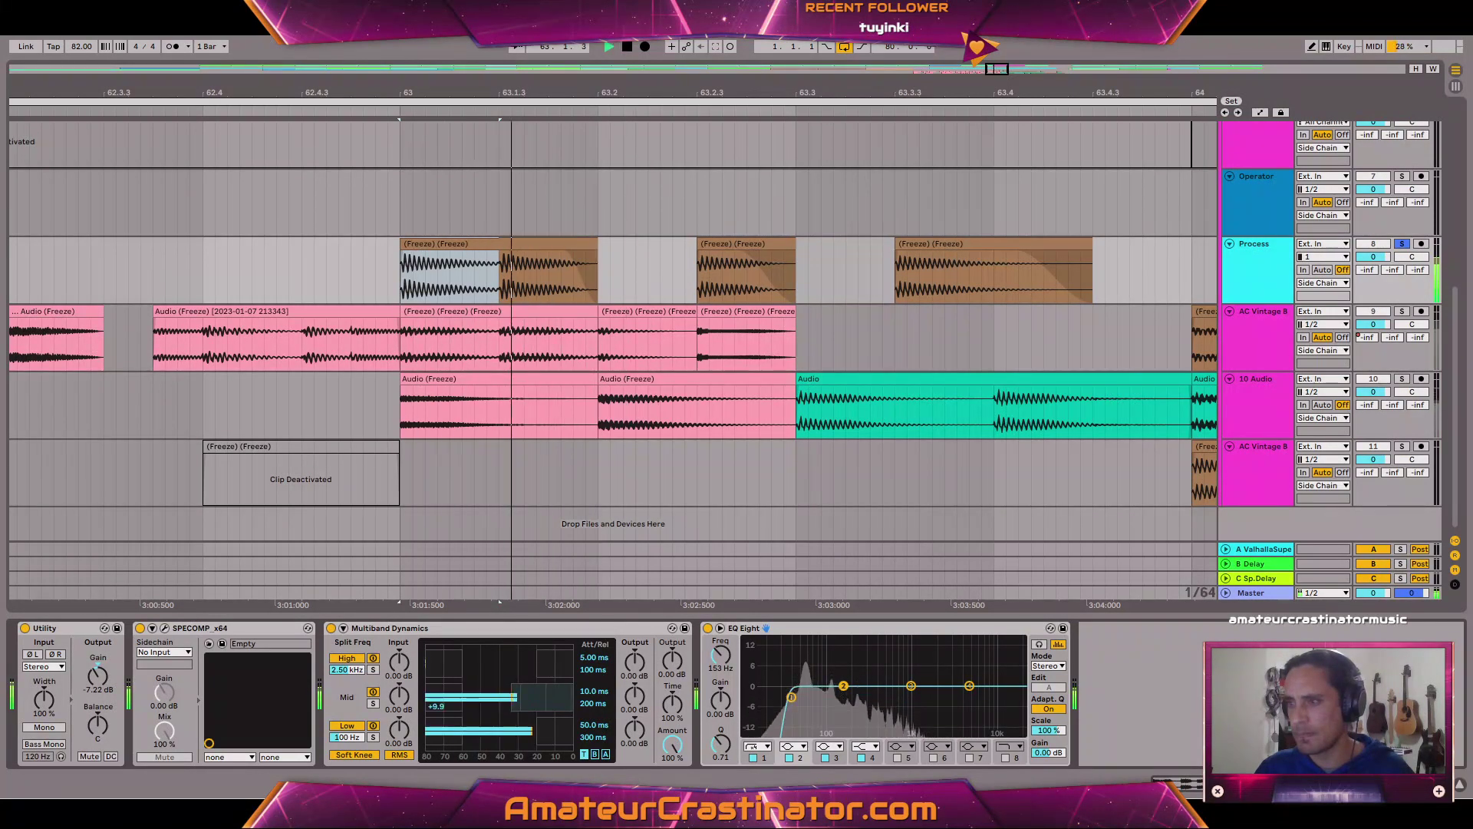
{"action": "key", "text": "space"}
{"action": "key", "text": "space"}
{"action": "key", "text": "space"}
{"action": "key", "text": "space"}
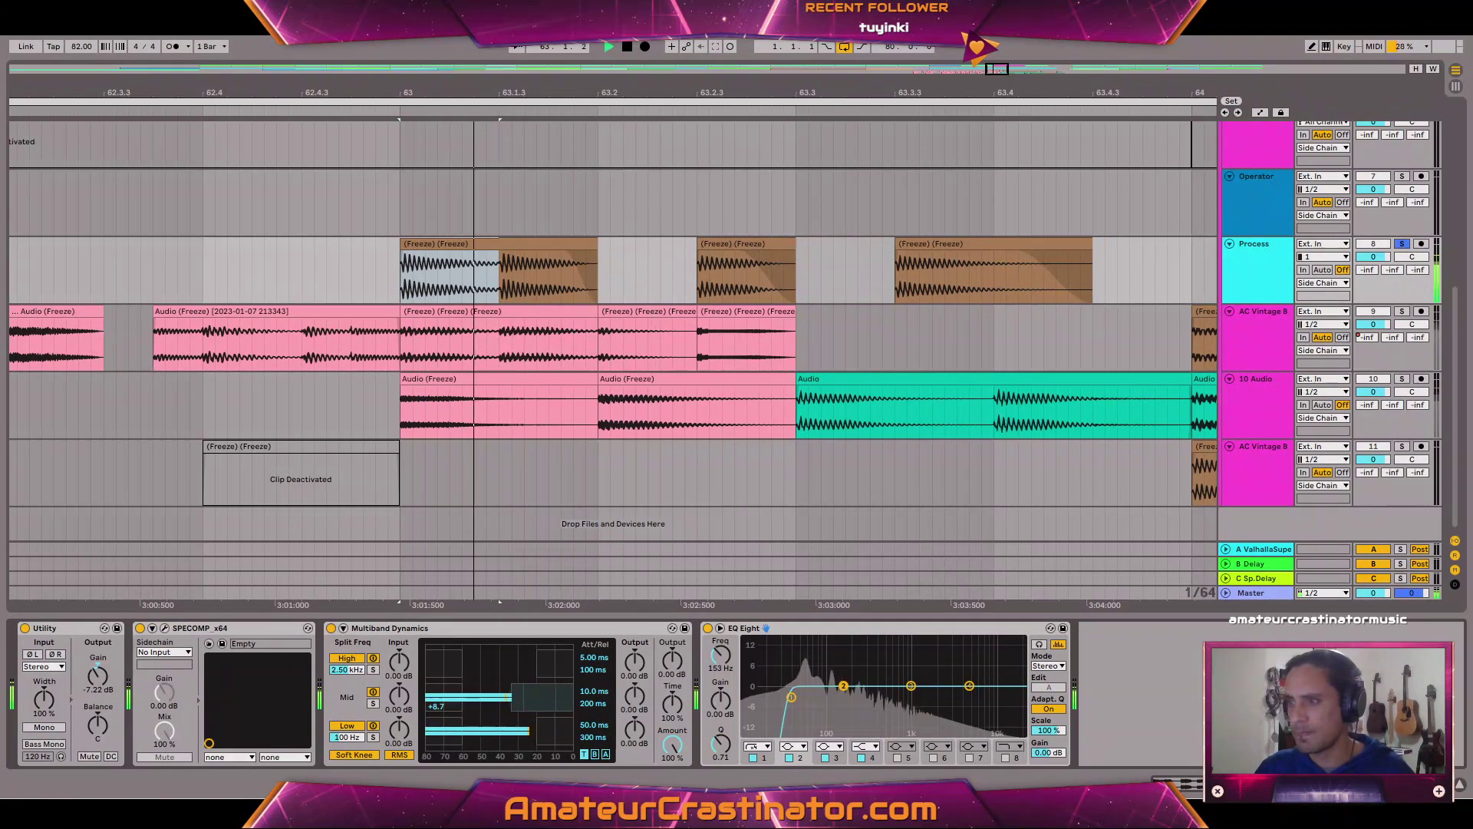
{"action": "key", "text": "space"}
{"action": "key", "text": "space"}
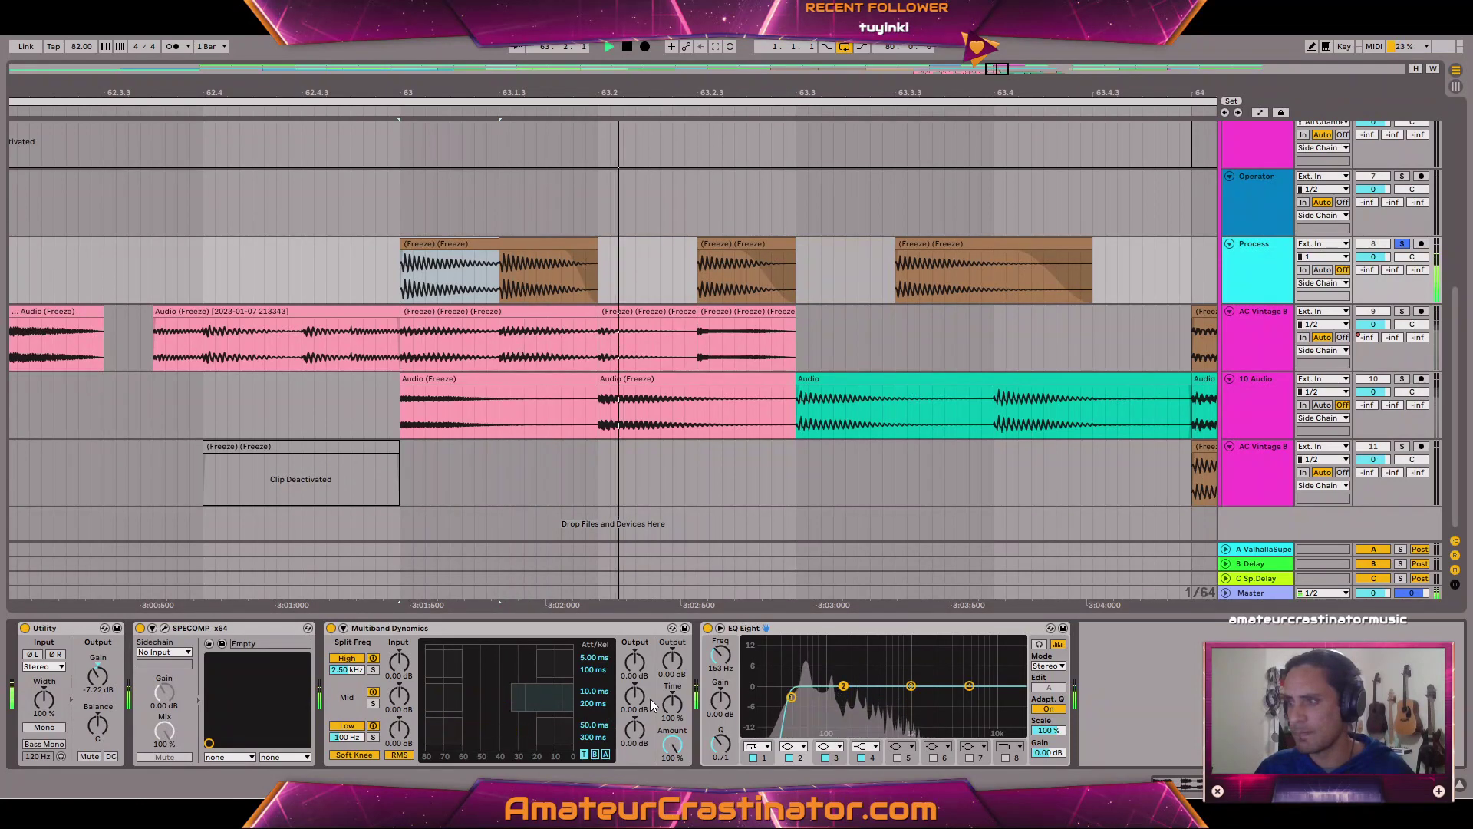
{"action": "key", "text": "space"}
{"action": "key", "text": "space"}
{"action": "key", "text": "space"}
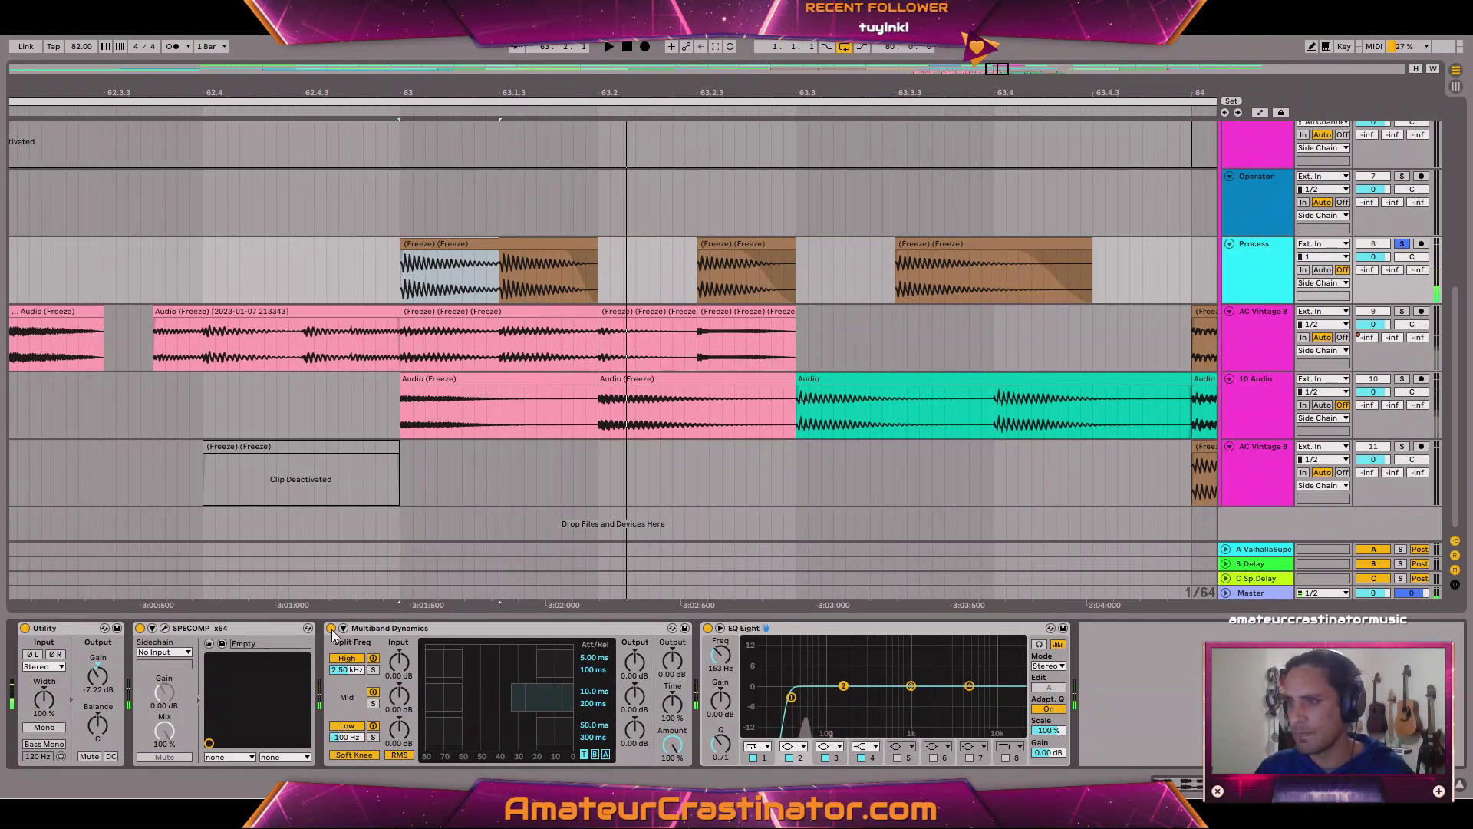
Unsolo the Process track and compare Multiband Dynamics on and off in the full mix.
{"action": "key", "text": "space"}
{"action": "key", "text": "space"}
{"action": "key", "text": "space"}
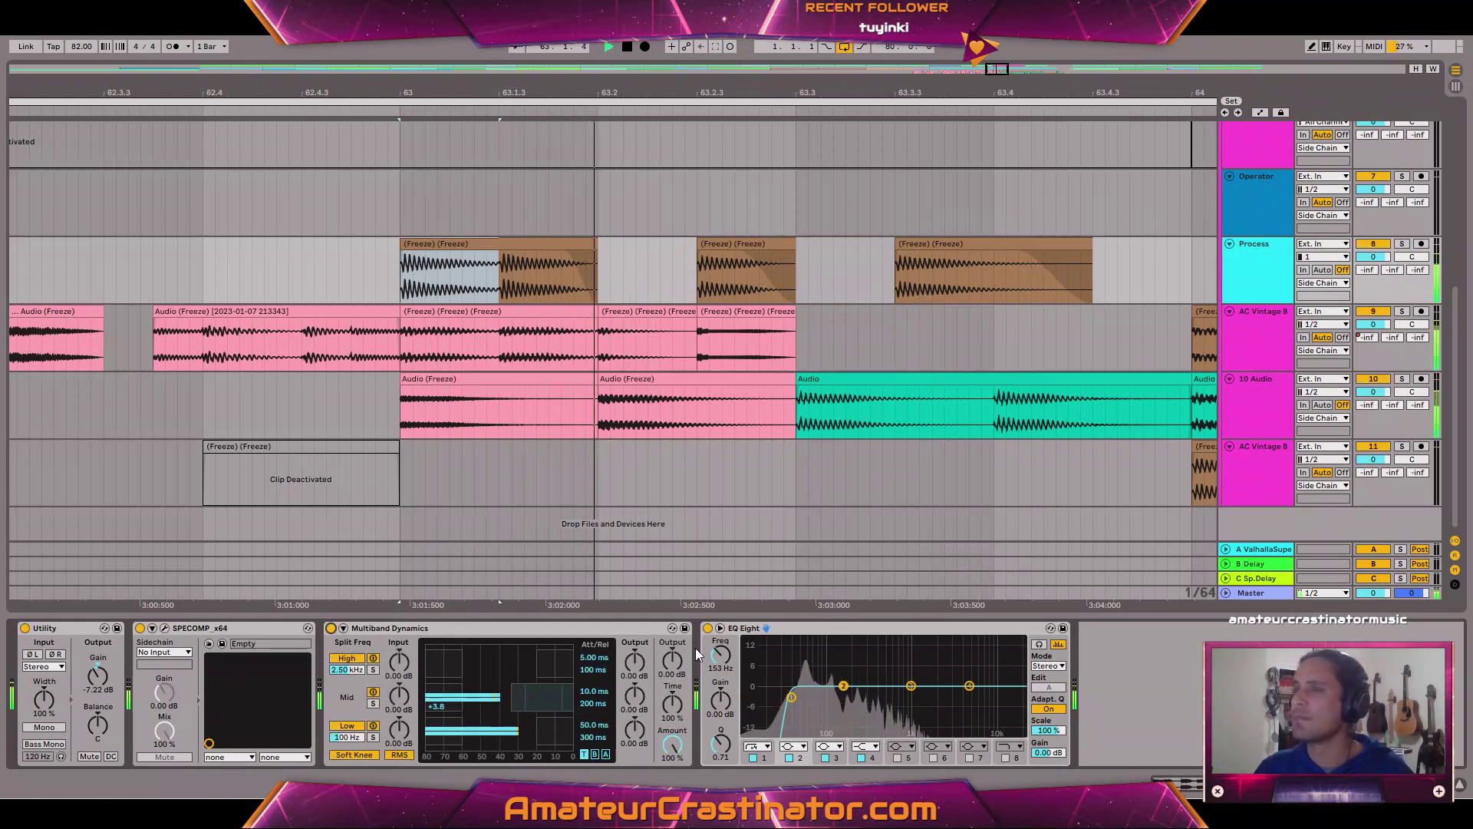
{"action": "key", "text": "s"}
{"action": "key", "text": "space"}
{"action": "key", "text": "space"}
{"action": "key", "text": "space"}
{"action": "key", "text": "space"}
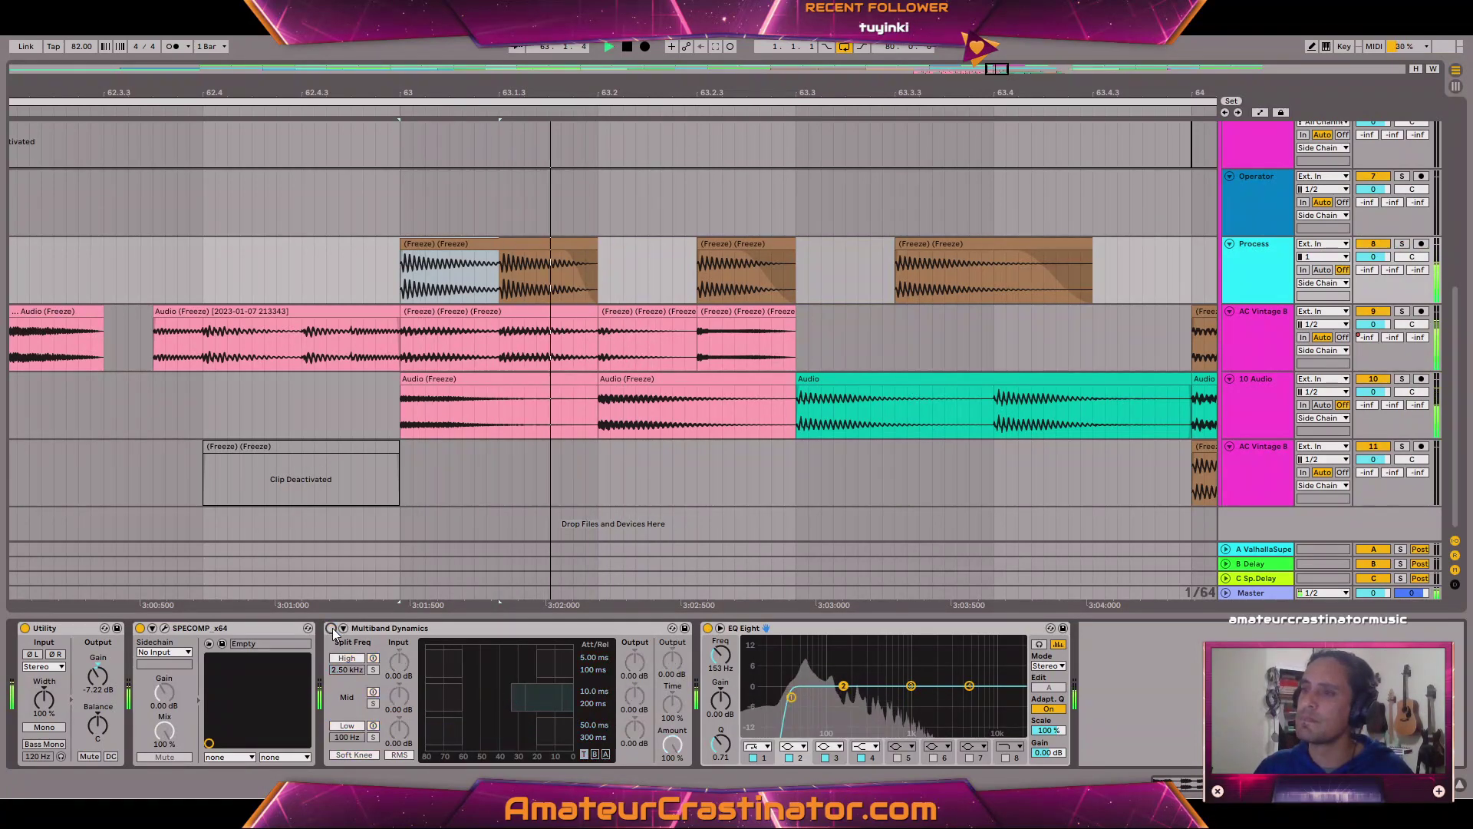
{"action": "key", "text": "space"}
{"action": "key", "text": "space"}
{"action": "key", "text": "space"}
Solo the Process track again and audition its clips through Multiband Dynamics and EQ Eight.
{"action": "key", "text": "s"}
{"action": "key", "text": "space"}
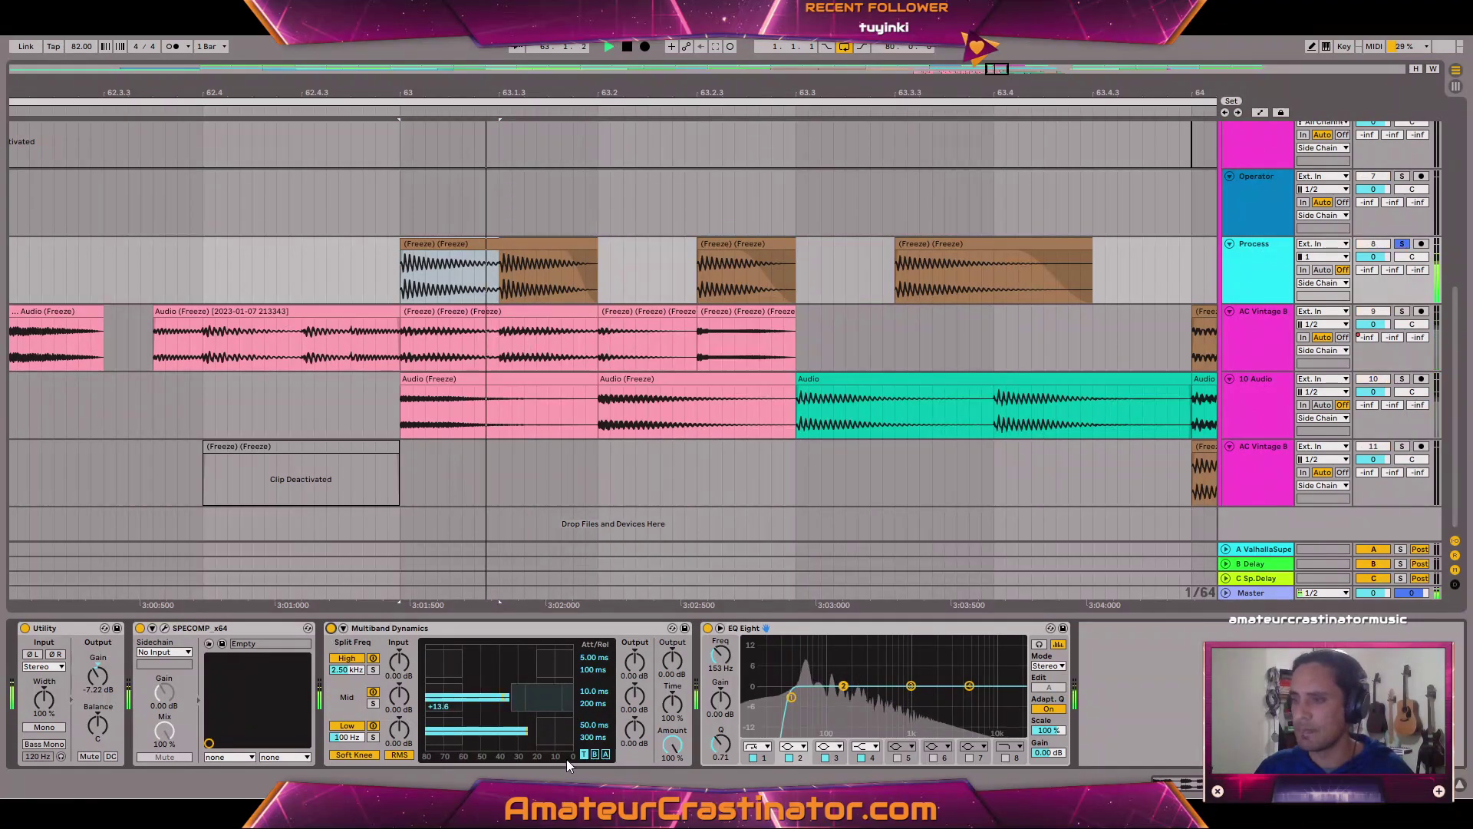
{"action": "key", "text": "space"}
{"action": "key", "text": "space"}
{"action": "key", "text": "space"}
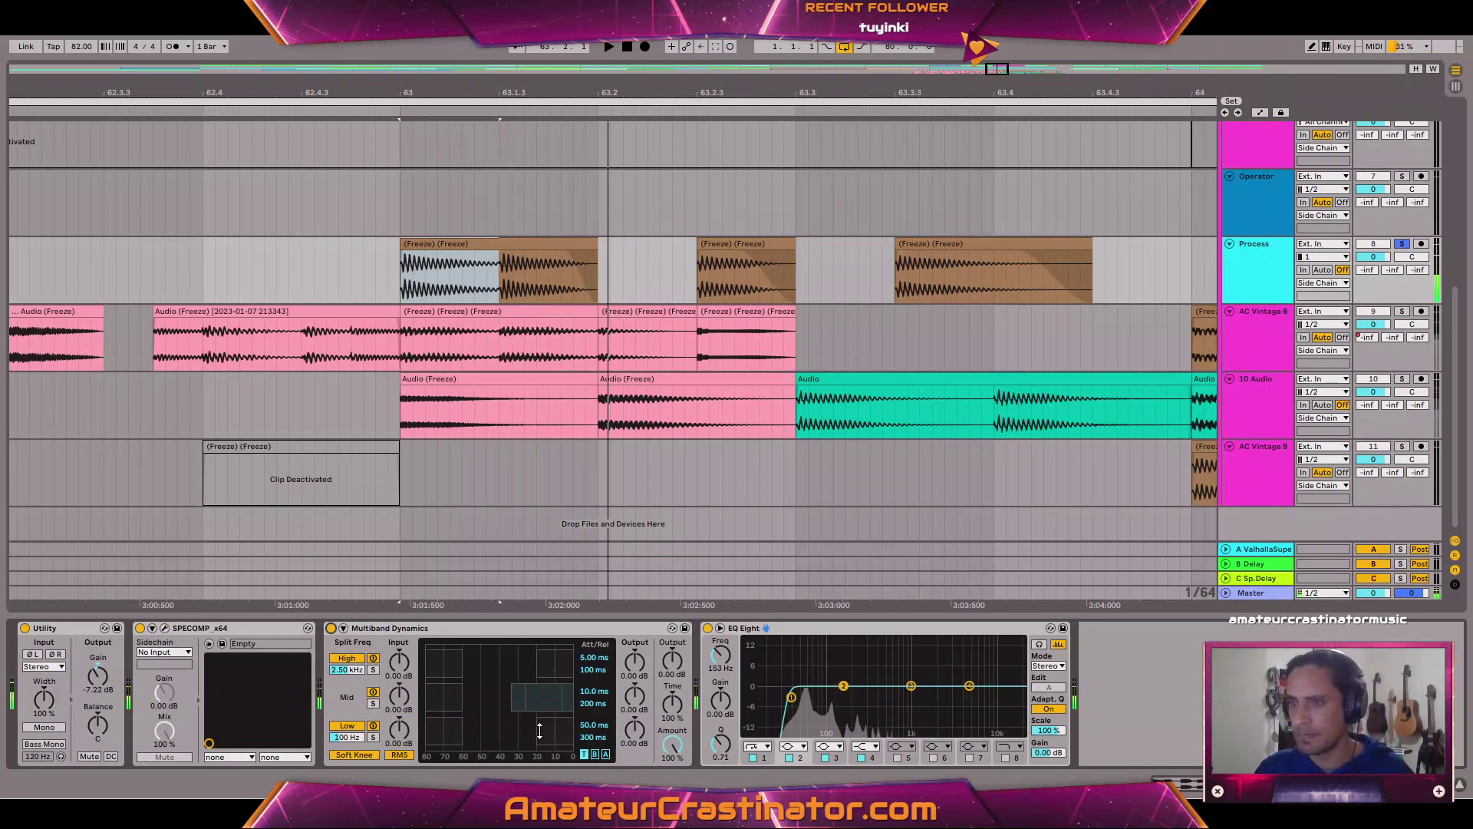
{"action": "key", "text": "space"}
{"action": "key", "text": "space"}
{"action": "key", "text": "space"}
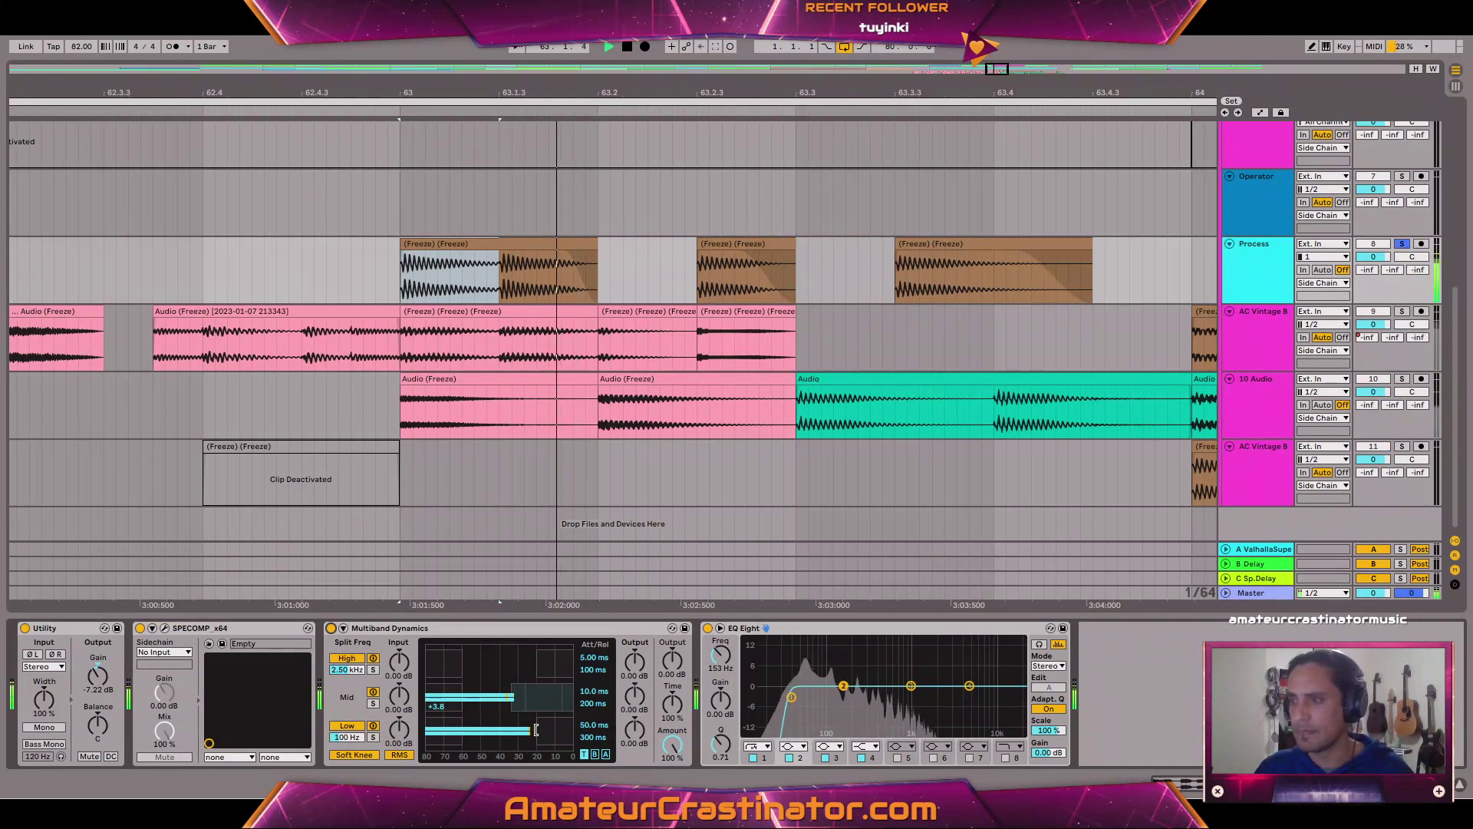
{"action": "key", "text": "space"}
{"action": "key", "text": "space"}
{"action": "key", "text": "space"}
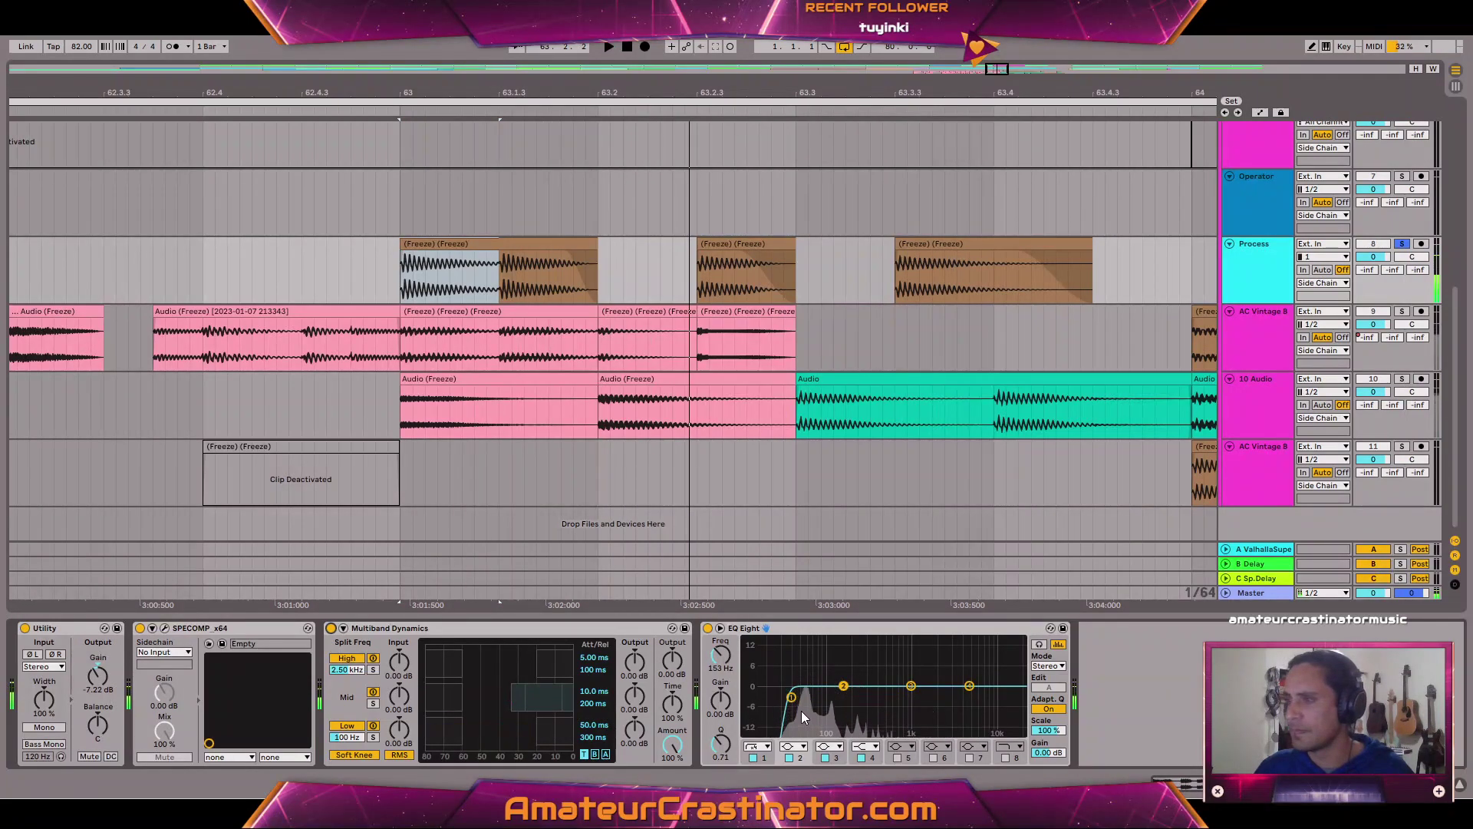
Select all four devices on the soloed Process track and compare its clips with the whole chain bypassed and active.
{"action": "key", "text": "space"}
{"action": "key", "text": "space"}
{"action": "left_click", "coordinate": [810, 627]}
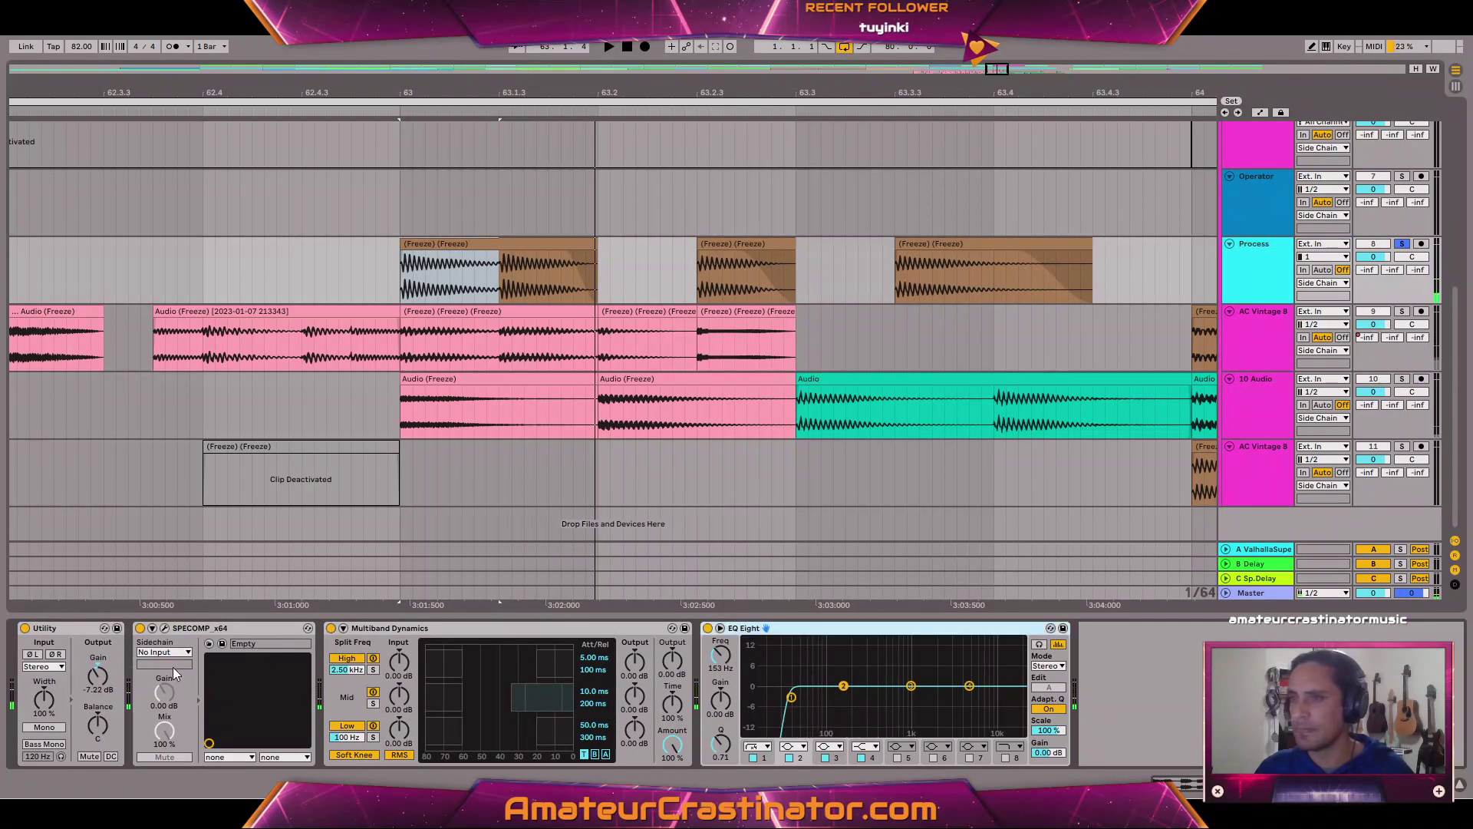
{"action": "left_click", "coordinate": [101, 627], "text": "shift"}
{"action": "left_click", "coordinate": [140, 628]}
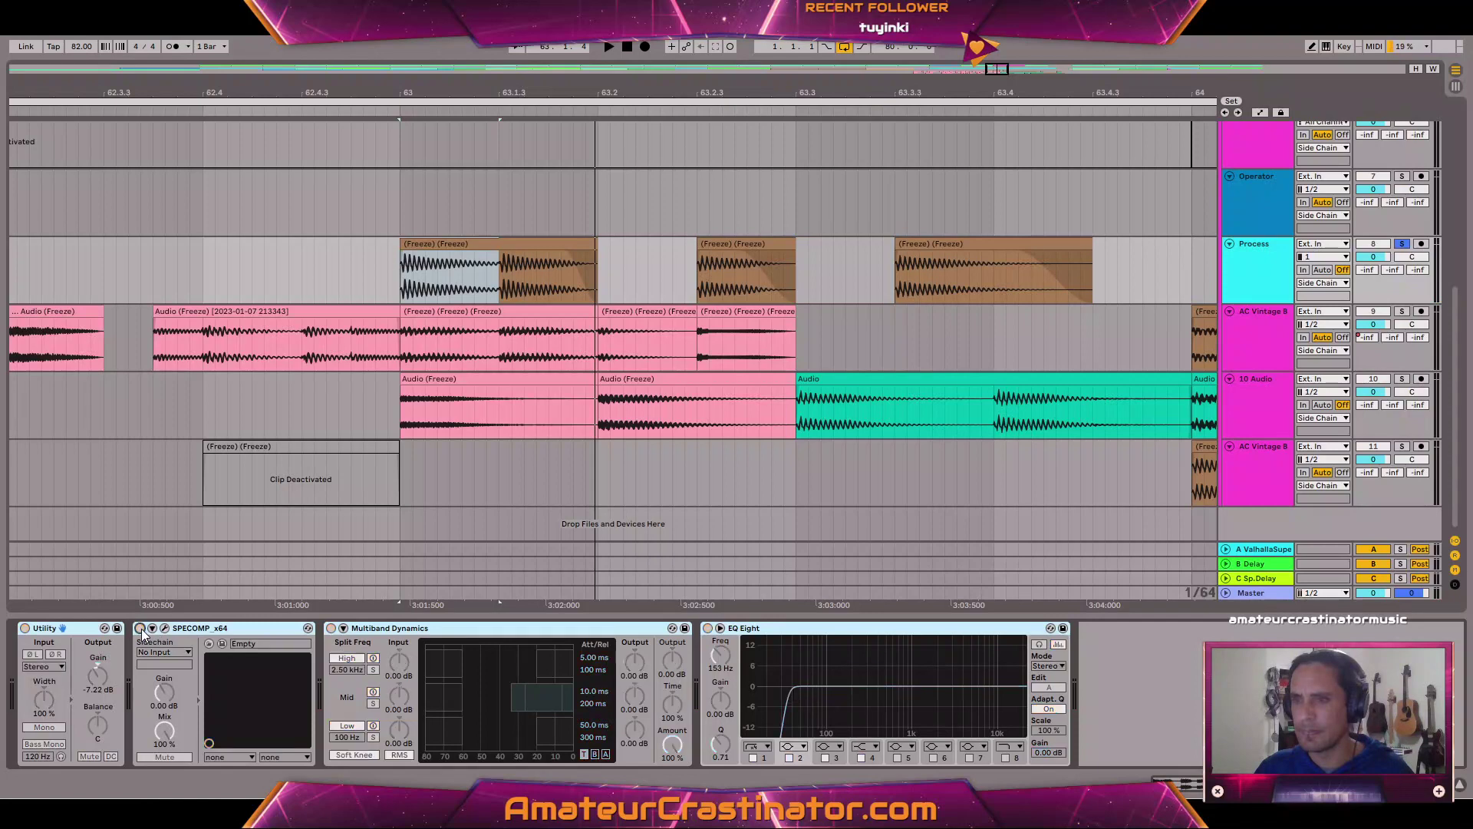
{"action": "left_click", "coordinate": [140, 627]}
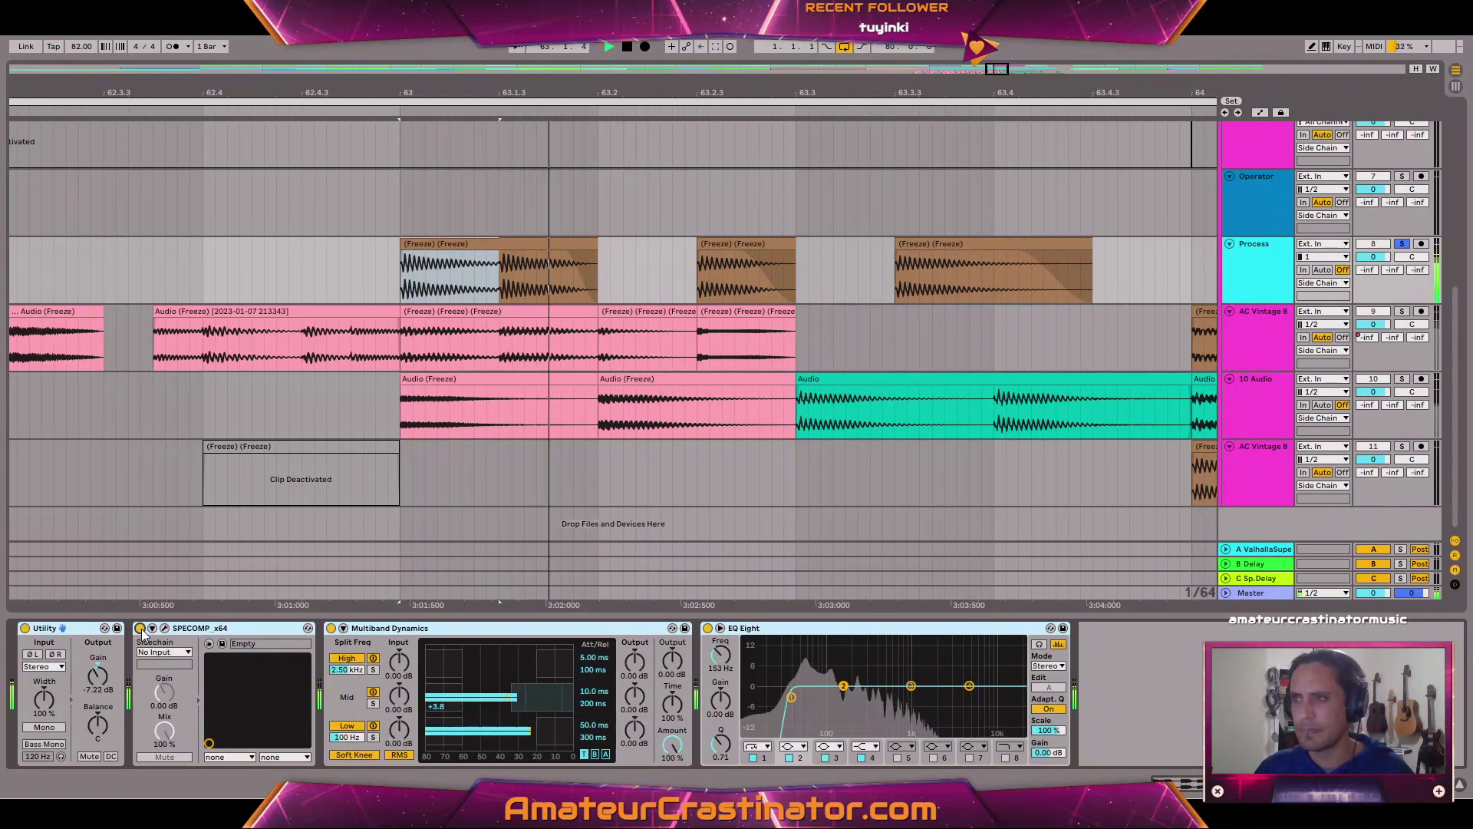
{"action": "key", "text": "space"}
{"action": "key", "text": "space"}
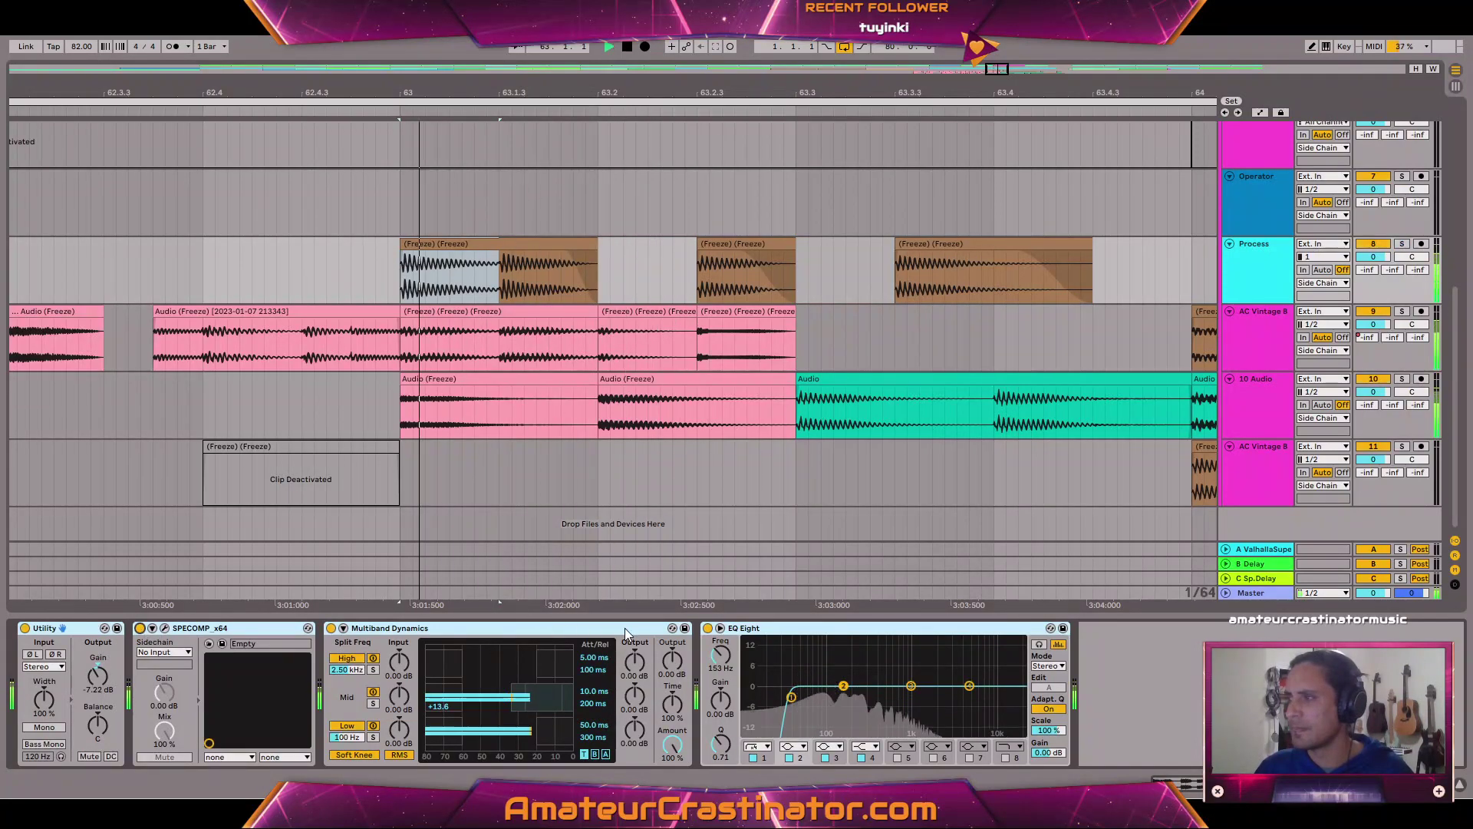
Unsolo the Process track and compare its whole device chain off and on in the full mix.
{"action": "key", "text": "s"}
{"action": "key", "text": "space"}
{"action": "left_click", "coordinate": [330, 629]}
{"action": "key", "text": "space"}
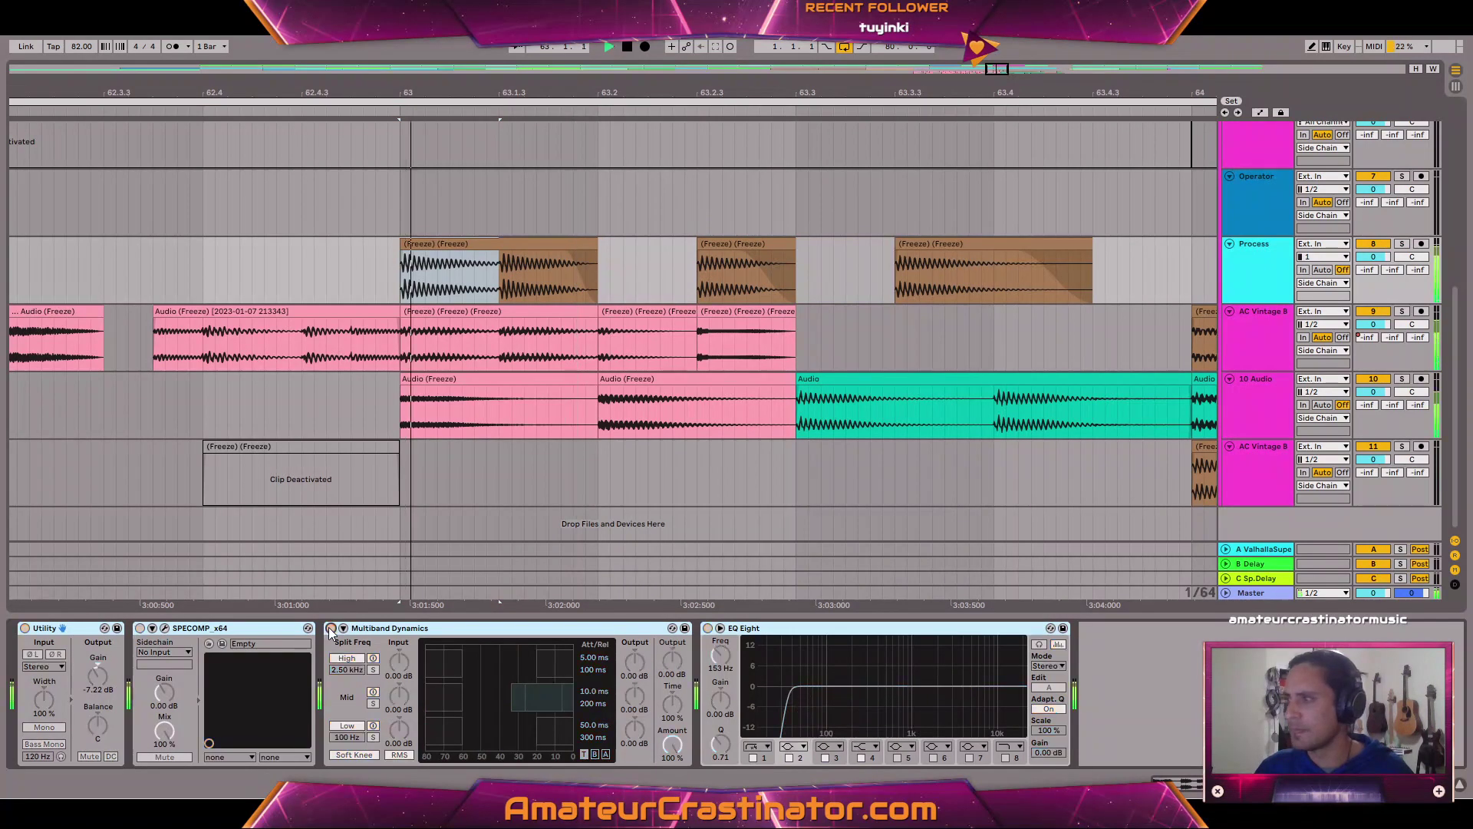
{"action": "left_click", "coordinate": [331, 629]}
{"action": "key", "text": "space"}
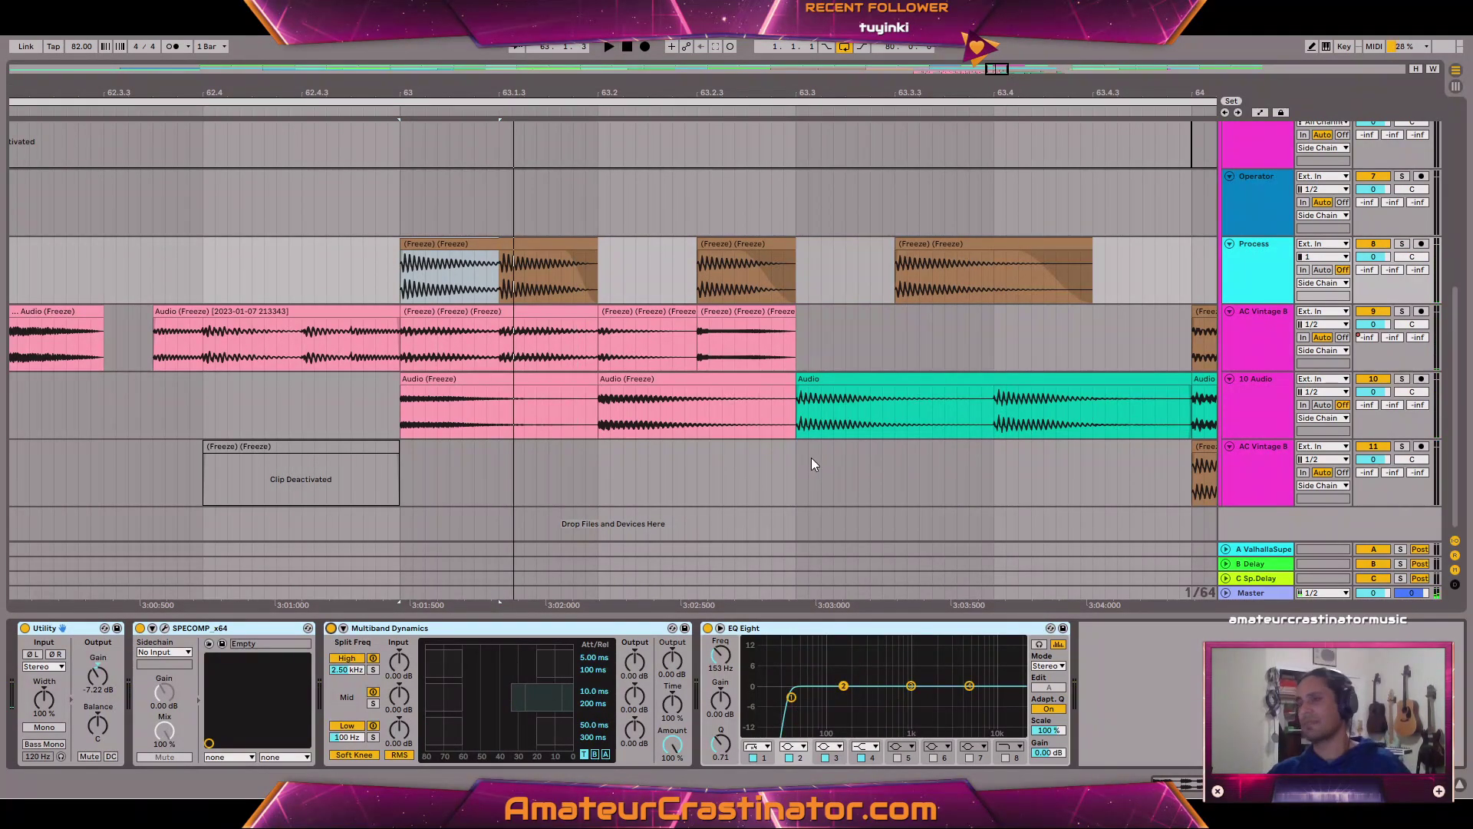
Audition the Process clips soloed and in the mix, muting and reactivating the track to compare.
{"action": "key", "text": "space"}
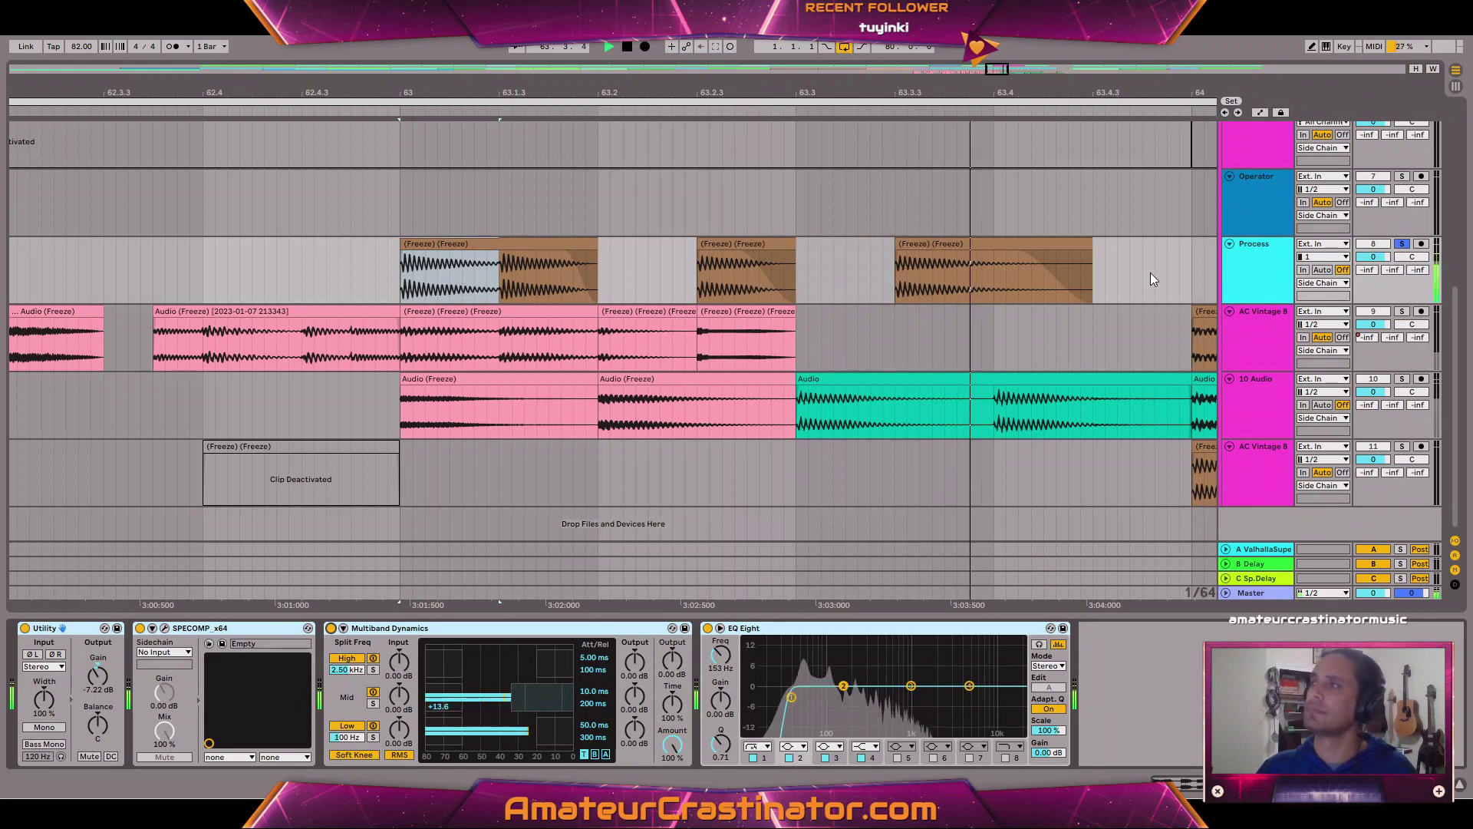
{"action": "key", "text": "space"}
{"action": "key", "text": "space"}
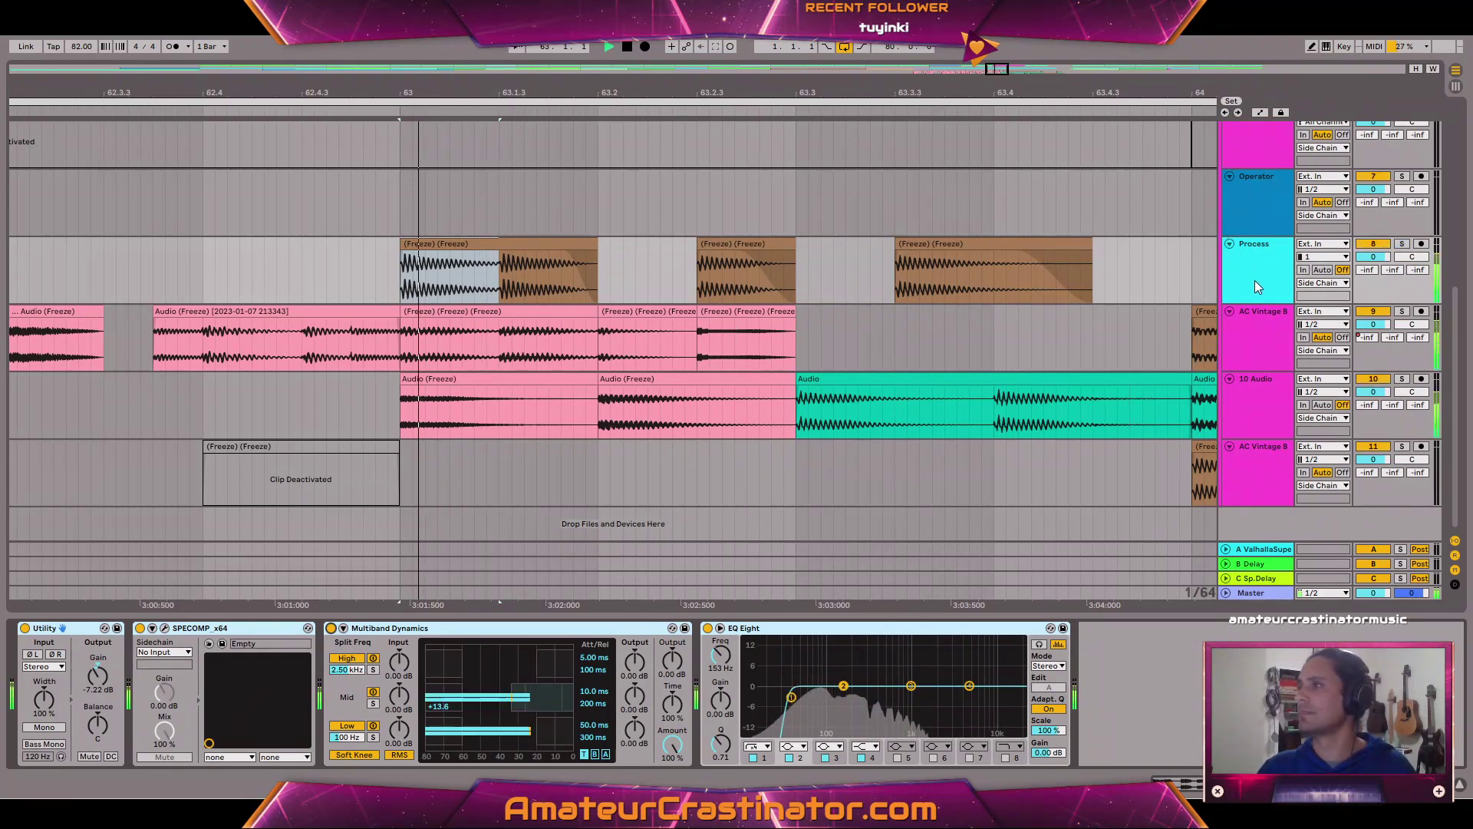
{"action": "left_click", "coordinate": [1375, 244]}
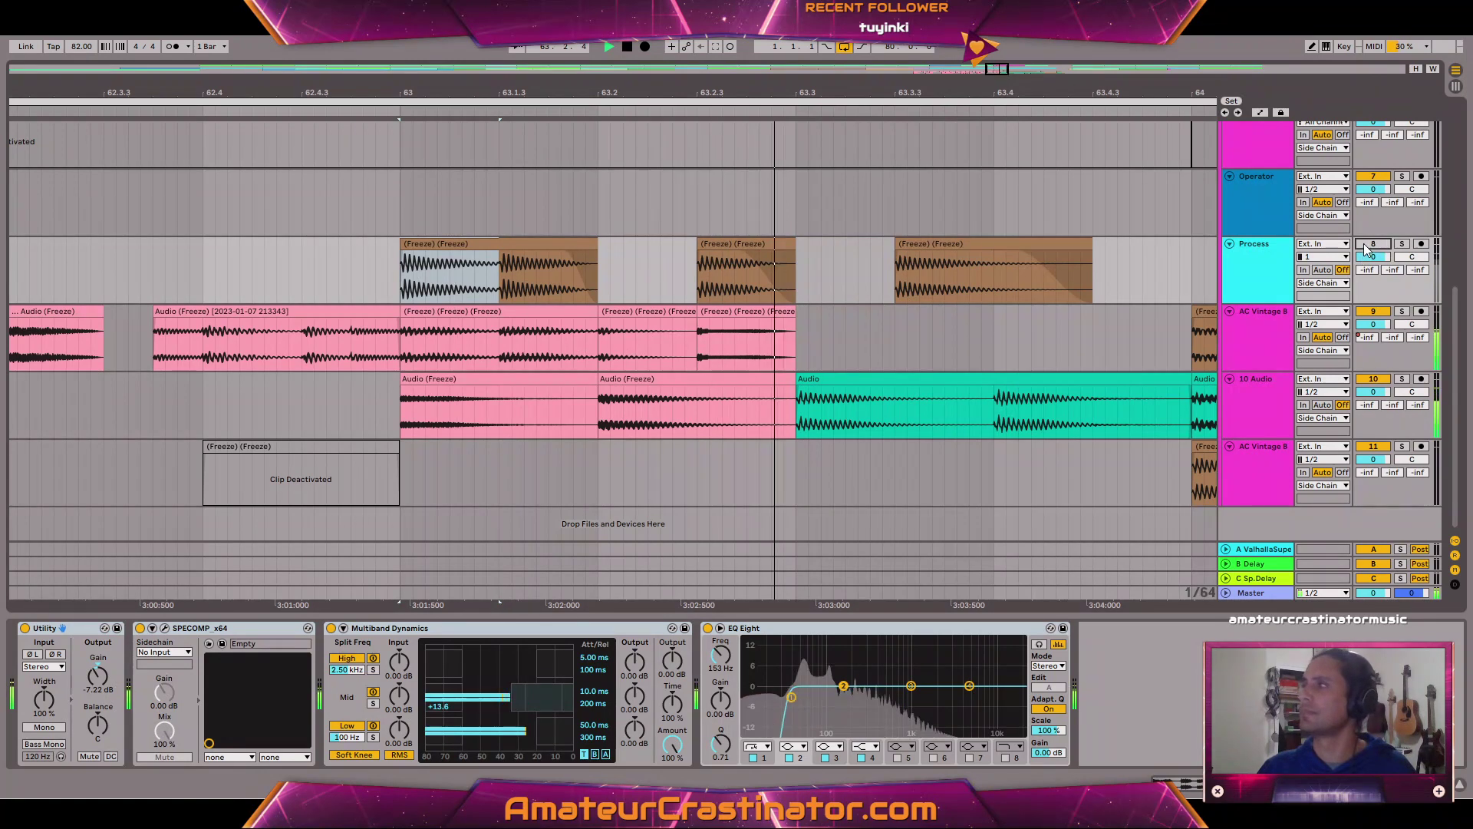
{"action": "left_click", "coordinate": [1372, 245]}
Freeze and flatten the Process track to render its effects into the clips.
{"action": "right_click", "coordinate": [1238, 256]}
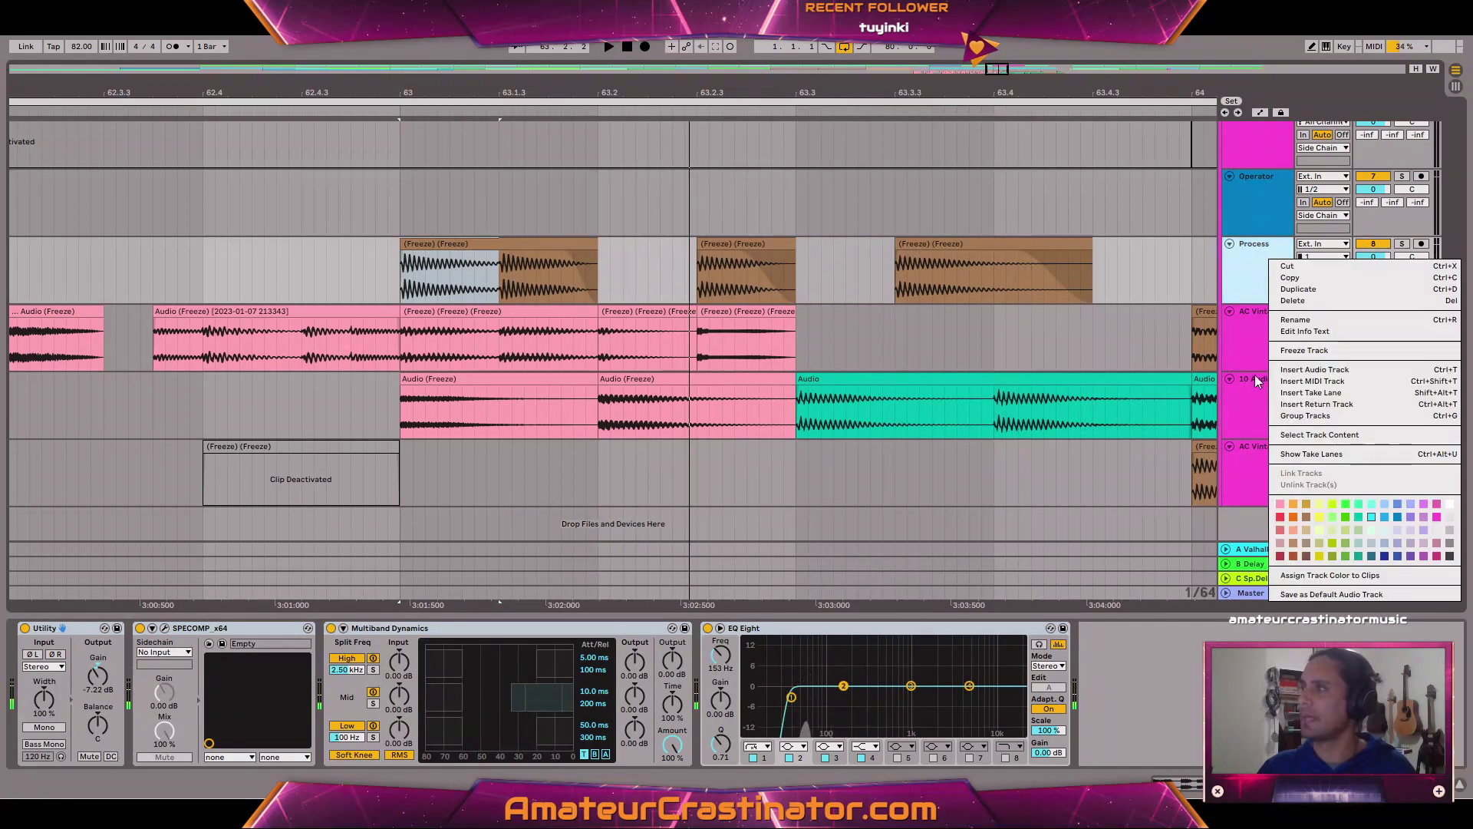
{"action": "left_click", "coordinate": [1290, 354]}
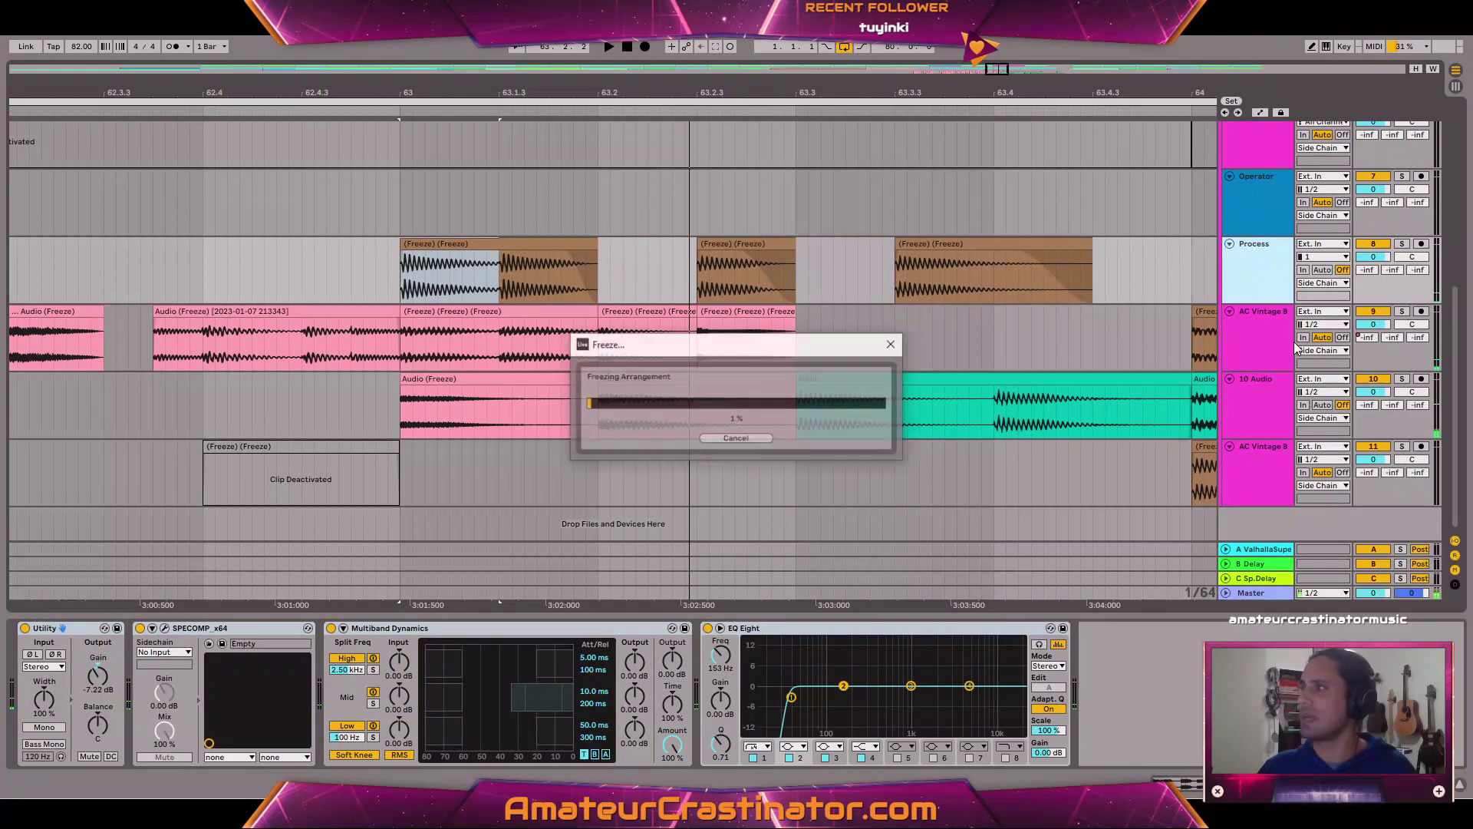
{"action": "right_click", "coordinate": [1252, 284]}
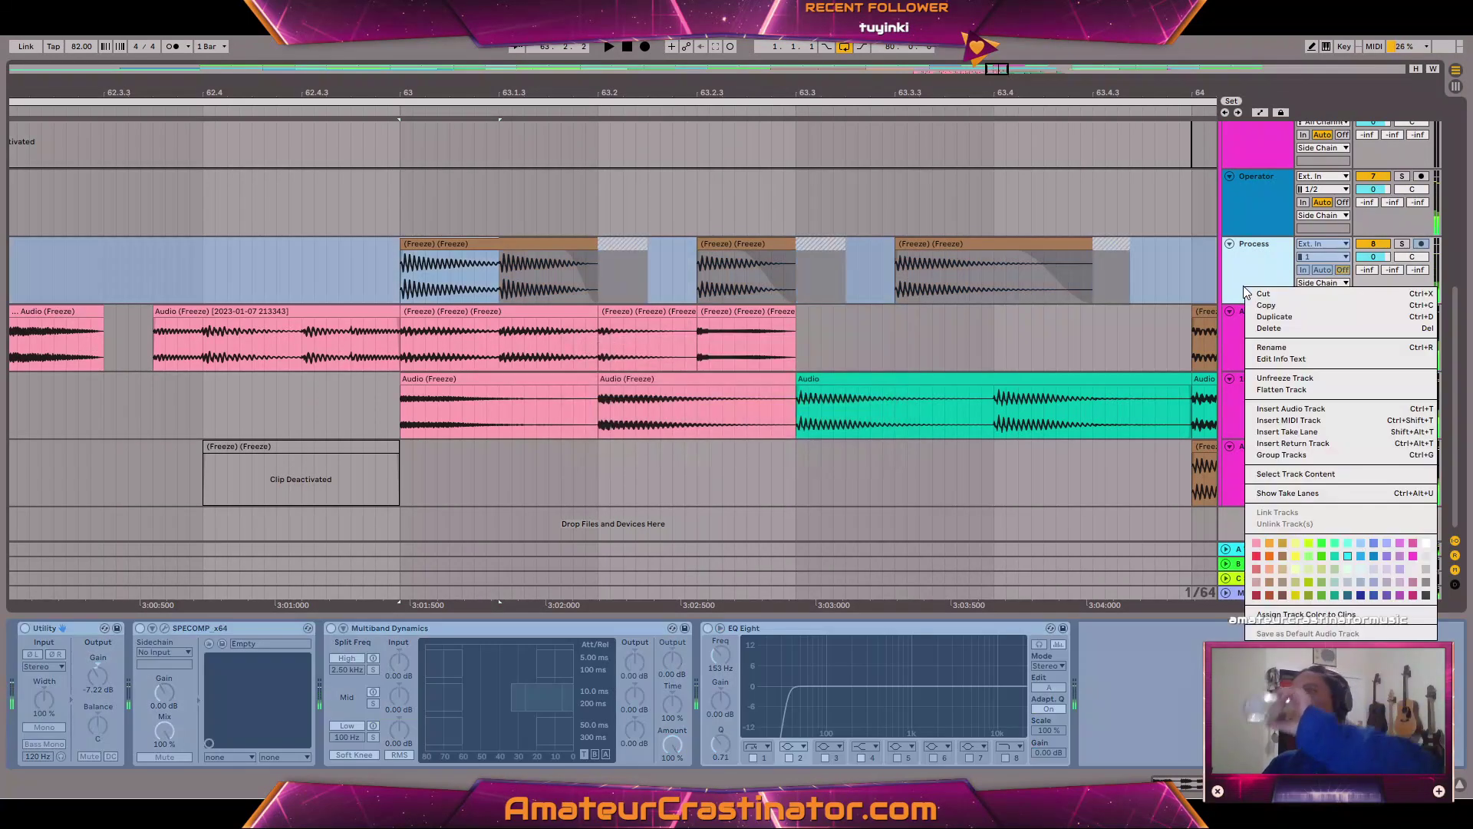
{"action": "left_click", "coordinate": [1268, 391]}
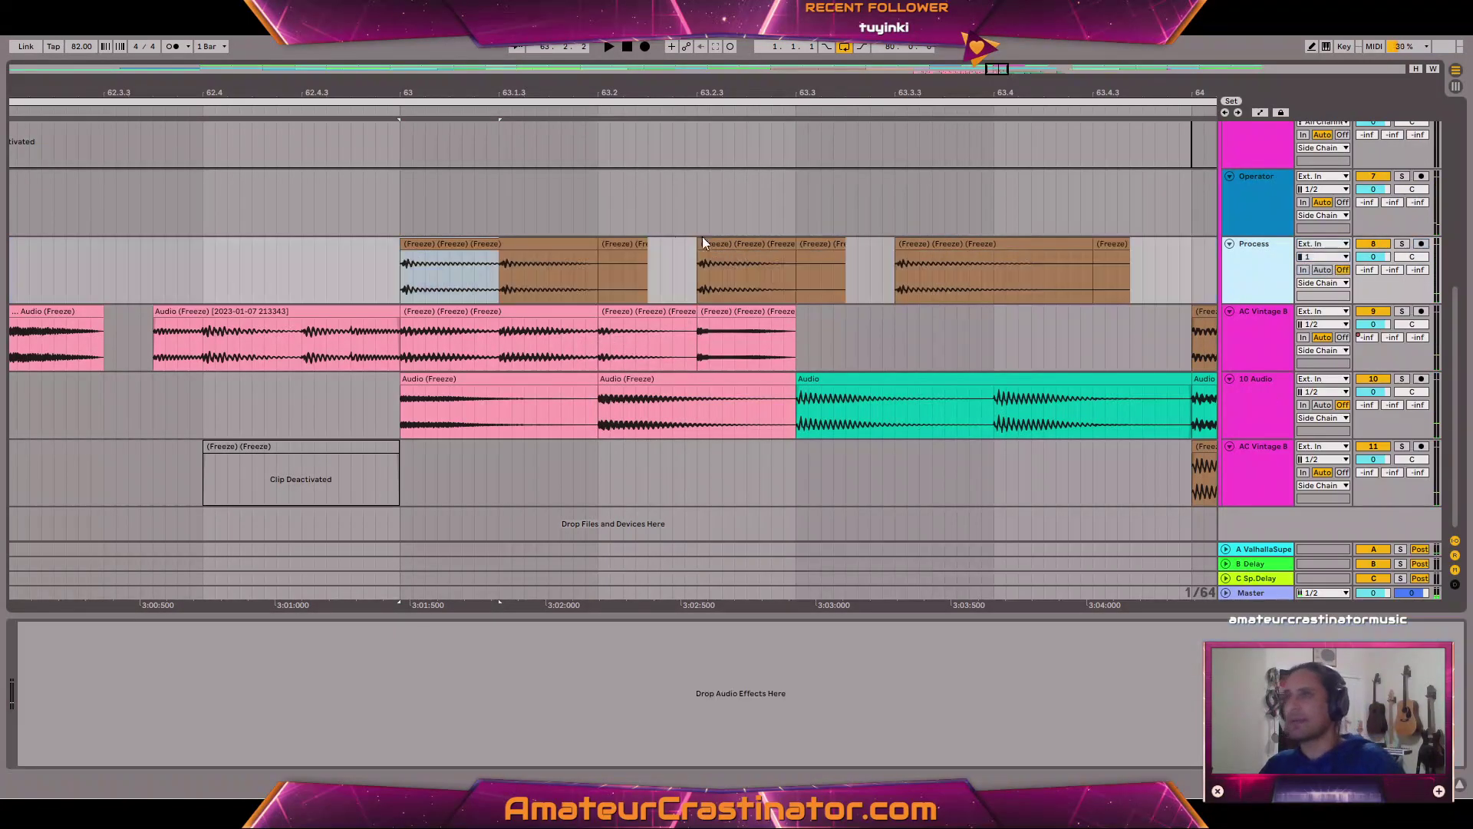
Delete the three leftover tail clips at 63.2, 63.3 and after 63.4 on the Process track.
{"action": "left_click", "coordinate": [615, 246]}
{"action": "left_click", "coordinate": [815, 245]}
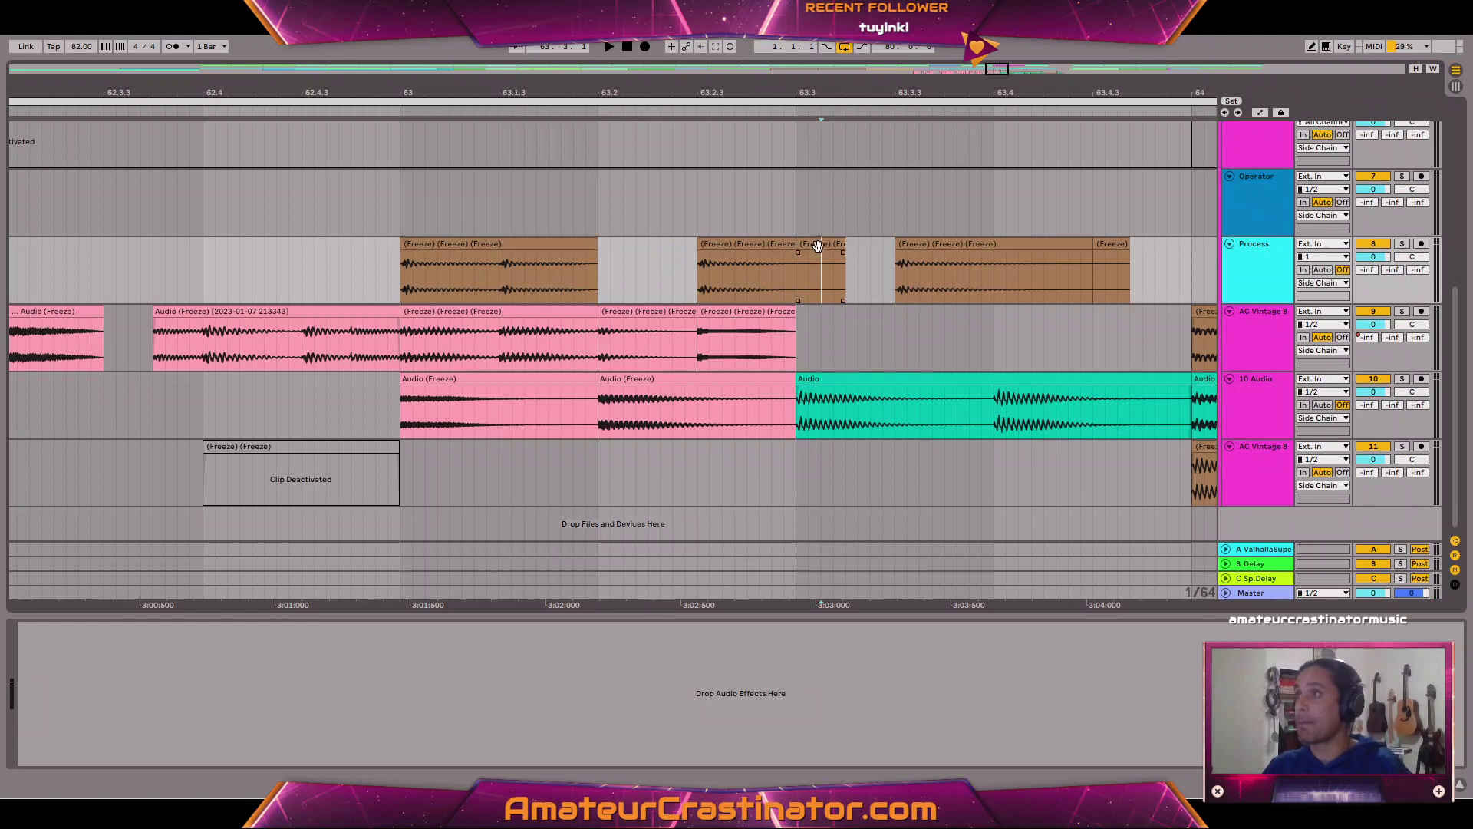
{"action": "key", "text": "Delete"}
{"action": "left_click", "coordinate": [1114, 238]}
{"action": "key", "text": "Delete"}
Colour the three flattened Process clips pink and move them down to AC Vintage B track 11.
{"action": "left_click", "coordinate": [1031, 241]}
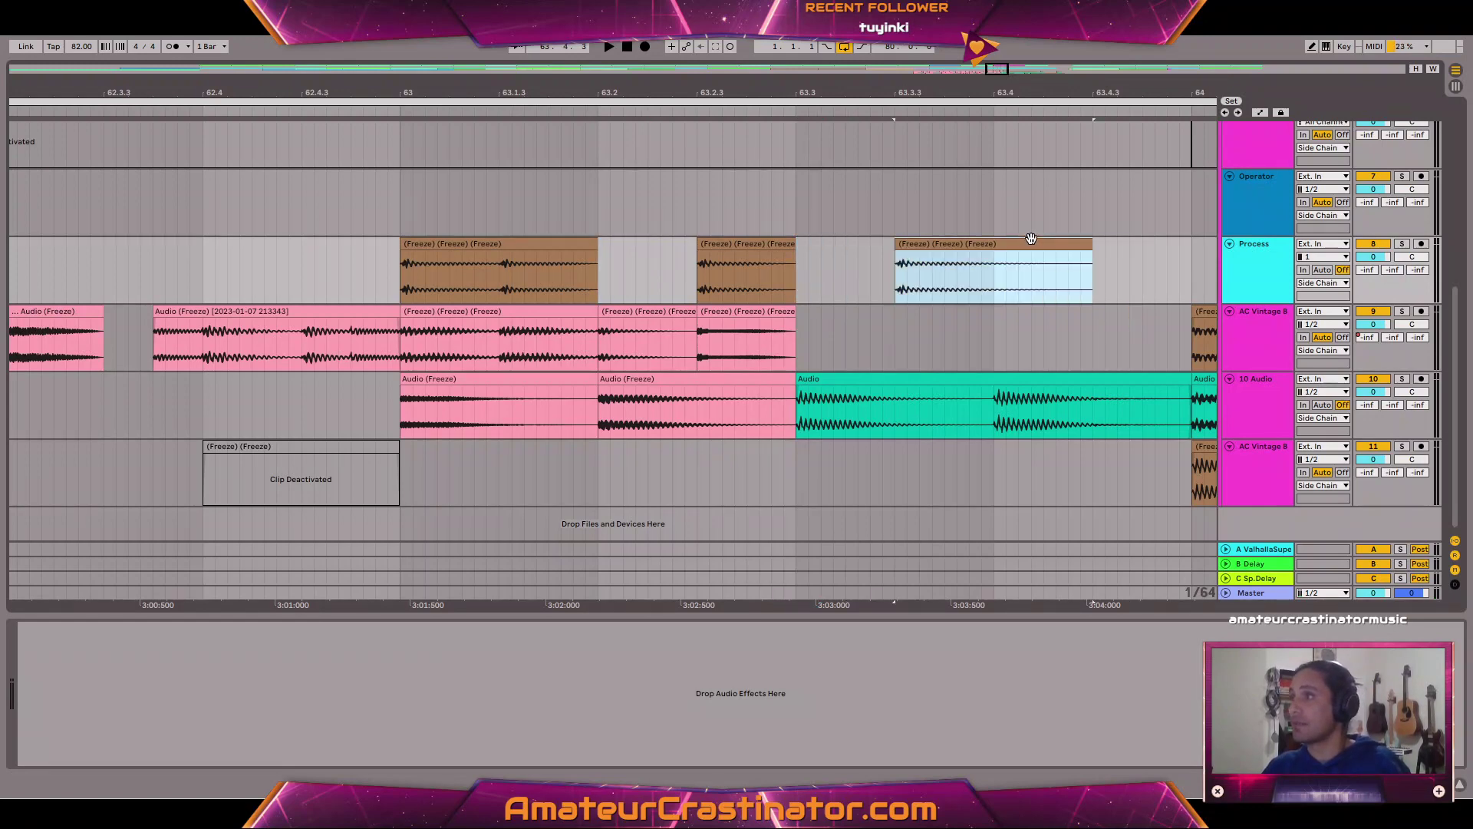
{"action": "left_click", "coordinate": [441, 247], "text": "shift"}
{"action": "right_click", "coordinate": [445, 250]}
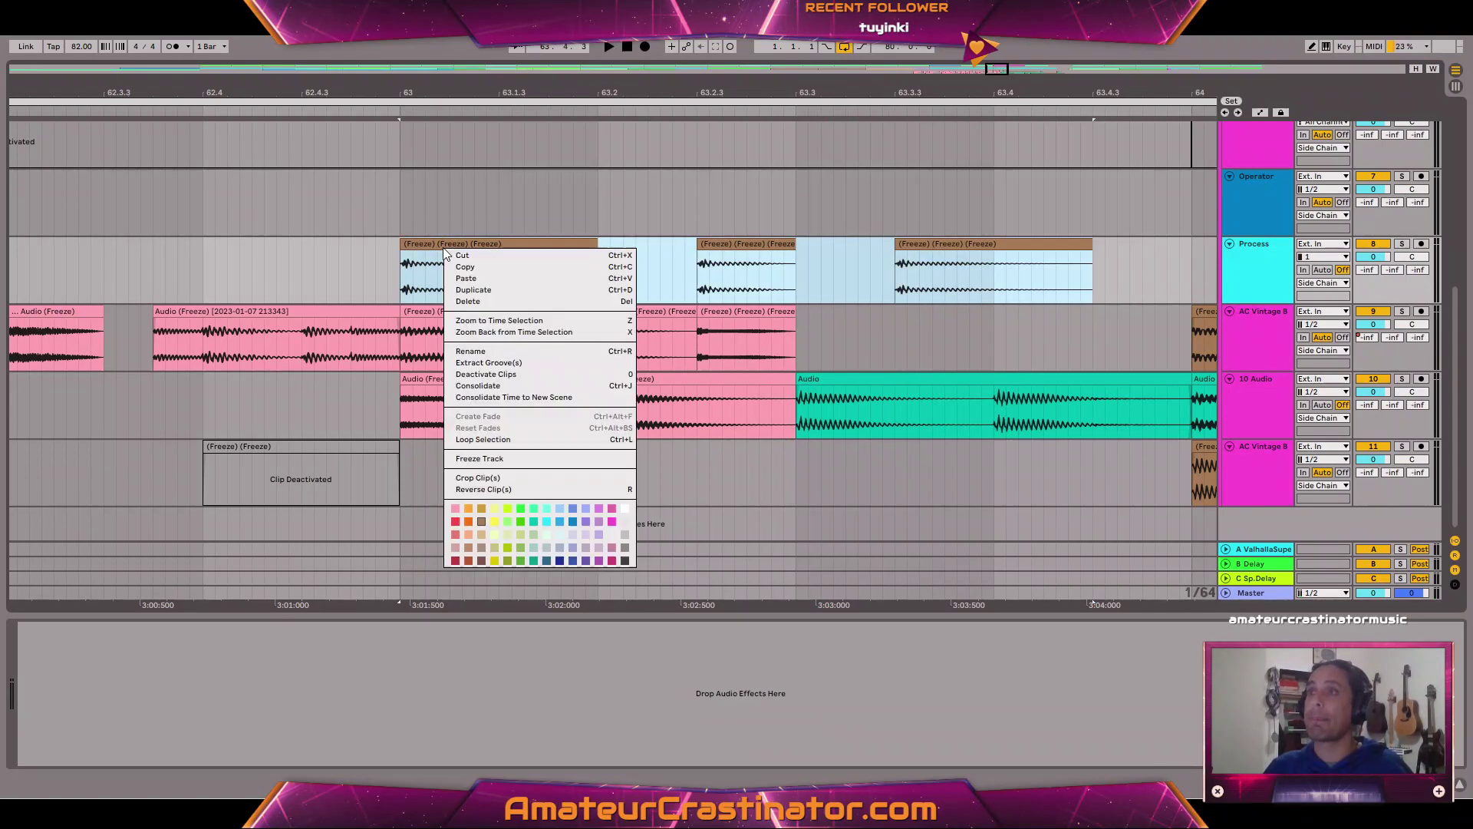
{"action": "left_click", "coordinate": [454, 519]}
{"action": "left_click_drag", "start_coordinate": [479, 242], "coordinate": [480, 464]}
Move the teal audio clip at 63.3 from 10 Audio to the Process track and audition it soloed.
{"action": "scroll", "coordinate": [899, 363], "scroll_direction": "right", "scroll_amount": 5}
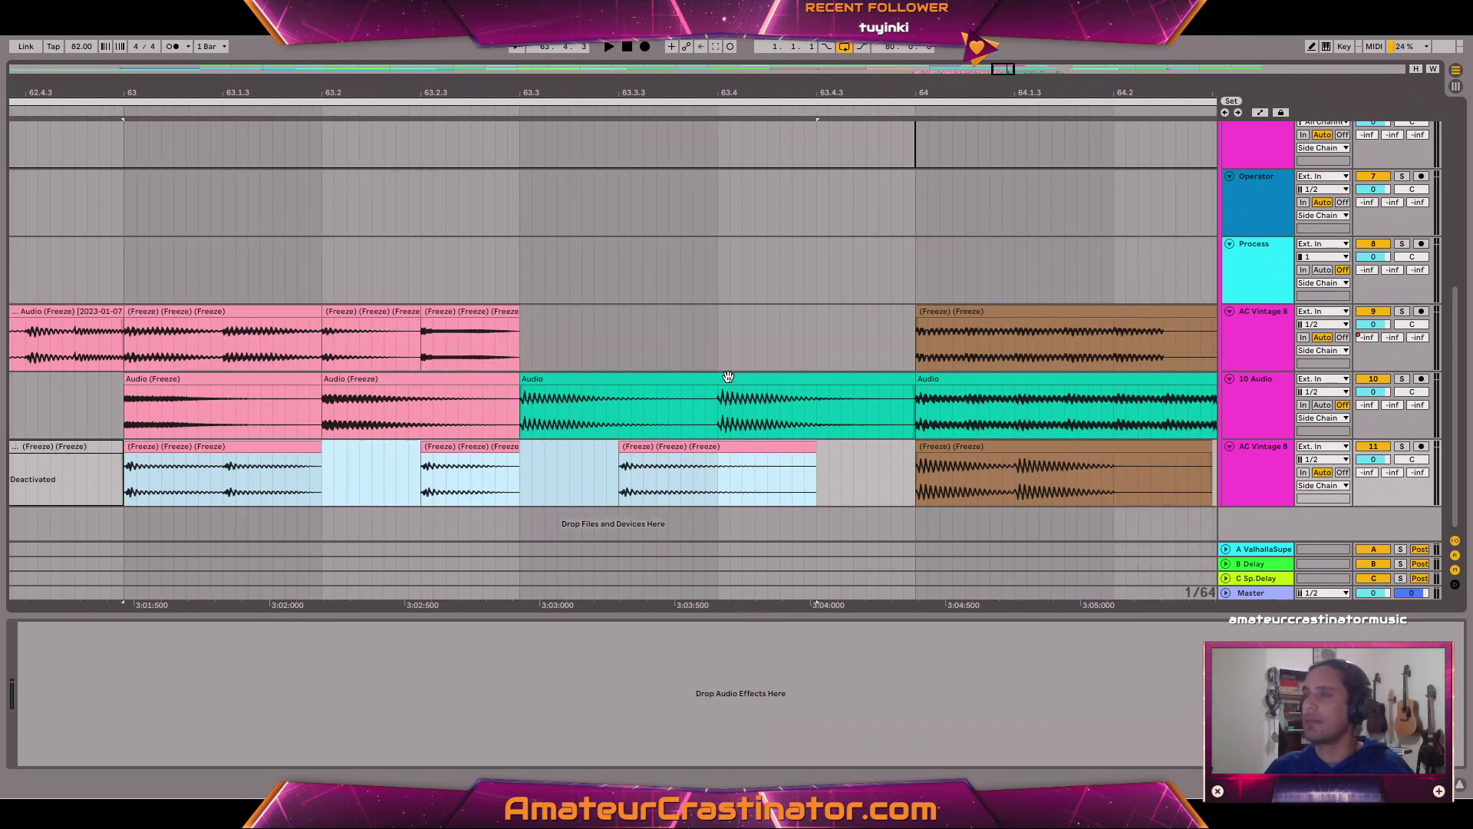
{"action": "left_click_drag", "start_coordinate": [681, 388], "coordinate": [664, 269]}
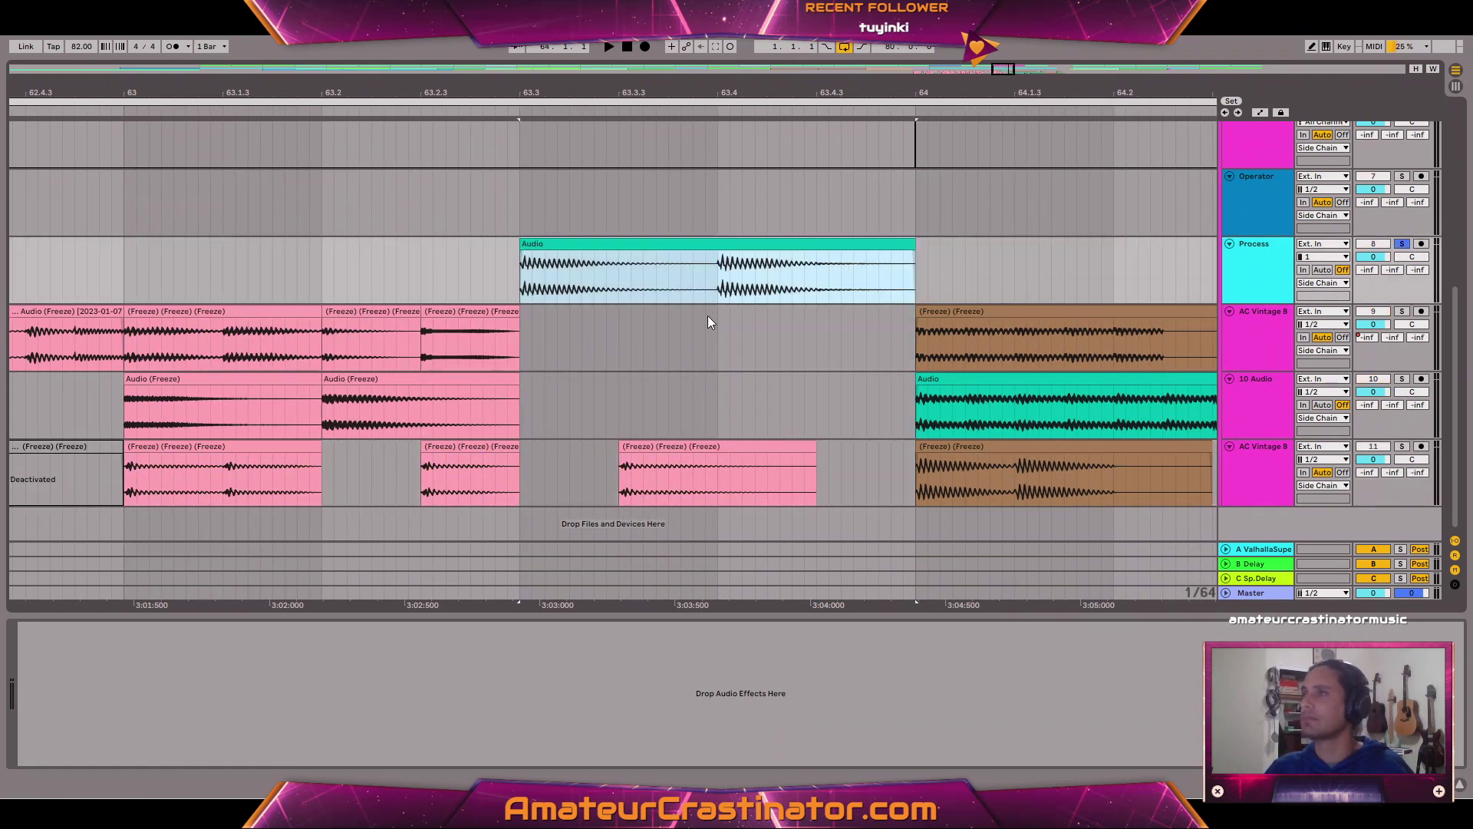
{"action": "key", "text": "space"}
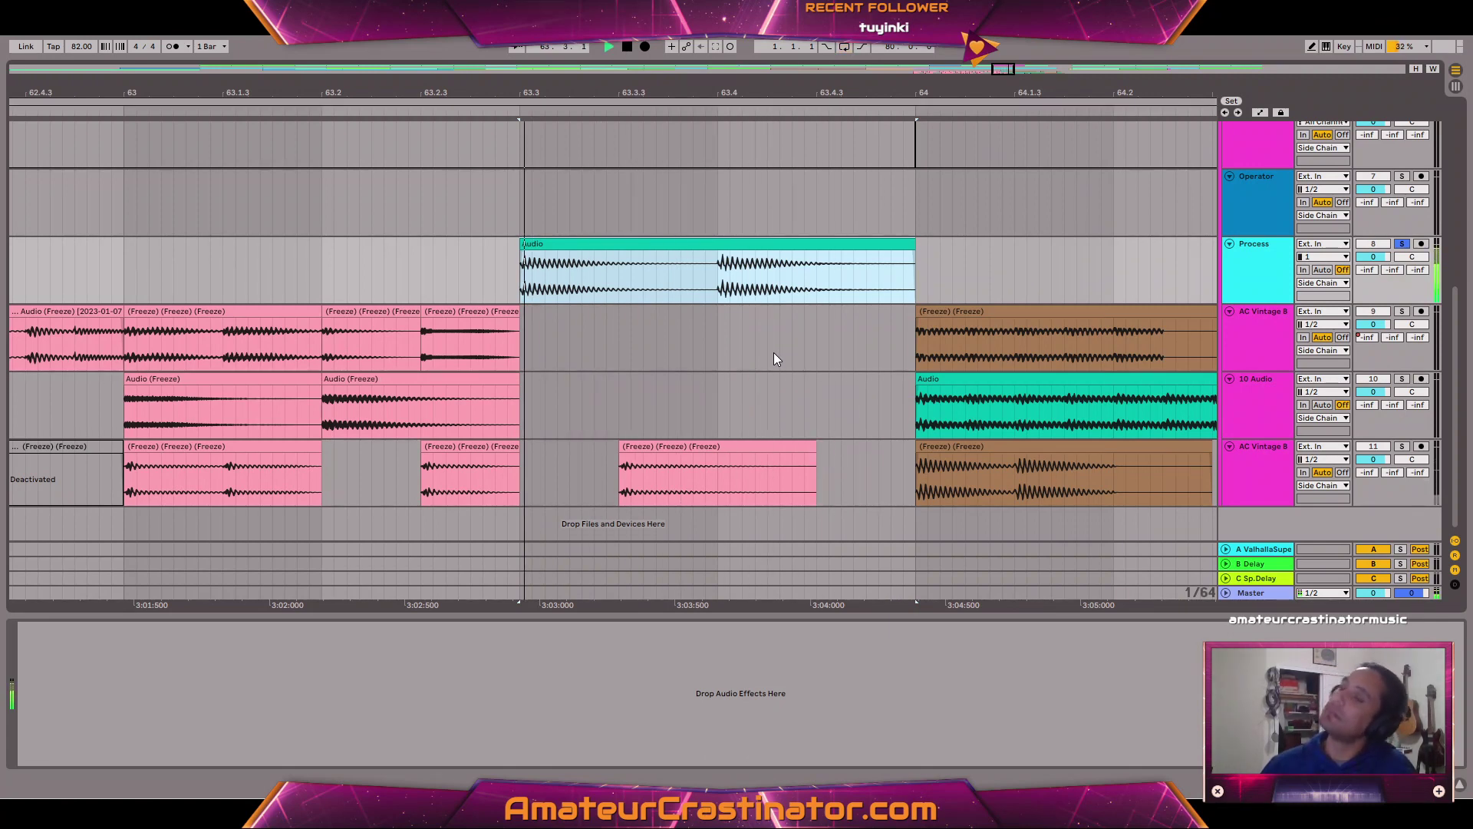
{"action": "key", "text": "space"}
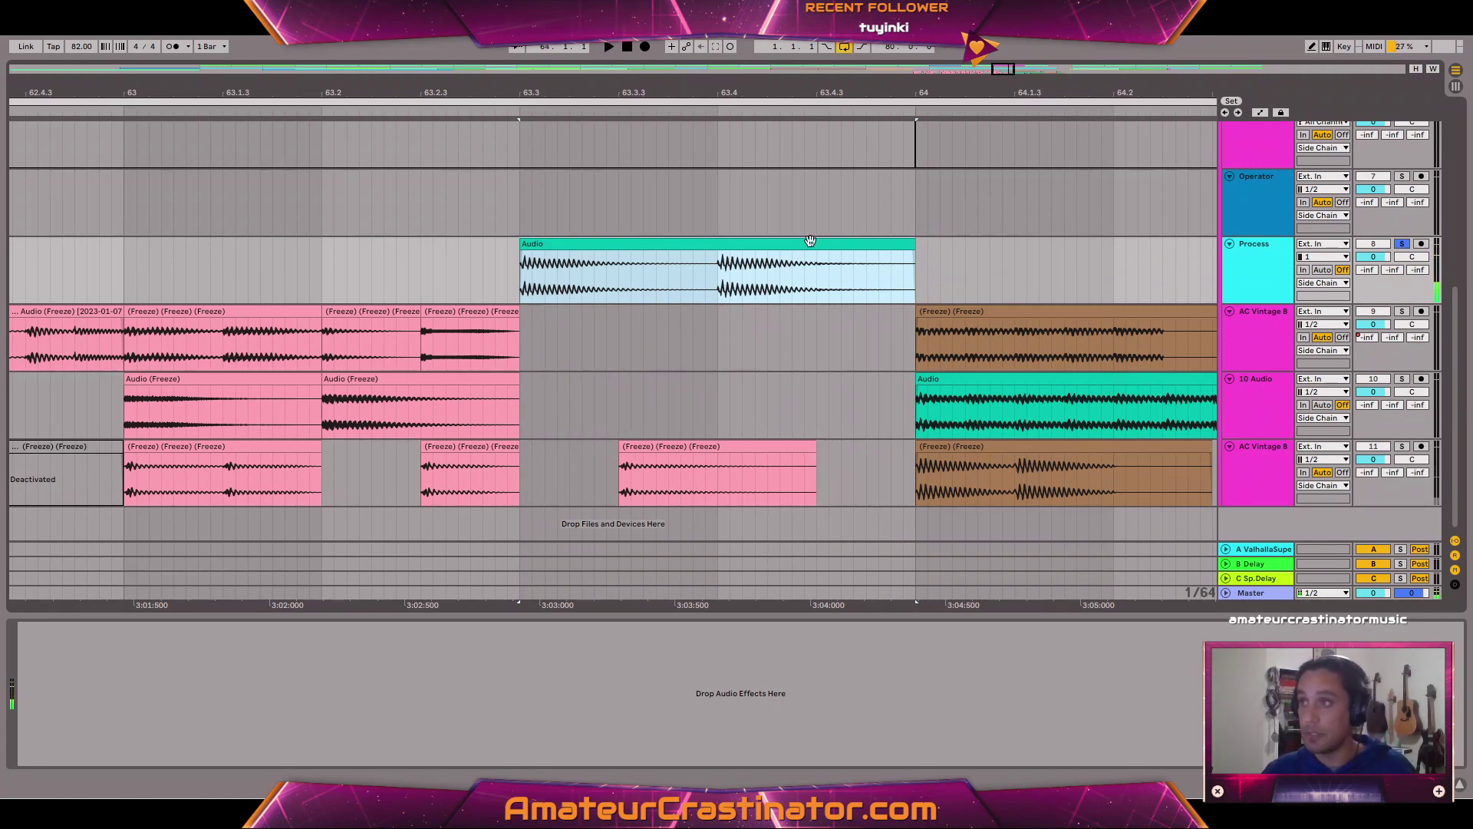
Move the teal clip's second half at 63.4 to AC Vintage B track 9 and the pink clip at 63.3.3 to 10 Audio.
{"action": "key", "text": "ctrl+l"}
{"action": "left_click_drag", "start_coordinate": [706, 276], "coordinate": [888, 321]}
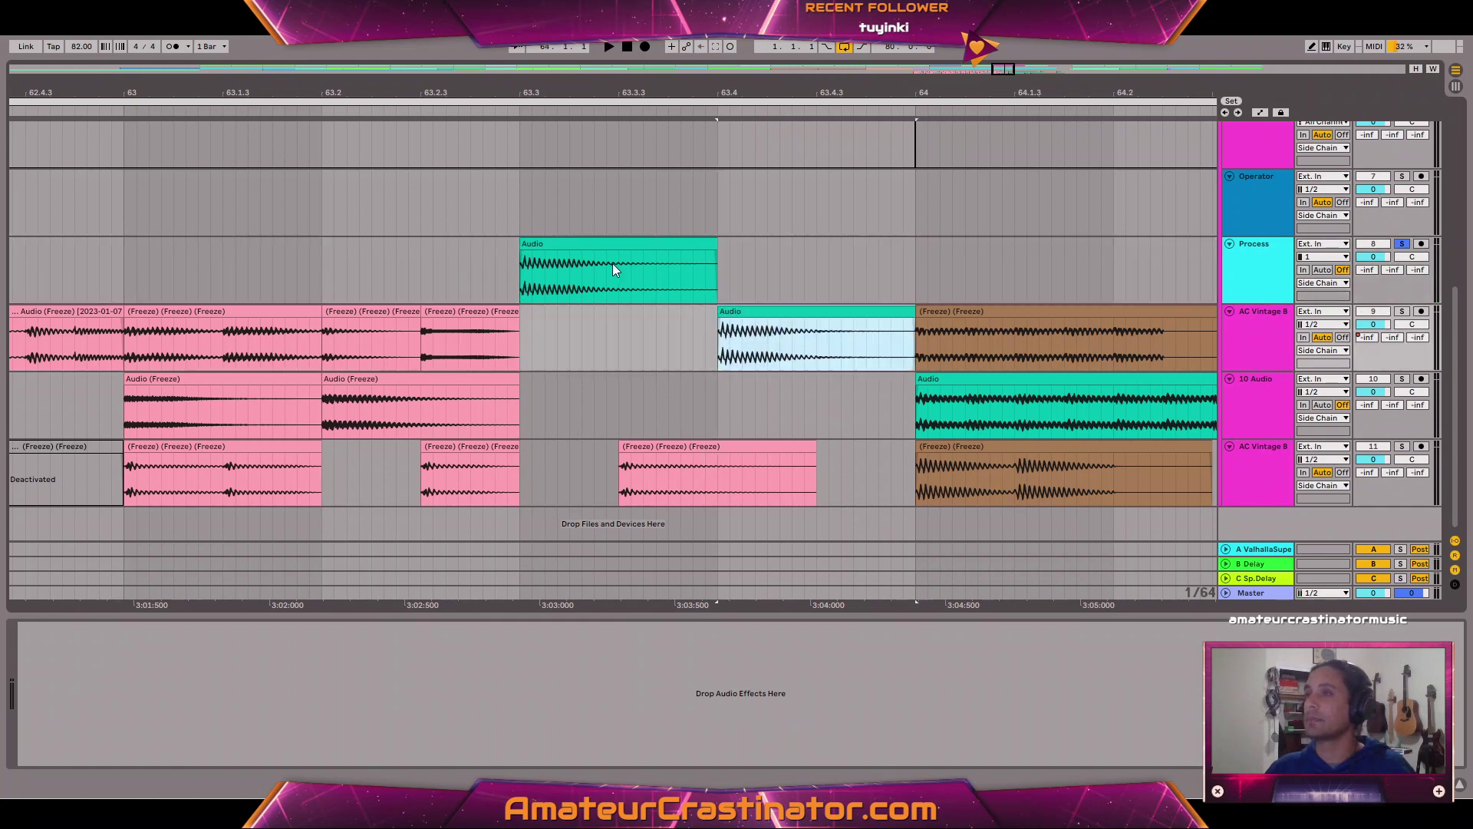
{"action": "left_click", "coordinate": [608, 245]}
{"action": "left_click_drag", "start_coordinate": [680, 447], "coordinate": [681, 426]}
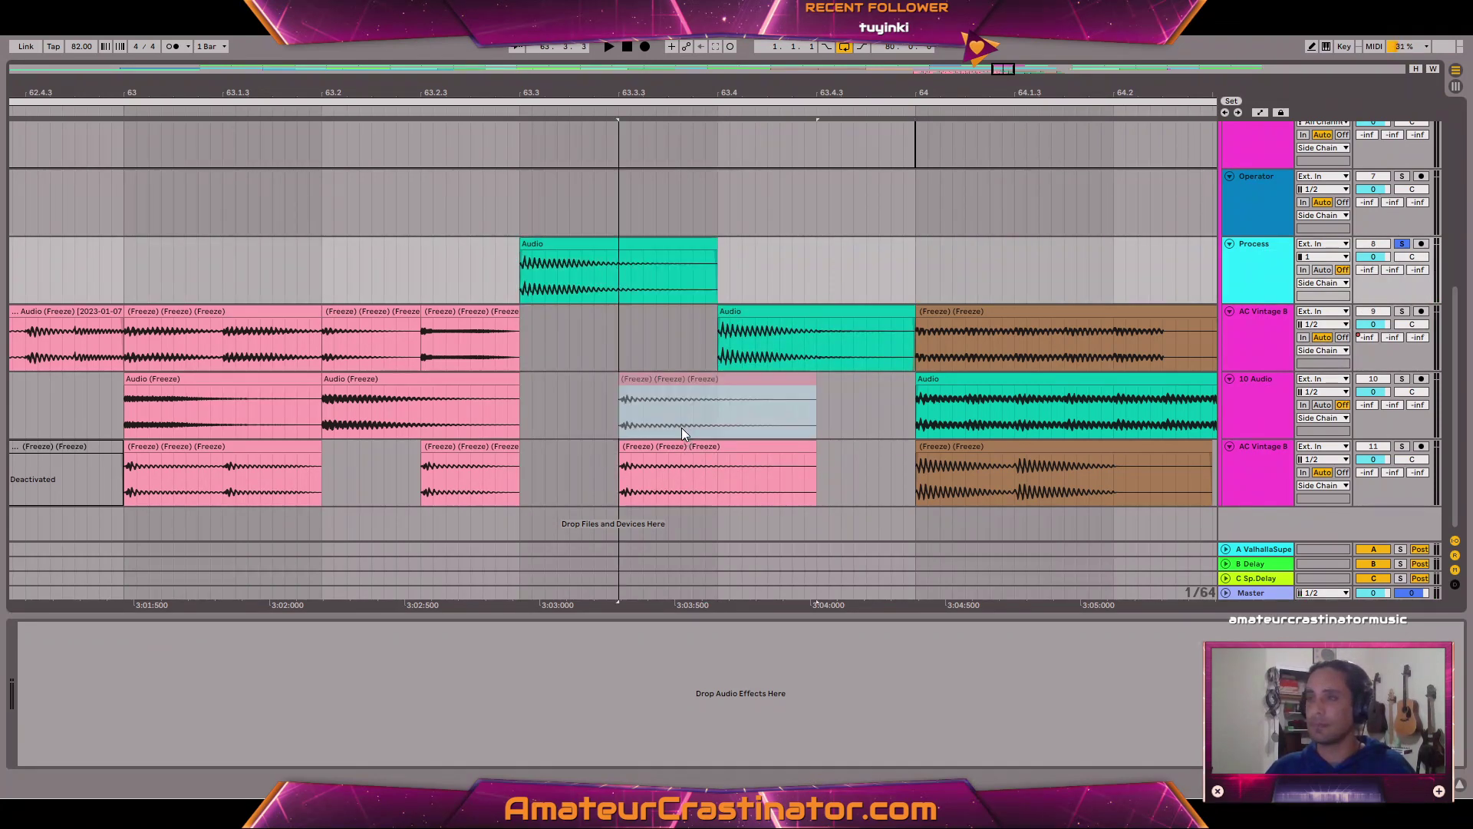
Add a Channel EQ to the 10 Audio track, remove it and insert an EQ Eight instead.
{"action": "key", "text": "alt+Tab"}
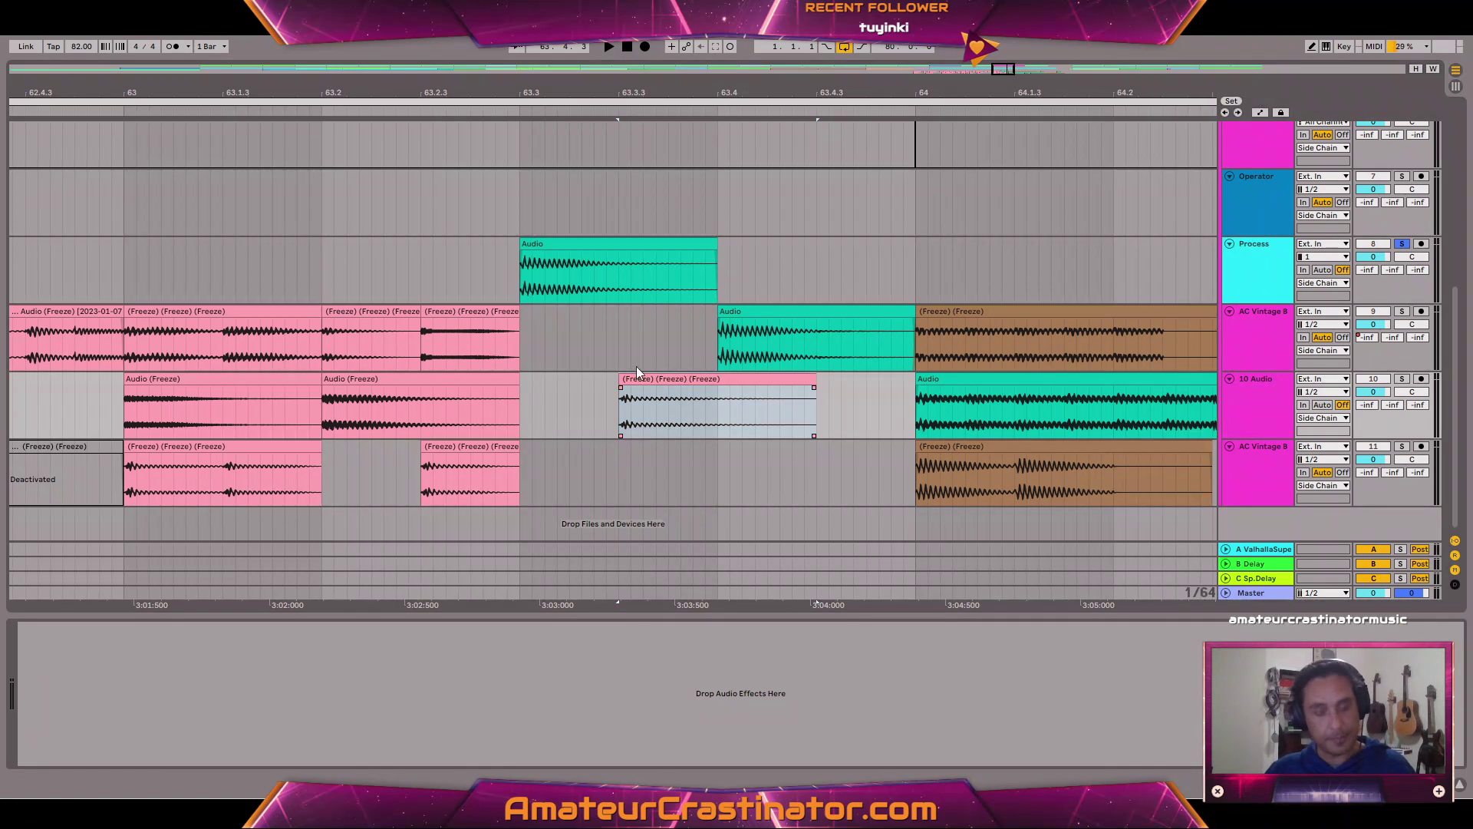
{"action": "key", "text": "Return"}
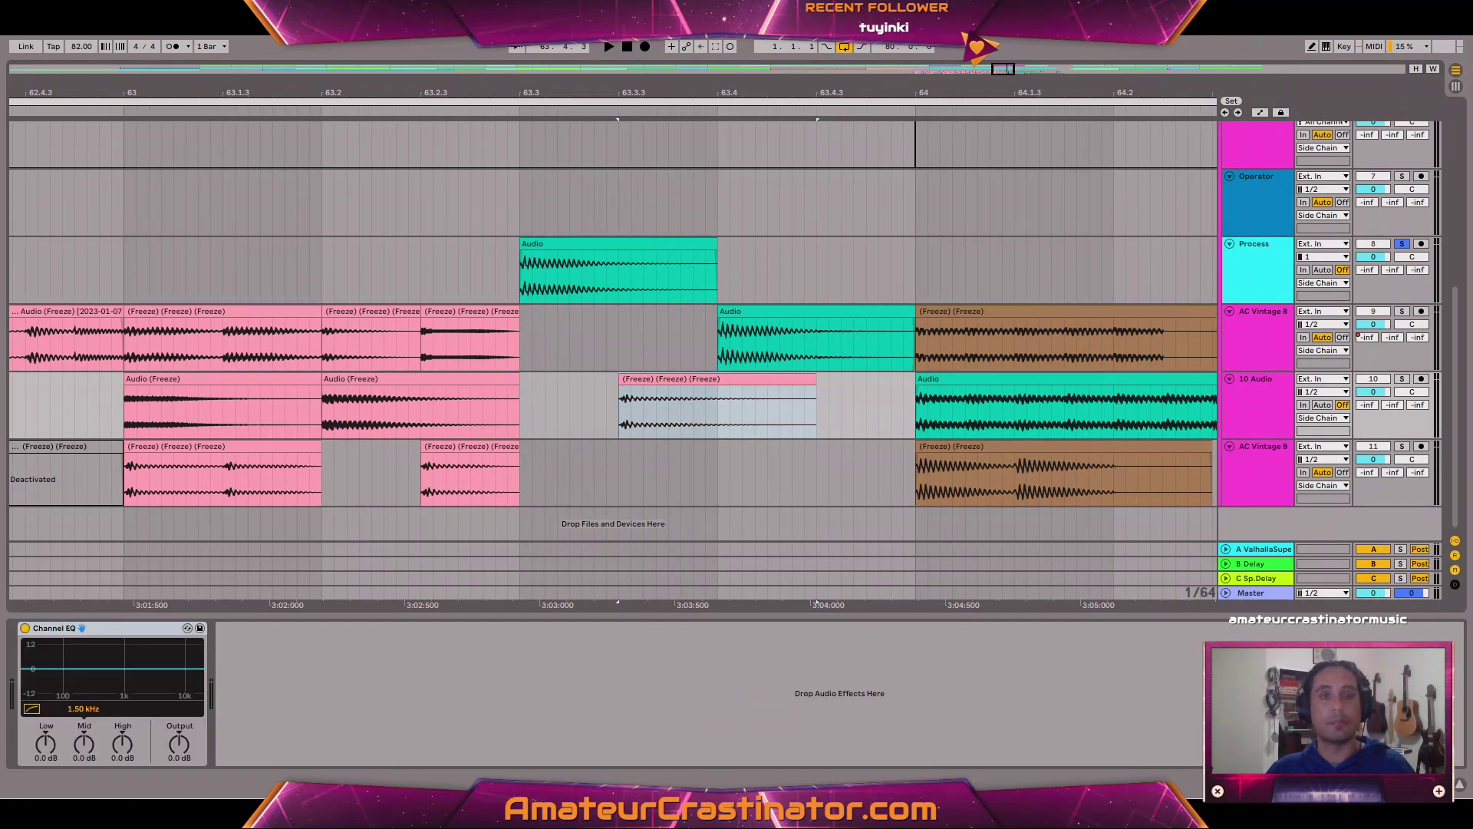
{"action": "key", "text": "Delete"}
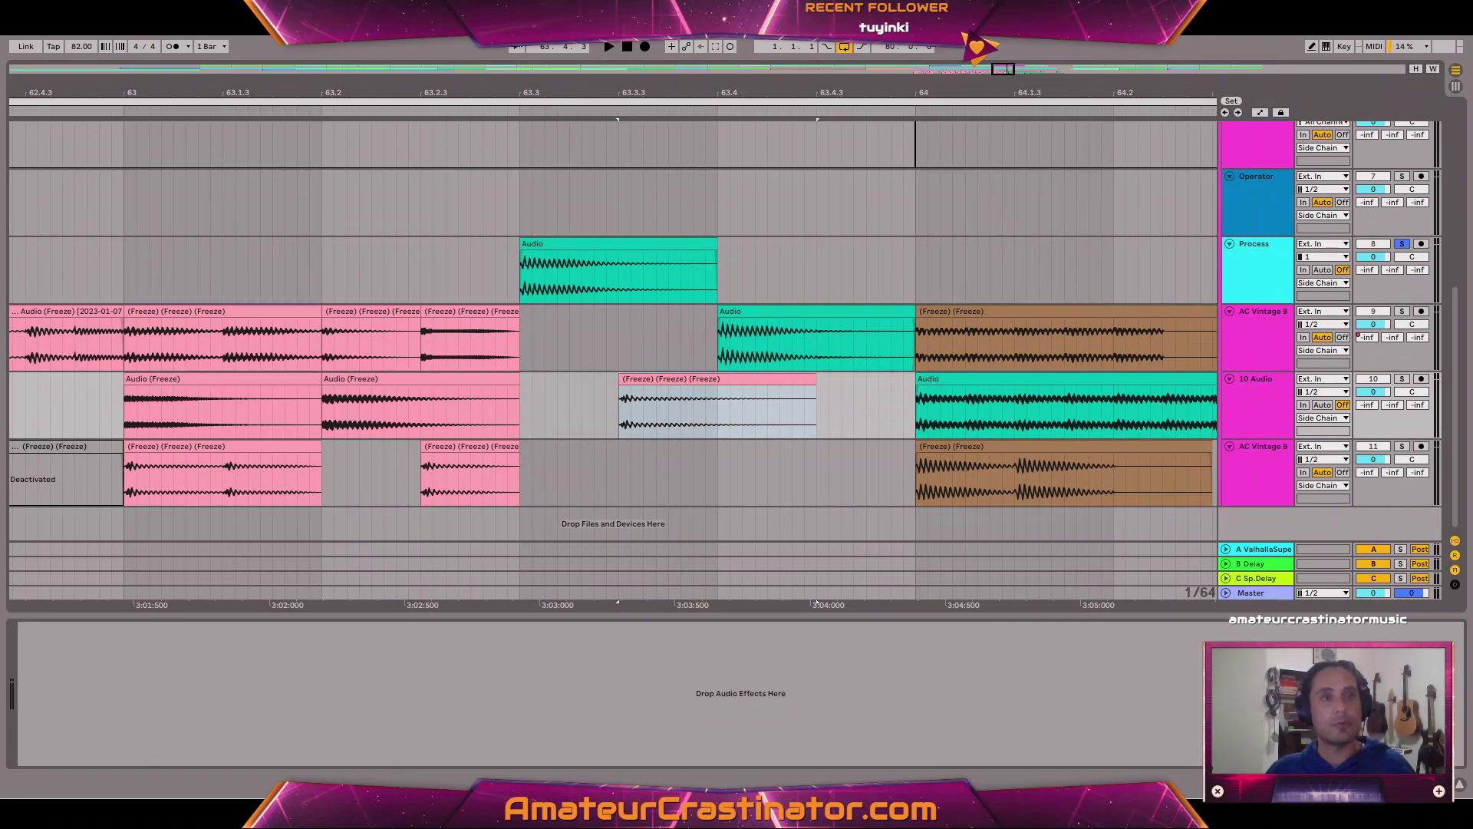
{"action": "key", "text": "Return"}
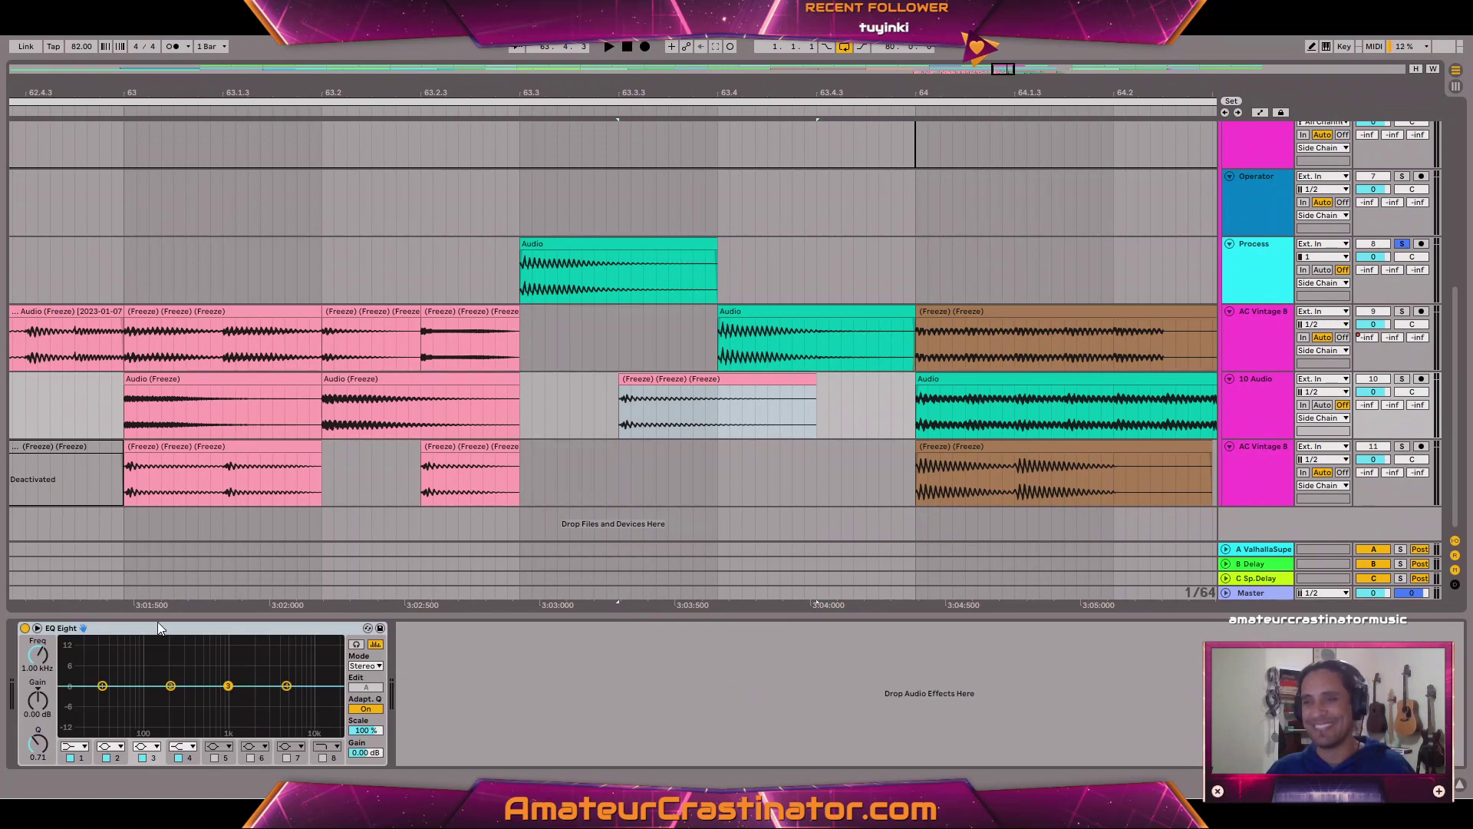
Audition the section in the full mix, and the teal Process clip at 63.3 soloed.
{"action": "key", "text": "space"}
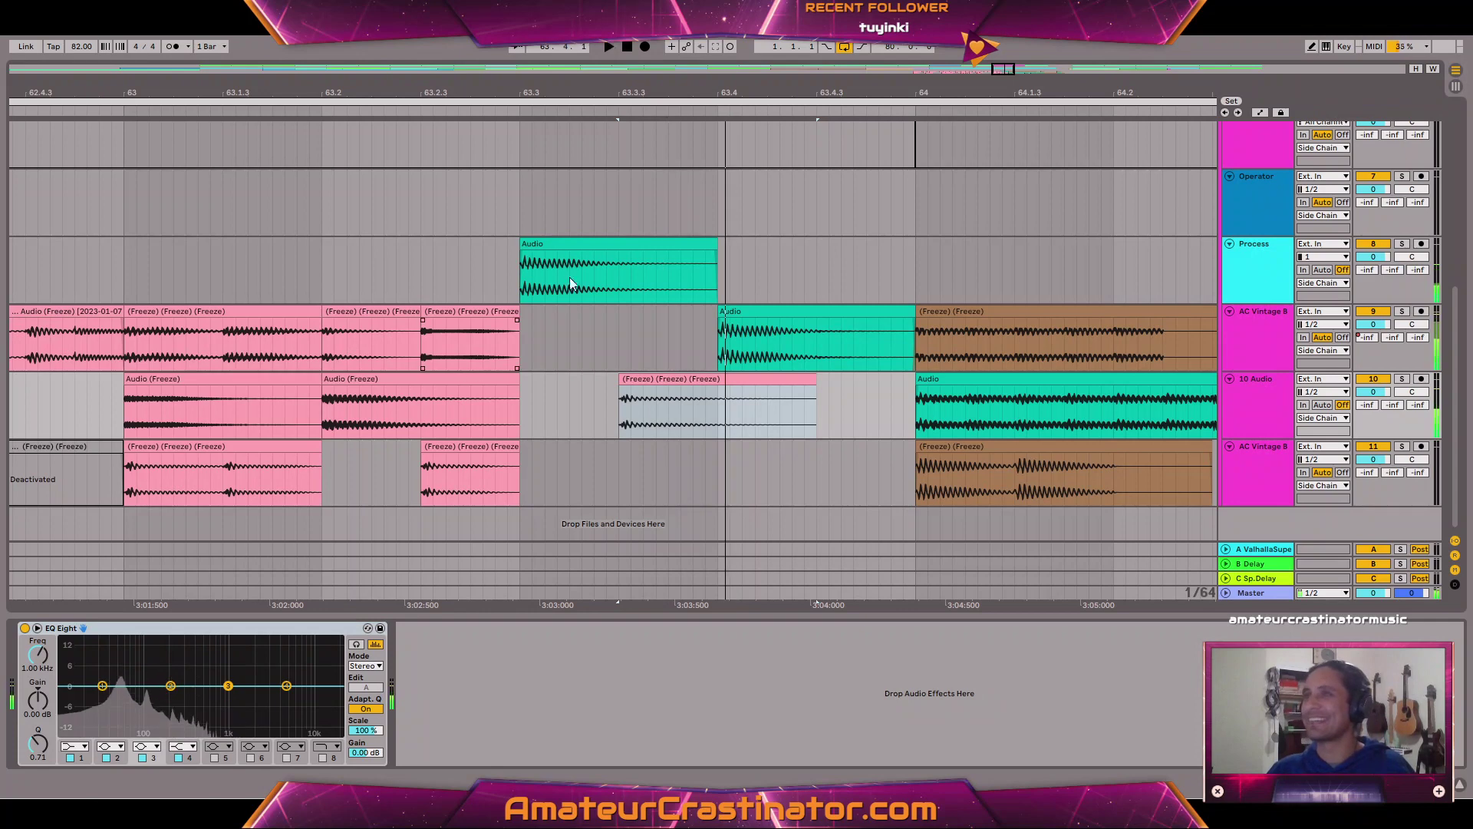
{"action": "left_click", "coordinate": [639, 242]}
{"action": "left_click", "coordinate": [638, 243]}
{"action": "key", "text": "s"}
{"action": "key", "text": "space"}
{"action": "key", "text": "space"}
{"action": "key", "text": "space"}
{"action": "key", "text": "space"}
{"action": "key", "text": "space"}
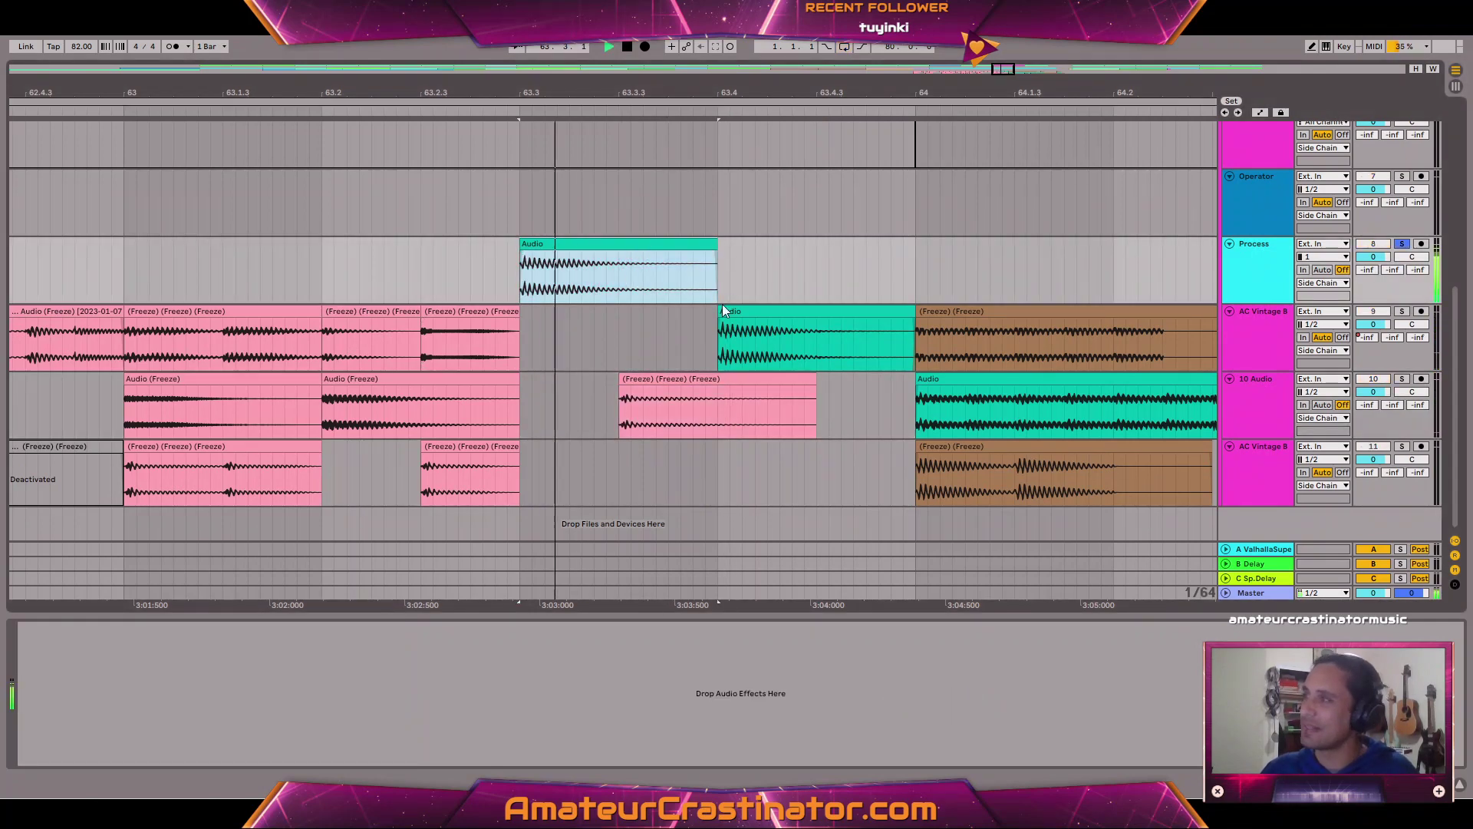
{"action": "key", "text": "space"}
Transfer the EQ Eight from 10 Audio to the Process track and play the teal clip through it.
{"action": "left_click", "coordinate": [1231, 339]}
{"action": "left_click", "coordinate": [1266, 428]}
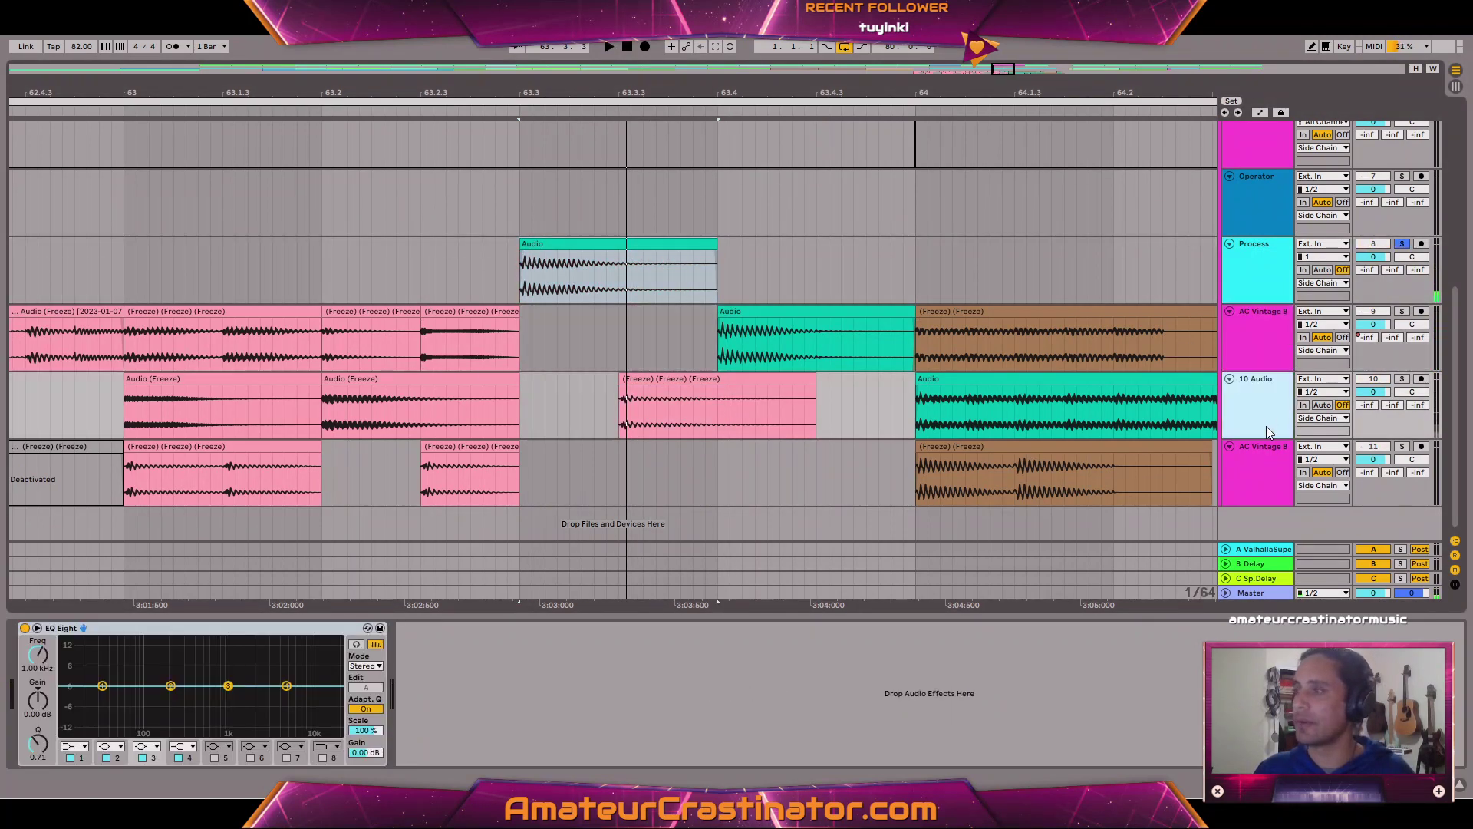
{"action": "left_click", "coordinate": [572, 244]}
{"action": "key", "text": "space"}
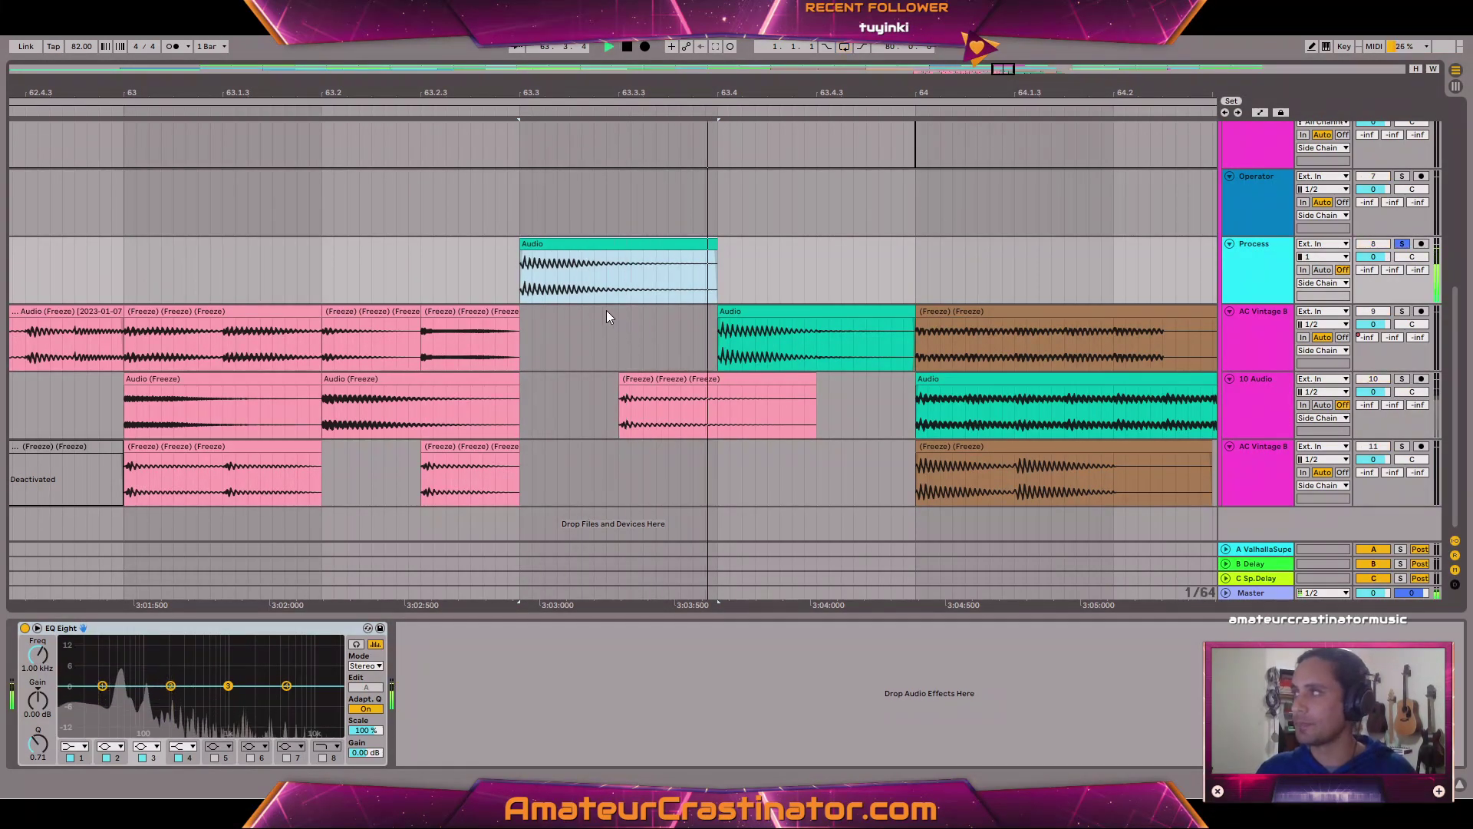
{"action": "key", "text": "space"}
Set EQ Eight band 1 to a low cut at 34.4 Hz with Q 0.45, trying M/S mode but keeping Stereo.
{"action": "left_click", "coordinate": [73, 746]}
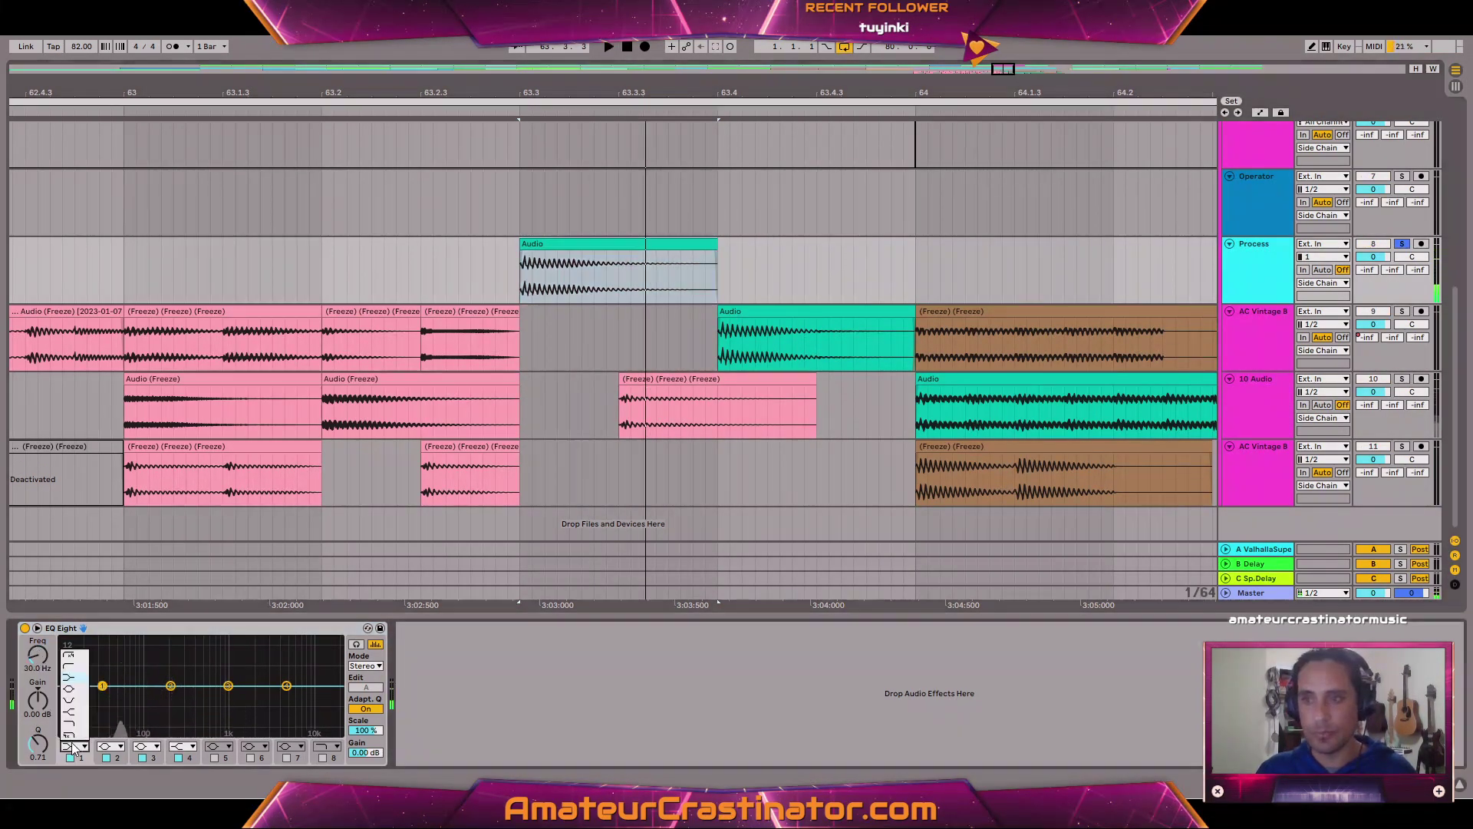
{"action": "key", "text": "space"}
{"action": "left_click_drag", "start_coordinate": [32, 658], "coordinate": [32, 655]}
{"action": "left_click_drag", "start_coordinate": [105, 697], "coordinate": [108, 705]}
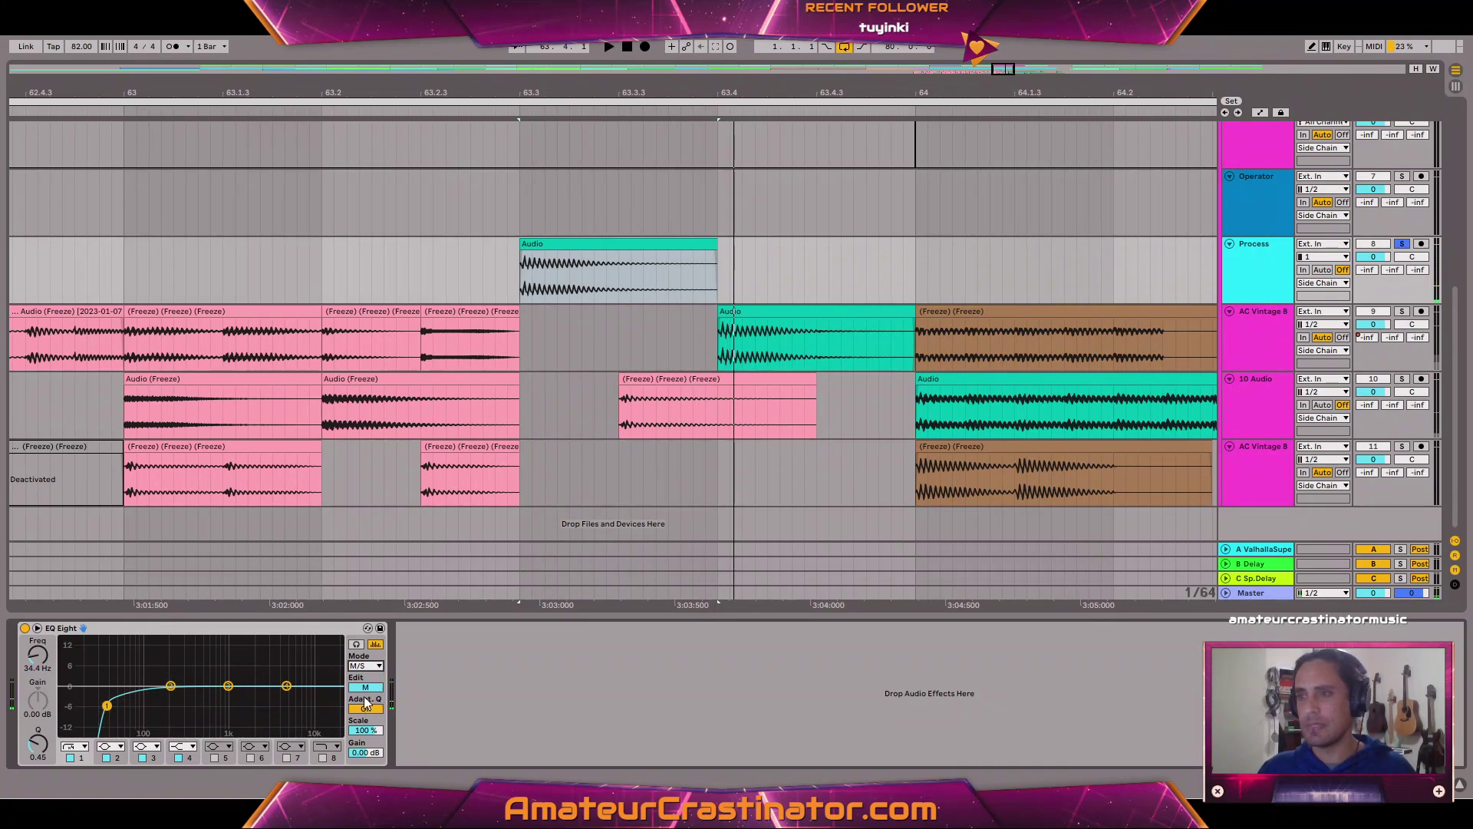
{"action": "left_click", "coordinate": [373, 689]}
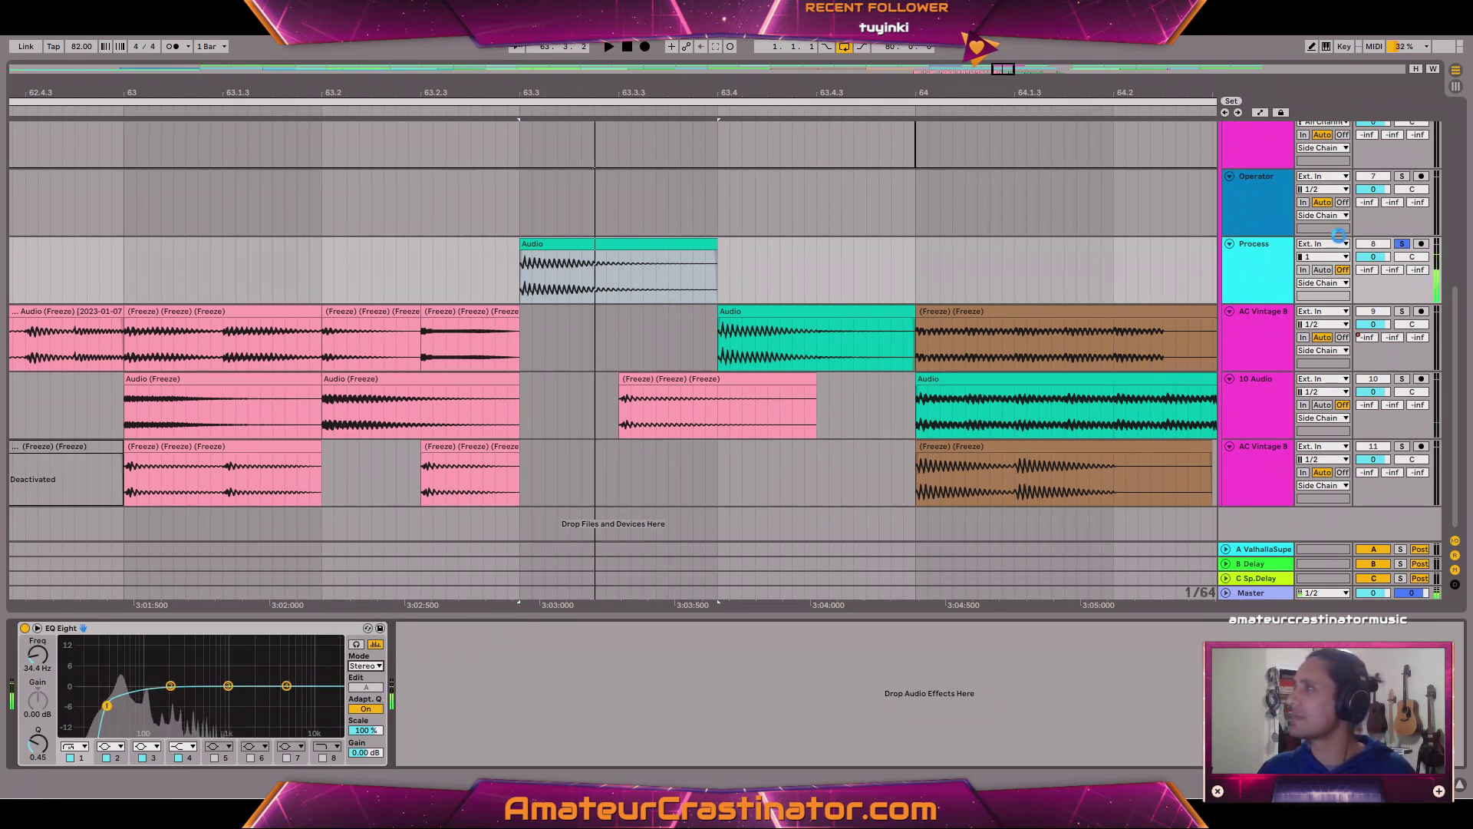
Freeze and flatten the Process track to render the EQ Eight into the clip at 63.3.
{"action": "right_click", "coordinate": [1283, 254]}
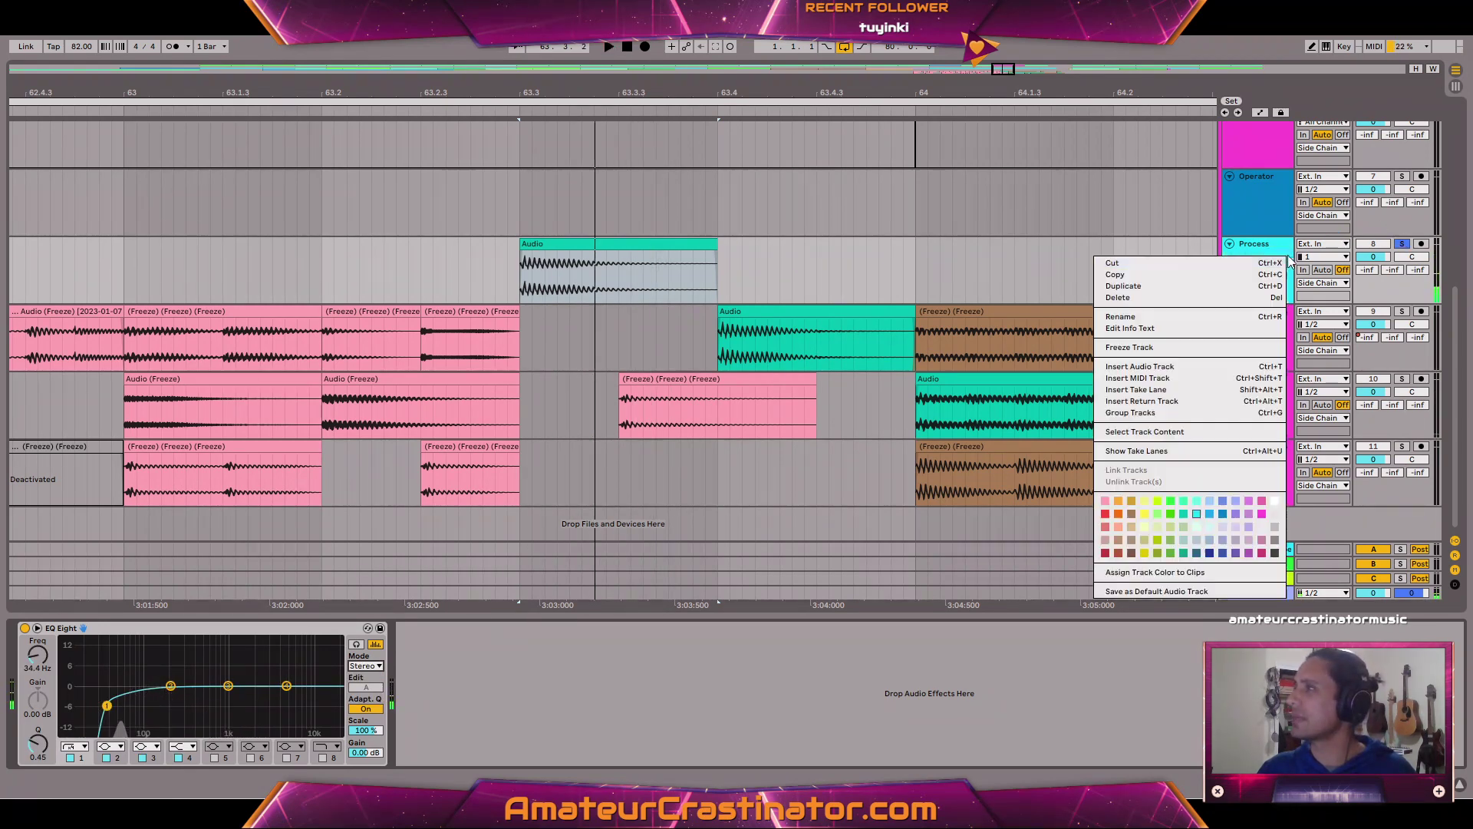
{"action": "left_click", "coordinate": [1128, 348]}
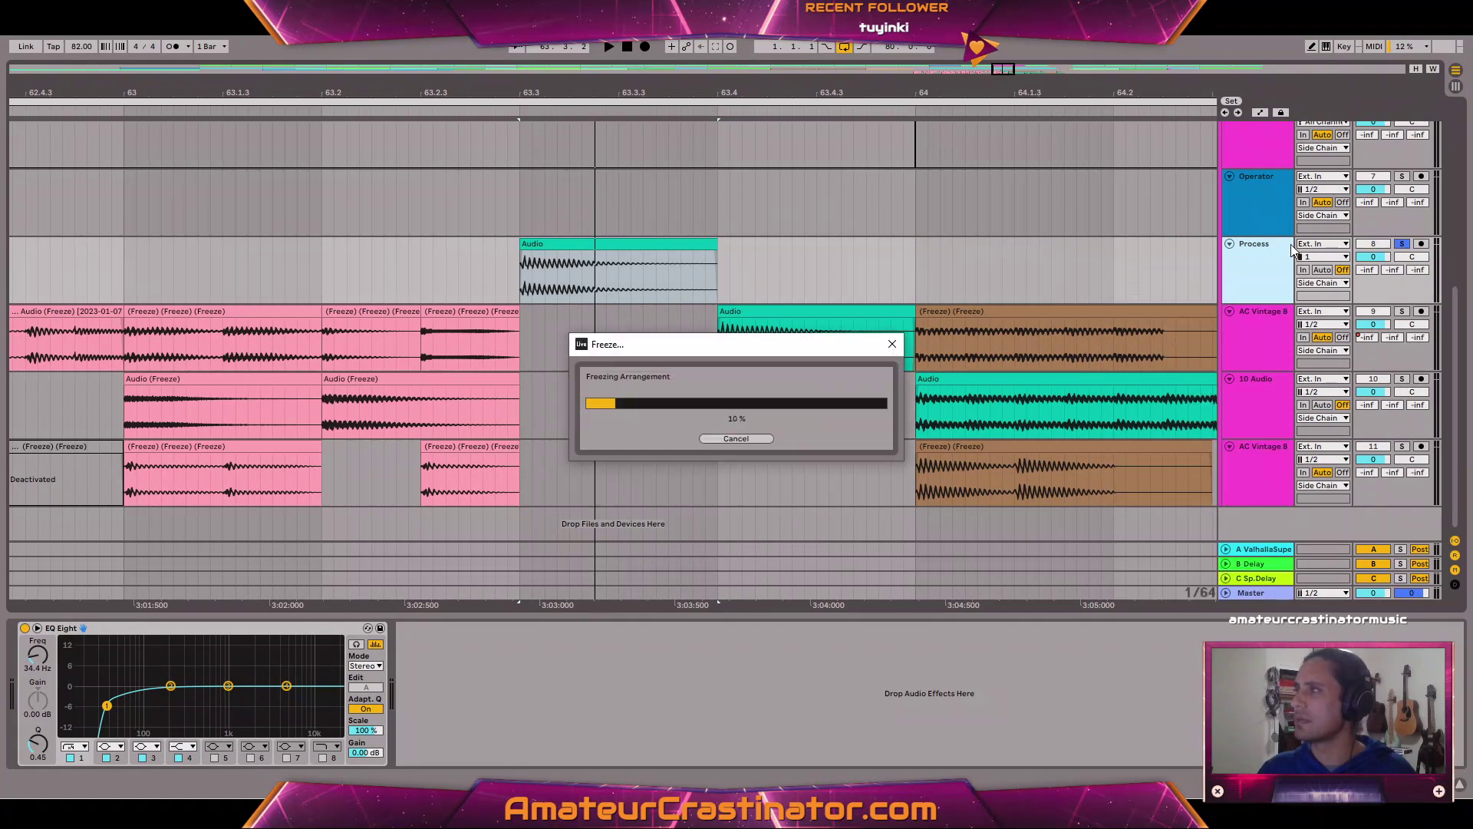
{"action": "right_click", "coordinate": [1272, 251]}
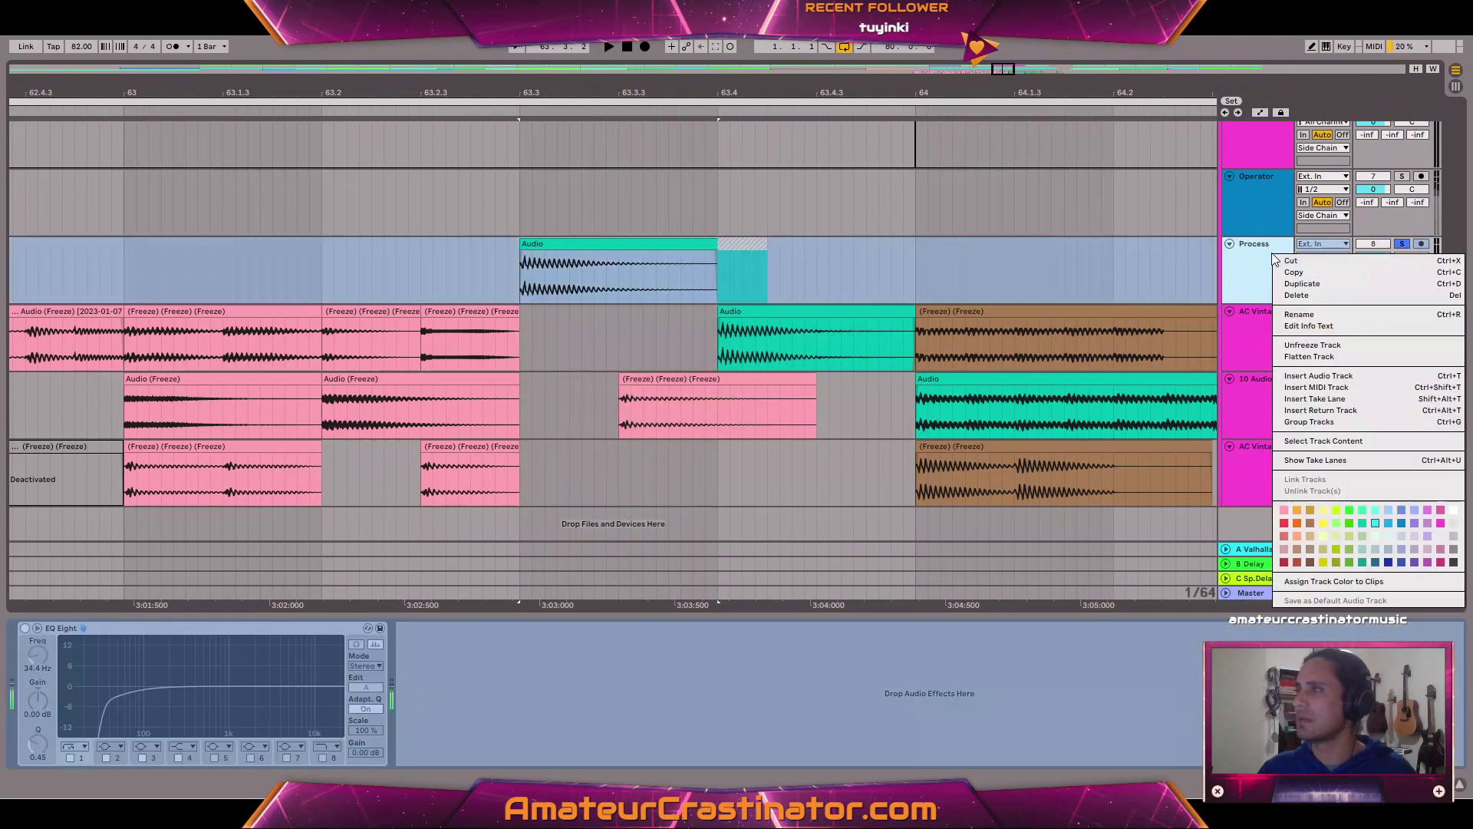
{"action": "left_click", "coordinate": [1304, 353]}
Colour the flattened clip at 63.3 pink and place it on the AC Vintage B track 9 below, at the same position.
{"action": "right_click", "coordinate": [577, 253]}
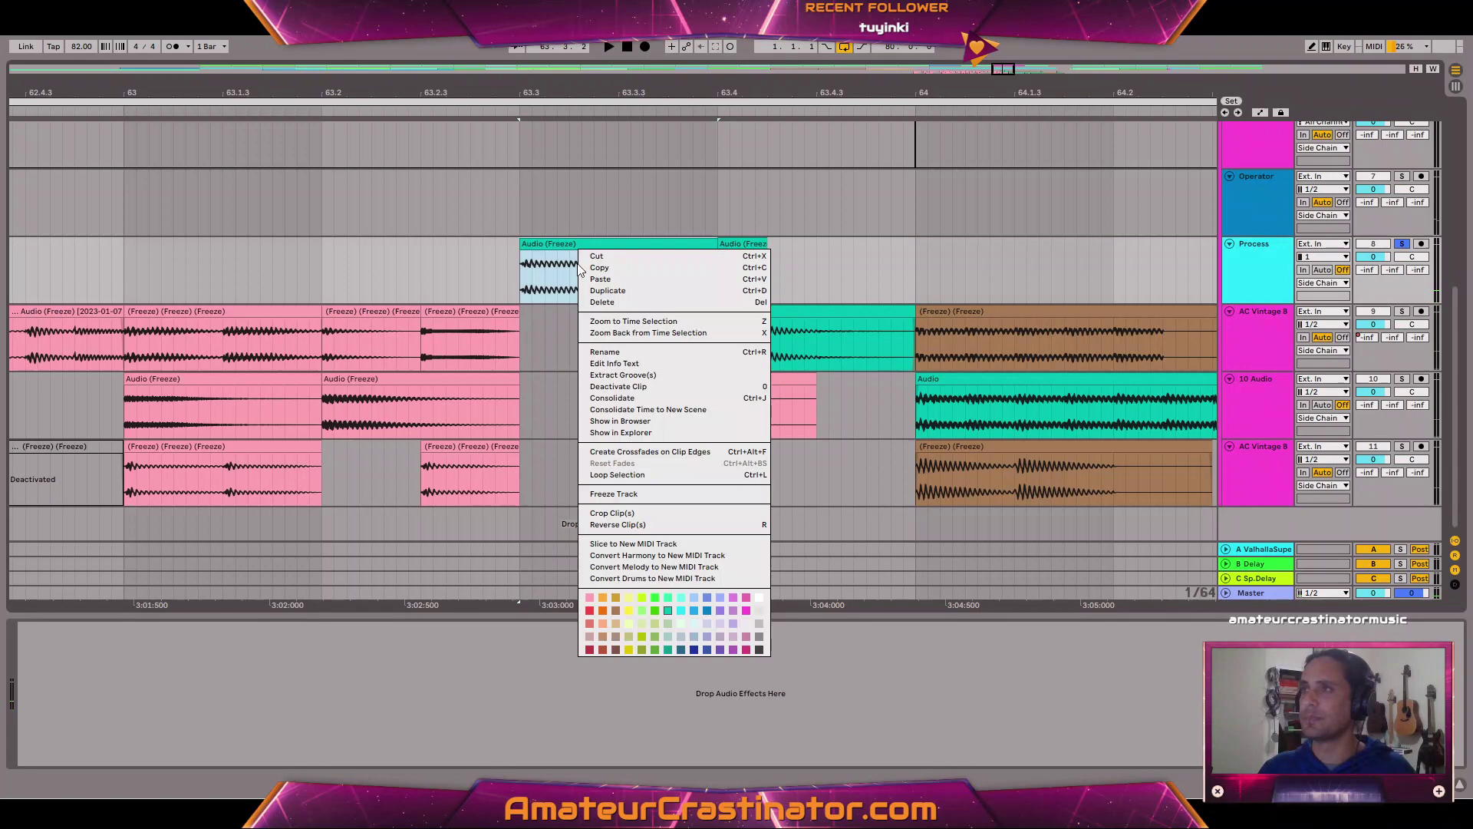
{"action": "left_click", "coordinate": [591, 598]}
{"action": "left_click_drag", "start_coordinate": [625, 264], "coordinate": [634, 335]}
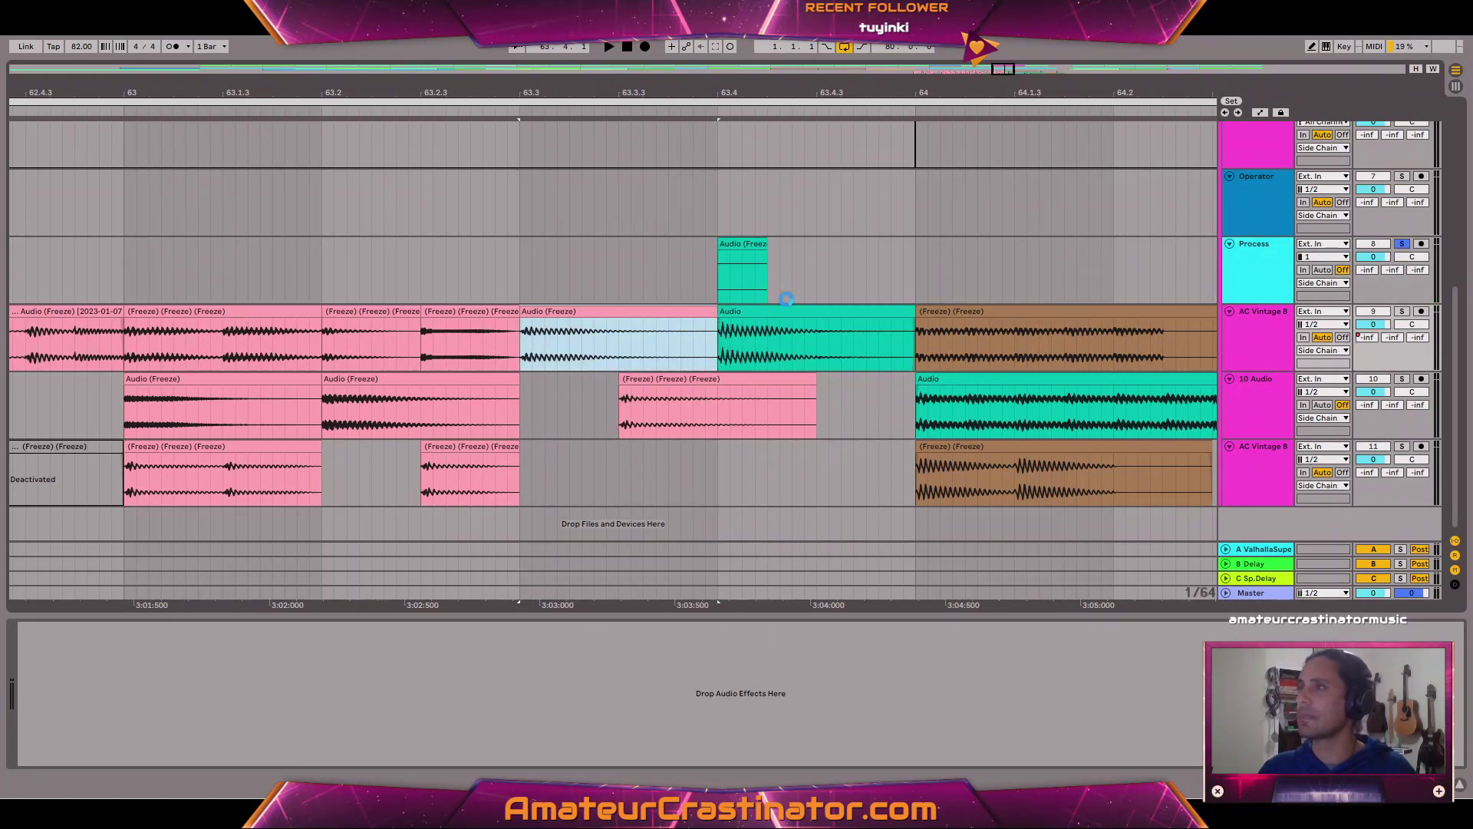
Transfer the teal clip at 63.4 from the AC Vintage B track to the Process track and play it soloed.
{"action": "left_click_drag", "start_coordinate": [786, 299], "coordinate": [788, 277]}
{"action": "key", "text": "space"}
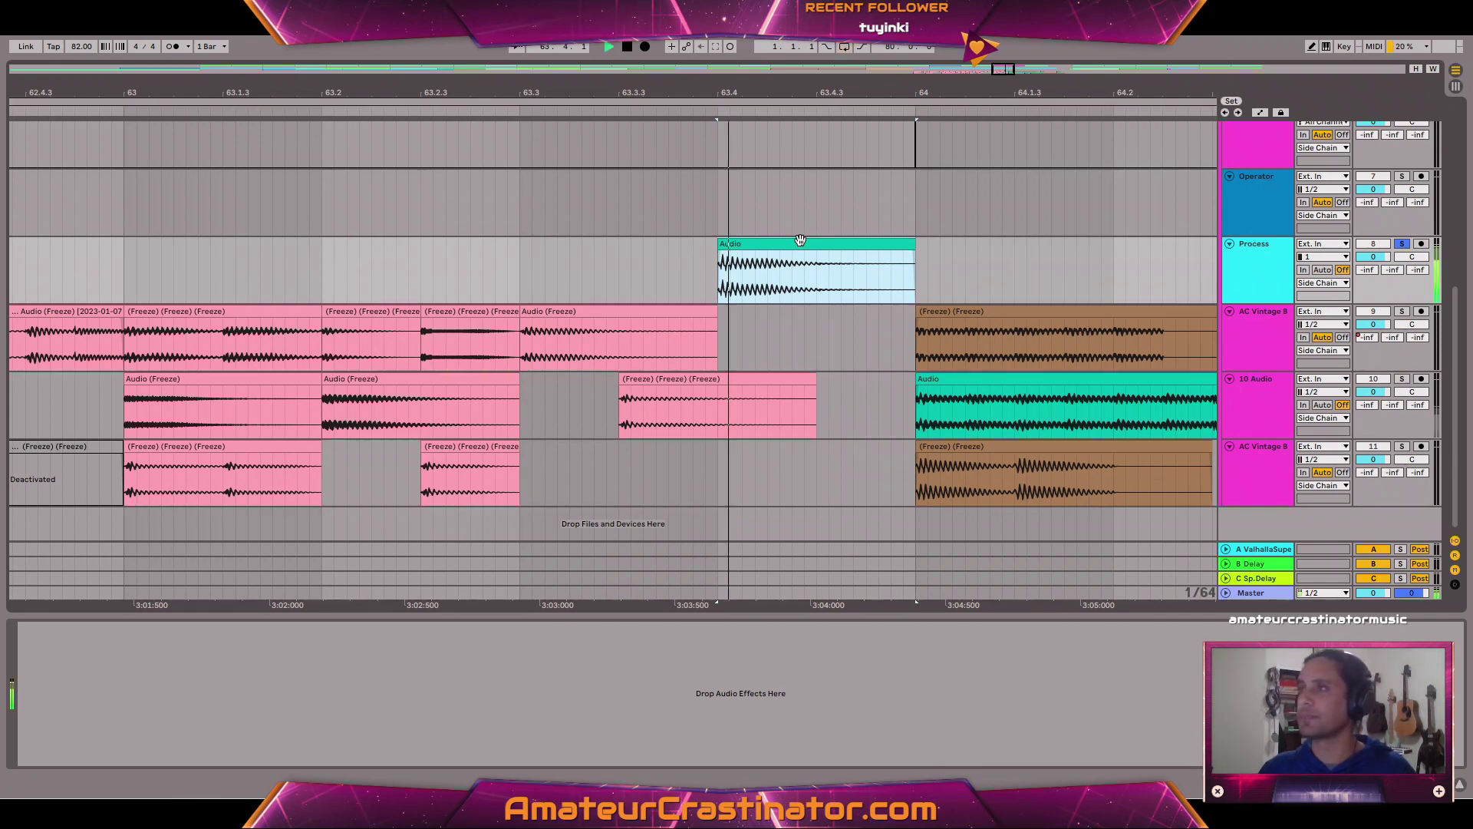
{"action": "key", "text": "ctrl+space"}
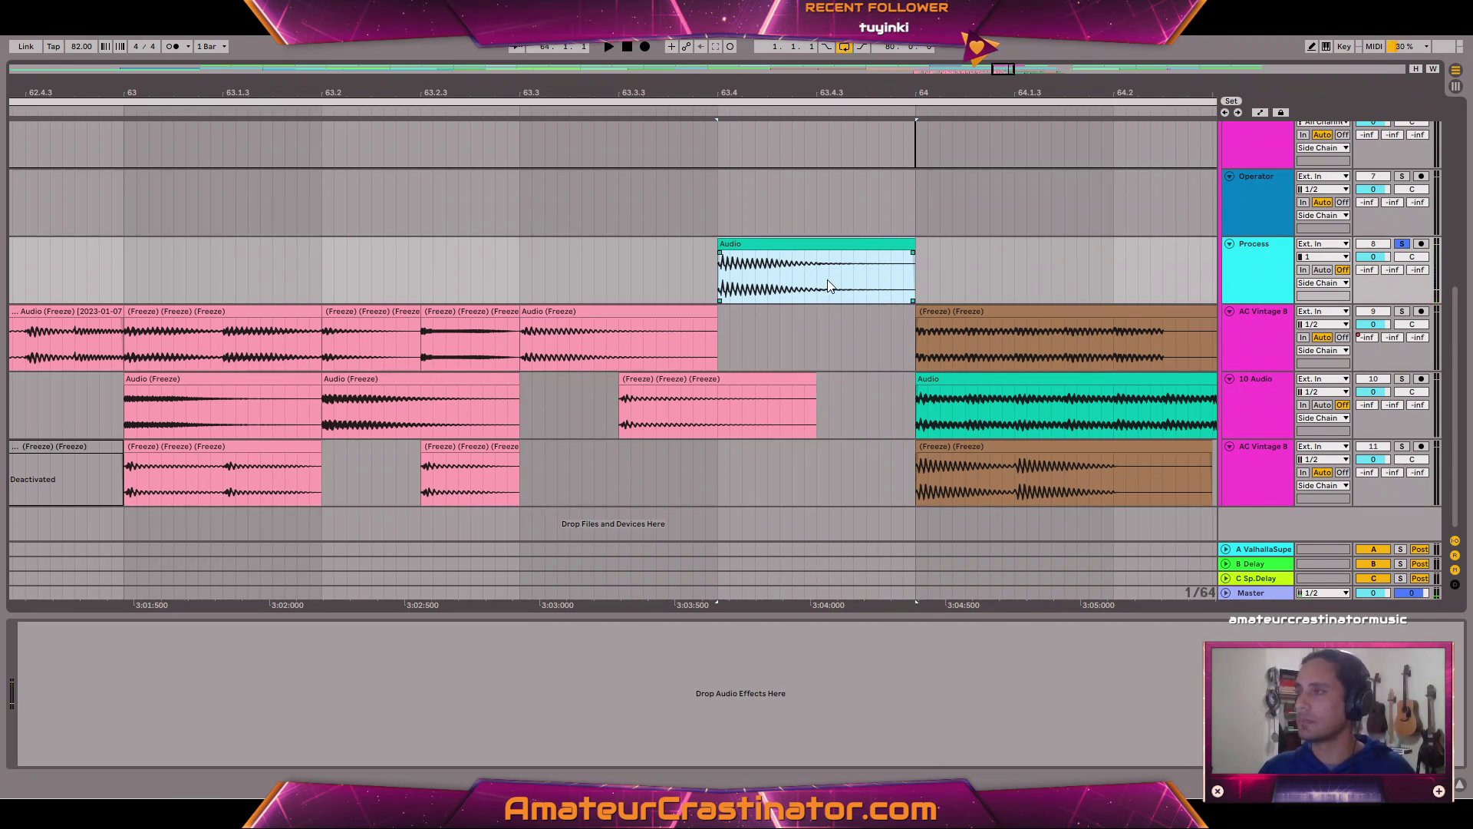
{"action": "key", "text": "ctrl+space"}
Shape a clip gain envelope on the 63.4 clip, curving from about 75.6% at the start up to 100% at 6.4.3, and audition it.
{"action": "double_click", "coordinate": [802, 245]}
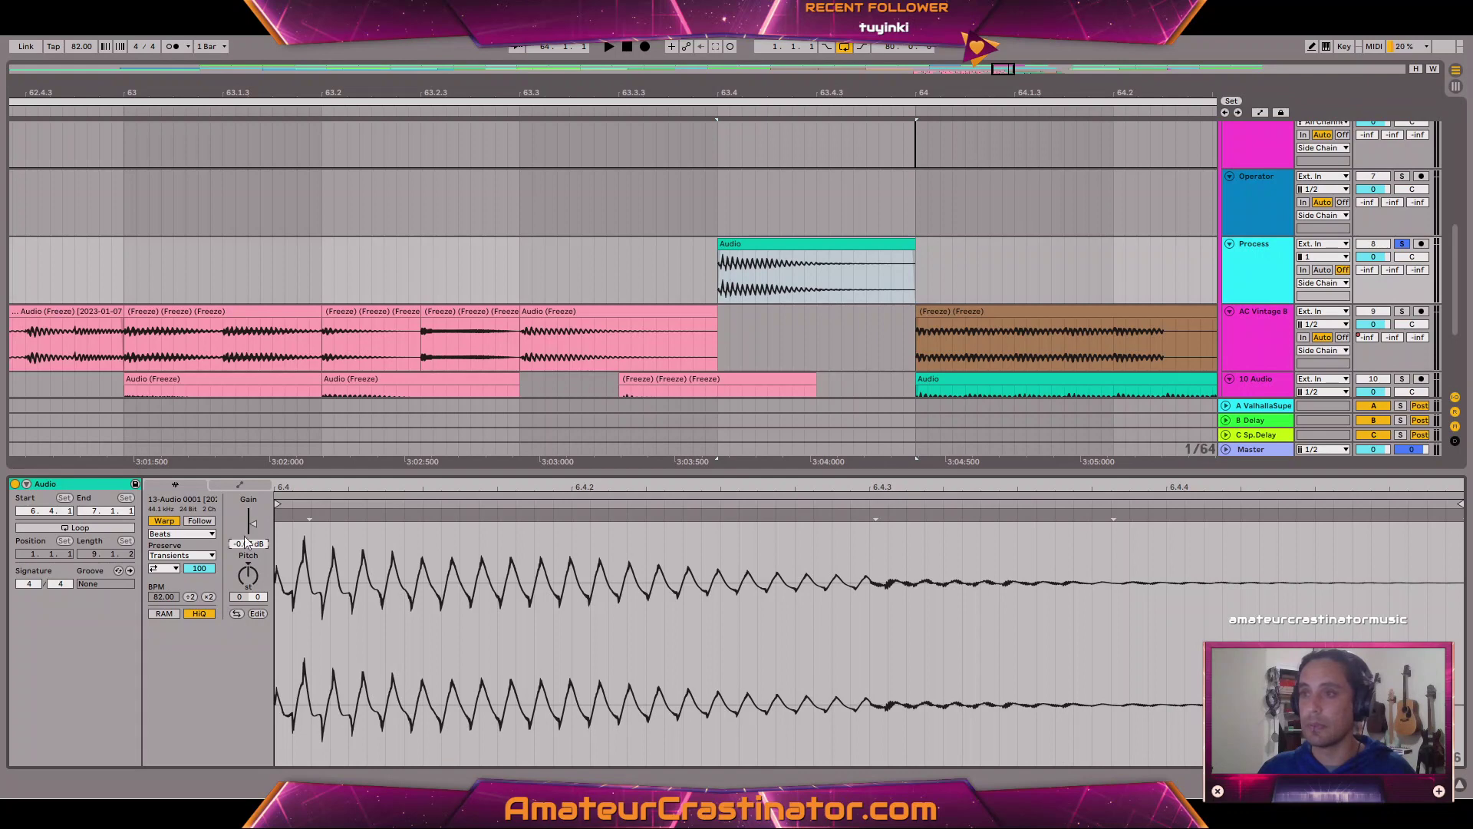
{"action": "left_click", "coordinate": [258, 486]}
{"action": "left_click", "coordinate": [874, 525]}
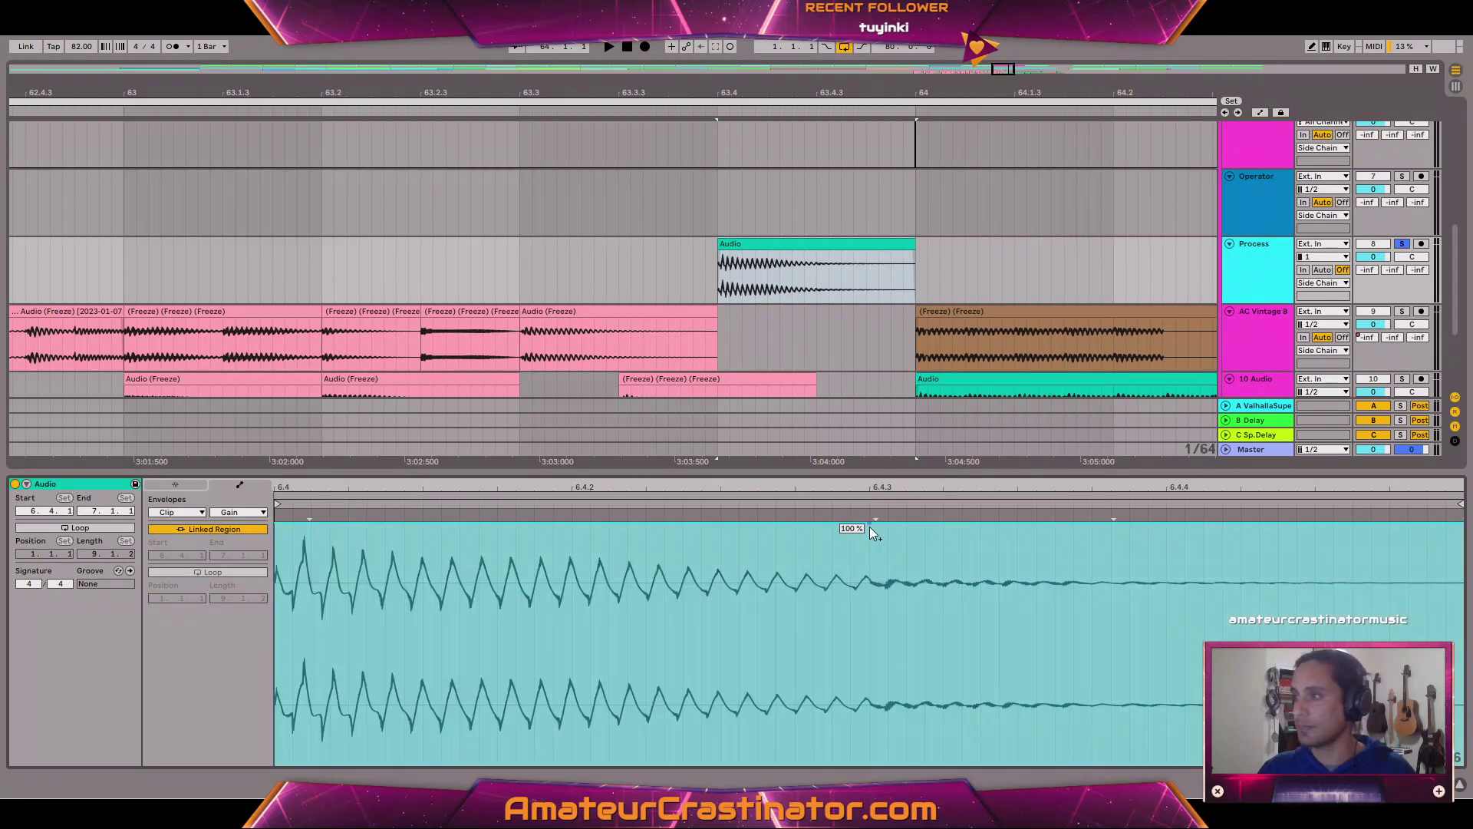
{"action": "left_click_drag", "start_coordinate": [282, 527], "coordinate": [282, 555]}
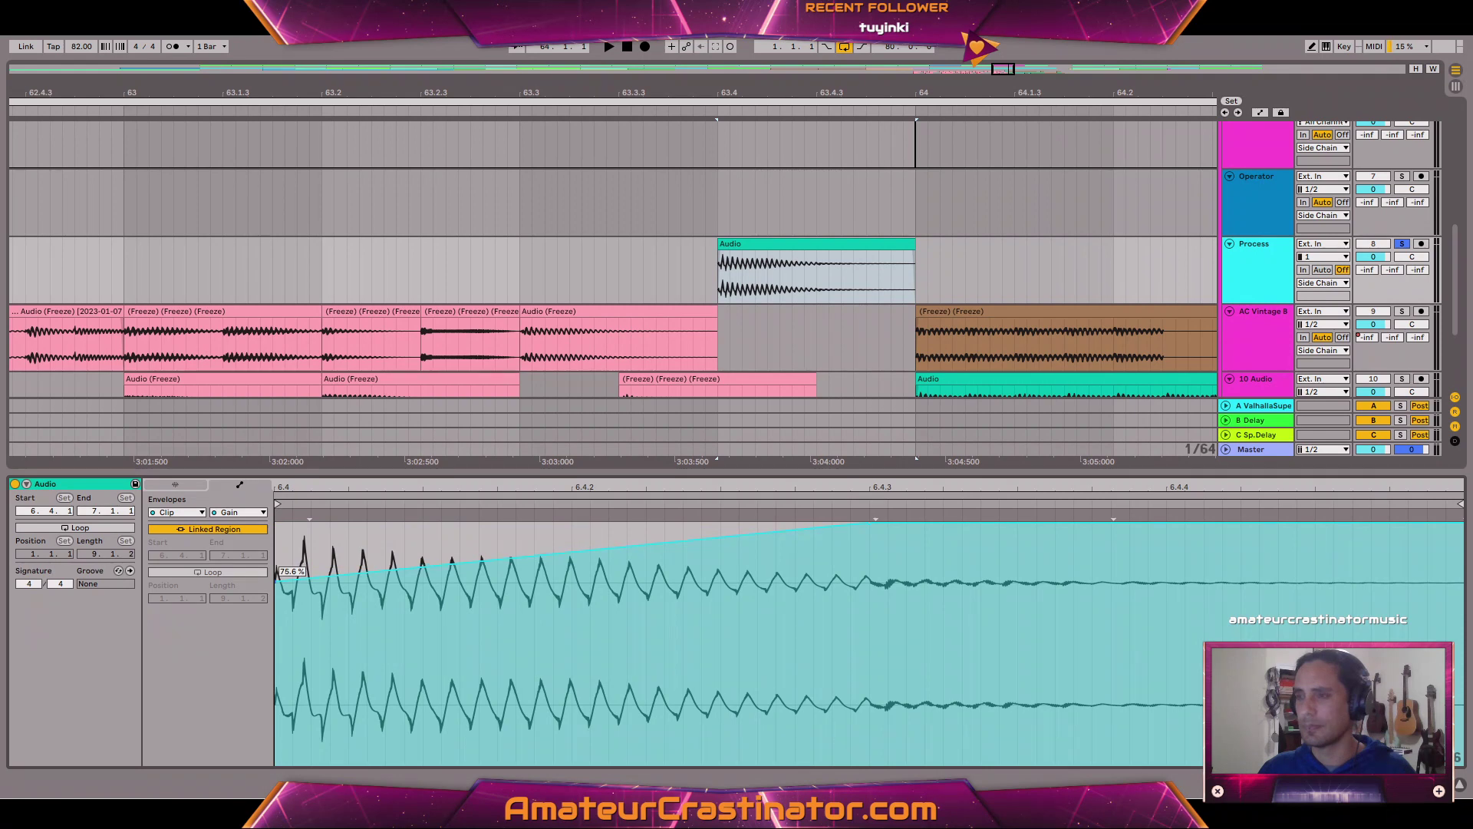
{"action": "left_click_drag", "start_coordinate": [651, 554], "coordinate": [651, 572]}
{"action": "key", "text": "space"}
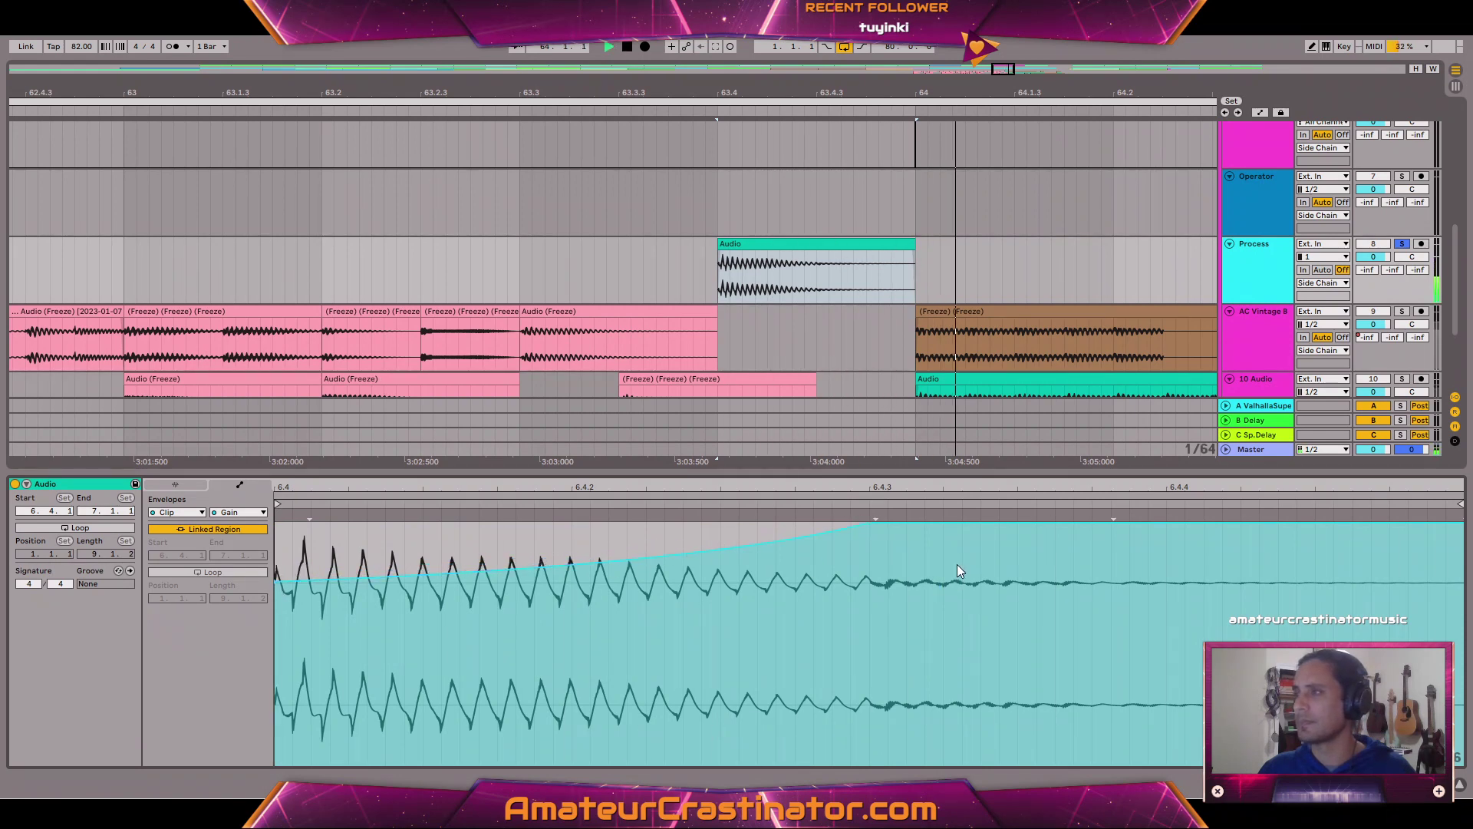
{"action": "left_click_drag", "start_coordinate": [767, 540], "coordinate": [767, 559]}
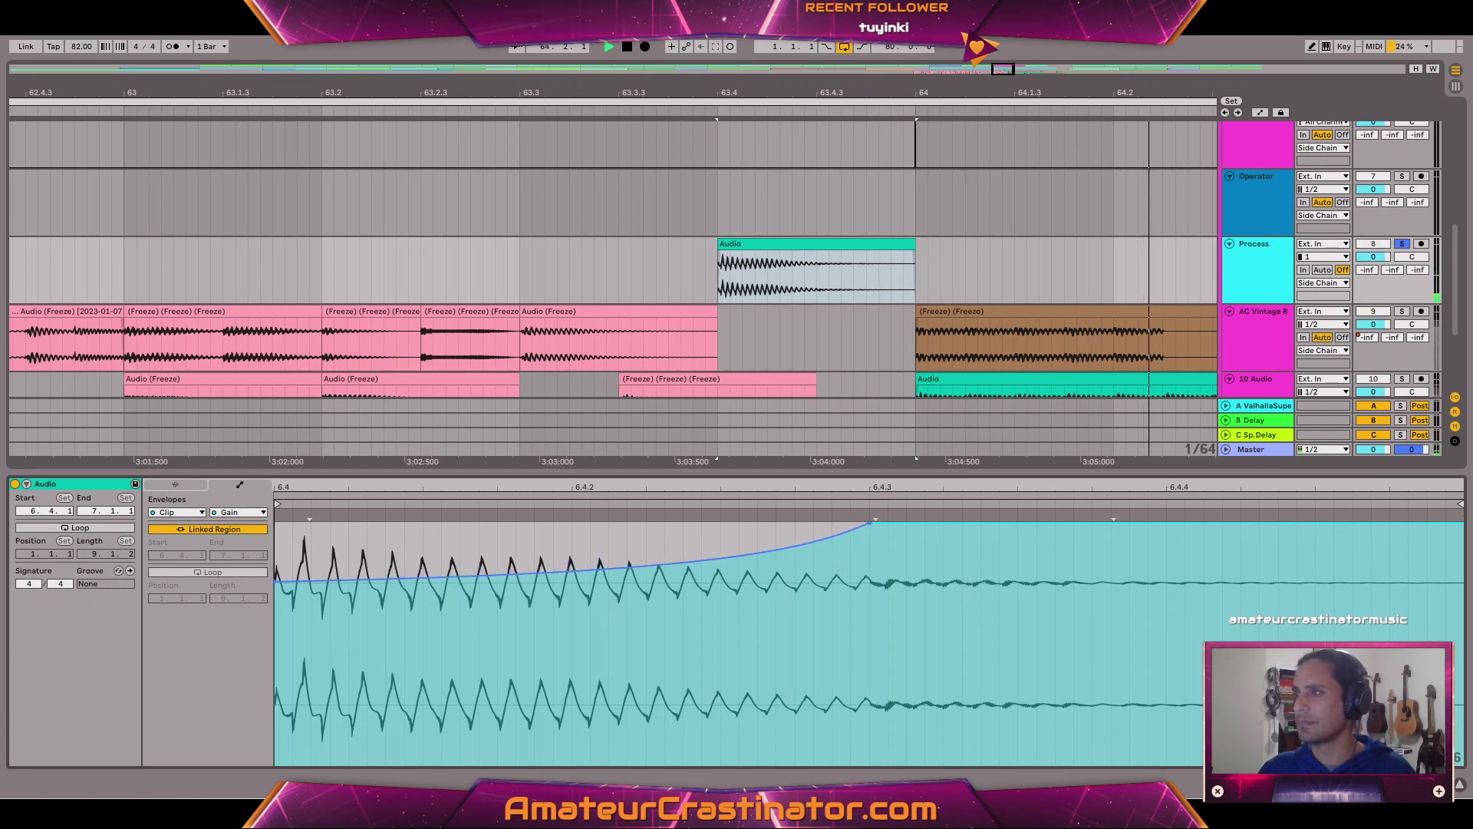
{"action": "key", "text": "space"}
Set the clip gain of the 63.4 clip to 4.38 dB and play it back.
{"action": "left_click", "coordinate": [188, 485]}
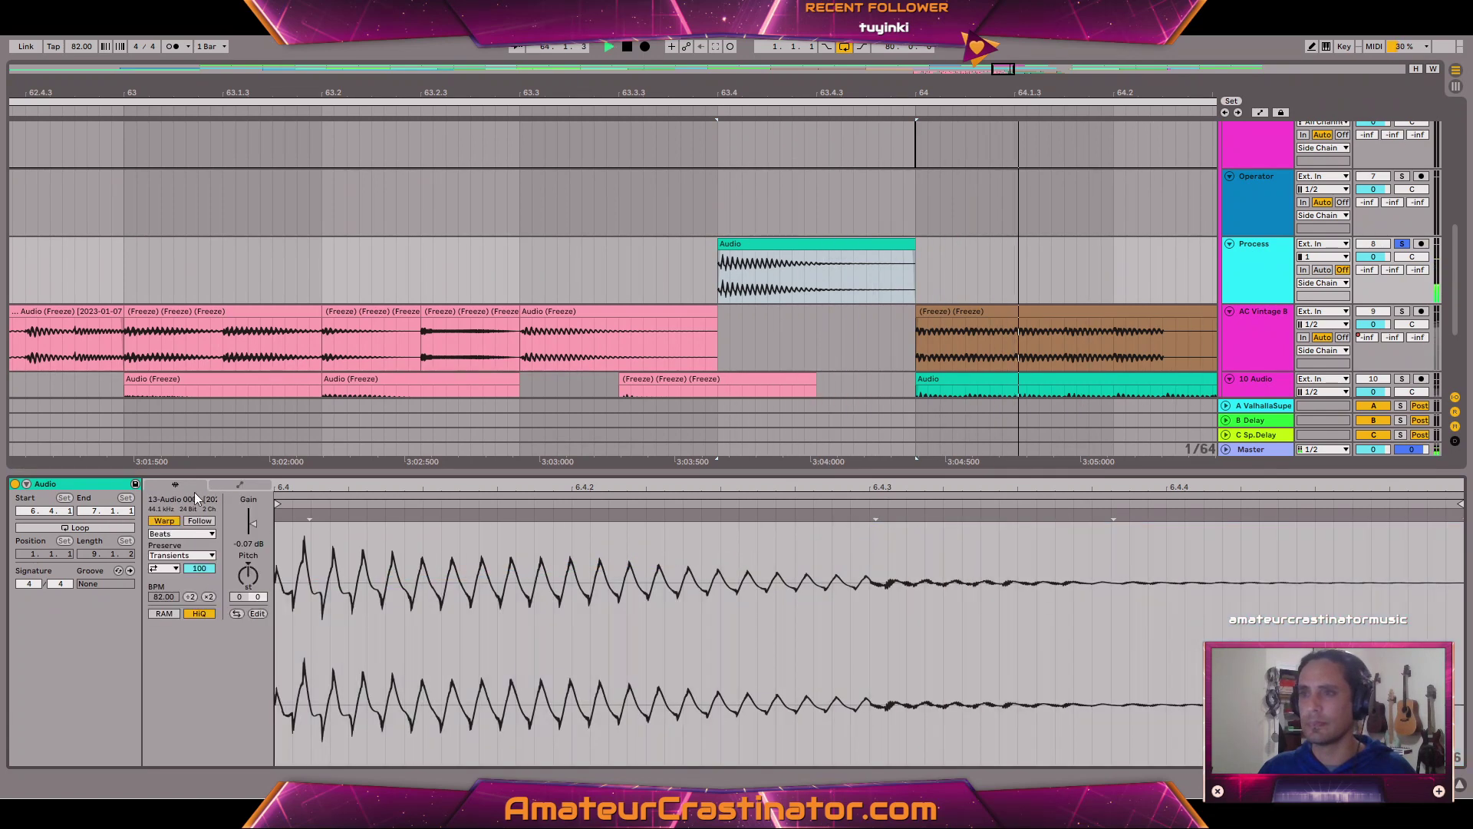
{"action": "left_click_drag", "start_coordinate": [254, 524], "coordinate": [254, 523]}
{"action": "key", "text": "space"}
{"action": "key", "text": "space"}
{"action": "key", "text": "space"}
{"action": "key", "text": "space"}
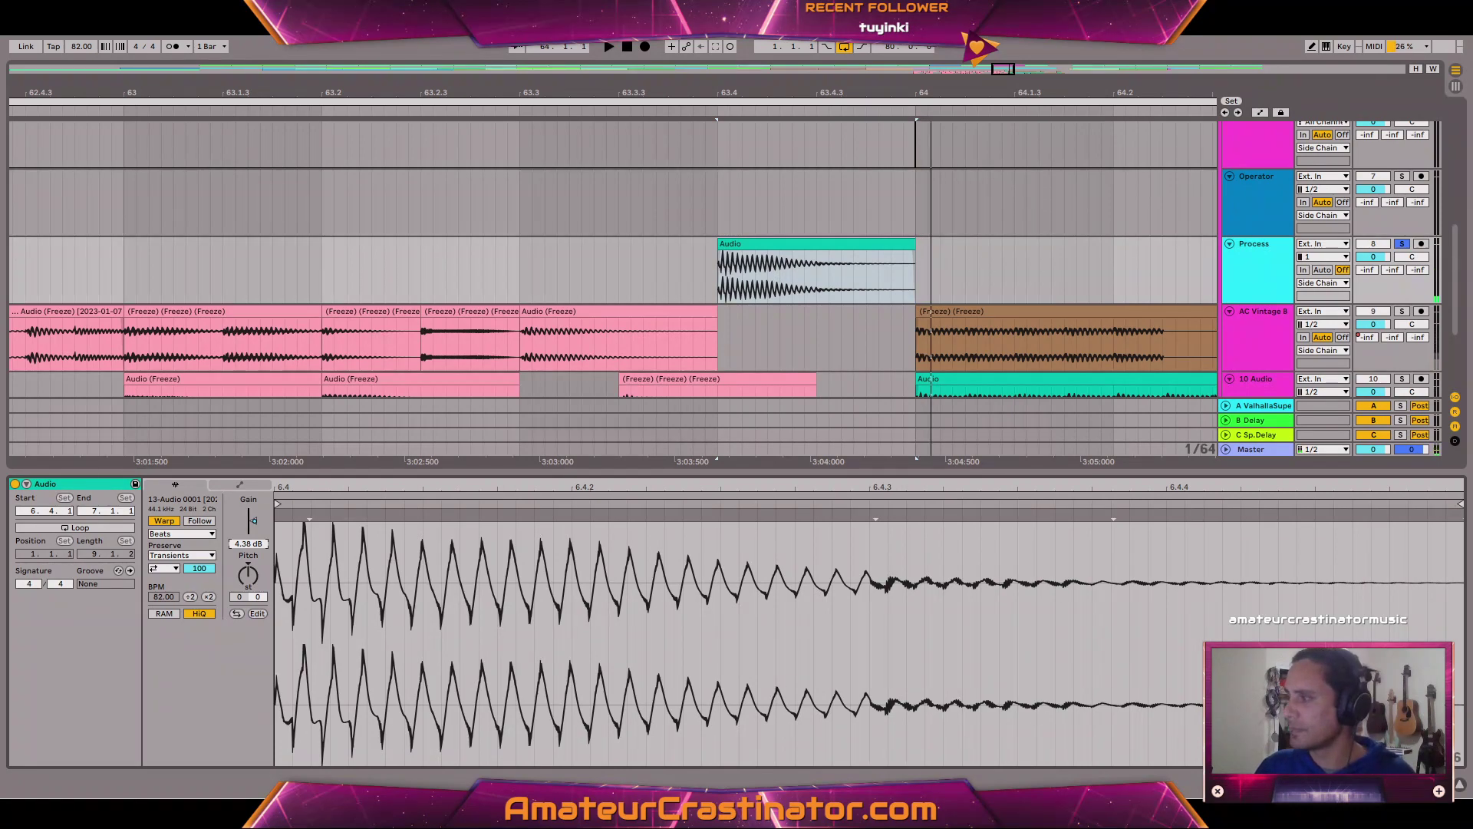
Insert the Fire plugin on the Process track and split its spectrum into two bands at 467 Hz while auditioning the clip.
{"action": "key", "text": "shift+Tab"}
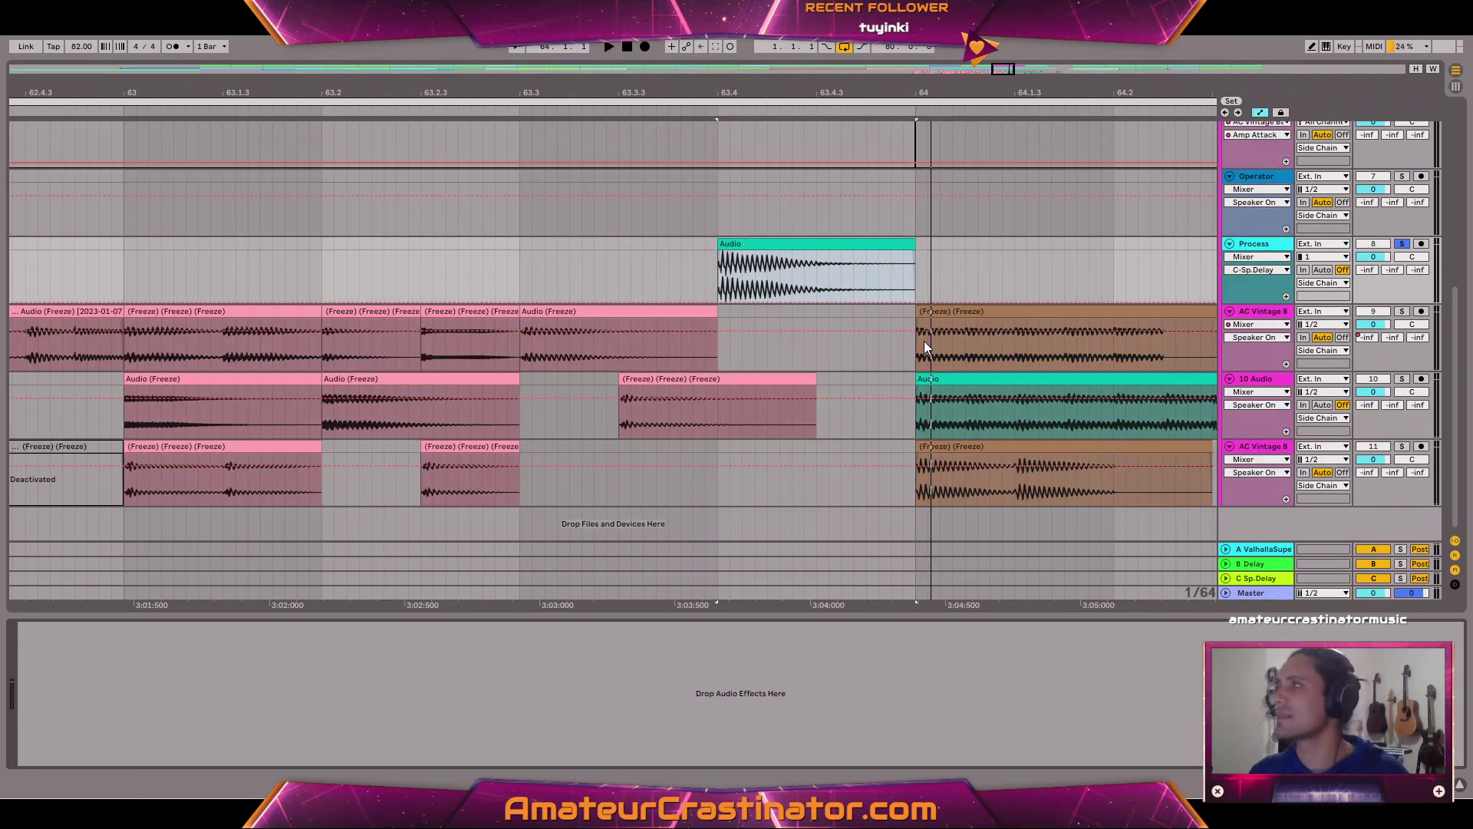
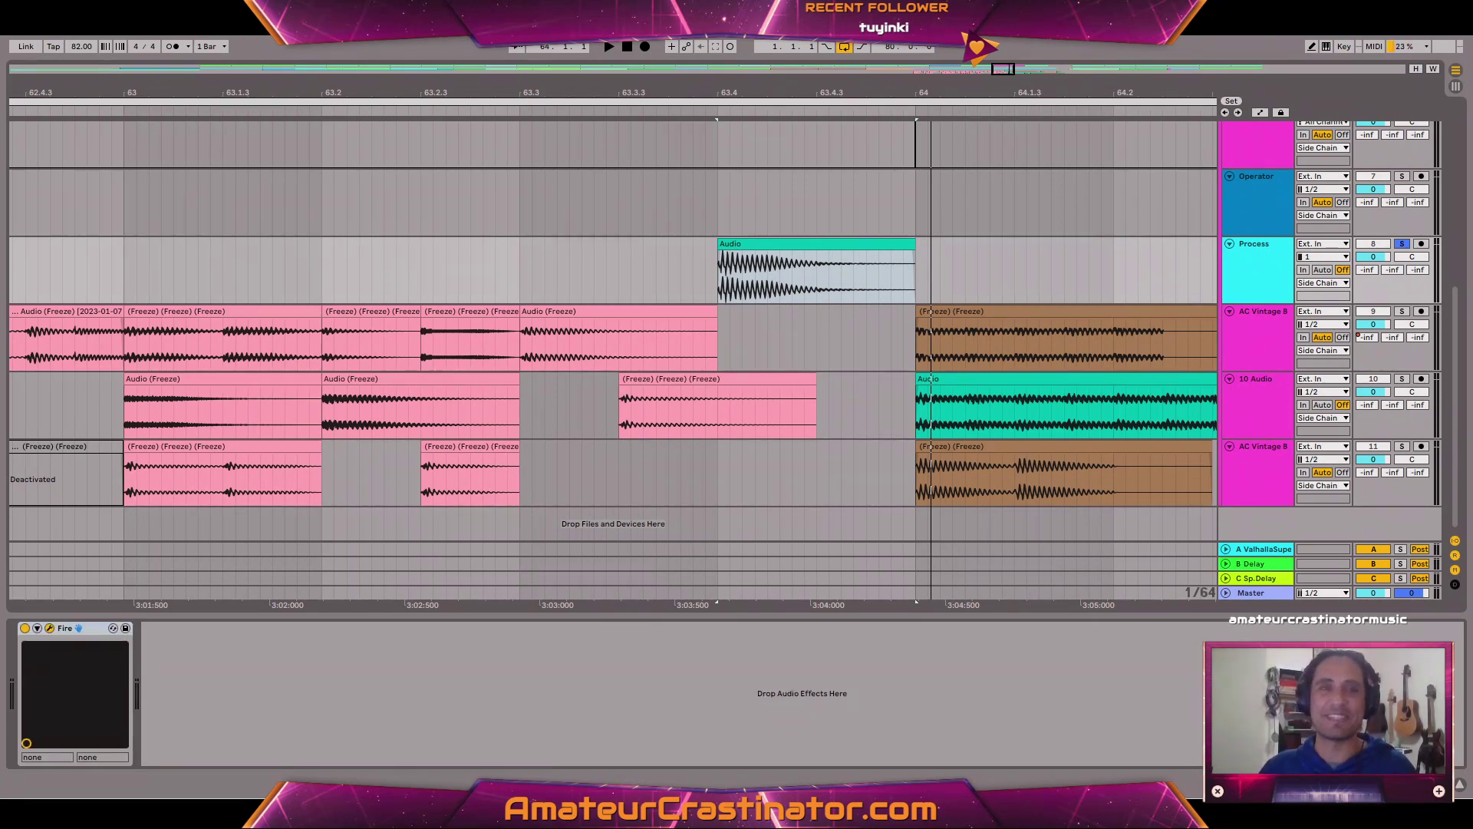
{"action": "left_click_drag", "start_coordinate": [660, 212], "coordinate": [715, 215]}
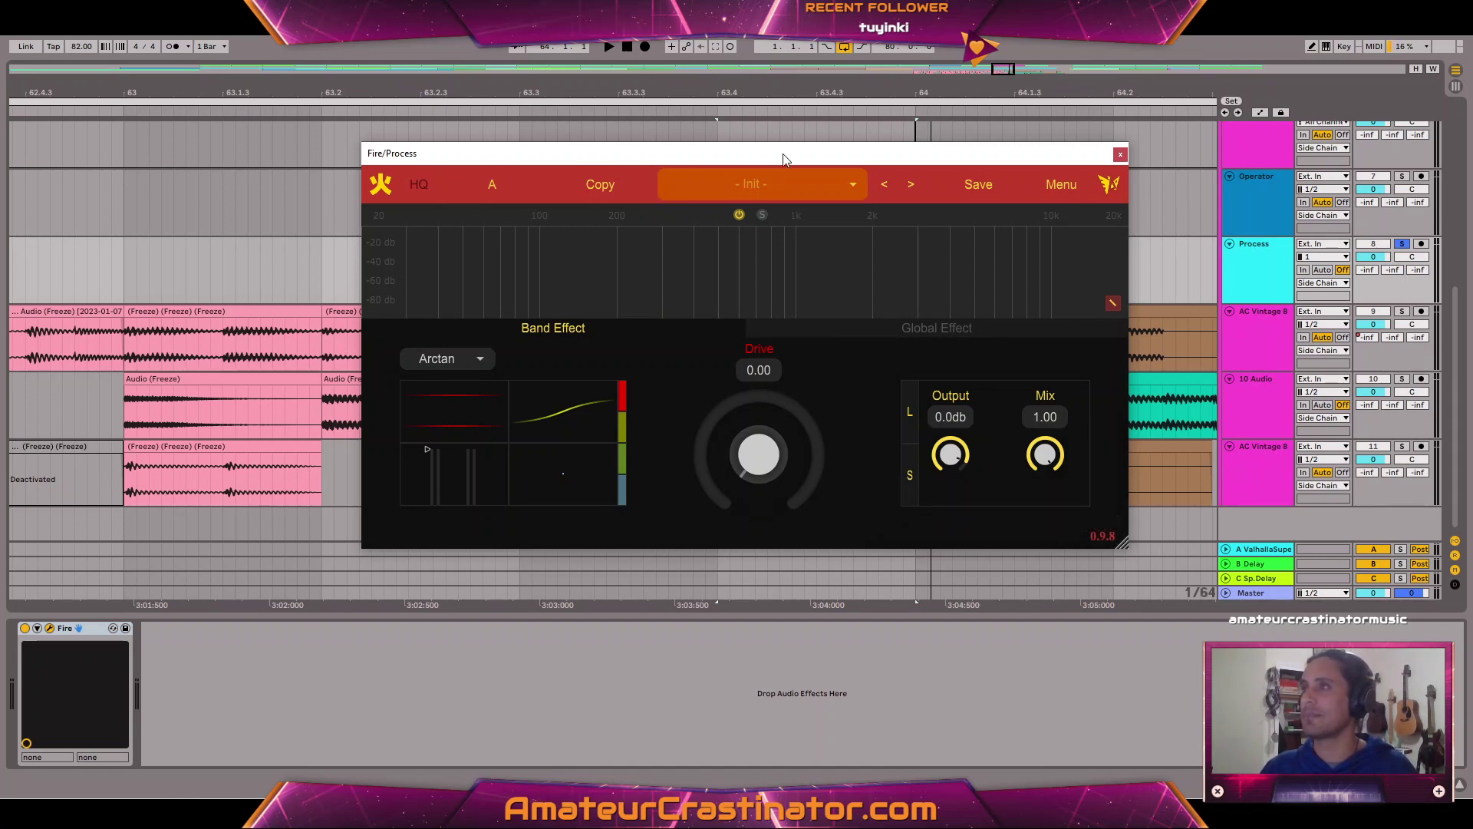
{"action": "left_click", "coordinate": [713, 682]}
{"action": "left_click", "coordinate": [702, 213]}
{"action": "key", "text": "space"}
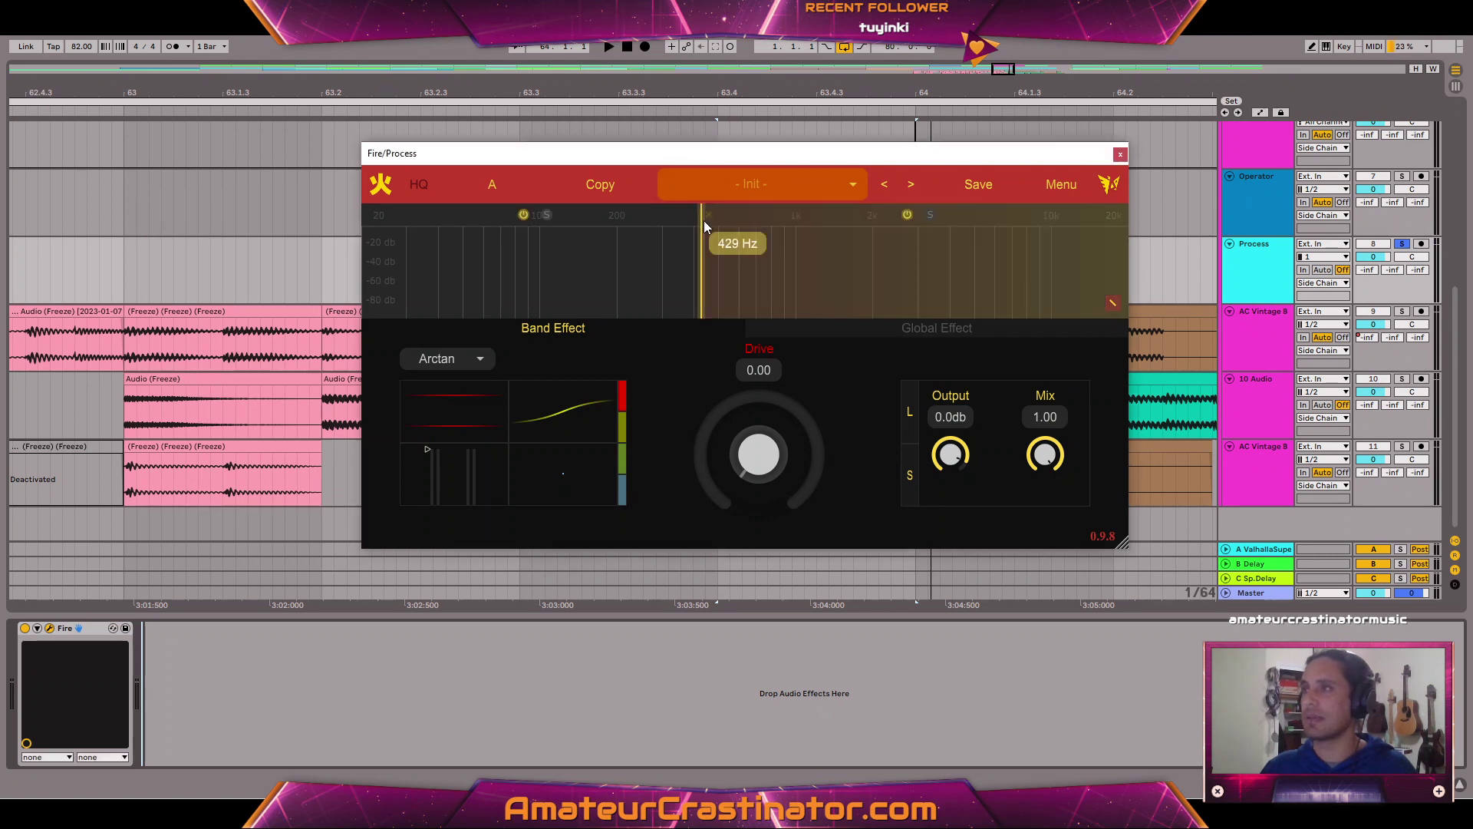
{"action": "key", "text": "space"}
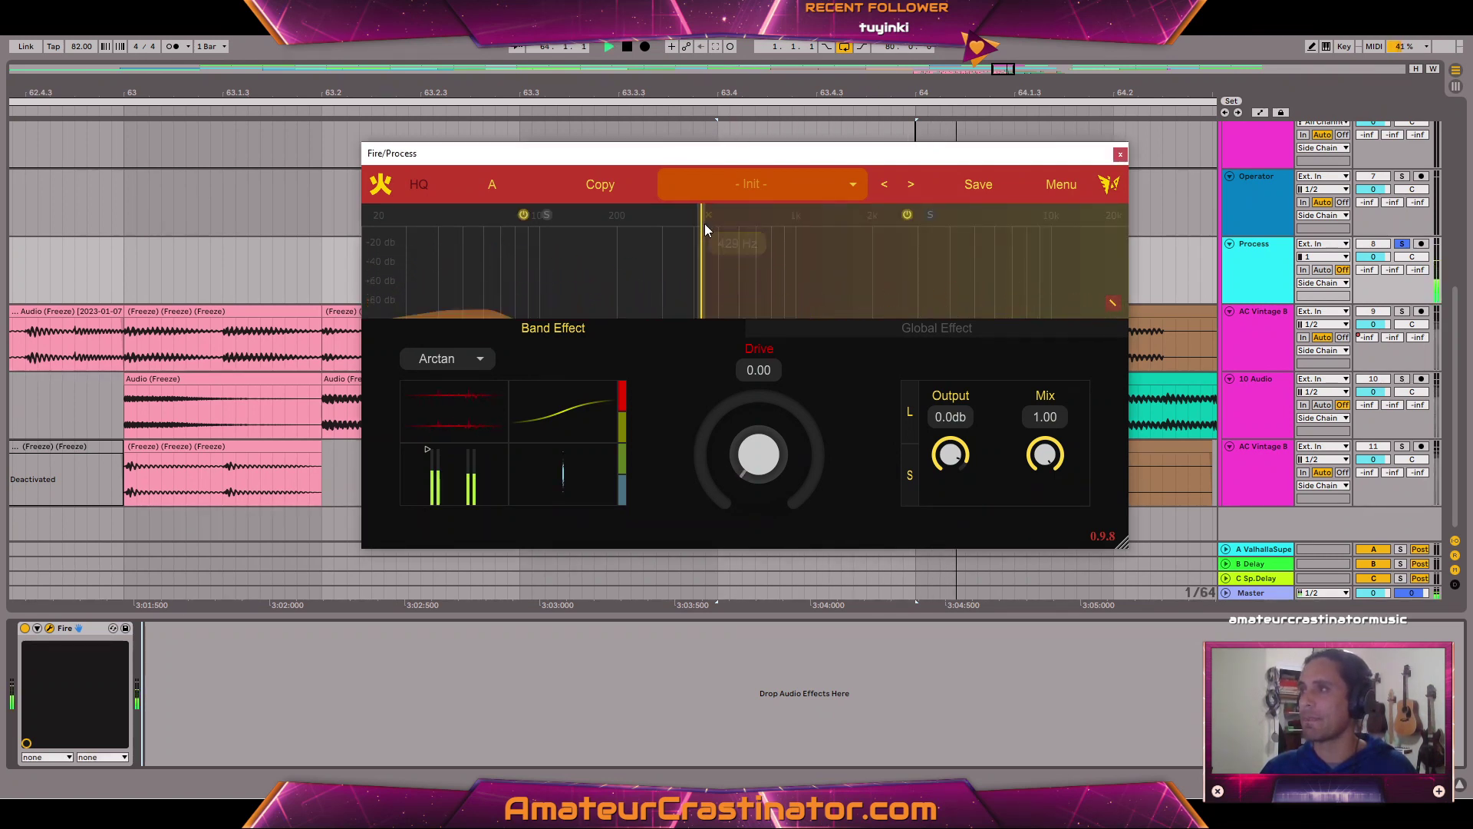
{"action": "key", "text": "space"}
{"action": "left_click_drag", "start_coordinate": [702, 221], "coordinate": [711, 223]}
{"action": "key", "text": "space"}
{"action": "key", "text": "space"}
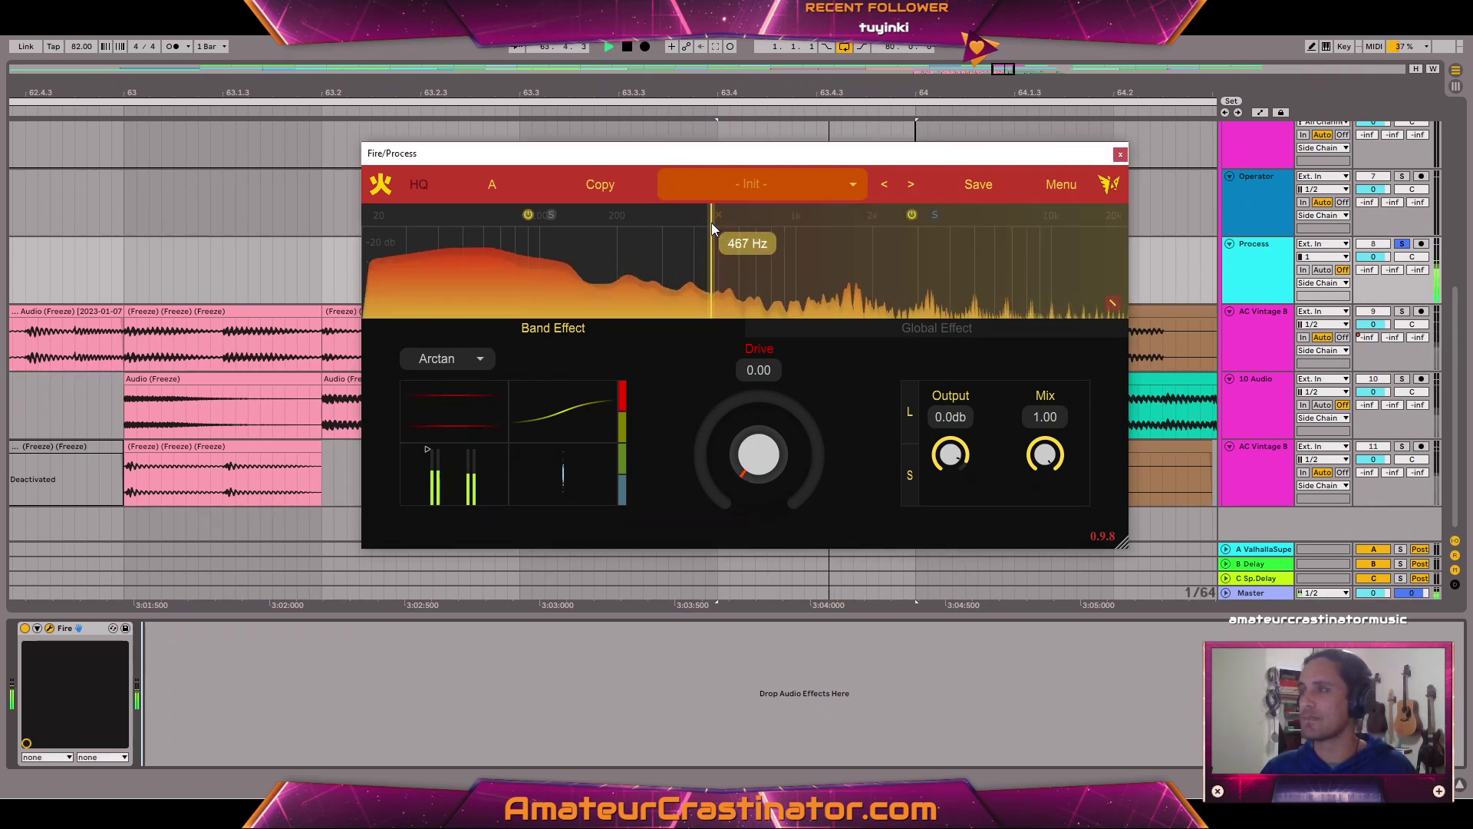
Set Fire's band distortion to Limit with Drive 47.60 and Output -4.8 dB while playing the clip.
{"action": "left_click", "coordinate": [477, 370]}
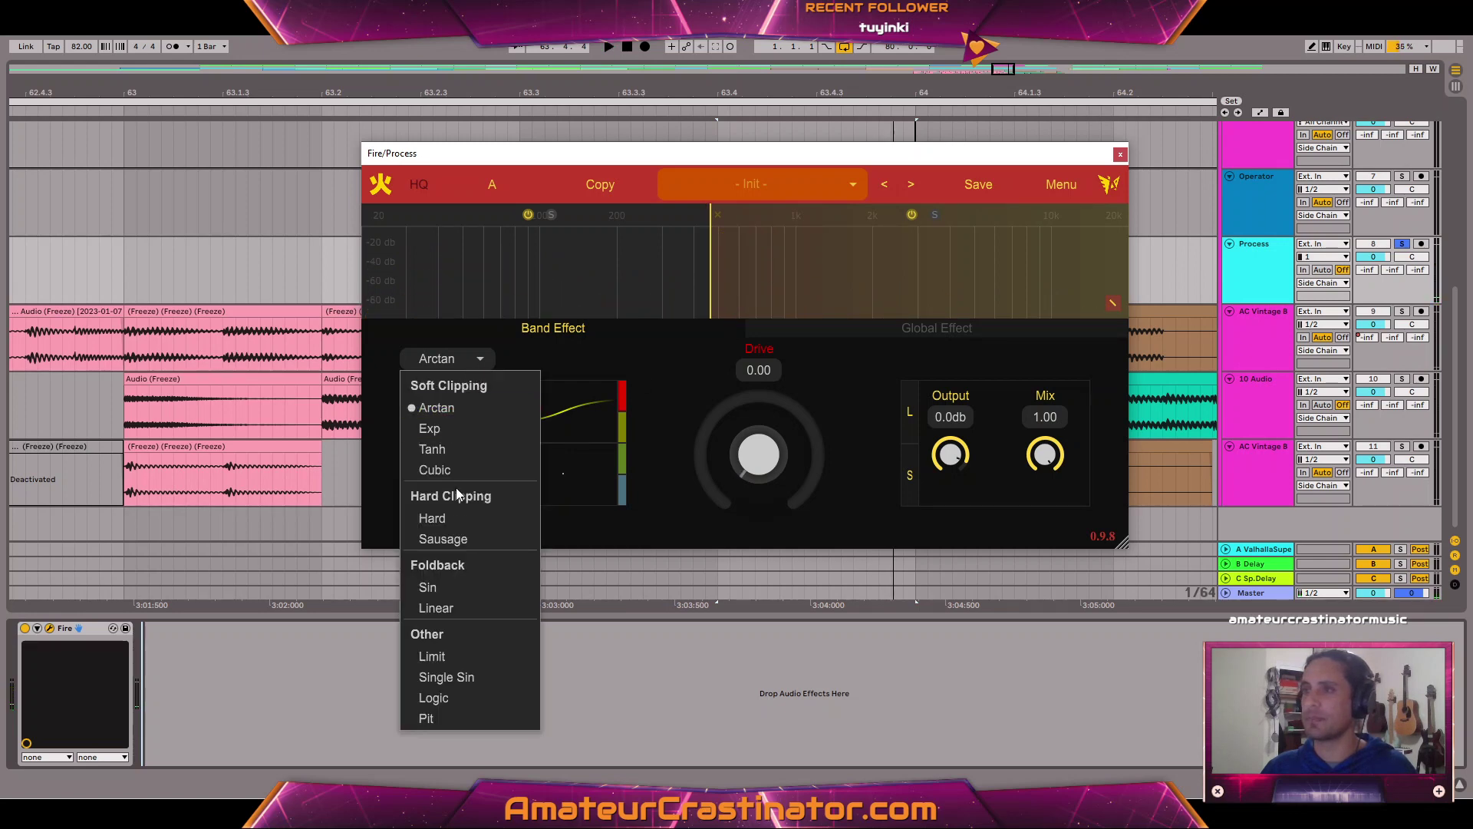
{"action": "left_click", "coordinate": [449, 655]}
{"action": "key", "text": "space"}
{"action": "left_click_drag", "start_coordinate": [681, 458], "coordinate": [725, 410]}
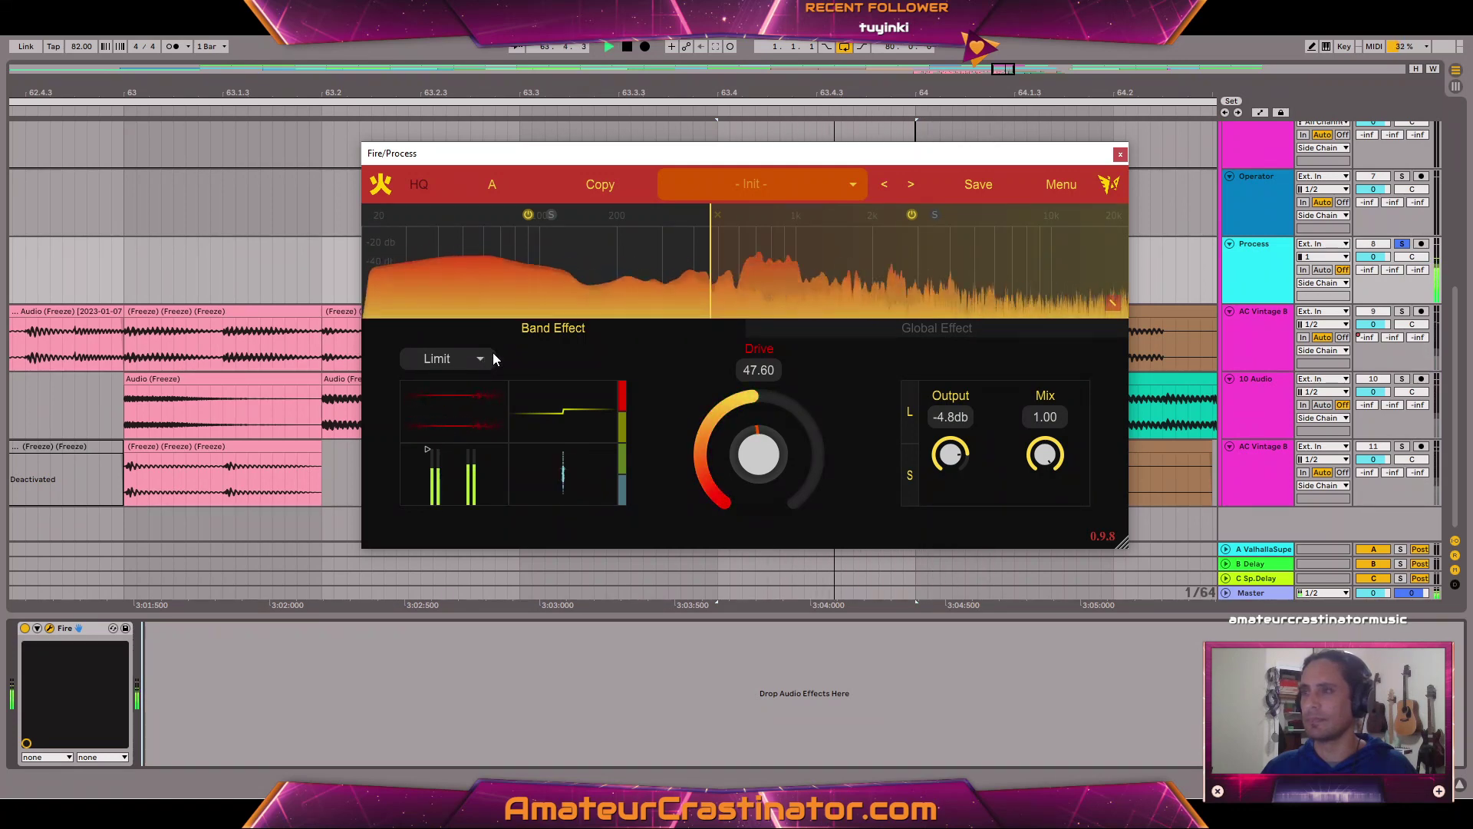
{"action": "key", "text": "space"}
Automate Fire's global Mix over the 63.4 clip, from 0.00 at its start along a curve rising to 1.00.
{"action": "left_click", "coordinate": [896, 328]}
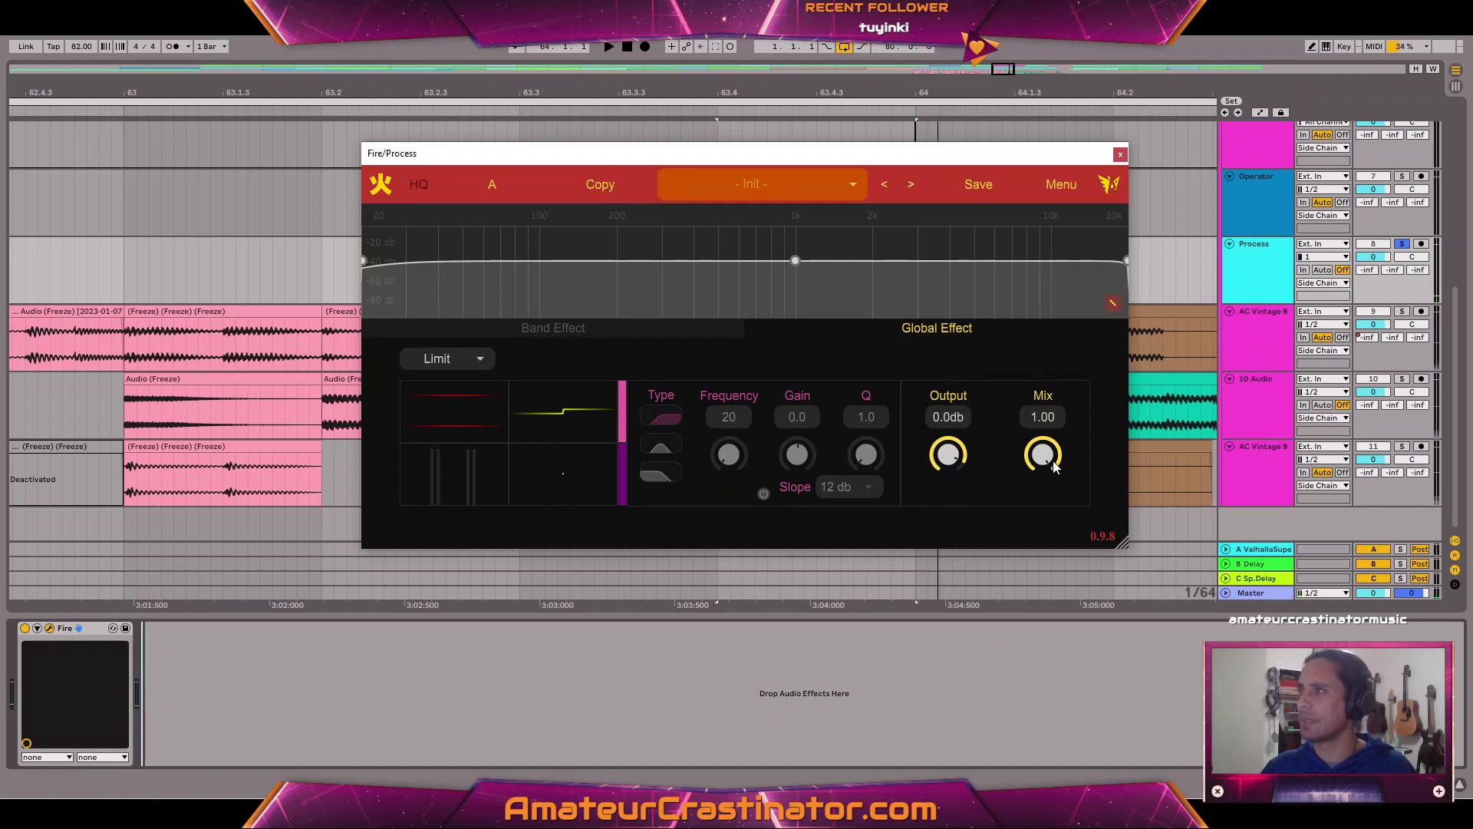
{"action": "left_click_drag", "start_coordinate": [928, 153], "coordinate": [949, 363]}
{"action": "key", "text": "a"}
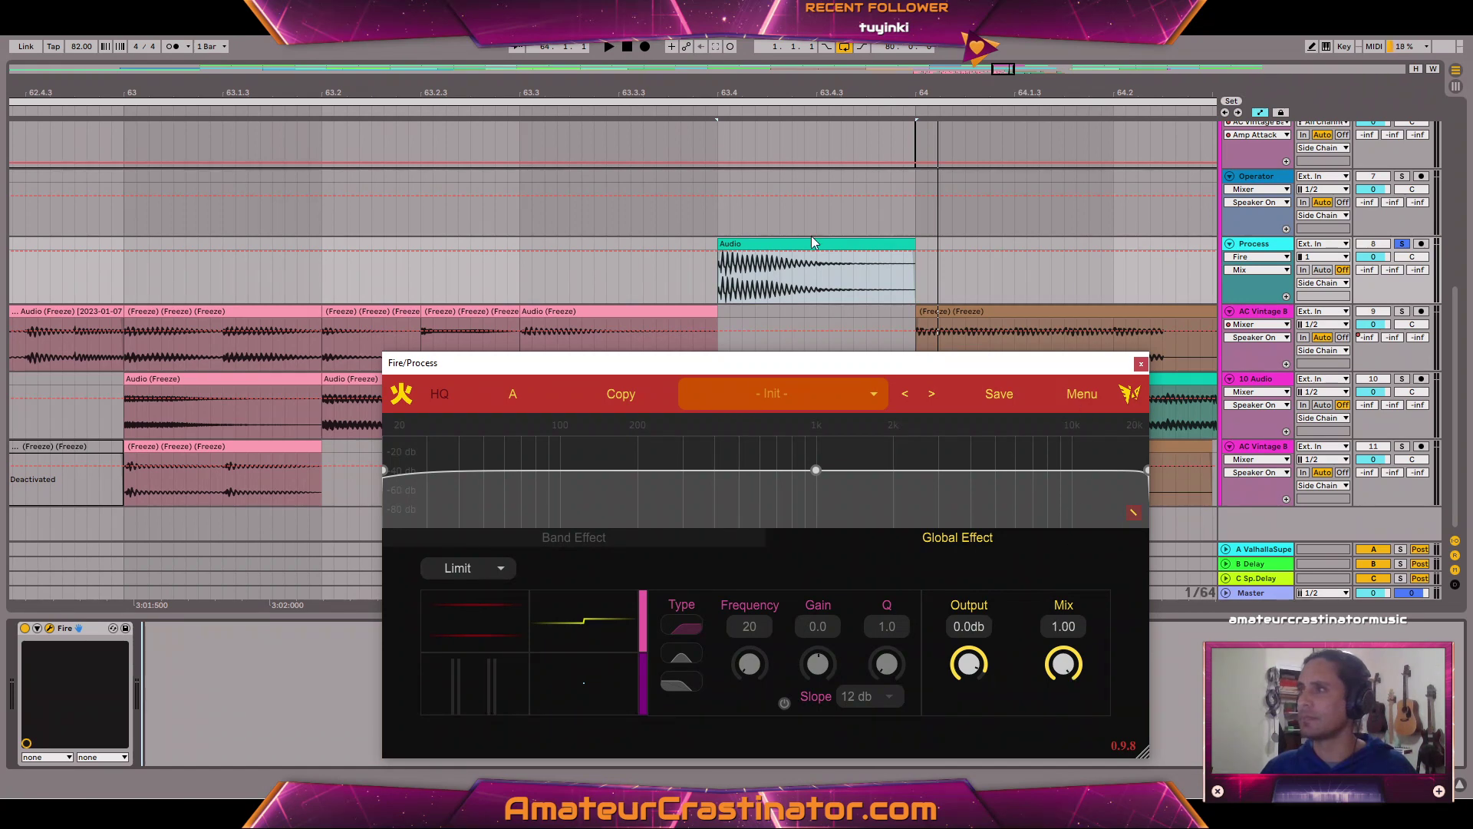
{"action": "left_click", "coordinate": [908, 262]}
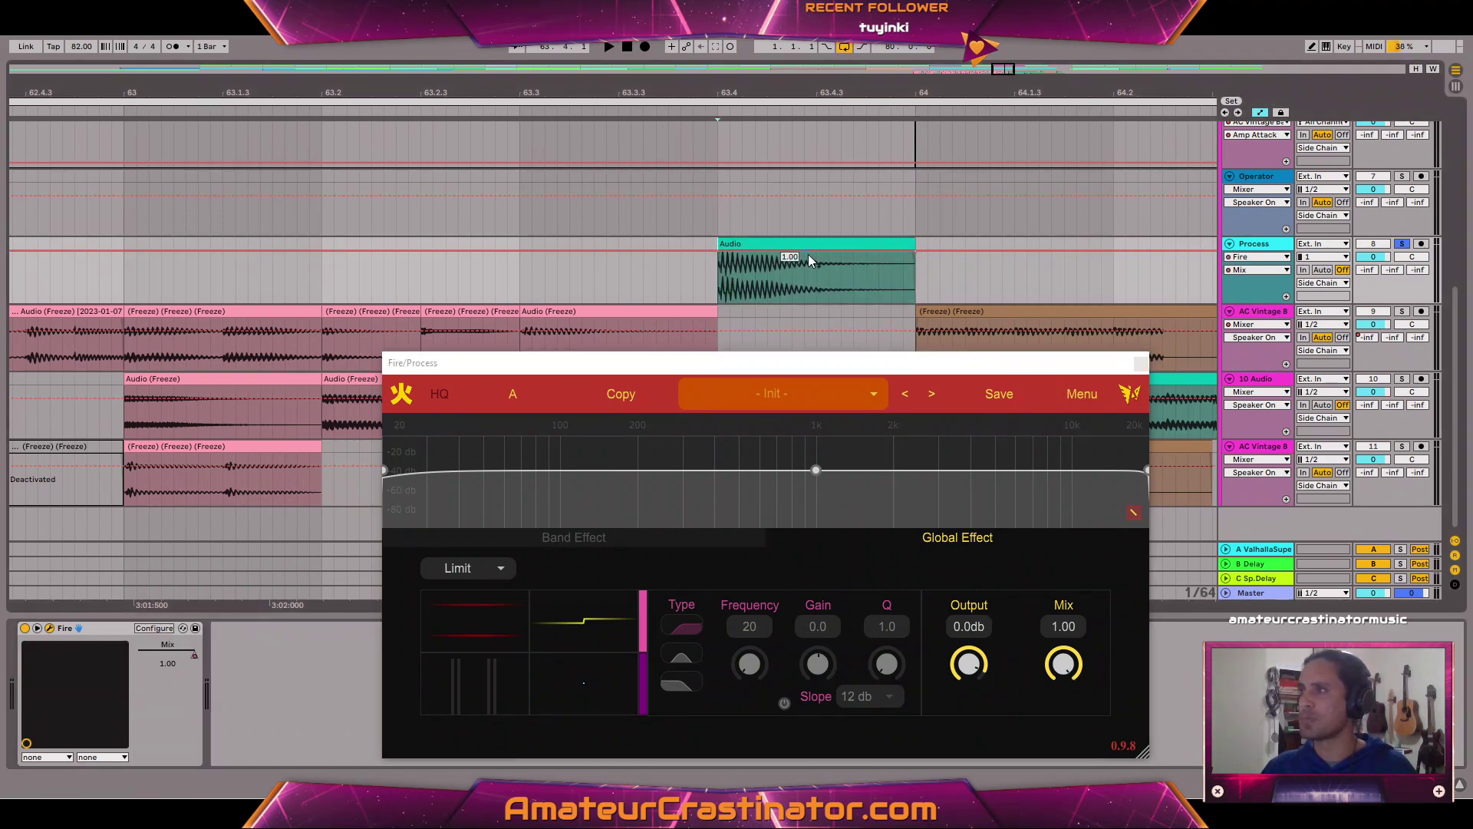
{"action": "left_click_drag", "start_coordinate": [816, 253], "coordinate": [816, 263]}
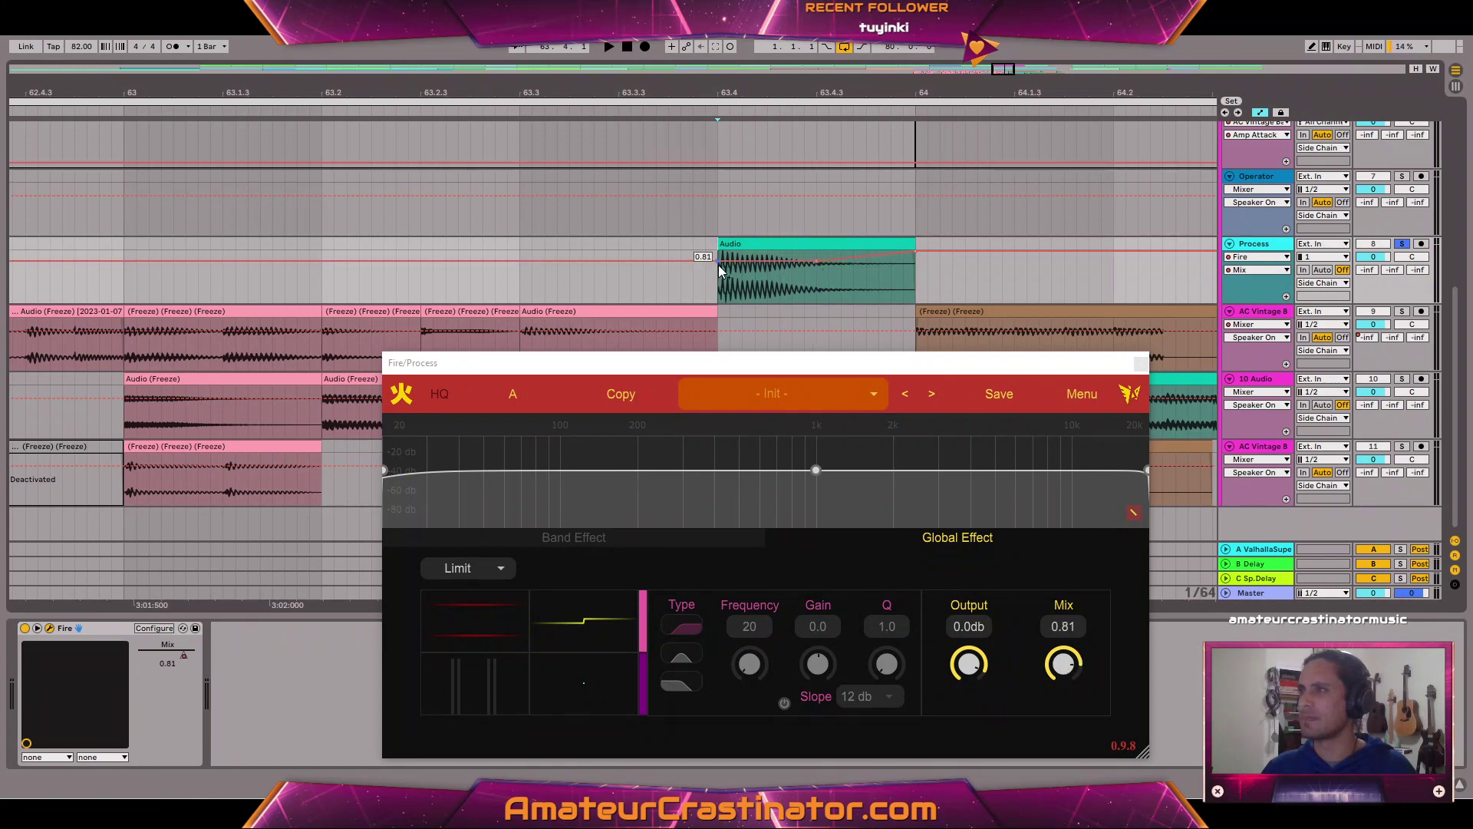
{"action": "left_click_drag", "start_coordinate": [717, 265], "coordinate": [717, 303]}
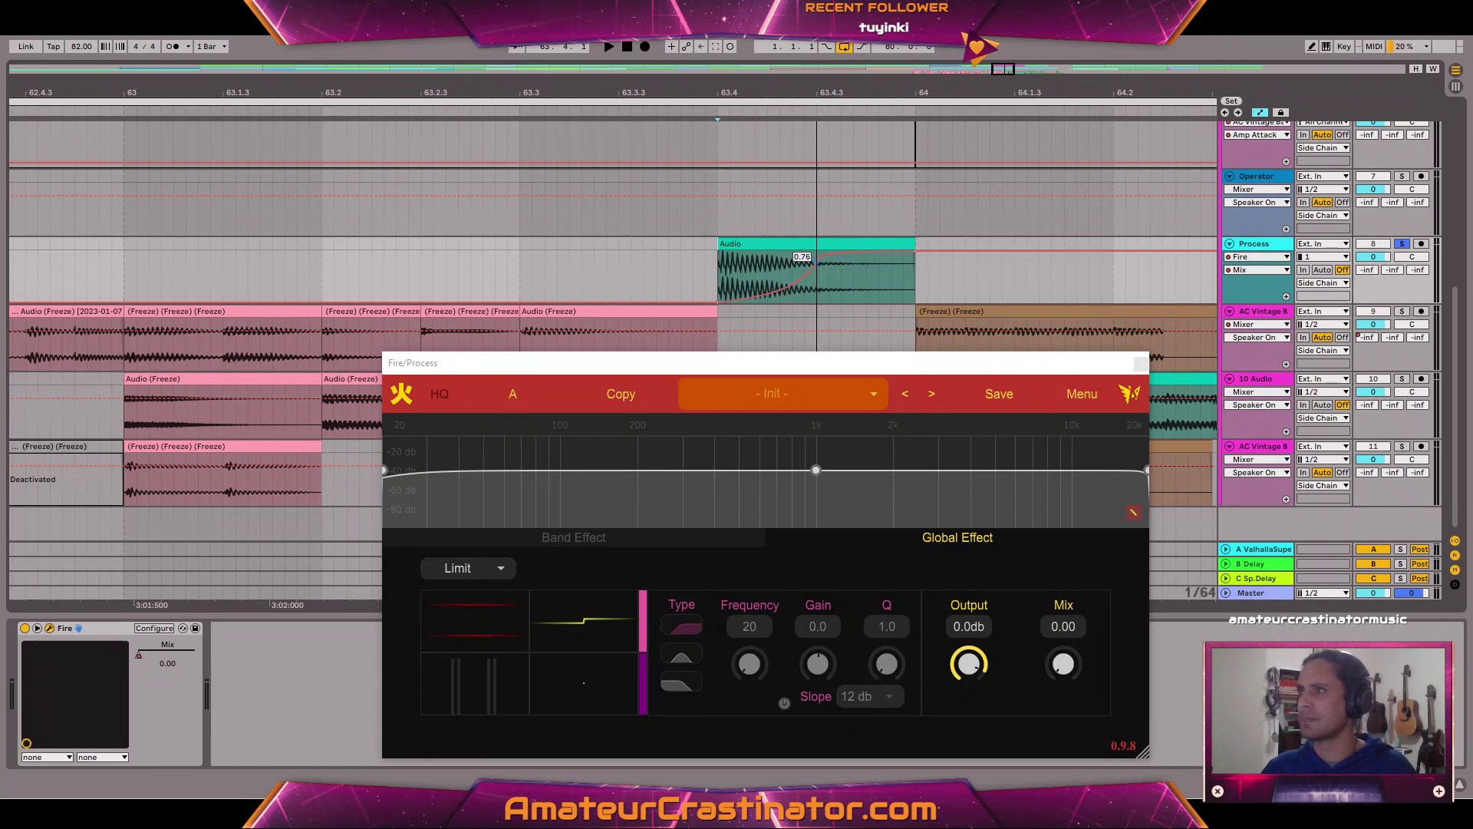
{"action": "left_click_drag", "start_coordinate": [816, 270], "coordinate": [818, 263]}
Play the clip with the Mix automation, close the Fire window and compare the sound with Fire on and bypassed.
{"action": "key", "text": "space"}
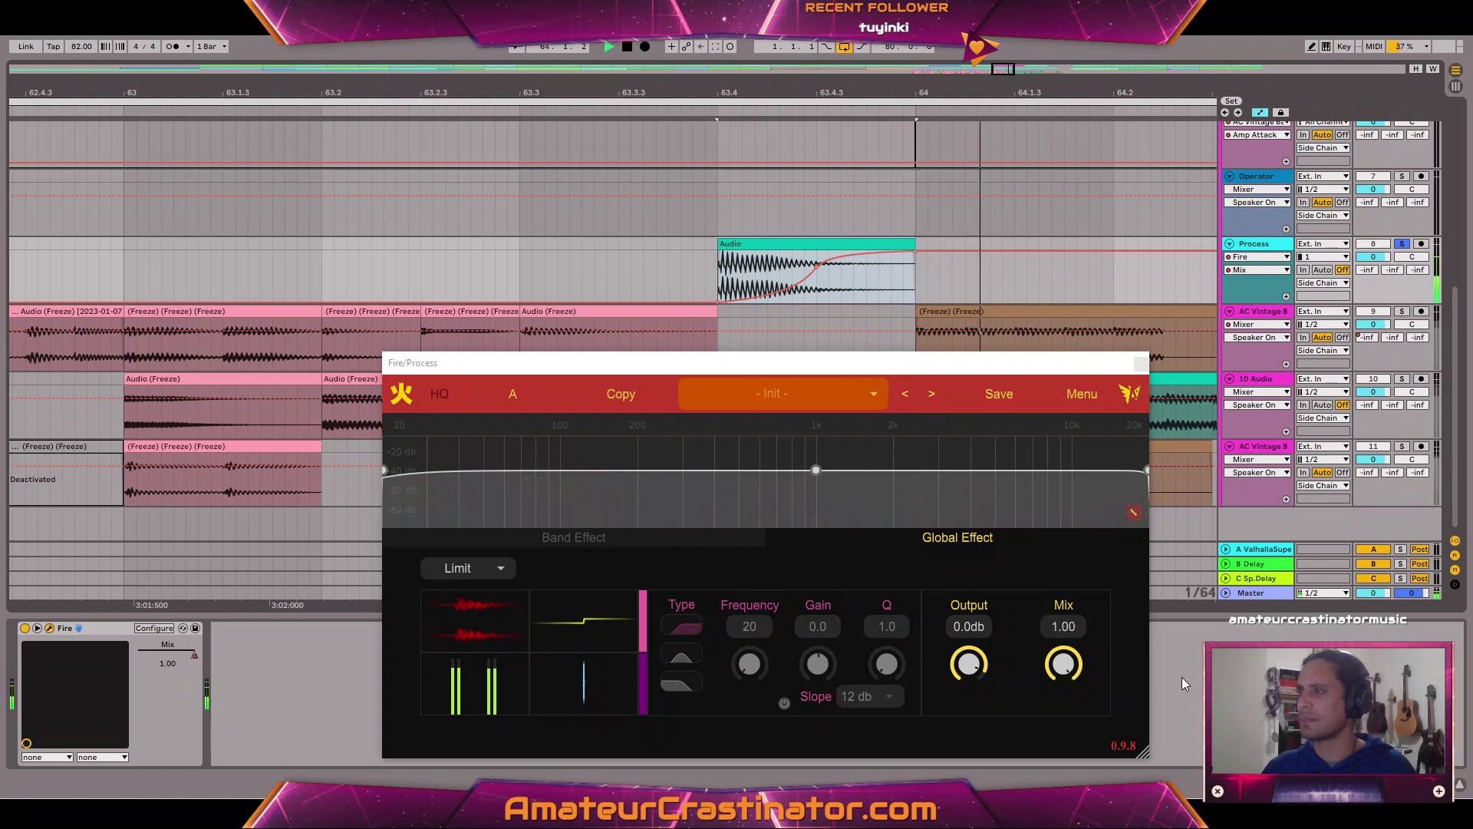
{"action": "key", "text": "space"}
{"action": "left_click", "coordinate": [1140, 363]}
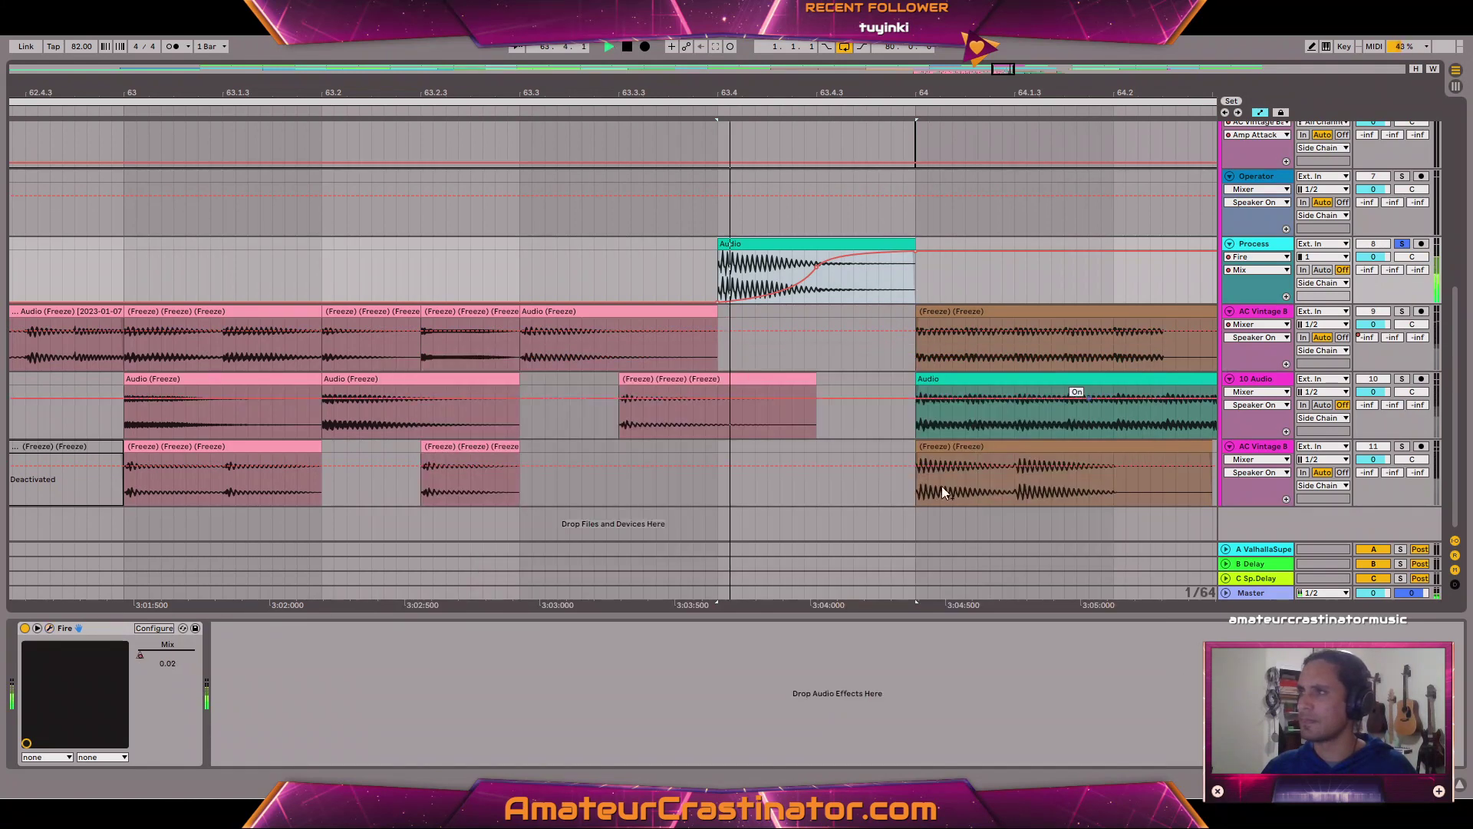
{"action": "left_click", "coordinate": [25, 628]}
{"action": "key", "text": "space"}
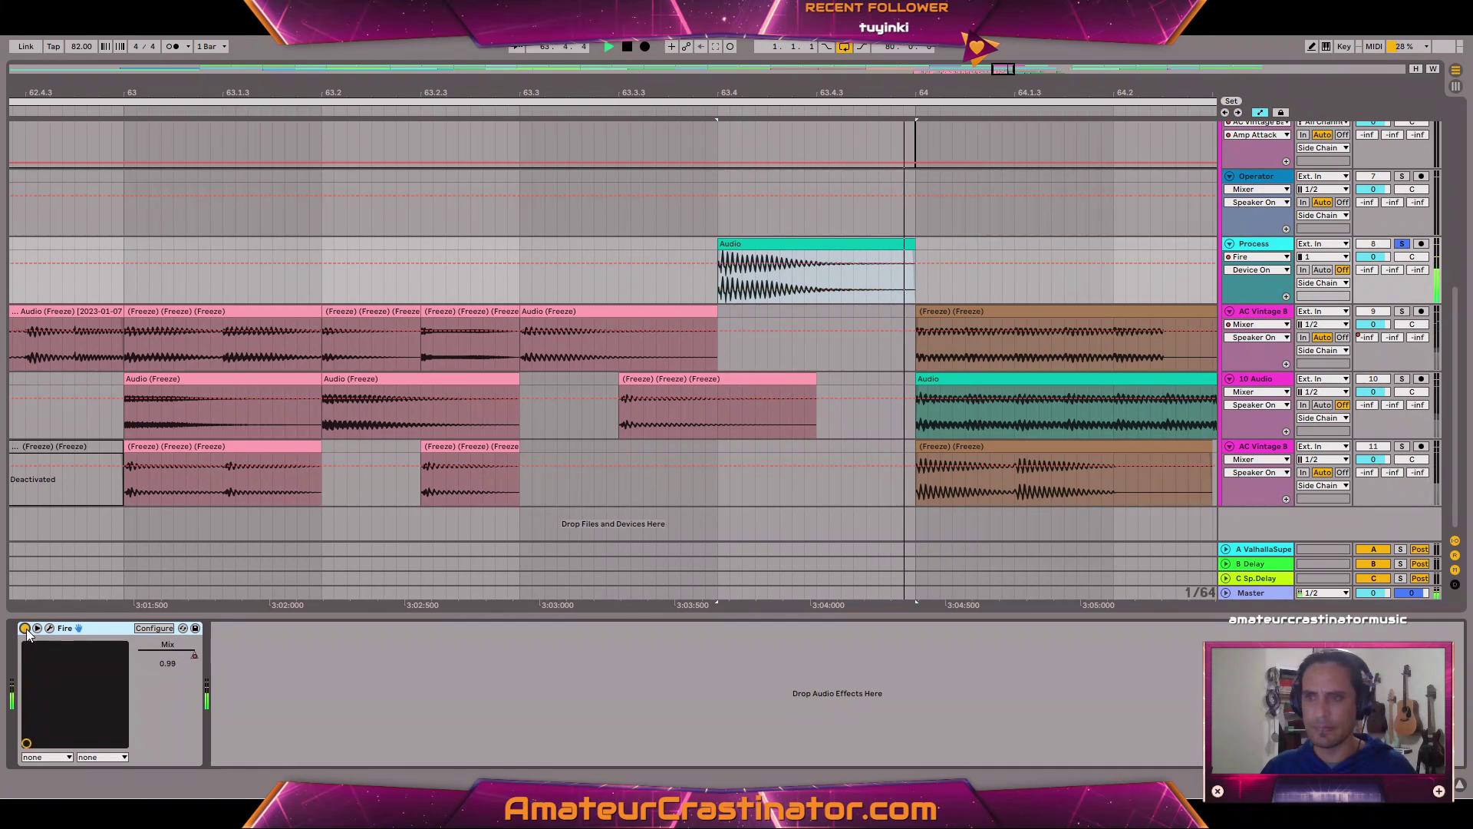
{"action": "key", "text": "space"}
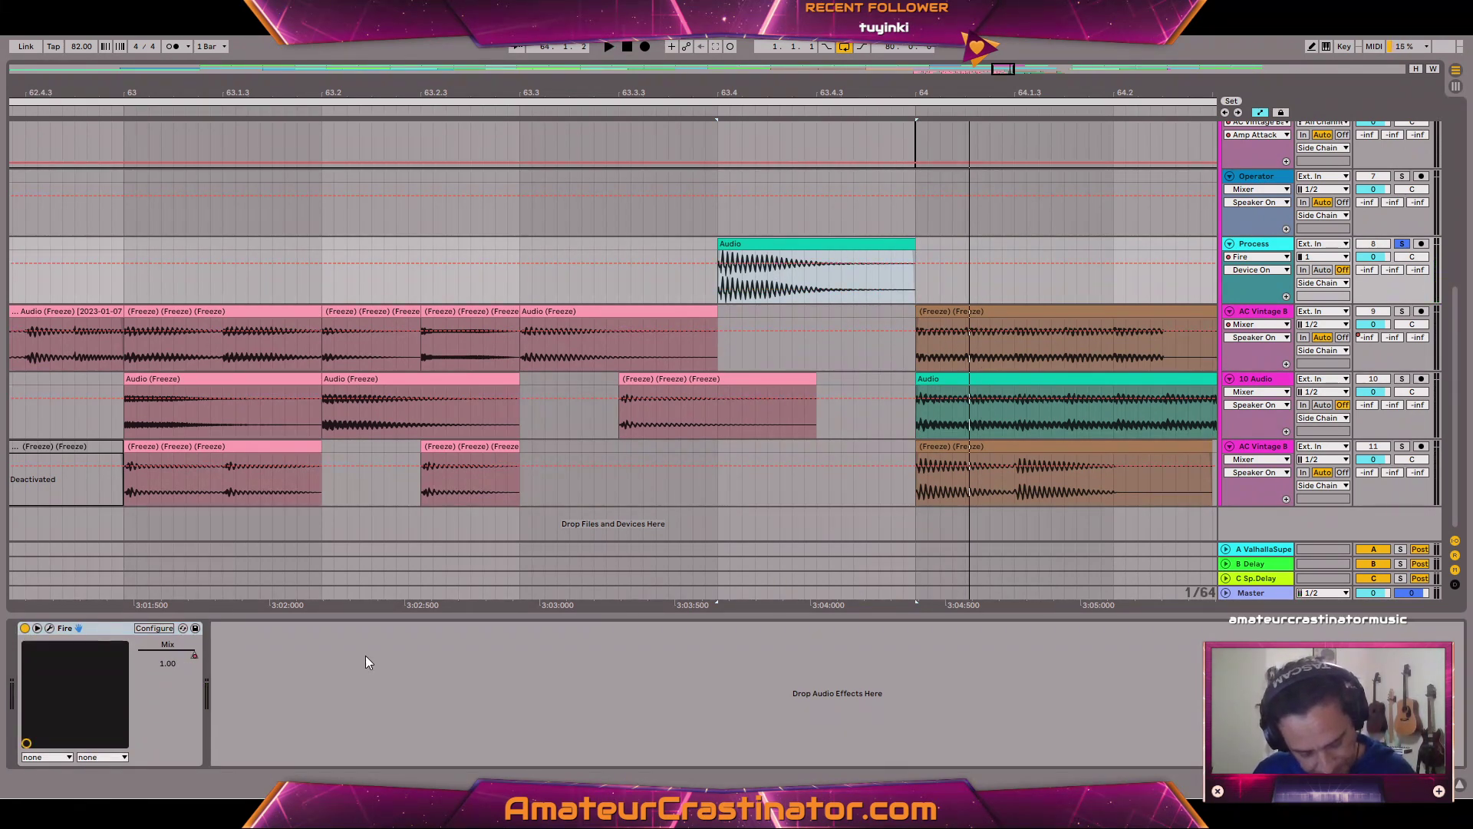
Insert EQ Eight after Fire and set band 1 to a steep low cut at 38.3 Hz while auditioning the clip.
{"action": "left_click", "coordinate": [292, 716]}
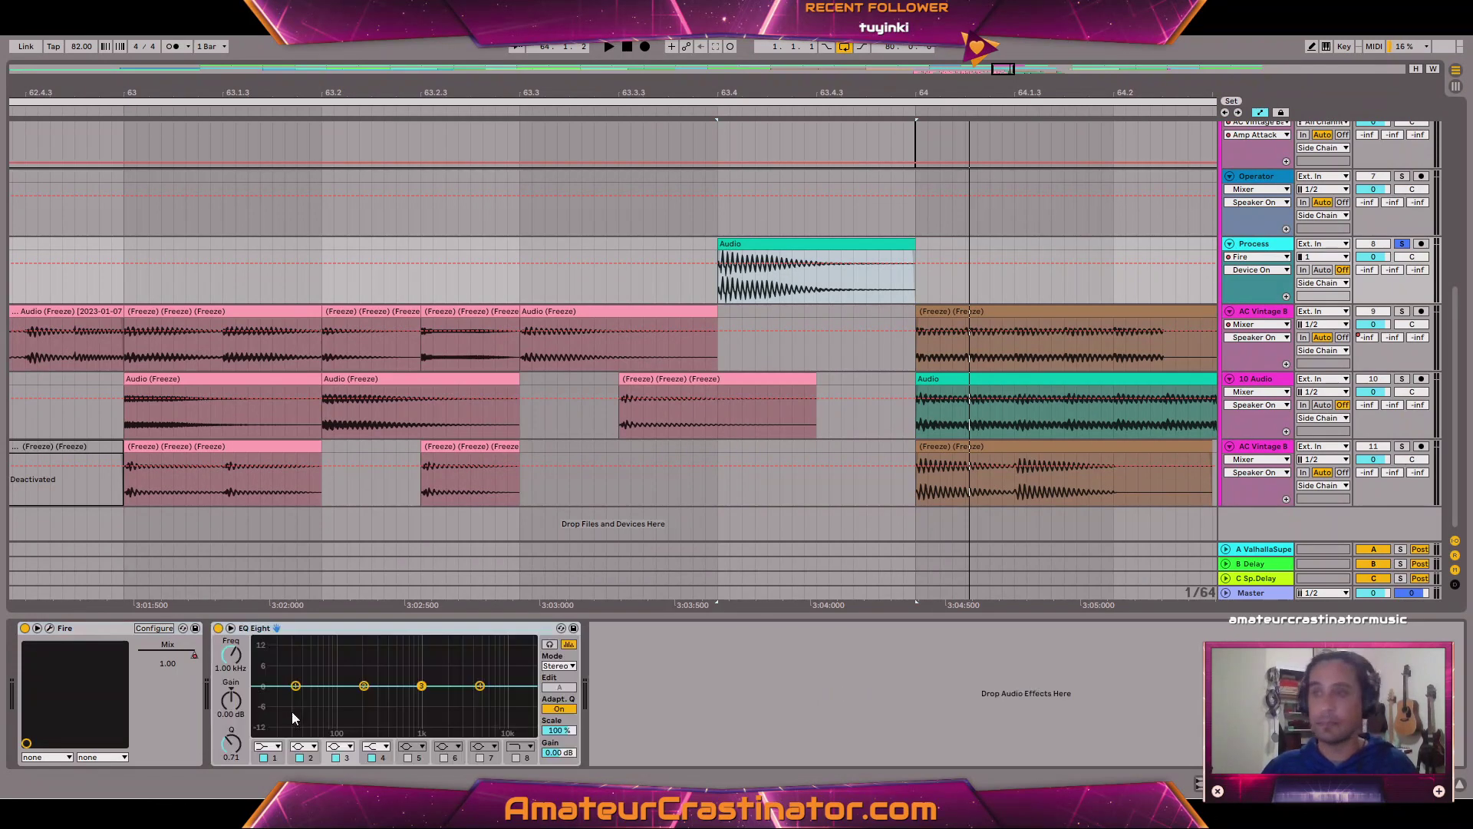
{"action": "left_click", "coordinate": [268, 747]}
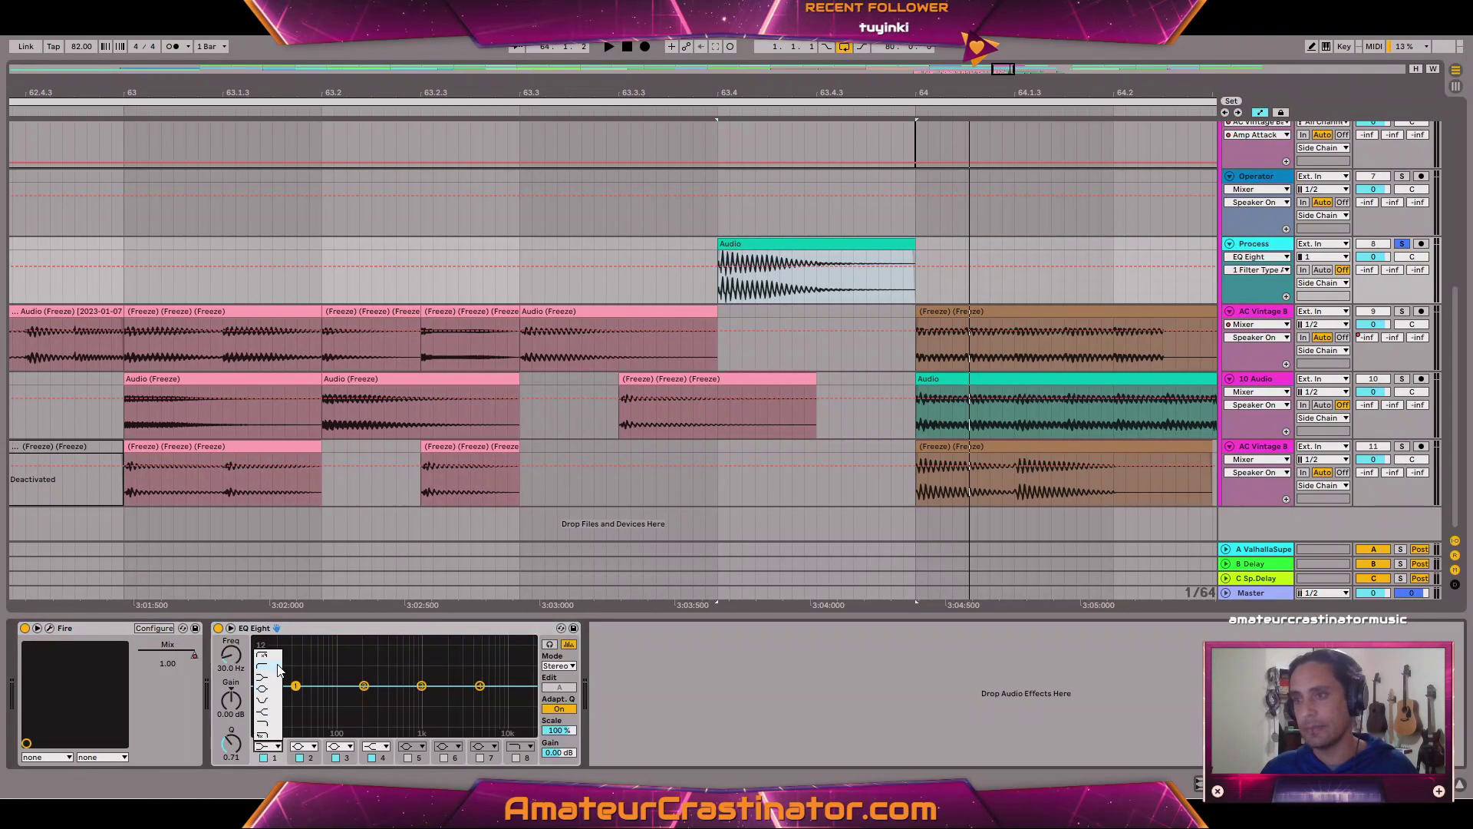
{"action": "left_click", "coordinate": [278, 670]}
{"action": "key", "text": "space"}
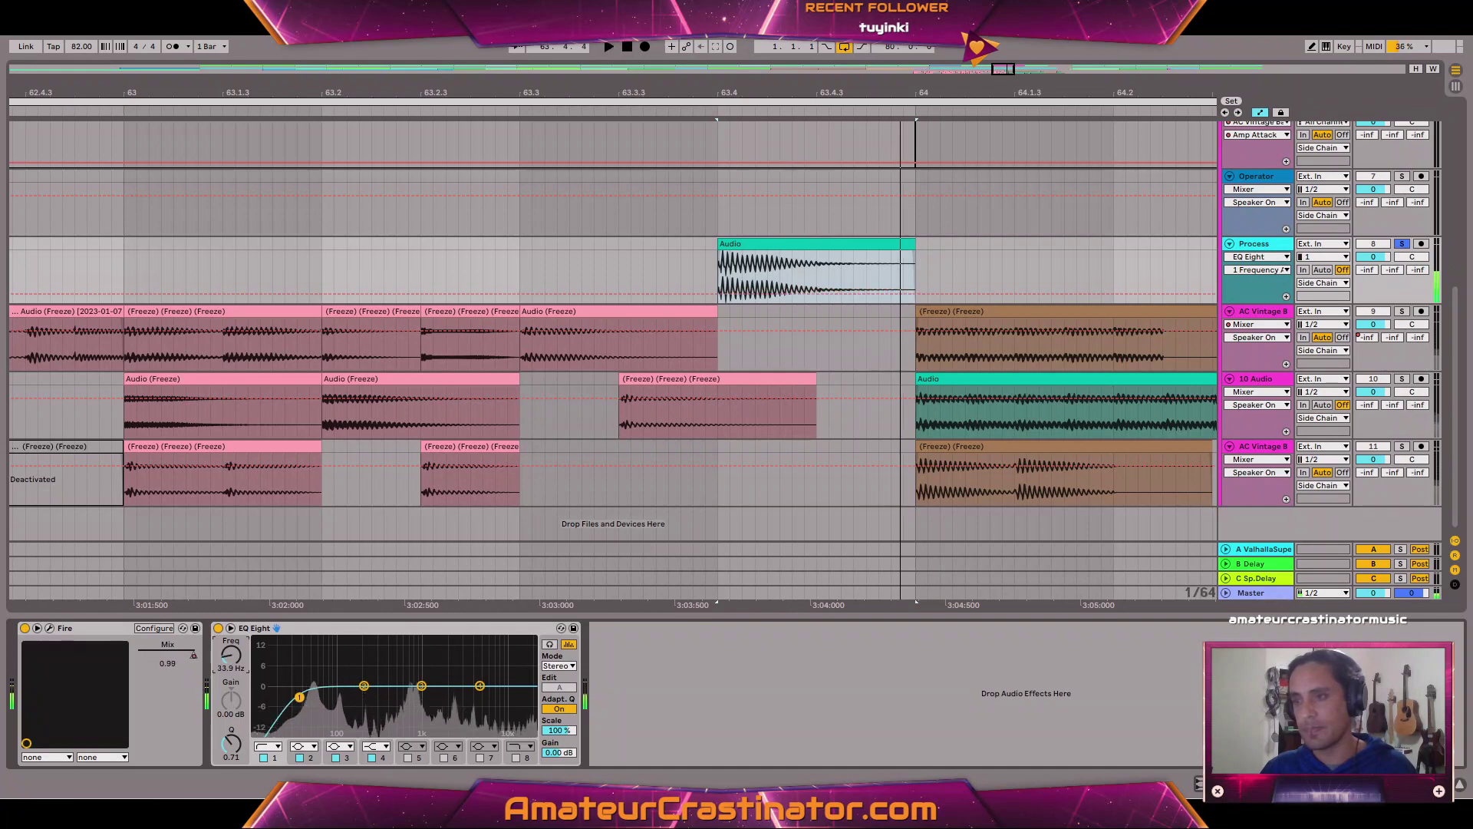
{"action": "left_click", "coordinate": [278, 747]}
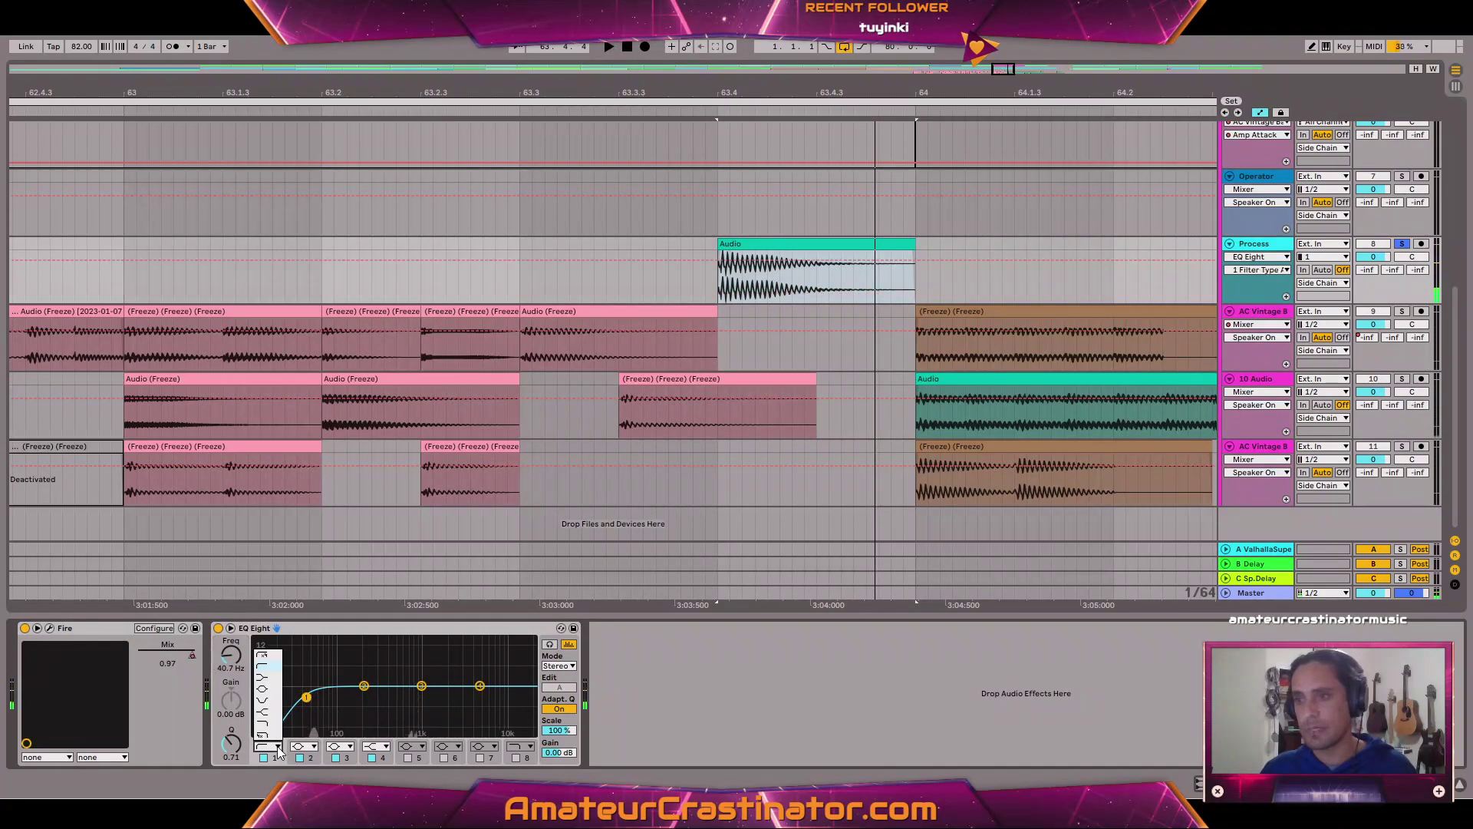
{"action": "left_click", "coordinate": [263, 661]}
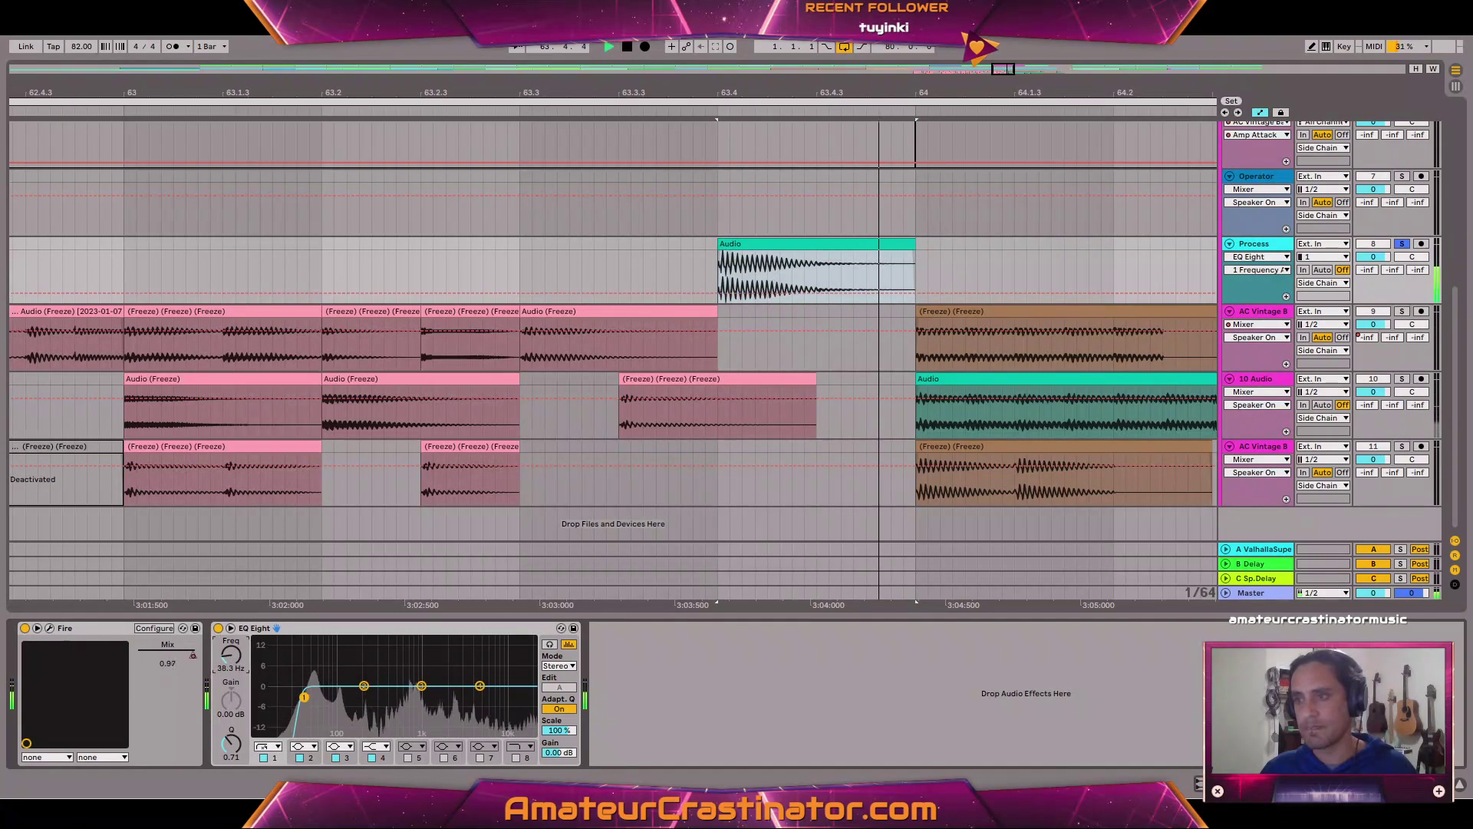
{"action": "key", "text": "space"}
{"action": "key", "text": "space"}
{"action": "key", "text": "space"}
Dip EQ Eight's band 2 to -1.86 dB at 323 Hz with a Q of 1.24 while playing the clip.
{"action": "left_click_drag", "start_coordinate": [364, 687], "coordinate": [376, 692]}
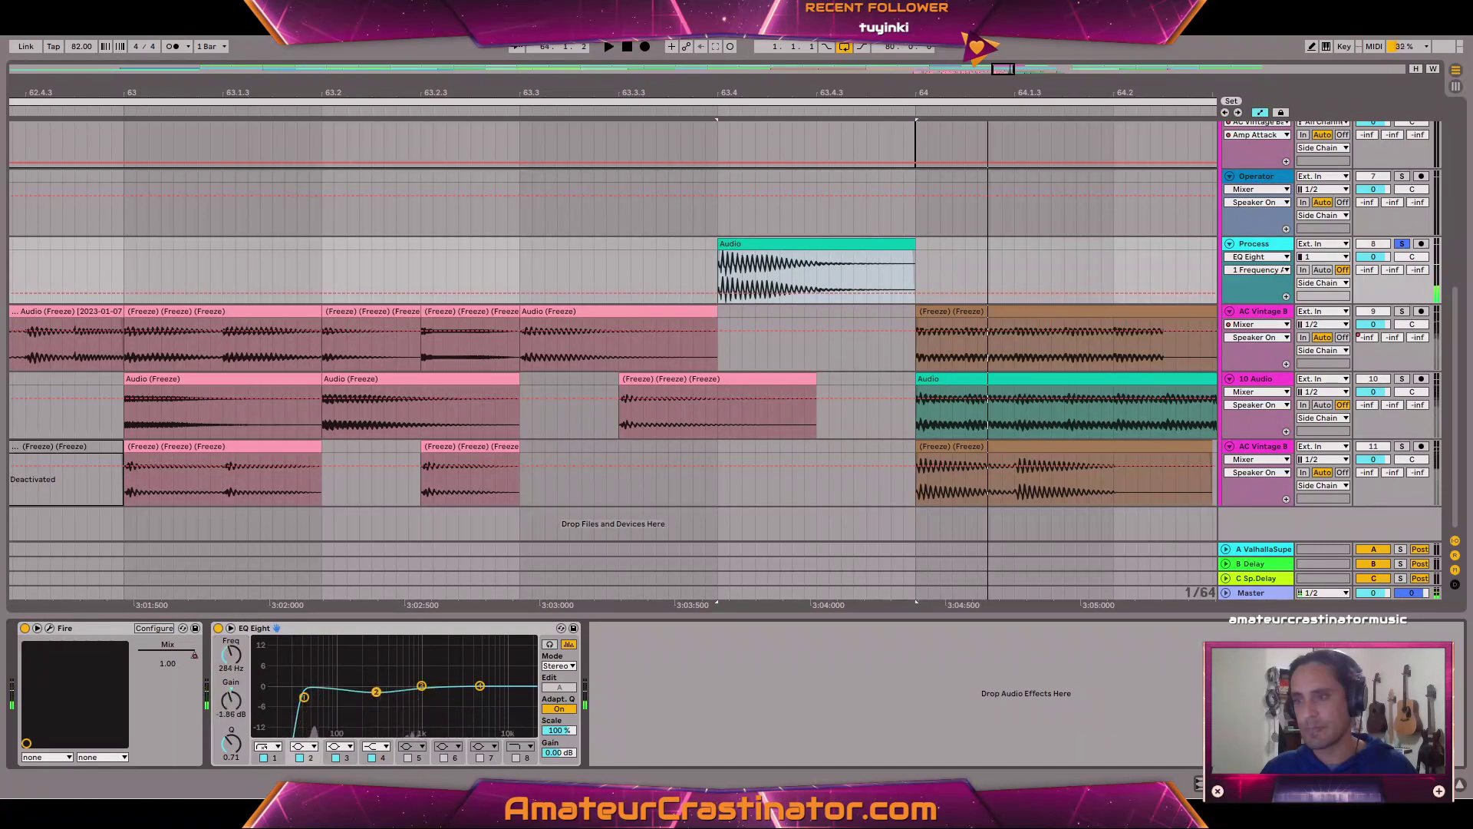
{"action": "key", "text": "space"}
{"action": "left_click_drag", "start_coordinate": [232, 743], "coordinate": [232, 729]}
{"action": "key", "text": "space"}
{"action": "key", "text": "space"}
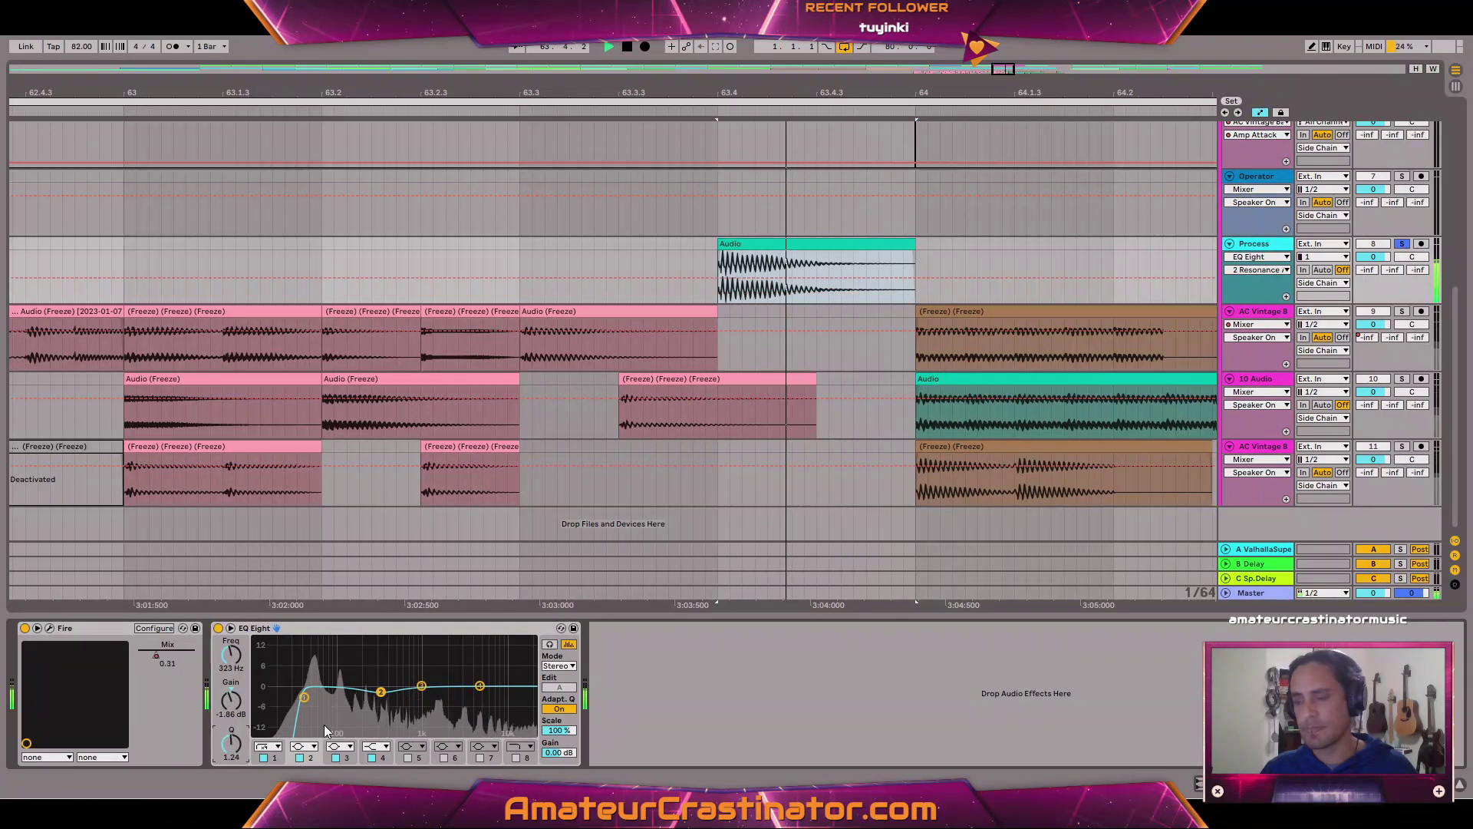
{"action": "key", "text": "space"}
{"action": "key", "text": "space"}
{"action": "key", "text": "space"}
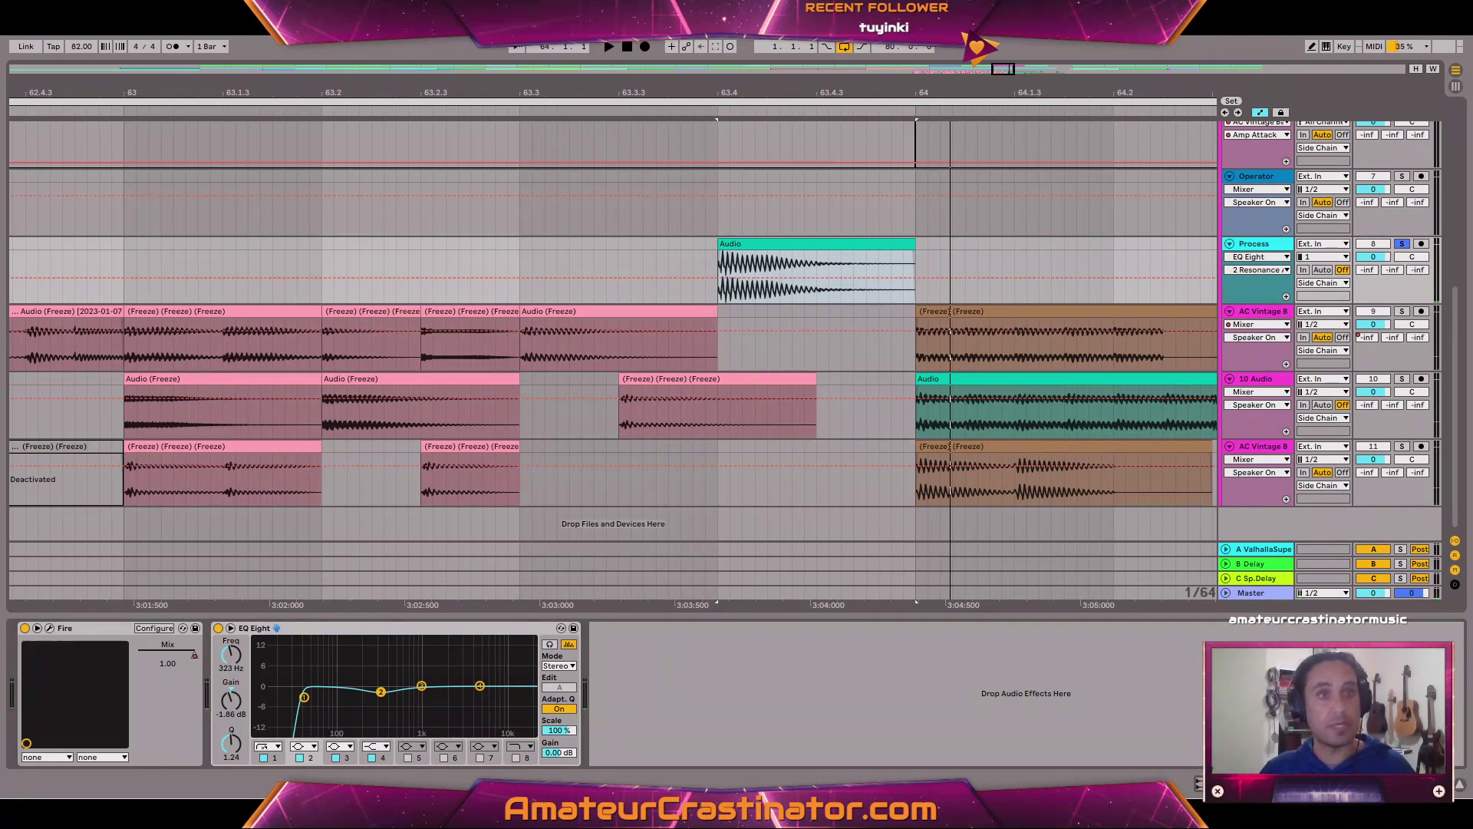
Insert Saturator after EQ Eight and try its Sinoid Fold curve on the playing clip.
{"action": "left_click", "coordinate": [273, 649]}
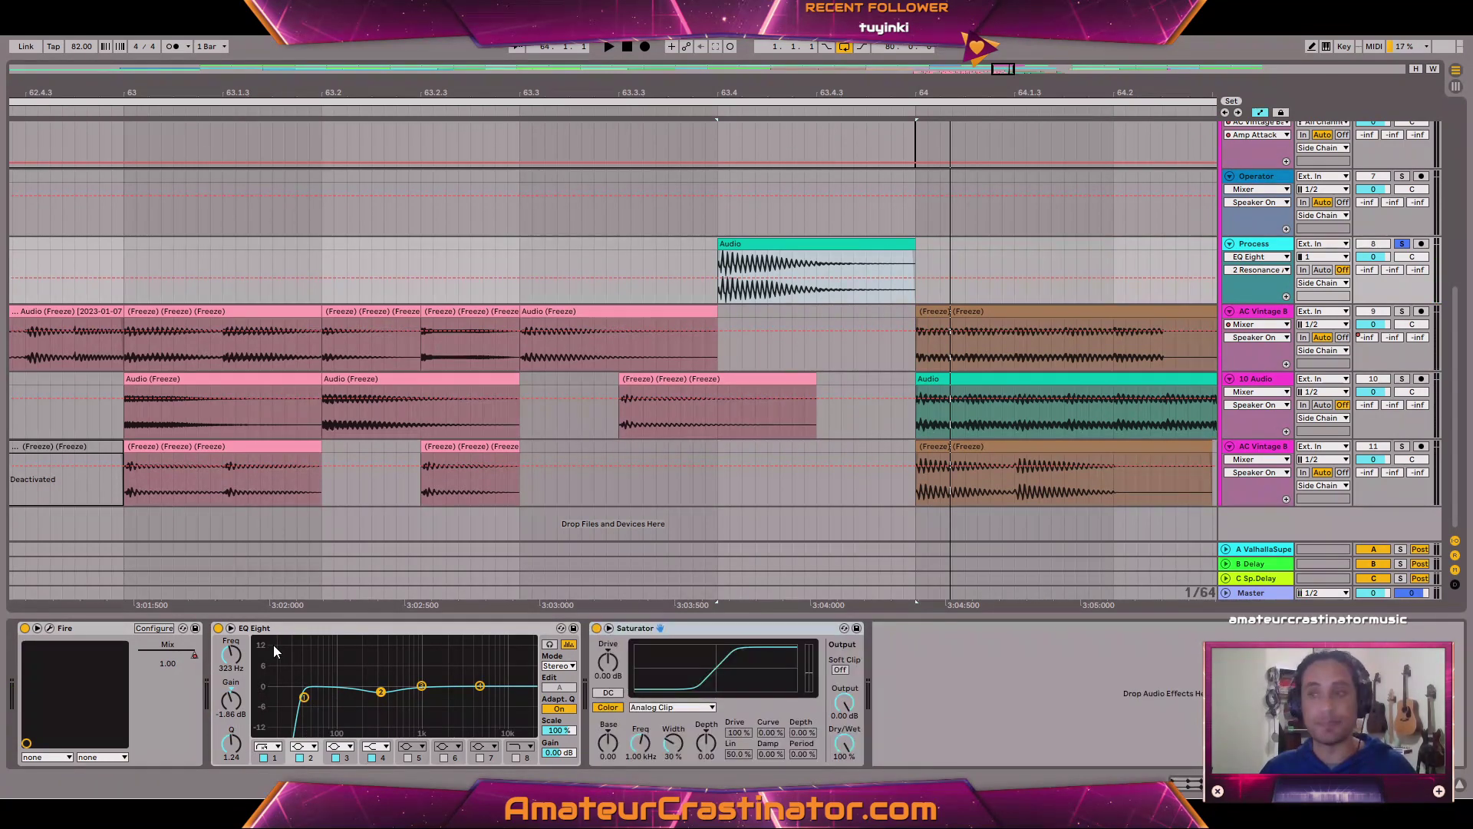
{"action": "left_click", "coordinate": [817, 295]}
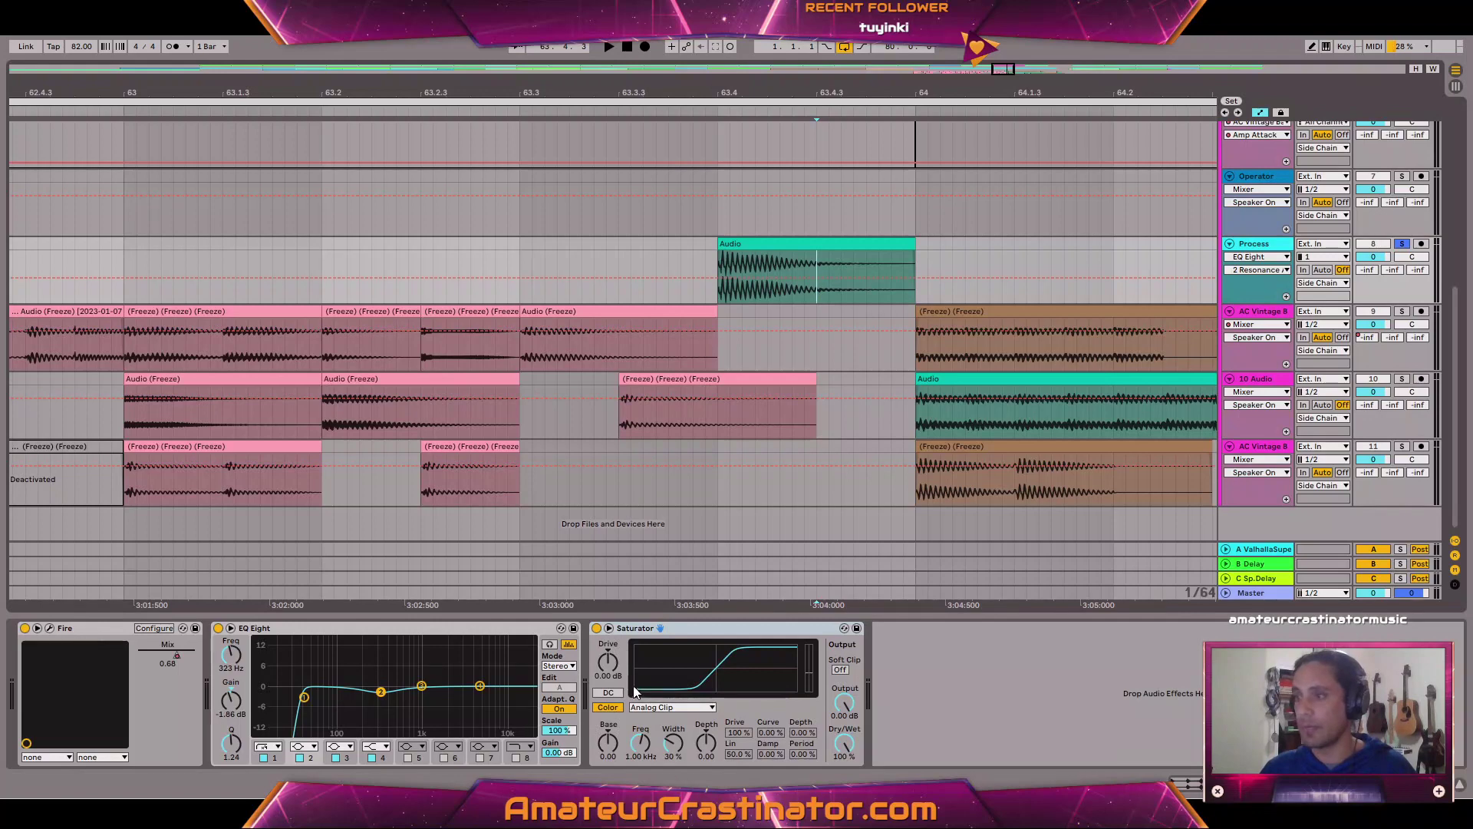
{"action": "left_click", "coordinate": [632, 706]}
{"action": "left_click", "coordinate": [656, 709]}
{"action": "key", "text": "space"}
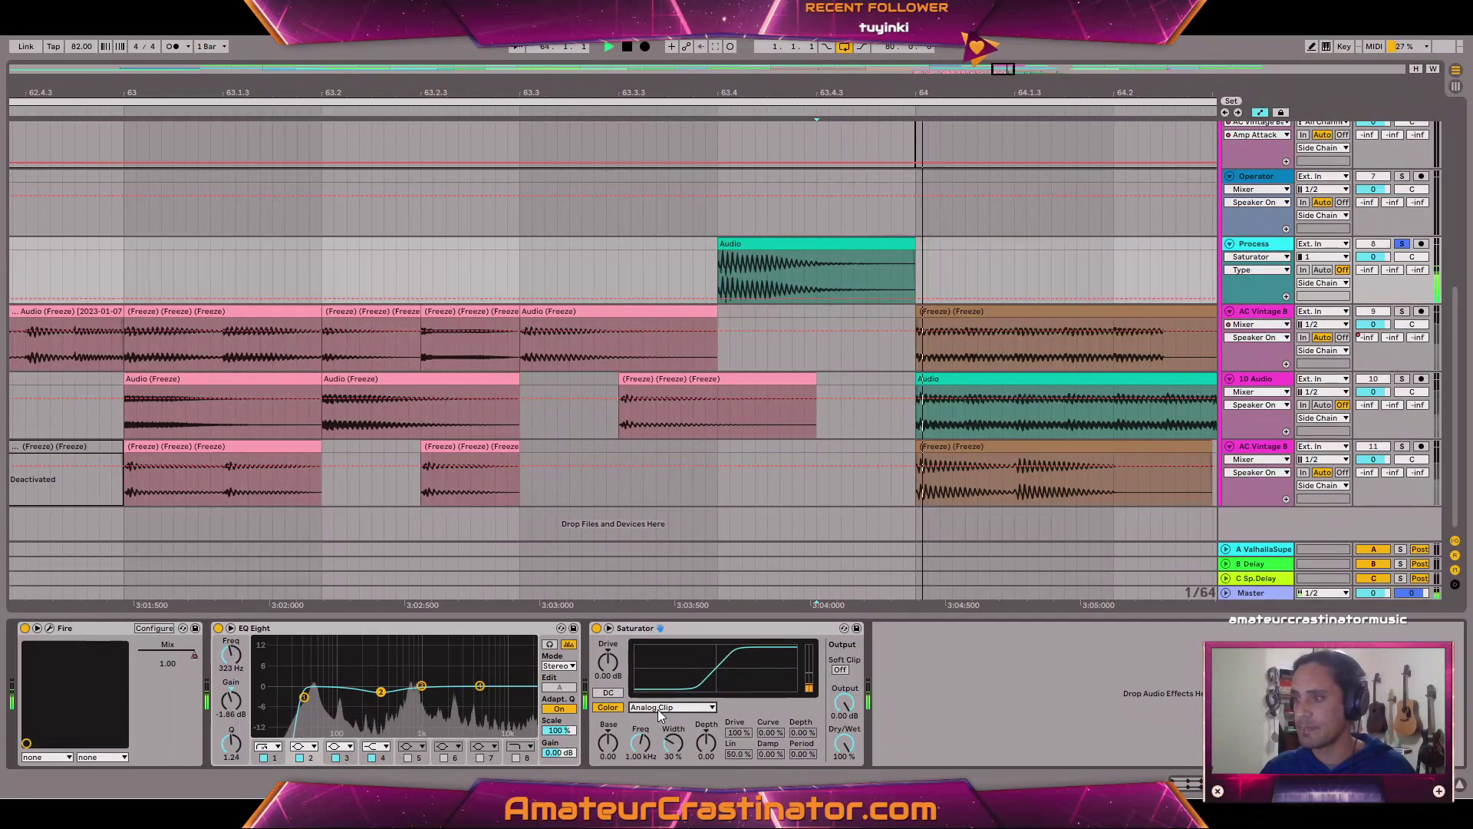
{"action": "left_click", "coordinate": [657, 709]}
{"action": "left_click", "coordinate": [651, 764]}
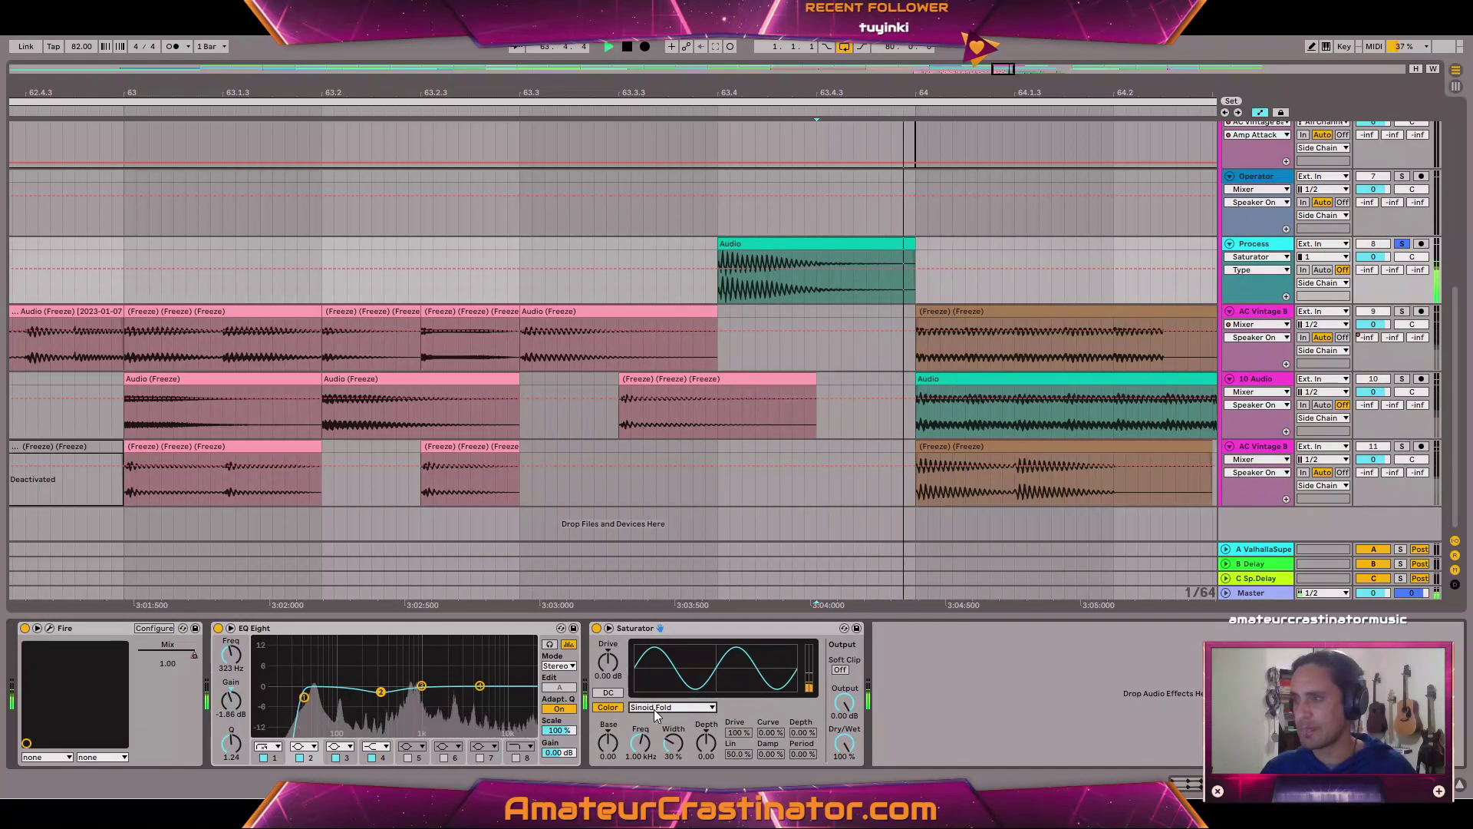
Audition Saturator's Soft Sine curve and switch the curve type to Medium Curve.
{"action": "key", "text": "space"}
{"action": "left_click", "coordinate": [654, 708]}
{"action": "left_click", "coordinate": [656, 730]}
{"action": "key", "text": "space"}
{"action": "left_click", "coordinate": [654, 708]}
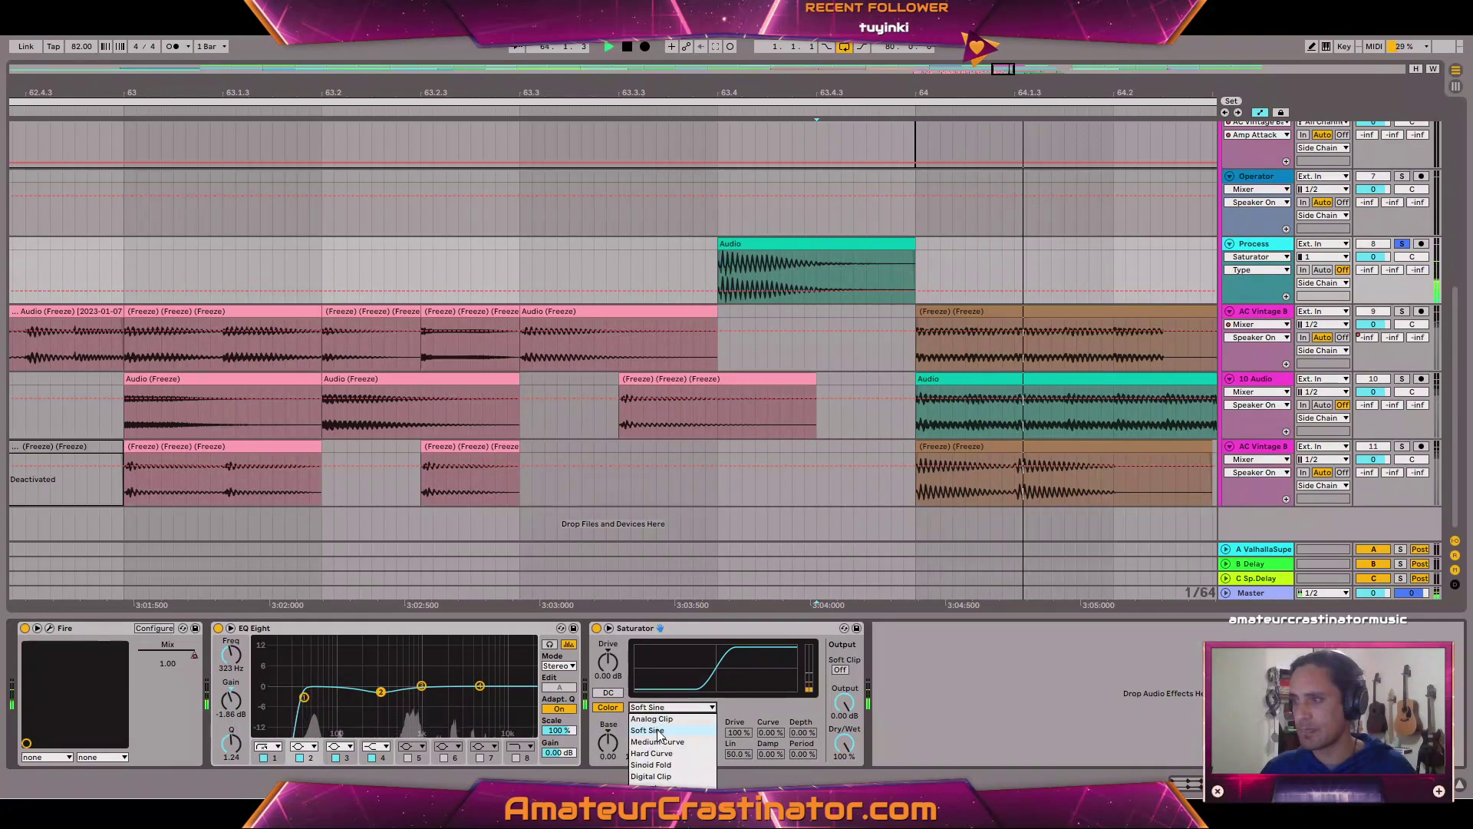
{"action": "left_click", "coordinate": [656, 730]}
{"action": "key", "text": "space"}
{"action": "key", "text": "space"}
{"action": "key", "text": "space"}
{"action": "key", "text": "space"}
Set Saturator's Drive to 5.14 dB and listen to the clip.
{"action": "left_click_drag", "start_coordinate": [608, 663], "coordinate": [608, 649]}
{"action": "key", "text": "space"}
{"action": "key", "text": "space"}
{"action": "key", "text": "space"}
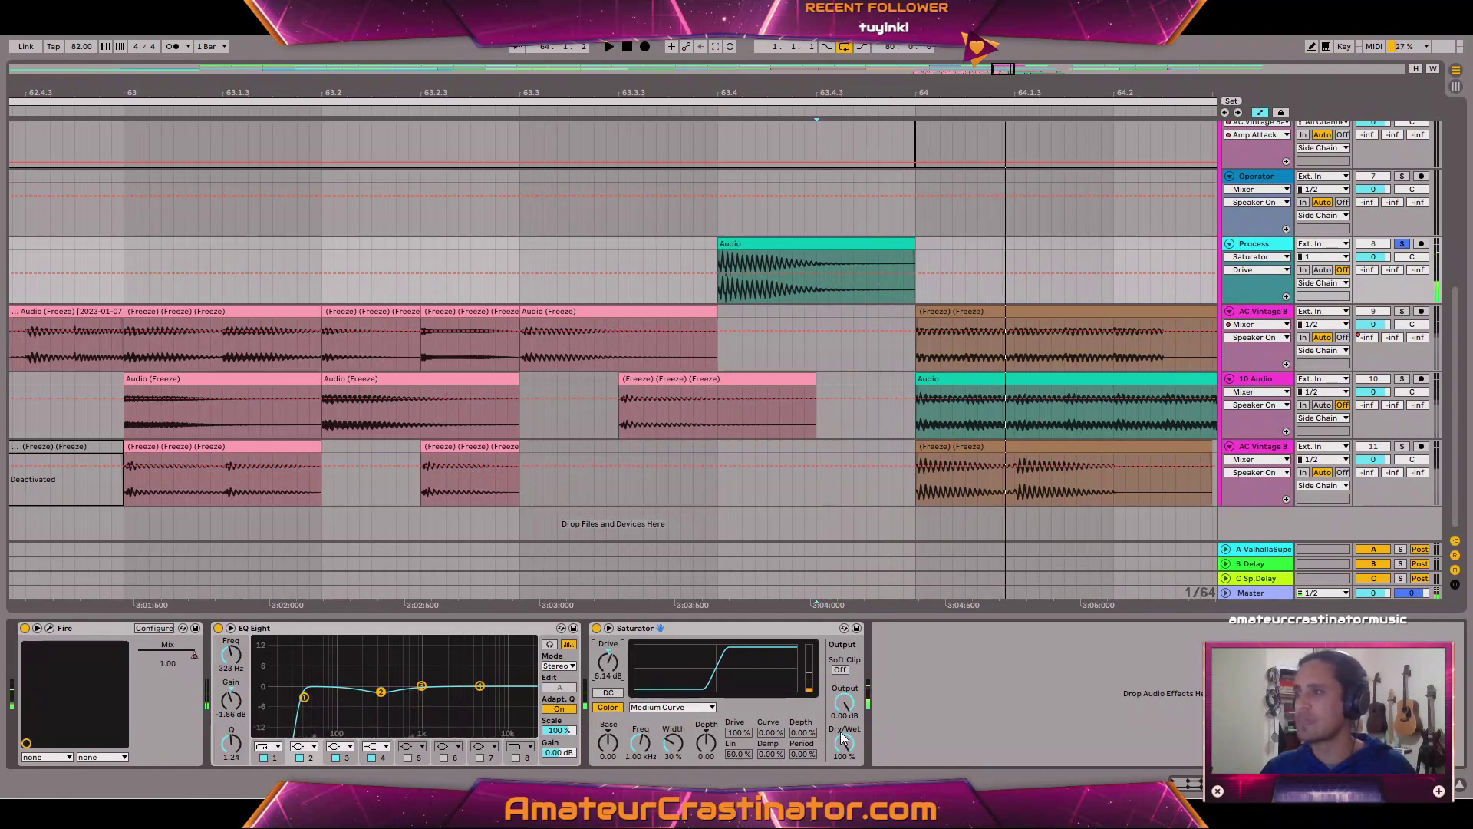
Automate Saturator's Dry/Wet over the 63.4 clip from 0% at its start to 100% at its end, with a lowered midpoint.
{"action": "left_click", "coordinate": [842, 752]}
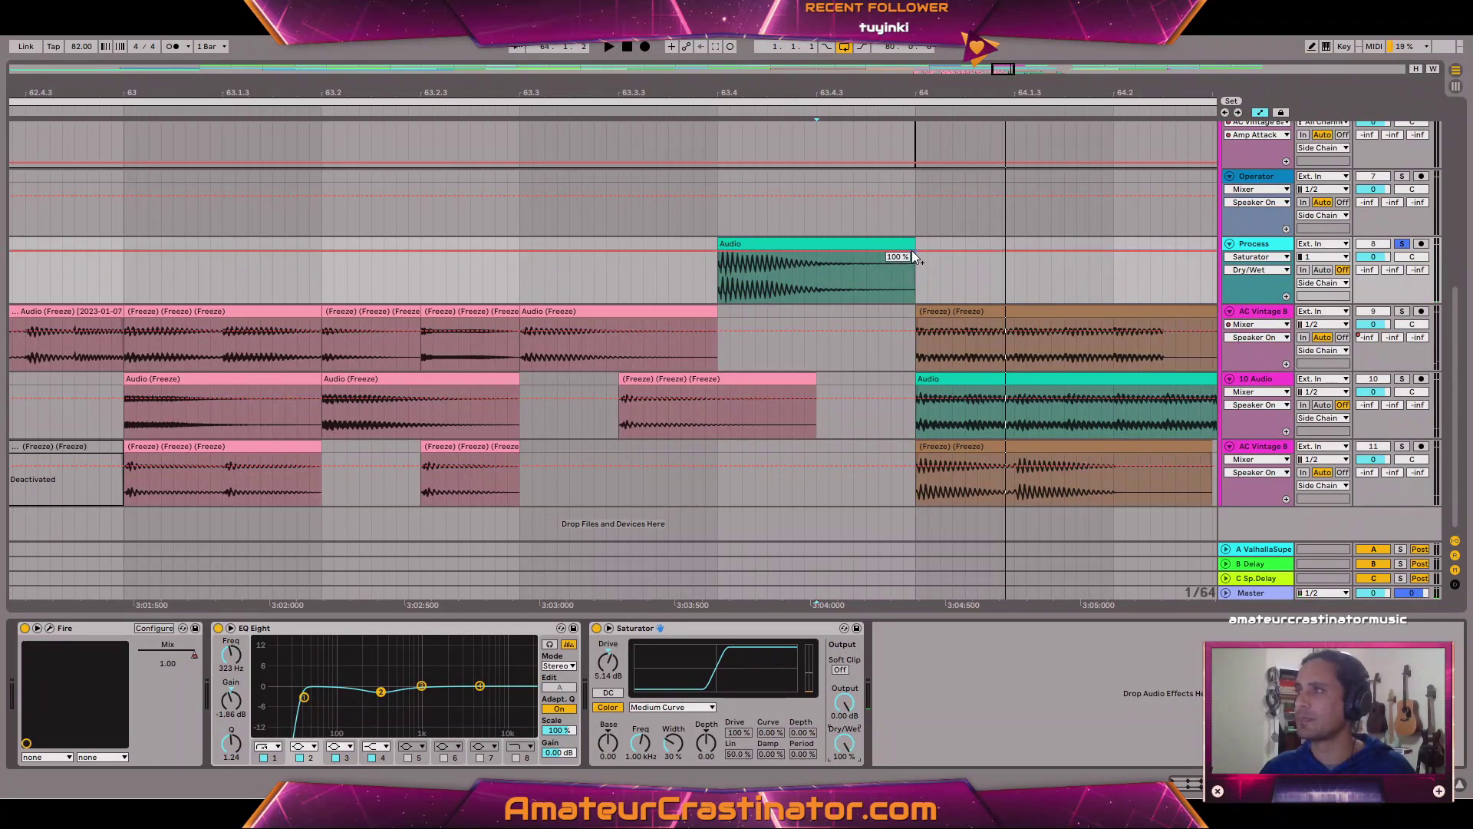
{"action": "left_click_drag", "start_coordinate": [719, 257], "coordinate": [718, 301]}
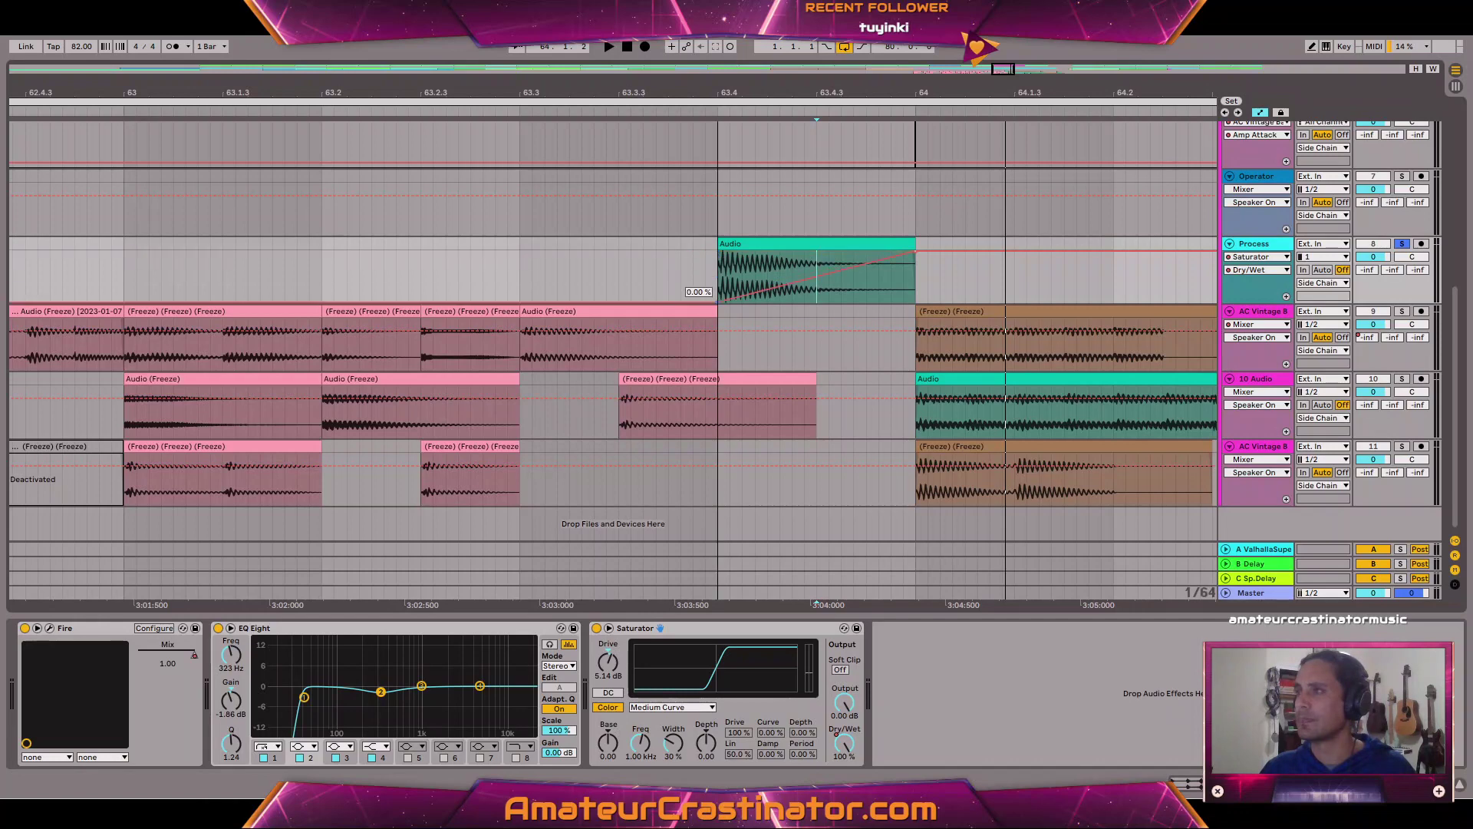
{"action": "left_click", "coordinate": [816, 278]}
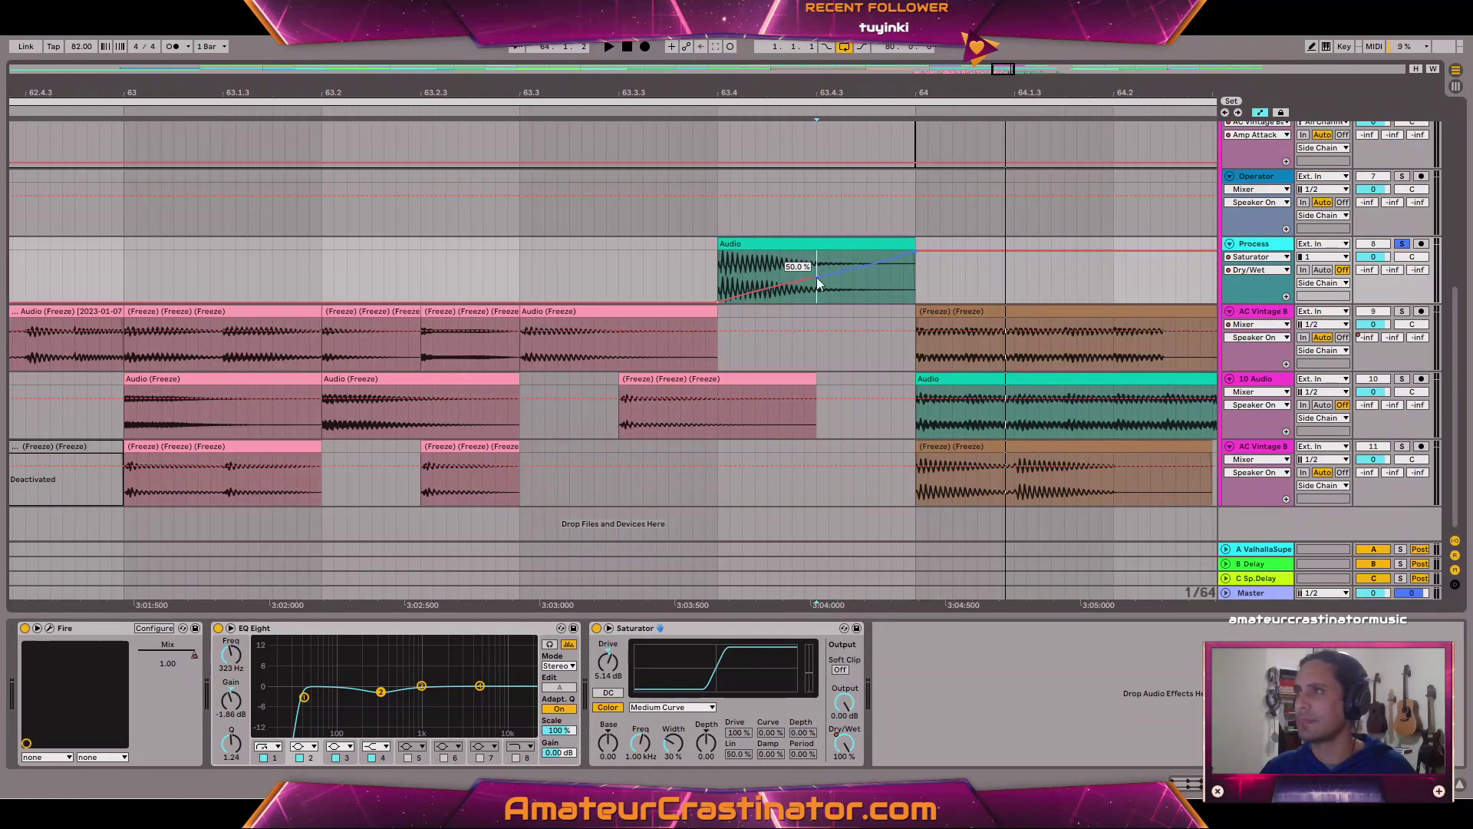
{"action": "left_click_drag", "start_coordinate": [818, 277], "coordinate": [817, 282]}
{"action": "key", "text": "space"}
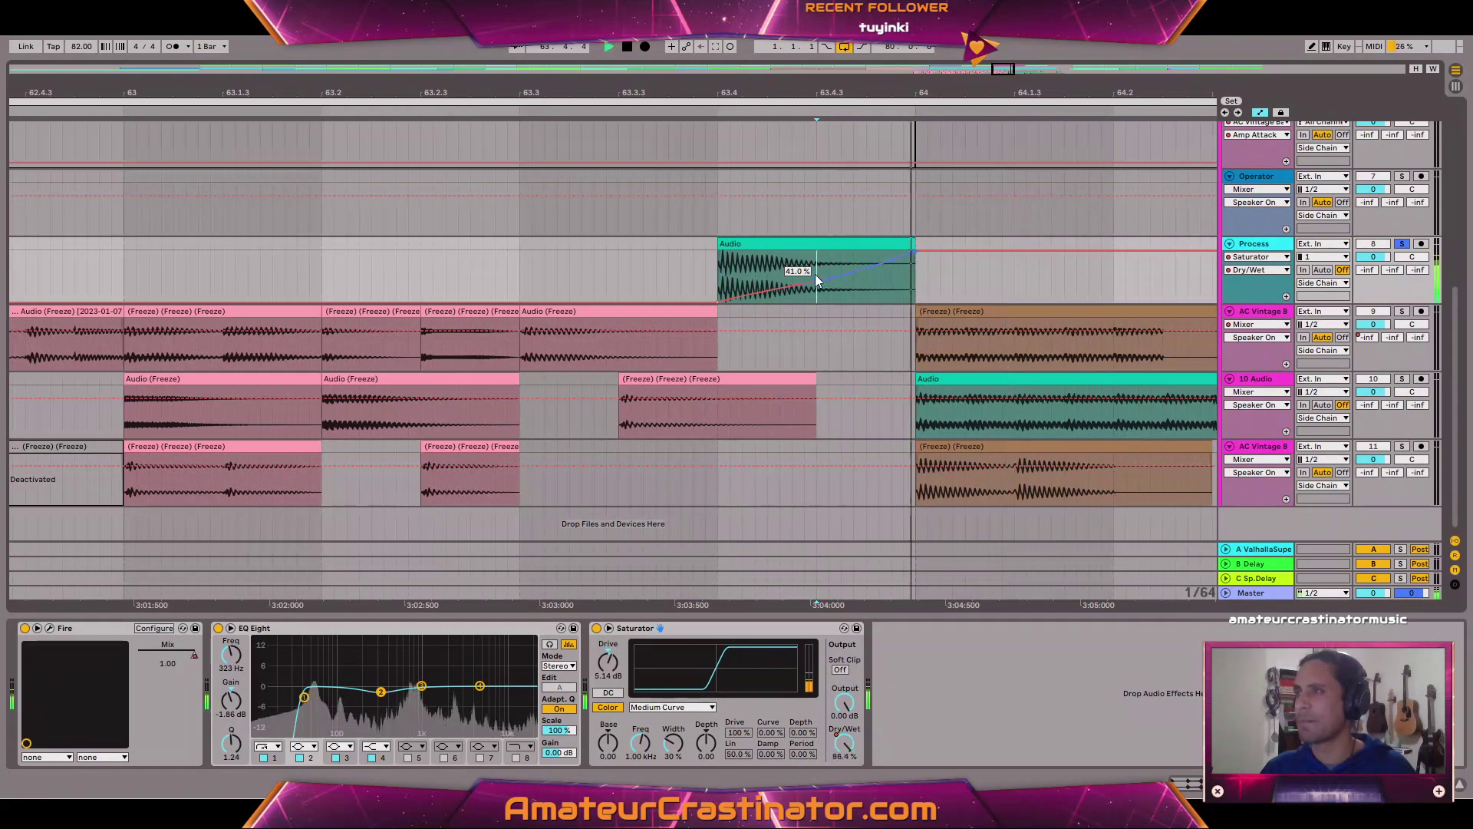
{"action": "key", "text": "space"}
Audition the clip and rework the Dry/Wet curve's midpoint, undoing the last drop to 27.6%.
{"action": "left_click", "coordinate": [797, 243]}
{"action": "key", "text": "space"}
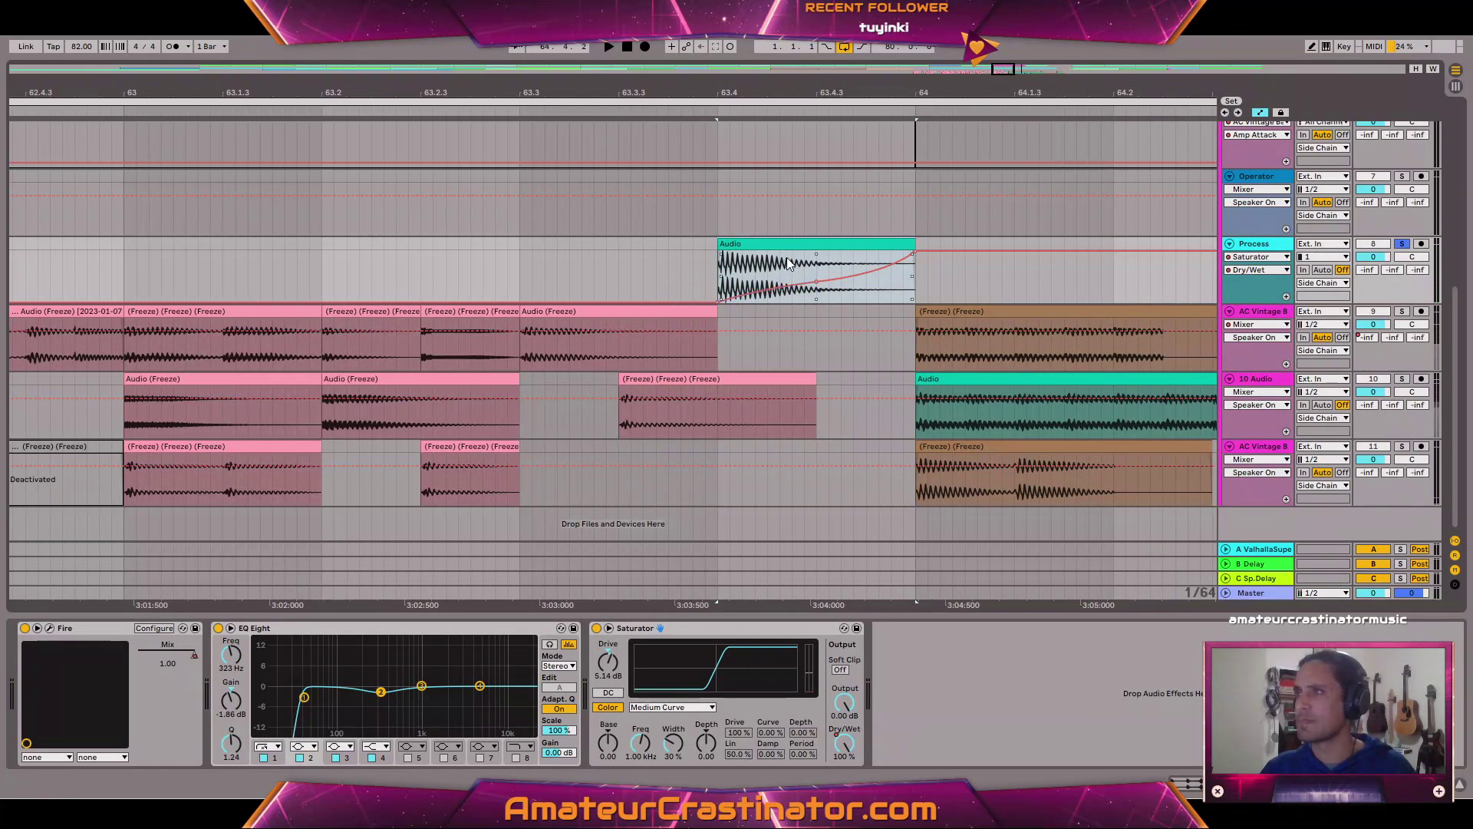
{"action": "key", "text": "space"}
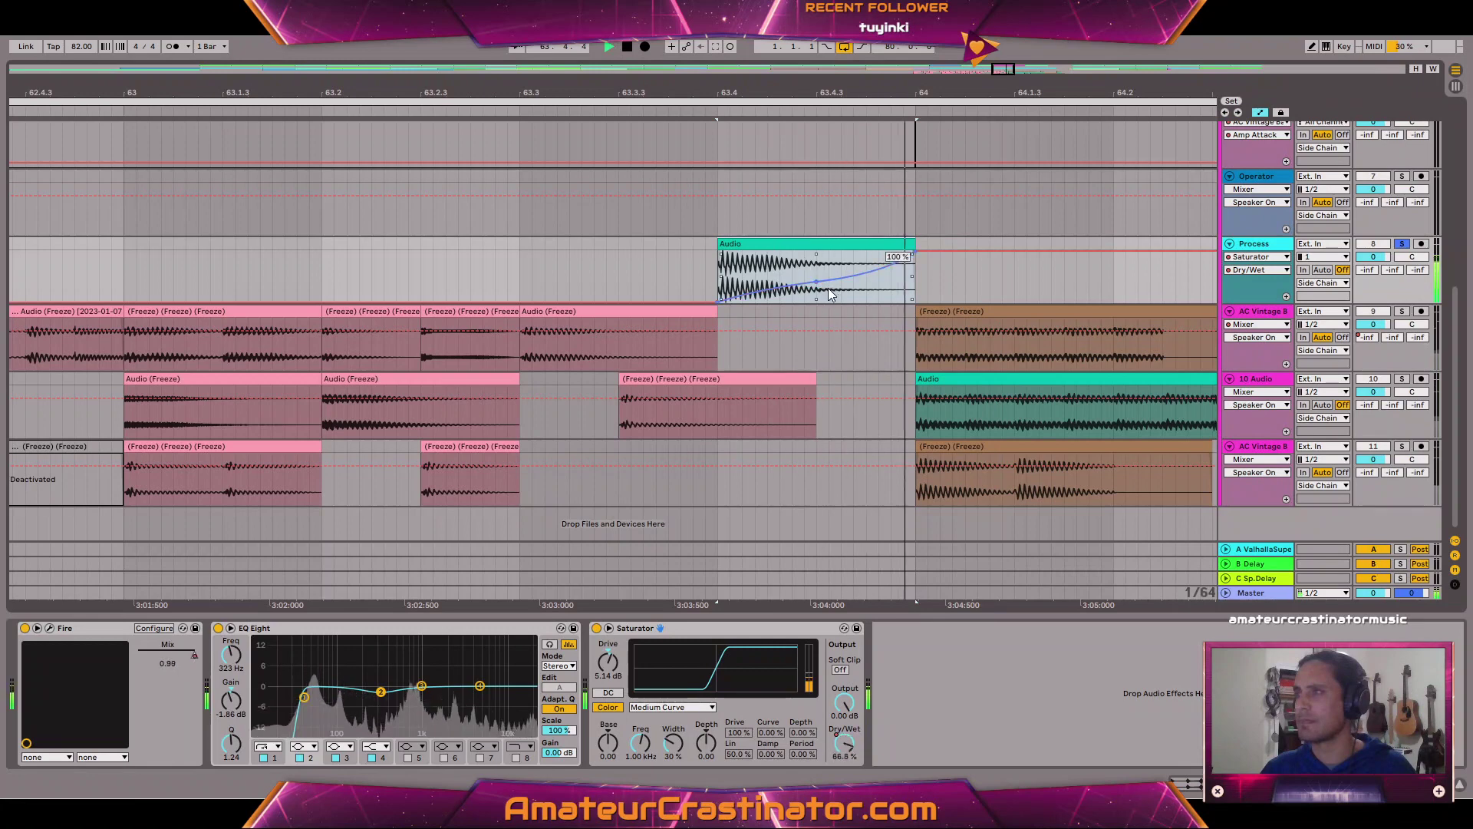
{"action": "key", "text": "space"}
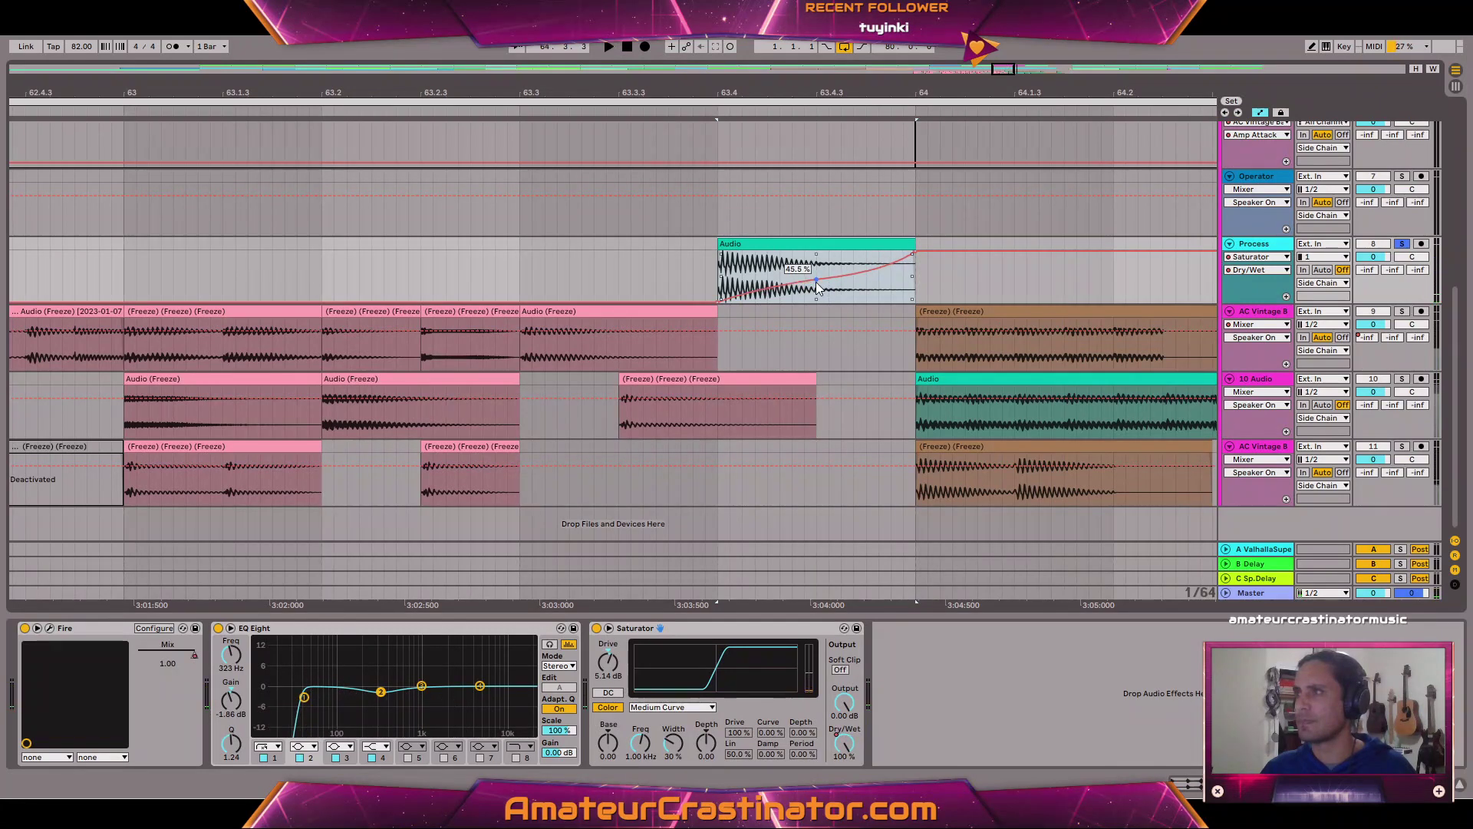
{"action": "key", "text": "space"}
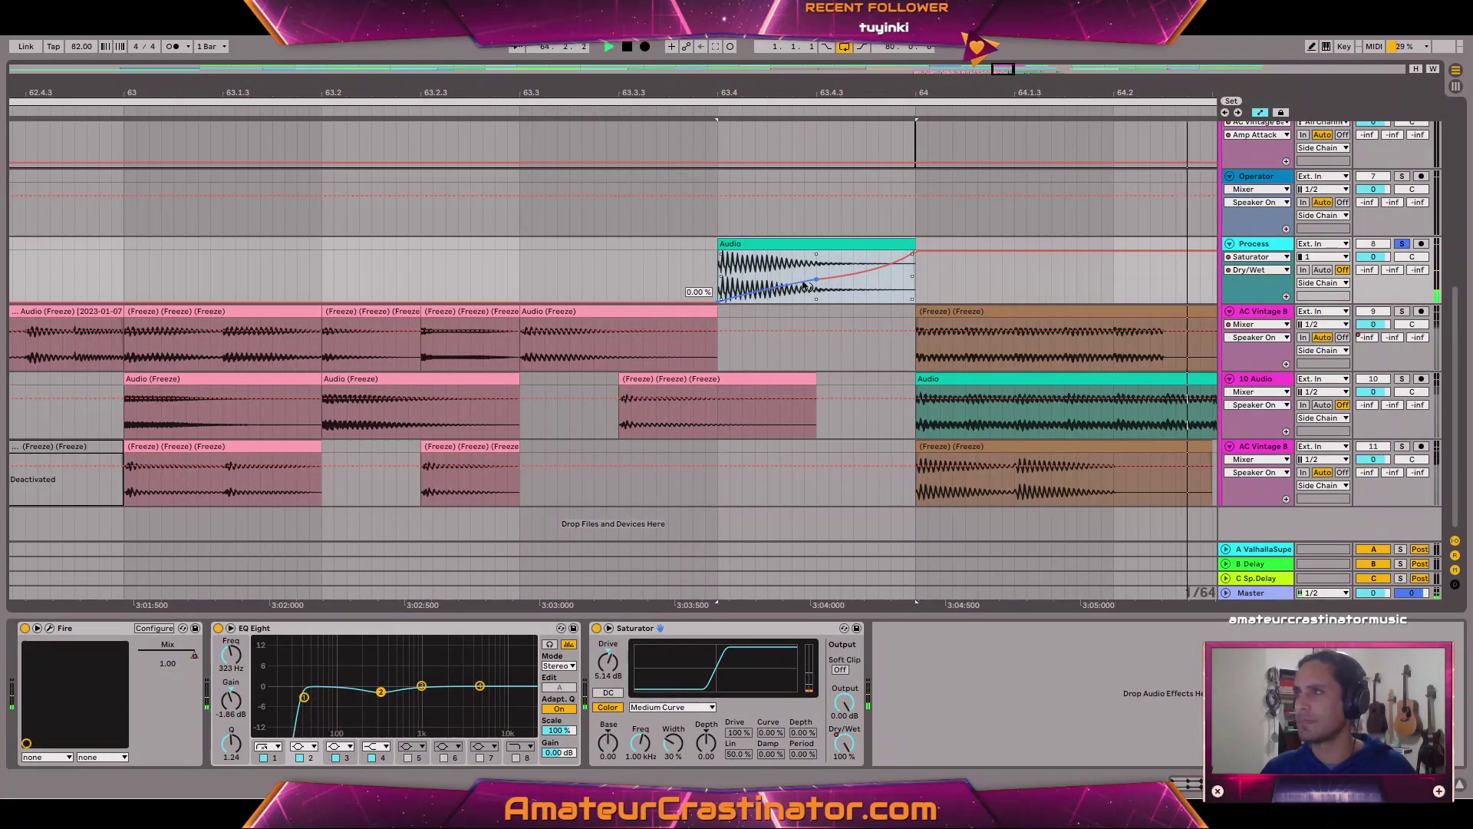
{"action": "left_click_drag", "start_coordinate": [813, 280], "coordinate": [815, 288]}
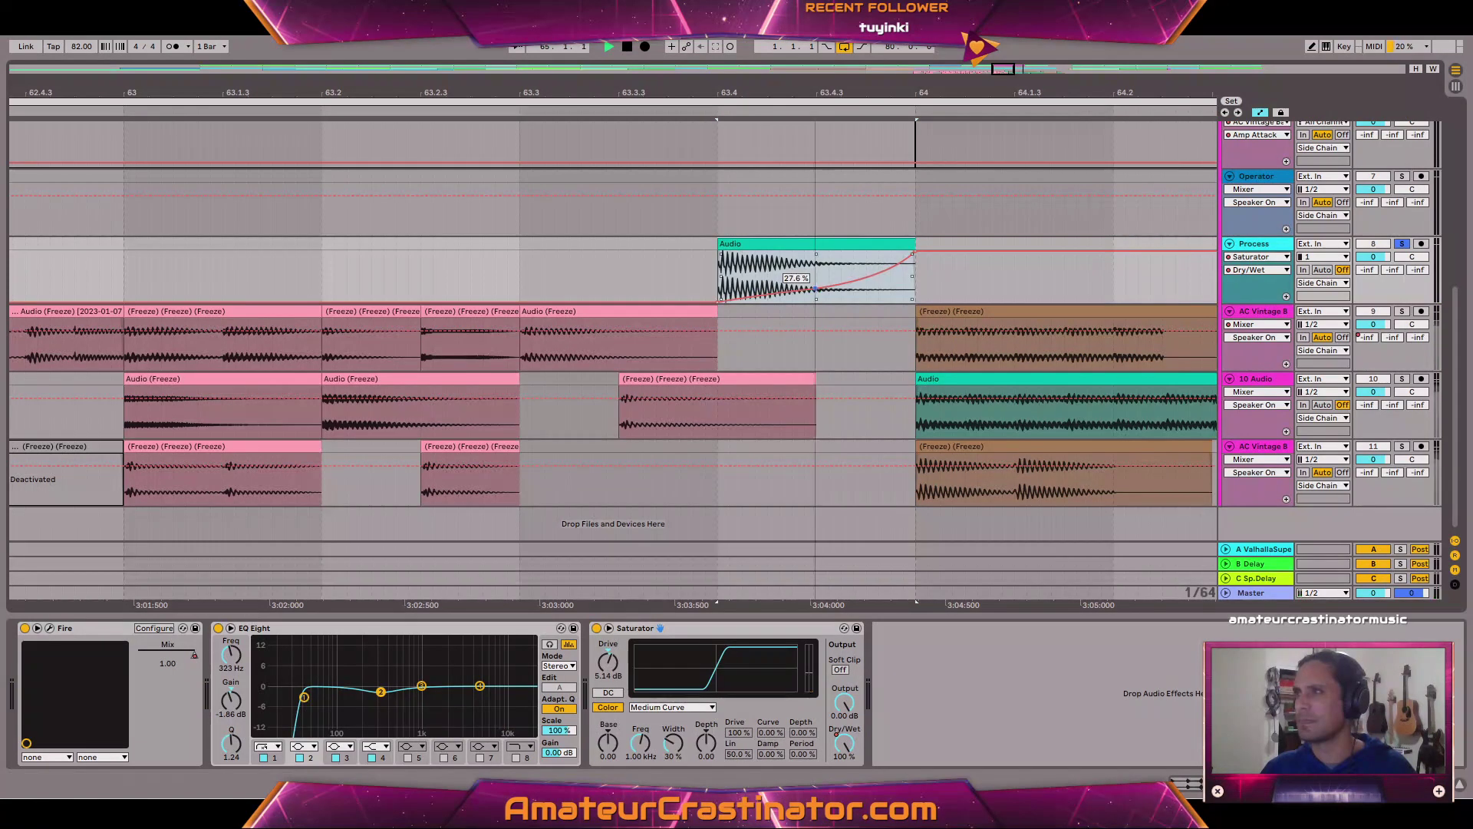
{"action": "key", "text": "ctrl+z"}
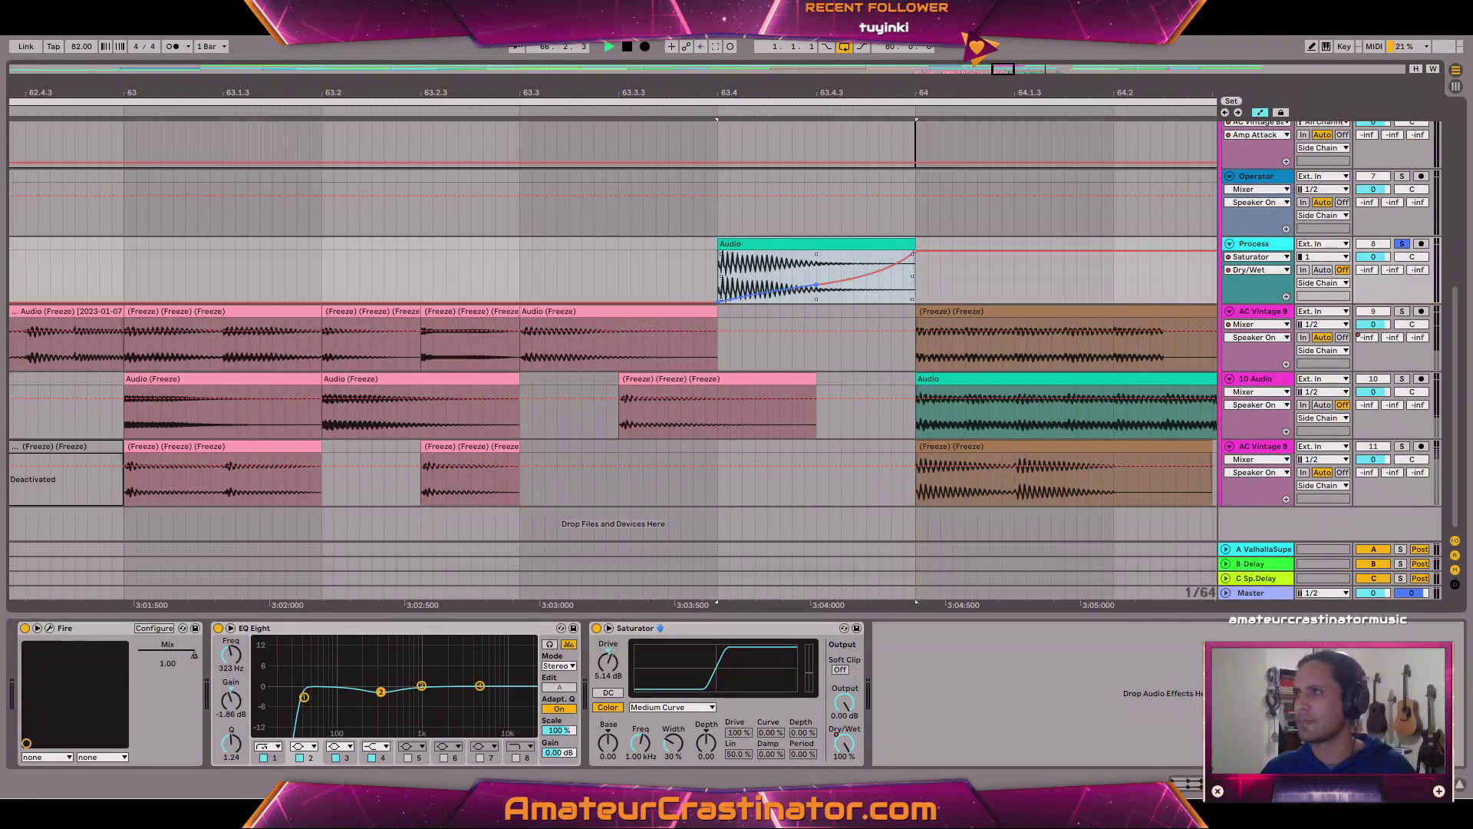
Replay the 63.4 clip and compare the sound with Saturator on and bypassed.
{"action": "key", "text": "space"}
{"action": "key", "text": "space"}
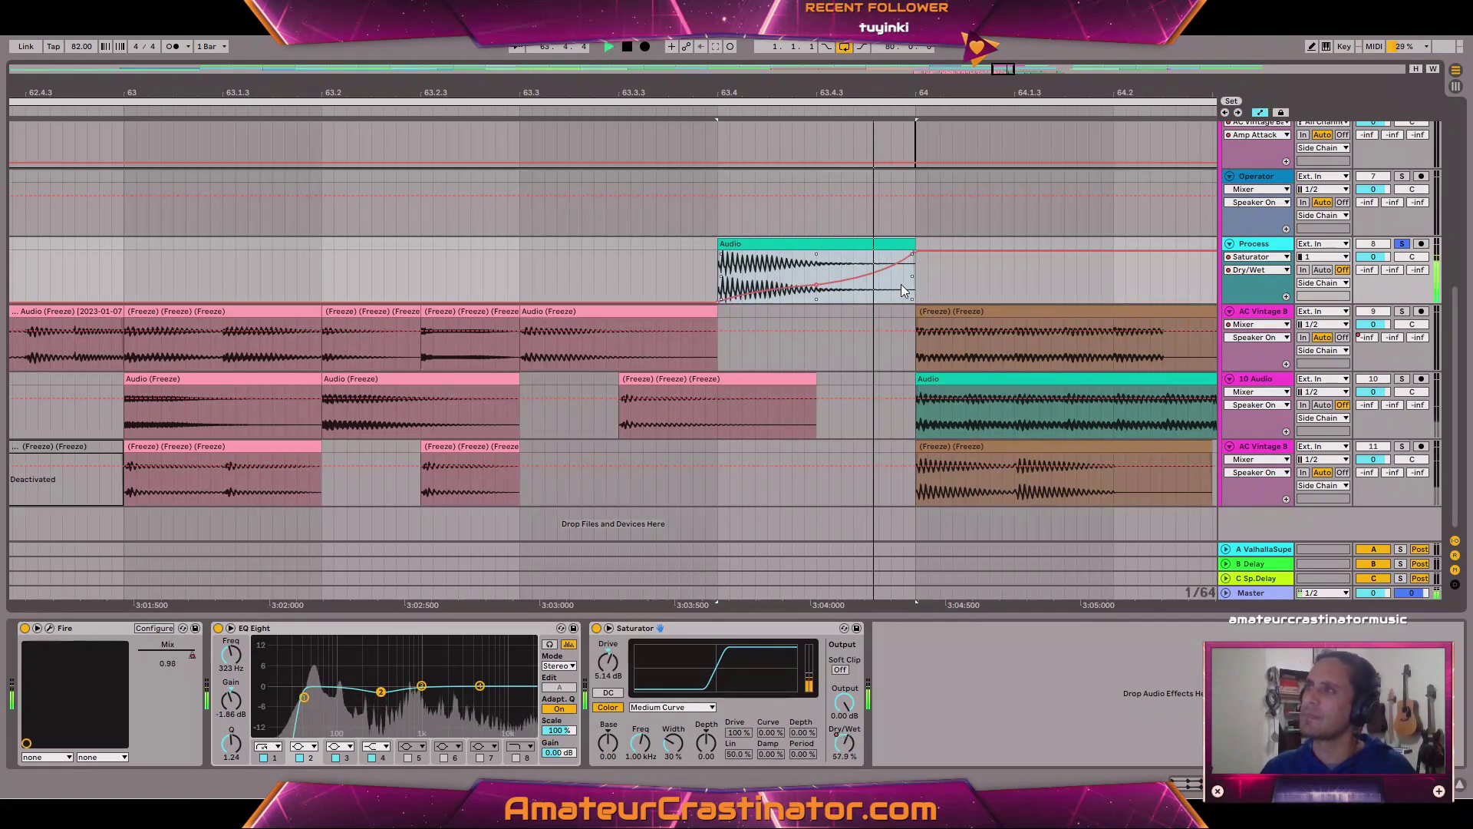
{"action": "key", "text": "space"}
{"action": "key", "text": "space"}
{"action": "key", "text": "space"}
{"action": "key", "text": "space"}
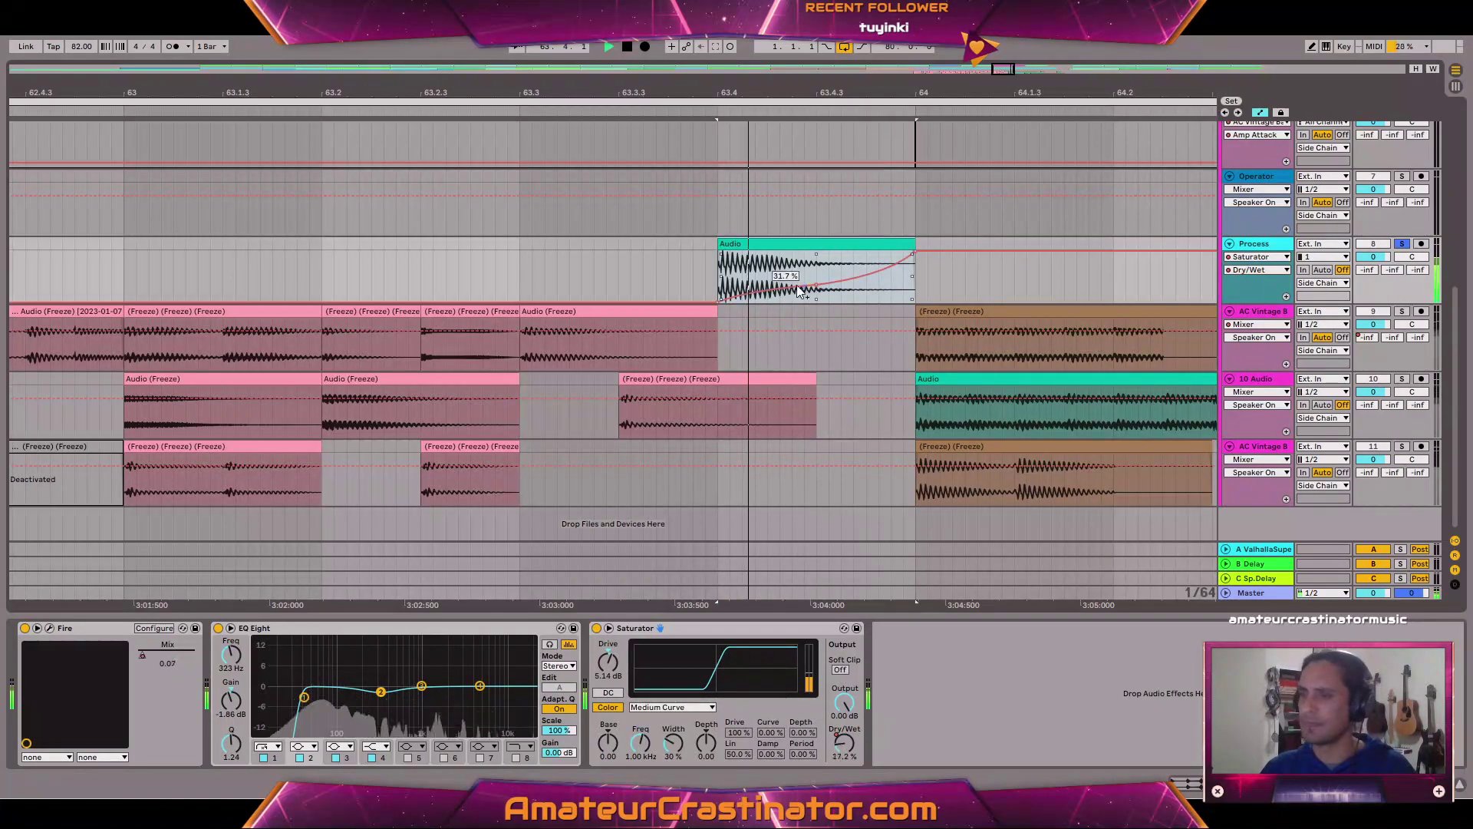
{"action": "key", "text": "space"}
{"action": "left_click", "coordinate": [598, 630]}
{"action": "key", "text": "space"}
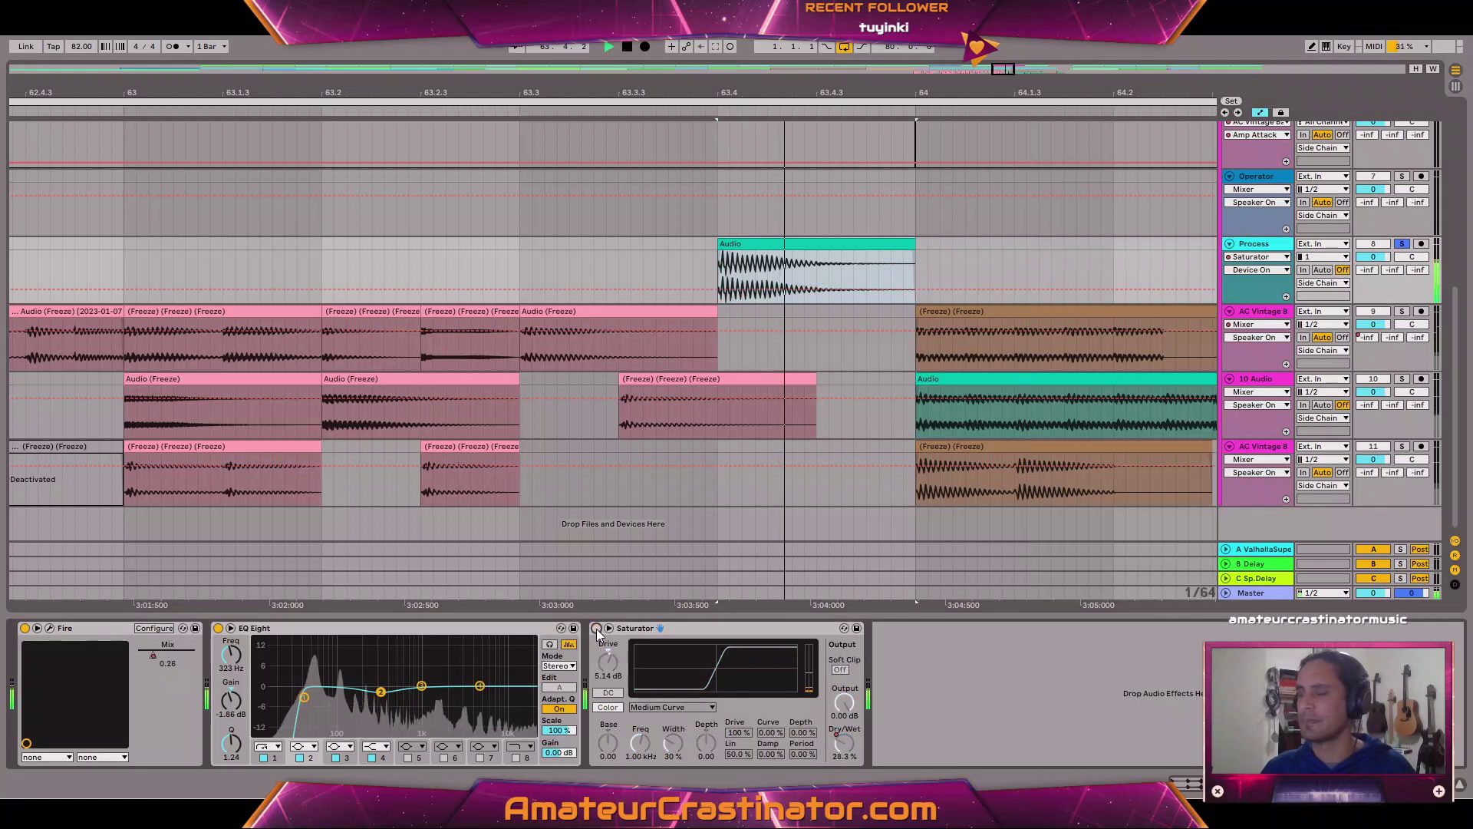
{"action": "key", "text": "space"}
{"action": "left_click", "coordinate": [598, 630]}
{"action": "key", "text": "space"}
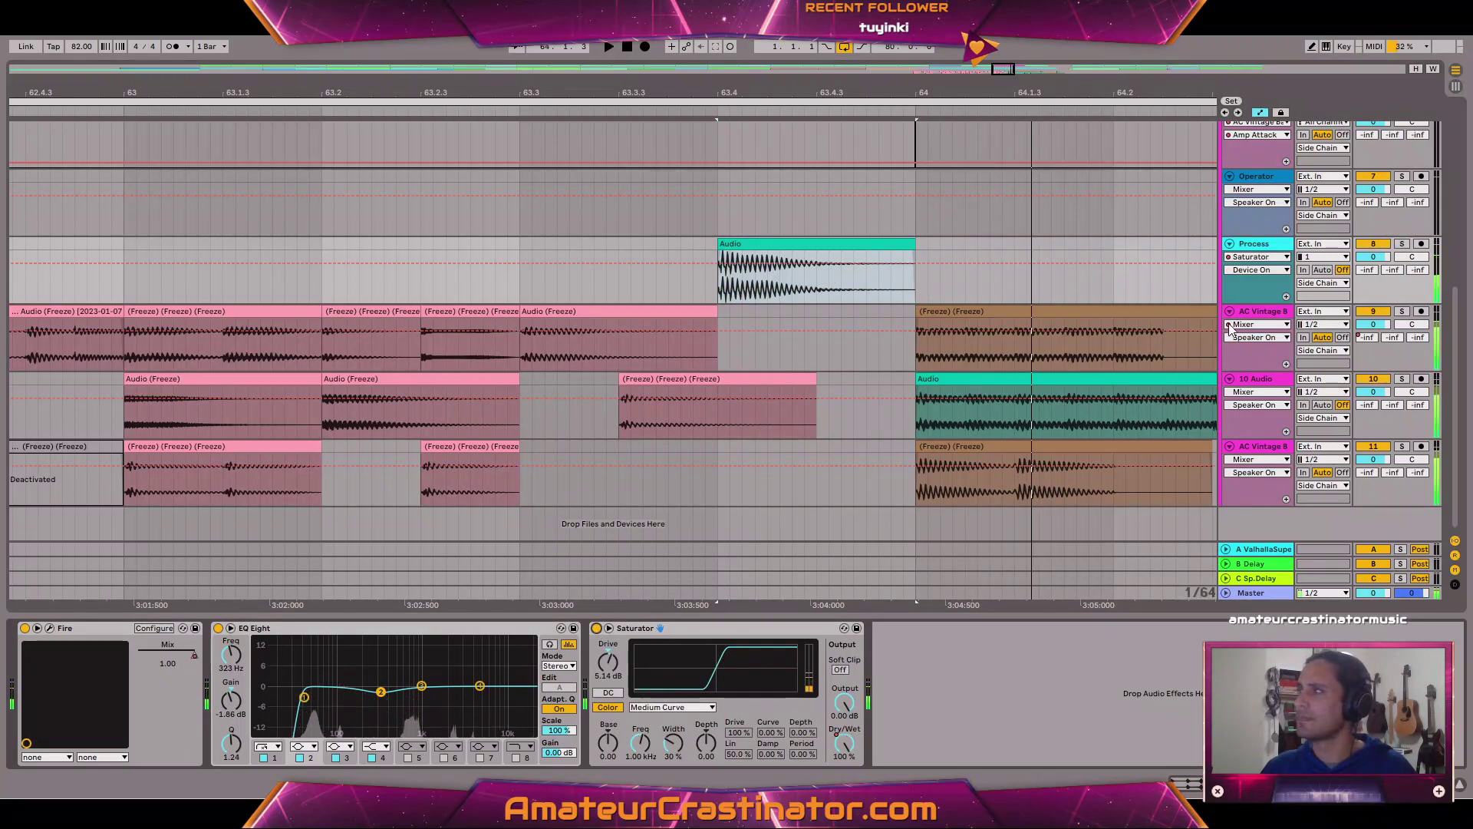
Hide the automation lanes, then freeze and flatten the Process track.
{"action": "key", "text": "a"}
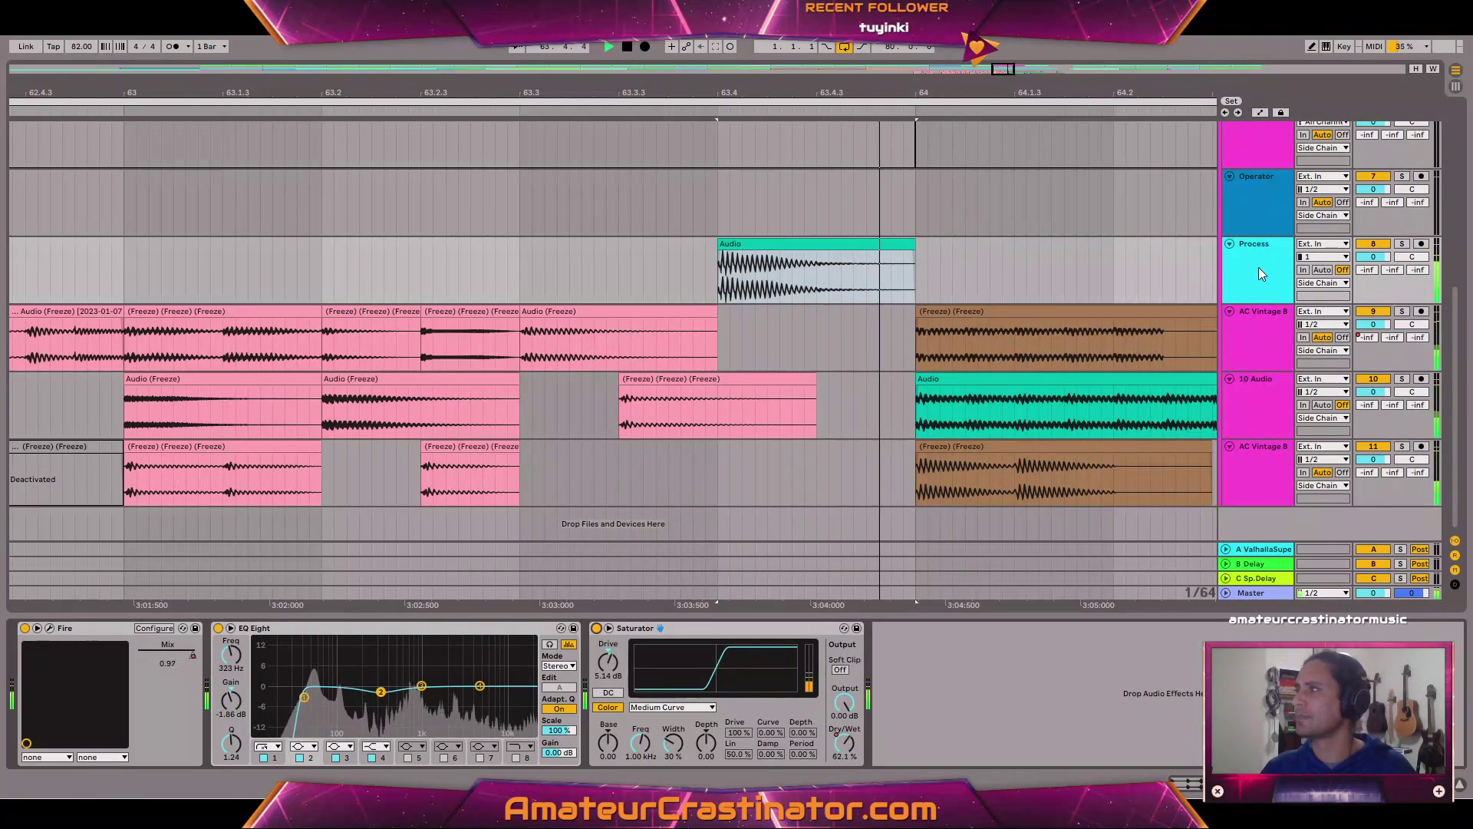
{"action": "right_click", "coordinate": [1263, 255]}
{"action": "left_click", "coordinate": [1299, 346]}
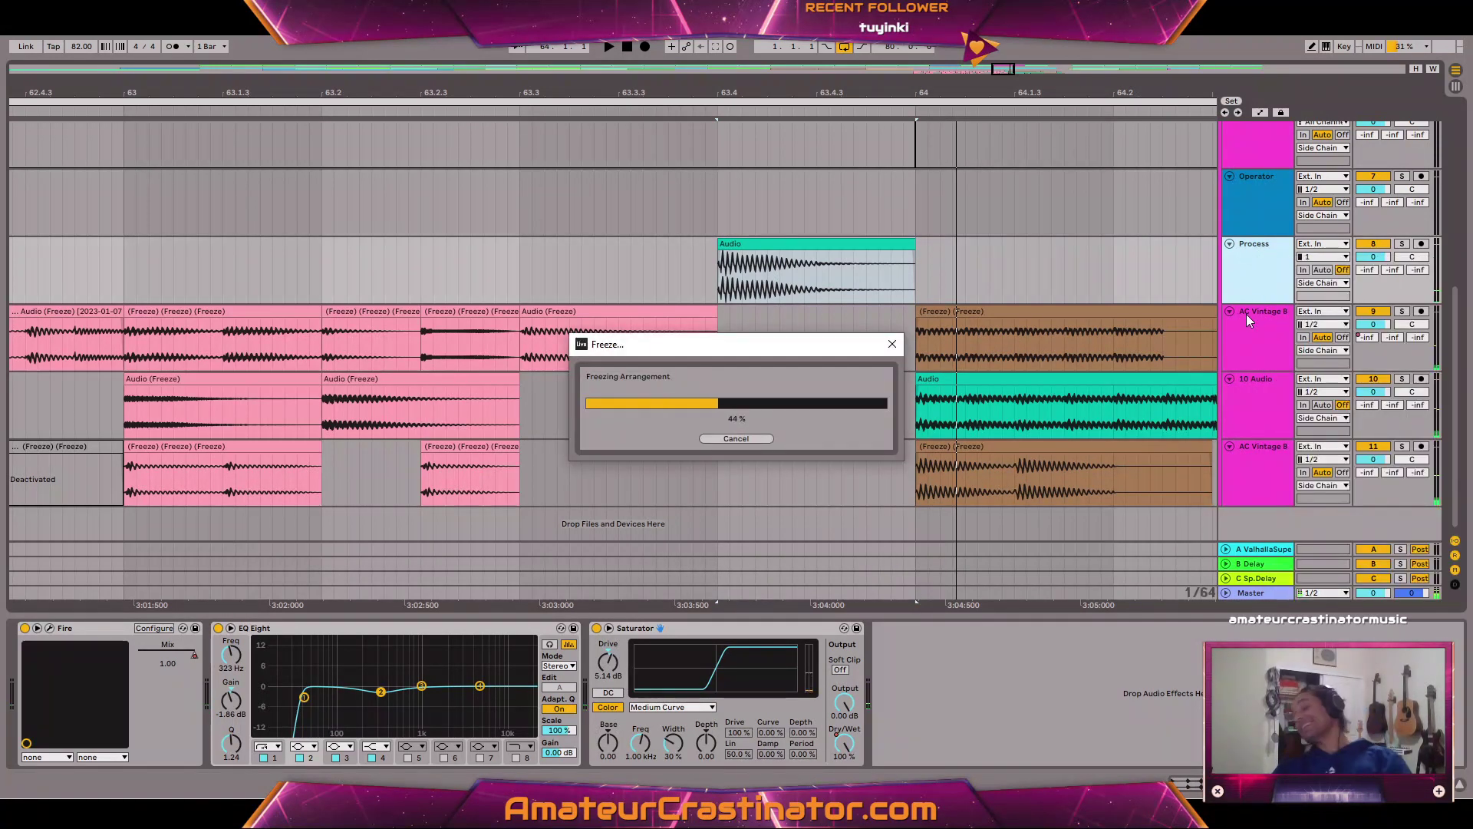
{"action": "right_click", "coordinate": [1245, 274]}
{"action": "left_click", "coordinate": [1301, 383]}
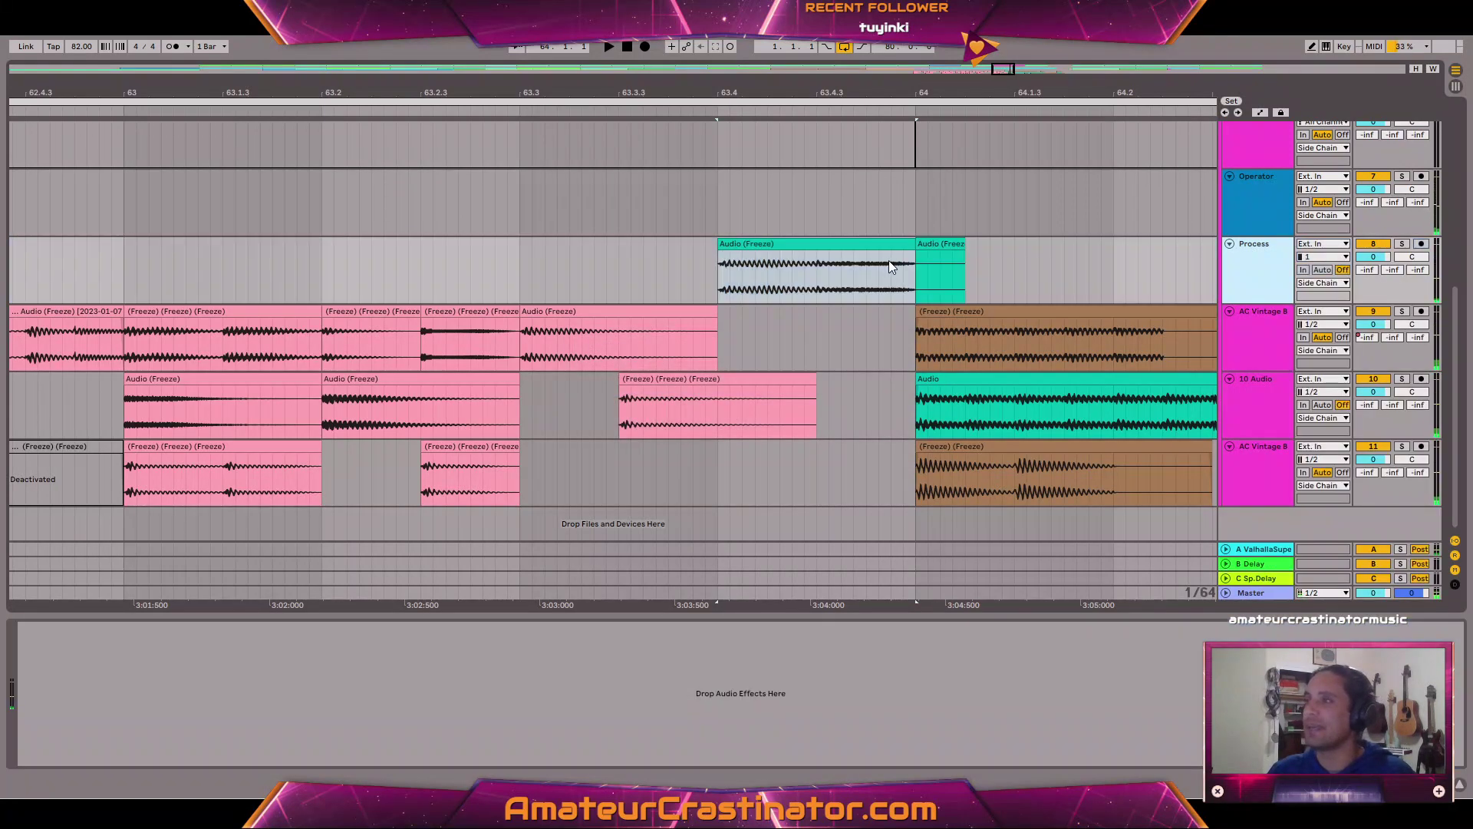
Colour the flattened 63.4 clip pink and move it to the AC Vintage B track directly below at the same position.
{"action": "right_click", "coordinate": [820, 248]}
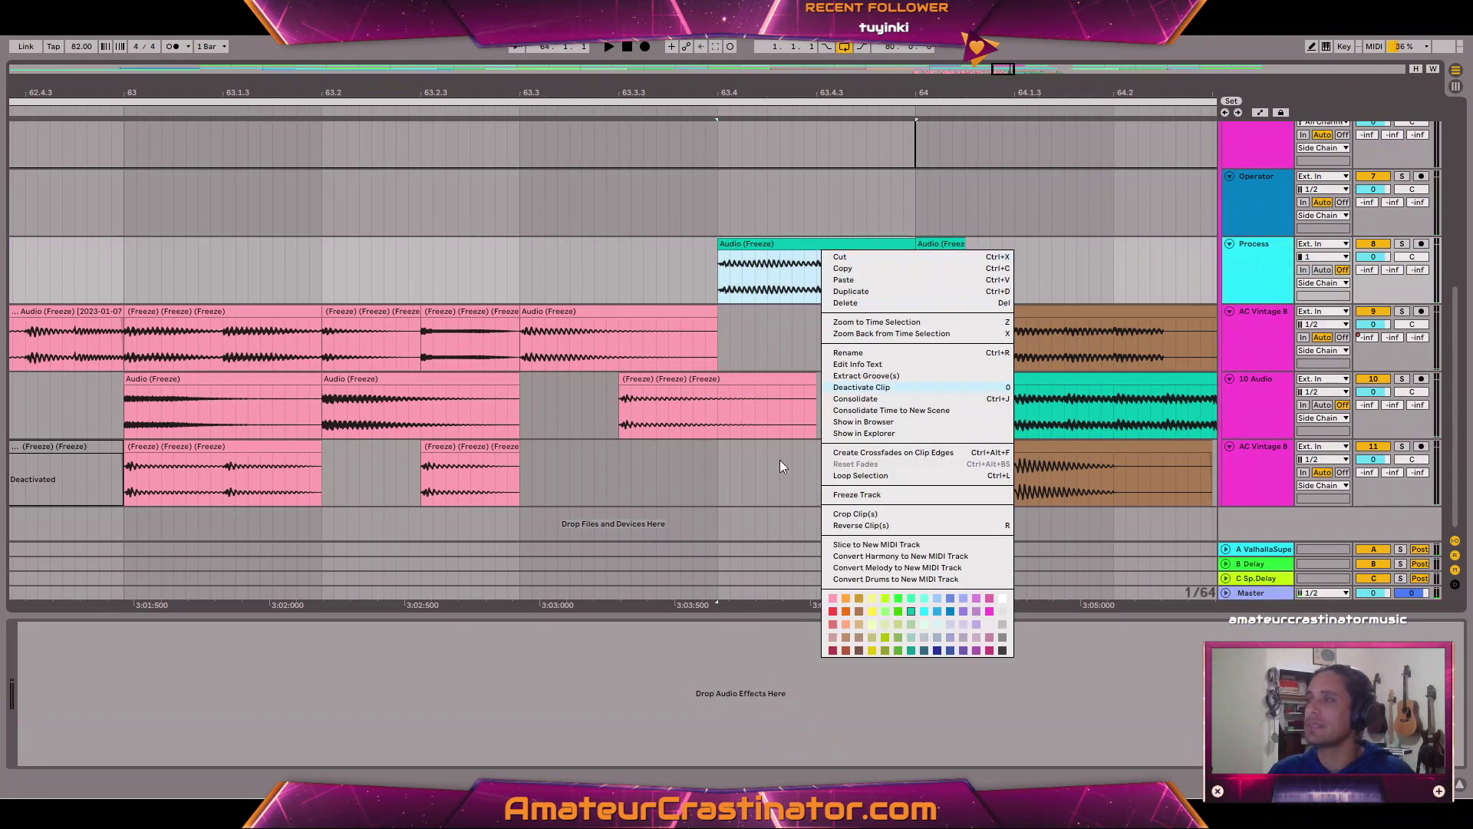
{"action": "left_click", "coordinate": [834, 597]}
{"action": "right_click", "coordinate": [843, 244]}
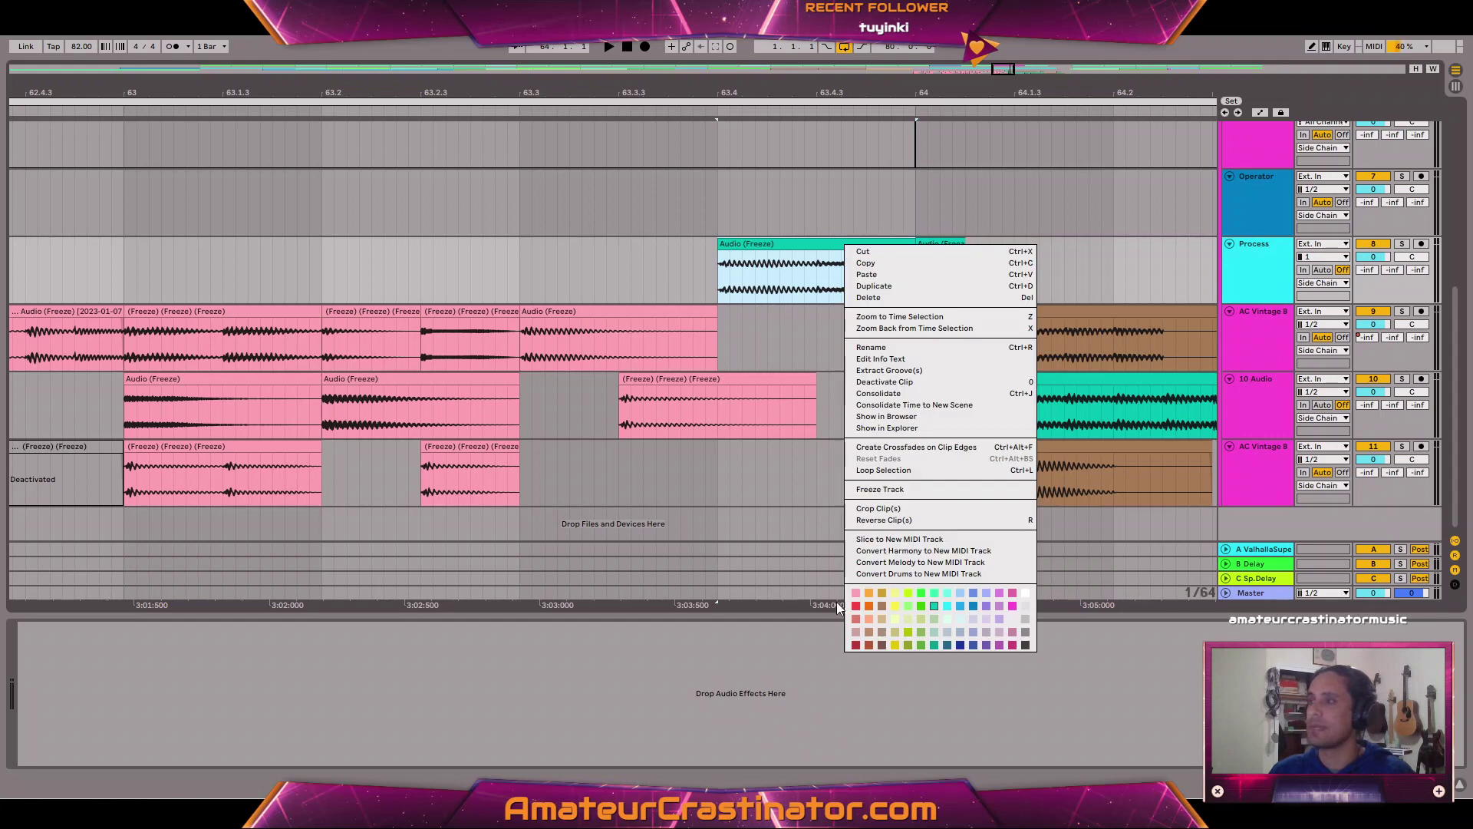
{"action": "left_click", "coordinate": [858, 598]}
{"action": "left_click_drag", "start_coordinate": [805, 244], "coordinate": [824, 335]}
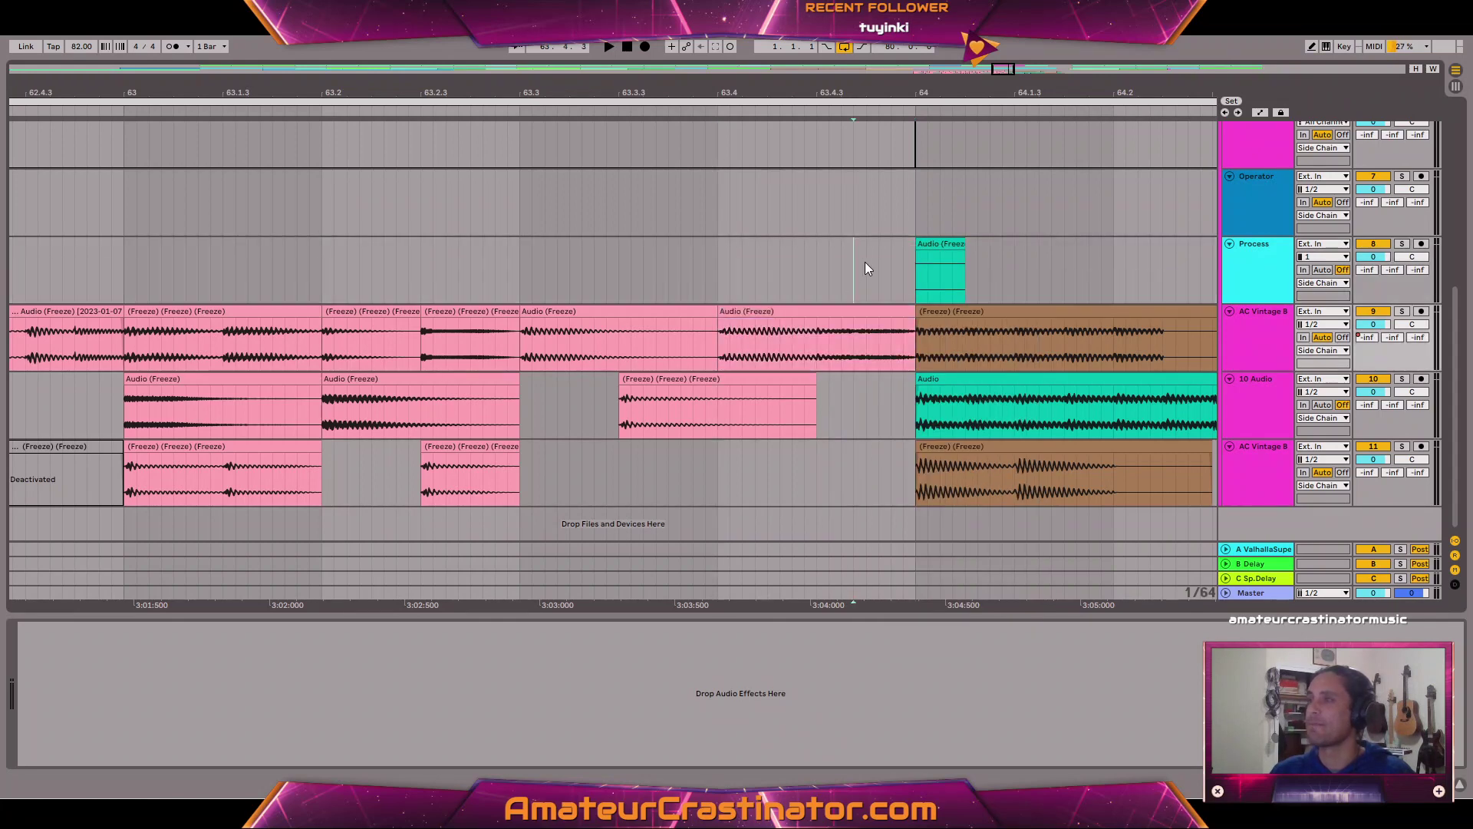
Delete the leftover frozen tail clip at bar 64 on the Process track.
{"action": "left_click_drag", "start_coordinate": [863, 261], "coordinate": [1043, 238]}
{"action": "left_click_drag", "start_coordinate": [817, 270], "coordinate": [1028, 261]}
{"action": "key", "text": "Delete"}
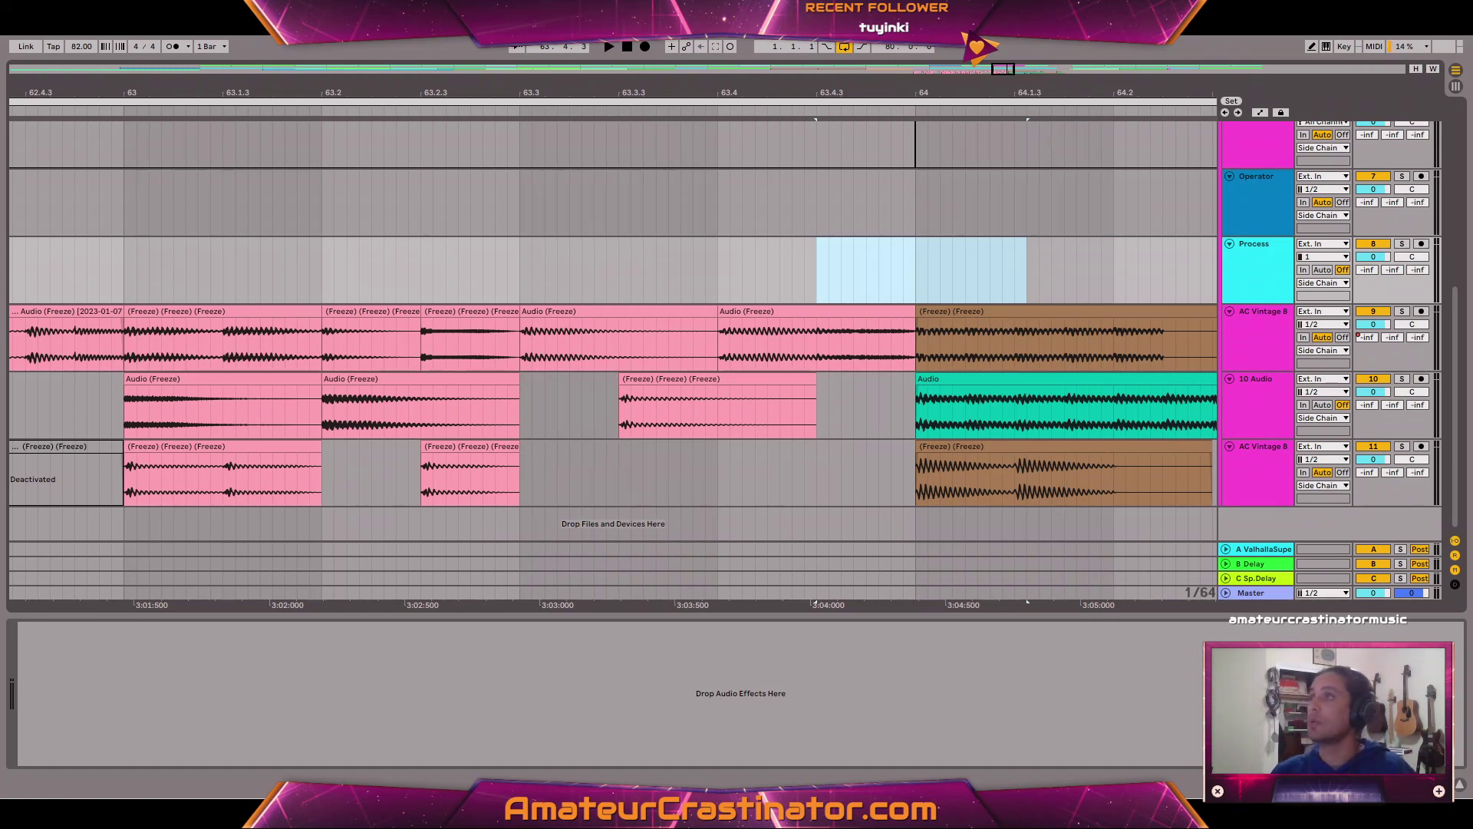
Solo the AC Vintage B track below Process and play its brown clip starting at bar 64.
{"action": "scroll", "coordinate": [929, 348], "scroll_direction": "down", "scroll_amount": 3}
{"action": "scroll", "coordinate": [937, 338], "scroll_direction": "right", "scroll_amount": 10}
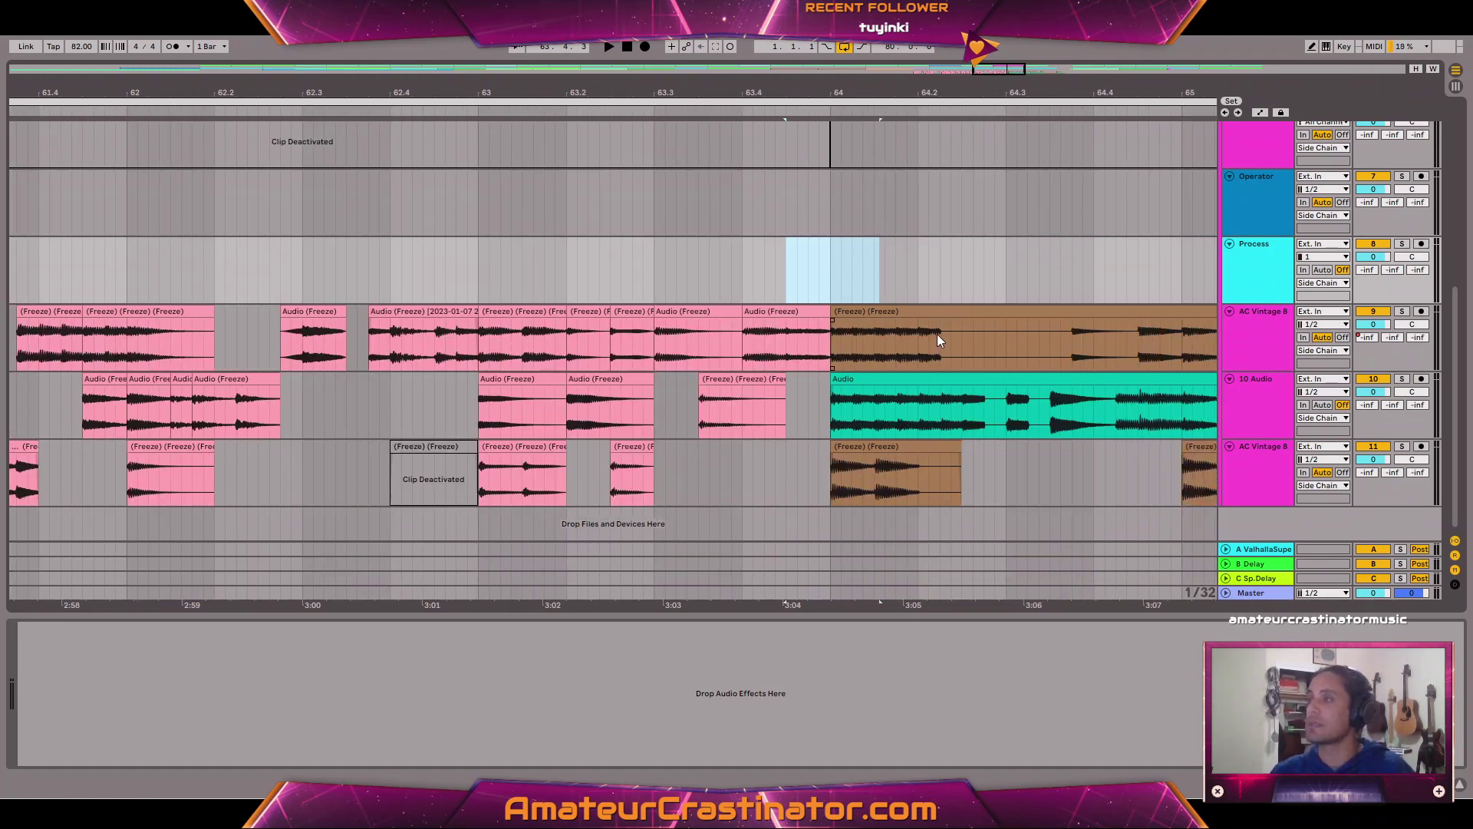
{"action": "scroll", "coordinate": [871, 357], "scroll_direction": "right", "scroll_amount": 3}
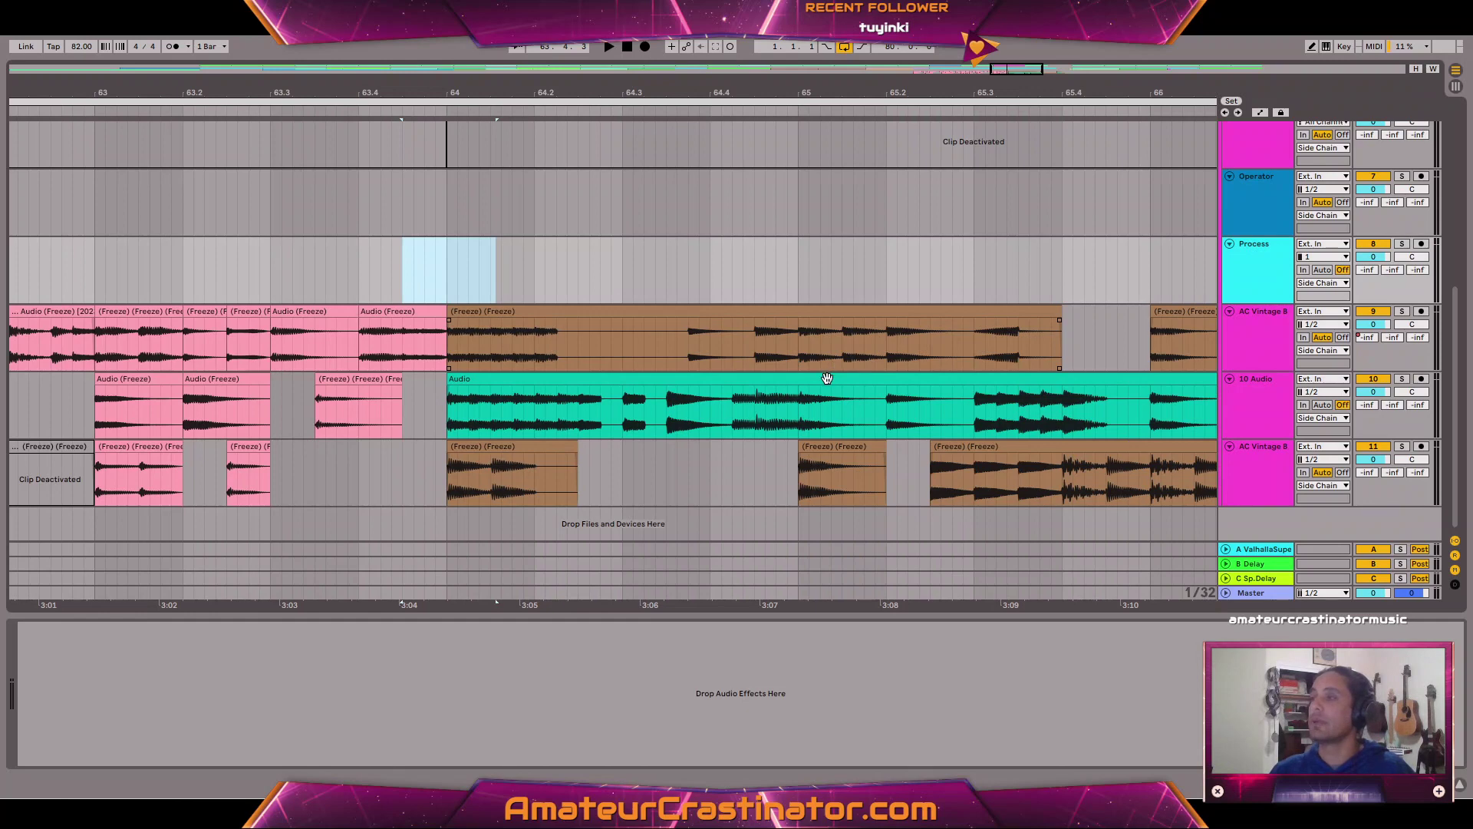
{"action": "scroll", "coordinate": [827, 377], "scroll_direction": "down", "scroll_amount": 4}
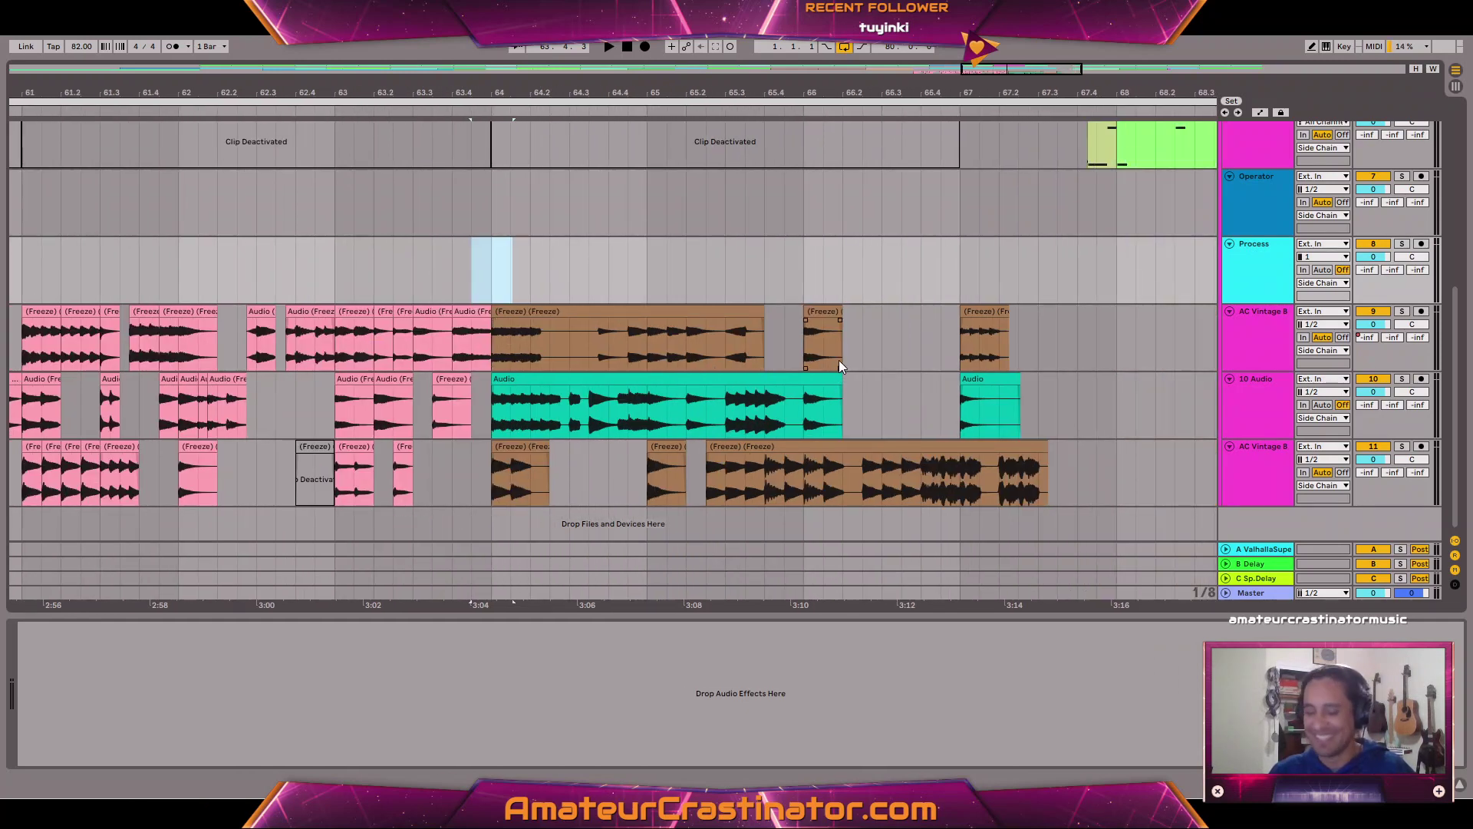
{"action": "left_click", "coordinate": [533, 312]}
{"action": "key", "text": "s"}
{"action": "key", "text": "space"}
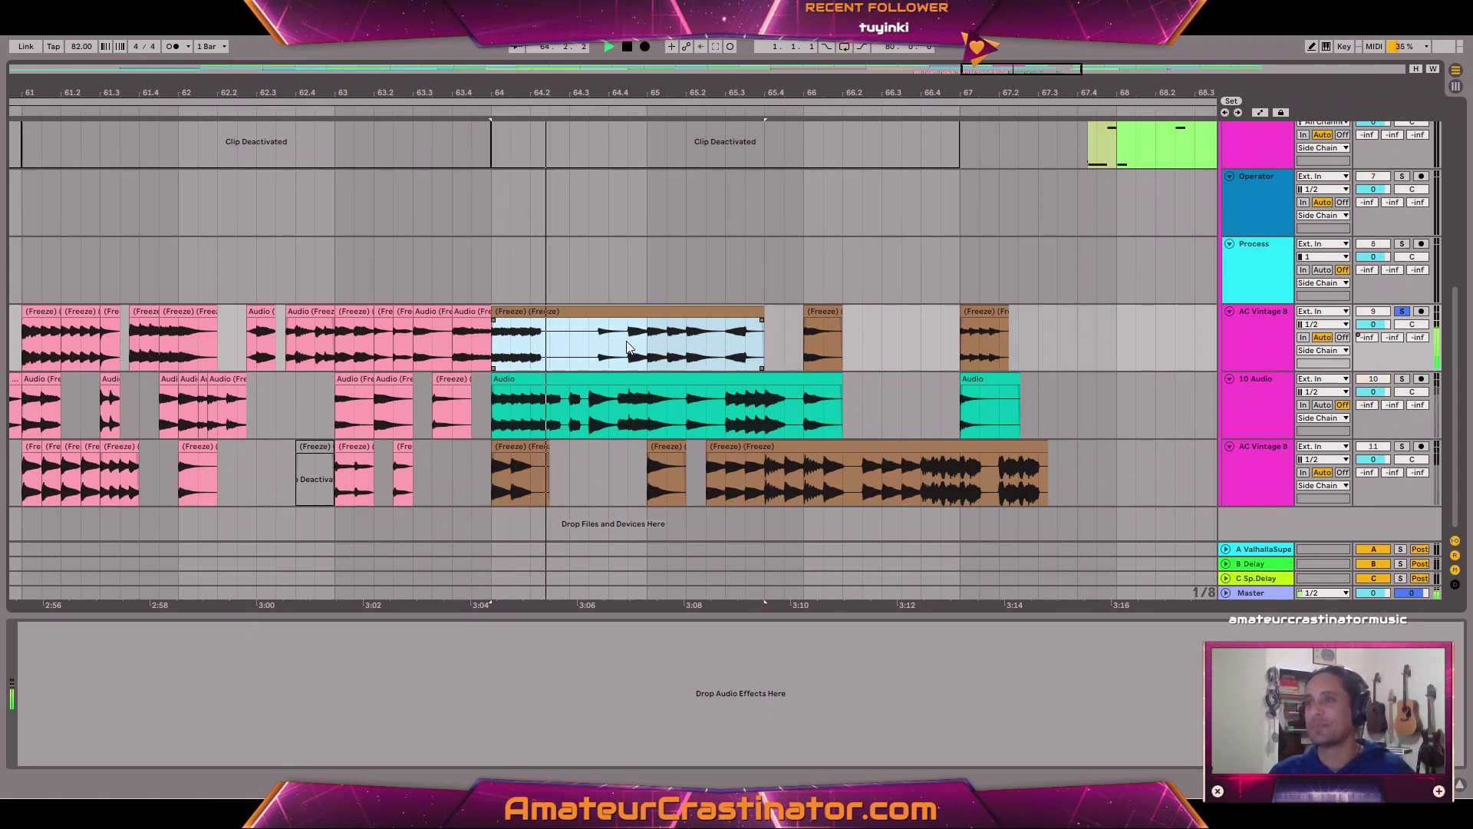
Cut the opening phrase from the brown bar 64 clip, trim the silence after it, and audition the phrase soloed on the Process track.
{"action": "key", "text": "ctrl+l"}
{"action": "left_click_drag", "start_coordinate": [546, 358], "coordinate": [585, 315]}
{"action": "left_click", "coordinate": [521, 259]}
{"action": "key", "text": "space"}
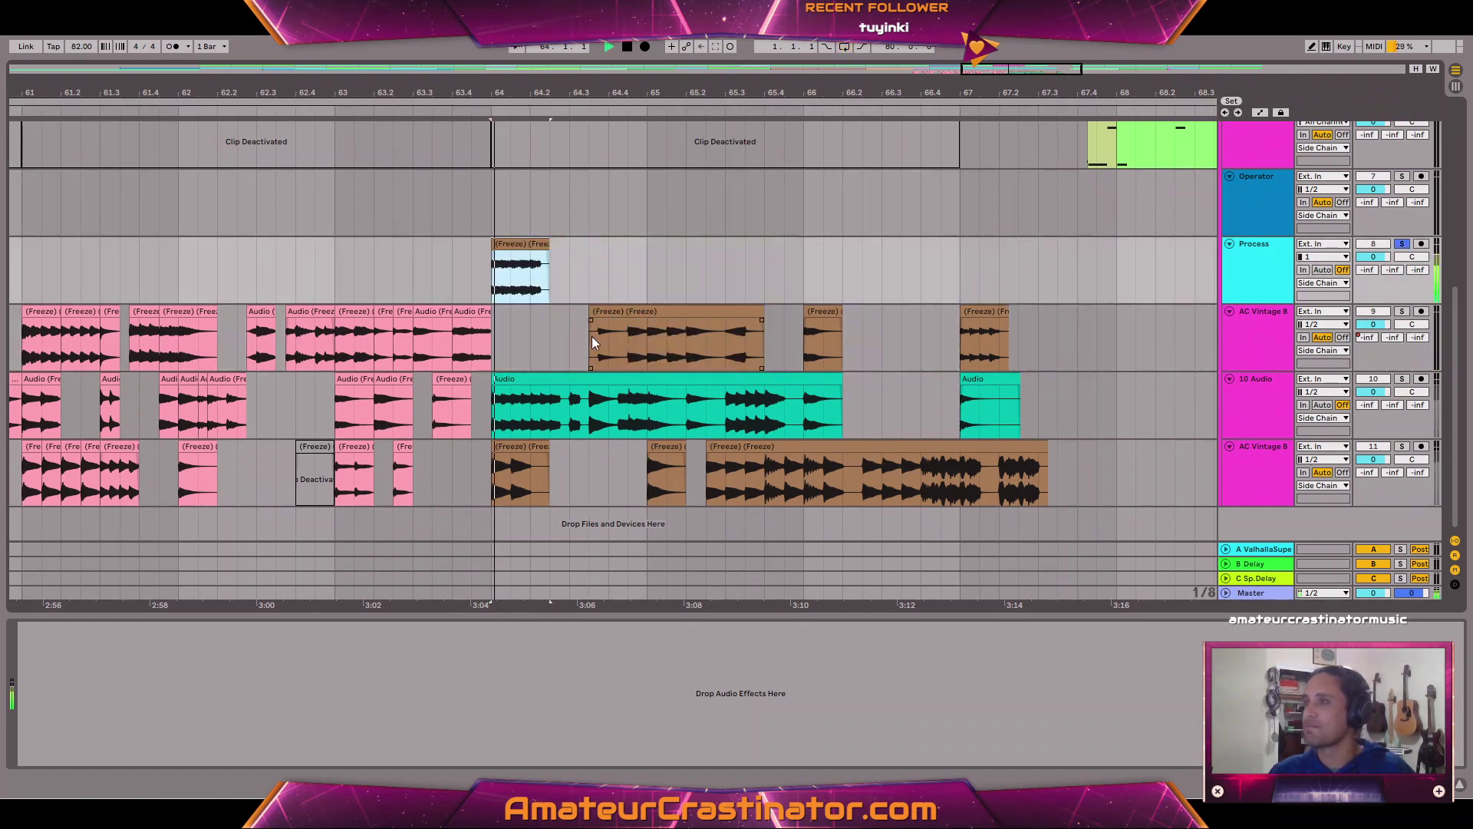
{"action": "key", "text": "space"}
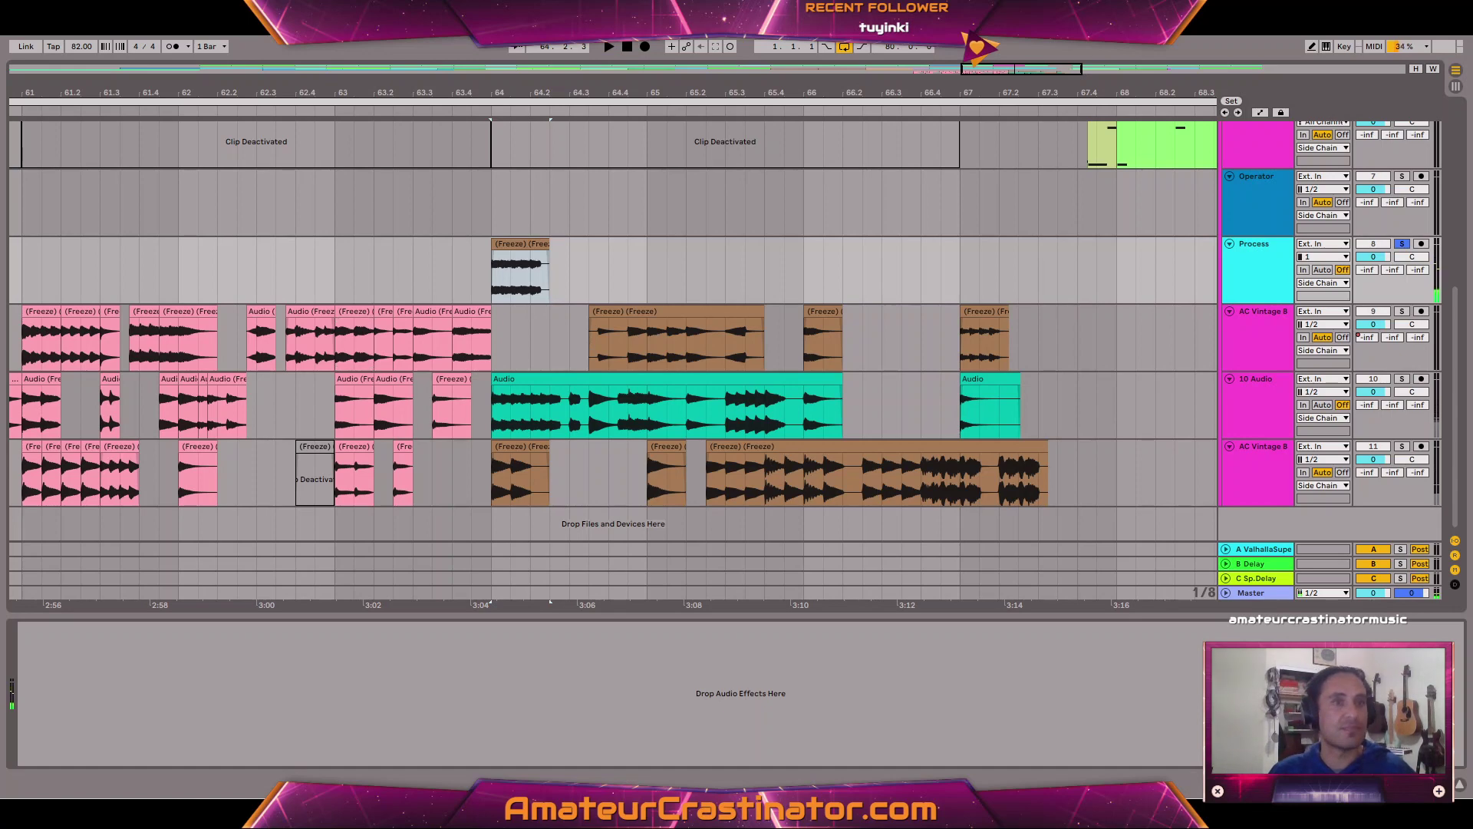
Add EQ Eight to the Process track and set band 1 to a low cut at 35.9 Hz with Q 0.51 during playback.
{"action": "double_click", "coordinate": [3, 550]}
{"action": "scroll", "coordinate": [479, 264], "scroll_direction": "up", "scroll_amount": 5}
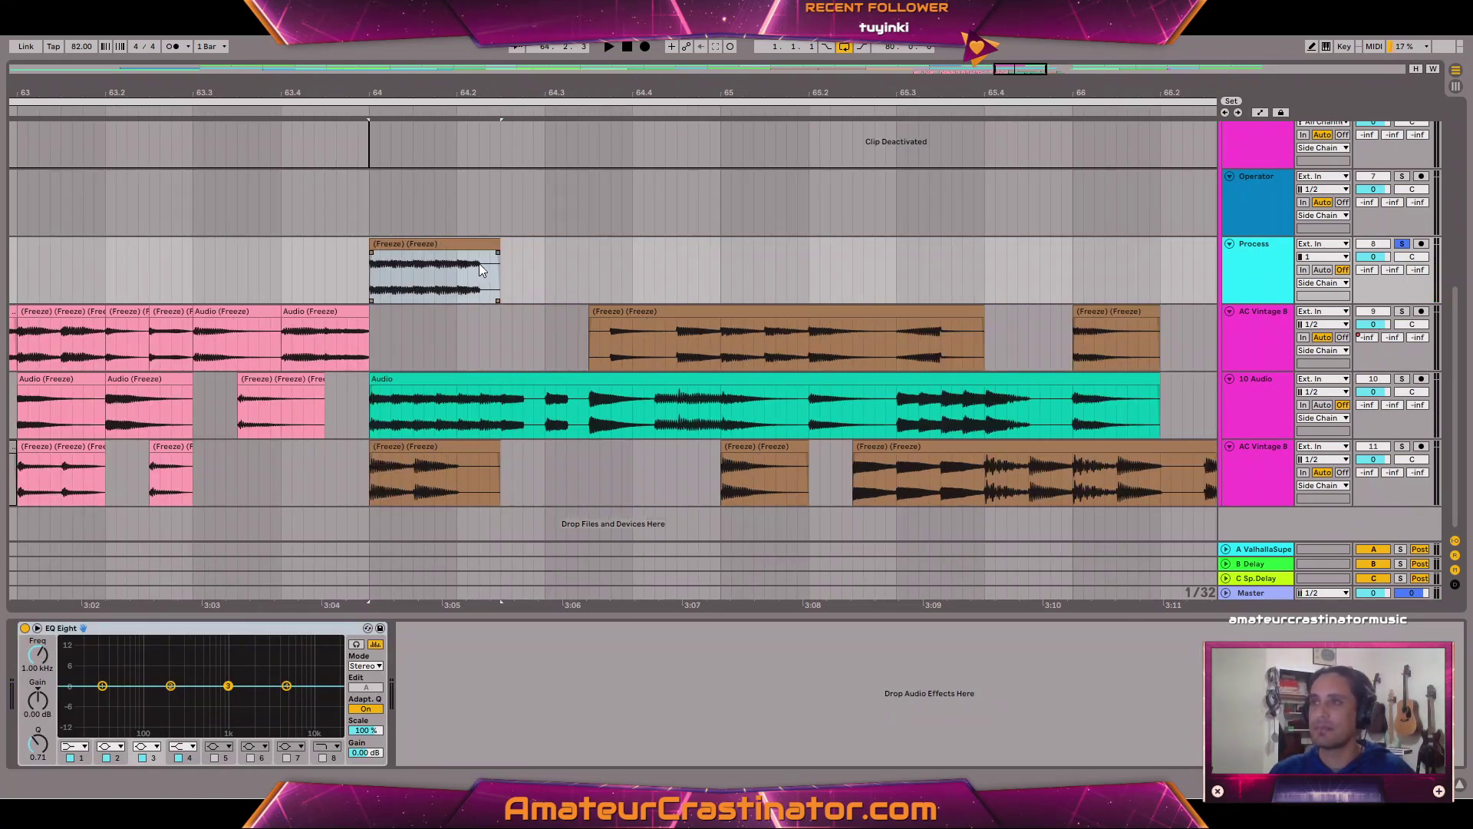
{"action": "key", "text": "space"}
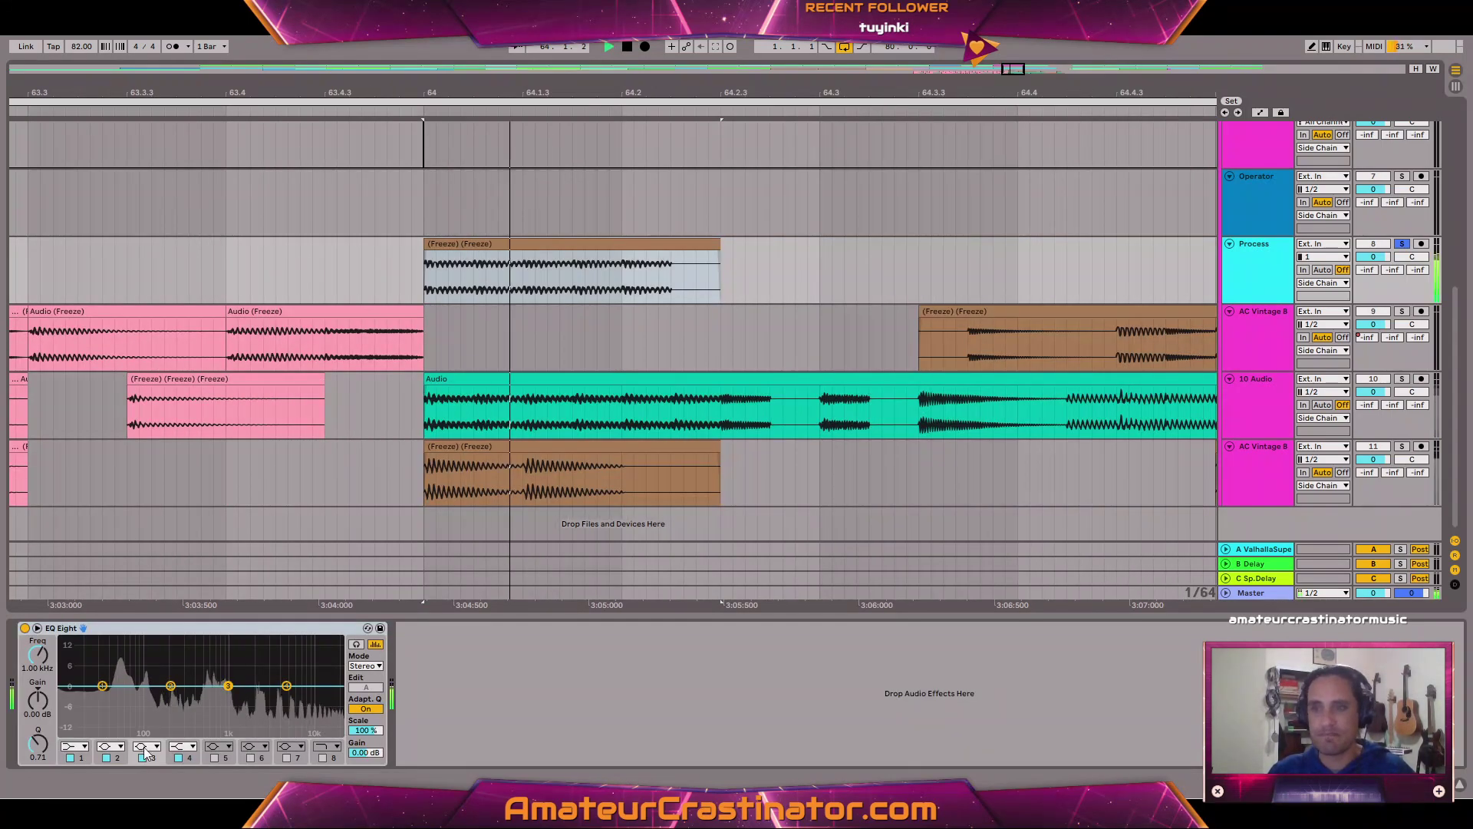
{"action": "left_click", "coordinate": [75, 746]}
{"action": "left_click", "coordinate": [79, 659]}
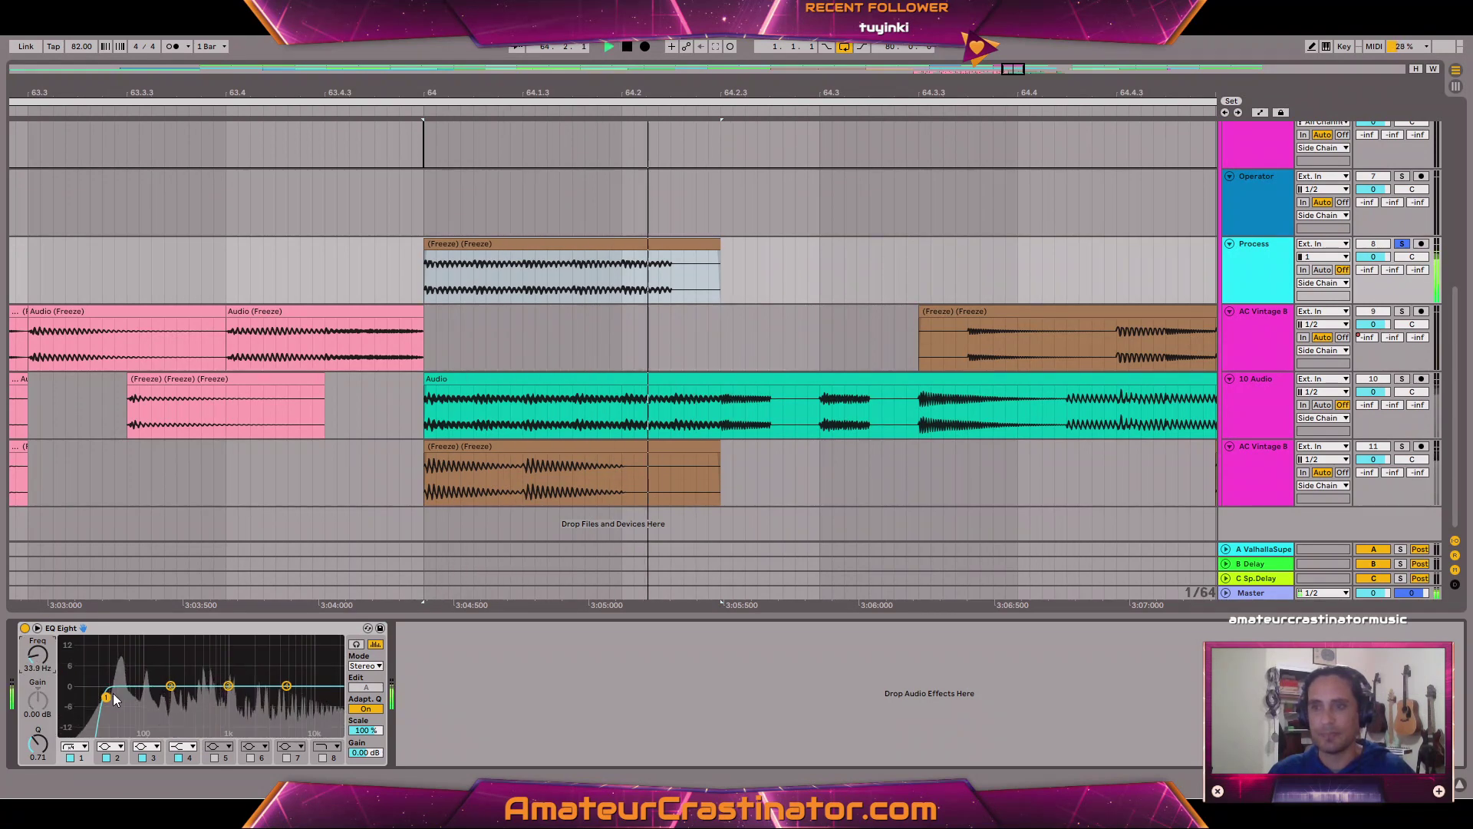
{"action": "left_click_drag", "start_coordinate": [106, 695], "coordinate": [108, 703]}
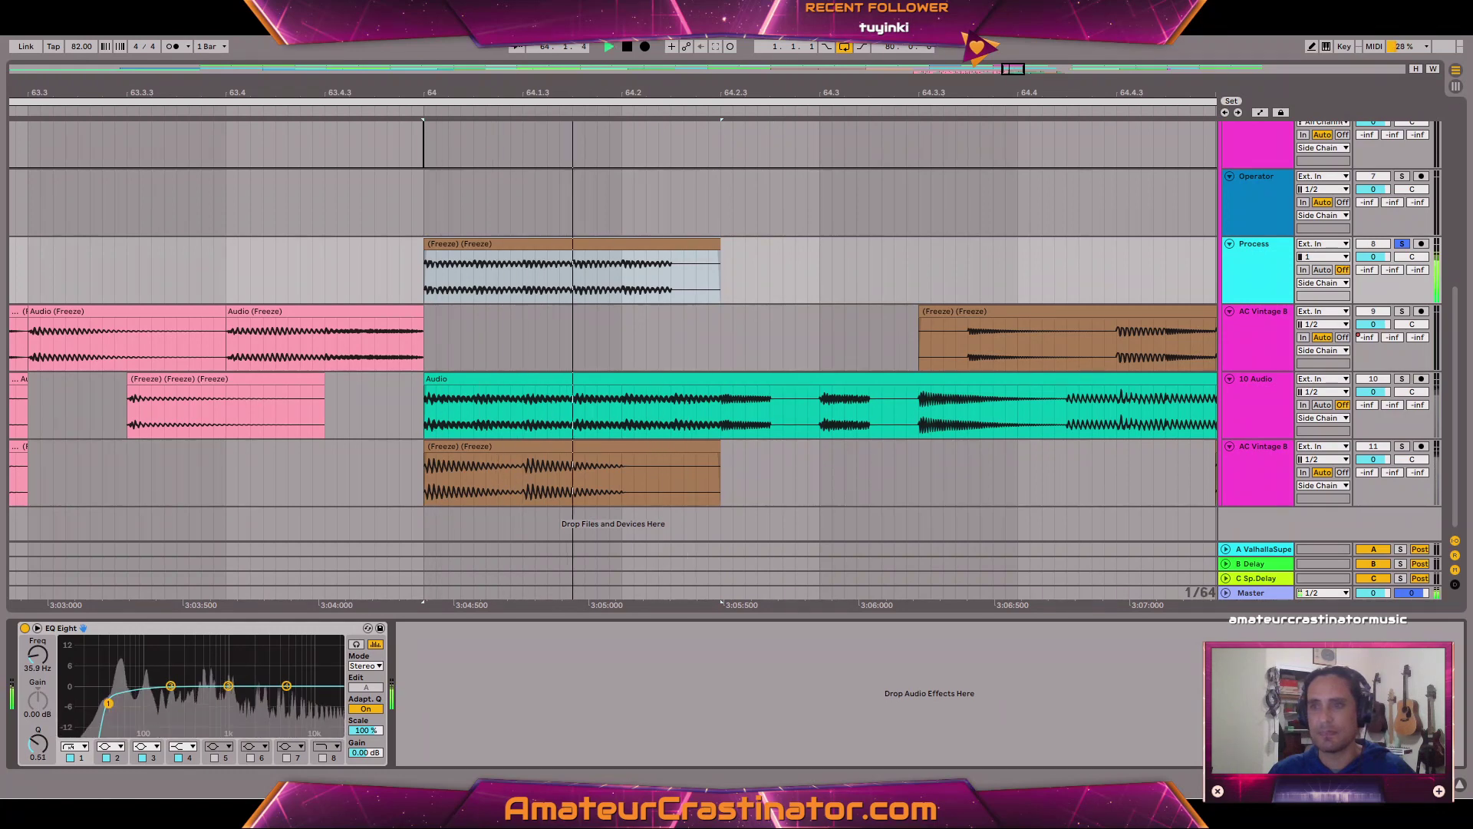
{"action": "key", "text": "space"}
Draw a sawtooth clip gain envelope on the Process clip, fading down from full level at 7, 7.1.2, 7.1.3, 7.1.4 and 7.2.
{"action": "left_click", "coordinate": [518, 242]}
{"action": "double_click", "coordinate": [517, 239]}
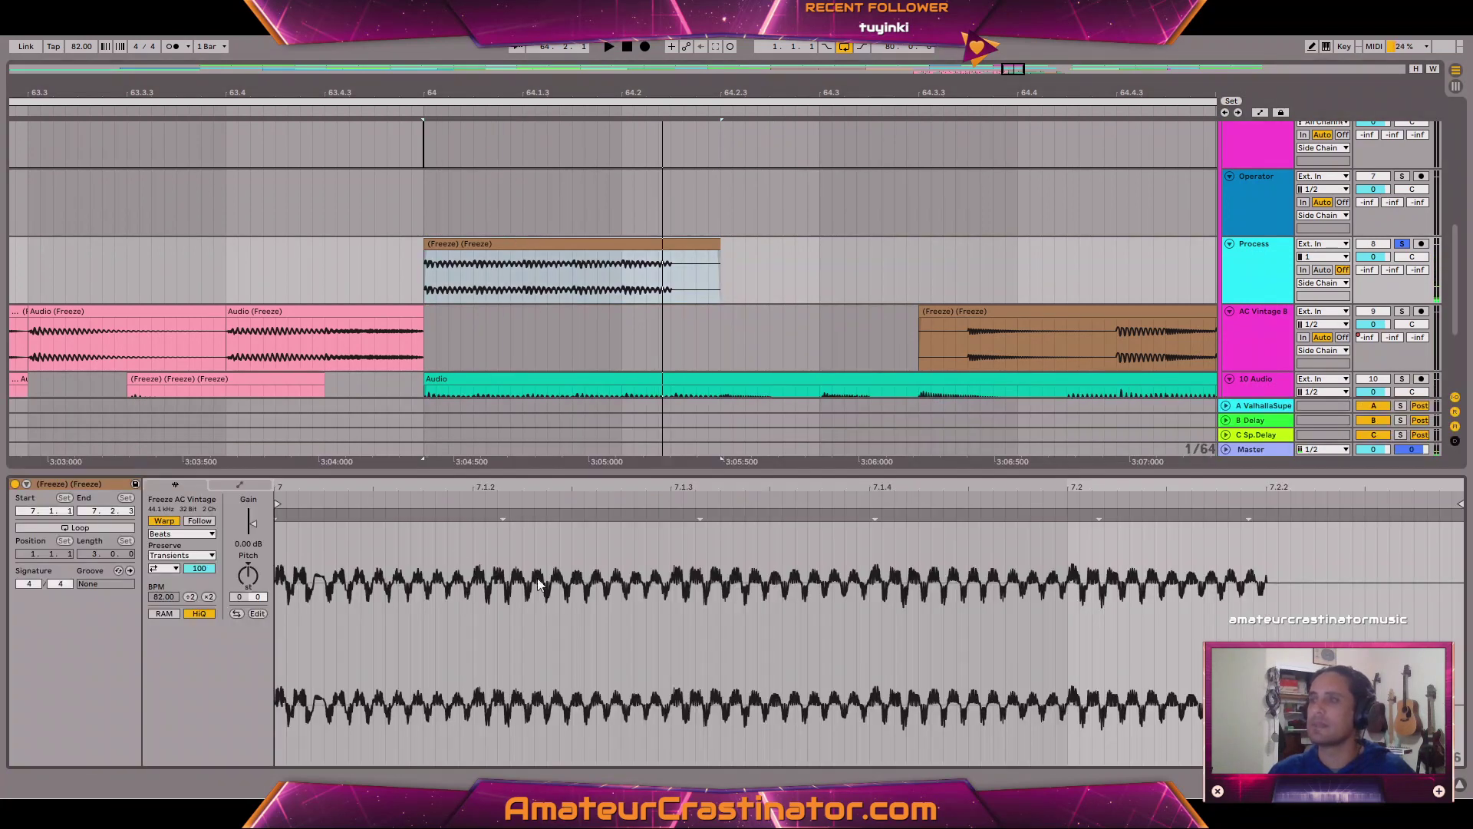
{"action": "left_click", "coordinate": [234, 489]}
{"action": "left_click", "coordinate": [232, 489]}
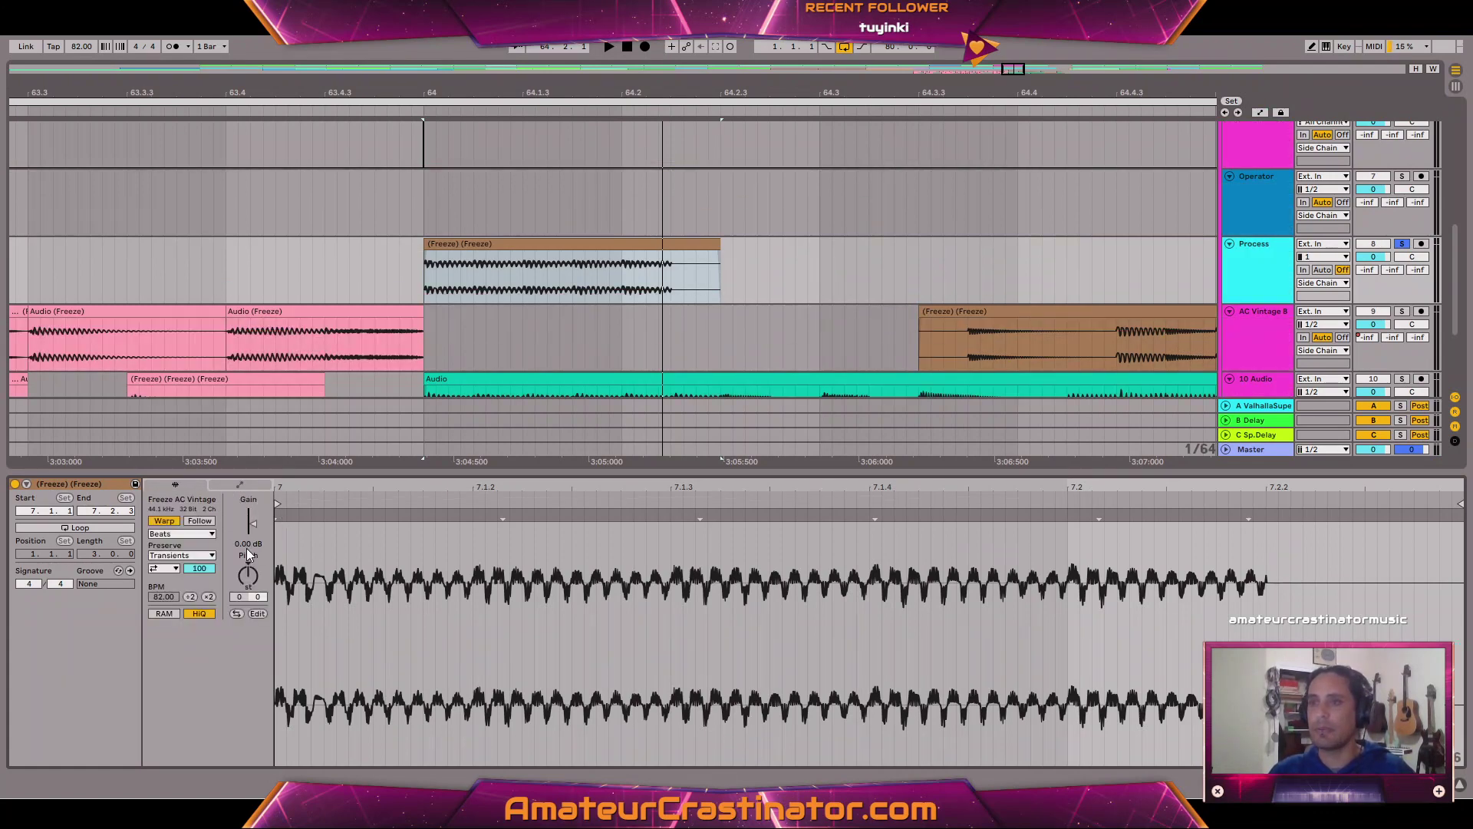
{"action": "left_click", "coordinate": [244, 487]}
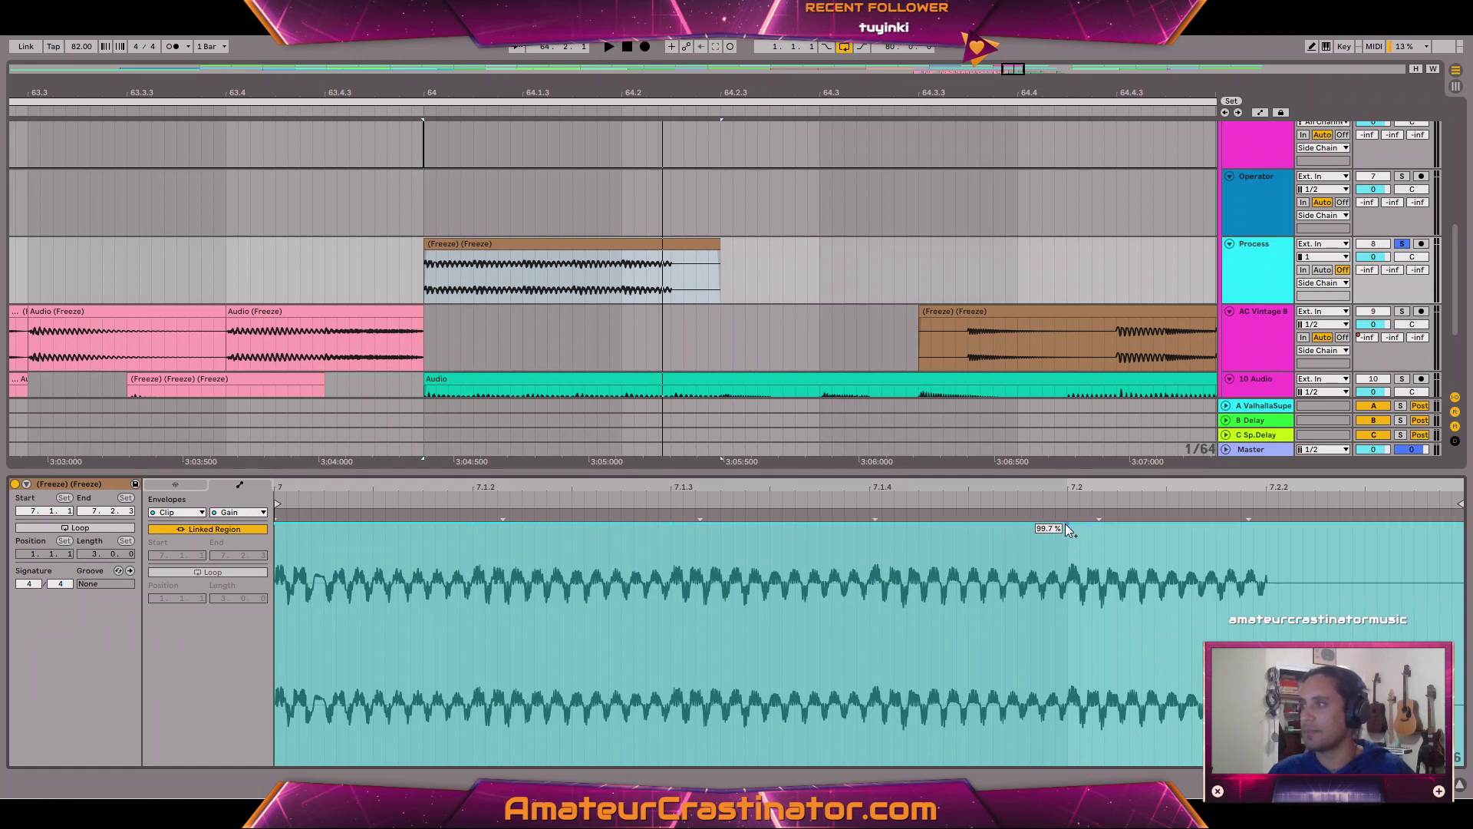
{"action": "left_click_drag", "start_coordinate": [438, 529], "coordinate": [463, 564]}
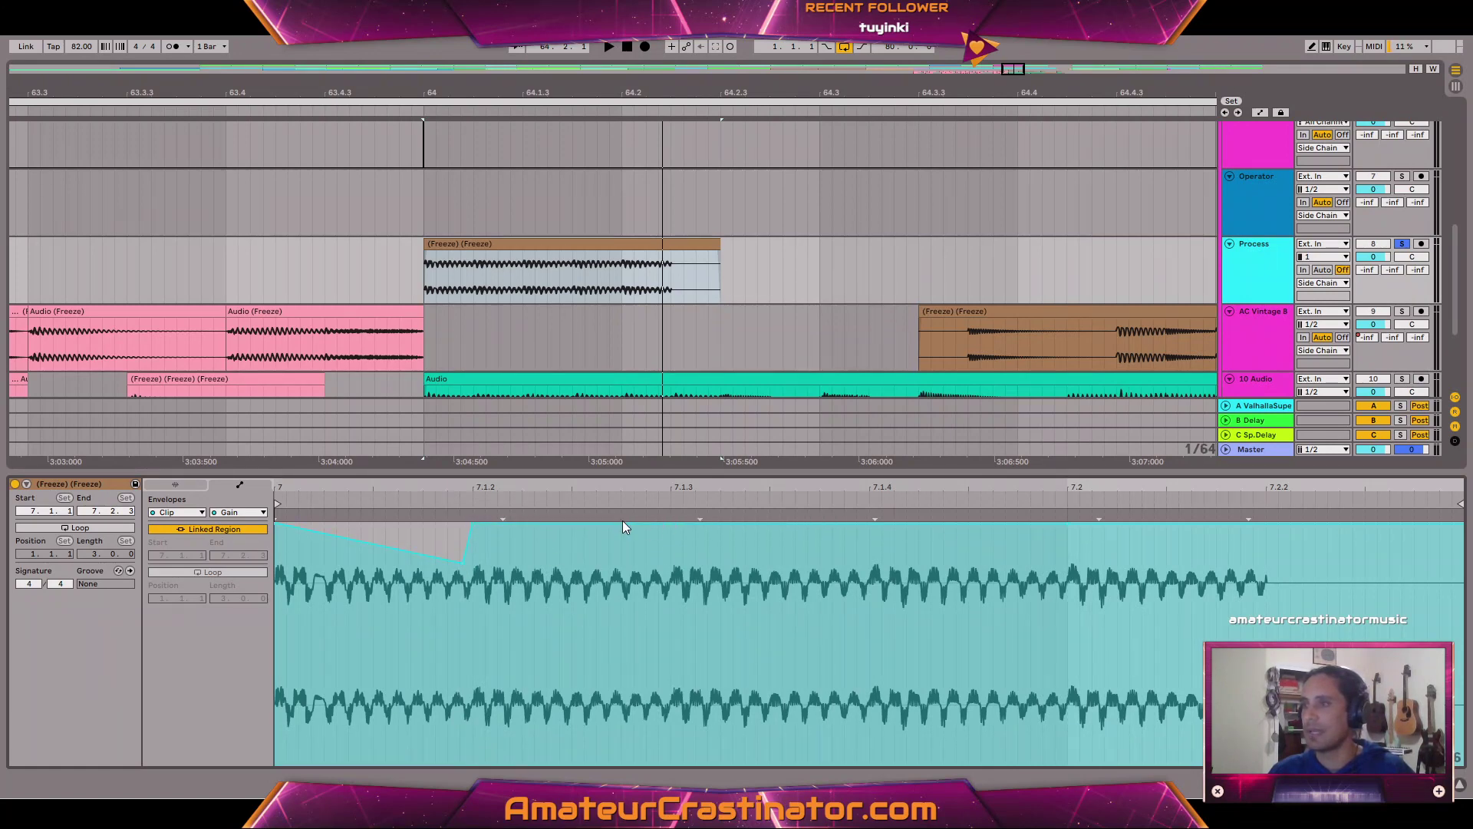
{"action": "left_click_drag", "start_coordinate": [623, 525], "coordinate": [652, 560]}
{"action": "double_click", "coordinate": [617, 562], "text": "alt"}
{"action": "left_click_drag", "start_coordinate": [819, 524], "coordinate": [859, 563]}
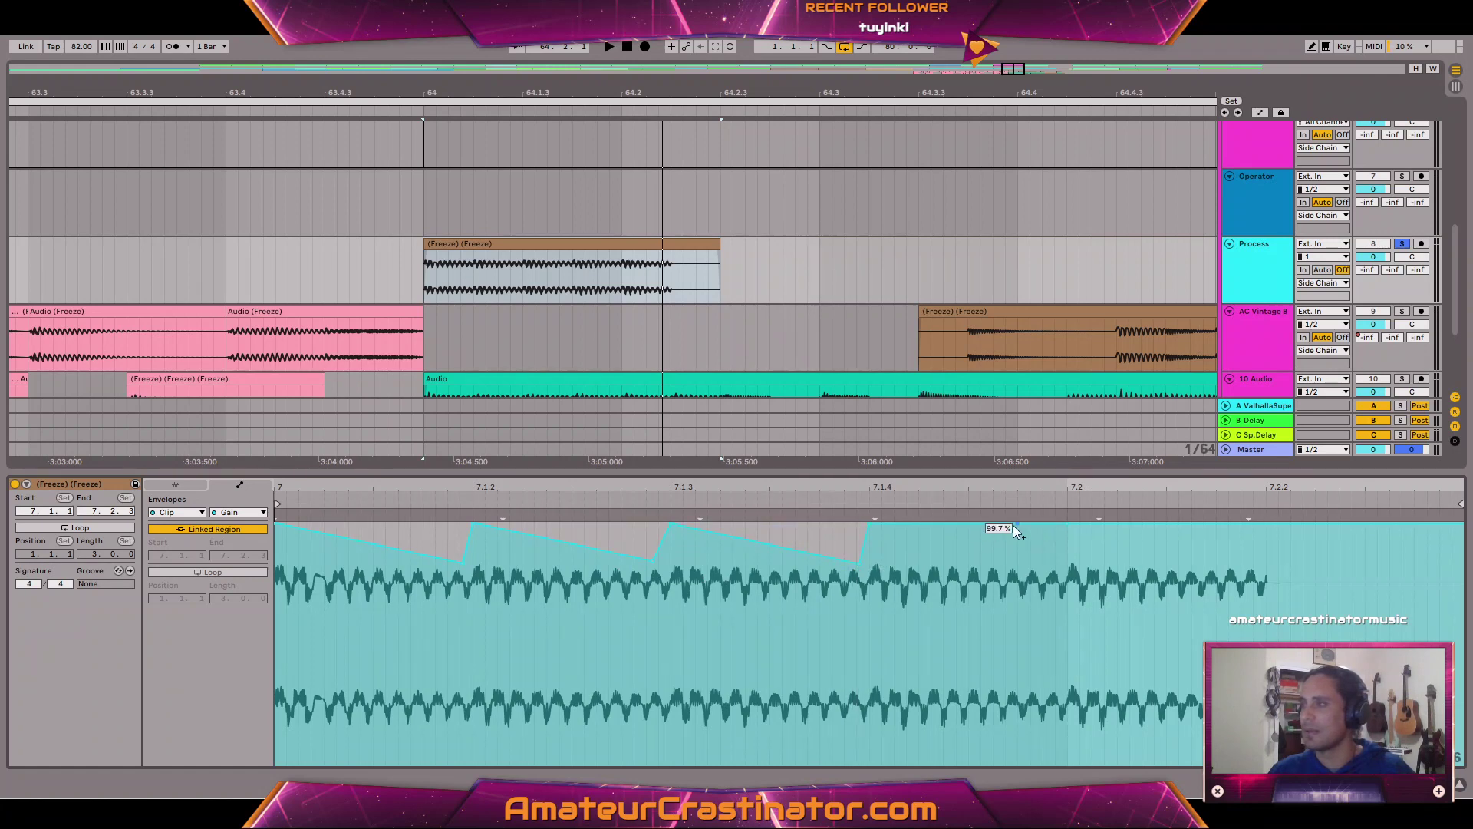
{"action": "left_click_drag", "start_coordinate": [1014, 528], "coordinate": [1054, 568]}
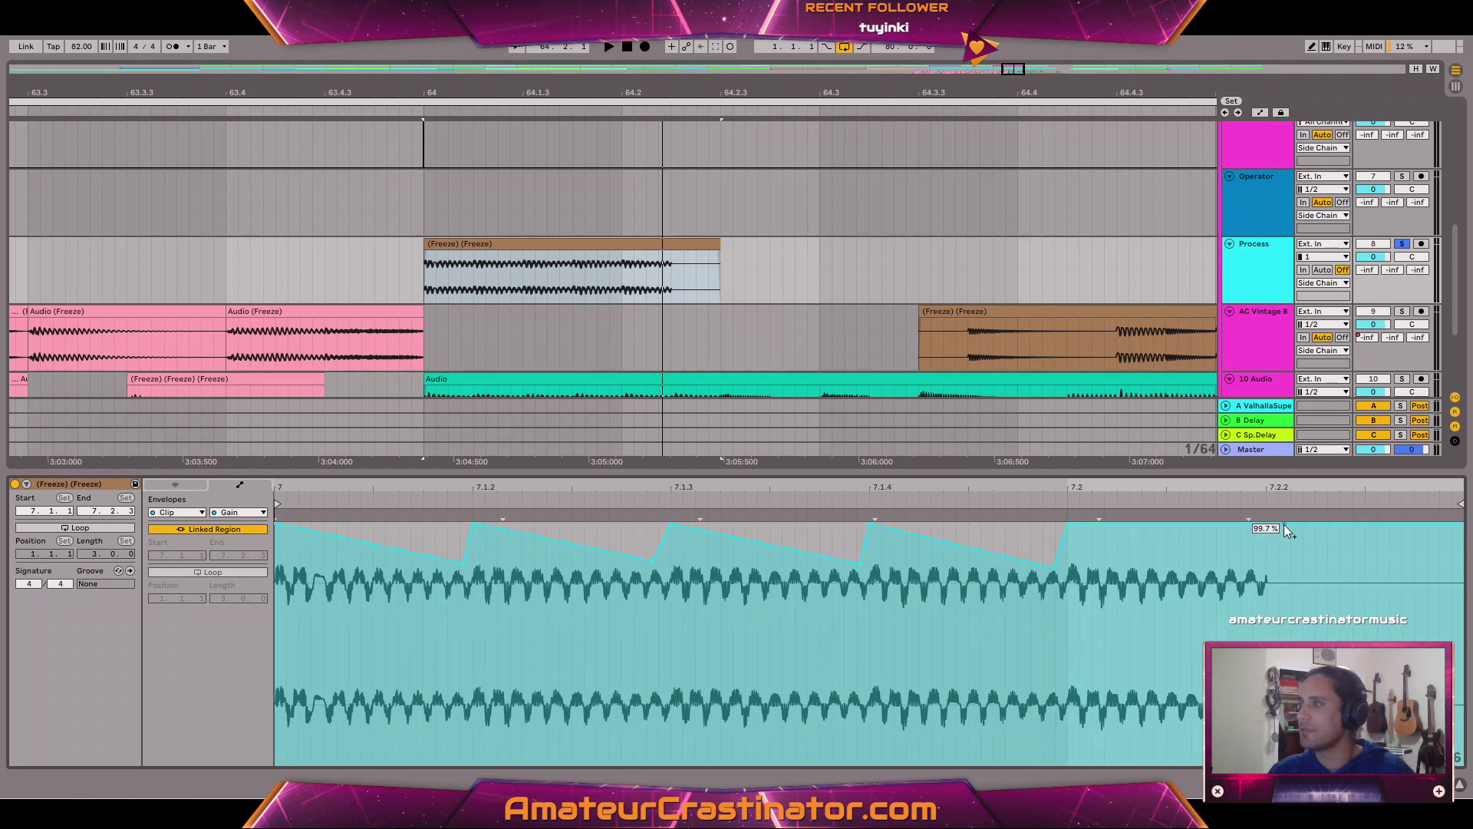
{"action": "left_click_drag", "start_coordinate": [1274, 526], "coordinate": [1266, 565]}
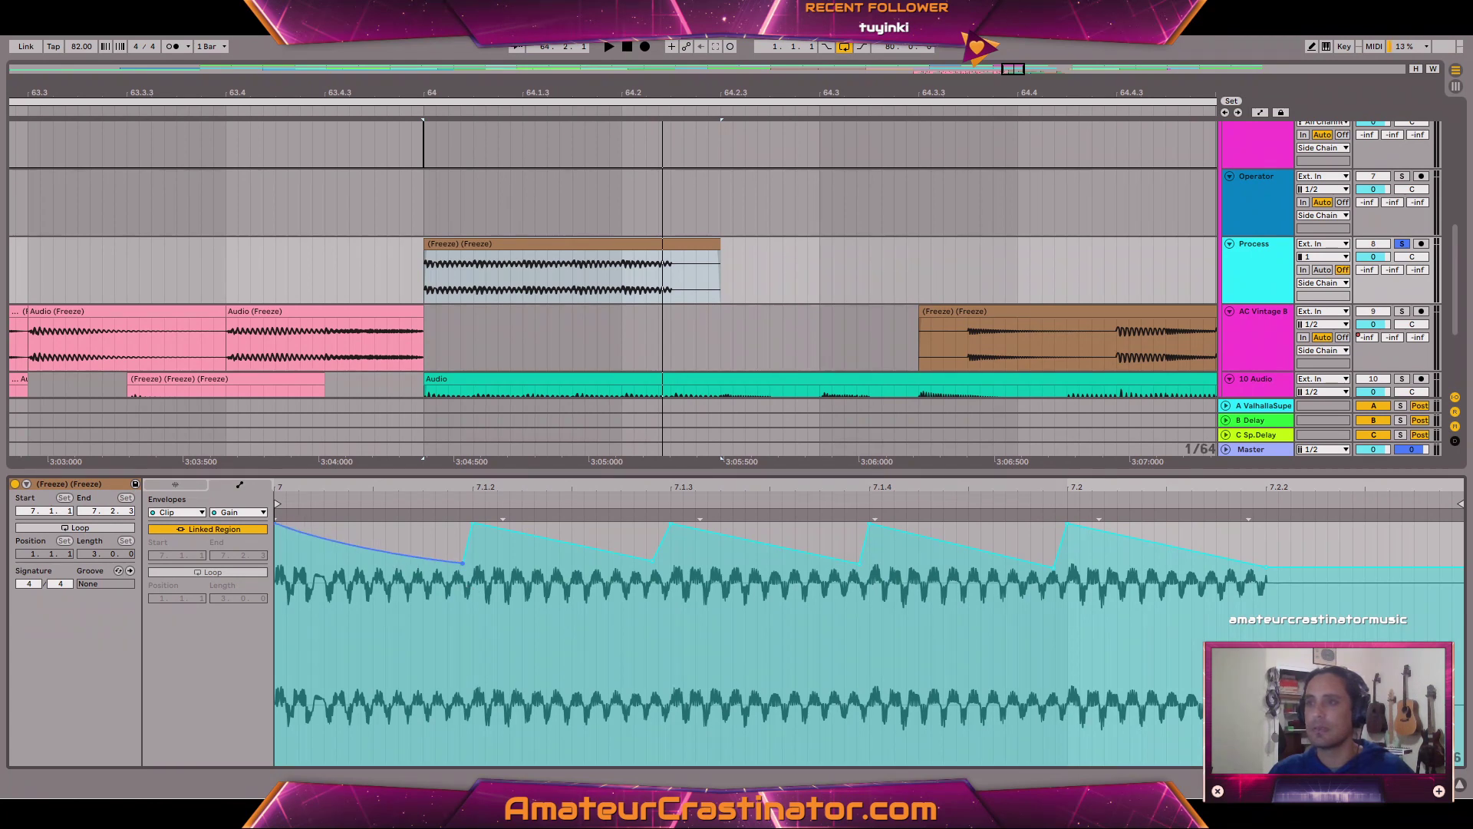
Bend the falling gain envelope segments into decaying curves, set the final point to 81.6 %, and audition the clip.
{"action": "left_click_drag", "start_coordinate": [586, 557], "coordinate": [587, 570]}
{"action": "left_click_drag", "start_coordinate": [803, 550], "coordinate": [803, 563]}
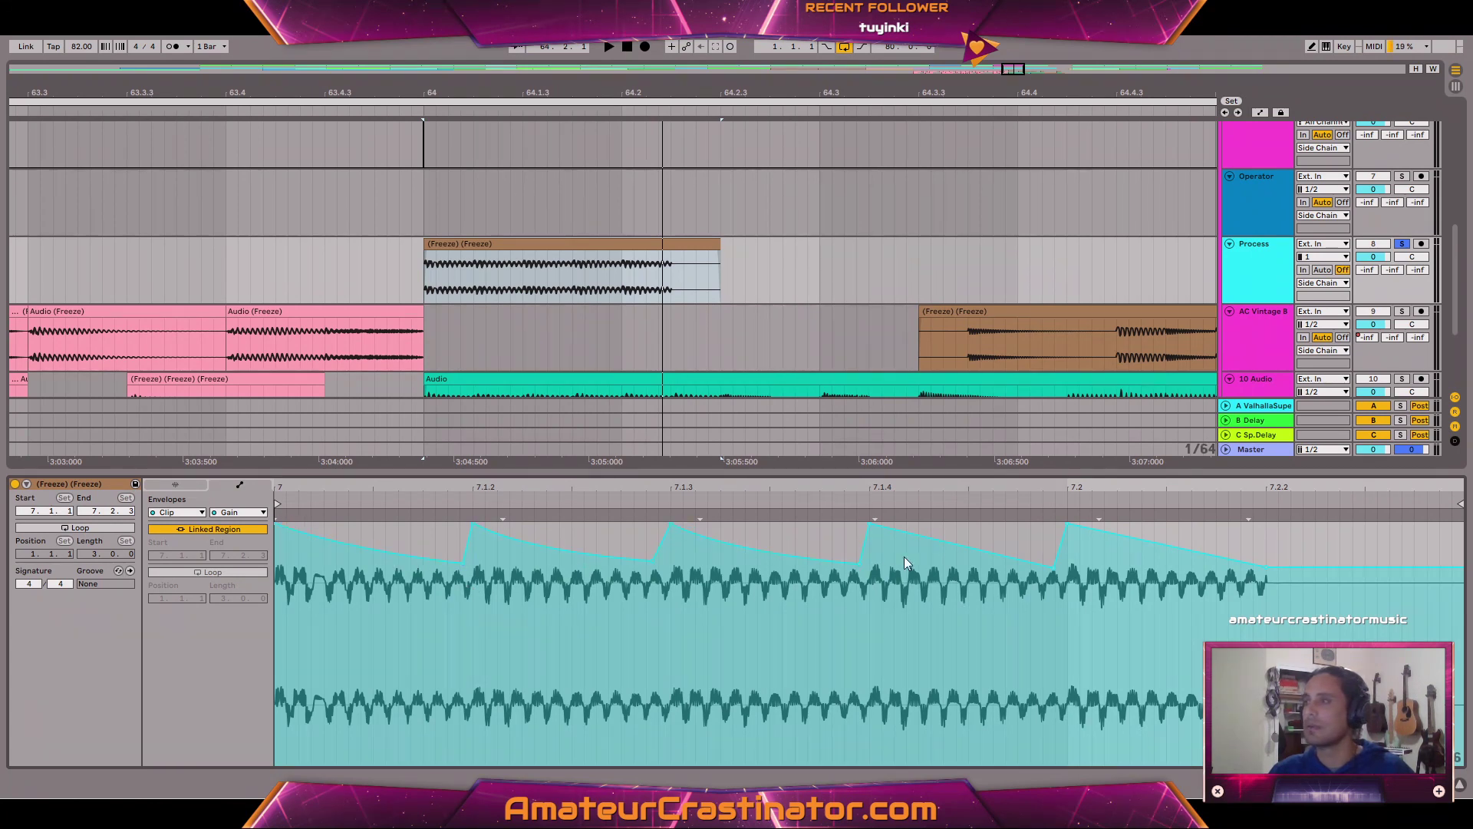
{"action": "left_click_drag", "start_coordinate": [955, 555], "coordinate": [955, 568]}
{"action": "left_click_drag", "start_coordinate": [1177, 548], "coordinate": [1177, 560]}
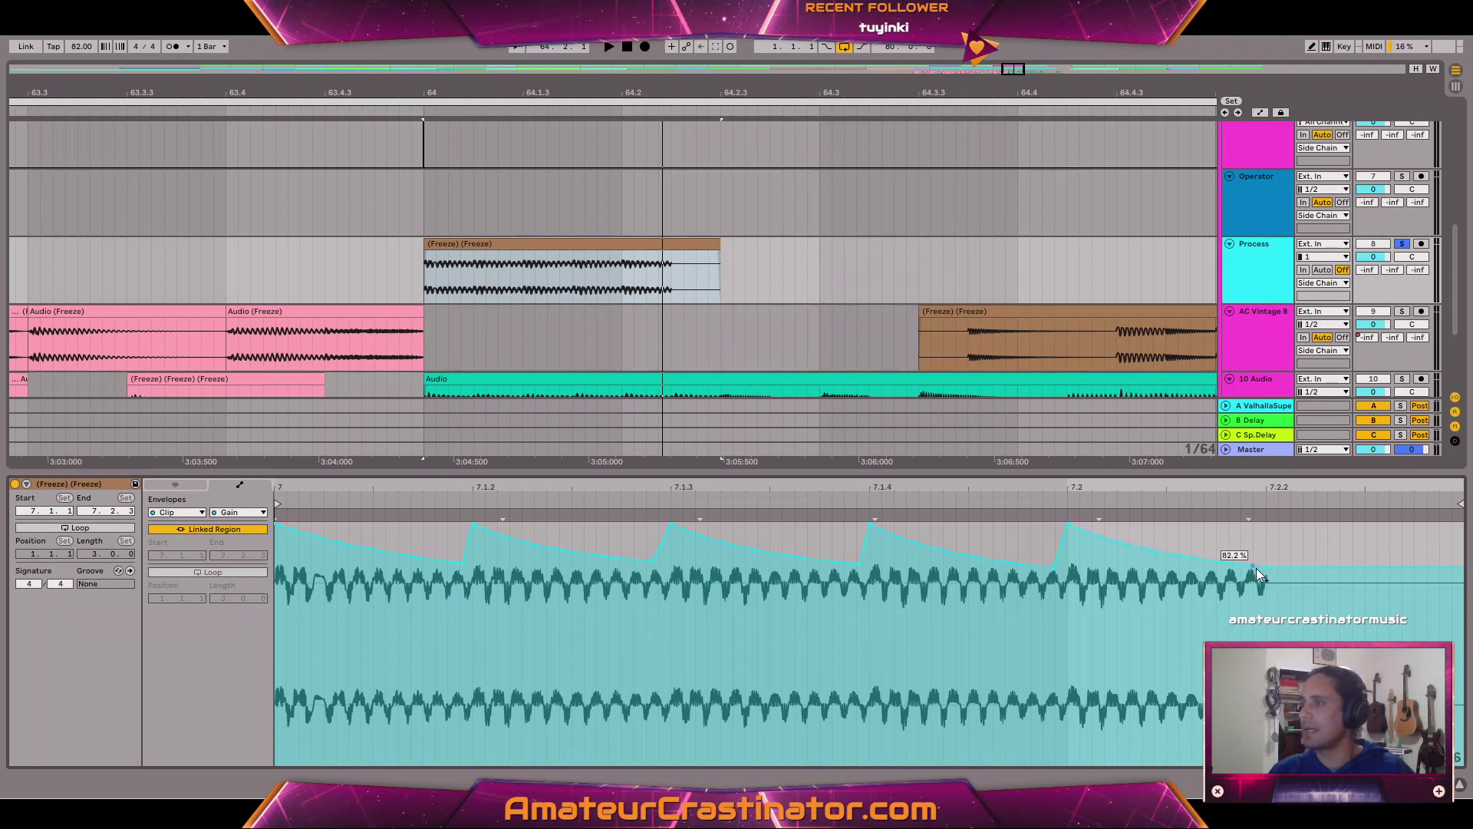
{"action": "mouse_move", "coordinate": [1280, 541]}
{"action": "left_mouse_down"}
{"action": "mouse_move", "coordinate": [1112, 592]}
{"action": "mouse_move", "coordinate": [977, 588]}
{"action": "mouse_move", "coordinate": [1247, 548]}
{"action": "mouse_move", "coordinate": [1268, 558]}
{"action": "left_mouse_up"}
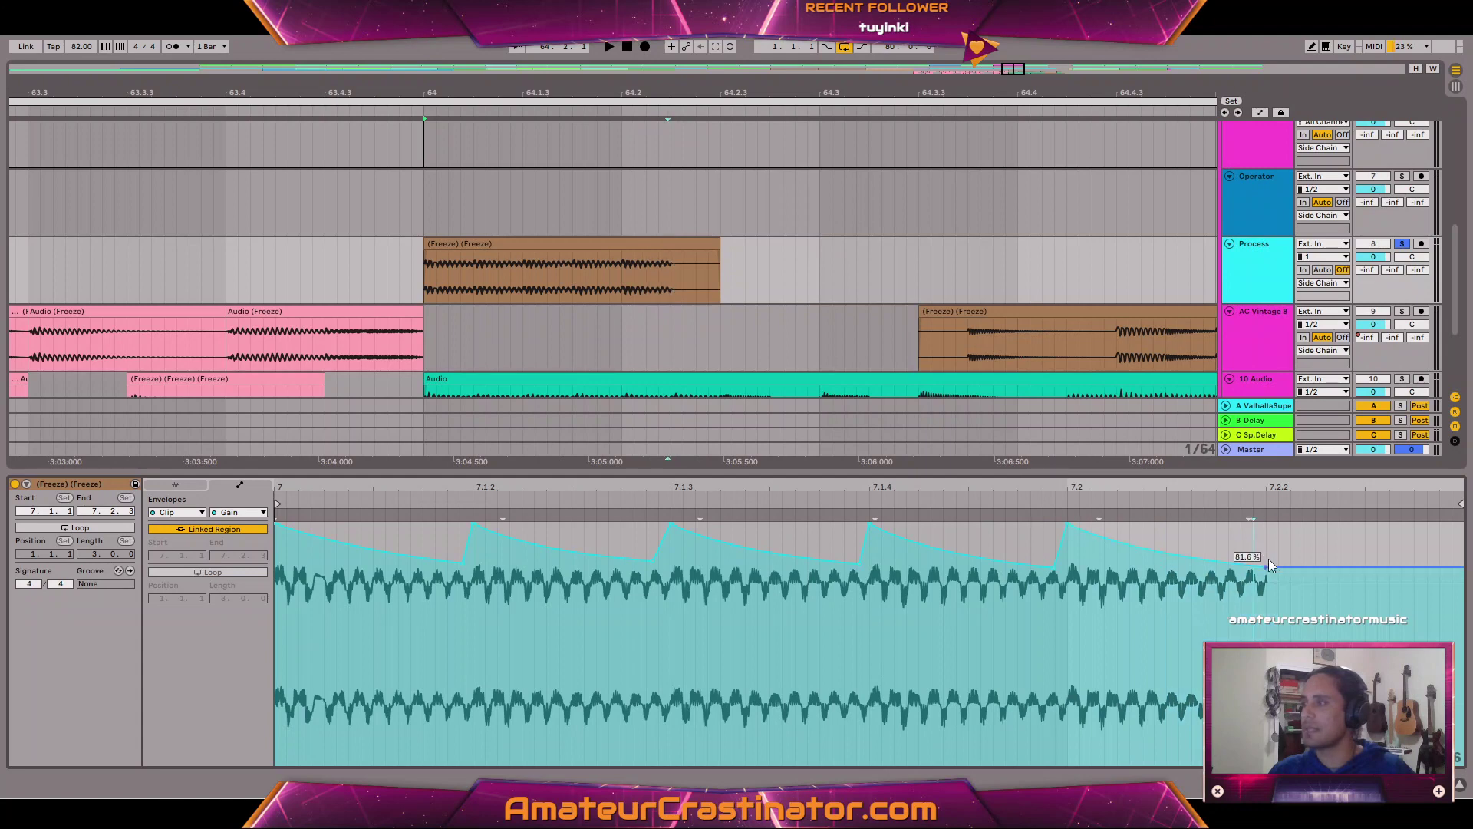
{"action": "left_click", "coordinate": [553, 242]}
{"action": "key", "text": "space"}
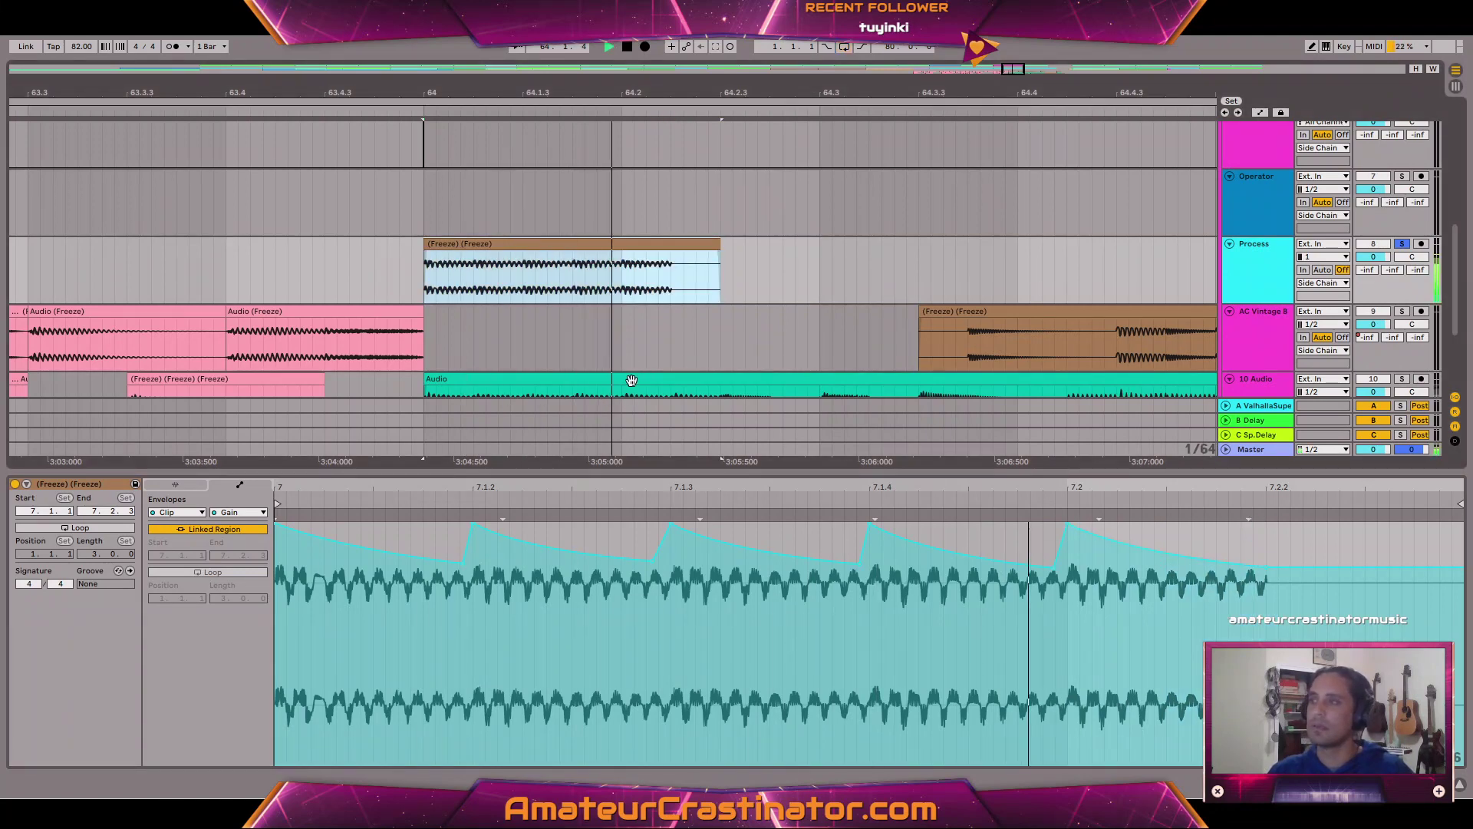
{"action": "key", "text": "space"}
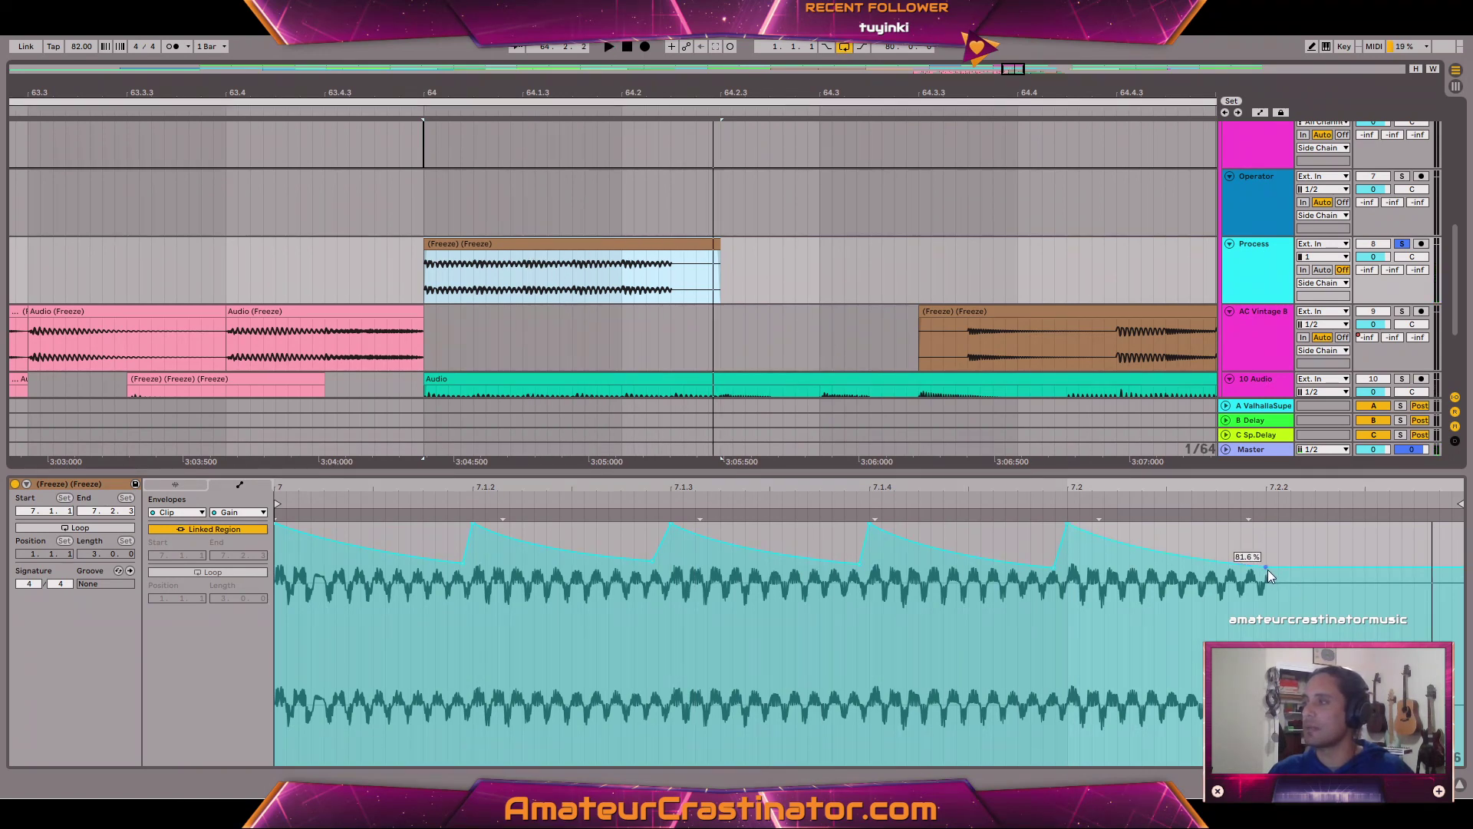
Lower the five low points of the gain envelope to deepen each decay into the waveform peaks.
{"action": "left_click_drag", "start_coordinate": [1267, 569], "coordinate": [1268, 584]}
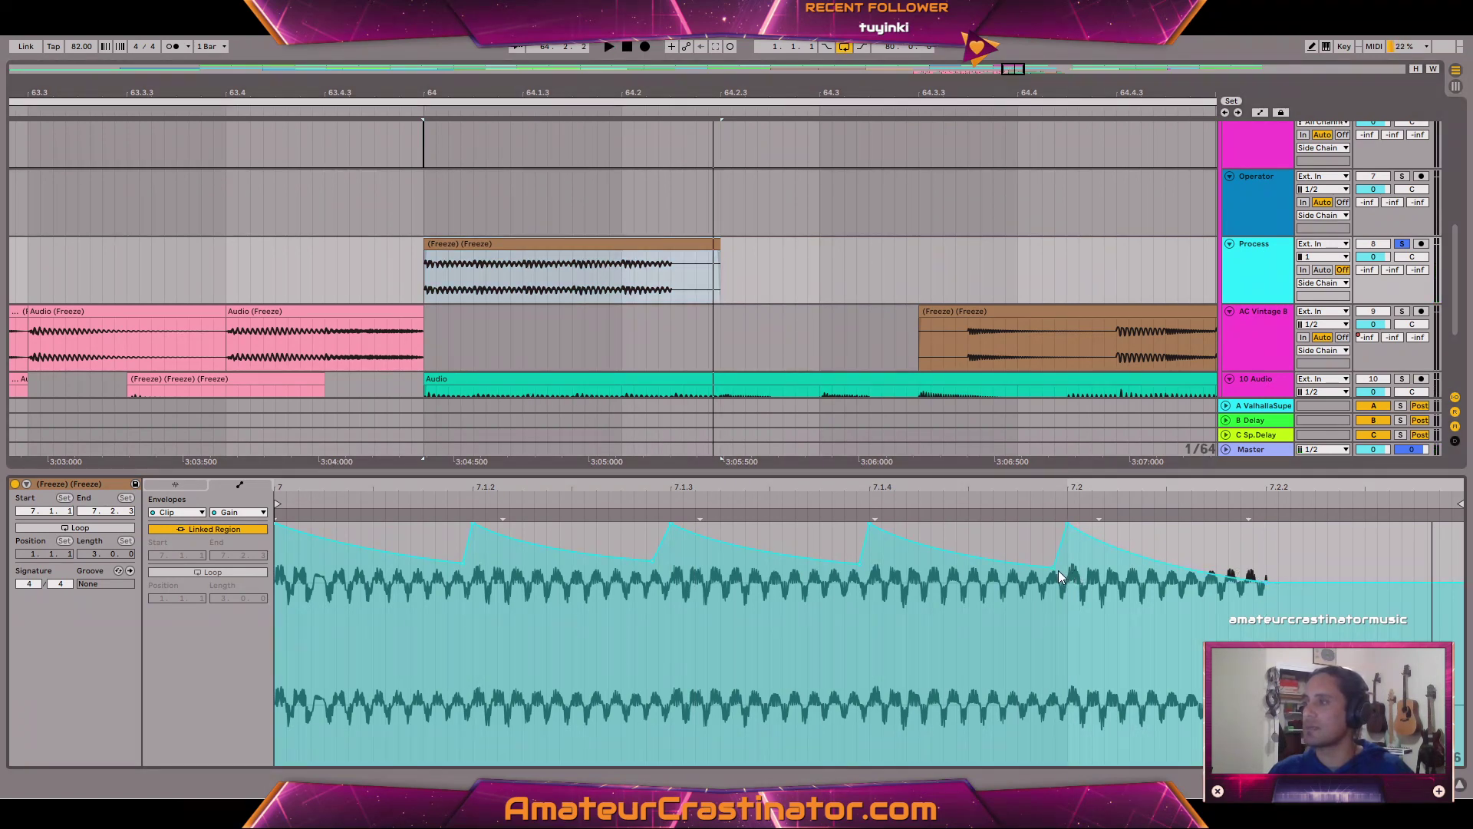
{"action": "left_click_drag", "start_coordinate": [1057, 569], "coordinate": [1056, 591]}
{"action": "left_click_drag", "start_coordinate": [856, 565], "coordinate": [837, 587]}
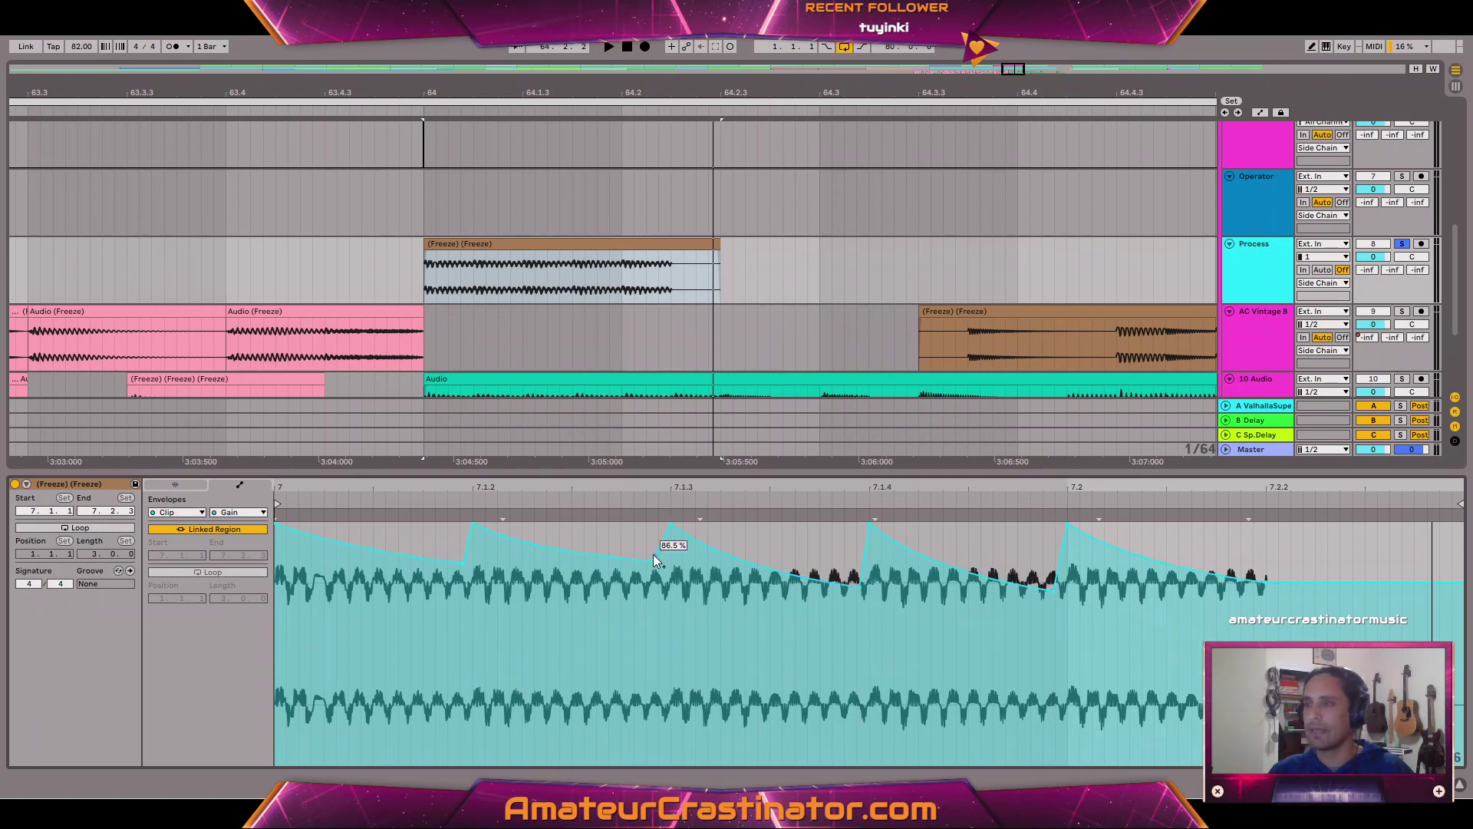
{"action": "left_click_drag", "start_coordinate": [653, 555], "coordinate": [651, 585]}
{"action": "left_click_drag", "start_coordinate": [460, 564], "coordinate": [460, 588]}
Replay the Process clip several times to judge the deeper gain envelope decays.
{"action": "left_click", "coordinate": [559, 284]}
{"action": "key", "text": "space"}
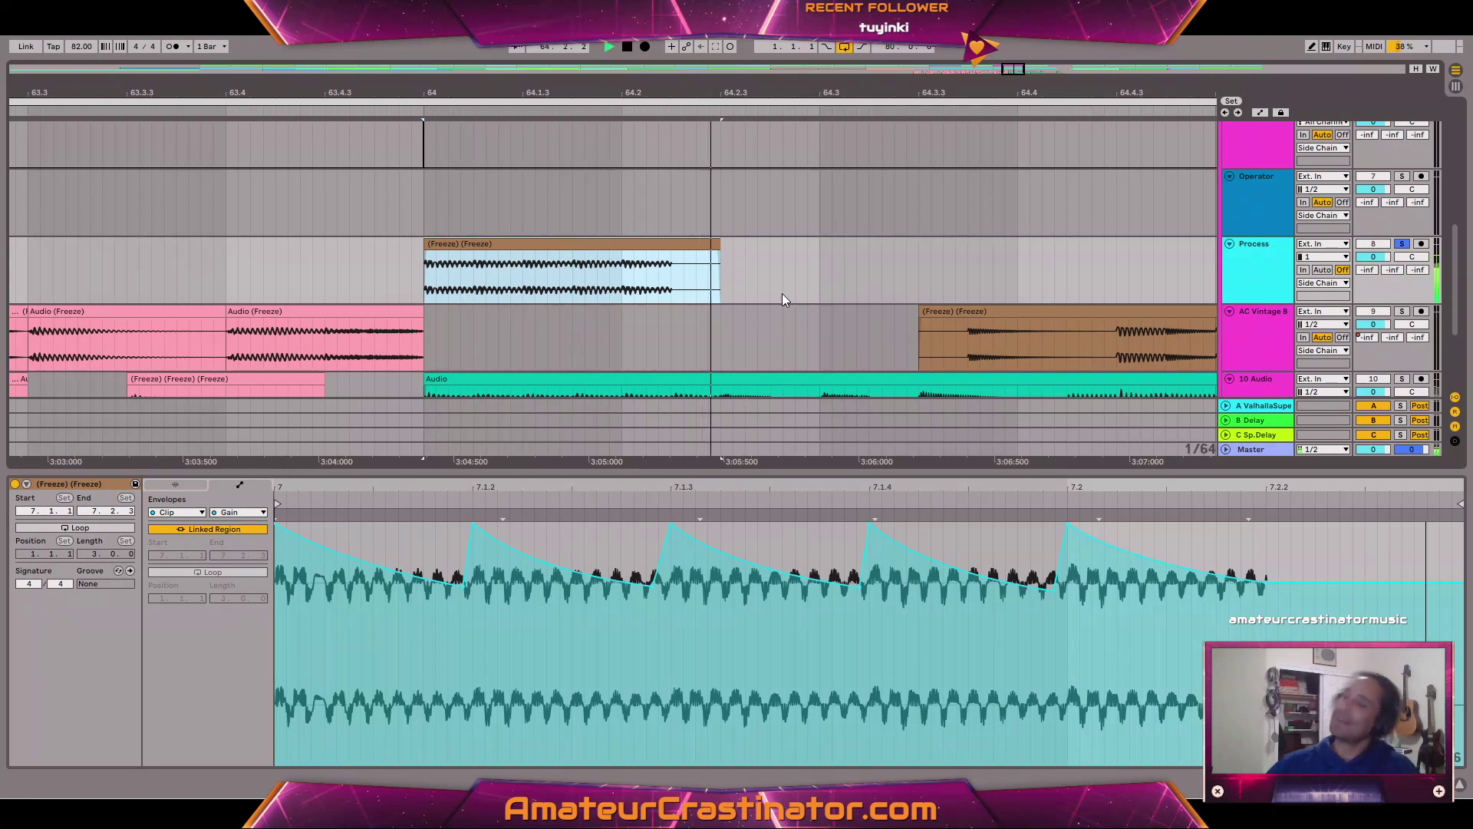
{"action": "key", "text": "space"}
{"action": "key", "text": "space"}
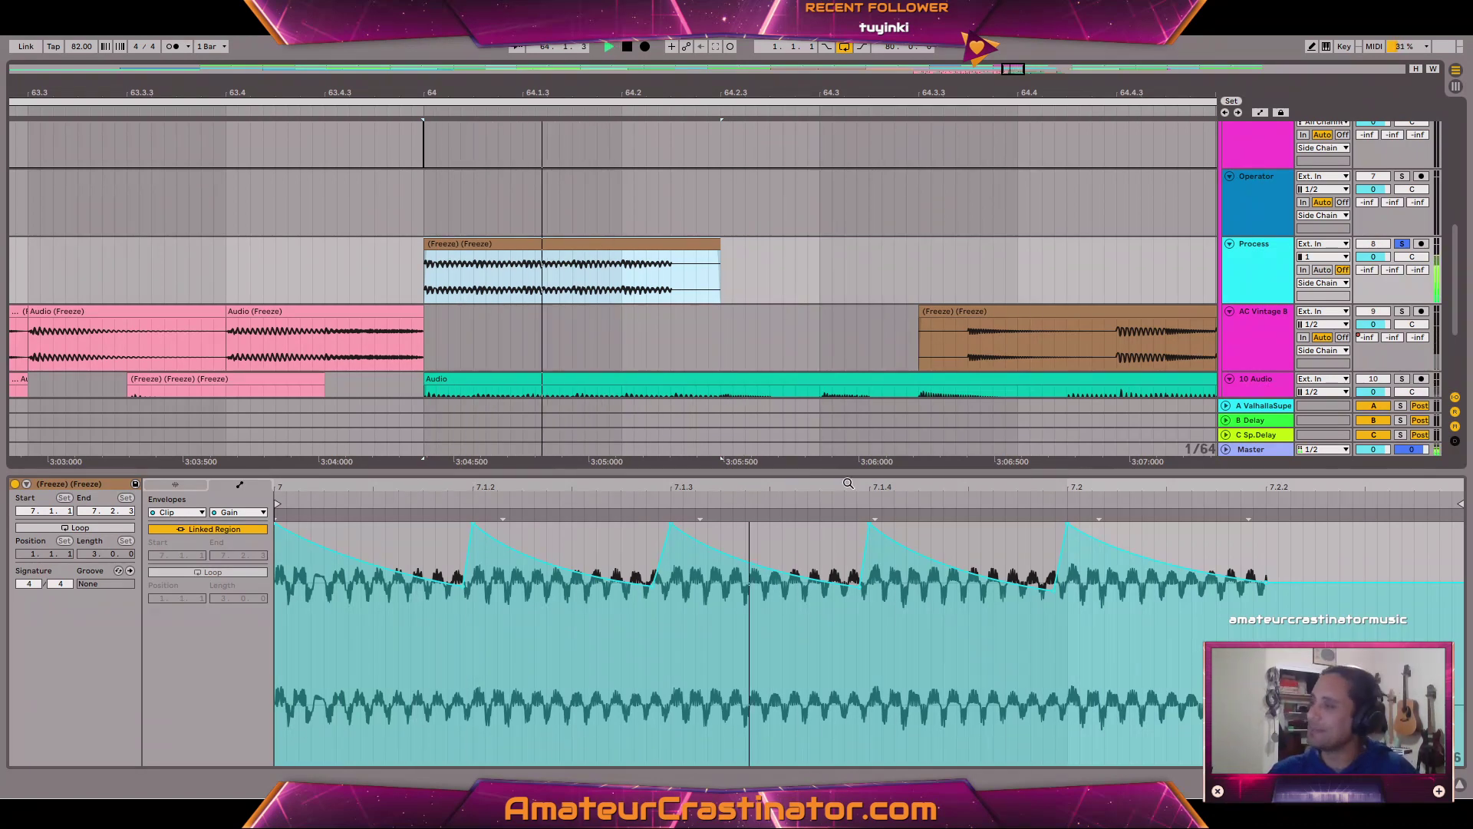
{"action": "key", "text": "space"}
{"action": "key", "text": "space"}
Show the Process track's devices and replay the bar 64 clip repeatedly while watching the EQ Eight spectrum.
{"action": "key", "text": "shift+Tab"}
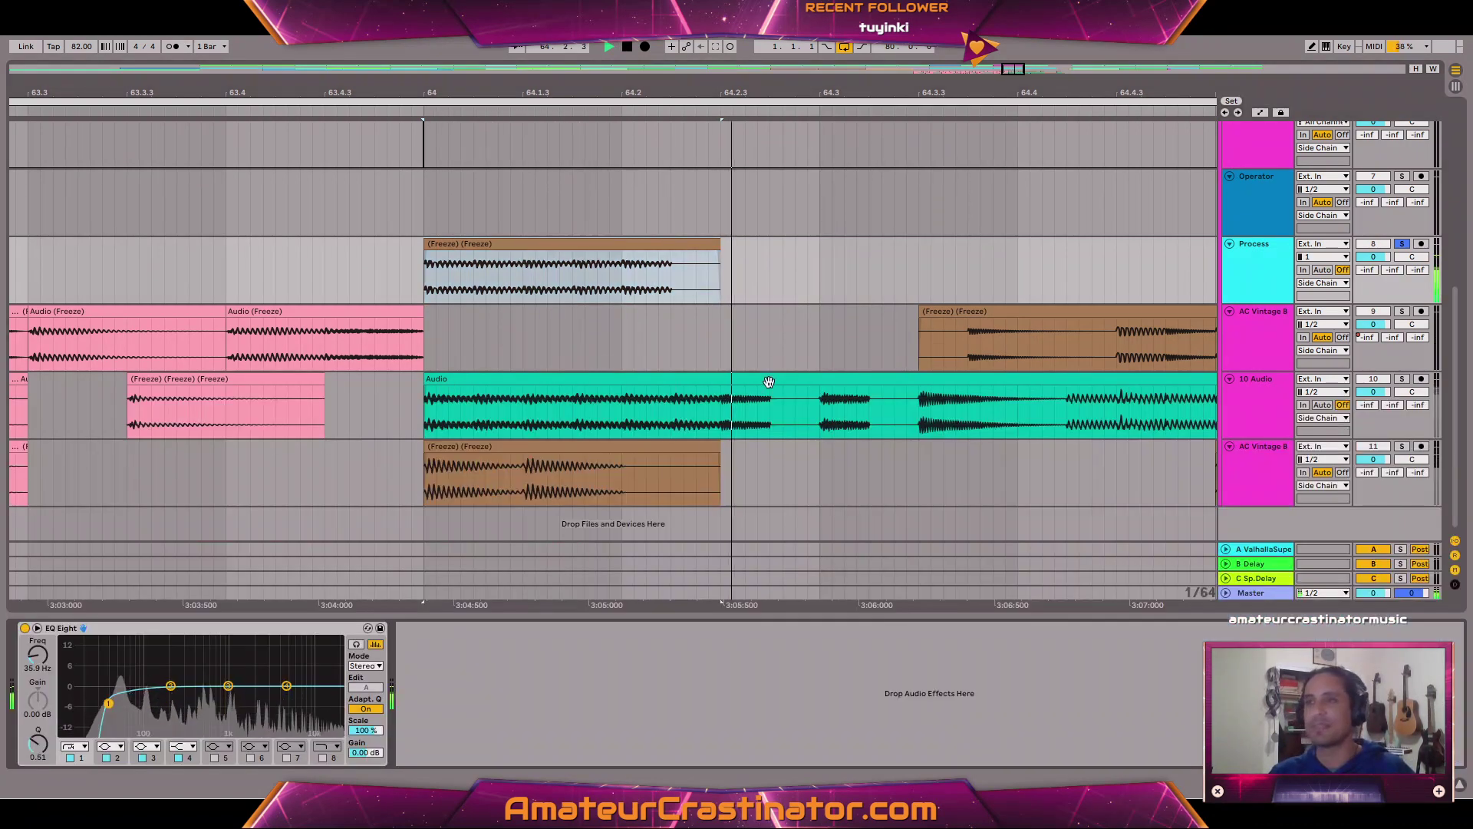
{"action": "key", "text": "space"}
{"action": "key", "text": "space"}
{"action": "key", "text": "space"}
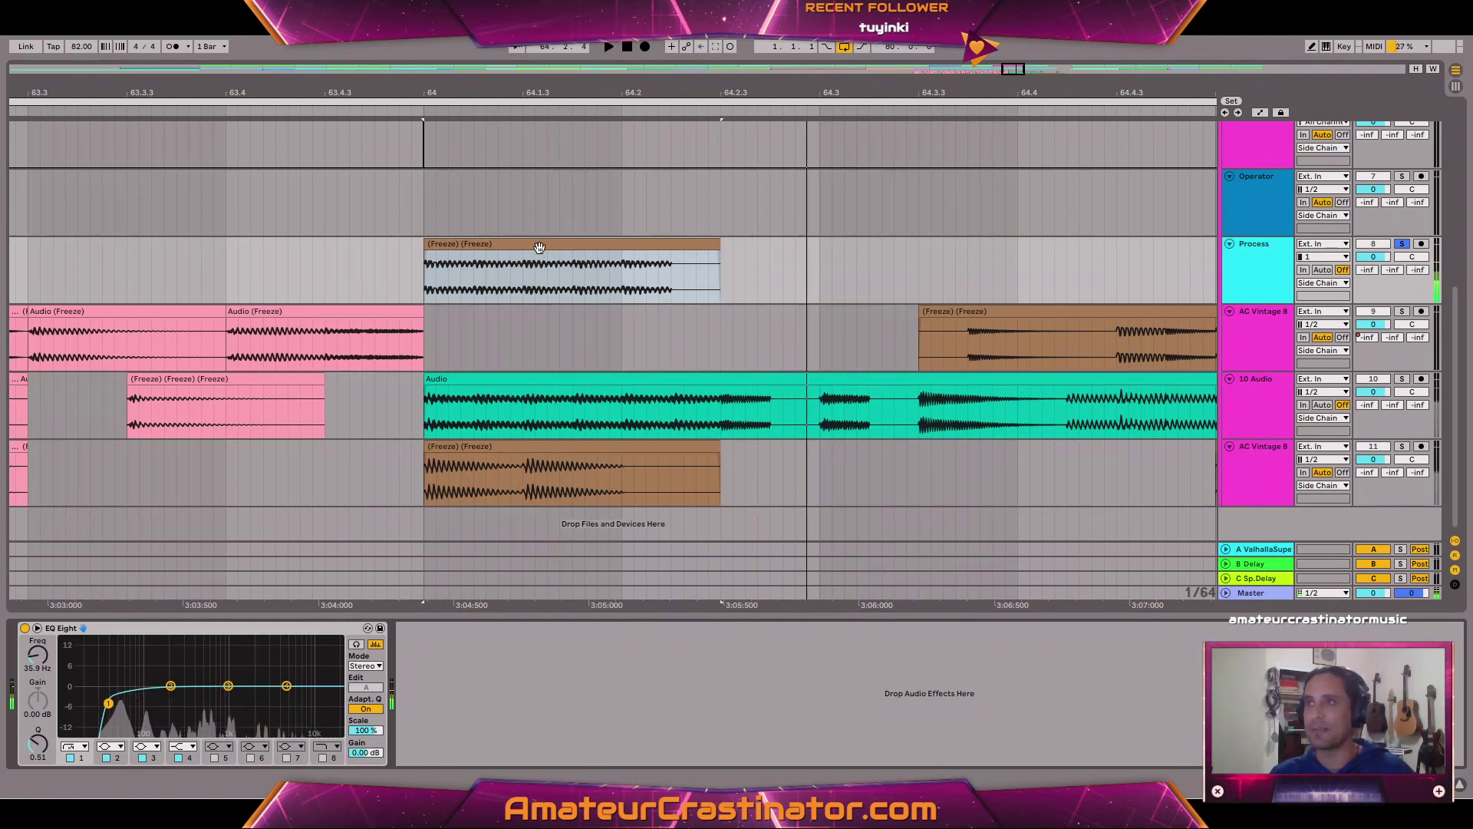
{"action": "key", "text": "space"}
{"action": "key", "text": "space"}
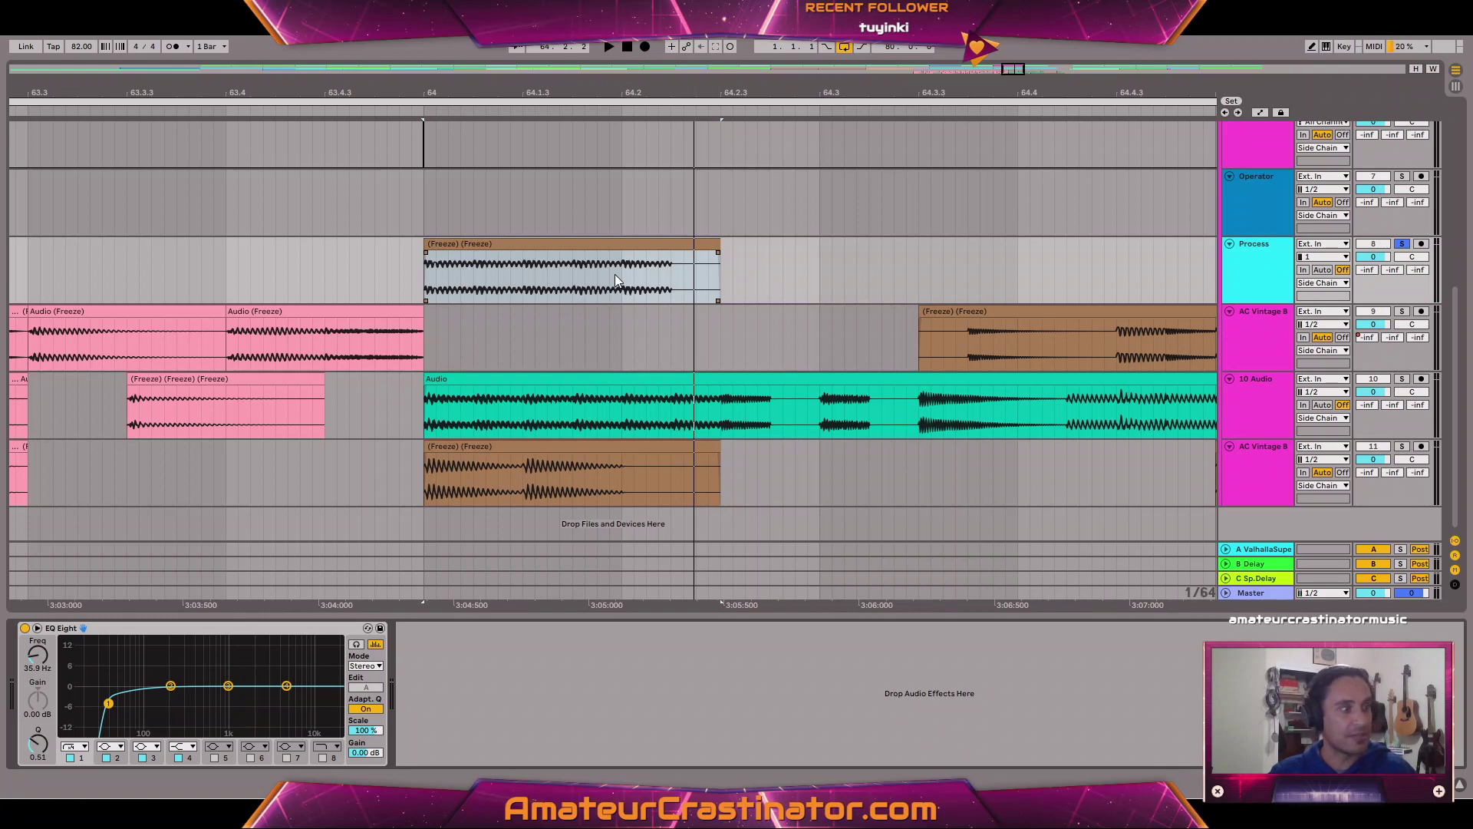
{"action": "key", "text": "space"}
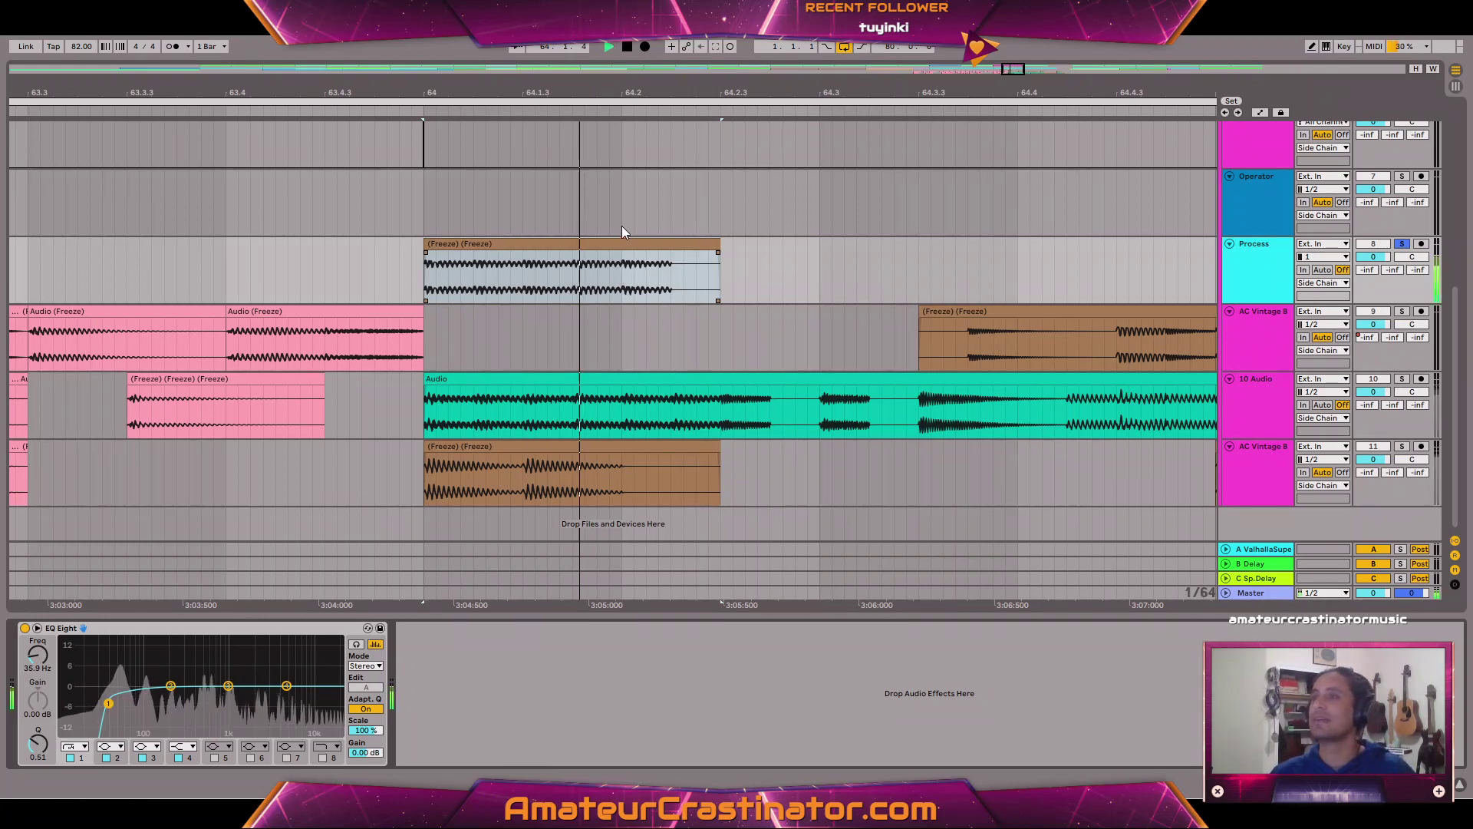
{"action": "key", "text": "space"}
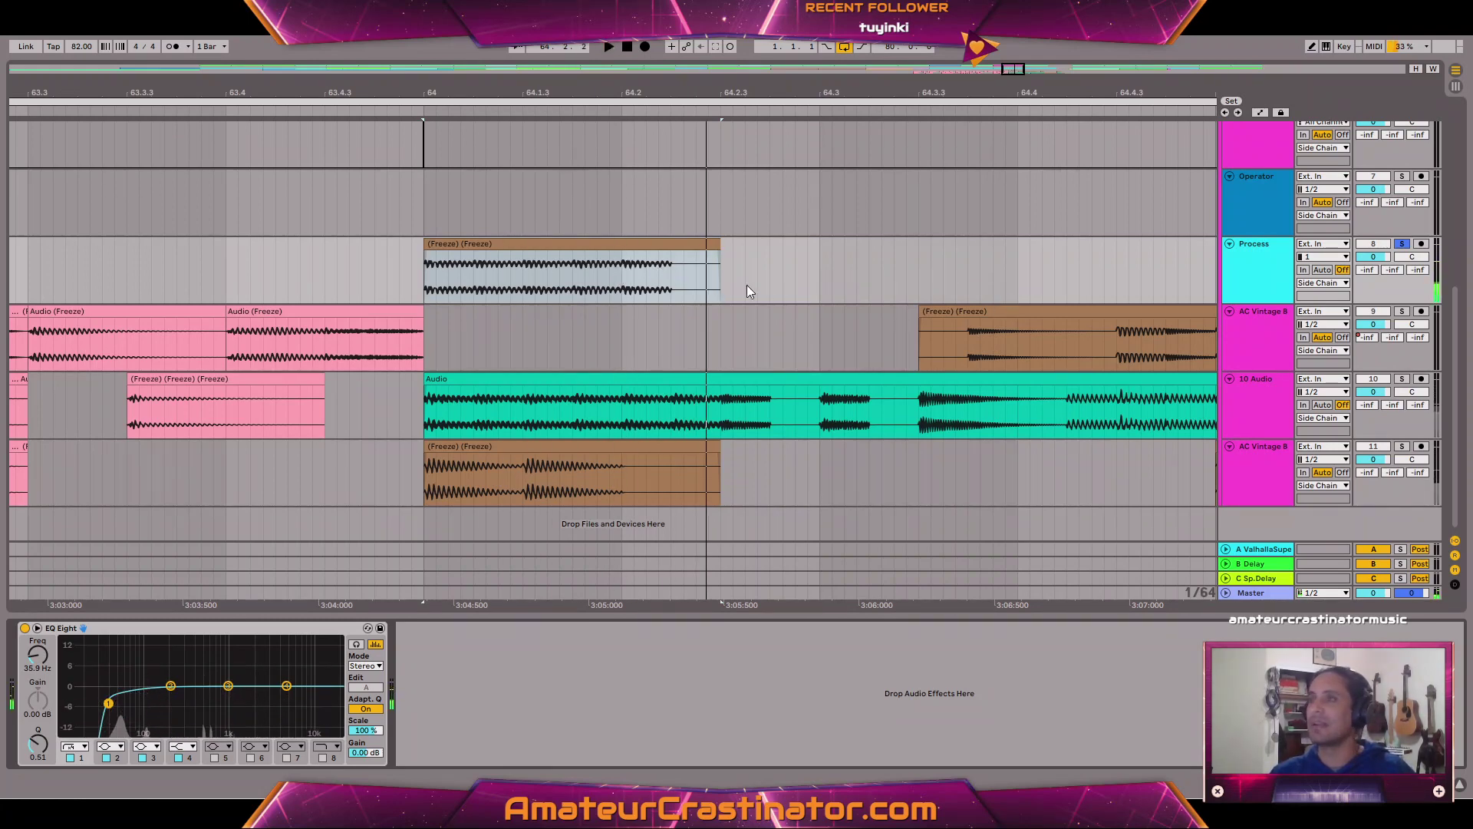
{"action": "left_click", "coordinate": [606, 265]}
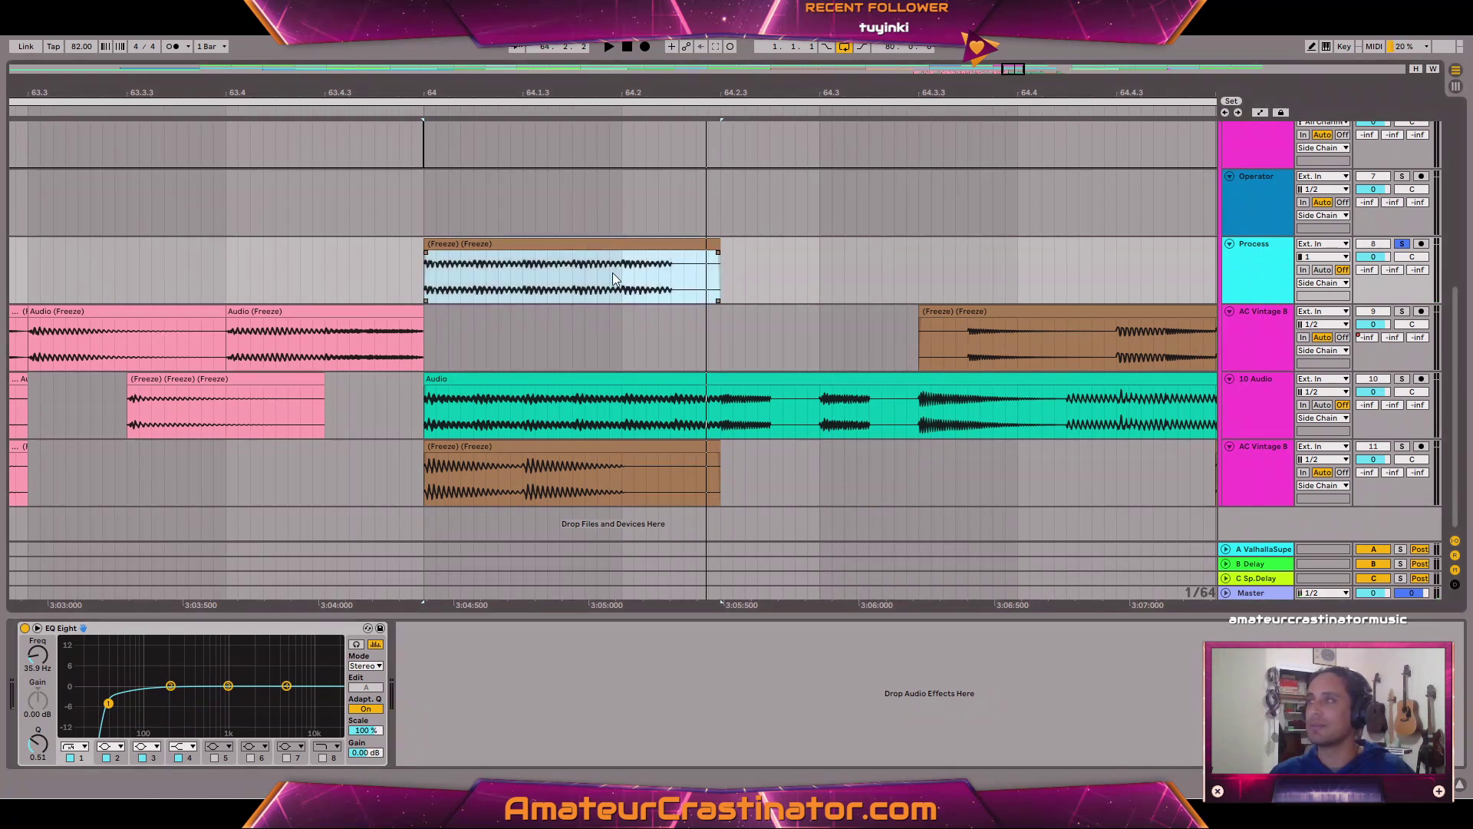
{"action": "key", "text": "space"}
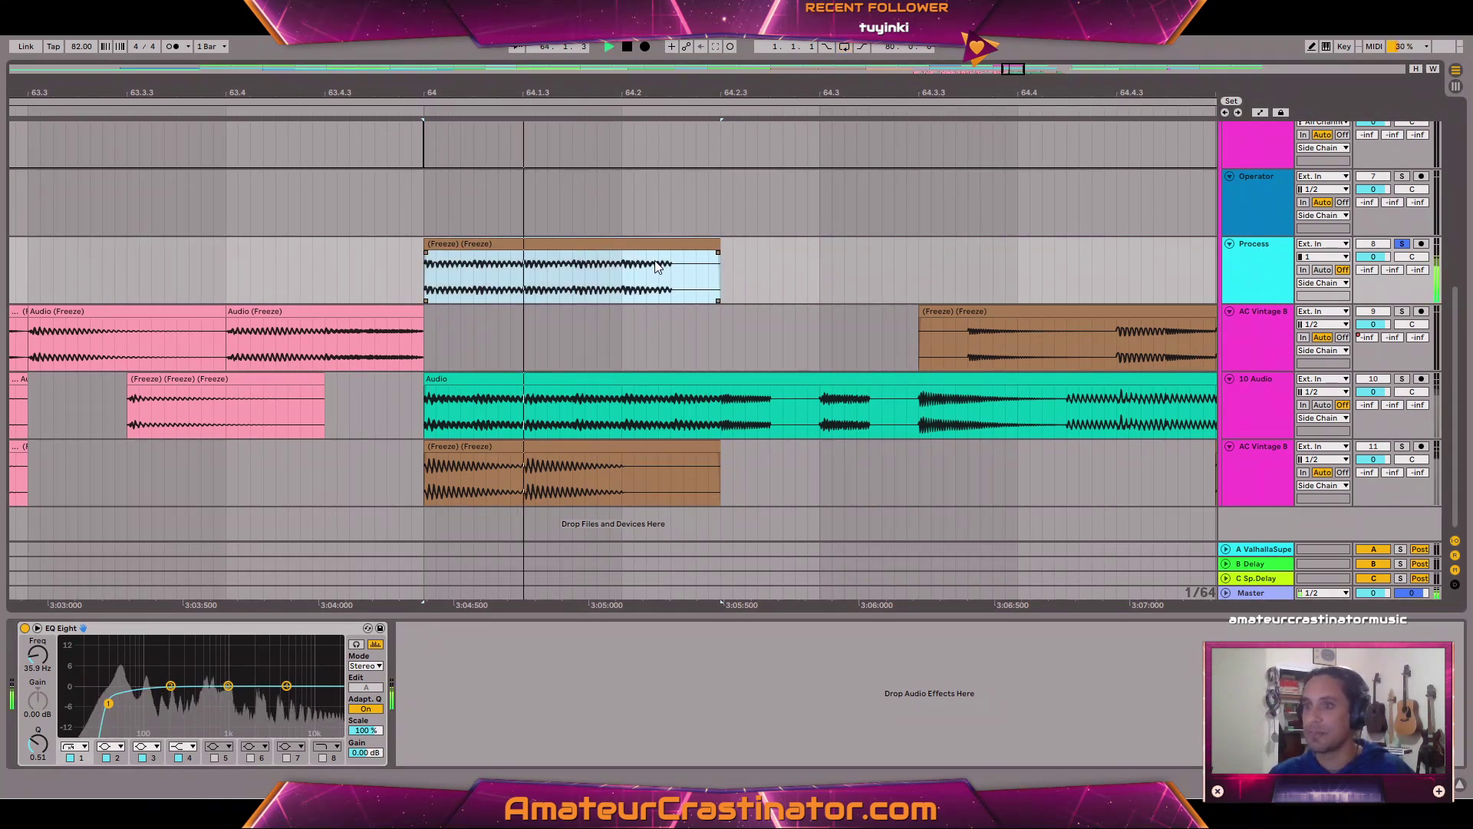
{"action": "left_click", "coordinate": [651, 418]}
{"action": "key", "text": "space"}
{"action": "key", "text": "space"}
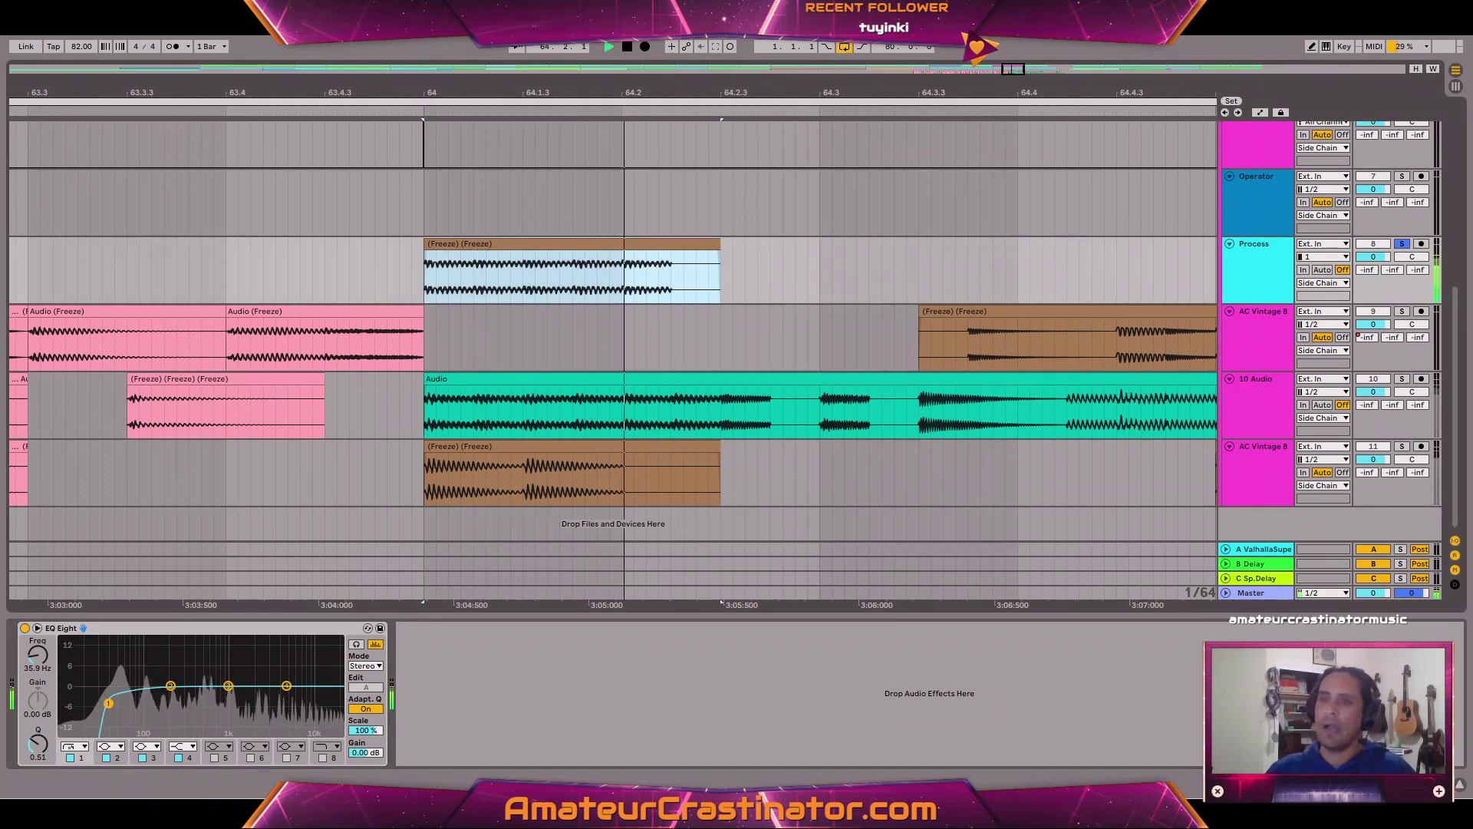
{"action": "key", "text": "space"}
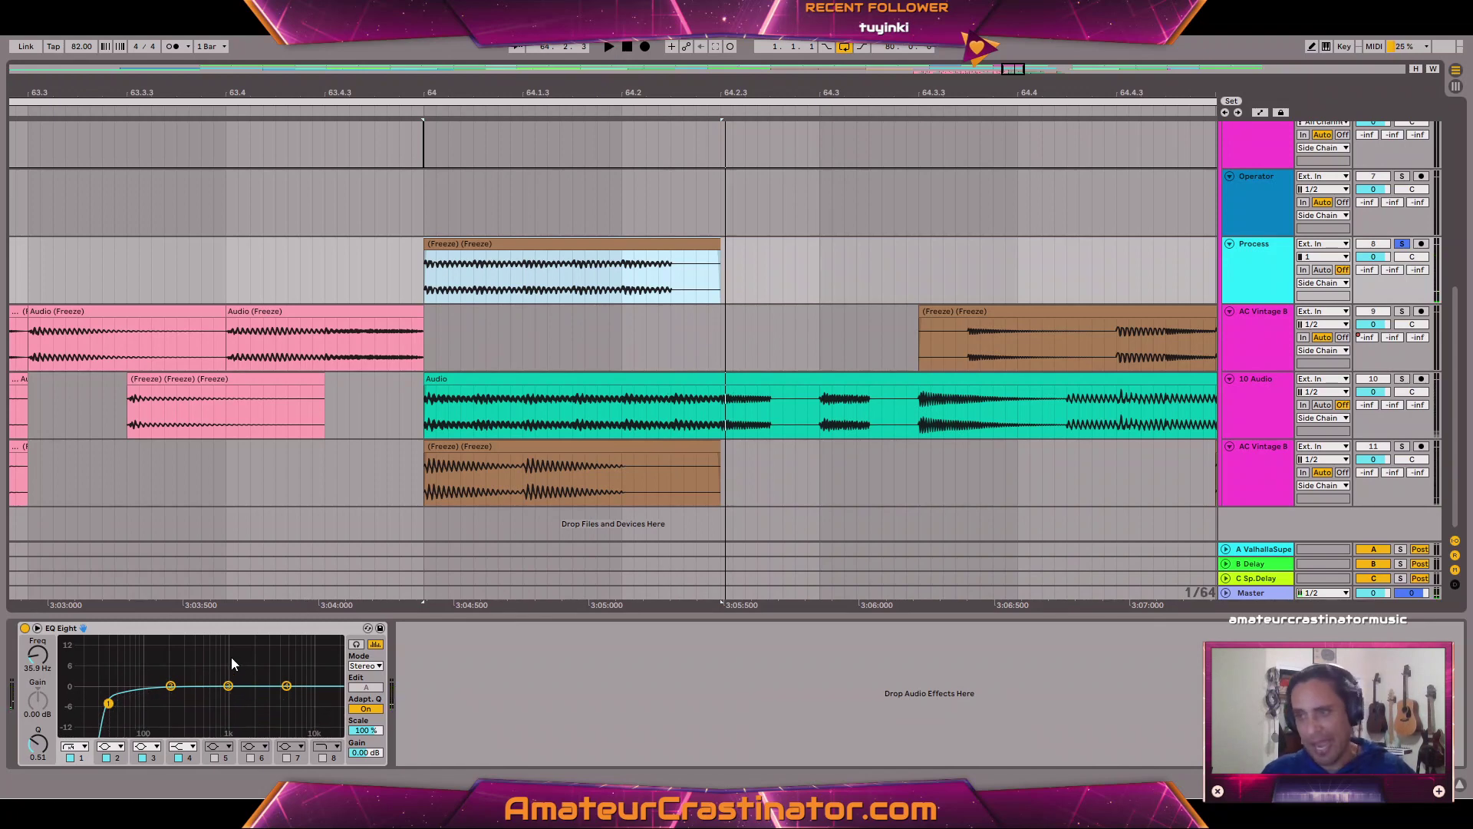
Audition the clip while checking the side signal in EQ Eight's M/S mode, and return the mode to Stereo.
{"action": "left_click", "coordinate": [358, 666]}
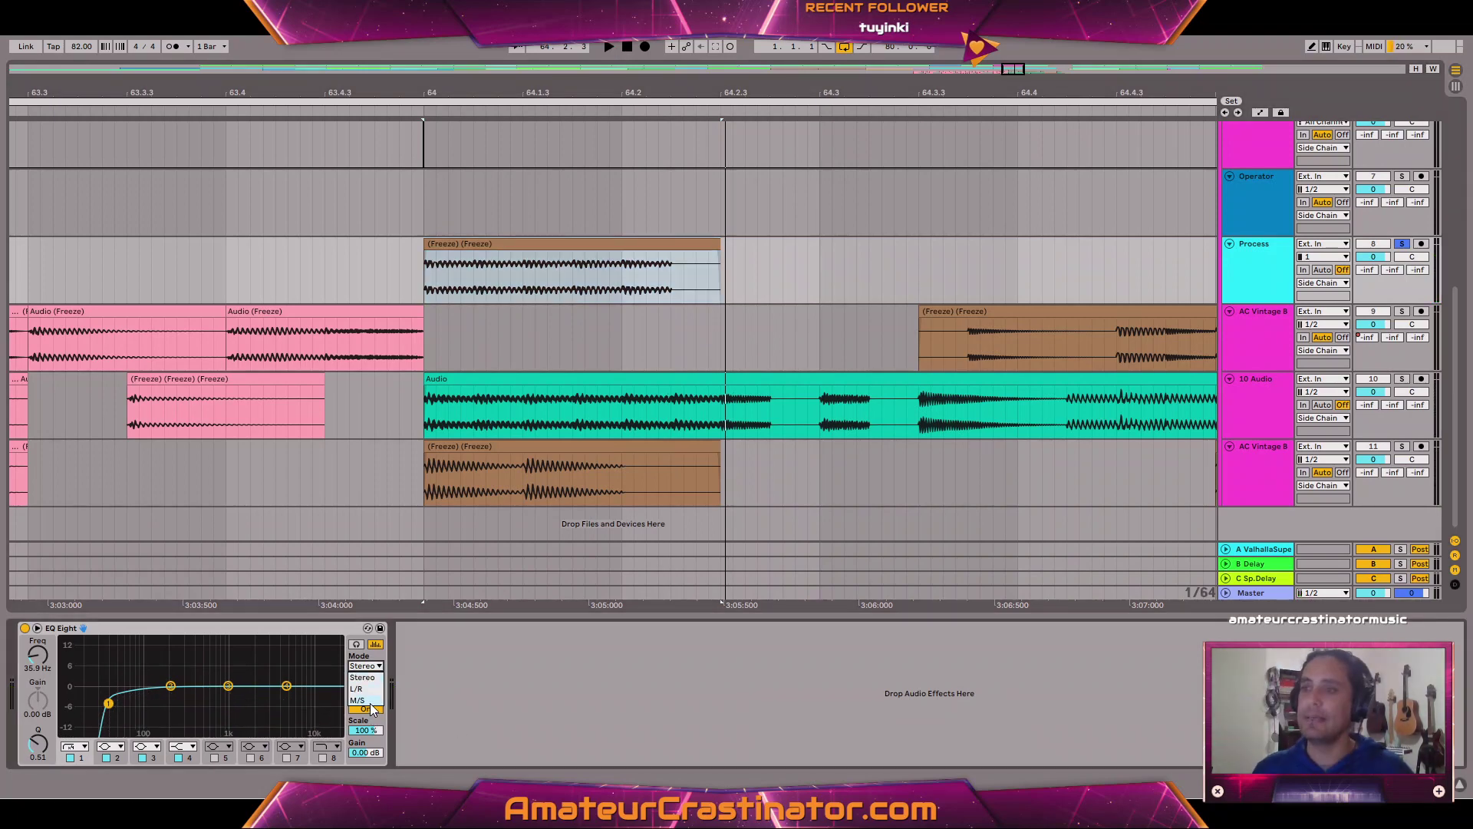
{"action": "left_click", "coordinate": [372, 700]}
{"action": "left_click", "coordinate": [365, 688]}
{"action": "key", "text": "space"}
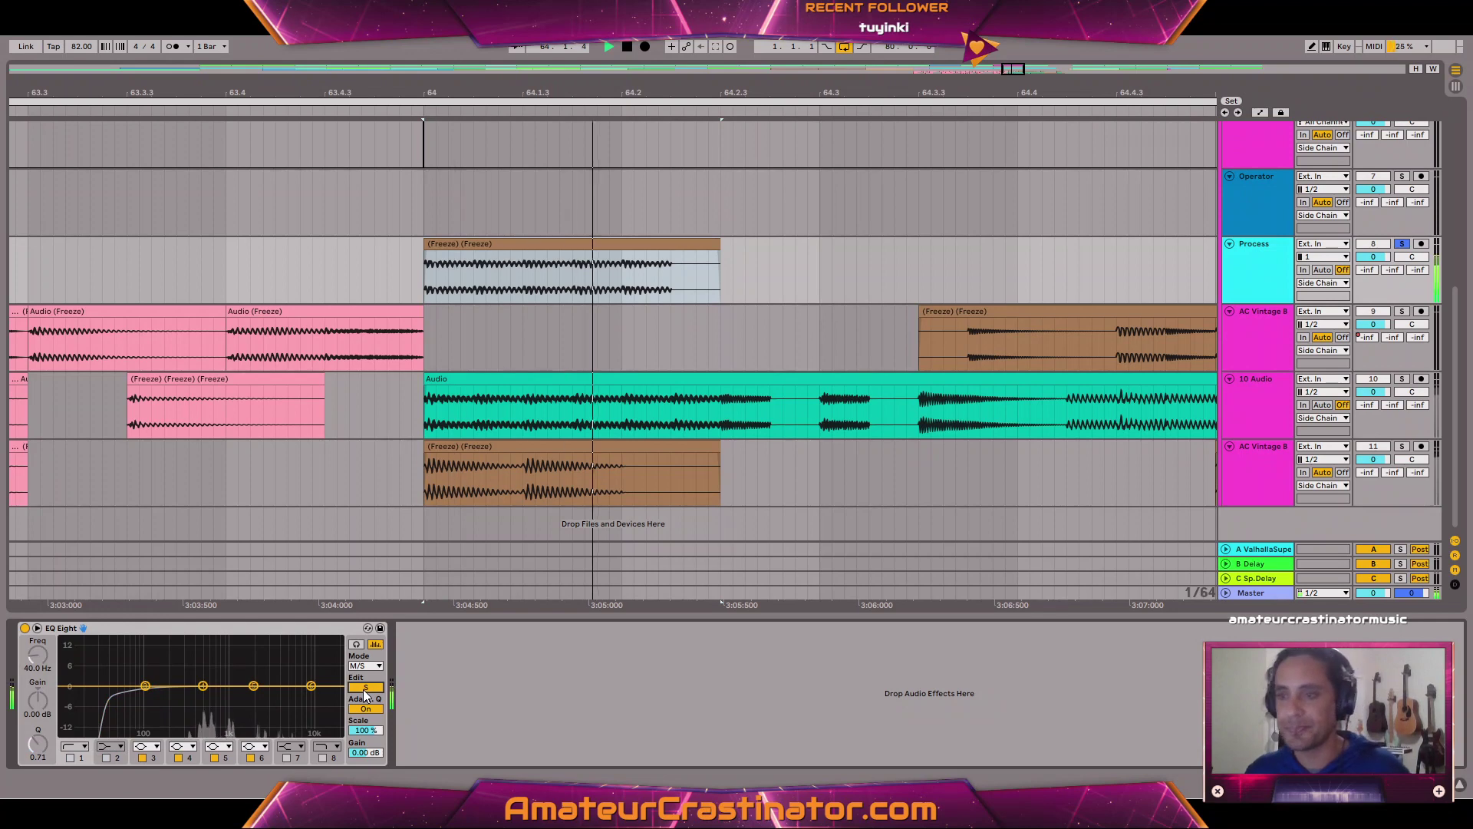
{"action": "left_click", "coordinate": [372, 666]}
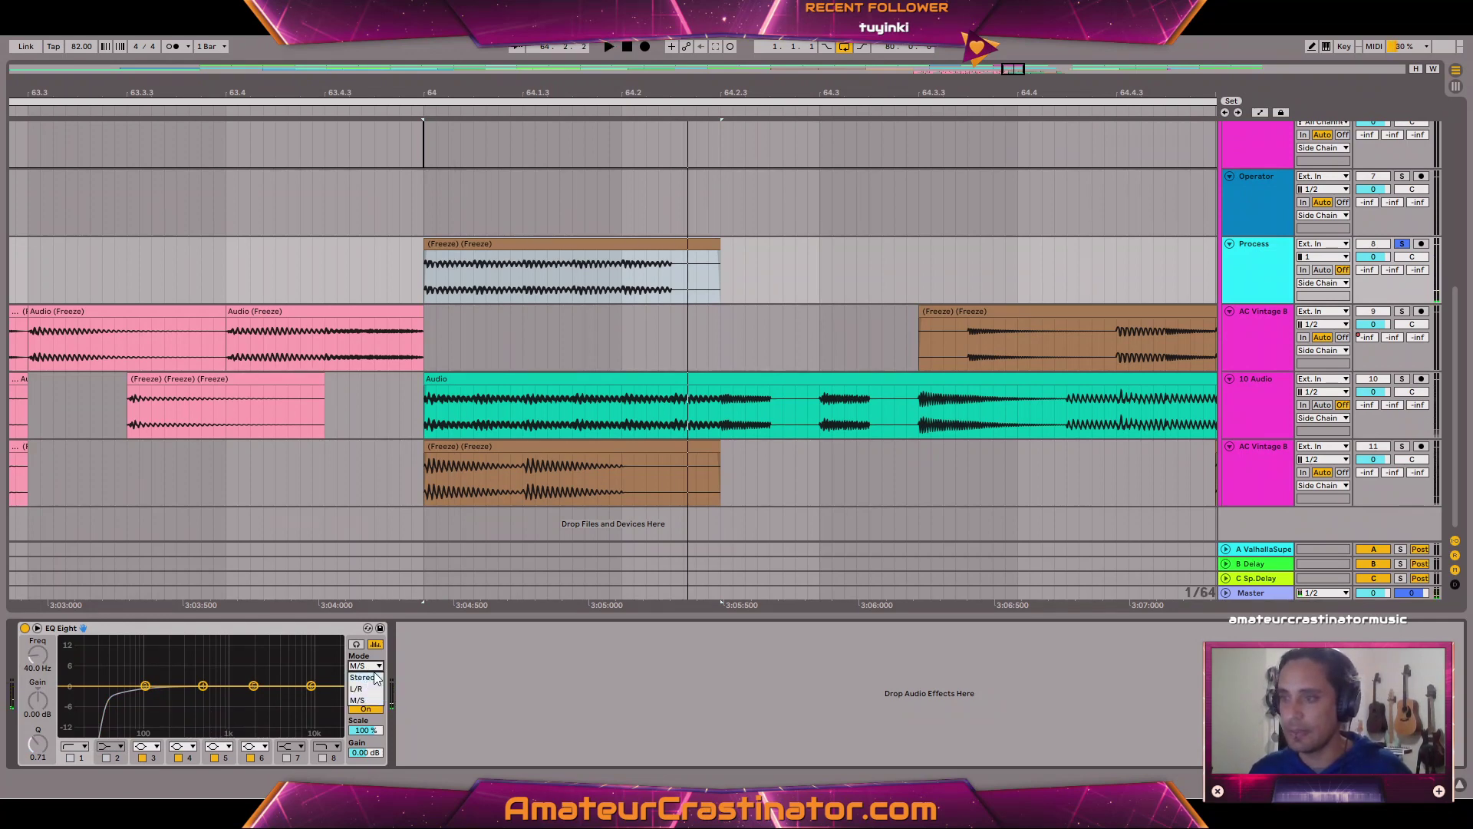
{"action": "left_click", "coordinate": [374, 677]}
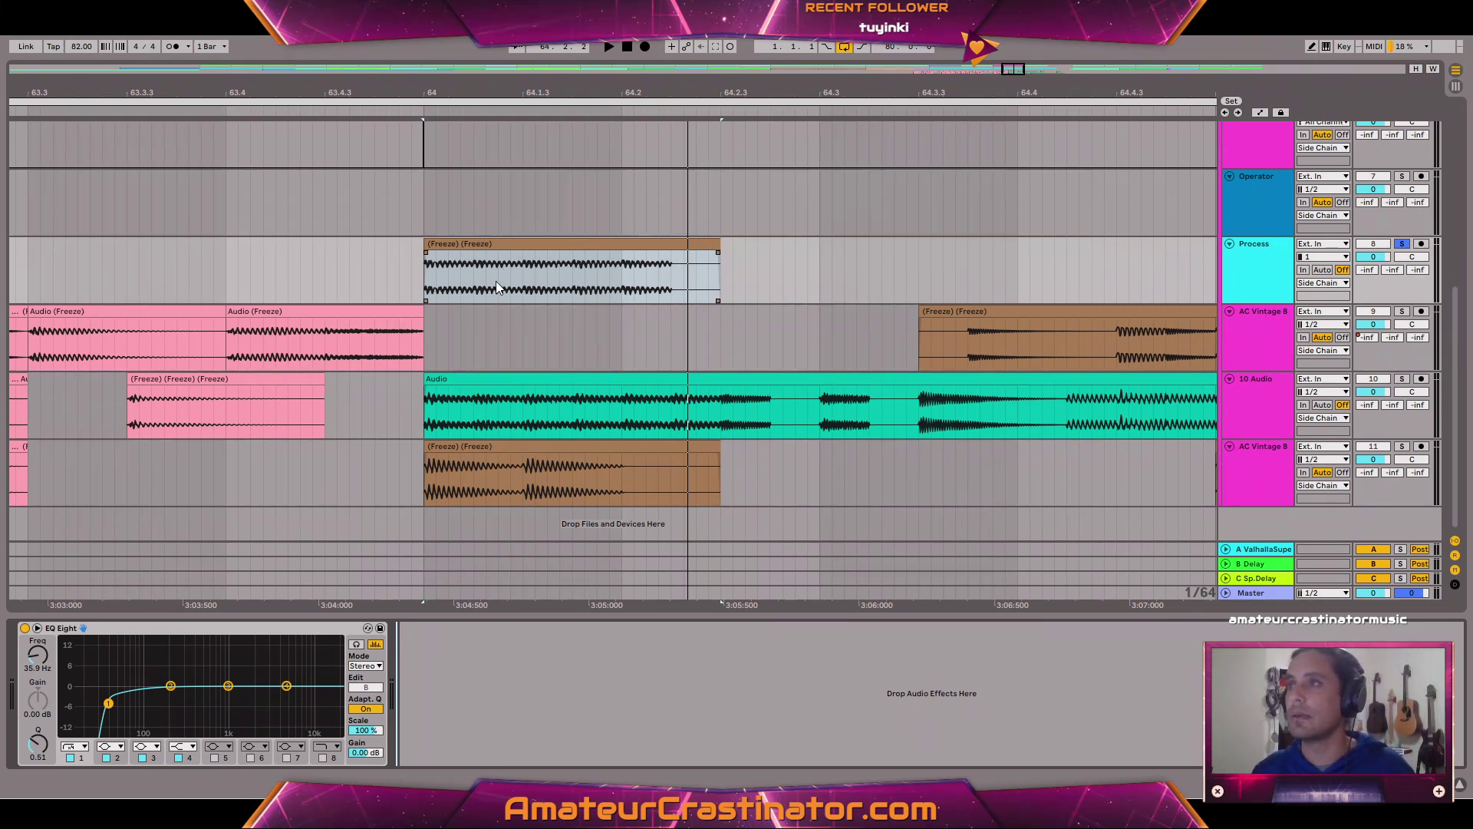
Select the opening of the bar 64 clip on a 1/32 grid, add SPECOMP after EQ Eight and lower its threshold during playback.
{"action": "left_click_drag", "start_coordinate": [471, 278], "coordinate": [420, 284]}
{"action": "key", "text": "ctrl+2"}
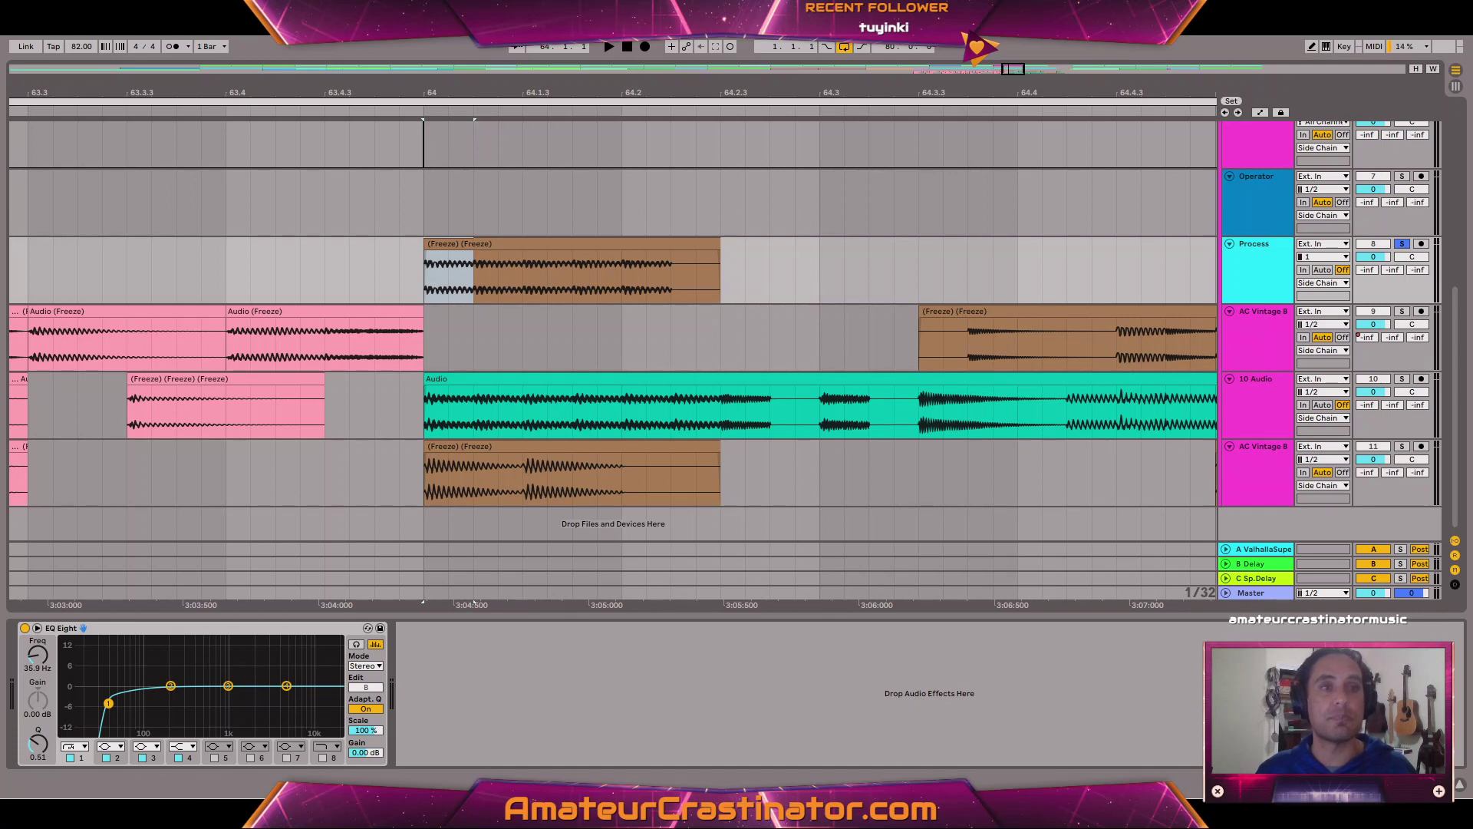
{"action": "key", "text": "space"}
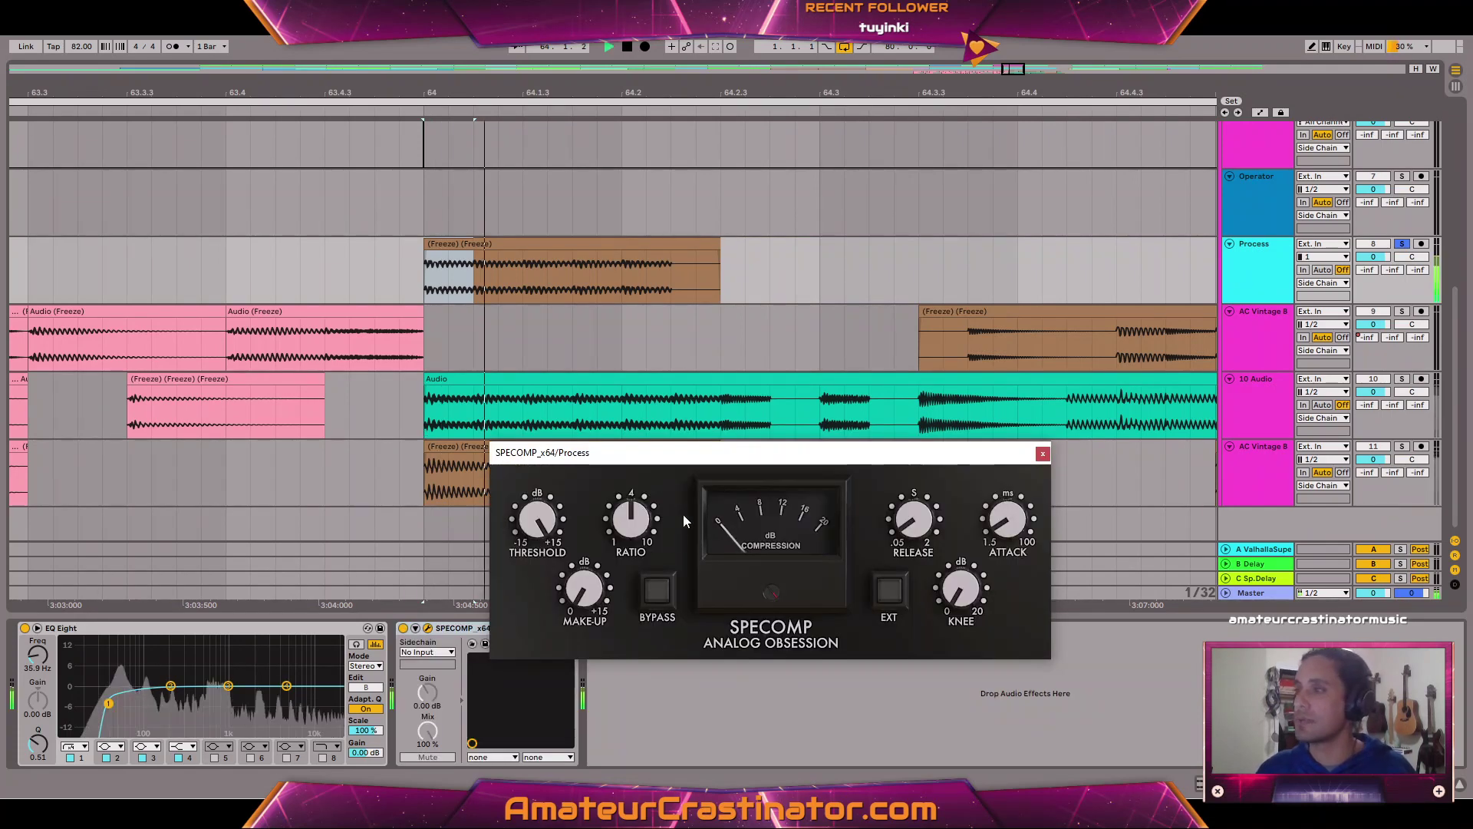
{"action": "left_click_drag", "start_coordinate": [543, 531], "coordinate": [544, 586]}
{"action": "key", "text": "space"}
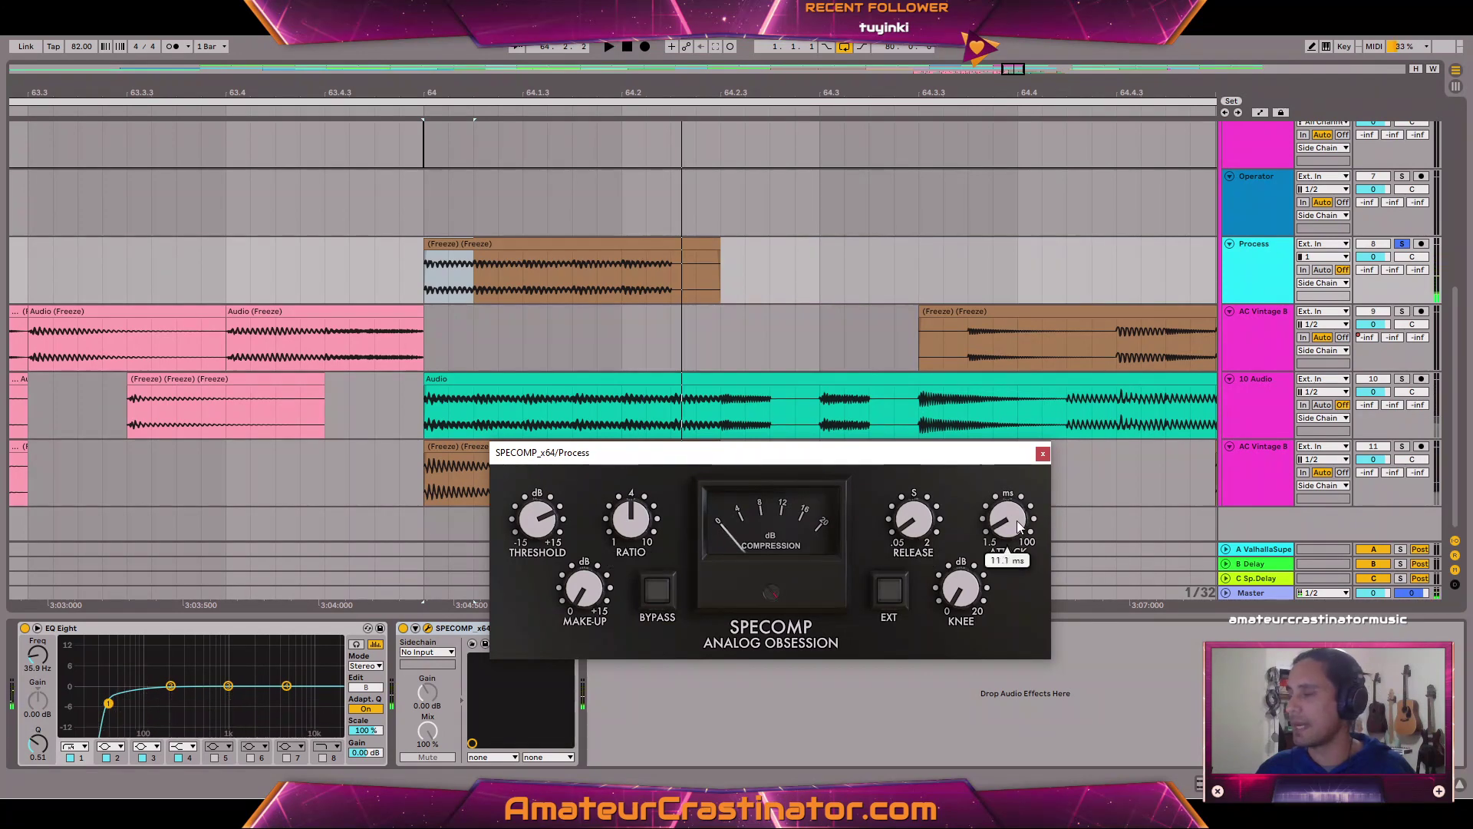
Set SPECOMP's attack to 50.3 ms and shorten its release.
{"action": "left_click_drag", "start_coordinate": [1016, 521], "coordinate": [1018, 448]}
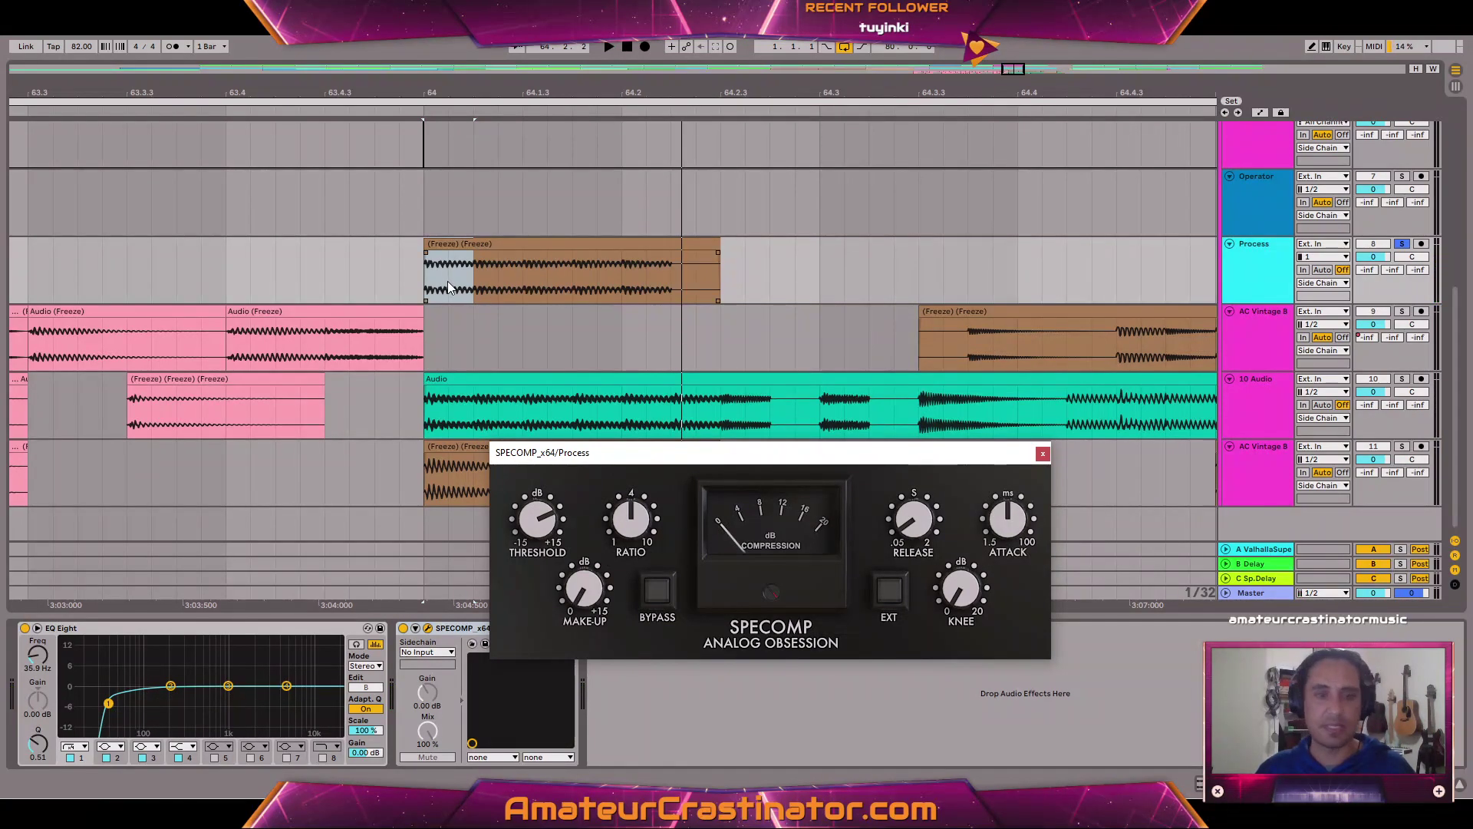
{"action": "mouse_move", "coordinate": [999, 520]}
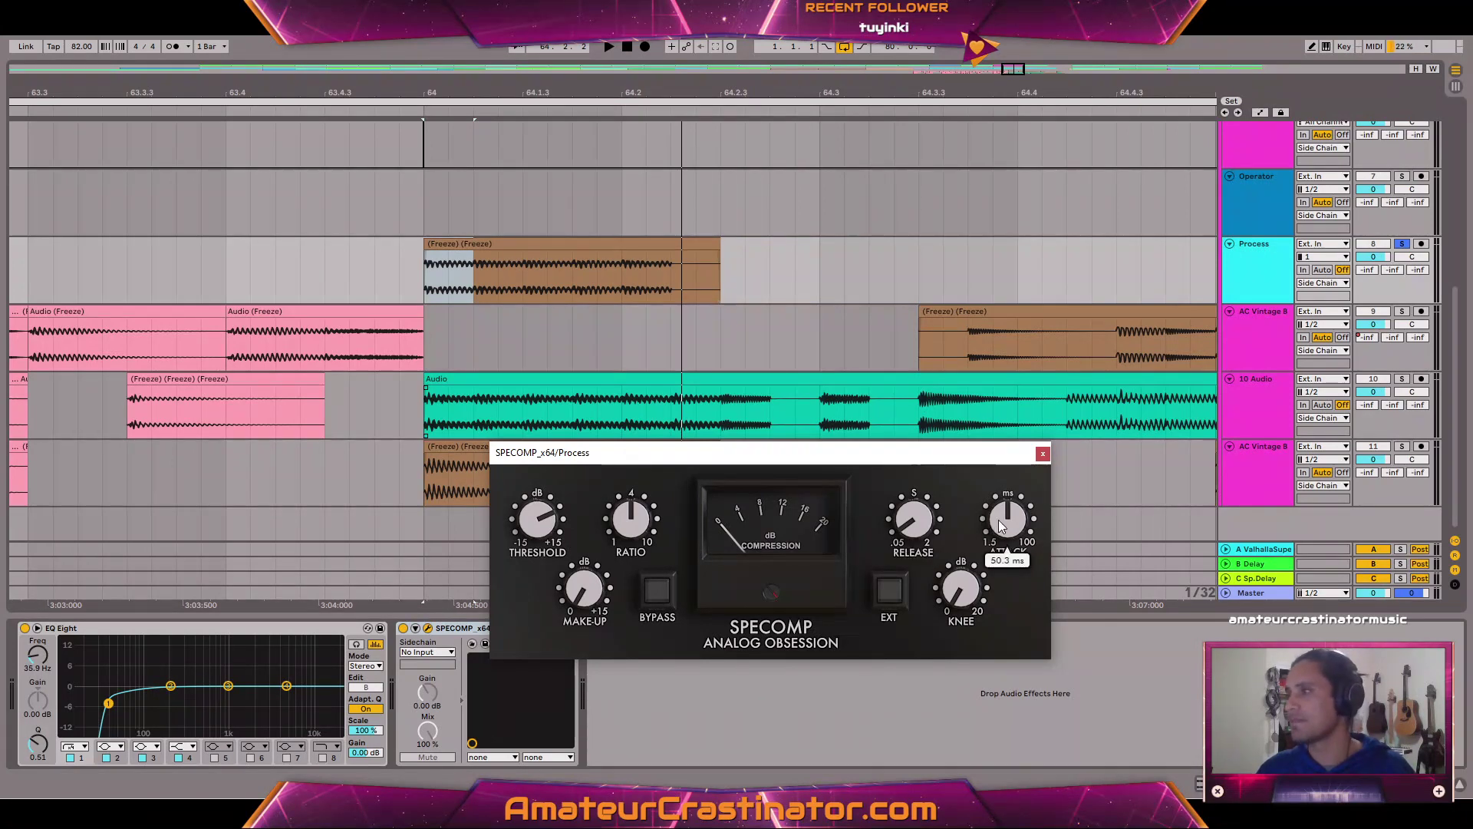
{"action": "mouse_move", "coordinate": [917, 564]}
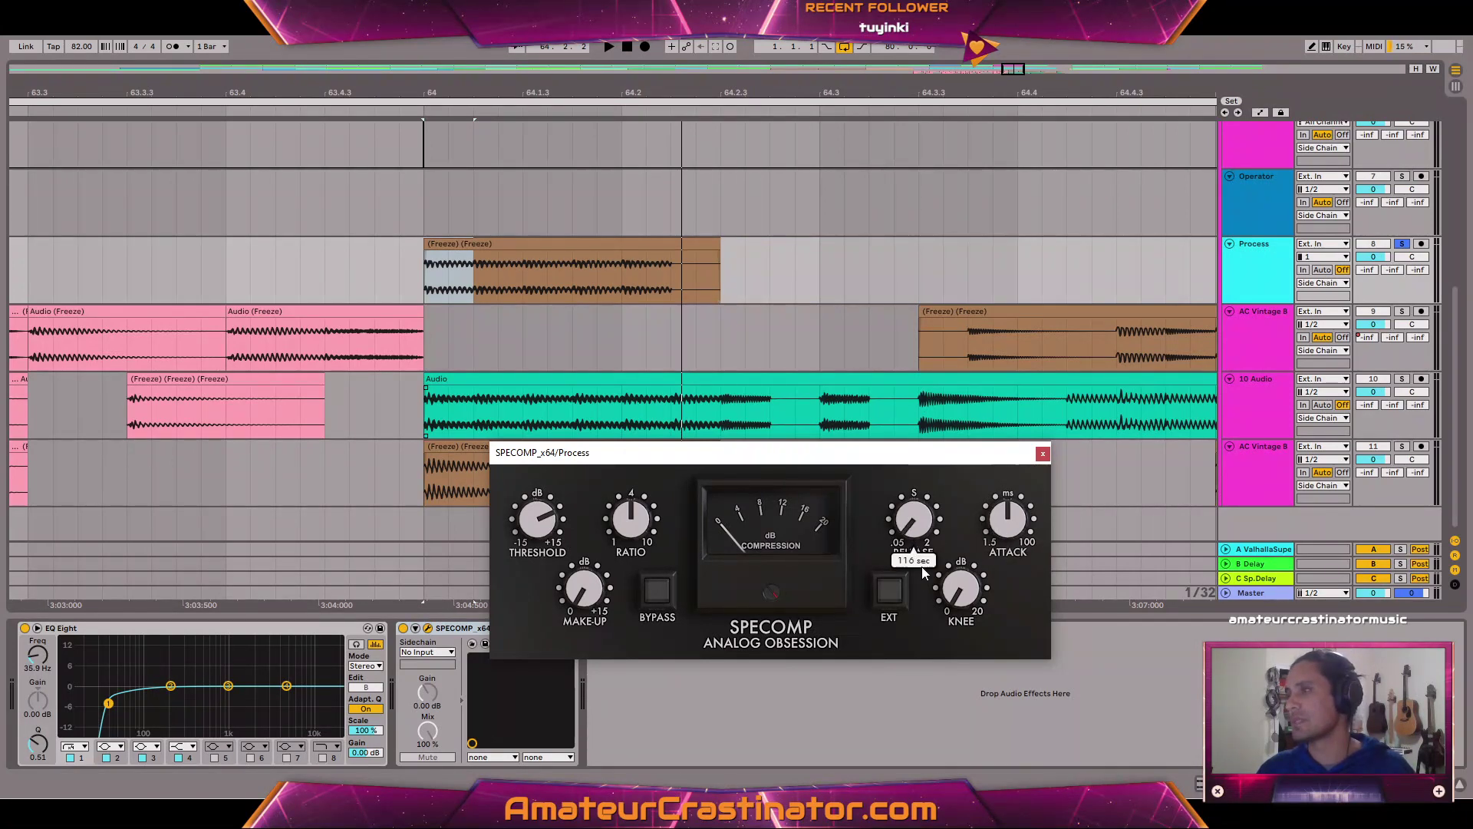
{"action": "left_click_drag", "start_coordinate": [922, 566], "coordinate": [928, 661]}
{"action": "mouse_move", "coordinate": [577, 559]}
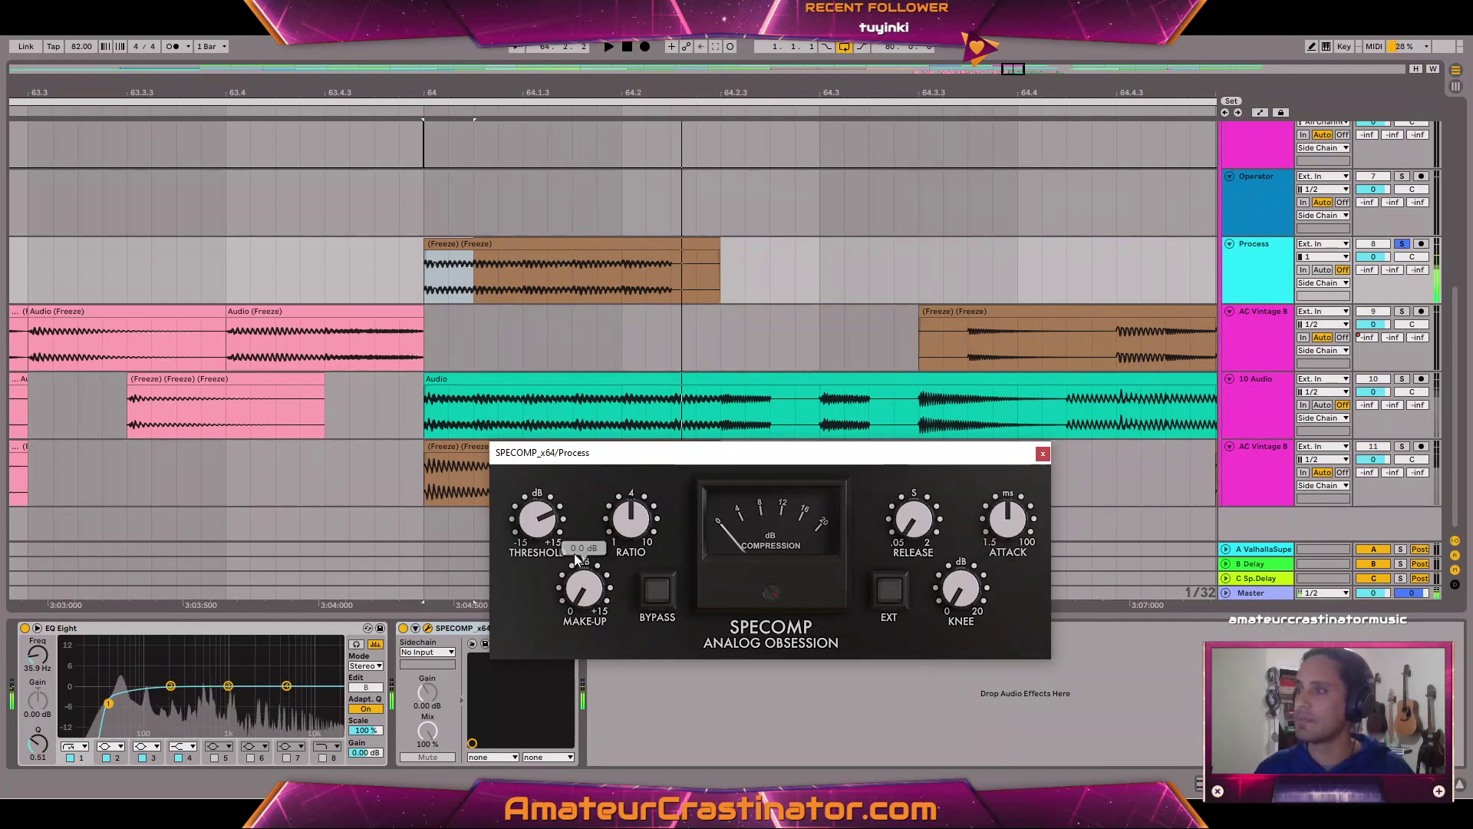
Lower SPECOMP's threshold further while repeatedly replaying the Process clip from bar 64.
{"action": "key", "text": "space"}
{"action": "key", "text": "space"}
{"action": "key", "text": "space"}
{"action": "mouse_move", "coordinate": [542, 516]}
{"action": "left_mouse_down"}
{"action": "mouse_move", "coordinate": [547, 545]}
{"action": "mouse_move", "coordinate": [543, 523]}
{"action": "mouse_move", "coordinate": [561, 520]}
{"action": "left_mouse_up"}
{"action": "key", "text": "space"}
{"action": "key", "text": "space"}
{"action": "key", "text": "space"}
{"action": "key", "text": "space"}
{"action": "key", "text": "space"}
{"action": "key", "text": "space"}
{"action": "mouse_move", "coordinate": [561, 514]}
{"action": "key", "text": "space"}
{"action": "key", "text": "space"}
Raise SPECOMP's make-up gain to 2.8 dB while replaying the clip.
{"action": "left_click_drag", "start_coordinate": [591, 581], "coordinate": [591, 572]}
{"action": "key", "text": "space"}
{"action": "key", "text": "space"}
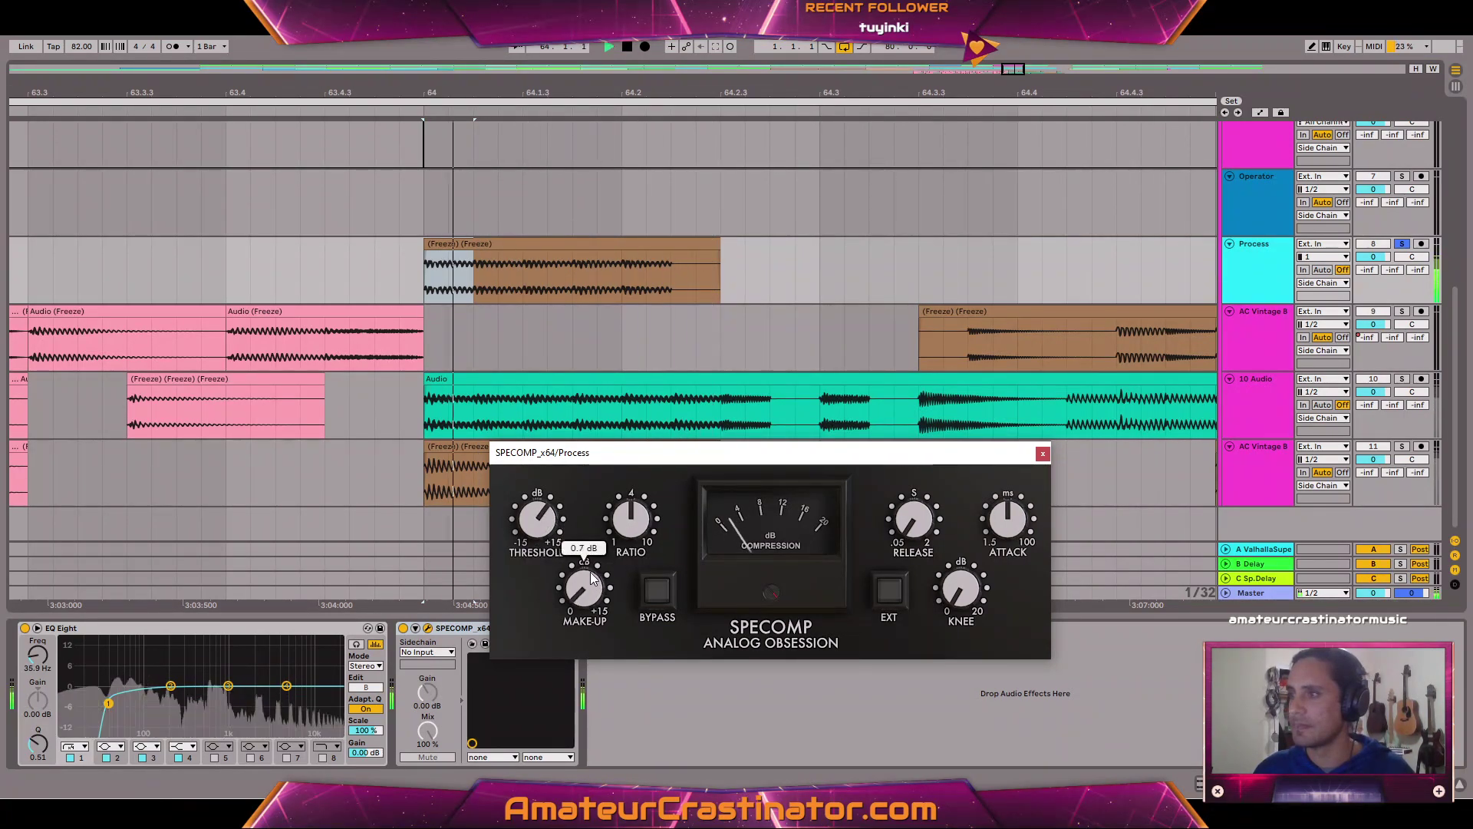
{"action": "key", "text": "space"}
{"action": "key", "text": "space"}
Compare the clip with SPECOMP bypassed and active over repeated playback, leaving the compressor active.
{"action": "left_click", "coordinate": [659, 591]}
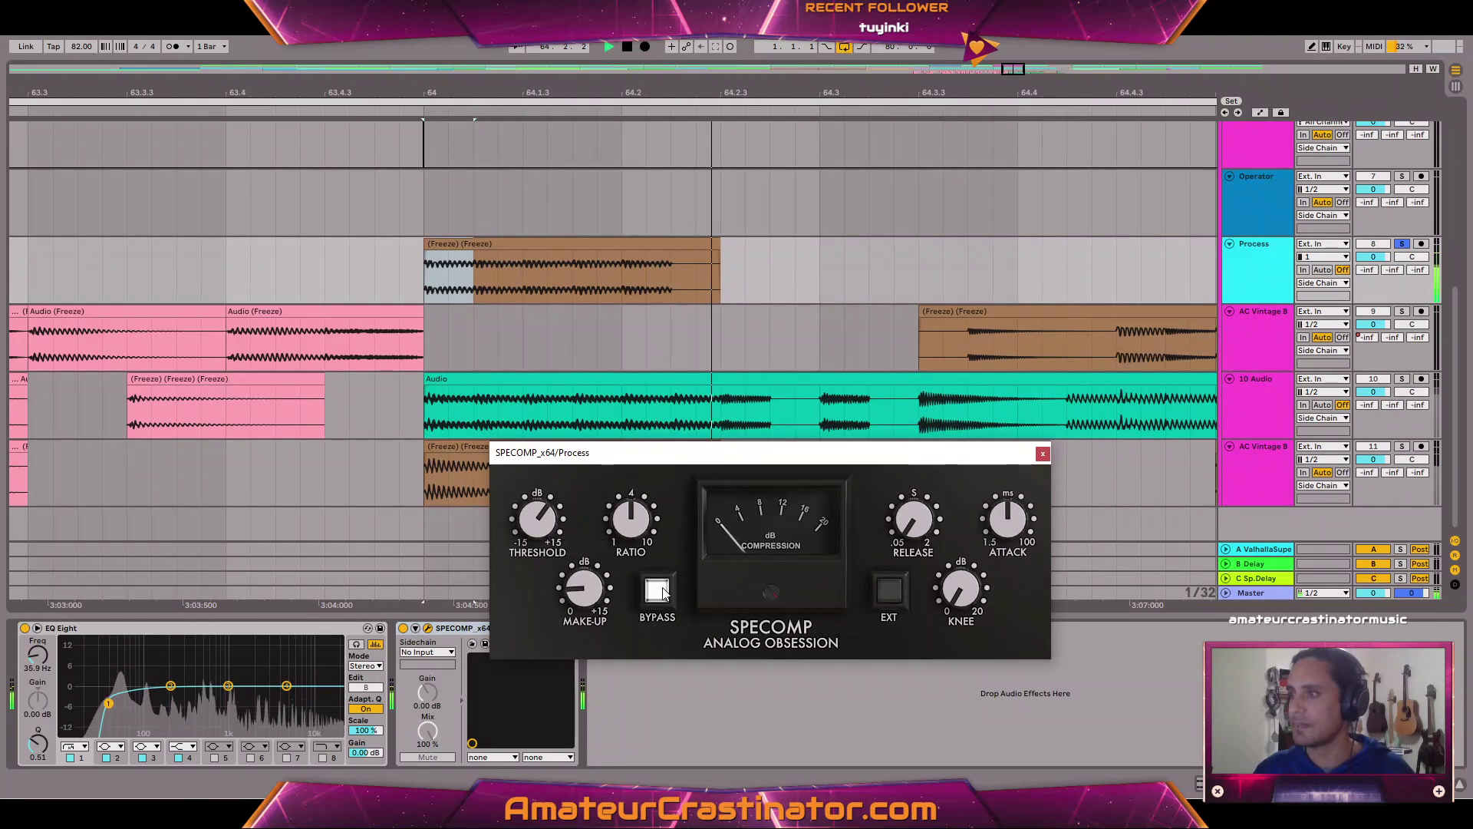
{"action": "key", "text": "space"}
{"action": "key", "text": "space"}
{"action": "key", "text": "space"}
{"action": "key", "text": "space"}
{"action": "left_click", "coordinate": [658, 590]}
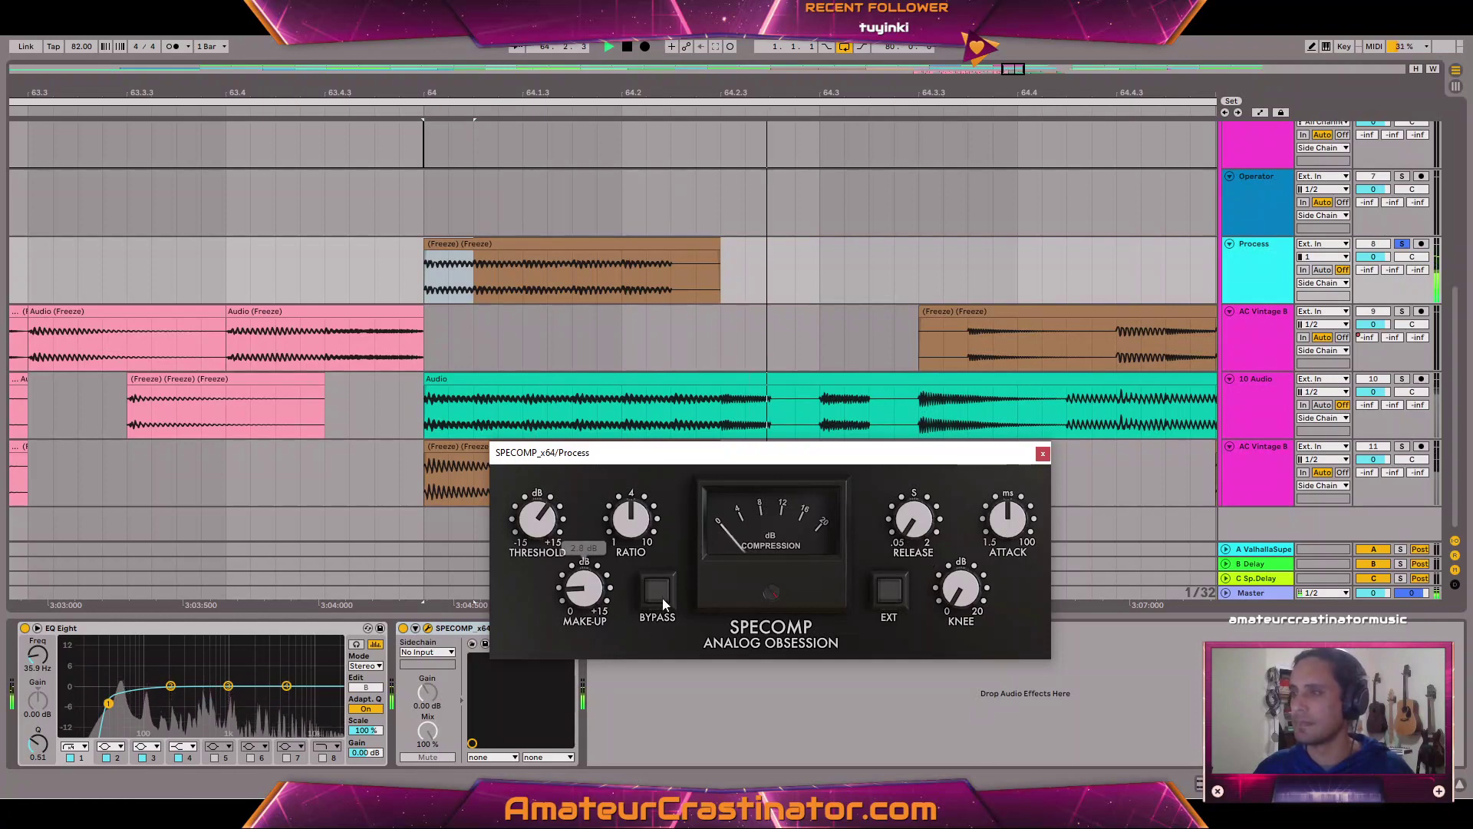
{"action": "key", "text": "space"}
{"action": "key", "text": "space"}
{"action": "left_click", "coordinate": [660, 593]}
{"action": "left_click", "coordinate": [660, 592]}
{"action": "key", "text": "space"}
{"action": "key", "text": "space"}
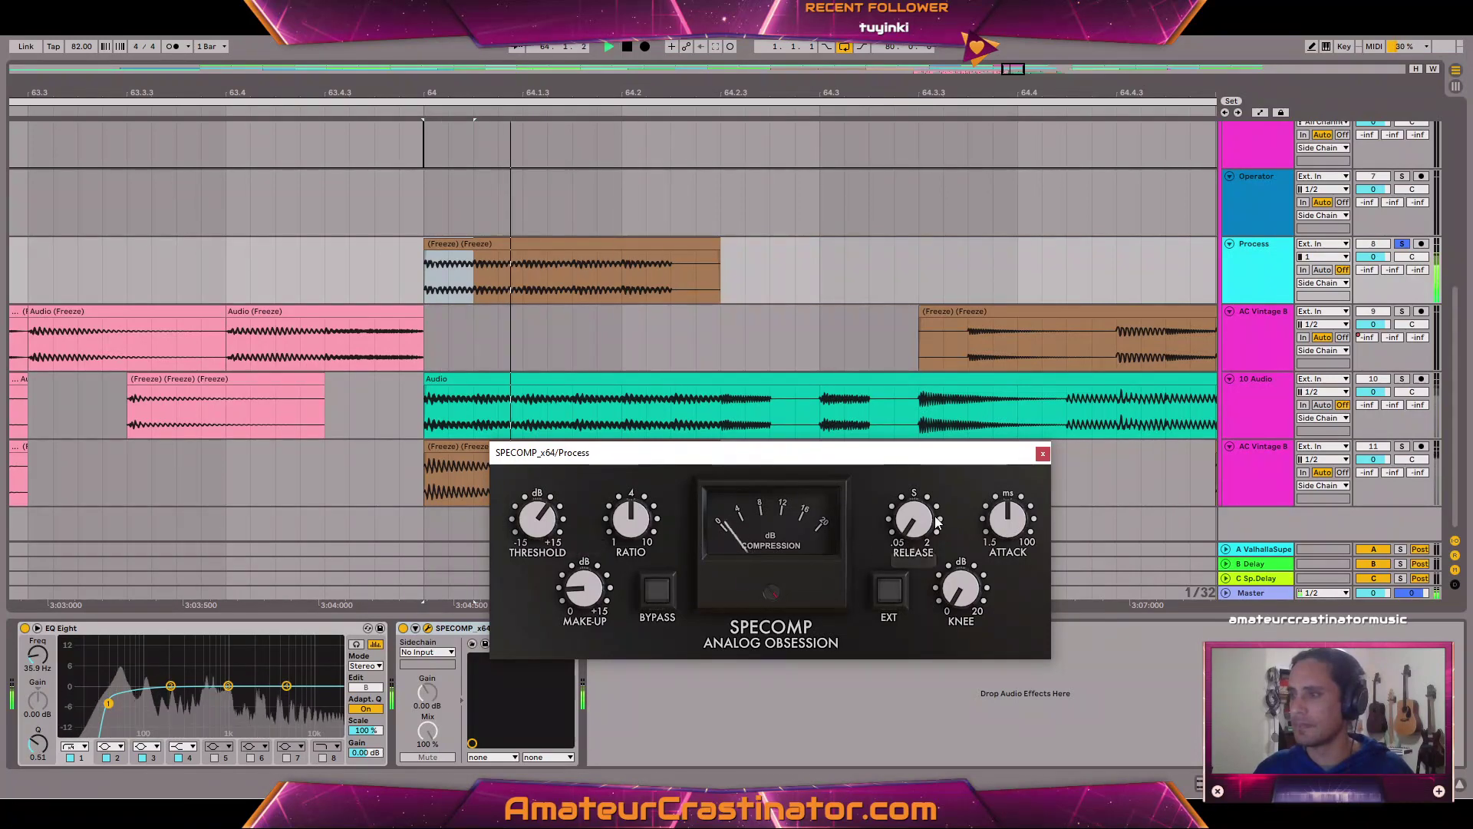
{"action": "key", "text": "space"}
Close the SPECOMP window, move the compressor ahead of EQ Eight in the device chain, and replay the clip.
{"action": "left_click", "coordinate": [1043, 454]}
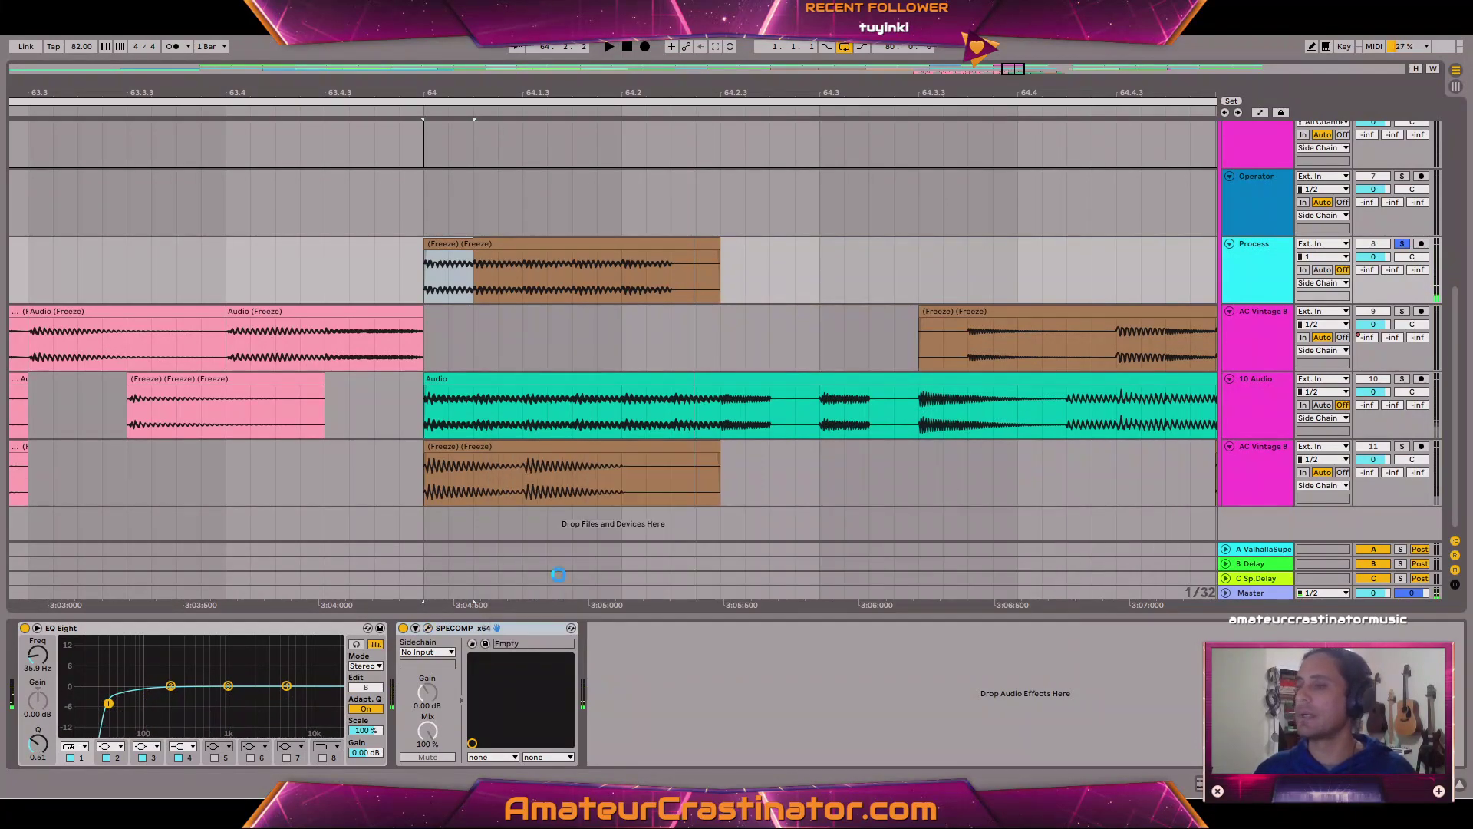
{"action": "left_click_drag", "start_coordinate": [523, 627], "coordinate": [50, 636]}
{"action": "key", "text": "space"}
{"action": "key", "text": "space"}
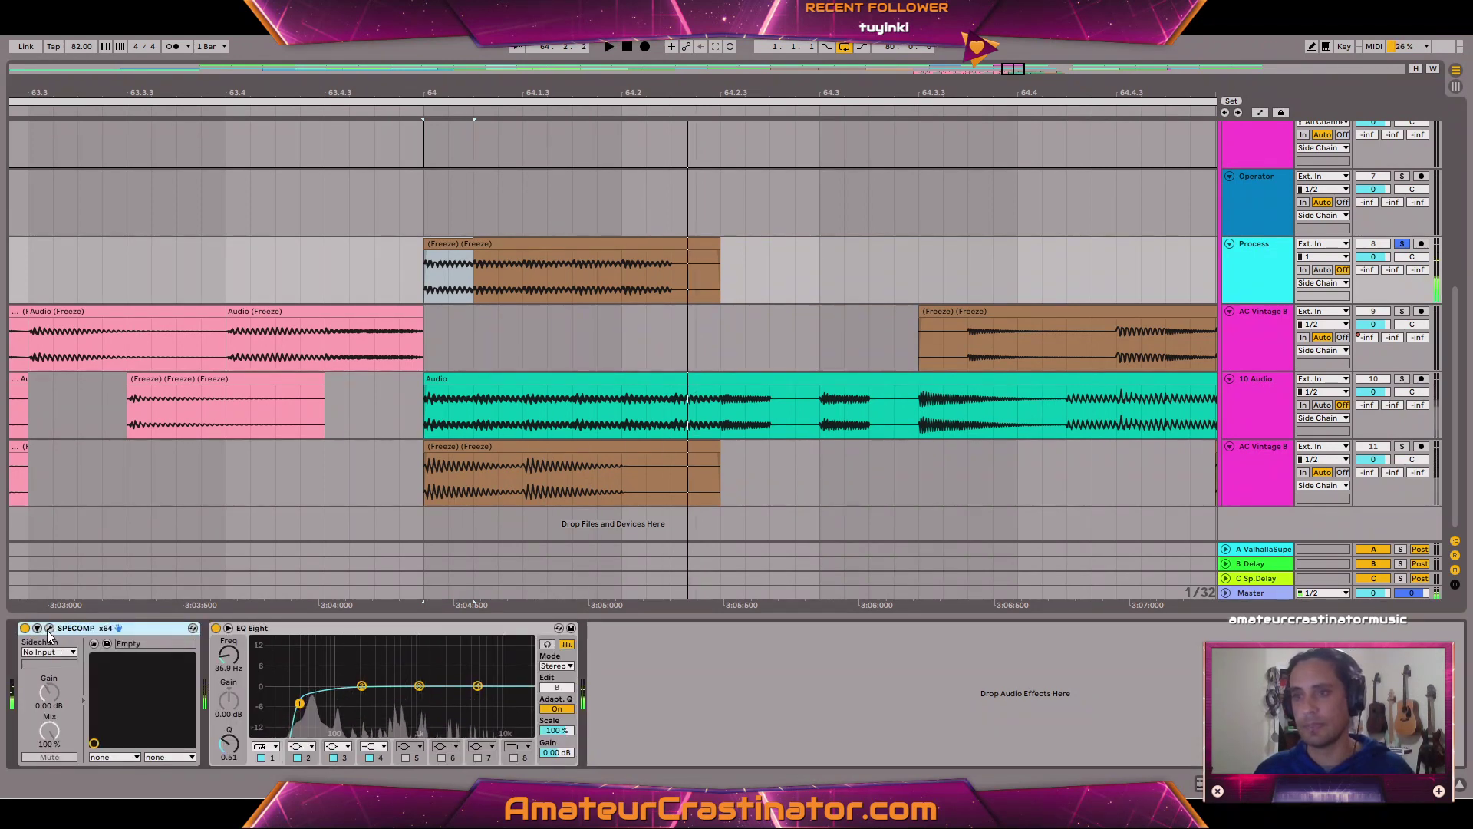
{"action": "left_click", "coordinate": [49, 628]}
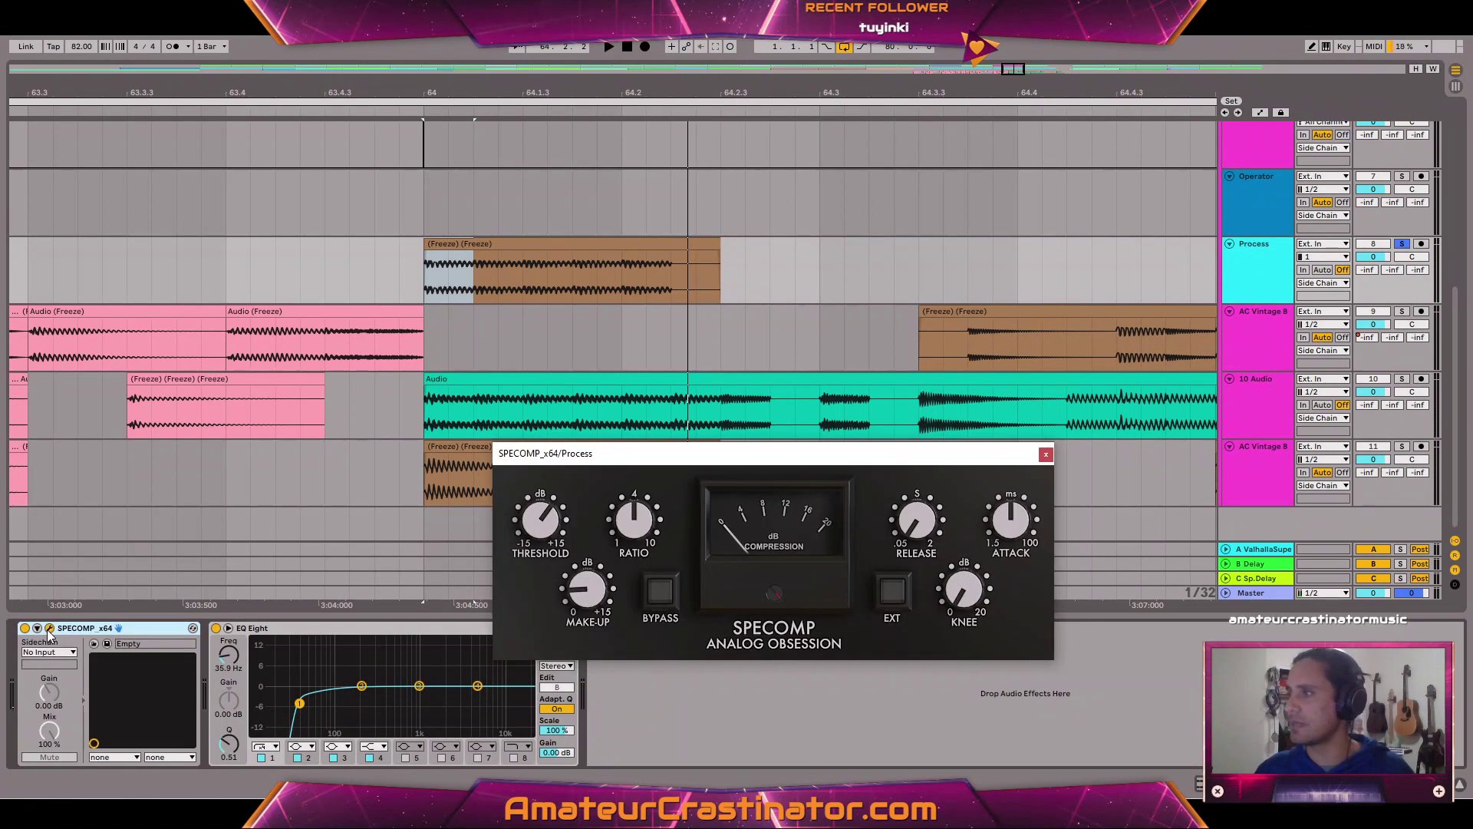
{"action": "left_click", "coordinate": [50, 628]}
{"action": "key", "text": "space"}
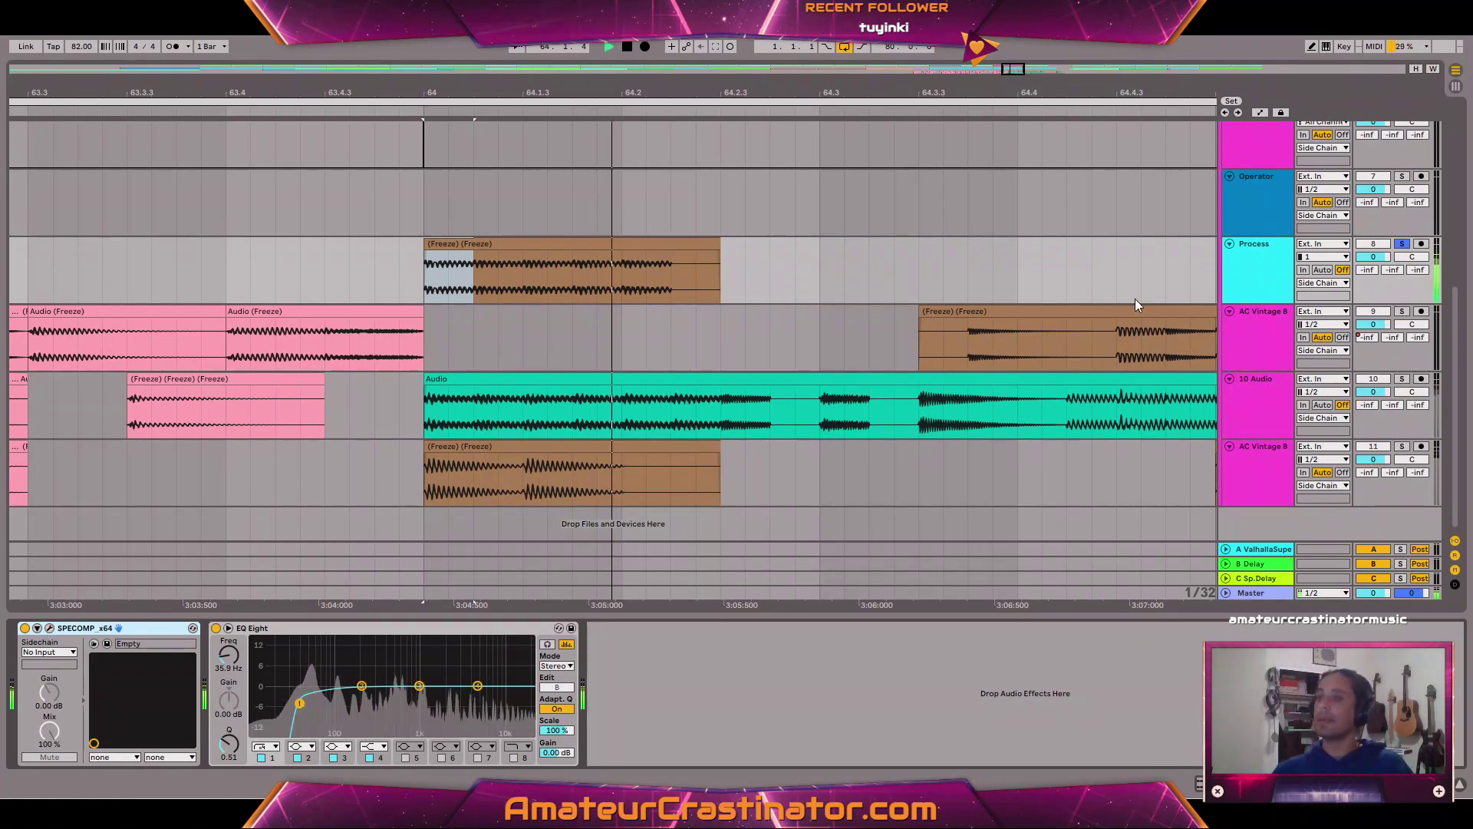
Freeze and flatten the Process track, undoing and repeating the flattening once to compare the waveforms.
{"action": "right_click", "coordinate": [1239, 258]}
{"action": "left_click", "coordinate": [1274, 349]}
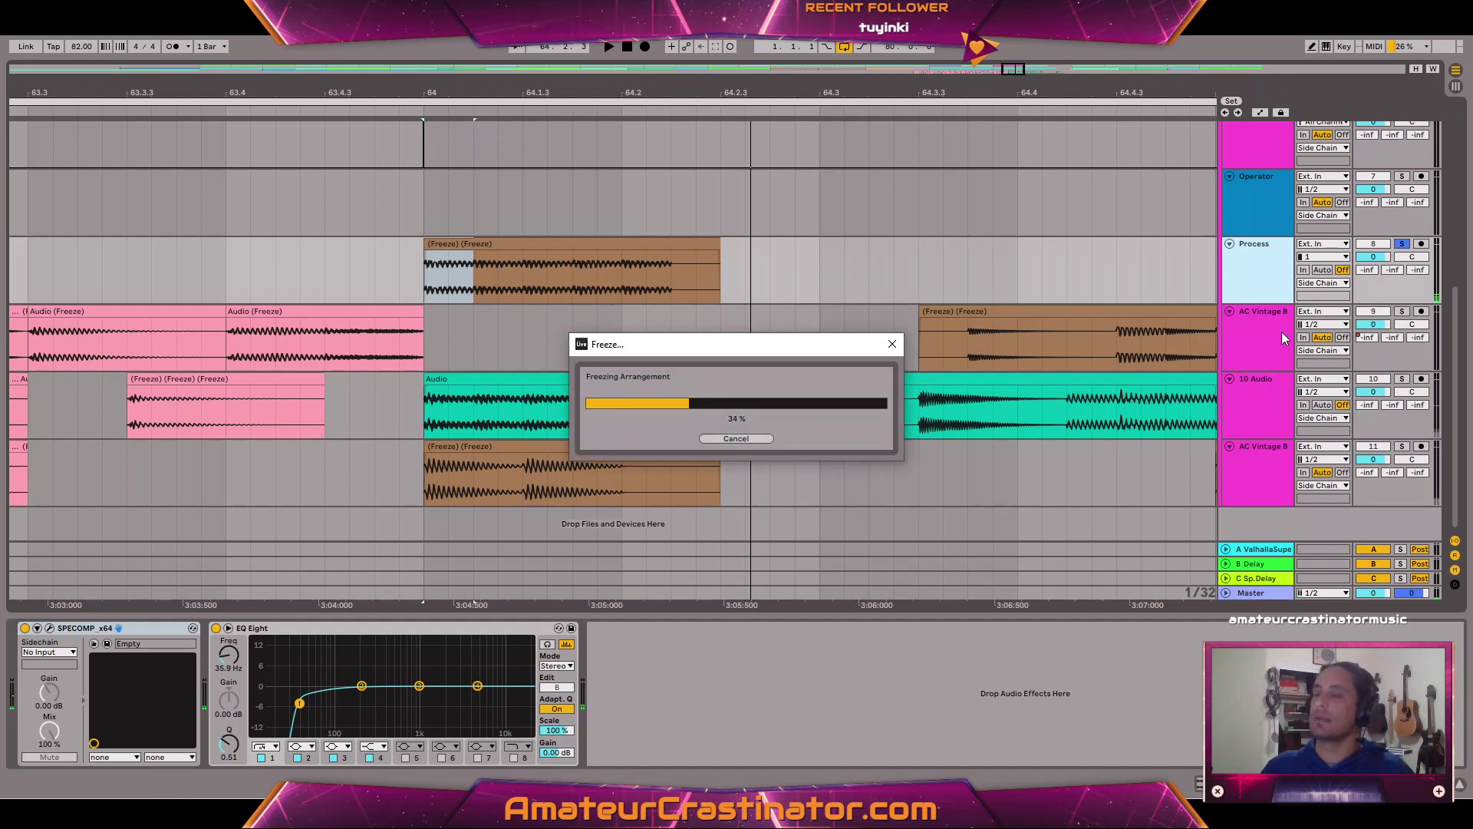
{"action": "right_click", "coordinate": [1254, 257]}
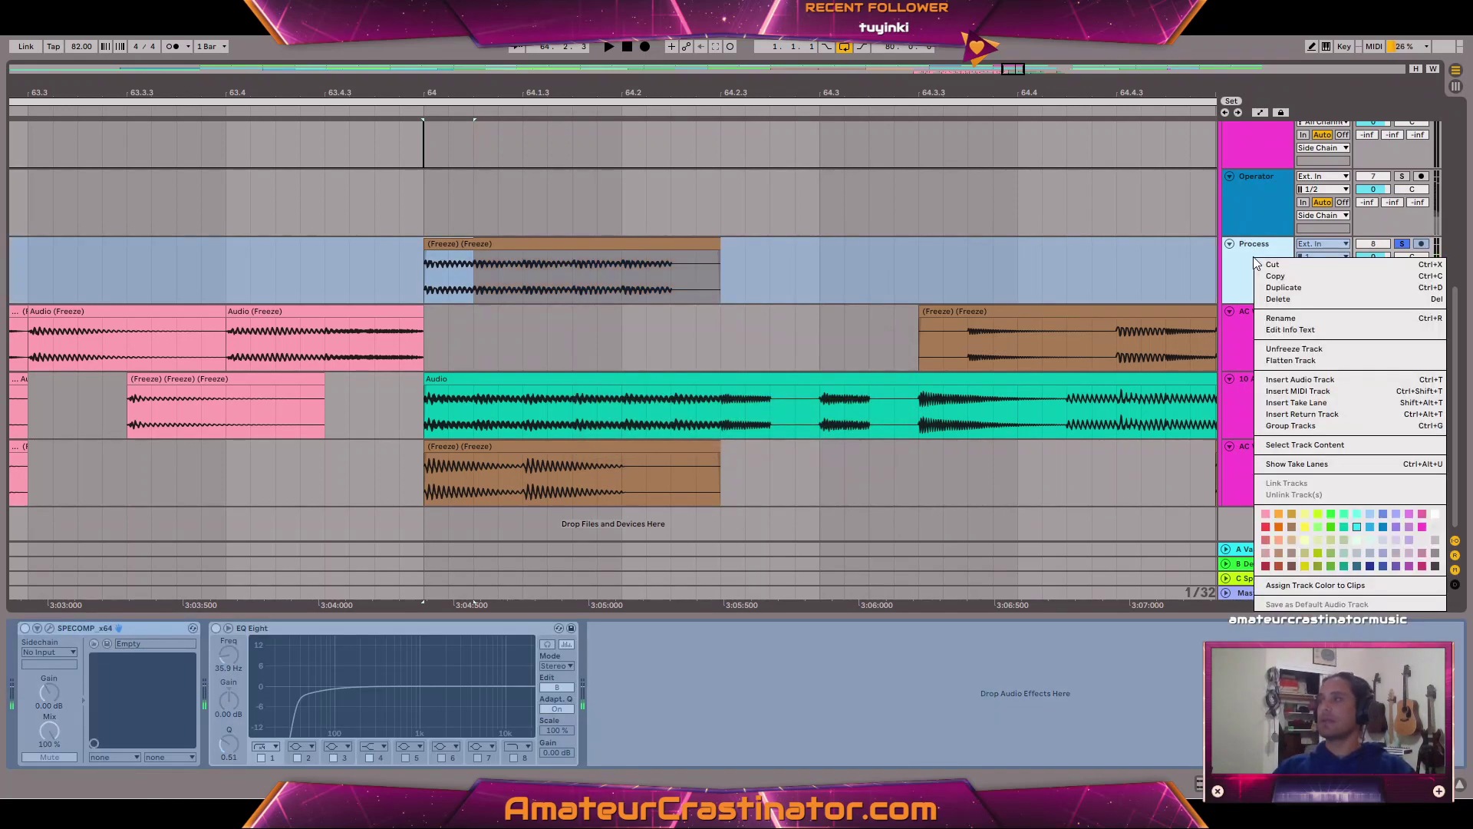
{"action": "left_click", "coordinate": [1279, 360]}
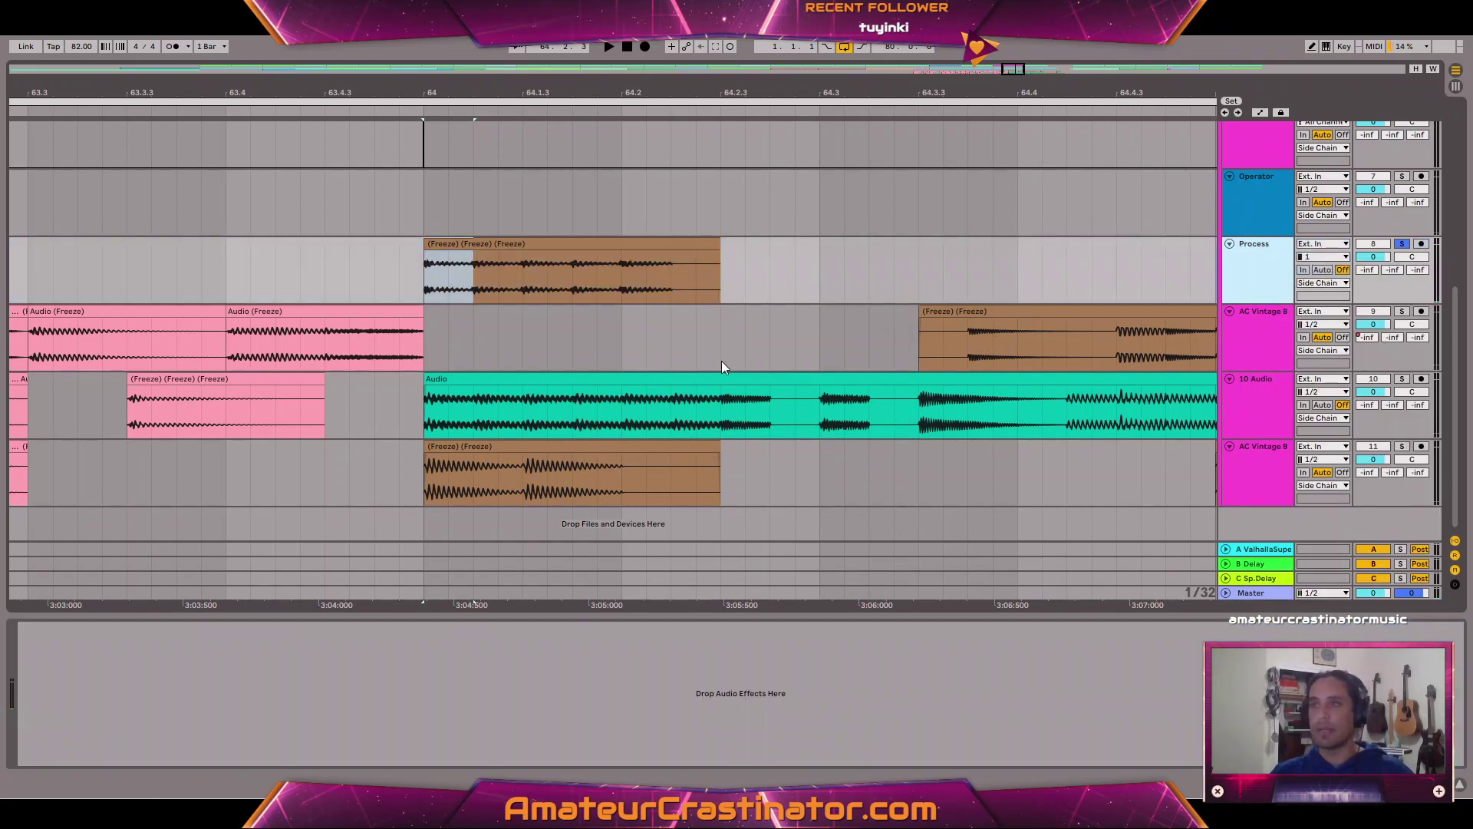
{"action": "key", "text": "ctrl+z"}
{"action": "right_click", "coordinate": [1250, 261]}
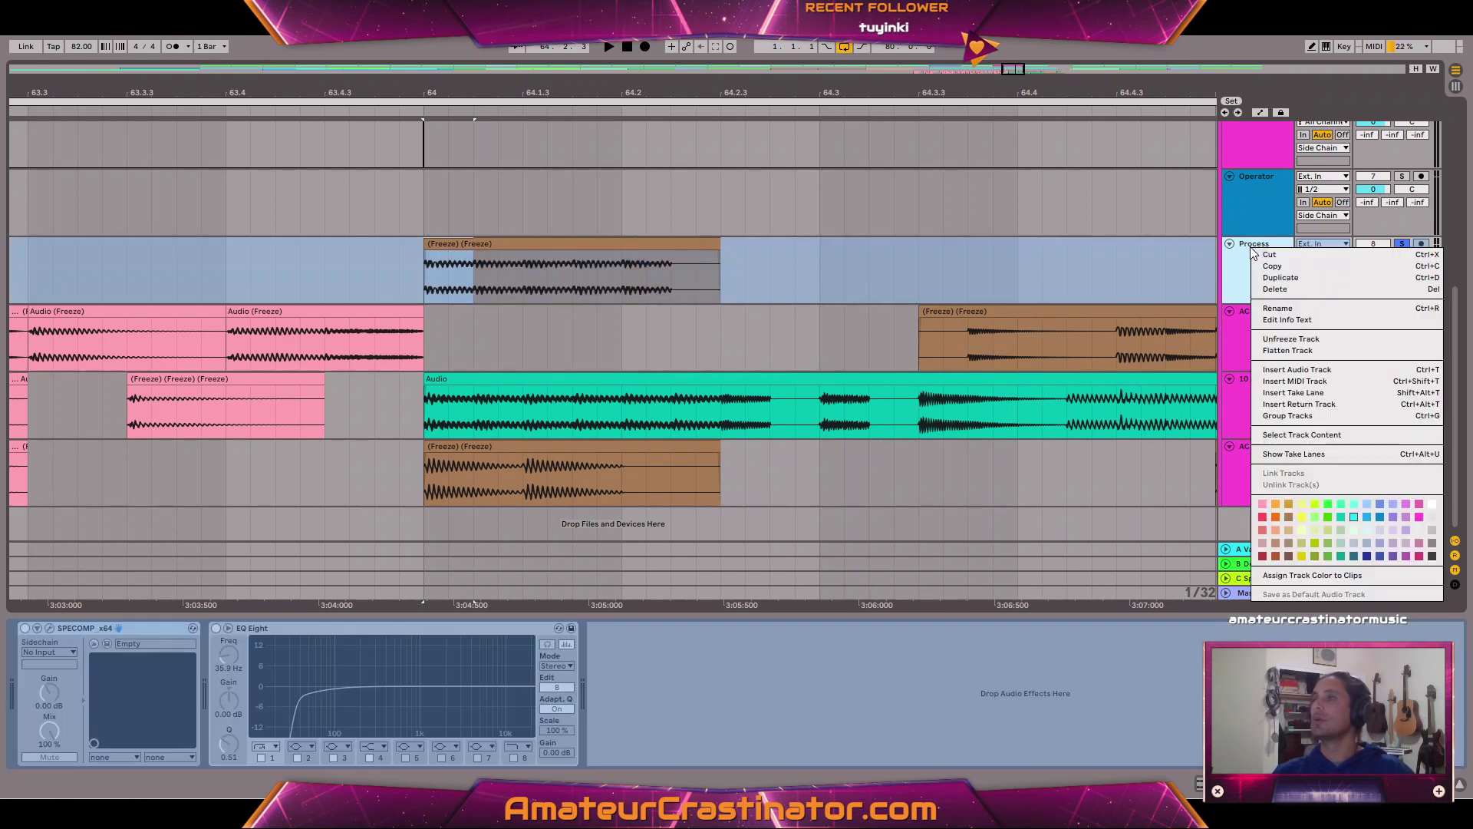
{"action": "left_click", "coordinate": [1288, 350]}
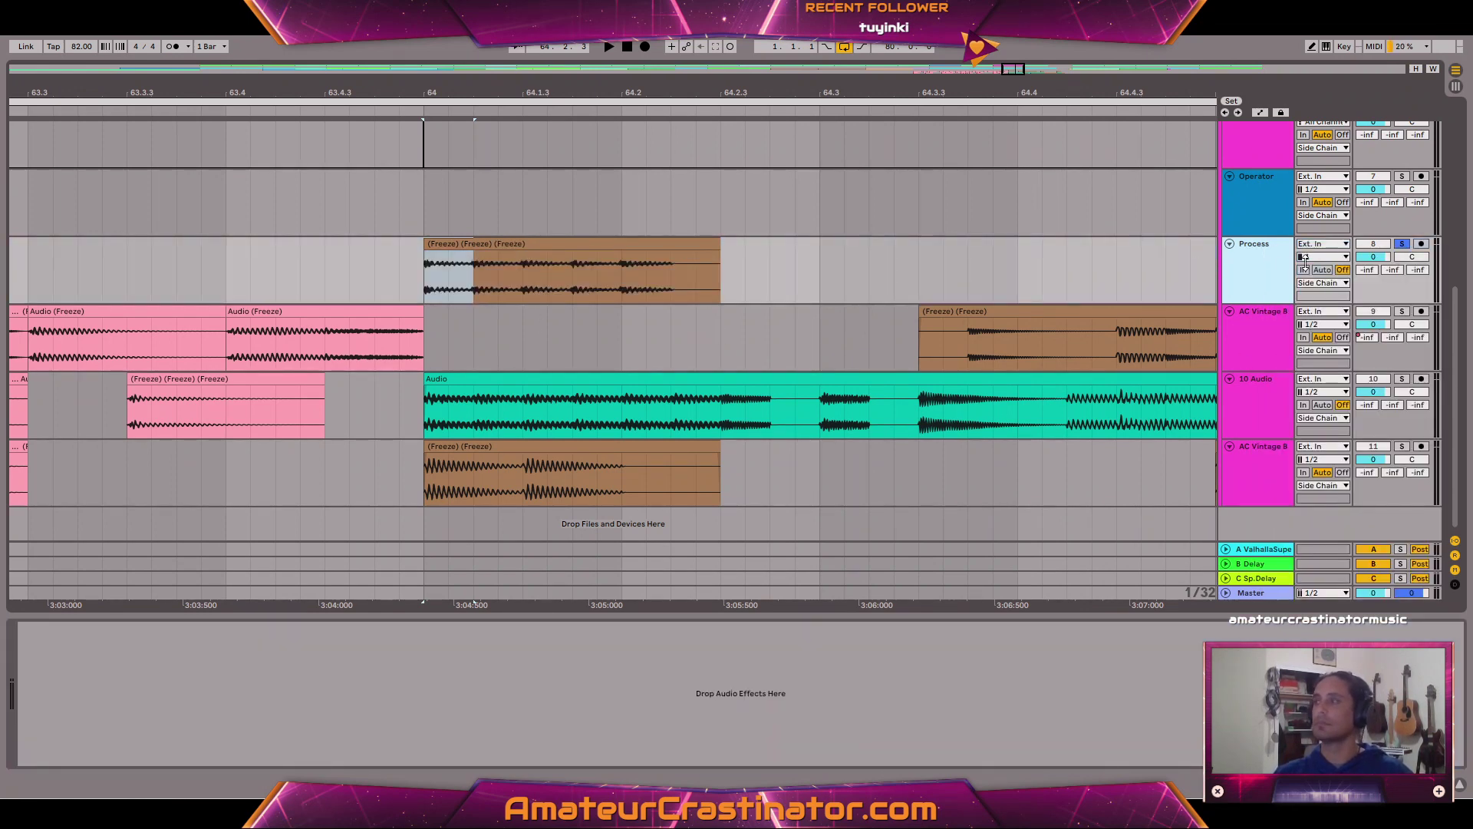
Color the flattened clip pink, move it to the AC Vintage B track directly below at bar 64, and play it with the other tracks.
{"action": "left_click", "coordinate": [522, 244]}
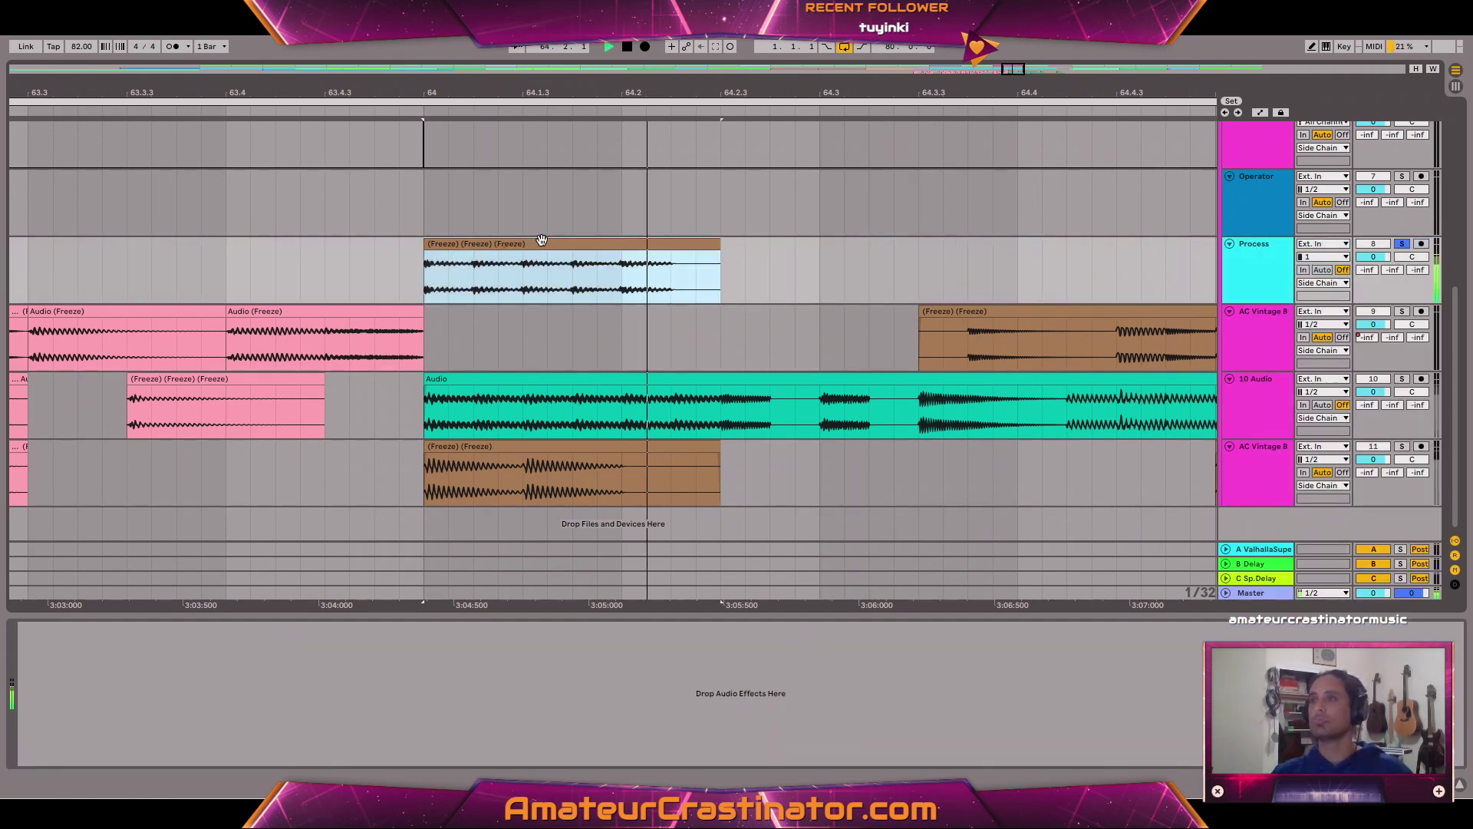
{"action": "right_click", "coordinate": [550, 247]}
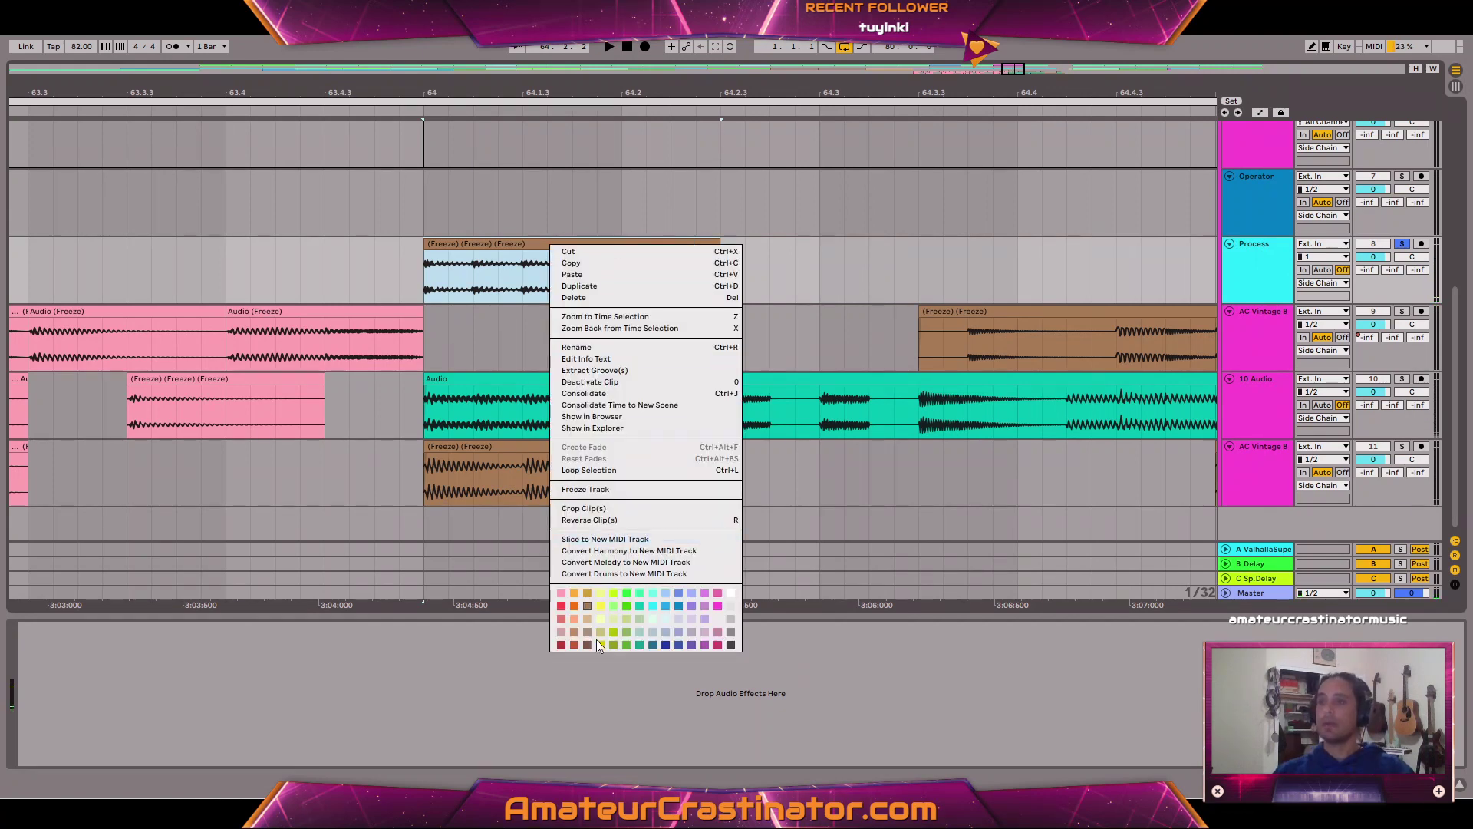
{"action": "key", "text": "Escape"}
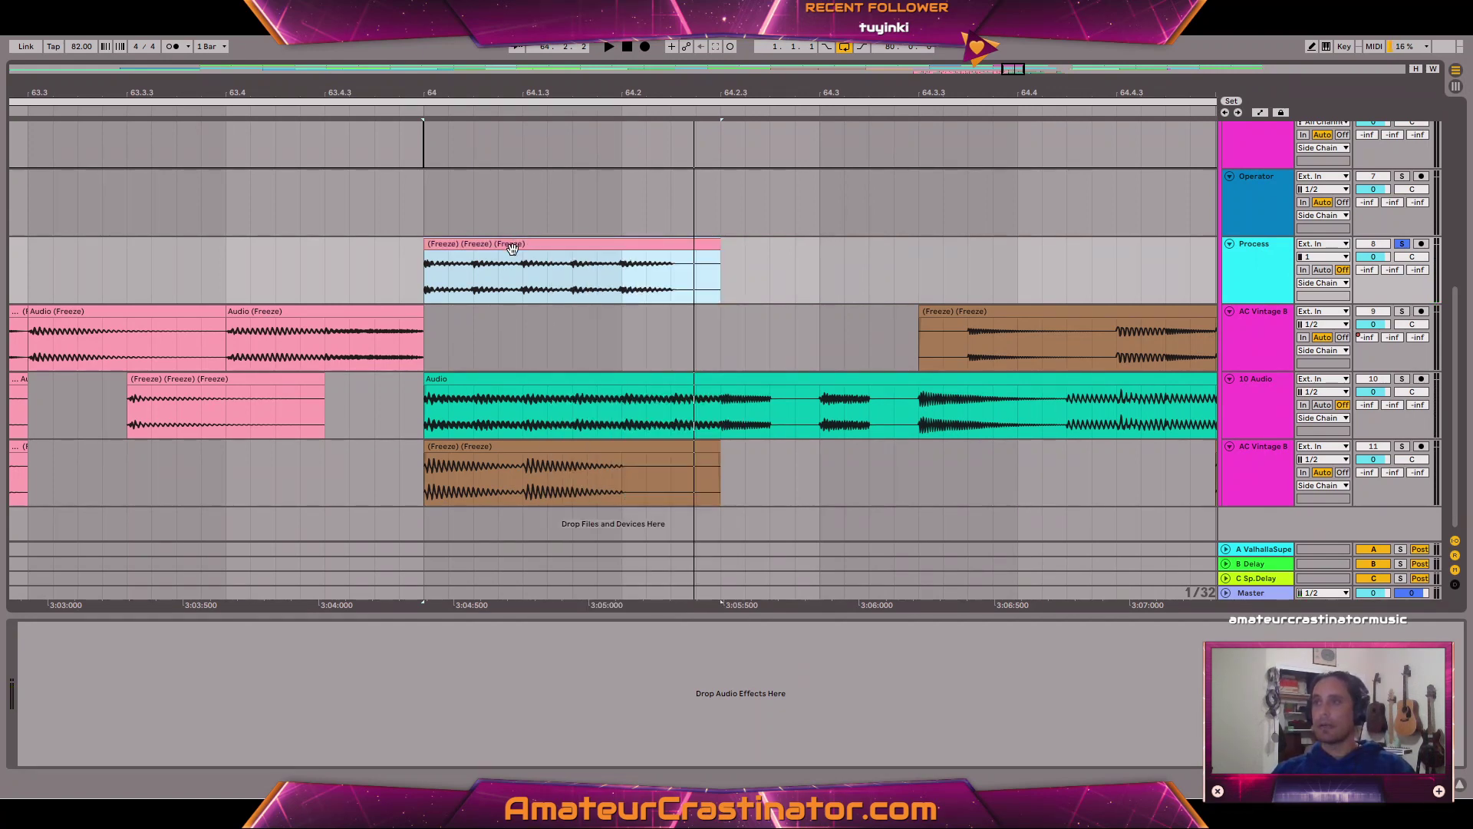
{"action": "left_click_drag", "start_coordinate": [514, 238], "coordinate": [517, 318]}
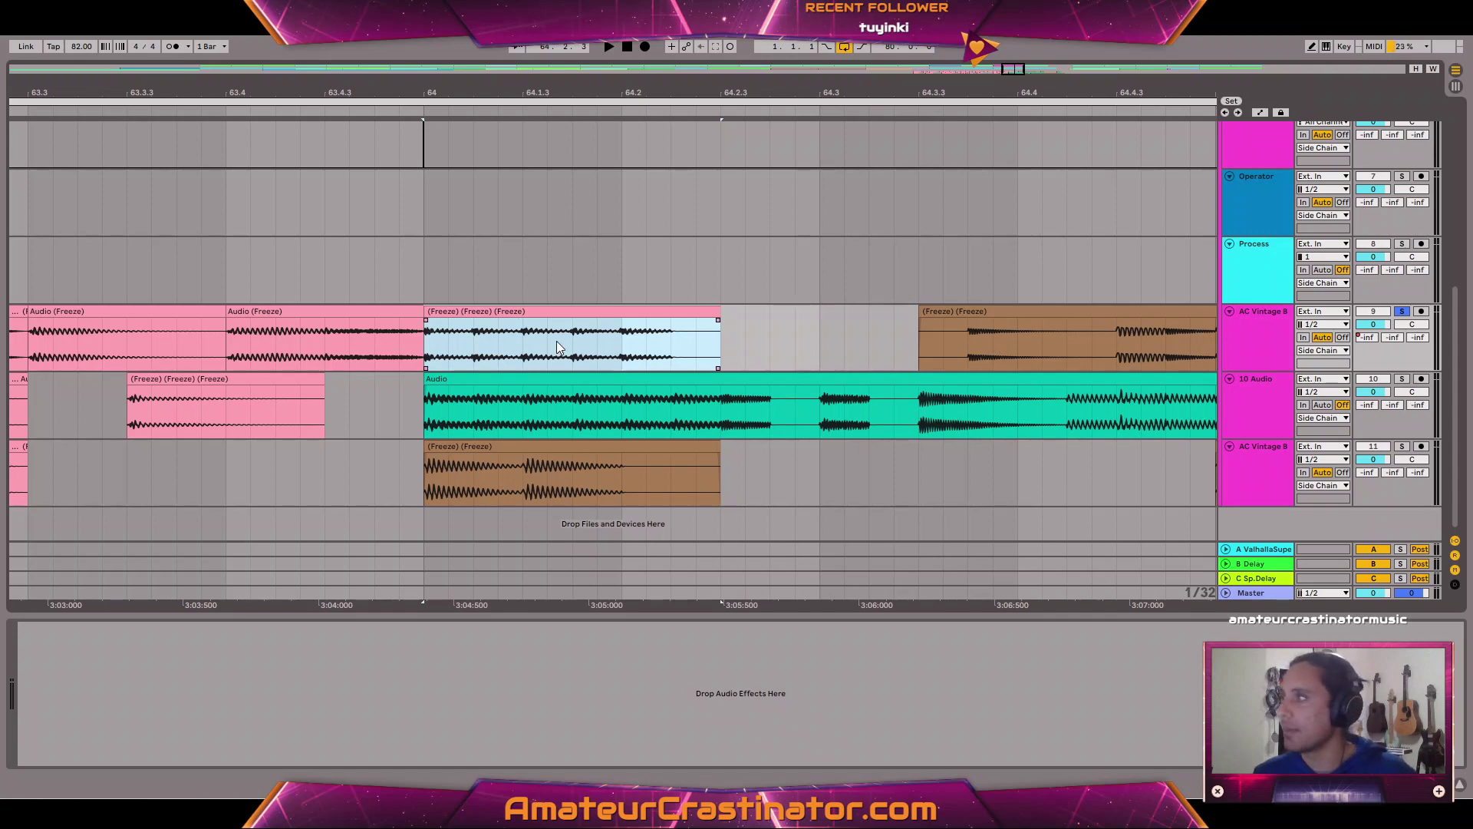
{"action": "key", "text": "space"}
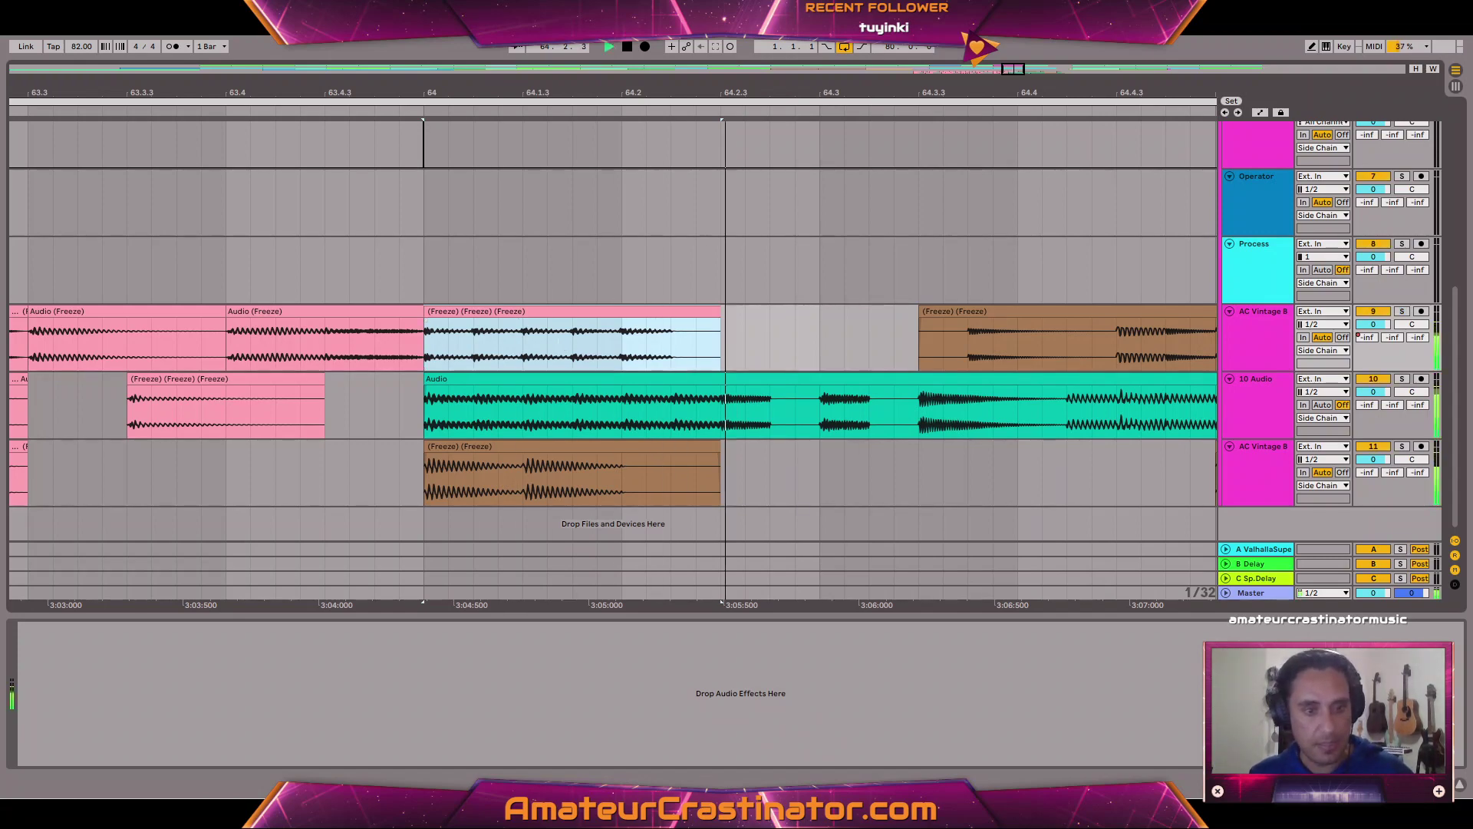
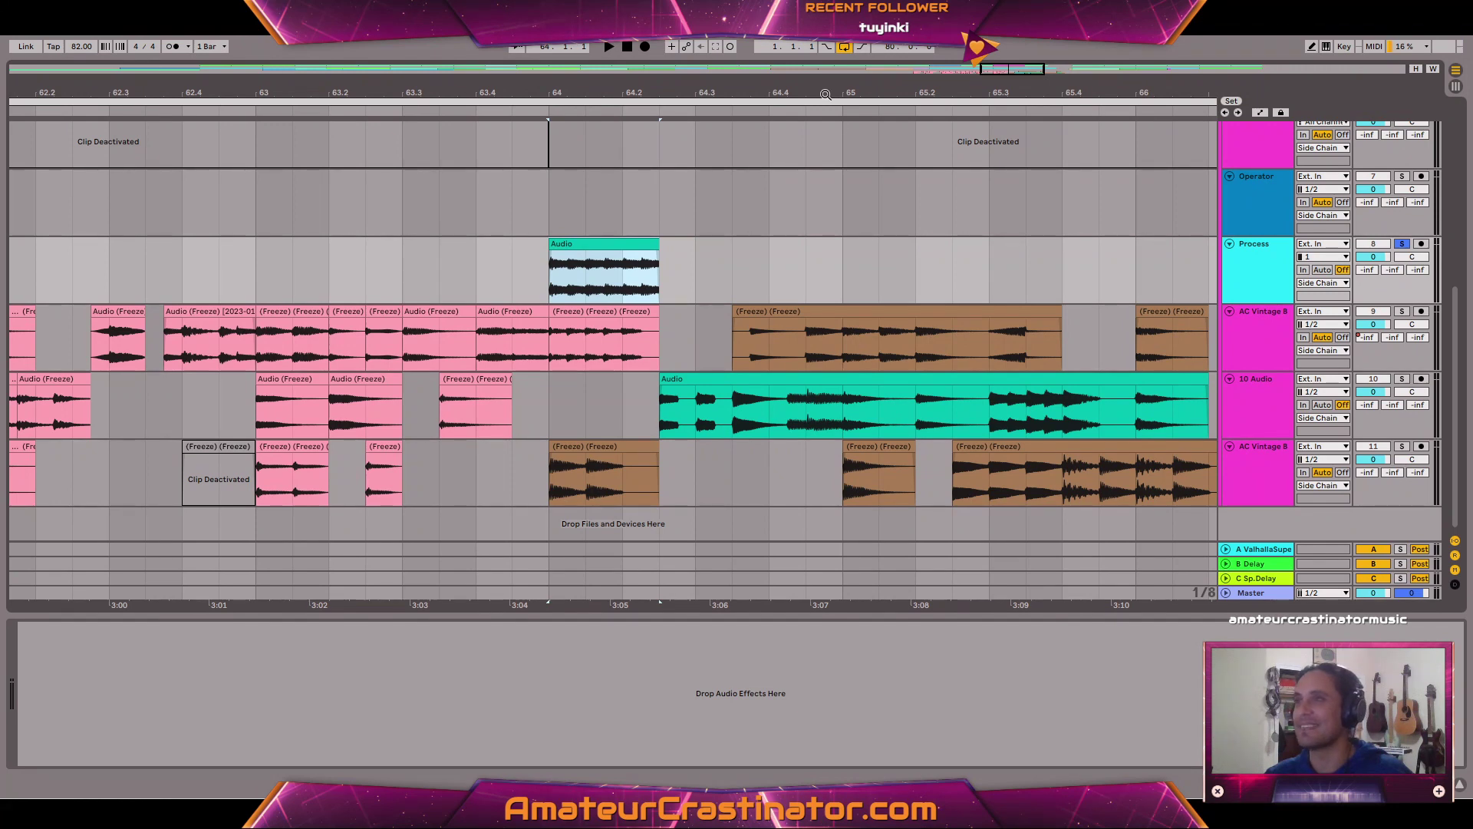
Audition the new green bar 64 clip on the Process track, show its clip gain envelope and select its opening section.
{"action": "key", "text": "space"}
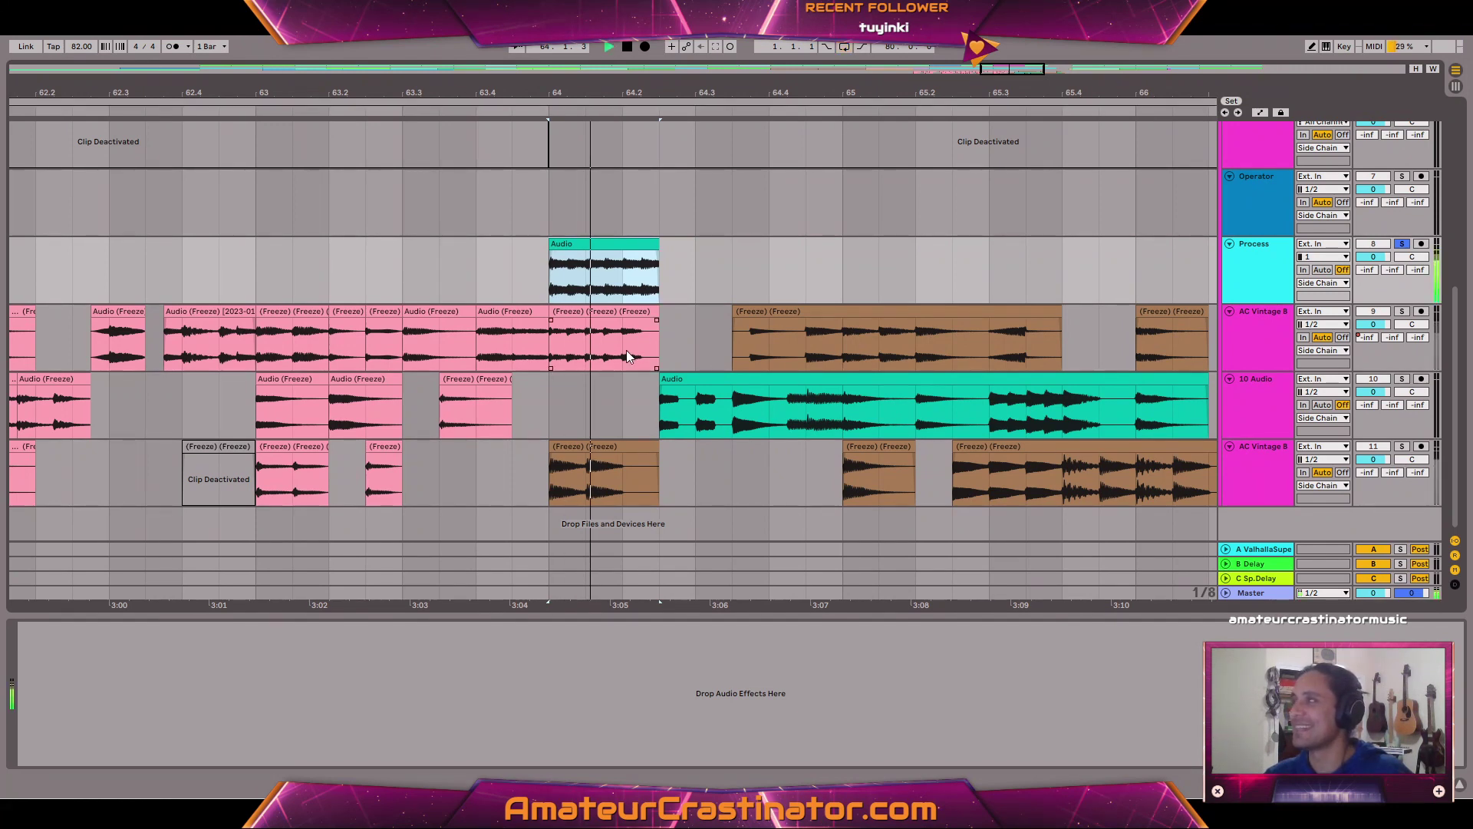
{"action": "key", "text": "space"}
{"action": "left_click", "coordinate": [599, 238]}
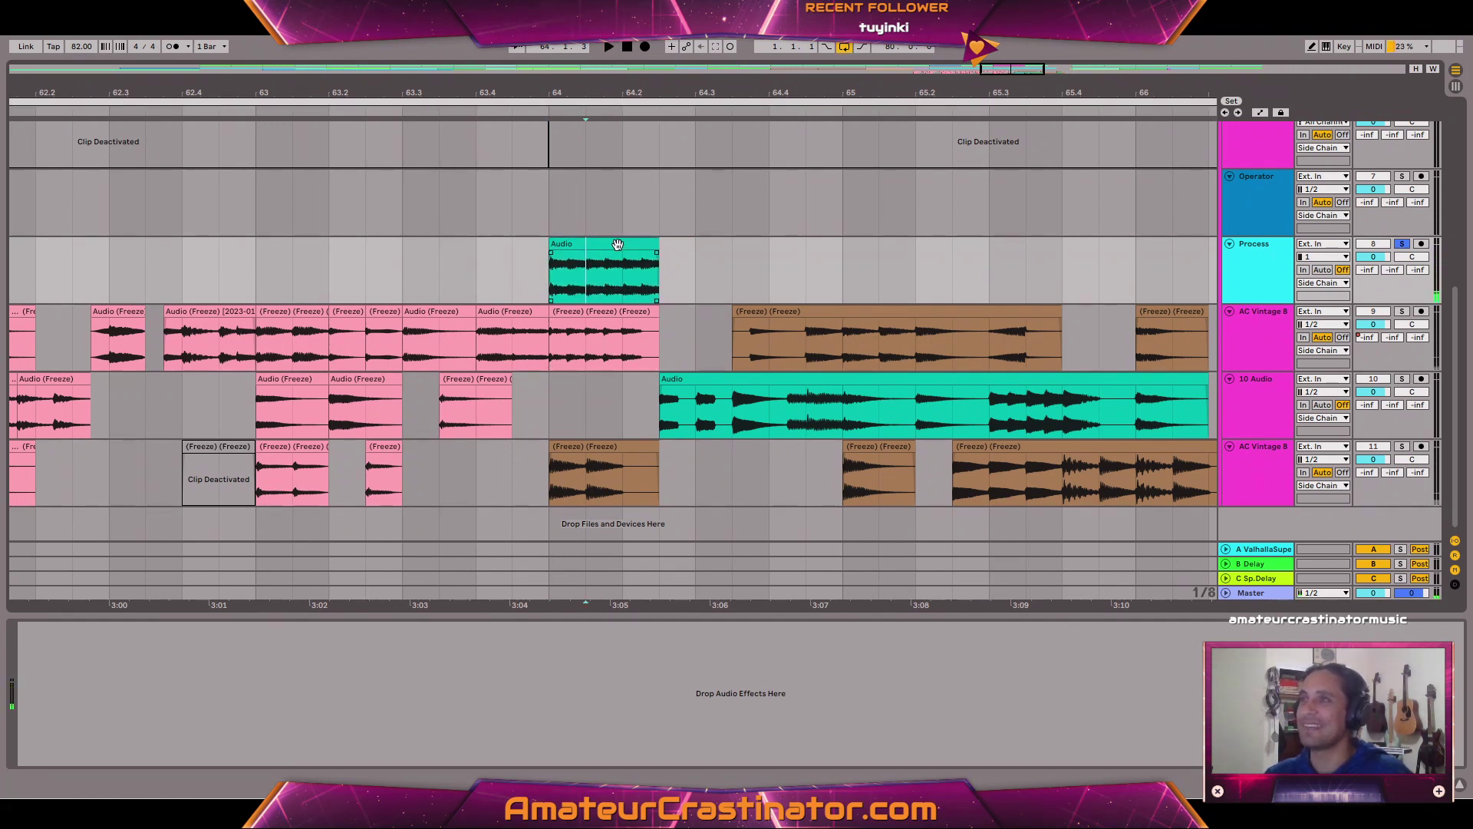
{"action": "double_click", "coordinate": [620, 268]}
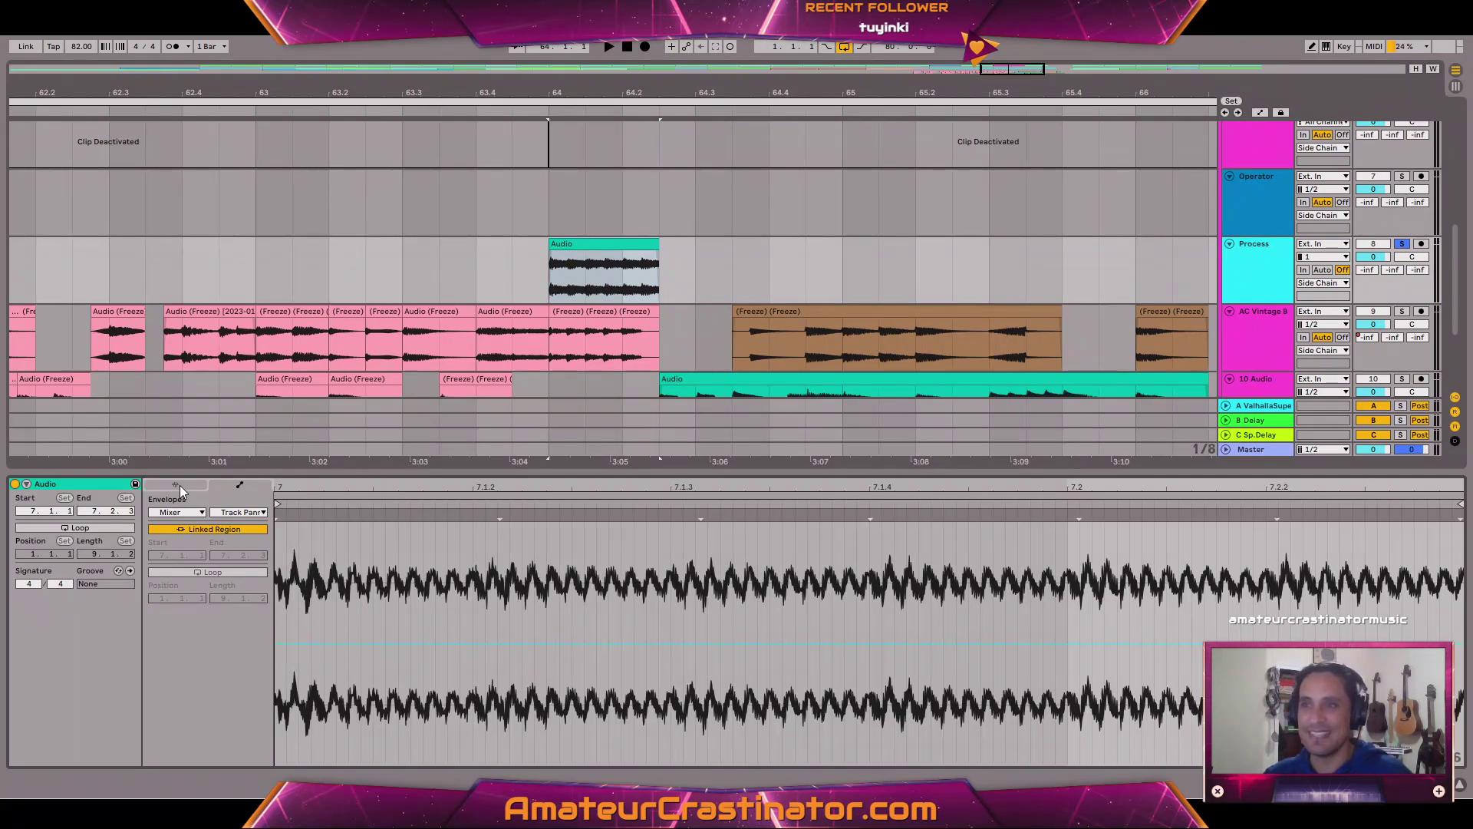
{"action": "left_click", "coordinate": [178, 485]}
{"action": "left_click", "coordinate": [239, 485]}
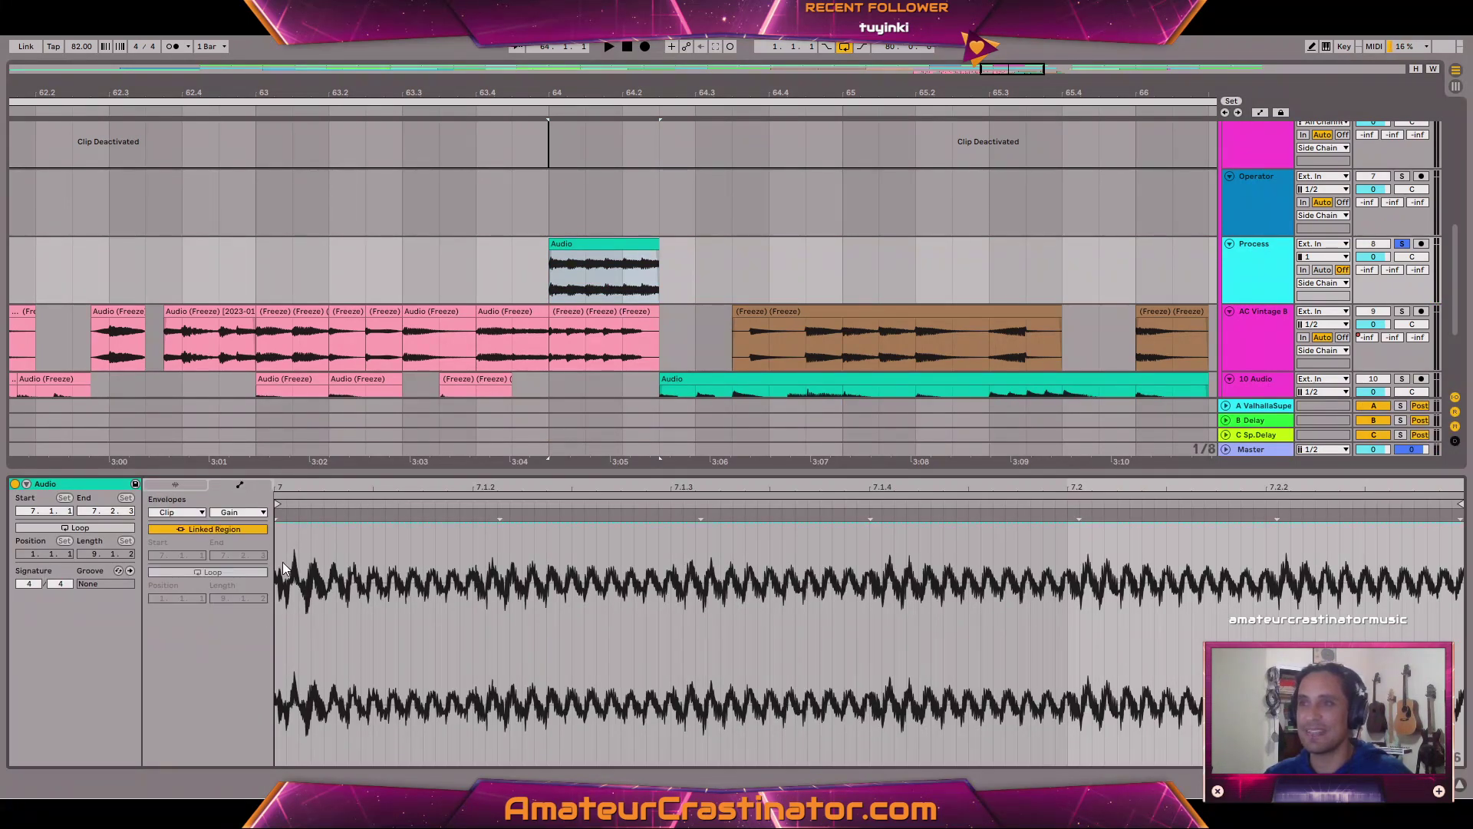
{"action": "left_click_drag", "start_coordinate": [285, 568], "coordinate": [478, 580]}
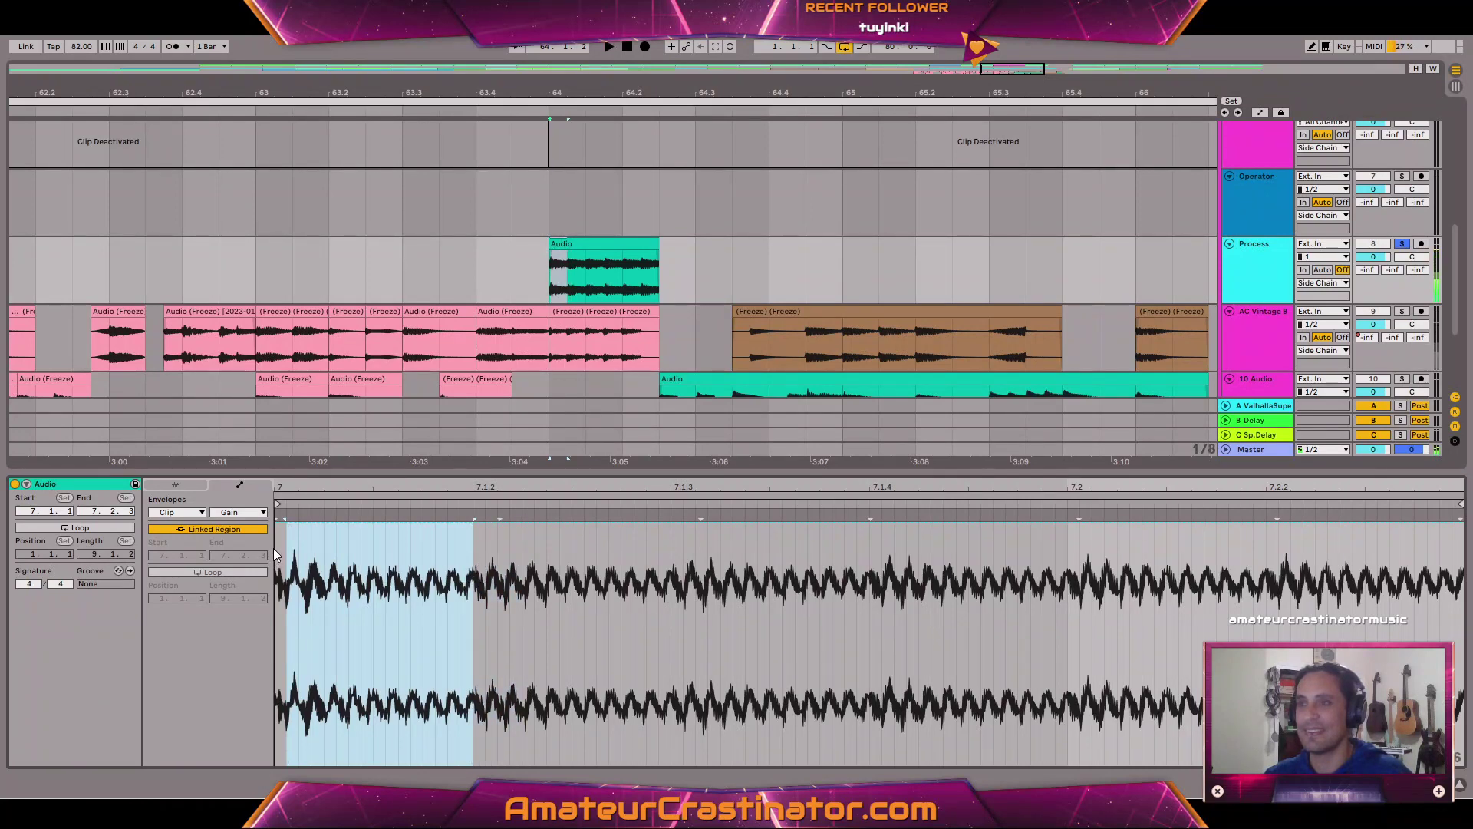
Shape a falling gain ramp between 7 and 7.1.2 in the bar 64 clip's gain envelope, returning to full level at its end.
{"action": "left_click_drag", "start_coordinate": [274, 547], "coordinate": [669, 543]}
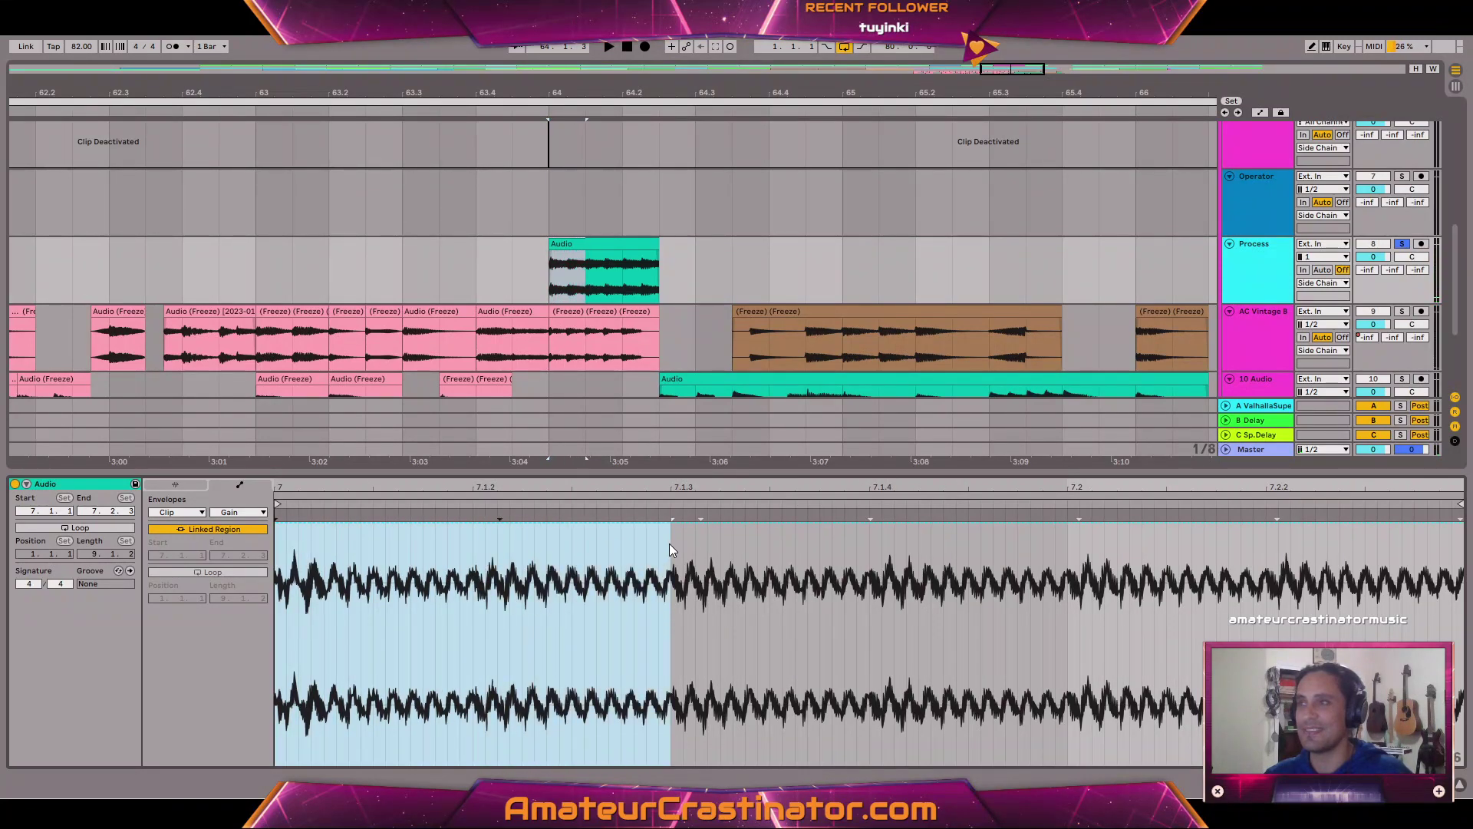
{"action": "left_click_drag", "start_coordinate": [470, 562], "coordinate": [351, 563]}
{"action": "left_click", "coordinate": [351, 524]}
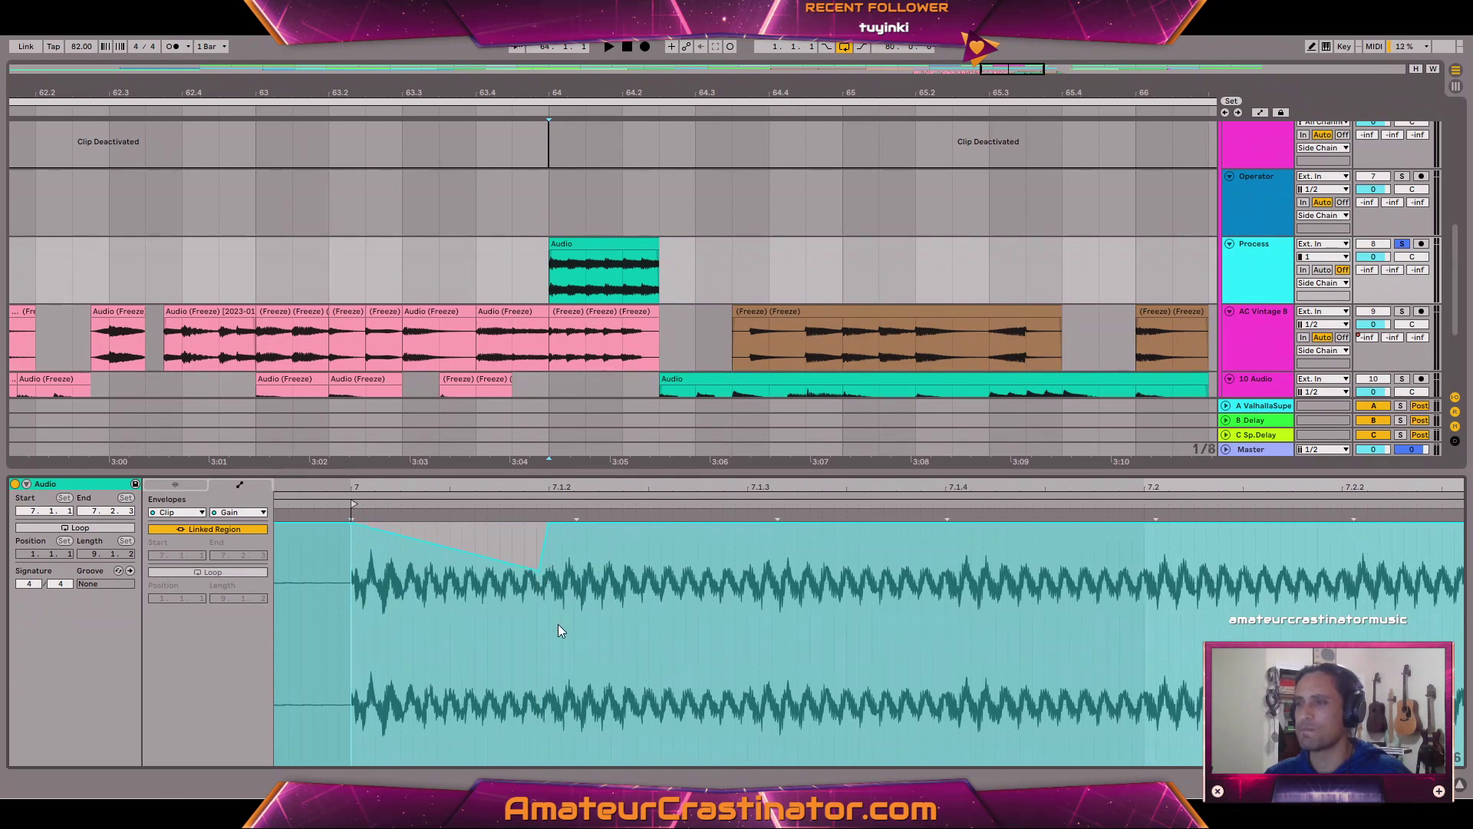
Duplicate the gain ramp in growing selections from 7.1.2 onward until the sawtooth pattern covers the whole bar 64 clip.
{"action": "left_click_drag", "start_coordinate": [558, 631], "coordinate": [345, 639]}
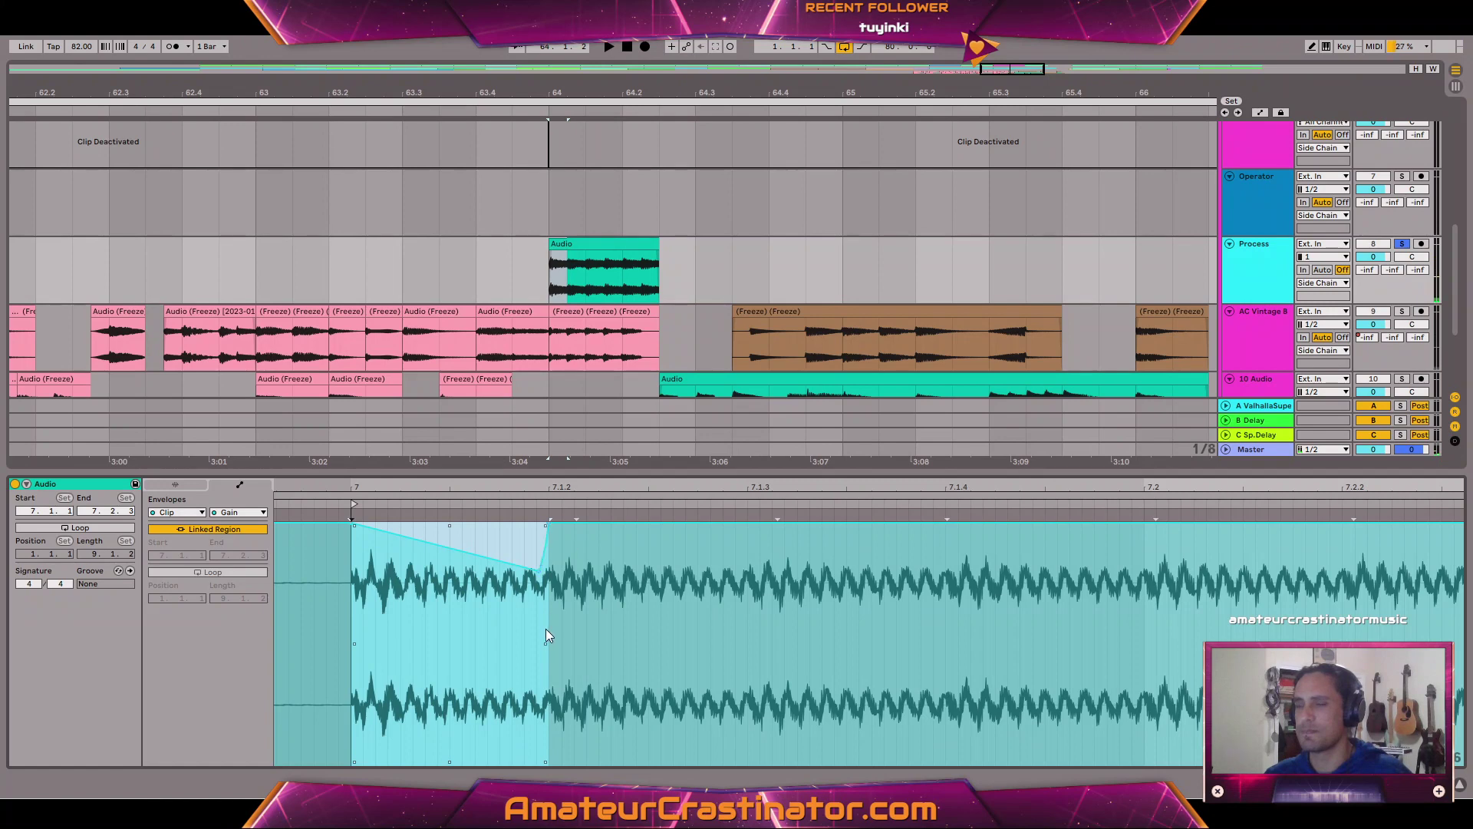
{"action": "key", "text": "ctrl+d"}
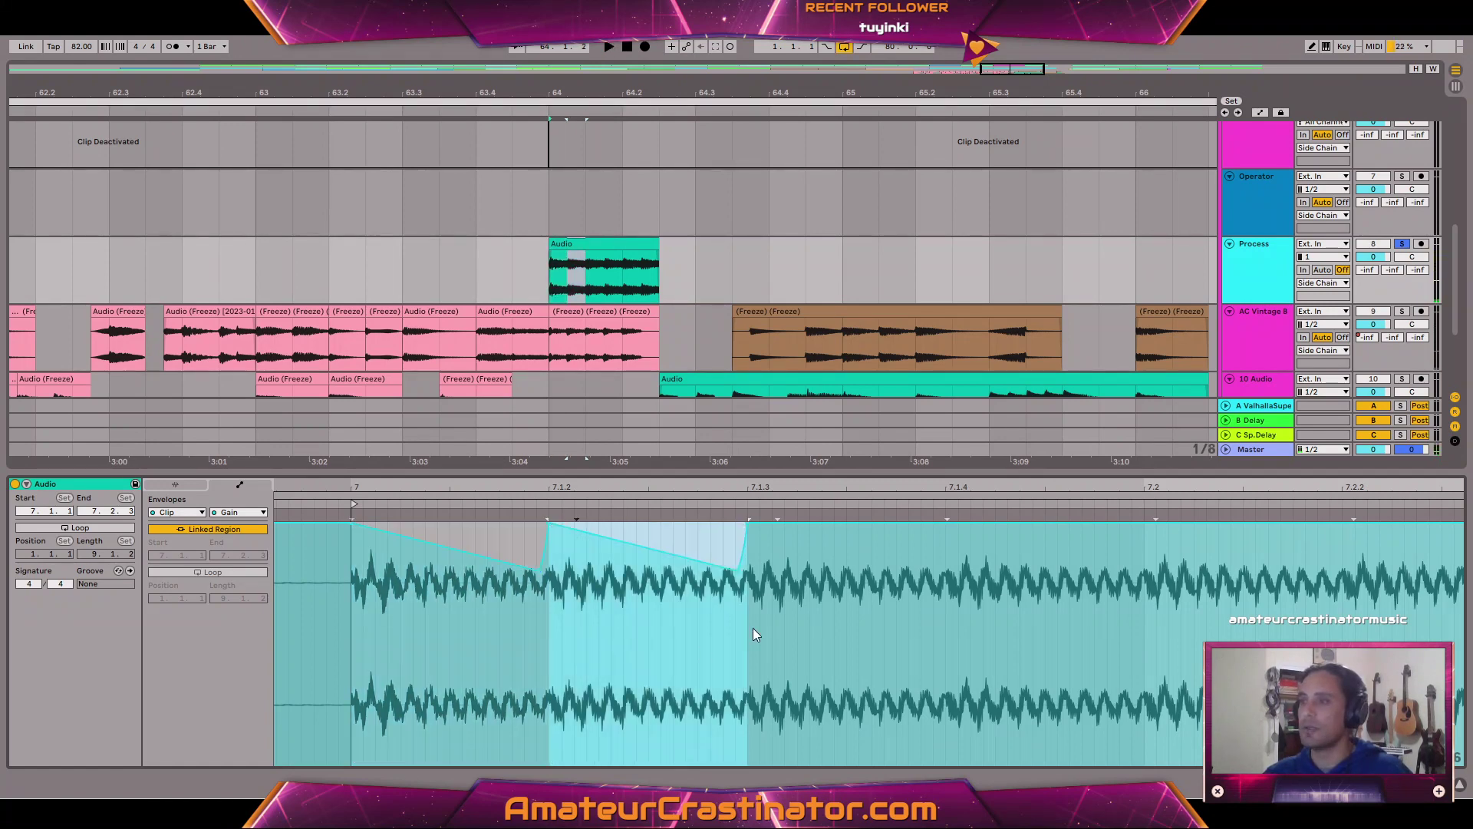
{"action": "left_click_drag", "start_coordinate": [749, 633], "coordinate": [353, 651]}
{"action": "key", "text": "ctrl+d"}
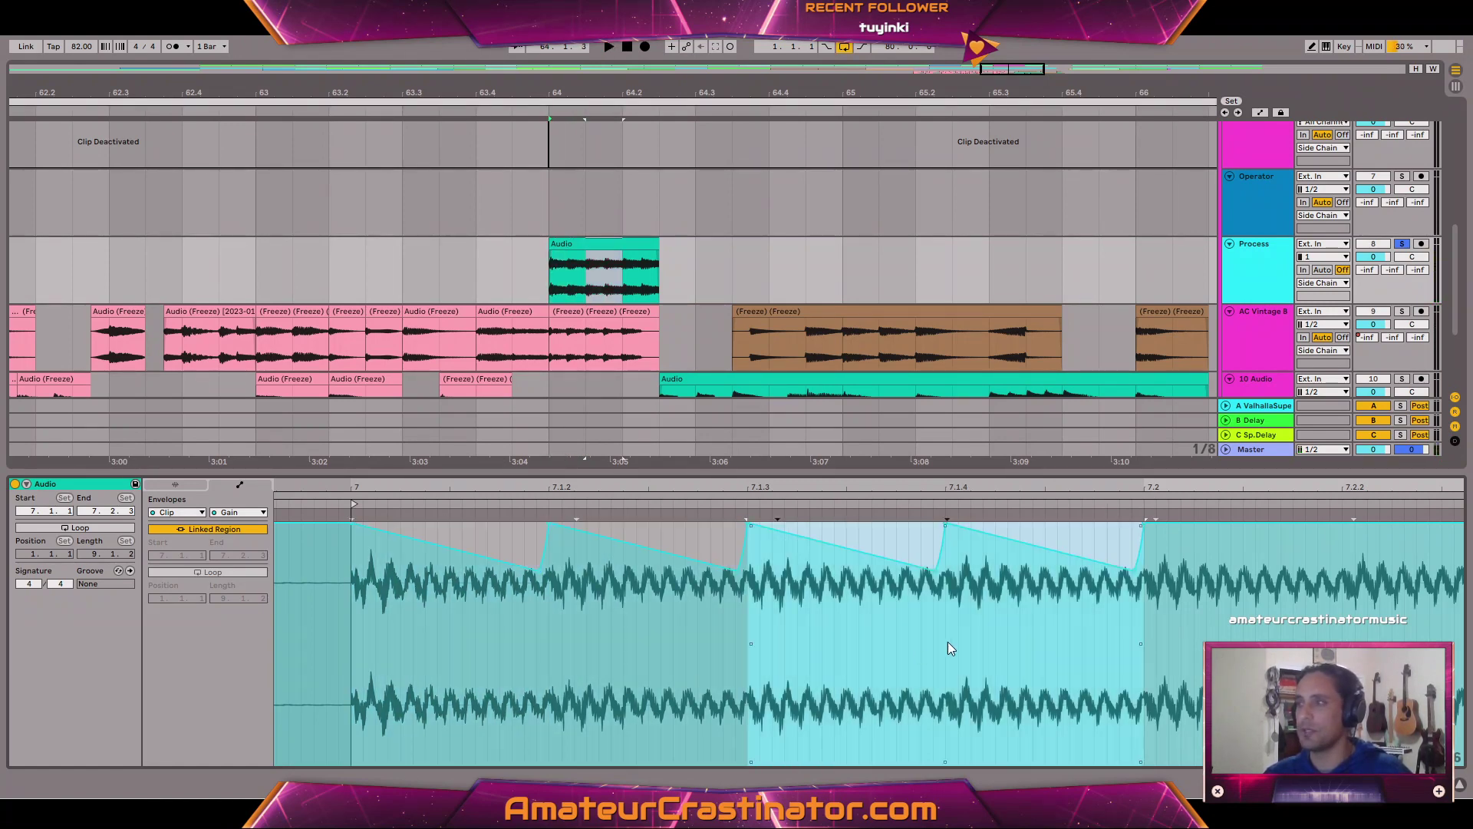
{"action": "left_click_drag", "start_coordinate": [1143, 661], "coordinate": [371, 637]}
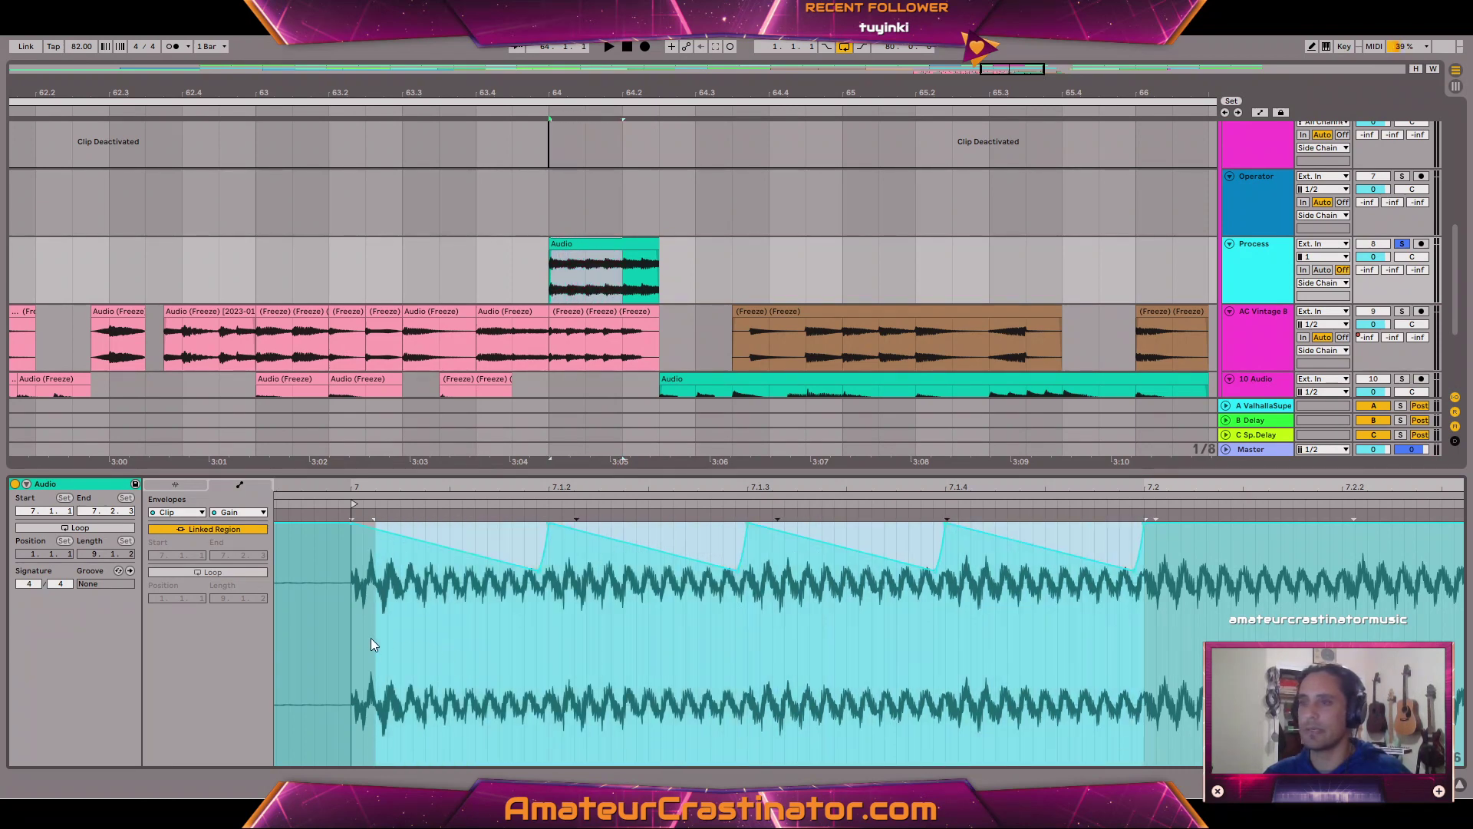
{"action": "key", "text": "ctrl+d"}
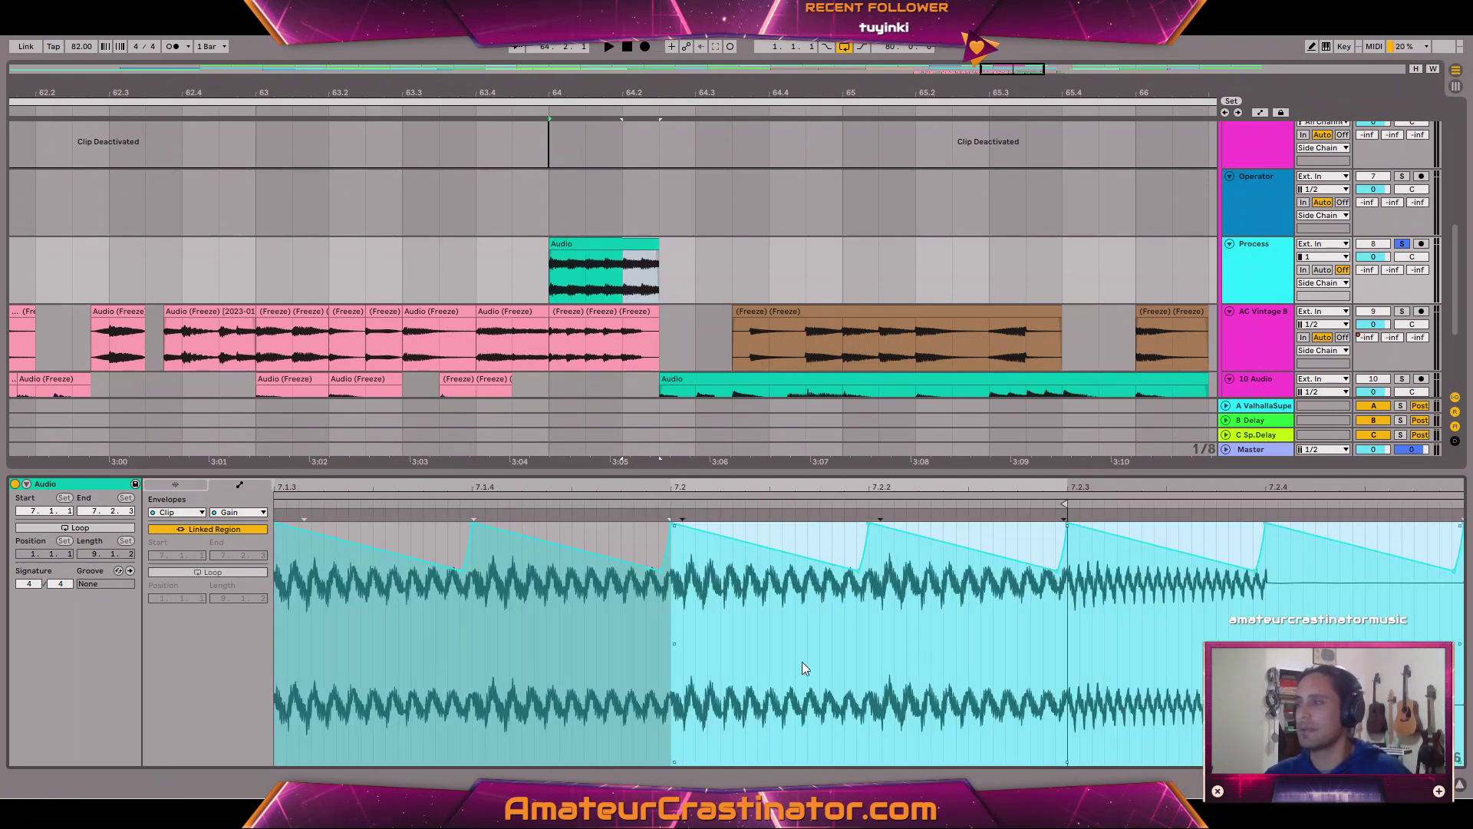
Select the green bar 64 clip on the Process track, loop its length and audition the pulsing gain envelope.
{"action": "scroll", "coordinate": [1137, 659], "scroll_direction": "down", "scroll_amount": 3}
{"action": "left_click", "coordinate": [589, 244]}
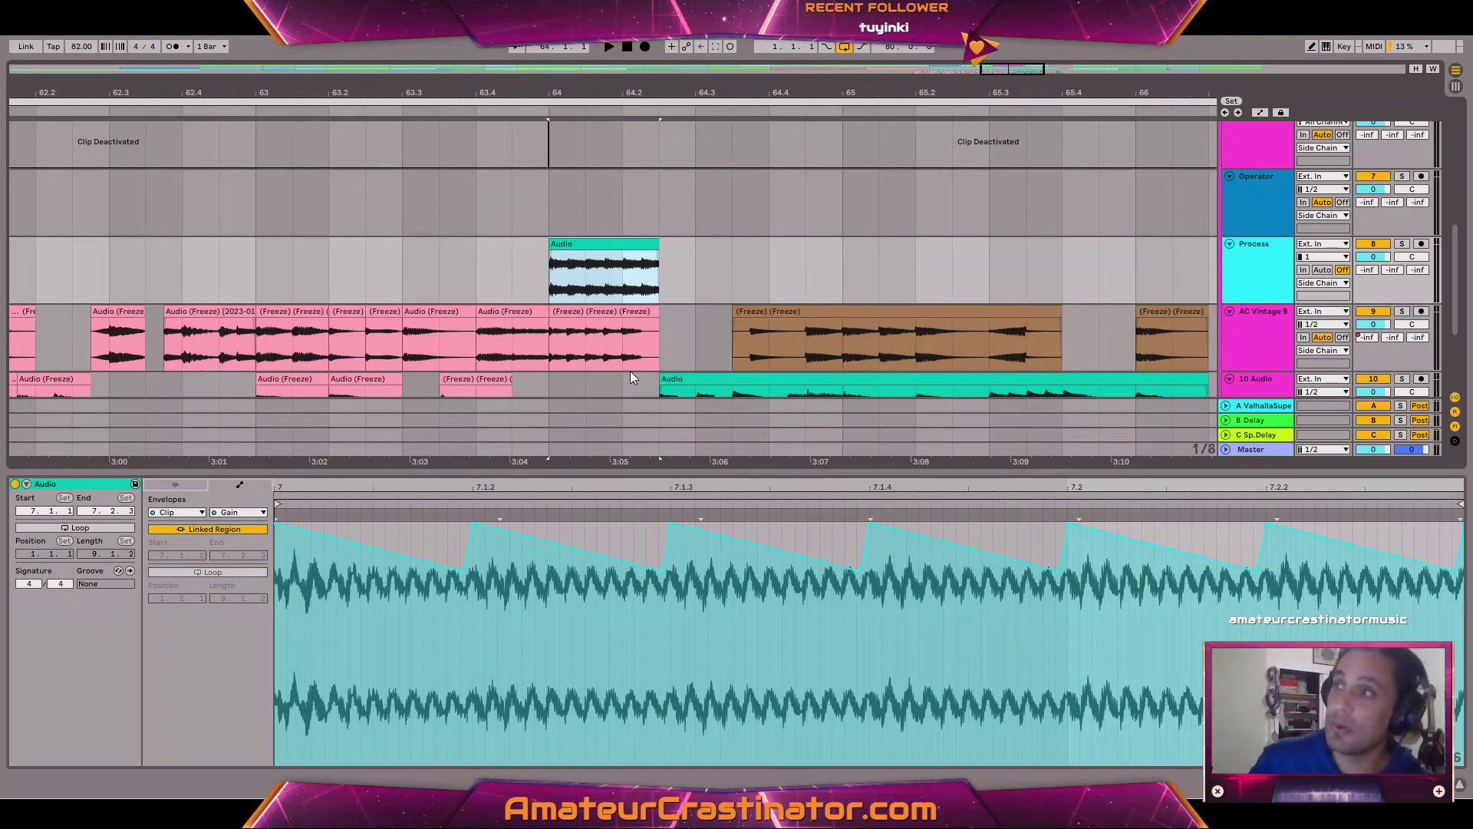
{"action": "key", "text": "space"}
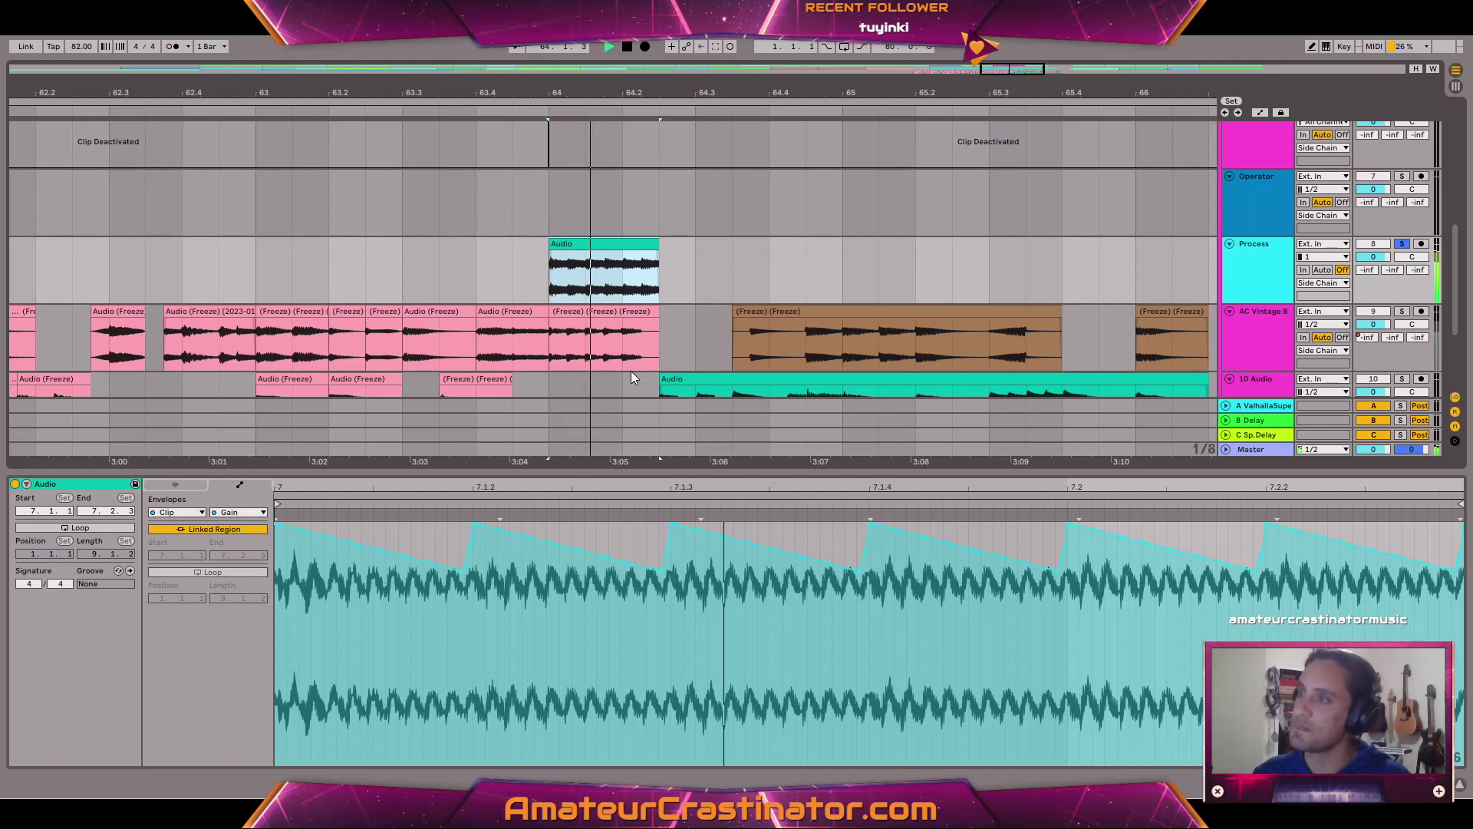
{"action": "key", "text": "ctrl+l"}
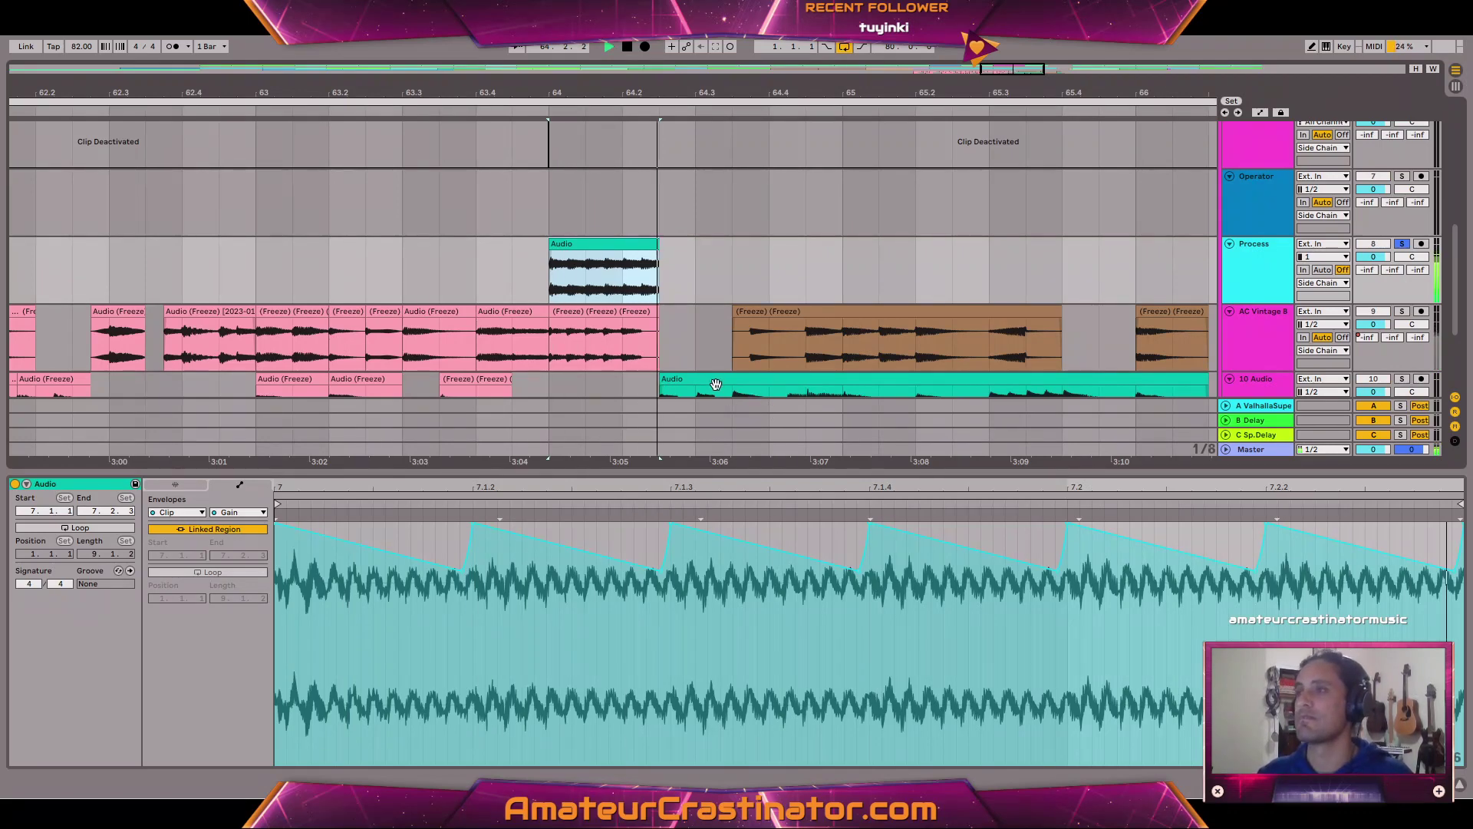
{"action": "key", "text": "space"}
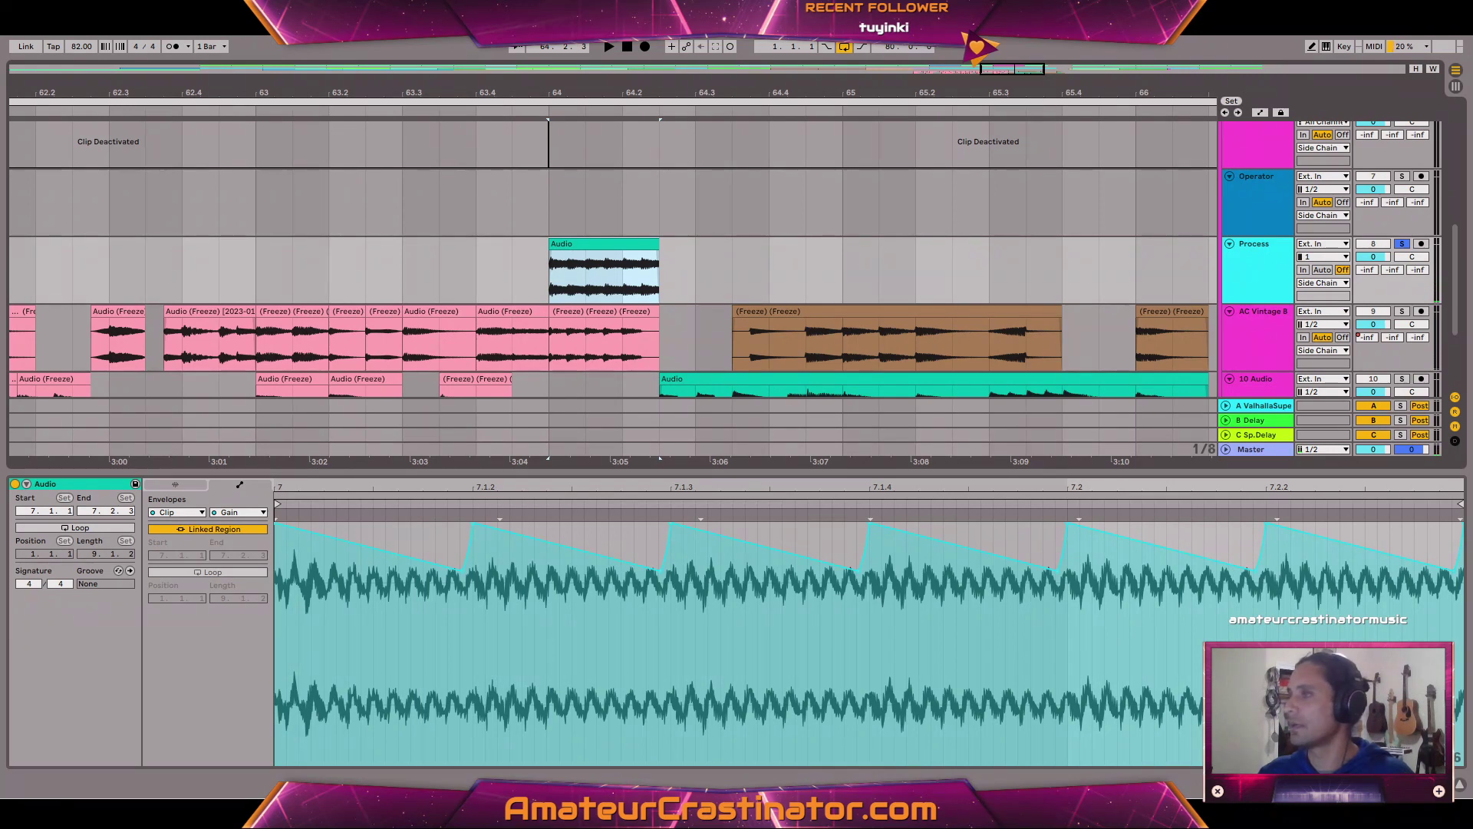
{"action": "key", "text": "space"}
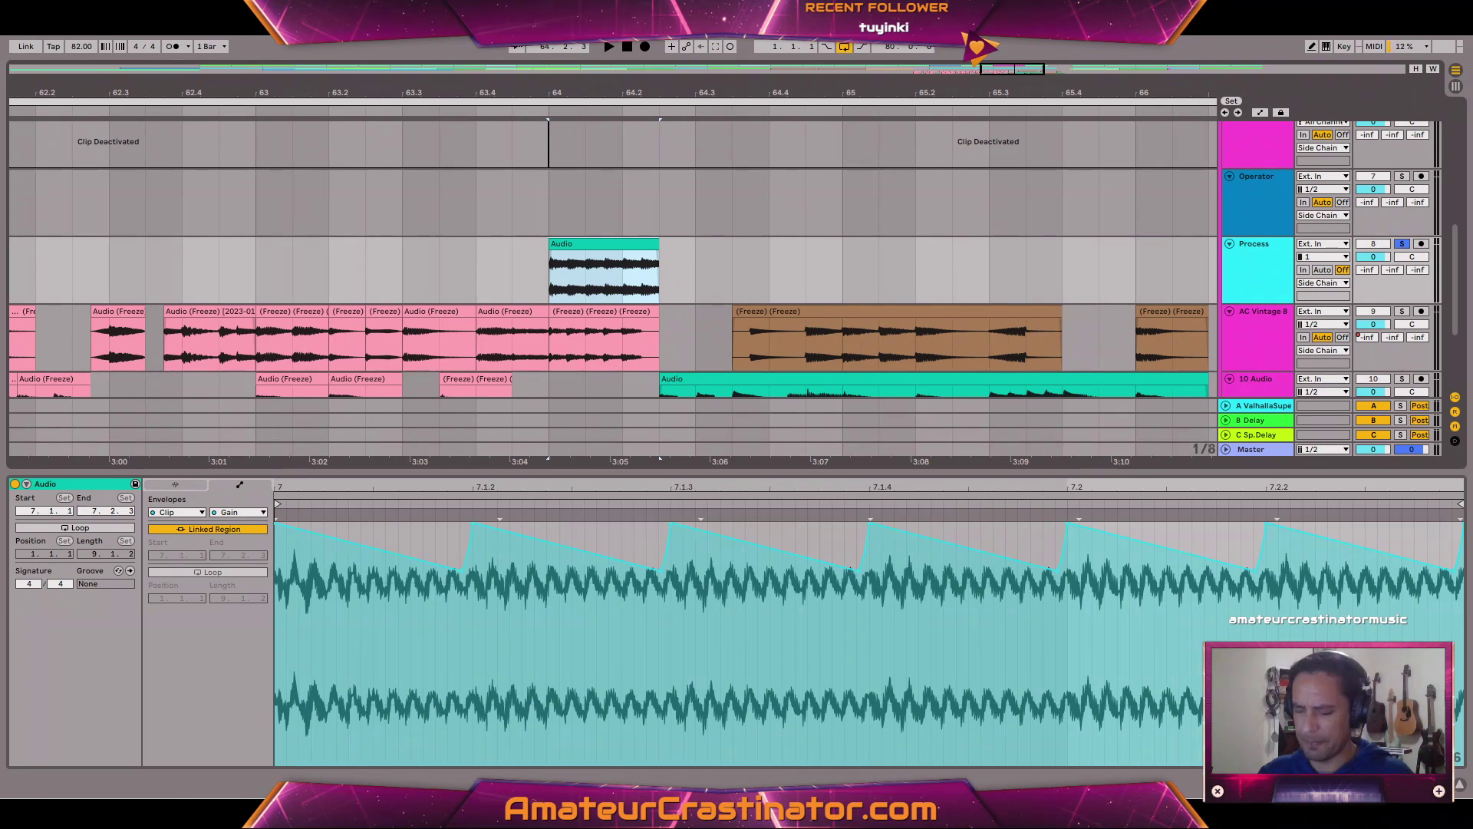
{"action": "key", "text": "space"}
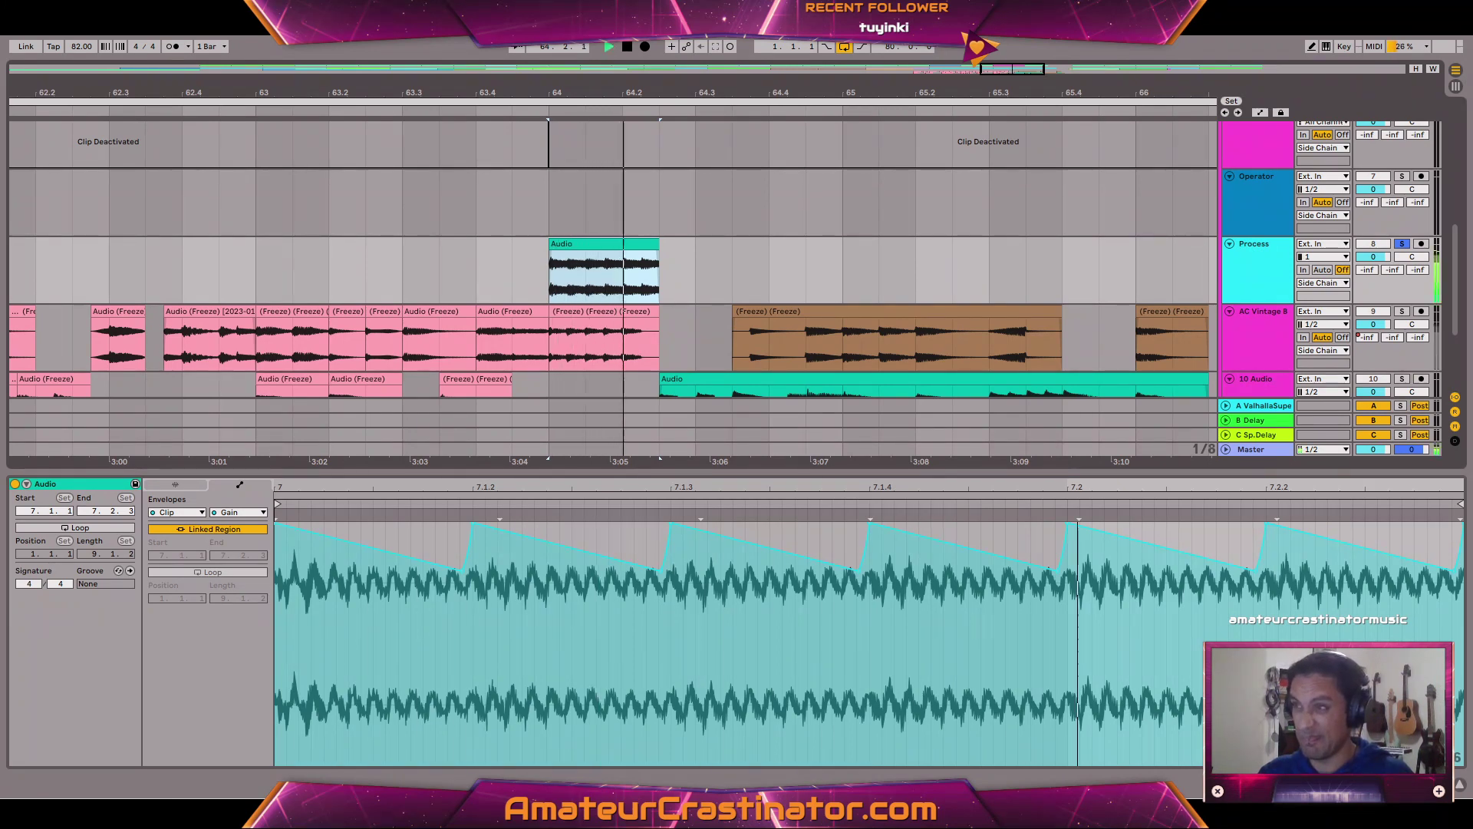
{"action": "key", "text": "space"}
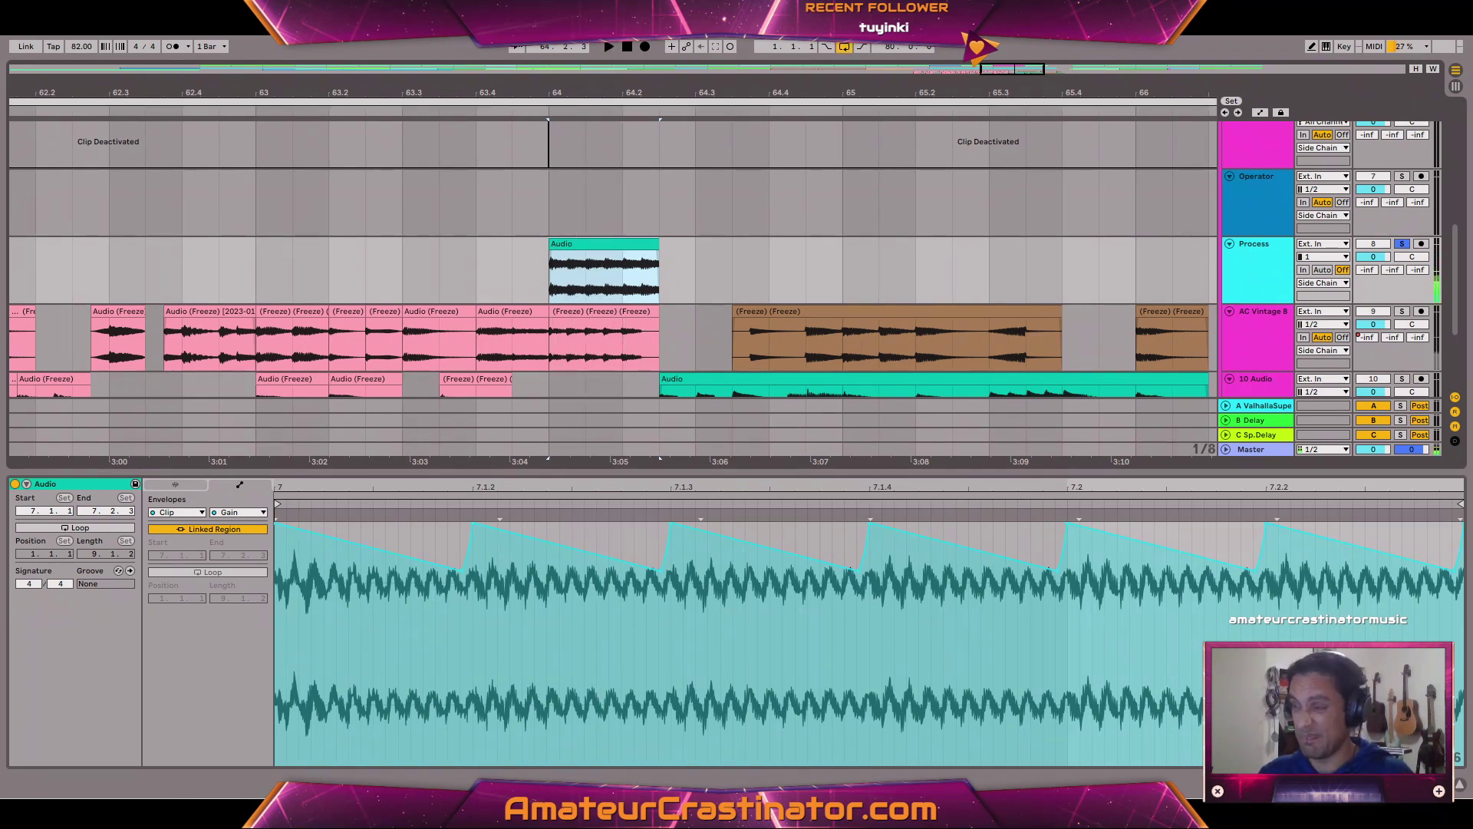
Show the Process track's devices, add EQ Eight, play the clip through it and select the equalizer's first band.
{"action": "key", "text": "shift+Tab"}
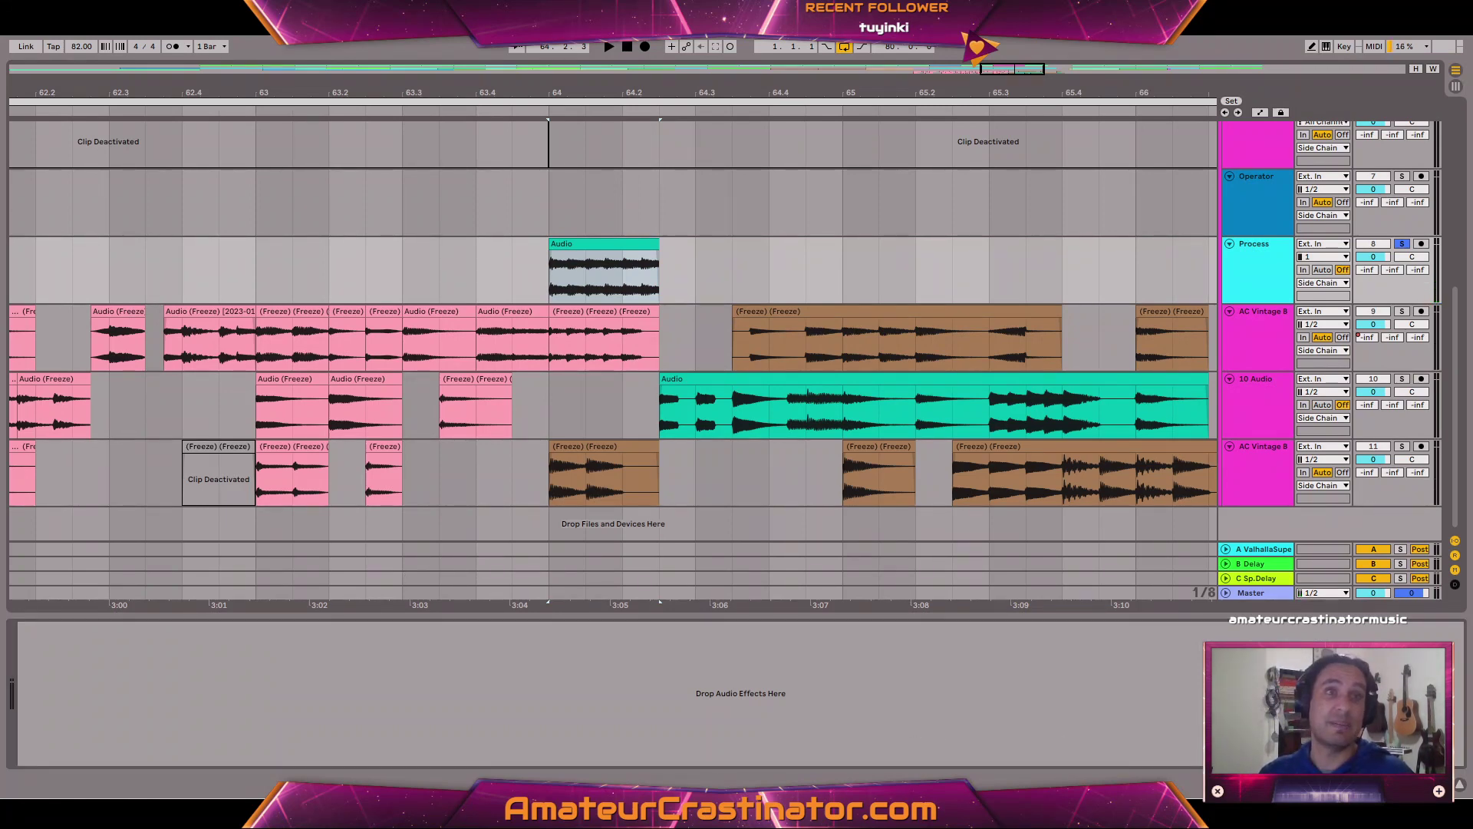
{"action": "key", "text": "space"}
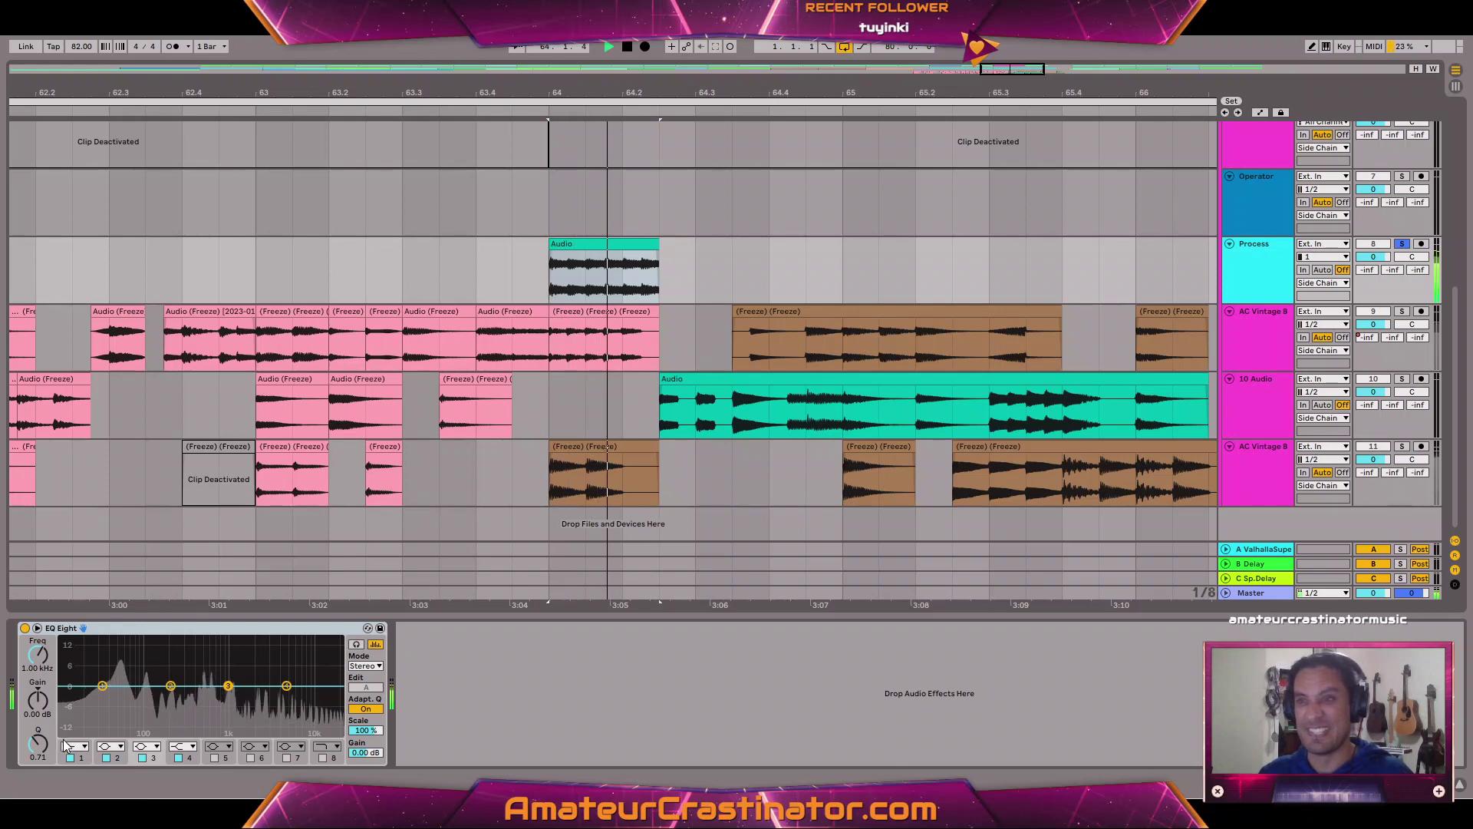
{"action": "left_click", "coordinate": [73, 748]}
{"action": "key", "text": "space"}
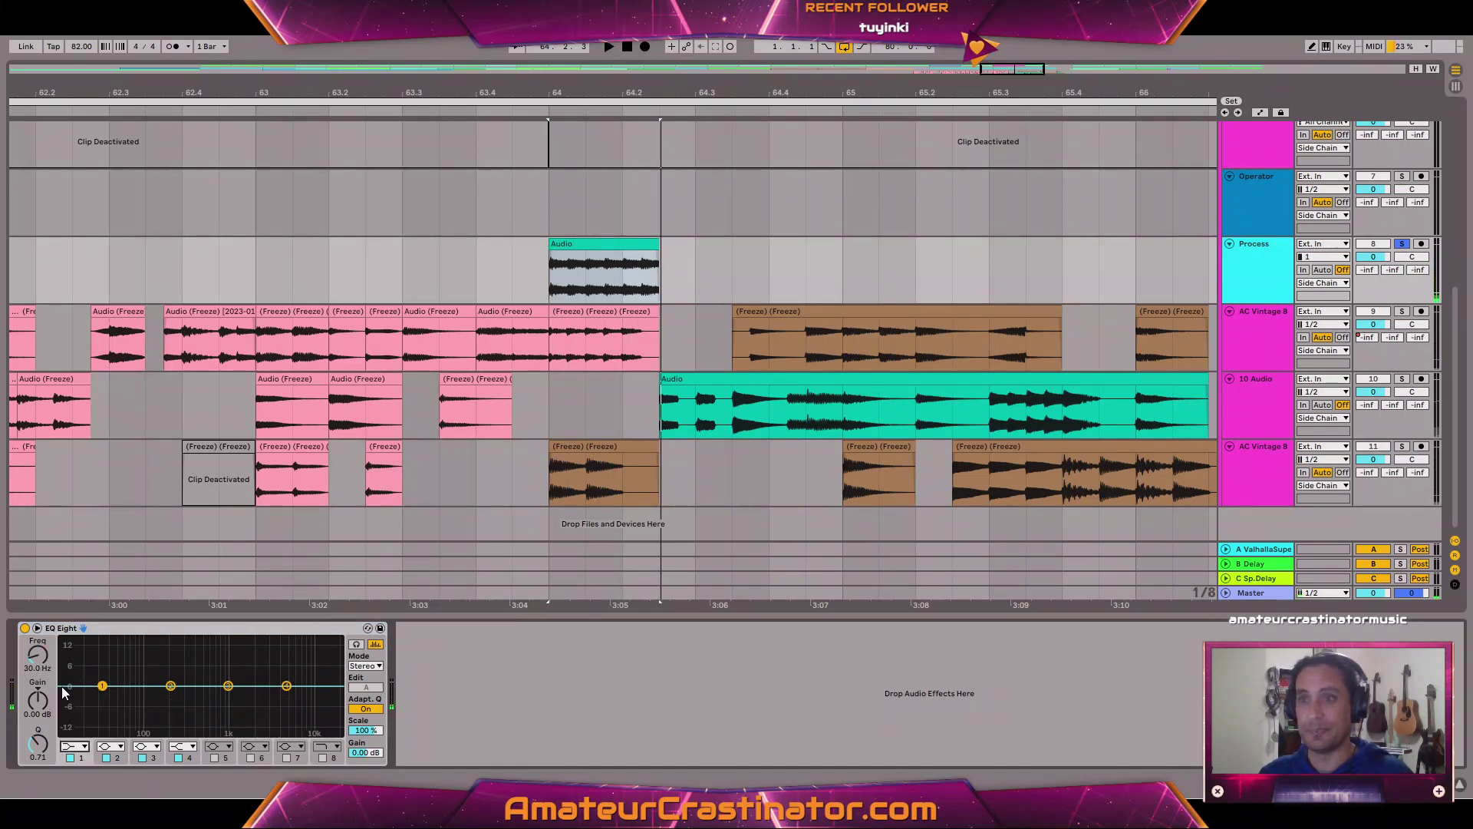
Set band 1 of the EQ Eight on the Process track to a low cut at about 32 Hz.
{"action": "left_click", "coordinate": [74, 747]}
{"action": "left_click", "coordinate": [68, 658]}
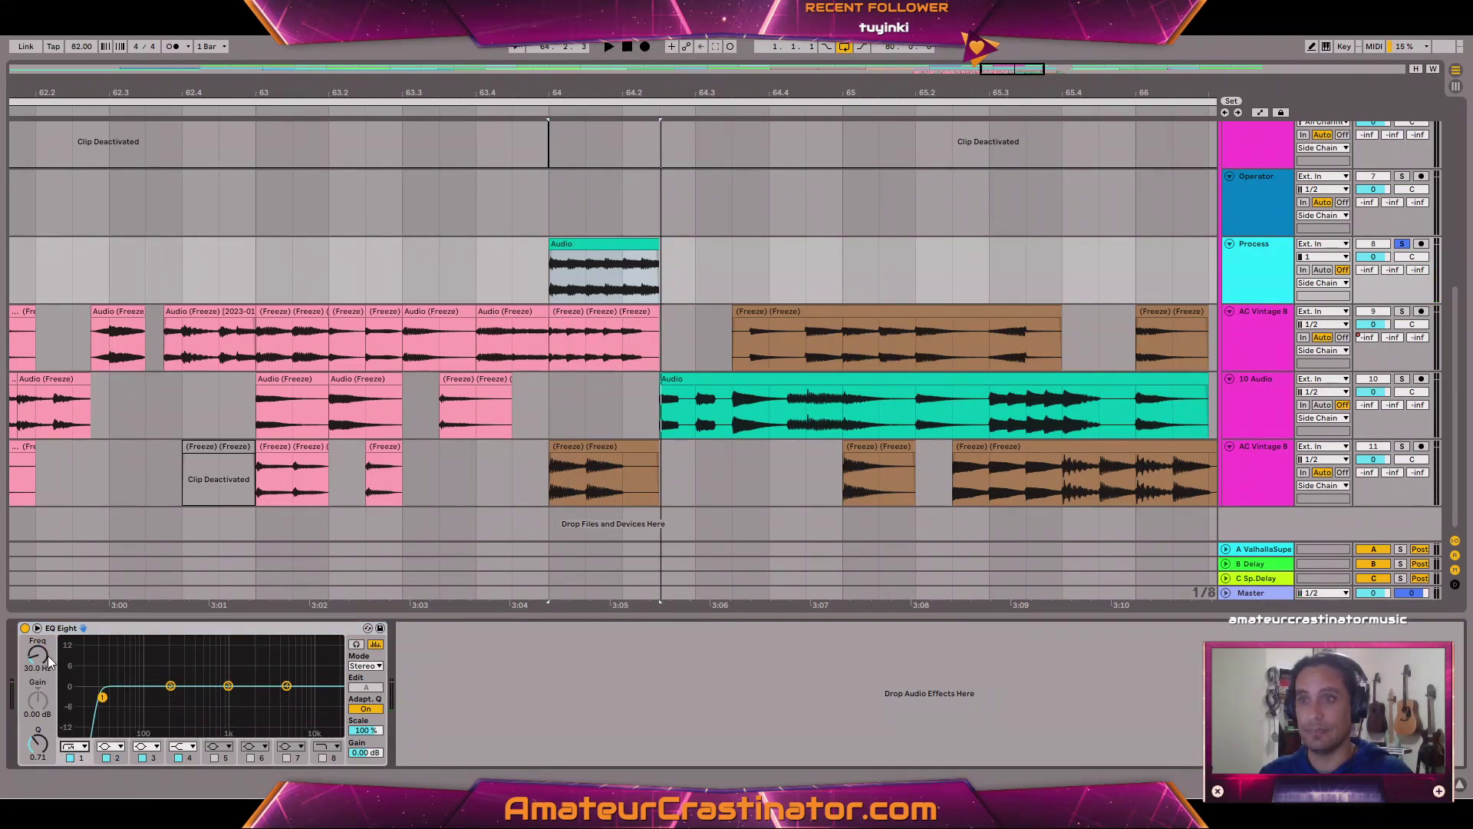
{"action": "key", "text": "space"}
{"action": "key", "text": "space"}
{"action": "key", "text": "space"}
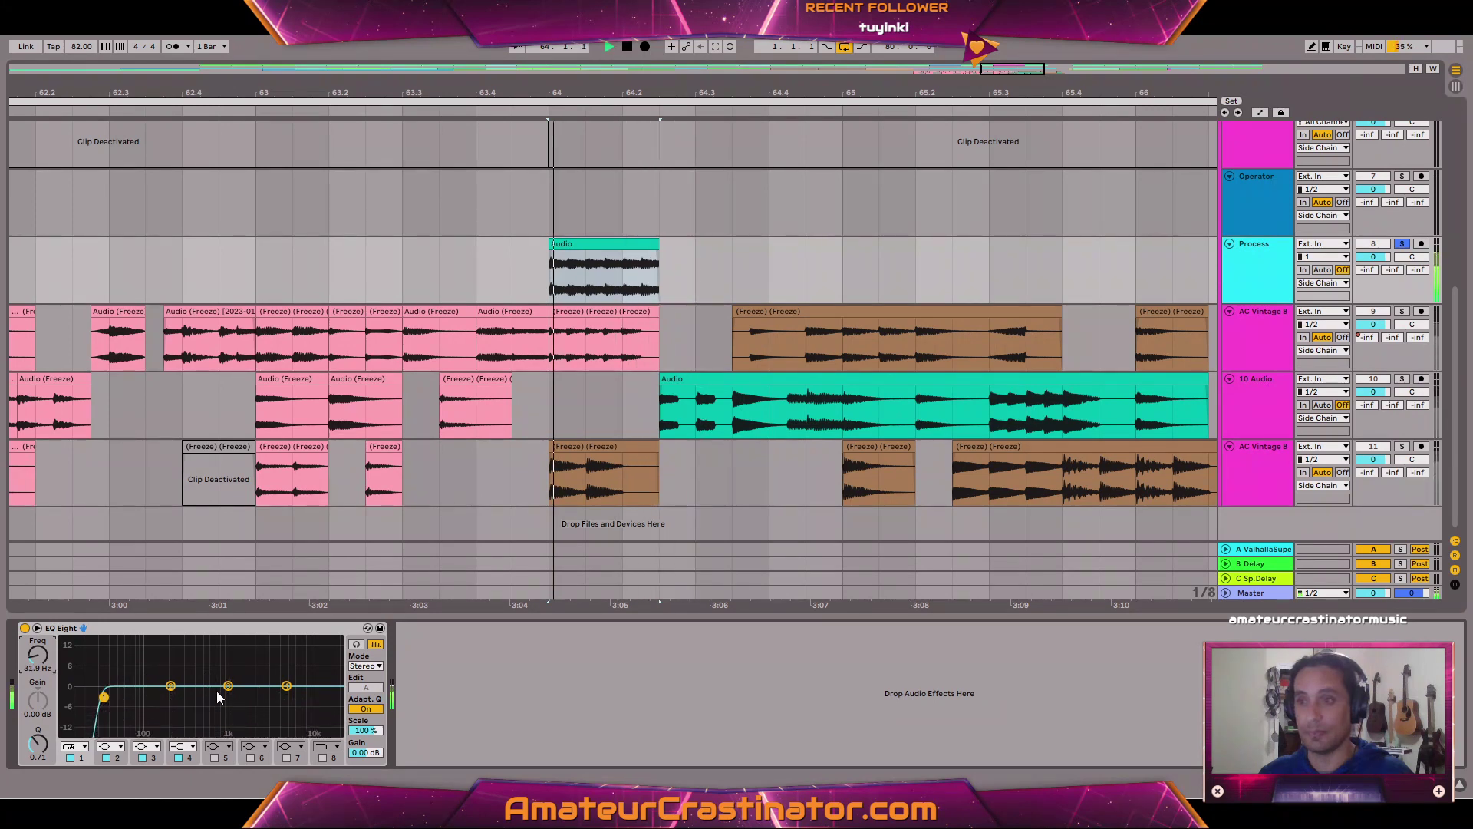
Cut EQ Eight's band 2 by about 5.58 dB at 220 Hz with a Q of 1.01 while auditioning the clip.
{"action": "left_click_drag", "start_coordinate": [170, 686], "coordinate": [174, 703]}
{"action": "key", "text": "space"}
{"action": "key", "text": "space"}
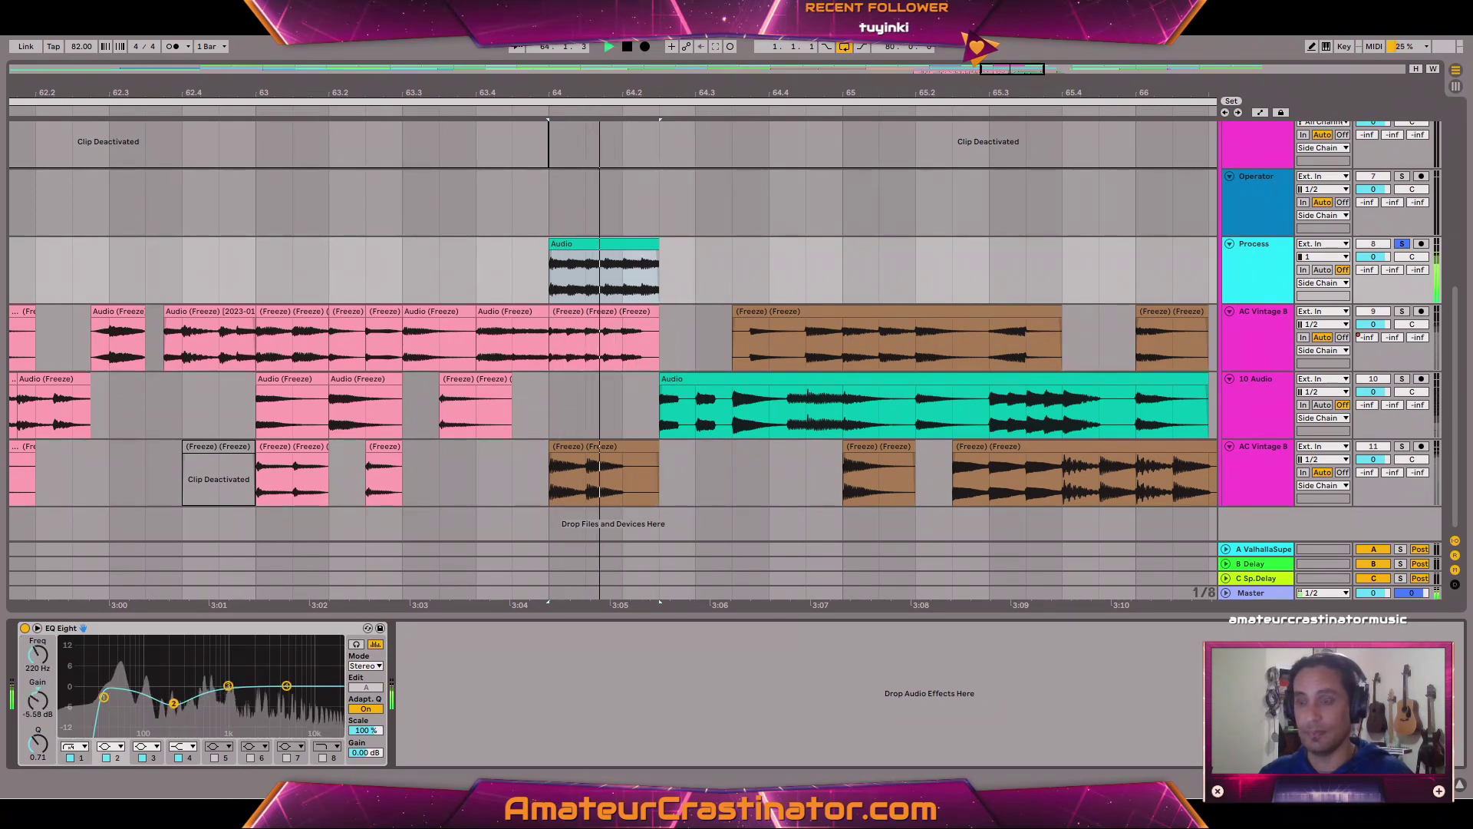
{"action": "key", "text": "space"}
{"action": "key", "text": "space"}
{"action": "left_click_drag", "start_coordinate": [37, 743], "coordinate": [38, 734]}
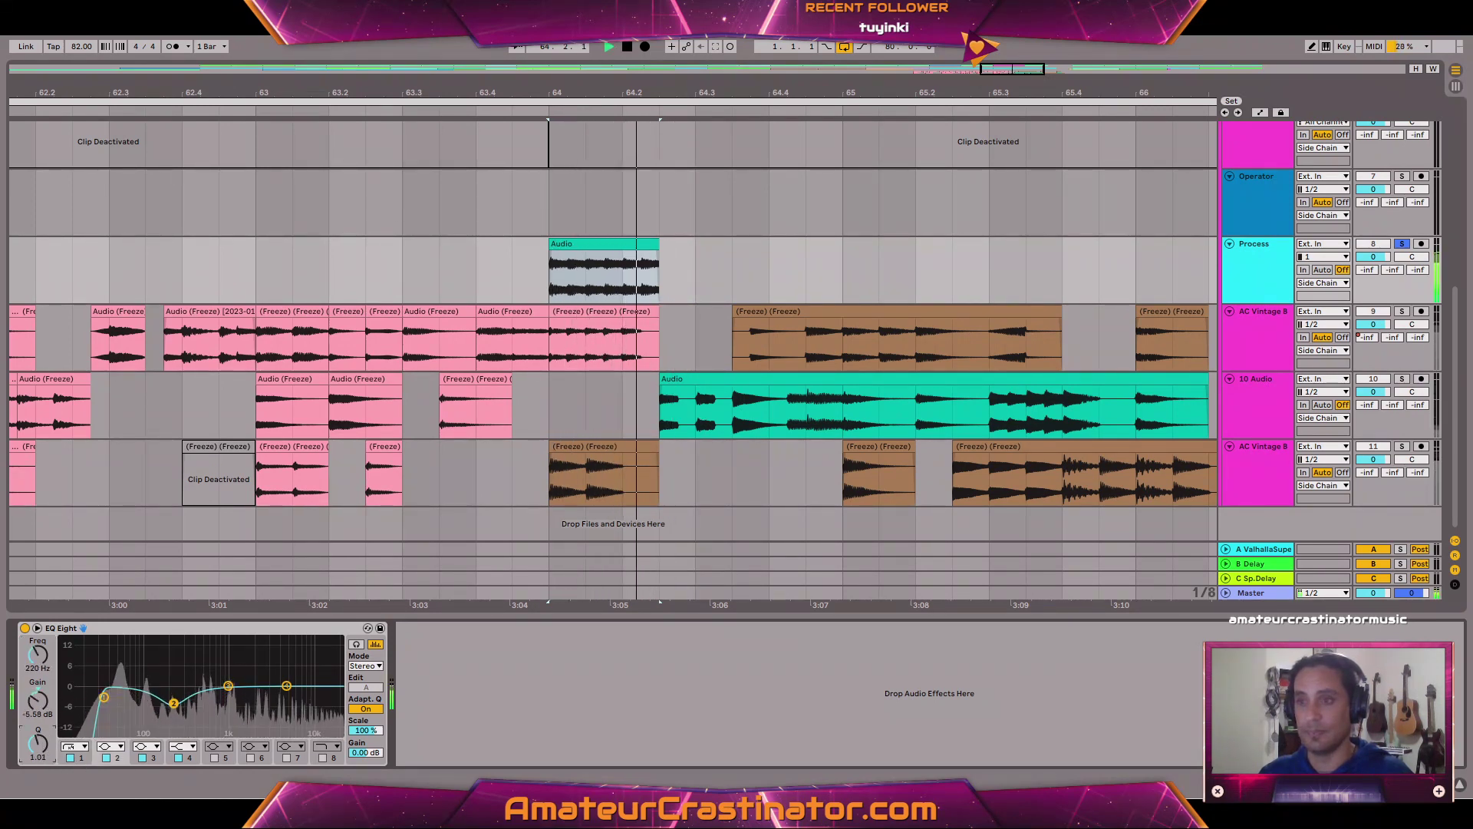
Lower the Q of EQ Eight's low-cut band to 0.53 while auditioning, keeping its frequency at about 31.6 Hz.
{"action": "key", "text": "space"}
{"action": "key", "text": "space"}
{"action": "key", "text": "space"}
{"action": "key", "text": "space"}
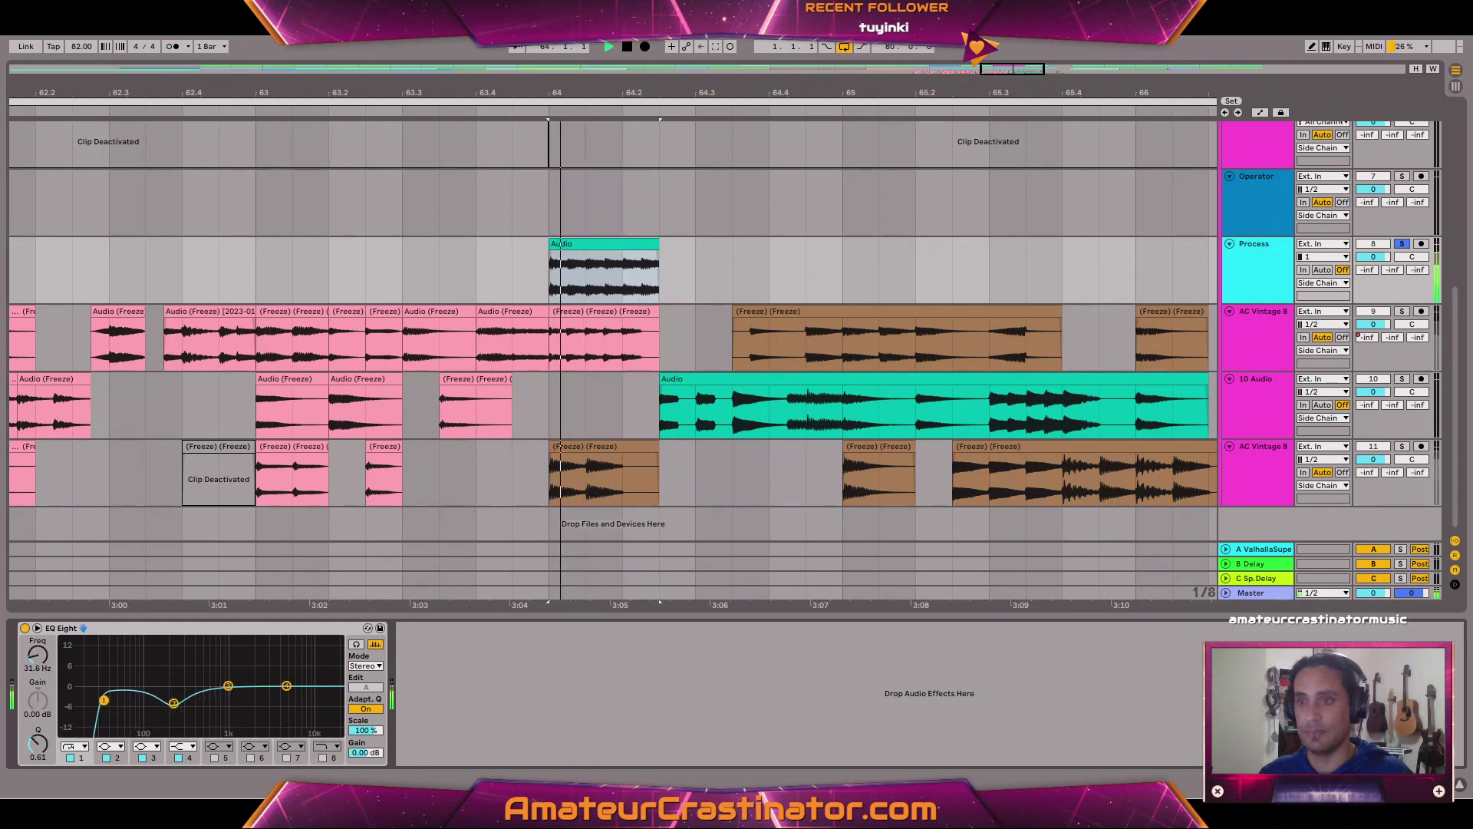
{"action": "left_click_drag", "start_coordinate": [104, 696], "coordinate": [103, 703]}
{"action": "key", "text": "space"}
{"action": "key", "text": "space"}
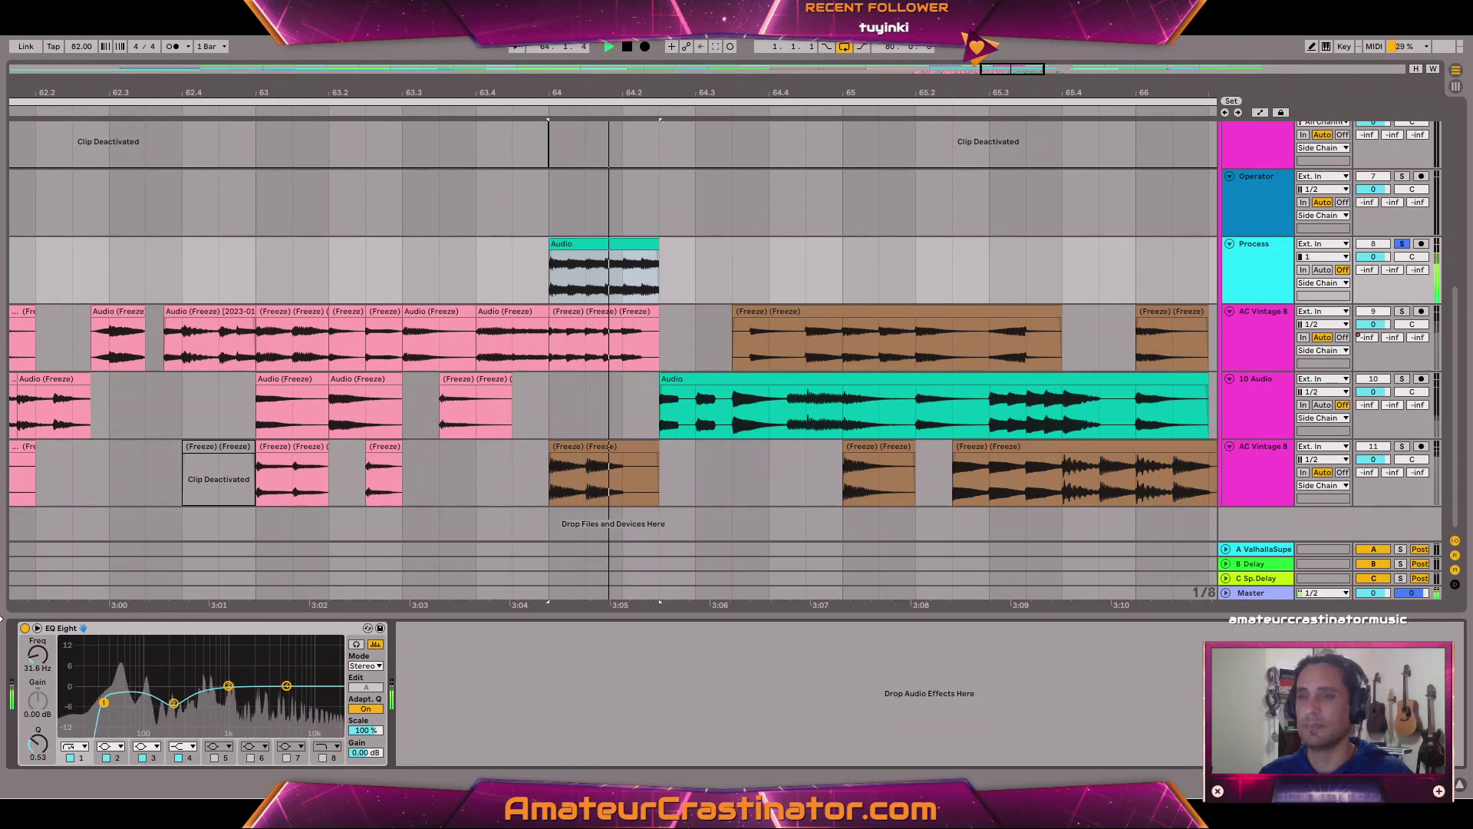
Compare the clip with EQ Eight switched off, and turn the device back on.
{"action": "left_click", "coordinate": [24, 628]}
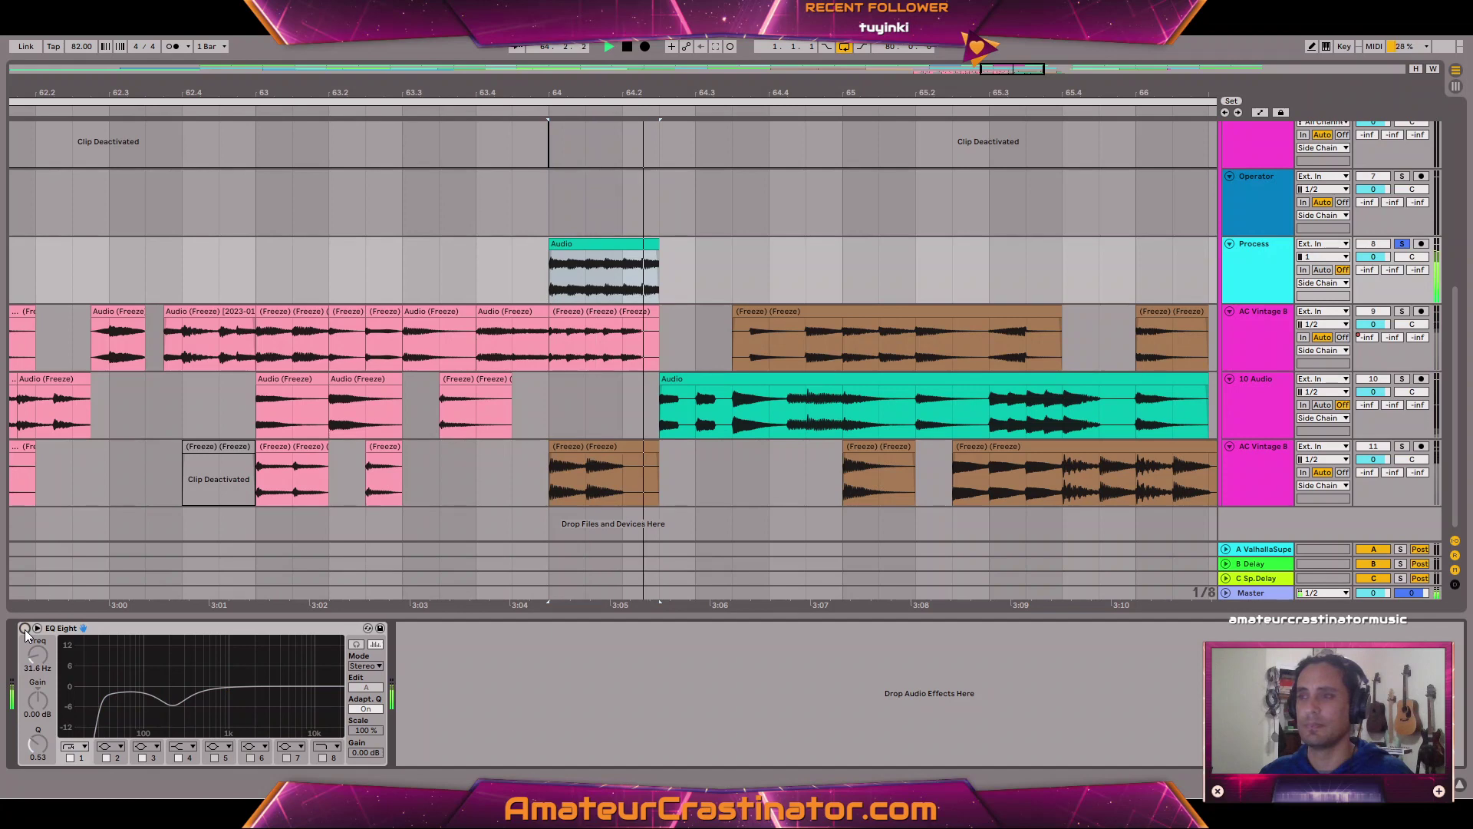
{"action": "key", "text": "space"}
{"action": "left_click", "coordinate": [25, 628]}
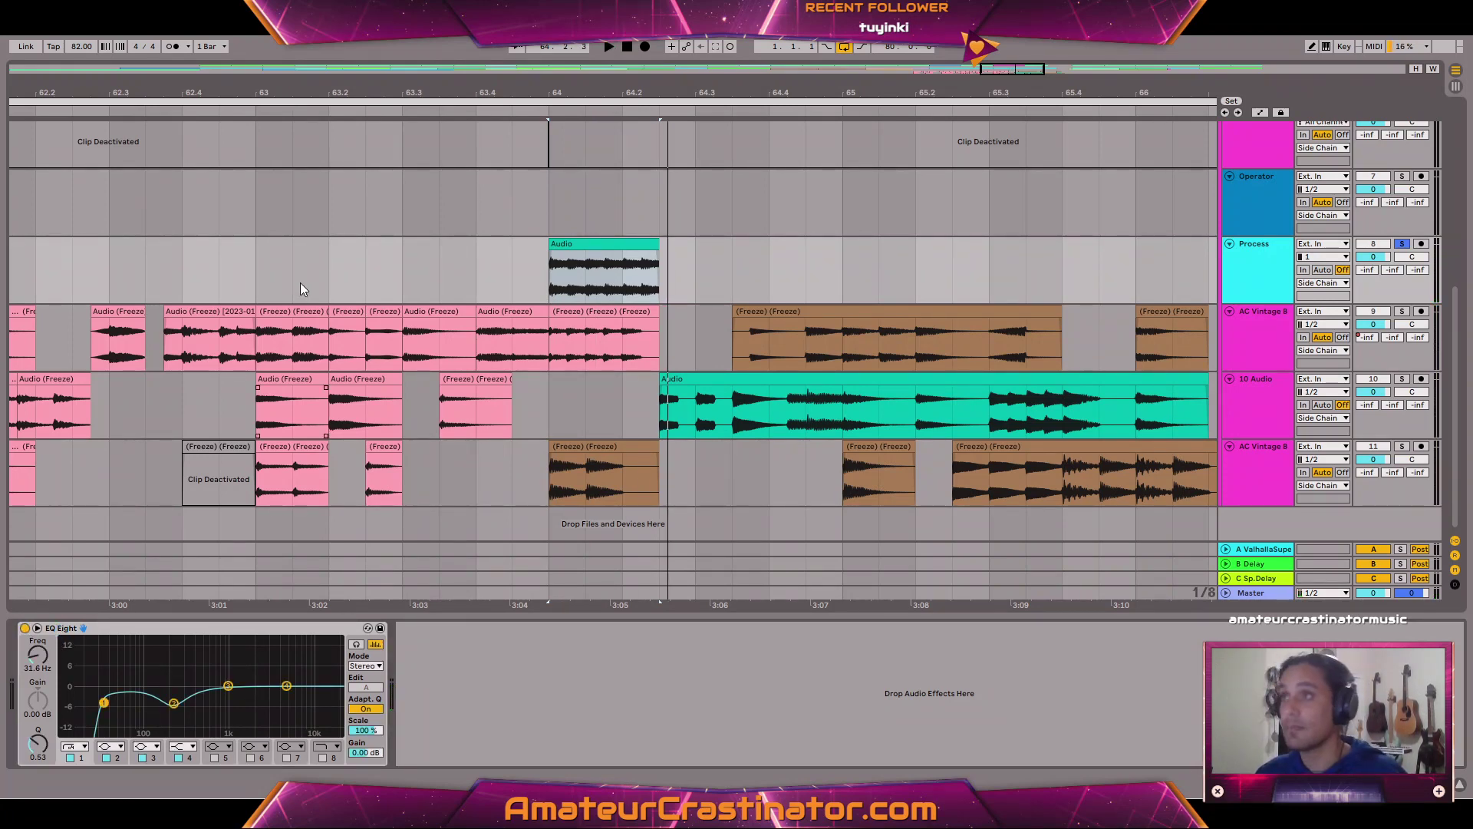
Add the SPECOMP compressor after EQ Eight on the Process track and set its threshold to about 6.7 dB.
{"action": "scroll", "coordinate": [568, 257], "scroll_direction": "up", "scroll_amount": 3}
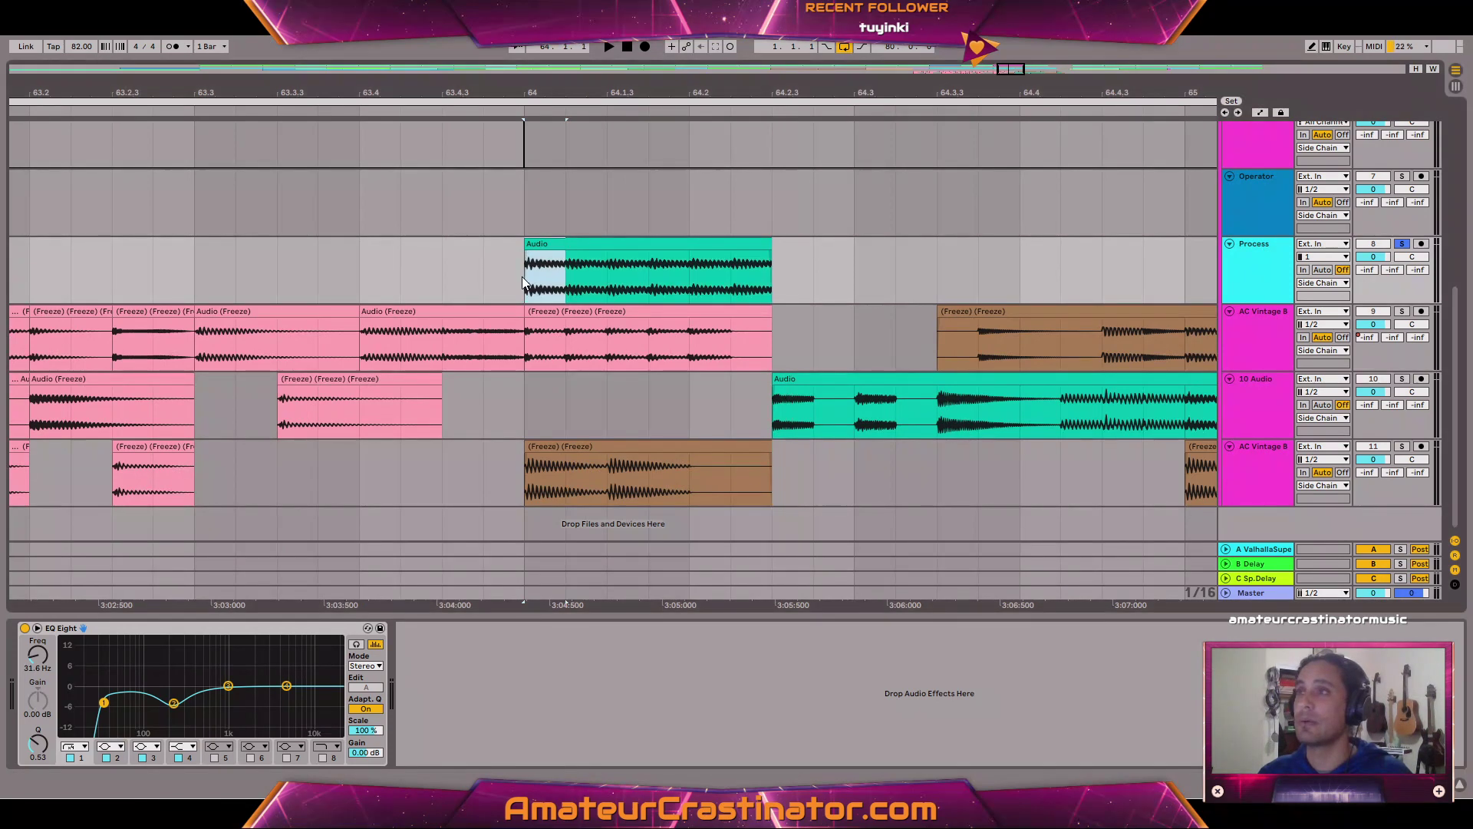
{"action": "left_click_drag", "start_coordinate": [525, 276], "coordinate": [565, 276]}
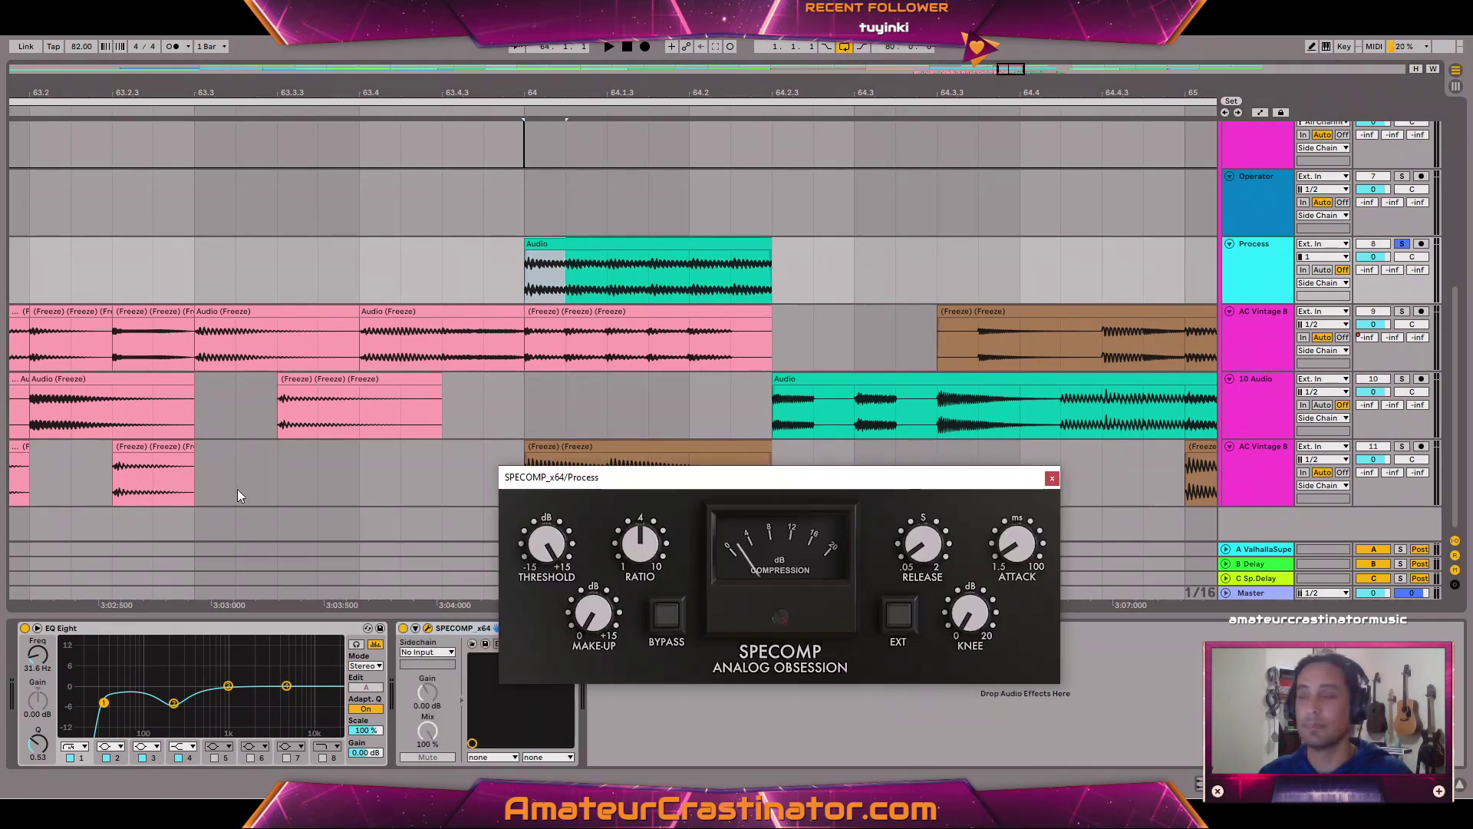
{"action": "key", "text": "space"}
{"action": "left_click_drag", "start_coordinate": [549, 548], "coordinate": [559, 551]}
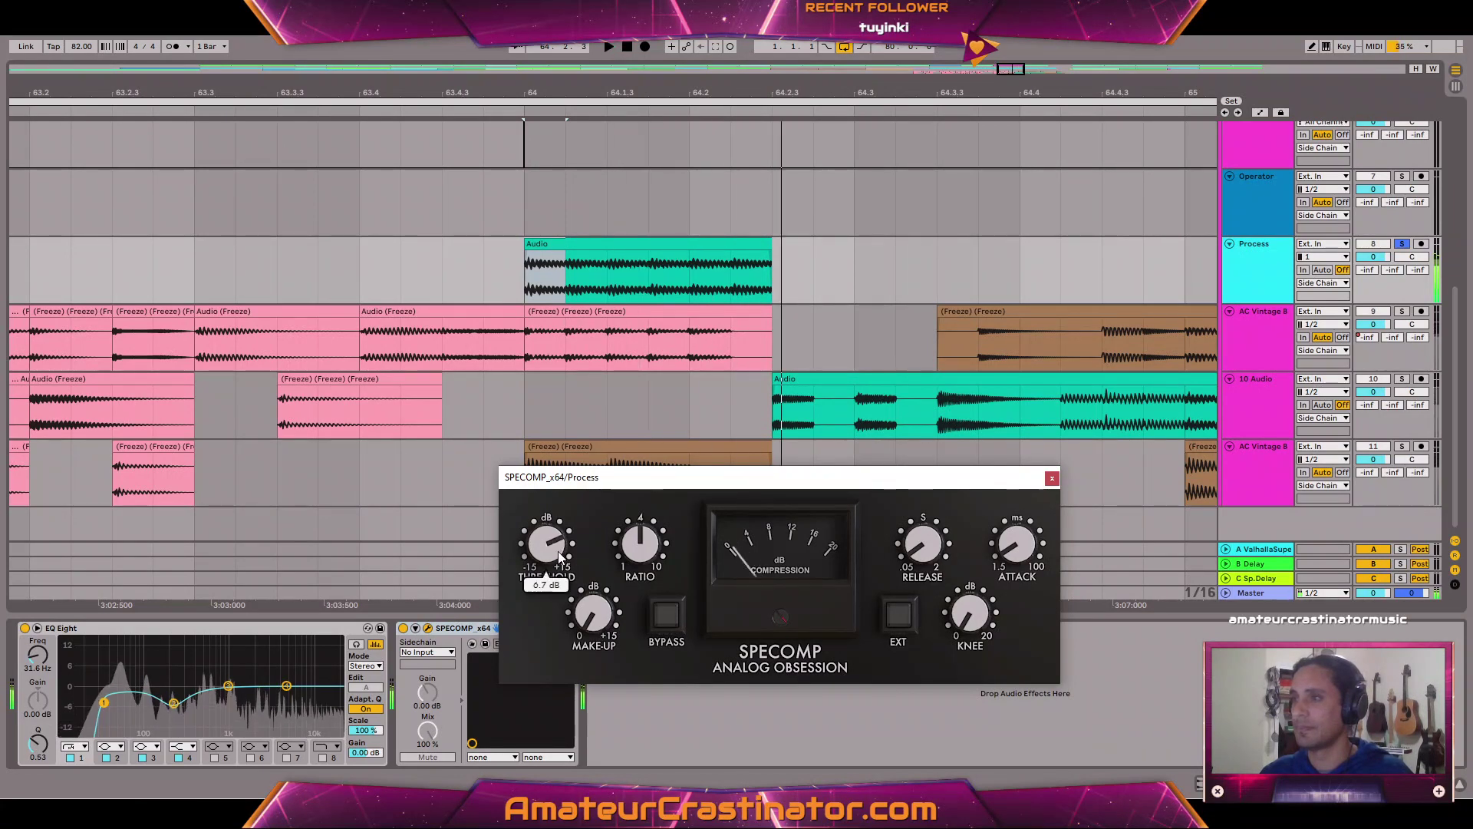
{"action": "key", "text": "space"}
Raise SPECOMP's attack to about 37.6 ms while auditioning the clip.
{"action": "key", "text": "space"}
{"action": "key", "text": "space"}
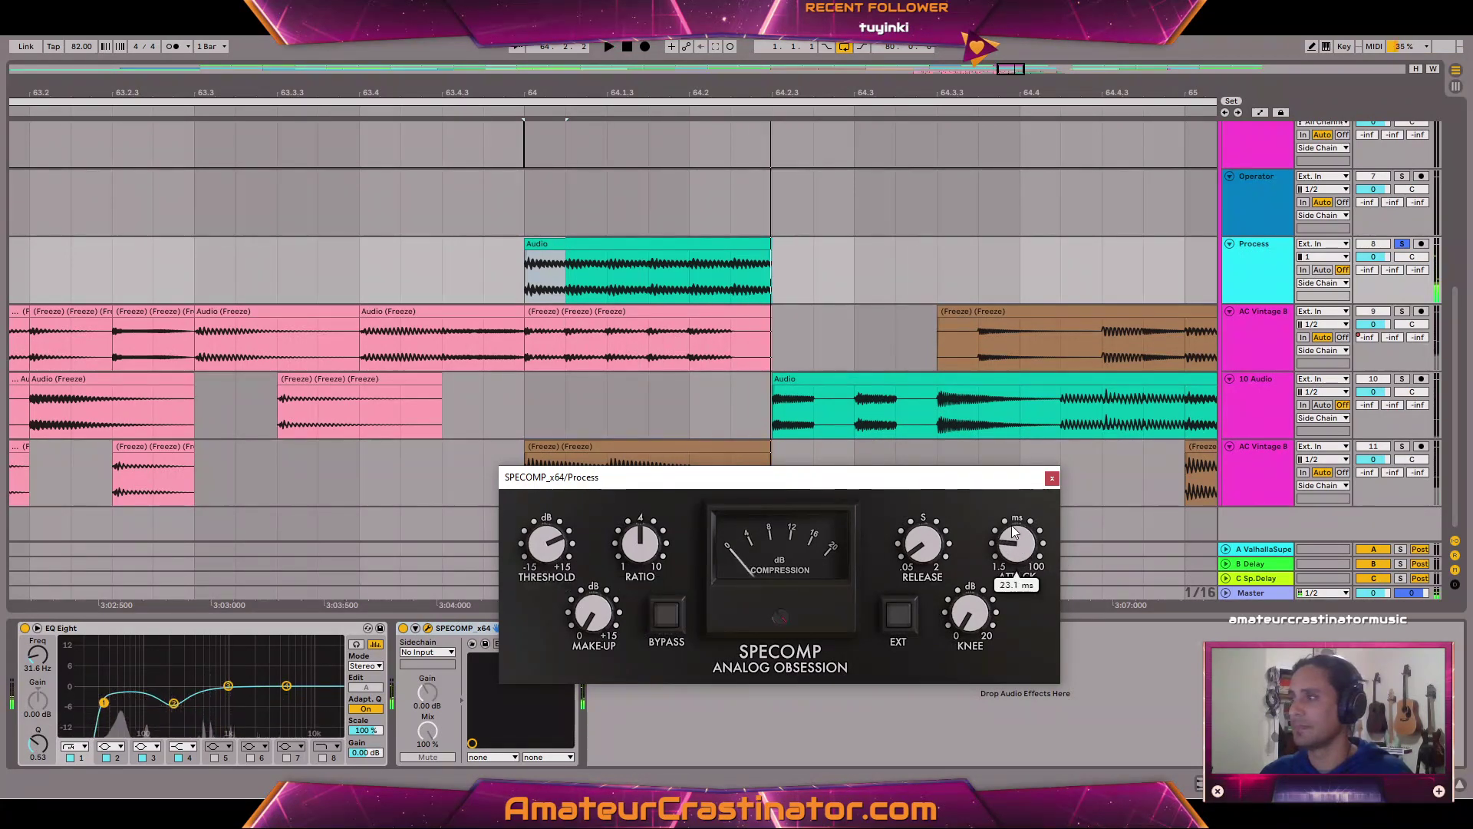
{"action": "key", "text": "space"}
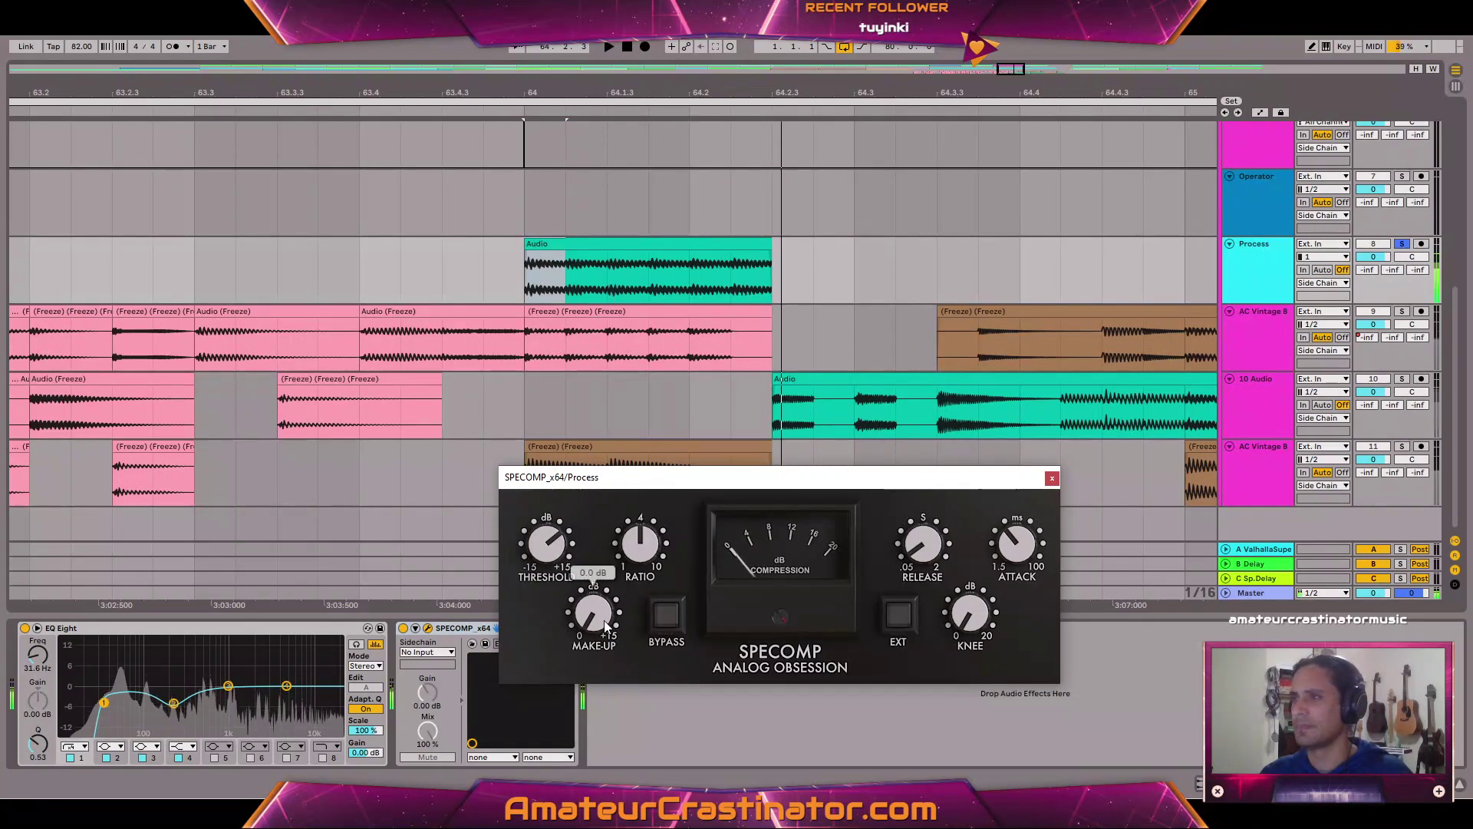
Raise SPECOMP's make-up gain and compare the compressed clip against the bypassed signal.
{"action": "left_click_drag", "start_coordinate": [599, 614], "coordinate": [601, 566]}
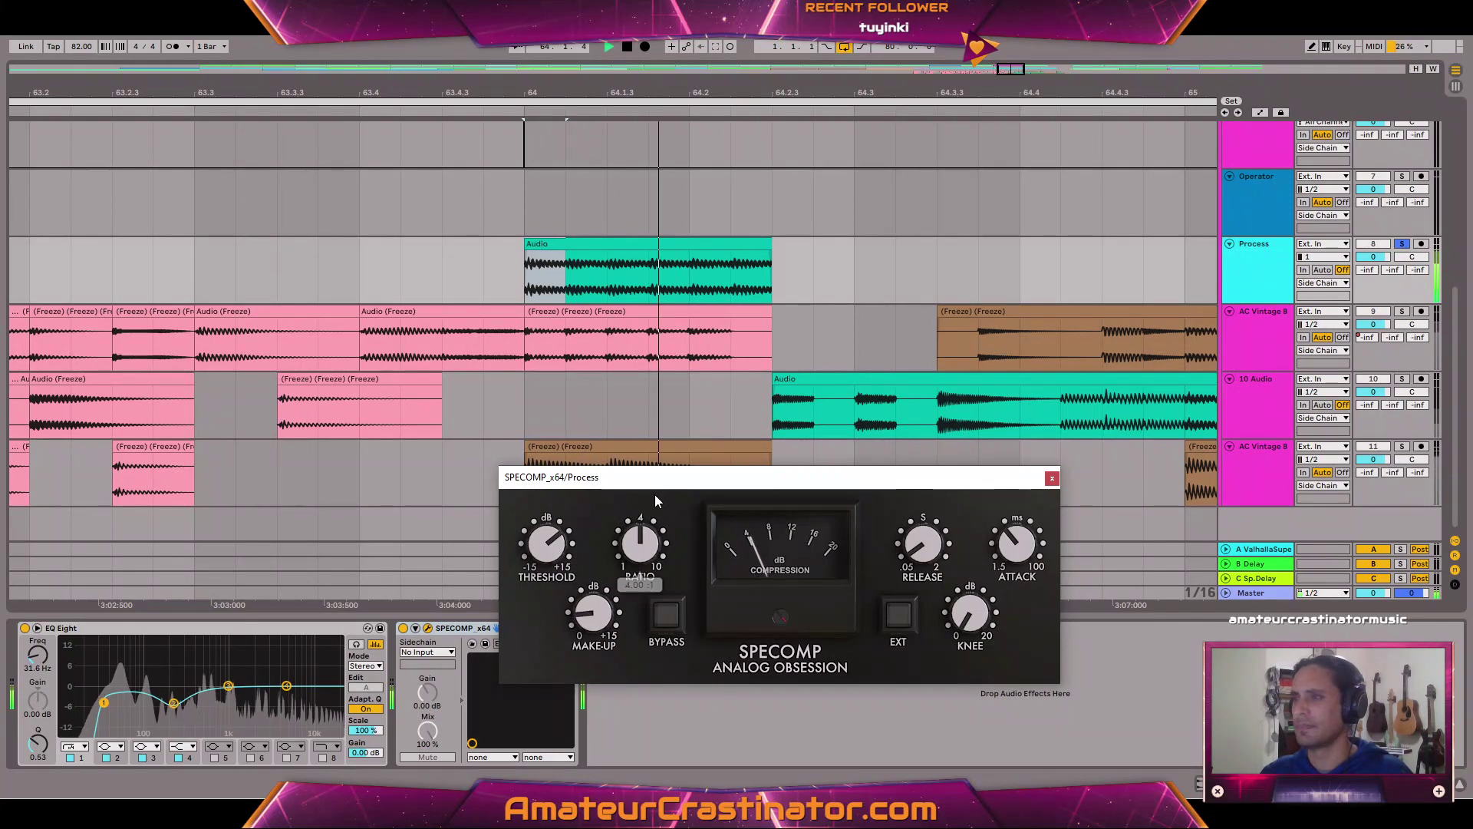
{"action": "left_click_drag", "start_coordinate": [655, 477], "coordinate": [694, 387]}
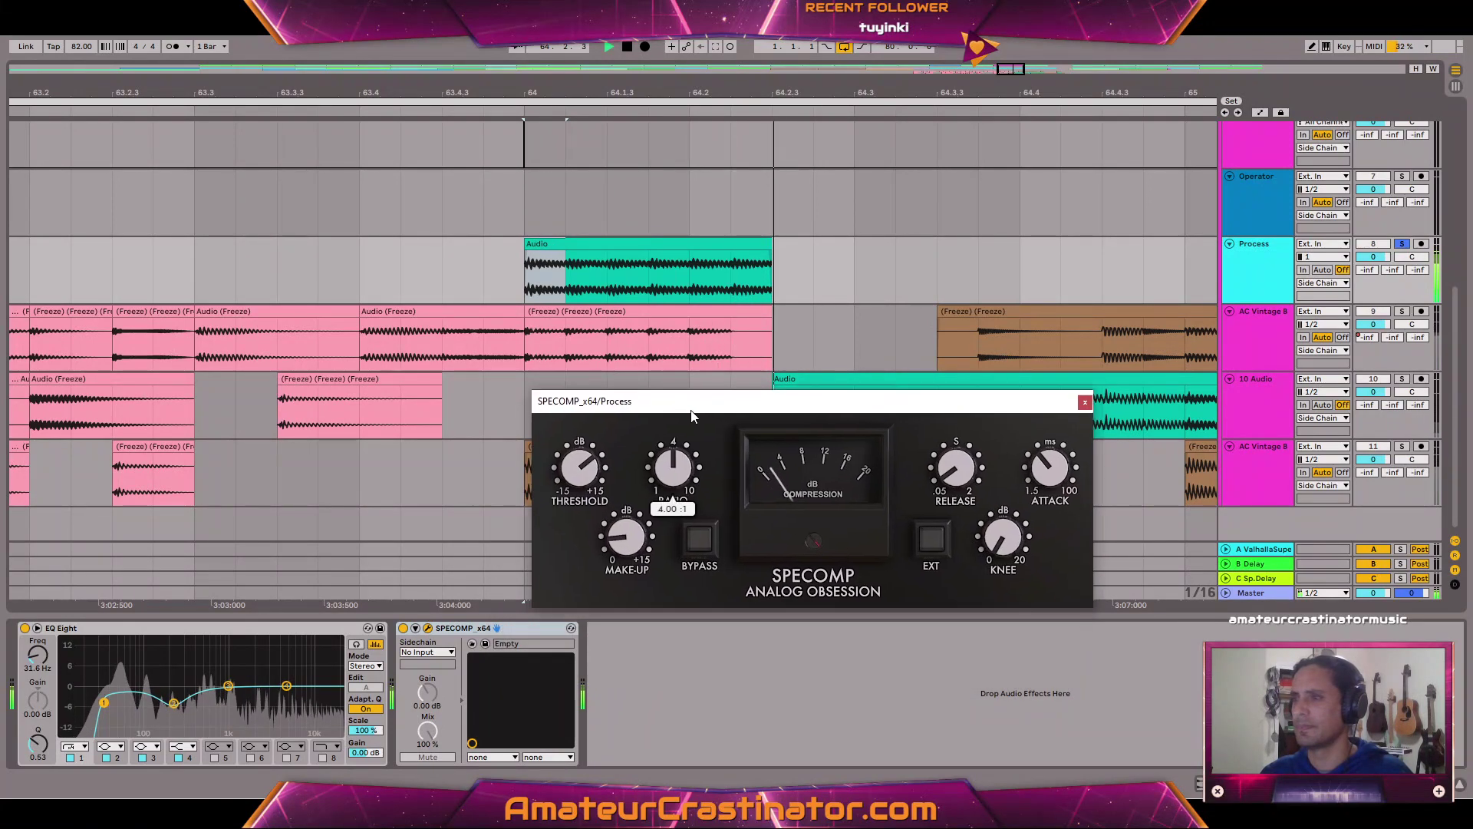
{"action": "left_click", "coordinate": [703, 527]}
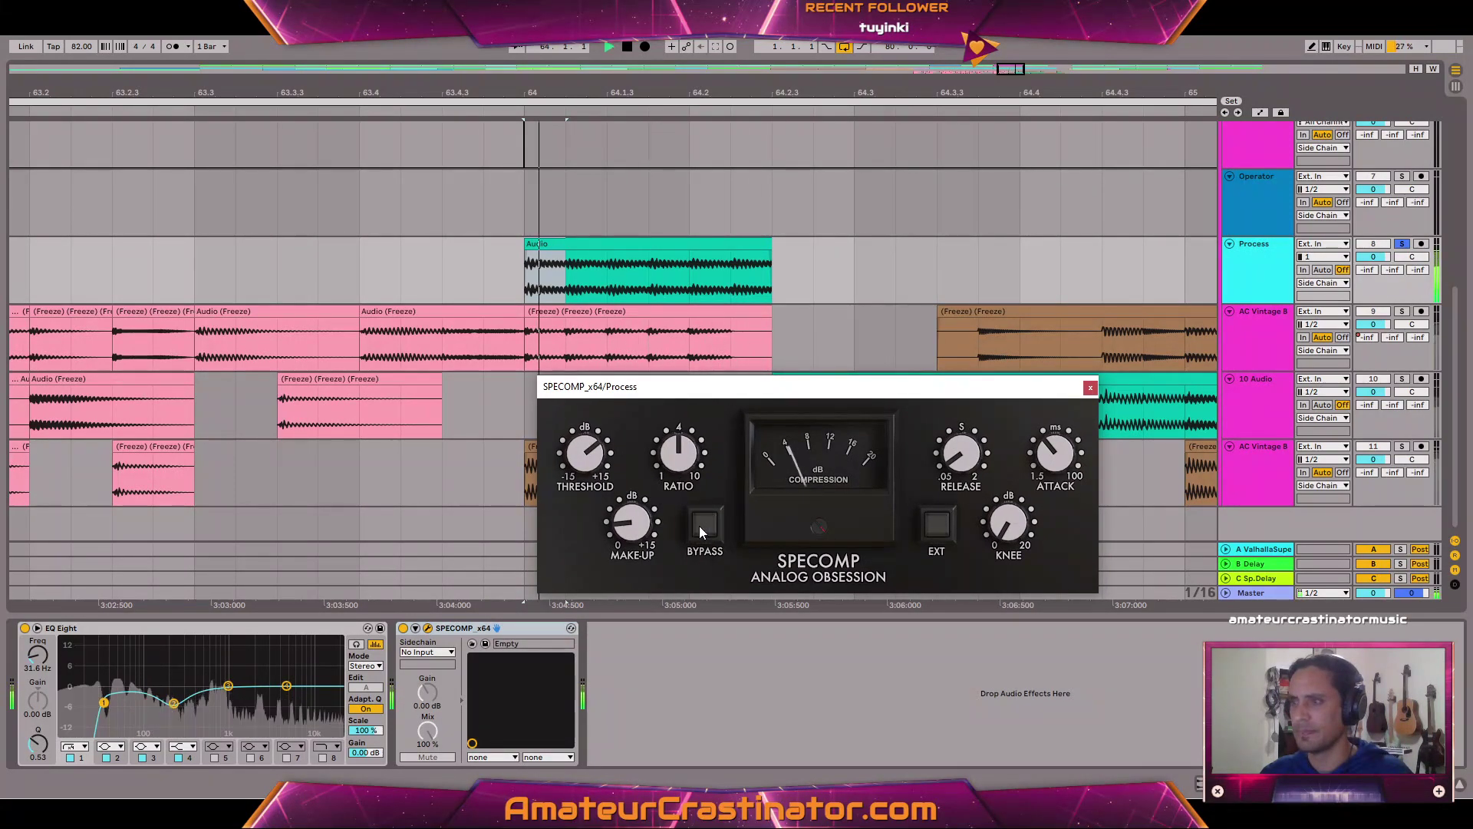
{"action": "left_click", "coordinate": [700, 529]}
Set SPECOMP's make-up gain to 2.0 dB and compare it with the bypassed sound.
{"action": "left_click_drag", "start_coordinate": [632, 521], "coordinate": [634, 529]}
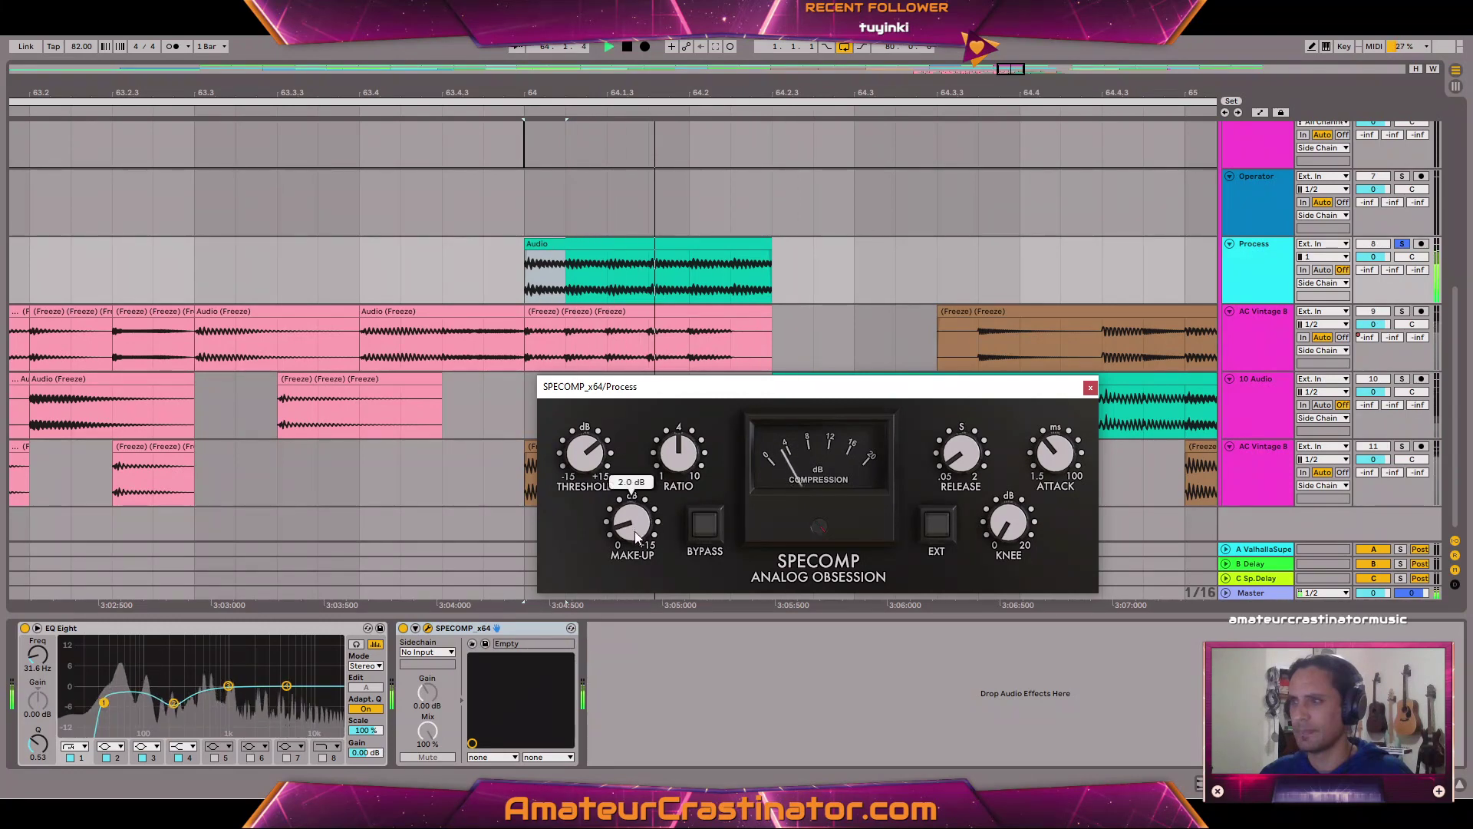
{"action": "left_click", "coordinate": [710, 538]}
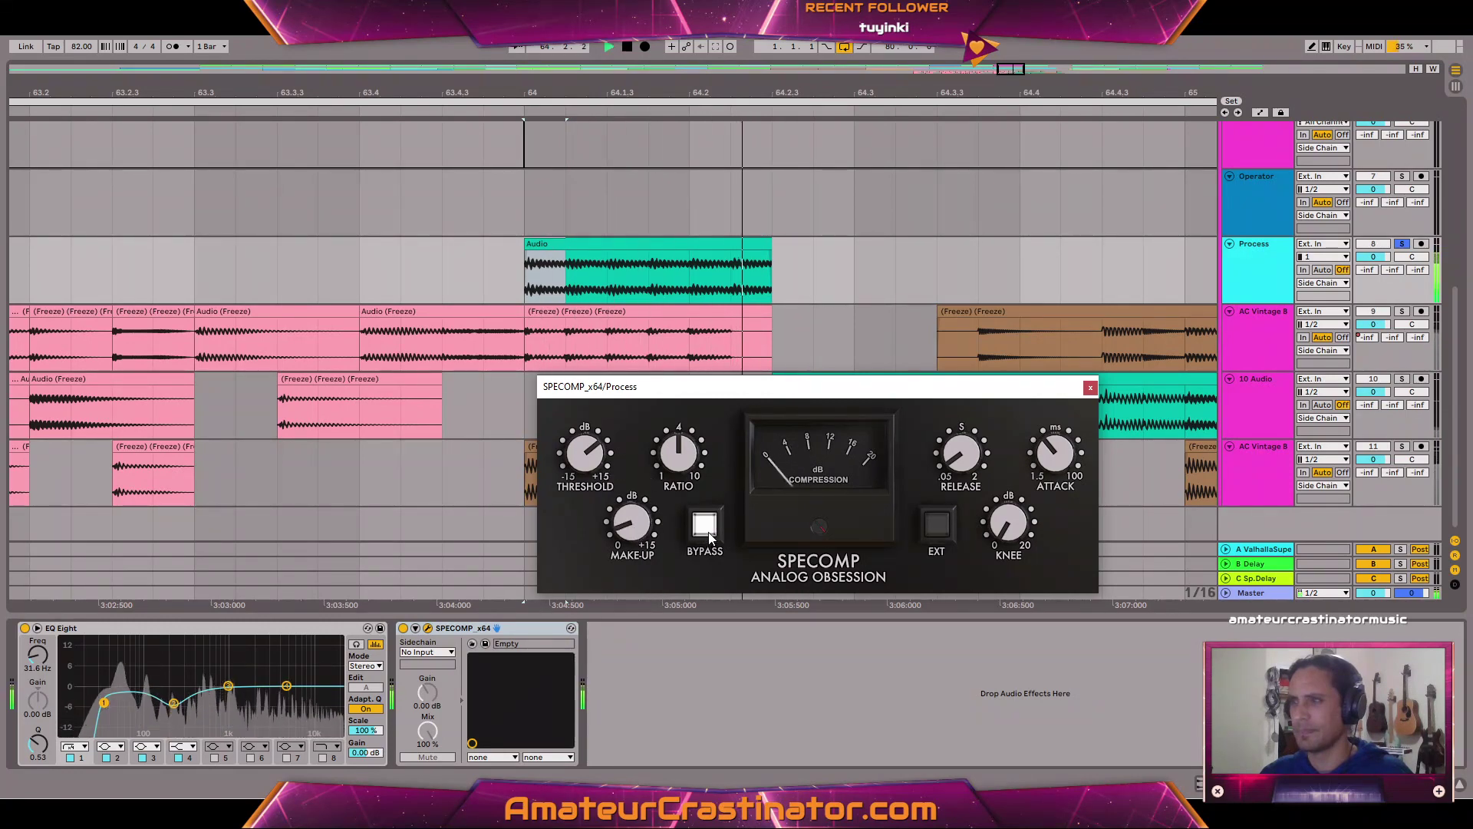
{"action": "left_click", "coordinate": [708, 533]}
Reduce SPECOMP's make-up gain to about 1.4 dB and compare against bypass during playback.
{"action": "key", "text": "space"}
{"action": "key", "text": "space"}
{"action": "key", "text": "space"}
{"action": "left_click_drag", "start_coordinate": [641, 525], "coordinate": [640, 533]}
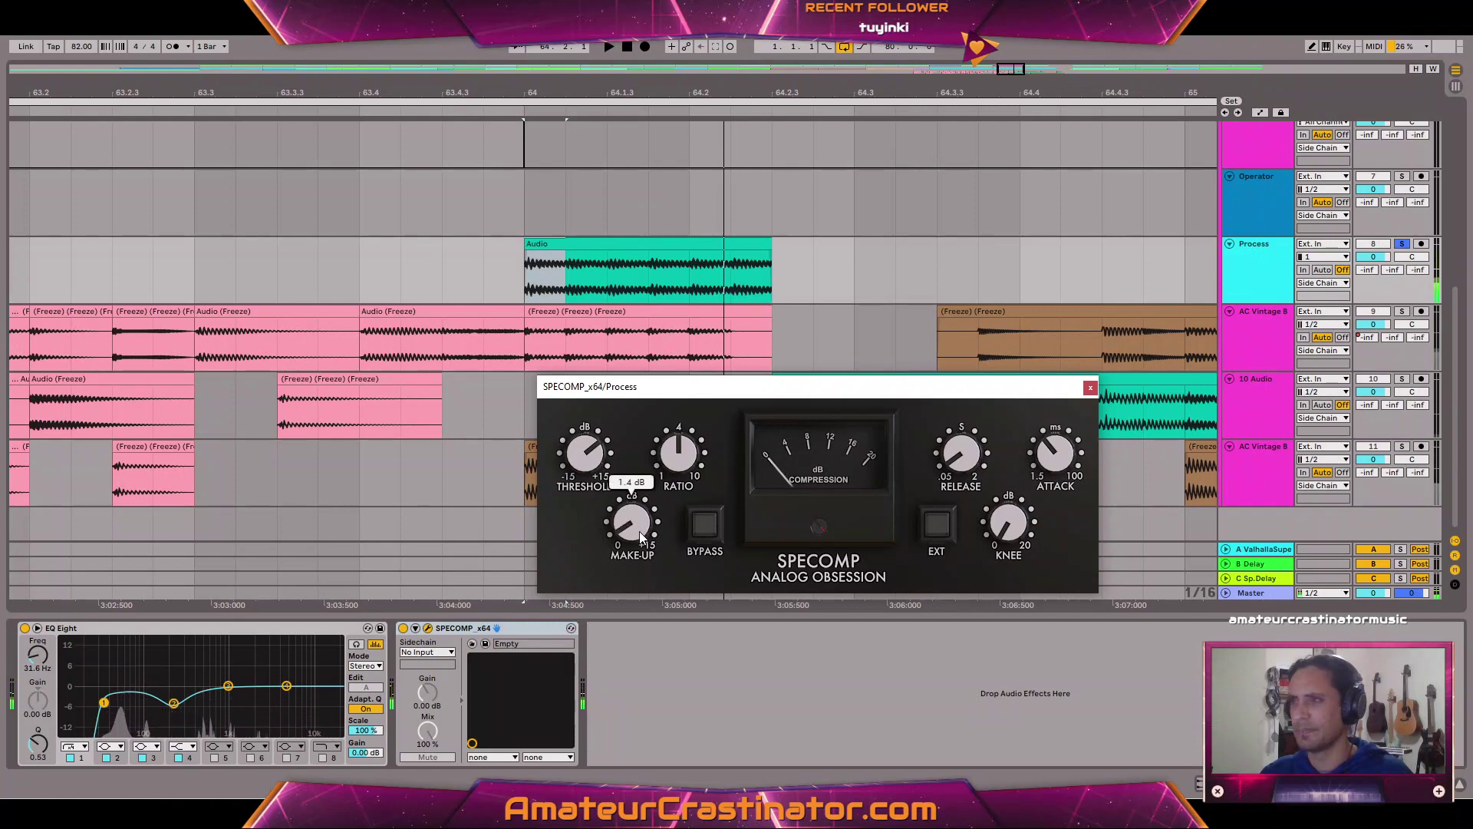
{"action": "key", "text": "space"}
{"action": "left_click", "coordinate": [706, 535]}
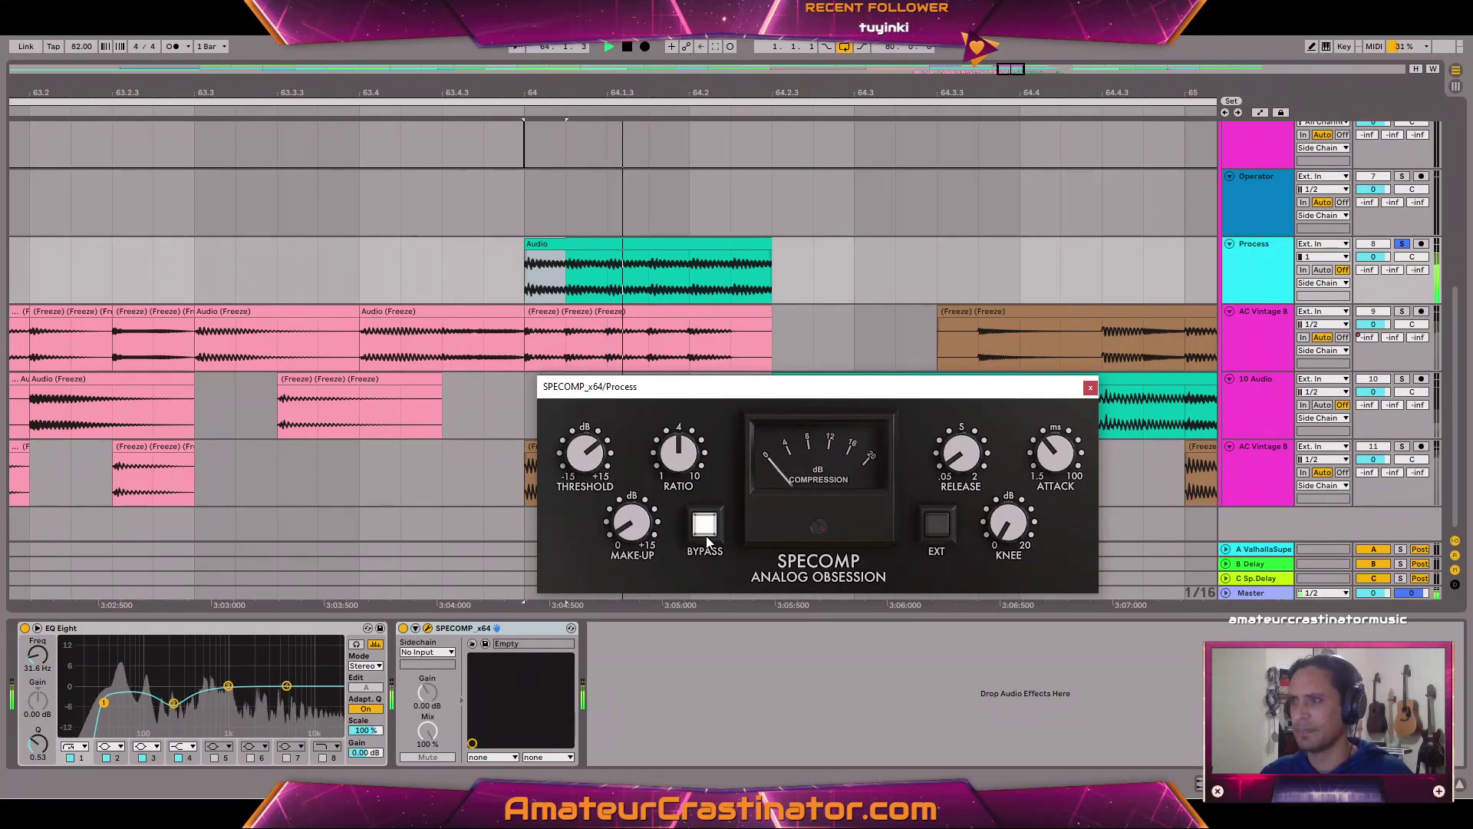
{"action": "left_click", "coordinate": [705, 532]}
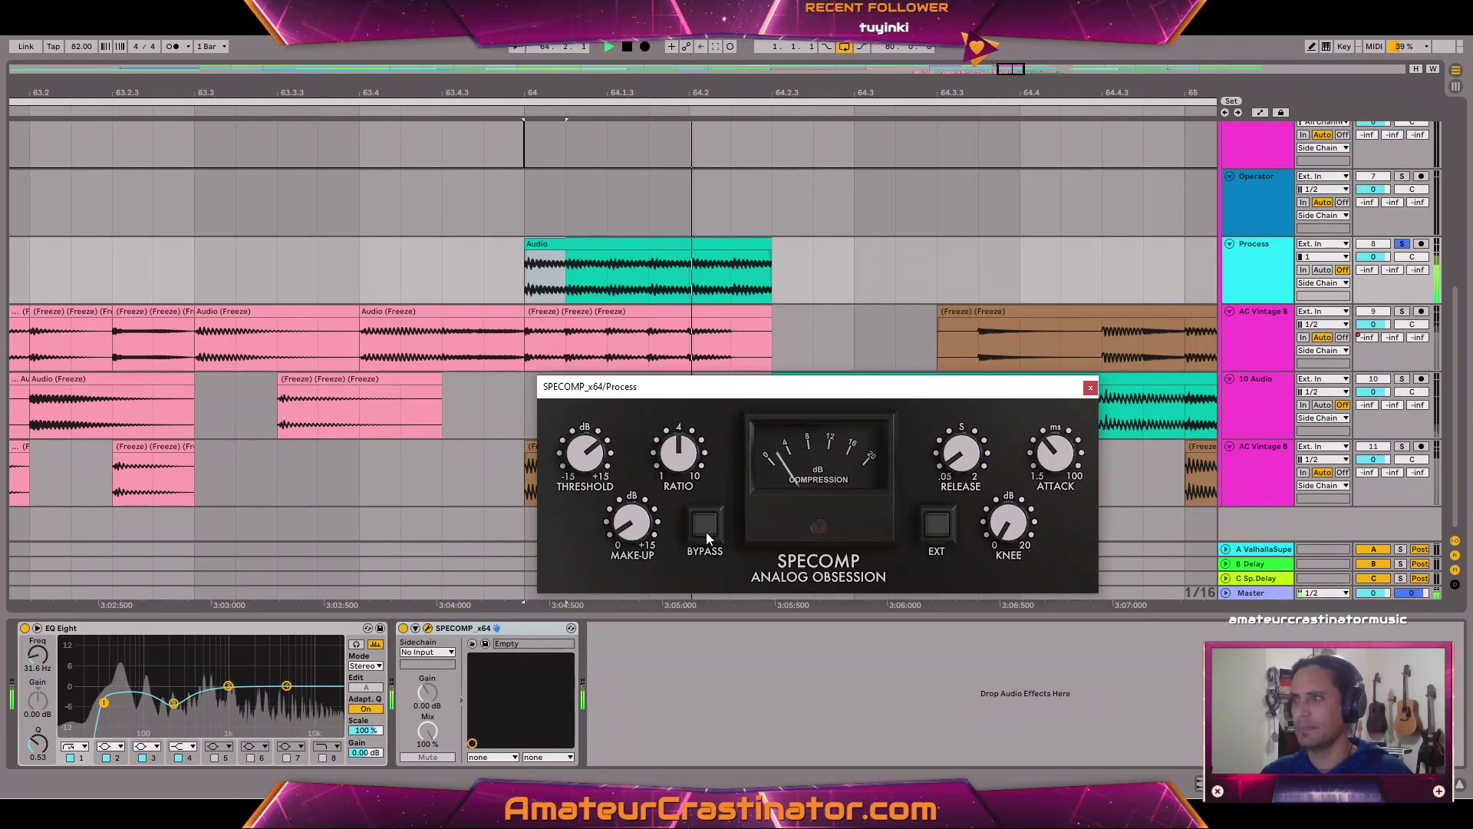
Bring SPECOMP's make-up gain down to 0.0 dB and compare against bypass.
{"action": "left_click_drag", "start_coordinate": [644, 528], "coordinate": [656, 612]}
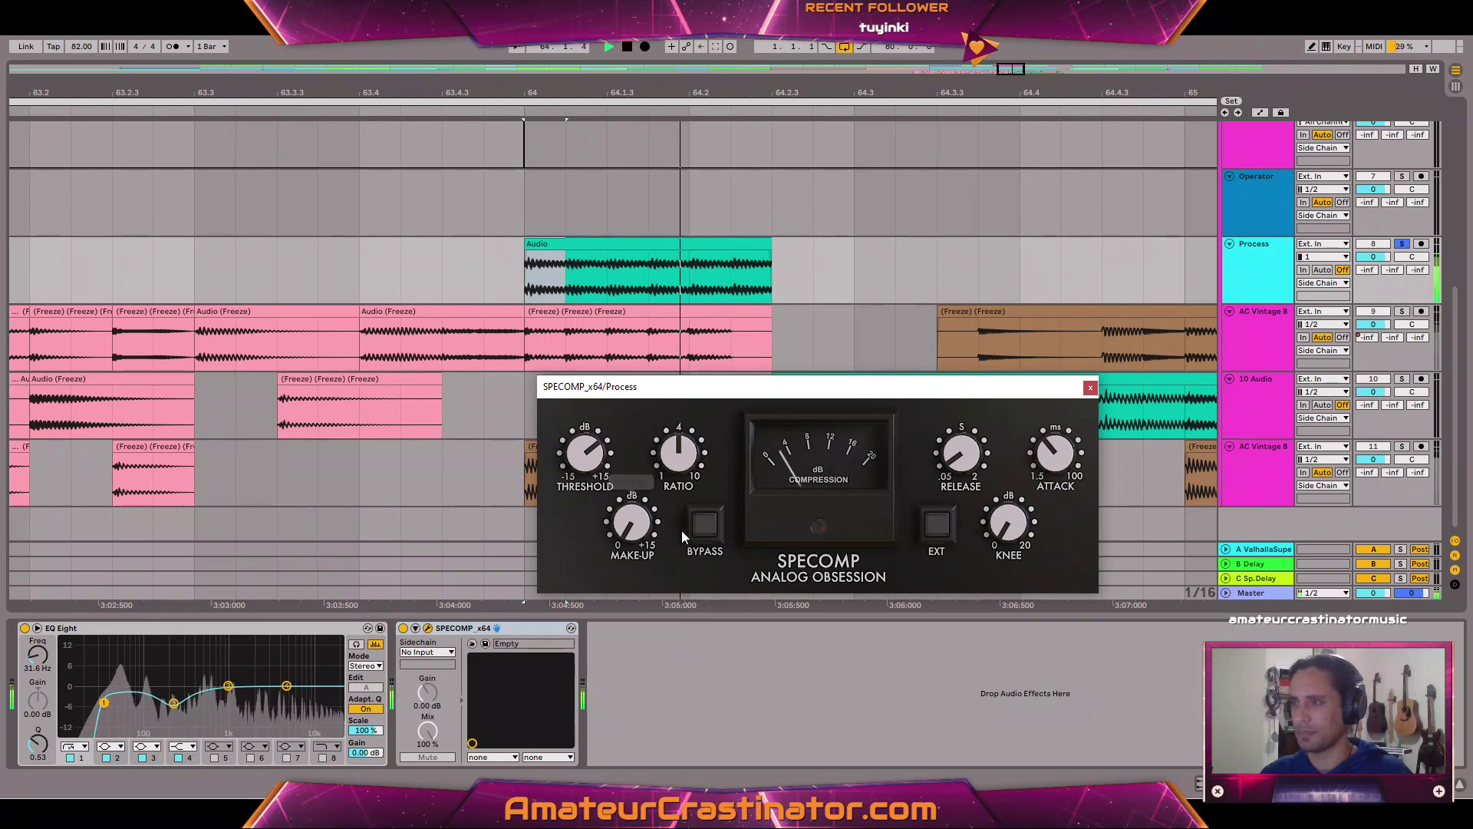
{"action": "left_click", "coordinate": [702, 524]}
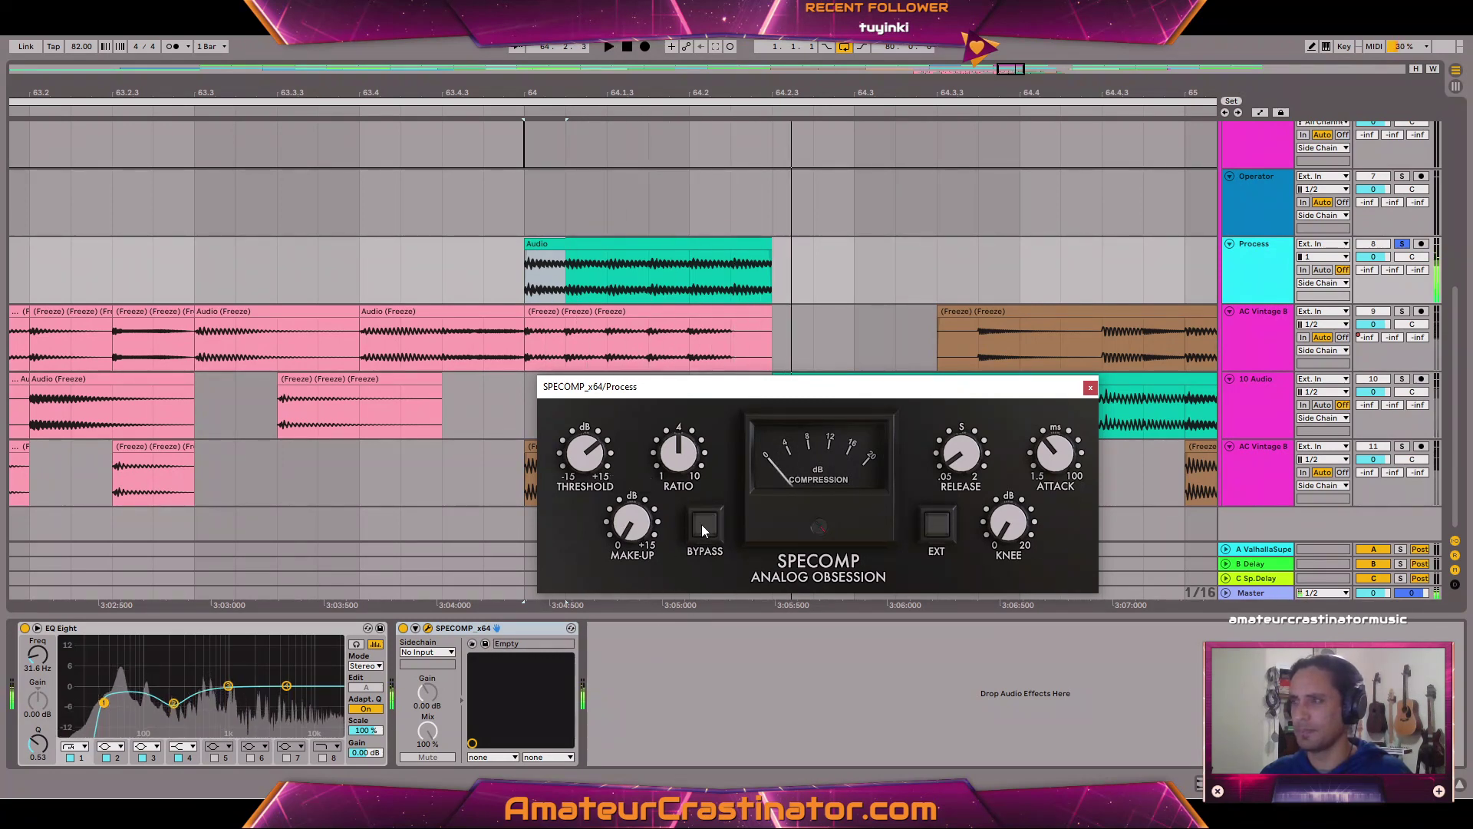
{"action": "left_click", "coordinate": [701, 523]}
Set SPECOMP's attack to about 50.7 ms, raise the release slightly, and compare the result with bypass.
{"action": "mouse_move", "coordinate": [1057, 461]}
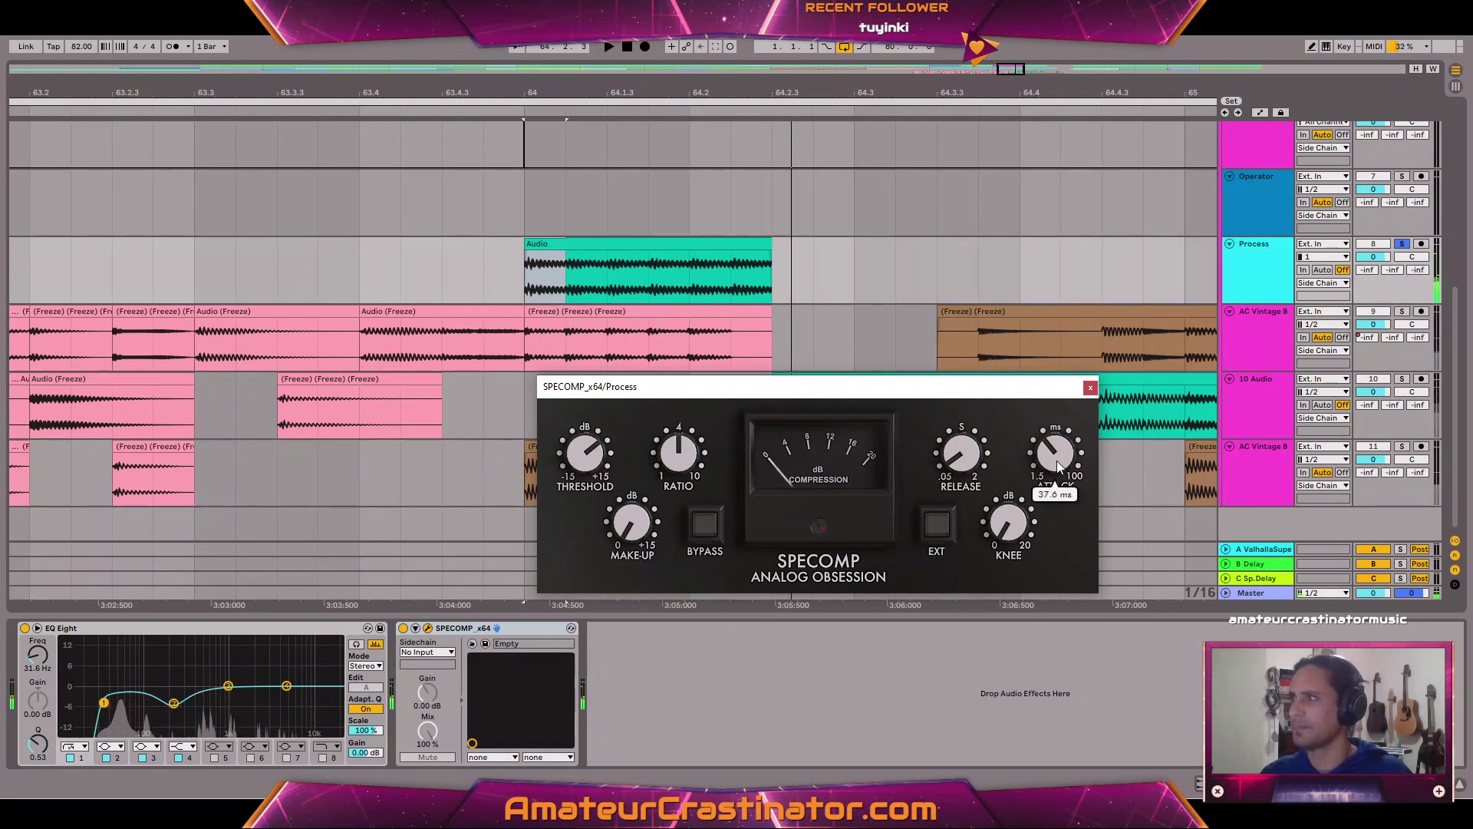
{"action": "left_click_drag", "start_coordinate": [1057, 460], "coordinate": [1054, 431]}
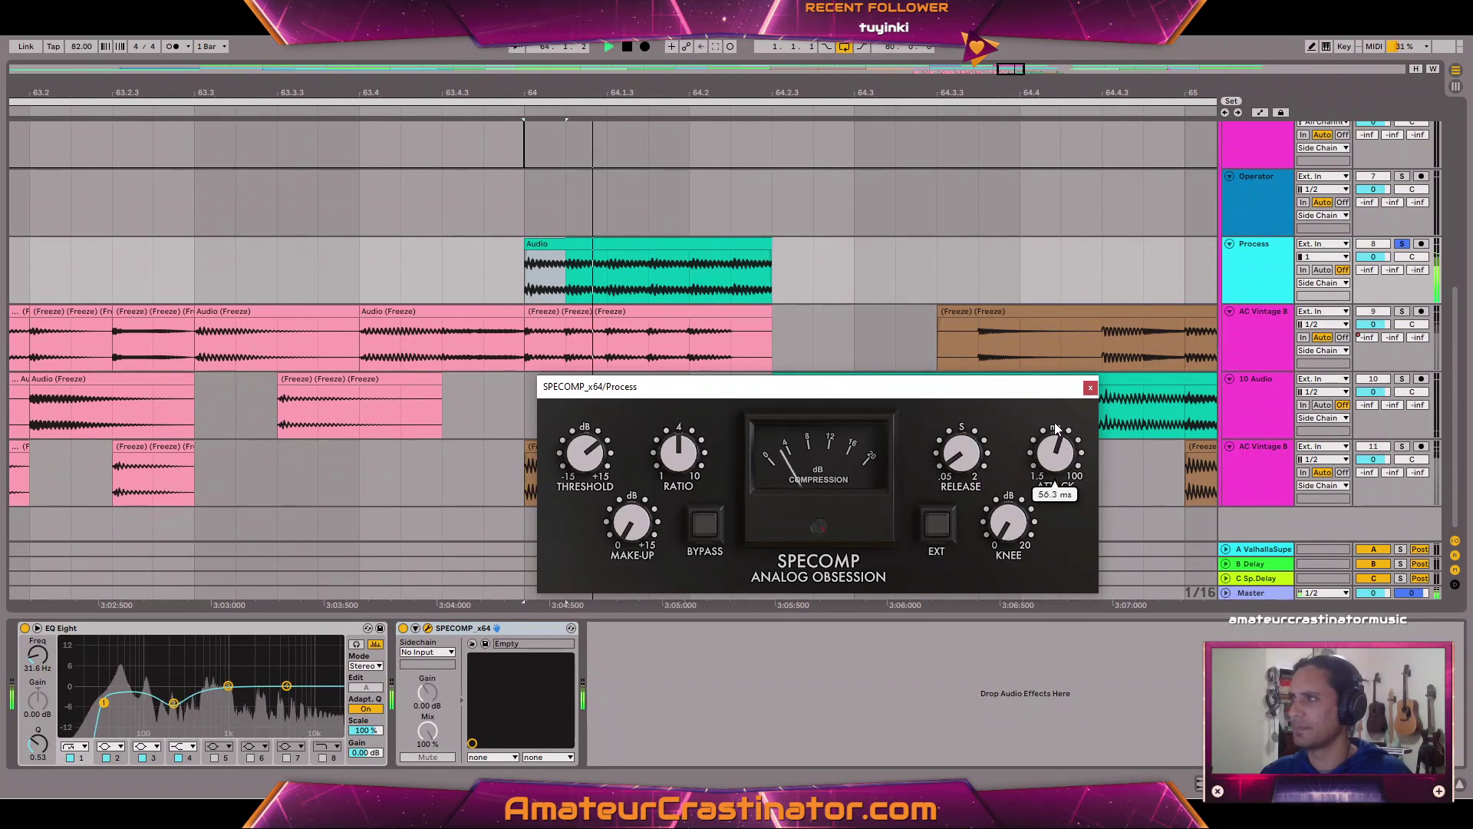
{"action": "key", "text": "space"}
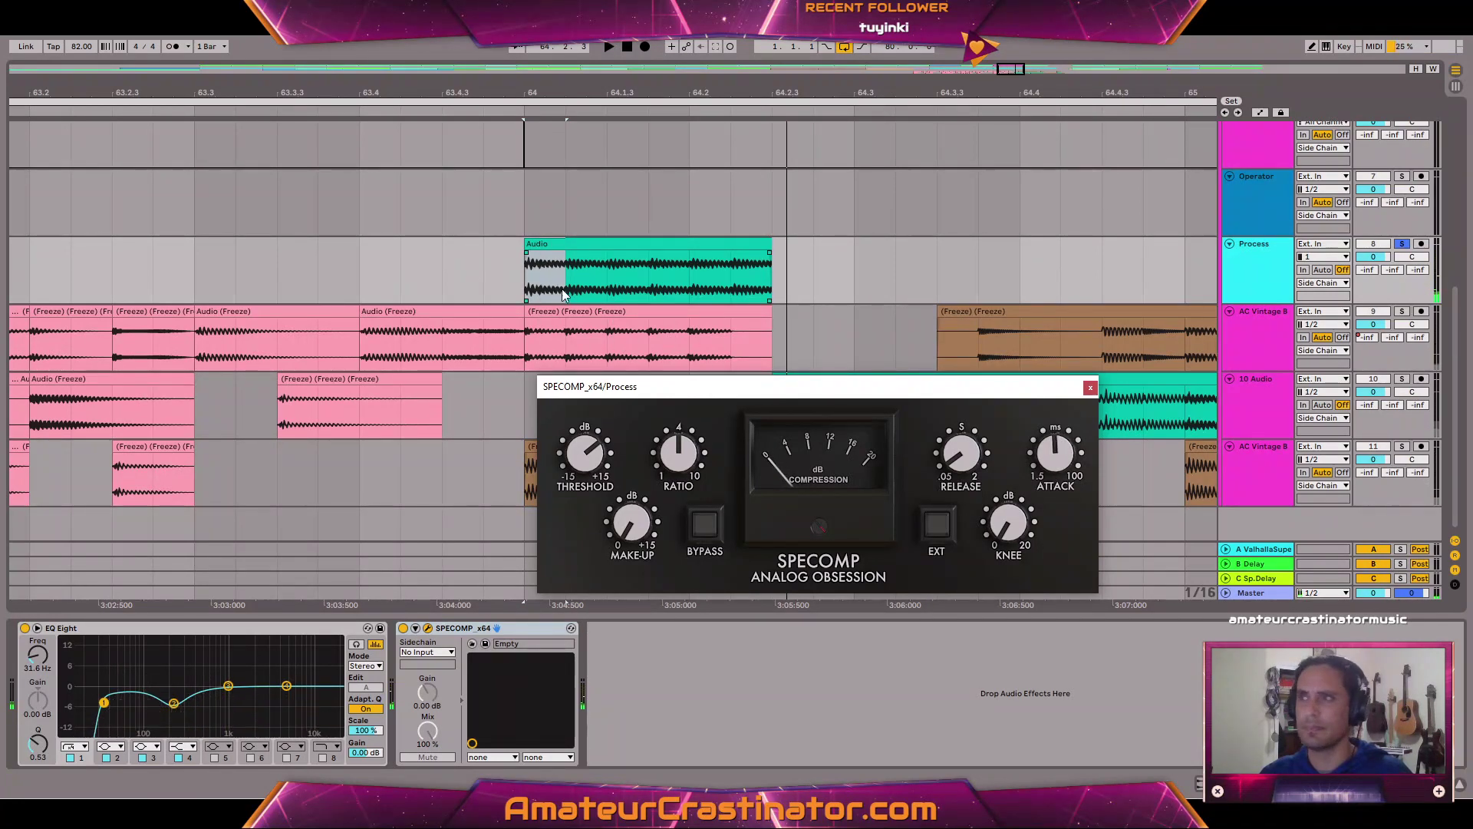
{"action": "mouse_move", "coordinate": [1058, 459]}
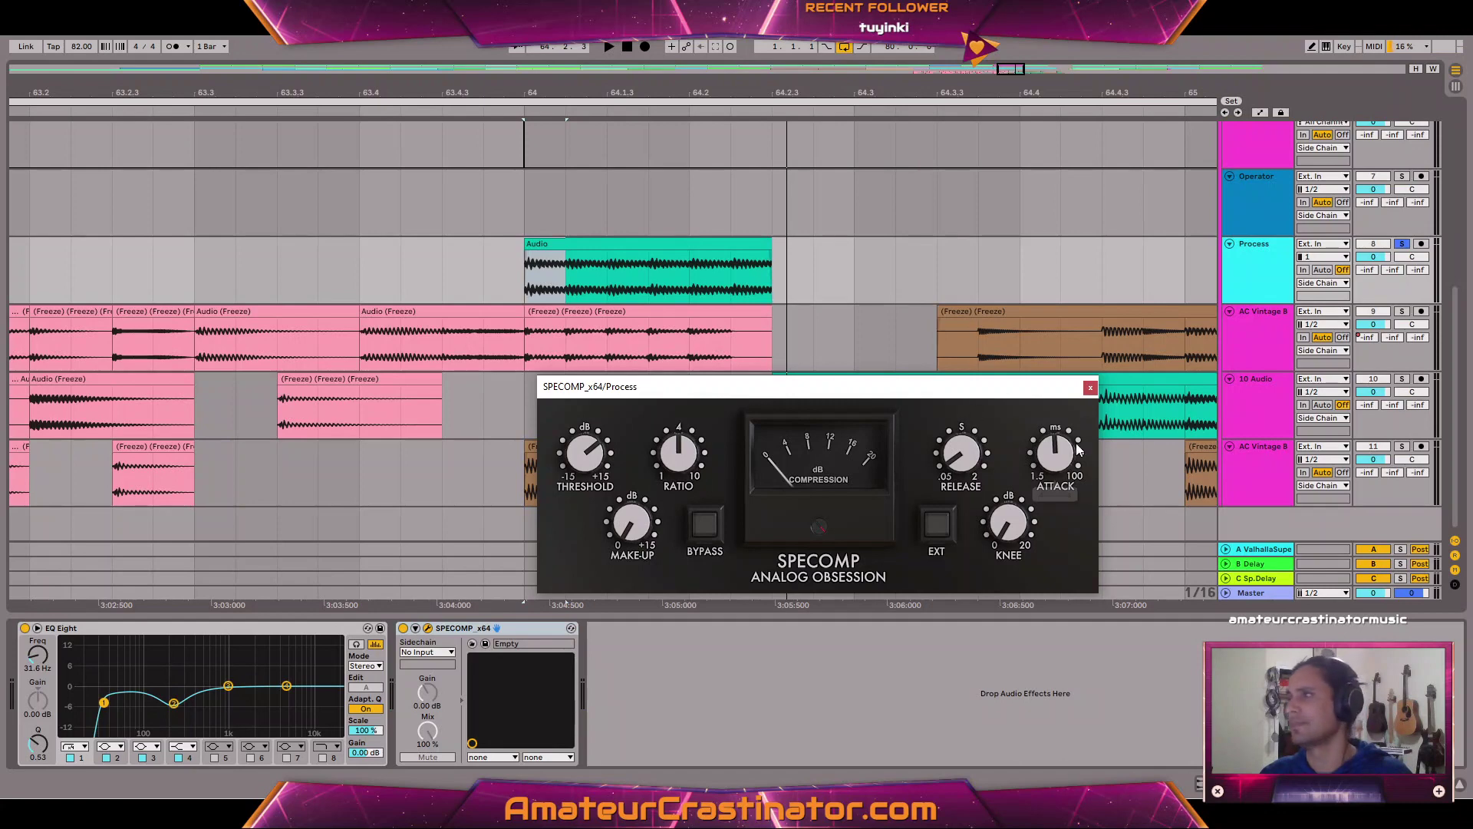
{"action": "key", "text": "space"}
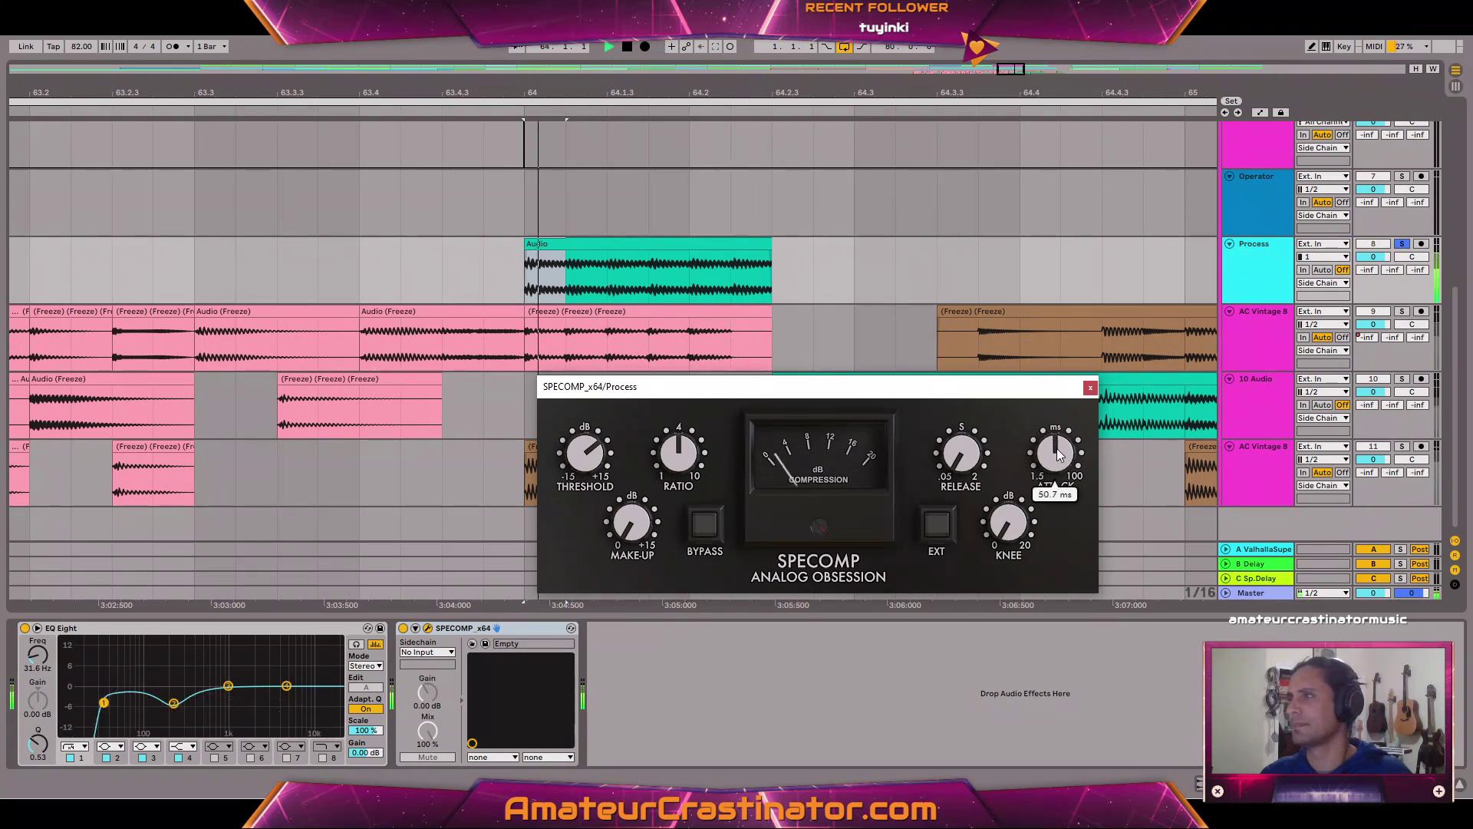
{"action": "left_click", "coordinate": [704, 529]}
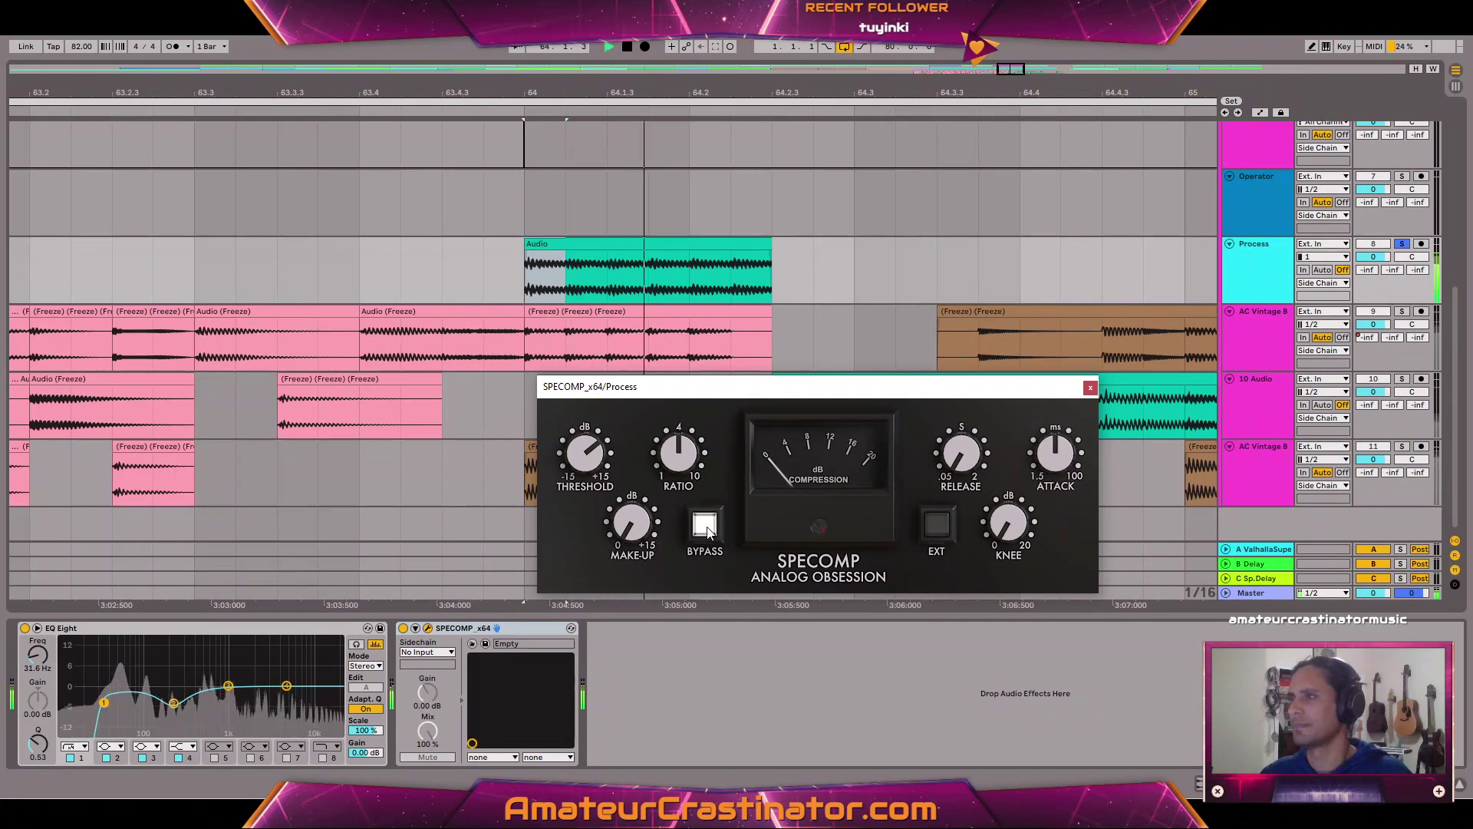
{"action": "left_click", "coordinate": [704, 525]}
Readjust SPECOMP's threshold, set the make-up gain to about 2.0 dB, and compare the result with bypass.
{"action": "mouse_move", "coordinate": [653, 529]}
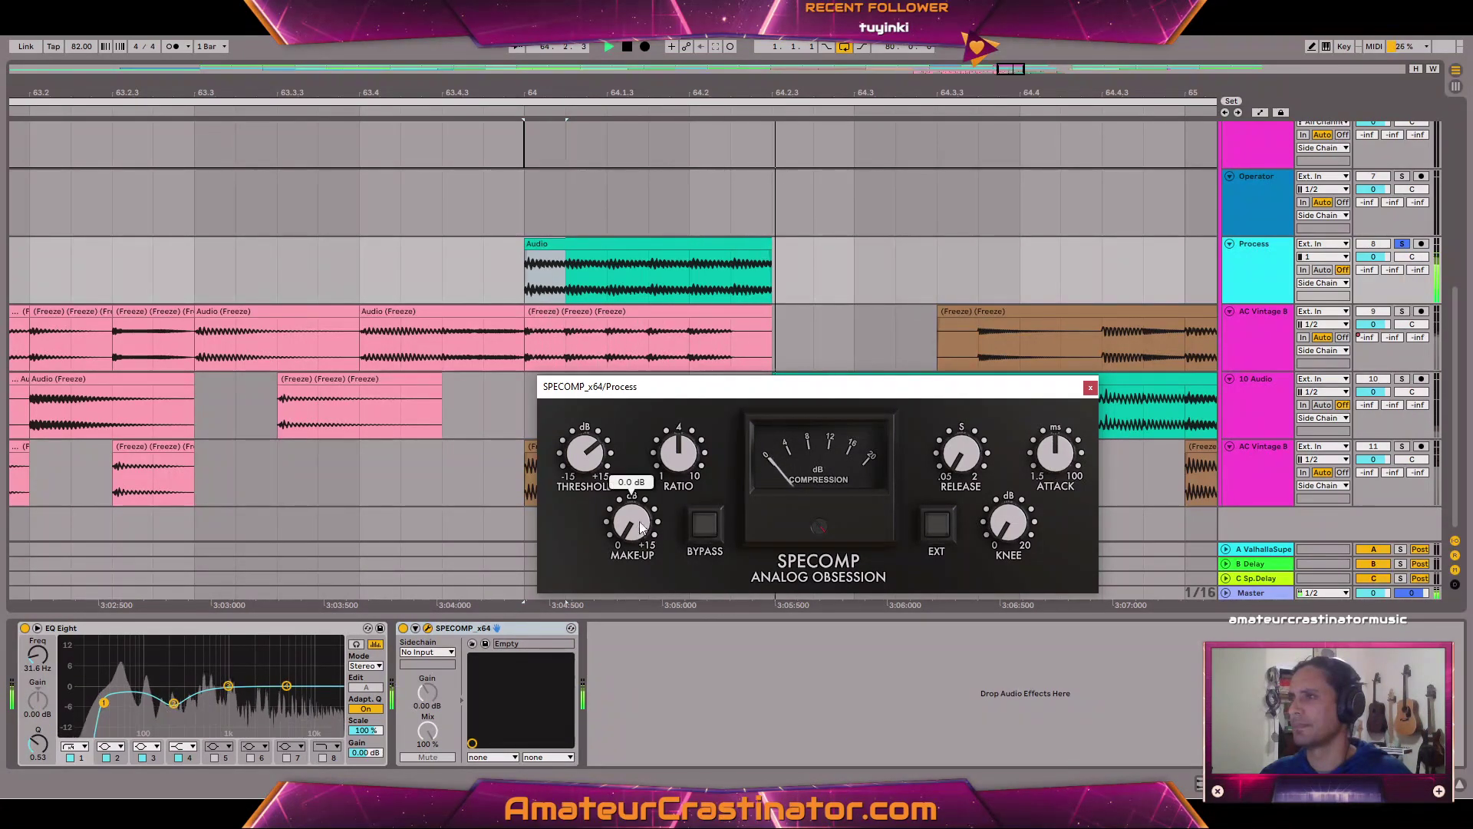
{"action": "mouse_move", "coordinate": [591, 463]}
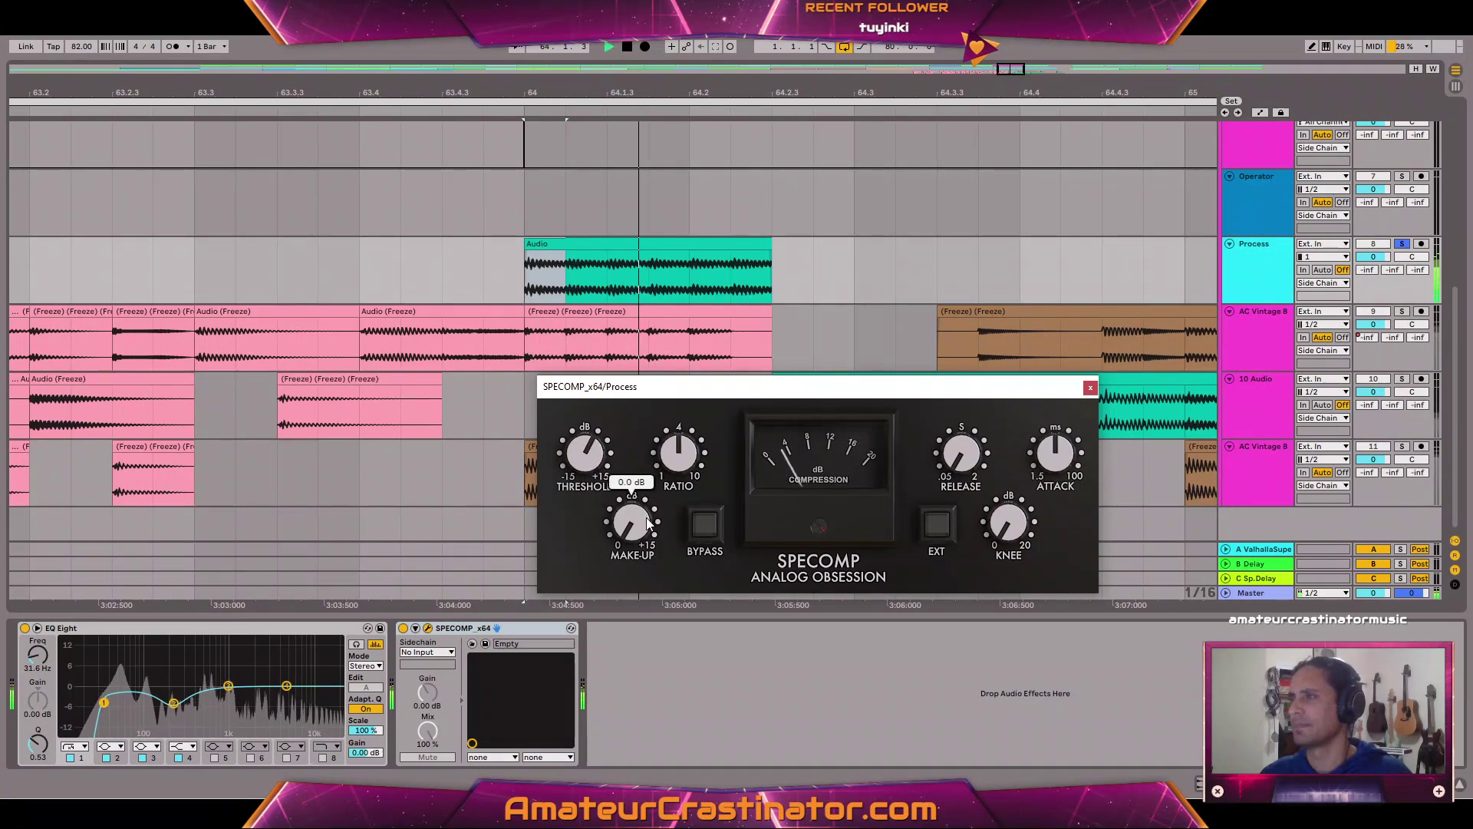
{"action": "left_click_drag", "start_coordinate": [637, 523], "coordinate": [634, 496]}
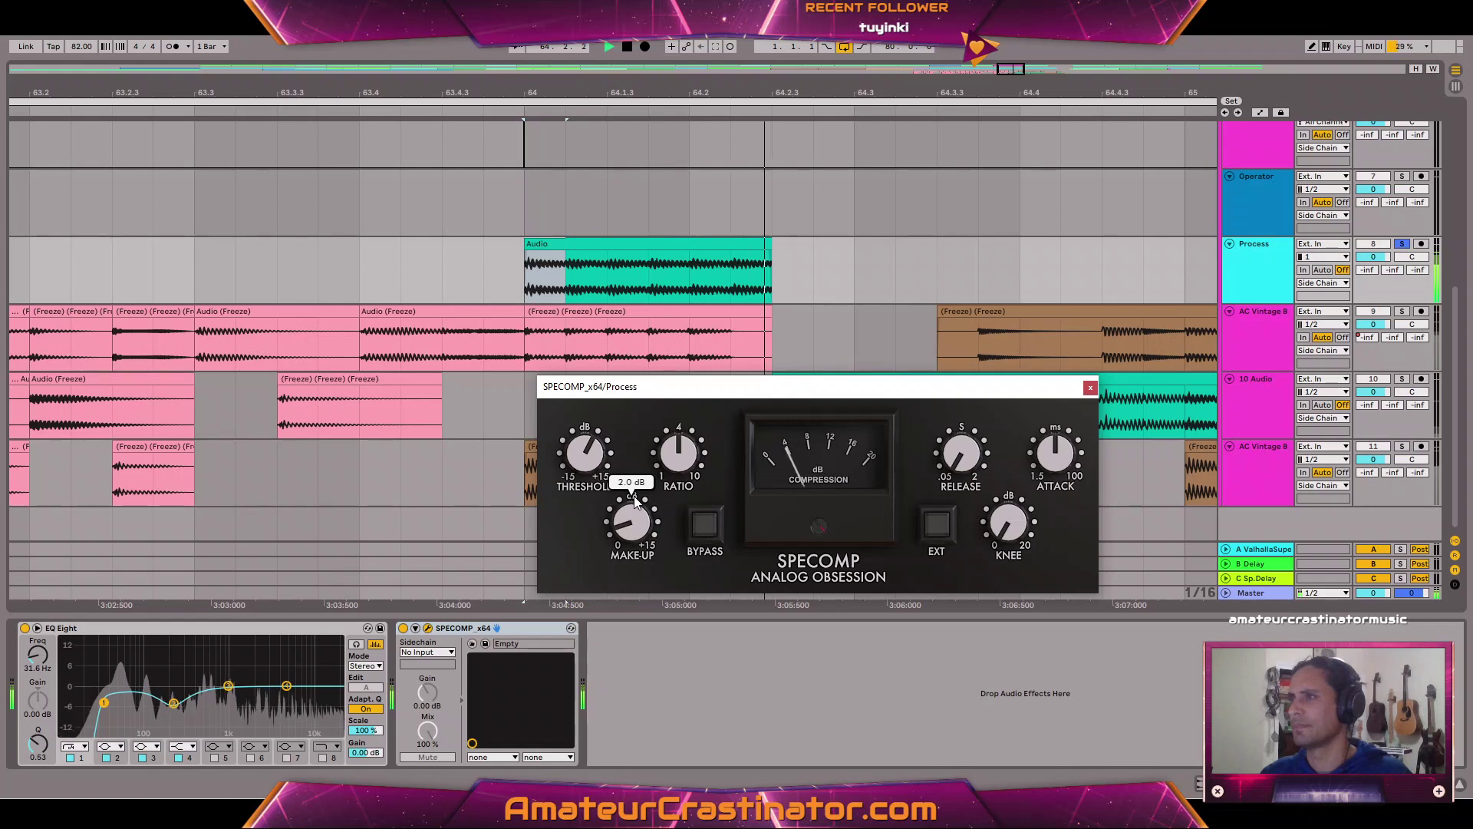
{"action": "key", "text": "space"}
{"action": "mouse_move", "coordinate": [590, 442]}
{"action": "key", "text": "space"}
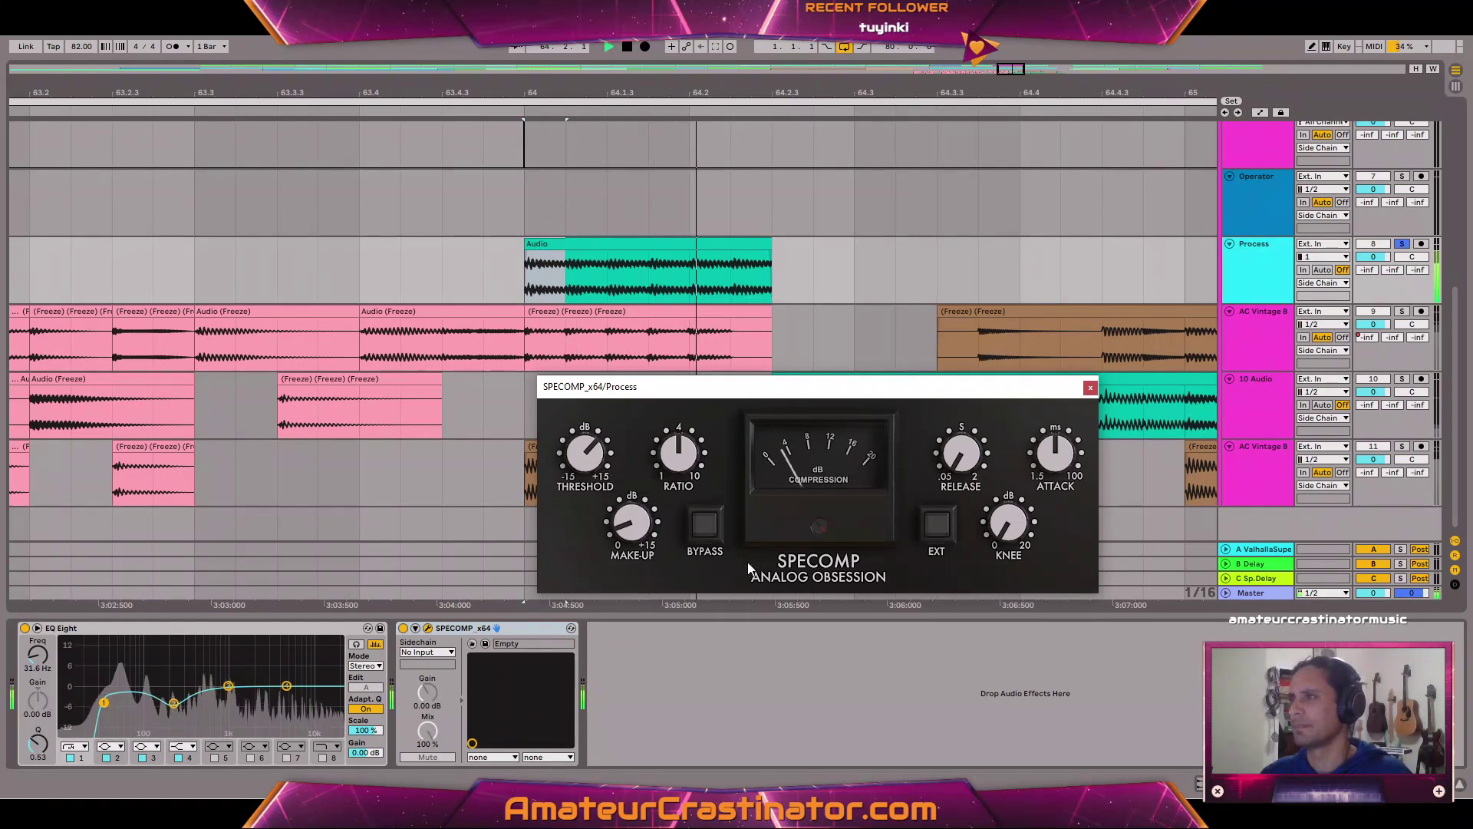
{"action": "left_click", "coordinate": [706, 526]}
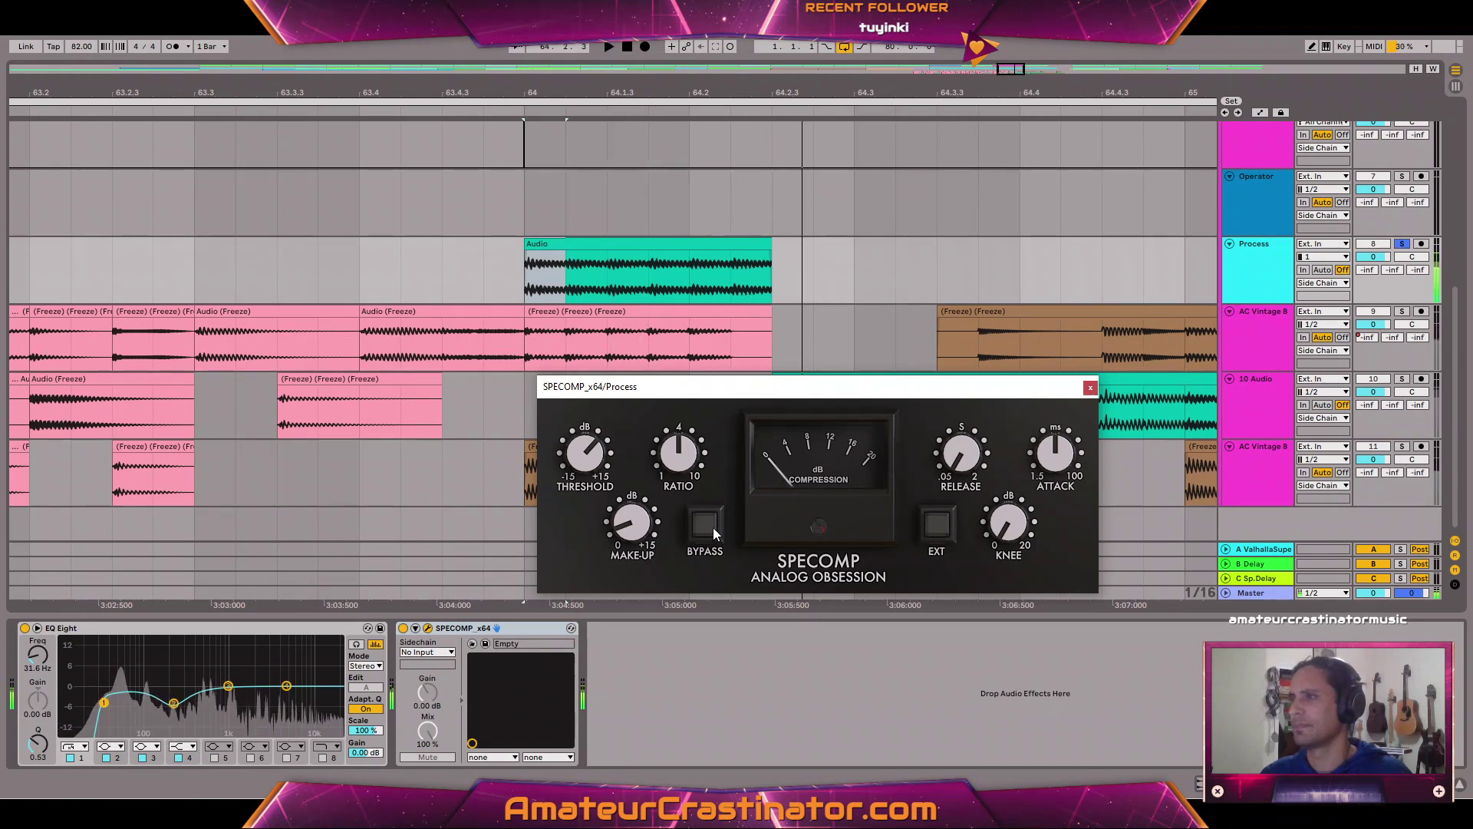
Close the SPECOMP window, add a short fade-out at the end of the Process clip, and play it back.
{"action": "left_click", "coordinate": [1088, 390]}
{"action": "left_click", "coordinate": [764, 256]}
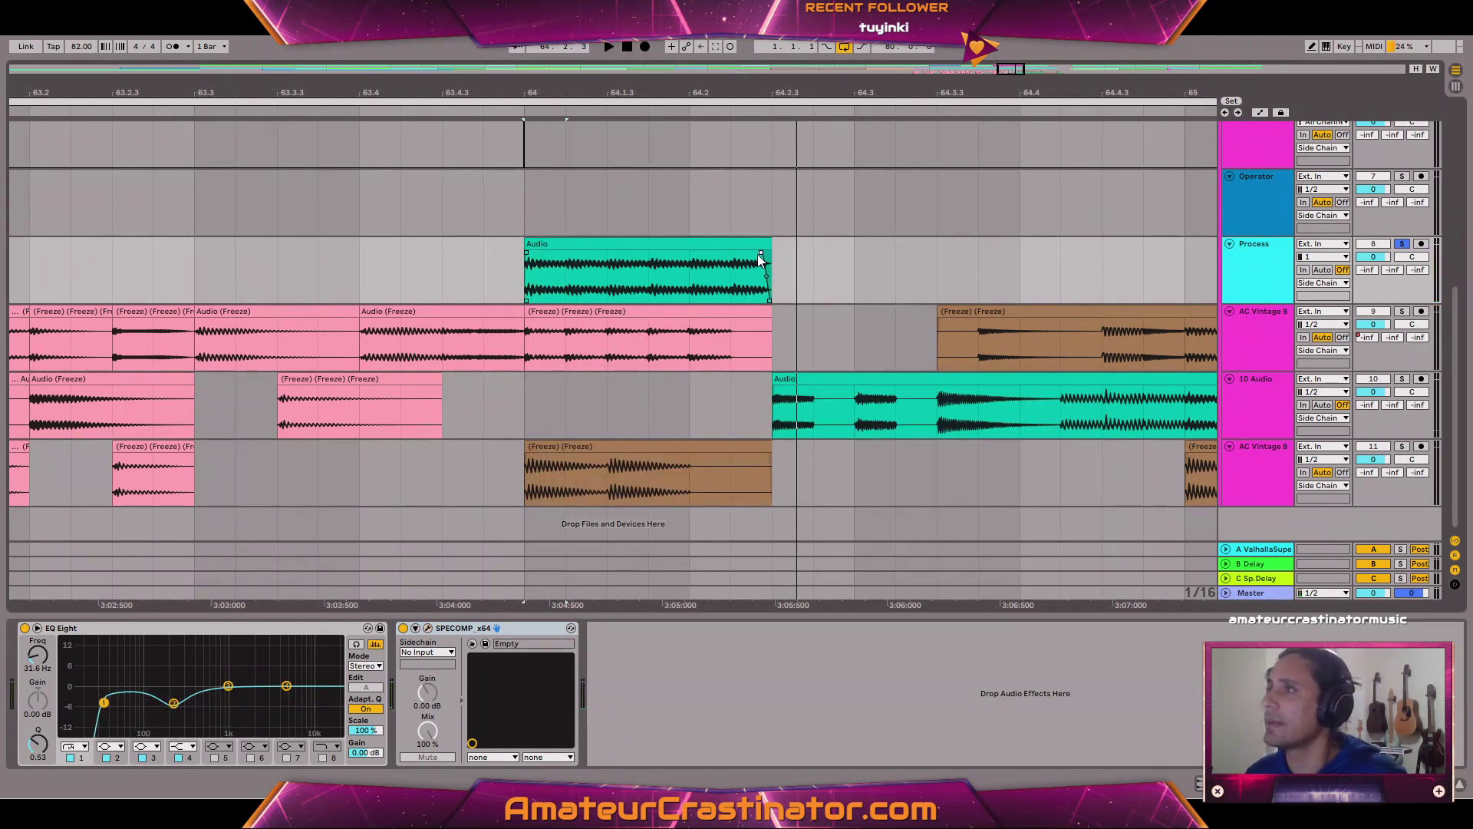
{"action": "key", "text": "space"}
{"action": "key", "text": "space"}
{"action": "key", "text": "space"}
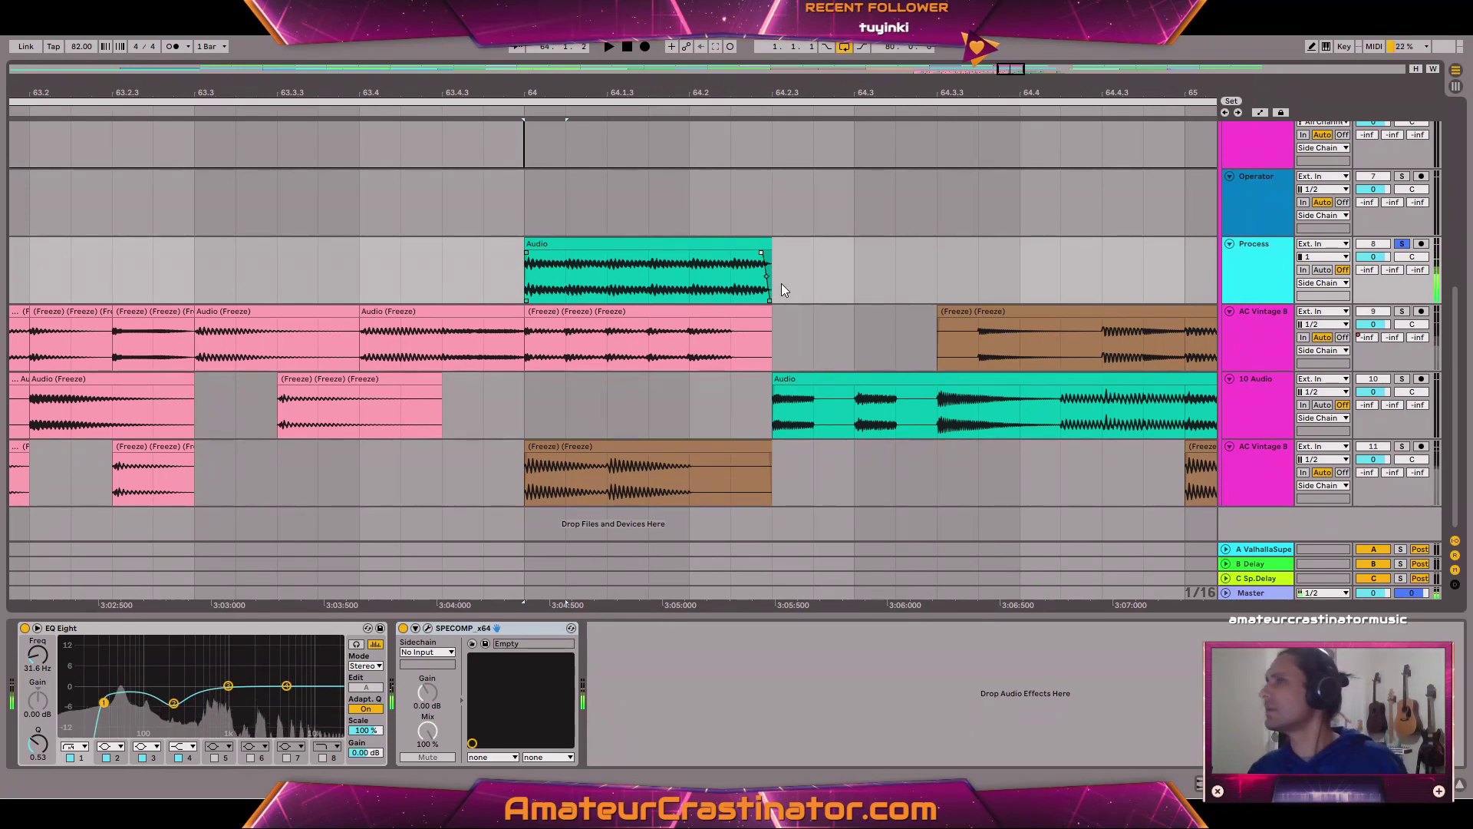
{"action": "key", "text": "space"}
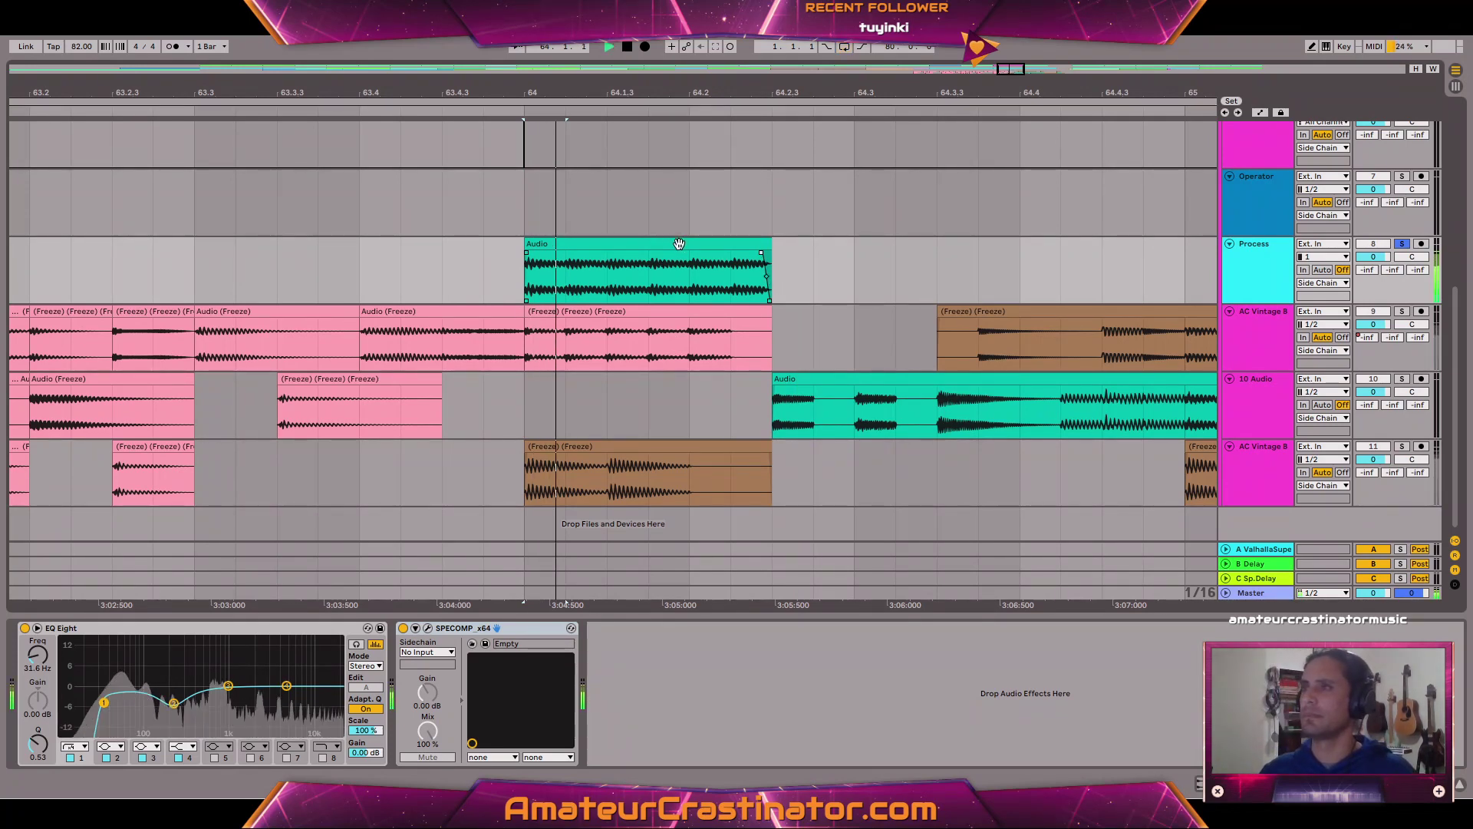
Loop the full length of the Process clip and listen to it through the SPECOMP chain.
{"action": "left_click", "coordinate": [680, 244]}
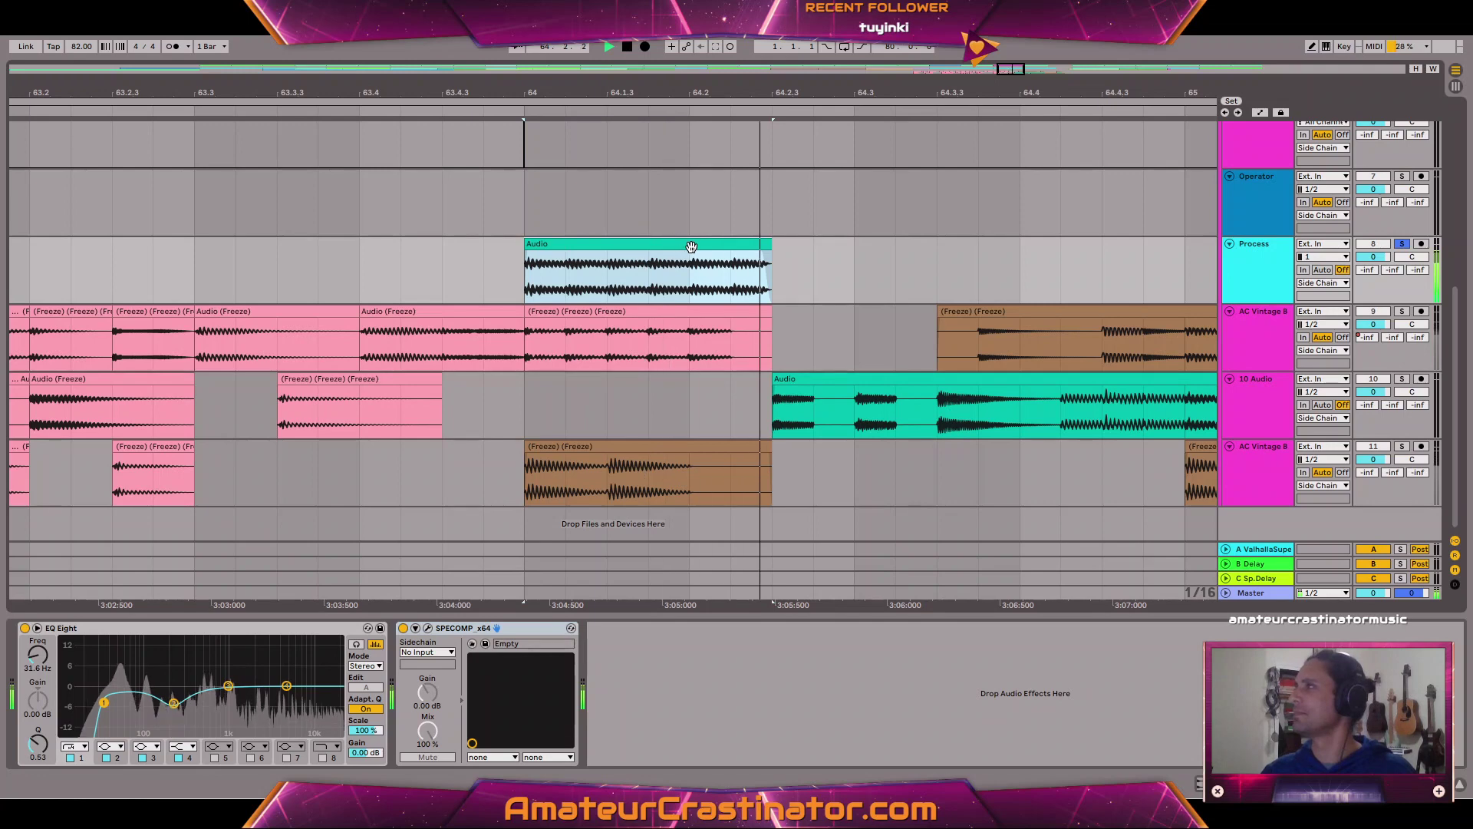
{"action": "key", "text": "space"}
{"action": "key", "text": "ctrl+l"}
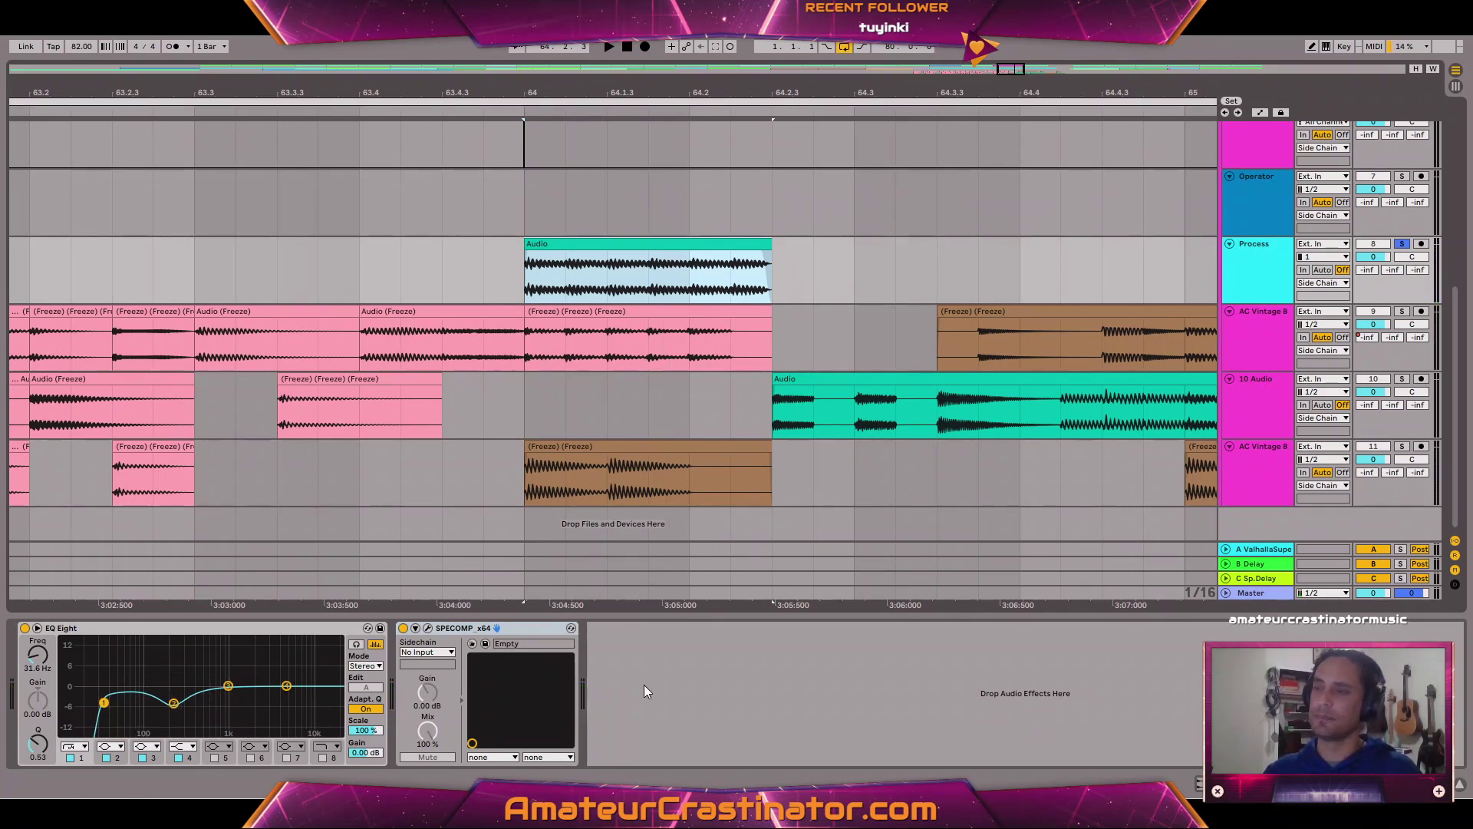
{"action": "left_click", "coordinate": [402, 627]}
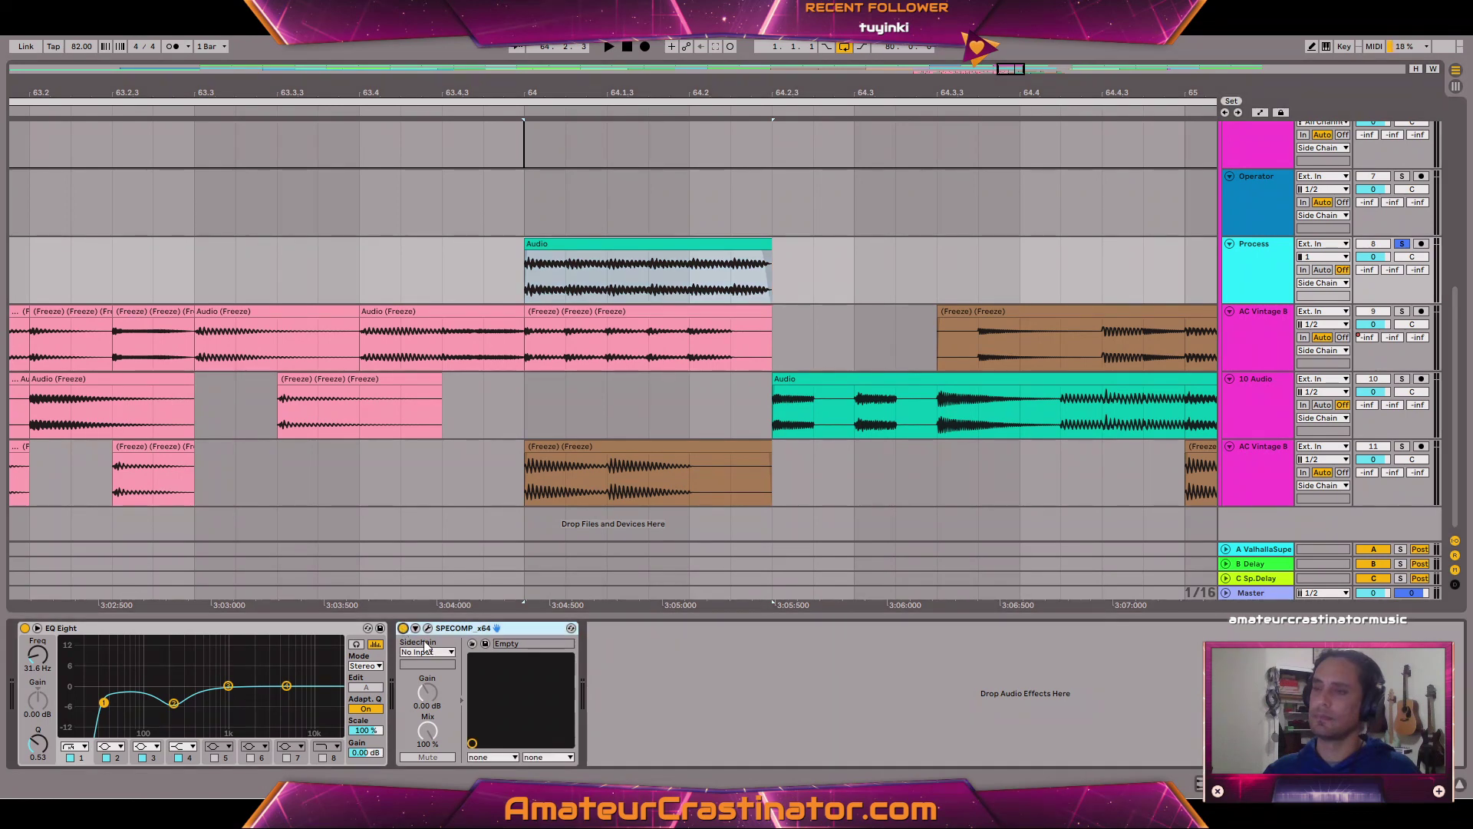
{"action": "key", "text": "space"}
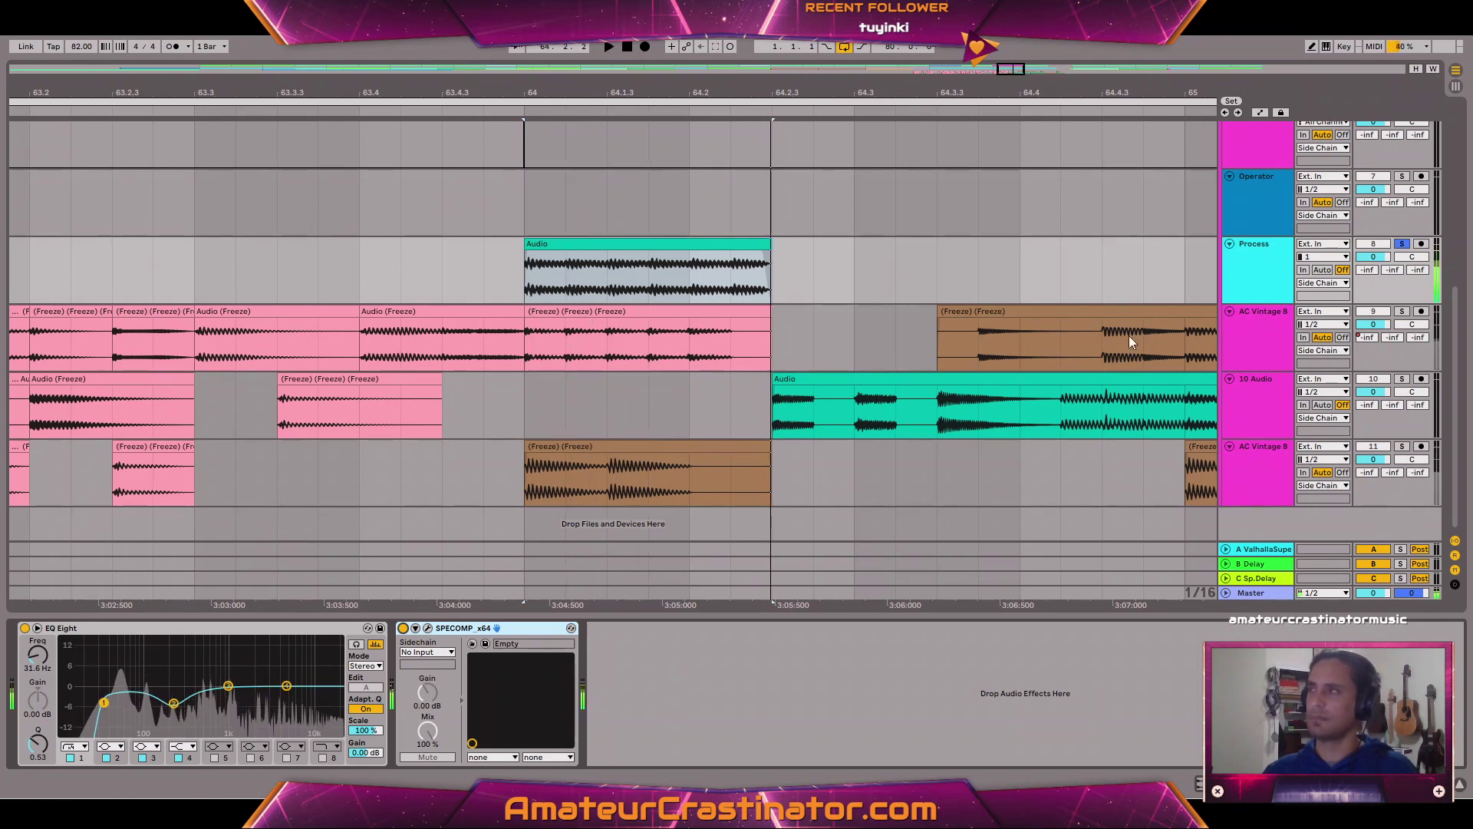
Freeze and flatten the Process track, and color the flattened clip pink.
{"action": "right_click", "coordinate": [1275, 255]}
{"action": "left_click", "coordinate": [1305, 352]}
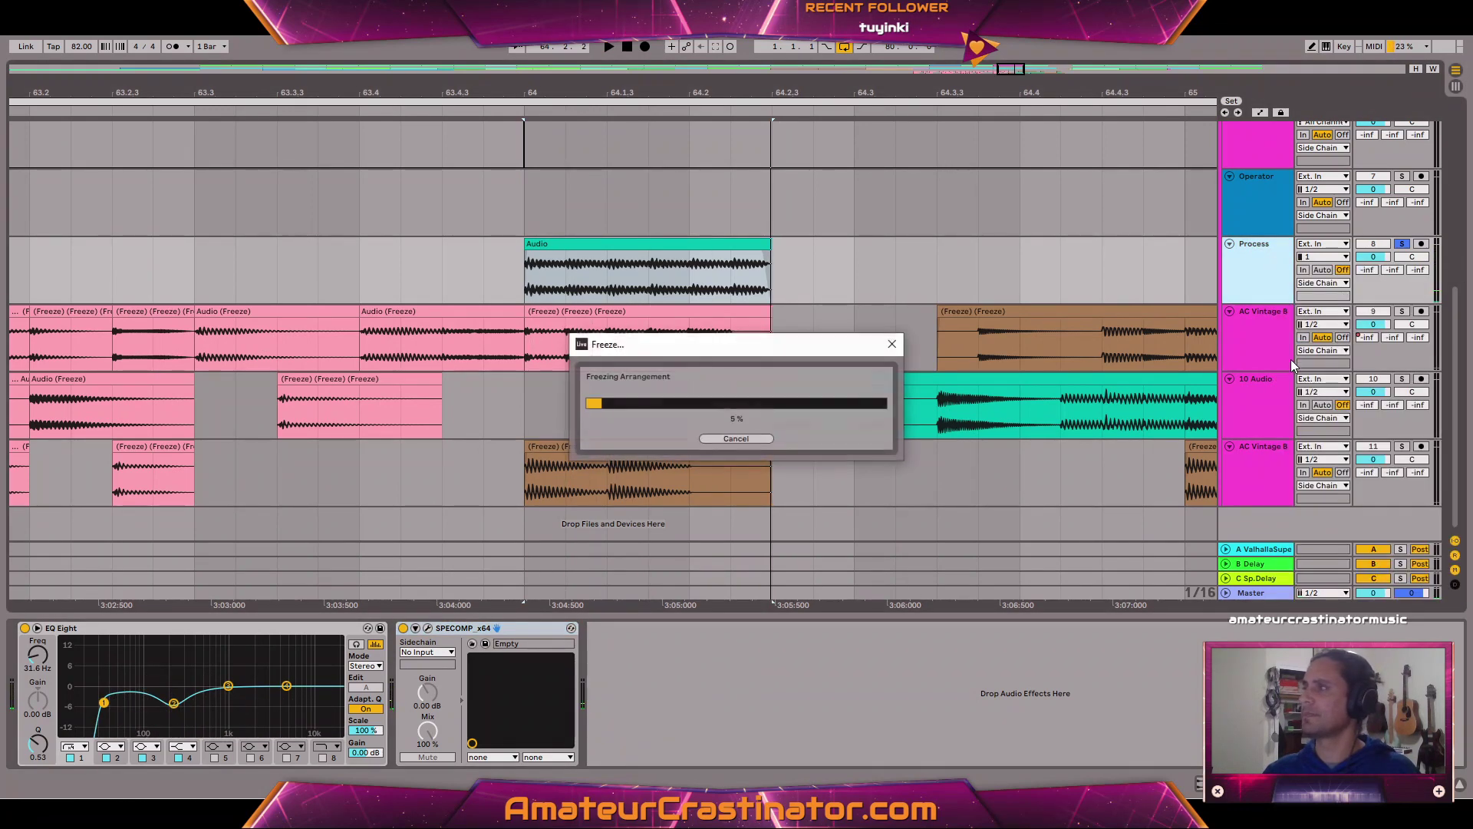
{"action": "right_click", "coordinate": [1269, 260]}
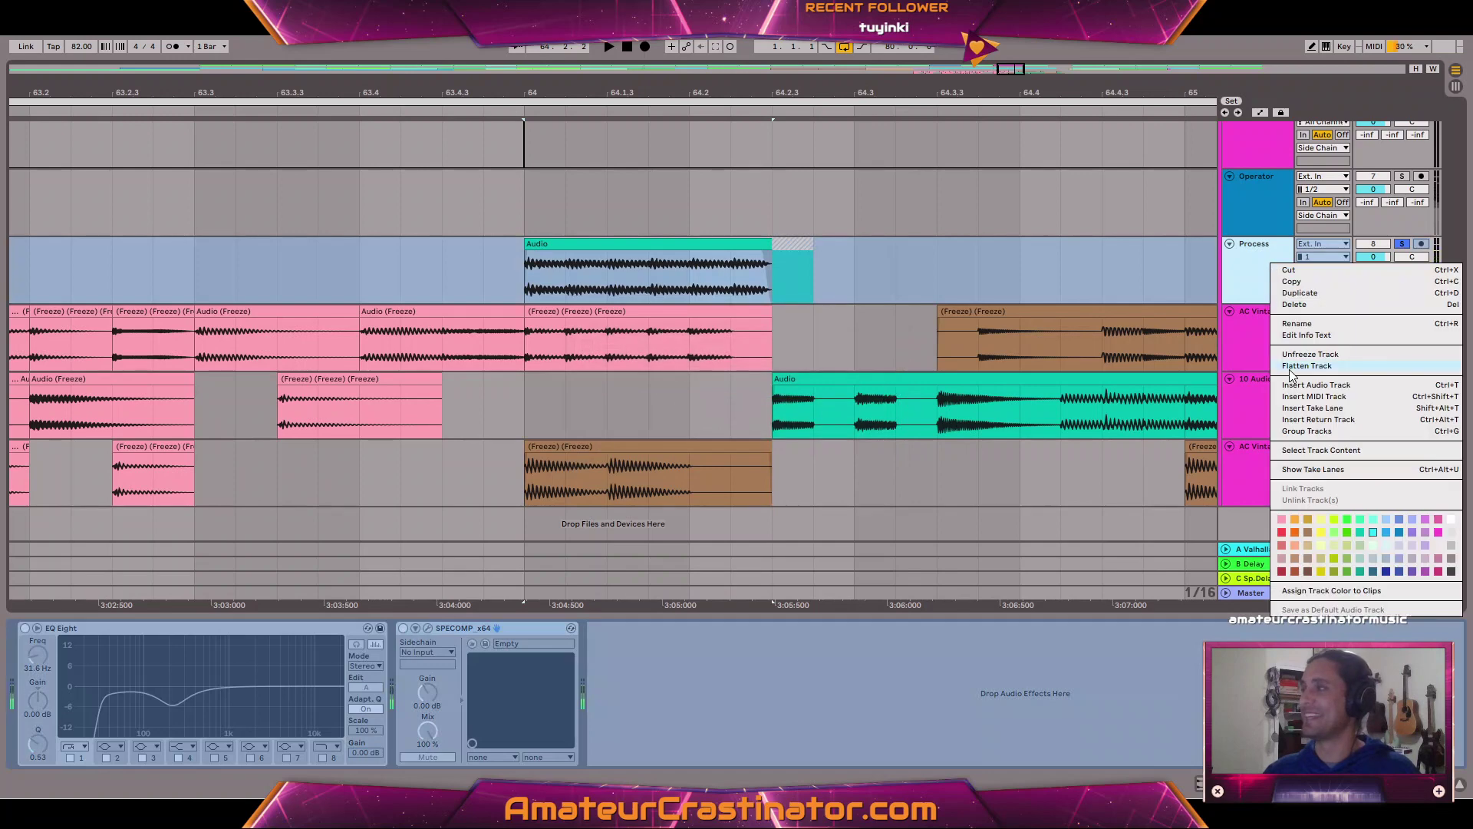
{"action": "left_click", "coordinate": [1292, 371]}
{"action": "right_click", "coordinate": [649, 263]}
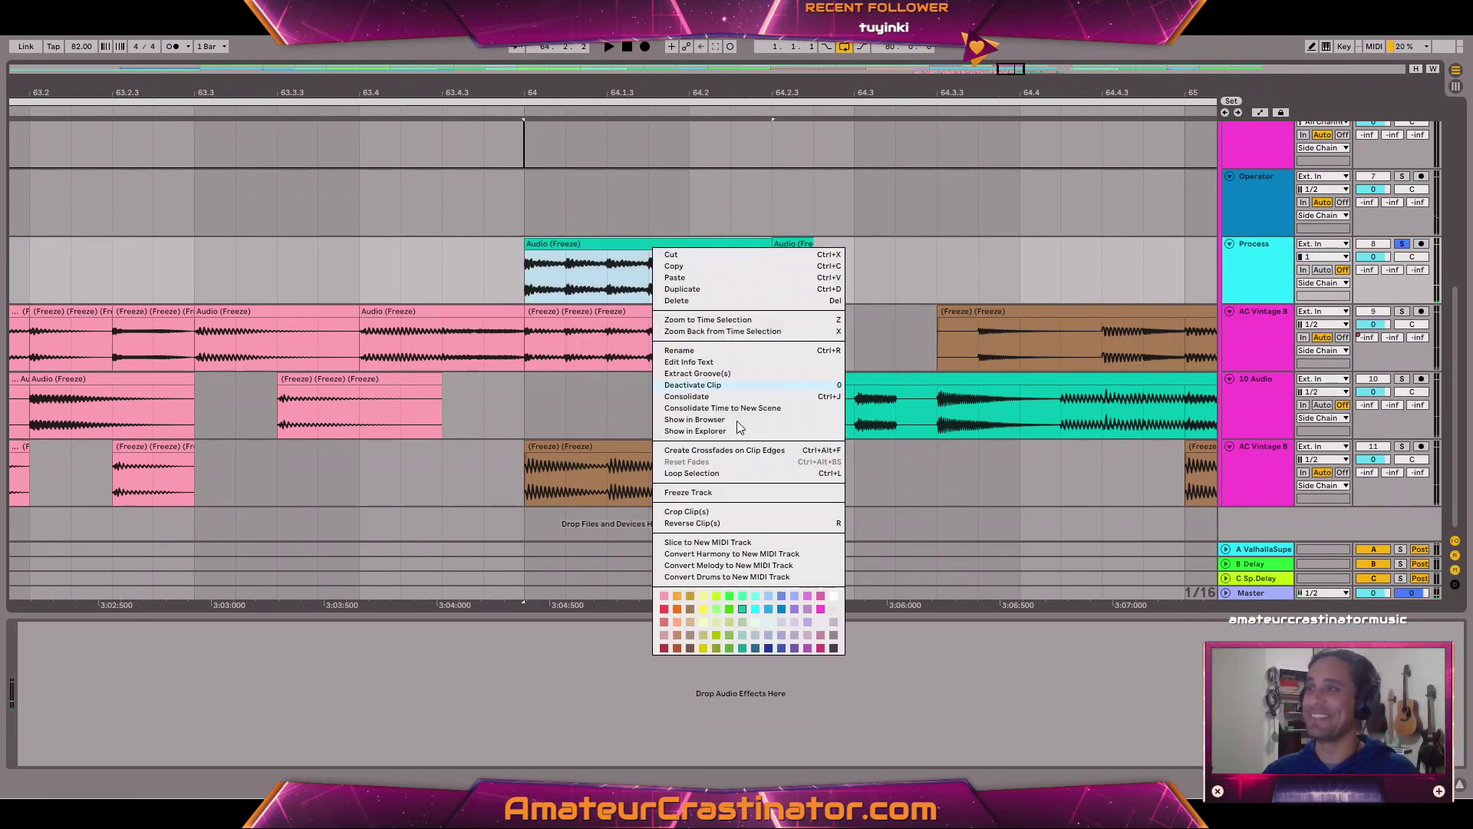
{"action": "left_click", "coordinate": [665, 596]}
Swap the pink clip to 10 Audio and the brown clip to Process, and delete the leftover fragment at 64.2.3.
{"action": "mouse_move", "coordinate": [608, 238]}
{"action": "left_mouse_down"}
{"action": "mouse_move", "coordinate": [614, 429]}
{"action": "mouse_move", "coordinate": [591, 284]}
{"action": "mouse_move", "coordinate": [615, 239]}
{"action": "left_mouse_up"}
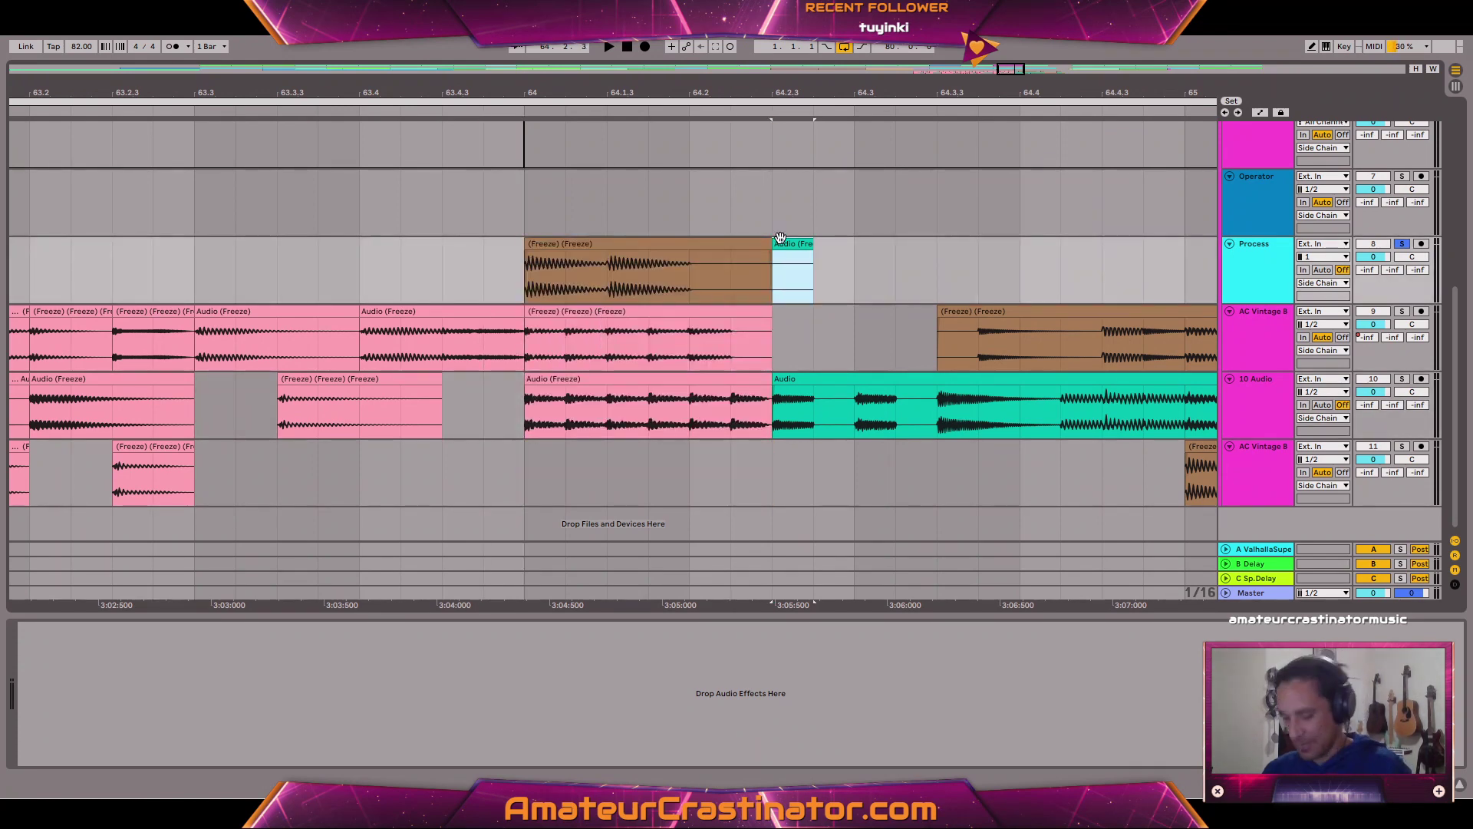
{"action": "key", "text": "Delete"}
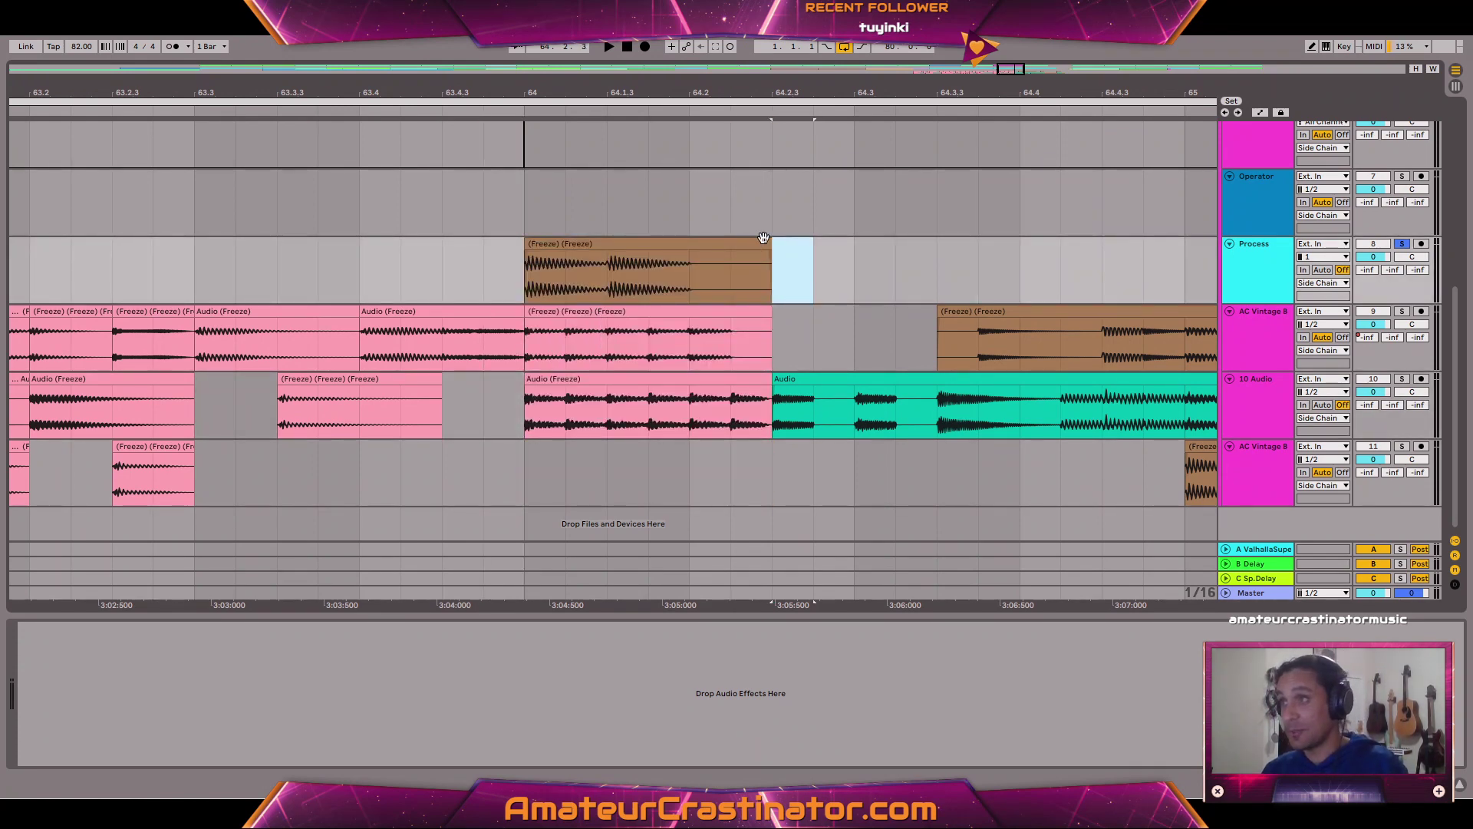
Shorten the brown clip on the Process track to end at 64.1.3, auditioning it in a loop.
{"action": "left_click_drag", "start_coordinate": [772, 246], "coordinate": [666, 251]}
{"action": "left_click", "coordinate": [641, 243]}
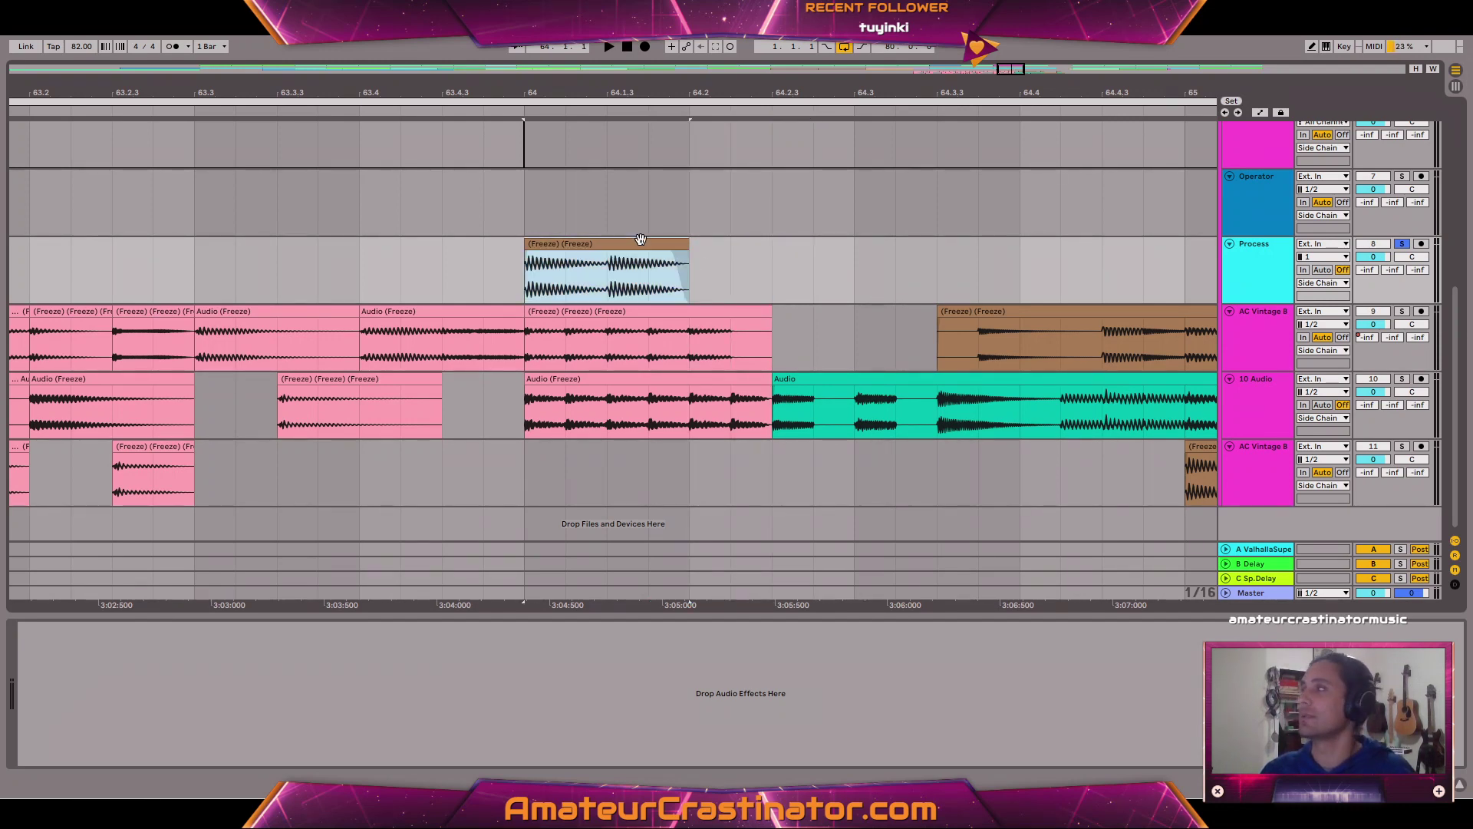
{"action": "key", "text": "space"}
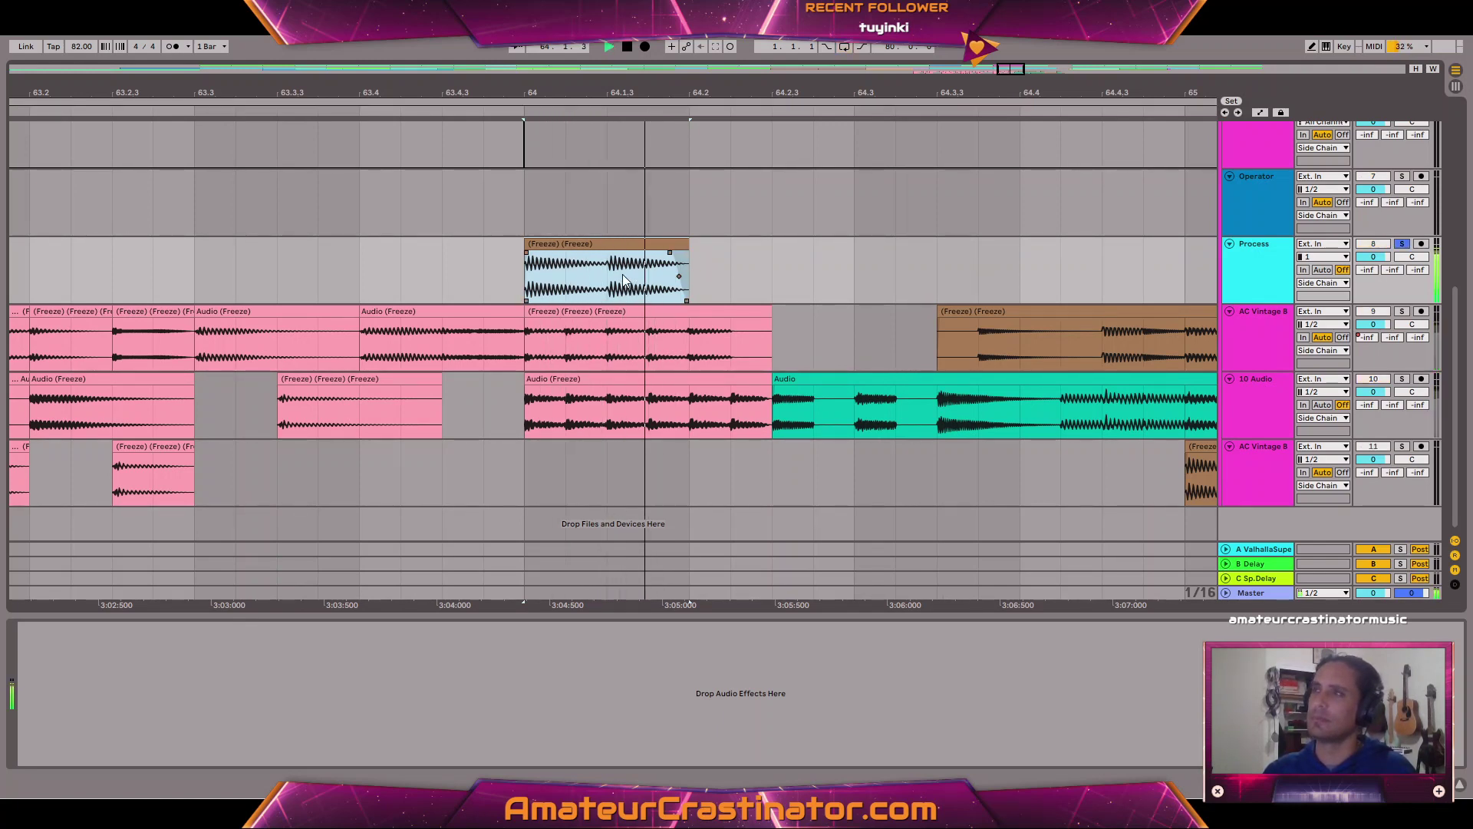
{"action": "key", "text": "ctrl+l"}
{"action": "left_click_drag", "start_coordinate": [687, 243], "coordinate": [611, 243]}
{"action": "key", "text": "space"}
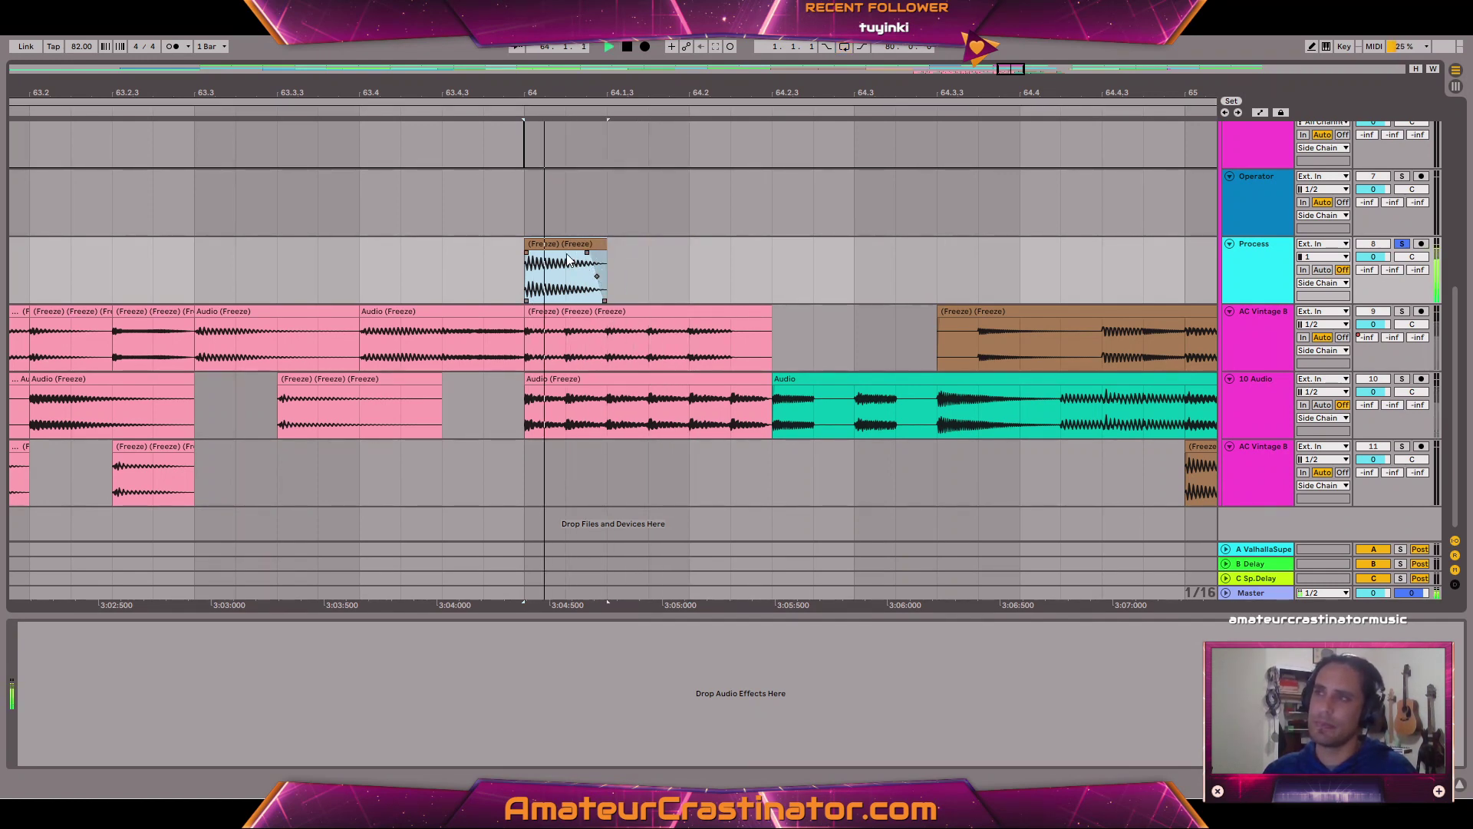
{"action": "key", "text": "space"}
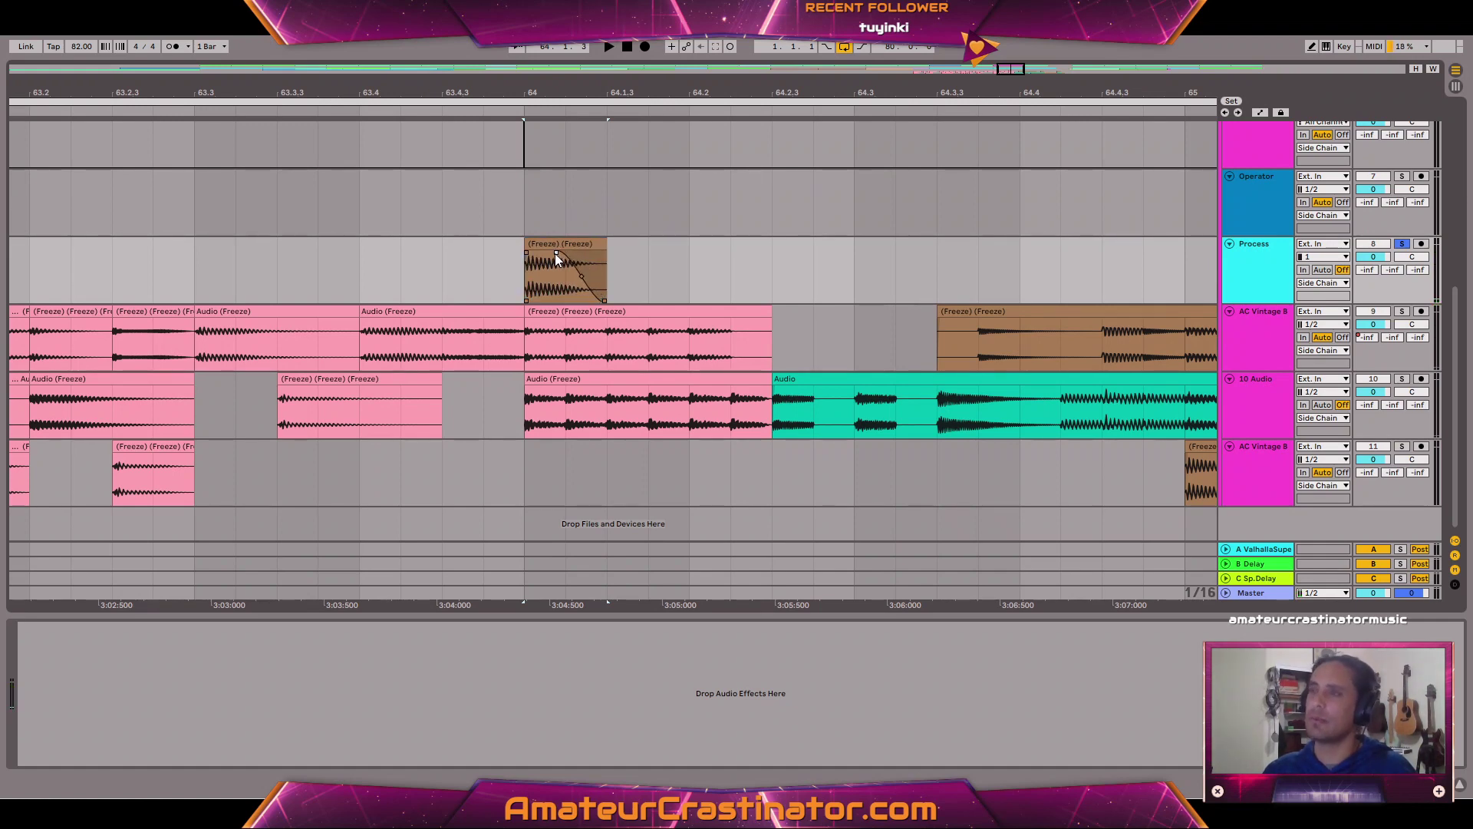
Lengthen the fade-out of the brown Process clip and listen to the result.
{"action": "left_click", "coordinate": [554, 254]}
{"action": "key", "text": "space"}
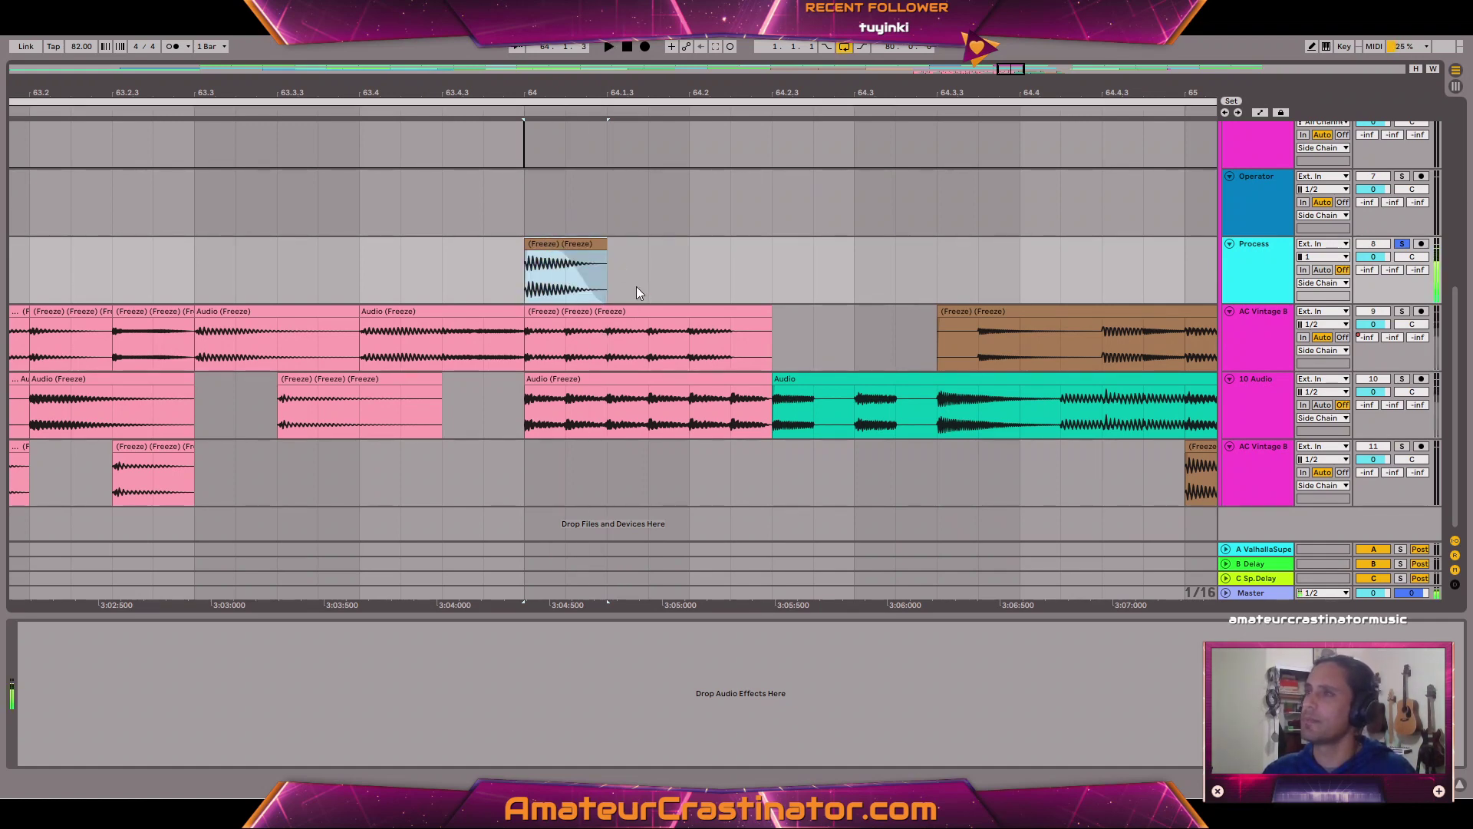
{"action": "key", "text": "space"}
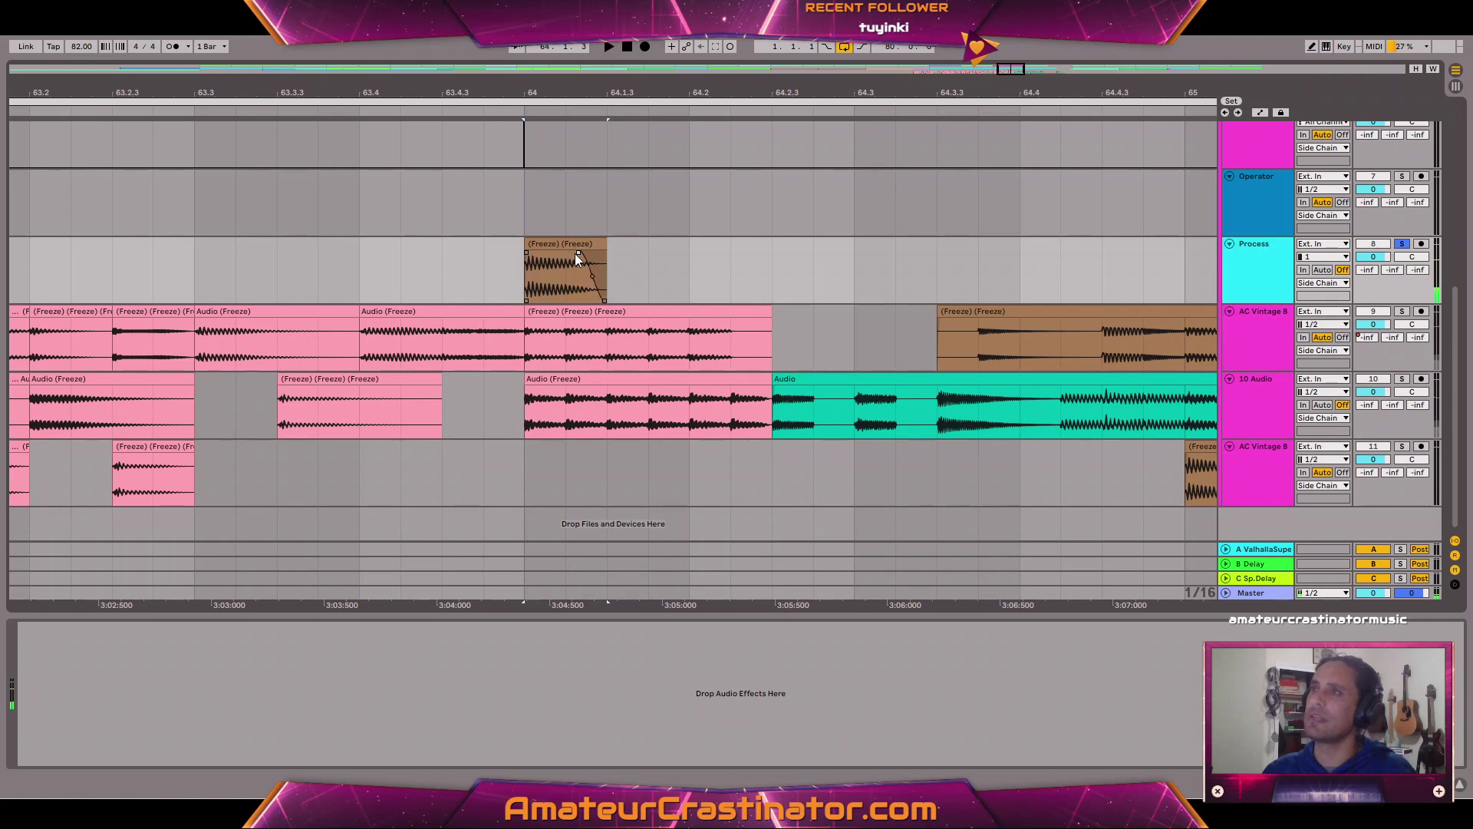
Shorten the brown Process clip to a sixteenth note and duplicate it at 64.1.3.
{"action": "left_click_drag", "start_coordinate": [602, 246], "coordinate": [580, 248]}
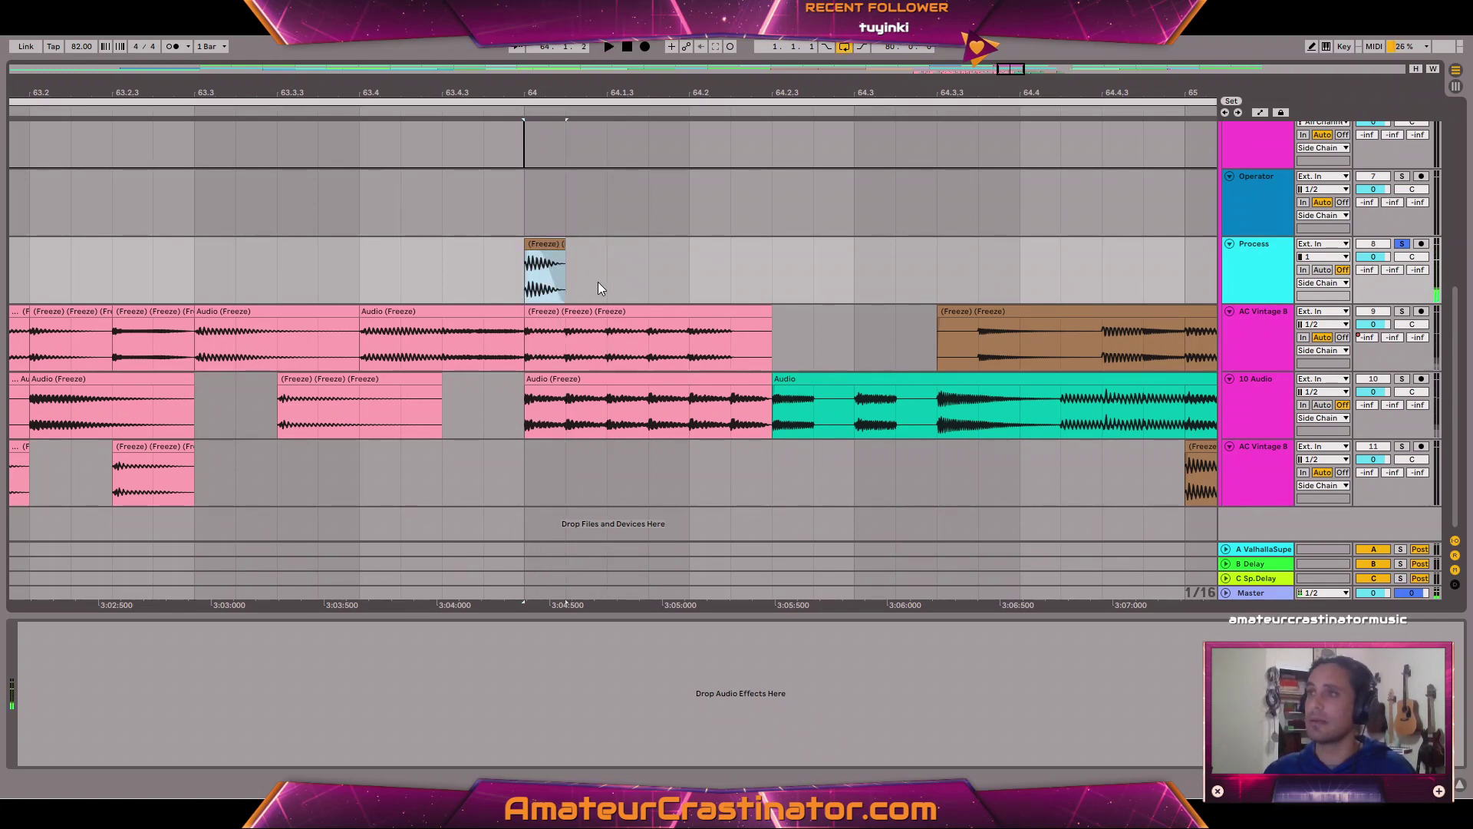
{"action": "key", "text": "ctrl+d"}
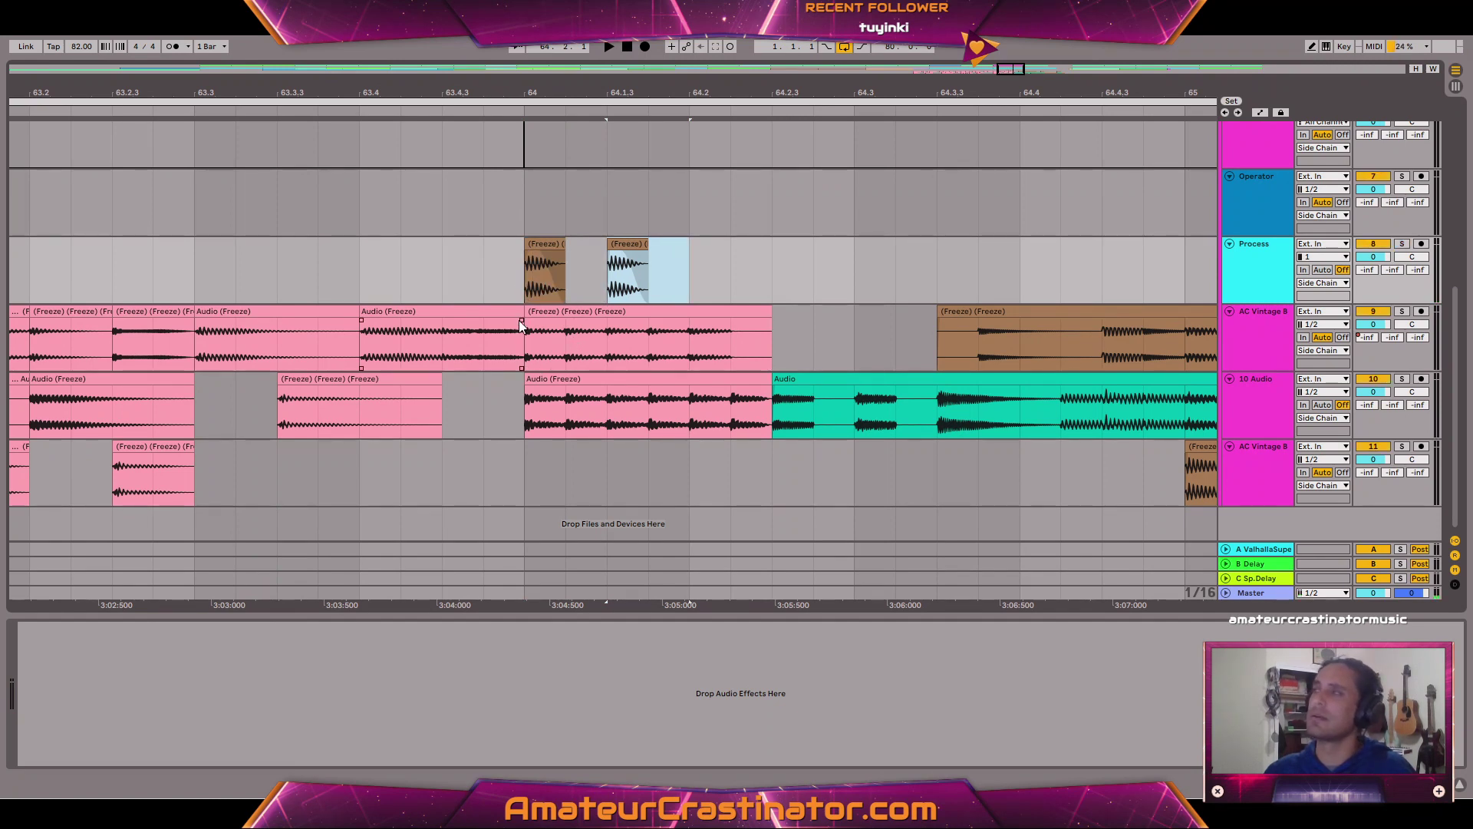
Play the section in the full mix and compare it with the Process track muted and unmuted.
{"action": "key", "text": "space"}
{"action": "left_click", "coordinate": [551, 319]}
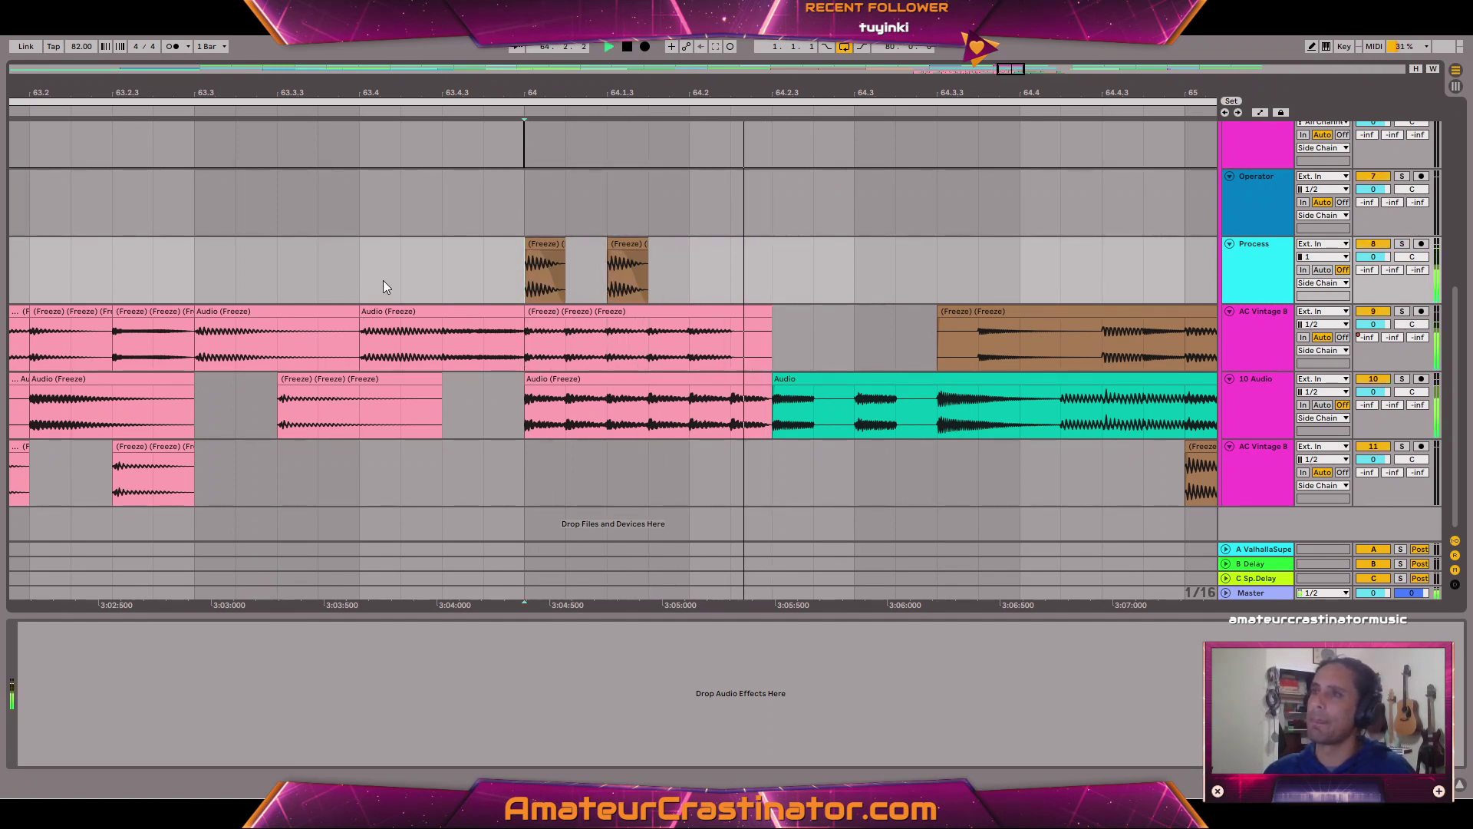
{"action": "left_click", "coordinate": [360, 276]}
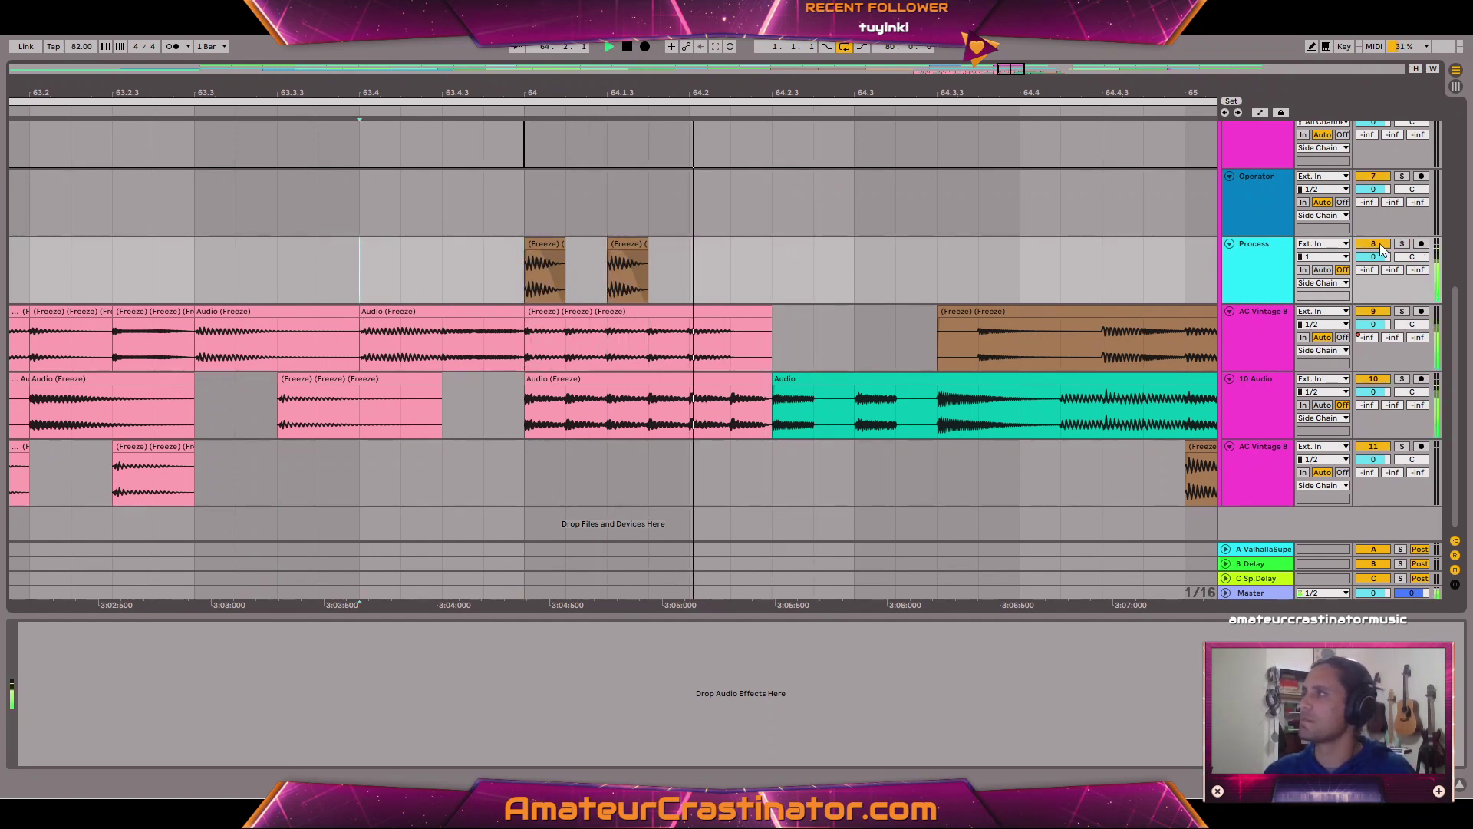
{"action": "left_click", "coordinate": [1362, 245]}
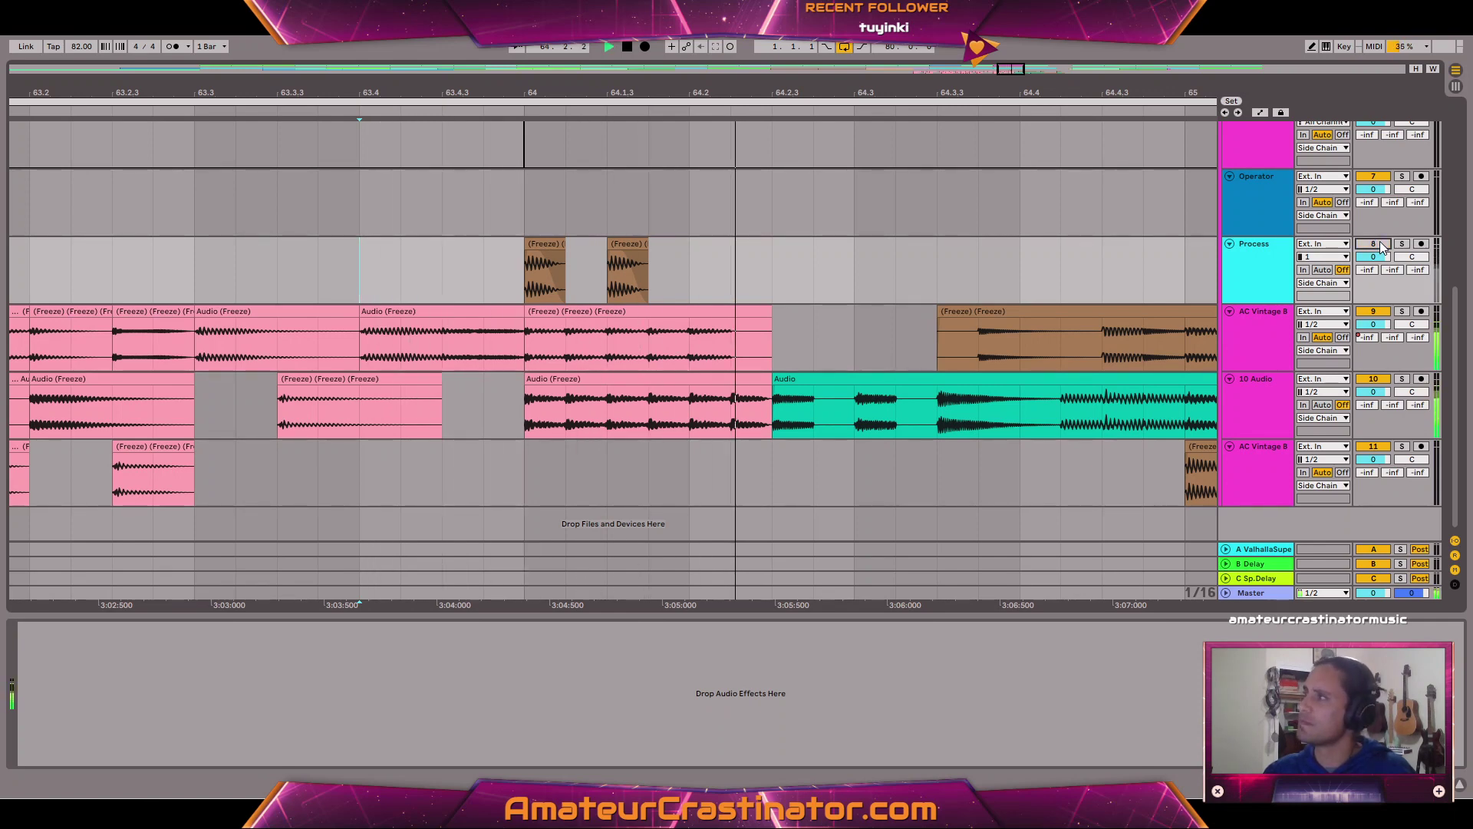
{"action": "left_click", "coordinate": [1367, 244]}
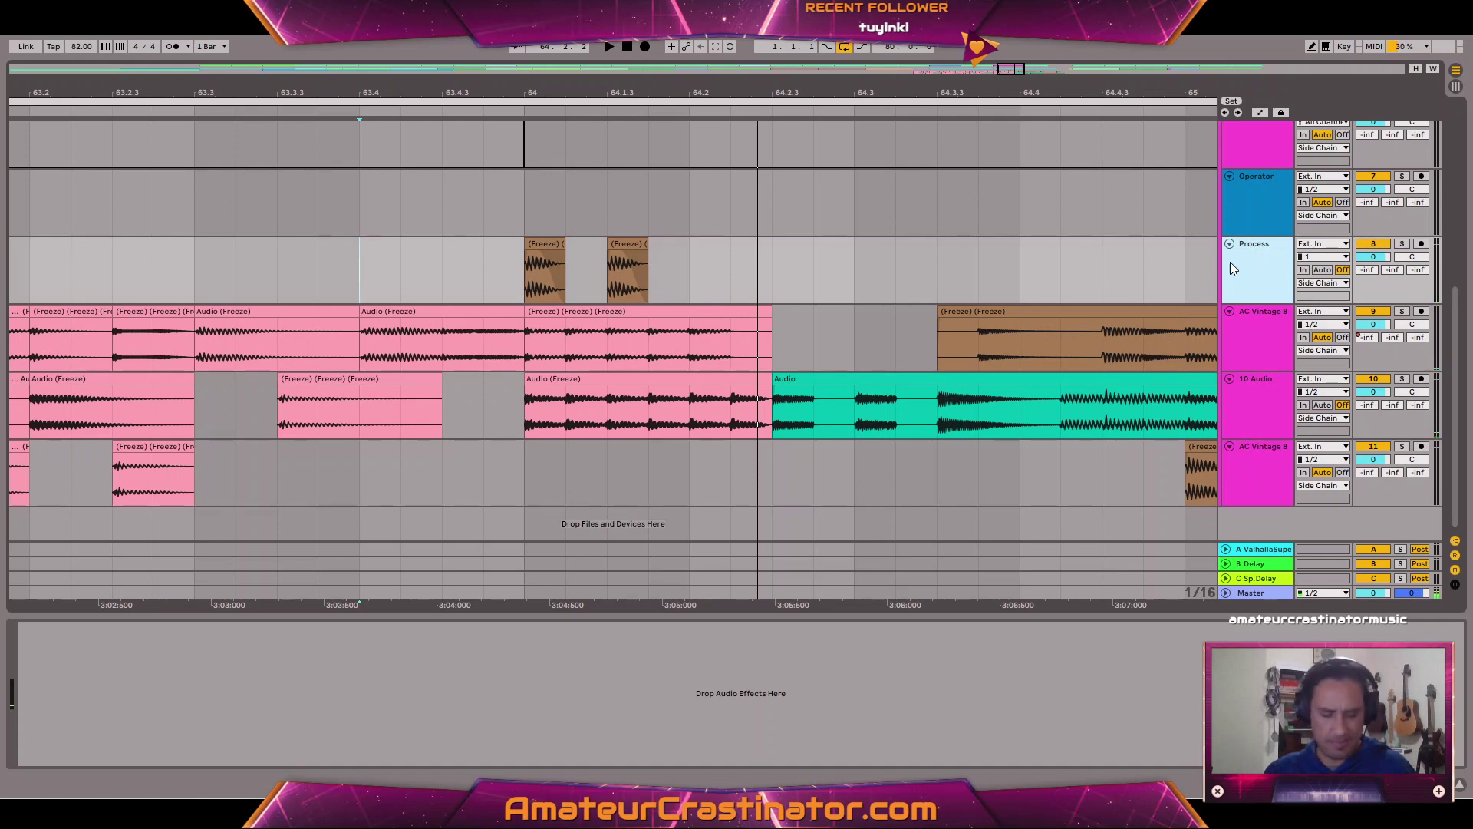
{"action": "key", "text": "alt+Tab"}
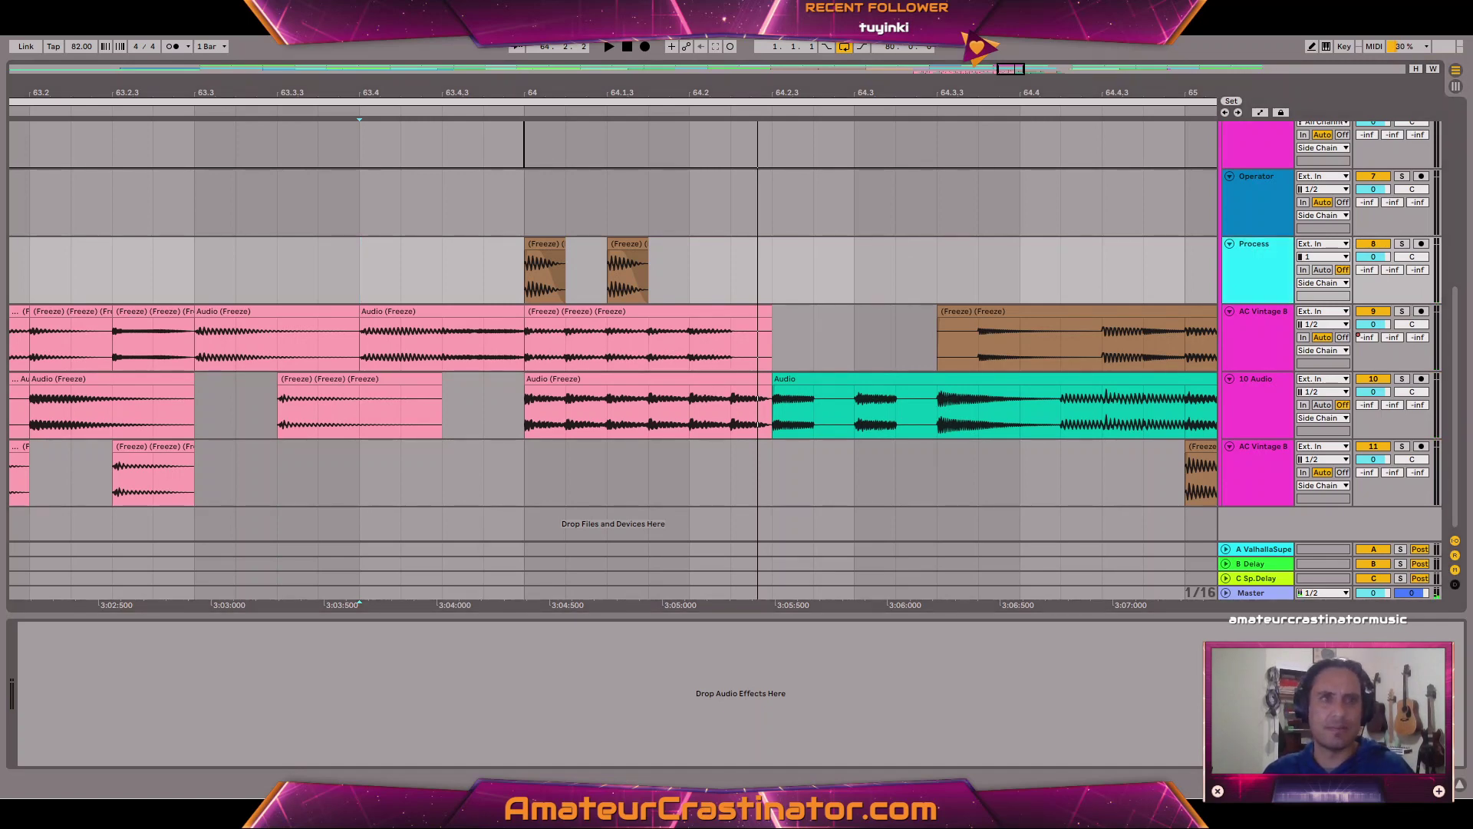
Add EQ Eight to the Process track and make its first band a low cut at about 37.5 Hz with Q 0.61.
{"action": "left_click", "coordinate": [551, 246]}
{"action": "key", "text": "space"}
{"action": "key", "text": "space"}
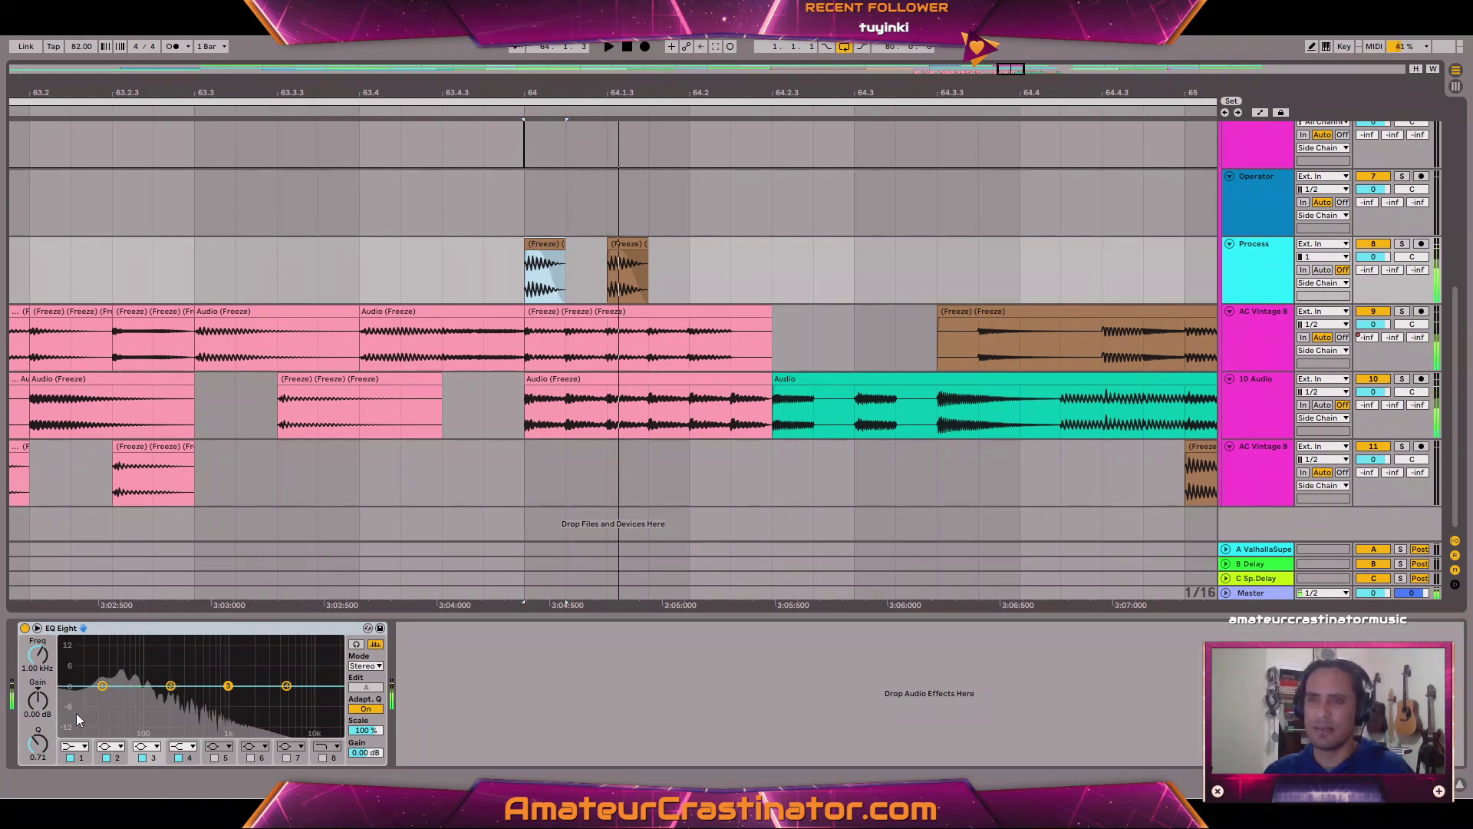
{"action": "left_click", "coordinate": [82, 748]}
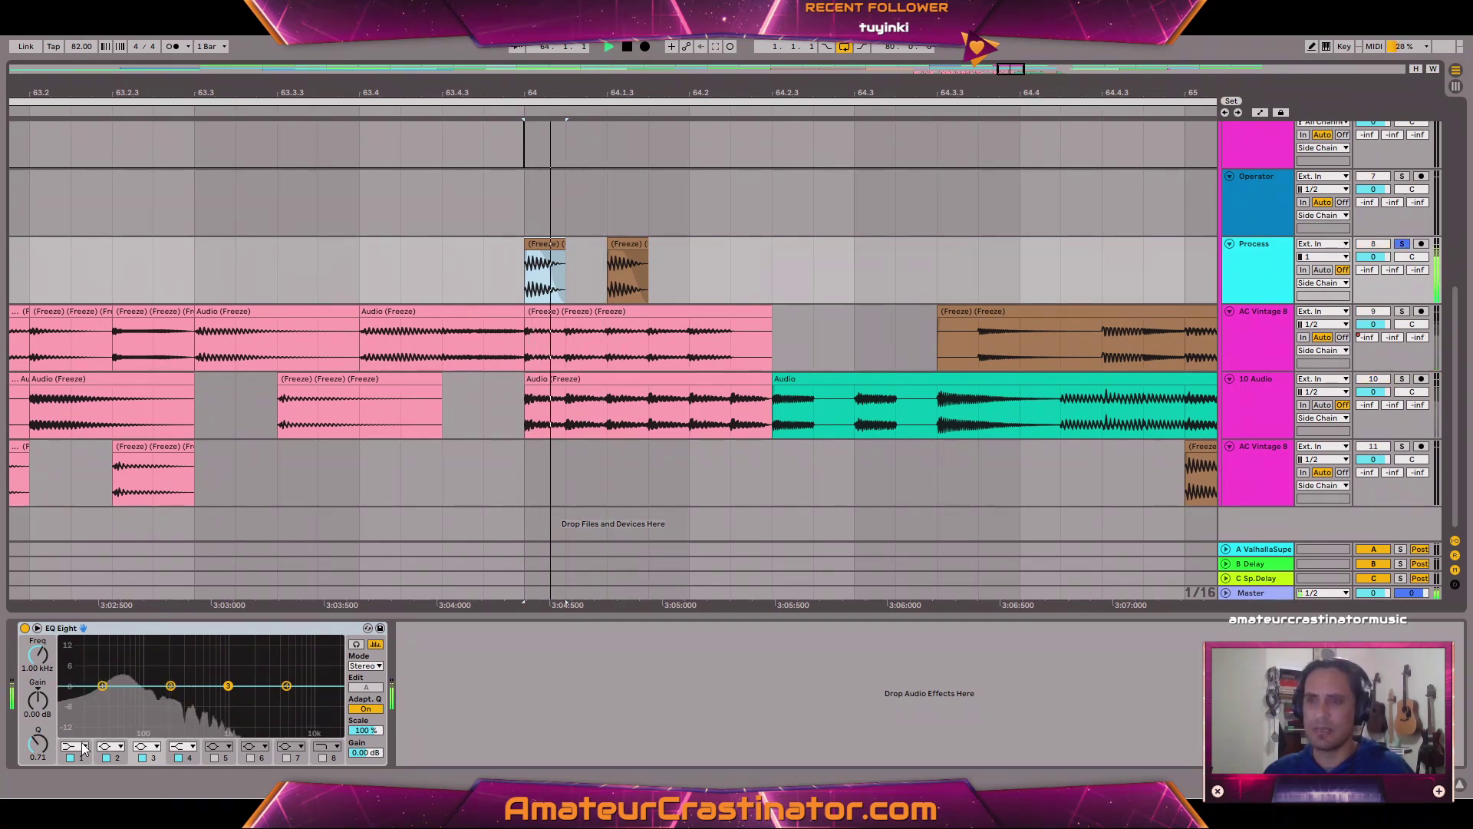
{"action": "left_click", "coordinate": [68, 654]}
{"action": "key", "text": "space"}
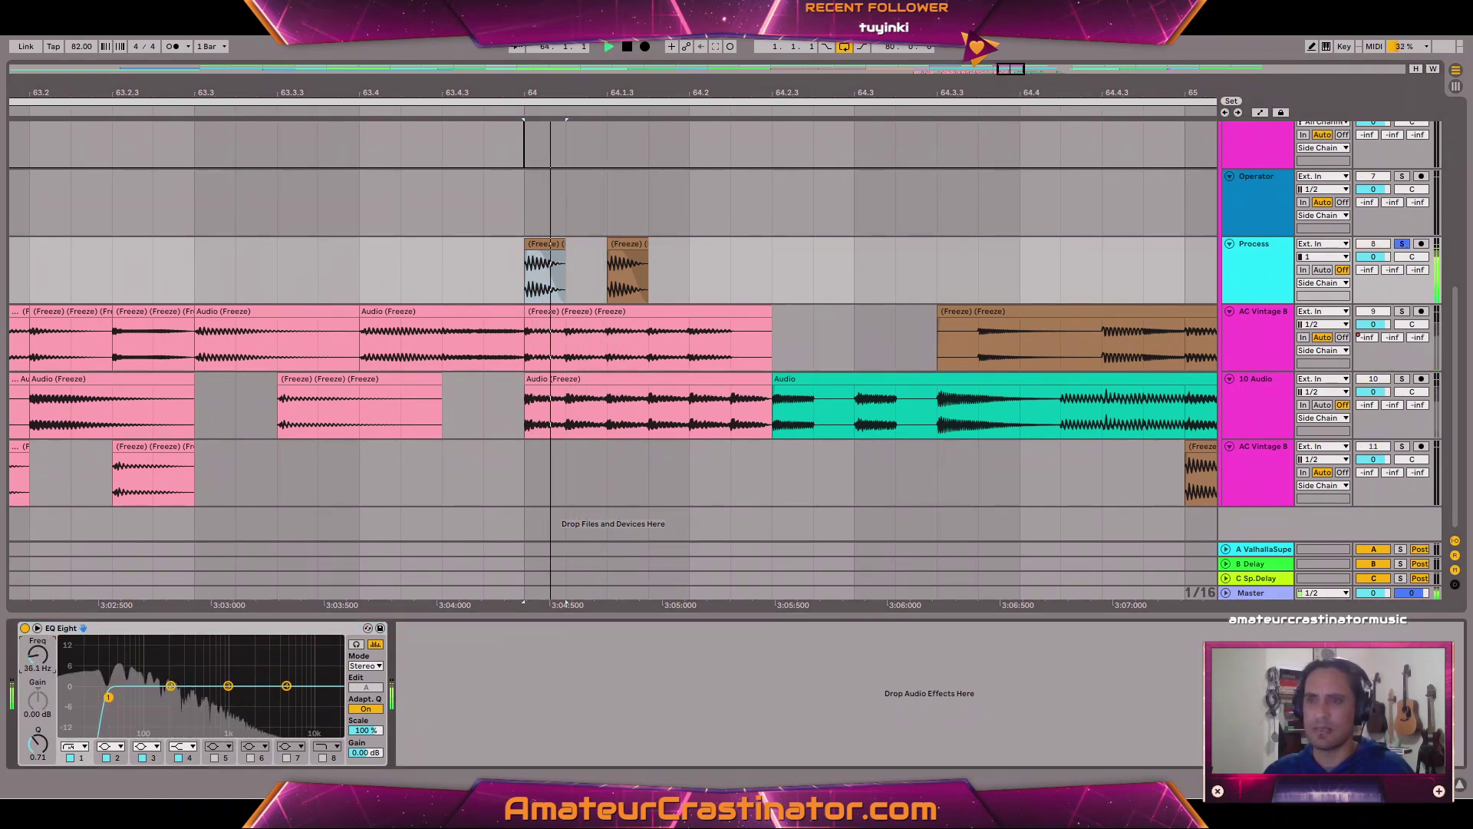
{"action": "left_click_drag", "start_coordinate": [109, 699], "coordinate": [110, 700]}
Audition the soloed brown clip repeatedly with the low cut applied.
{"action": "key", "text": "space"}
{"action": "key", "text": "space"}
{"action": "key", "text": "space"}
{"action": "key", "text": "space"}
{"action": "key", "text": "space"}
{"action": "key", "text": "space"}
{"action": "key", "text": "space"}
{"action": "key", "text": "space"}
{"action": "key", "text": "space"}
{"action": "key", "text": "space"}
{"action": "key", "text": "space"}
{"action": "key", "text": "space"}
{"action": "key", "text": "space"}
{"action": "key", "text": "space"}
{"action": "key", "text": "space"}
{"action": "key", "text": "space"}
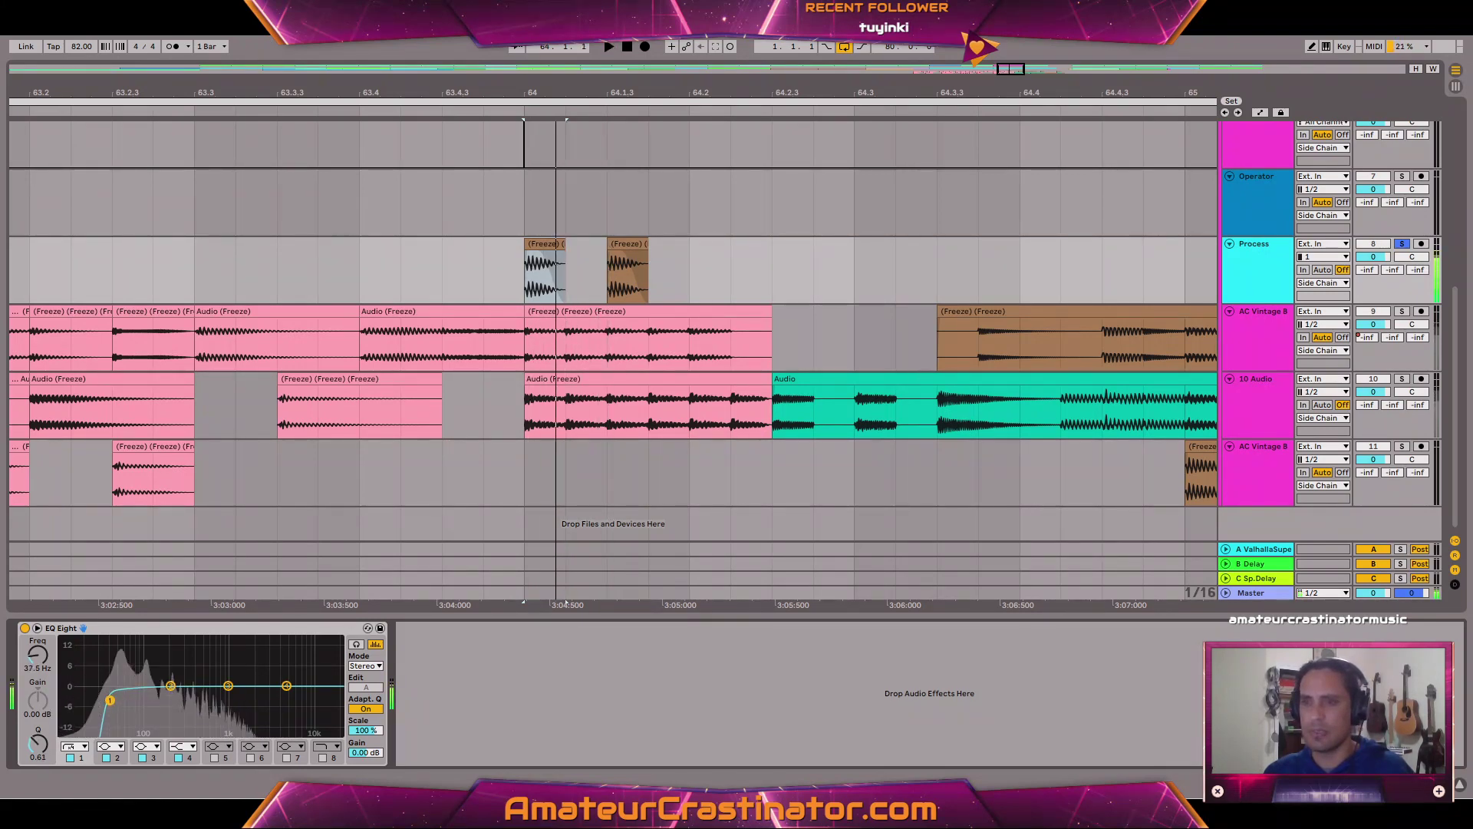
{"action": "key", "text": "space"}
{"action": "key", "text": "space"}
{"action": "key", "text": "space"}
{"action": "key", "text": "space"}
{"action": "key", "text": "space"}
{"action": "key", "text": "space"}
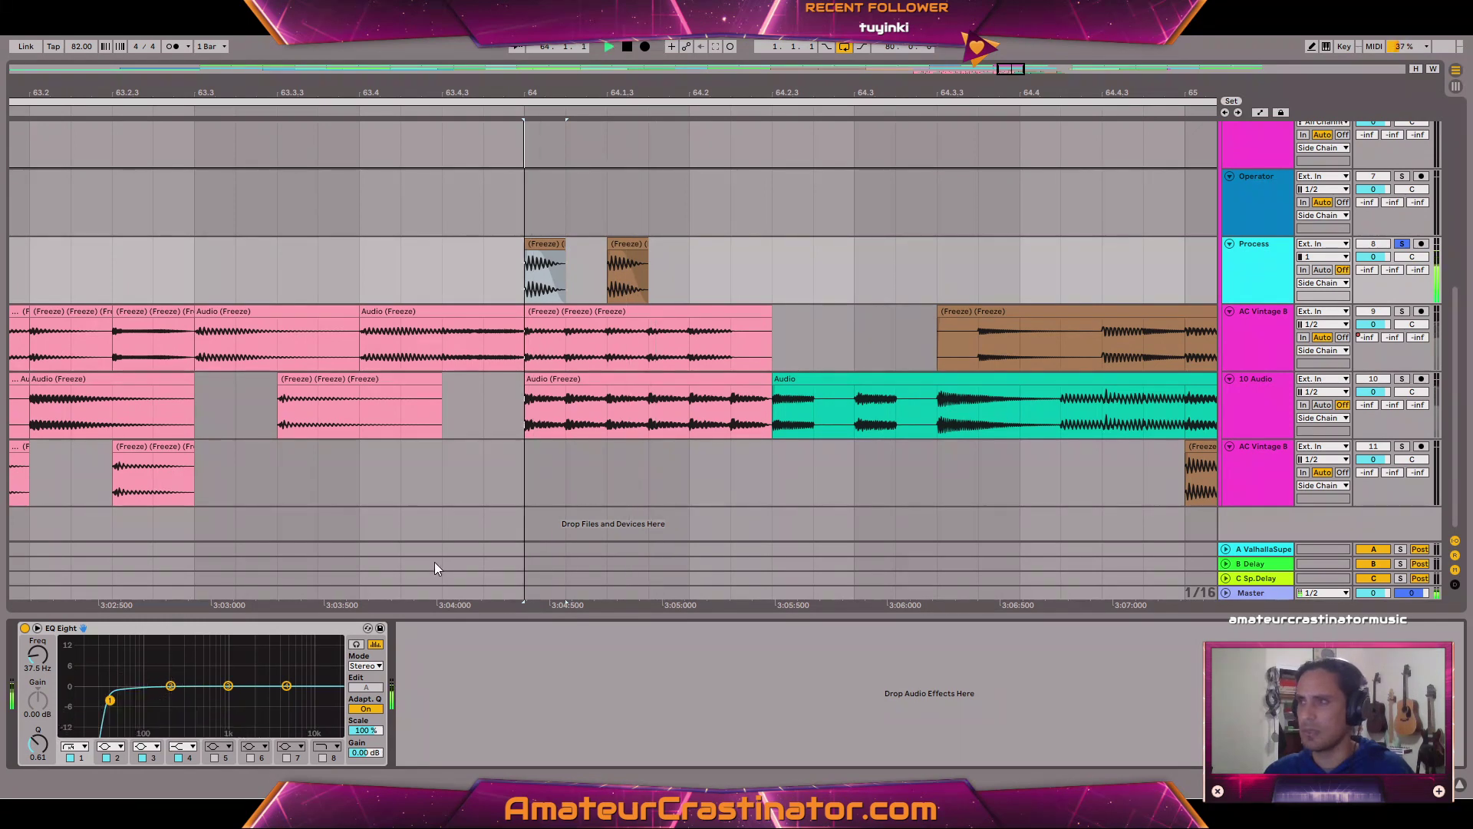
Compare the brown clip with EQ Eight bypassed and active during playback.
{"action": "key", "text": "space"}
{"action": "left_click", "coordinate": [24, 628]}
{"action": "key", "text": "space"}
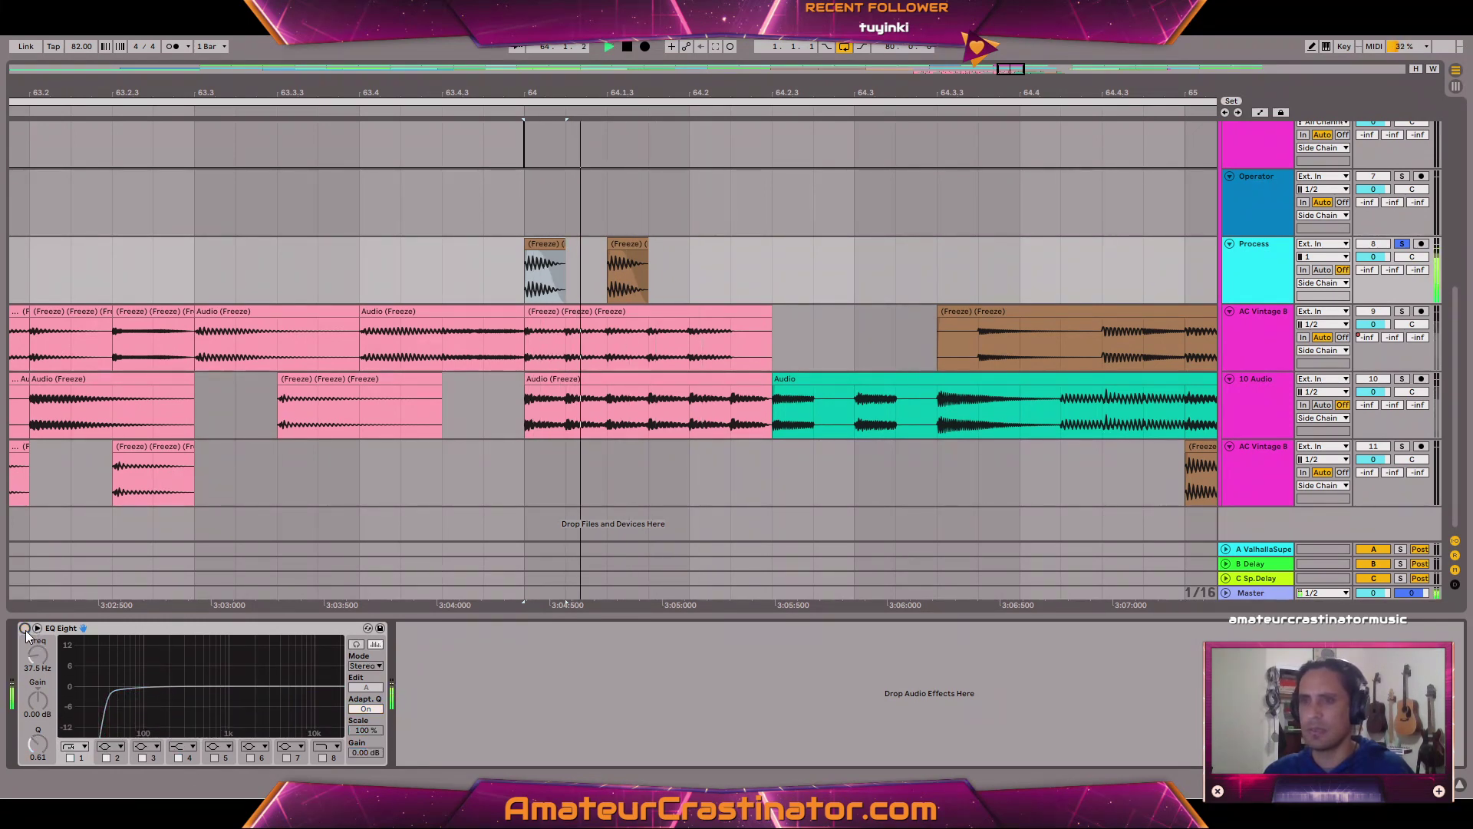
{"action": "left_click", "coordinate": [25, 627]}
{"action": "key", "text": "space"}
{"action": "key", "text": "space"}
{"action": "key", "text": "space"}
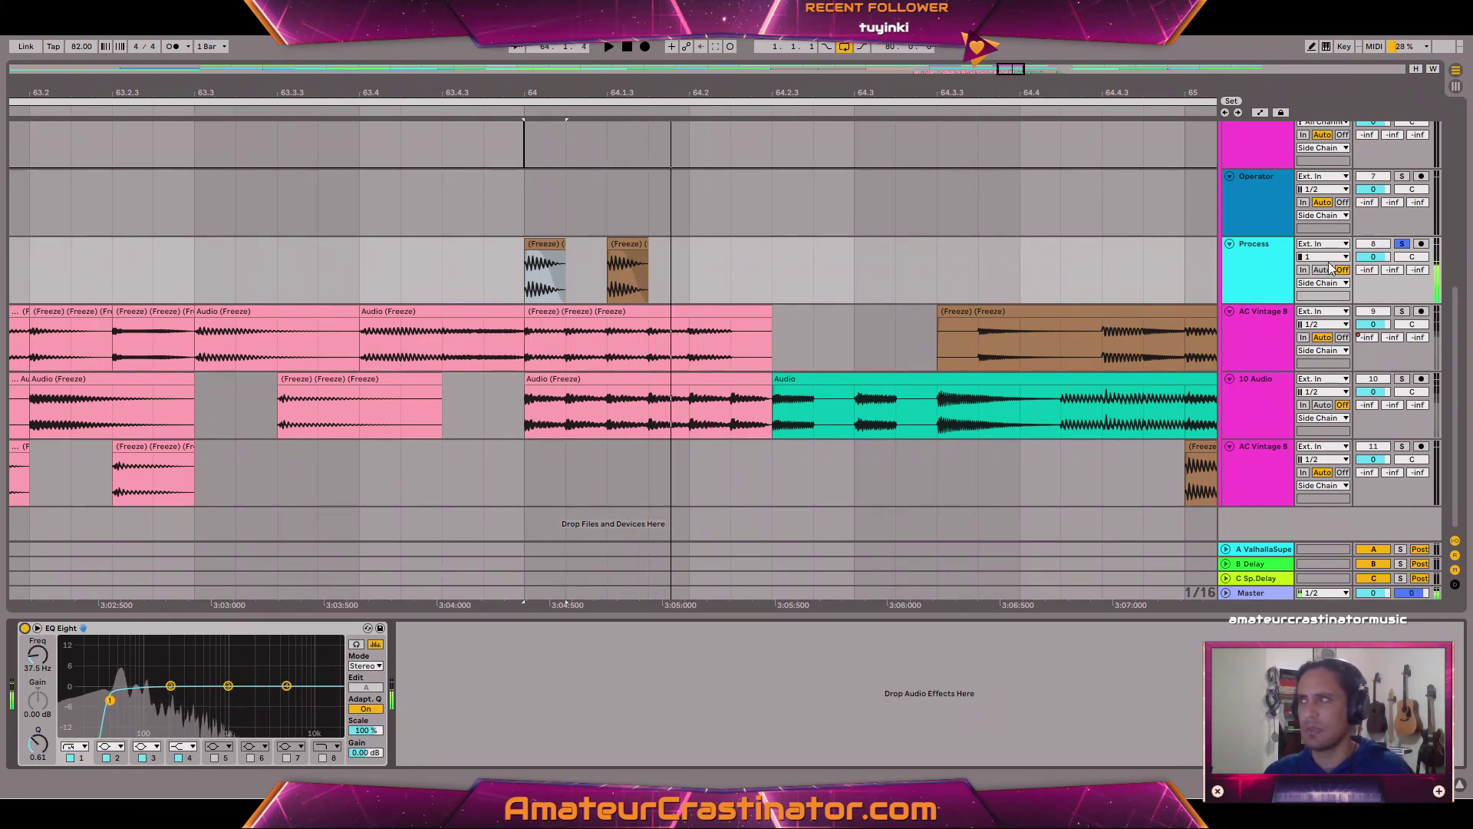
Add the LevelingTool compressor to the Process track, place it before EQ Eight, and move its window aside.
{"action": "right_click", "coordinate": [1251, 266]}
{"action": "left_click", "coordinate": [1237, 249]}
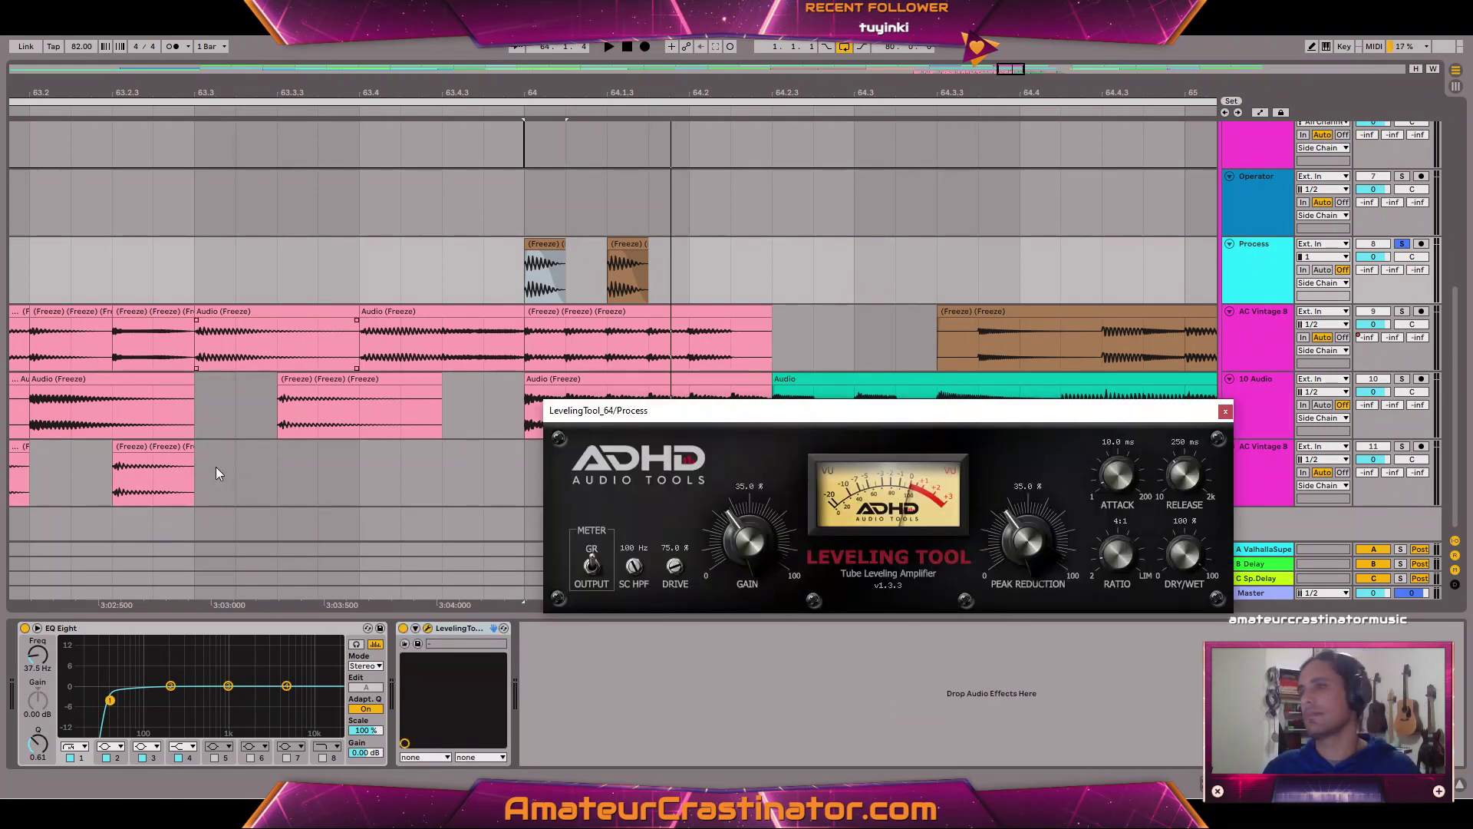
{"action": "left_click_drag", "start_coordinate": [476, 637], "coordinate": [23, 660]}
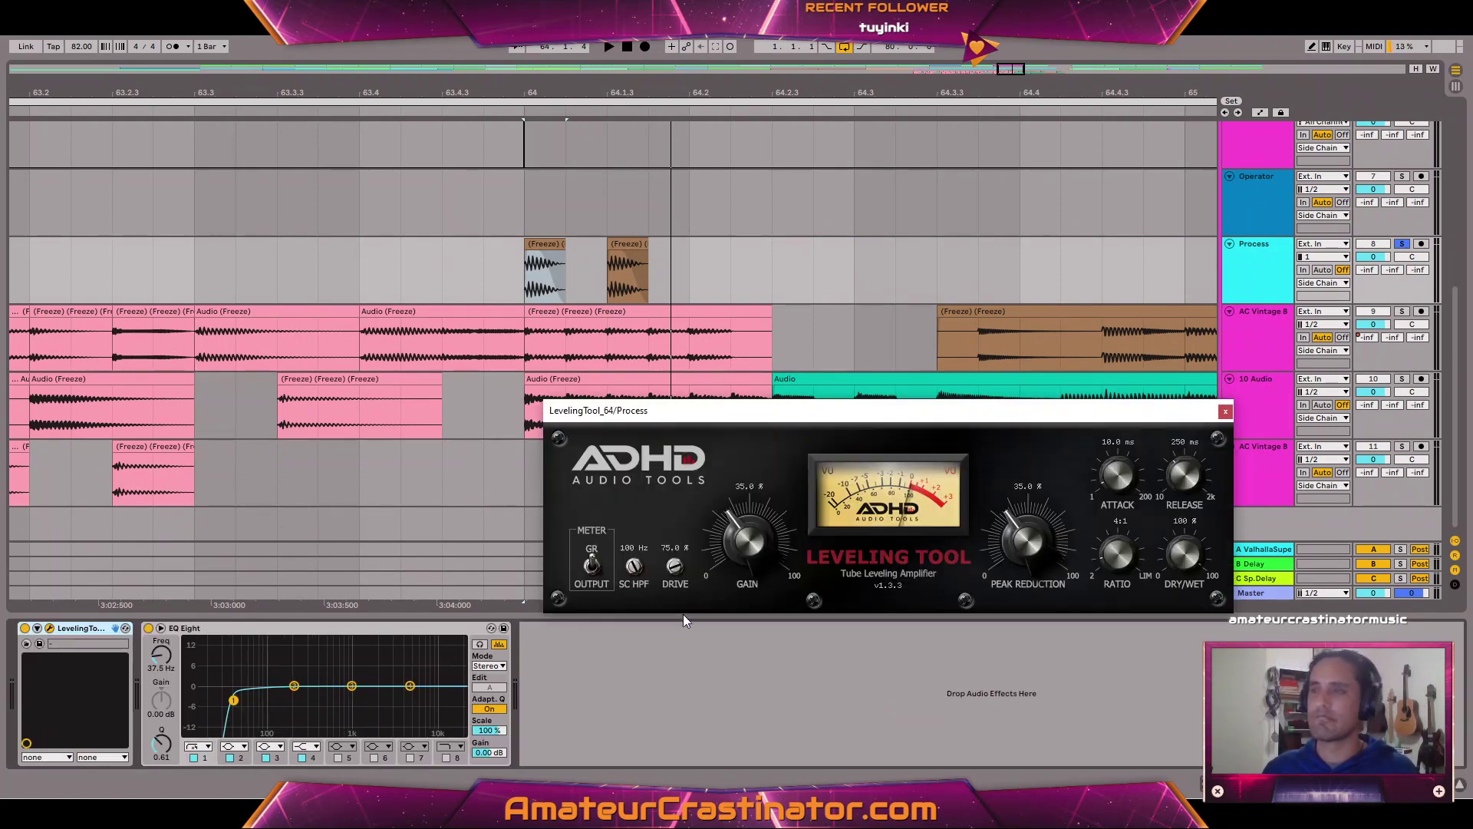
{"action": "left_click_drag", "start_coordinate": [810, 417], "coordinate": [685, 419]}
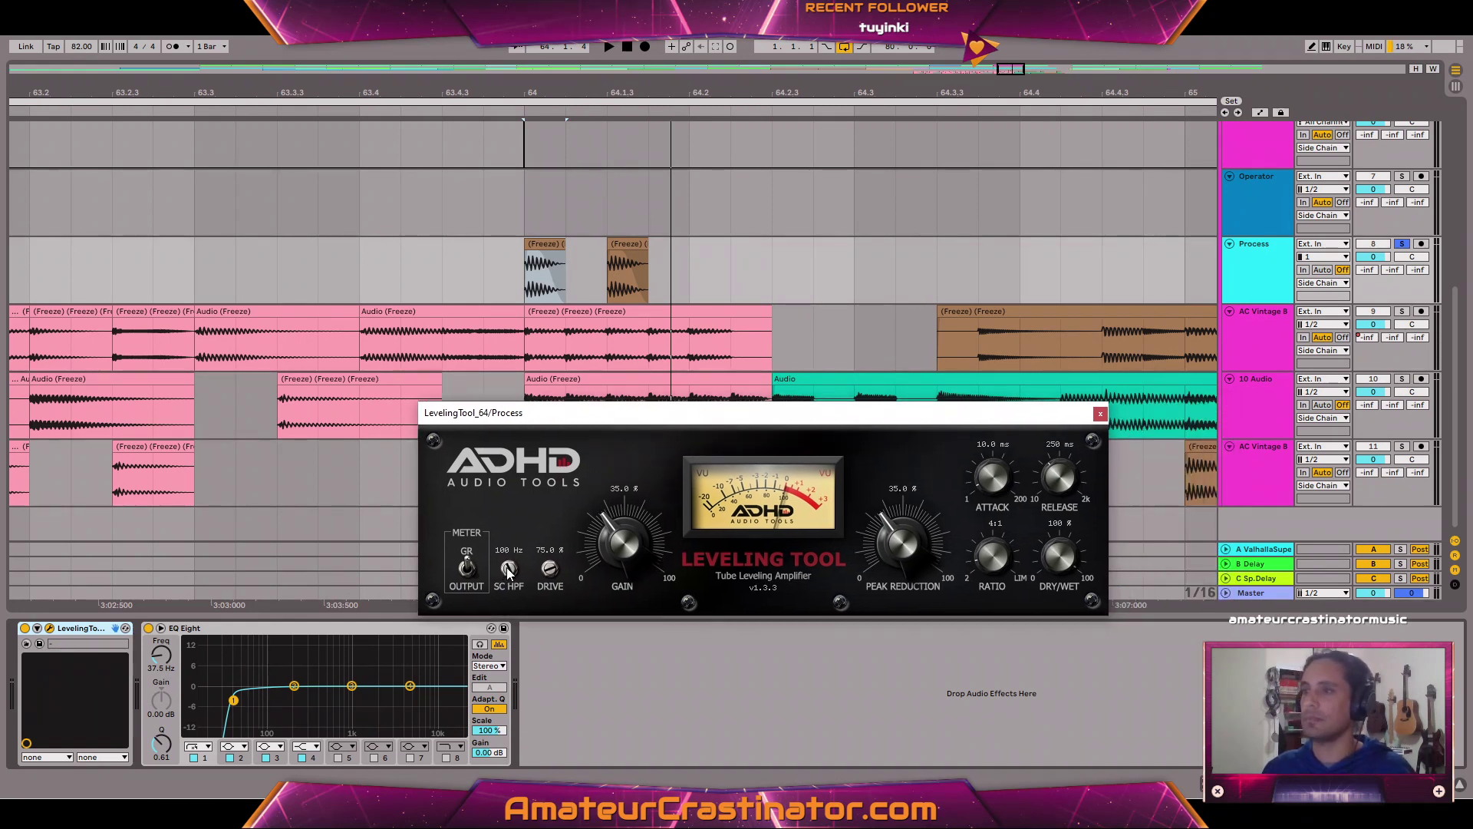
Set the LevelingTool's sidechain high-pass to 0 Hz and its attack to 44.8 ms while auditioning the brown clips.
{"action": "key", "text": "space"}
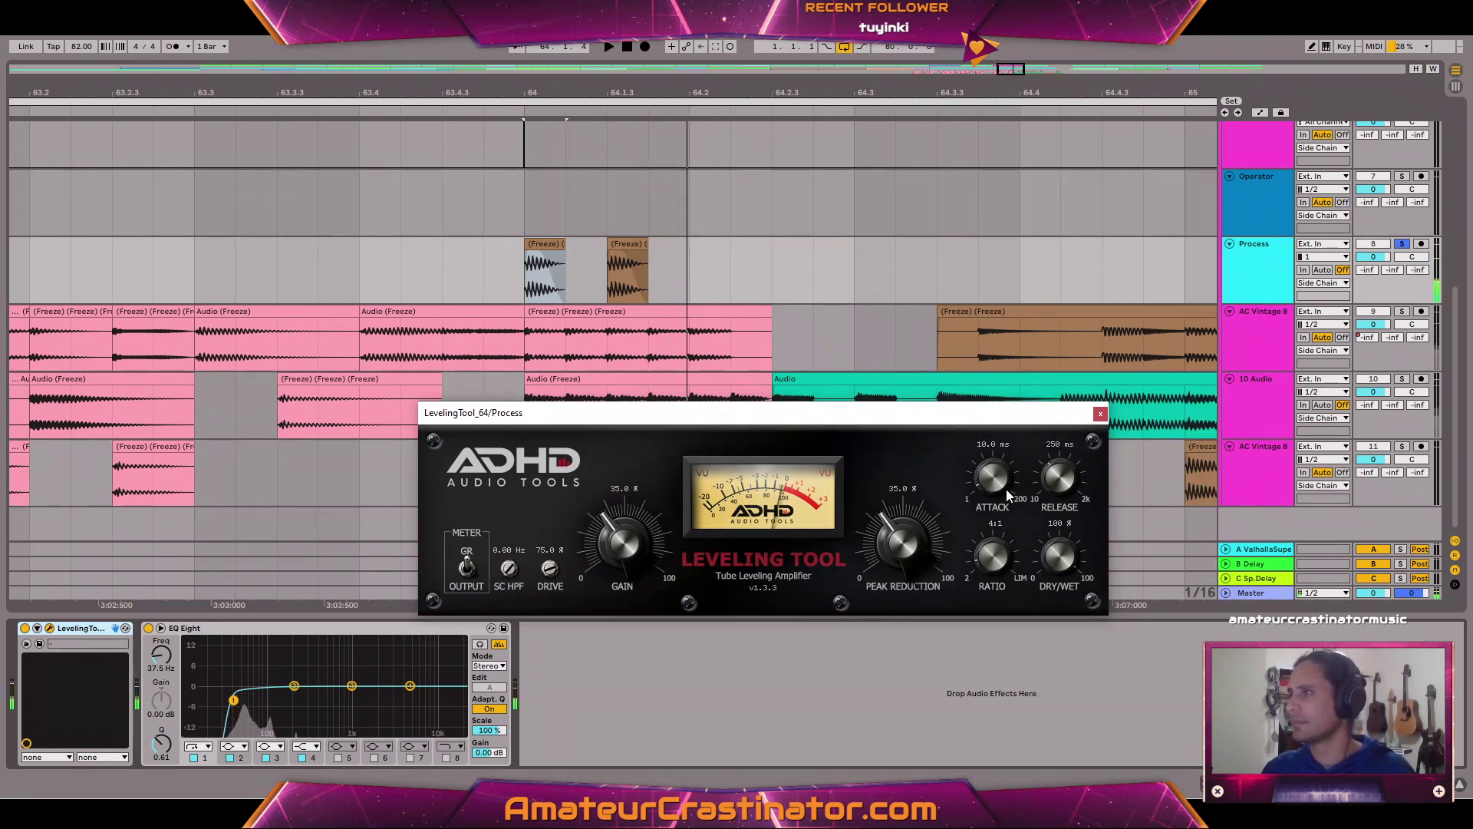
{"action": "key", "text": "space"}
{"action": "key", "text": "space"}
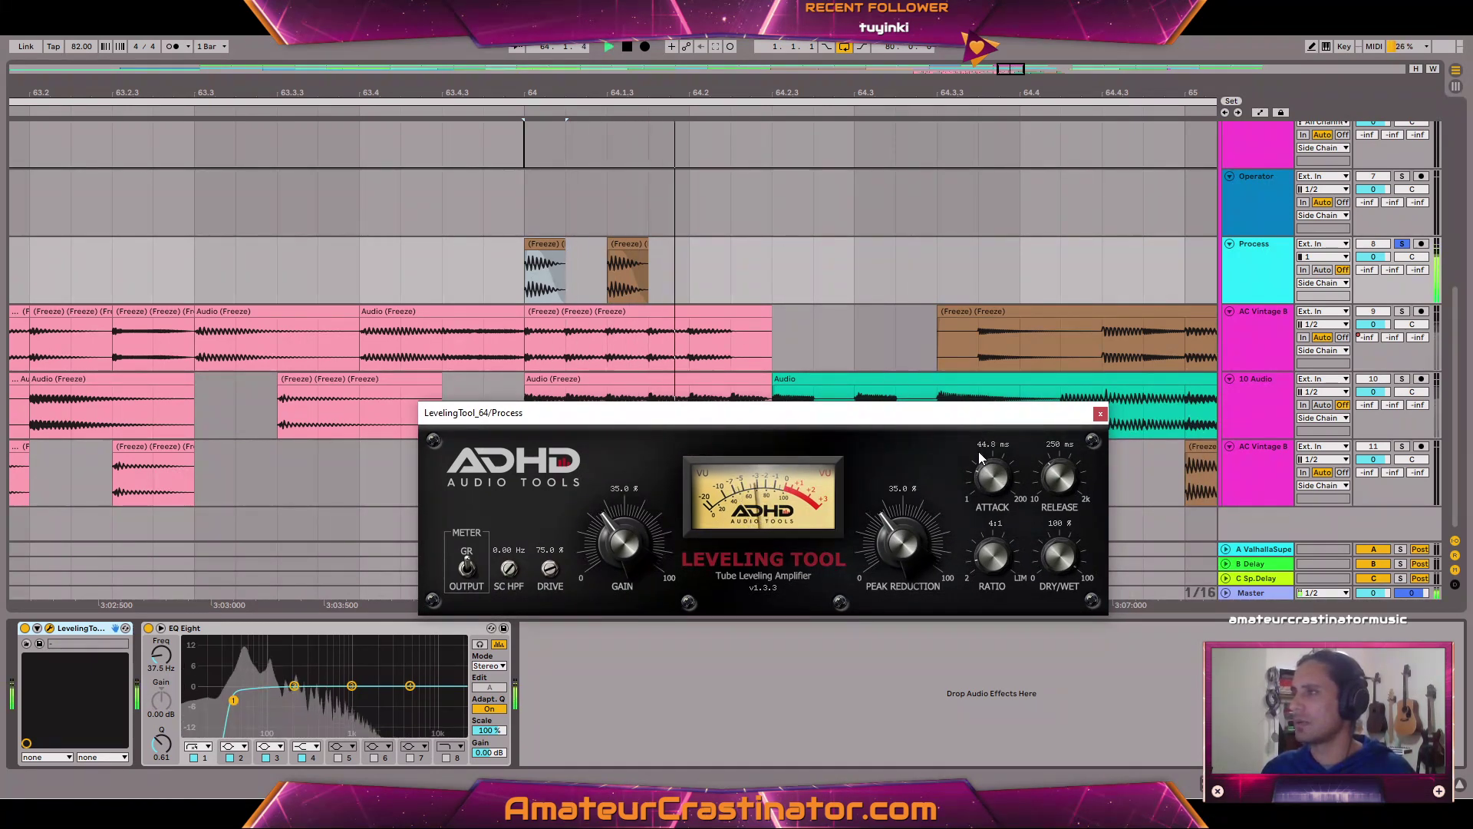
{"action": "key", "text": "space"}
{"action": "key", "text": "space"}
Select bar 64 to 64.1.3 on the Process track and set the LevelingTool's release to 97.6 ms during playback.
{"action": "left_click_drag", "start_coordinate": [995, 468], "coordinate": [1056, 500]}
{"action": "key", "text": "space"}
{"action": "left_click_drag", "start_coordinate": [605, 281], "coordinate": [496, 290]}
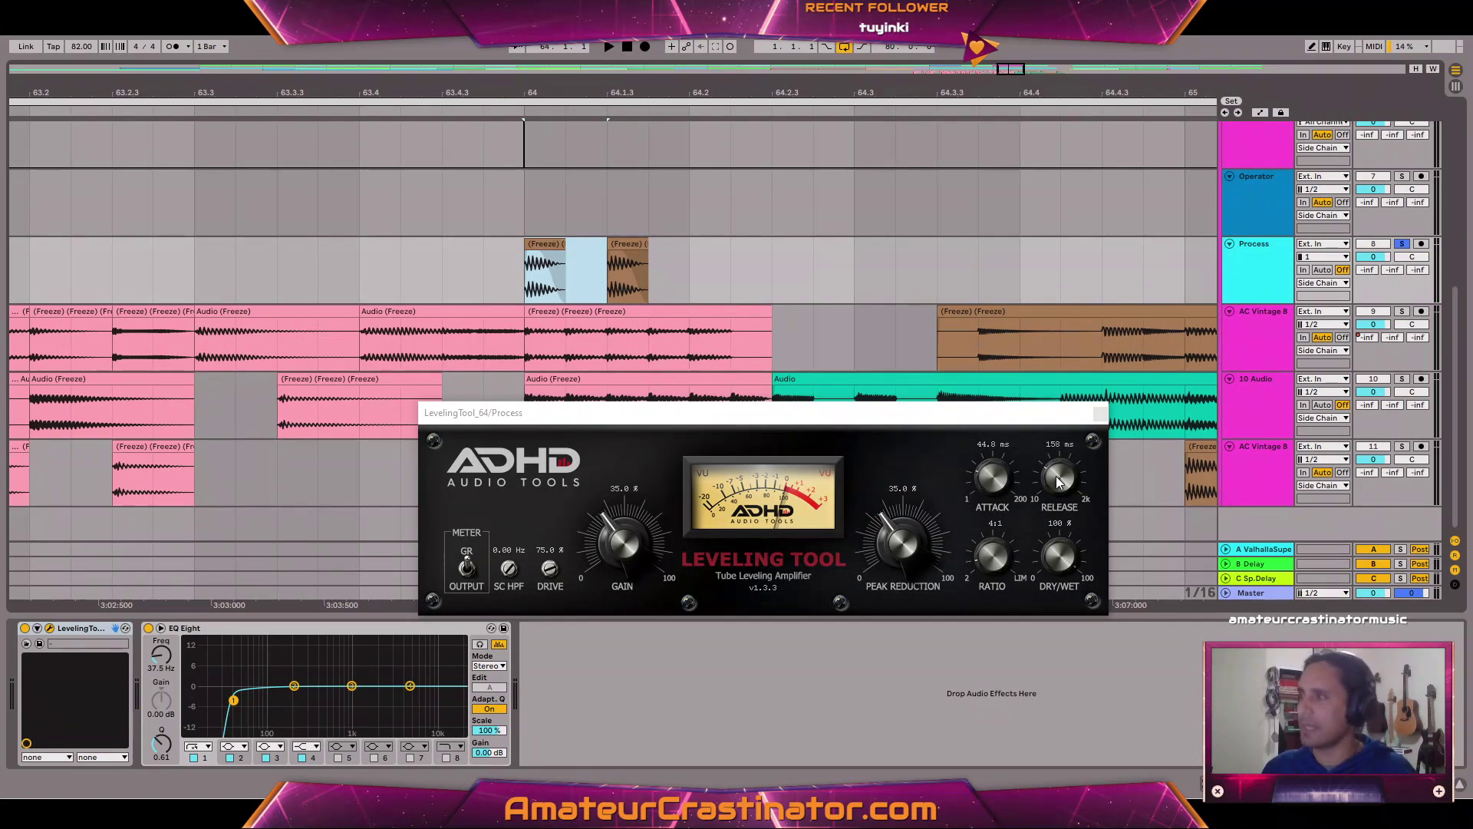
{"action": "key", "text": "space"}
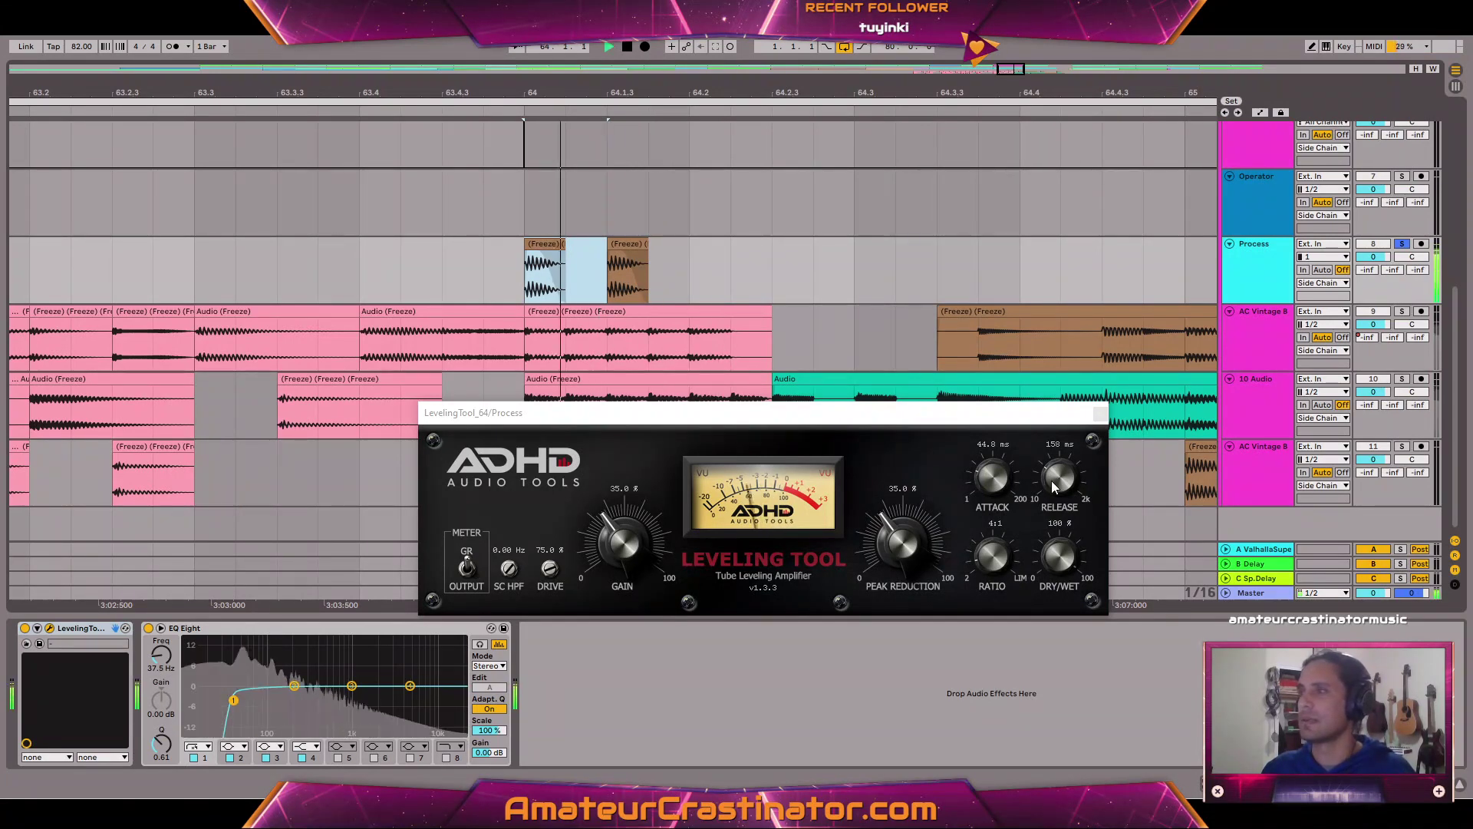
{"action": "left_click_drag", "start_coordinate": [1051, 480], "coordinate": [1053, 507]}
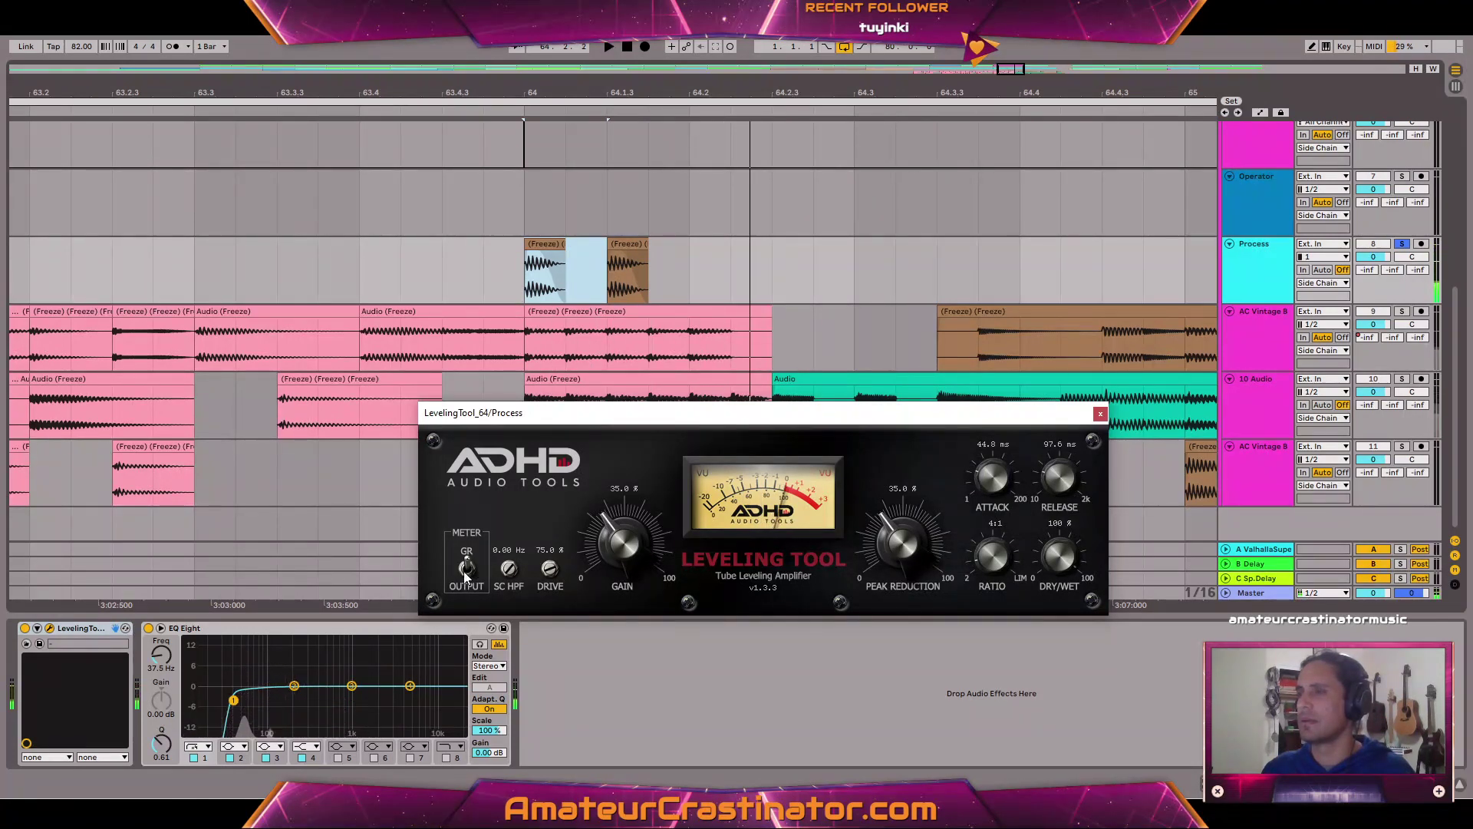
Compare the compressed brown clips with EQ Eight bypassed and active.
{"action": "left_click", "coordinate": [148, 628]}
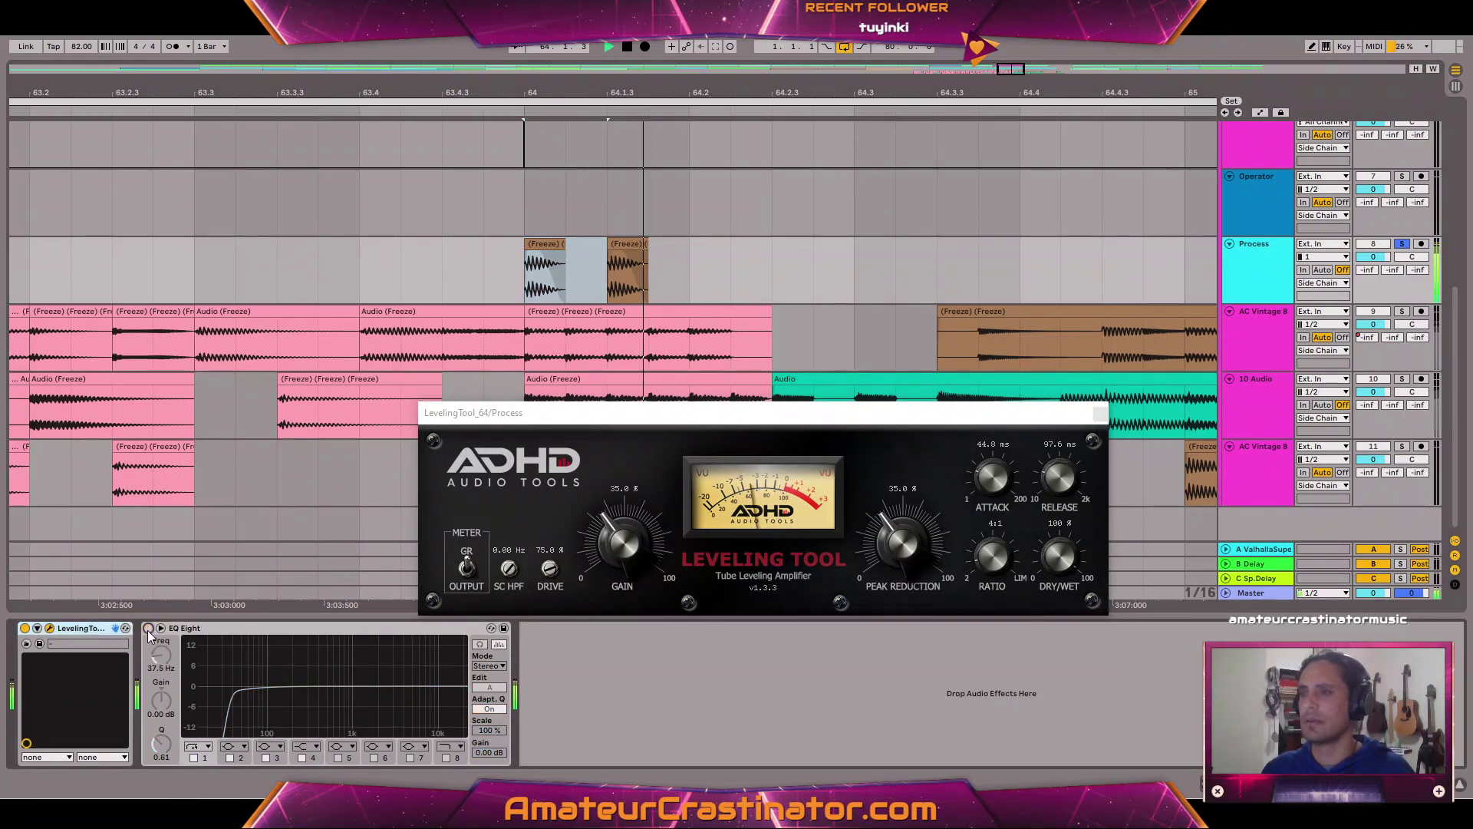
{"action": "left_click", "coordinate": [149, 629]}
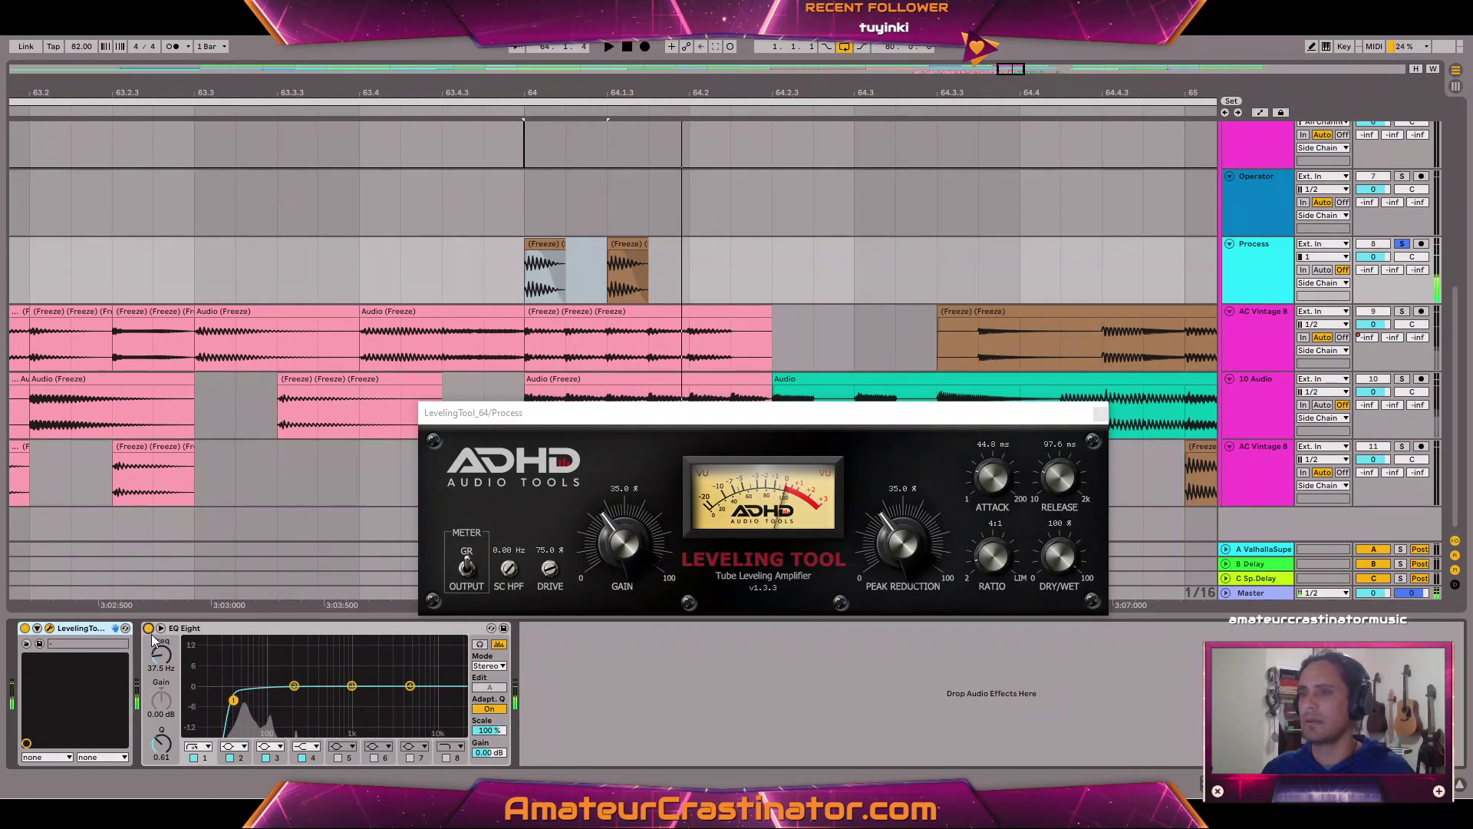
{"action": "key", "text": "space"}
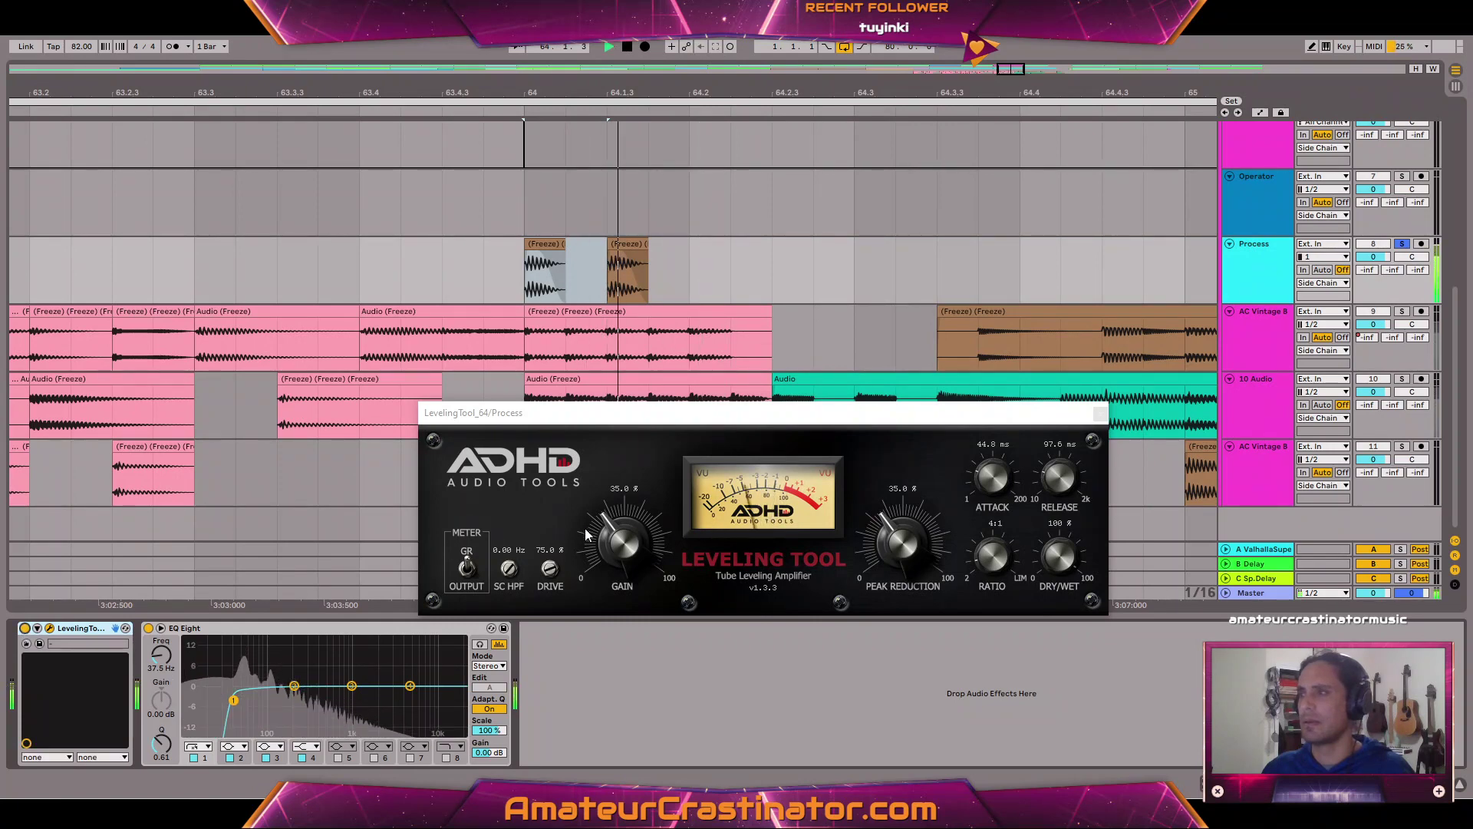
Lower the LevelingTool's gain to 19% in stages, auditioning the brown clips after each change.
{"action": "left_click_drag", "start_coordinate": [620, 542], "coordinate": [618, 551]}
{"action": "key", "text": "space"}
{"action": "key", "text": "space"}
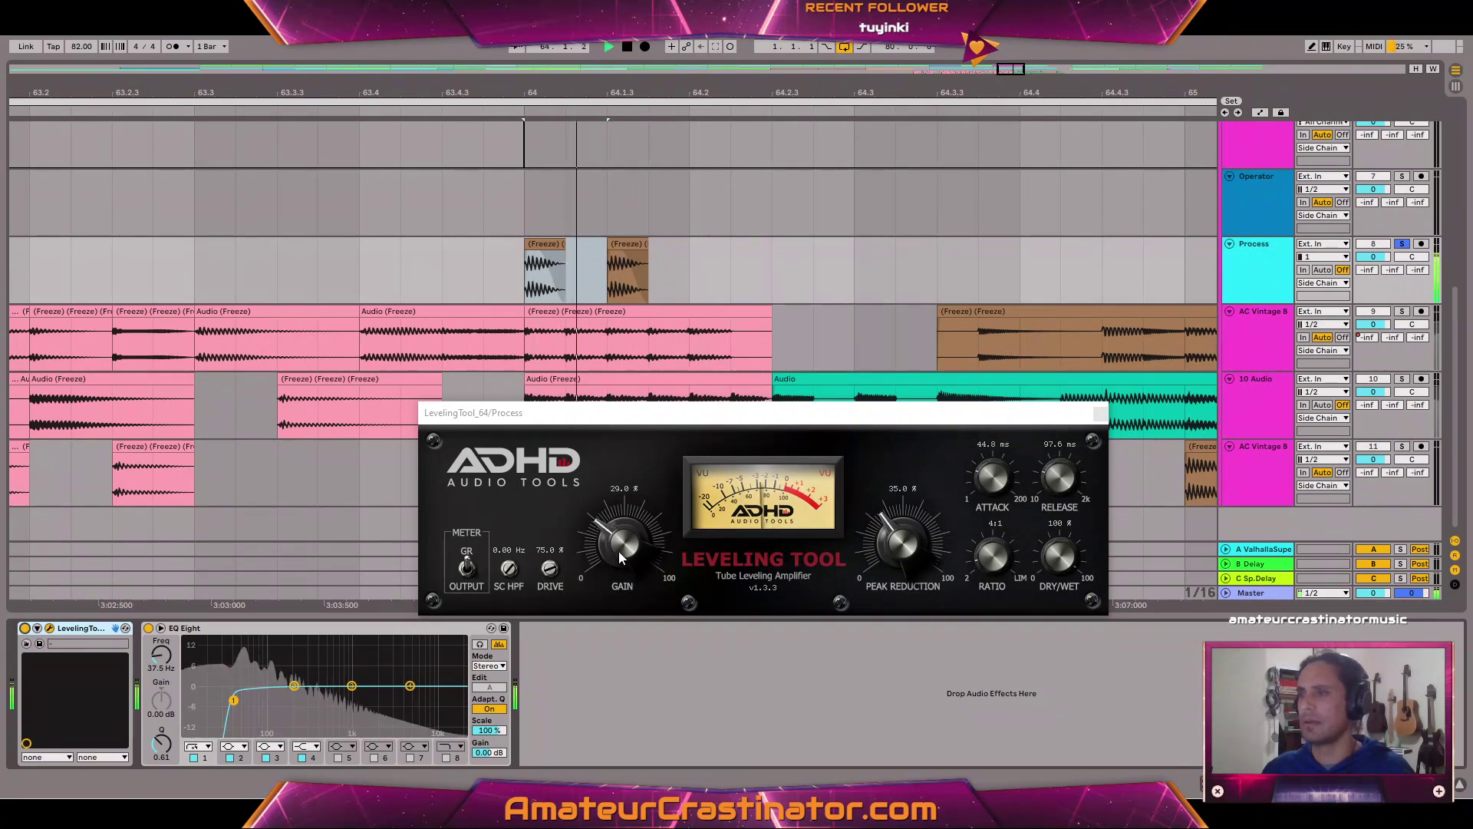
{"action": "key", "text": "space"}
{"action": "key", "text": "space"}
{"action": "scroll", "coordinate": [619, 551], "scroll_direction": "down", "scroll_amount": 8}
{"action": "key", "text": "space"}
{"action": "key", "text": "space"}
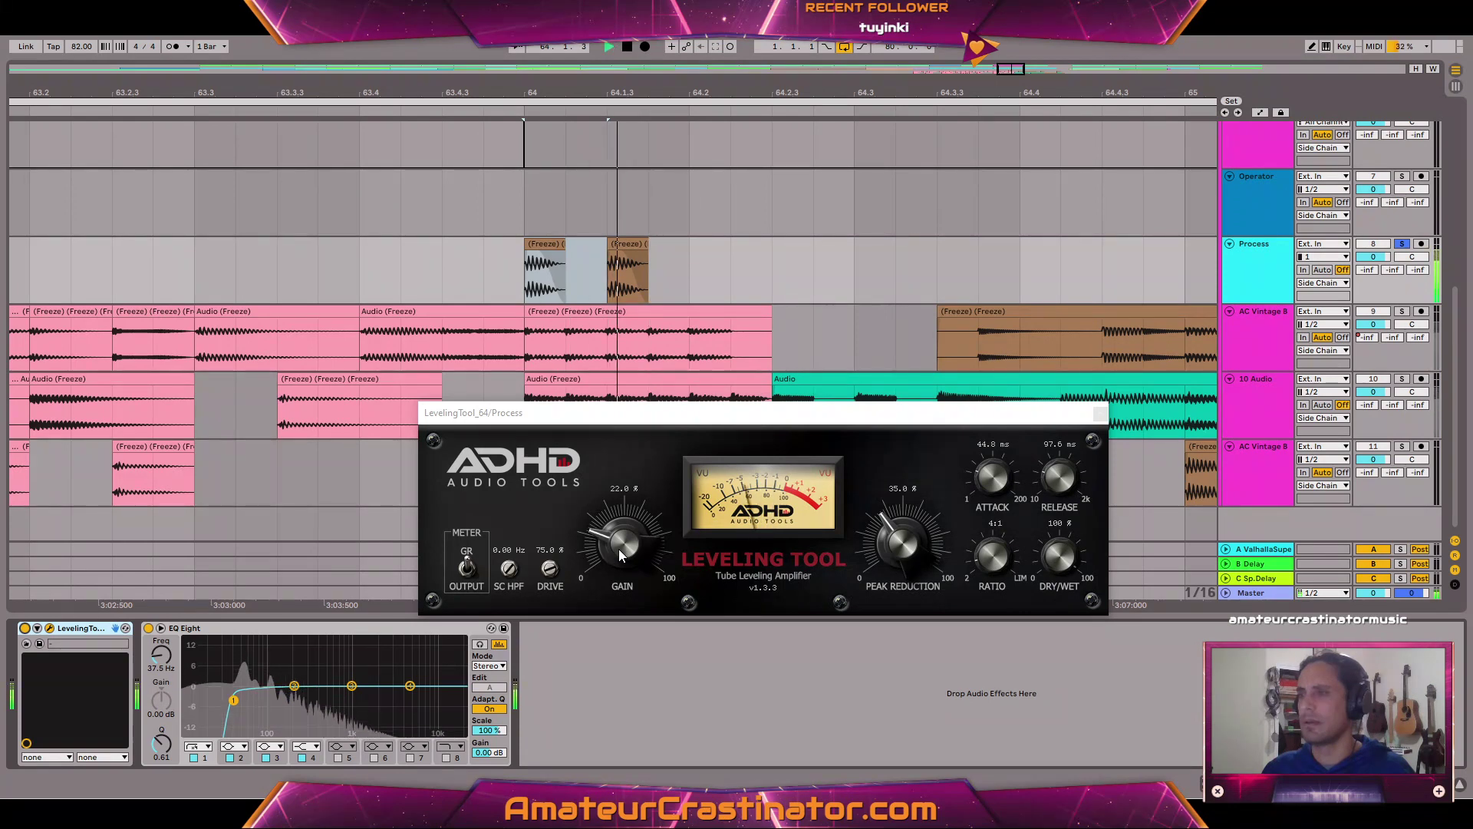
{"action": "key", "text": "space"}
{"action": "scroll", "coordinate": [618, 549], "scroll_direction": "down", "scroll_amount": 2}
{"action": "key", "text": "space"}
{"action": "key", "text": "space"}
{"action": "key", "text": "space"}
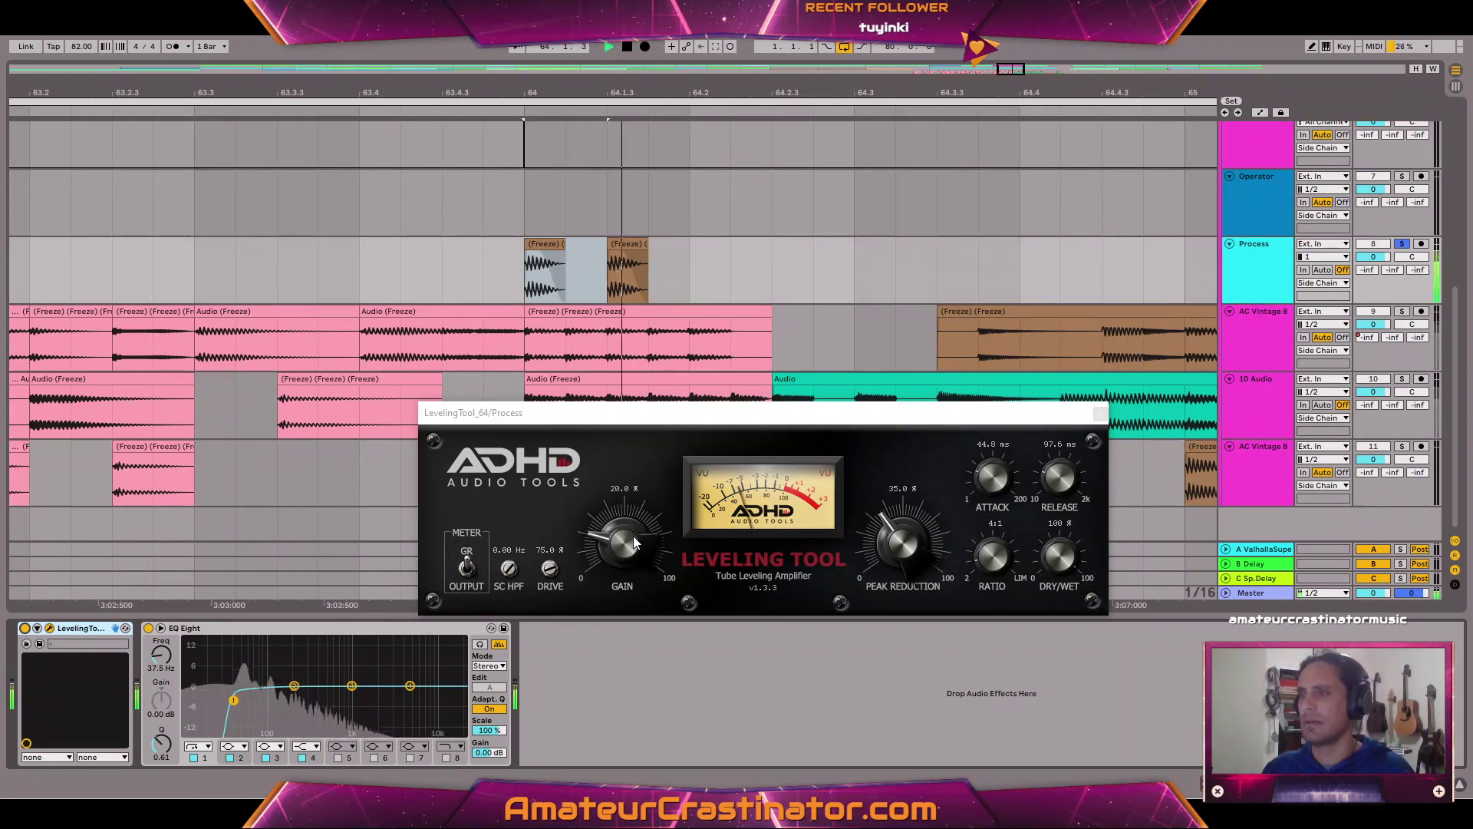
{"action": "key", "text": "space"}
{"action": "scroll", "coordinate": [633, 536], "scroll_direction": "down", "scroll_amount": 1}
{"action": "key", "text": "space"}
{"action": "key", "text": "space"}
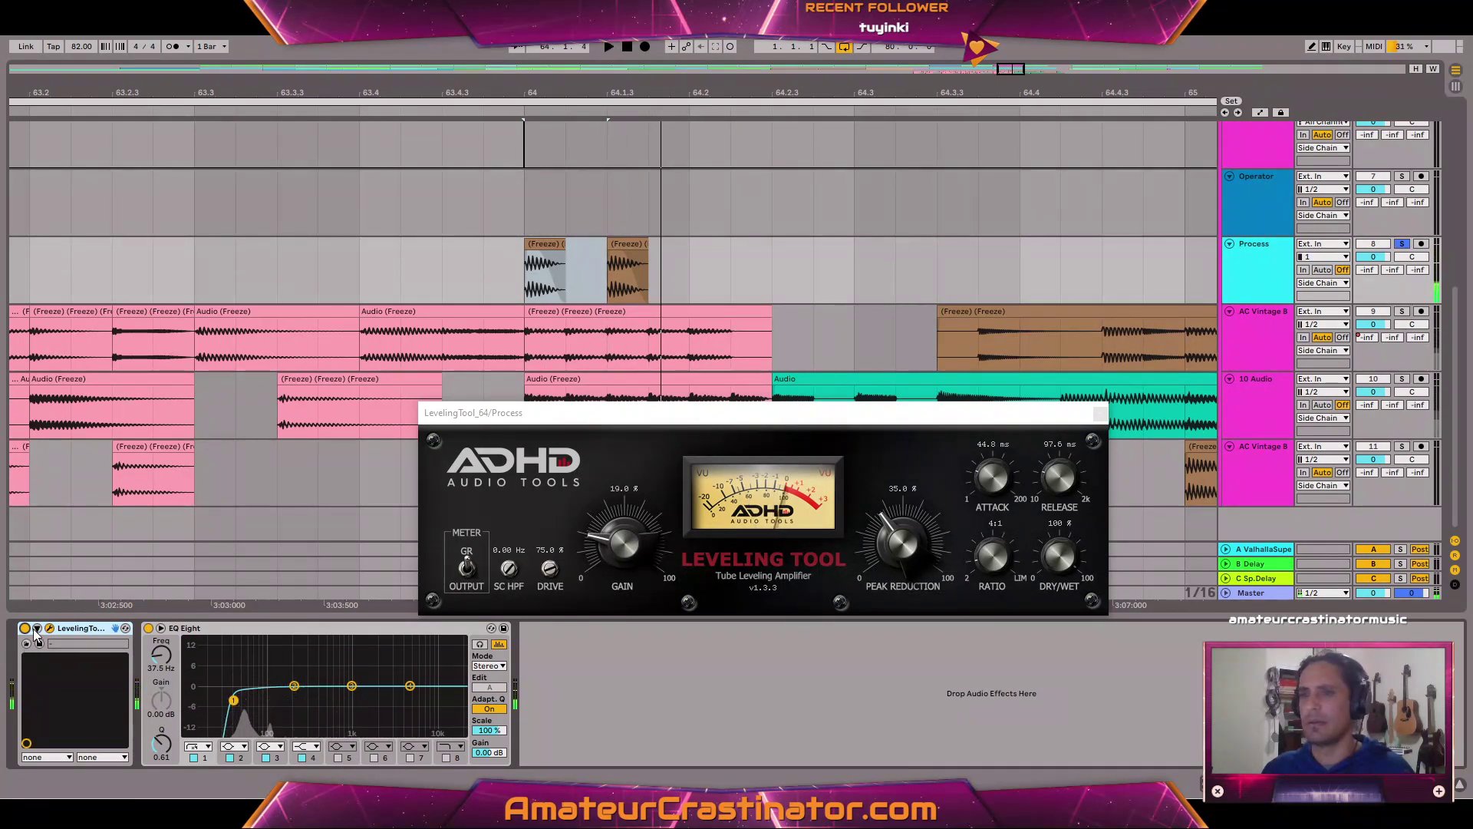
Compare the soloed brown clips with the LevelingTool bypassed and active.
{"action": "left_click", "coordinate": [25, 628]}
{"action": "key", "text": "space"}
{"action": "key", "text": "space"}
{"action": "key", "text": "space"}
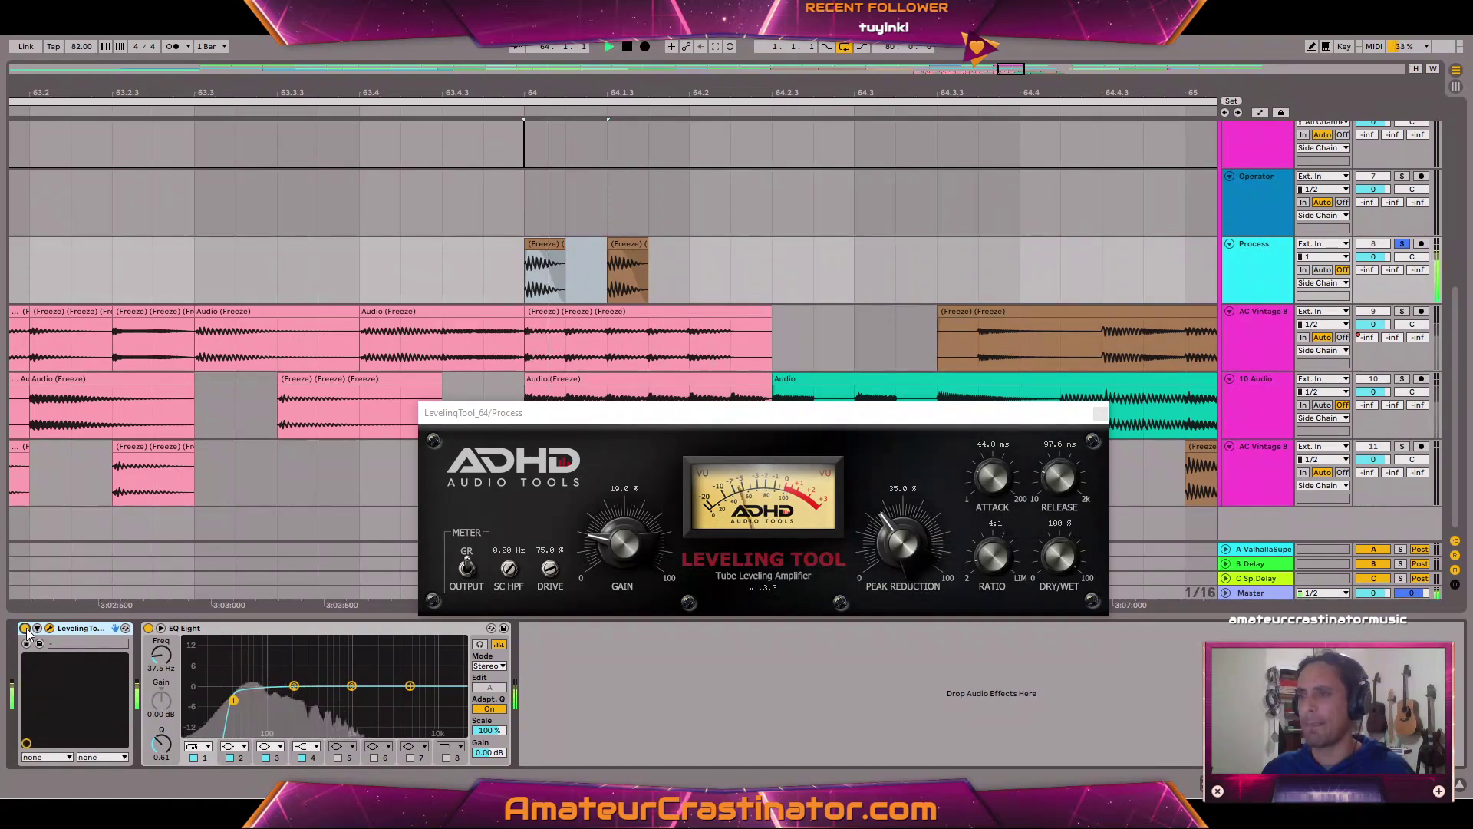
{"action": "key", "text": "space"}
{"action": "key", "text": "space"}
{"action": "key", "text": "space"}
Unsolo the Process track and compare the mix with the LevelingTool bypassed and active, leaving the compressor on.
{"action": "key", "text": "s"}
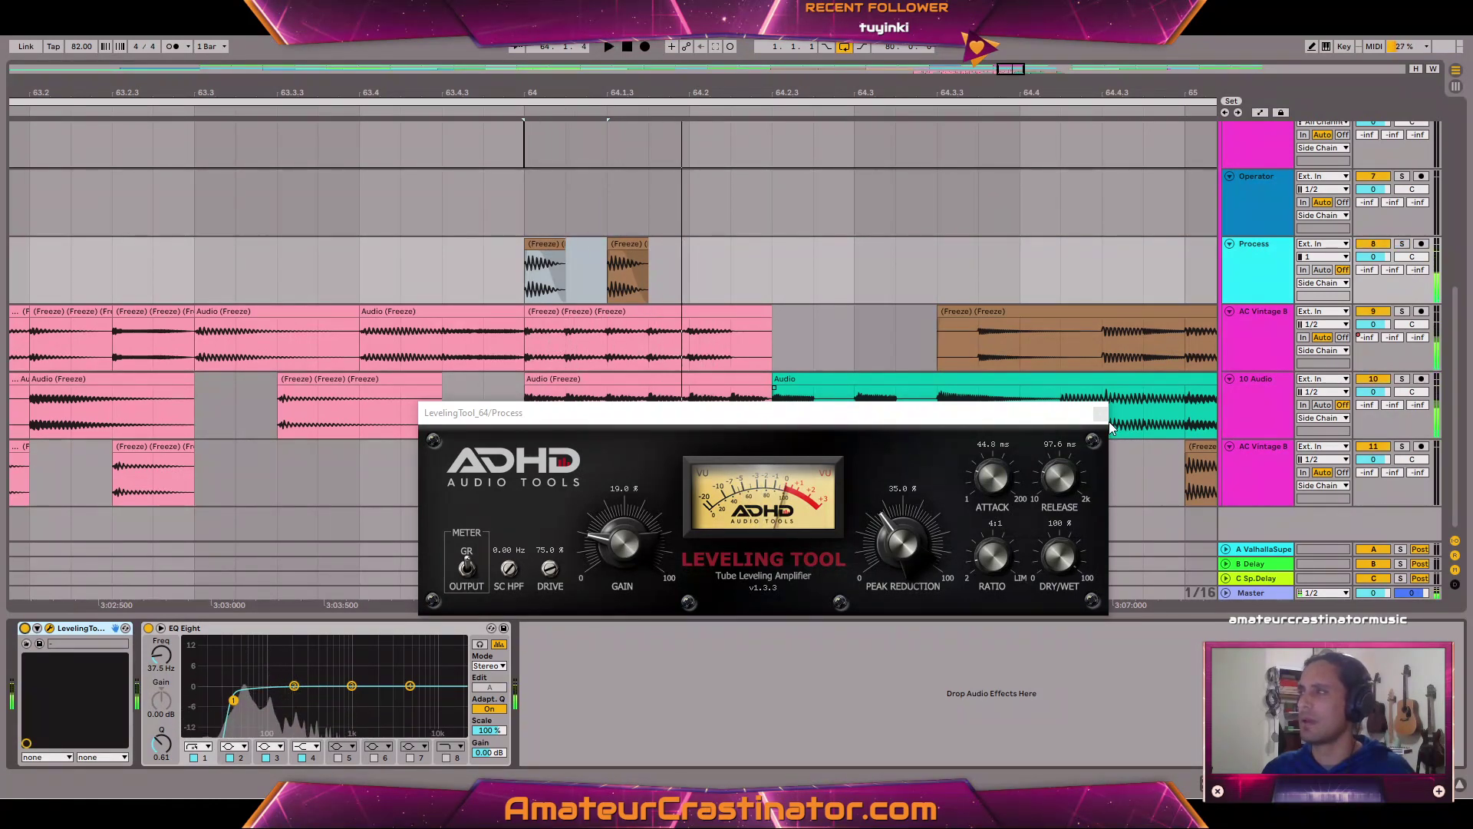
{"action": "key", "text": "space"}
{"action": "key", "text": "space"}
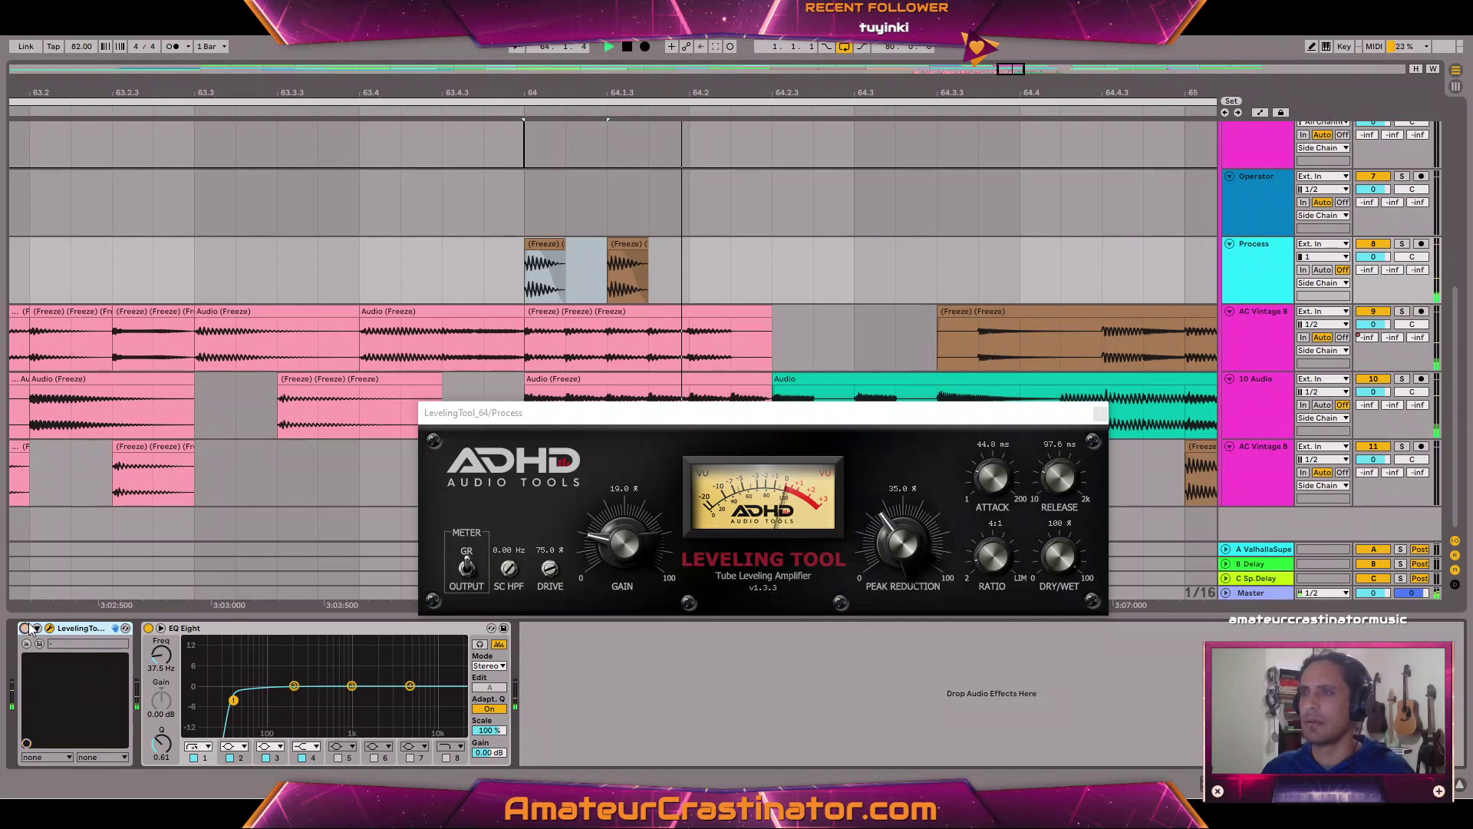
{"action": "key", "text": "space"}
{"action": "left_click", "coordinate": [26, 628]}
{"action": "key", "text": "space"}
{"action": "key", "text": "space"}
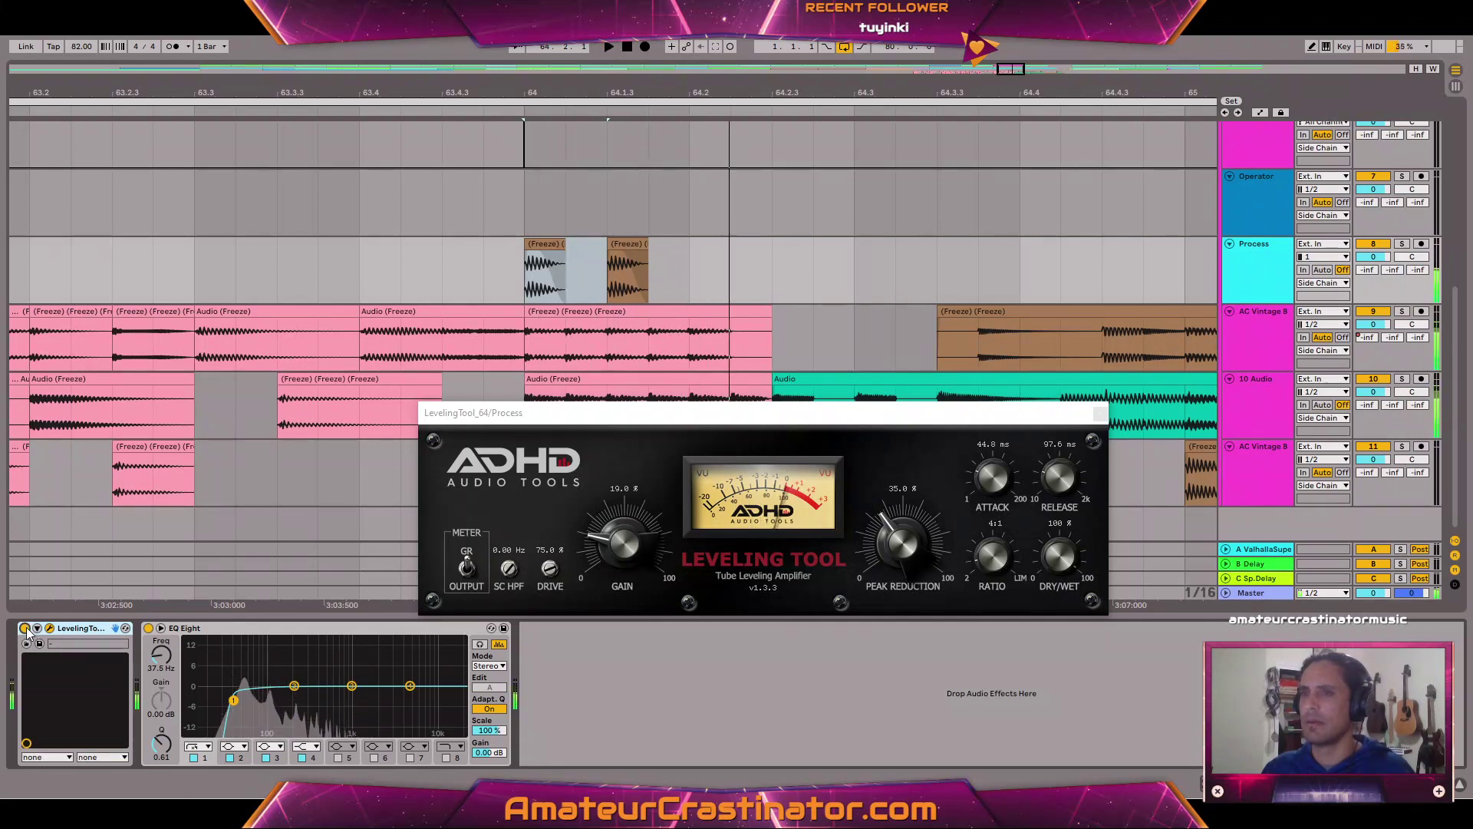
{"action": "key", "text": "space"}
{"action": "key", "text": "space"}
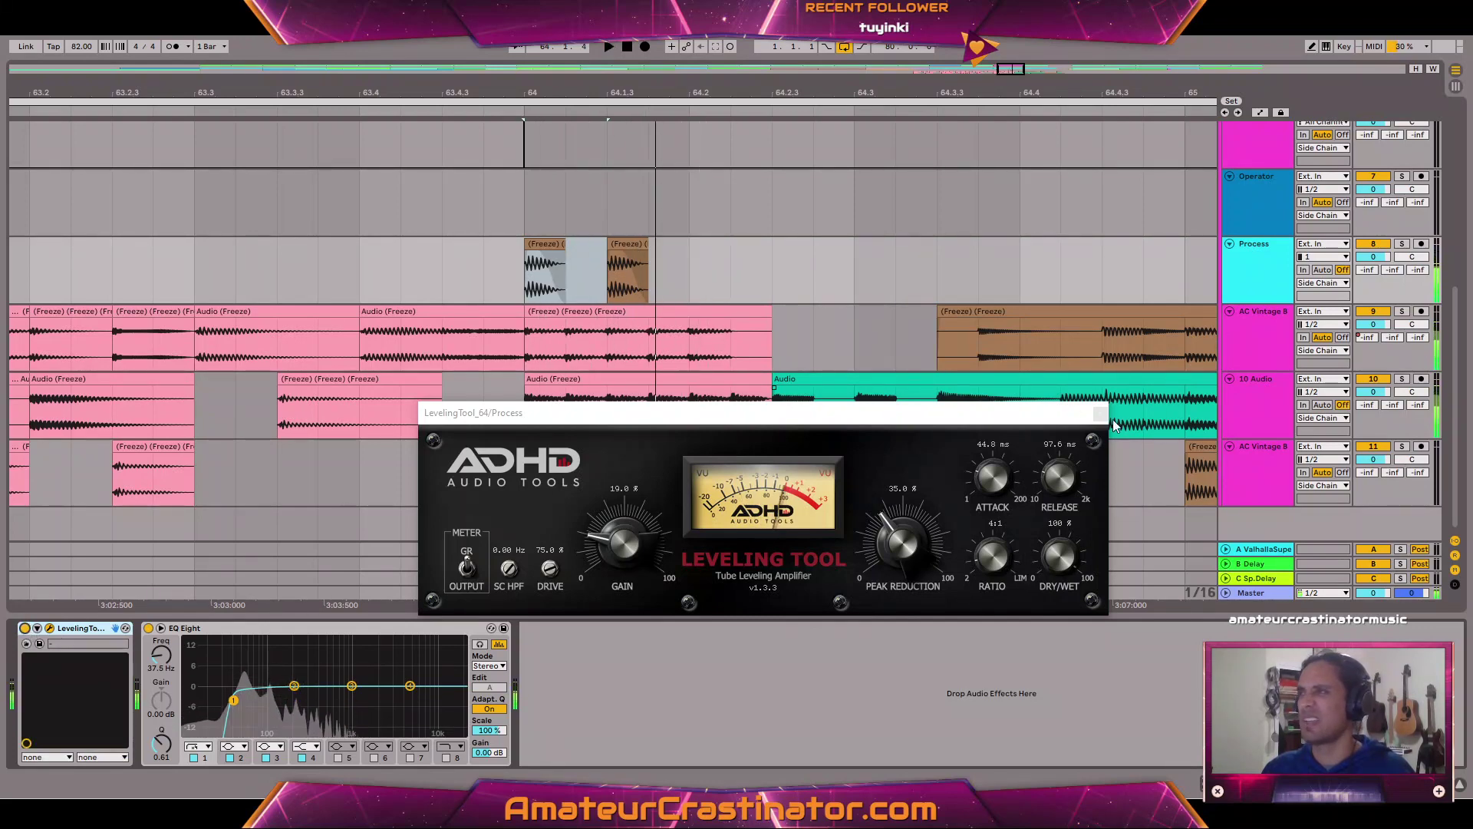
Close the LevelingTool window, then freeze and flatten the Process track.
{"action": "left_click", "coordinate": [1100, 413]}
{"action": "right_click", "coordinate": [1268, 267]}
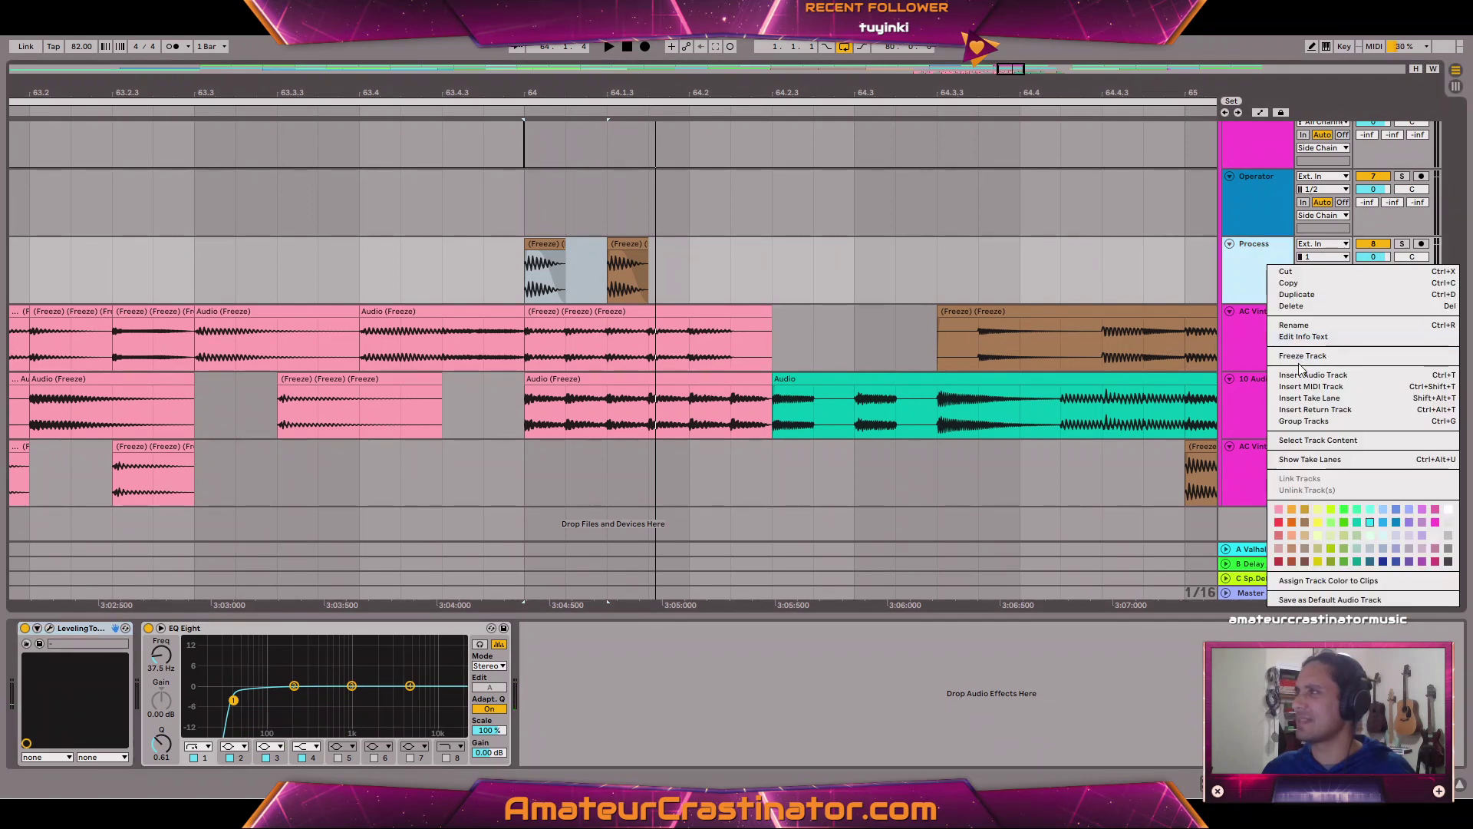
{"action": "left_click", "coordinate": [1298, 357]}
{"action": "right_click", "coordinate": [1264, 272]}
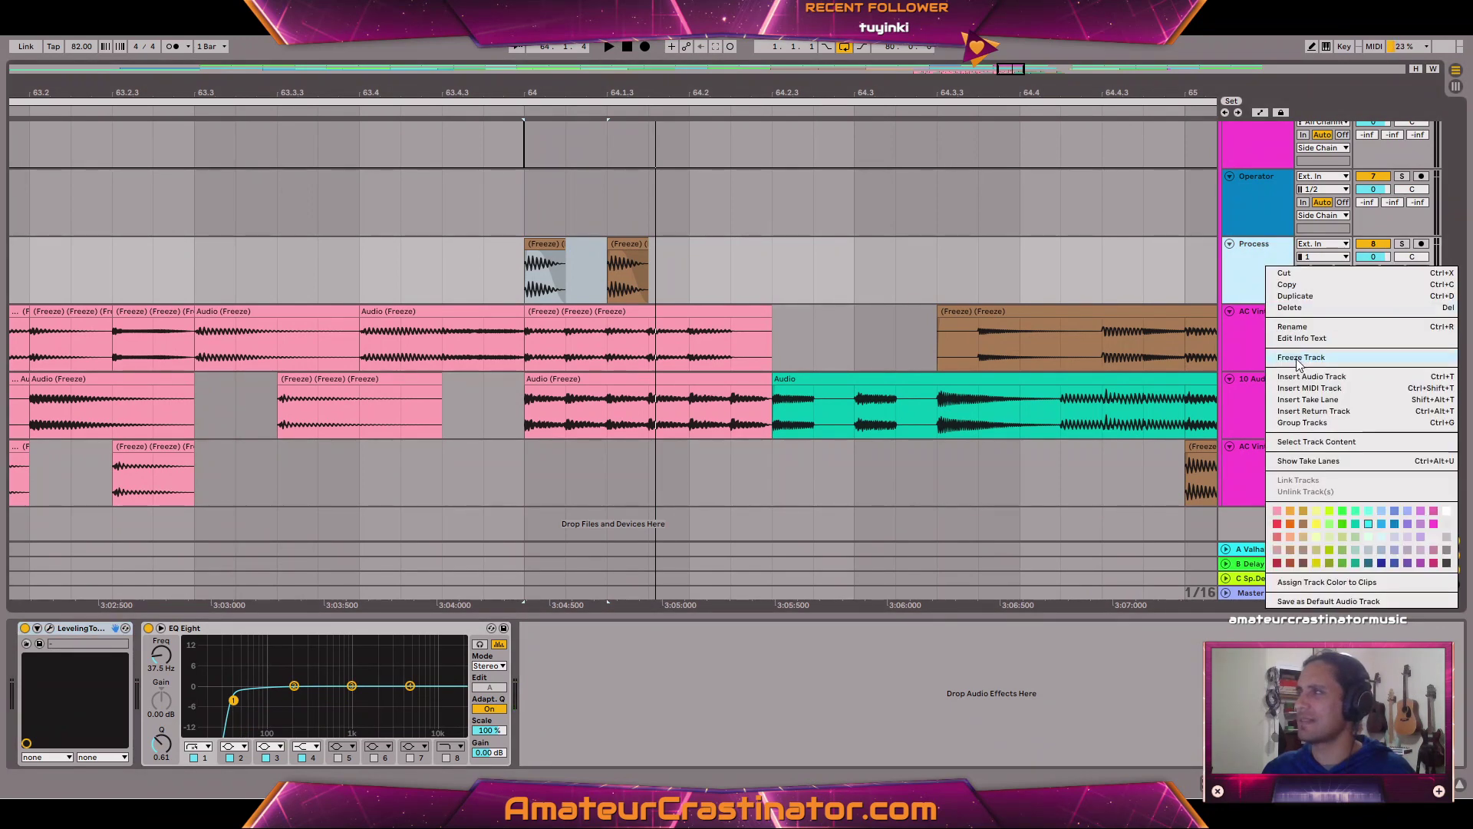
{"action": "left_click", "coordinate": [1301, 357]}
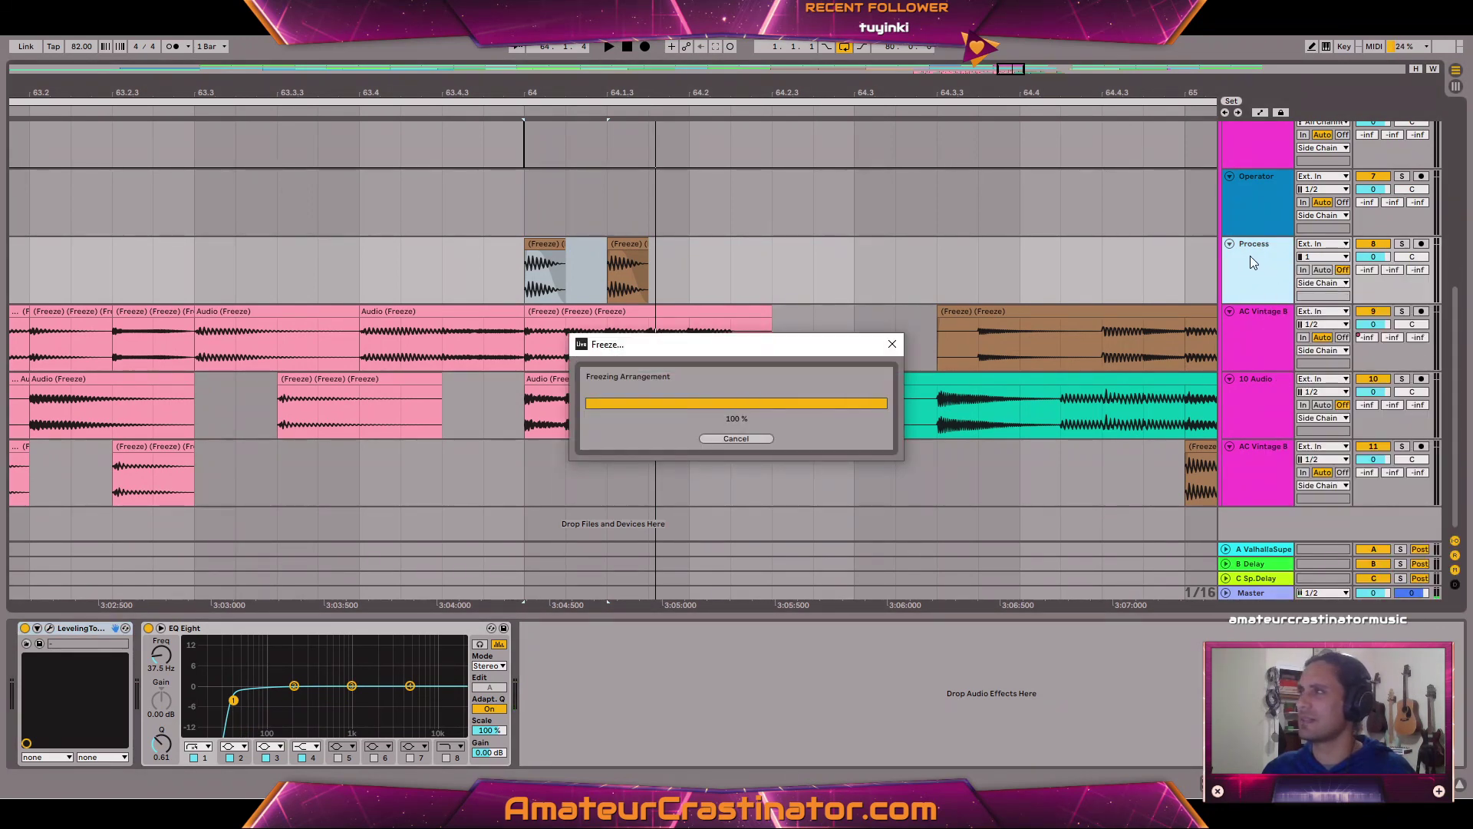
{"action": "right_click", "coordinate": [1250, 257]}
{"action": "left_click", "coordinate": [1302, 361]}
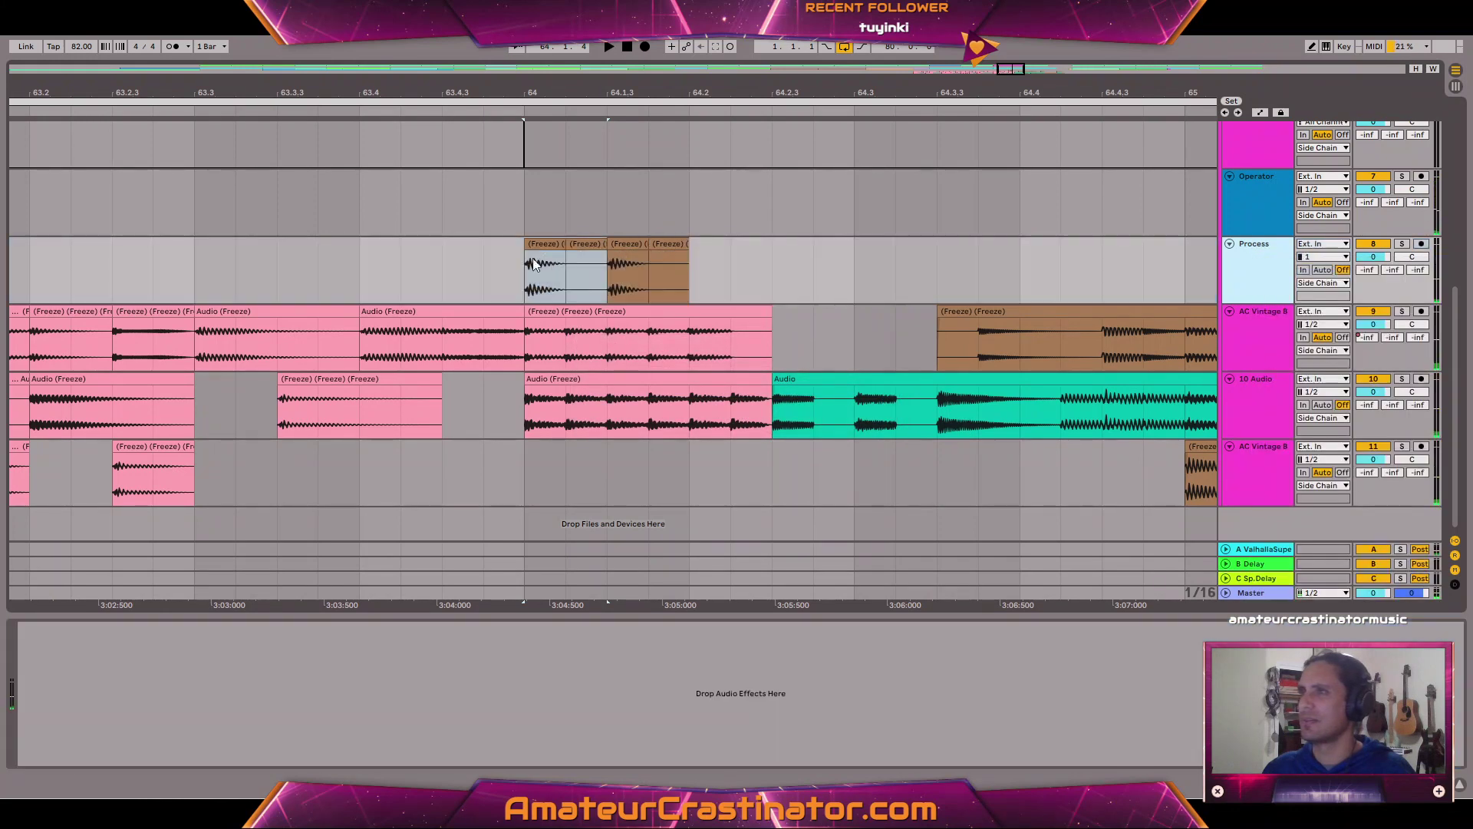
Delete the leftover tail clips following each of the two flattened brown clips on the Process track.
{"action": "left_click", "coordinate": [593, 243]}
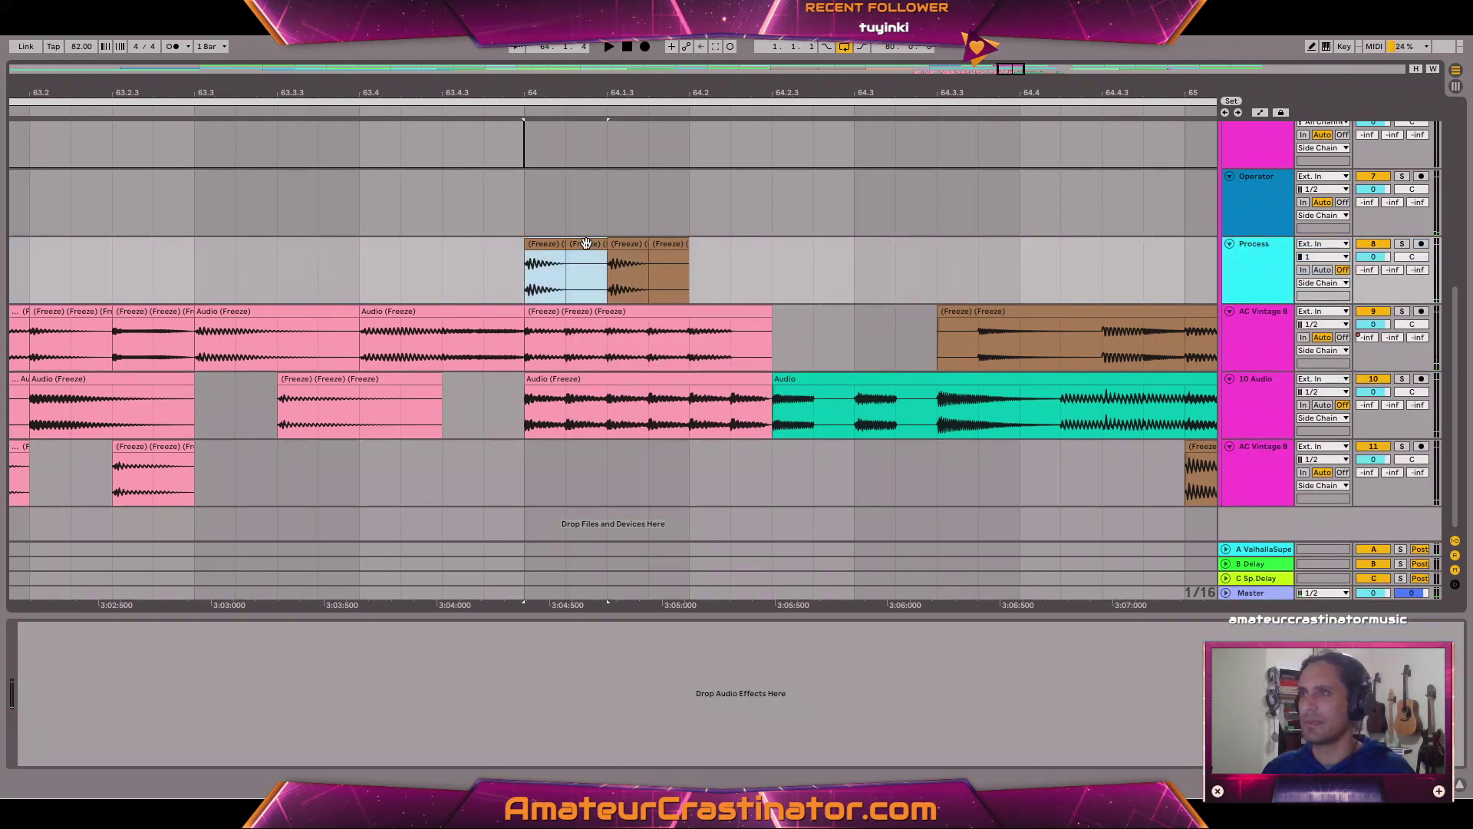
{"action": "left_click", "coordinate": [673, 244]}
{"action": "key", "text": "Delete"}
Recolor the two processed clips pink and move them down to AC Vintage track 11 at bar 64.
{"action": "left_click", "coordinate": [636, 243]}
{"action": "right_click", "coordinate": [541, 242]}
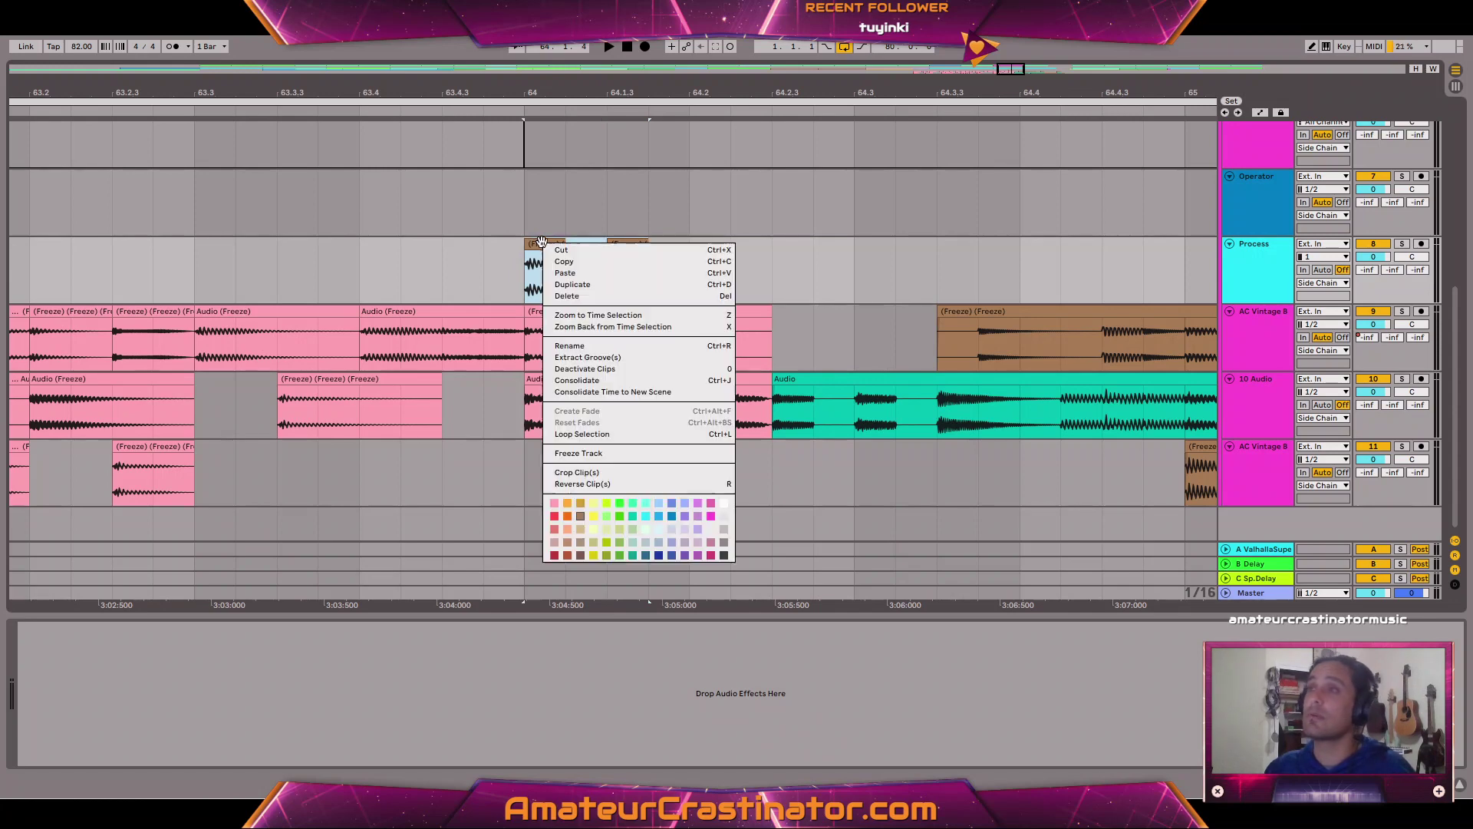
{"action": "left_click", "coordinate": [554, 503]}
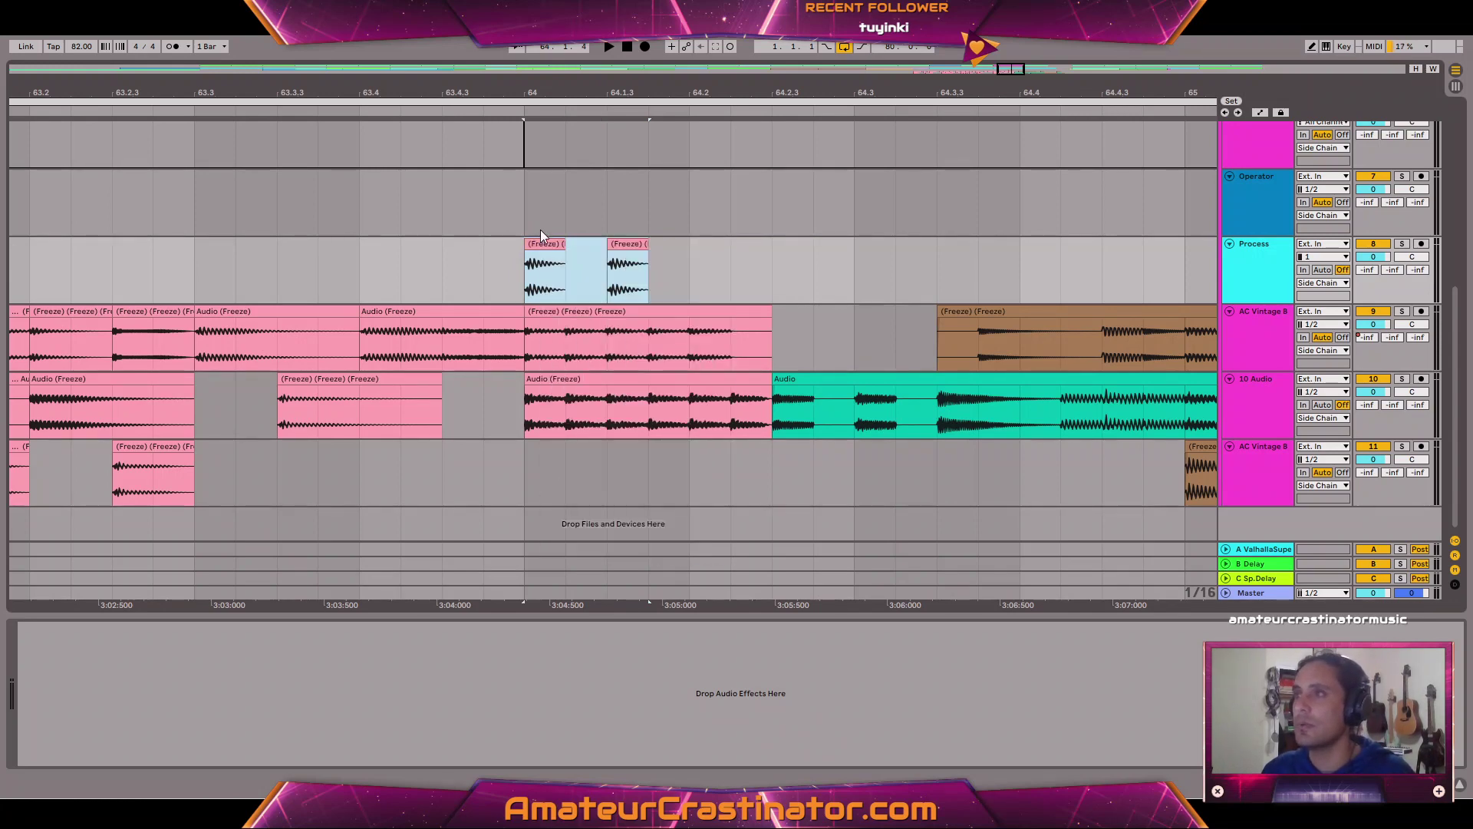
{"action": "left_click_drag", "start_coordinate": [541, 243], "coordinate": [553, 485]}
{"action": "left_click", "coordinate": [762, 471]}
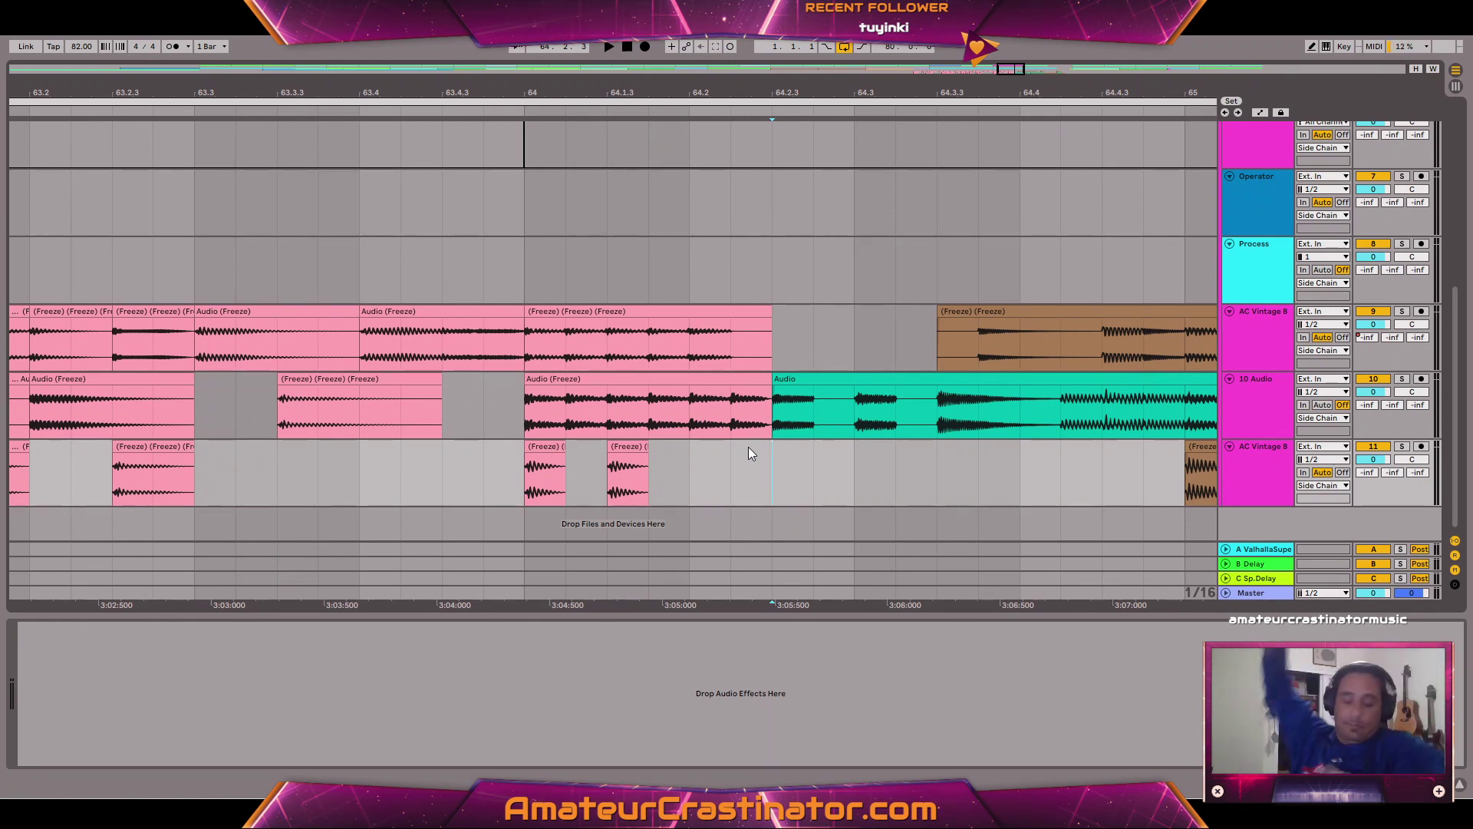
Move the teal 10 Audio section from 64.2.3 to 64.4.2 onto the Process track, then solo, loop and audition it.
{"action": "scroll", "coordinate": [877, 417], "scroll_direction": "right", "scroll_amount": 5}
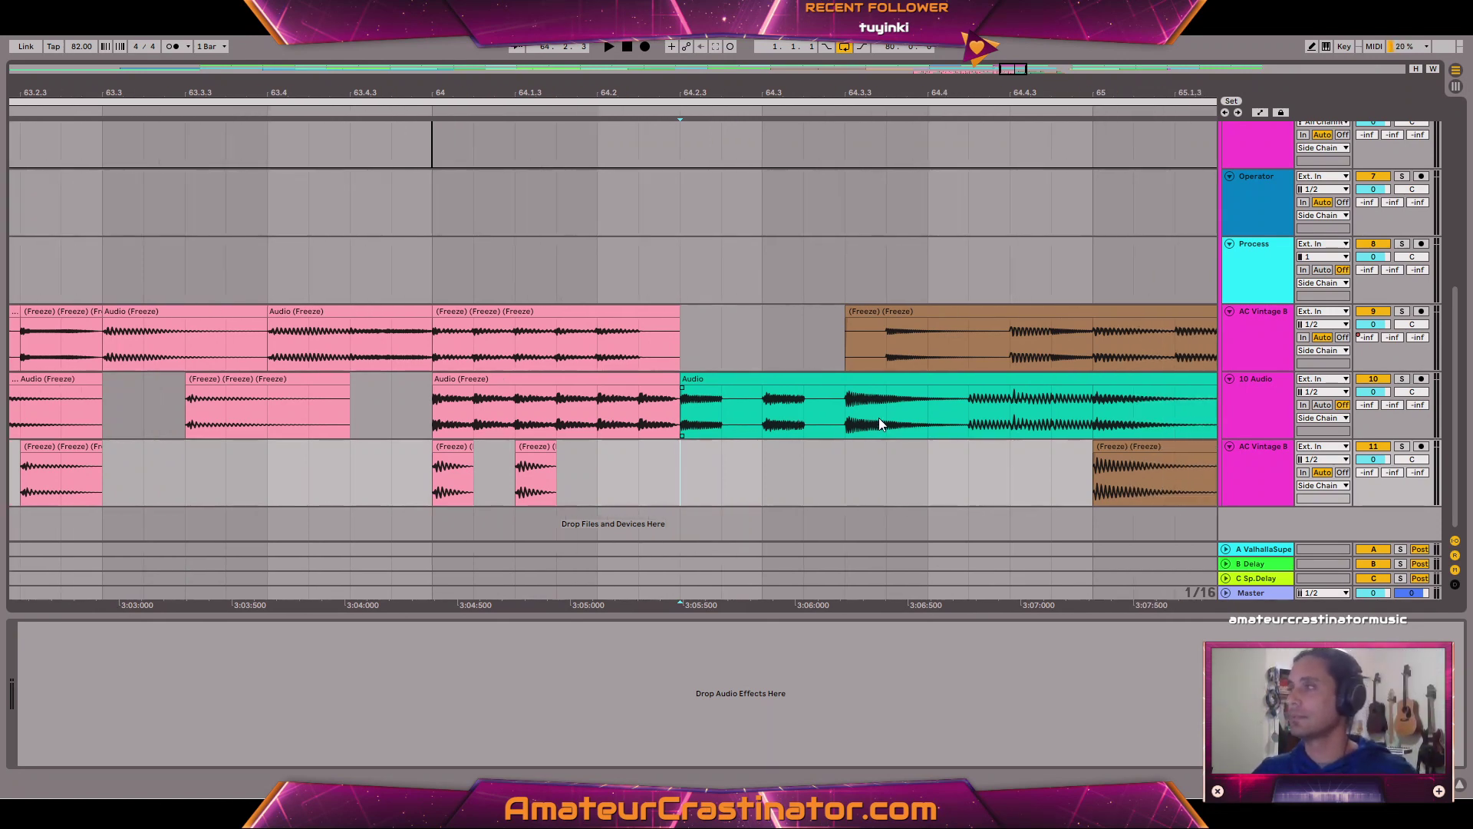
{"action": "scroll", "coordinate": [813, 391], "scroll_direction": "right", "scroll_amount": 4}
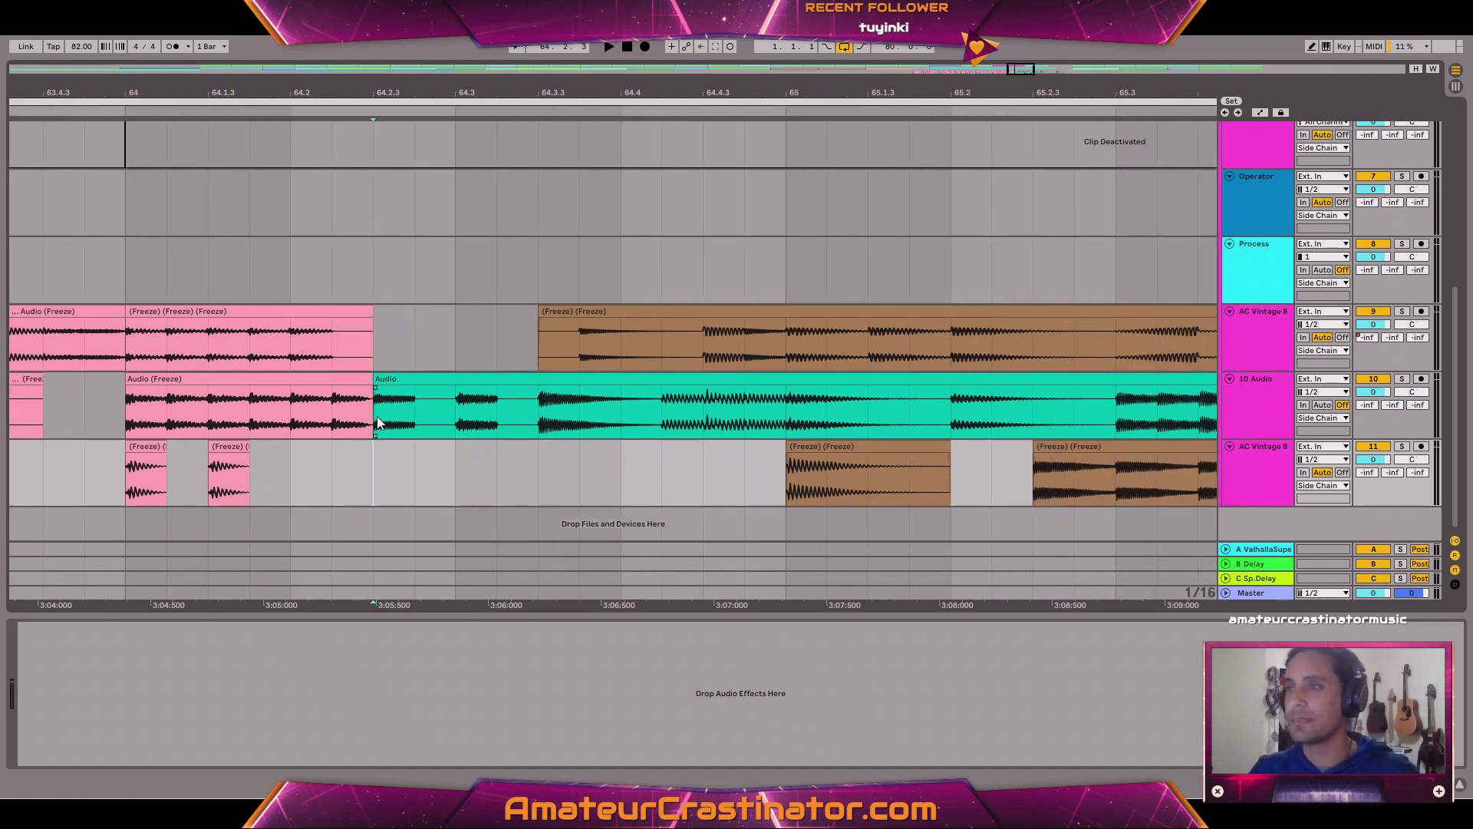
{"action": "left_click_drag", "start_coordinate": [376, 416], "coordinate": [652, 411]}
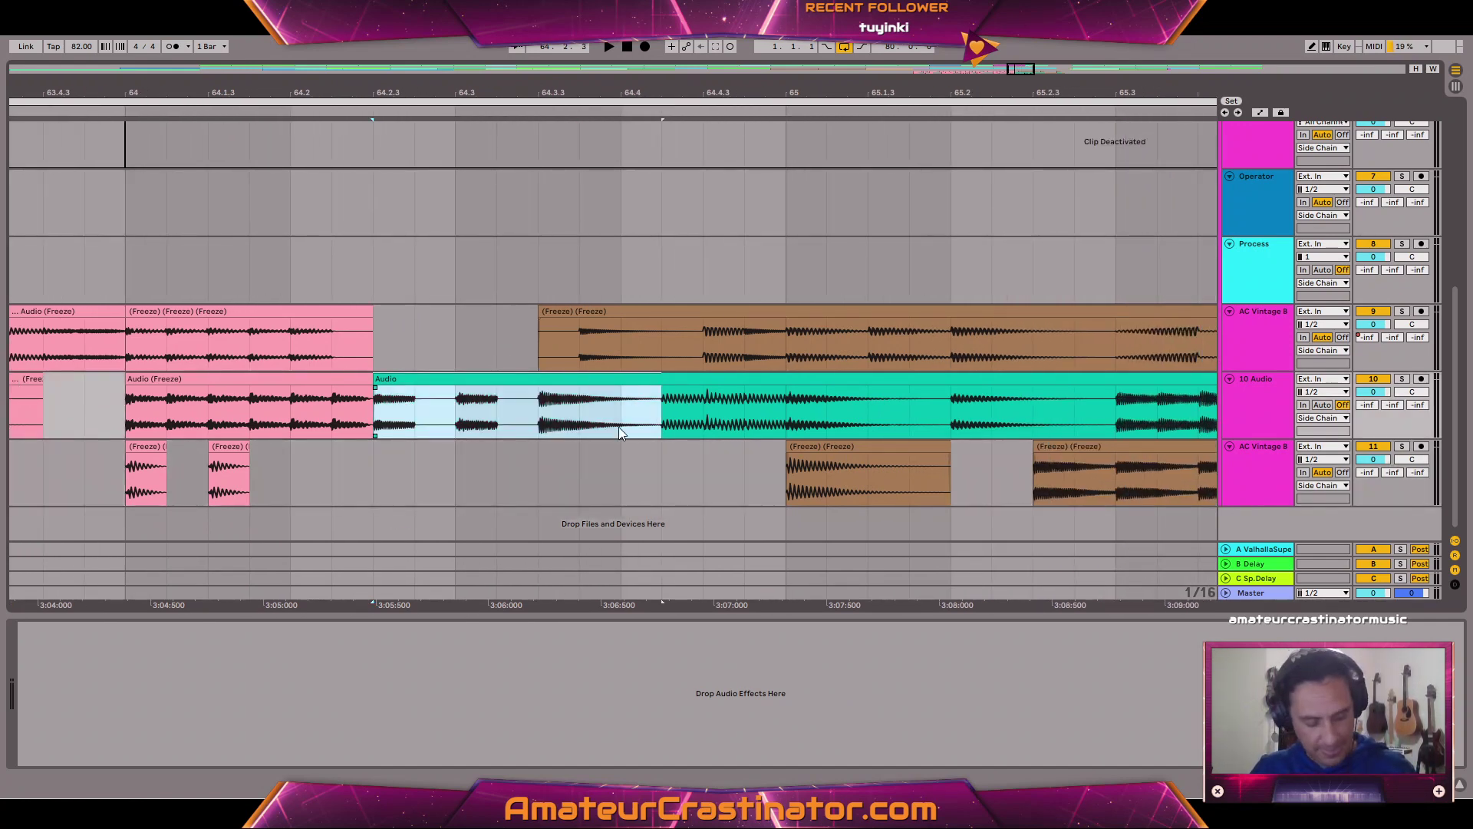
{"action": "left_click_drag", "start_coordinate": [539, 382], "coordinate": [537, 284]}
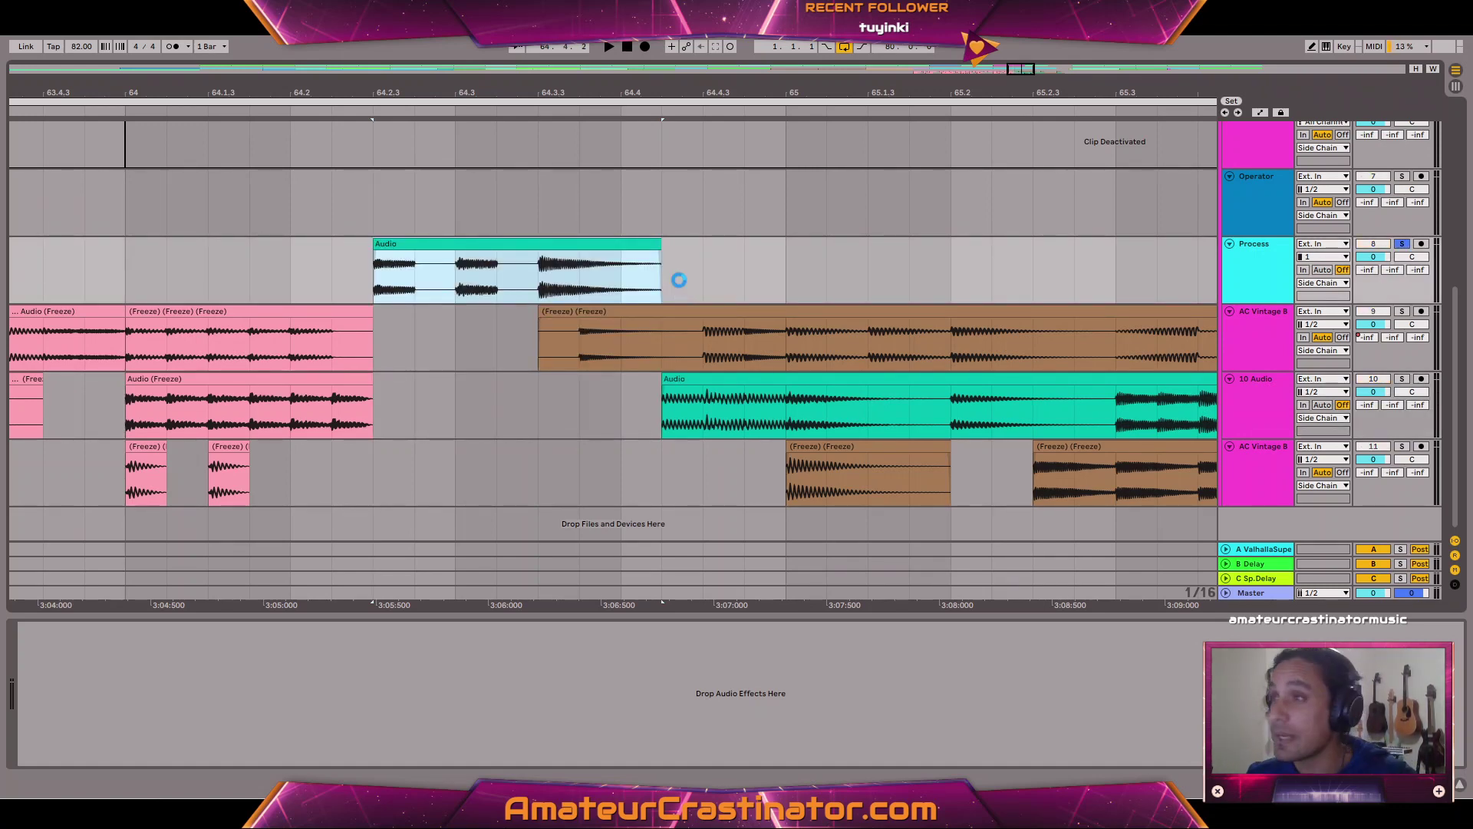
{"action": "key", "text": "space"}
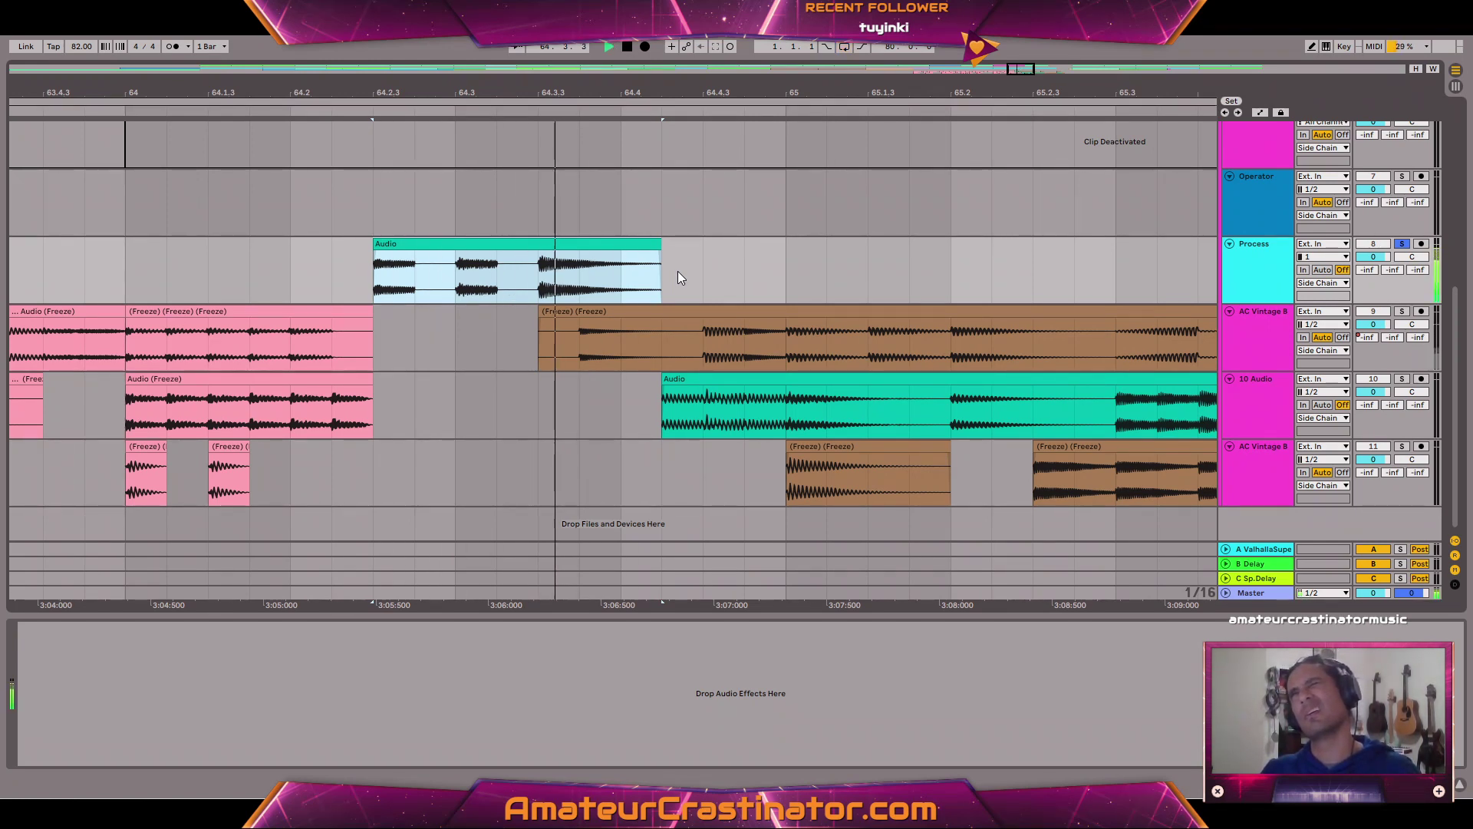
{"action": "key", "text": "ctrl+l"}
{"action": "key", "text": "space"}
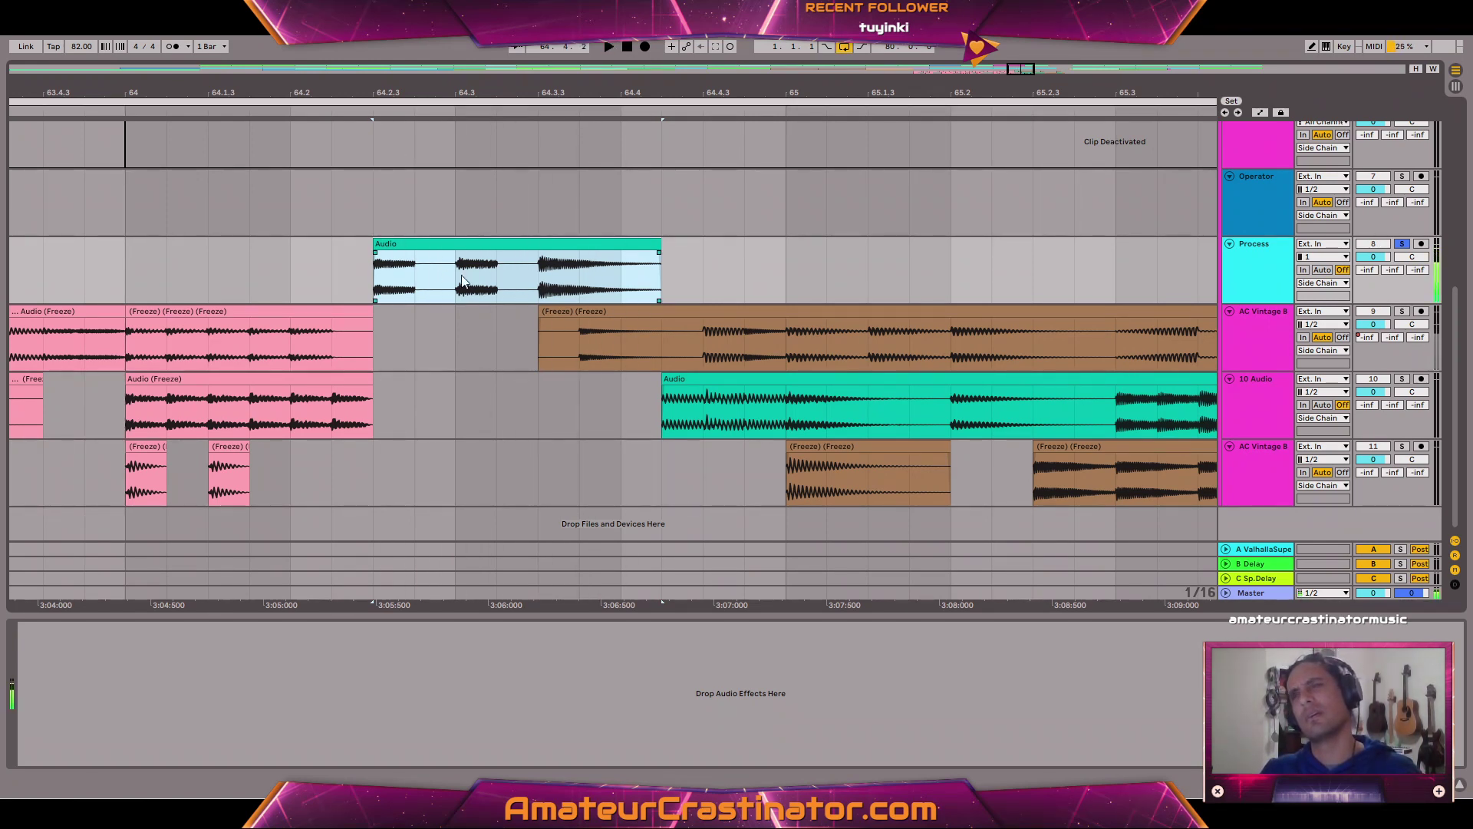
{"action": "key", "text": "space"}
Split off the second and third hits of the teal clip and return them to the 10 Audio track.
{"action": "left_click_drag", "start_coordinate": [449, 274], "coordinate": [504, 292]}
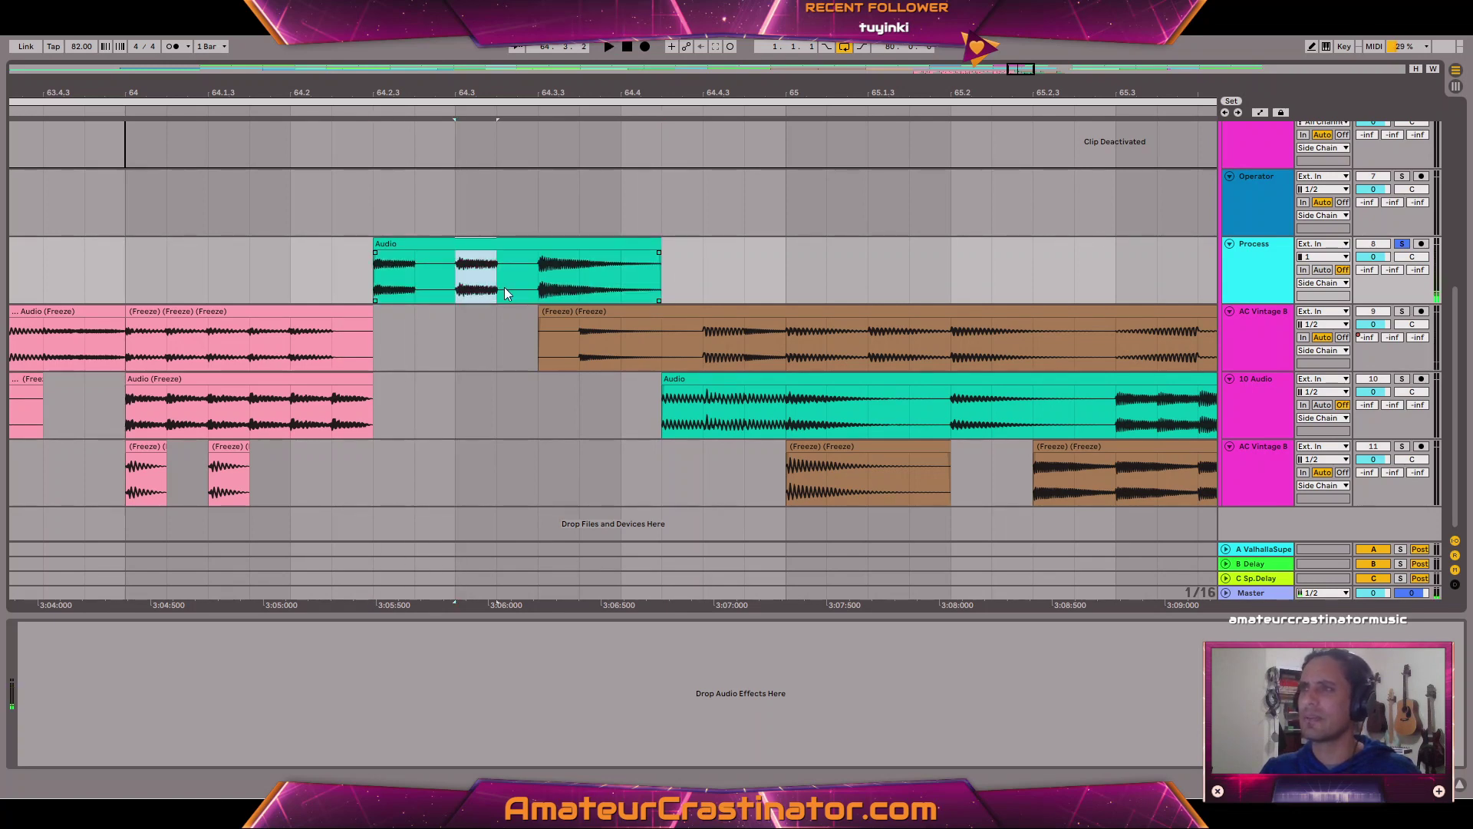
{"action": "left_click_drag", "start_coordinate": [518, 239], "coordinate": [518, 374]}
{"action": "left_click_drag", "start_coordinate": [586, 246], "coordinate": [586, 380]}
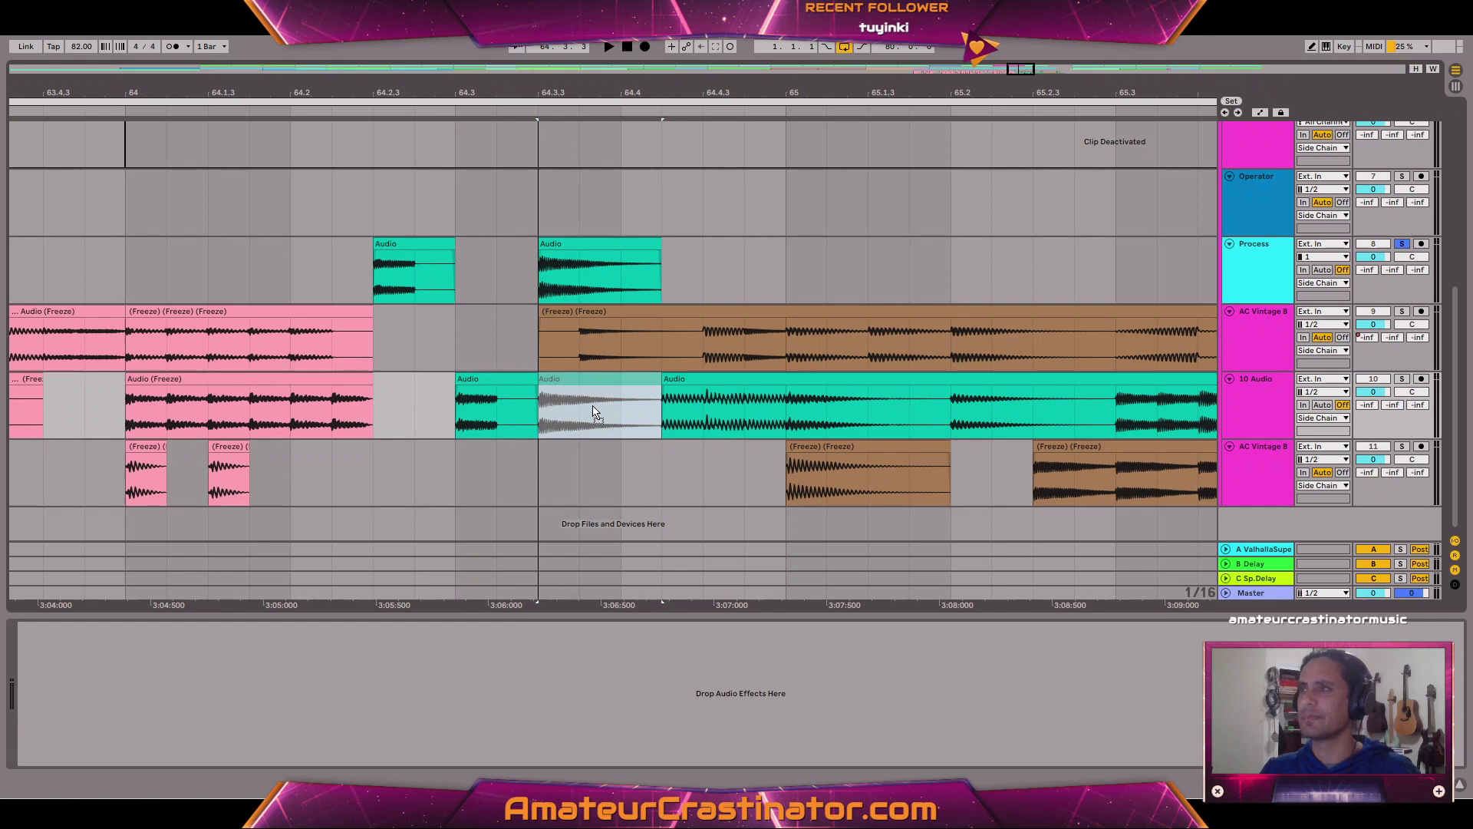
Audition the teal clip on the Process track and shorten it to end at 64.2.4 with a very short fade-out.
{"action": "left_click", "coordinate": [446, 264]}
{"action": "key", "text": "space"}
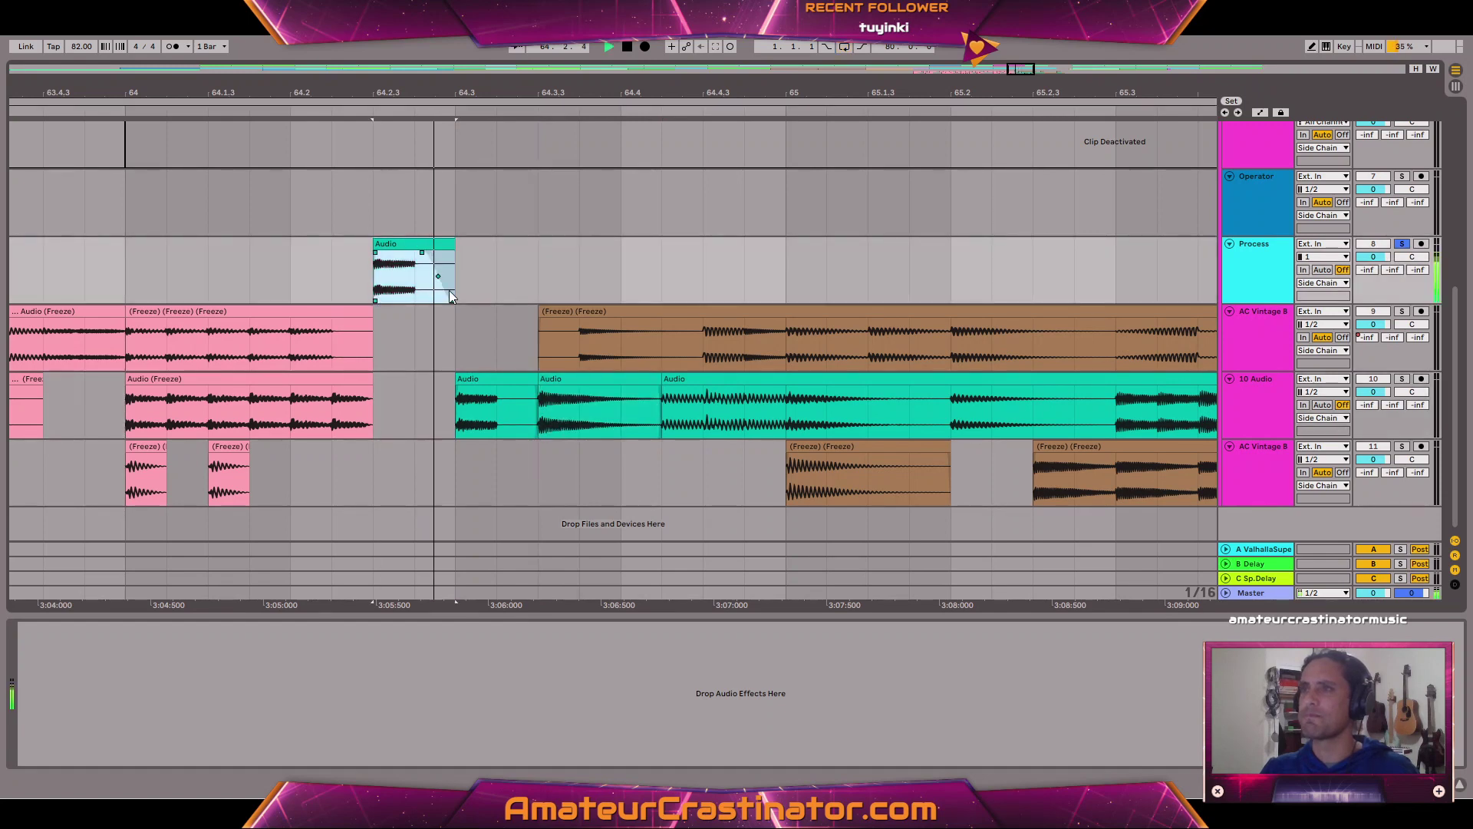
{"action": "scroll", "coordinate": [396, 260], "scroll_direction": "up", "scroll_amount": 4}
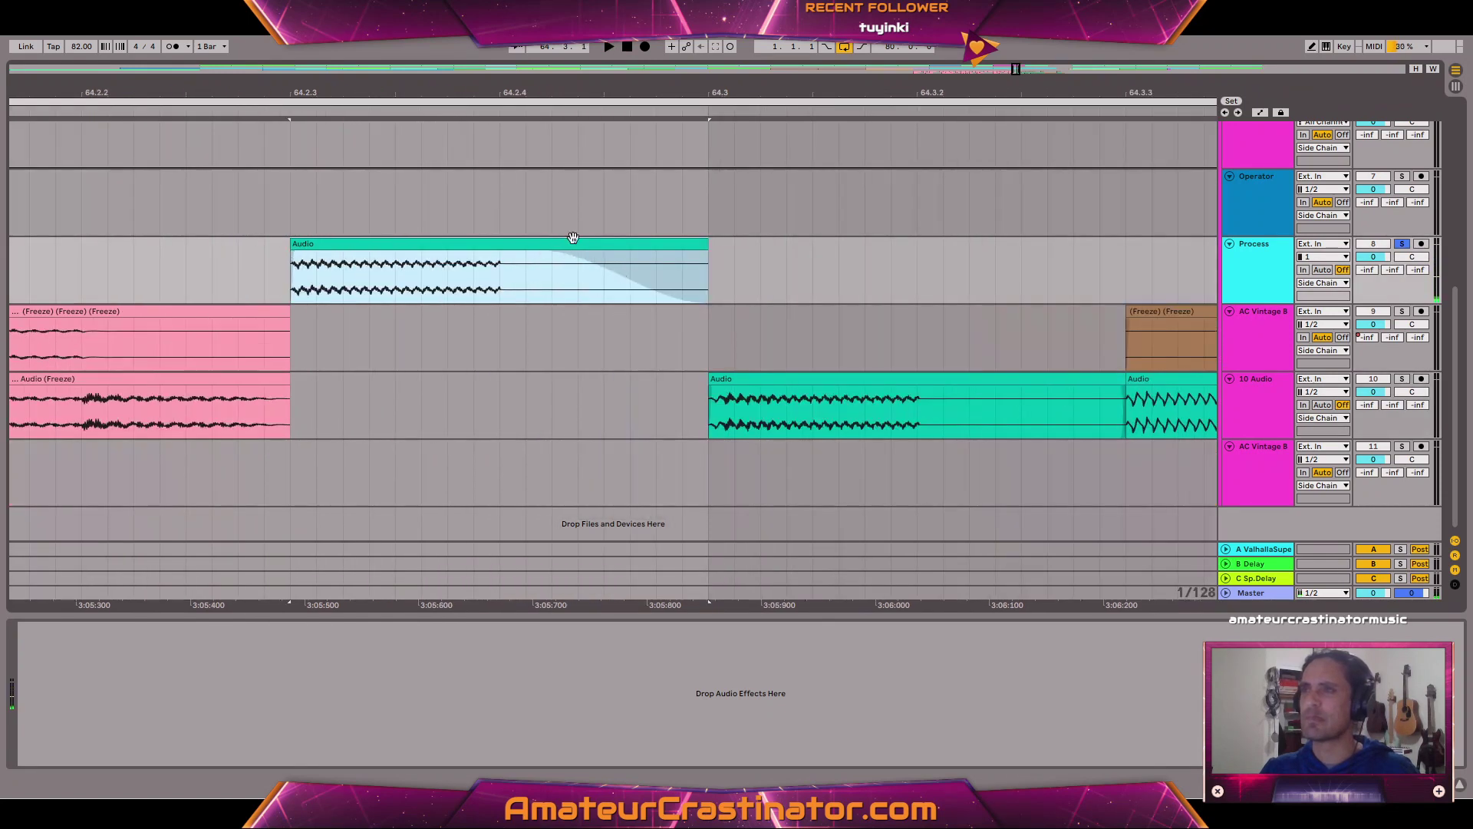
{"action": "left_click_drag", "start_coordinate": [540, 255], "coordinate": [506, 229]}
{"action": "scroll", "coordinate": [487, 259], "scroll_direction": "down", "scroll_amount": 6}
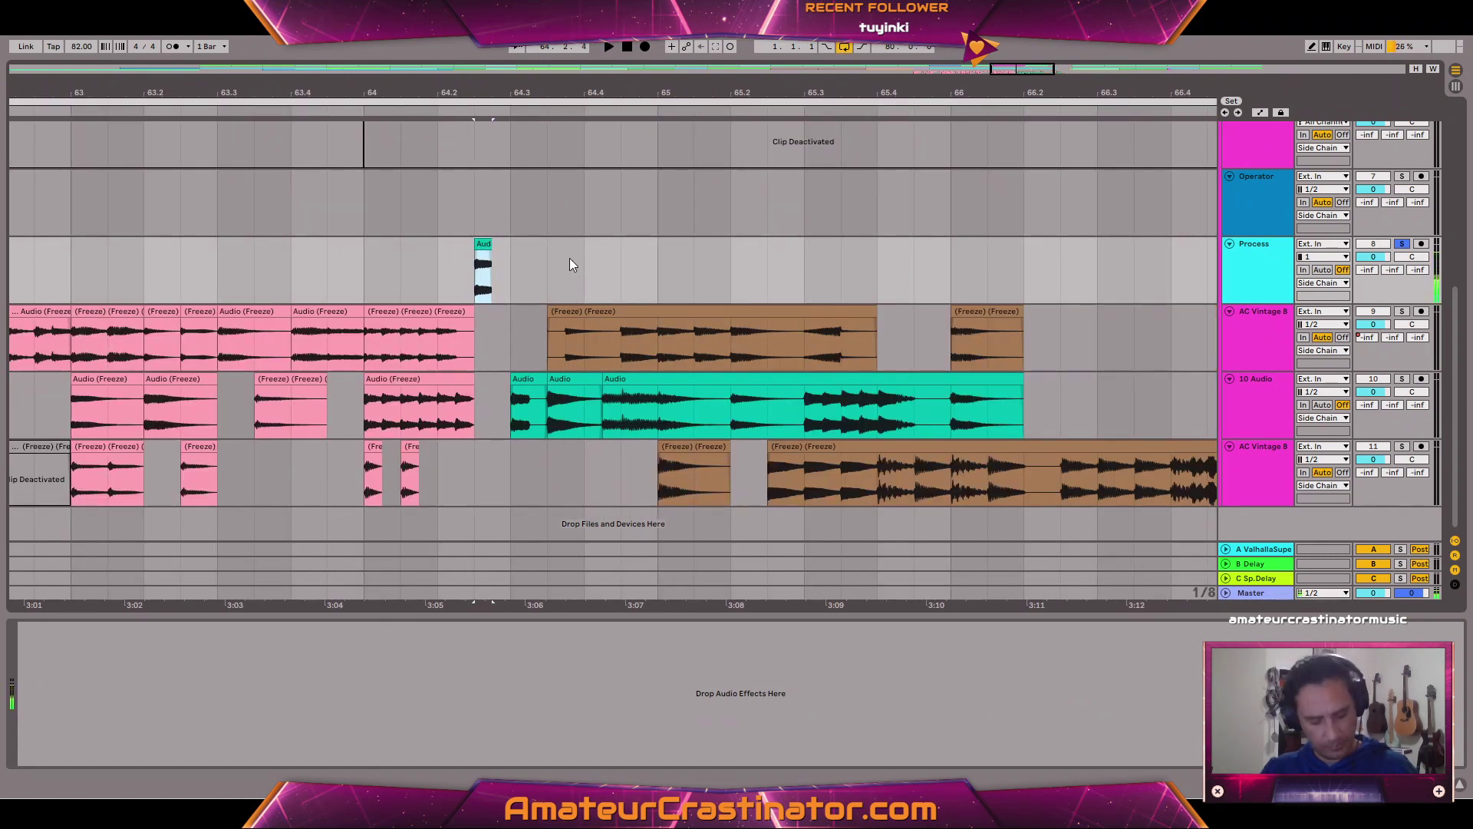
Add EQ Eight to the Process track and set band 1 to a steep low-cut filter at 66.4 Hz.
{"action": "key", "text": "space"}
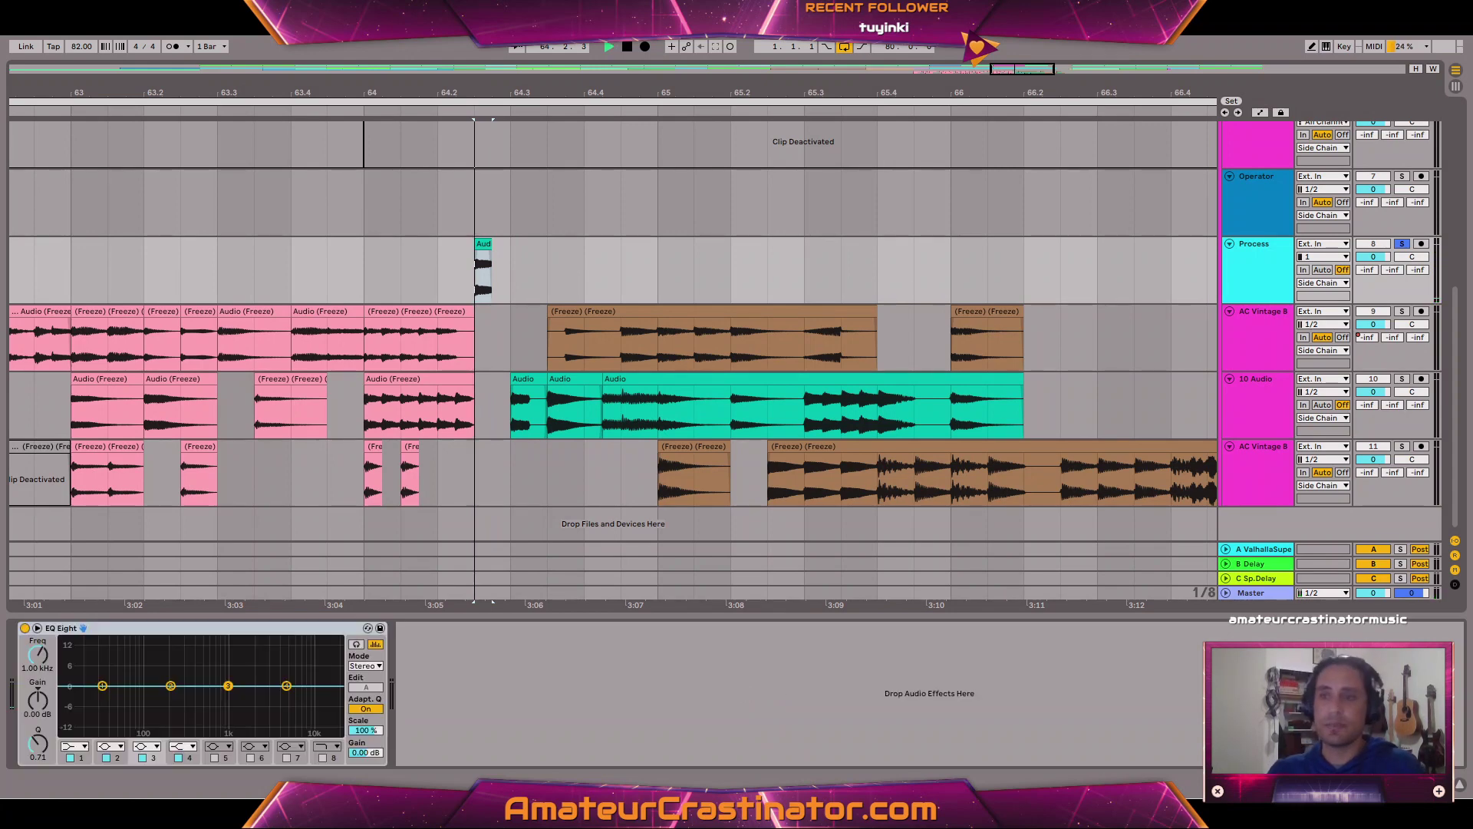
{"action": "key", "text": "space"}
{"action": "left_click", "coordinate": [75, 745]}
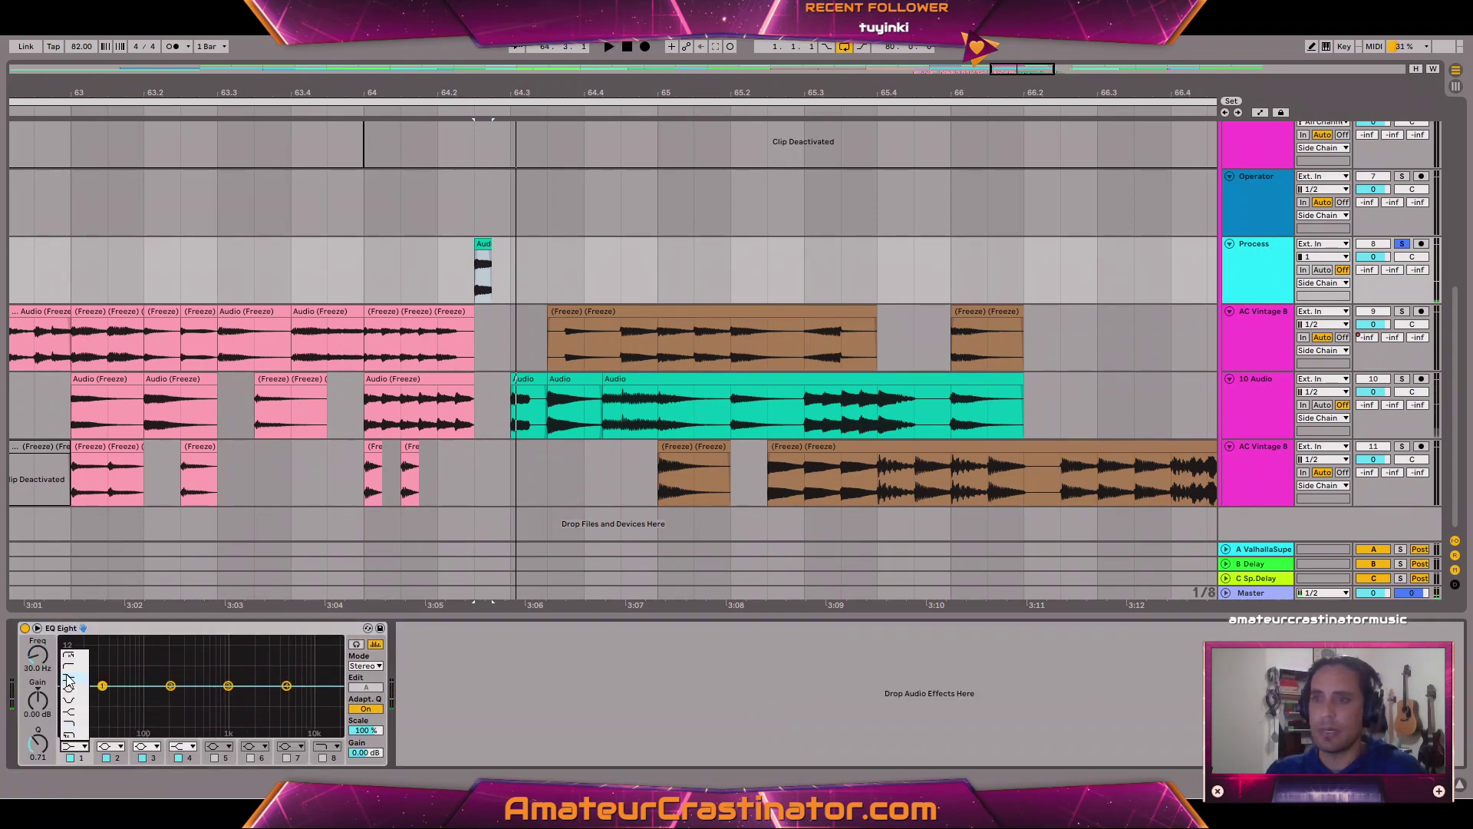
{"action": "left_click", "coordinate": [71, 658]}
{"action": "key", "text": "space"}
{"action": "key", "text": "space"}
{"action": "key", "text": "space"}
{"action": "mouse_move", "coordinate": [37, 655]}
{"action": "left_mouse_down"}
{"action": "mouse_move", "coordinate": [38, 642]}
{"action": "mouse_move", "coordinate": [43, 656]}
{"action": "left_mouse_up"}
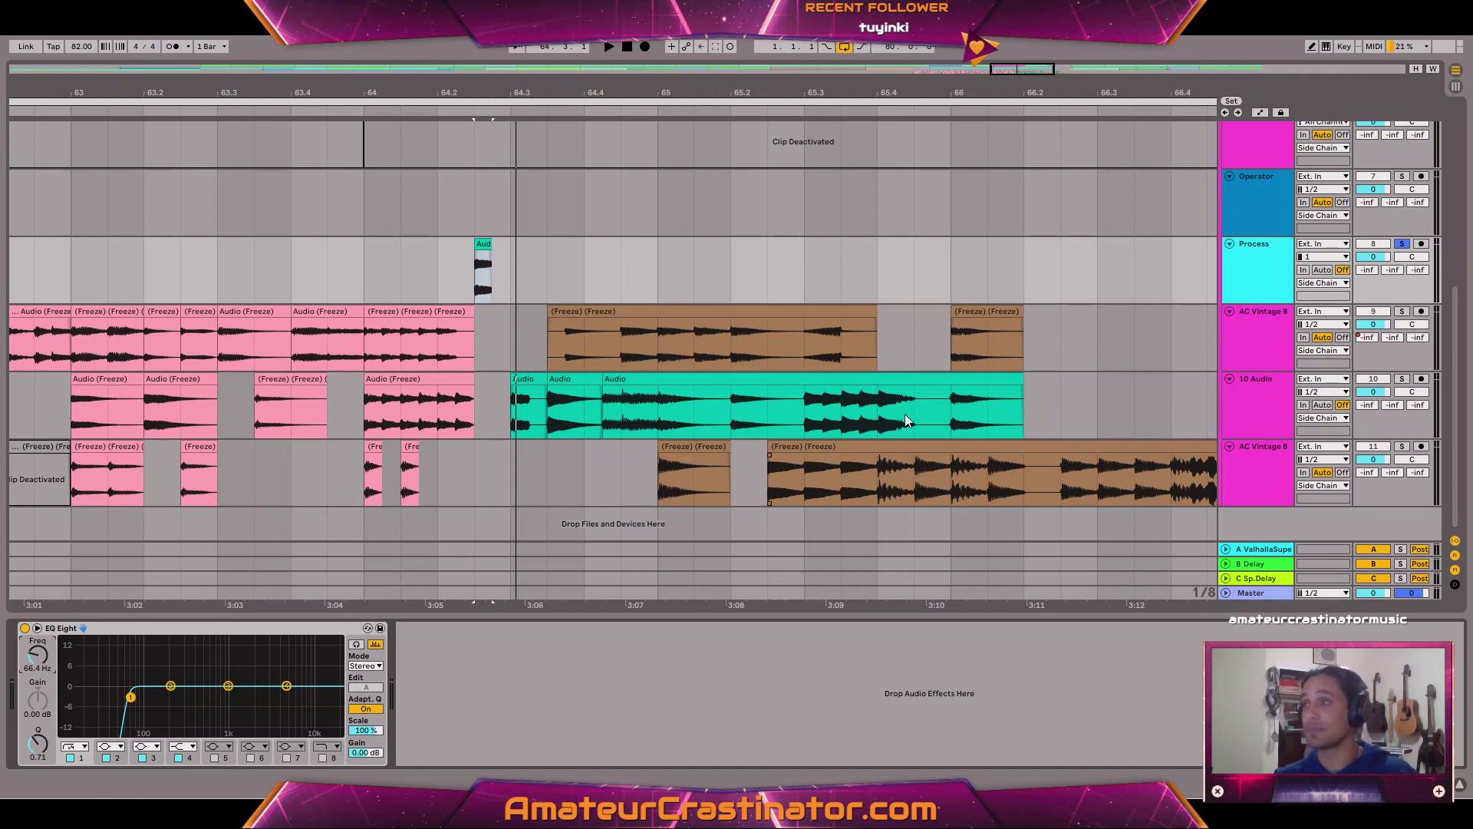
Audition the shortened teal clip repeatedly through the EQ on the soloed Process track.
{"action": "left_click", "coordinate": [1245, 270]}
{"action": "key", "text": "space"}
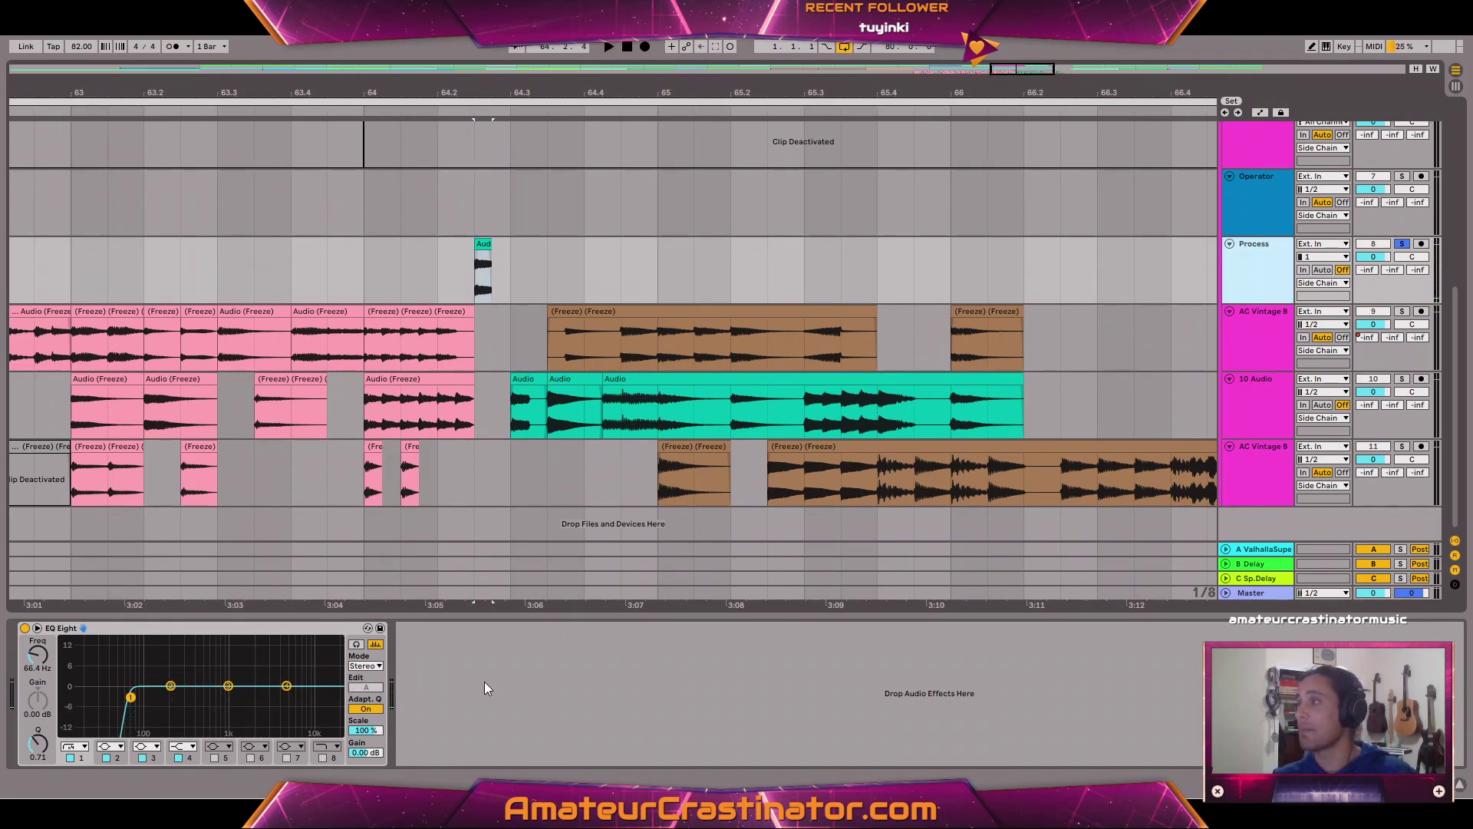
{"action": "key", "text": "space"}
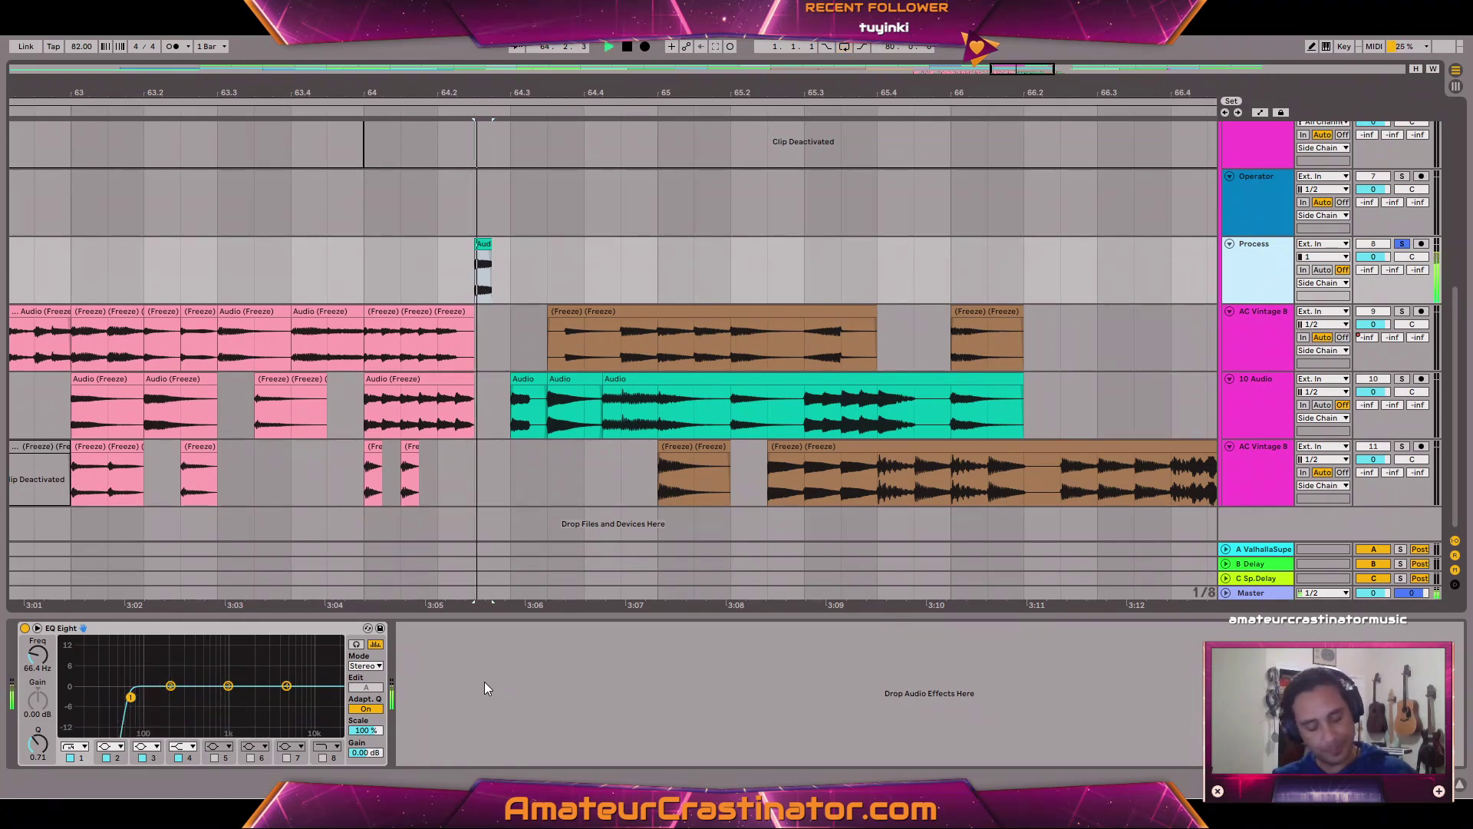
{"action": "key", "text": "ctrl+space"}
{"action": "key", "text": "ctrl+space"}
{"action": "key", "text": "ctrl+space"}
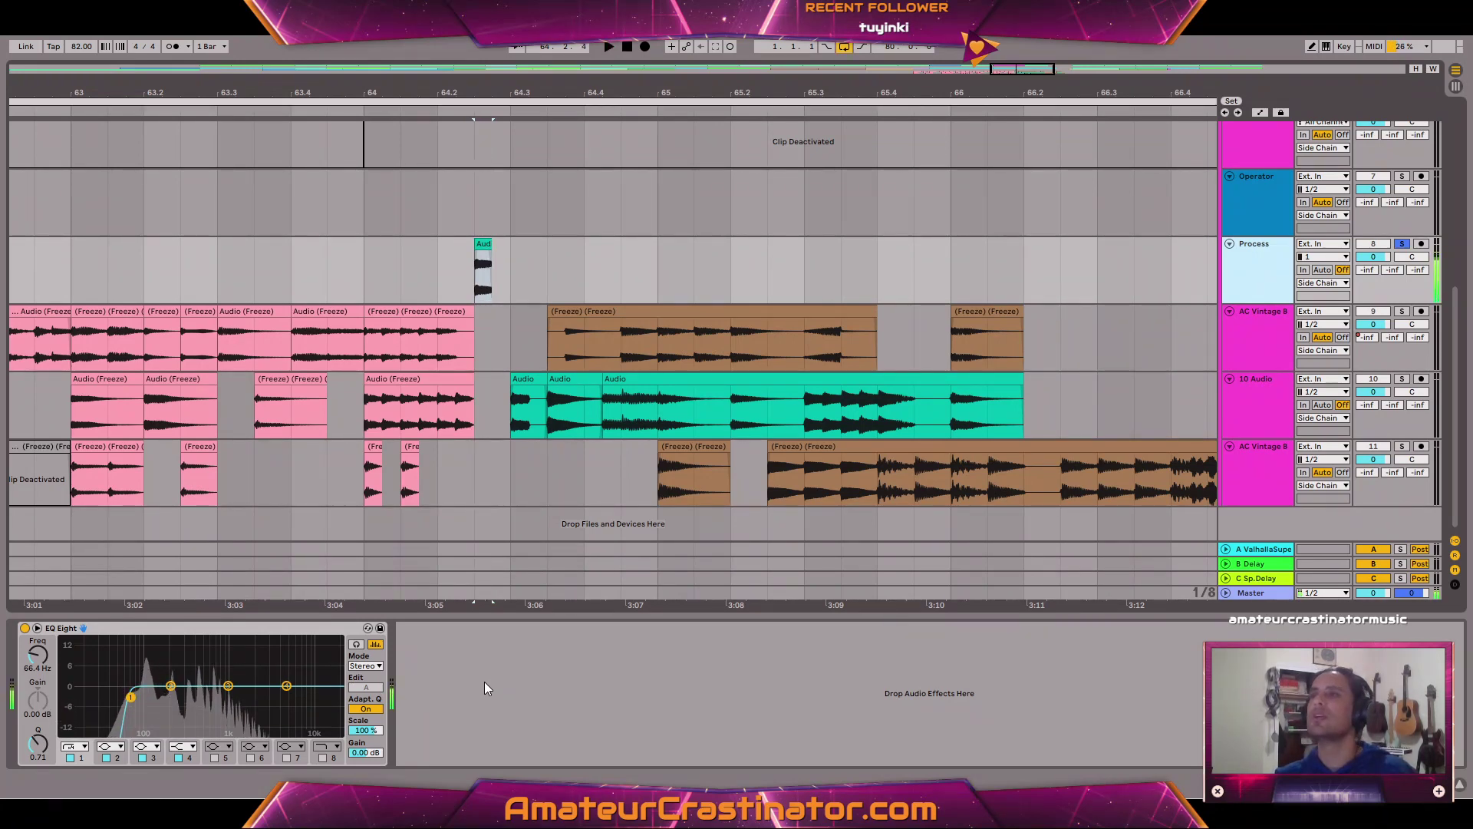
{"action": "key", "text": "space"}
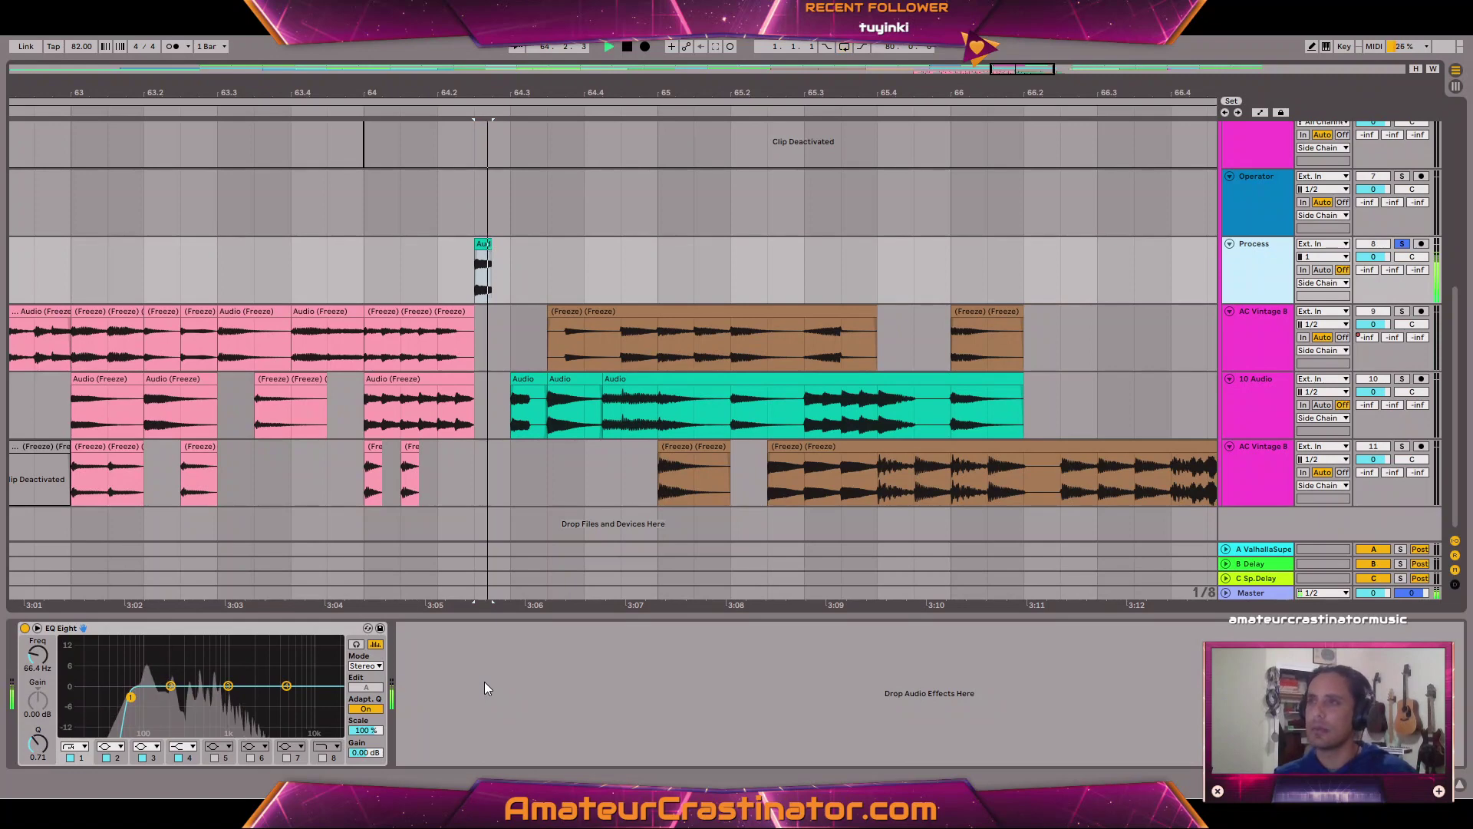
{"action": "key", "text": "space"}
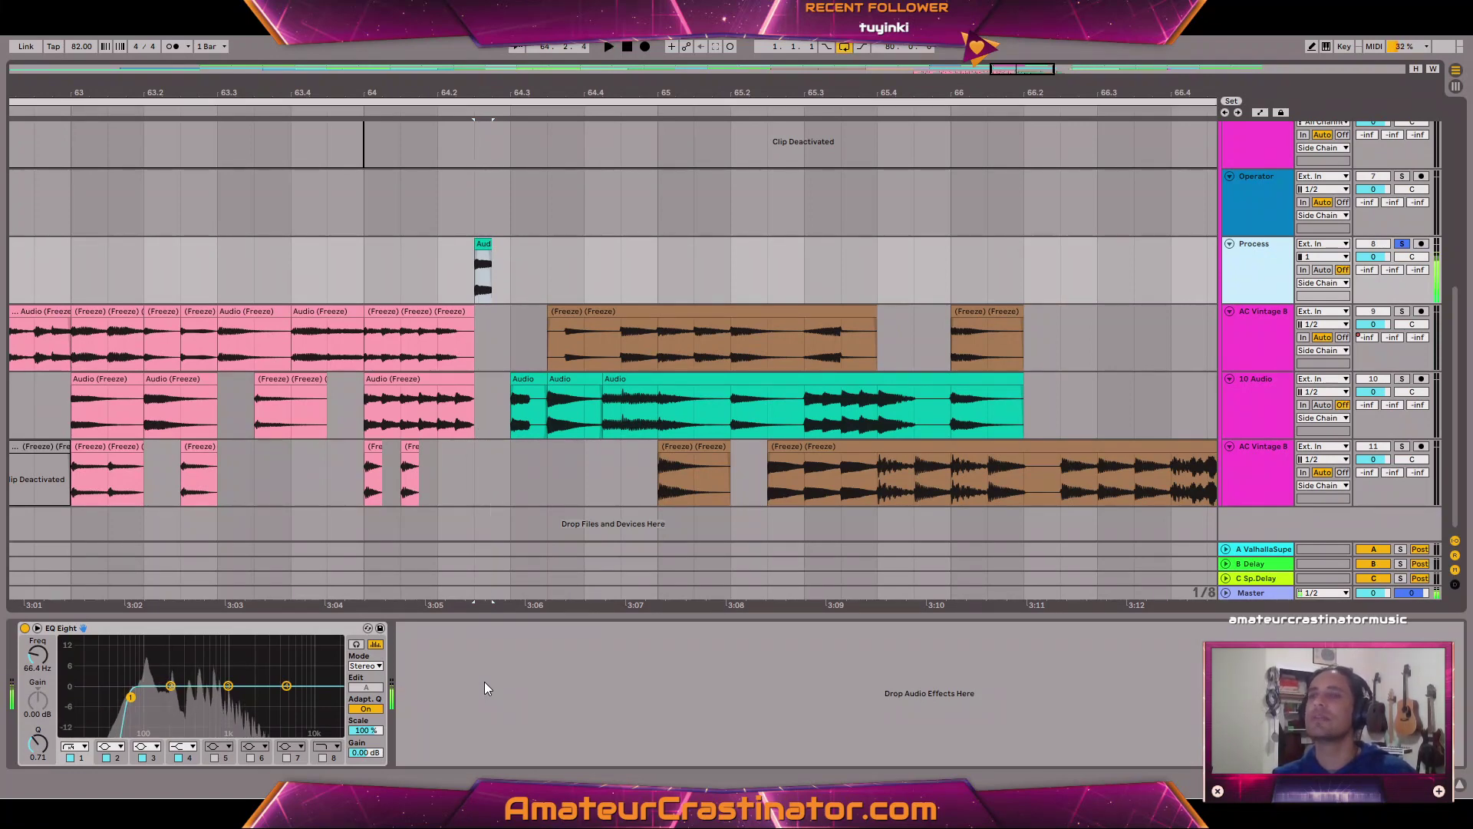
{"action": "key", "text": "space"}
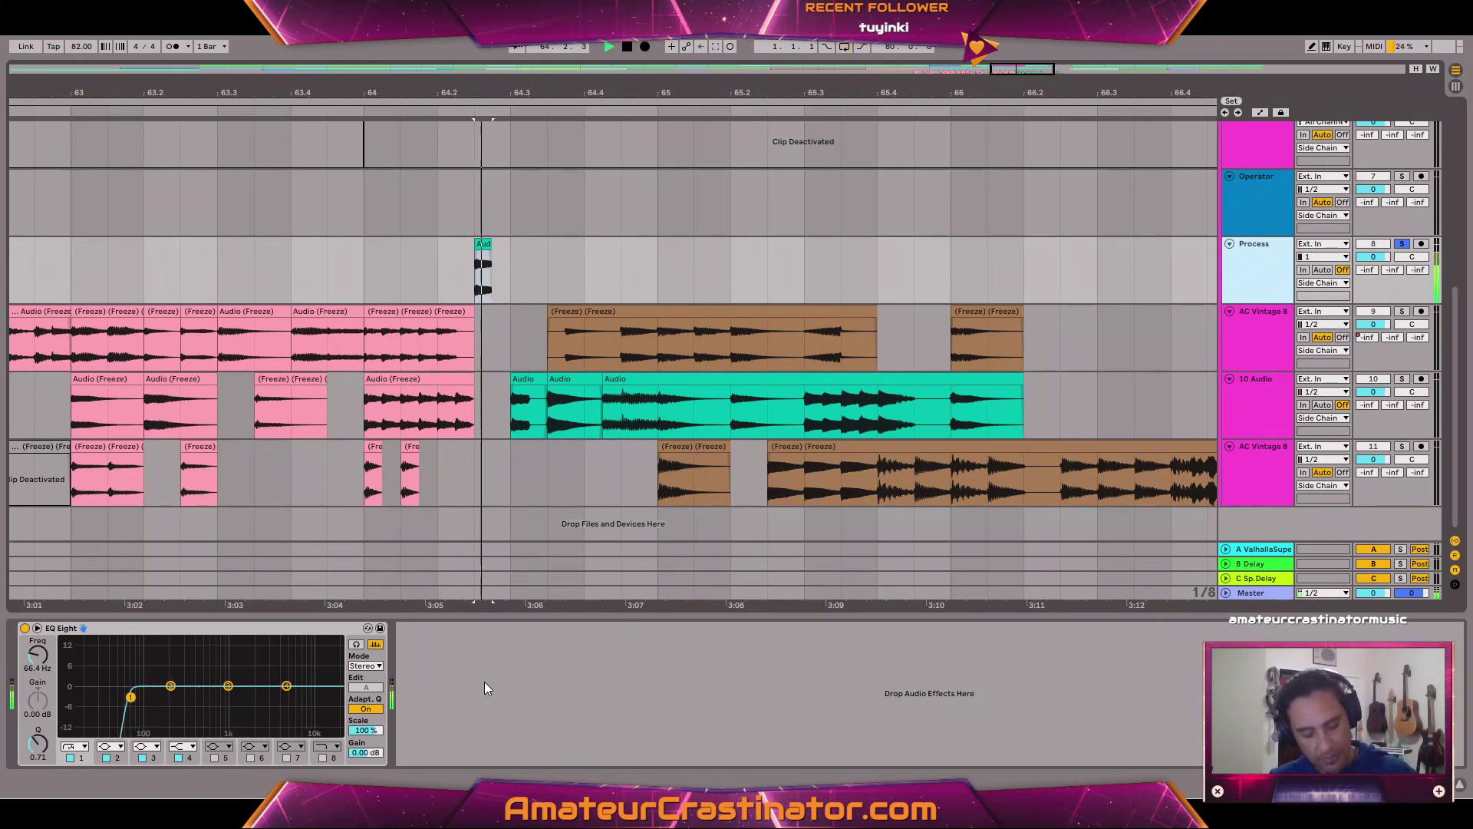
{"action": "key", "text": "space"}
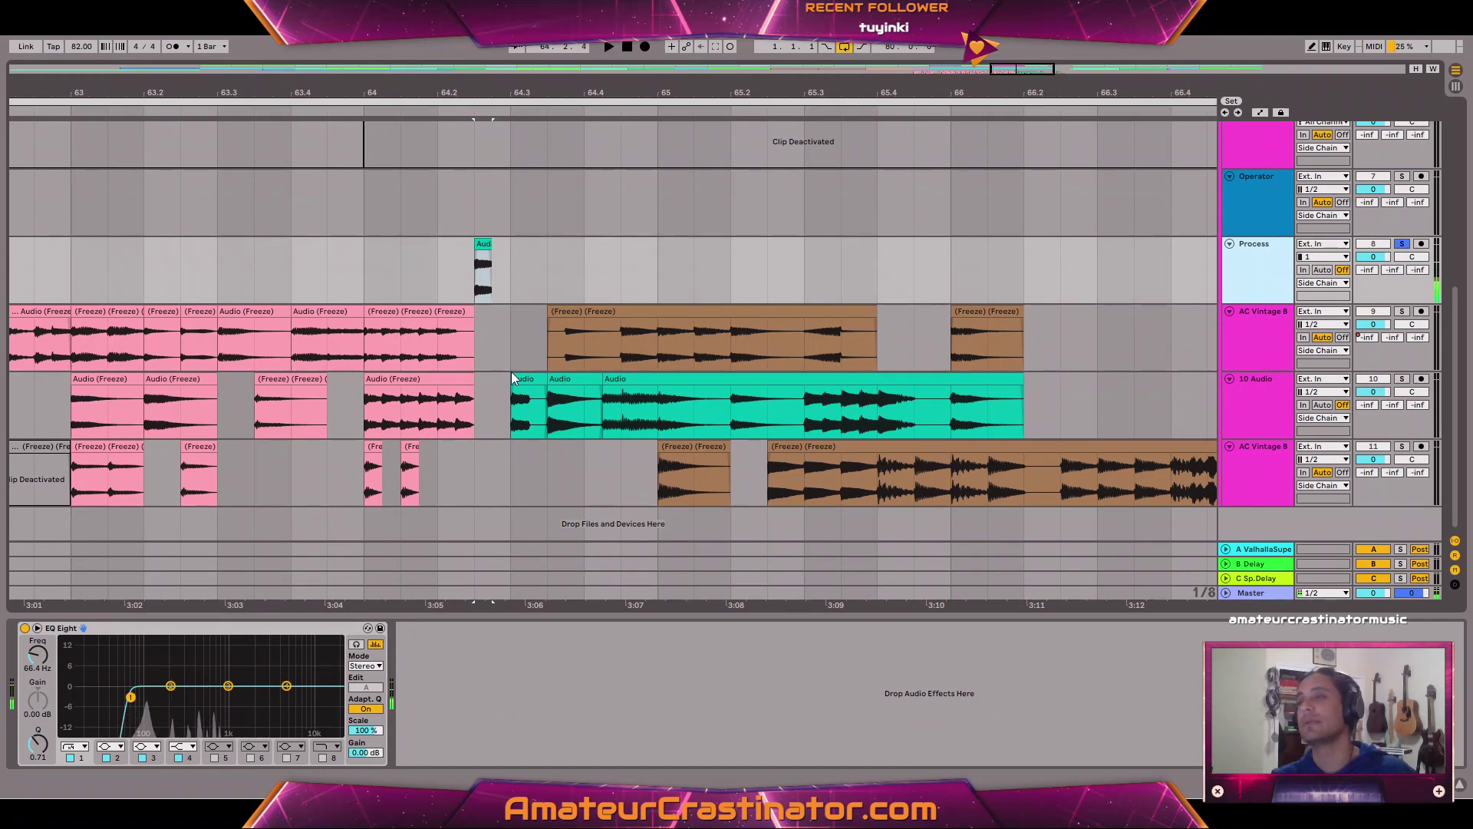
{"action": "key", "text": "space"}
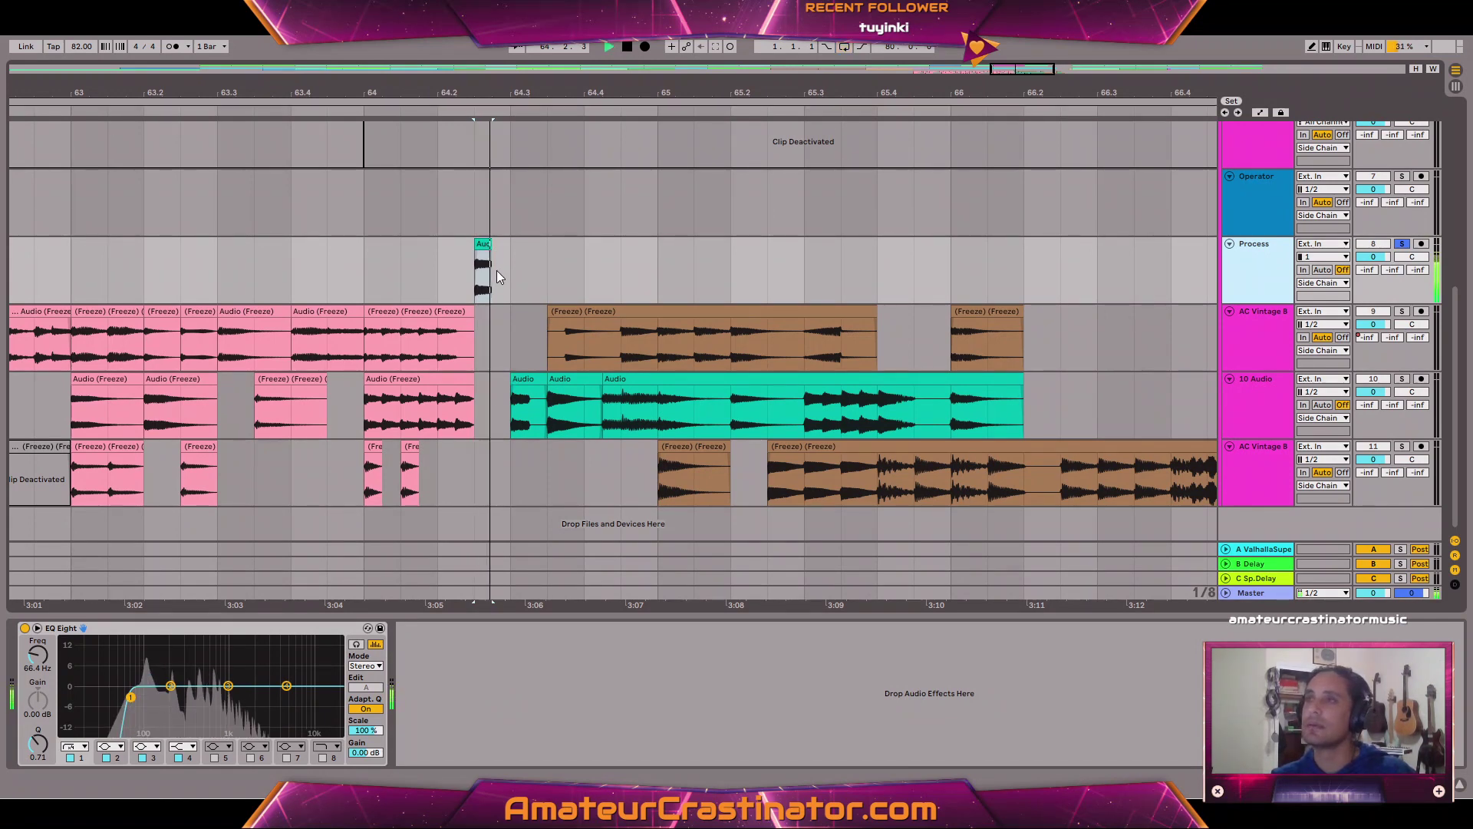
{"action": "key", "text": "space"}
Duplicate the short teal clip to 64.3.2, 64.4 and 64.4.3 on the Process track and play the pattern back.
{"action": "scroll", "coordinate": [498, 269], "scroll_direction": "up", "scroll_amount": 6}
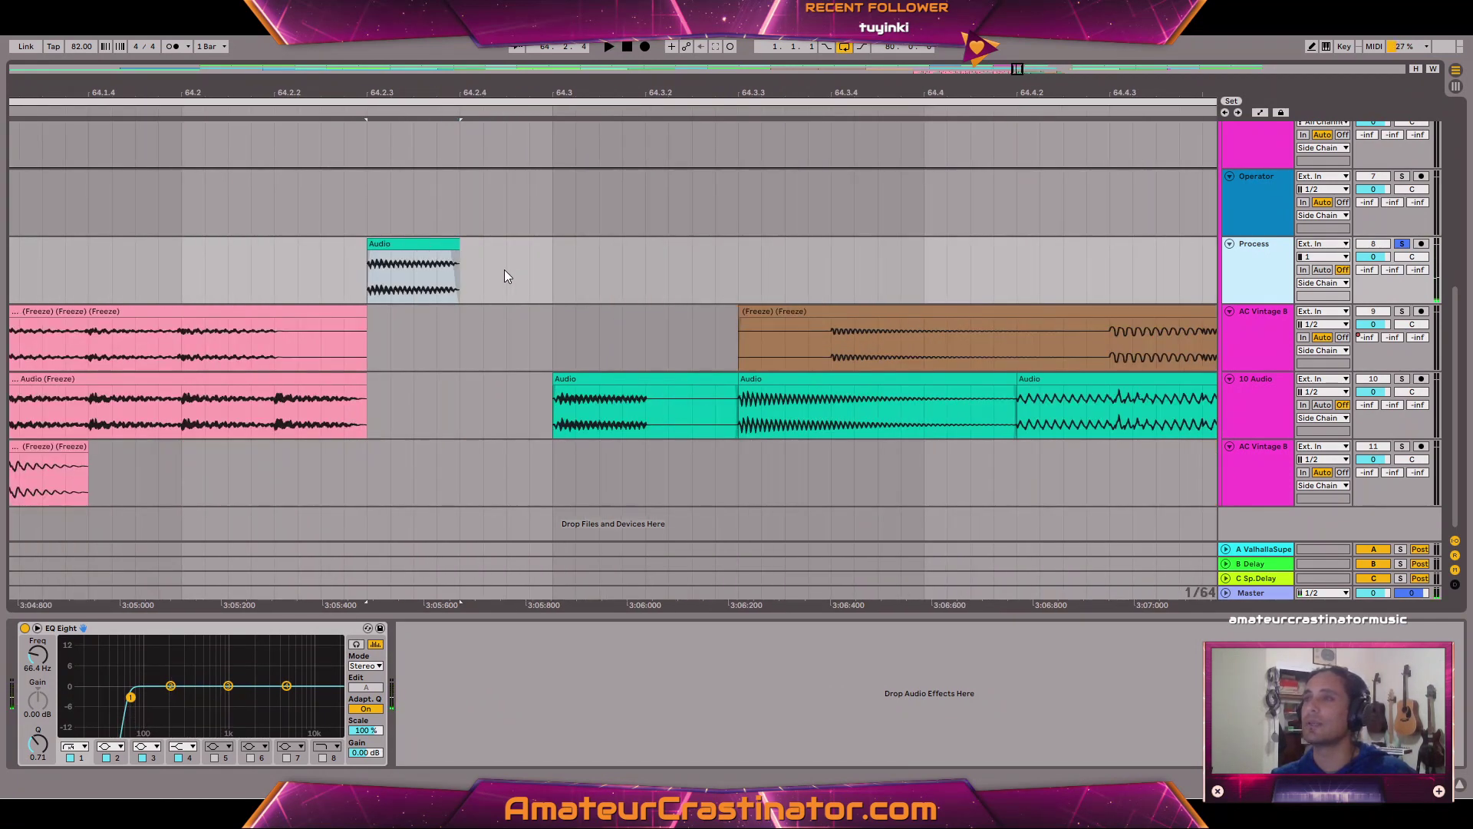
{"action": "scroll", "coordinate": [504, 269], "scroll_direction": "down", "scroll_amount": 3}
{"action": "left_click_drag", "start_coordinate": [567, 270], "coordinate": [442, 274]}
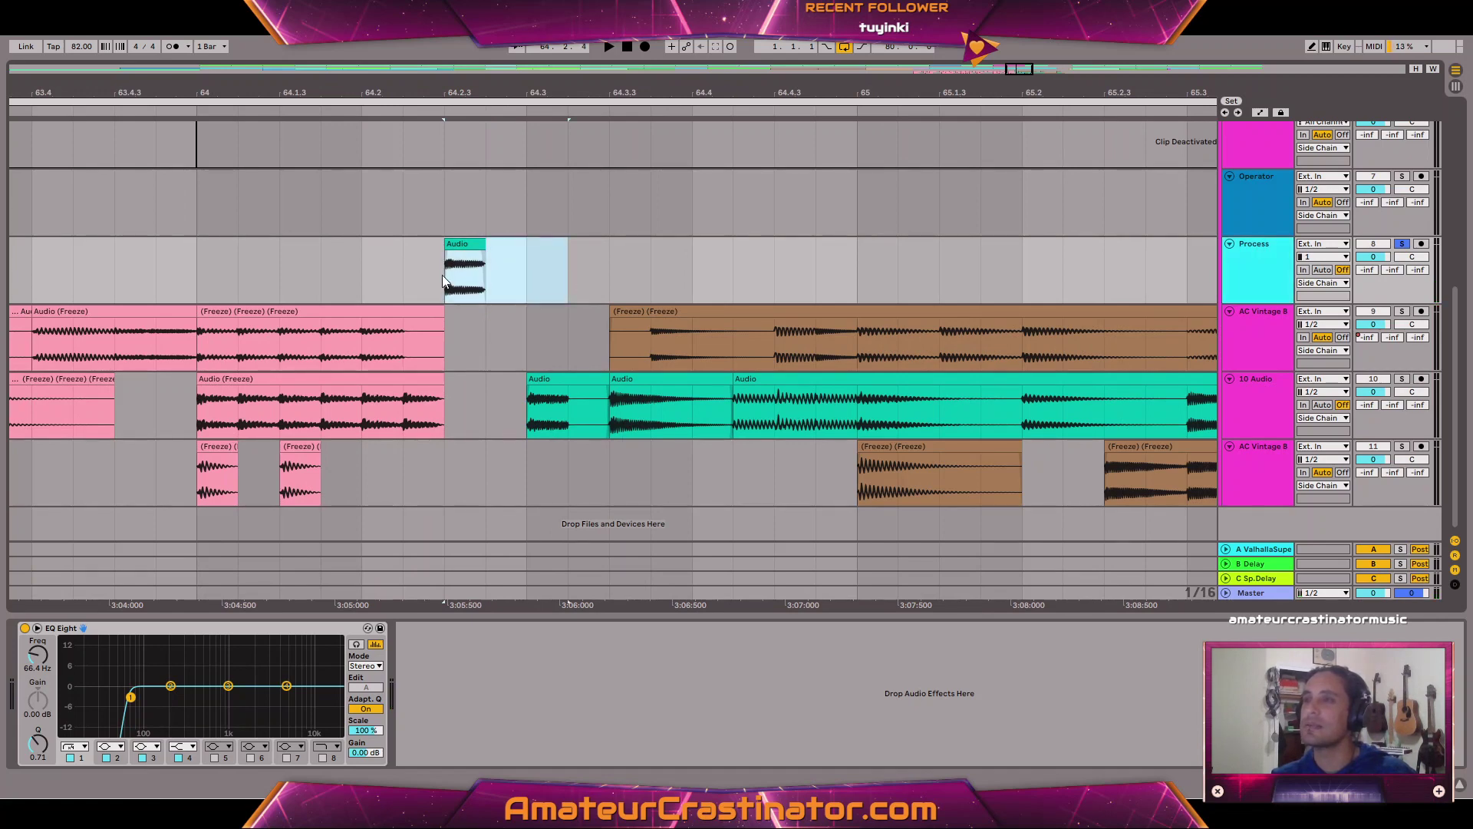
{"action": "key", "text": "ctrl+d"}
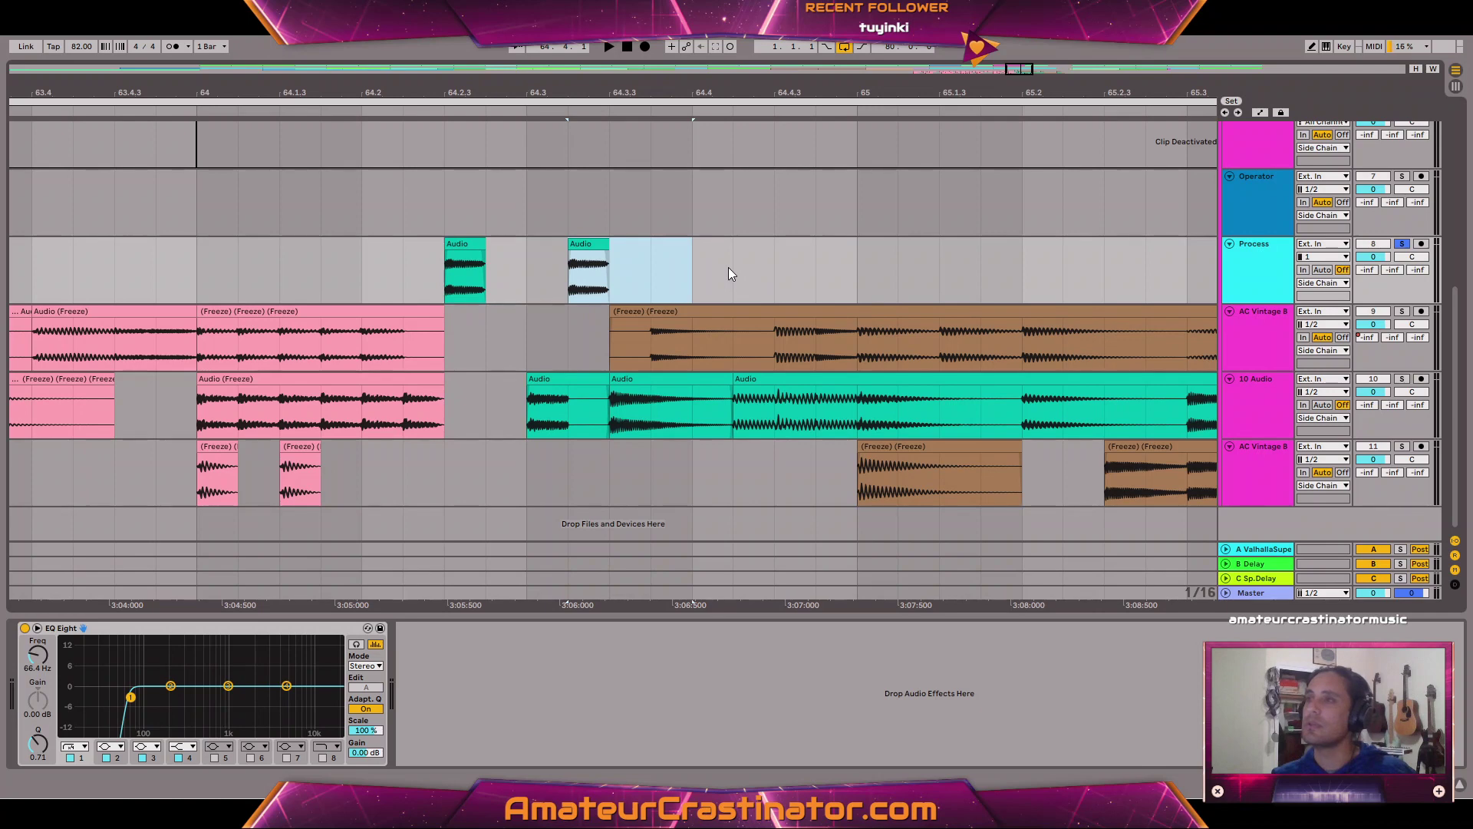
{"action": "key", "text": "ctrl+d"}
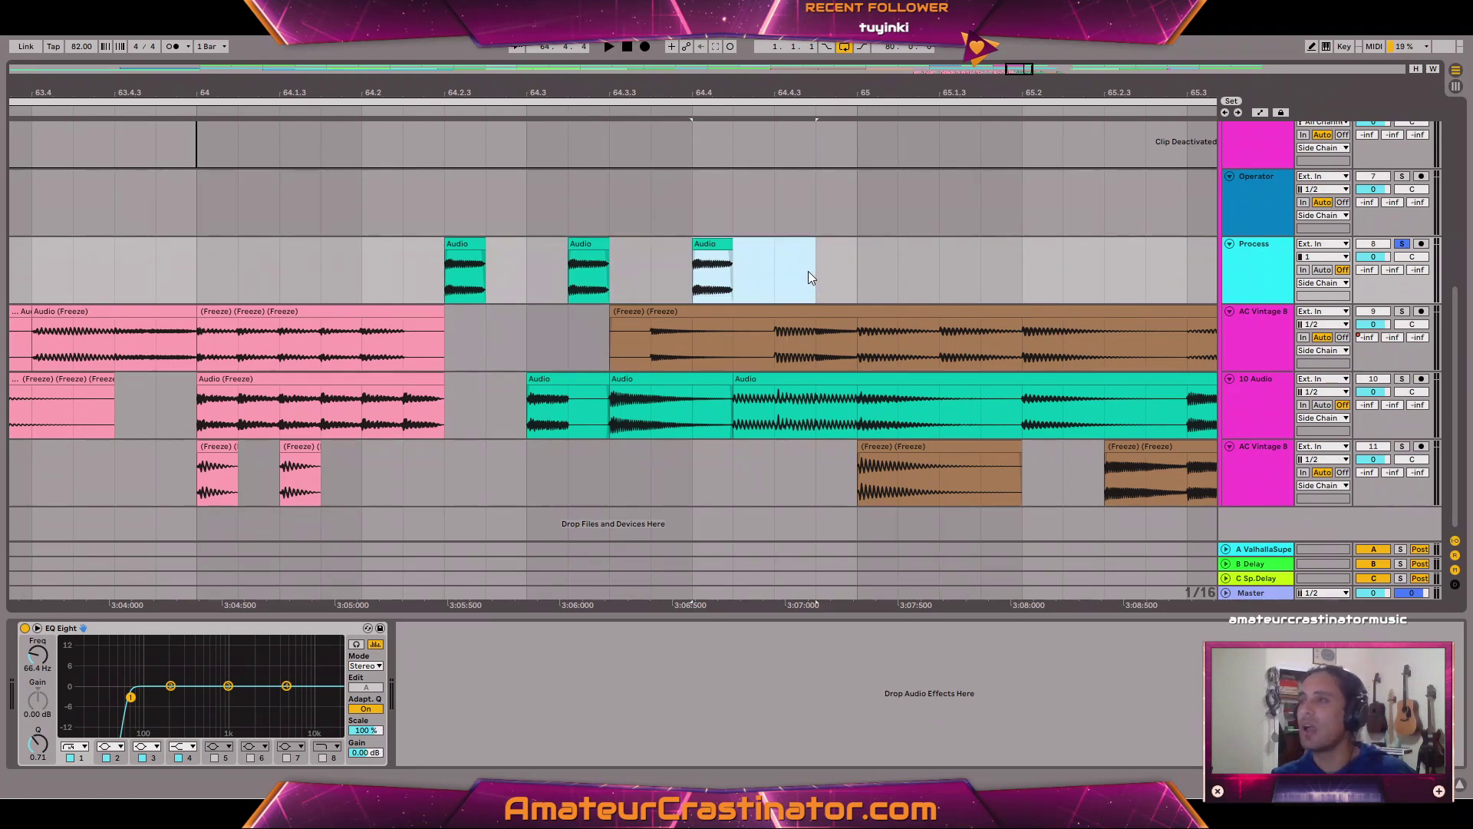
{"action": "left_click_drag", "start_coordinate": [778, 270], "coordinate": [701, 282]}
{"action": "key", "text": "ctrl+d"}
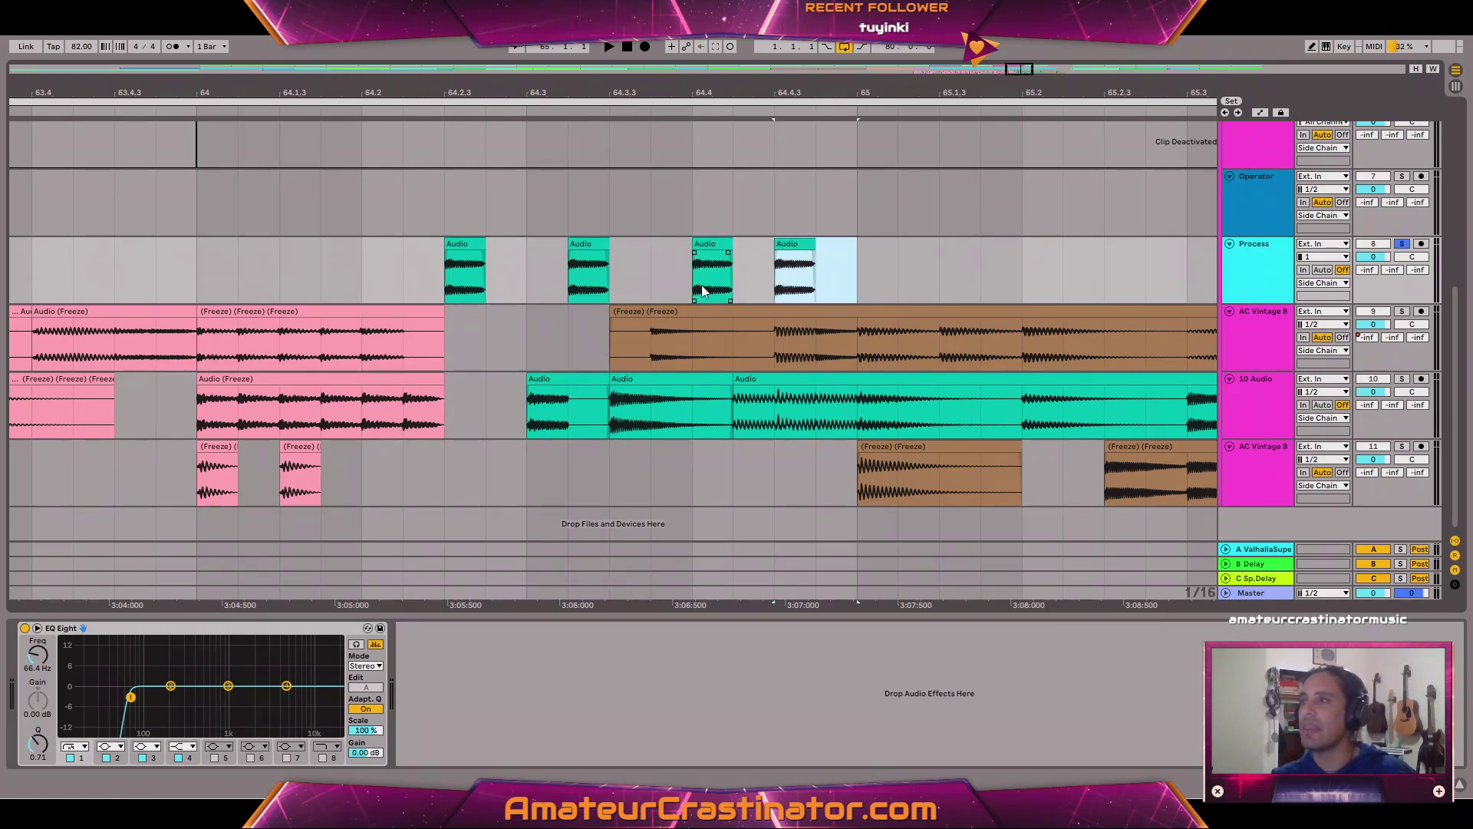
{"action": "left_click", "coordinate": [465, 243]}
{"action": "key", "text": "space"}
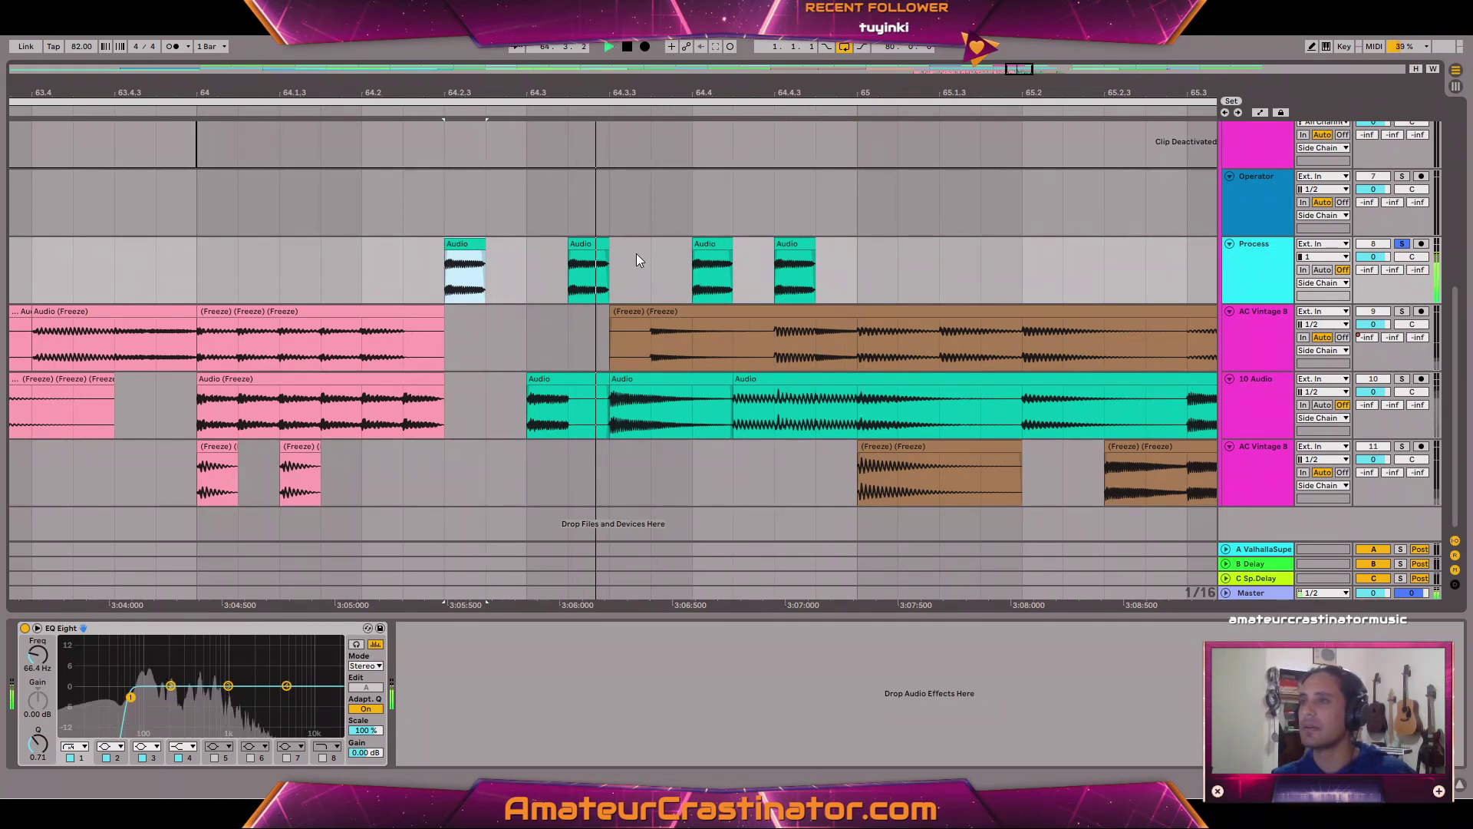
{"action": "key", "text": "space"}
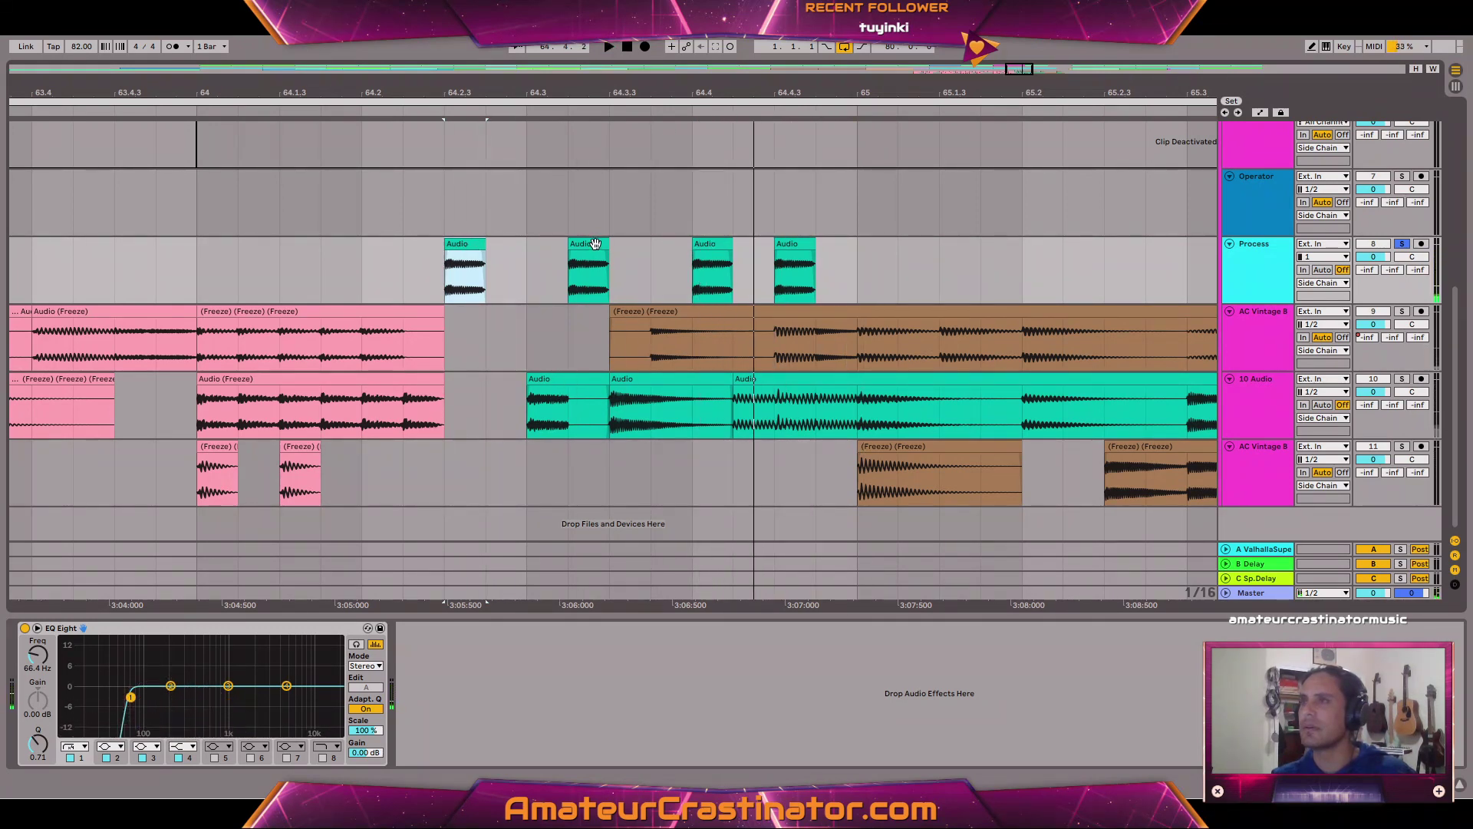
Narrow the grid to 1/32 and move the second clip a 1/32 earlier, the third to 64.3.4 and the fourth to 64.4.2.
{"action": "left_click", "coordinate": [596, 243]}
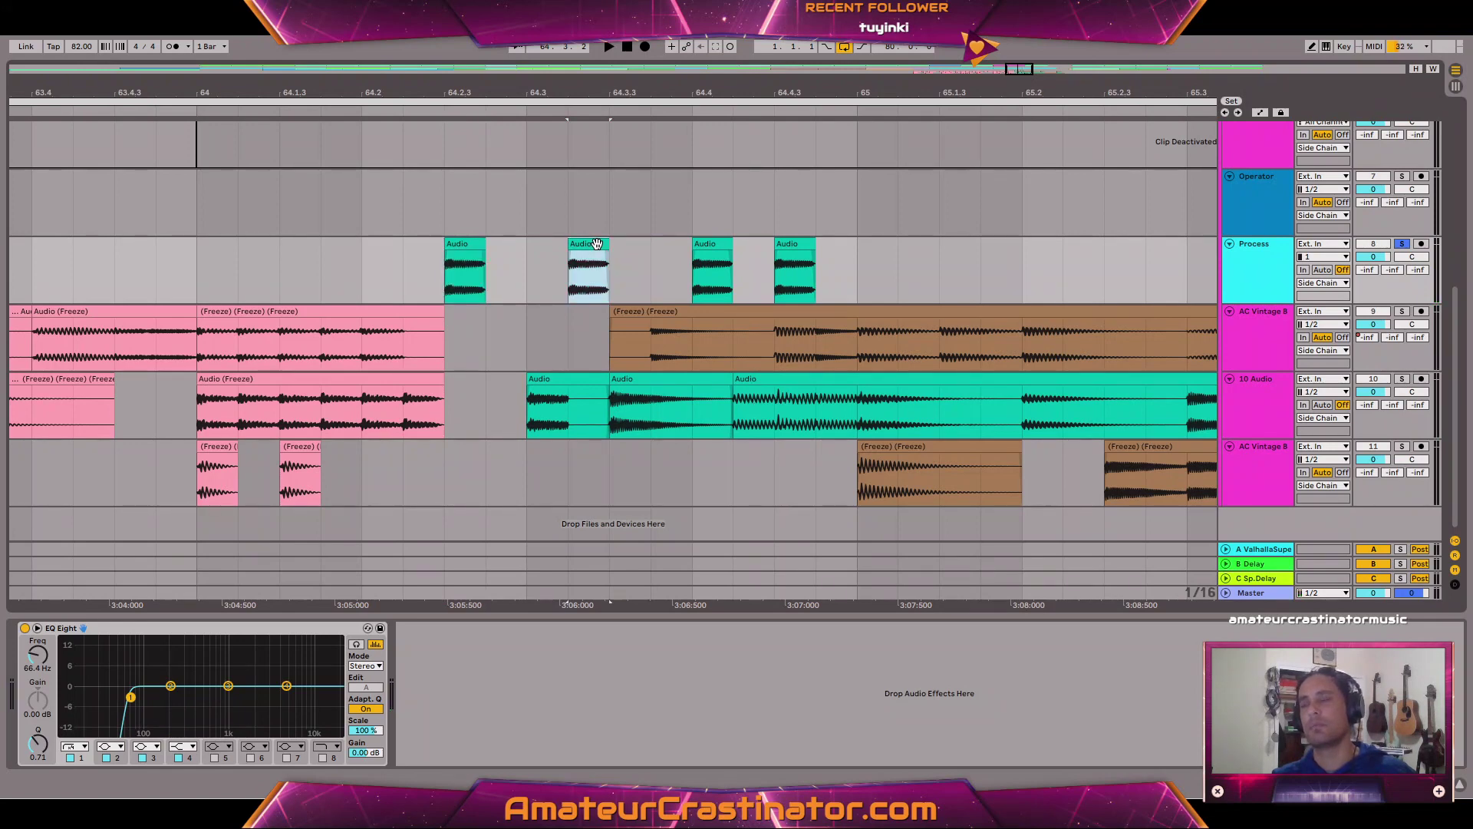
{"action": "key", "text": "space"}
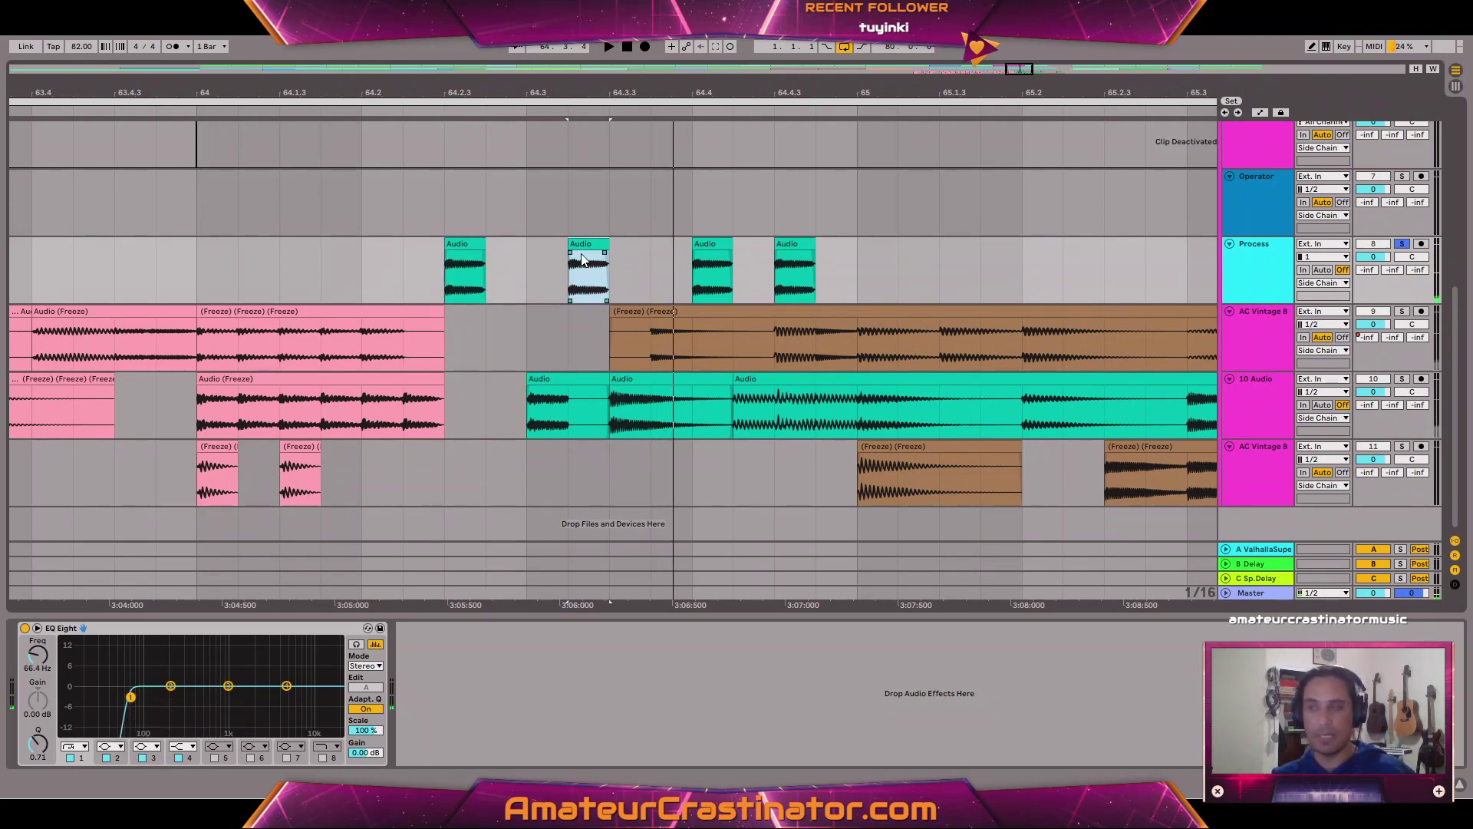
{"action": "key", "text": "ctrl+1"}
{"action": "left_click_drag", "start_coordinate": [578, 244], "coordinate": [557, 245]}
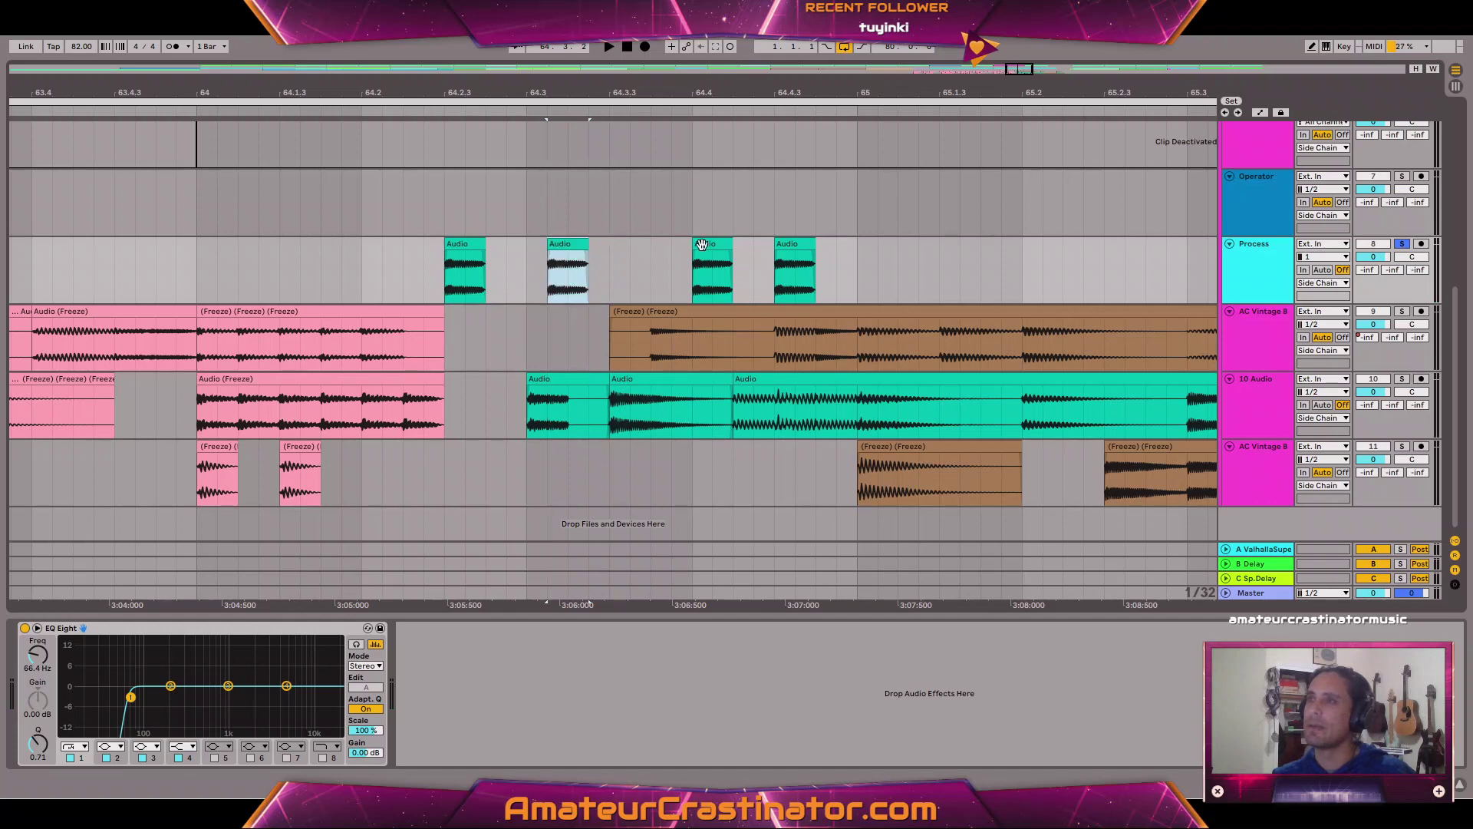
{"action": "left_click_drag", "start_coordinate": [701, 244], "coordinate": [625, 253]}
{"action": "left_click_drag", "start_coordinate": [793, 245], "coordinate": [738, 247]}
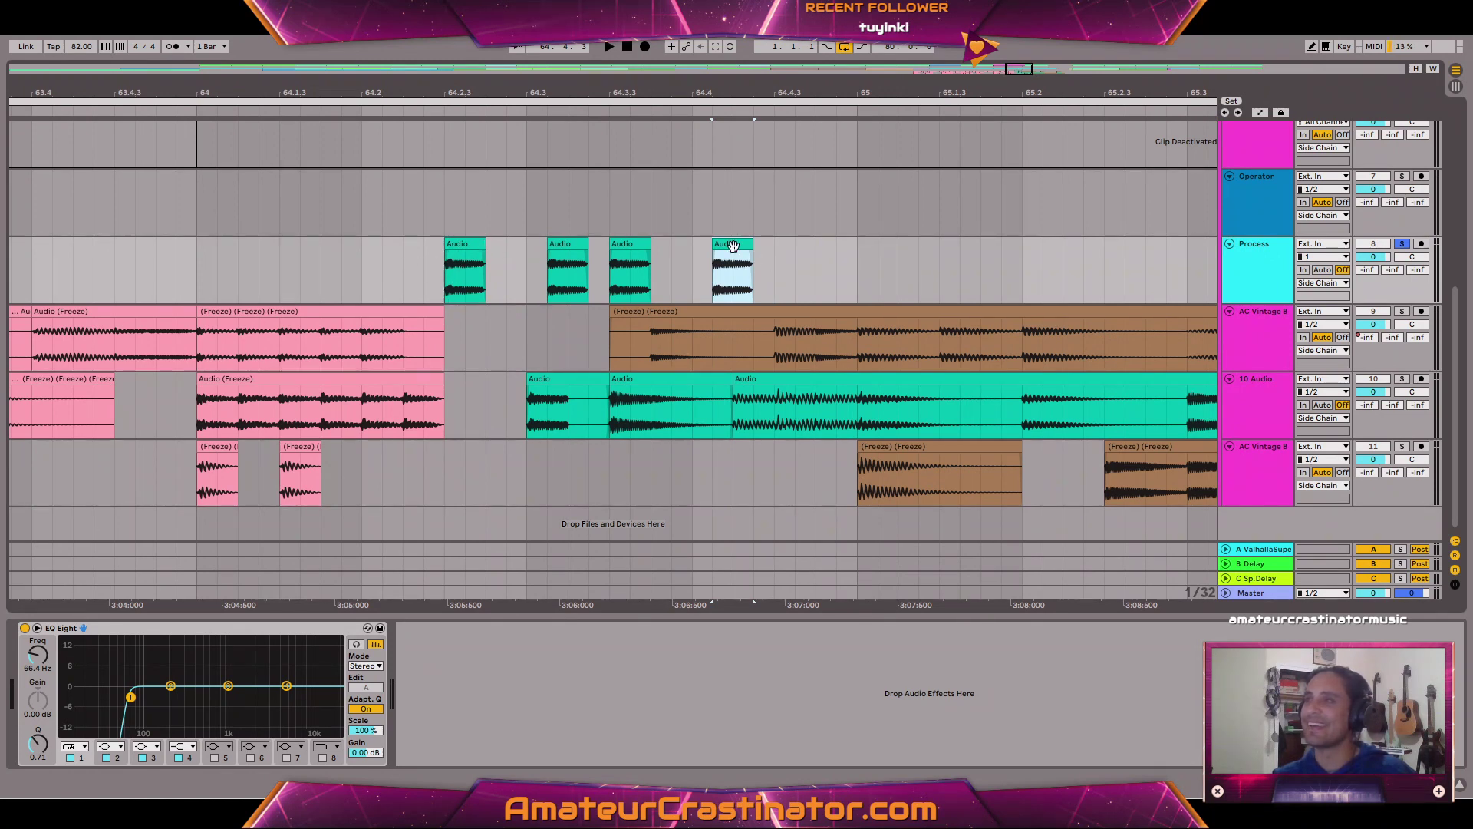
{"action": "left_click_drag", "start_coordinate": [733, 246], "coordinate": [857, 246]}
{"action": "left_click_drag", "start_coordinate": [630, 245], "coordinate": [678, 251]}
{"action": "left_click_drag", "start_coordinate": [856, 246], "coordinate": [750, 245]}
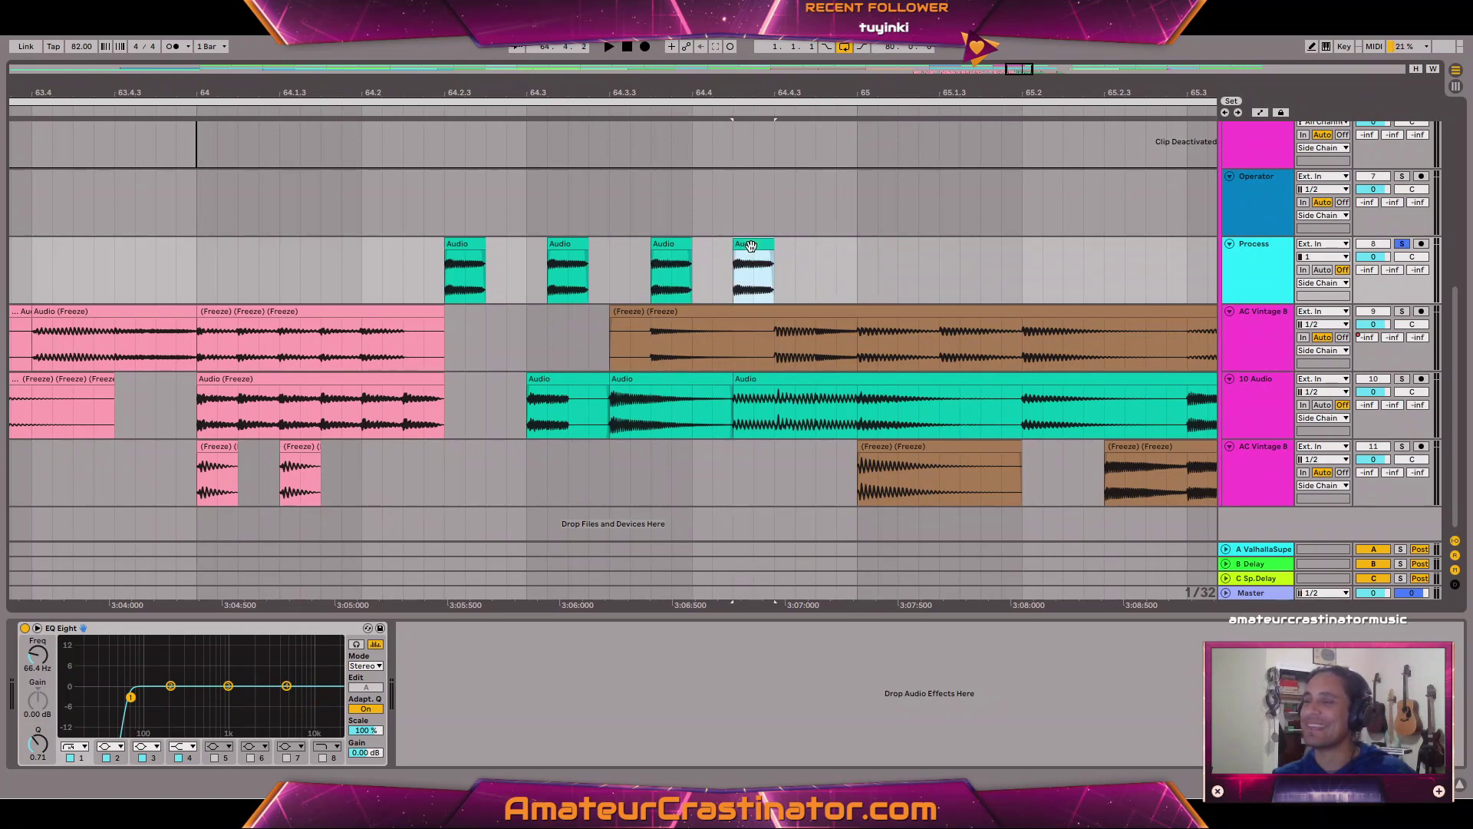
Audition the four-hit pattern, move the fourth clip a 1/32 earlier, and play the revised rhythm back.
{"action": "left_click", "coordinate": [454, 257]}
{"action": "key", "text": "space"}
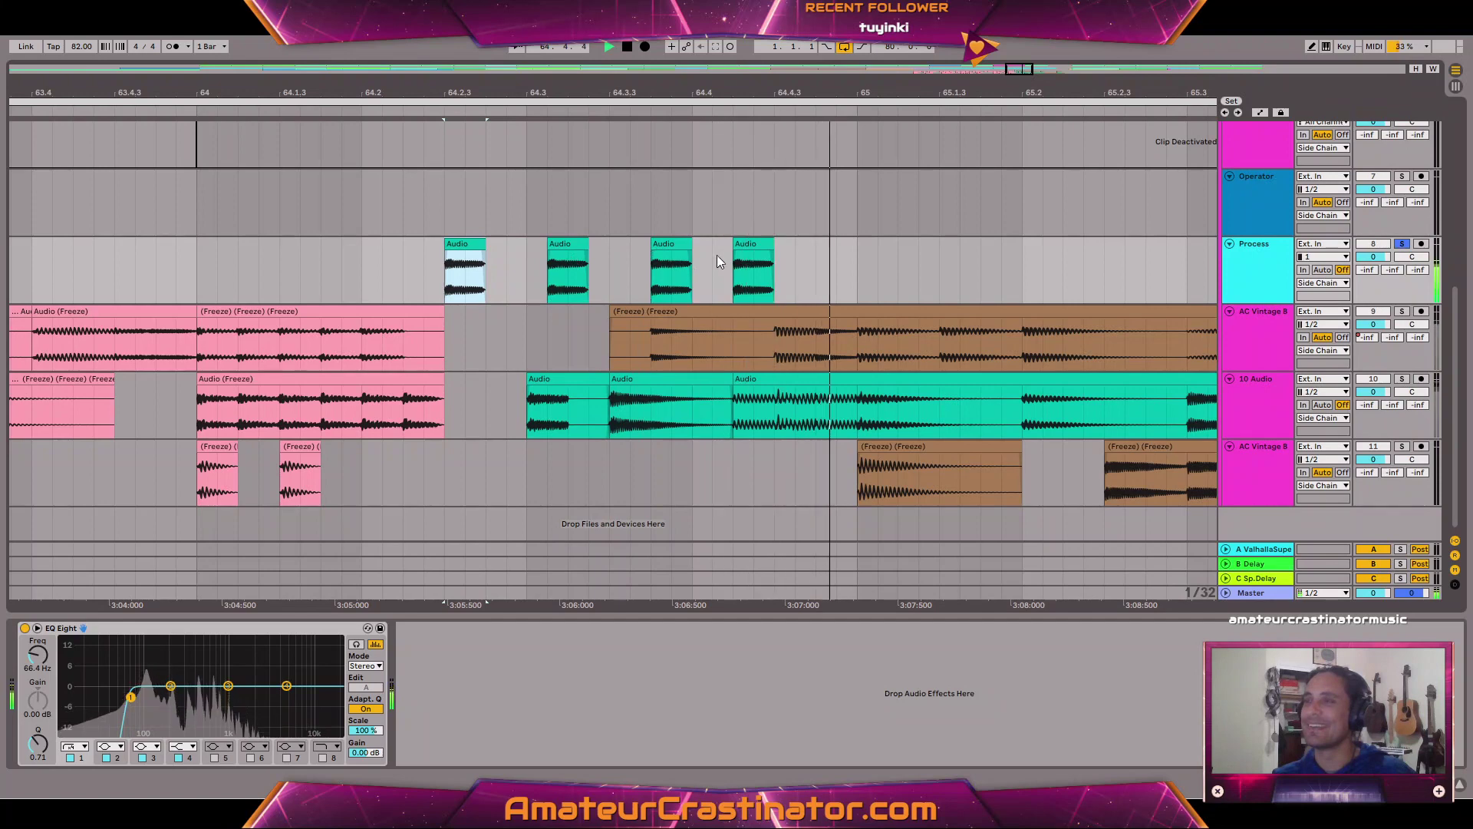
{"action": "key", "text": "space"}
{"action": "left_click_drag", "start_coordinate": [748, 243], "coordinate": [727, 242]}
{"action": "left_click", "coordinate": [465, 253]}
{"action": "key", "text": "space"}
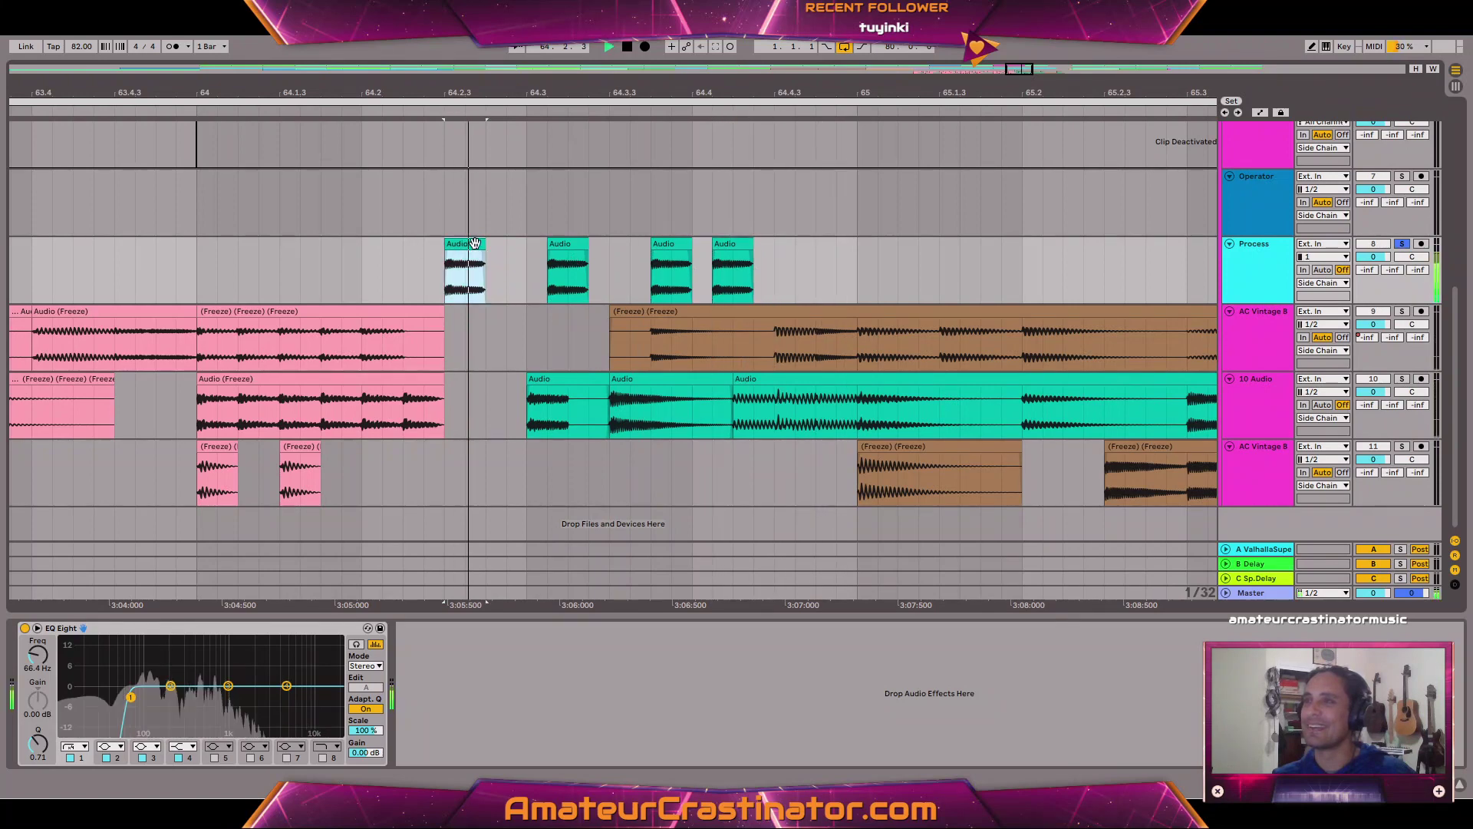
{"action": "key", "text": "space"}
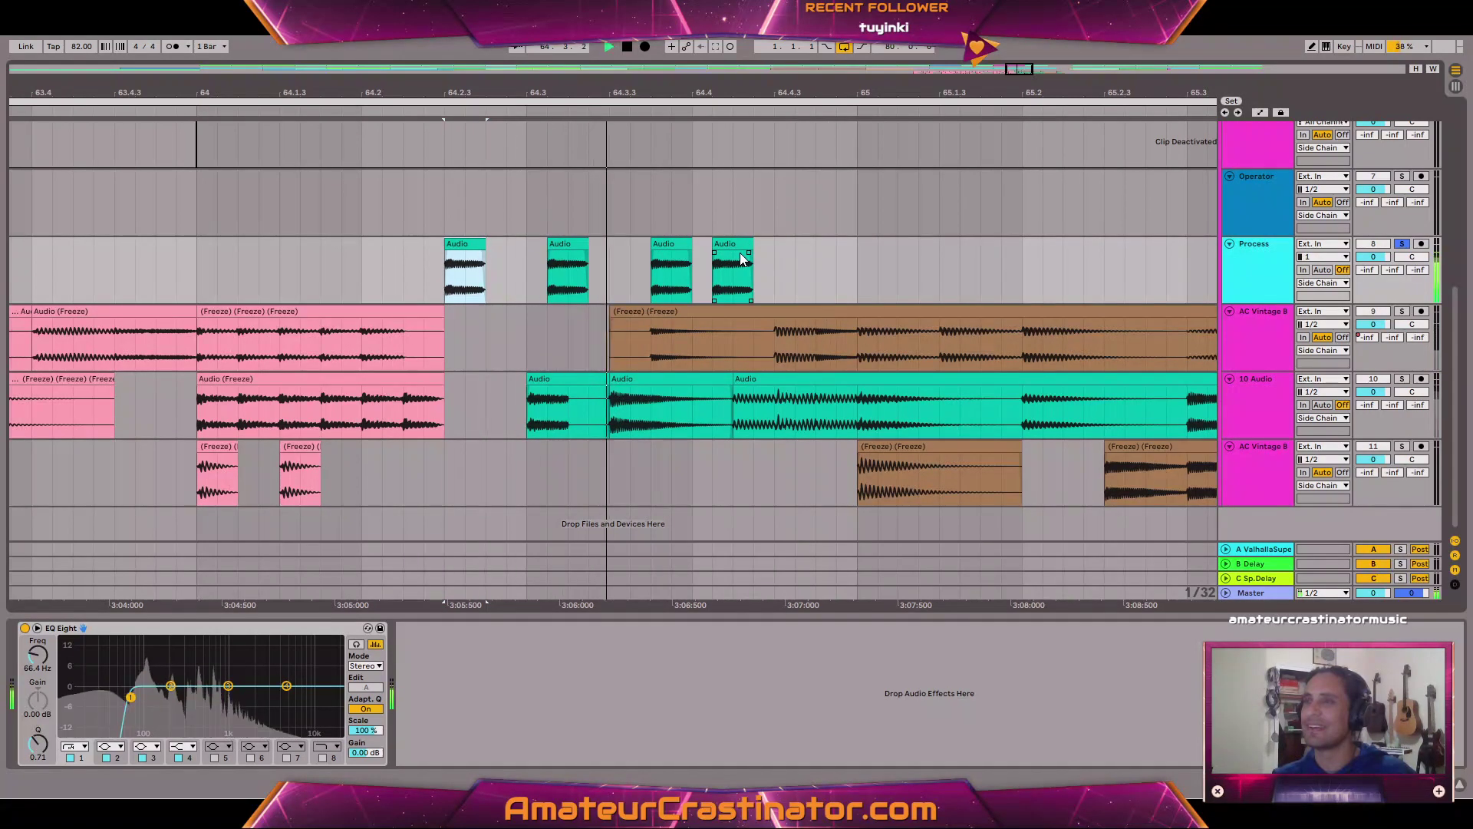
{"action": "key", "text": "space"}
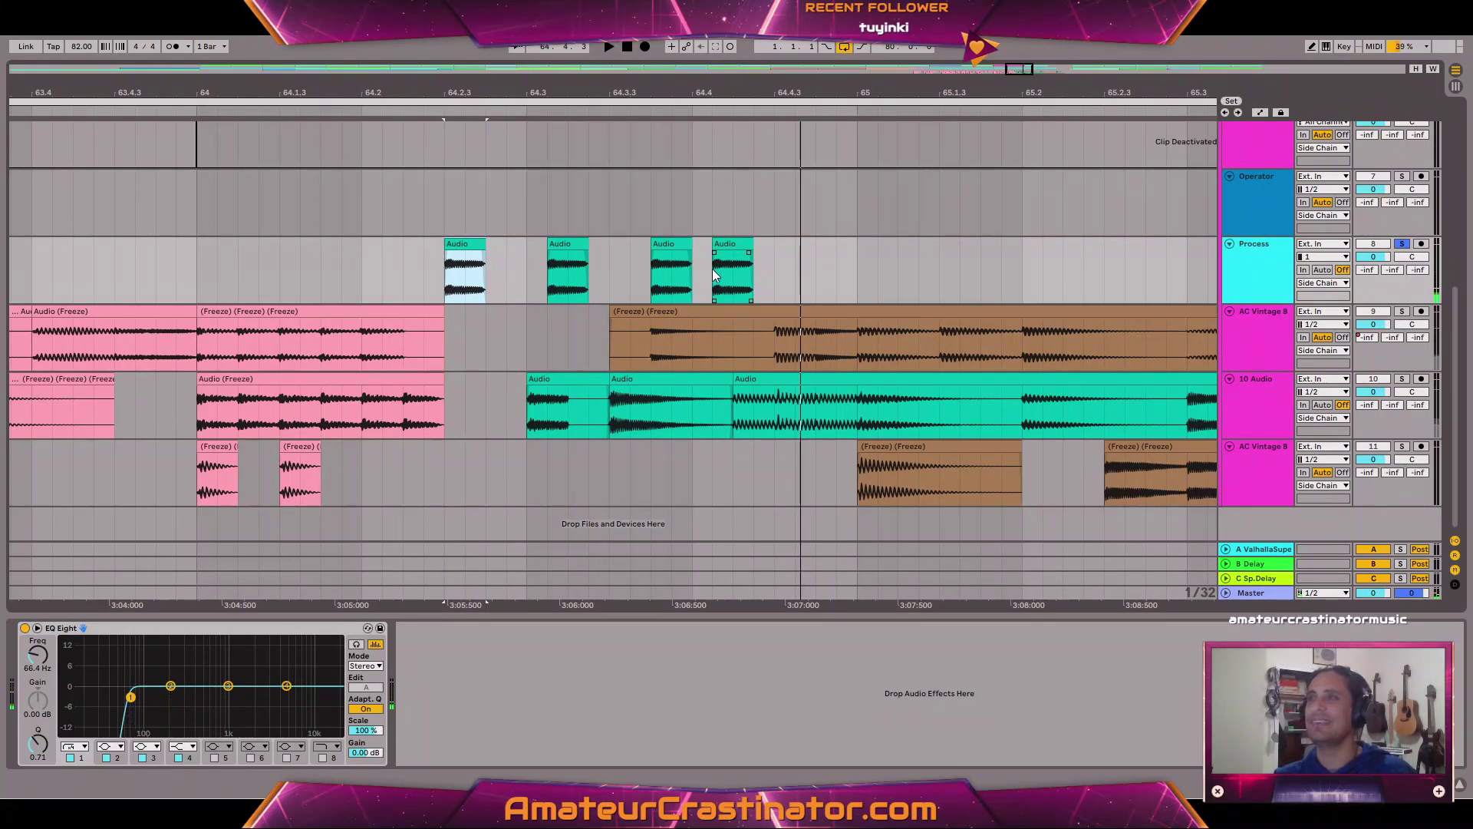
{"action": "key", "text": "space"}
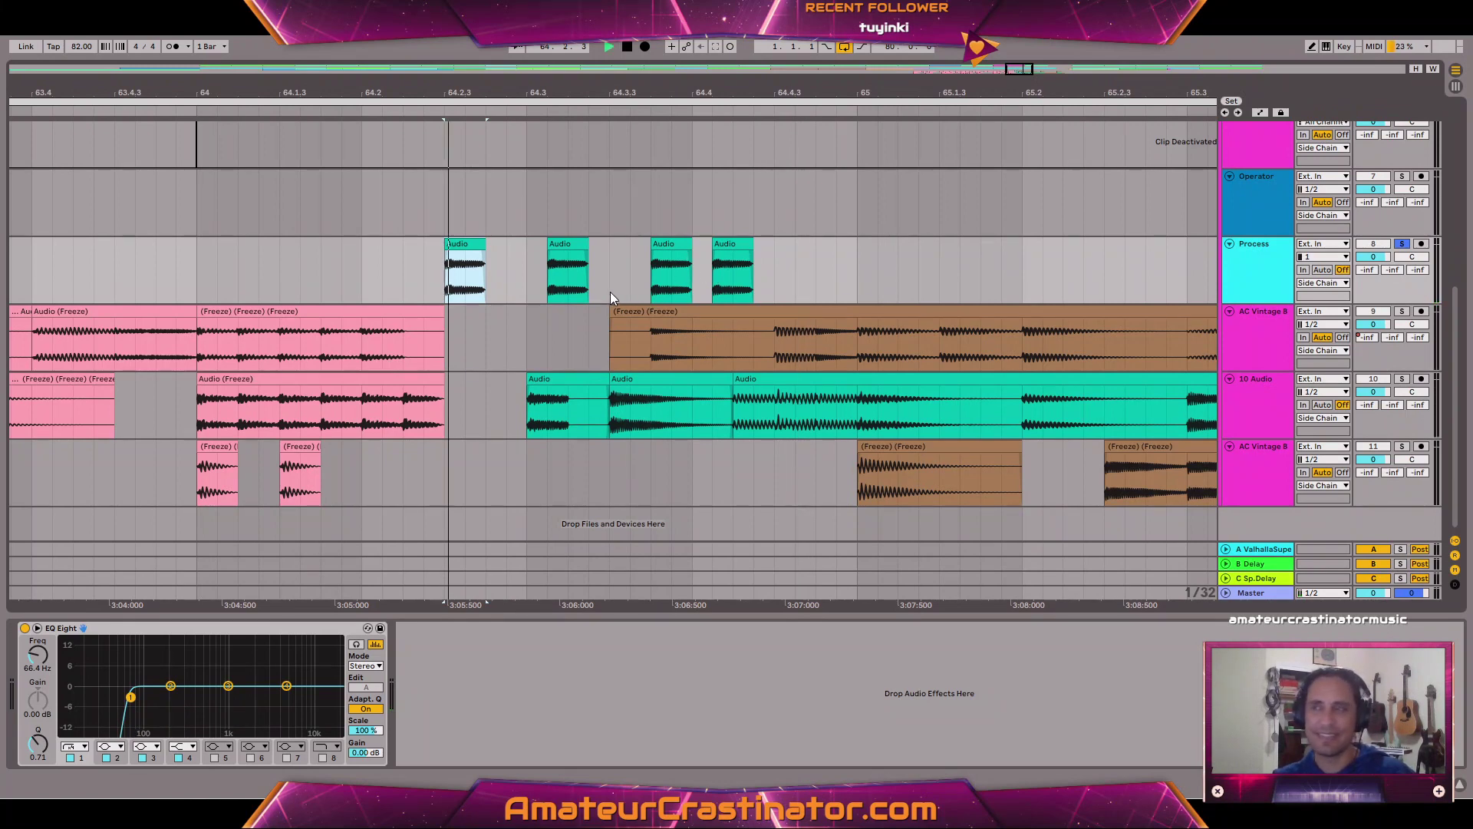
Open the fourth teal clip's audio settings and change its warp mode to Complex Pro.
{"action": "left_click", "coordinate": [734, 245]}
{"action": "right_click", "coordinate": [734, 245]}
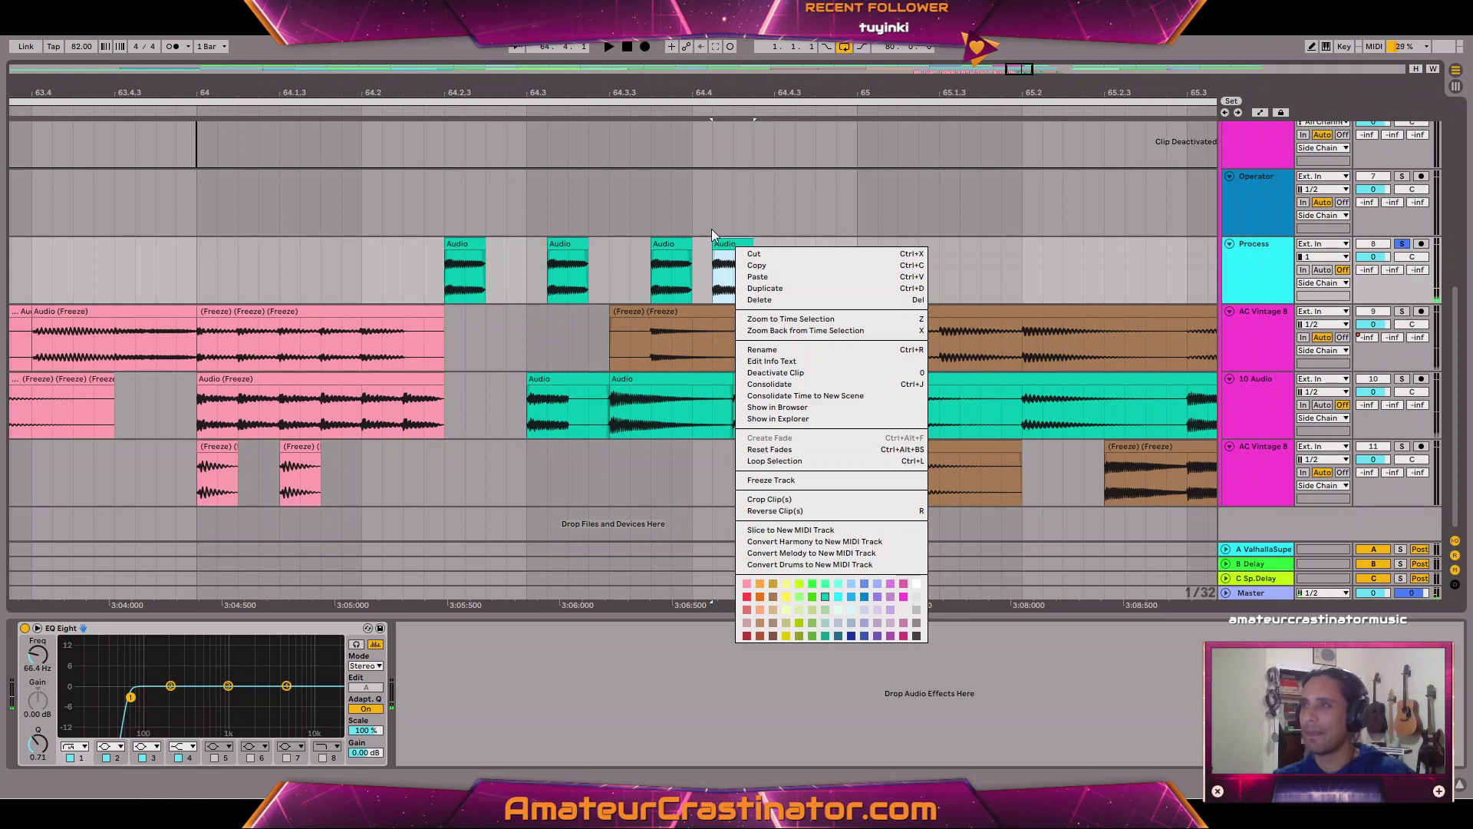
{"action": "left_click", "coordinate": [722, 241]}
{"action": "double_click", "coordinate": [726, 244]}
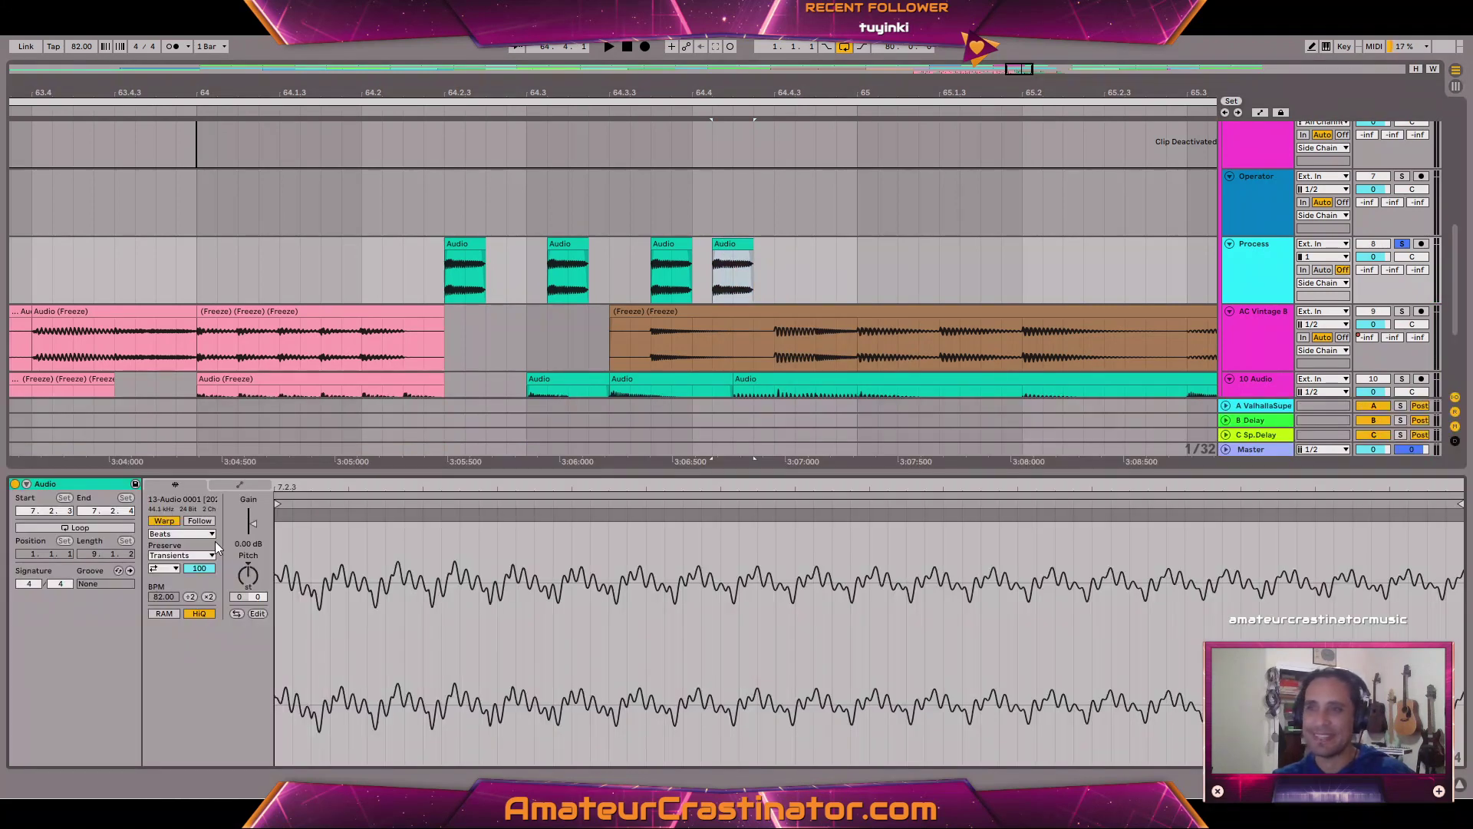
{"action": "left_click", "coordinate": [177, 534]}
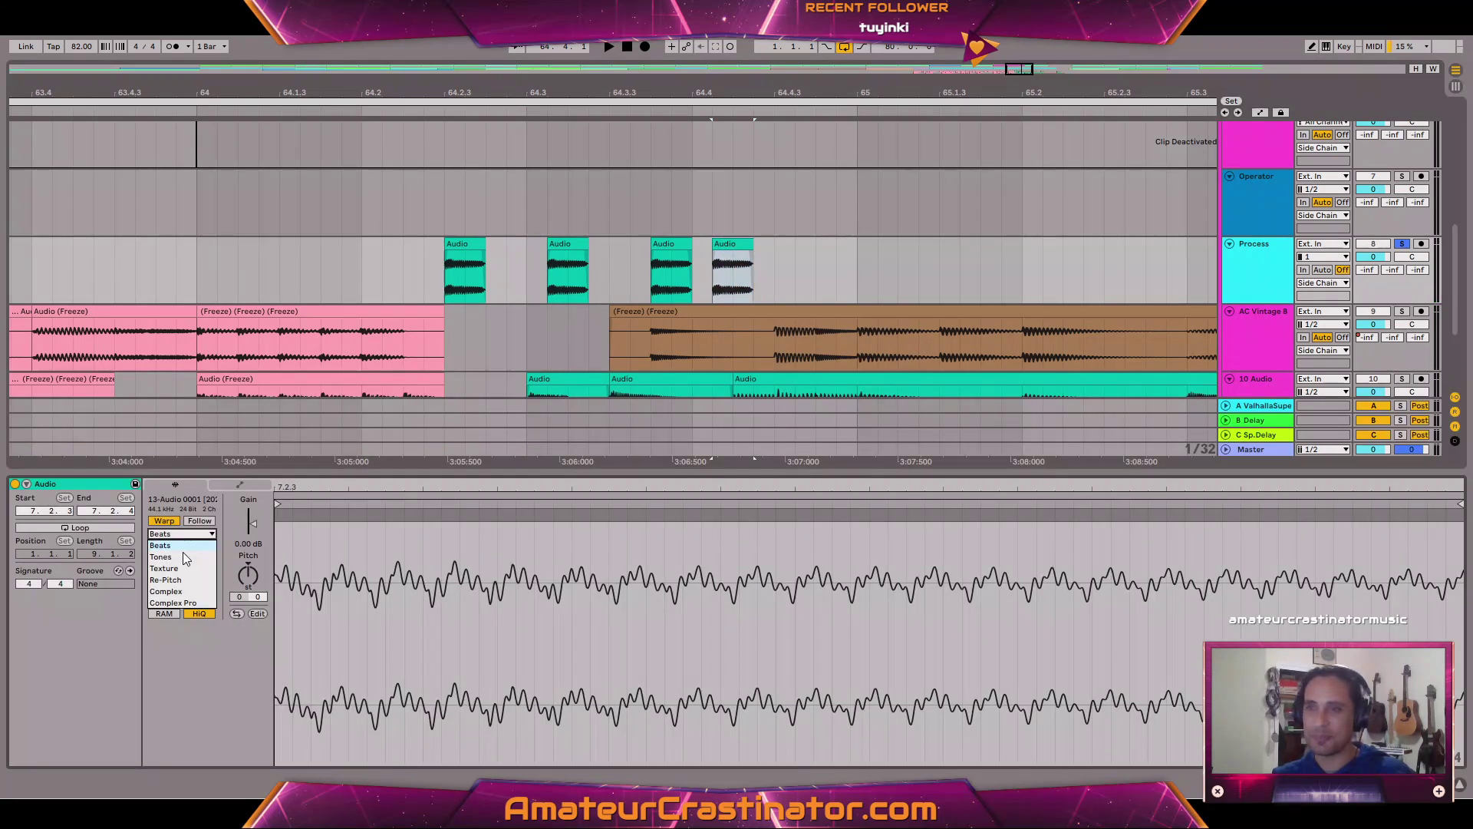
{"action": "left_click", "coordinate": [185, 603]}
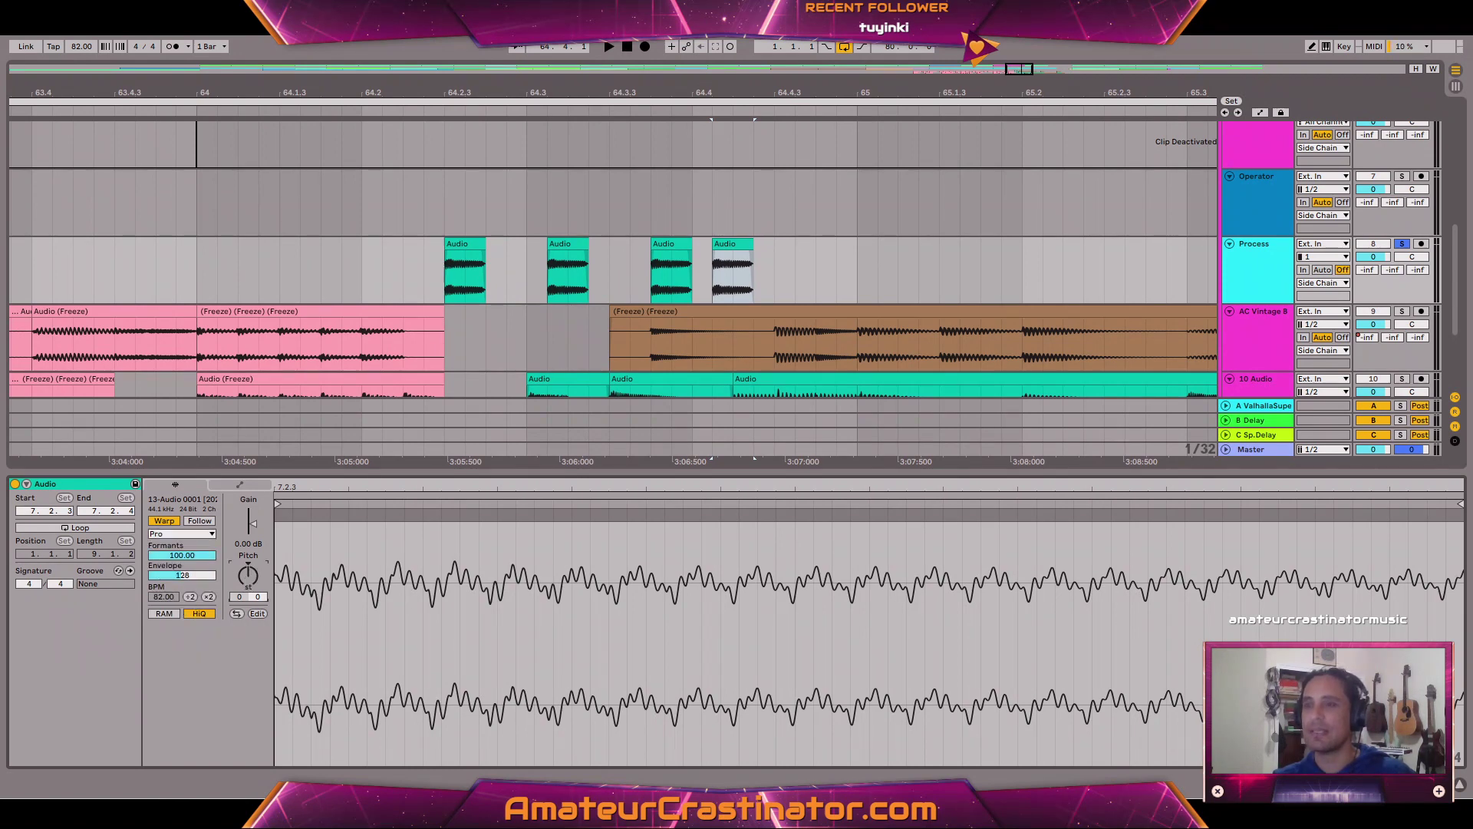
Transpose the fourth teal clip up 4 semitones and audition the pitched note.
{"action": "key", "text": "Up"}
{"action": "key", "text": "space"}
{"action": "key", "text": "space"}
{"action": "key", "text": "space"}
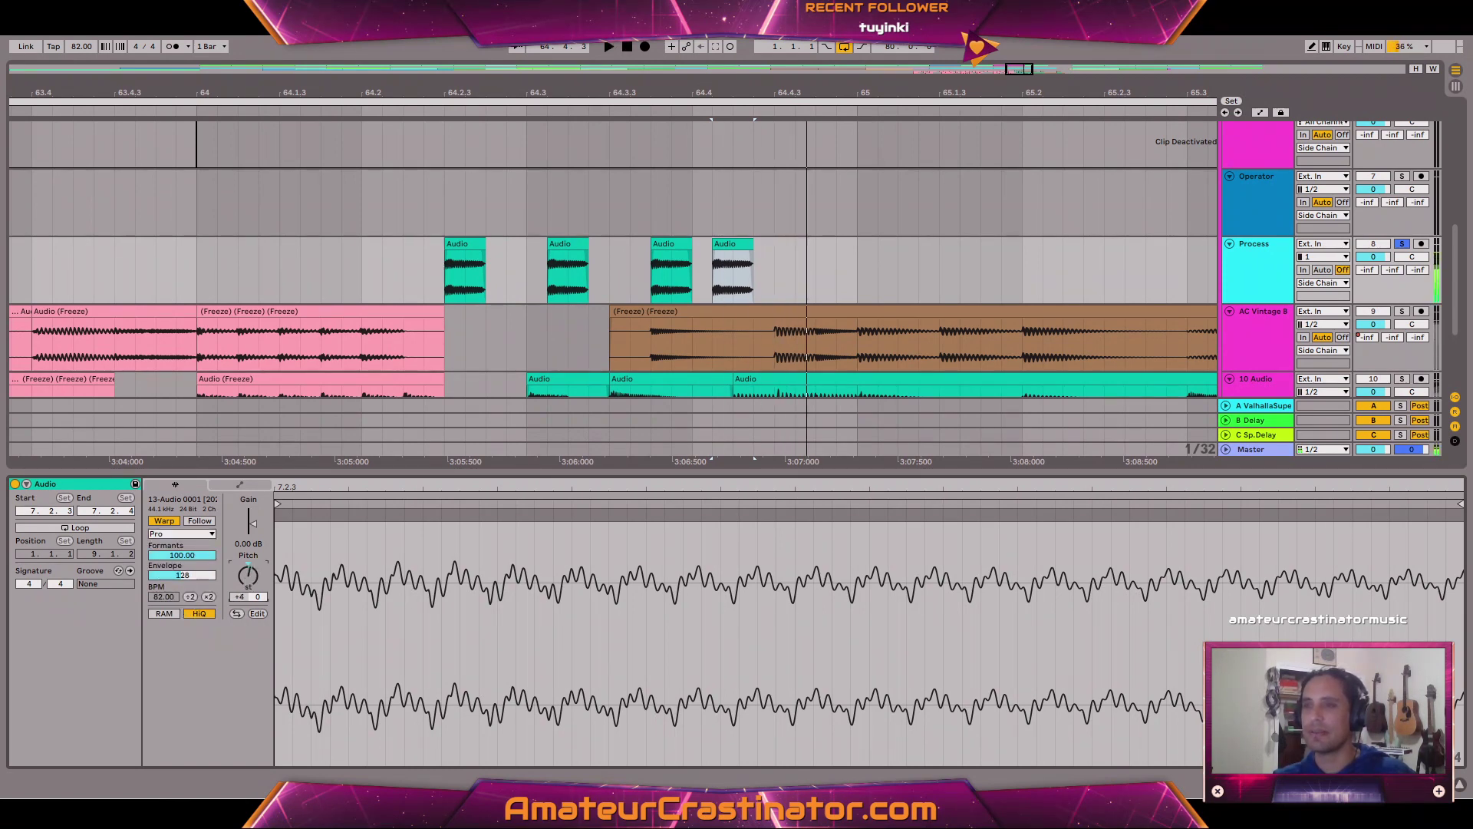
{"action": "key", "text": "space"}
{"action": "key", "text": "space"}
Lower the fourth clip's Formants to 12.50 and play the result back.
{"action": "left_click_drag", "start_coordinate": [175, 556], "coordinate": [206, 591]}
{"action": "key", "text": "space"}
{"action": "key", "text": "space"}
{"action": "key", "text": "space"}
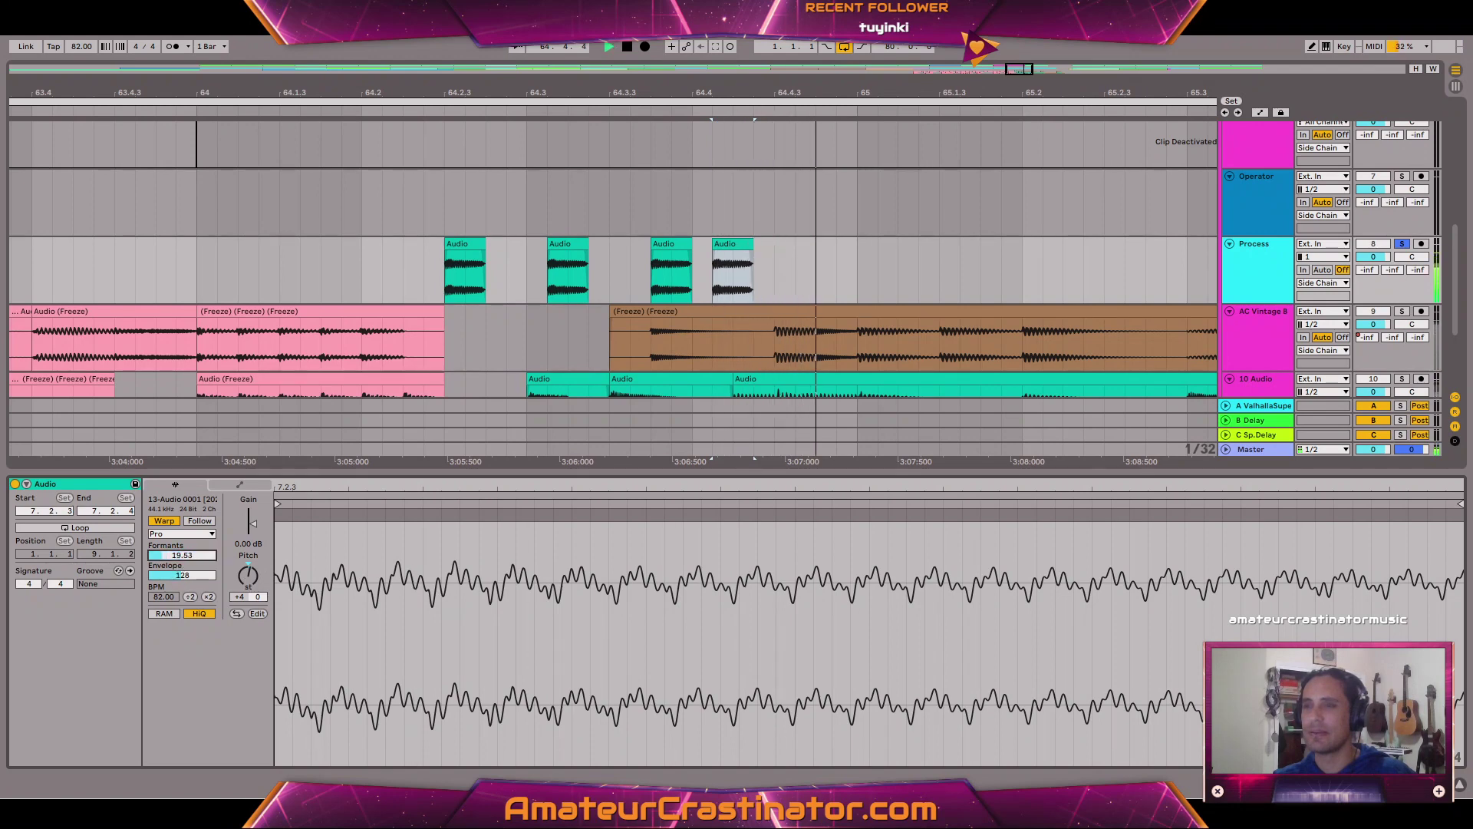
{"action": "key", "text": "space"}
{"action": "key", "text": "space"}
Set the fourth clip's Envelope to 33 and its pitch to +3 semitones, auditioning the sound repeatedly.
{"action": "left_click_drag", "start_coordinate": [193, 574], "coordinate": [248, 582]}
{"action": "key", "text": "space"}
{"action": "key", "text": "space"}
{"action": "key", "text": "space"}
{"action": "key", "text": "space"}
{"action": "key", "text": "space"}
{"action": "key", "text": "space"}
{"action": "key", "text": "space"}
{"action": "key", "text": "space"}
{"action": "key", "text": "space"}
{"action": "key", "text": "space"}
{"action": "key", "text": "space"}
{"action": "key", "text": "space"}
{"action": "key", "text": "space"}
{"action": "key", "text": "space"}
{"action": "key", "text": "space"}
{"action": "key", "text": "space"}
{"action": "key", "text": "space"}
{"action": "key", "text": "space"}
{"action": "key", "text": "space"}
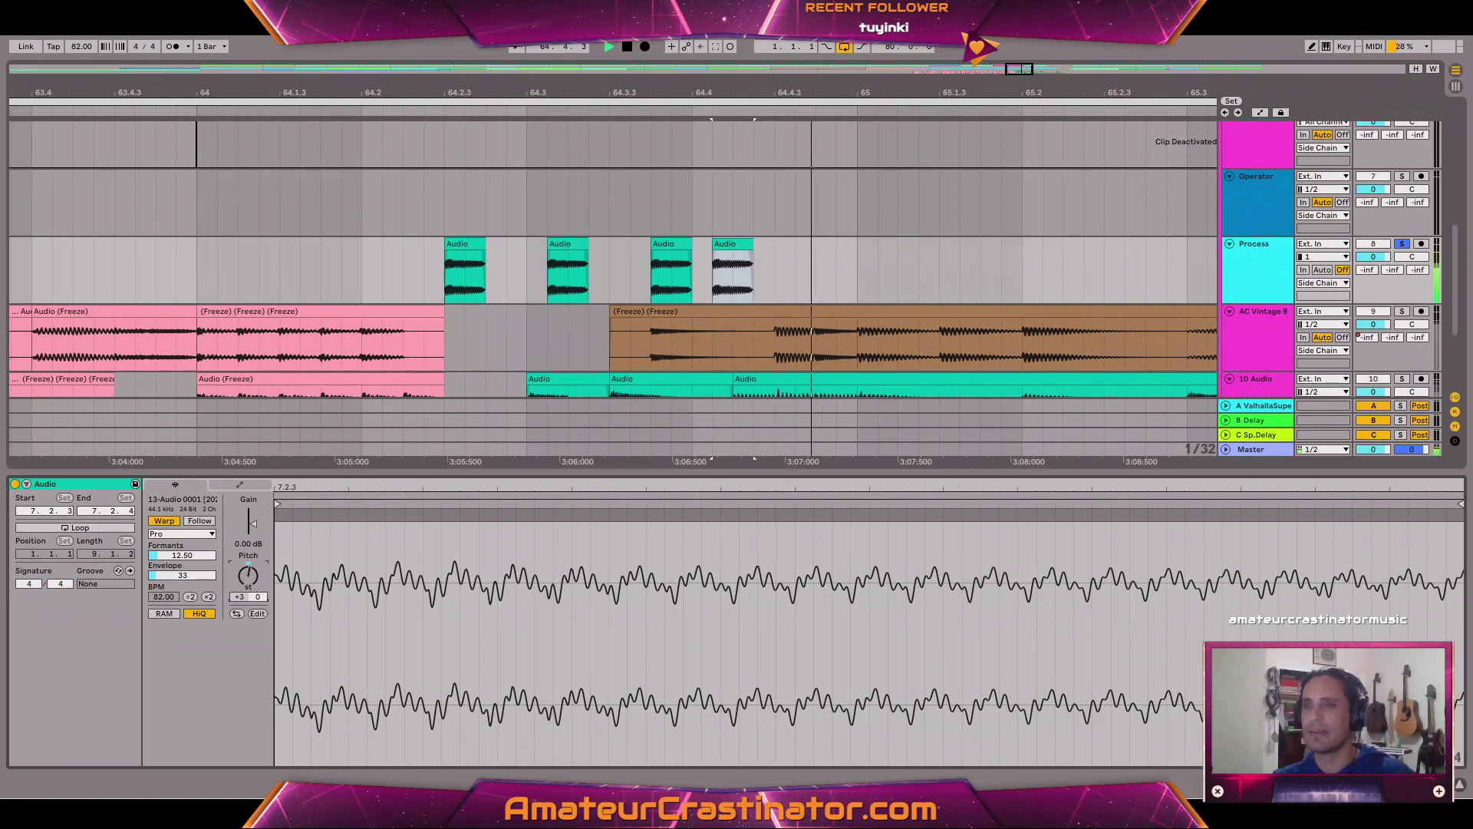
{"action": "key", "text": "space"}
{"action": "key", "text": "space"}
{"action": "key", "text": "space"}
{"action": "key", "text": "space"}
{"action": "key", "text": "space"}
{"action": "key", "text": "space"}
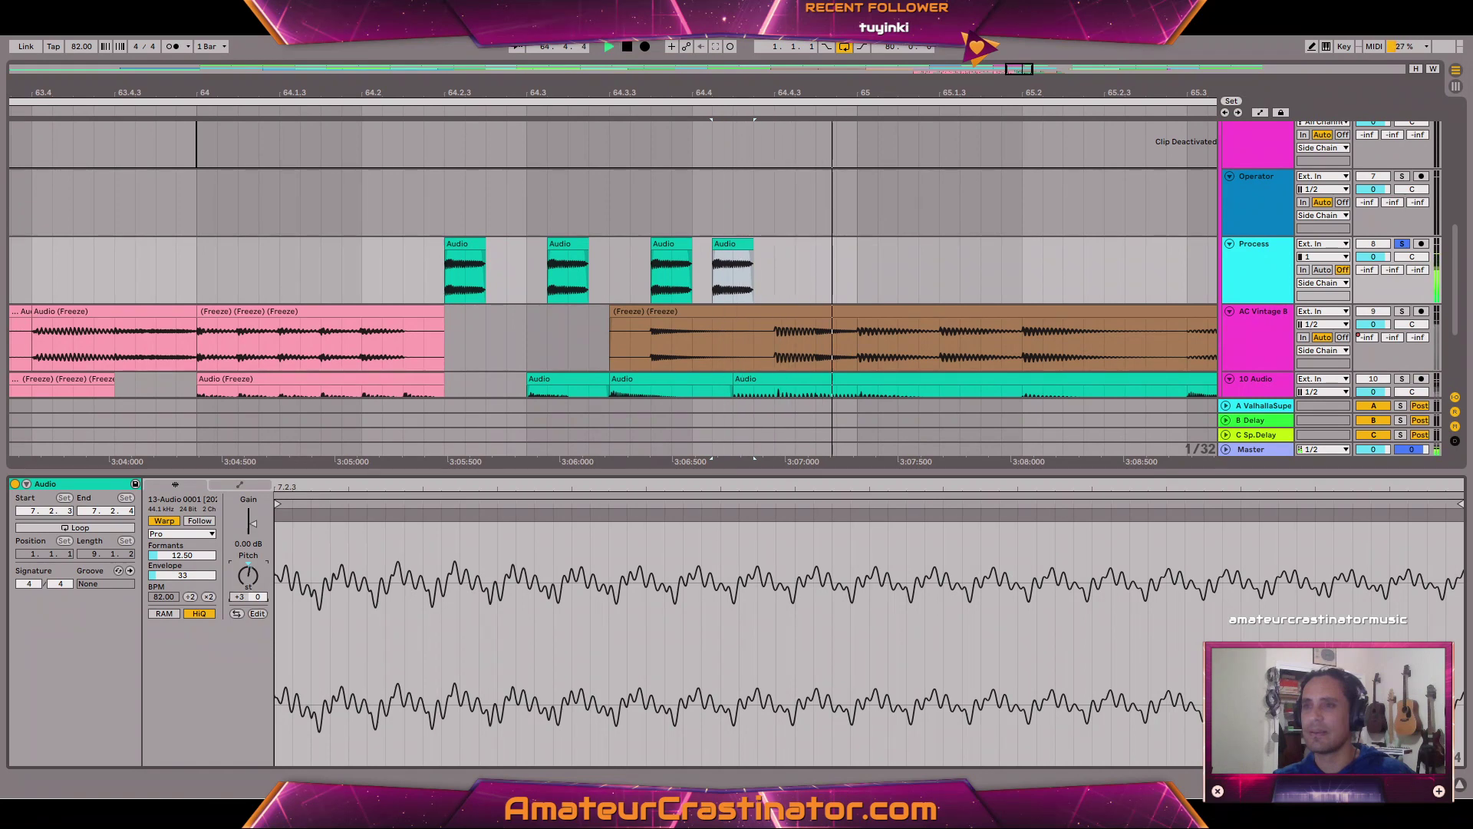
{"action": "key", "text": "space"}
Set the fourth clip's pitch to +5 semitones and audition it.
{"action": "left_click_drag", "start_coordinate": [247, 576], "coordinate": [246, 593]}
{"action": "key", "text": "Down"}
{"action": "key", "text": "Down"}
{"action": "key", "text": "space"}
{"action": "key", "text": "space"}
{"action": "key", "text": "space"}
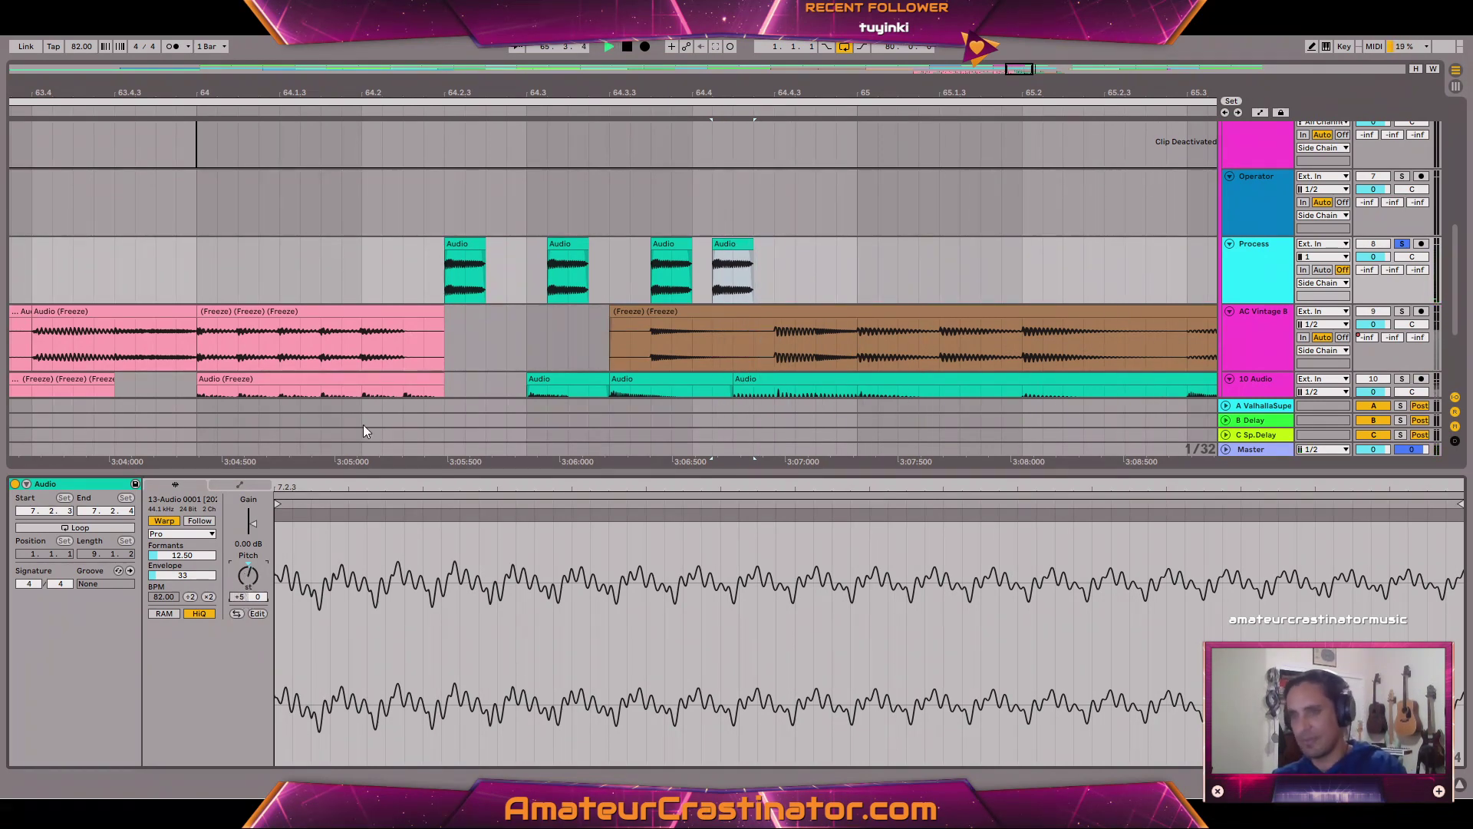
Play the four-hit pattern from the first teal clip and compare the first and fourth clips' audio settings.
{"action": "left_click", "coordinate": [481, 249]}
{"action": "key", "text": "space"}
{"action": "key", "text": "space"}
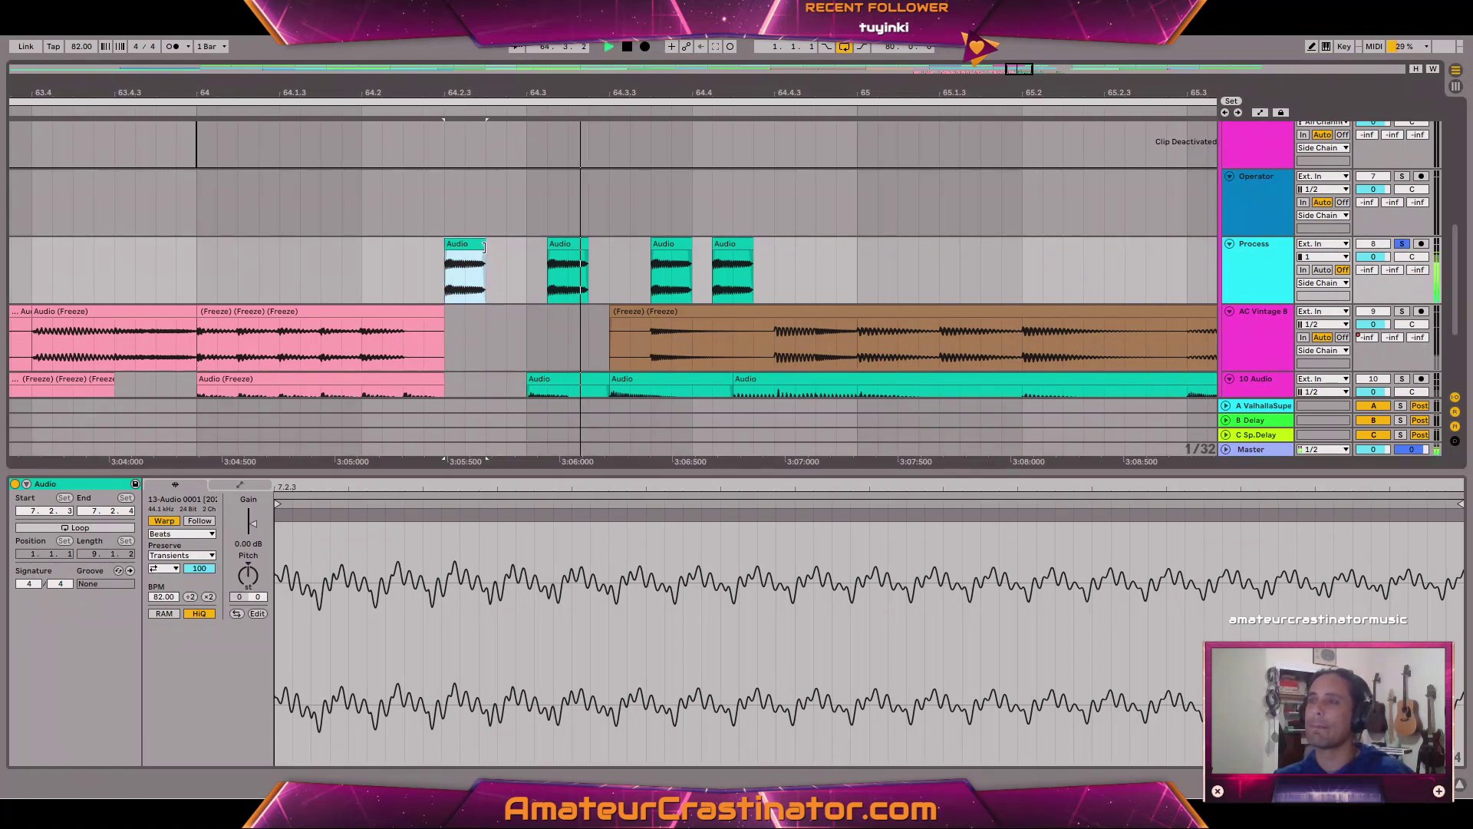
{"action": "key", "text": "space"}
{"action": "key", "text": "space"}
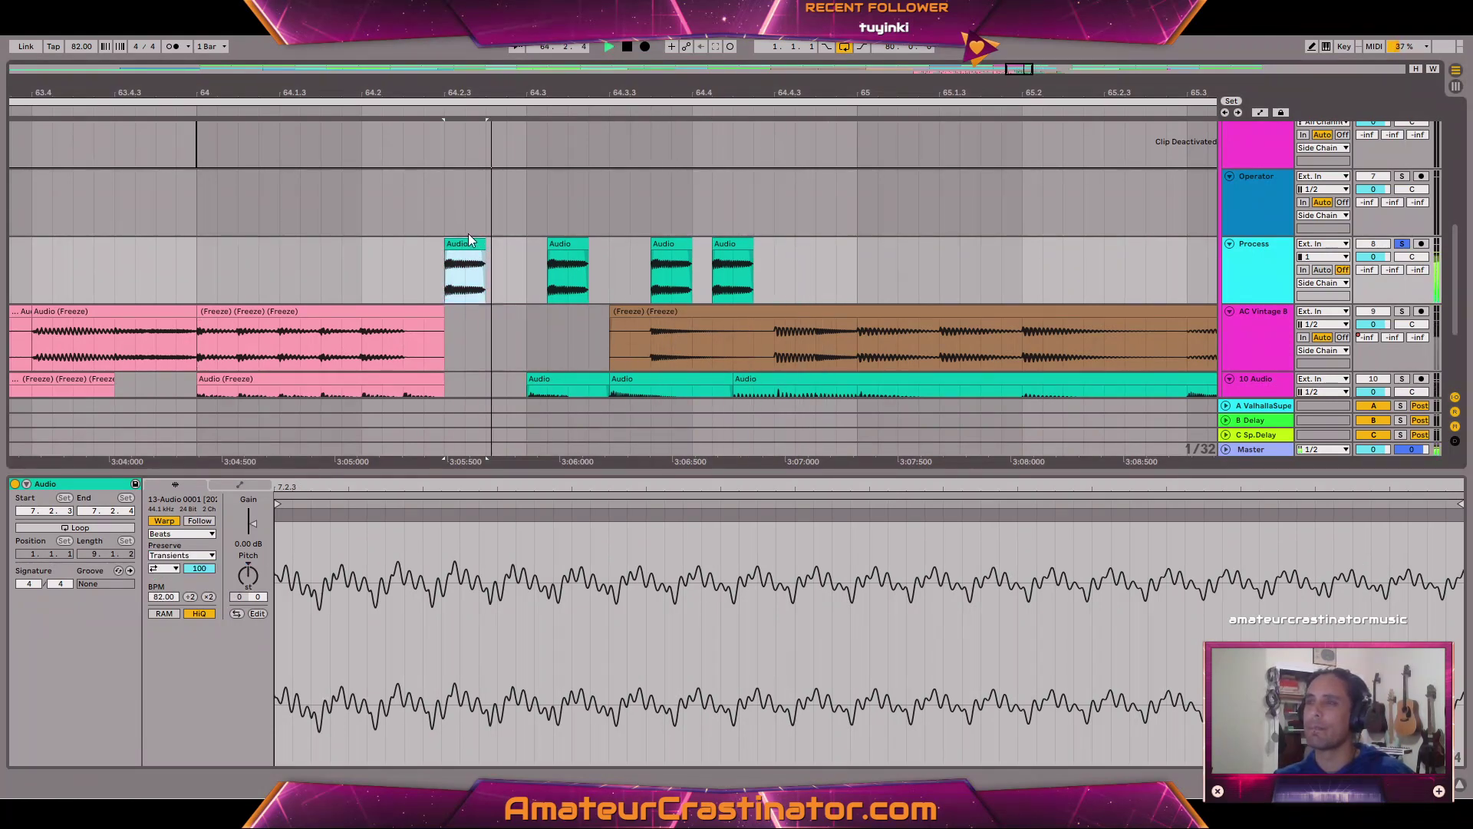
{"action": "left_click", "coordinate": [721, 247]}
{"action": "key", "text": "space"}
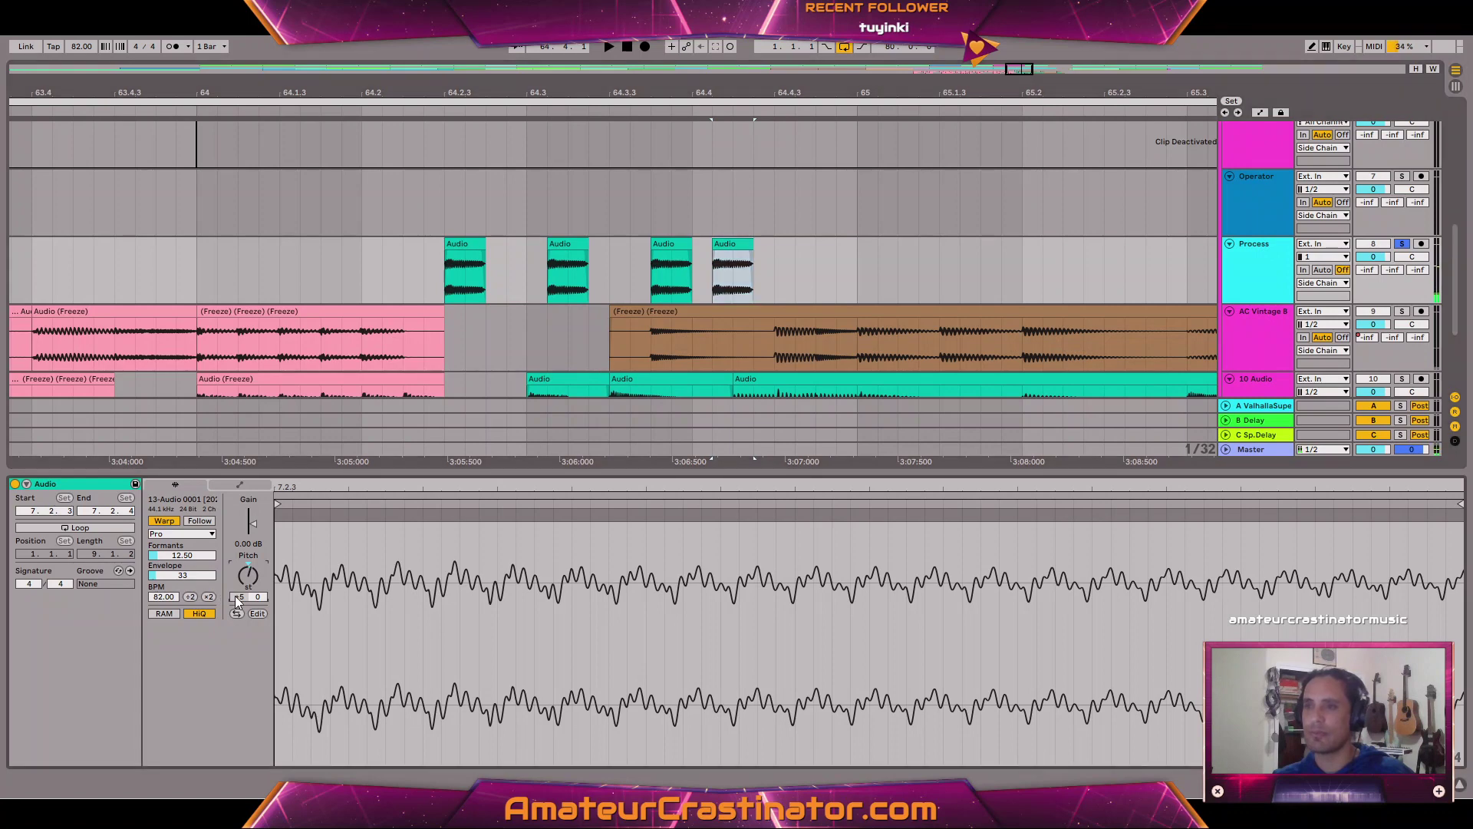
{"action": "left_click", "coordinate": [480, 244]}
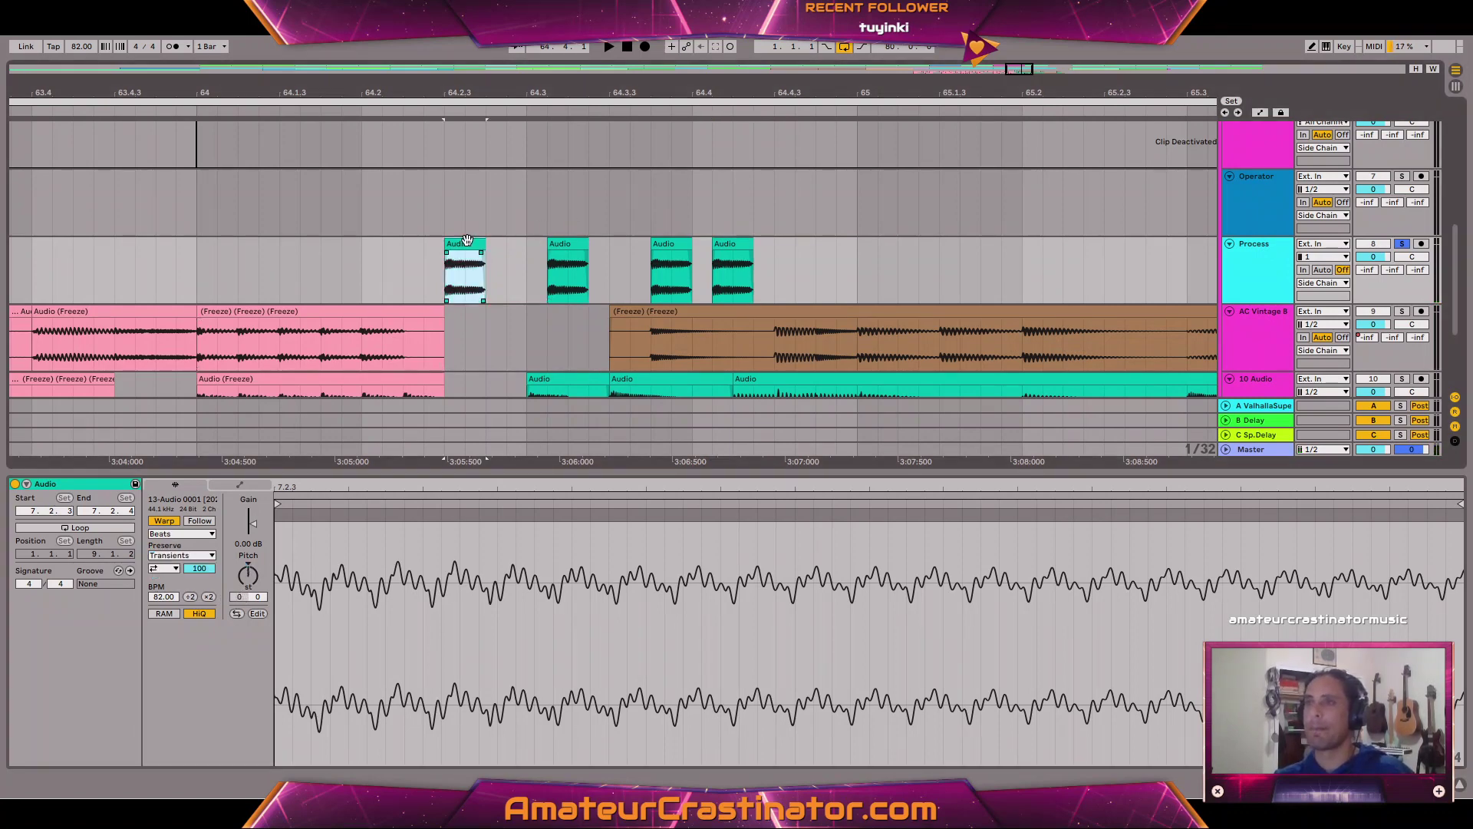
{"action": "key", "text": "space"}
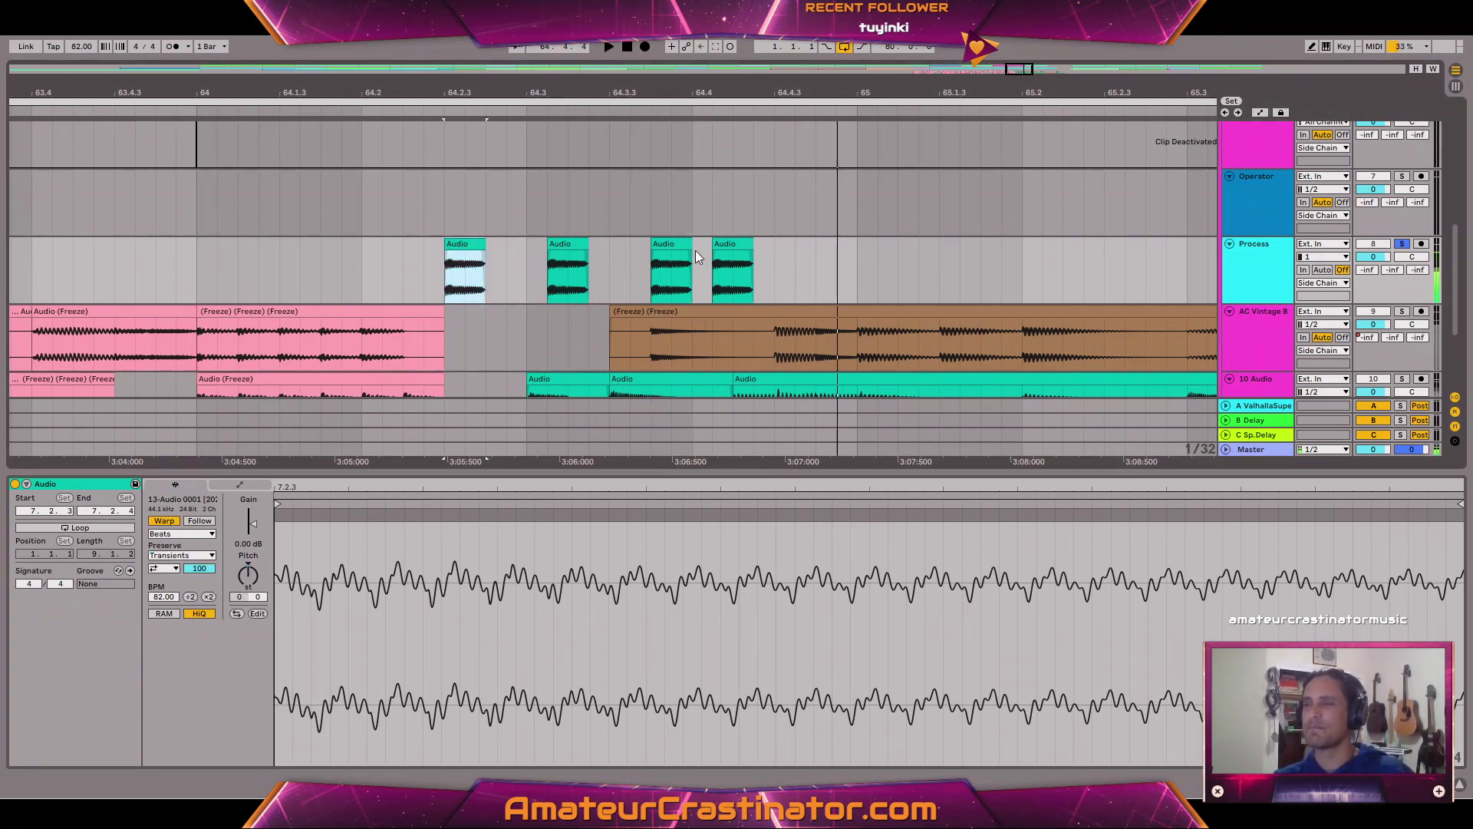
{"action": "key", "text": "space"}
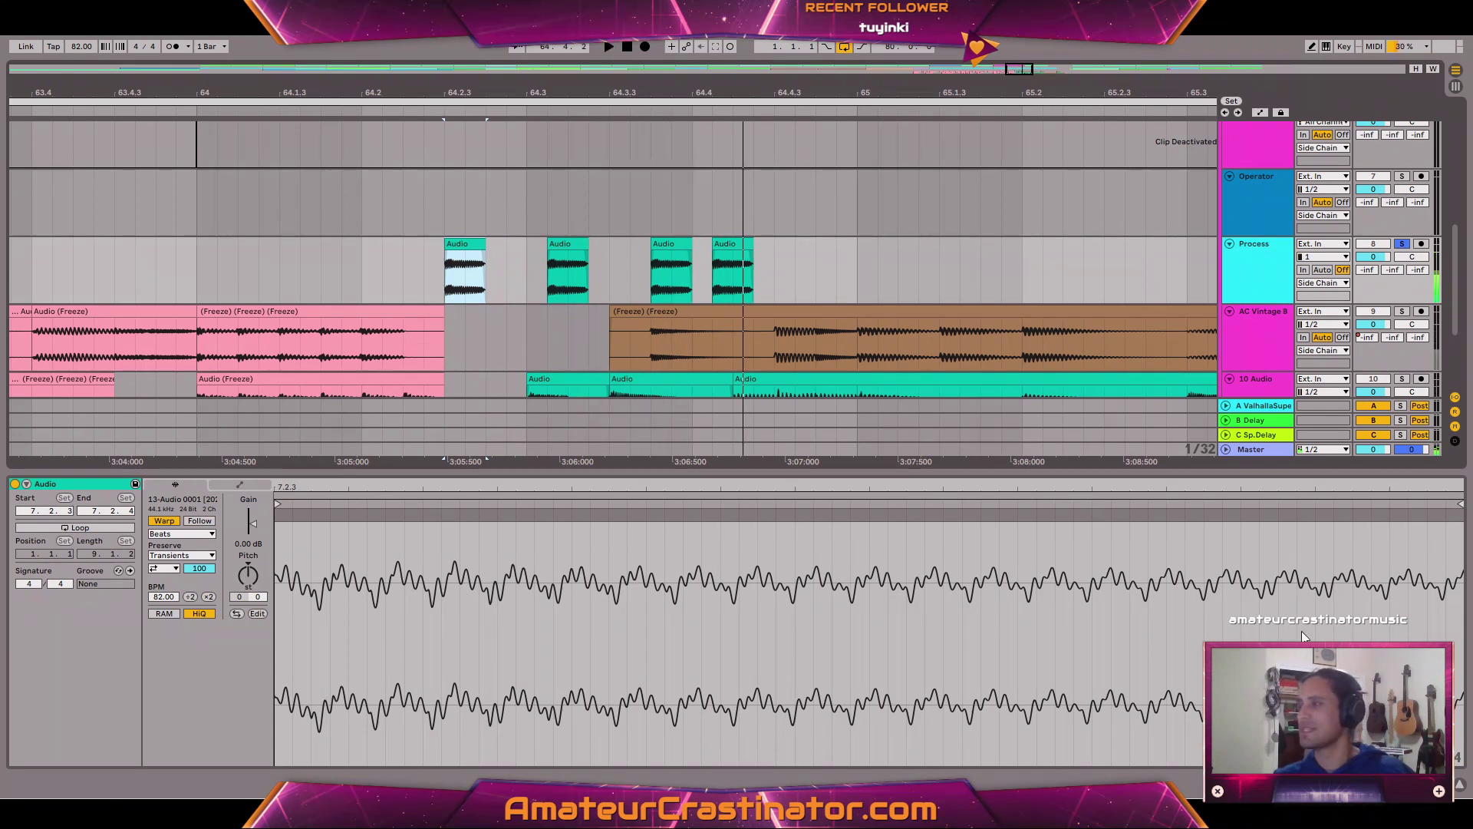
Add the Fire distortion plugin after EQ Eight on the Process track, set its band effect to Limit and start playback.
{"action": "key", "text": "shift+Tab"}
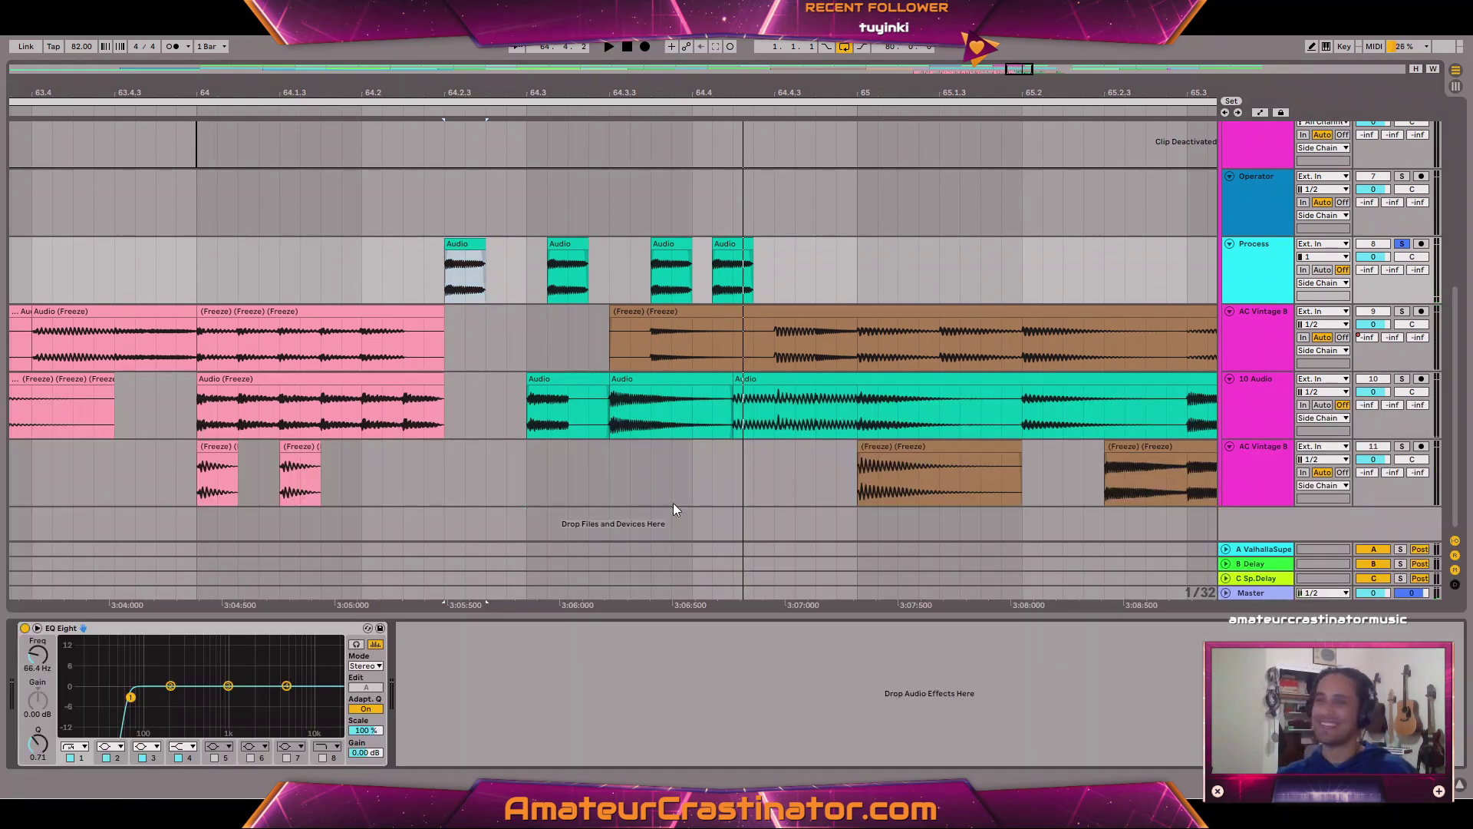
{"action": "key", "text": "space"}
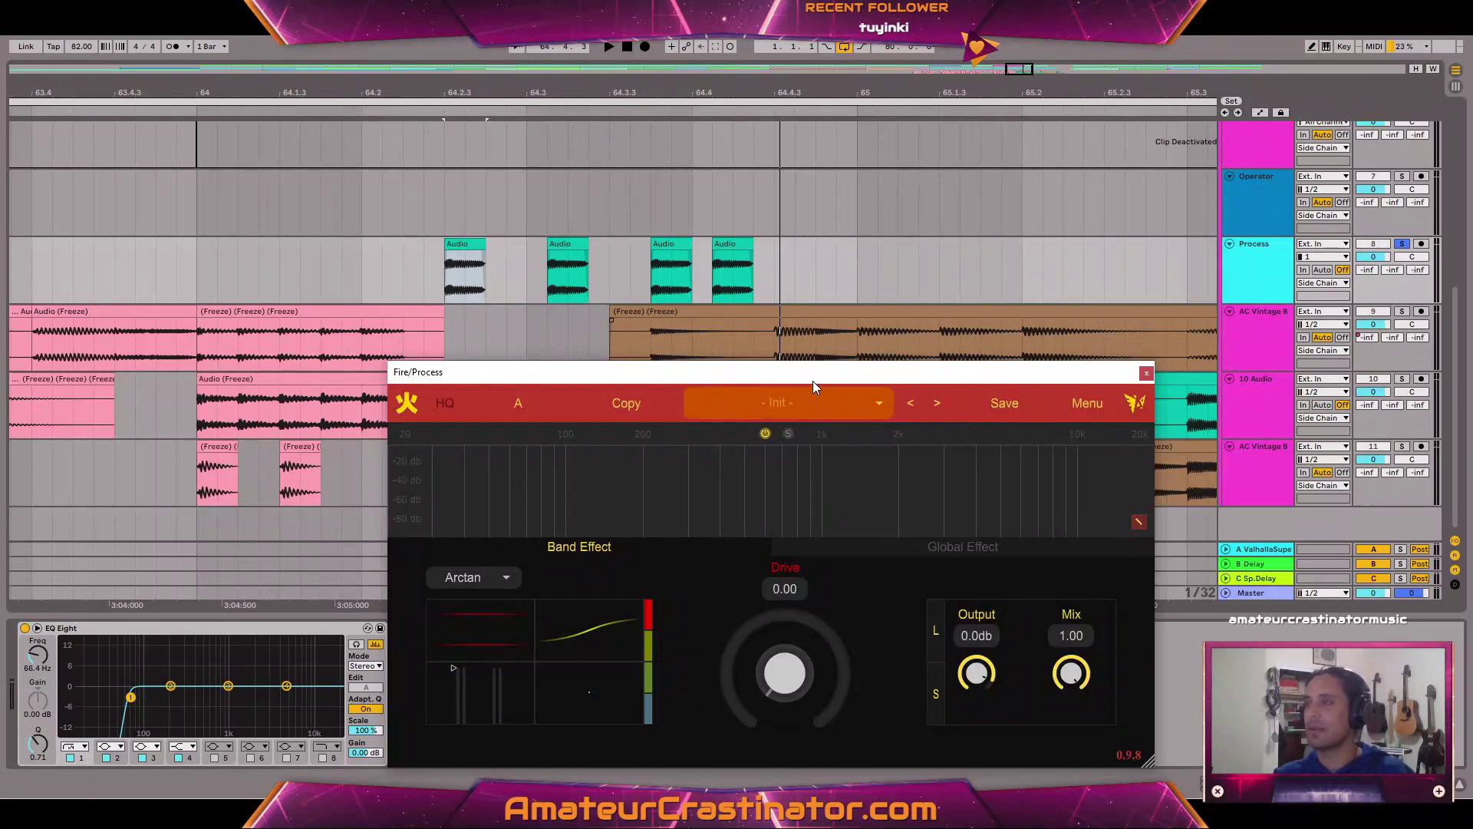
{"action": "left_click_drag", "start_coordinate": [812, 380], "coordinate": [722, 245]}
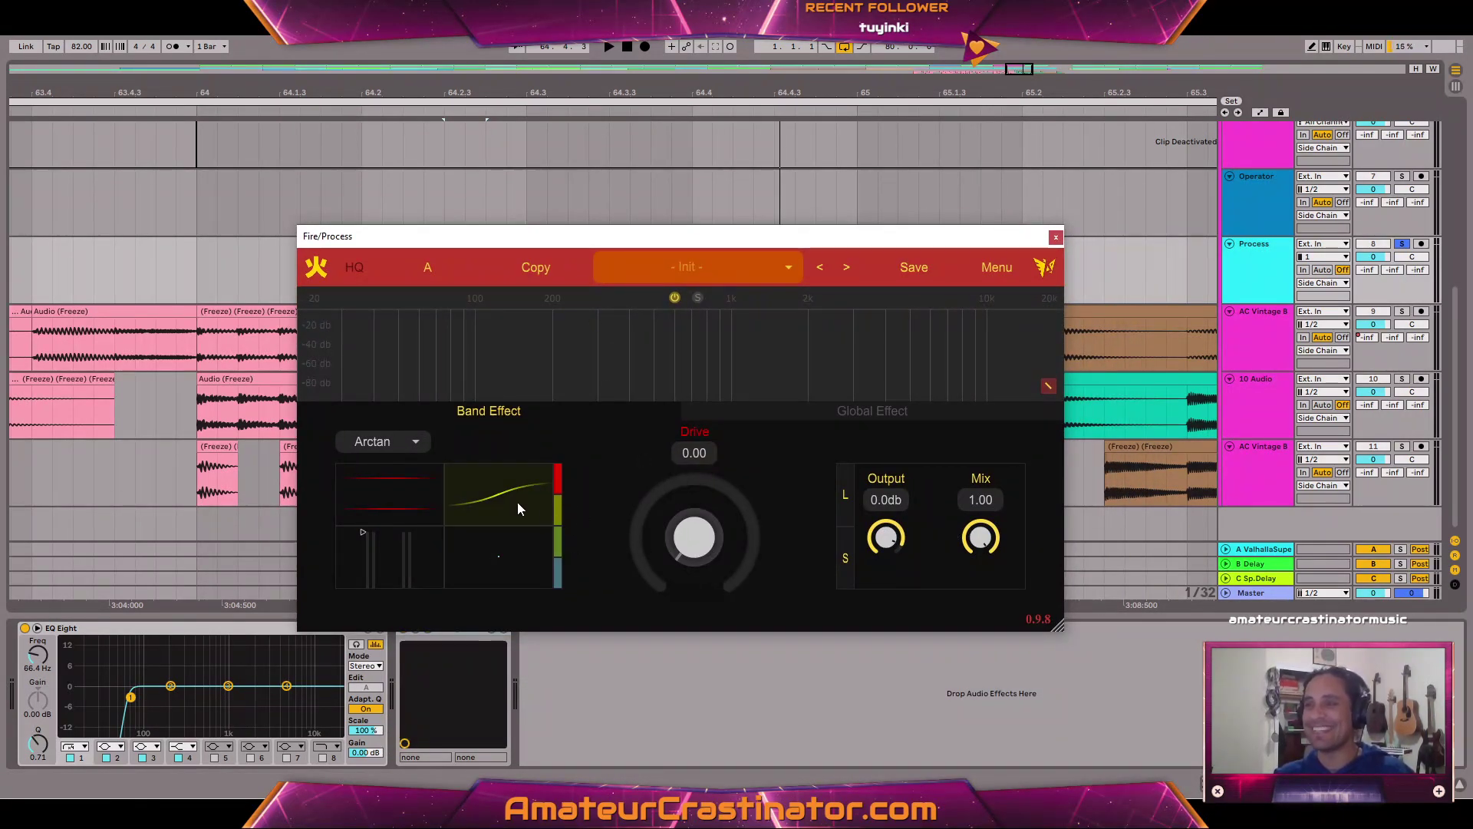
{"action": "left_click", "coordinate": [412, 449]}
{"action": "left_click", "coordinate": [412, 354]}
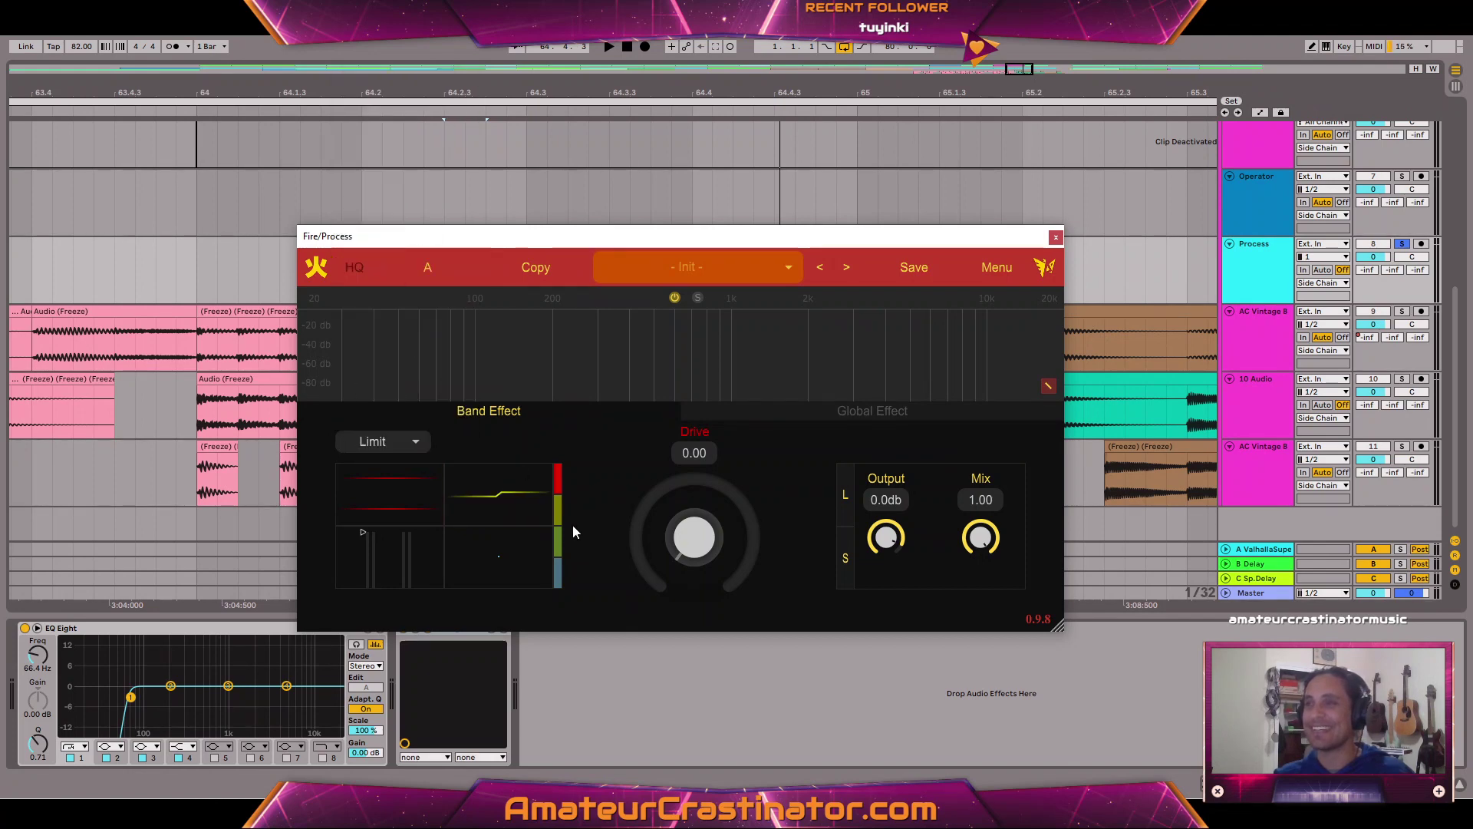
{"action": "key", "text": "space"}
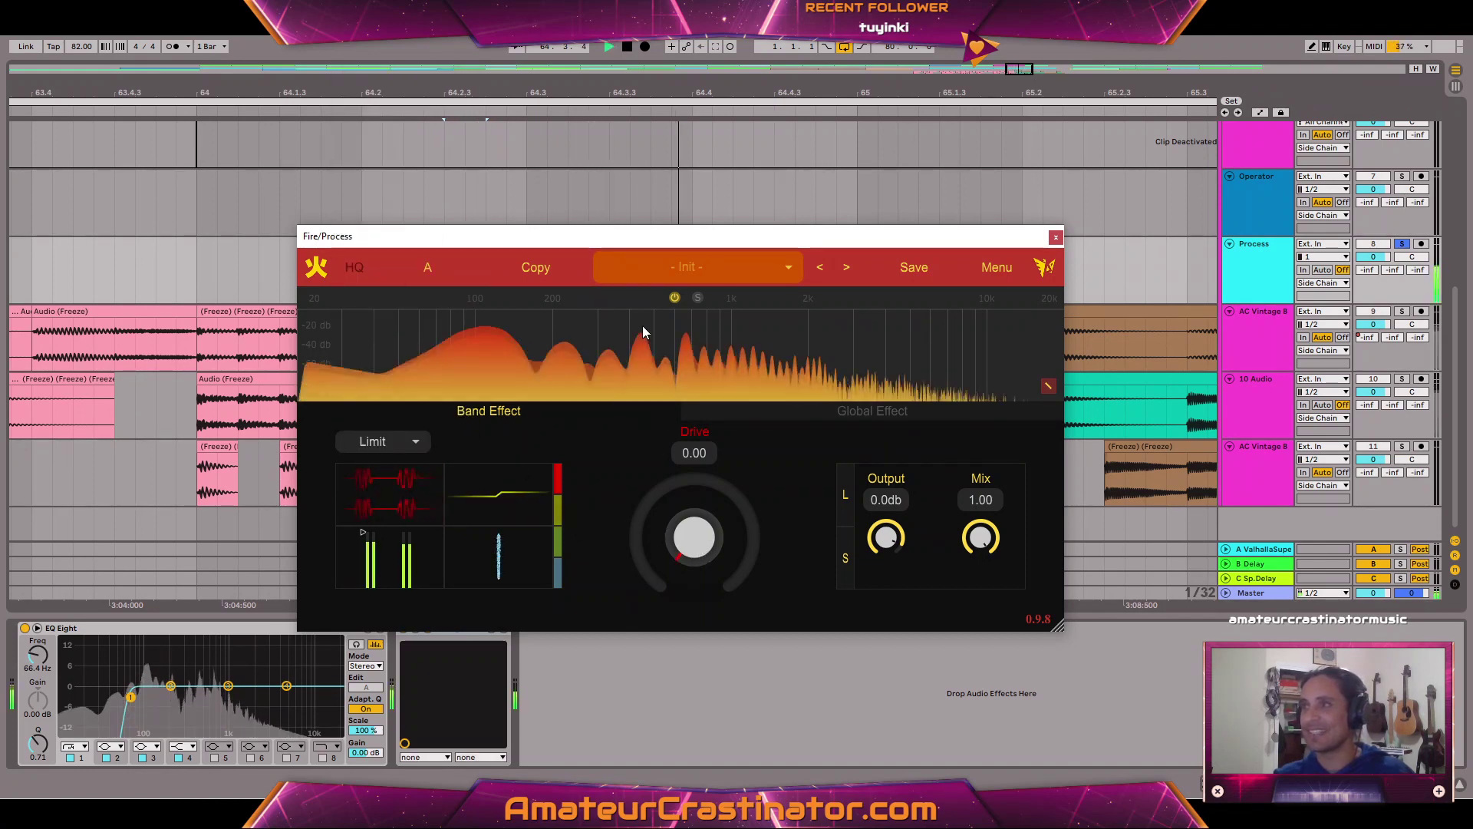
Move the Fire window clear of the device chain and compare playback with the plugin bypassed and enabled.
{"action": "left_click_drag", "start_coordinate": [625, 240], "coordinate": [778, 109]}
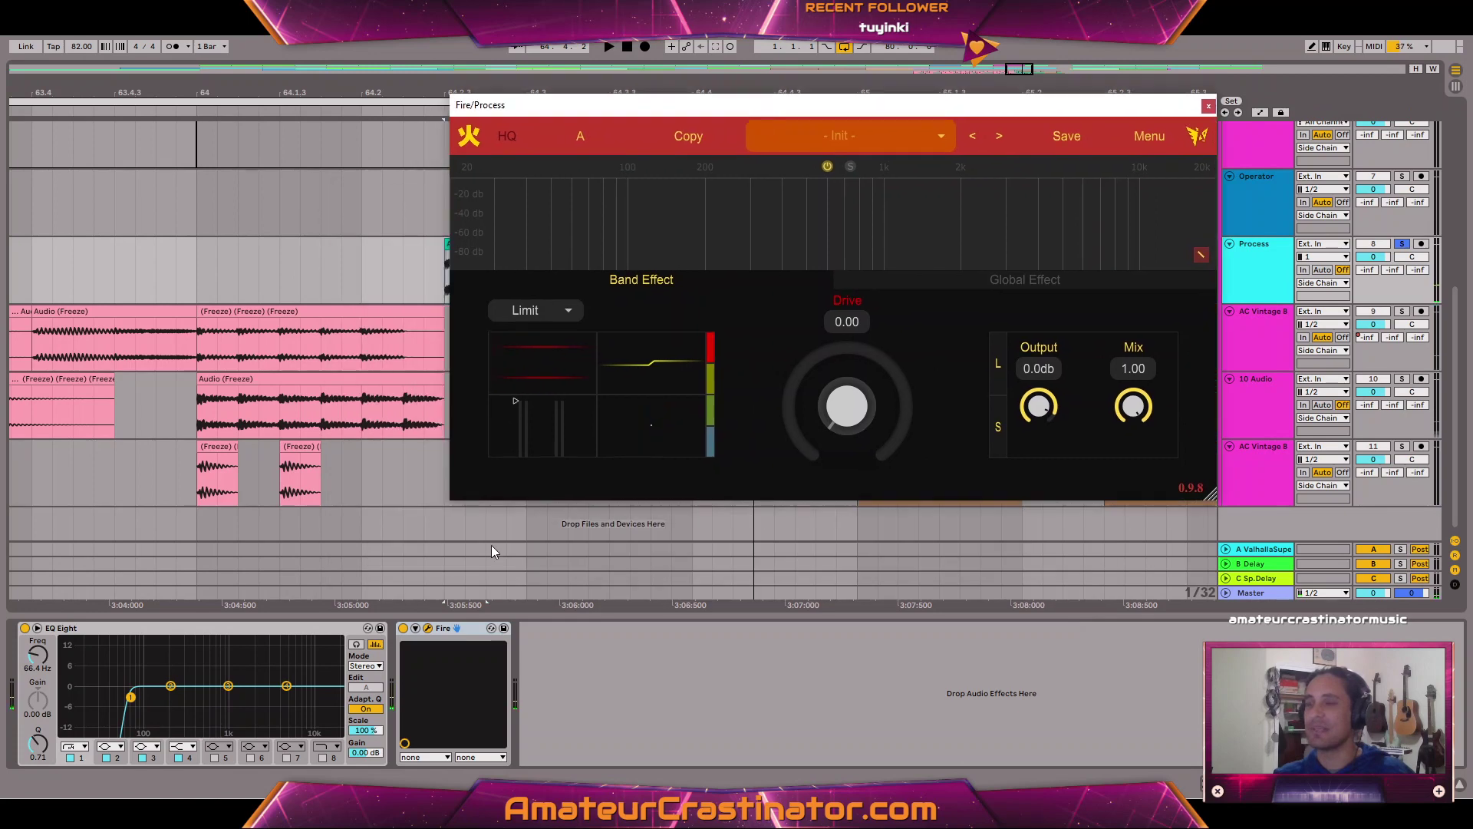
{"action": "left_click", "coordinate": [403, 629]}
{"action": "key", "text": "space"}
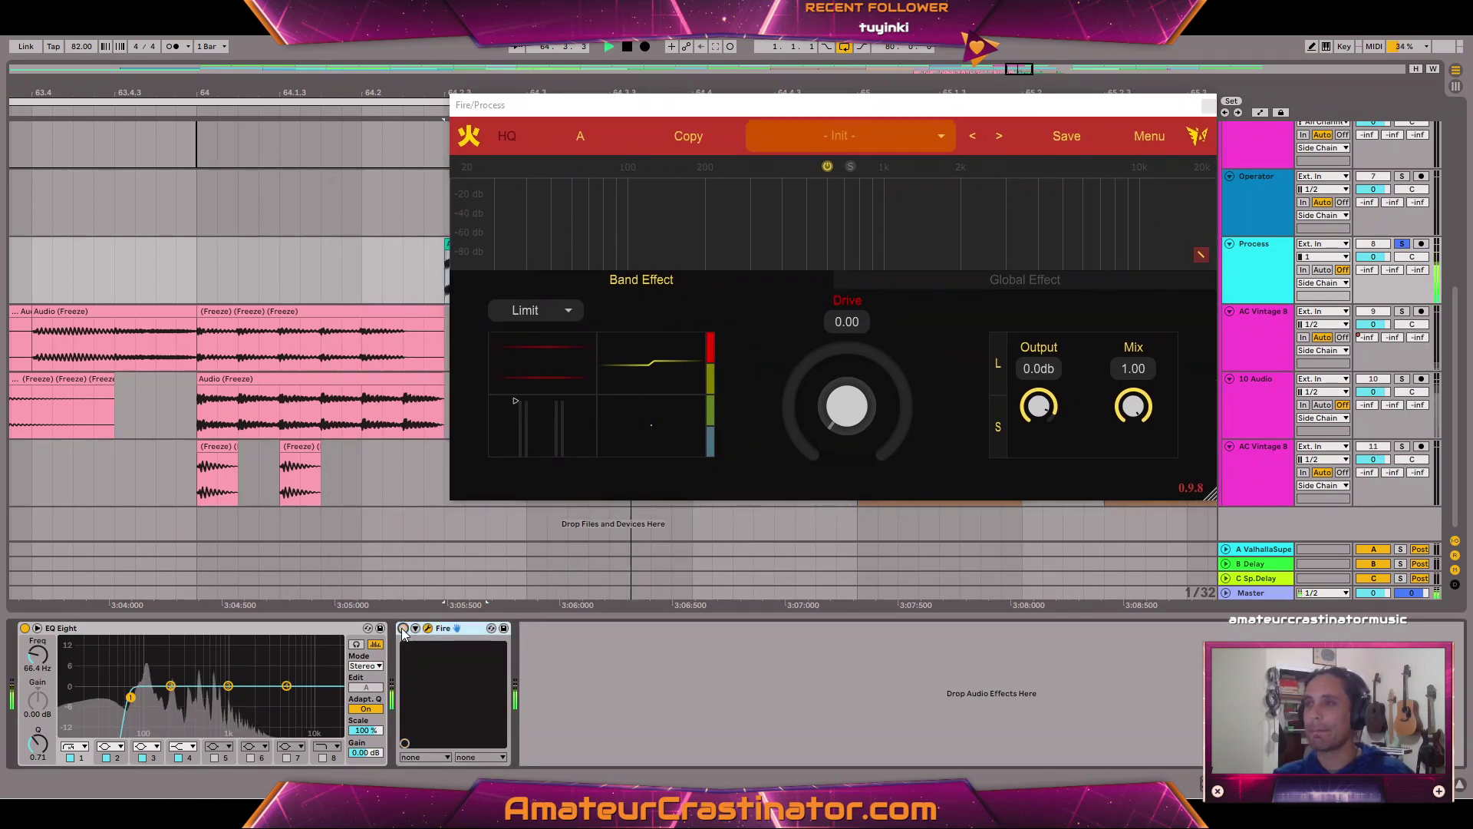
{"action": "left_click", "coordinate": [403, 628]}
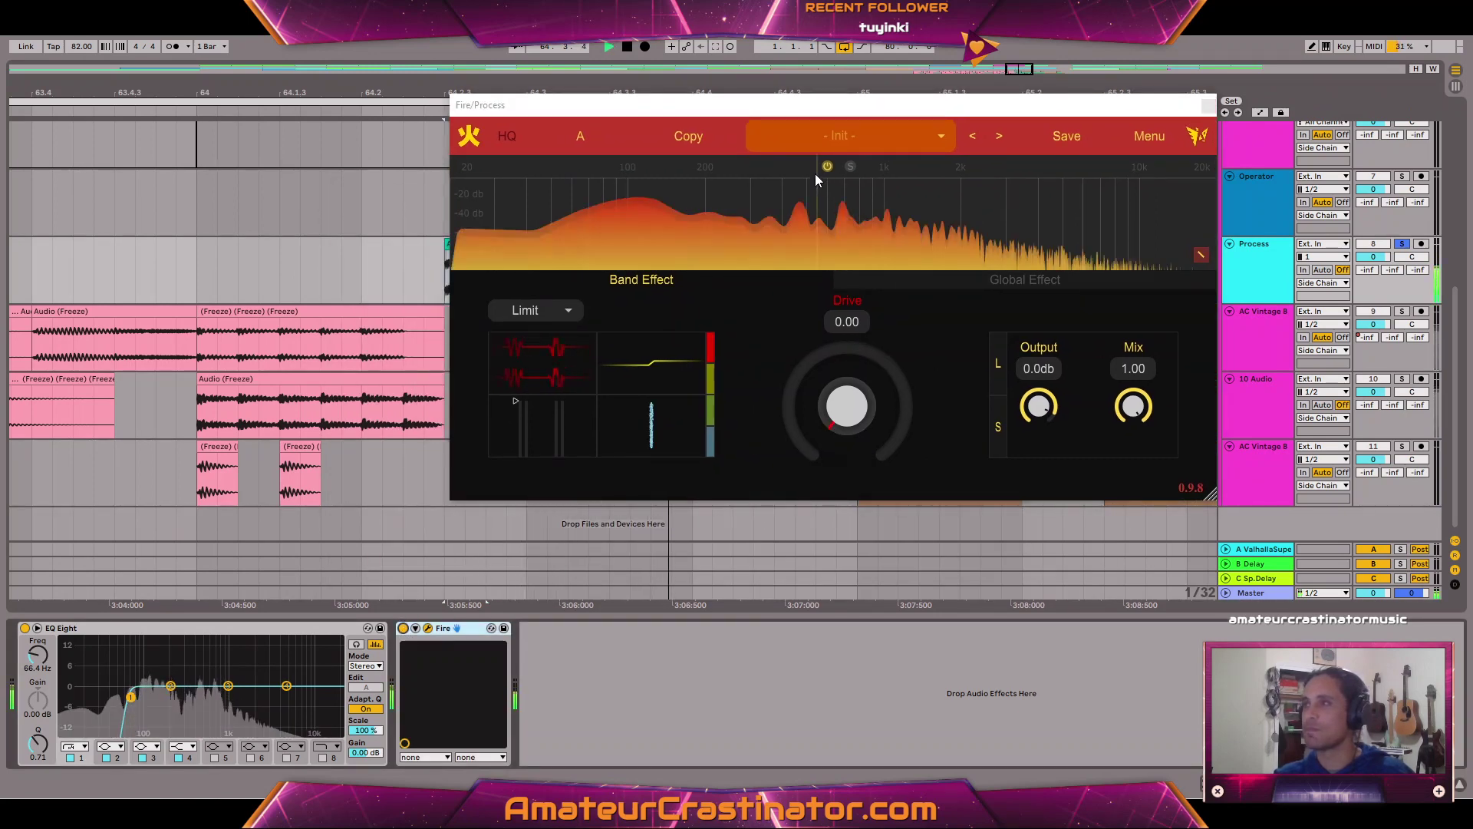
Split Fire's spectrum into two bands, raise the Limit band's Drive to 23.20 and set the upper band's effect to Cubic.
{"action": "mouse_move", "coordinate": [842, 393]}
{"action": "left_mouse_down"}
{"action": "mouse_move", "coordinate": [841, 356]}
{"action": "mouse_move", "coordinate": [839, 393]}
{"action": "left_mouse_up"}
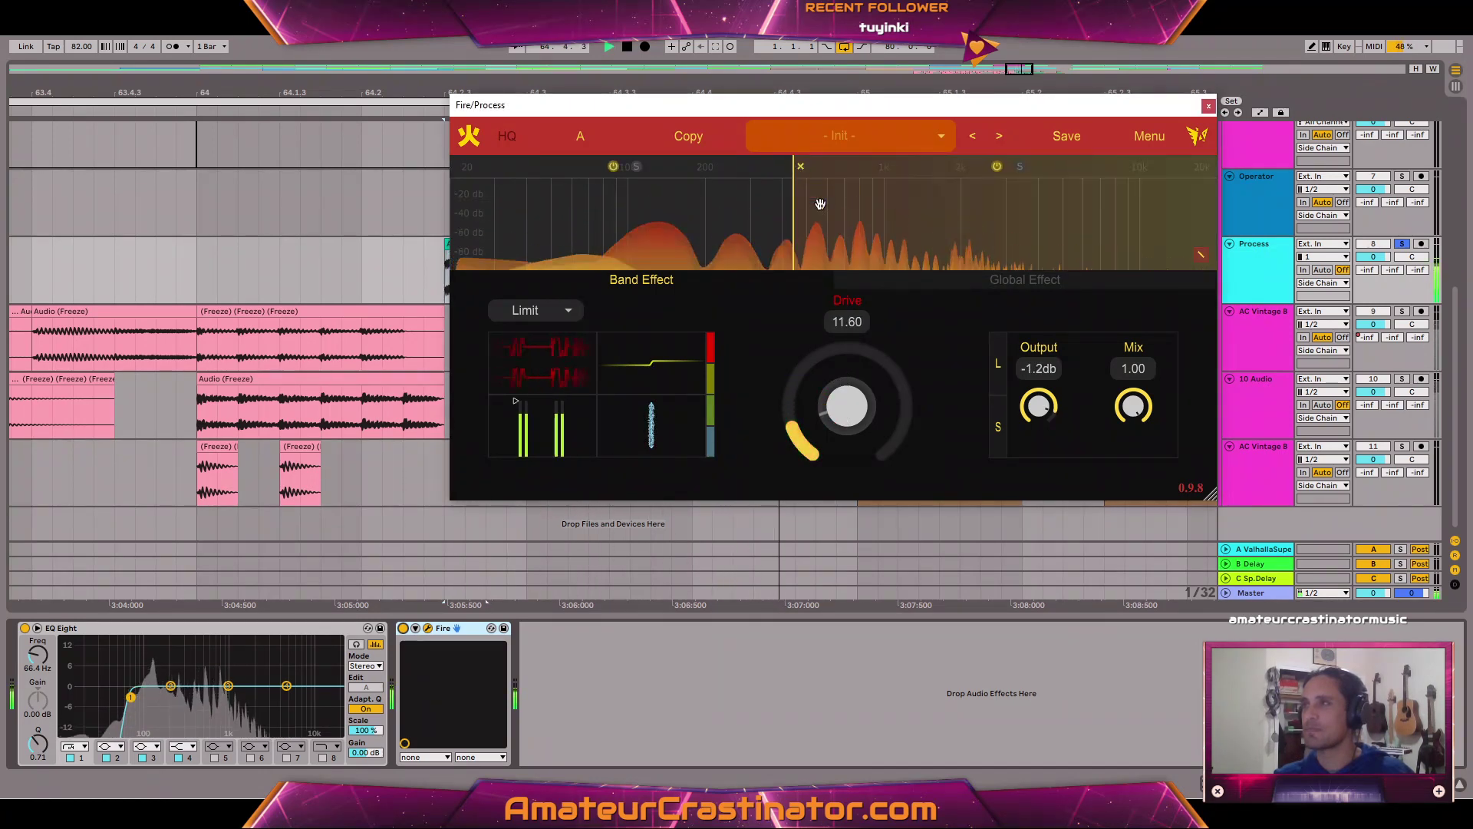
{"action": "left_click_drag", "start_coordinate": [835, 412], "coordinate": [839, 384]}
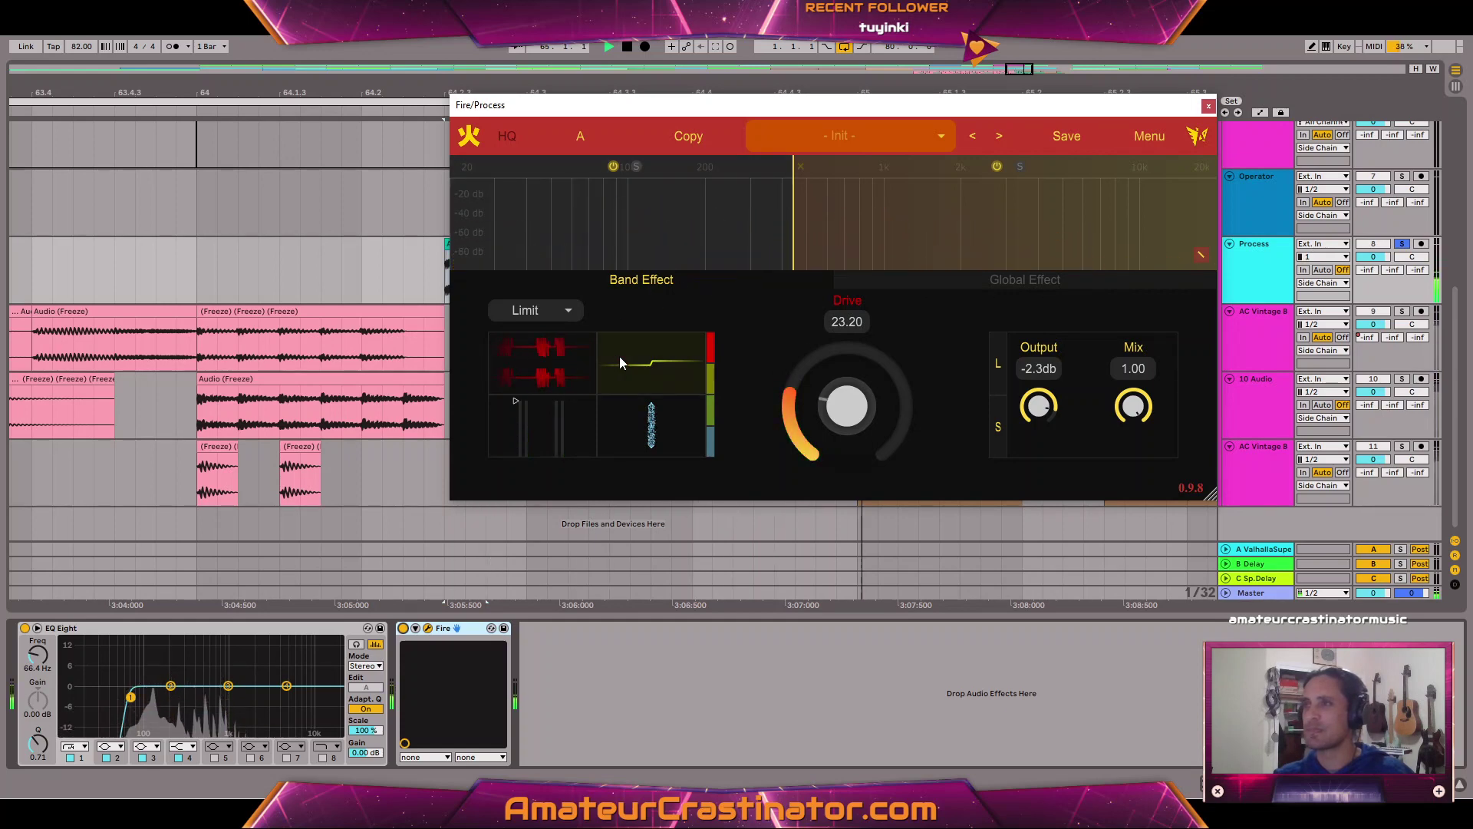
{"action": "left_click", "coordinate": [822, 237]}
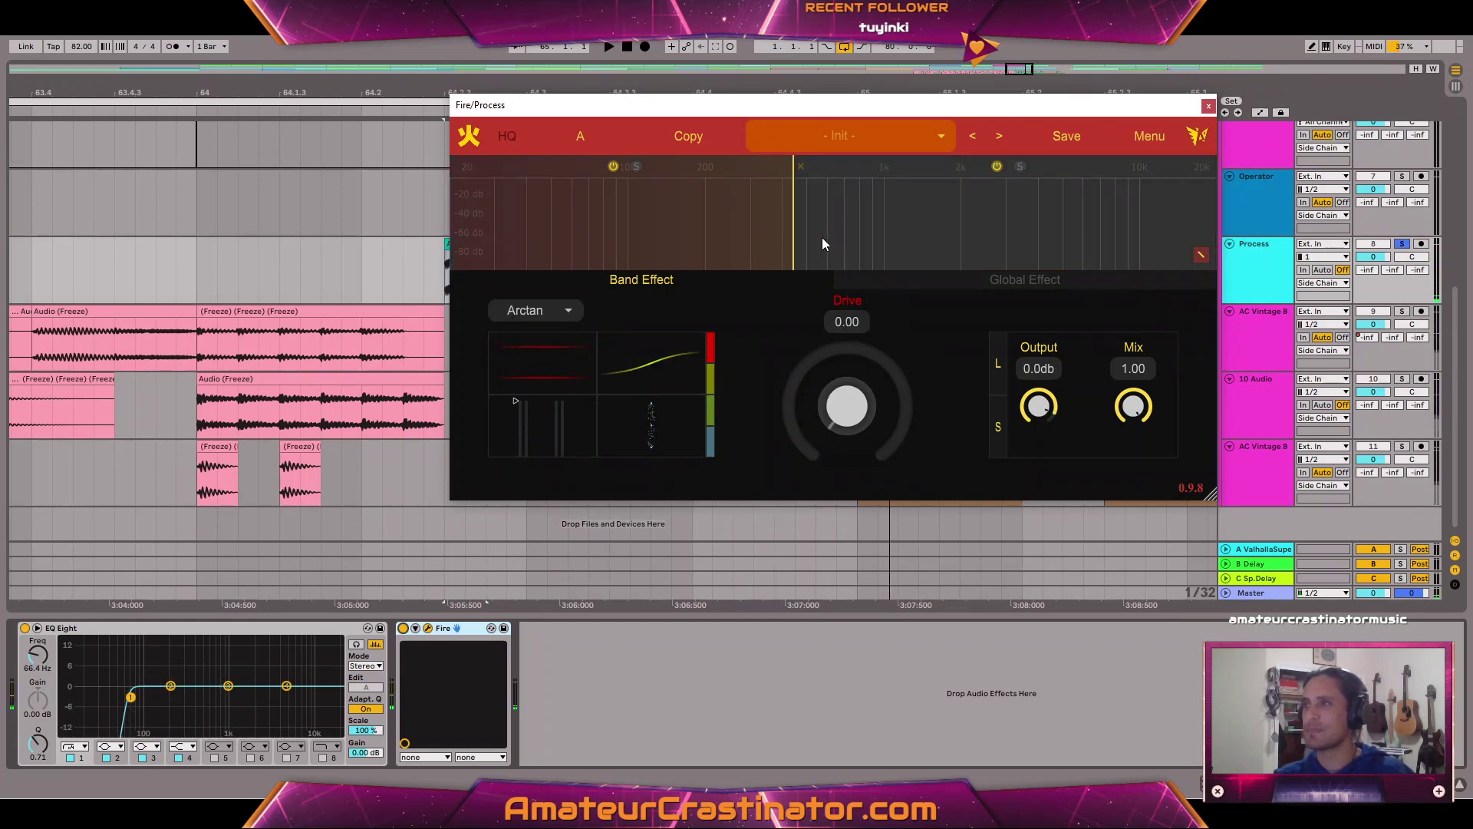
{"action": "left_click", "coordinate": [577, 313]}
{"action": "left_click", "coordinate": [546, 415]}
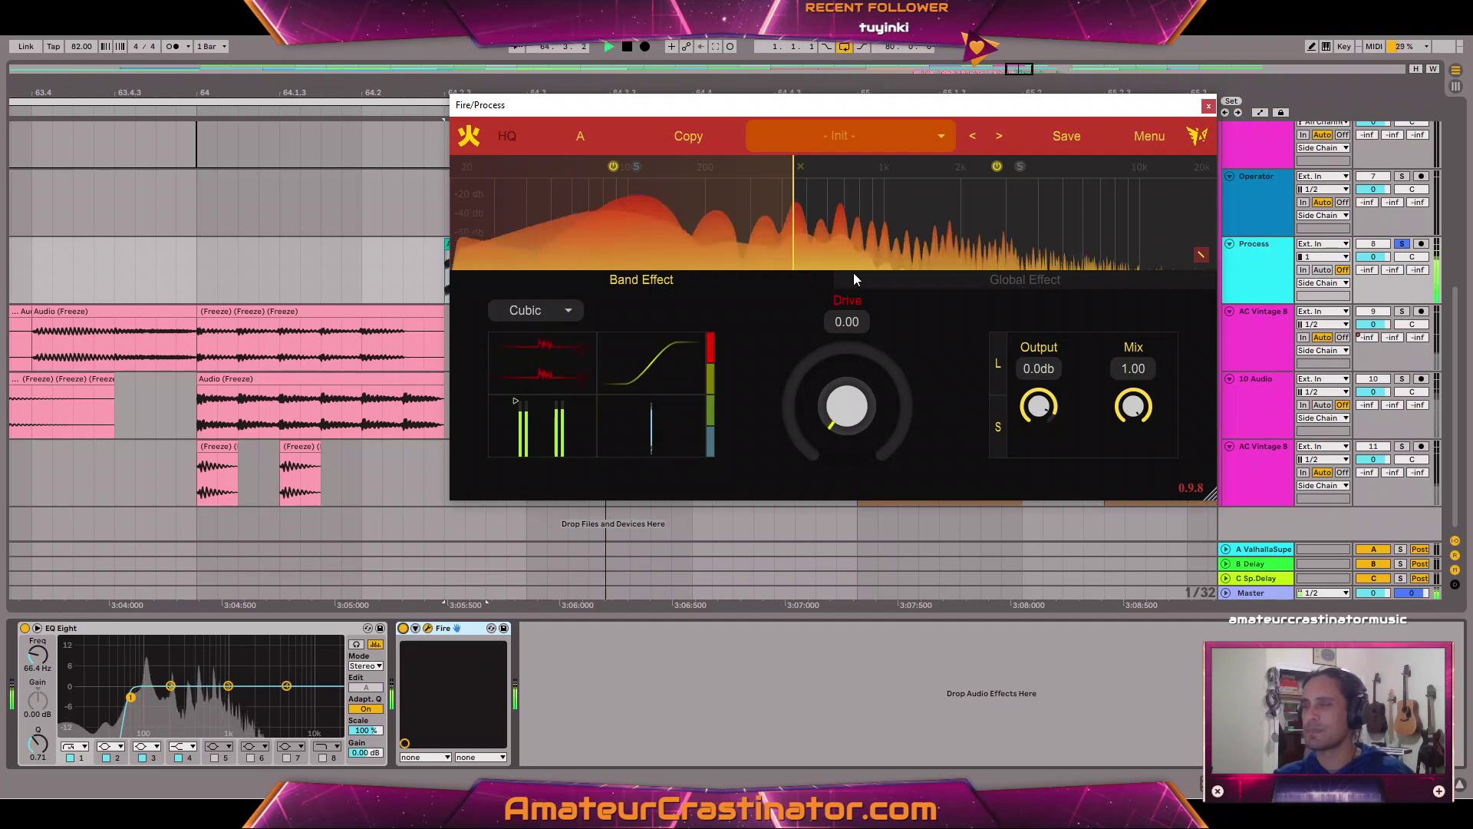
Shift Fire's band crossover slightly lower, audition the distortion and close the plugin window.
{"action": "mouse_move", "coordinate": [794, 188]}
{"action": "left_mouse_down"}
{"action": "mouse_move", "coordinate": [882, 201]}
{"action": "mouse_move", "coordinate": [780, 196]}
{"action": "mouse_move", "coordinate": [895, 200]}
{"action": "mouse_move", "coordinate": [758, 195]}
{"action": "mouse_move", "coordinate": [789, 195]}
{"action": "left_mouse_up"}
{"action": "key", "text": "space"}
{"action": "key", "text": "space"}
{"action": "left_click", "coordinate": [1208, 105]}
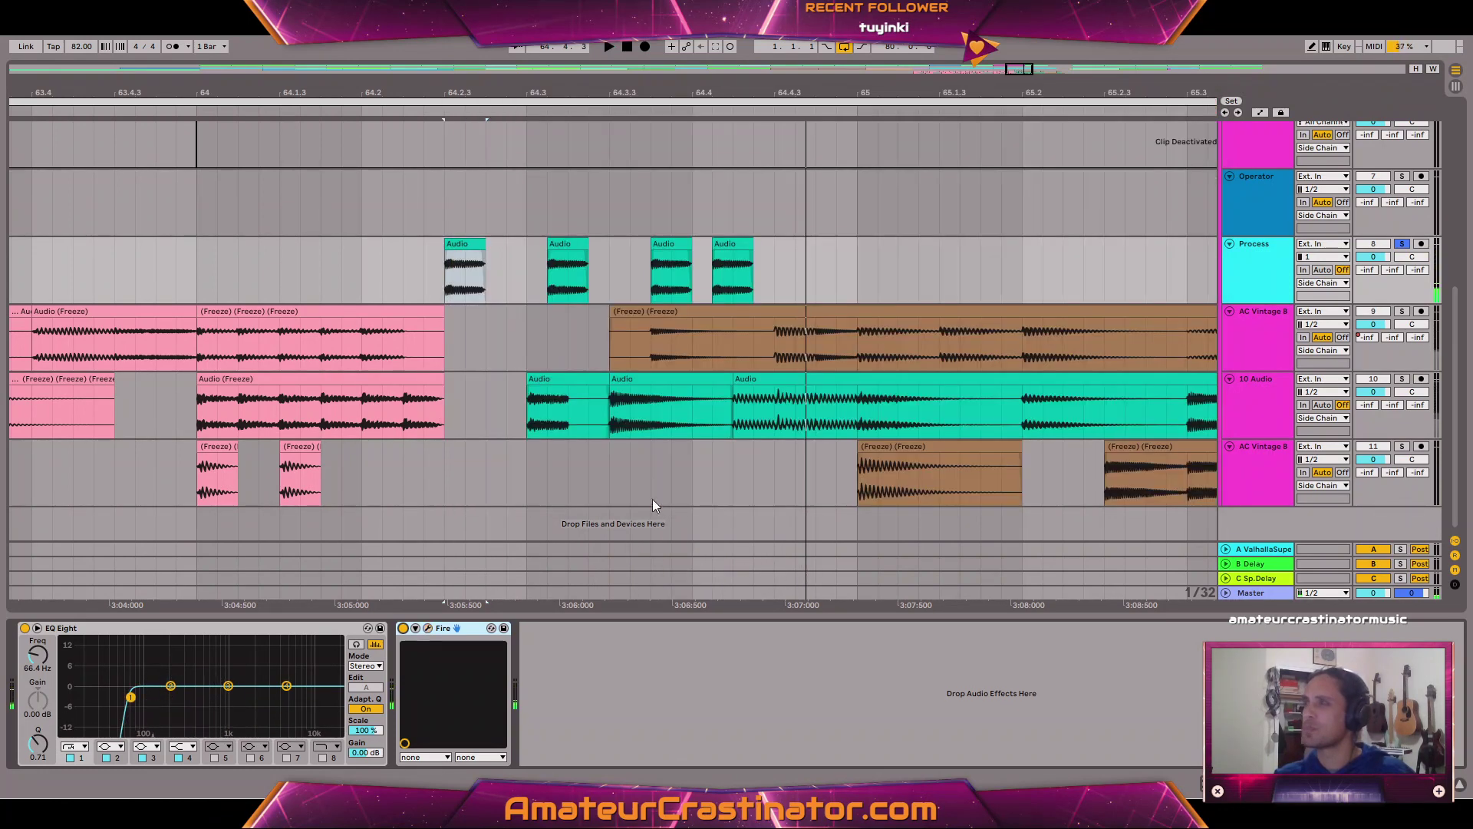
Compare the pattern with Fire bypassed and enabled, and play it from bar 64 both in the full mix and soloed.
{"action": "key", "text": "space"}
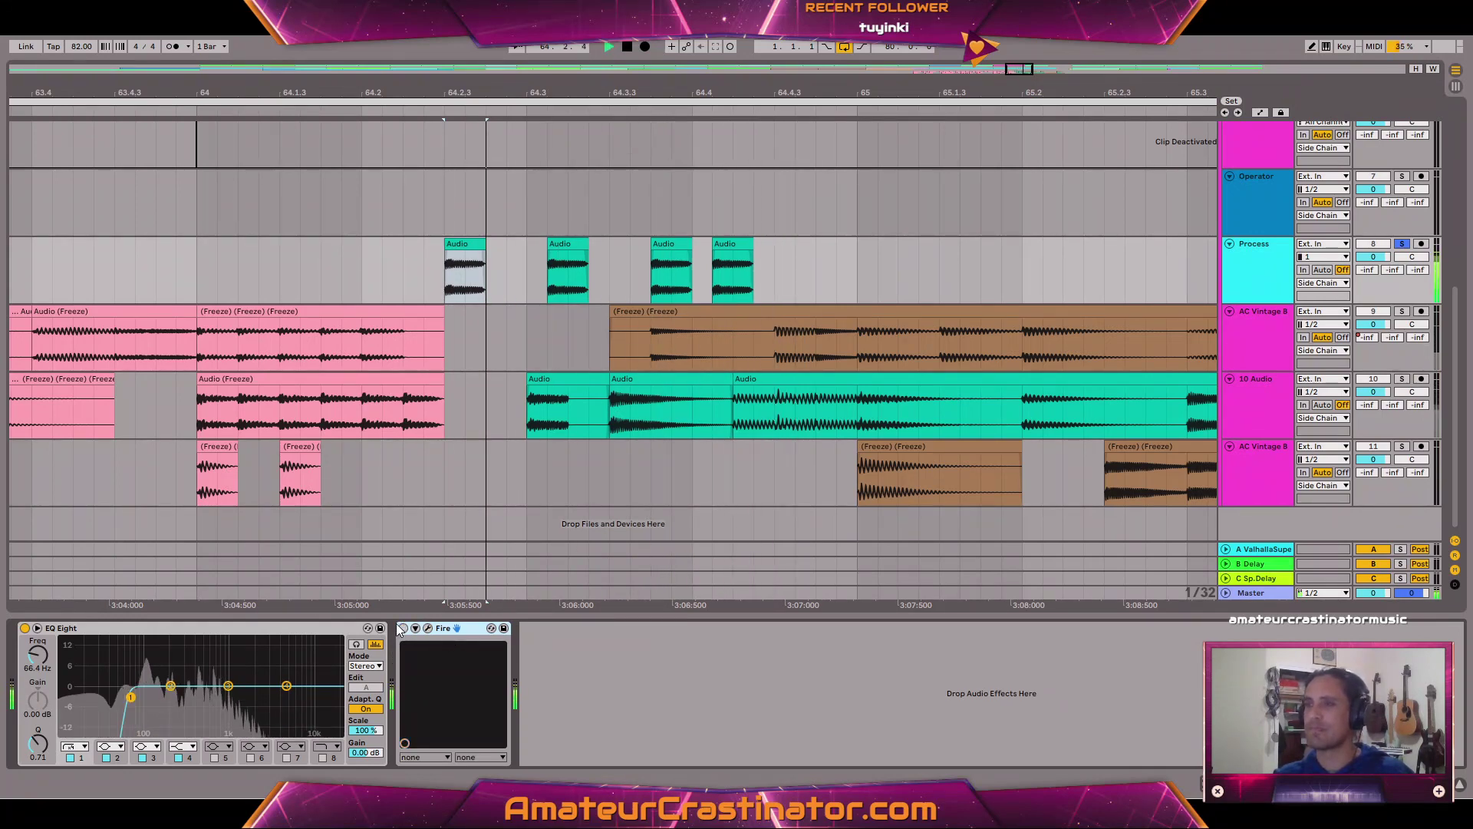
{"action": "left_click", "coordinate": [402, 627]}
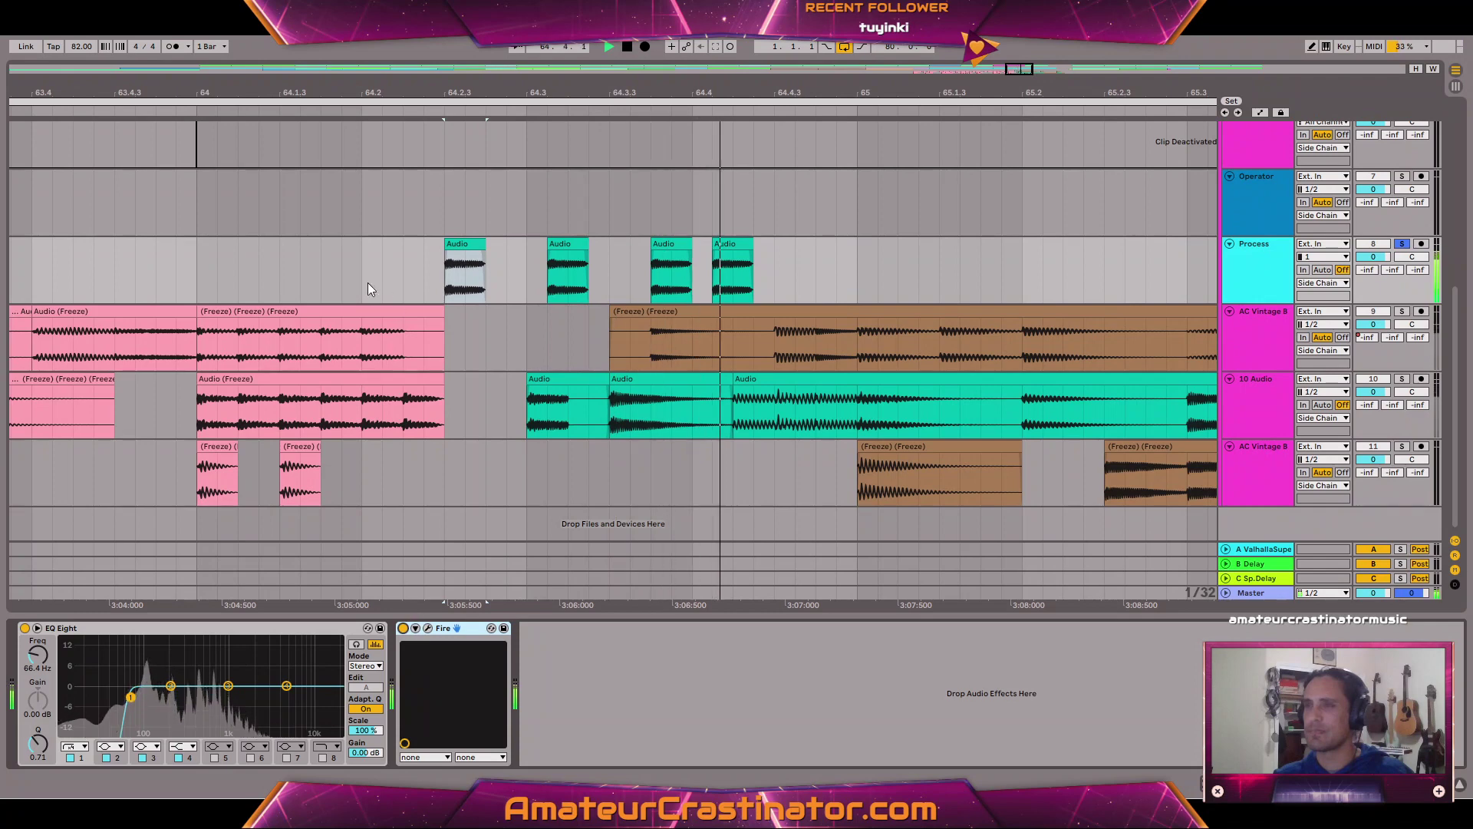
{"action": "left_click", "coordinate": [192, 264]}
{"action": "key", "text": "space"}
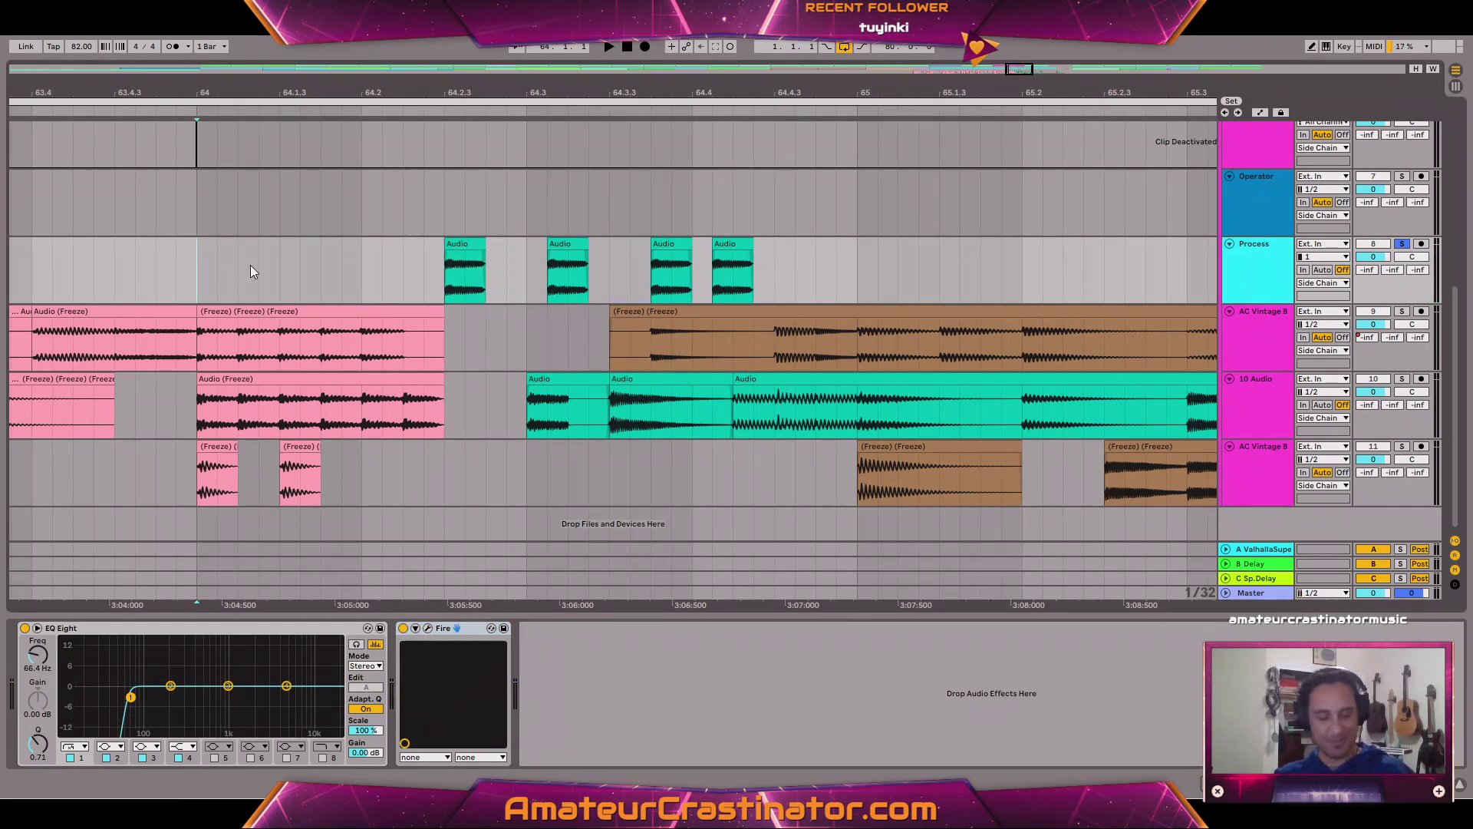
{"action": "key", "text": "space"}
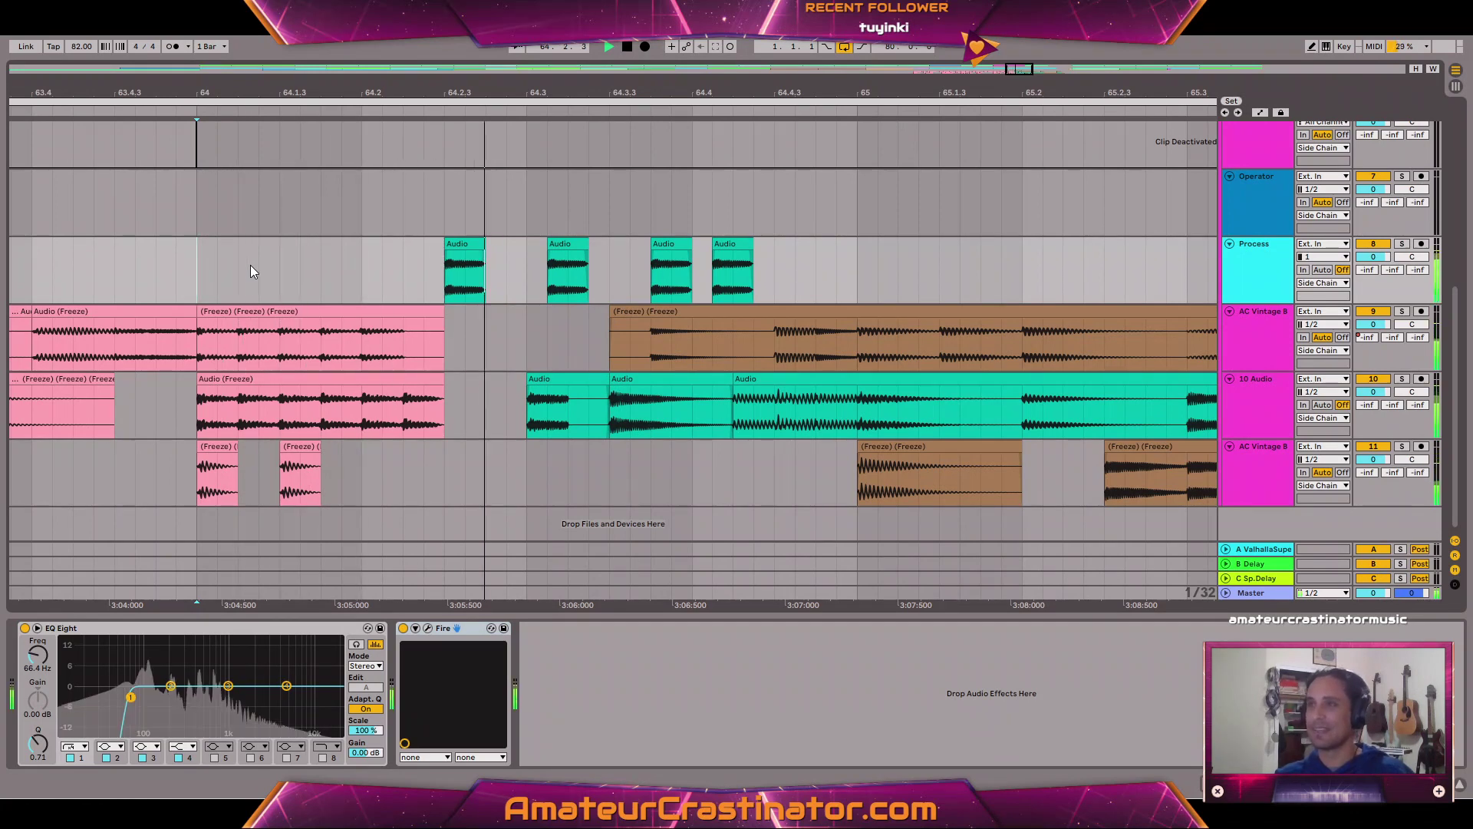
{"action": "key", "text": "space"}
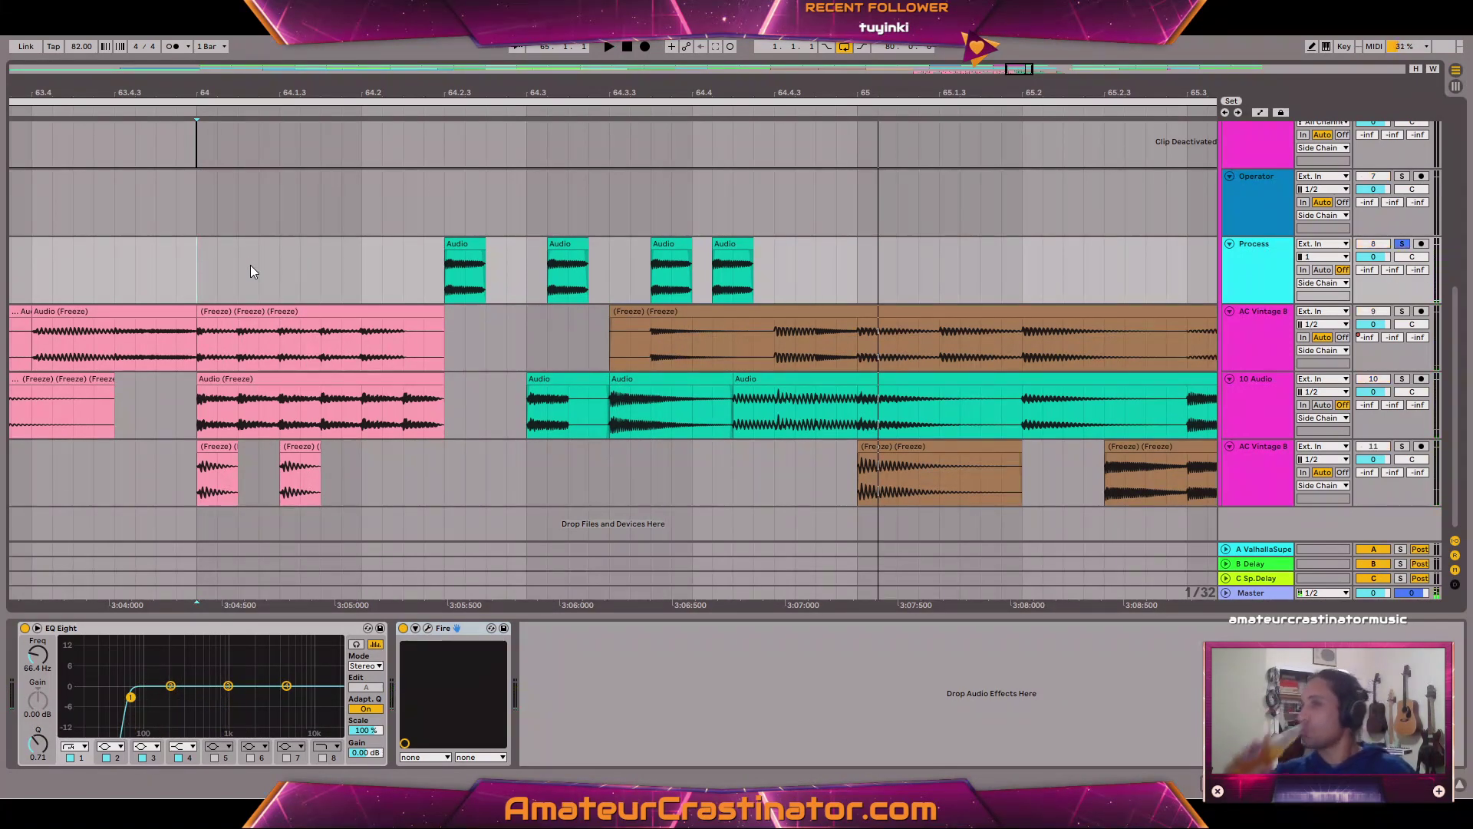
{"action": "key", "text": "space"}
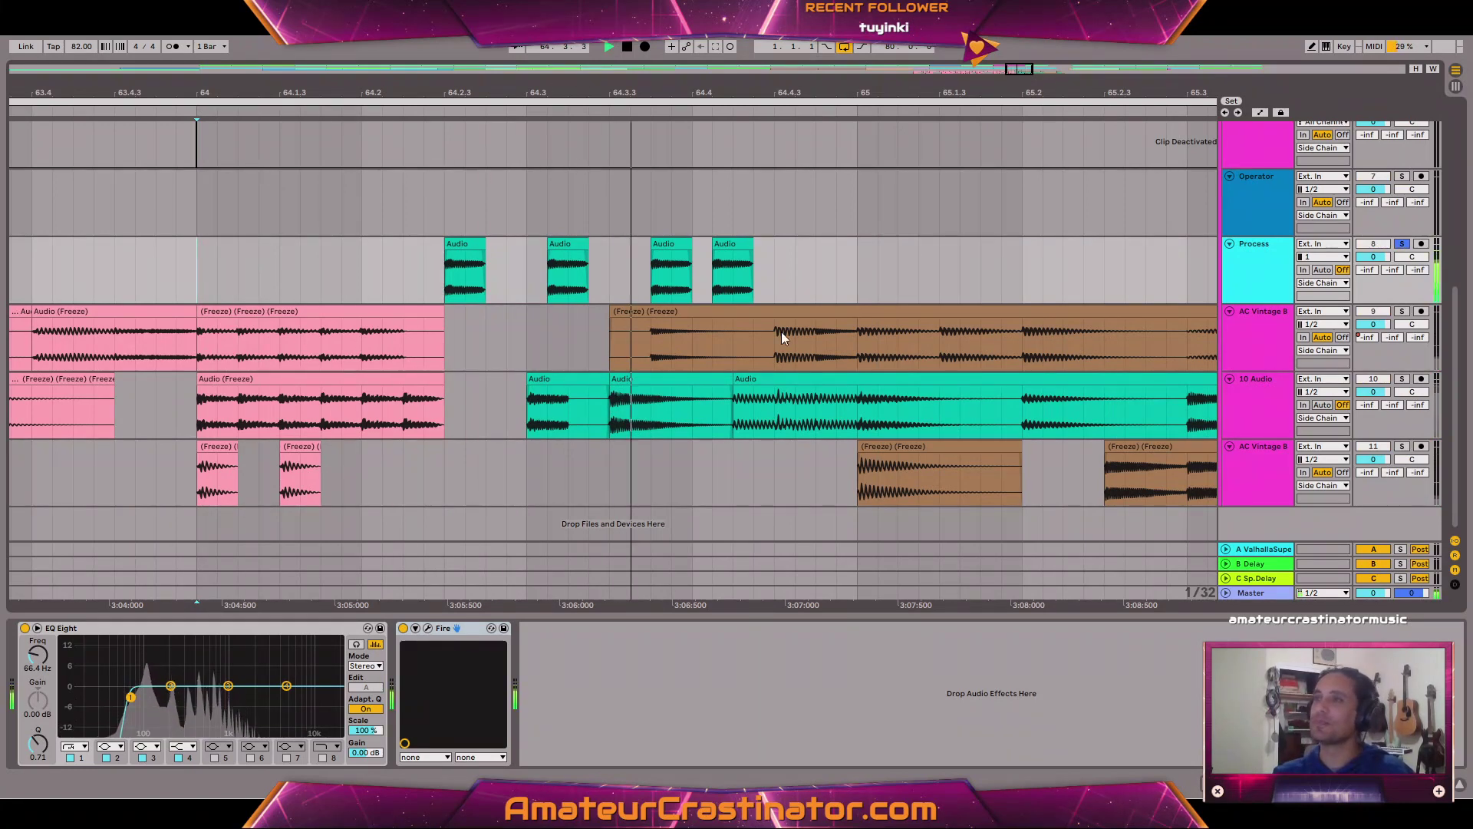
{"action": "key", "text": "space"}
Delete the second and third teal clips on the Process track and play the remaining two hits.
{"action": "left_click_drag", "start_coordinate": [694, 264], "coordinate": [548, 267]}
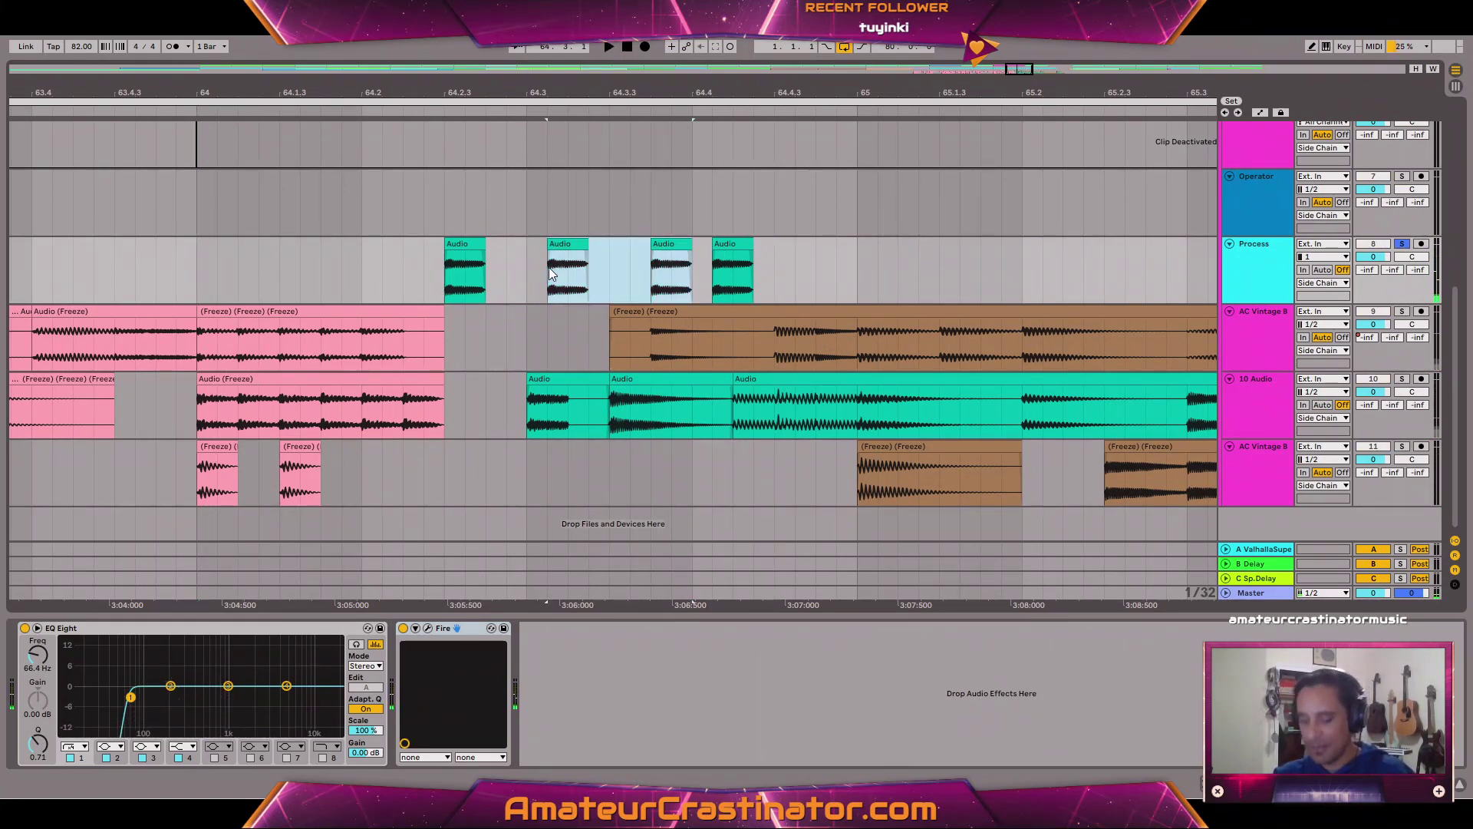
{"action": "key", "text": "Delete"}
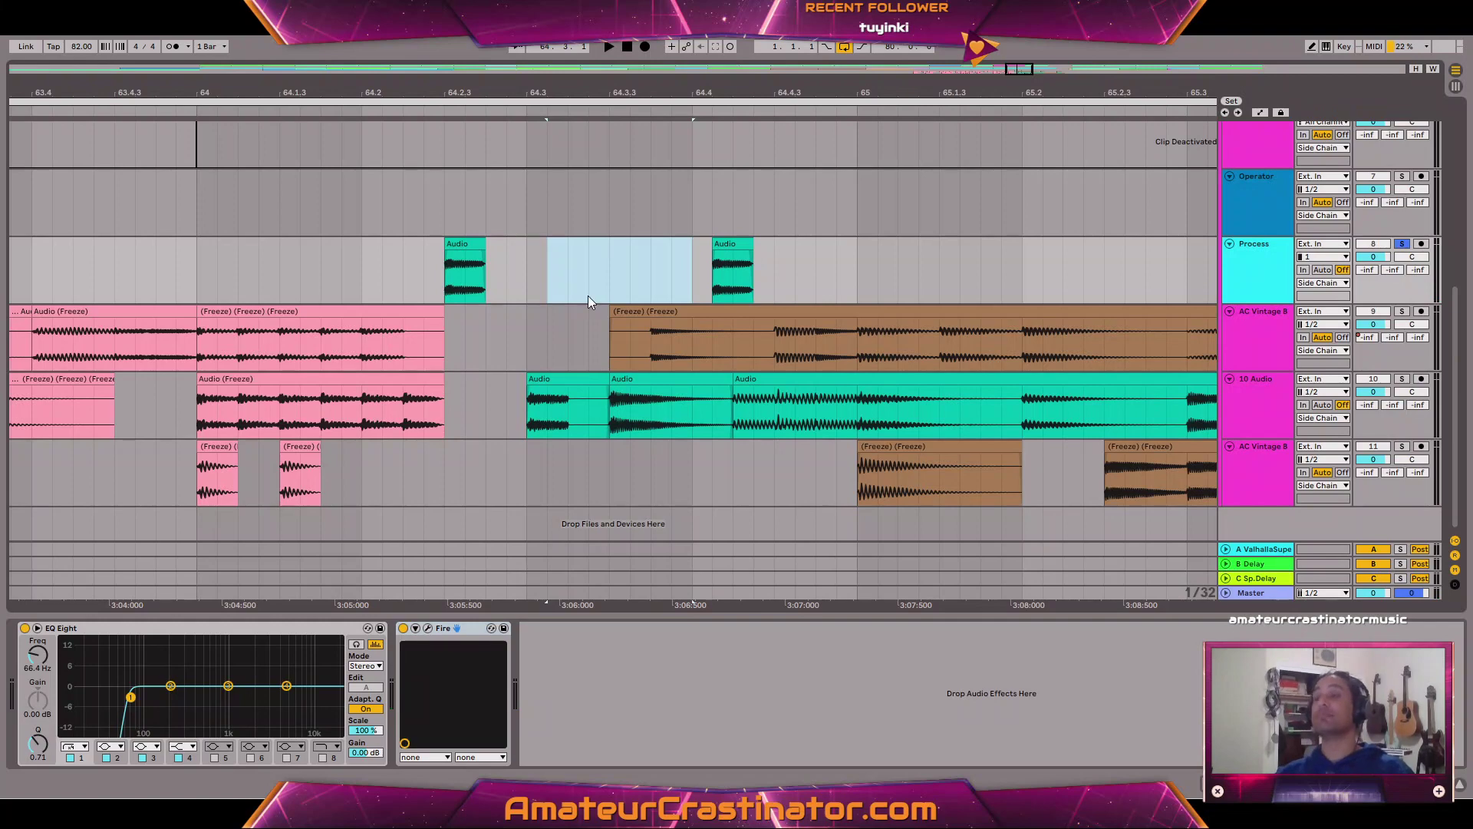
{"action": "left_click", "coordinate": [466, 255]}
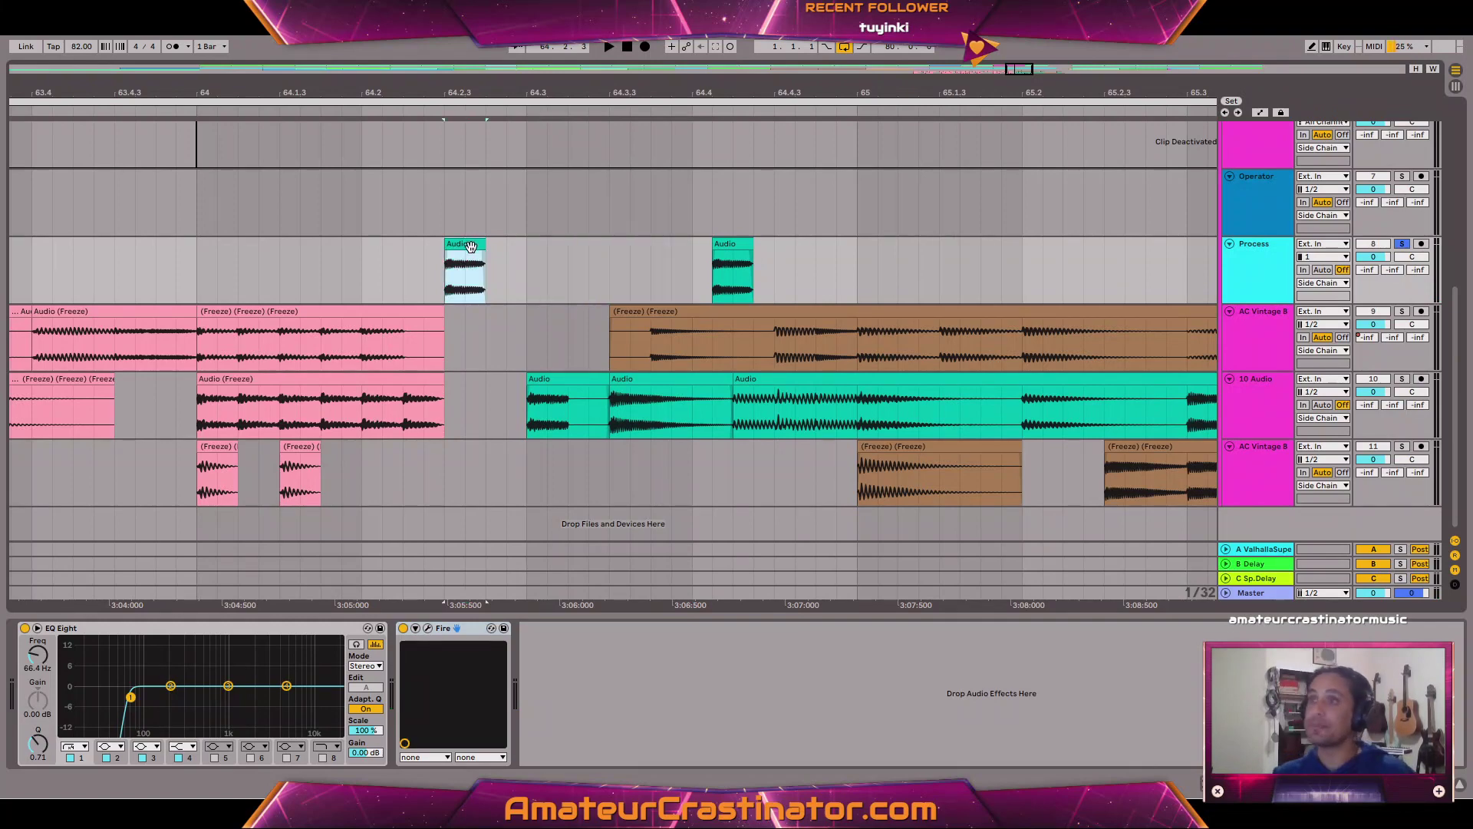
{"action": "key", "text": "space"}
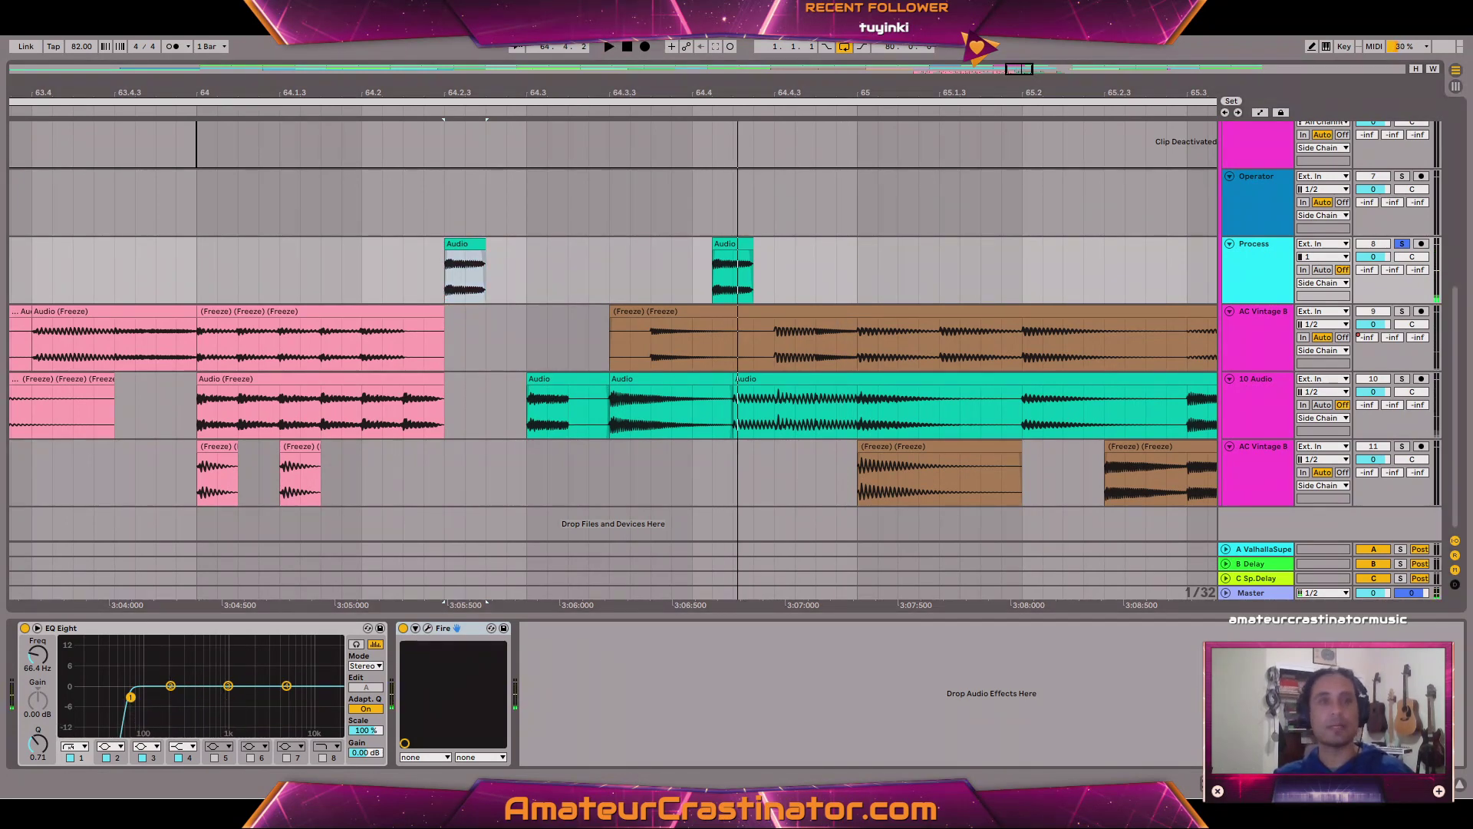
Add a second EQ Eight after Fire on the Process track.
{"action": "left_click", "coordinate": [649, 700]}
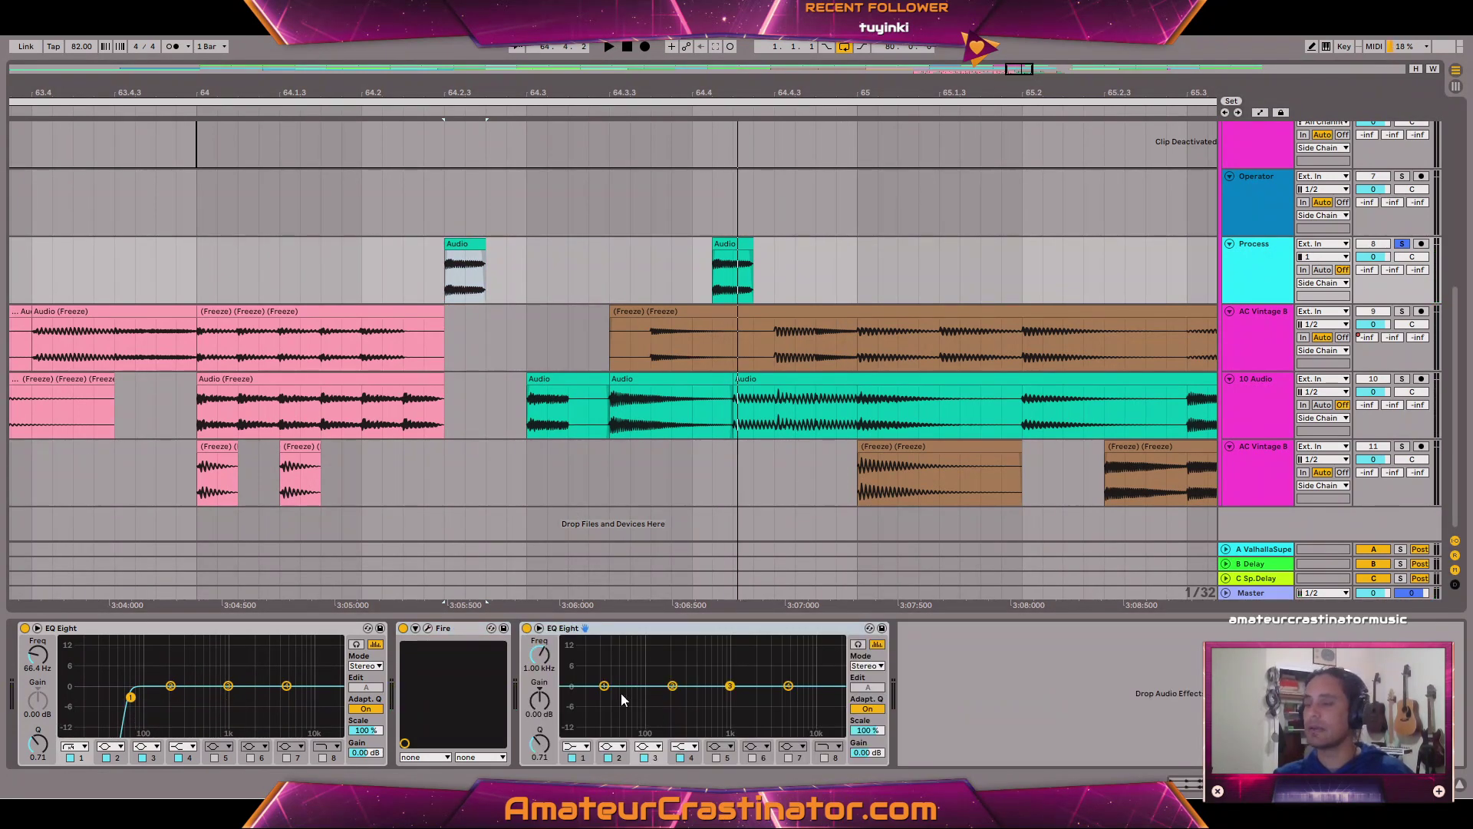
Set band 1 of the second EQ Eight to a low cut at 62.5 Hz while playing the hits.
{"action": "key", "text": "space"}
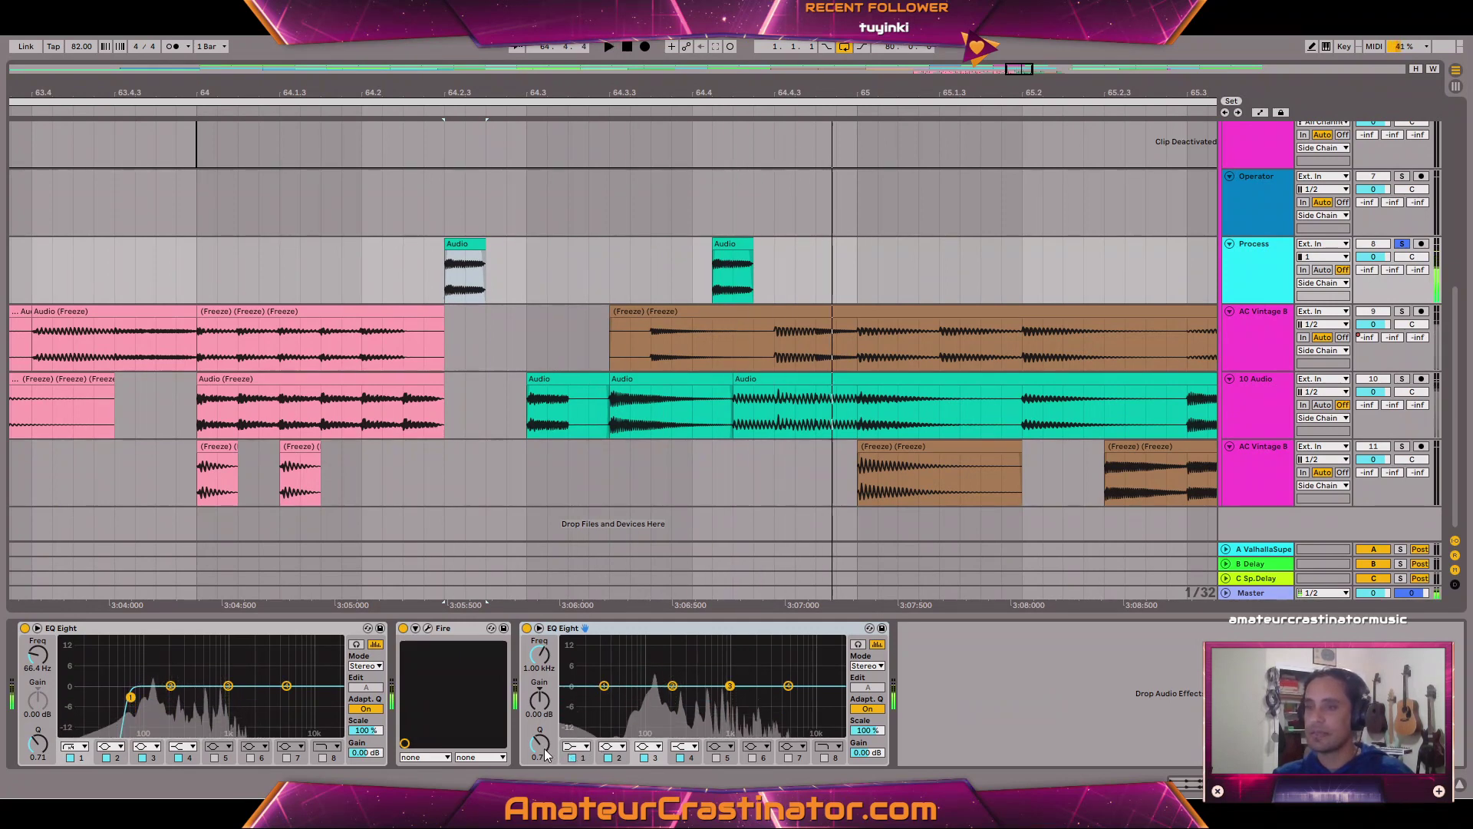
{"action": "left_click", "coordinate": [583, 746]}
{"action": "left_click", "coordinate": [569, 657]}
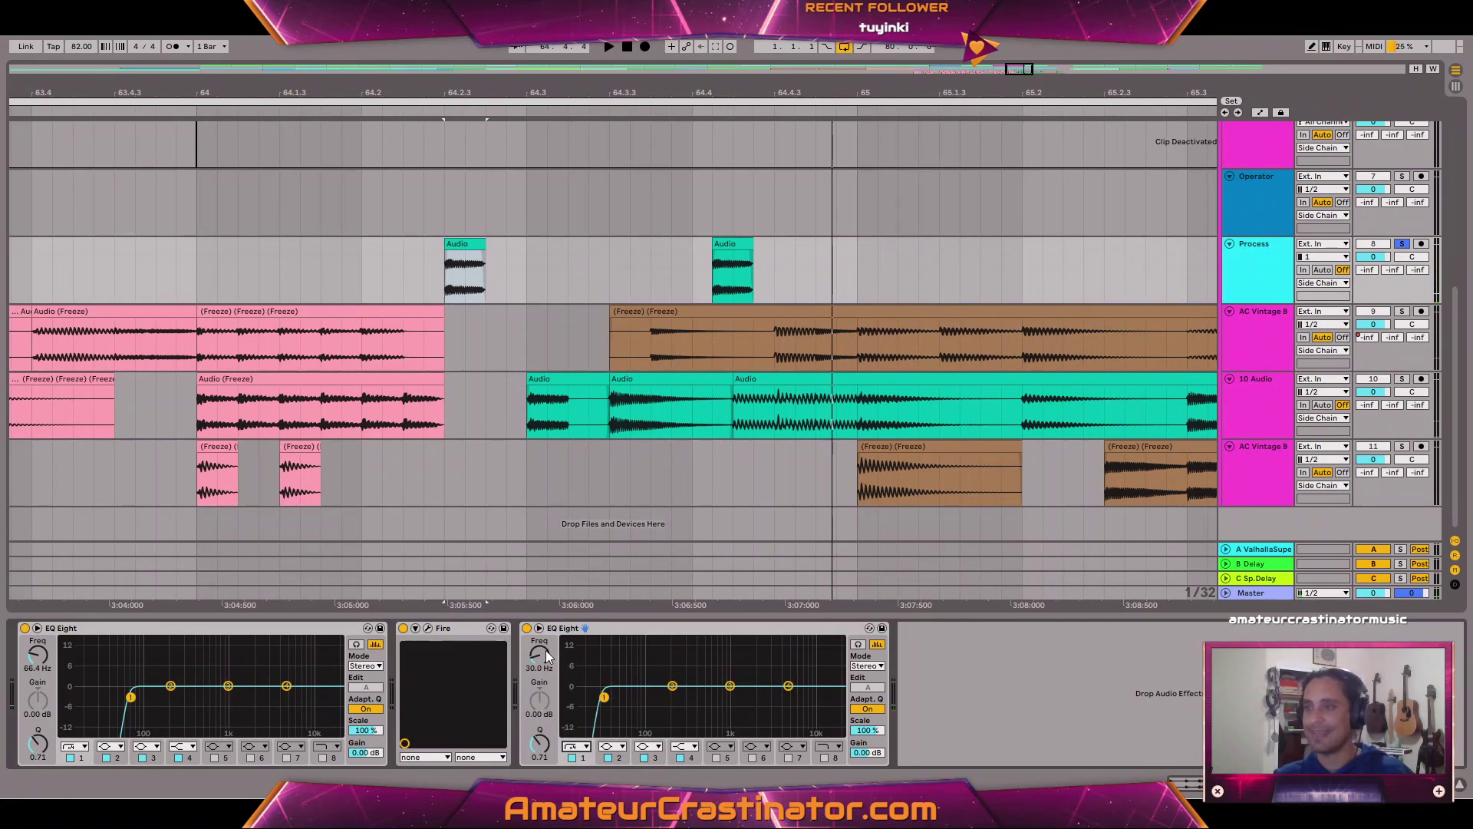
{"action": "key", "text": "space"}
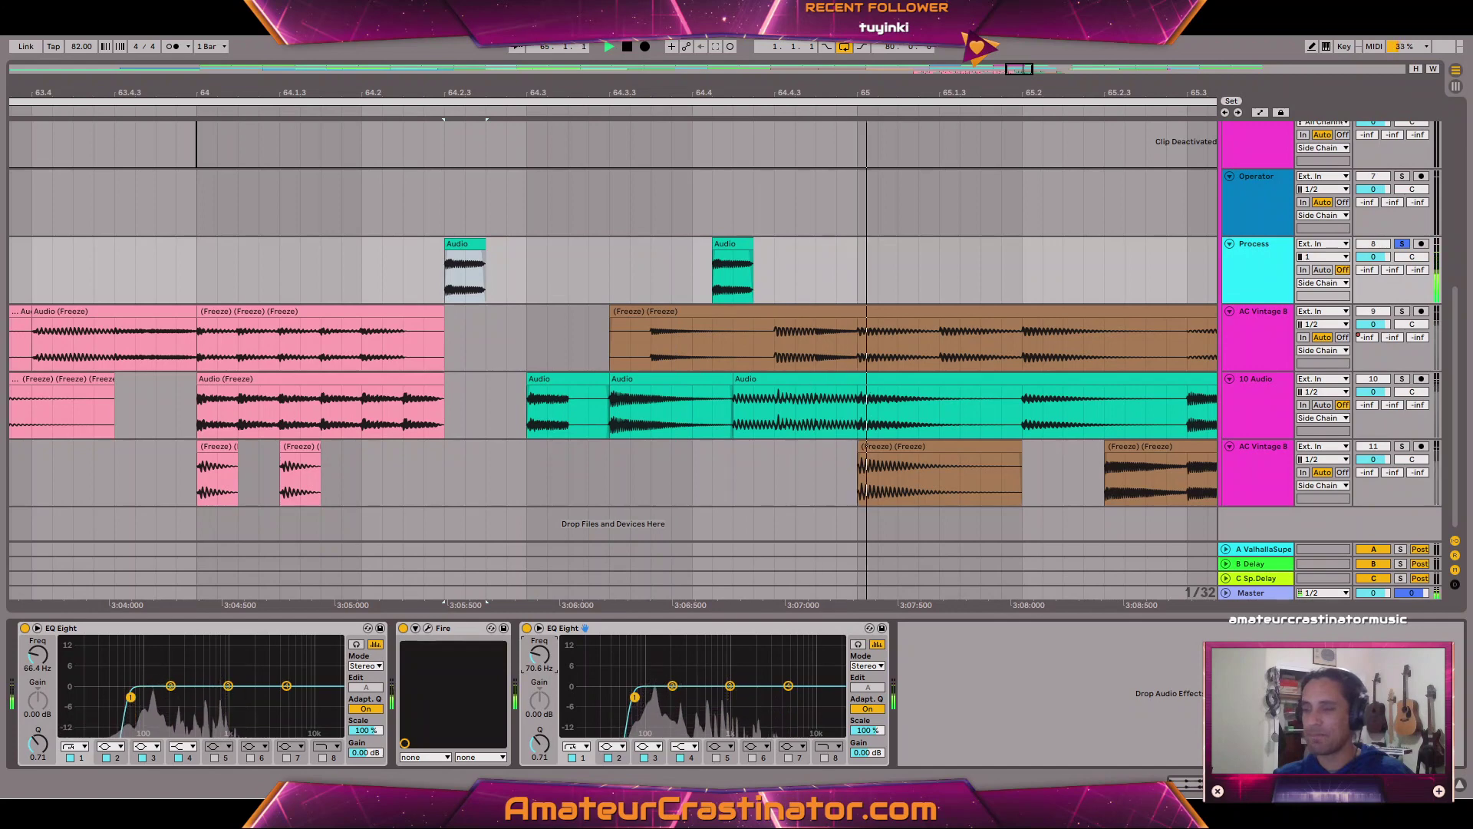
{"action": "key", "text": "space"}
{"action": "key", "text": "space"}
{"action": "left_click_drag", "start_coordinate": [540, 654], "coordinate": [543, 655]}
{"action": "key", "text": "space"}
{"action": "key", "text": "space"}
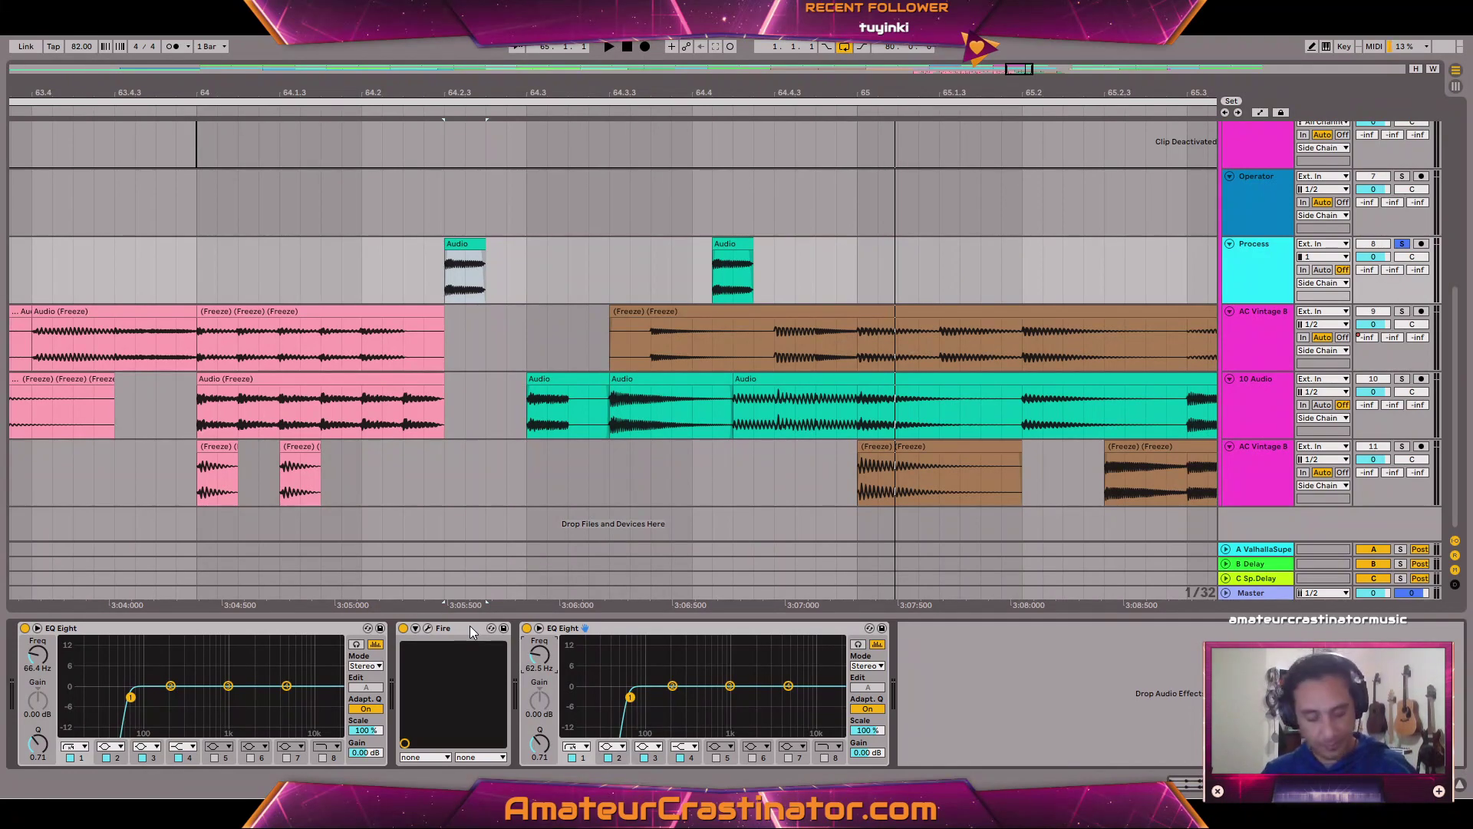
Play the two processed hits and compare them with Fire bypassed and enabled.
{"action": "key", "text": "space"}
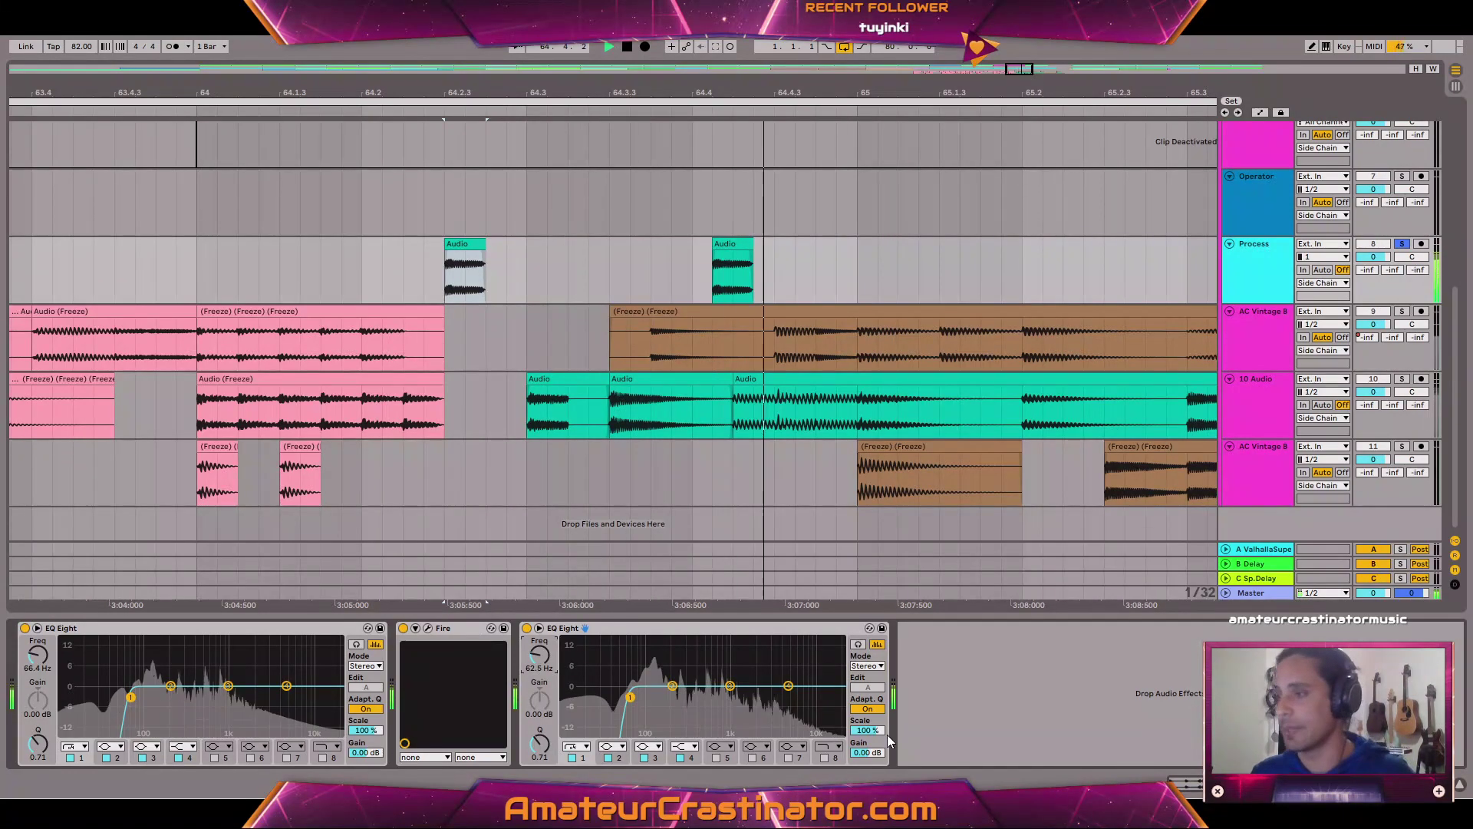
{"action": "key", "text": "space"}
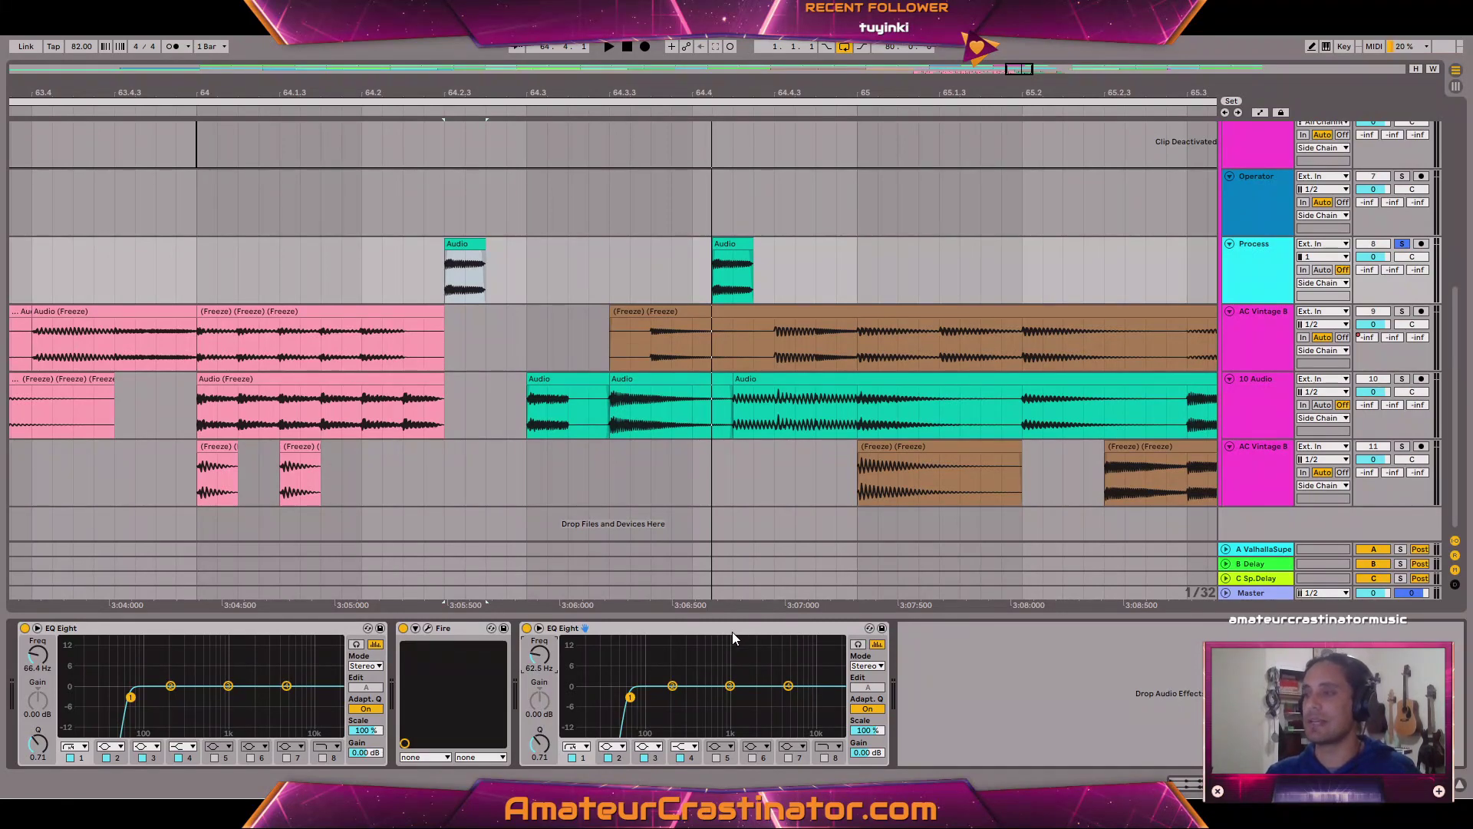
{"action": "key", "text": "space"}
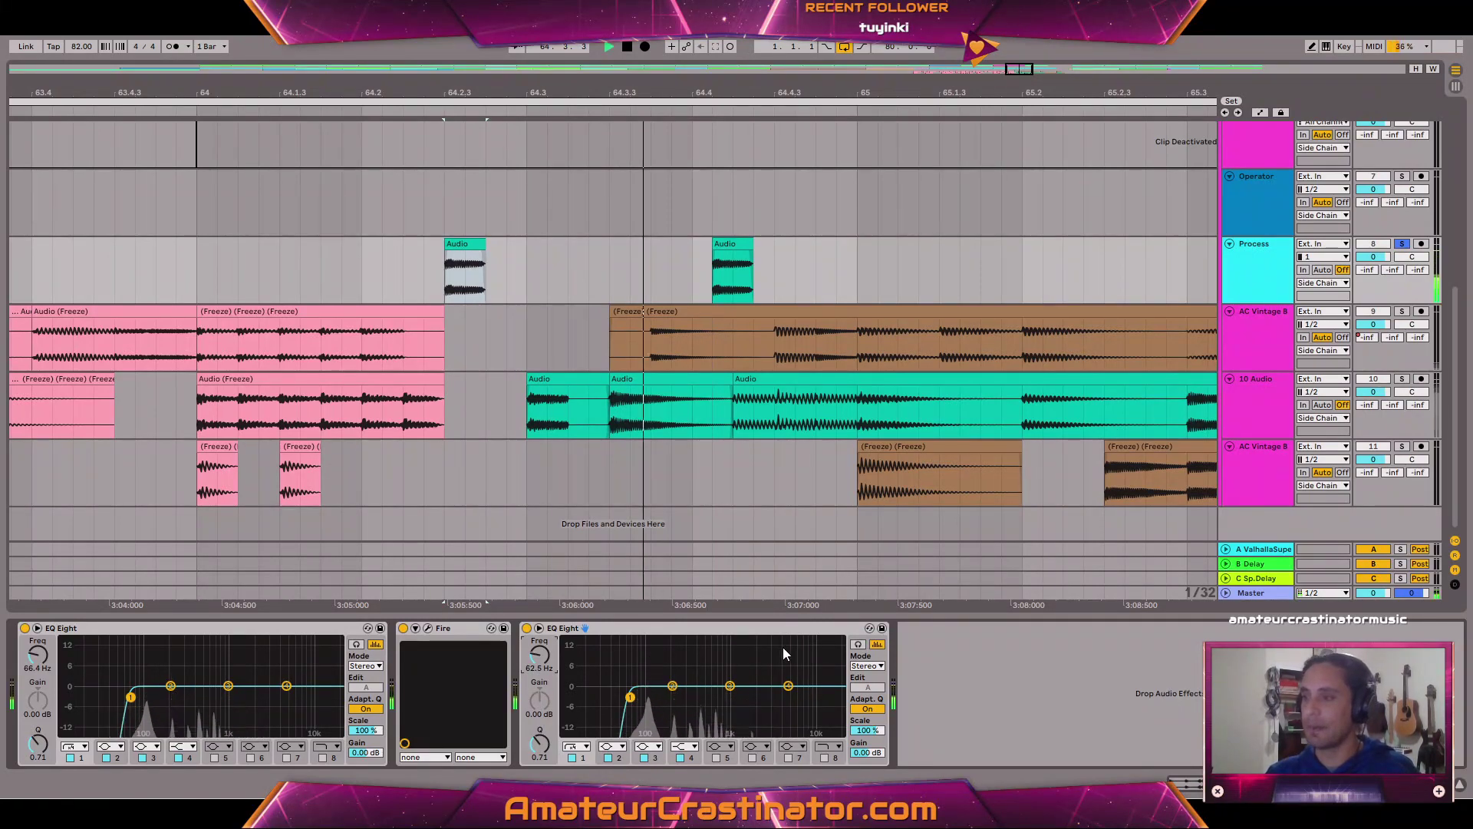
{"action": "left_click", "coordinate": [404, 628]}
{"action": "left_click", "coordinate": [404, 627]}
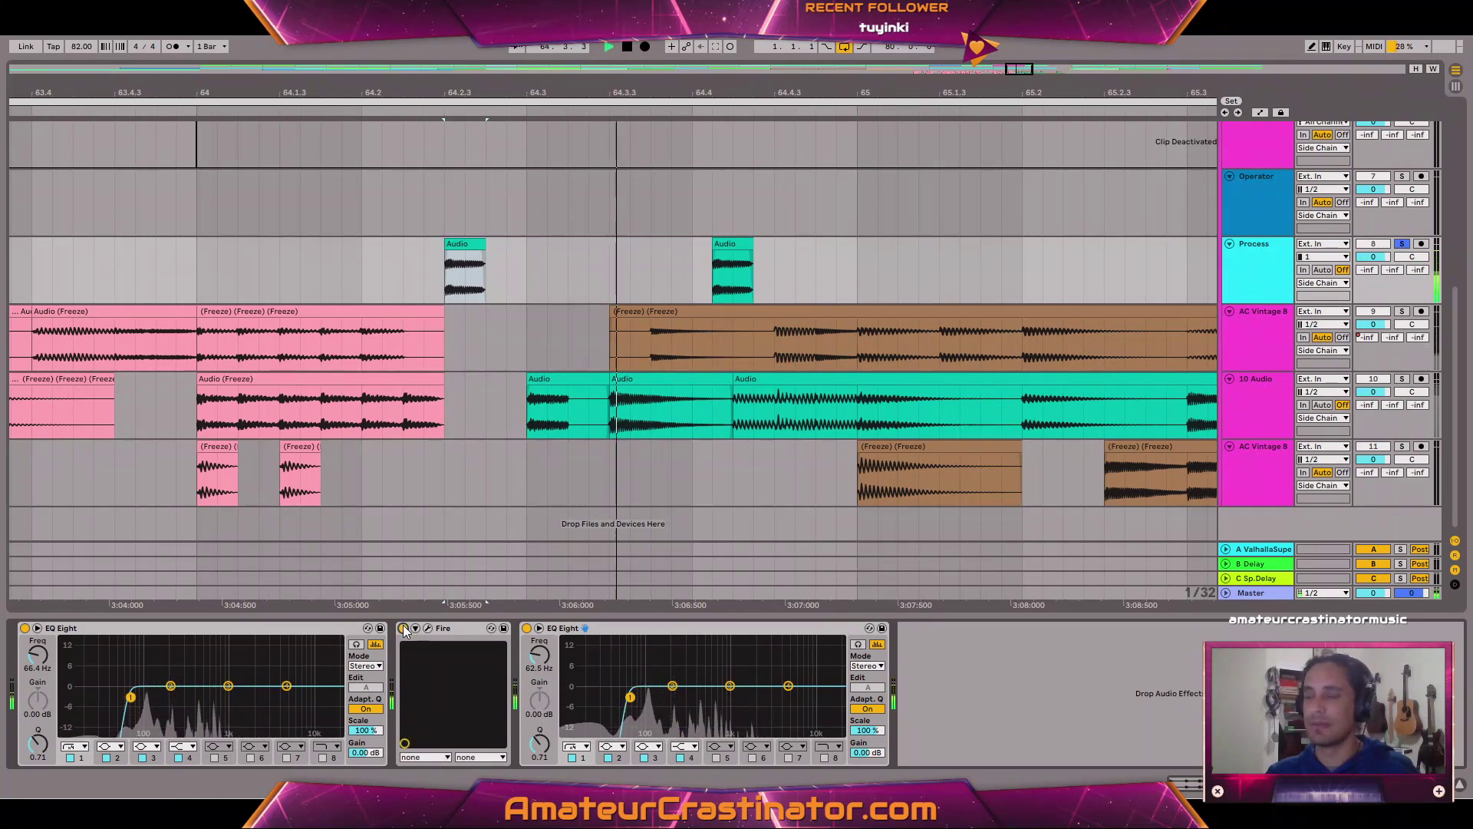
{"action": "key", "text": "space"}
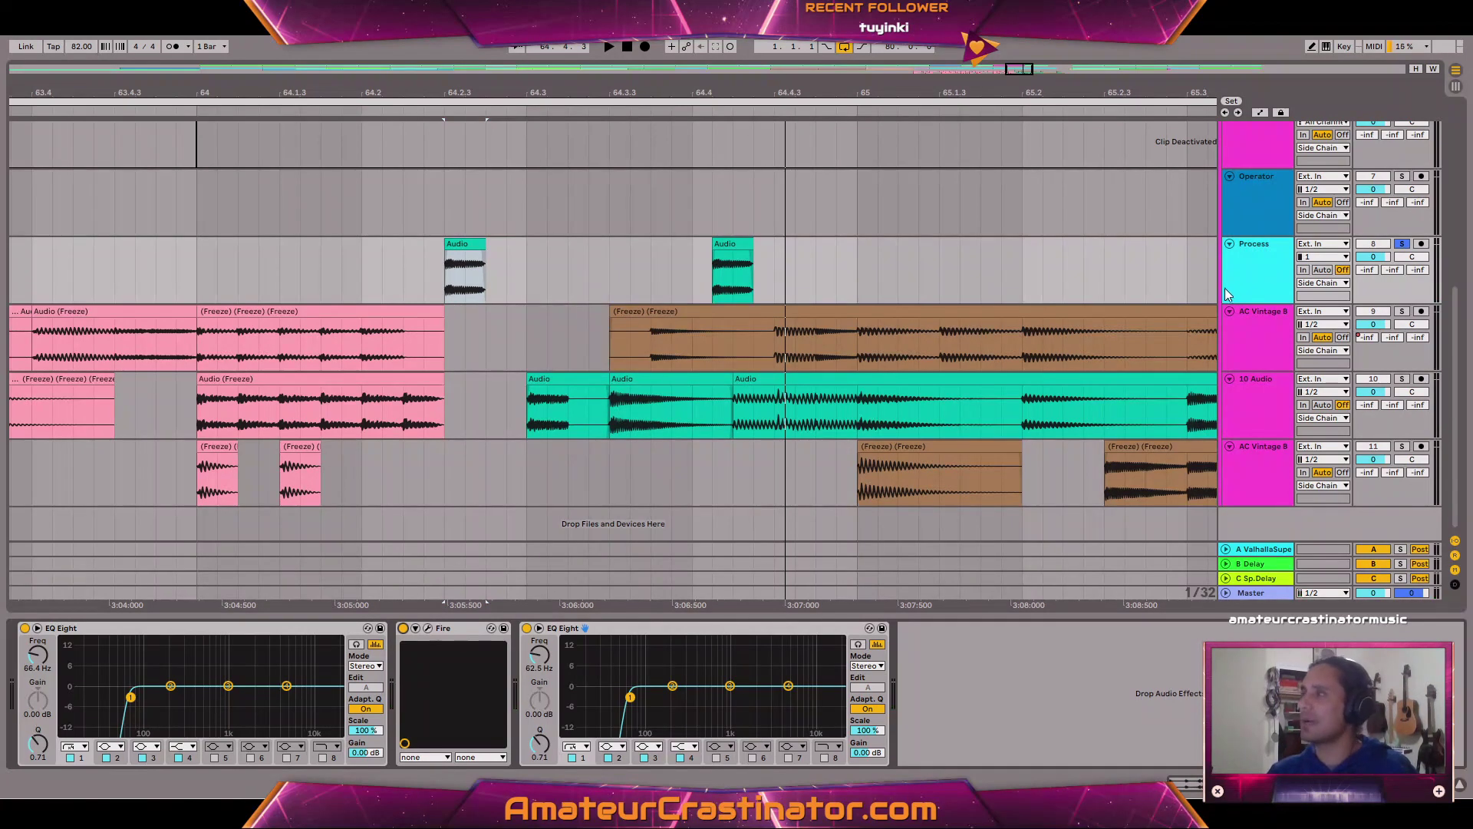
Add LevelingTool to the Process track and move it ahead of the first EQ Eight in the device chain.
{"action": "right_click", "coordinate": [1251, 269]}
{"action": "left_click", "coordinate": [1244, 250]}
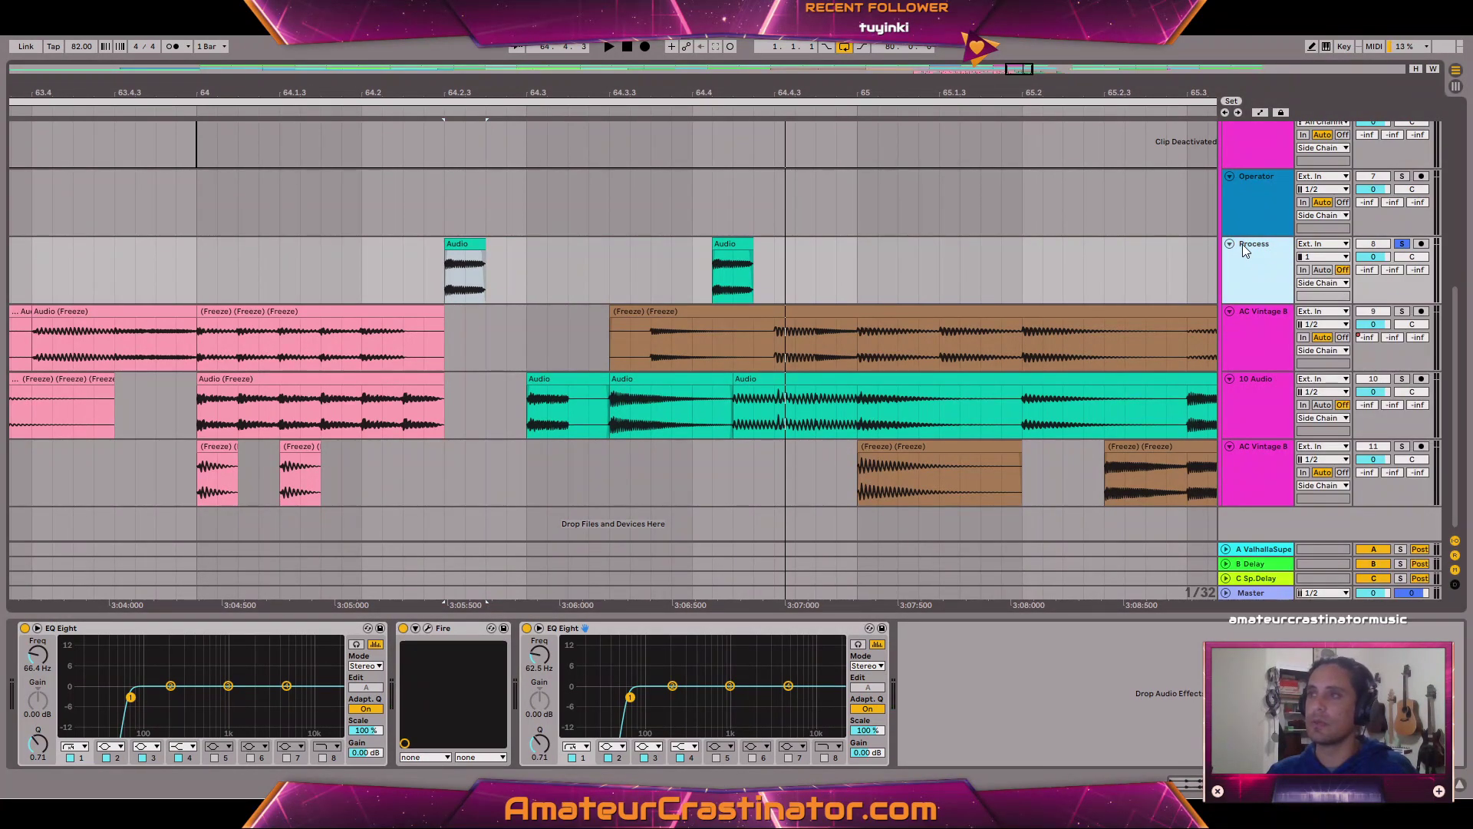
{"action": "key", "text": "space"}
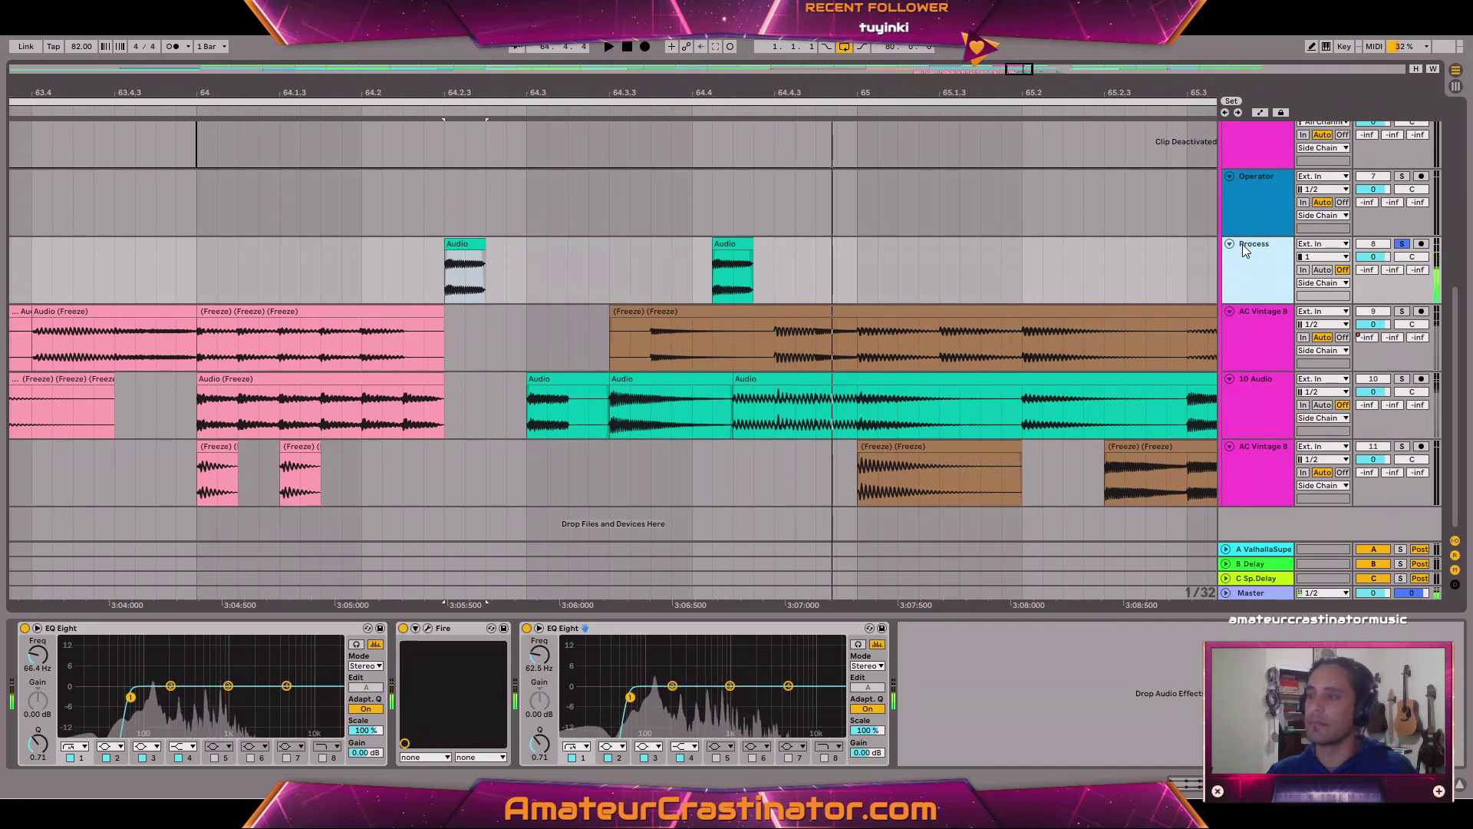
{"action": "key", "text": "space"}
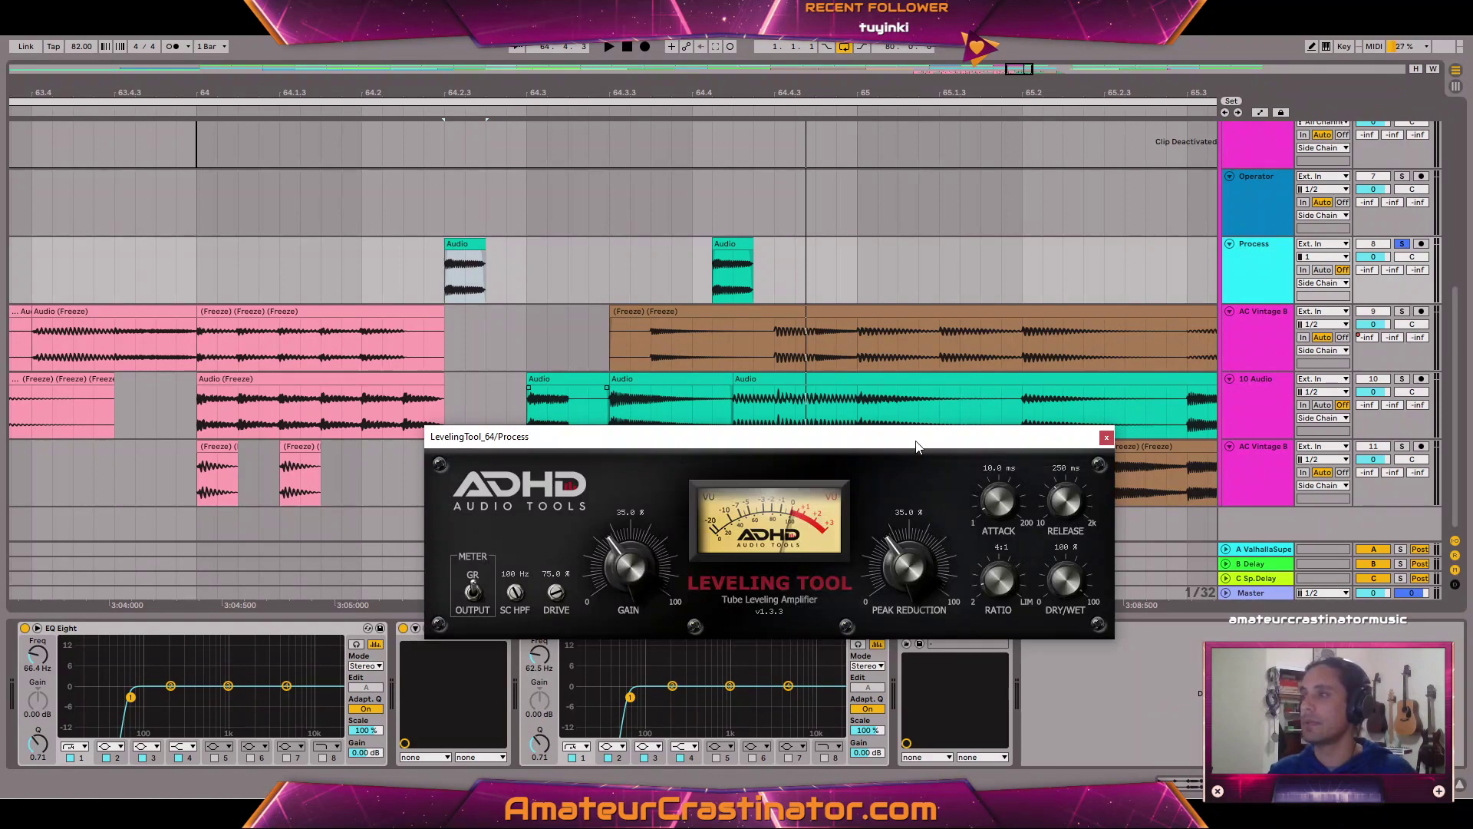
{"action": "left_click_drag", "start_coordinate": [917, 447], "coordinate": [1105, 337]}
{"action": "left_click_drag", "start_coordinate": [942, 631], "coordinate": [31, 631]}
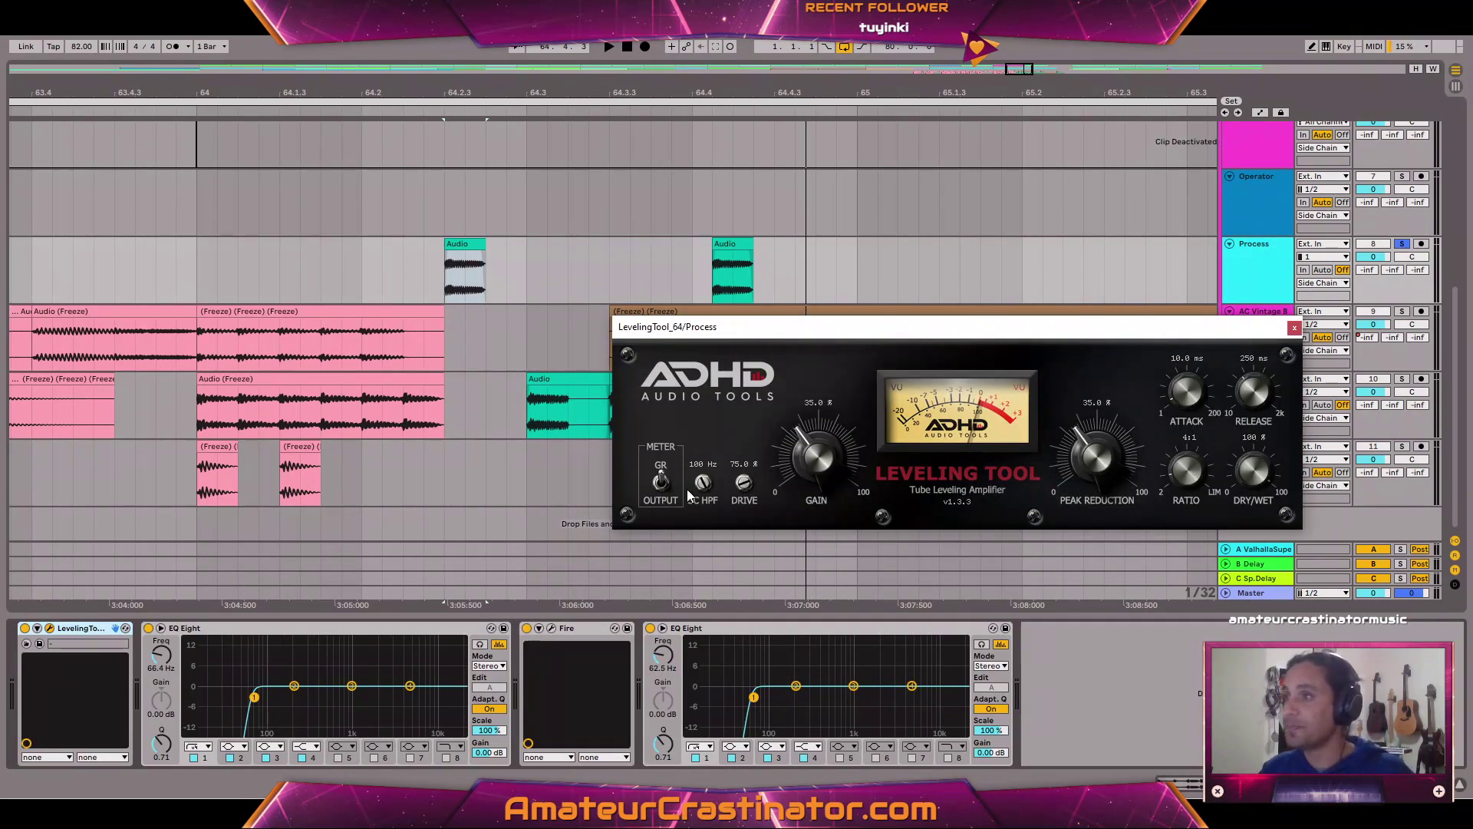
Set LevelingTool's sidechain high-pass to 0 Hz and its Attack to about 41 ms while auditioning the hits.
{"action": "key", "text": "space"}
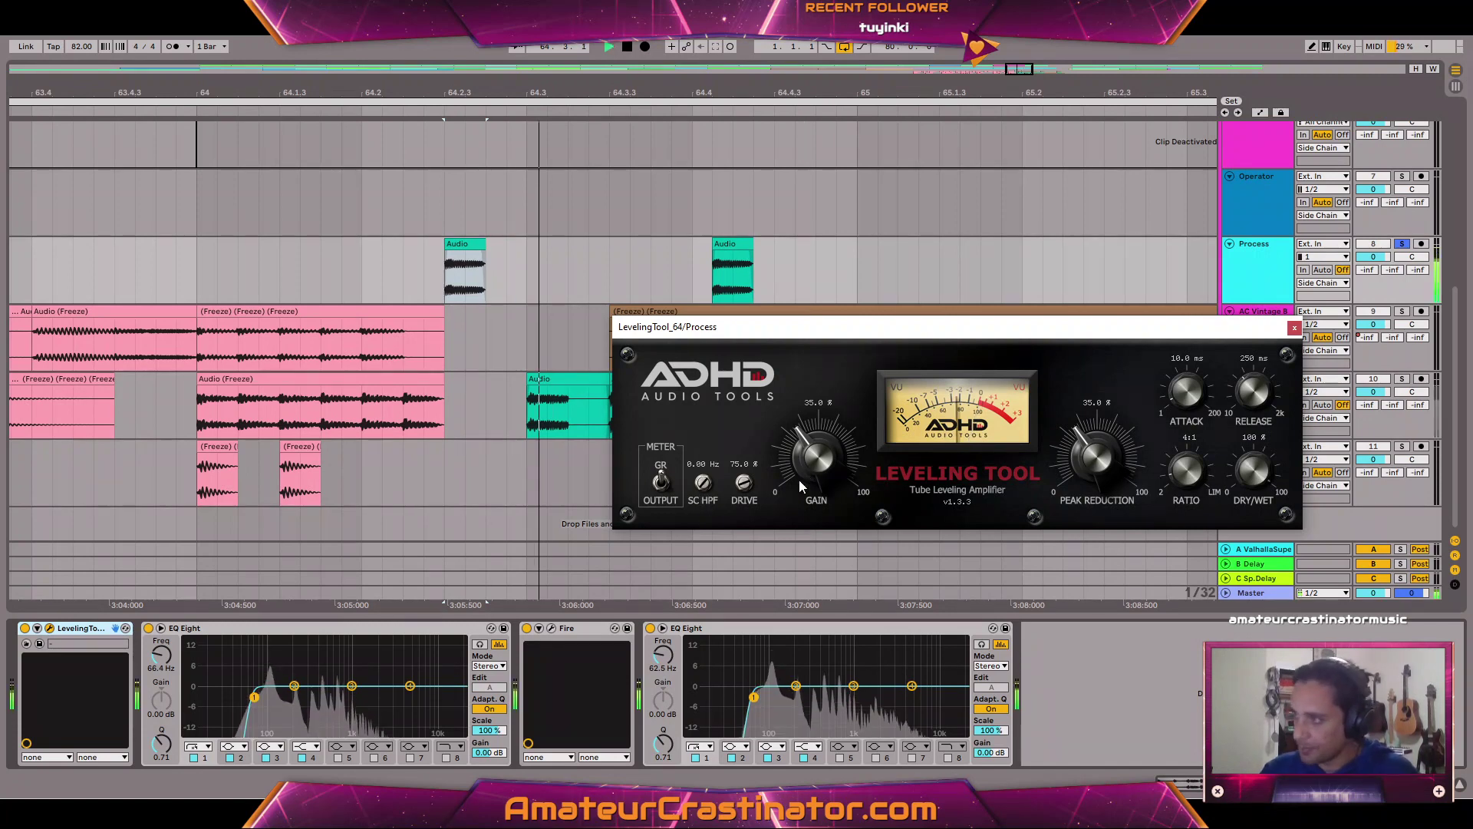
{"action": "key", "text": "space"}
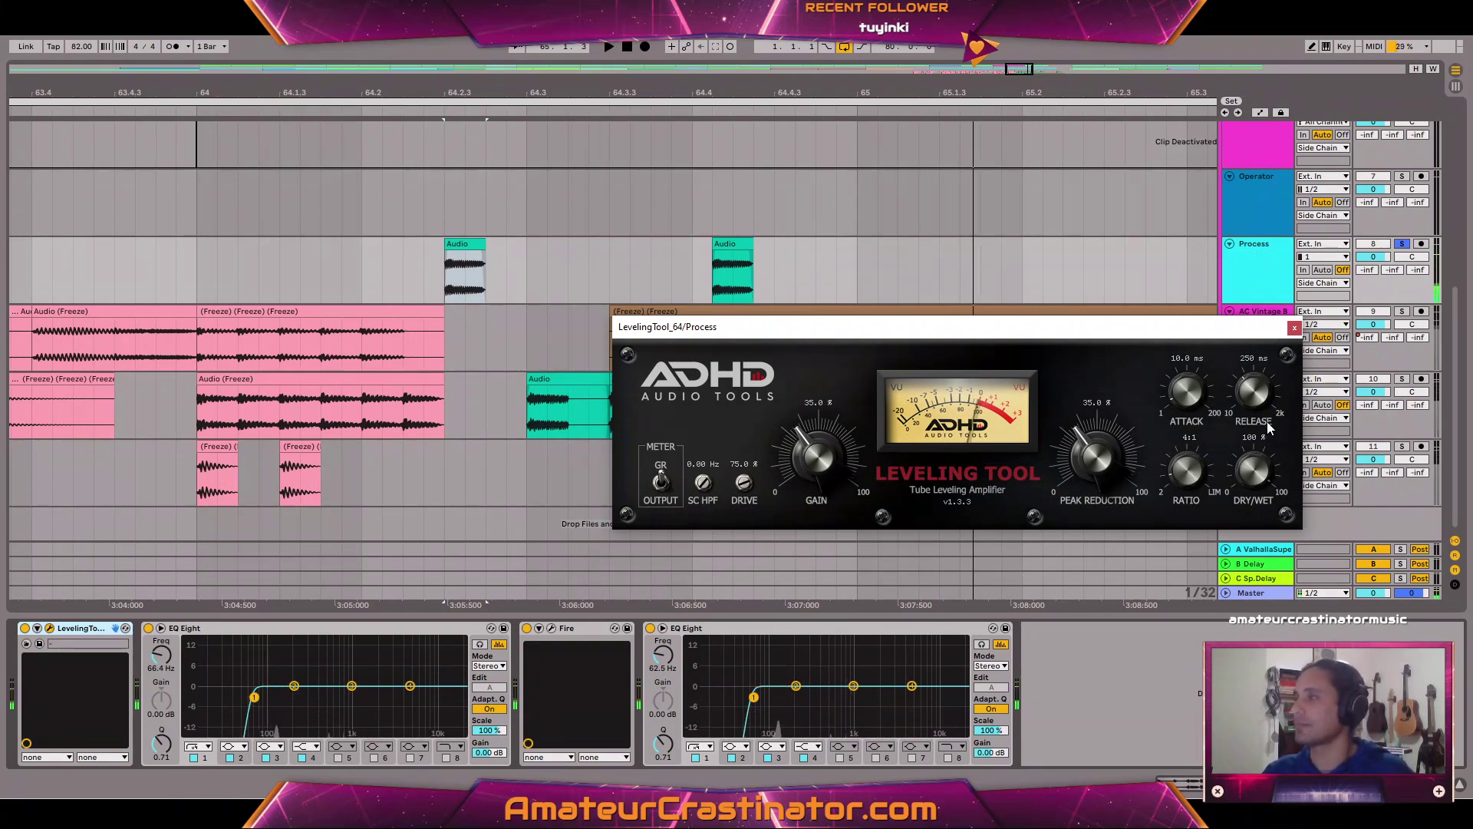
{"action": "left_click_drag", "start_coordinate": [1190, 412], "coordinate": [1191, 394]}
{"action": "key", "text": "space"}
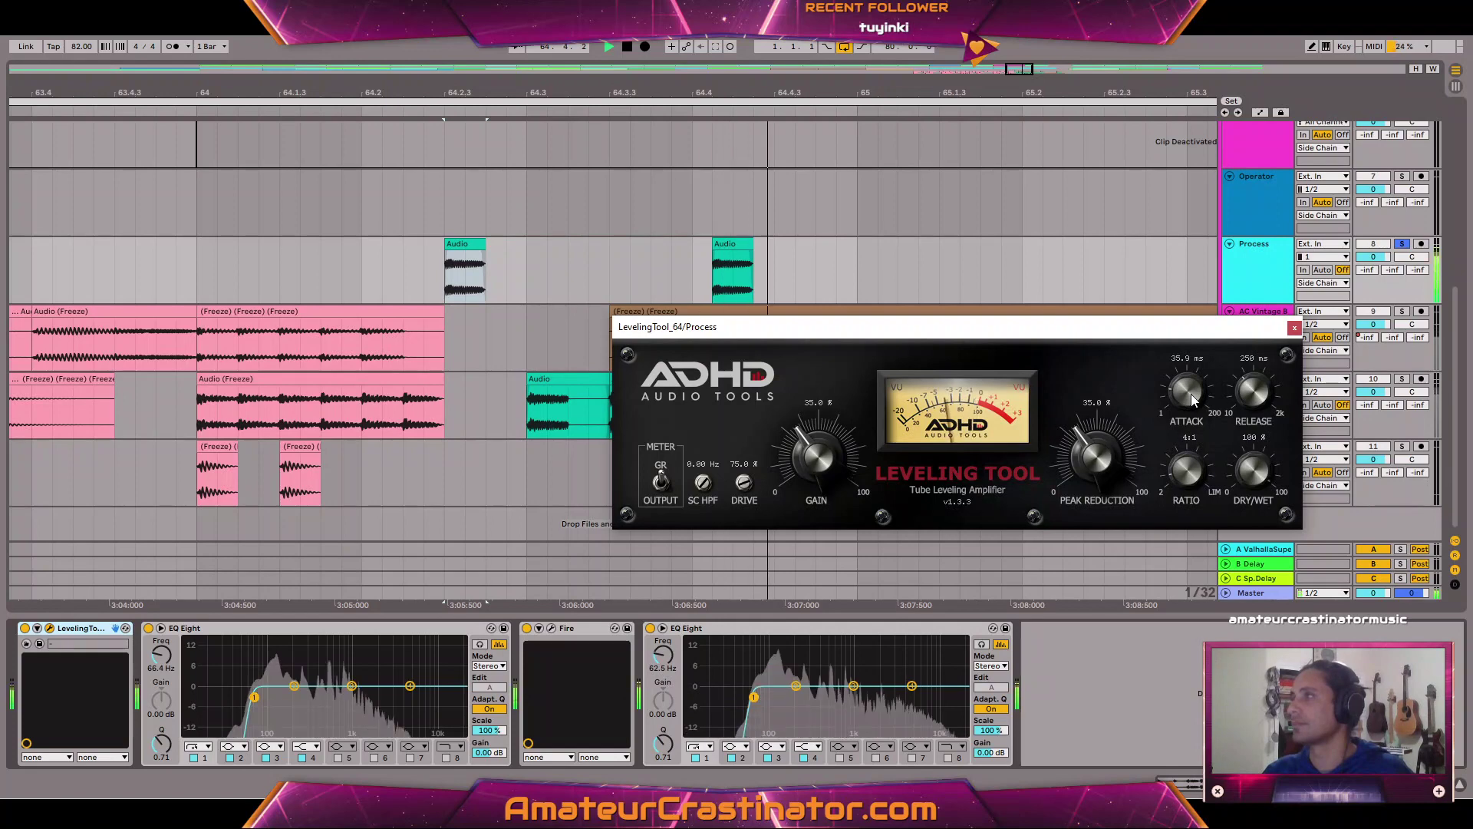
{"action": "key", "text": "space"}
{"action": "key", "text": "space"}
{"action": "scroll", "coordinate": [1192, 393], "scroll_direction": "up", "scroll_amount": 5}
{"action": "scroll", "coordinate": [1194, 394], "scroll_direction": "down", "scroll_amount": 1}
{"action": "key", "text": "space"}
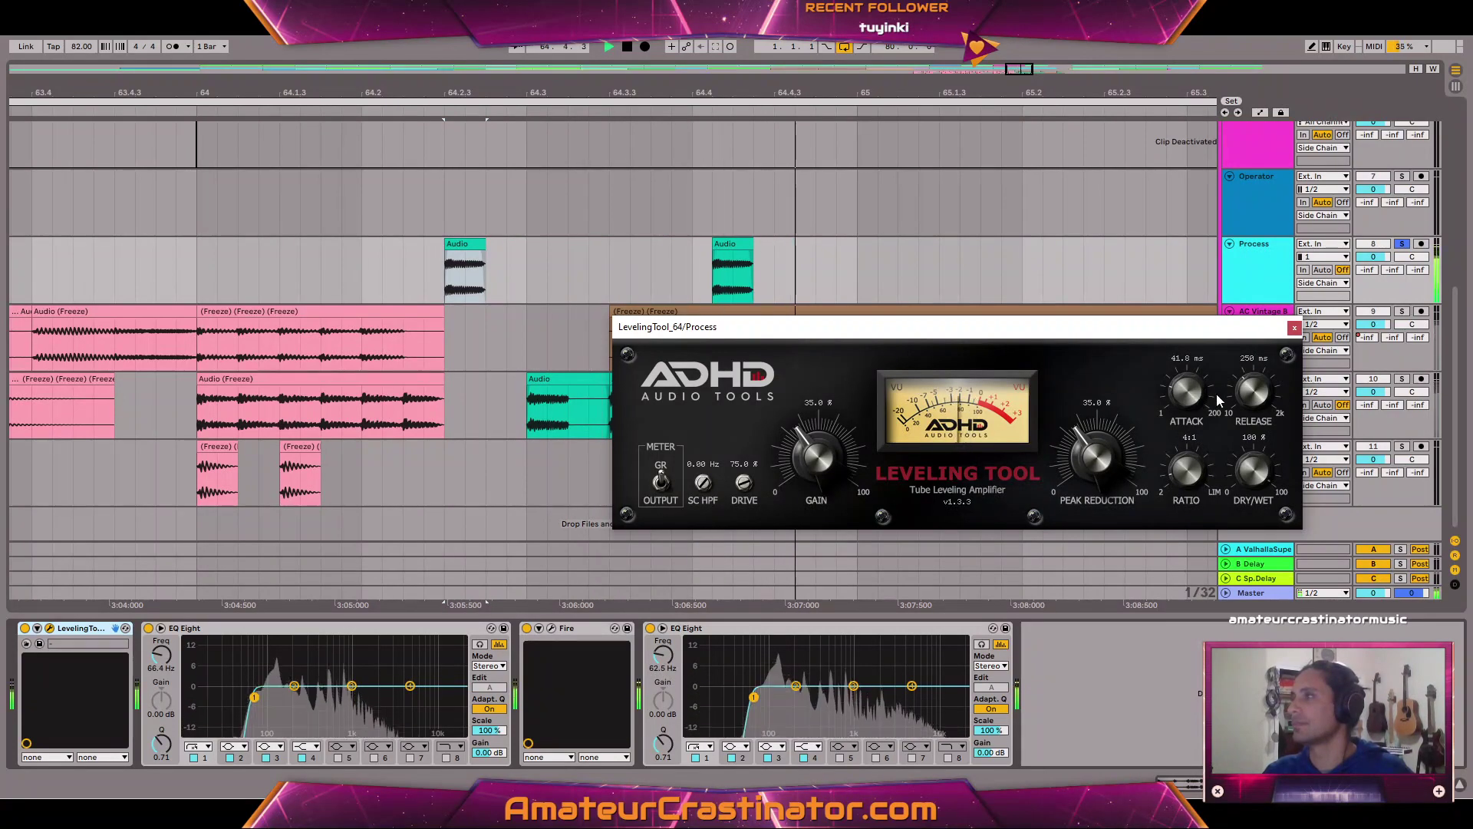
Set LevelingTool's Gain to 33 %, Peak Reduction to 37 % and Ratio to 9:1.
{"action": "key", "text": "space"}
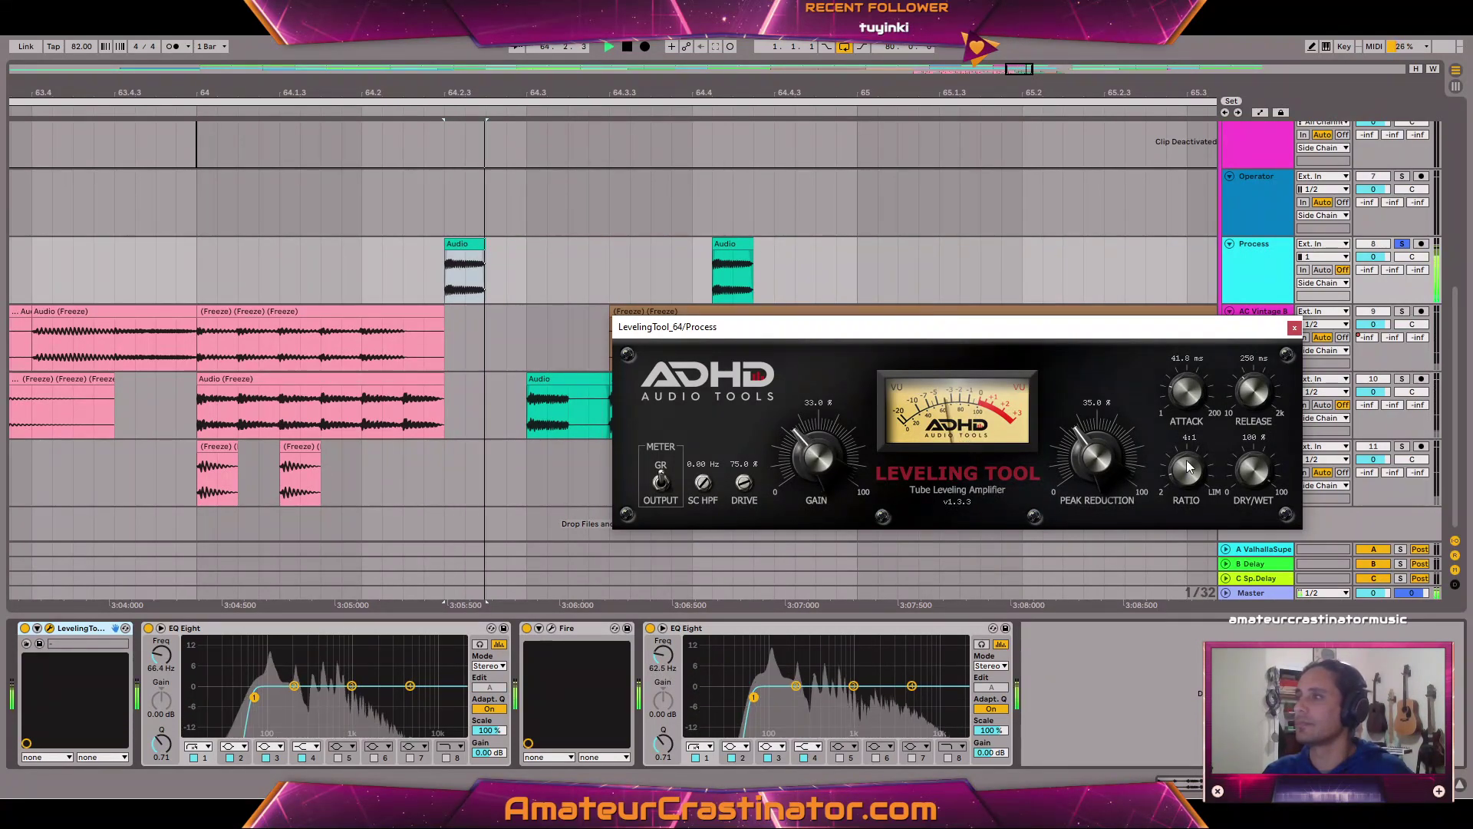
{"action": "scroll", "coordinate": [1109, 459], "scroll_direction": "up", "scroll_amount": 2}
{"action": "scroll", "coordinate": [1188, 464], "scroll_direction": "up", "scroll_amount": 1}
{"action": "scroll", "coordinate": [1186, 464], "scroll_direction": "up", "scroll_amount": 2}
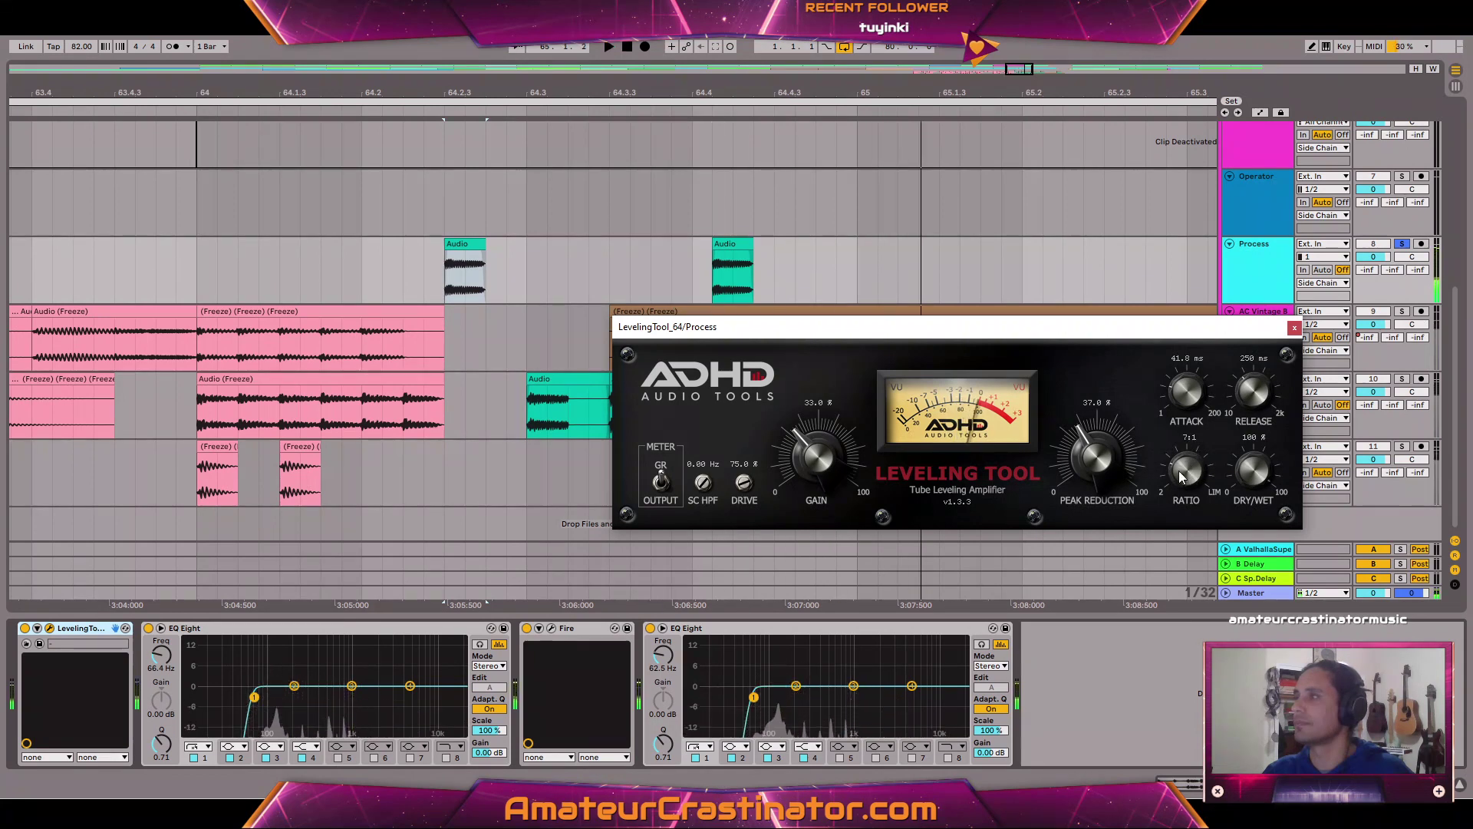
Compare the Process track's sound with LevelingTool bypassed and enabled.
{"action": "left_click", "coordinate": [25, 628]}
{"action": "key", "text": "space"}
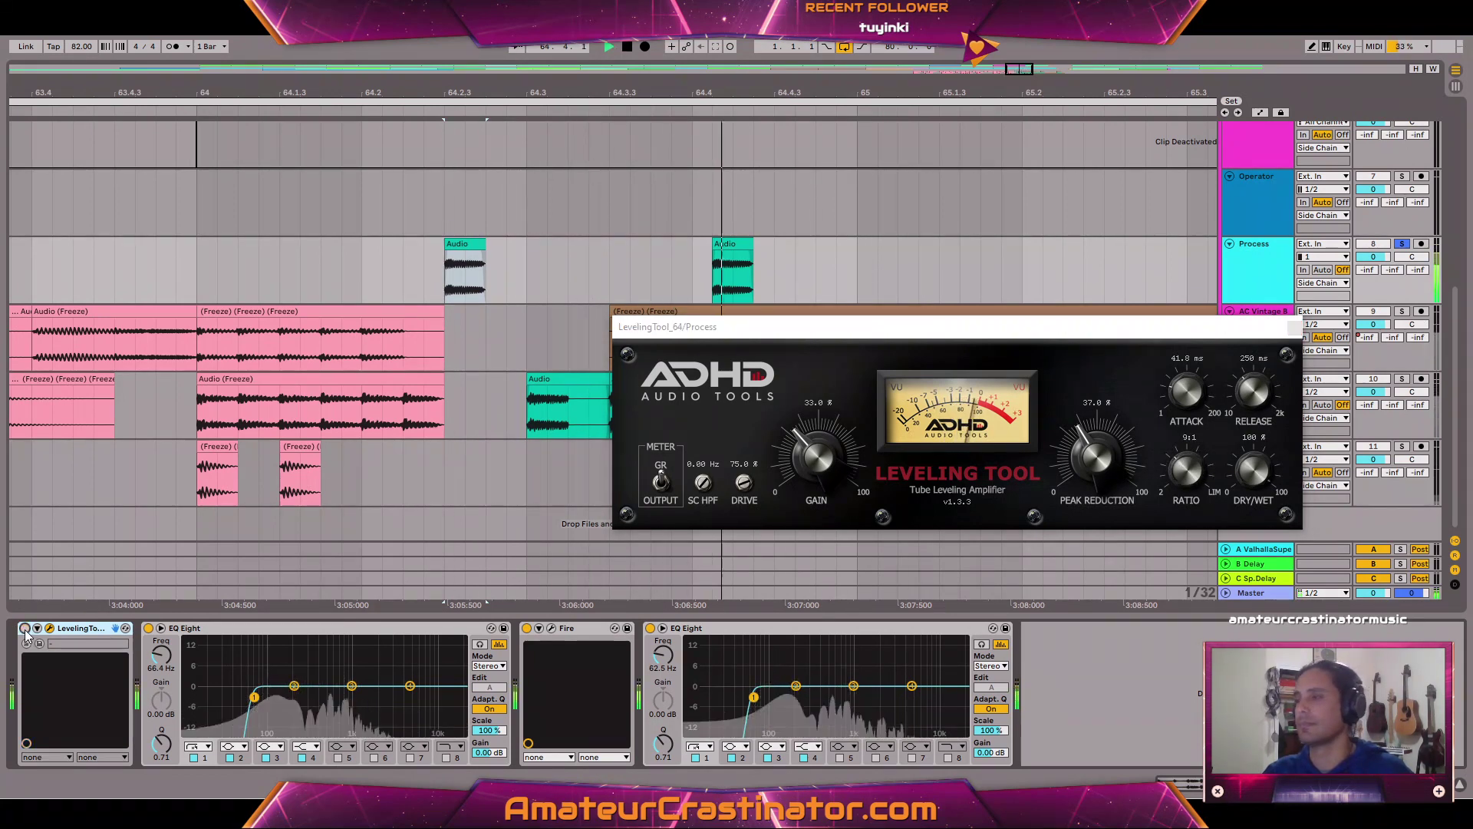
{"action": "left_click", "coordinate": [25, 629]}
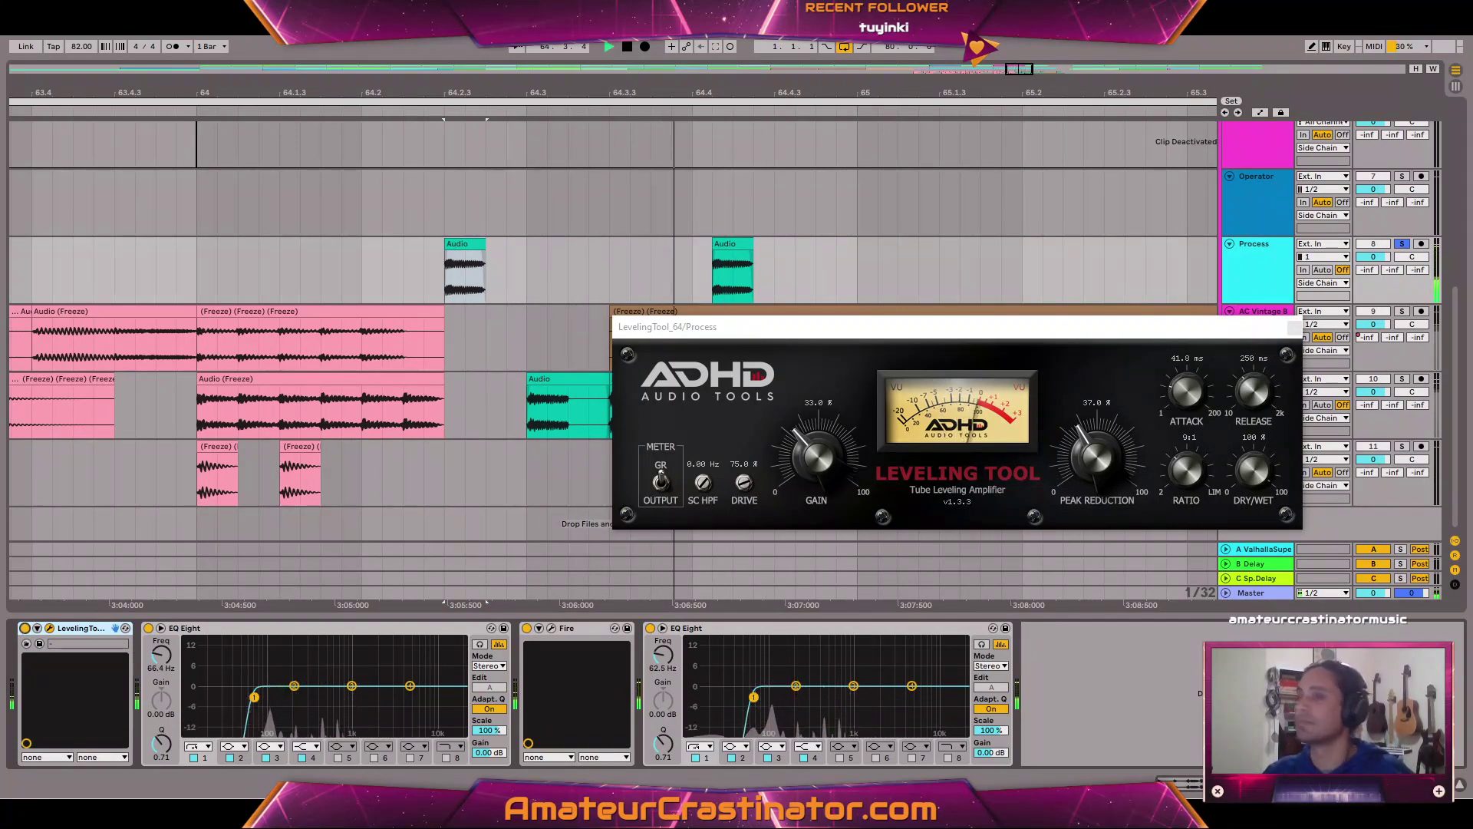
{"action": "left_click", "coordinate": [25, 629]}
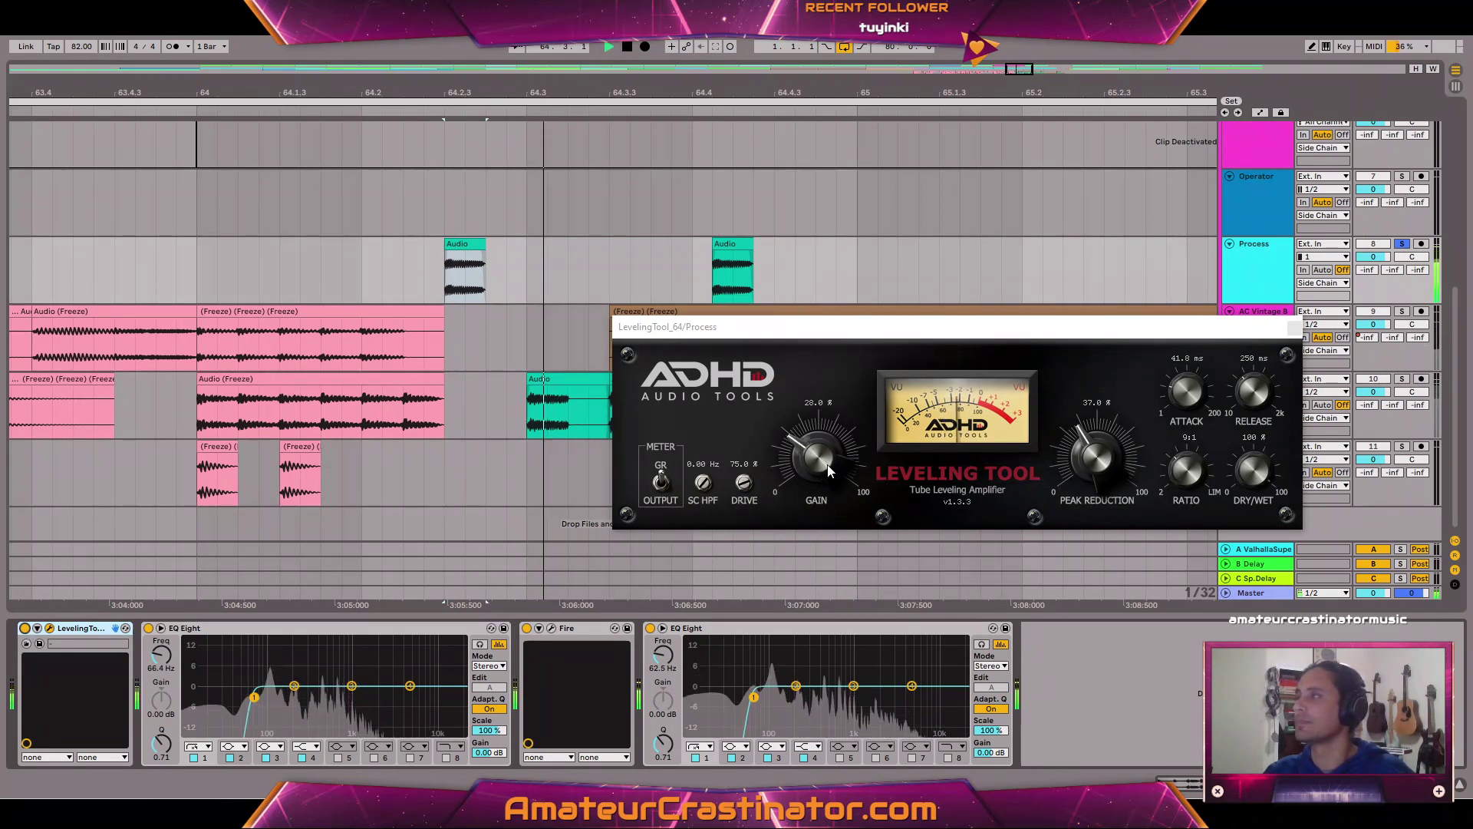
Lower LevelingTool's Gain to 25 %, matching its level against the bypassed sound.
{"action": "left_click_drag", "start_coordinate": [825, 448], "coordinate": [826, 463]}
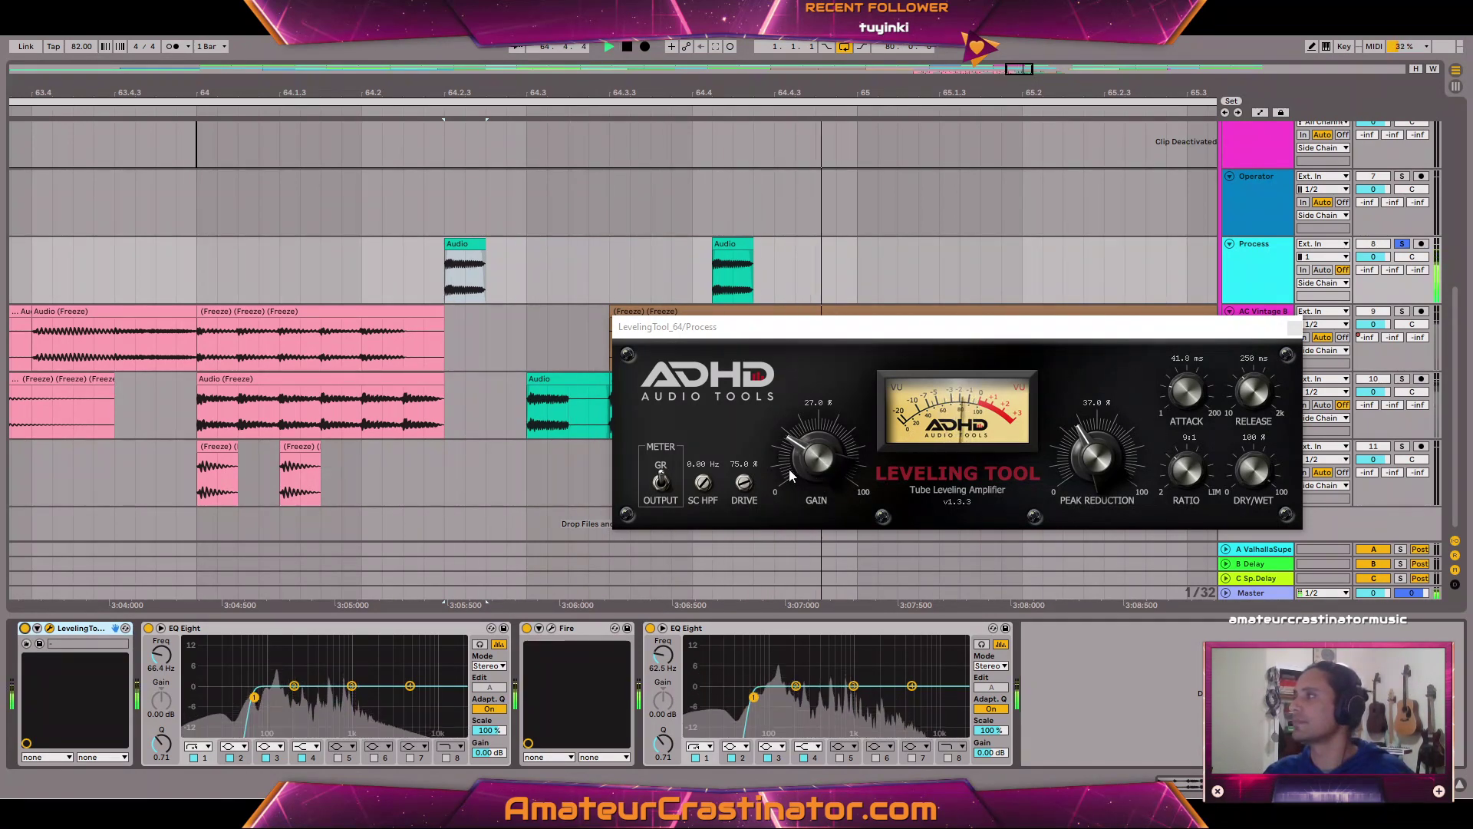
{"action": "left_click", "coordinate": [24, 629]}
{"action": "key", "text": "space"}
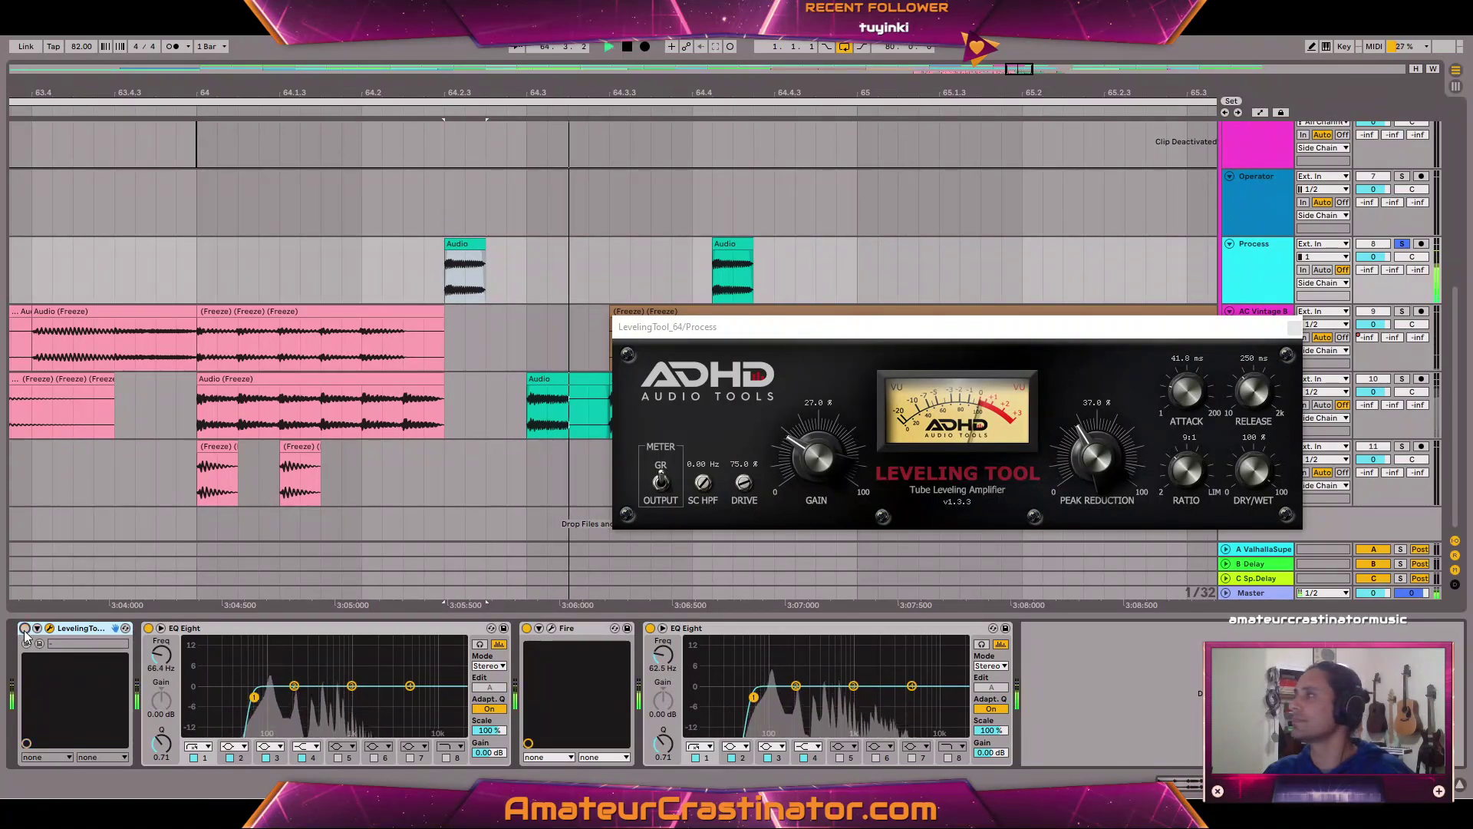
{"action": "key", "text": "space"}
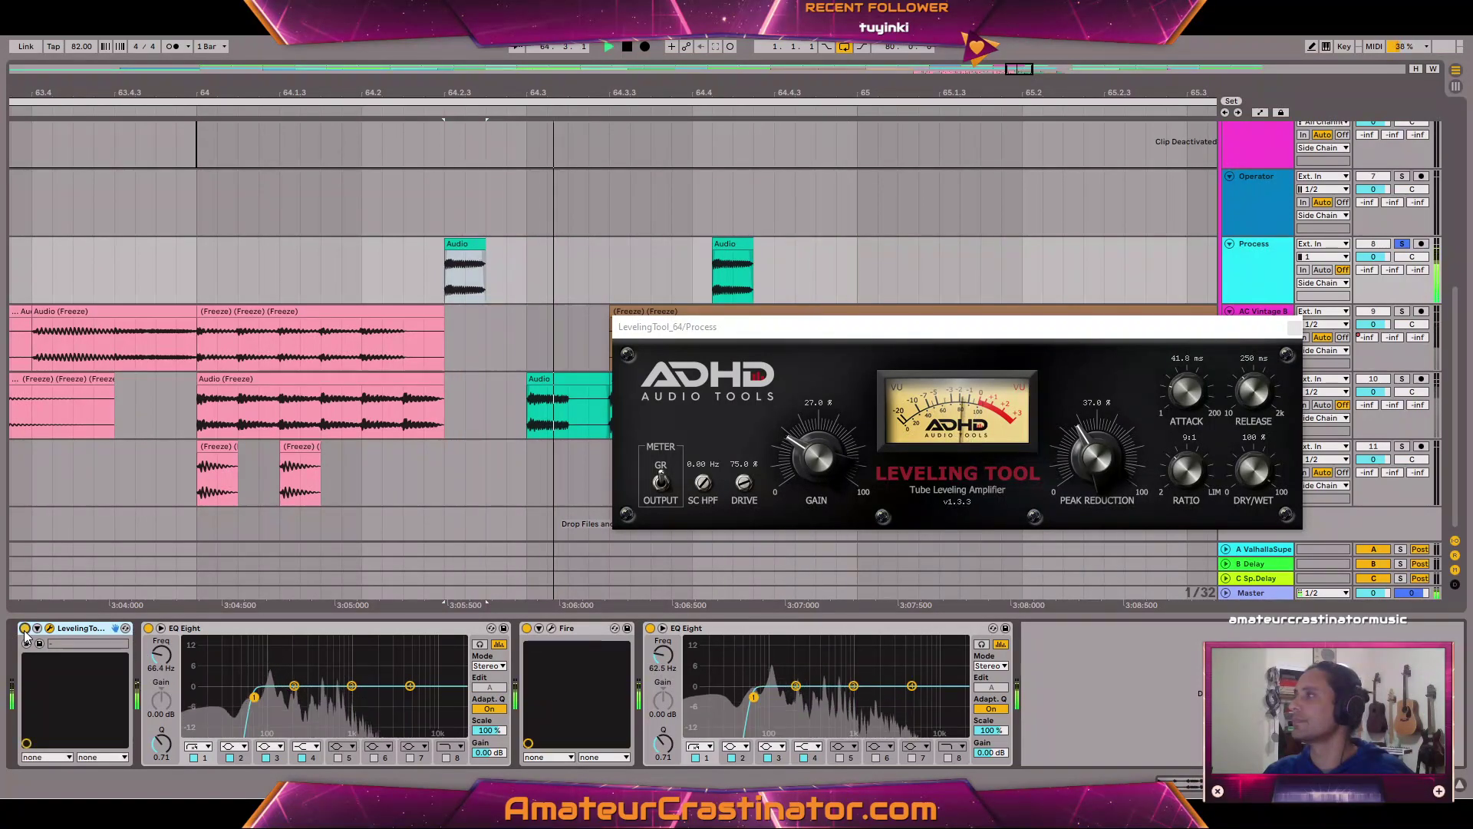
{"action": "left_click", "coordinate": [25, 628]}
{"action": "key", "text": "space"}
{"action": "key", "text": "space"}
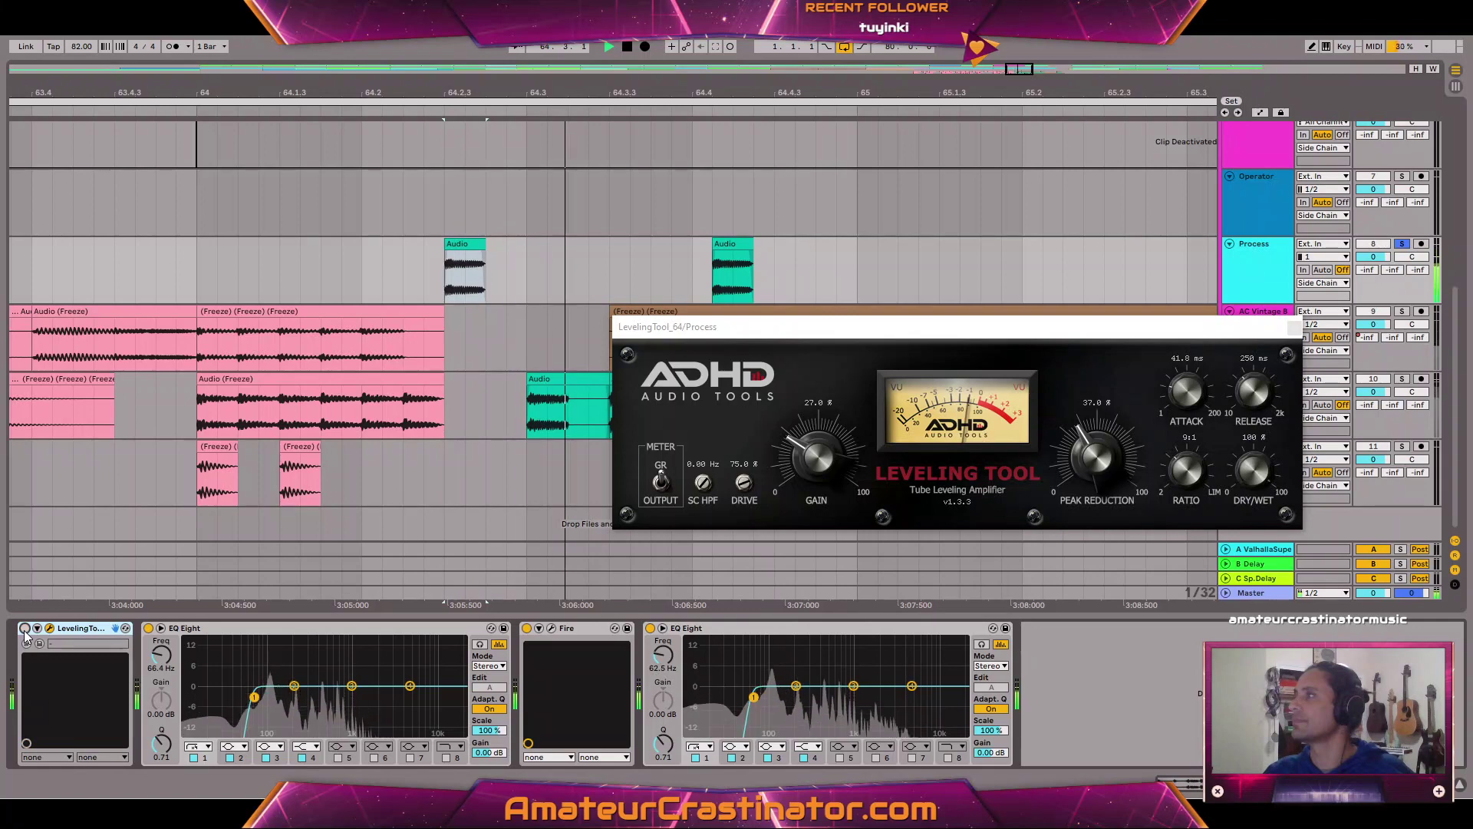
{"action": "left_click", "coordinate": [25, 628]}
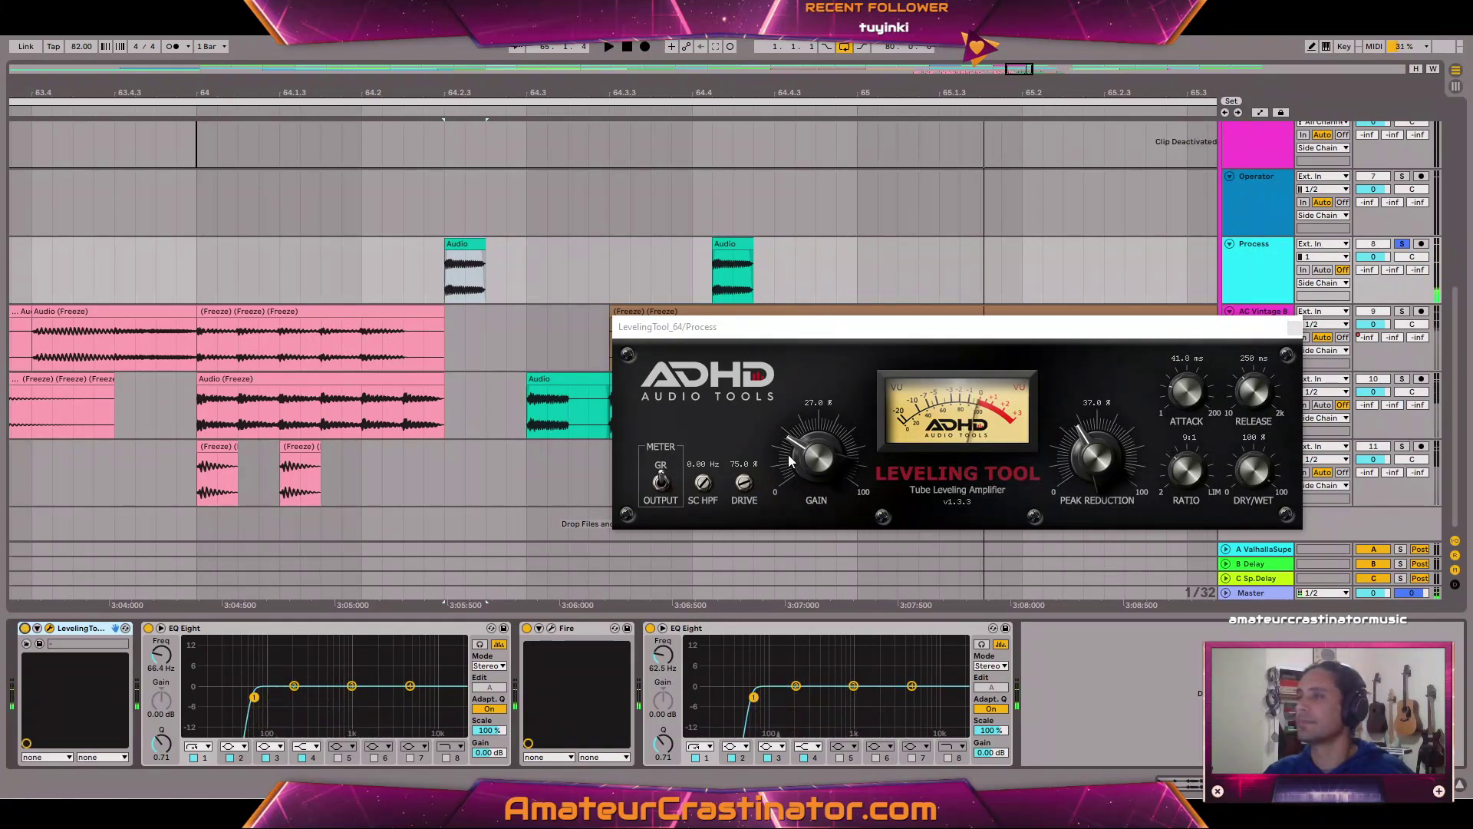
{"action": "key", "text": "space"}
{"action": "key", "text": "space"}
{"action": "left_click_drag", "start_coordinate": [812, 461], "coordinate": [811, 464]}
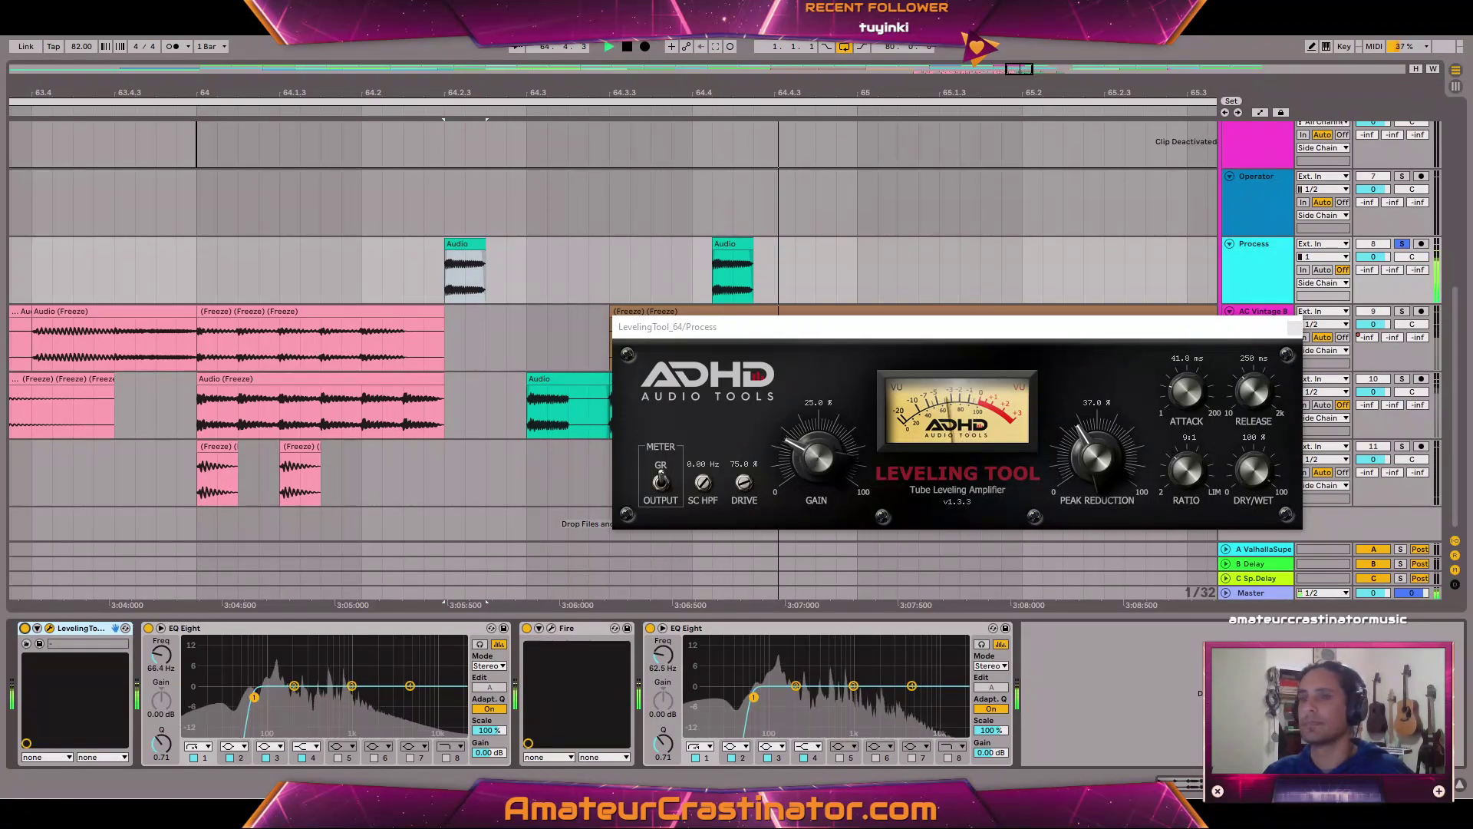
Check the adjusted compression against the bypassed signal and close the LevelingTool window.
{"action": "key", "text": "space"}
{"action": "left_click", "coordinate": [25, 628]}
{"action": "key", "text": "space"}
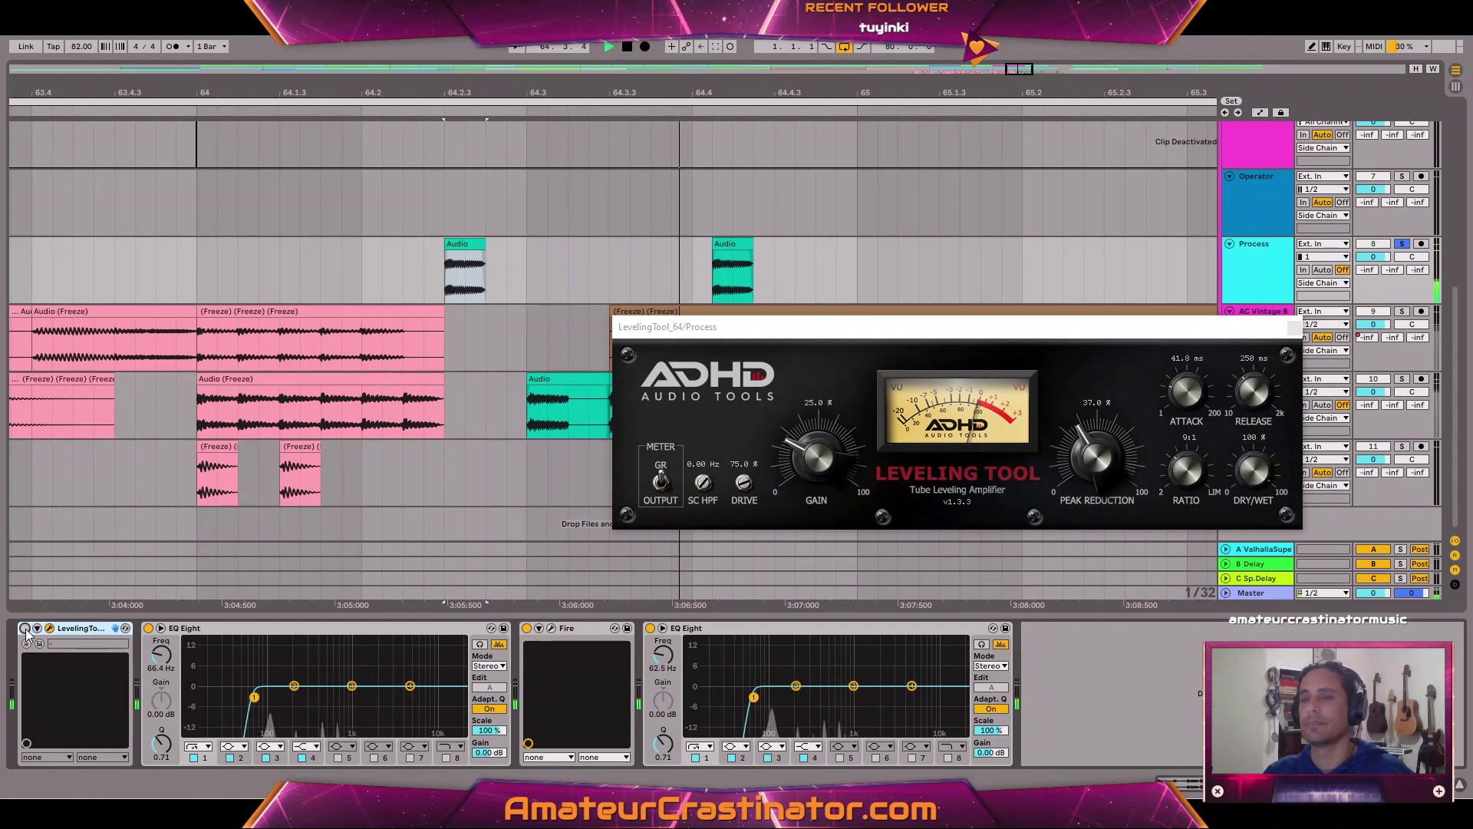
{"action": "left_click", "coordinate": [25, 629]}
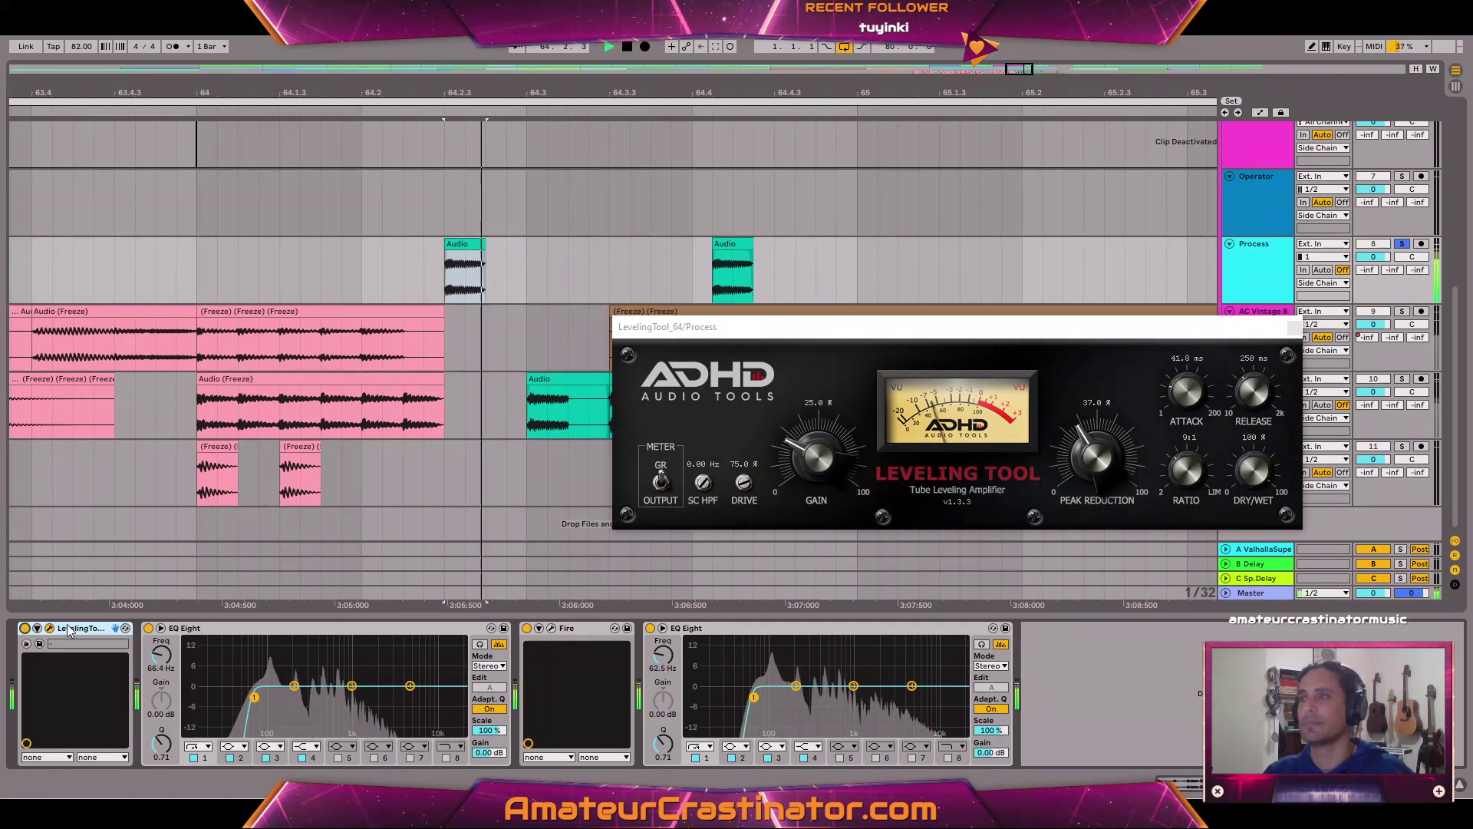
{"action": "key", "text": "space"}
{"action": "left_click", "coordinate": [1294, 328]}
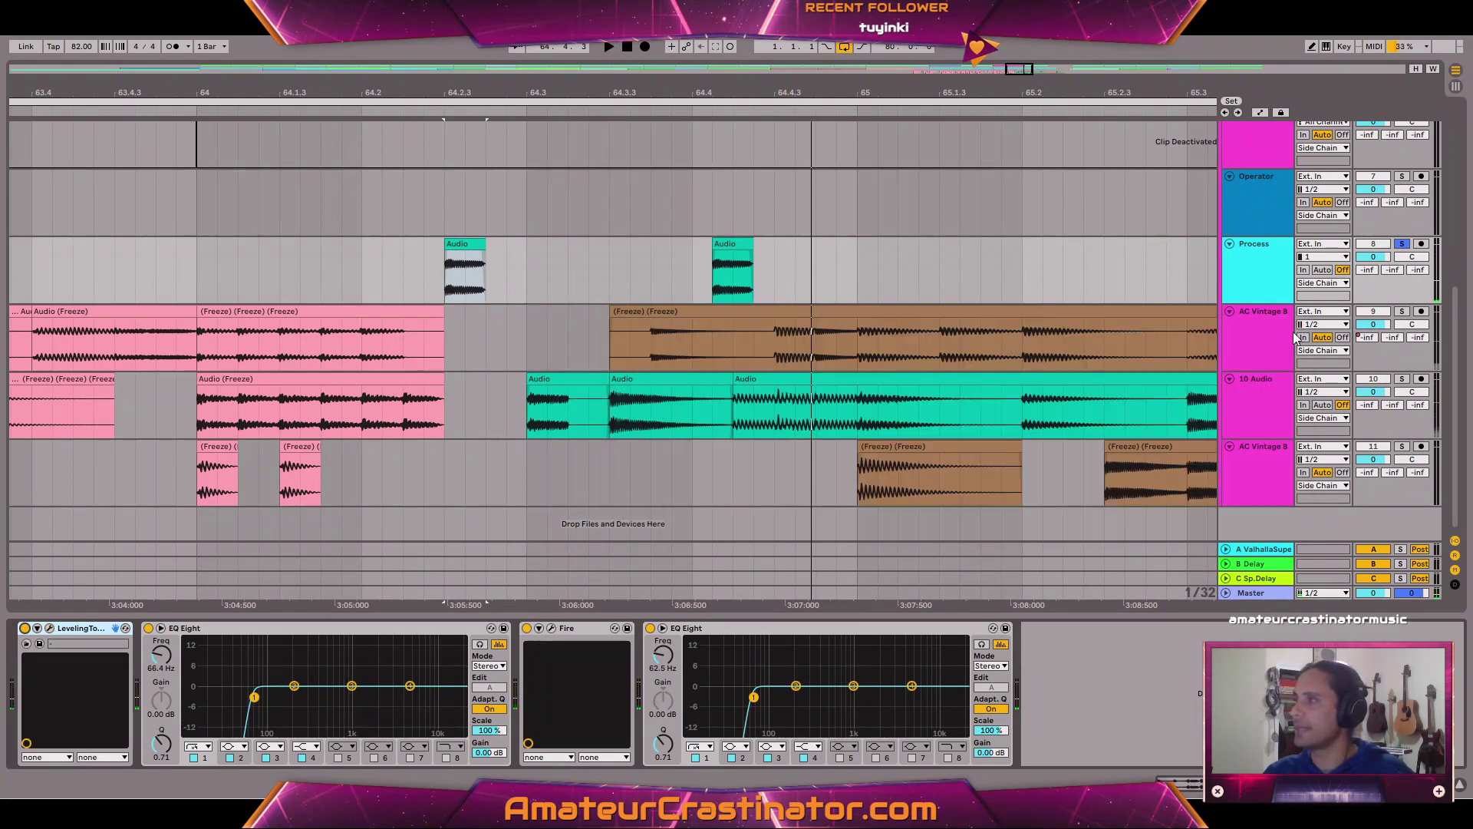
In Fire on the Process track, choose Limit distortion for the upper band and set its Drive to 32.40.
{"action": "left_click", "coordinate": [552, 628]}
{"action": "key", "text": "space"}
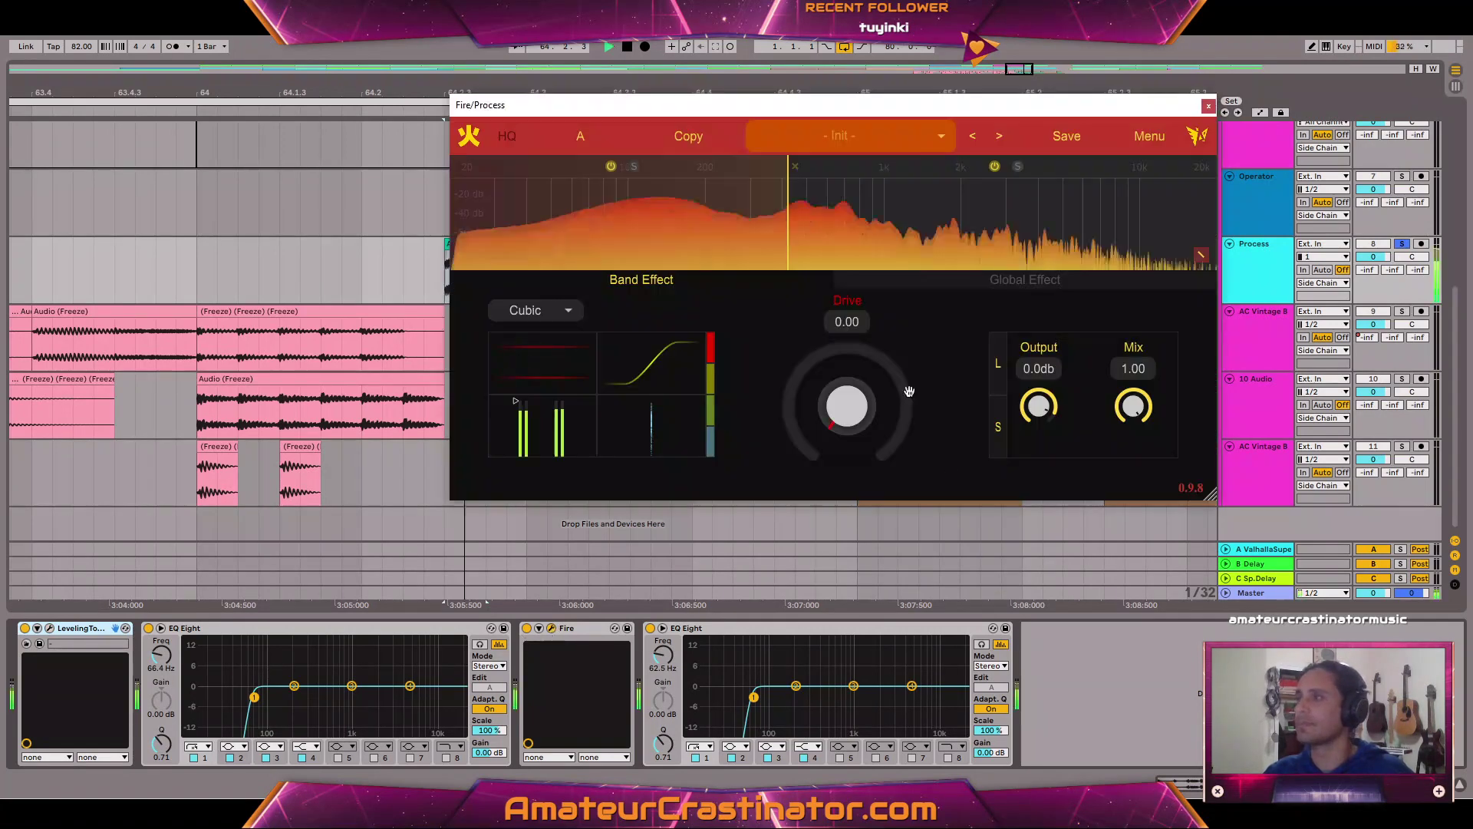
{"action": "left_click", "coordinate": [568, 312]}
{"action": "left_click", "coordinate": [520, 608]}
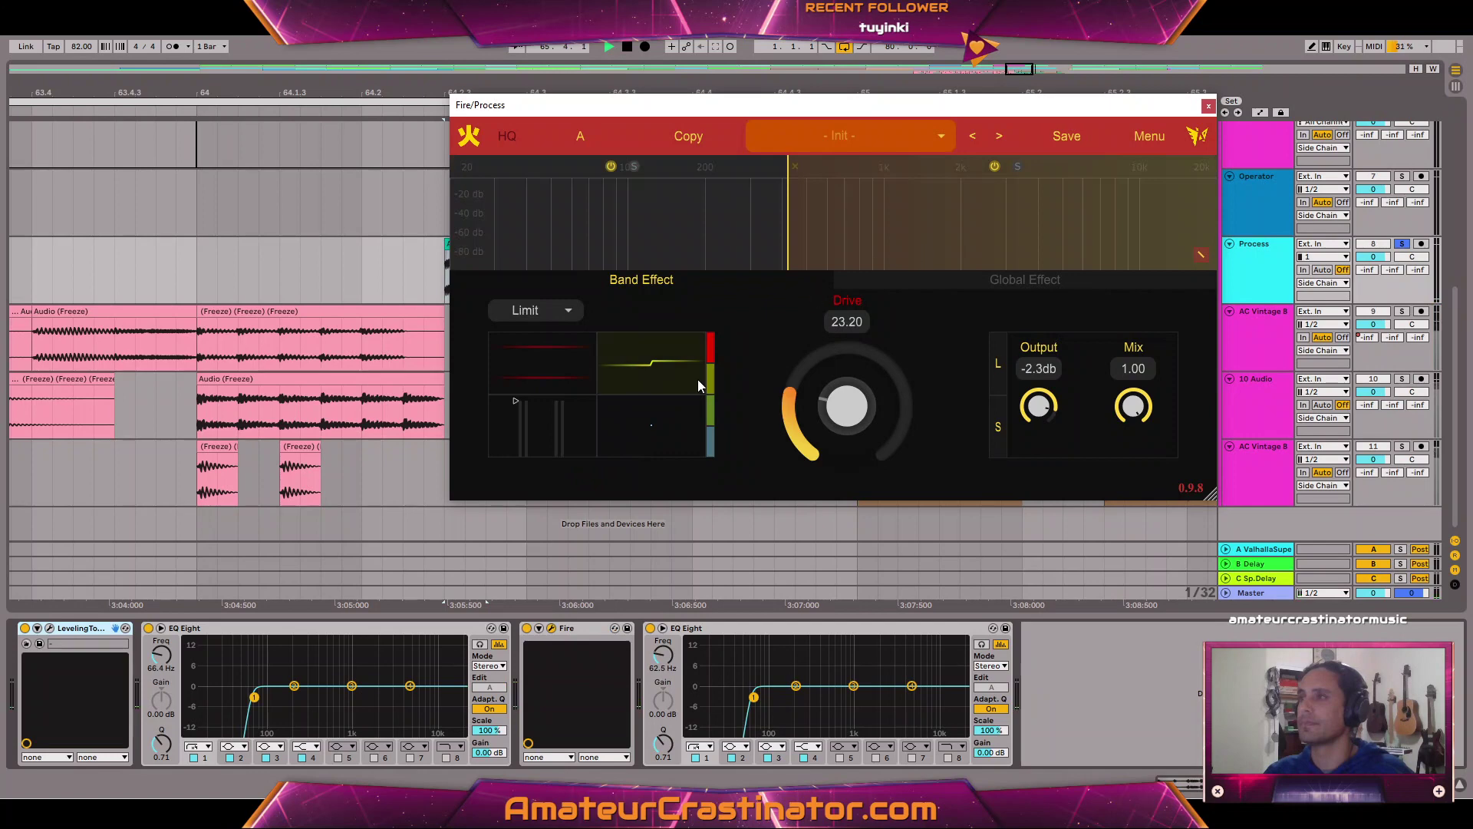
{"action": "left_click_drag", "start_coordinate": [839, 401], "coordinate": [847, 417]}
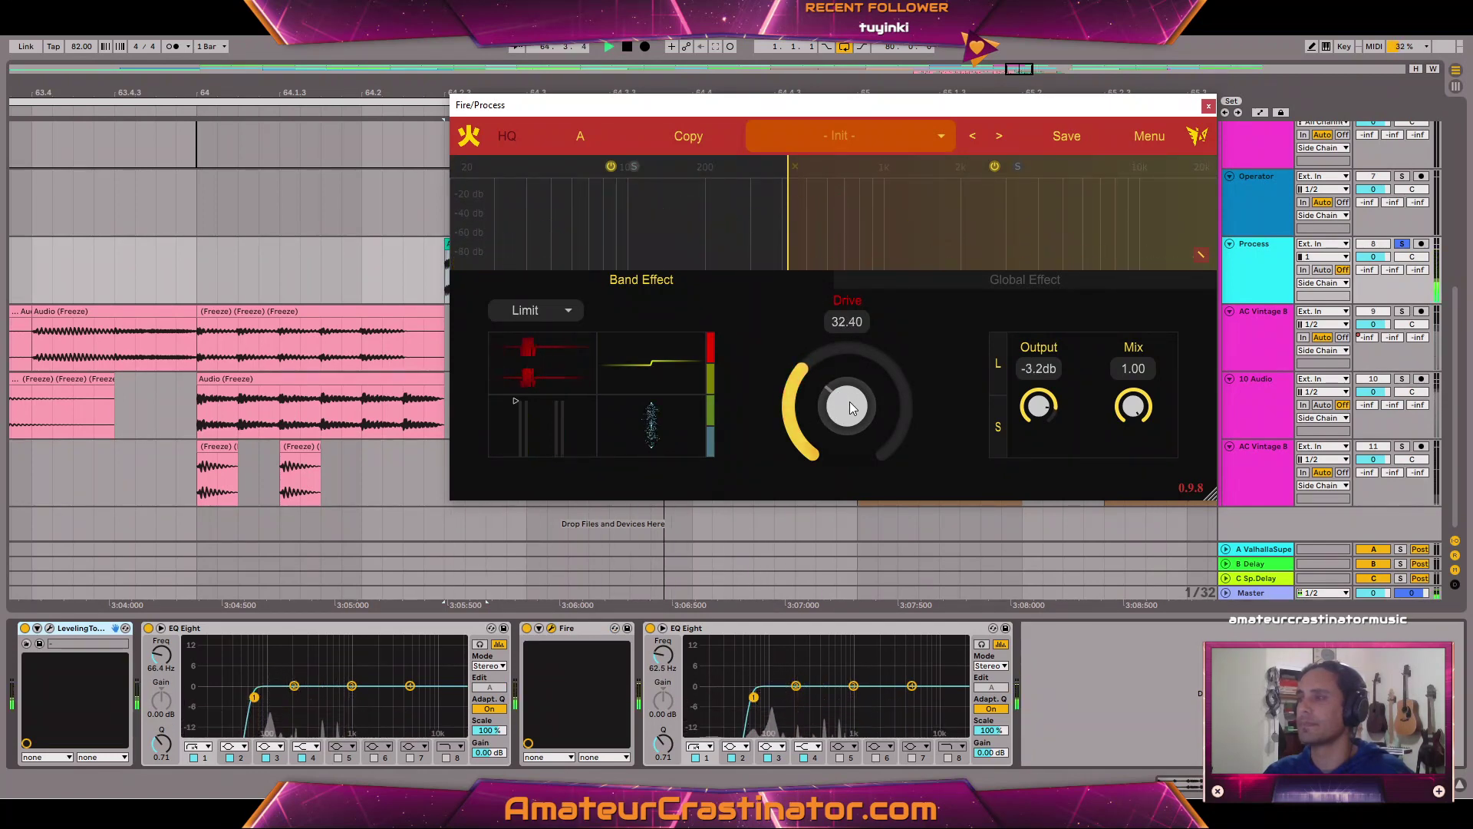
Compare the Process track's sound with Fire bypassed and enabled, and close the Fire window.
{"action": "left_click", "coordinate": [527, 628]}
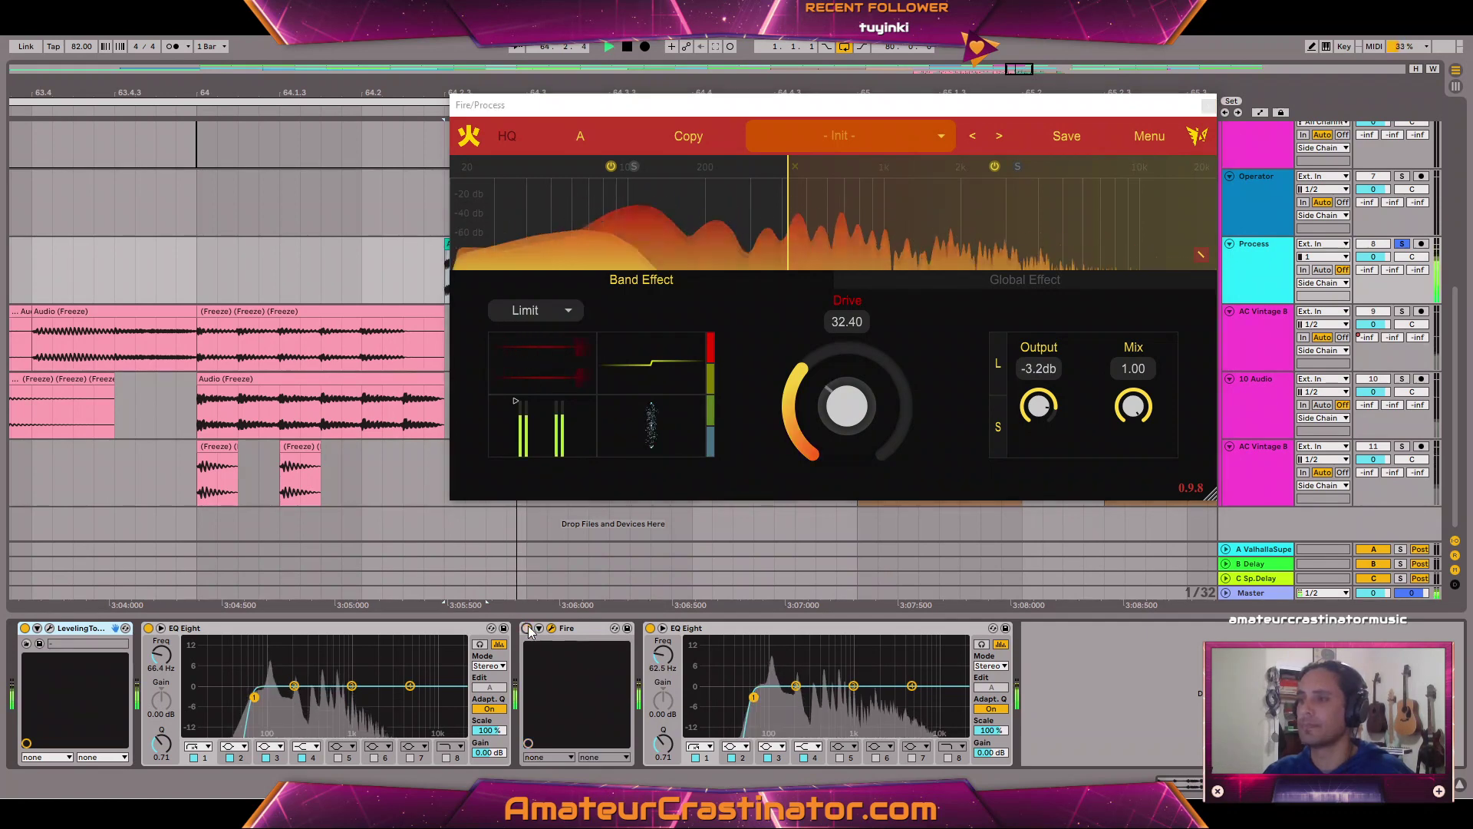
{"action": "left_click", "coordinate": [527, 628]}
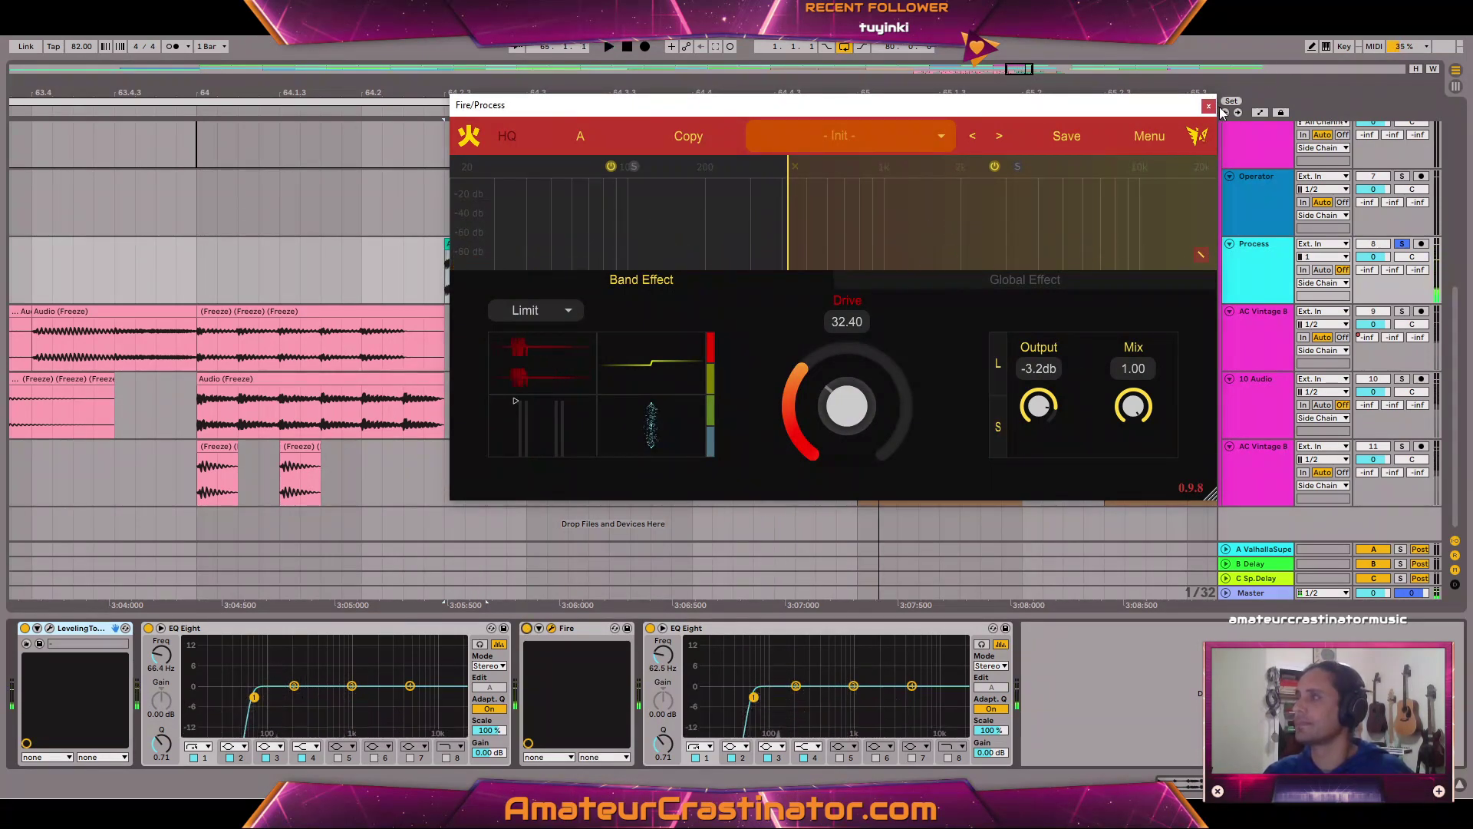
{"action": "left_click", "coordinate": [1208, 107]}
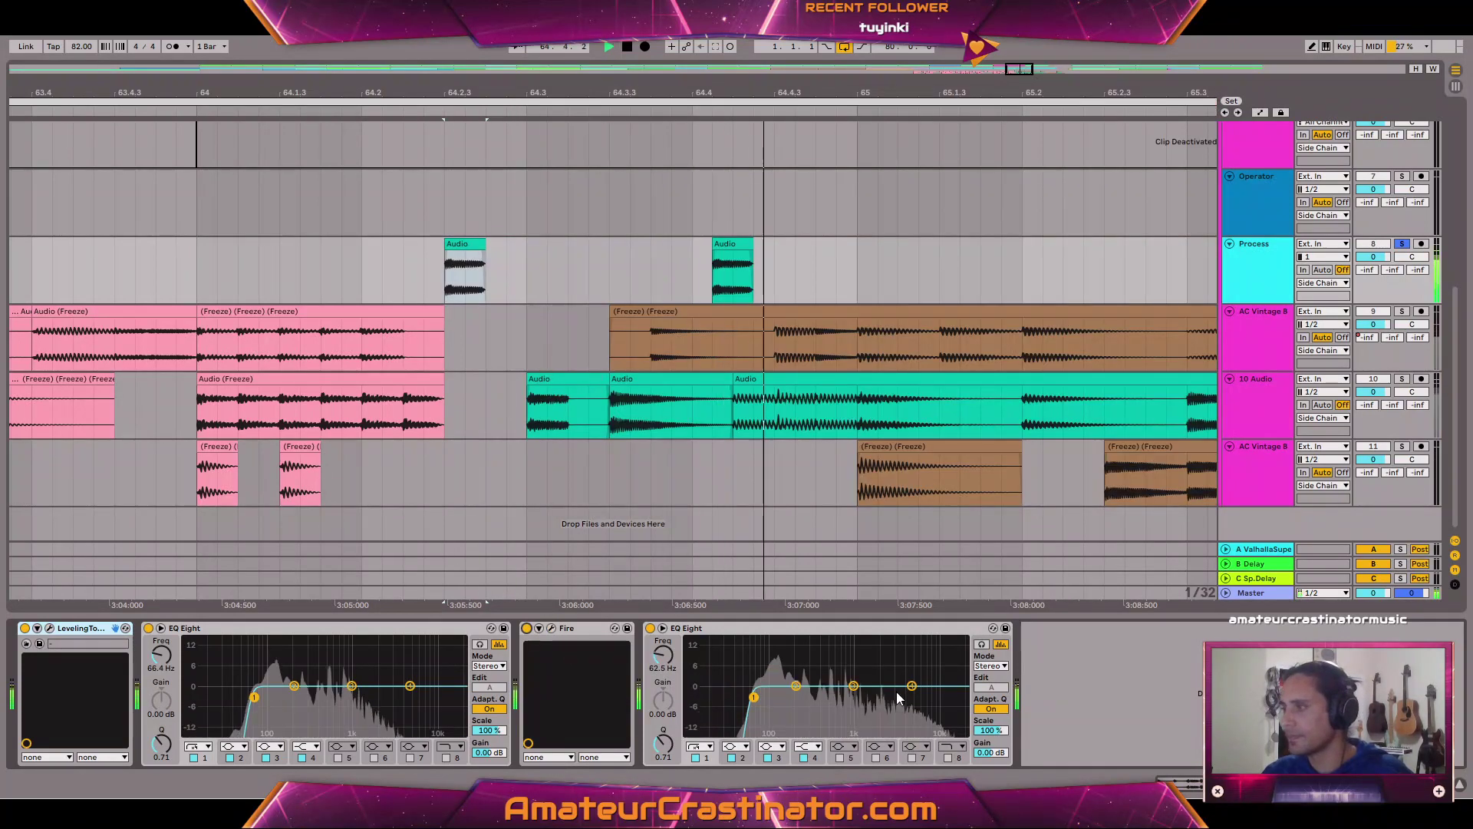
Set the second EQ Eight's output gain to -3 dB and unsolo the Process track to hear it in the mix.
{"action": "key", "text": "space"}
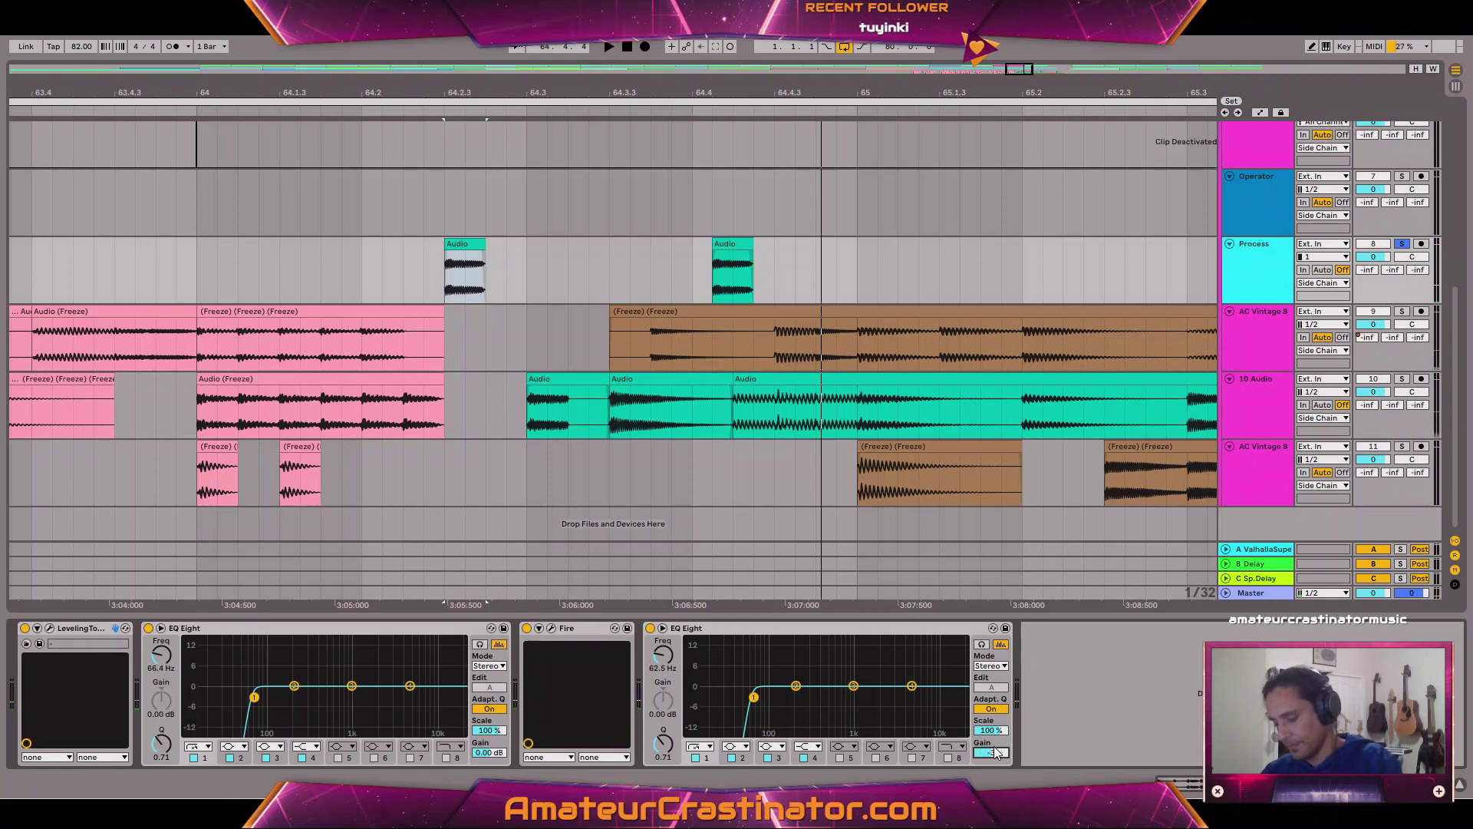
{"action": "key", "text": "space"}
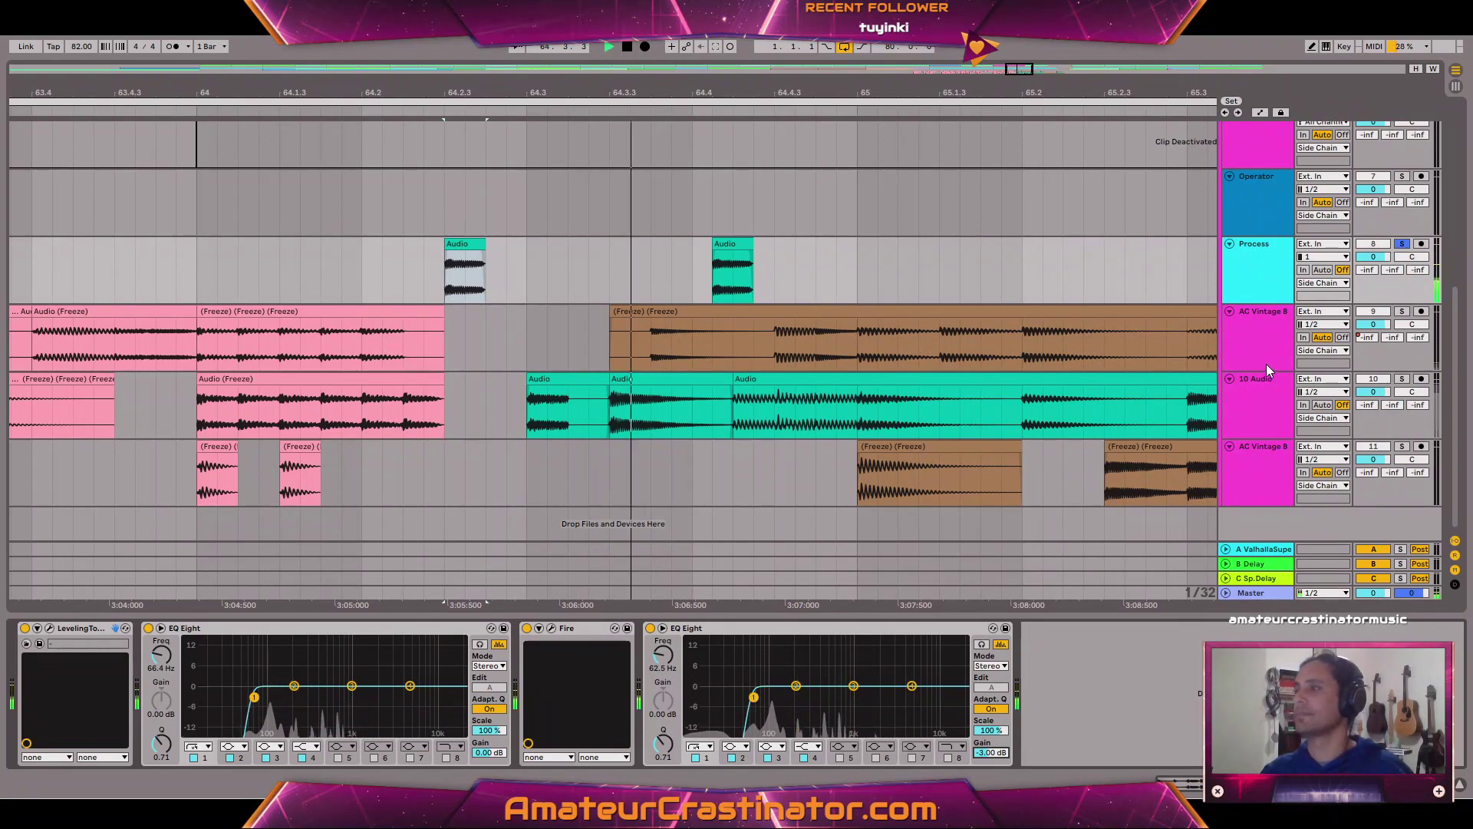
{"action": "key", "text": "space"}
{"action": "key", "text": "s"}
{"action": "key", "text": "space"}
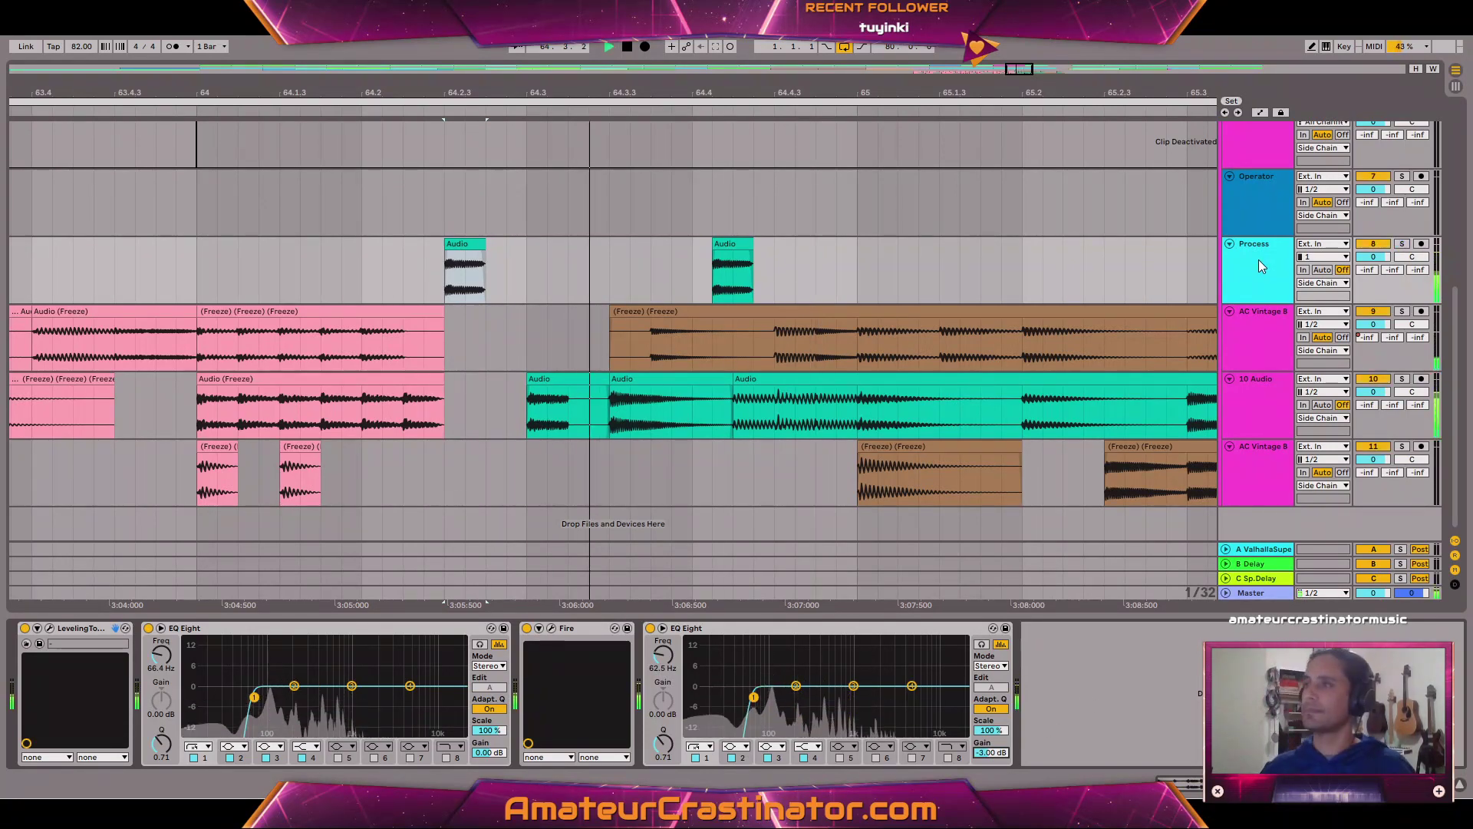
{"action": "key", "text": "space"}
{"action": "right_click", "coordinate": [1265, 270]}
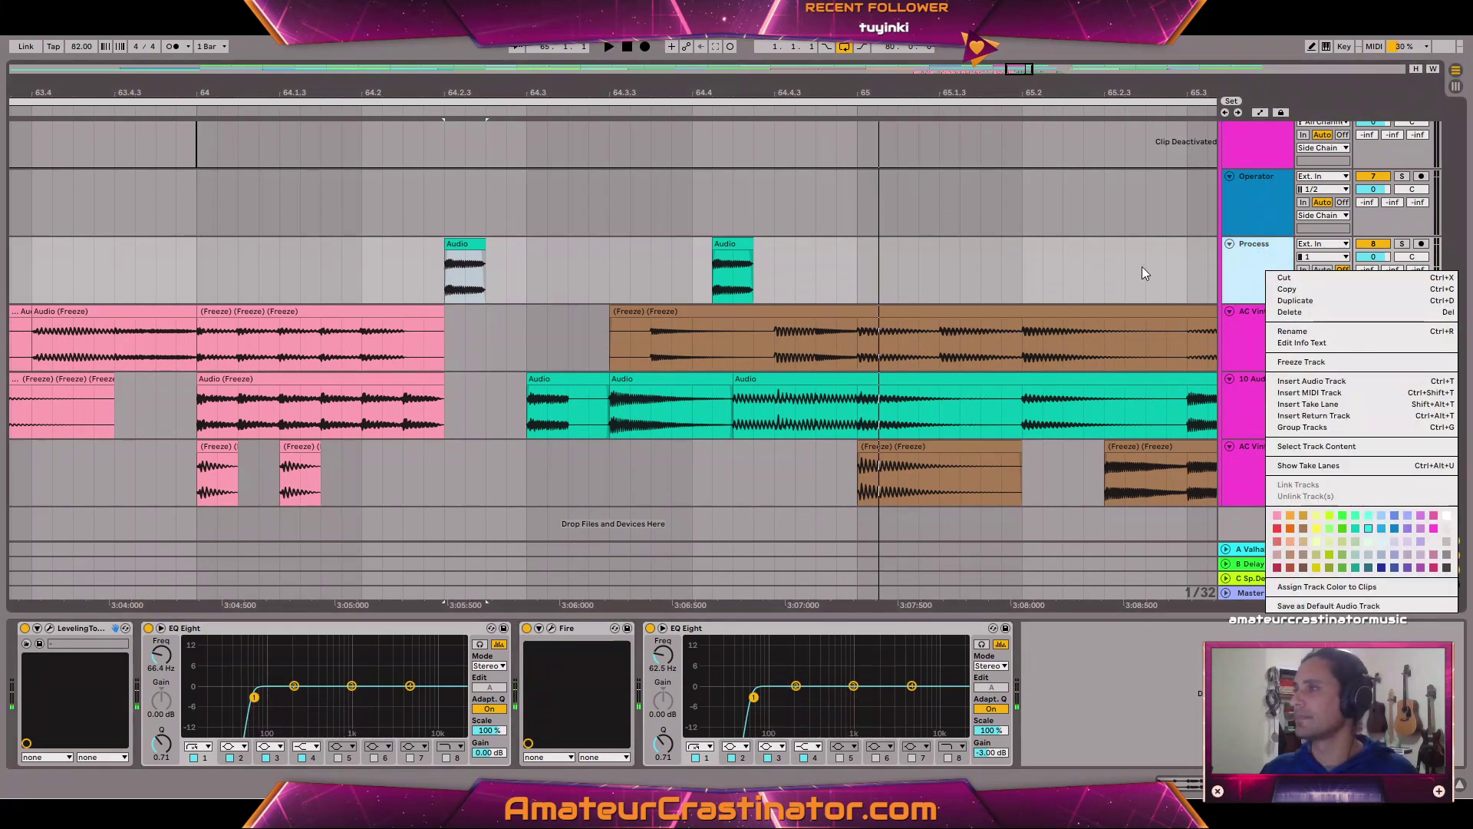
{"action": "left_click", "coordinate": [770, 253]}
Move the second hit on the Process track earlier to 64.4 and play the pattern from bar 64.
{"action": "left_click_drag", "start_coordinate": [740, 244], "coordinate": [720, 244]}
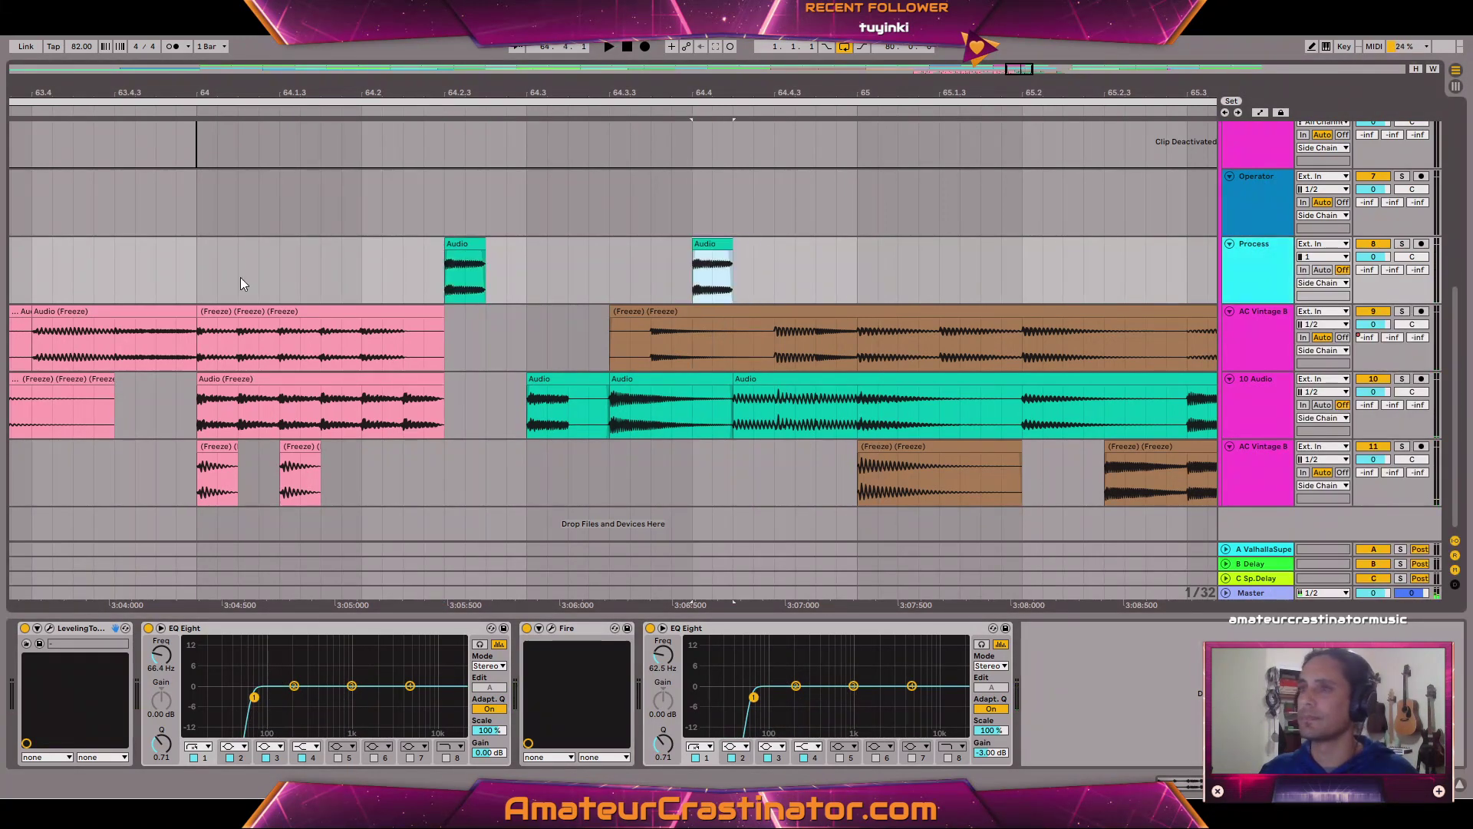
{"action": "left_click", "coordinate": [206, 274]}
{"action": "key", "text": "space"}
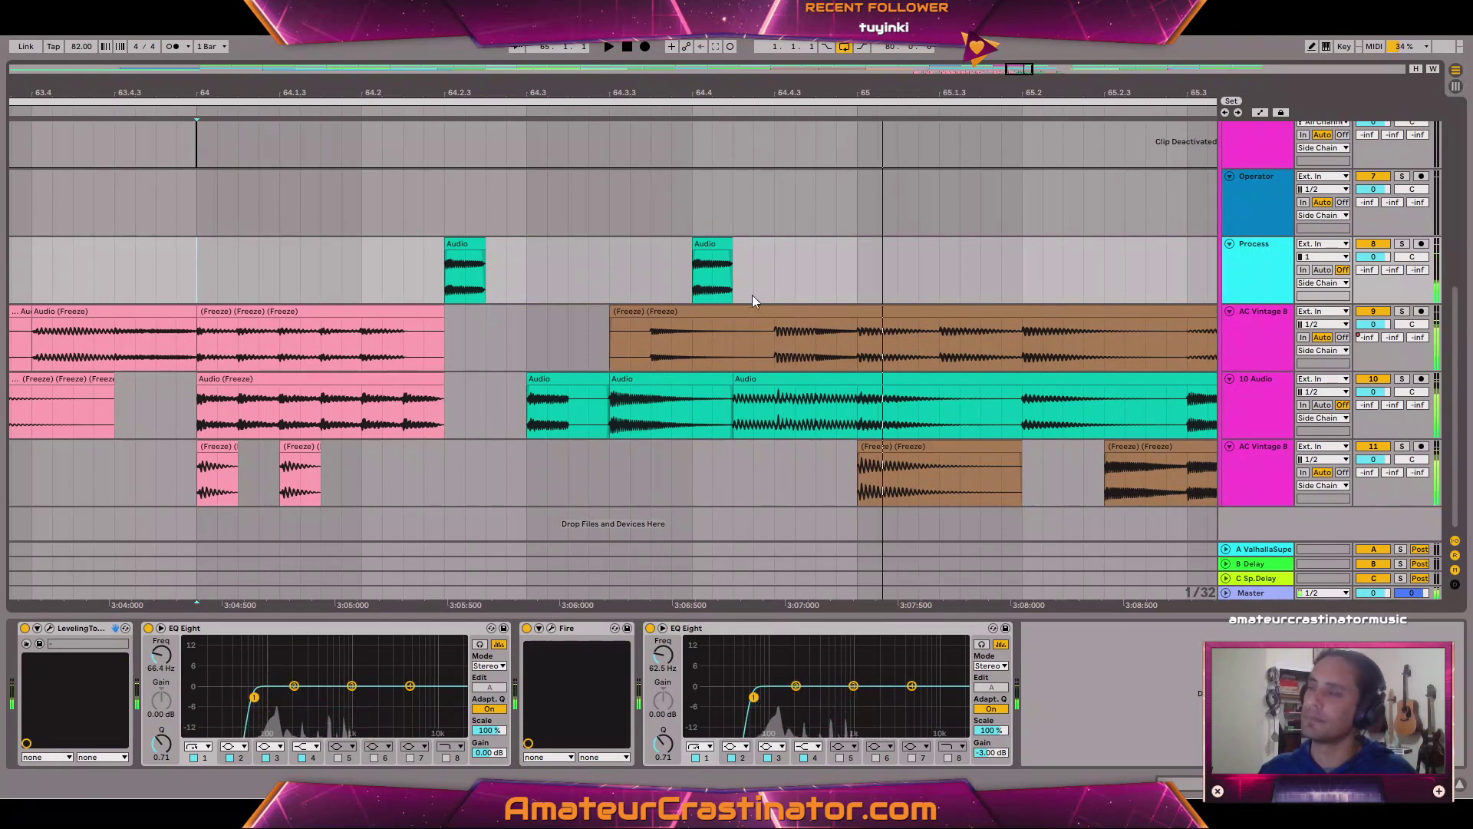
Freeze the Process track and flatten it to audio.
{"action": "right_click", "coordinate": [1254, 263]}
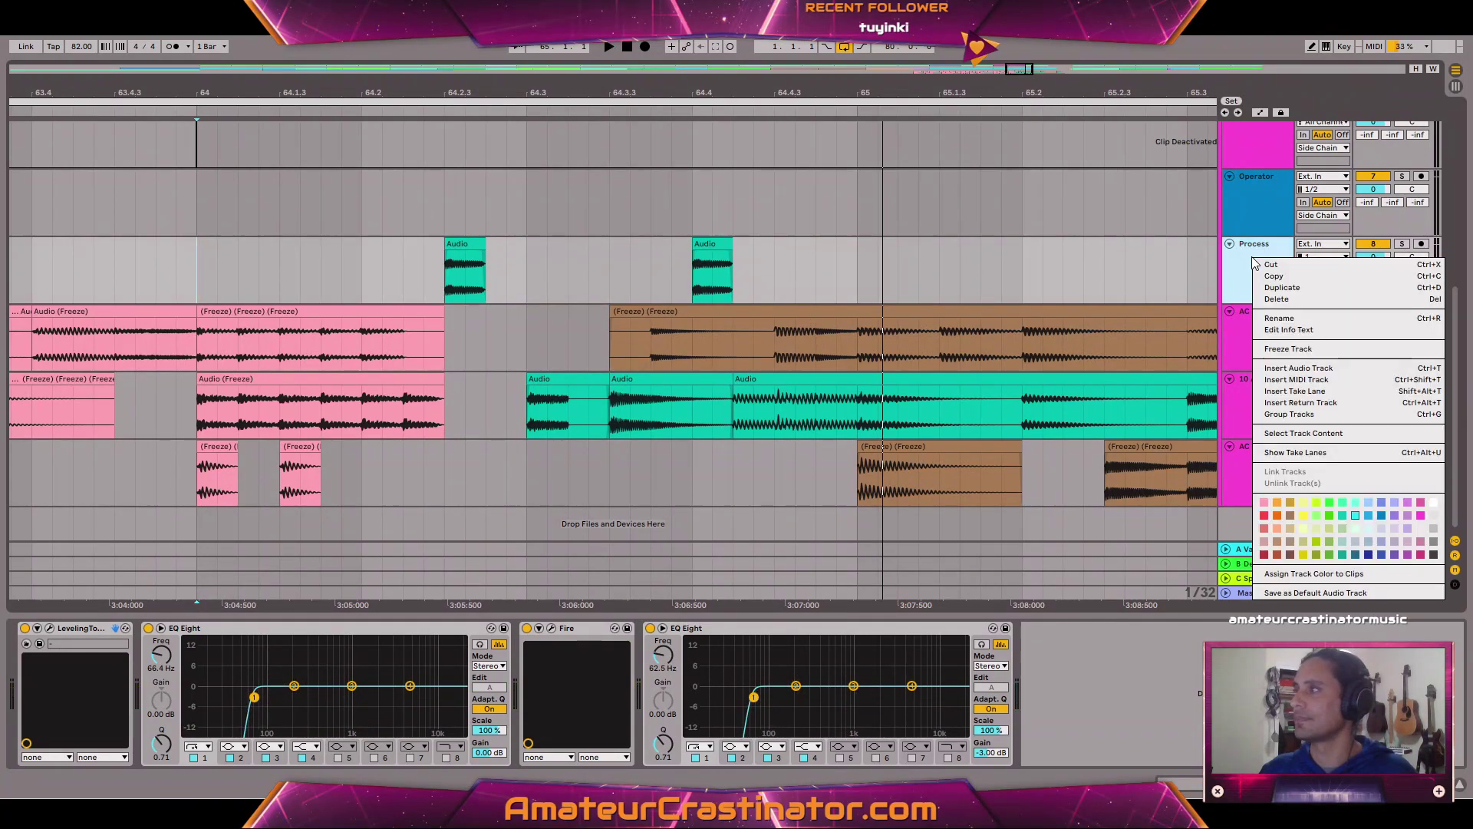
{"action": "left_click", "coordinate": [1287, 349]}
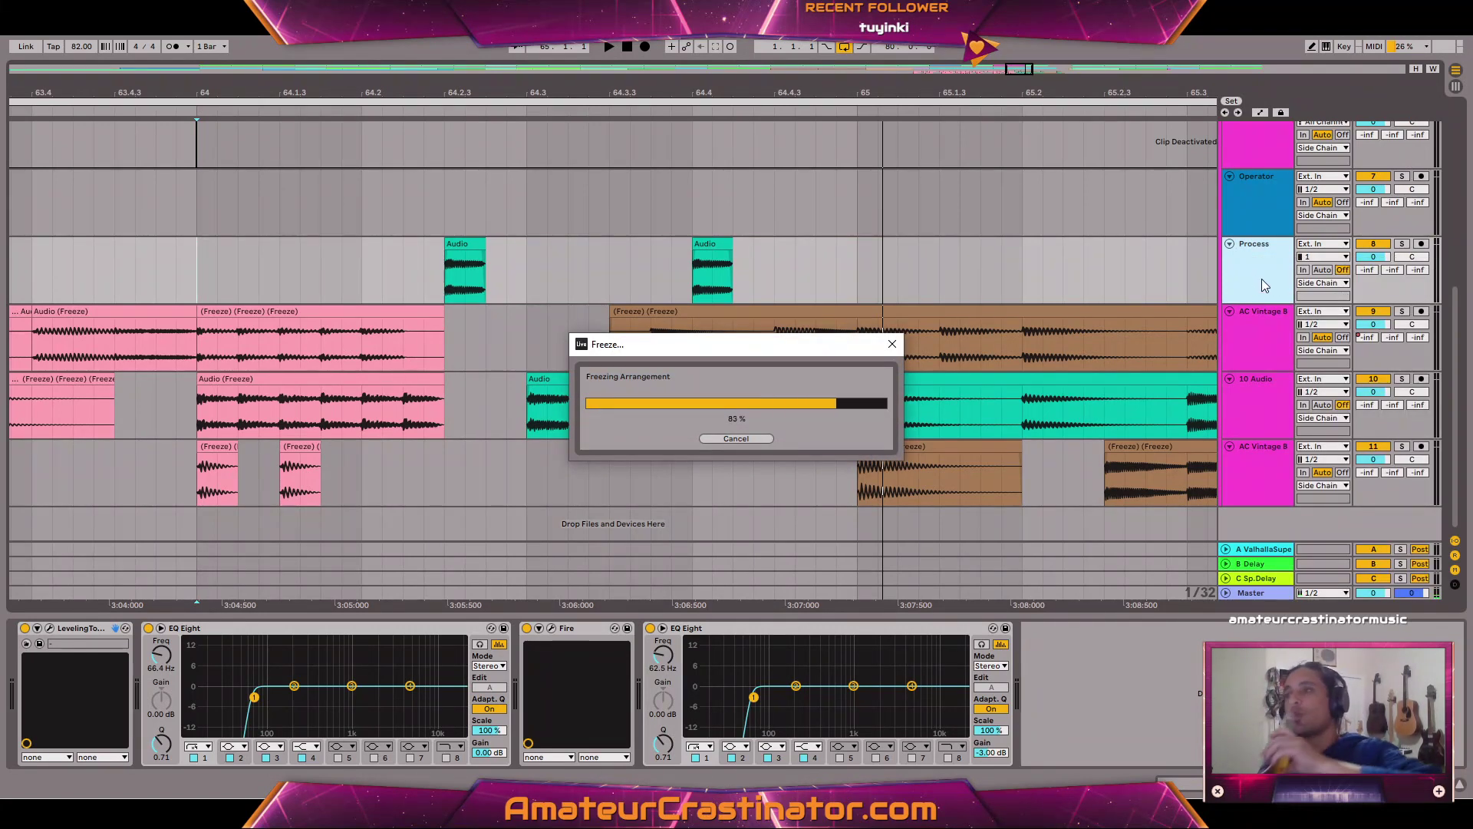
{"action": "right_click", "coordinate": [1255, 267]}
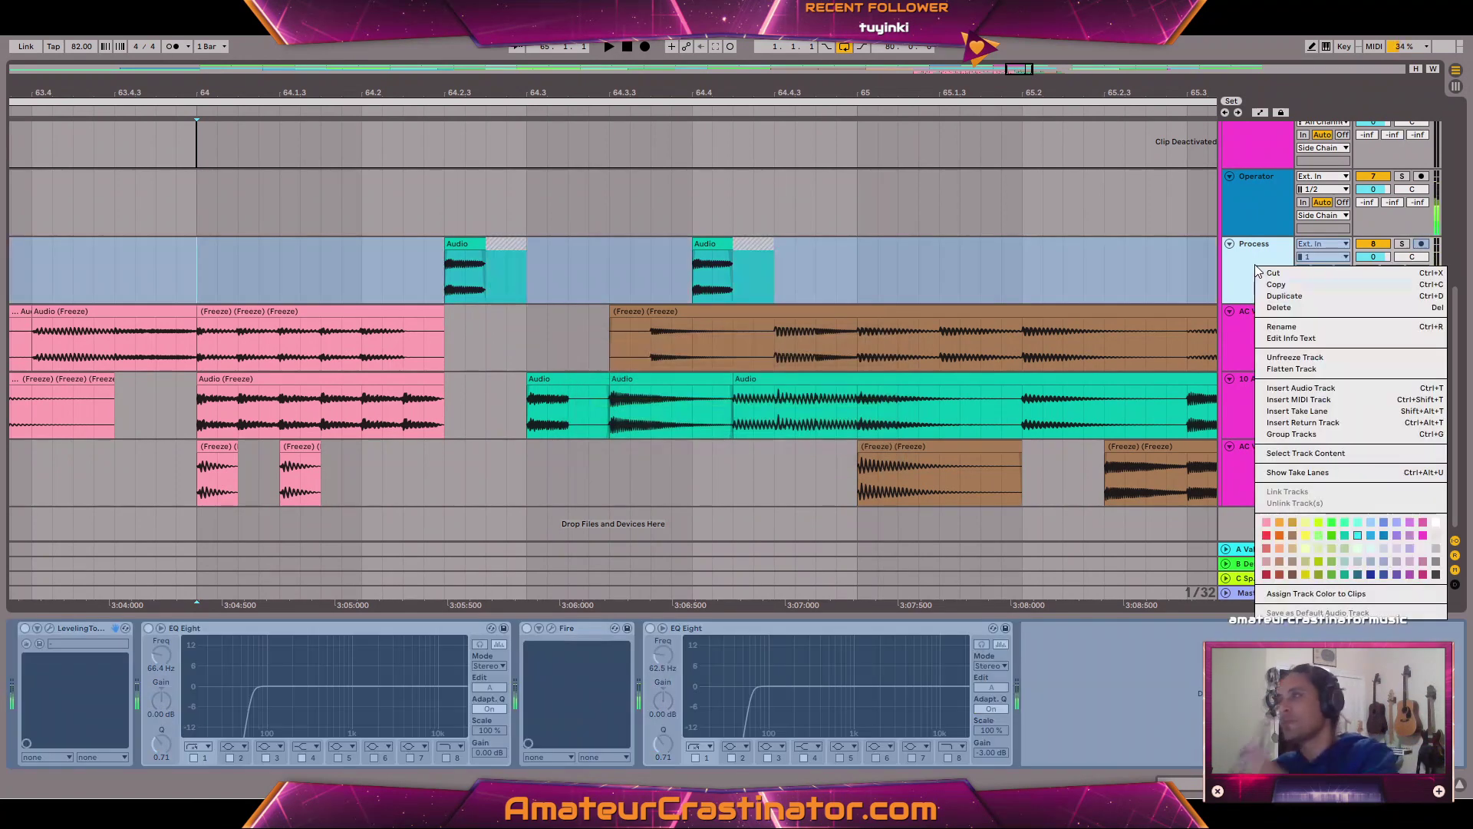
{"action": "left_click", "coordinate": [1295, 370]}
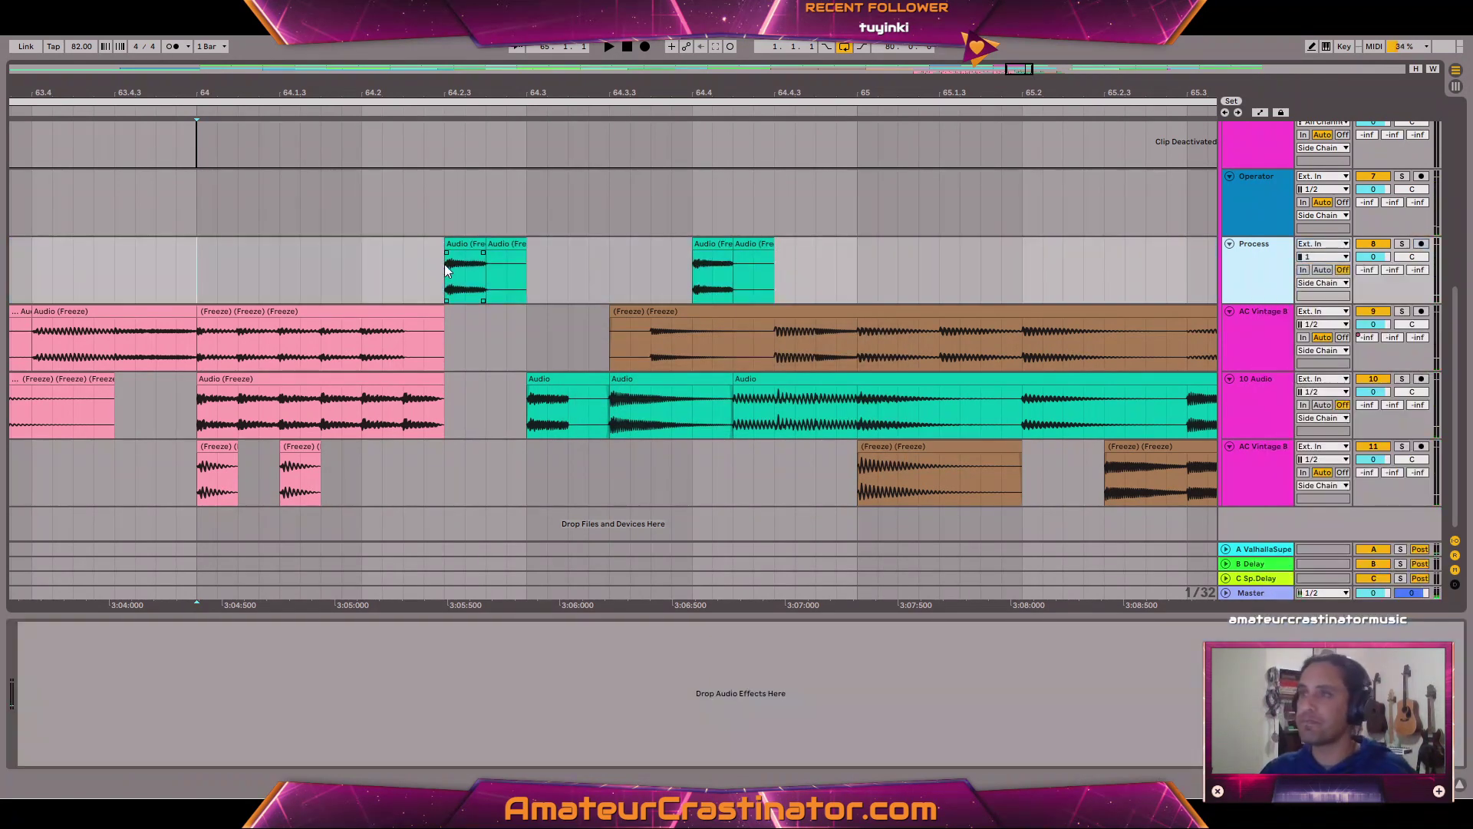
Colour the flattened hit at 64.2.3 pink and move it to track 9, and move the 64.4 hit to track 11.
{"action": "right_click", "coordinate": [458, 243]}
{"action": "left_click", "coordinate": [470, 606]}
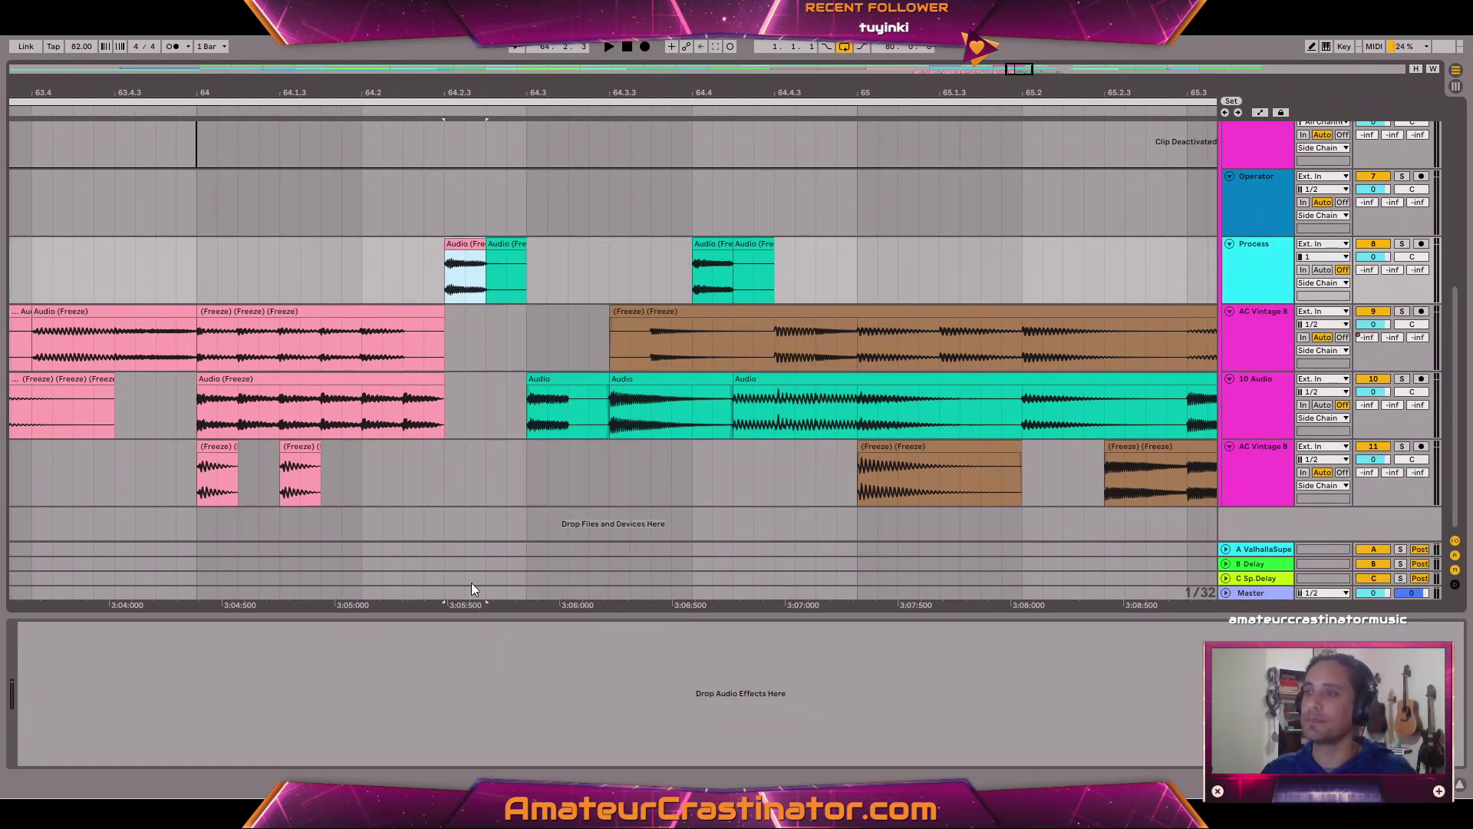
{"action": "left_click_drag", "start_coordinate": [459, 242], "coordinate": [459, 311]}
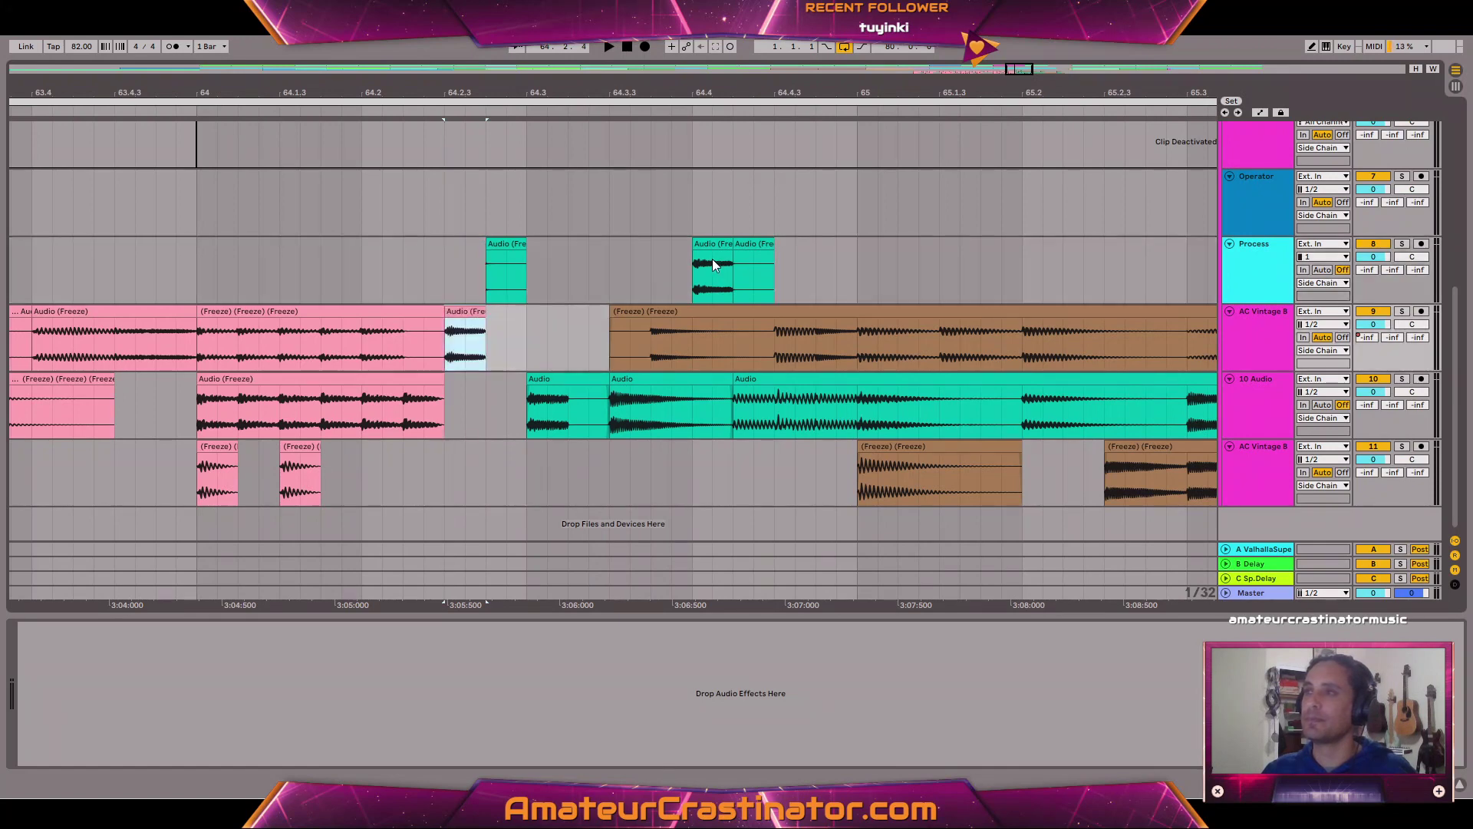
{"action": "left_click_drag", "start_coordinate": [721, 245], "coordinate": [722, 459]}
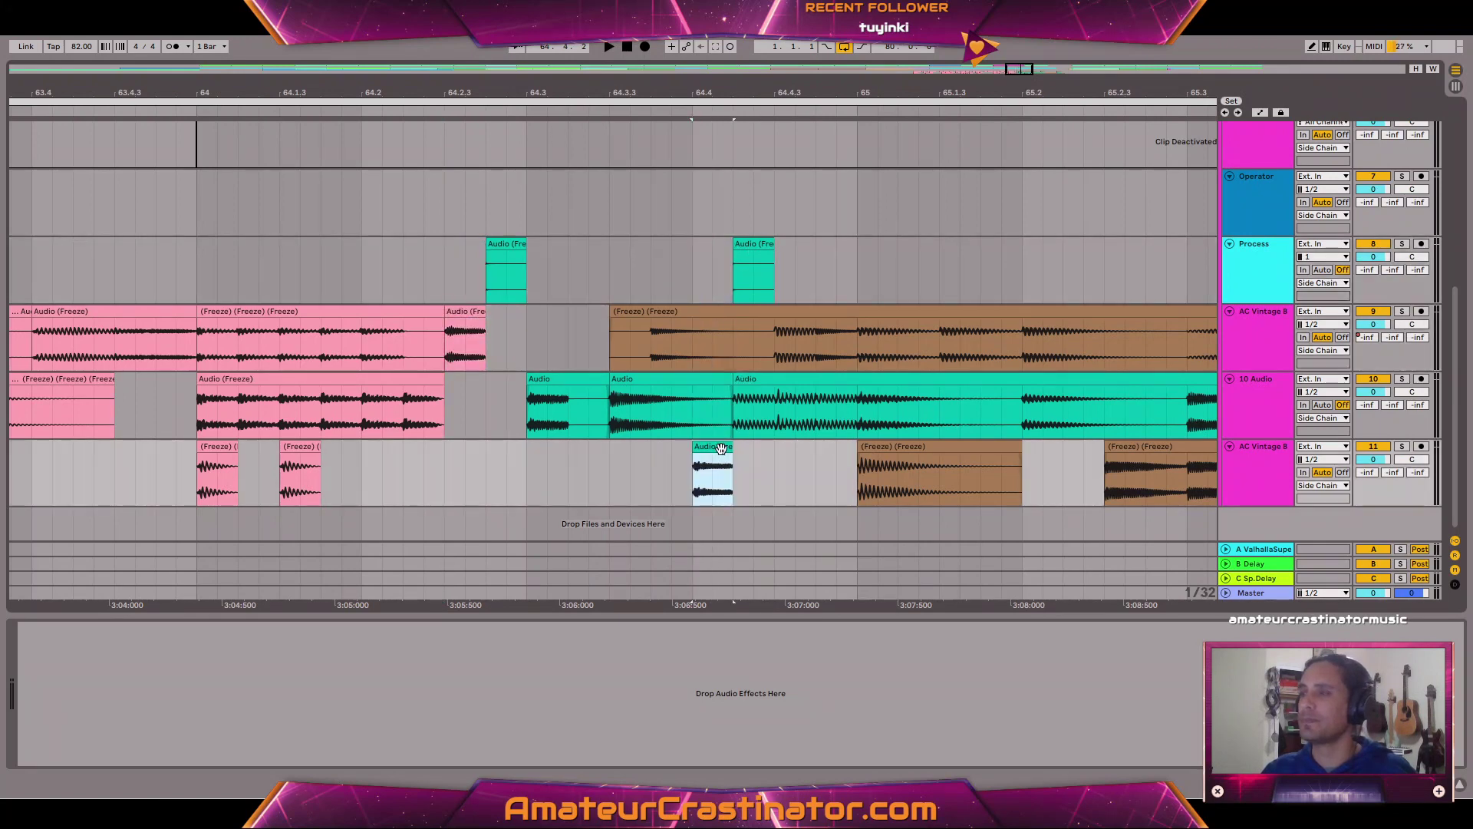
Set the clip gain of the 64.4 hit on track 11 to 2.88 dB while listening to the section.
{"action": "double_click", "coordinate": [722, 447]}
{"action": "left_click_drag", "start_coordinate": [247, 543], "coordinate": [247, 535]}
{"action": "key", "text": "space"}
{"action": "key", "text": "space"}
{"action": "key", "text": "space"}
{"action": "key", "text": "space"}
{"action": "key", "text": "space"}
{"action": "key", "text": "space"}
{"action": "key", "text": "space"}
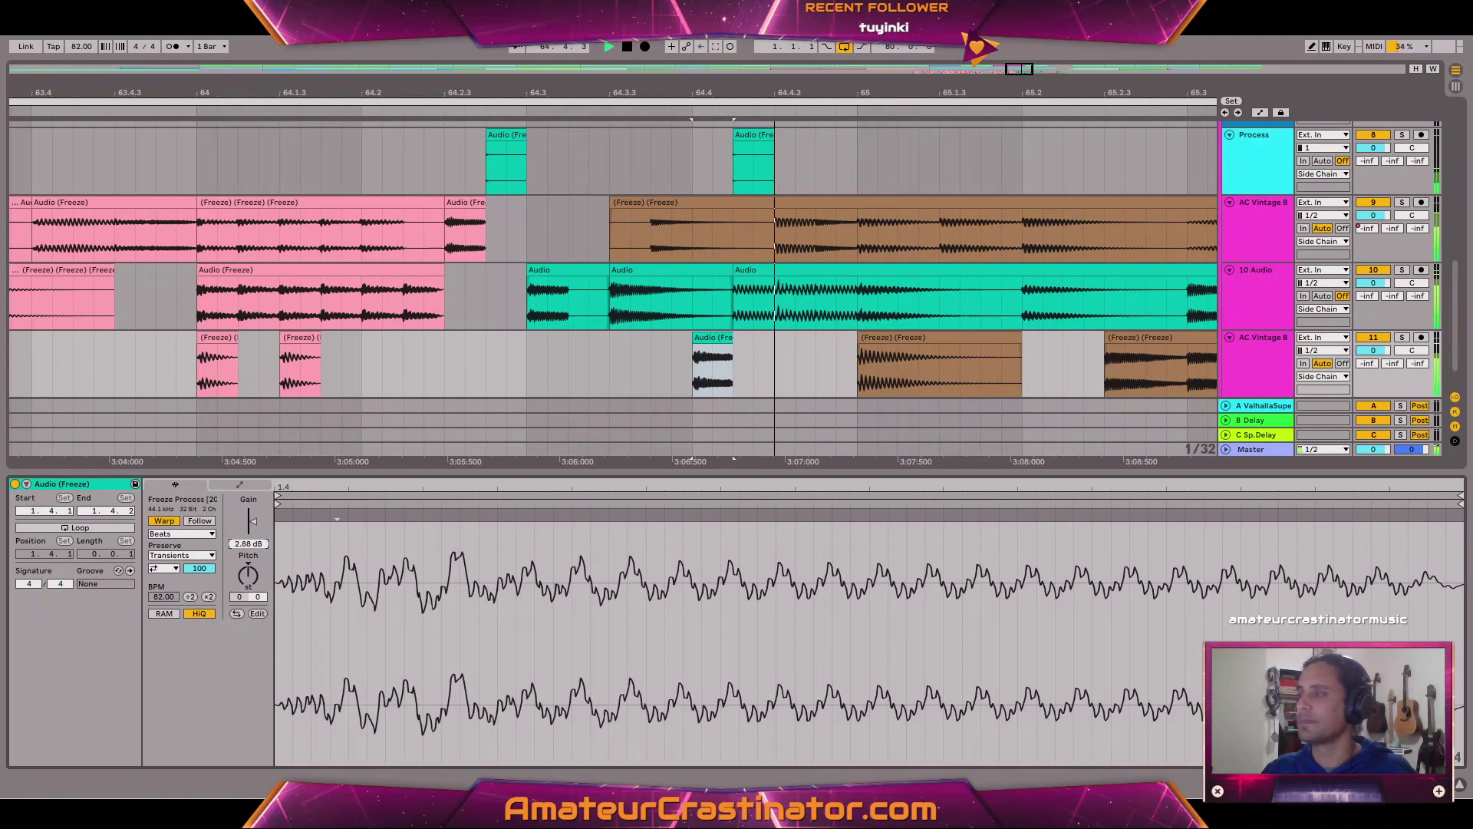
{"action": "key", "text": "shift+Tab"}
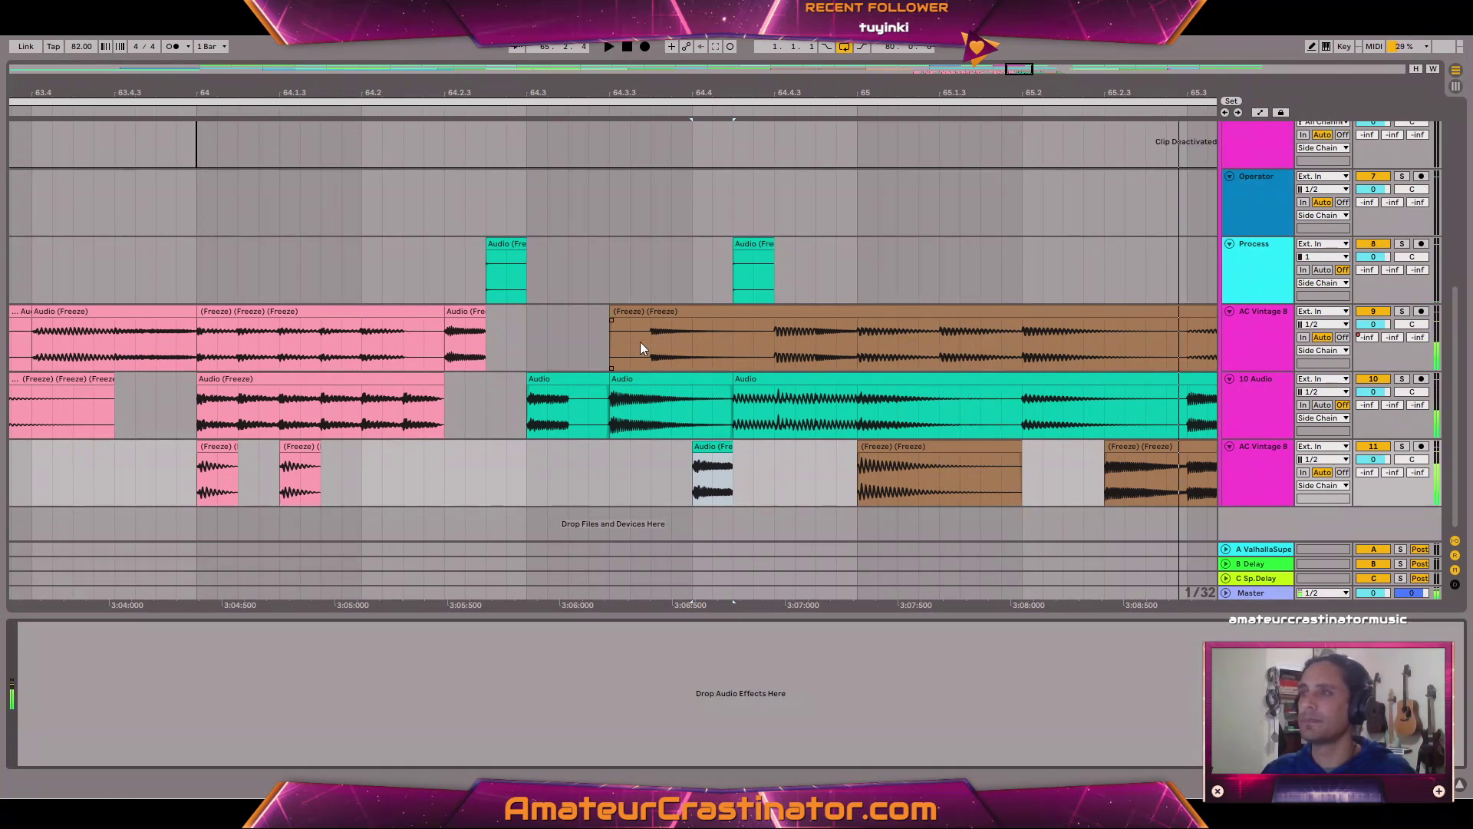
Delete the leftover flattened tail clips from the Process track.
{"action": "left_click_drag", "start_coordinate": [490, 265], "coordinate": [816, 255]}
{"action": "key", "text": "Delete"}
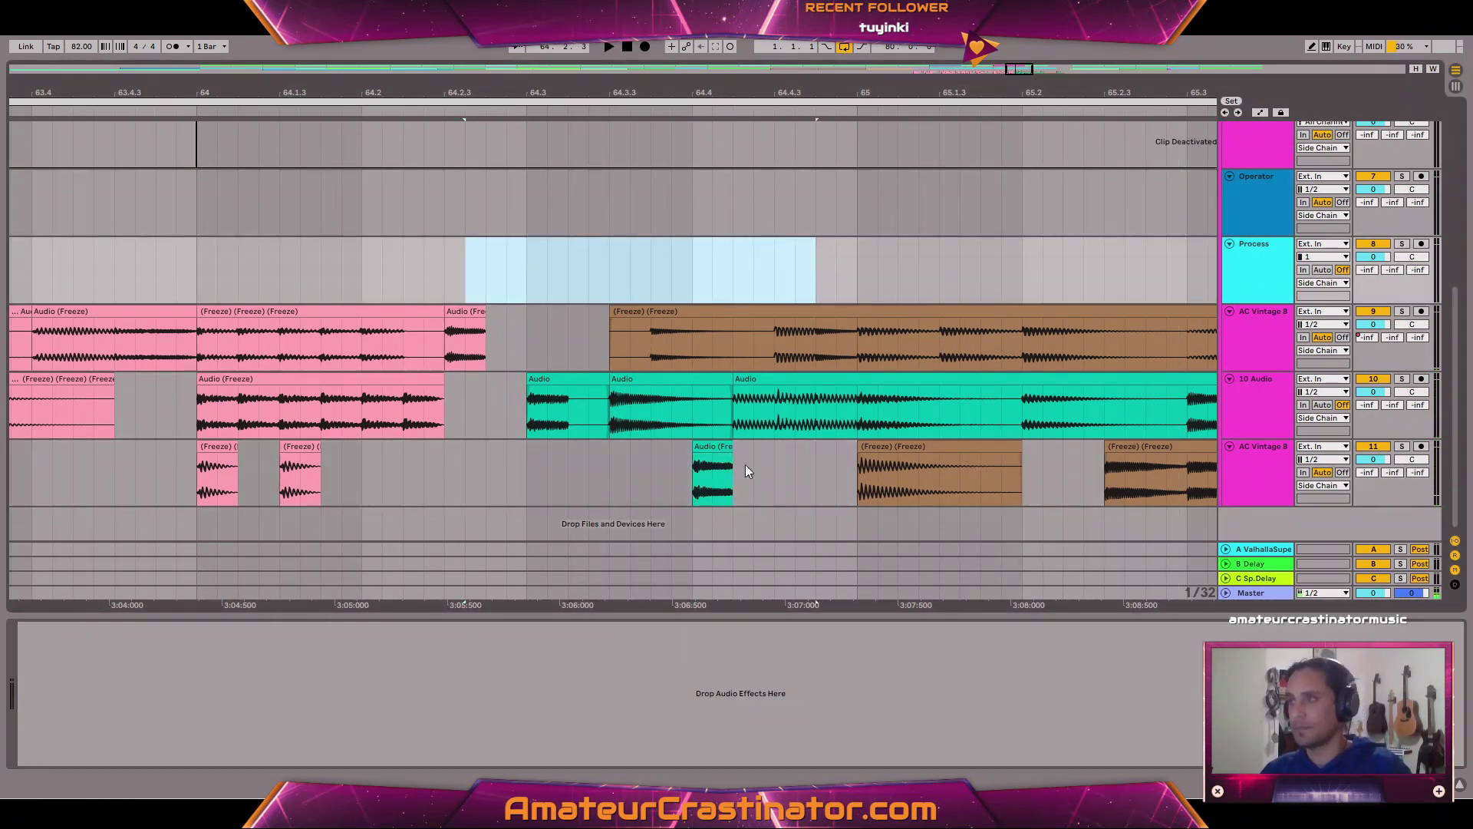
Try lengthening the hit on track 11, and undo back through the clip moves before redoing up to the tail deletion.
{"action": "left_click_drag", "start_coordinate": [734, 446], "coordinate": [754, 446]}
{"action": "key", "text": "ctrl+z"}
{"action": "key", "text": "ctrl+z"}
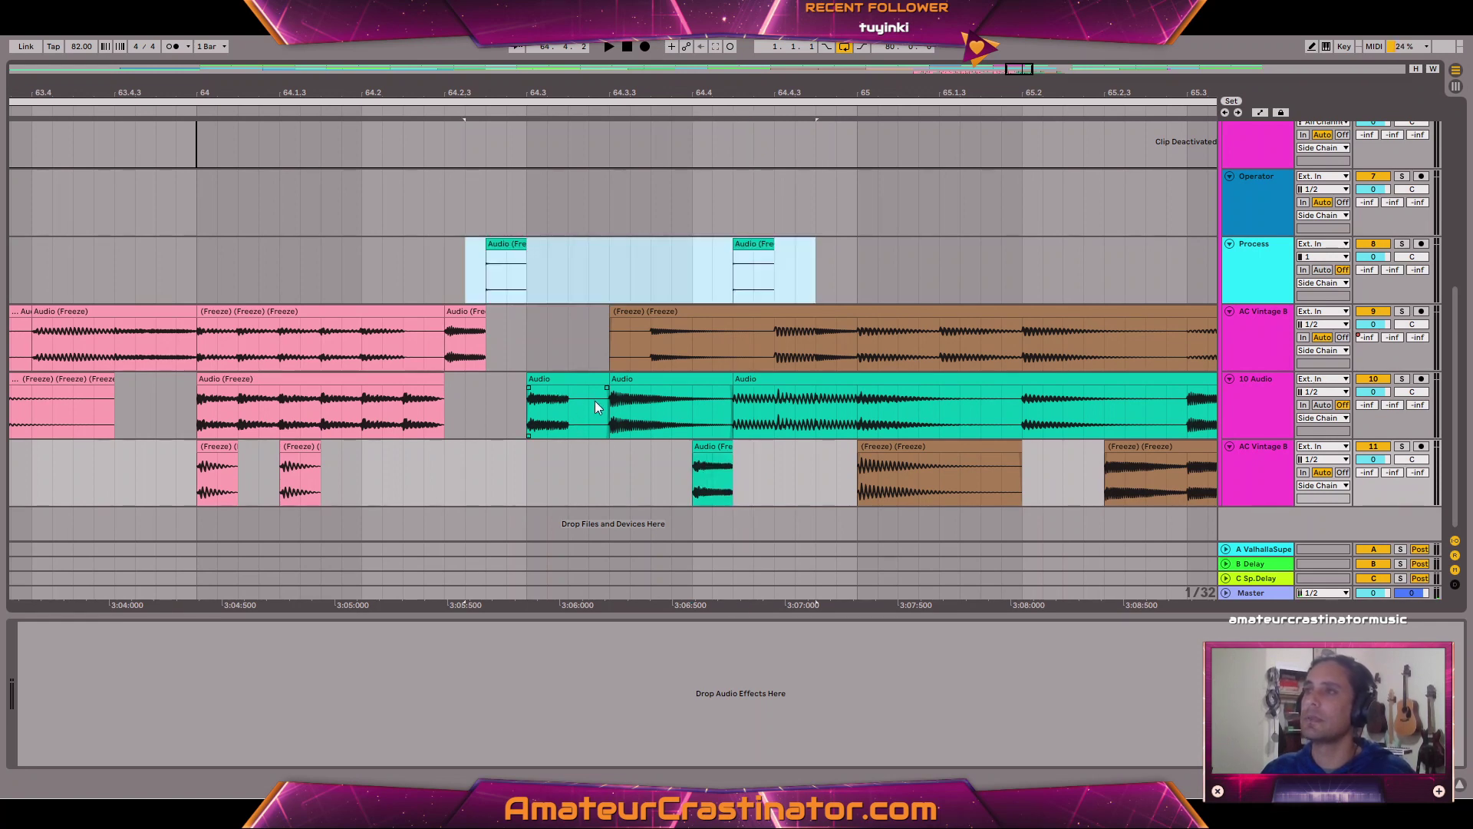
{"action": "key", "text": "ctrl+z"}
{"action": "key", "text": "ctrl+z"}
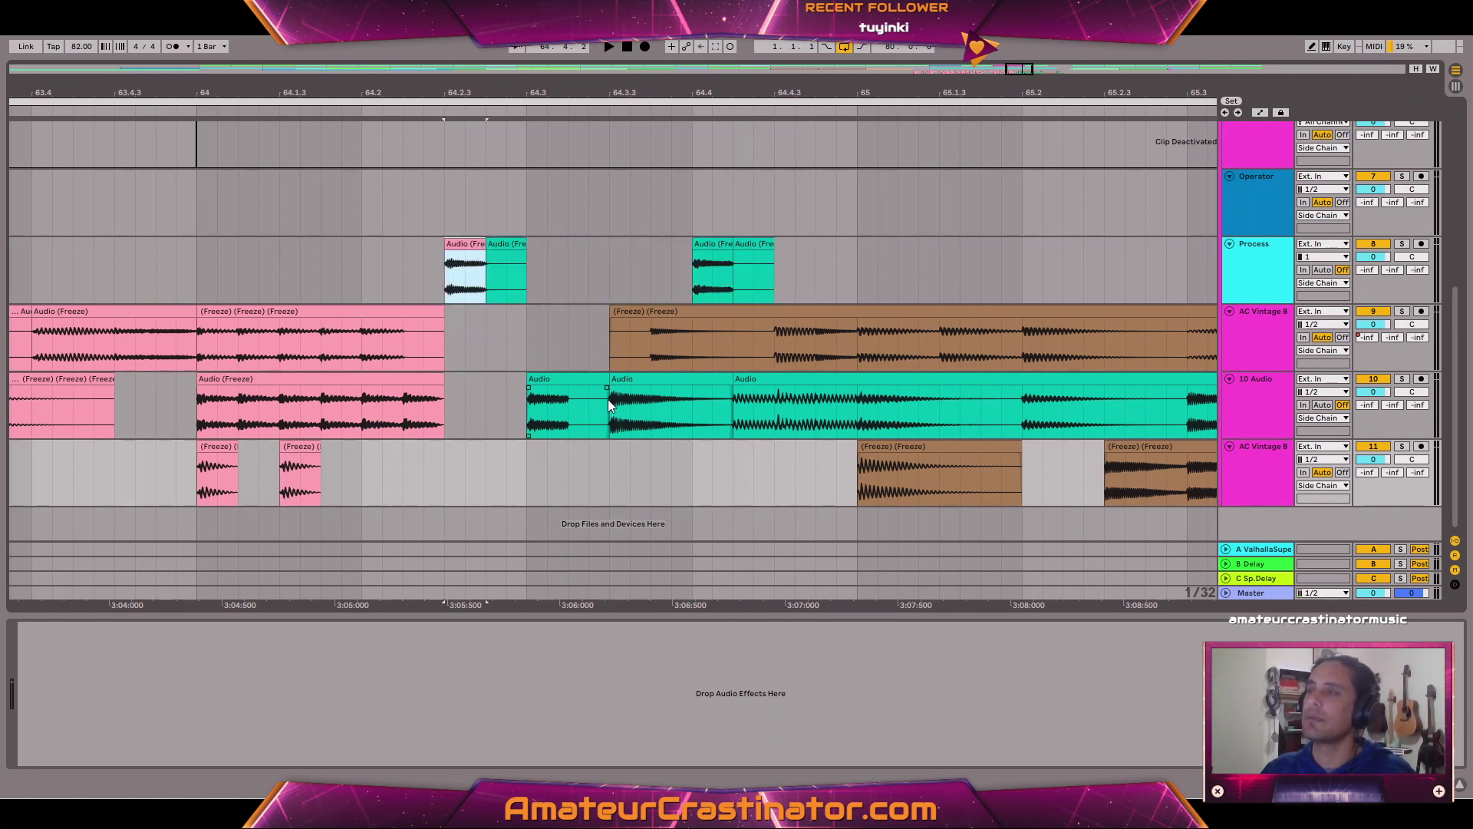
{"action": "key", "text": "ctrl+y"}
{"action": "key", "text": "ctrl+y"}
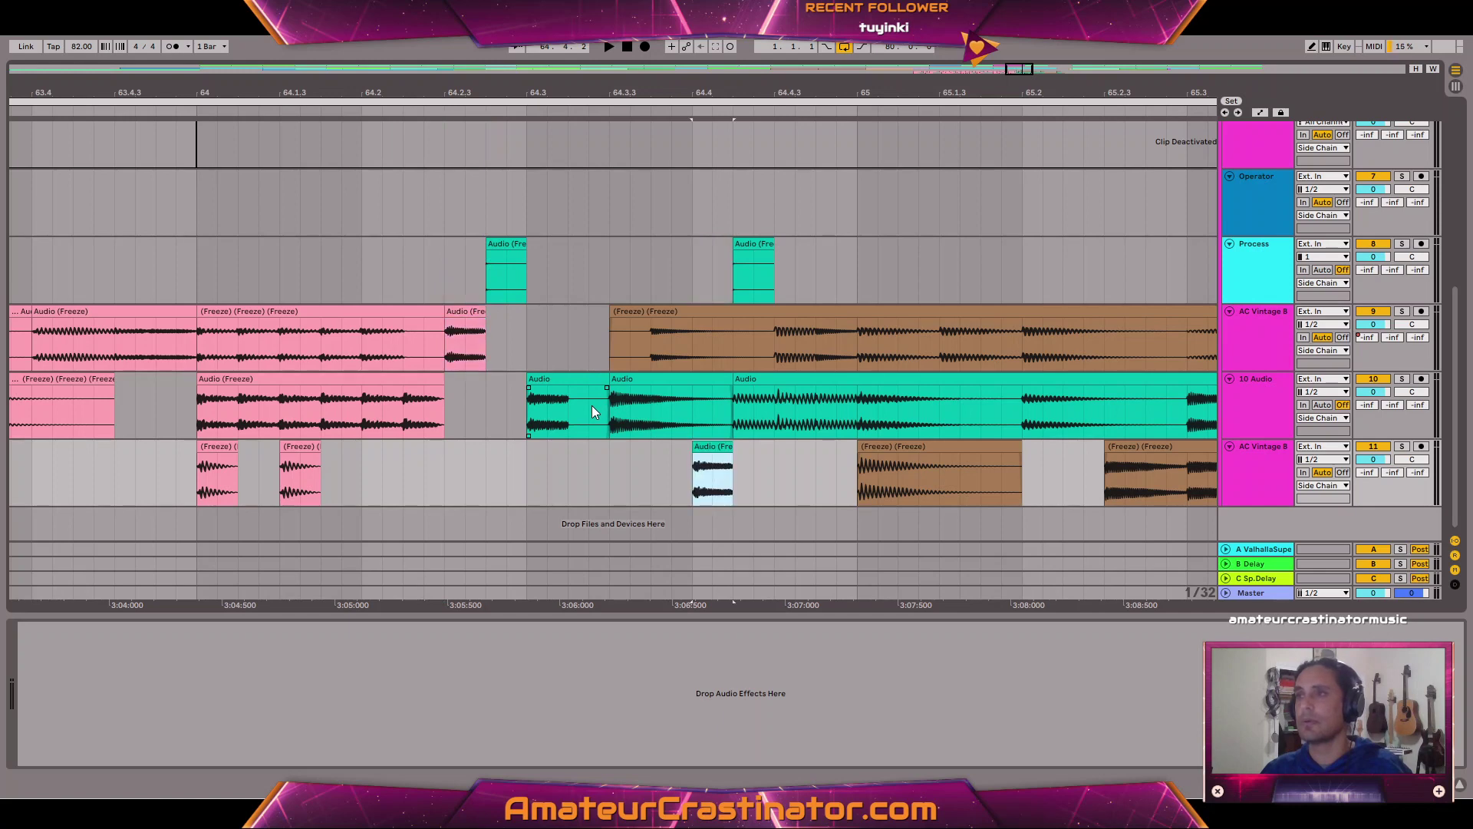
{"action": "key", "text": "ctrl+y"}
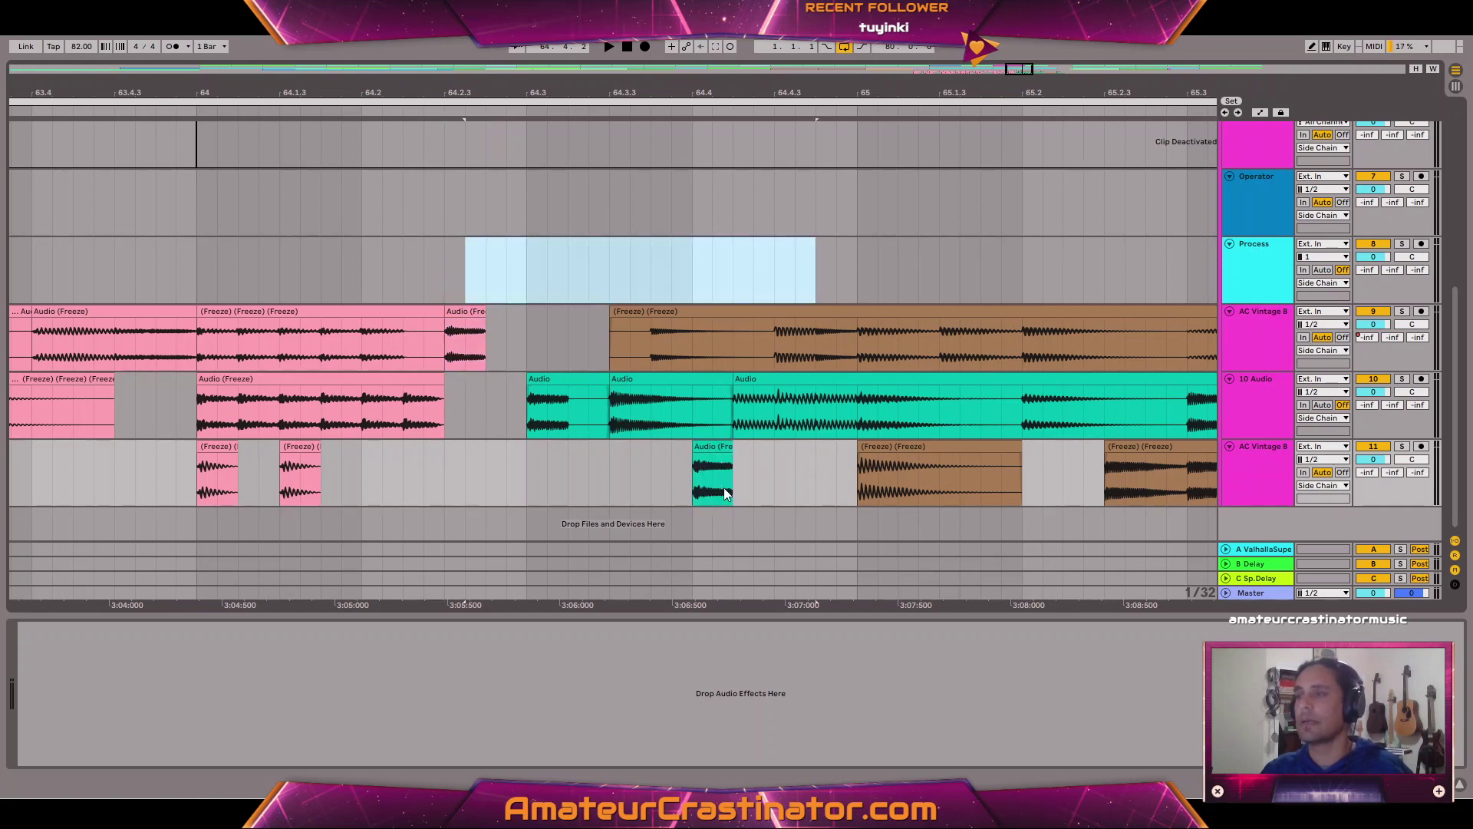
Colour the 64.4 hit on track 11 pink and play the section from bar 64.
{"action": "left_click", "coordinate": [671, 459]}
{"action": "right_click", "coordinate": [726, 448]}
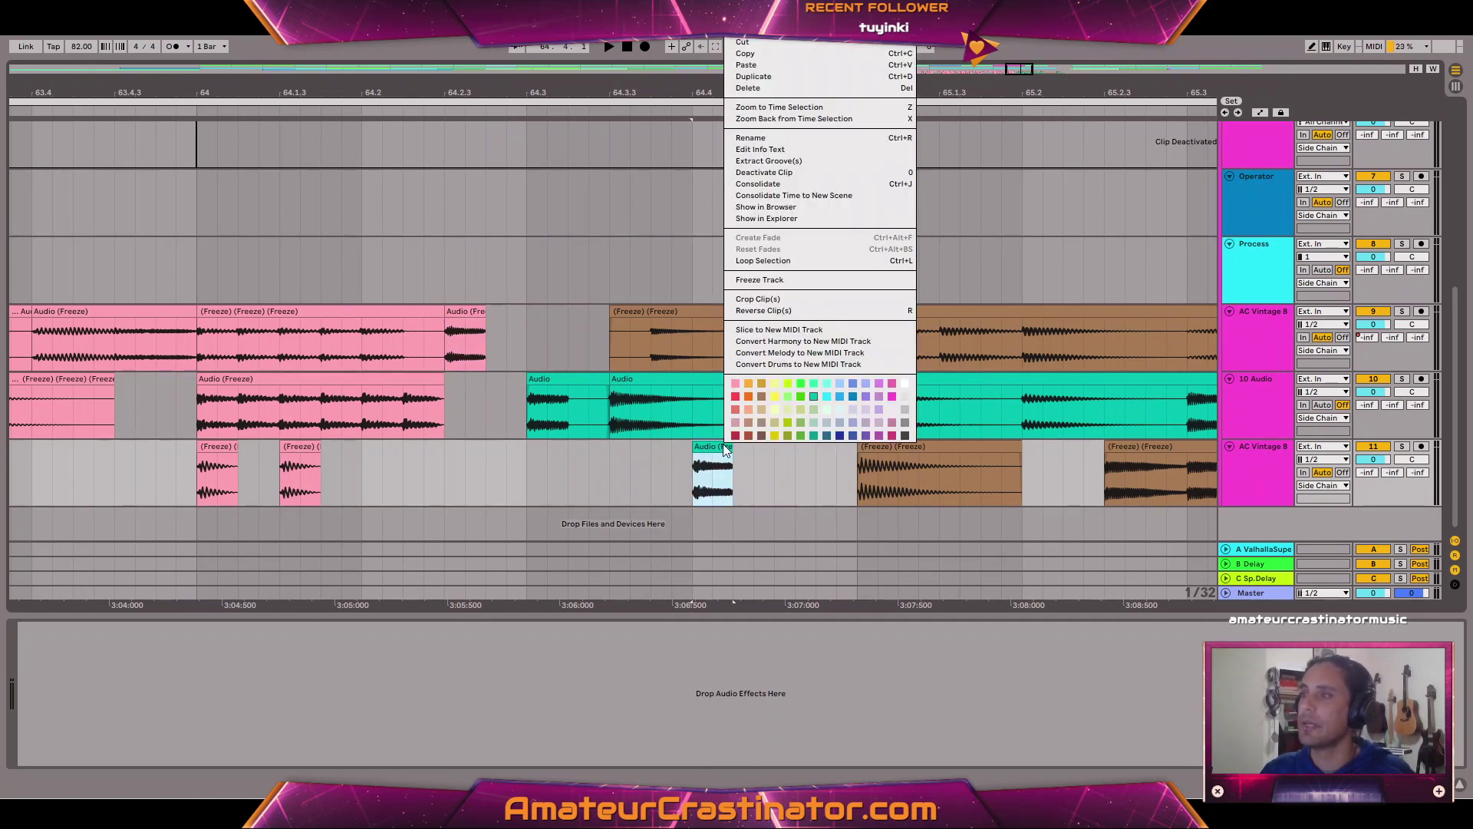
{"action": "left_click", "coordinate": [737, 383]}
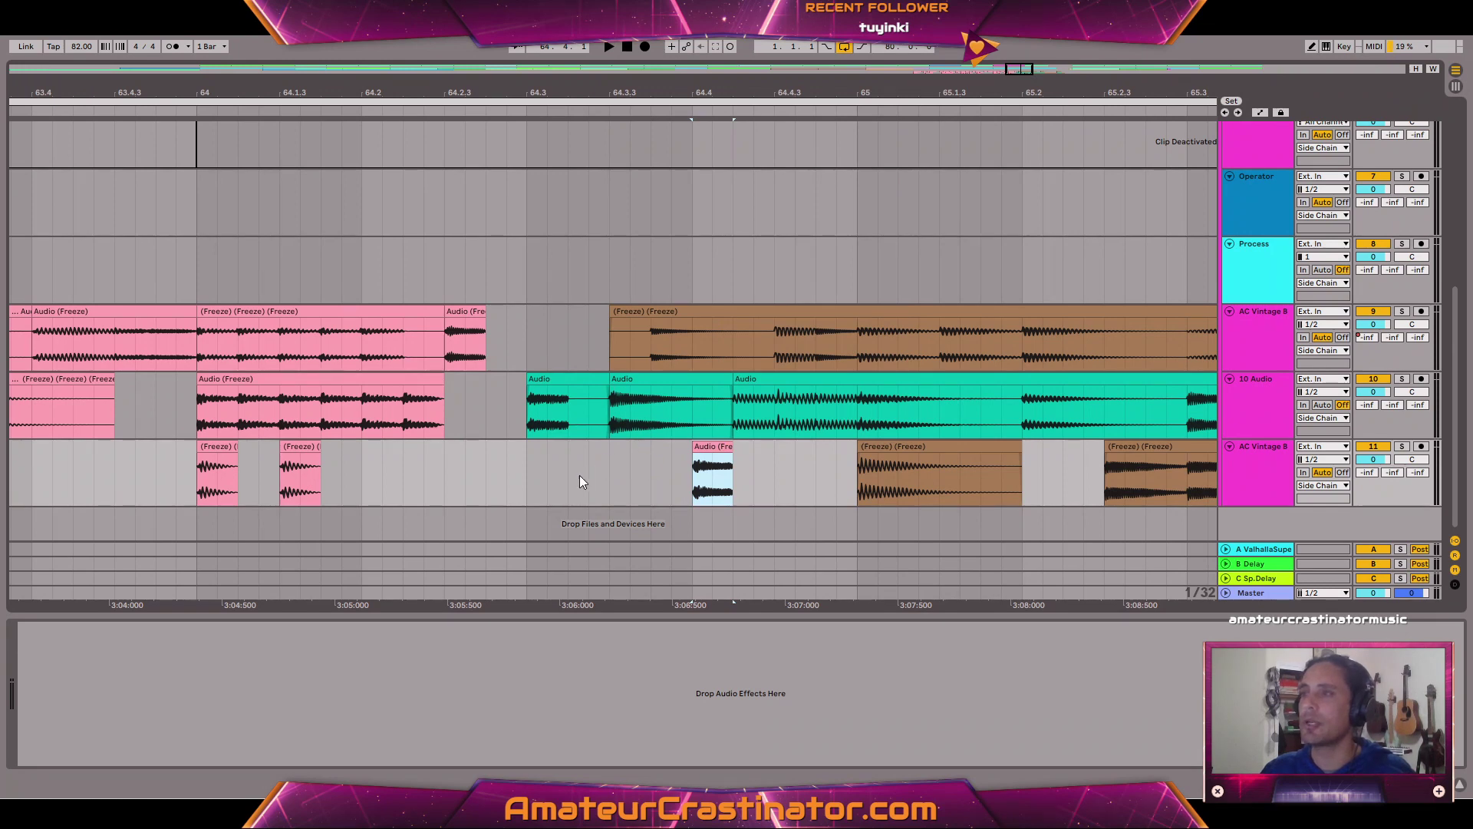
{"action": "left_click", "coordinate": [297, 256]}
{"action": "key", "text": "space"}
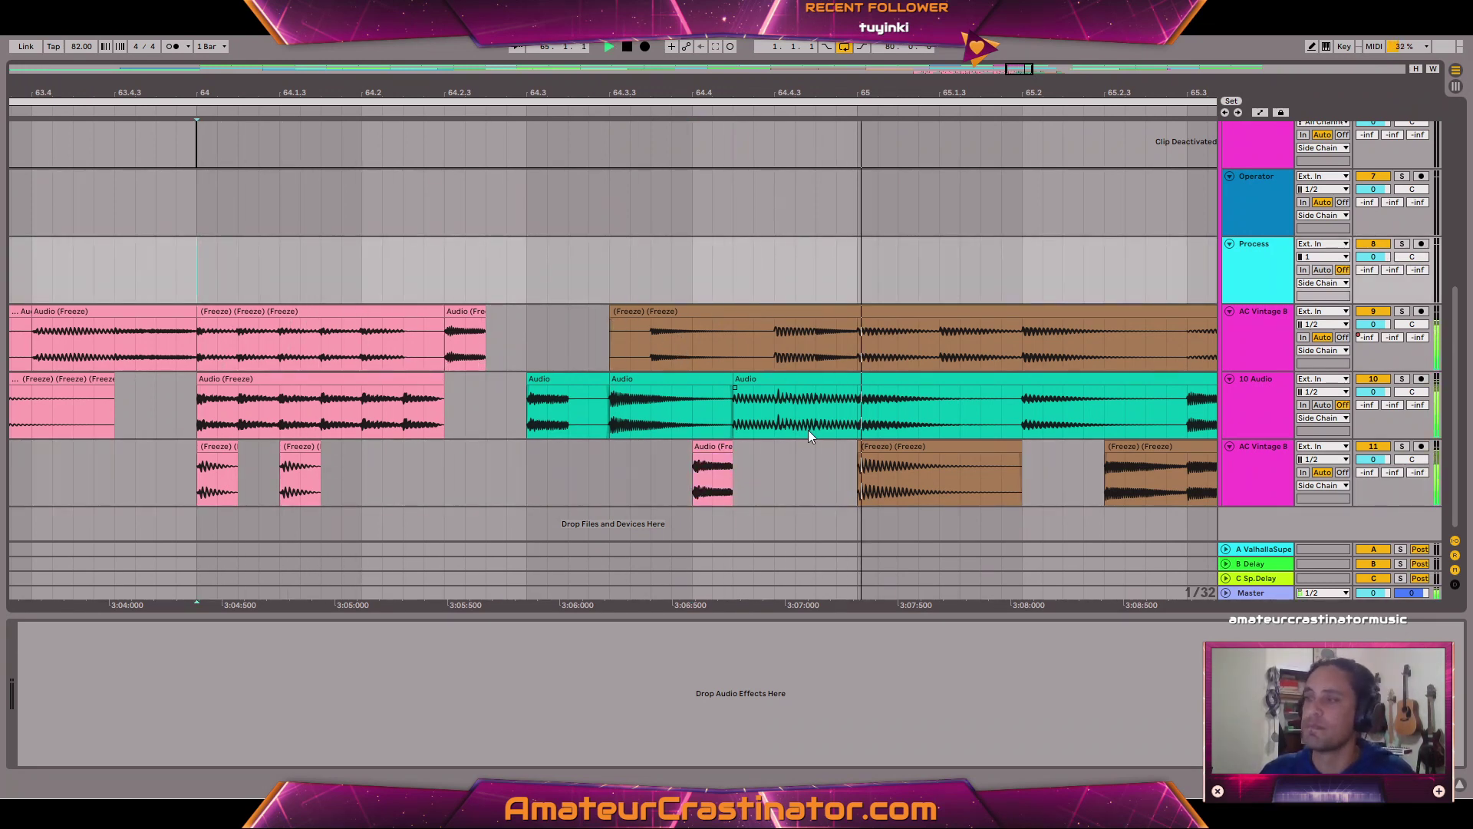
{"action": "key", "text": "space"}
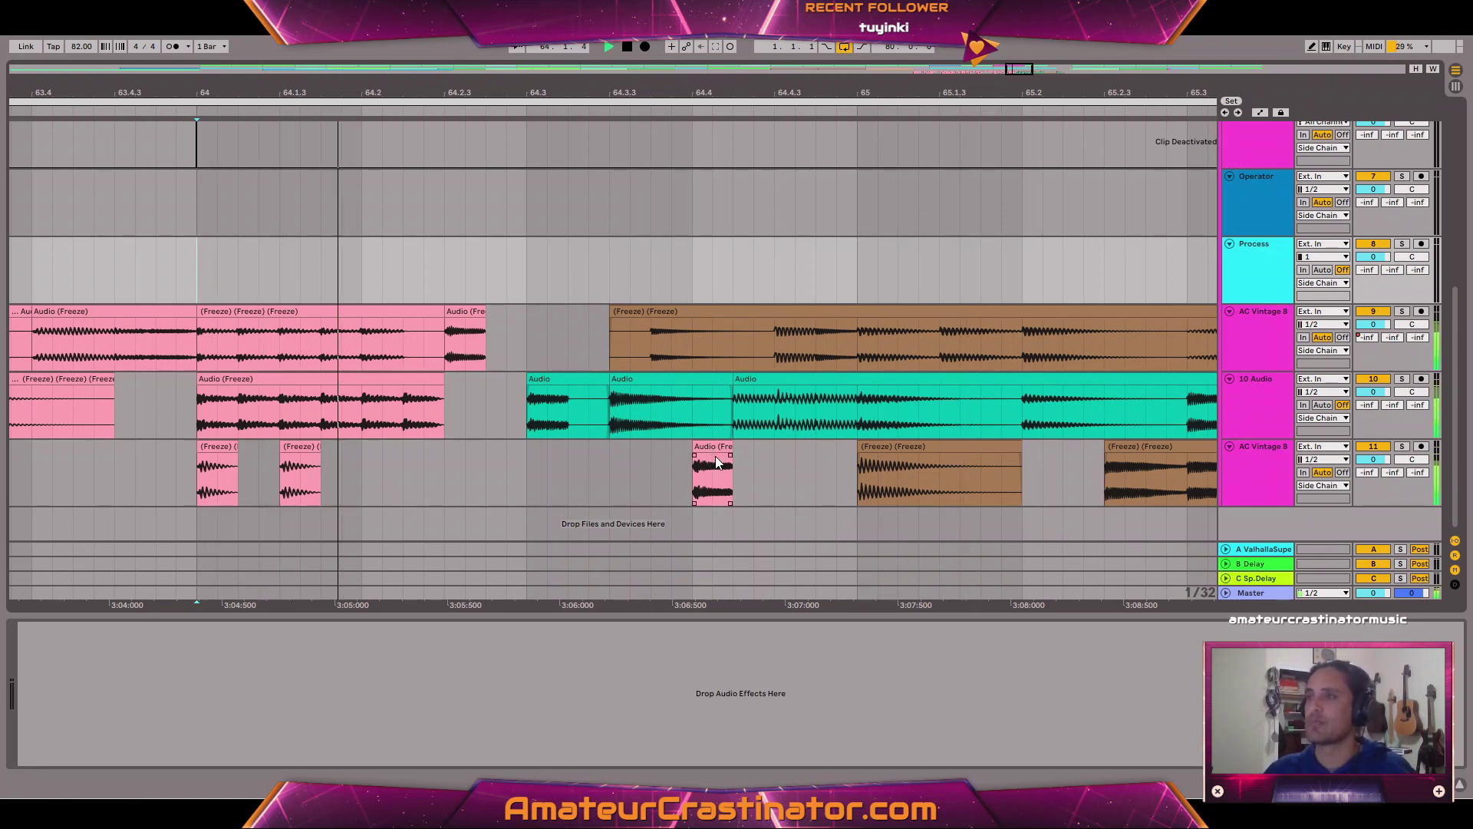
Paste a copy of the track 11 hit at 64.3.2 on track 9 and listen through to the end of the section.
{"action": "left_click", "coordinate": [710, 470]}
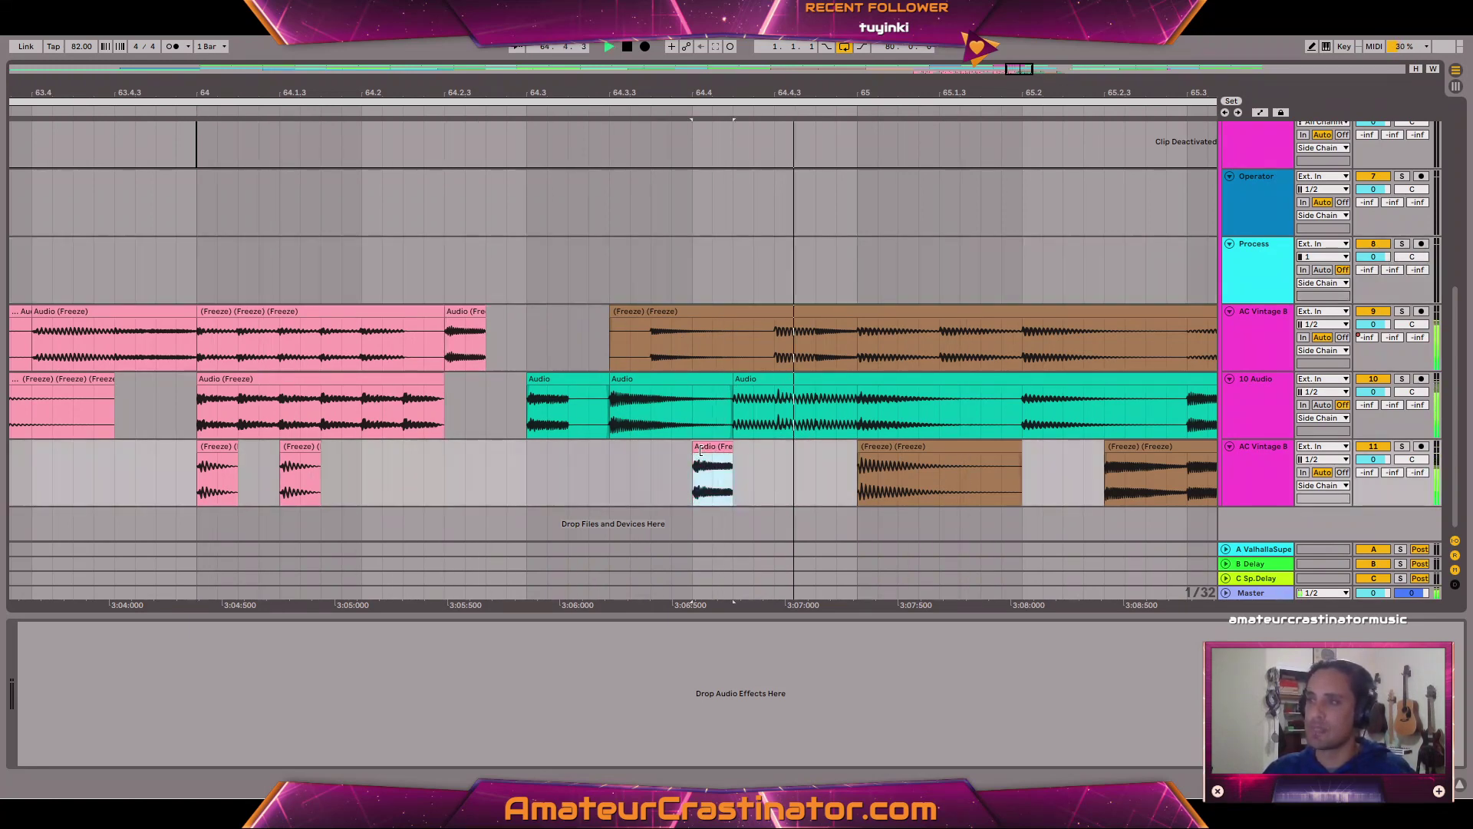
{"action": "left_click", "coordinate": [568, 347]}
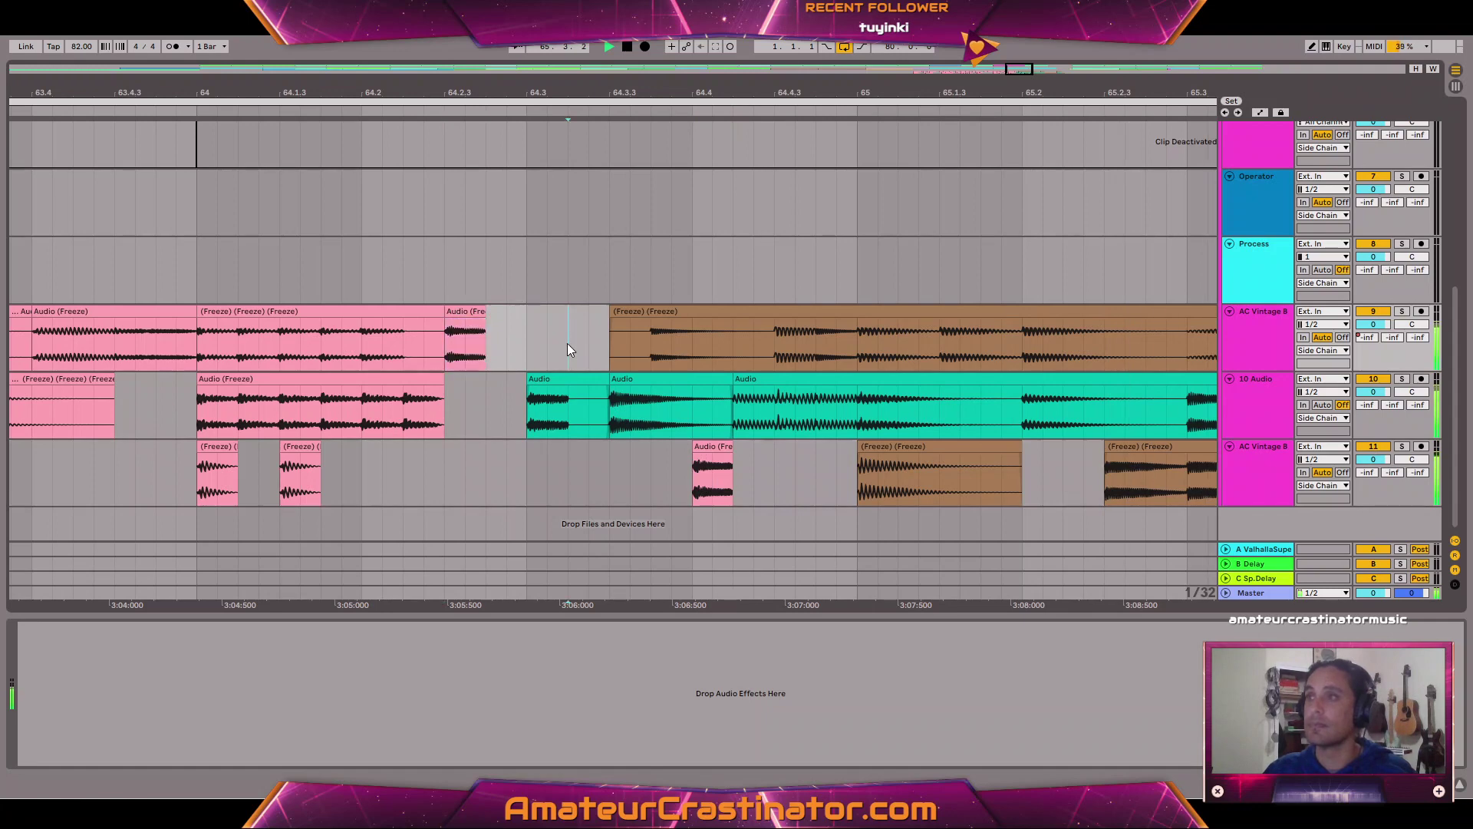
{"action": "left_click", "coordinate": [265, 307]}
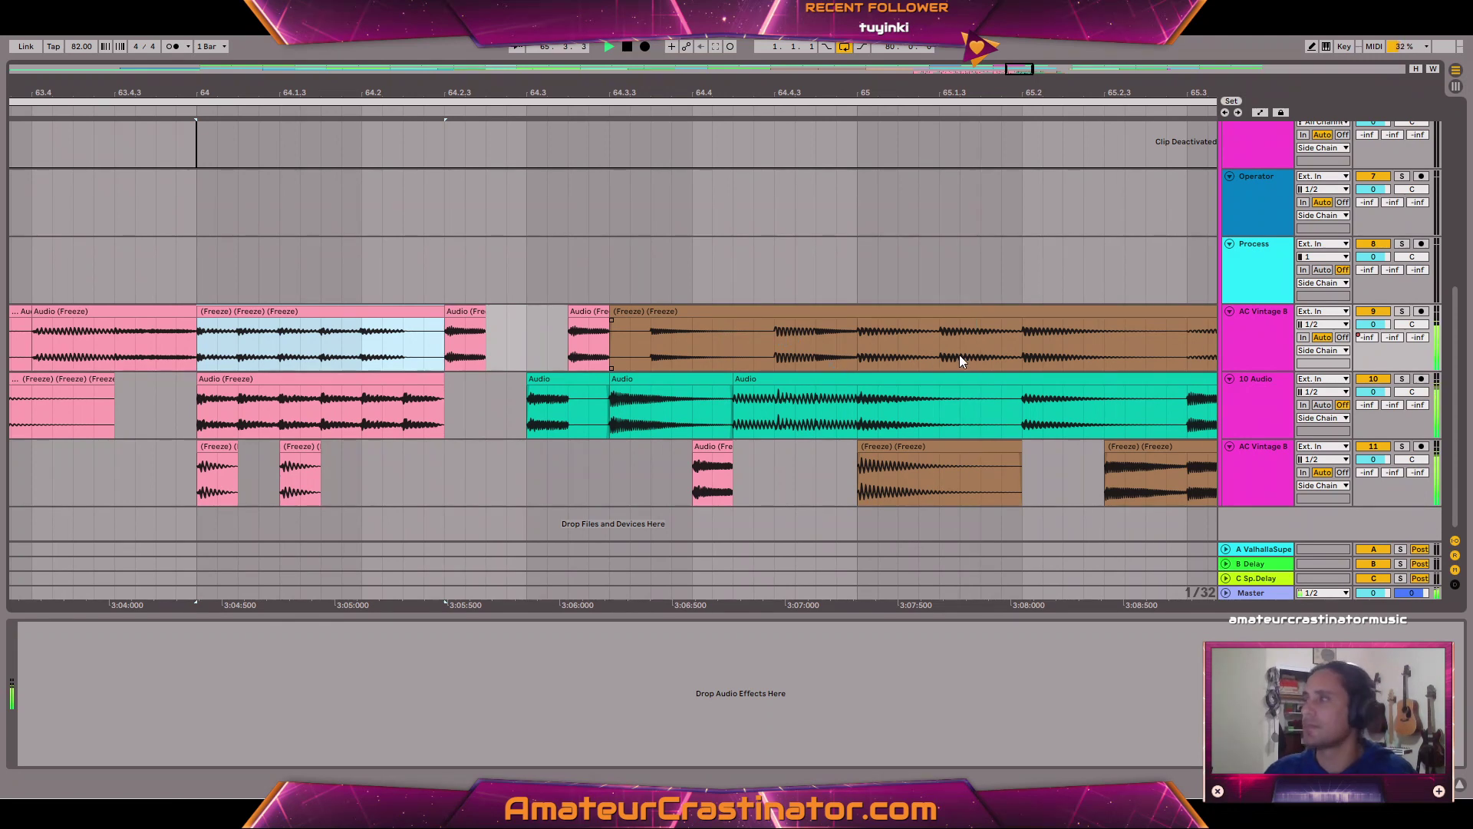
{"action": "scroll", "coordinate": [902, 355], "scroll_direction": "down", "scroll_amount": 2}
{"action": "scroll", "coordinate": [786, 365], "scroll_direction": "down", "scroll_amount": 3}
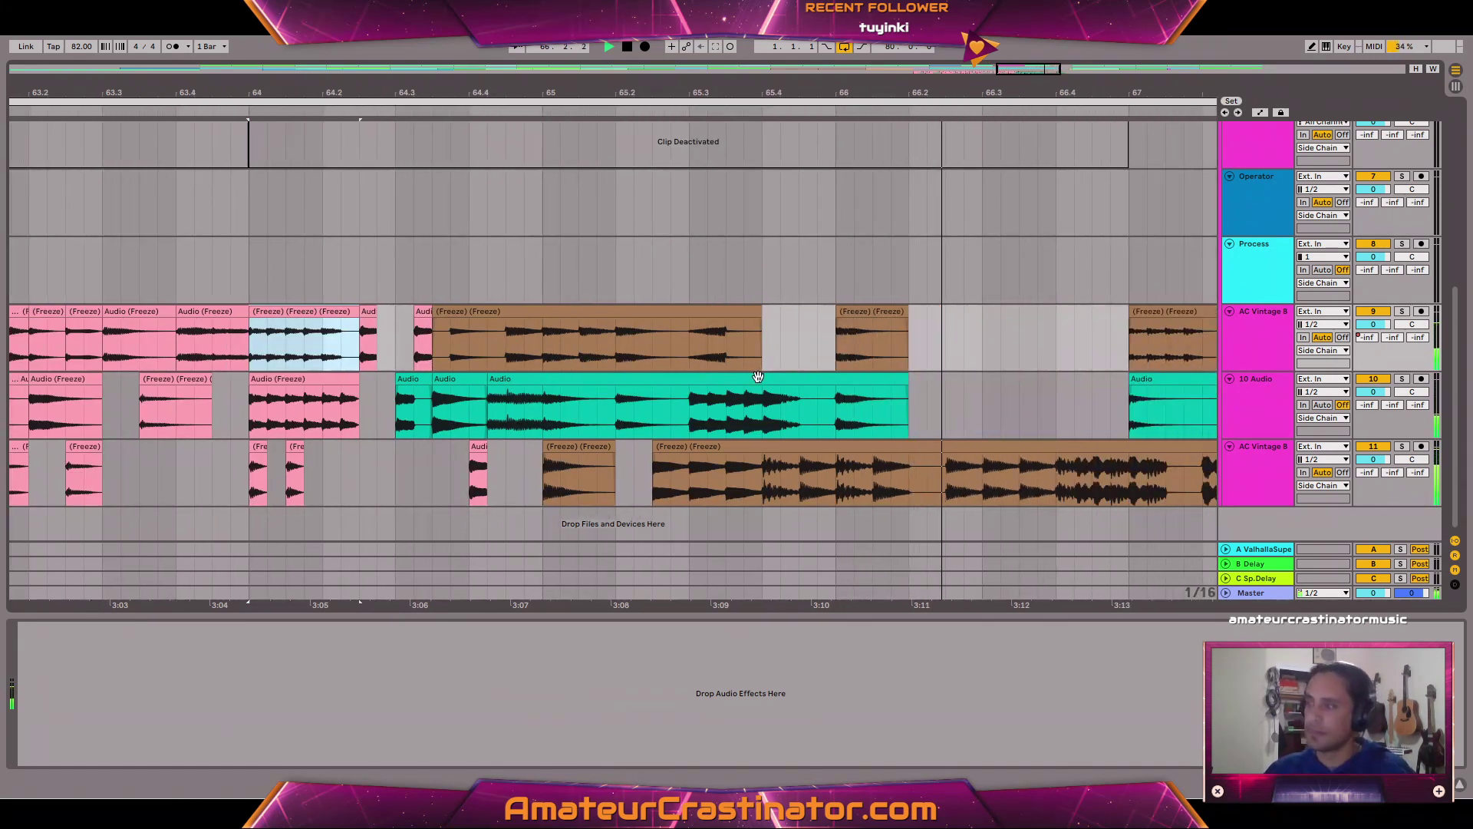
{"action": "scroll", "coordinate": [749, 373], "scroll_direction": "down", "scroll_amount": 3}
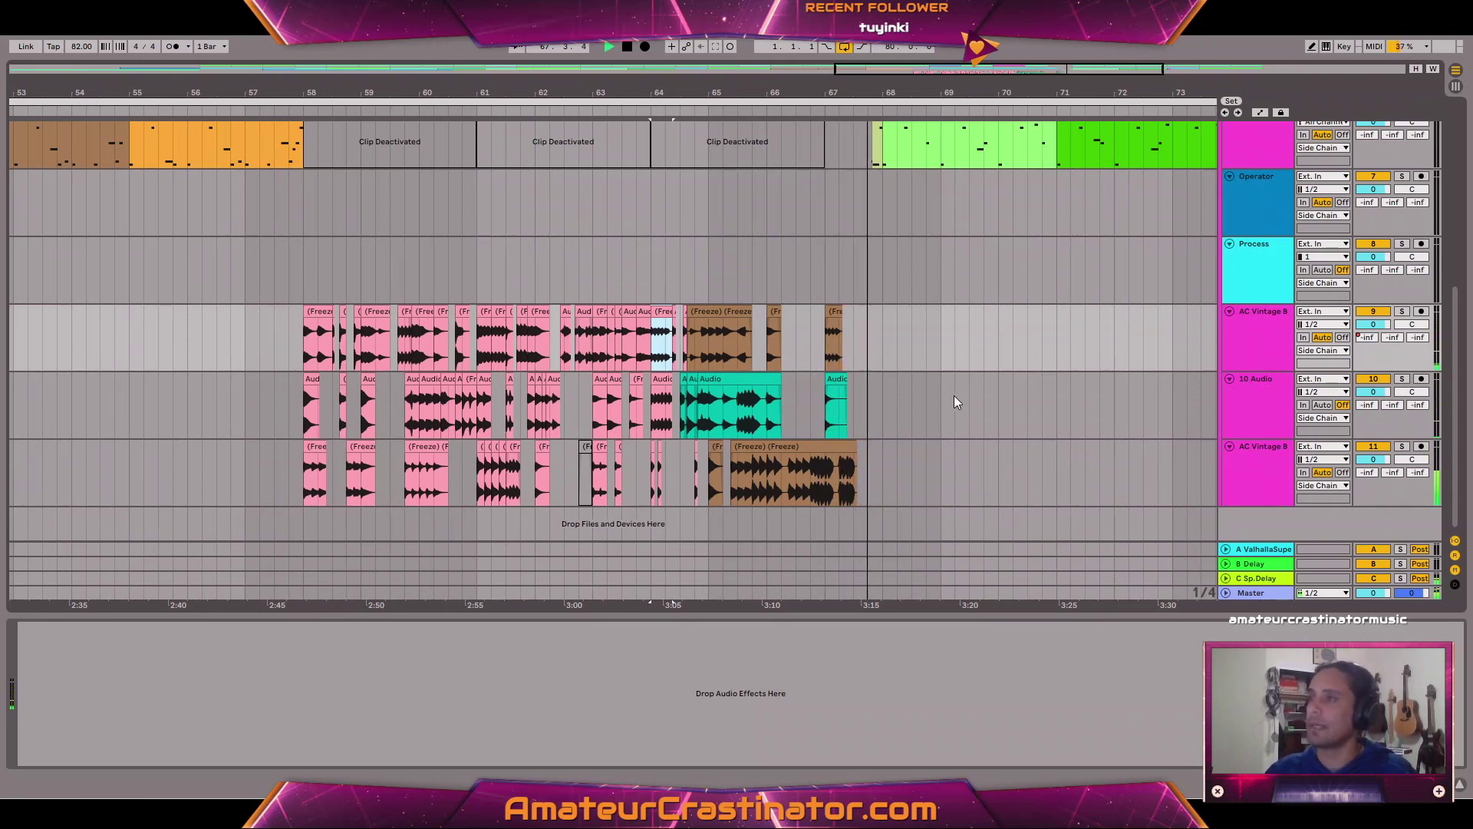
Listen through the rest of the arrangement to its end while reviewing the drum, bass and audio tracks.
{"action": "scroll", "coordinate": [928, 398], "scroll_direction": "down", "scroll_amount": 3}
{"action": "scroll", "coordinate": [927, 394], "scroll_direction": "up", "scroll_amount": 3}
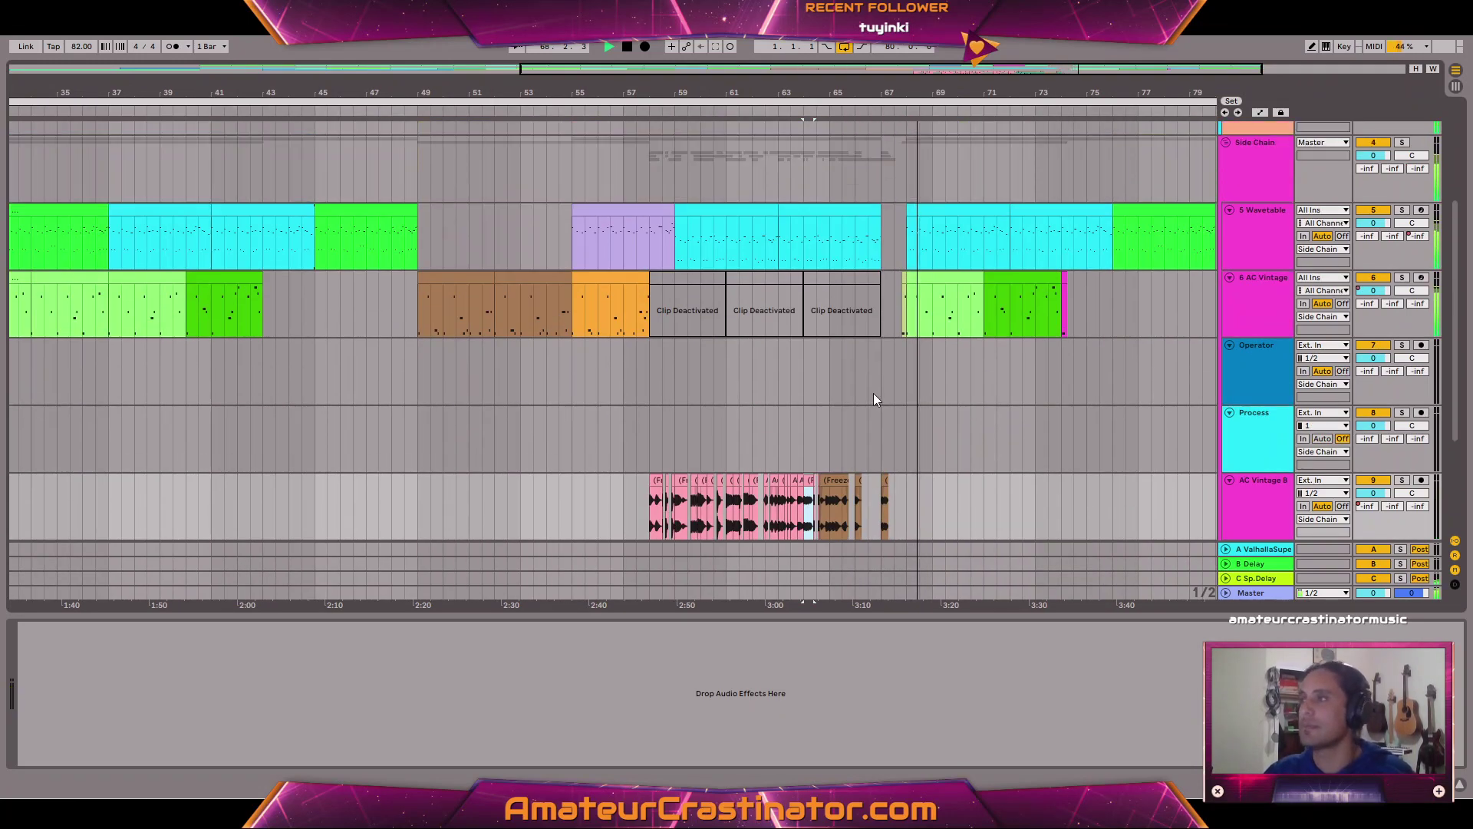
{"action": "scroll", "coordinate": [990, 412], "scroll_direction": "down", "scroll_amount": 5}
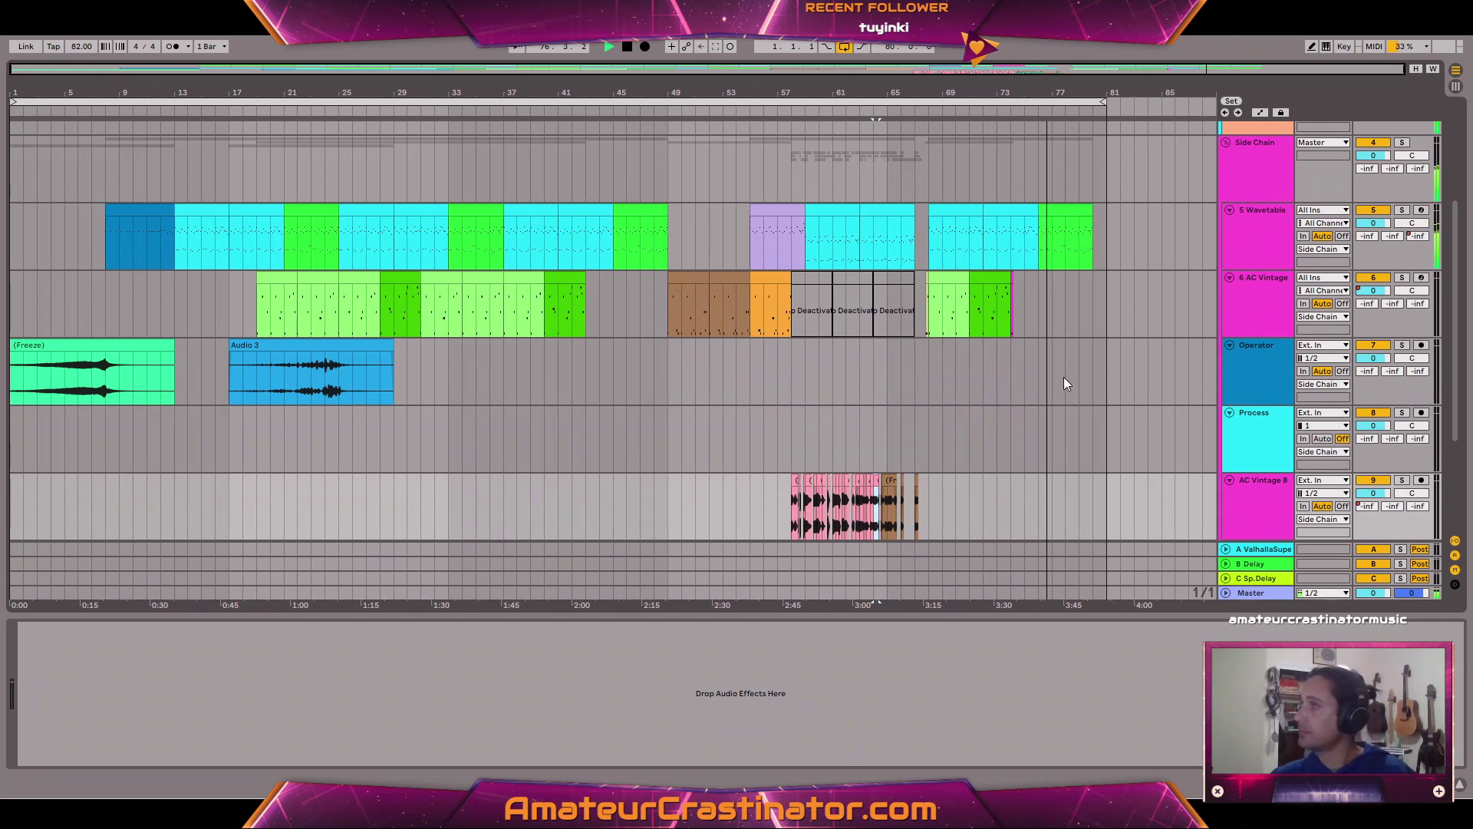
{"action": "scroll", "coordinate": [1020, 394], "scroll_direction": "up", "scroll_amount": 4}
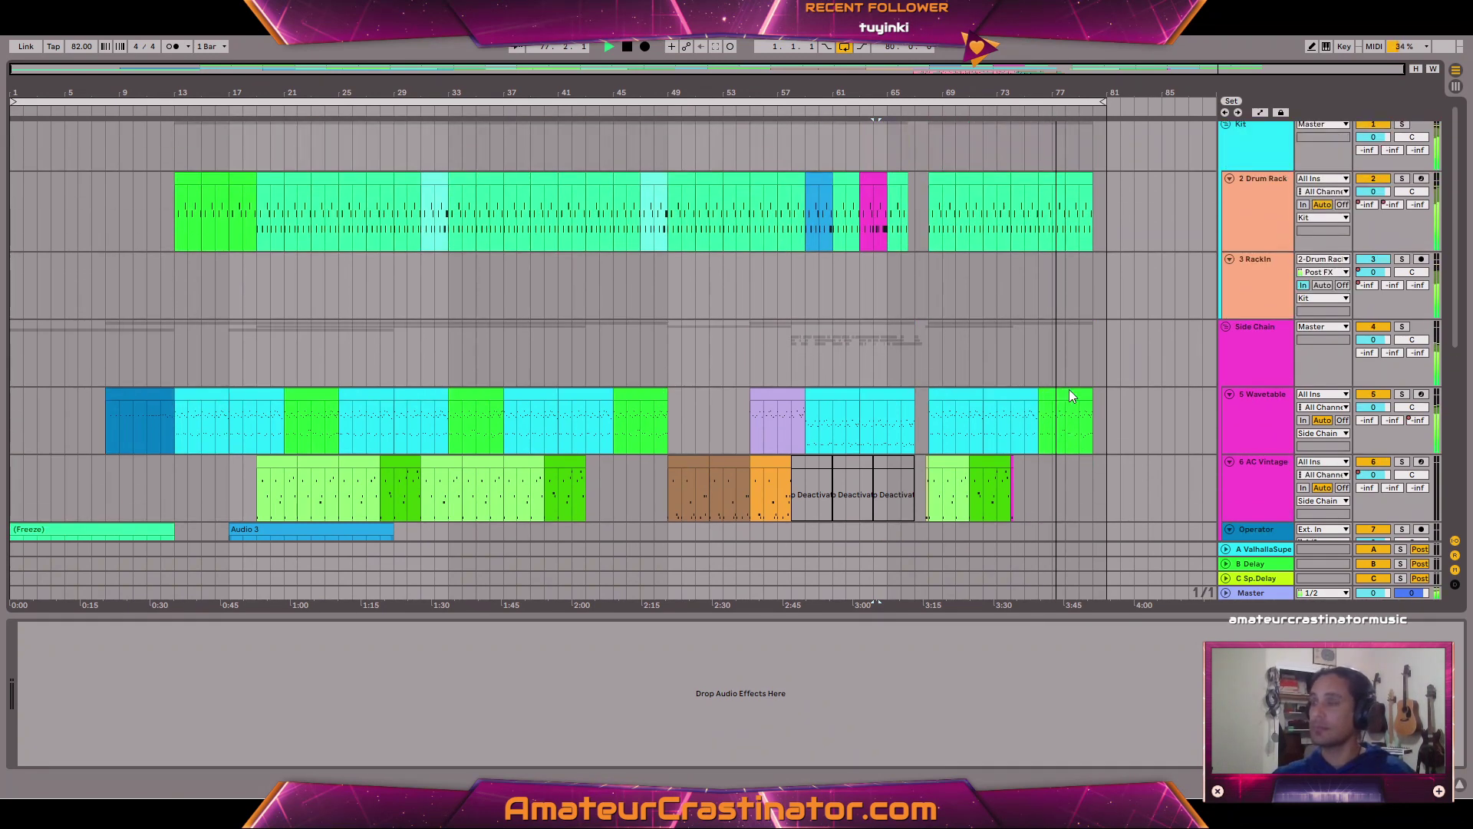
{"action": "scroll", "coordinate": [1032, 376], "scroll_direction": "down", "scroll_amount": 5}
{"action": "scroll", "coordinate": [1037, 383], "scroll_direction": "up", "scroll_amount": 7}
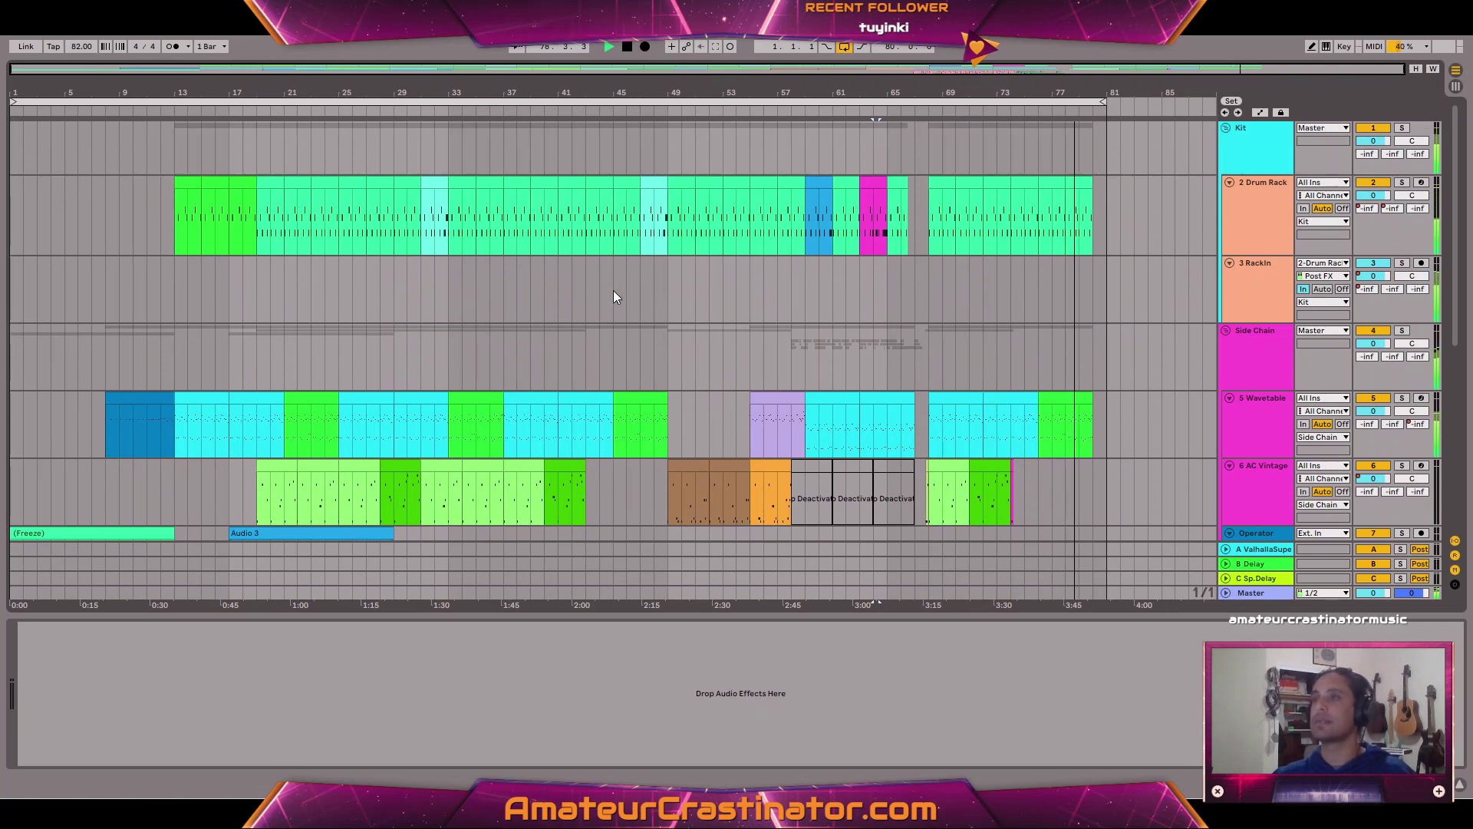
Play the arrangement from about bar 47 and review the bass and processed hit tracks through bar 68.
{"action": "left_click", "coordinate": [634, 292]}
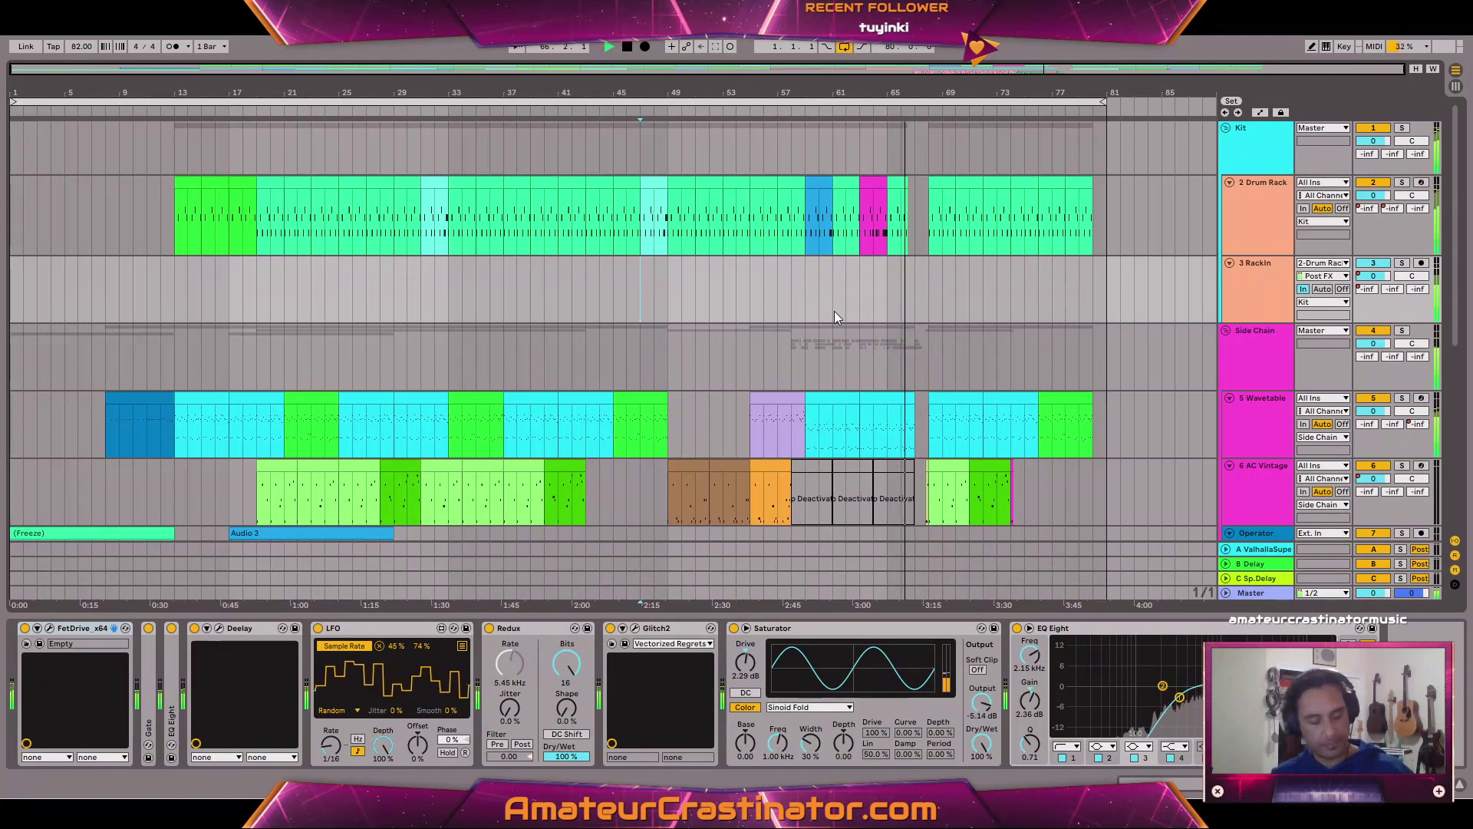
{"action": "scroll", "coordinate": [973, 361], "scroll_direction": "down", "scroll_amount": 5}
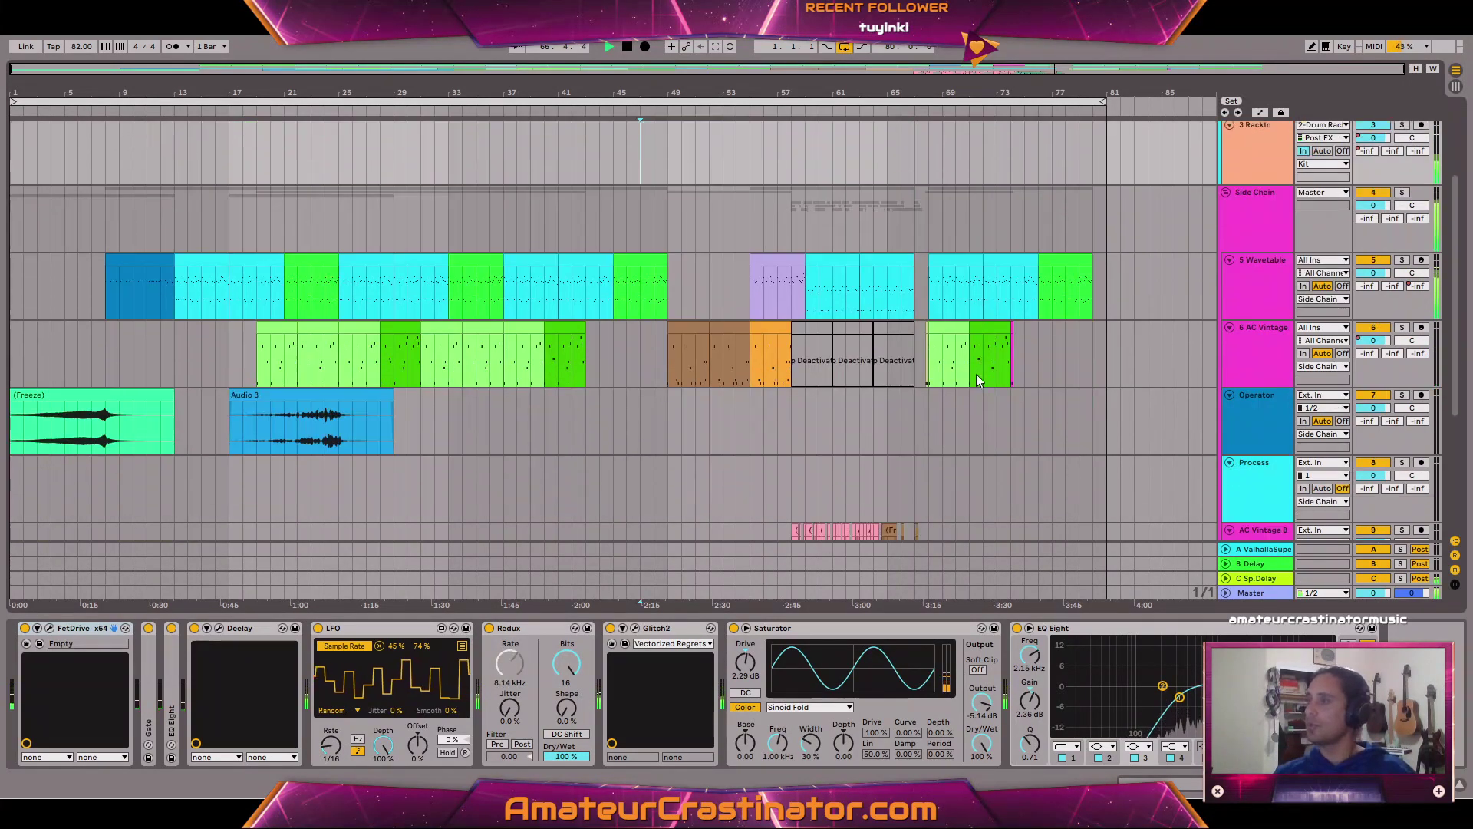
{"action": "scroll", "coordinate": [975, 380], "scroll_direction": "down", "scroll_amount": 2}
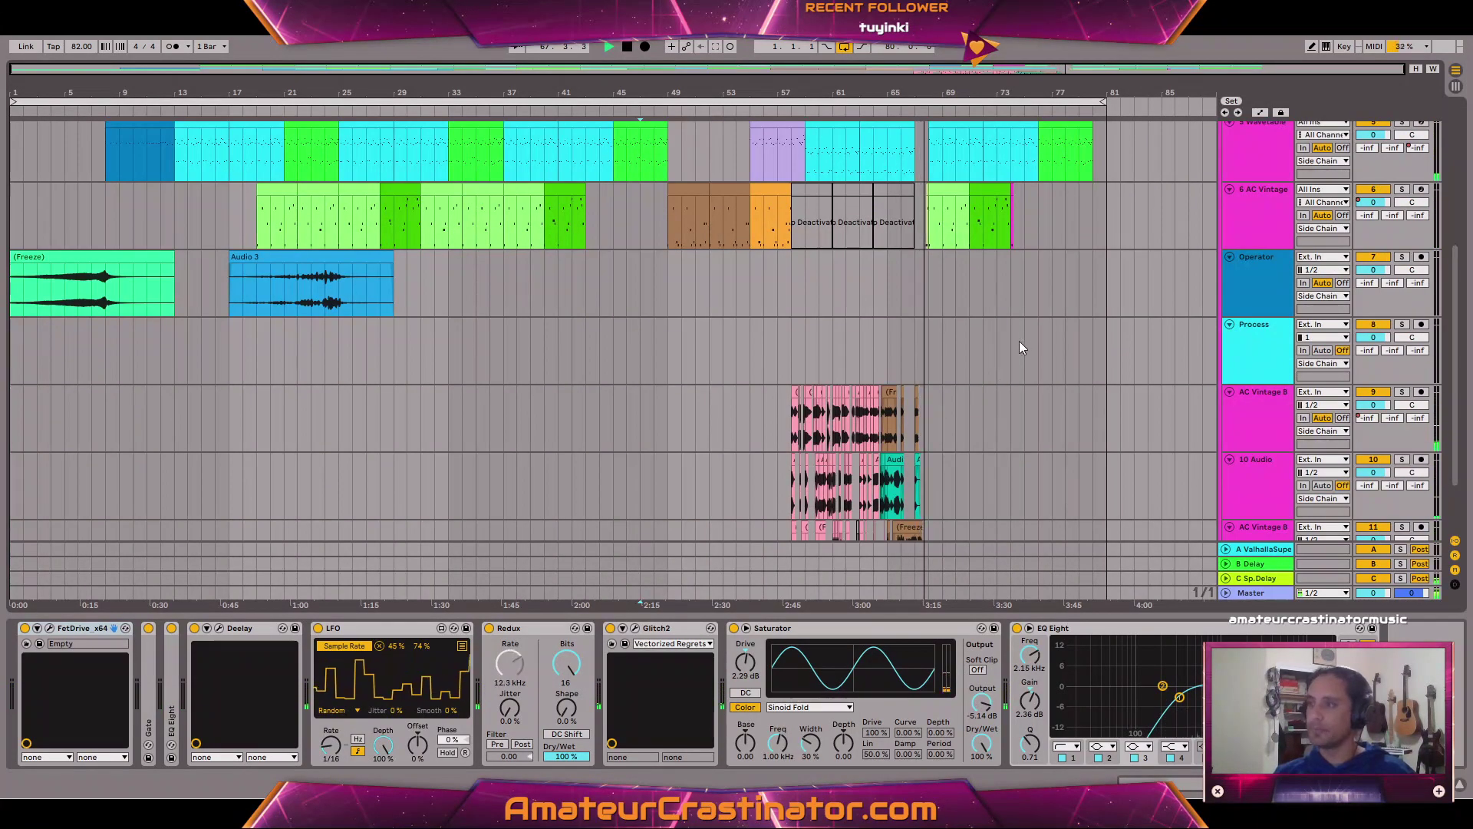
{"action": "scroll", "coordinate": [1013, 345], "scroll_direction": "down", "scroll_amount": 3}
{"action": "scroll", "coordinate": [1013, 349], "scroll_direction": "up", "scroll_amount": 7}
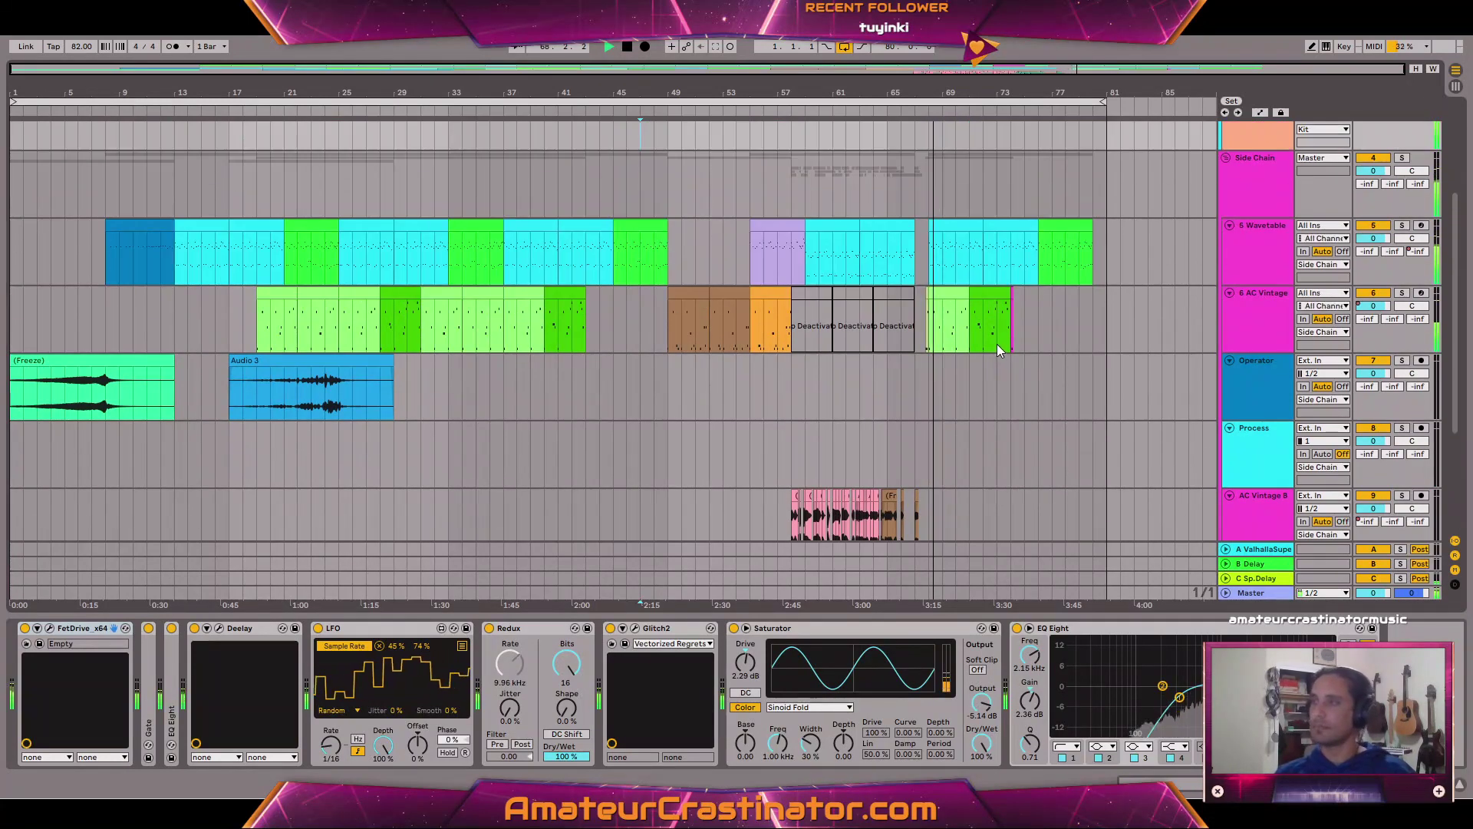
{"action": "scroll", "coordinate": [1015, 349], "scroll_direction": "up", "scroll_amount": 1}
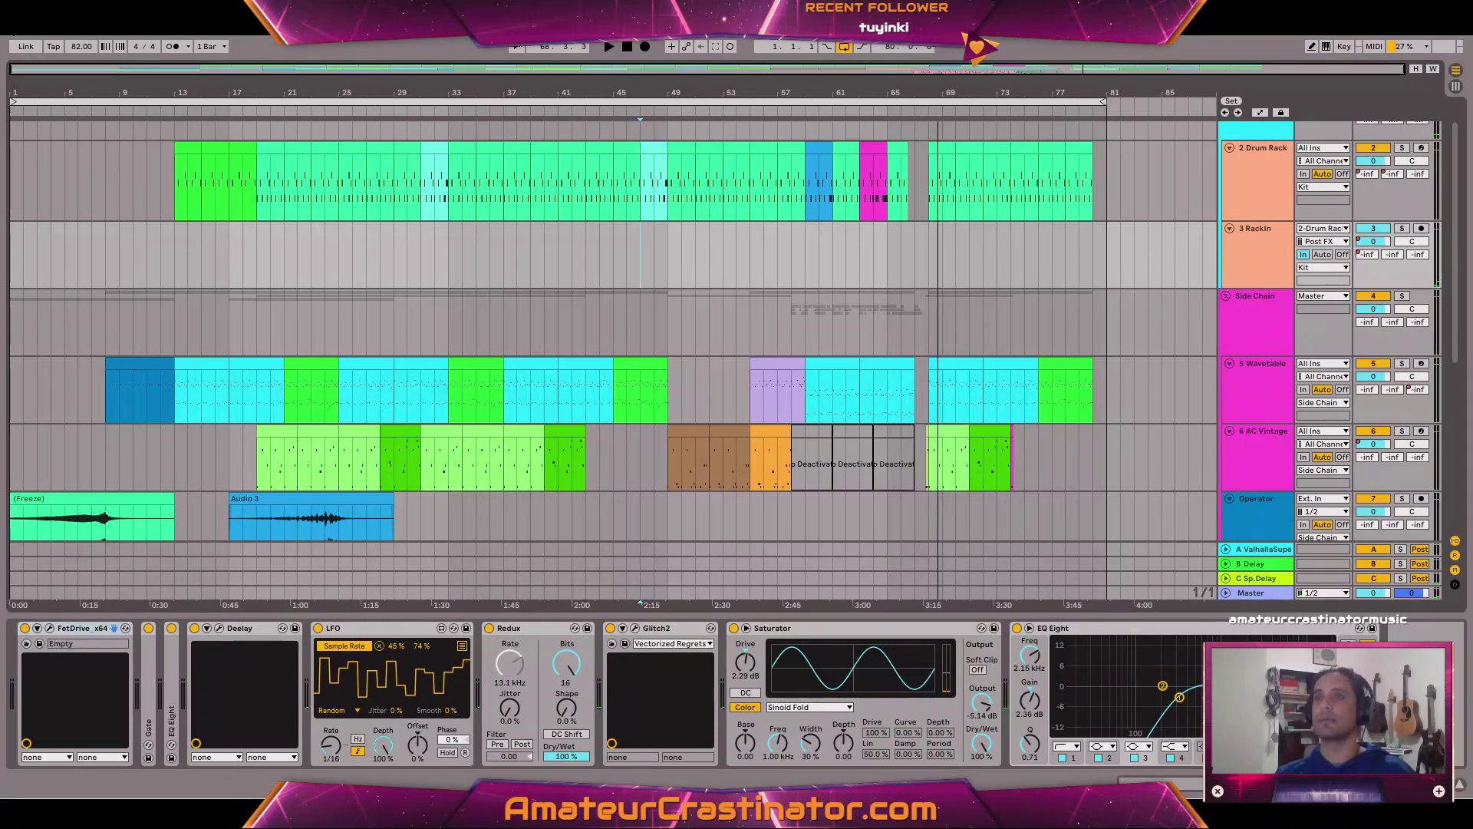
Open the Live Set Marathon.als from the Marathon Project folder in Album 003.
{"action": "left_click", "coordinate": [14, 29]}
{"action": "left_click", "coordinate": [77, 60]}
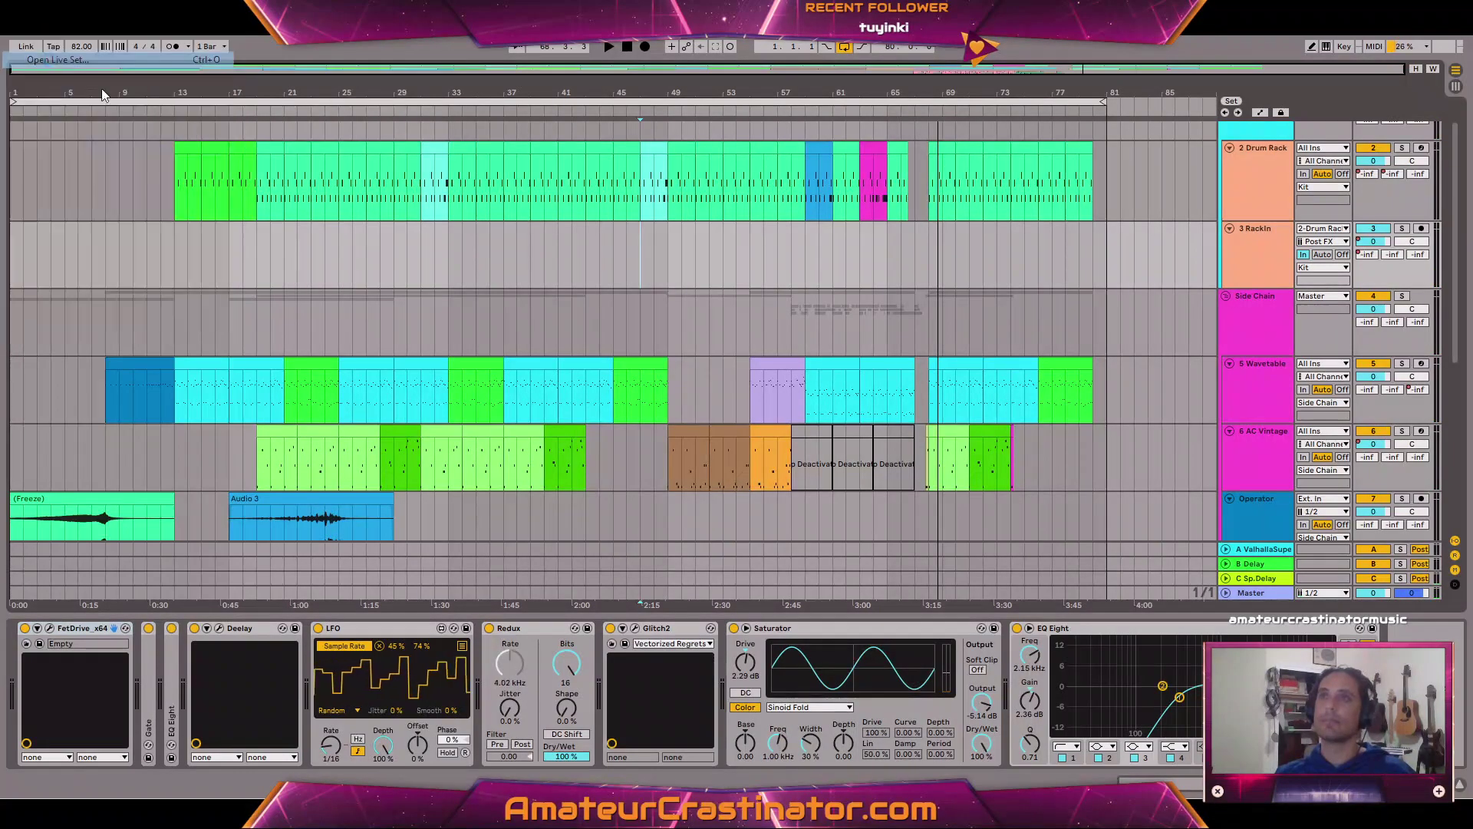
{"action": "left_click", "coordinate": [376, 71]}
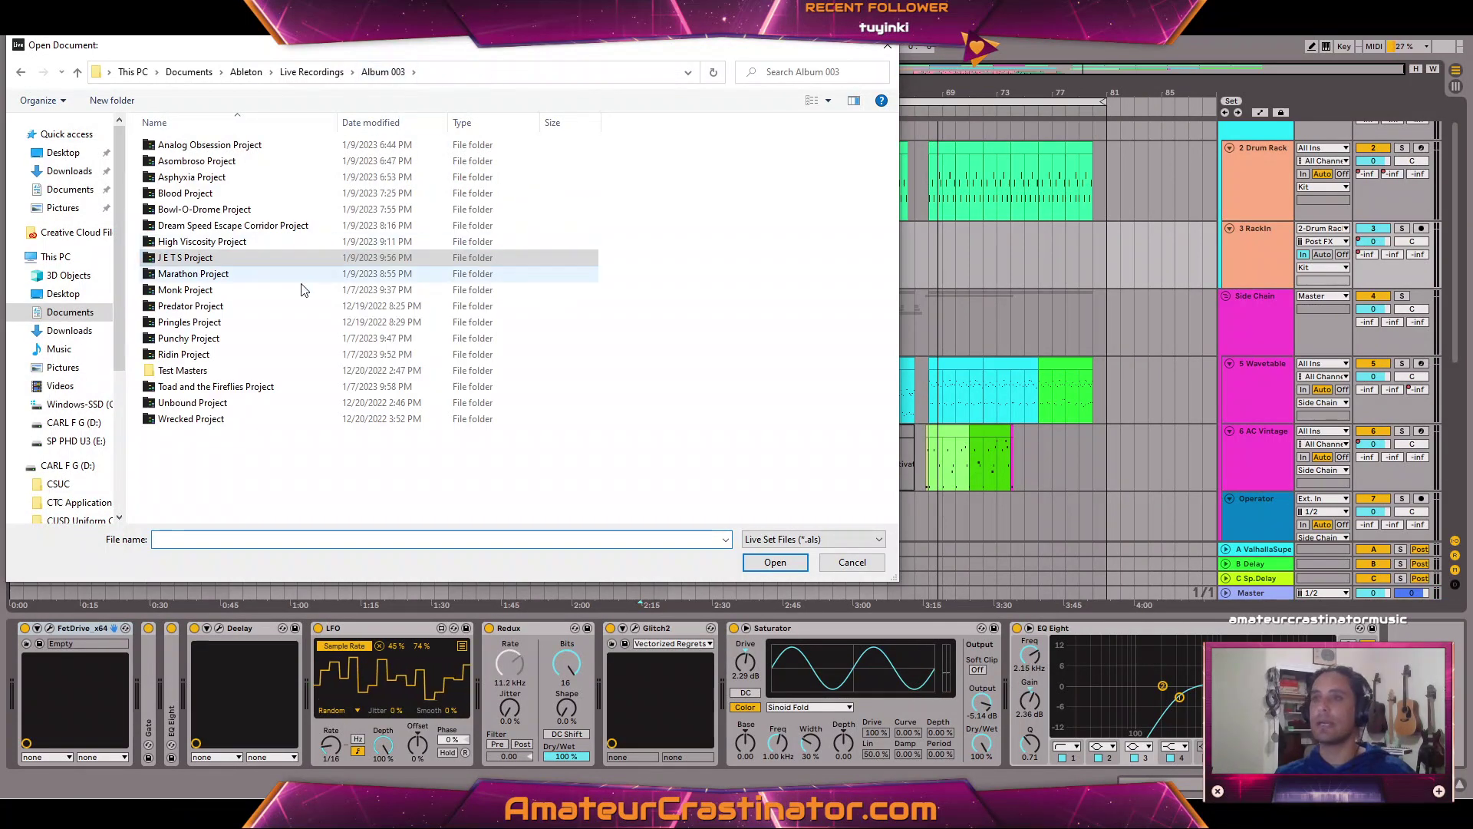
{"action": "double_click", "coordinate": [184, 274]}
{"action": "left_click", "coordinate": [177, 193]}
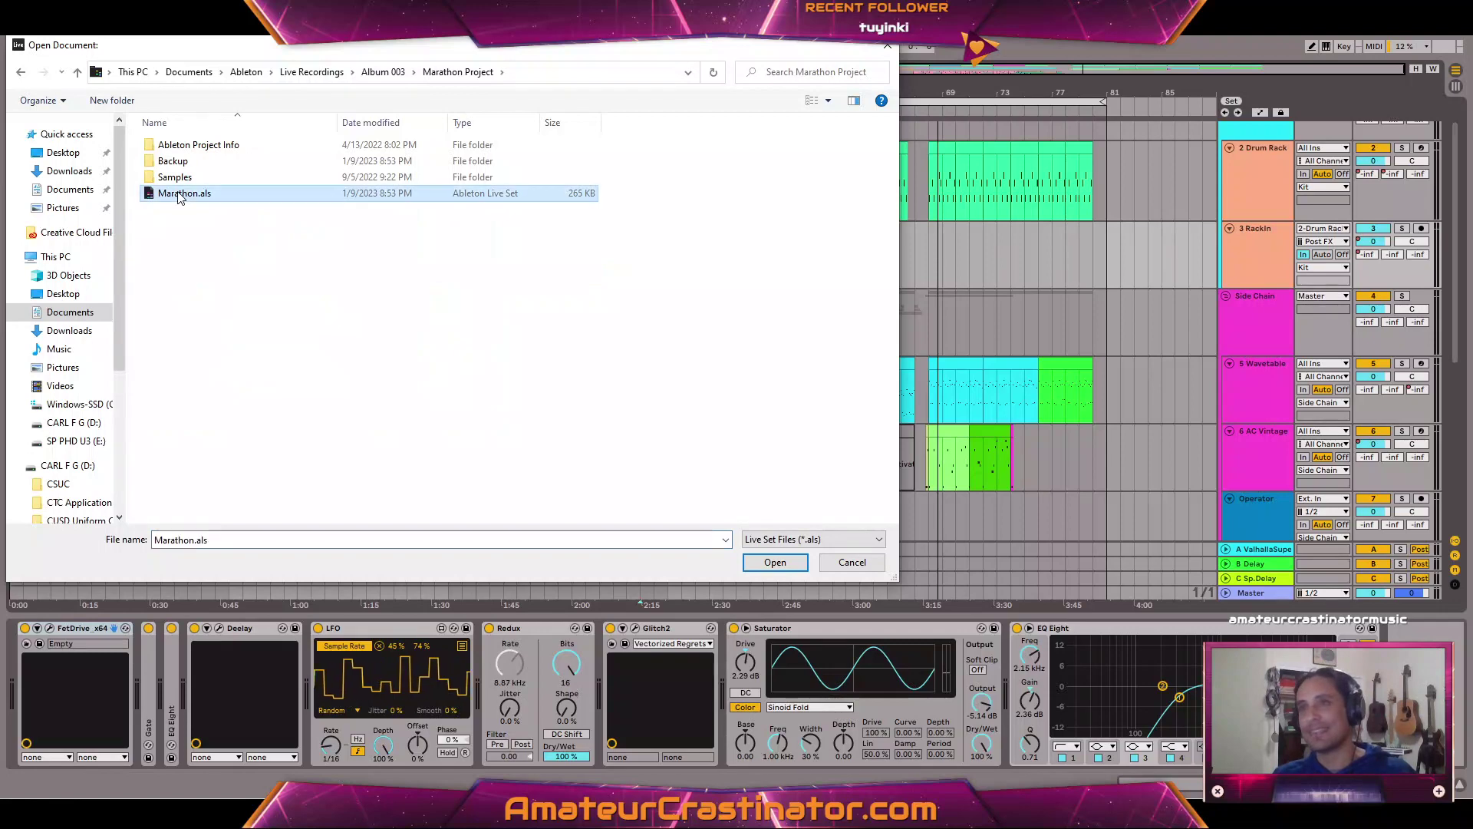
{"action": "double_click", "coordinate": [176, 193]}
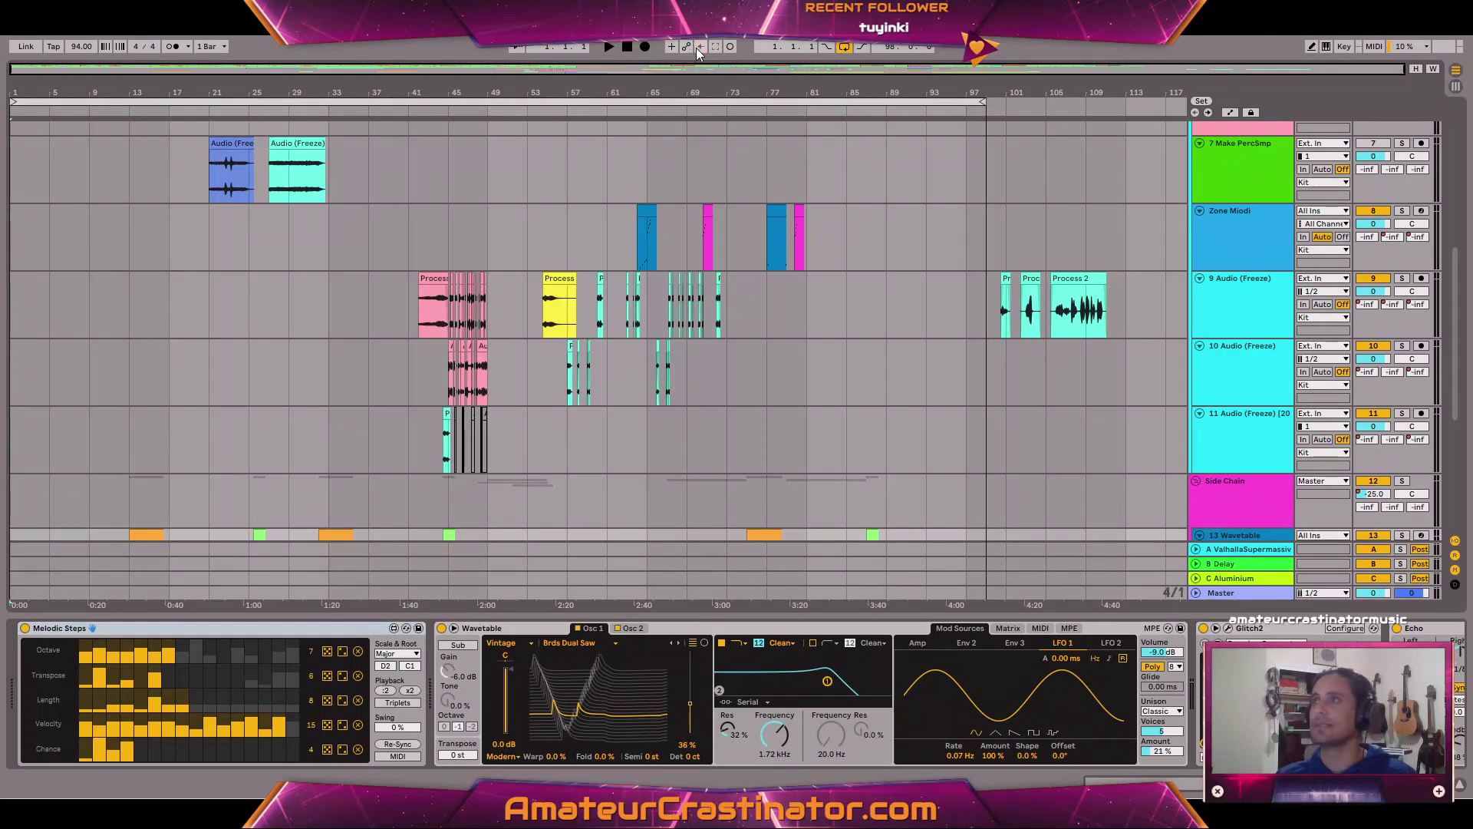
{"action": "left_click", "coordinate": [34, 36]}
{"action": "left_click", "coordinate": [35, 57]}
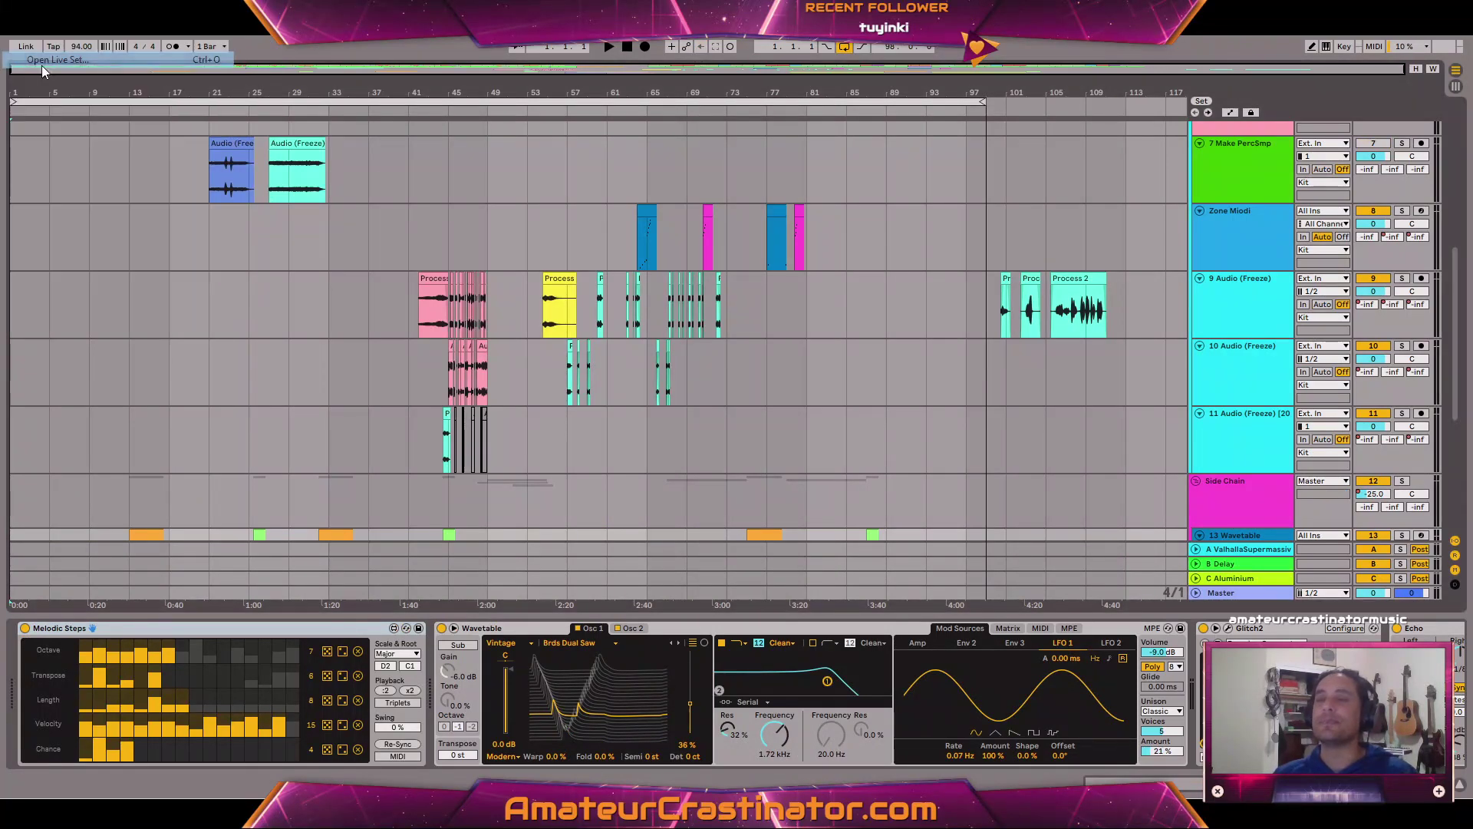
{"action": "left_click", "coordinate": [890, 47]}
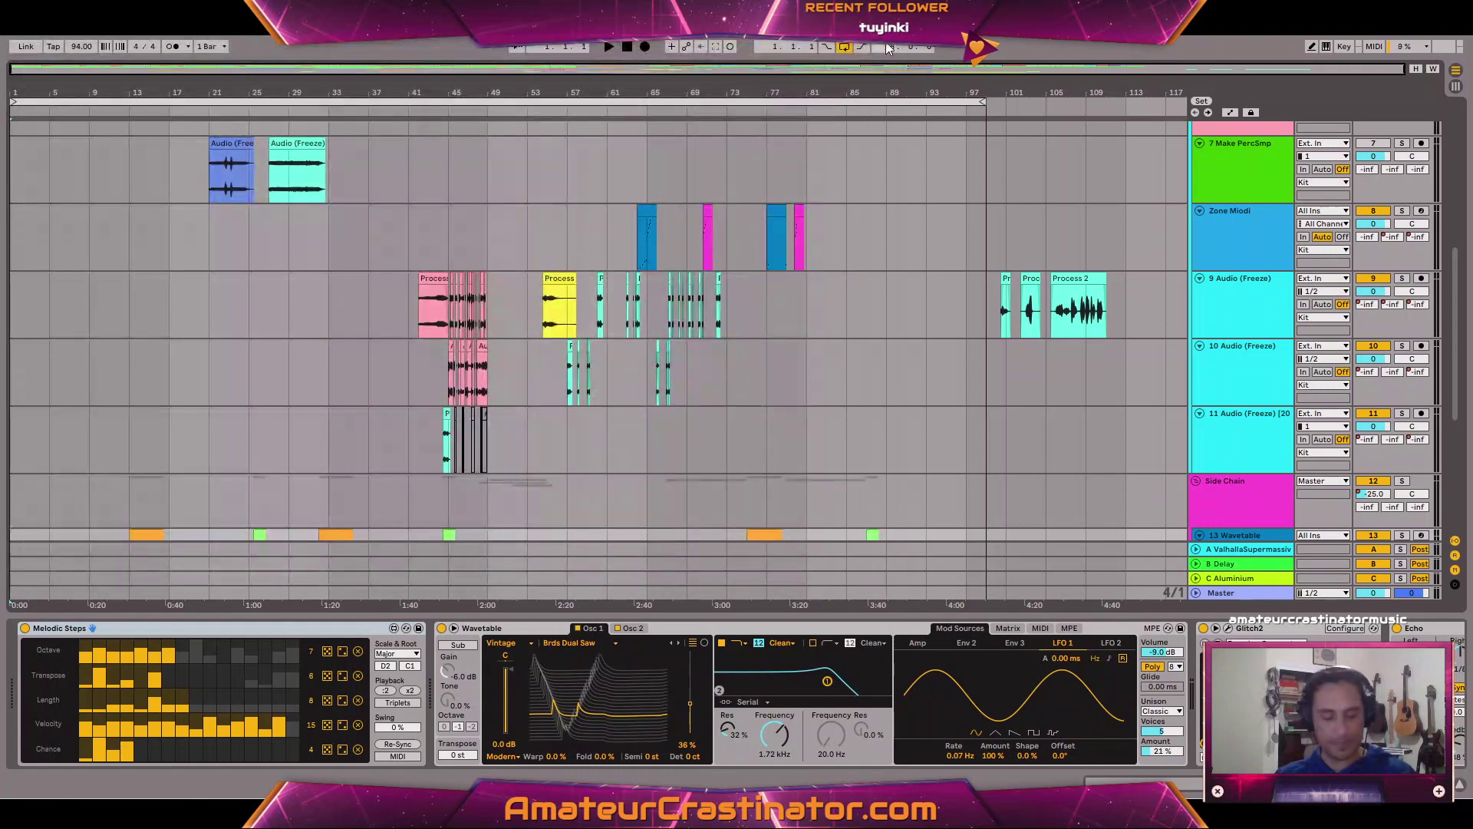
Open the Live Set Monk.als from the Monk Project folder in Album 003.
{"action": "left_click", "coordinate": [9, 39]}
{"action": "left_click", "coordinate": [43, 54]}
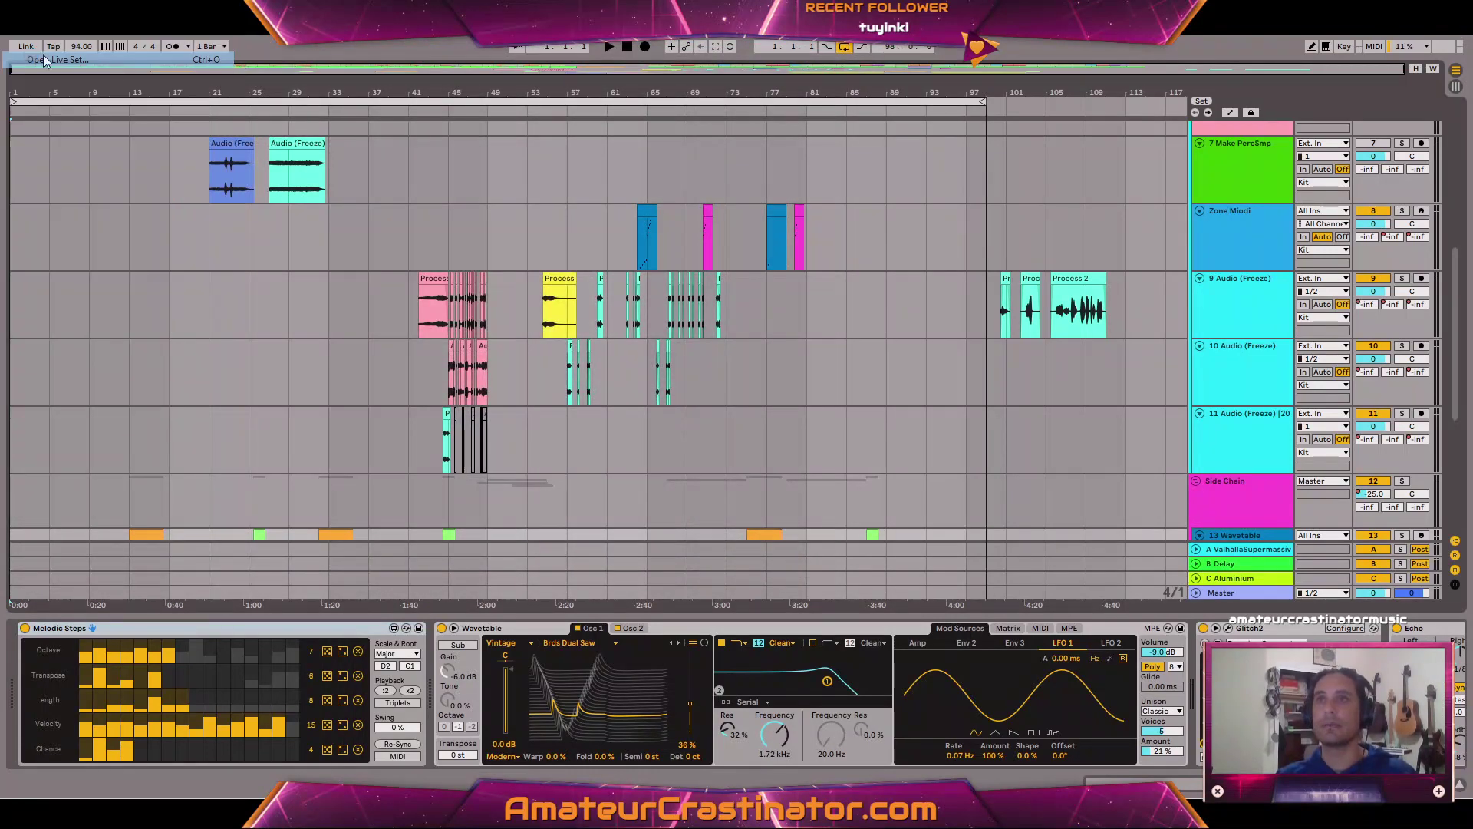
{"action": "left_click", "coordinate": [381, 73]}
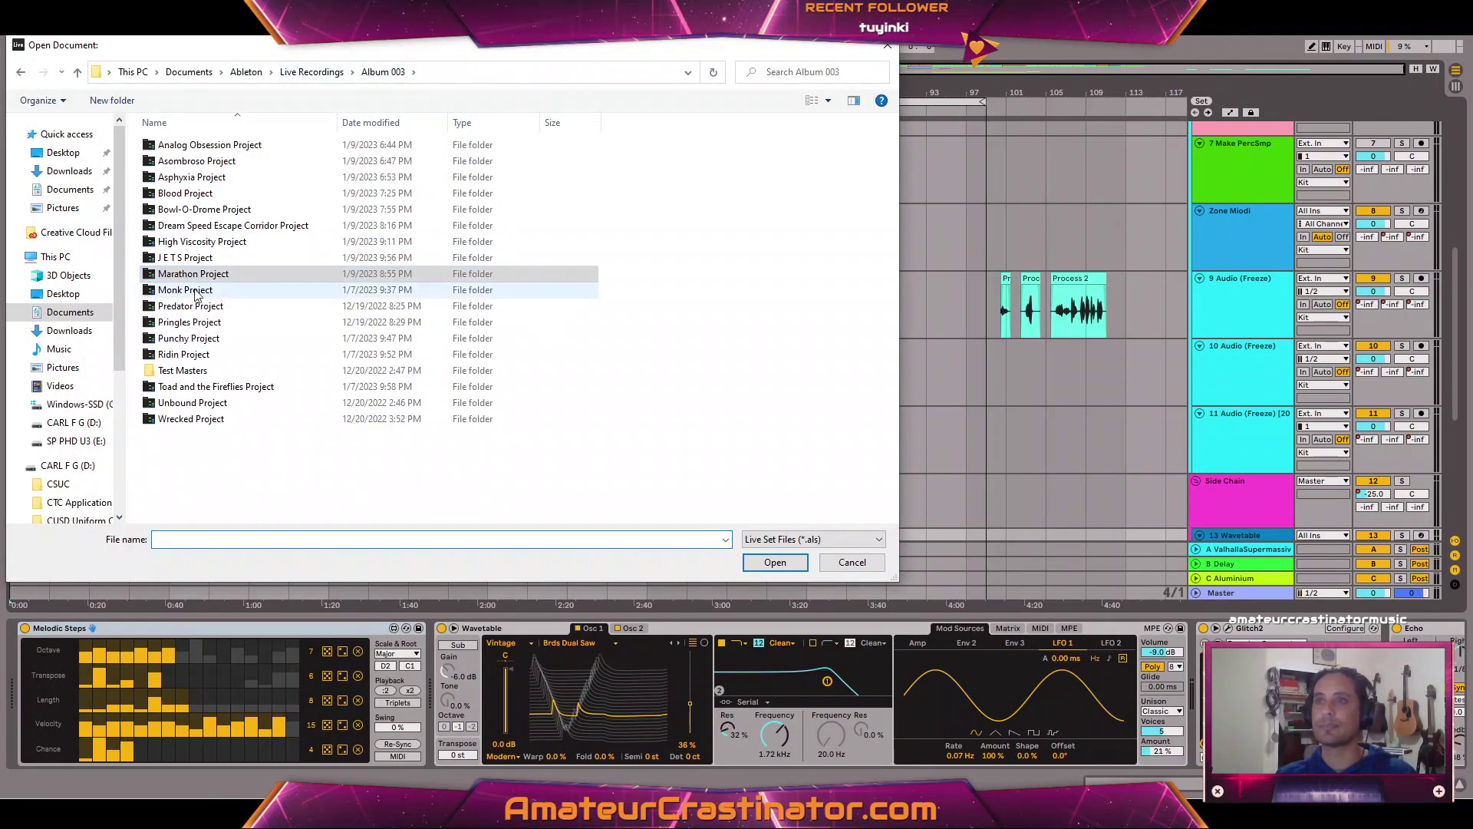
{"action": "double_click", "coordinate": [175, 292]}
{"action": "left_click", "coordinate": [177, 194]}
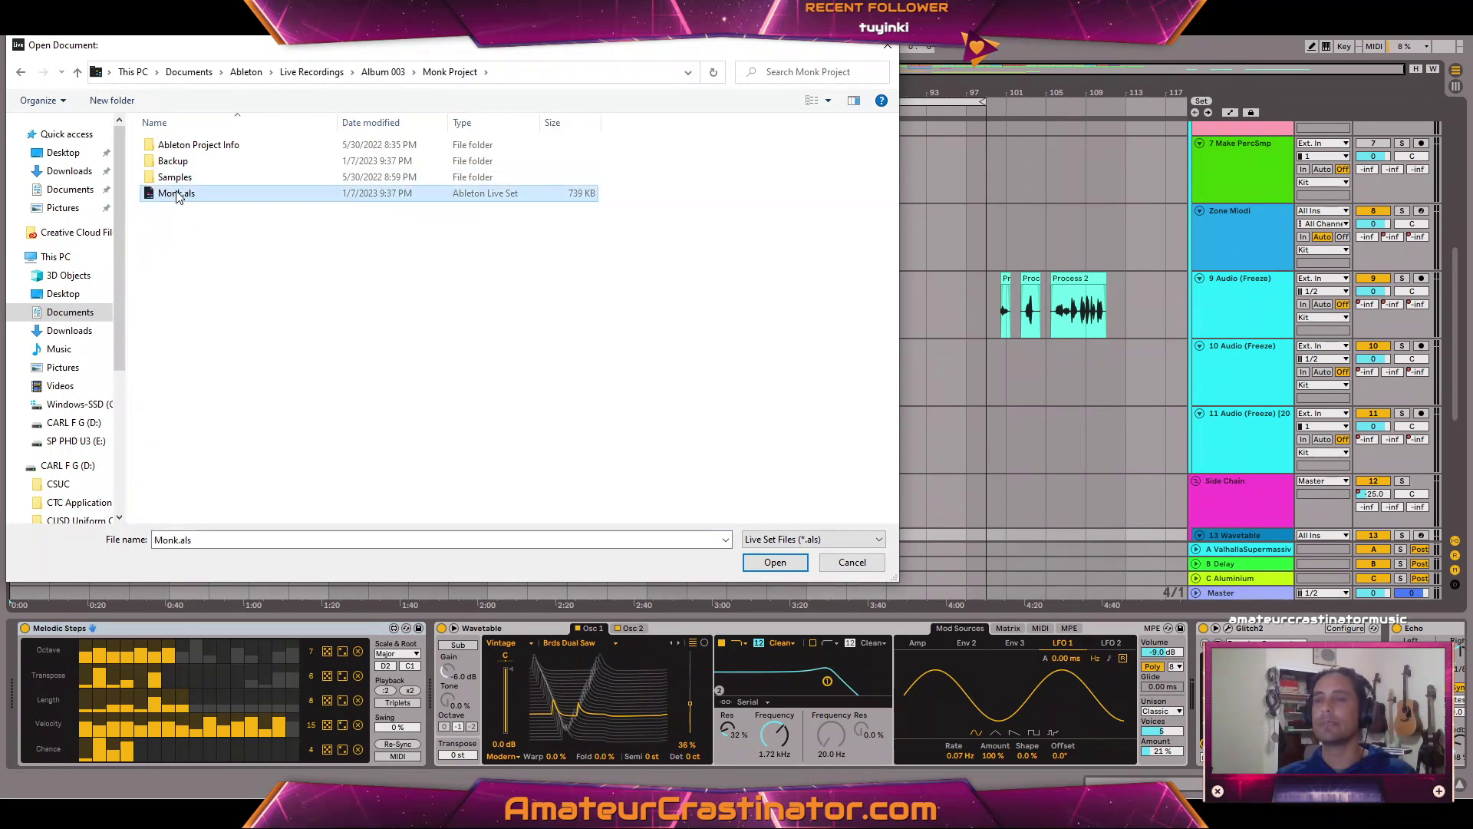
{"action": "double_click", "coordinate": [175, 196]}
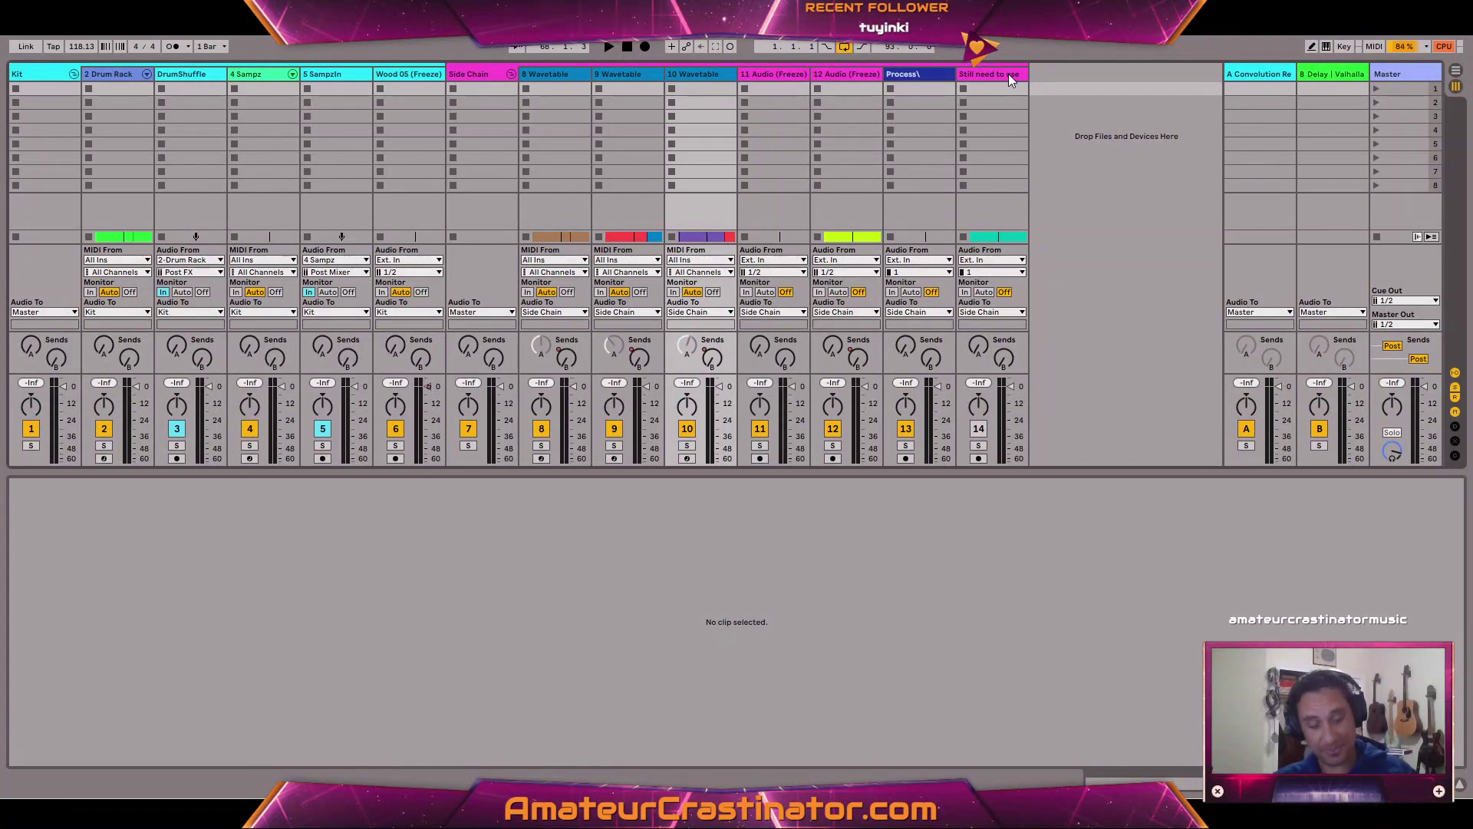
Switch to the Arrangement View, play the song from bar 1 and look over its tracks.
{"action": "key", "text": "Tab"}
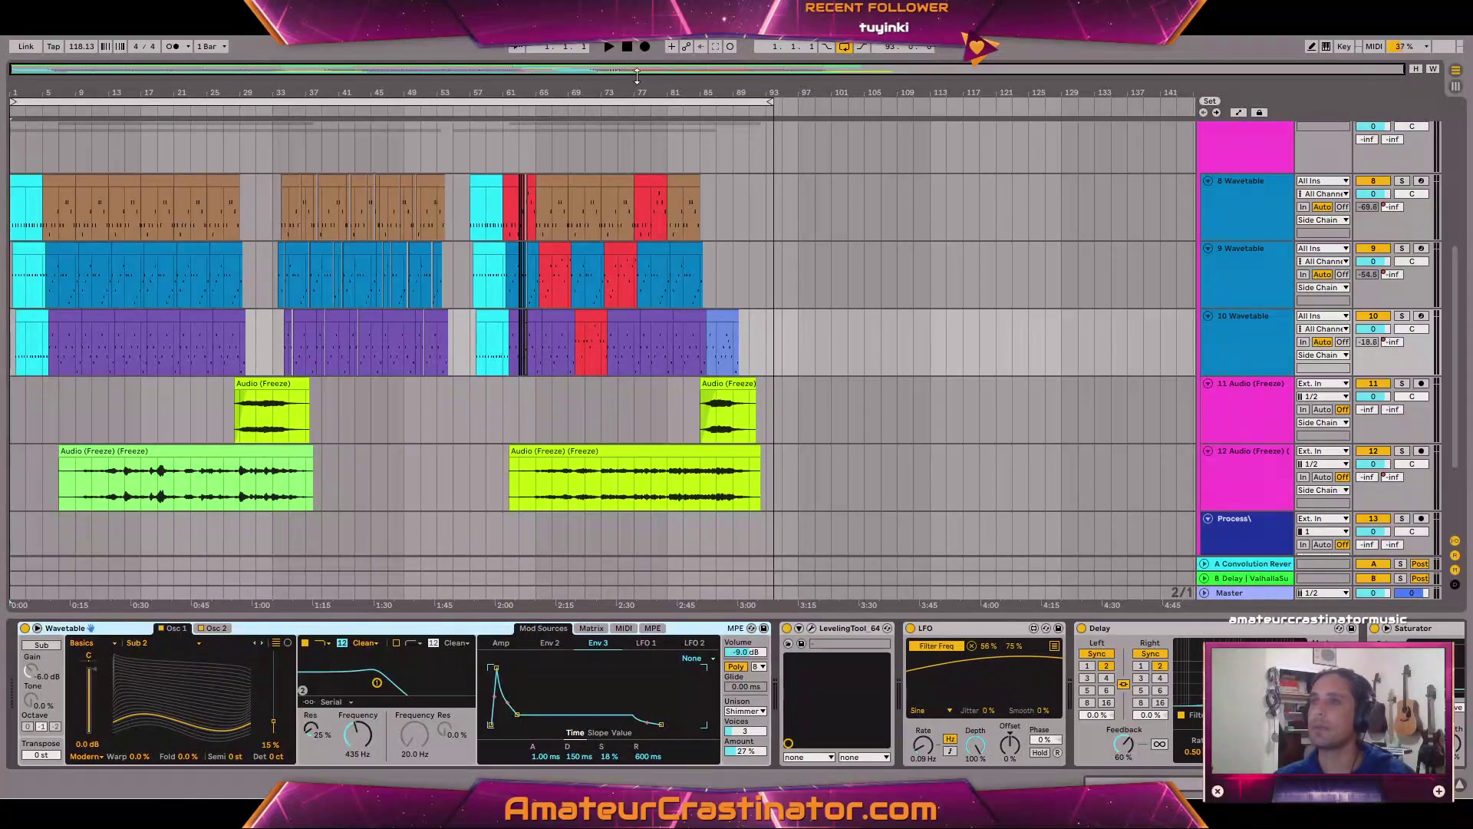
{"action": "left_click", "coordinate": [610, 48]}
{"action": "scroll", "coordinate": [844, 320], "scroll_direction": "down", "scroll_amount": 3}
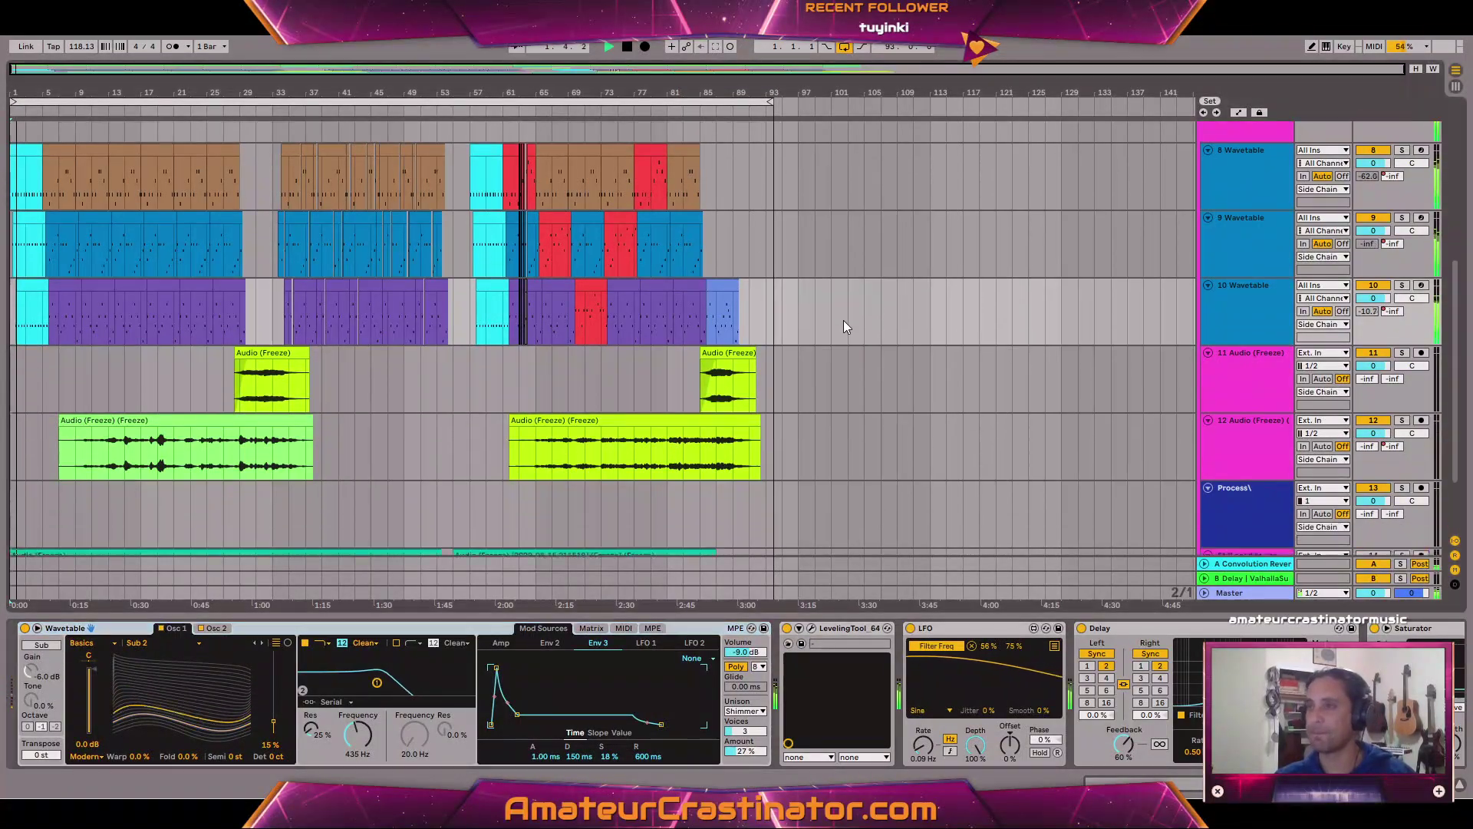
{"action": "scroll", "coordinate": [874, 326], "scroll_direction": "up", "scroll_amount": 2}
{"action": "scroll", "coordinate": [938, 336], "scroll_direction": "up", "scroll_amount": 4}
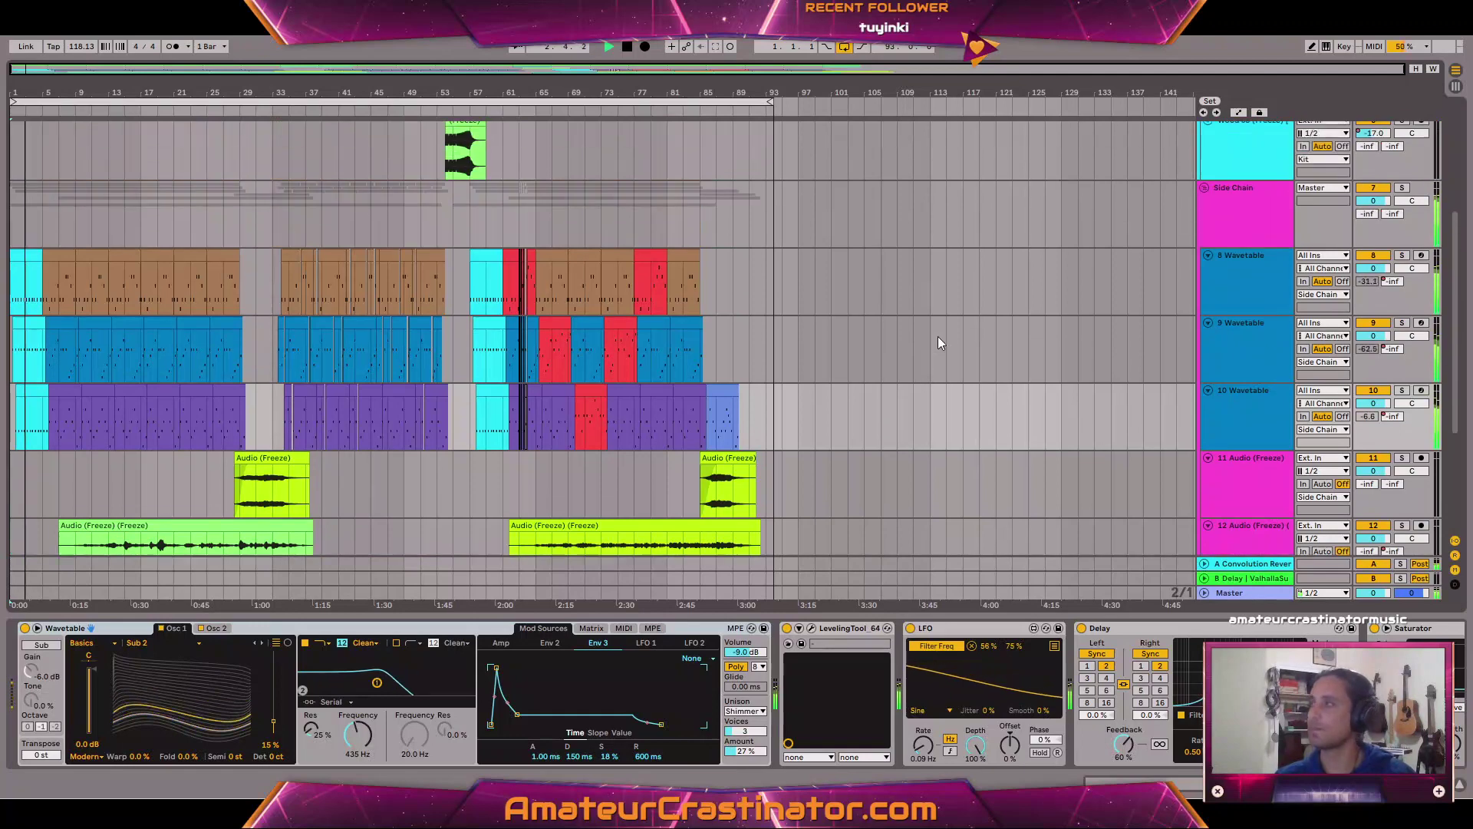
{"action": "scroll", "coordinate": [951, 336], "scroll_direction": "down", "scroll_amount": 2}
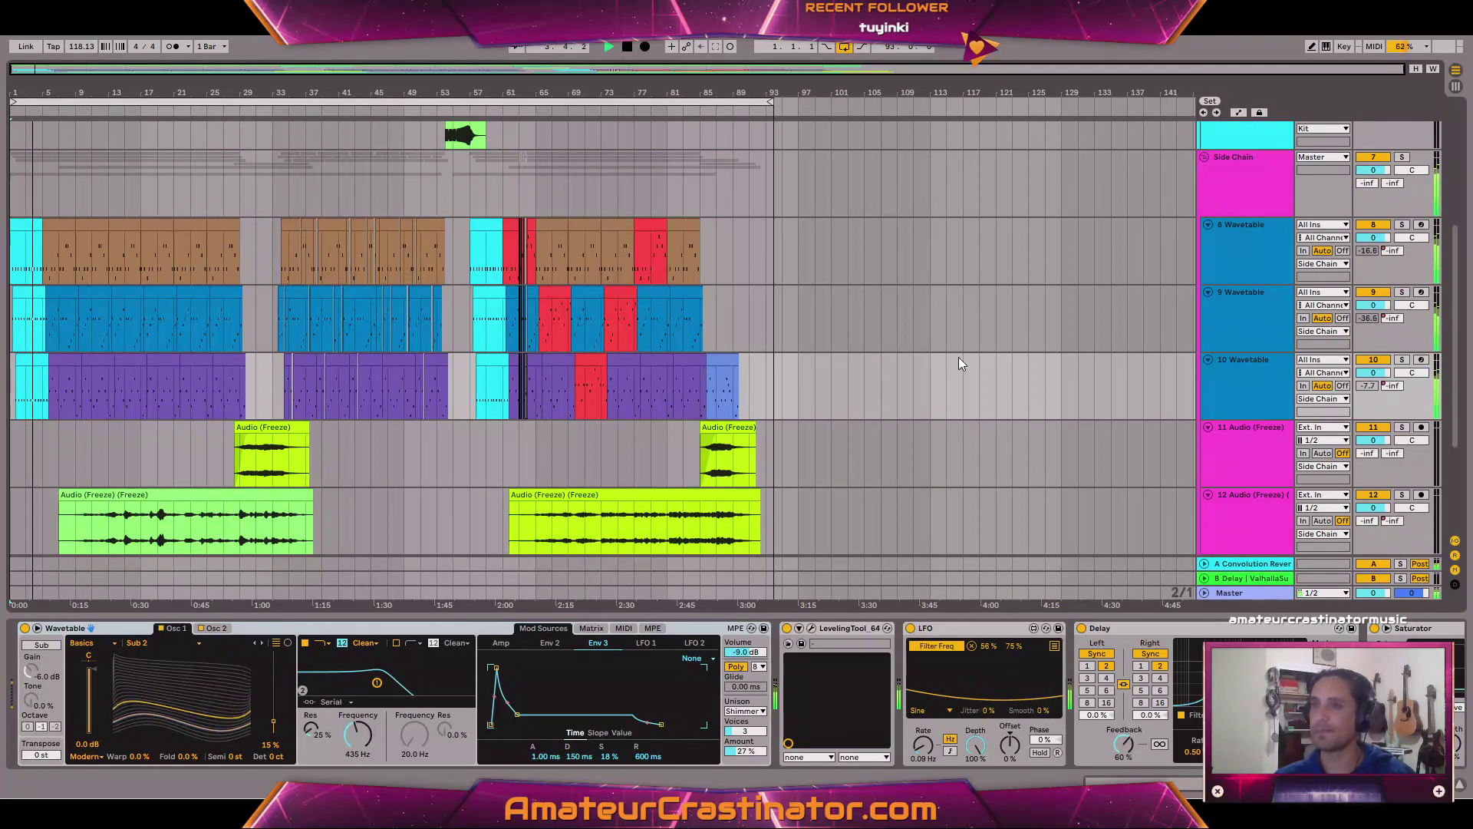
Check the automation on the 10 Wavetable track and solo the track to audition it during playback.
{"action": "left_click", "coordinate": [1265, 382]}
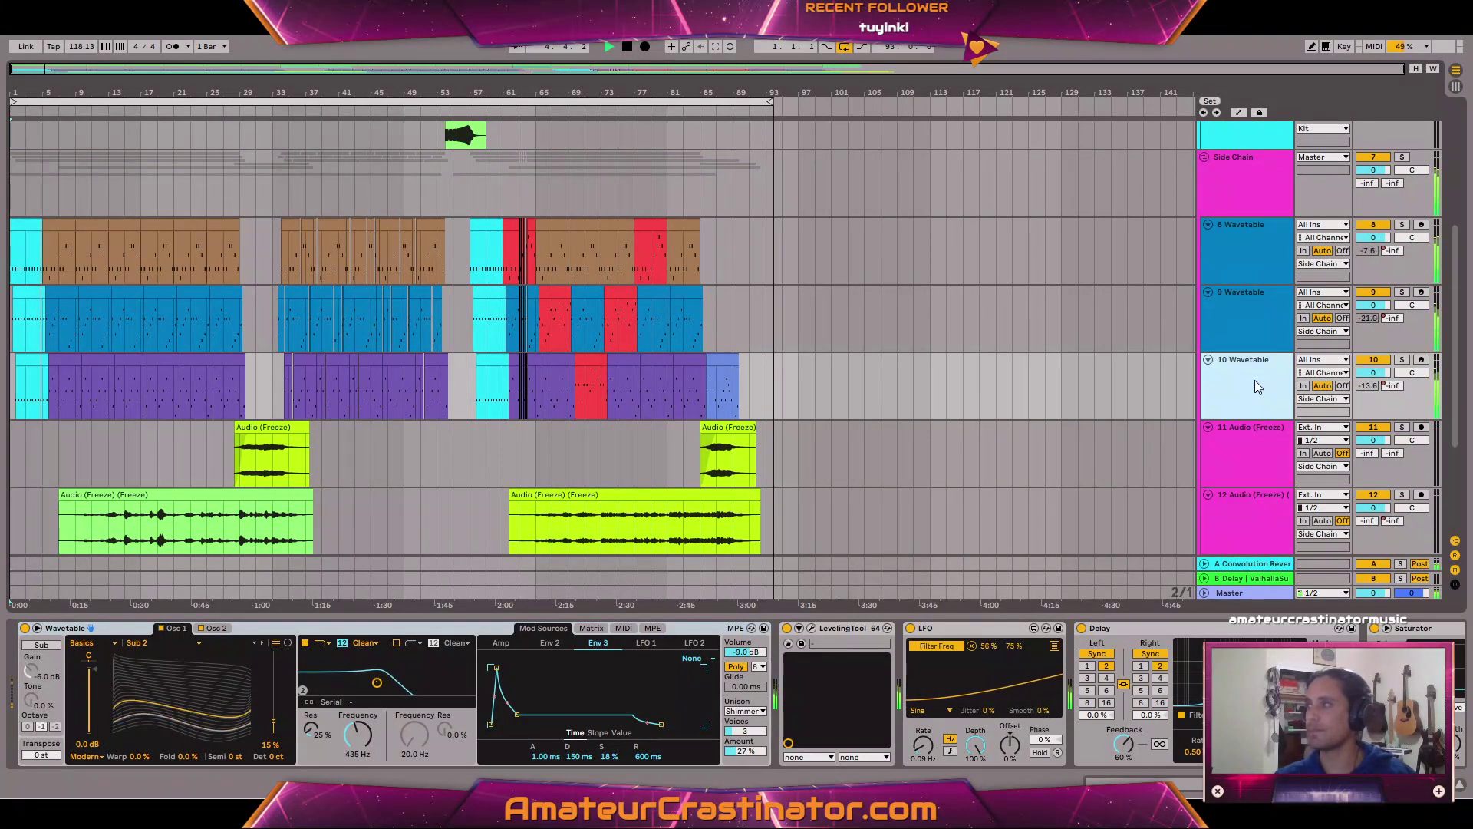
{"action": "key", "text": "a"}
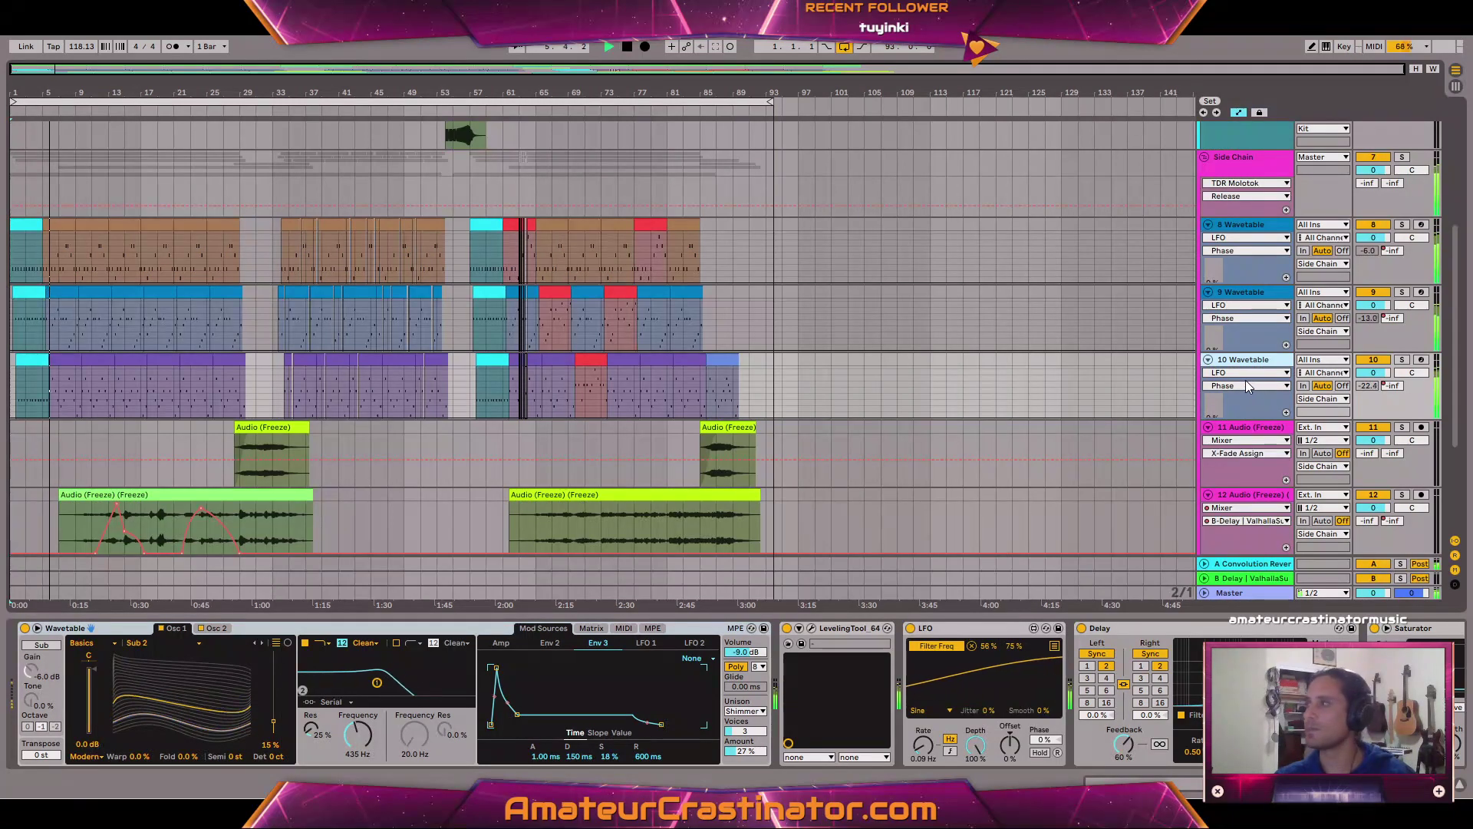
{"action": "key", "text": "a"}
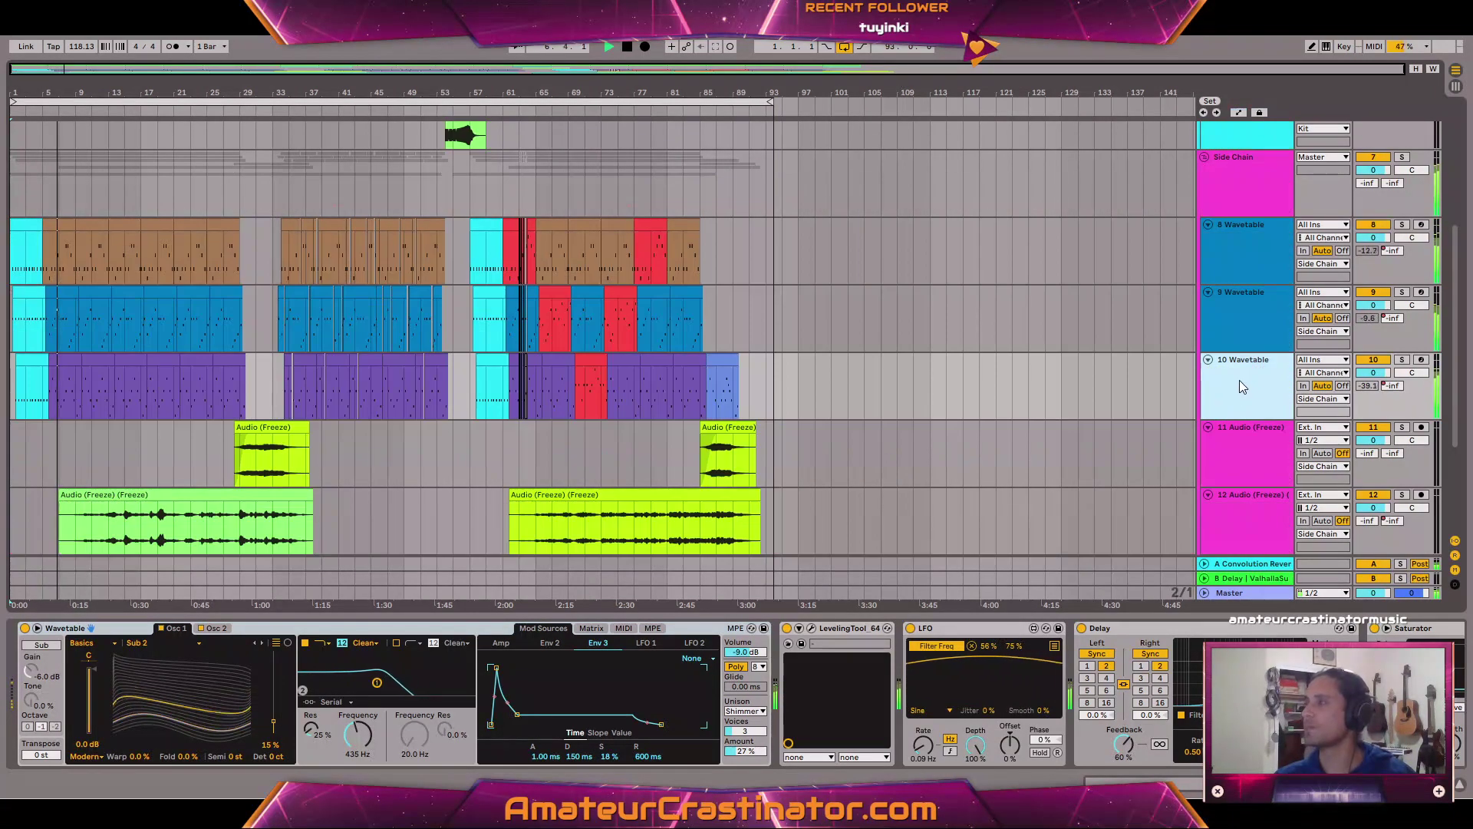
{"action": "key", "text": "s"}
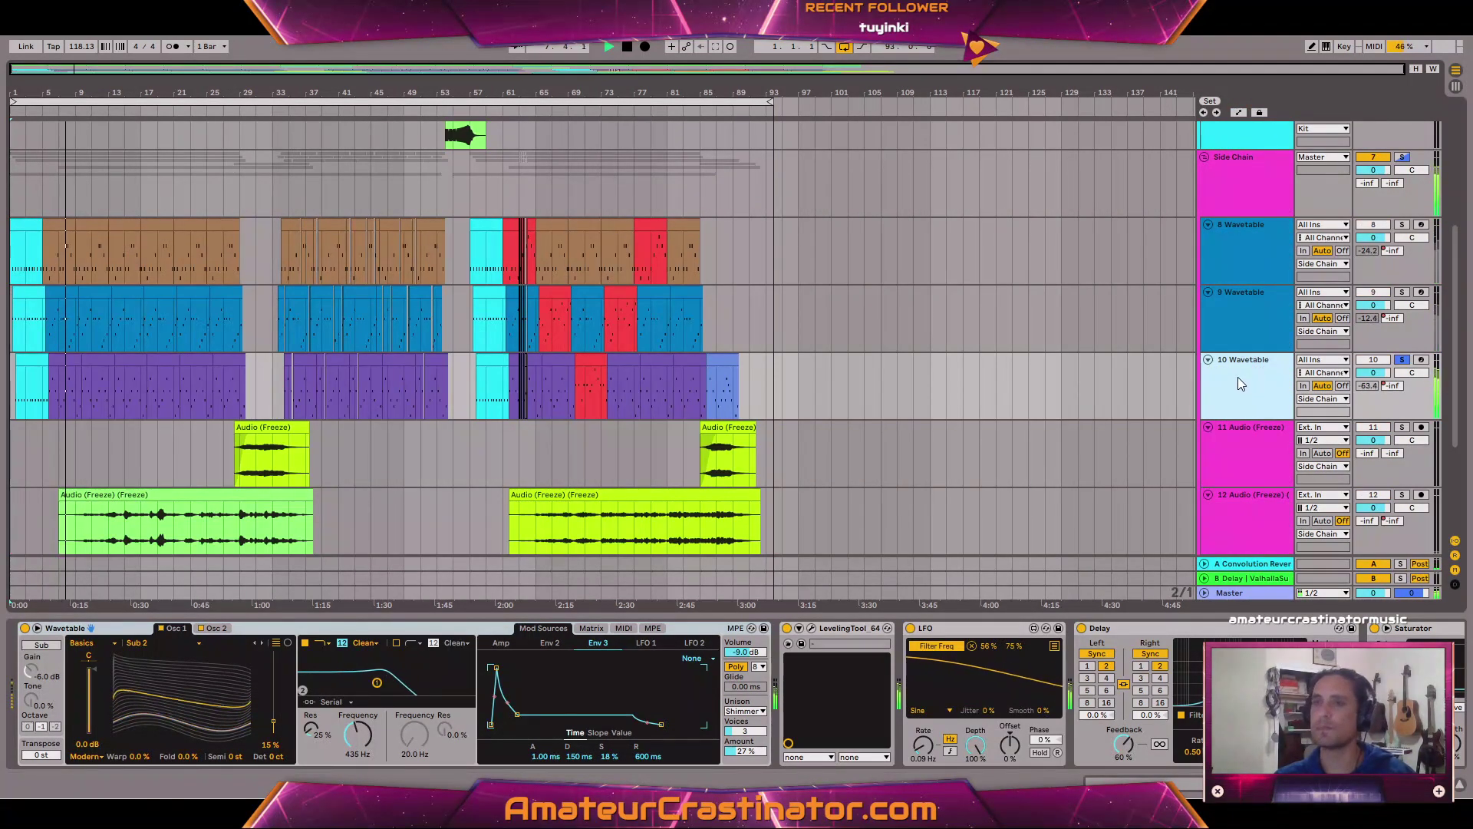
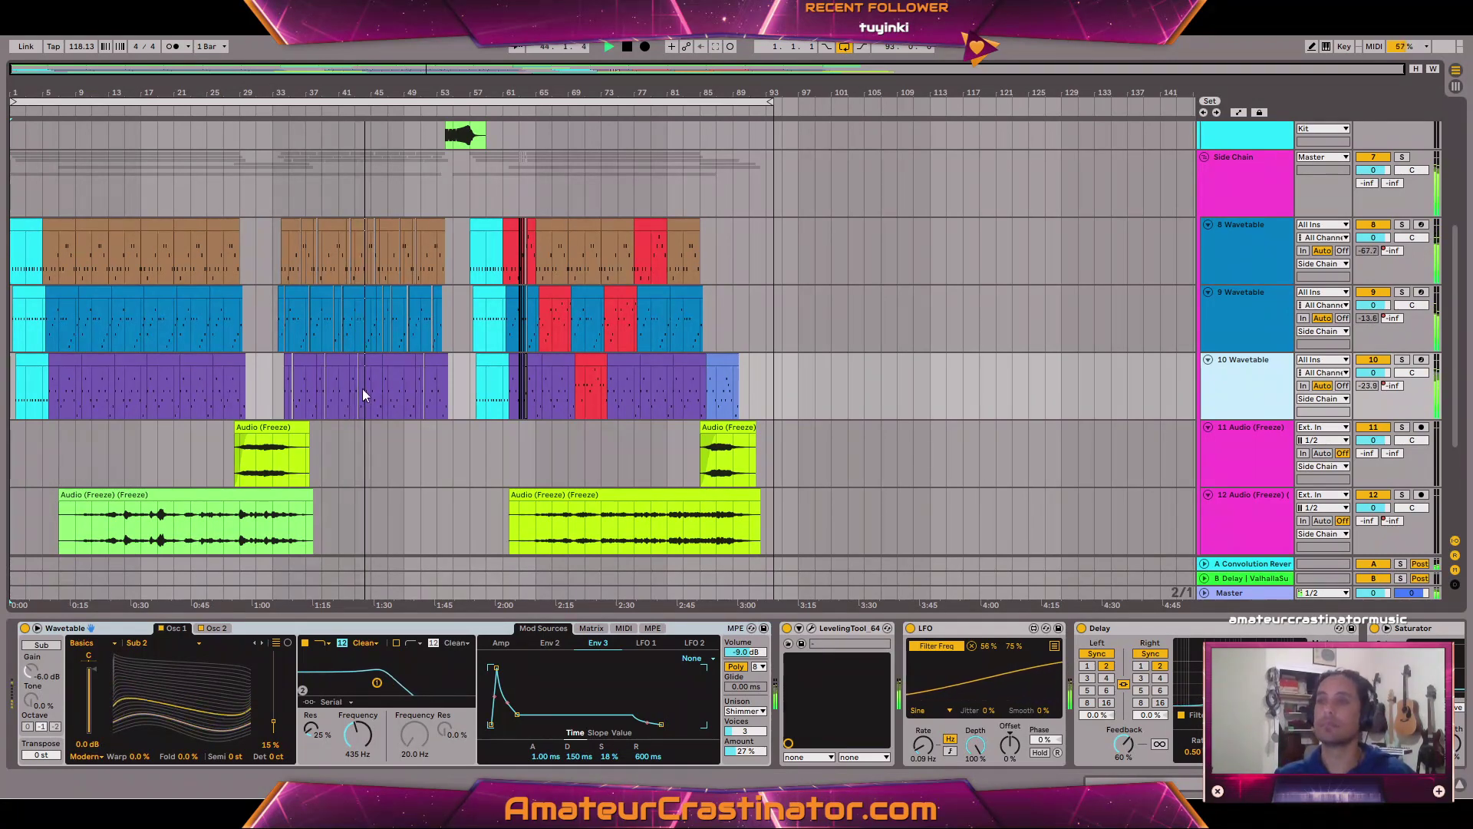
Automate the track volume of 8 Wavetable to fade gradually from 0 dB at bar 34 to bar 54, returning to 0 dB at bar 55.
{"action": "scroll", "coordinate": [320, 362], "scroll_direction": "up", "scroll_amount": 4}
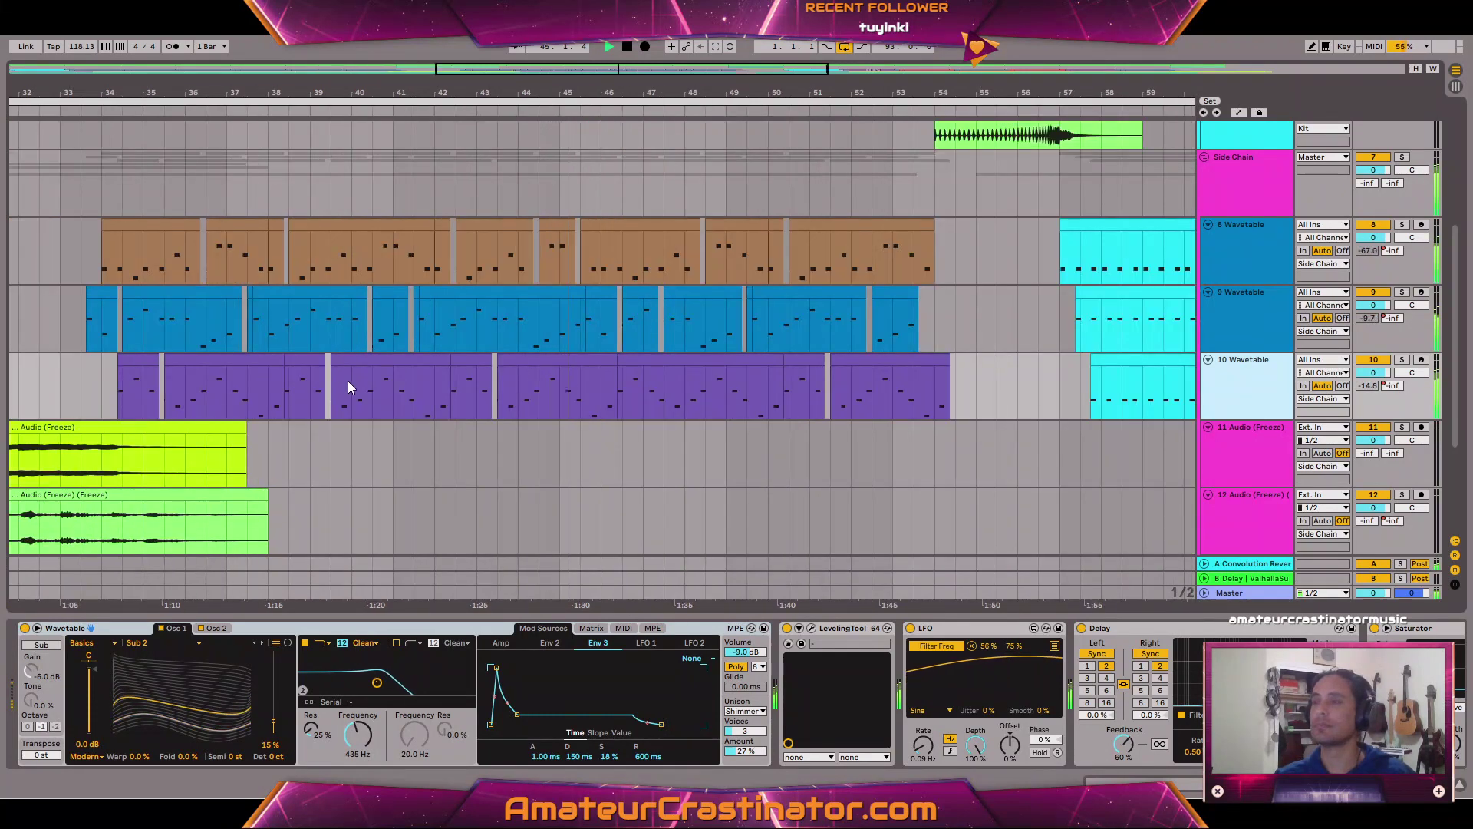
{"action": "scroll", "coordinate": [1112, 343], "scroll_direction": "down", "scroll_amount": 3}
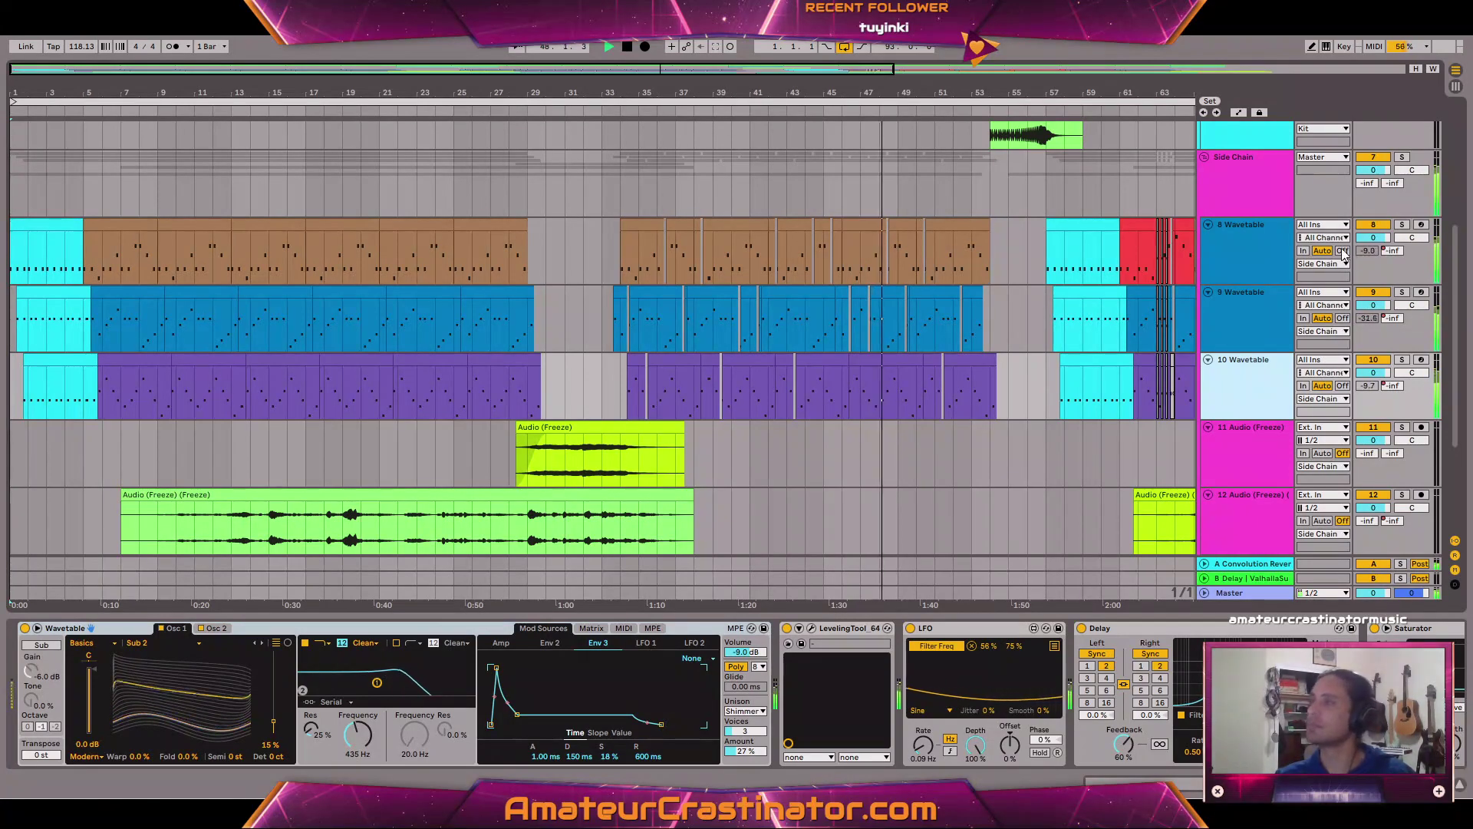
{"action": "left_click", "coordinate": [1386, 240]}
{"action": "key", "text": "a"}
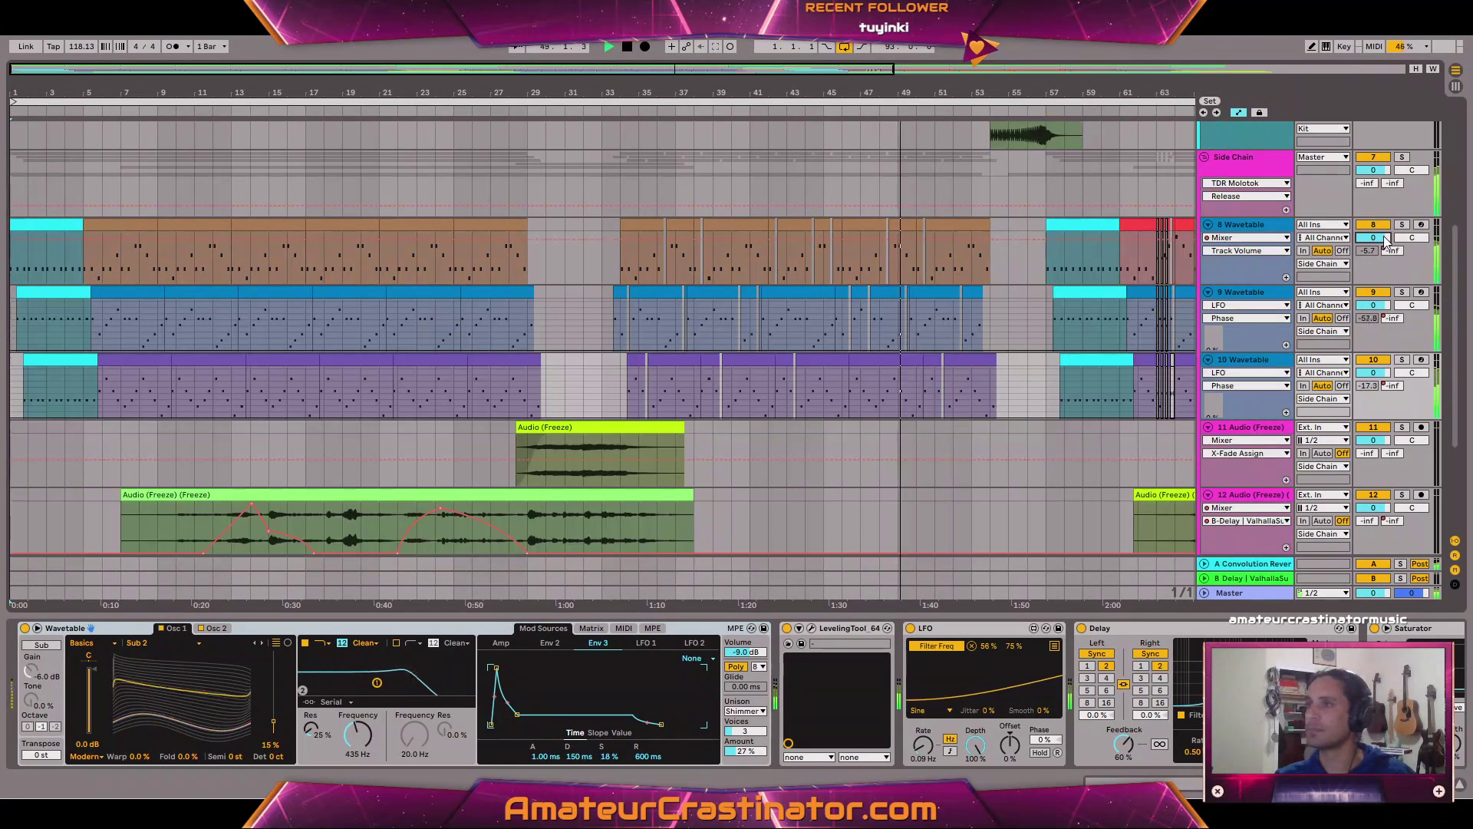
{"action": "left_click", "coordinate": [620, 242]}
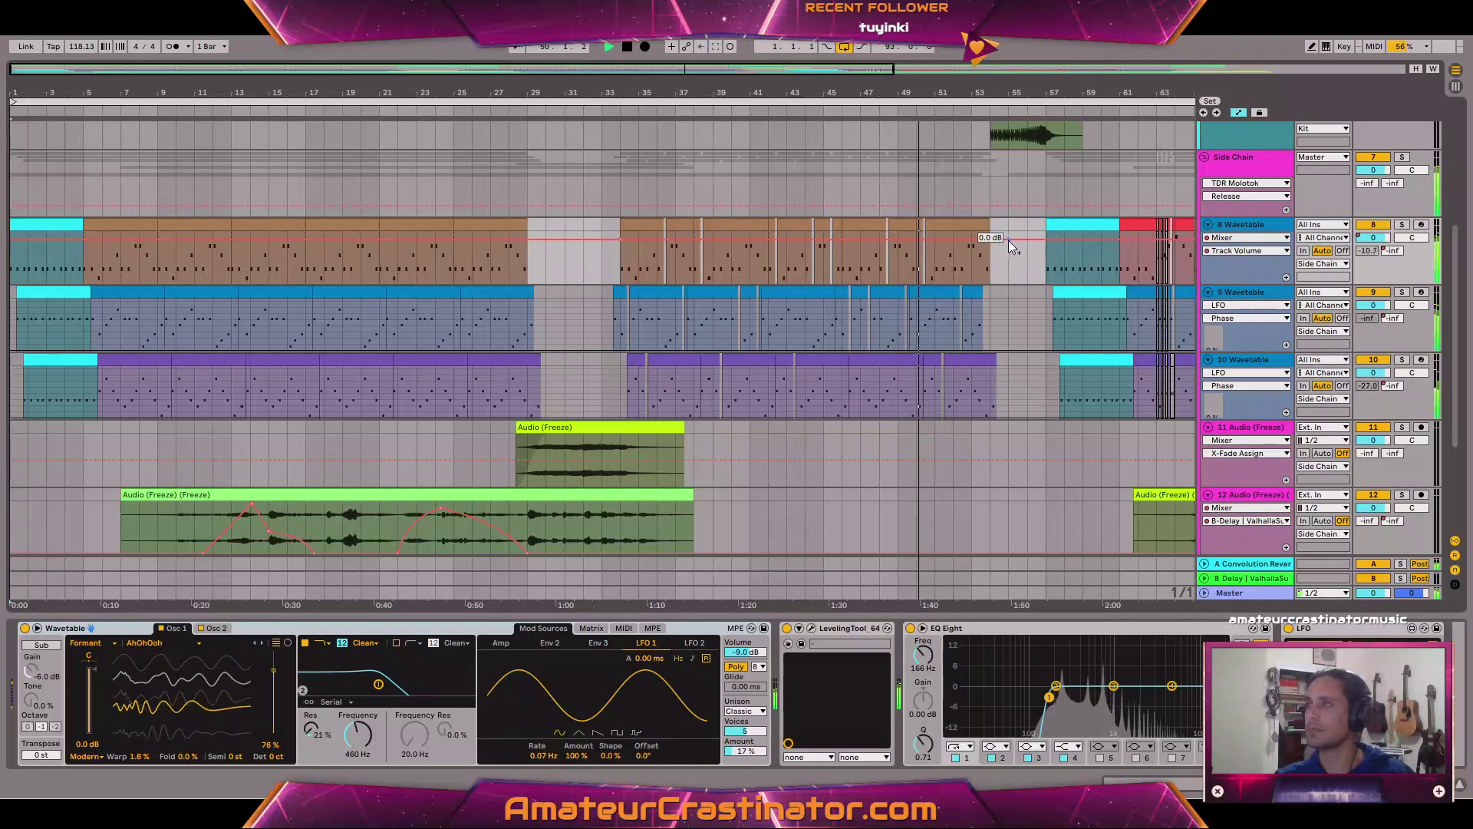
{"action": "left_click", "coordinate": [1008, 240]}
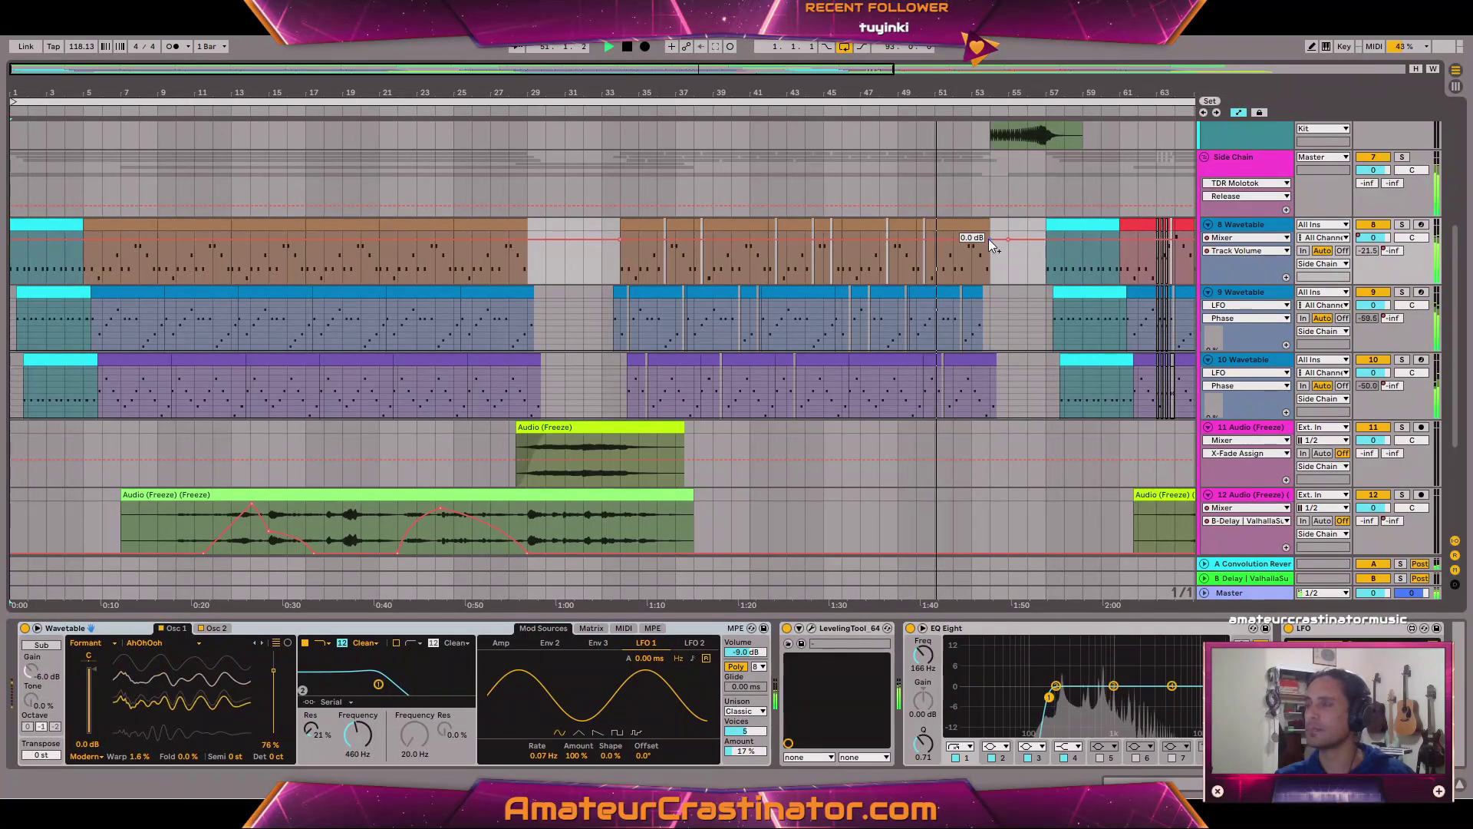
{"action": "left_click_drag", "start_coordinate": [988, 237], "coordinate": [990, 265]}
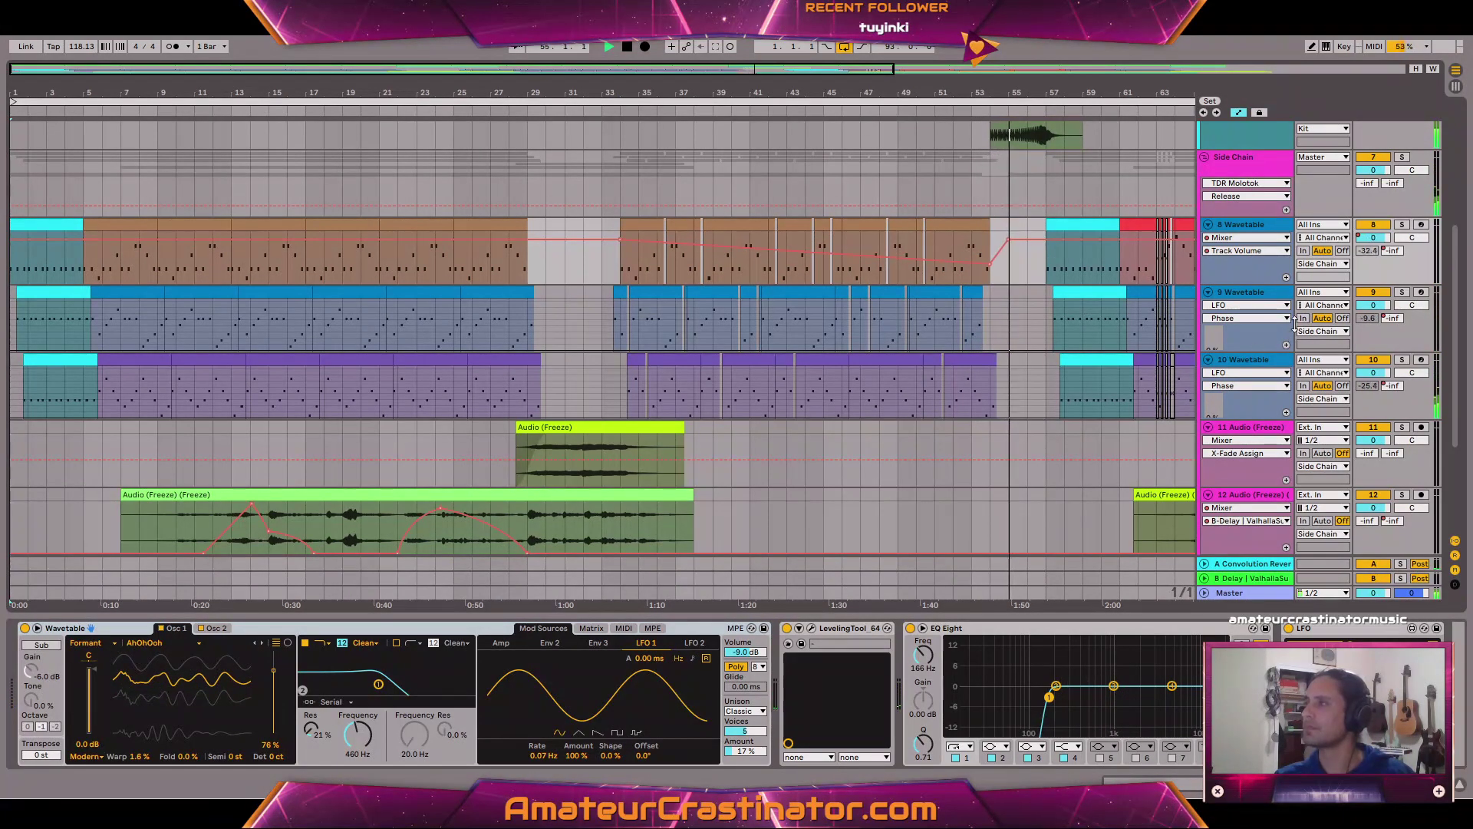
Automate the 9 Wavetable track volume to dip from 0 dB near bar 33 to about -25 dB around bar 45, returning to 0 dB near bar 54.
{"action": "left_click", "coordinate": [1378, 305]}
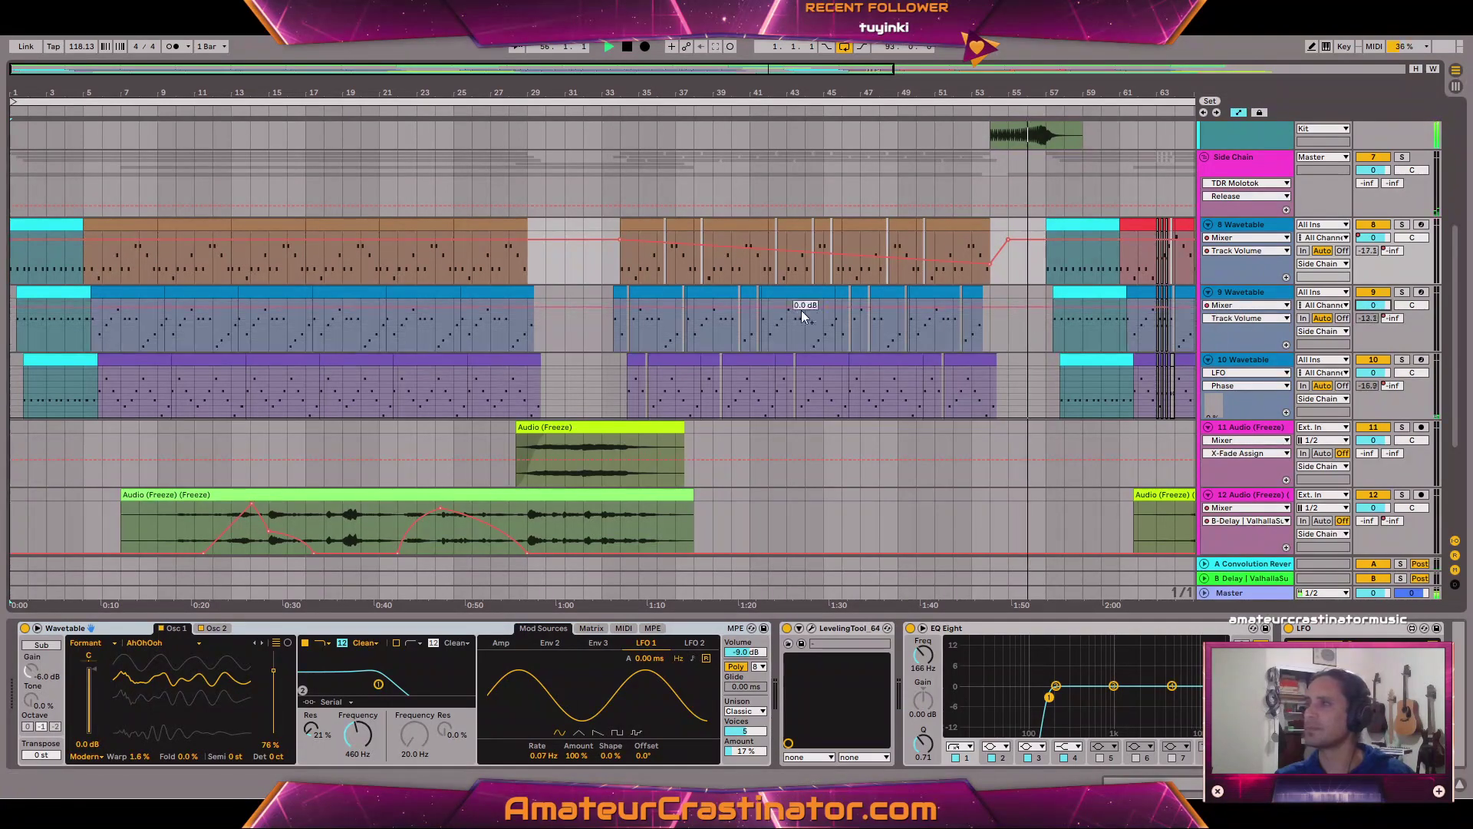
{"action": "left_click", "coordinate": [614, 310]}
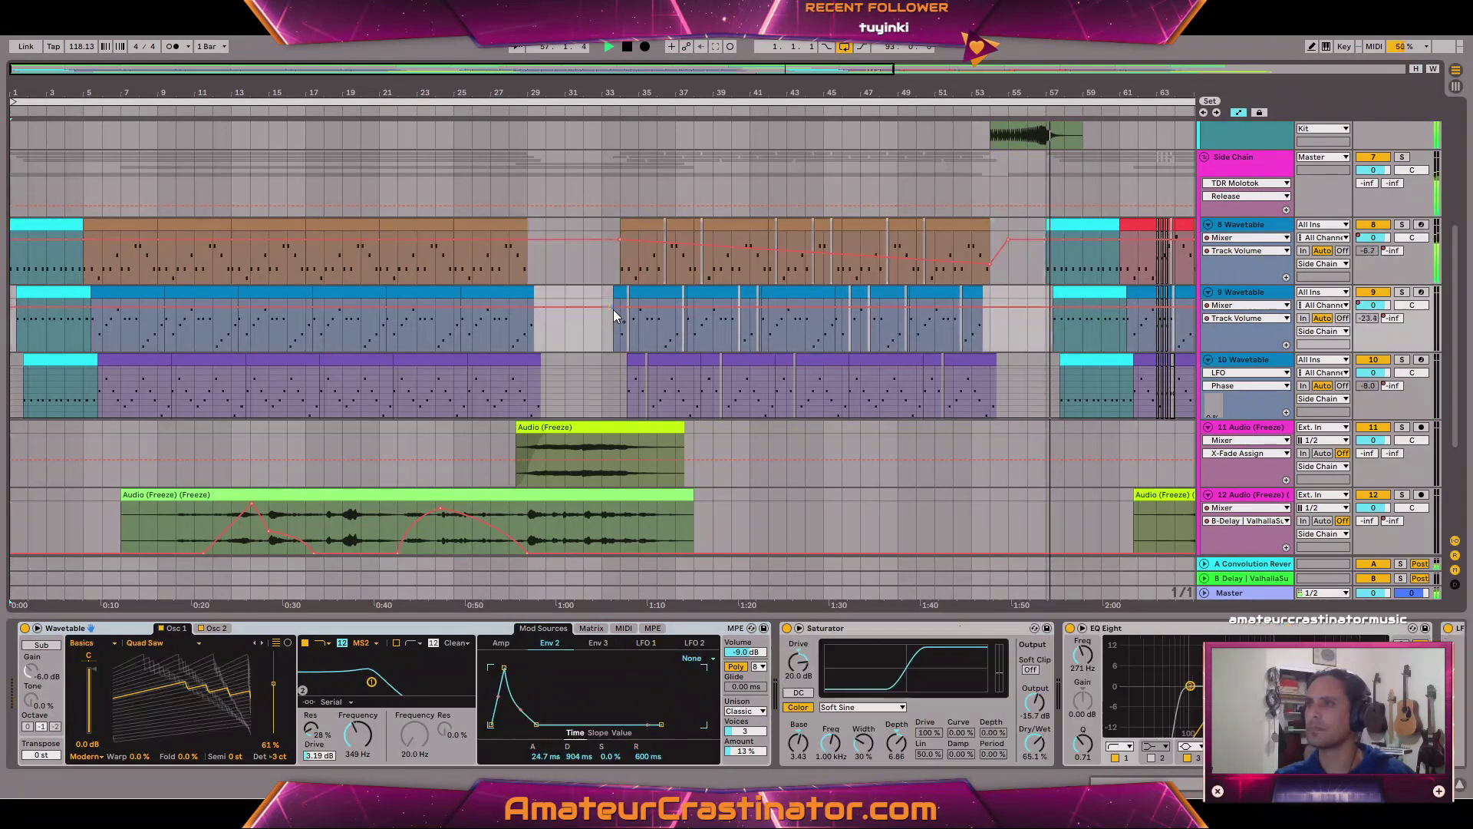
{"action": "left_click", "coordinate": [990, 307]}
{"action": "left_click_drag", "start_coordinate": [644, 307], "coordinate": [824, 336]}
Automate the 10 Wavetable track volume from -17 dB at bar 34 up to 0 dB around bar 42, easing down to -8 dB near bar 54.
{"action": "left_click", "coordinate": [1364, 372]}
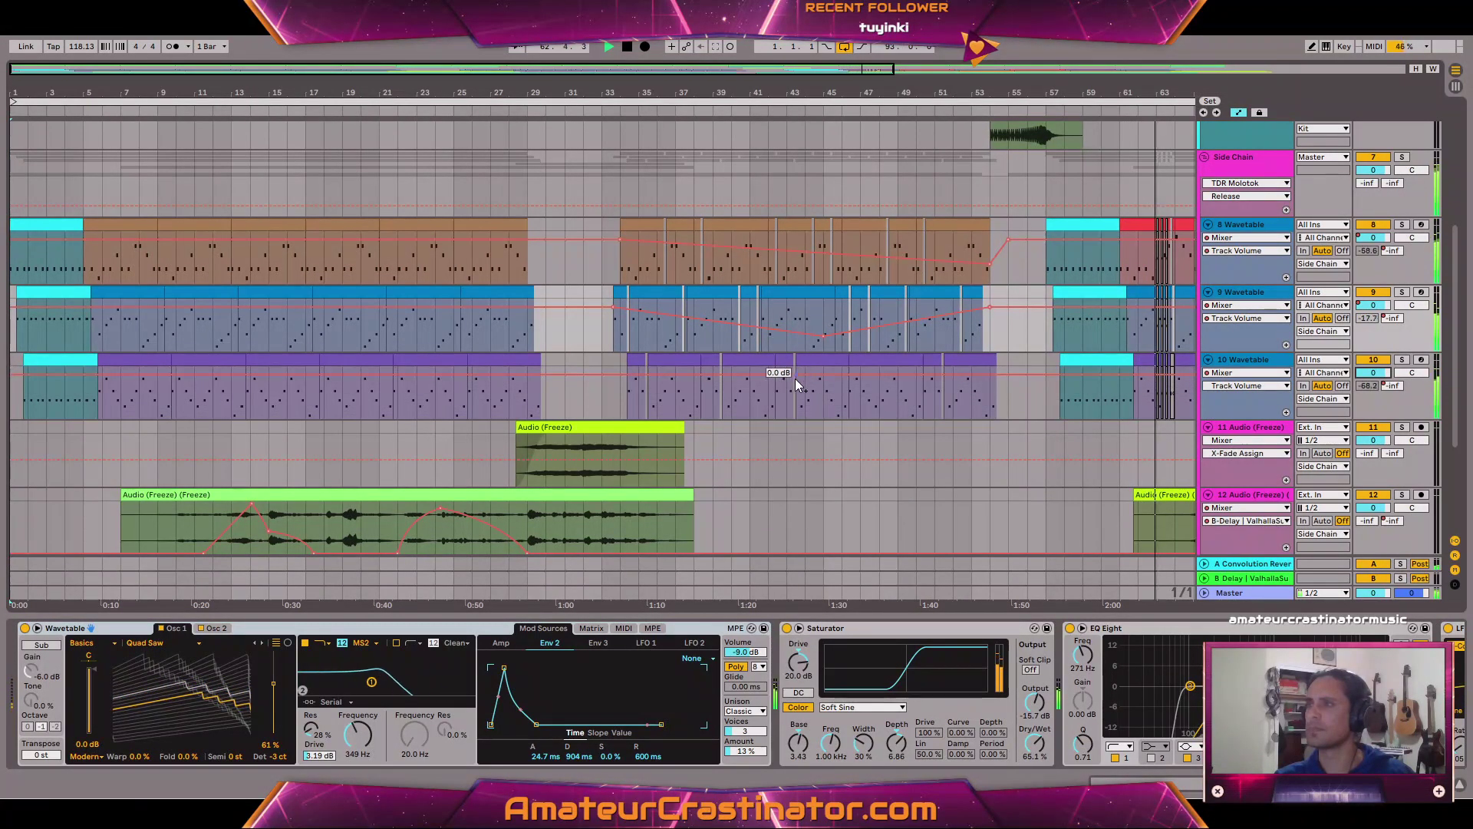
{"action": "left_click", "coordinate": [773, 376]}
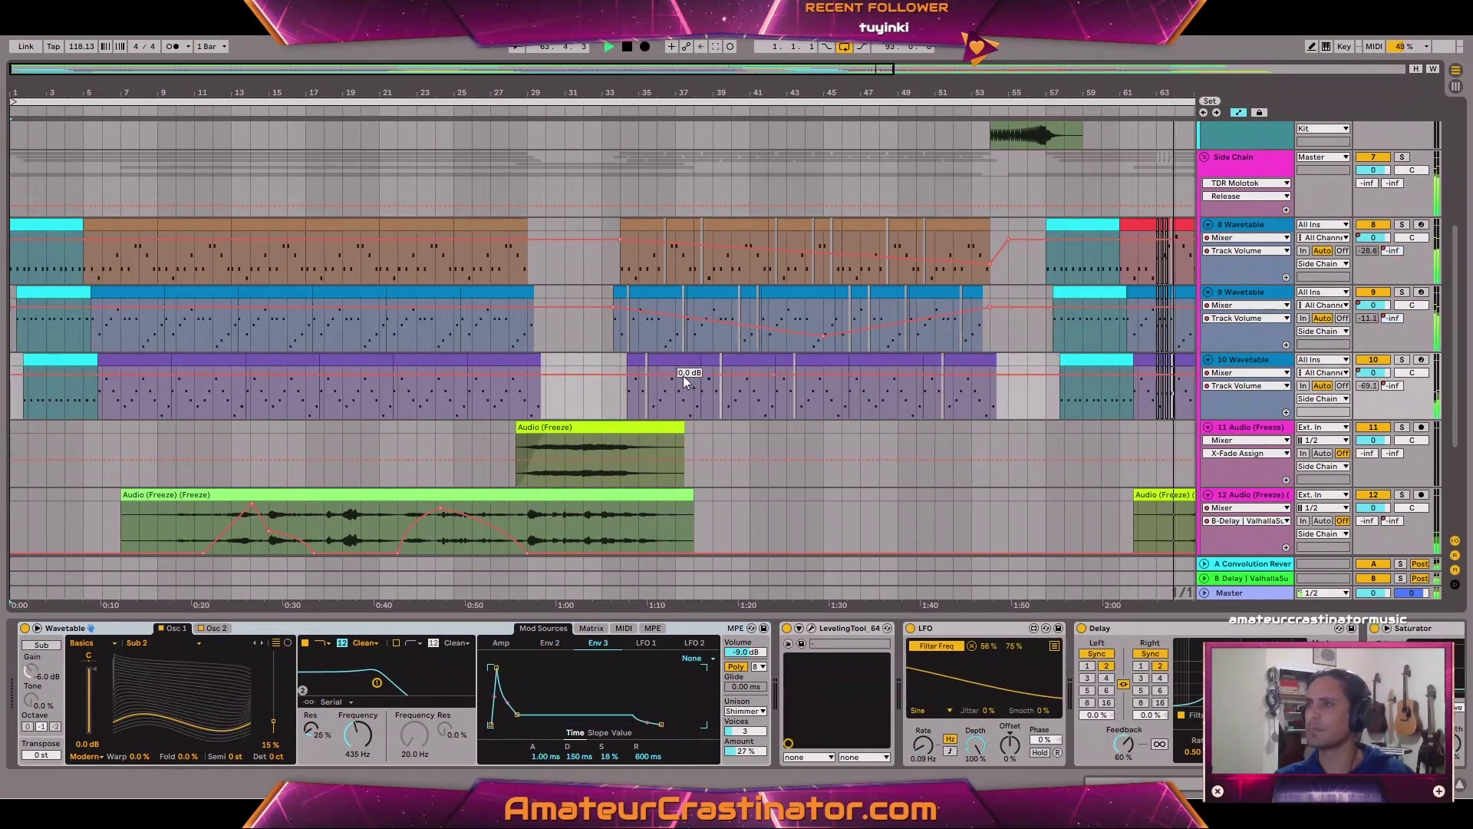
{"action": "left_click_drag", "start_coordinate": [601, 375], "coordinate": [619, 396]}
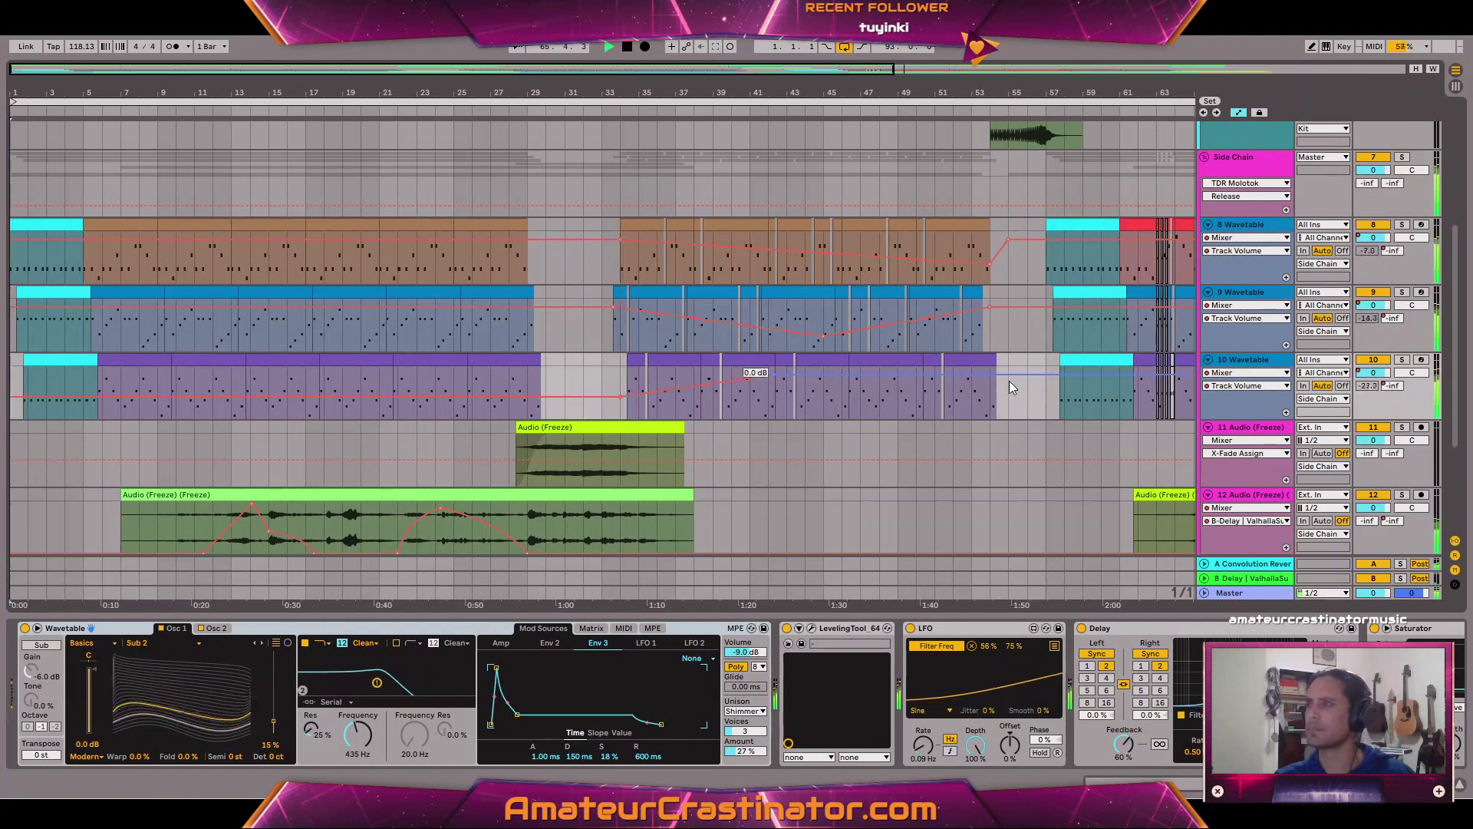
{"action": "left_click_drag", "start_coordinate": [998, 377], "coordinate": [996, 376]}
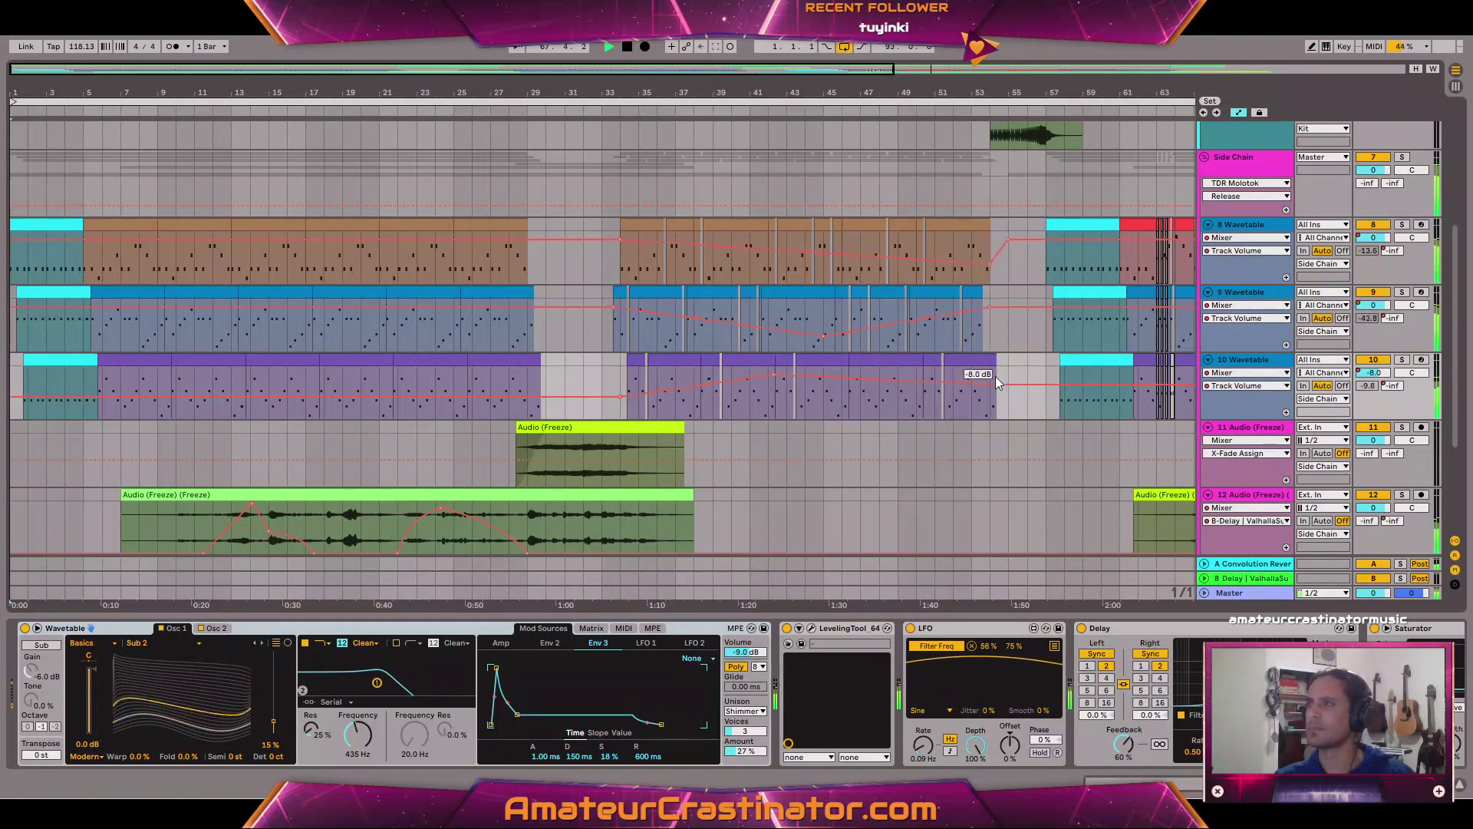
Reshape the 8 Wavetable fade to bottom out at about -16.5 dB near bar 50 and rise directly to bar 55, and replay from bar 33.
{"action": "left_click", "coordinate": [924, 263]}
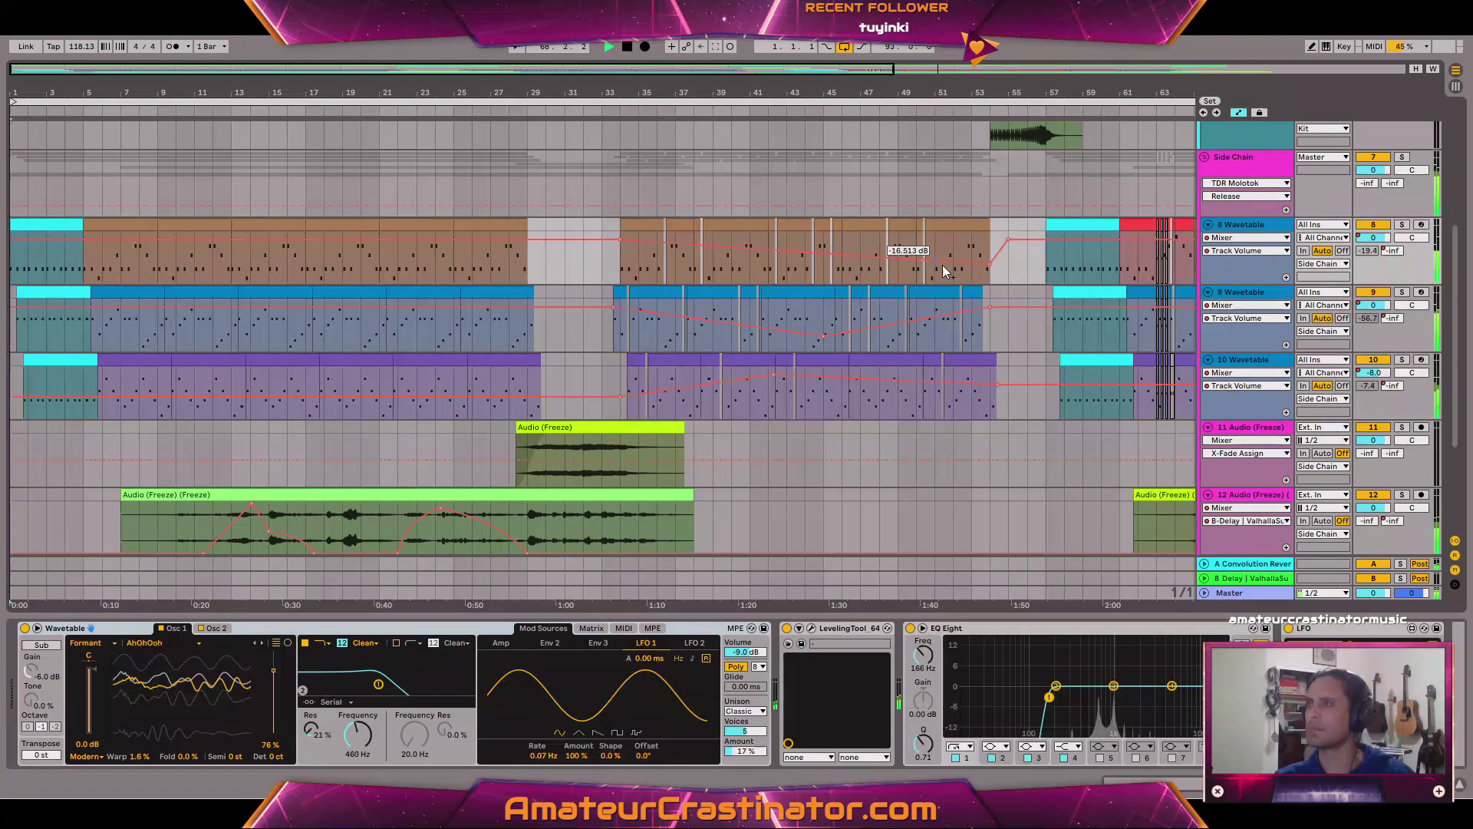
{"action": "left_click", "coordinate": [988, 264]}
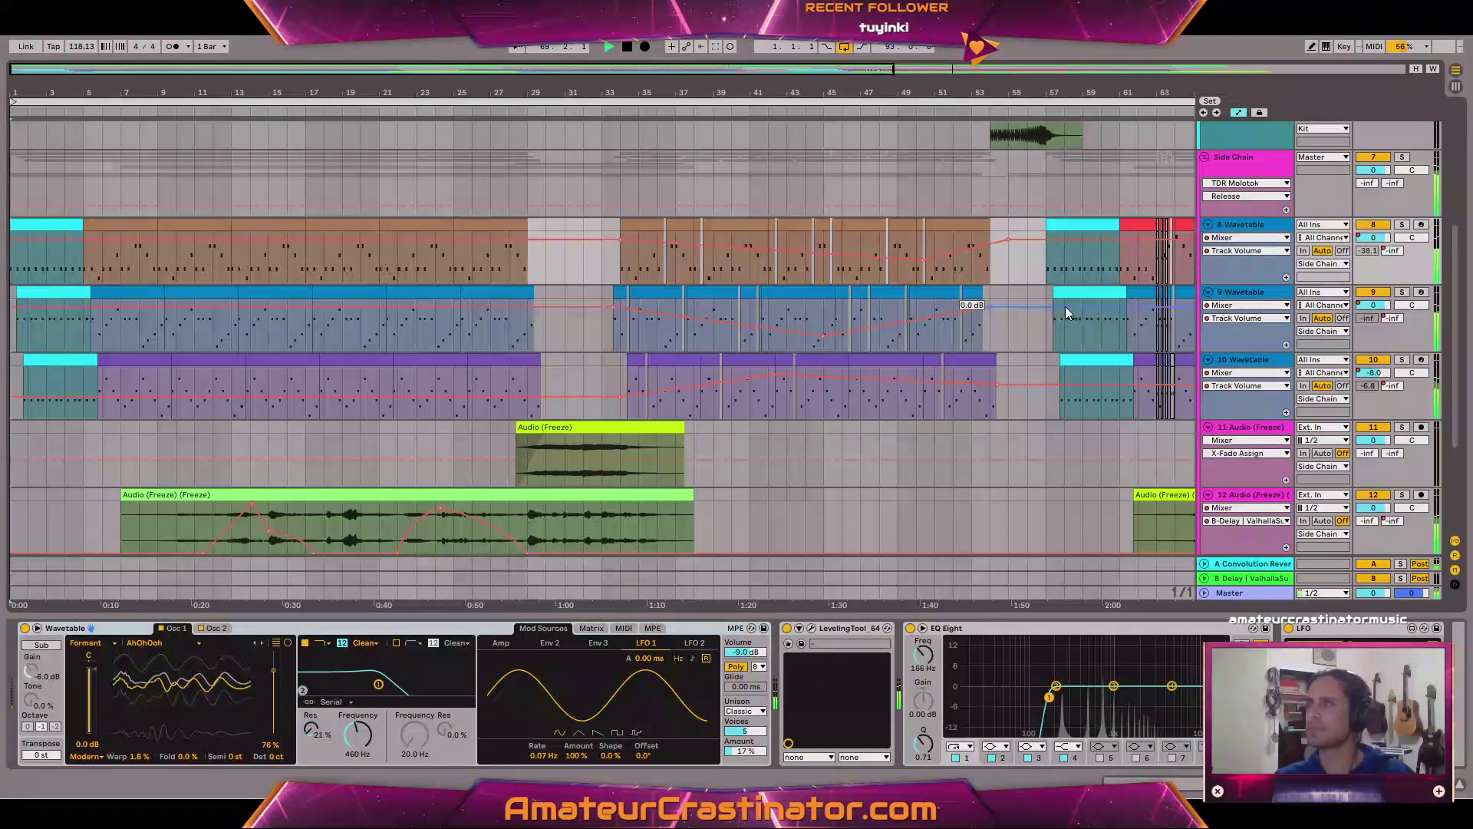
{"action": "left_click", "coordinate": [603, 267]}
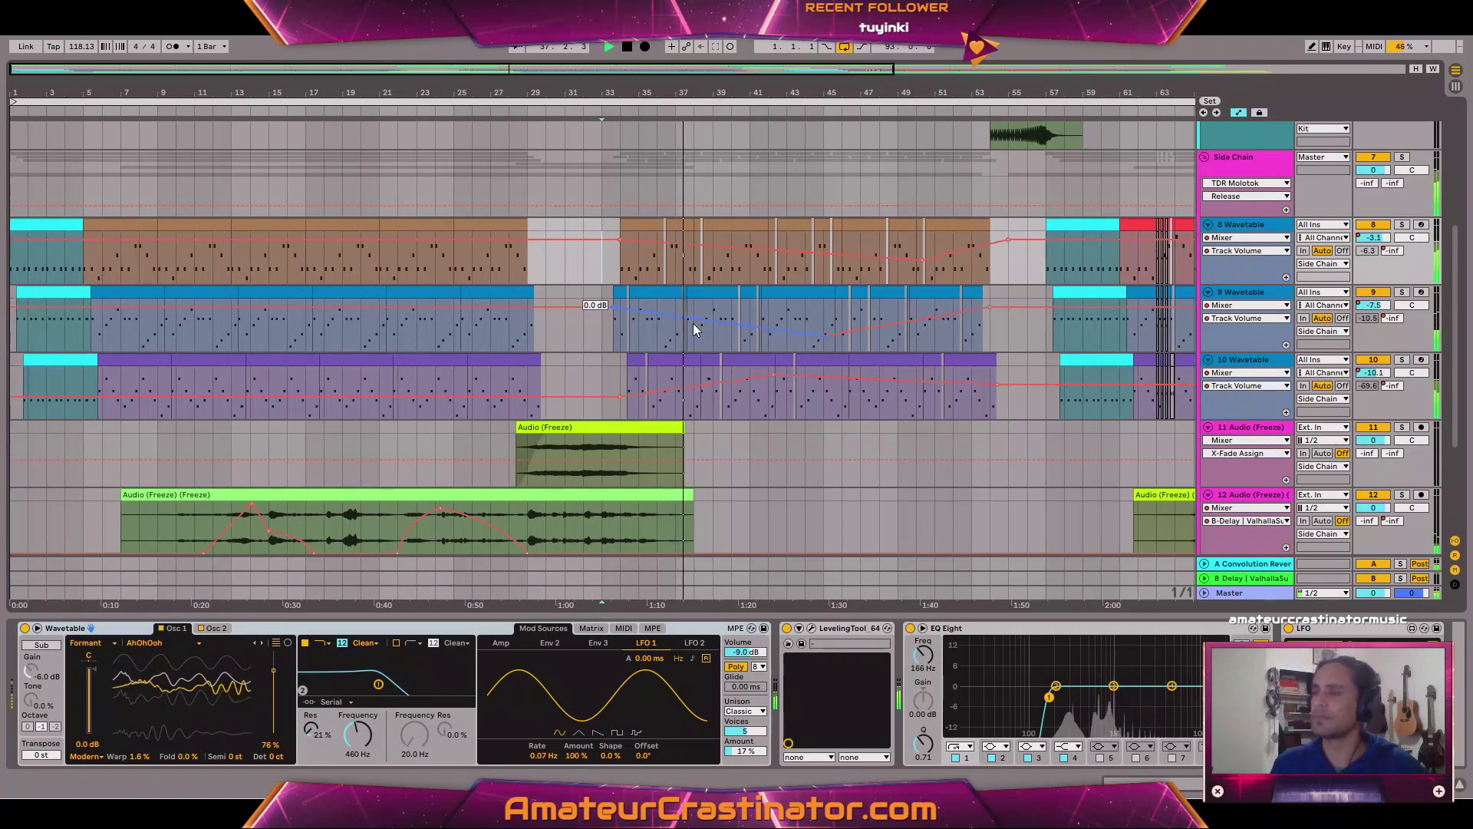
Hide the automation lanes and group the 8, 9 and 10 Wavetable tracks.
{"action": "key", "text": "a"}
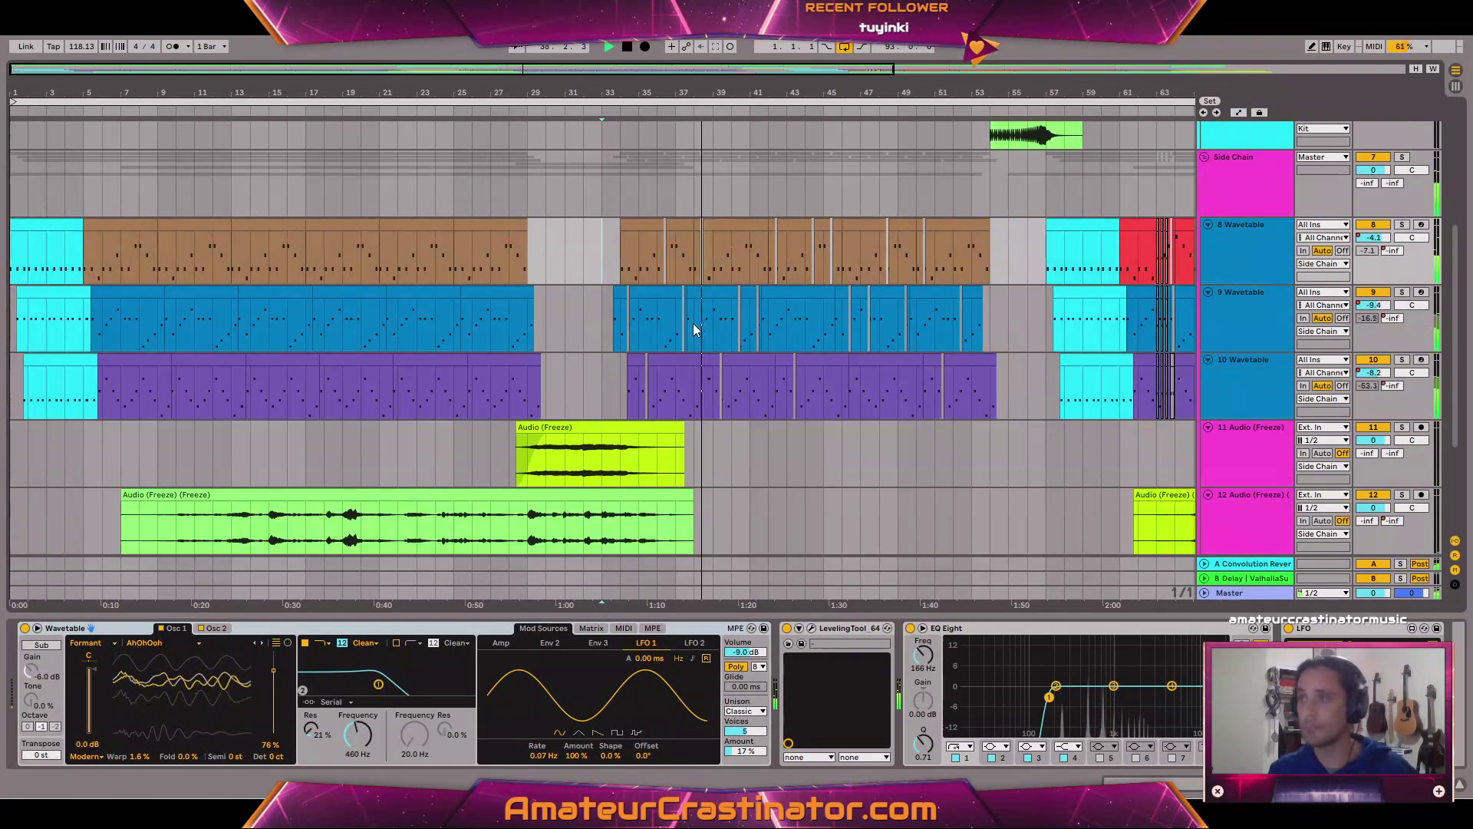
{"action": "key", "text": "w"}
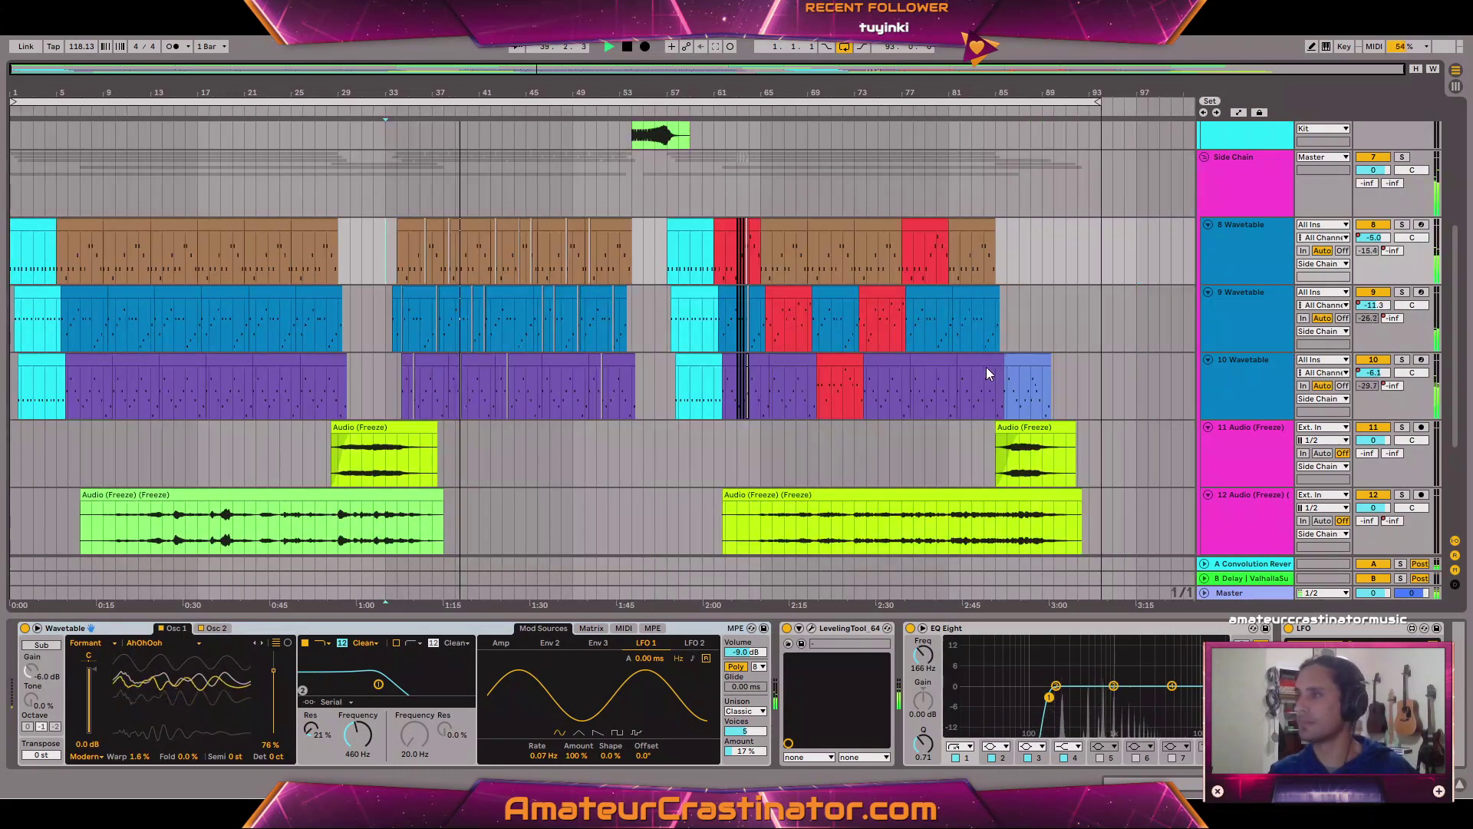
{"action": "scroll", "coordinate": [457, 307], "scroll_direction": "up", "scroll_amount": 3}
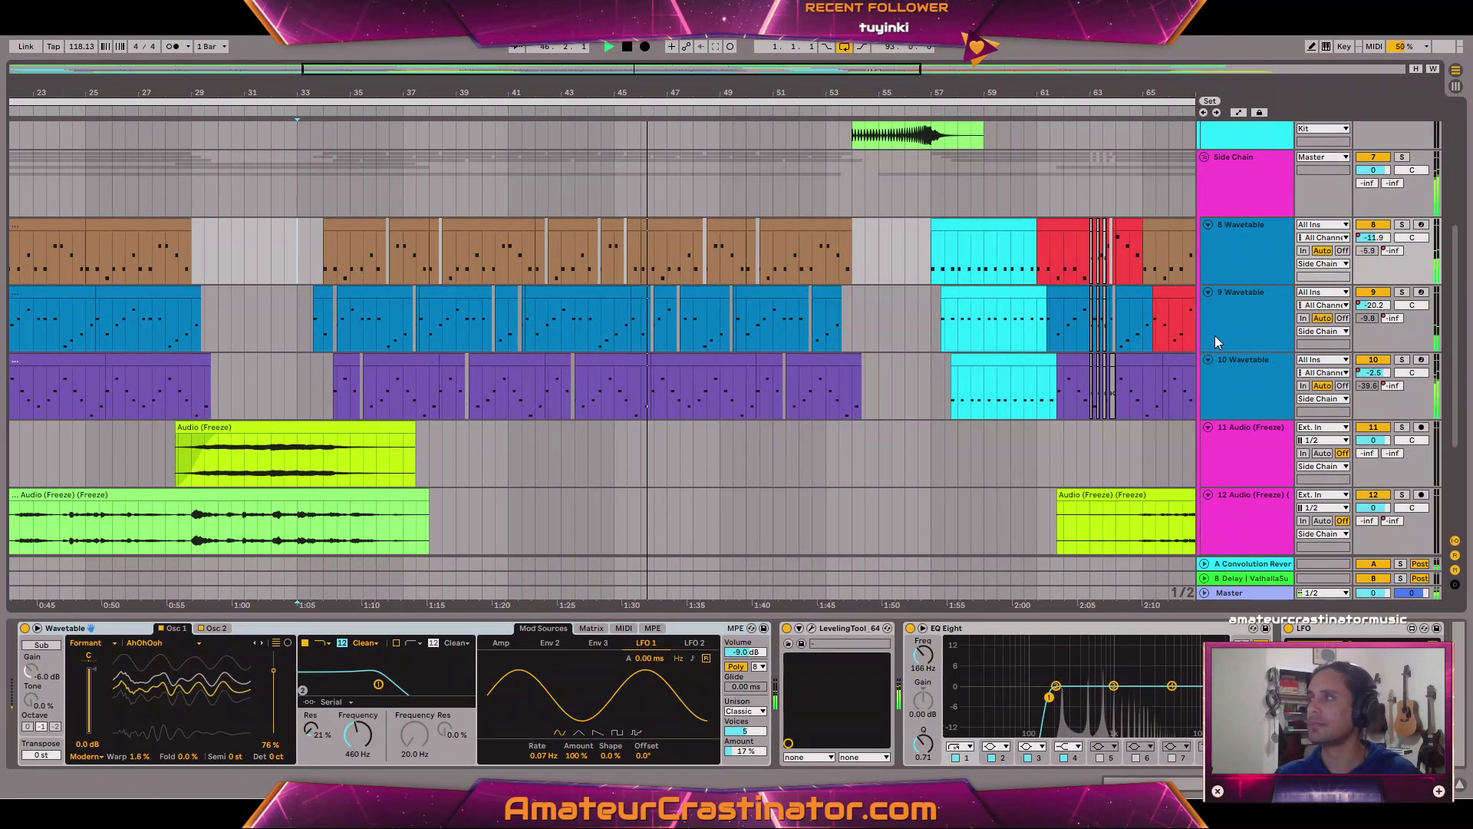
{"action": "left_click", "coordinate": [1235, 261]}
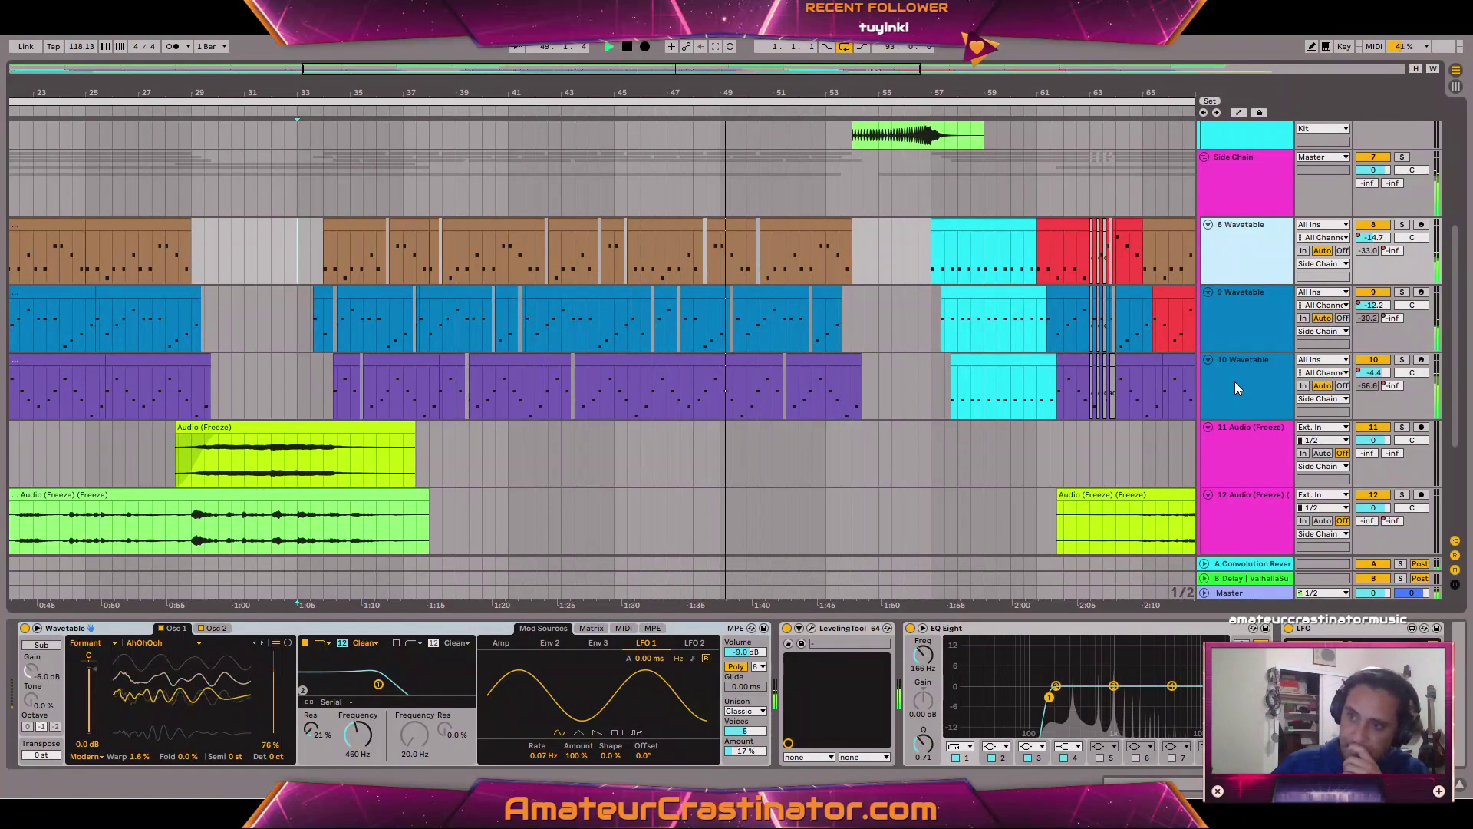
{"action": "left_click", "coordinate": [1255, 393], "text": "shift"}
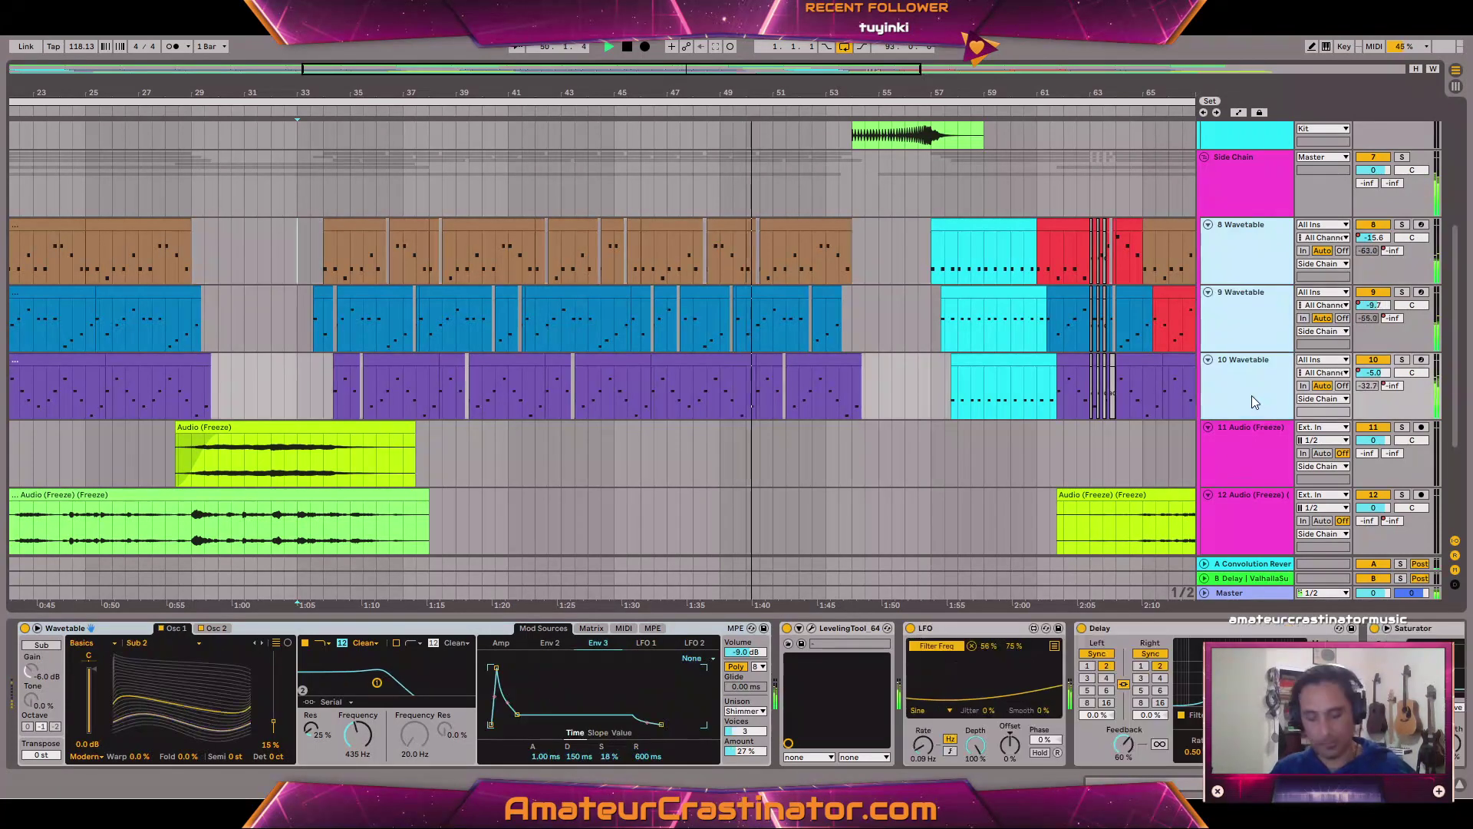
{"action": "key", "text": "ctrl+g"}
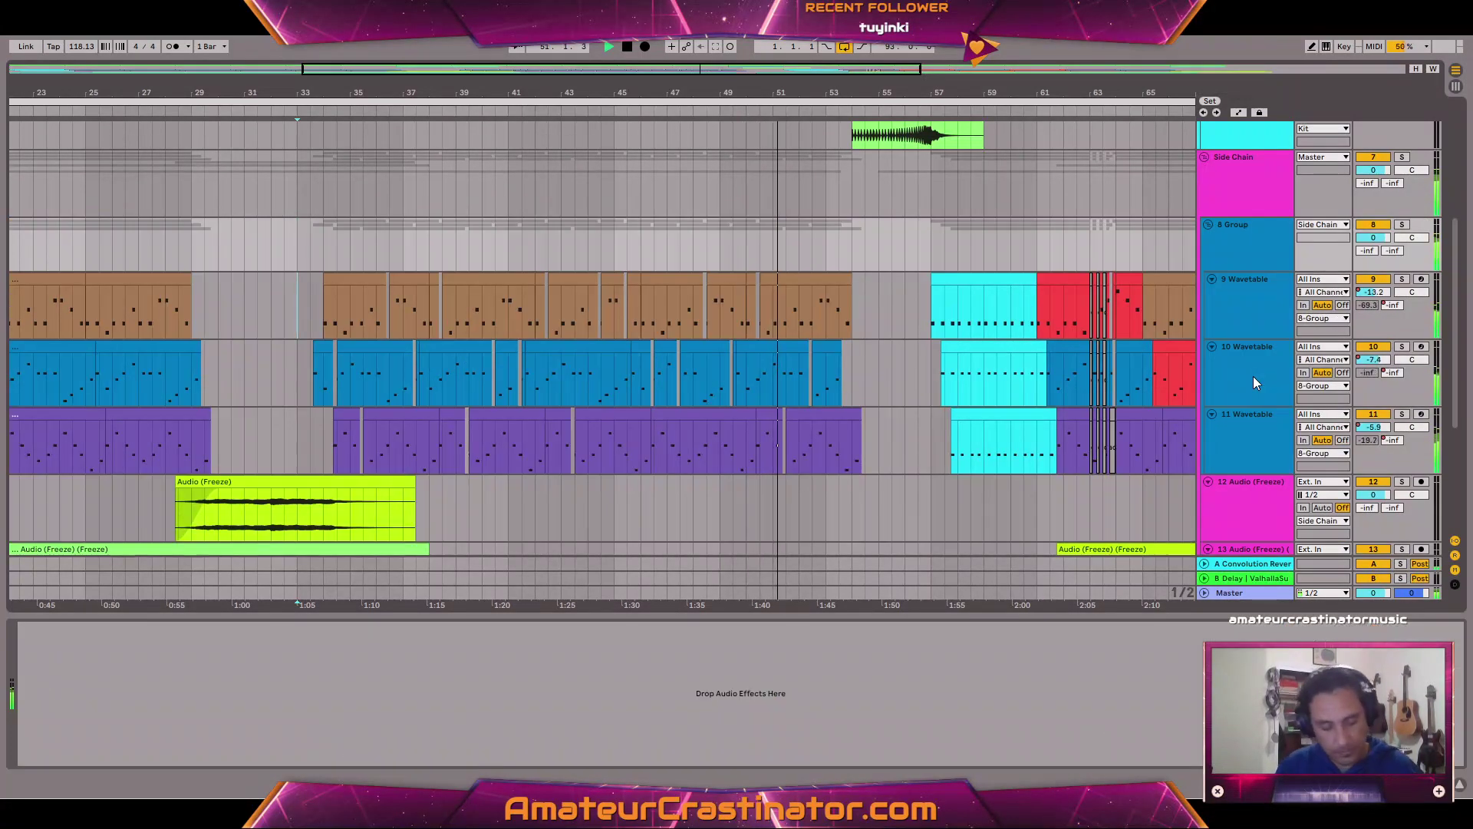
Name the new group track "# Sp.Cmprss".
{"action": "key", "text": "BackSpace"}
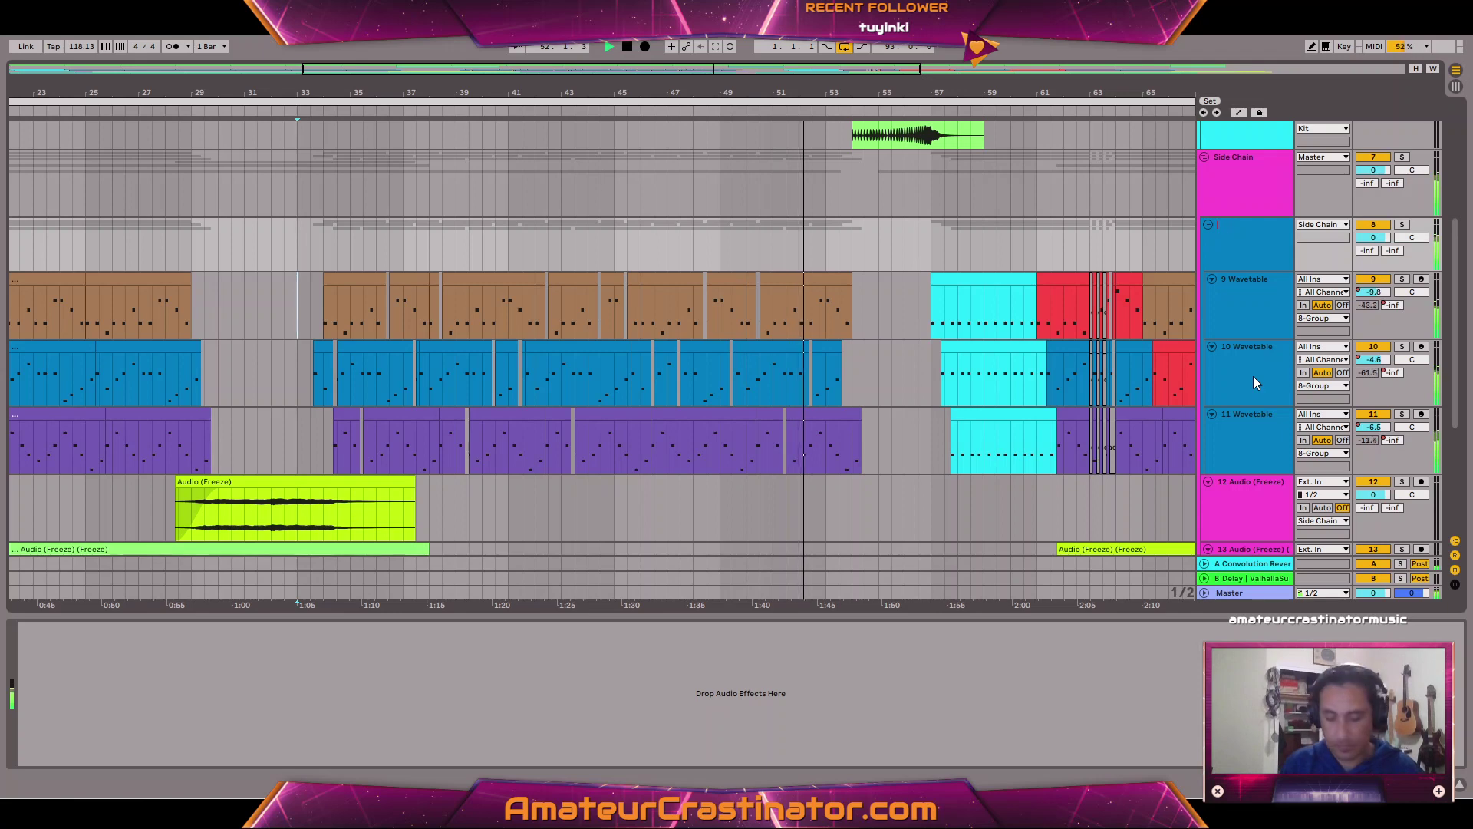
{"action": "type", "text": "# sP"}
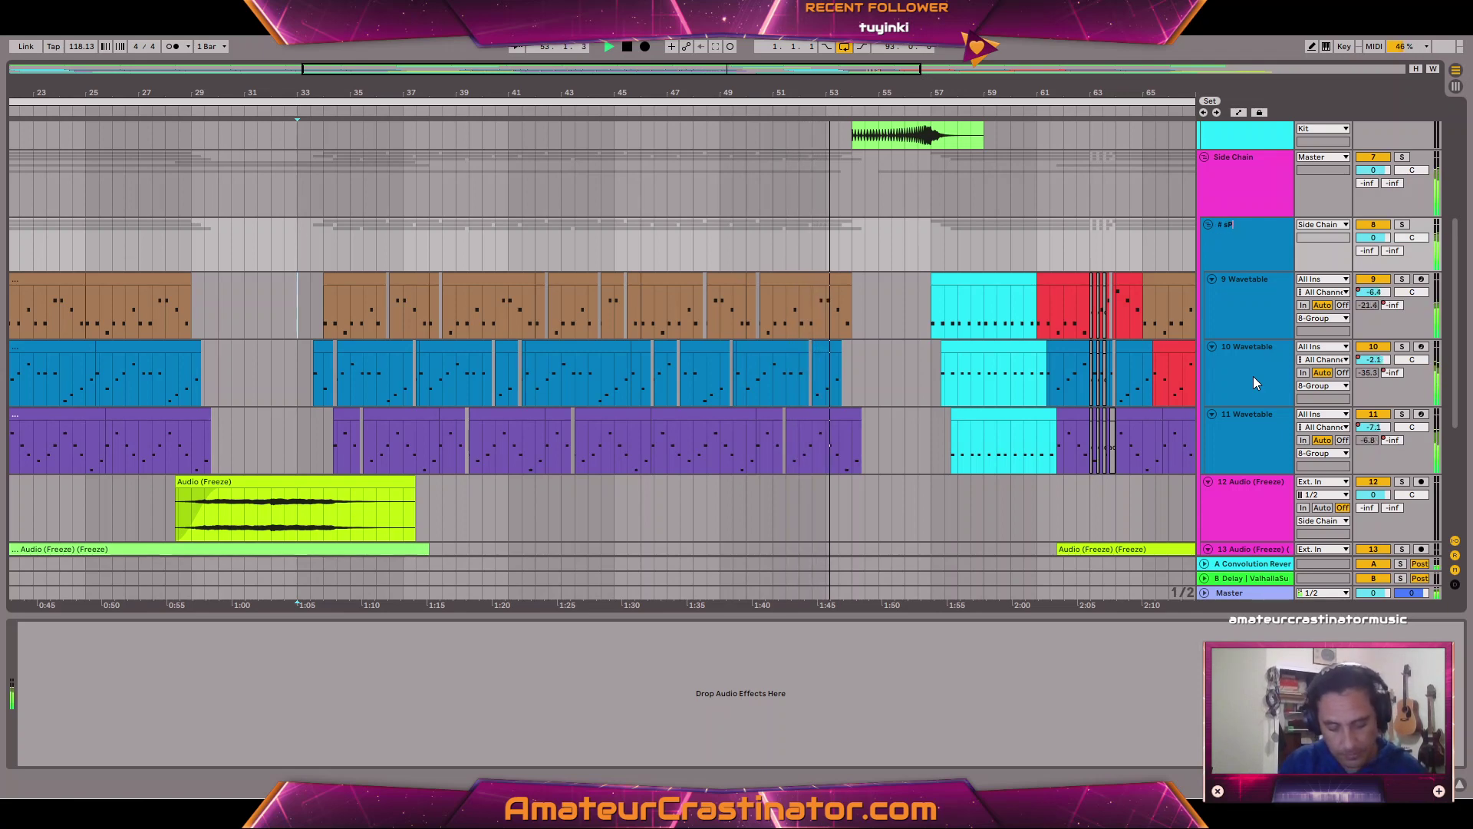
{"action": "type", "text": "AcMPRES"}
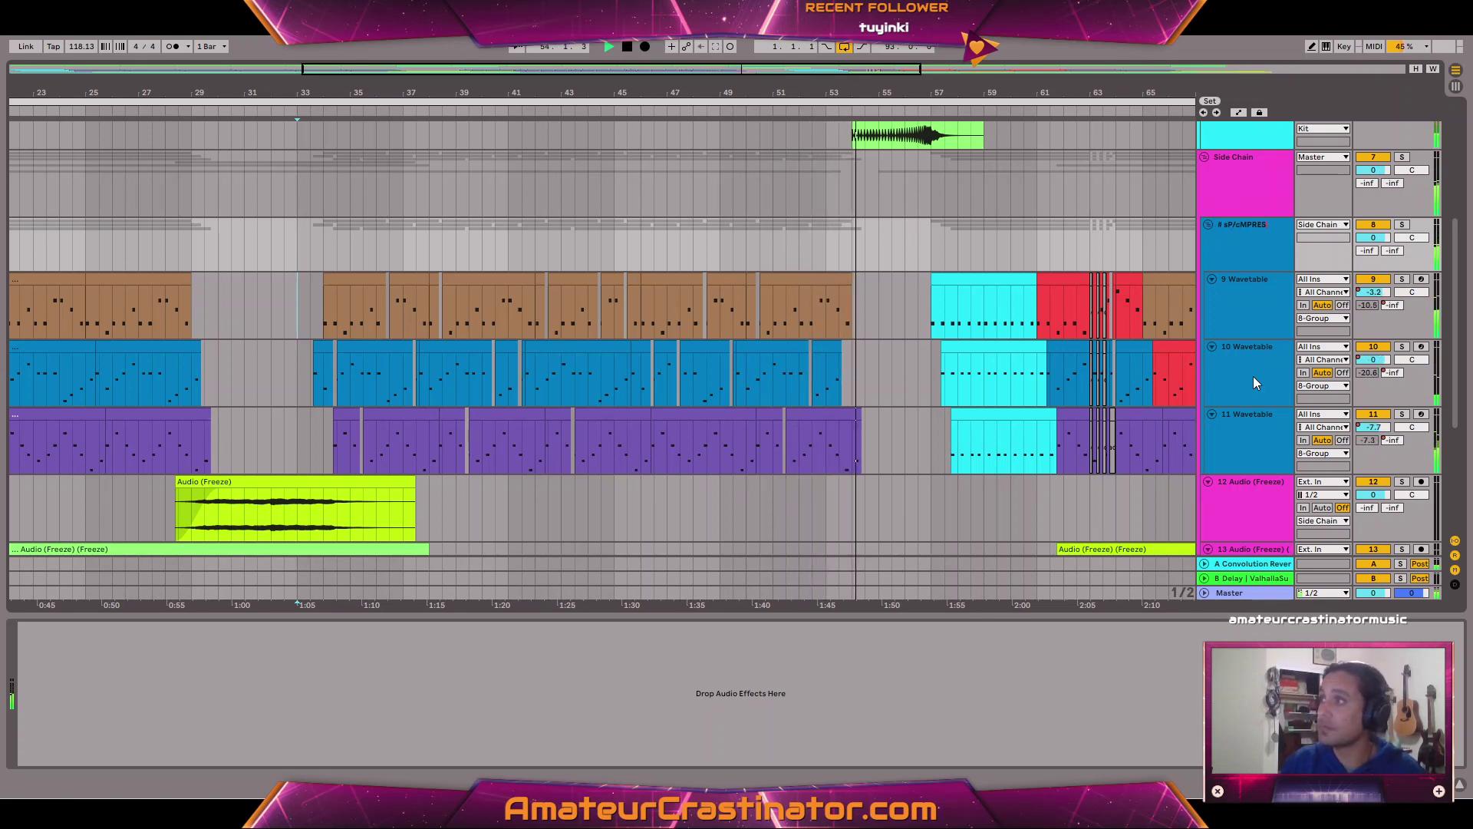
{"action": "key", "text": "BackSpace"}
{"action": "key", "text": "BackSpace"}
{"action": "key", "text": "BackSpace"}
{"action": "key", "text": "BackSpace"}
{"action": "key", "text": "BackSpace"}
{"action": "key", "text": "BackSpace"}
{"action": "key", "text": "BackSpace"}
{"action": "key", "text": "BackSpace"}
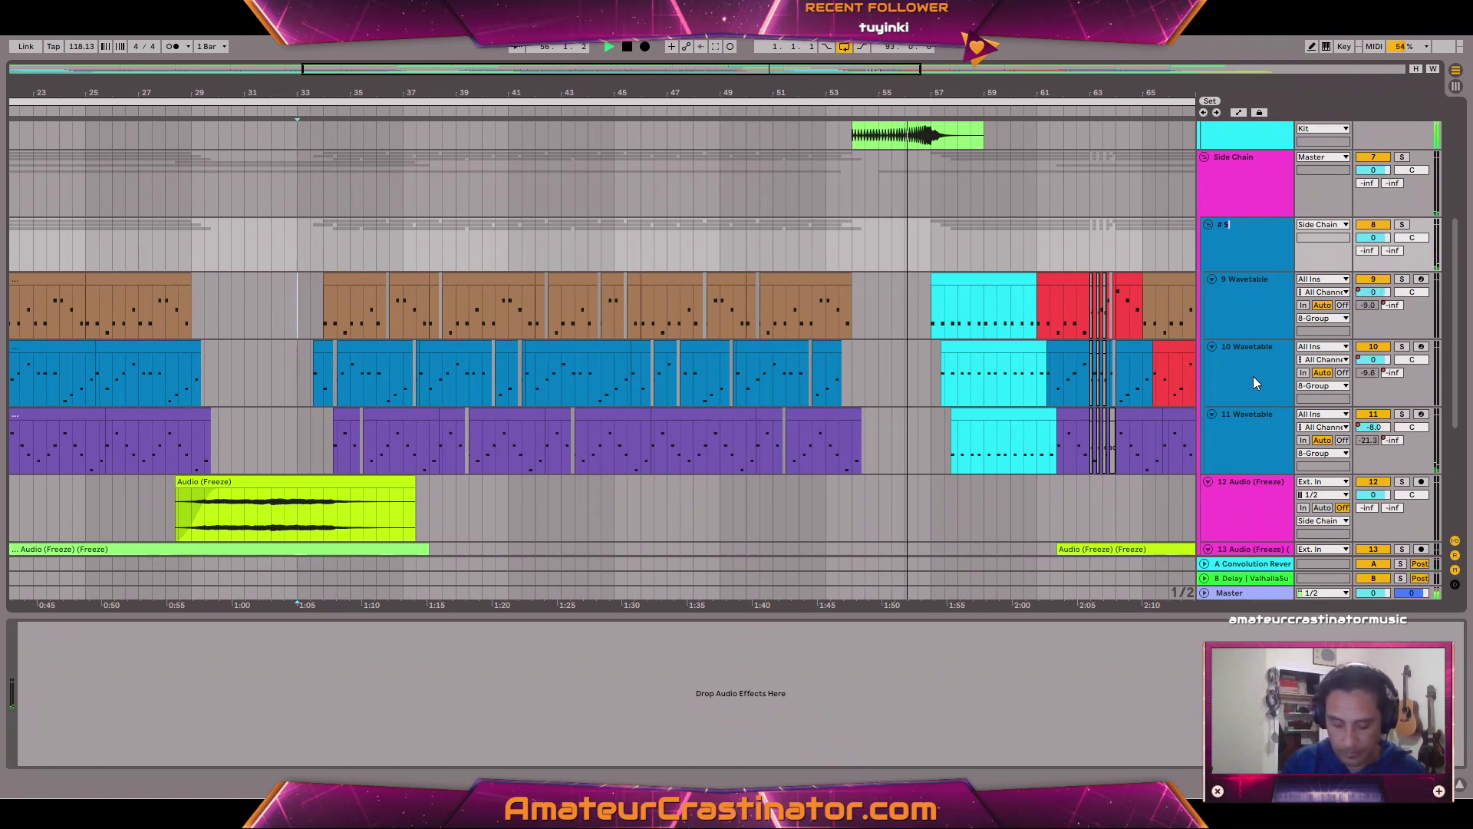
{"action": "key", "text": "BackSpace"}
{"action": "type", "text": "Sp.Cmpr"}
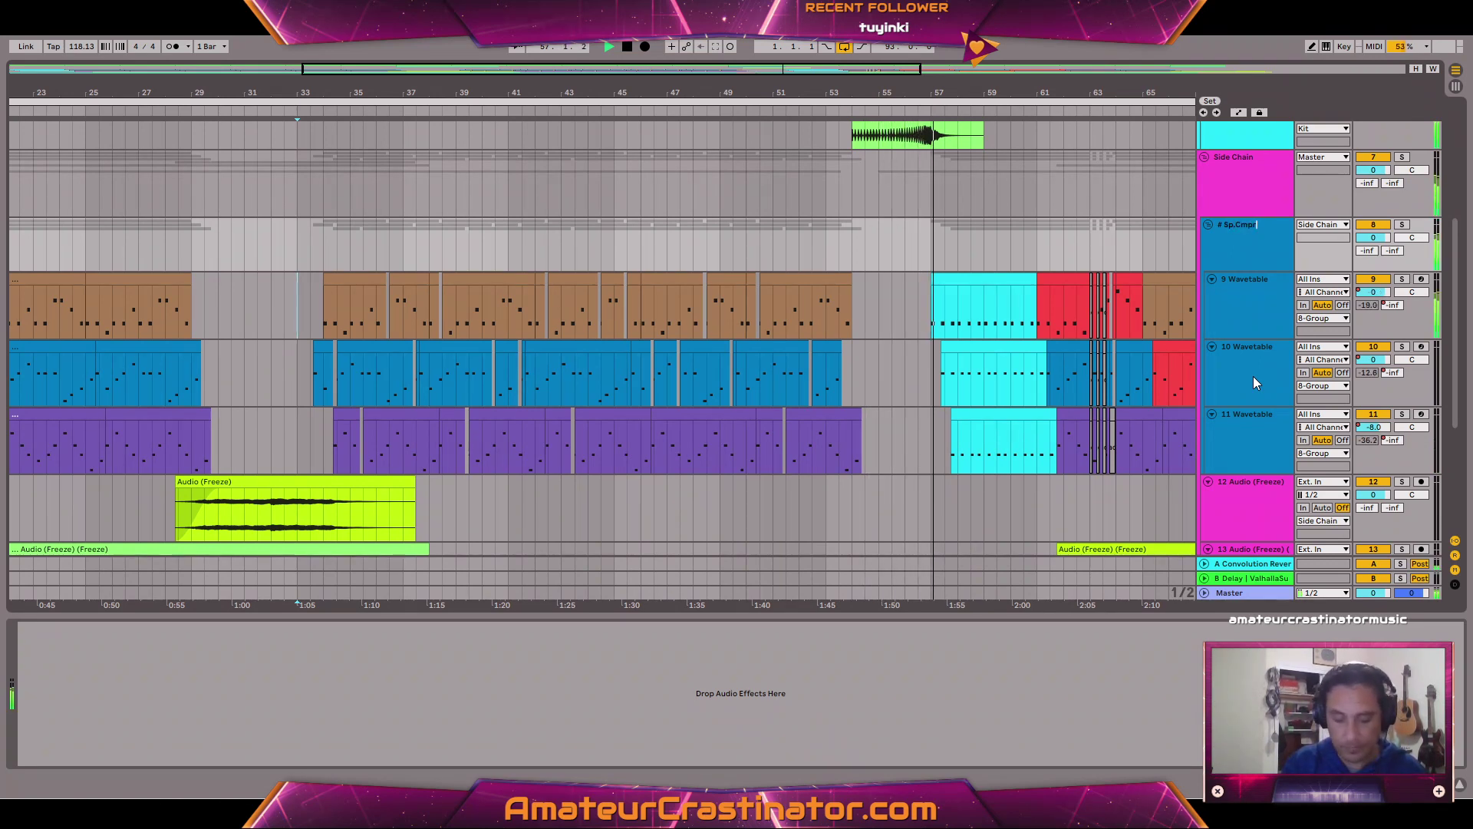
{"action": "type", "text": "ss"}
{"action": "key", "text": "Return"}
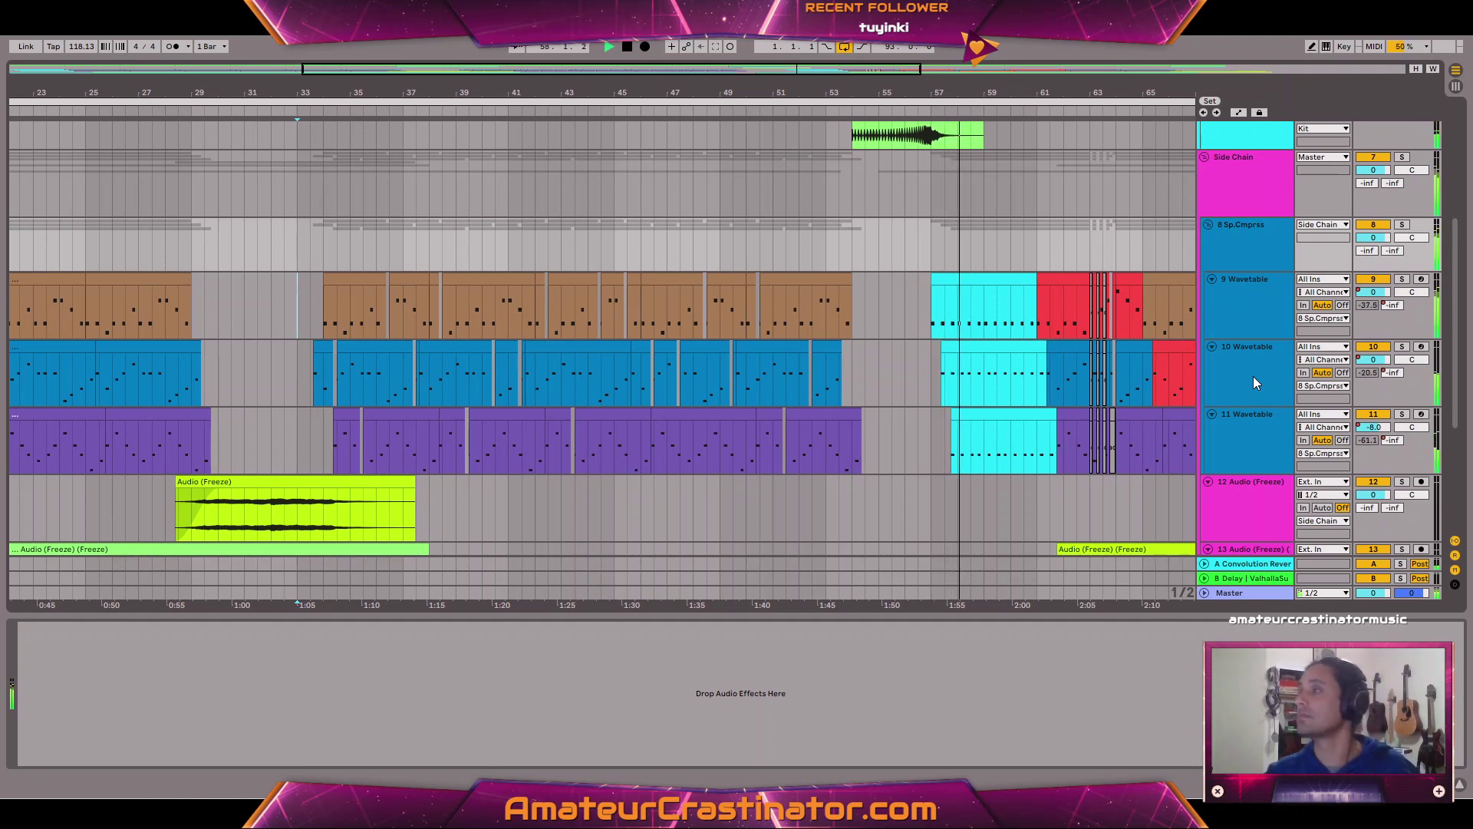
Add a Glue Compressor to the Sp.Cmprss group and play the song from about bar 28.
{"action": "left_click", "coordinate": [1229, 247]}
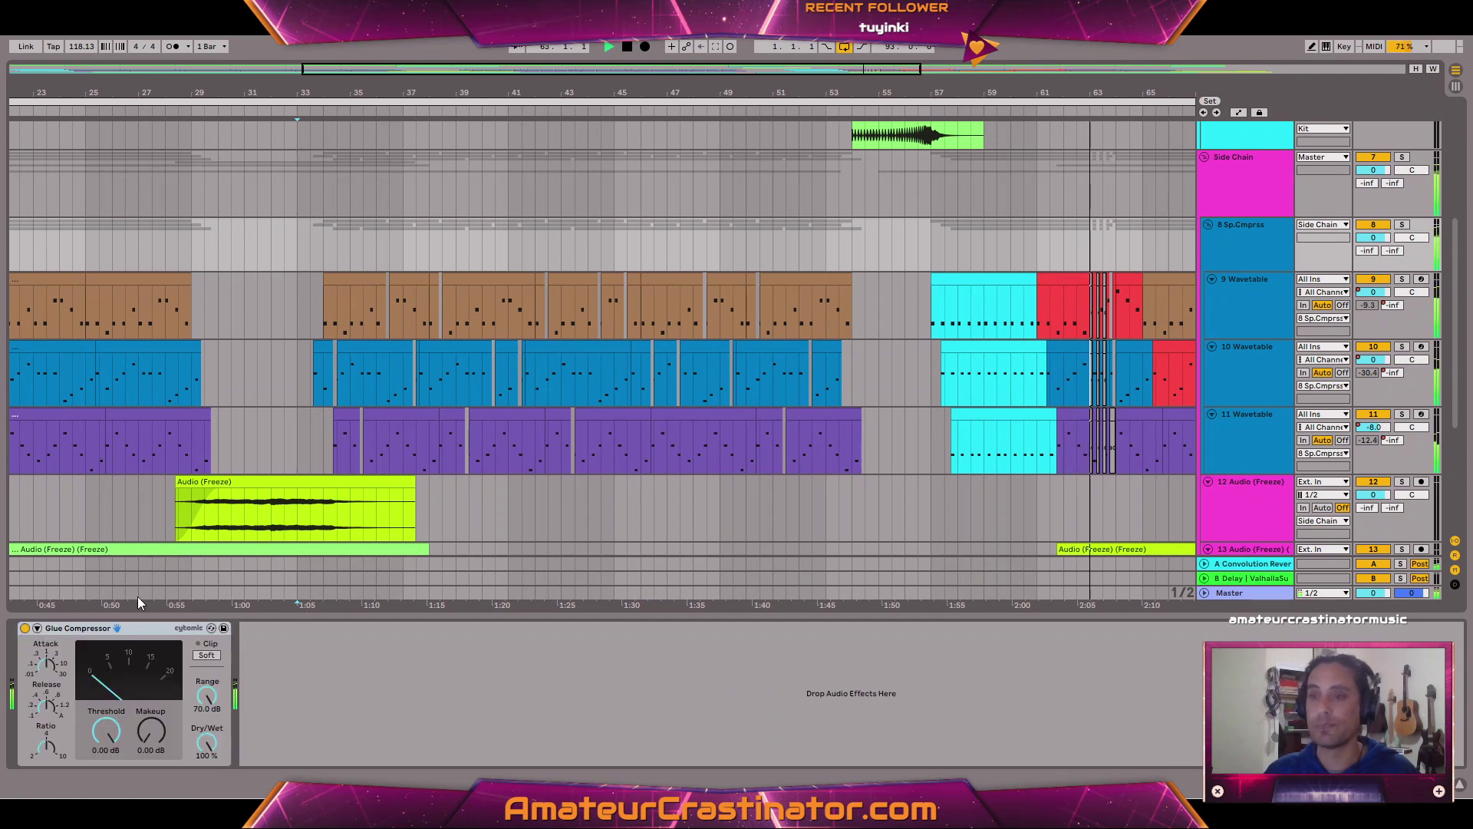
{"action": "key", "text": "w"}
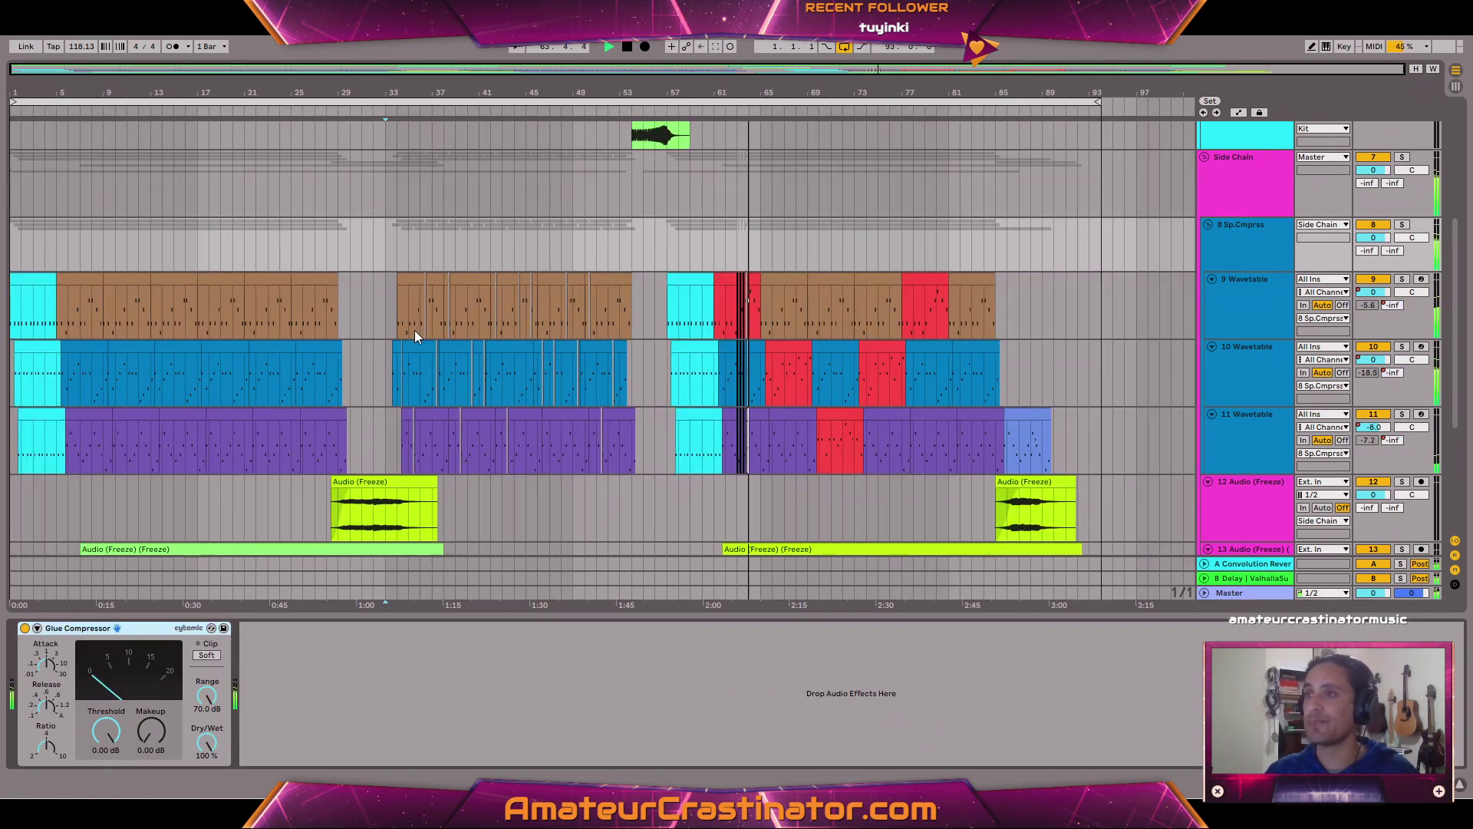
{"action": "left_click", "coordinate": [325, 253]}
{"action": "key", "text": "space"}
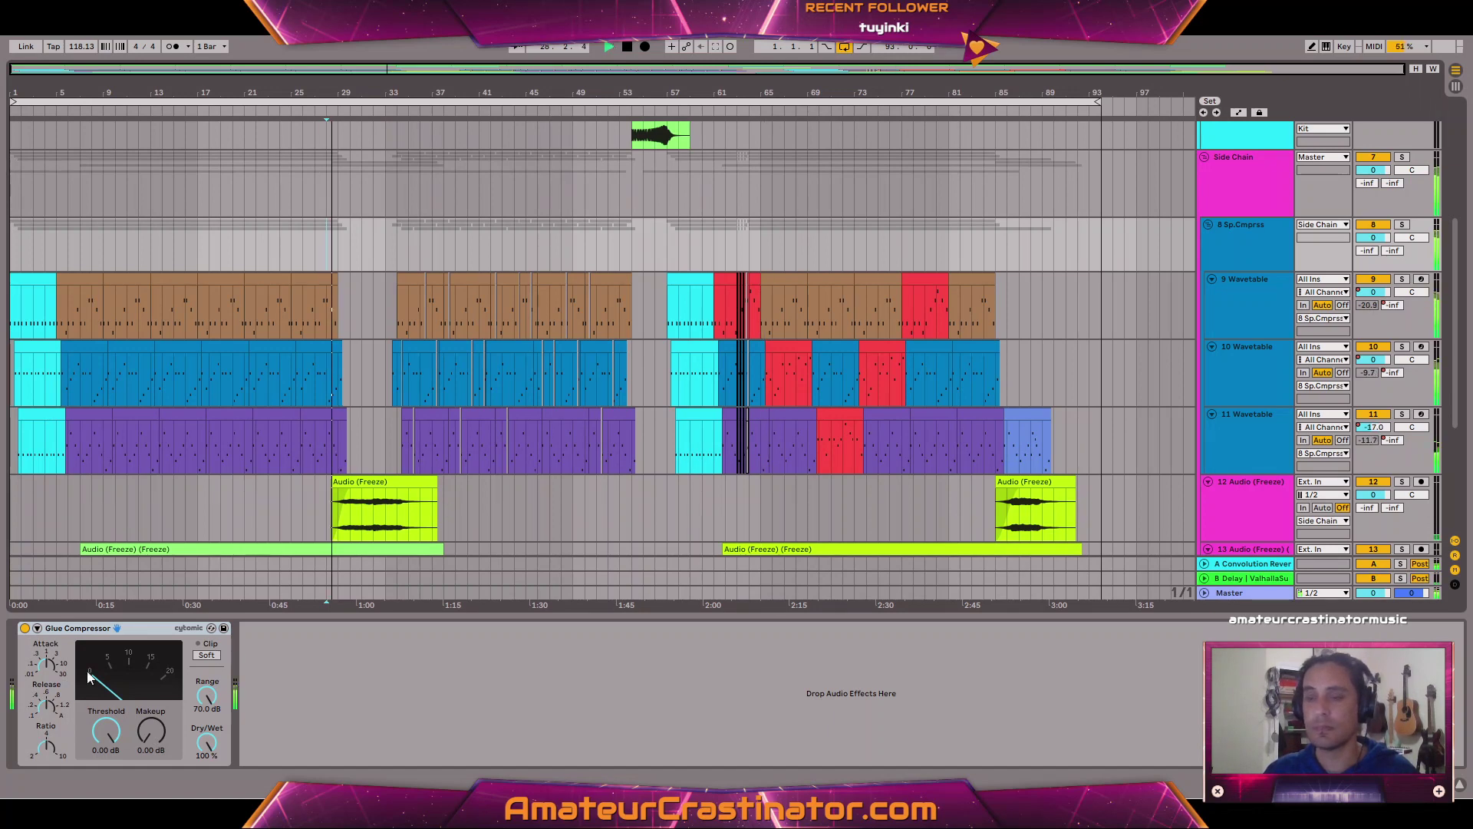
Automate the group's Glue Compressor from bar 33 to bar 56 with a threshold of -21.6 dB and a makeup of 8.40 dB.
{"action": "key", "text": "a"}
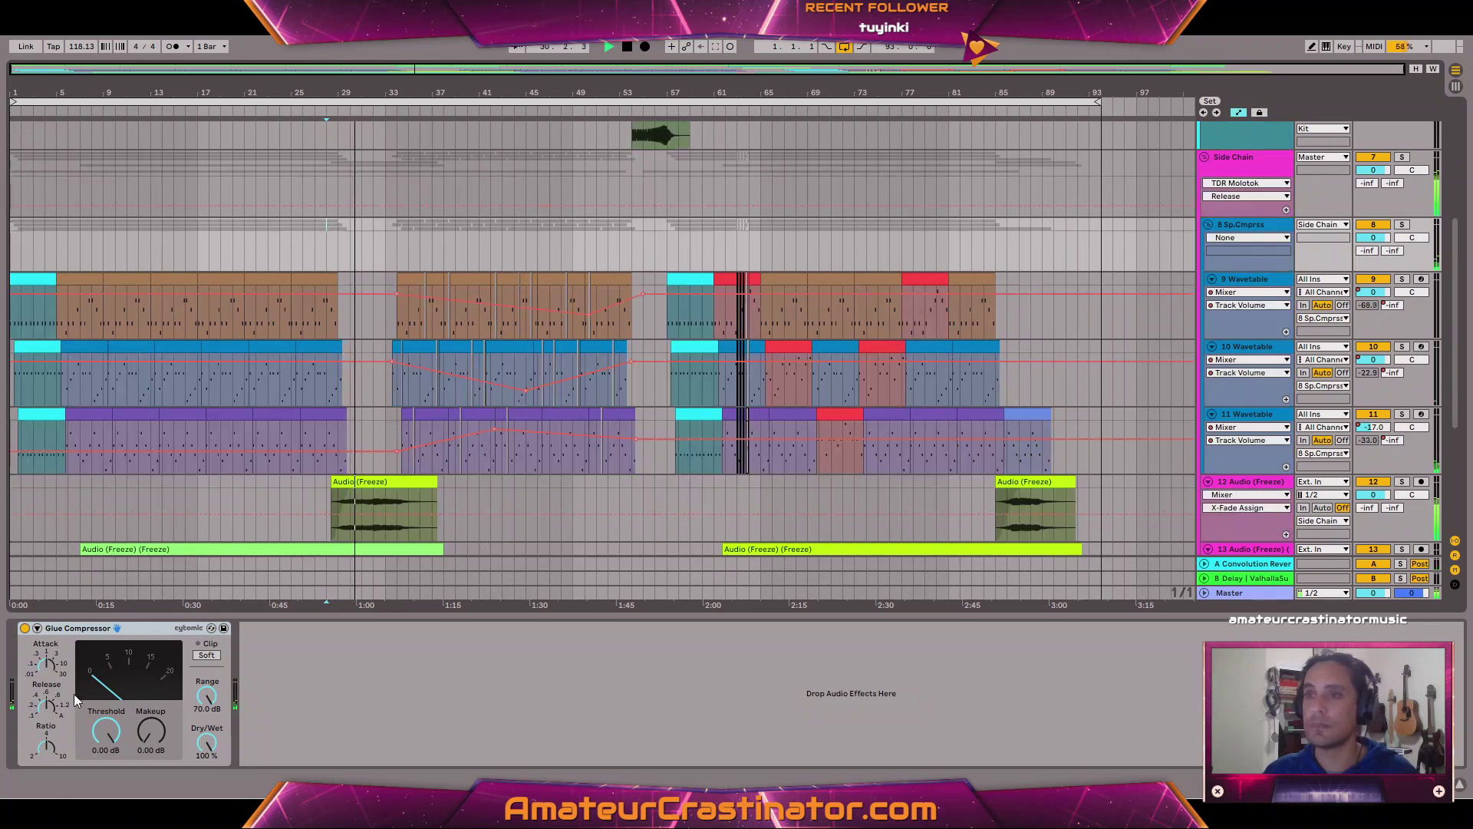
{"action": "left_click", "coordinate": [106, 731]}
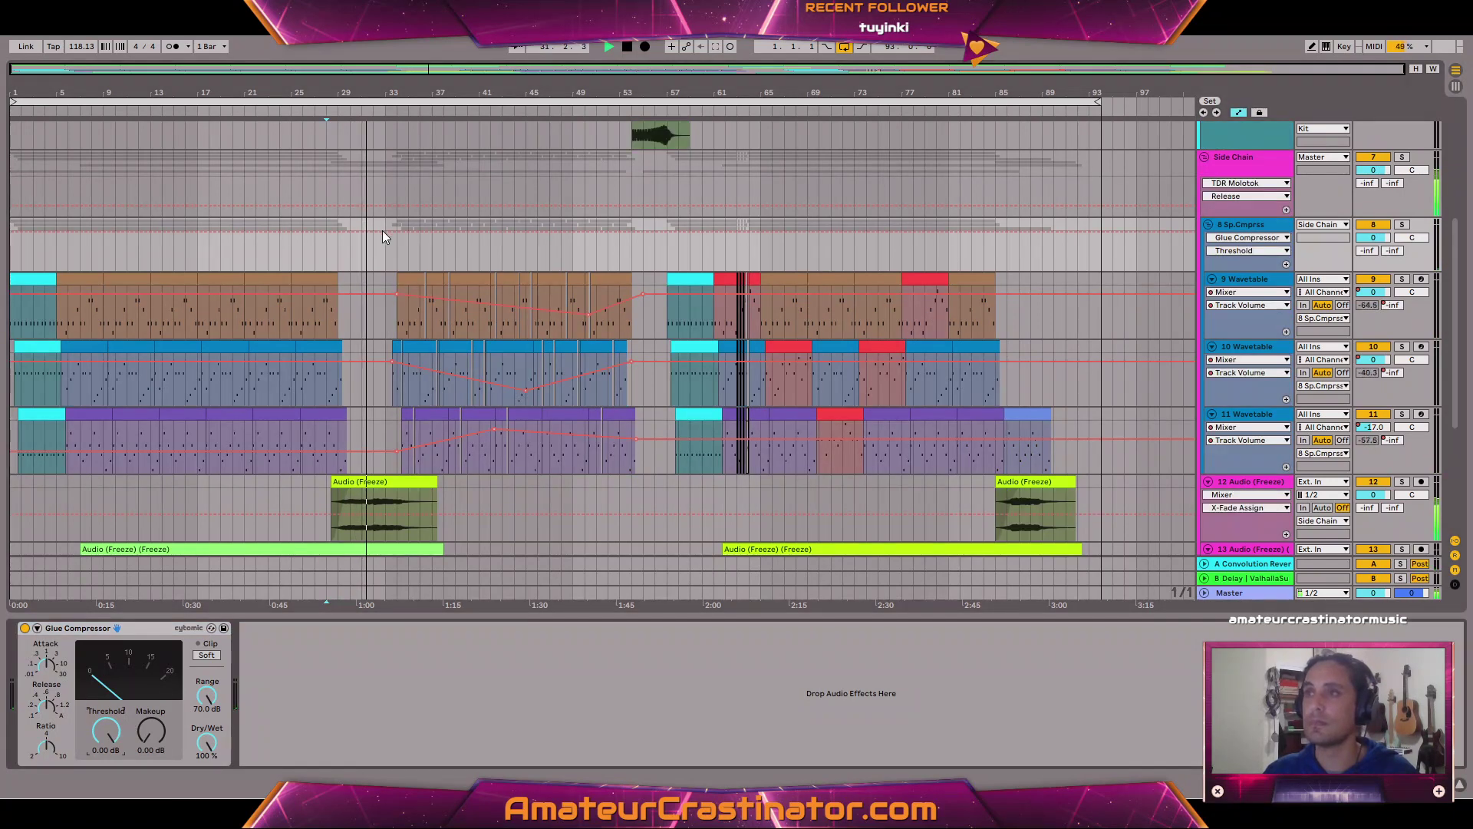
{"action": "left_click", "coordinate": [651, 233]}
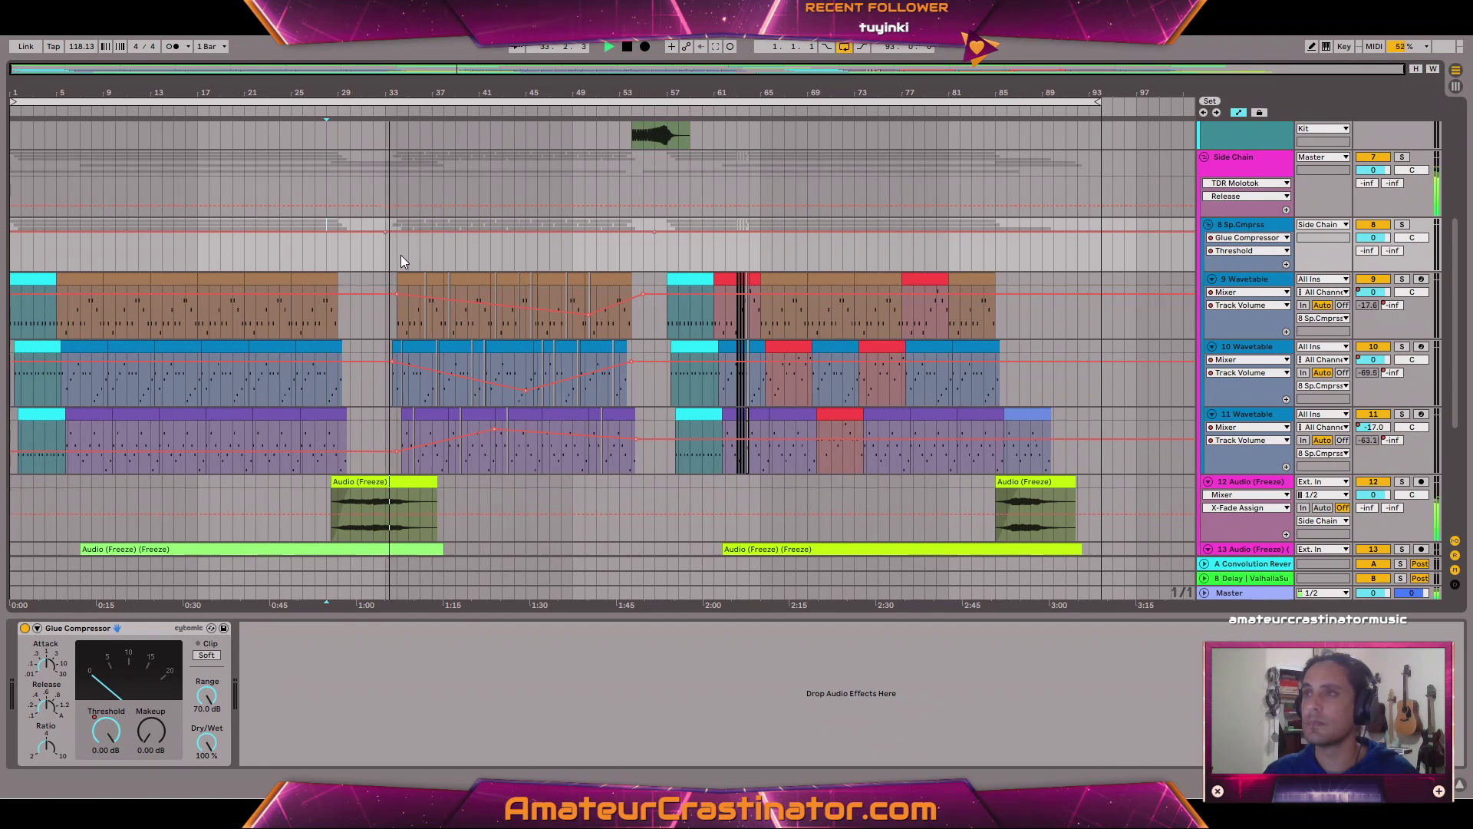
{"action": "left_click_drag", "start_coordinate": [397, 261], "coordinate": [630, 264]}
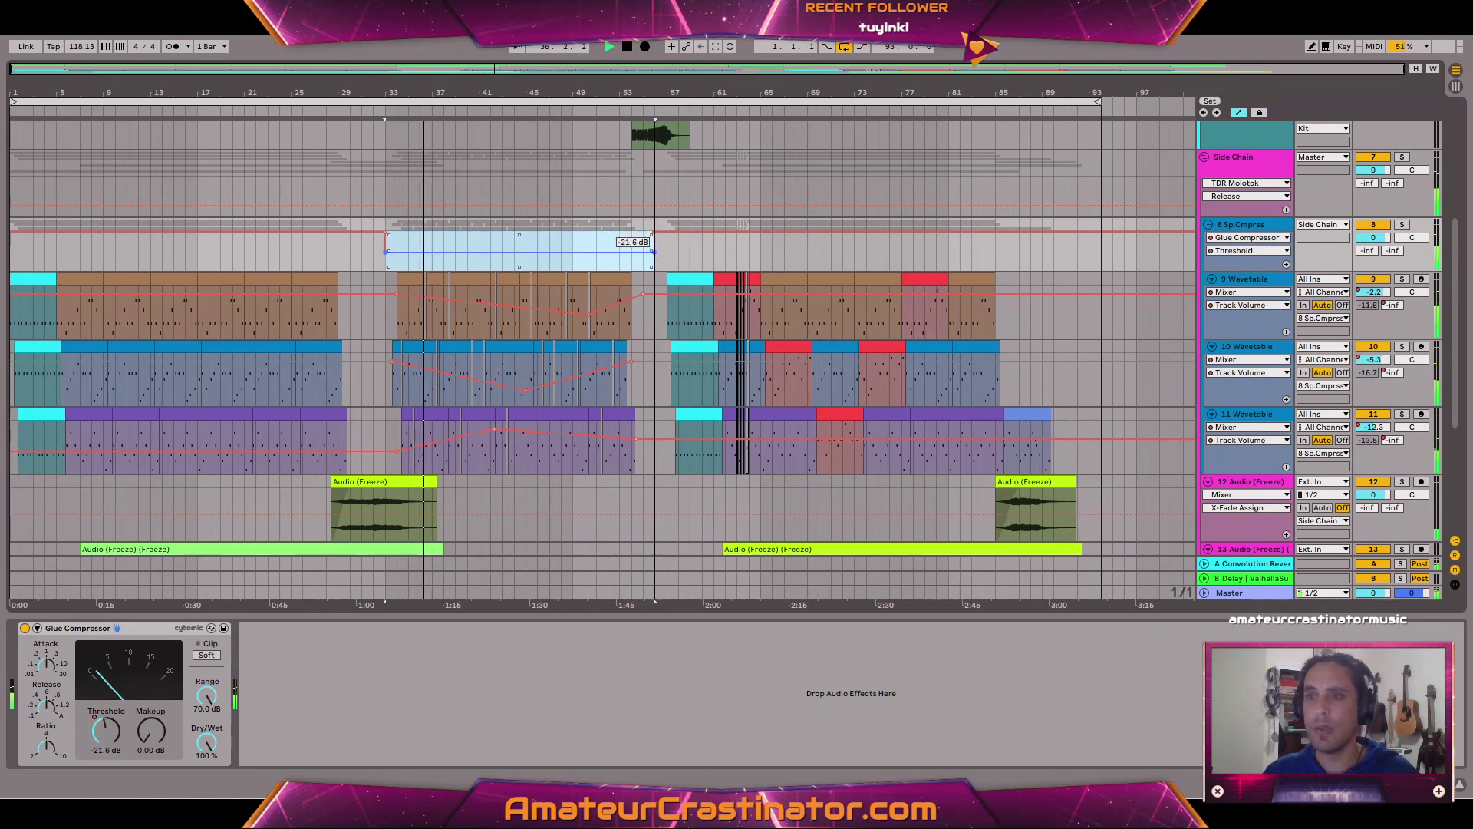
{"action": "left_click", "coordinate": [151, 731]}
{"action": "left_click_drag", "start_coordinate": [435, 265], "coordinate": [435, 253]}
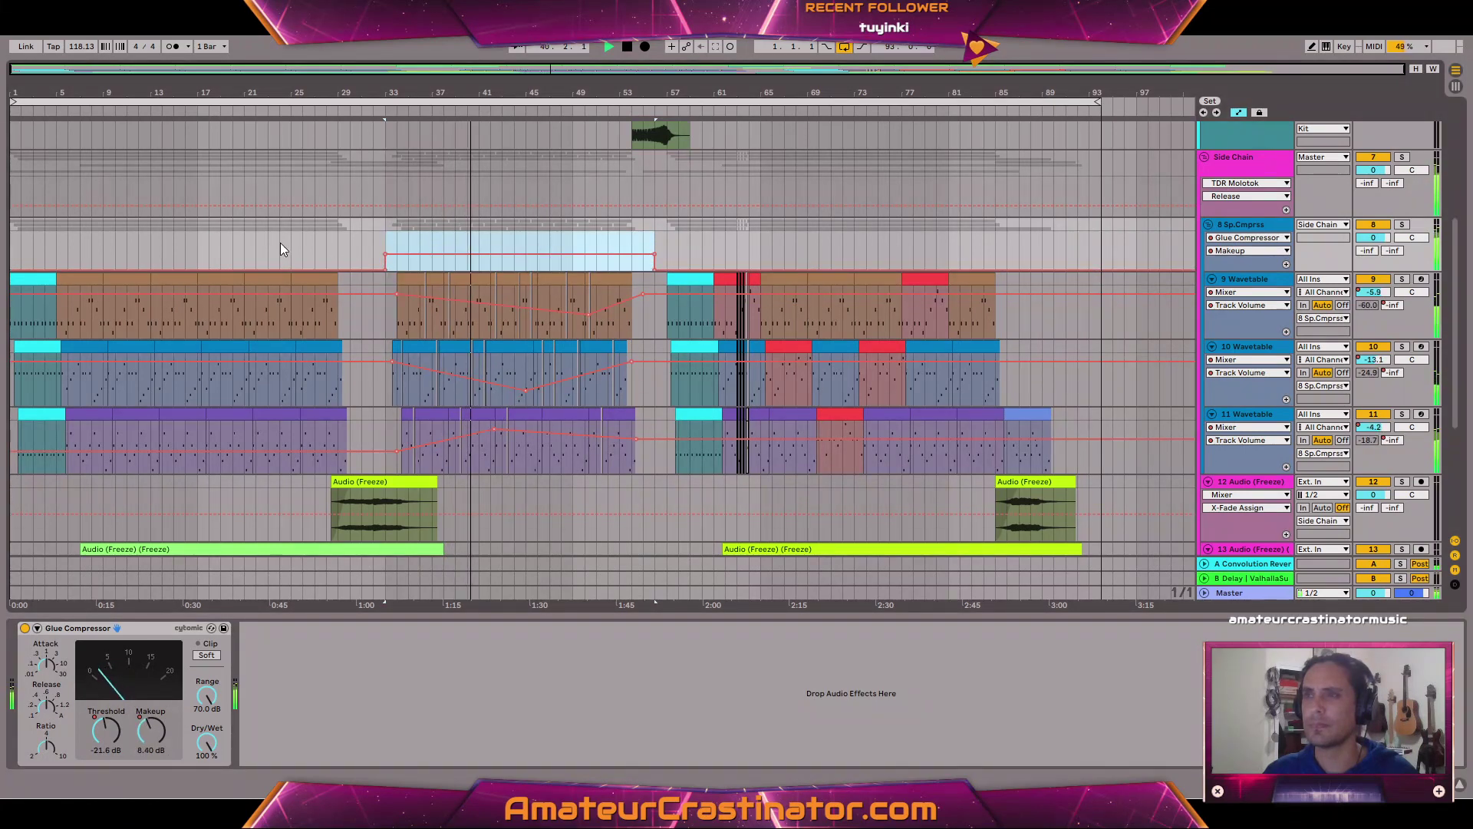
Play from about bar 27 and adjust the Glue Compressor's attack and release while listening.
{"action": "left_click", "coordinate": [315, 251]}
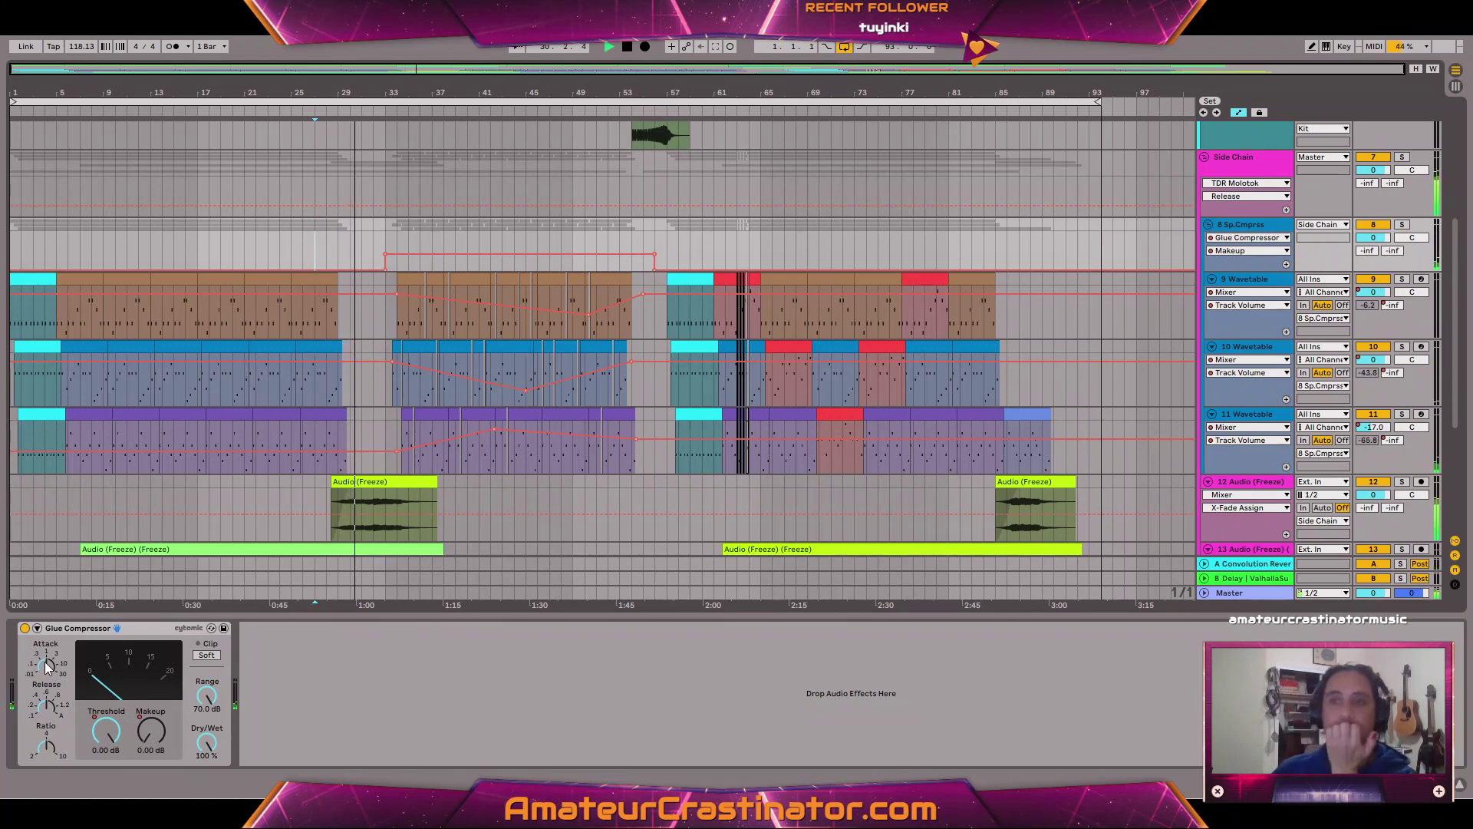
{"action": "left_click_drag", "start_coordinate": [46, 665], "coordinate": [46, 690]}
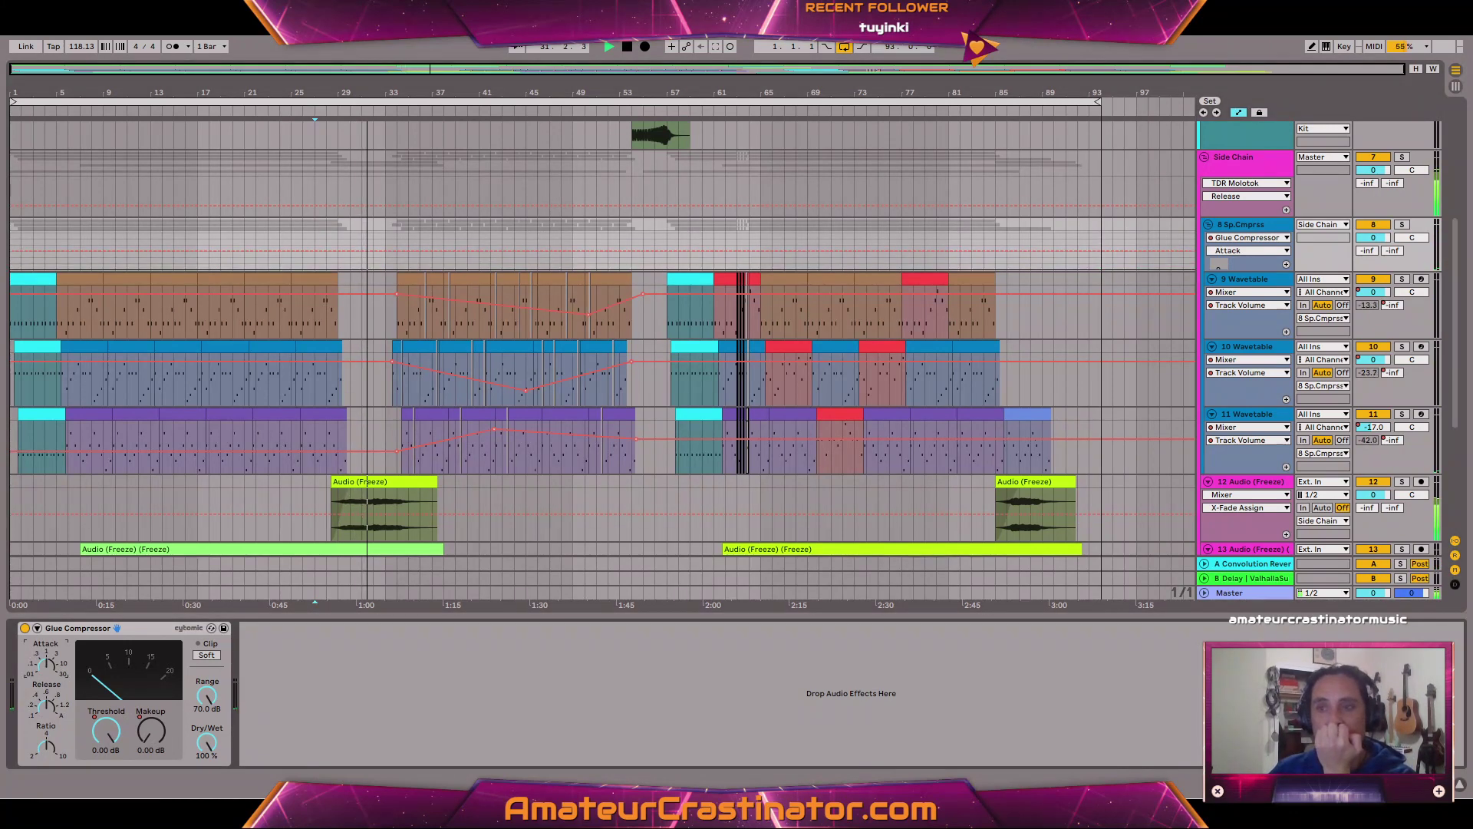
{"action": "left_click", "coordinate": [50, 708]}
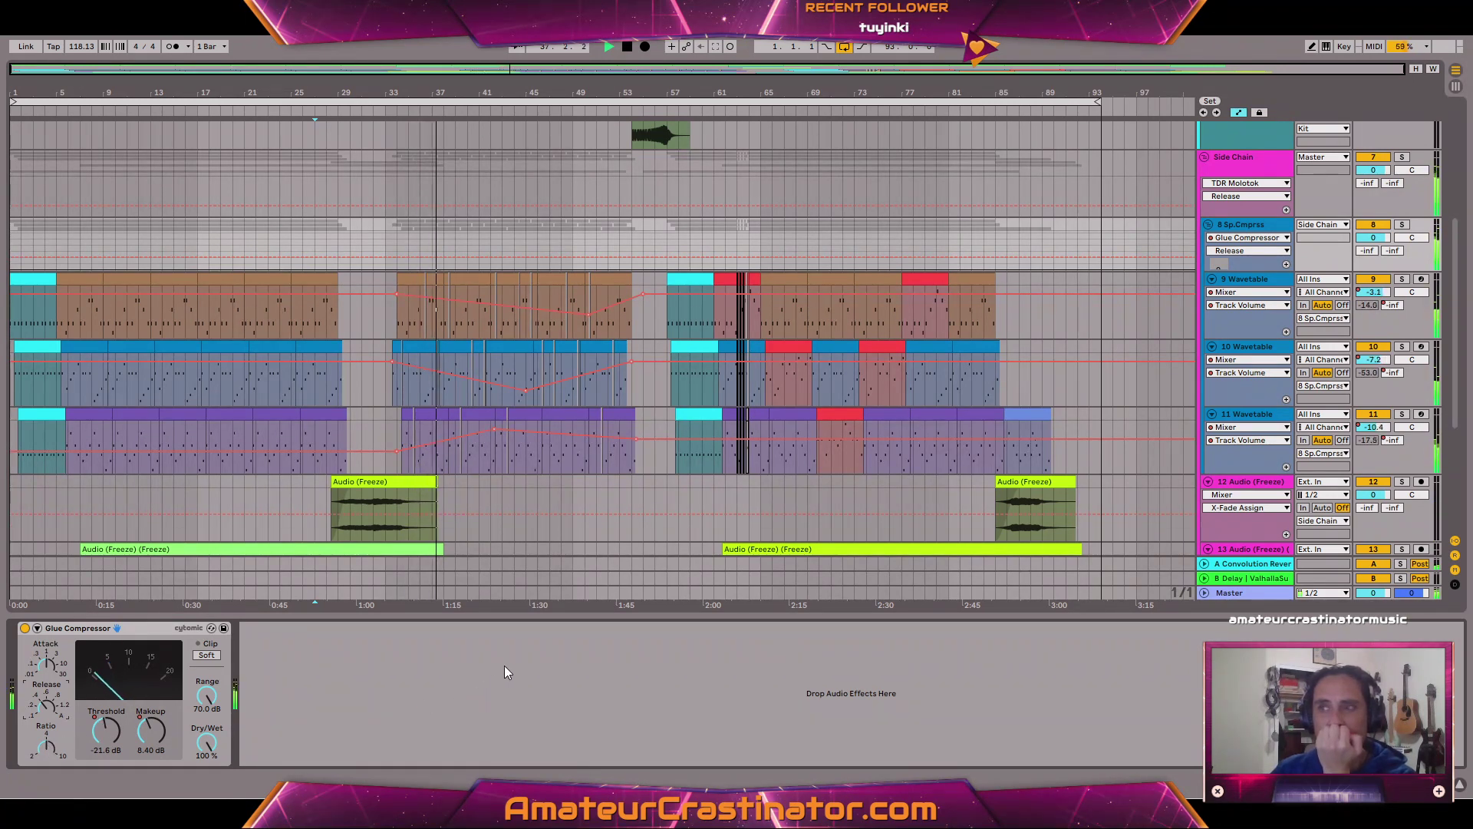
Compare the group with the Glue Compressor bypassed and lower its automated makeup between bars 33 and 56 to 6.18 dB.
{"action": "left_click", "coordinate": [24, 630]}
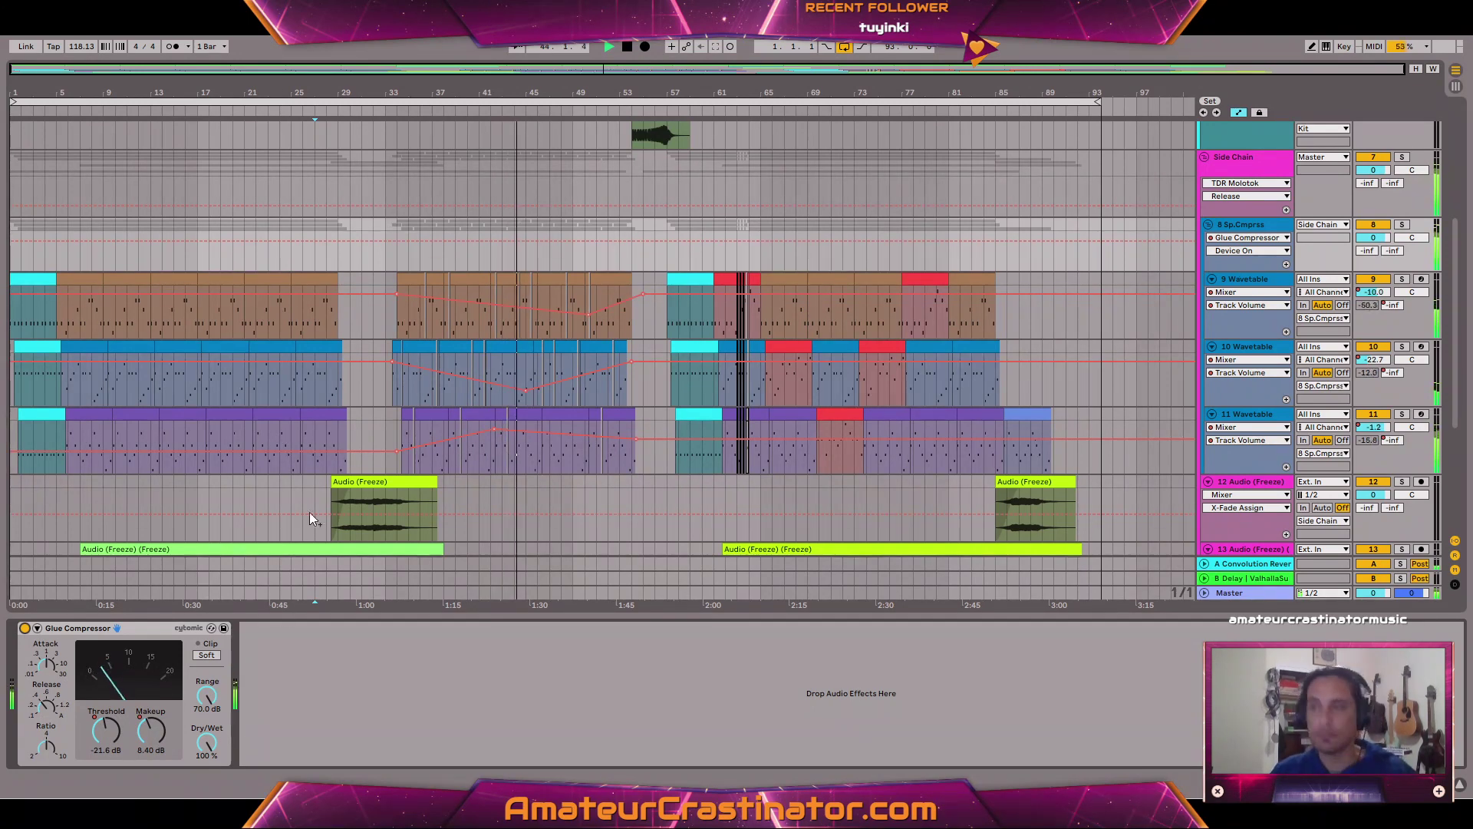
{"action": "left_click", "coordinate": [150, 735]}
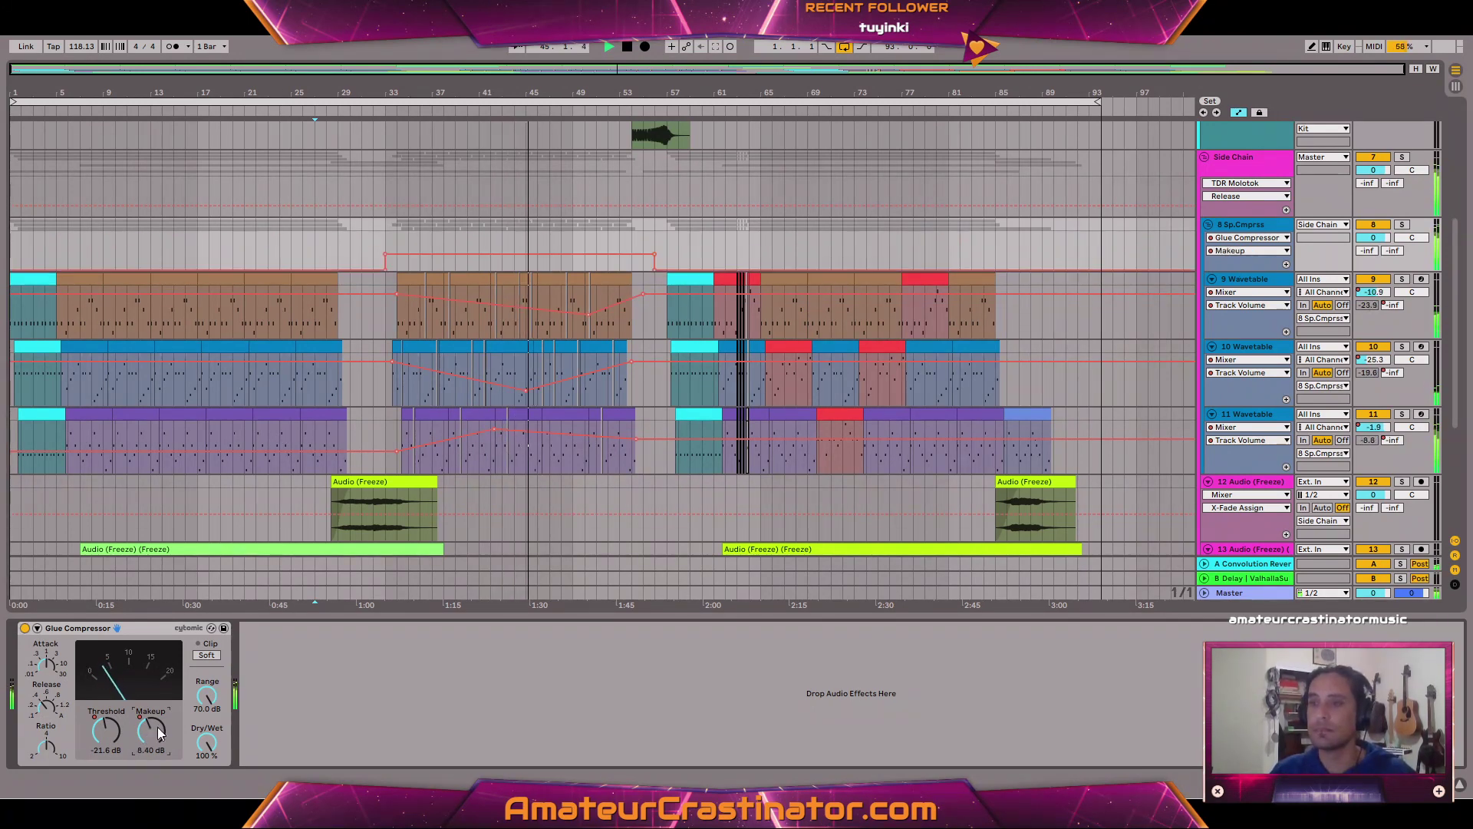
{"action": "left_click_drag", "start_coordinate": [504, 261], "coordinate": [503, 265]}
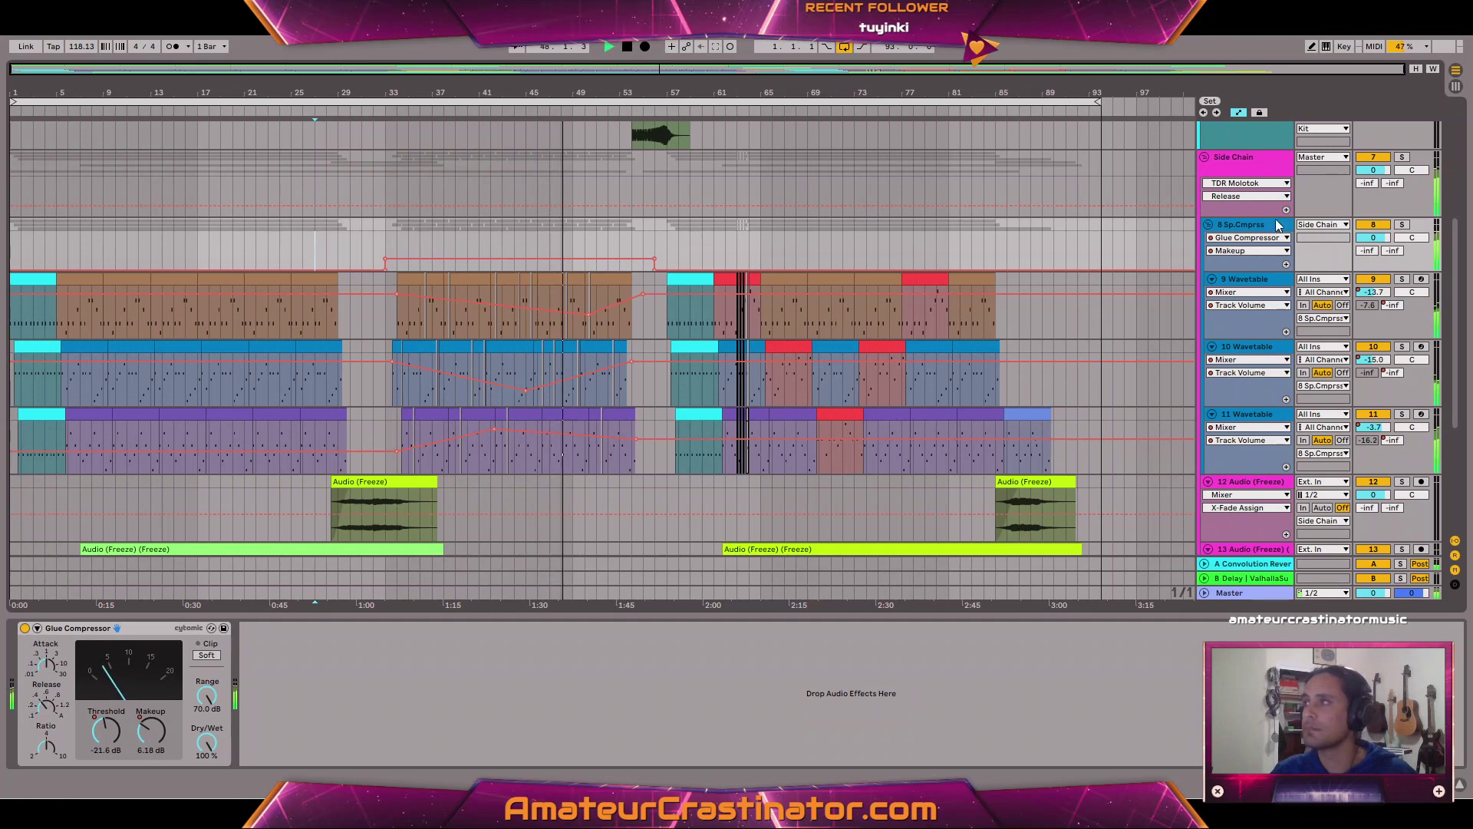
Show the Side Chain group's devices and replay the song from about bar 27 with automation hidden.
{"action": "left_click", "coordinate": [1251, 160]}
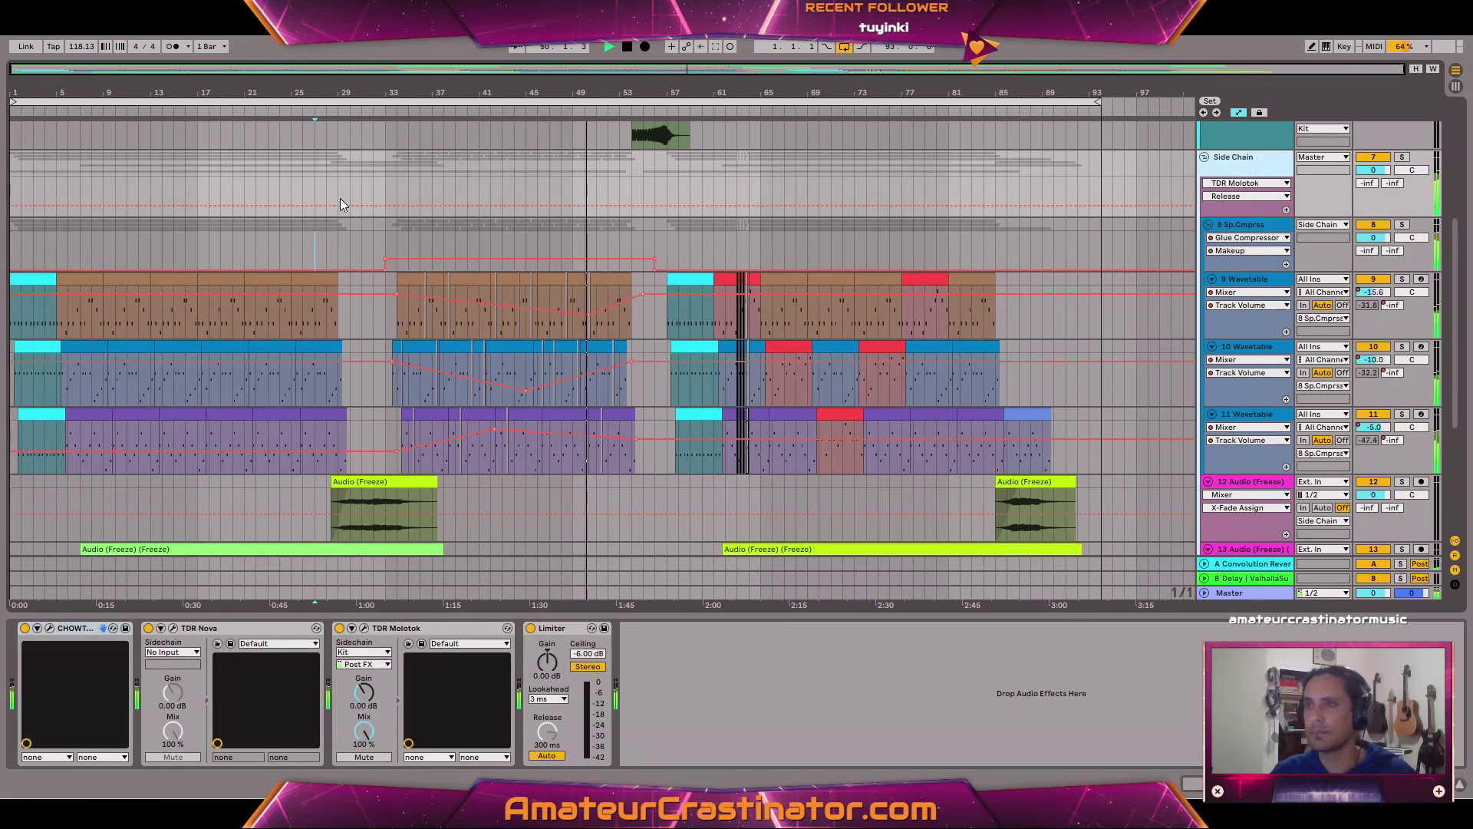
{"action": "key", "text": "space"}
{"action": "key", "text": "space"}
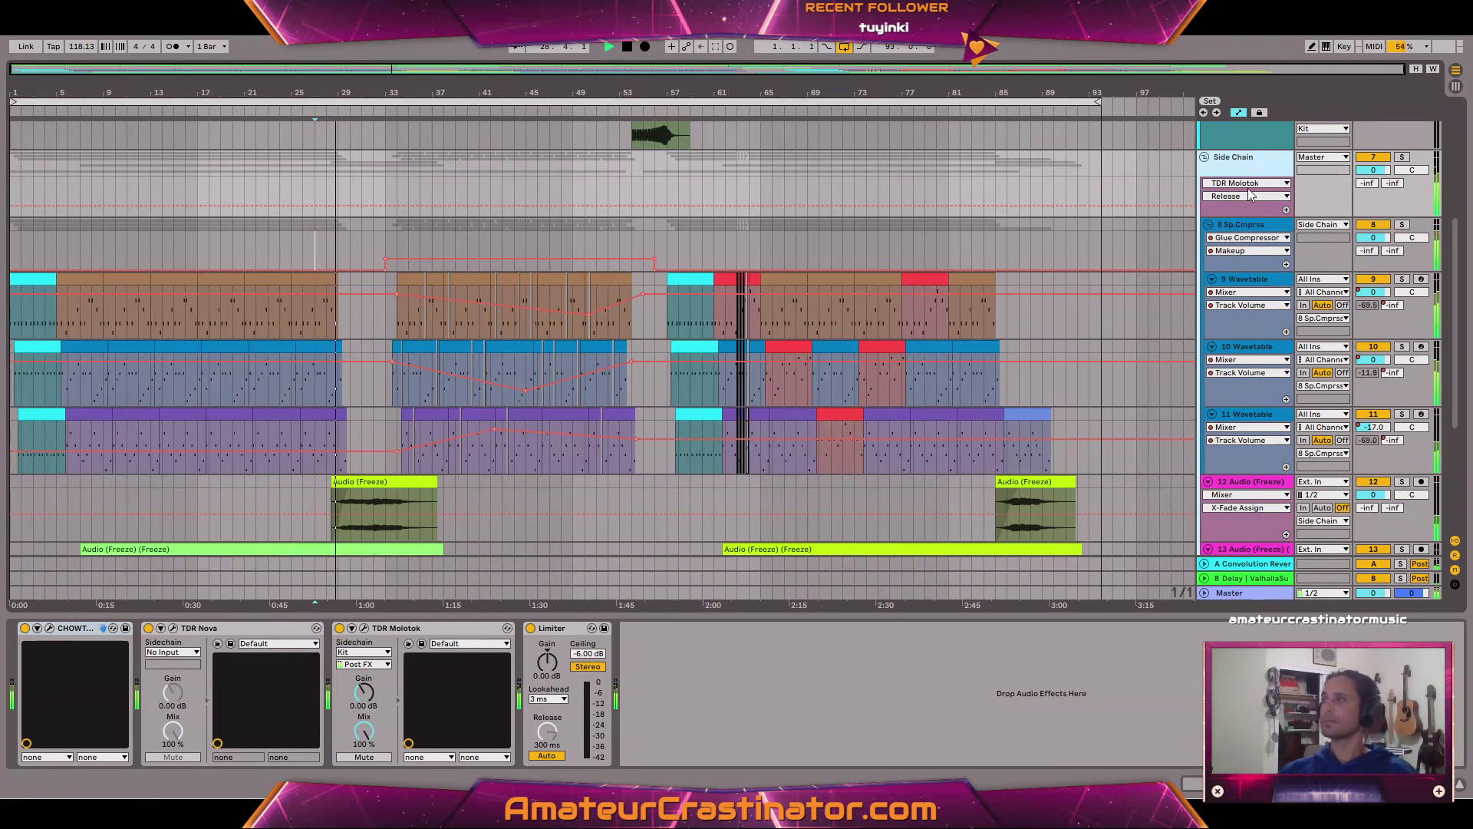
{"action": "key", "text": "a"}
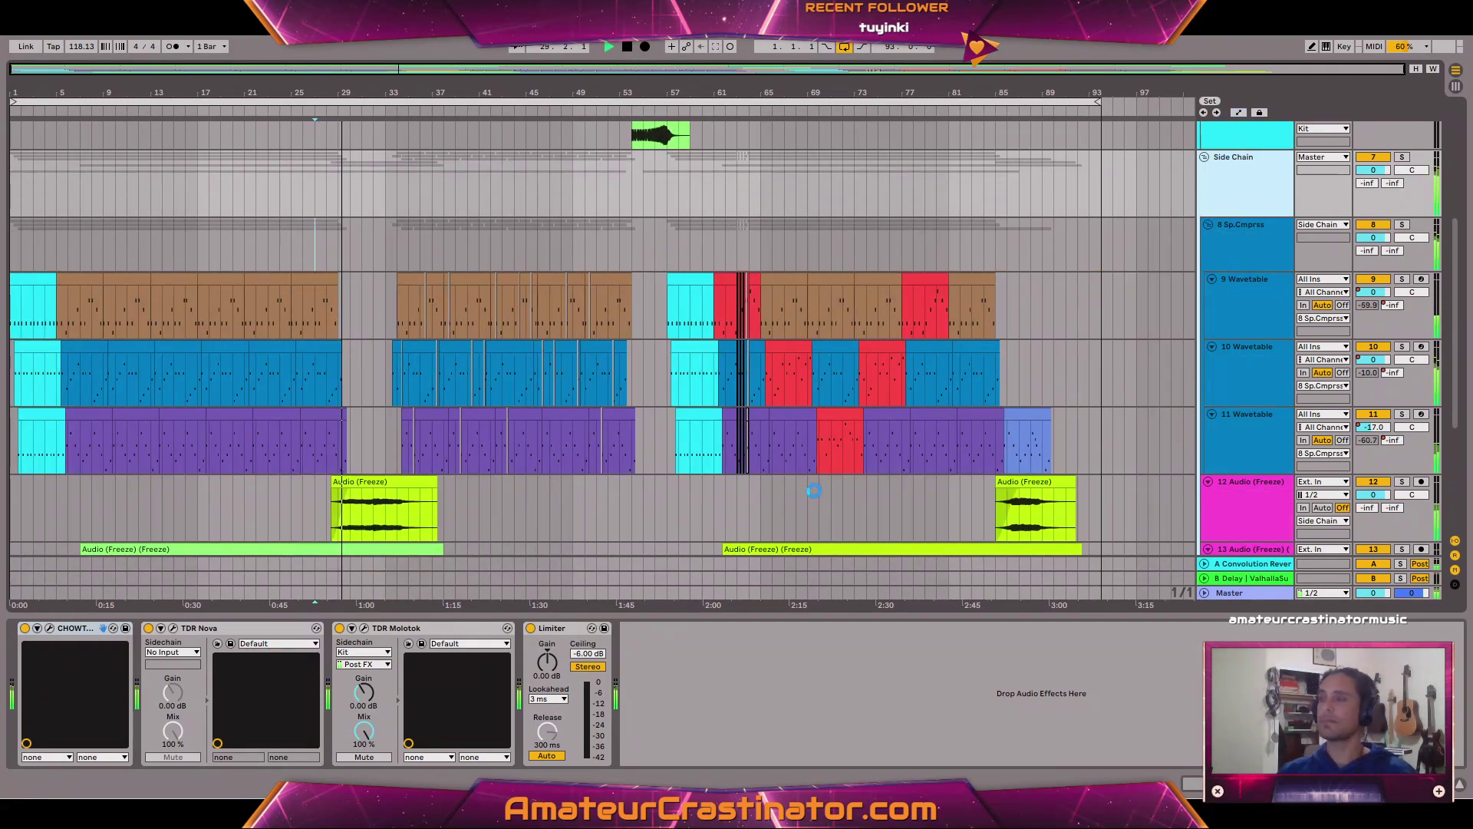
Look over the arrangement from the Kit group down to the lowest audio tracks while the song plays.
{"action": "scroll", "coordinate": [846, 433], "scroll_direction": "down", "scroll_amount": 3}
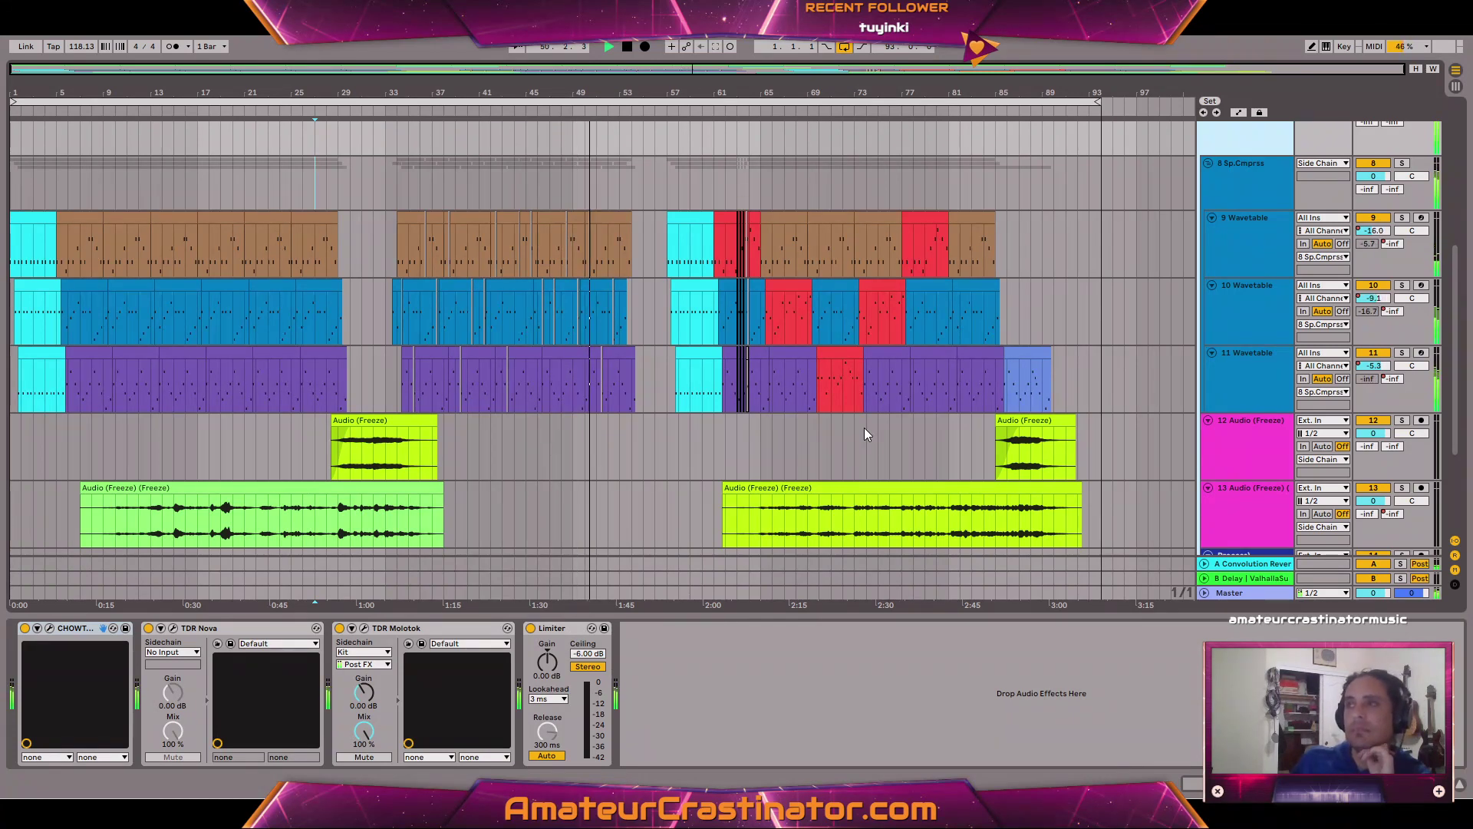
{"action": "scroll", "coordinate": [655, 280], "scroll_direction": "up", "scroll_amount": 3}
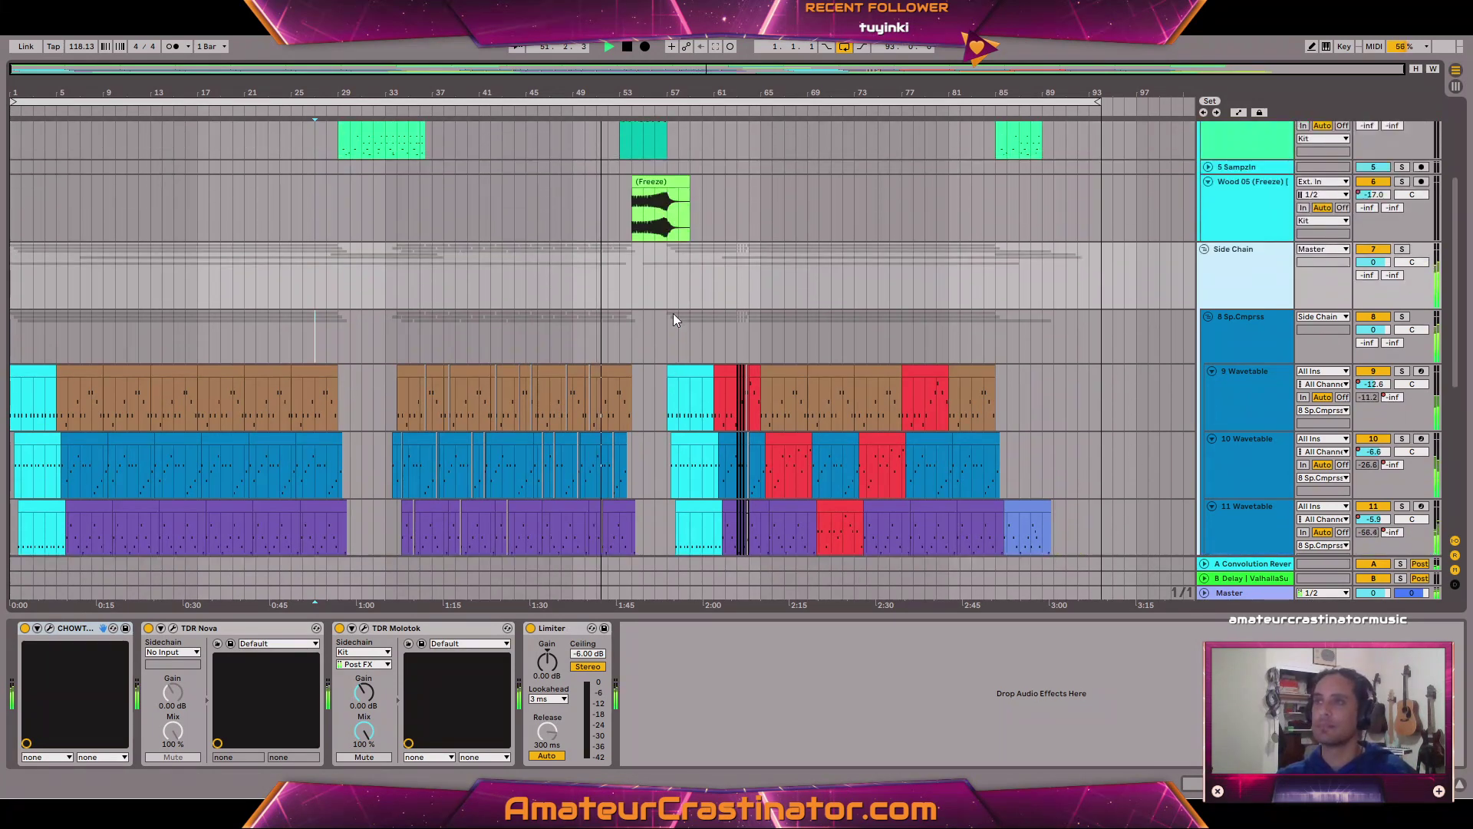
{"action": "scroll", "coordinate": [674, 313], "scroll_direction": "up", "scroll_amount": 3}
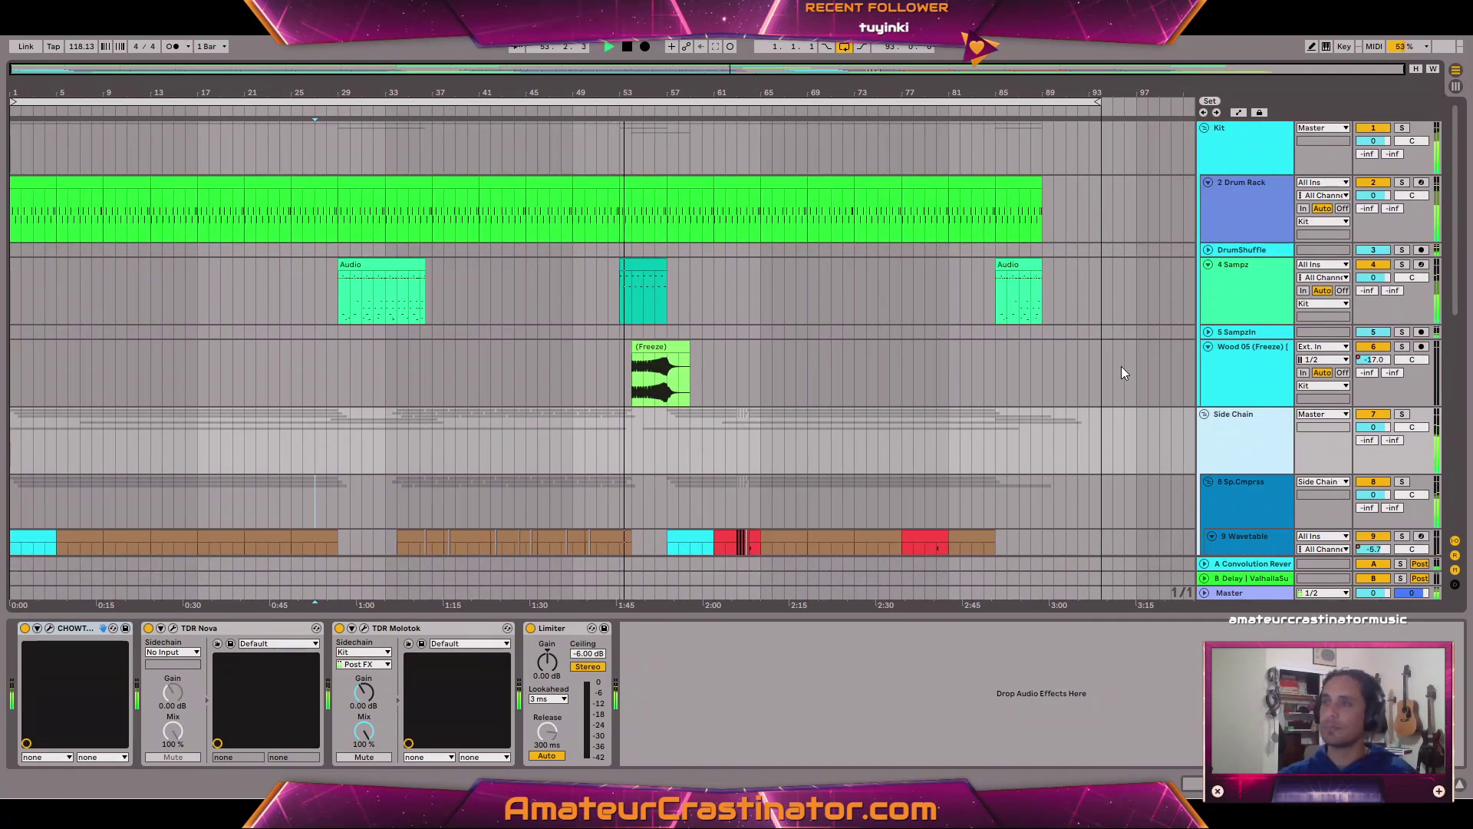
{"action": "scroll", "coordinate": [1097, 383], "scroll_direction": "down", "scroll_amount": 4}
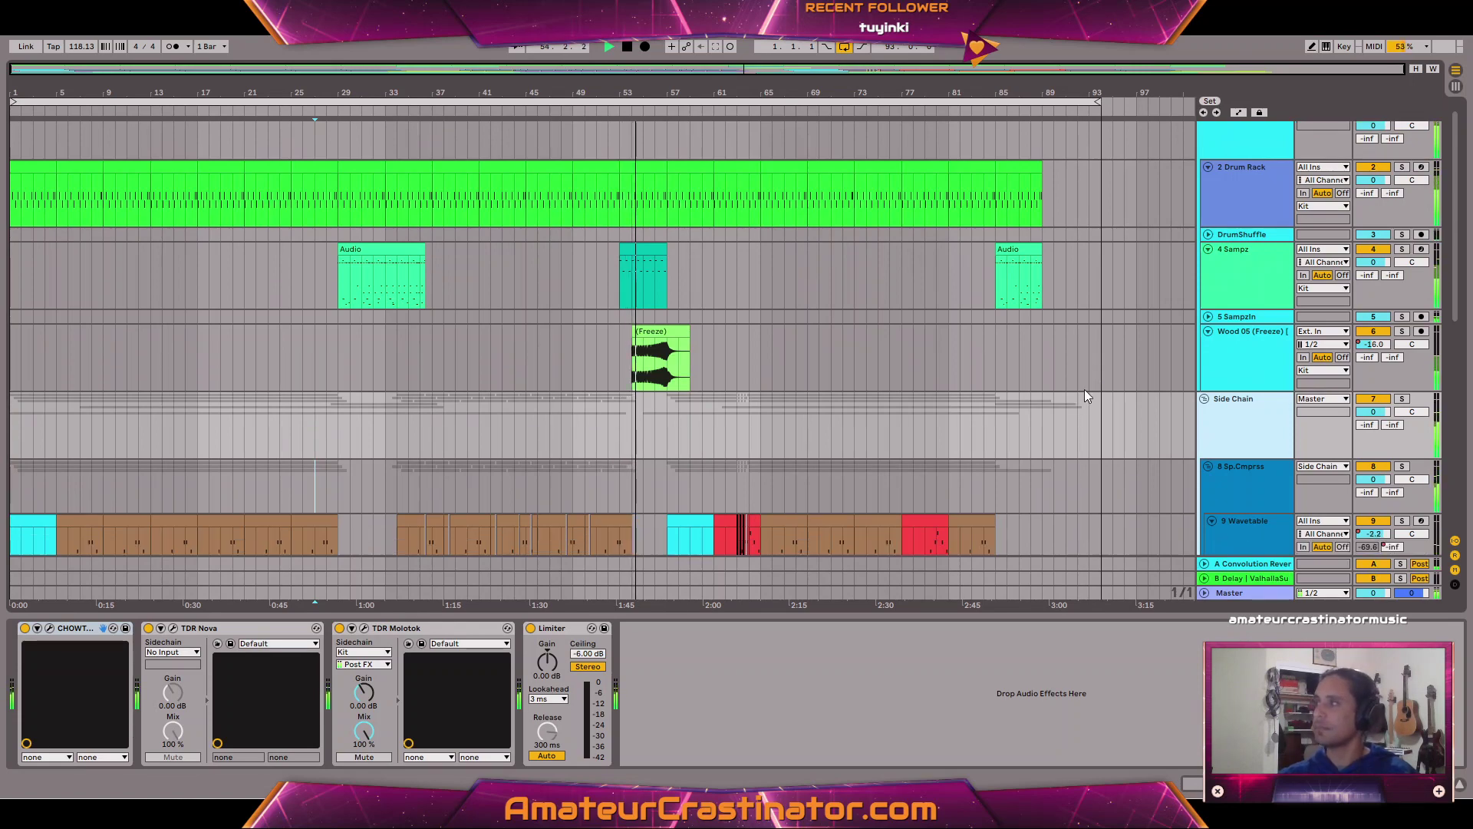
{"action": "scroll", "coordinate": [1097, 403], "scroll_direction": "down", "scroll_amount": 2}
{"action": "scroll", "coordinate": [1074, 407], "scroll_direction": "down", "scroll_amount": 3}
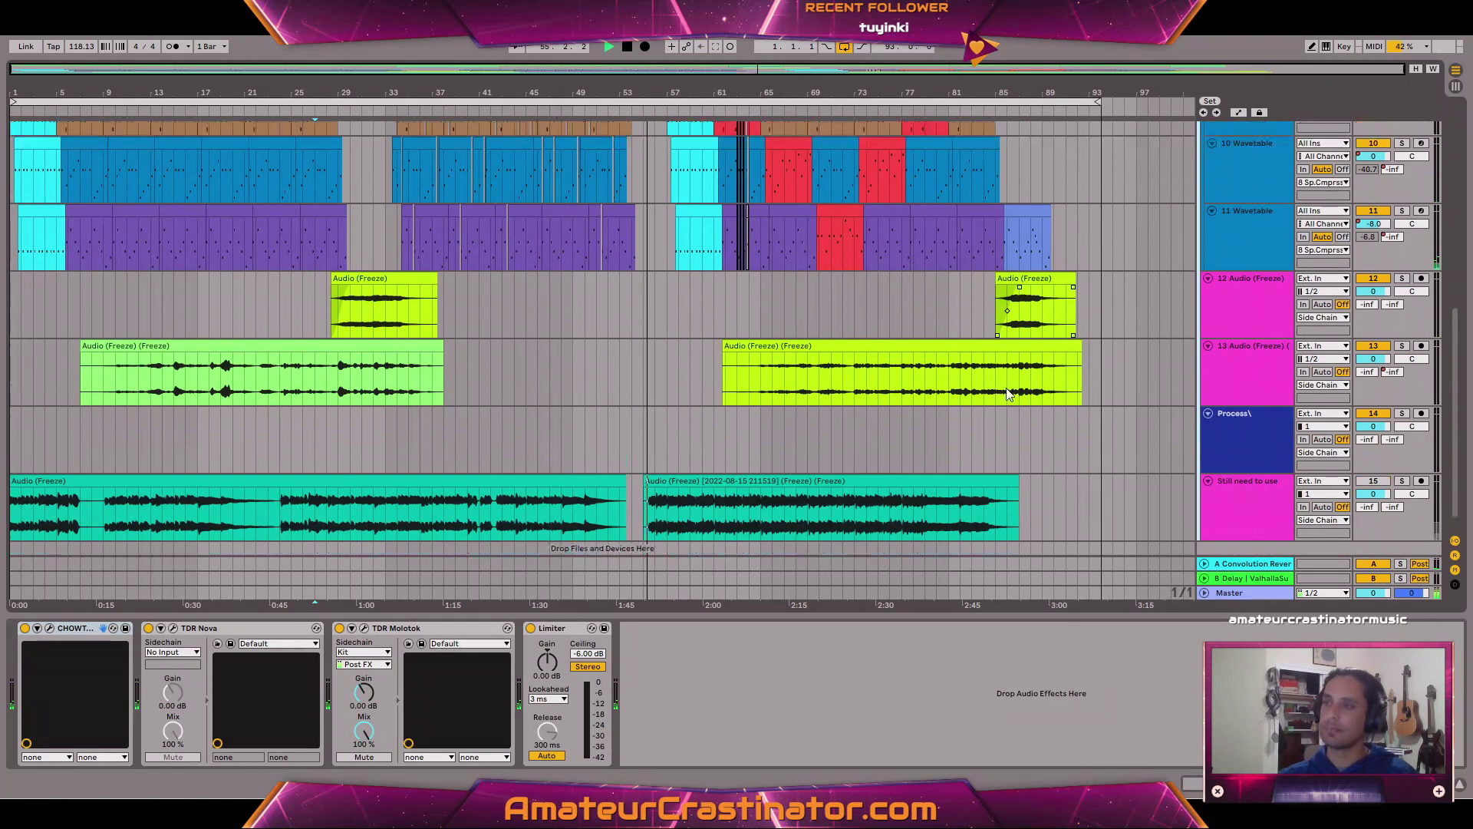
{"action": "scroll", "coordinate": [1036, 395], "scroll_direction": "up", "scroll_amount": 3}
{"action": "scroll", "coordinate": [1007, 388], "scroll_direction": "up", "scroll_amount": 5}
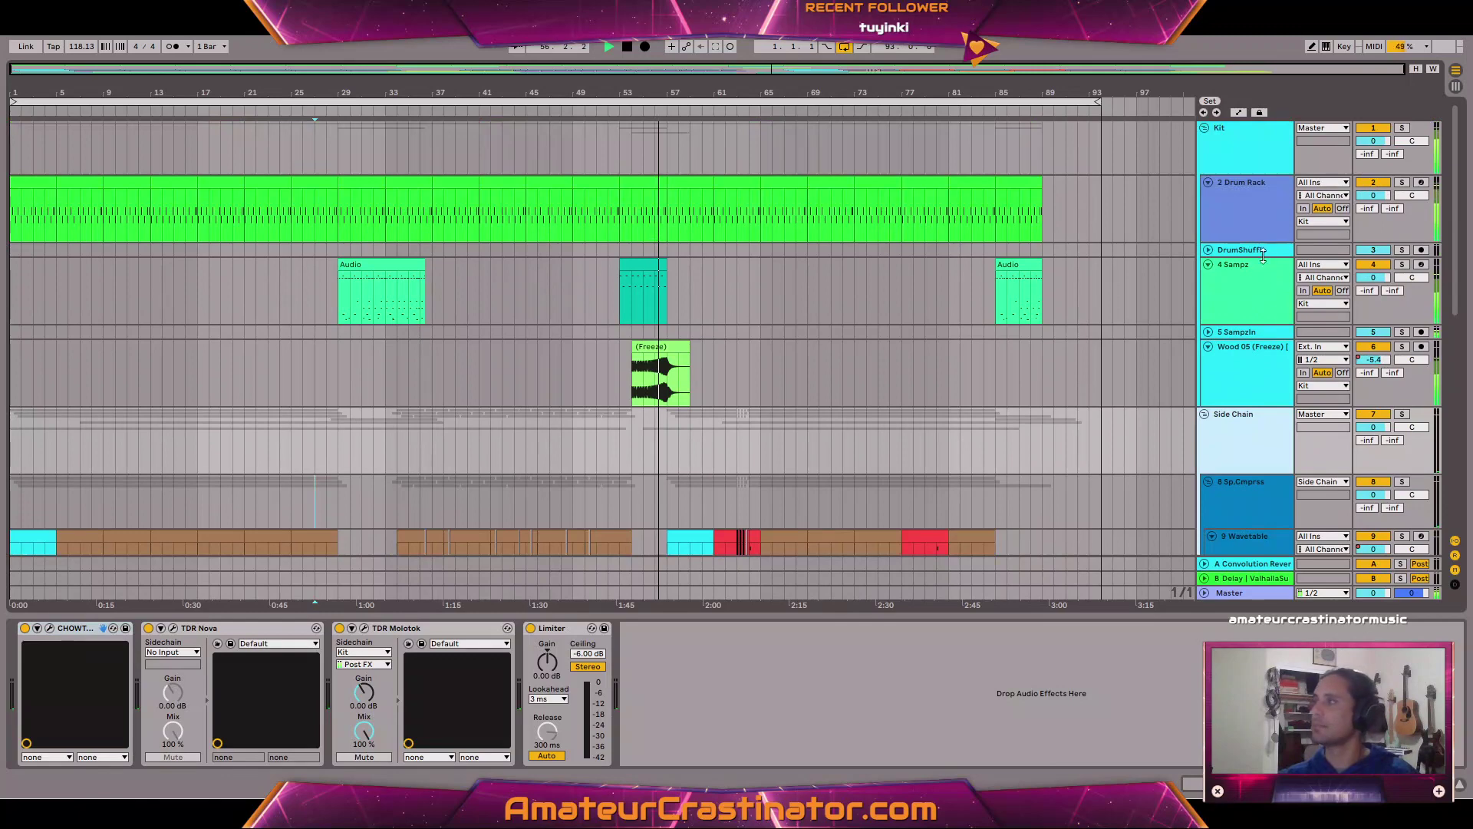
Unfold the DrumShuffle track and raise its Macro 1 automation to maximum for the last half of bar 56.
{"action": "left_click", "coordinate": [1209, 250]}
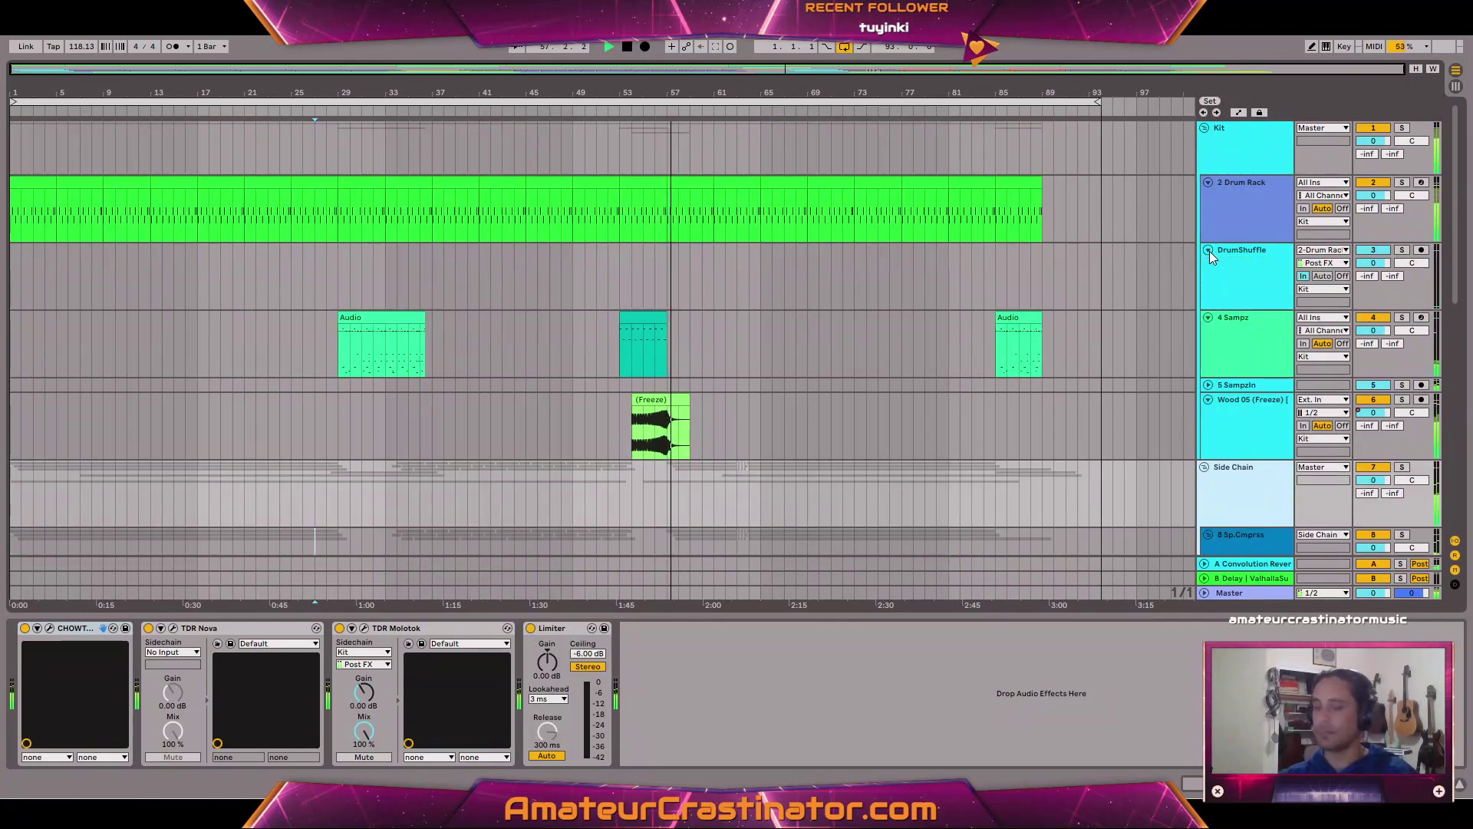
{"action": "key", "text": "a"}
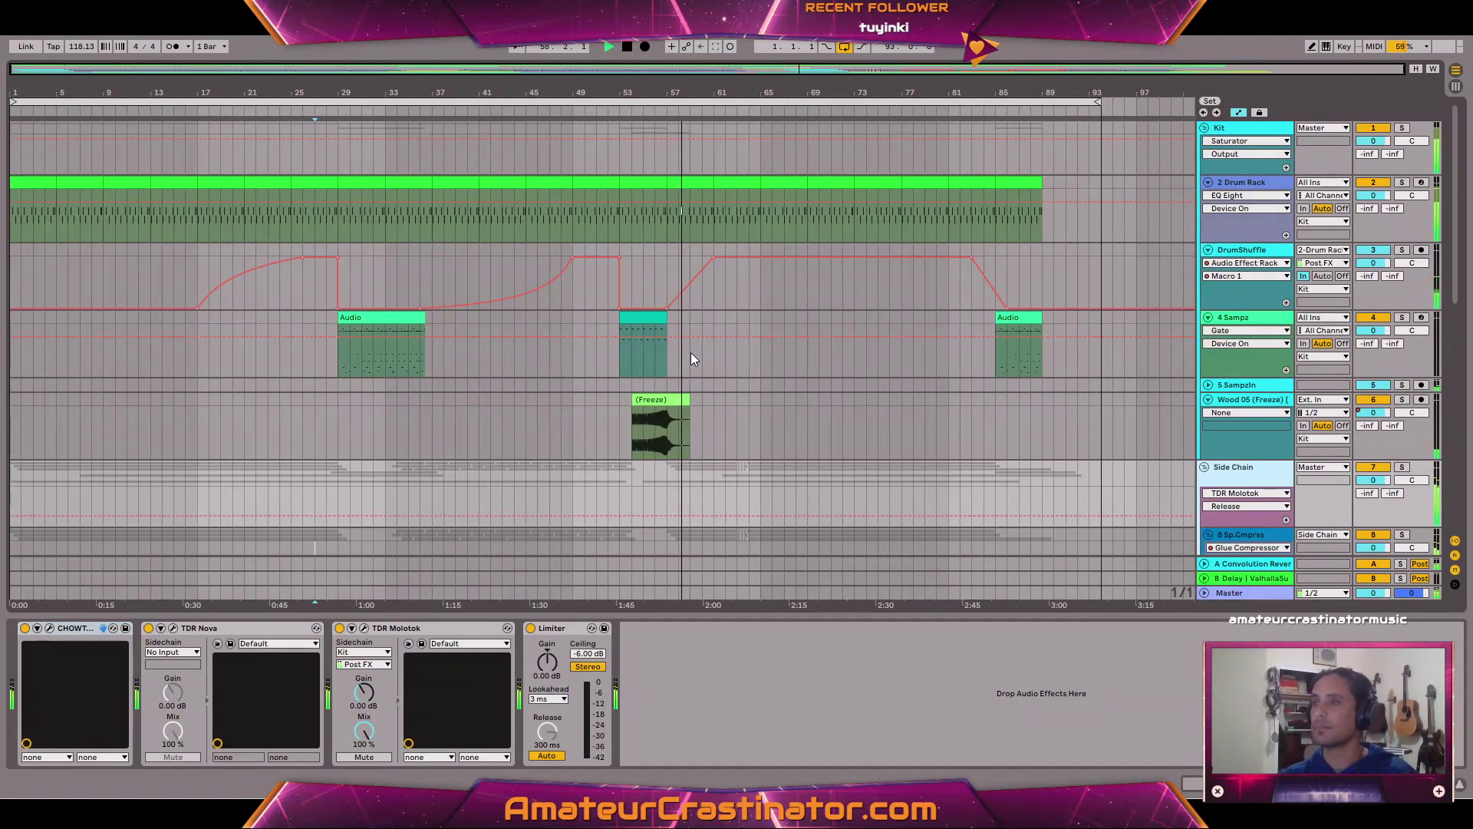
{"action": "scroll", "coordinate": [764, 353], "scroll_direction": "down", "scroll_amount": 6}
{"action": "scroll", "coordinate": [683, 327], "scroll_direction": "up", "scroll_amount": 4}
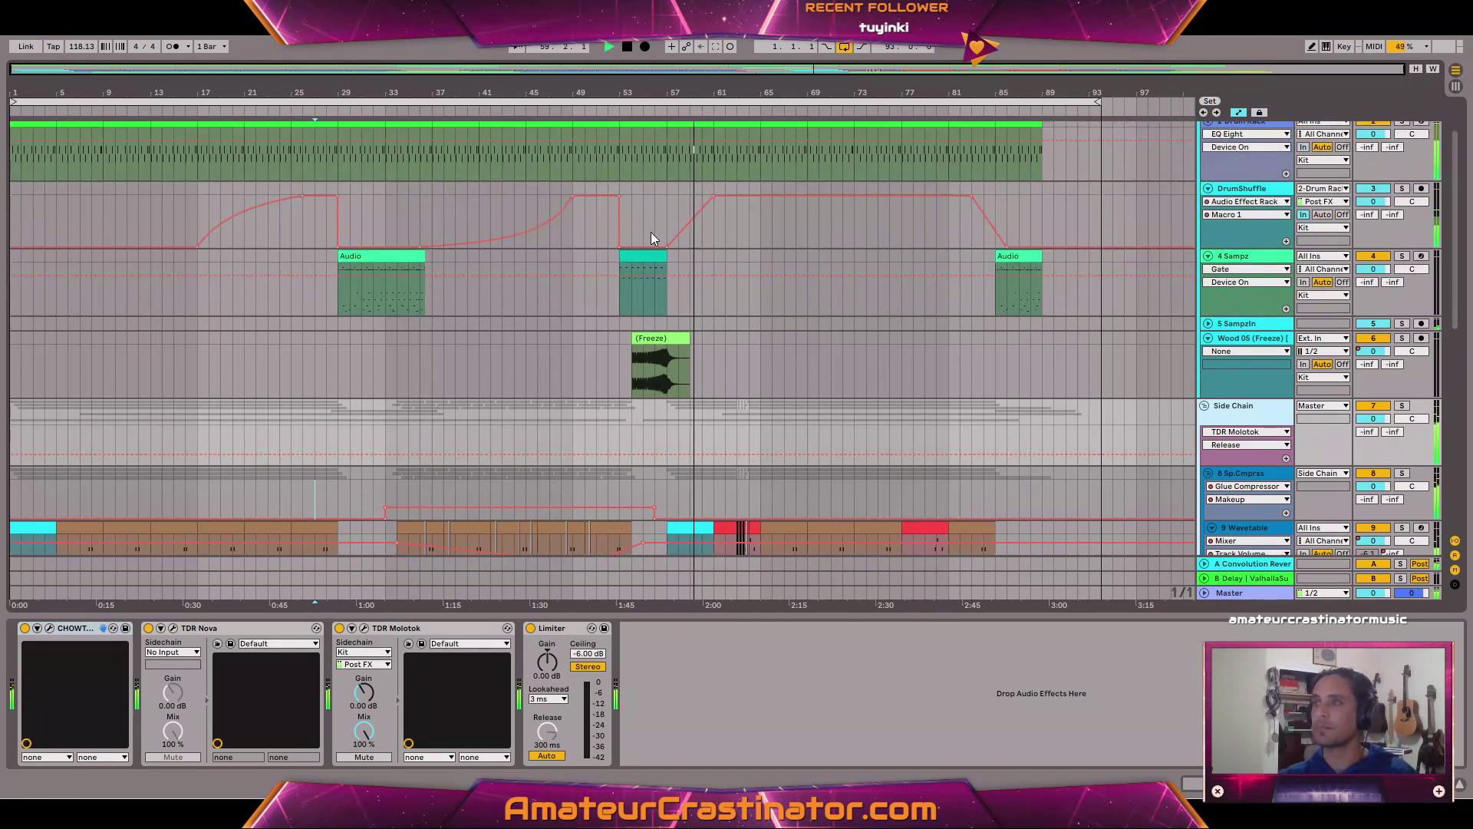
{"action": "scroll", "coordinate": [651, 232], "scroll_direction": "up", "scroll_amount": 3}
{"action": "left_click_drag", "start_coordinate": [669, 227], "coordinate": [676, 193]}
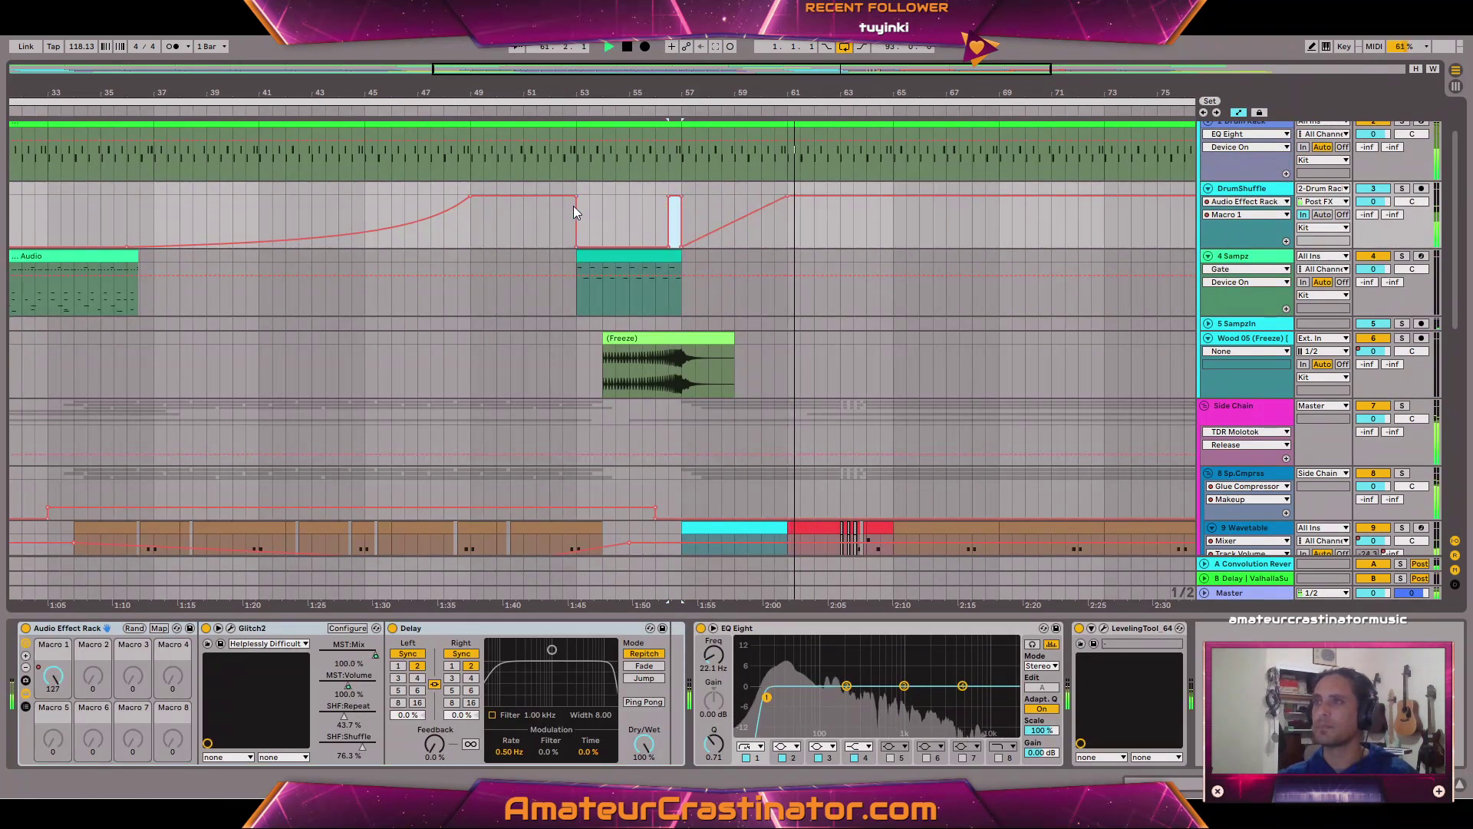
Audition DrumShuffle from about bars 47 and 53 and extend its short Macro 1 peak back to the start of bar 56.
{"action": "left_click", "coordinate": [430, 246]}
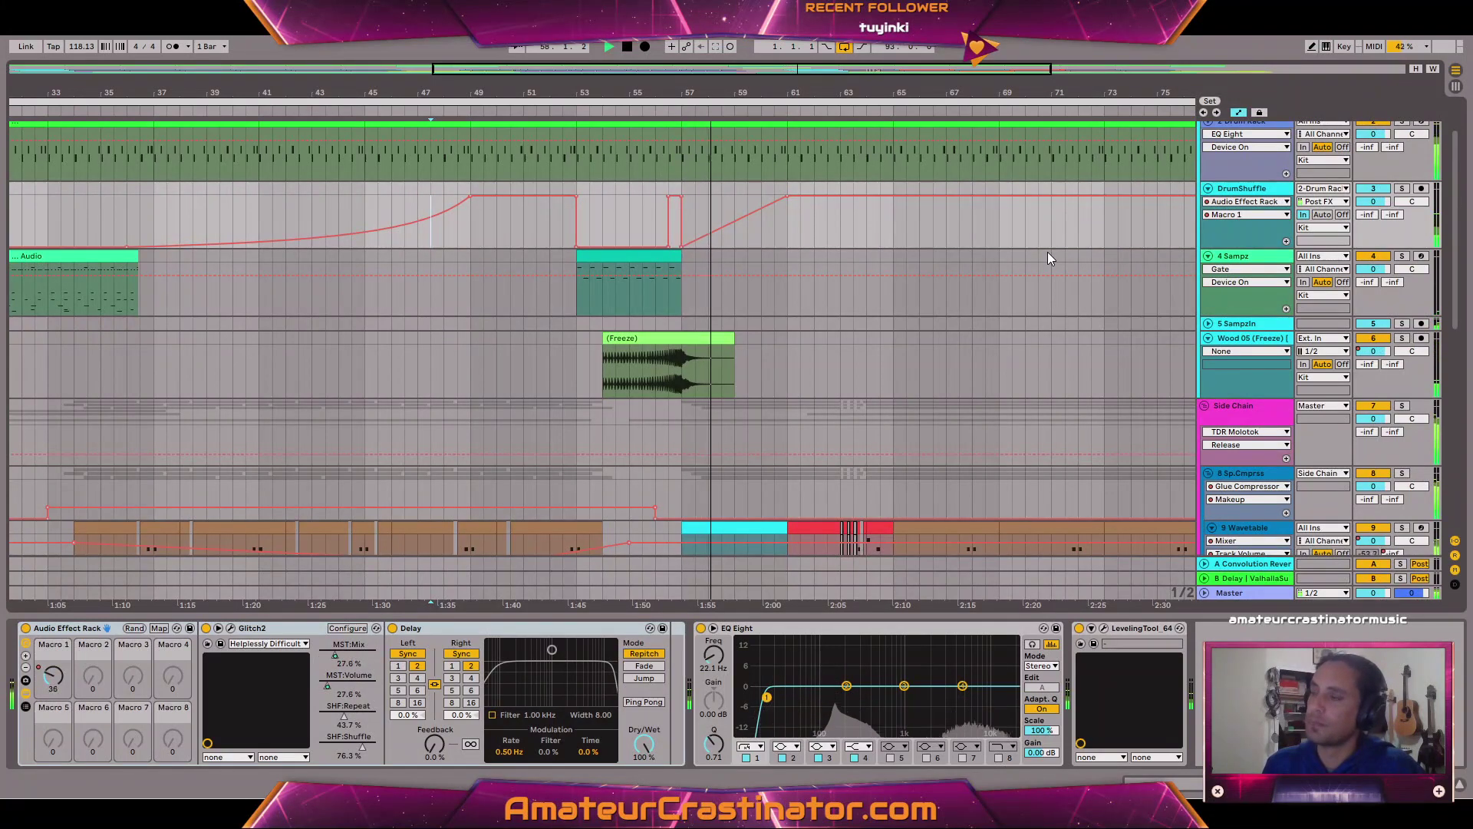
{"action": "left_click", "coordinate": [581, 234]}
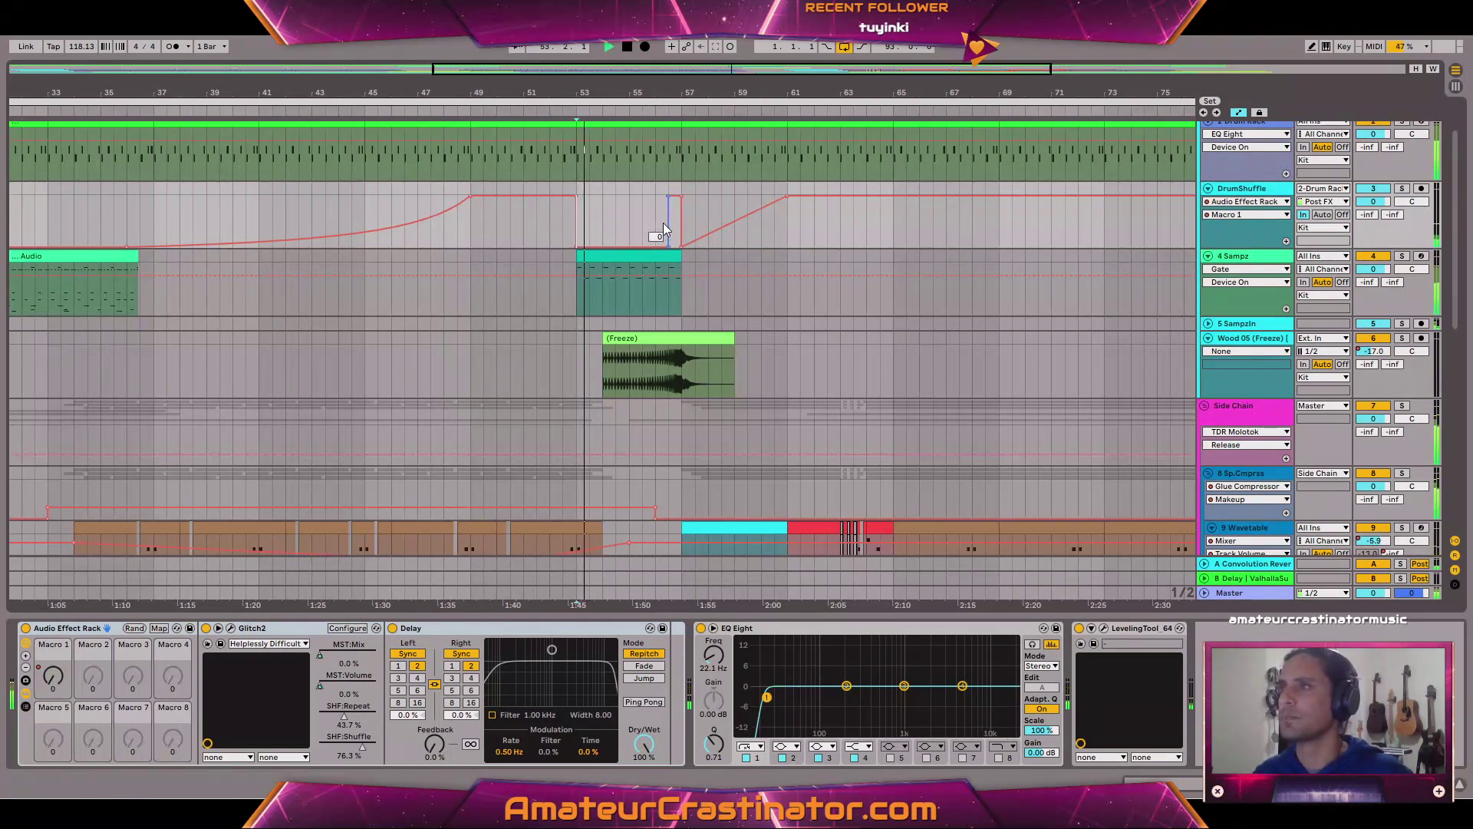
{"action": "scroll", "coordinate": [663, 222], "scroll_direction": "up", "scroll_amount": 3}
{"action": "left_click_drag", "start_coordinate": [659, 236], "coordinate": [683, 219]}
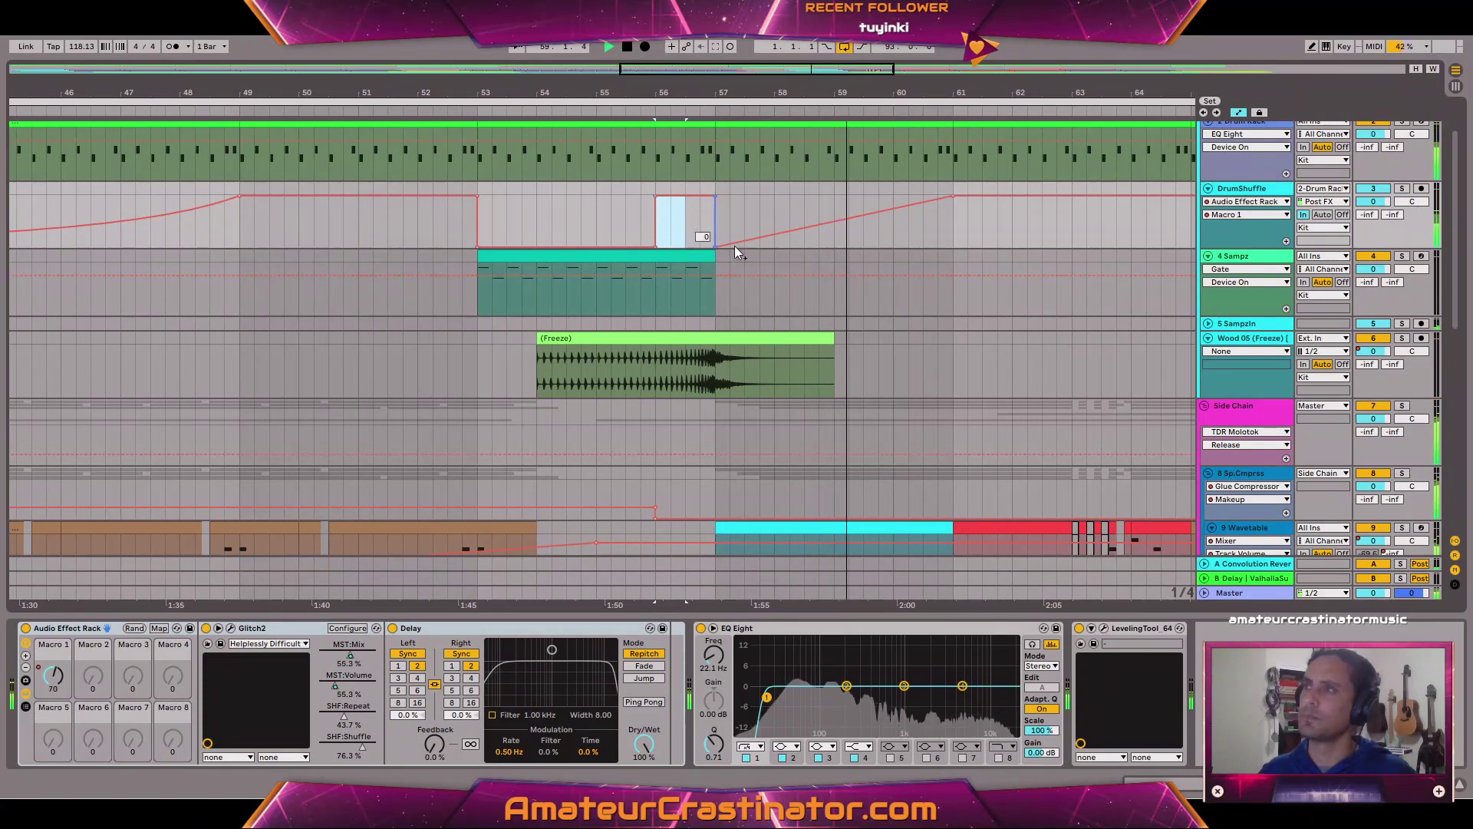
Inspect the devices on the B Delay return and the DrumShuffle track, and play the song from bar 49.
{"action": "scroll", "coordinate": [834, 280], "scroll_direction": "down", "scroll_amount": 3}
{"action": "scroll", "coordinate": [849, 283], "scroll_direction": "down", "scroll_amount": 3}
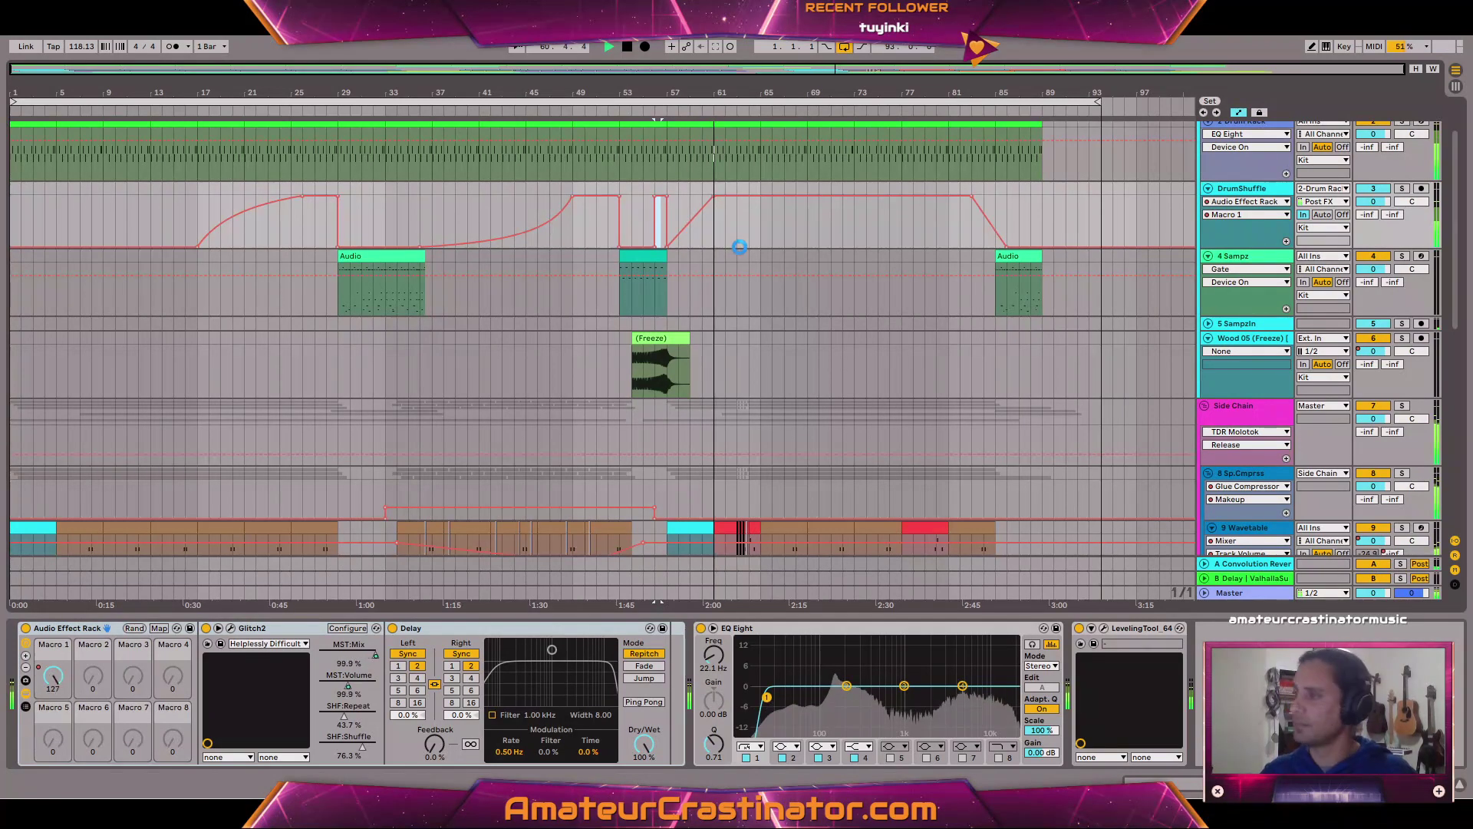
{"action": "left_click", "coordinate": [1249, 578]}
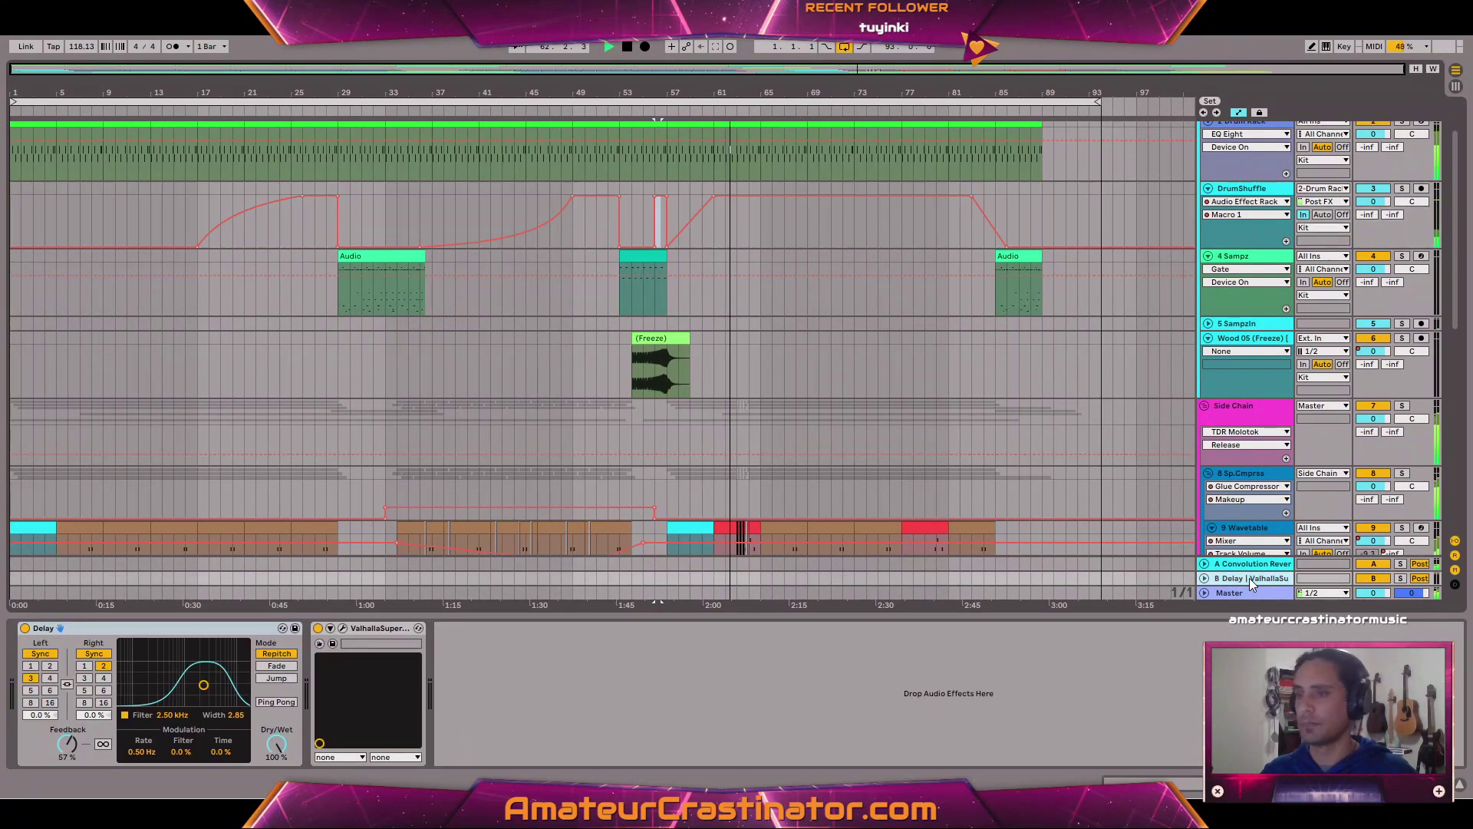
{"action": "left_click", "coordinate": [1246, 241]}
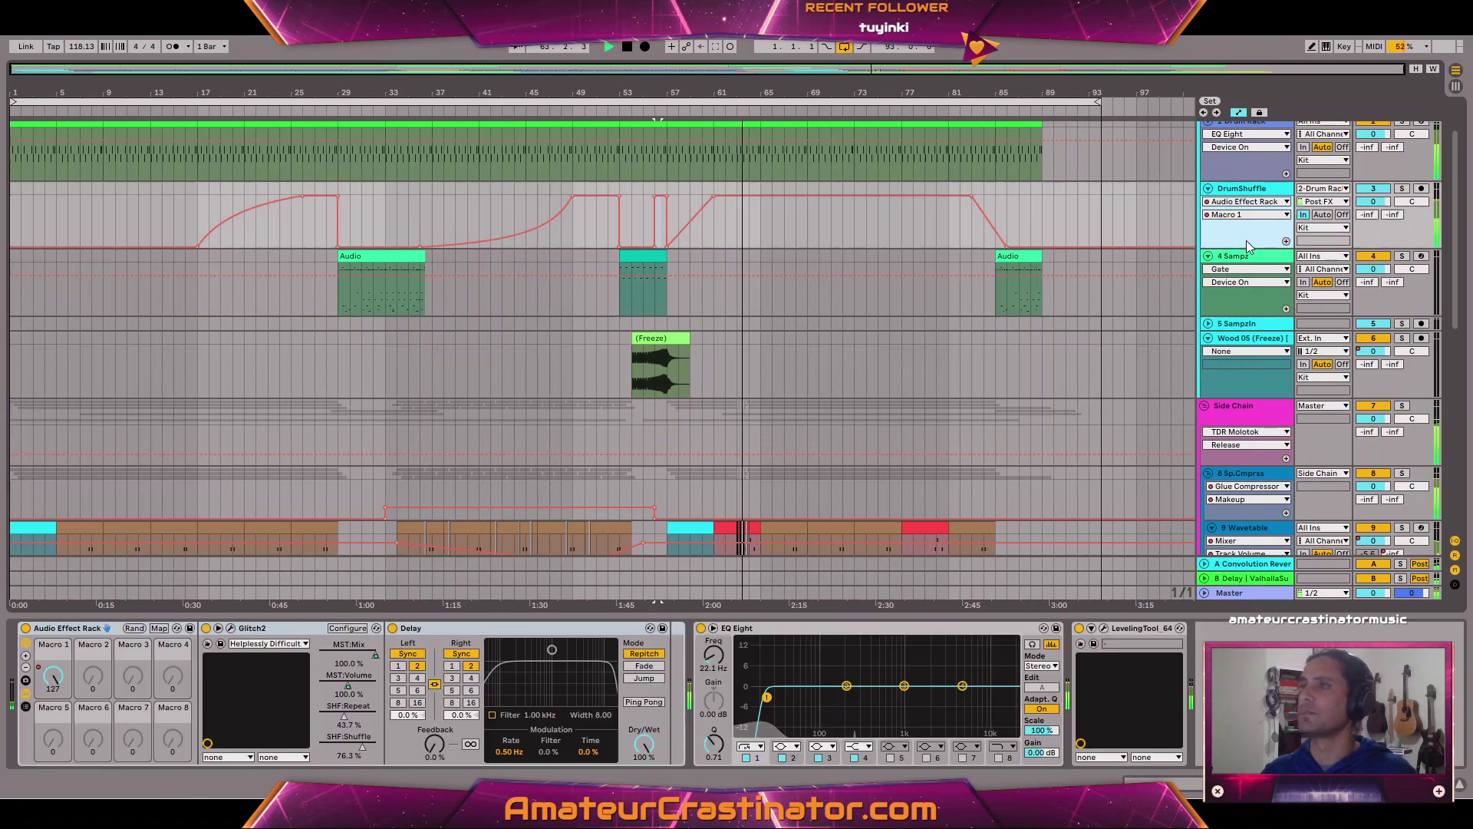
{"action": "left_click", "coordinate": [573, 238]}
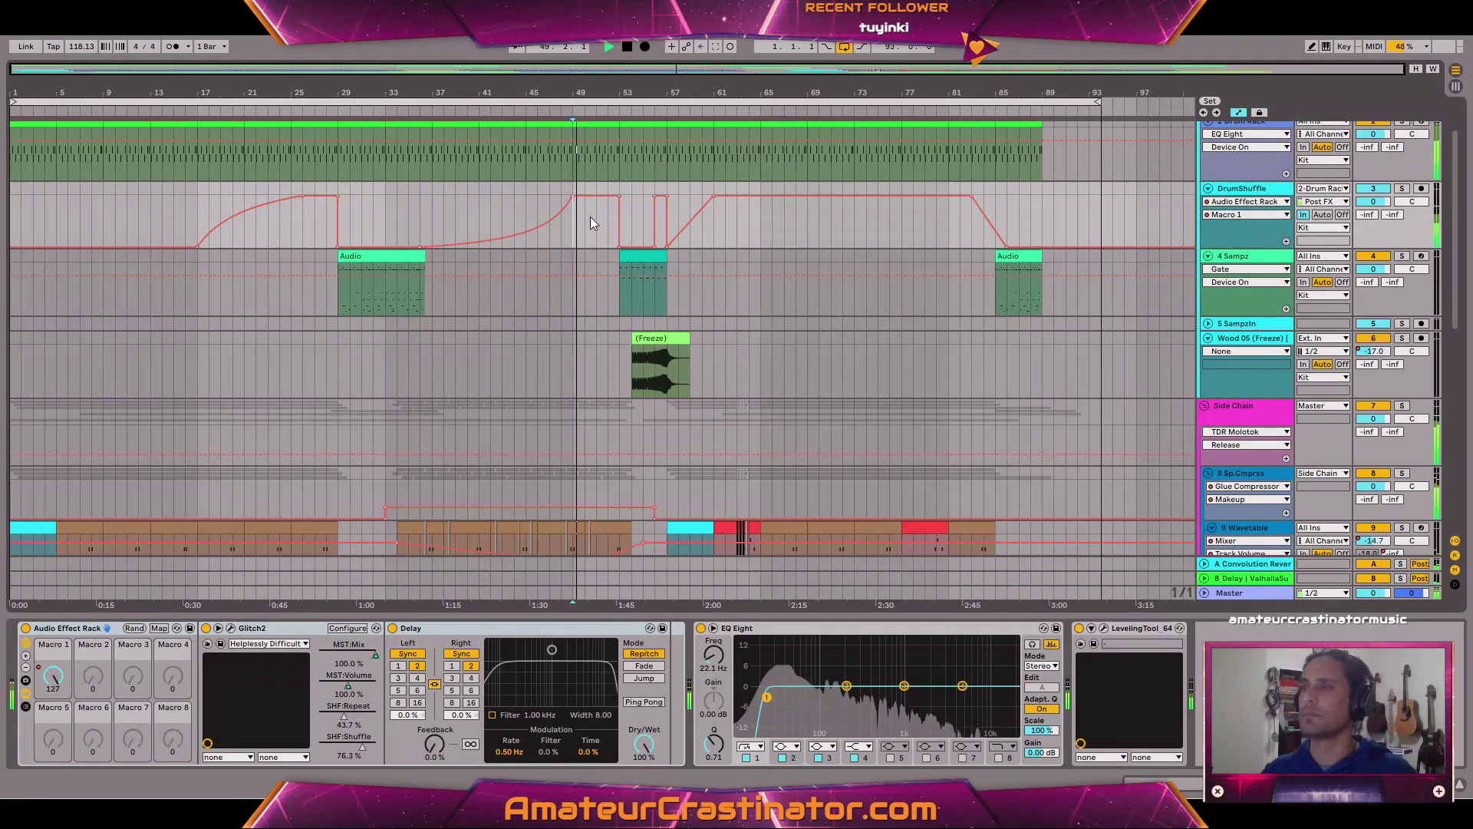
Display the automation lane of the DrumShuffle track's send to the B Delay return.
{"action": "scroll", "coordinate": [619, 215], "scroll_direction": "up", "scroll_amount": 2}
{"action": "key", "text": "a"}
{"action": "key", "text": "a"}
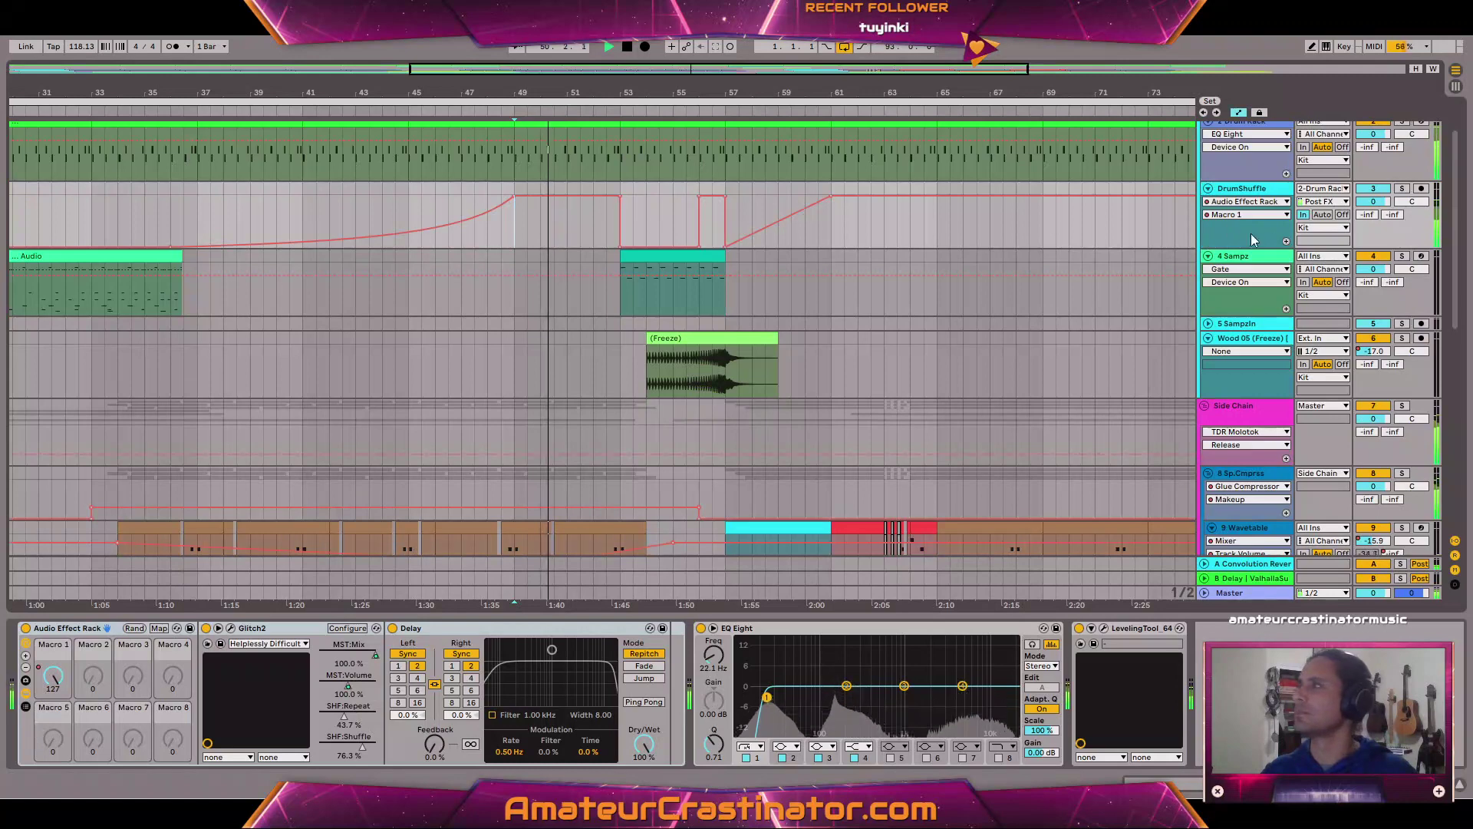
{"action": "left_click", "coordinate": [1392, 214]}
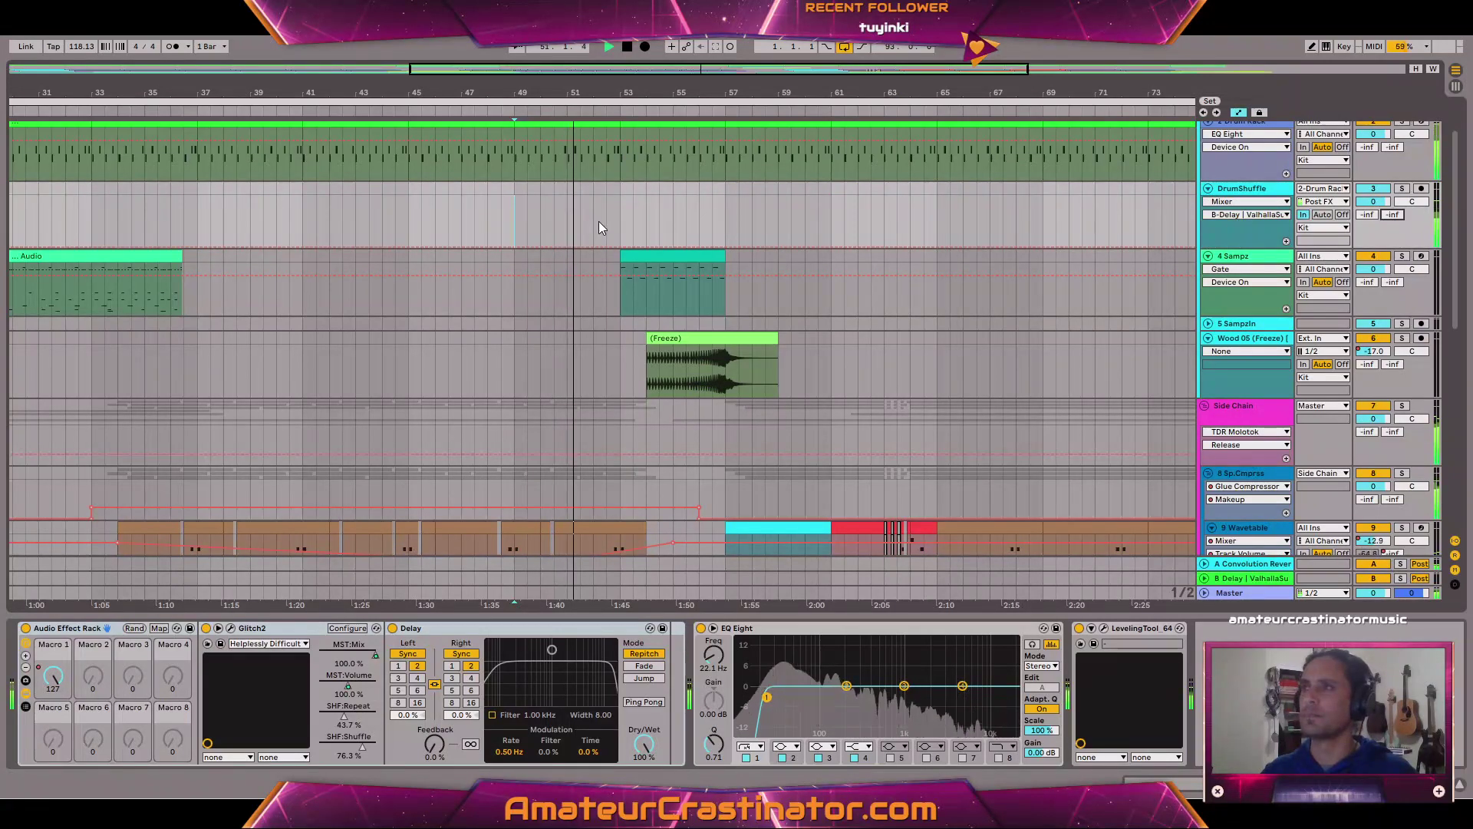
{"action": "scroll", "coordinate": [652, 237], "scroll_direction": "up", "scroll_amount": 2}
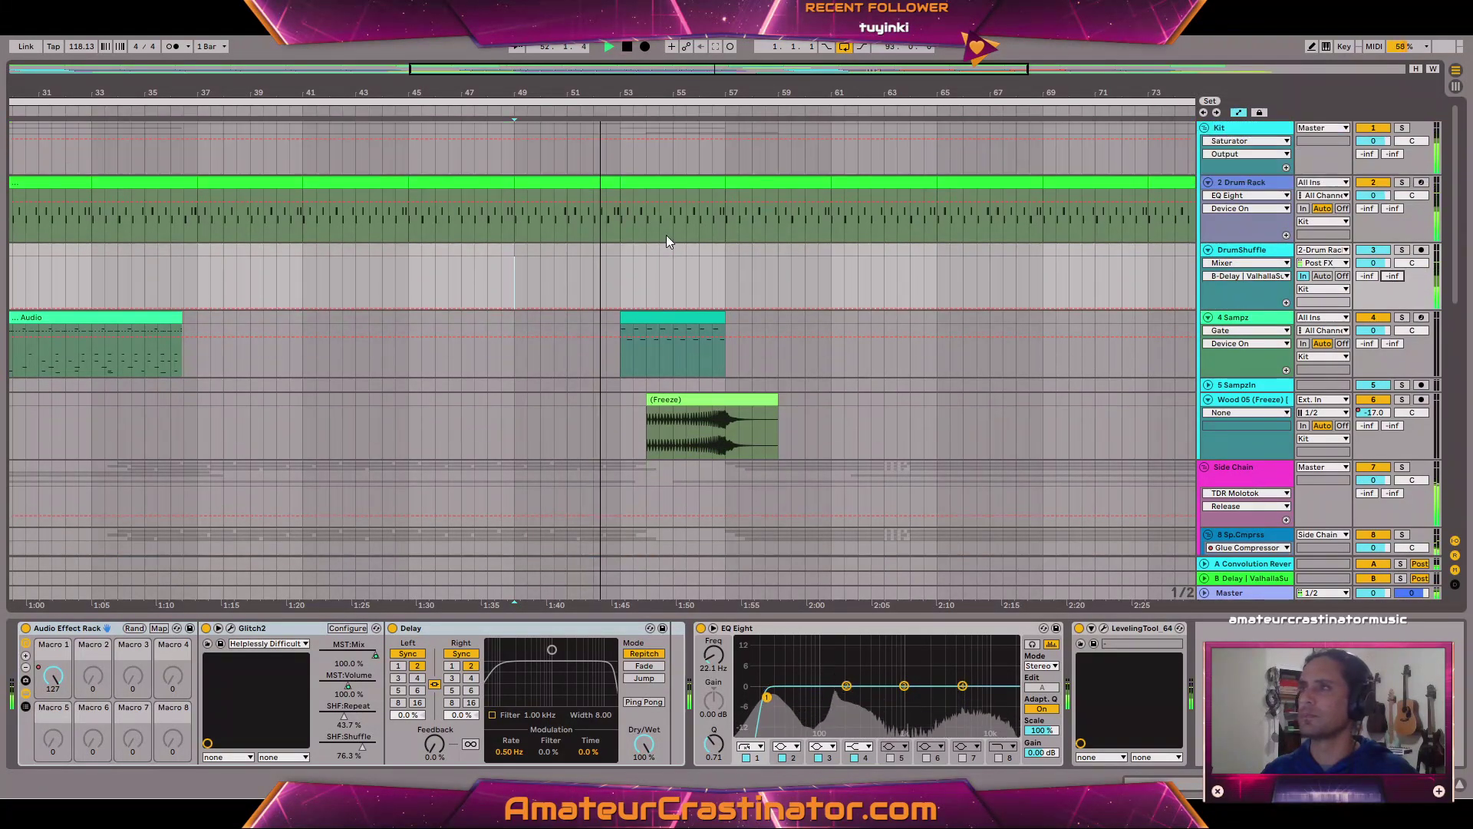
Automate a boost of the Kit group's B Delay send for the last half of bar 52 and play from bar 49.
{"action": "left_click", "coordinate": [1393, 155]}
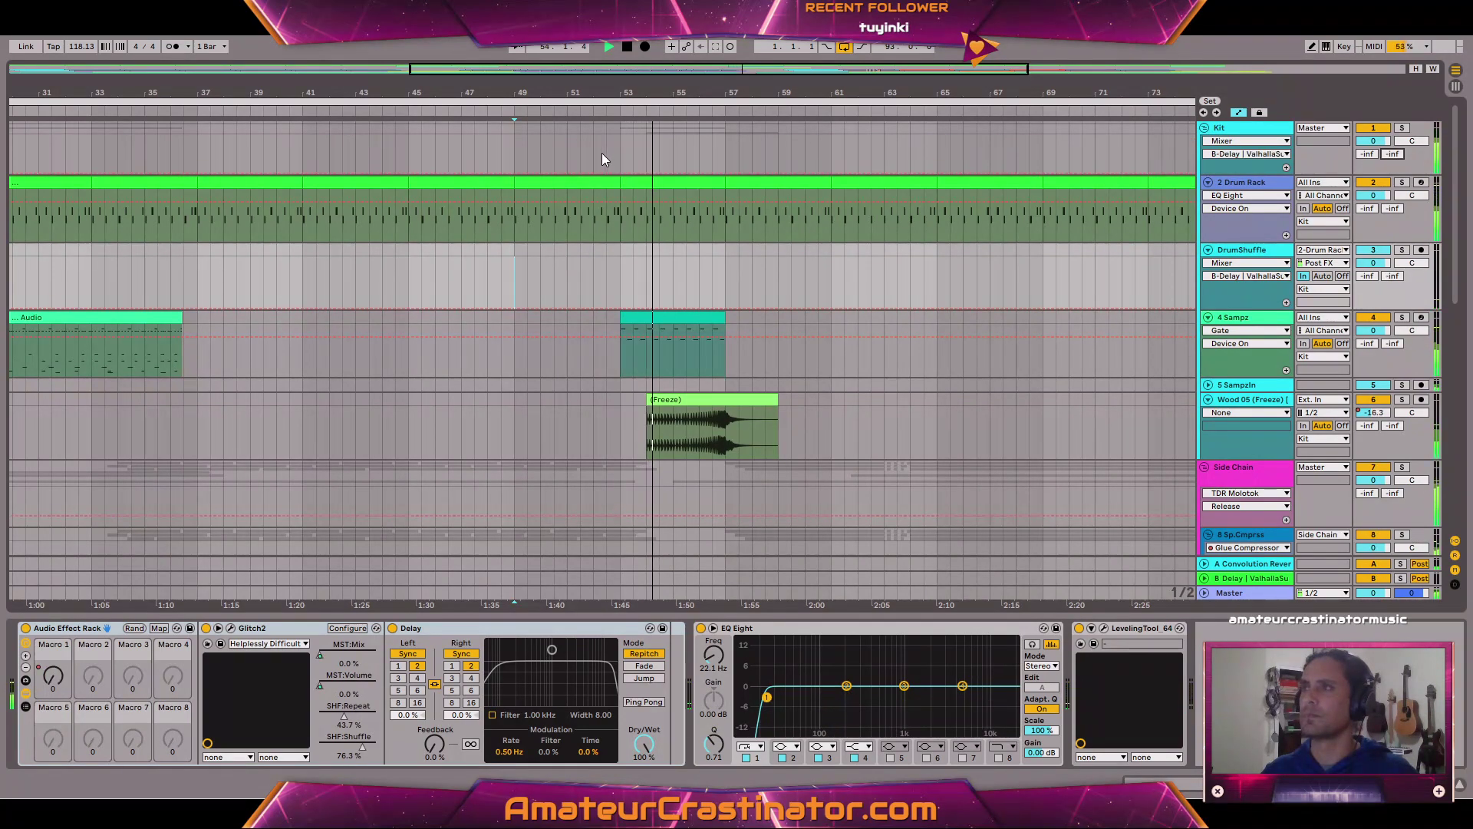
{"action": "mouse_move", "coordinate": [606, 157]}
{"action": "left_mouse_down"}
{"action": "mouse_move", "coordinate": [622, 161]}
{"action": "mouse_move", "coordinate": [614, 136]}
{"action": "left_mouse_up"}
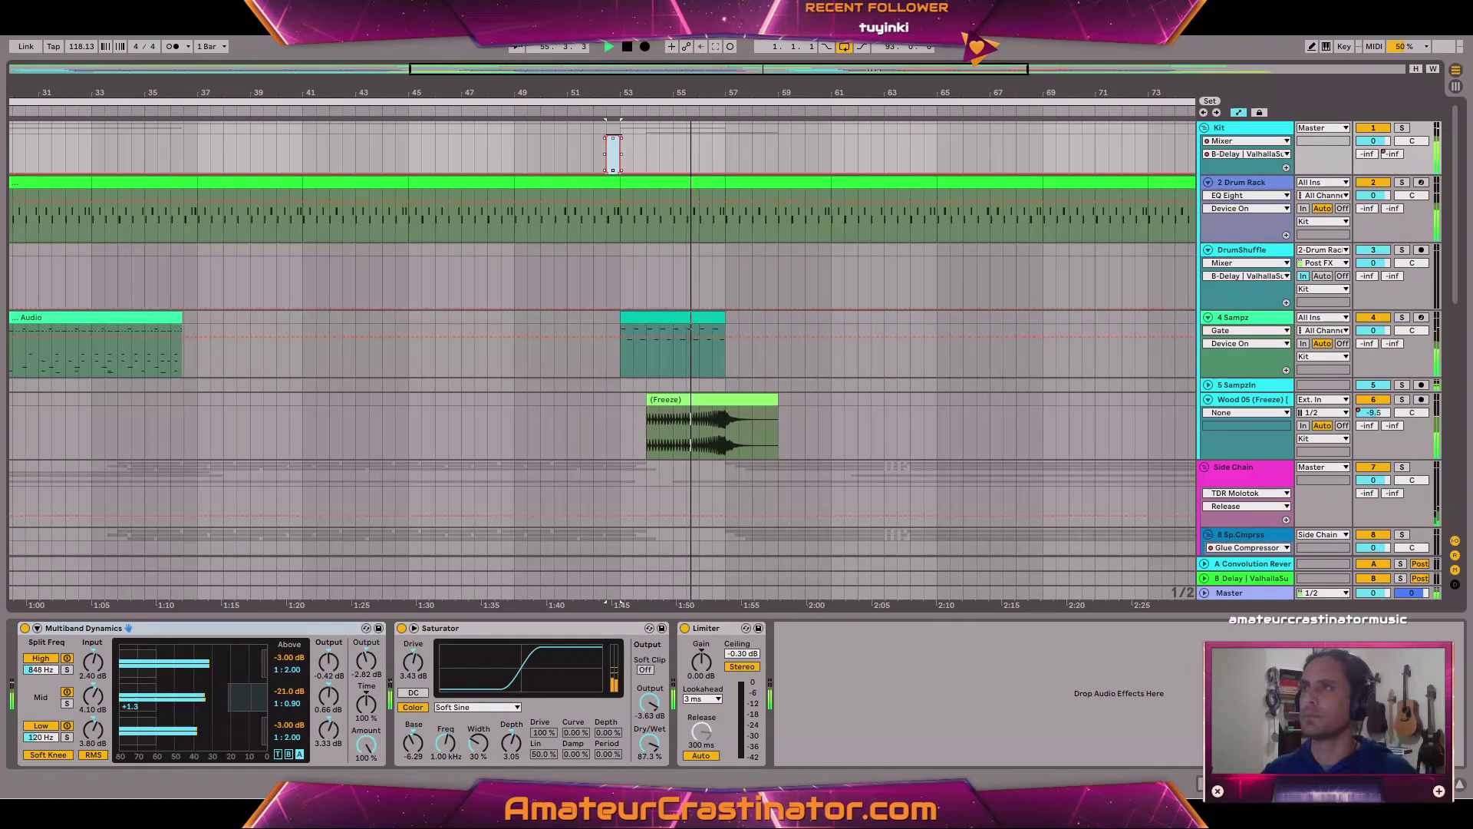
{"action": "left_click", "coordinate": [515, 157]}
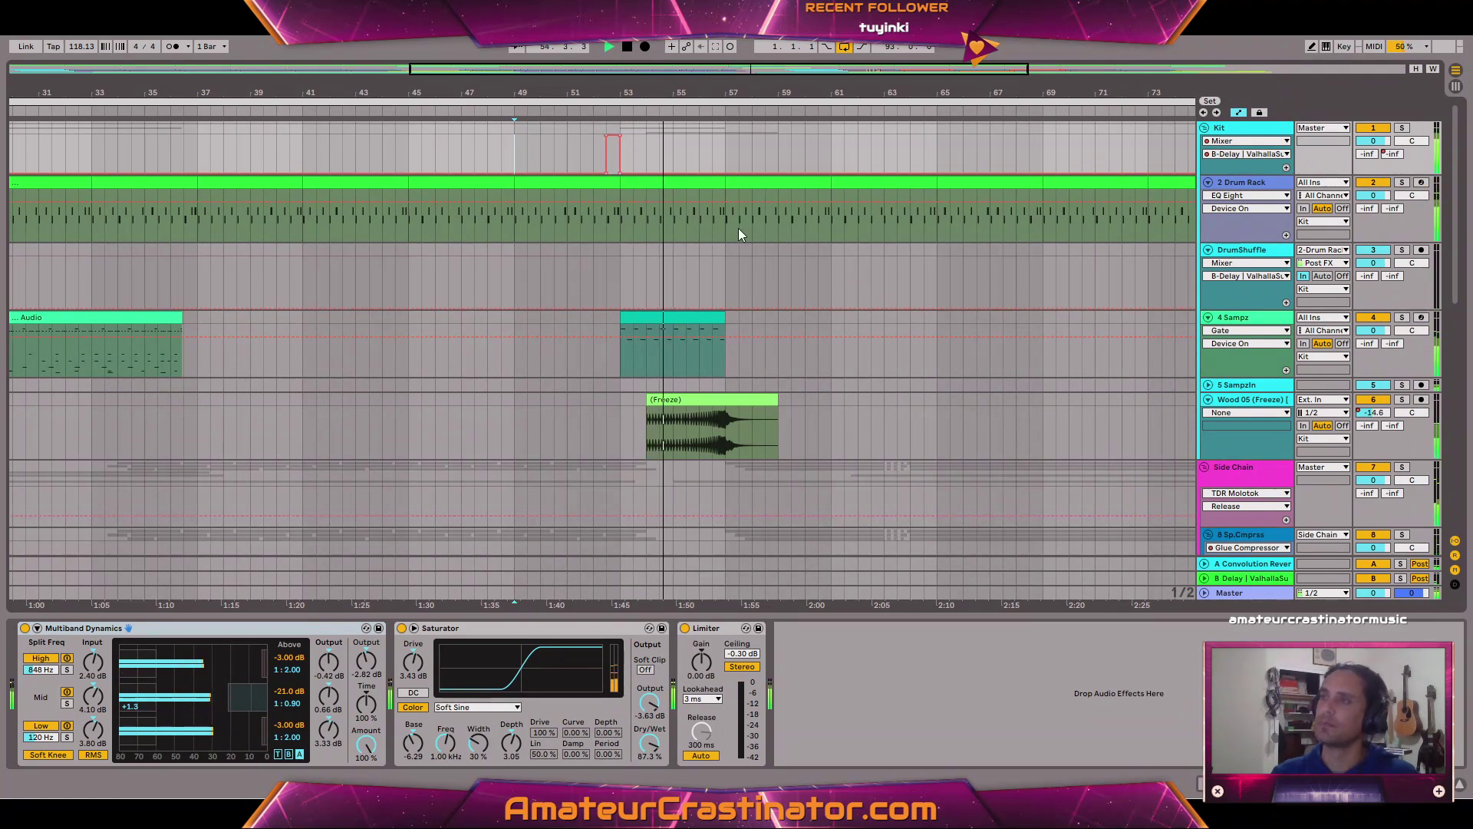
Extend the Kit group's B Delay send boost to bar 54 and replay the passage from bar 49.
{"action": "left_click", "coordinate": [645, 174]}
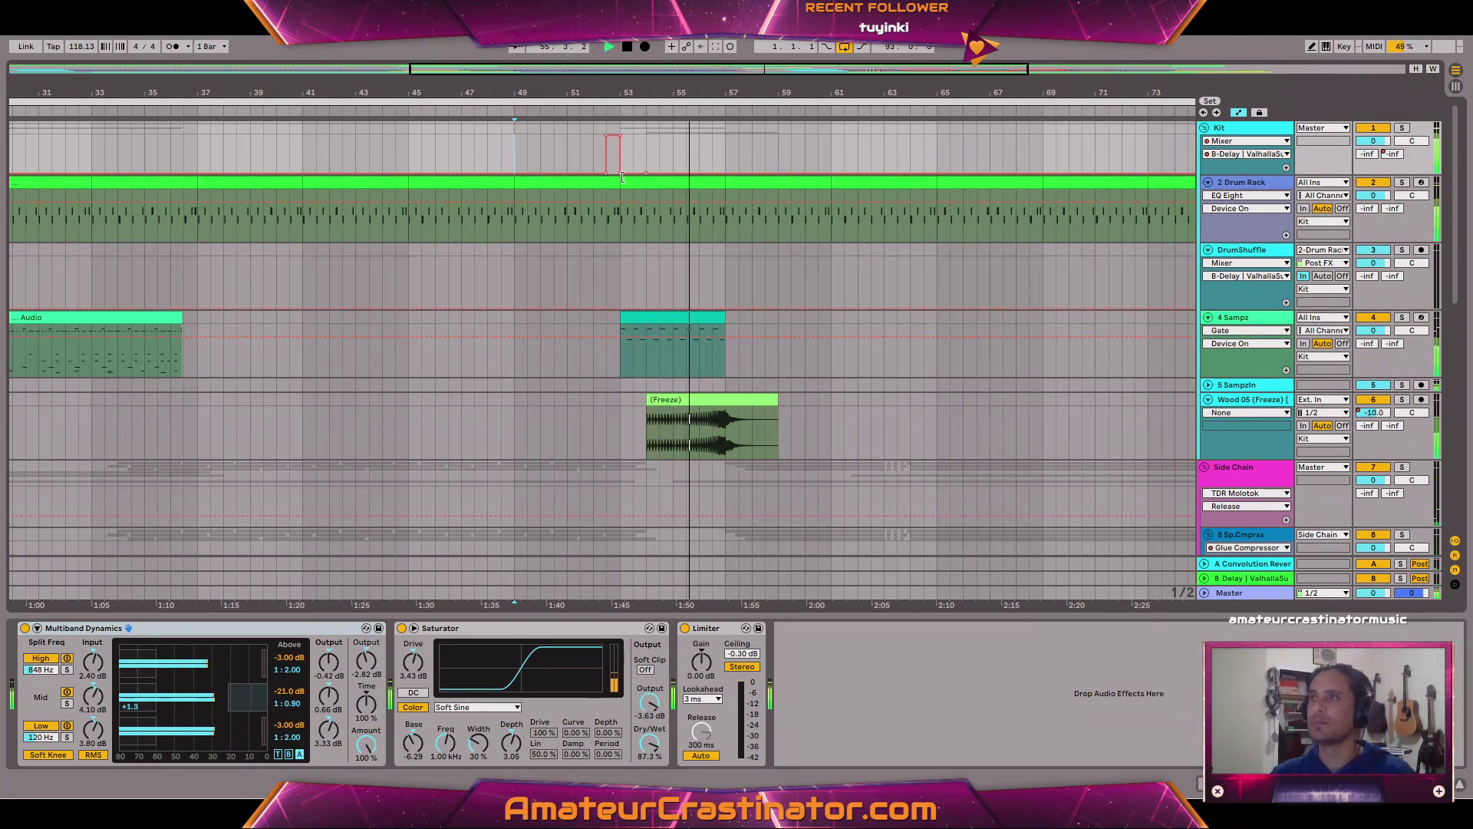
{"action": "left_click_drag", "start_coordinate": [620, 173], "coordinate": [646, 136]}
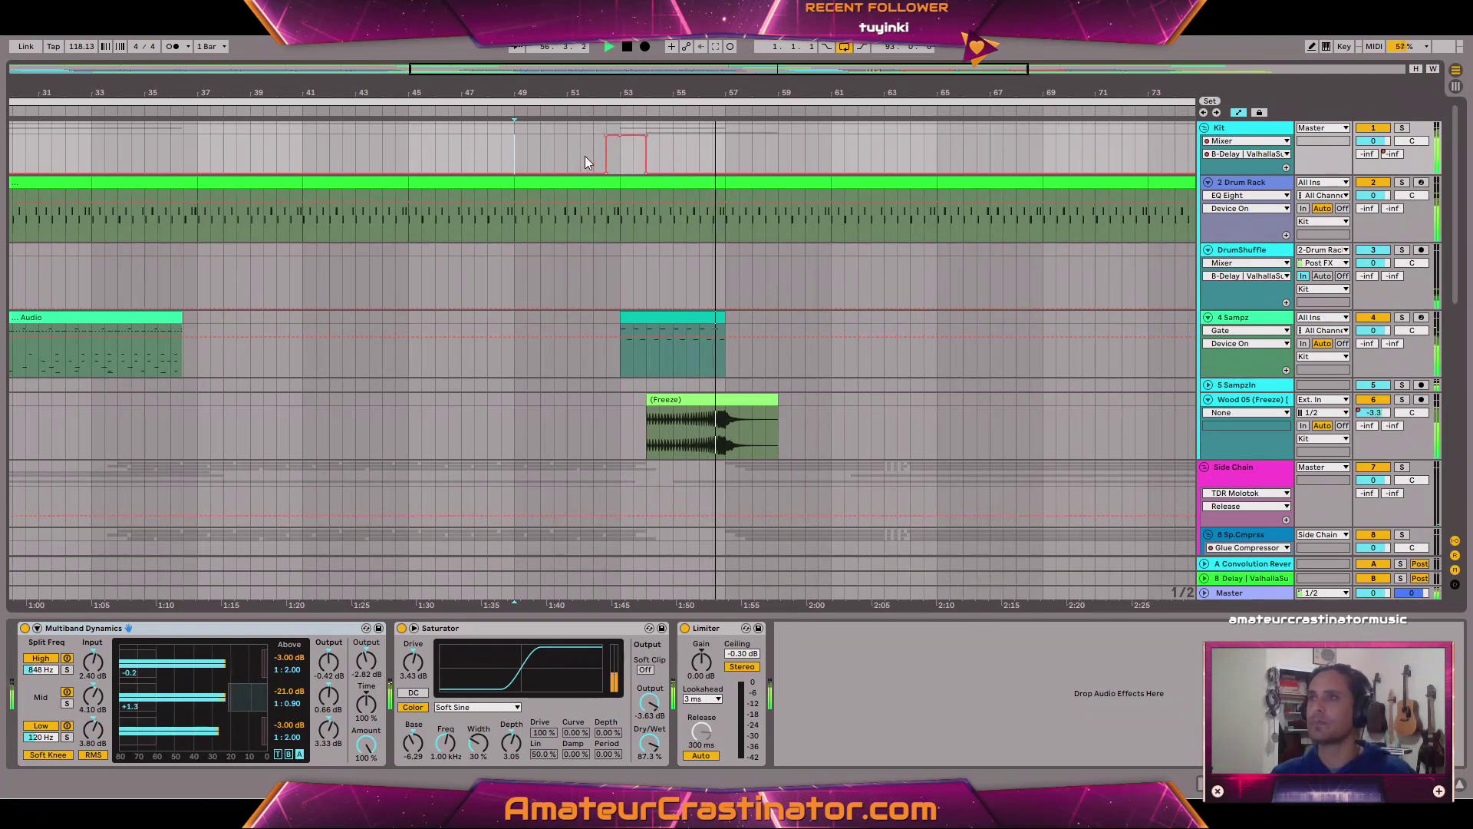
{"action": "key", "text": "space"}
{"action": "key", "text": "space"}
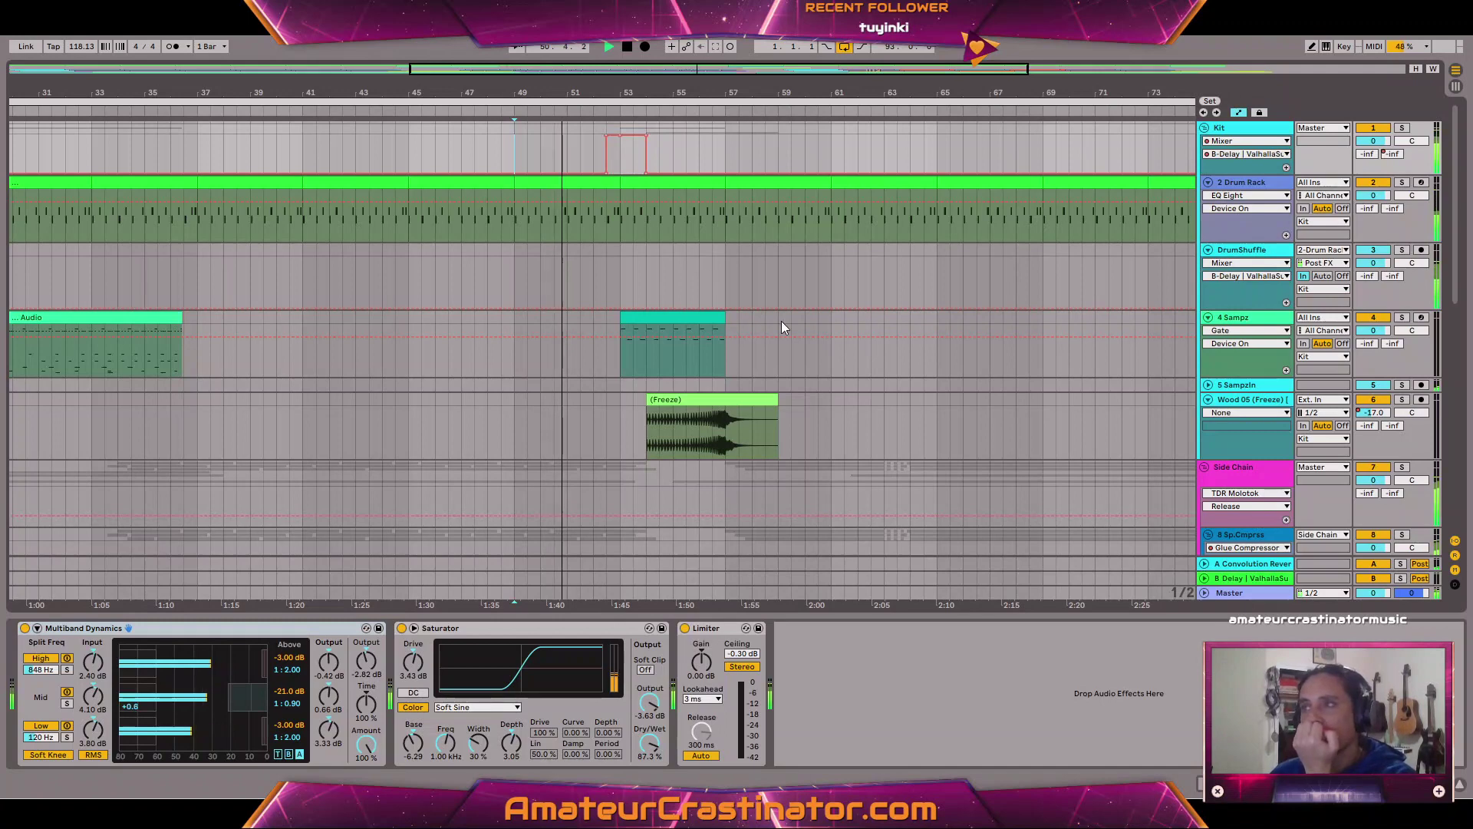
Hide the automation, show the whole song and look over its tracks down to the Process track around bar 70.
{"action": "scroll", "coordinate": [860, 318], "scroll_direction": "down", "scroll_amount": 3}
{"action": "scroll", "coordinate": [862, 315], "scroll_direction": "up", "scroll_amount": 3}
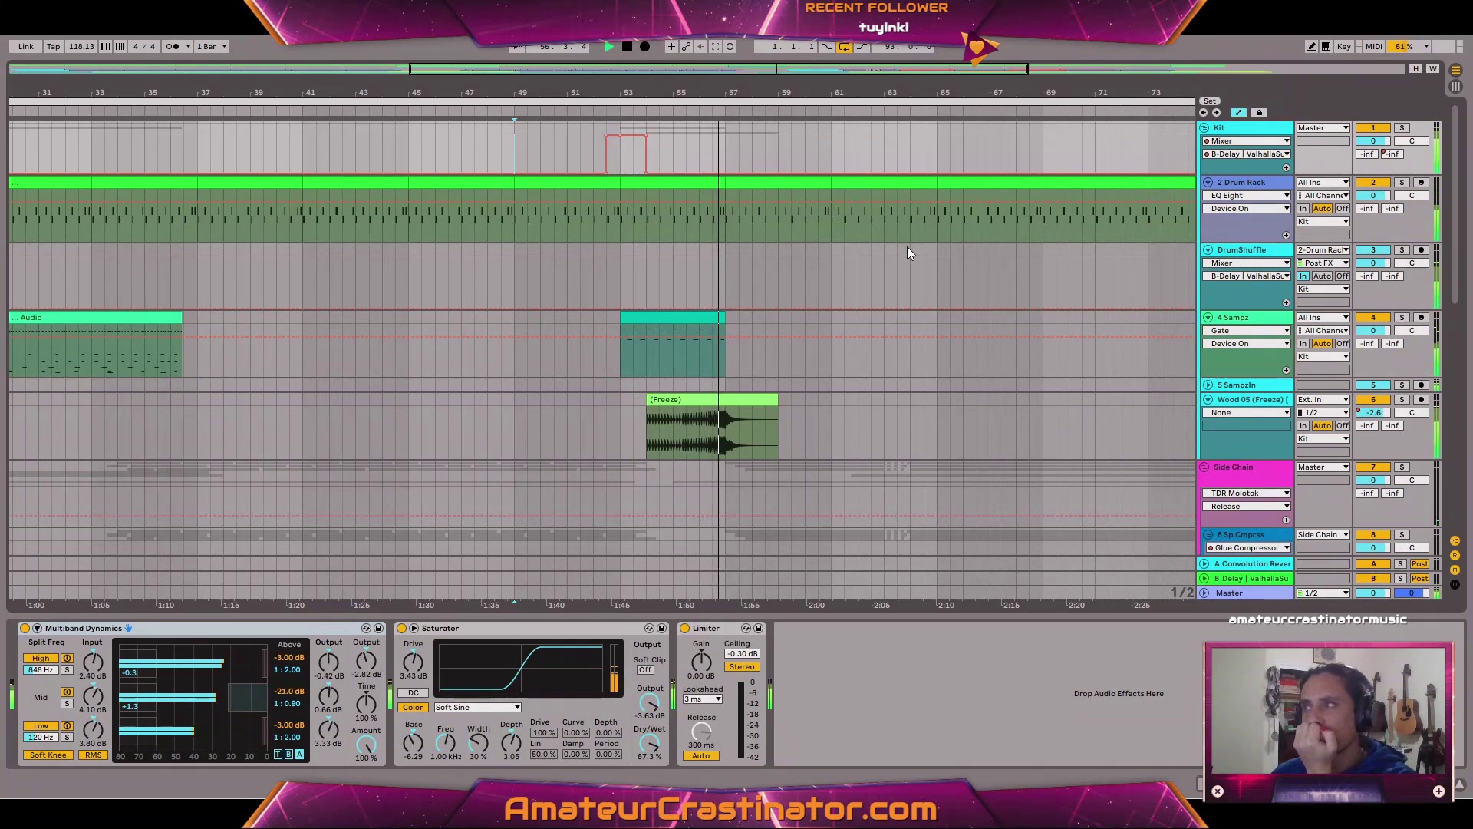
{"action": "key", "text": "a"}
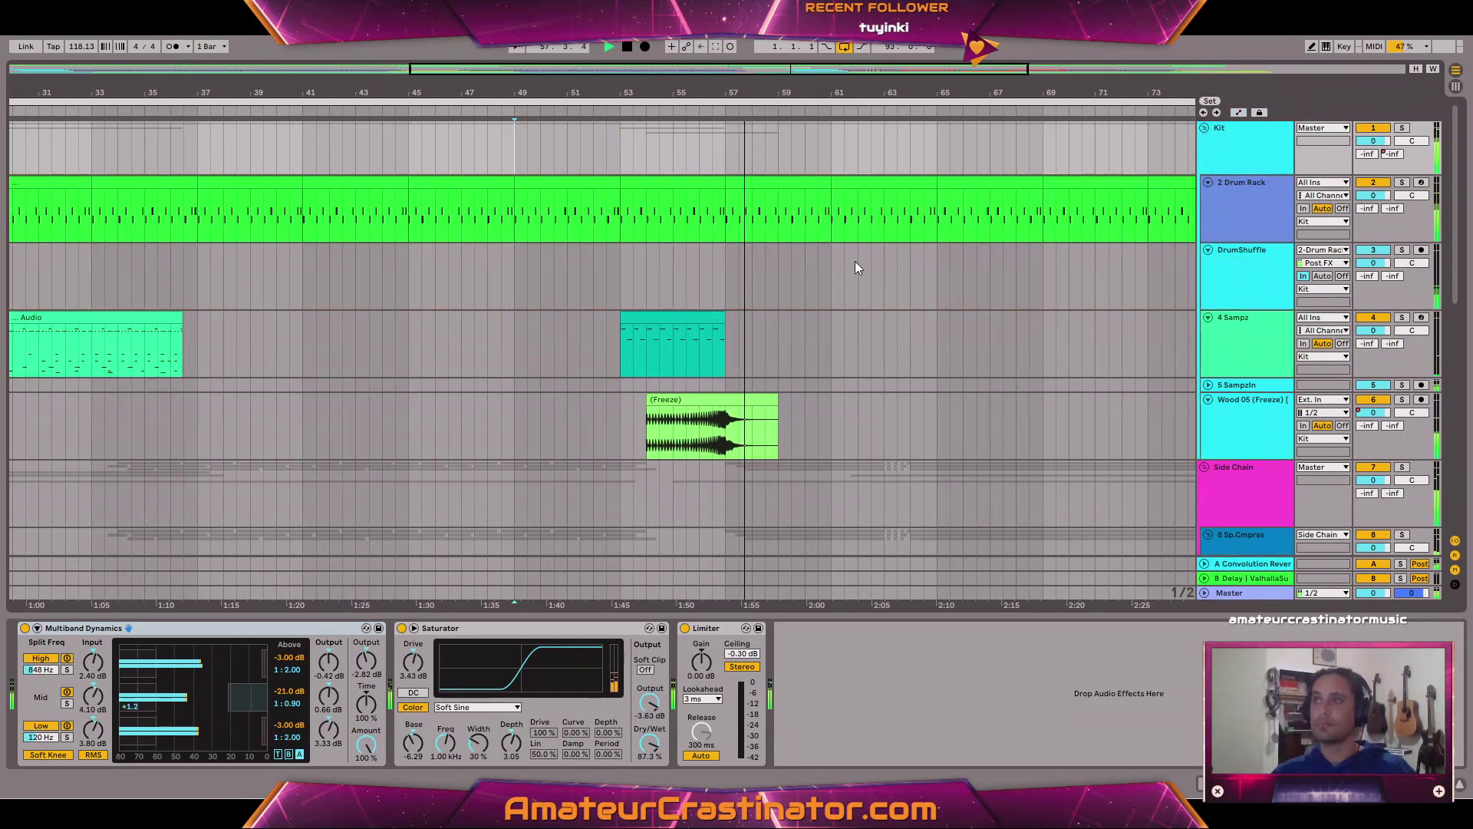
{"action": "key", "text": "w"}
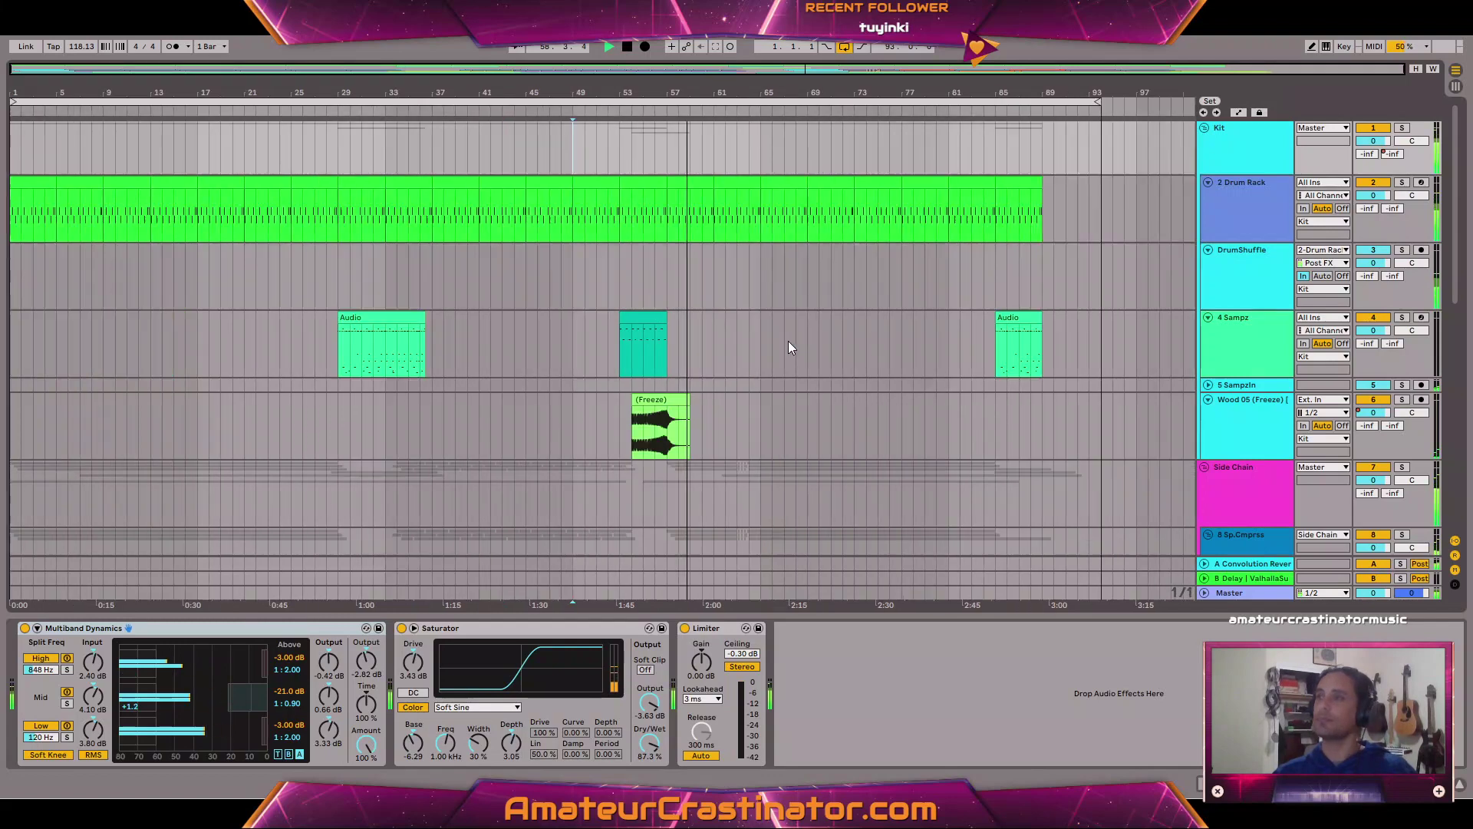
{"action": "scroll", "coordinate": [806, 372], "scroll_direction": "down", "scroll_amount": 6}
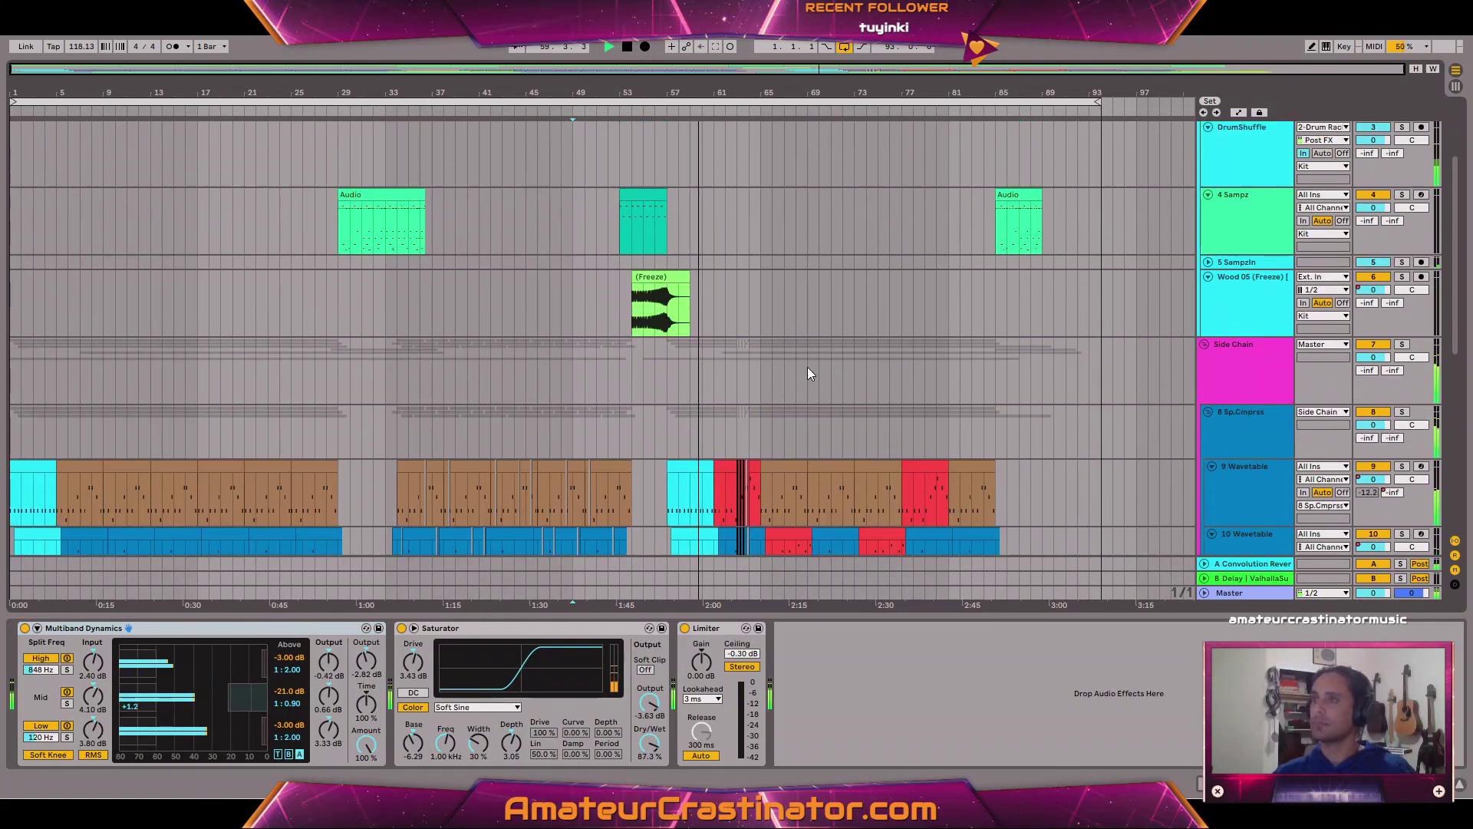
{"action": "scroll", "coordinate": [812, 367], "scroll_direction": "up", "scroll_amount": 5}
{"action": "scroll", "coordinate": [812, 361], "scroll_direction": "down", "scroll_amount": 12}
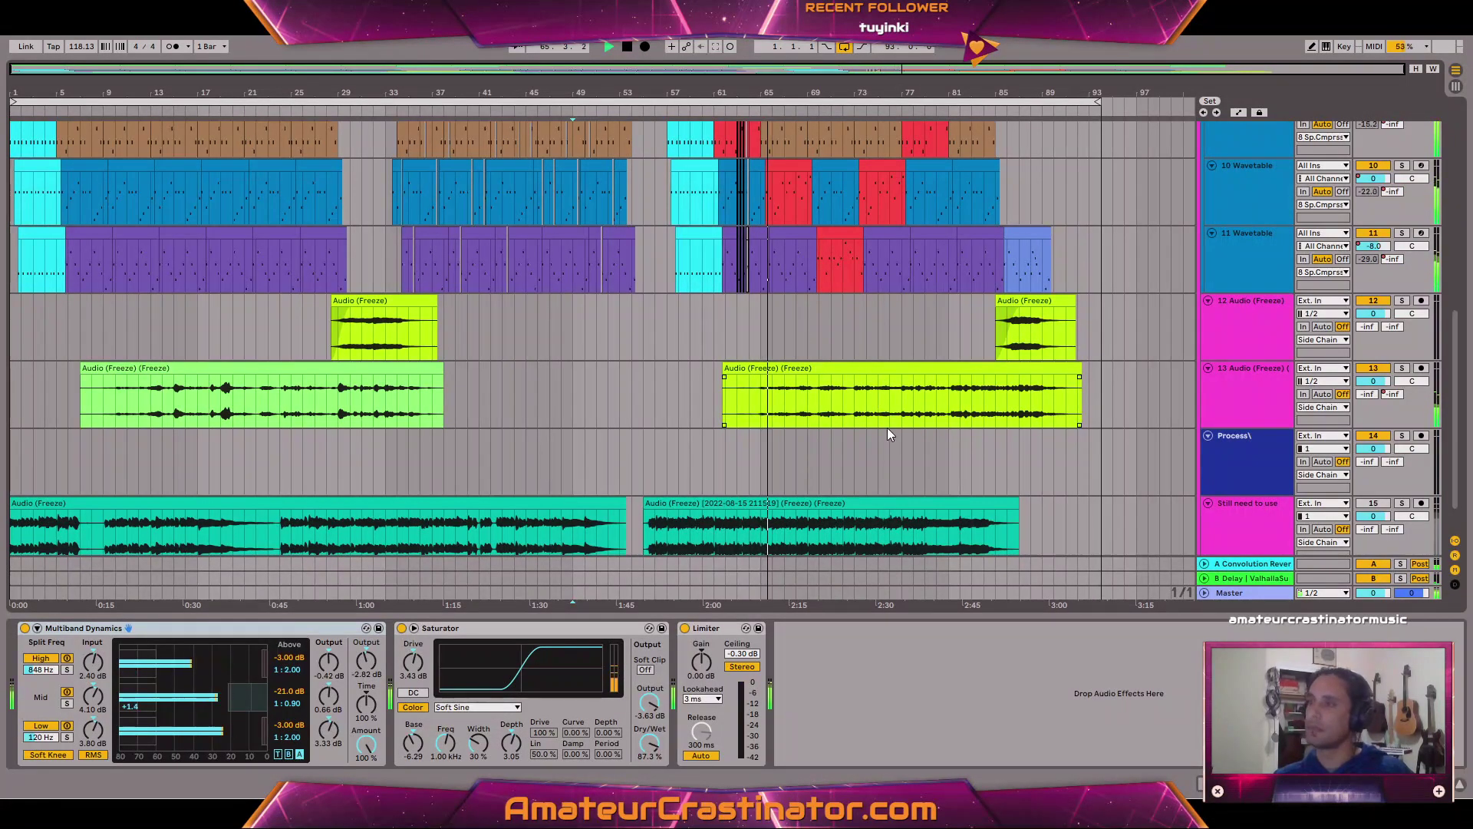
{"action": "left_click", "coordinate": [817, 470]}
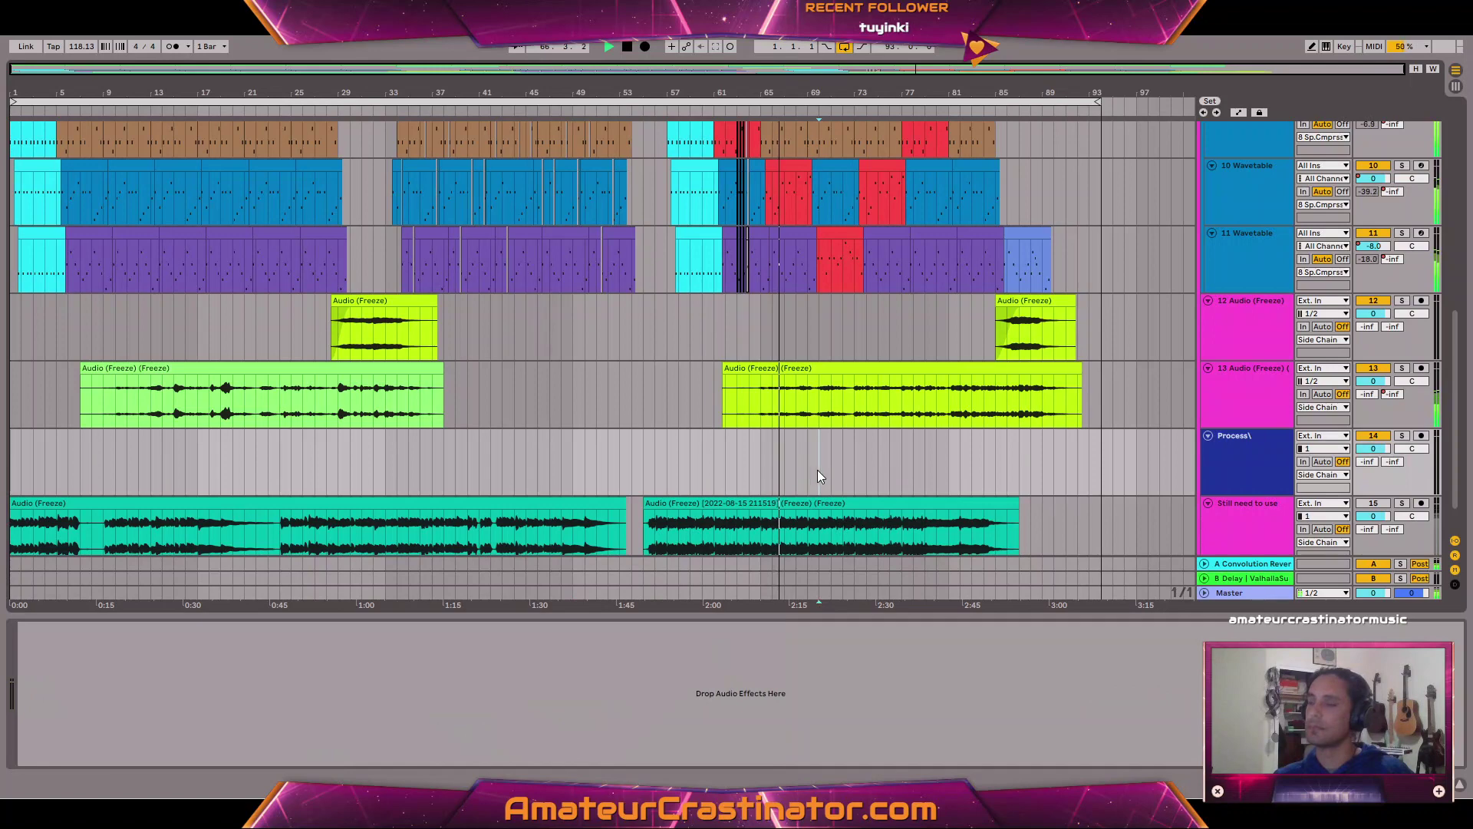
Look over the lower tracks once more and open the Live set in the Predator Project folder of Album 003.
{"action": "scroll", "coordinate": [1002, 460], "scroll_direction": "up", "scroll_amount": 3}
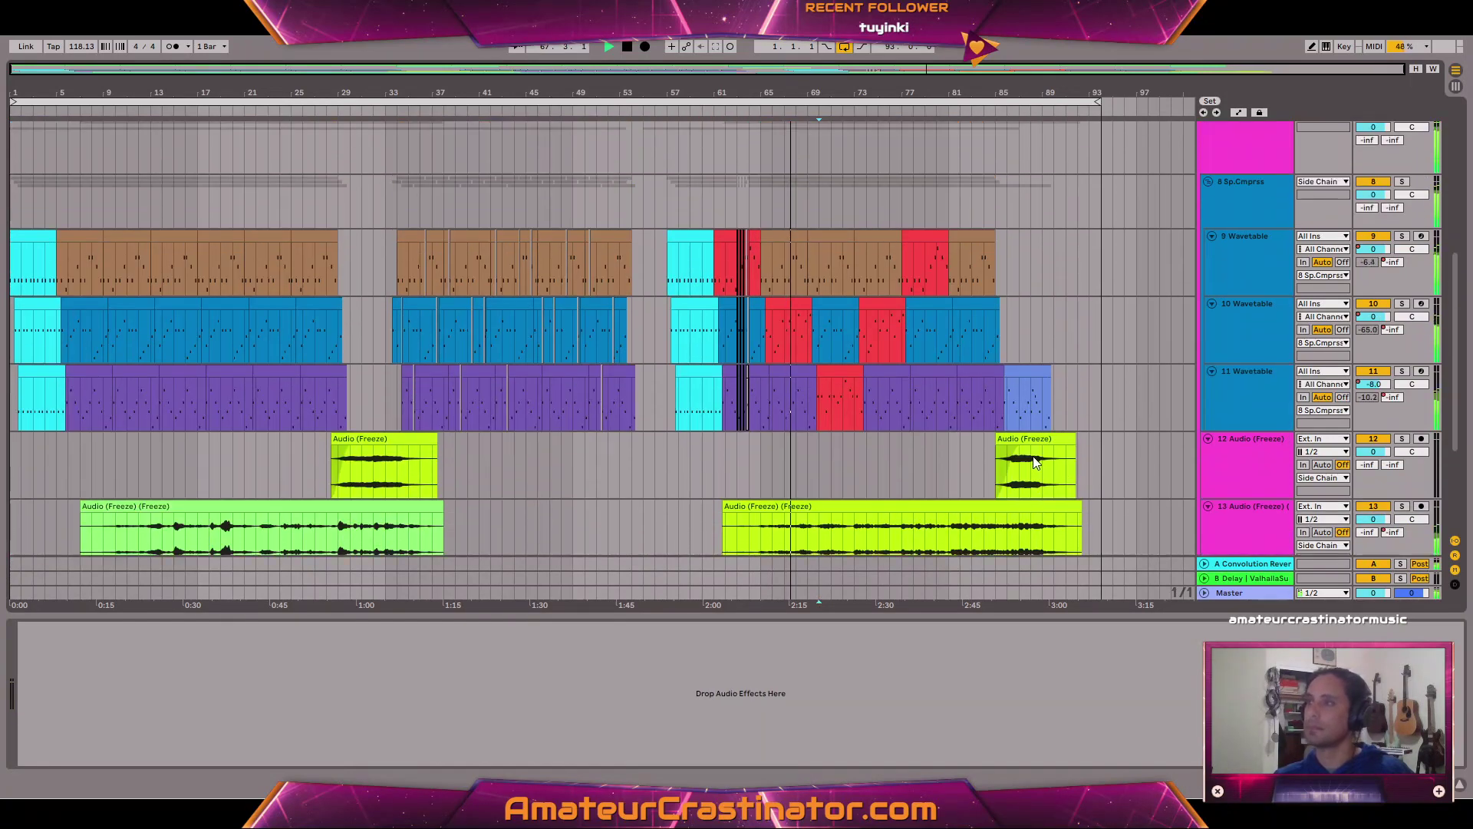
{"action": "scroll", "coordinate": [1032, 454], "scroll_direction": "down", "scroll_amount": 2}
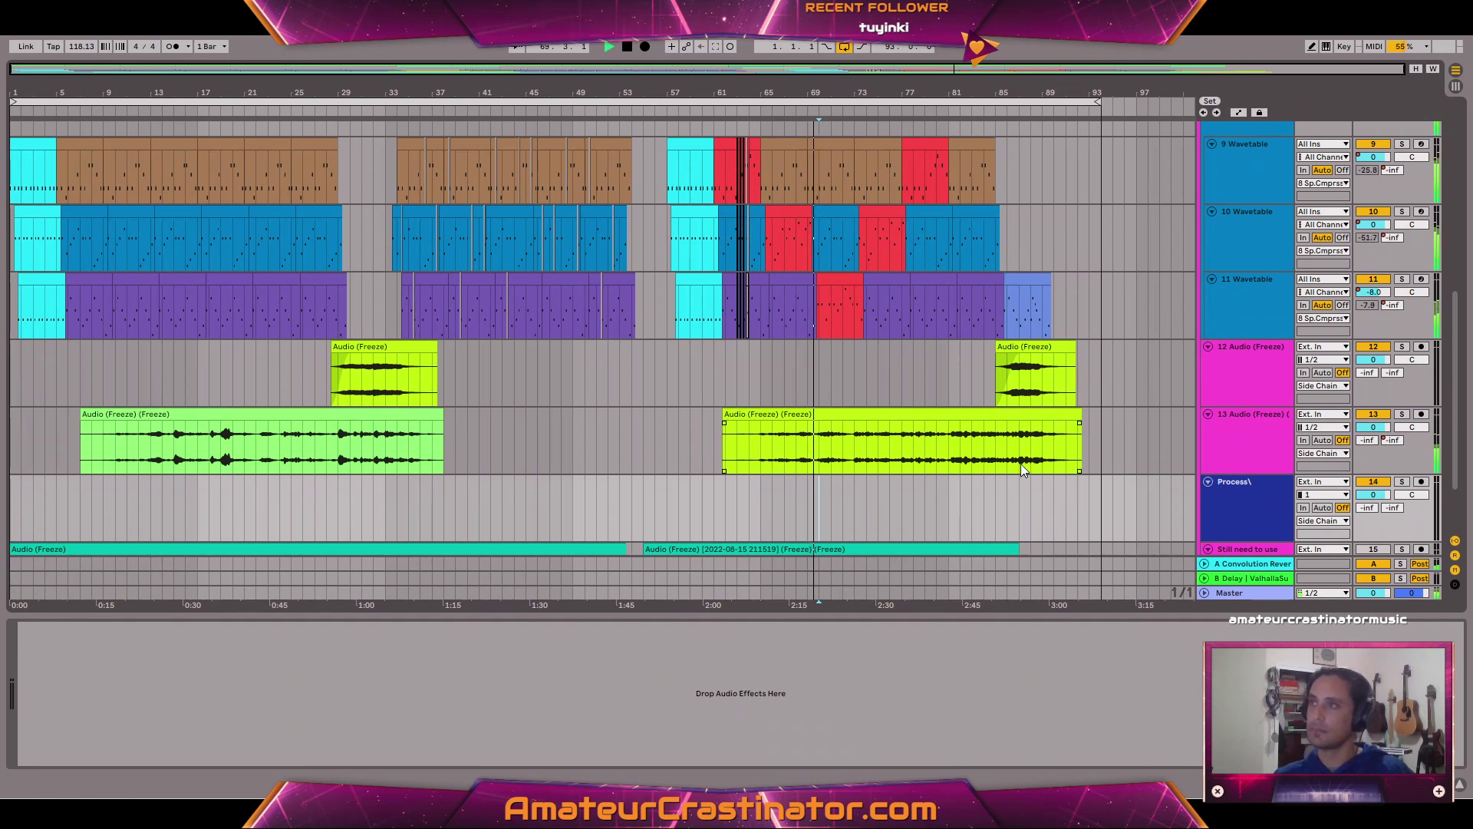
{"action": "scroll", "coordinate": [1039, 445], "scroll_direction": "down", "scroll_amount": 3}
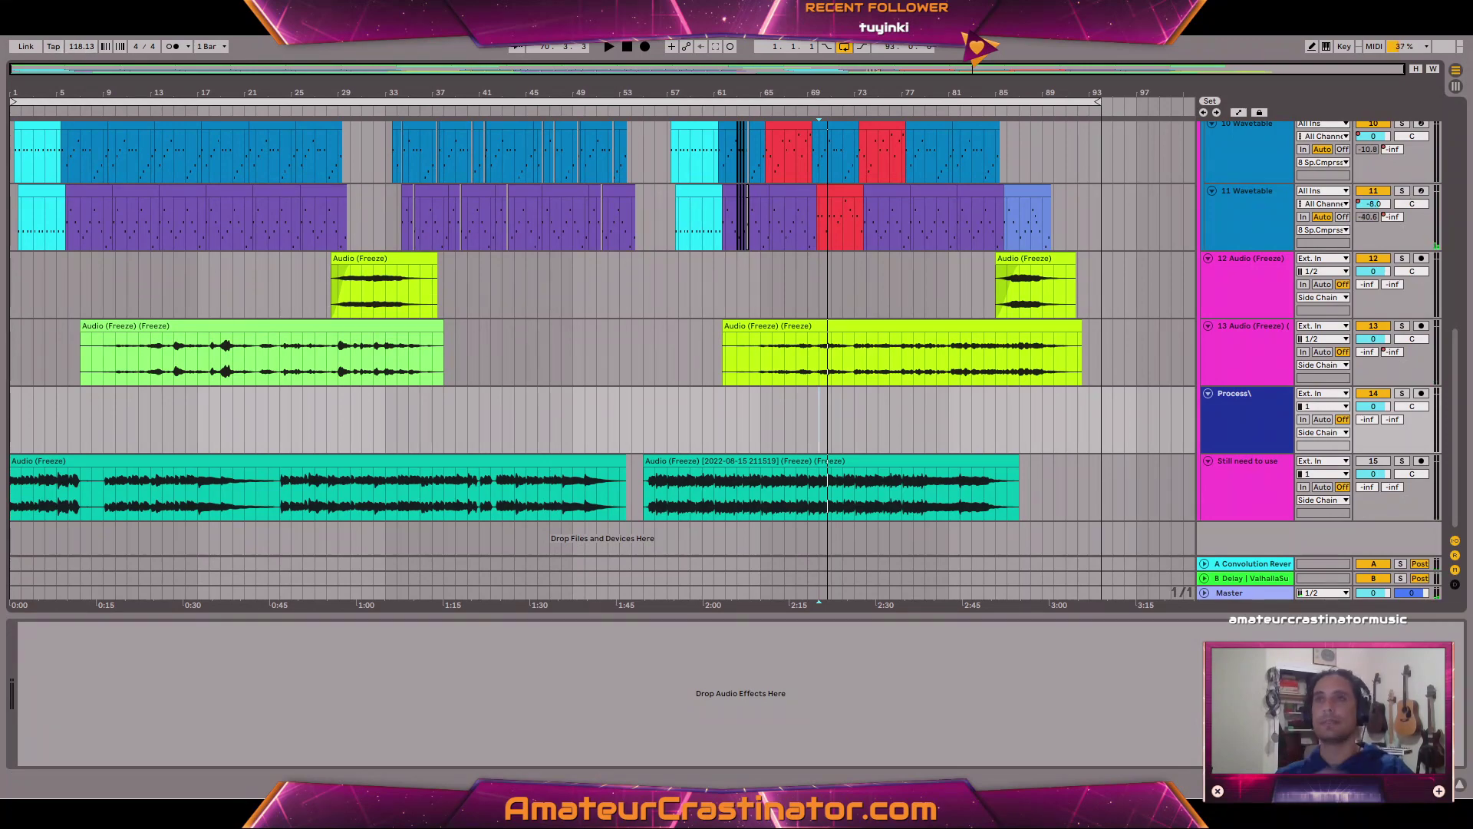
{"action": "left_click", "coordinate": [11, 28]}
{"action": "left_click", "coordinate": [36, 59]}
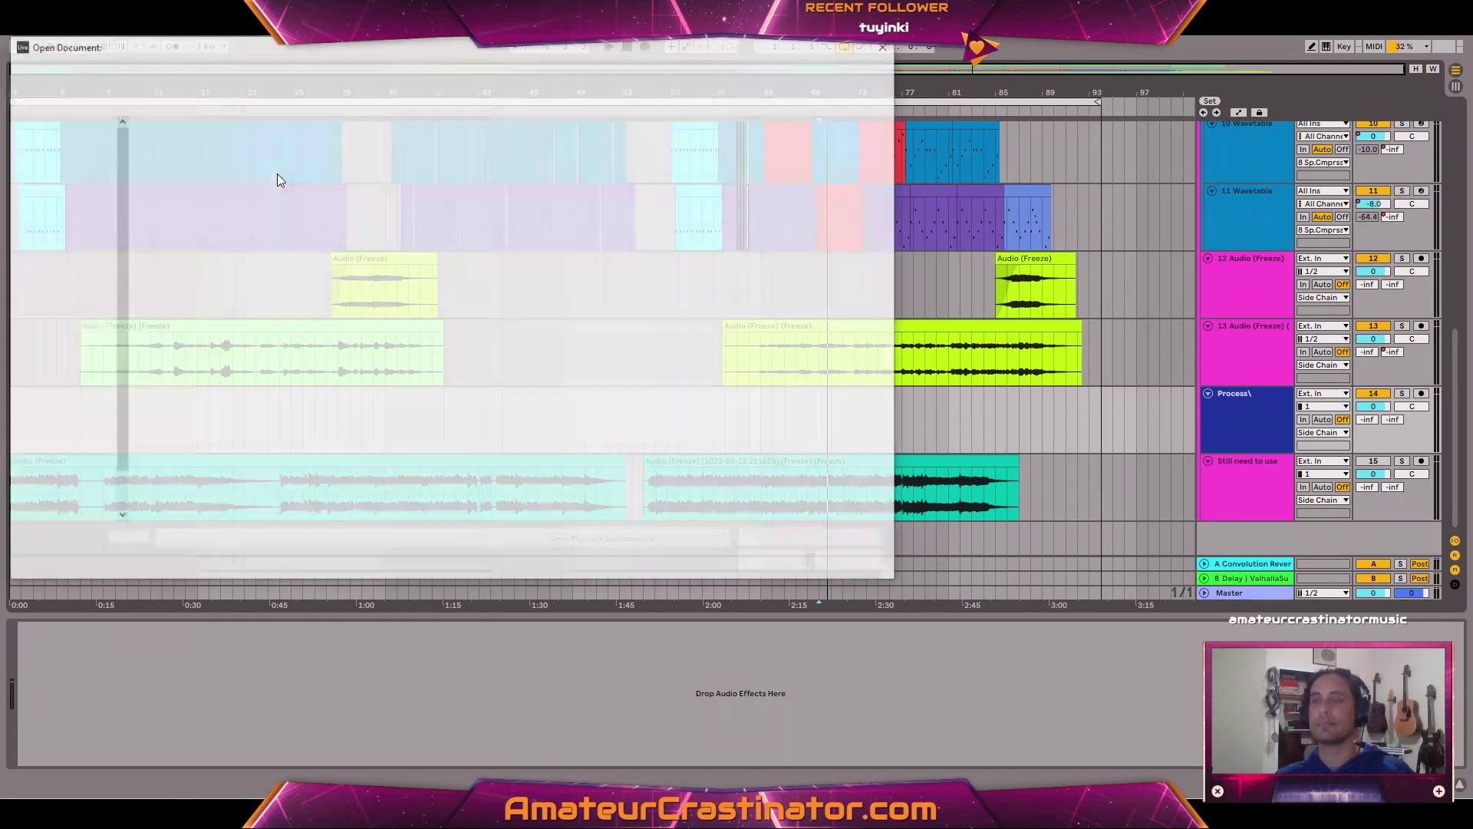
{"action": "left_click", "coordinate": [366, 73]}
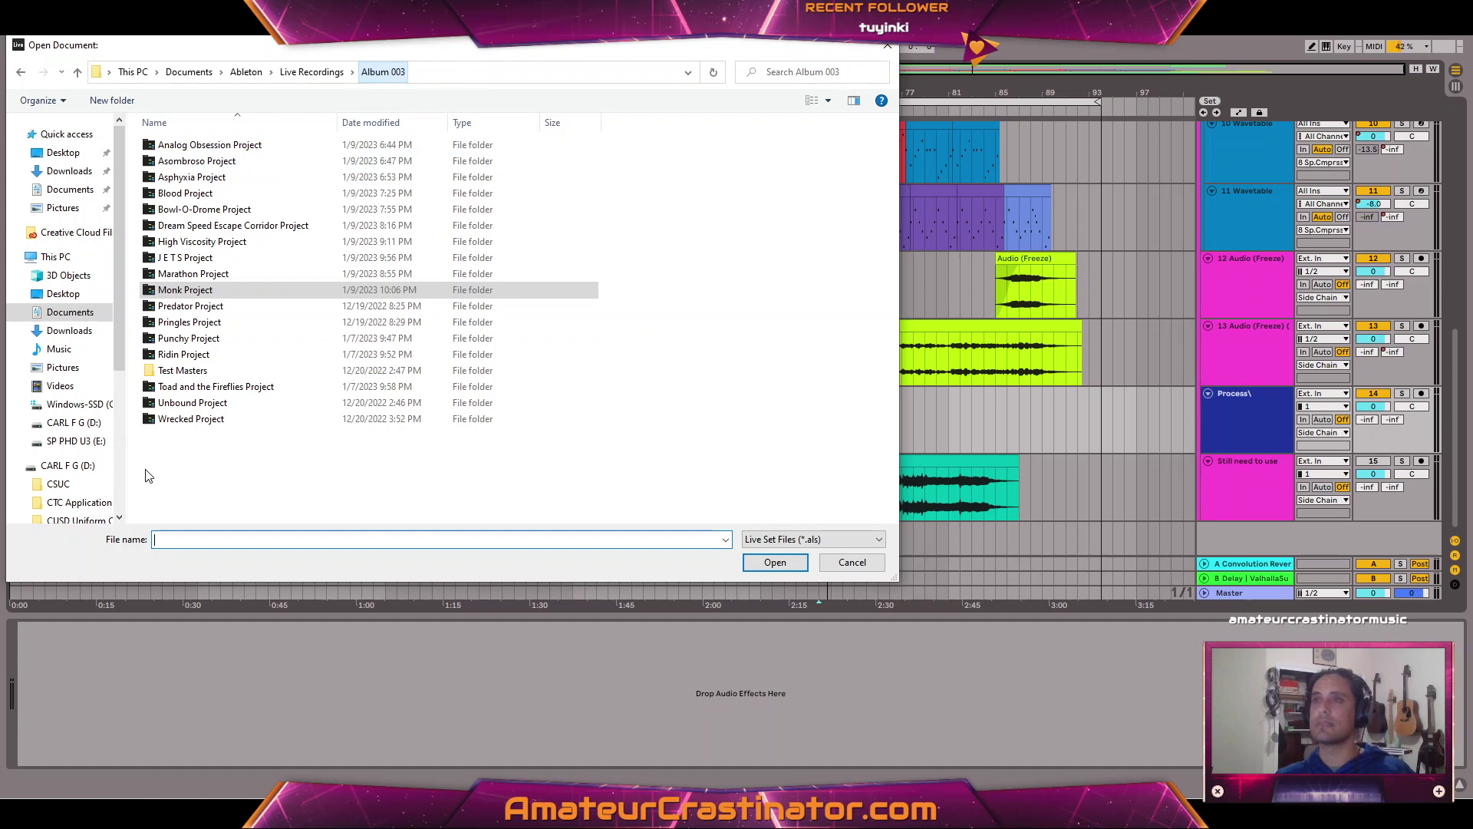
{"action": "double_click", "coordinate": [174, 311]}
{"action": "double_click", "coordinate": [181, 193]}
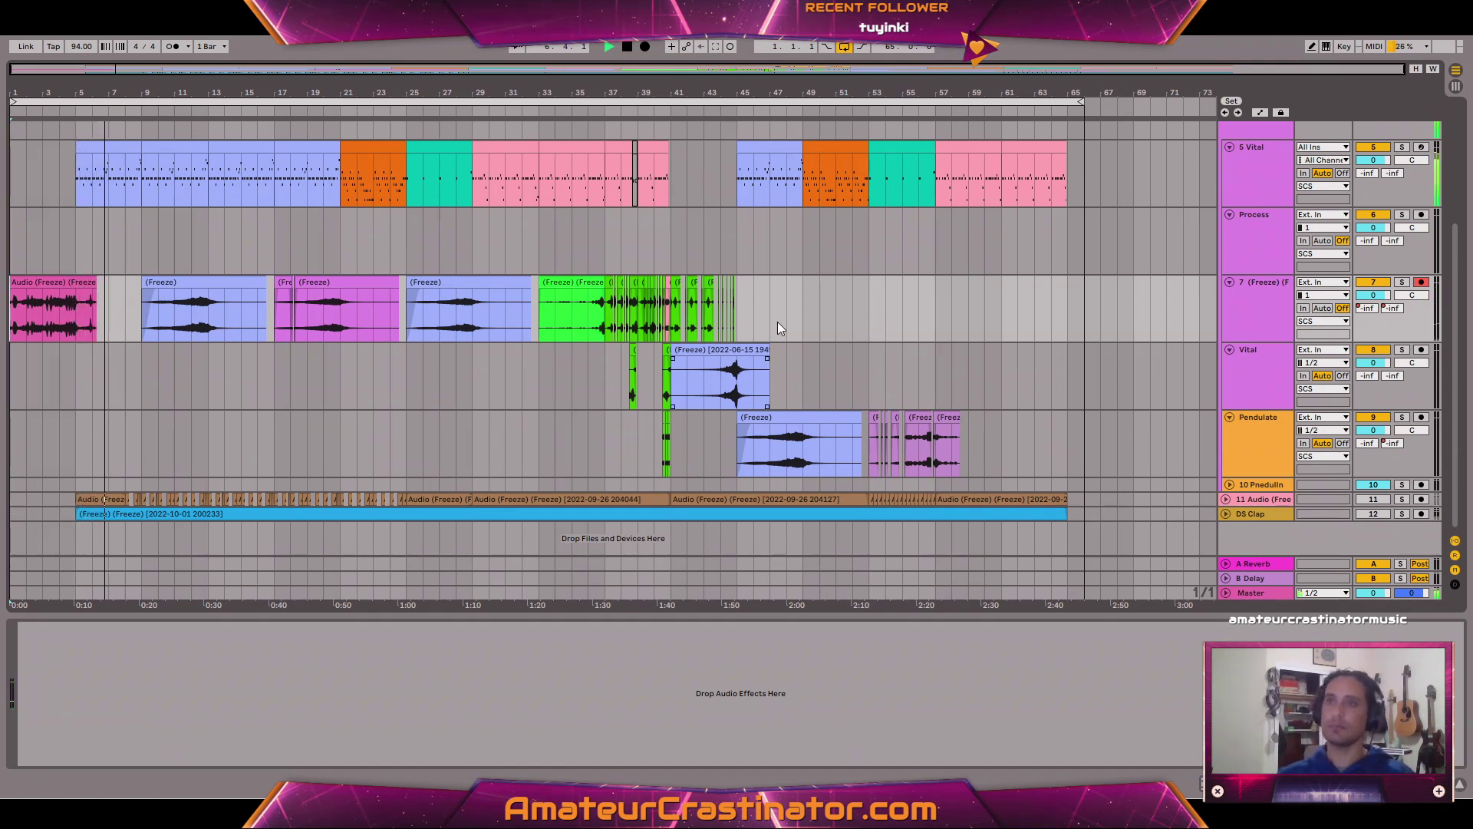
Look over the playing song's tracks and show the device chains of the Master track and the SCS group.
{"action": "scroll", "coordinate": [549, 436], "scroll_direction": "up", "scroll_amount": 5}
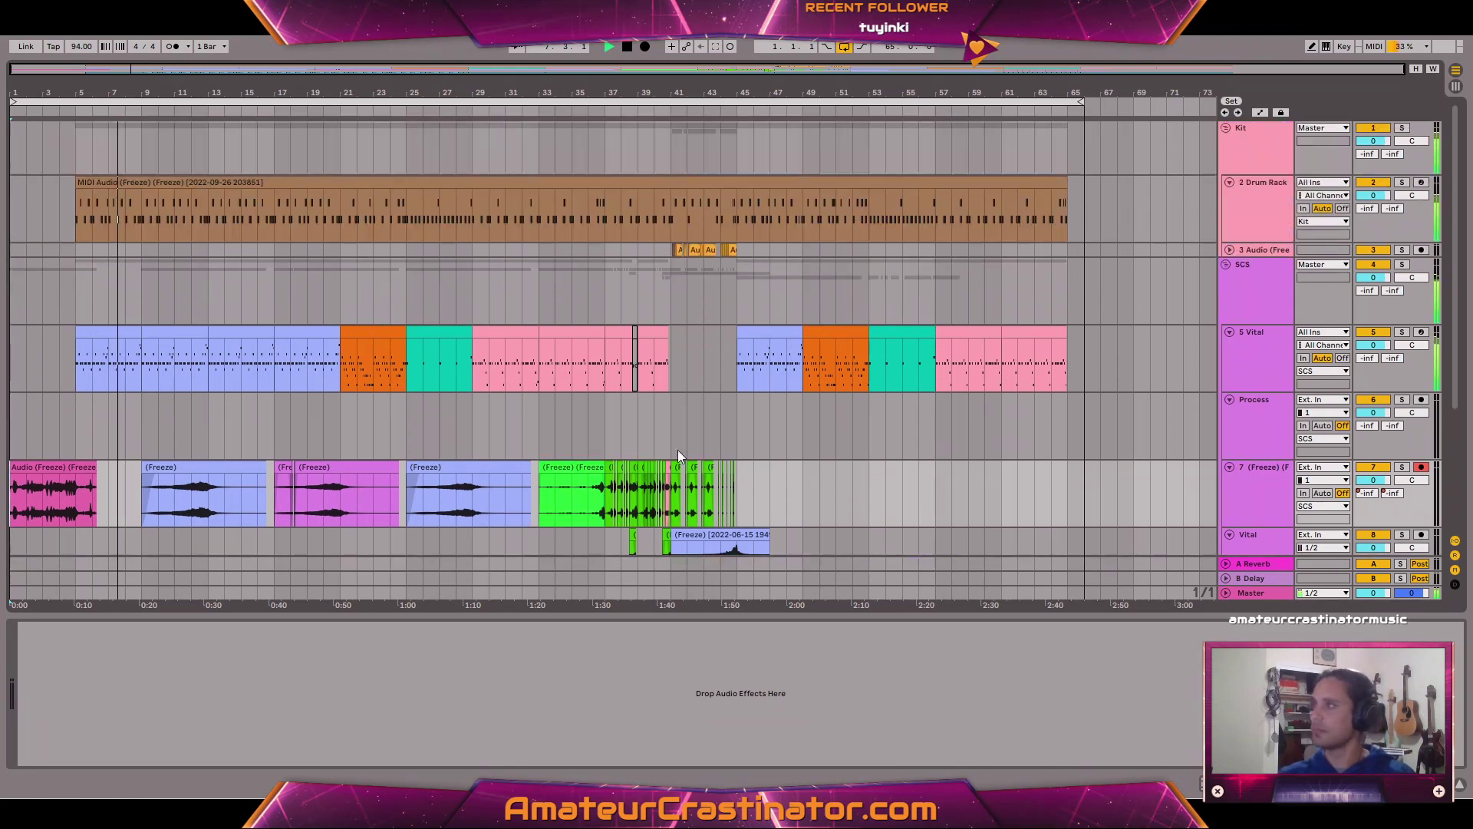
{"action": "scroll", "coordinate": [752, 431], "scroll_direction": "down", "scroll_amount": 5}
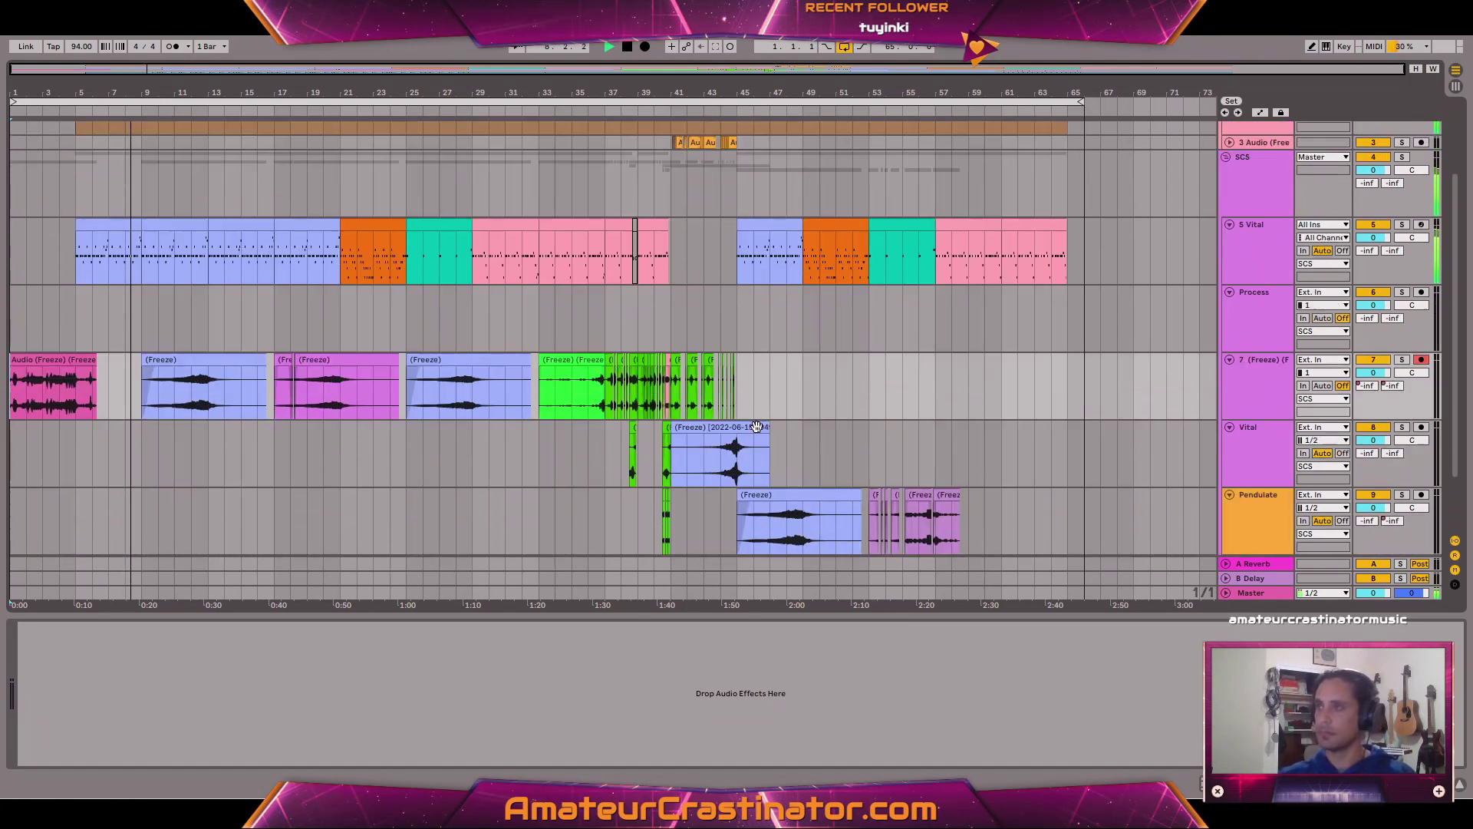
{"action": "scroll", "coordinate": [757, 408], "scroll_direction": "up", "scroll_amount": 3}
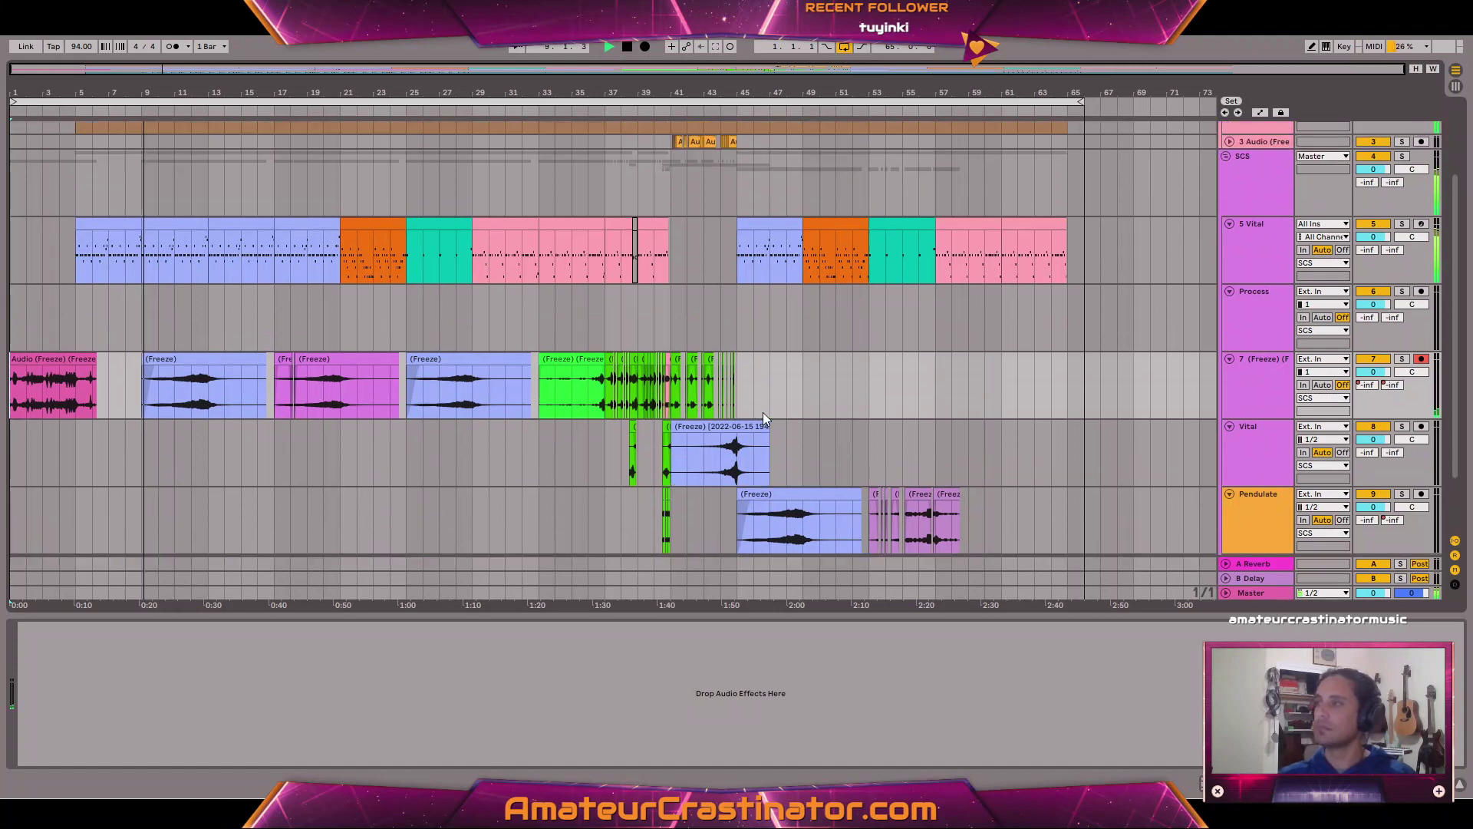
{"action": "left_click", "coordinate": [1231, 508]}
{"action": "left_click", "coordinate": [1254, 434]}
{"action": "left_click", "coordinate": [1246, 384]}
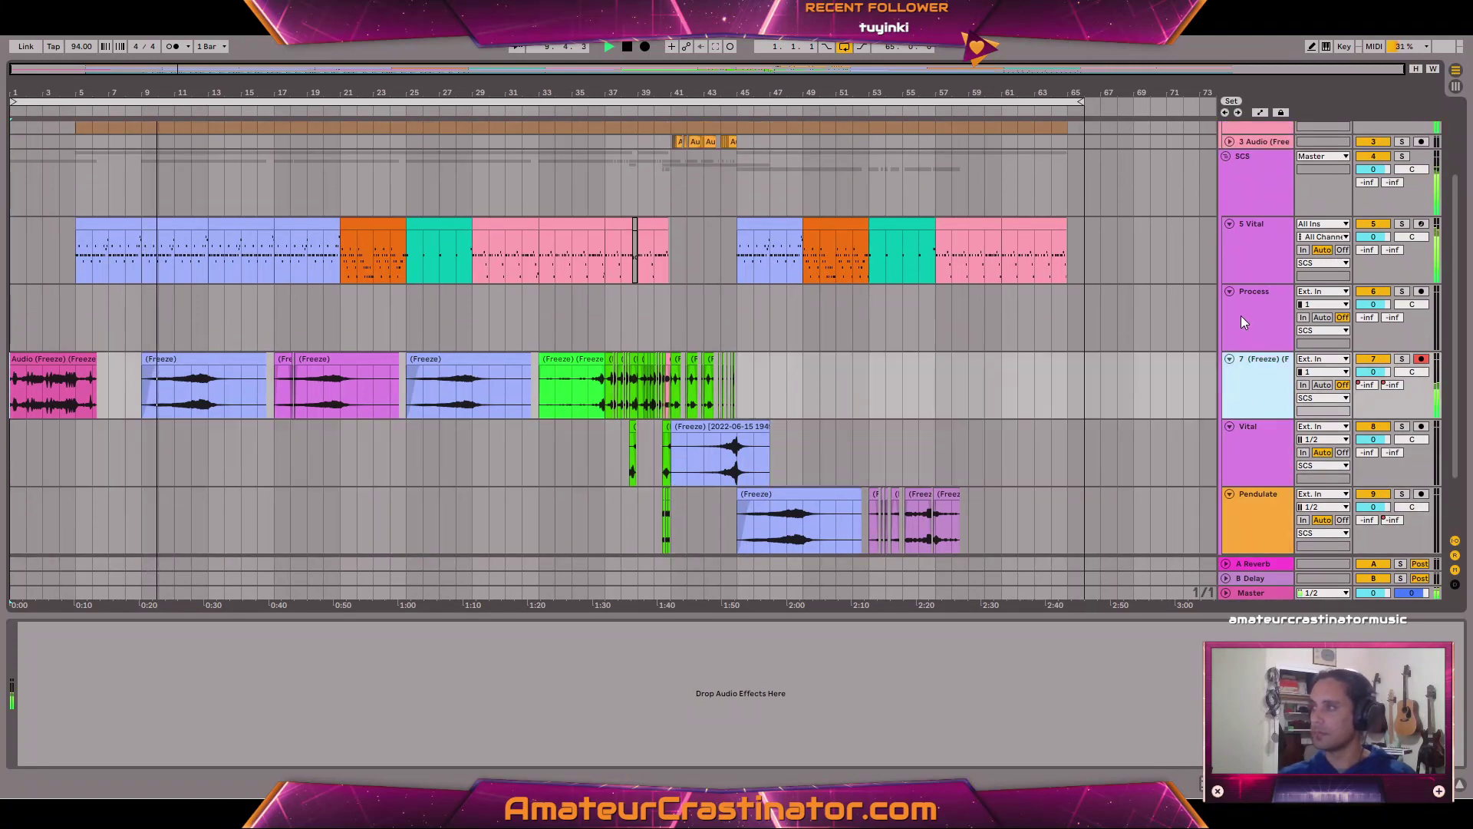
{"action": "scroll", "coordinate": [1245, 329], "scroll_direction": "up", "scroll_amount": 3}
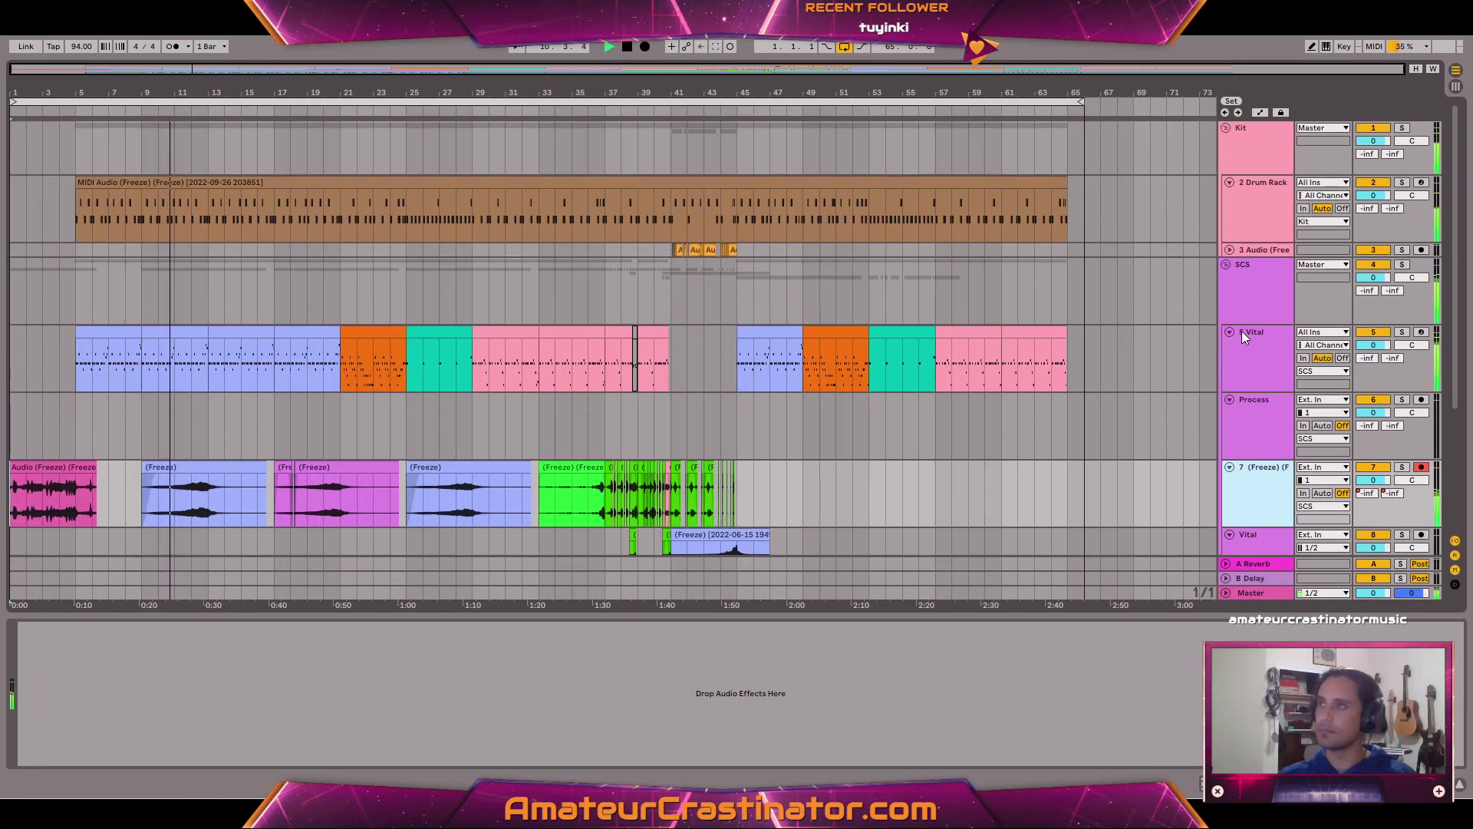
{"action": "scroll", "coordinate": [1205, 330], "scroll_direction": "down", "scroll_amount": 2}
{"action": "scroll", "coordinate": [1205, 329], "scroll_direction": "up", "scroll_amount": 3}
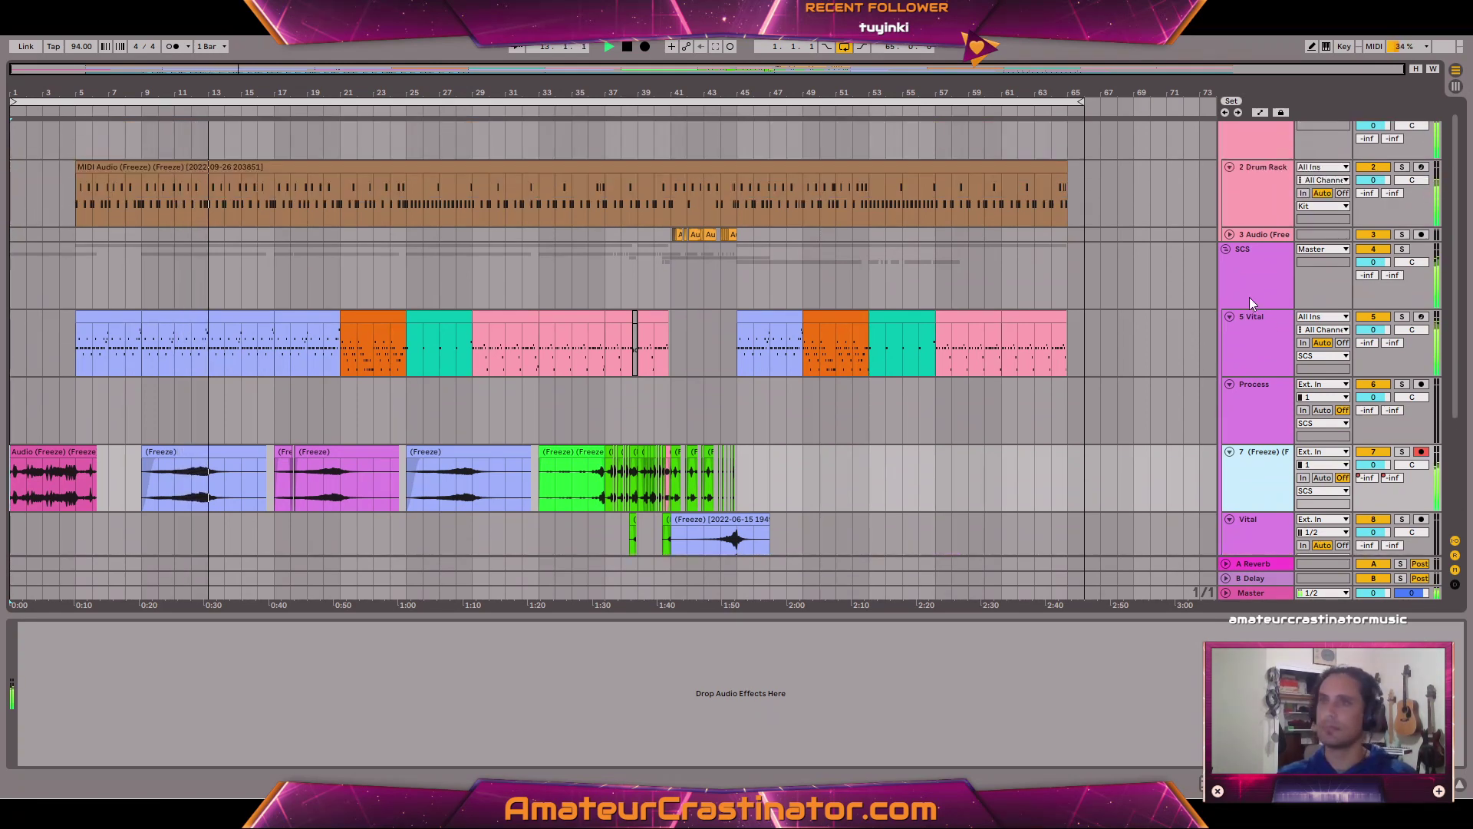
{"action": "left_click", "coordinate": [1264, 594]}
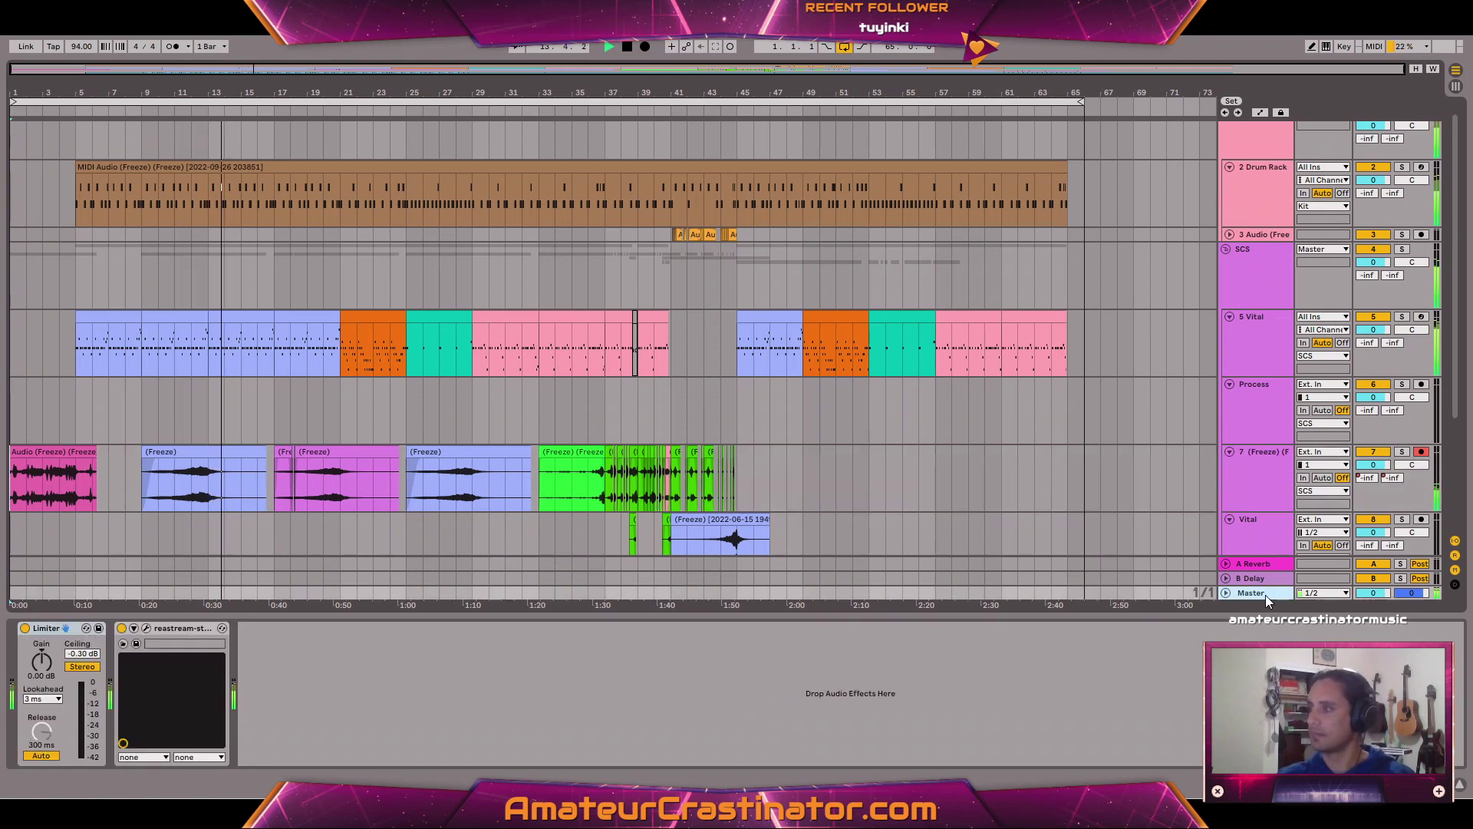
{"action": "left_click", "coordinate": [1259, 274]}
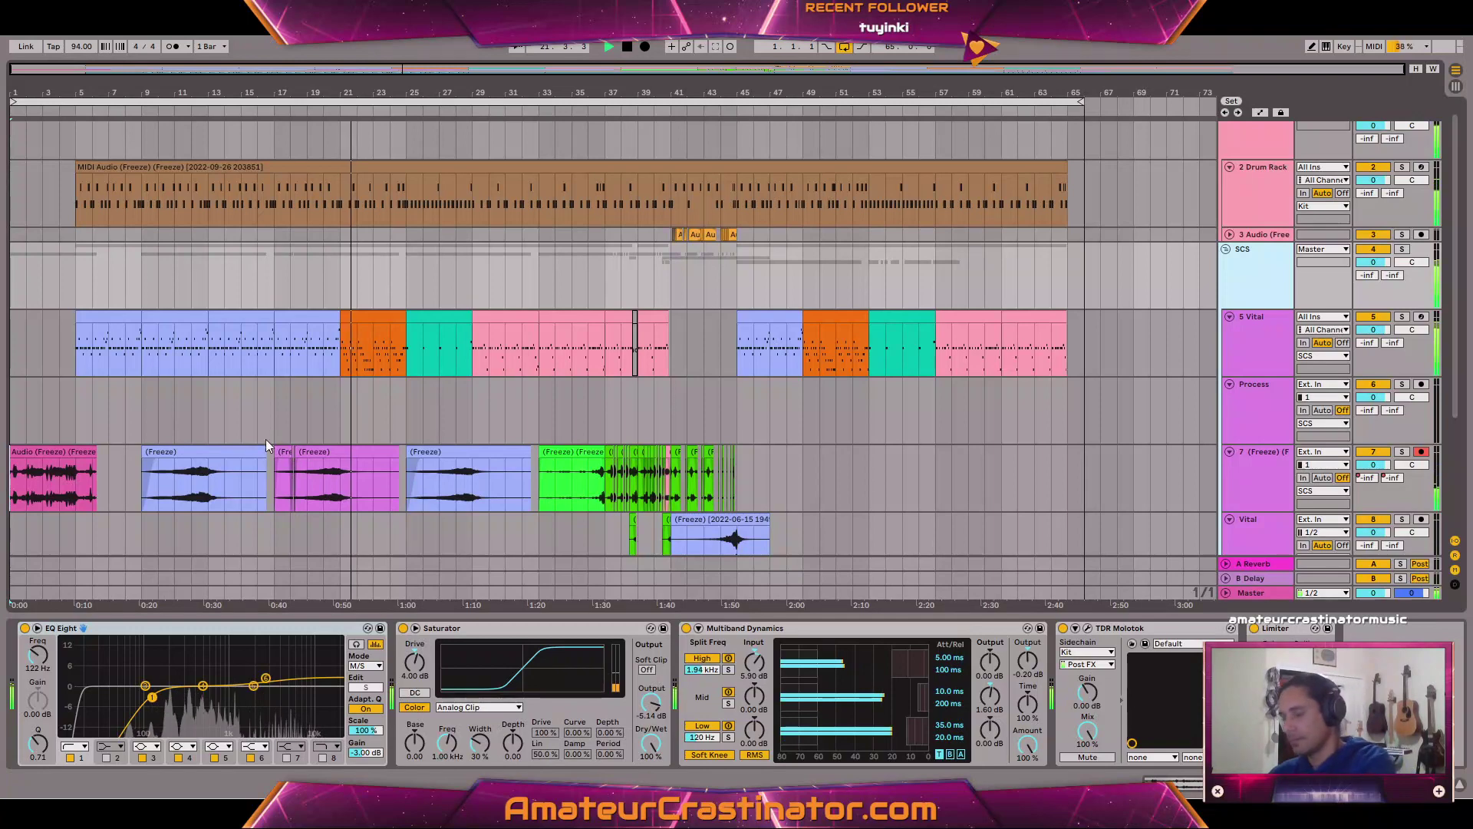
Deactivate the sixteenth-note slice ending at 20.3.3 in track 7's purple frozen clip and play from bar 20.
{"action": "scroll", "coordinate": [324, 476], "scroll_direction": "up", "scroll_amount": 10}
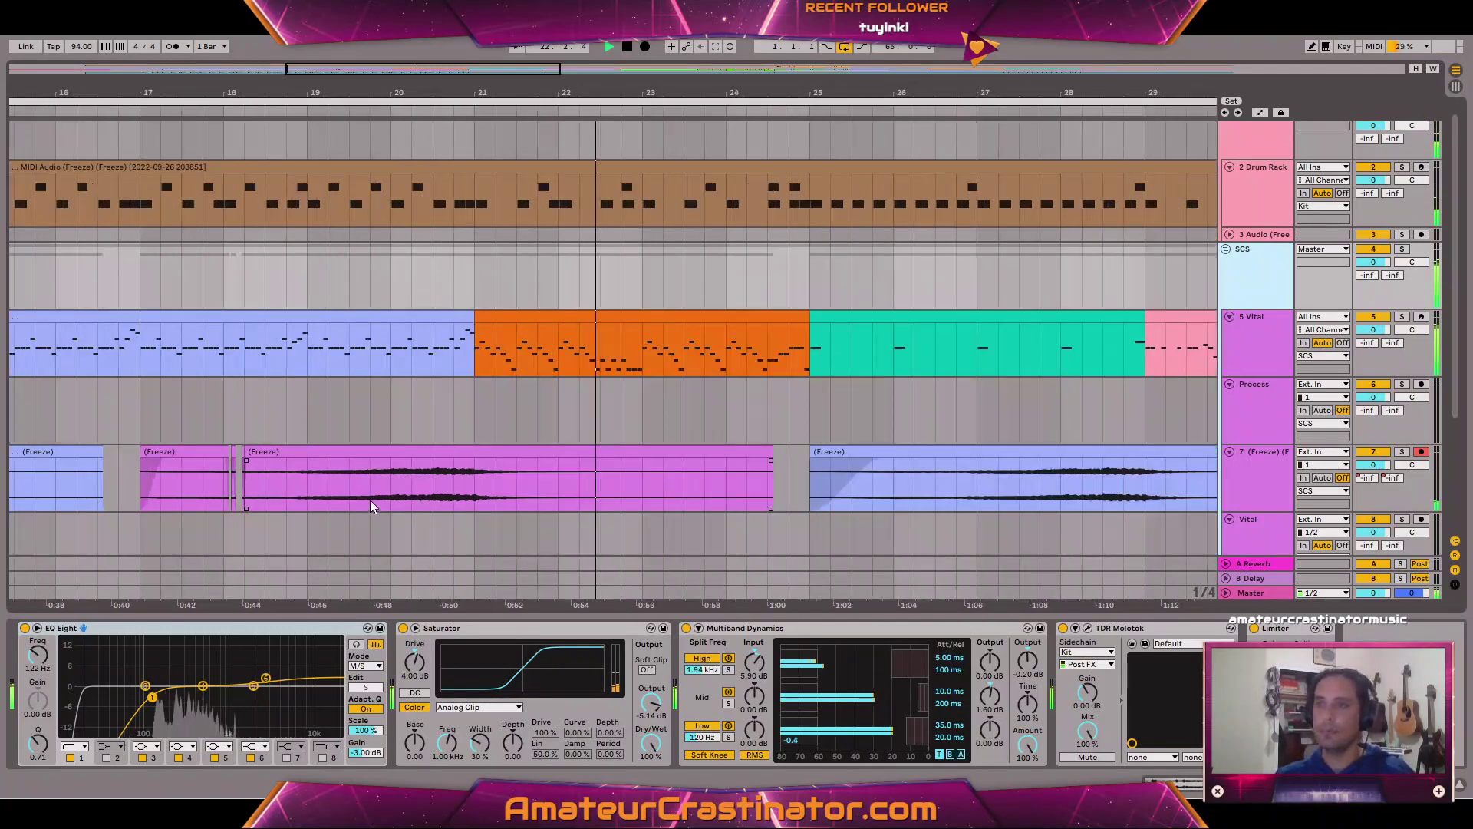
{"action": "left_click_drag", "start_coordinate": [413, 473], "coordinate": [429, 474]}
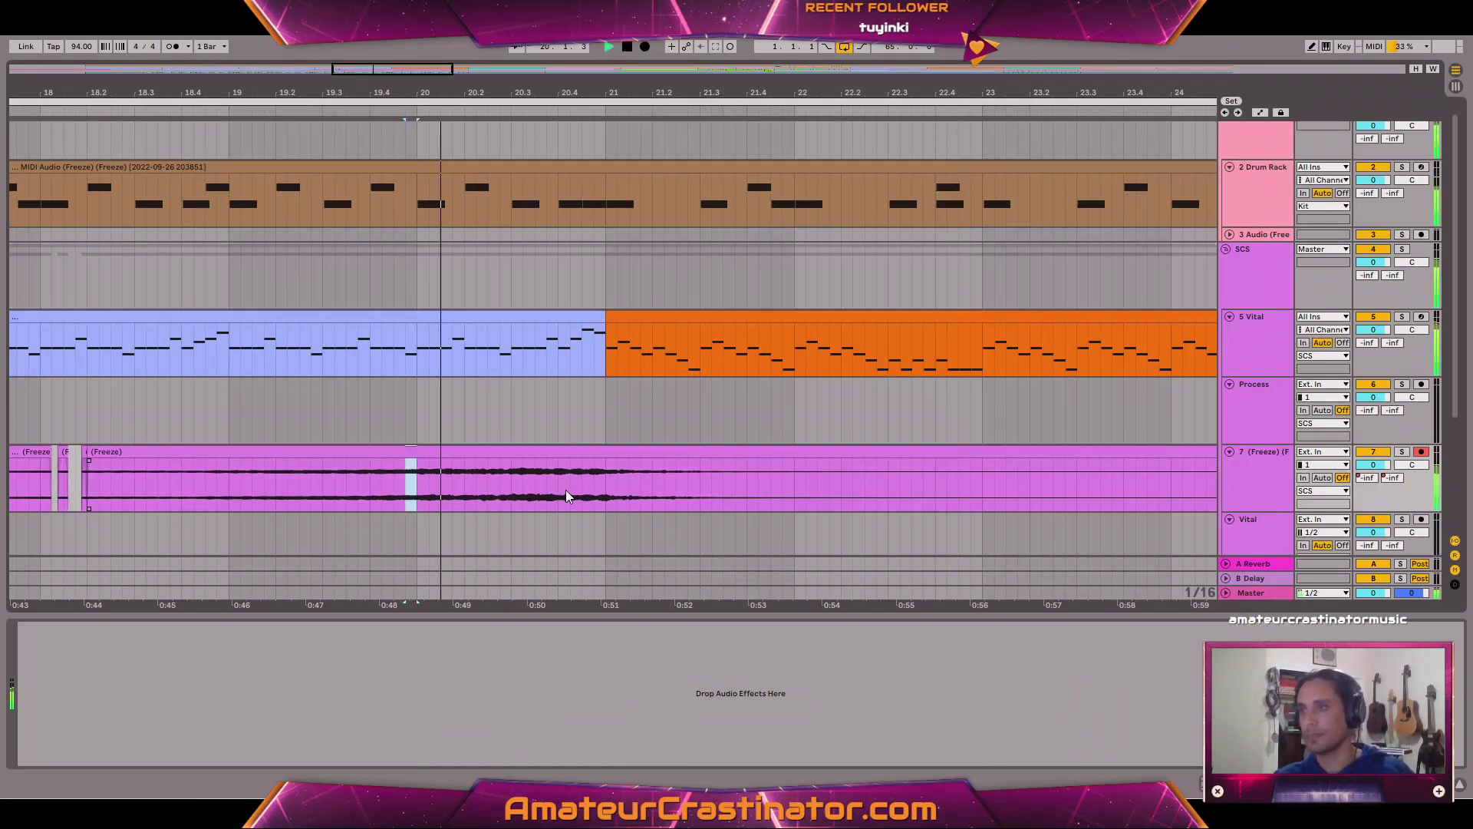
{"action": "scroll", "coordinate": [564, 489], "scroll_direction": "up", "scroll_amount": 3}
{"action": "key", "text": "space"}
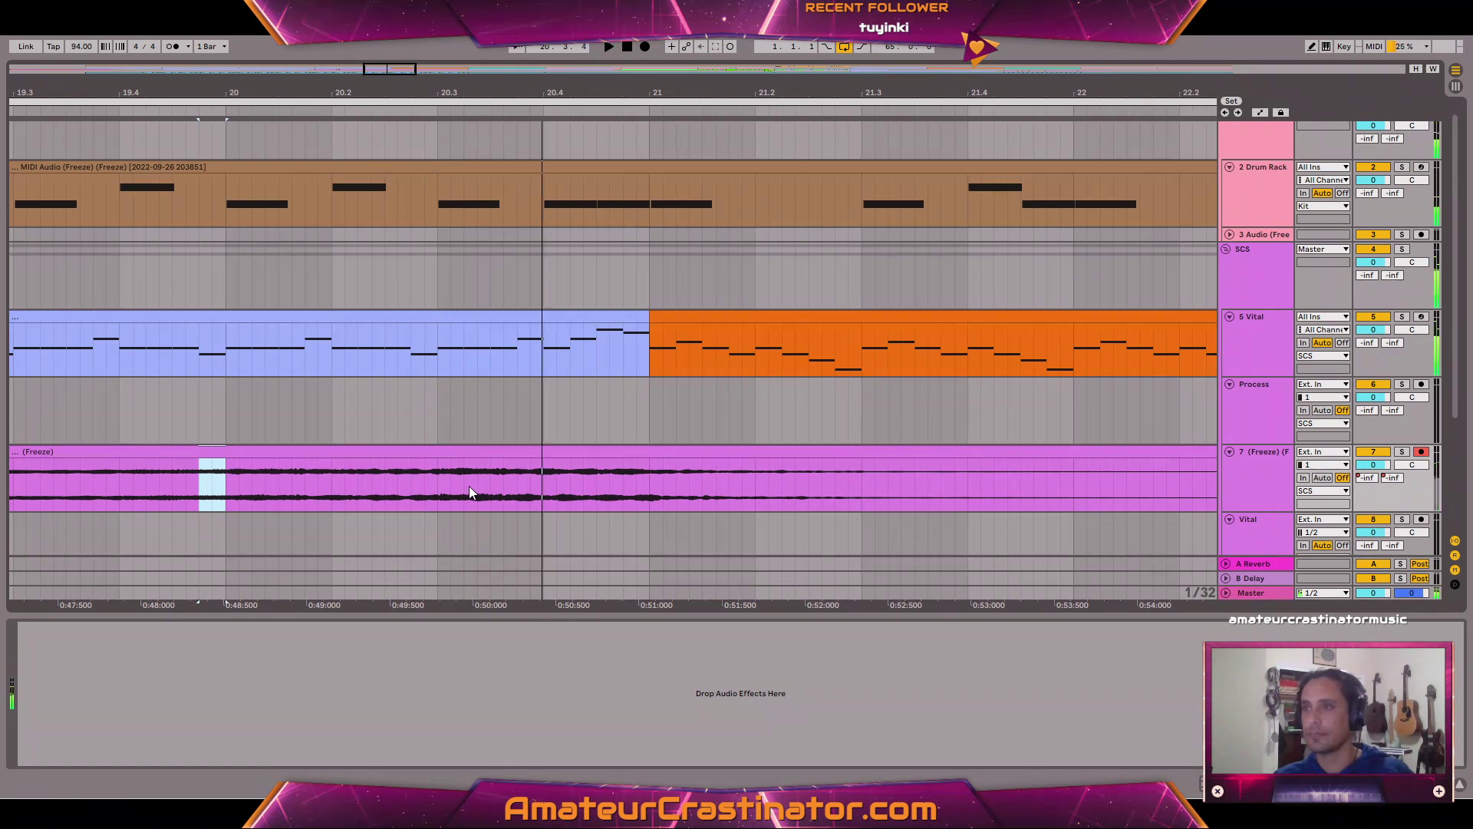
{"action": "left_click_drag", "start_coordinate": [463, 489], "coordinate": [489, 477]}
{"action": "key", "text": "0"}
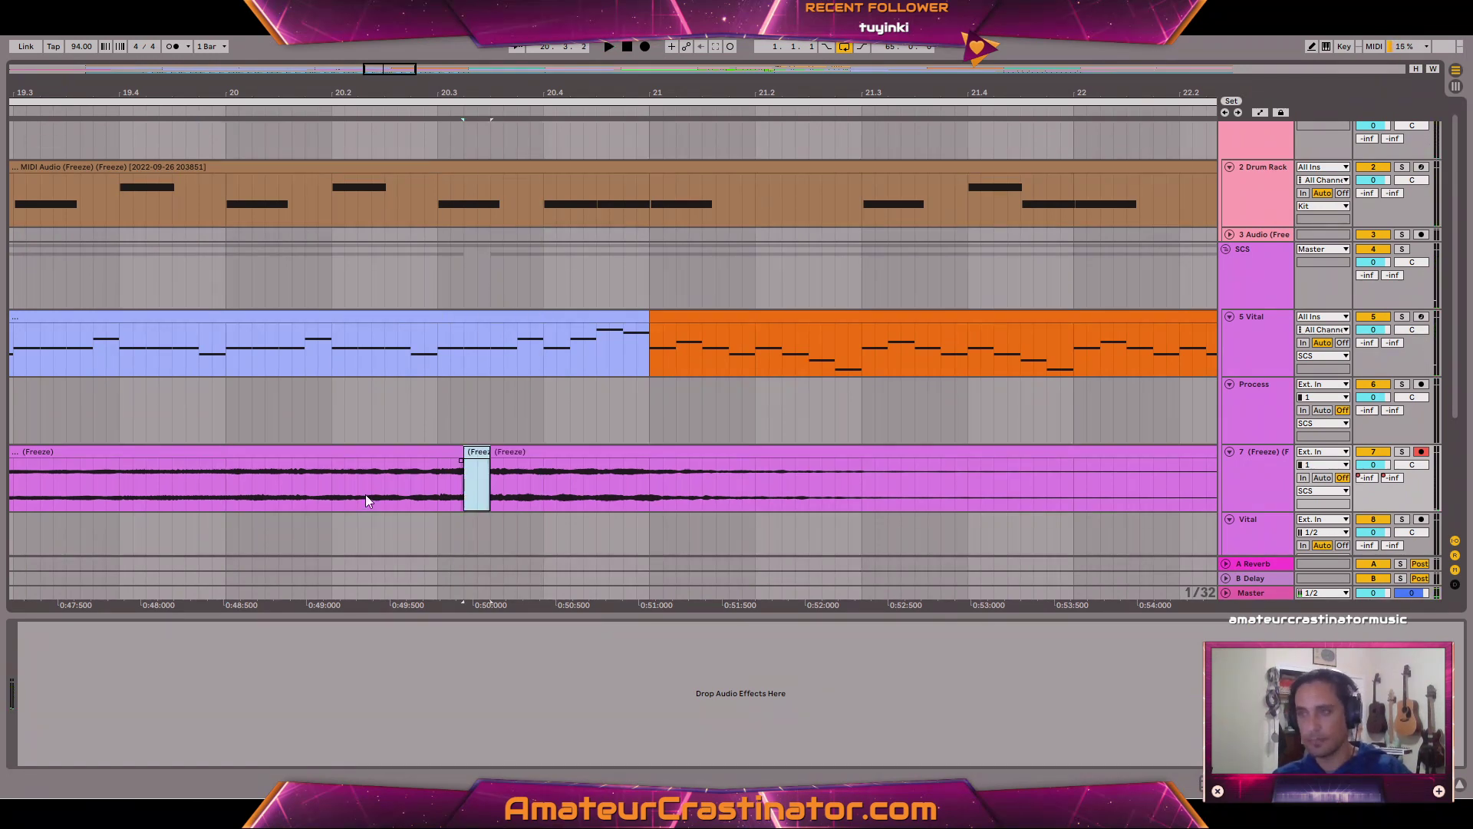
{"action": "left_click", "coordinate": [229, 471]}
{"action": "key", "text": "space"}
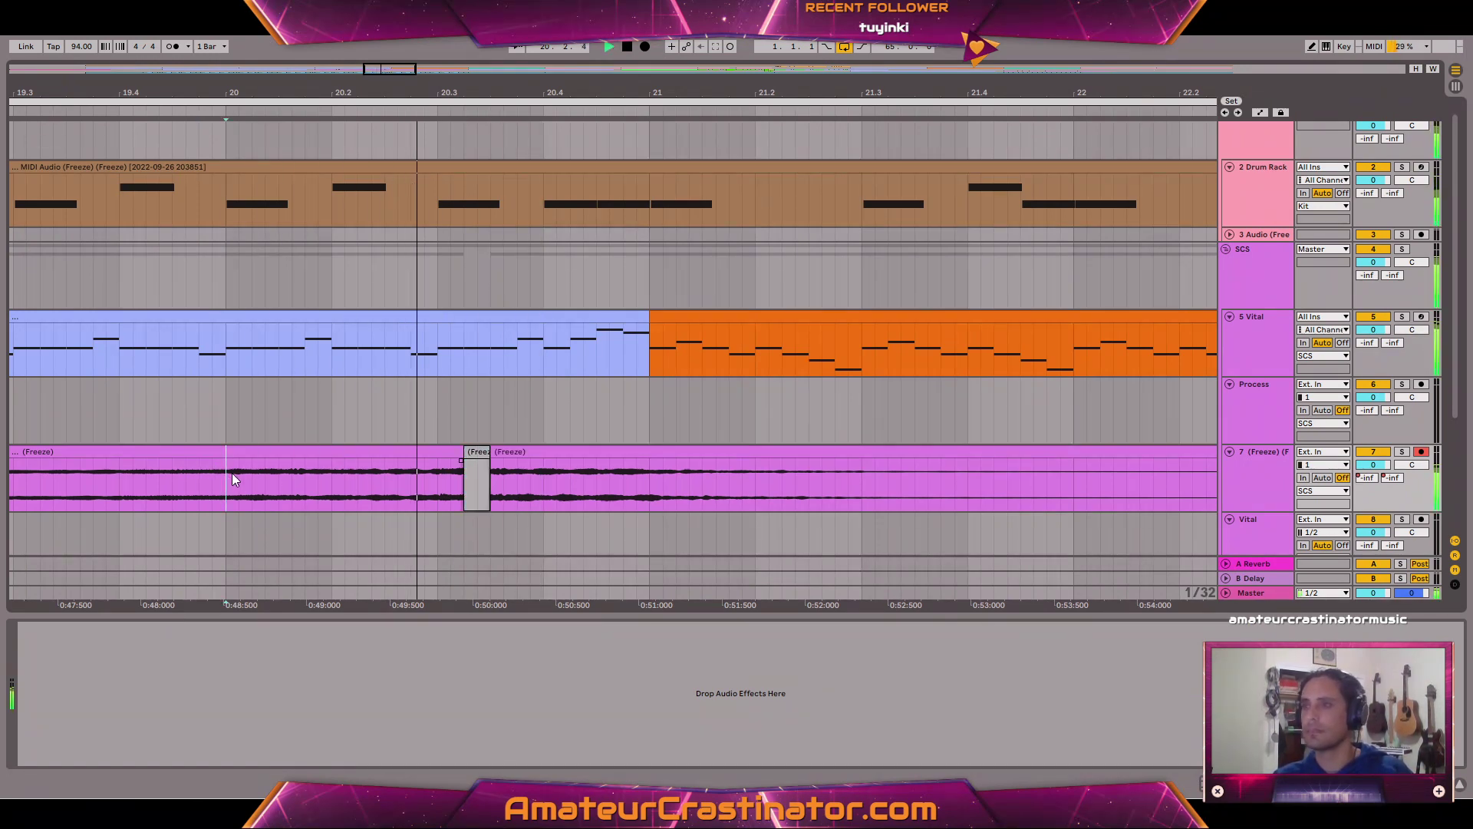
{"action": "key", "text": "space"}
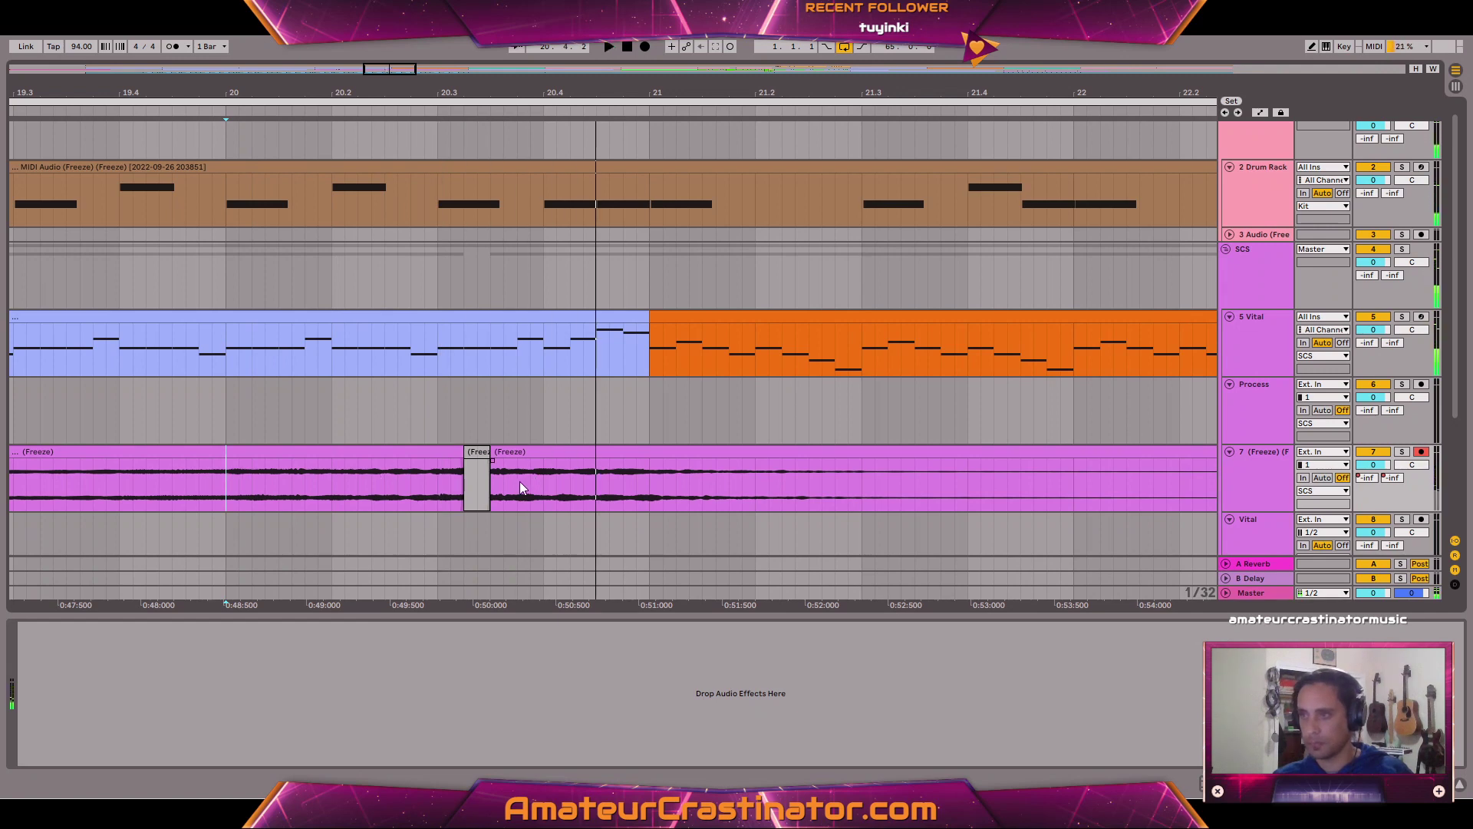
Deactivate the sixteenth before 20.4 and the thirty-second before 20.4.3 on track 7, replaying from bar 20.
{"action": "left_click_drag", "start_coordinate": [519, 480], "coordinate": [529, 481]}
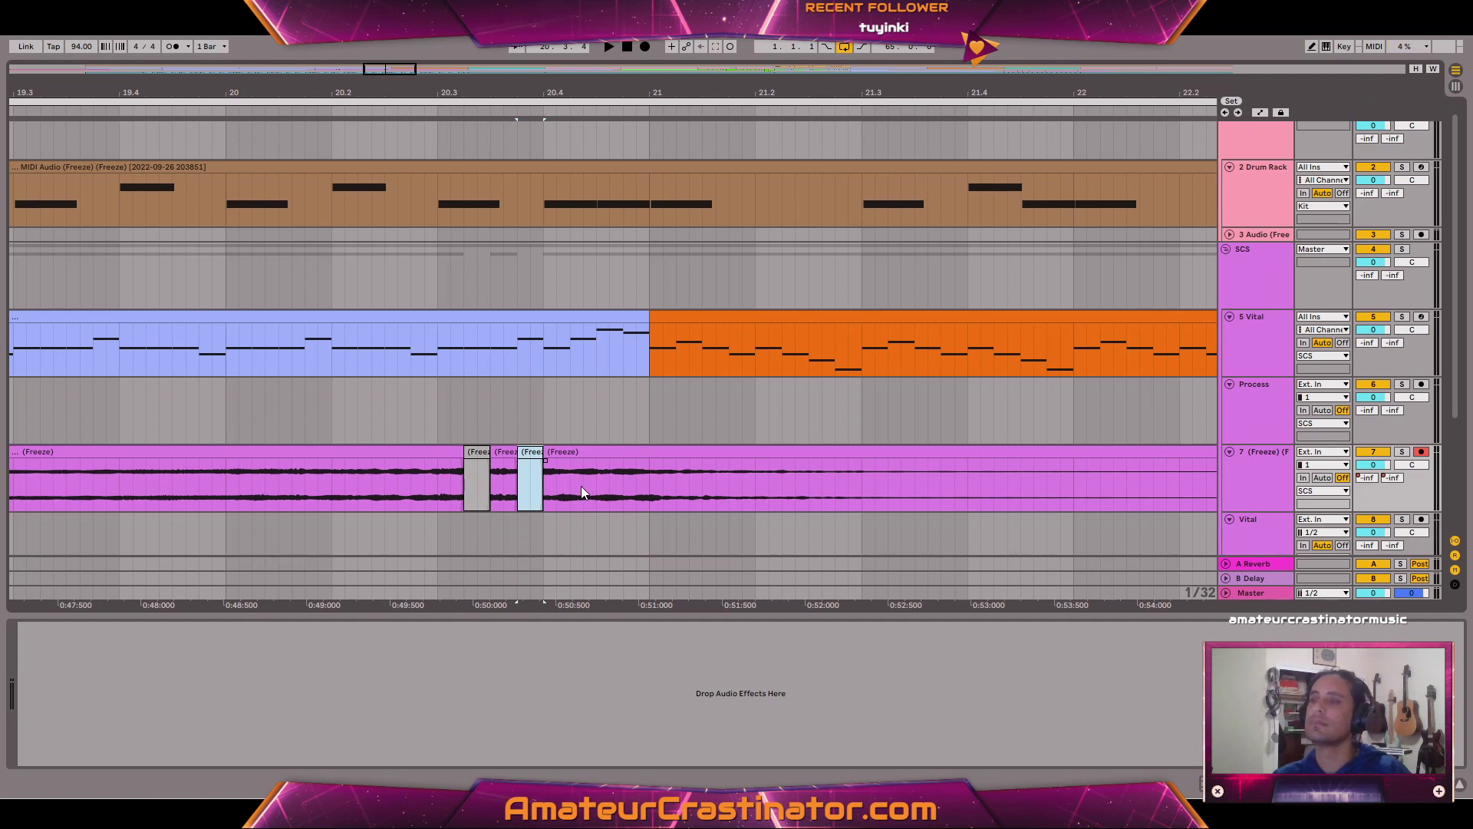
{"action": "left_click_drag", "start_coordinate": [585, 486], "coordinate": [595, 487]}
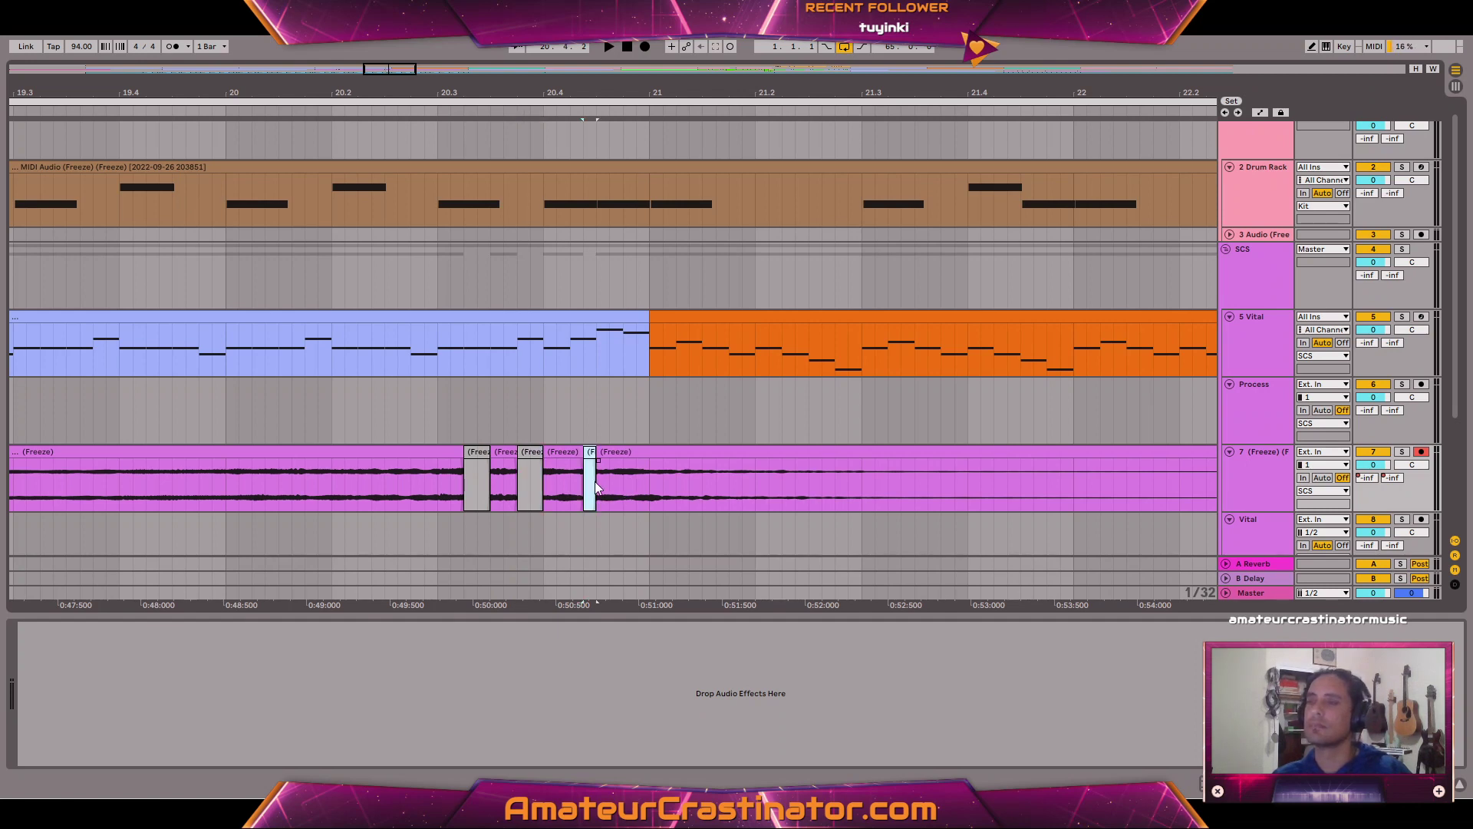
{"action": "left_click", "coordinate": [368, 452]}
{"action": "left_click", "coordinate": [219, 491]}
{"action": "key", "text": "space"}
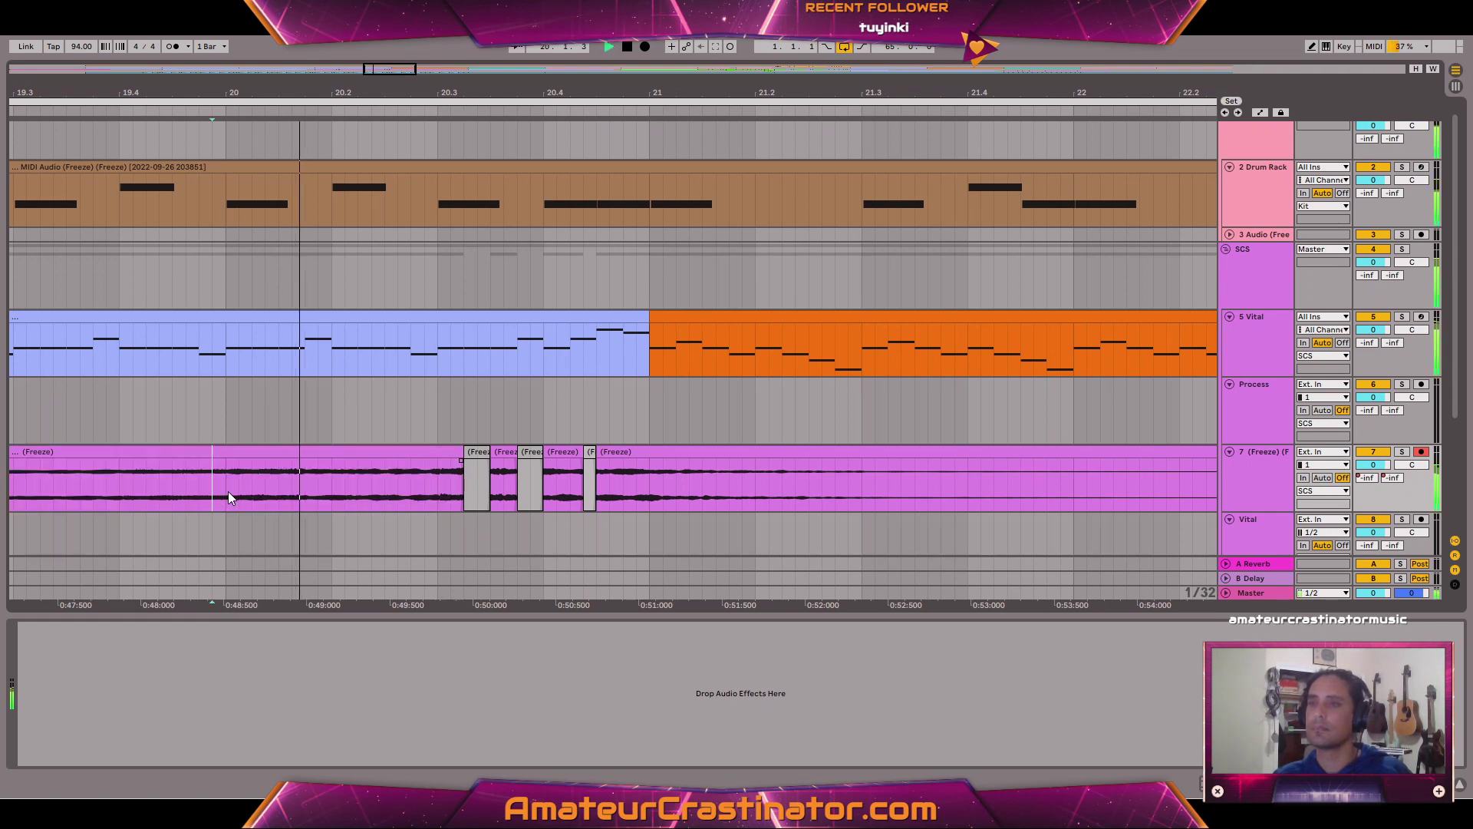
{"action": "left_click", "coordinate": [226, 494]}
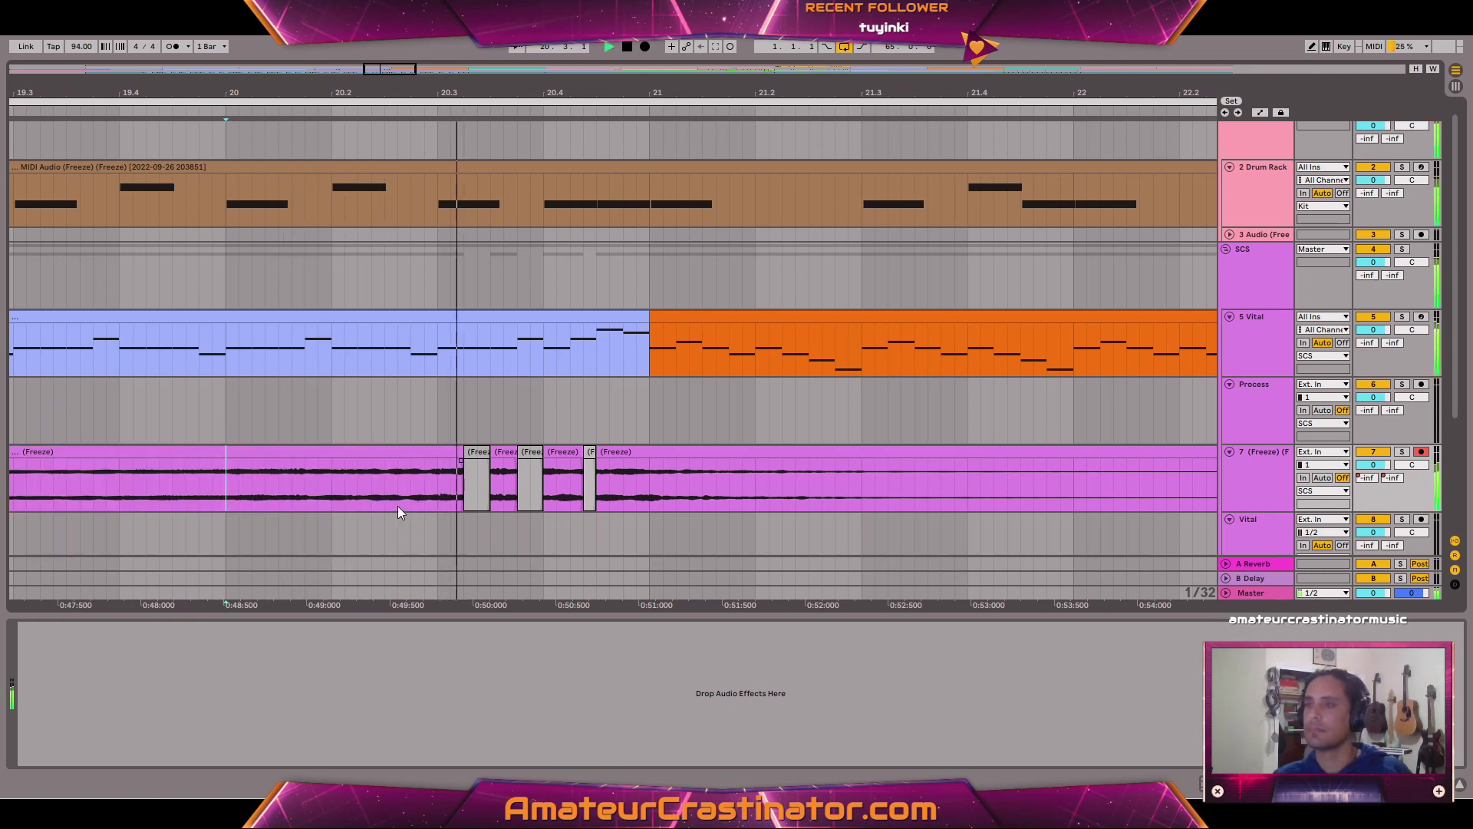
{"action": "key", "text": "space"}
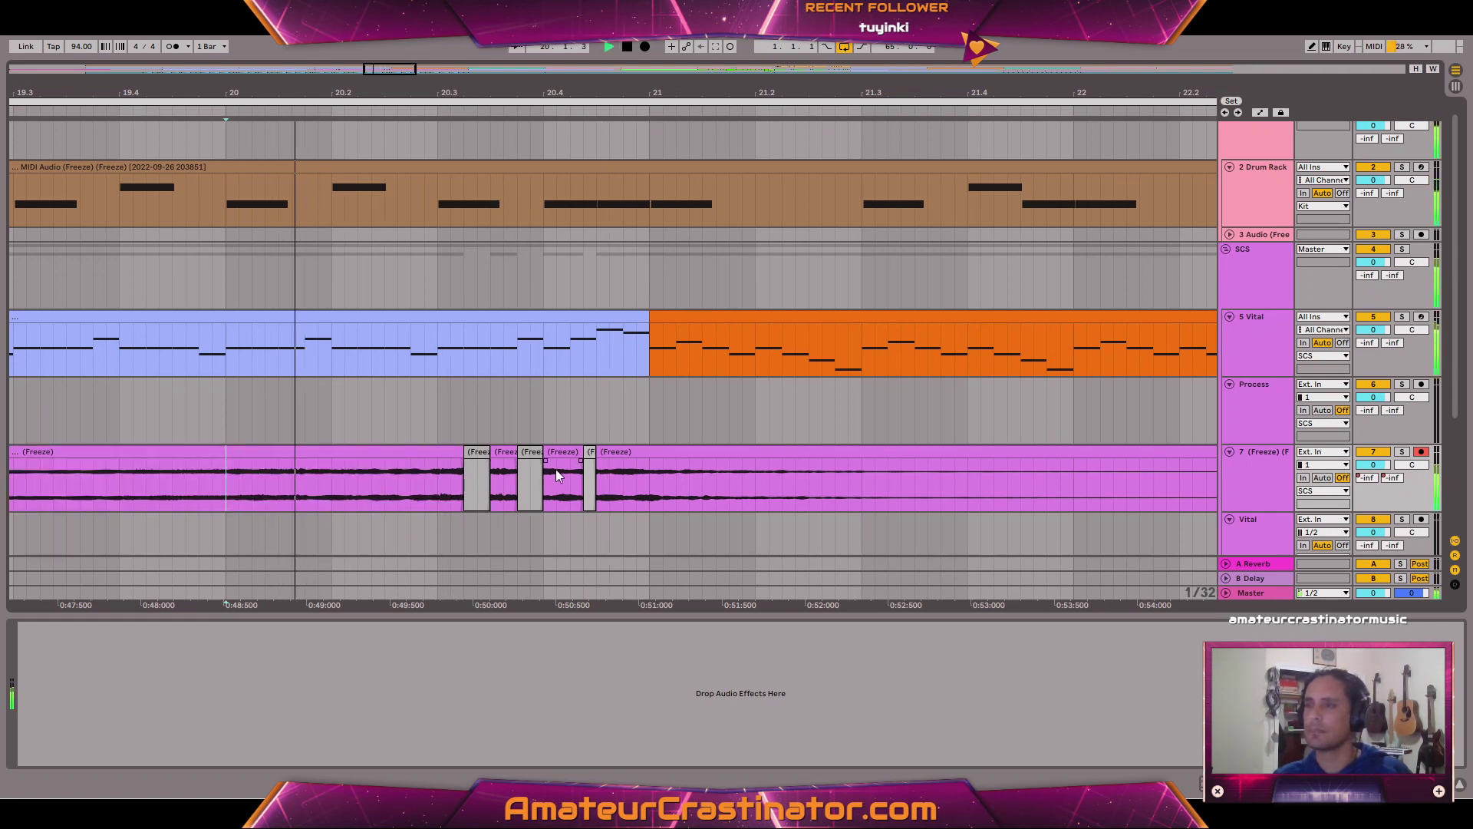
{"action": "key", "text": "space"}
Shorten track 7's deactivated slice before 20.4 to a thirty-second, deactivate the sixteenth starting at 20.4 and replay from bar 20.
{"action": "scroll", "coordinate": [545, 485], "scroll_direction": "up", "scroll_amount": 2}
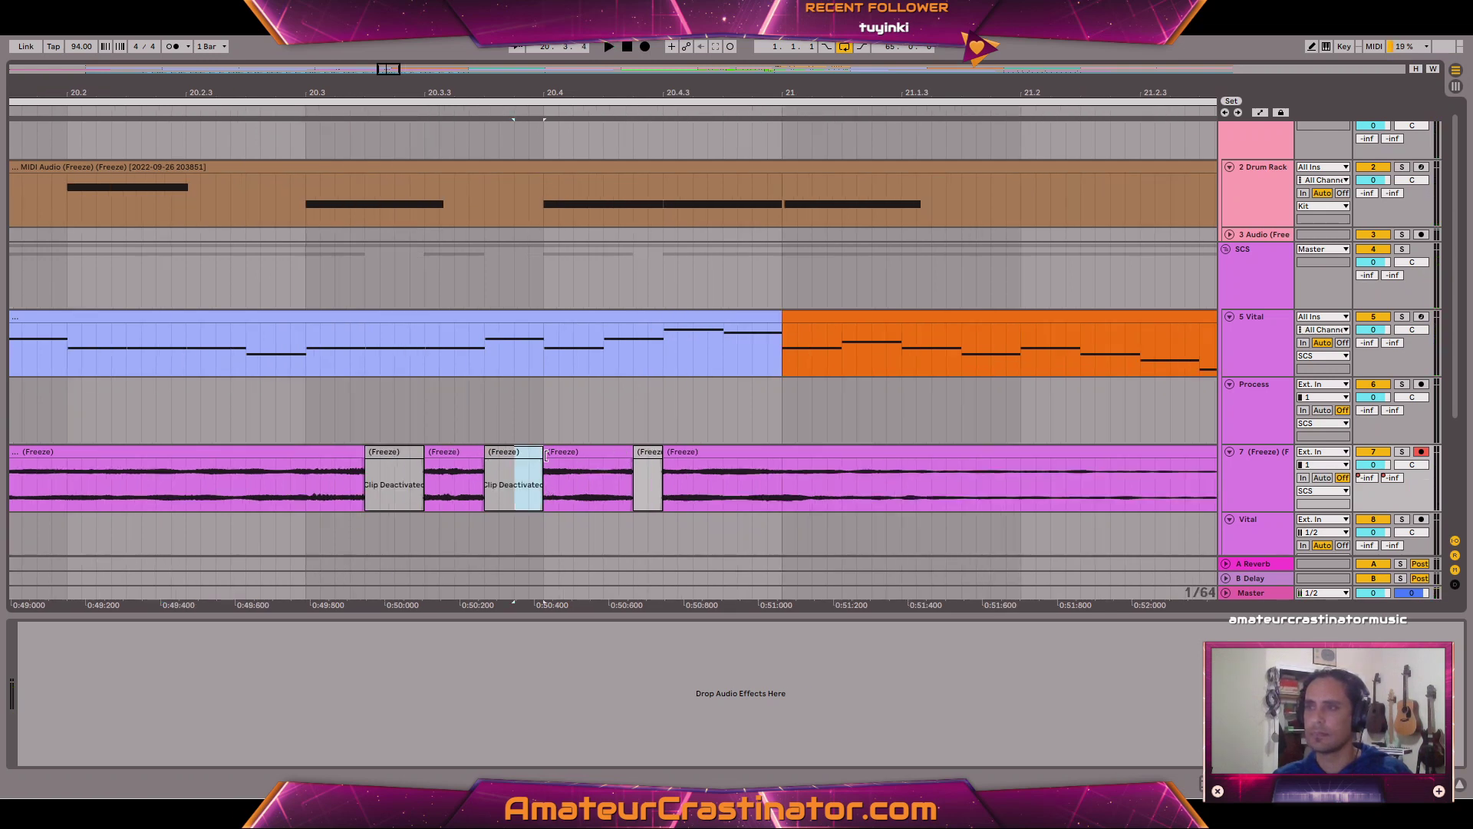
{"action": "left_click_drag", "start_coordinate": [545, 453], "coordinate": [516, 455]}
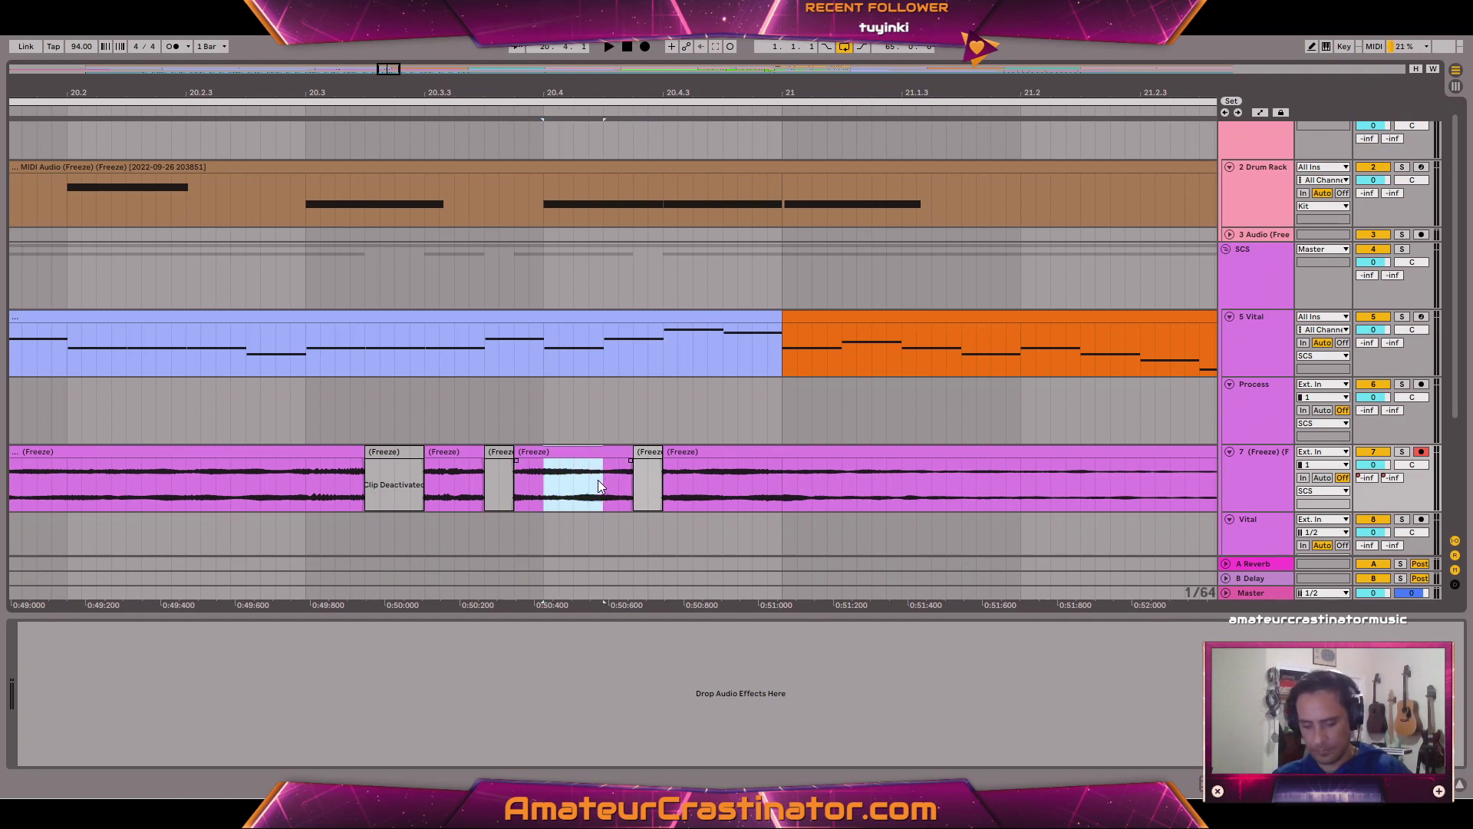
{"action": "key", "text": "0"}
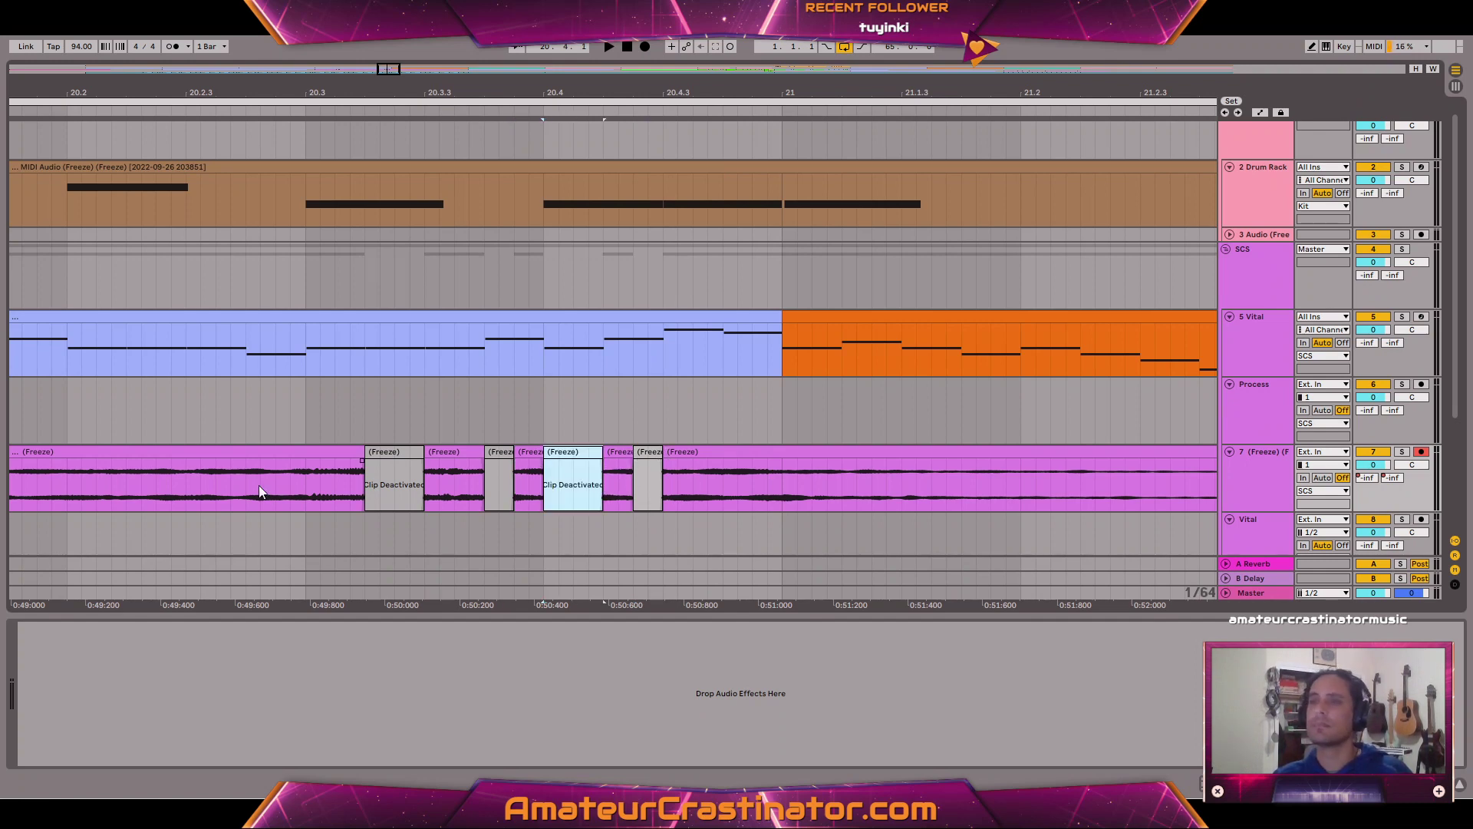
{"action": "key", "text": "space"}
{"action": "scroll", "coordinate": [278, 486], "scroll_direction": "down", "scroll_amount": 3}
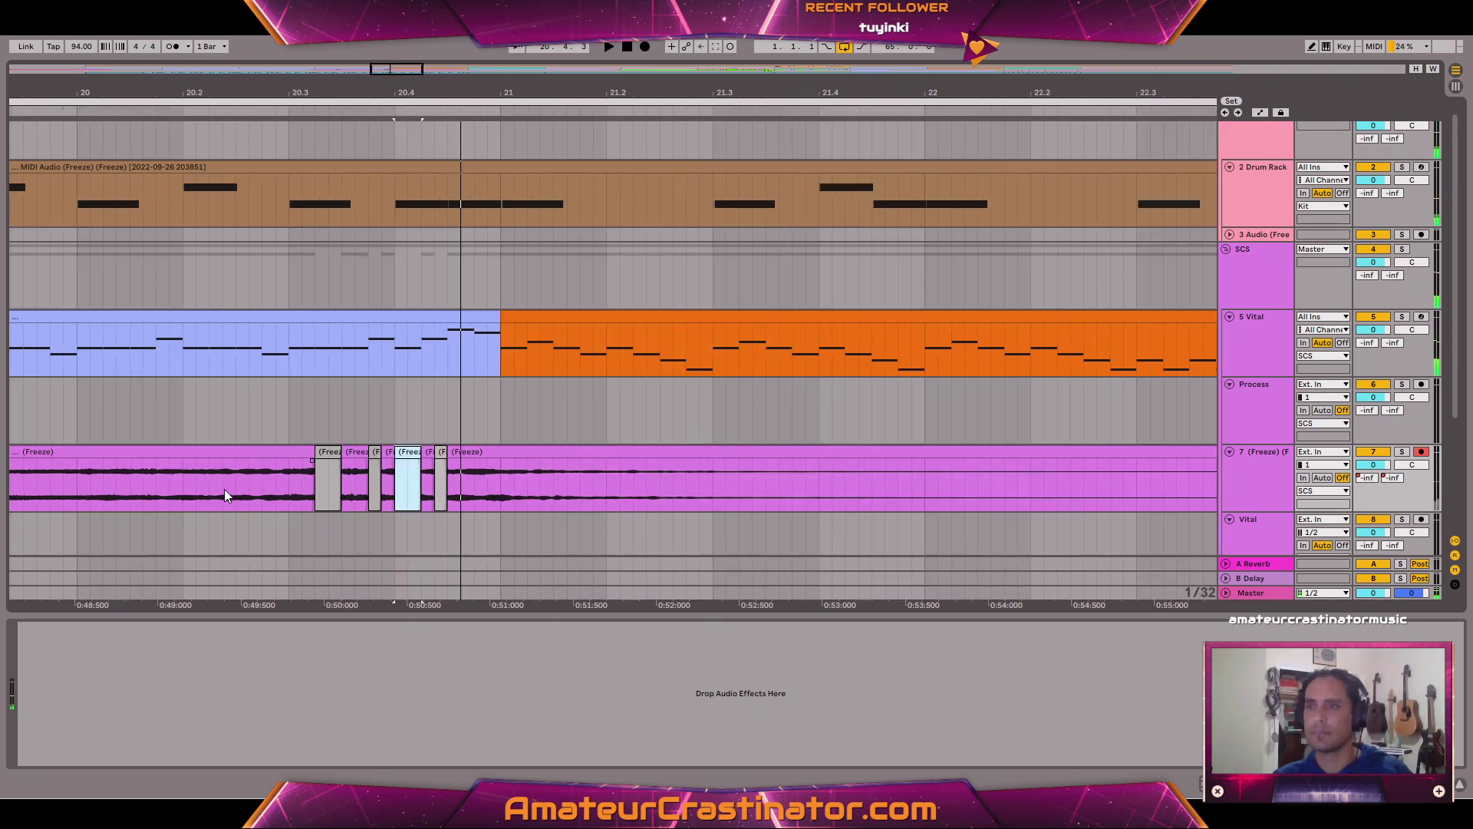
{"action": "left_click", "coordinate": [86, 481]}
{"action": "key", "text": "space"}
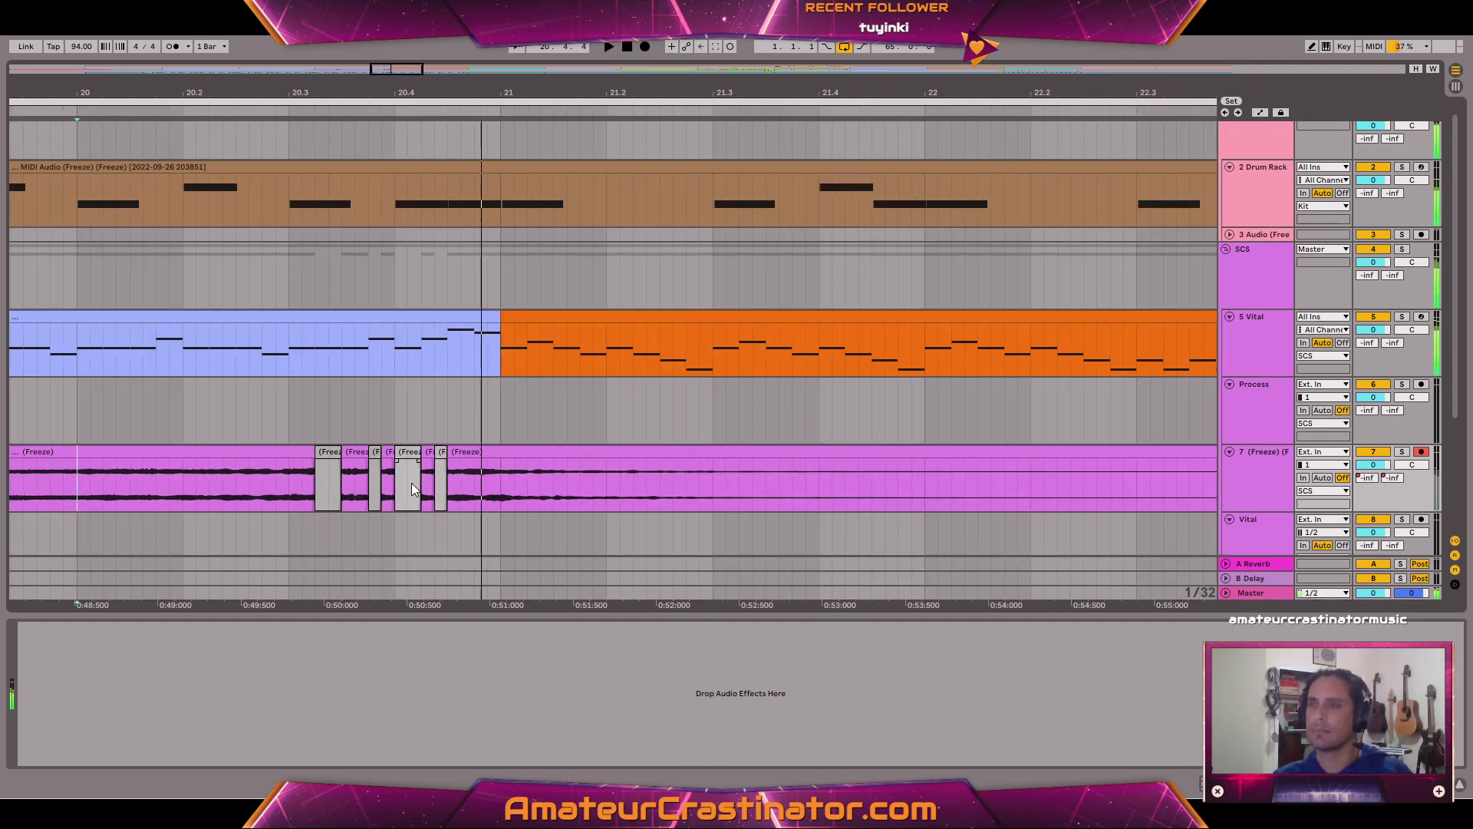
{"action": "key", "text": "space"}
Listen to the chopped section again from bar 20 and from bar 17, examining the deactivated slices on track 7.
{"action": "scroll", "coordinate": [411, 467], "scroll_direction": "up", "scroll_amount": 3}
{"action": "key", "text": "space"}
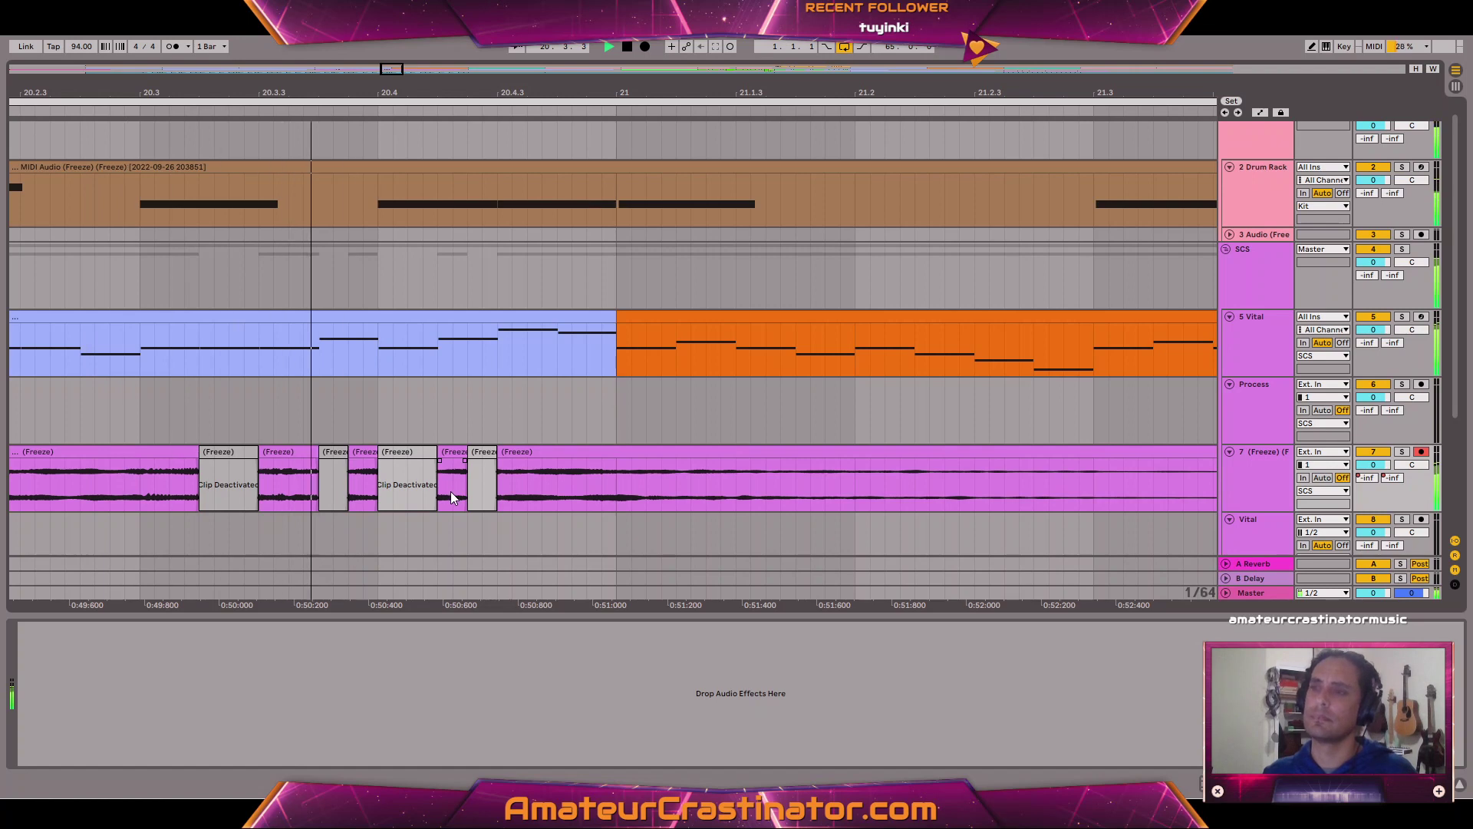
{"action": "scroll", "coordinate": [564, 480], "scroll_direction": "down", "scroll_amount": 10}
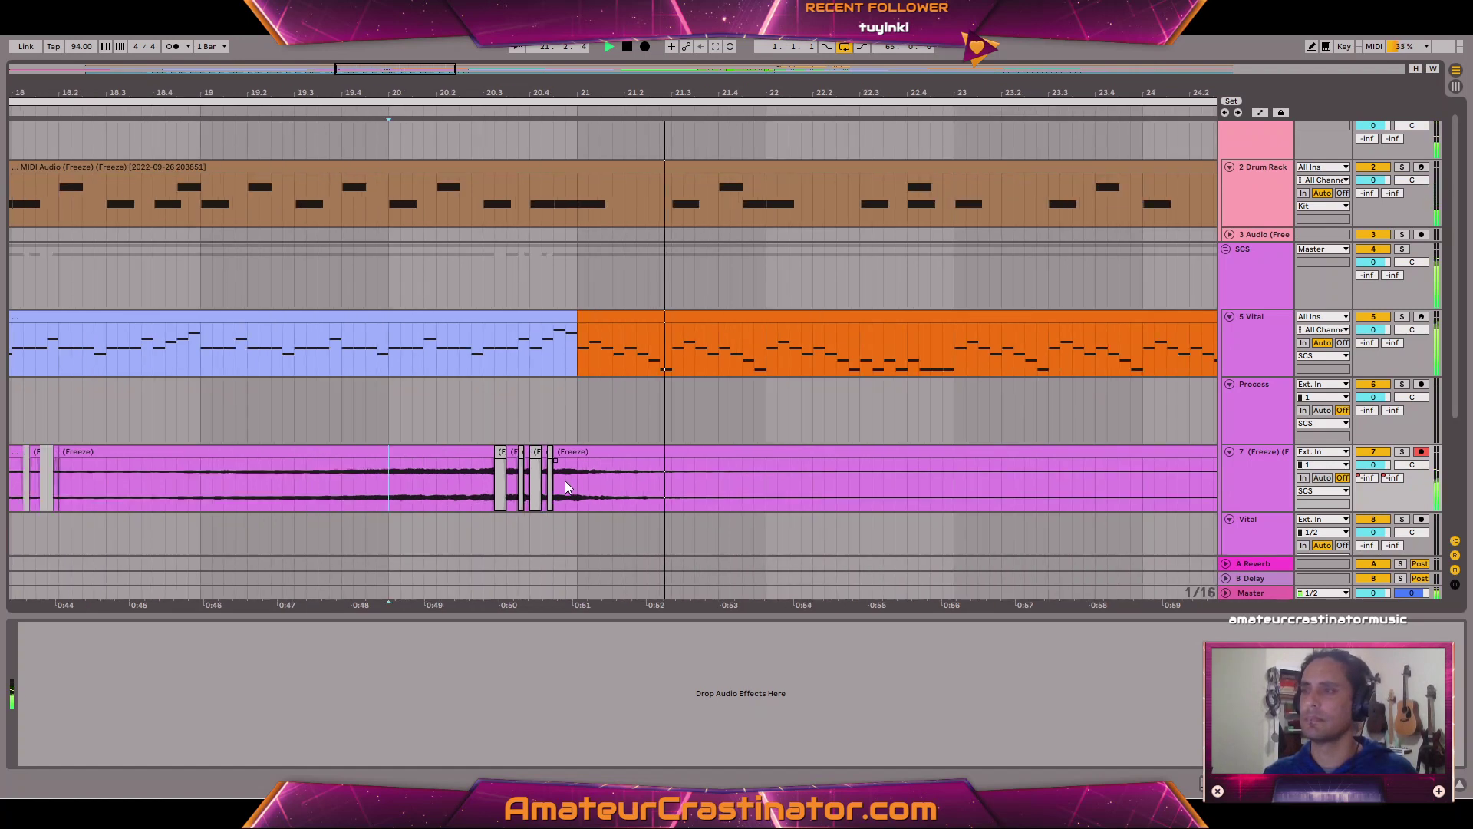
{"action": "left_click", "coordinate": [421, 472]}
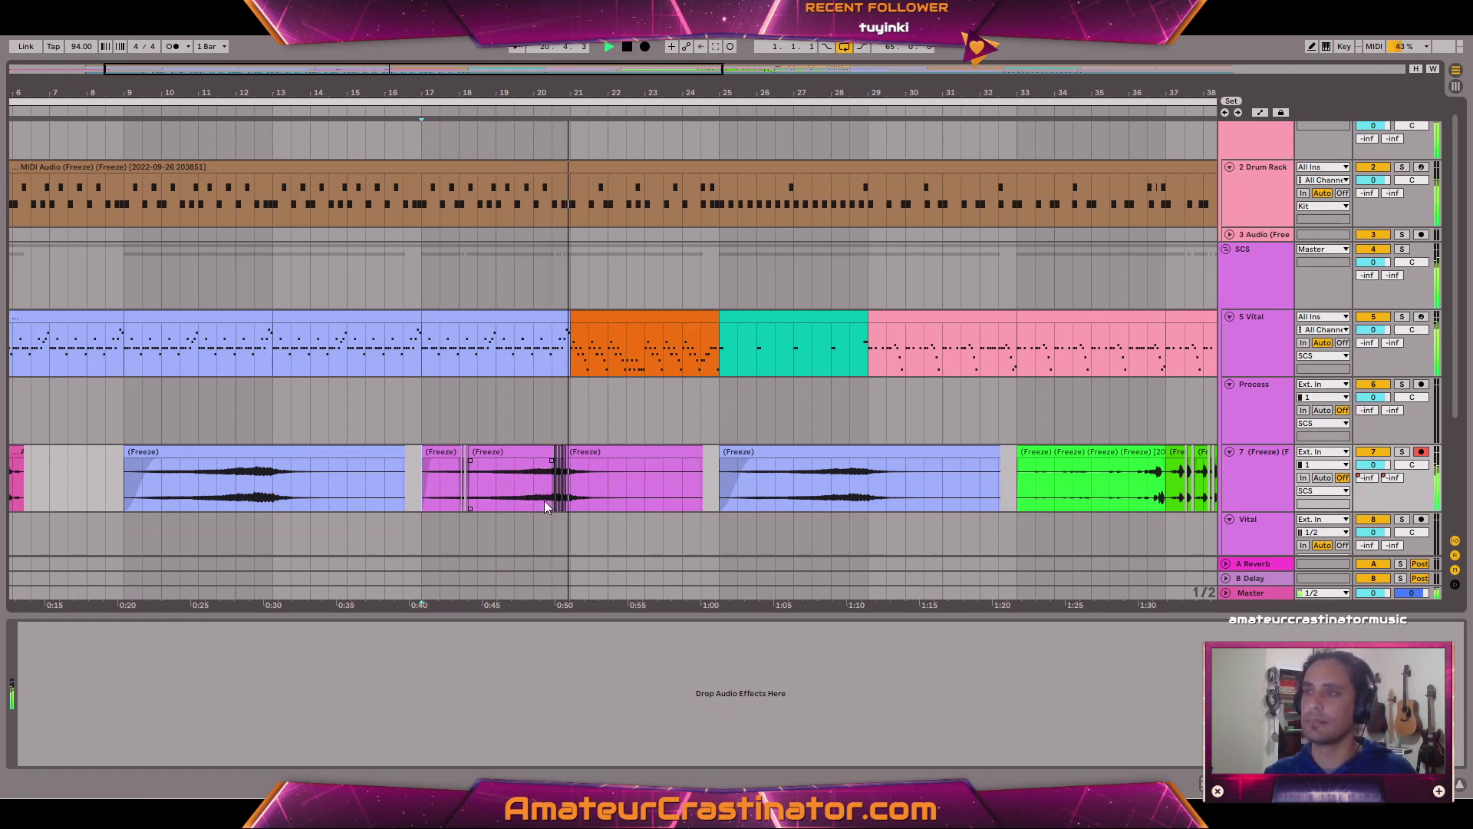
{"action": "scroll", "coordinate": [569, 486], "scroll_direction": "up", "scroll_amount": 5}
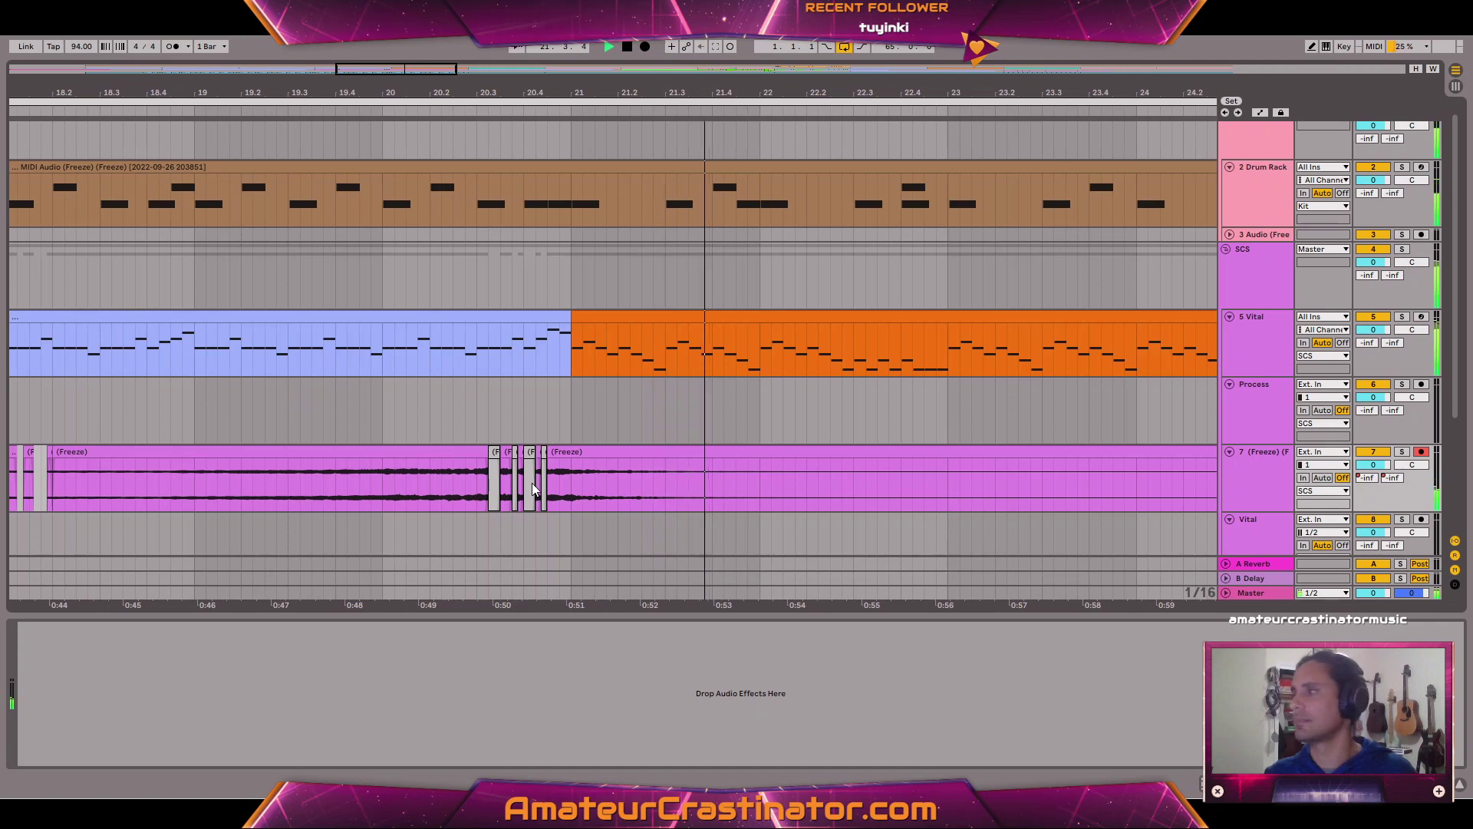
{"action": "scroll", "coordinate": [528, 485], "scroll_direction": "up", "scroll_amount": 3}
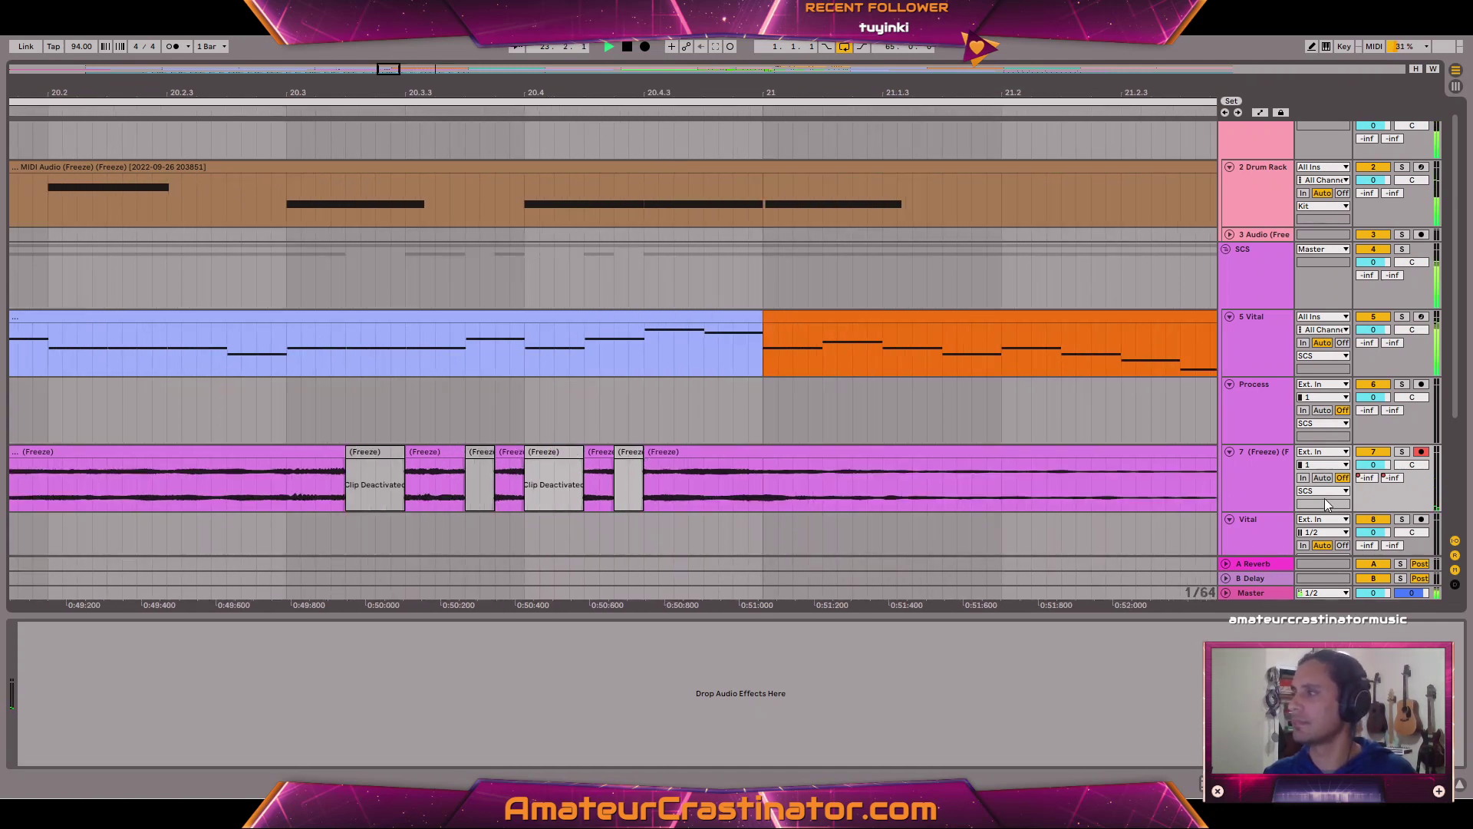
Show automation and raise track 7's B-Delay send only across the active thirty-second slice just before 20.4.
{"action": "key", "text": "a"}
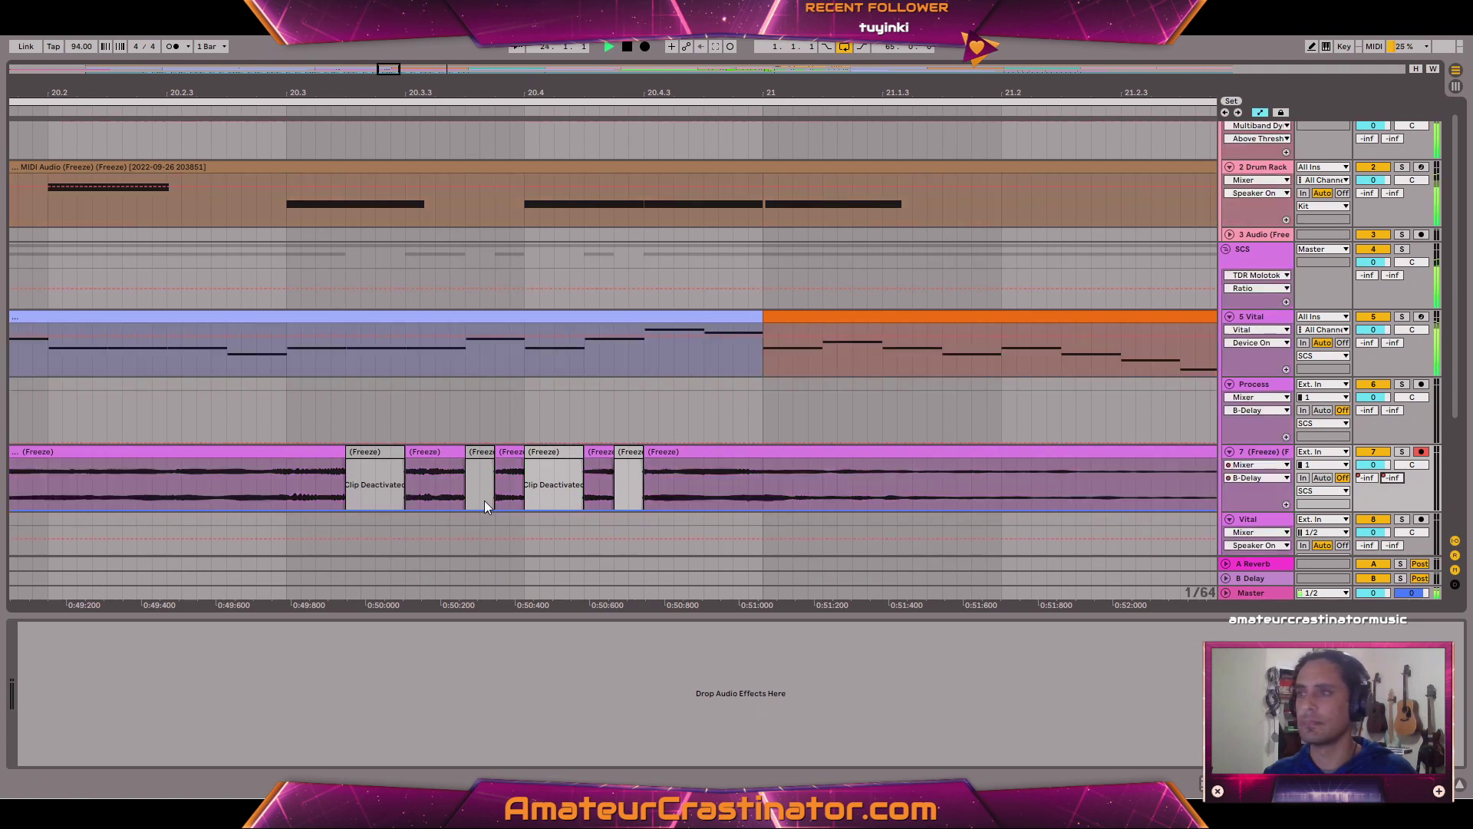
{"action": "left_click_drag", "start_coordinate": [503, 501], "coordinate": [504, 488]}
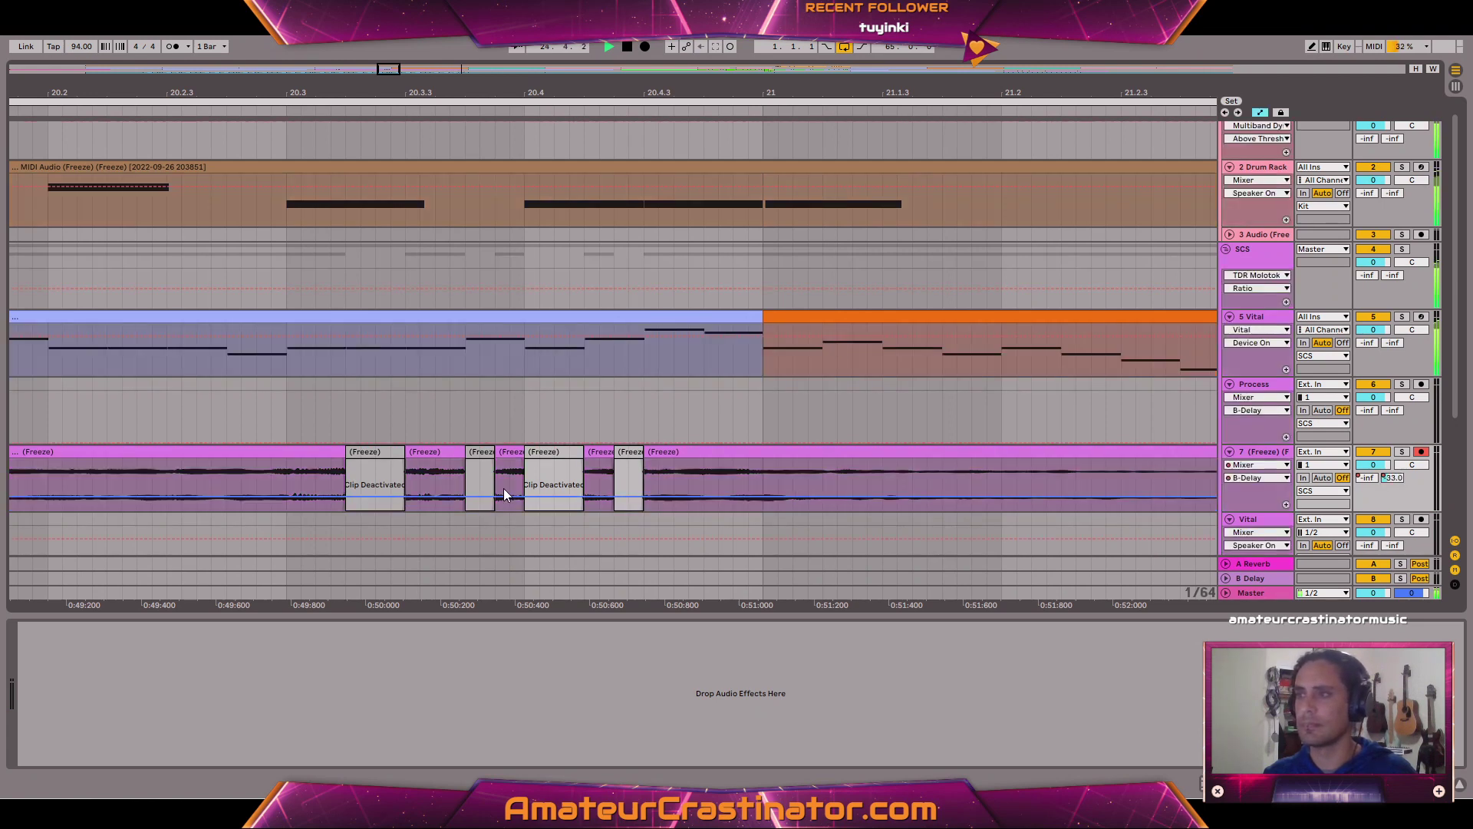
{"action": "key", "text": "ctrl+z"}
{"action": "left_click", "coordinate": [503, 451]}
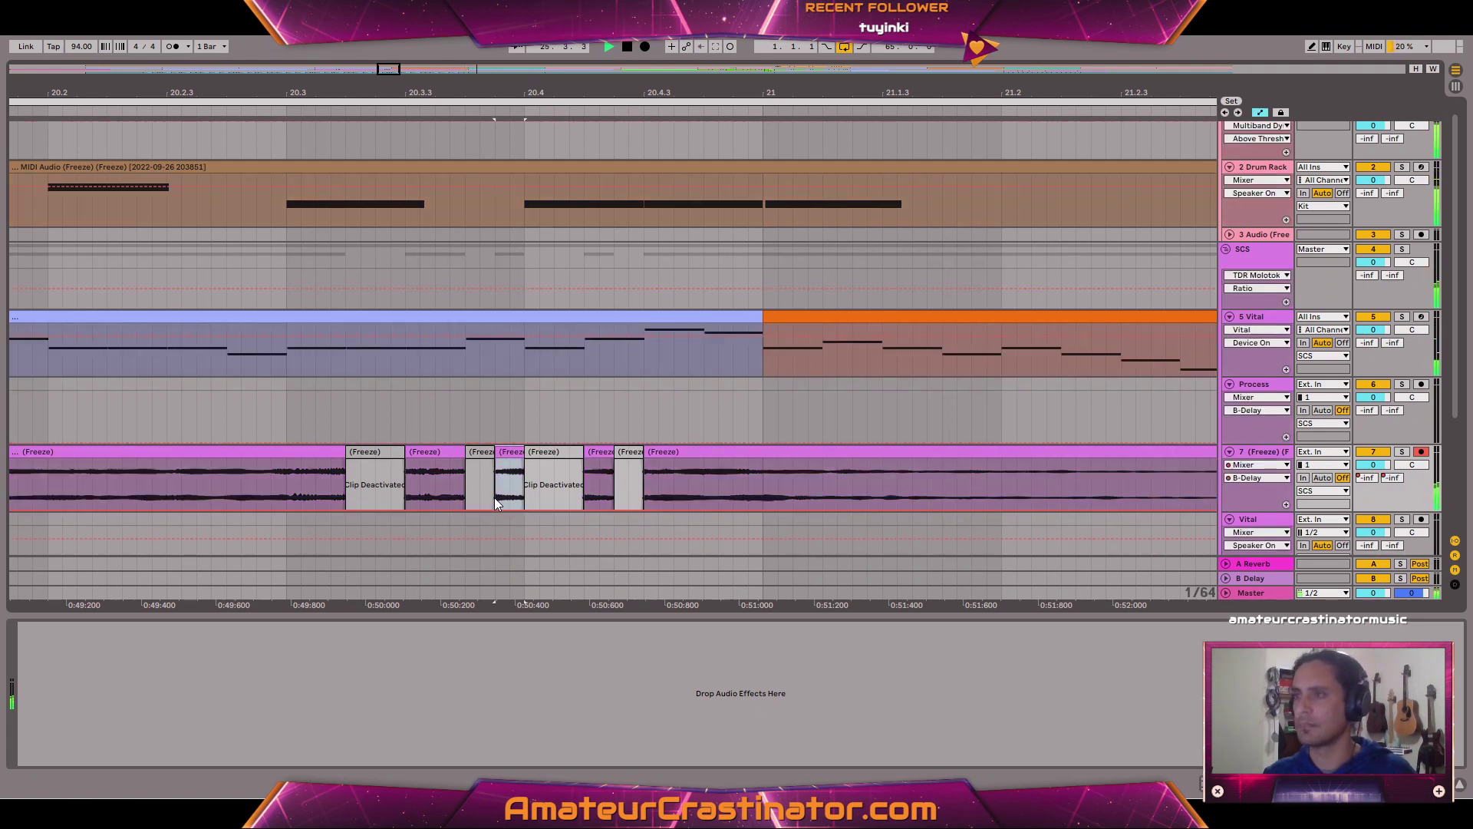
{"action": "left_click_drag", "start_coordinate": [508, 504], "coordinate": [508, 463]}
Raise the B-Delay send automation on track 7's short active slice starting at 20.4.2.
{"action": "left_click", "coordinate": [600, 449]}
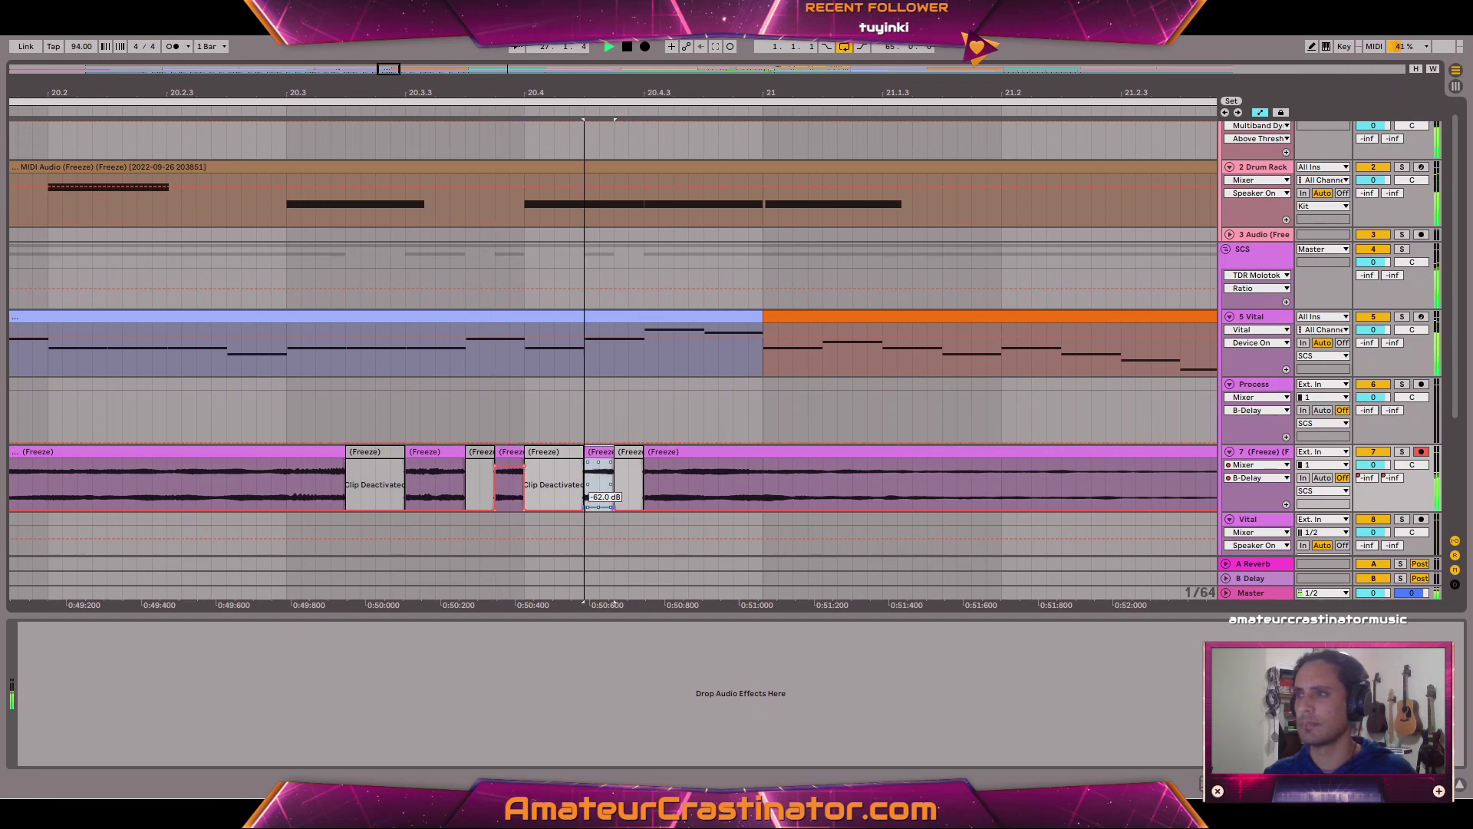
{"action": "left_click_drag", "start_coordinate": [593, 504], "coordinate": [592, 477]}
{"action": "left_click", "coordinate": [294, 451]}
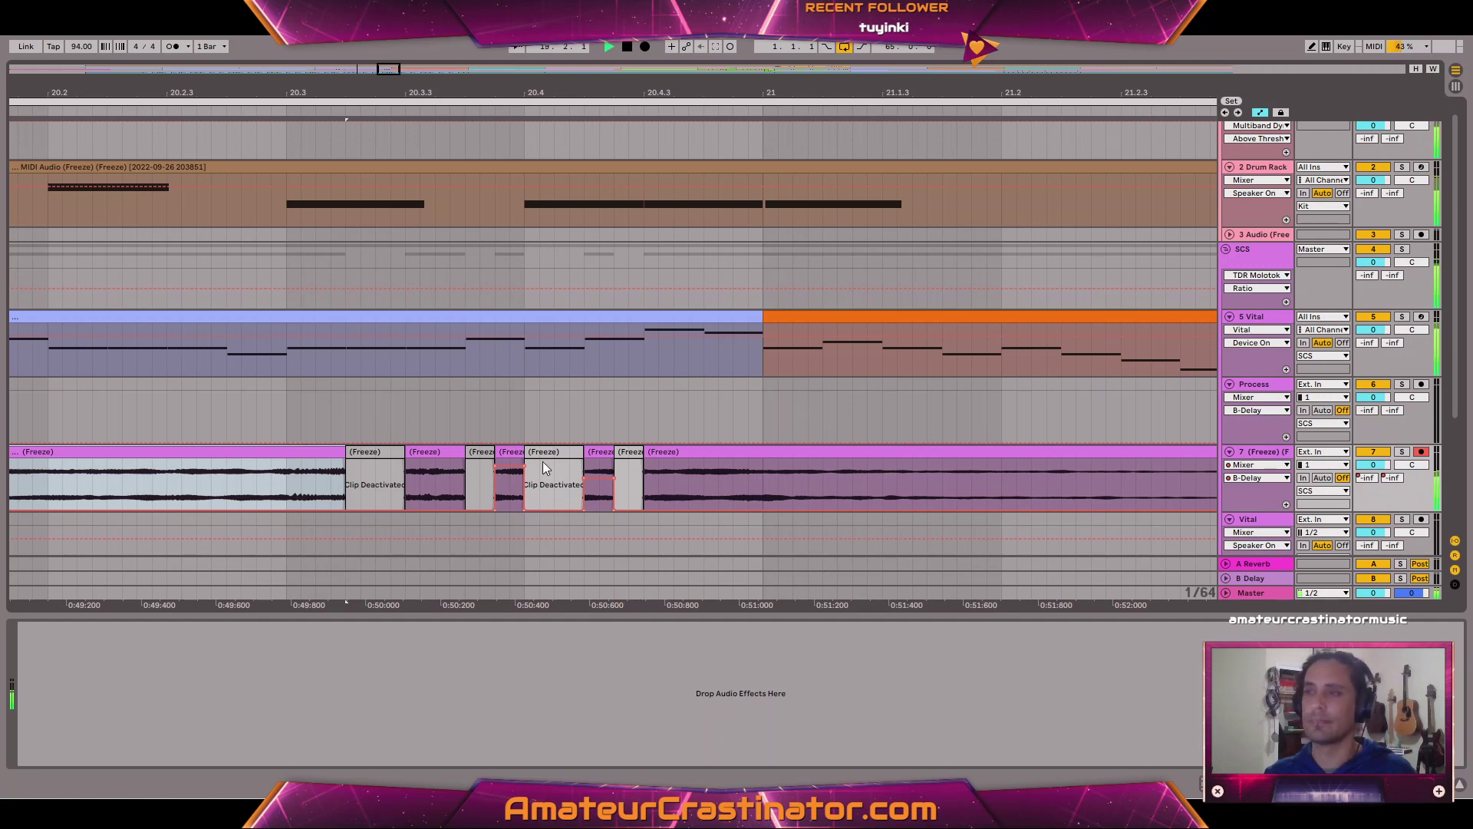
Listen to the delayed slices and play the rest of the arrangement to its end, examining the clips across all tracks.
{"action": "scroll", "coordinate": [678, 439], "scroll_direction": "down", "scroll_amount": 4}
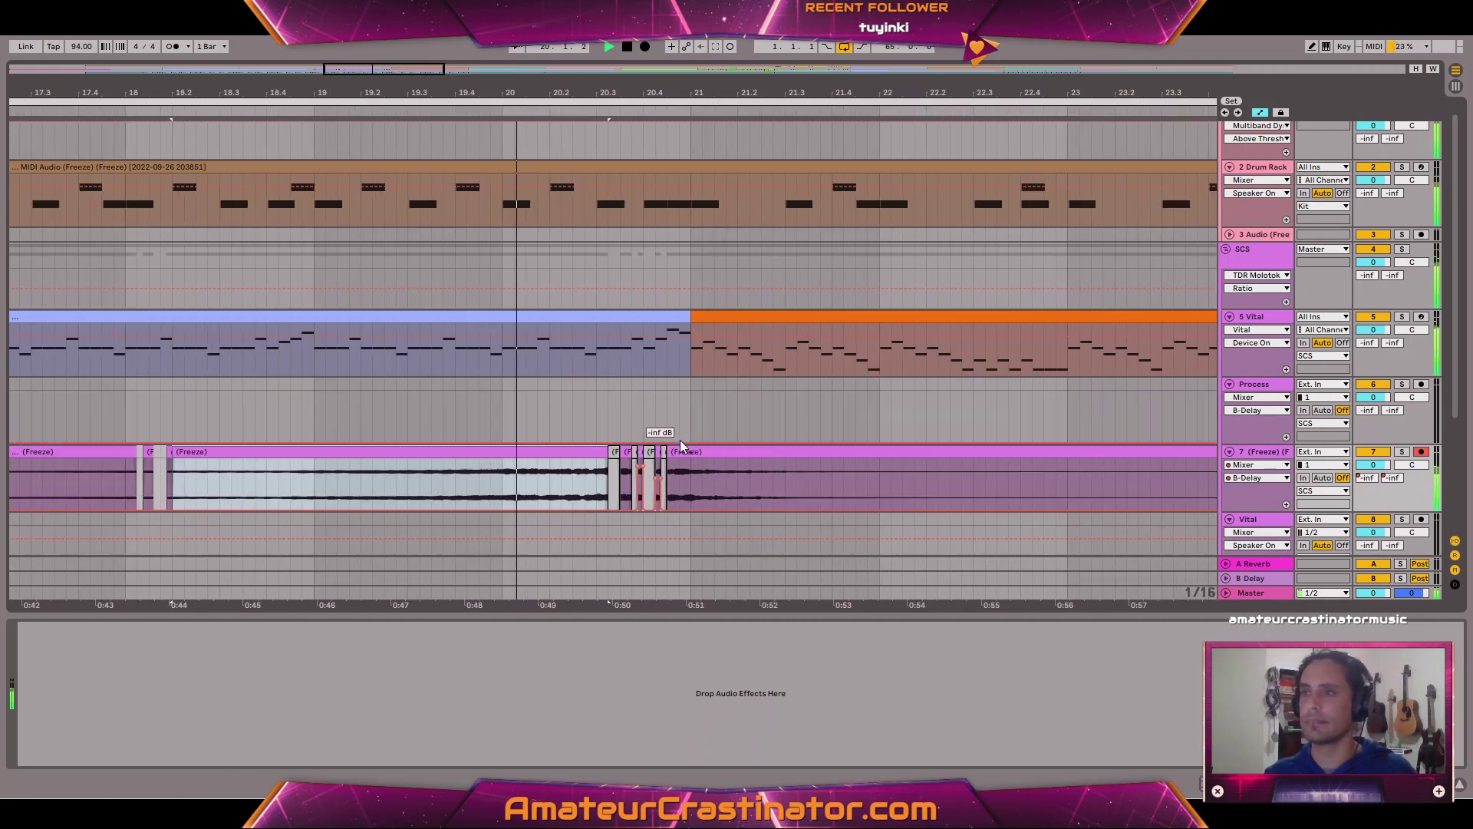
{"action": "scroll", "coordinate": [689, 470], "scroll_direction": "up", "scroll_amount": 2}
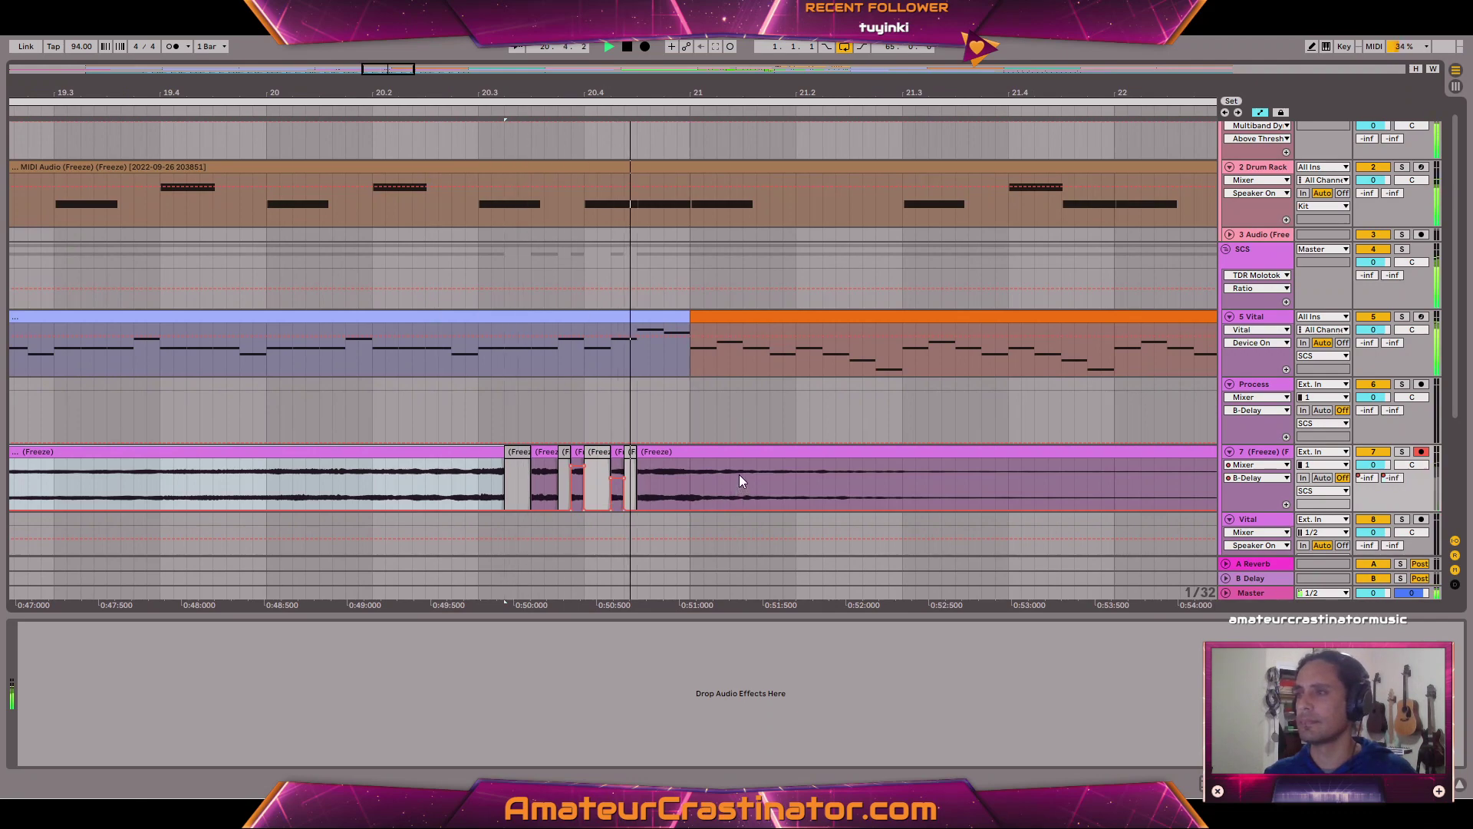
{"action": "scroll", "coordinate": [738, 470], "scroll_direction": "down", "scroll_amount": 5}
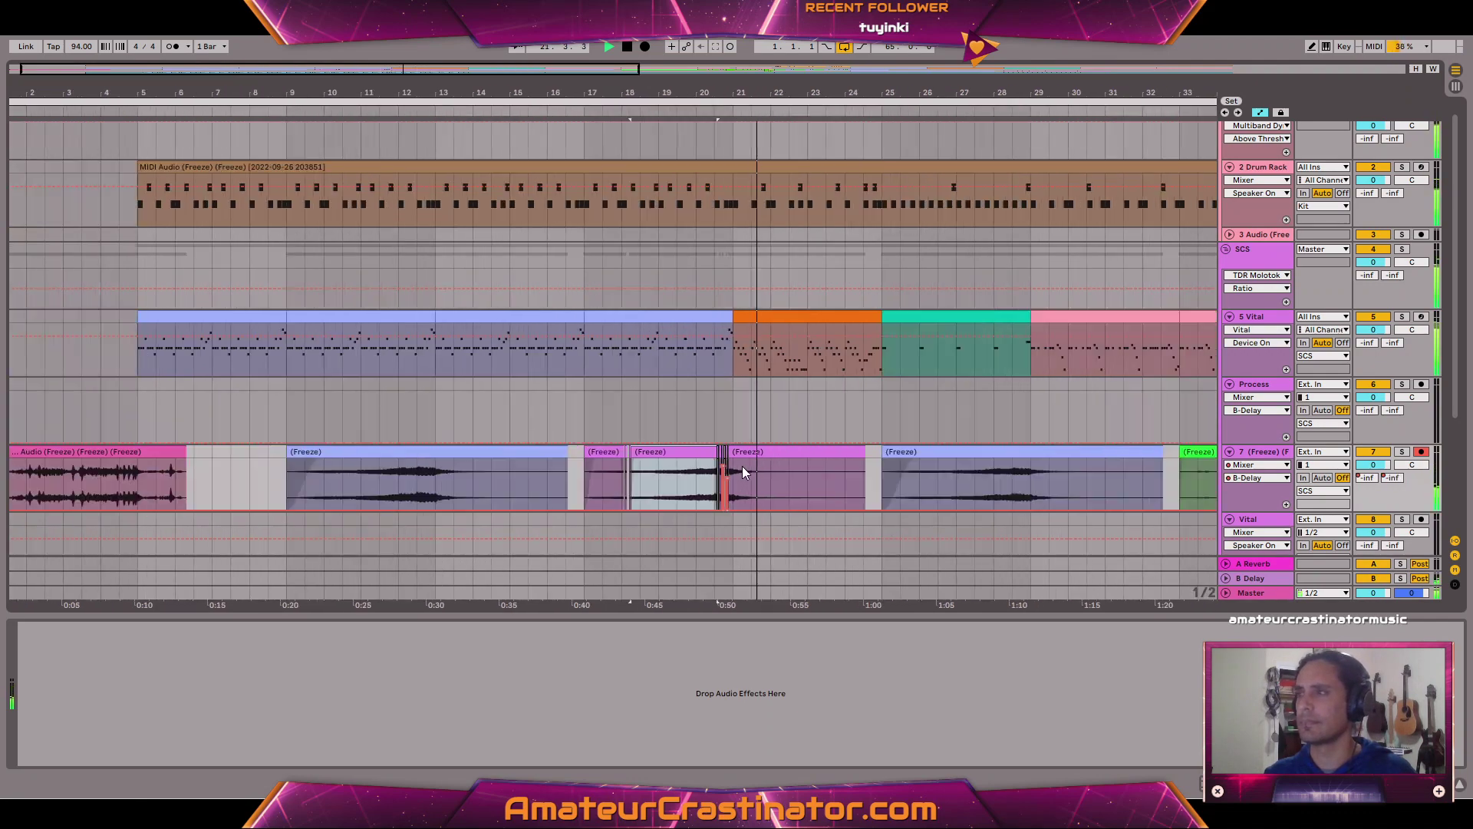
{"action": "scroll", "coordinate": [743, 484], "scroll_direction": "down", "scroll_amount": 2}
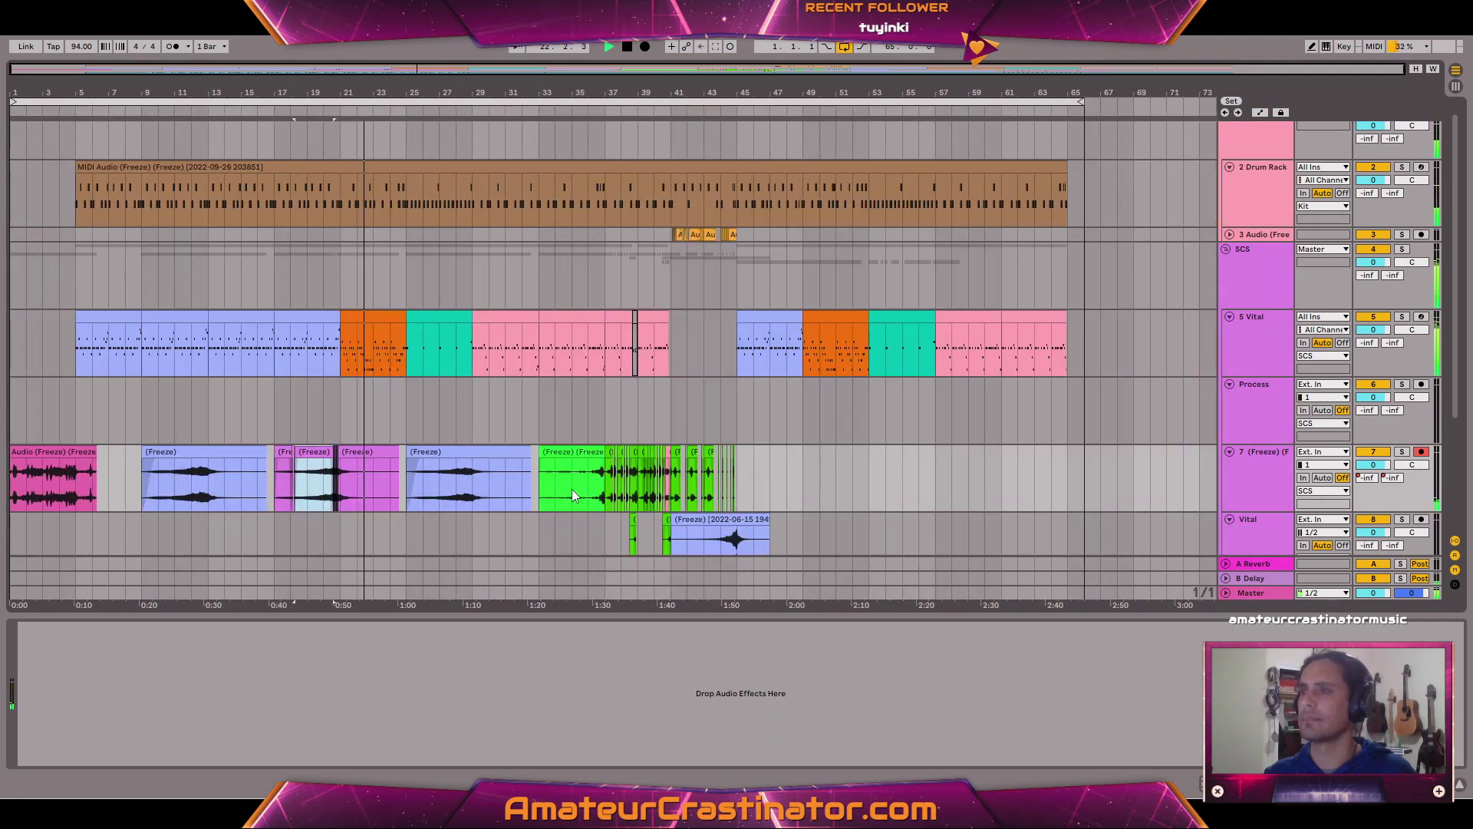
{"action": "scroll", "coordinate": [461, 468], "scroll_direction": "down", "scroll_amount": 2}
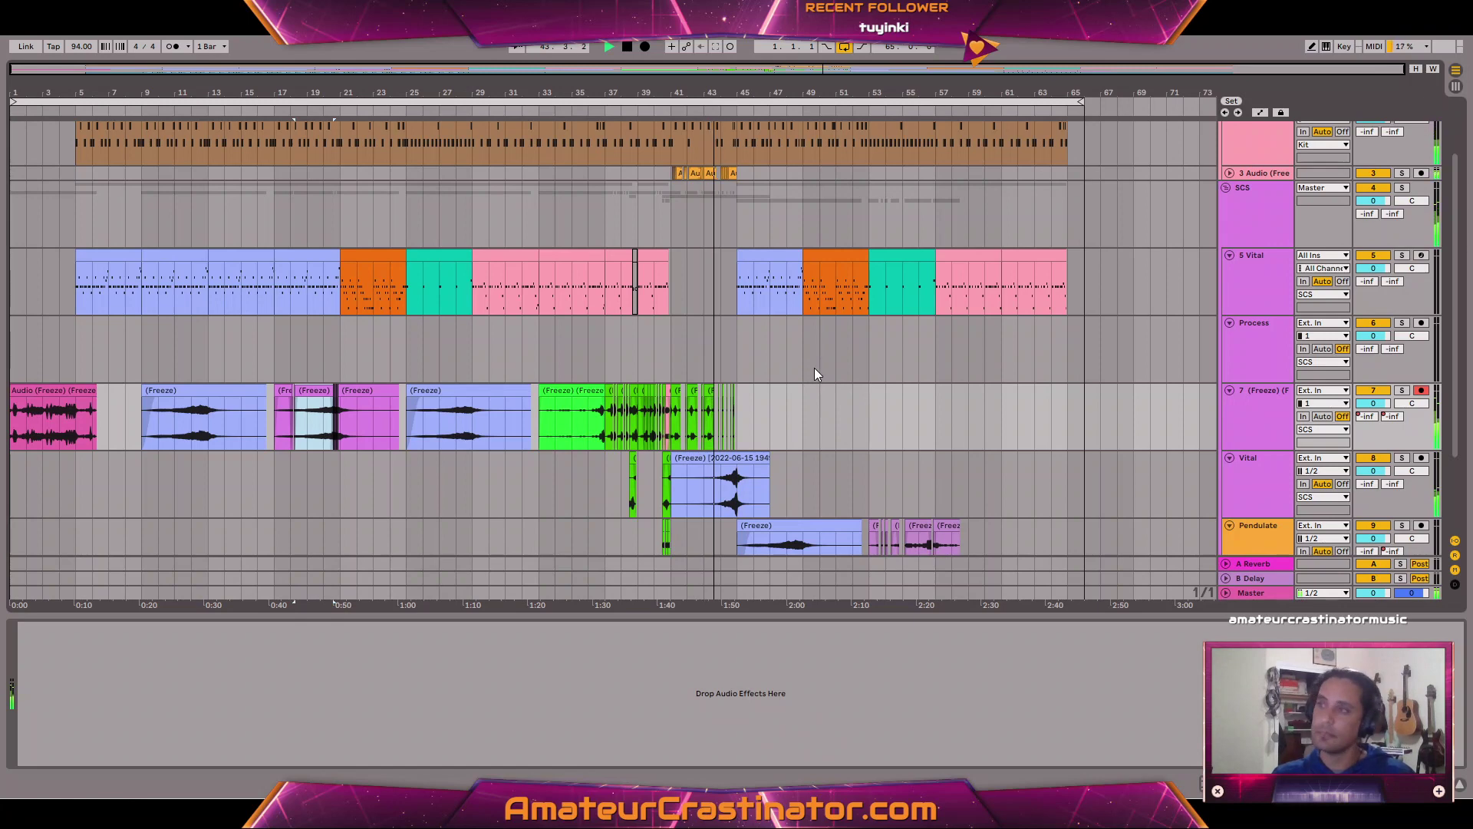
{"action": "left_click", "coordinate": [764, 488]}
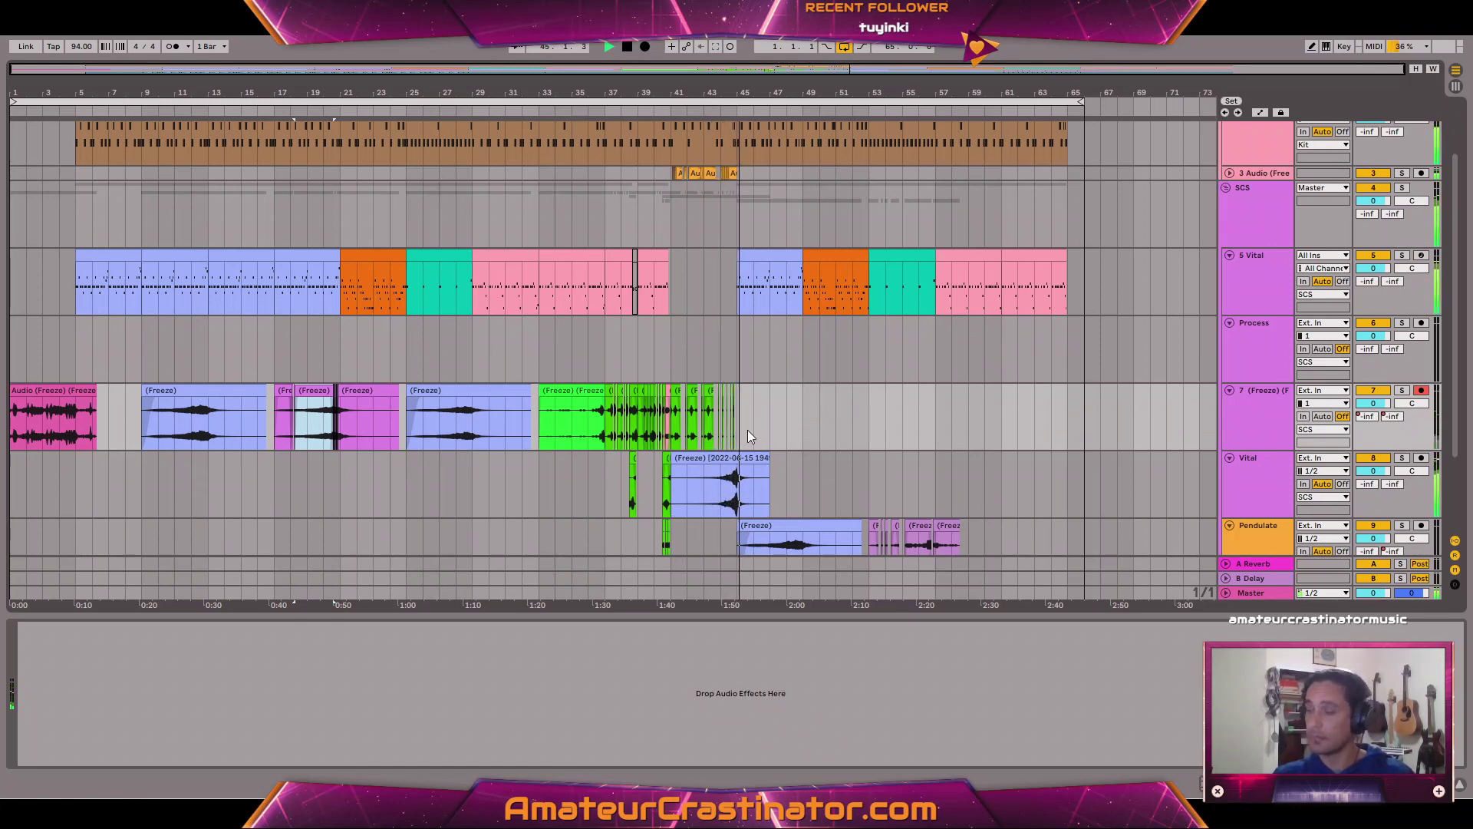
{"action": "scroll", "coordinate": [924, 357], "scroll_direction": "down", "scroll_amount": 3}
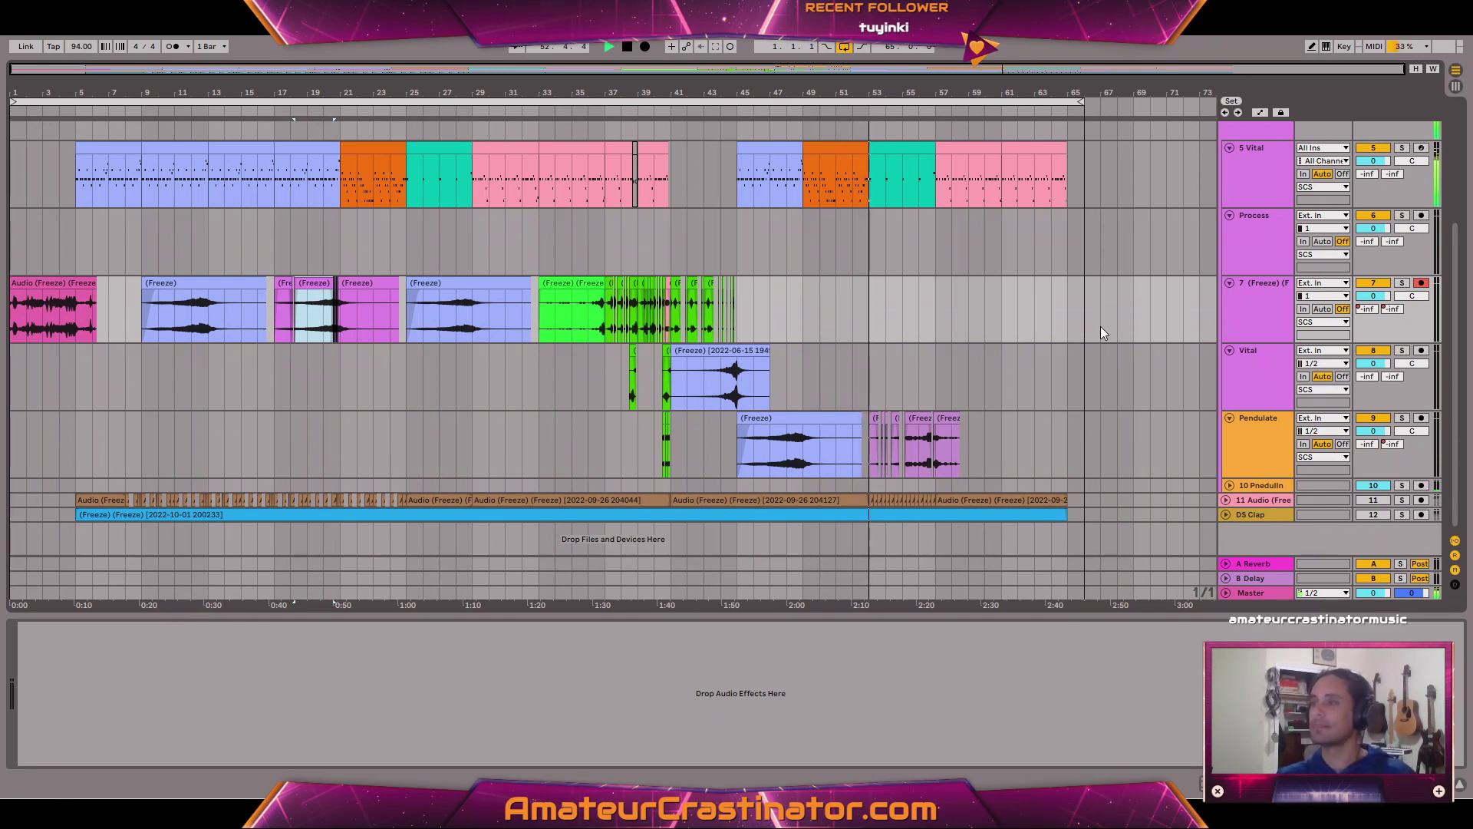
{"action": "scroll", "coordinate": [1088, 396], "scroll_direction": "up", "scroll_amount": 1}
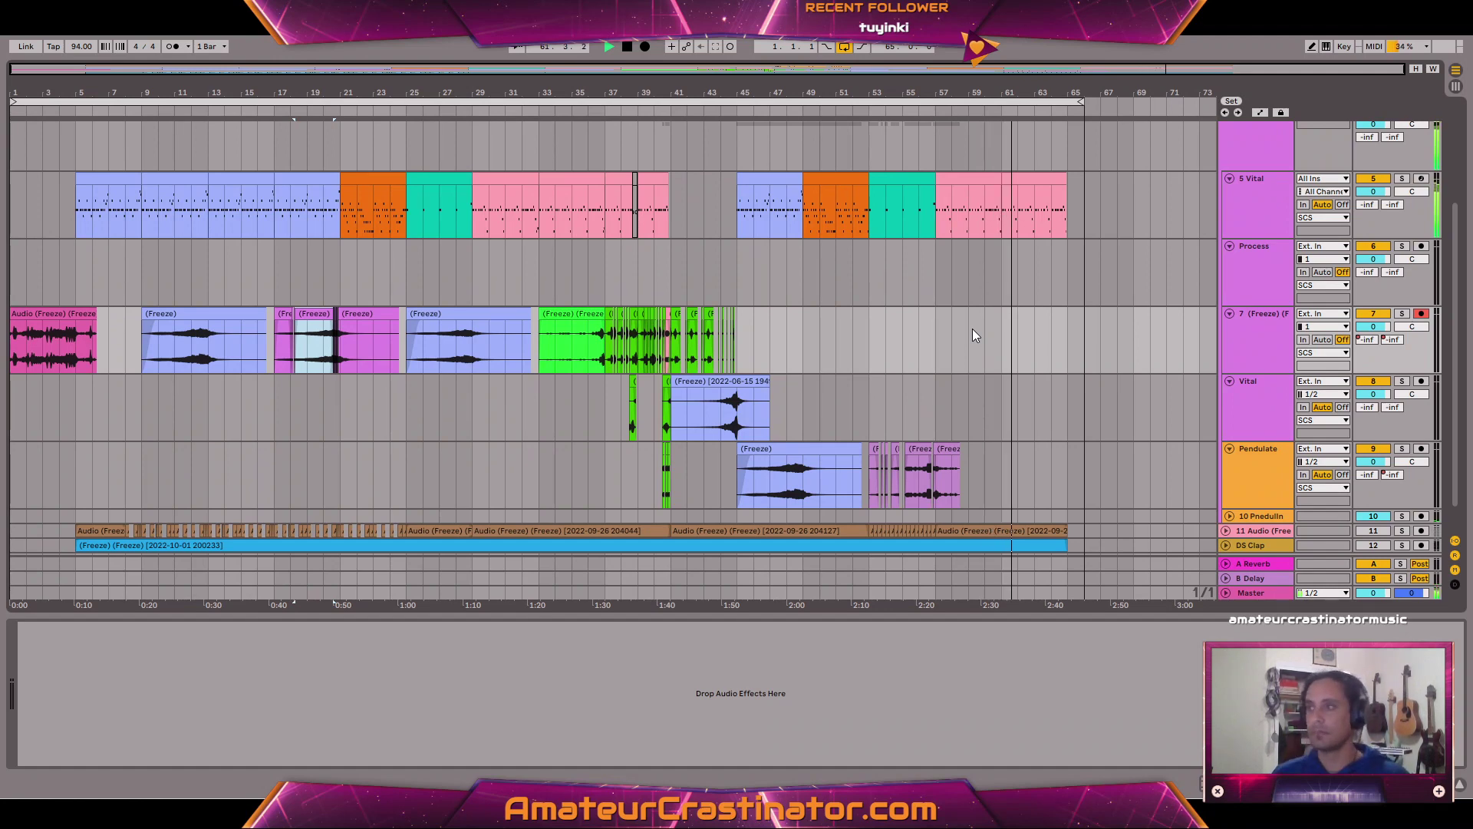
{"action": "scroll", "coordinate": [986, 275], "scroll_direction": "up", "scroll_amount": 3}
{"action": "scroll", "coordinate": [990, 272], "scroll_direction": "up", "scroll_amount": 1}
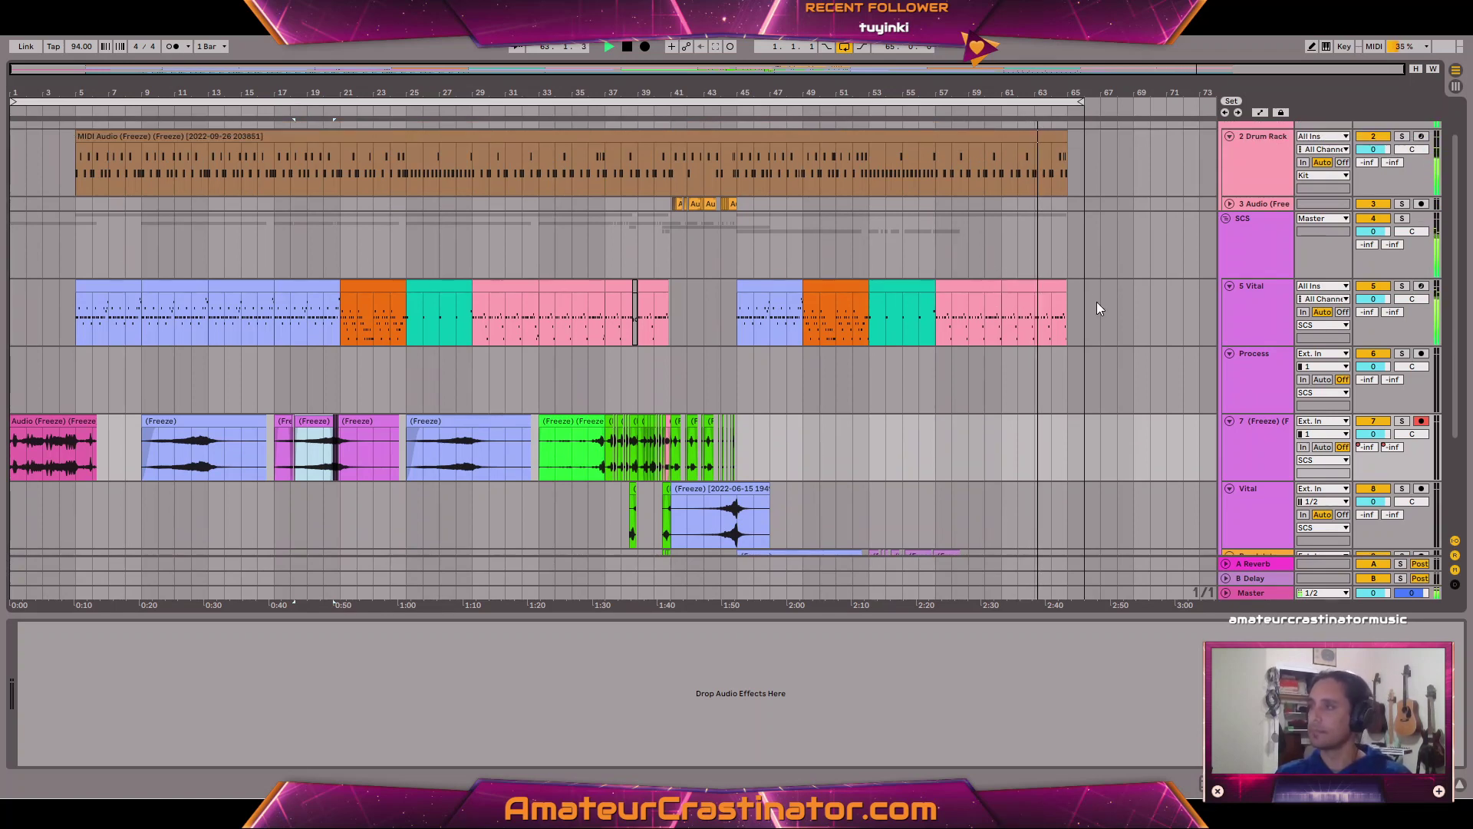
{"action": "scroll", "coordinate": [1116, 296], "scroll_direction": "down", "scroll_amount": 4}
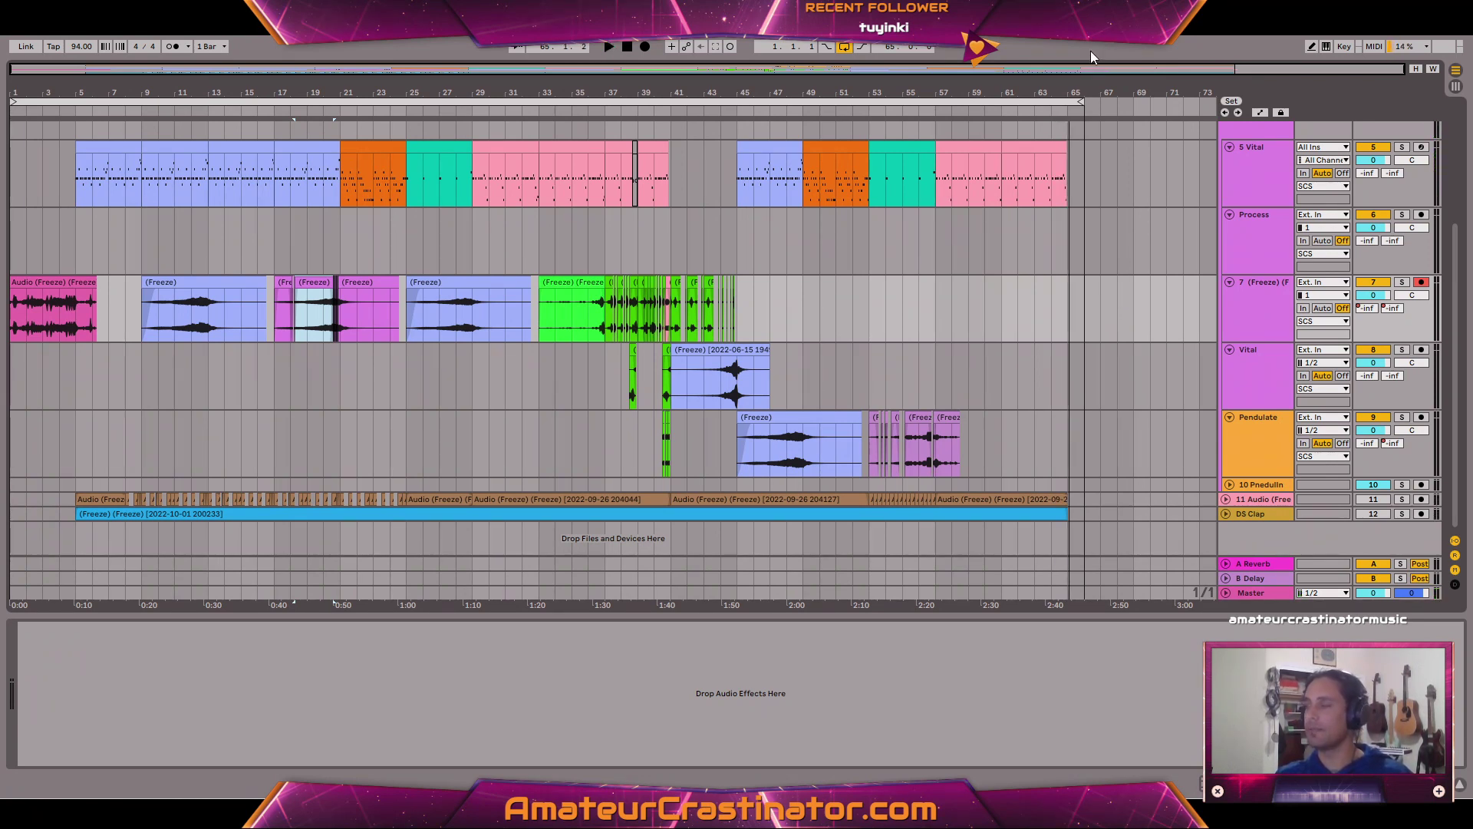
{"action": "scroll", "coordinate": [1053, 295], "scroll_direction": "up", "scroll_amount": 5}
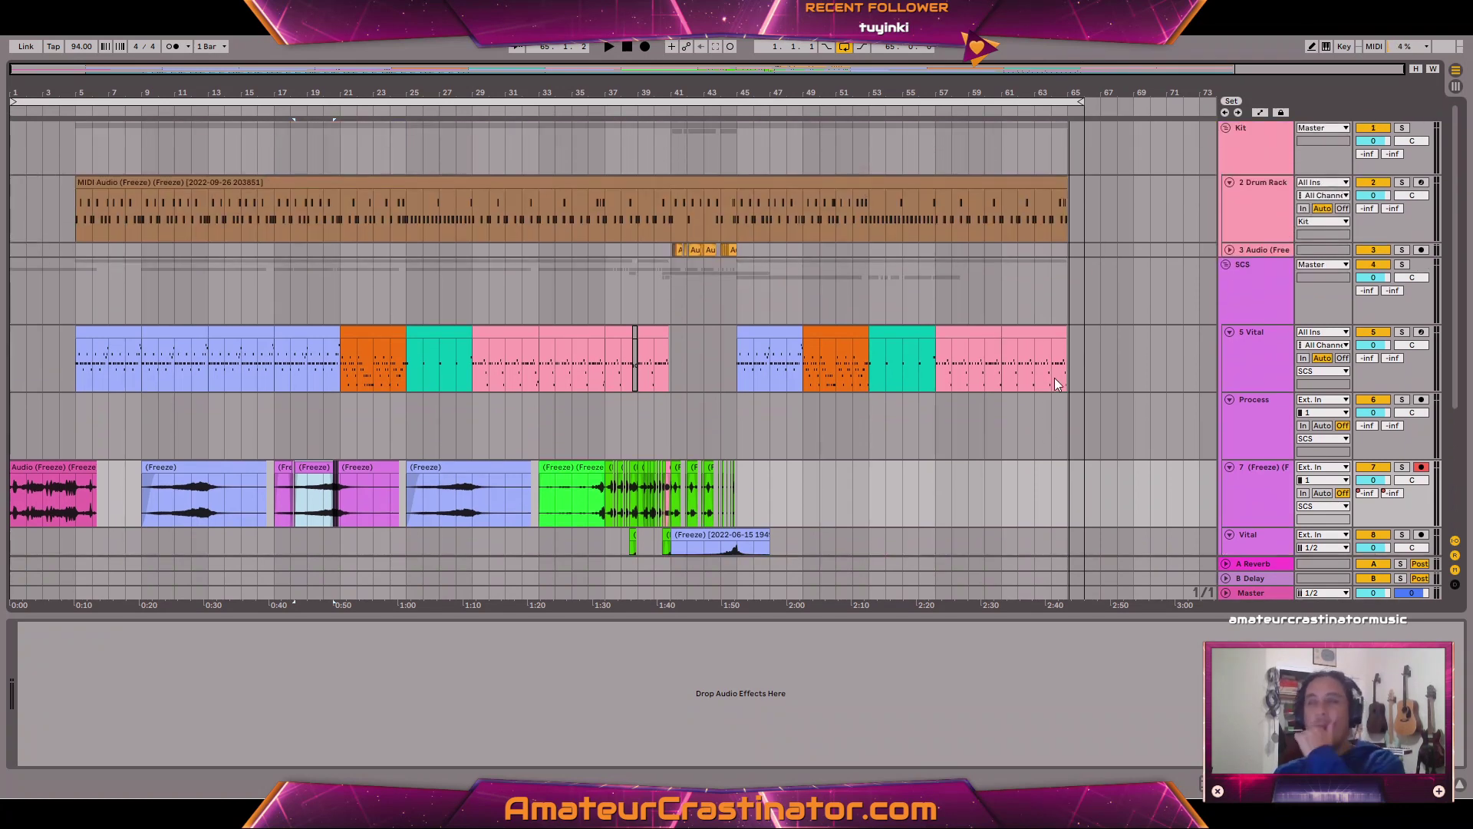